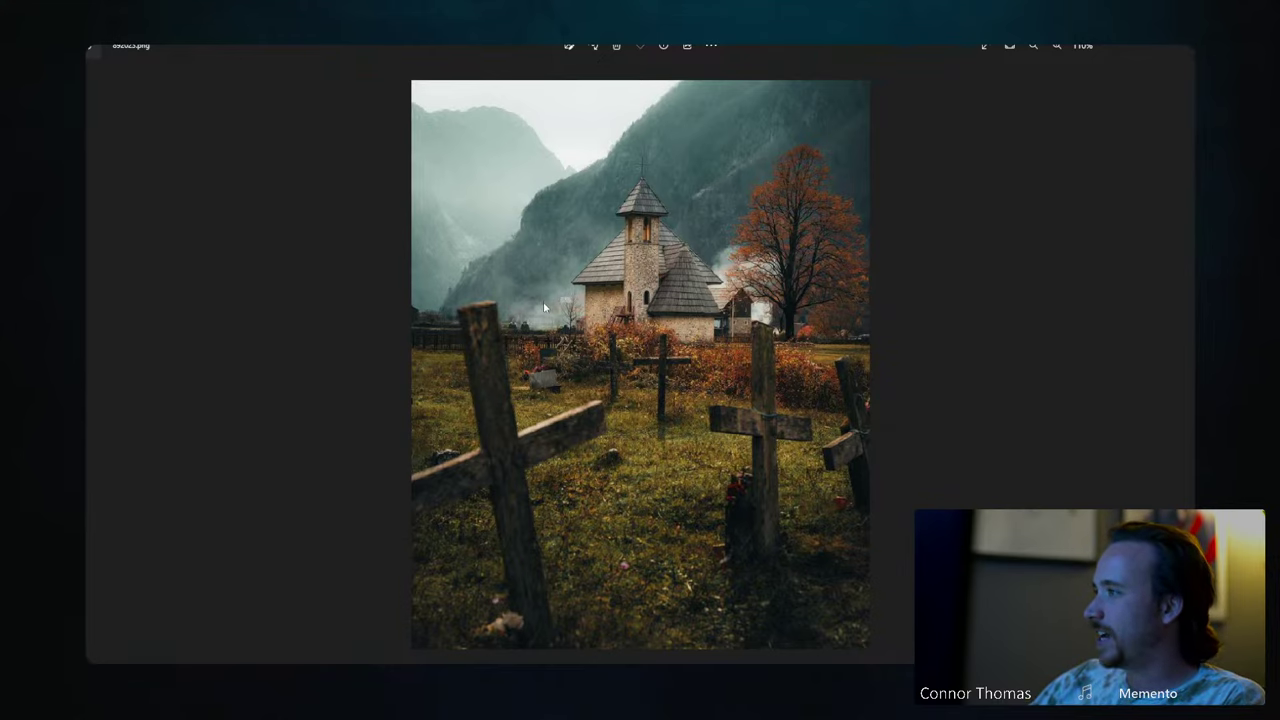
- Examine the smoke and buildings on both sides of the church in the reference photo
scroll(543, 302, up, 8)
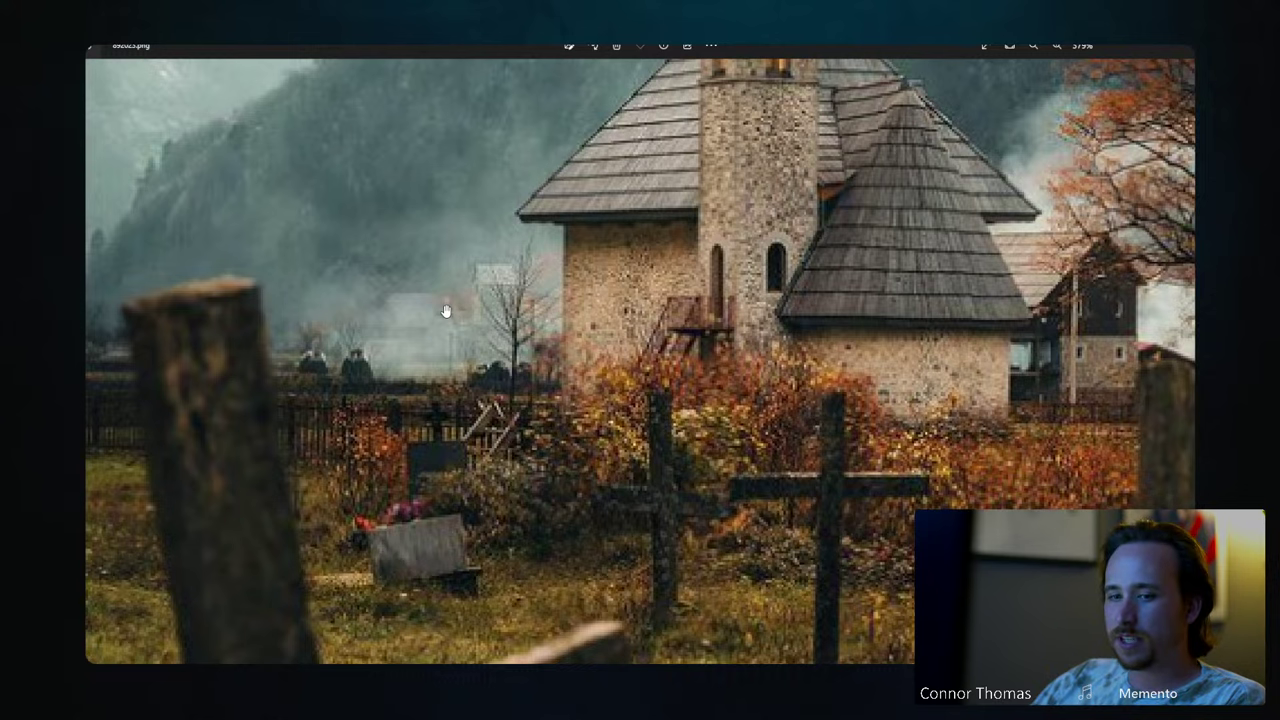
scroll(446, 311, down, 8)
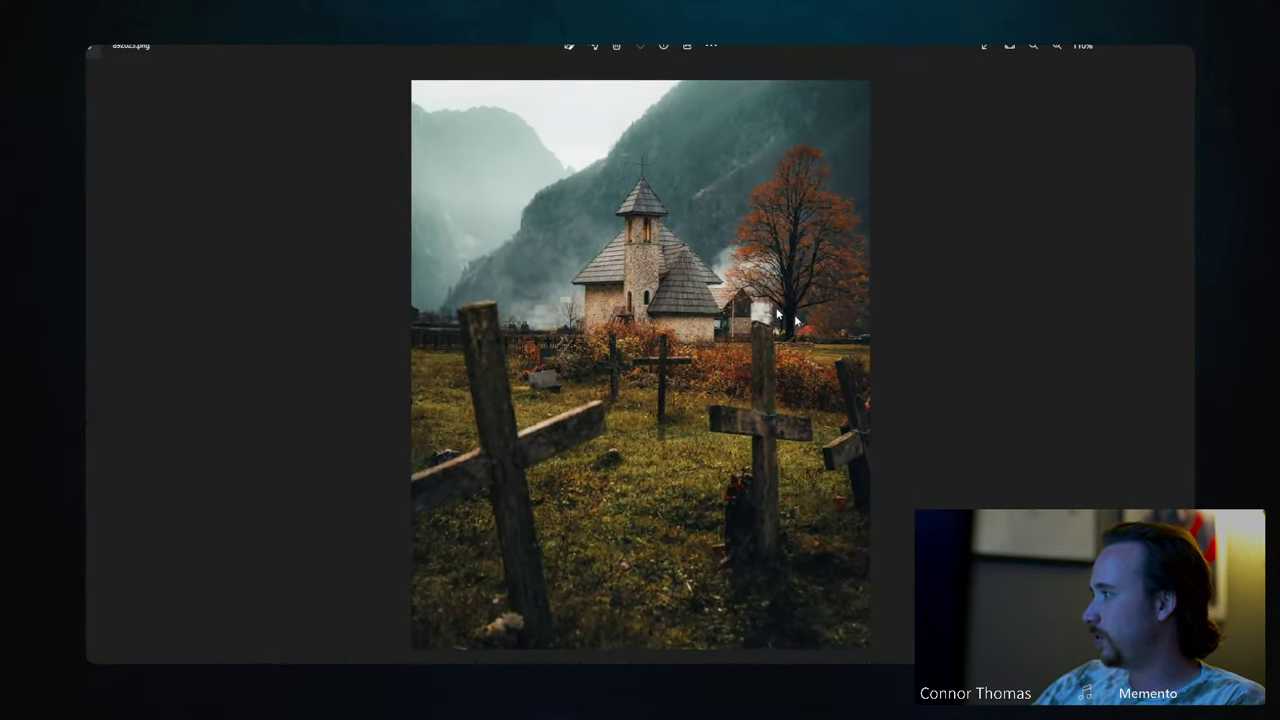
scroll(872, 347, up, 4)
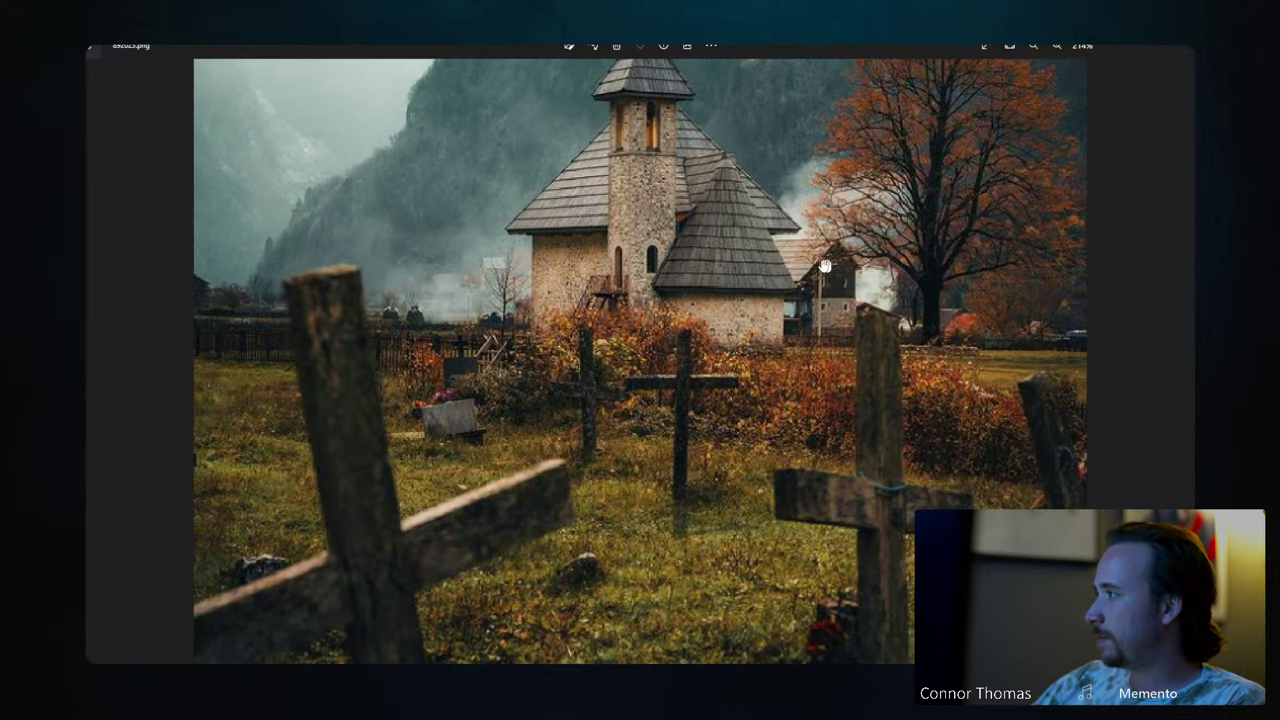
scroll(822, 272, down, 5)
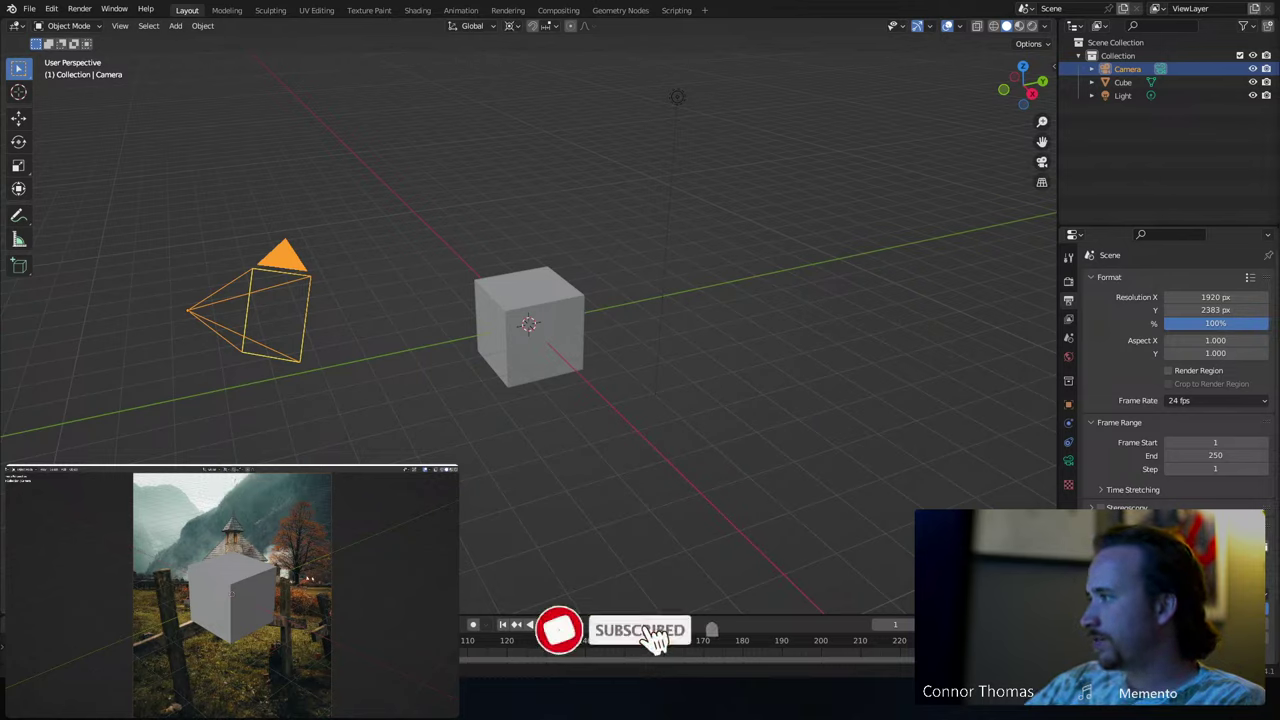
key(r)
key(r)
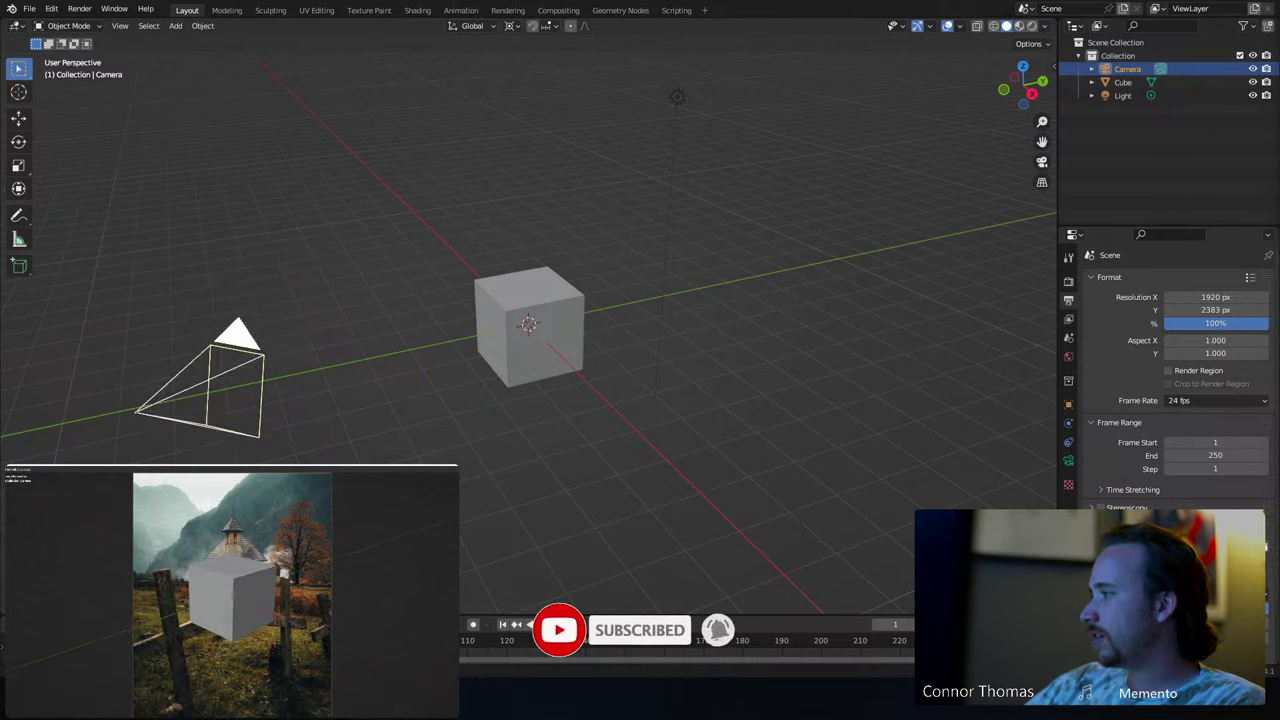
key(Escape)
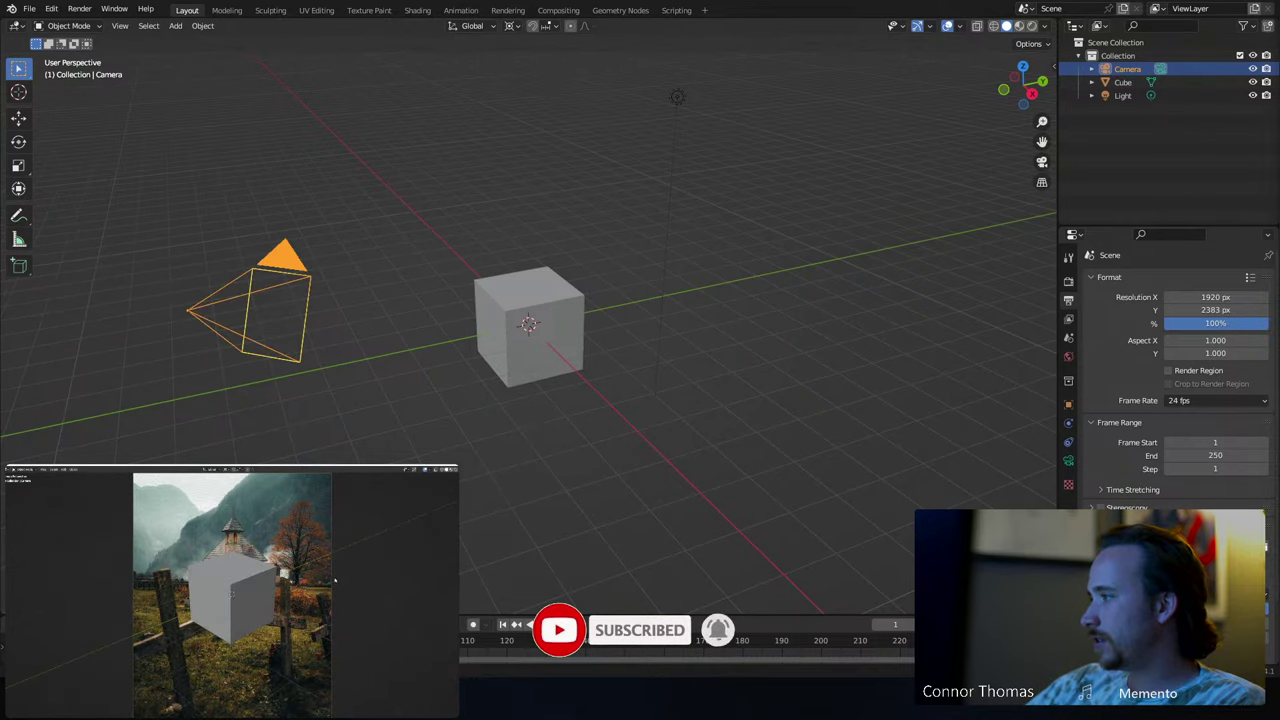
key(r)
key(x)
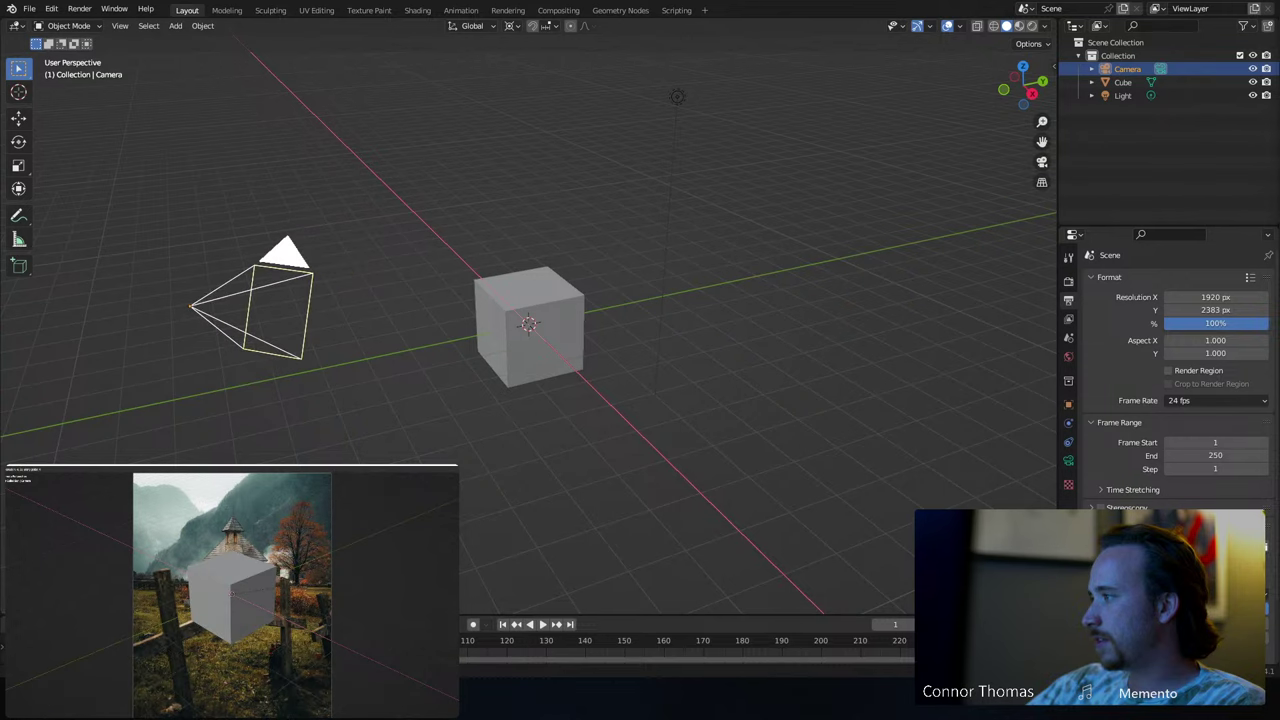
key(Escape)
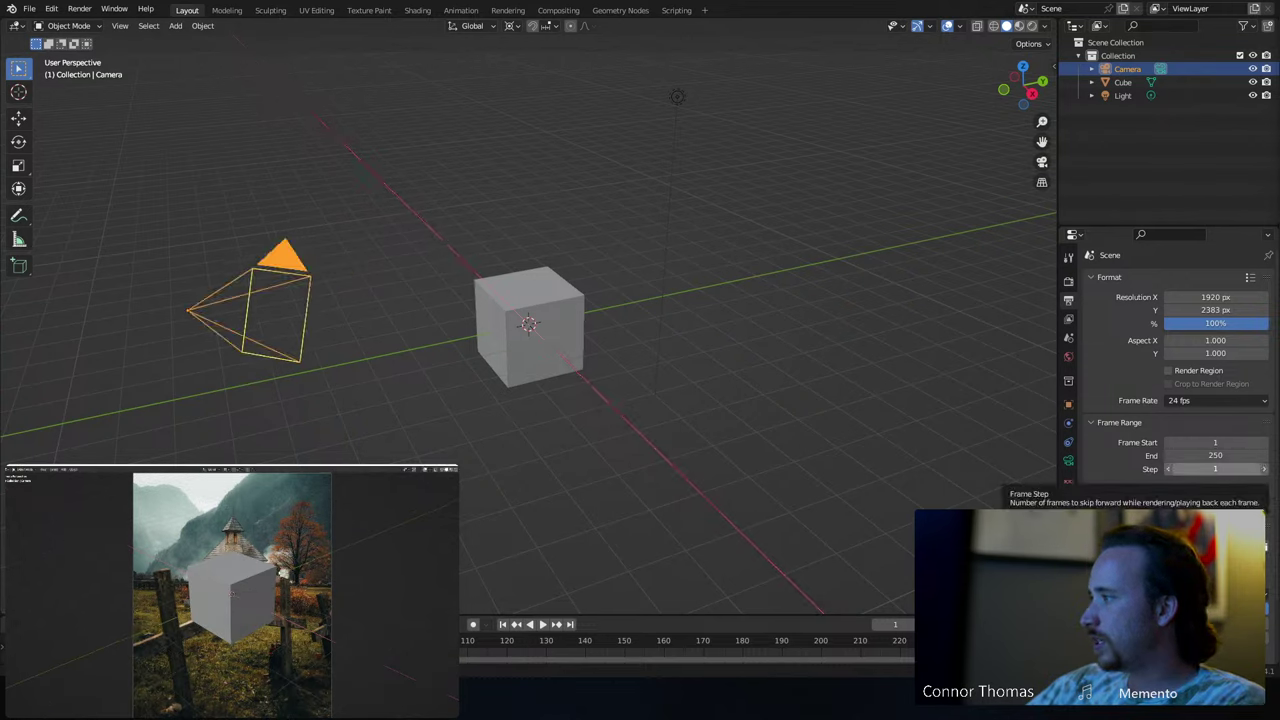
- Align the camera level and straight on to the cube, and set its focal length to 29 mm
key(ctrl+alt+KP_0)
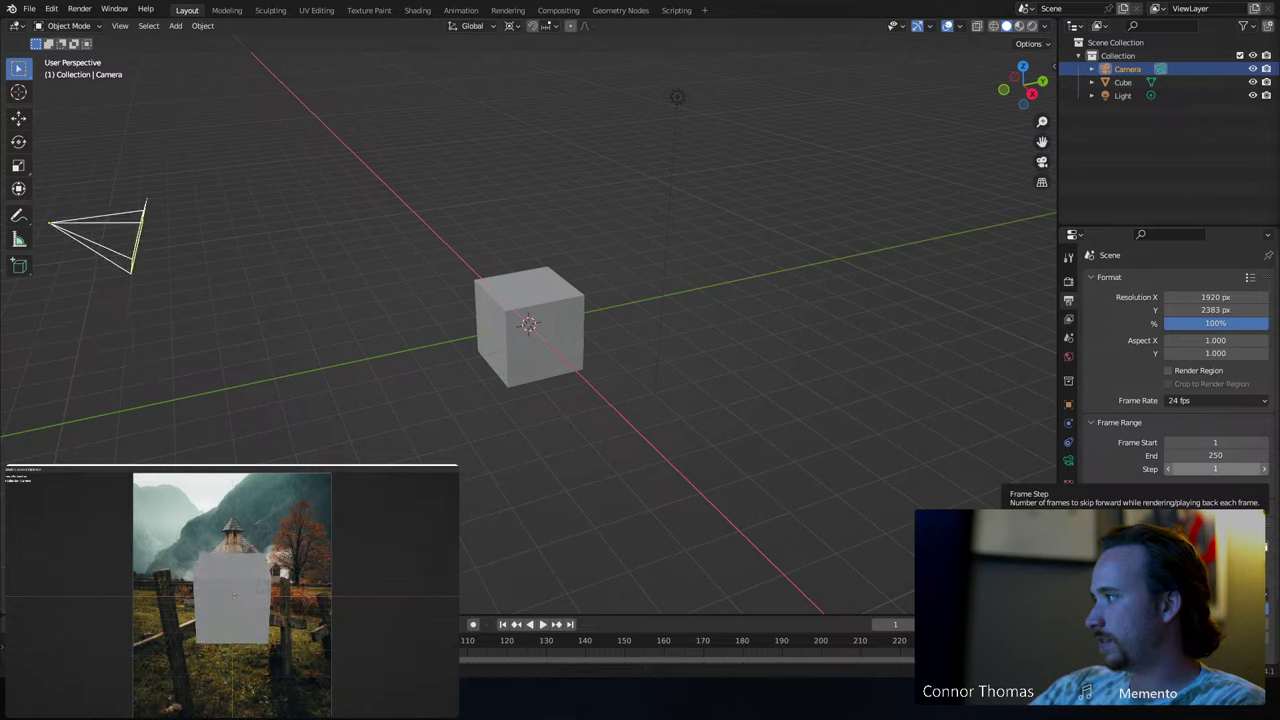
click(322, 594)
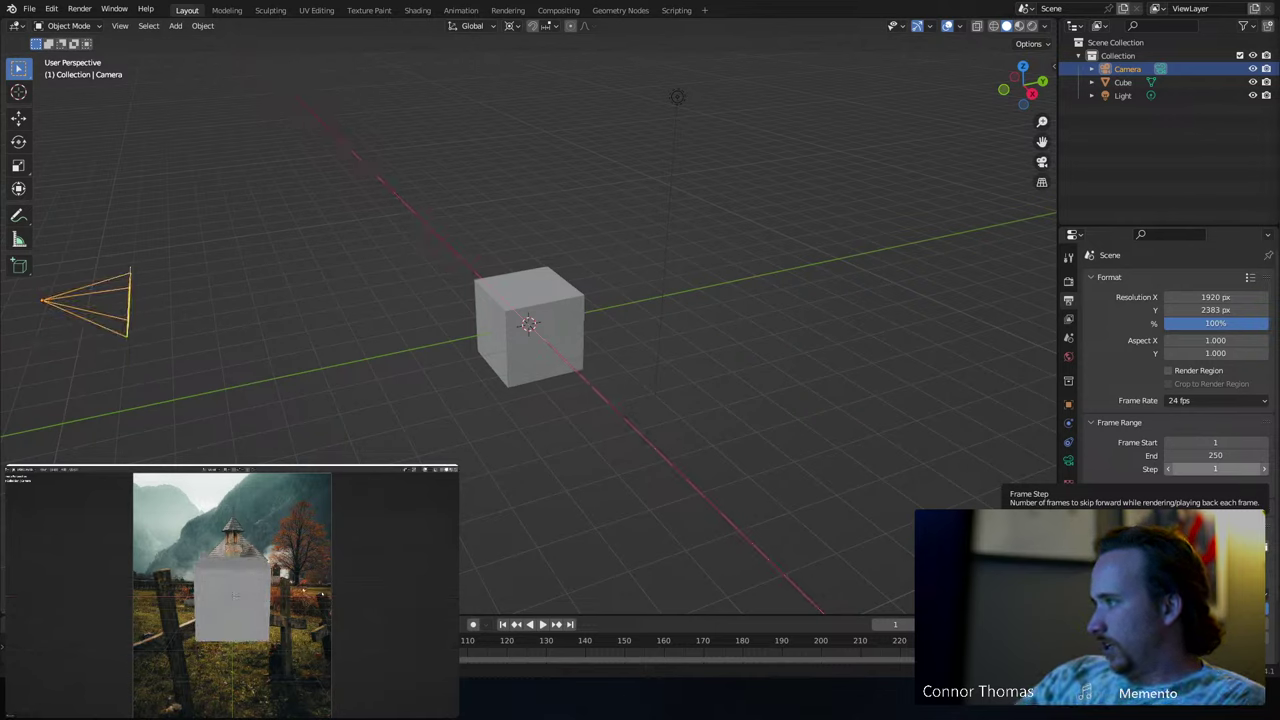
click(1068, 460)
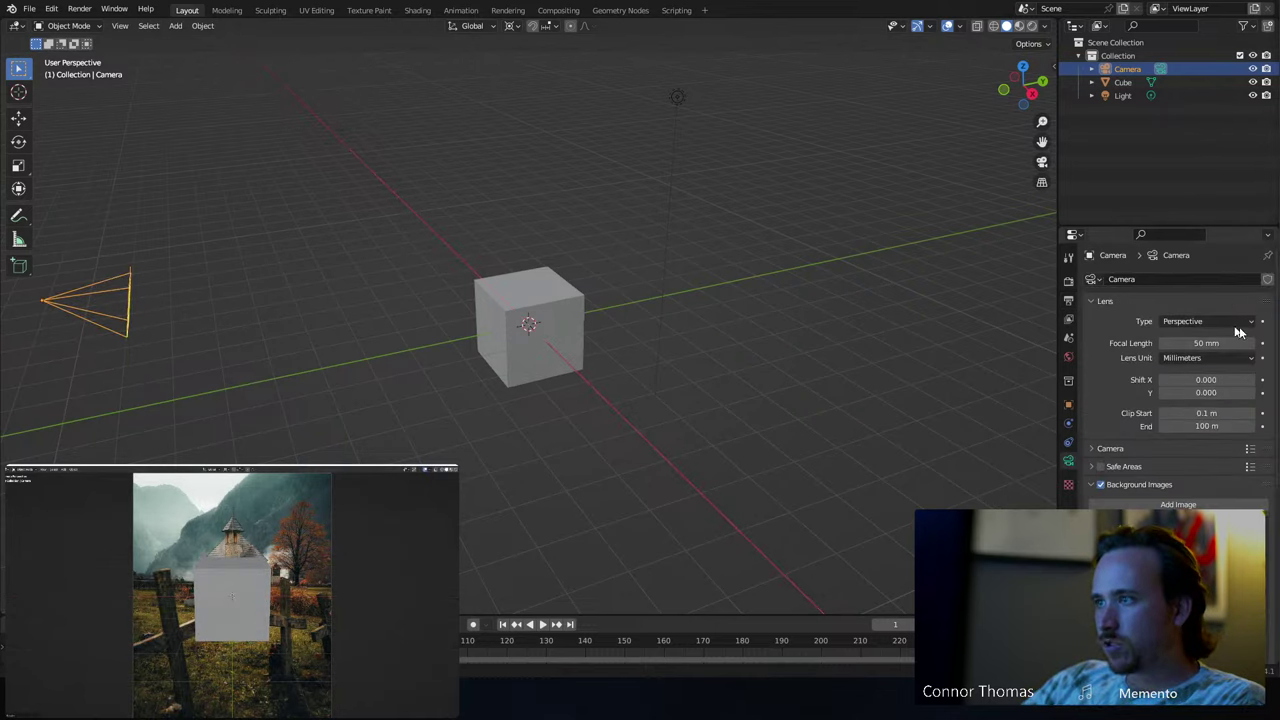
drag(1215, 346, 1192, 346)
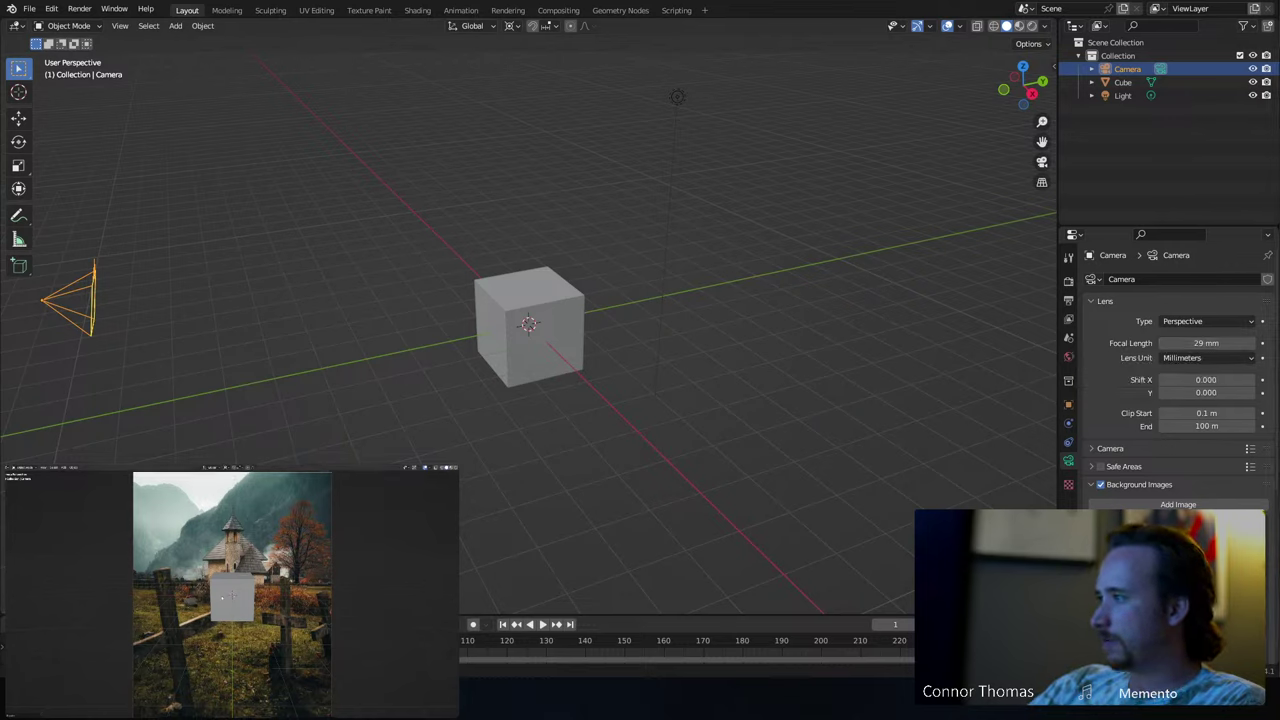
- Rotate the camera about X and raise it along Z so the cube sits on the photo's foreground grass between the crosses
key(g)
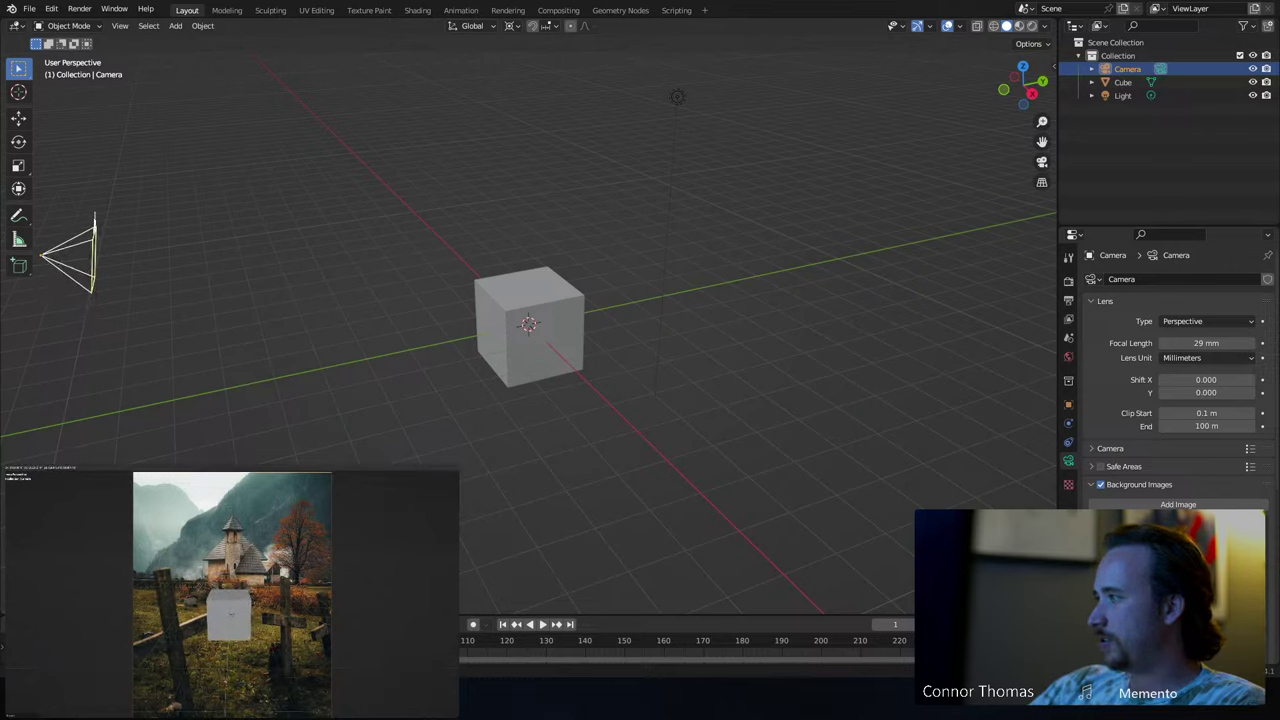
right_click(230, 612)
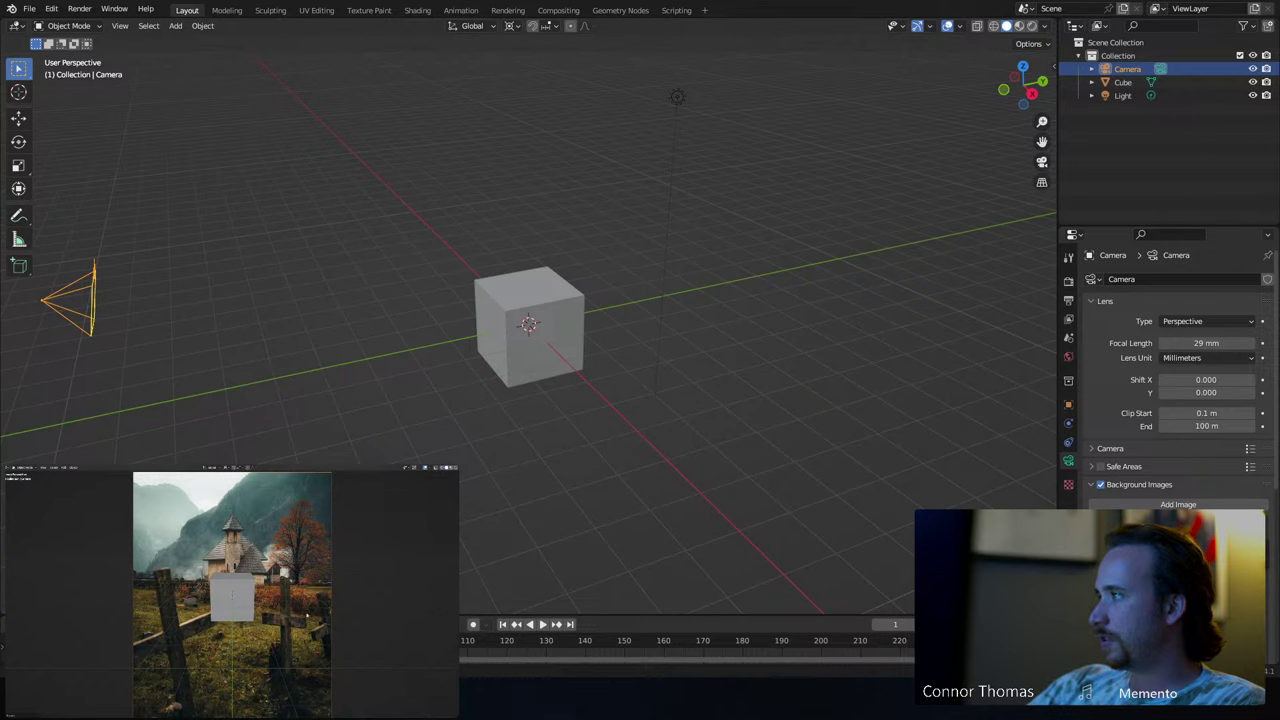
key(r)
key(x)
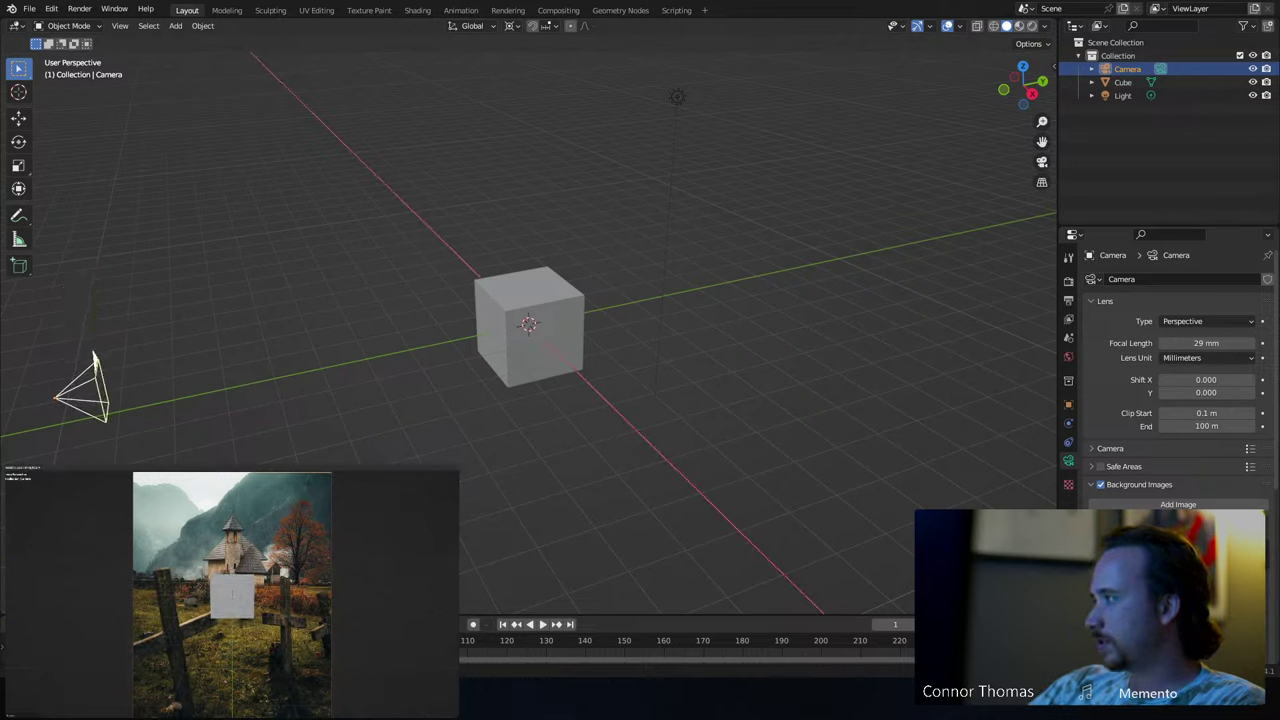
key(Return)
key(g)
key(z)
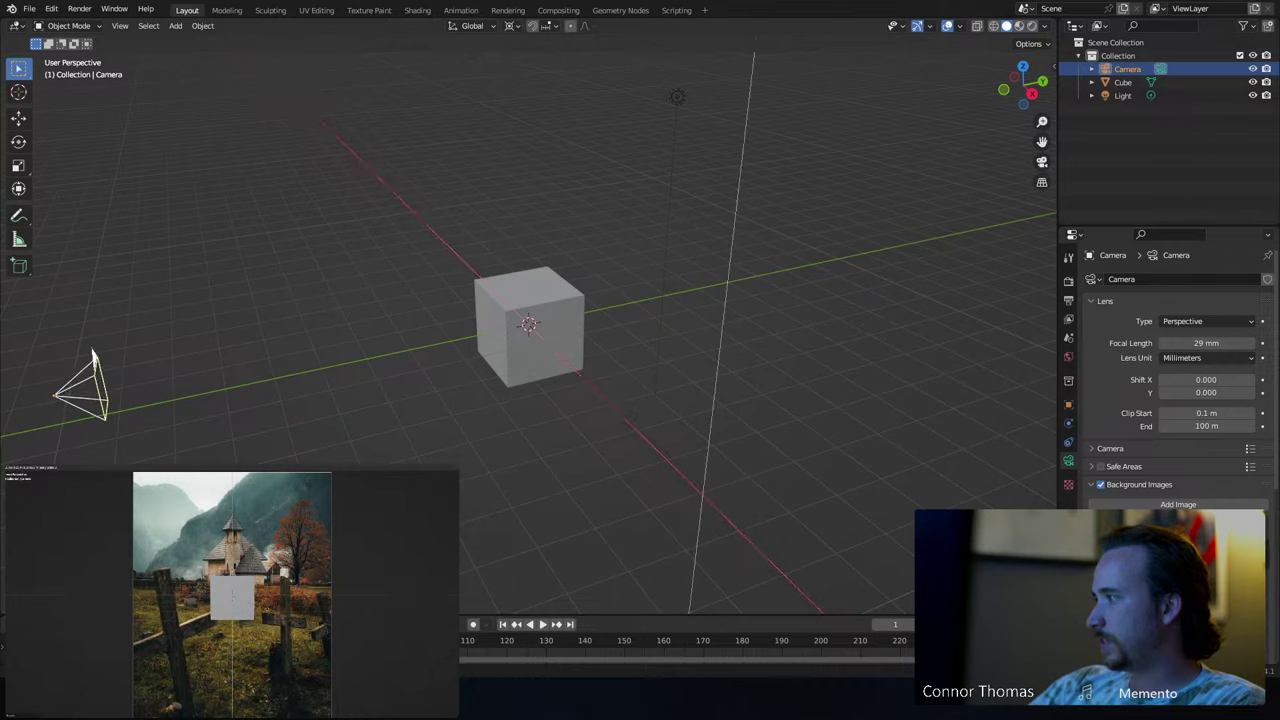
key(Return)
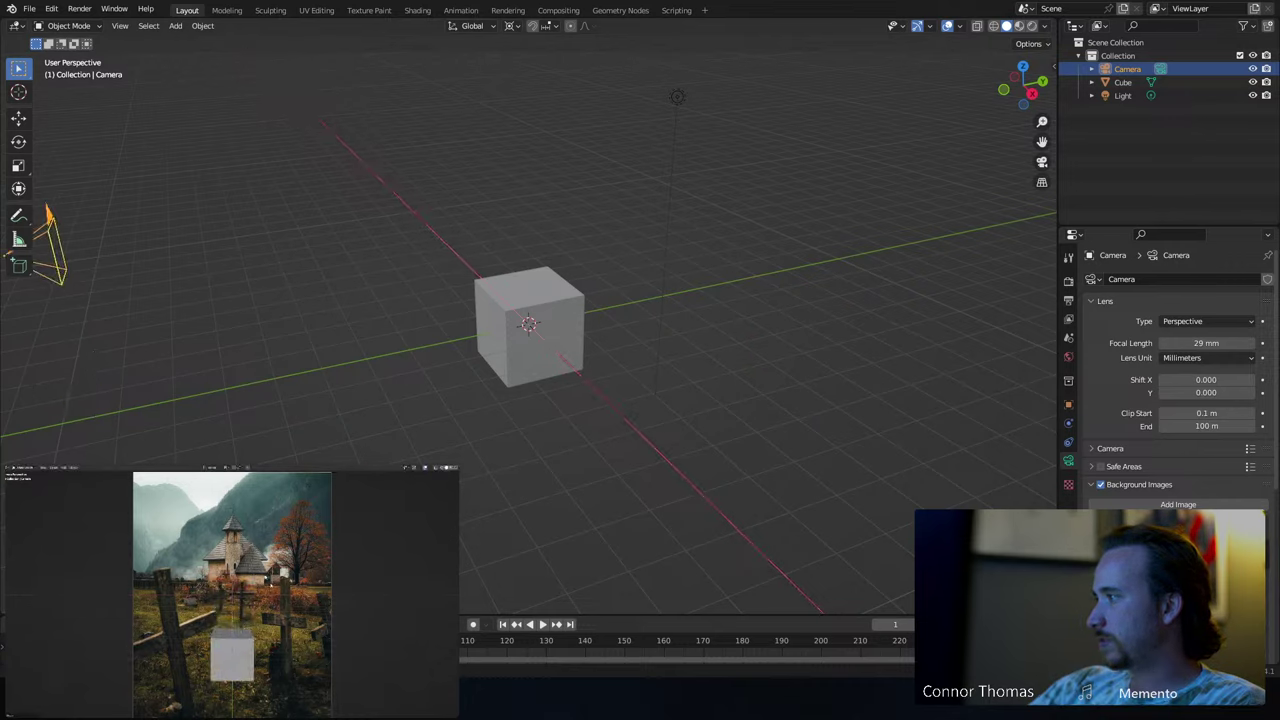
key(r)
key(x)
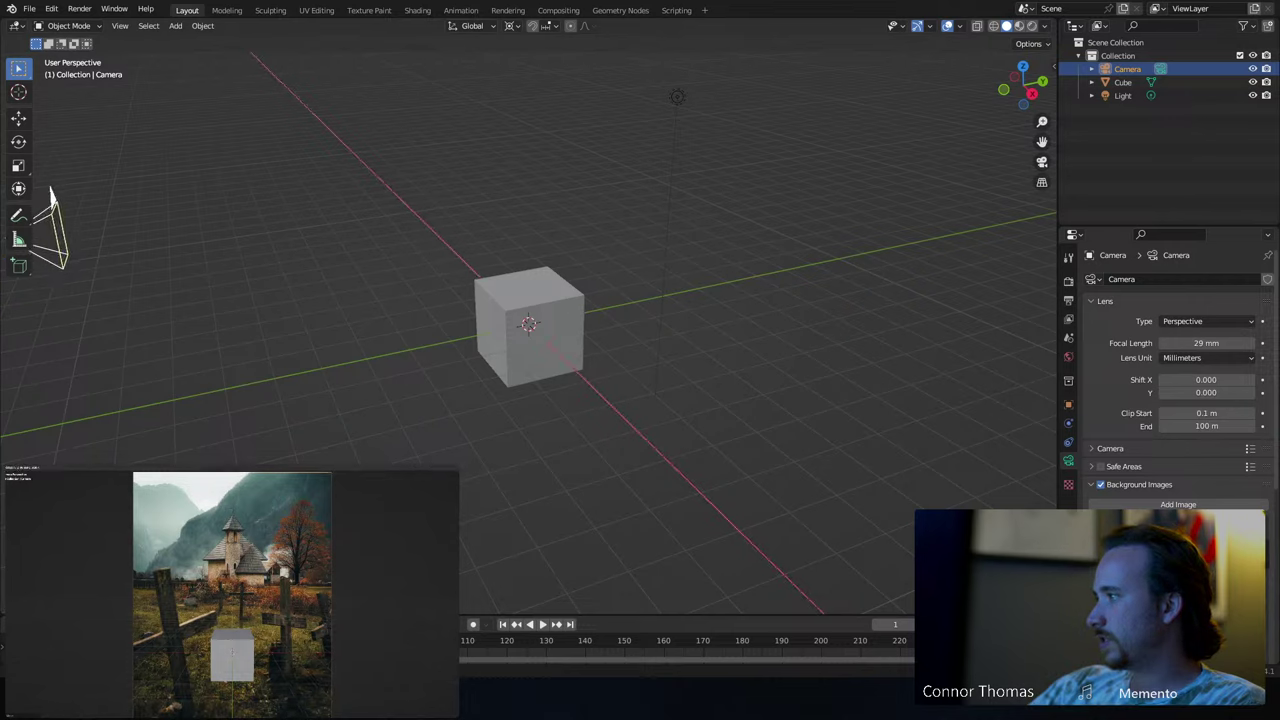
key(Return)
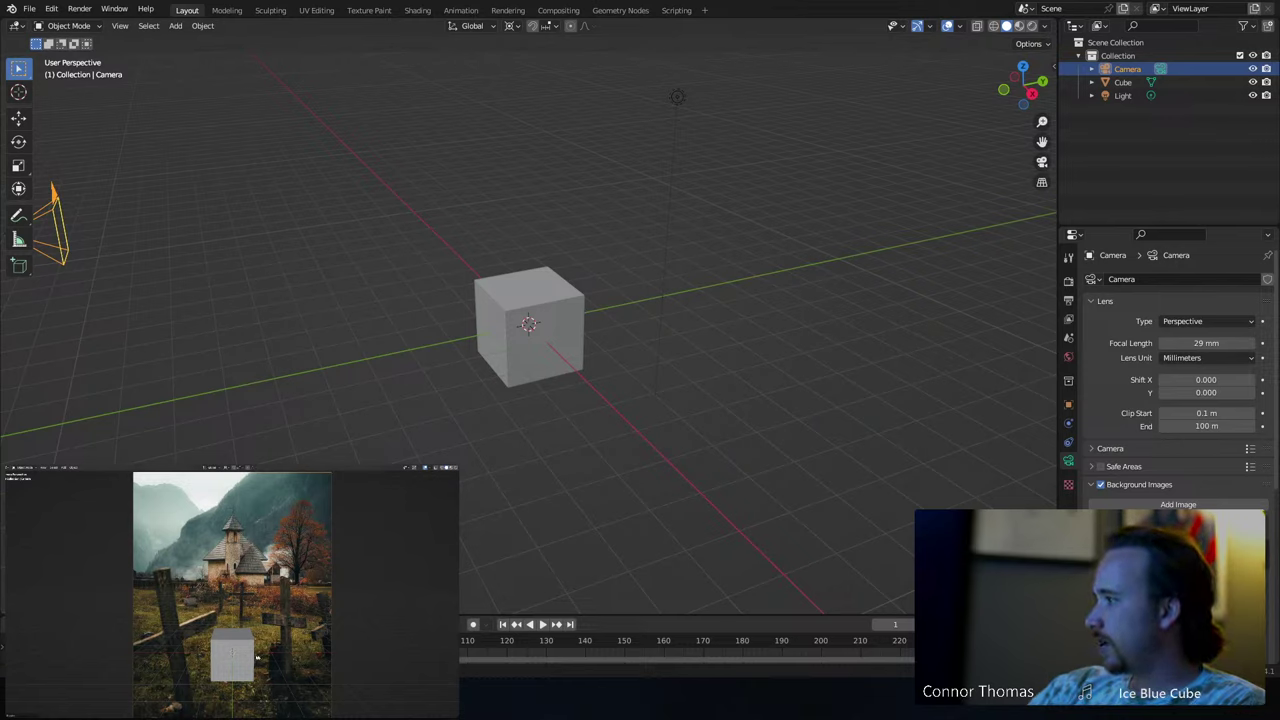
- Replace the cube with a ground plane scaled up until its far edge meets the photo's horizon behind the church
click(245, 655)
key(x)
click(241, 658)
key(shift+a)
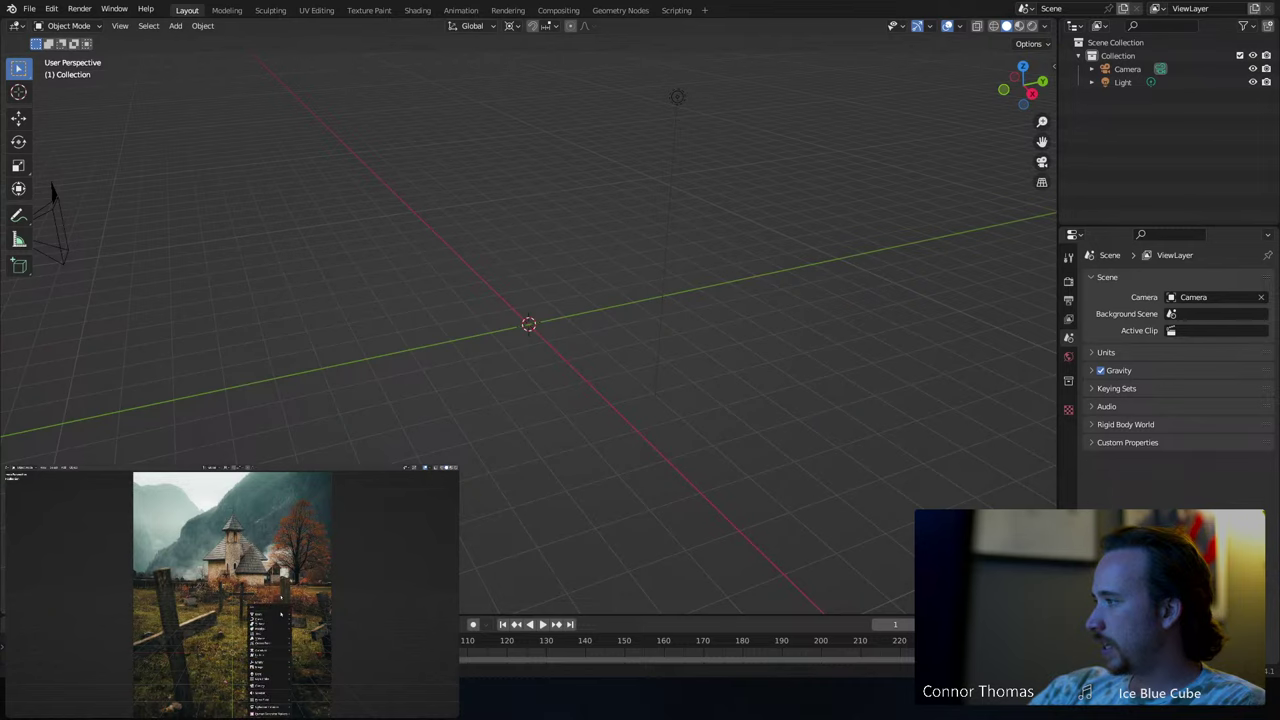
click(302, 615)
key(s)
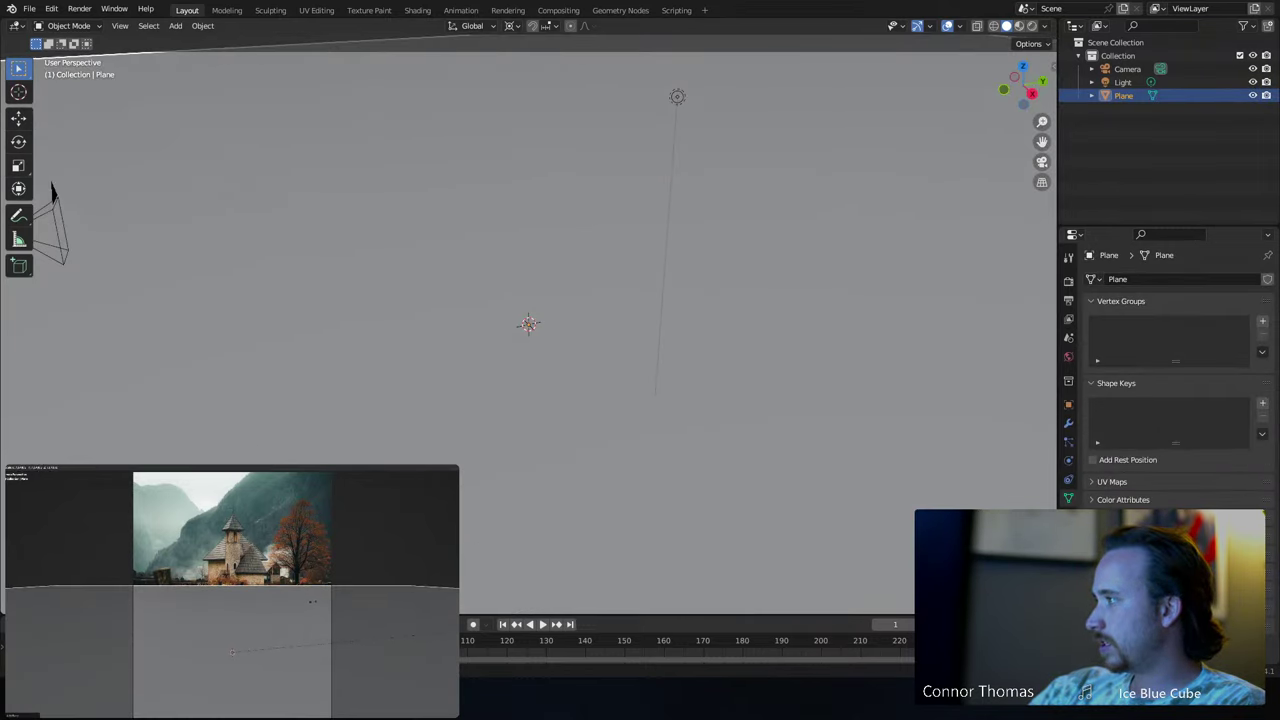
click(331, 600)
- Show the camera view in wireframe and place the 3D cursor on the ground near the base of the right-hand cross
key(shift+z)
key(alt+a)
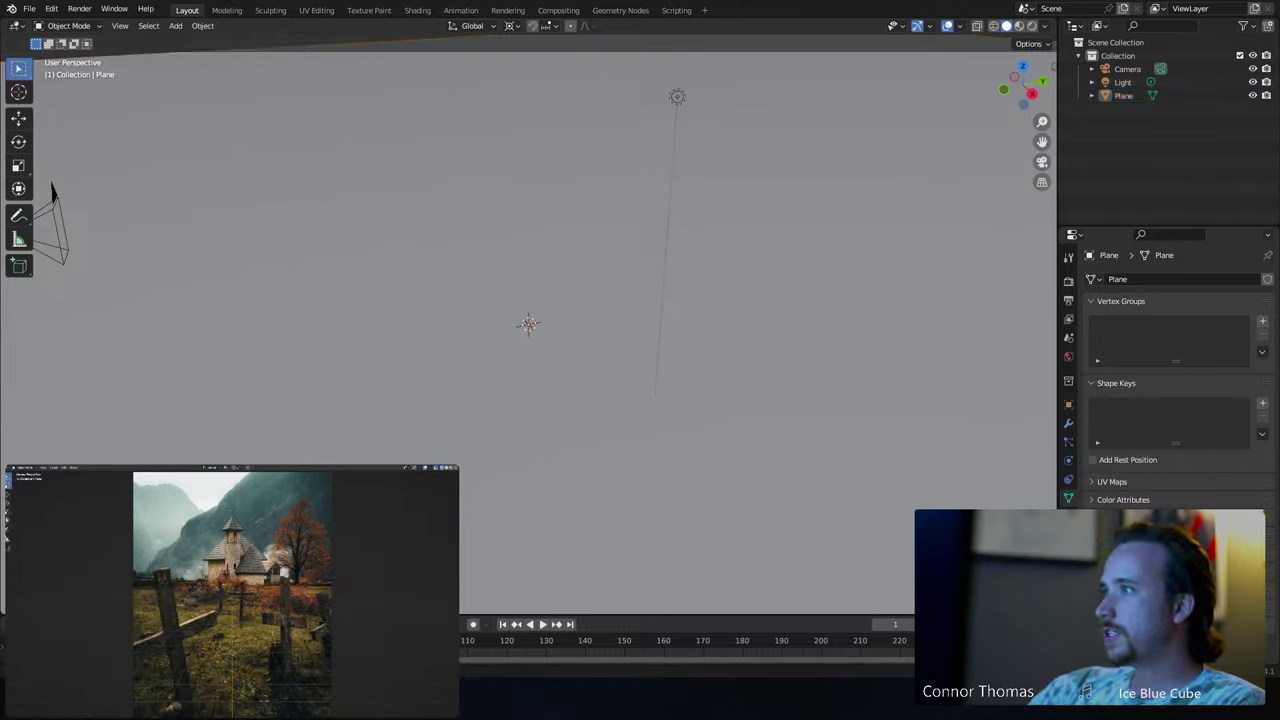
click(8, 485)
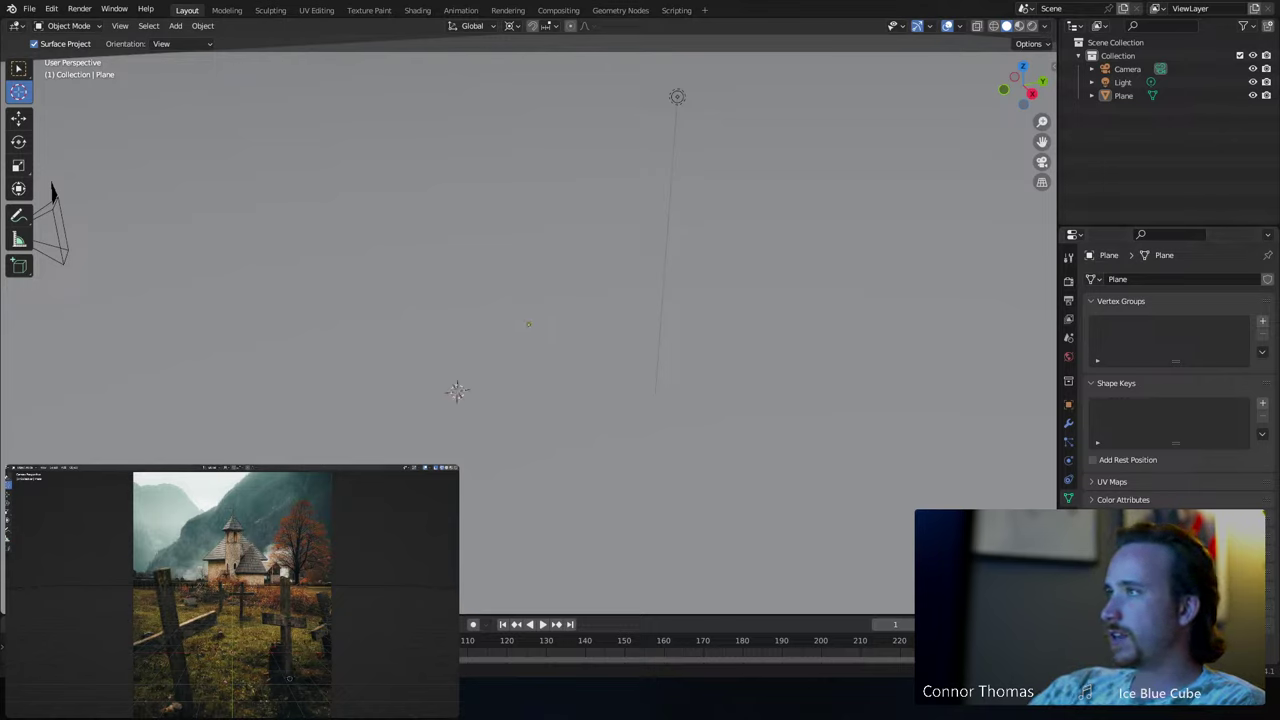
key(w)
- Set the camera's Passepartout opacity to 1.000 so the area outside the frame is blacked out
click(134, 507)
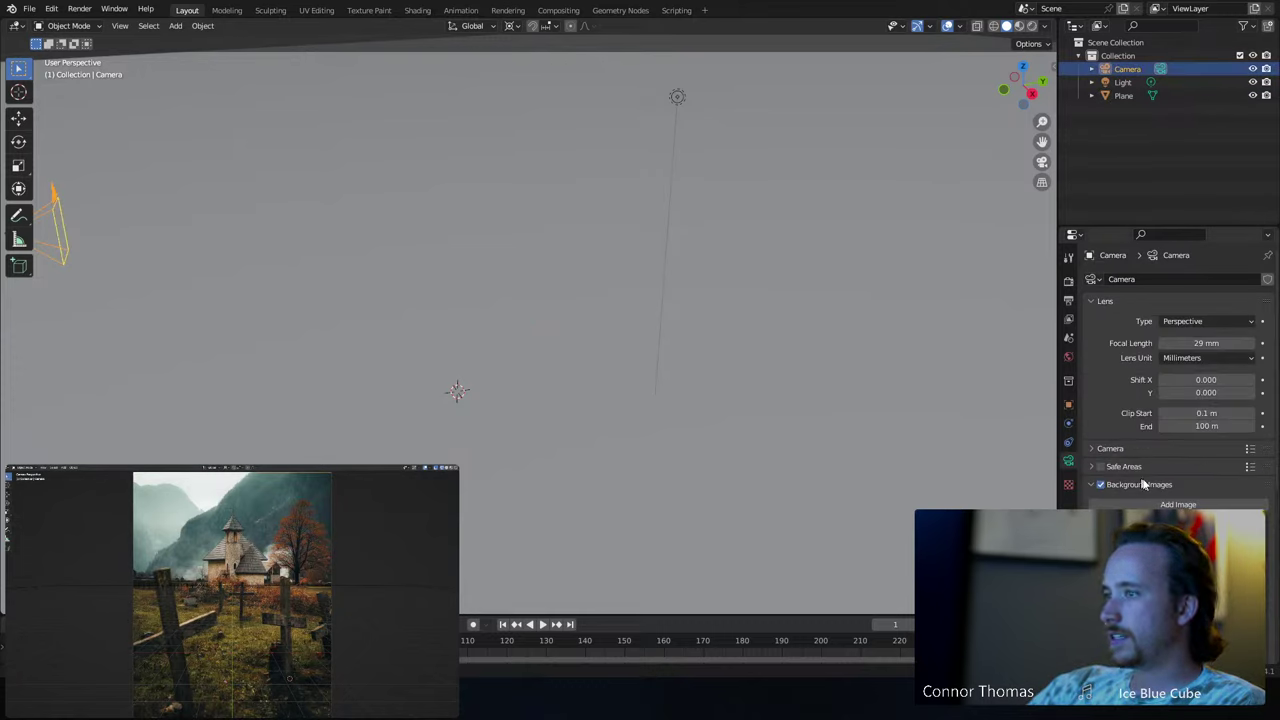
scroll(1135, 476, down, 4)
scroll(1134, 474, down, 5)
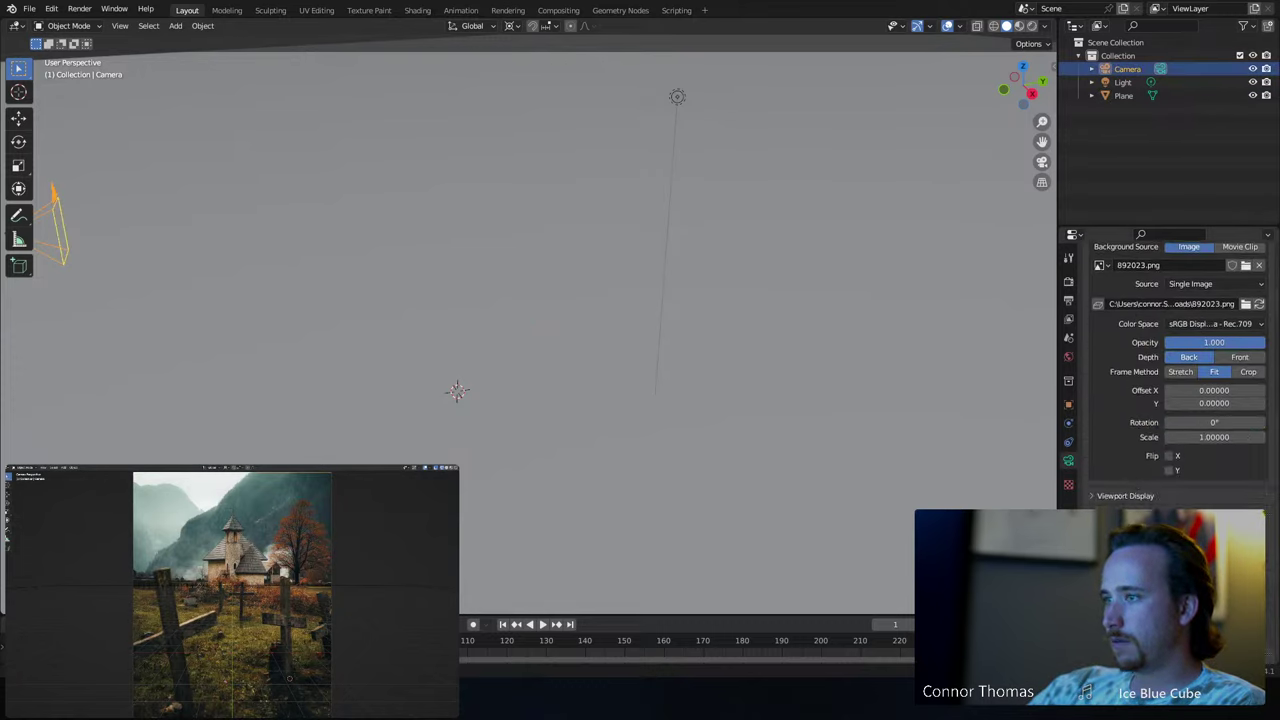
click(1101, 501)
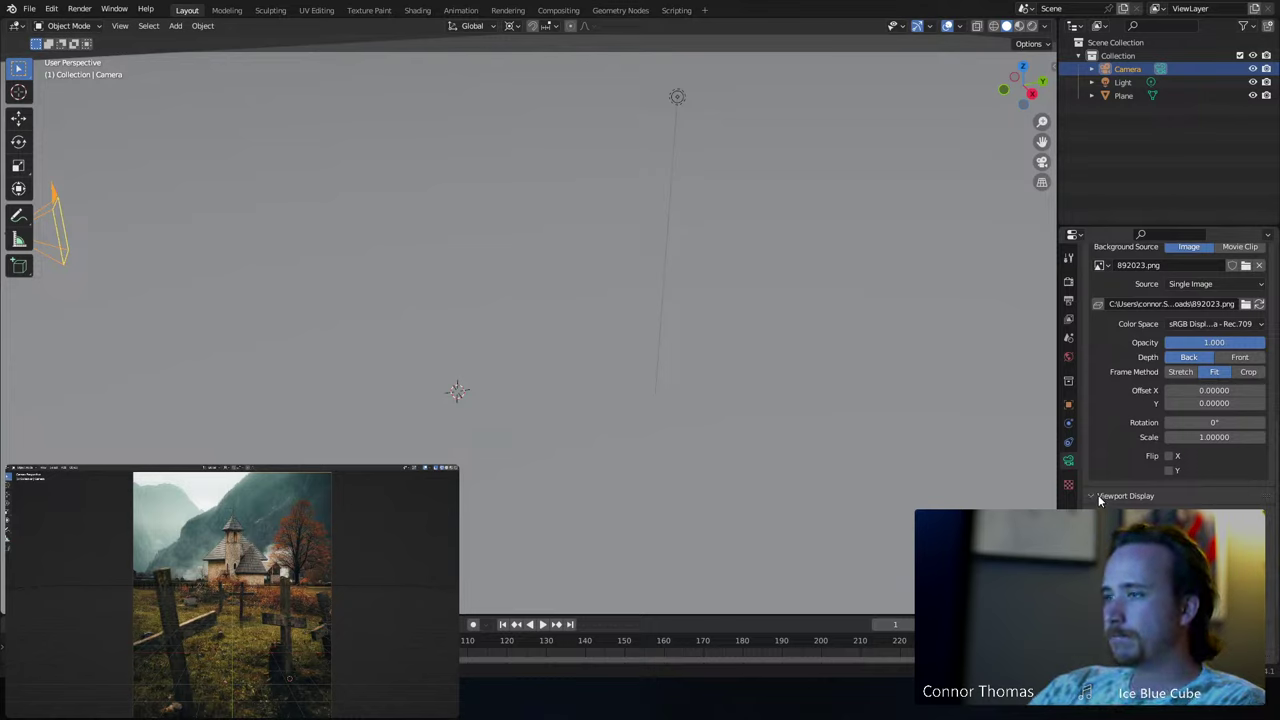
scroll(1100, 501, down, 3)
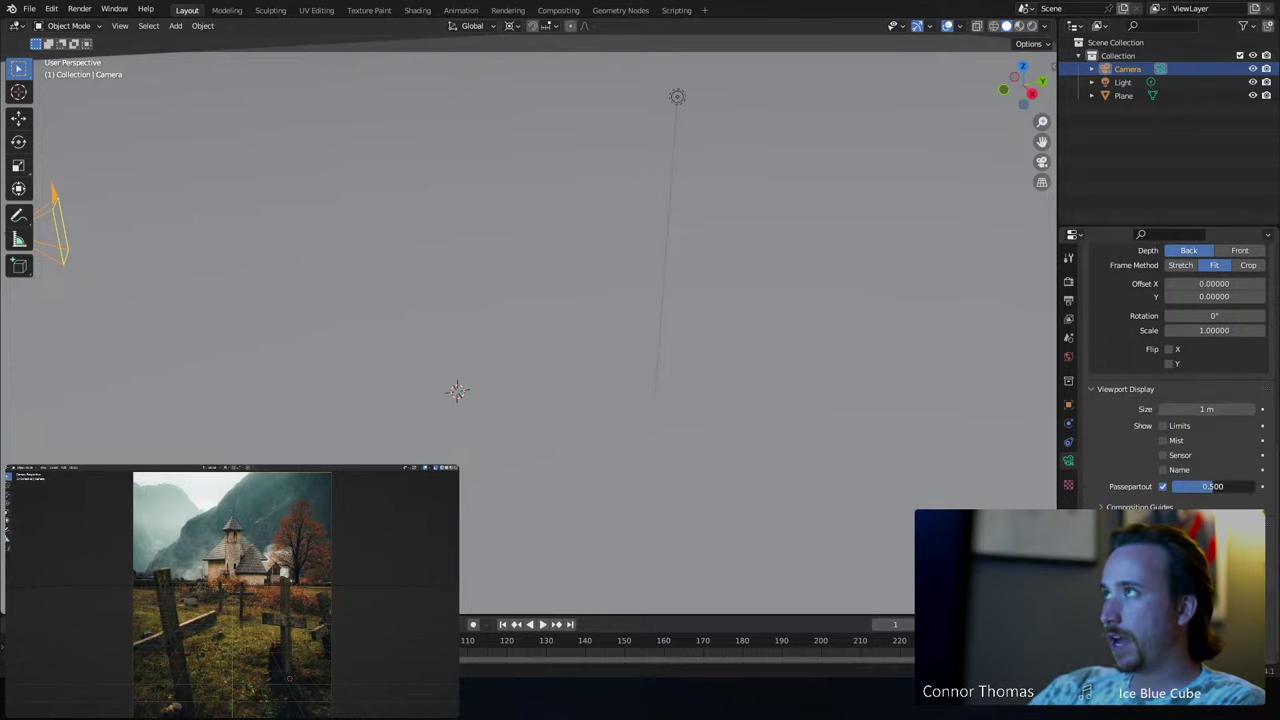
drag(1213, 486, 1254, 486)
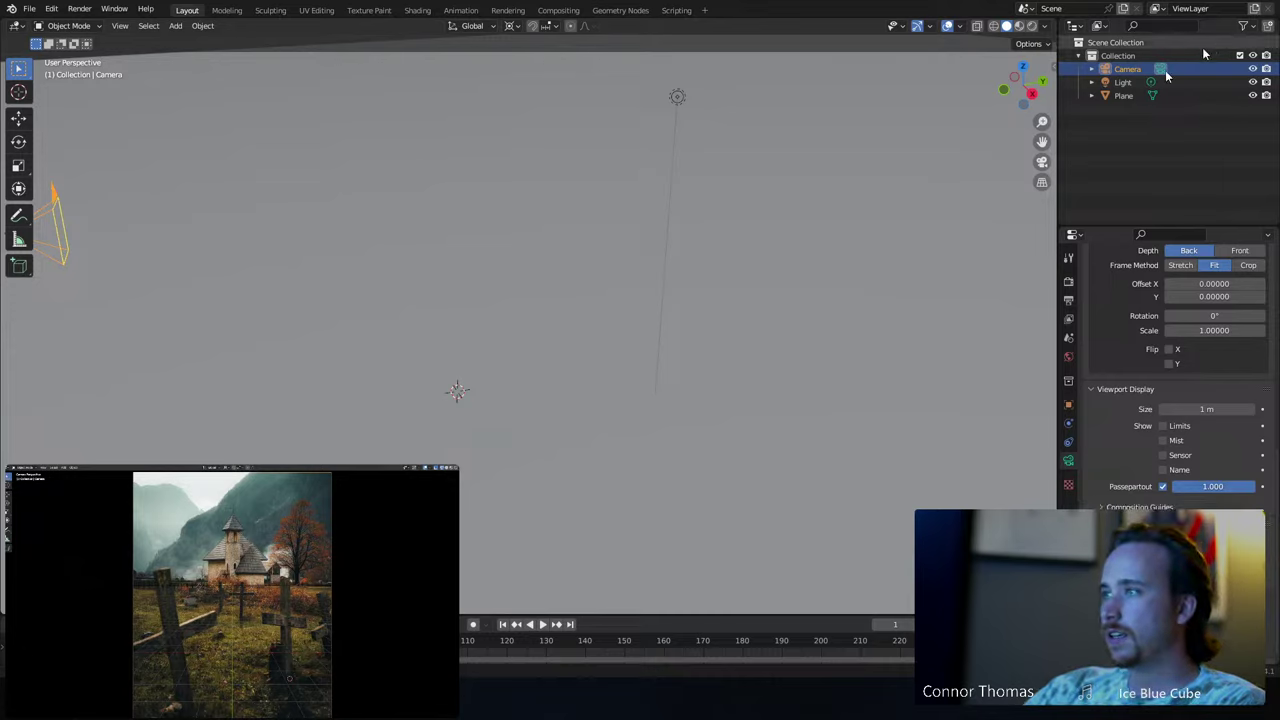
- Display the render engine and sampling settings, and save the Blender file
click(1068, 284)
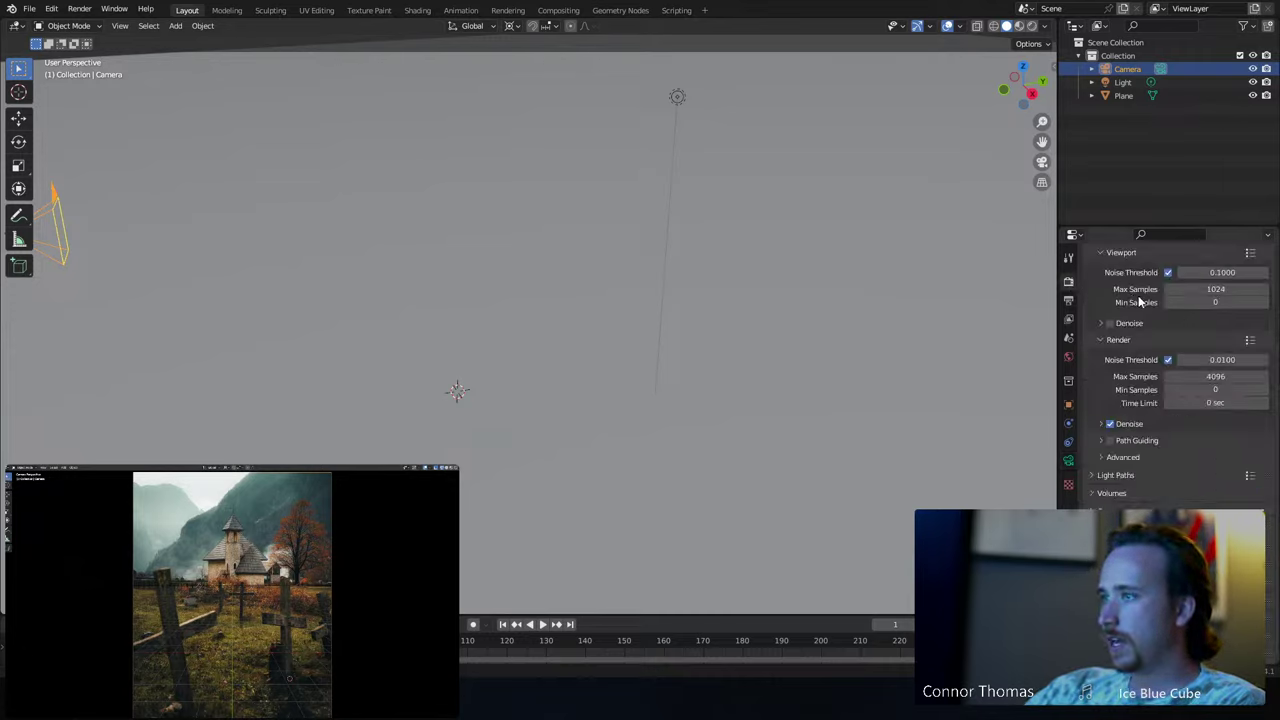
scroll(1106, 308, up, 4)
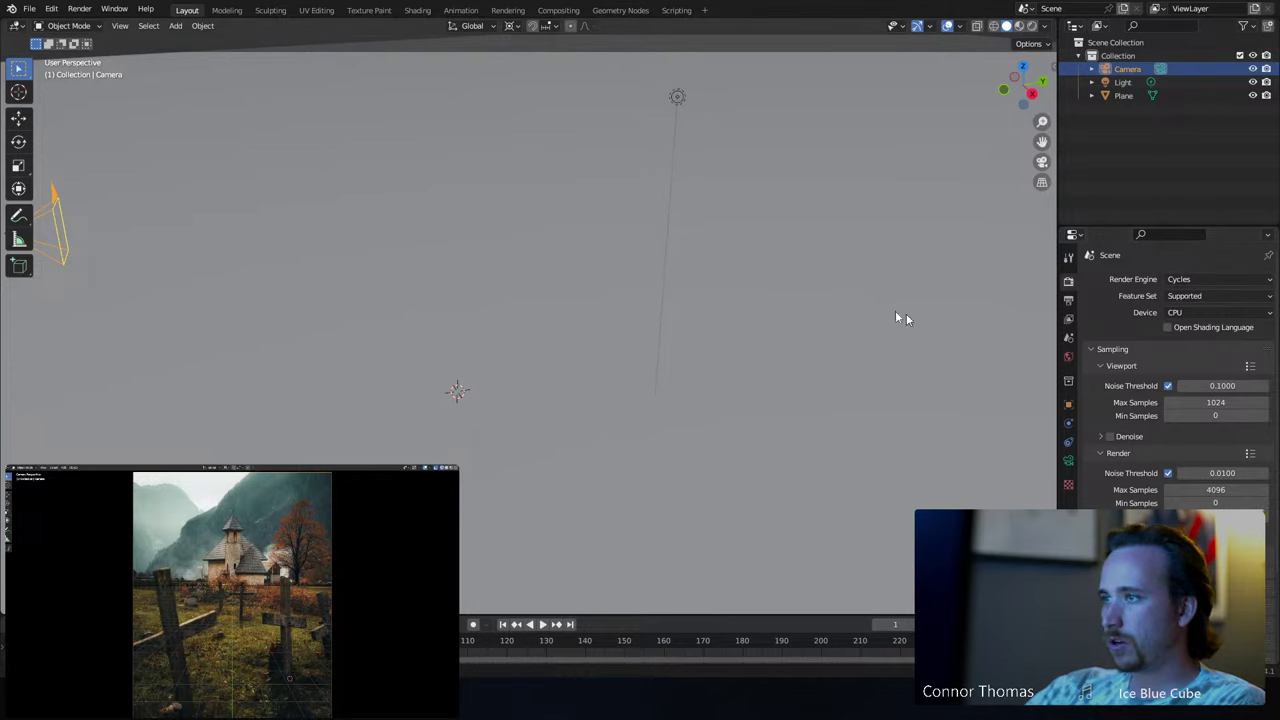
key(ctrl+s)
- Add a cube at the 3D cursor on the ground plane, scale it down to about 0.2, and frame it
scroll(437, 247, down, 8)
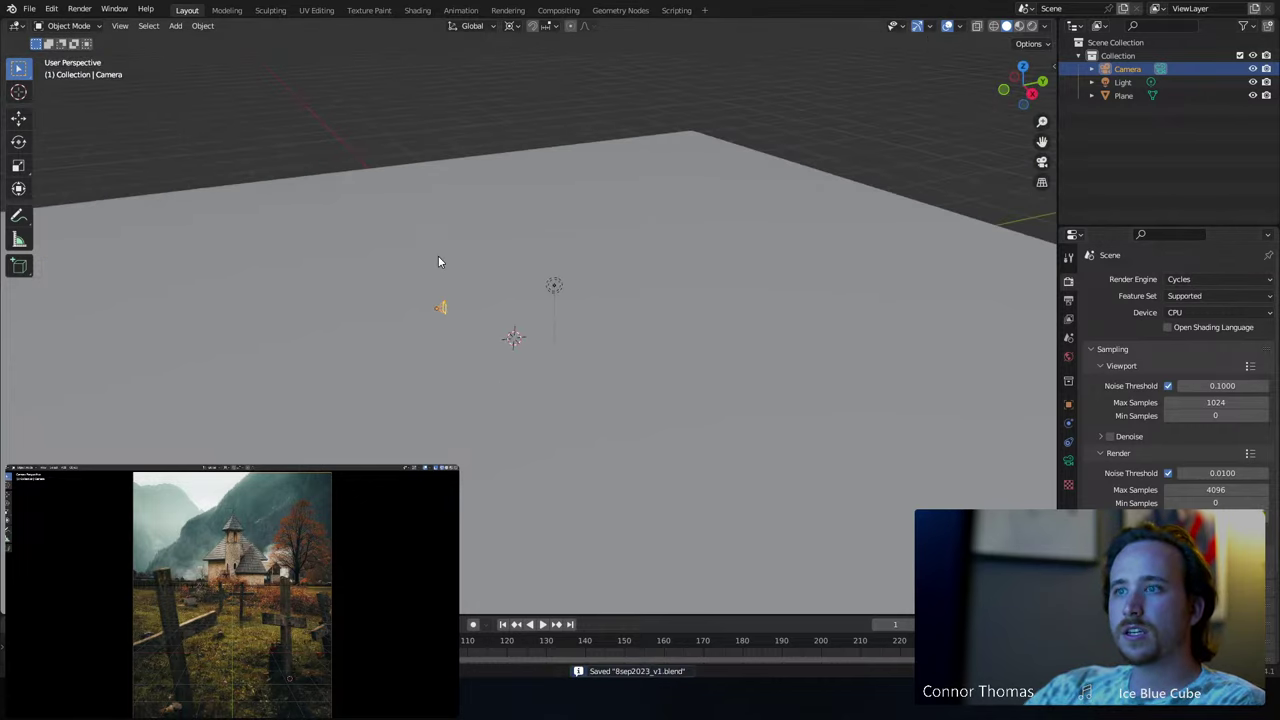
middle_drag(438, 255, 561, 303)
scroll(561, 303, up, 3)
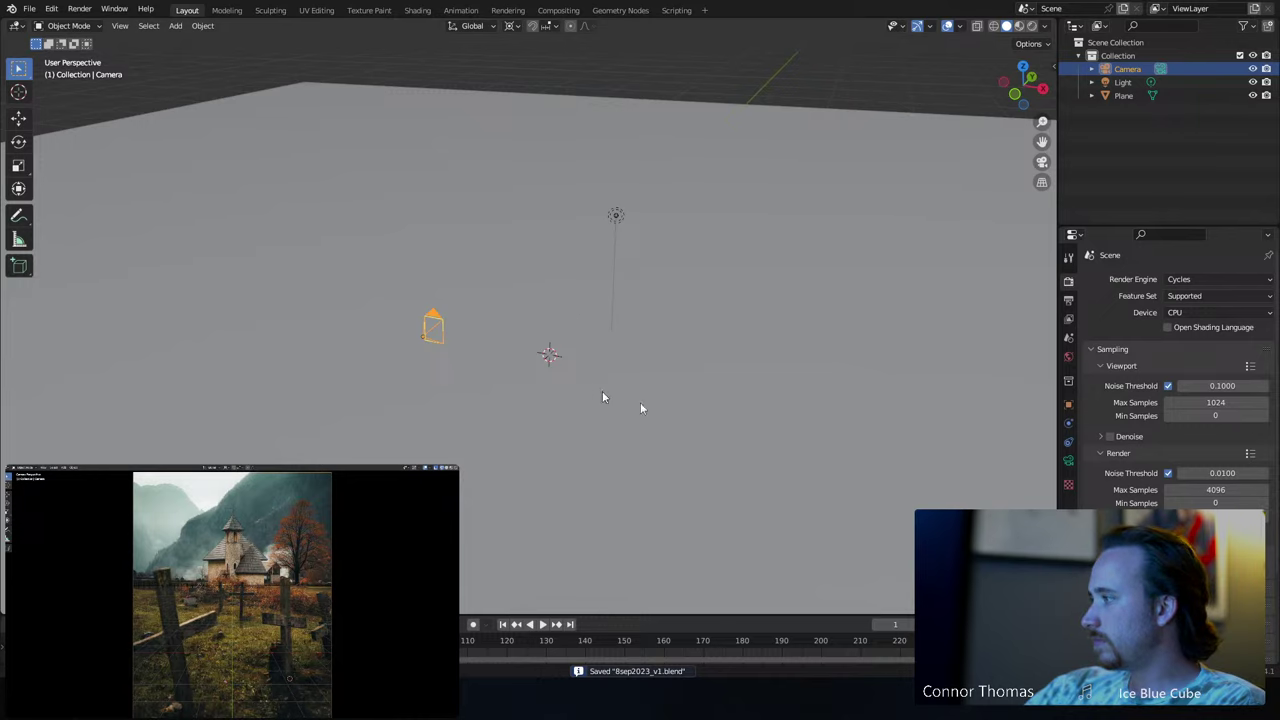
key(shift+a)
mouse_move(592, 350)
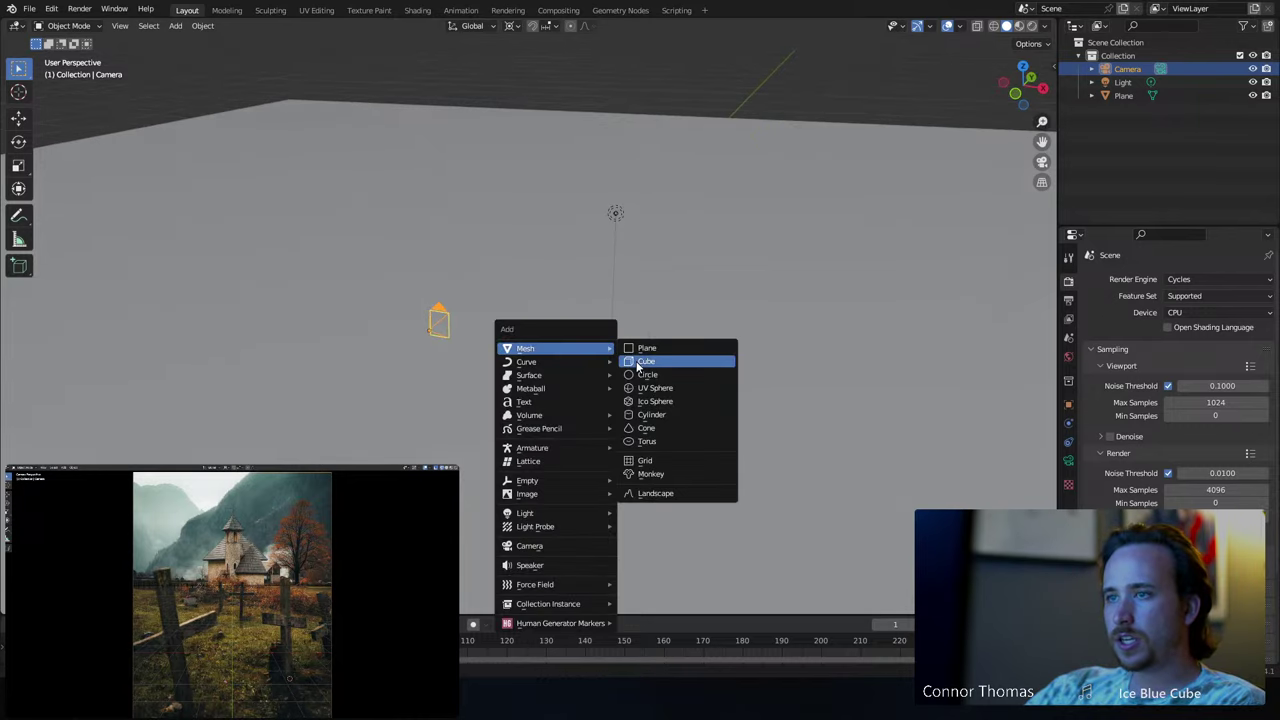
click(660, 360)
key(s)
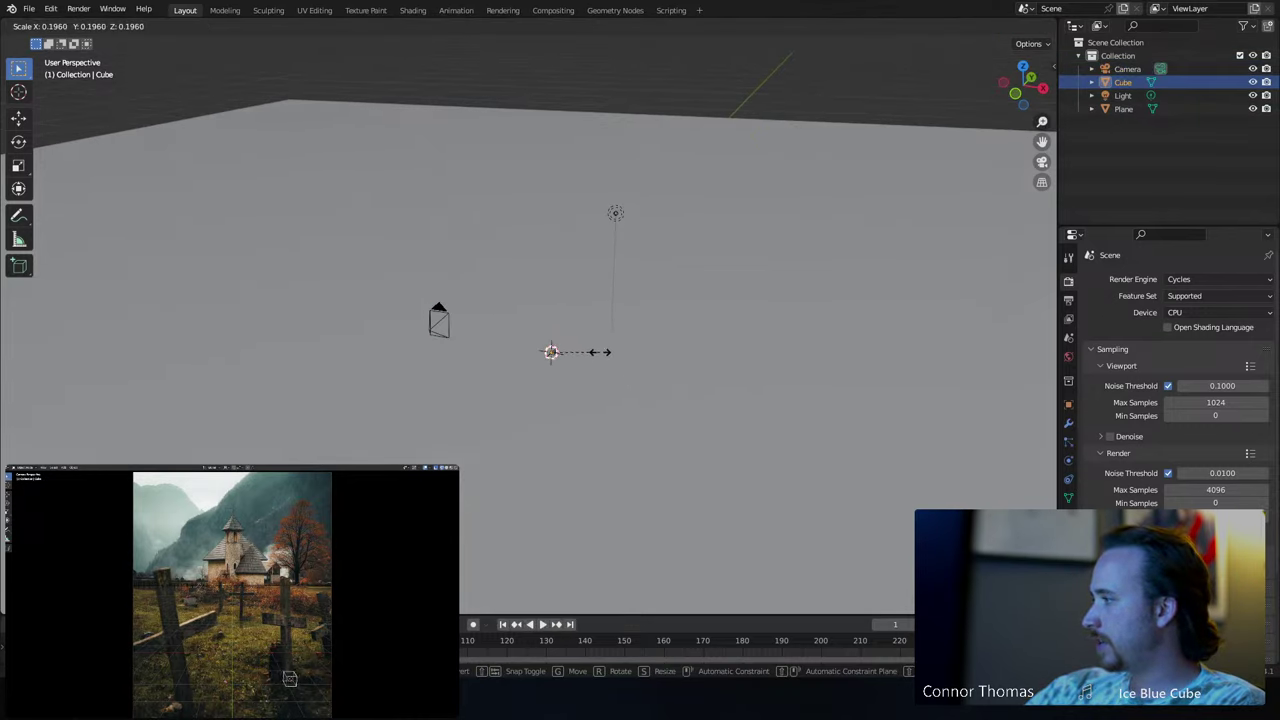
click(590, 352)
key(KP_Decimal)
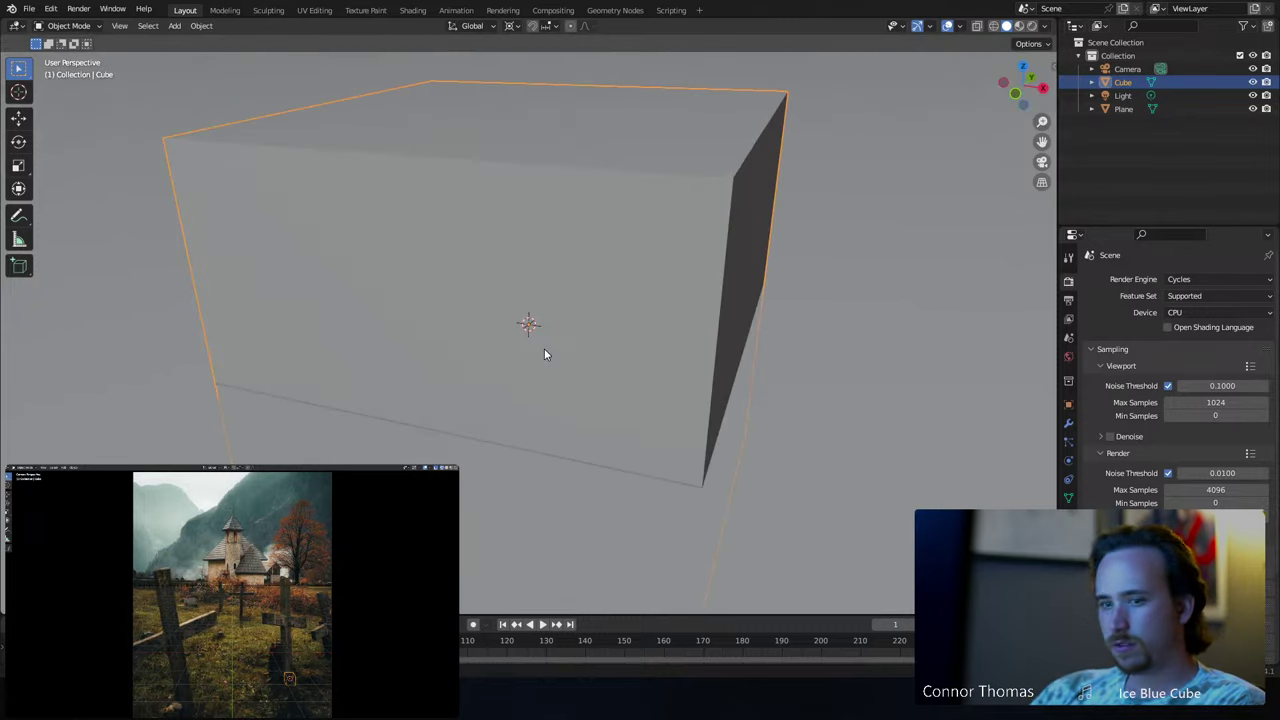
- Raise the cube along the Z axis until its base rests on the ground plane
scroll(529, 338, down, 8)
key(g)
key(z)
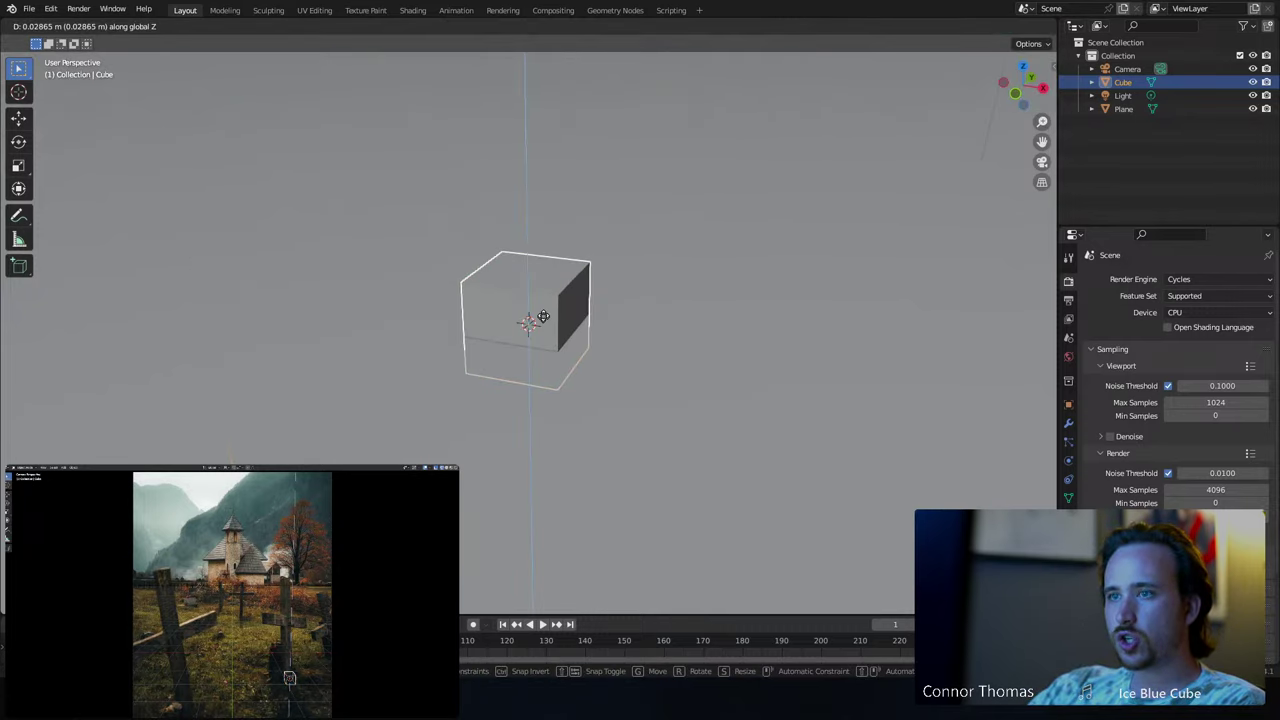
click(538, 283)
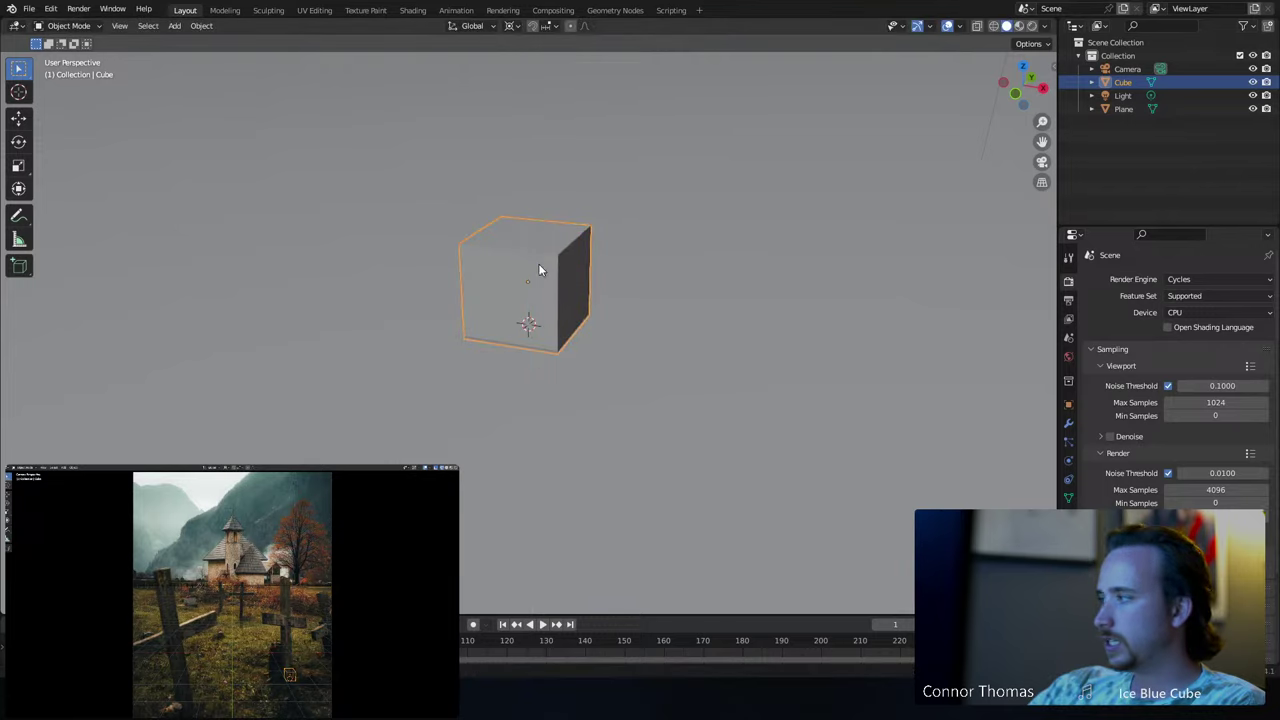
- Rotate the cube slightly around the Z axis and move it onto the base of the photo's right-hand cross
shift+middle_drag(538, 265, 587, 323)
key(r)
key(z)
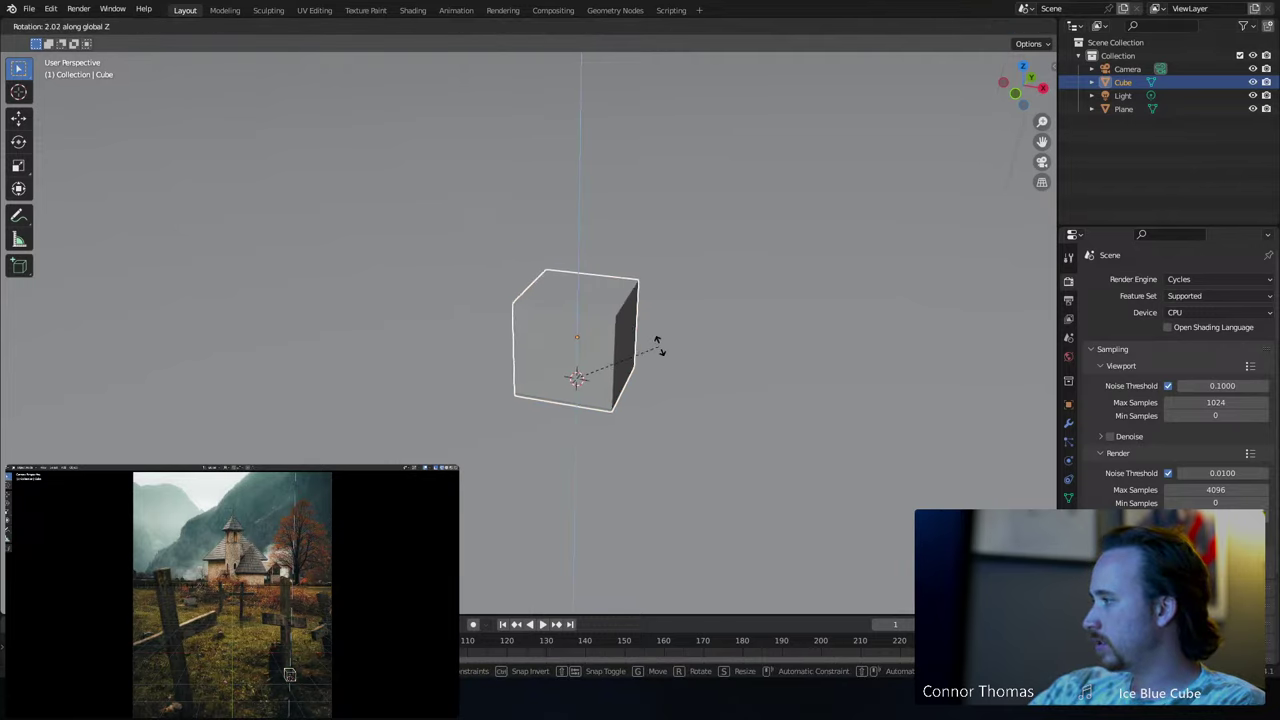
click(677, 316)
key(g)
click(646, 309)
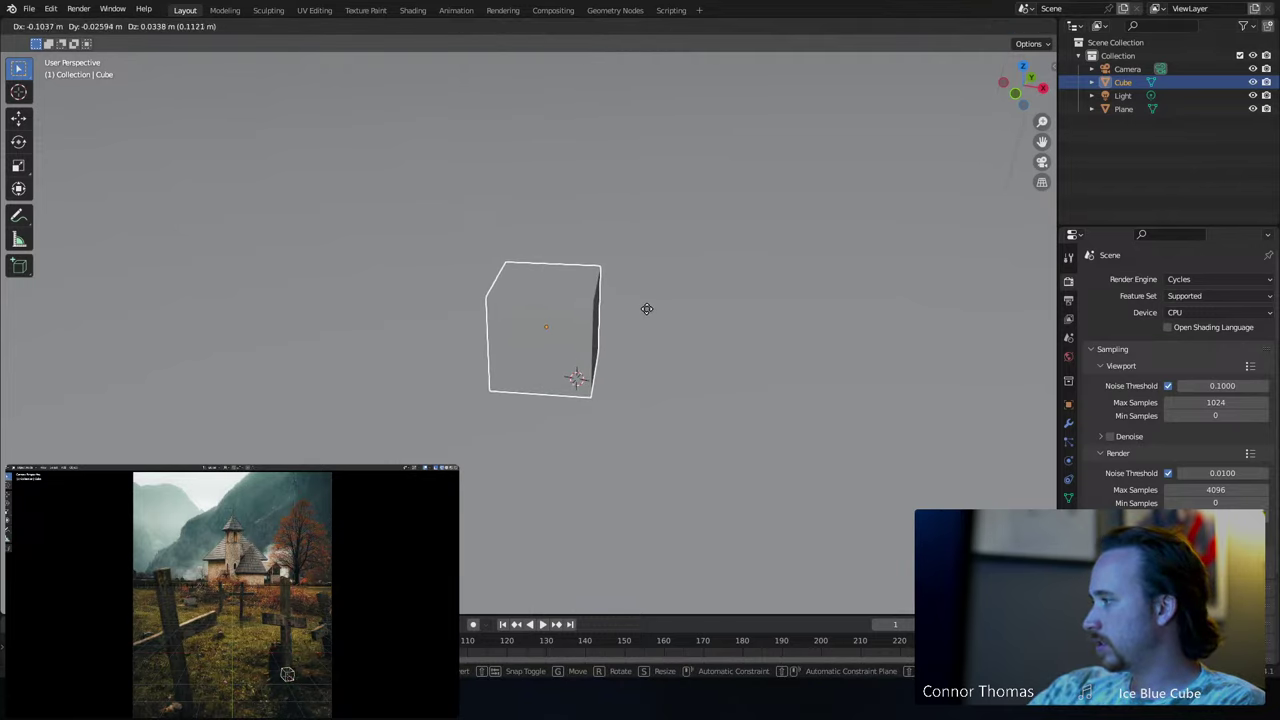
- Raise the cube's top face about 3.4 m along Z and shift it sideways so the post follows the photo's leaning cross
key(Tab)
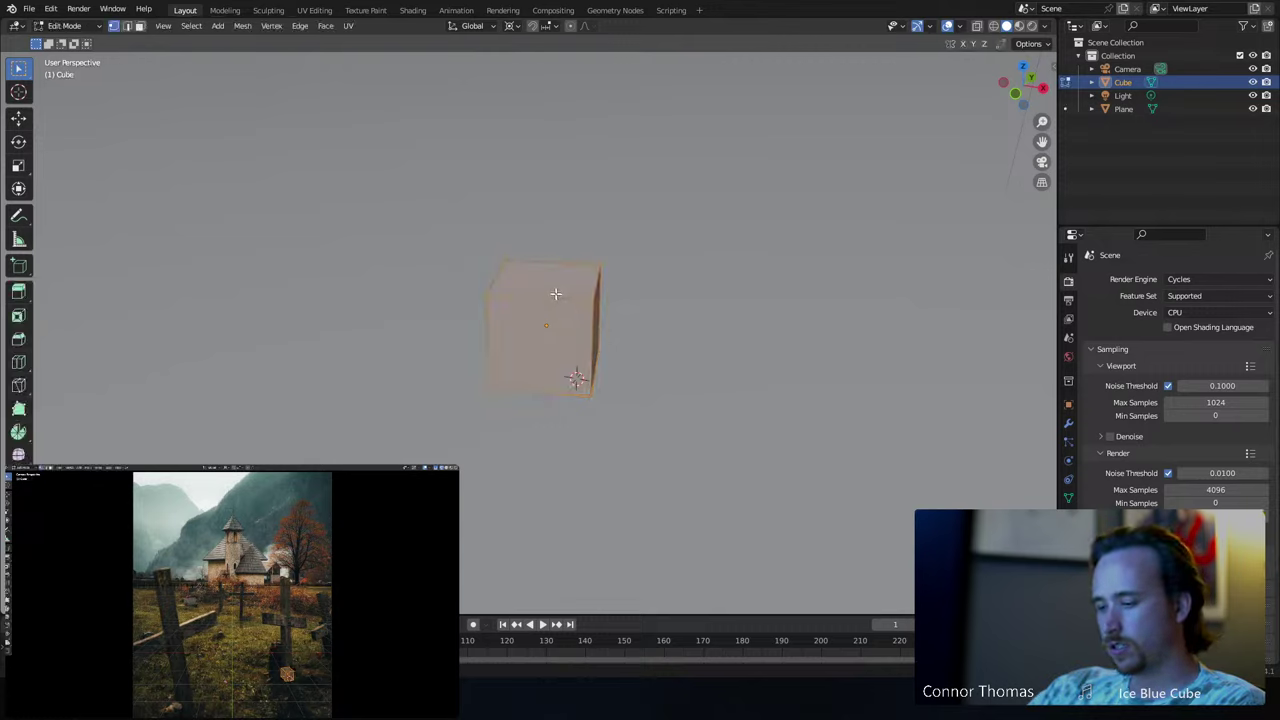
key(3)
click(556, 283)
shift+middle_drag(652, 341, 713, 462)
scroll(528, 346, down, 4)
click(575, 360)
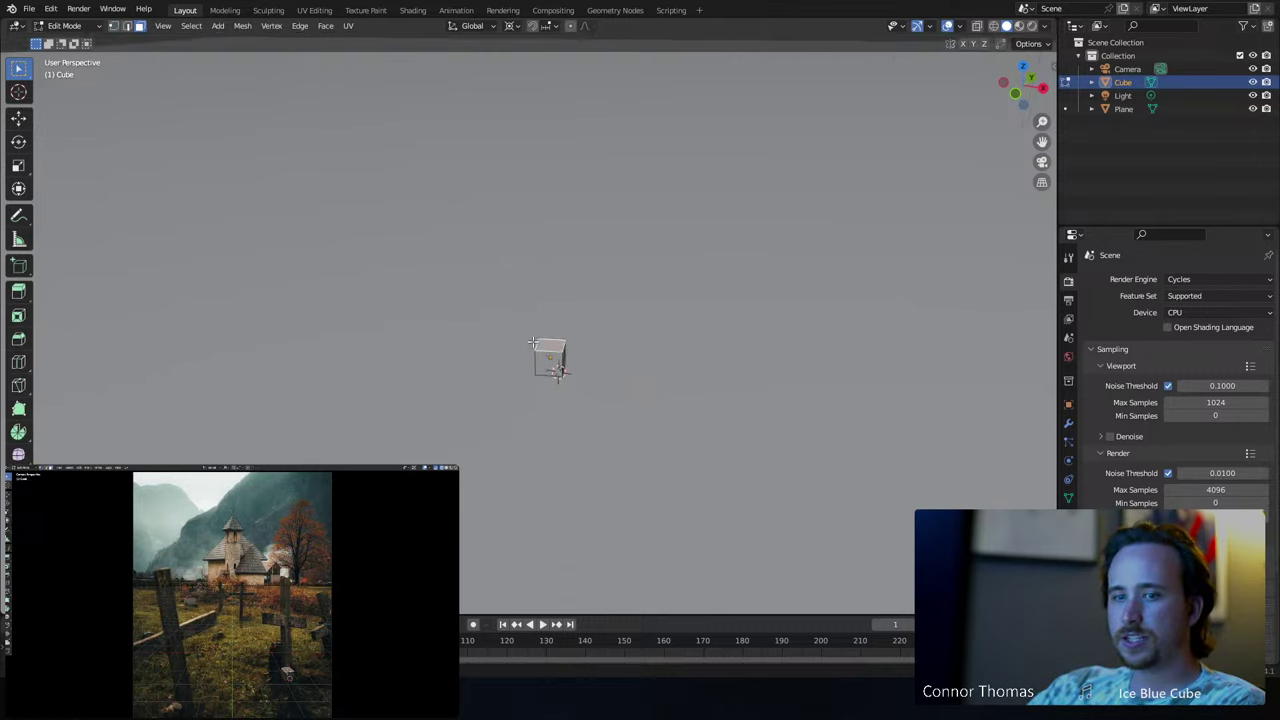
key(g)
key(z)
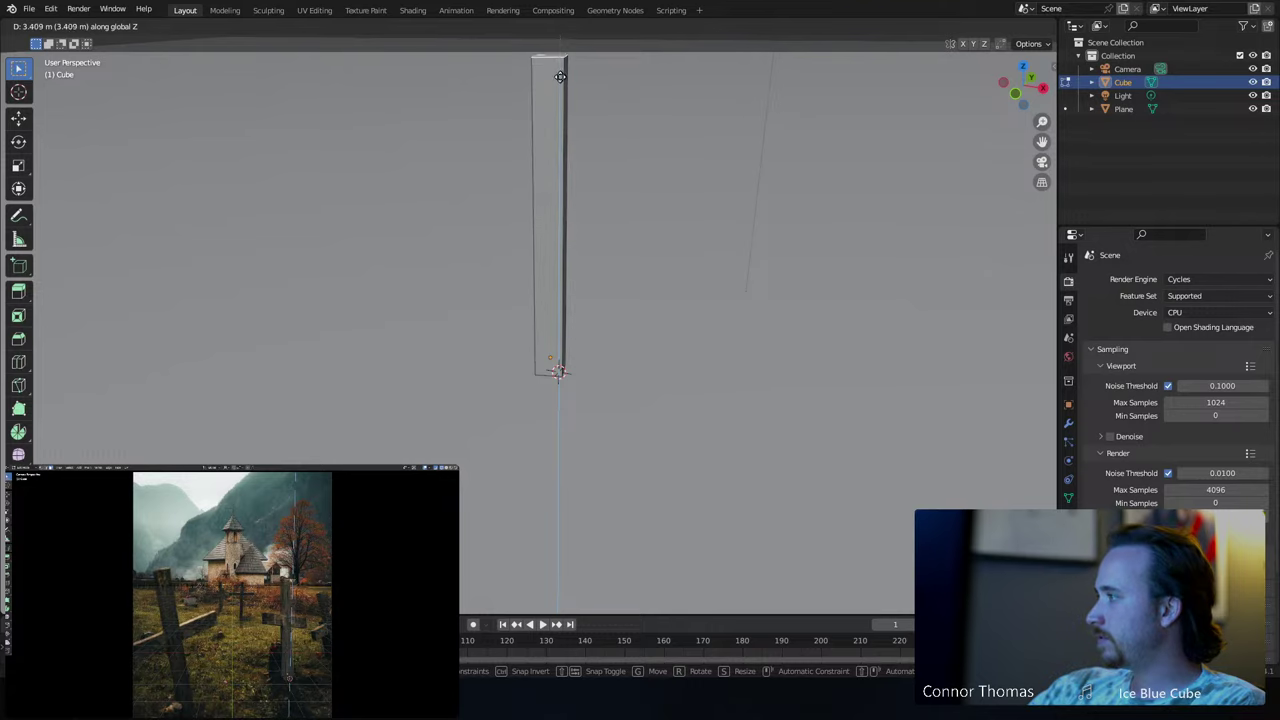
click(564, 84)
key(g)
click(594, 134)
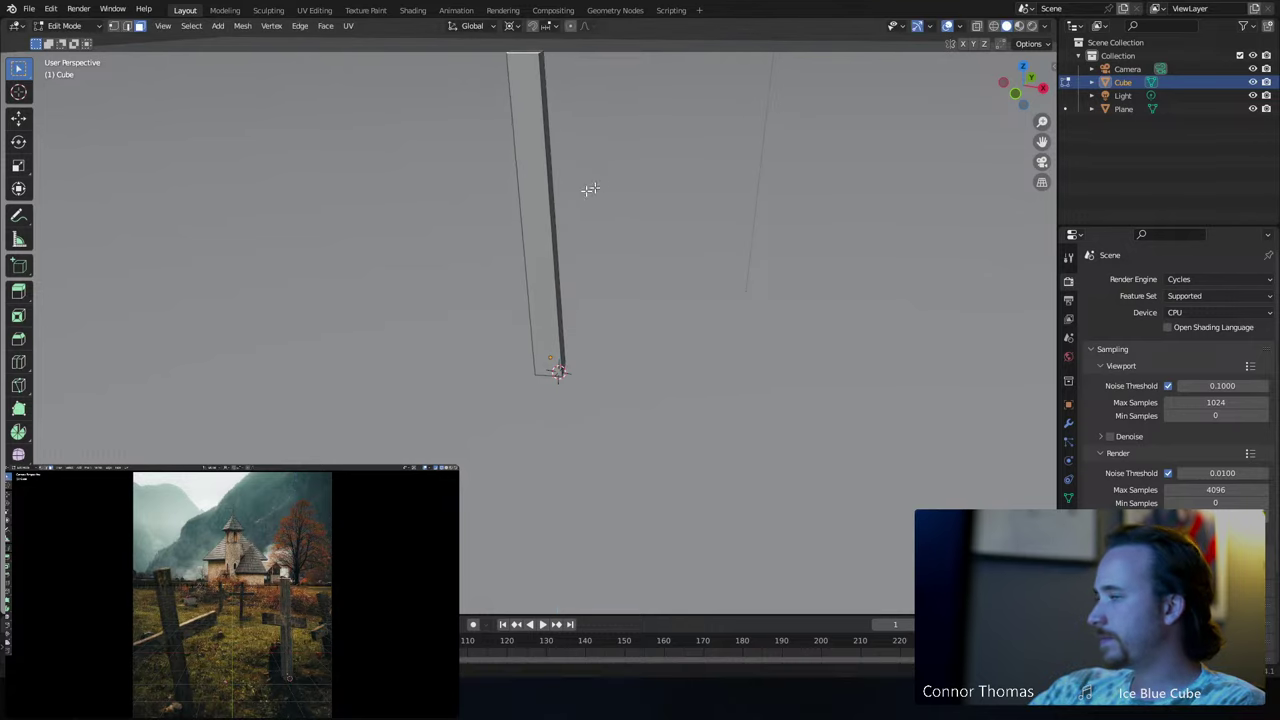
- Move one of the post's side faces about 0.13 m along the Y axis to match the cross's thickness
middle_drag(586, 191, 552, 242)
key(g)
key(x)
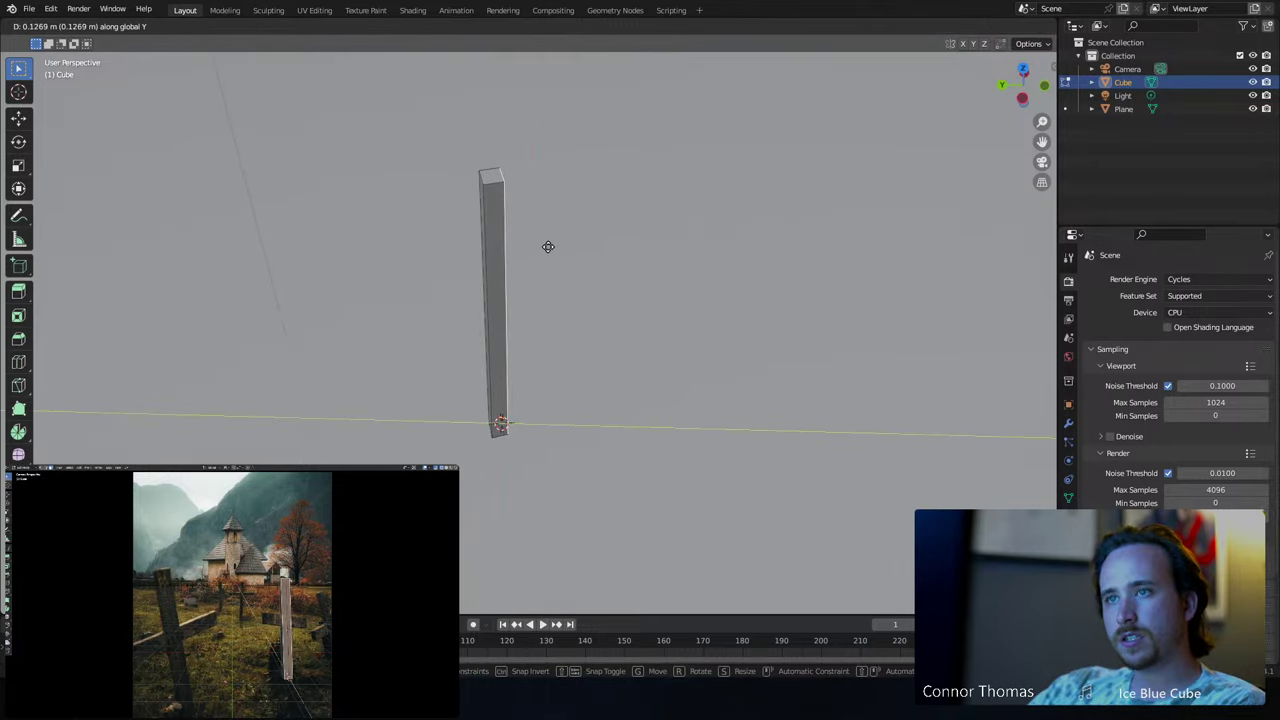
click(548, 247)
middle_drag(548, 247, 641, 204)
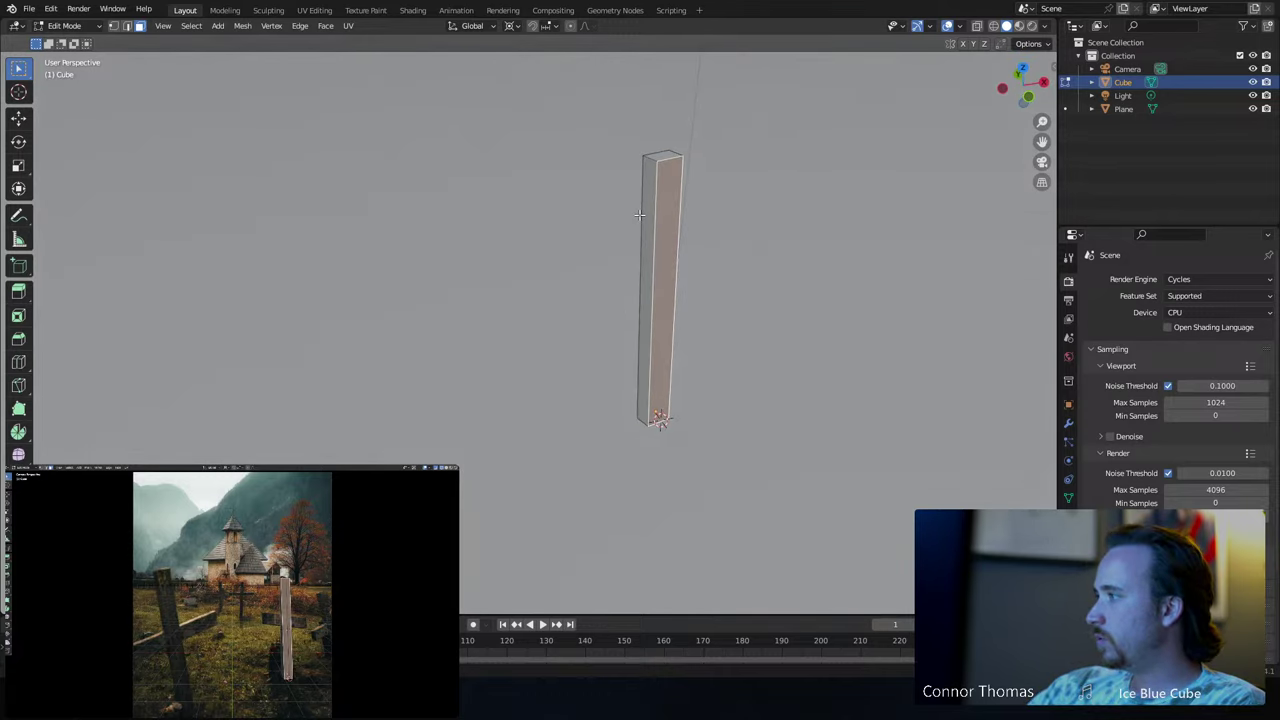
- Cut two edge loops around the middle of the post to mark the crossbar's upper and lower edges
click(688, 206)
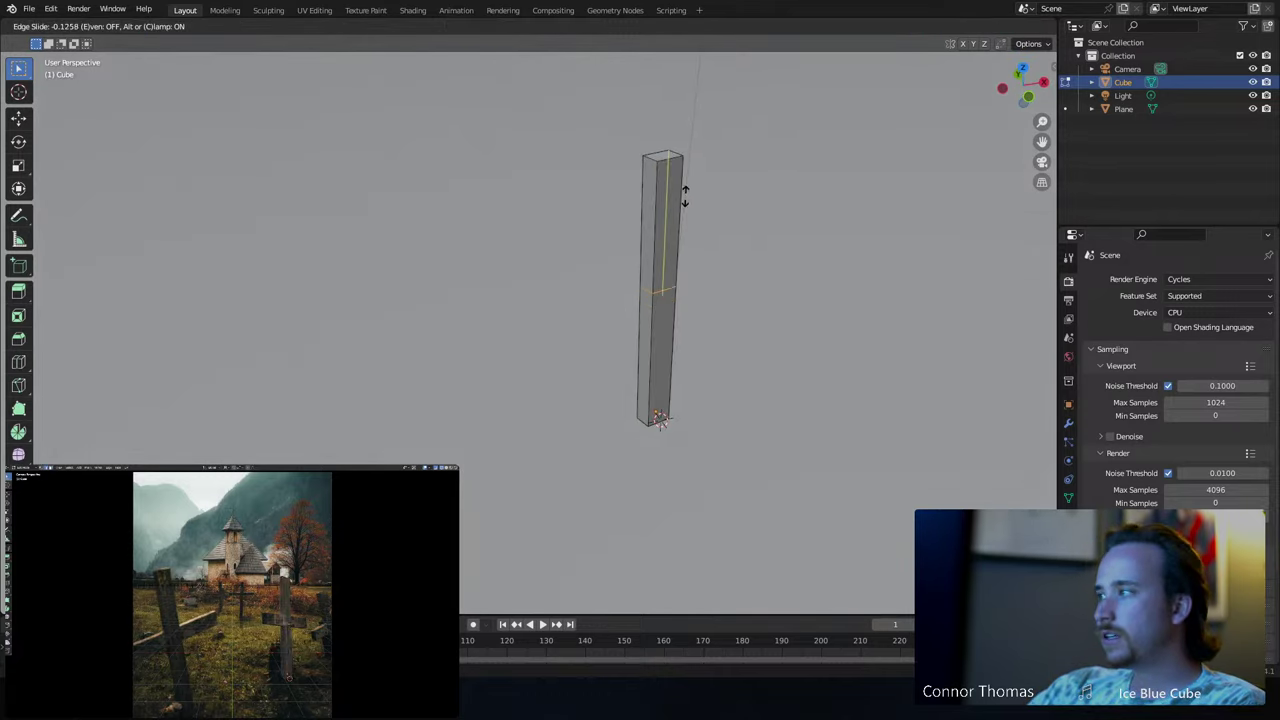
click(680, 204)
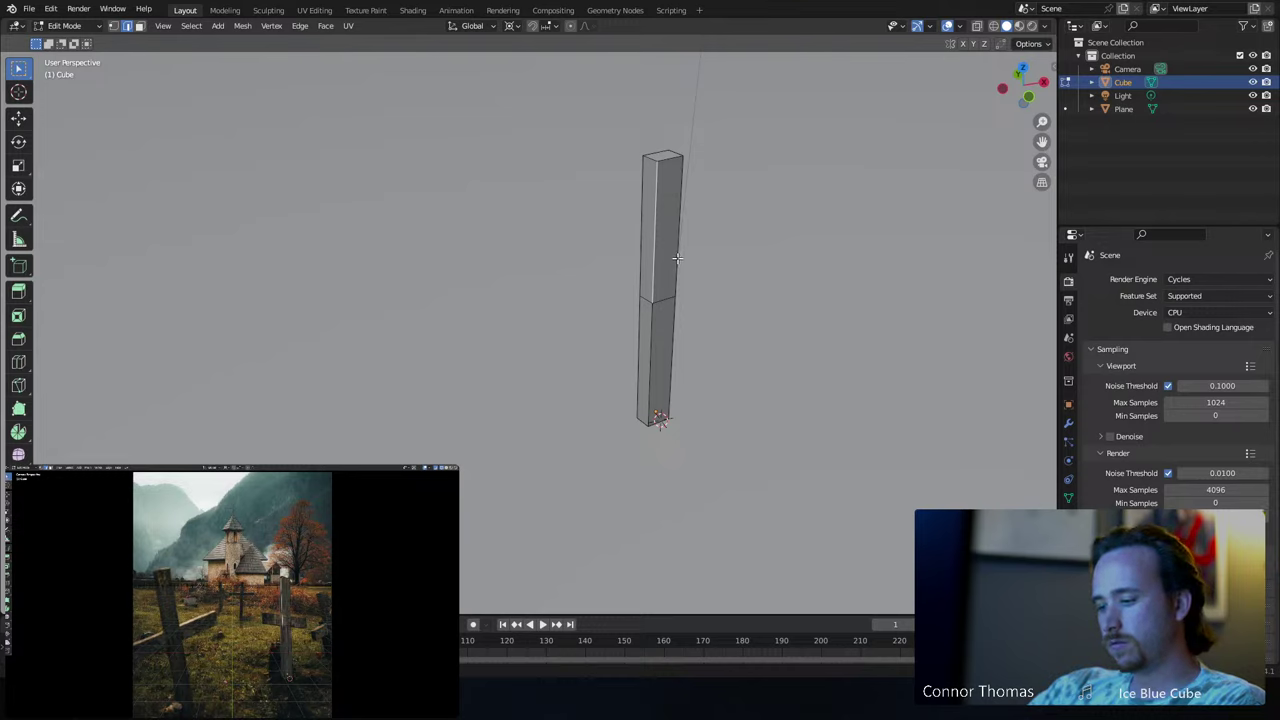
click(675, 267)
click(677, 304)
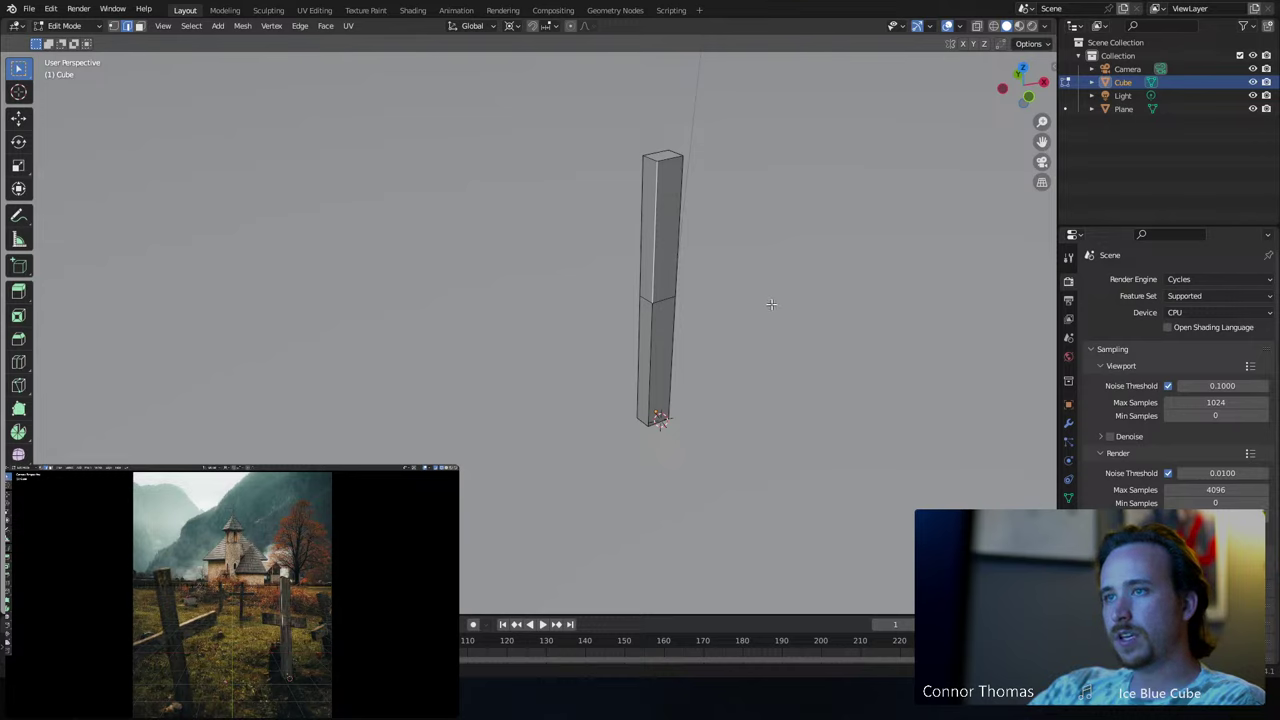
click(667, 265)
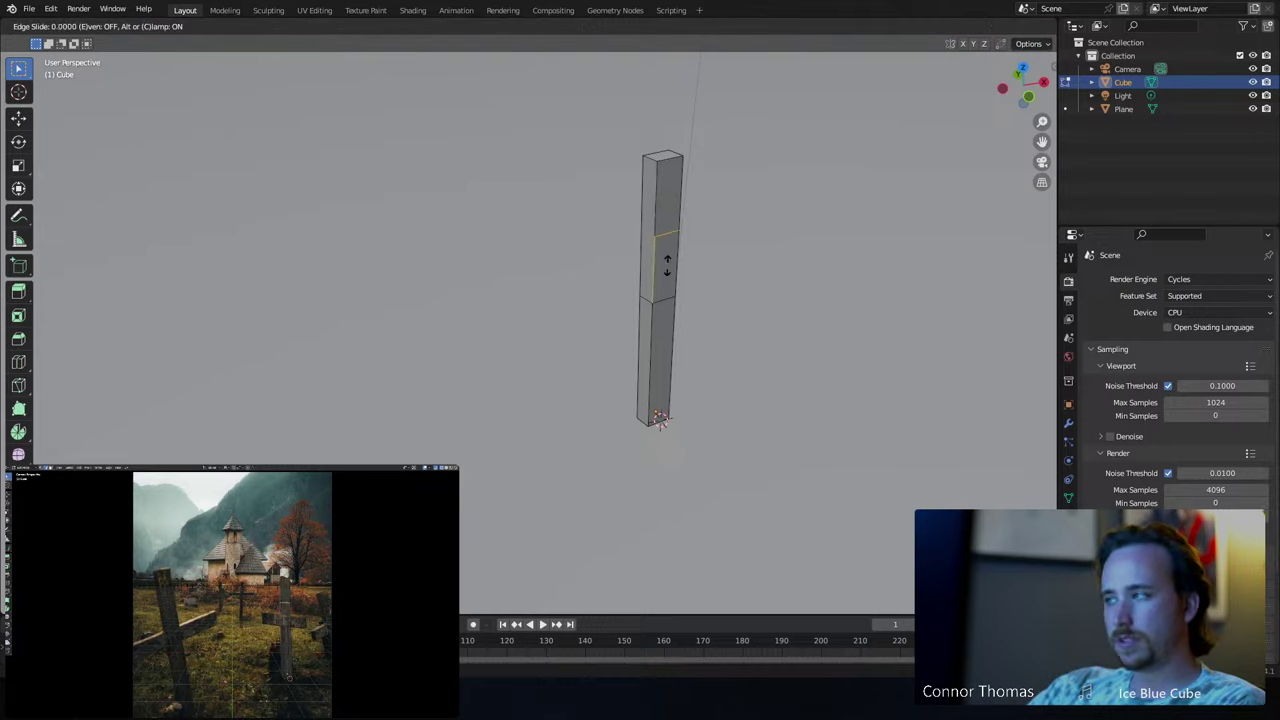
click(667, 303)
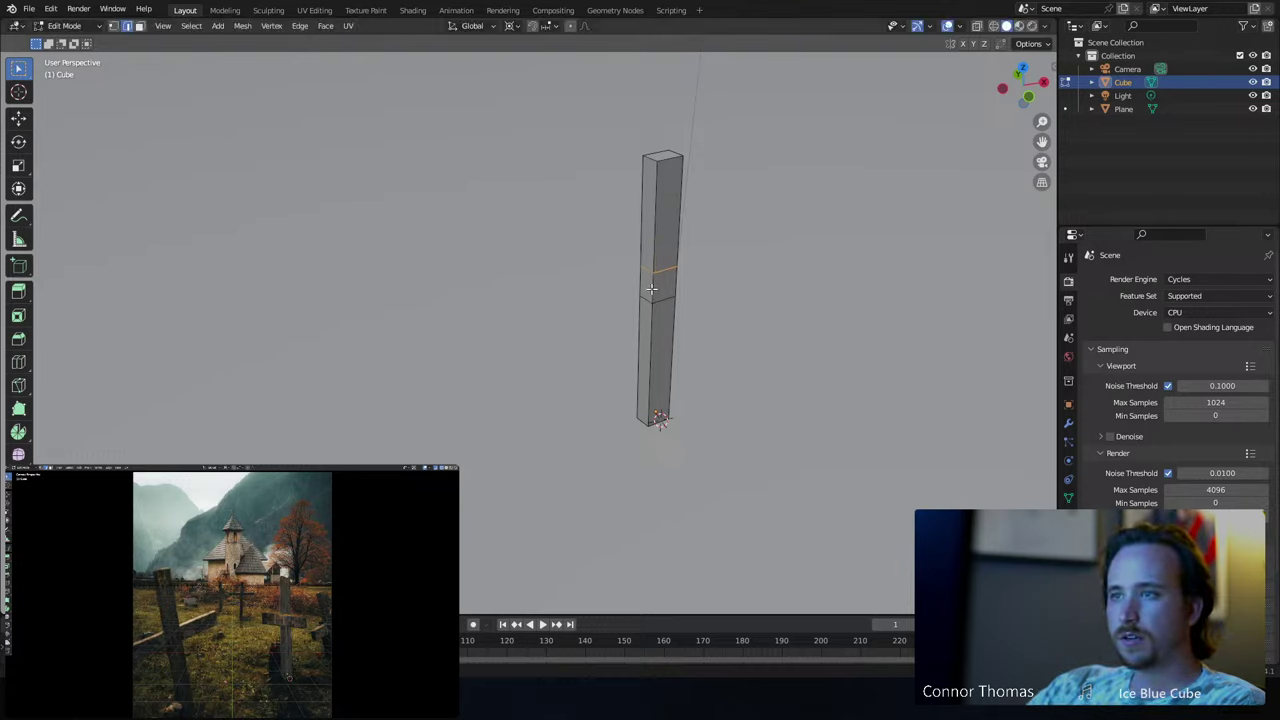
- Try extruding the side face between the two edge loops about 0.62 m outward as a crossbar arm
key(3)
click(646, 286)
key(e)
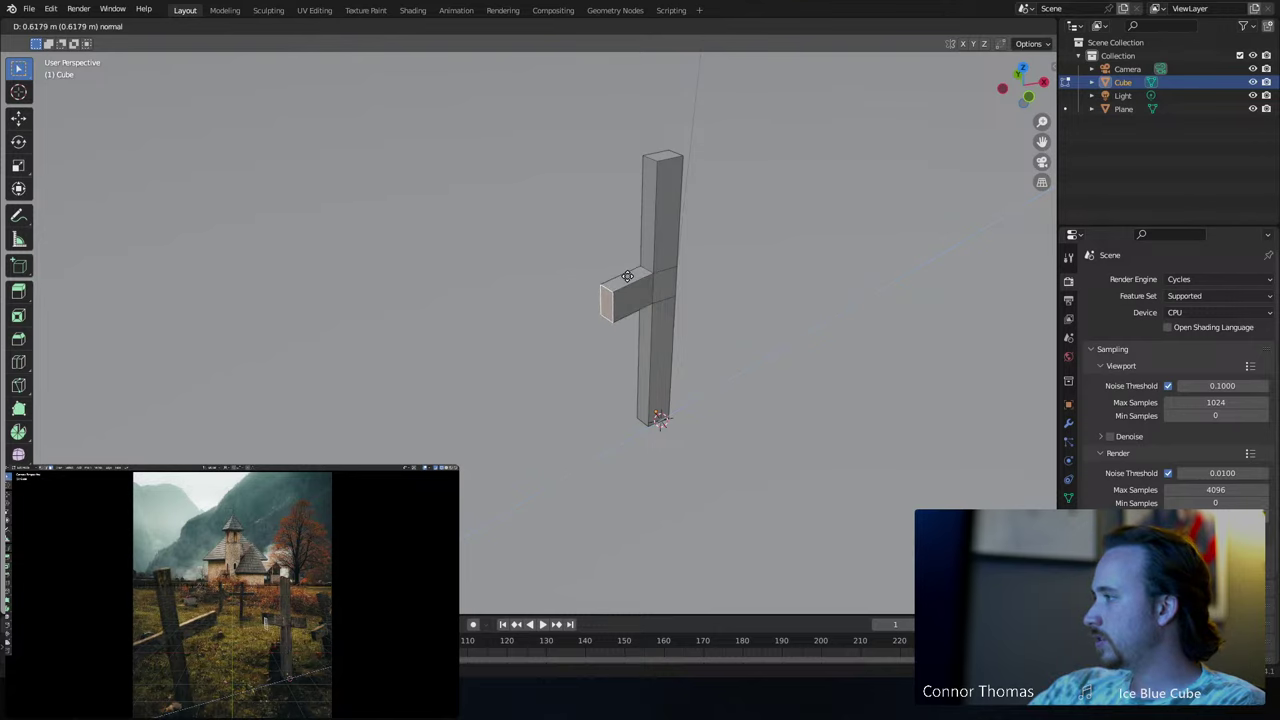
click(627, 276)
key(g)
right_click(617, 257)
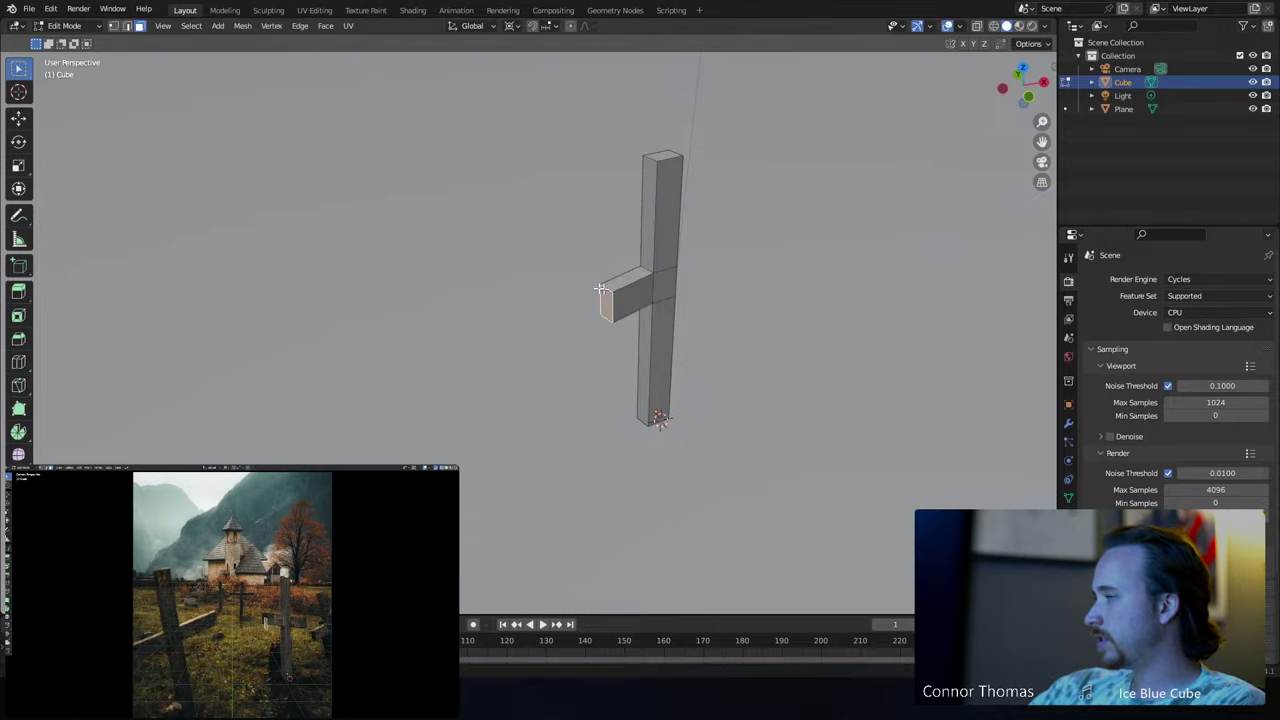
- Extrude the crossbar section's left side face outward into an arm and adjust the end face's height
middle_drag(600, 289, 602, 194)
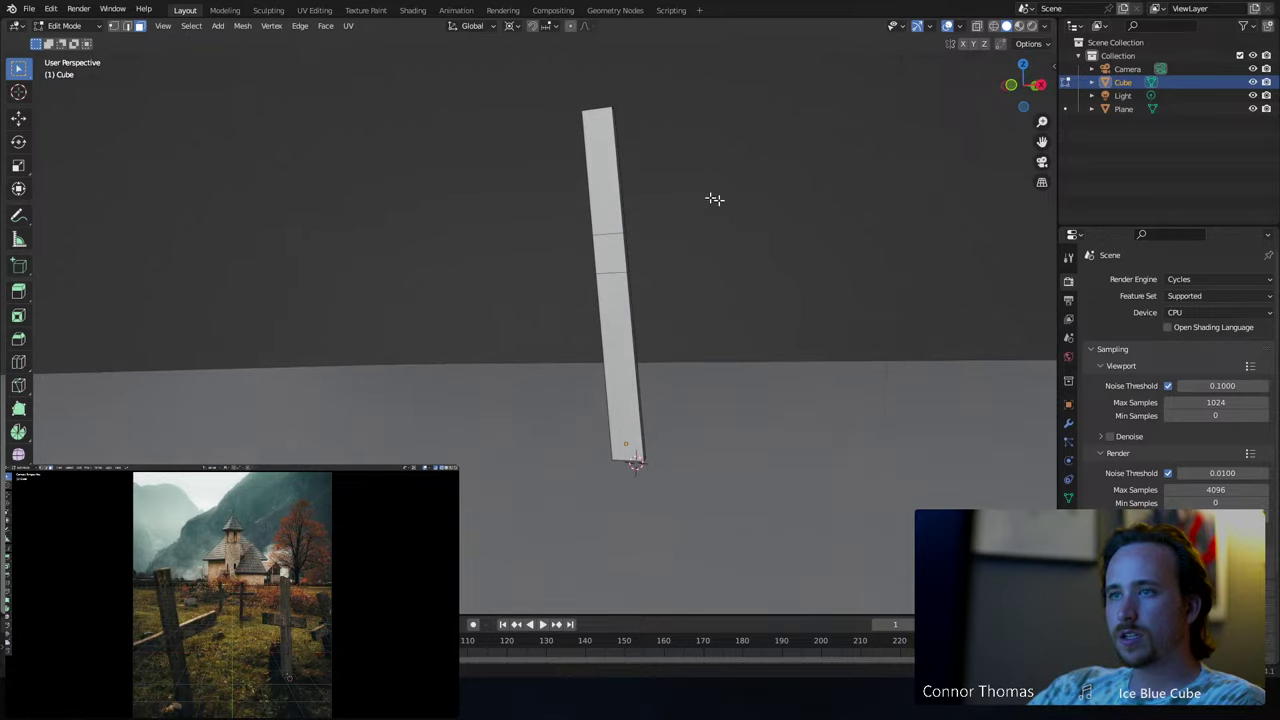
middle_drag(711, 197, 686, 251)
key(e)
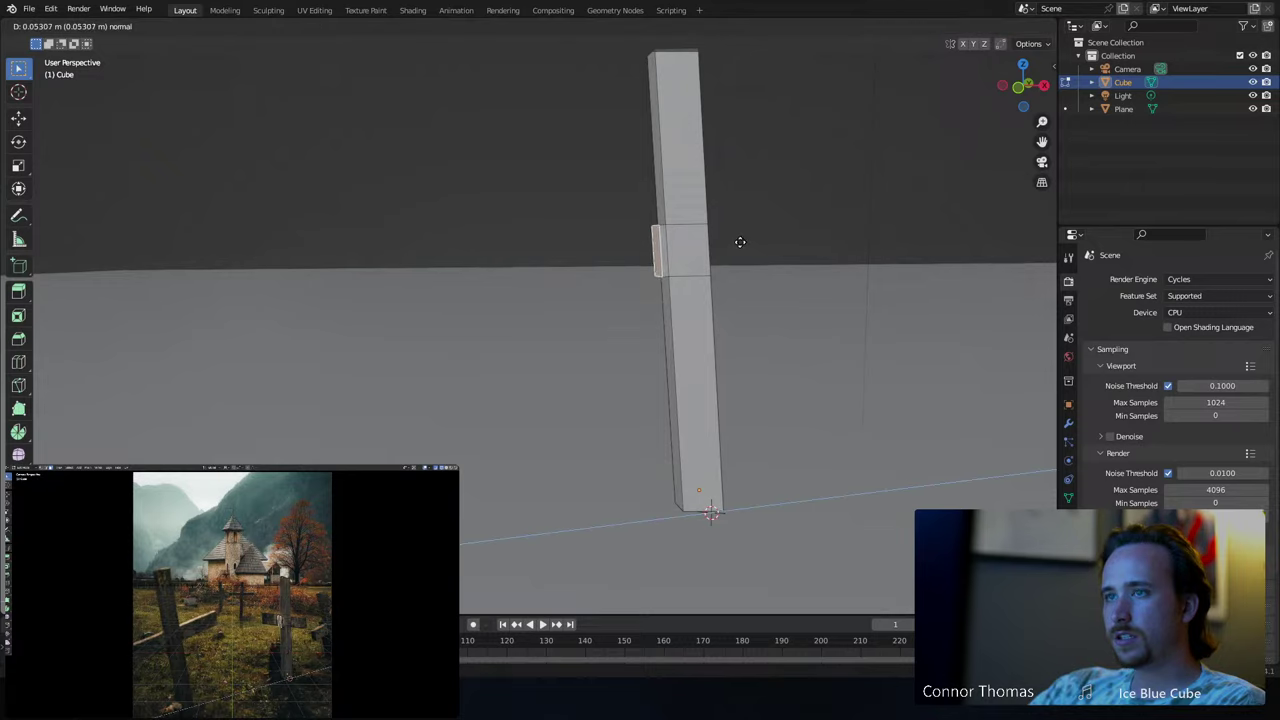
click(676, 253)
middle_drag(785, 238, 553, 265)
key(g)
key(z)
click(738, 248)
- Extrude the opposite side face of the crossbar section outward to form the right arm
click(571, 260)
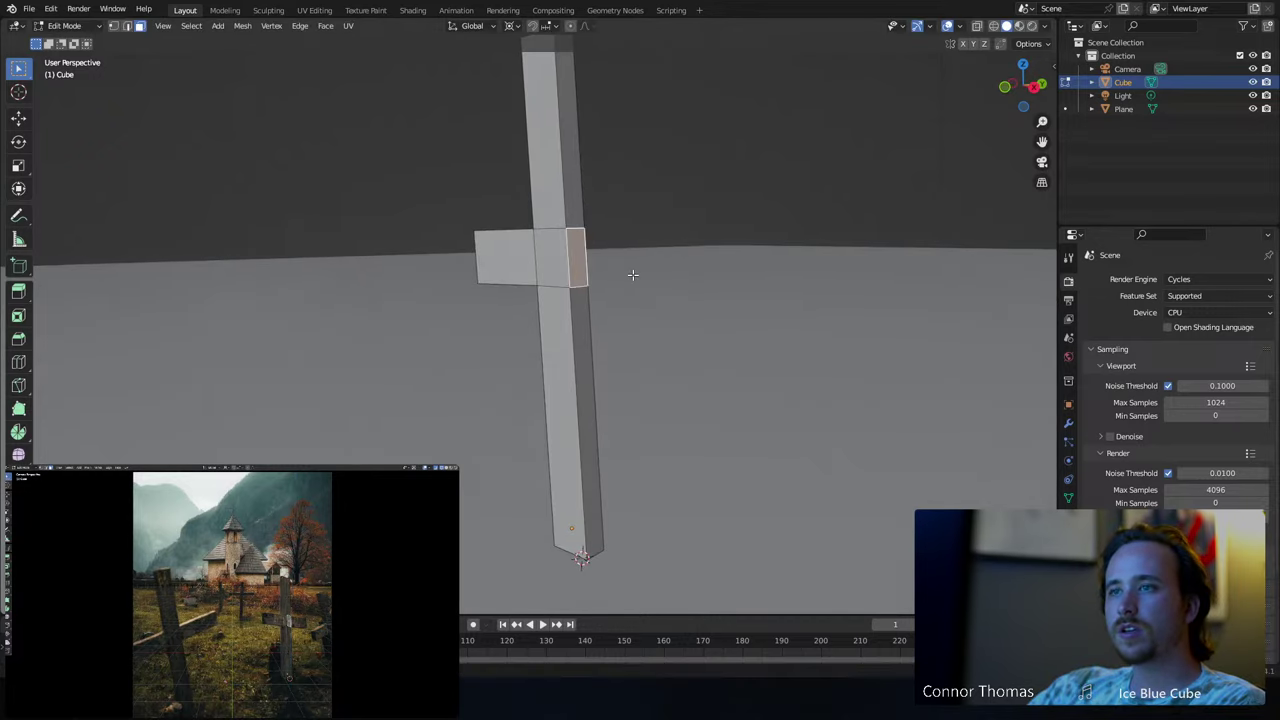
middle_drag(631, 274, 659, 256)
key(e)
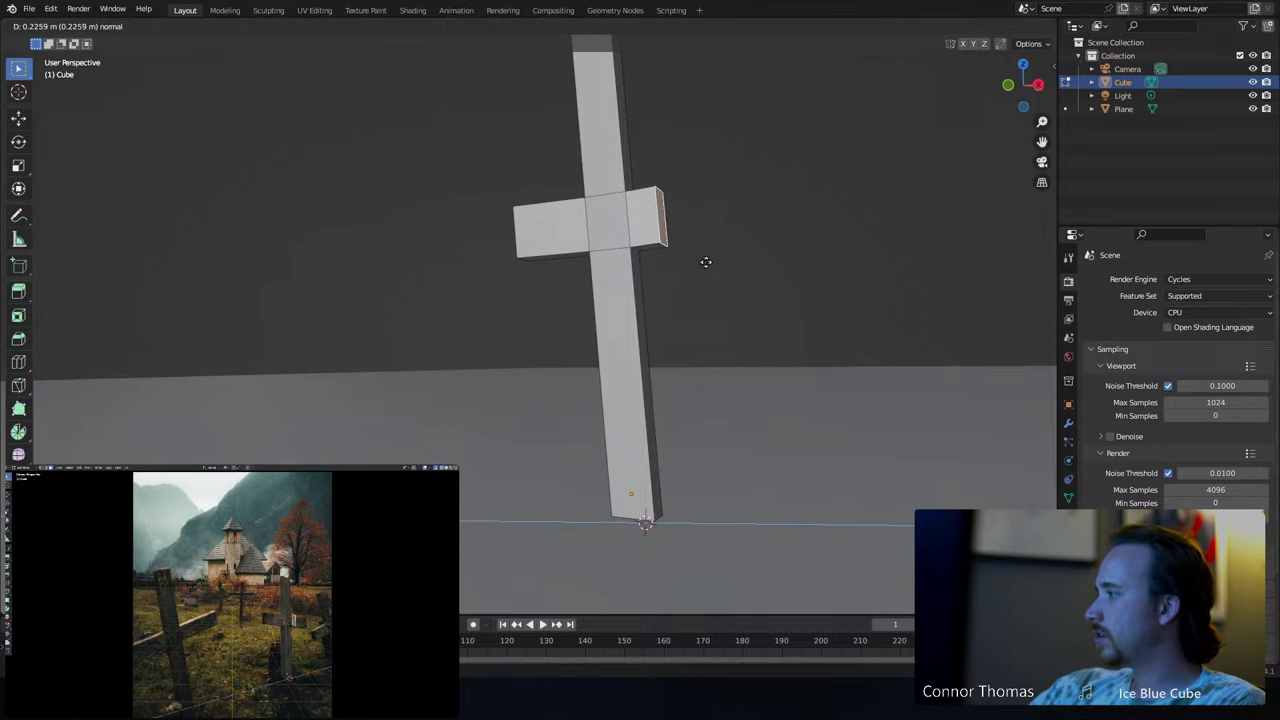
click(800, 290)
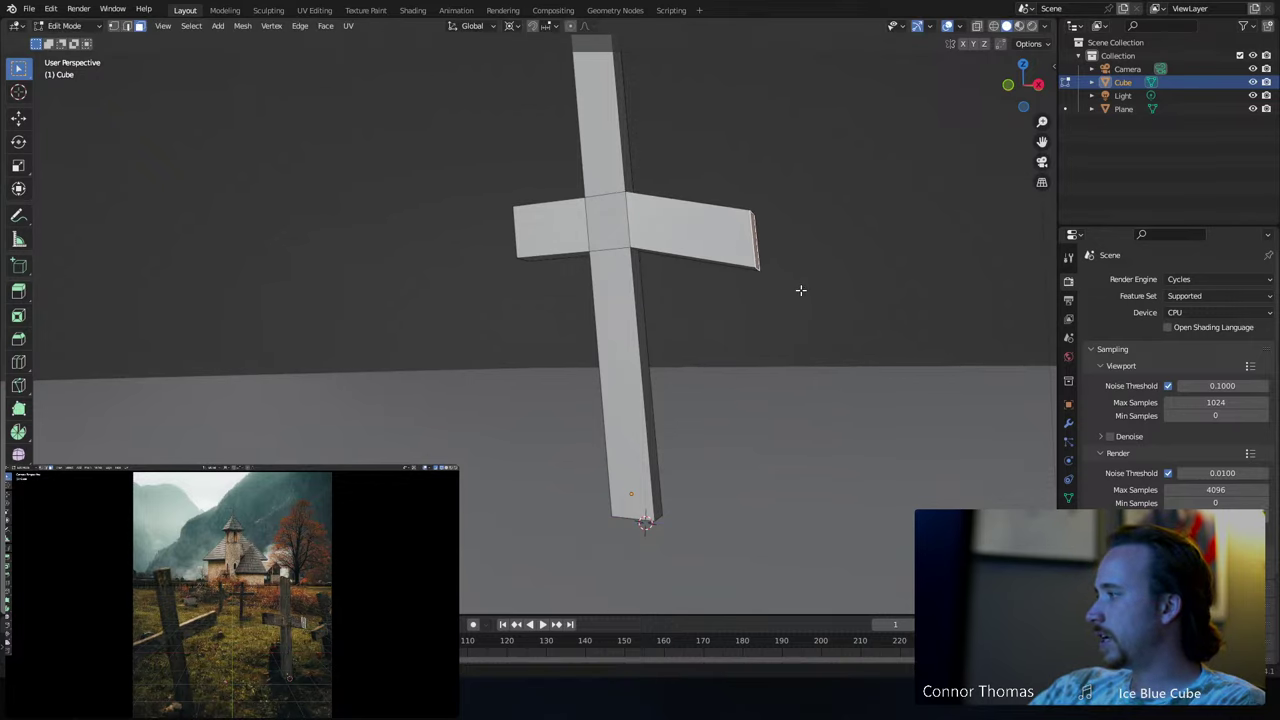
- Reposition the end face of the left arm slightly upward to follow the photo's crossbar
middle_drag(441, 258, 597, 248)
click(627, 252)
key(e)
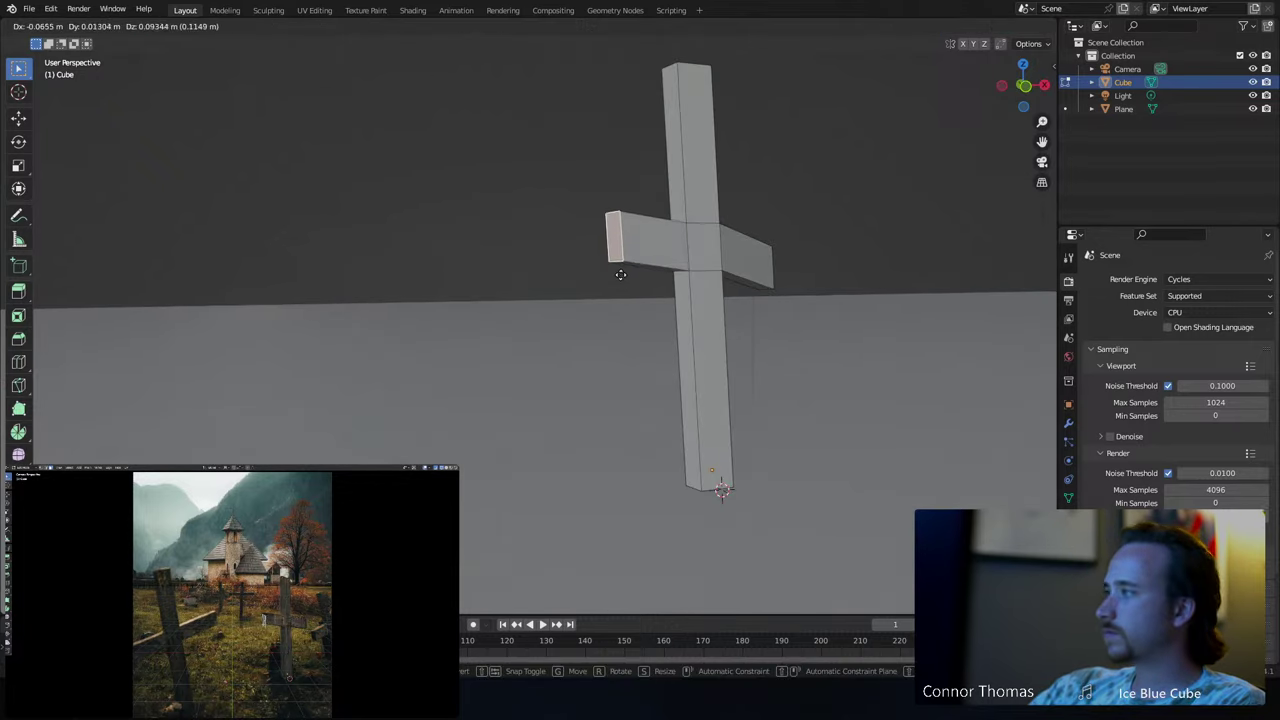
click(620, 268)
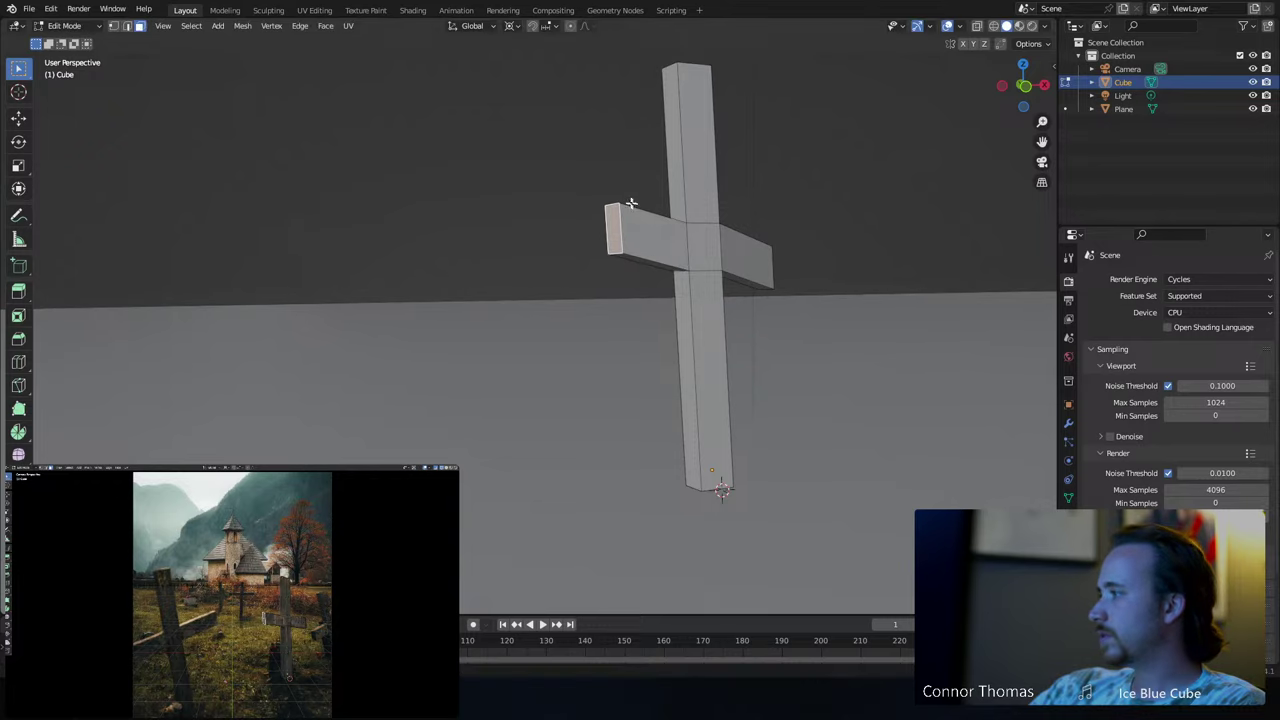
- Undo the crossbar arms and edge loops to return to the plain post
middle_drag(631, 203, 565, 208)
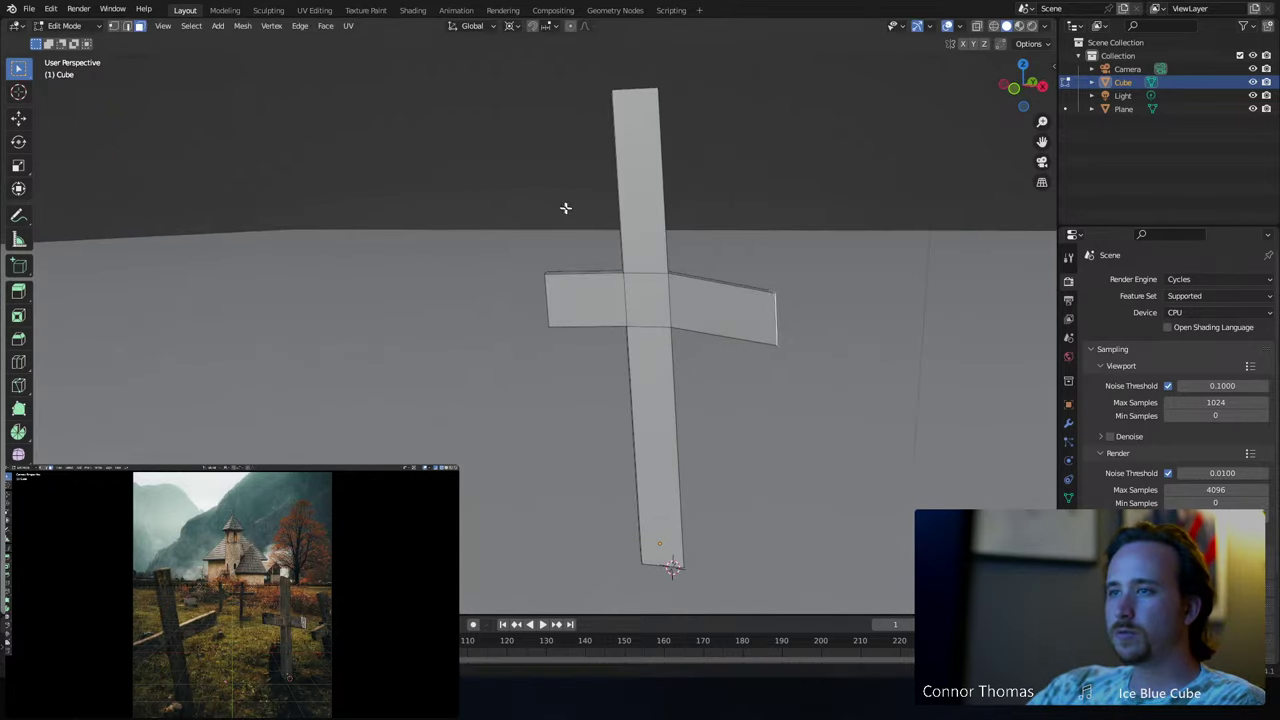
key(ctrl+z)
key(ctrl+z)
key(ctrl+z)
key(ctrl+z)
key(ctrl+z)
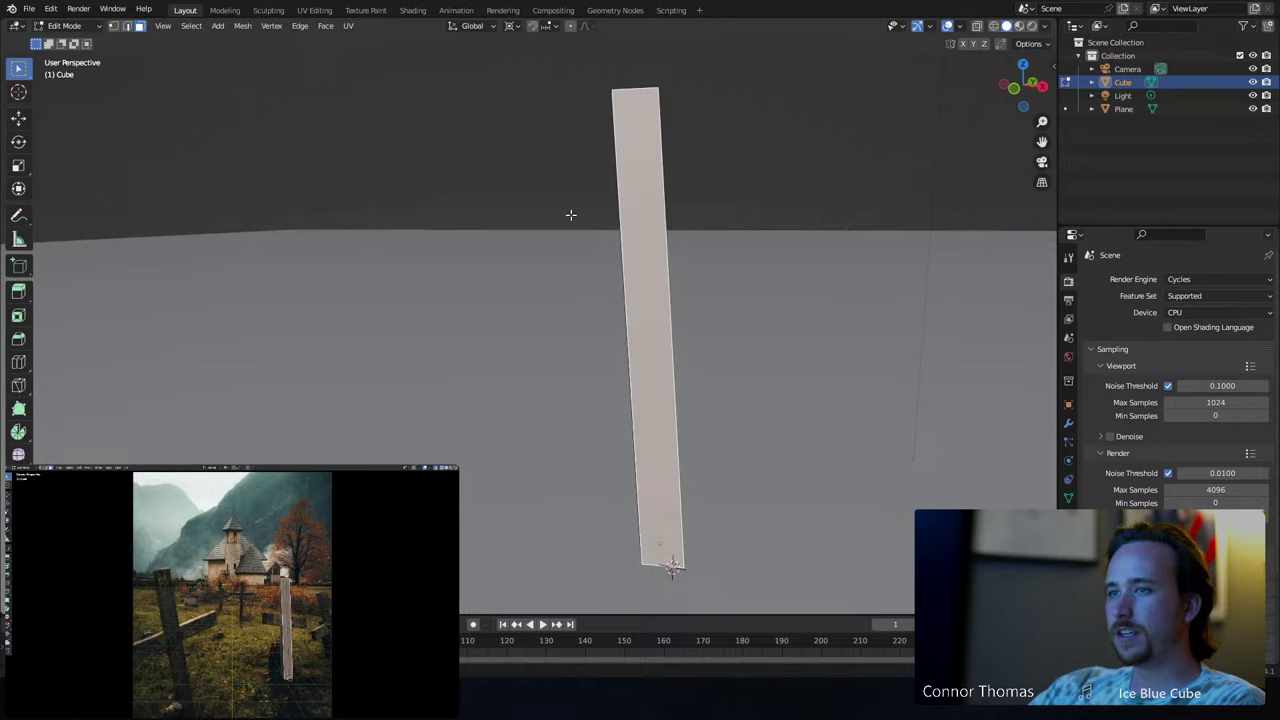
- Cut two new edge loops around the post, sliding them to the crossbar's upper and lower edges in the photo
middle_drag(673, 212, 647, 241)
scroll(646, 228, up, 5)
scroll(654, 252, down, 3)
scroll(647, 241, down, 3)
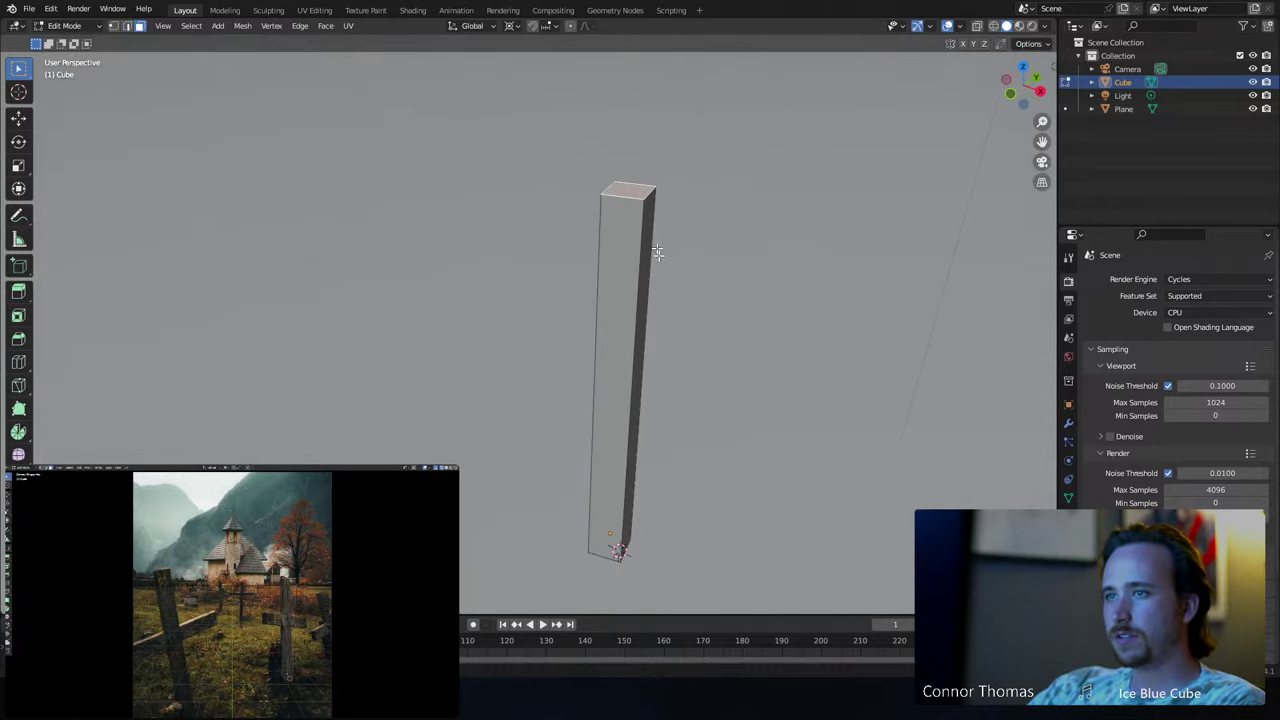
click(622, 395)
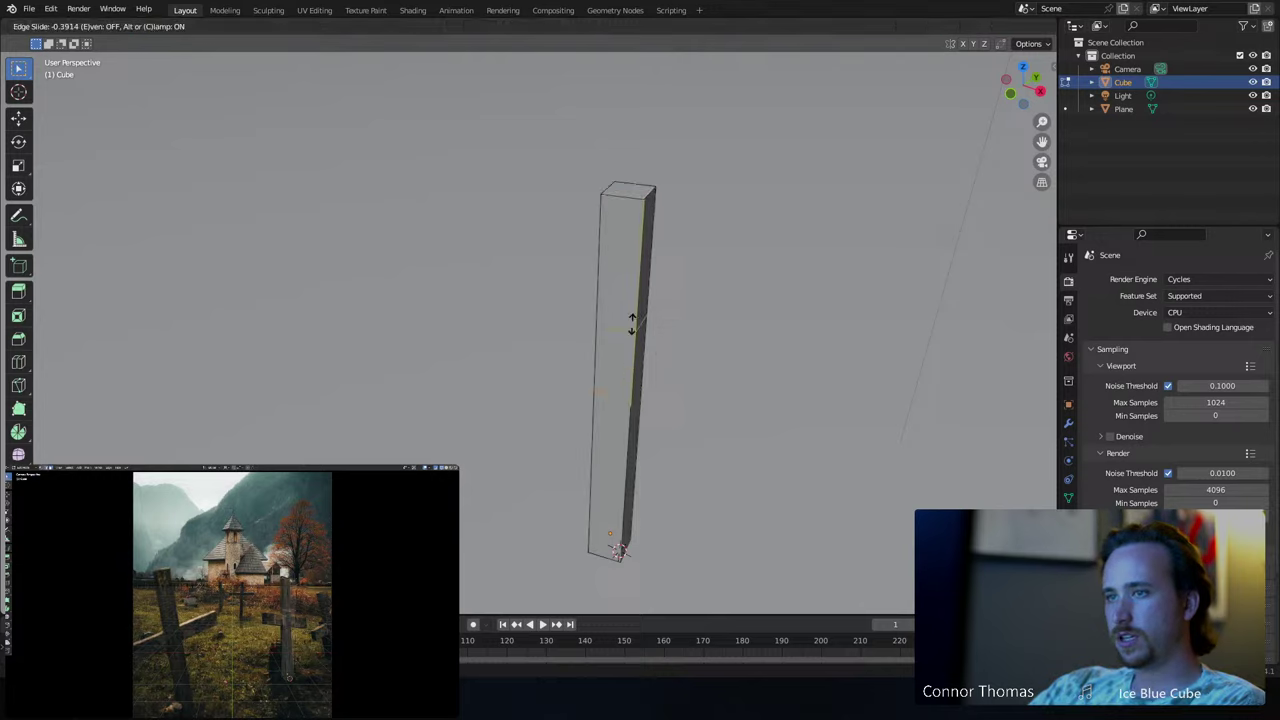
click(634, 346)
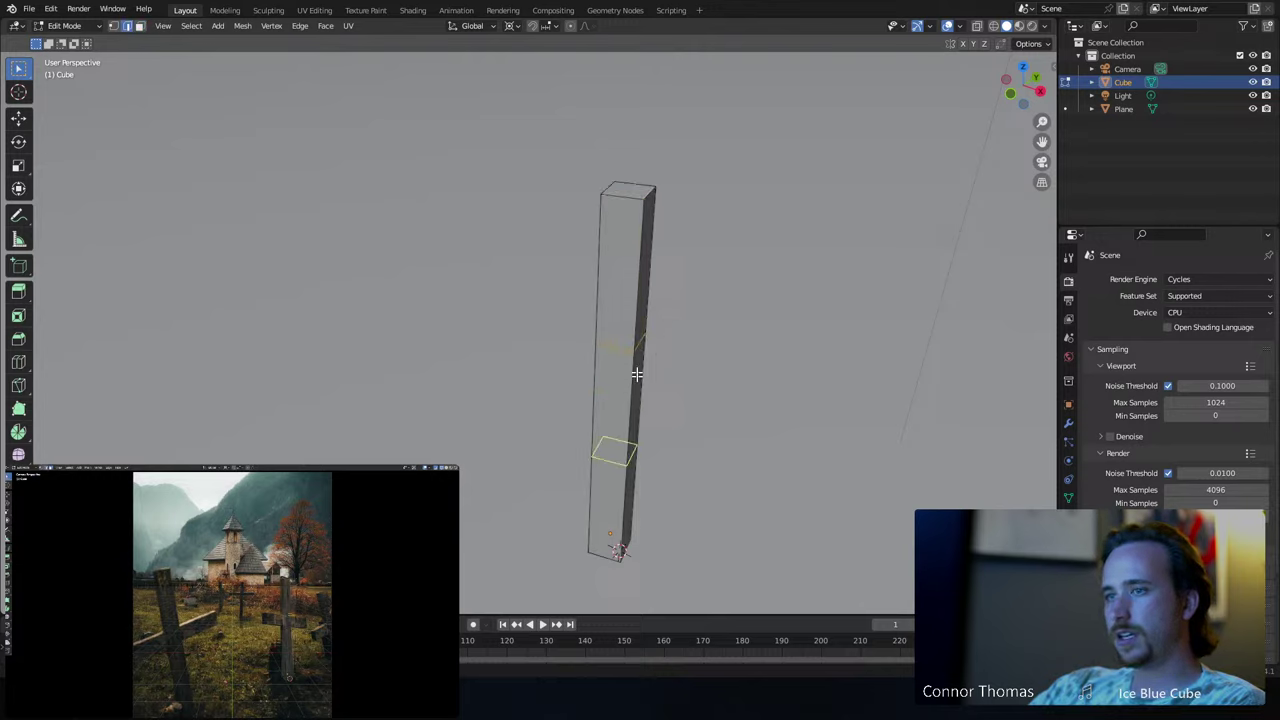
click(637, 374)
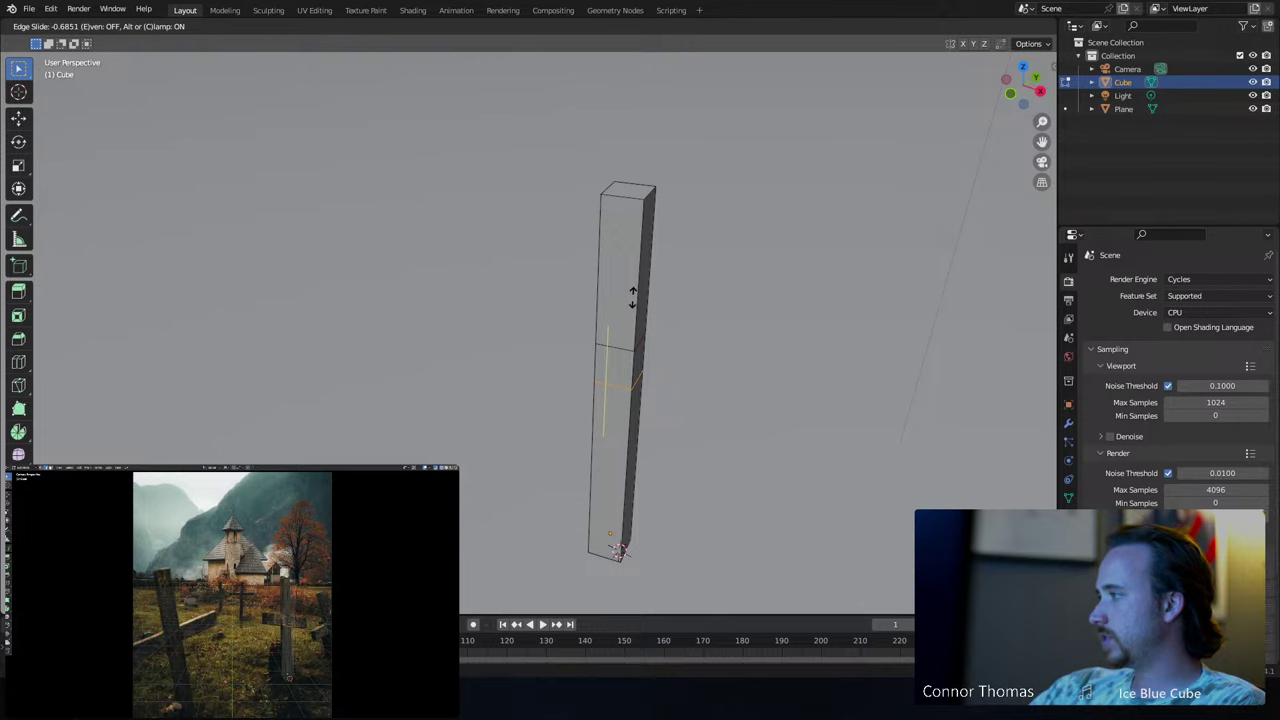
click(632, 297)
- Extrude both side faces between the edge loops outward to form the cross's two arms, and return to Object Mode
middle_drag(574, 346, 780, 317)
key(e)
click(750, 329)
click(637, 287)
key(e)
click(740, 312)
key(Tab)
key(r)
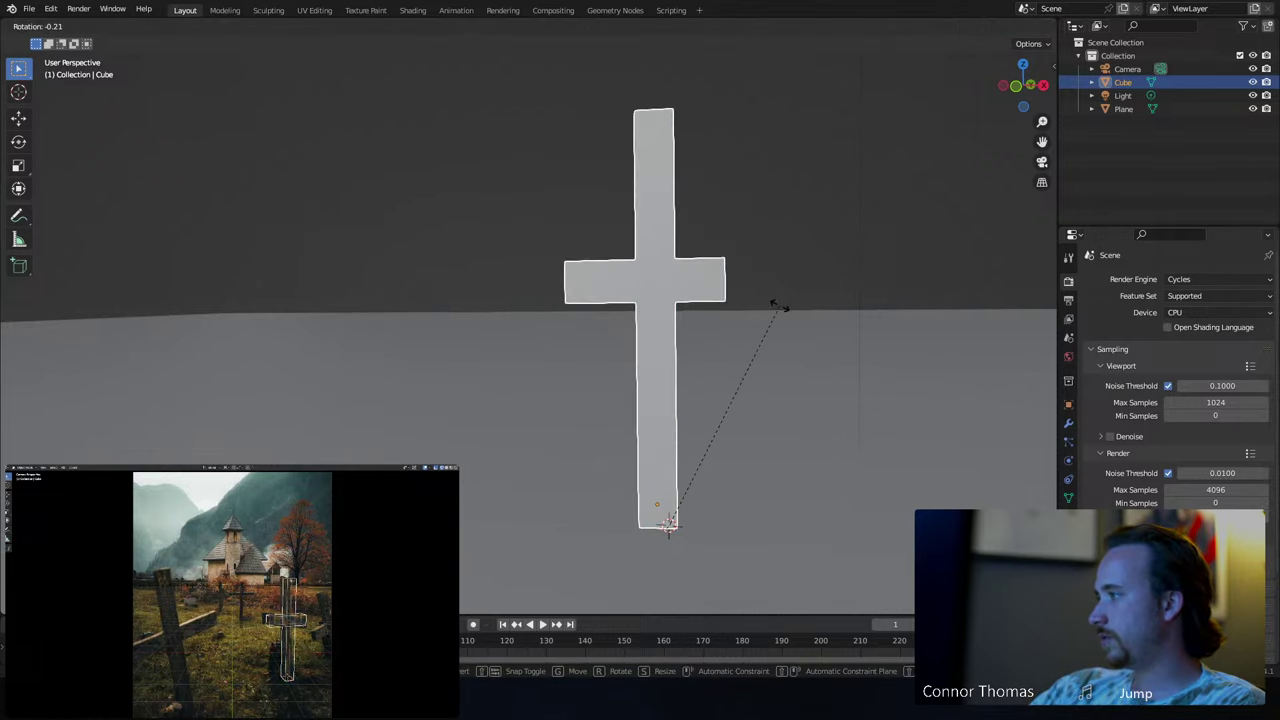
key(r)
key(Escape)
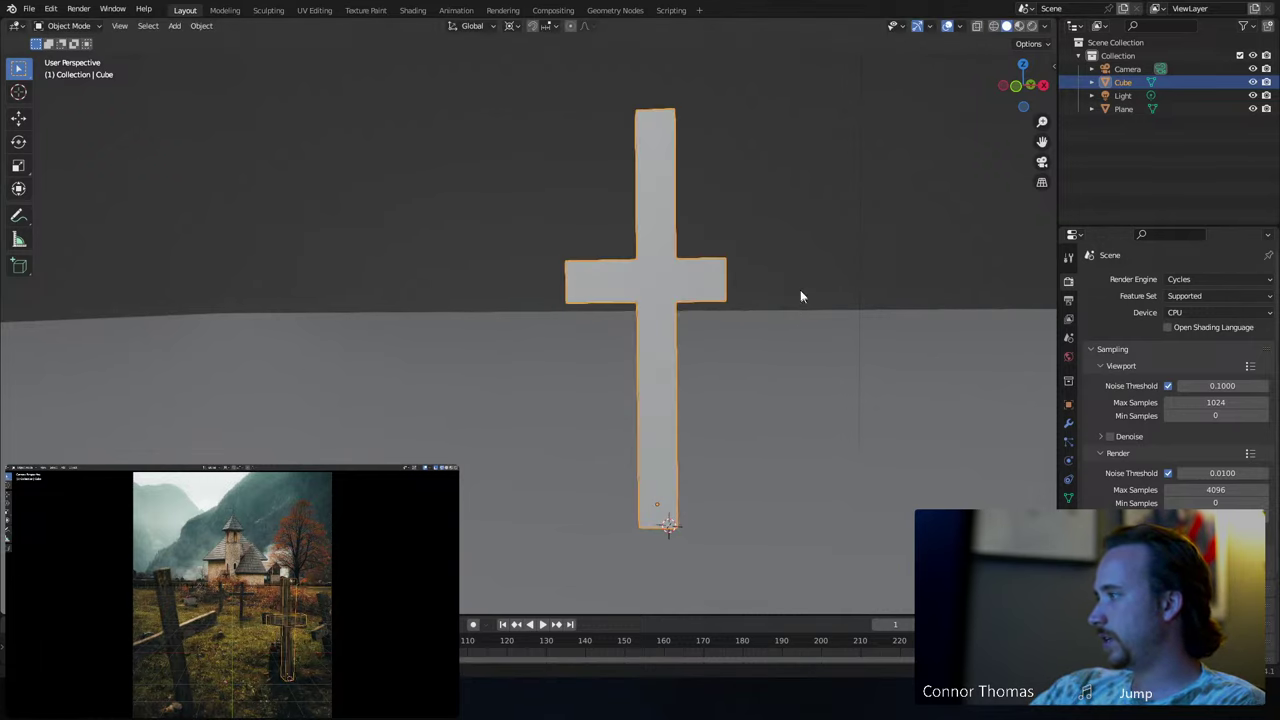
key(r)
key(r)
key(Escape)
- Rotate the whole cross freely and move it slightly to line up with the right-hand cross in the photo
key(r)
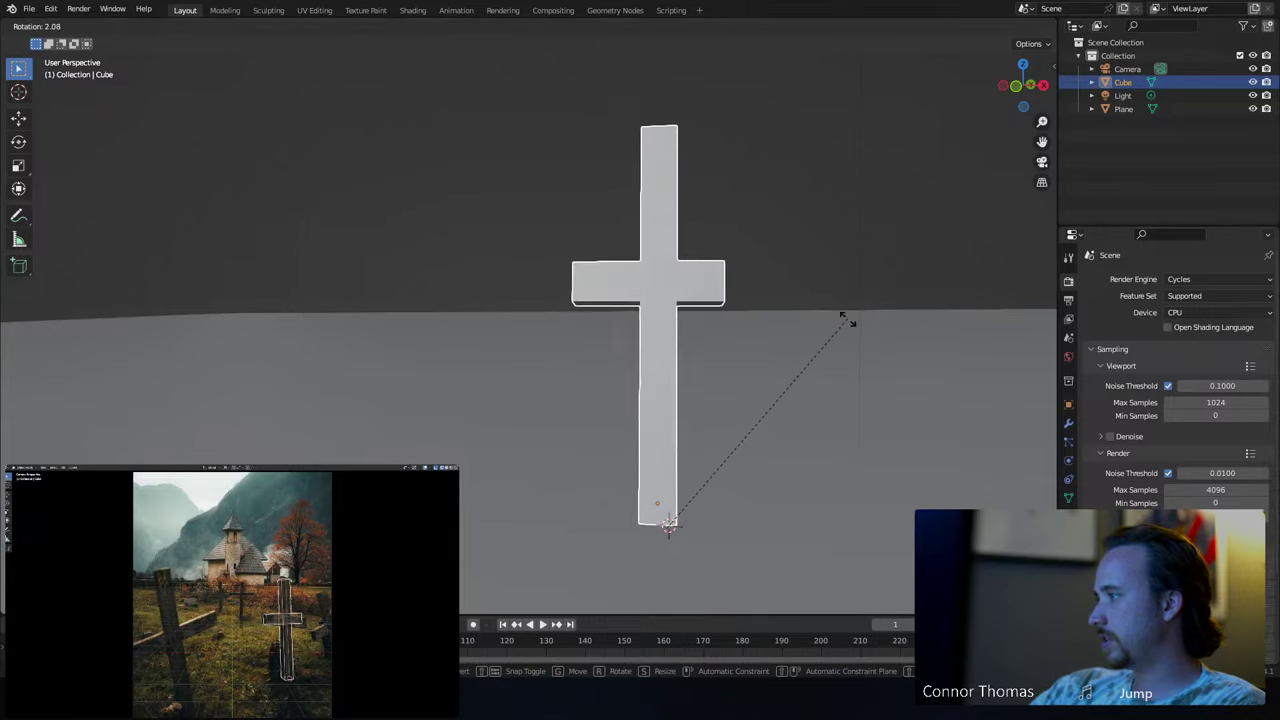
click(823, 337)
key(g)
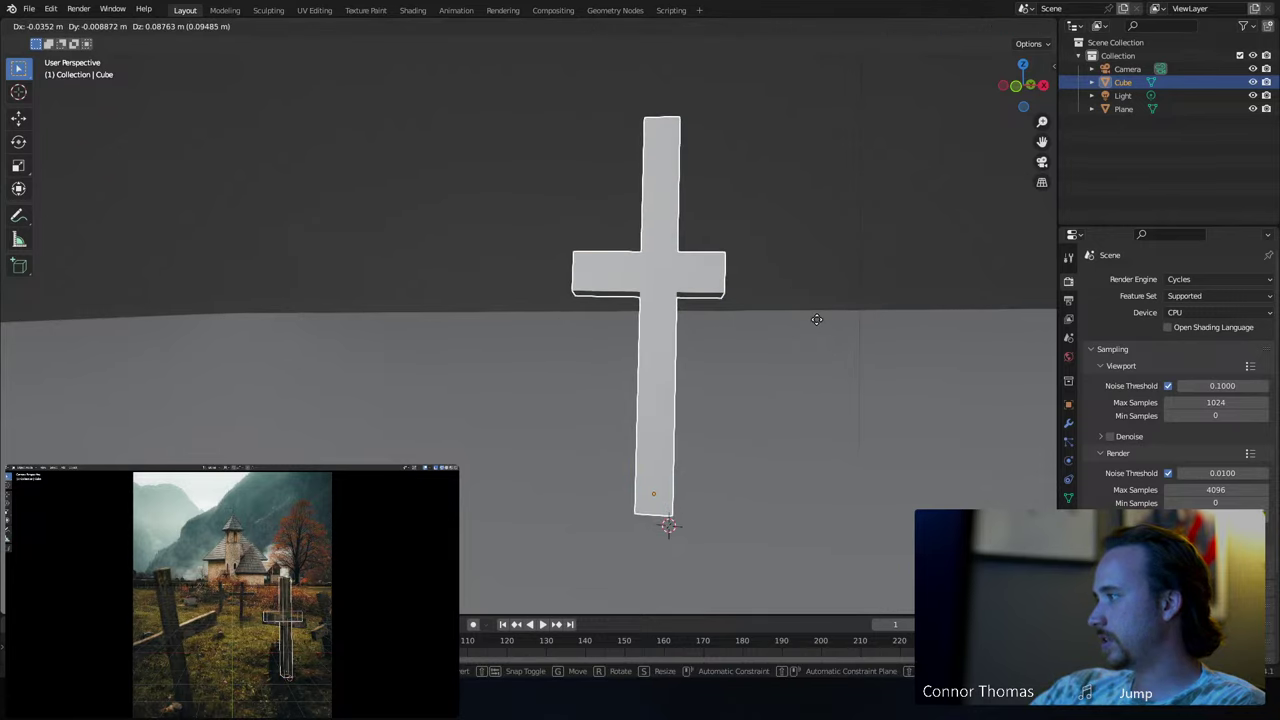
click(820, 338)
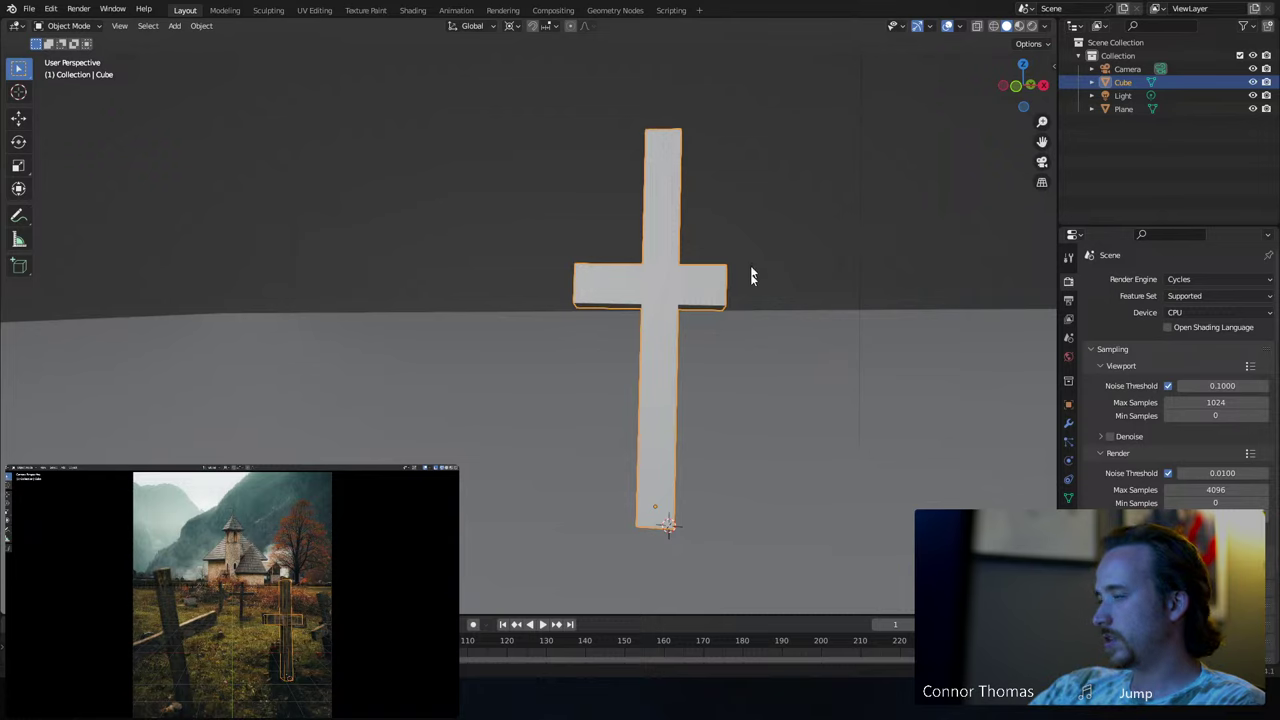
- Lengthen the cross's right arm by moving its end face slightly outward along the X axis, and return to Object Mode
middle_drag(797, 269, 691, 251)
key(Tab)
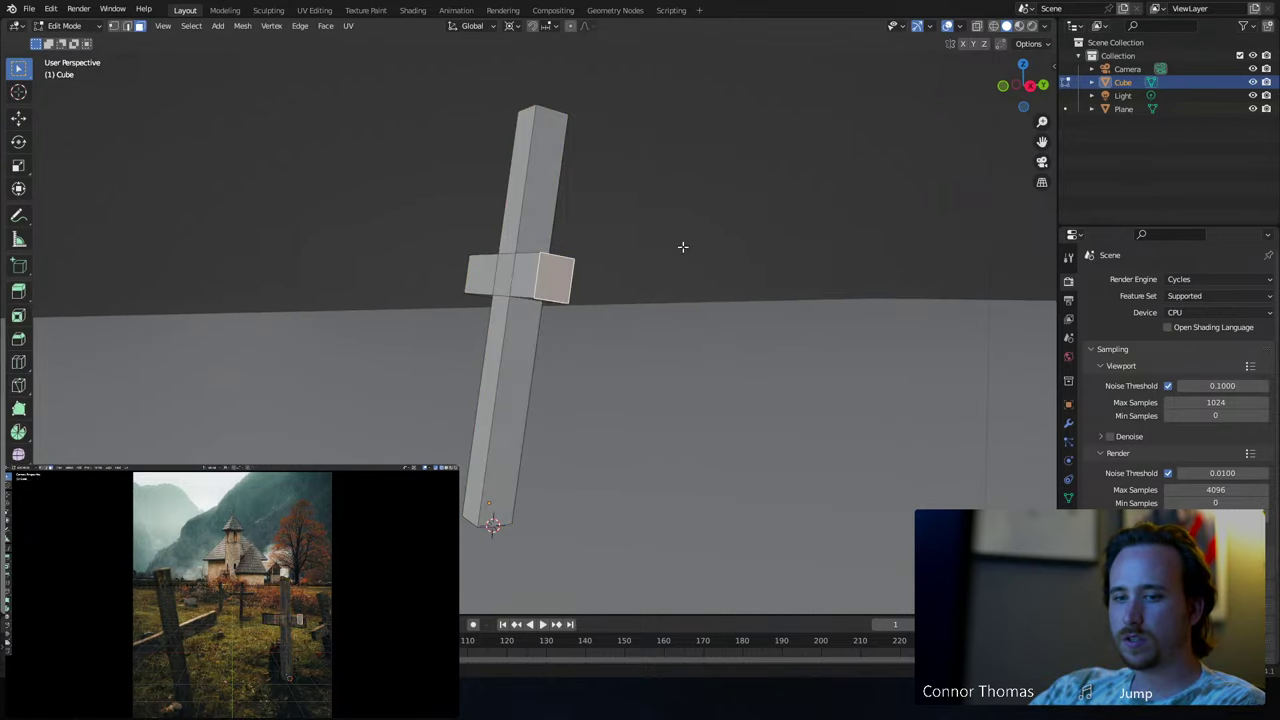
middle_drag(561, 273, 694, 286)
key(g)
key(z)
key(z)
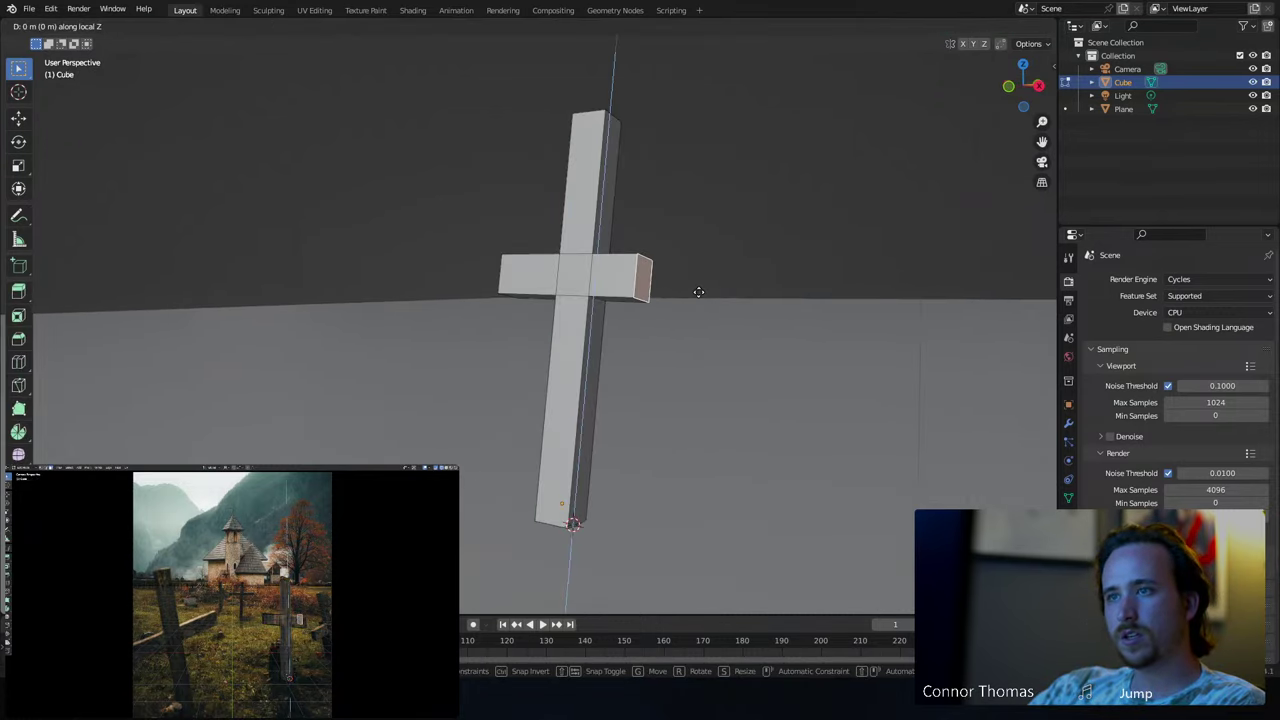
key(x)
key(x)
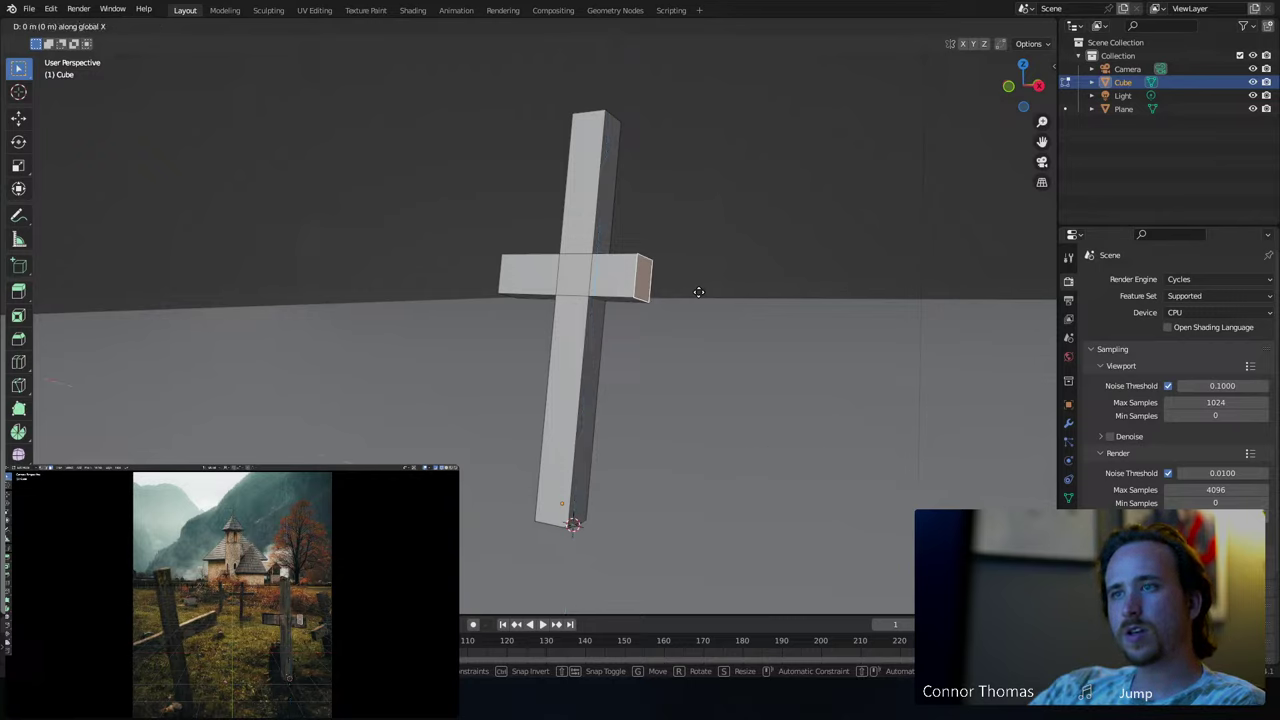
click(711, 292)
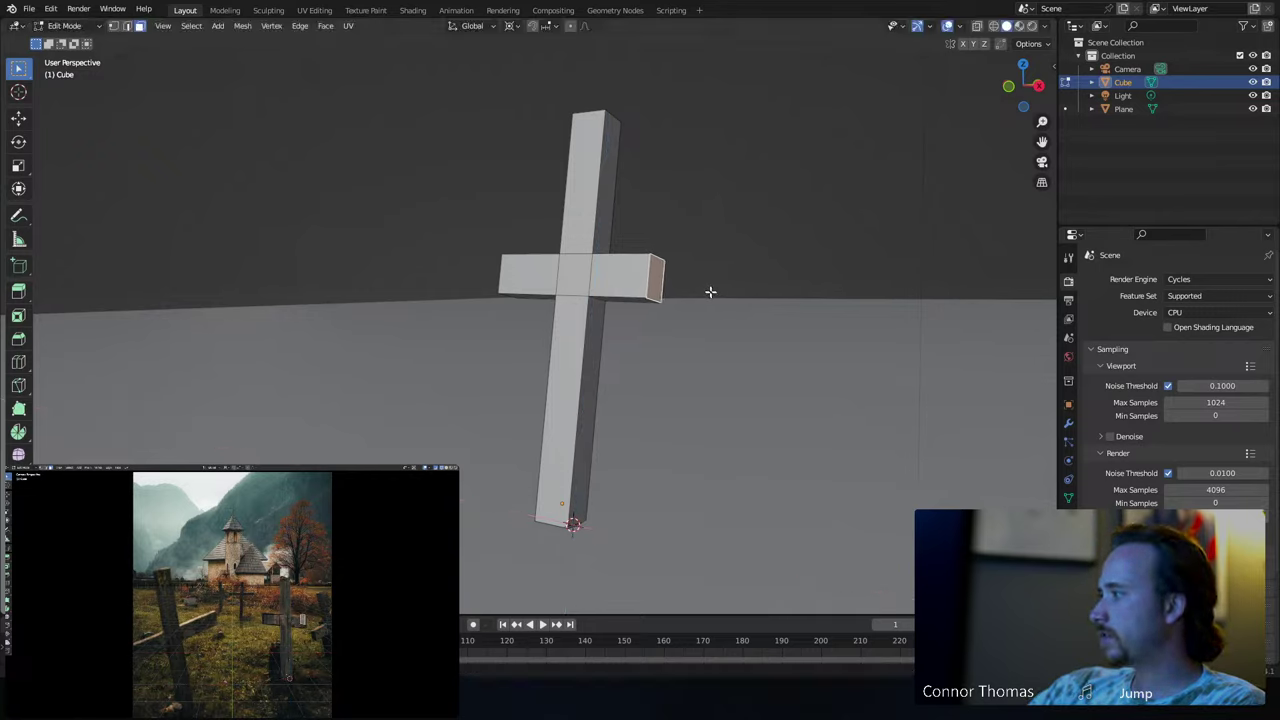
shift+middle_drag(568, 274, 619, 276)
middle_drag(482, 281, 628, 296)
key(Tab)
- UV-map all faces of the cross with Cube Projection after trying a plain Unwrap, and return to Object Mode
scroll(646, 306, down, 4)
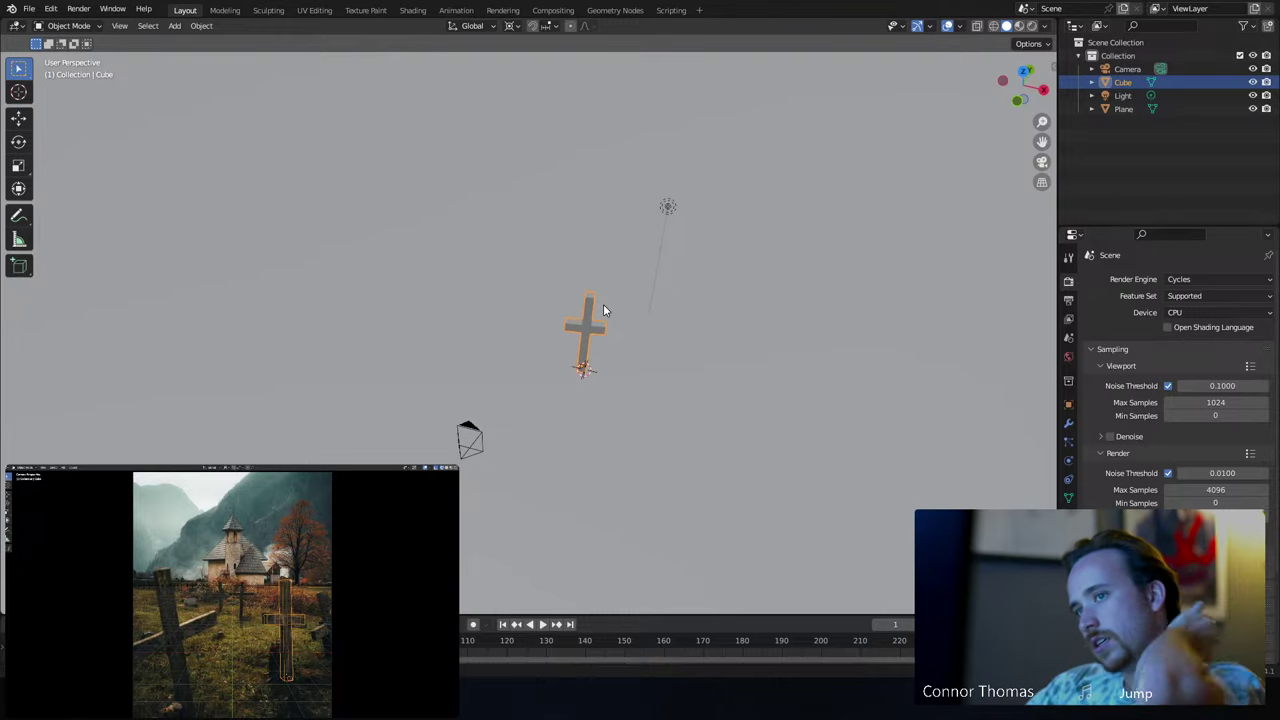
scroll(607, 330, up, 3)
middle_drag(607, 330, 675, 344)
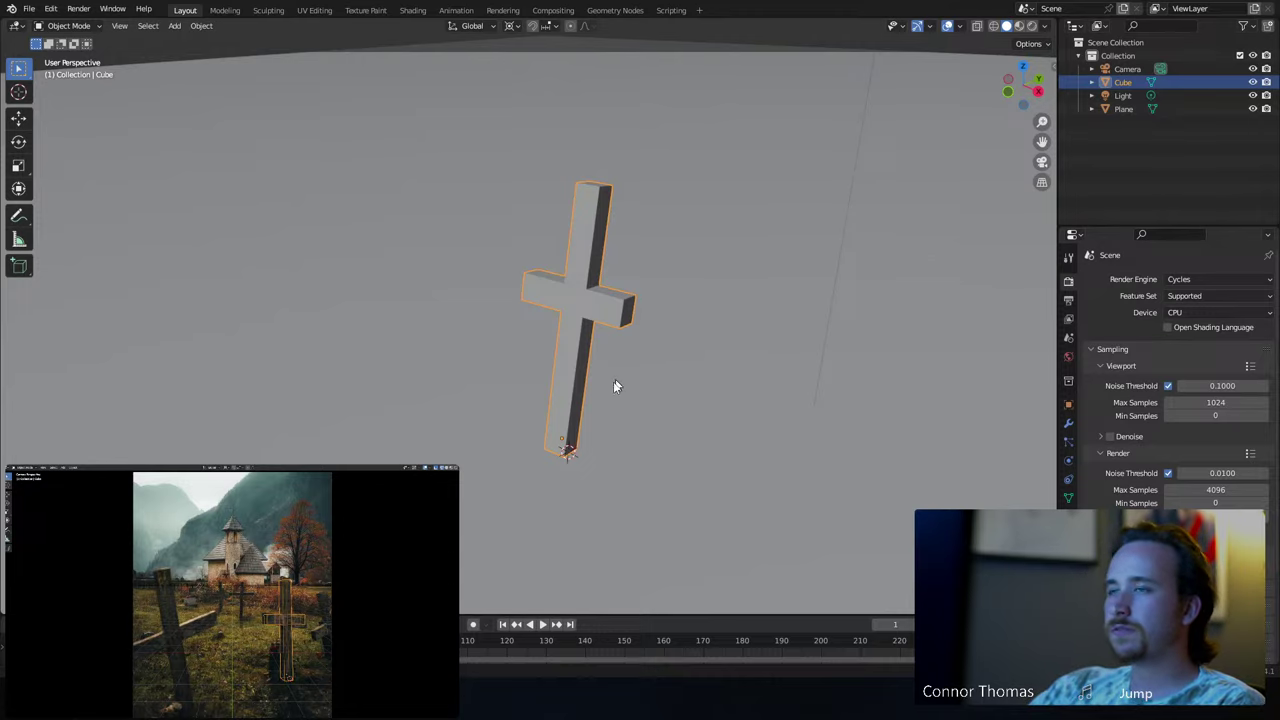
shift+middle_drag(613, 381, 647, 329)
key(Tab)
key(a)
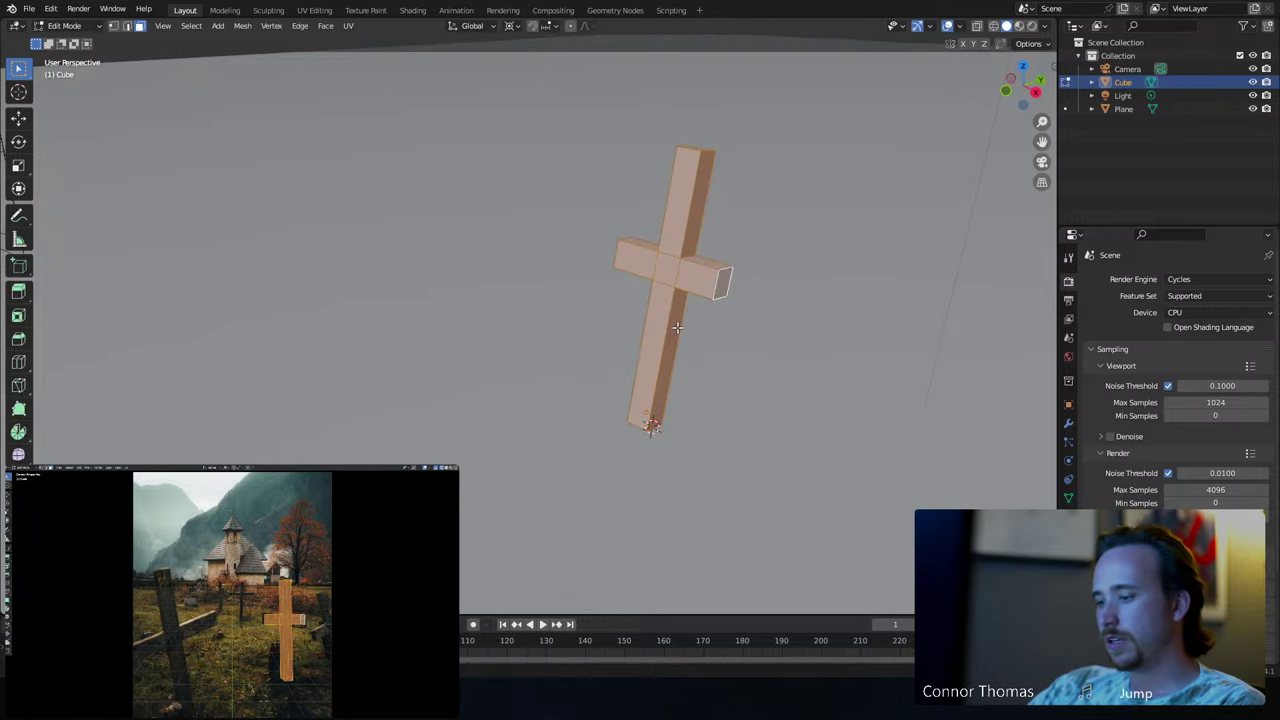
key(u)
click(678, 328)
key(Tab)
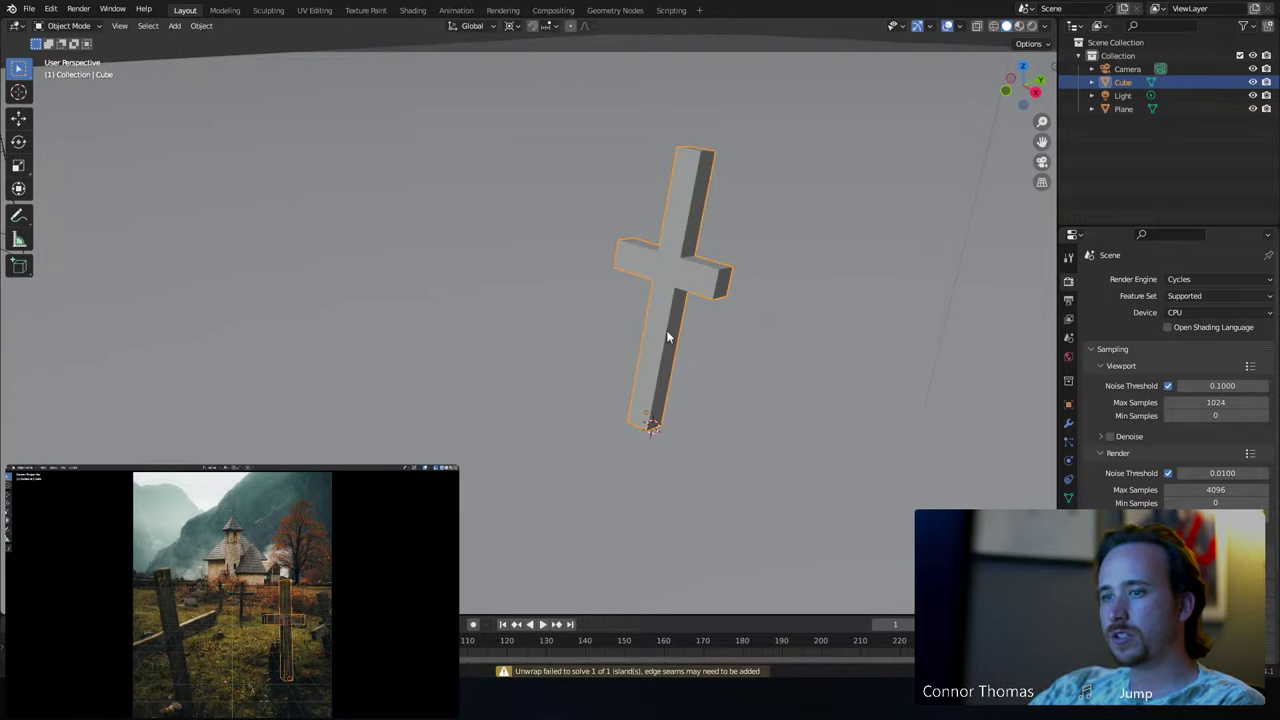
key(Tab)
key(u)
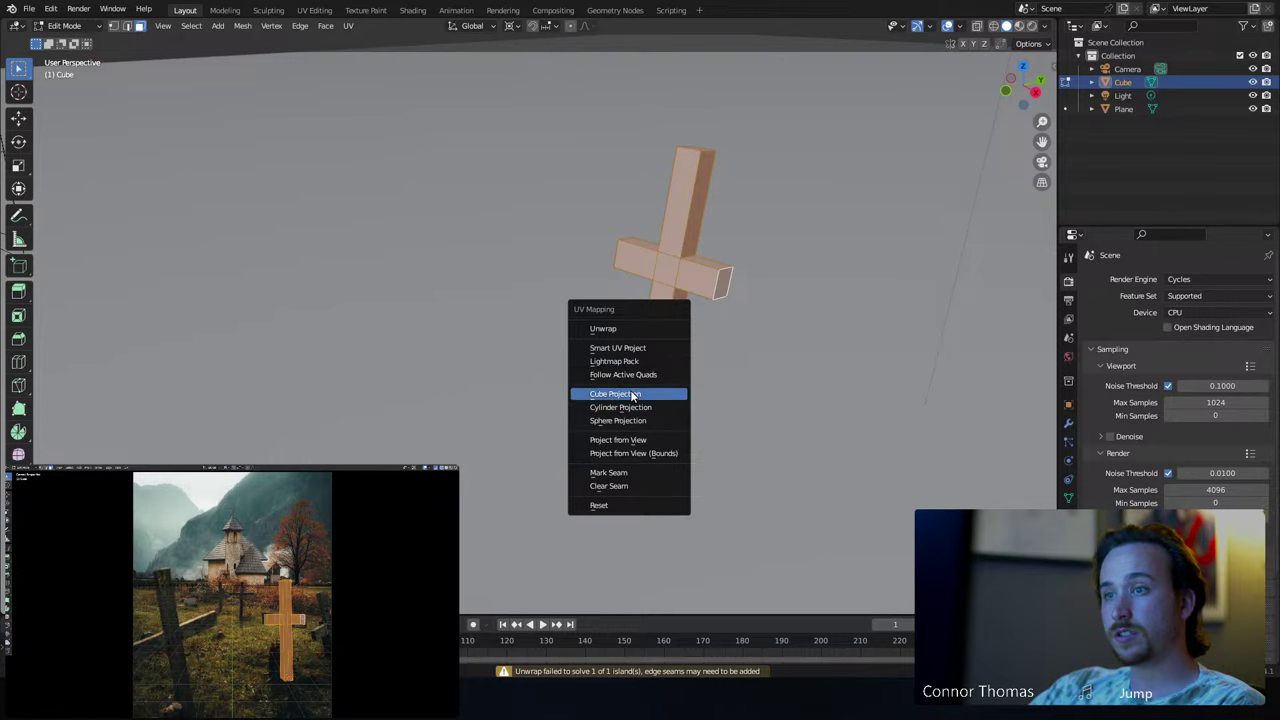
click(631, 393)
key(Tab)
- Duplicate the cross from the top view and place the copy near the left-hand cross in the photo
scroll(647, 368, down, 4)
middle_drag(647, 368, 634, 350)
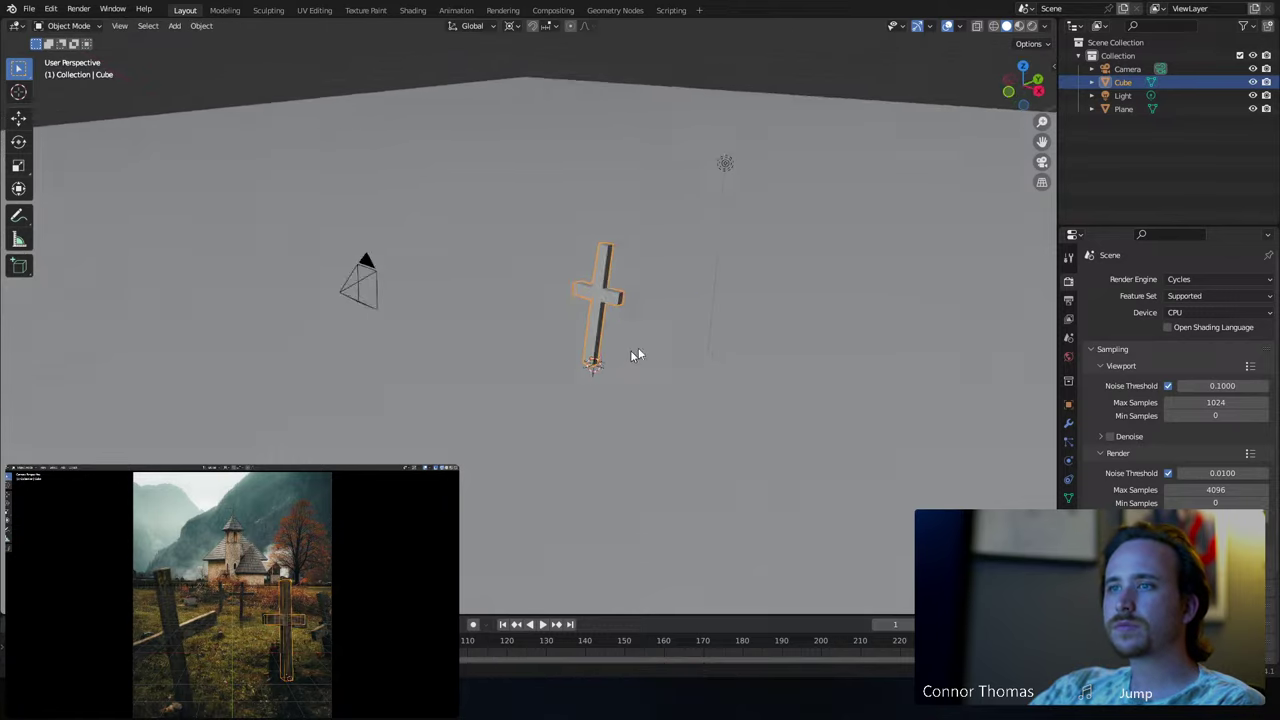
key(KP_1)
key(KP_7)
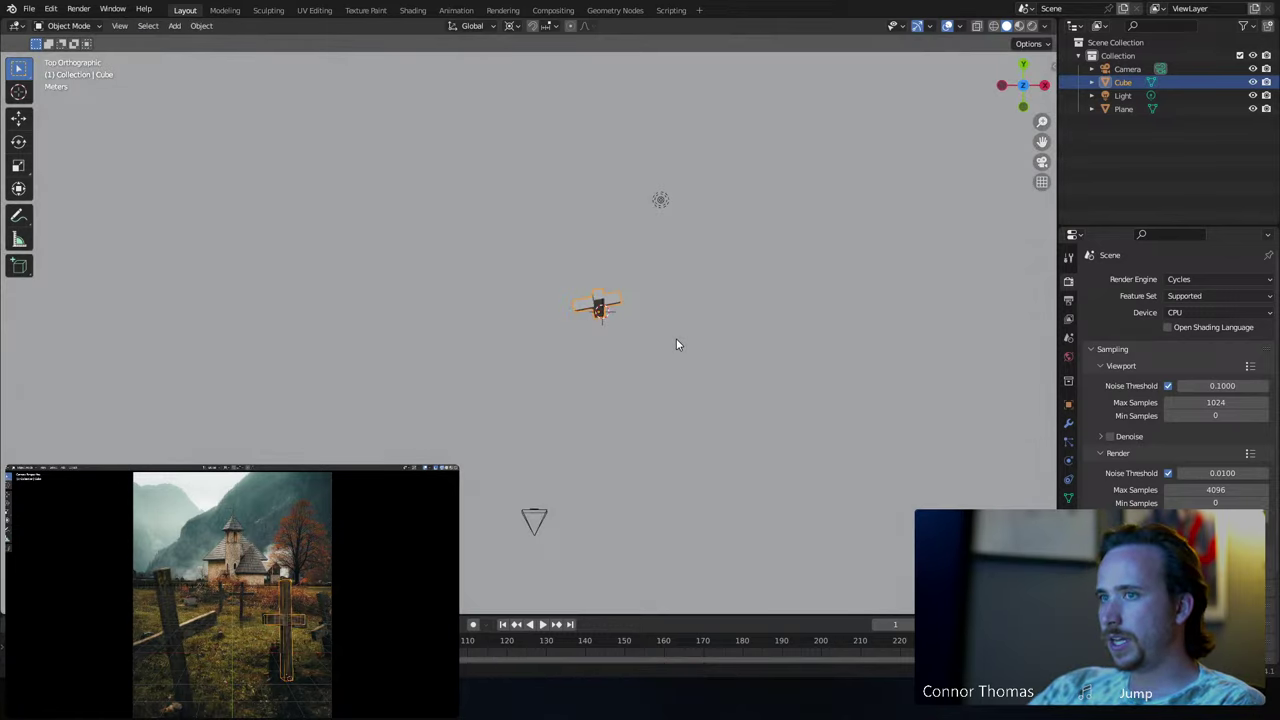
key(shift+d)
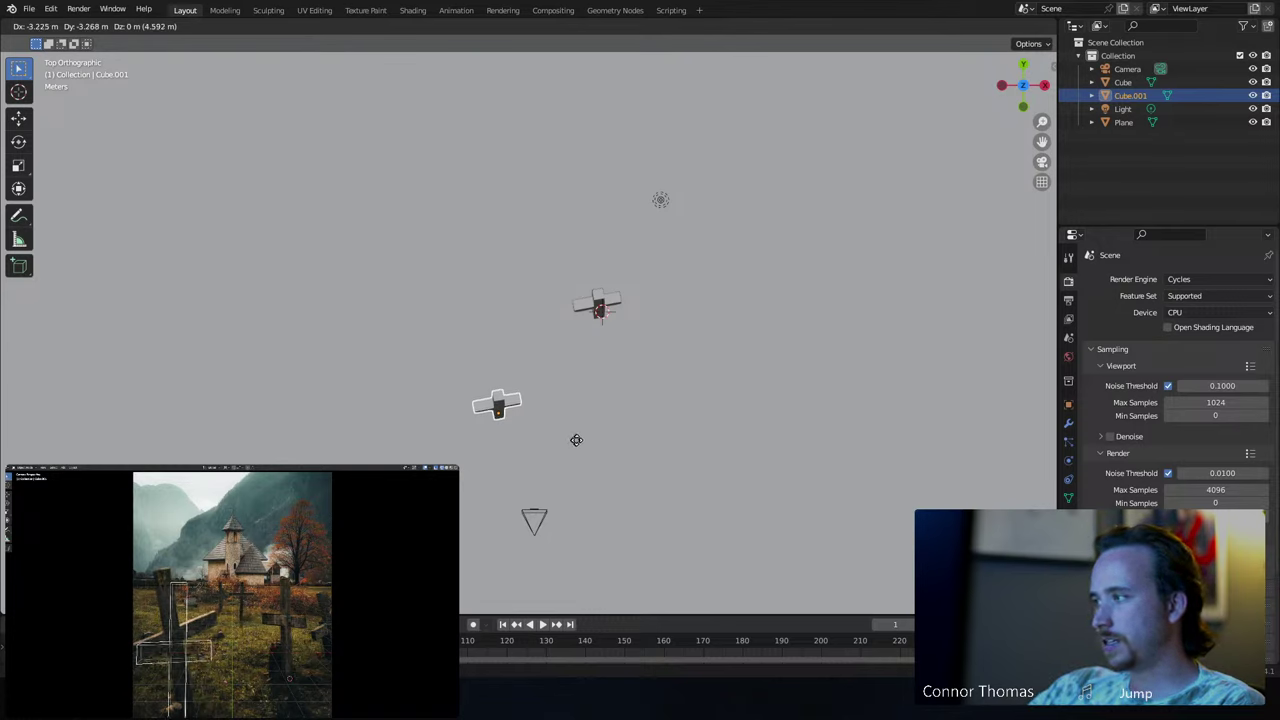
click(582, 429)
- Set the transform pivot point to Individual Origins and rotate the duplicated cross in place to face the photo's left-hand cross direction
key(r)
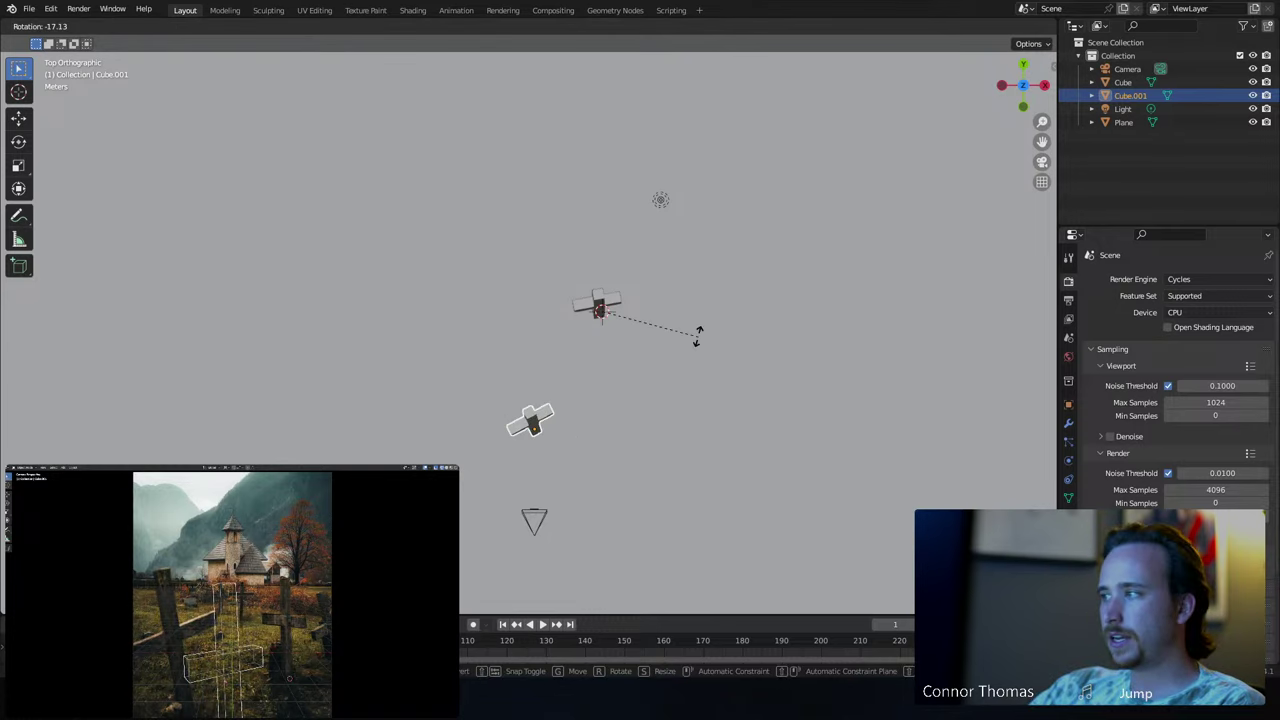
key(Escape)
click(512, 26)
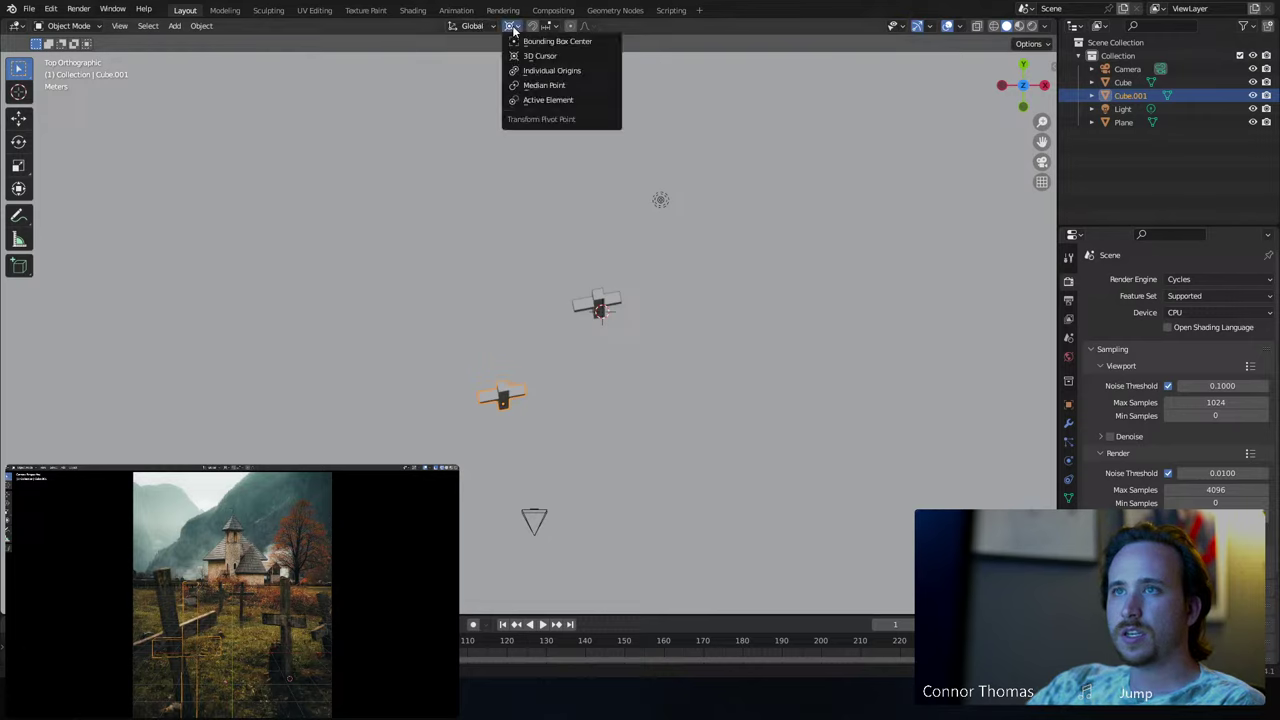
click(550, 72)
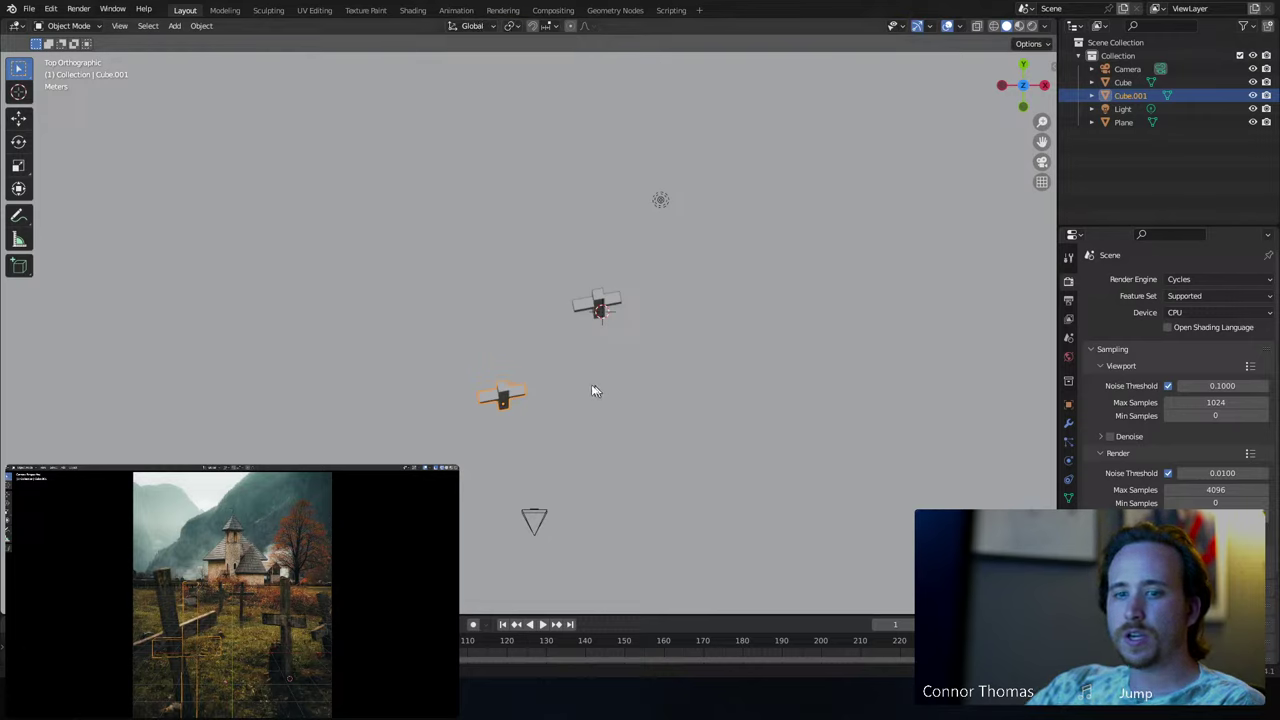
key(r)
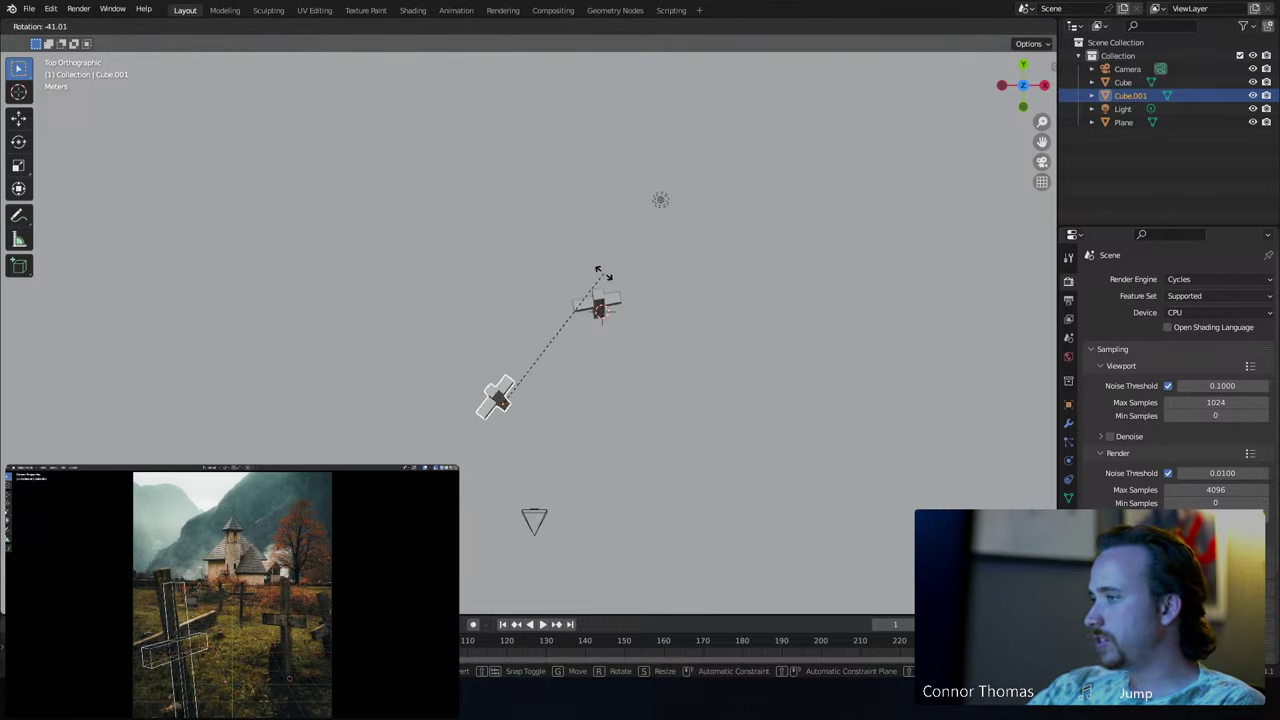
click(594, 268)
- Try to tilt and nudge the duplicated cross freely to match the leaning left-hand cross in the photo
middle_drag(594, 318, 554, 274)
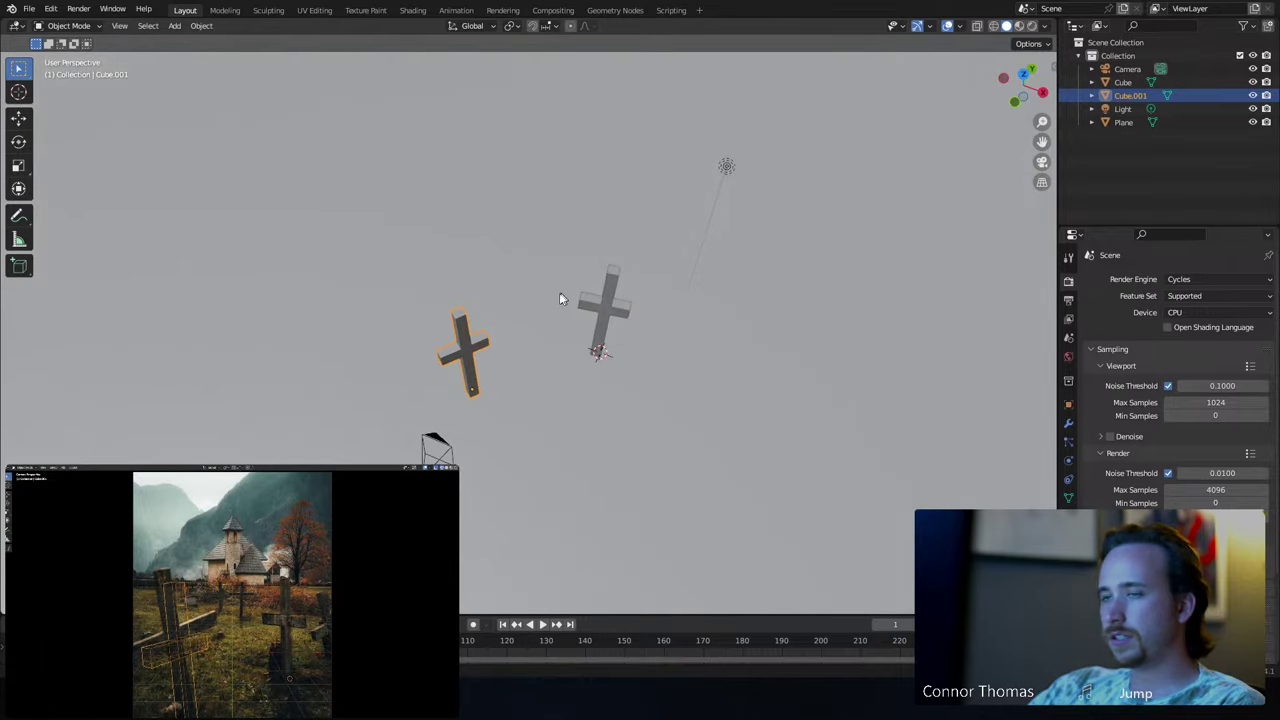
key(r)
click(543, 280)
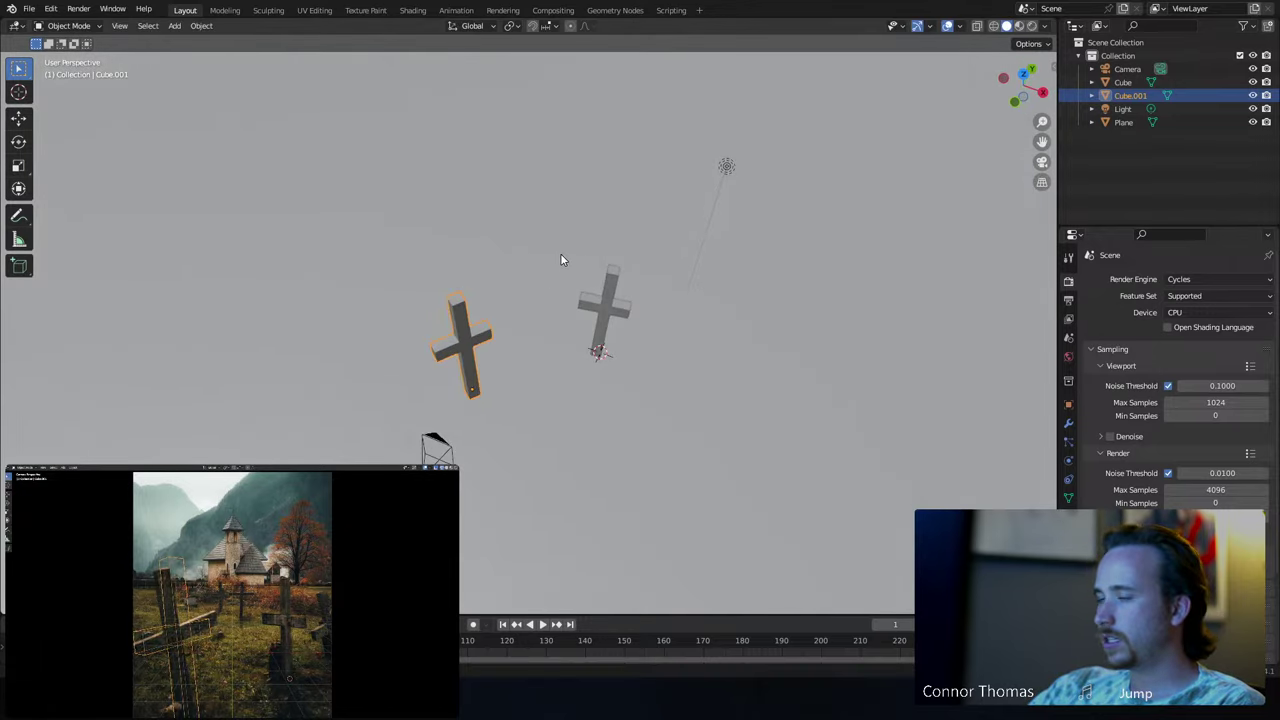
key(r)
click(549, 270)
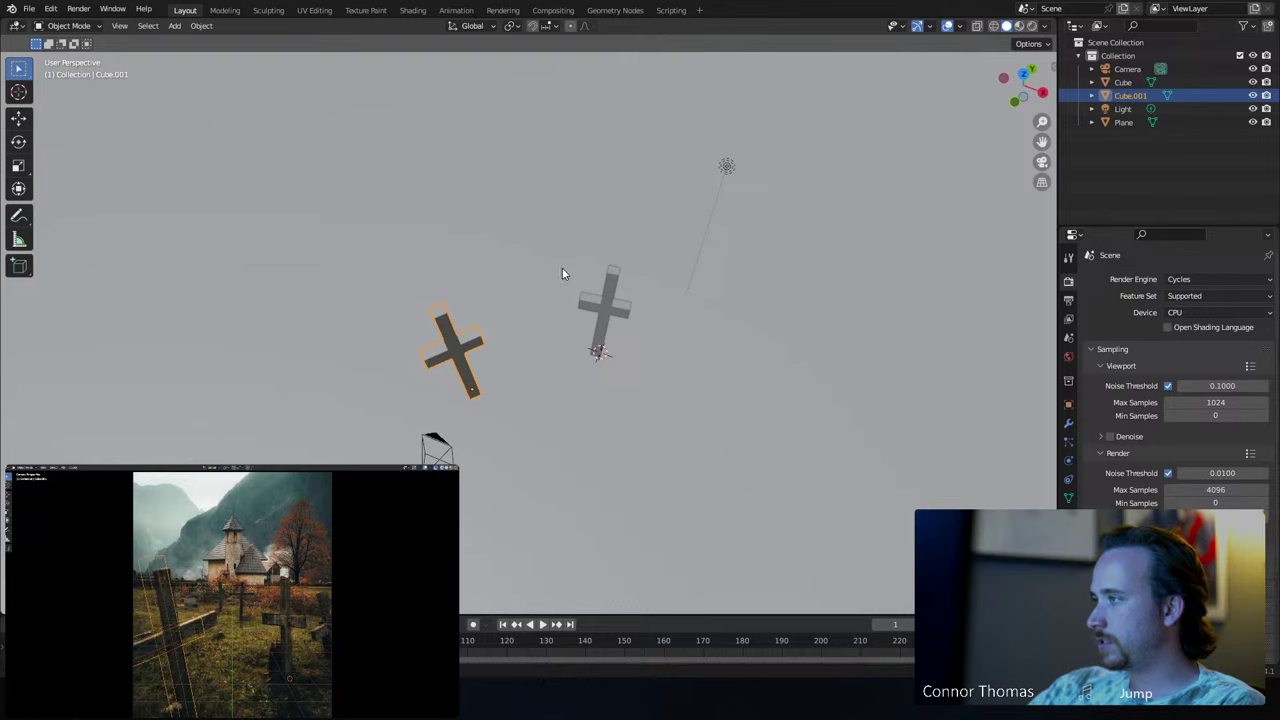
key(r)
click(646, 293)
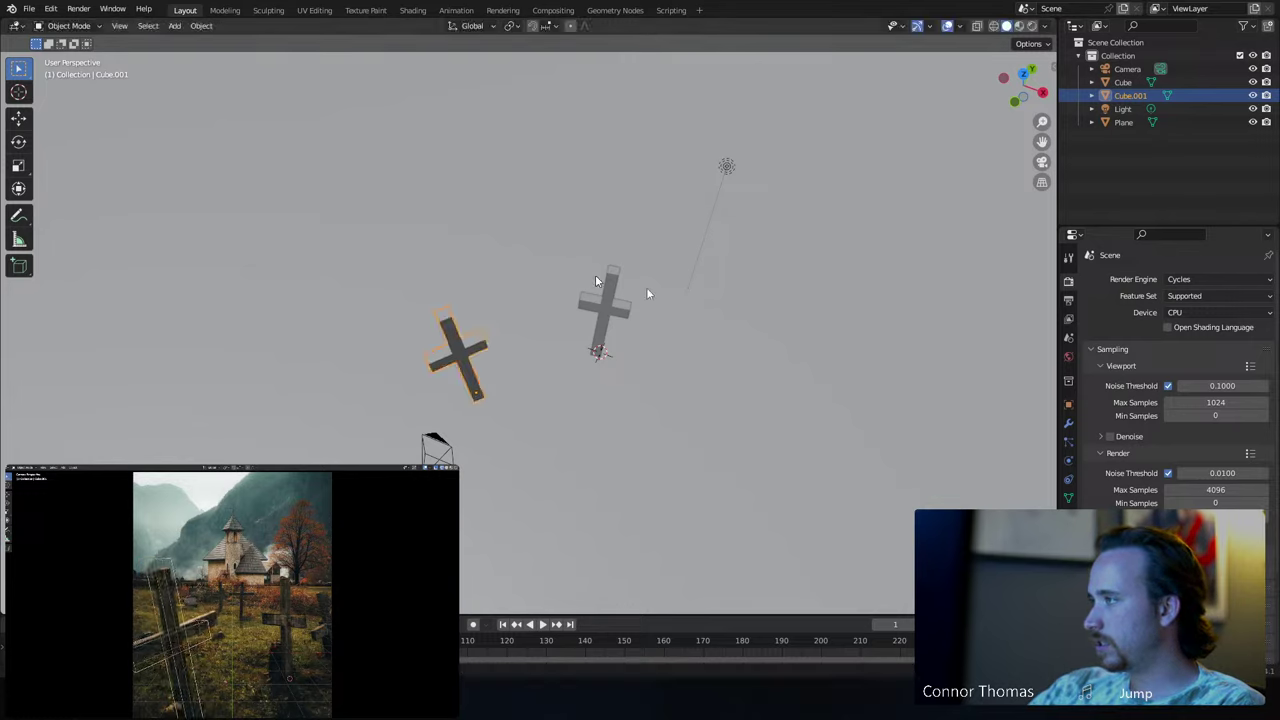
key(r)
click(683, 276)
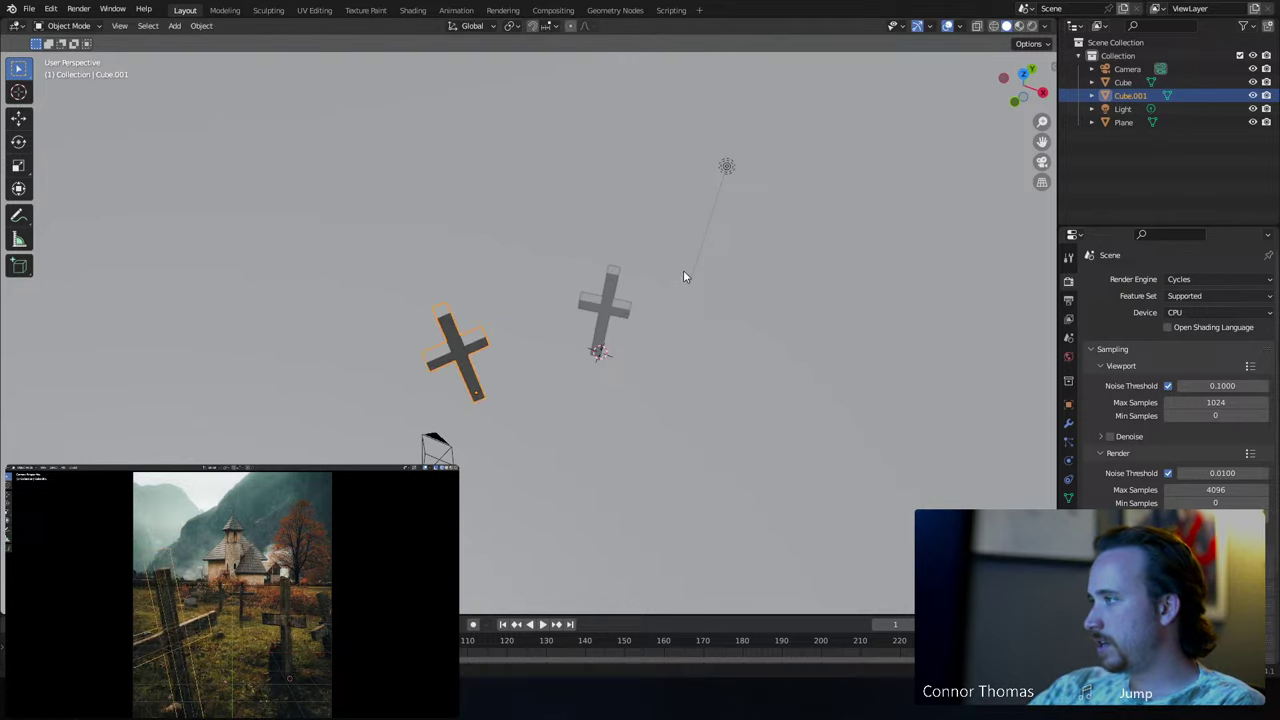
- Try scaling the duplicated cross down, cancel it, and undo the preceding tilt adjustments
middle_drag(674, 314, 713, 290)
key(s)
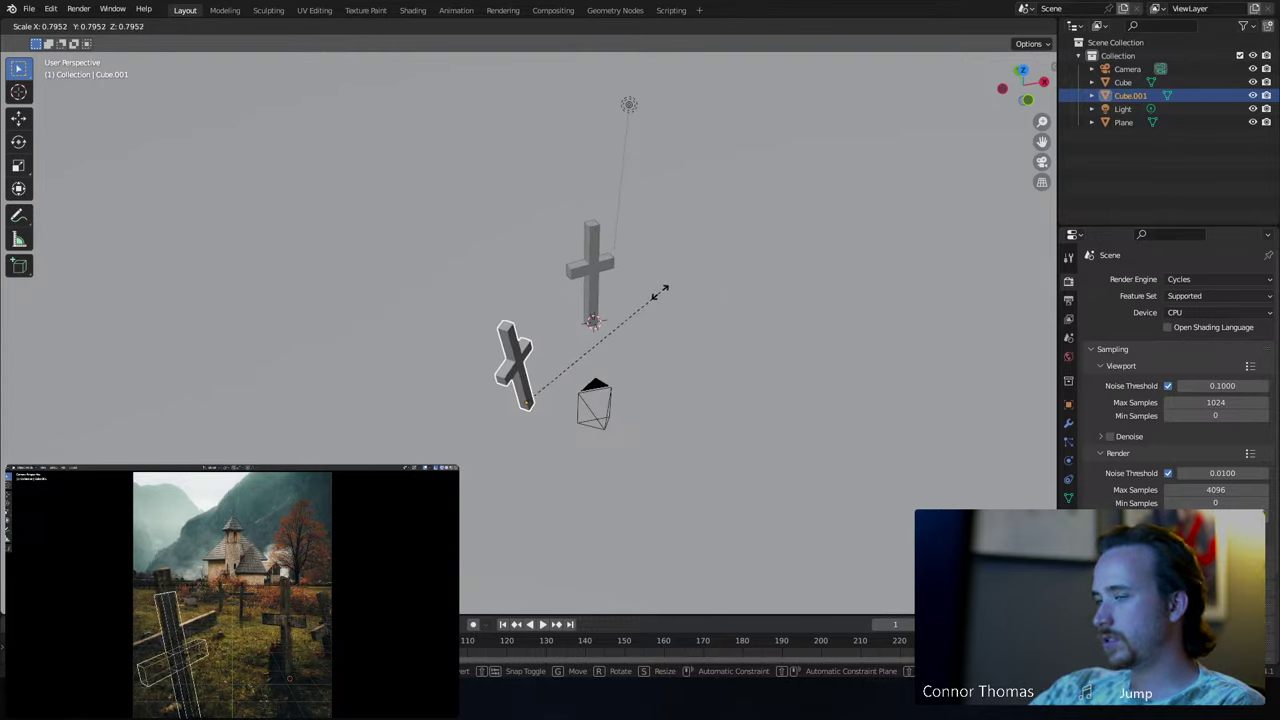
right_click(660, 297)
key(ctrl+z)
key(ctrl+z)
key(ctrl+z)
key(ctrl+z)
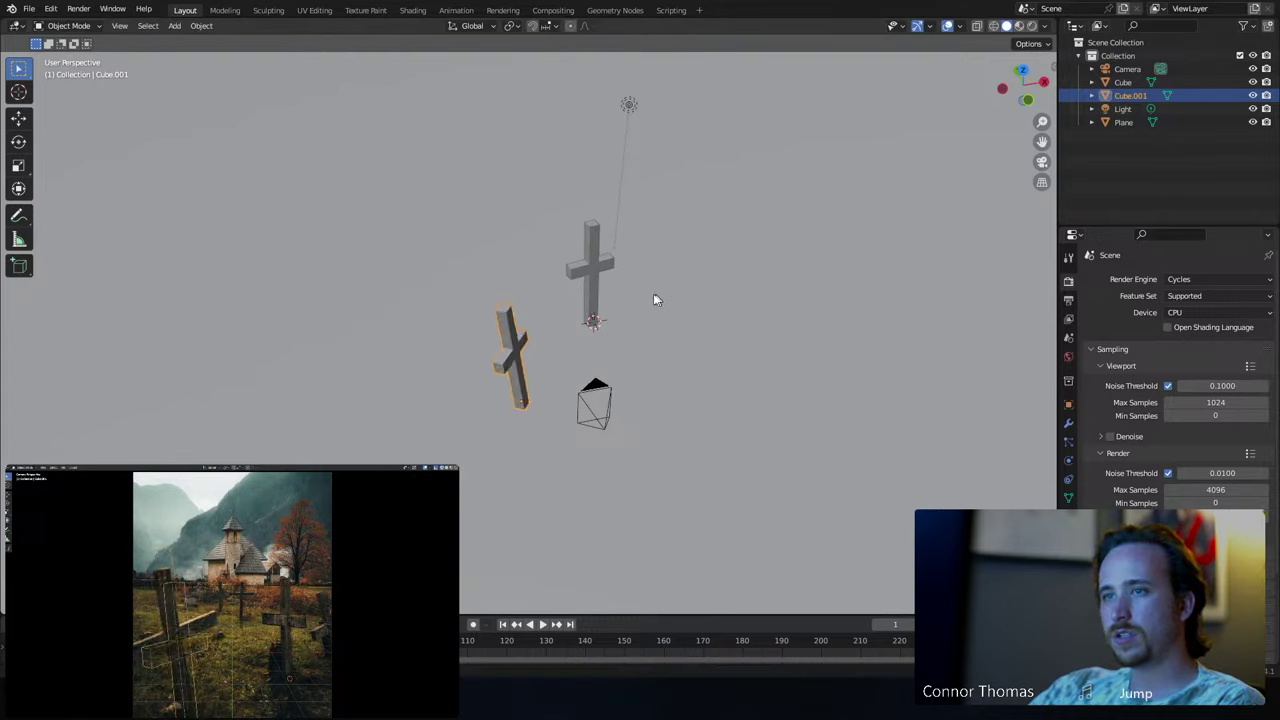
- Move the duplicated cross in height and across the ground to overlay the left-hand cross in the photo
key(g)
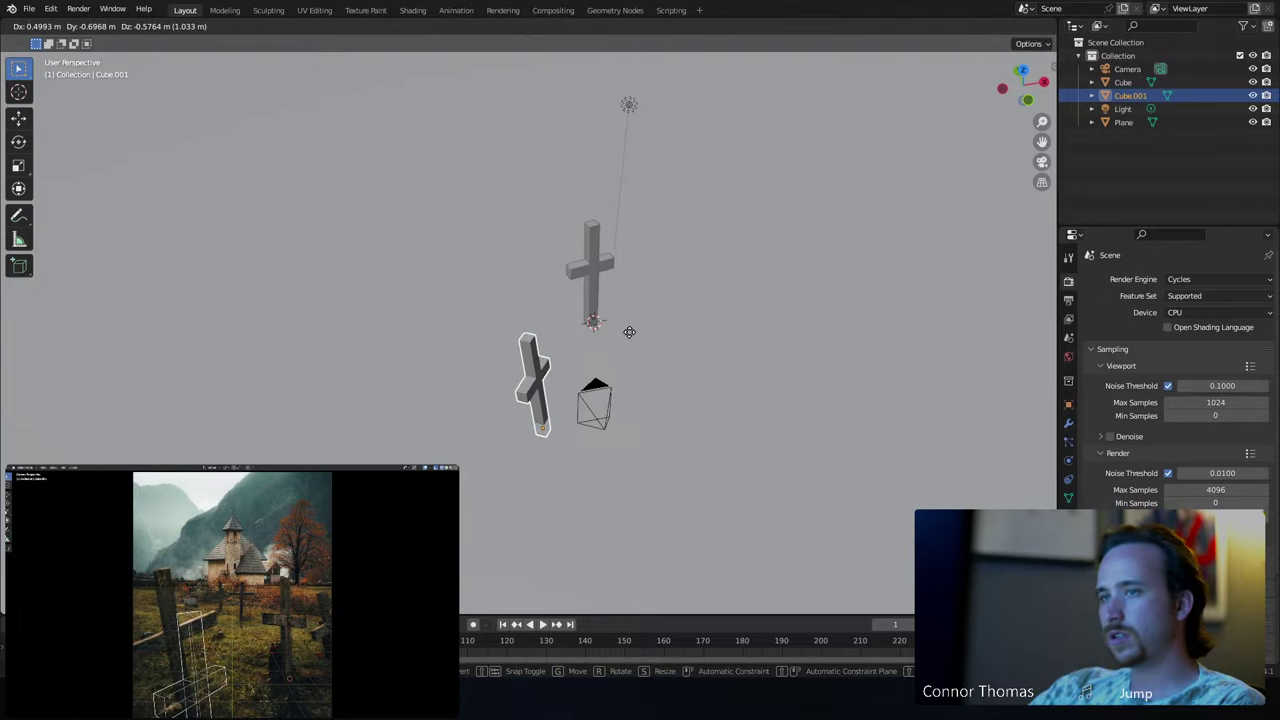
middle_drag(629, 331, 626, 283)
key(z)
click(603, 257)
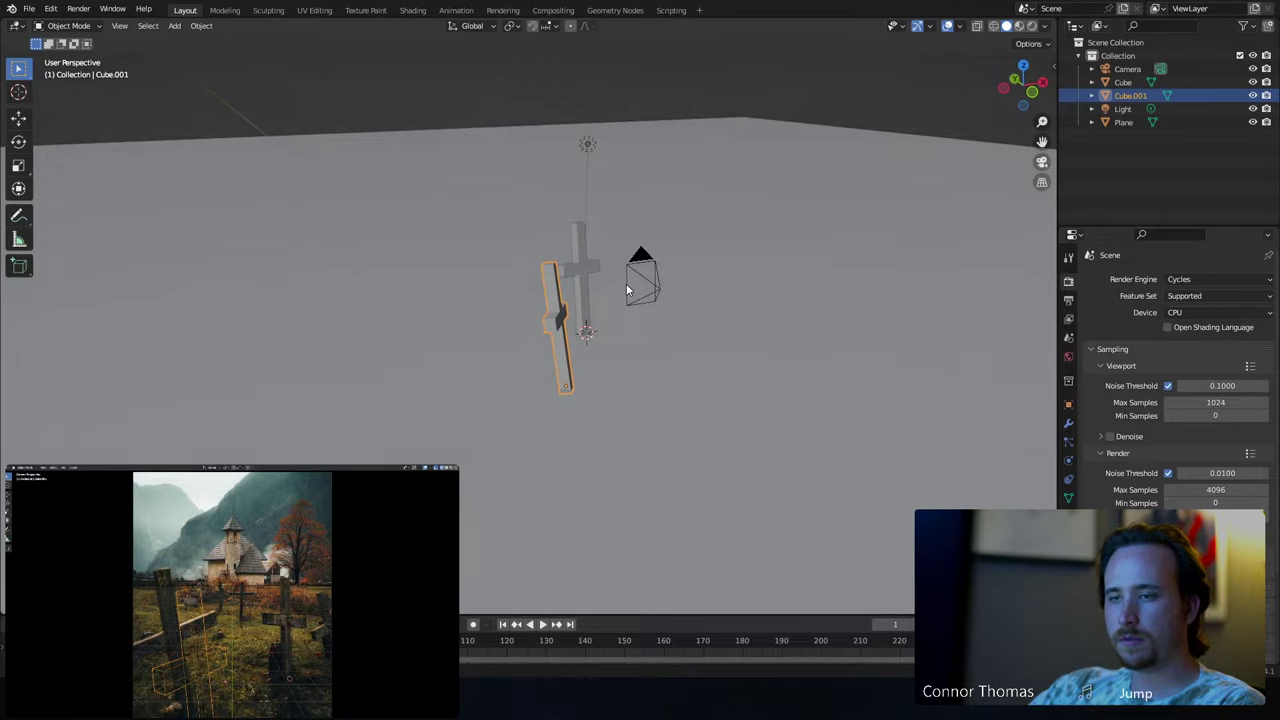
key(KP_7)
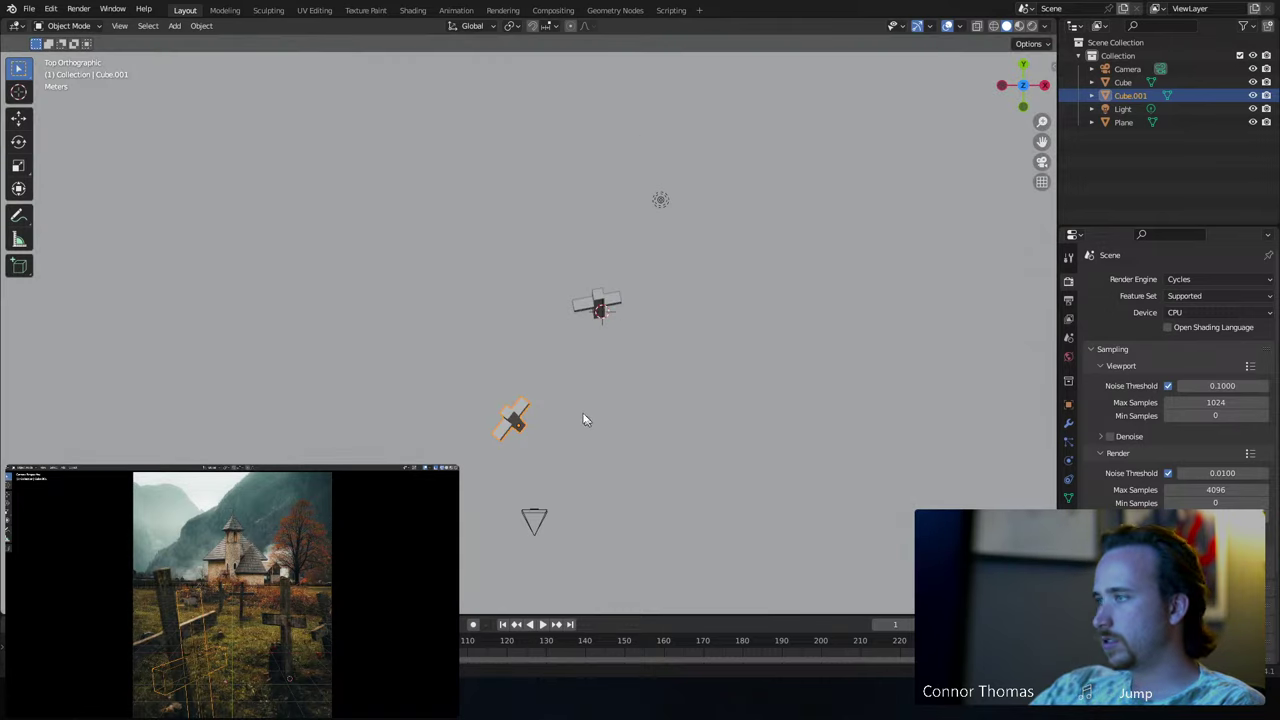
key(g)
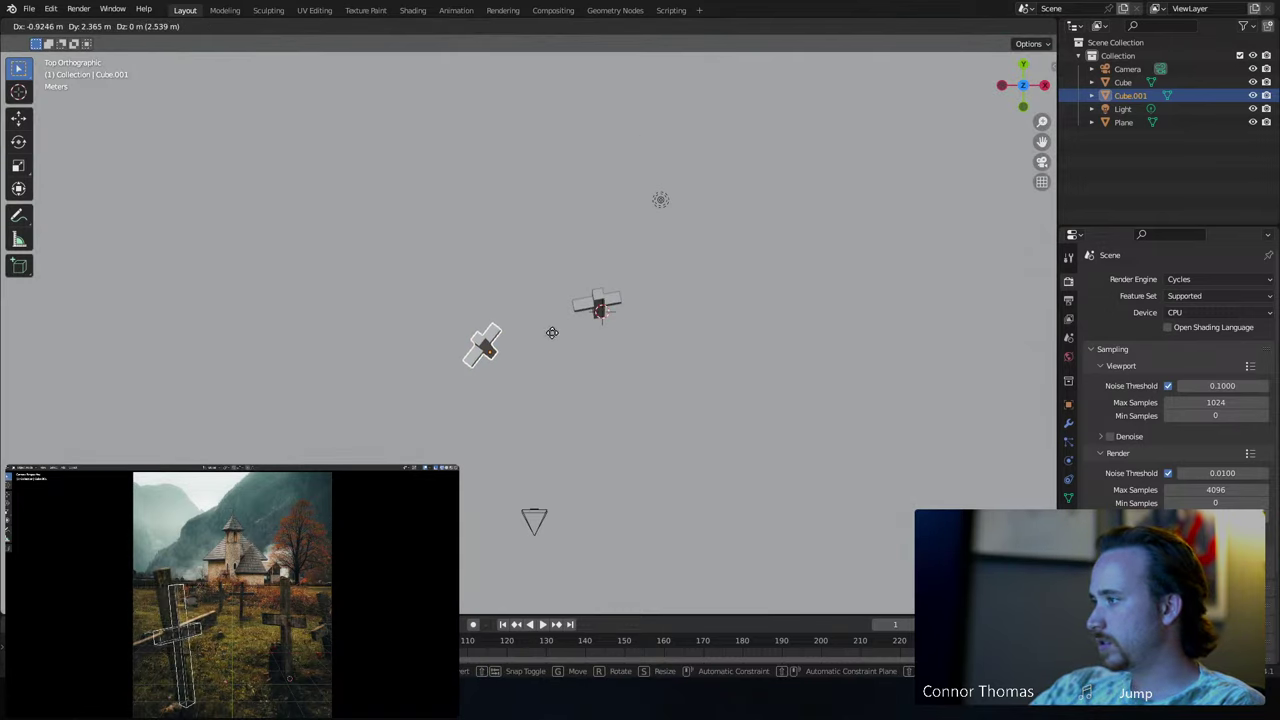
click(550, 337)
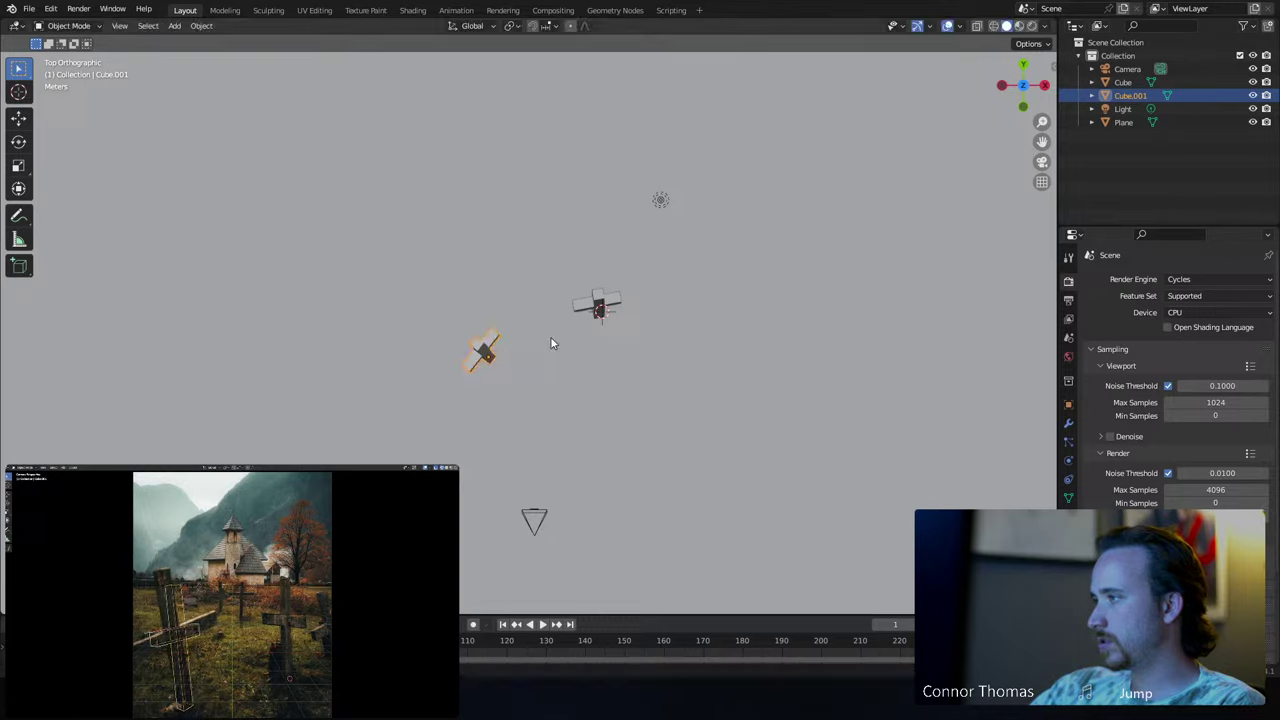
- Rotate the duplicated cross freely and about its local Z axis to align it with the photo, and enter Edit Mode
key(r)
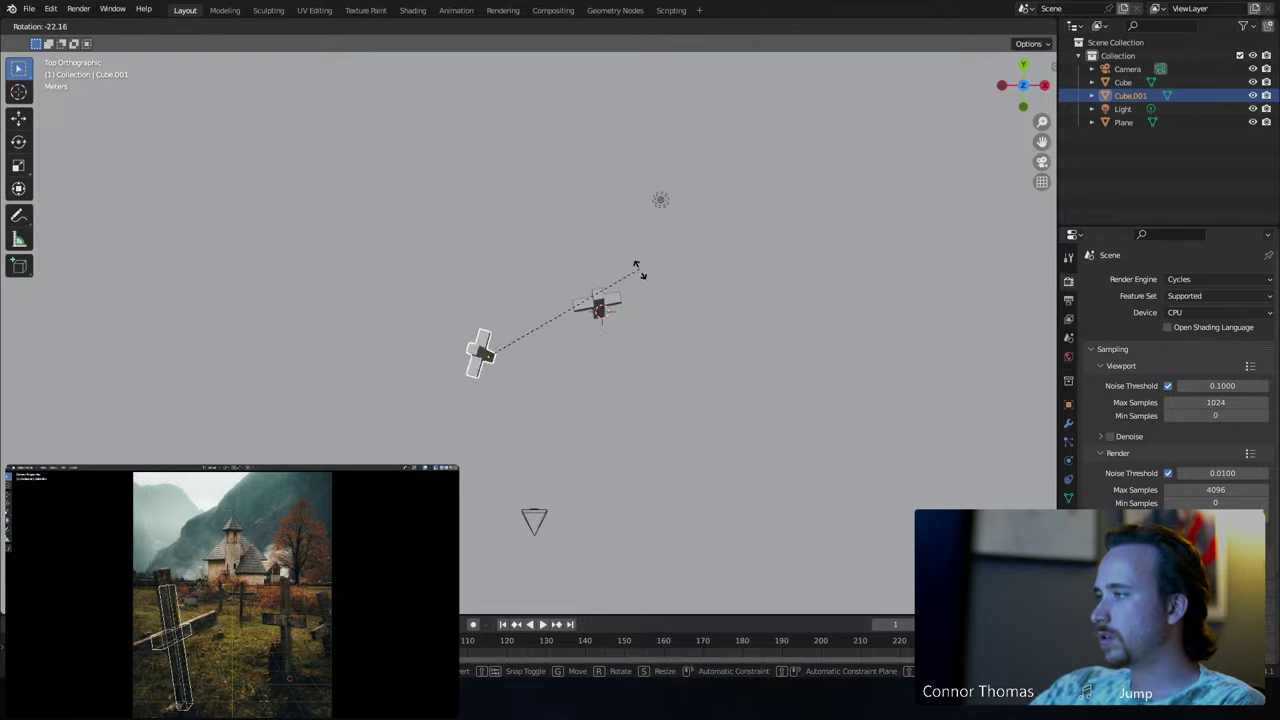
click(639, 291)
key(r)
click(639, 299)
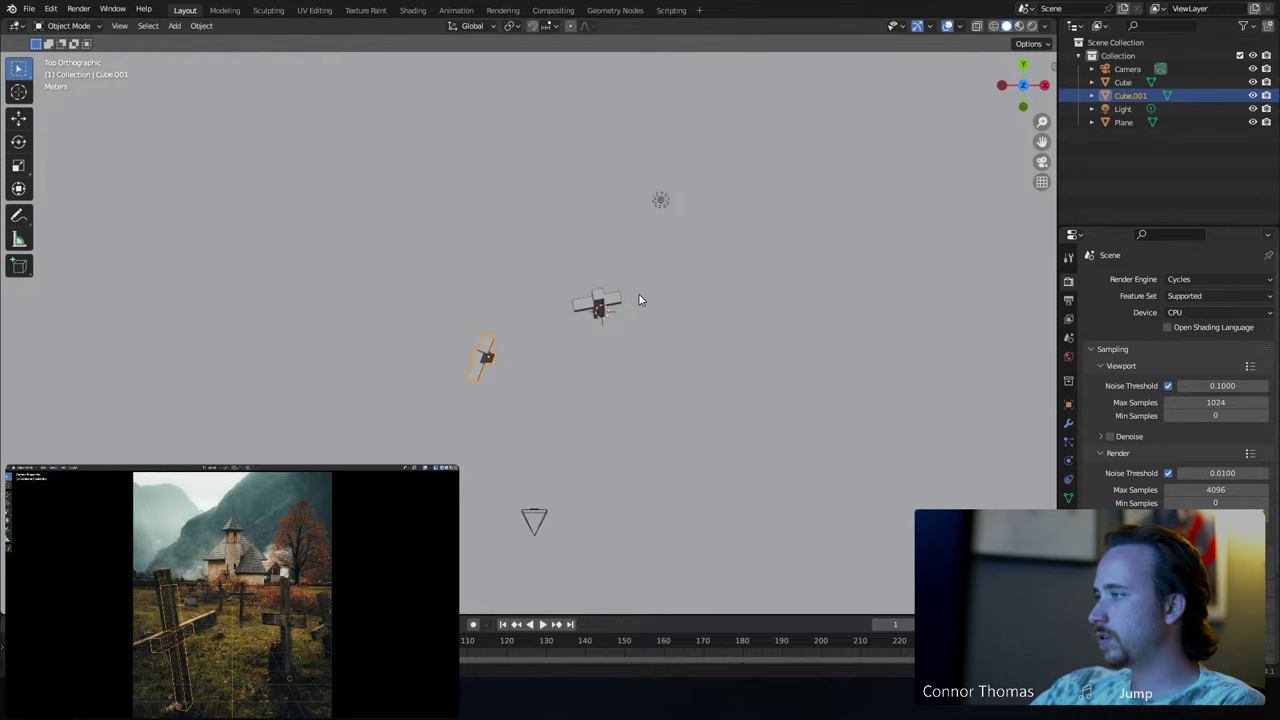
key(r)
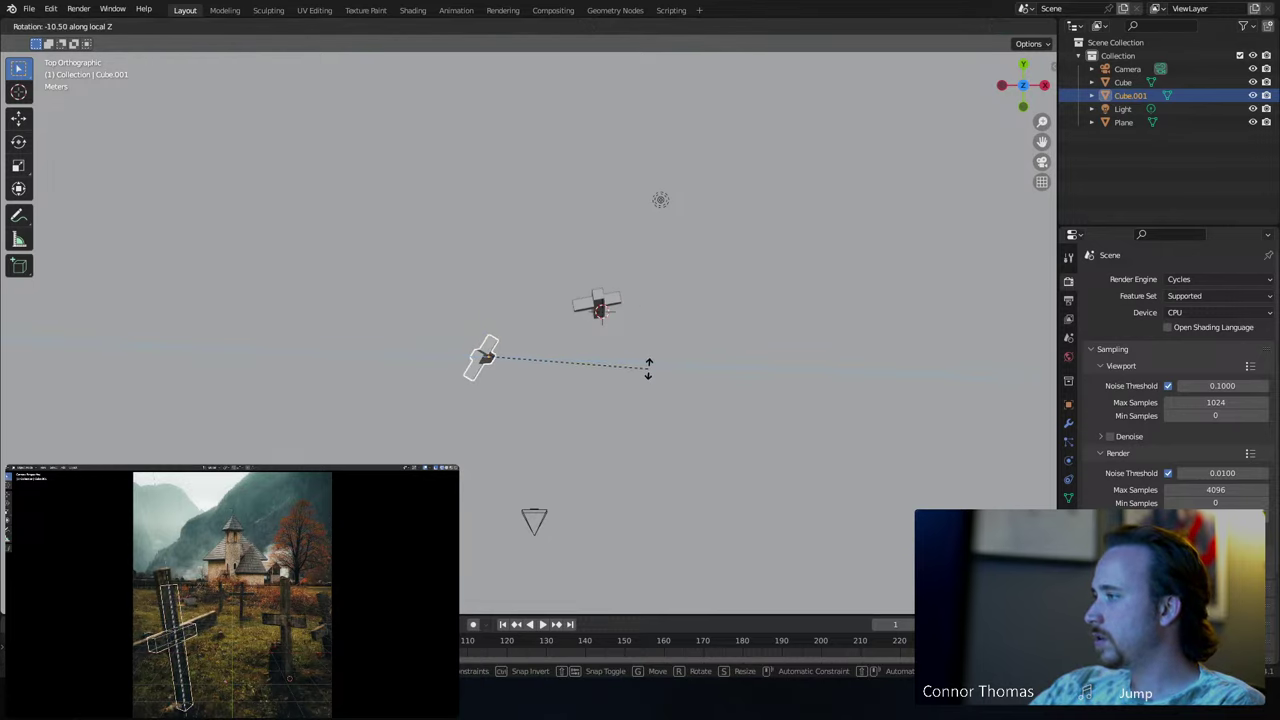
click(649, 364)
middle_drag(539, 338, 523, 258)
scroll(480, 234, up, 5)
key(Tab)
- Try to move the duplicated cross's top face freely up to the post's top in the photo
click(546, 241)
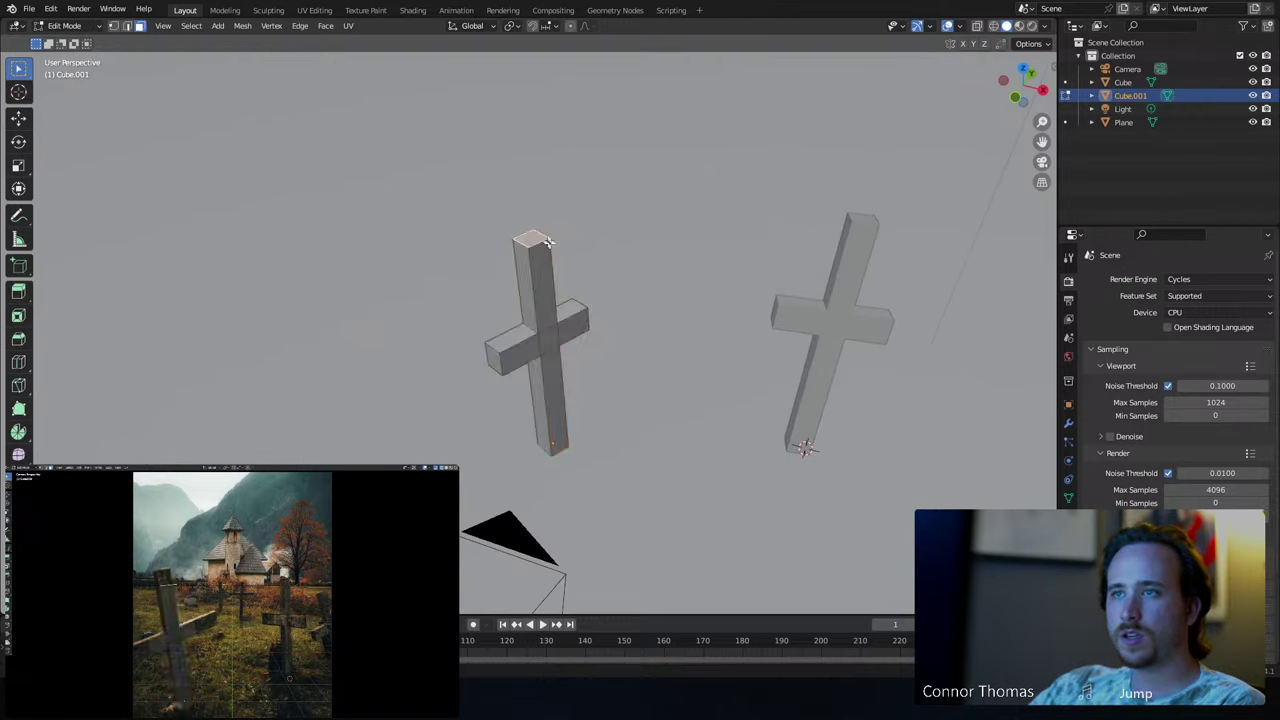
key(g)
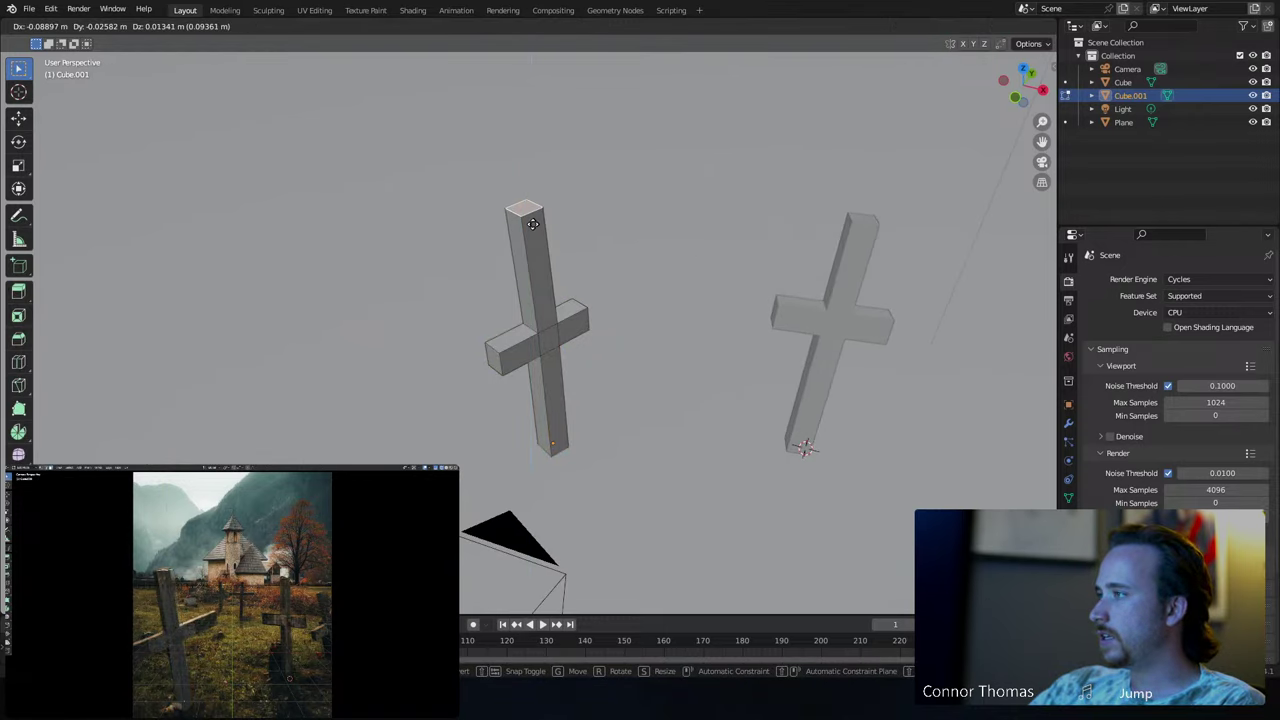
click(540, 222)
key(ctrl+z)
key(ctrl+z)
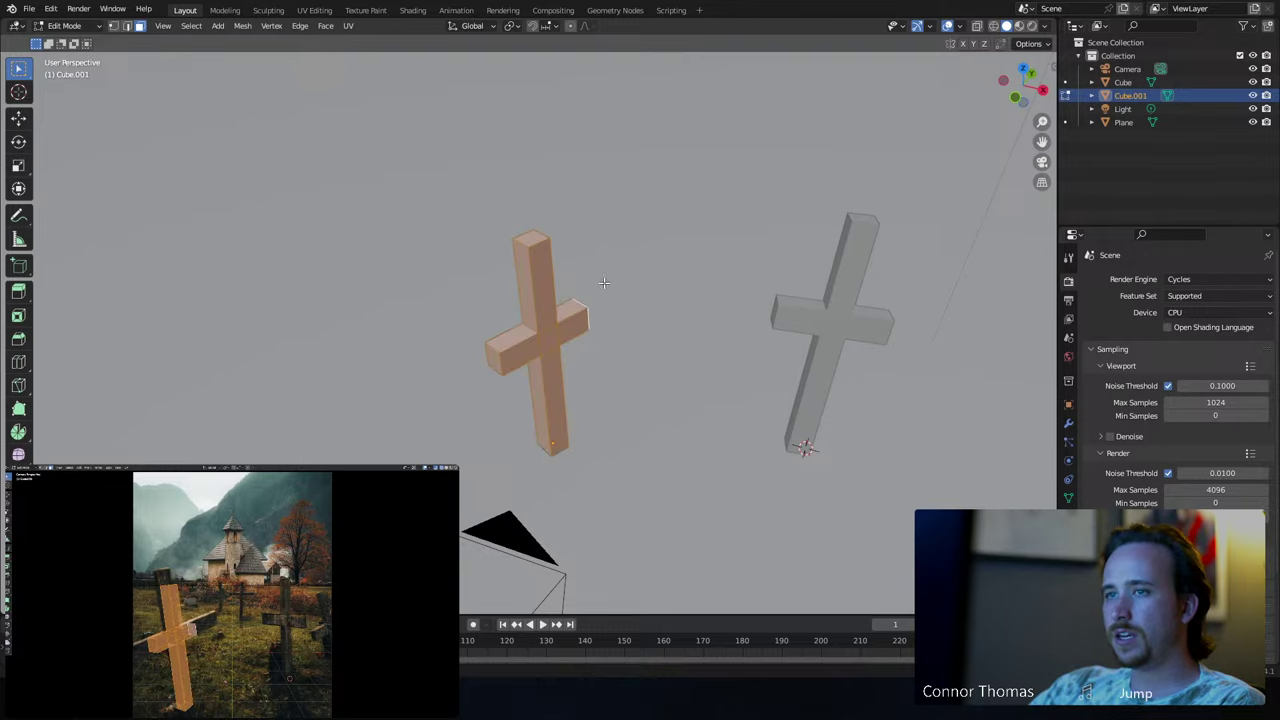
- Move the duplicated cross's top face up along its local Z axis to match the left-hand post's top in the photo
middle_drag(600, 286, 625, 285)
click(537, 238)
key(g)
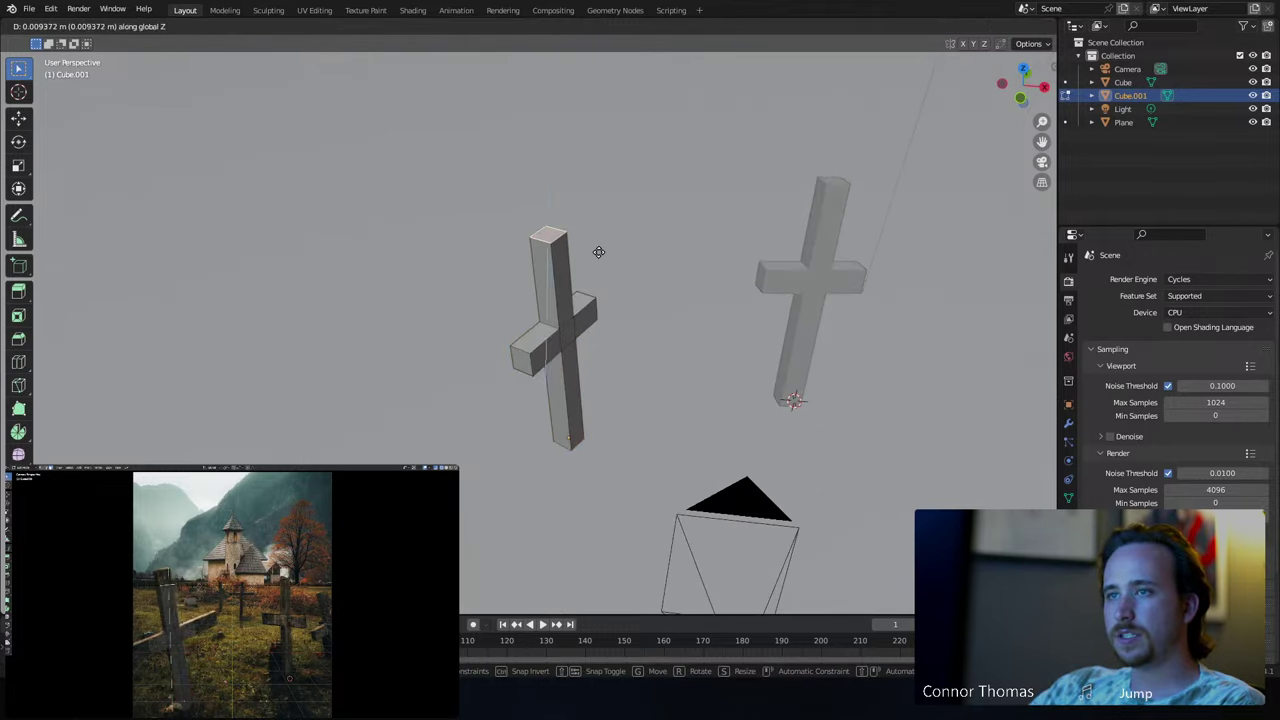
key(z)
key(z)
click(585, 222)
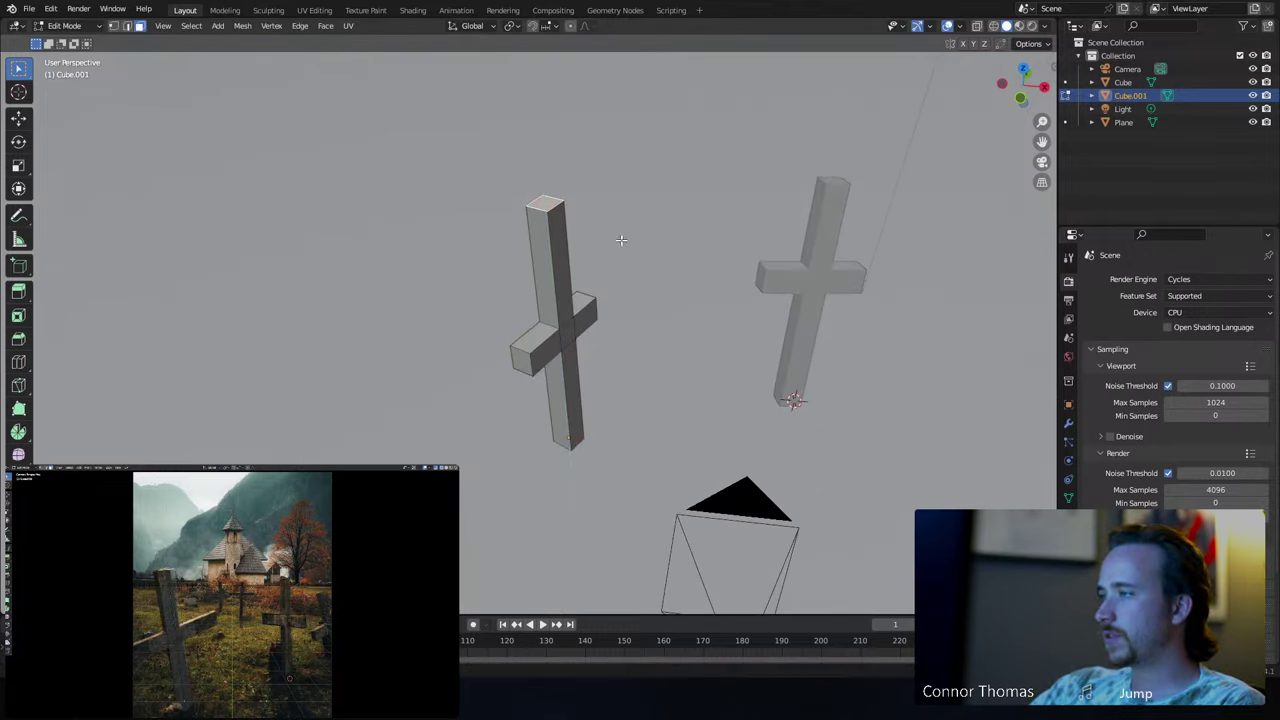
- Extend the duplicated cross's right arm by moving its end face outward along local X to match the photo
middle_drag(620, 237, 537, 320)
key(g)
key(z)
key(z)
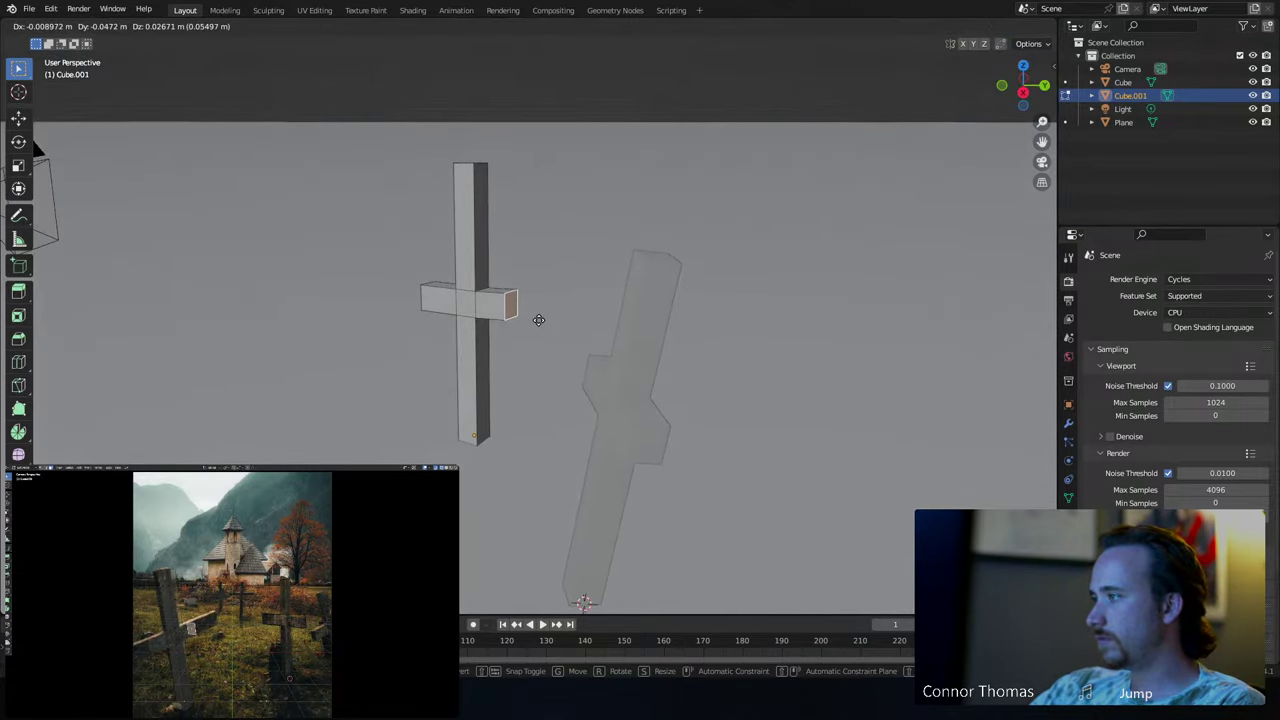
key(x)
key(x)
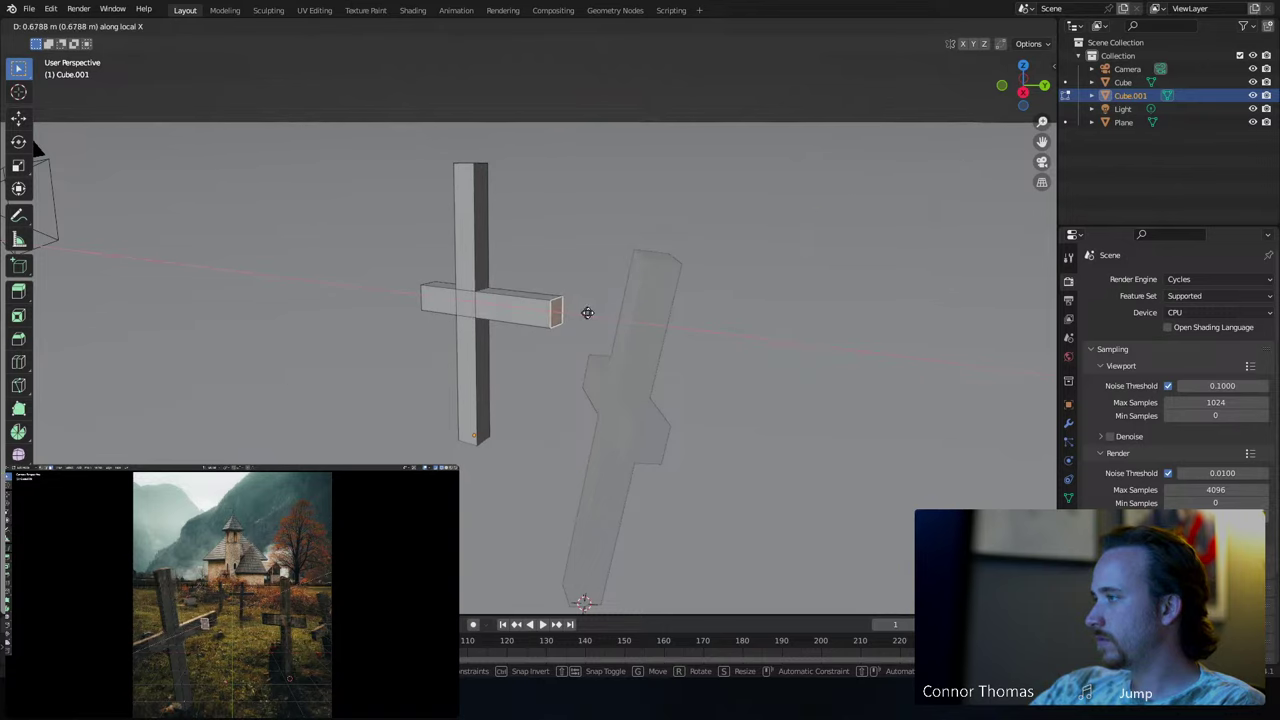
click(605, 320)
- Extend the duplicated cross's left arm by moving its end face outward along local X to match the photo
middle_drag(485, 395, 529, 355)
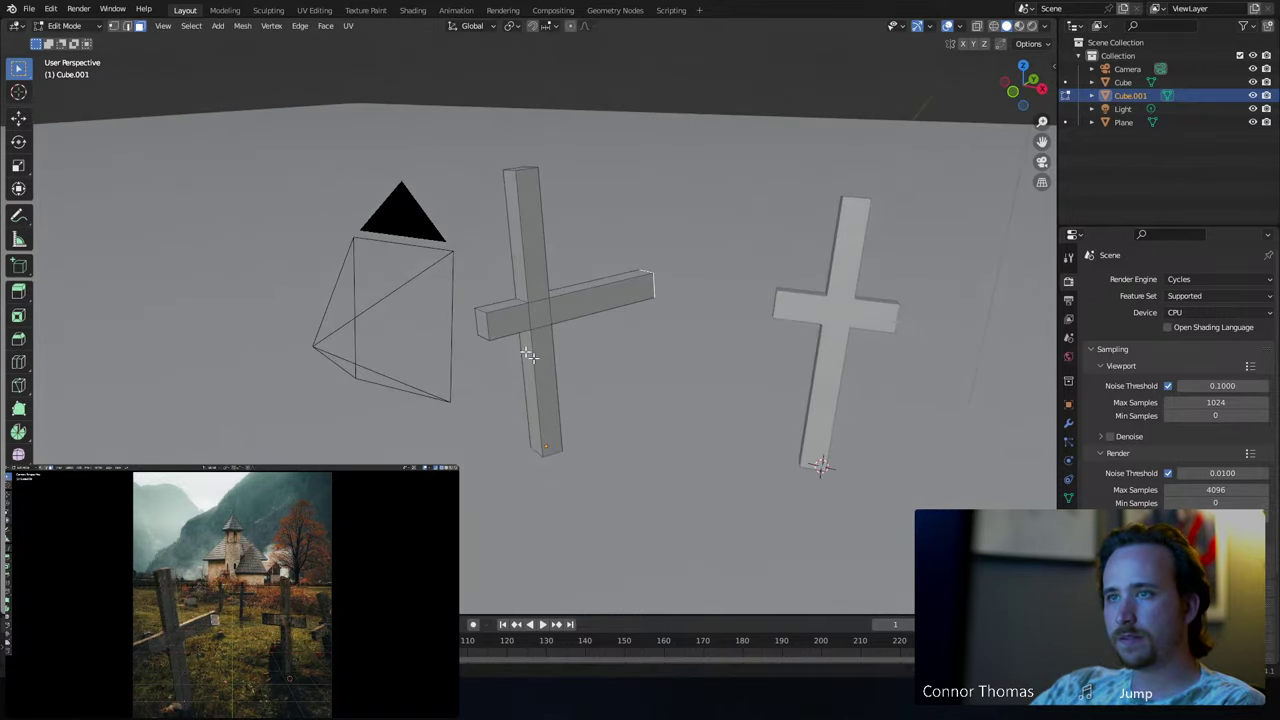
key(g)
key(x)
key(x)
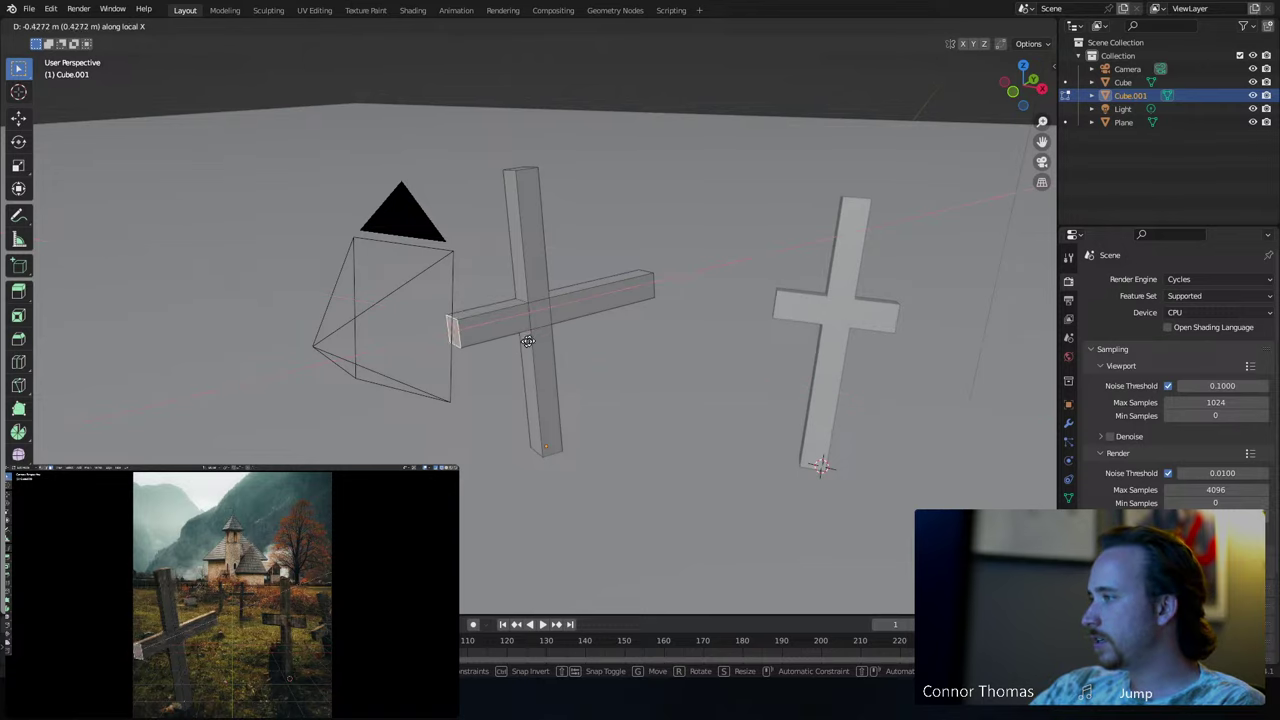
click(538, 352)
- Select the left-hand cross's whole mesh and scale it thinner along its local Y axis
middle_drag(538, 352, 609, 380)
key(Tab)
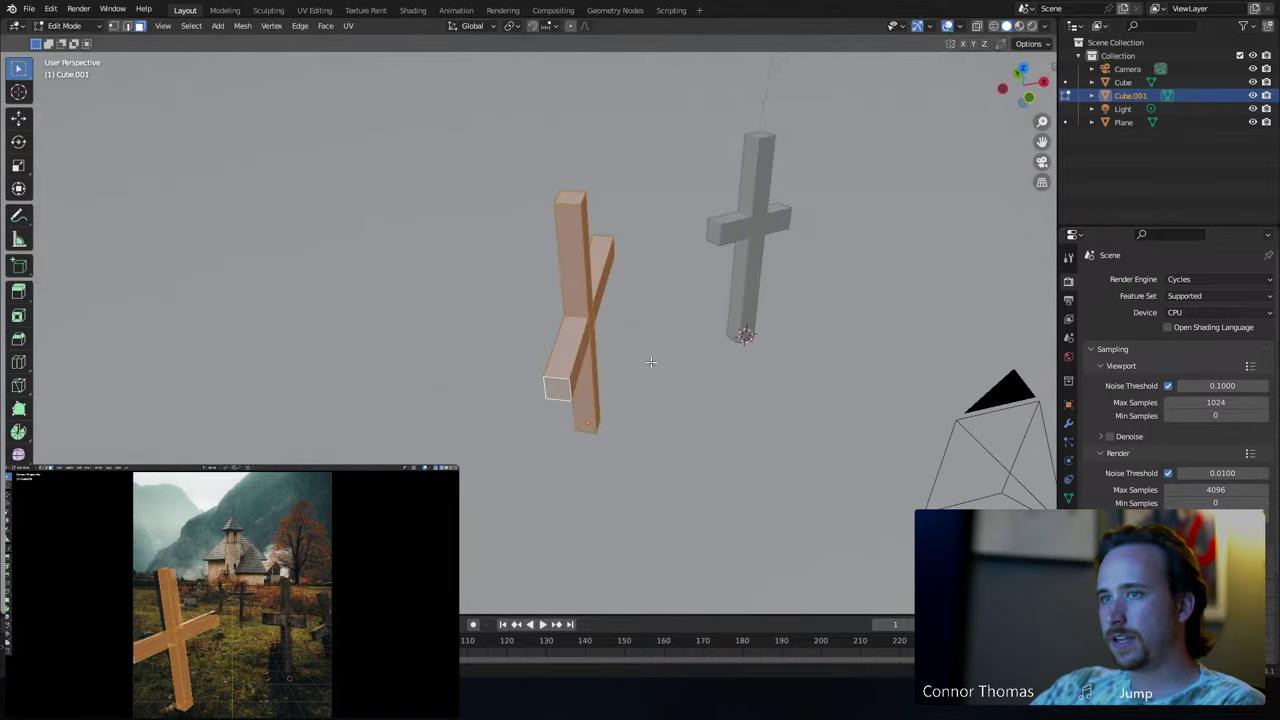
key(s)
key(y)
key(y)
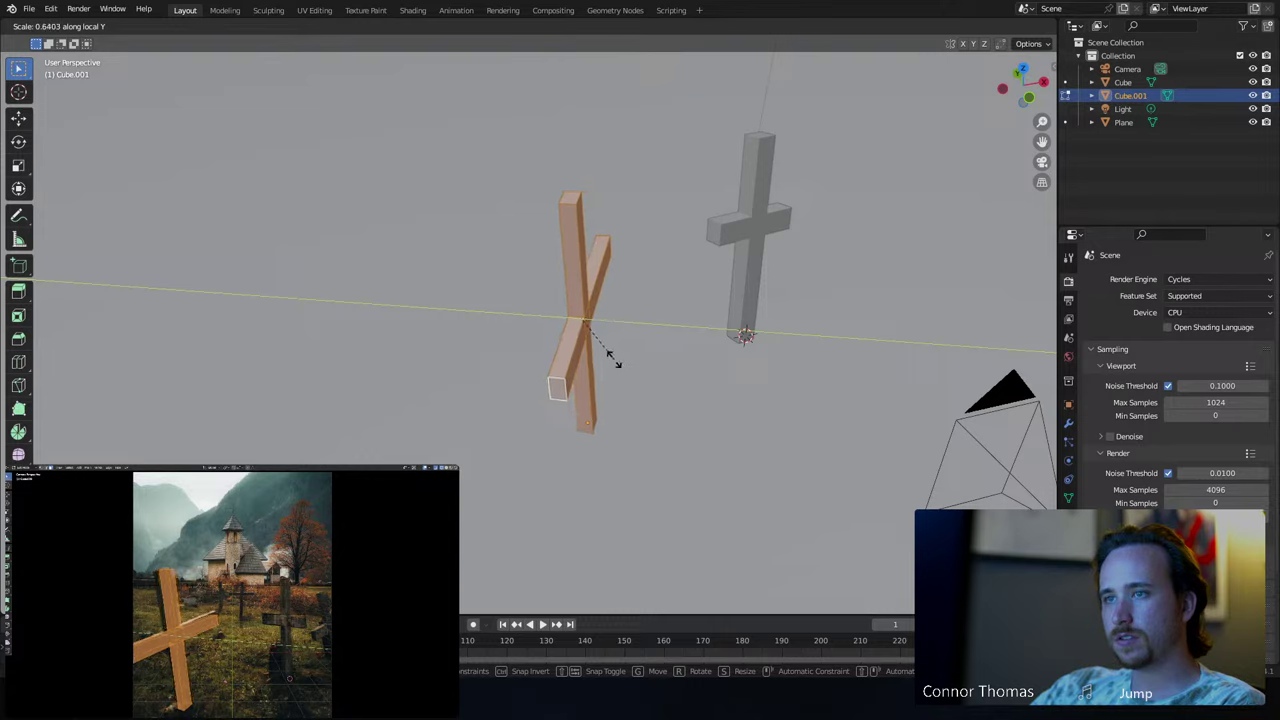
click(605, 352)
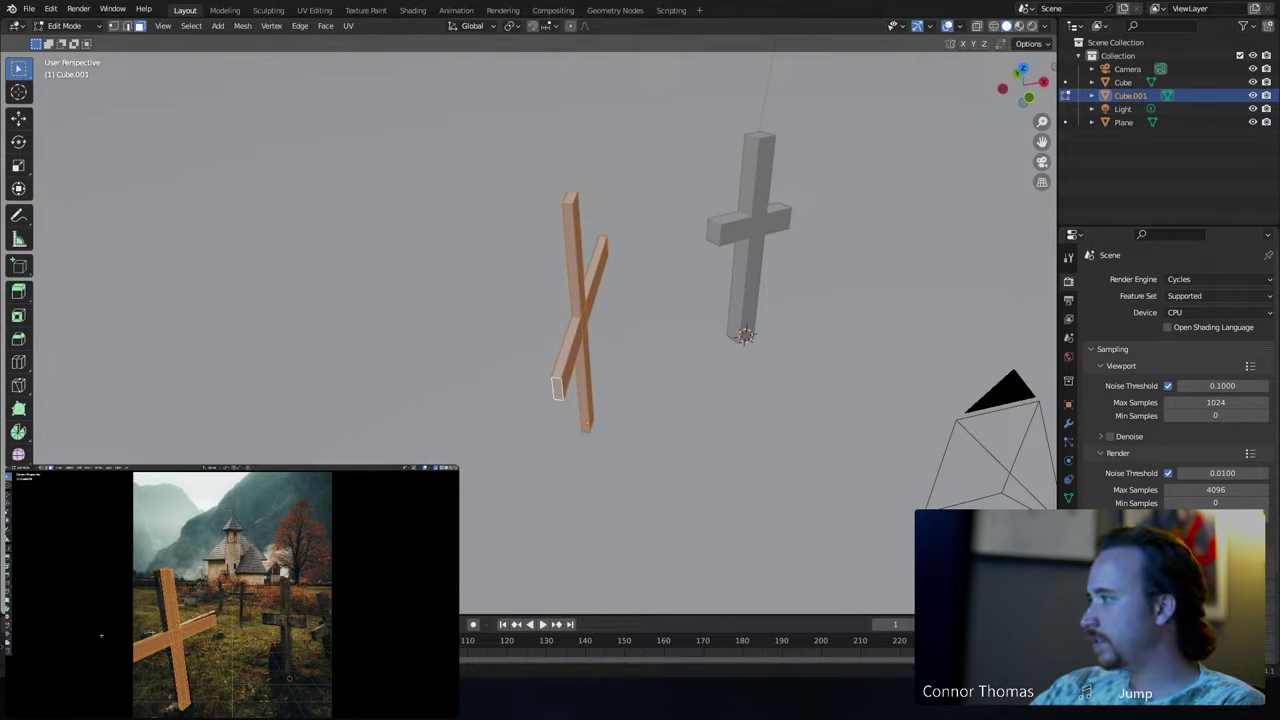
- Check the left-hand cross against the photo up close and scale its mesh thicker along local Y in two passes
scroll(322, 637, up, 5)
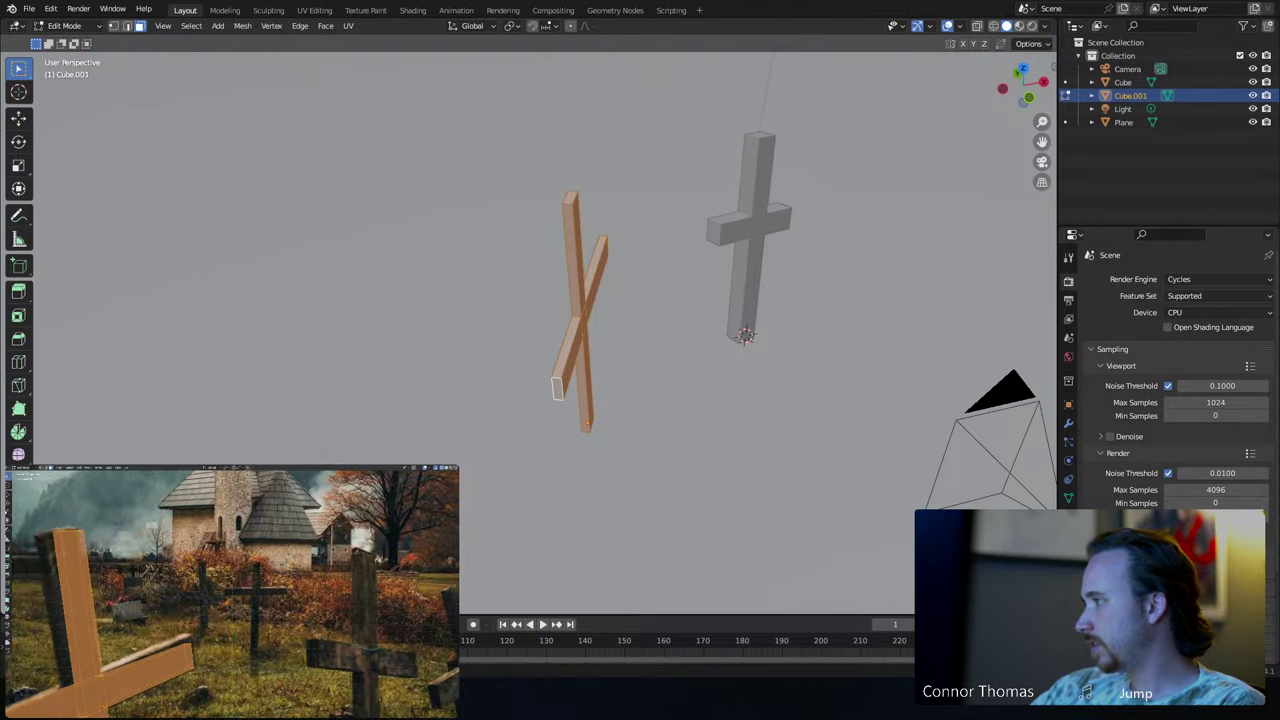
scroll(163, 575, up, 4)
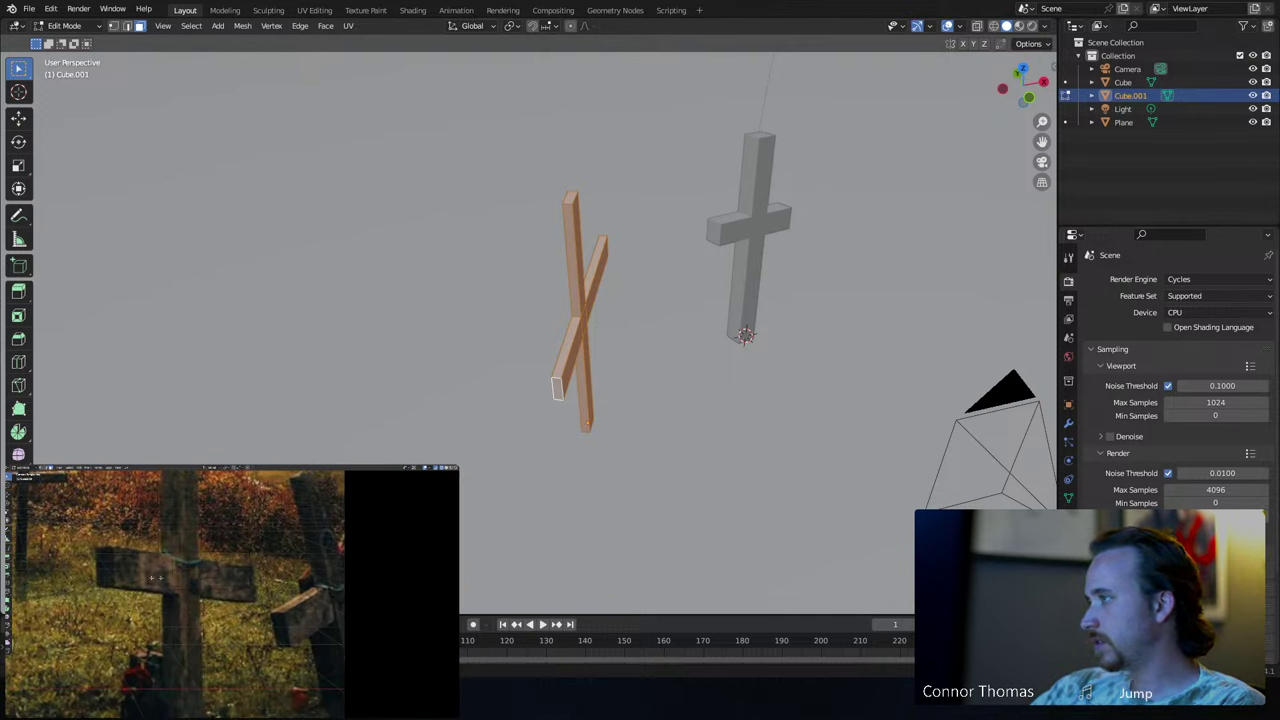
scroll(155, 577, down, 6)
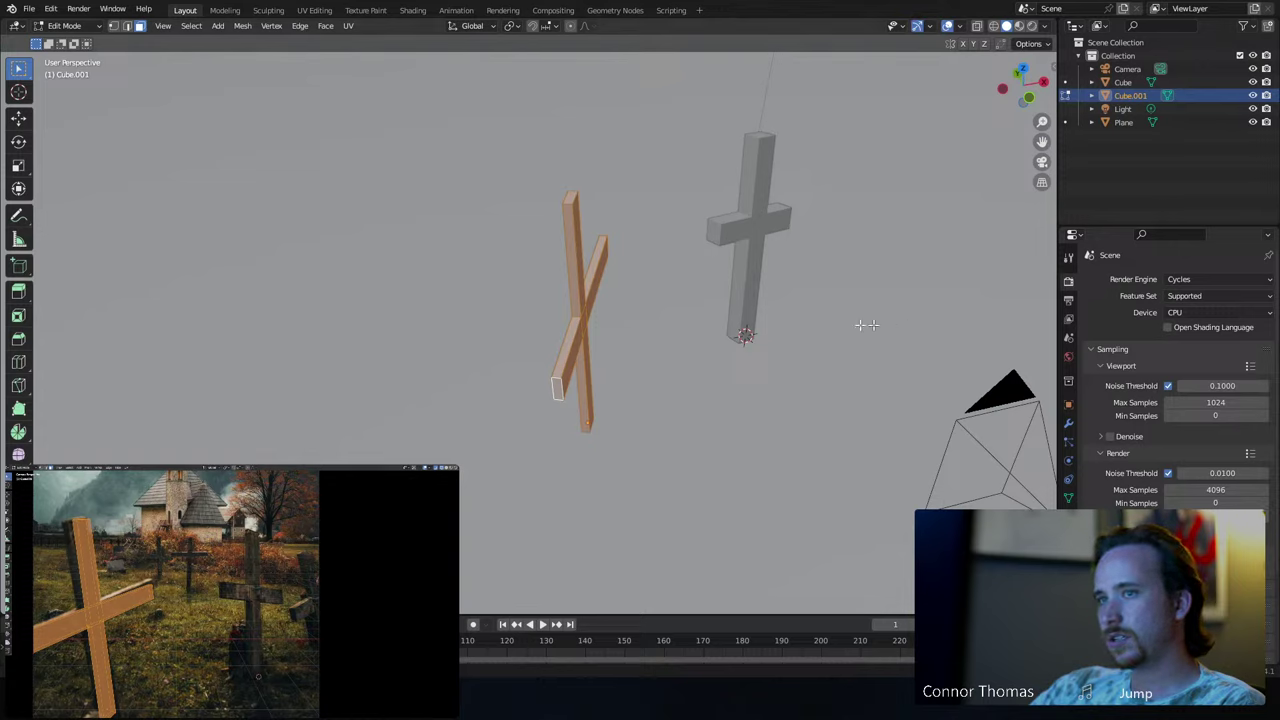
key(s)
key(y)
key(y)
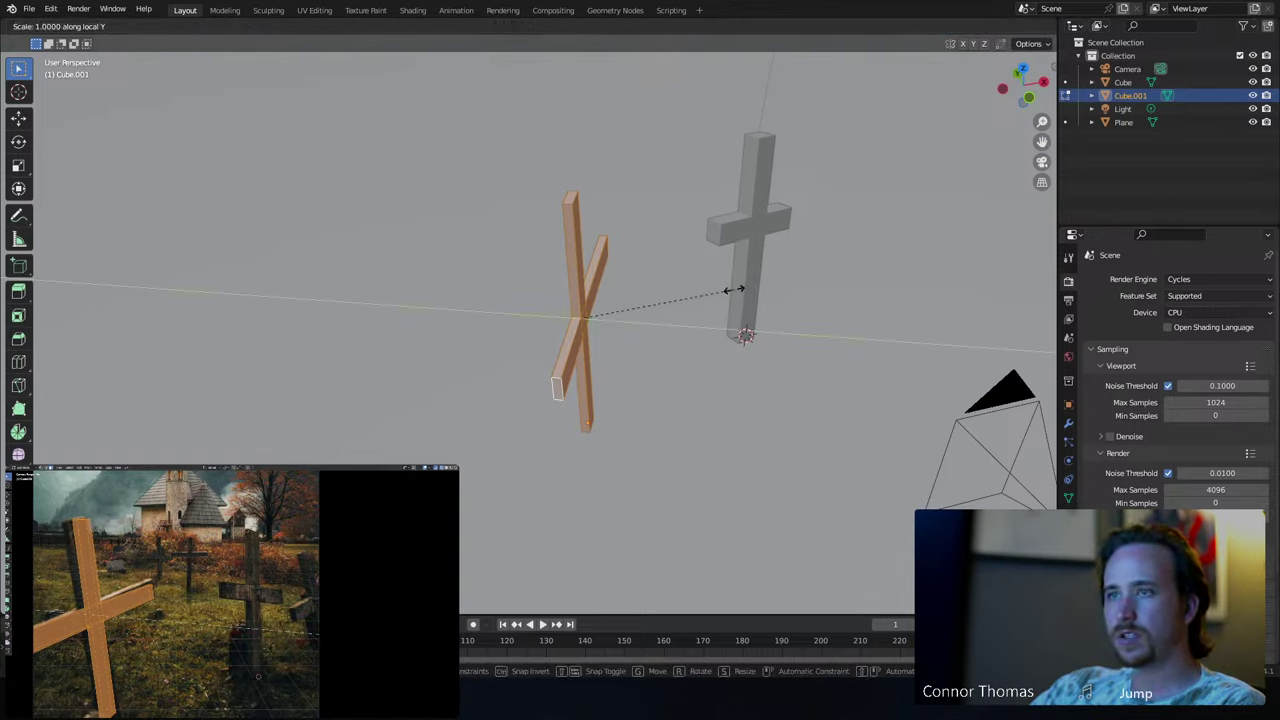
click(793, 290)
key(s)
key(y)
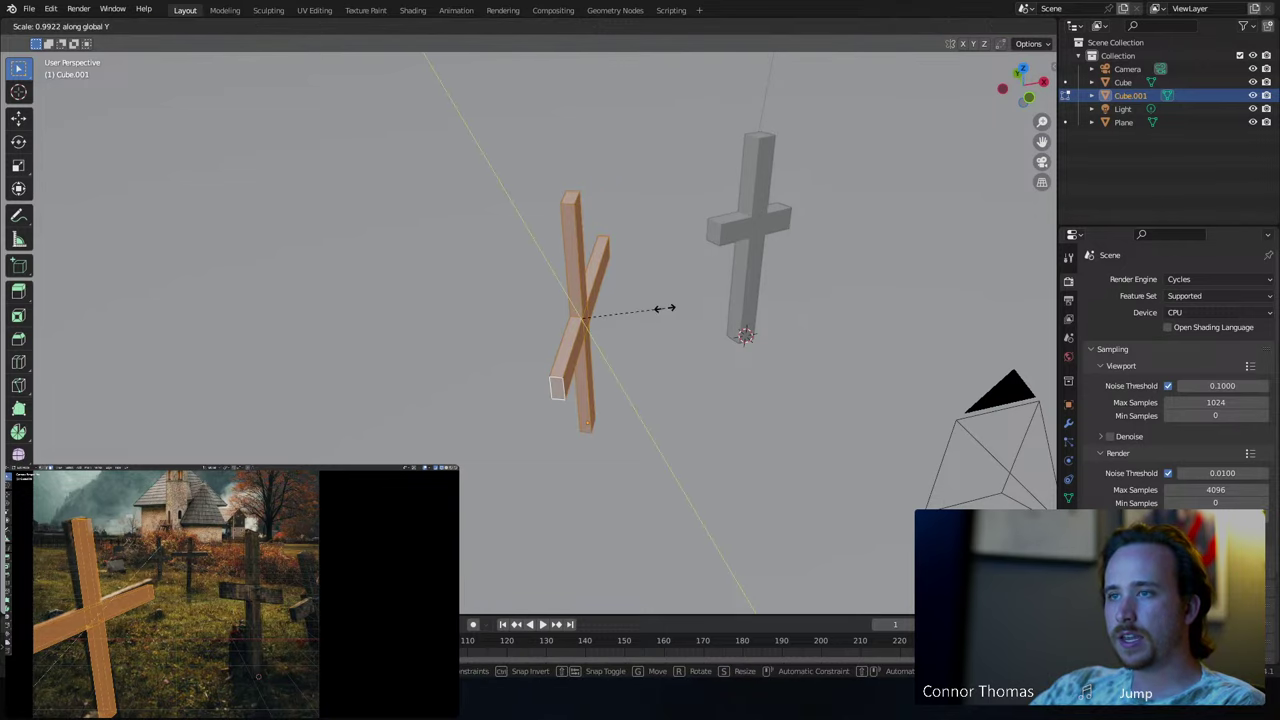
key(y)
click(699, 302)
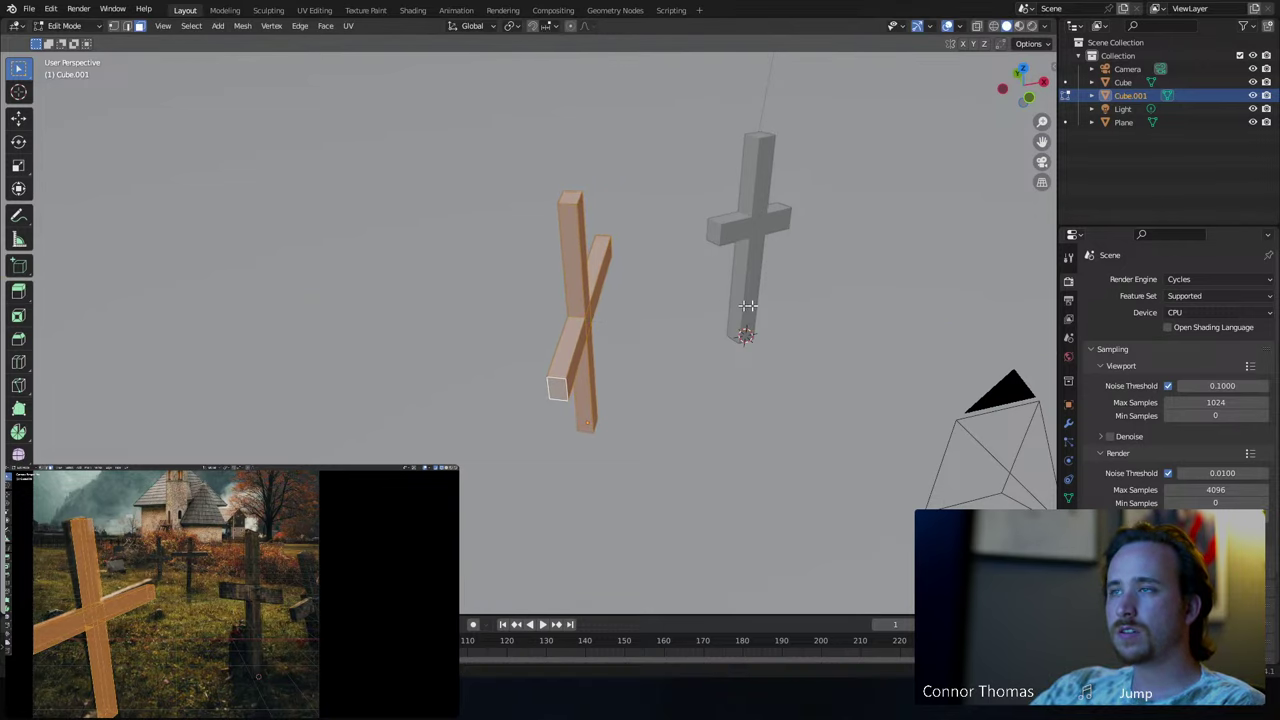
- Edit the original right-hand cross and scale its mesh thinner along its local Y axis, returning to Object Mode
middle_drag(748, 305, 730, 298)
key(Tab)
click(803, 248)
middle_drag(803, 248, 871, 277)
key(s)
key(y)
key(y)
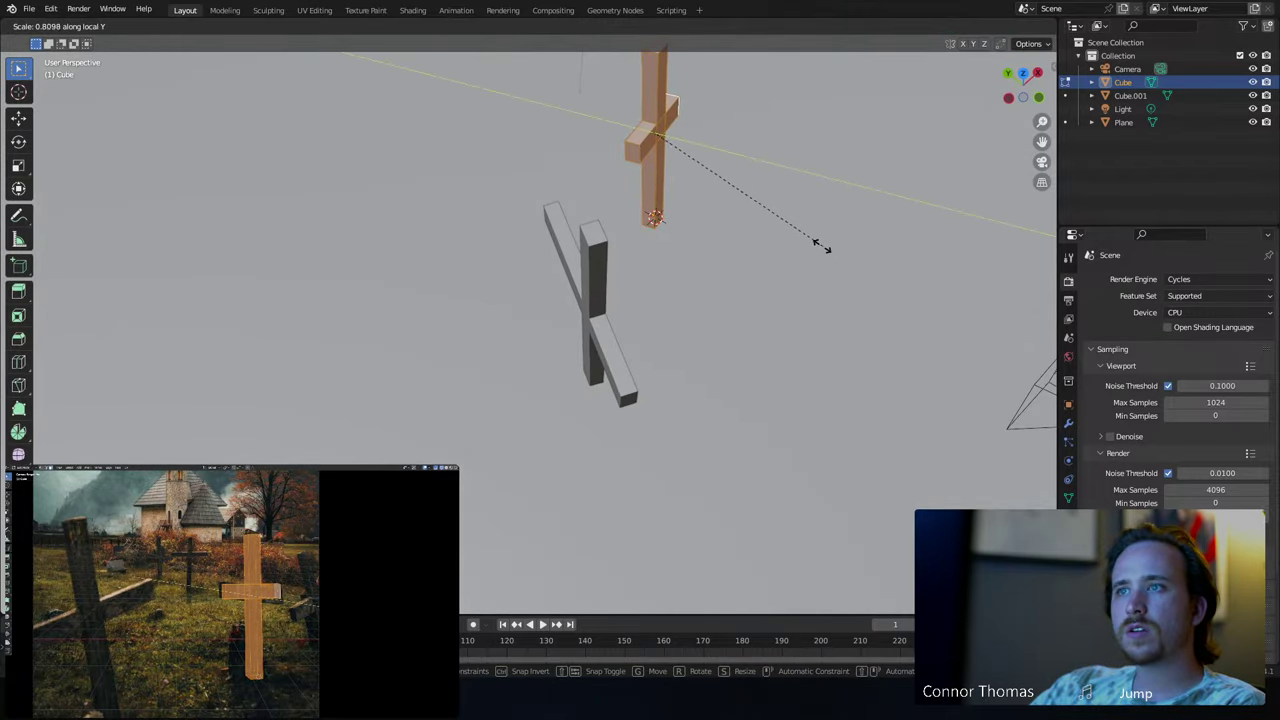
click(768, 228)
key(Tab)
- Duplicate the right-hand cross in top view, place the copy over the photo's far-right cross, and adjust its height
scroll(795, 255, down, 3)
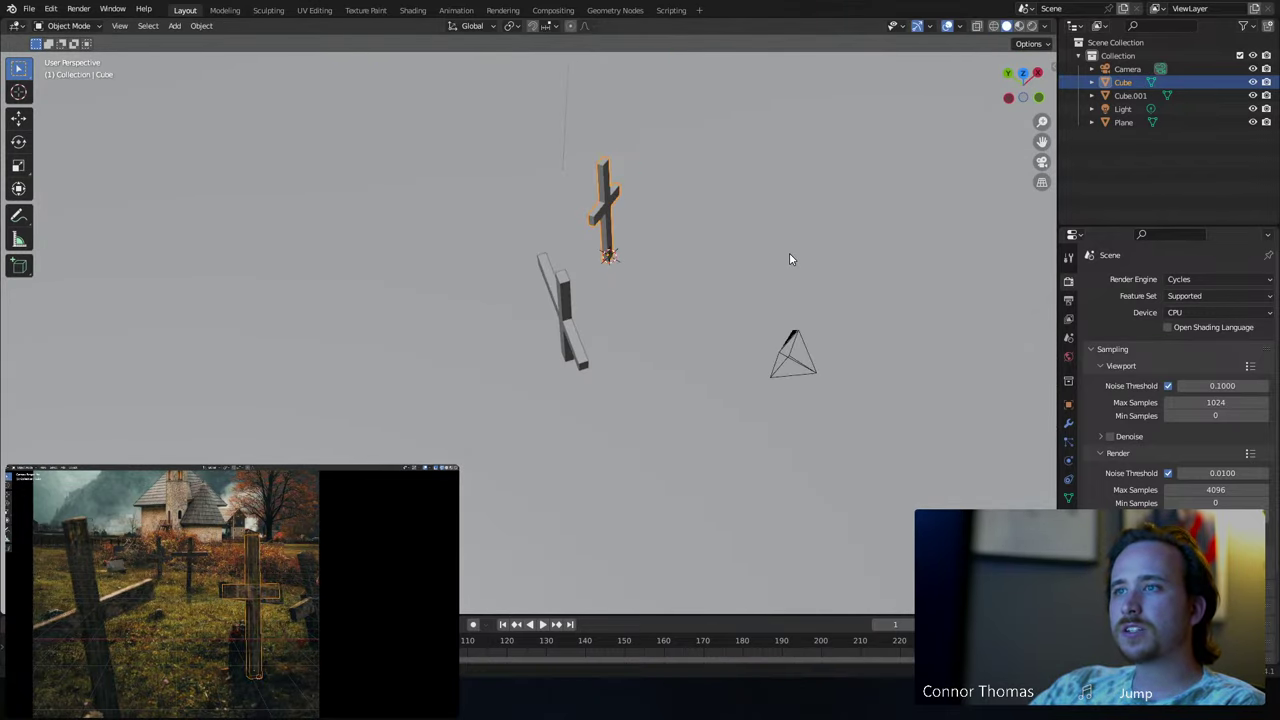
click(789, 254)
click(604, 213)
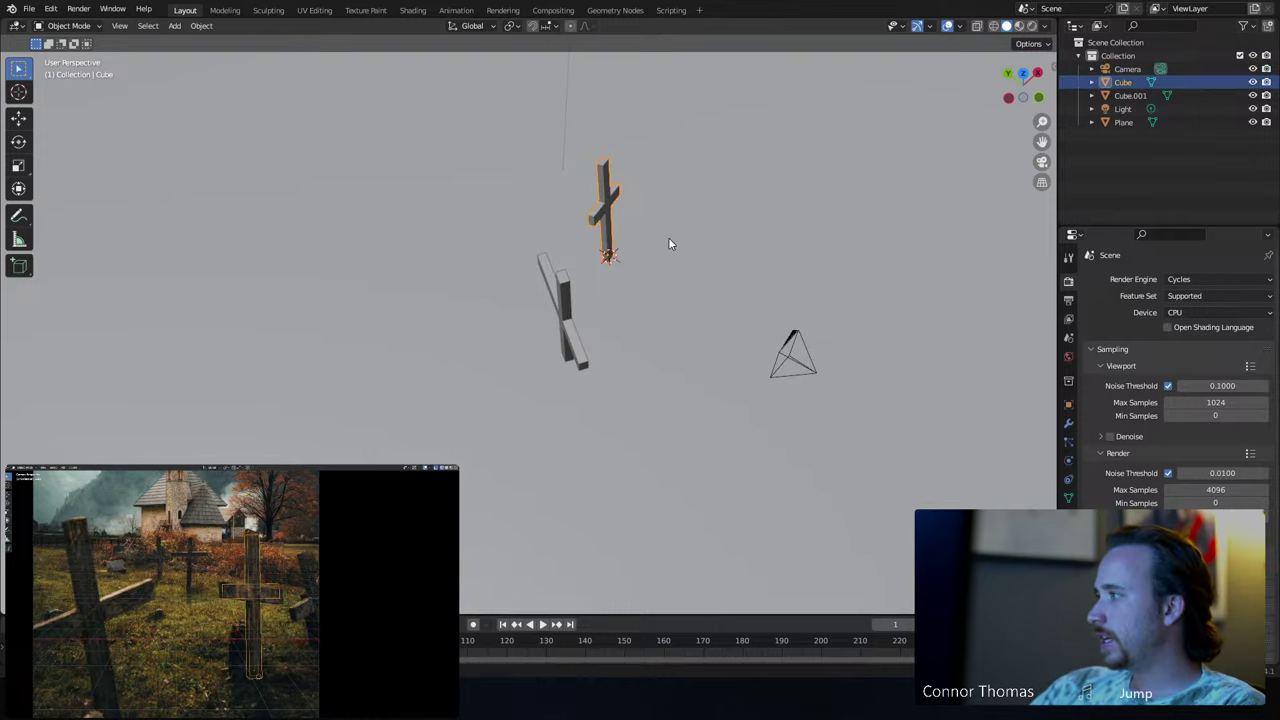
key(KP_7)
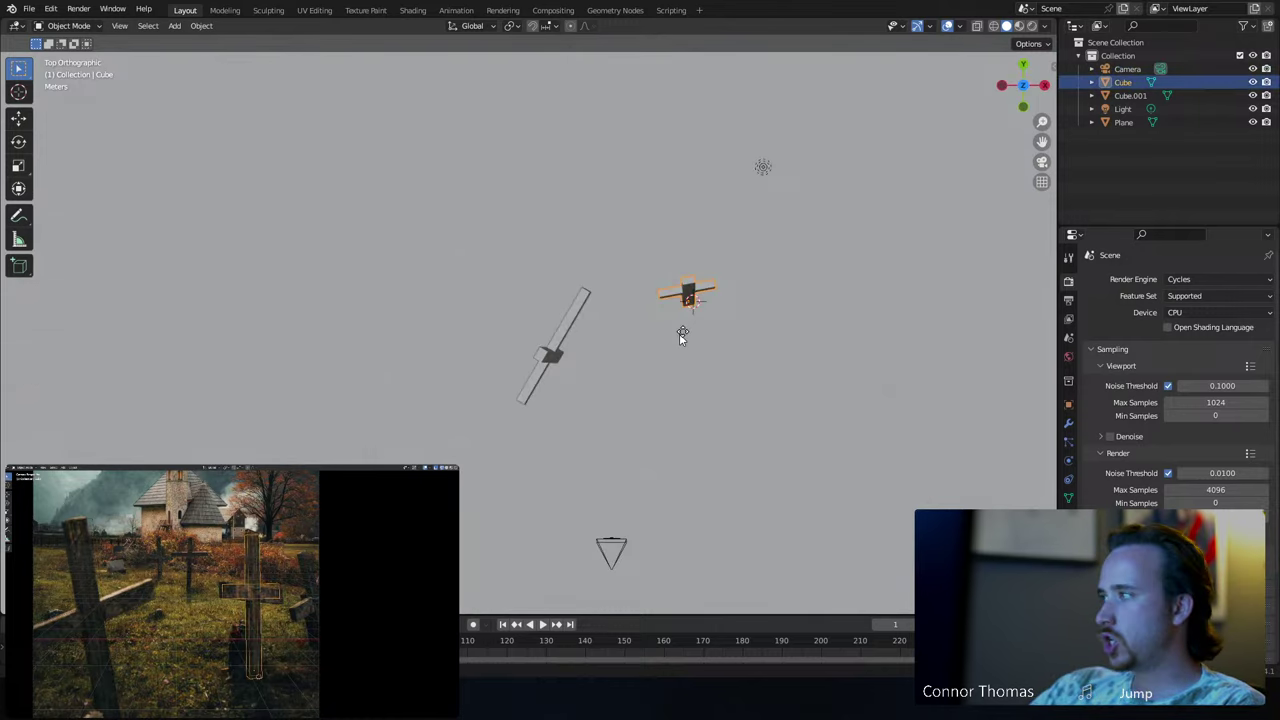
key(shift+d)
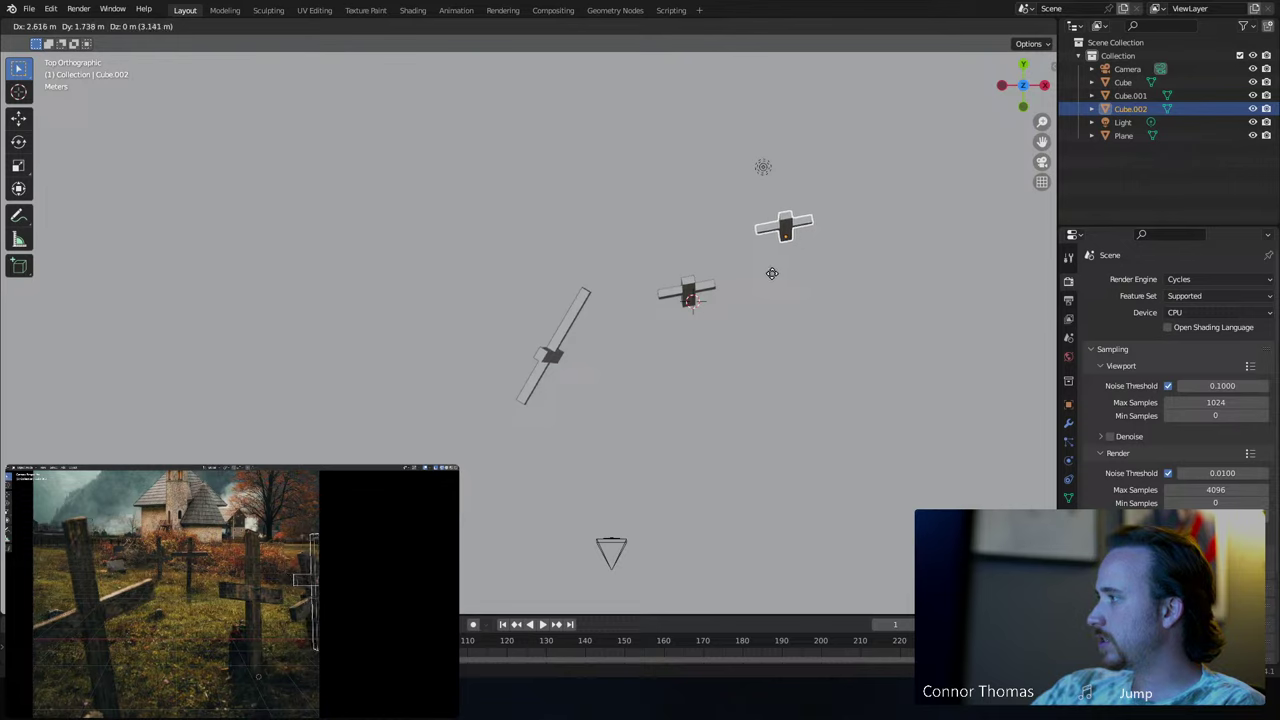
key(z)
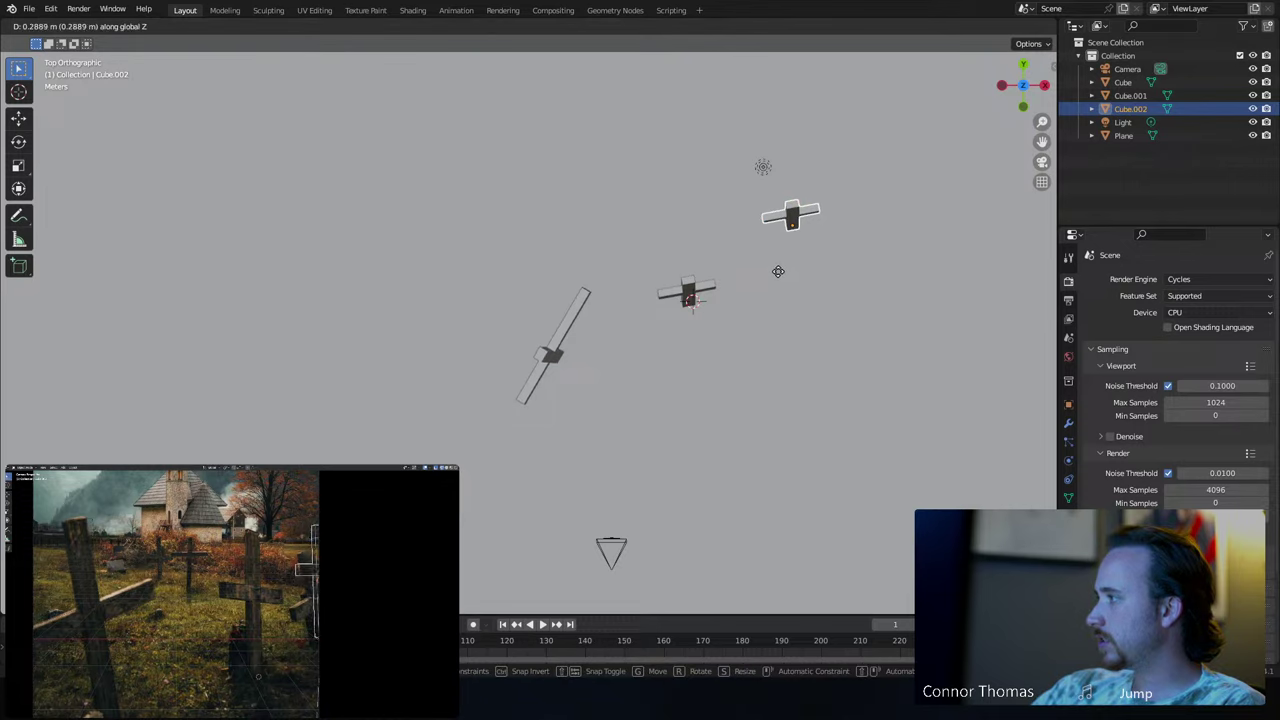
click(774, 274)
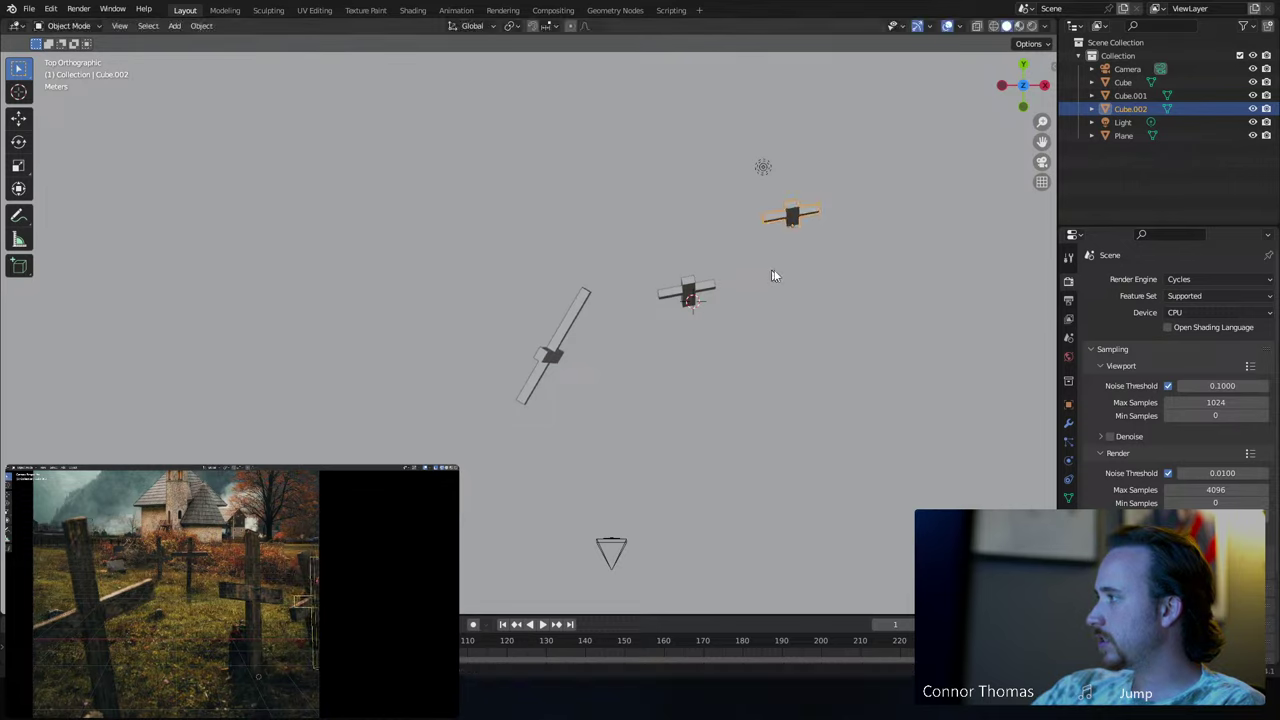
- Rotate the far-right copy in top view and tilt it freely from the side to follow the leaning cross in the photo
key(r)
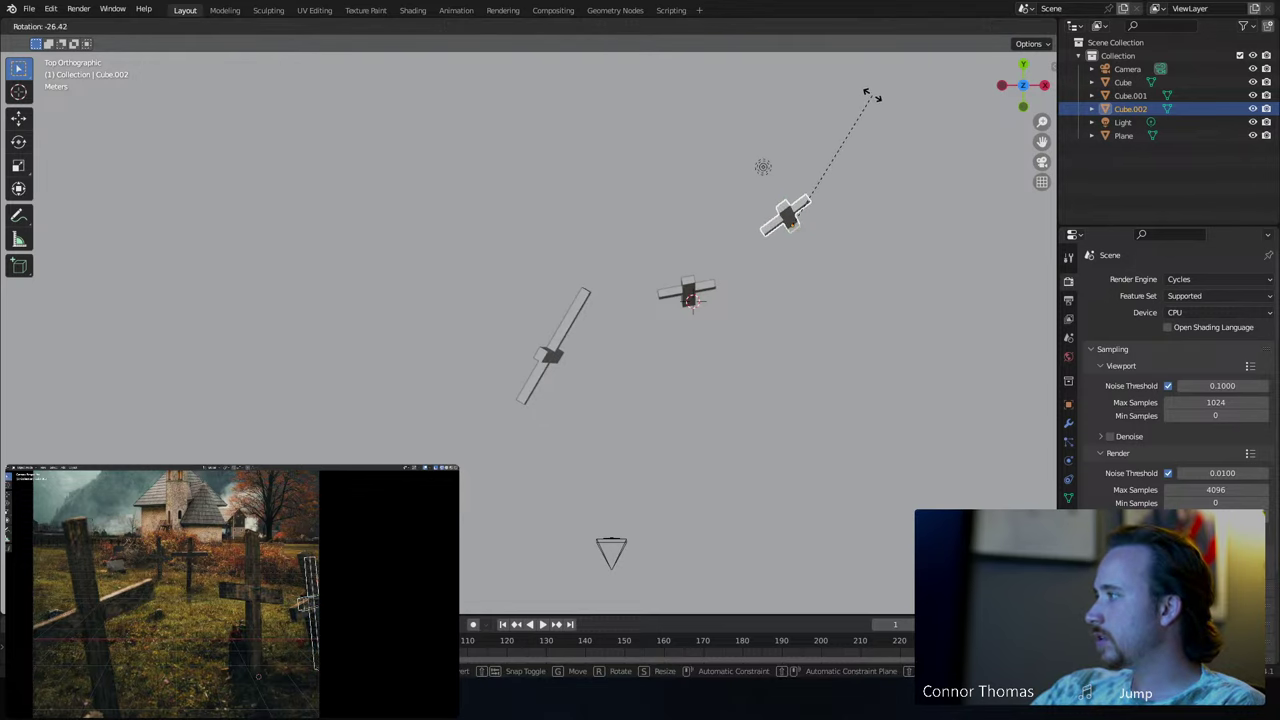
click(820, 165)
middle_drag(820, 165, 896, 190)
key(r)
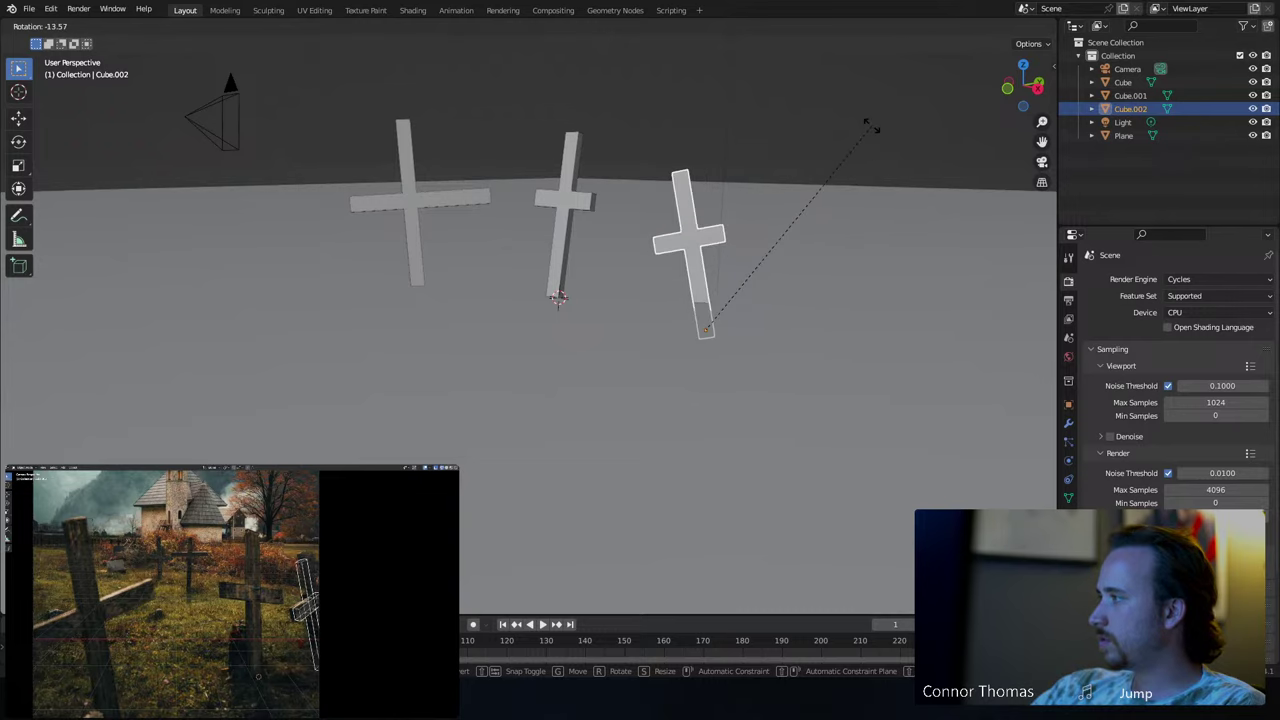
key(r)
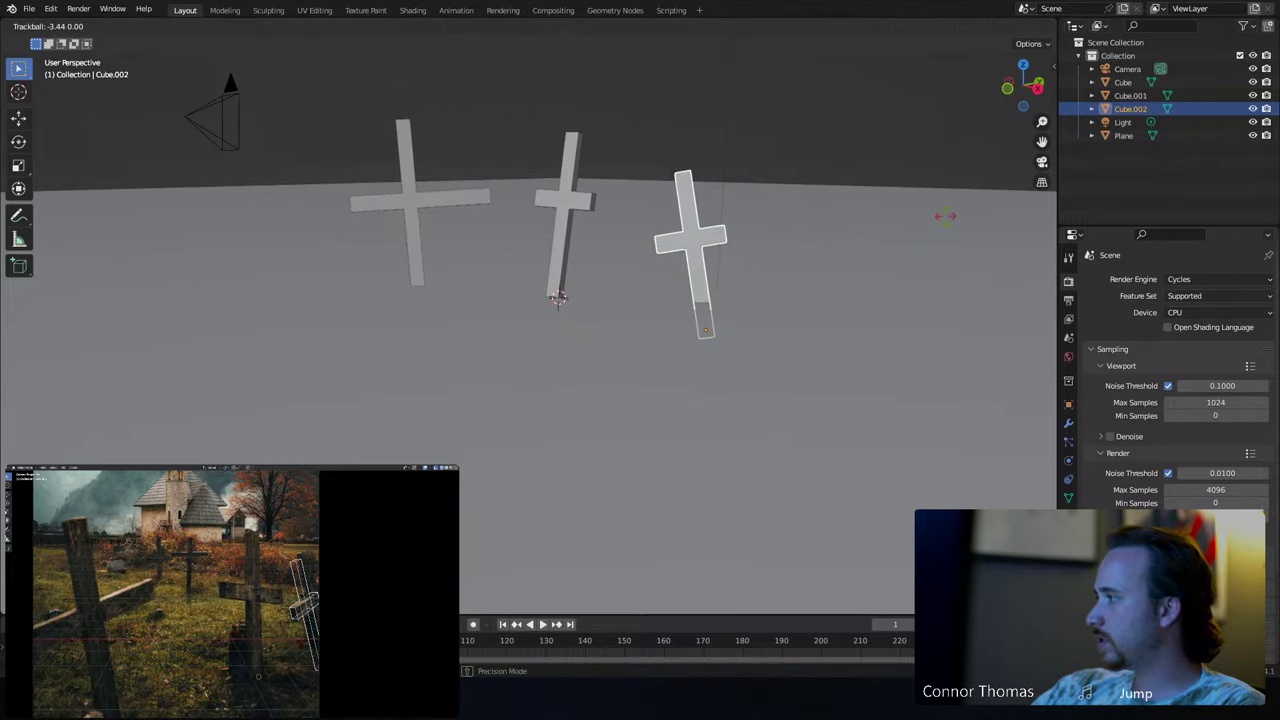
click(945, 216)
- Fine-tune the far-right cross's position and rotation so it overlays the photo
key(g)
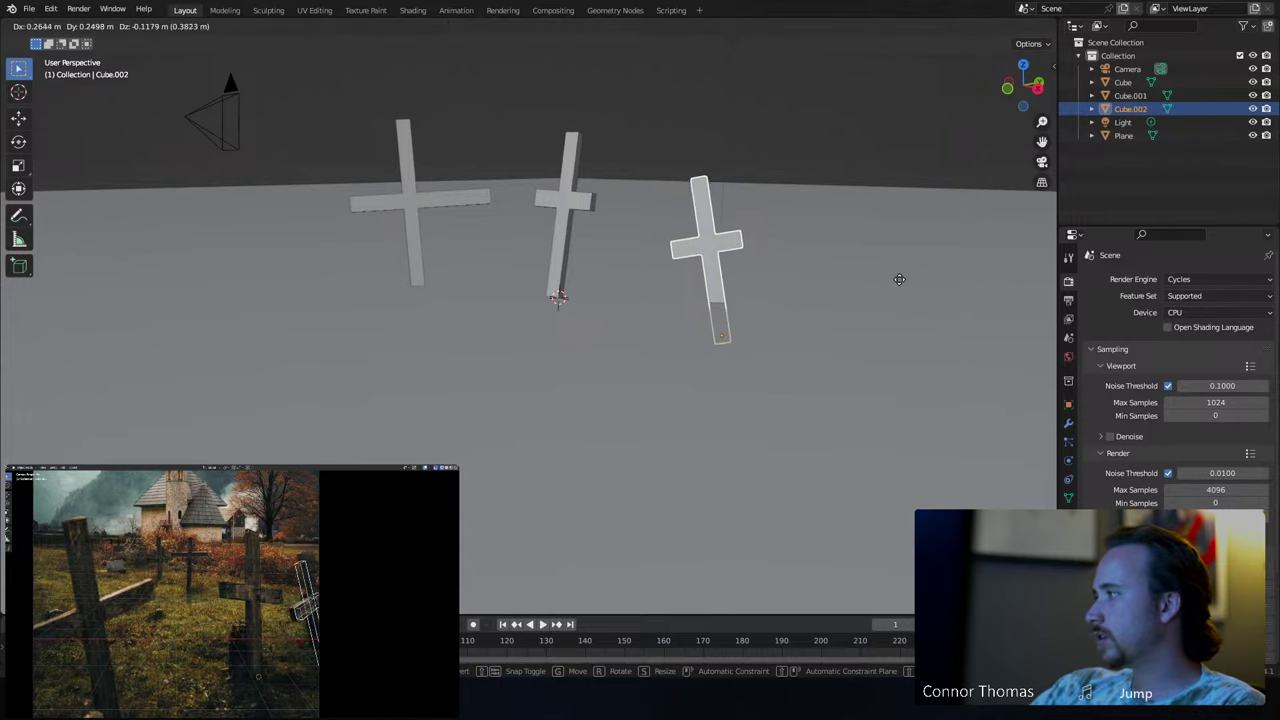
click(886, 276)
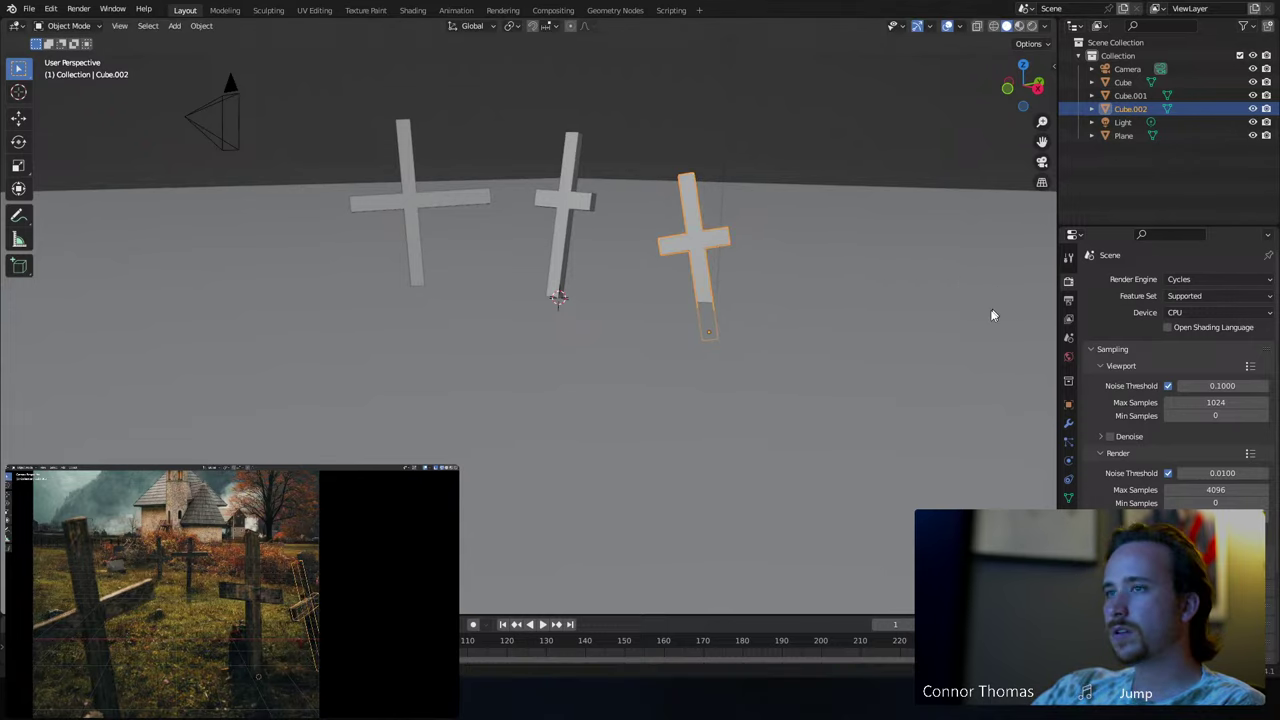
key(r)
click(951, 322)
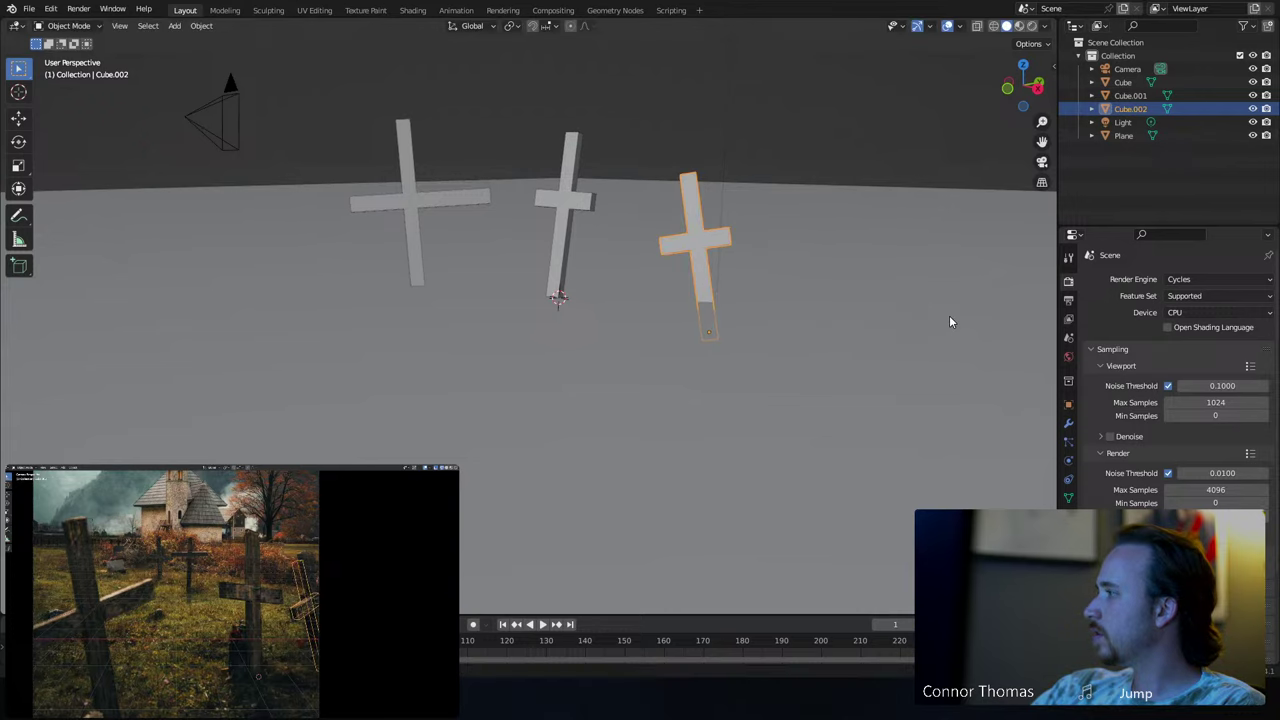
key(g)
click(948, 321)
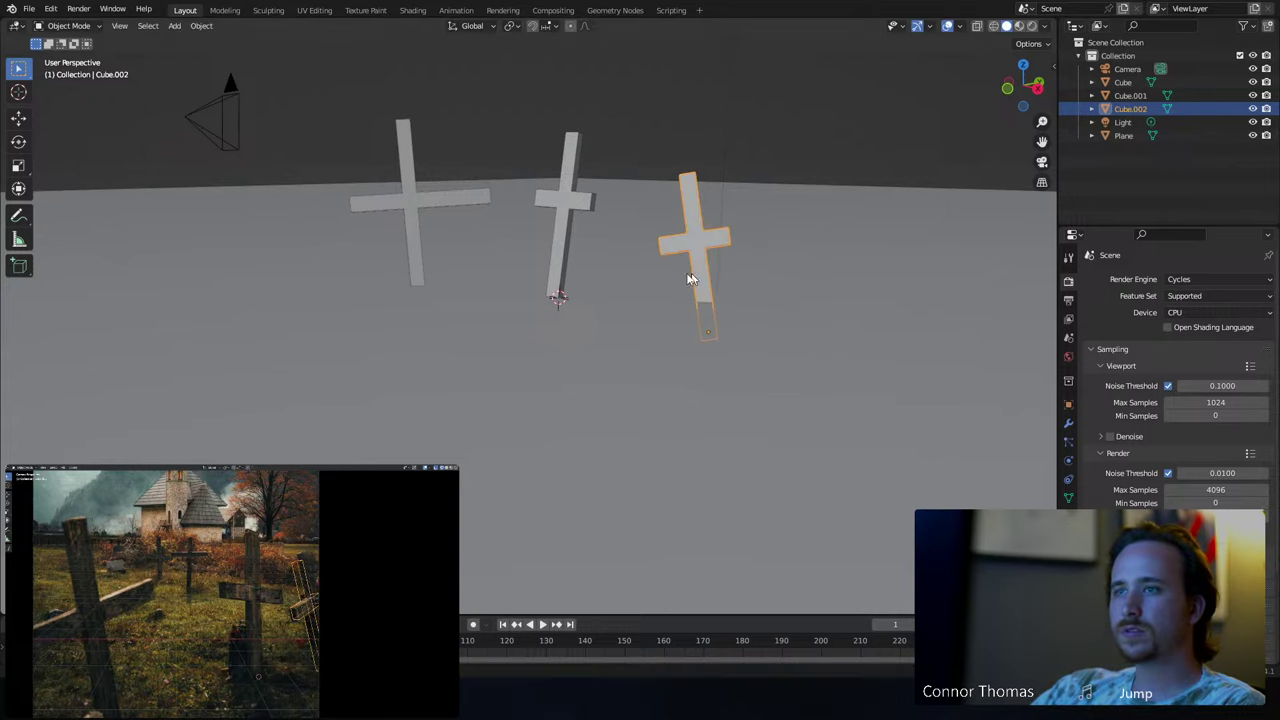
- Duplicate the original right-hand cross in top view and move the copy back to overlay the small distant cross in the photo
key(alt+a)
middle_drag(634, 262, 674, 268)
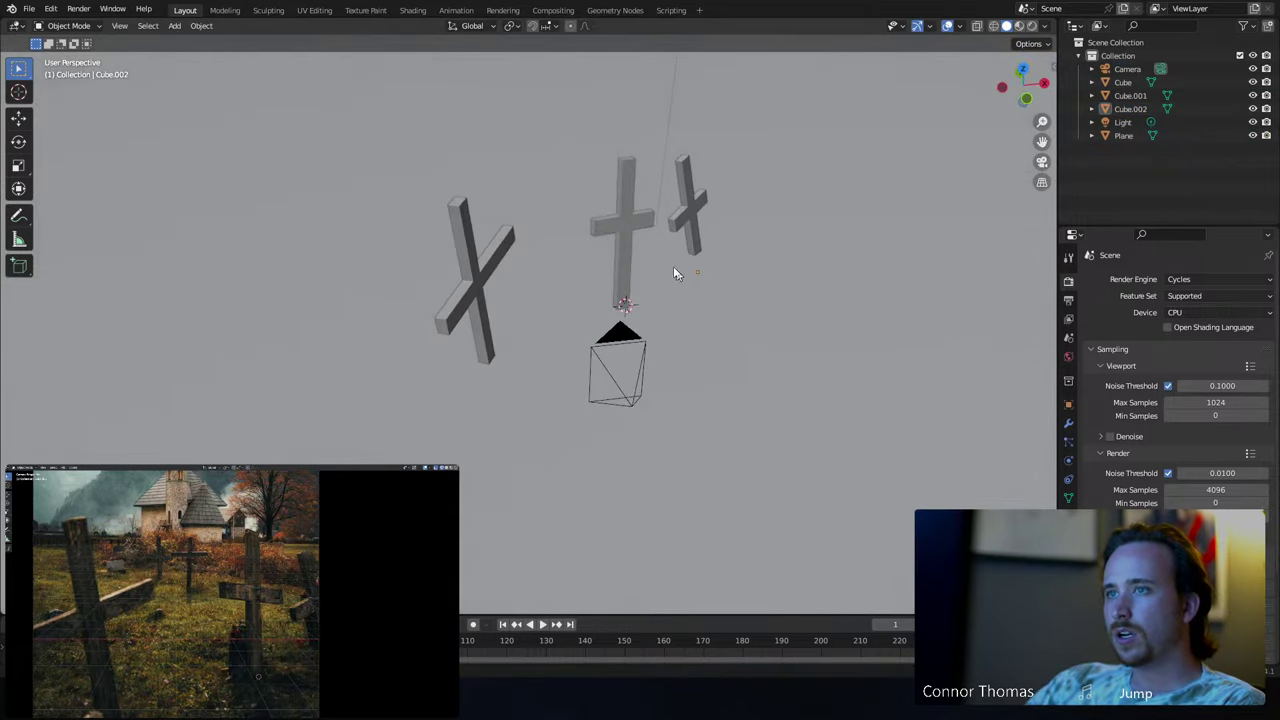
click(626, 230)
key(KP_7)
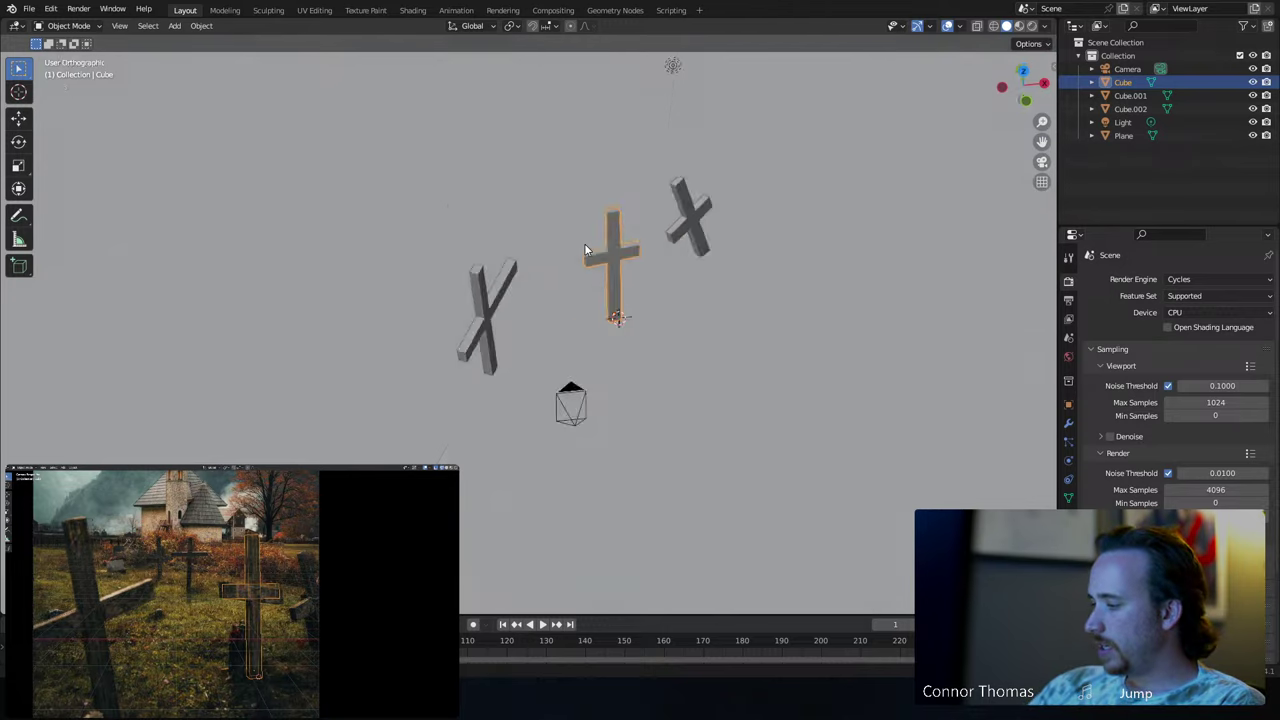
key(shift+d)
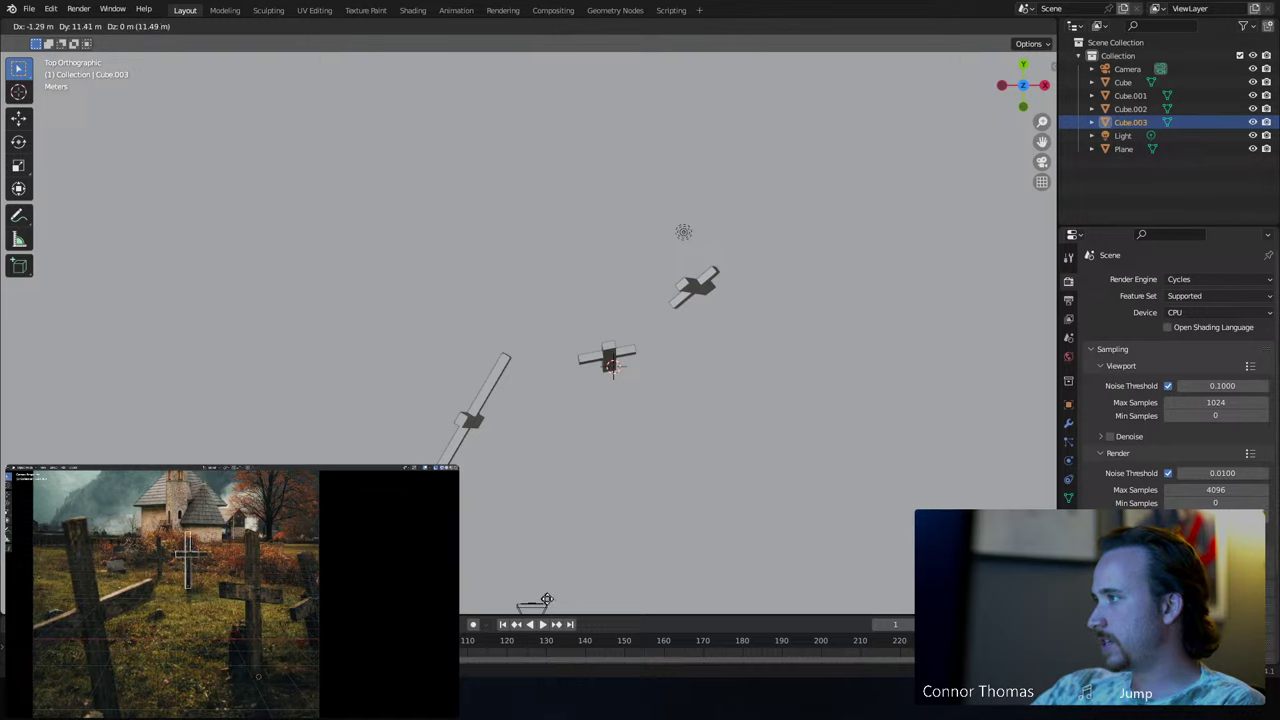
click(552, 584)
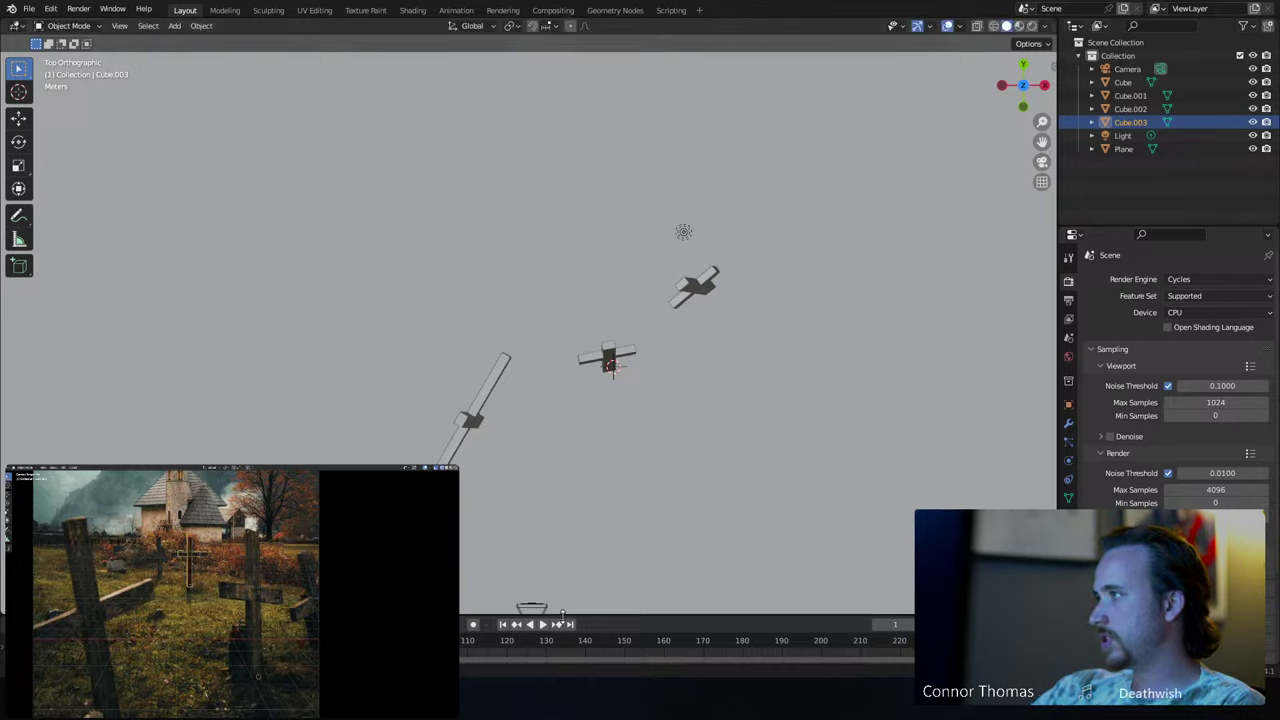
- Lower the distant cross along global Z to match its height in the photo
key(KP_Decimal)
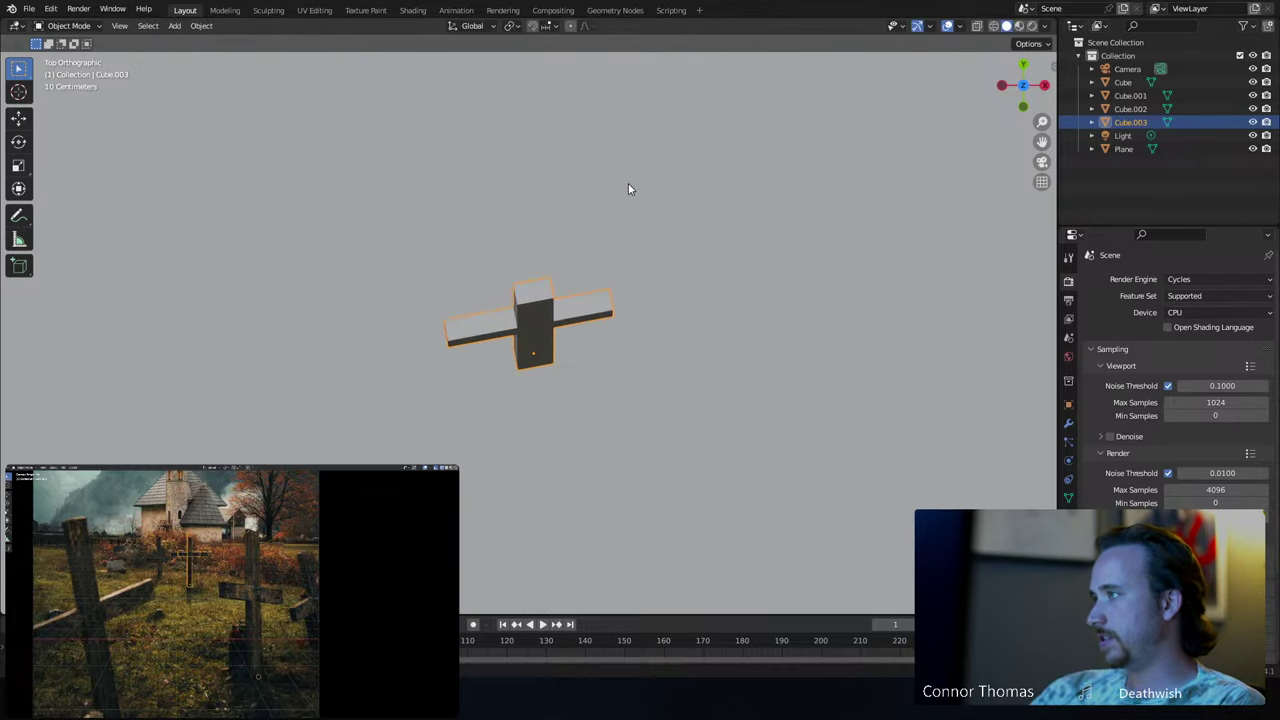
scroll(572, 442, down, 5)
middle_drag(543, 424, 543, 263)
key(g)
key(z)
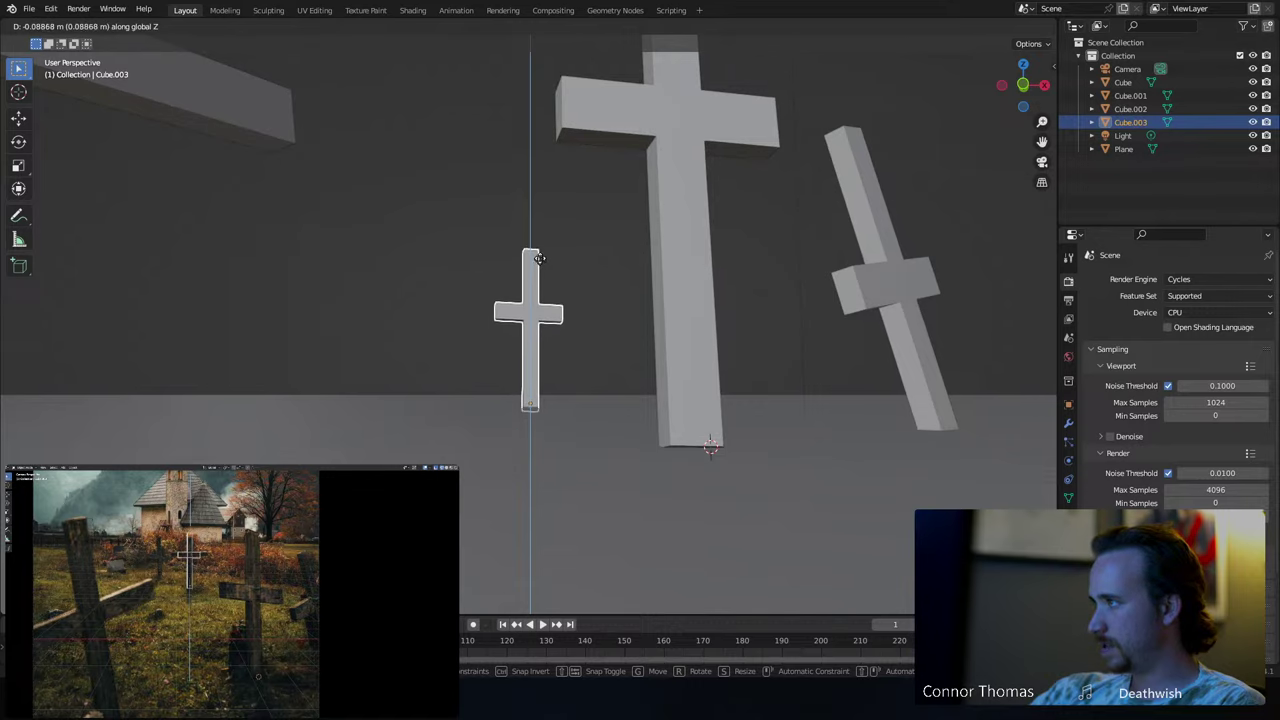
click(539, 257)
- Lengthen one arm of the distant cross outward along local X, moving only the vertices at the end nearer the large foreground cross
key(Tab)
middle_drag(591, 289, 502, 310)
key(alt+a)
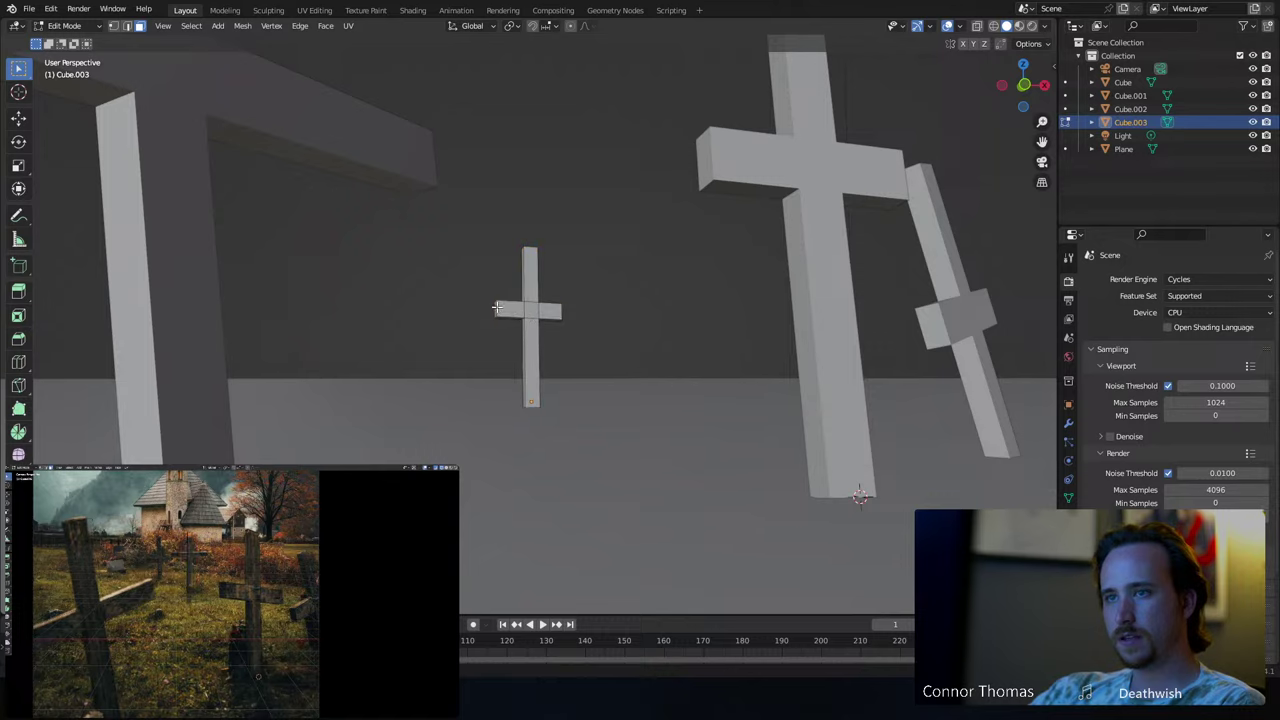
key(a)
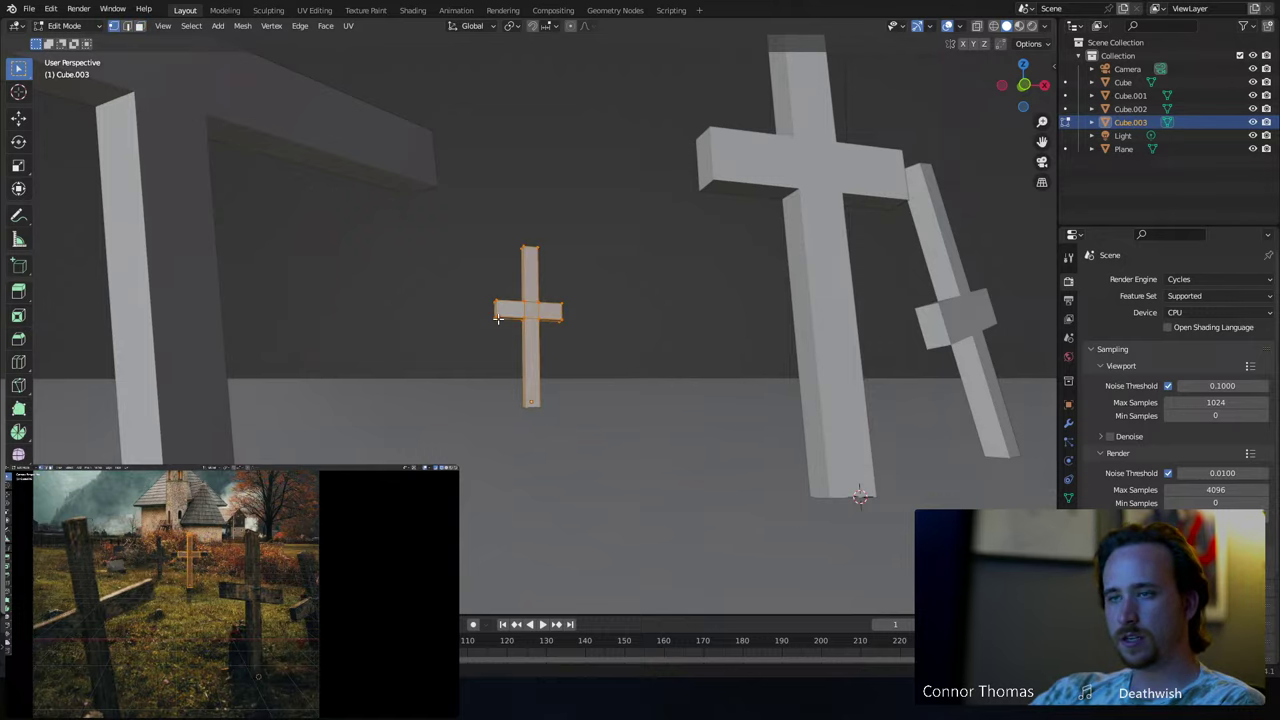
key(alt+a)
key(c)
key(Escape)
key(g)
key(x)
key(x)
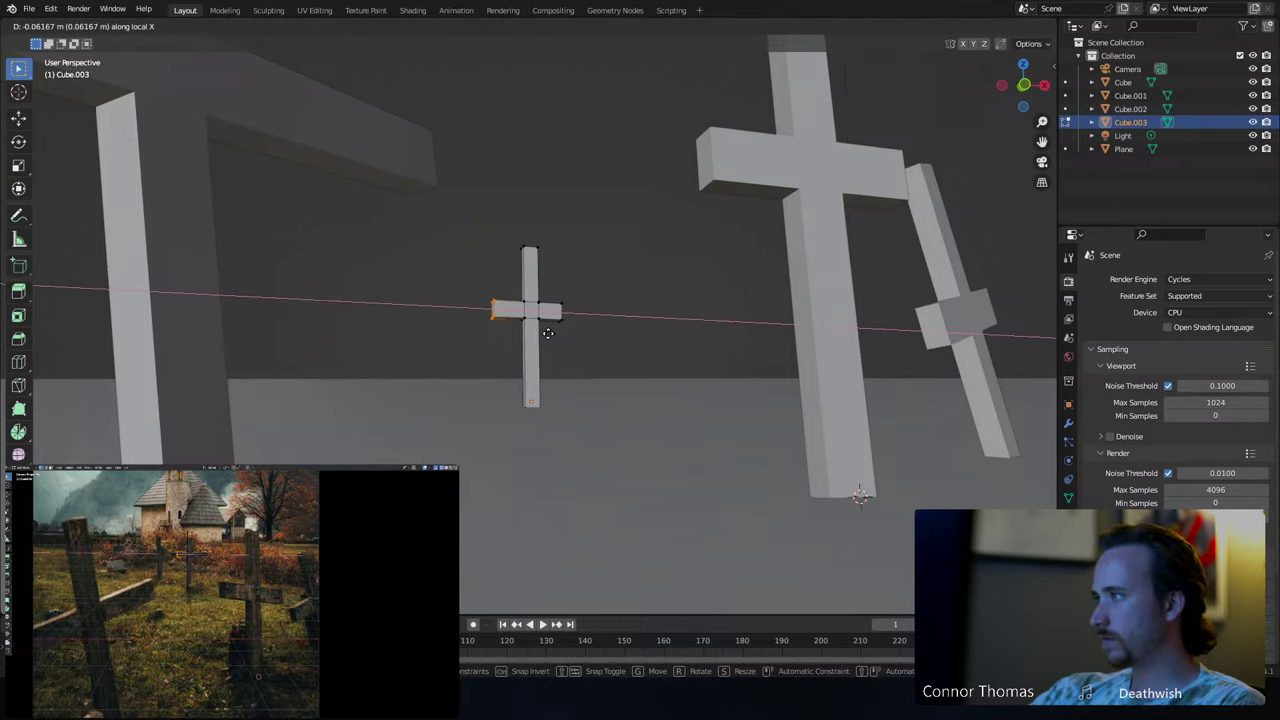
click(537, 334)
- Extend the distant cross's opposite arm outward along local X to match the crossbar's width in the photo
middle_drag(583, 309, 533, 308)
key(a)
key(alt+a)
key(c)
click(572, 311)
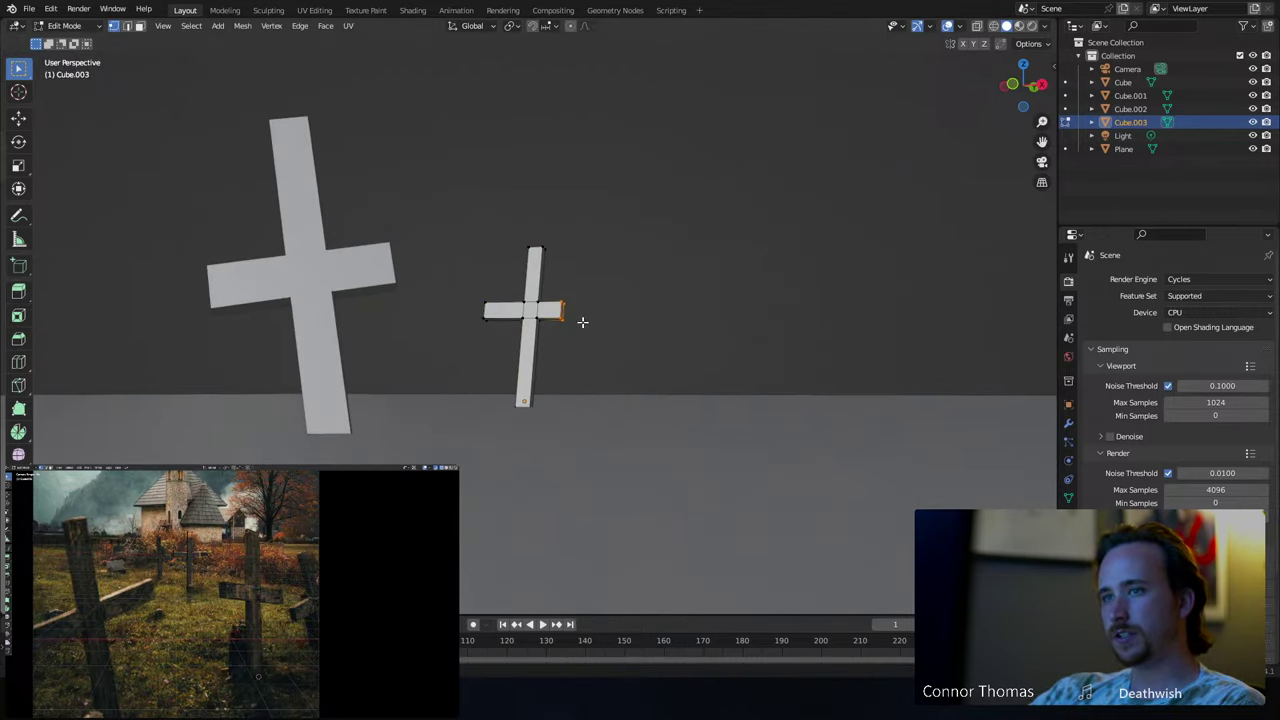
key(g)
key(x)
key(x)
click(602, 321)
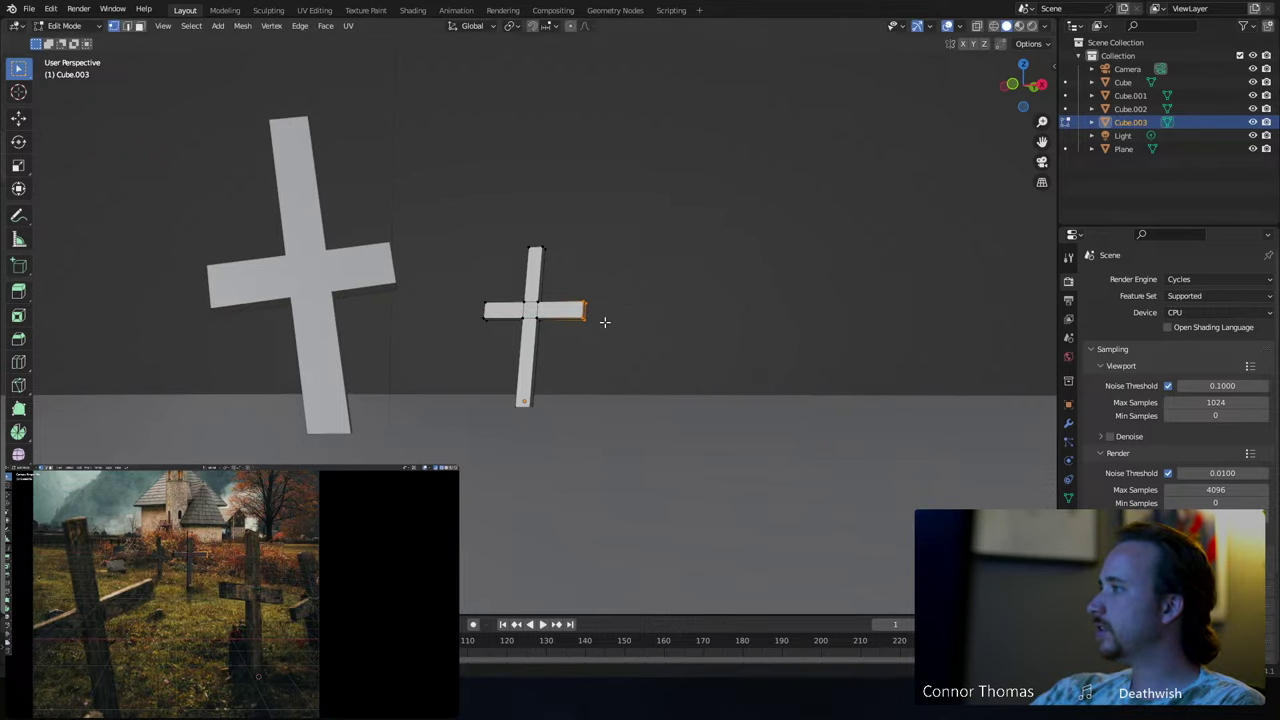
- Shorten the top of the distant cross's post by about 0.39 m along local Z, selecting its end vertices in wireframe
key(alt+a)
key(shift+z)
key(c)
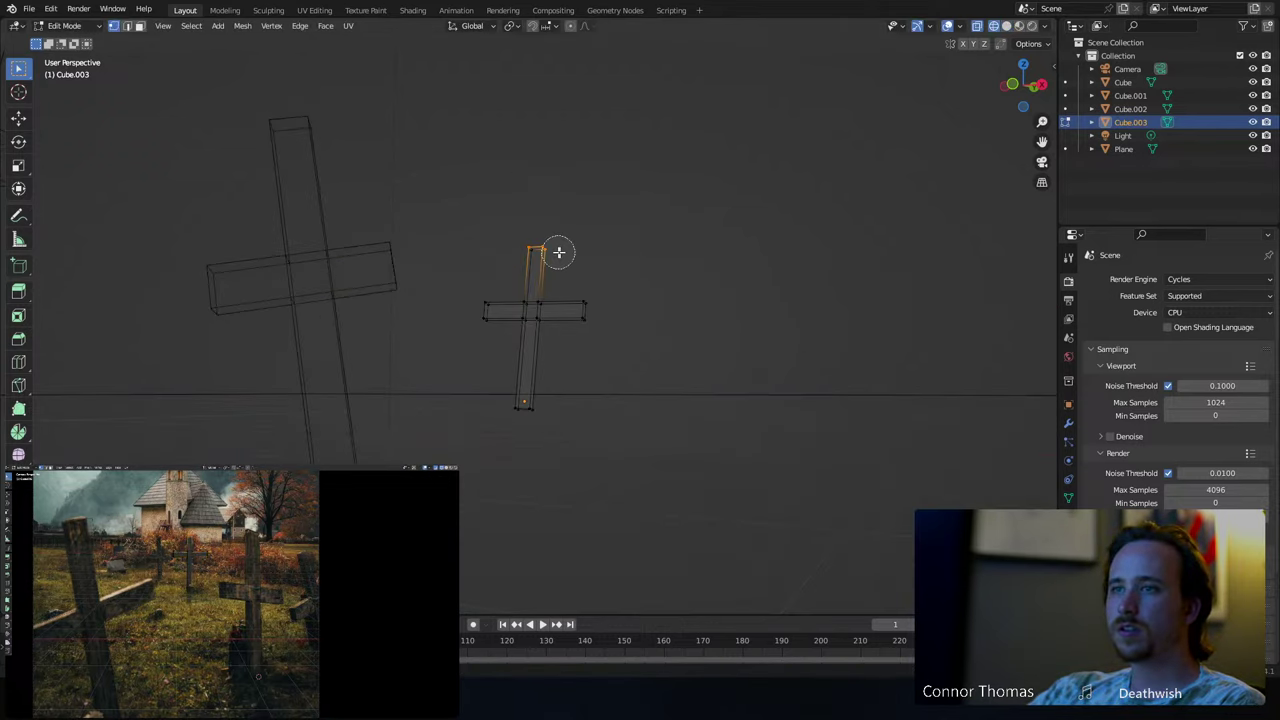
key(g)
key(z)
key(z)
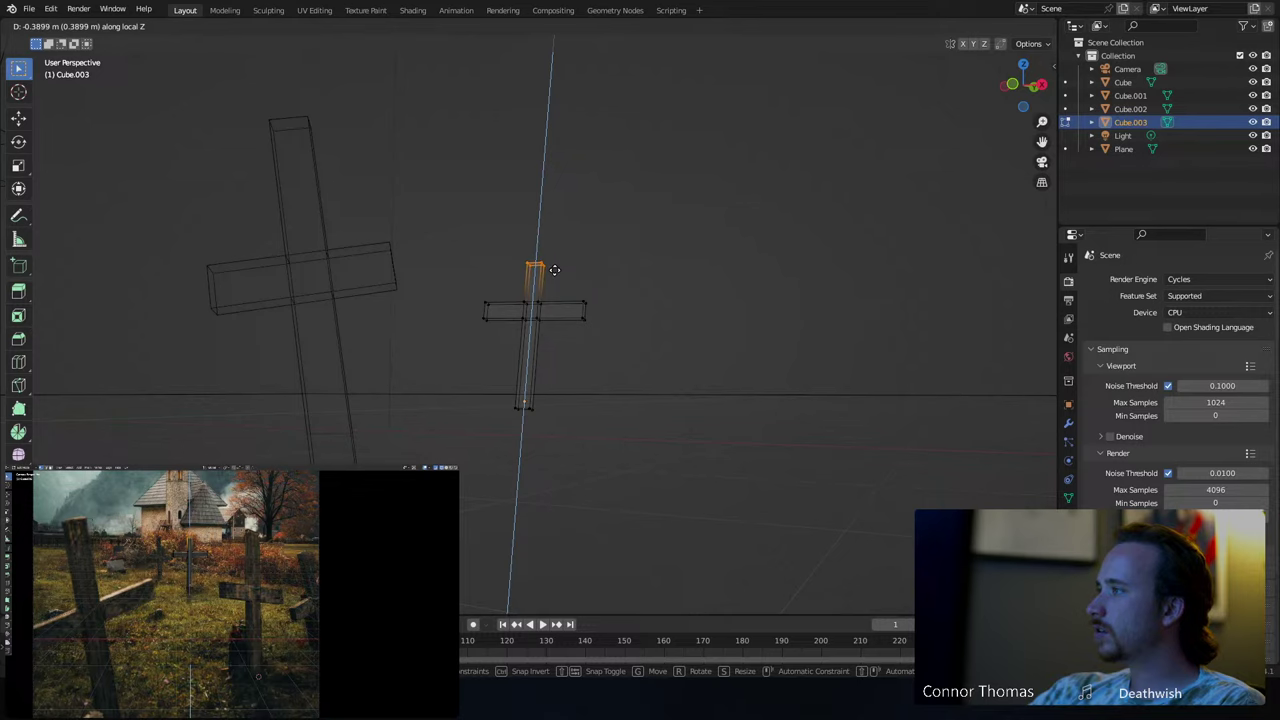
click(555, 268)
key(Tab)
key(alt+a)
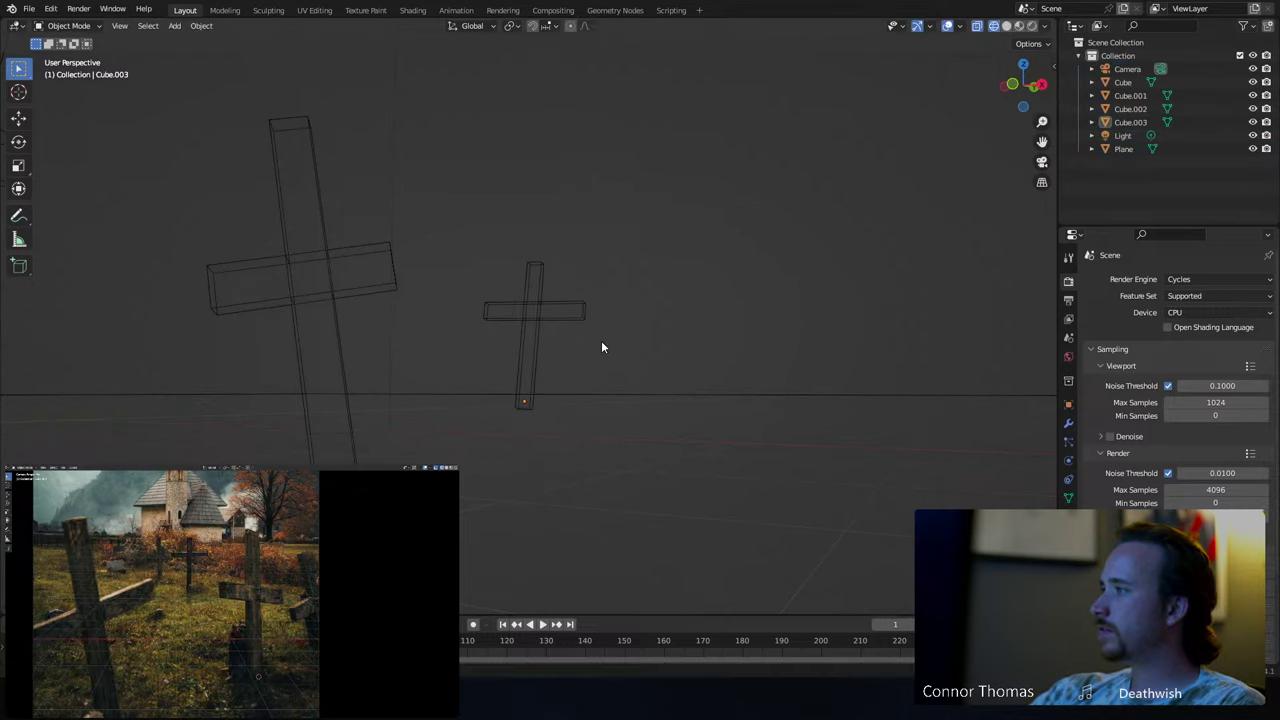
- Duplicate the distant cross in top view and move the copy about 6.6 m farther back toward the second distant cross in the photo
click(560, 314)
key(KP_7)
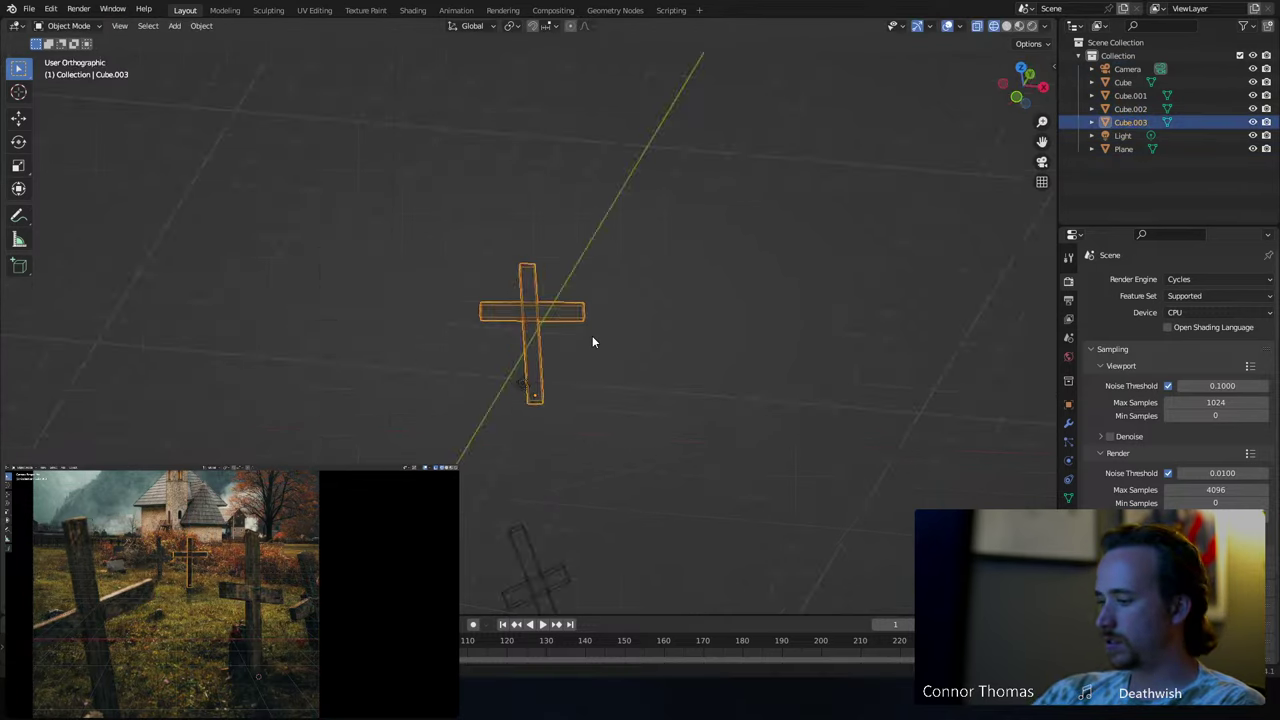
scroll(592, 335, down, 6)
shift+middle_drag(550, 330, 654, 354)
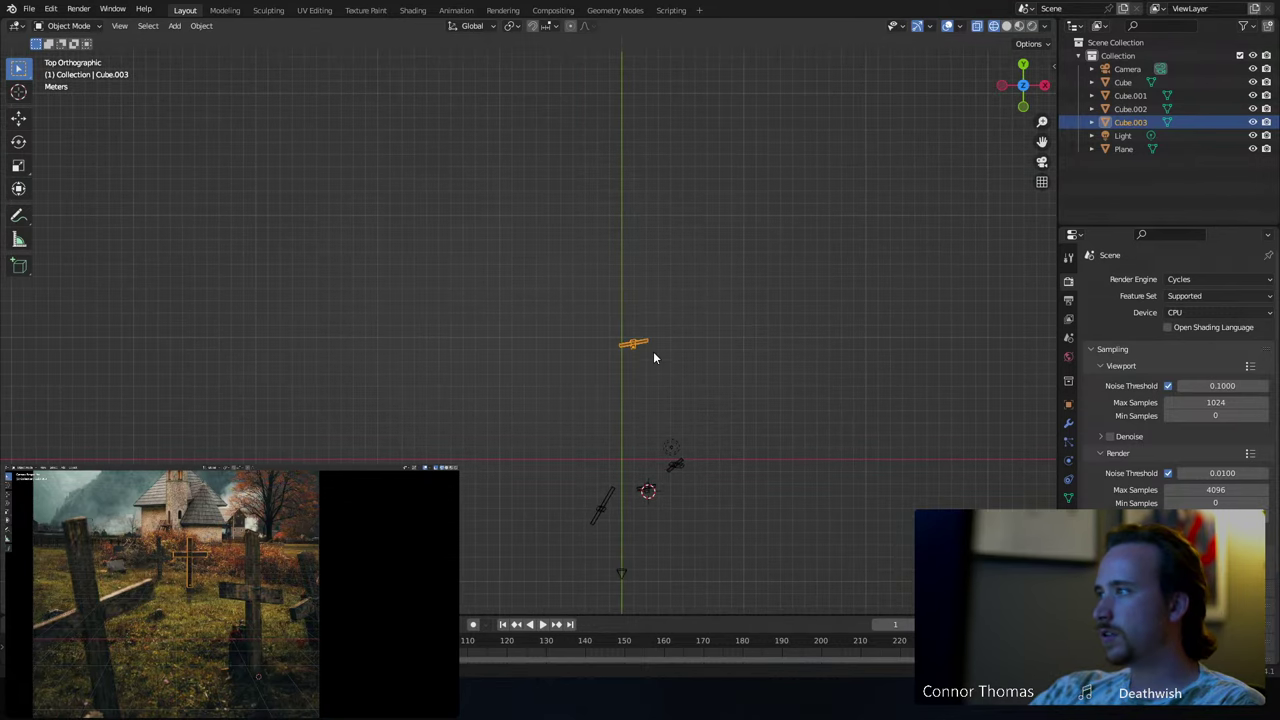
key(shift+d)
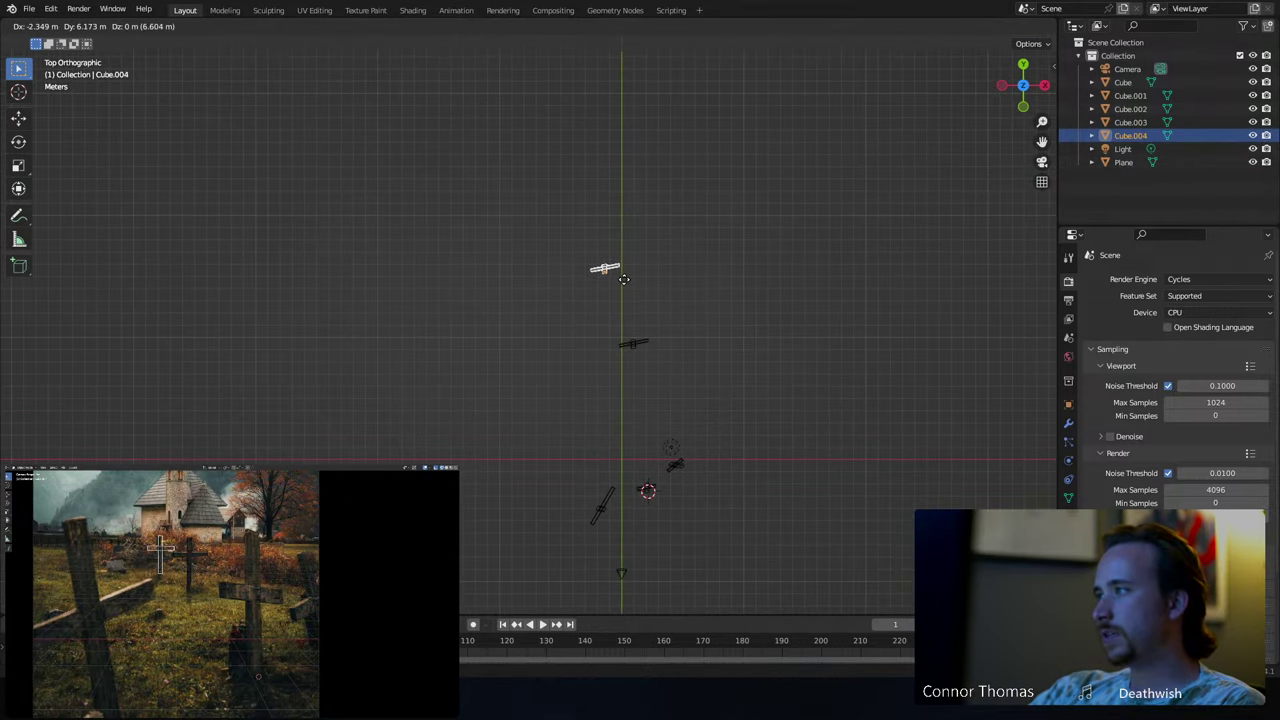
click(625, 276)
- Lower the second distant cross along global and local Z to overlay the photo, briefly hiding it to compare
middle_drag(646, 337, 634, 246)
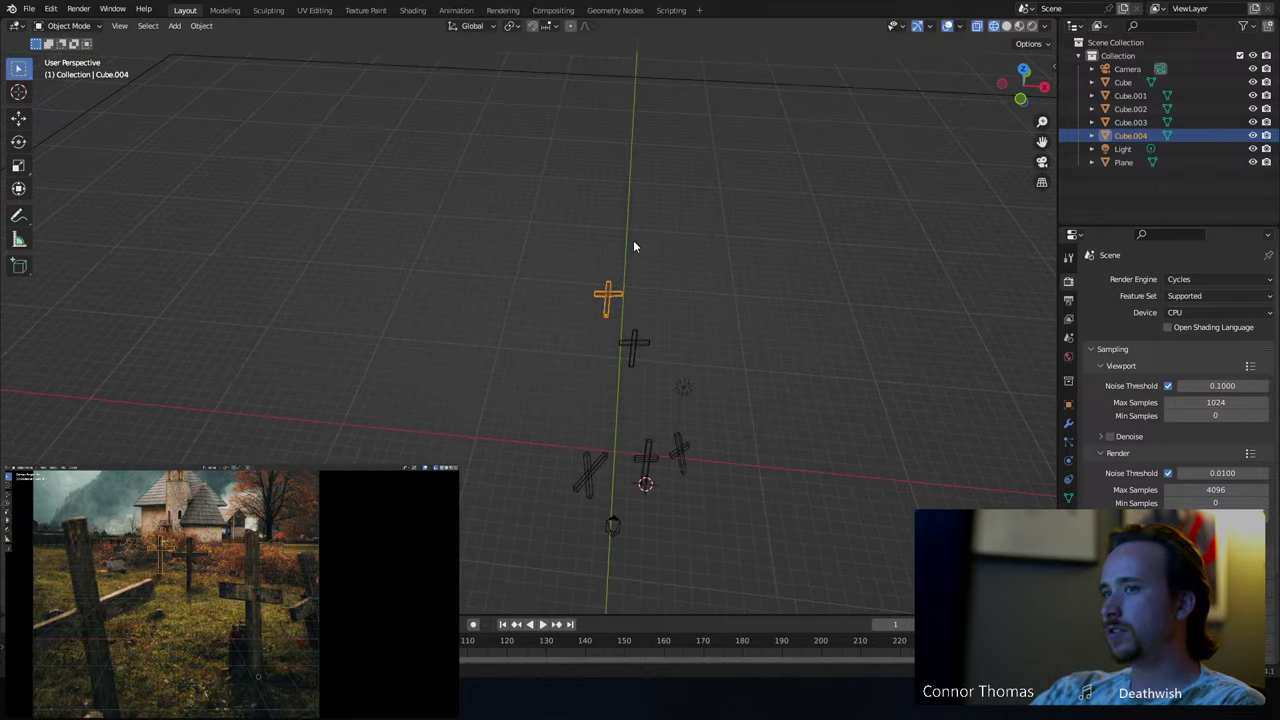
key(g)
key(z)
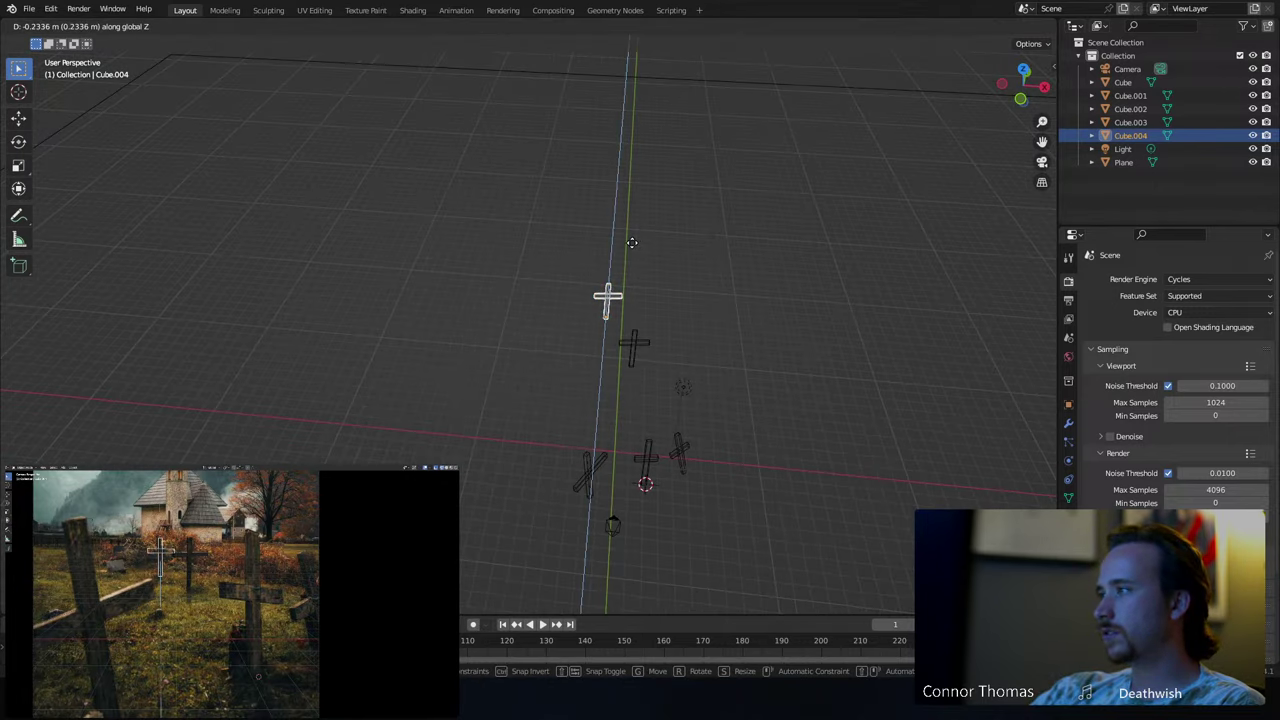
click(631, 241)
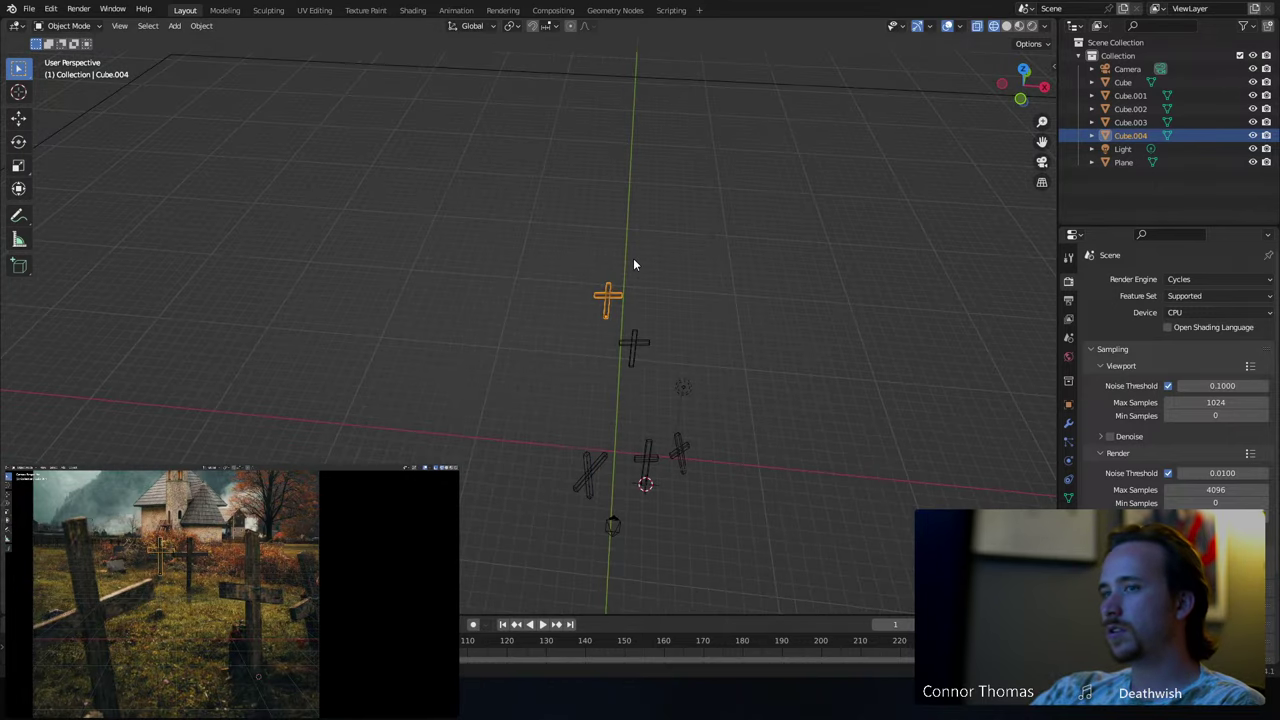
key(h)
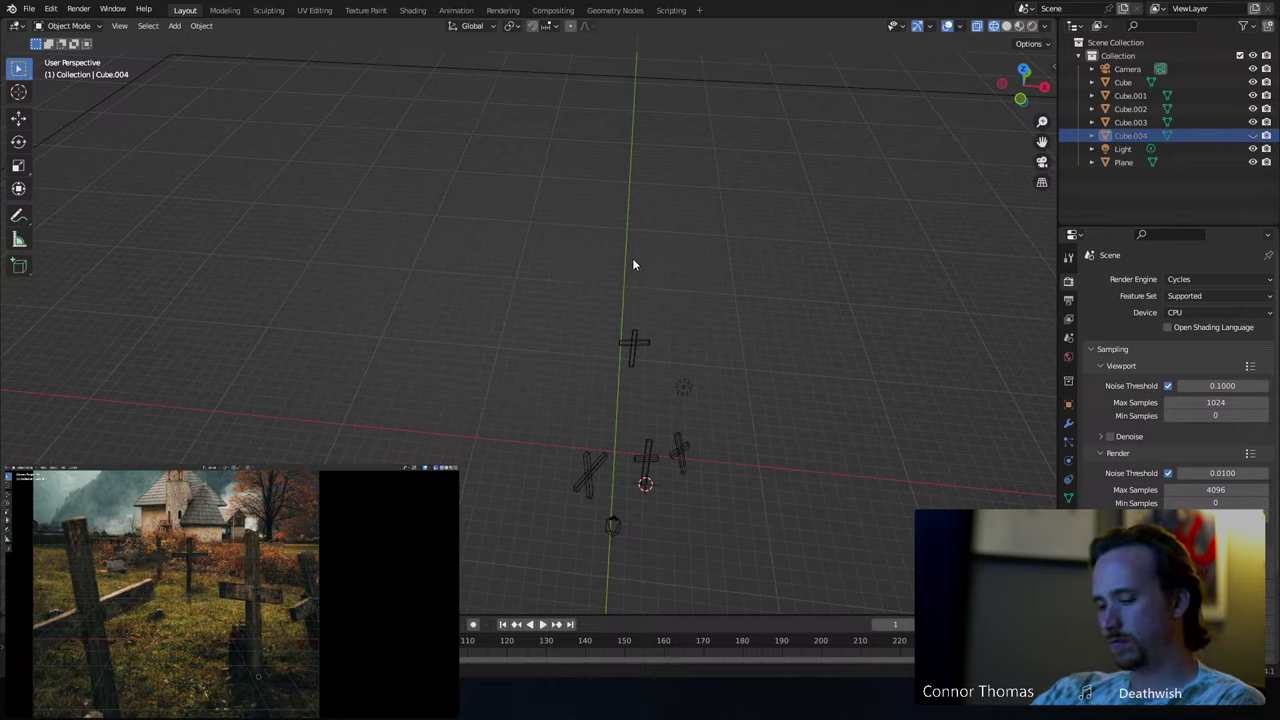
key(alt+h)
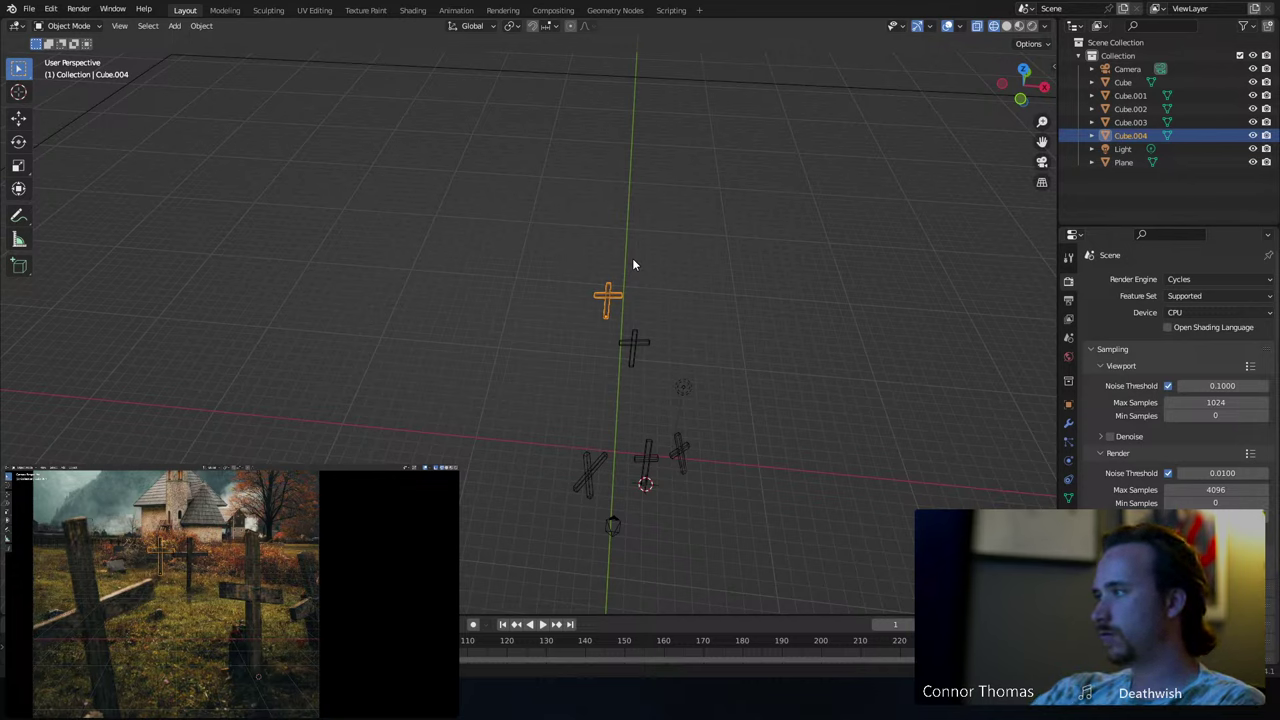
key(g)
key(z)
key(z)
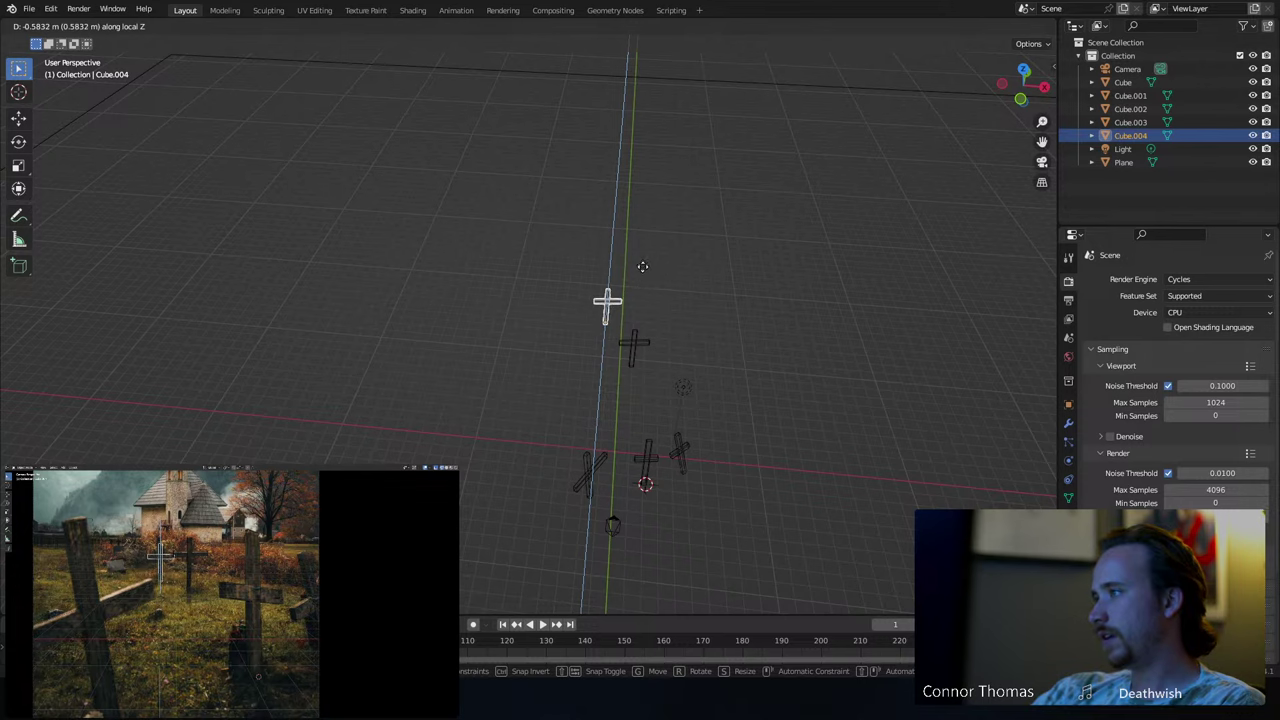
click(658, 271)
- Raise the top end of the second distant cross's post along local Z to match the taller post in the photo
scroll(600, 290, up, 3)
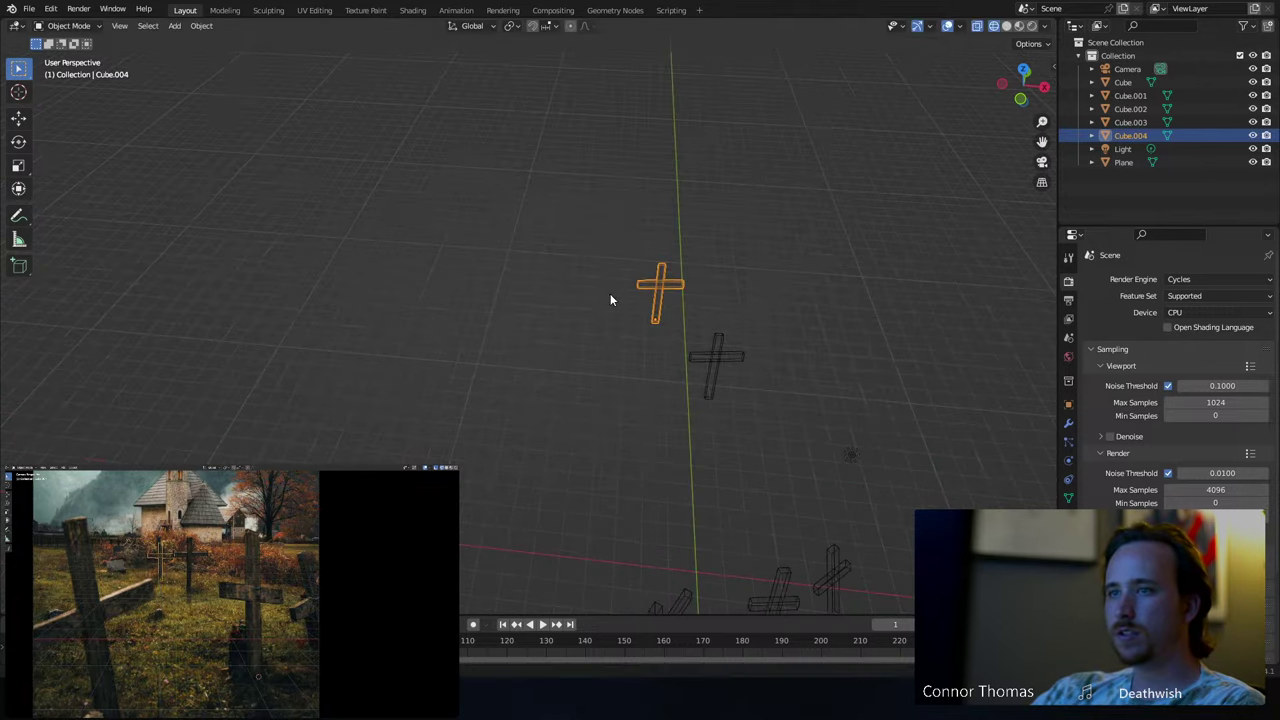
key(KP_Decimal)
key(Tab)
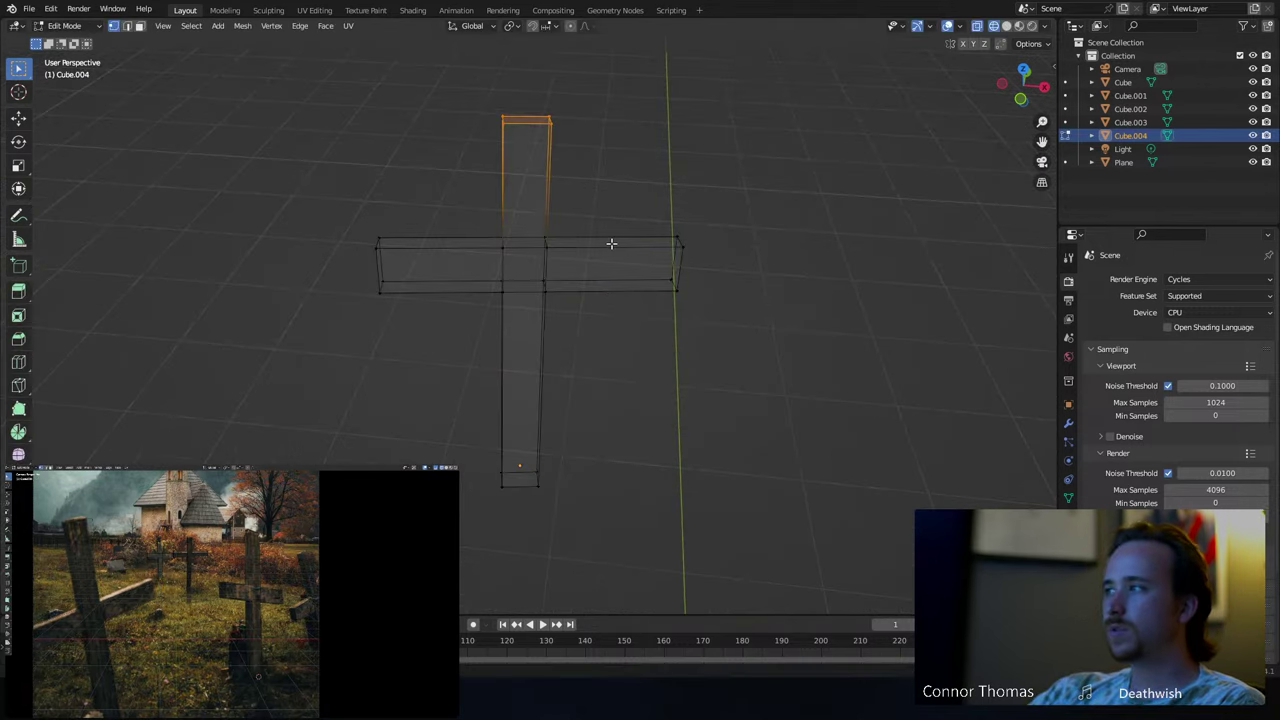
key(g)
key(z)
key(z)
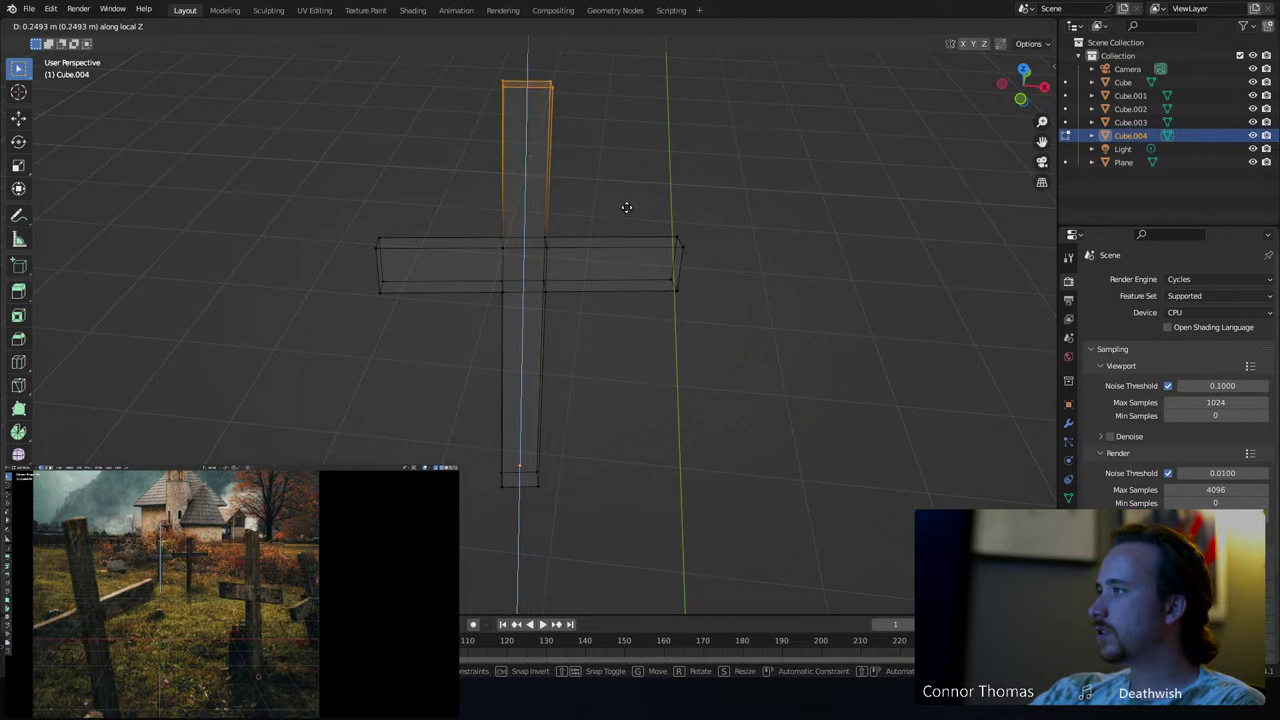
click(625, 190)
scroll(640, 205, down, 5)
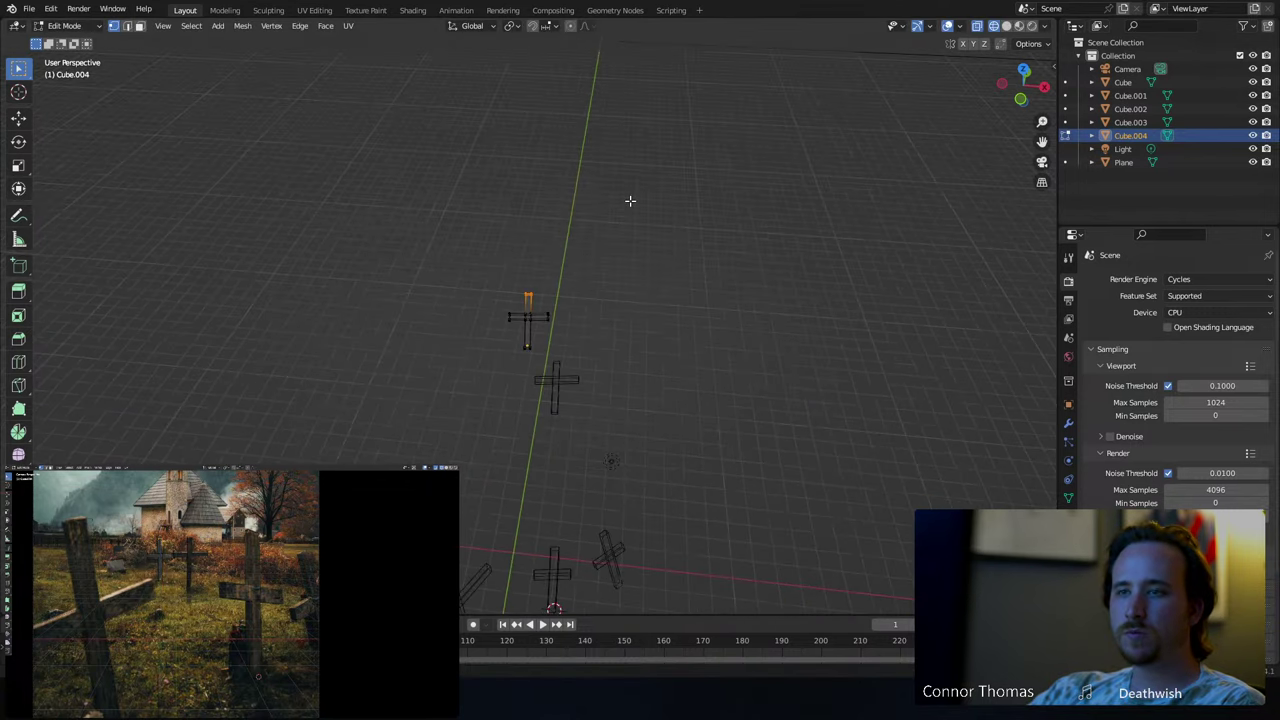
key(Tab)
middle_drag(563, 277, 598, 336)
click(592, 265)
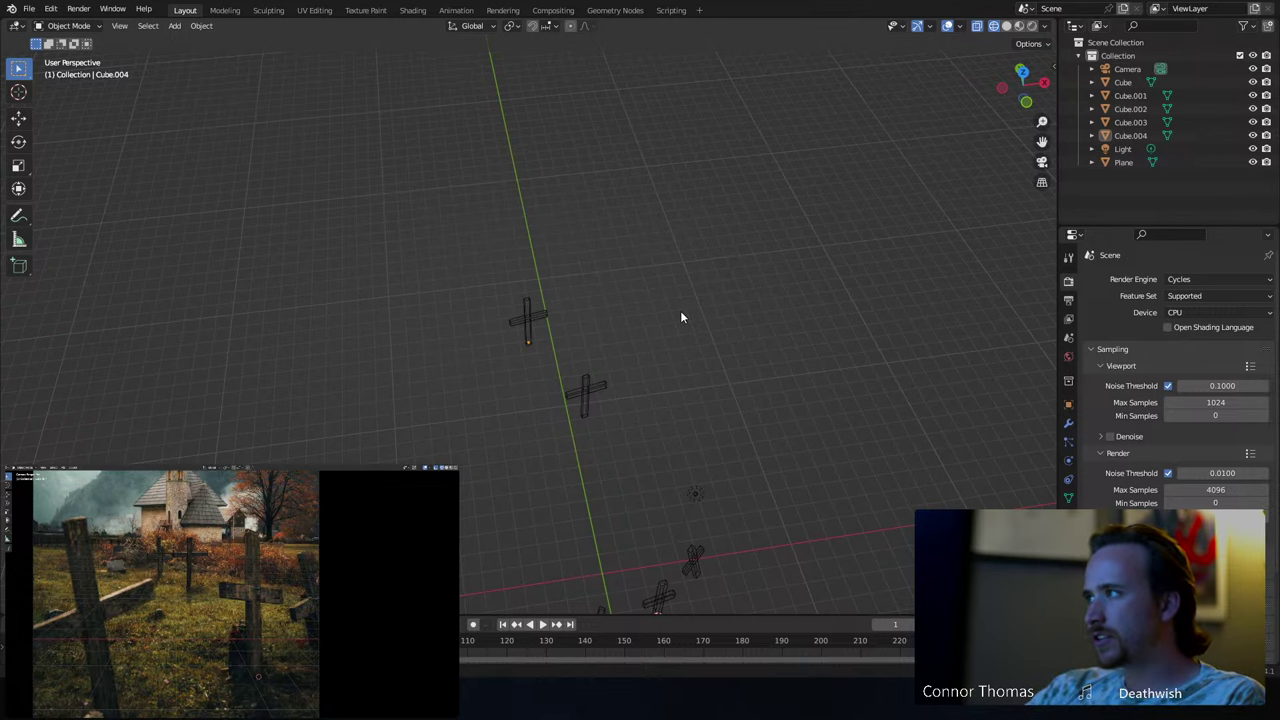
- Place the 3D cursor on the ground plane near its far edge, where the church's rounded section stands in the photo
scroll(680, 316, down, 8)
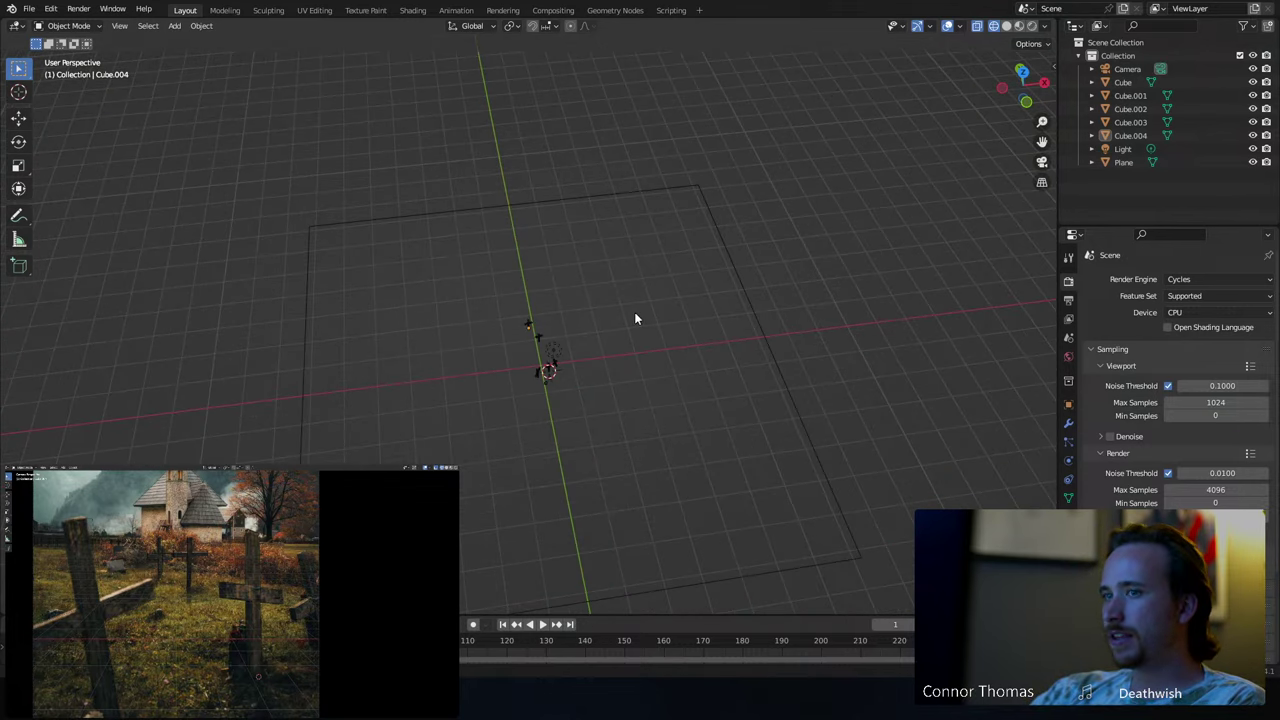
scroll(634, 317, up, 4)
click(18, 91)
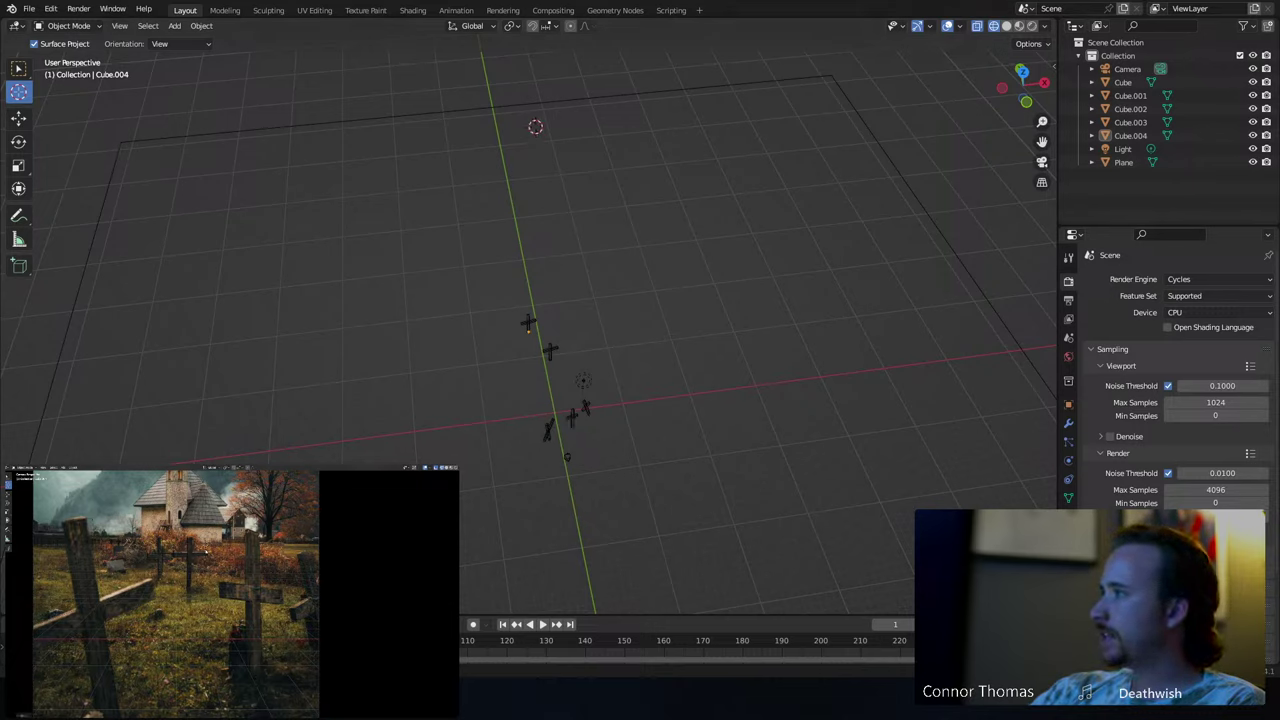
click(18, 67)
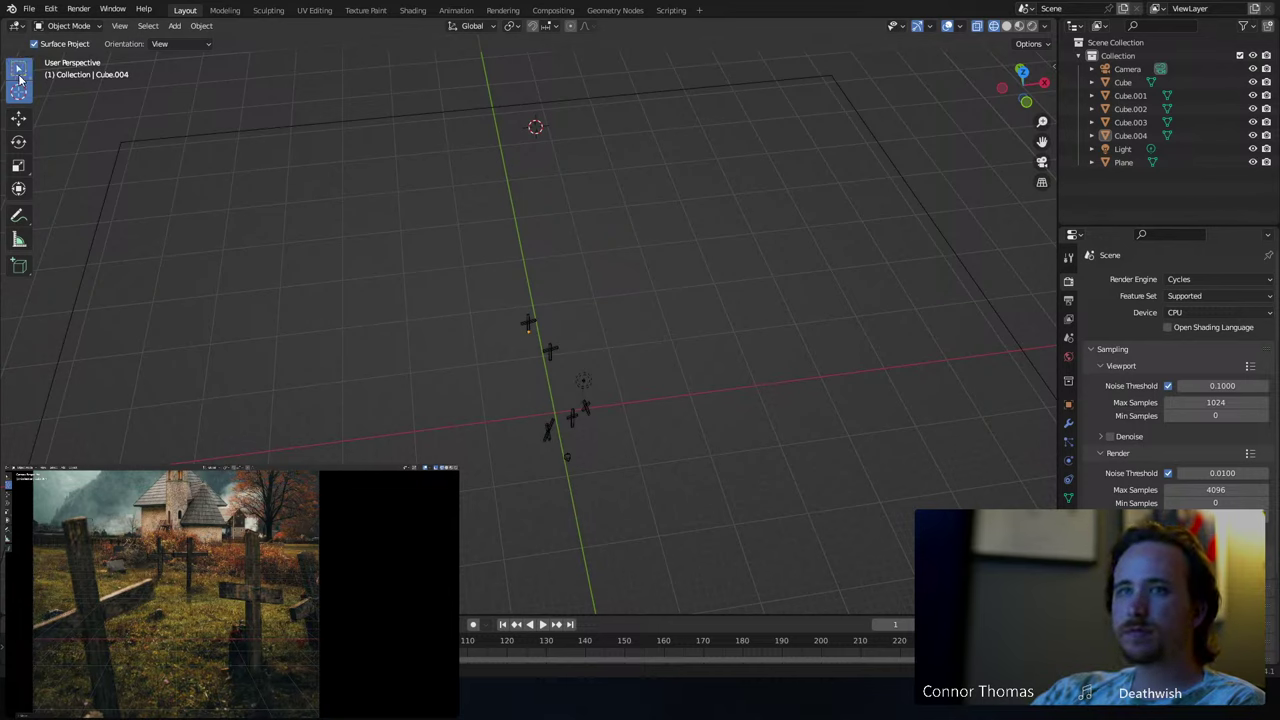
- Add a mesh cylinder at the 3D cursor and scale it up uniformly to the width of the church's rounded section
key(shift+a)
mouse_move(529, 174)
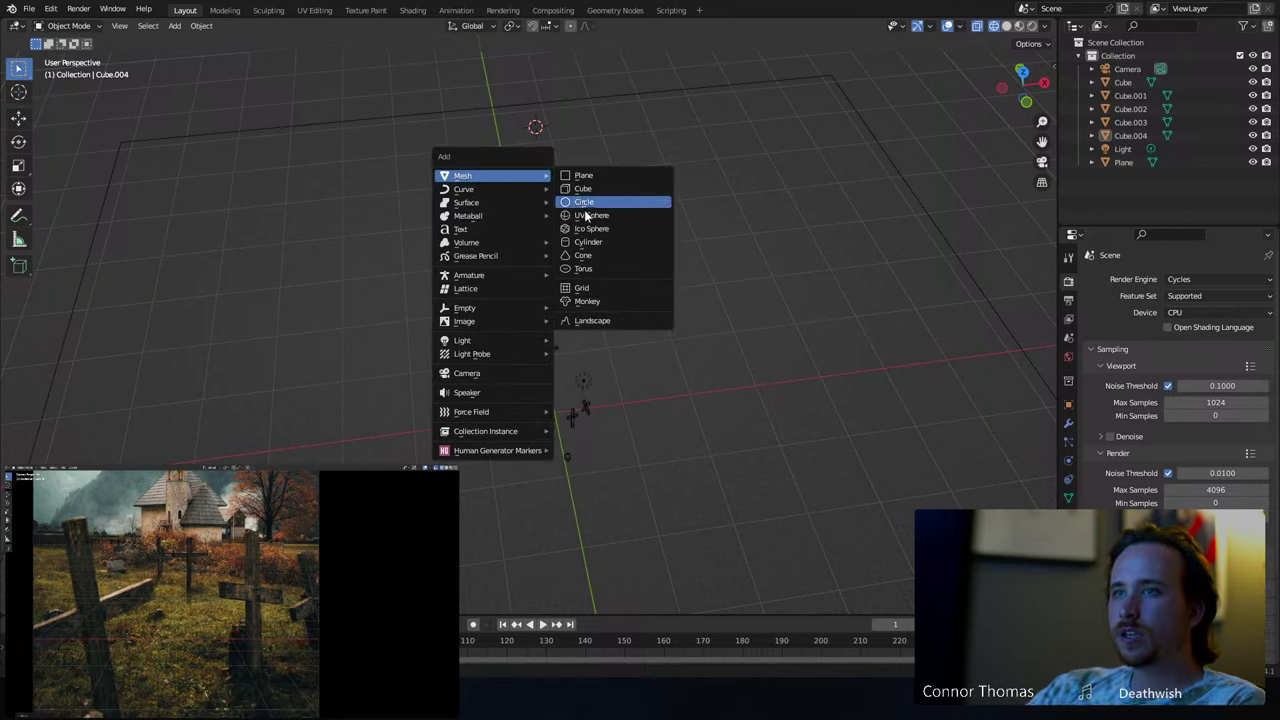
click(592, 243)
key(s)
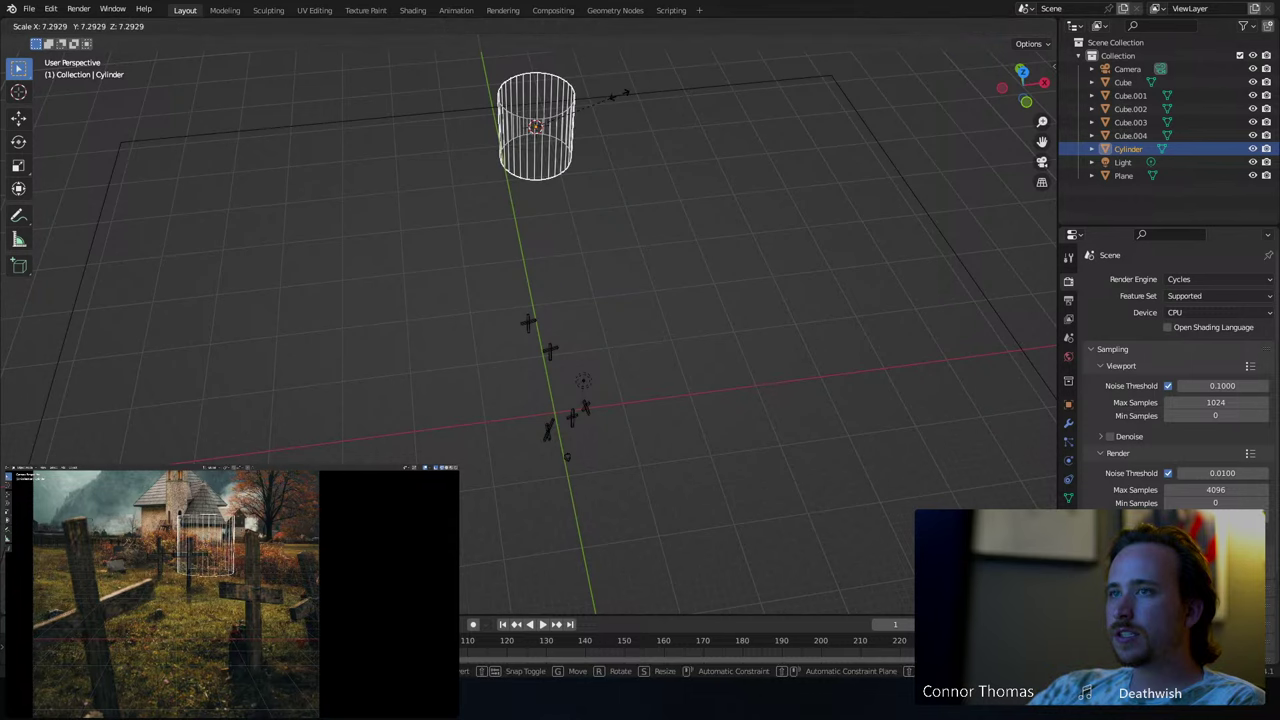
click(578, 82)
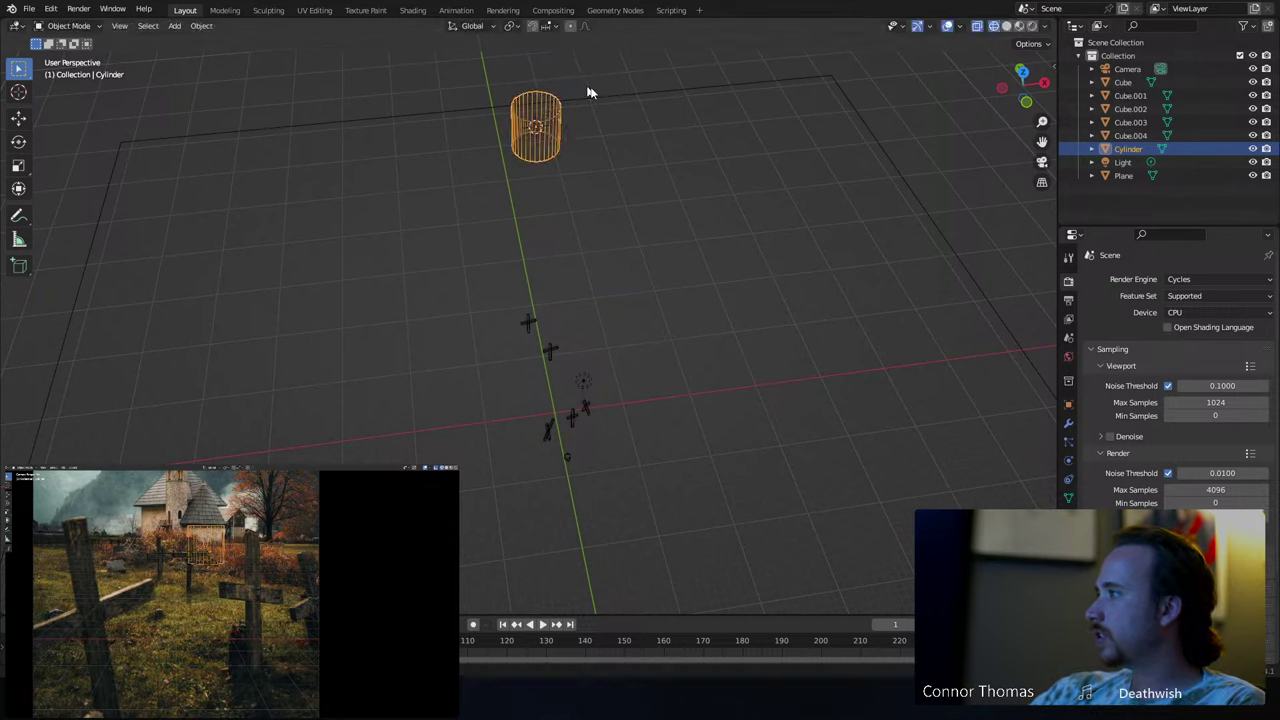
- Shift the cylinder about 0.7 m in the negative global X direction to align it with the church's rounded wall
key(g)
key(x)
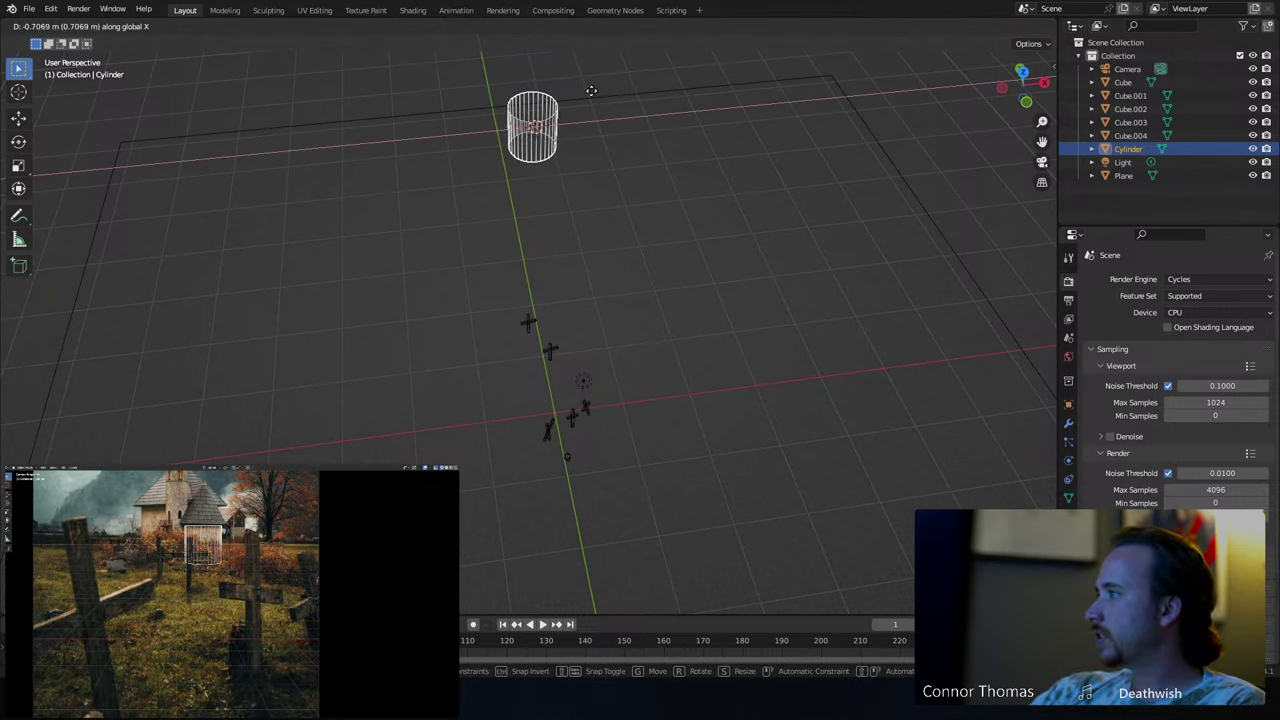
click(593, 91)
key(a)
key(alt+a)
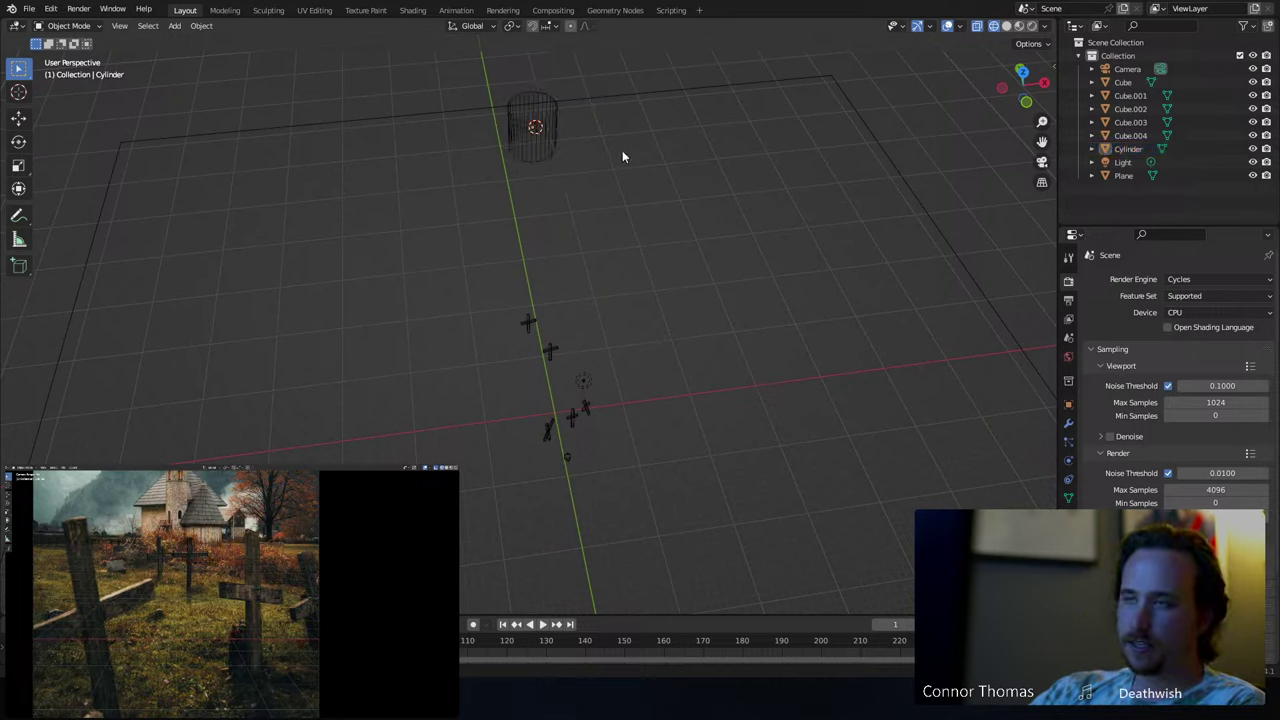
- Open the church cylinder for mesh editing, switch the viewport to solid shading and select the cylinder's top face
click(540, 125)
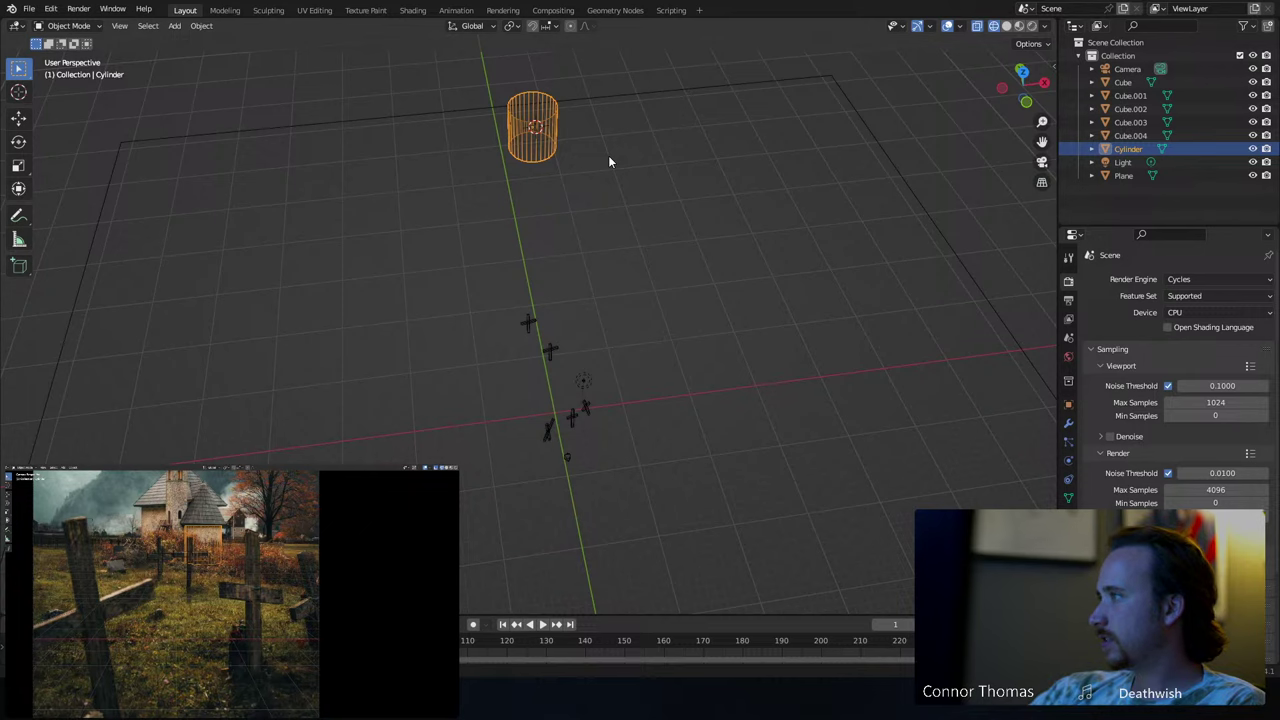
key(Tab)
key(a)
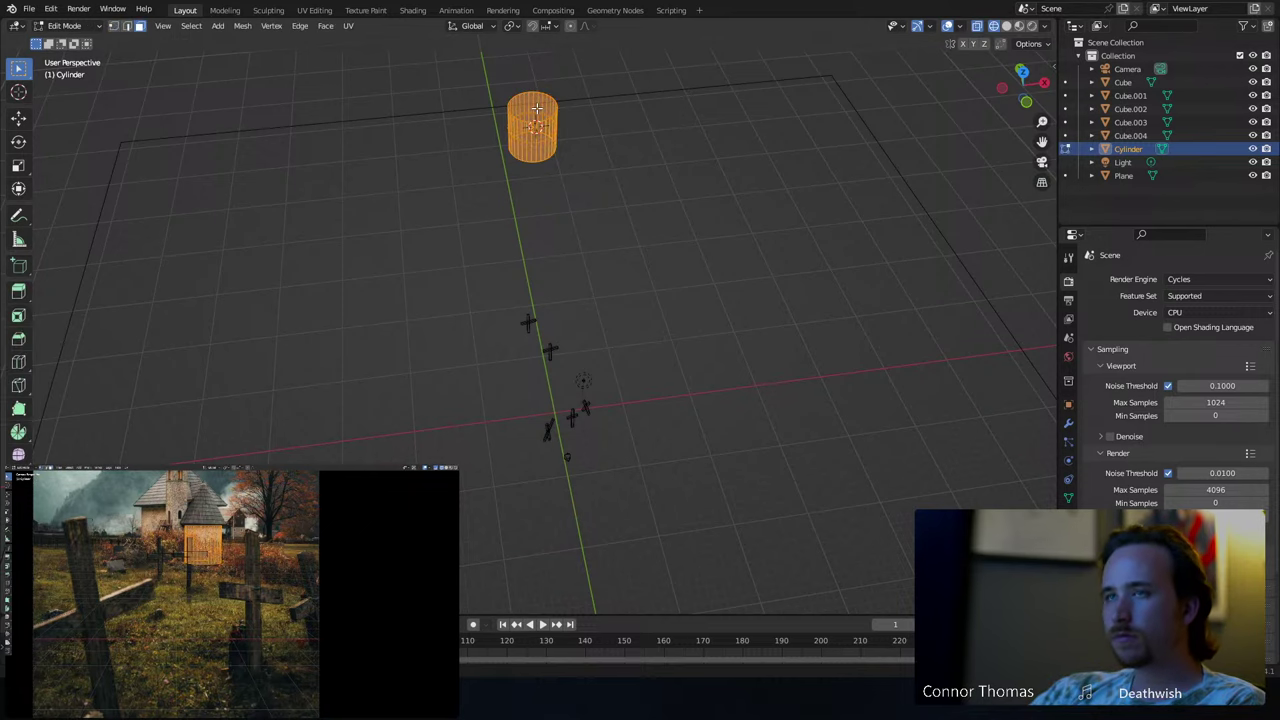
click(537, 107)
middle_drag(588, 108, 563, 84)
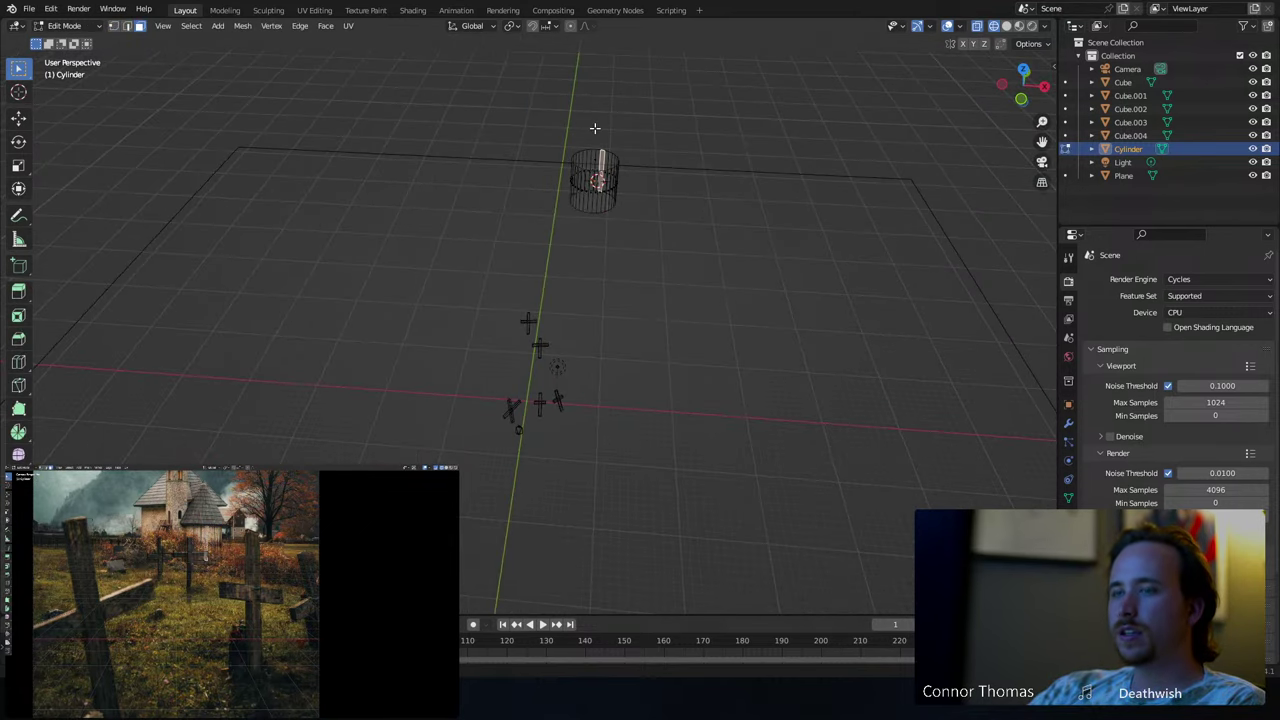
key(z)
click(705, 140)
shift+middle_drag(662, 149, 620, 163)
scroll(620, 163, up, 4)
click(580, 74)
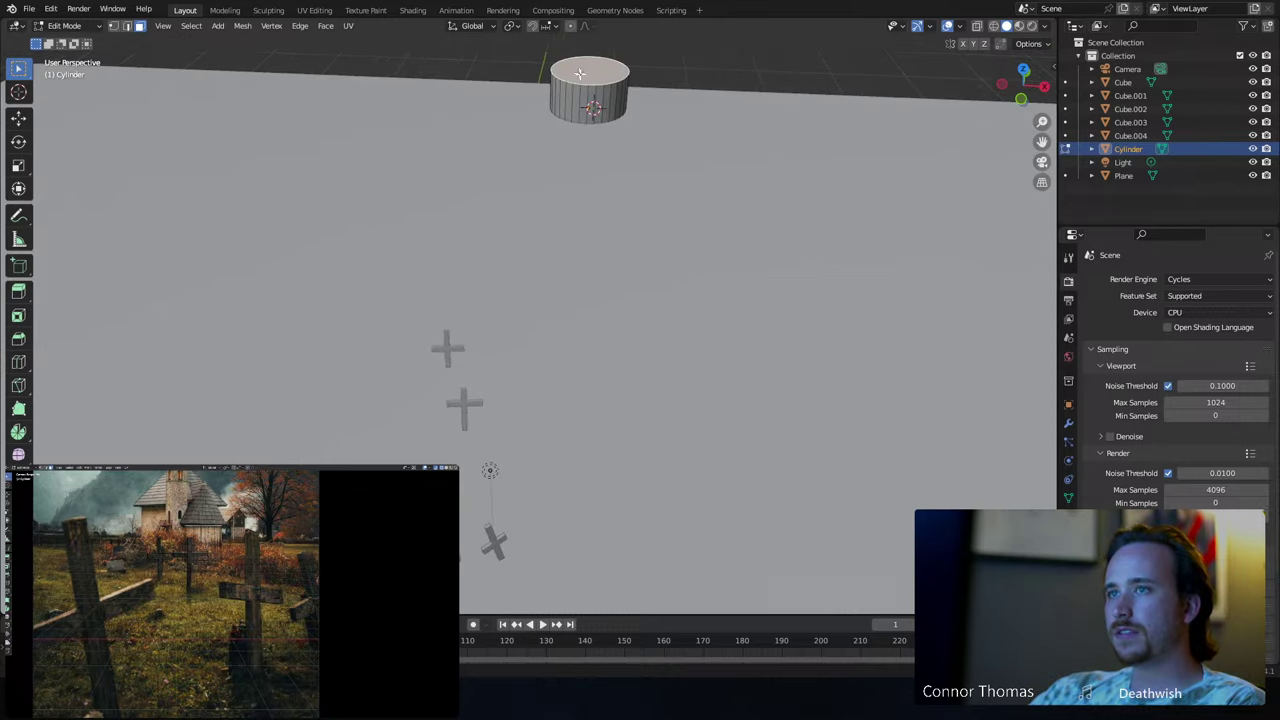
middle_drag(580, 73, 677, 129)
key(KP_Decimal)
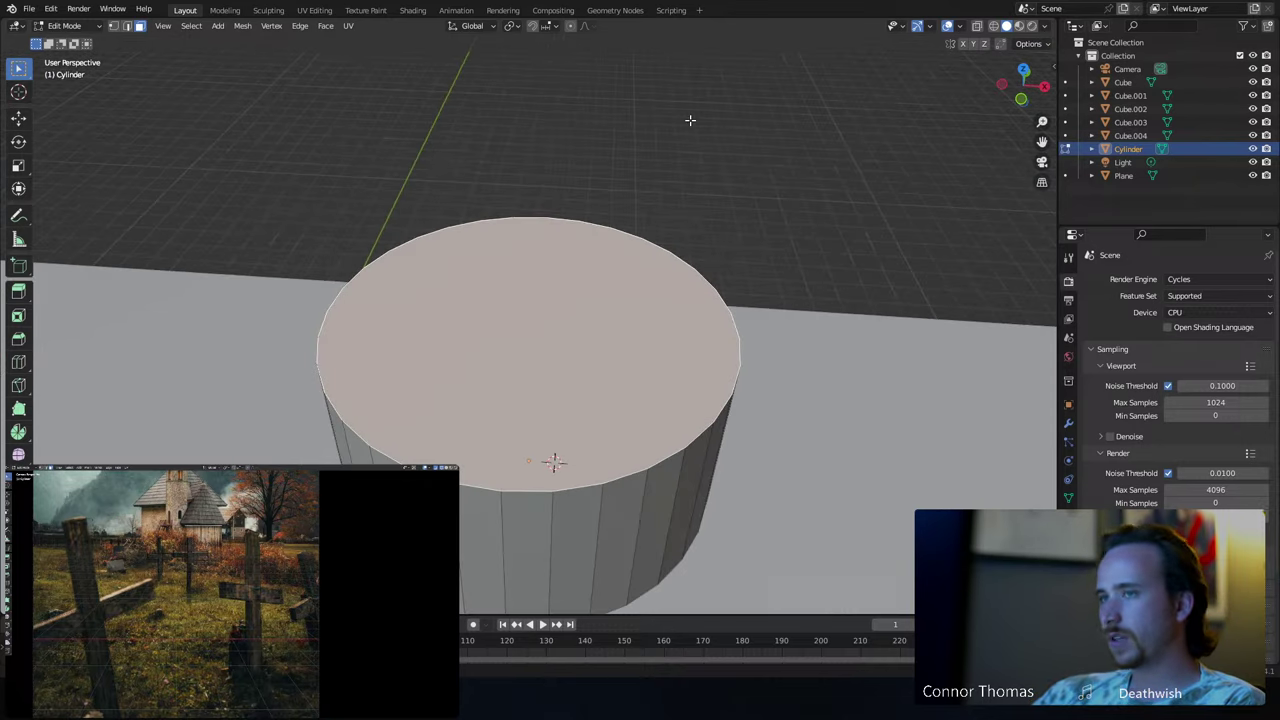
- Extrude the cylinder's top face in place and scale it slightly outward to begin the roof overhang
key(KP_1)
key(e)
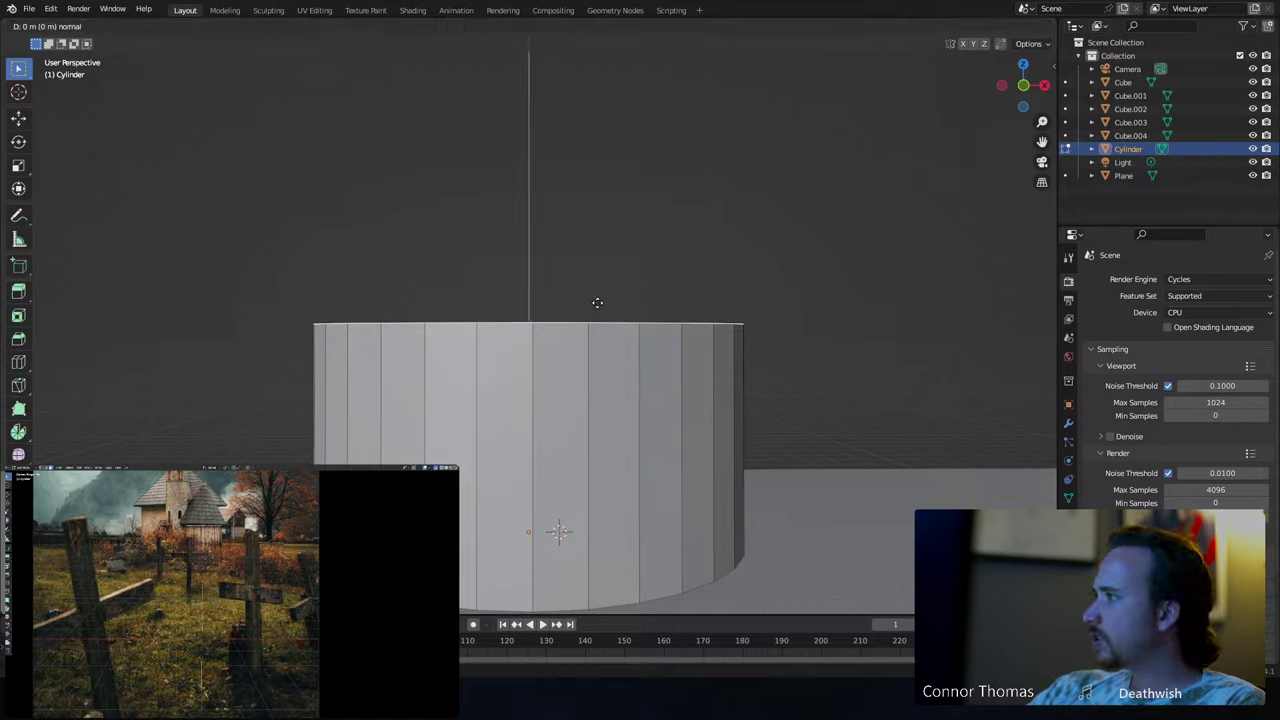
right_click(597, 302)
key(s)
click(704, 304)
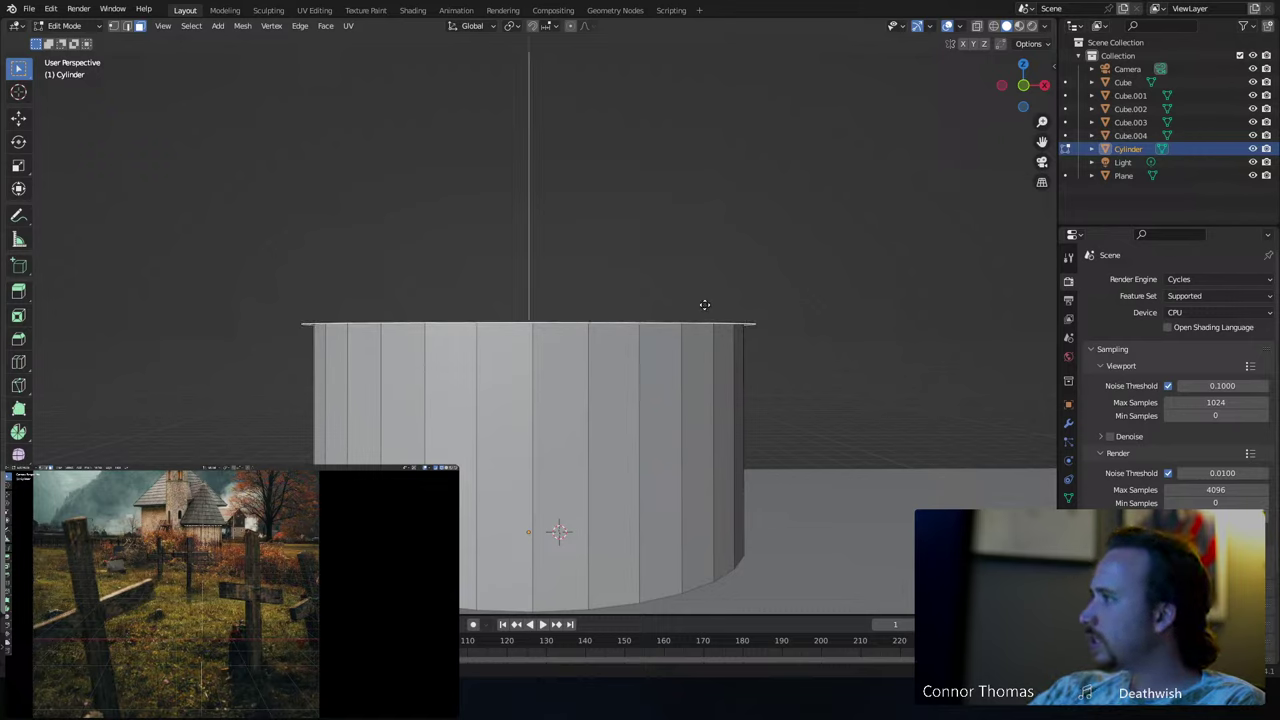
- Extrude the overhang face upward about 0.46 m and scale it out by about 1.17 to flare the eaves
key(e)
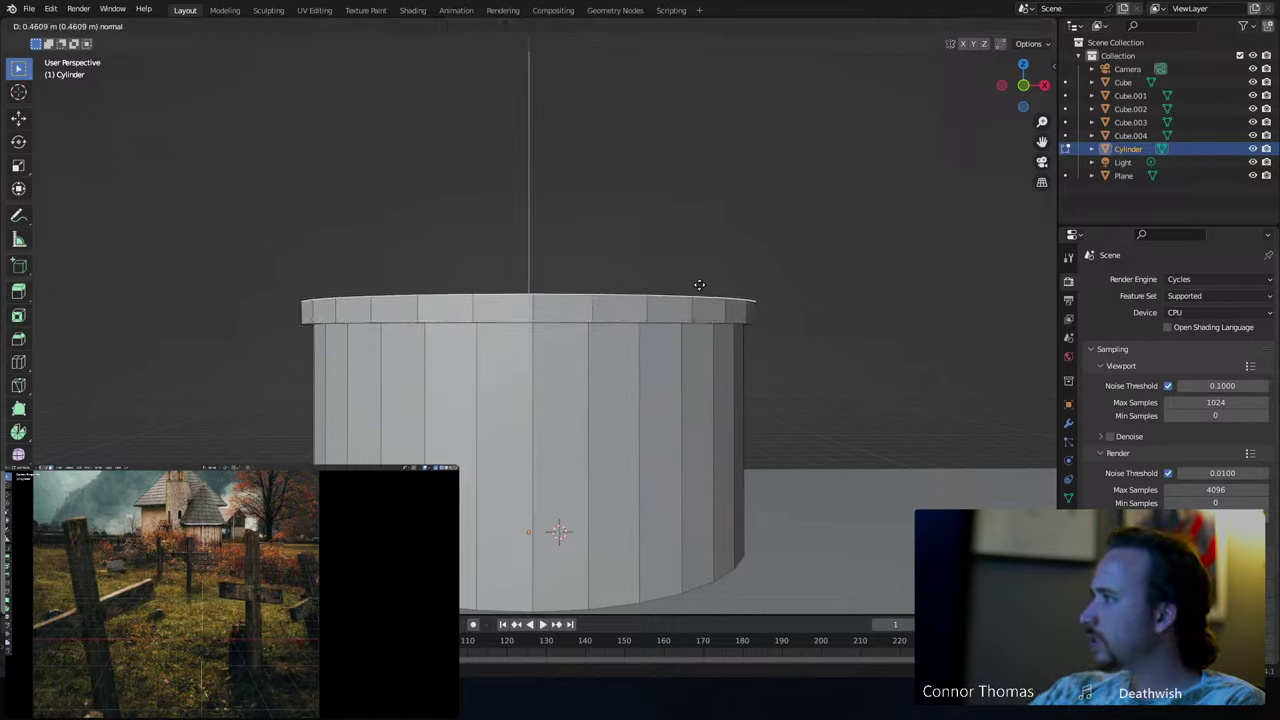
click(699, 285)
key(s)
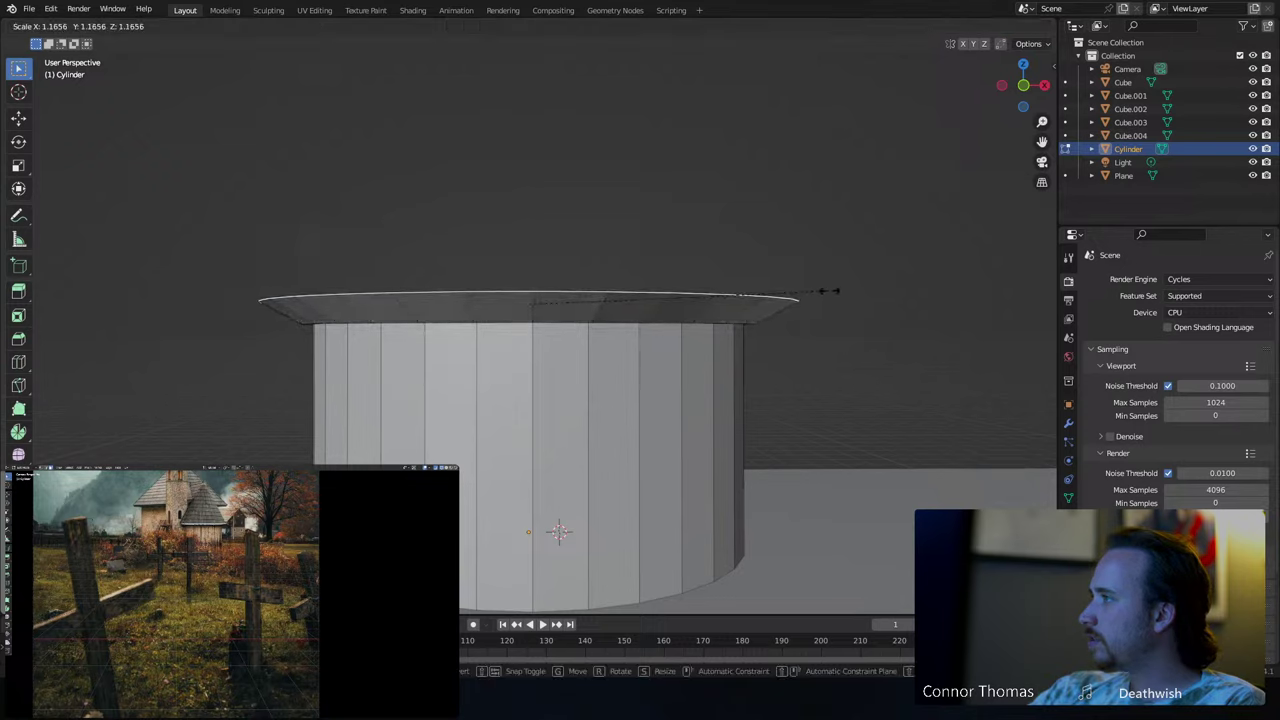
click(829, 291)
- Extrude the top face of the eaves high upward and scale it inward to form the conical roof
key(e)
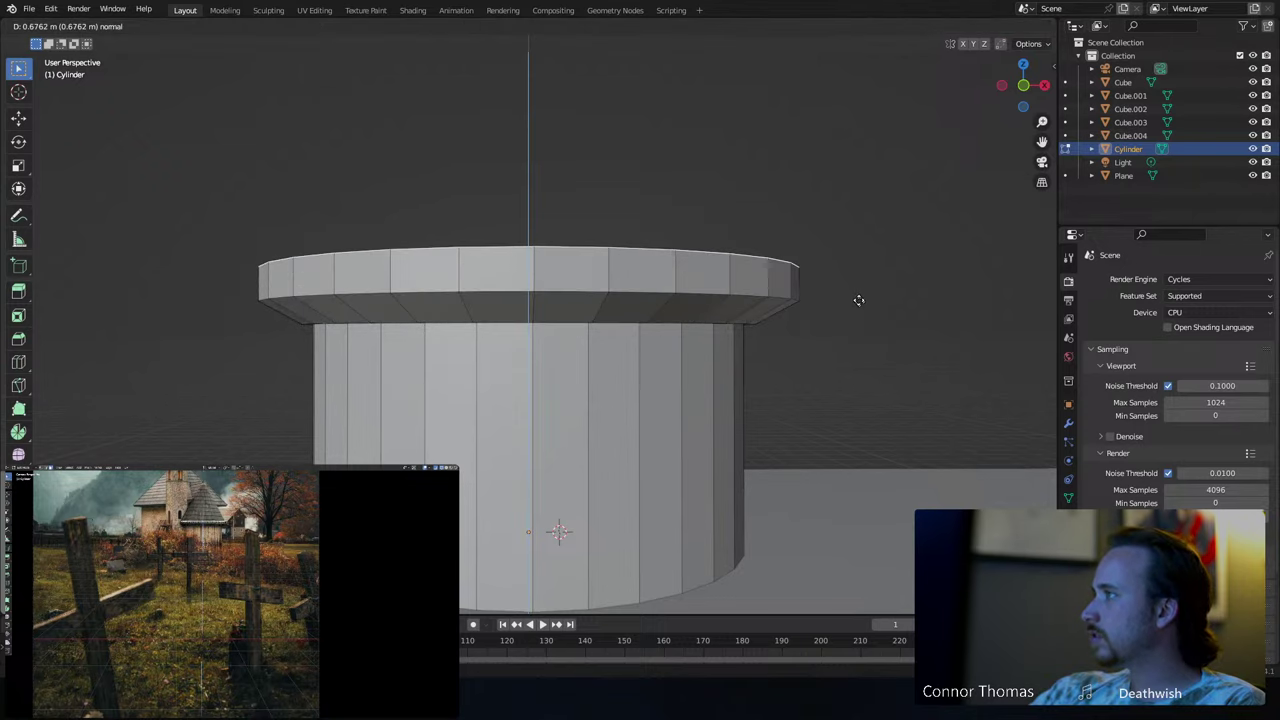
click(818, 133)
key(s)
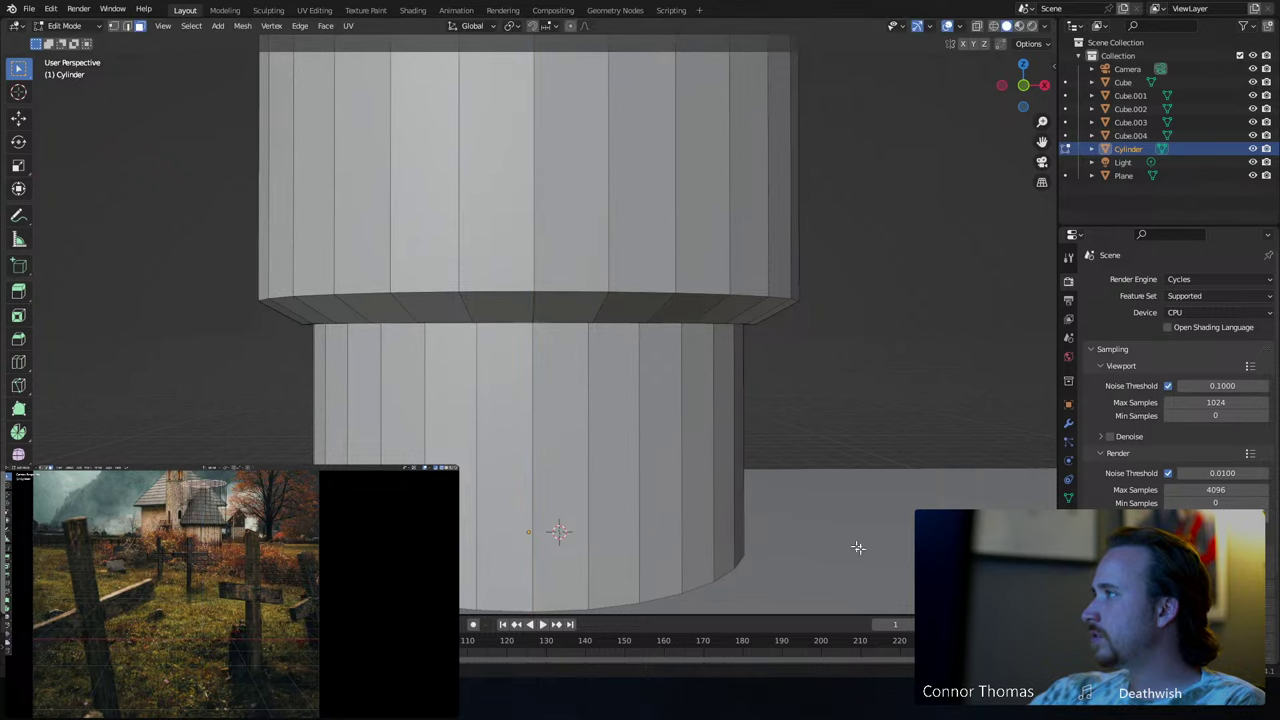
click(597, 66)
scroll(623, 386, down, 4)
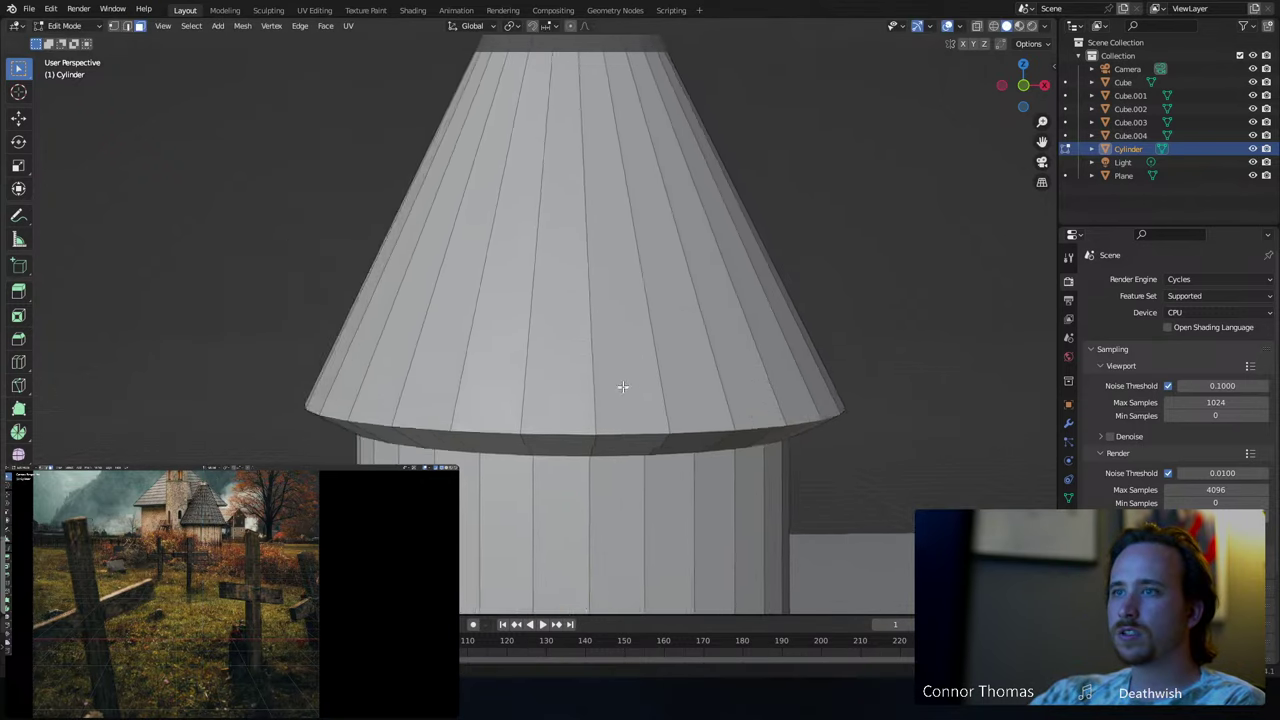
shift+middle_drag(606, 289, 617, 323)
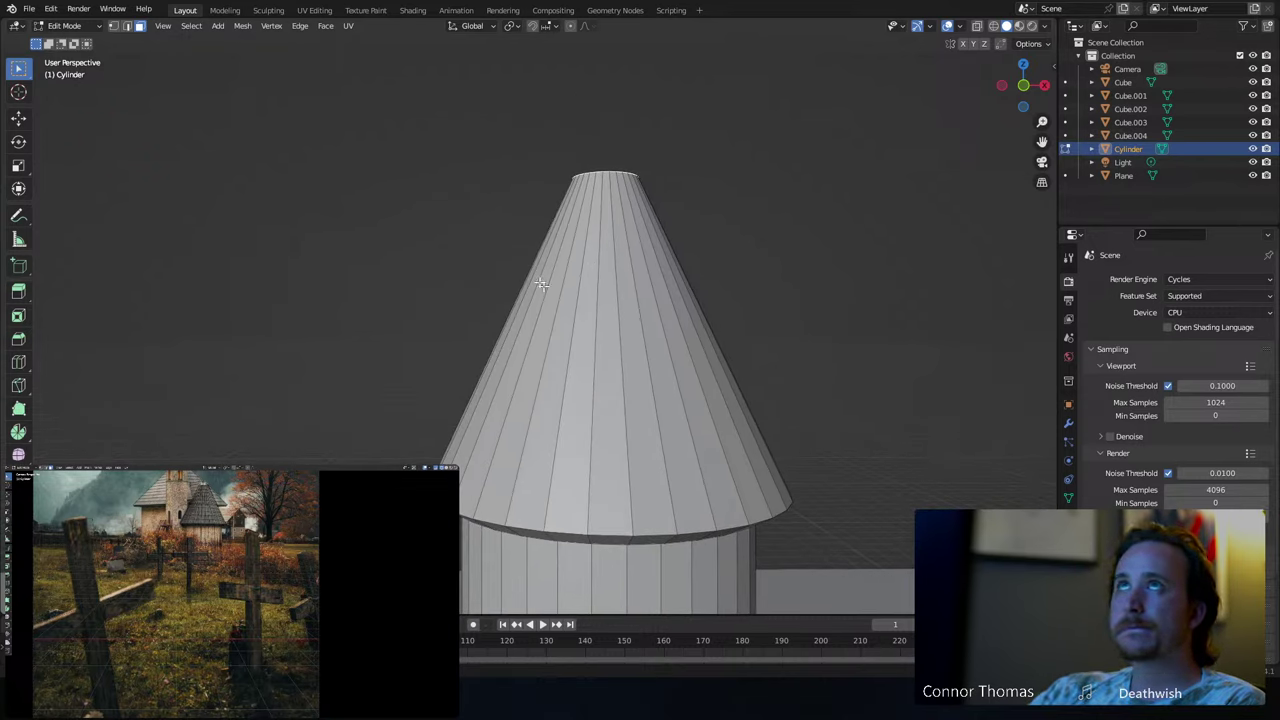
- Scale down the conical roof's tip face and adjust its height along global Z to match the photo
key(s)
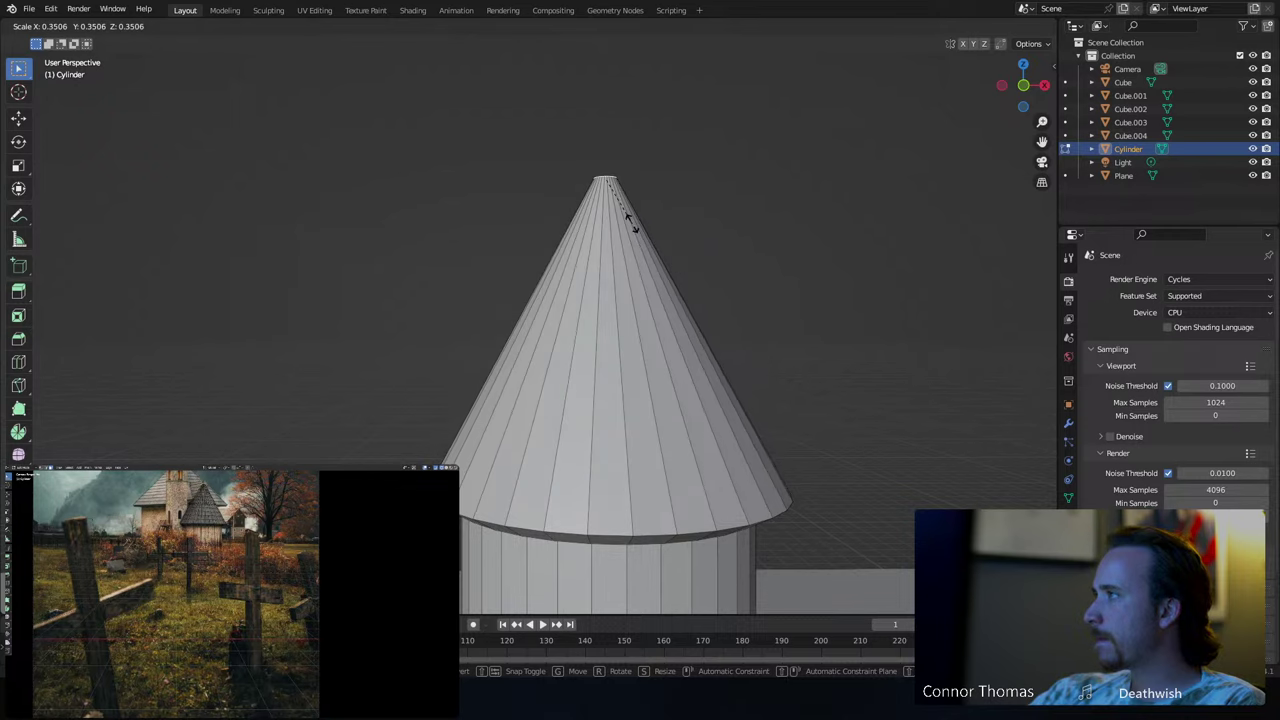
click(688, 264)
key(g)
key(z)
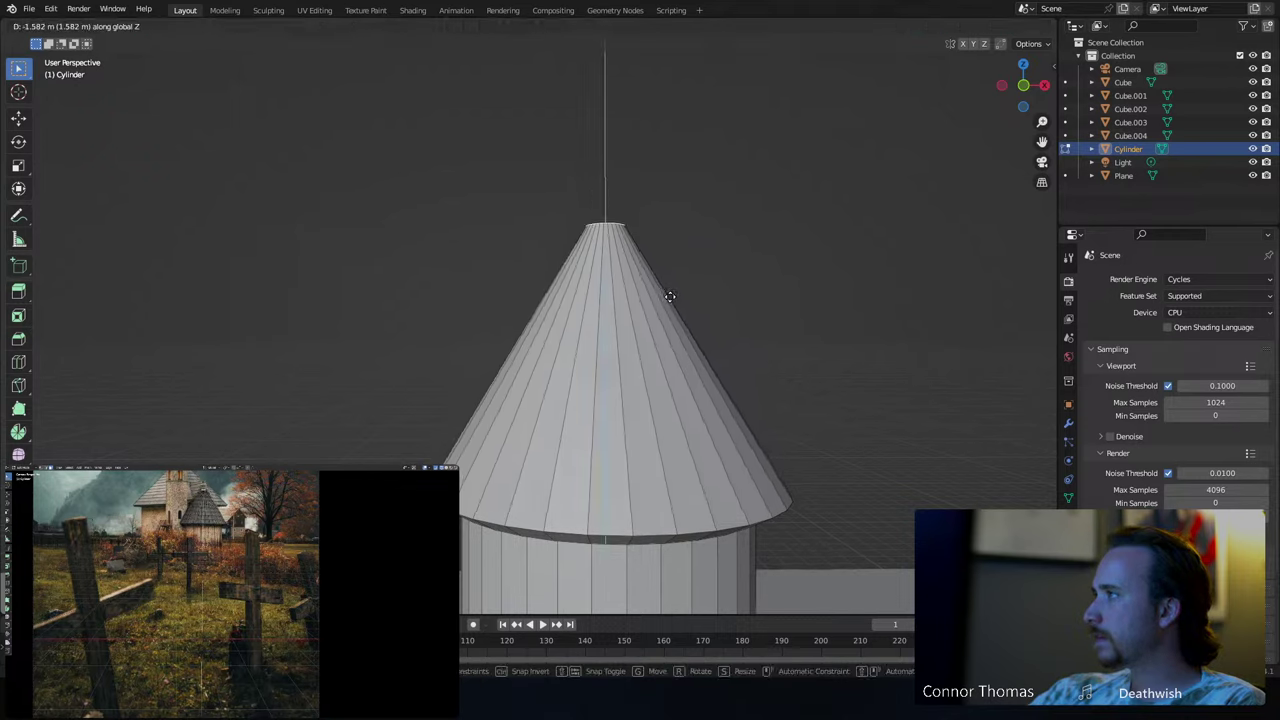
click(669, 242)
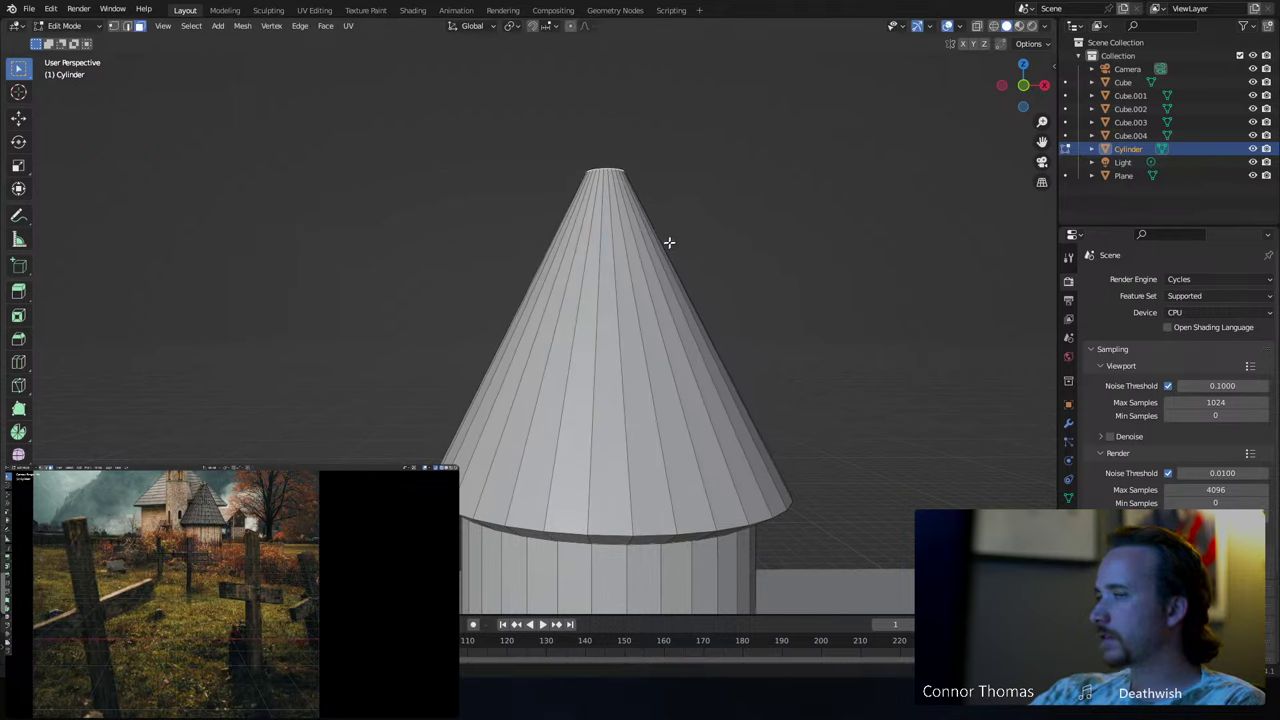
- Extrude the roof's tip slightly upward, taper it inward into a rounded peak and return to Object Mode
middle_drag(651, 197, 661, 250)
key(s)
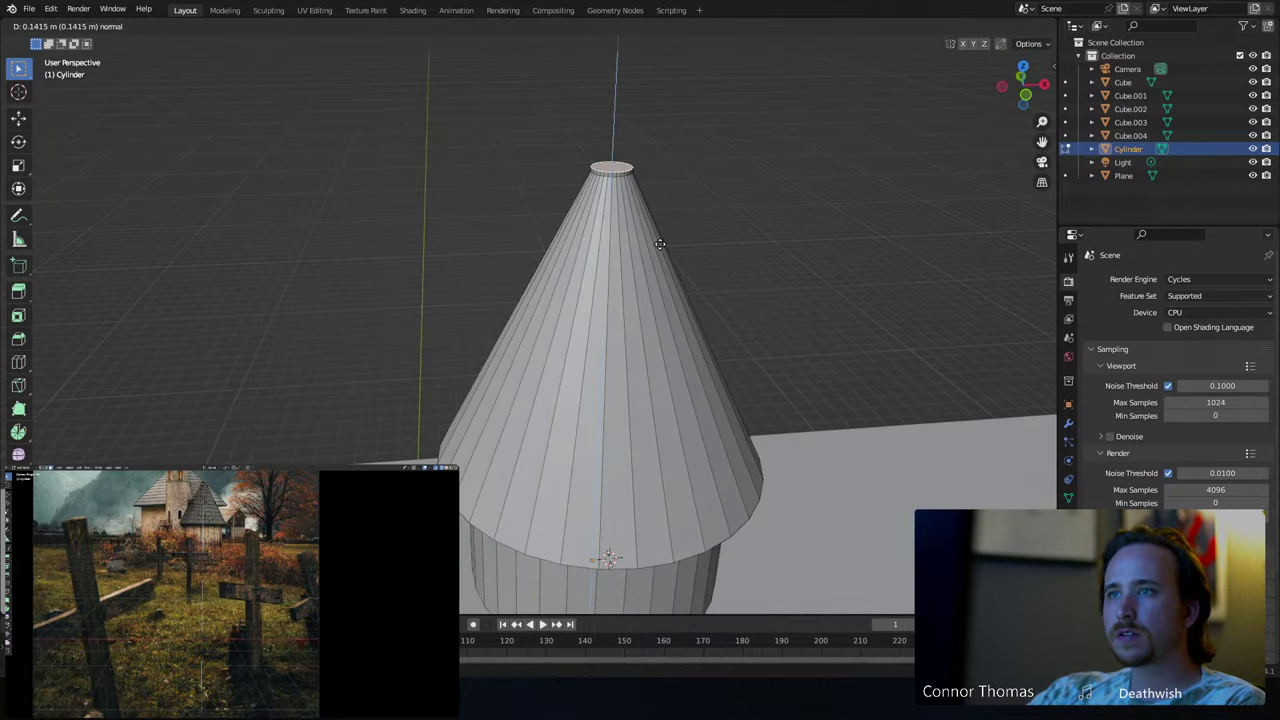
click(638, 216)
key(Tab)
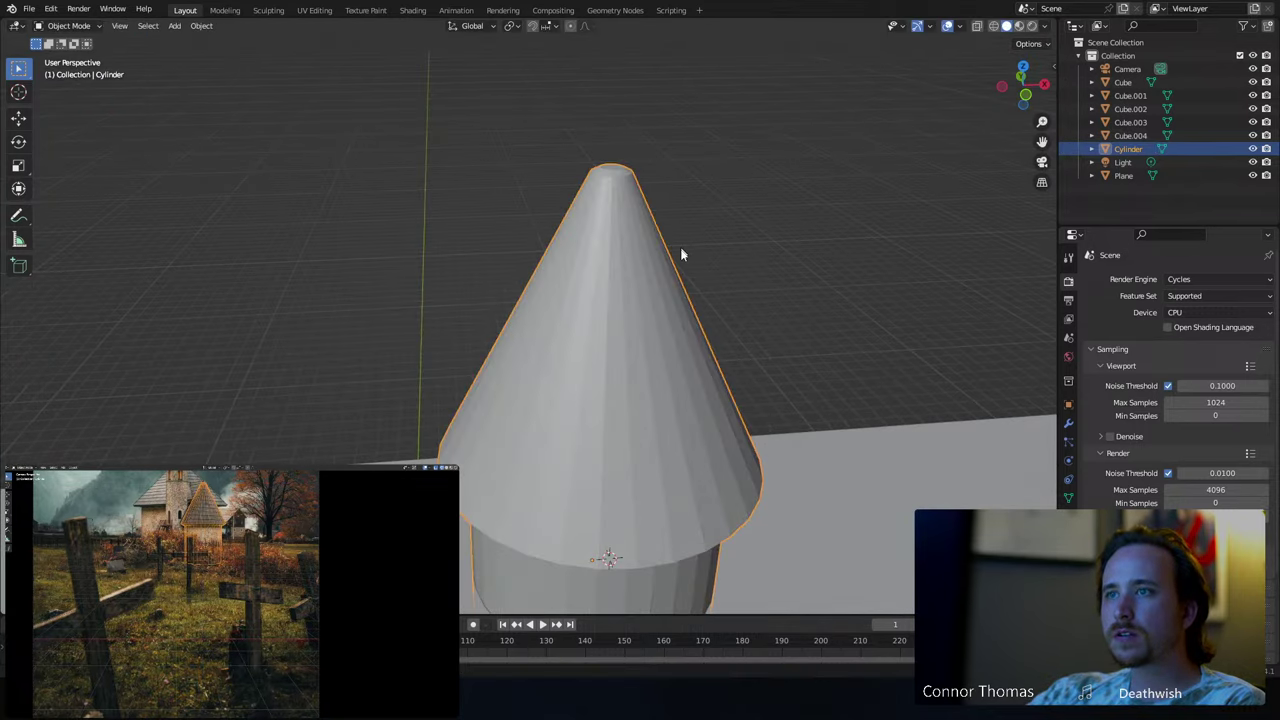
- Add a second mesh cylinder at the 3D cursor and scale it up uniformly for the church's tower
scroll(668, 258, down, 5)
middle_drag(658, 272, 613, 268)
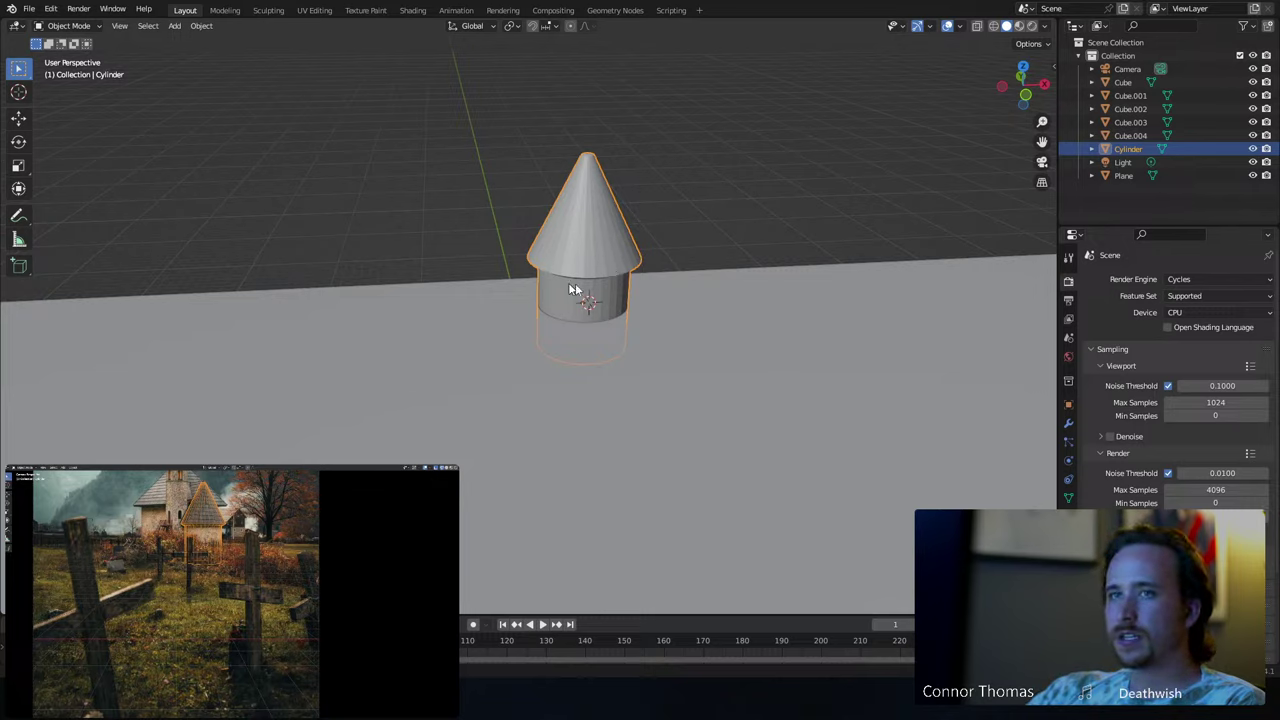
key(shift+a)
mouse_move(576, 284)
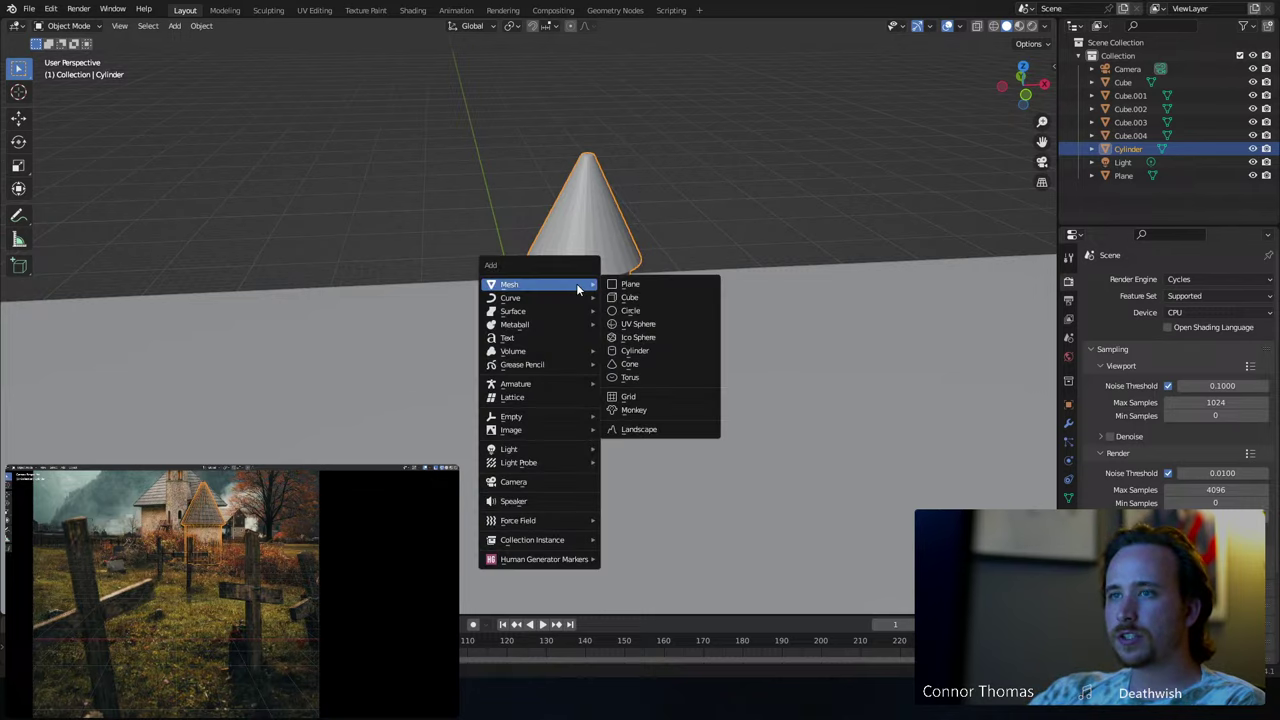
click(646, 352)
key(s)
key(z)
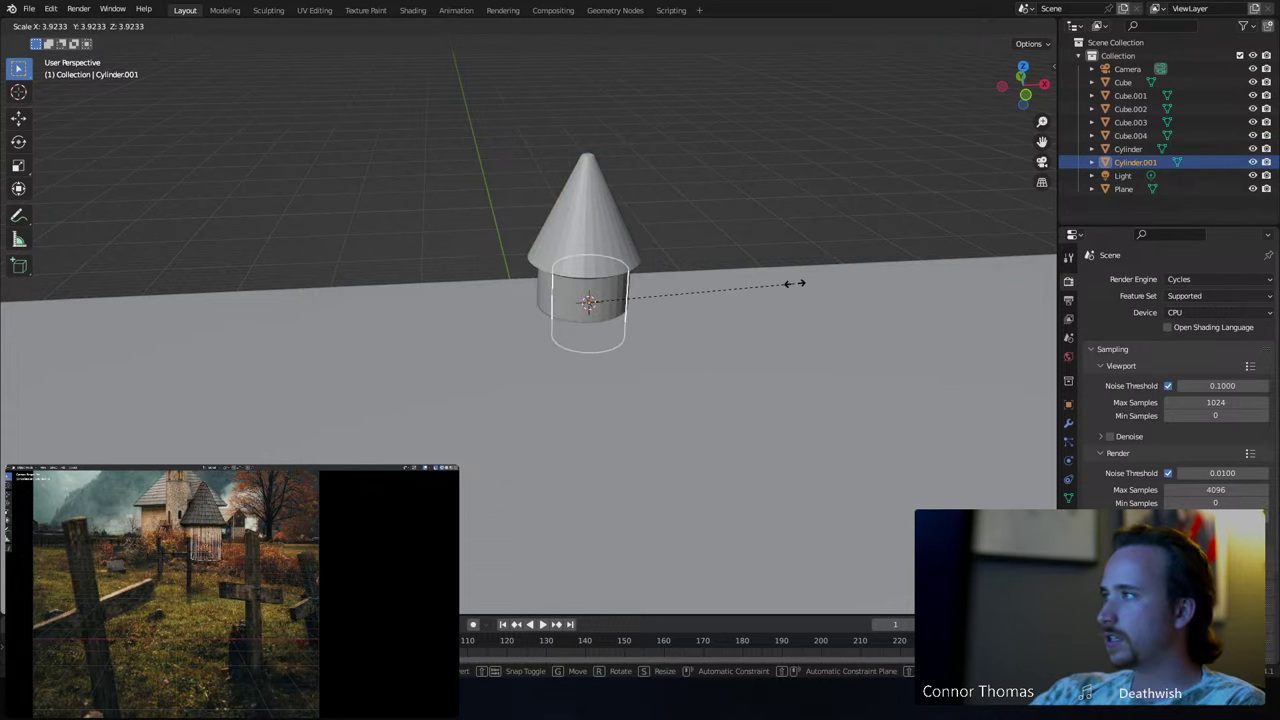
click(773, 288)
- In top view, place the second cylinder behind the cone-roofed section toward negative X, fine-tuning its size and position to the photo's tower
key(KP_7)
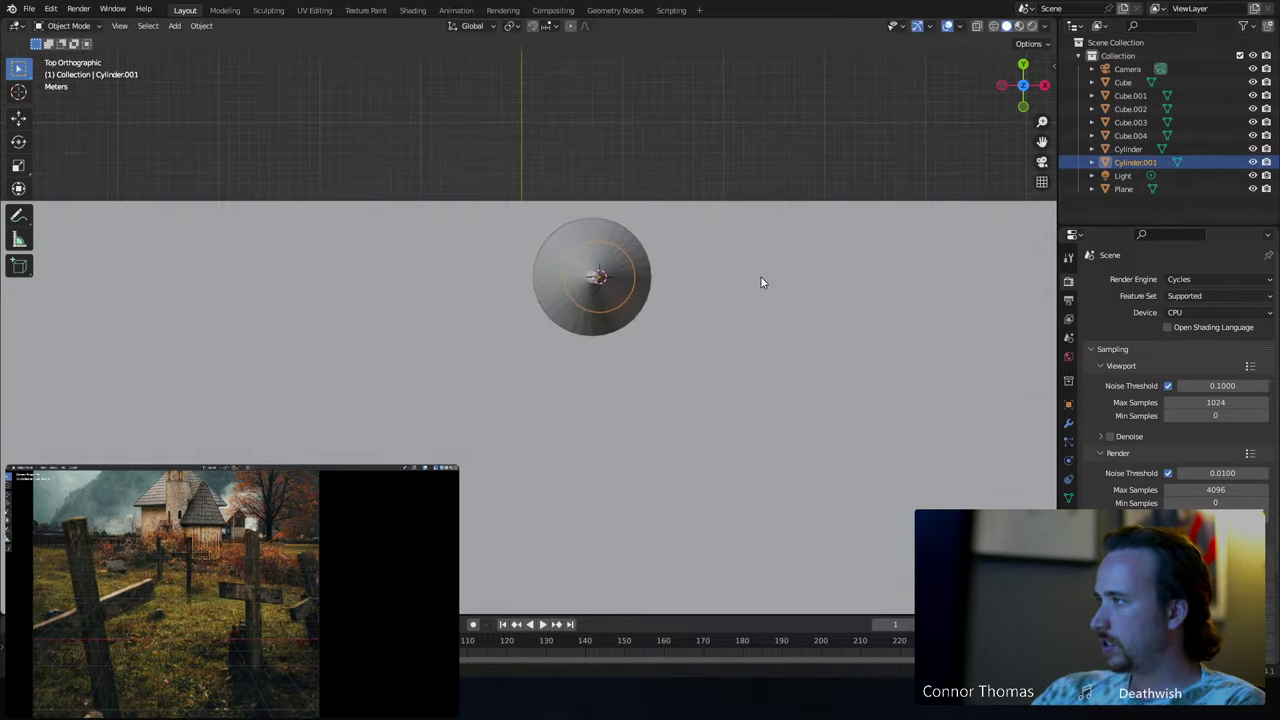
key(g)
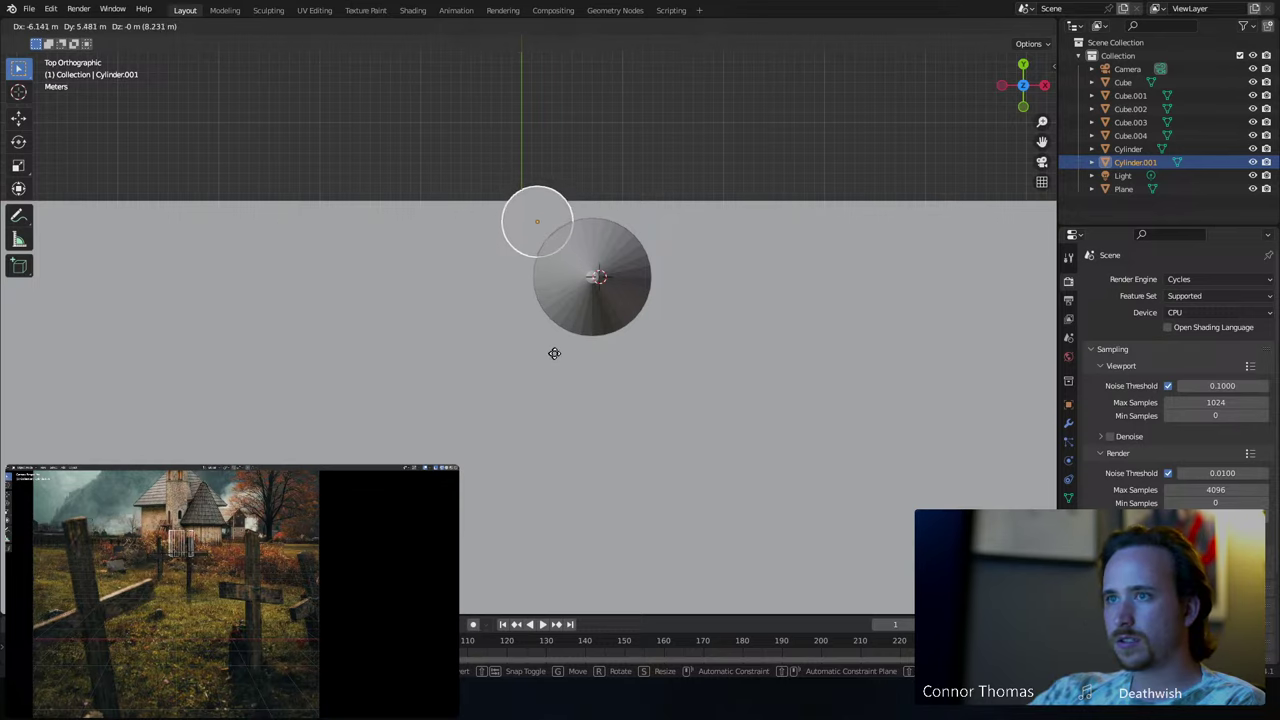
click(547, 356)
key(s)
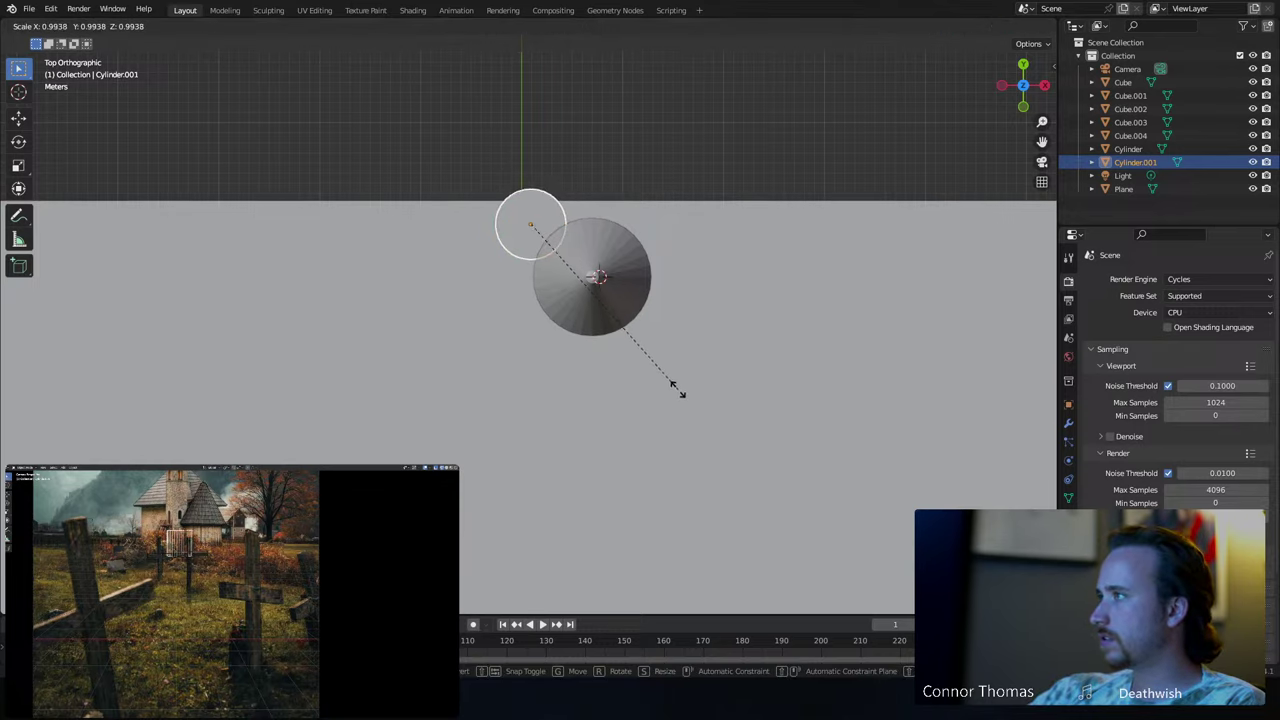
click(670, 385)
key(g)
click(667, 384)
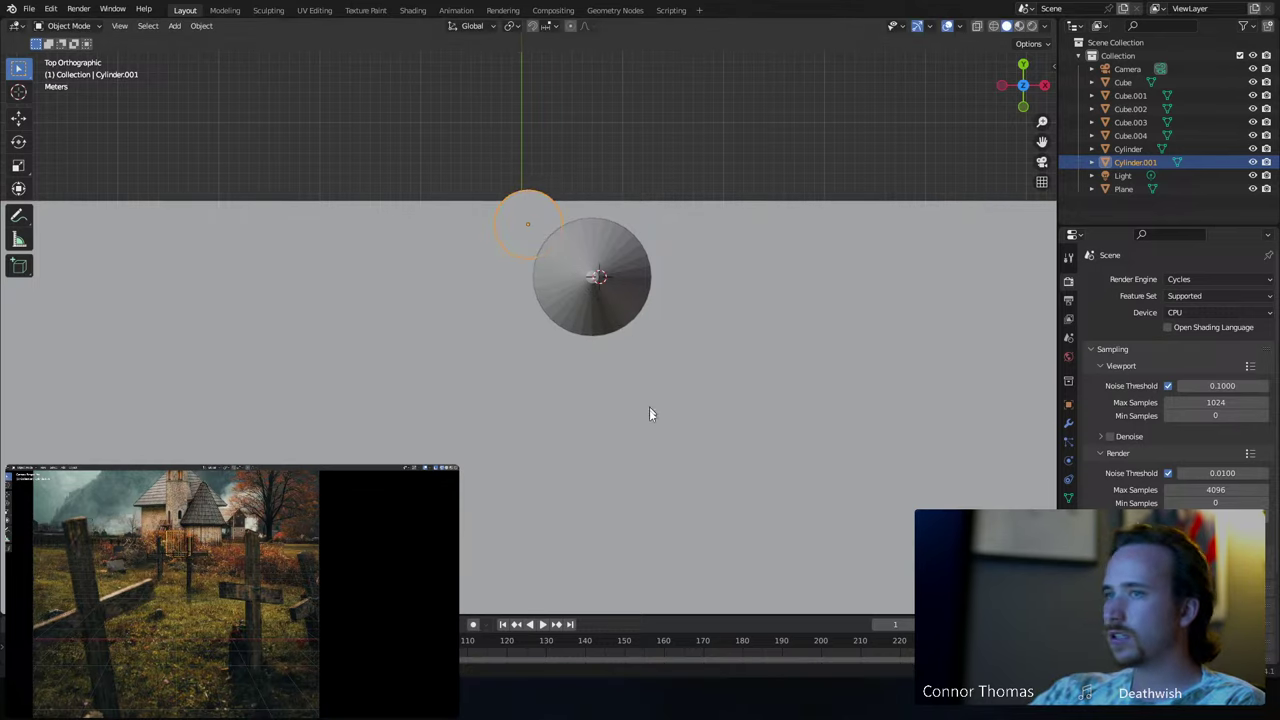
- Raise the second cylinder's top face along global Z to the height of the church tower's wall
middle_drag(651, 414, 661, 302)
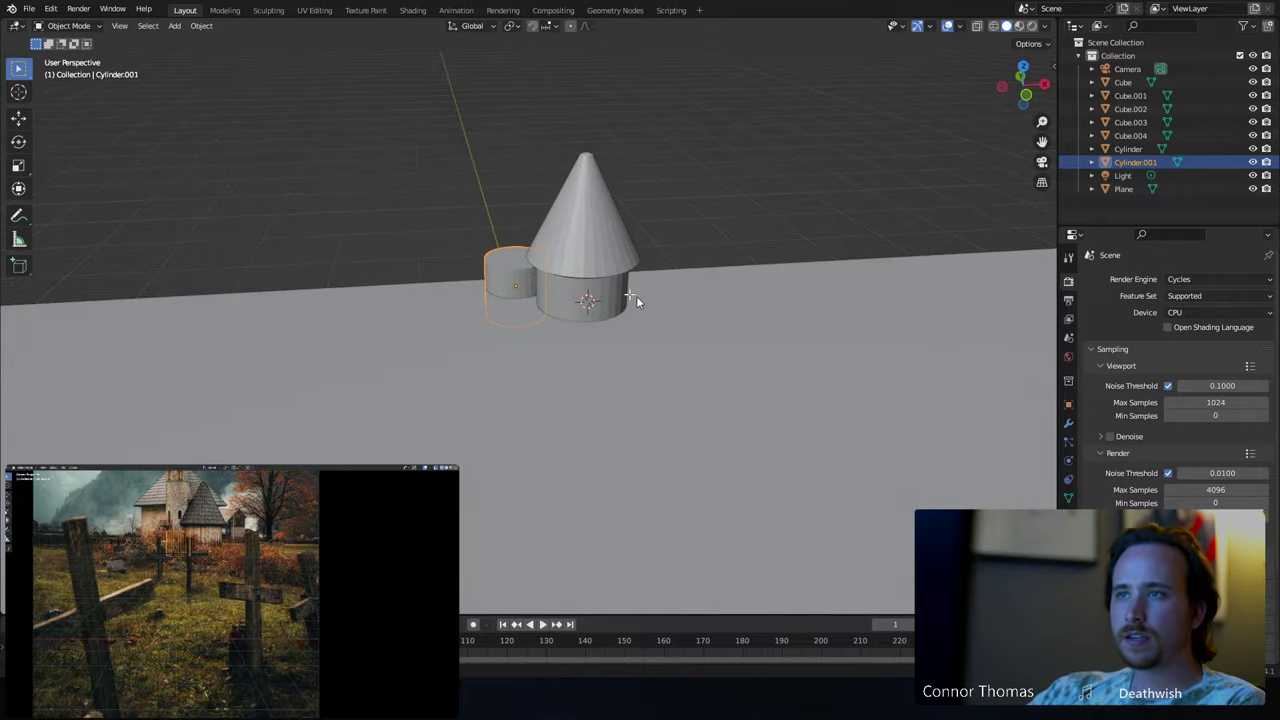
key(Tab)
key(e)
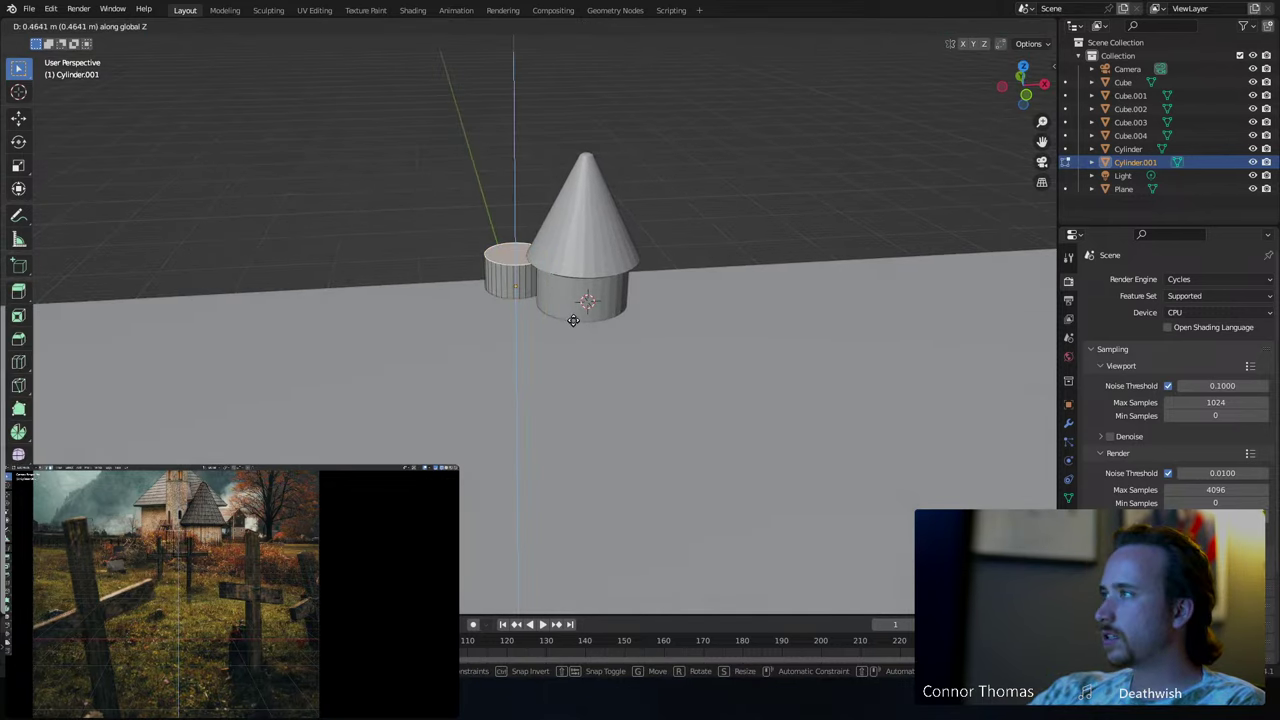
click(567, 200)
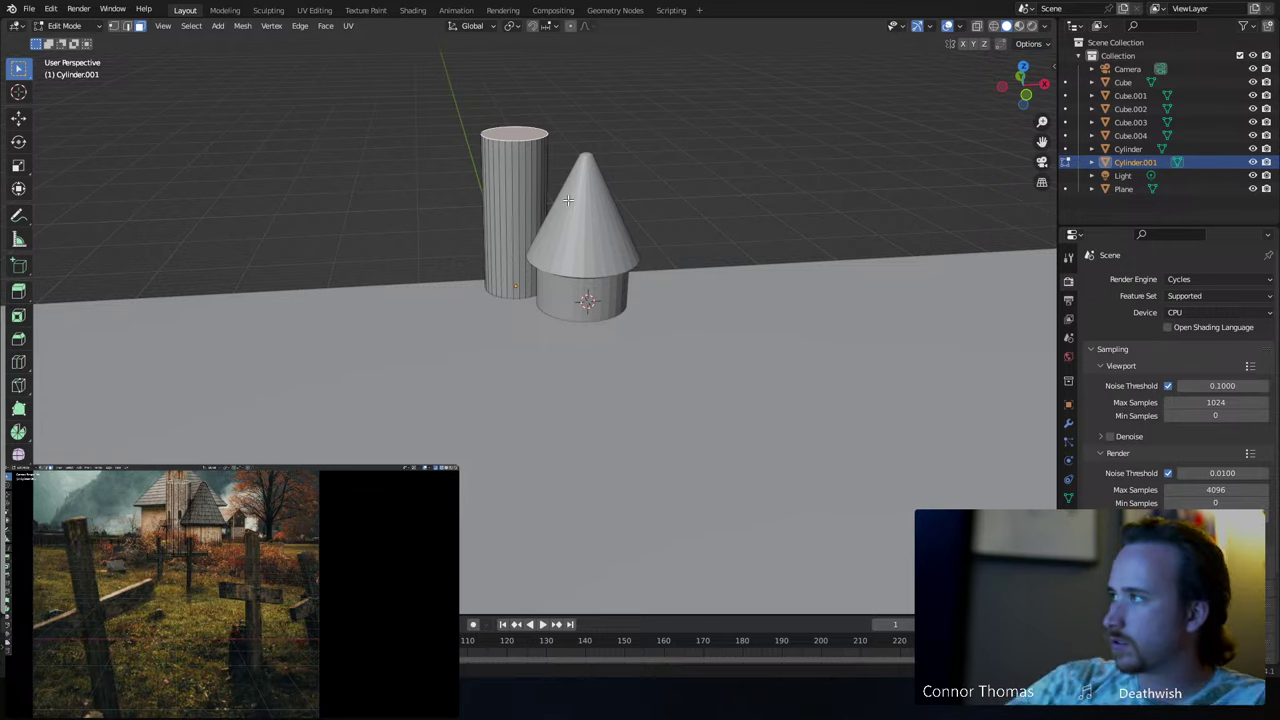
- Scale the tower's top face slightly outward and extrude it a small amount to begin the tower's roof overhang
key(s)
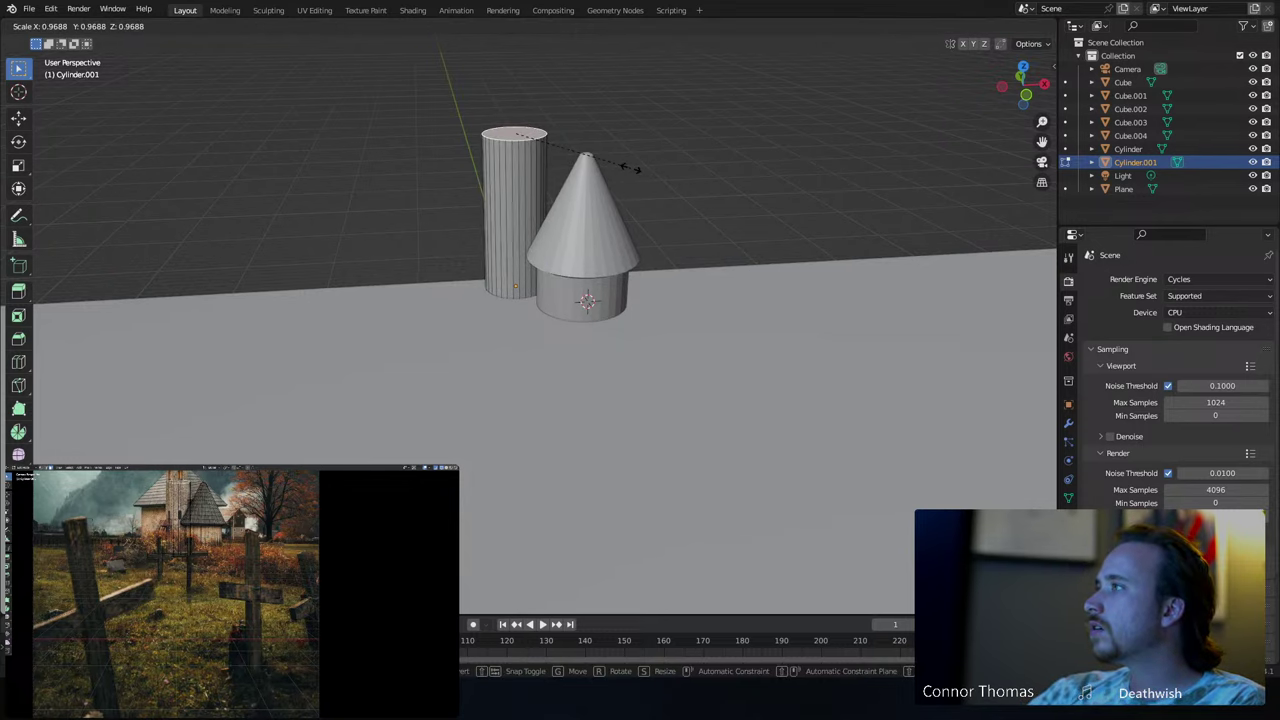
click(630, 168)
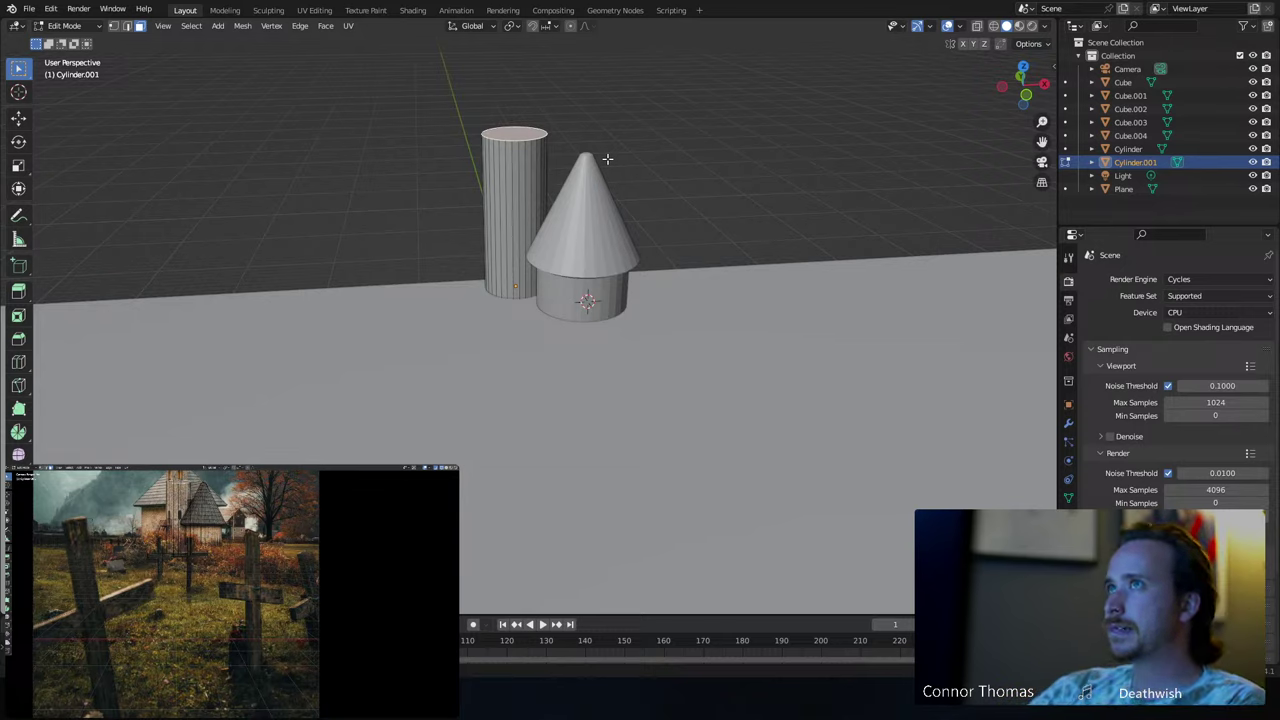
scroll(668, 173, up, 5)
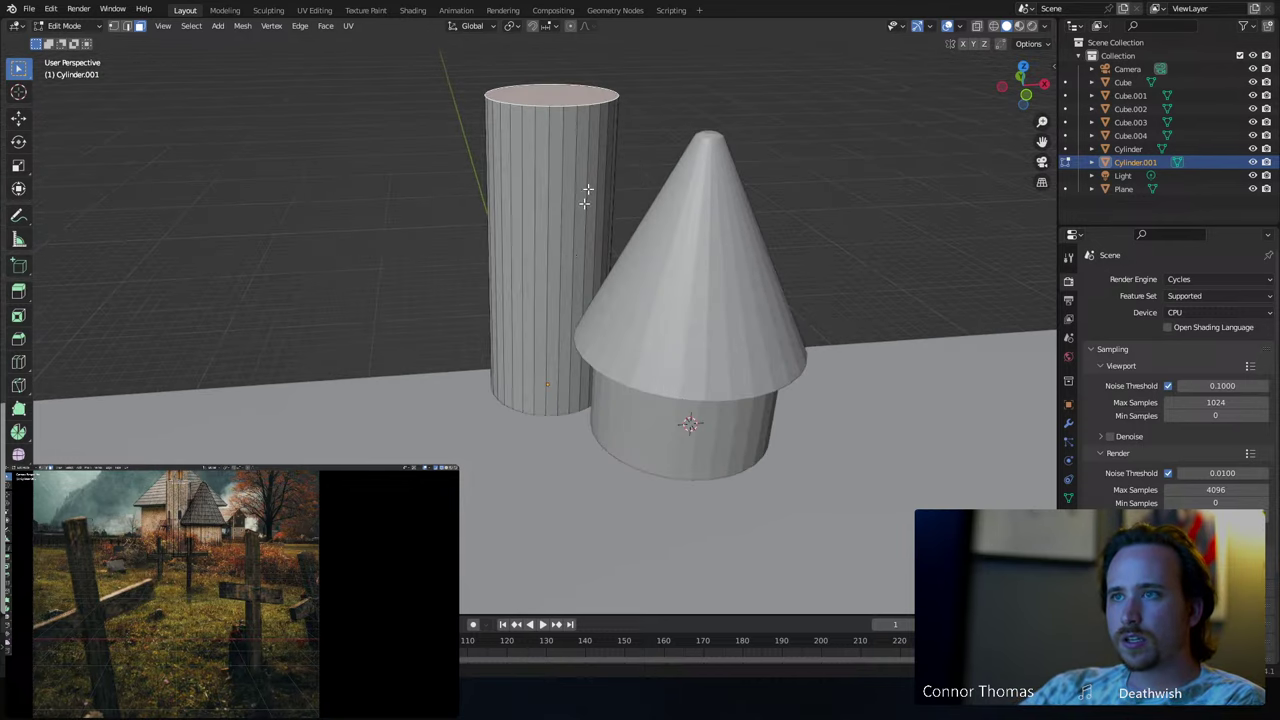
key(KP_Decimal)
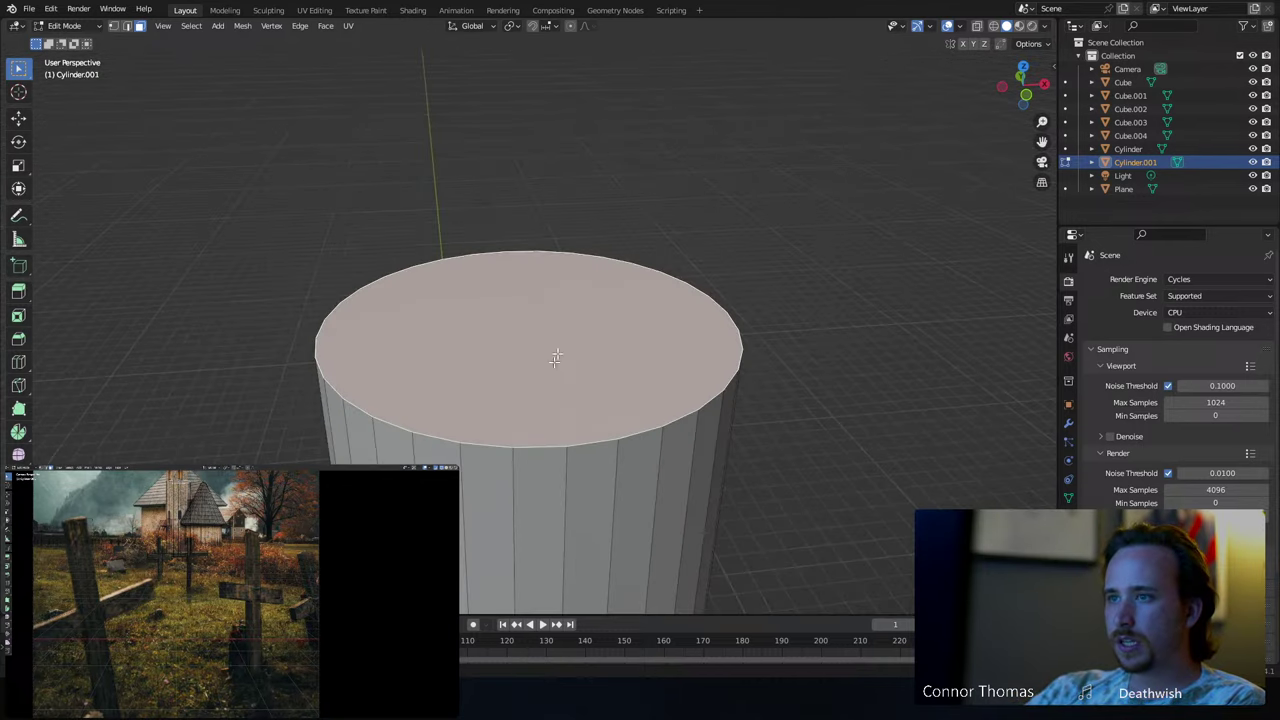
middle_drag(556, 357, 564, 331)
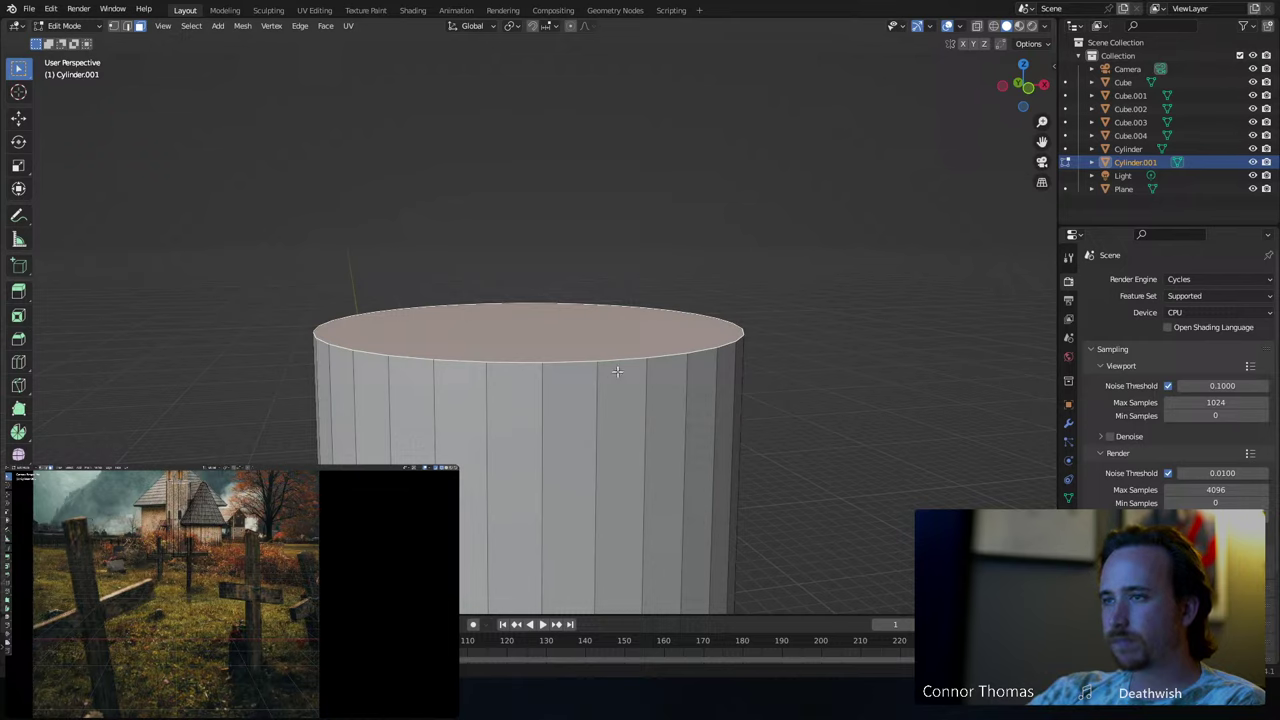
key(s)
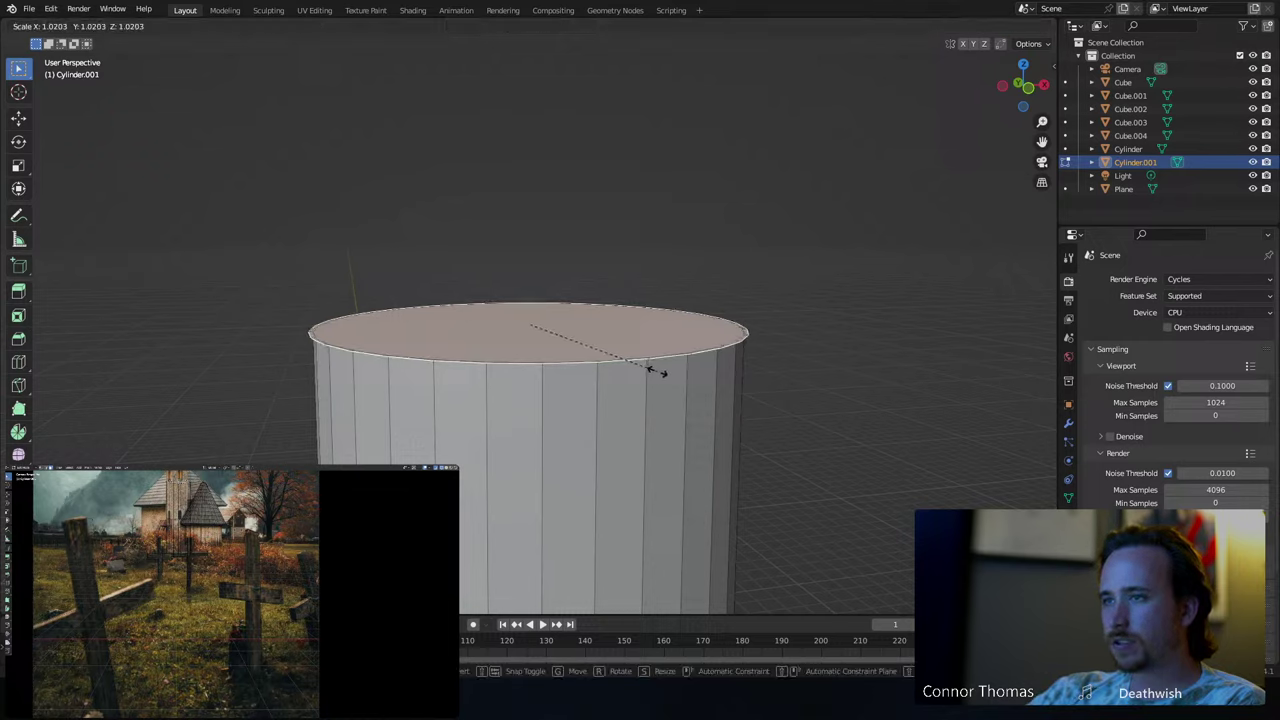
click(656, 372)
key(e)
click(688, 373)
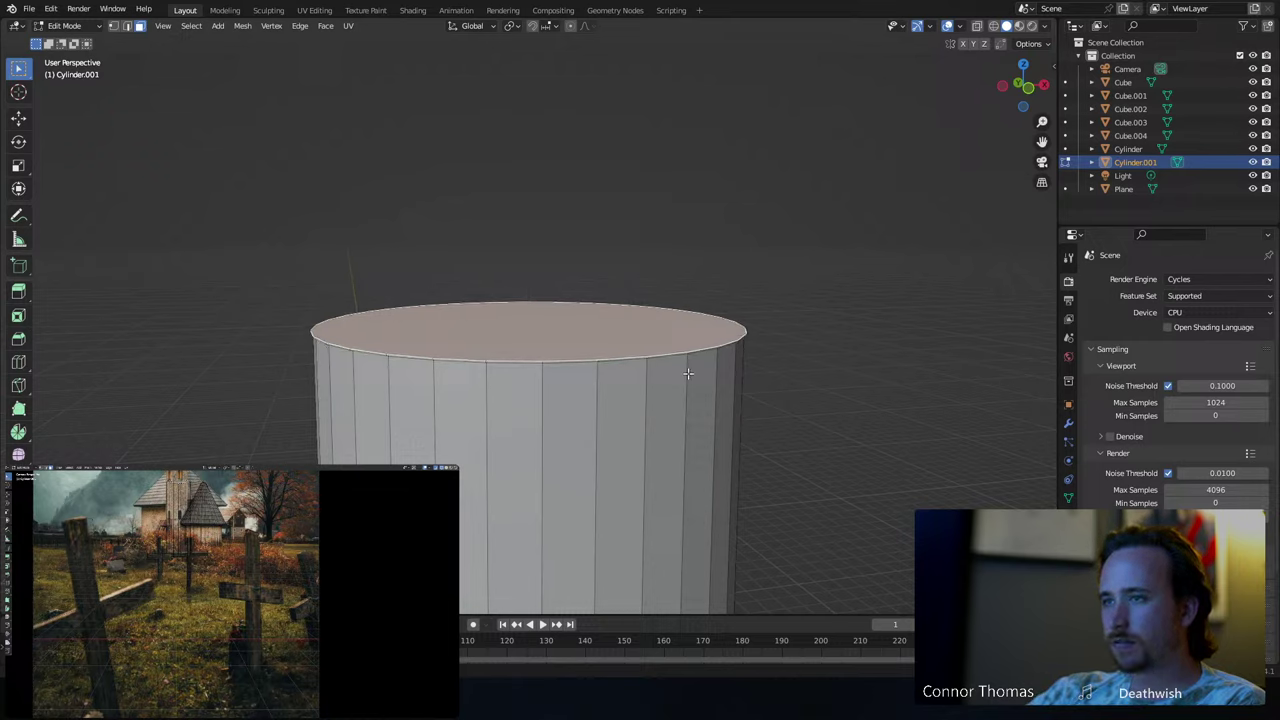
- Widen the tower's top face slightly and extrude it upward in two small increments to form a thin projecting rim
key(s)
click(696, 369)
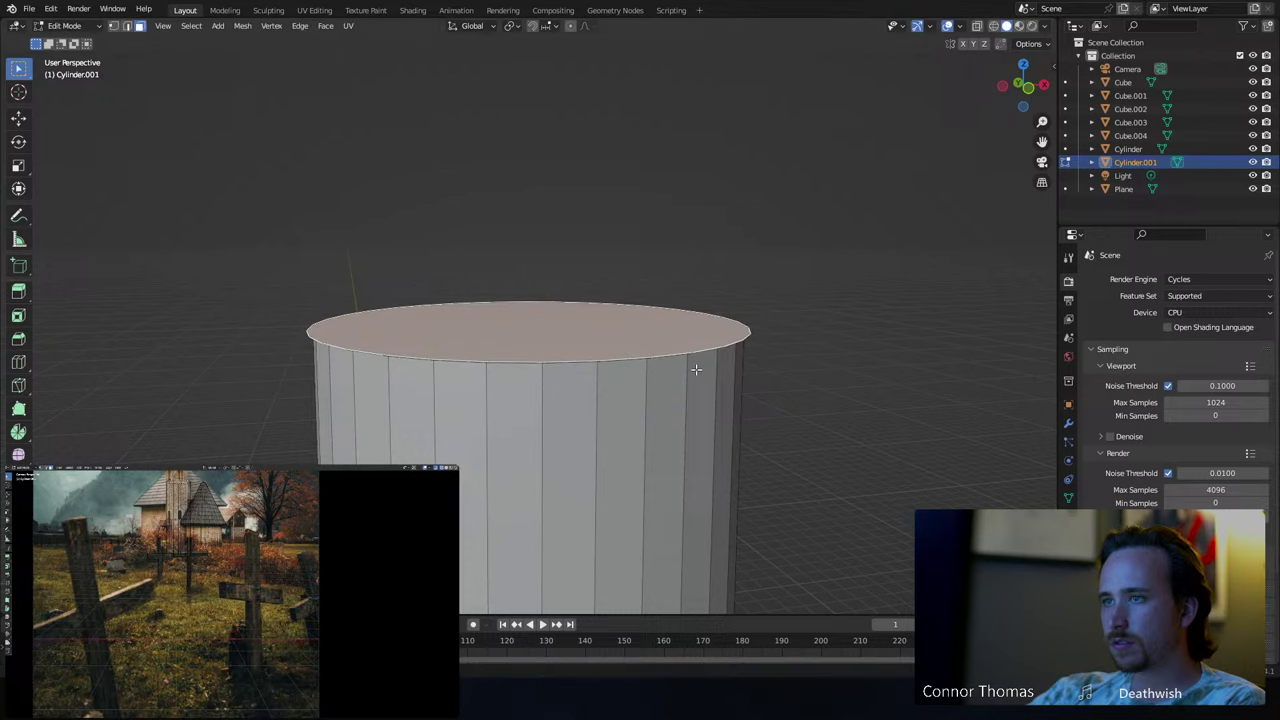
key(e)
click(693, 360)
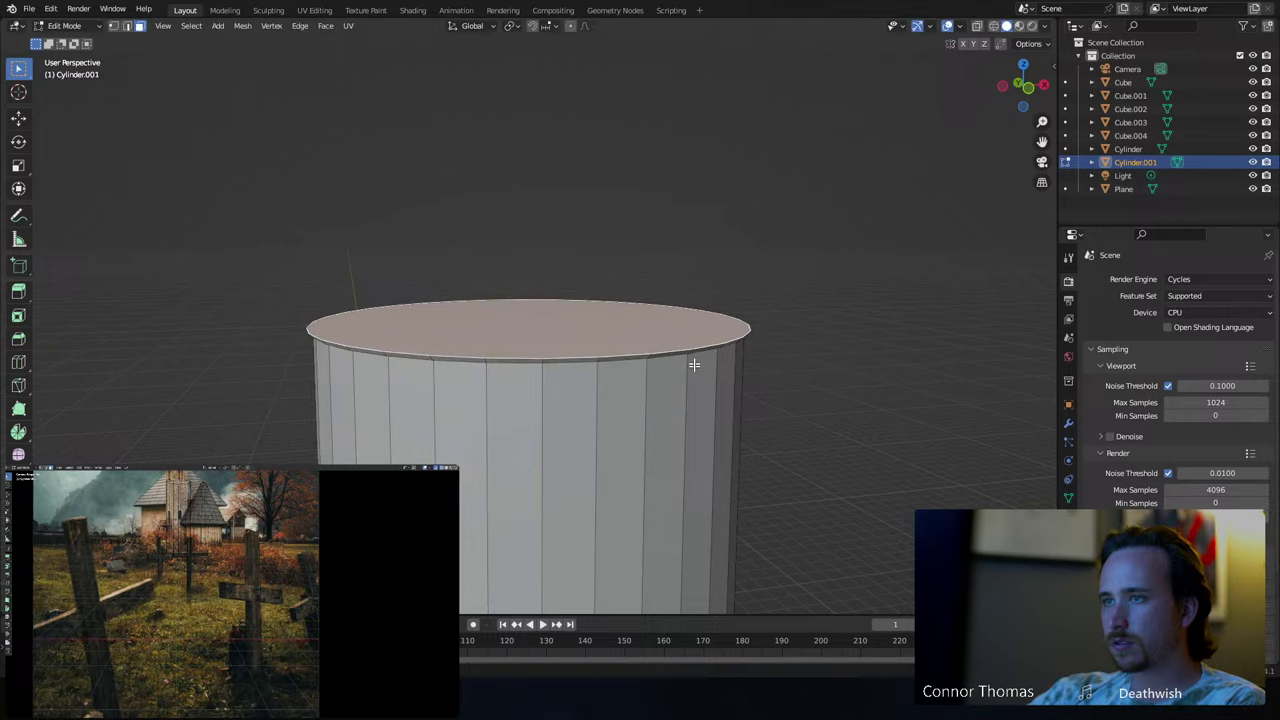
key(KP_1)
scroll(700, 355, up, 2)
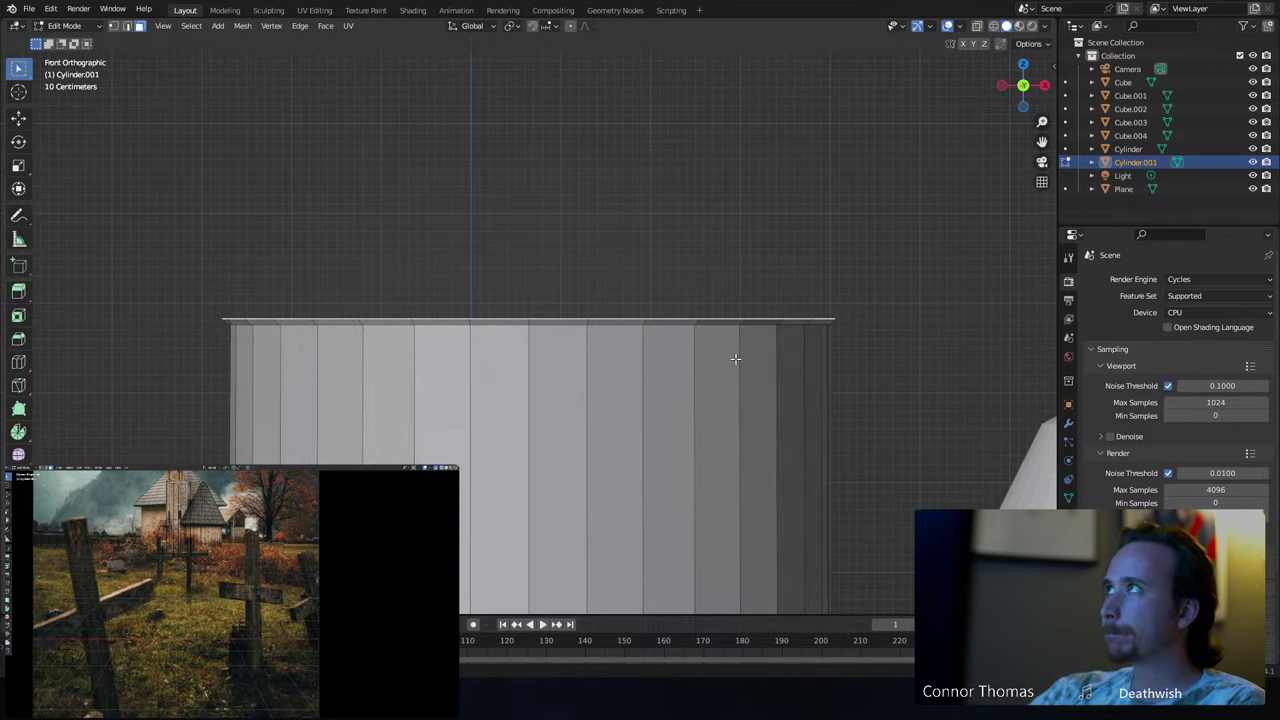
key(e)
click(726, 357)
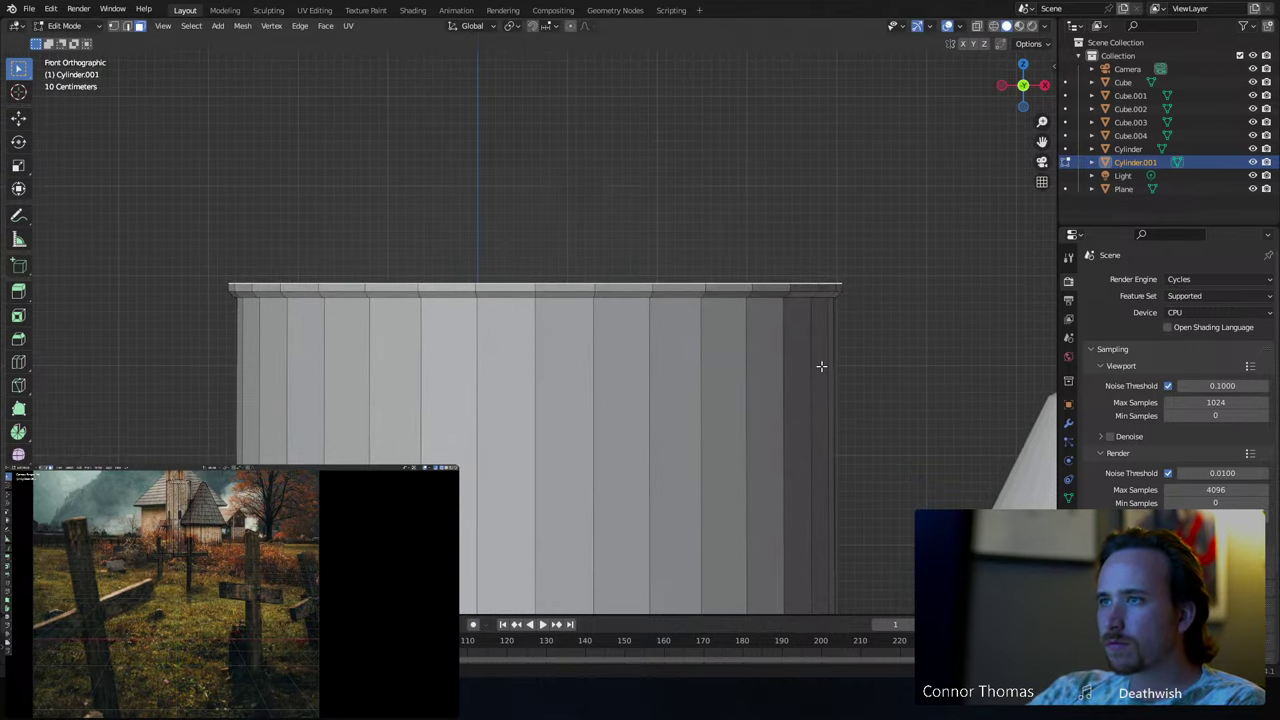
- Extrude the rim's top face slightly upward and scale it inward, then extrude and shrink it again to bevel the rim's upper edge
key(e)
click(819, 360)
key(s)
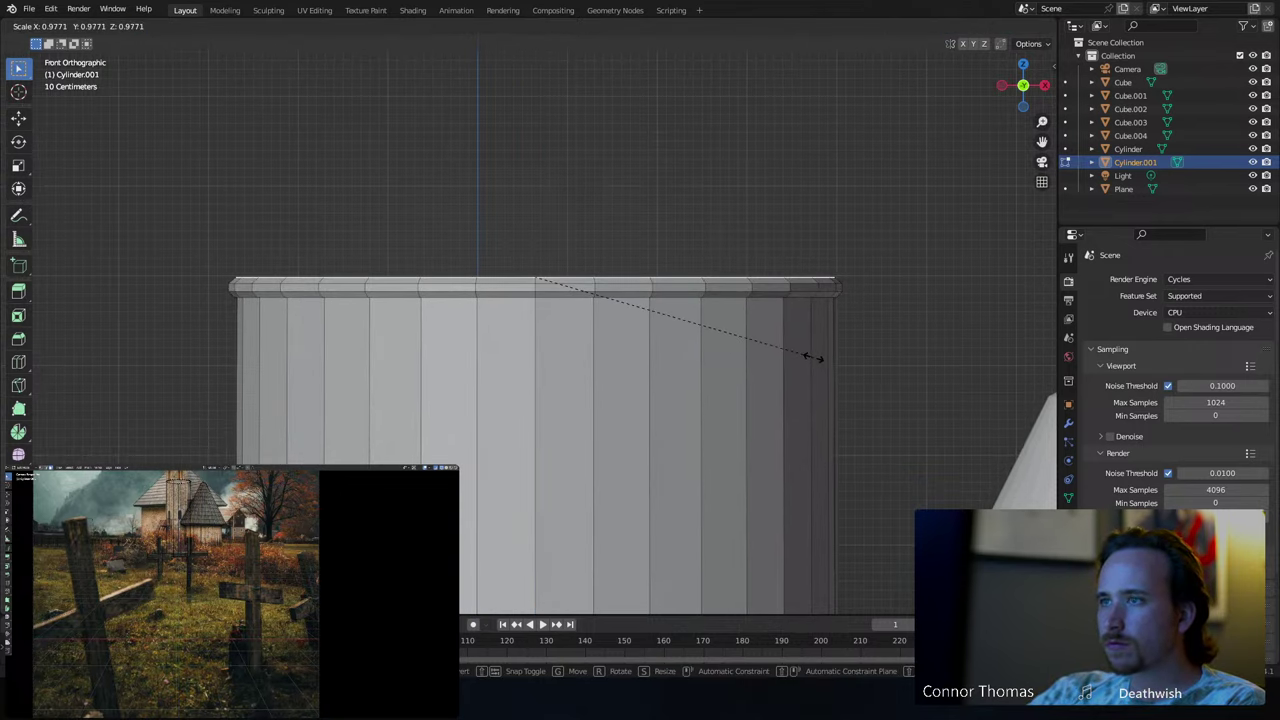
click(813, 358)
key(e)
click(813, 357)
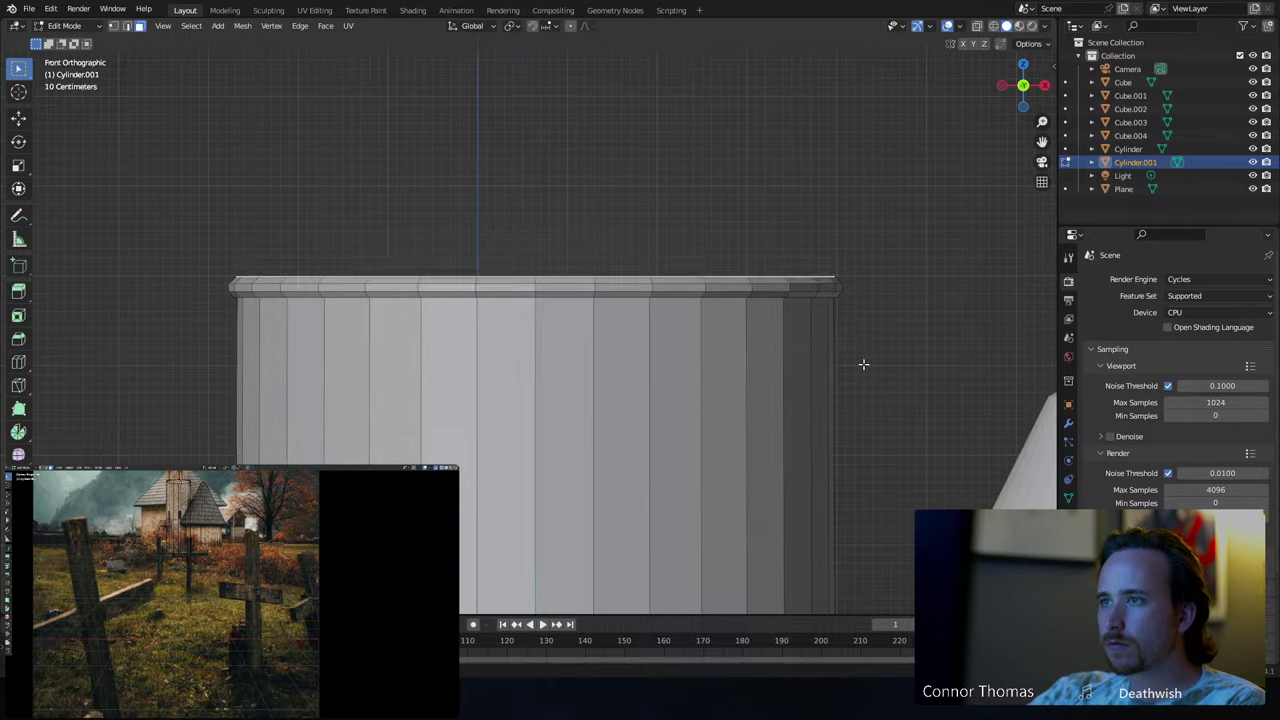
key(s)
click(849, 363)
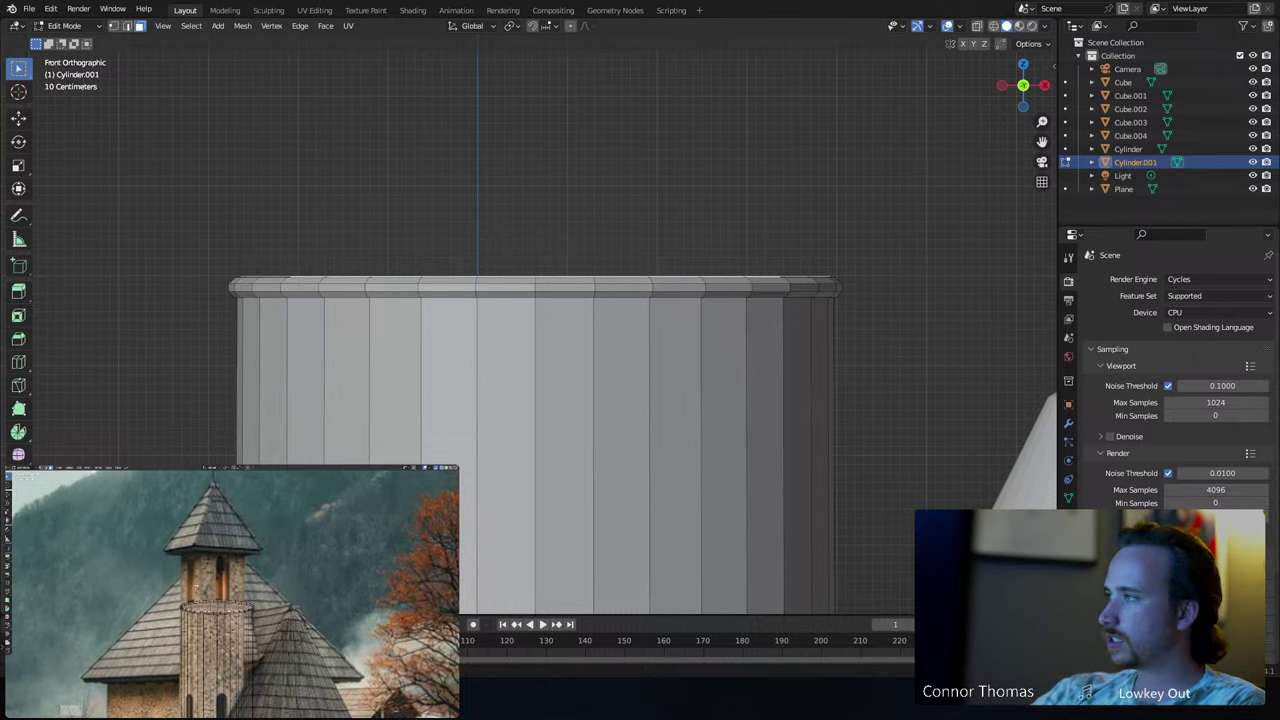
key(Tab)
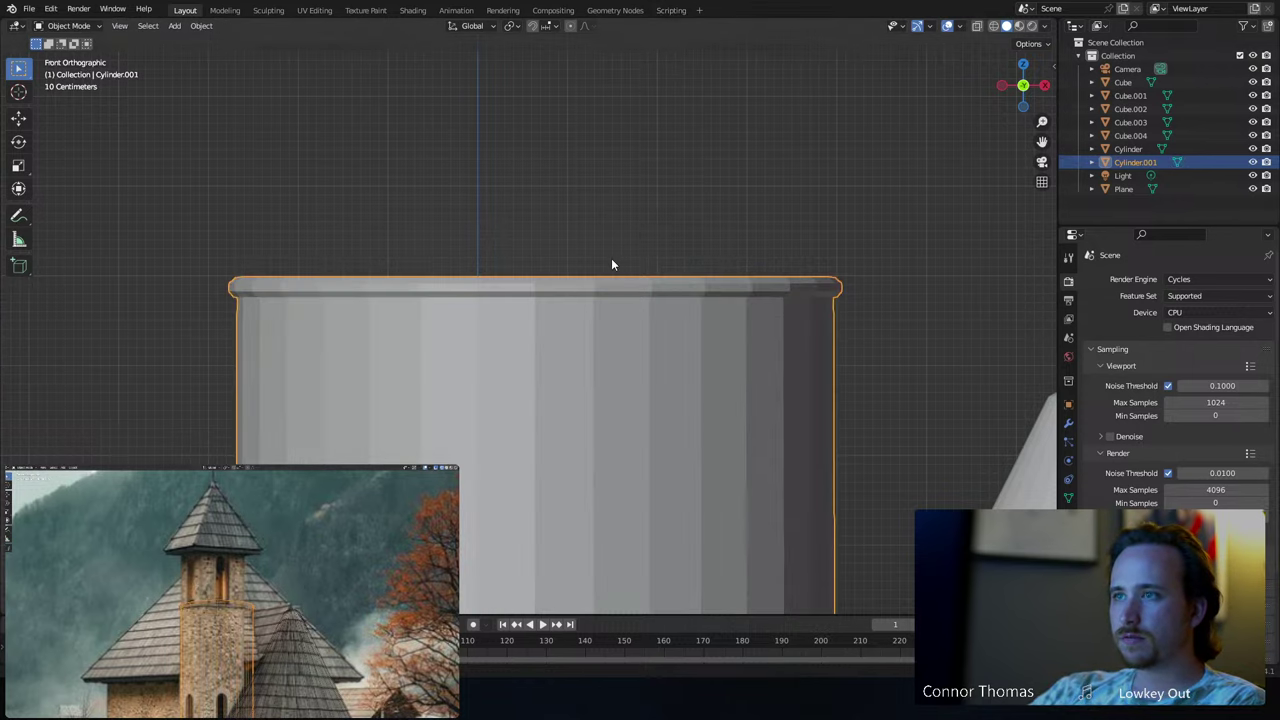
- Snap the 3D cursor to the centre of the tower's top face and return to Object Mode
middle_drag(611, 260, 633, 304)
key(Tab)
click(609, 336)
key(shift+s)
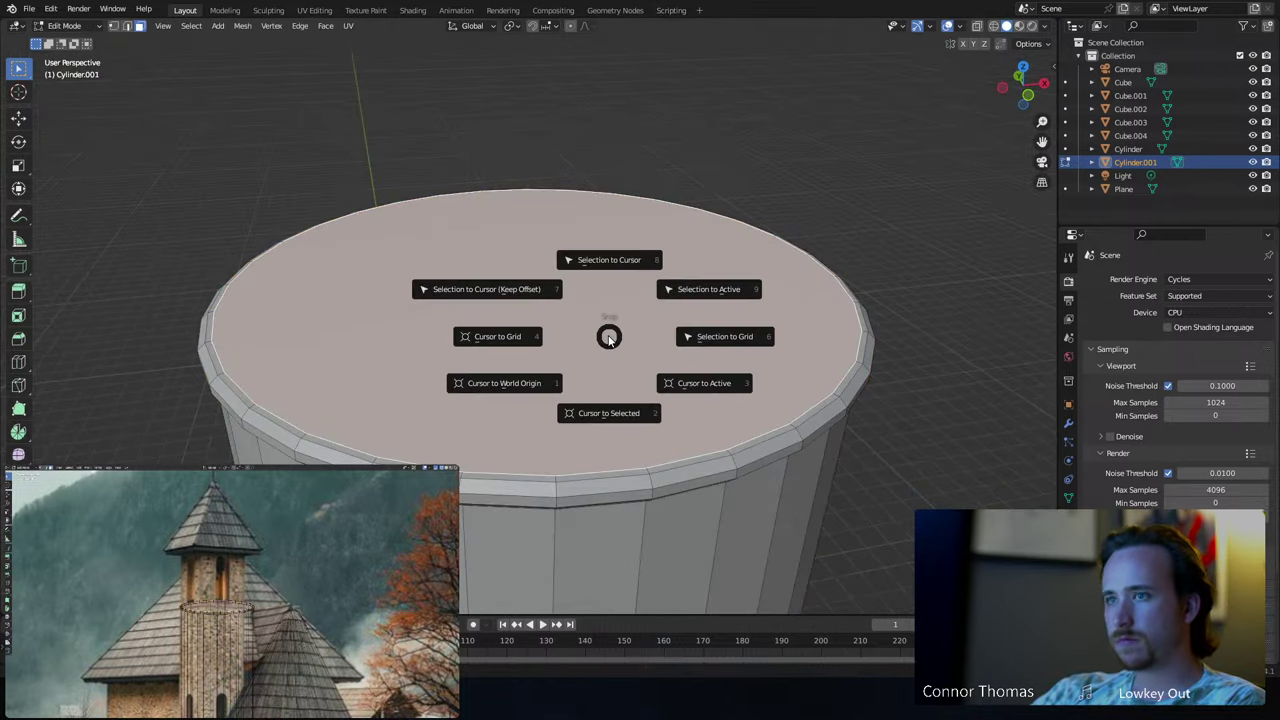
click(601, 412)
key(Tab)
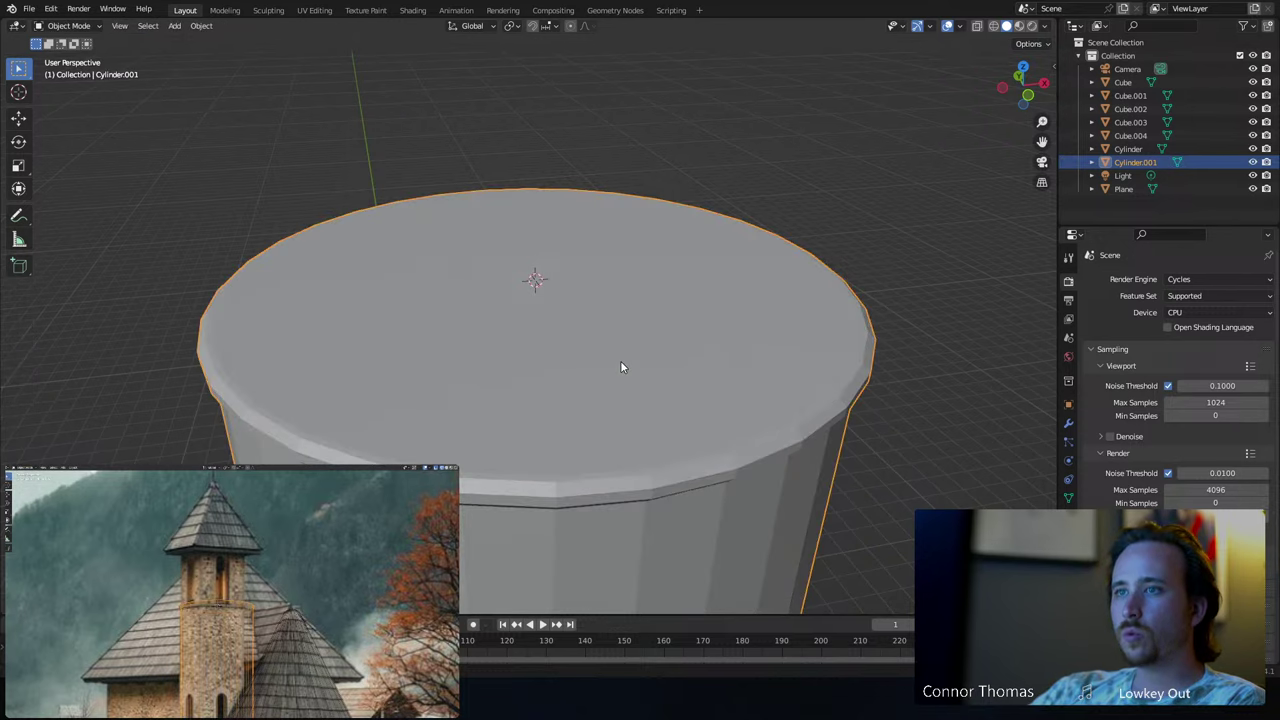
- Add a mesh cube at the 3D cursor and raise it along global Z until its base rests on the tower top
key(shift+a)
mouse_move(620, 361)
click(670, 375)
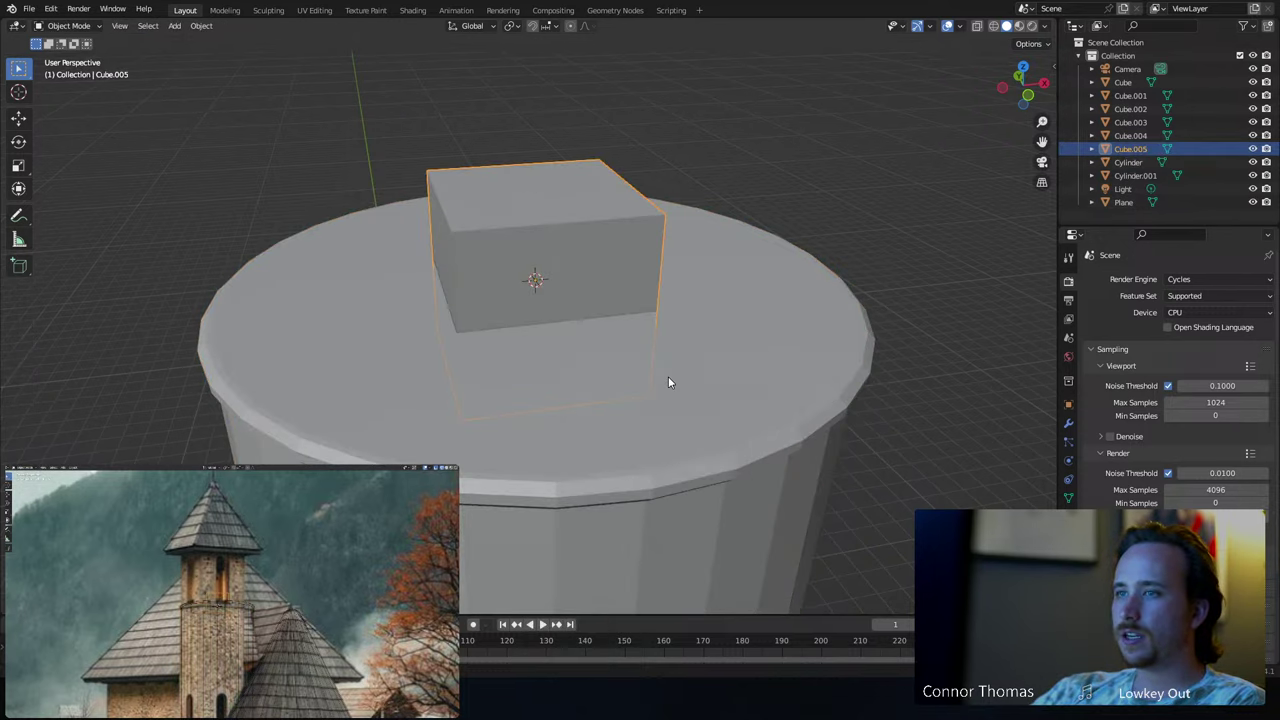
key(g)
key(z)
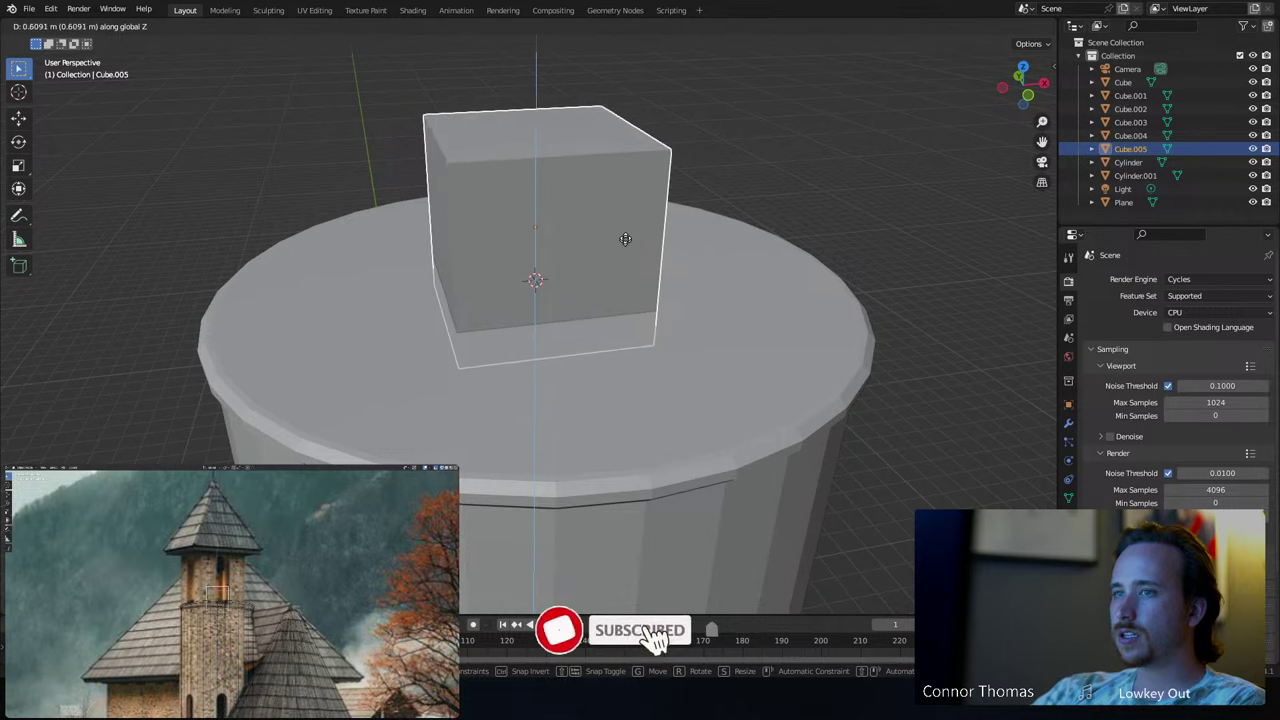
click(624, 206)
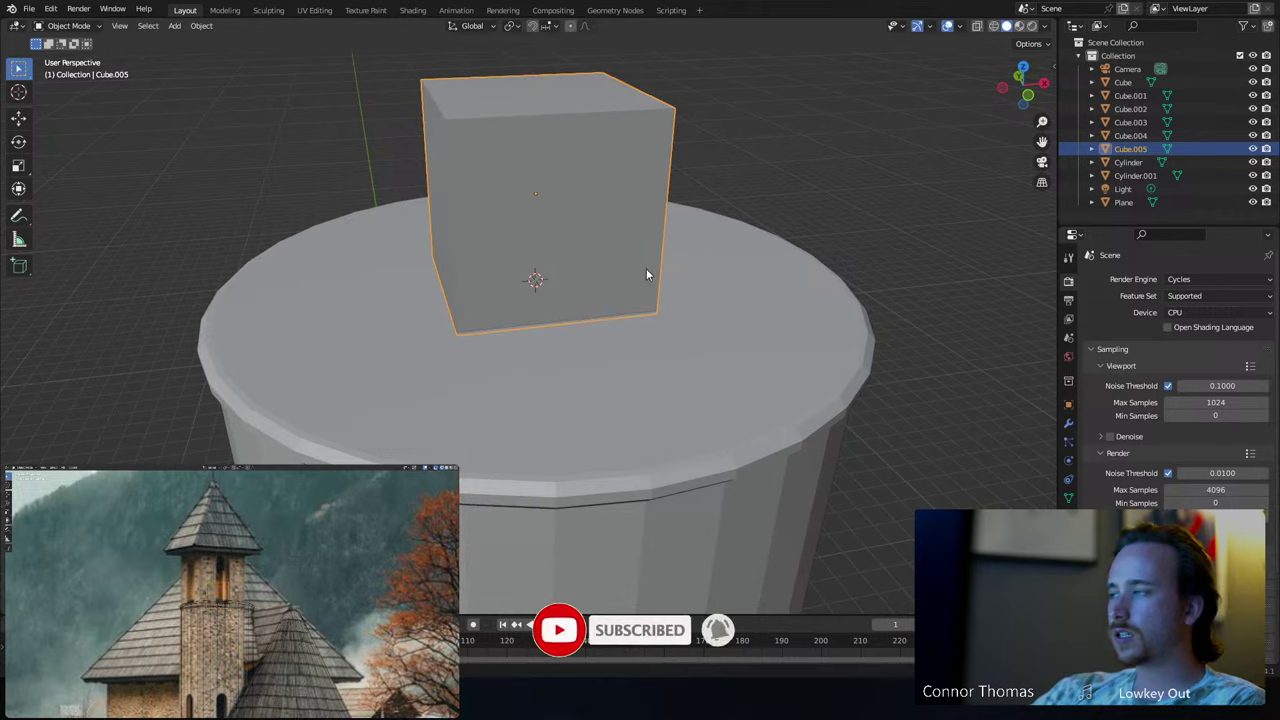
- Scale the cube up to nearly the tower's width and rotate it about global Z to match the belfry in the photo
key(s)
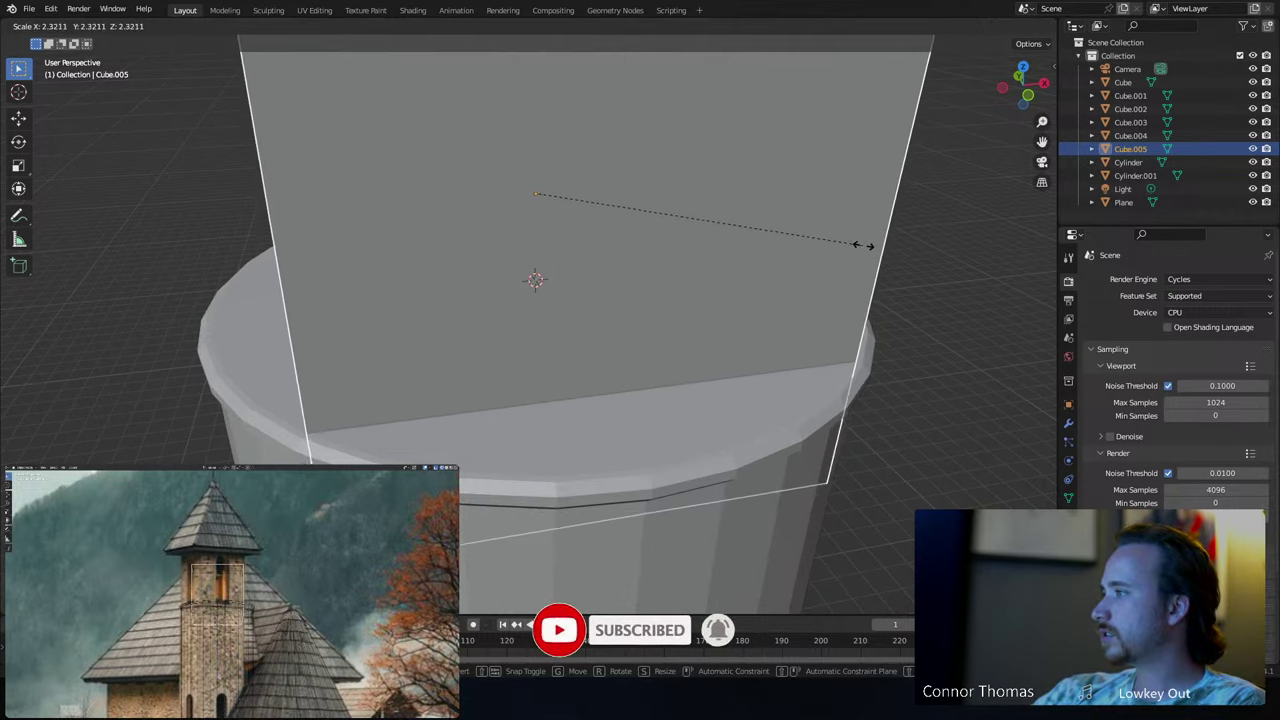
click(886, 220)
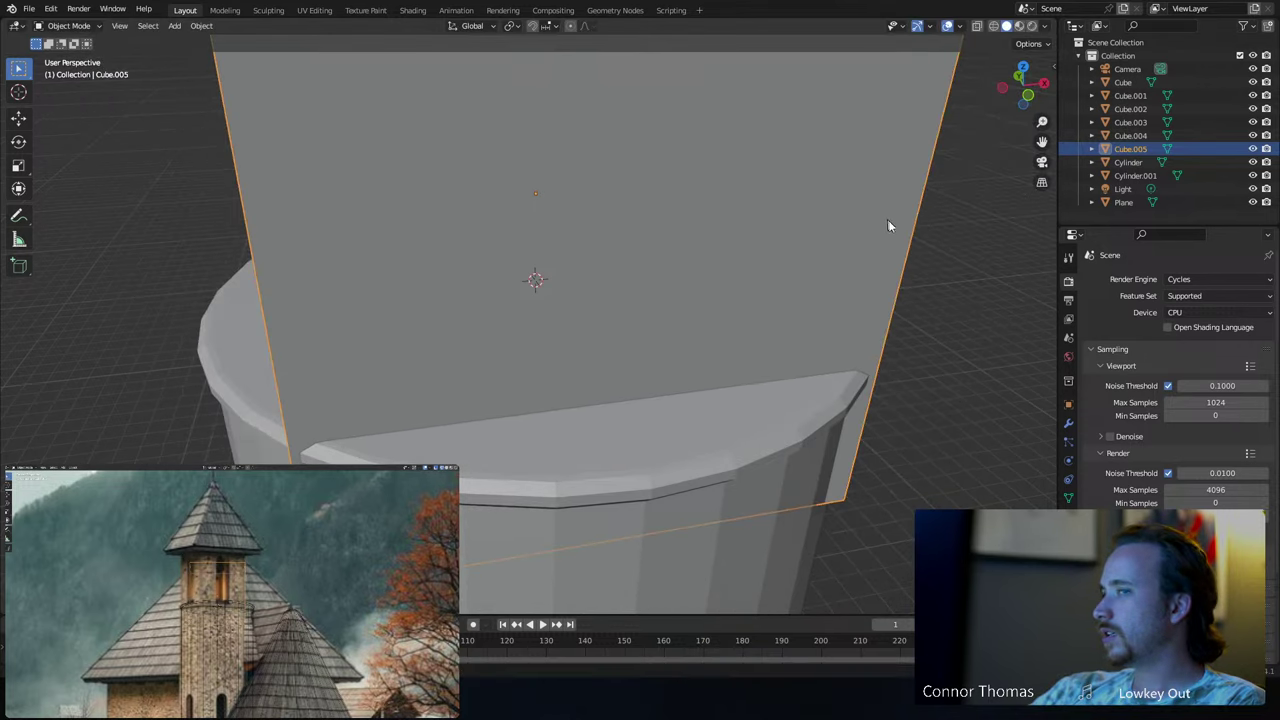
key(s)
click(905, 268)
key(r)
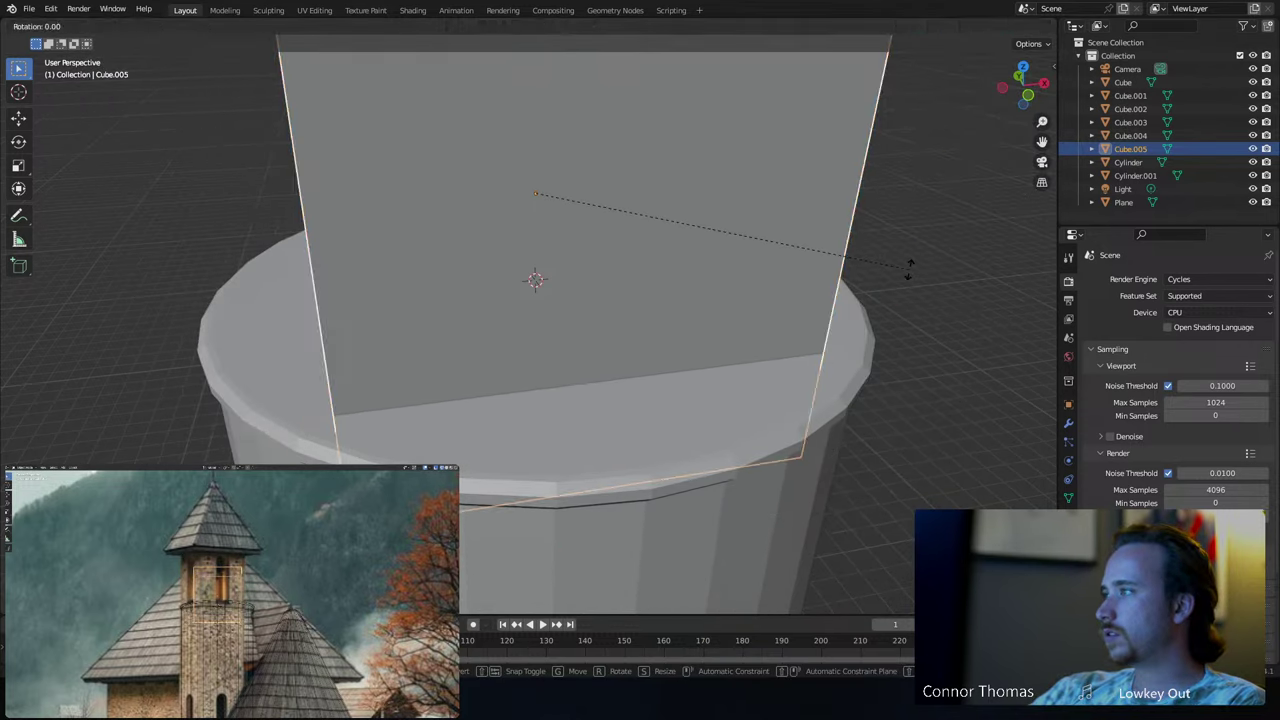
key(z)
click(110, 87)
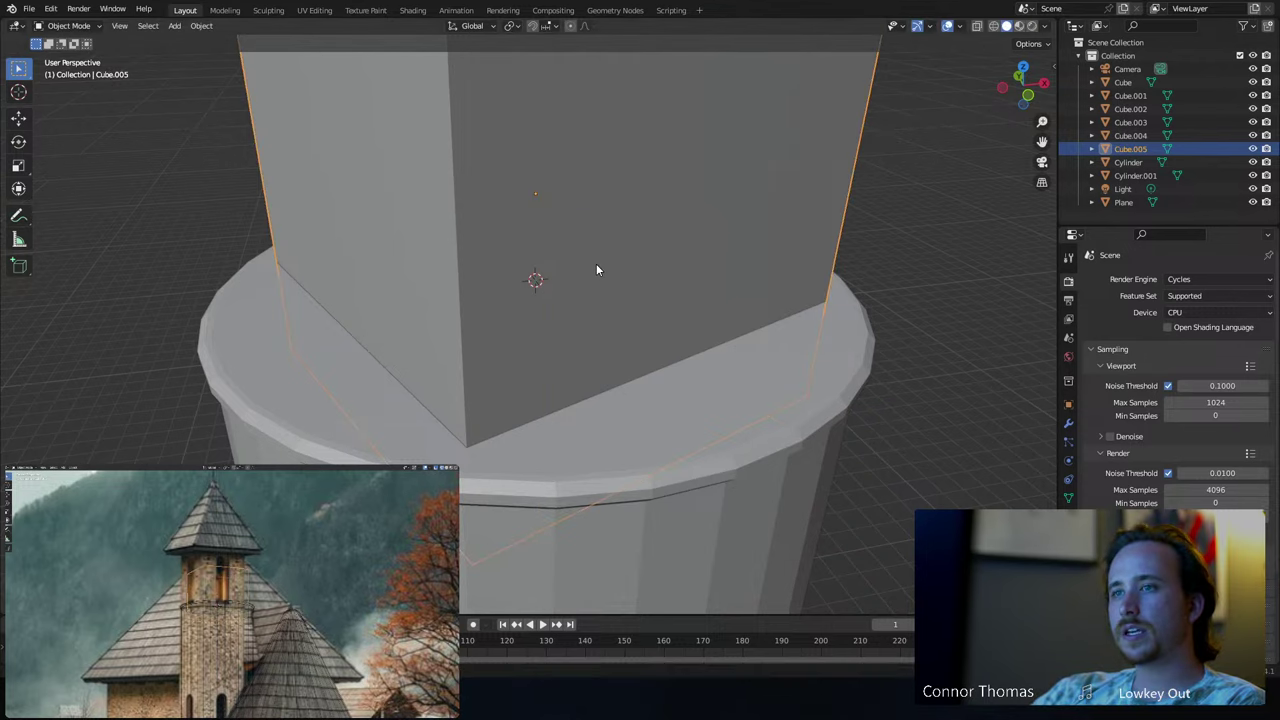
- Enlarge the cube slightly more and raise it about 1.27 m along global Z so its base meets the tower's rim
scroll(596, 263, down, 5)
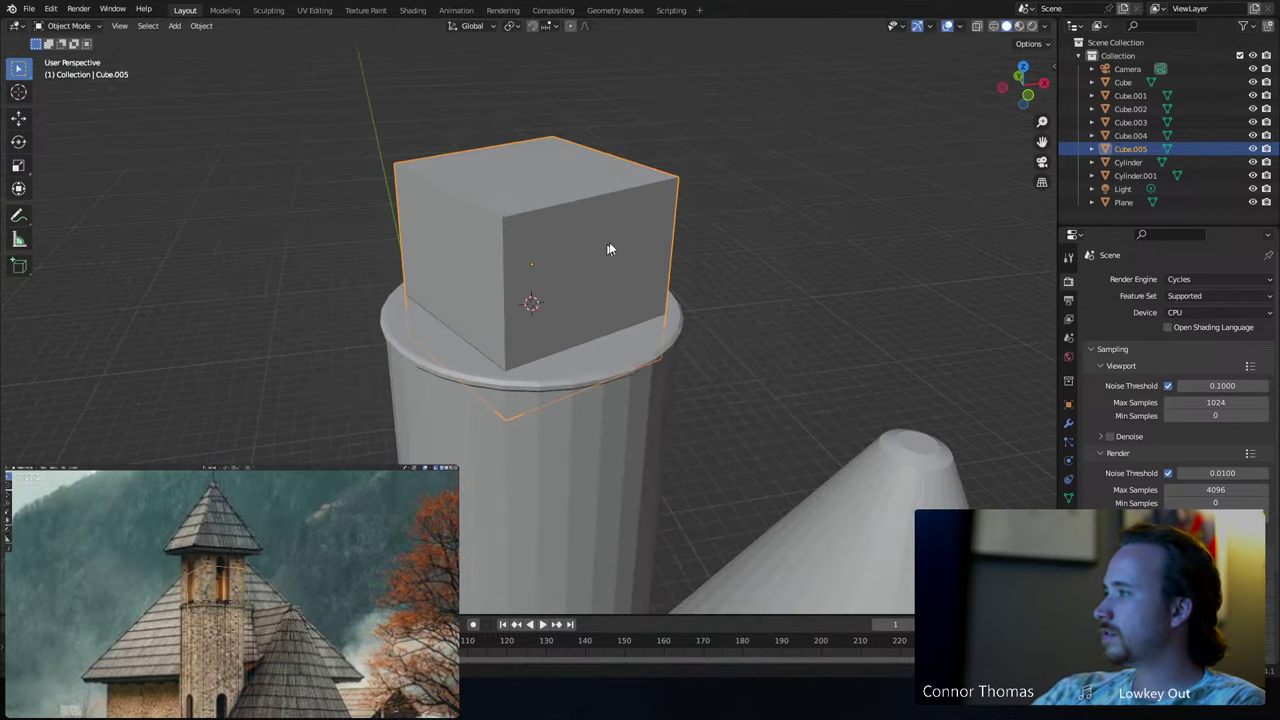
middle_drag(655, 237, 660, 274)
key(s)
click(740, 249)
key(g)
key(z)
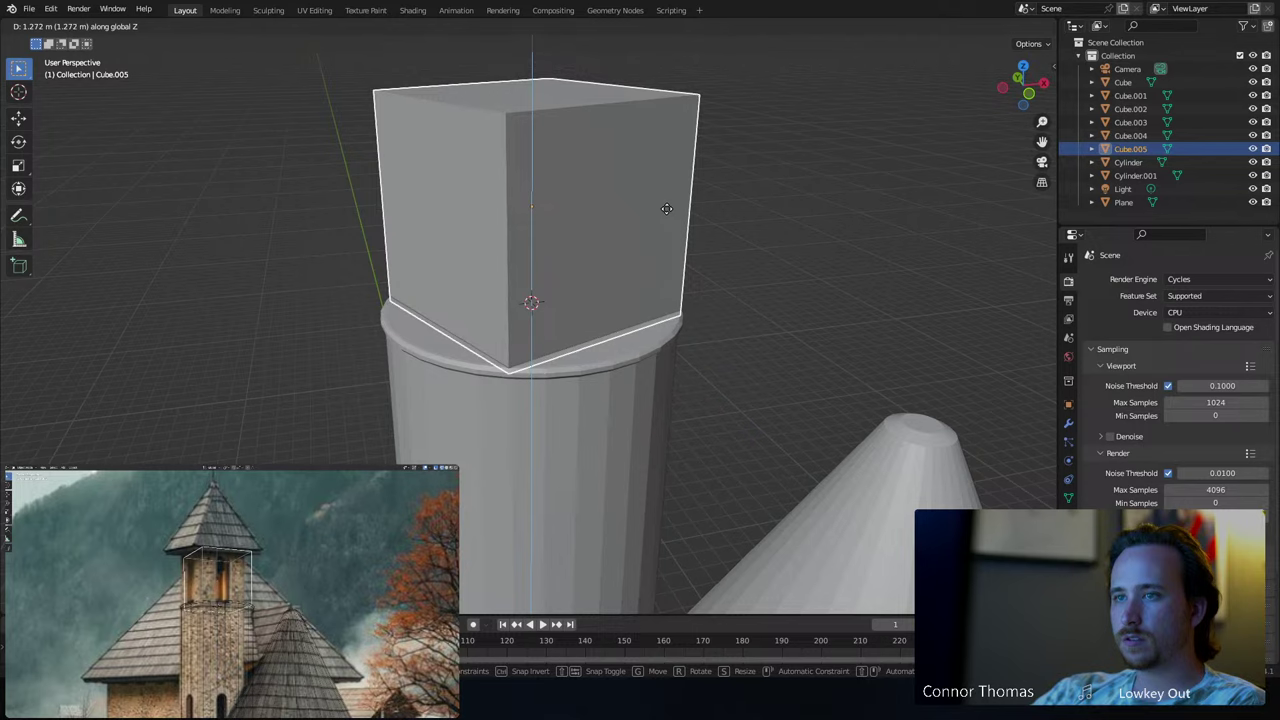
click(666, 208)
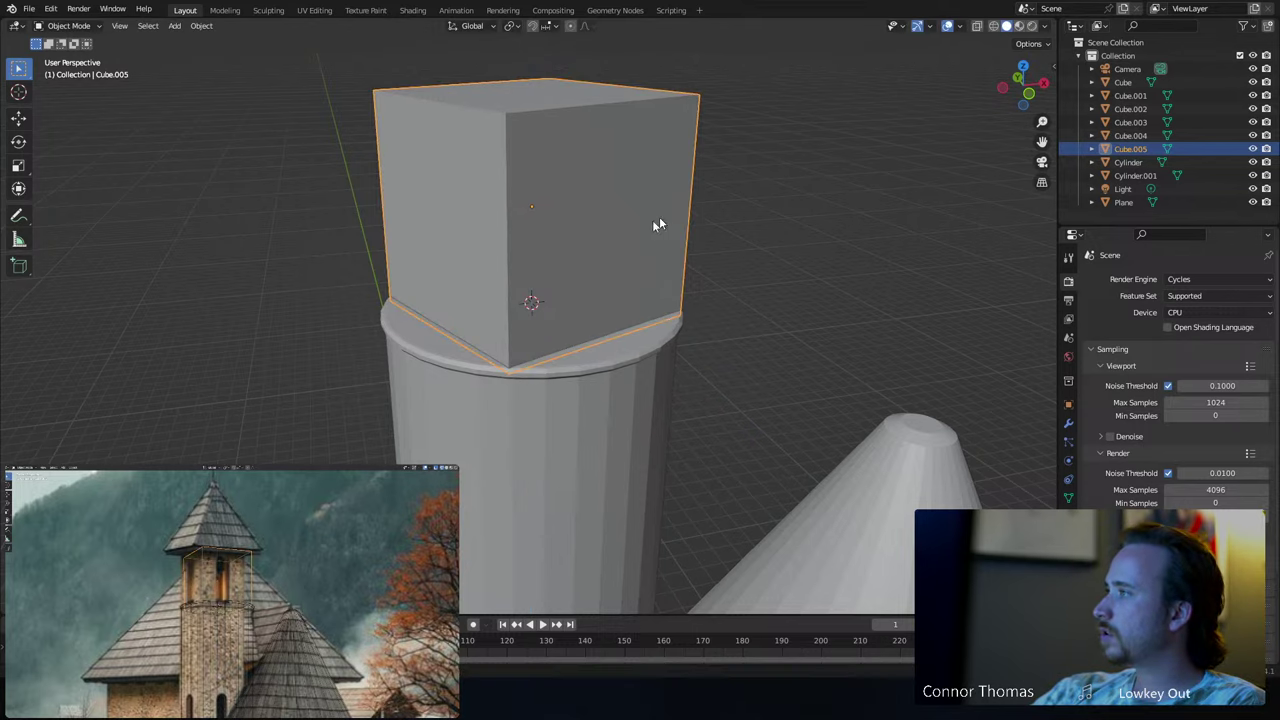
scroll(620, 235, down, 8)
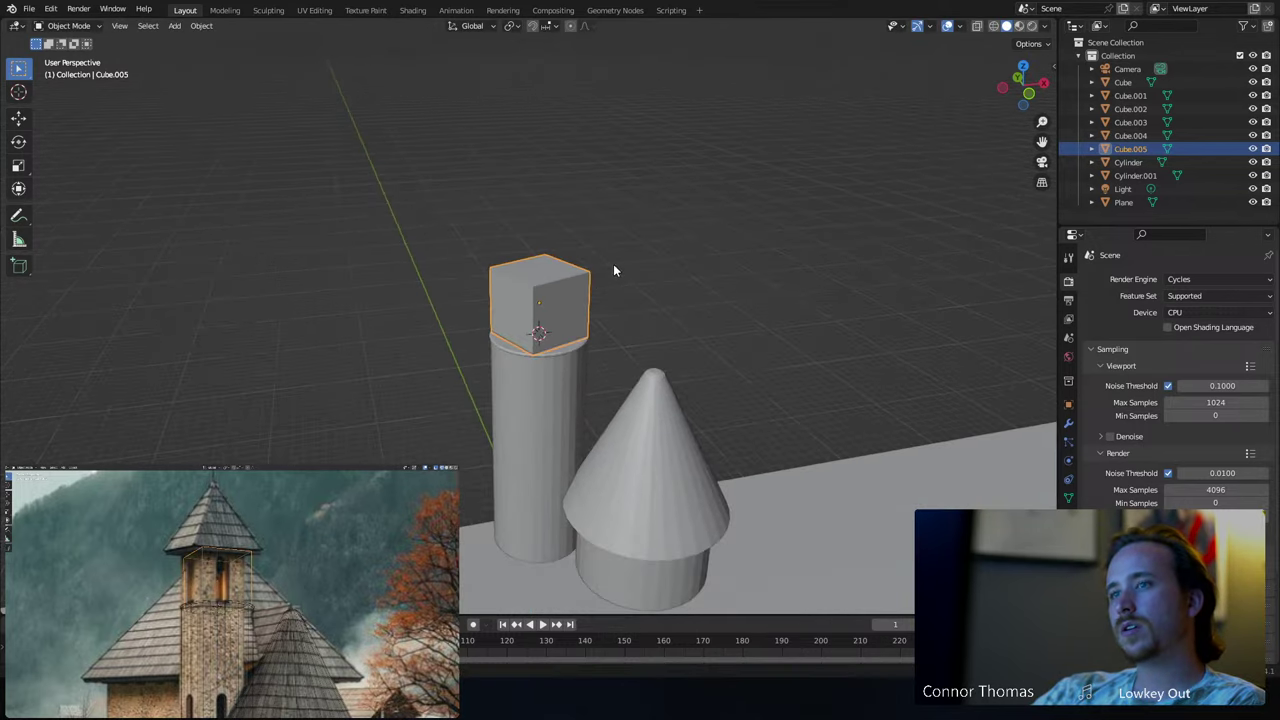
middle_drag(611, 271, 541, 278)
key(a)
key(a)
click(546, 288)
scroll(545, 286, up, 6)
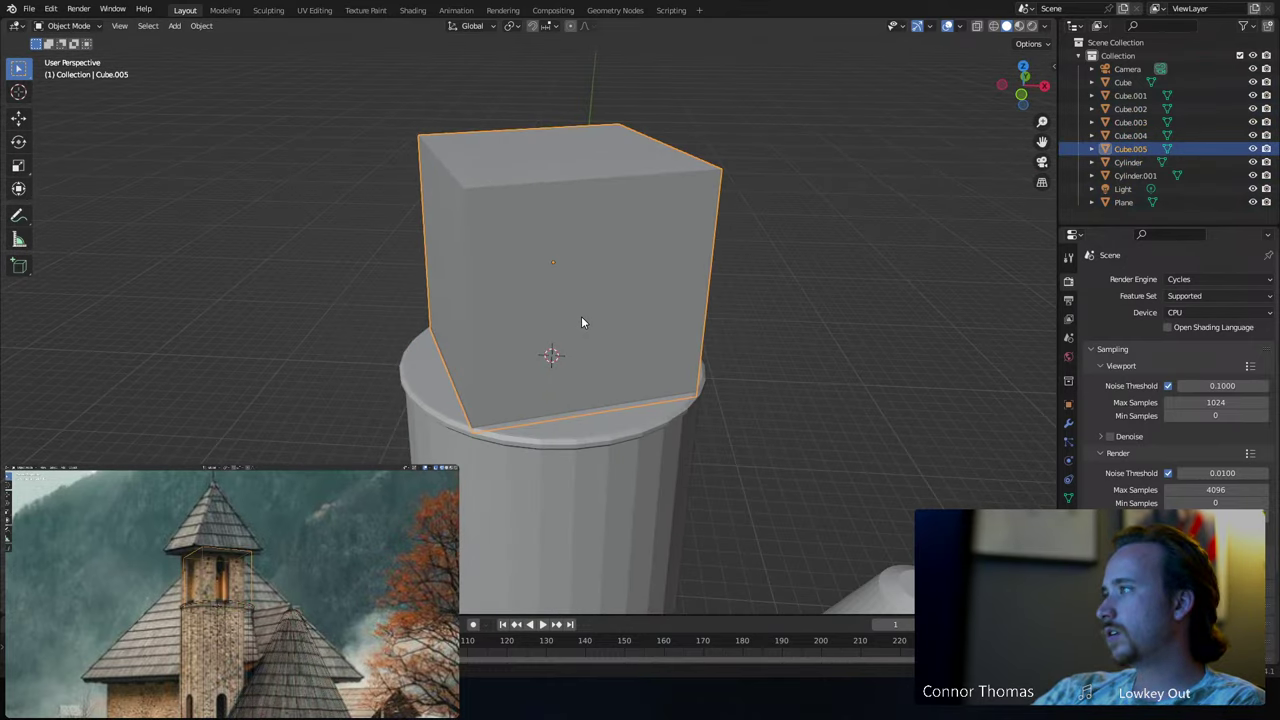
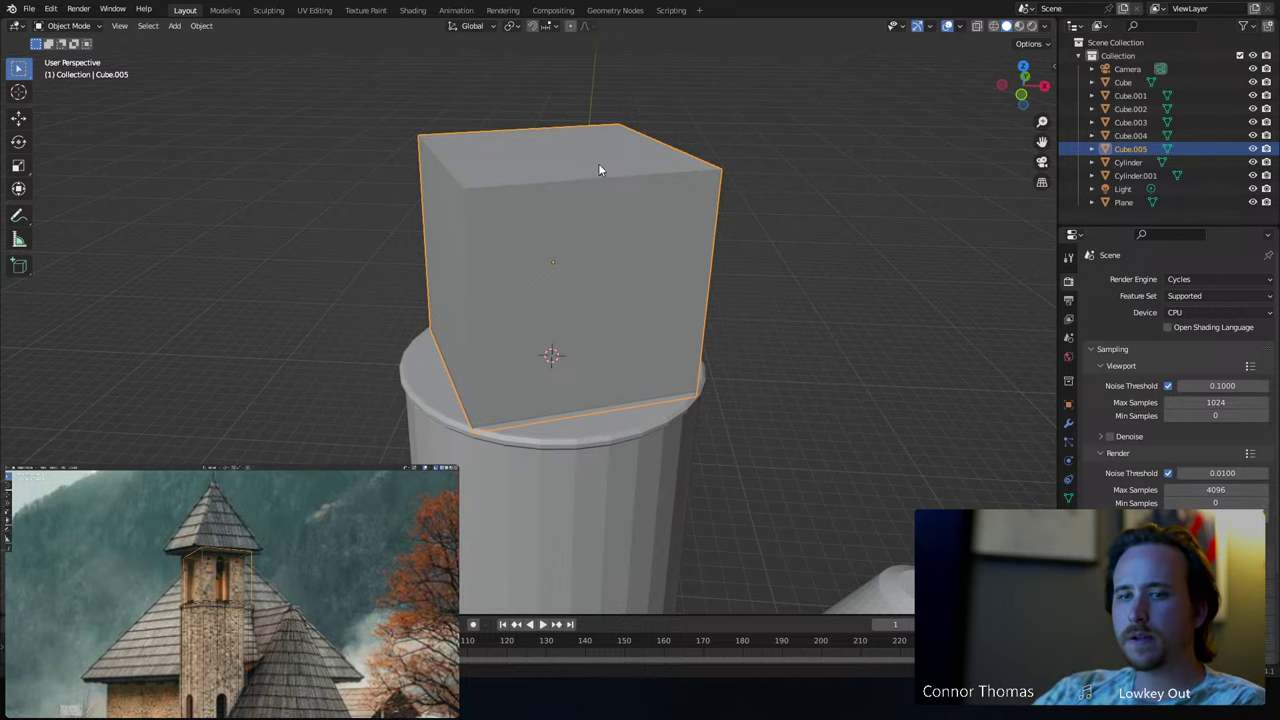
- Extrude the belfry cube's top face in place and scale it about 1.5 times outward to form the roof overhang
key(Tab)
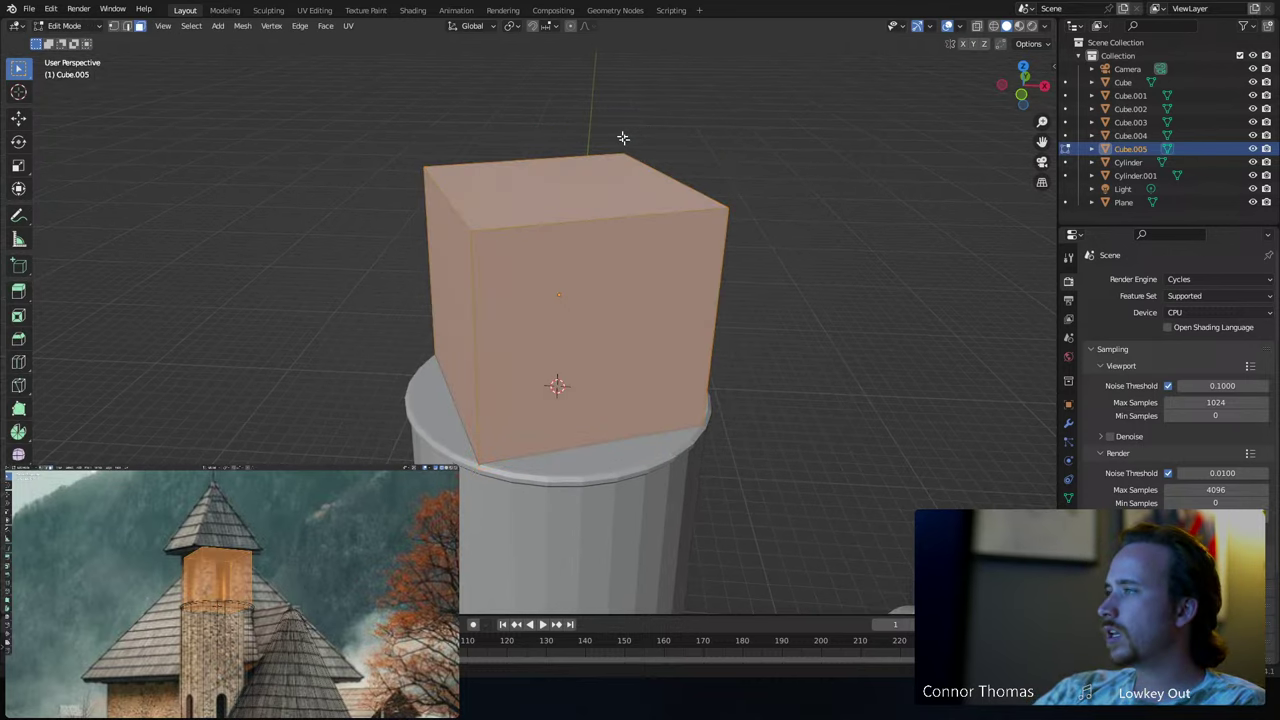
click(607, 206)
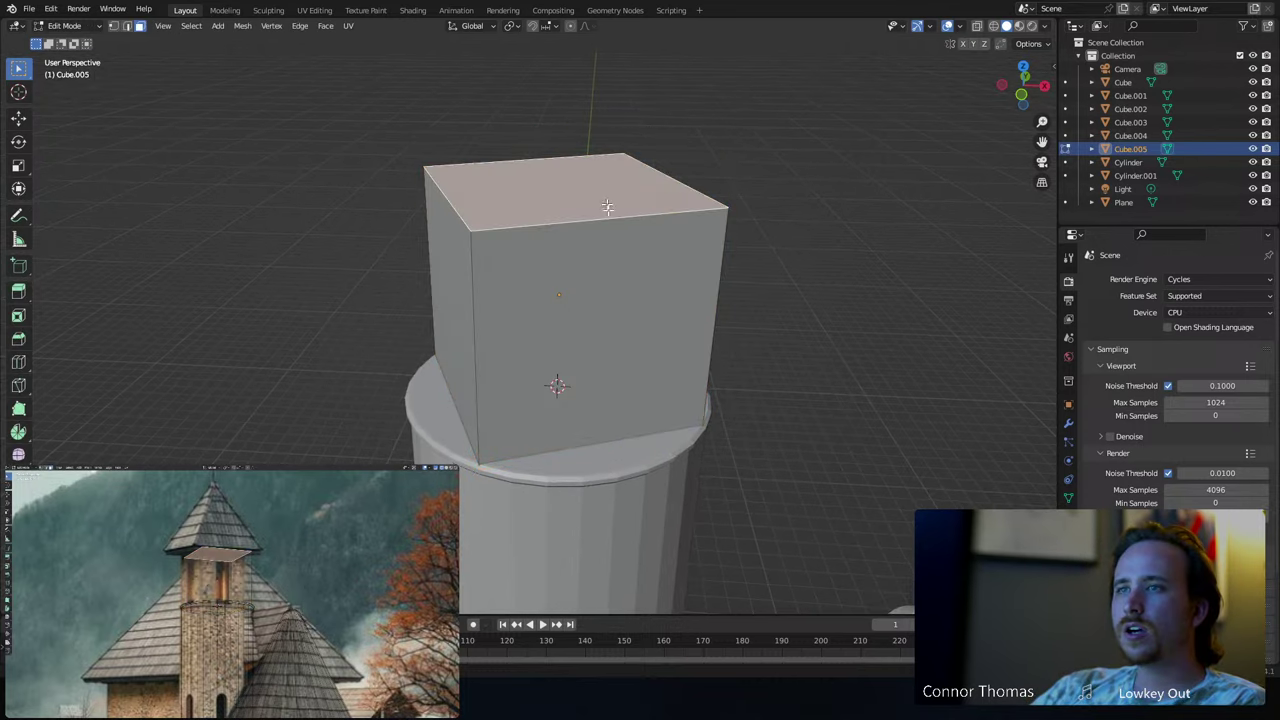
key(e)
right_click(697, 174)
key(s)
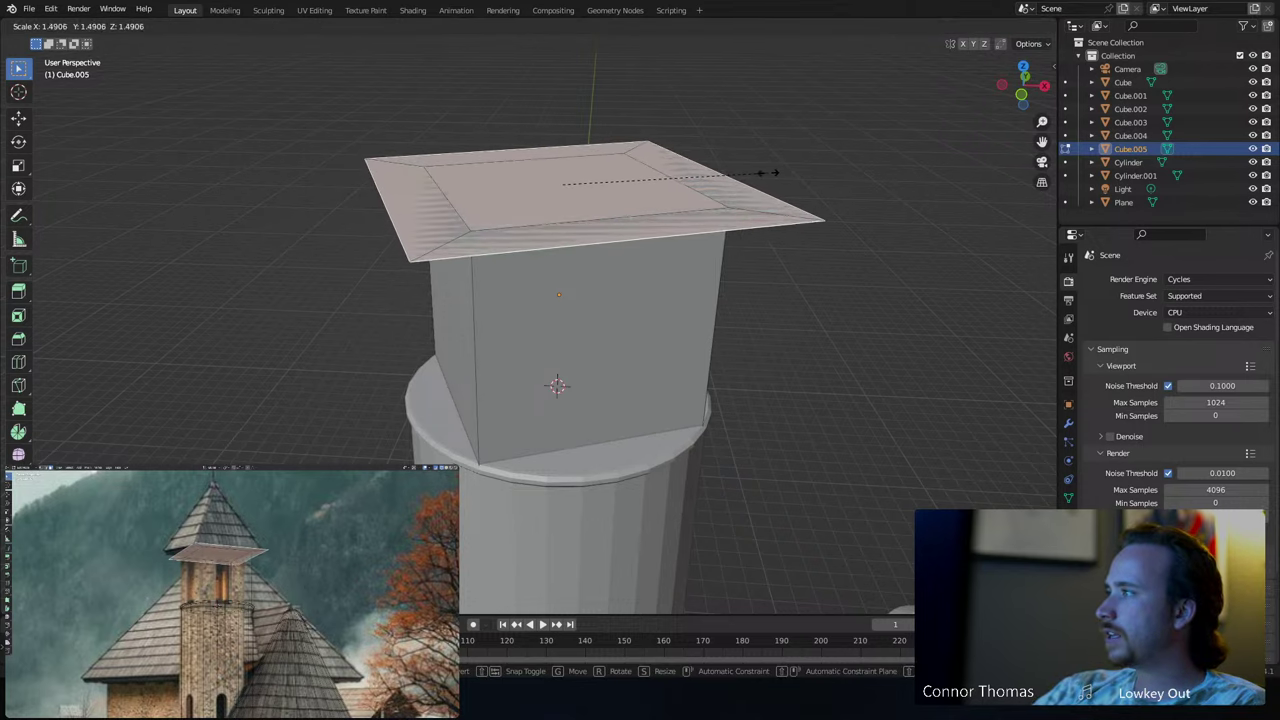
click(774, 172)
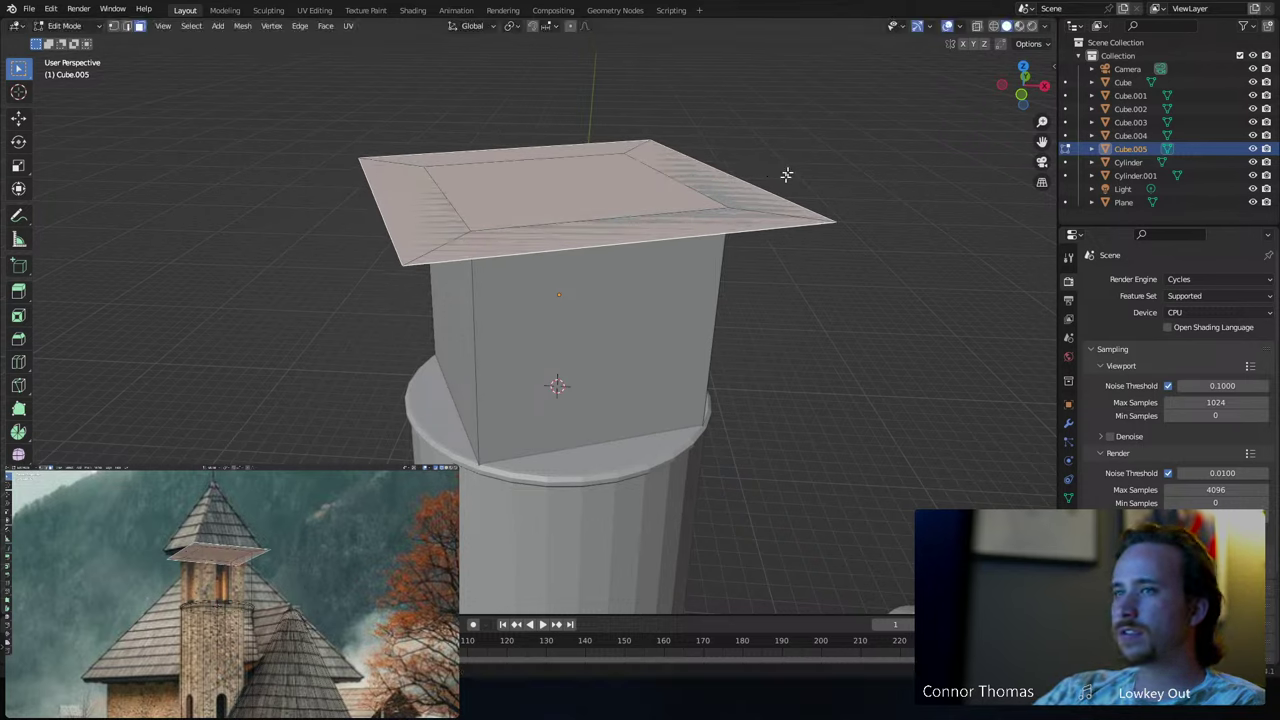
- Extrude the overhanging face up about 5.55 m and scale its top down to a small square, forming a pyramid roof
key(e)
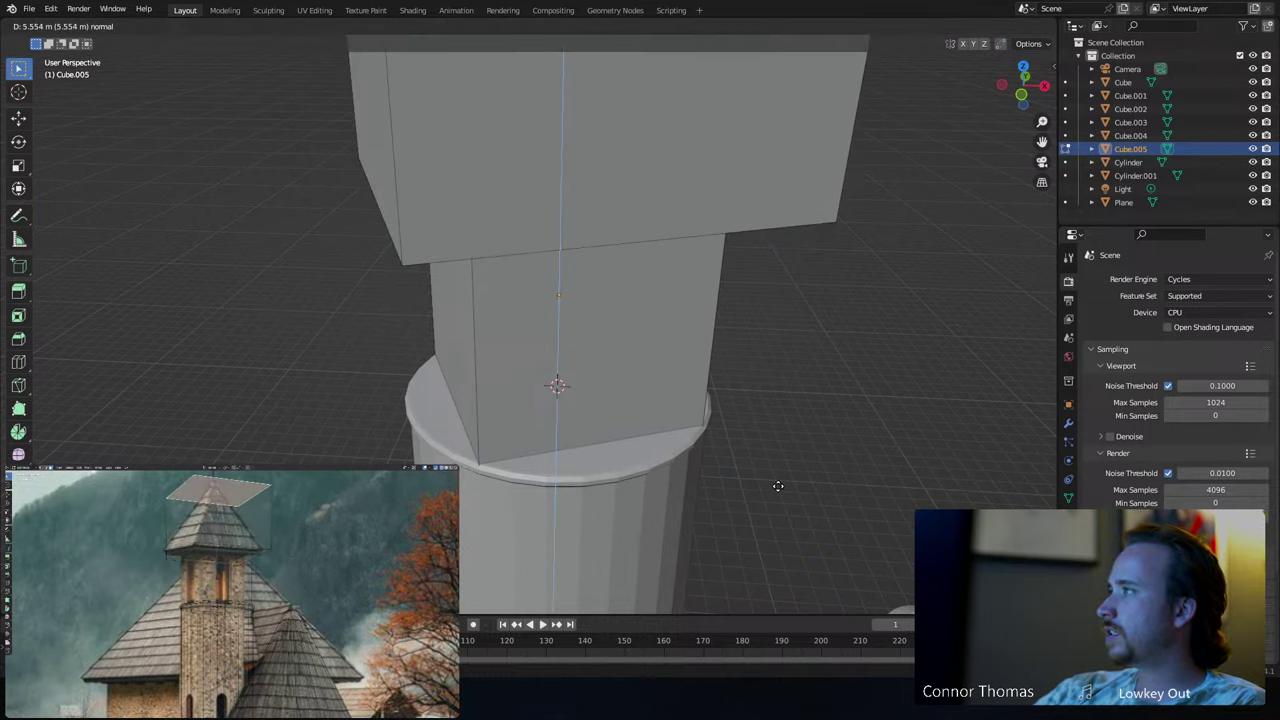
click(778, 490)
scroll(814, 206, down, 4)
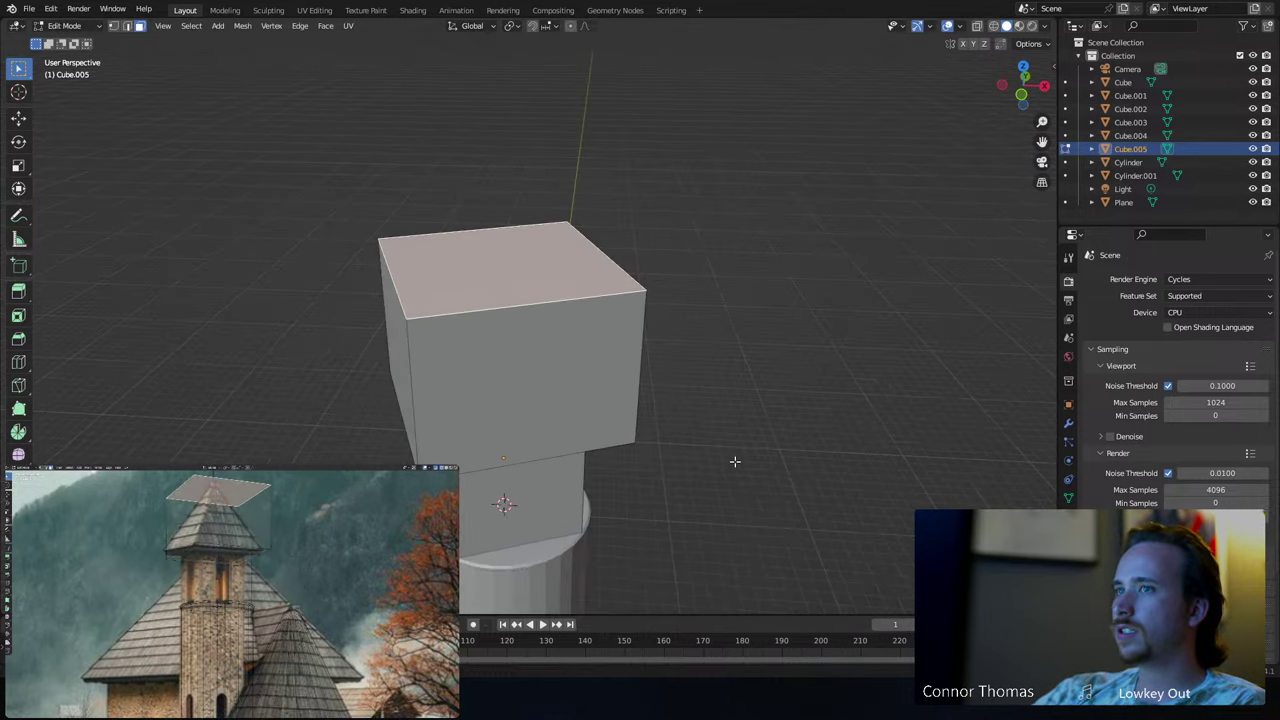
key(s)
click(556, 250)
- Raise the roof's small top face along global Z to the peak in the photo and shrink it to match the tip
key(g)
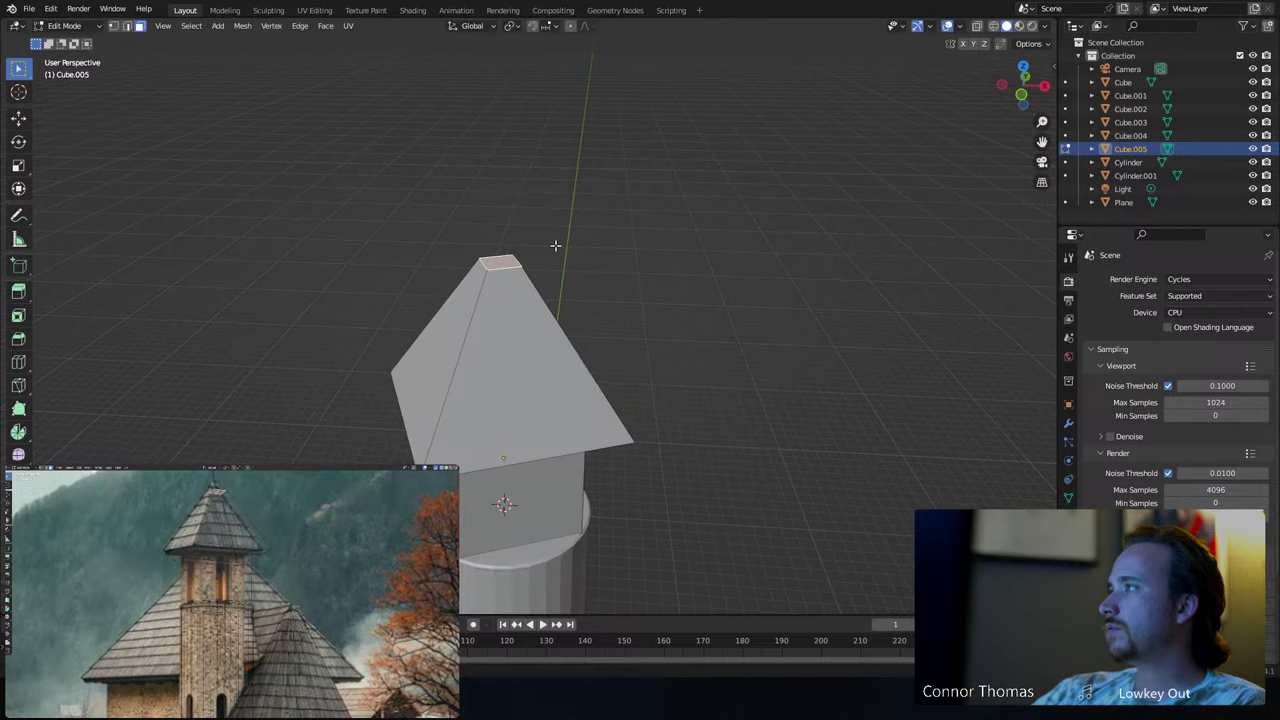
key(z)
click(610, 266)
key(s)
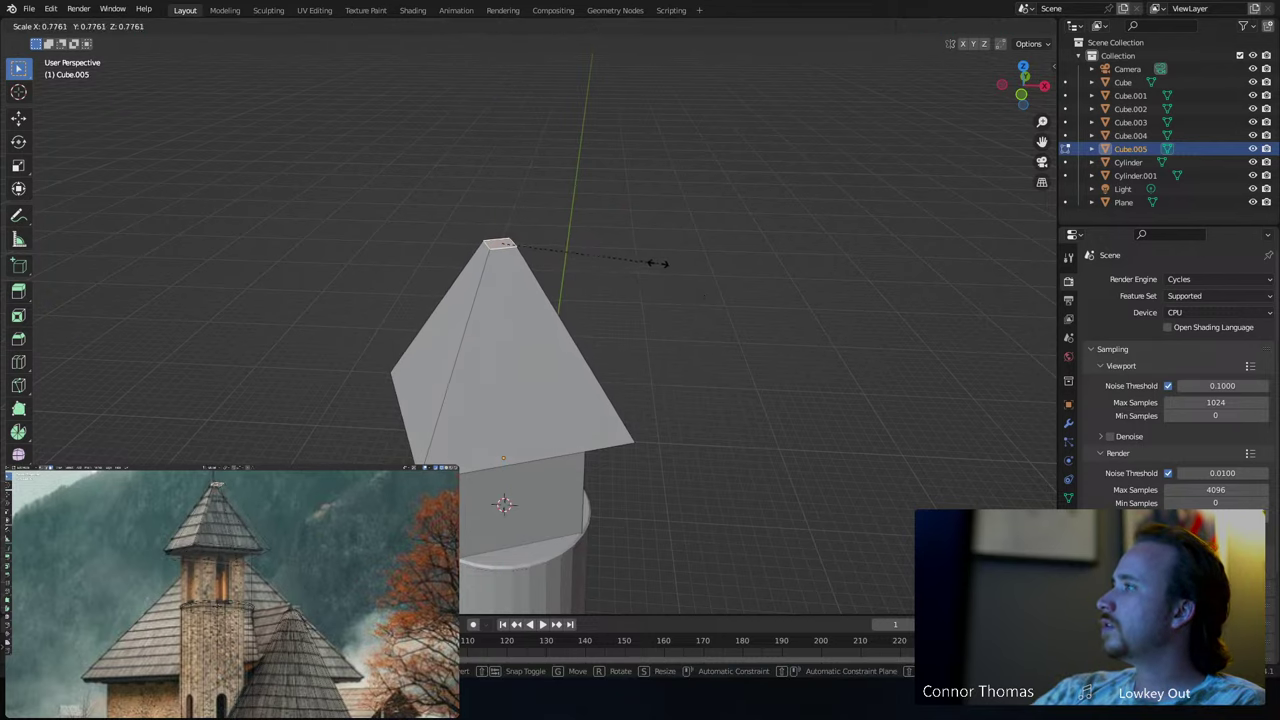
click(663, 265)
scroll(663, 265, down, 3)
middle_drag(647, 351, 617, 323)
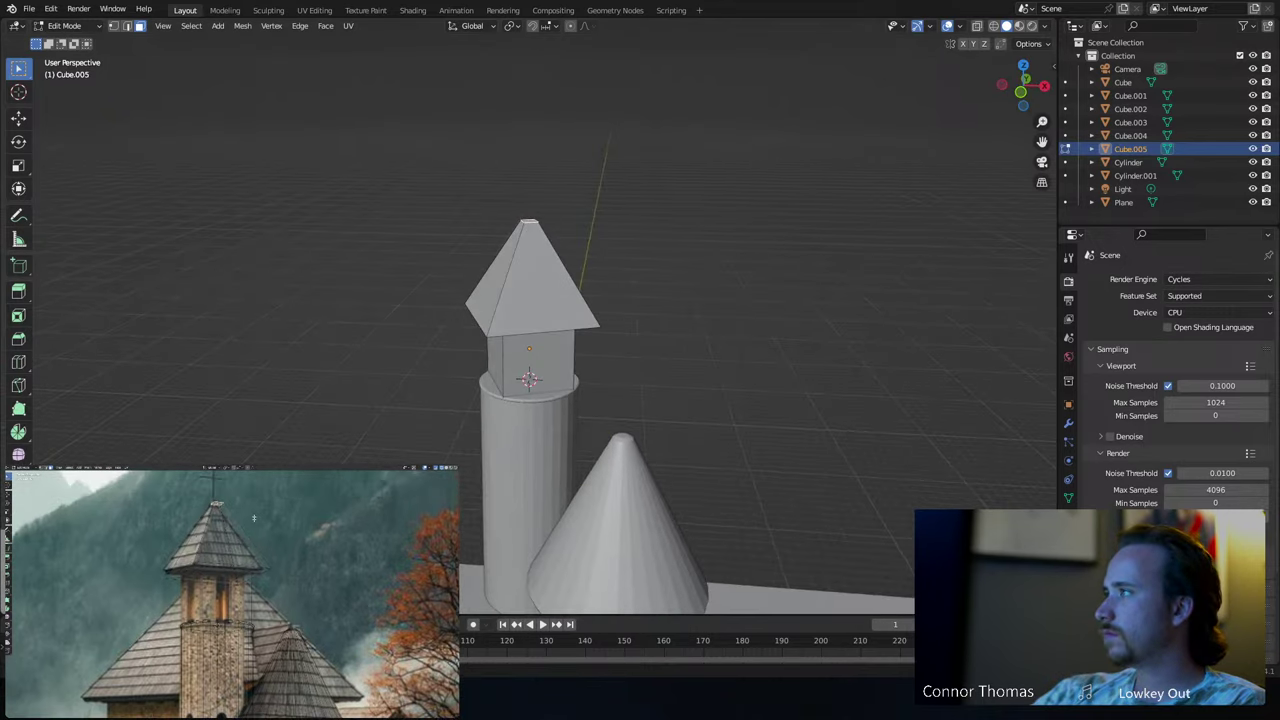
scroll(552, 216, up, 3)
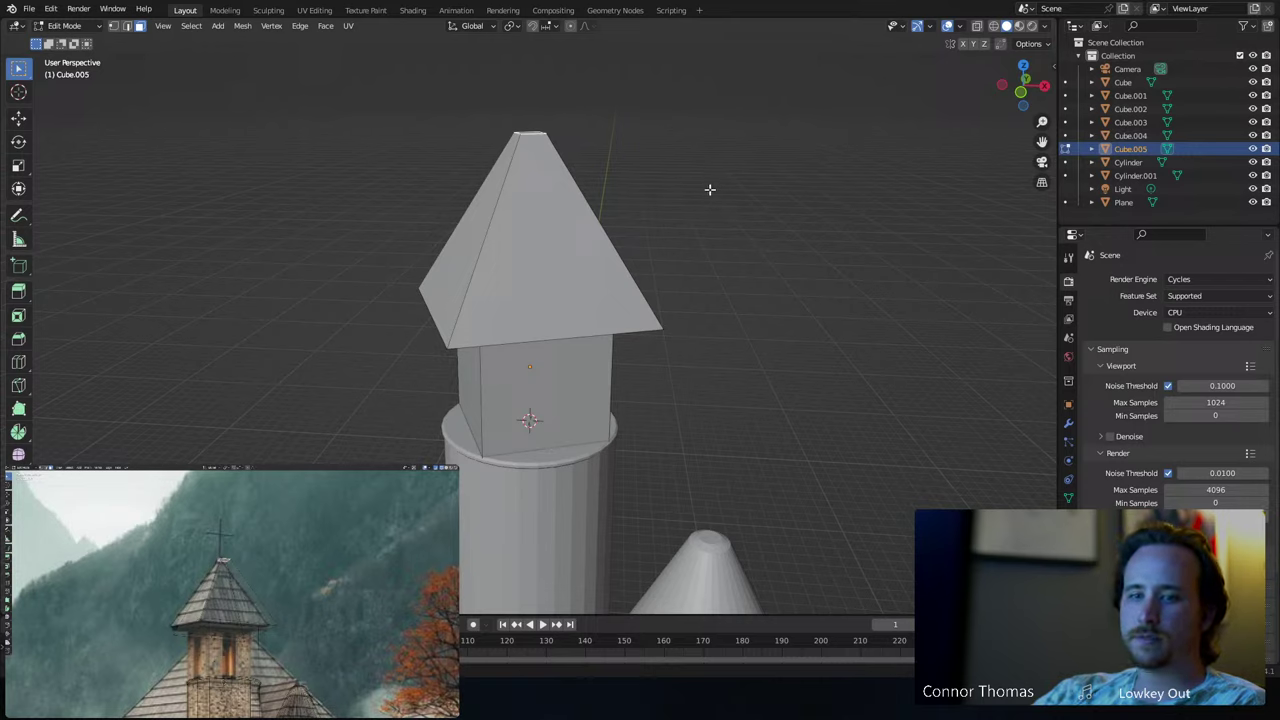
key(s)
click(665, 168)
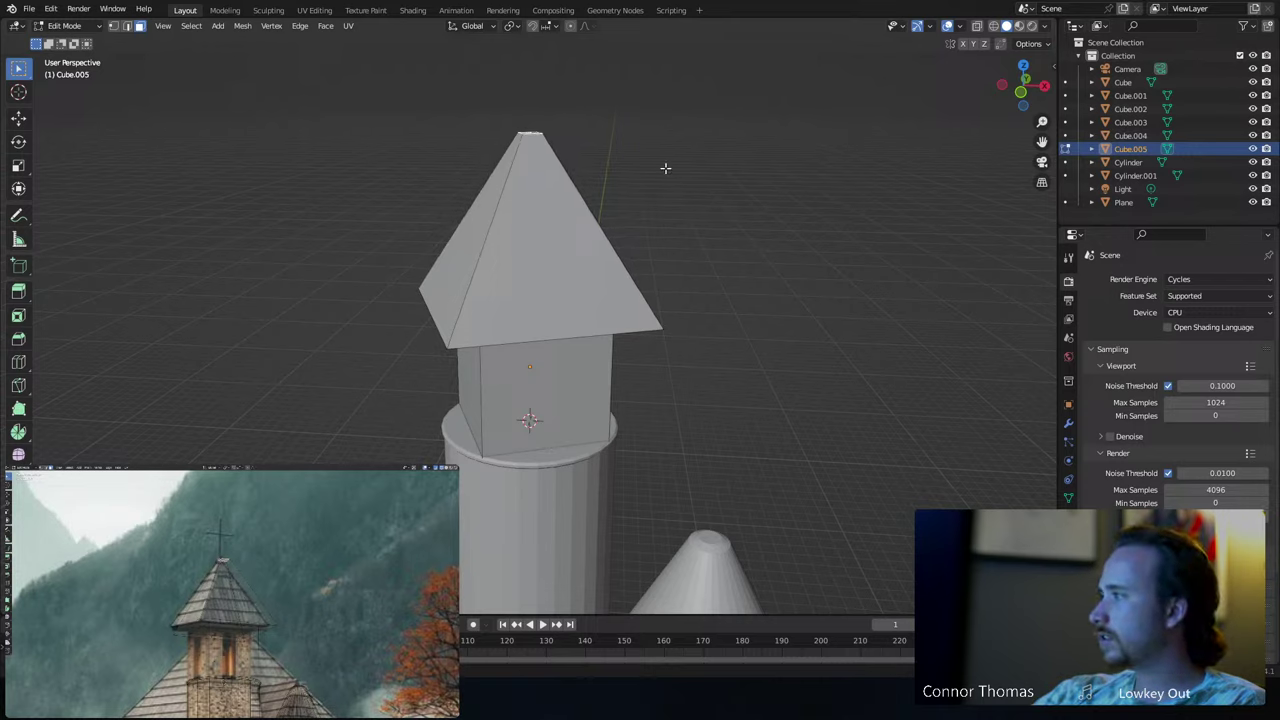
- Extrude the roof's tip face in place, scale it inward and narrow it to about 0.49 along local Y as the cross's base
scroll(621, 190, up, 5)
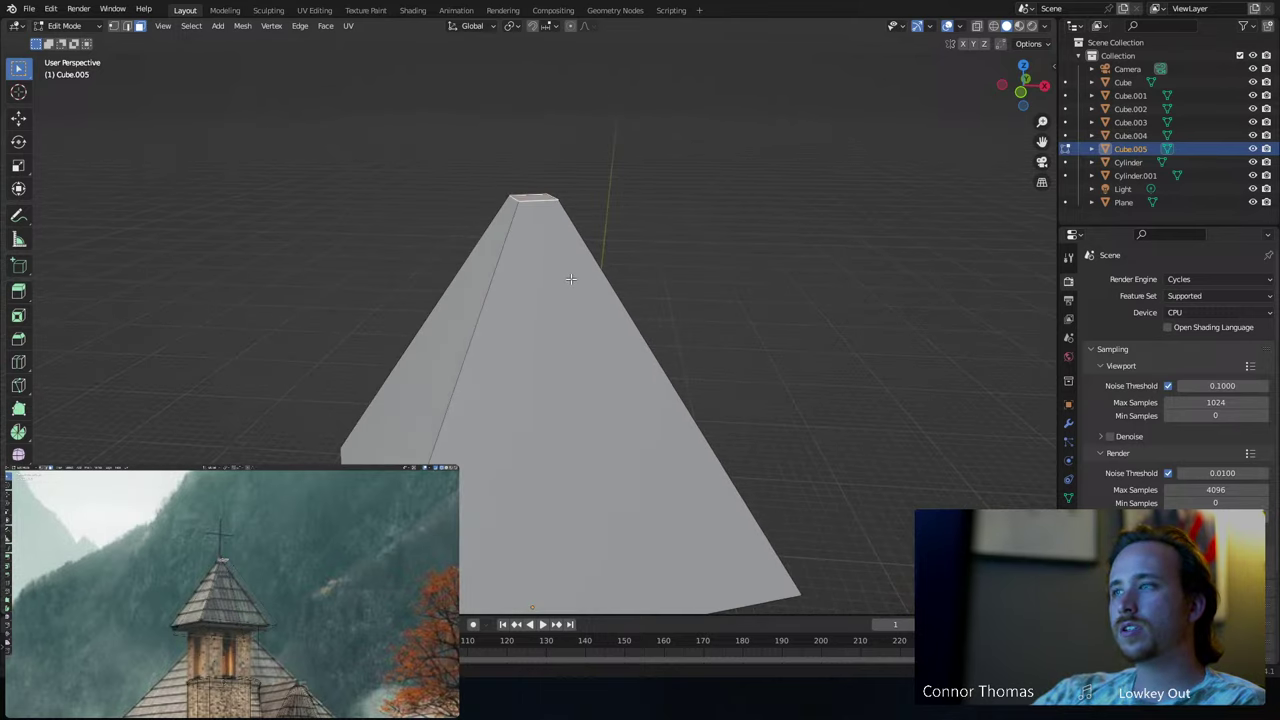
scroll(625, 225, up, 1)
key(e)
right_click(640, 247)
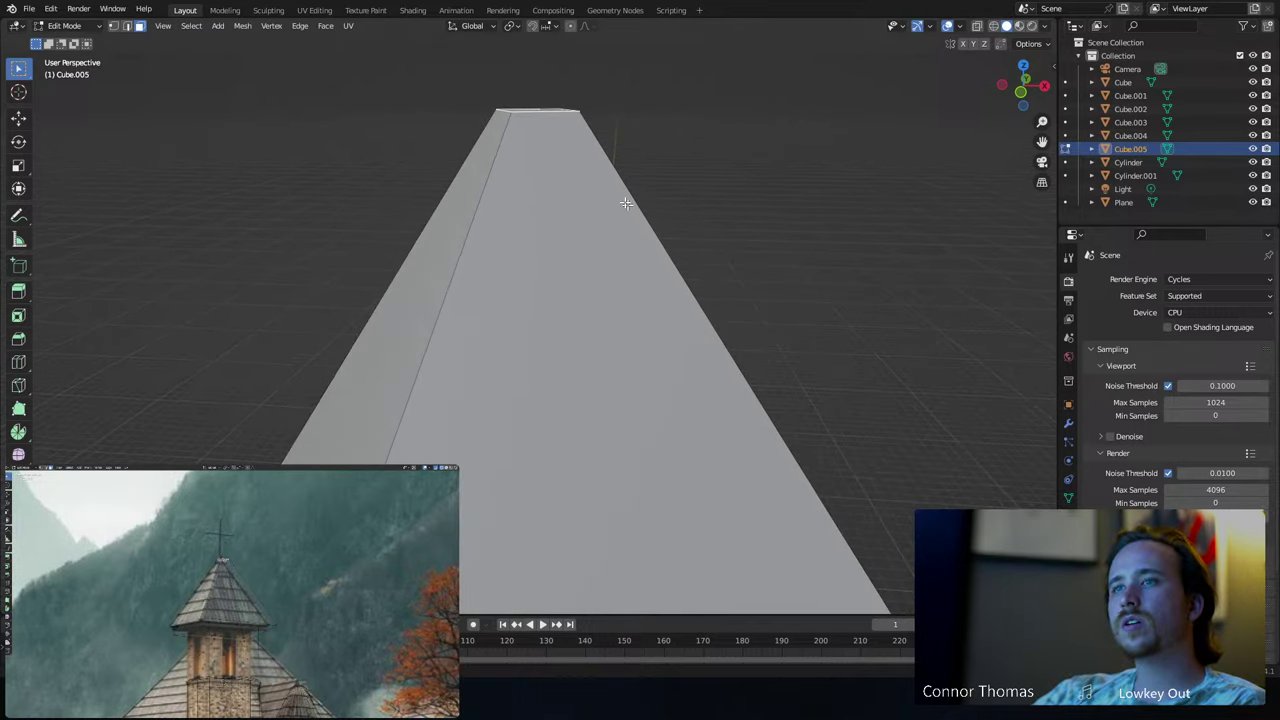
shift+middle_drag(627, 203, 646, 296)
key(s)
click(677, 274)
key(s)
key(y)
key(y)
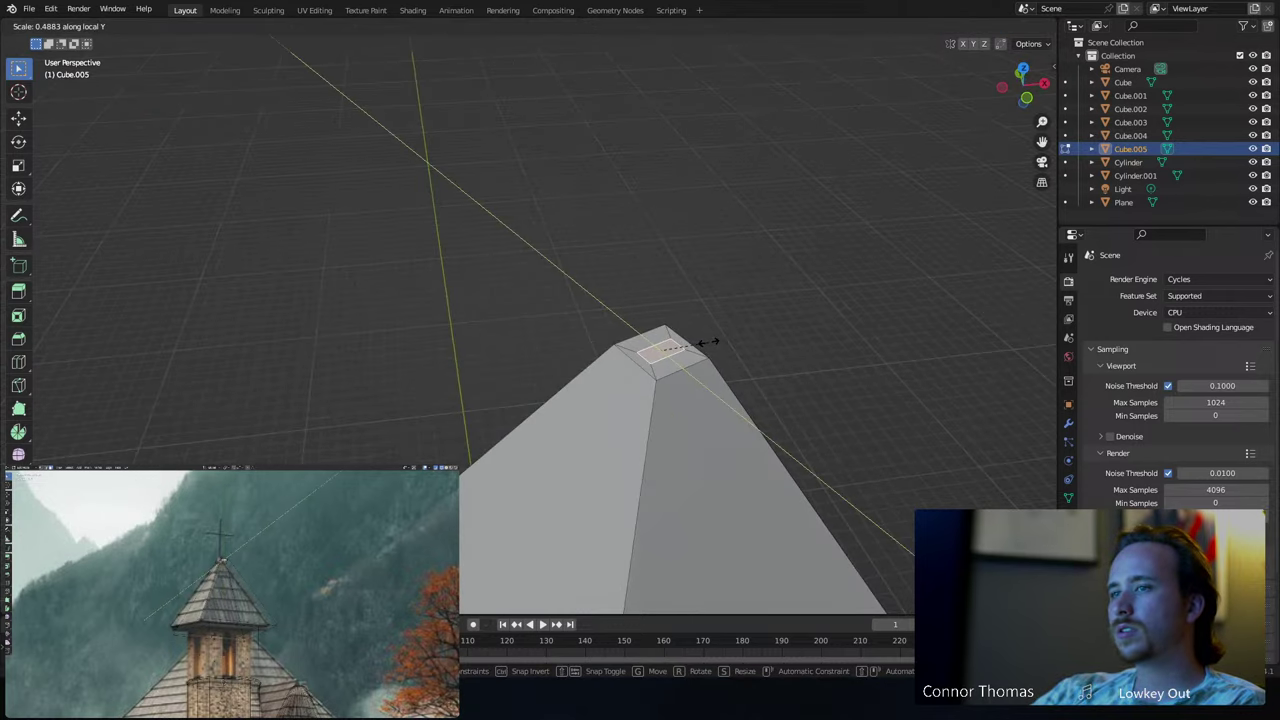
click(704, 342)
- Extrude the narrow face up about 3.67 m to form the upright of the rooftop cross
middle_drag(718, 405, 677, 391)
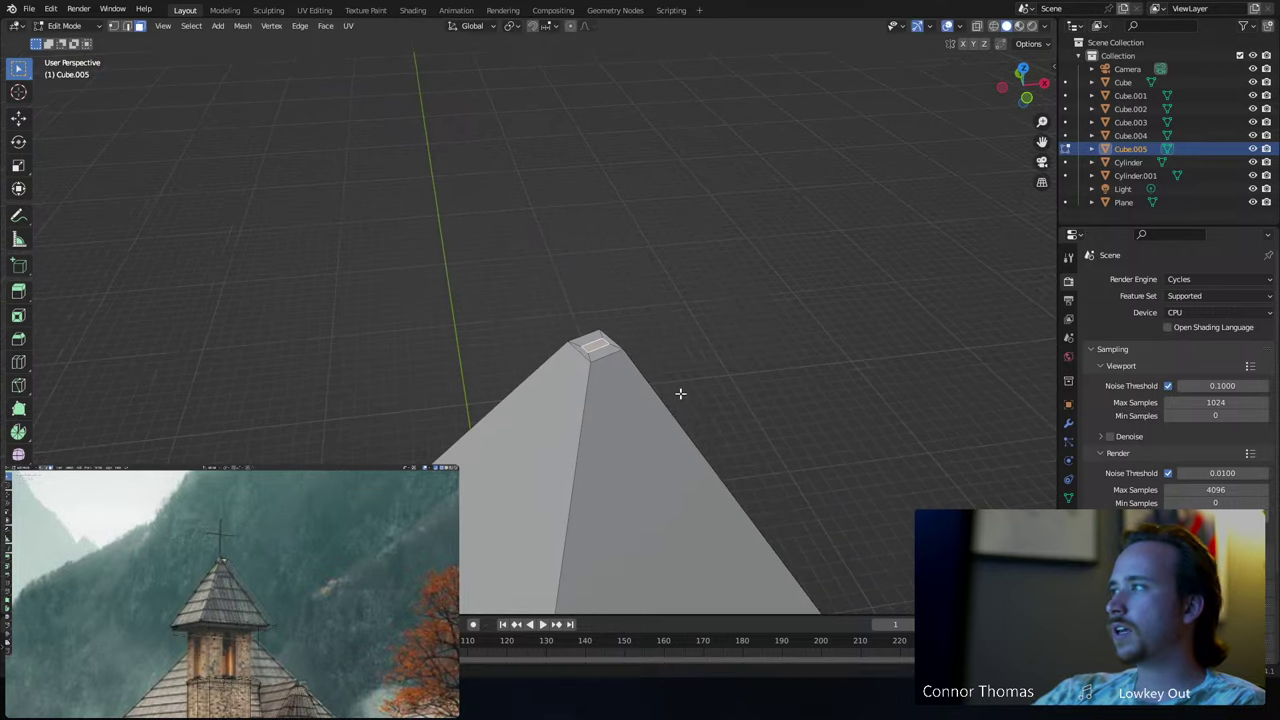
key(e)
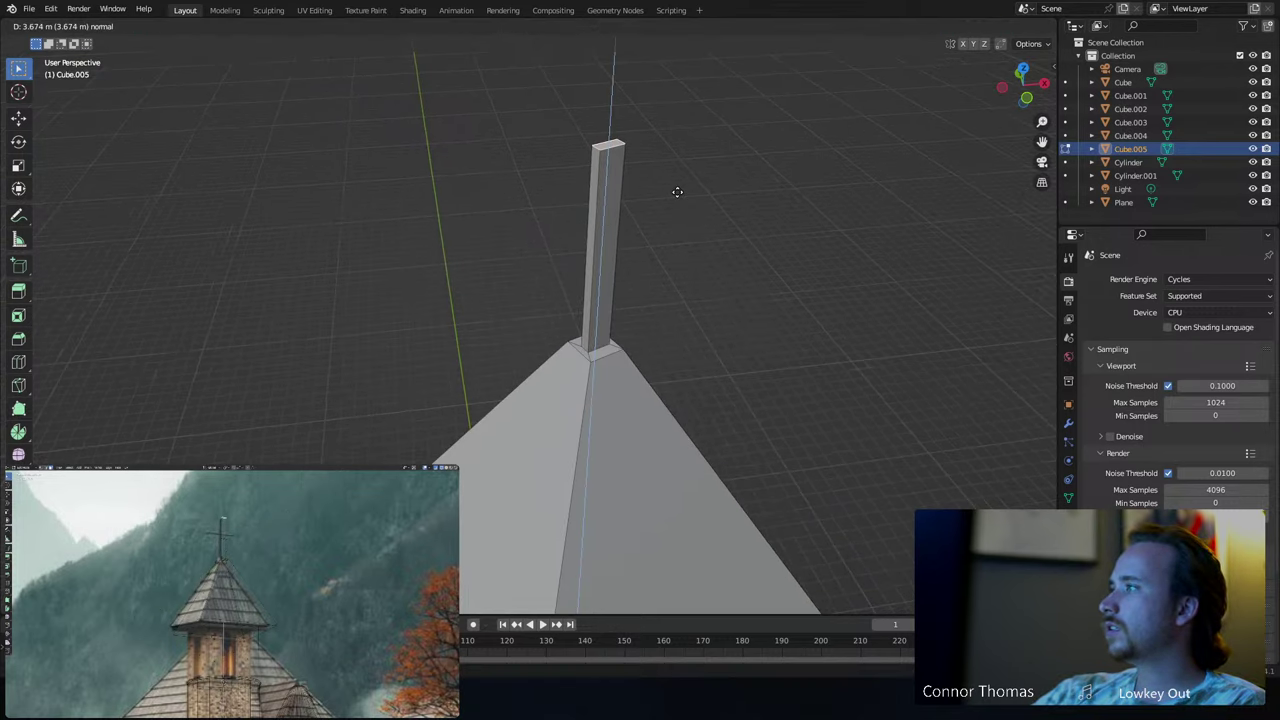
click(678, 192)
- Add two closely spaced edge loops around the cross's upright where the crossbar sits and adjust the upper one along global Z
middle_drag(677, 207, 623, 206)
key(ctrl+r)
click(581, 179)
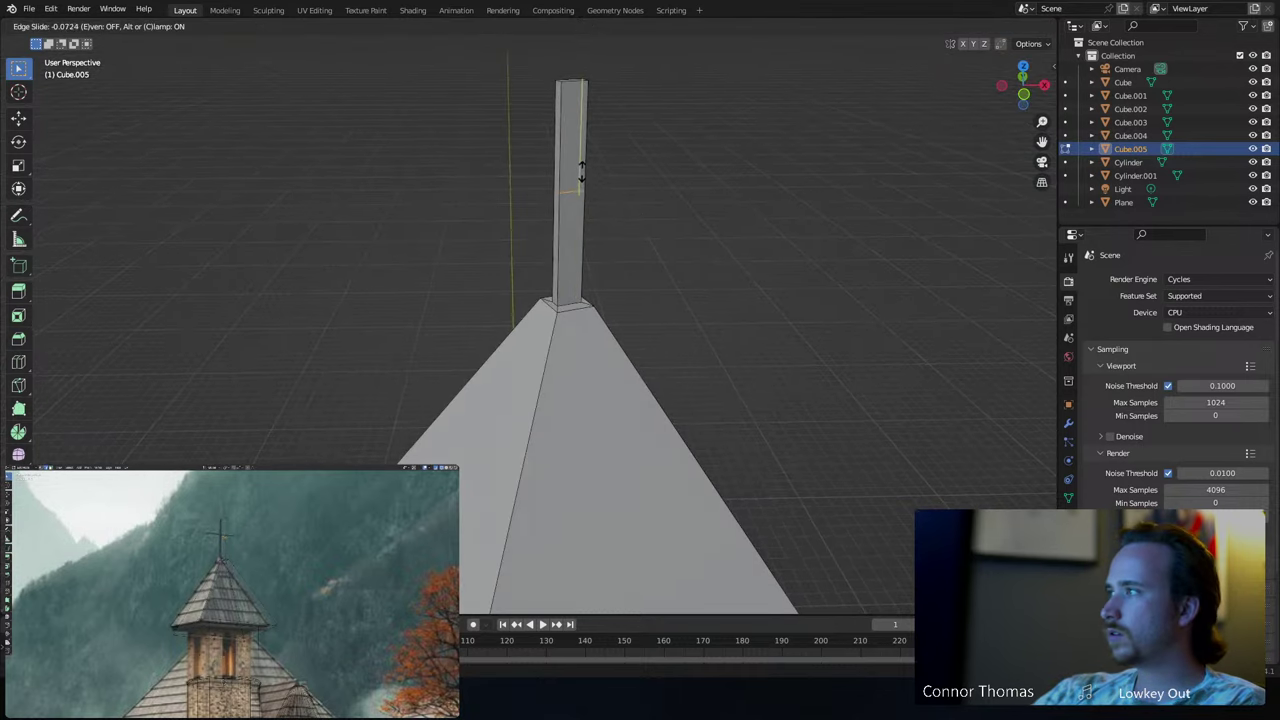
click(581, 160)
key(ctrl+r)
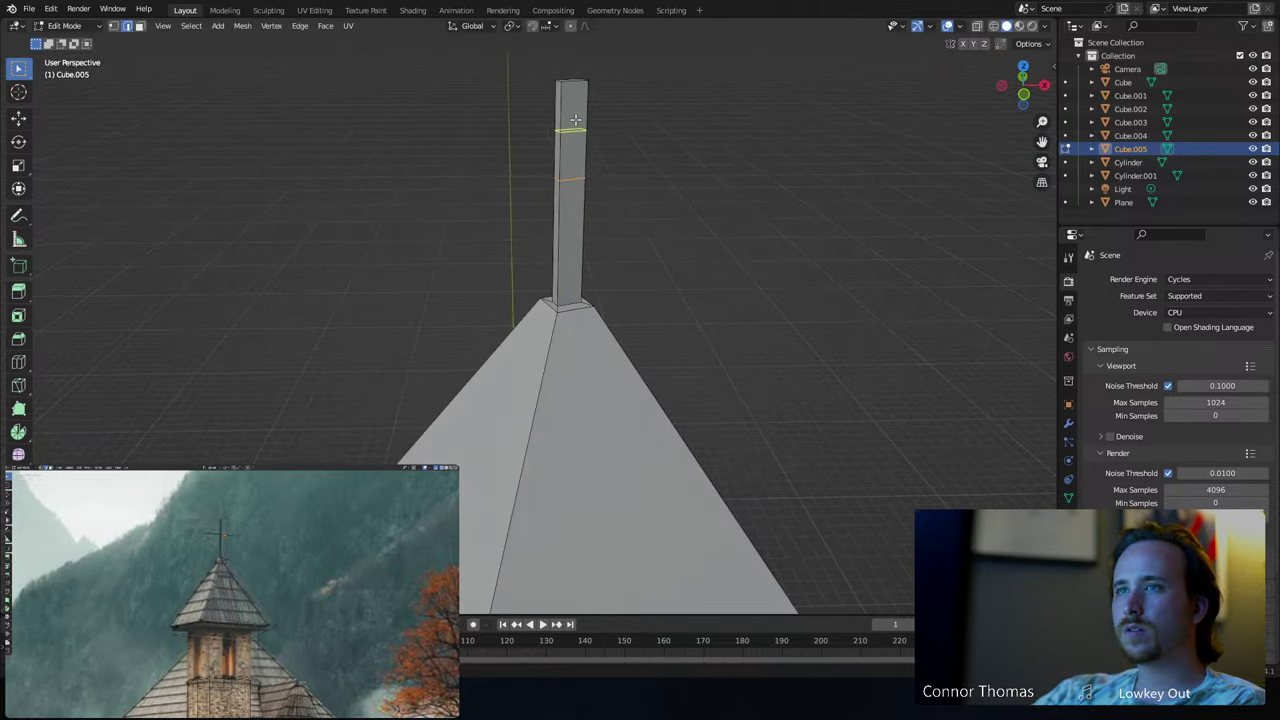
click(577, 128)
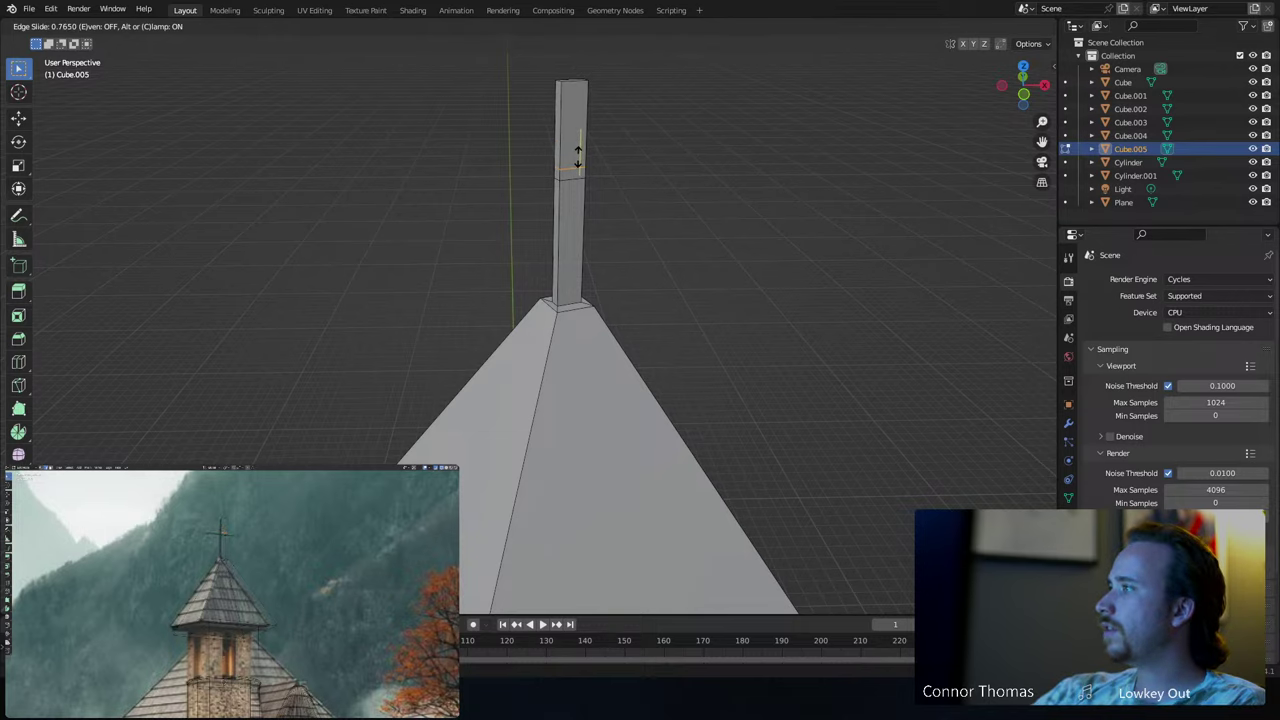
click(540, 176)
middle_drag(545, 173, 611, 177)
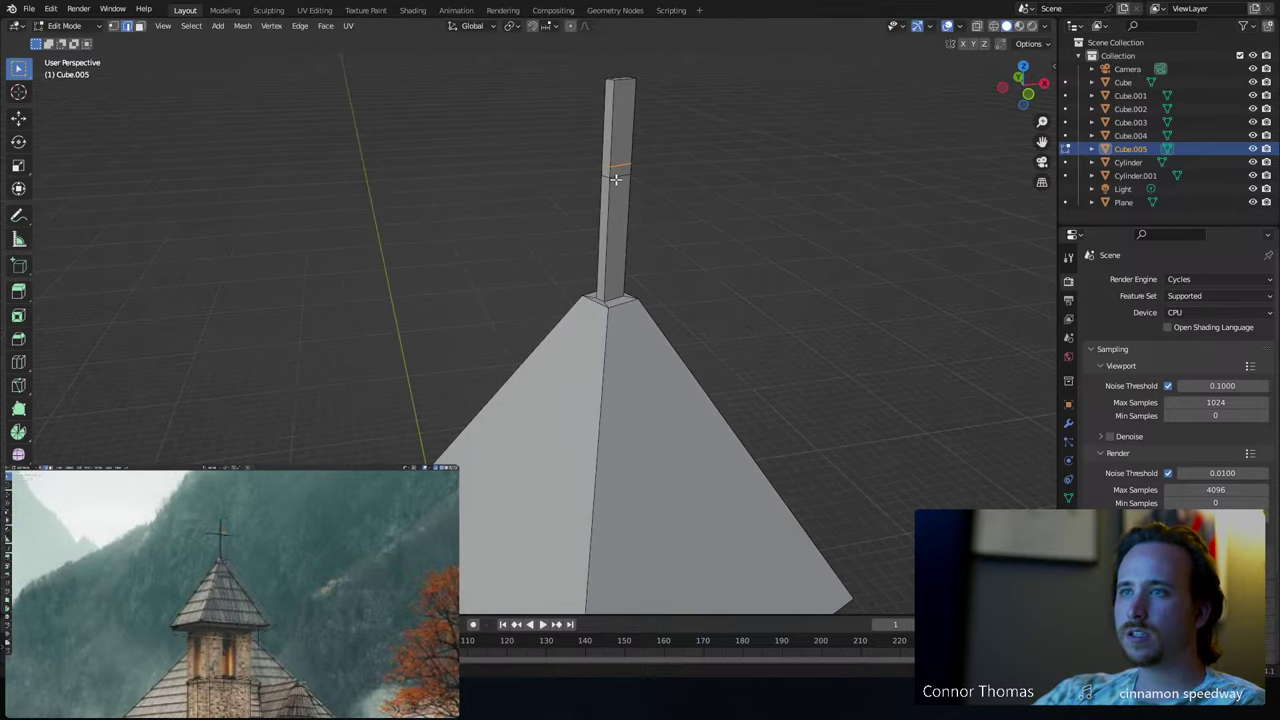
key(g)
key(z)
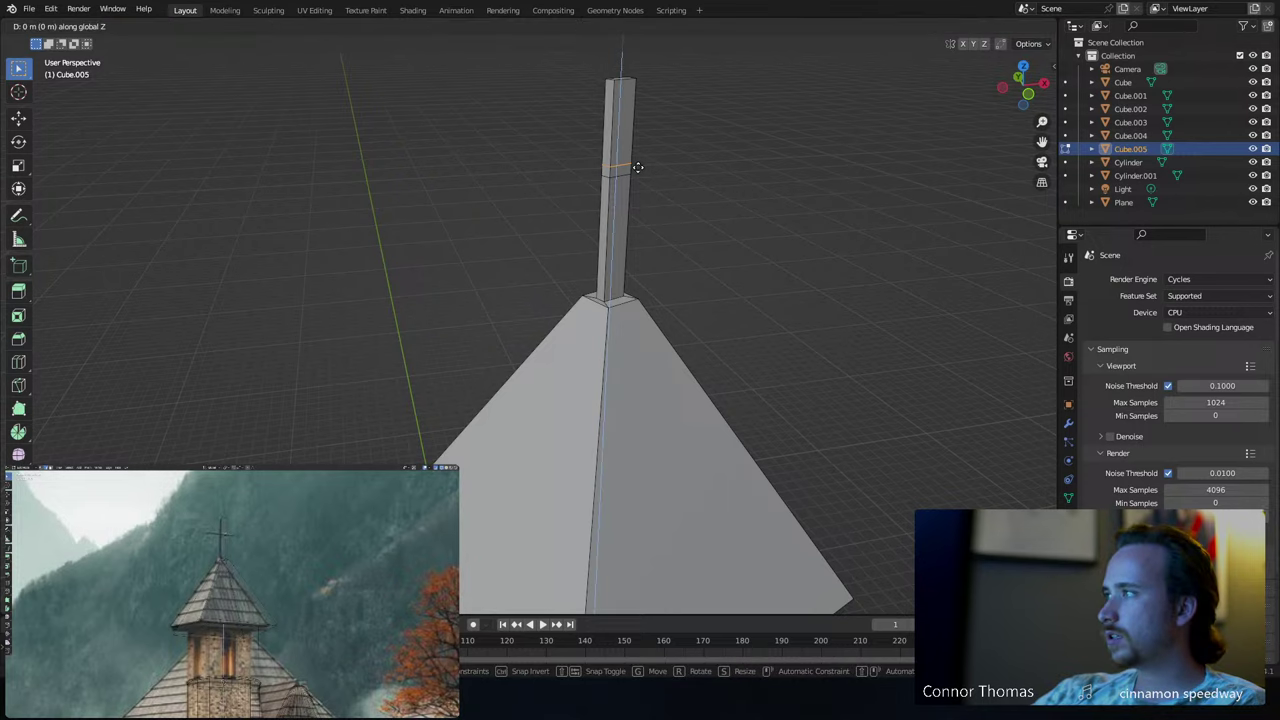
click(636, 162)
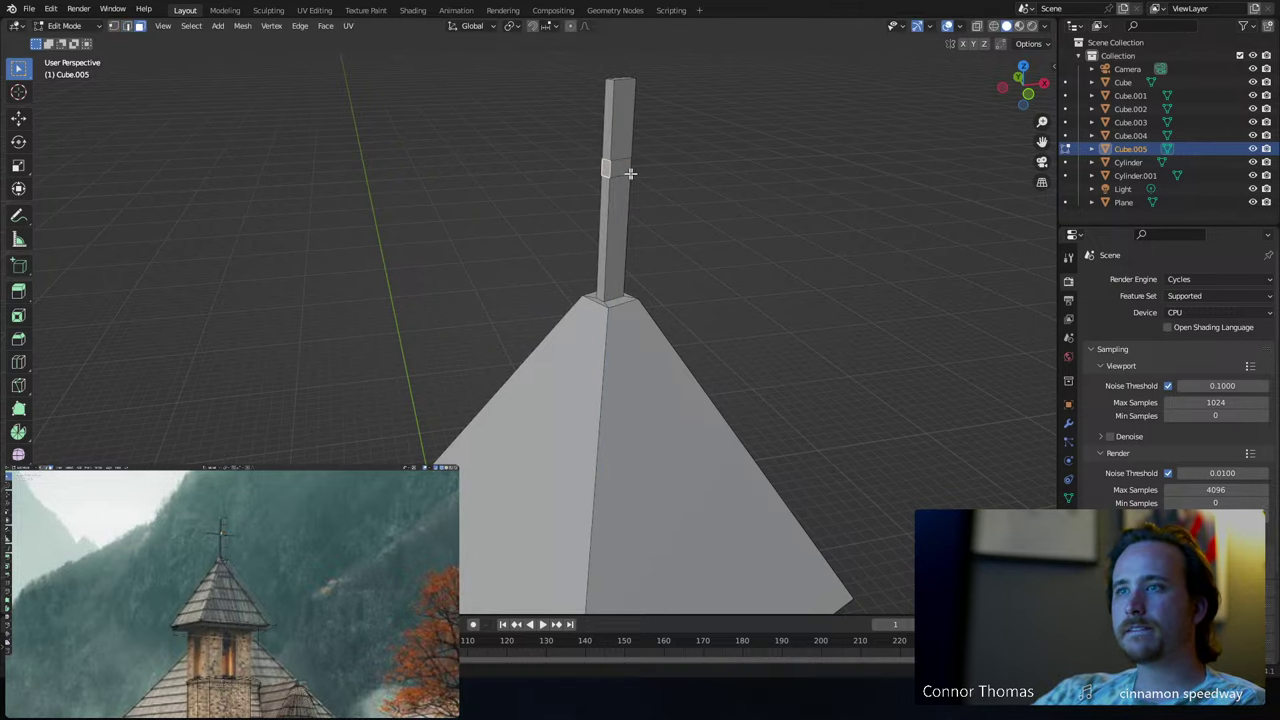
middle_drag(630, 173, 565, 177)
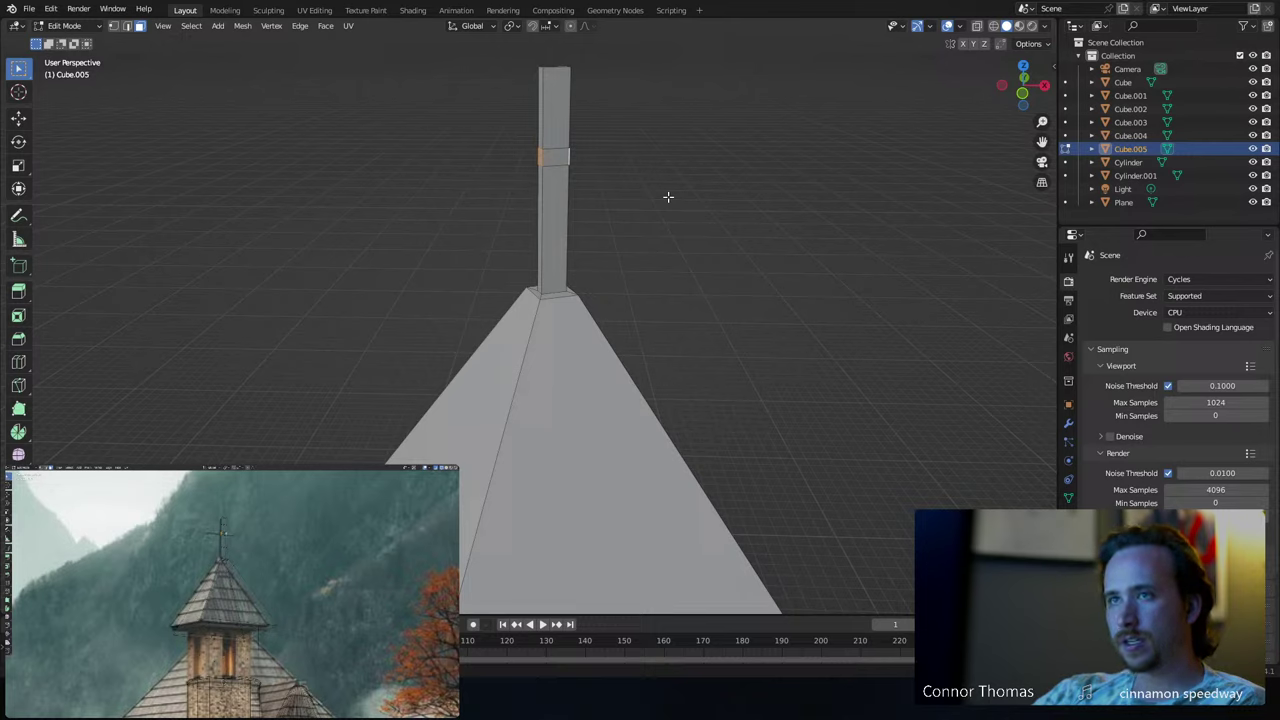
key(e)
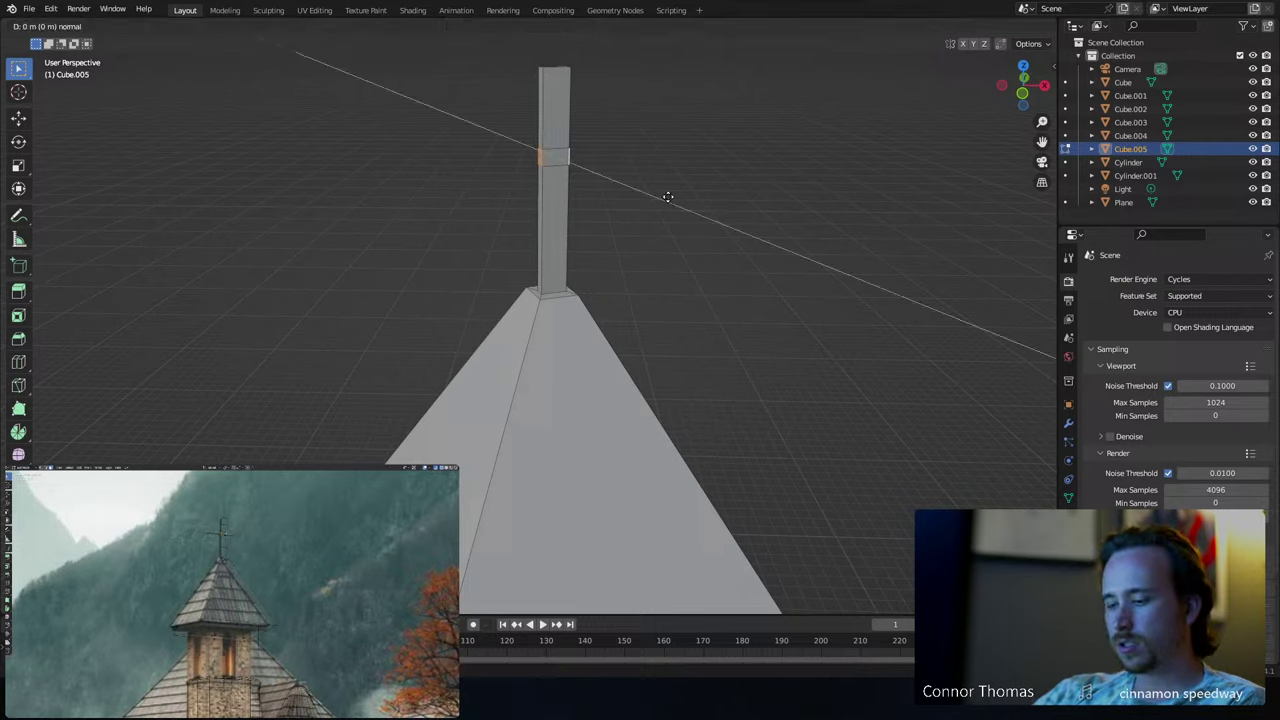
key(z)
key(y)
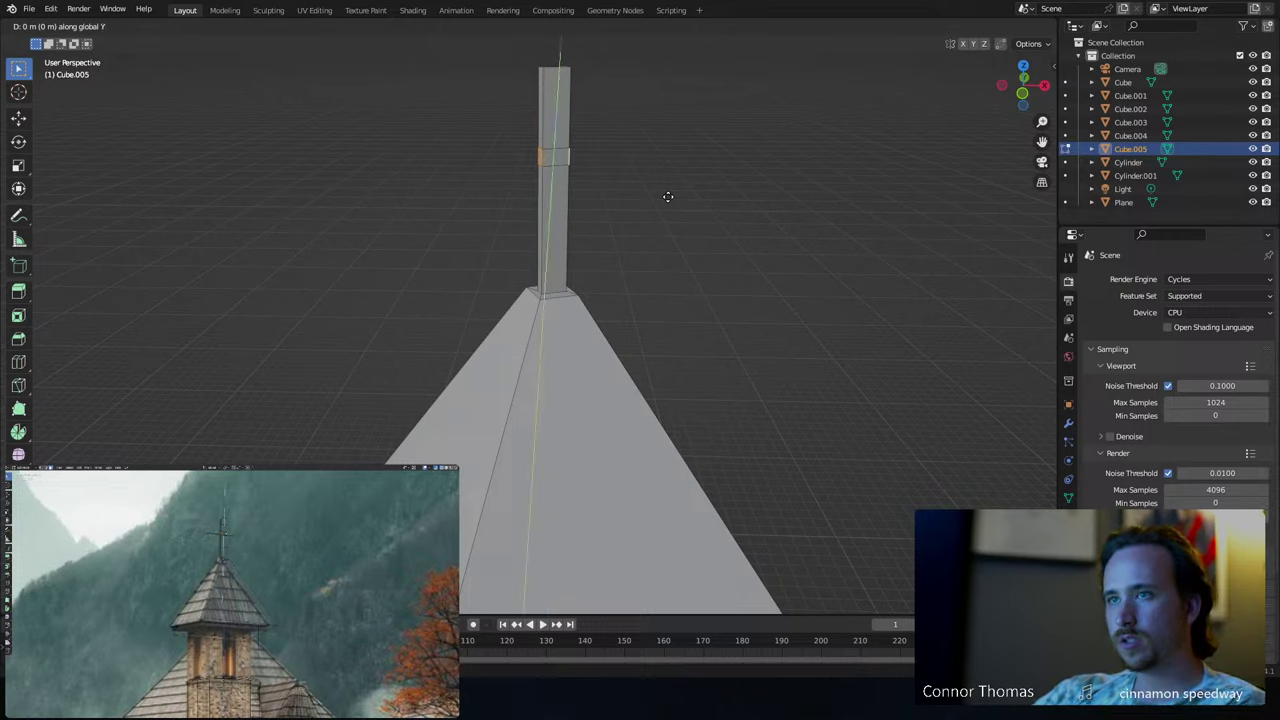
key(y)
key(x)
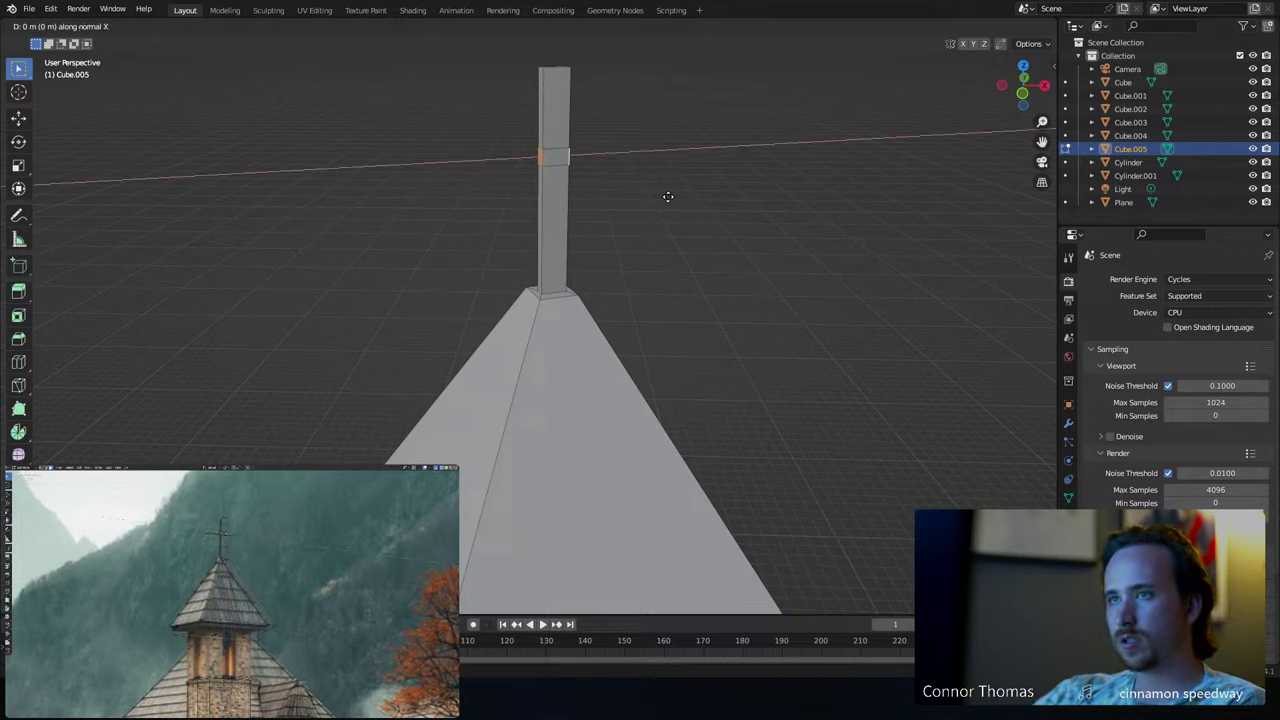
right_click(668, 196)
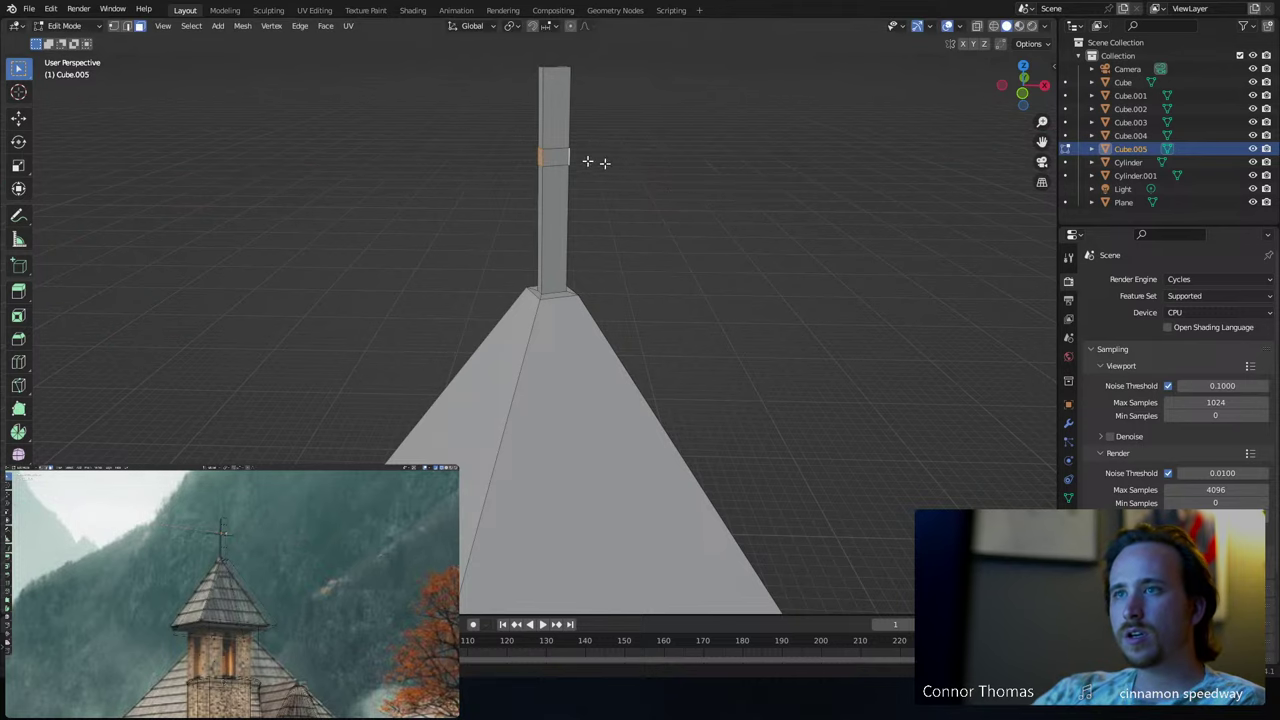
- Extrude the two opposite narrow side faces between the loops along their normals about 0.4 m as crossbar arms and return to Object Mode
scroll(598, 200, up, 5)
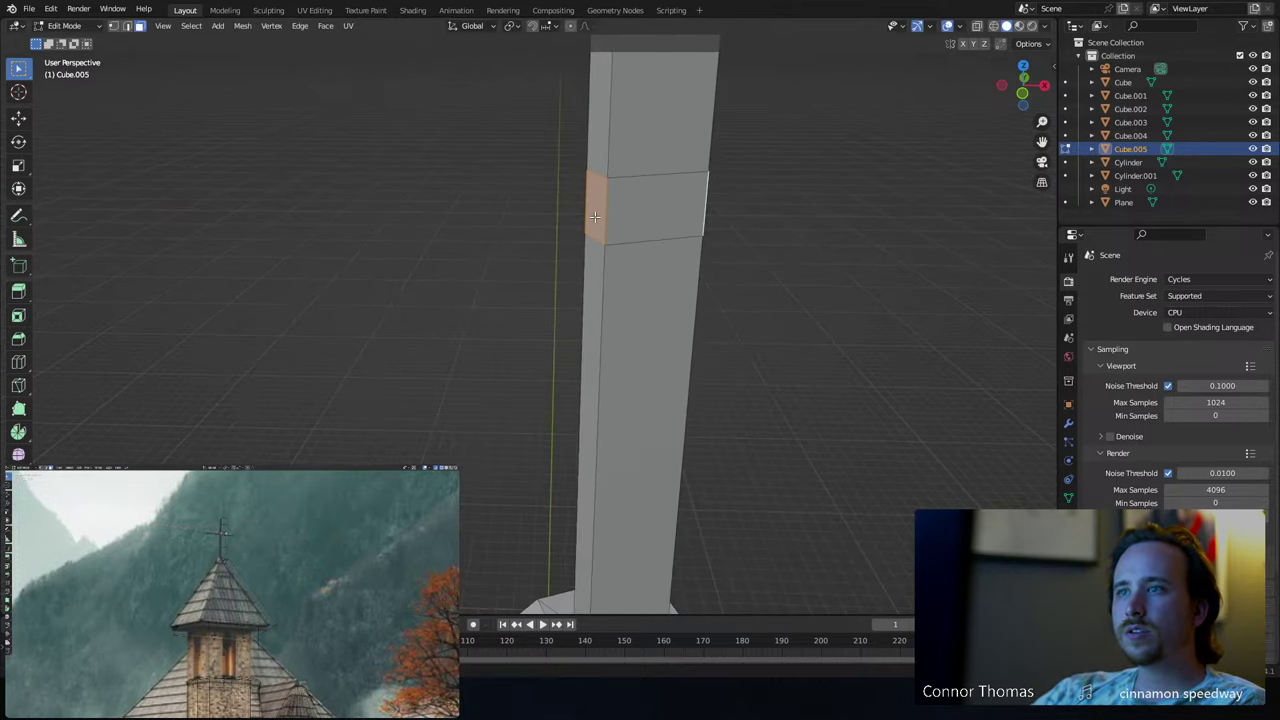
middle_drag(616, 224, 657, 193)
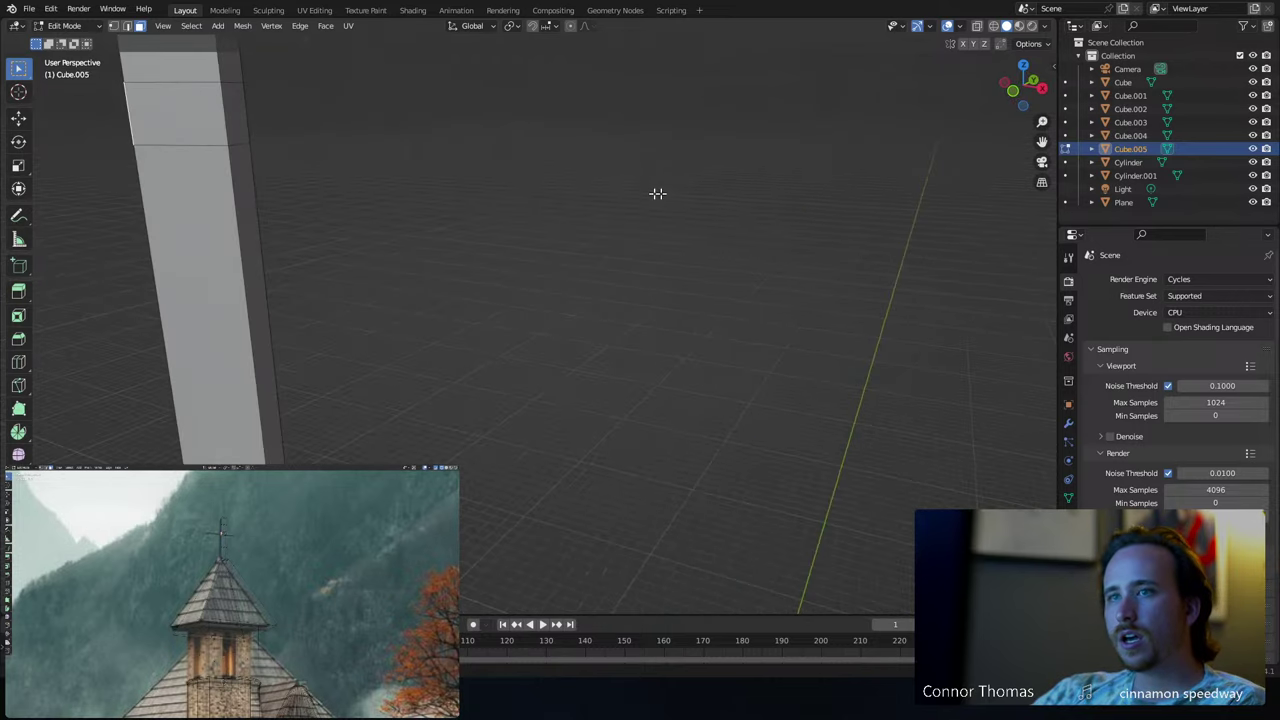
click(242, 123)
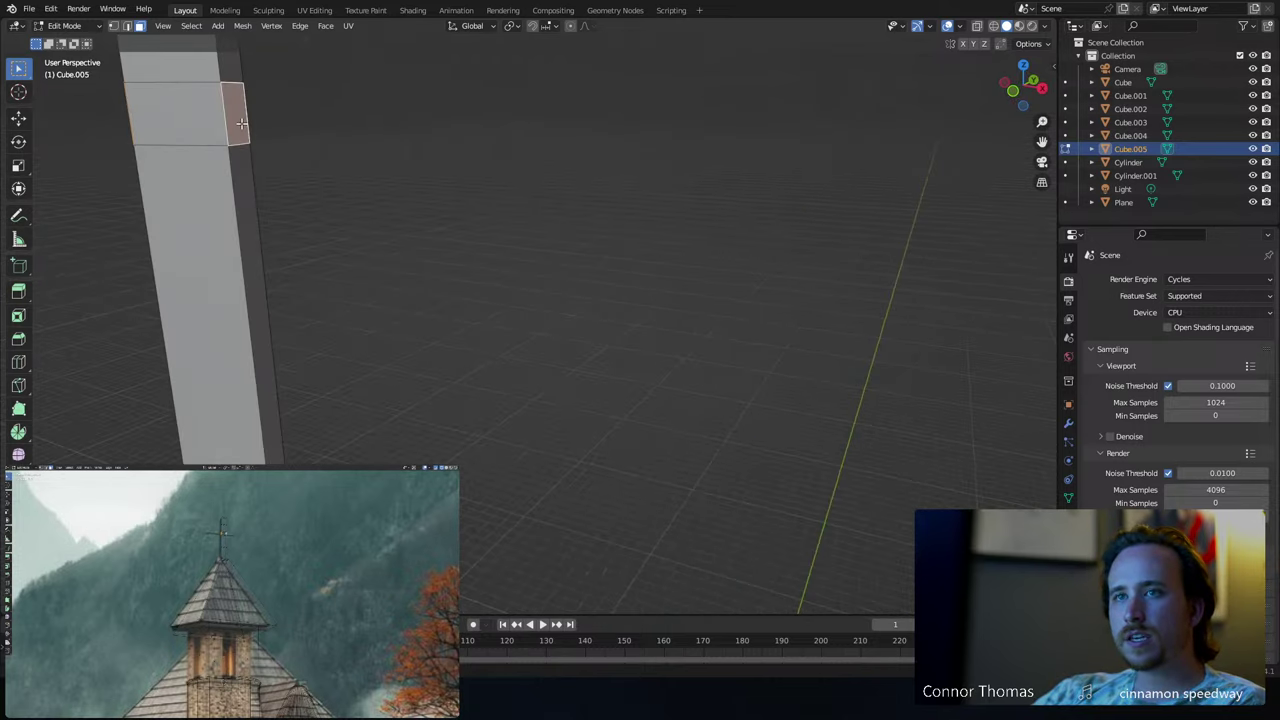
right_click(241, 123)
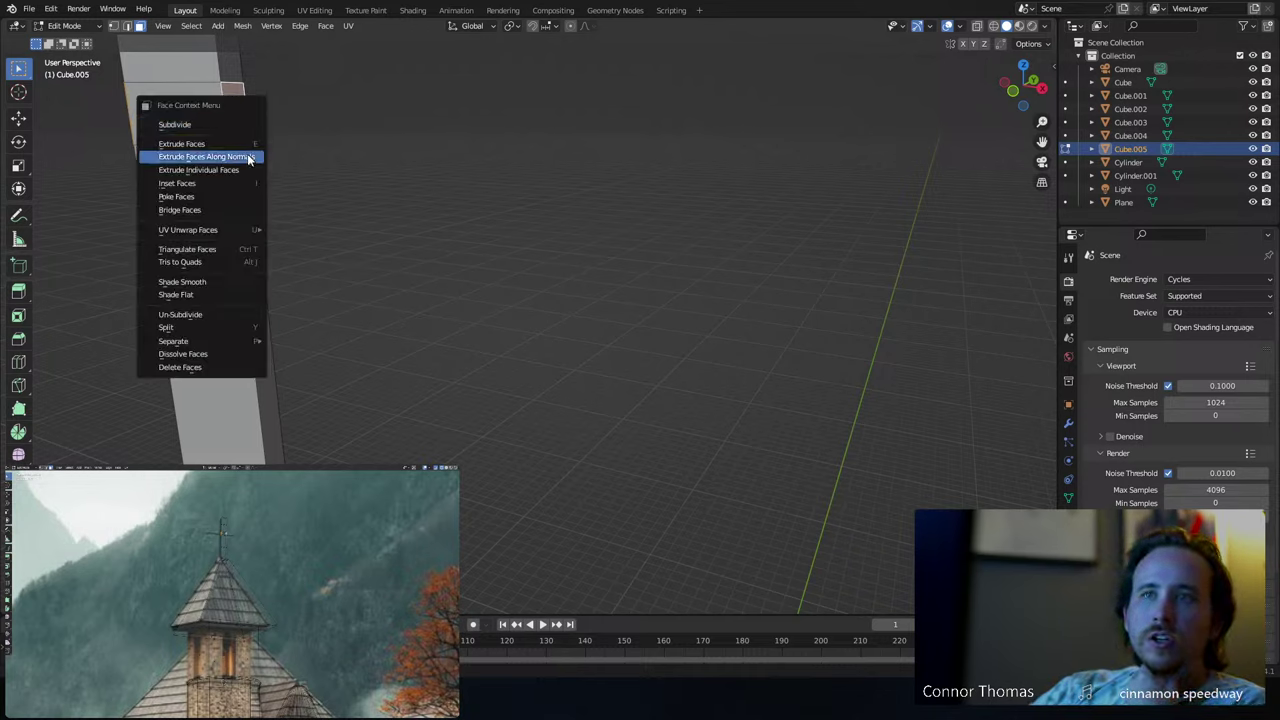
click(250, 157)
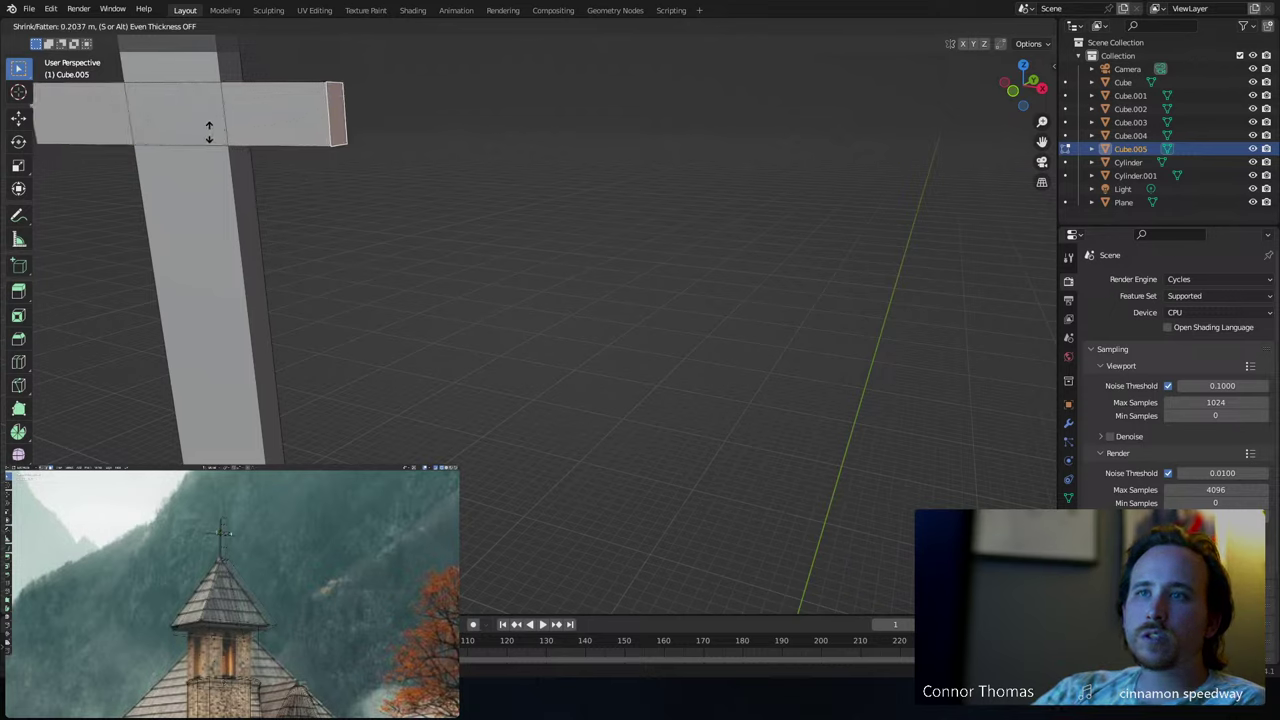
click(130, 109)
scroll(192, 160, down, 5)
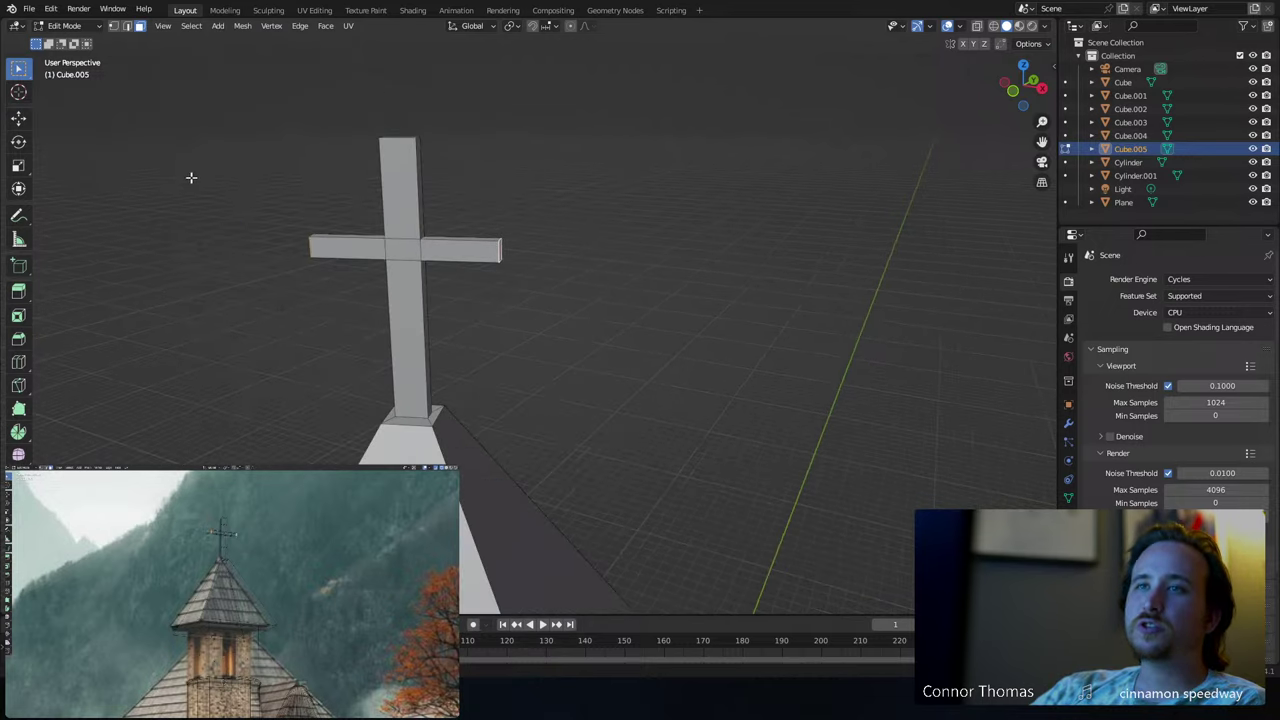
shift+middle_drag(312, 208, 545, 205)
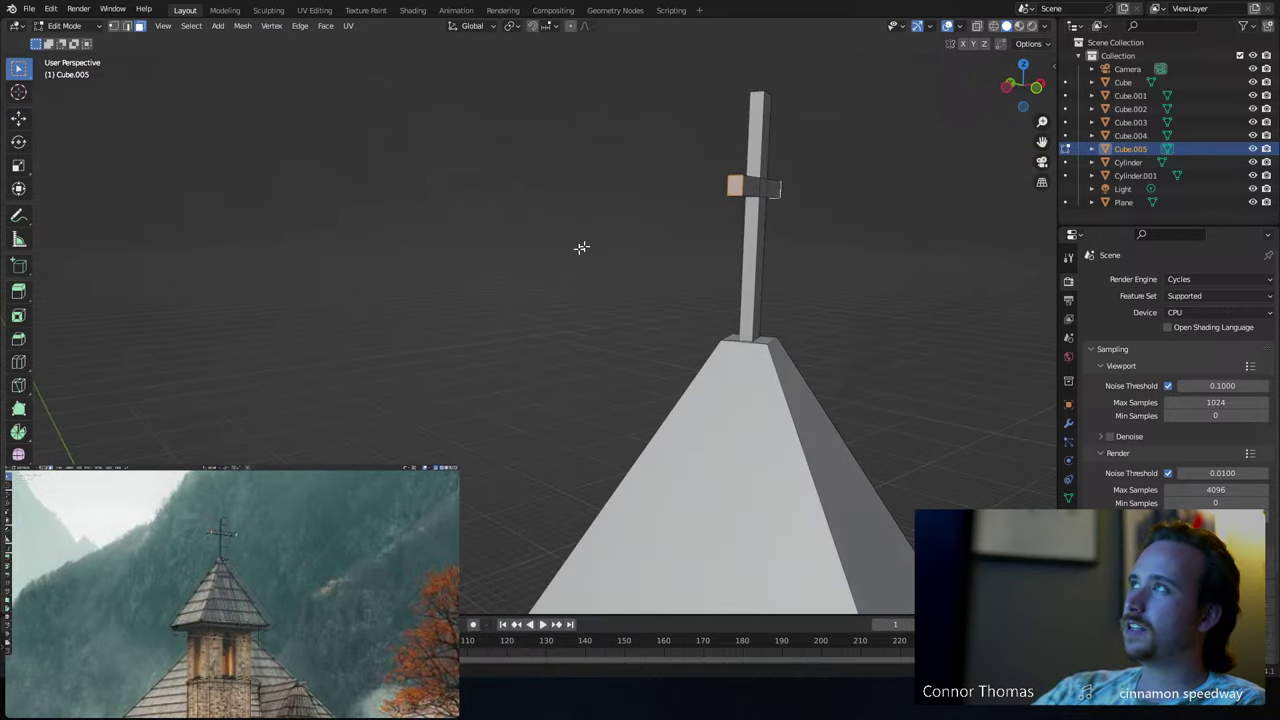
shift+middle_drag(667, 298, 634, 250)
key(Tab)
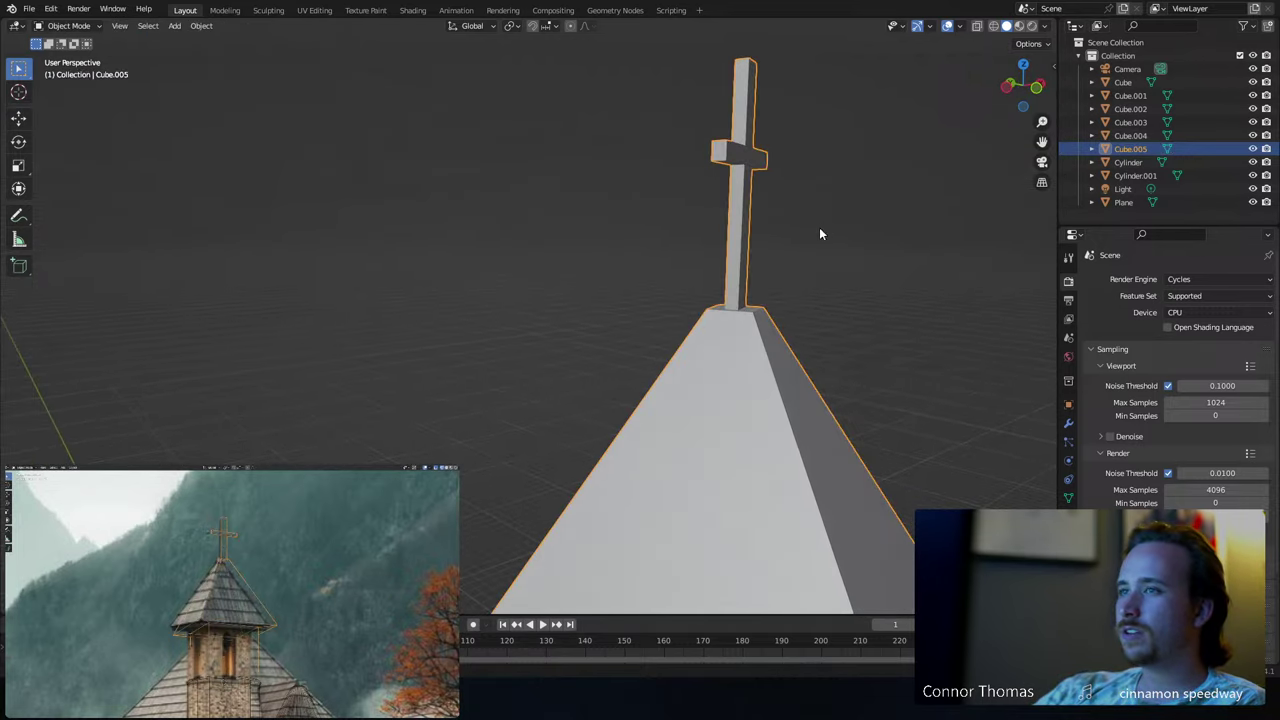
- Deselect the belfry and check the rooftop cross against the church photo through the camera
middle_drag(819, 227, 686, 242)
scroll(676, 270, down, 2)
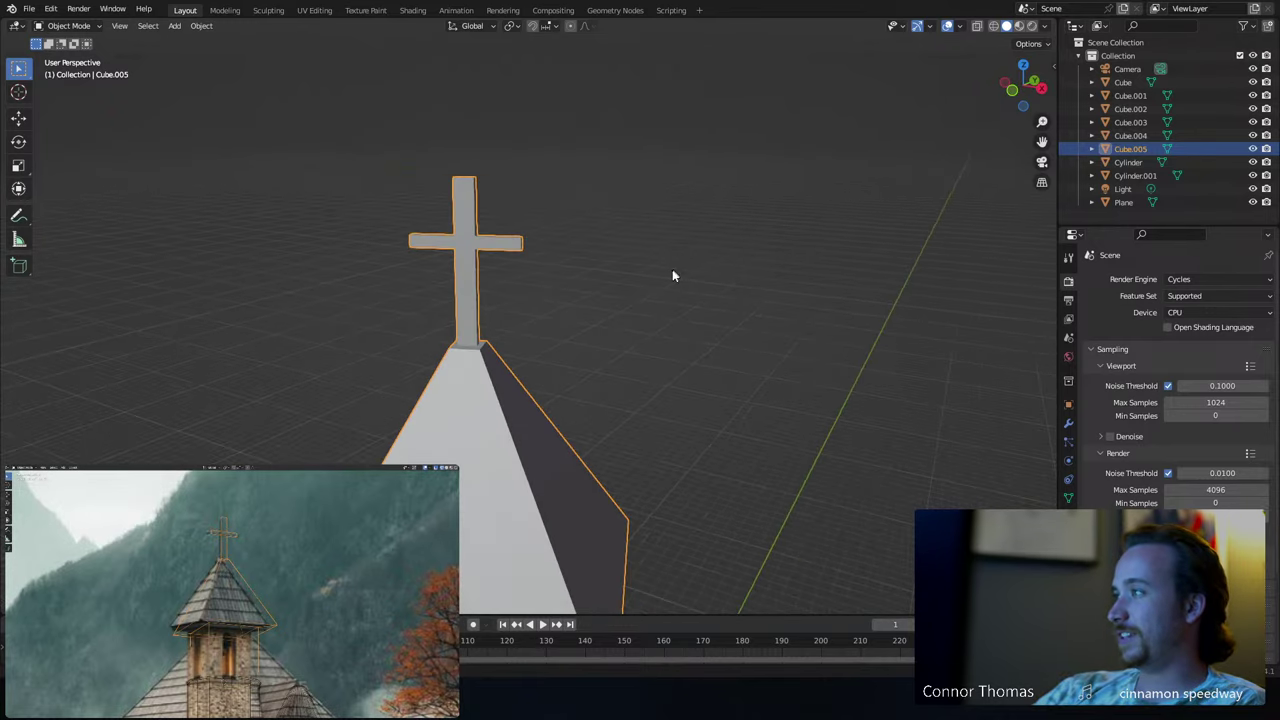
key(a)
key(alt+a)
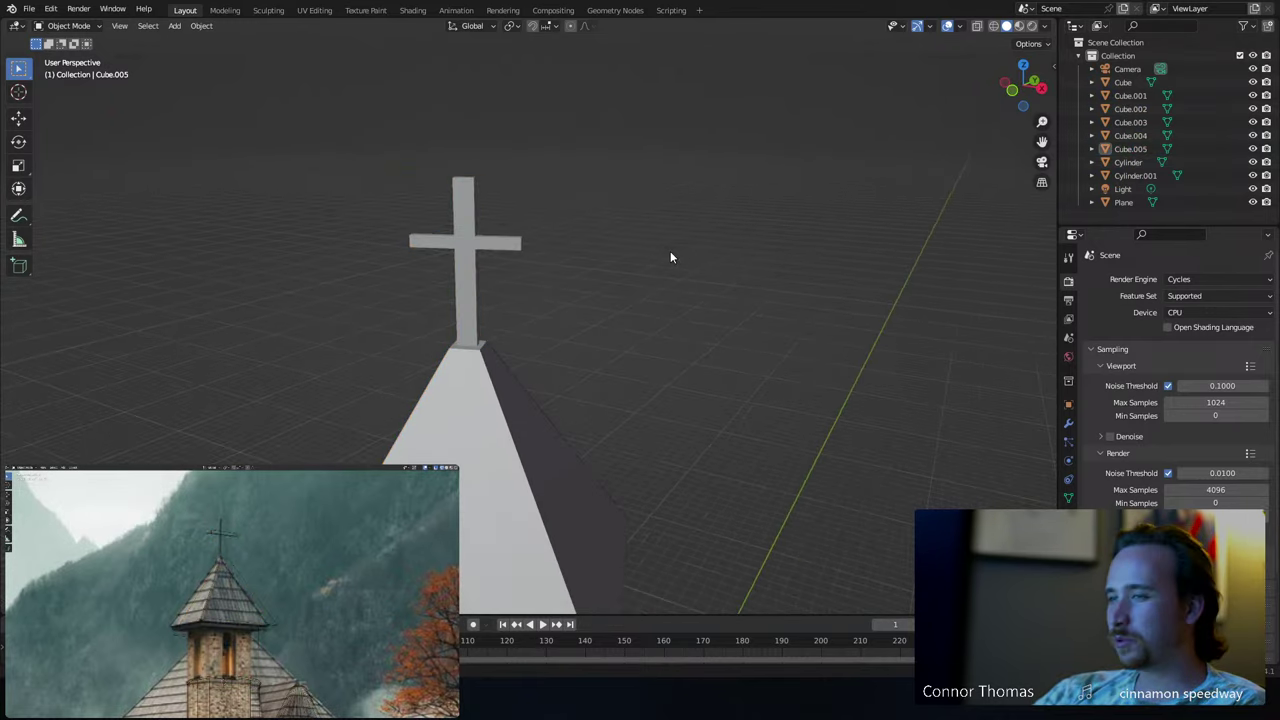
key(KP_0)
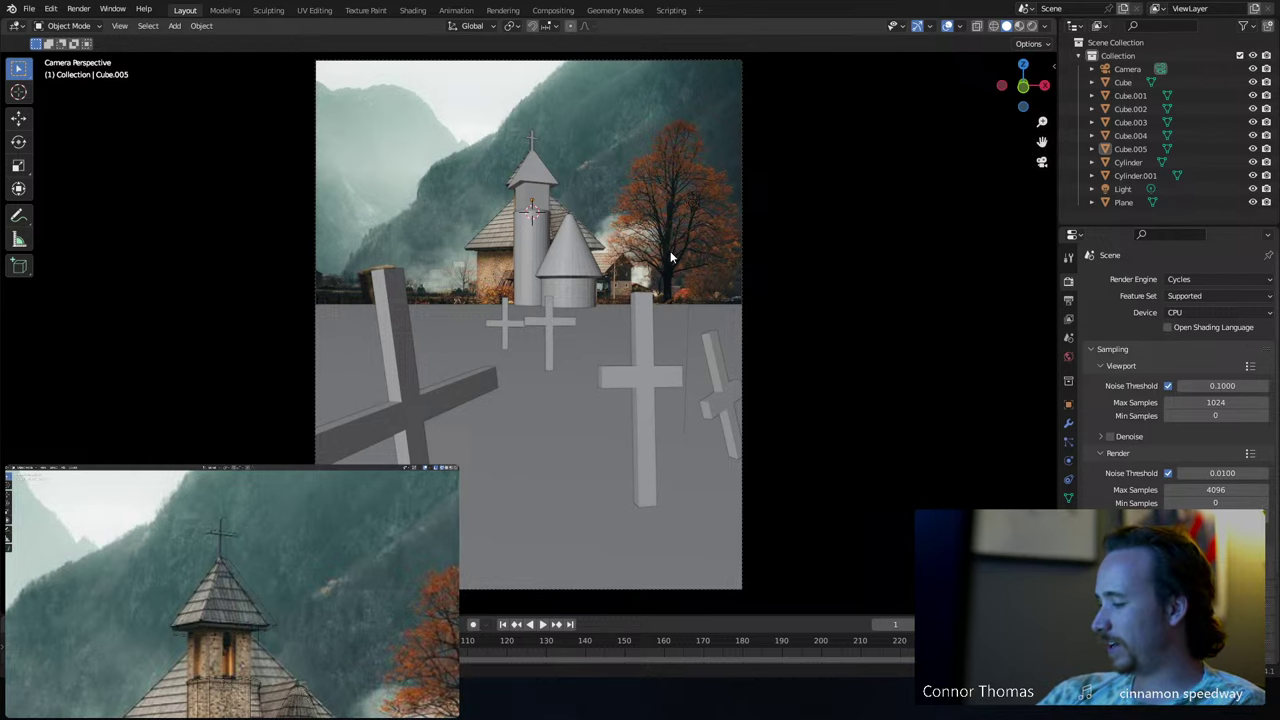
key(KP_0)
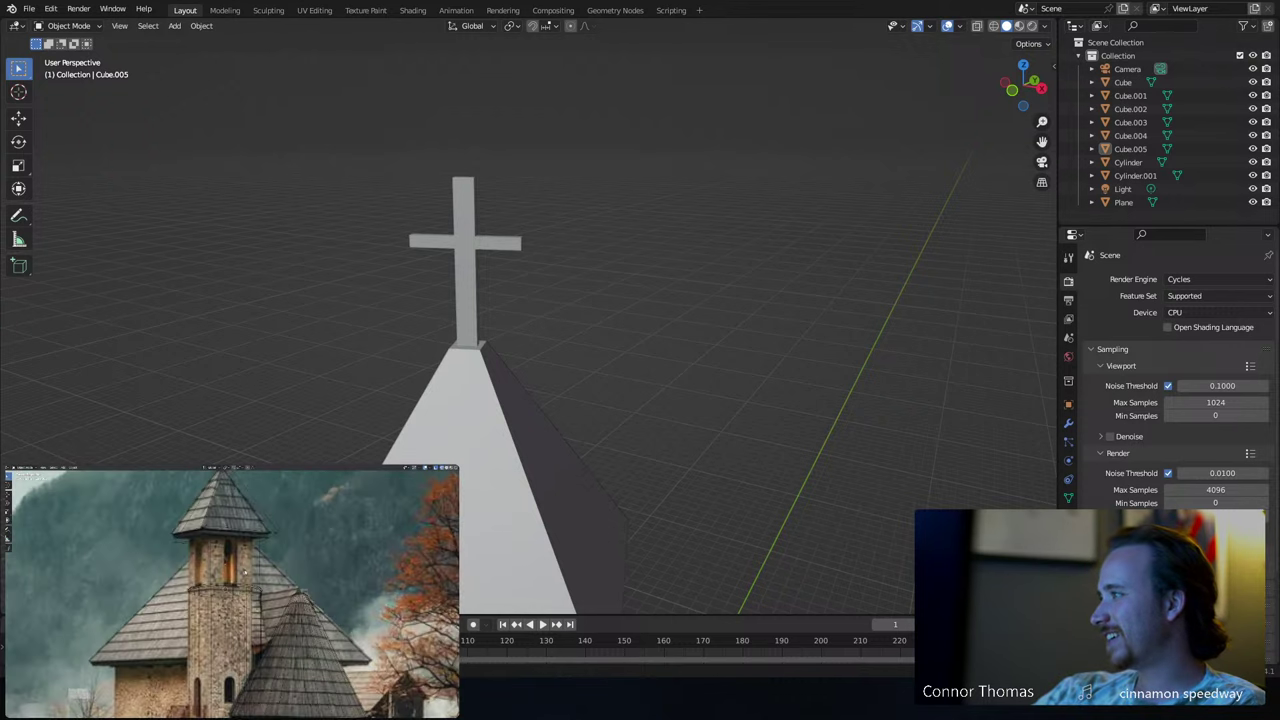
- Duplicate the belfry's front wall face in Edit Mode and narrow the copy along its local X into a central window strip
shift+middle_drag(463, 436, 523, 176)
scroll(523, 176, down, 3)
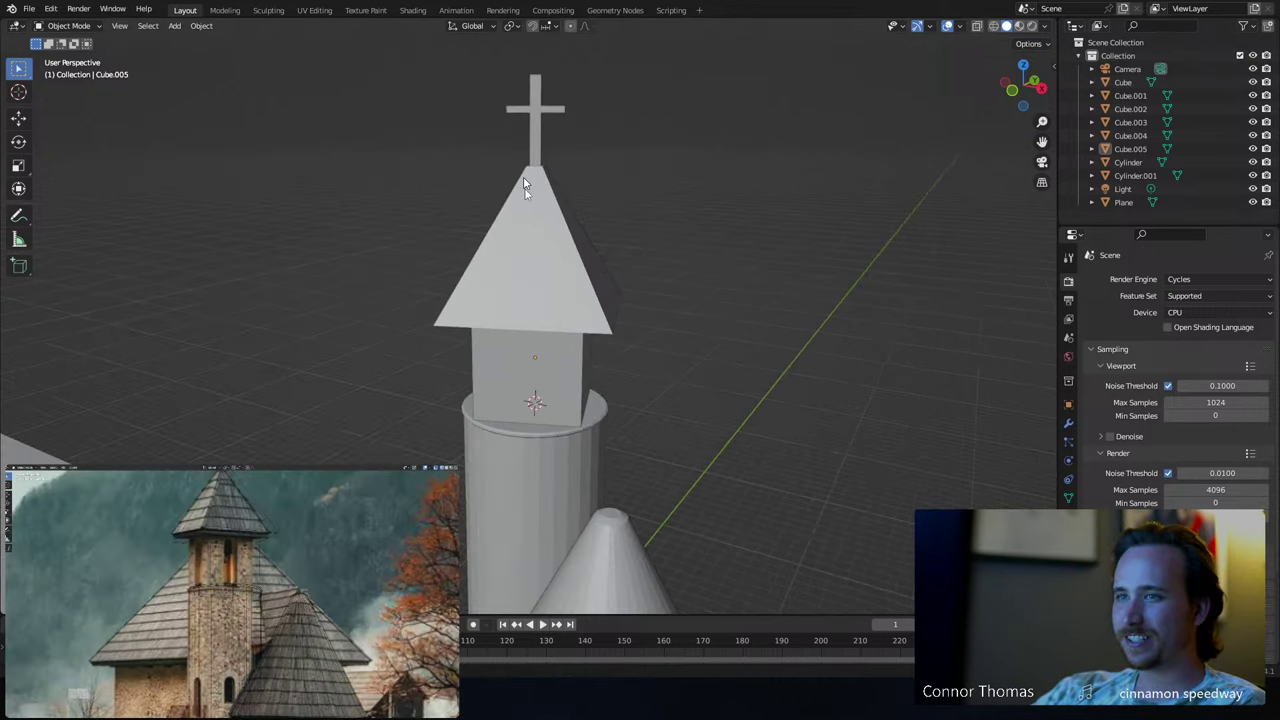
middle_drag(545, 314, 600, 298)
shift+middle_drag(666, 461, 668, 424)
scroll(670, 432, up, 2)
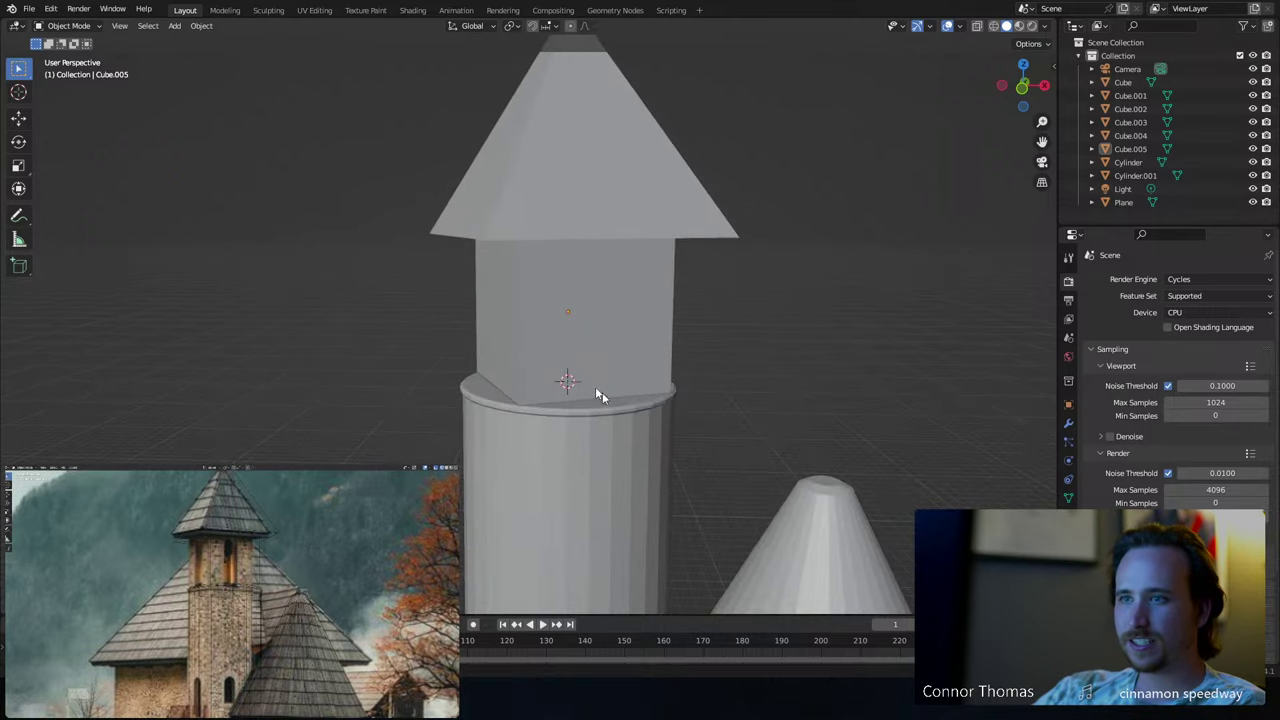
click(600, 370)
key(Tab)
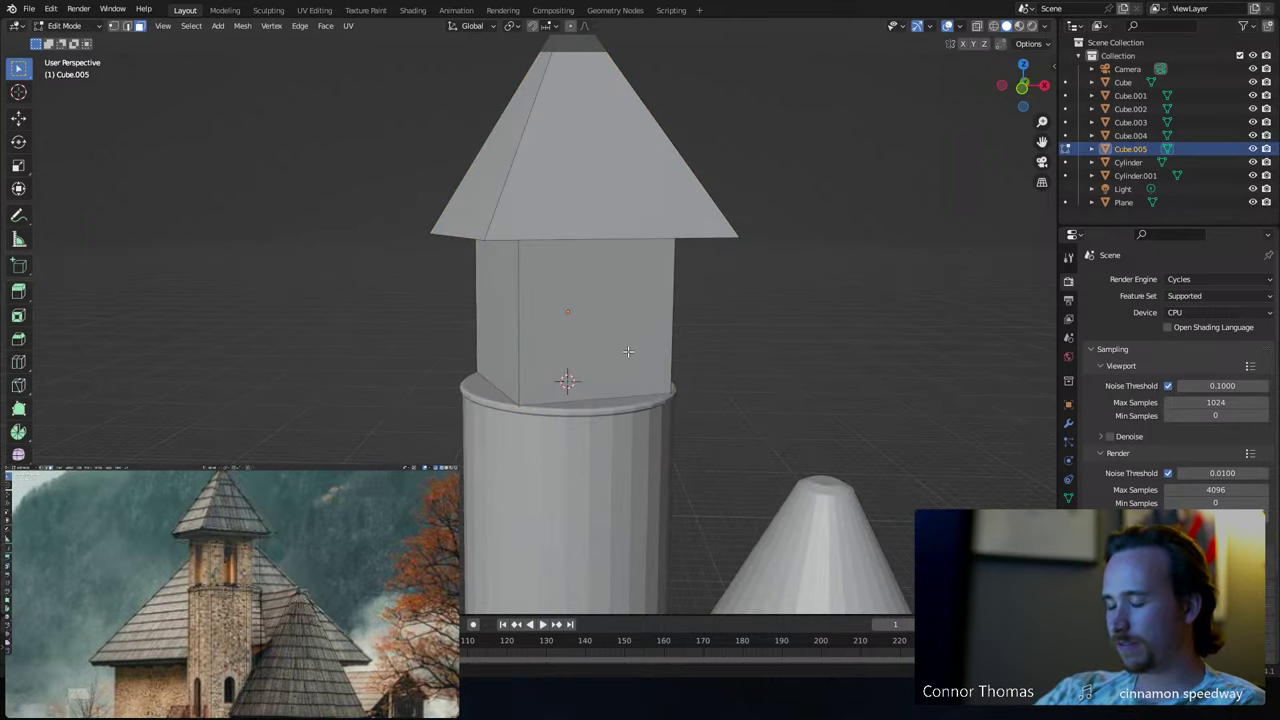
click(605, 342)
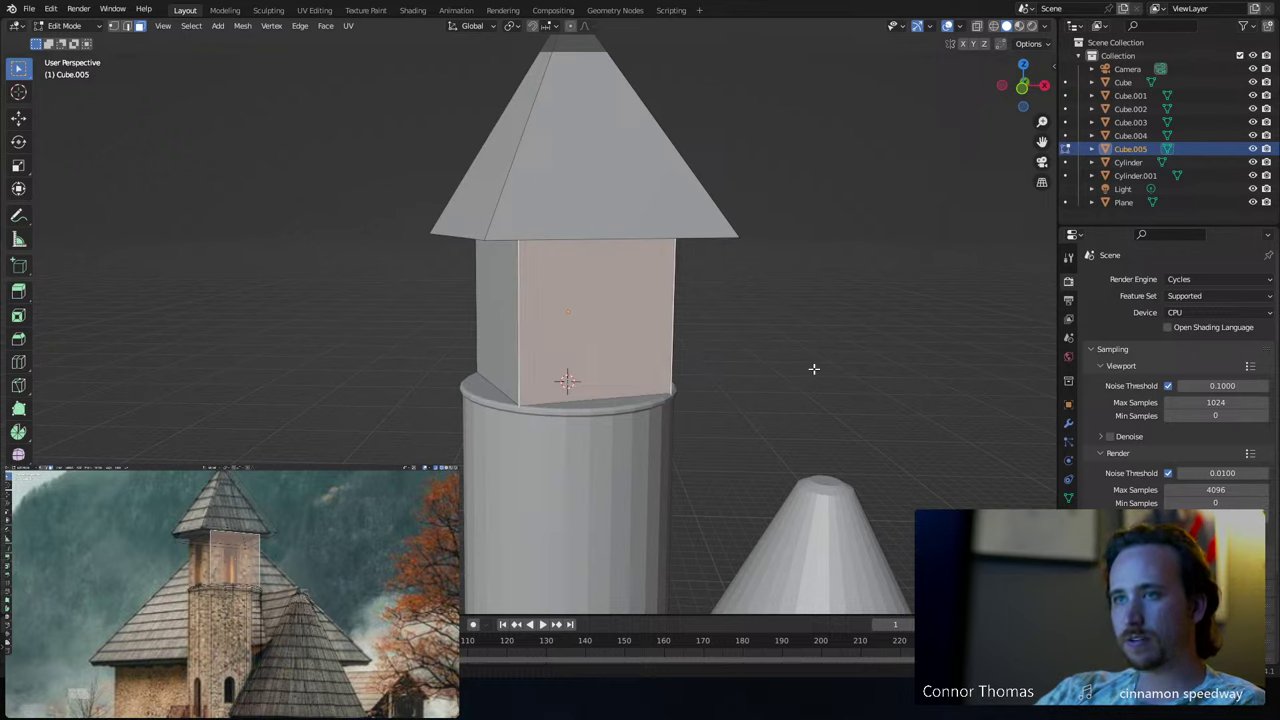
key(s)
key(x)
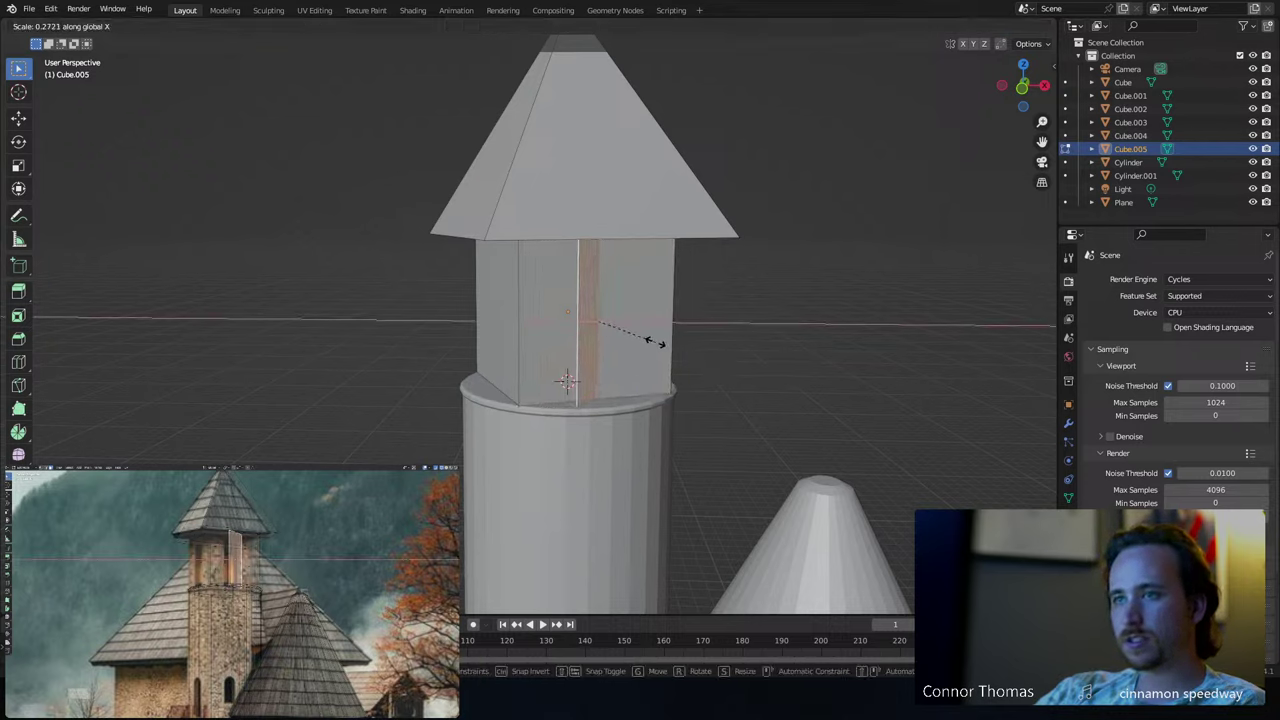
key(x)
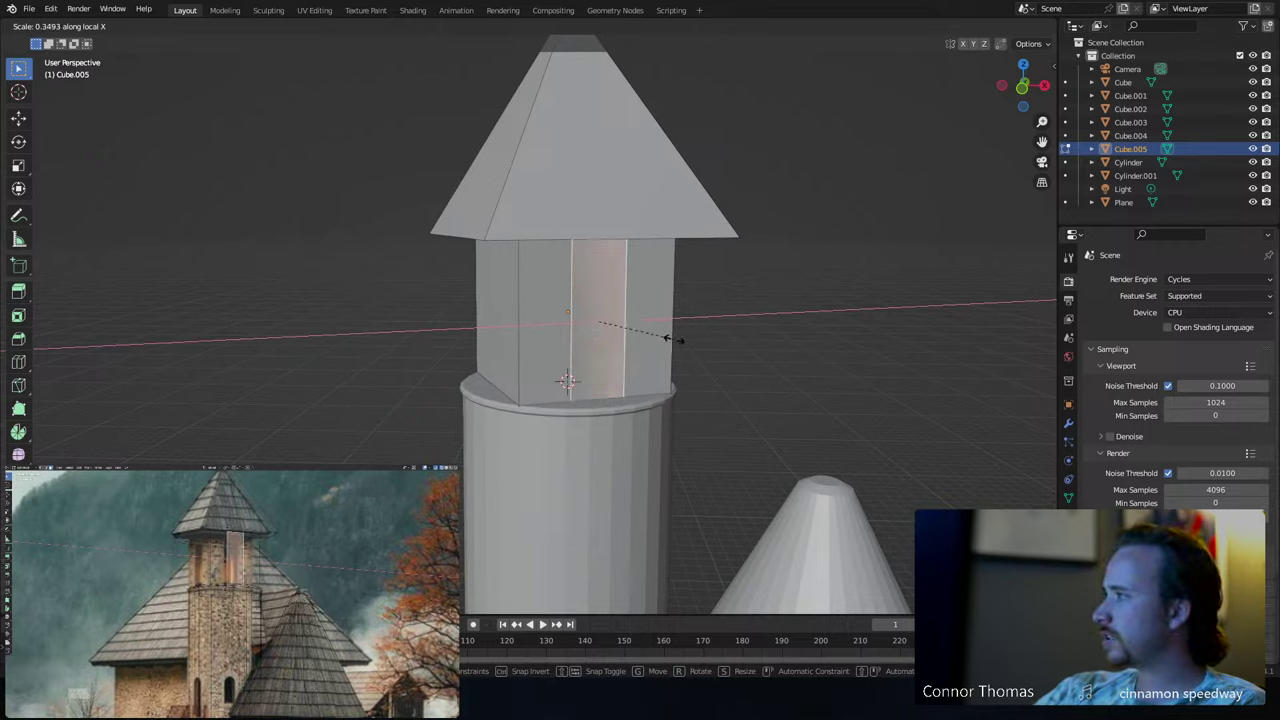
click(657, 339)
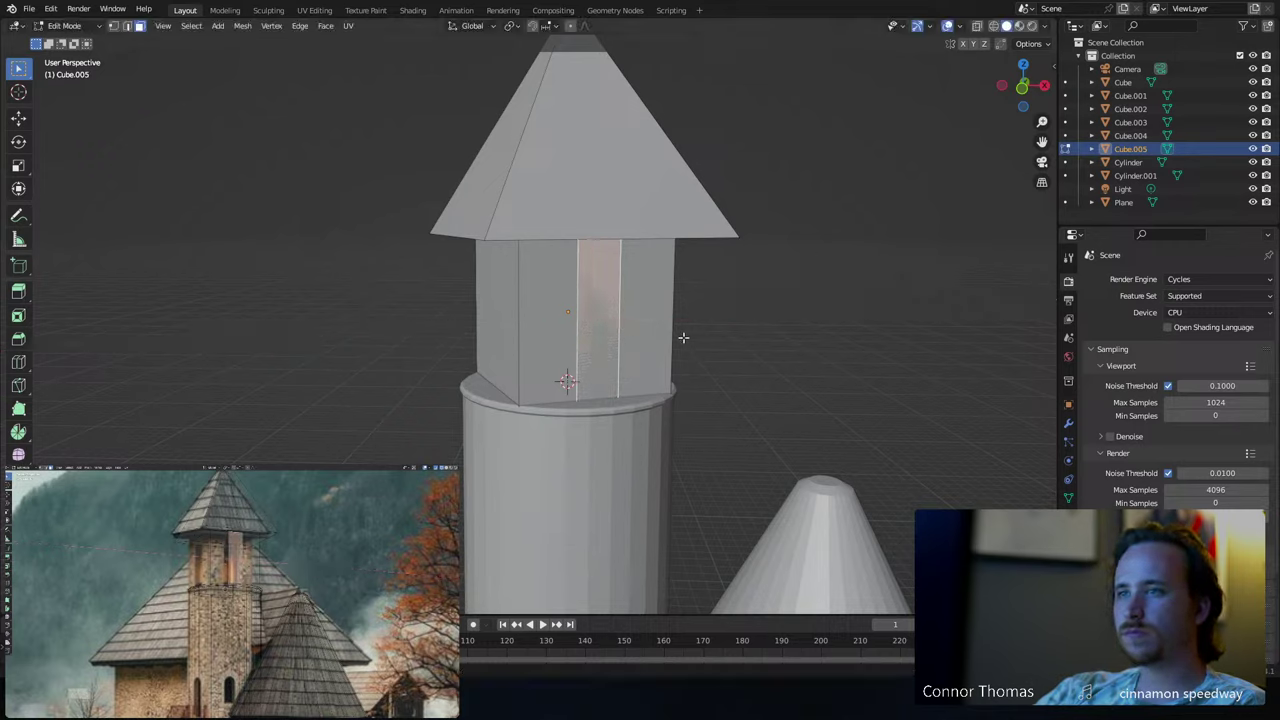
- Add a horizontal edge loop across the window strip and slide it up close to the strip's upper end
middle_drag(666, 286, 583, 233)
scroll(583, 233, up, 2)
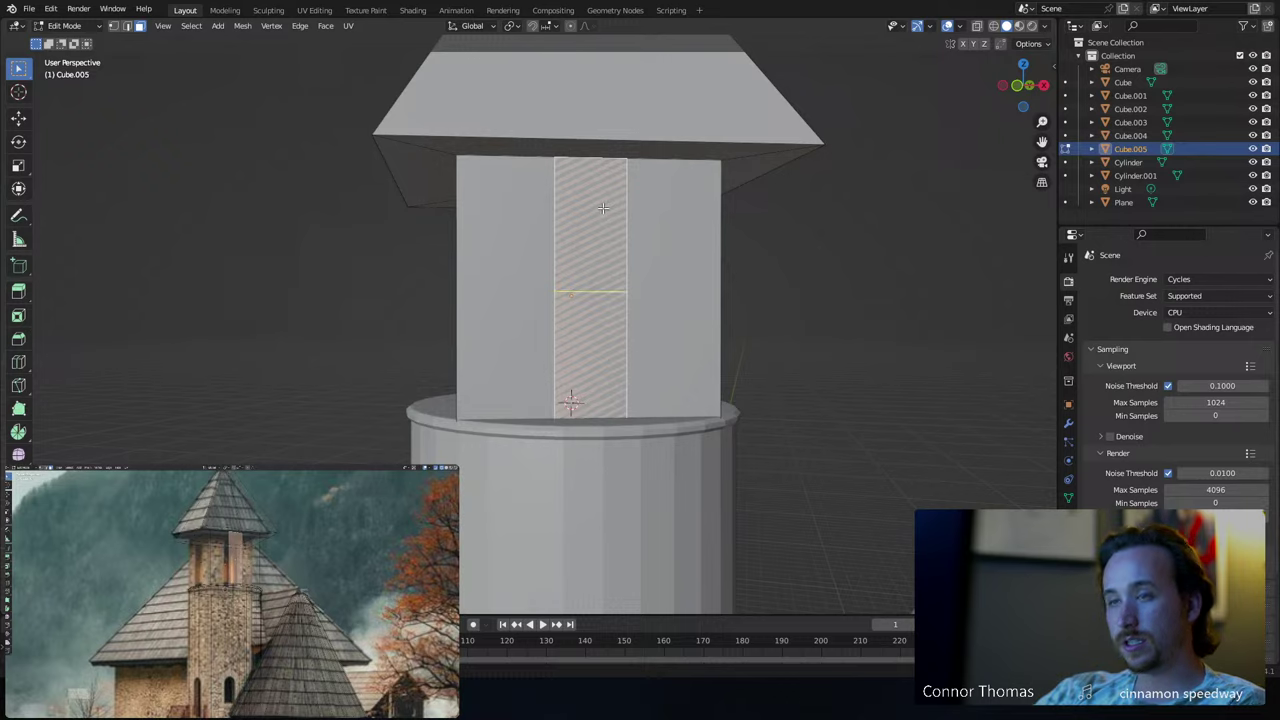
right_click(603, 208)
right_click(595, 304)
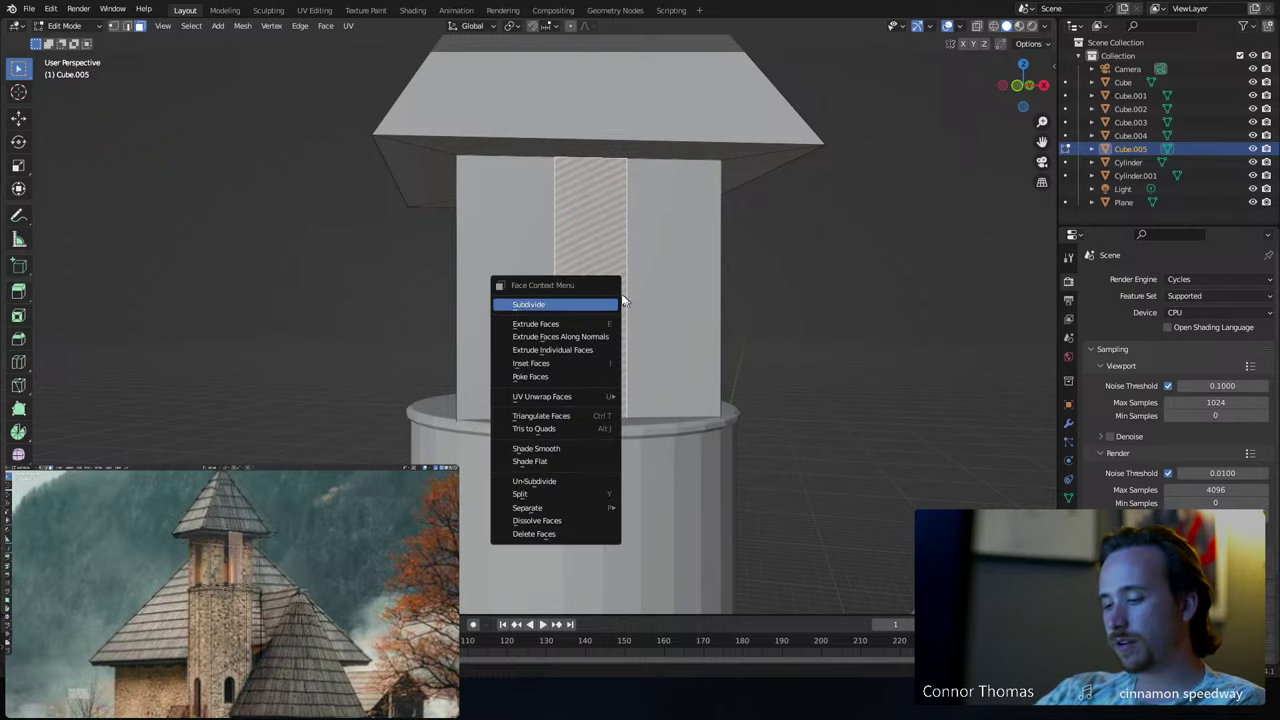
key(ctrl+r)
click(584, 285)
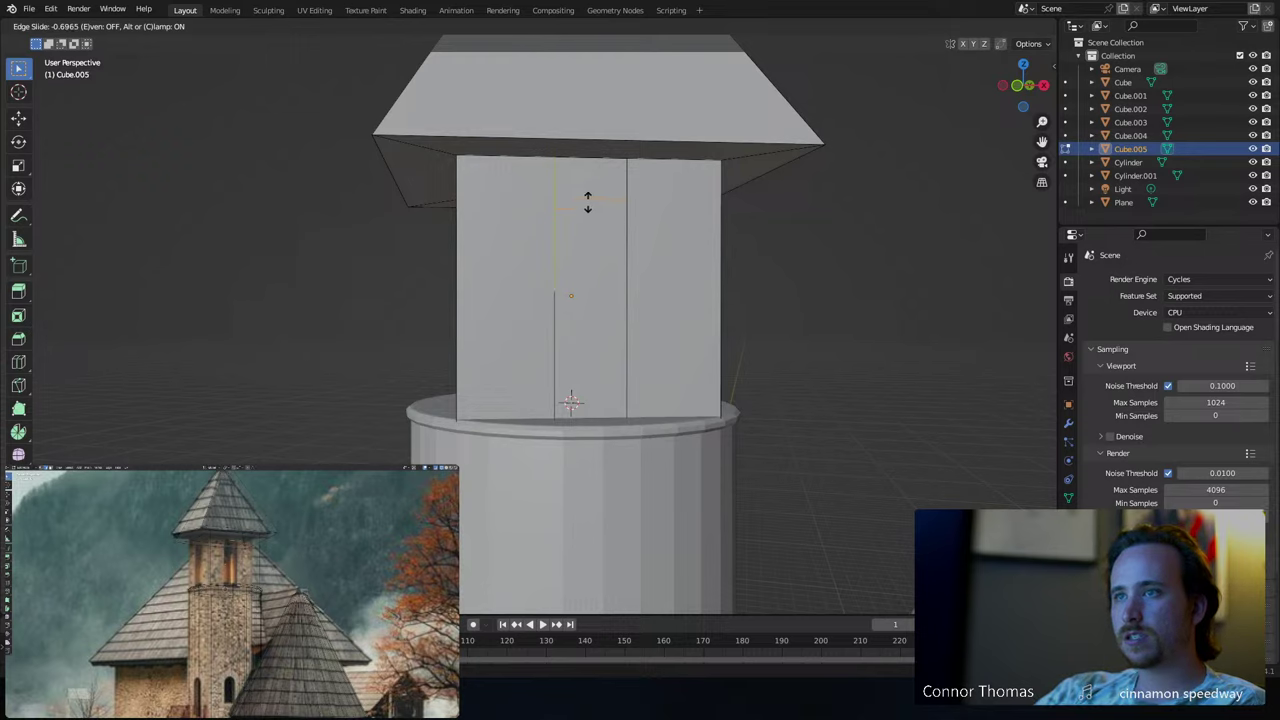
click(605, 190)
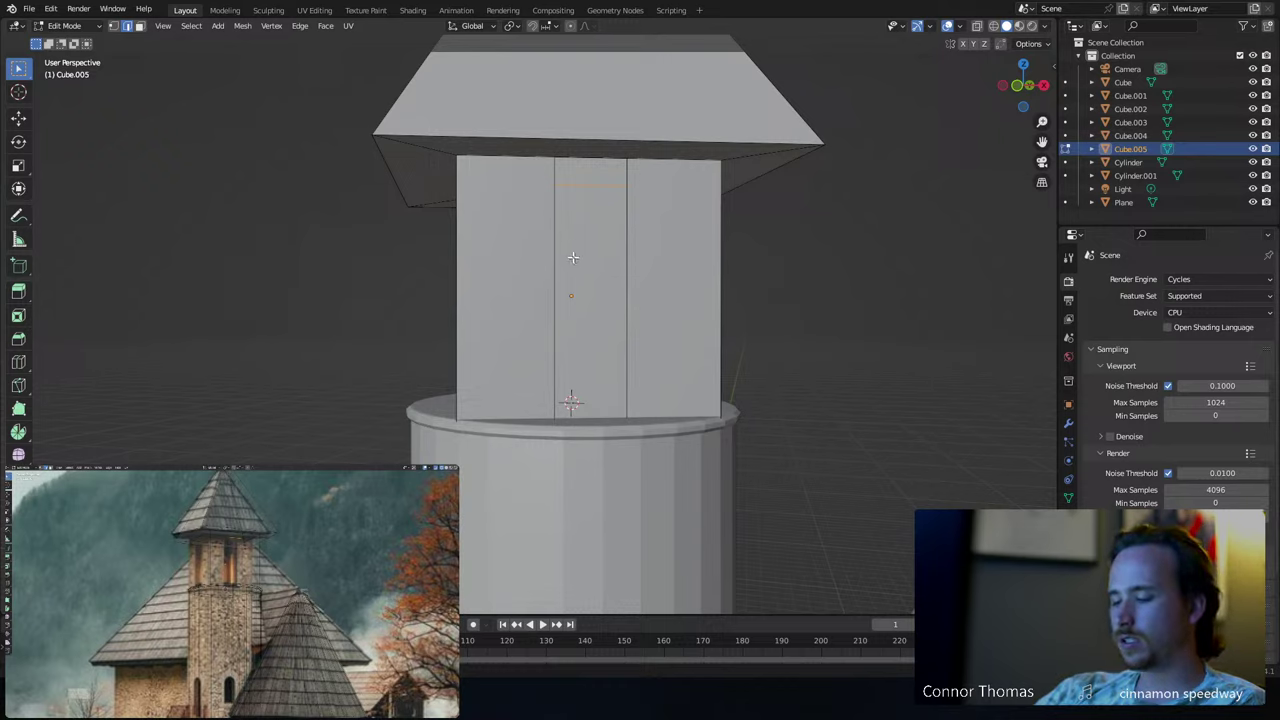
- Hide the rest of the belfry mesh so that only the window strip remains for editing
key(alt+a)
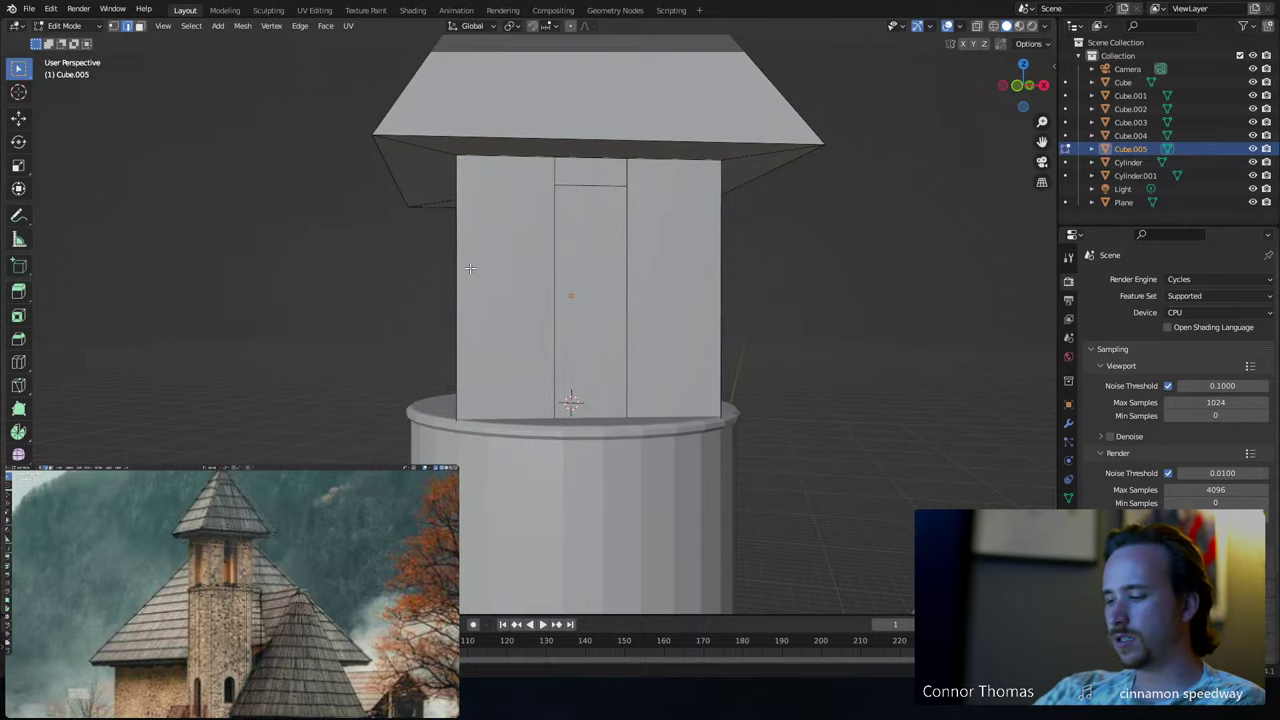
key(a)
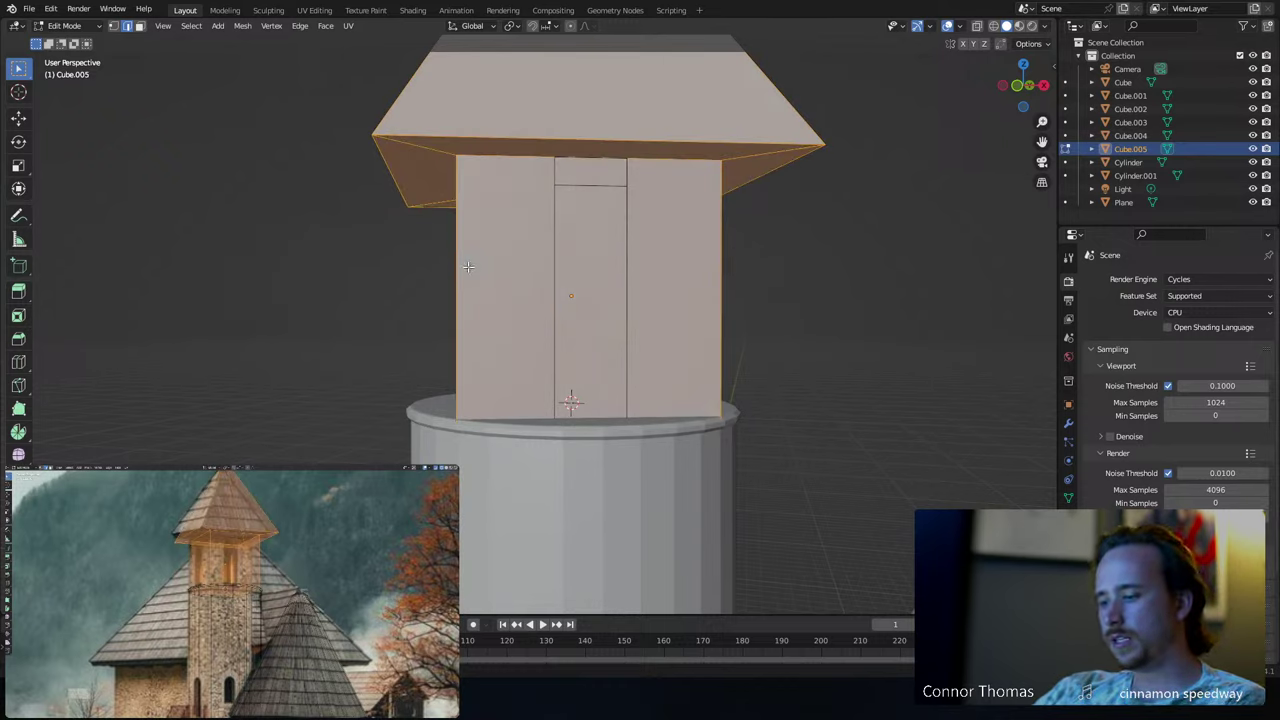
key(h)
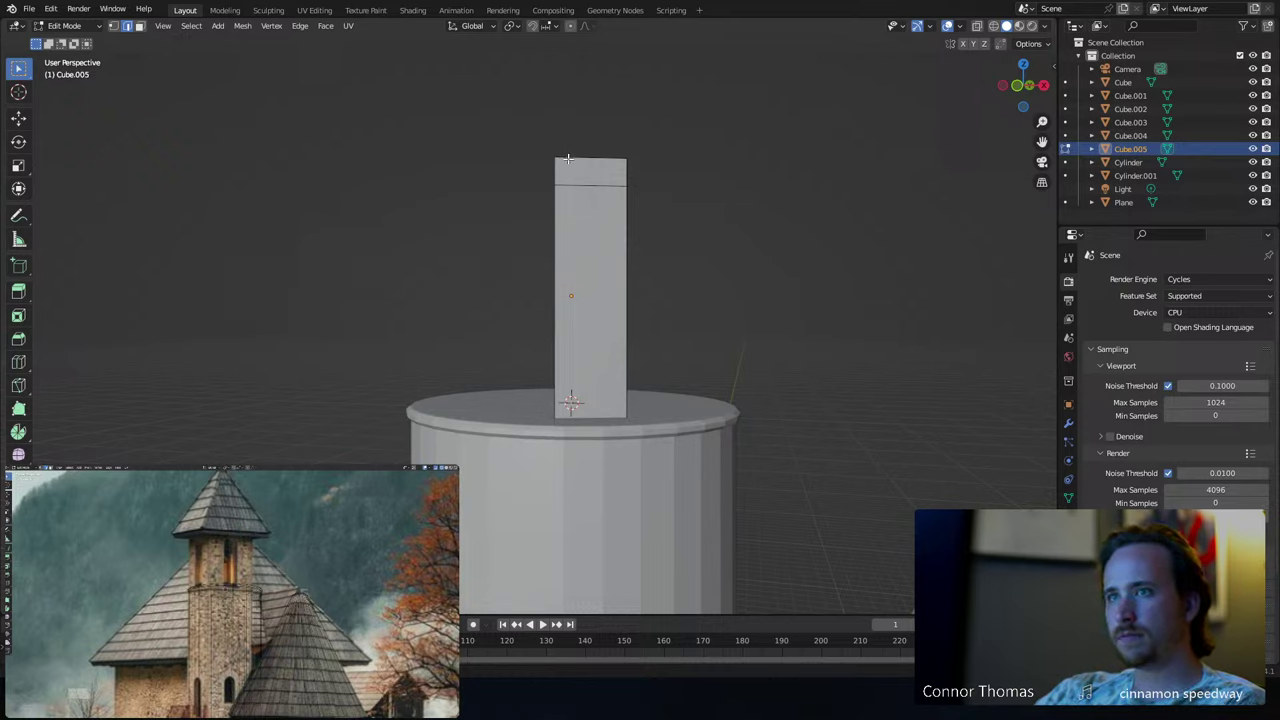
- Scale the strip's top edge inward and add two edge loops beneath it, scaled outward to form a rounded arch
key(1)
key(s)
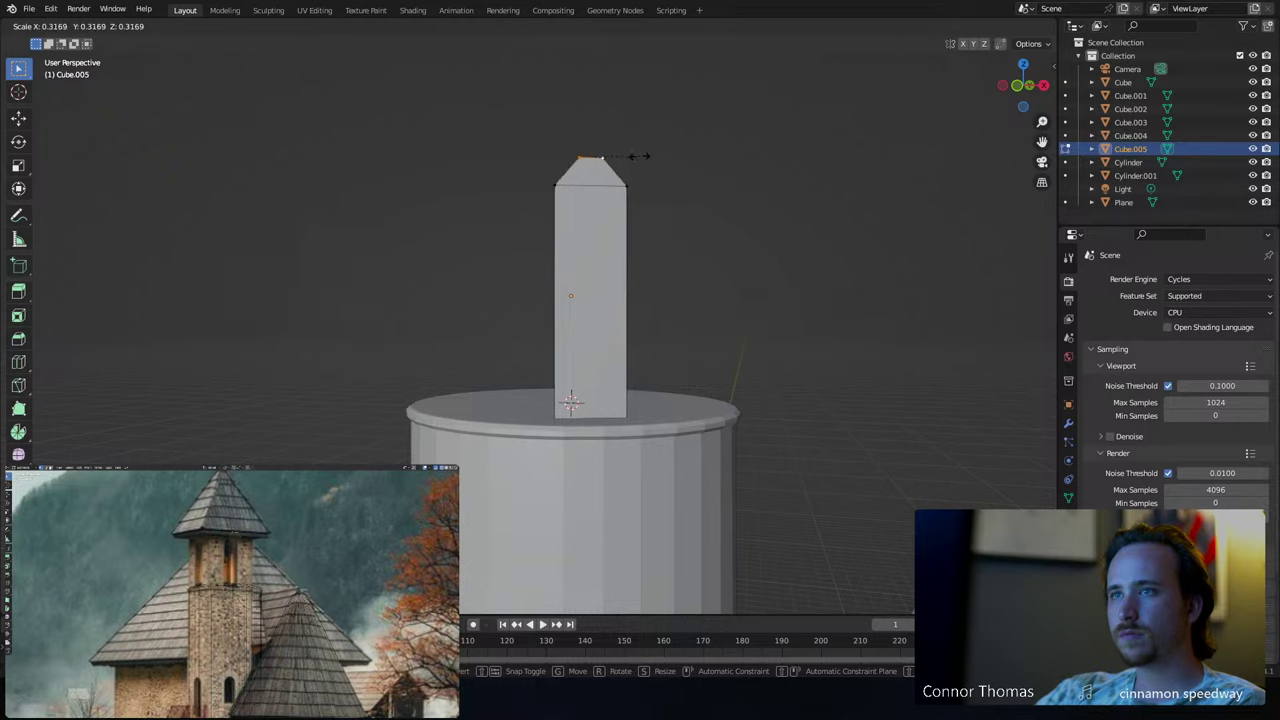
click(600, 162)
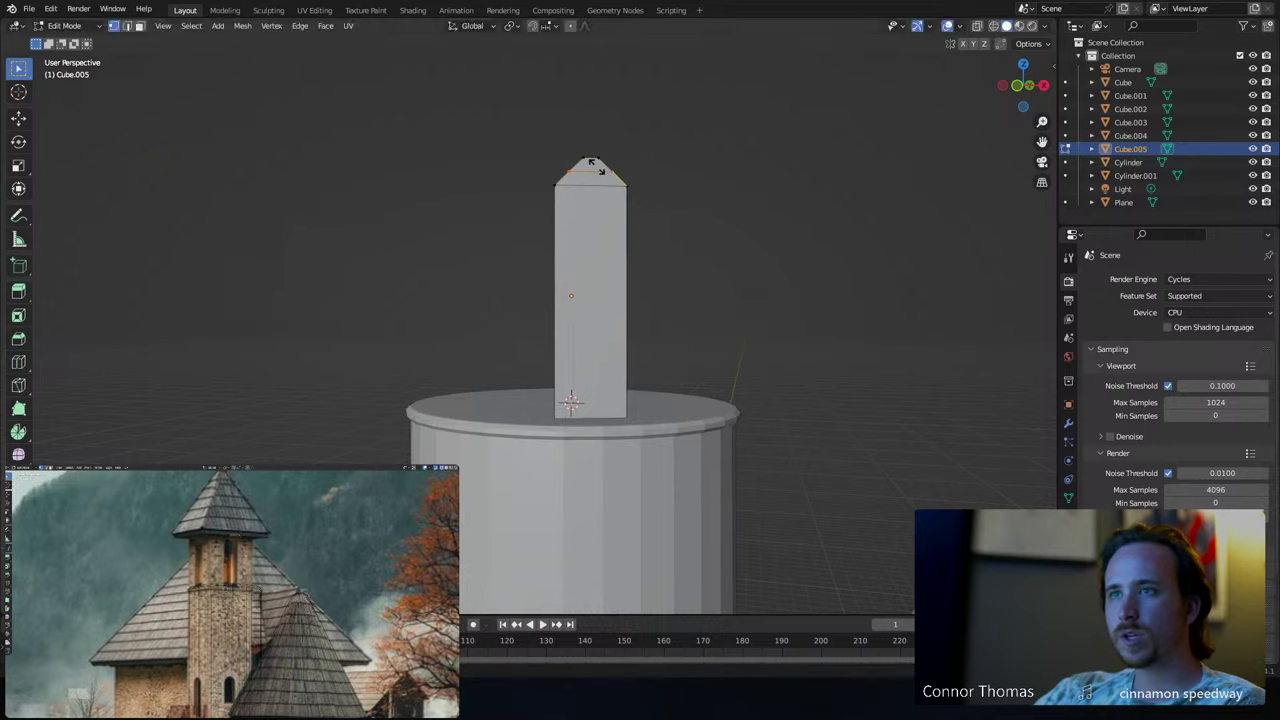
key(s)
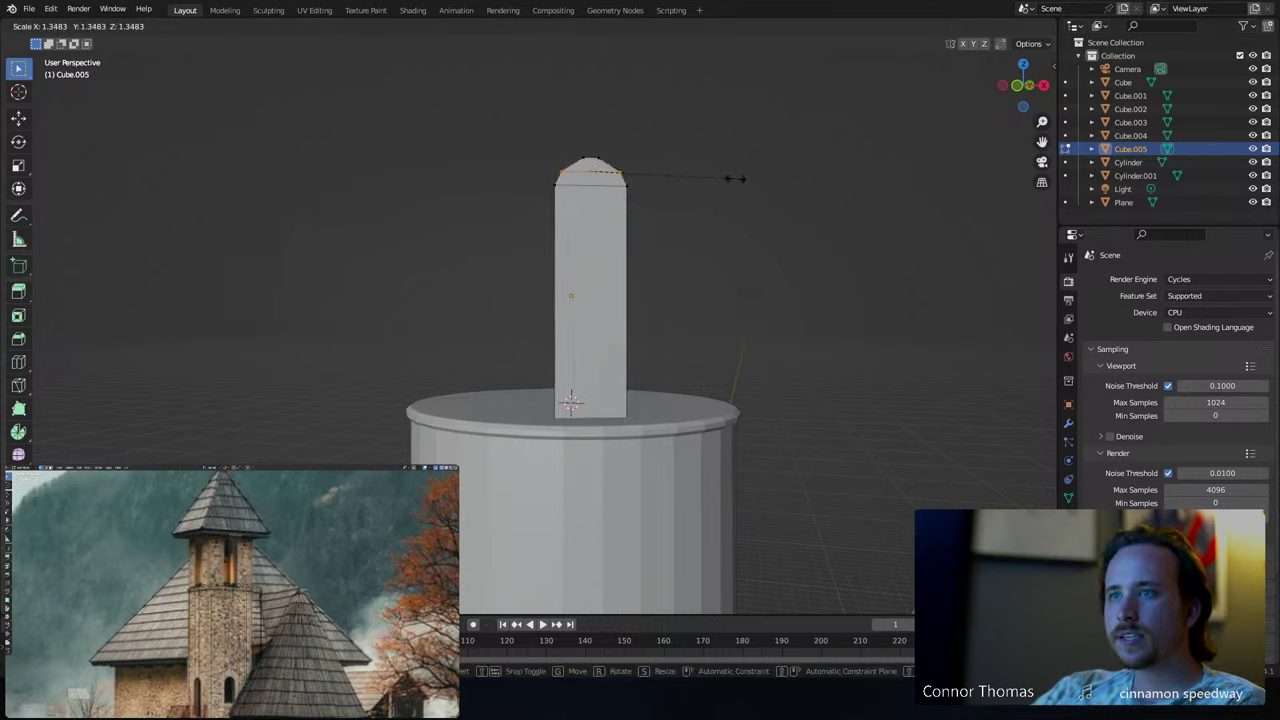
click(738, 178)
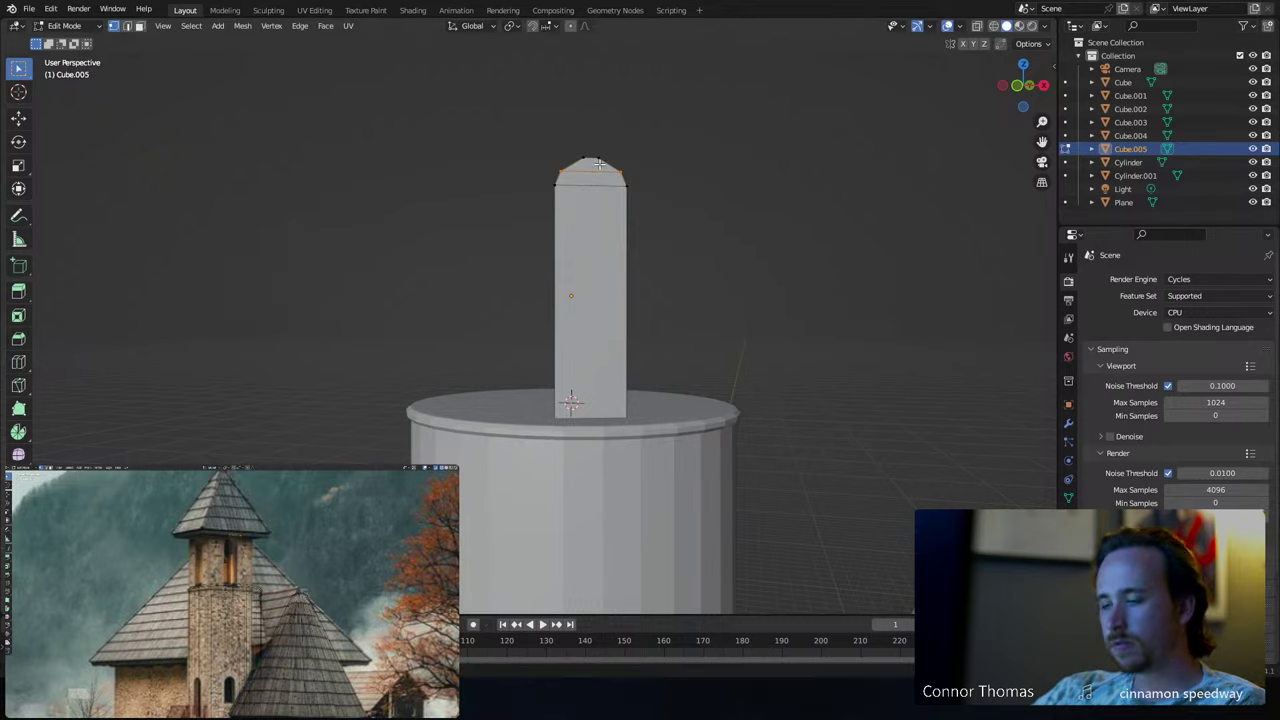
key(s)
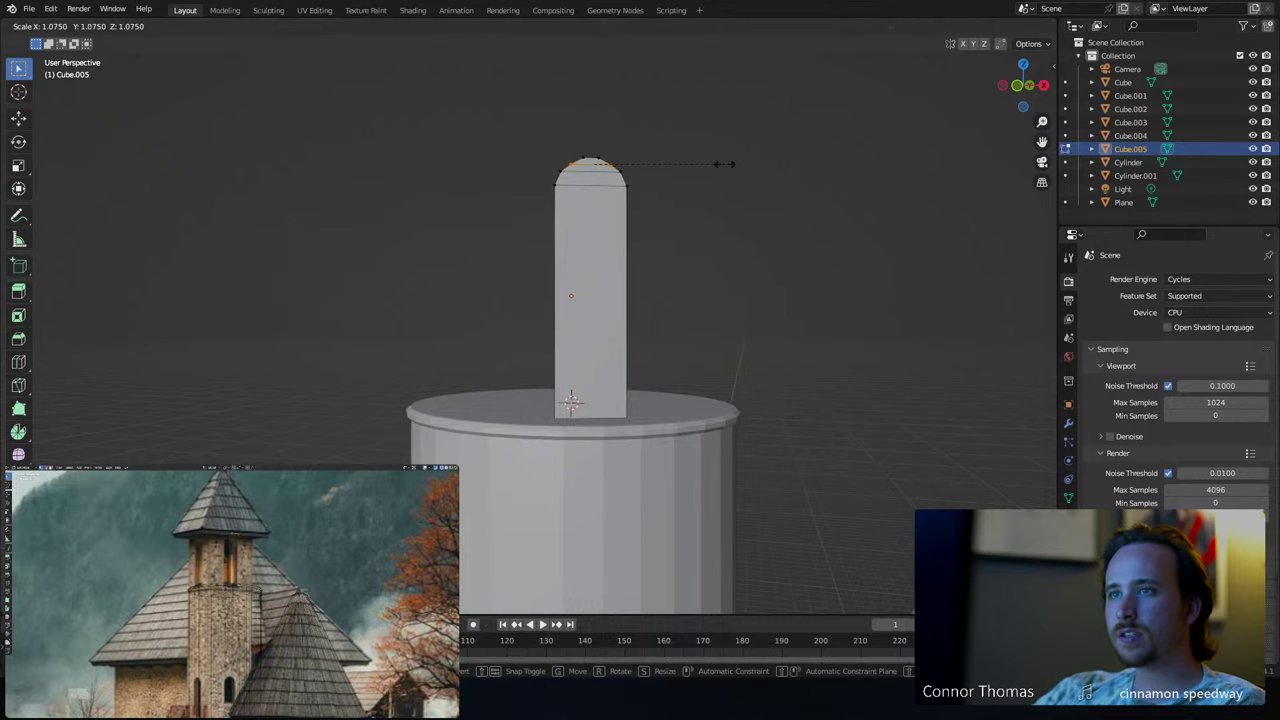
click(736, 164)
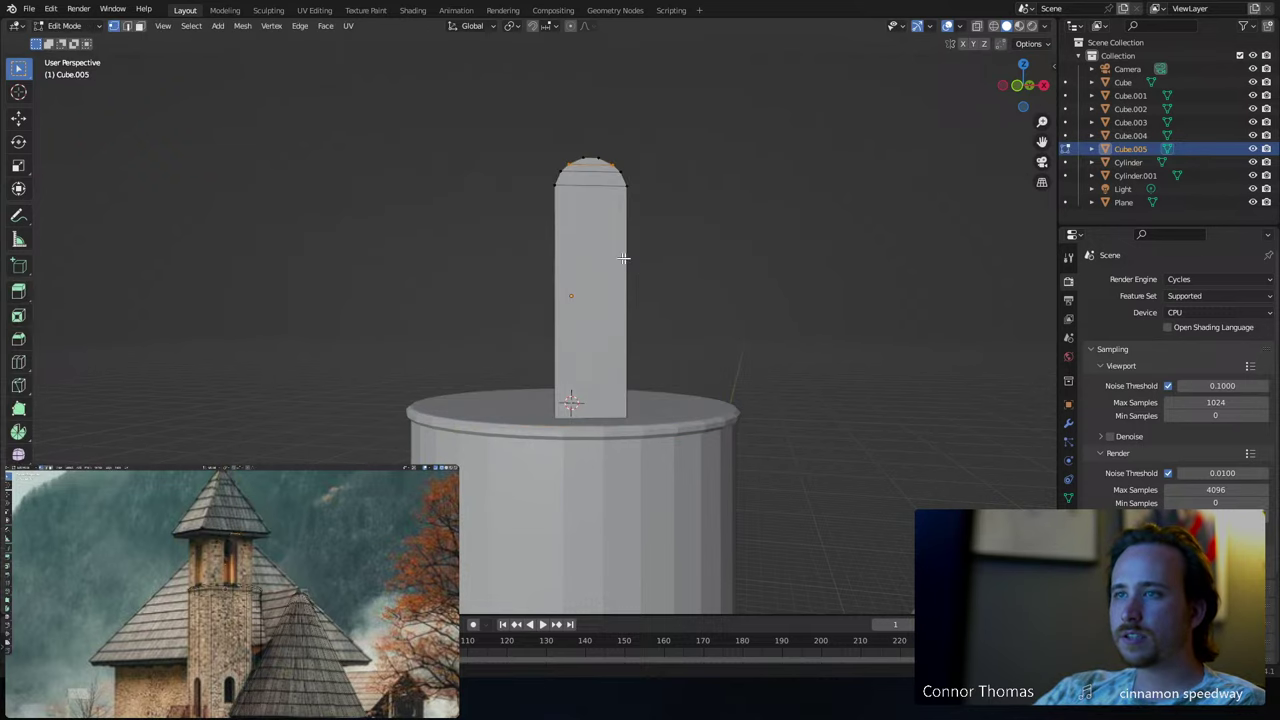
- Select the whole arched panel and move it along its local Y, outward from the belfry wall
middle_drag(623, 258, 708, 322)
key(a)
key(alt+a)
key(a)
key(g)
key(x)
key(x)
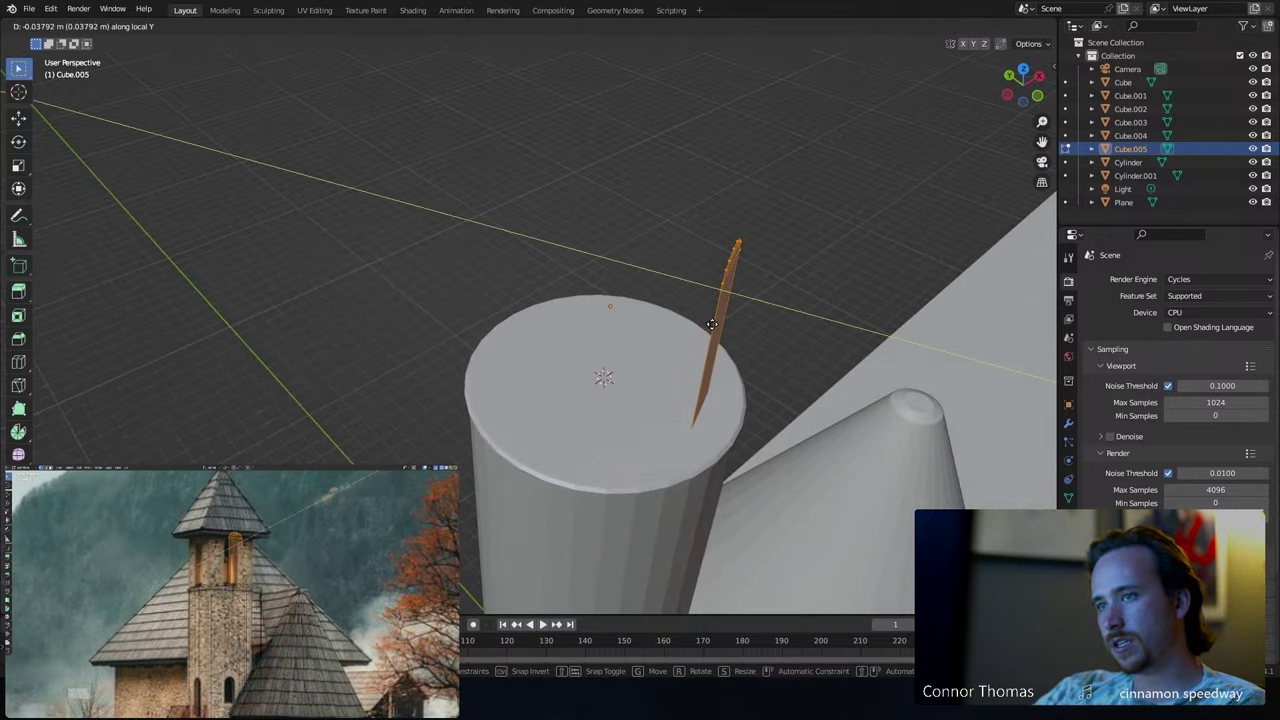
click(745, 328)
- Extrude the arched panel a short distance inward along its normal to give it thickness
mouse_move(779, 319)
middle_down()
mouse_move(749, 286)
mouse_move(786, 309)
middle_up()
key(g)
key(y)
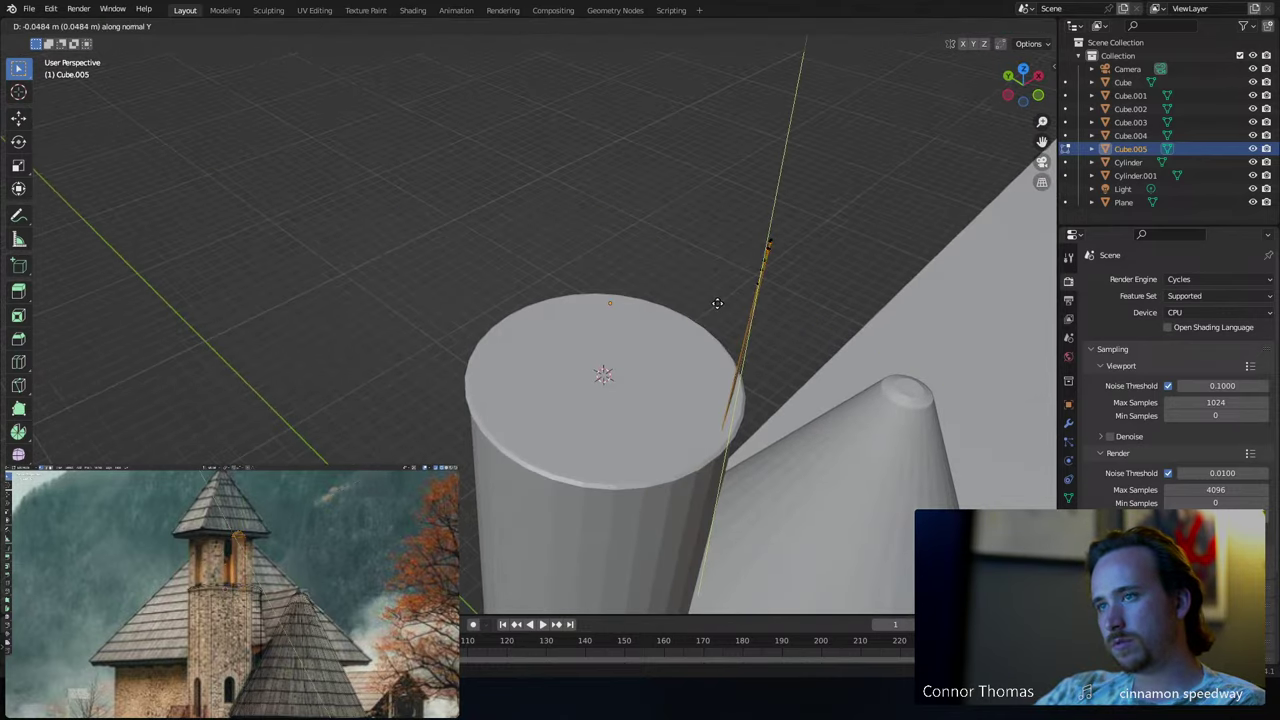
click(542, 266)
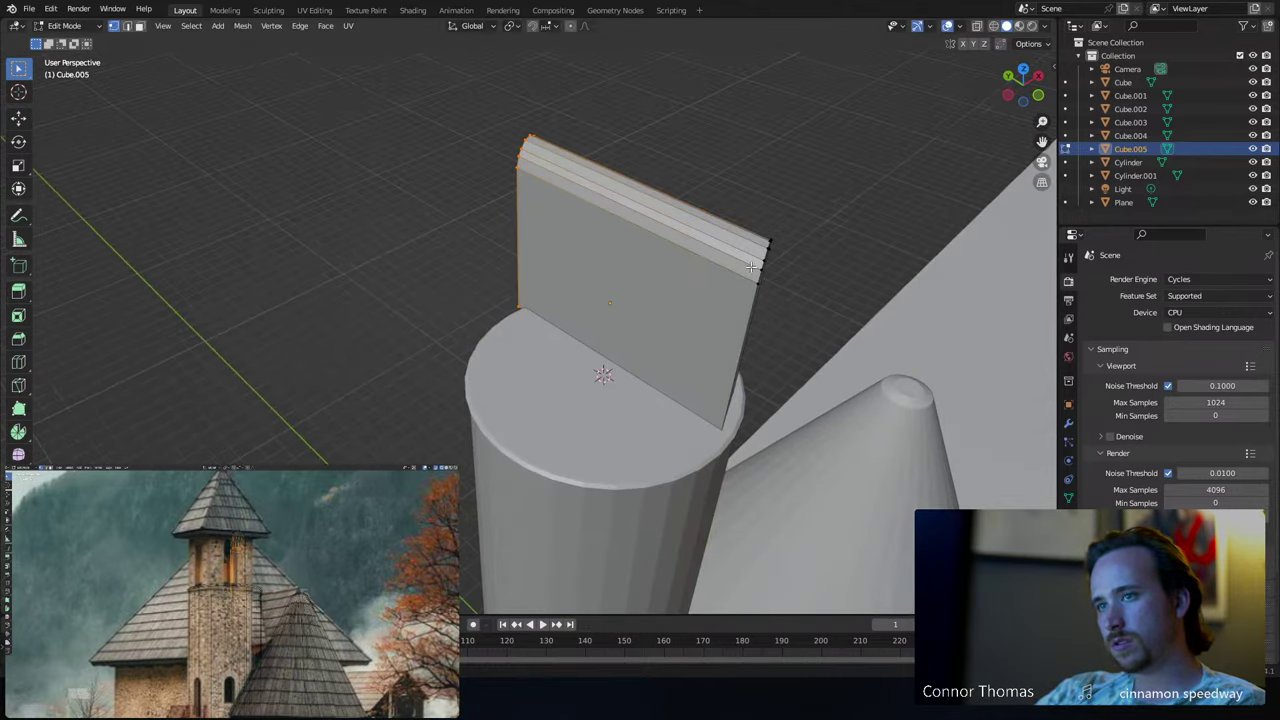
middle_drag(542, 266, 711, 260)
key(e)
click(661, 280)
- Select the block's inner arched end using wireframe display and extrude it about 5.3 m across the belfry
middle_drag(643, 193, 646, 200)
key(alt+z)
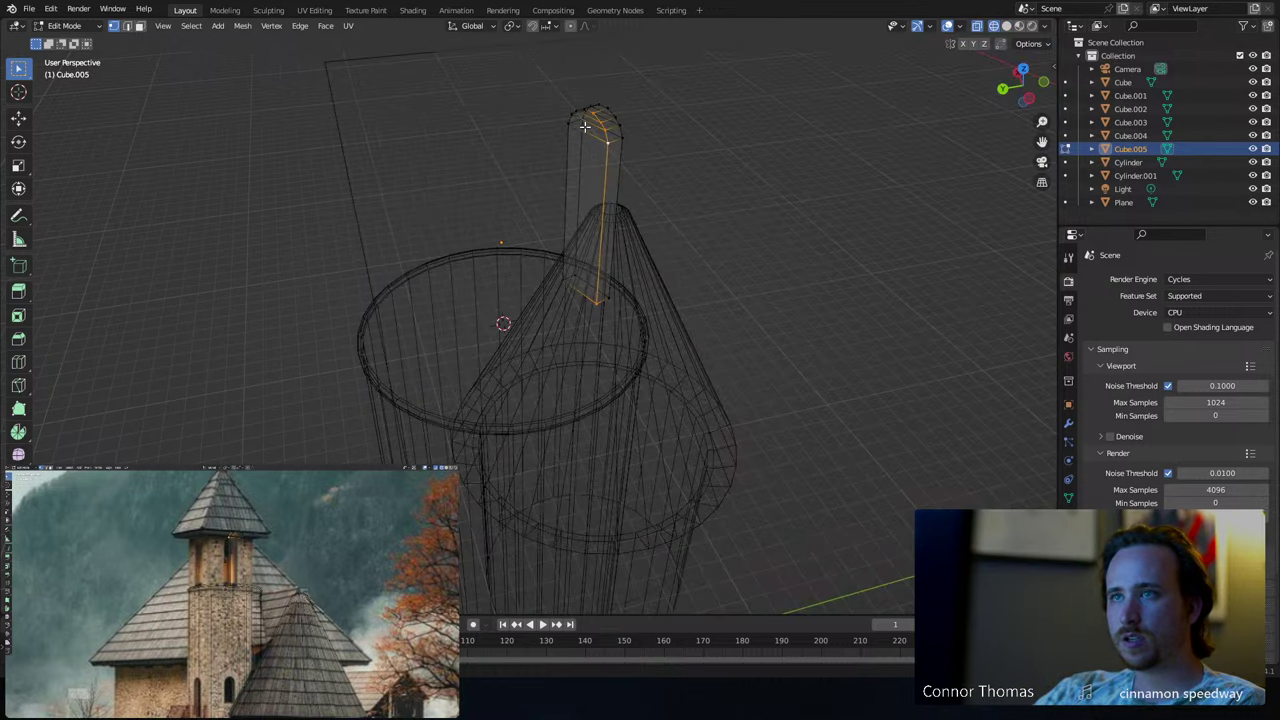
middle_drag(585, 126, 557, 114)
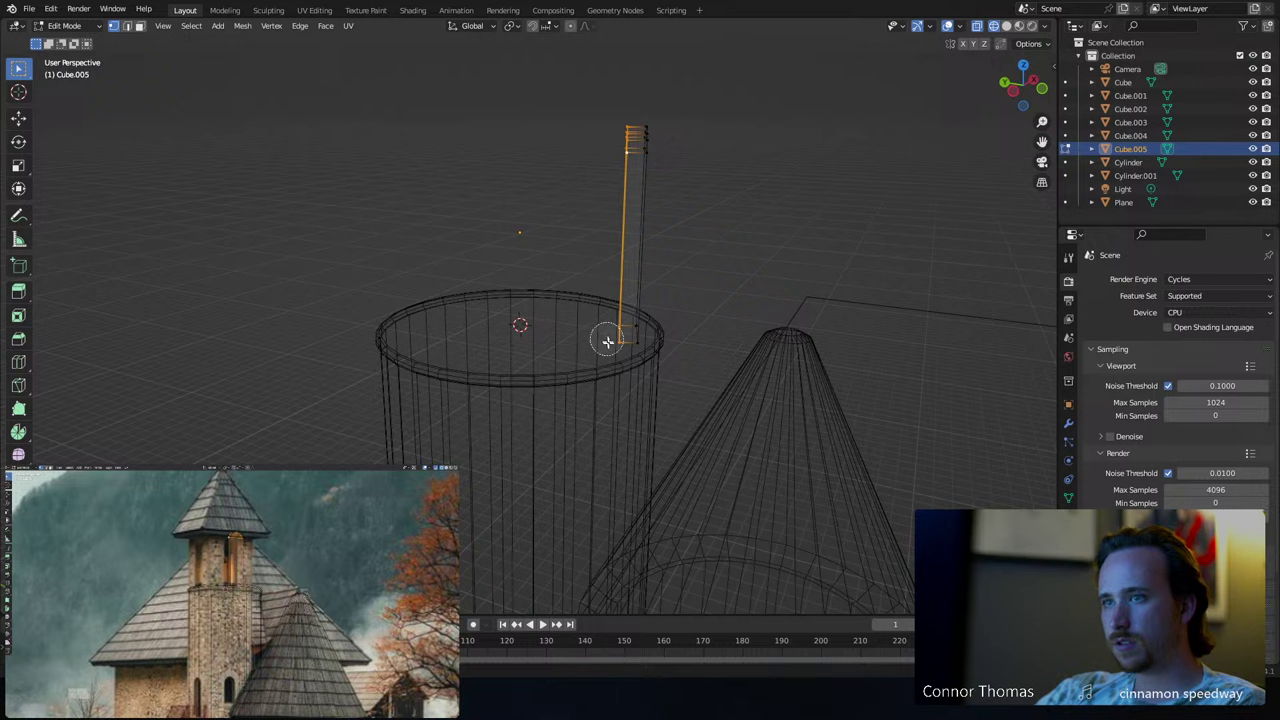
middle_drag(594, 257, 618, 263)
key(shift+z)
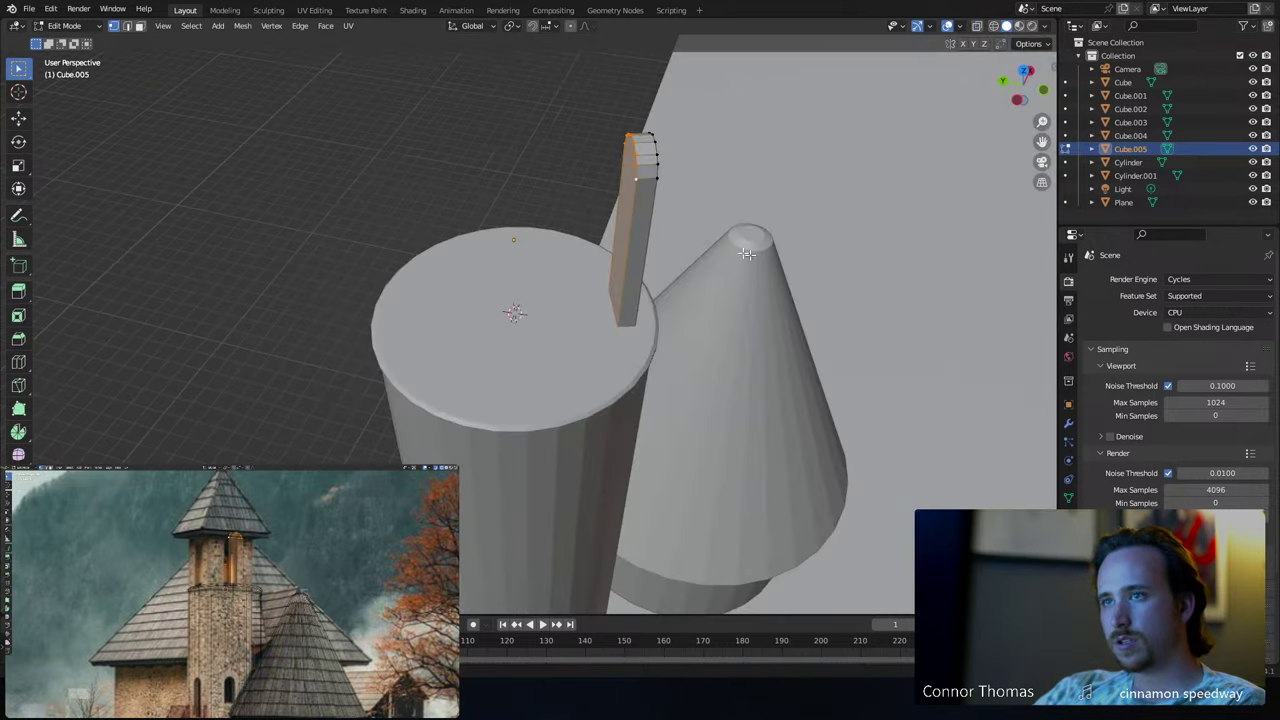
key(e)
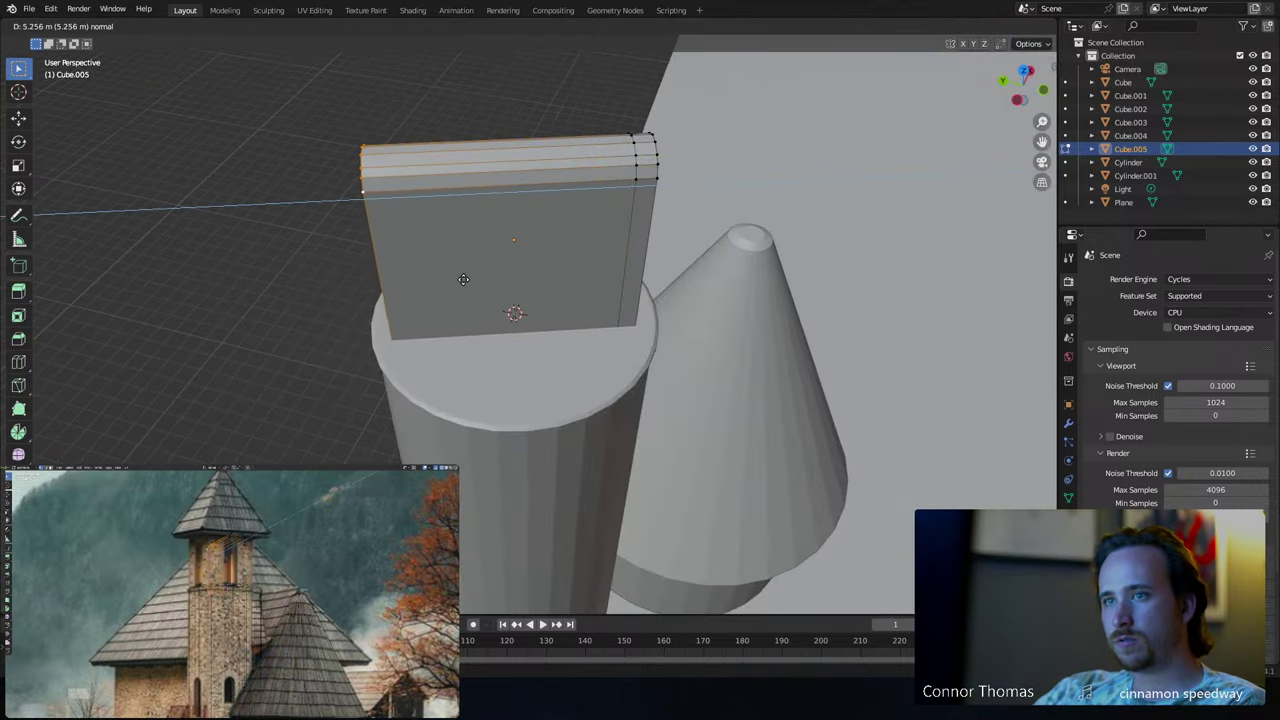
click(450, 279)
middle_drag(450, 279, 322, 201)
key(Tab)
mouse_move(540, 198)
middle_down()
mouse_move(574, 180)
mouse_move(559, 188)
middle_up()
key(ctrl+z)
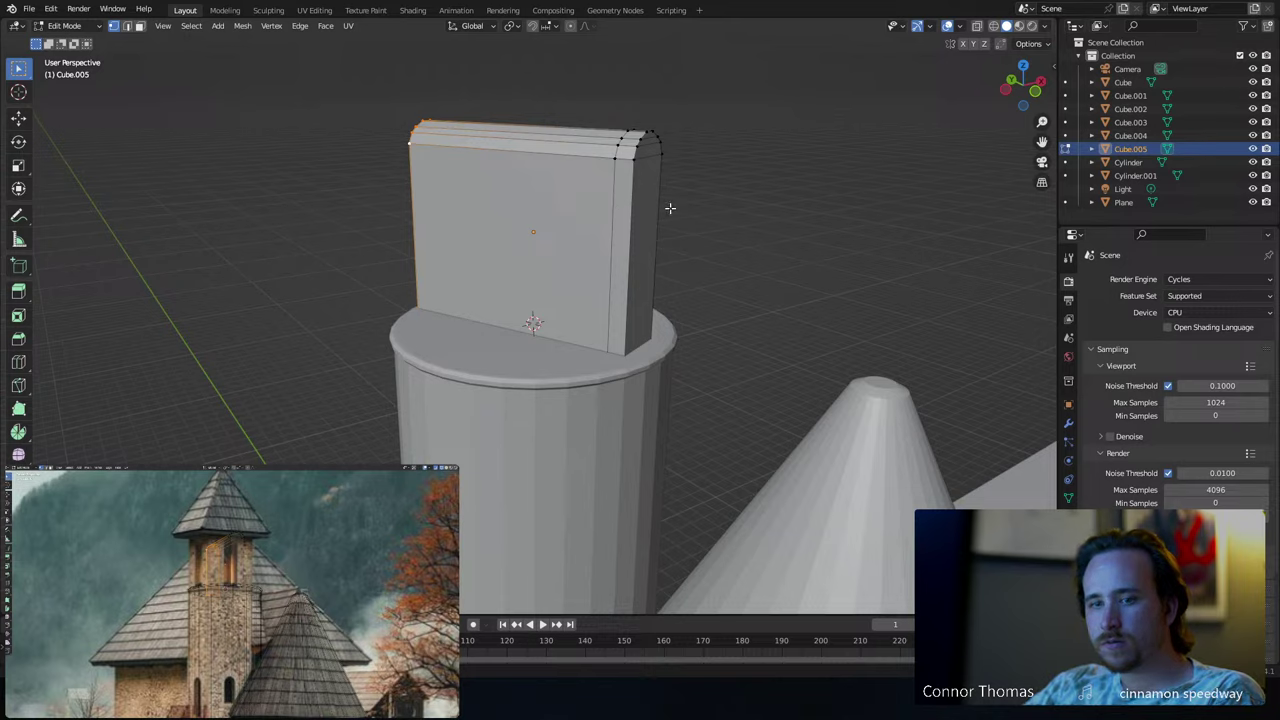
- Select the whole arched block mesh and separate the selection from the belfry into its own object
key(a)
key(a)
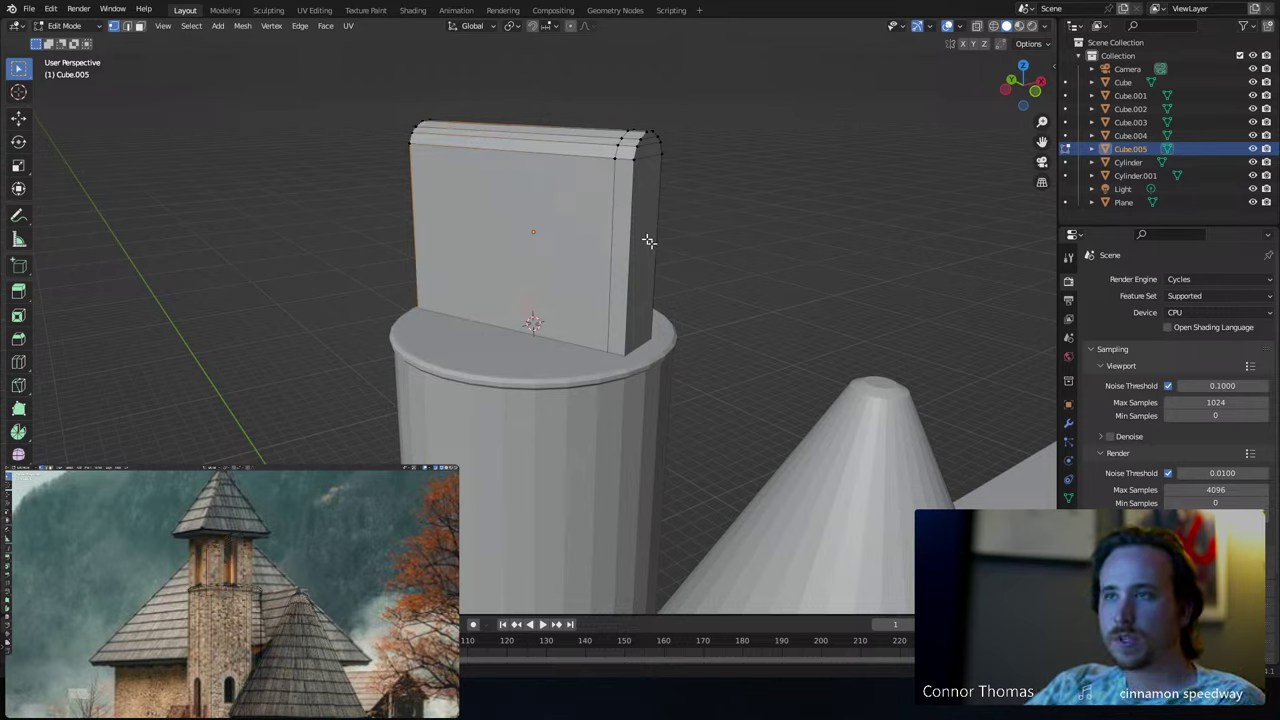
key(a)
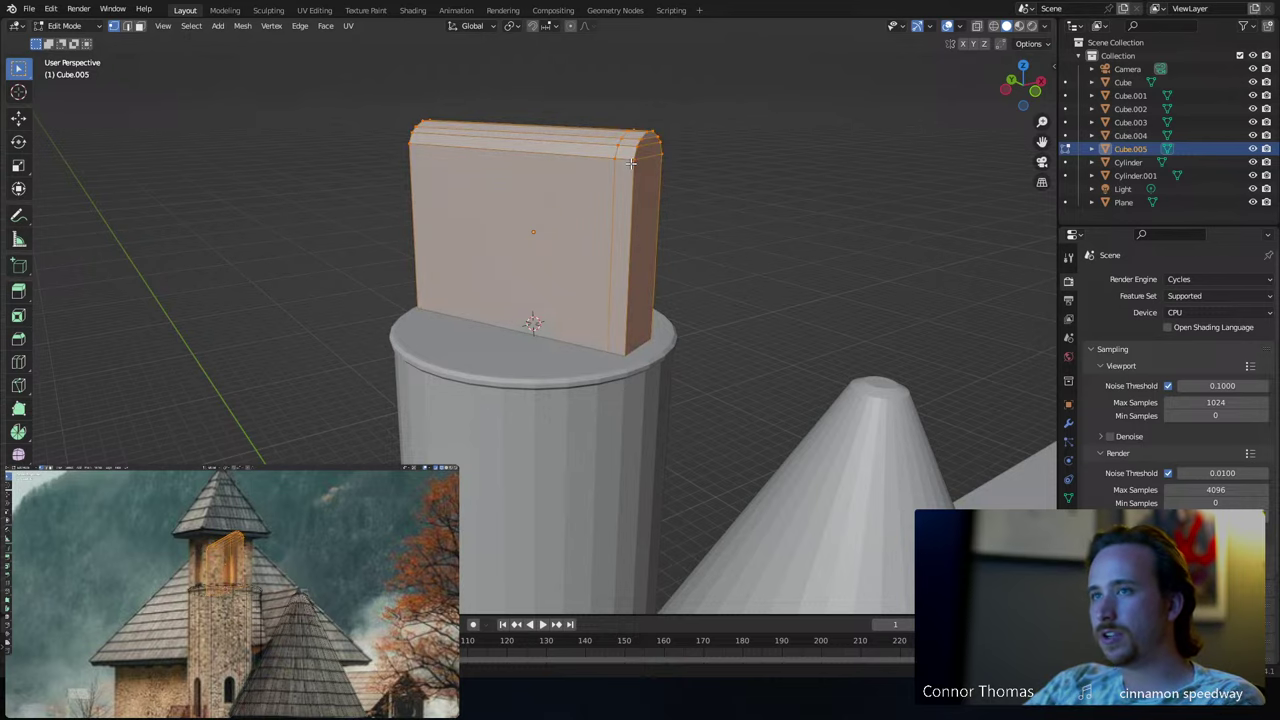
key(p)
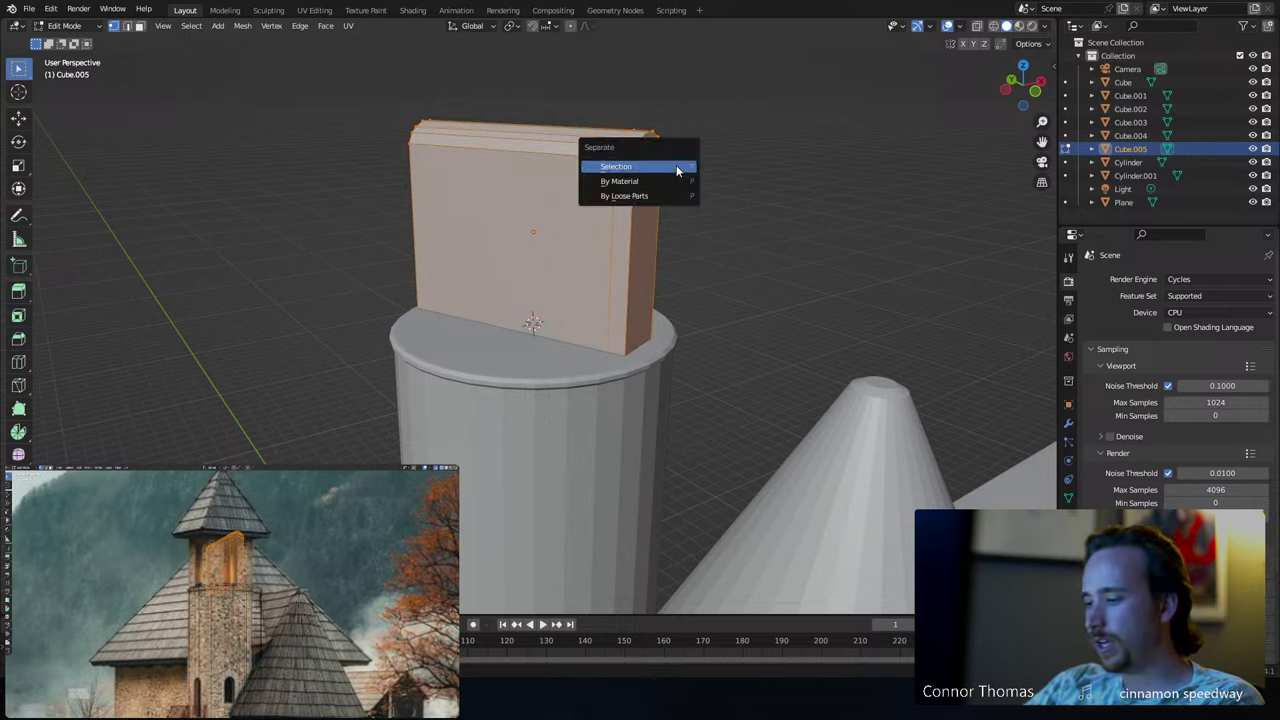
click(677, 168)
shift+middle_drag(667, 212, 654, 231)
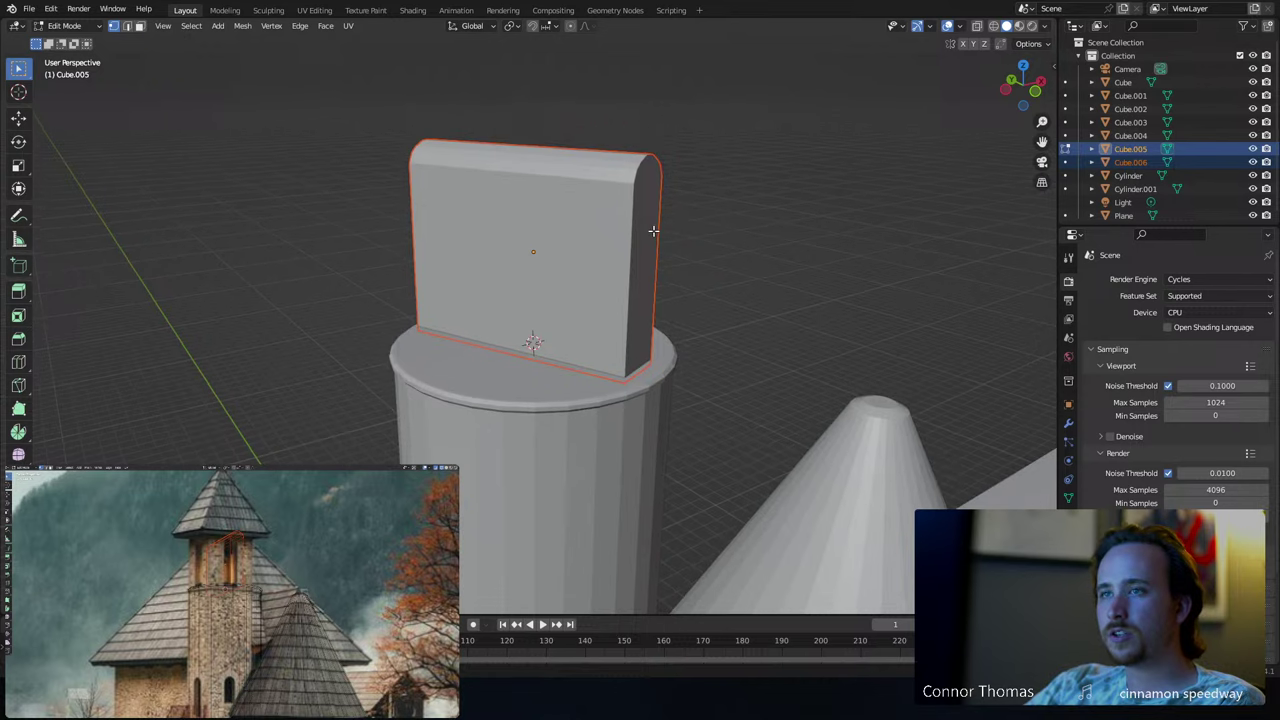
- Leave mesh editing, bring the full belfry back into view, and show the modifier settings of the belfry object
key(Tab)
click(631, 213)
mouse_move(695, 189)
middle_down()
mouse_move(643, 171)
mouse_move(680, 178)
middle_up()
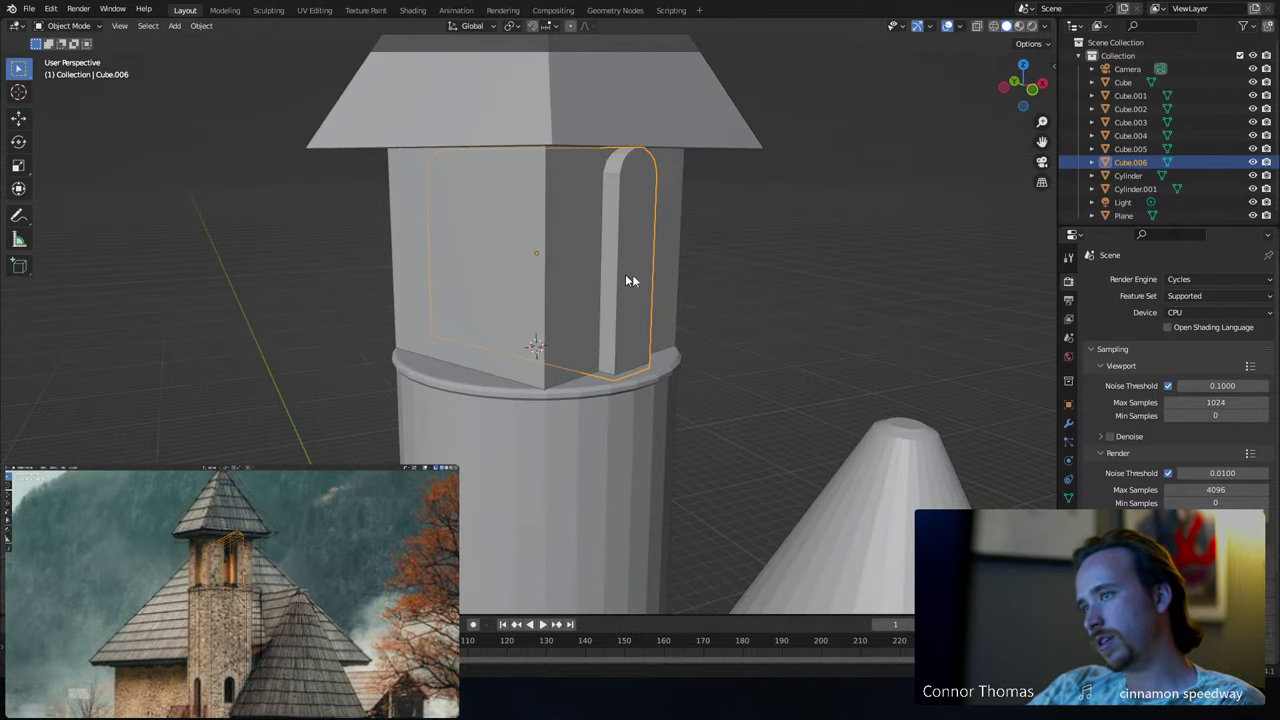
click(524, 238)
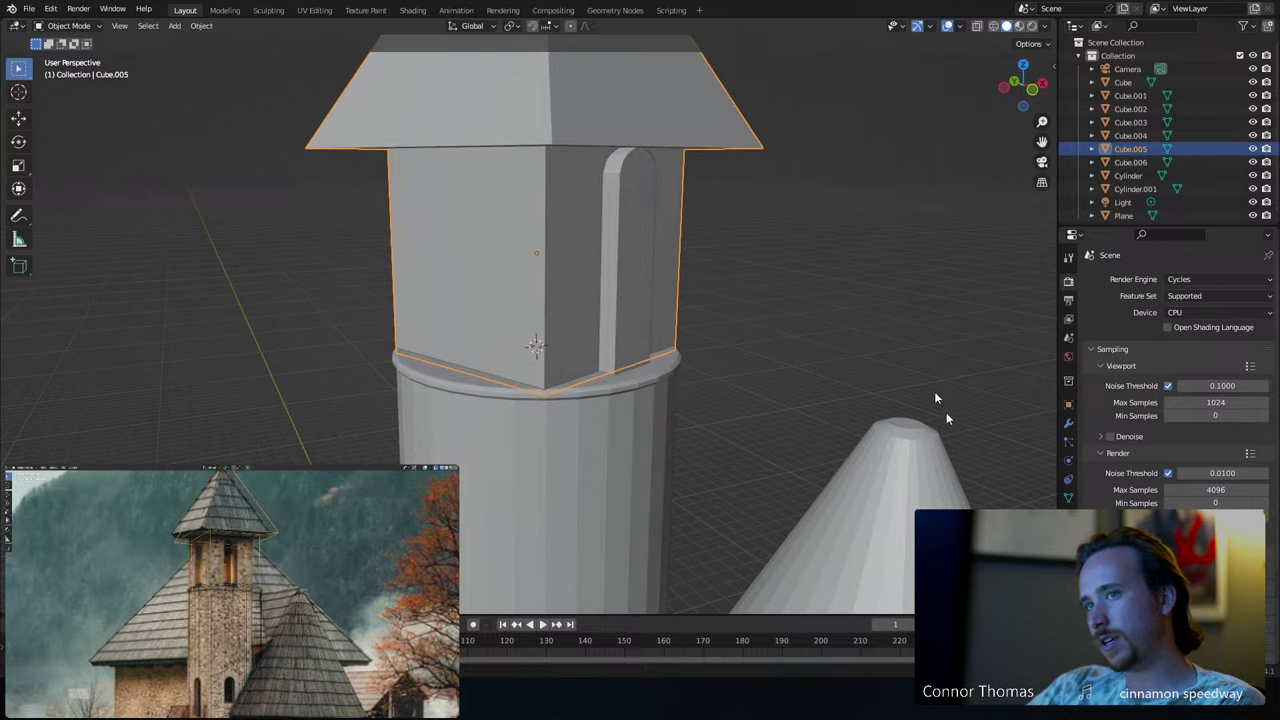
click(1067, 424)
click(1105, 280)
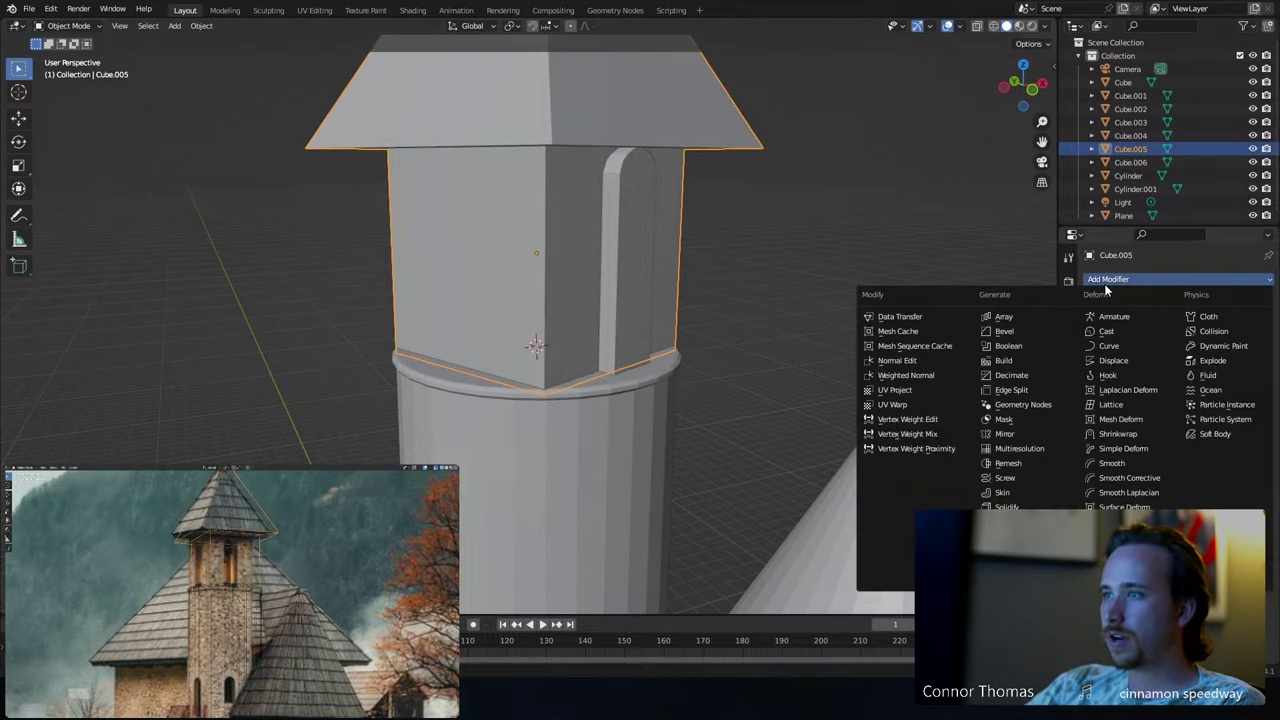
click(1004, 331)
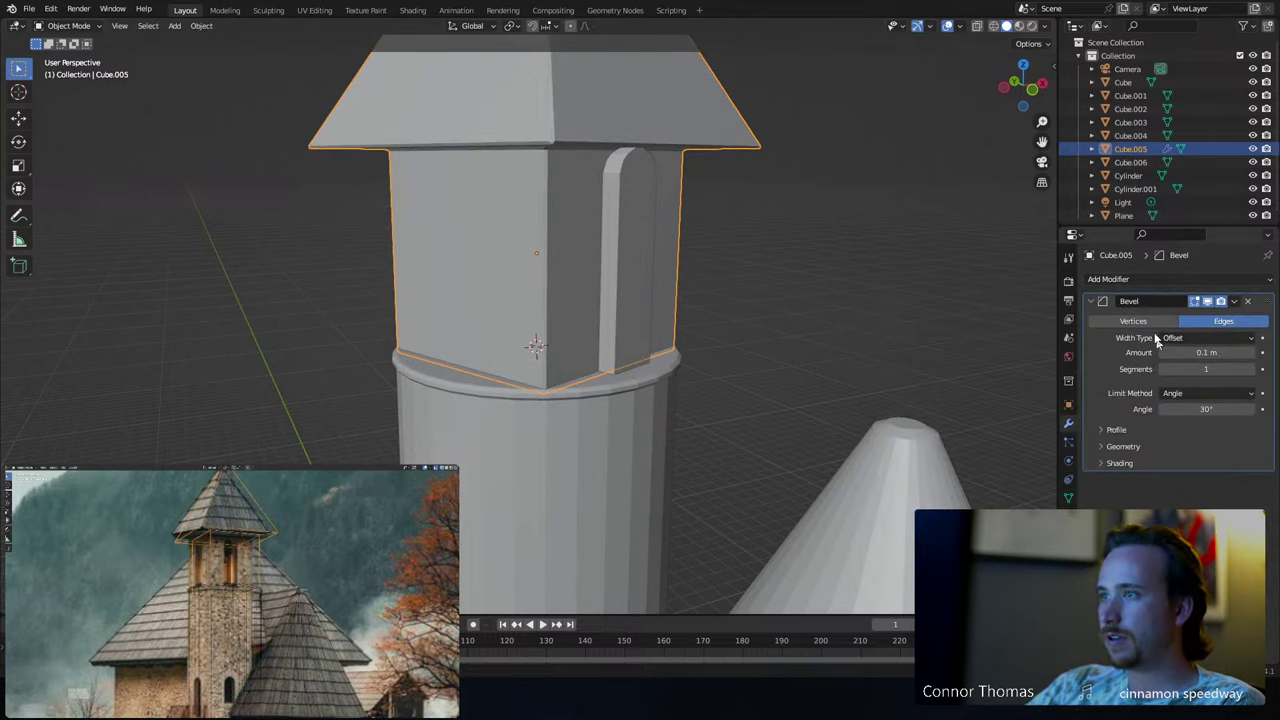
click(1250, 302)
- Cut the arched opening through the belfry by applying a Boolean Difference modifier with Cube.006 as the object, and select the arched block
click(1180, 279)
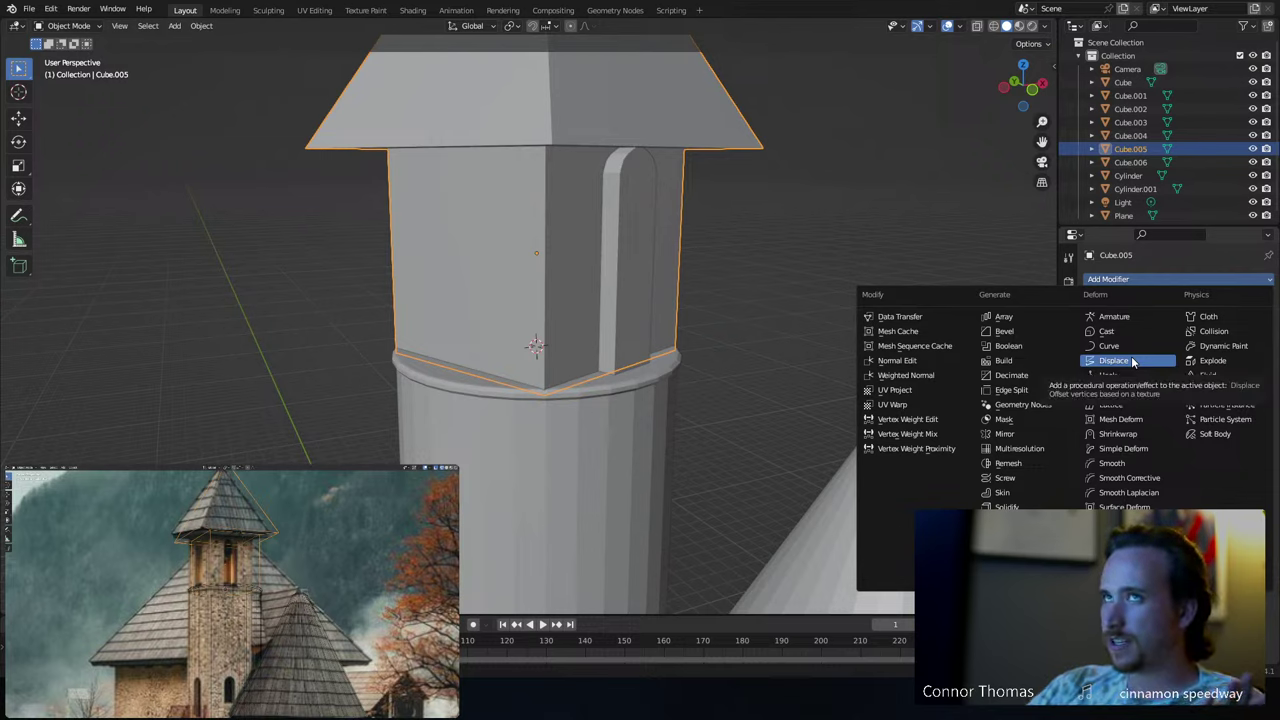
click(1008, 346)
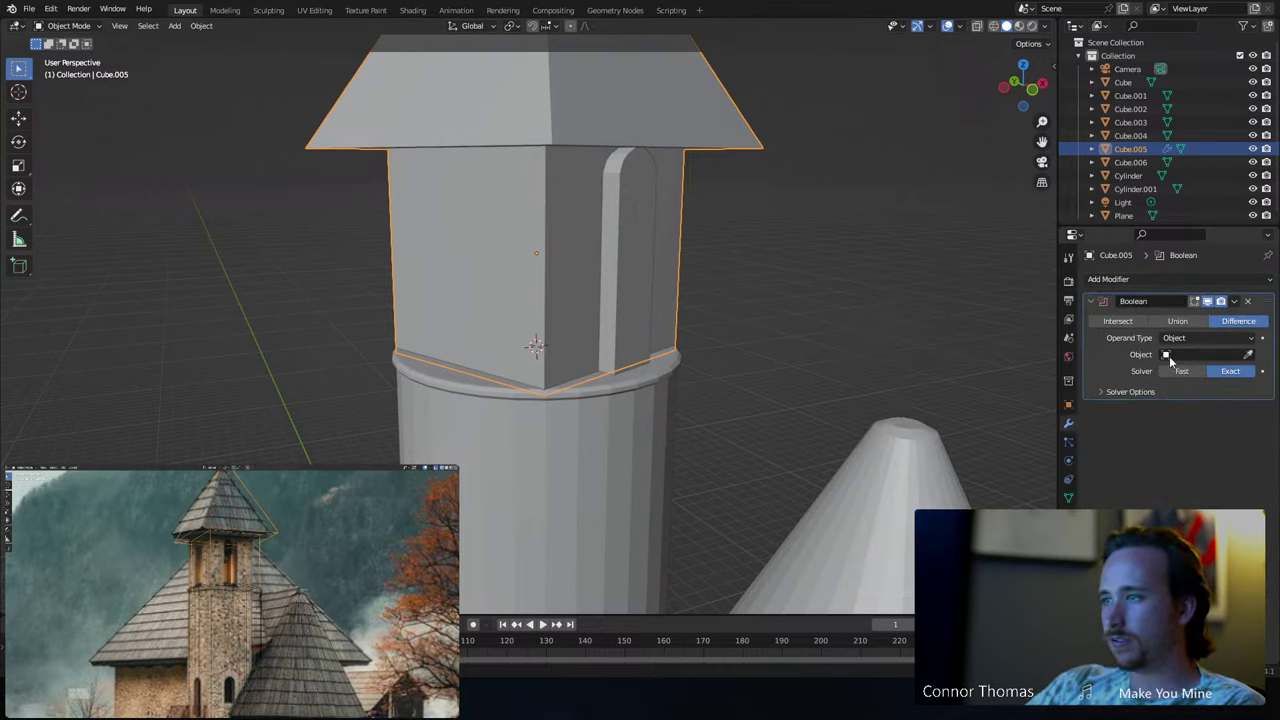
click(1248, 358)
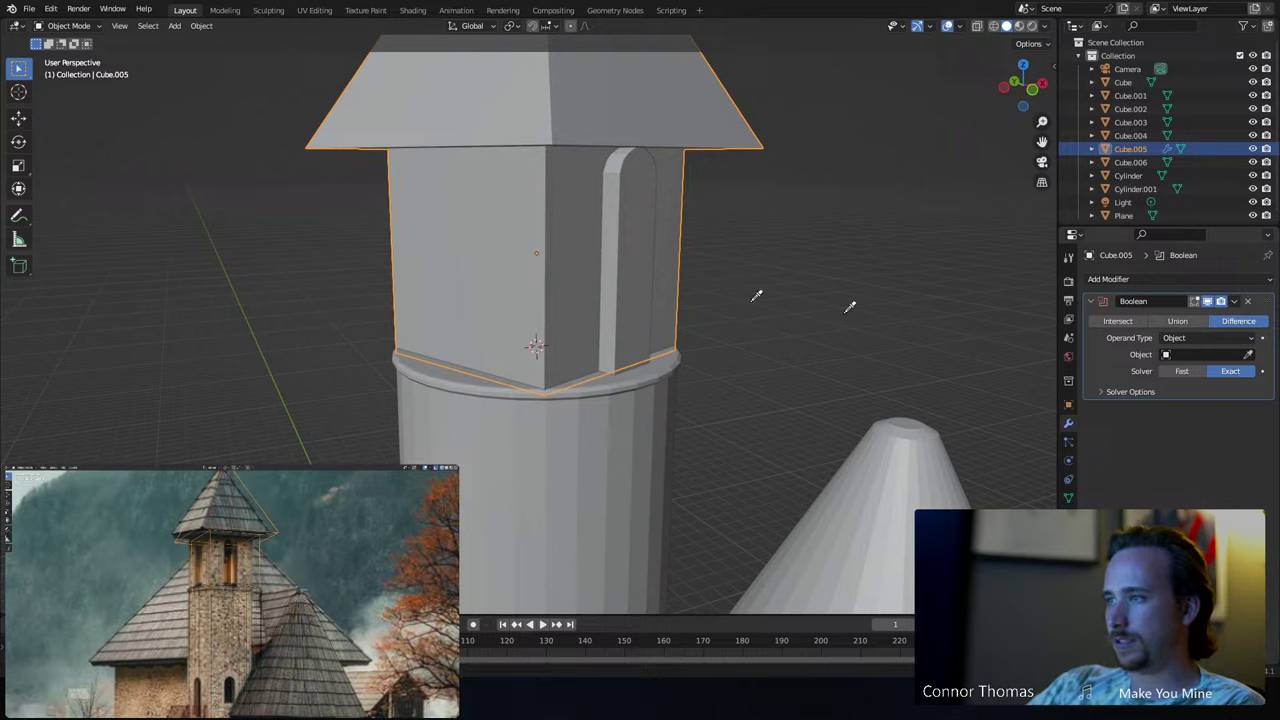
click(632, 232)
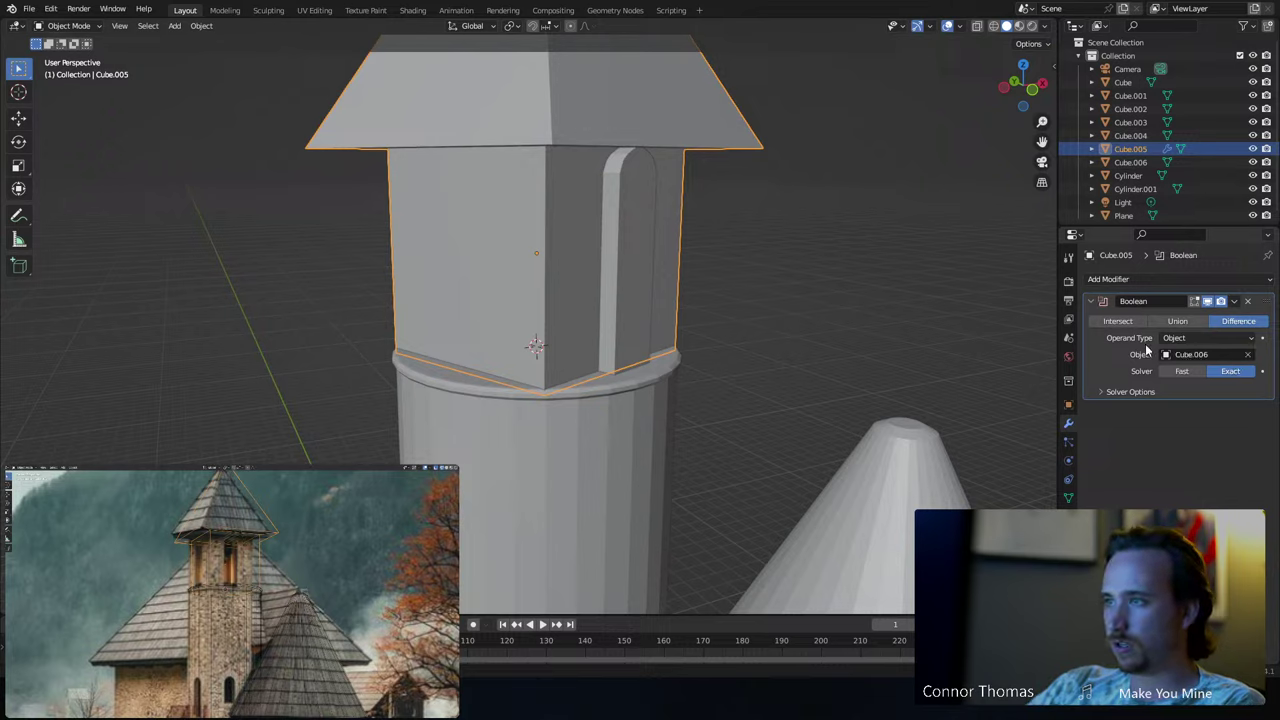
key(ctrl+a)
click(613, 226)
key(Delete)
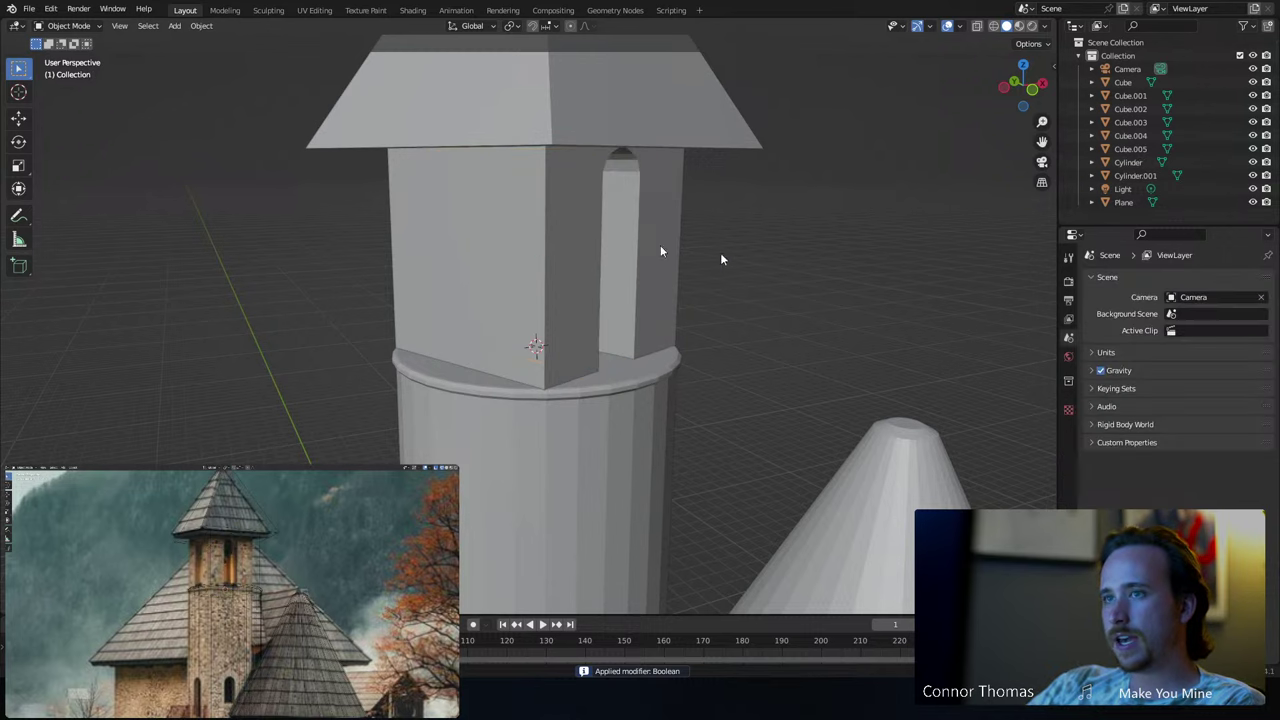
middle_drag(660, 249, 683, 236)
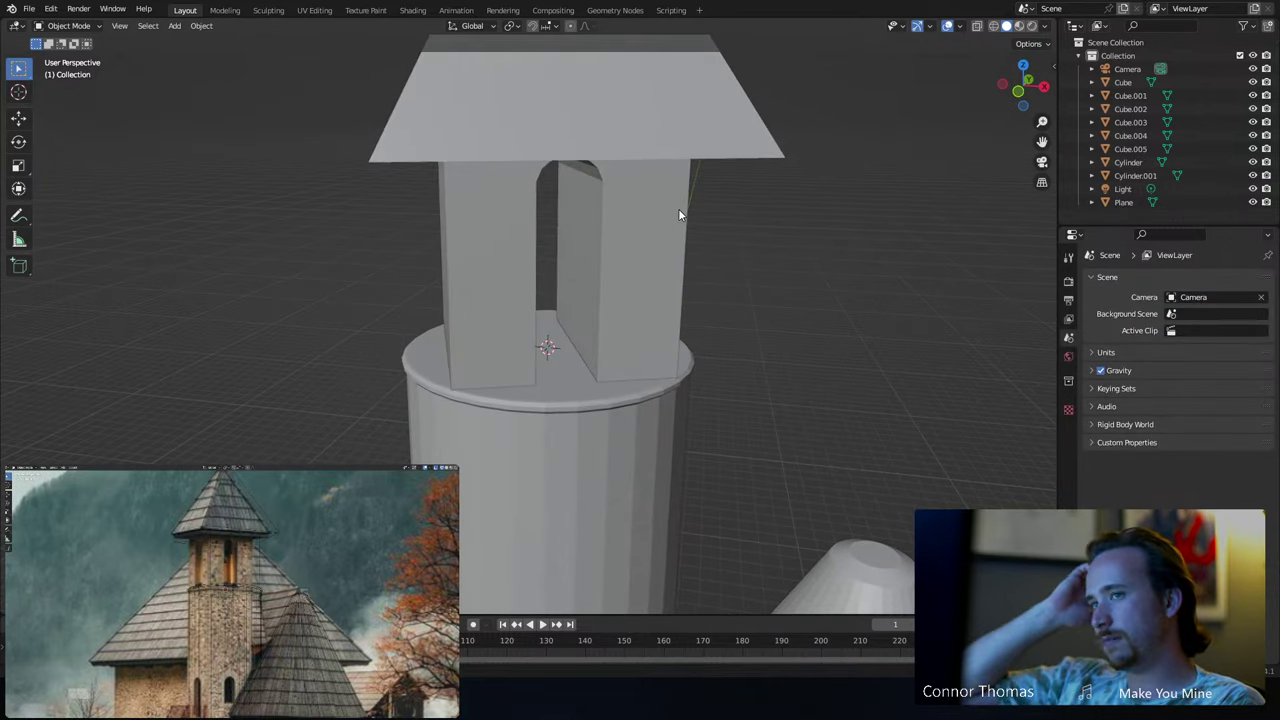
key(ctrl+z)
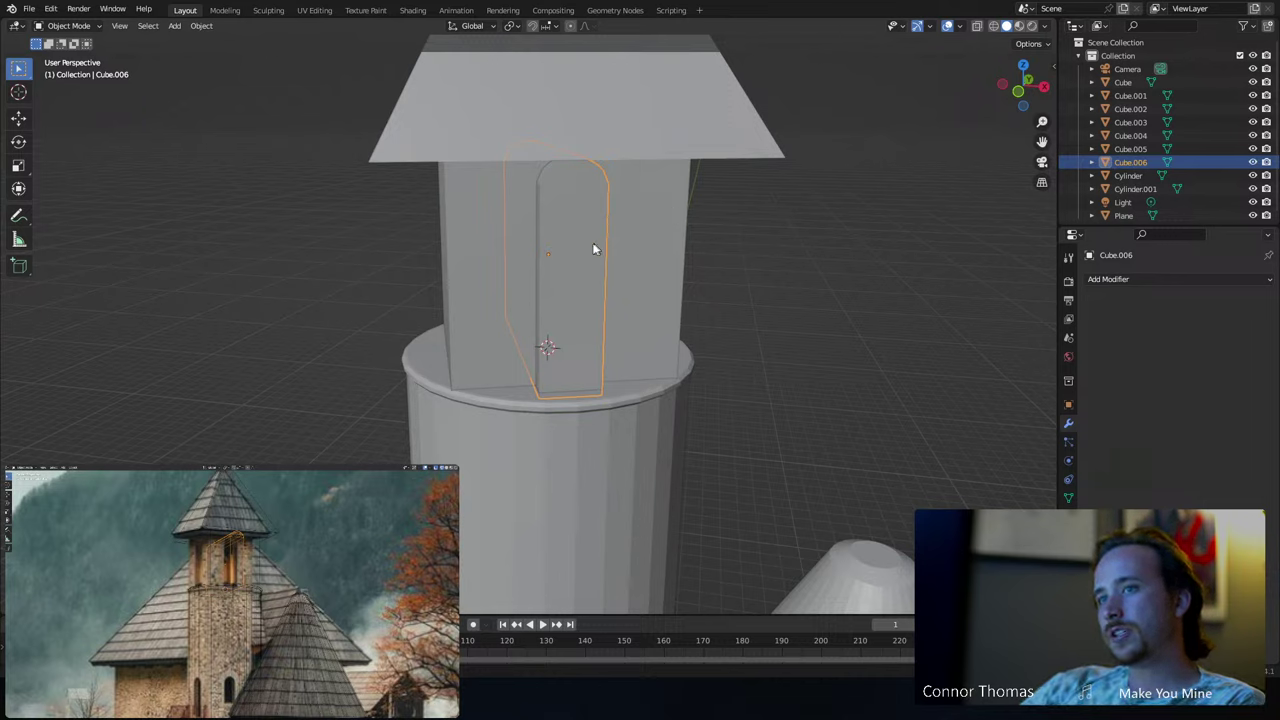
- Rotate the arched block 90 degrees about the global Z axis so it crosses the belfry's other pair of walls
key(g)
key(Escape)
key(r)
key(z)
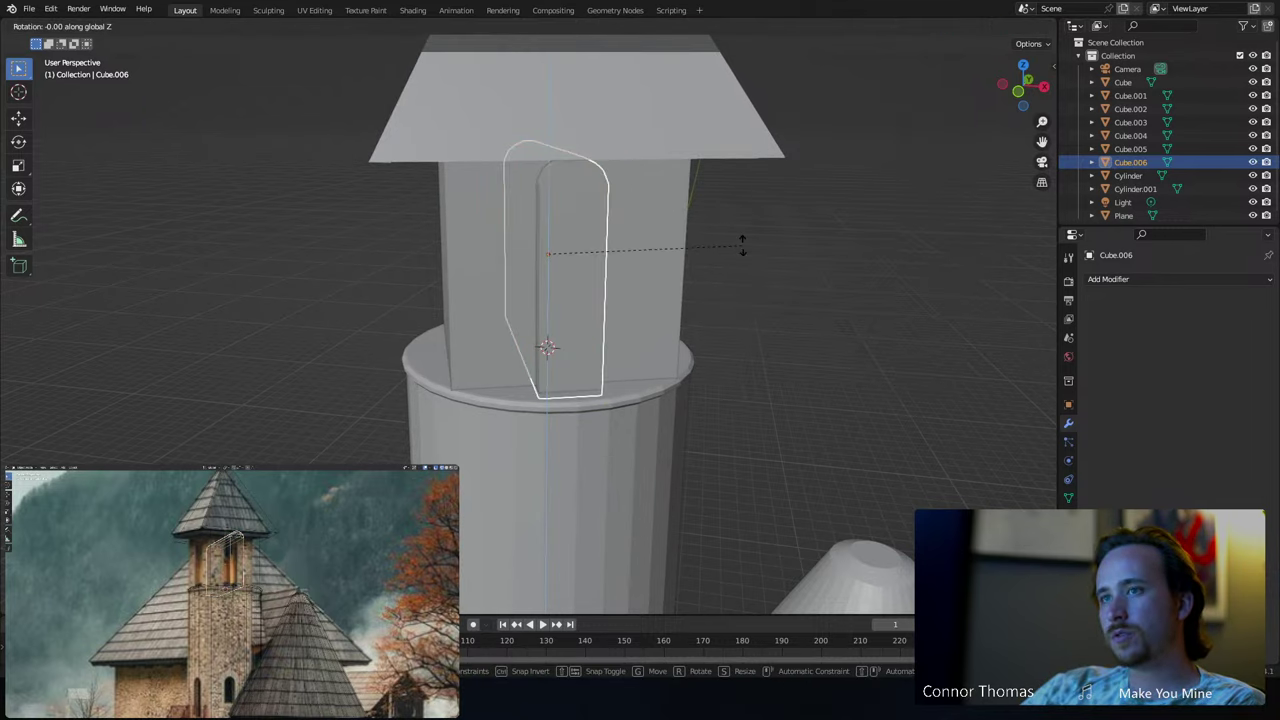
text(90)
key(Return)
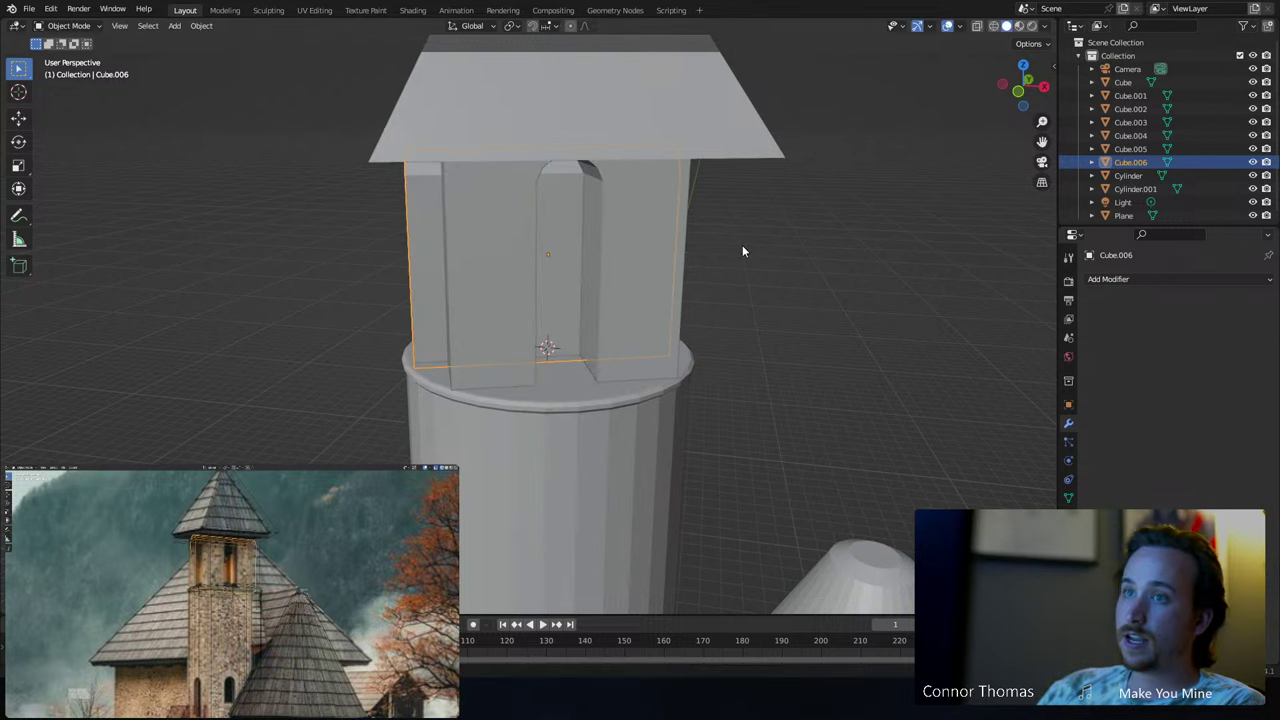
- Cut the second arched opening through the belfry by applying another Boolean Difference modifier that uses the rotated arched block
middle_drag(829, 262, 662, 258)
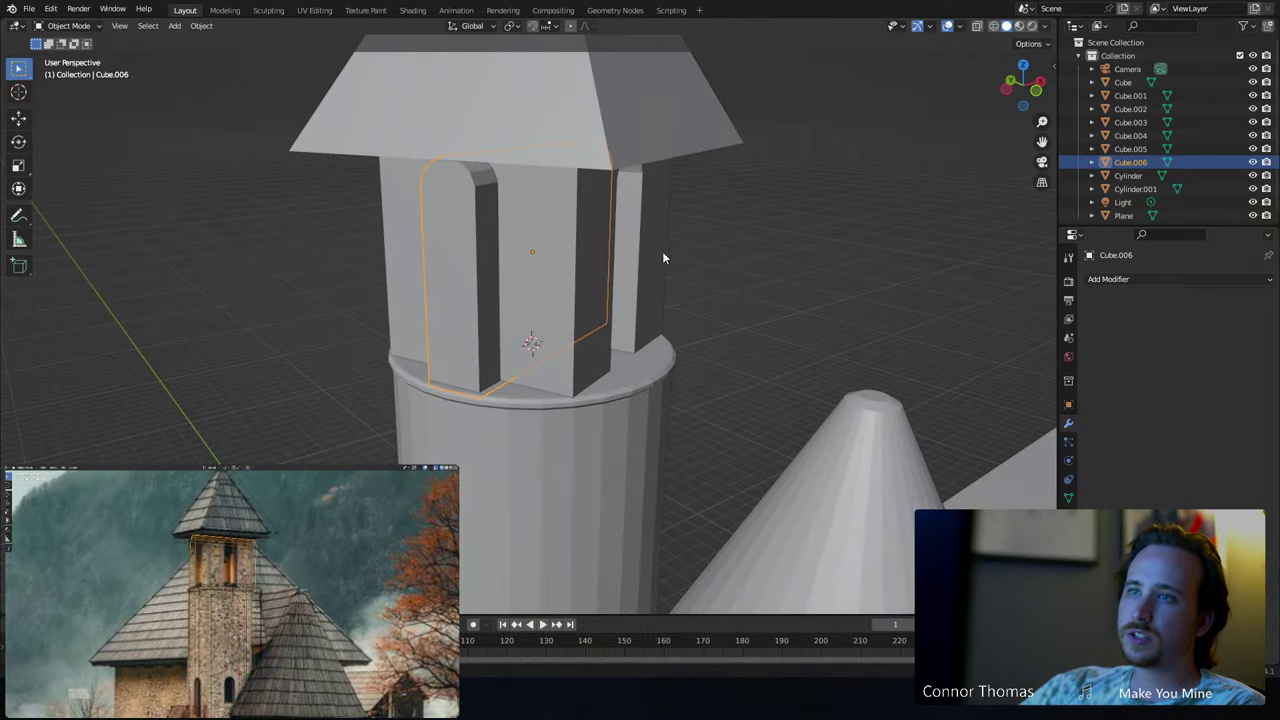
click(579, 117)
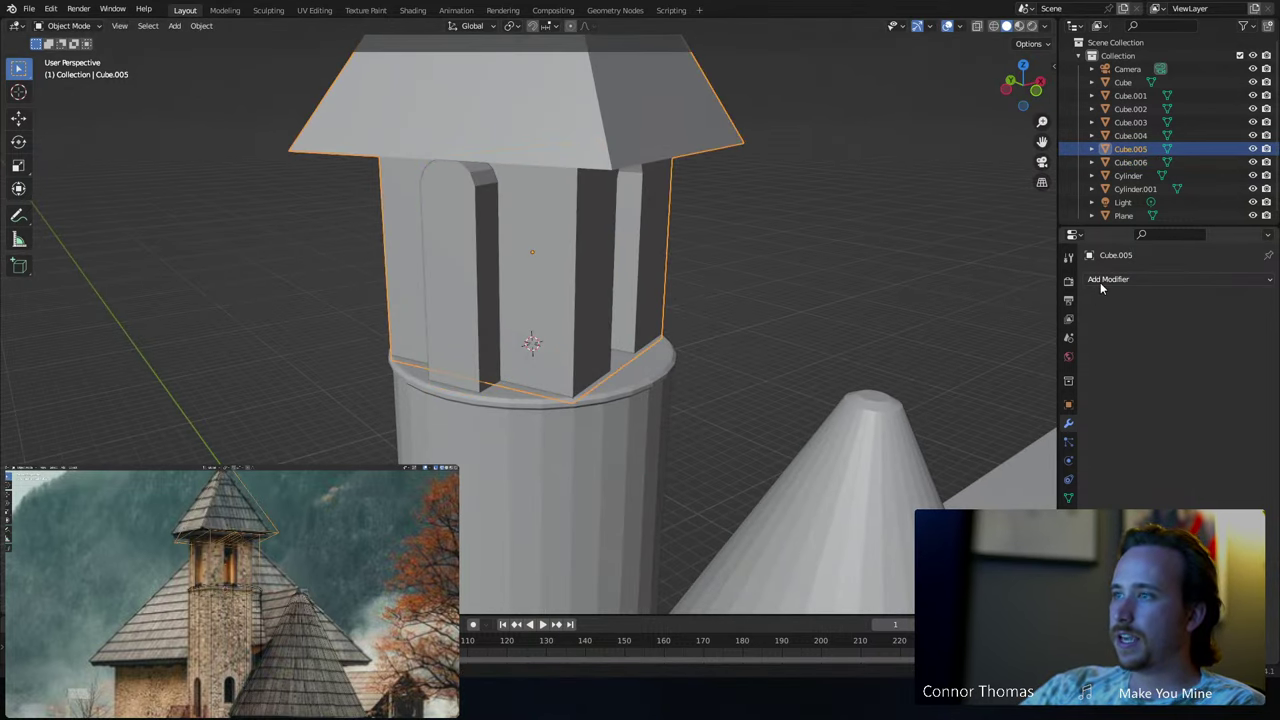
click(1100, 282)
click(1008, 345)
click(1248, 354)
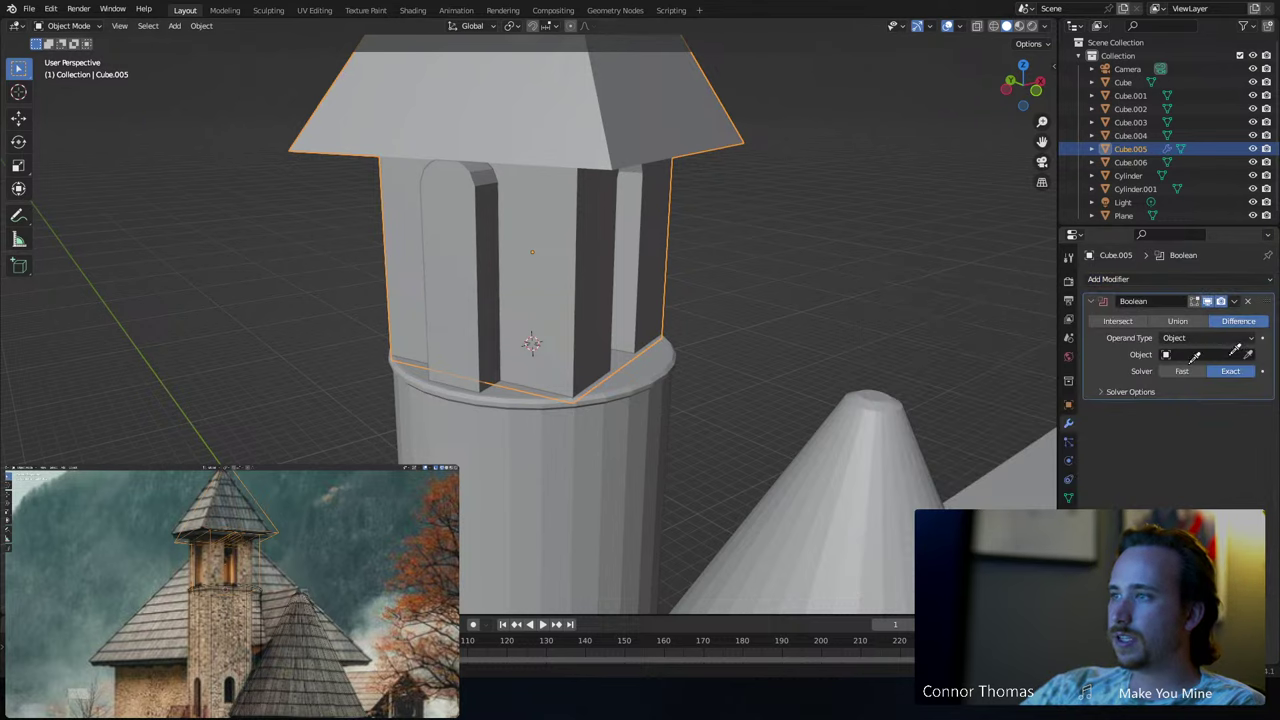
click(471, 251)
key(ctrl+a)
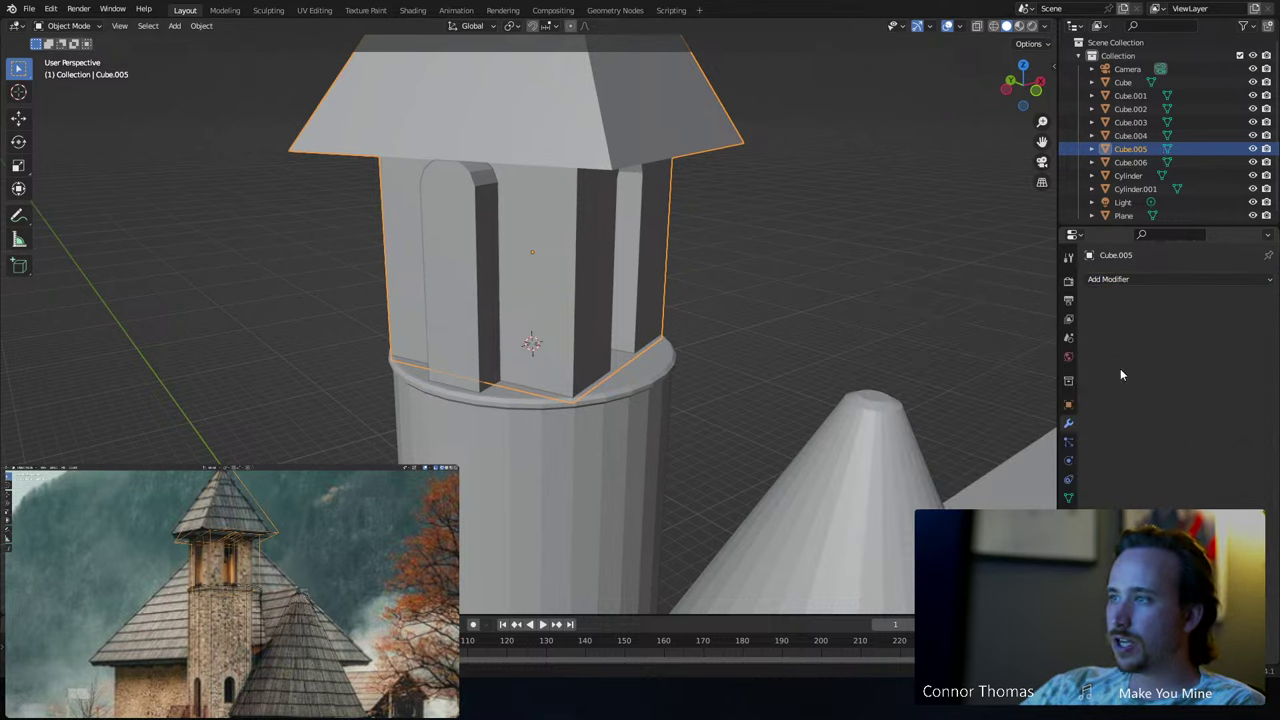
- Delete the arched cutter block from the scene, leaving open arches on all four sides of the belfry
click(442, 257)
key(Delete)
mouse_move(457, 262)
middle_down()
mouse_move(951, 241)
mouse_move(41, 242)
mouse_move(380, 241)
mouse_move(445, 260)
middle_up()
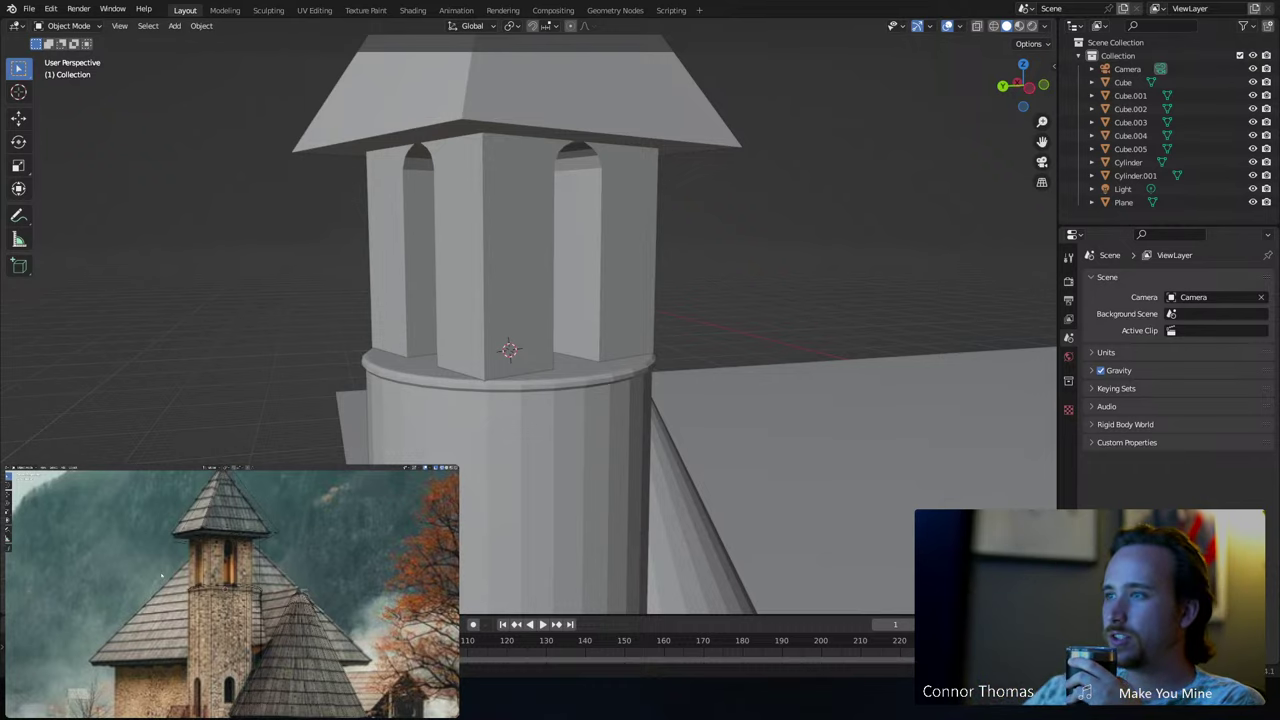
- Place the 3D cursor on the ground plane just beside the cone-roofed turret and return to the selection tool
scroll(588, 377, down, 8)
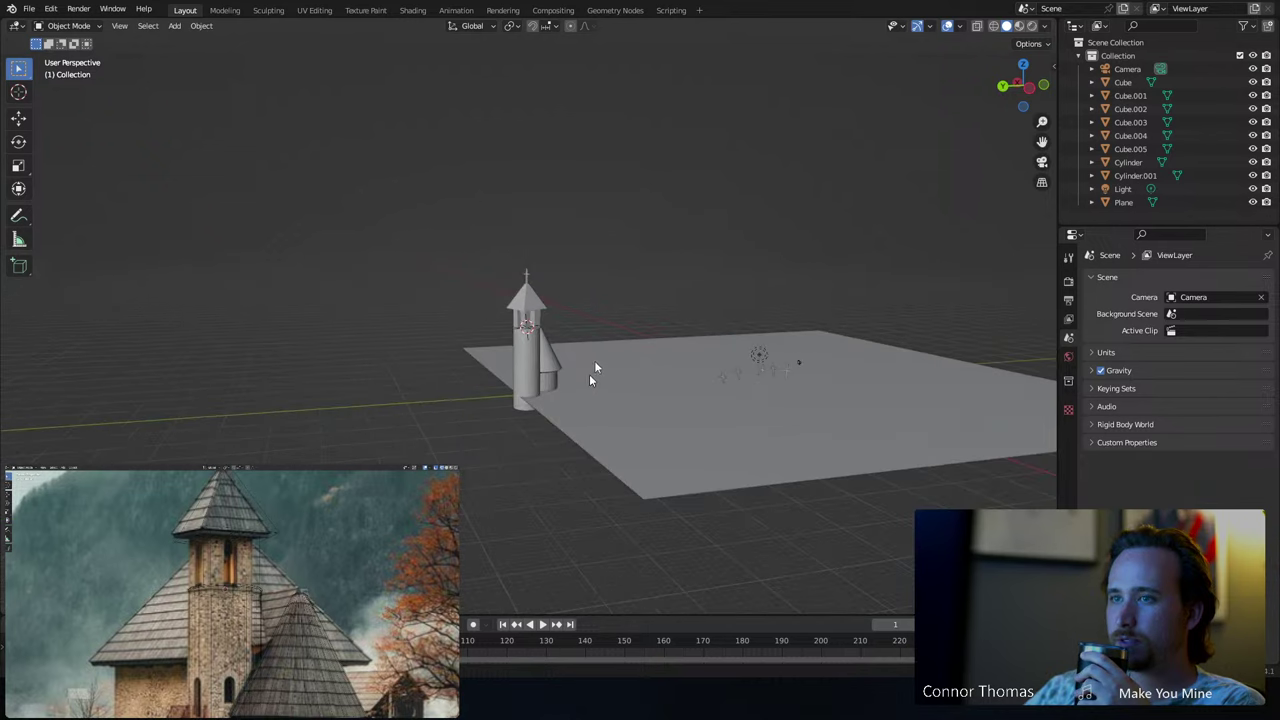
middle_drag(570, 364, 551, 360)
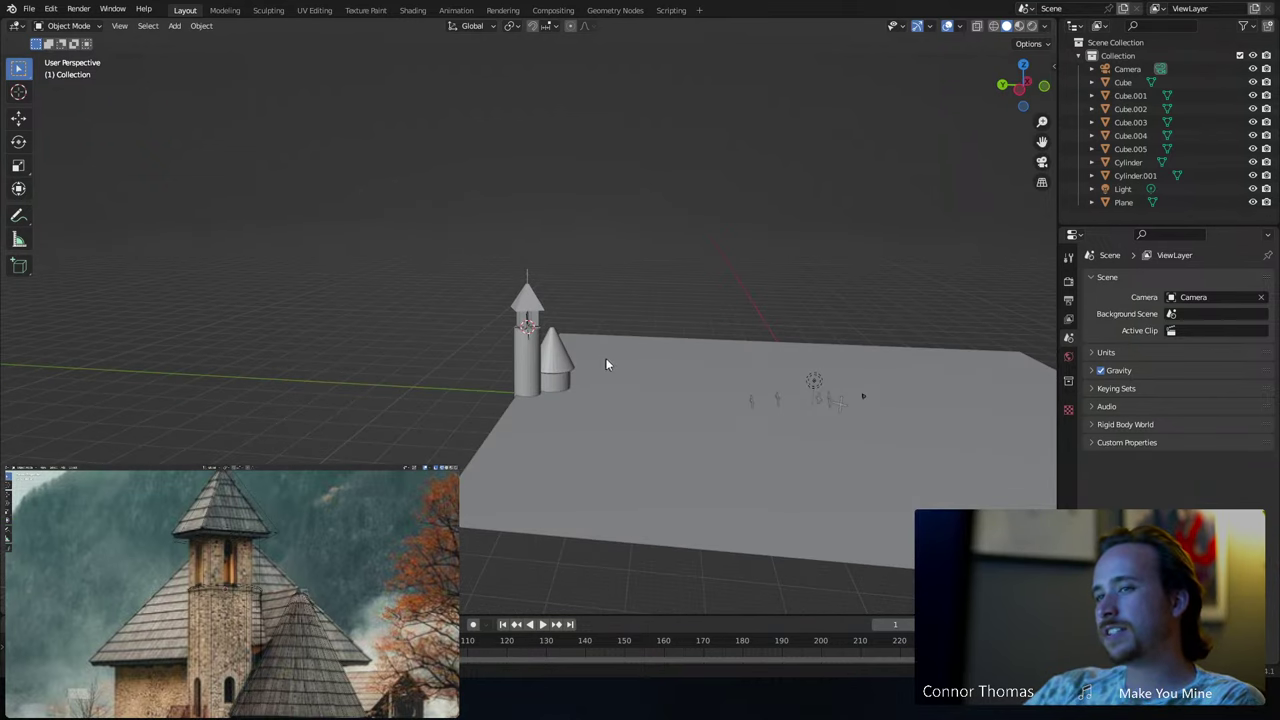
middle_drag(820, 440, 4, 82)
click(18, 91)
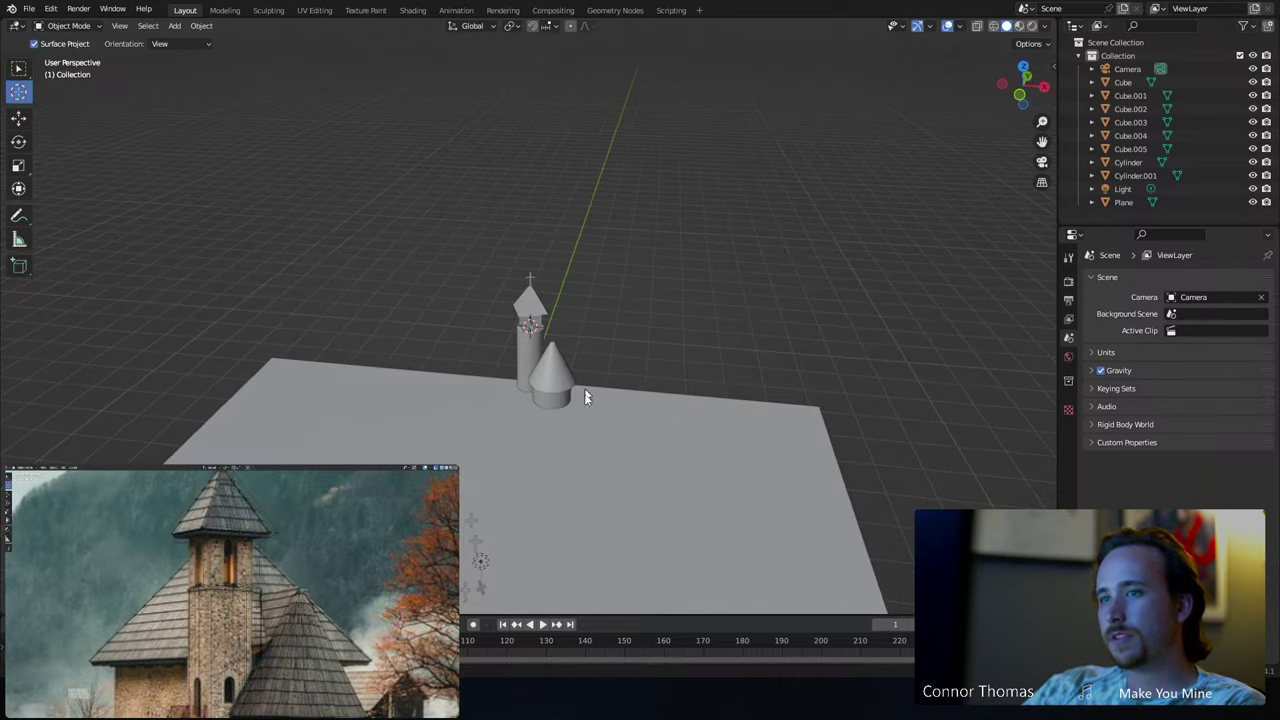
click(18, 68)
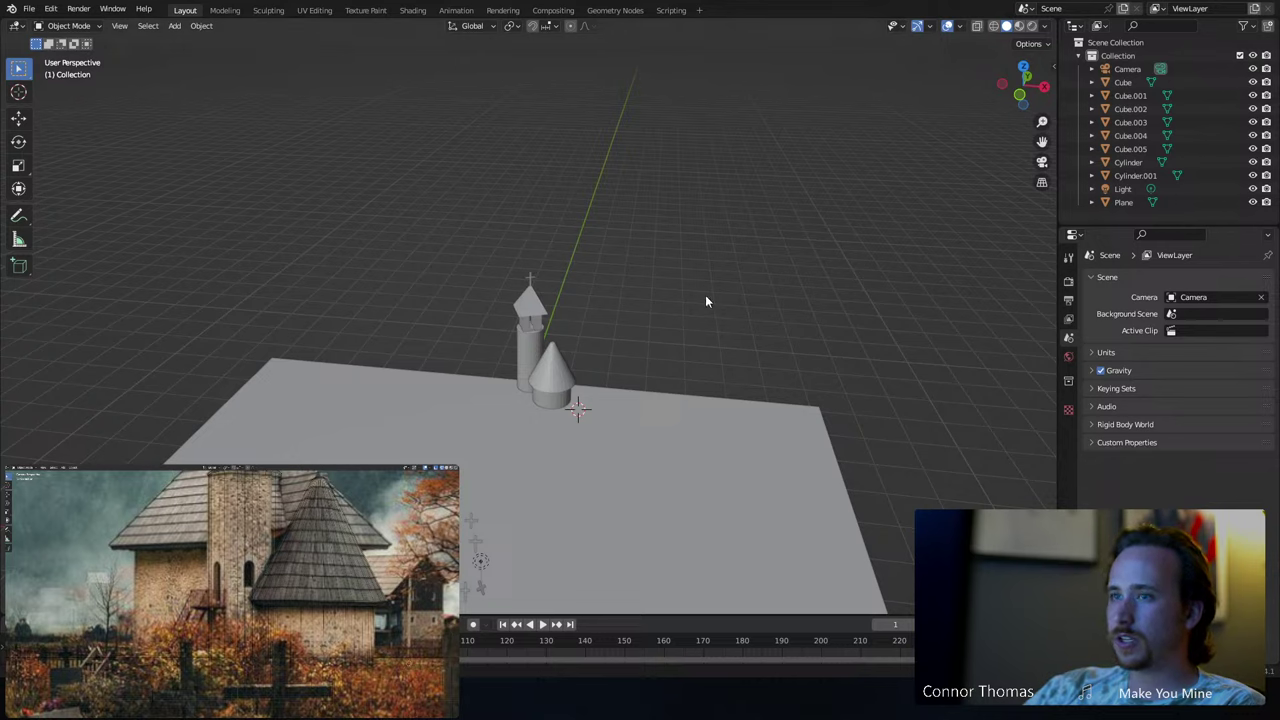
- Add a cube at the 3D cursor, raise it along Z, and scale it up to about the height of the cone-roofed turret
key(shift+a)
click(752, 303)
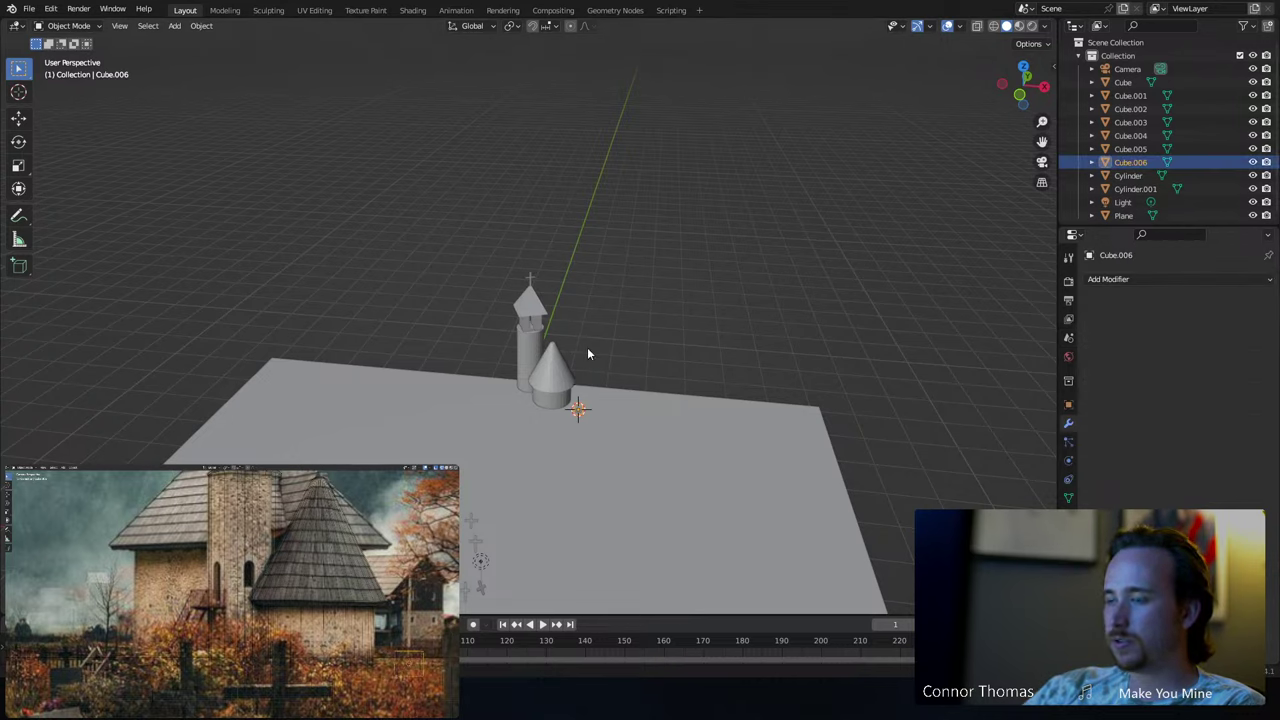
key(g)
key(z)
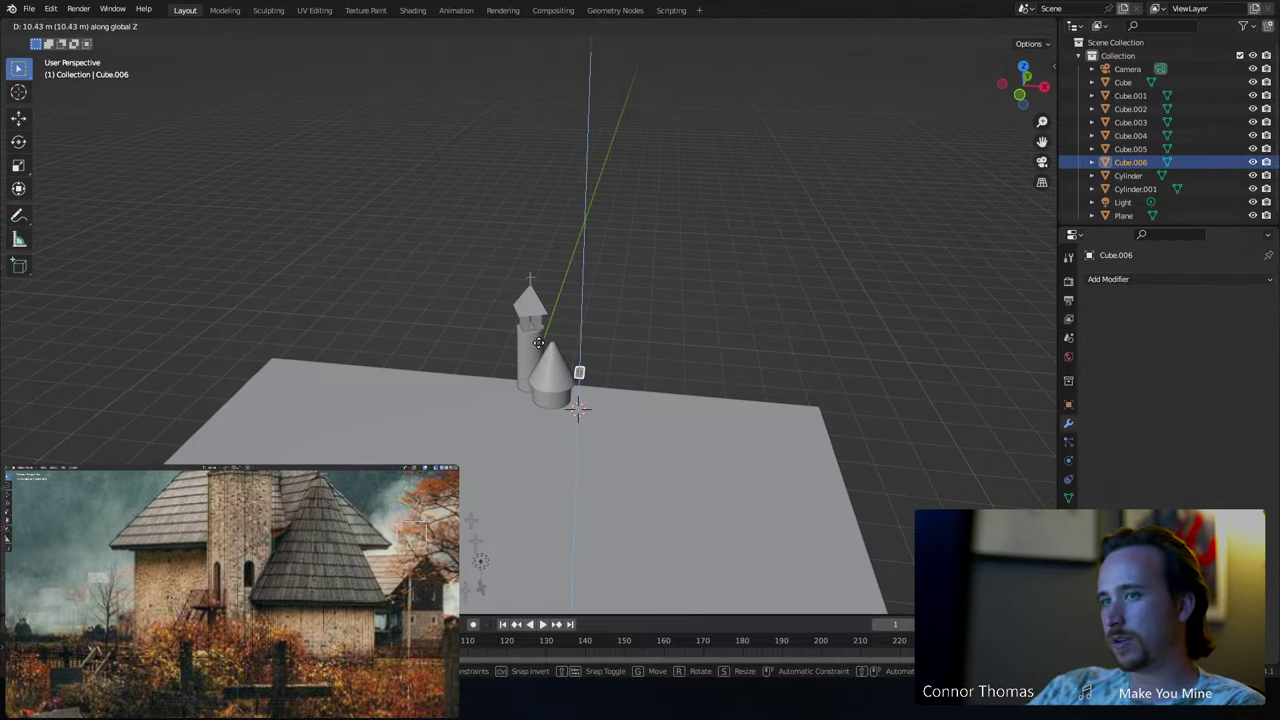
click(577, 348)
key(s)
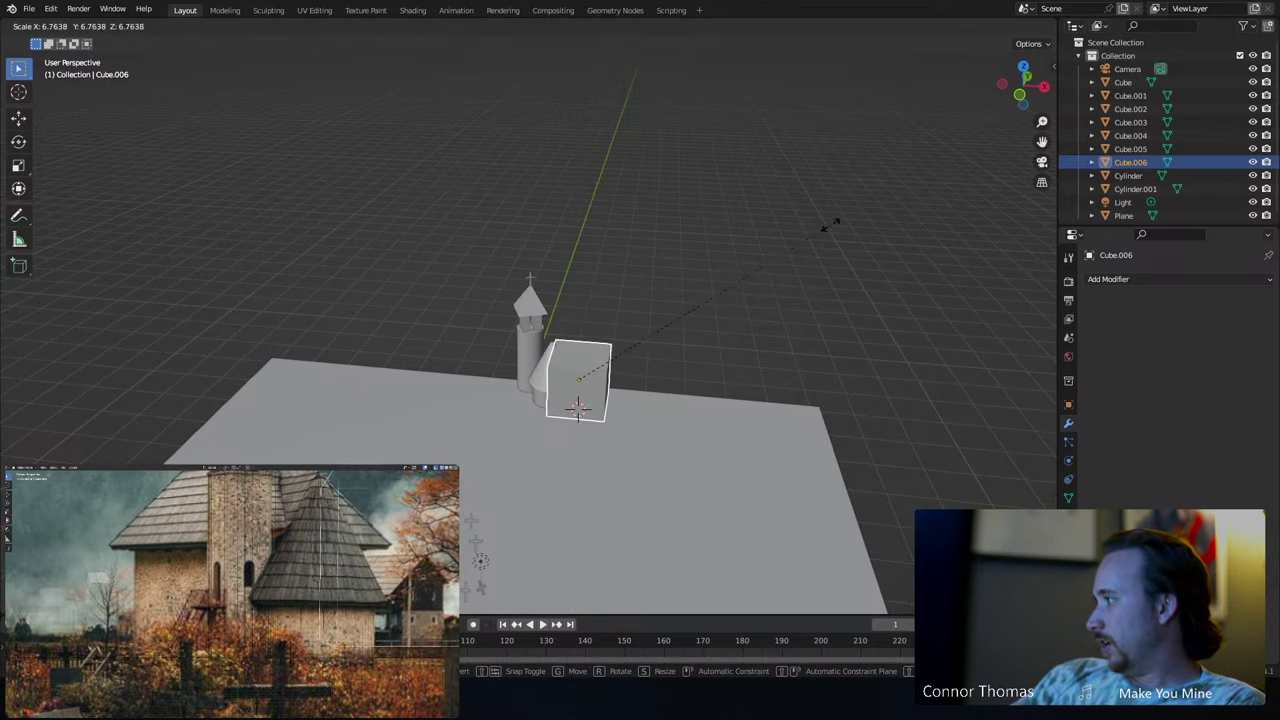
click(858, 182)
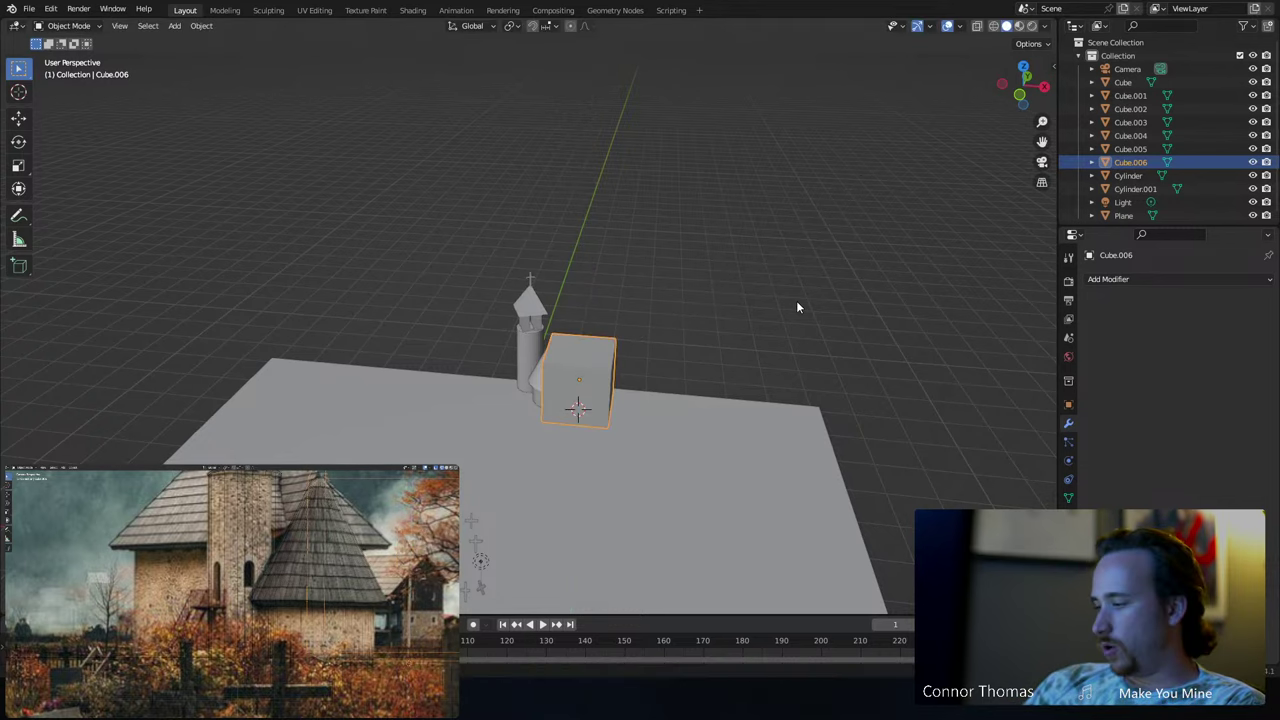
- In top view, move the large cube behind the tower and rotate it diagonally to match the church's main building
key(KP_7)
key(g)
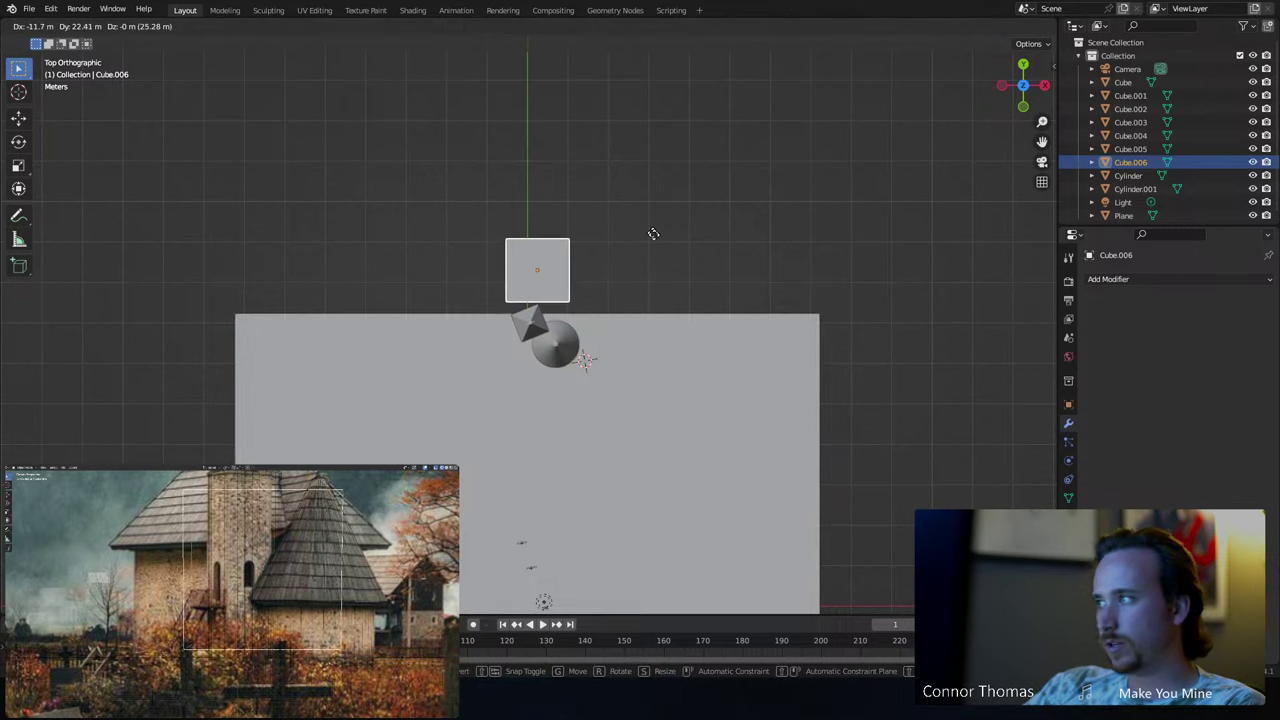
key(r)
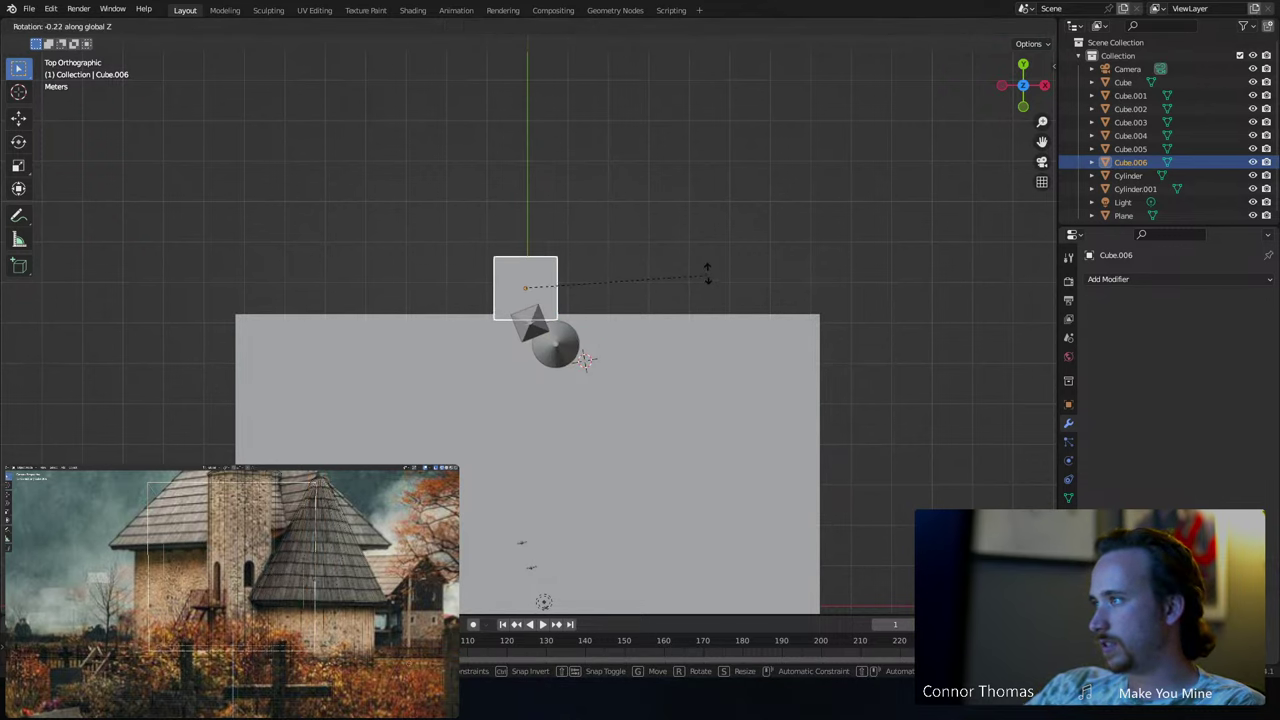
key(g)
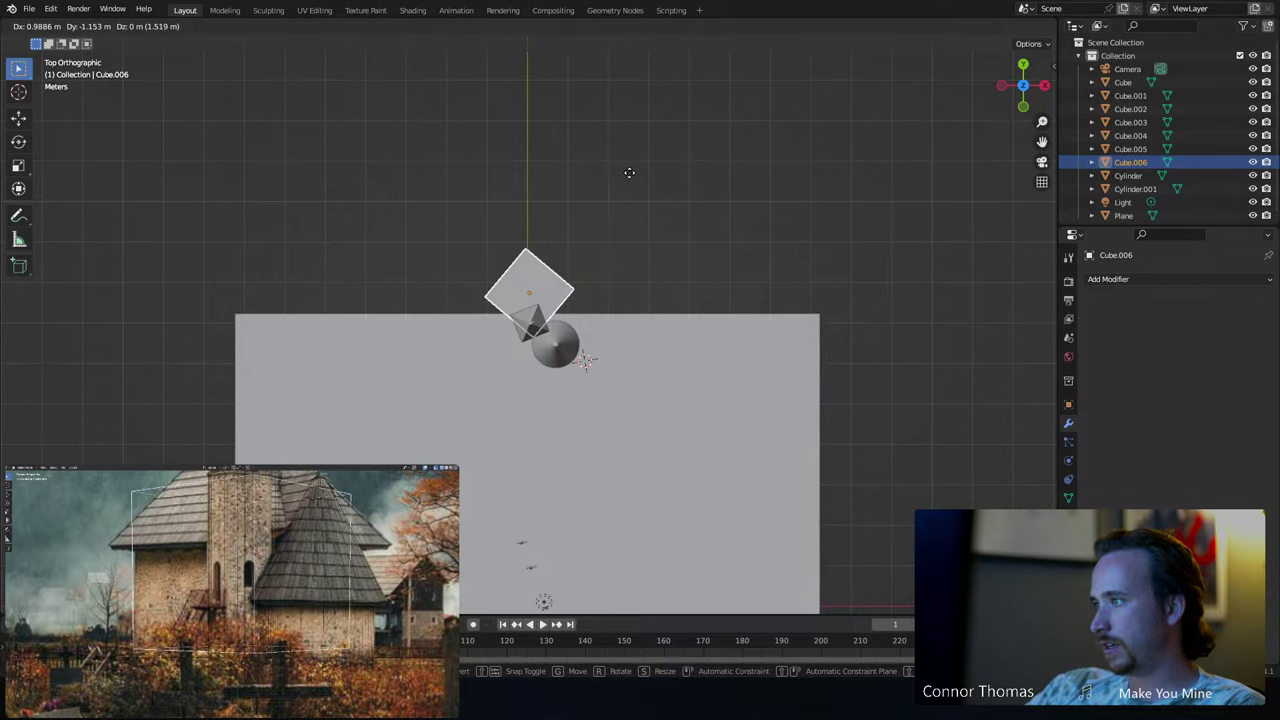
click(626, 176)
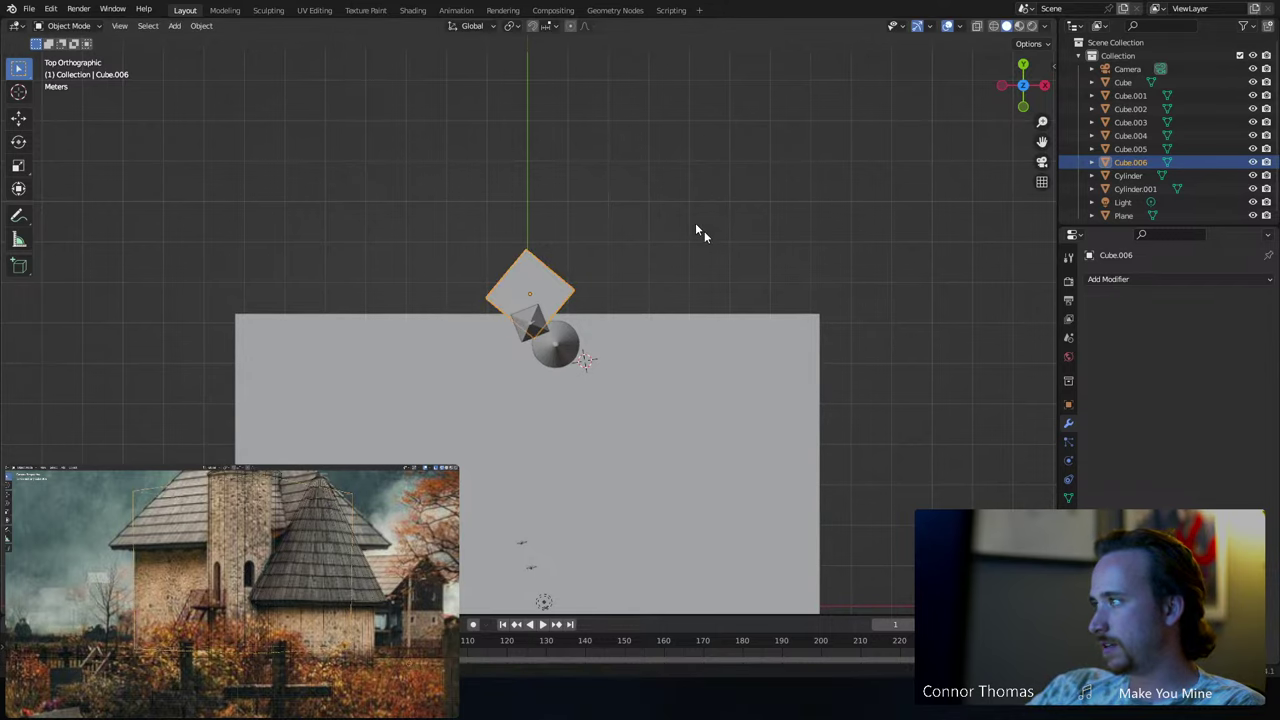
shift+middle_drag(515, 310, 532, 258)
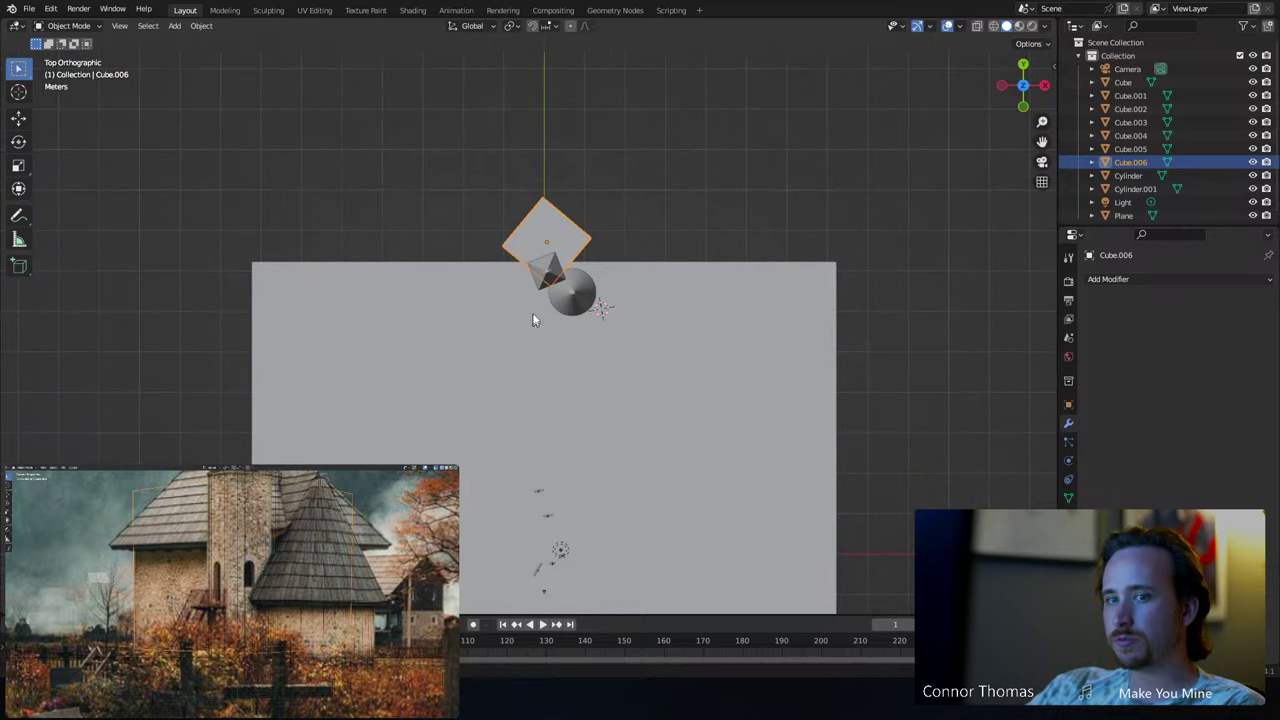
- In top view, move the large cube slightly farther back behind the tower to match the main building in the photo
middle_drag(540, 310, 542, 181)
scroll(546, 296, up, 5)
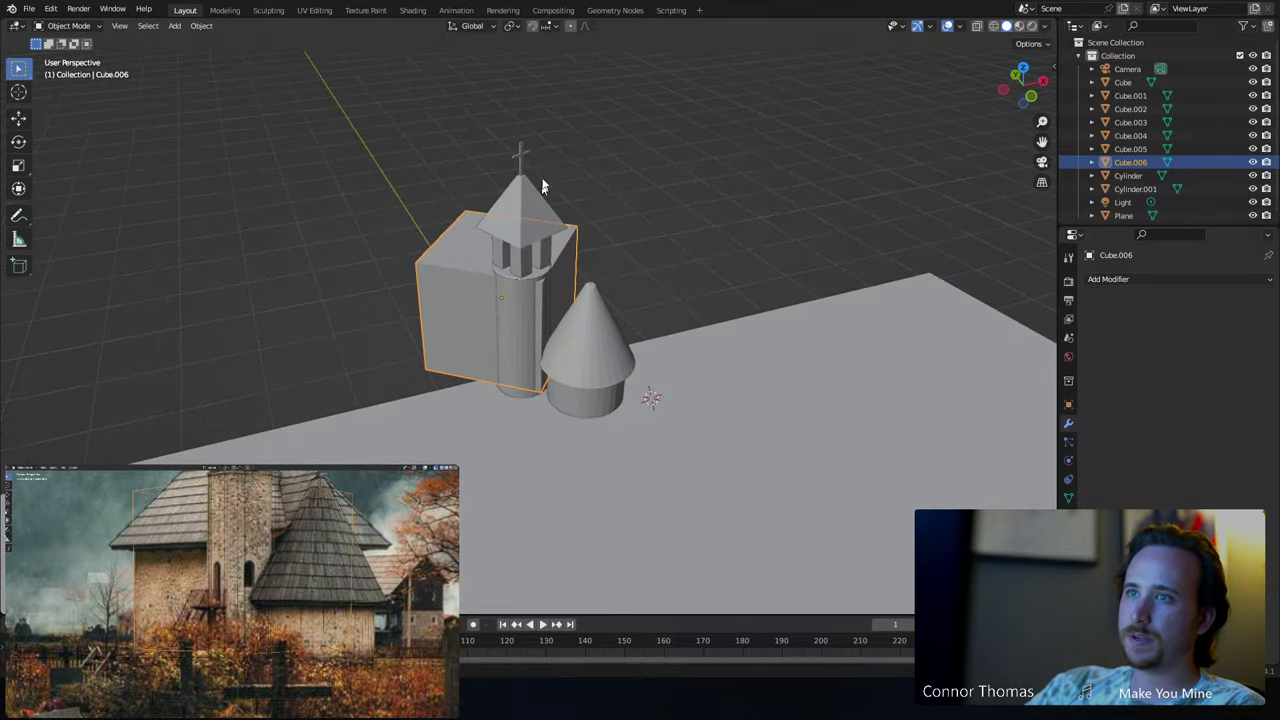
middle_drag(504, 225, 525, 243)
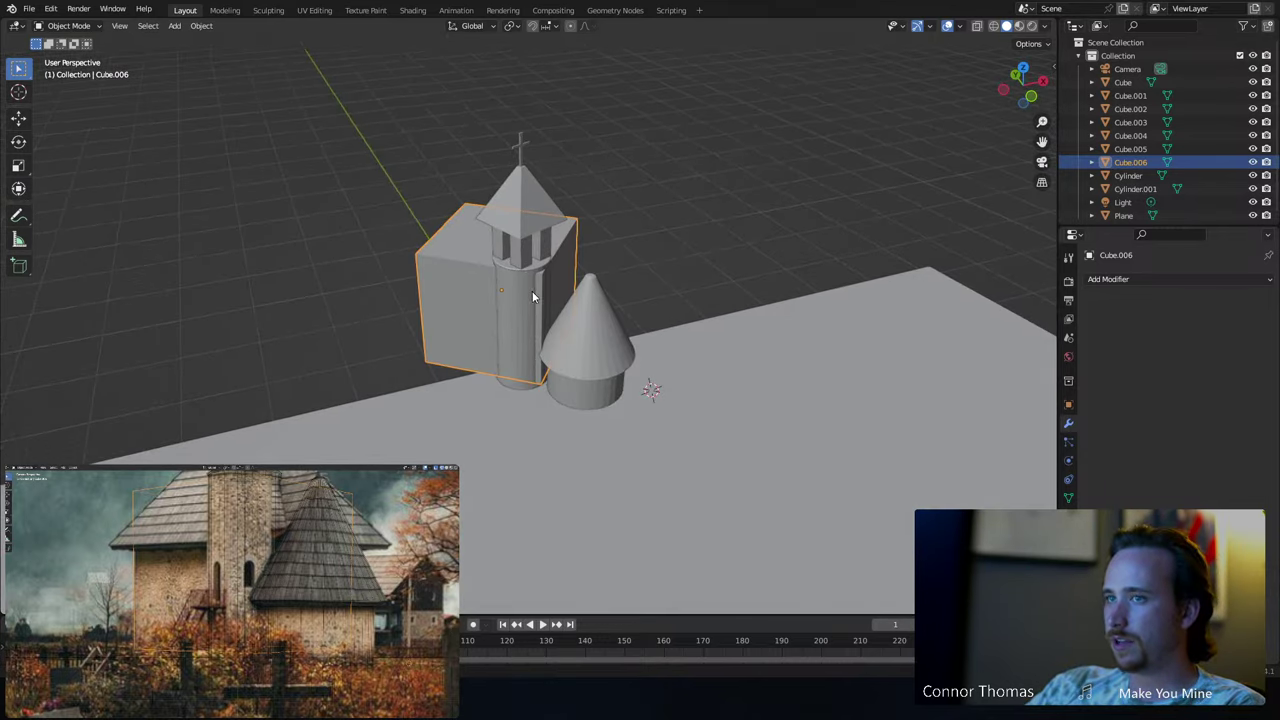
key(KP_7)
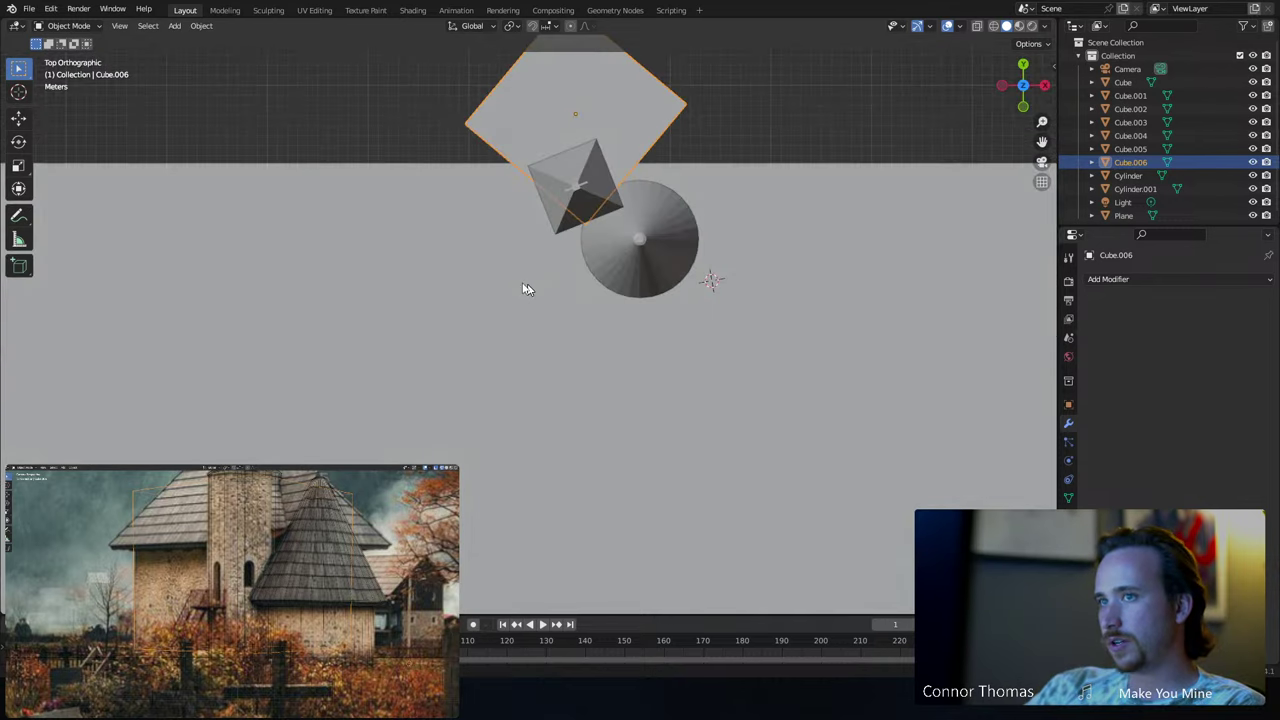
key(alt+z)
key(g)
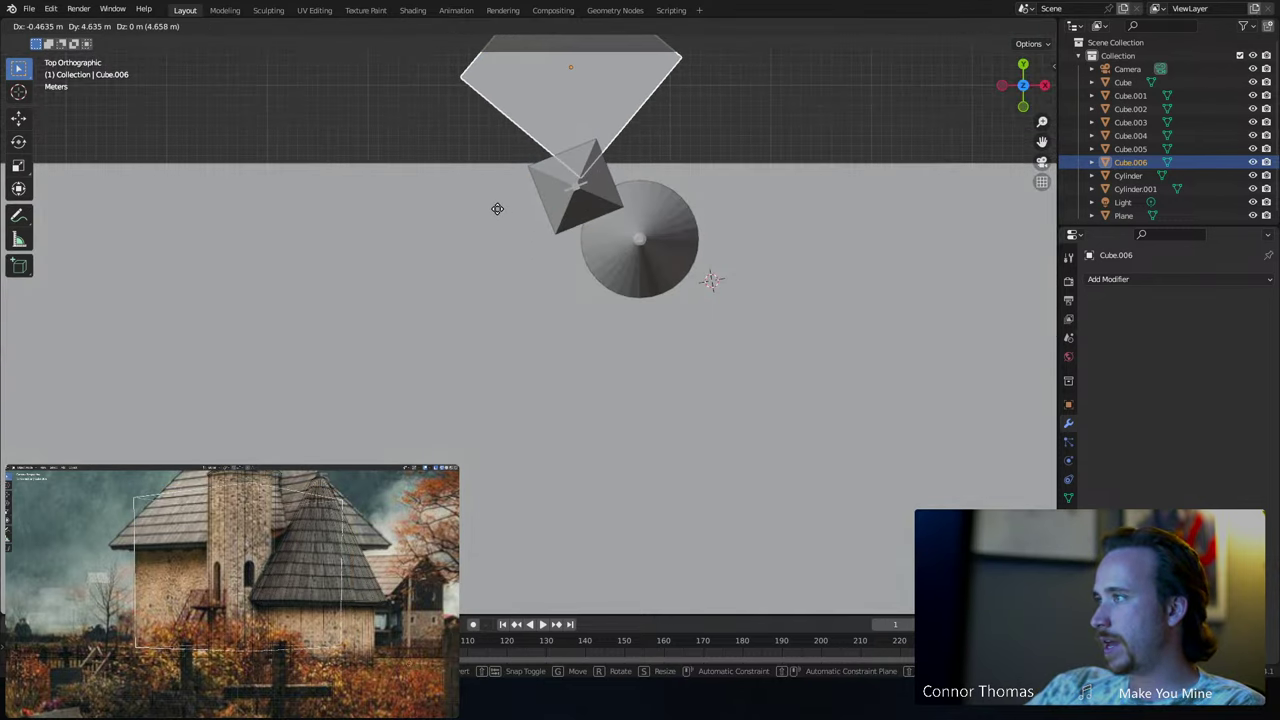
click(498, 214)
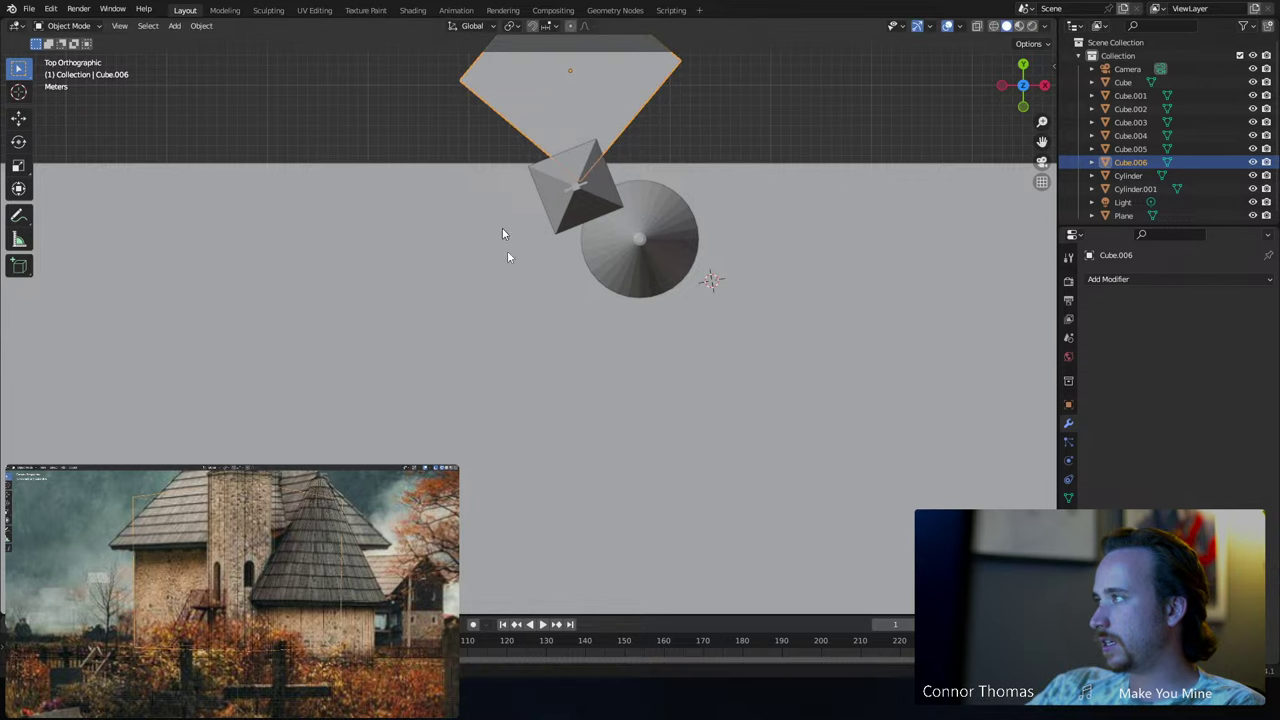
- In Edit Mode, move the large cube's side face behind the cone-roofed turret outward about 2.1 m along X to widen the building
middle_drag(507, 250, 771, 362)
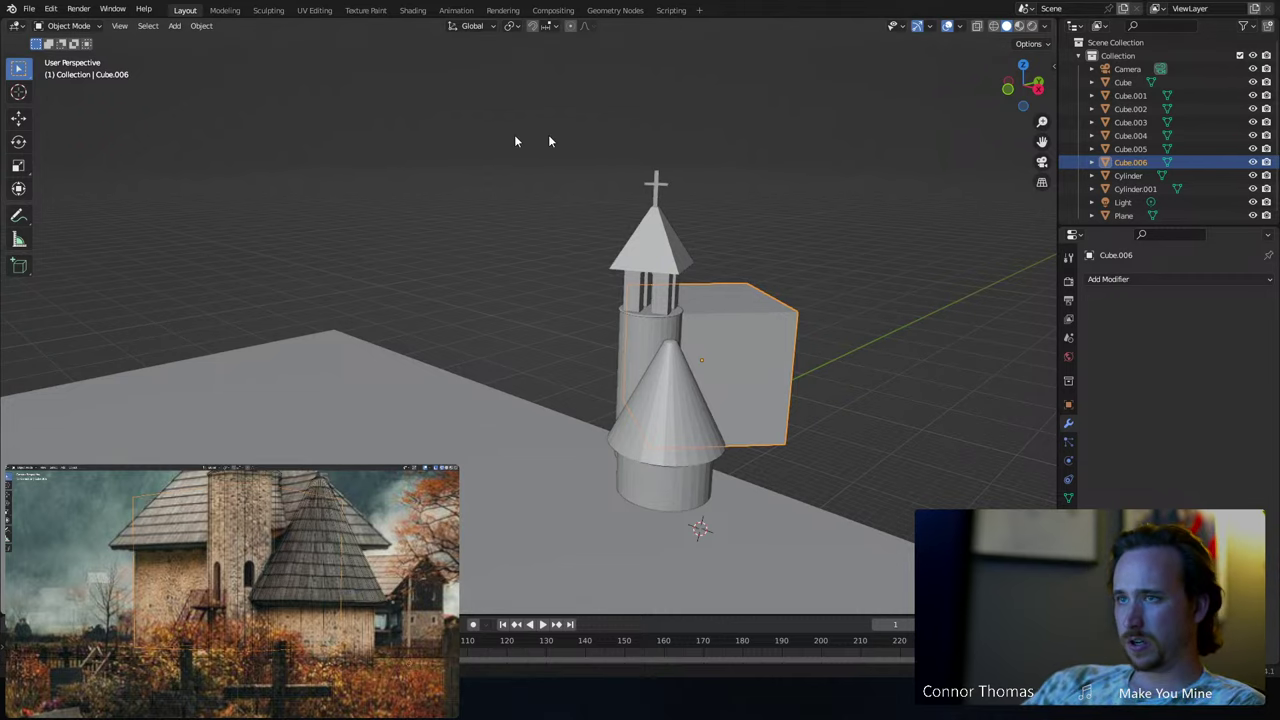
middle_drag(517, 140, 731, 207)
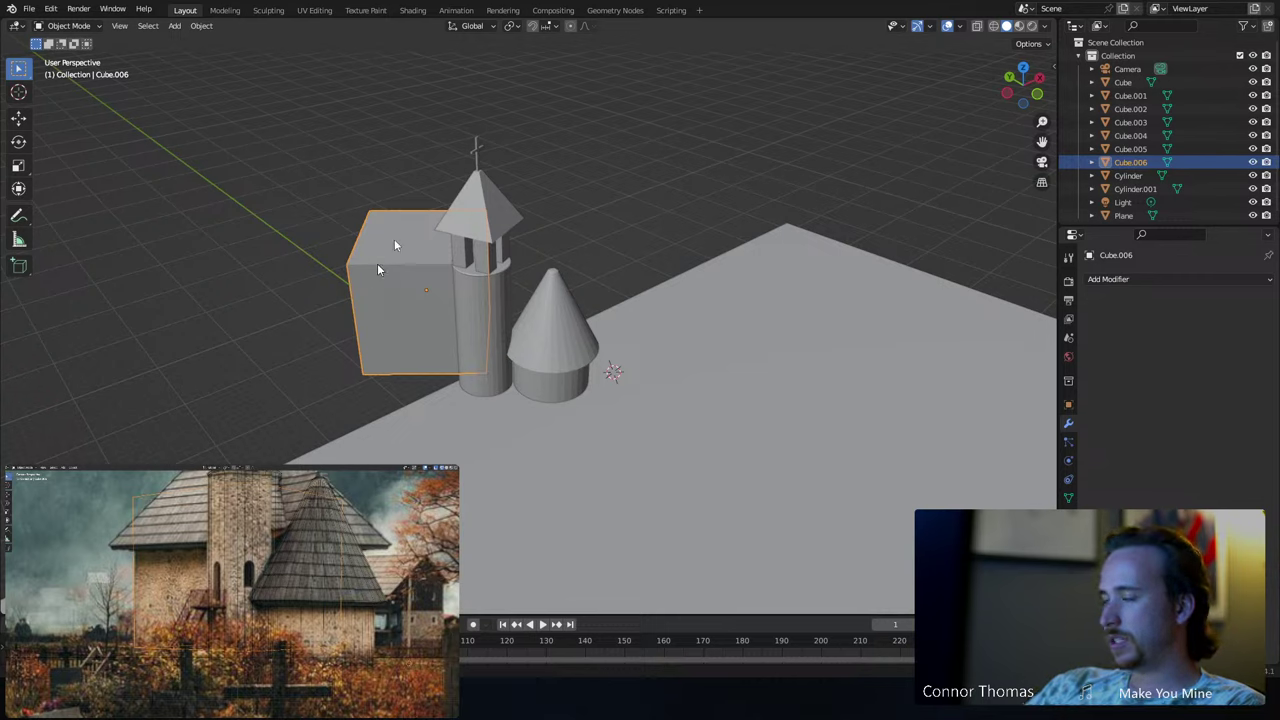
key(Tab)
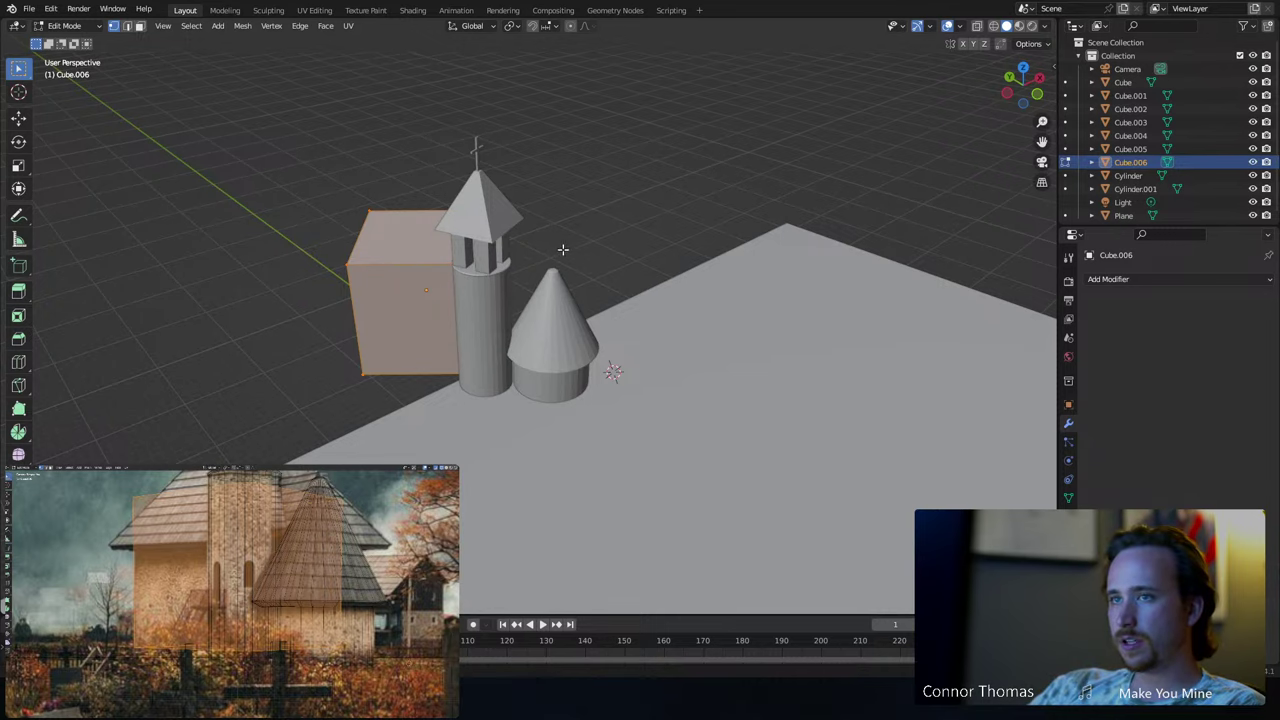
middle_drag(563, 249, 637, 311)
key(3)
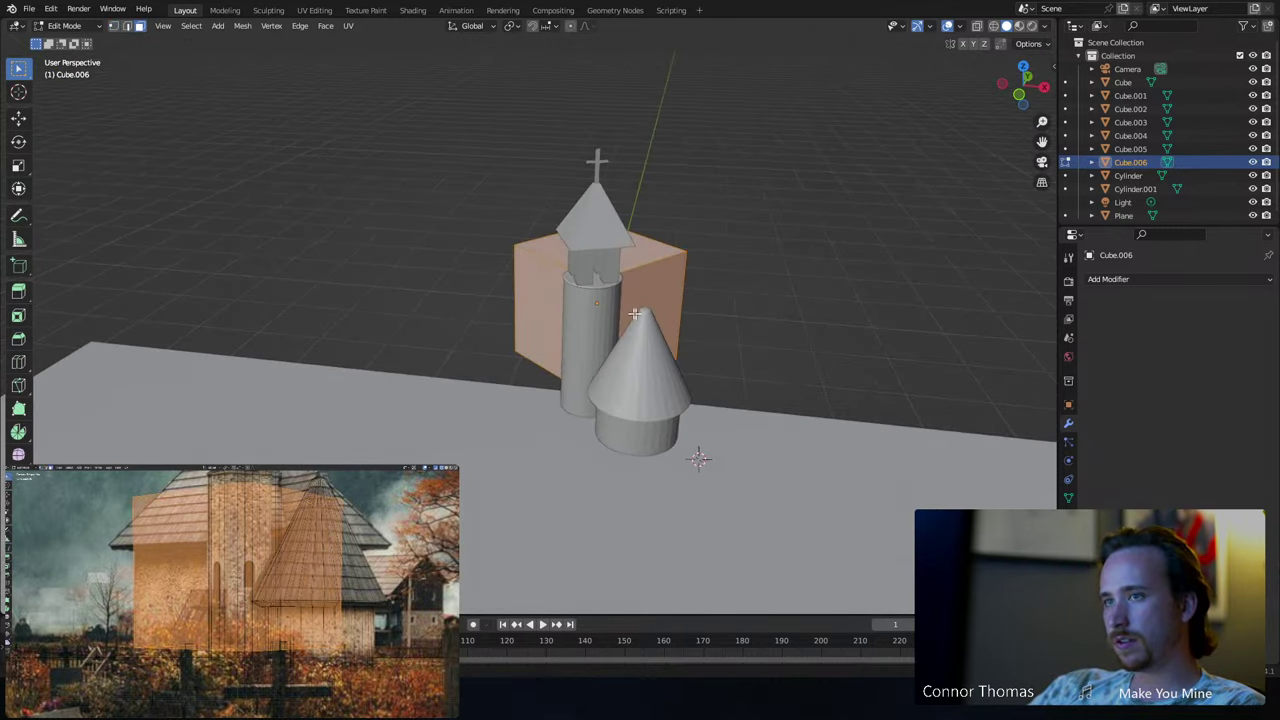
click(650, 308)
key(g)
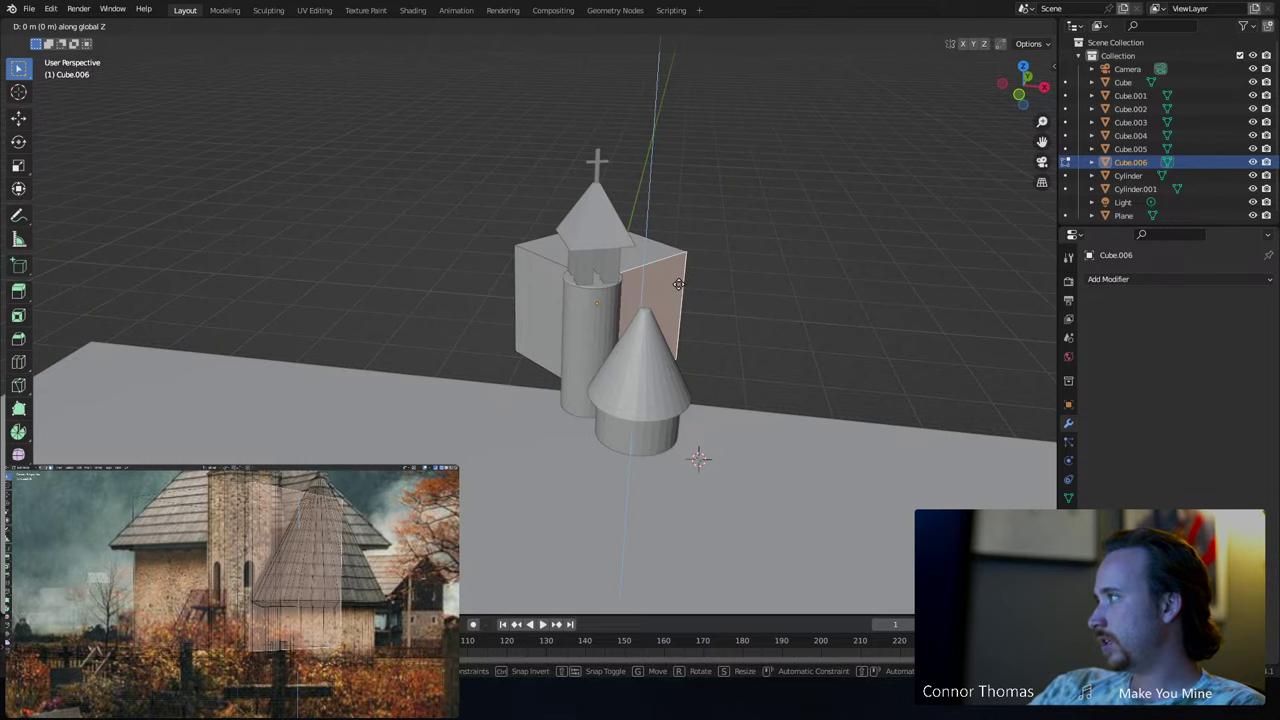
key(x)
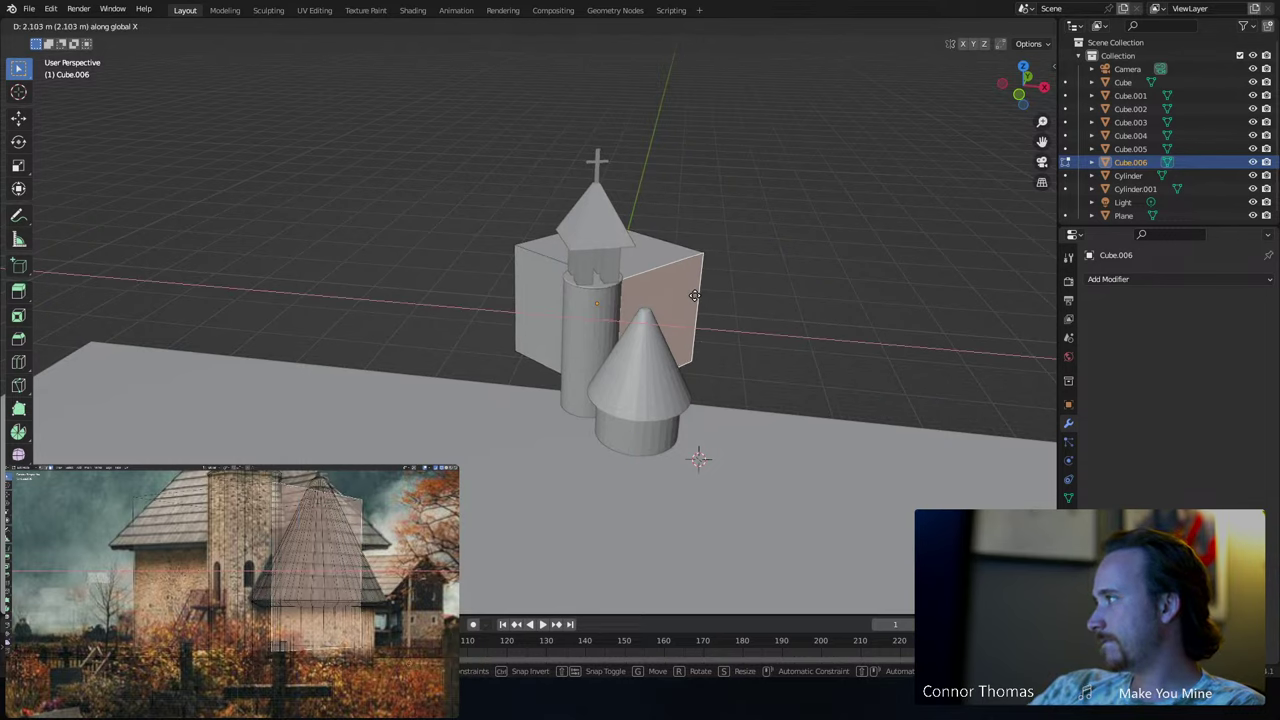
click(699, 294)
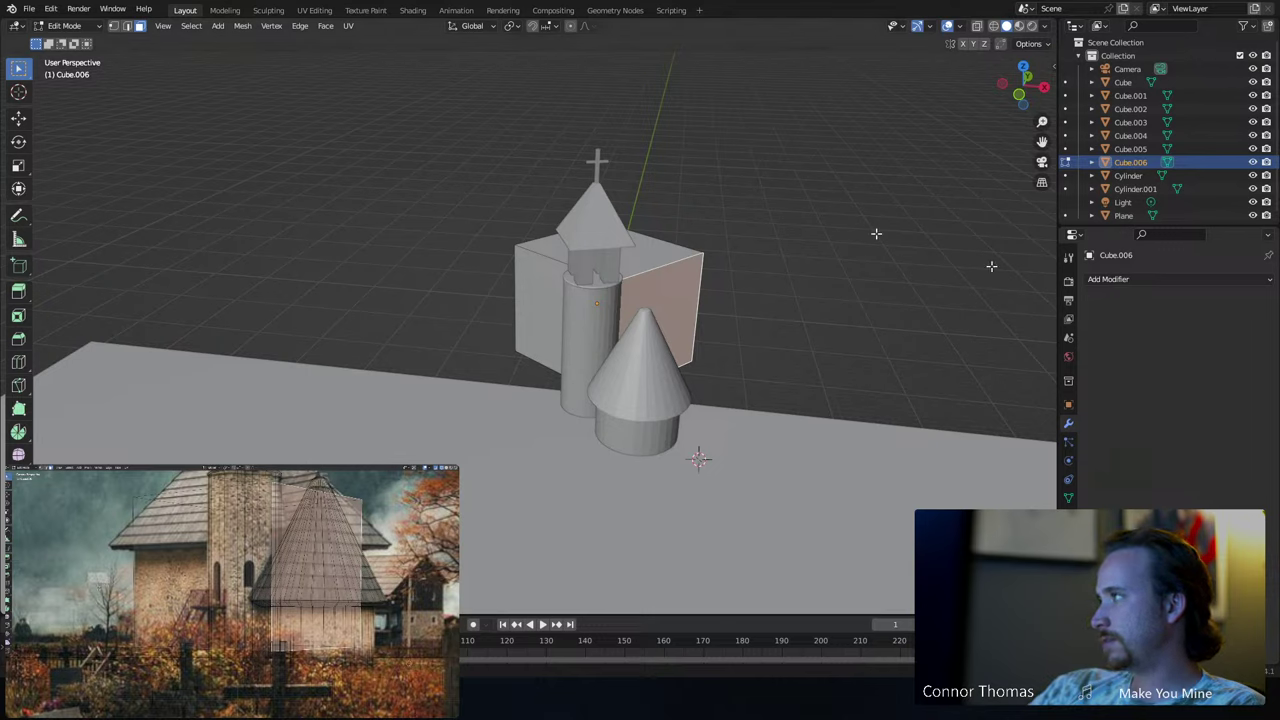
- Lower the building's top face about 5.2 m along Z to match the wall height in the photo
click(656, 252)
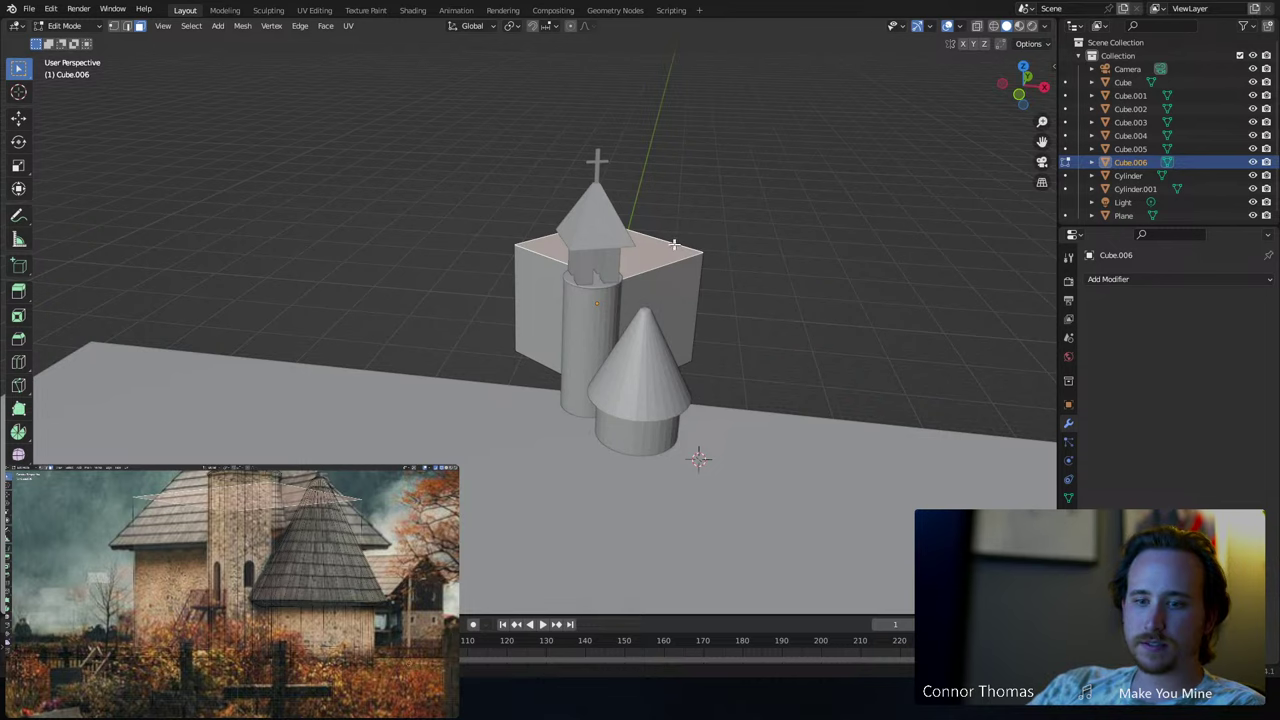
key(g)
key(z)
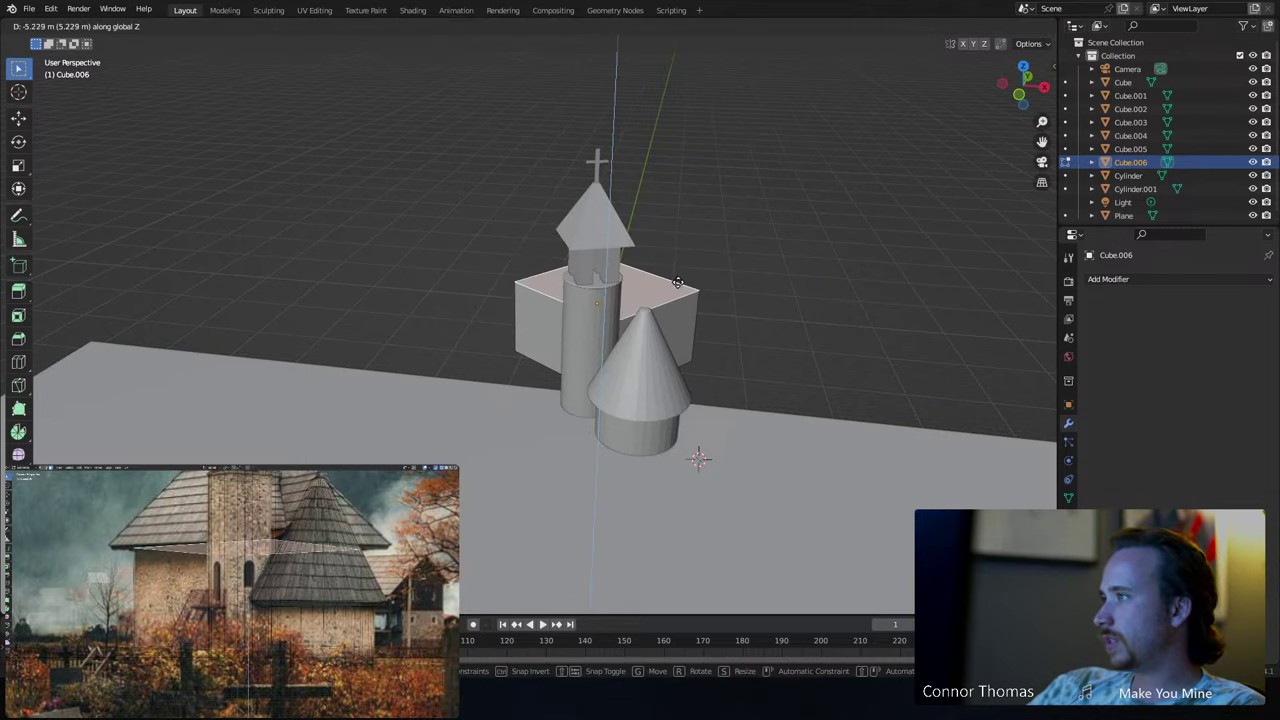
click(680, 284)
- Extrude the building's top face in place and scale it outward to form the overhanging roof eaves
scroll(700, 290, up, 4)
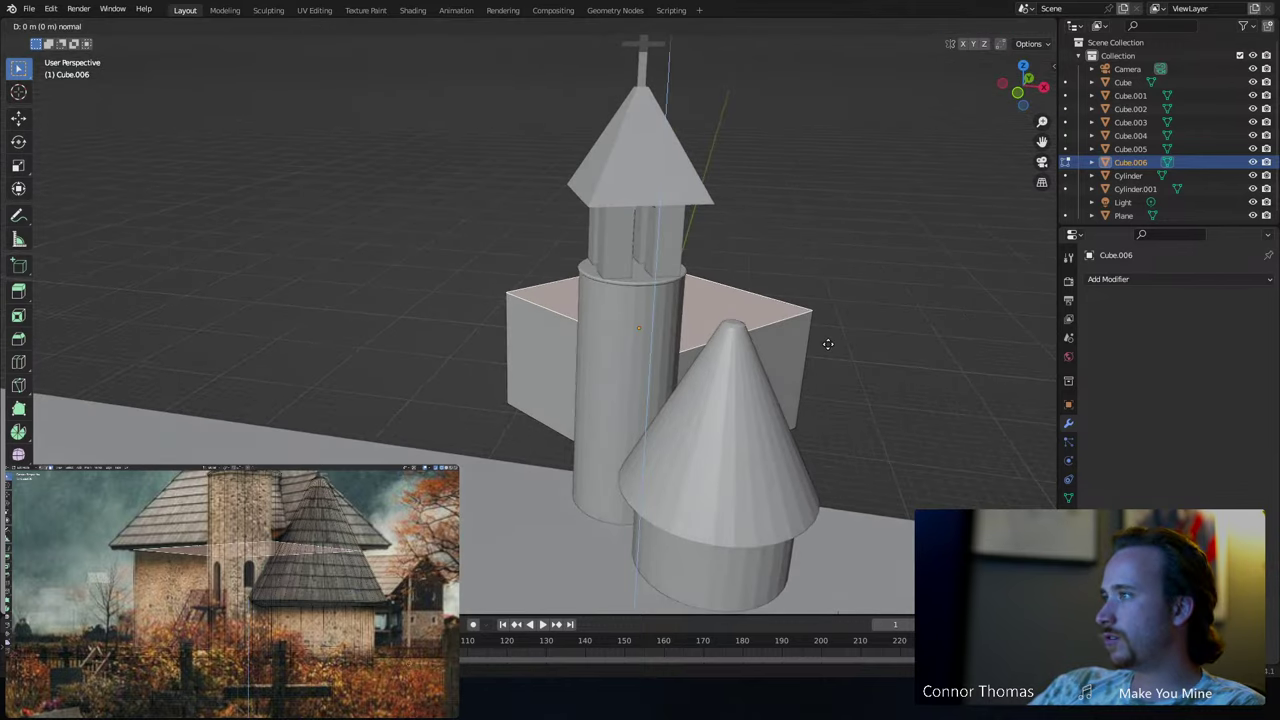
key(s)
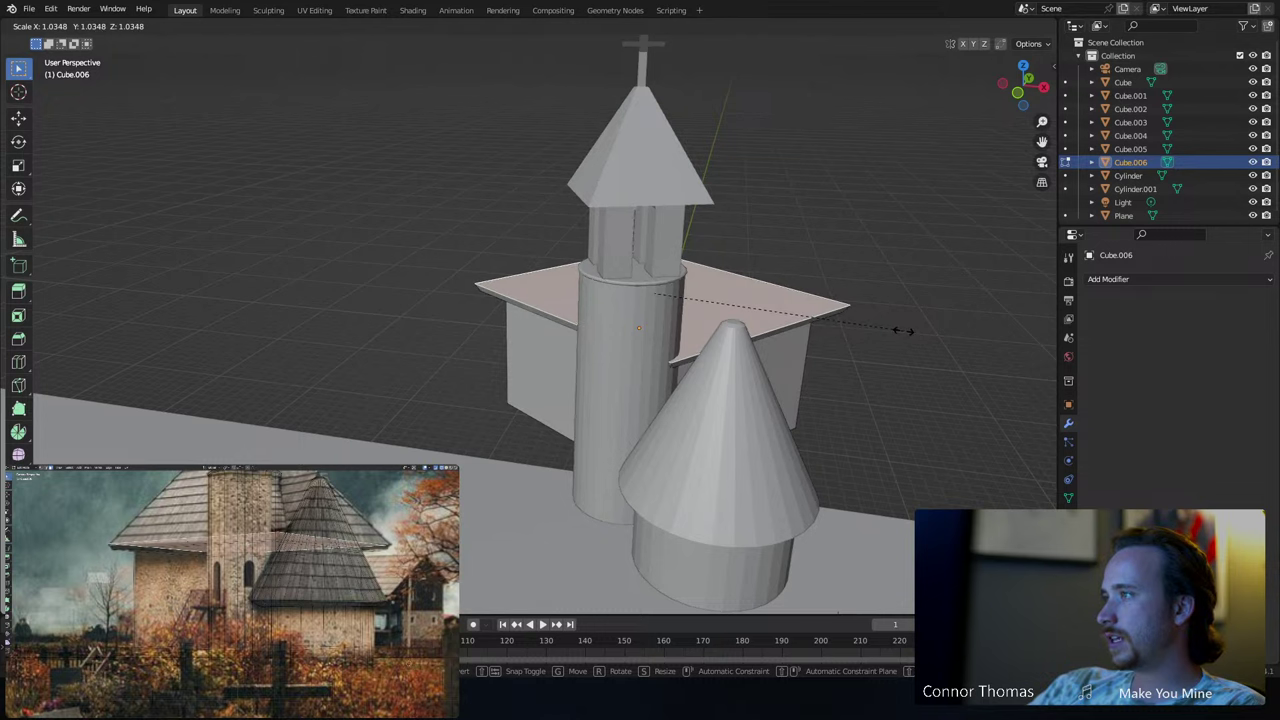
click(903, 331)
- Extrude the eaves face up about 15 m, scale it to a small peak, lower it slightly along Z, and exit Edit Mode
shift+middle_drag(823, 260, 805, 327)
shift+middle_drag(232, 570, 221, 629)
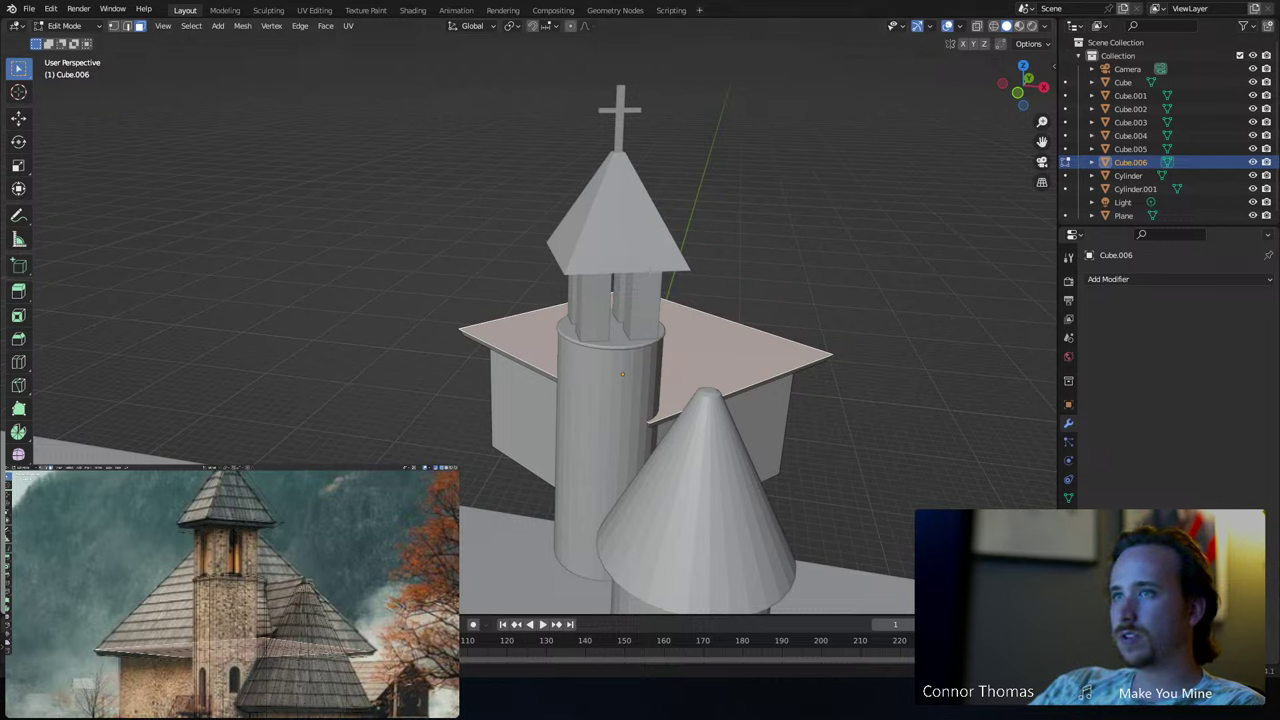
key(e)
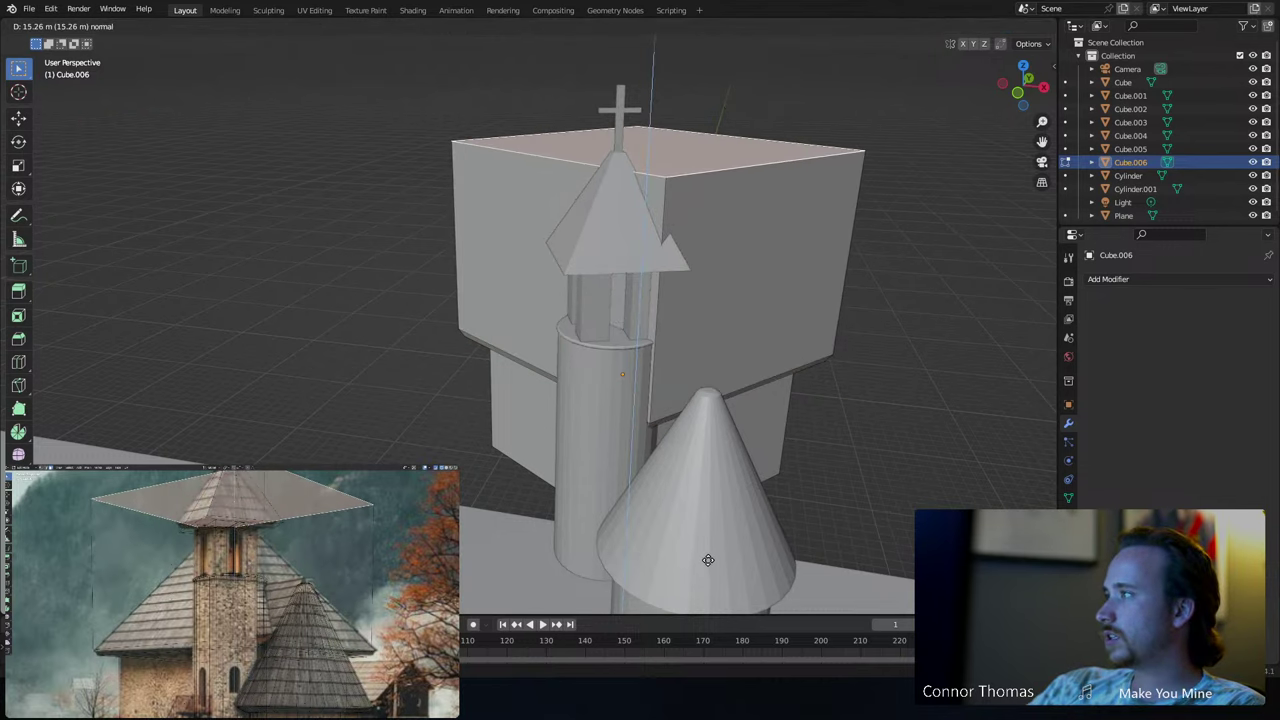
click(714, 585)
key(s)
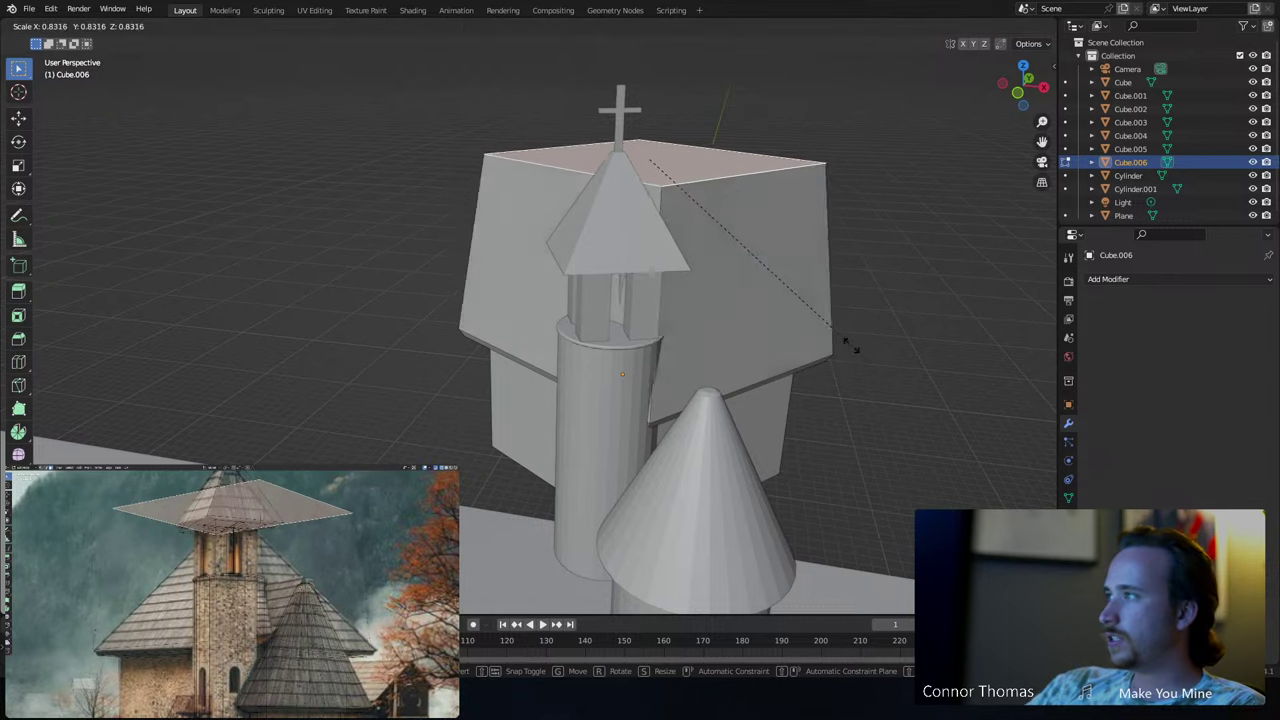
click(652, 175)
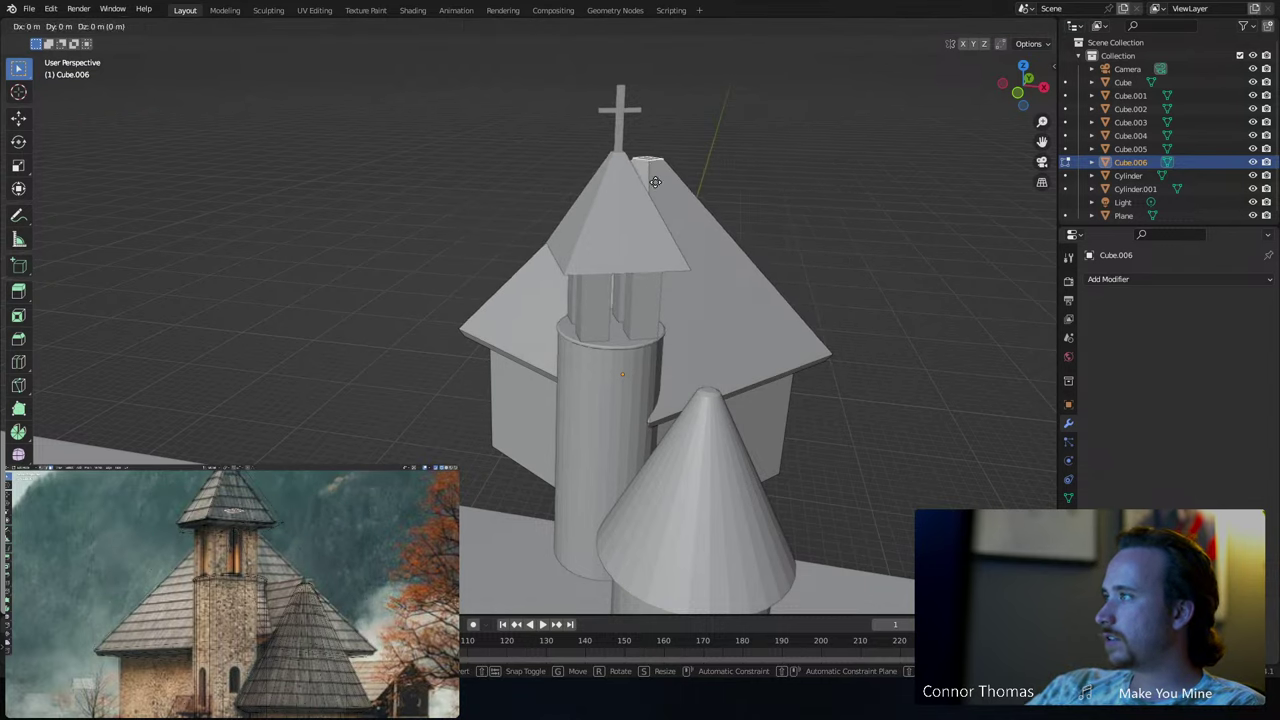
key(g)
key(z)
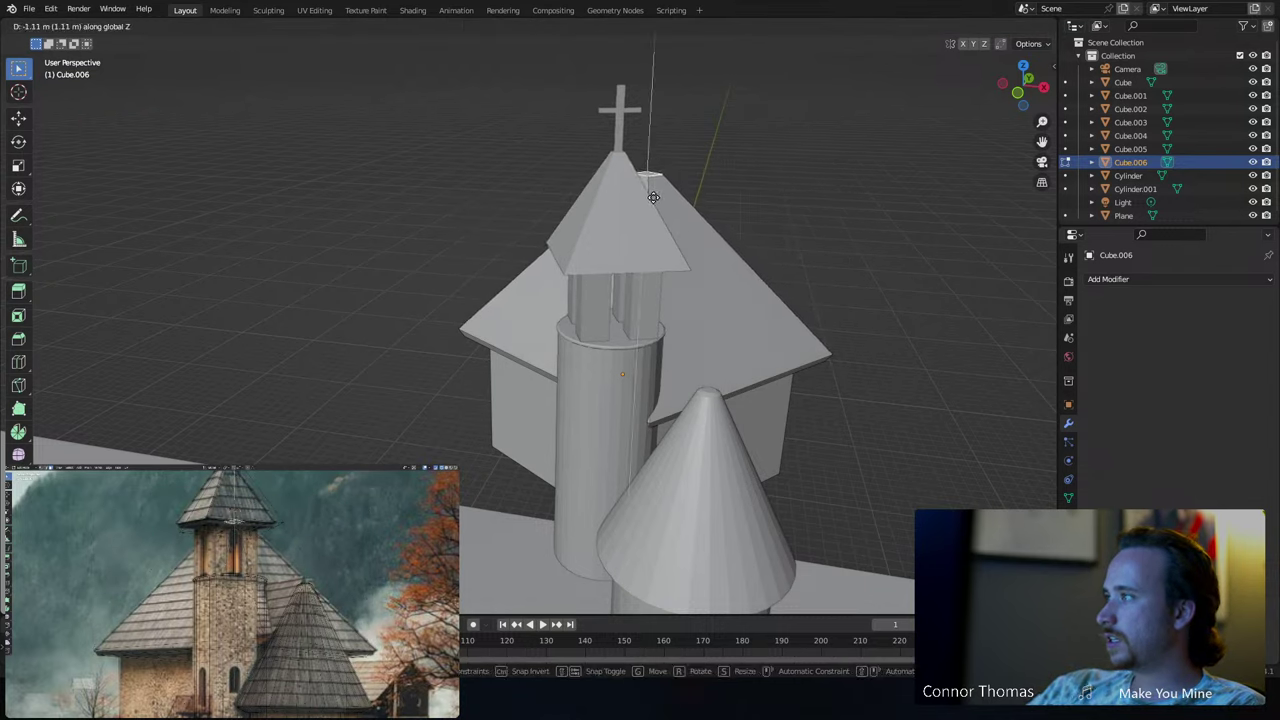
click(652, 196)
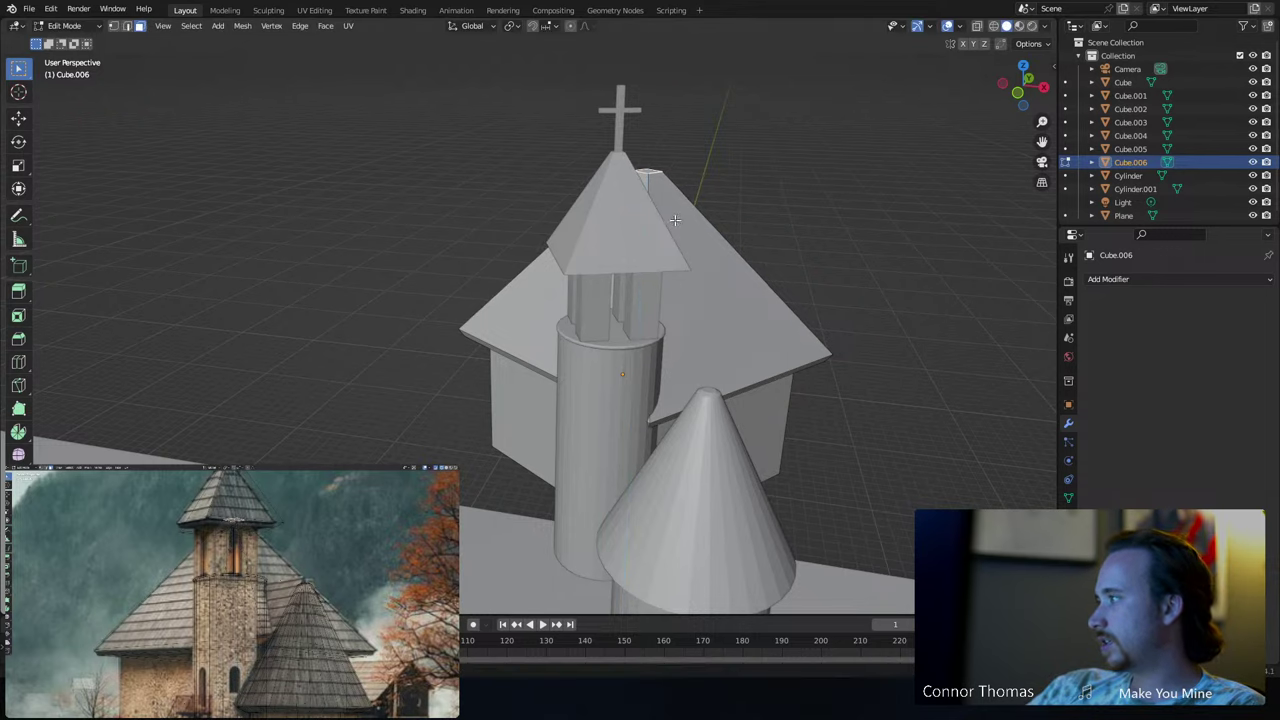
key(Tab)
- Deselect everything and examine the church model from several angles, comparing it with the background photo
middle_drag(666, 294, 603, 237)
key(a)
key(alt+a)
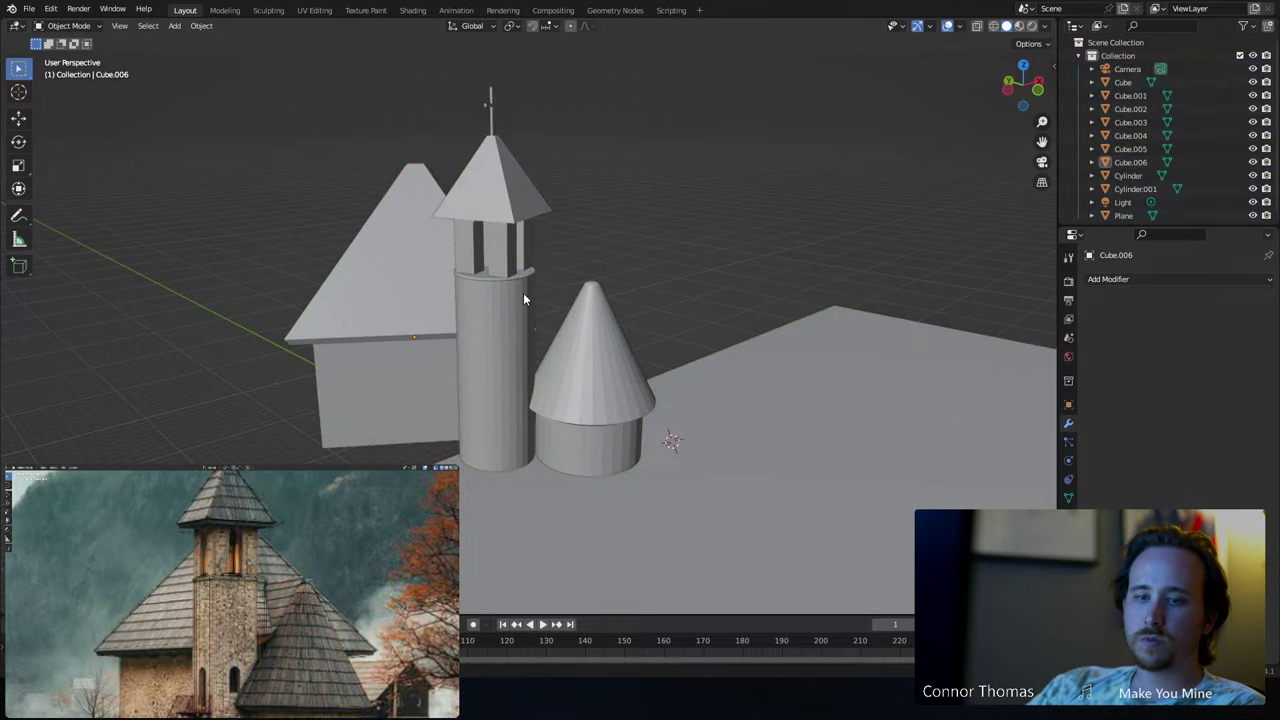
middle_drag(523, 297, 566, 262)
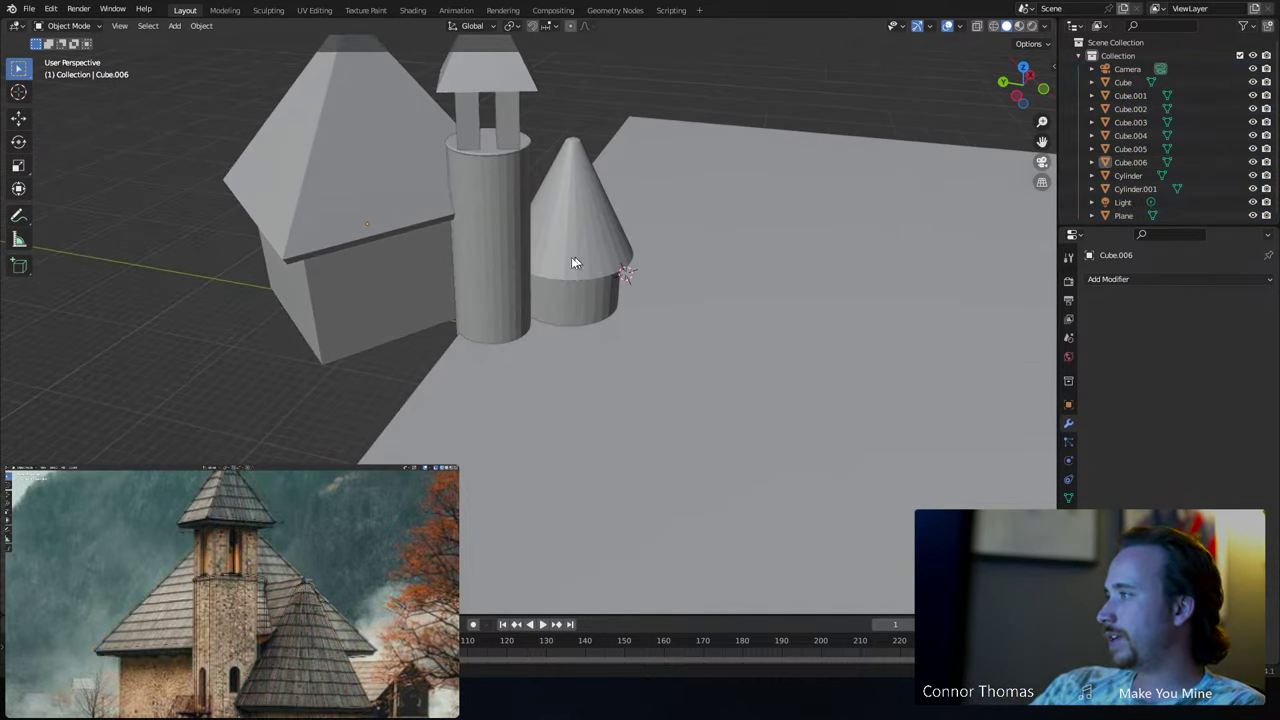
scroll(566, 264, down, 4)
middle_drag(512, 308, 462, 306)
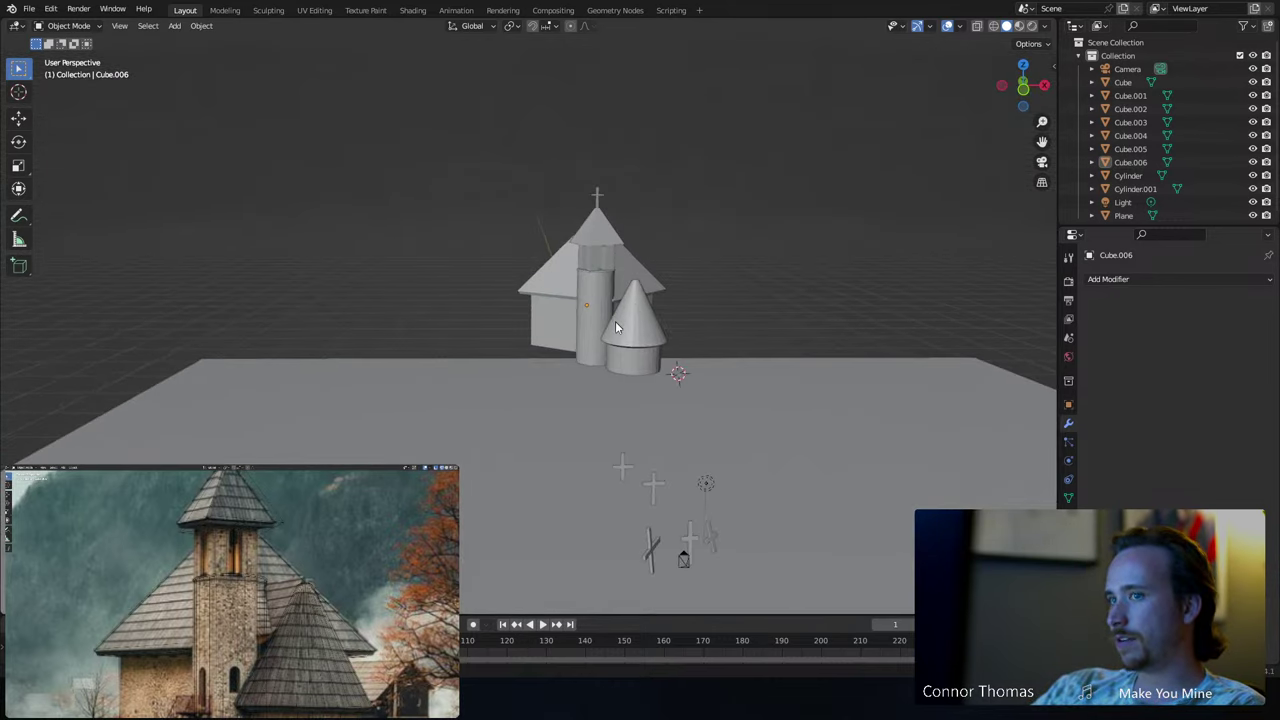
scroll(615, 321, up, 2)
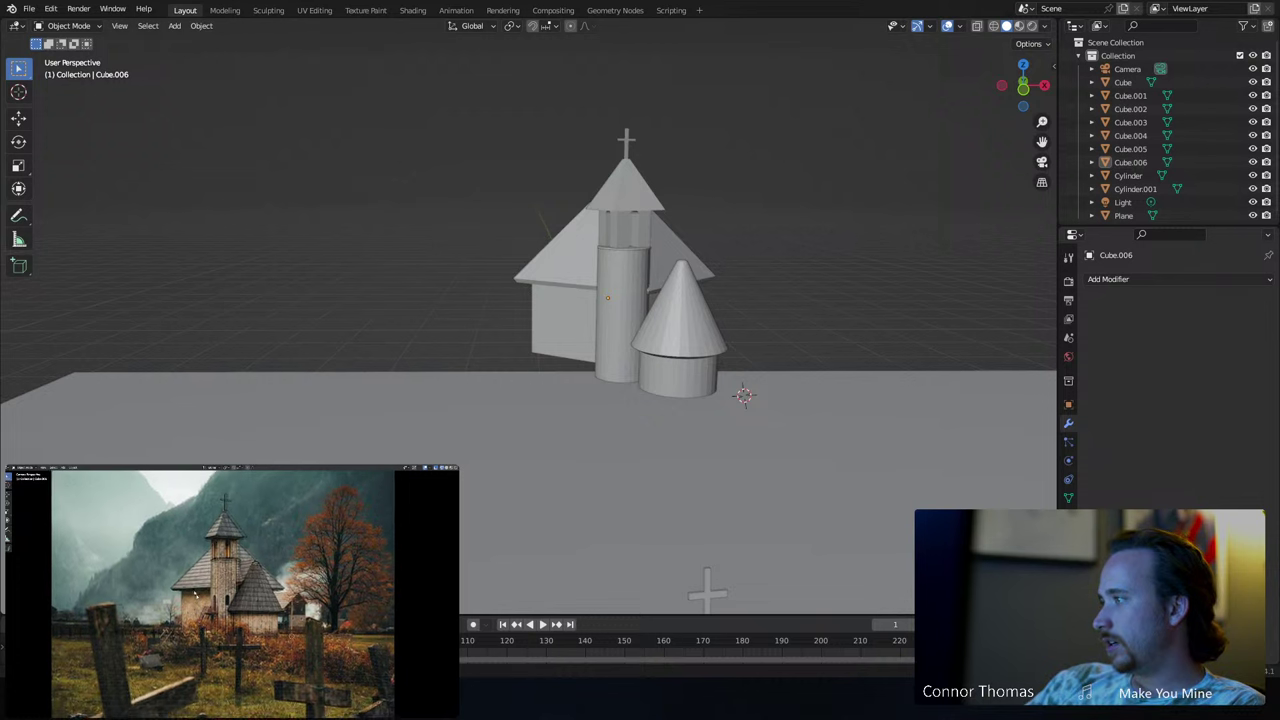
middle_drag(895, 286, 778, 281)
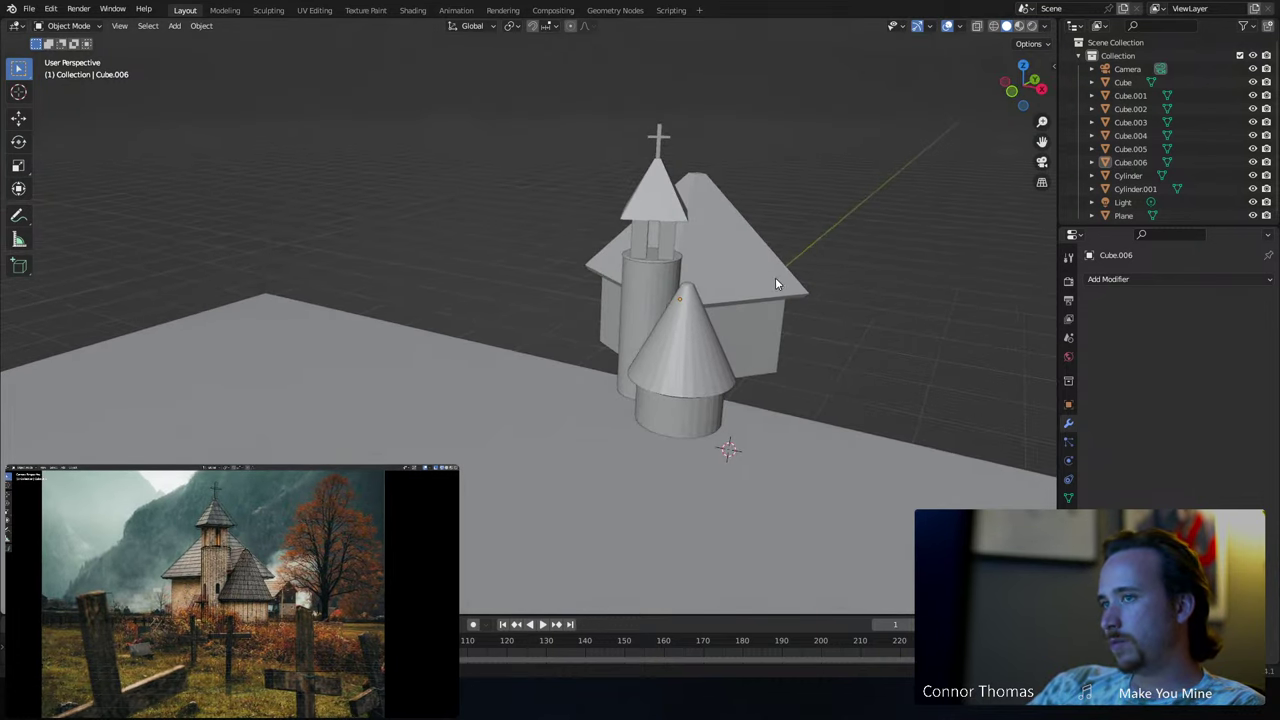
- Deselect all objects in top view and add a new cube at the 3D cursor beside the turret
click(778, 281)
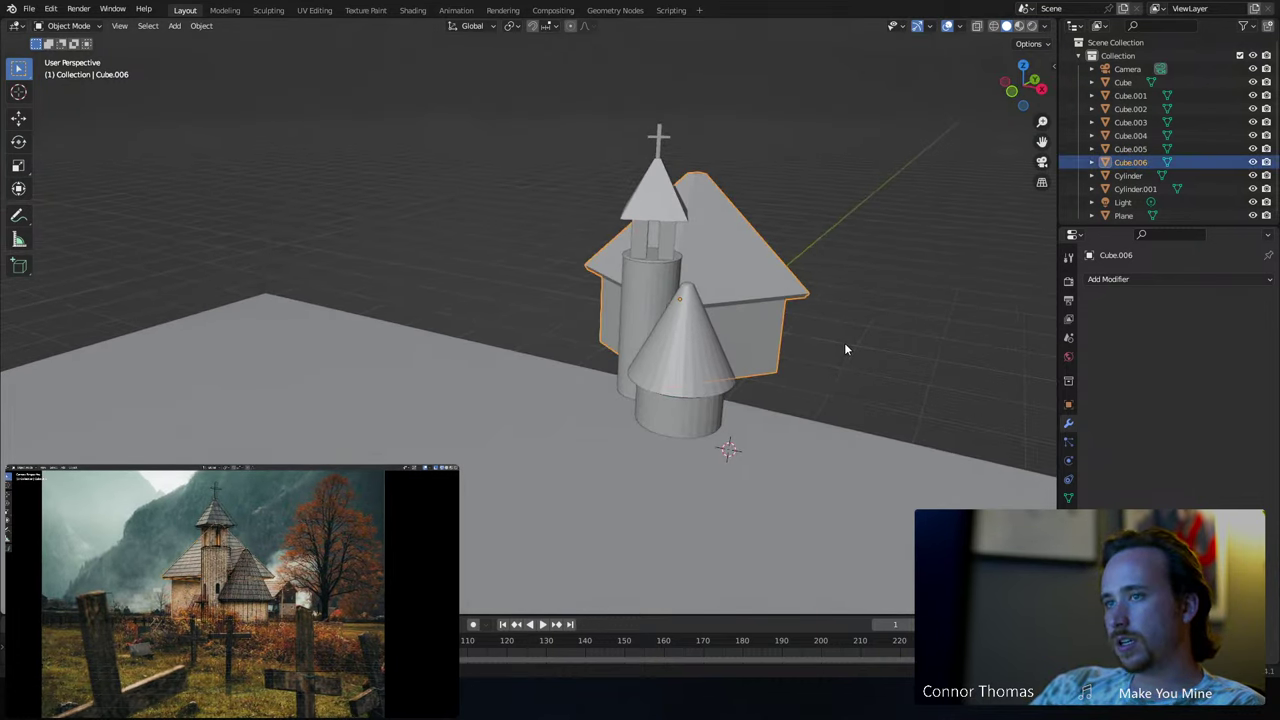
key(KP_7)
key(a)
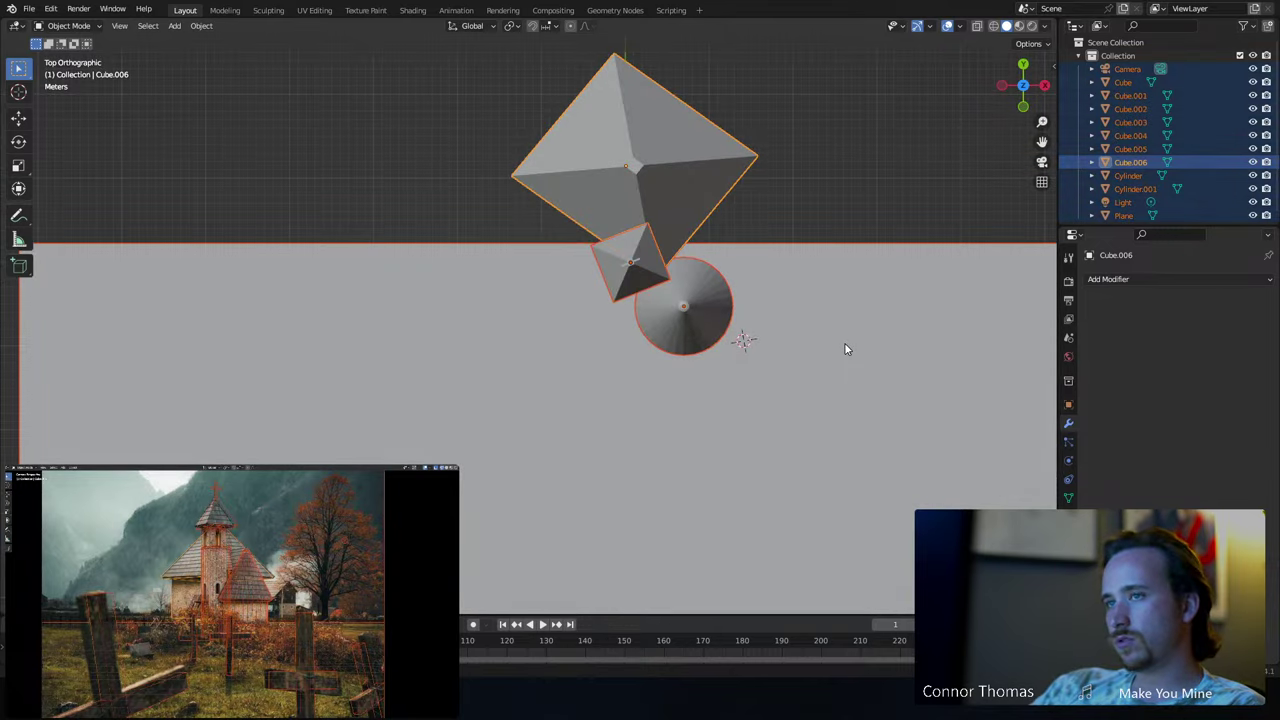
key(alt+a)
key(shift+a)
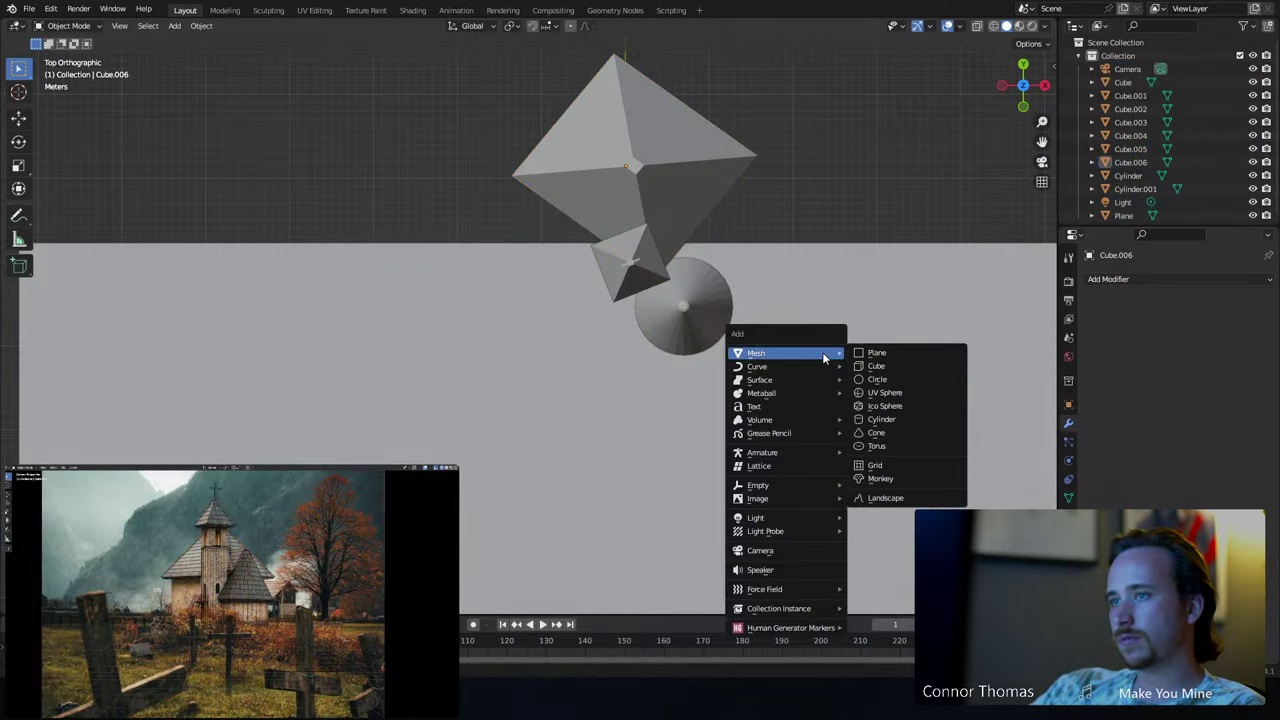
click(892, 364)
- In top view, move the new small cube beyond the ground plane's back edge, well behind and to the right of the church
middle_drag(800, 351, 671, 366)
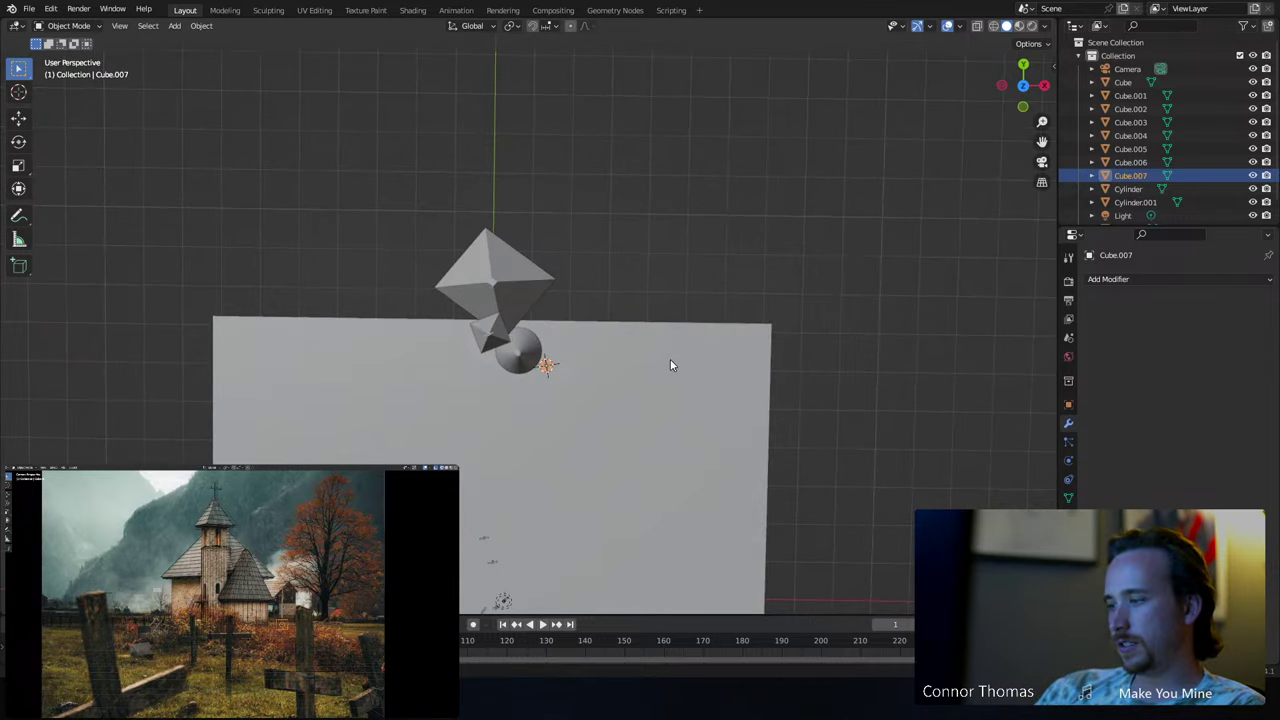
key(KP_7)
shift+middle_drag(777, 373, 739, 454)
key(g)
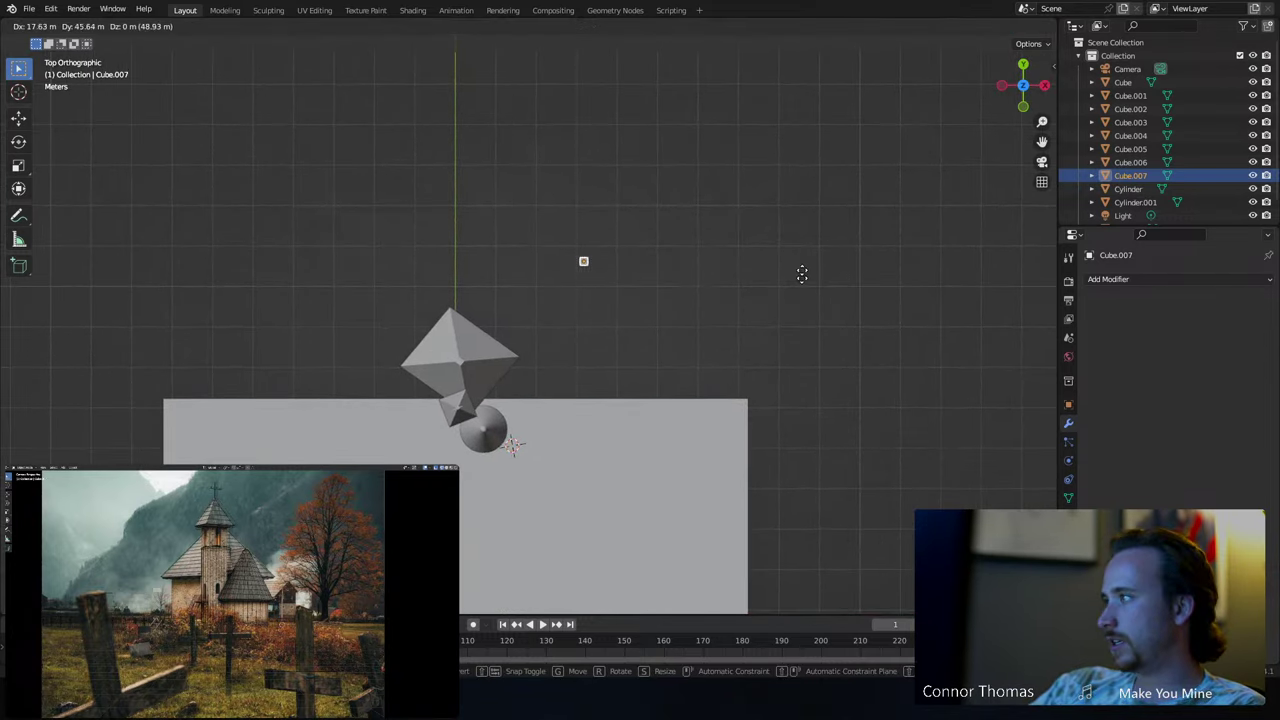
key(Escape)
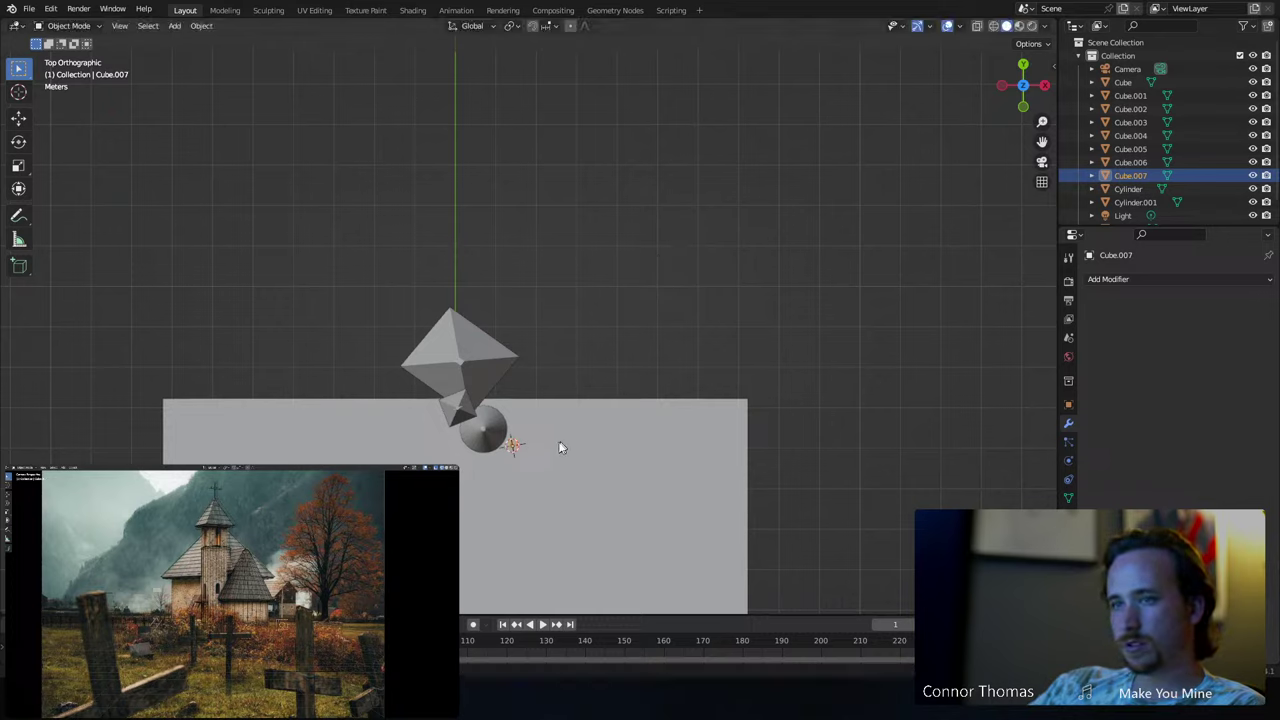
key(g)
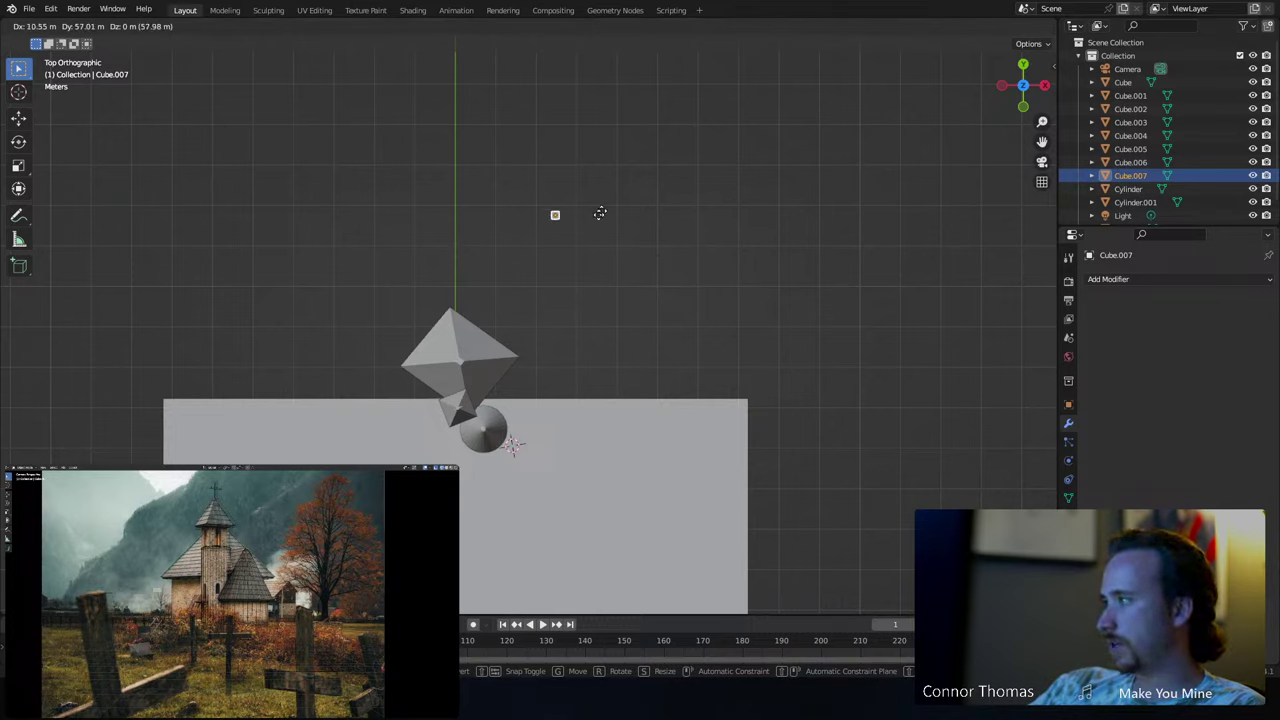
click(616, 220)
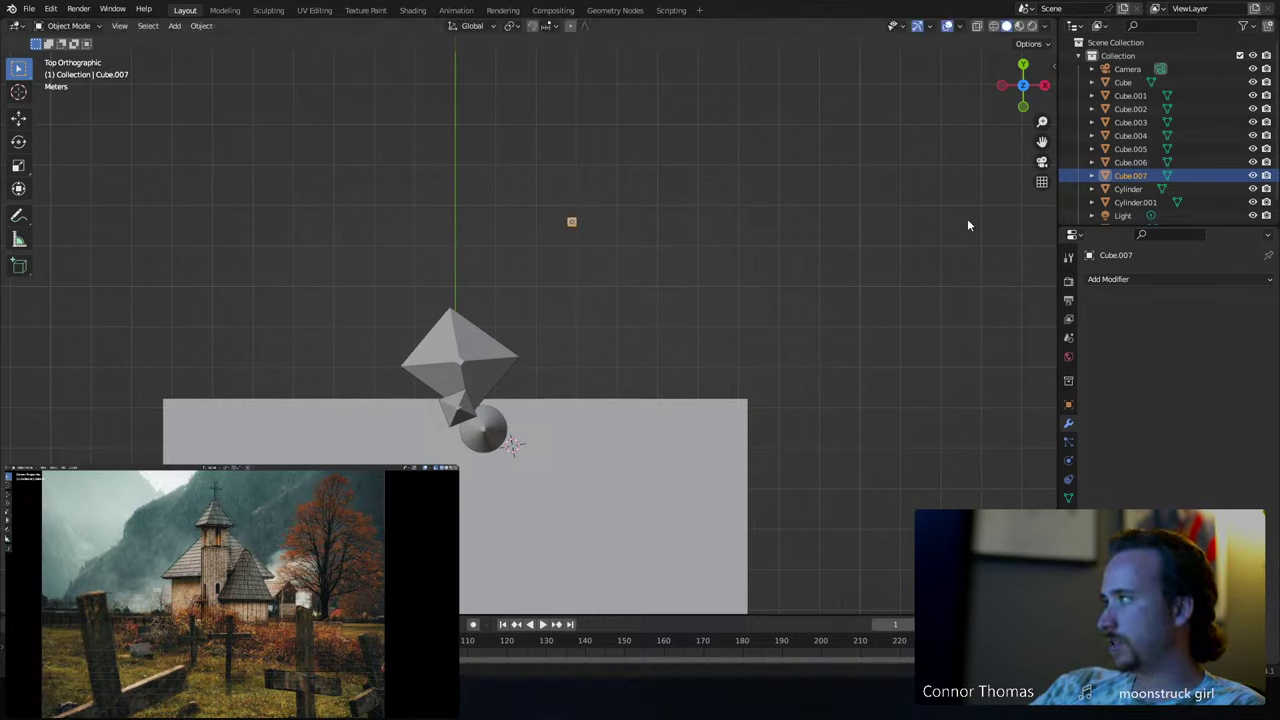
- Set the camera's clip end distance to 10000 m
click(1128, 69)
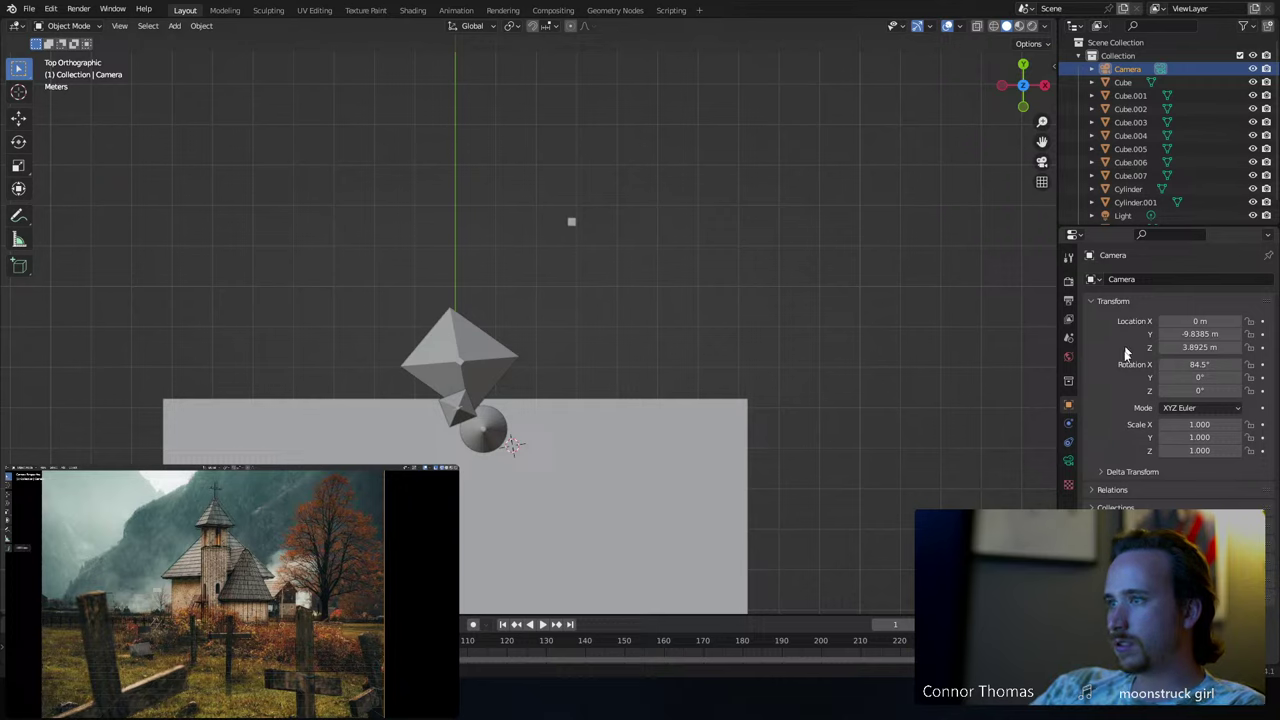
click(1068, 461)
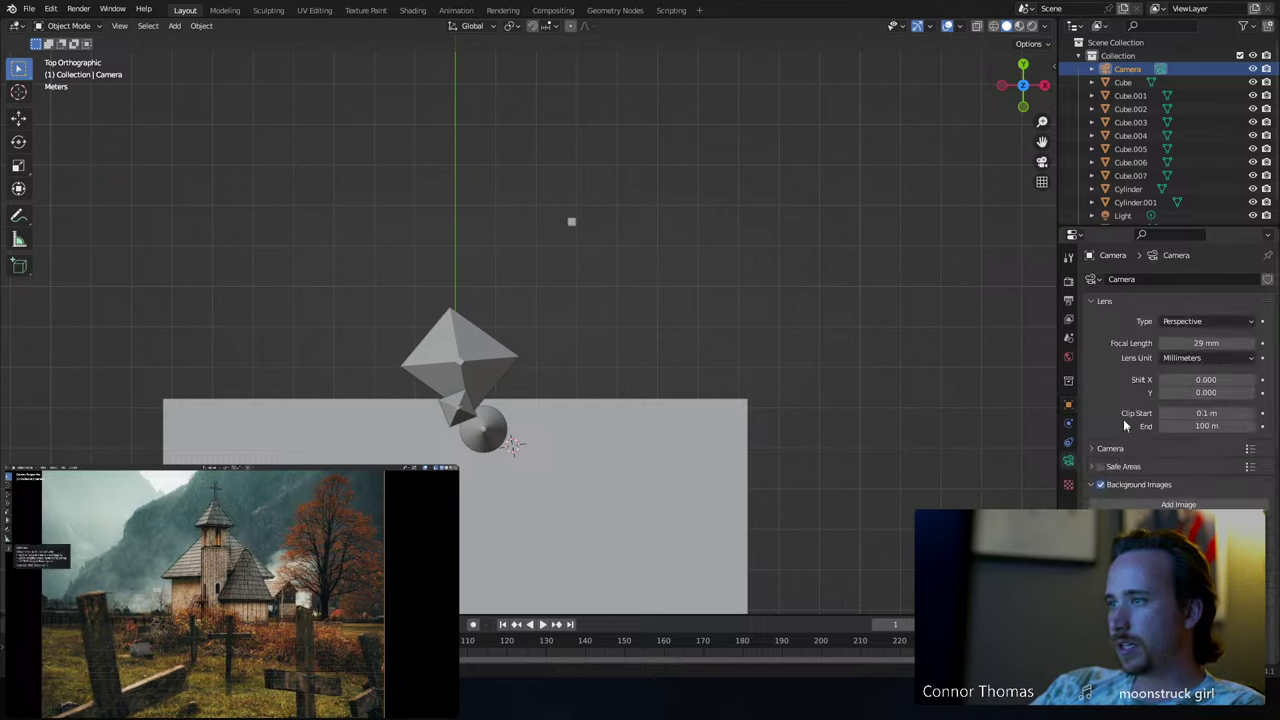
click(1099, 484)
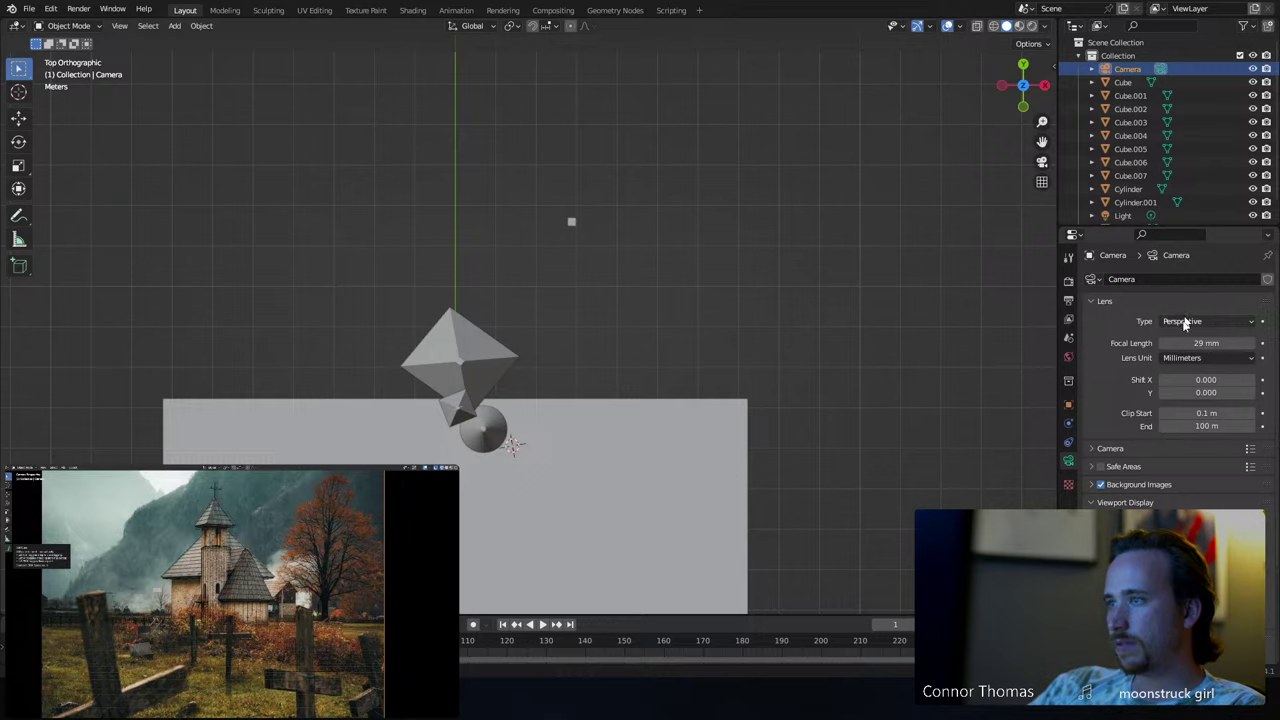
click(1112, 503)
scroll(1107, 496, down, 3)
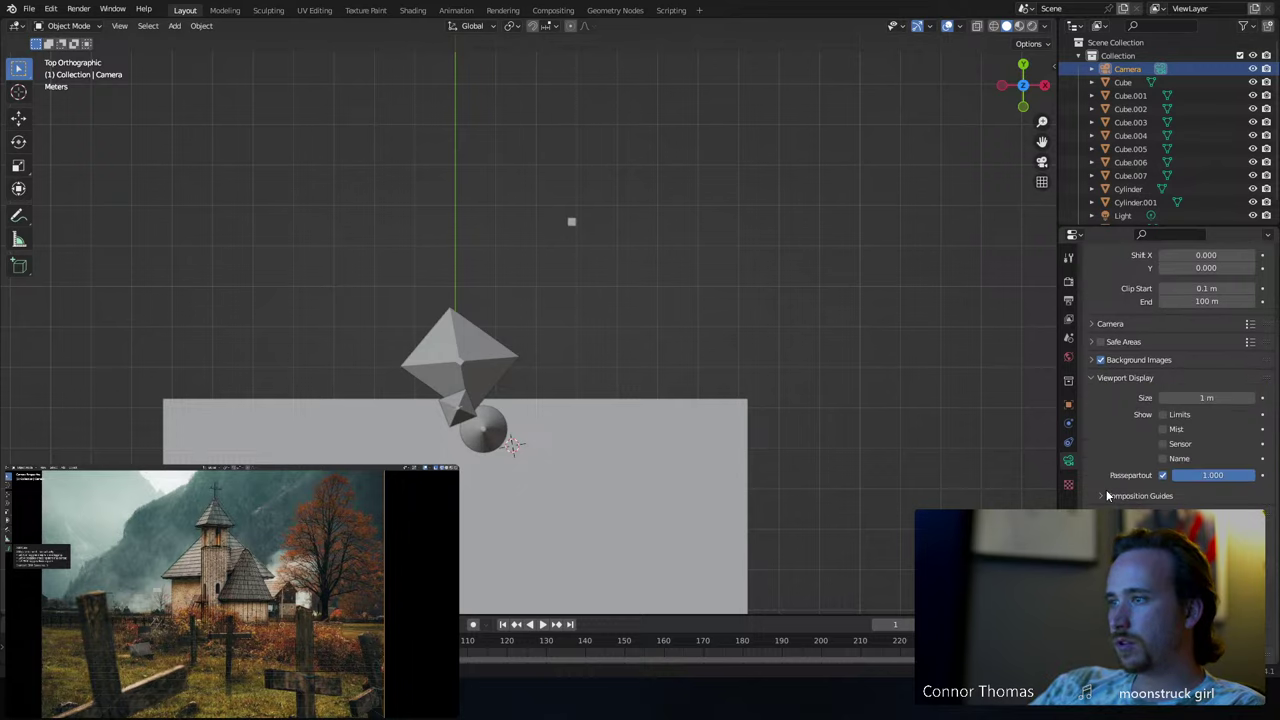
scroll(1098, 380, up, 3)
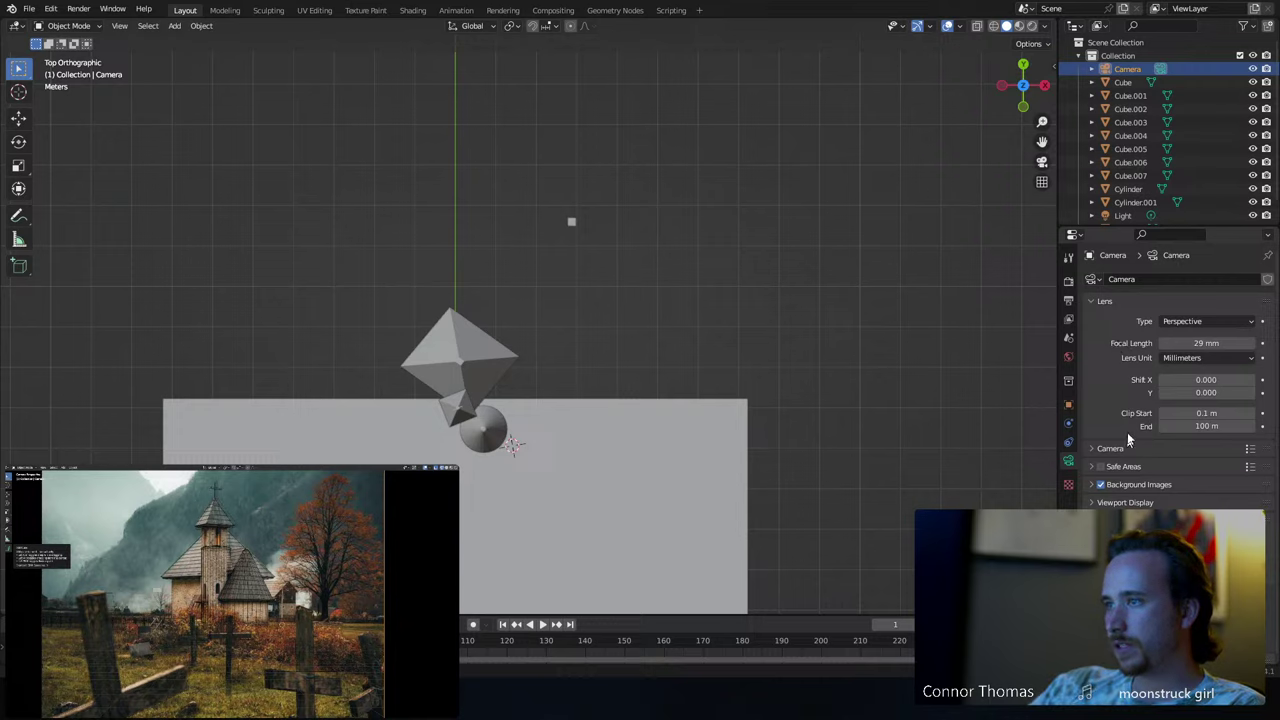
click(1210, 426)
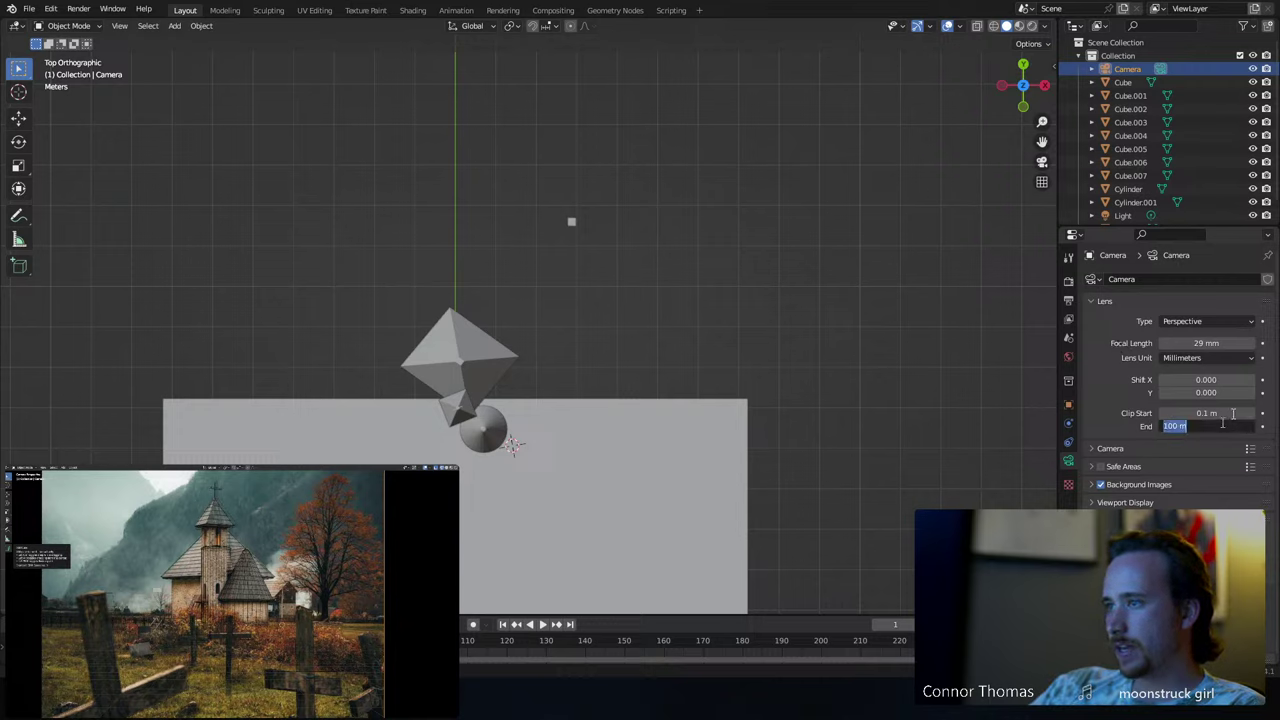
text(10000)
key(Return)
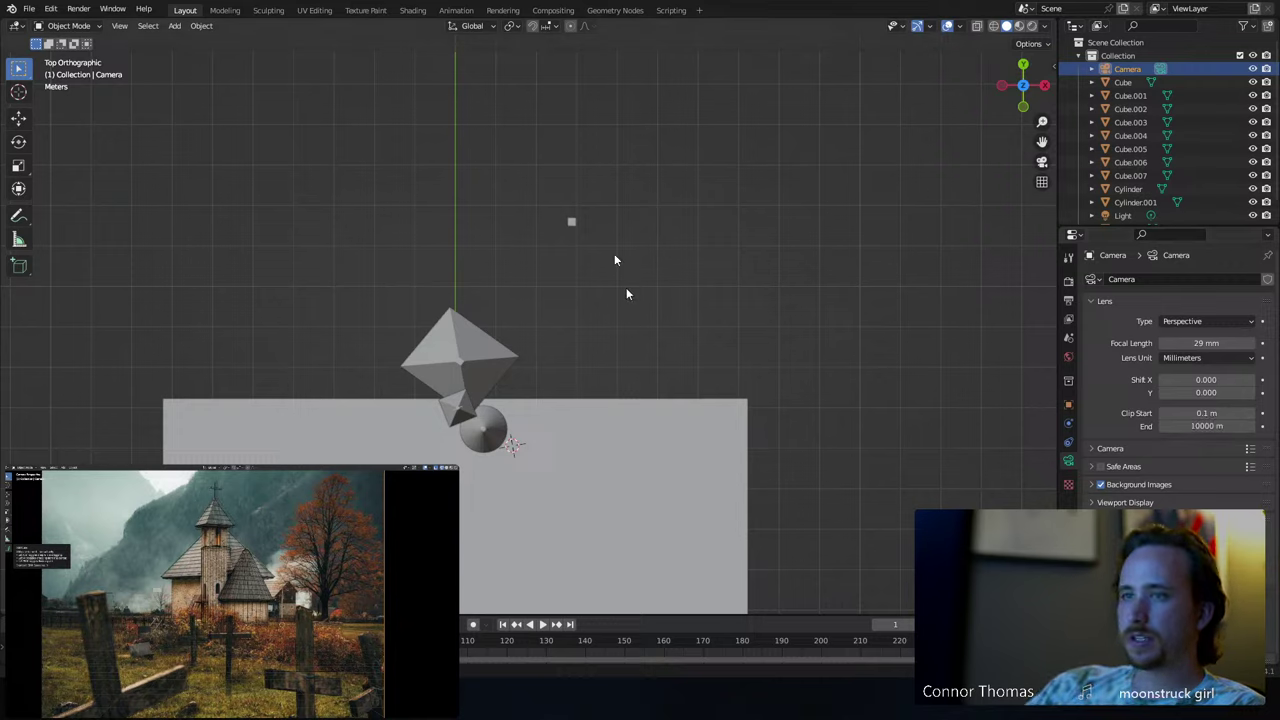
- Scale the small cube behind the church about 3 times, rotate it about -25° in top view, and nudge its position
click(574, 221)
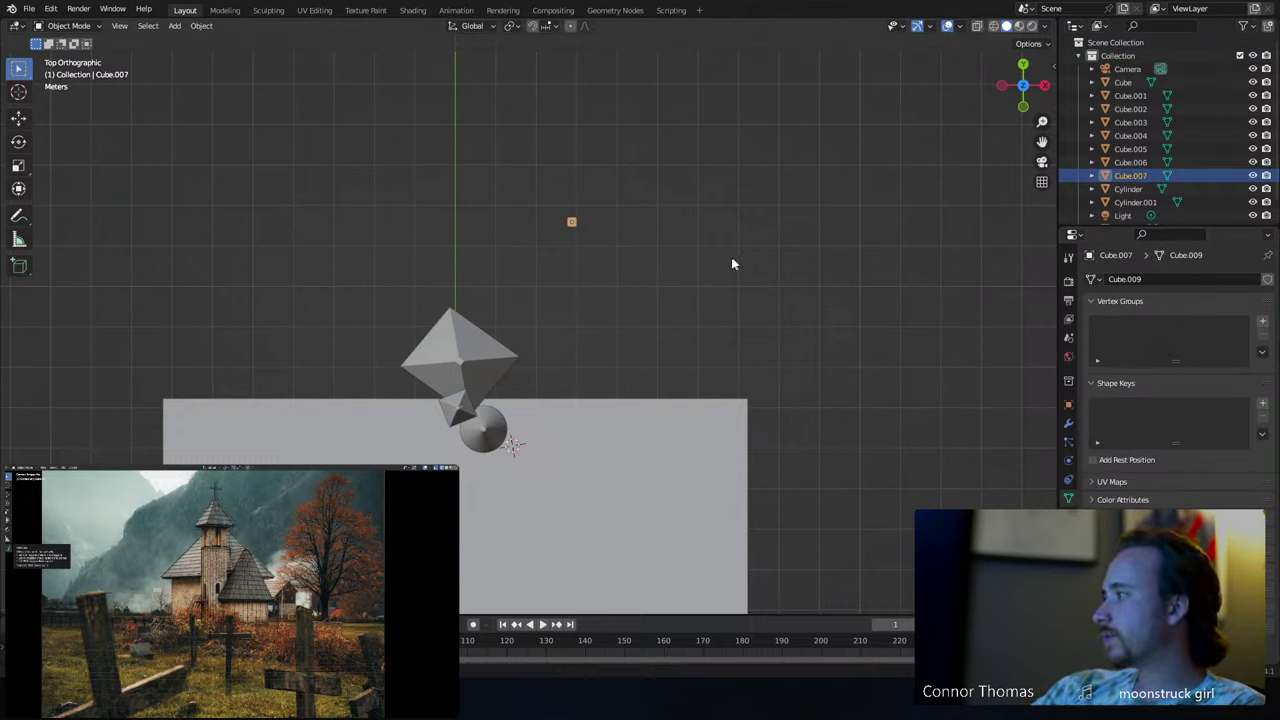
key(g)
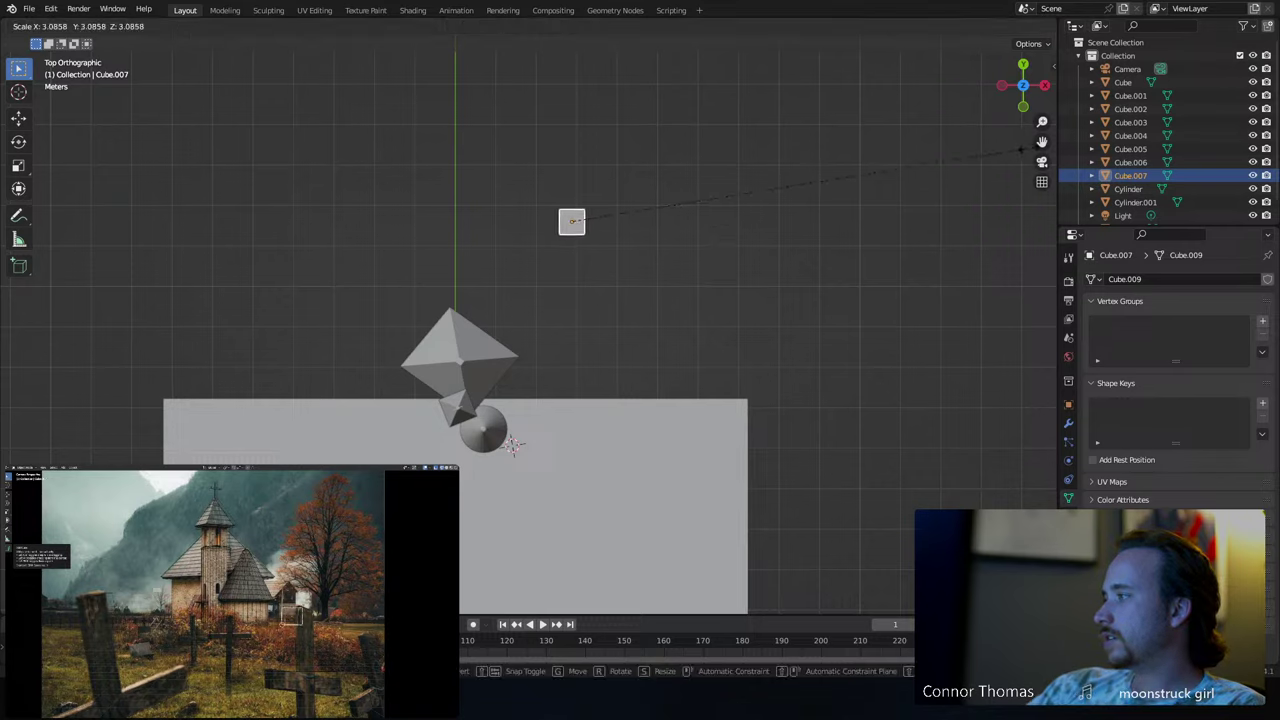
click(1026, 128)
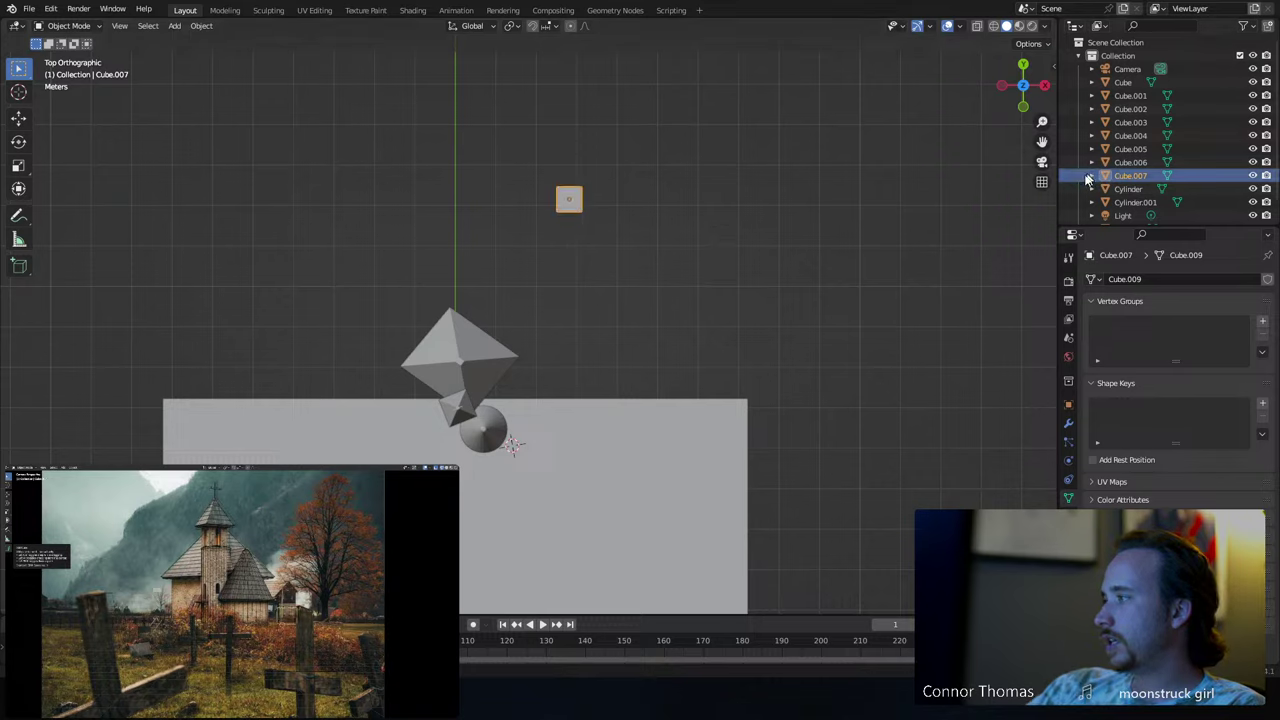
key(r)
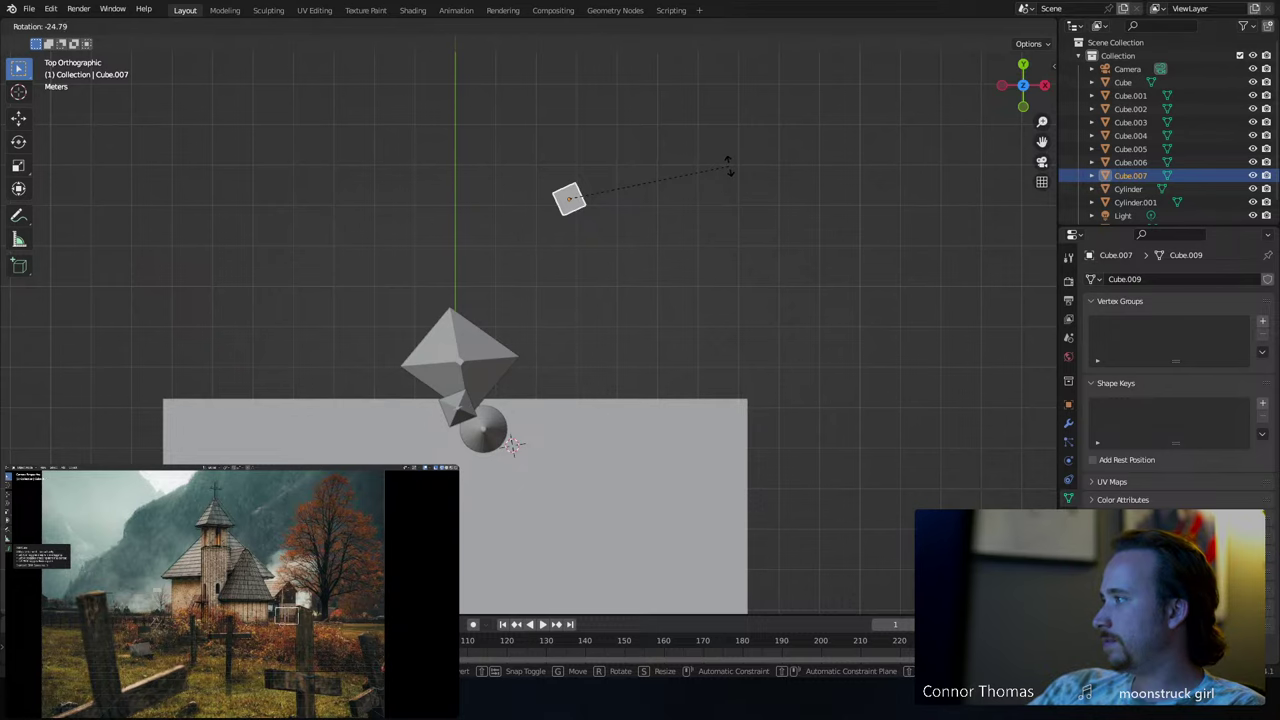
click(728, 166)
key(g)
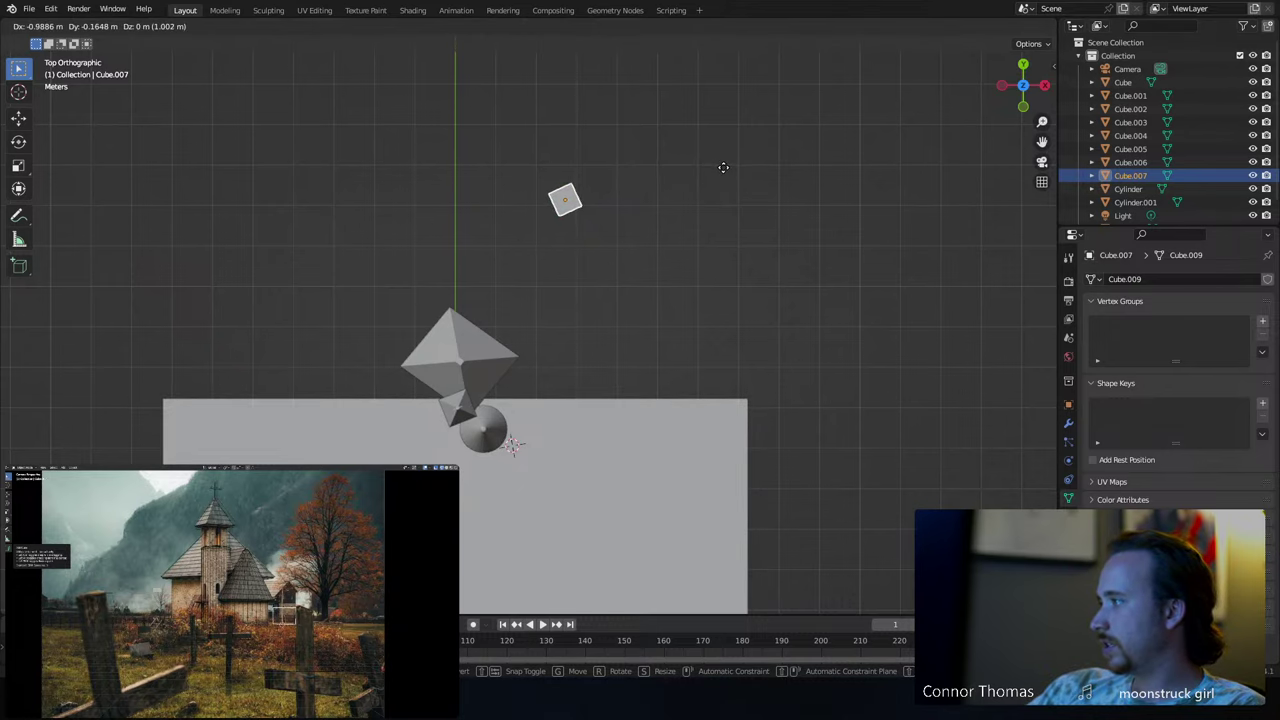
click(723, 167)
- In Edit Mode, move the background cube's side face outward about 2.6 m along its local X axis
shift+middle_drag(657, 188, 758, 305)
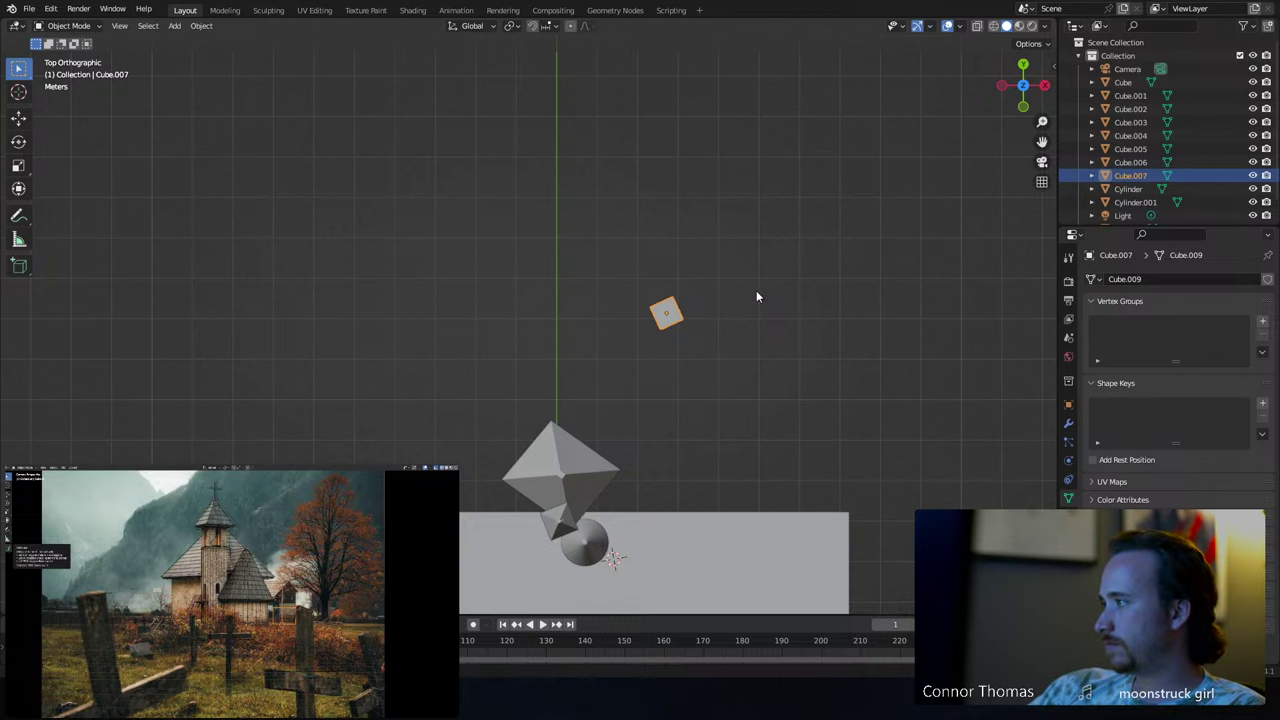
key(Tab)
middle_drag(670, 332, 666, 286)
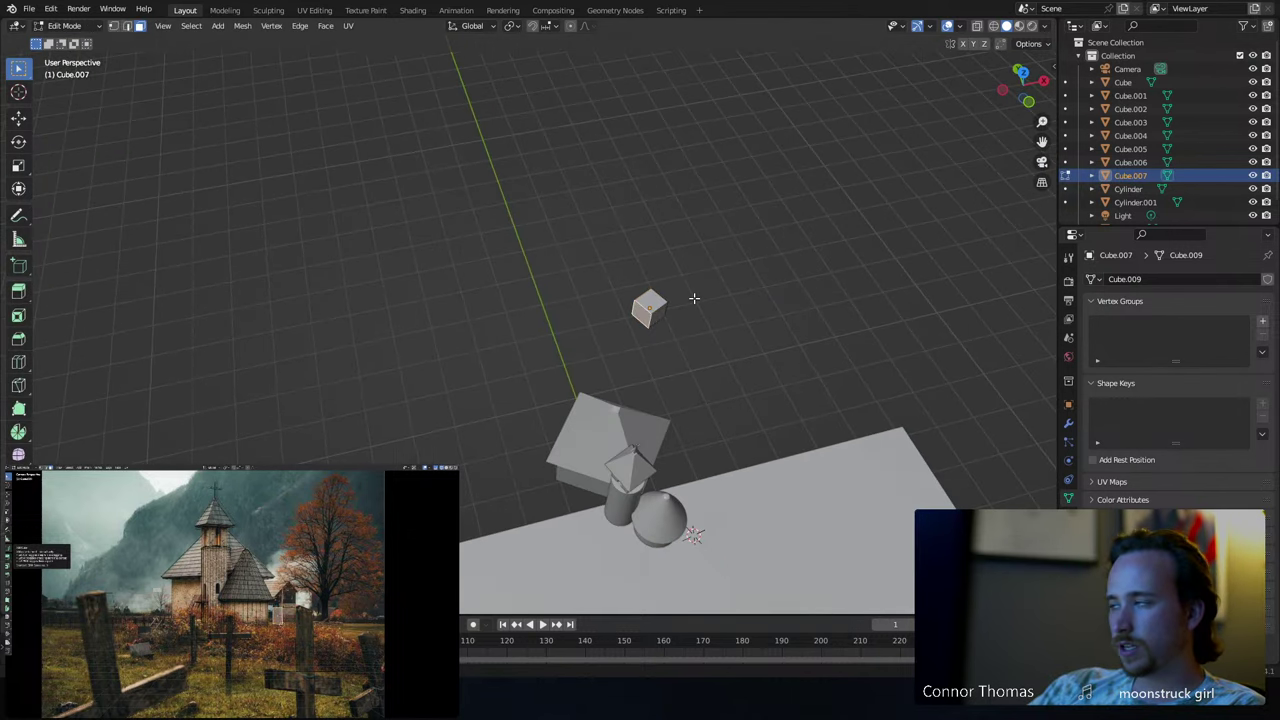
key(g)
key(y)
key(x)
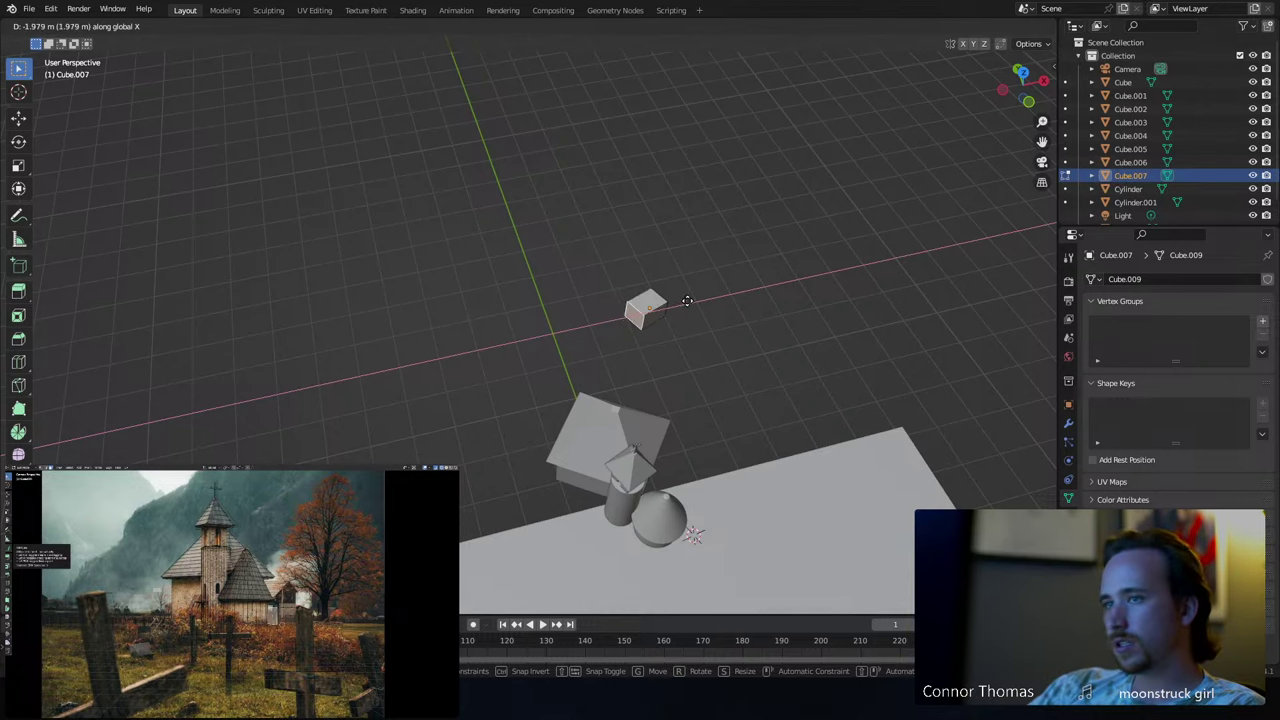
key(x)
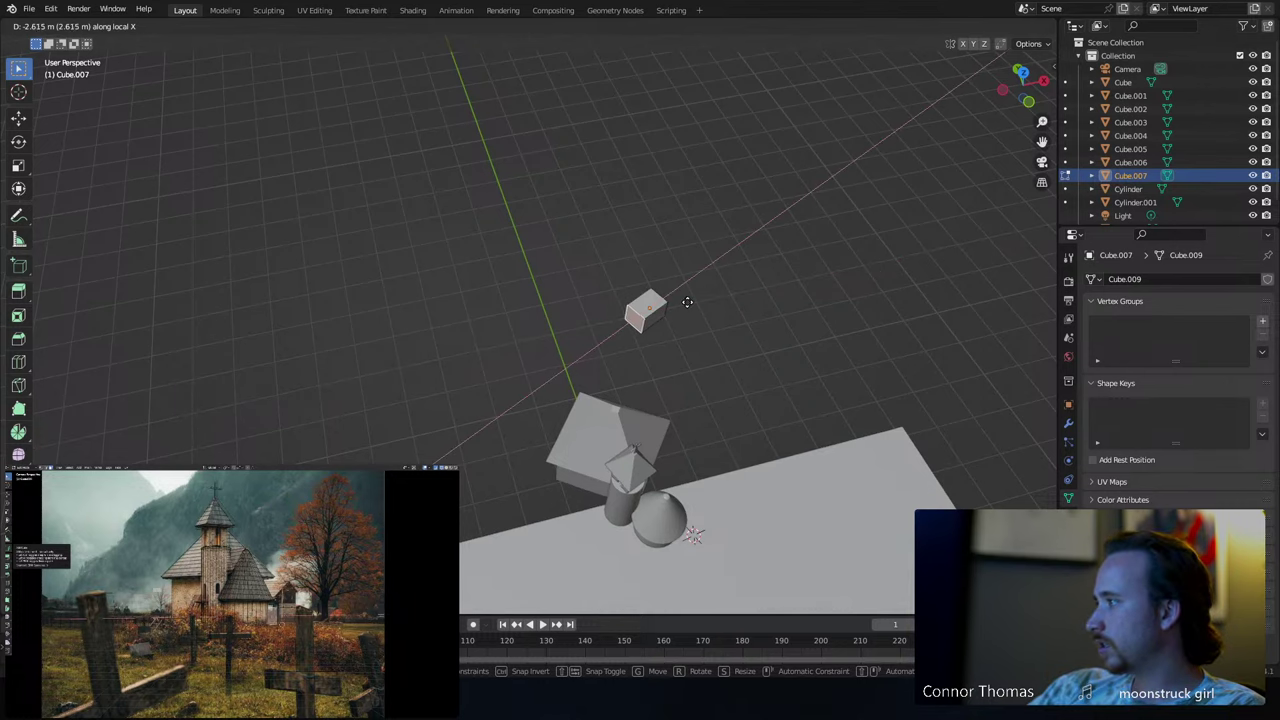
click(683, 303)
- Select the background cube's rear face and move it about 23 m along local Y to lengthen the building
middle_drag(683, 303, 621, 301)
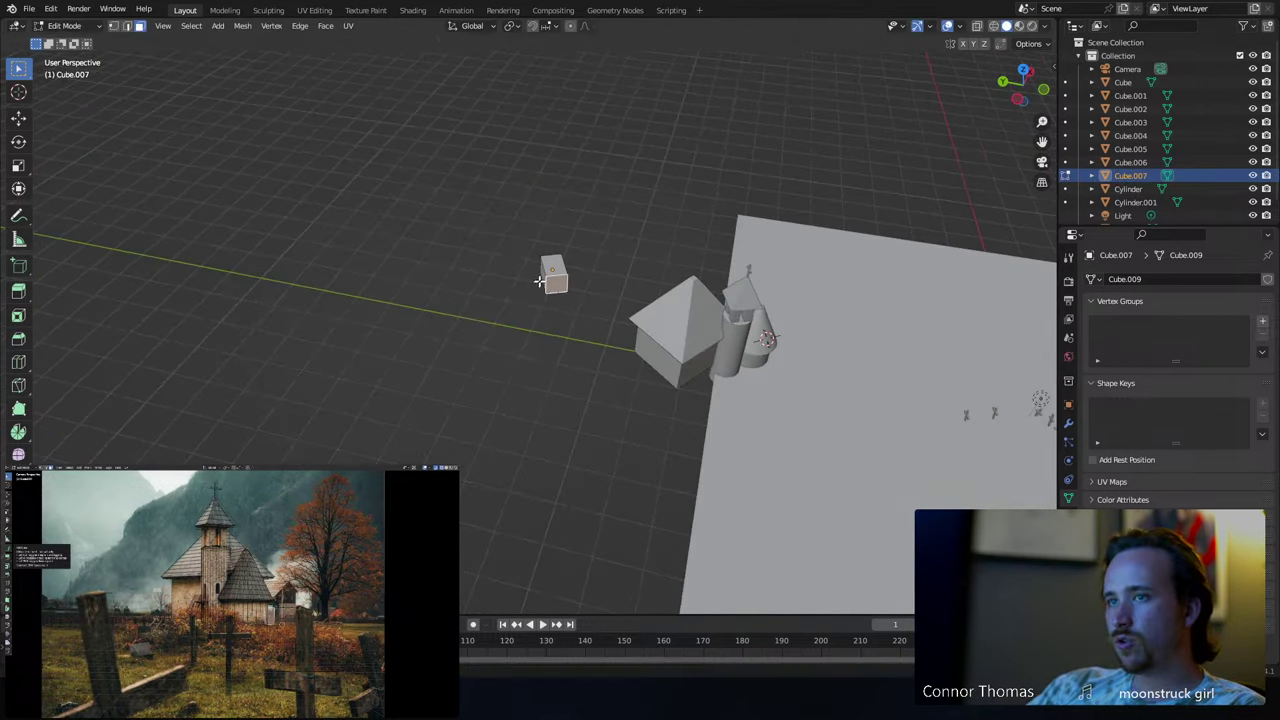
middle_drag(545, 278, 633, 281)
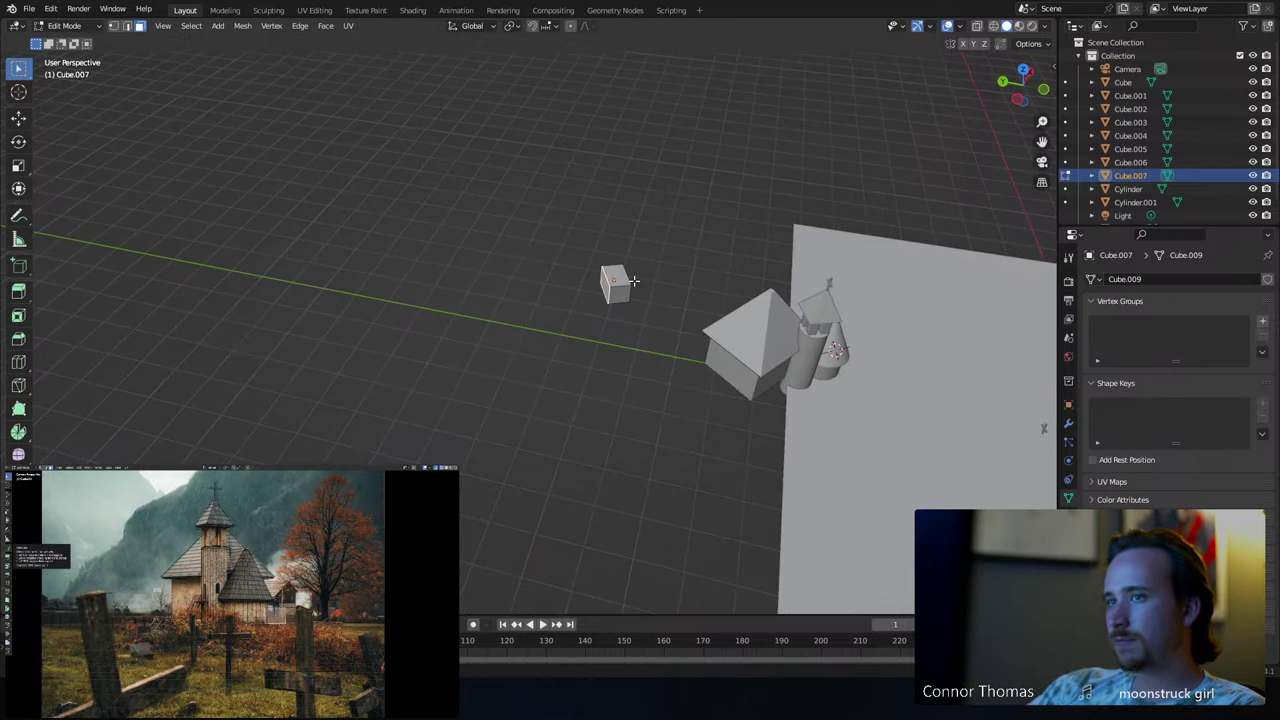
key(g)
key(x)
key(y)
key(y)
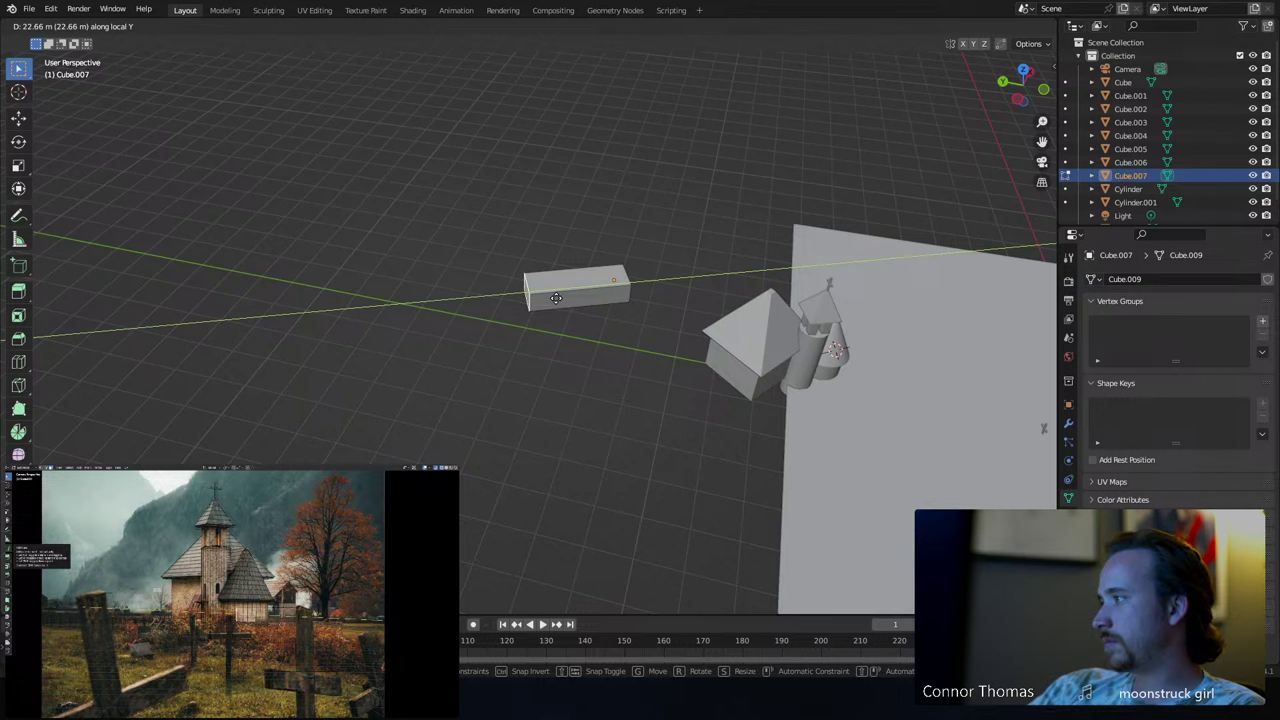
click(556, 298)
- Select the background building's top face and raise it about 6.4 m along Z
middle_drag(665, 275, 579, 258)
click(626, 322)
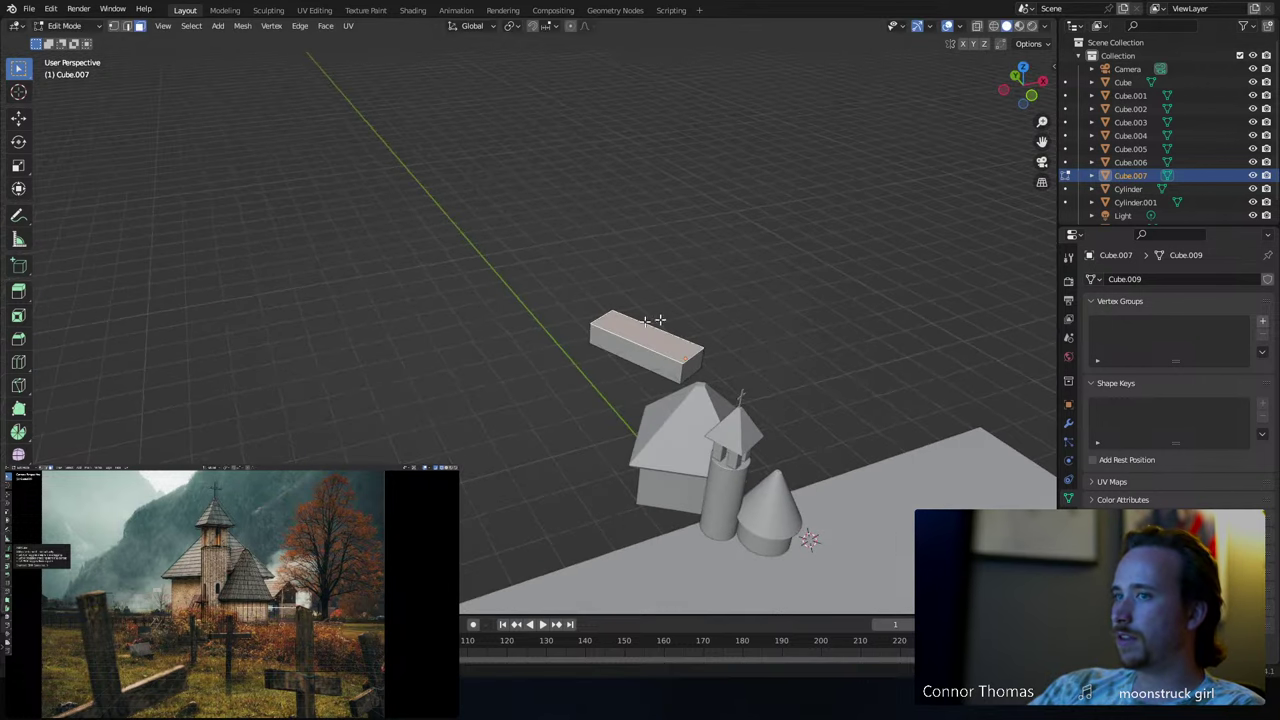
key(g)
key(z)
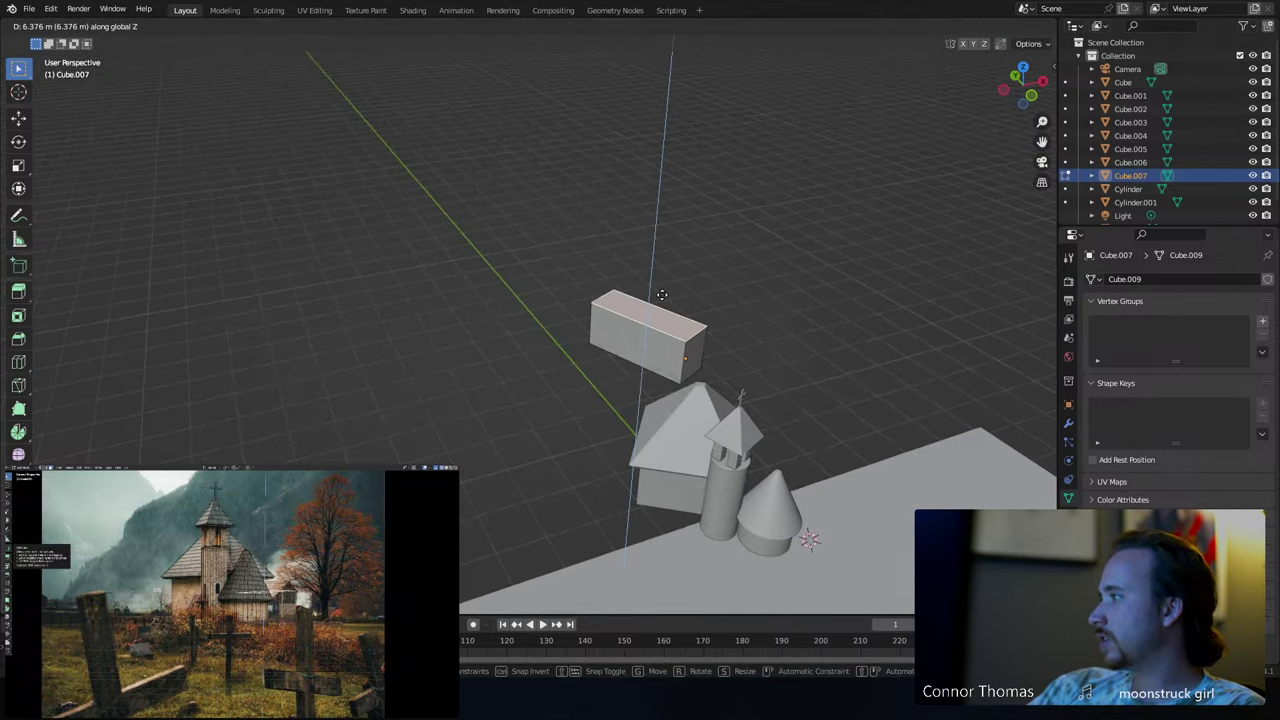
click(662, 295)
- Extrude the background building's top face about 3 m, scale it to about 0.06 along local X as a roof ridge, and exit Edit Mode
shift+middle_drag(690, 276, 666, 312)
key(e)
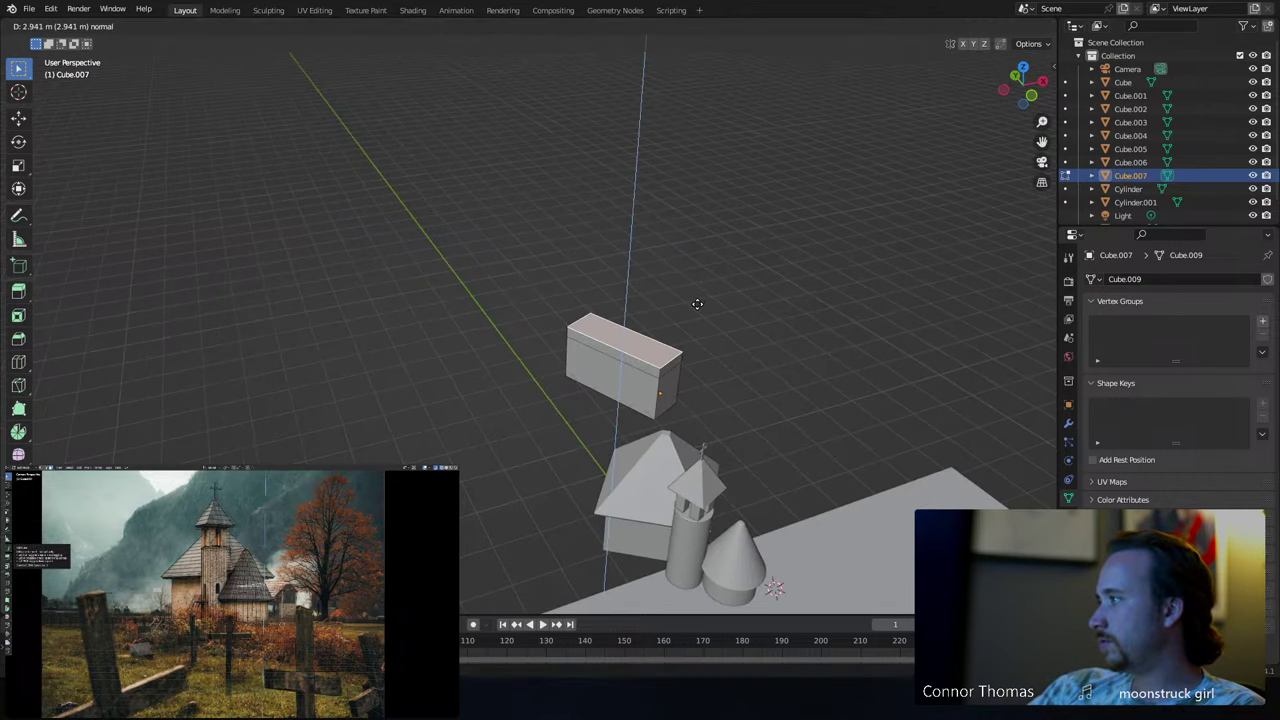
click(695, 305)
key(Tab)
middle_drag(746, 330, 743, 329)
key(s)
key(x)
key(x)
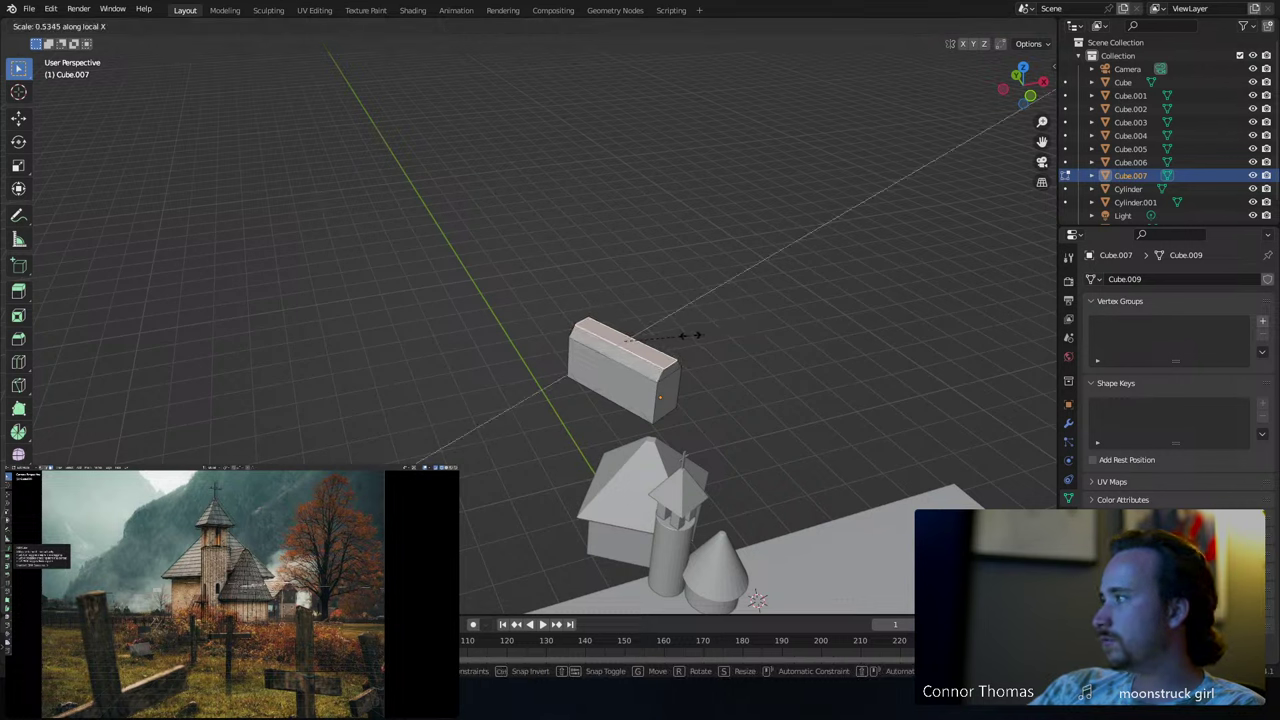
click(628, 336)
key(Tab)
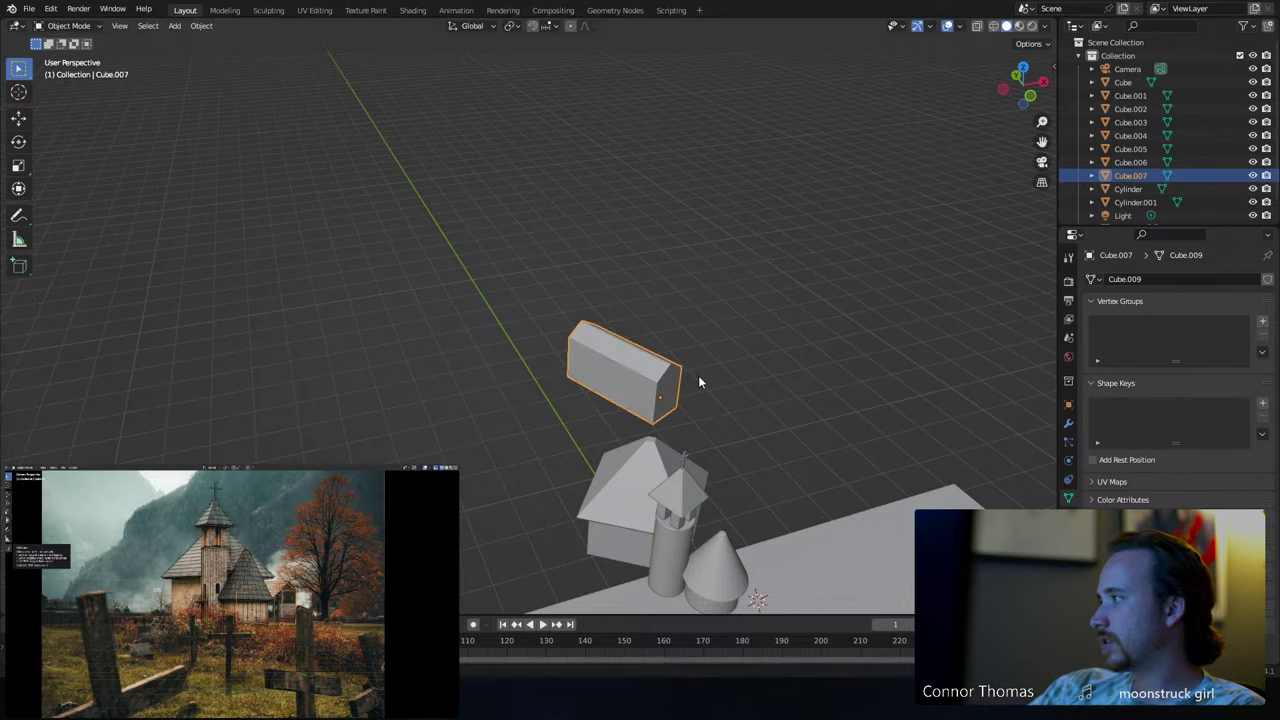
- Deselect the background building and examine the whole scene from several angles, comparing it with the background photo
click(693, 371)
shift+middle_drag(692, 370, 682, 285)
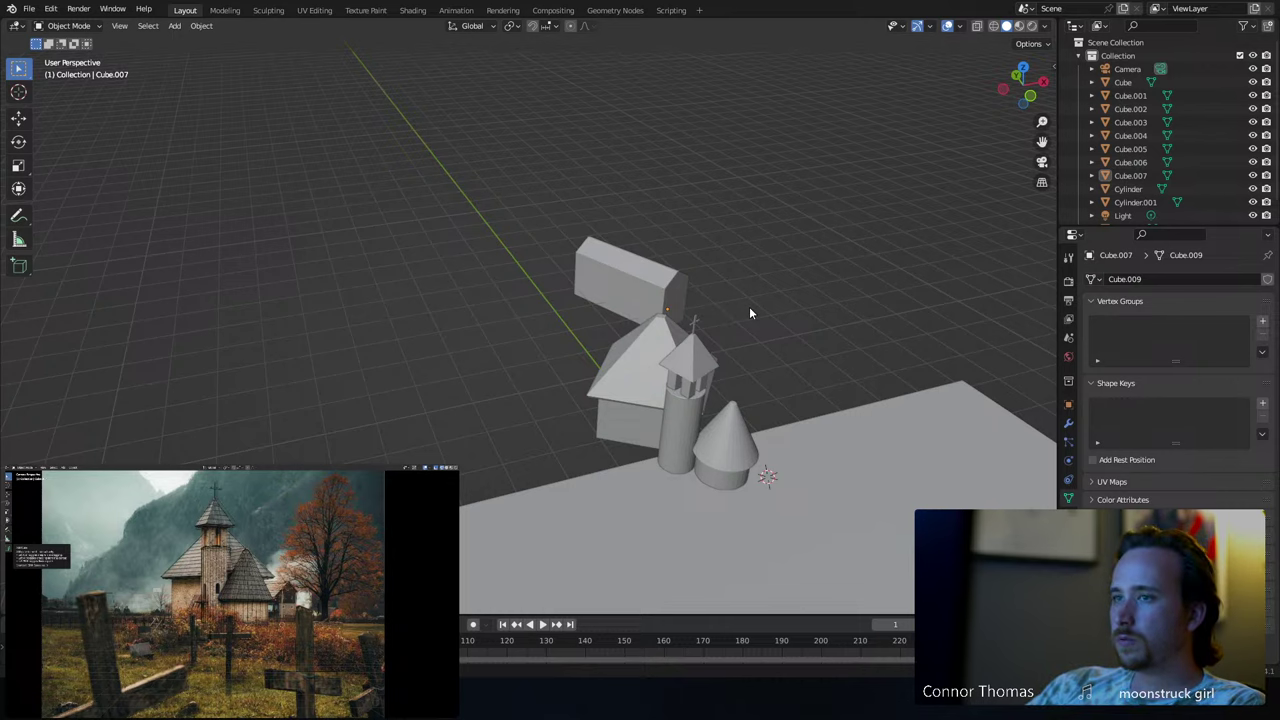
middle_drag(749, 313, 663, 288)
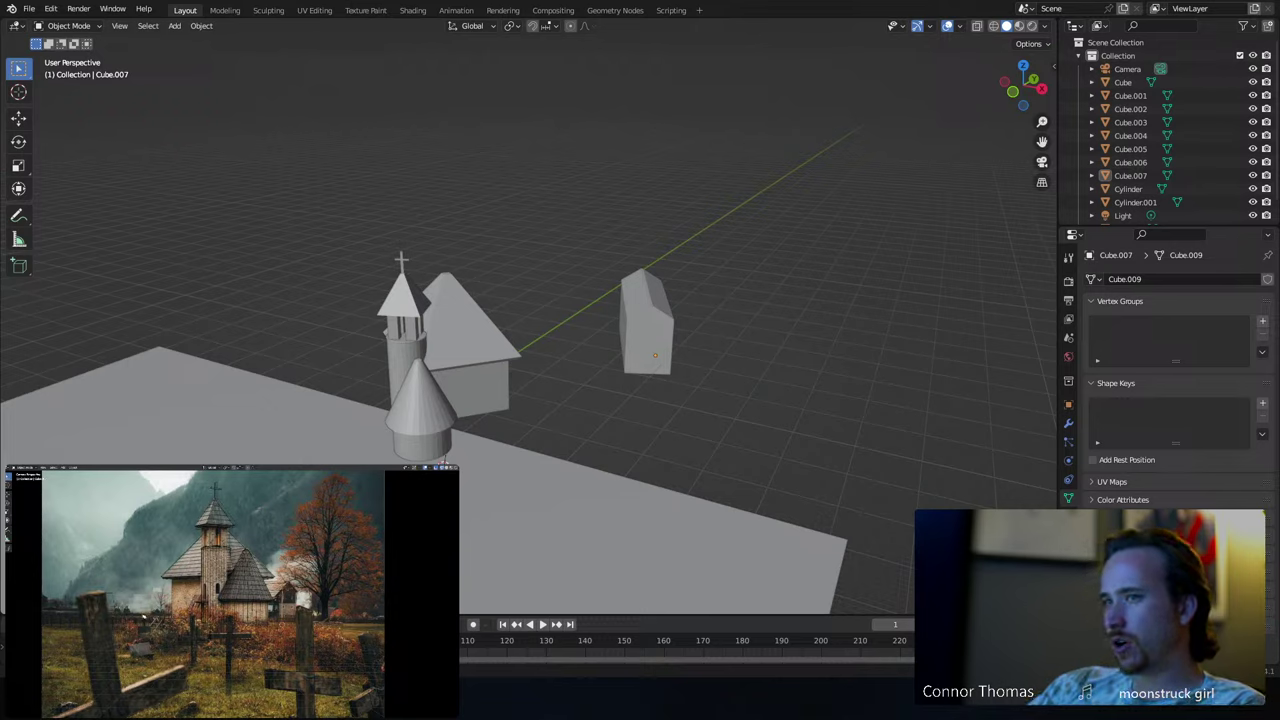
scroll(186, 642, down, 4)
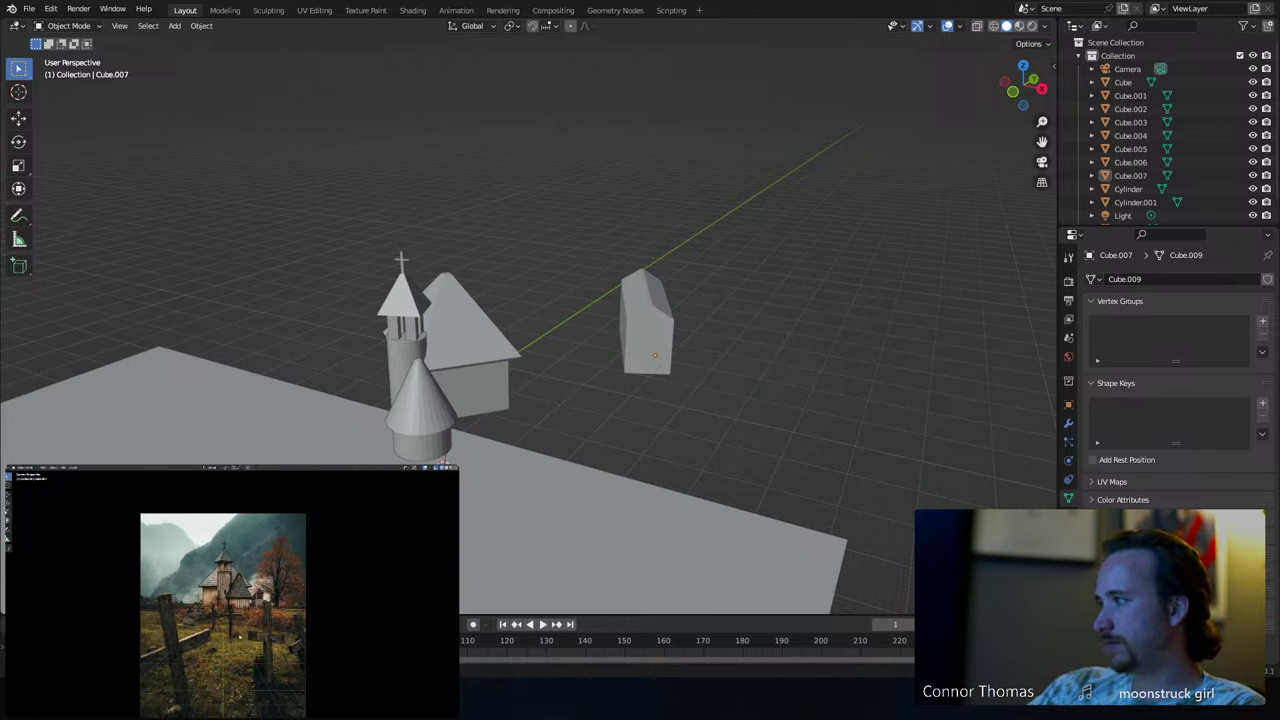
shift+middle_drag(585, 580, 850, 250)
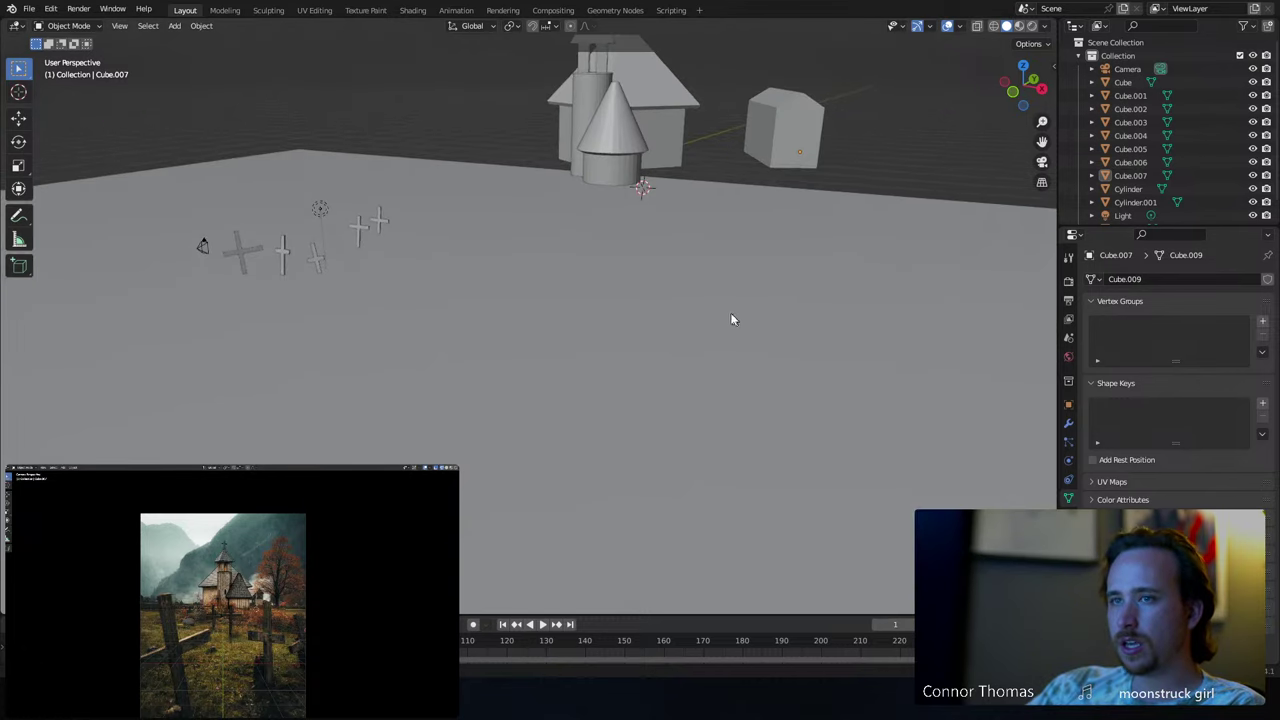
middle_drag(730, 315, 761, 328)
scroll(760, 330, down, 3)
scroll(760, 320, down, 2)
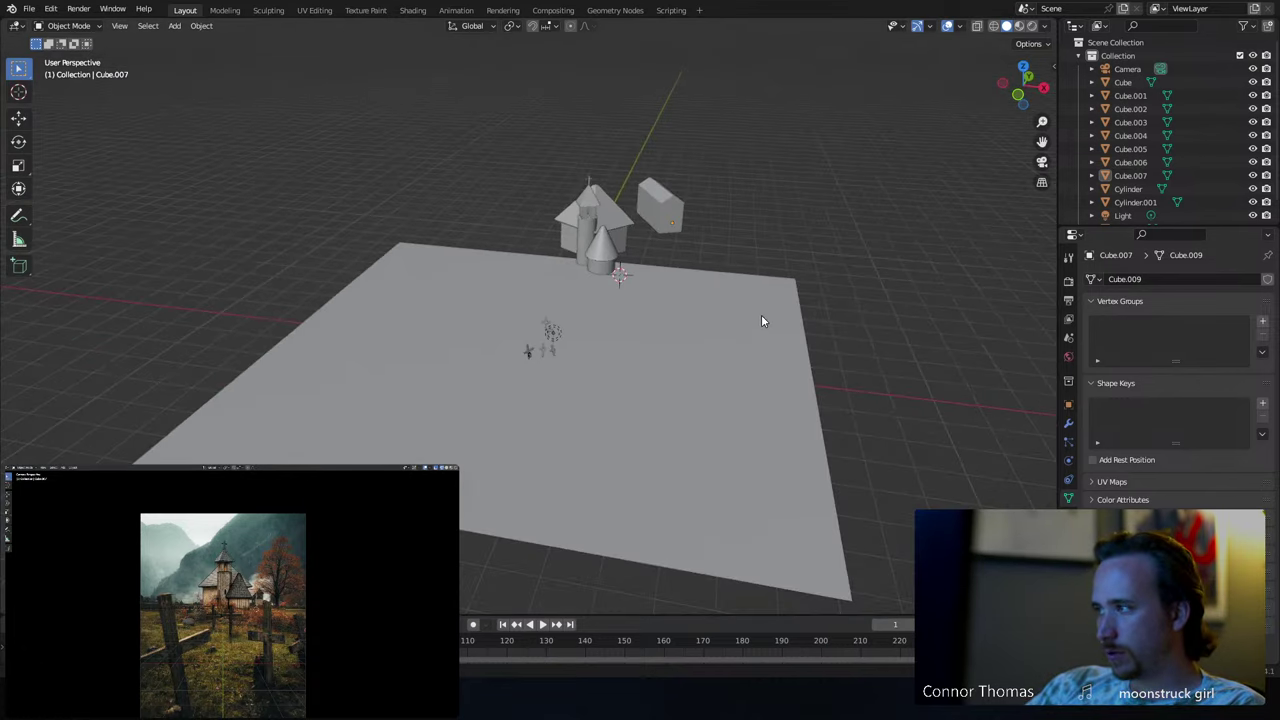
- In Edit Mode, select the ground plane's two back corner vertices and scale them inward to about 0.57
click(761, 316)
scroll(757, 326, up, 1)
middle_drag(757, 332, 787, 372)
key(Tab)
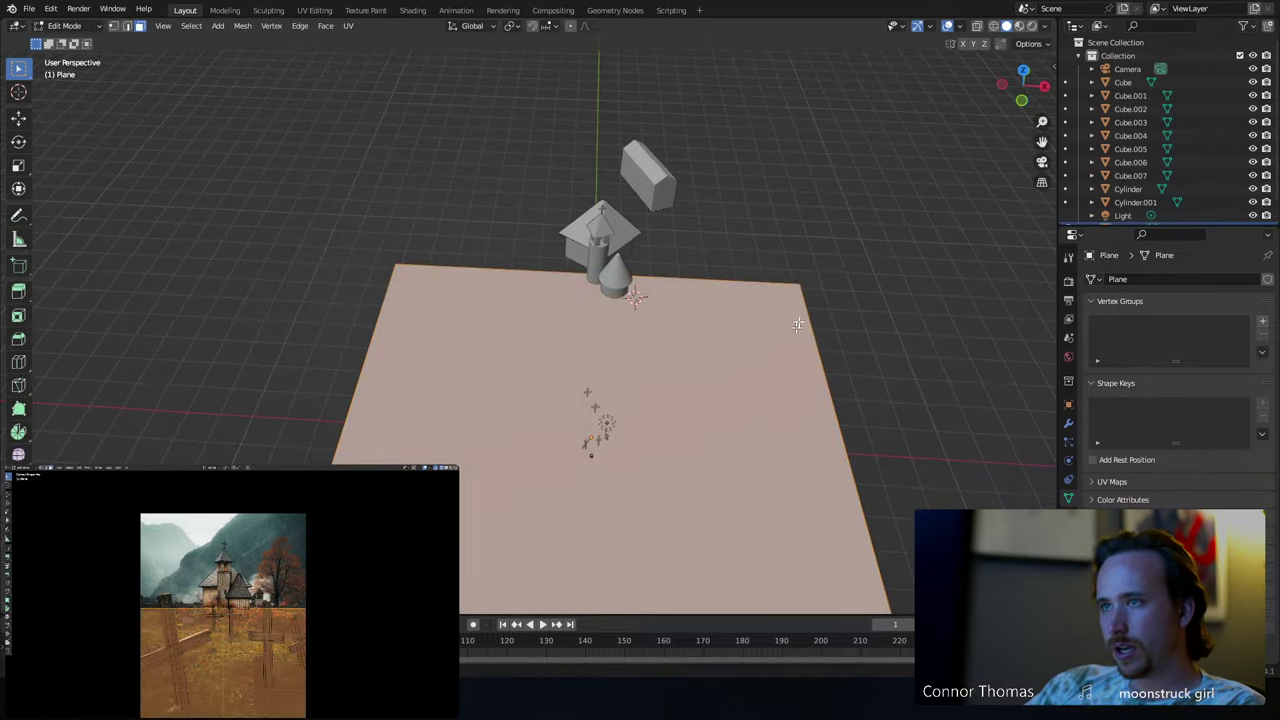
key(1)
click(792, 280)
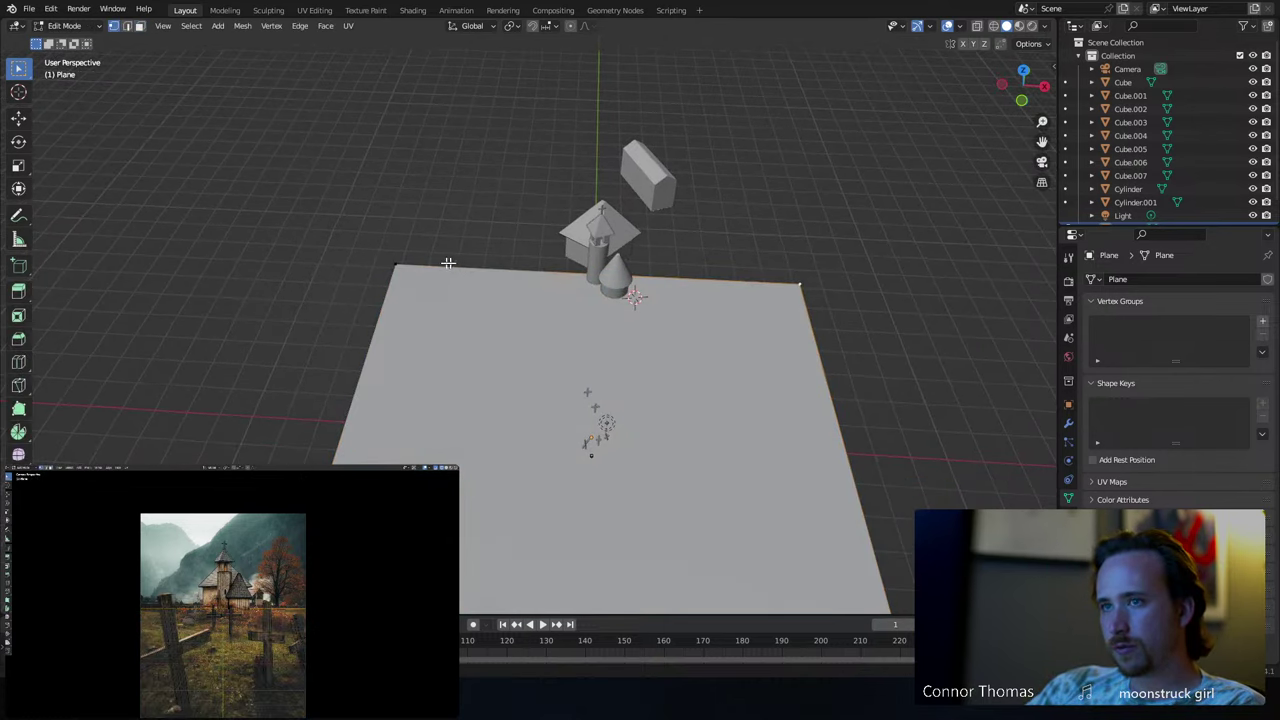
shift+click(398, 266)
key(s)
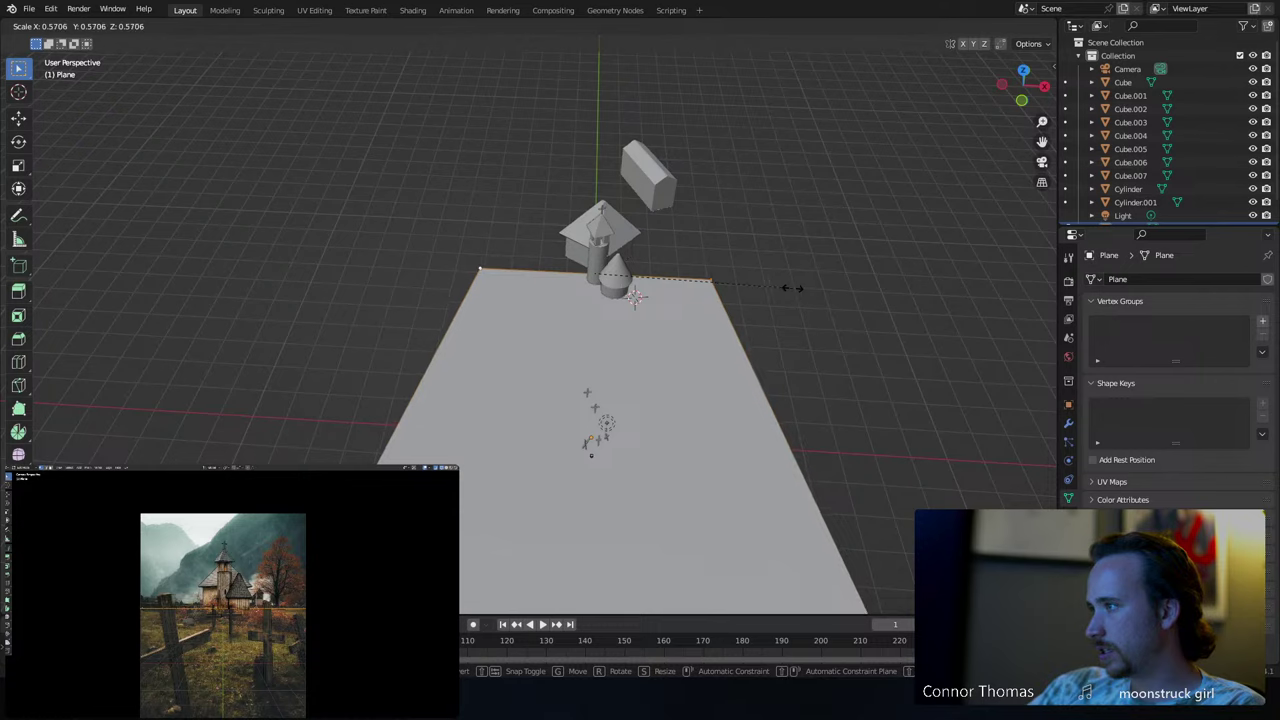
click(795, 288)
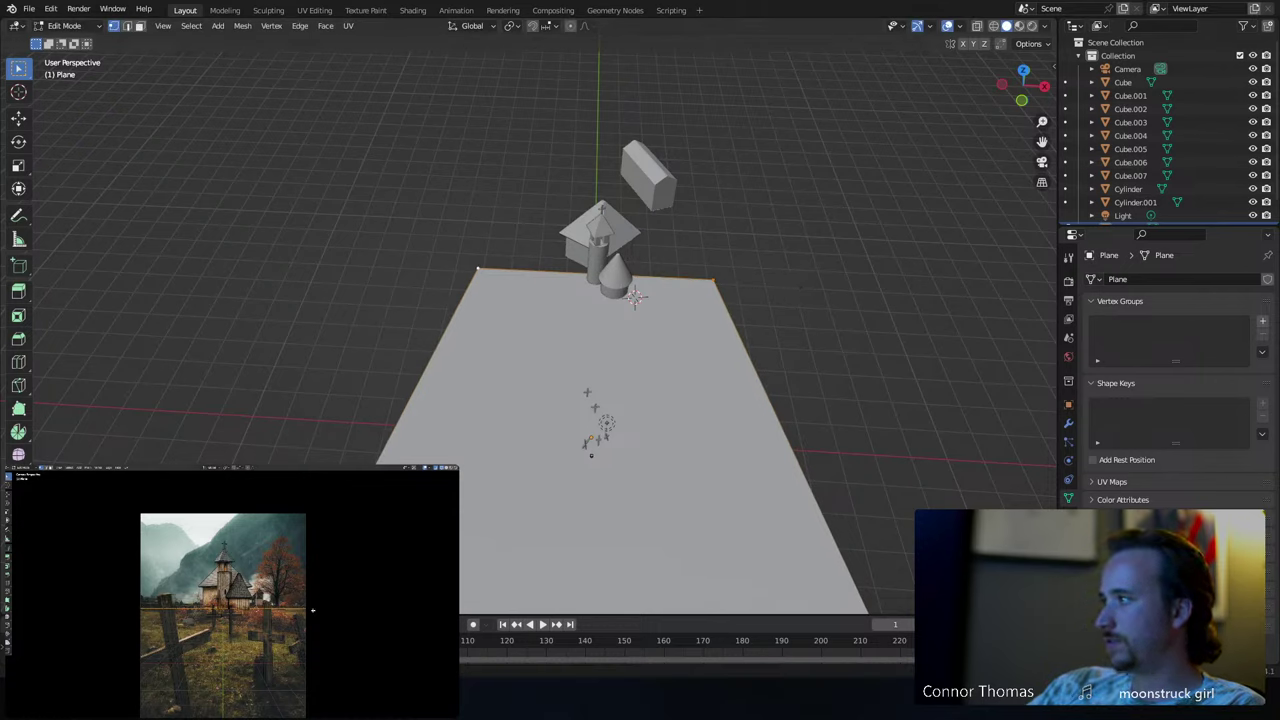
- Select the ground plane's two front corner vertices and move them about 67 m along Y toward the crosses
shift+middle_drag(536, 441, 562, 236)
scroll(562, 280, down, 1)
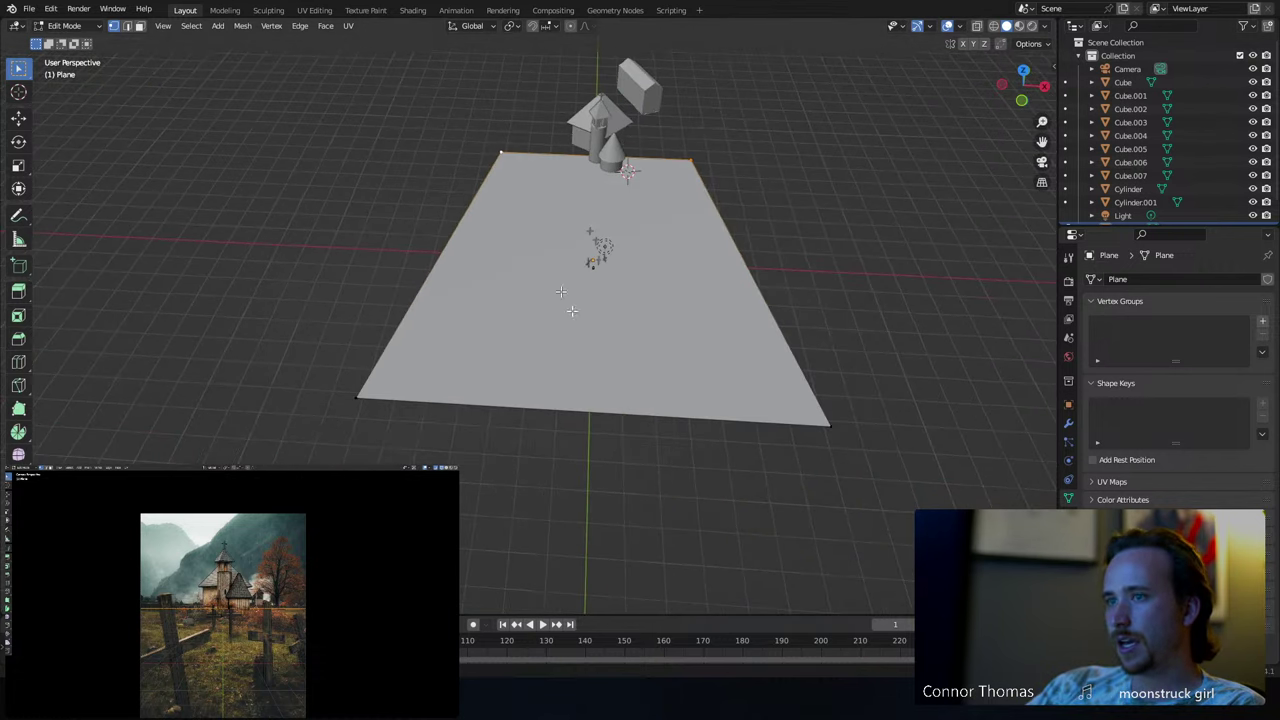
click(830, 421)
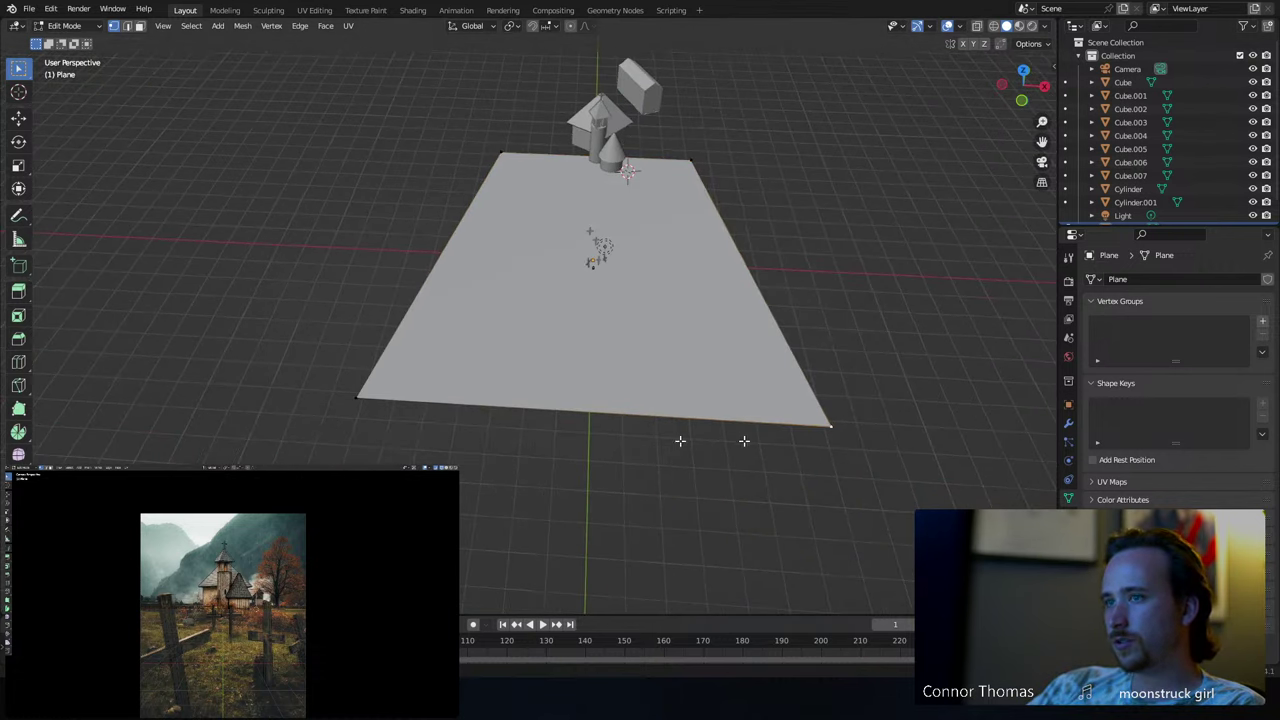
shift+click(370, 401)
key(s)
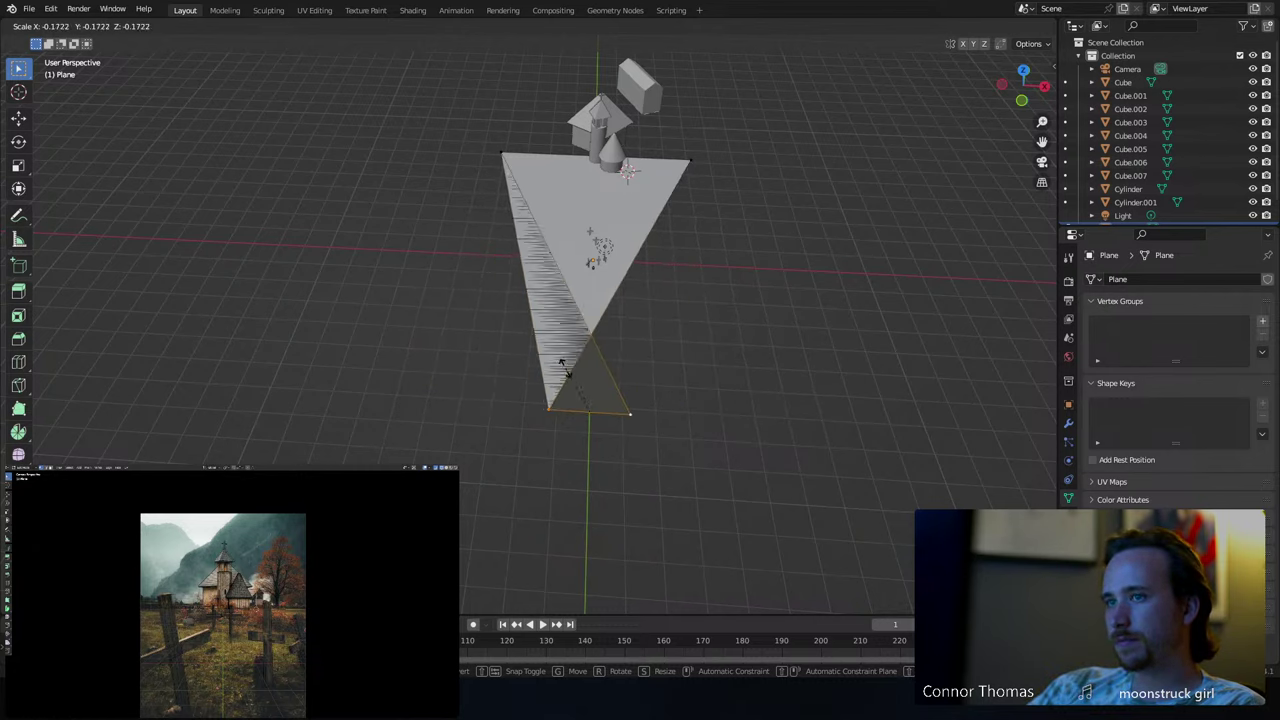
right_click(640, 397)
key(g)
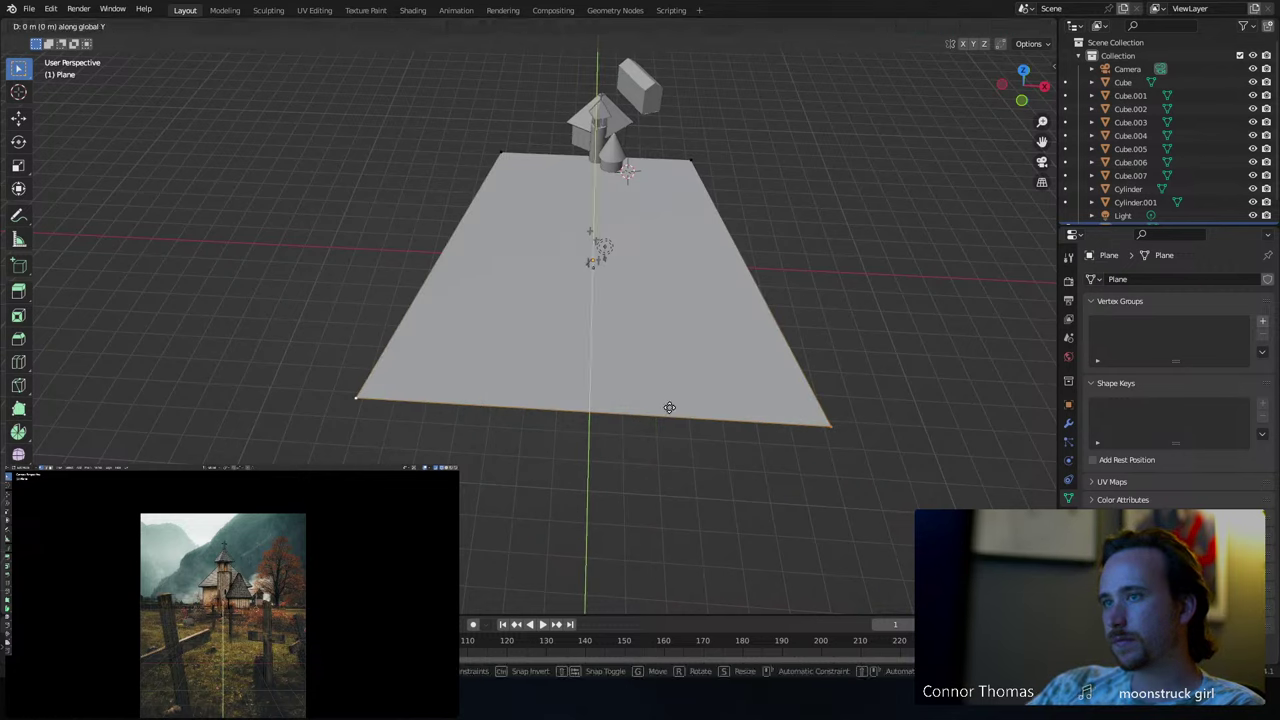
key(y)
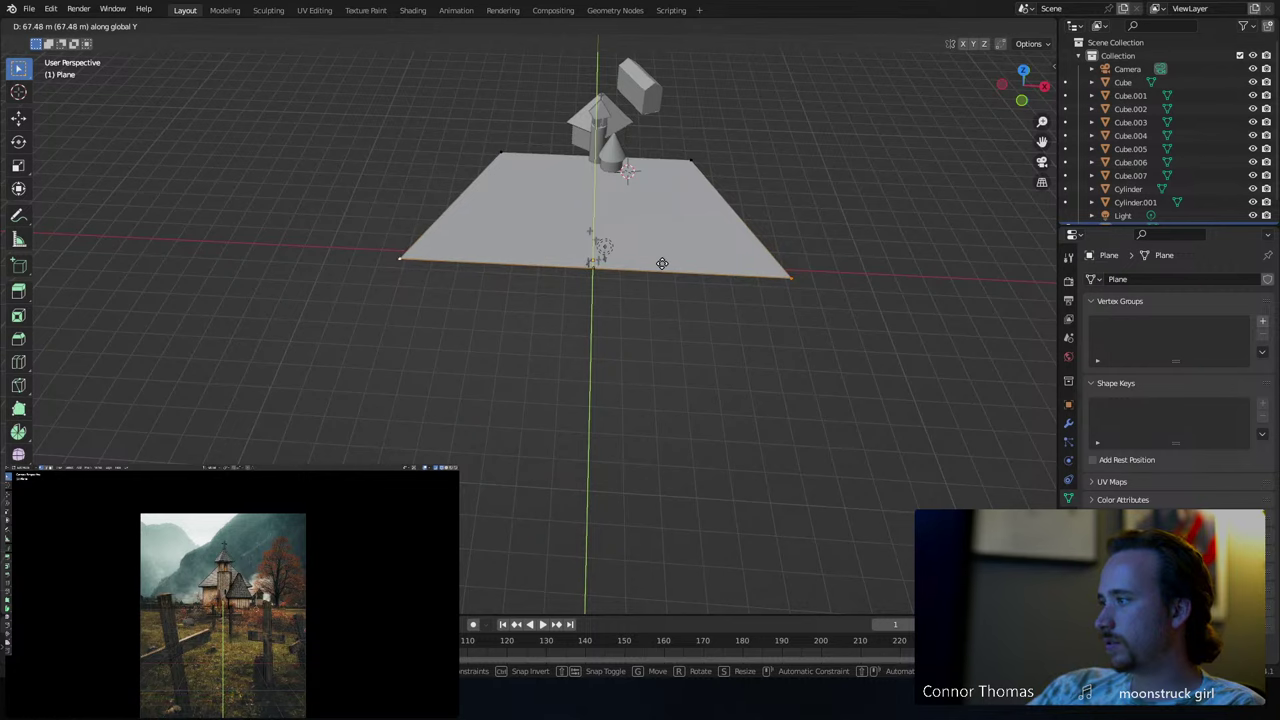
click(662, 267)
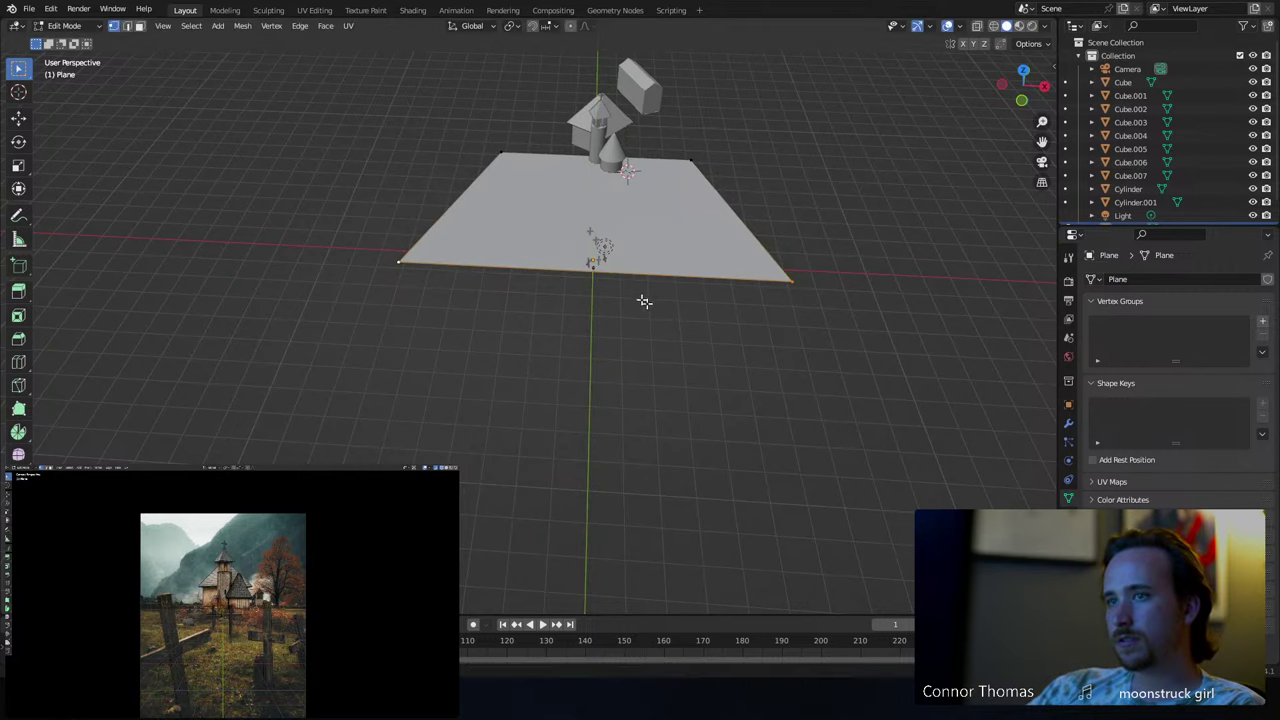
- Scale the ground plane's front edge inward until it is a very narrow strip just in front of the camera
middle_drag(644, 301, 663, 237)
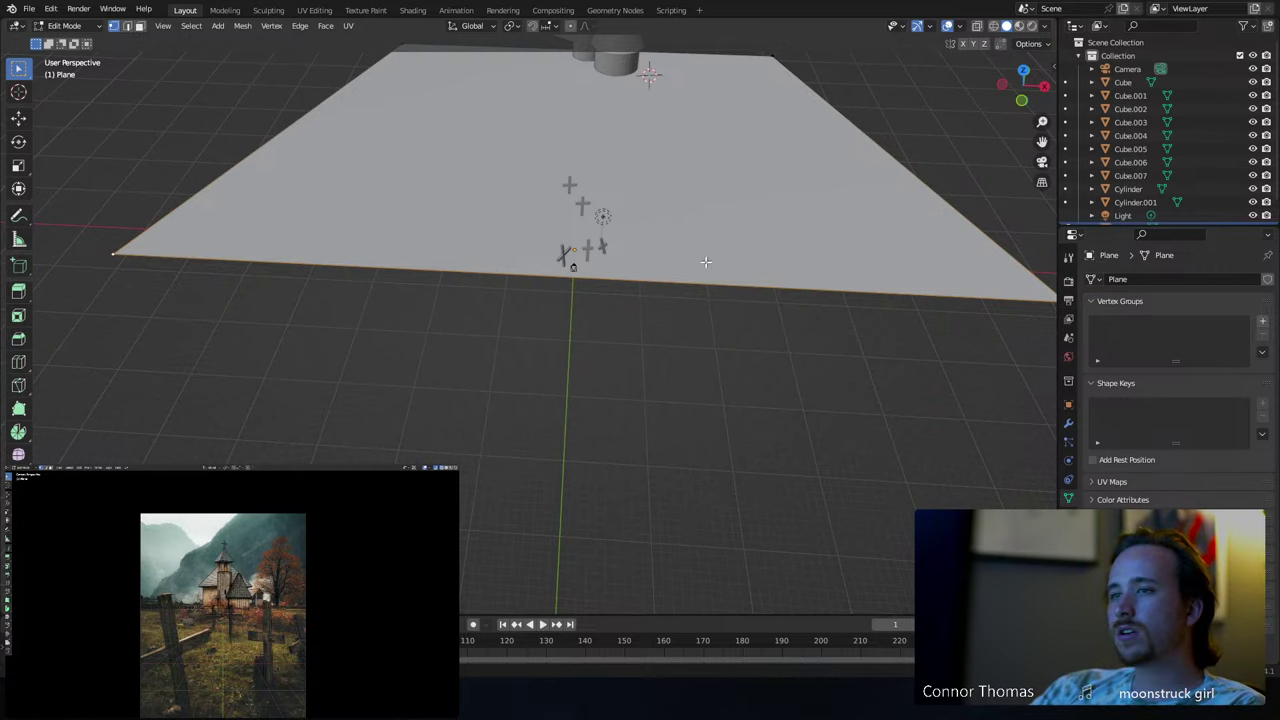
scroll(750, 328, down, 4)
key(s)
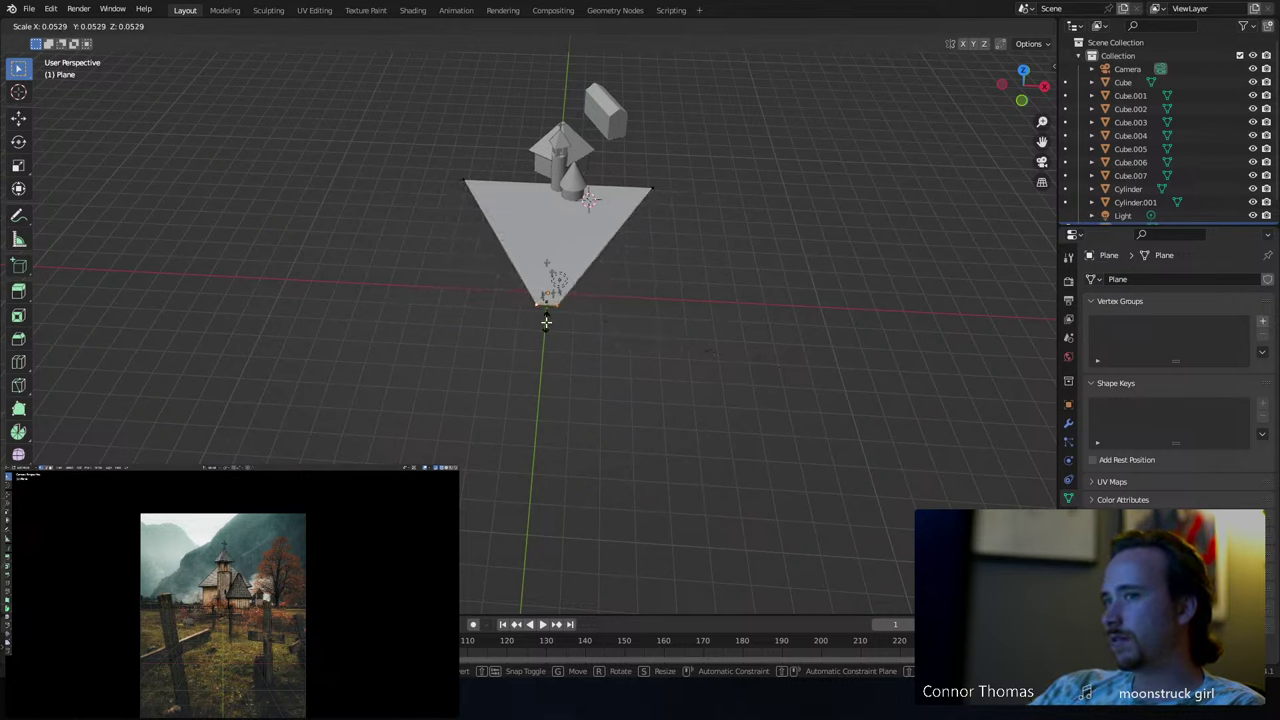
click(597, 334)
- Move the narrow front edge about 1.9 m along Y and scale it back up by about 1.86
key(g)
key(y)
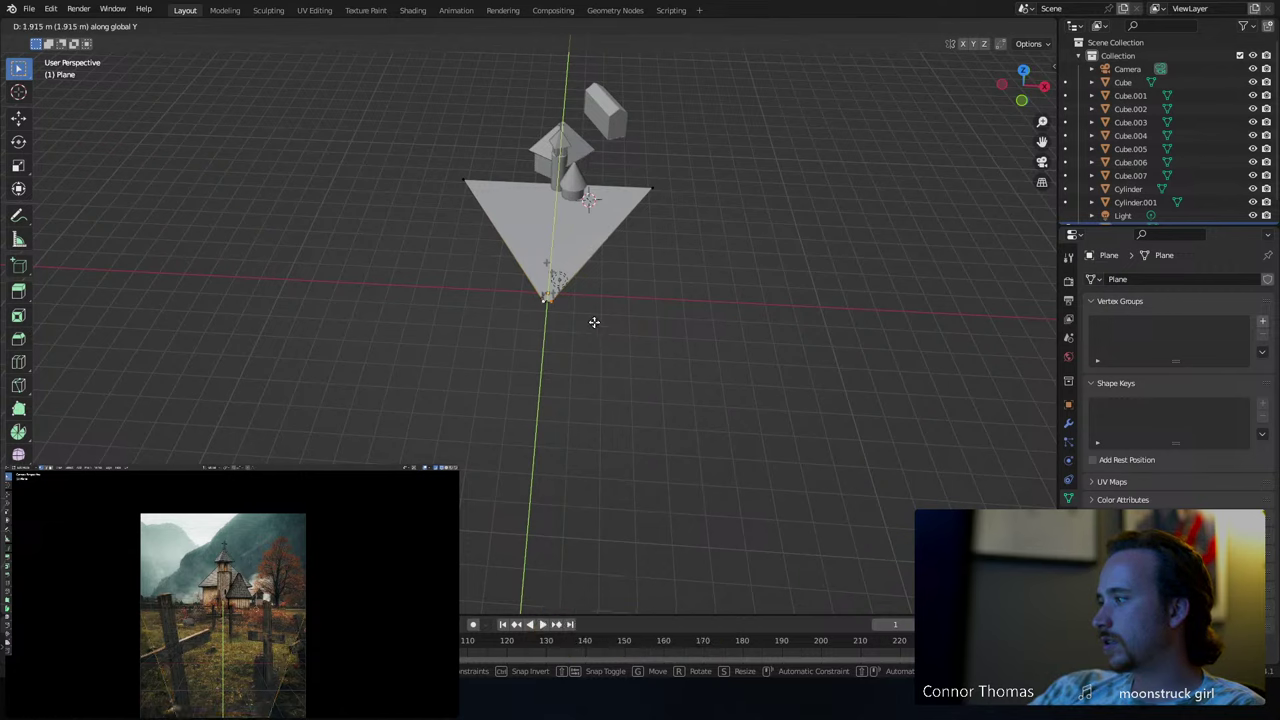
click(600, 321)
key(s)
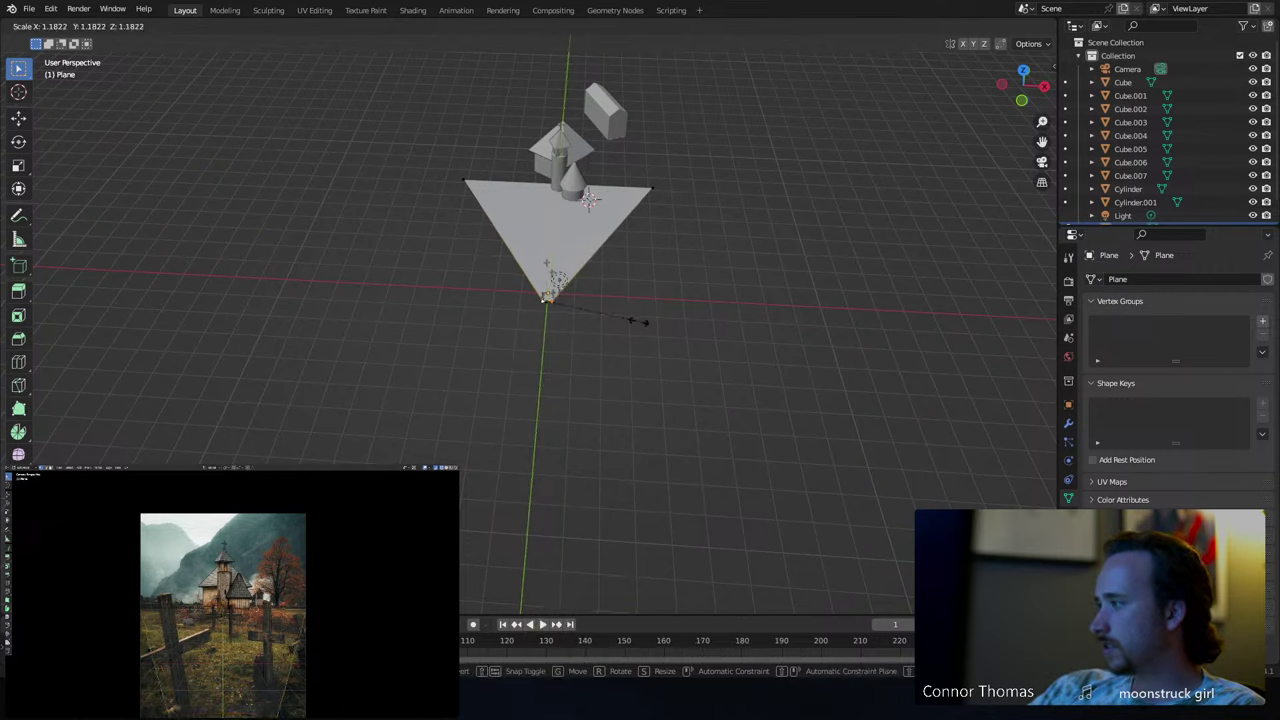
click(692, 328)
- Exit Edit Mode and switch the camera view from wireframe to solid shading to compare the ground plane with the photo
scroll(670, 294, up, 4)
scroll(806, 176, down, 8)
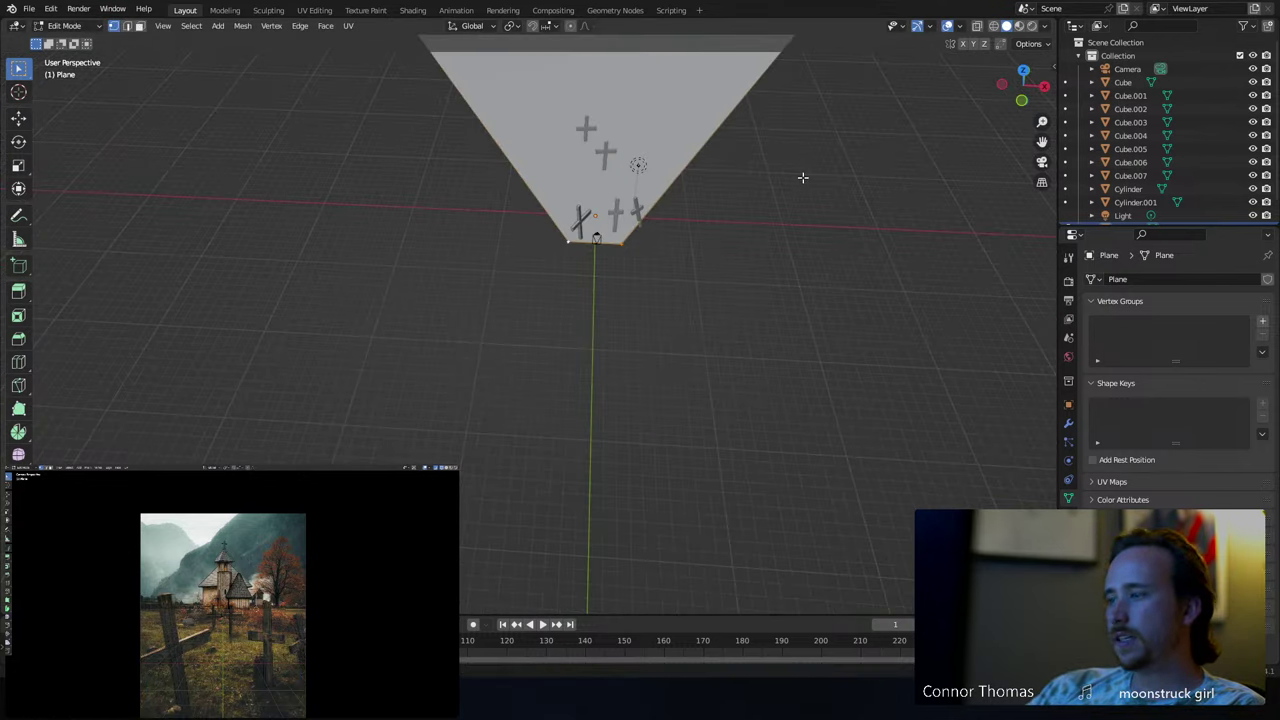
scroll(800, 178, up, 2)
scroll(758, 180, down, 2)
scroll(755, 192, down, 2)
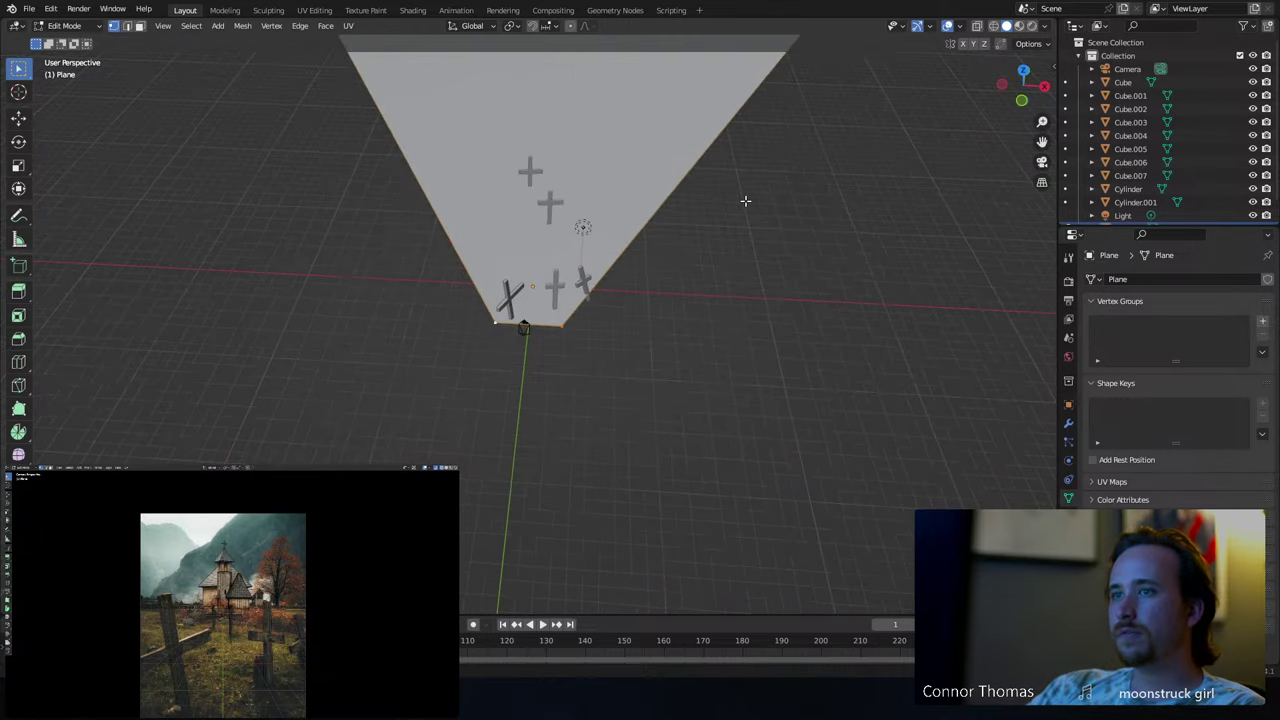
middle_drag(746, 200, 680, 322)
scroll(671, 309, down, 2)
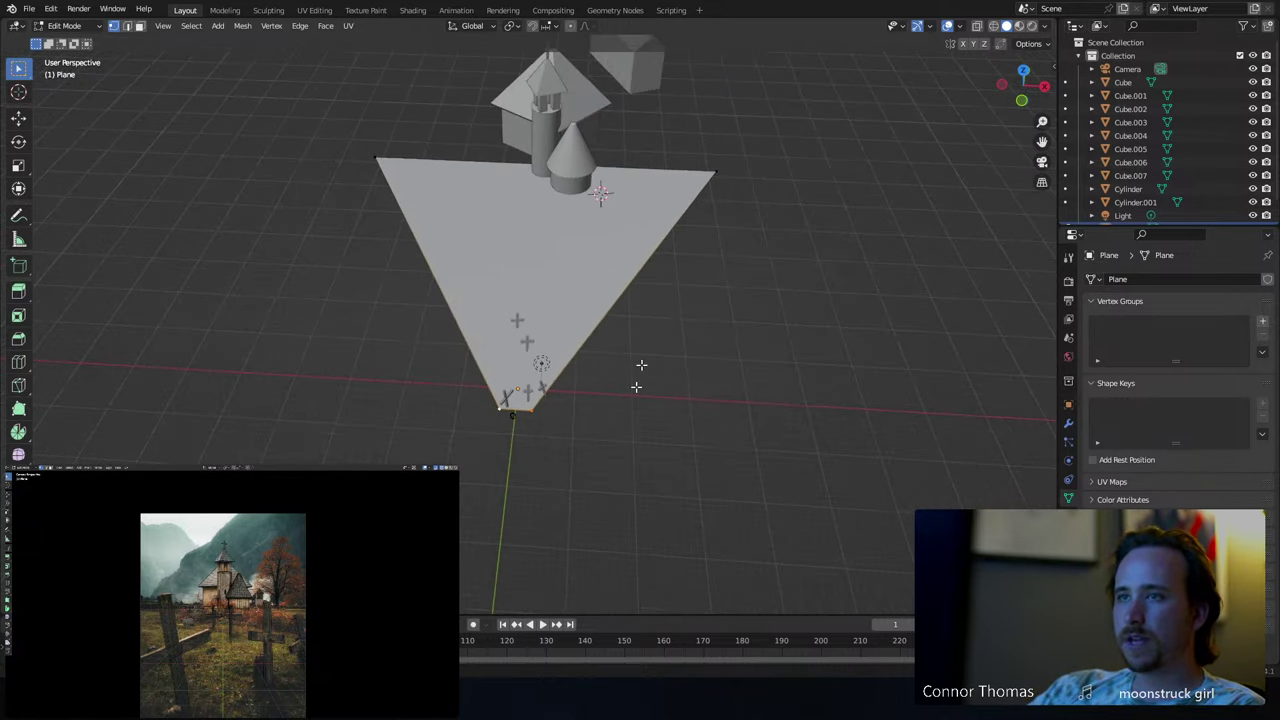
key(Tab)
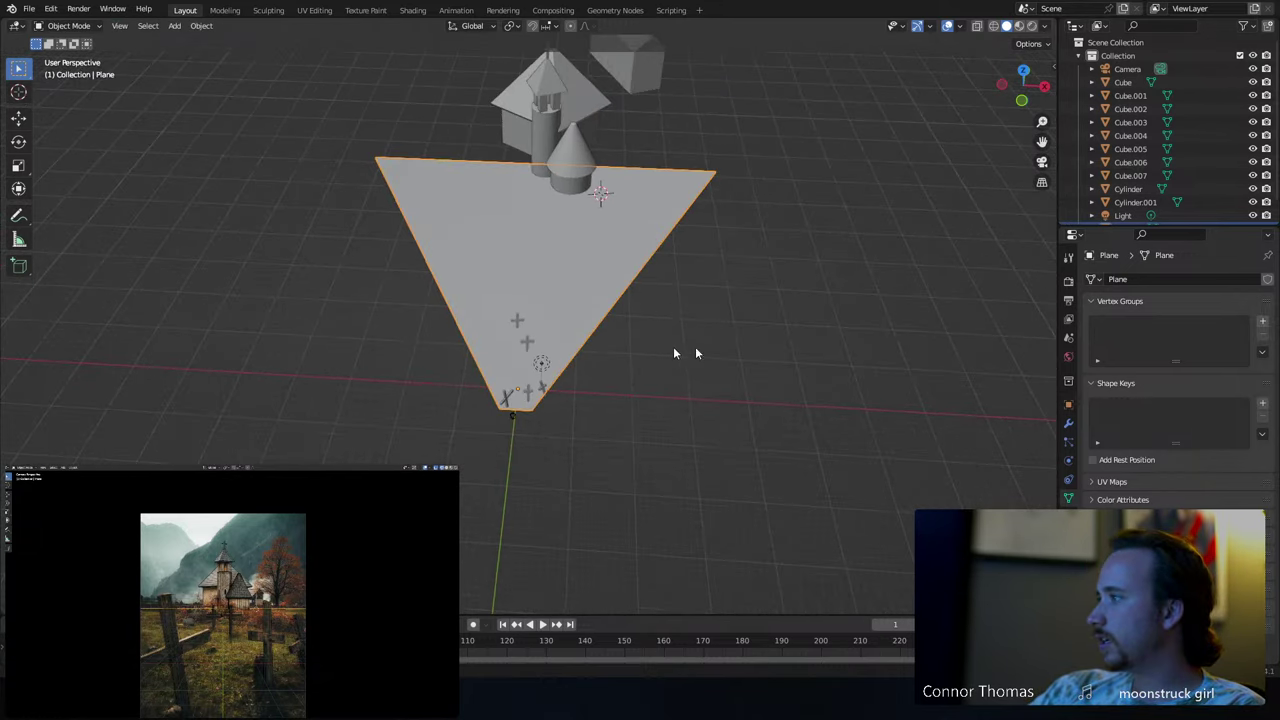
key(shift+z)
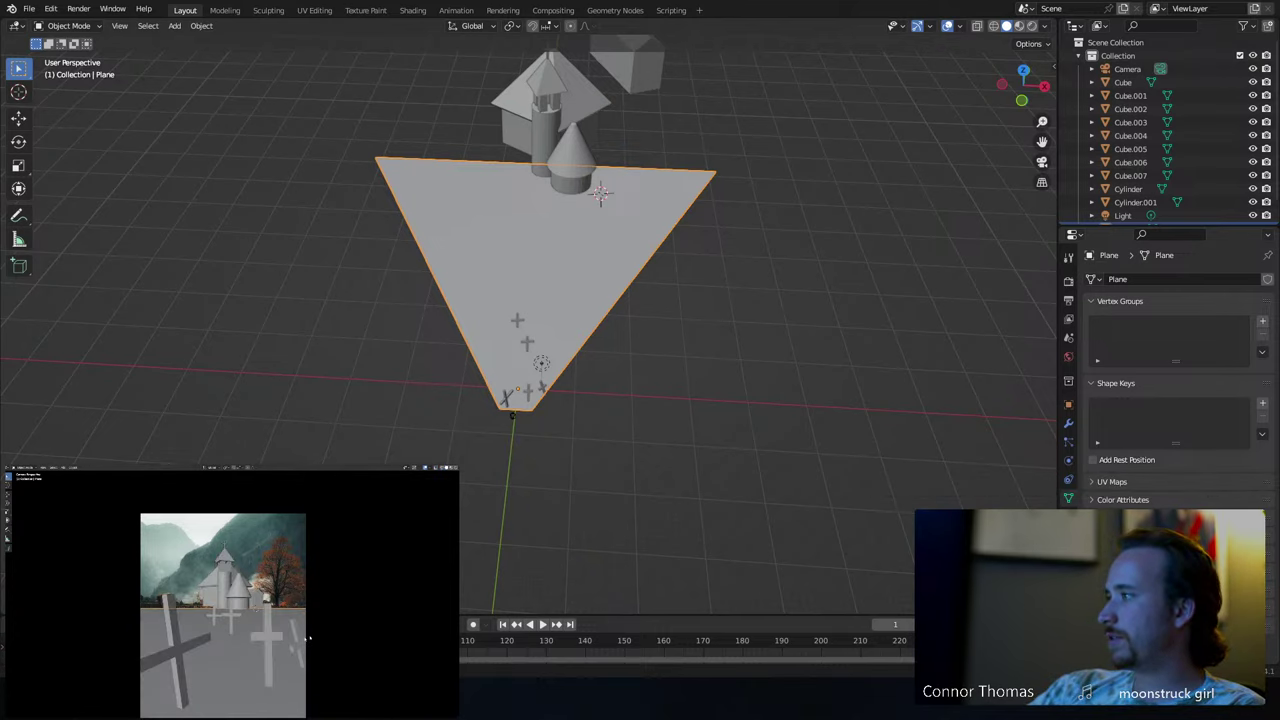
click(309, 638)
- In Edit Mode, select the ground plane's two back corner vertices and move them about 76 m along Y, behind the background building
middle_drag(515, 346, 612, 316)
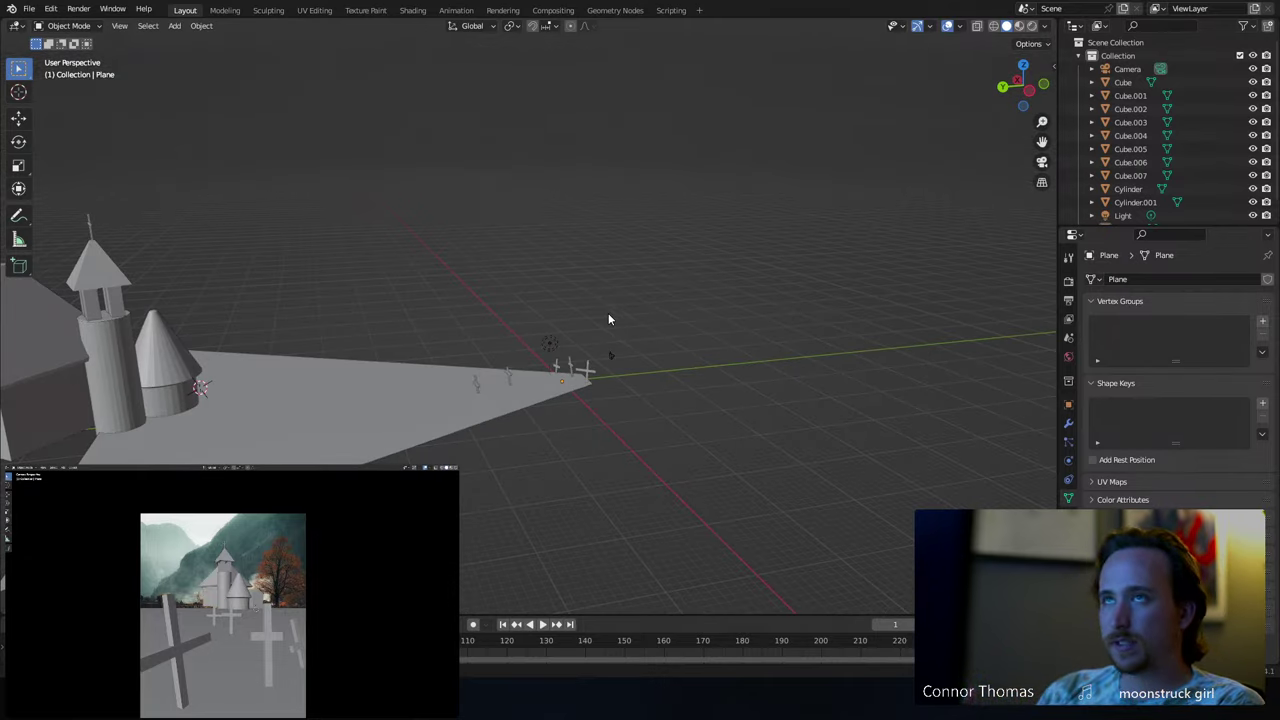
middle_drag(441, 291, 358, 271)
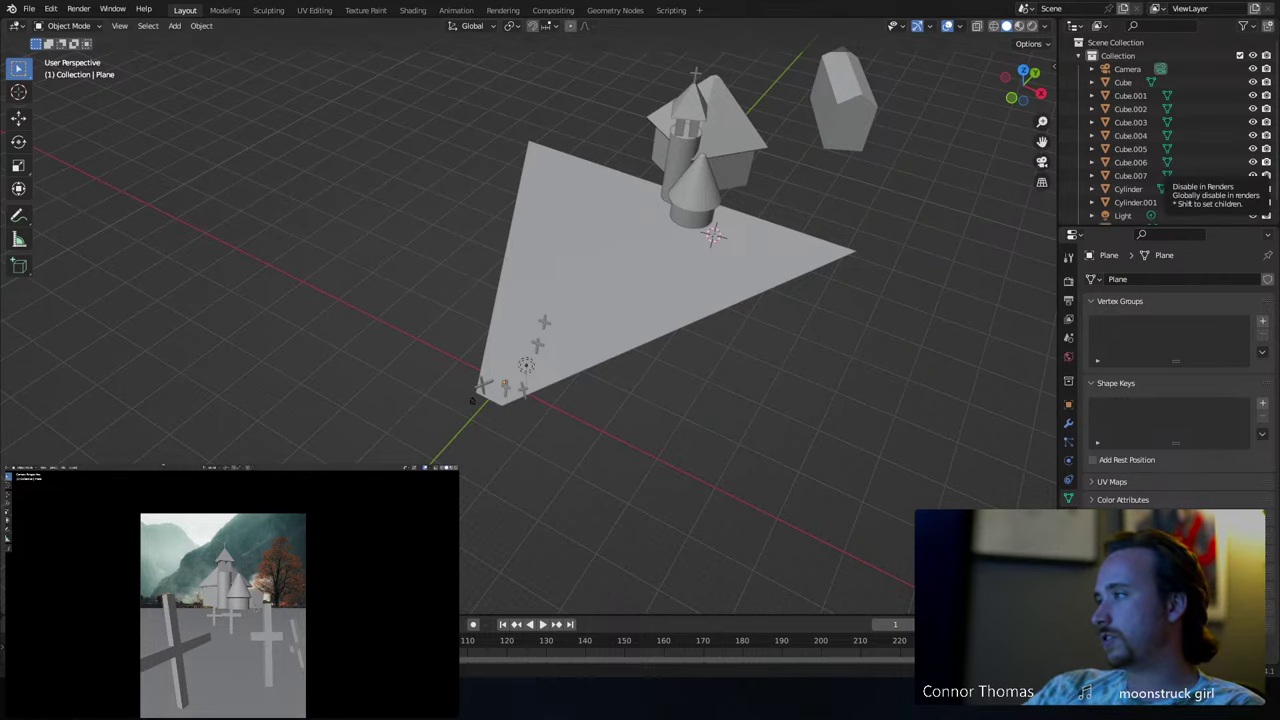
click(720, 268)
shift+middle_drag(846, 209, 846, 271)
key(Tab)
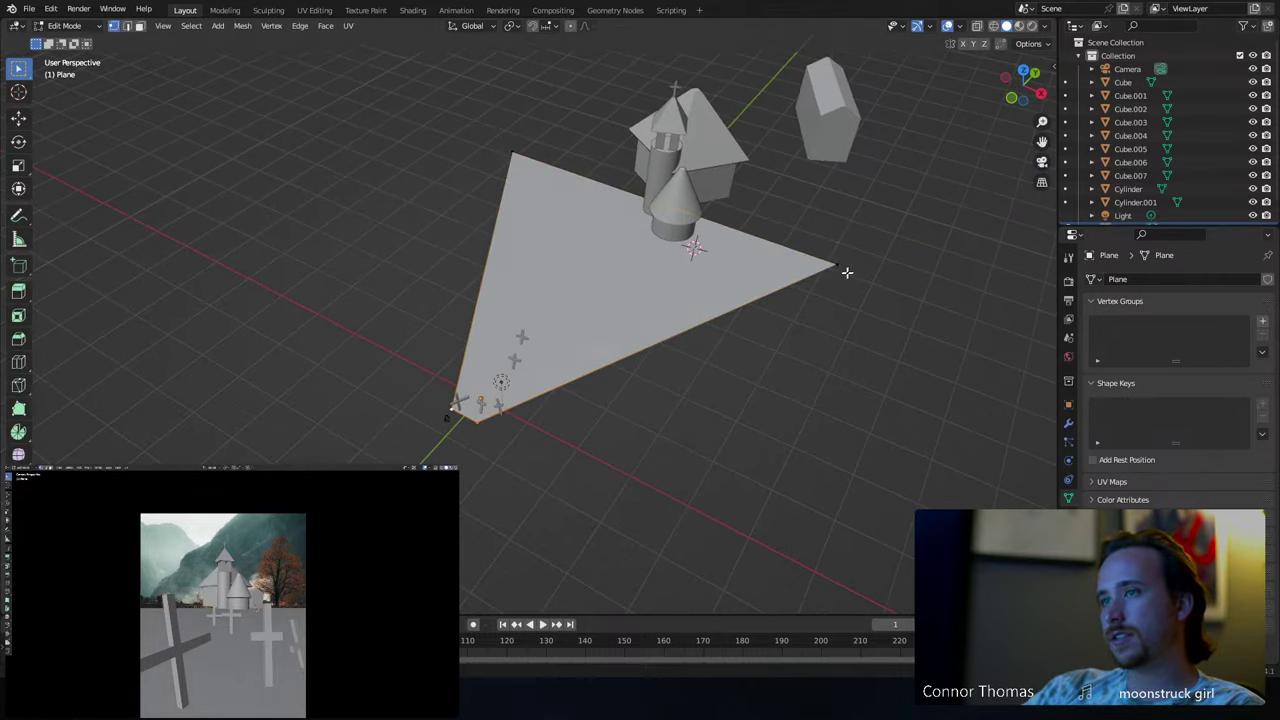
click(840, 267)
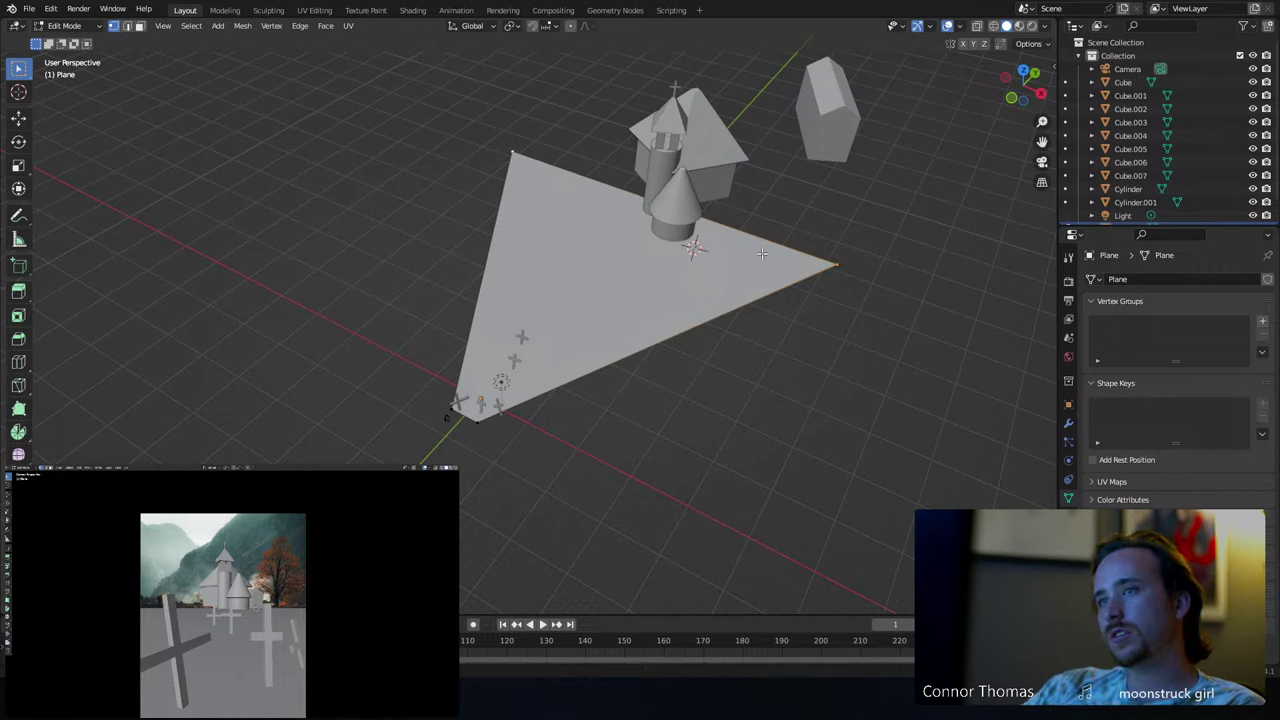
key(g)
key(y)
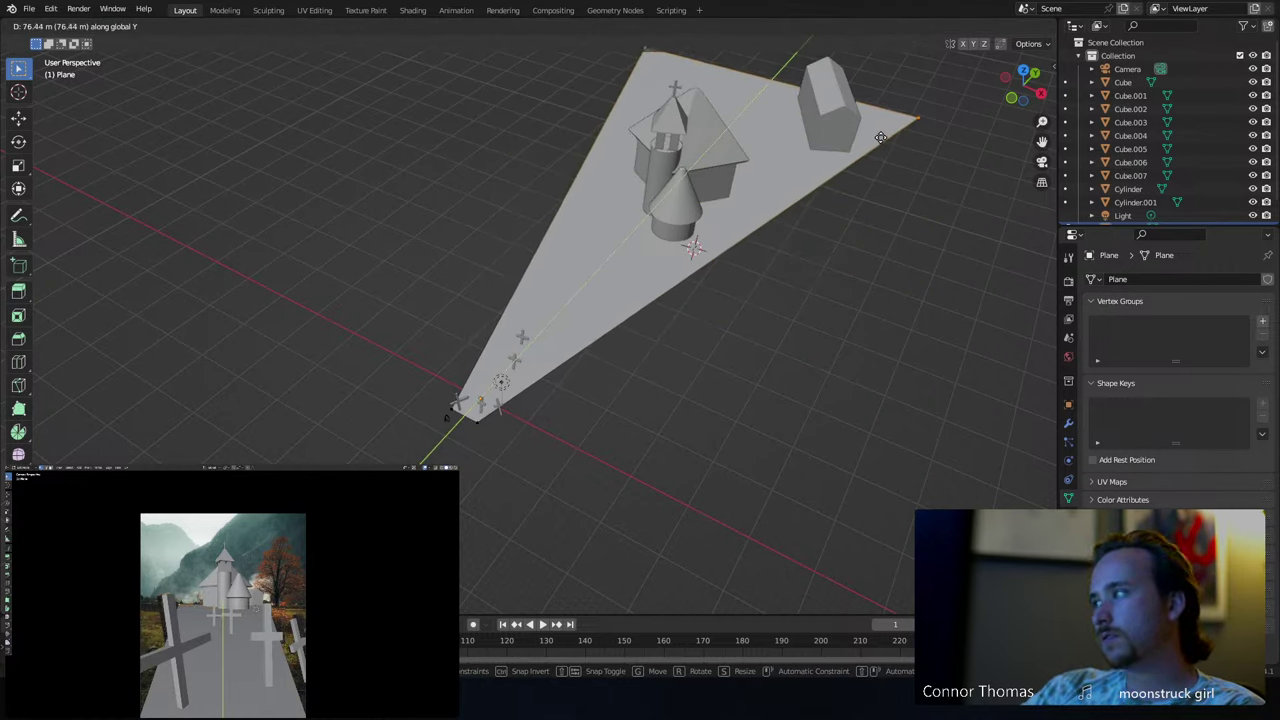
click(880, 137)
- Scale the ground plane's back edge outward until the plane fills the camera frame's width
key(Tab)
key(s)
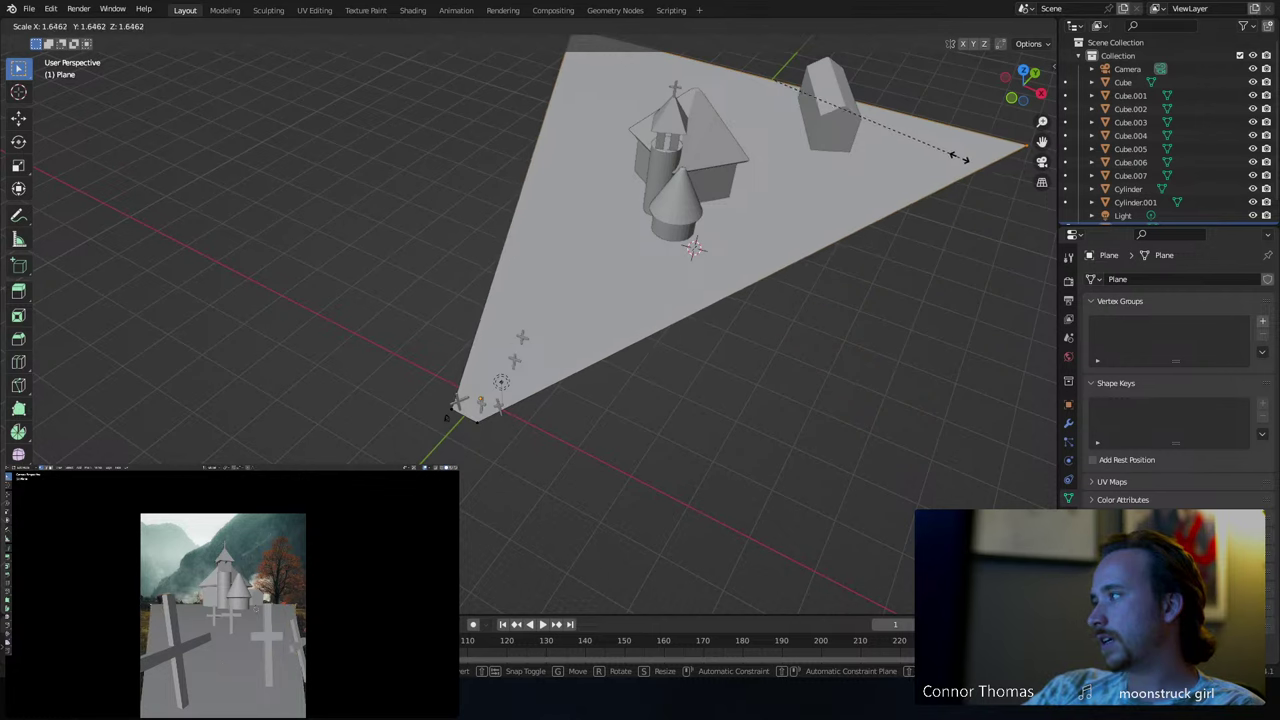
click(993, 166)
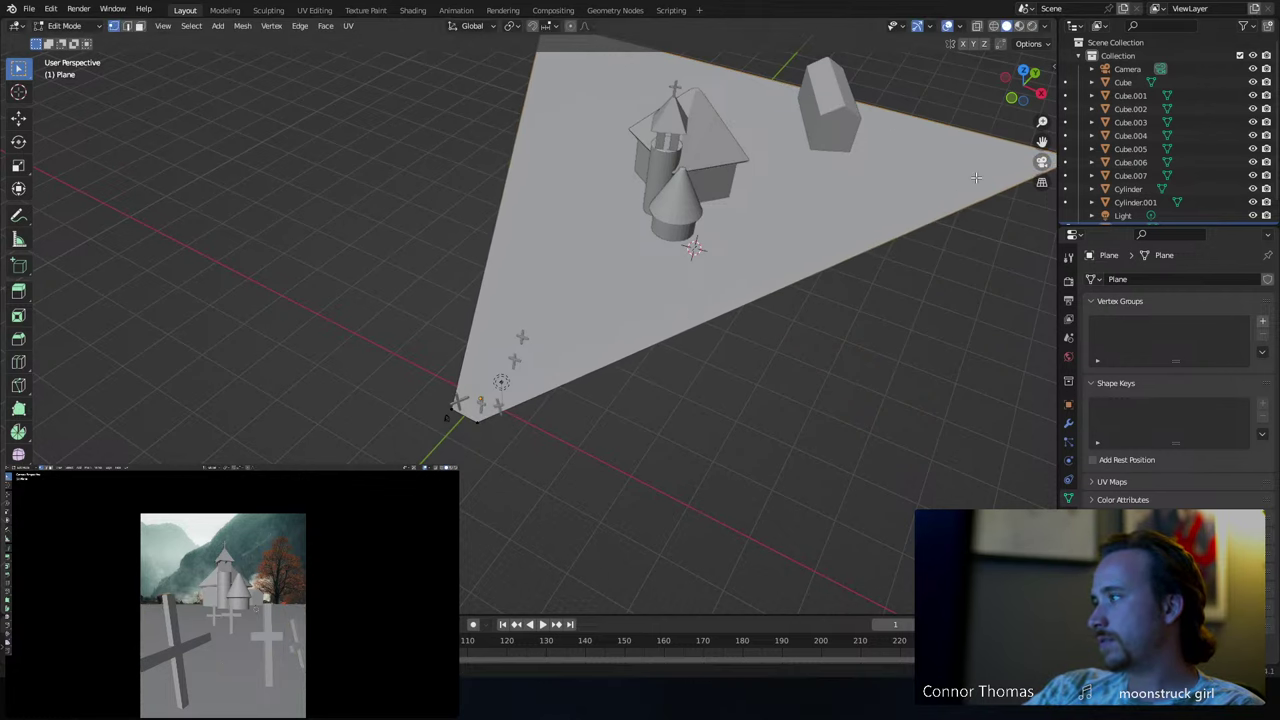
- In top orthographic view, move the ground plane's back edge farther along Y, well beyond the background building
scroll(875, 147, down, 3)
middle_drag(873, 145, 765, 270)
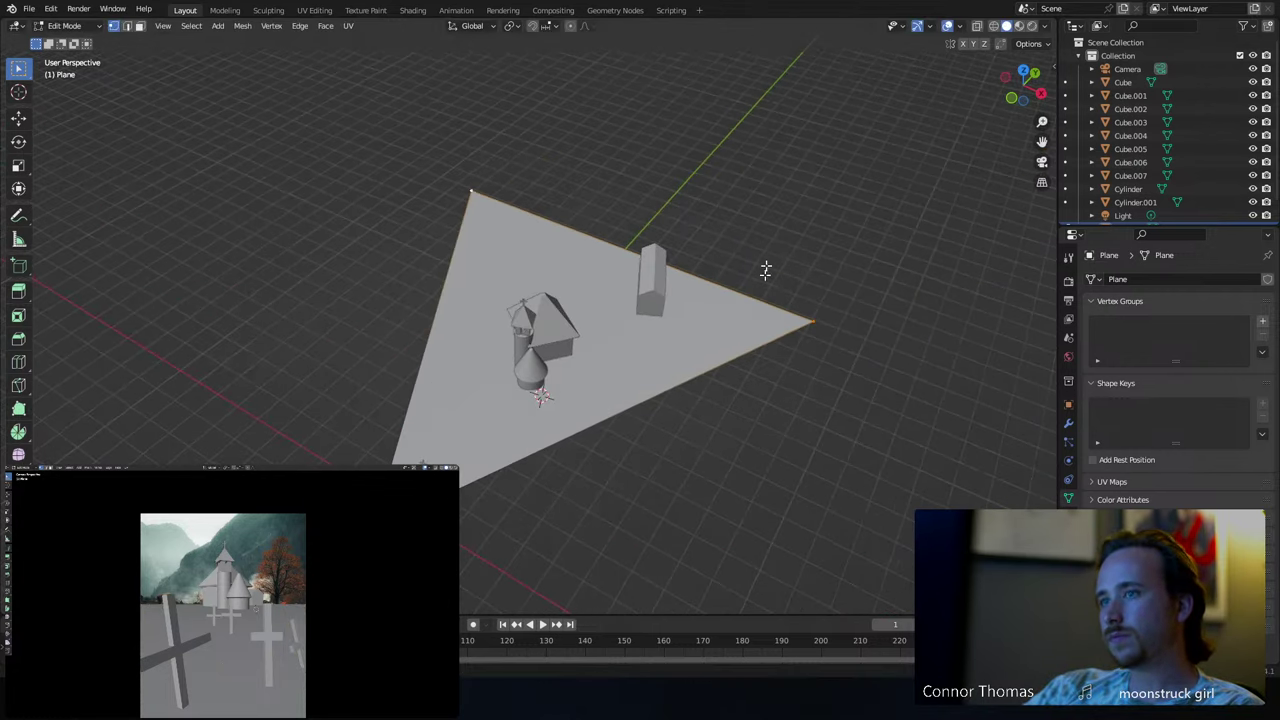
key(KP_7)
scroll(694, 214, down, 3)
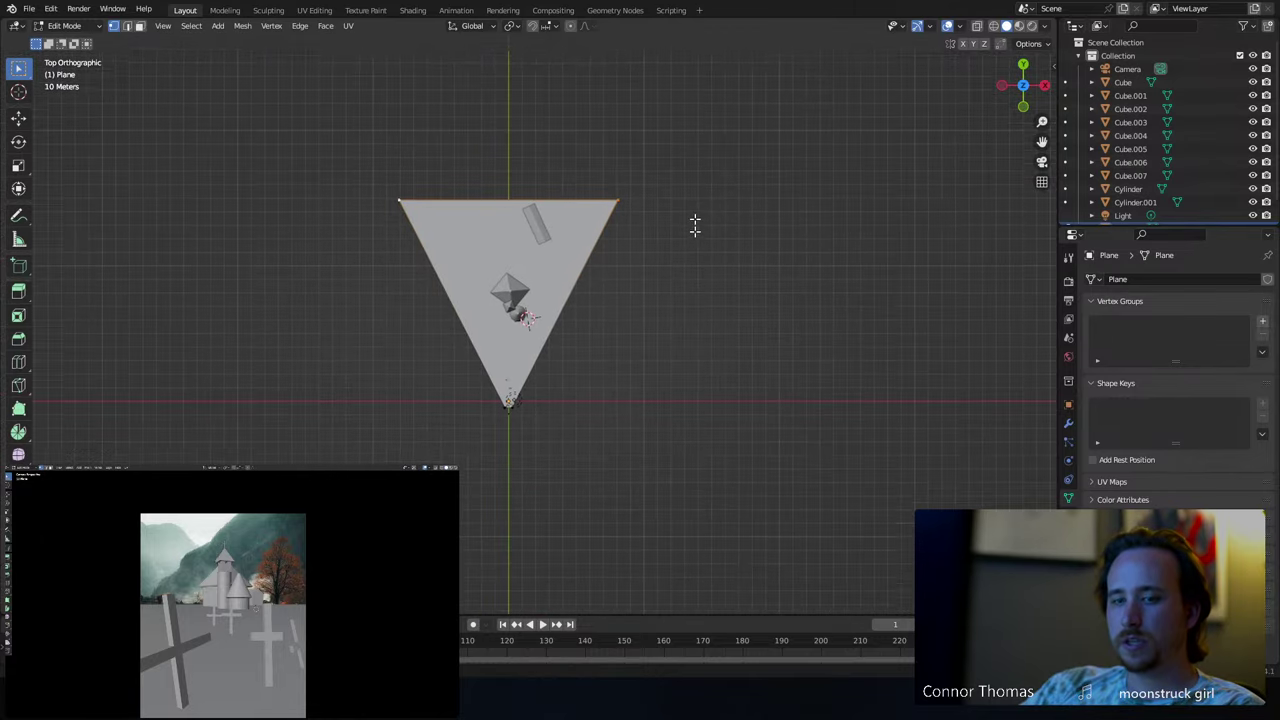
shift+middle_drag(694, 223, 688, 472)
key(g)
key(y)
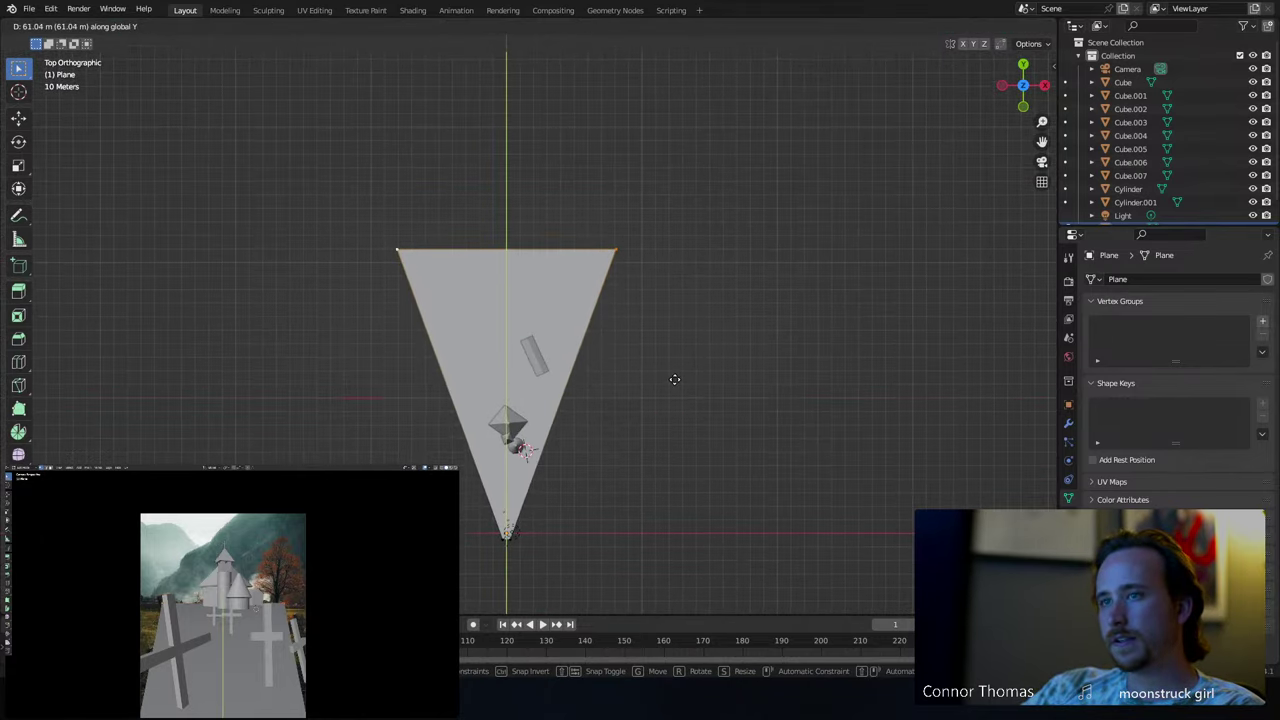
click(671, 402)
- Widen the moved back edge so it spans the camera frame again, exit Edit Mode, and deselect everything
key(s)
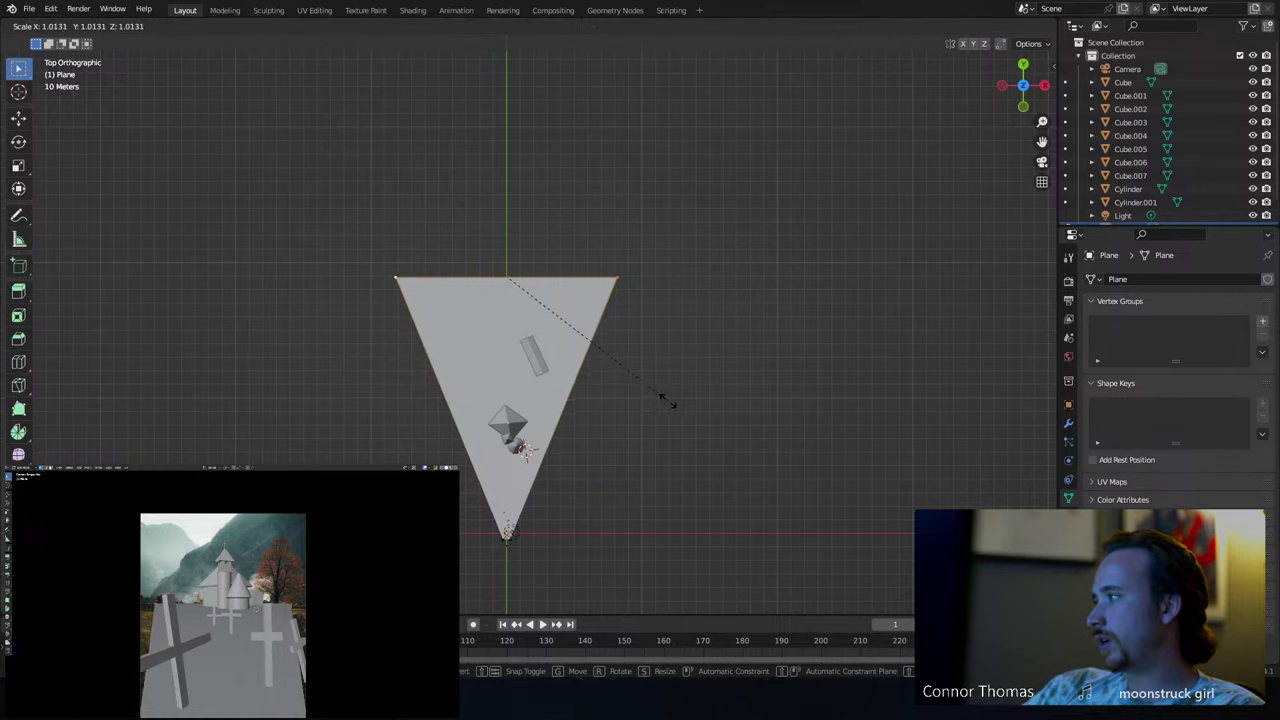
click(716, 408)
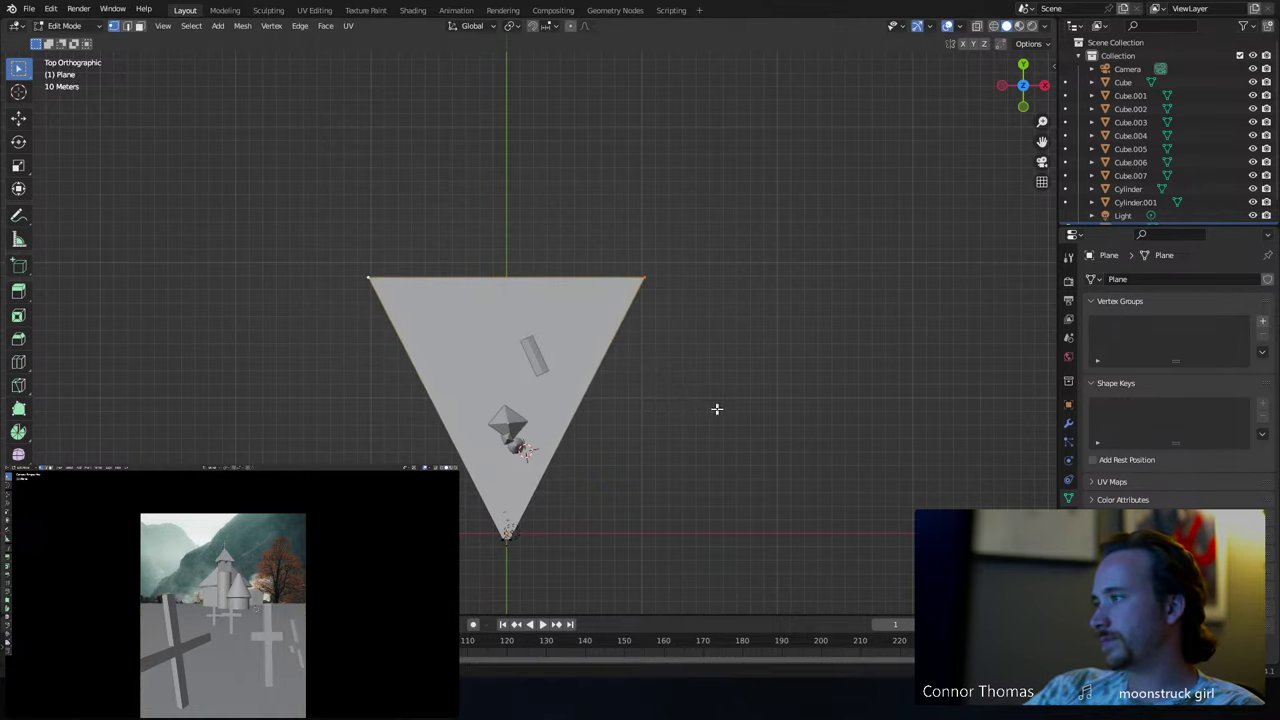
key(Tab)
key(a)
key(a)
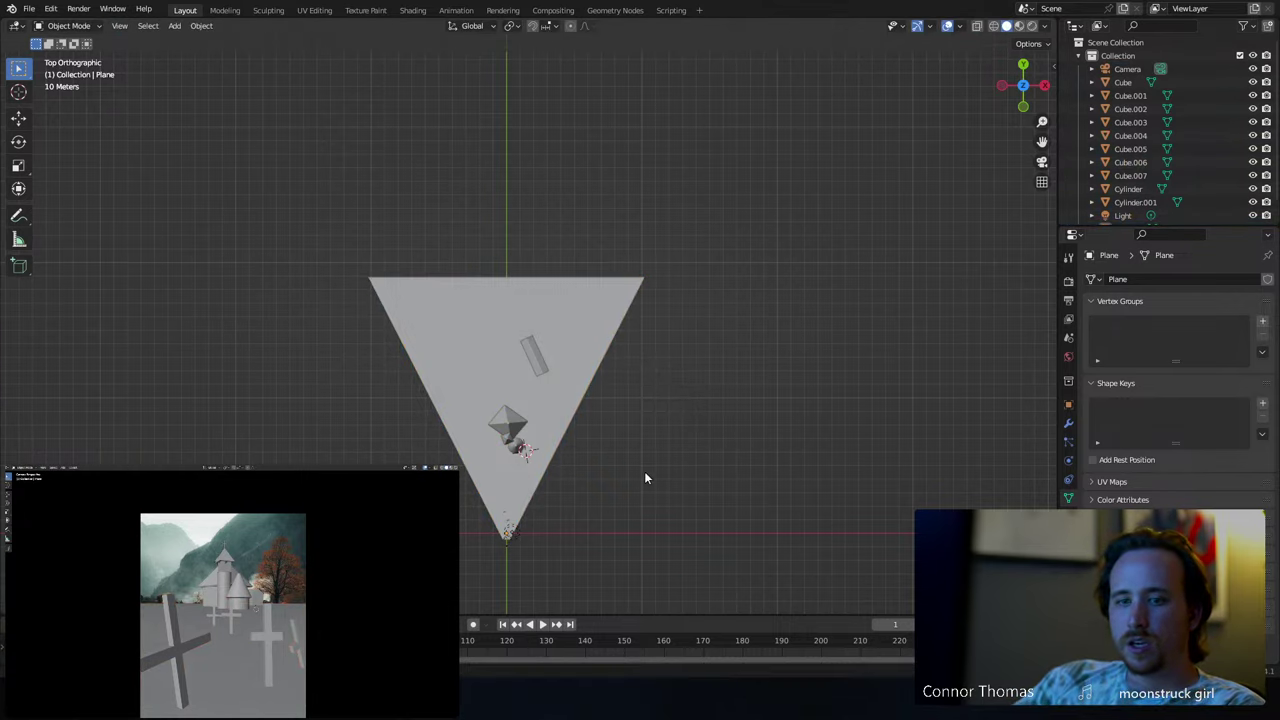
- Return to a perspective view of the church and crosses and save the Blender file
middle_drag(645, 478, 585, 351)
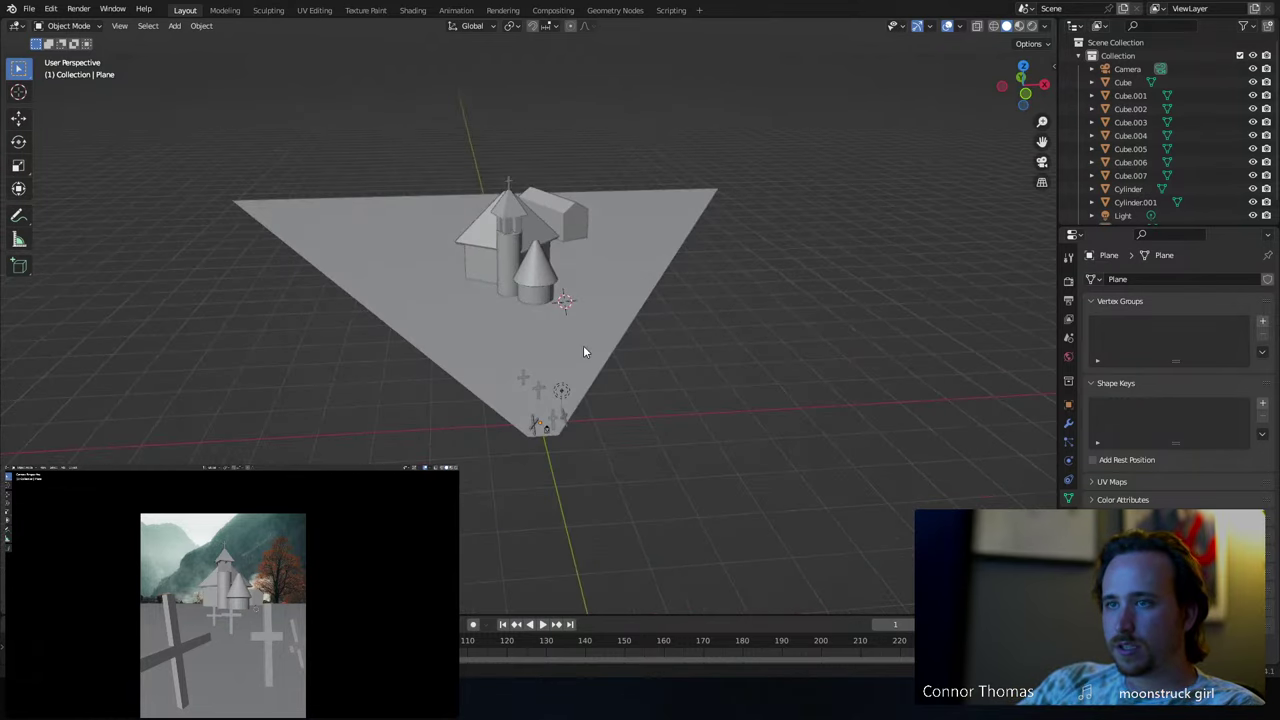
scroll(585, 351, up, 4)
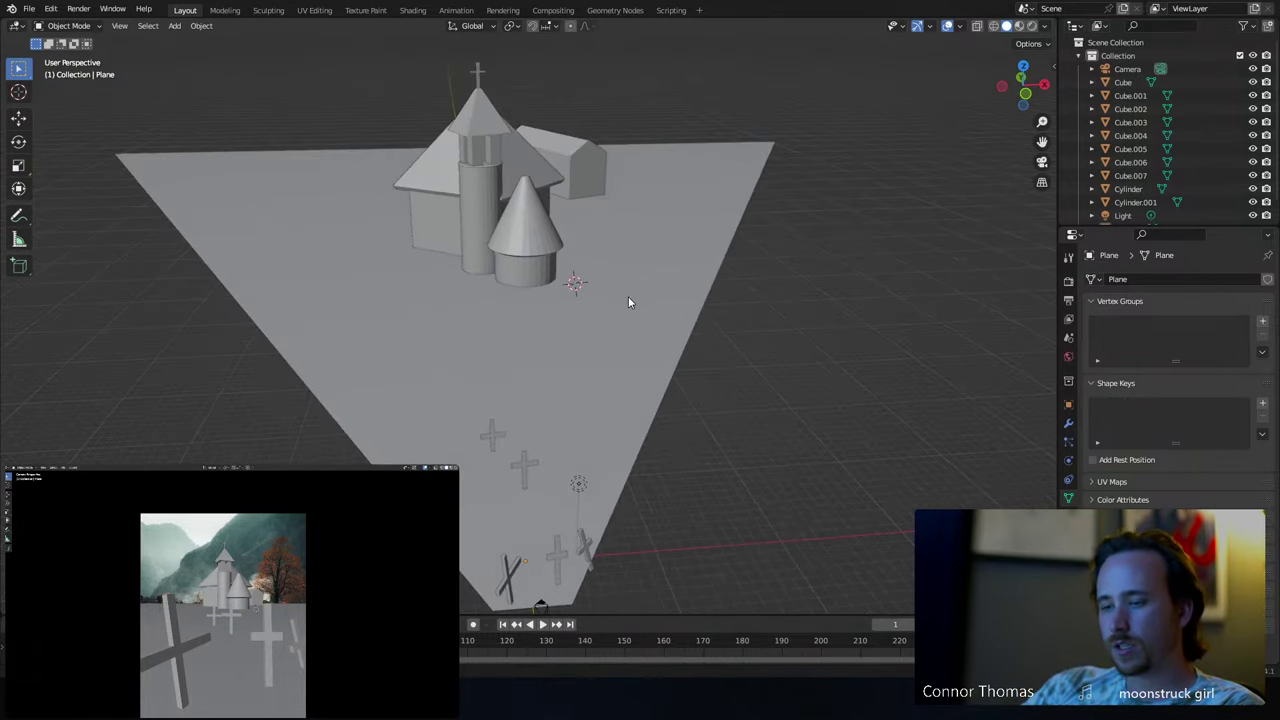
key(ctrl+s)
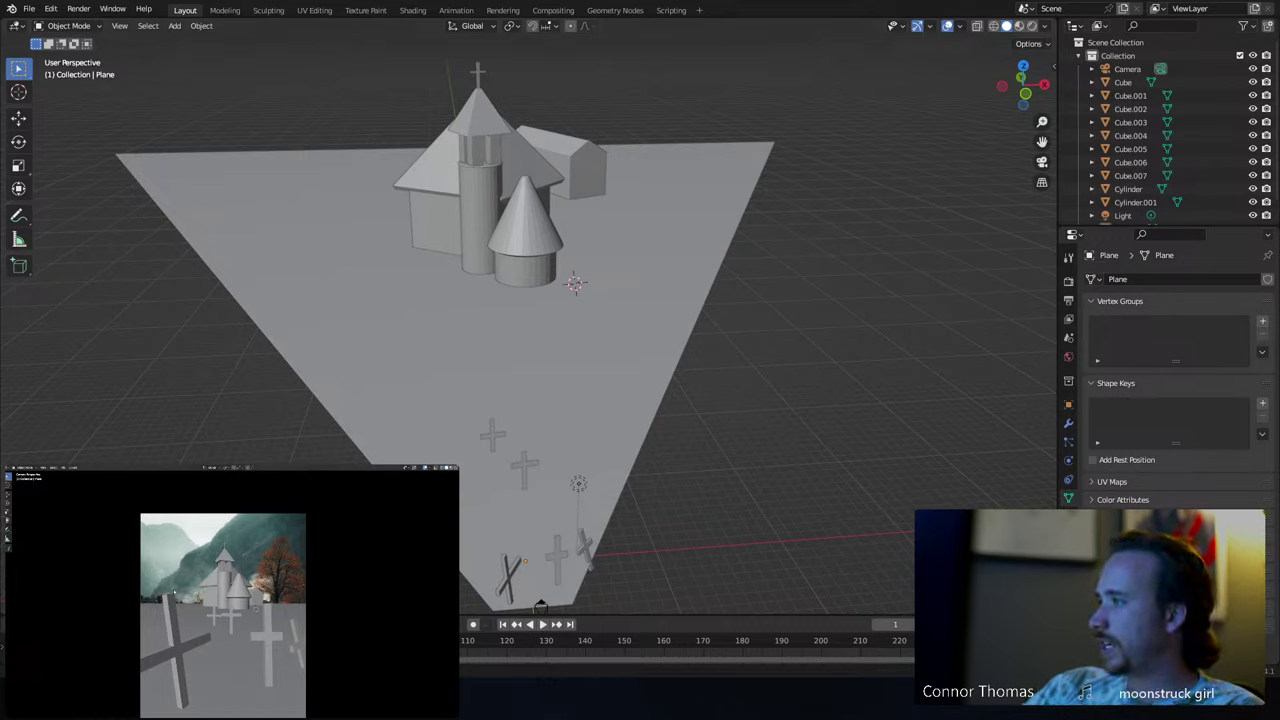
- Add a Landscape mesh, frame it in the view, and open its Another Noise Tool settings
scroll(621, 300, down, 3)
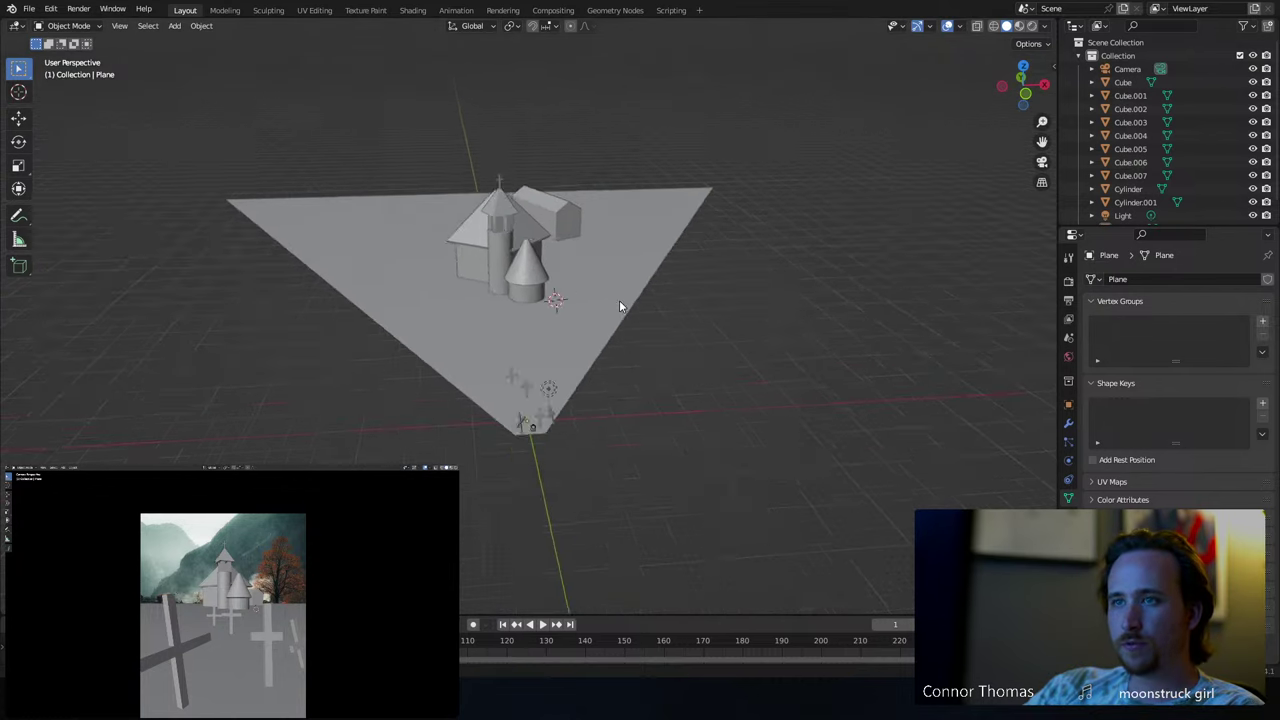
scroll(612, 298, up, 3)
key(shift+a)
mouse_move(609, 298)
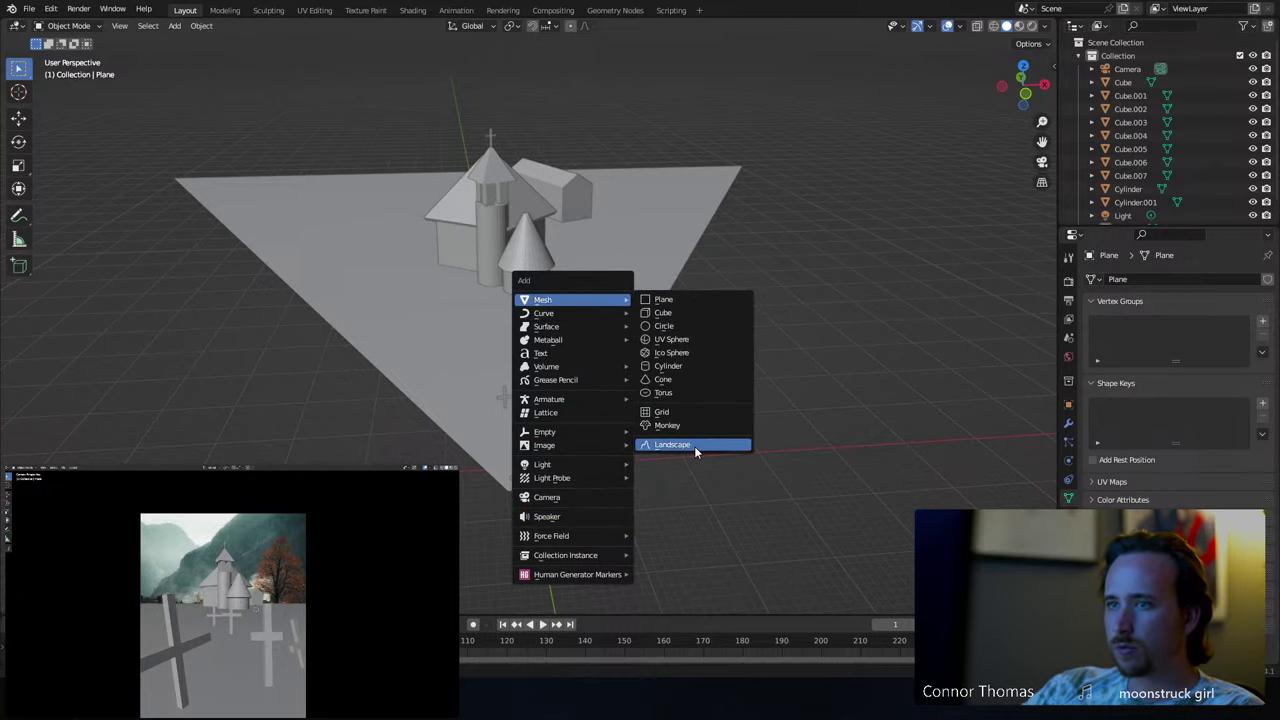
click(694, 446)
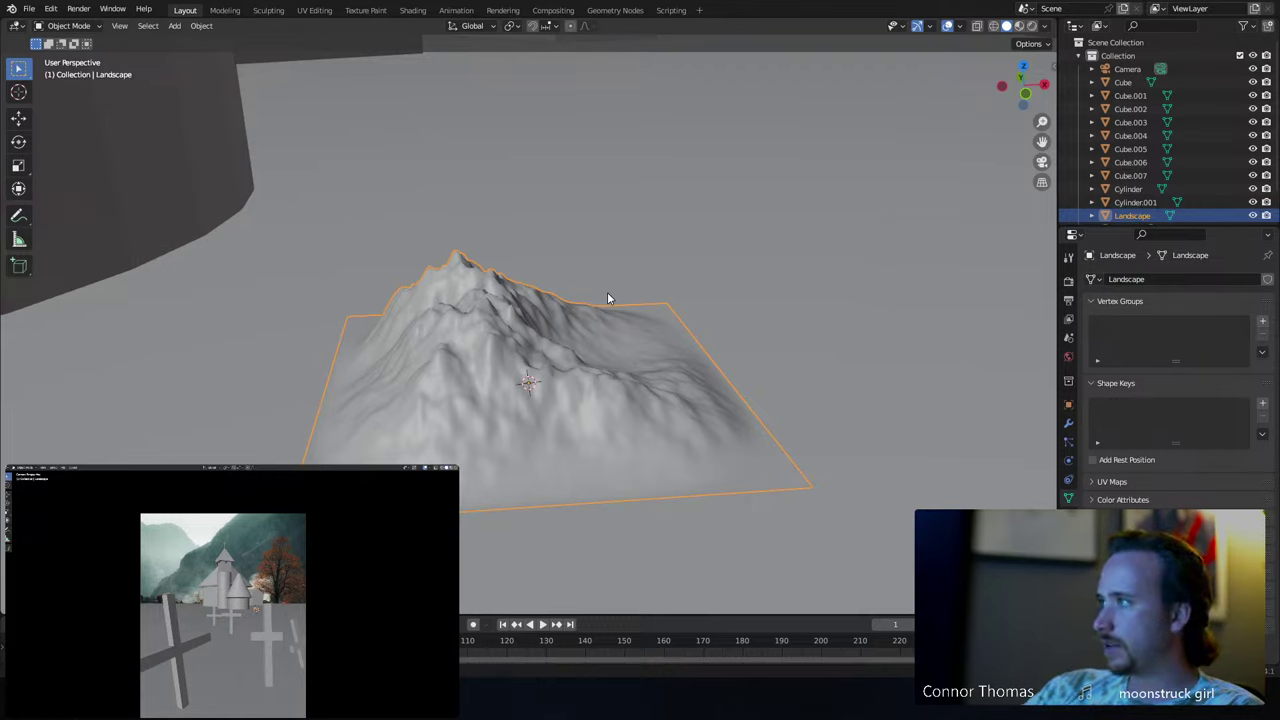
key(F9)
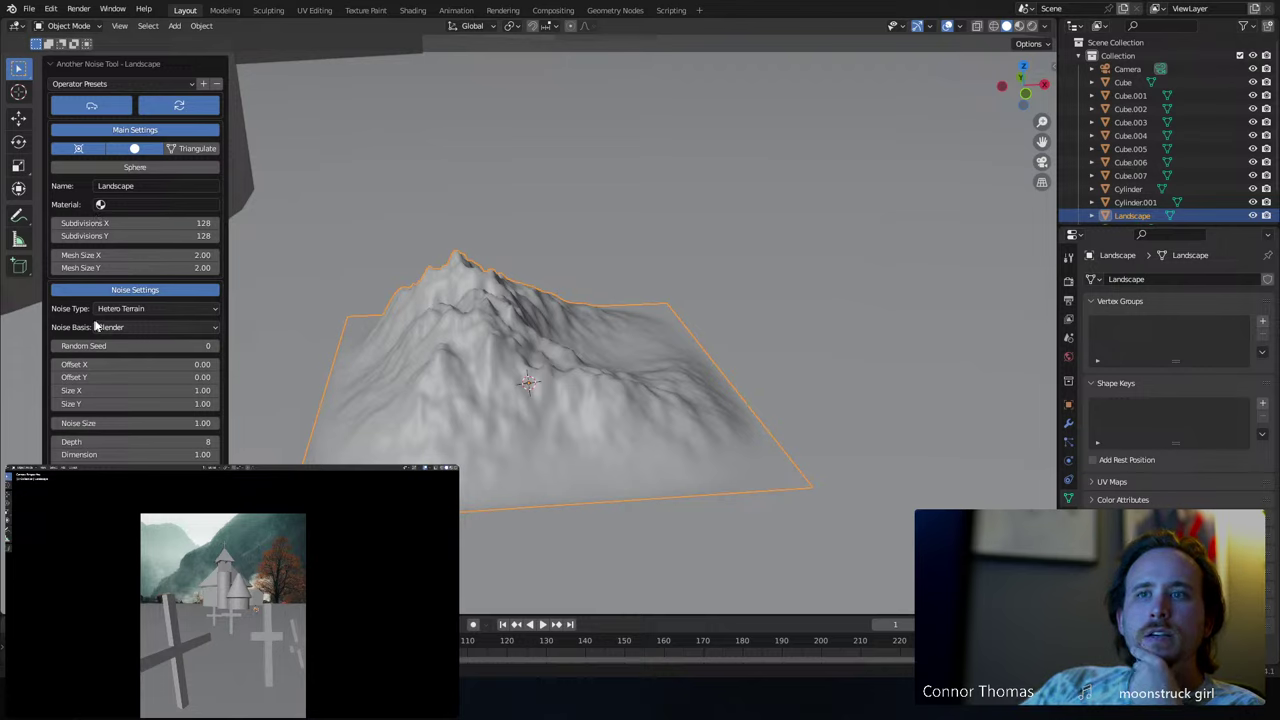
- Try the large terrain operator preset on the Landscape mesh
click(143, 186)
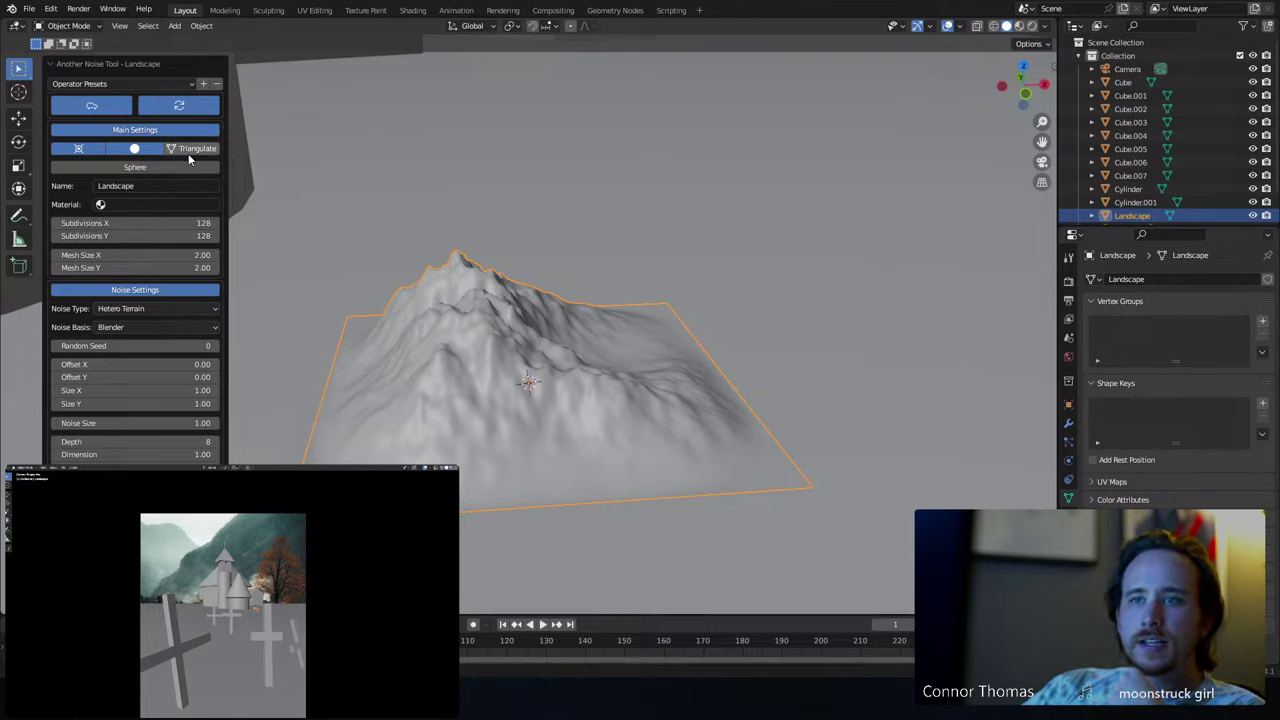
scroll(129, 380, down, 3)
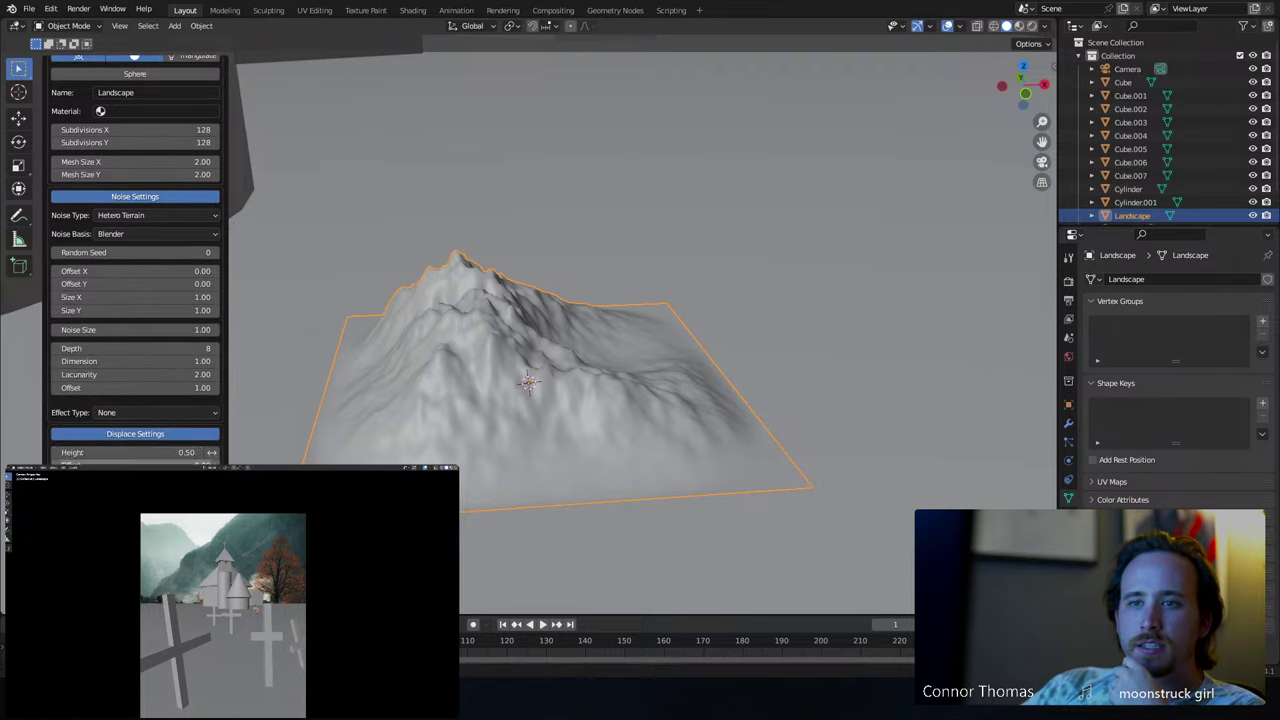
scroll(211, 452, up, 3)
click(102, 80)
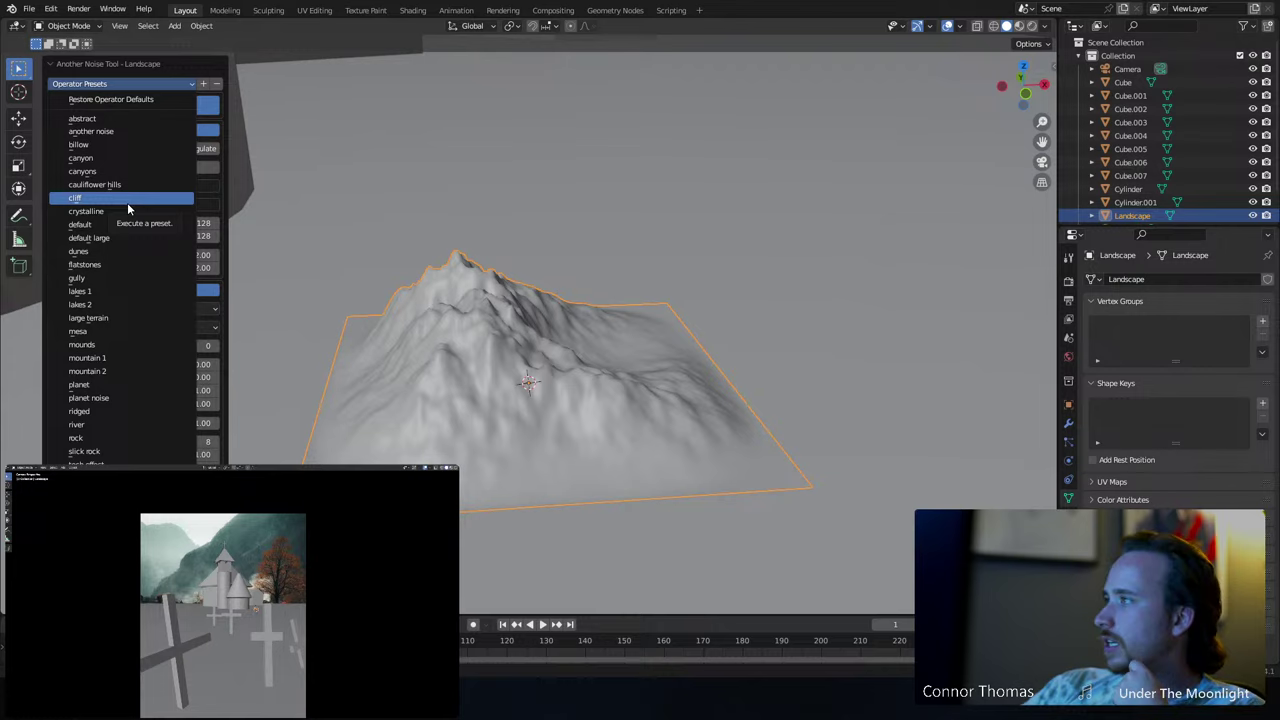
click(131, 317)
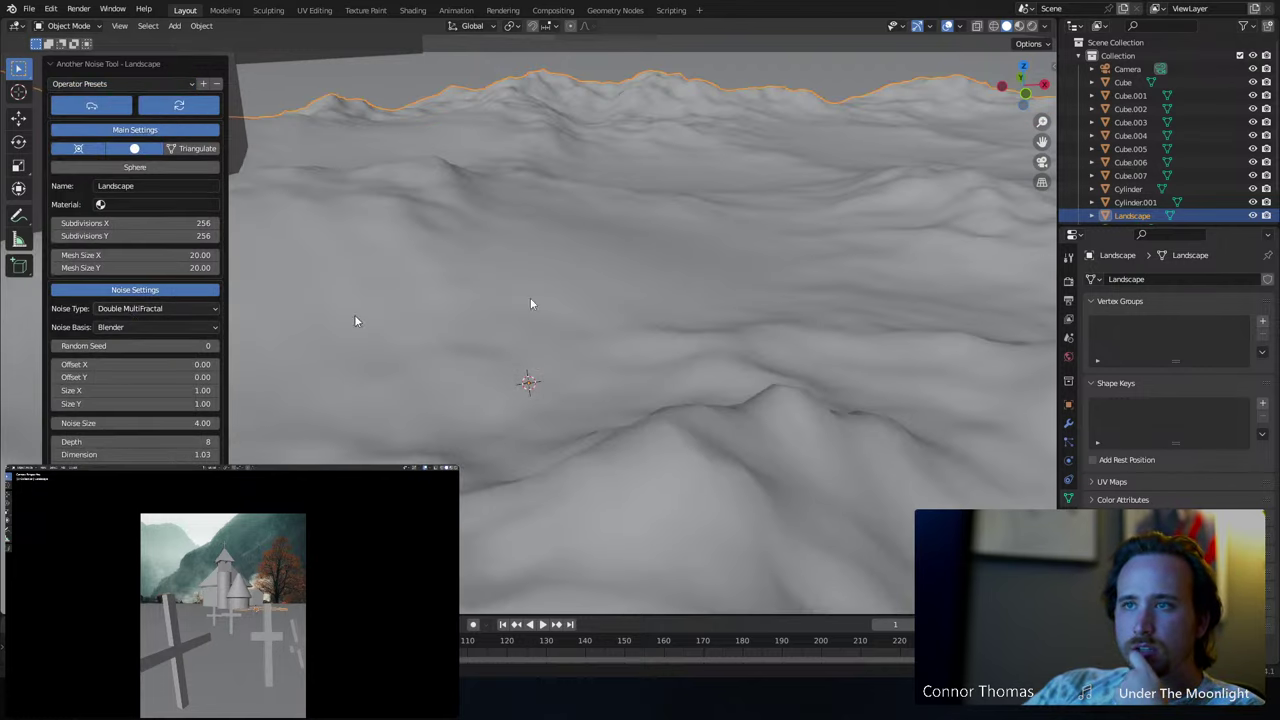
scroll(710, 264, down, 5)
scroll(700, 267, up, 2)
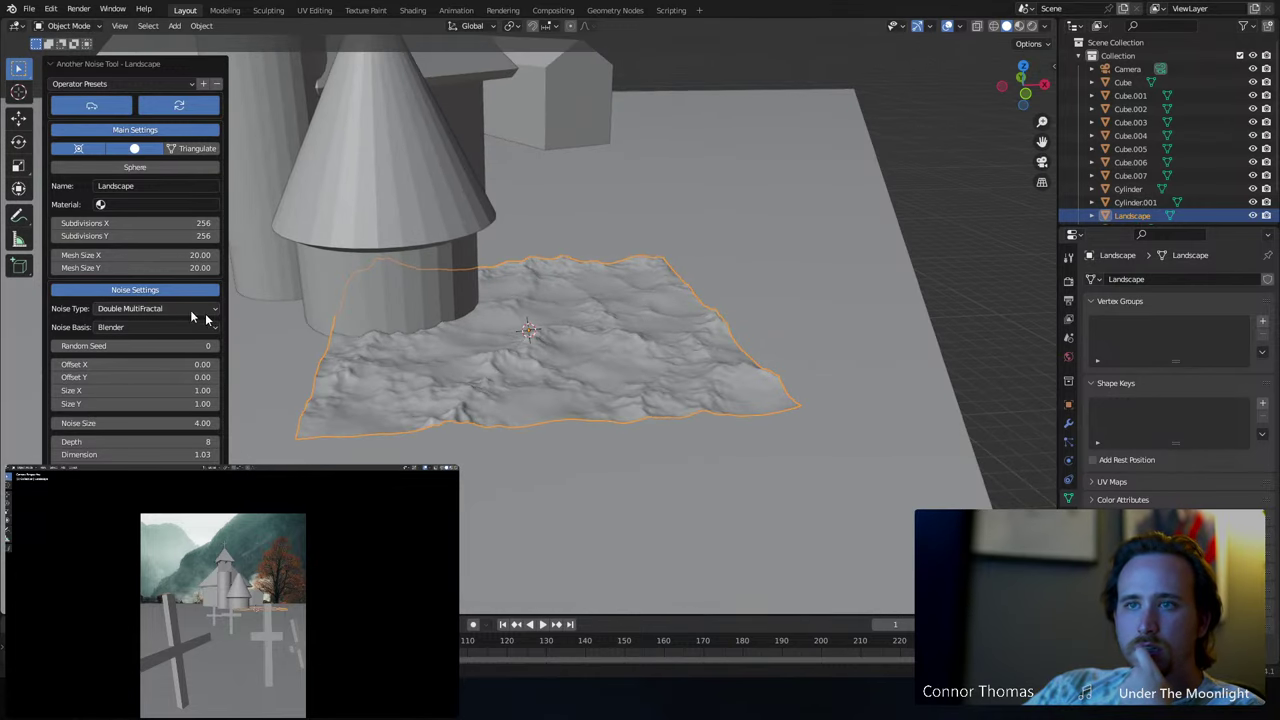
- Try the cliff operator preset on the Landscape mesh and view its shape from the side
click(106, 86)
click(120, 197)
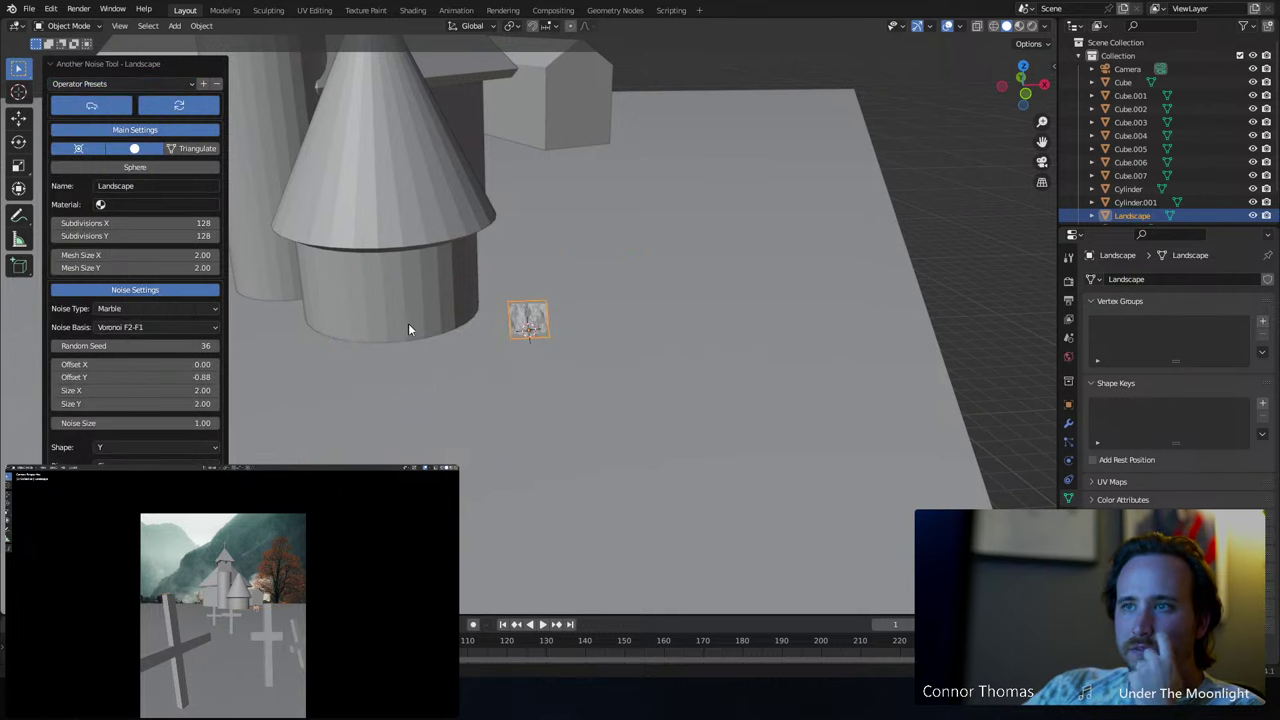
key(KP_Decimal)
middle_drag(563, 334, 397, 274)
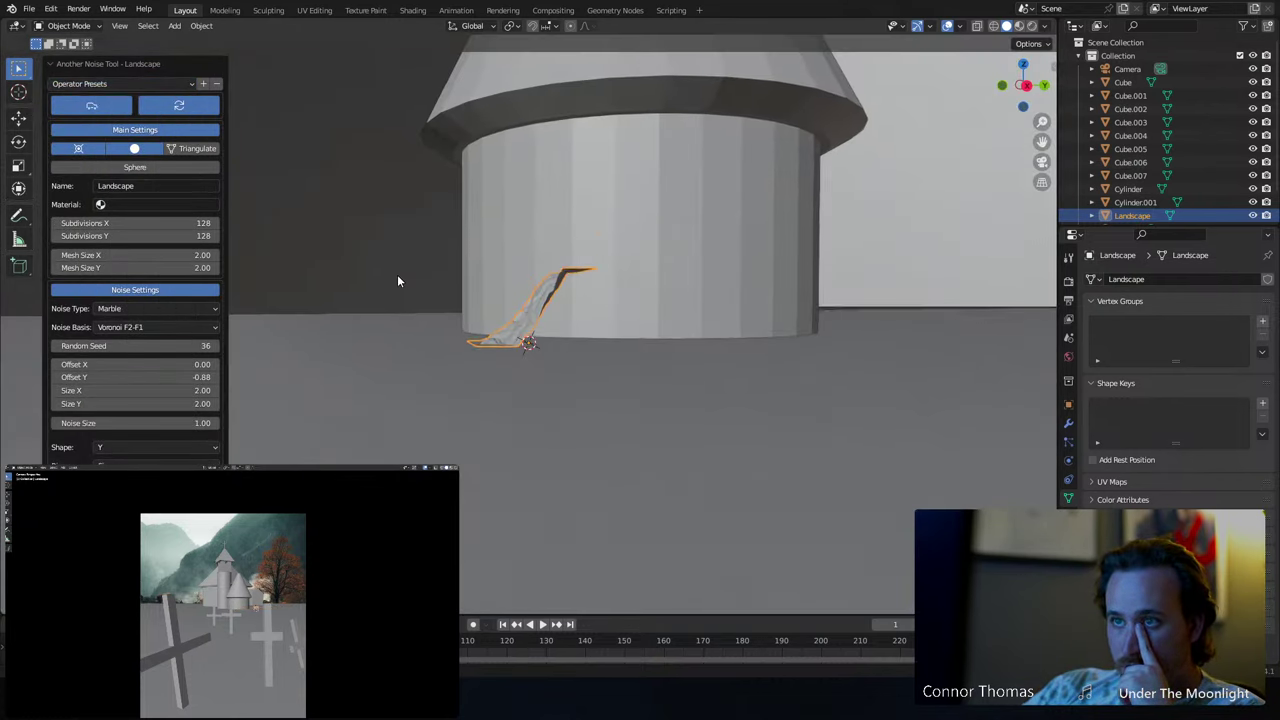
- Apply the mountain 1 operator preset to the Landscape mesh and inspect it beside the church
click(94, 86)
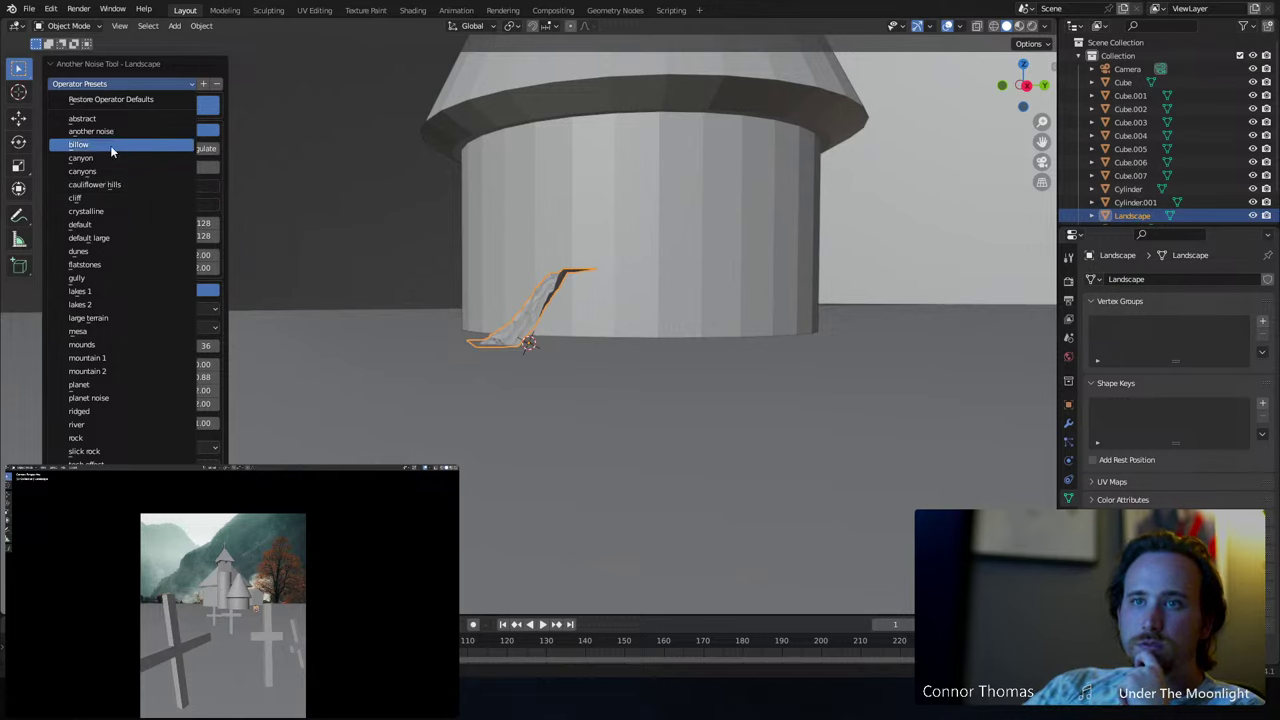
click(129, 351)
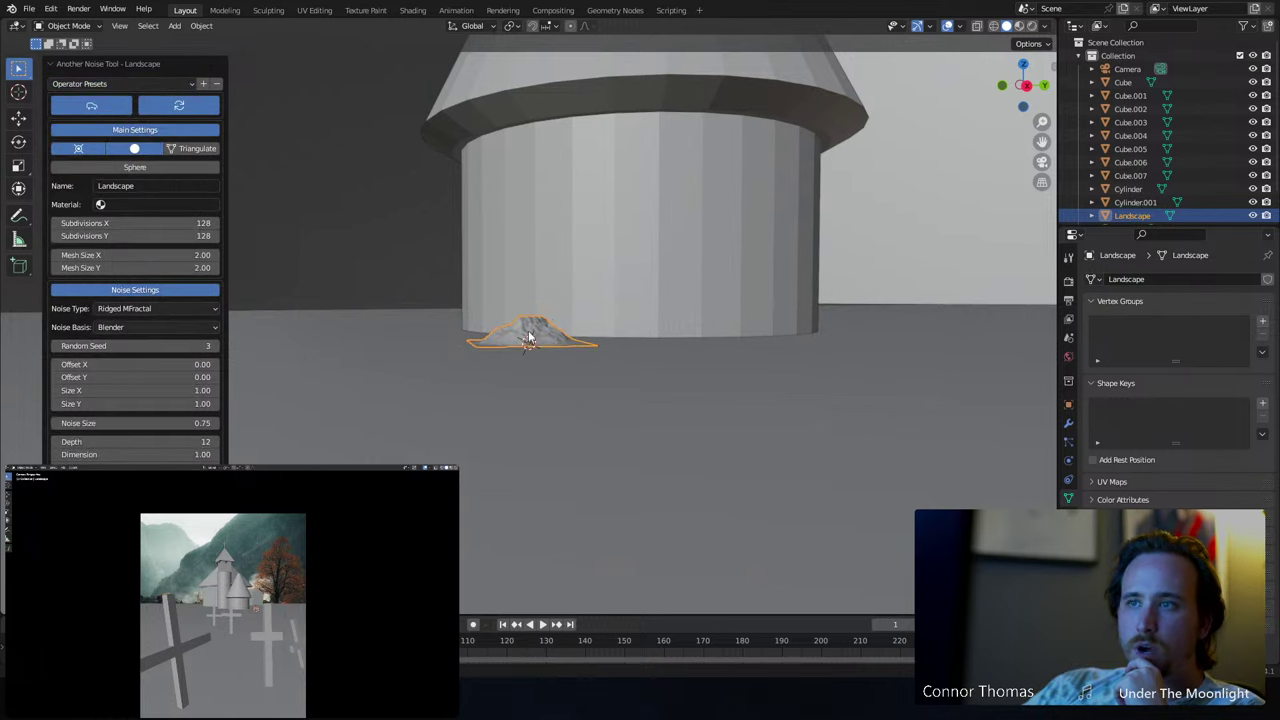
middle_drag(528, 330, 640, 337)
scroll(602, 336, up, 5)
mouse_move(536, 318)
middle_down()
mouse_move(571, 357)
mouse_move(541, 310)
middle_up()
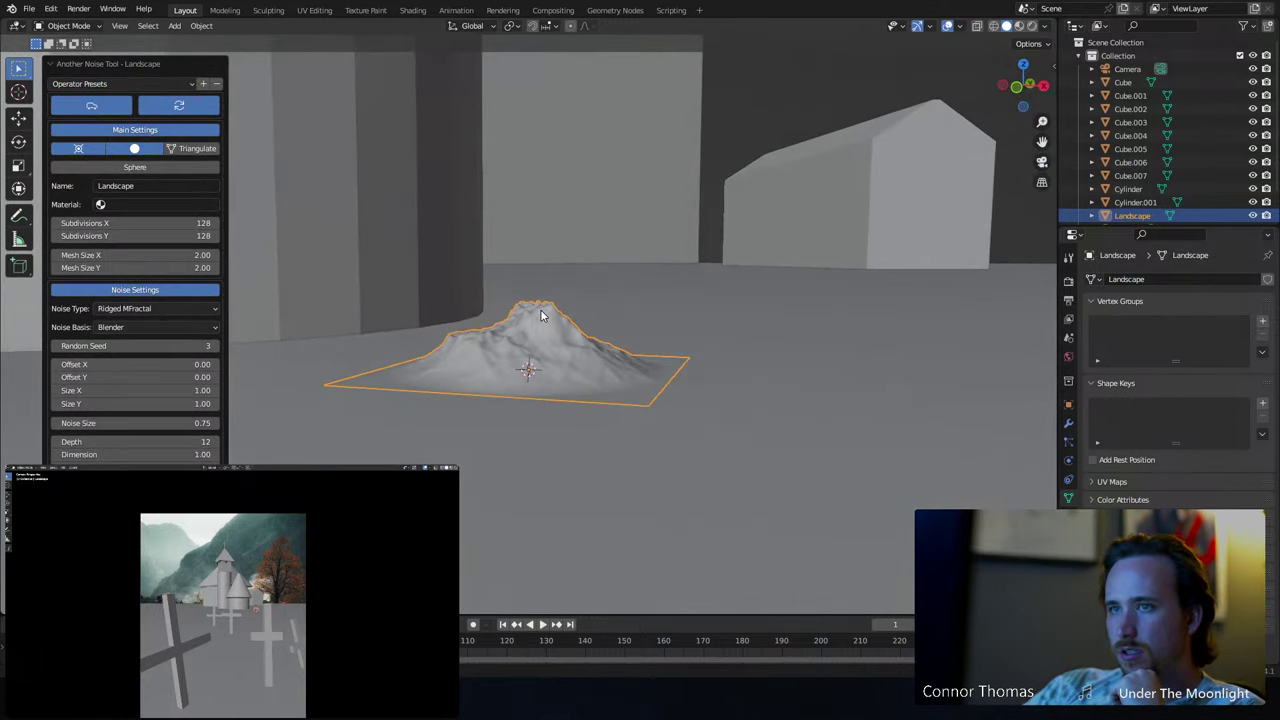
scroll(535, 312, down, 5)
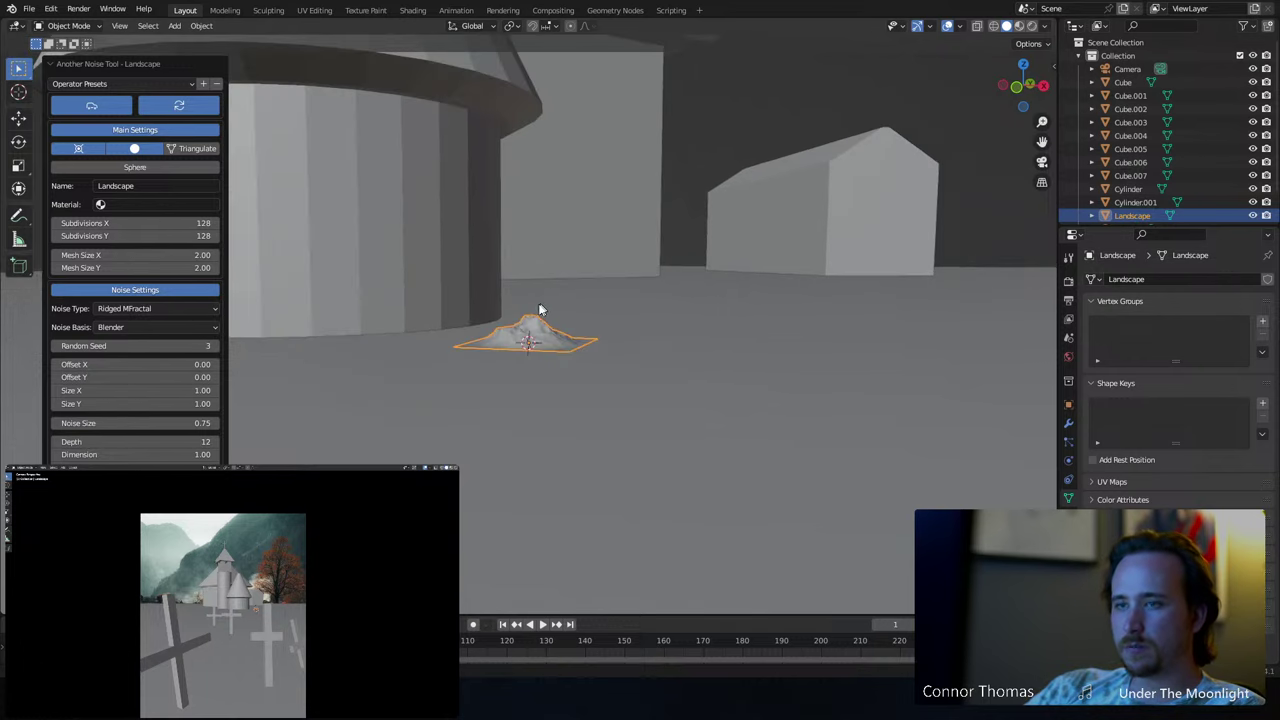
- Undo the first oversized scaling attempt and scale the landscape up until it dwarfs the church and ground plane
key(s)
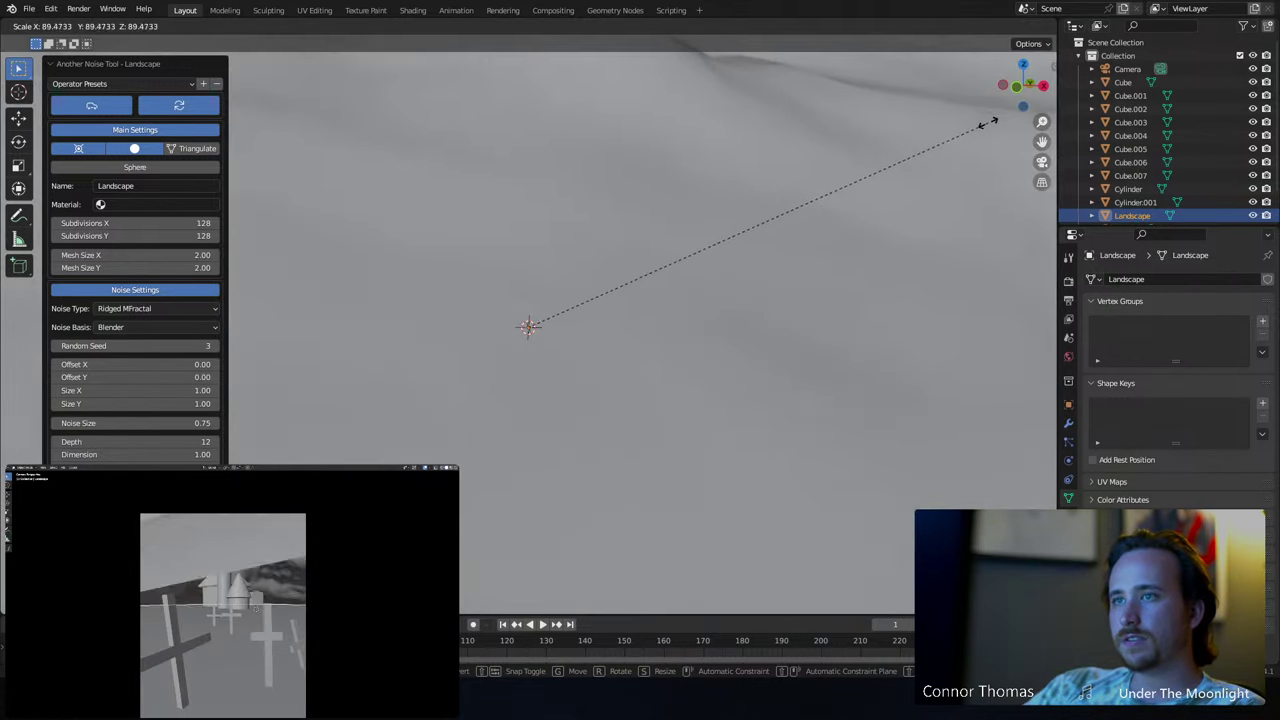
click(78, 88)
key(ctrl+z)
key(s)
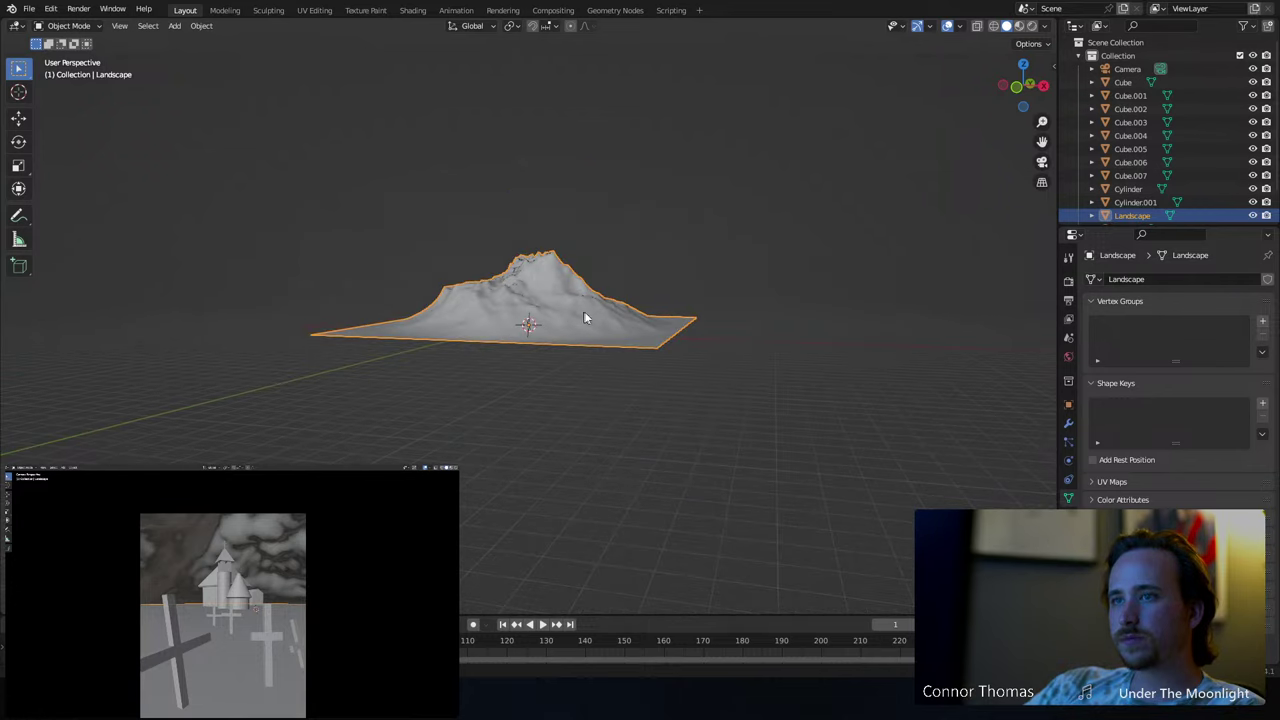
click(691, 265)
- In top orthographic view, move the landscape about 700 m along Y, beyond the ground plane's back edge
key(KP_7)
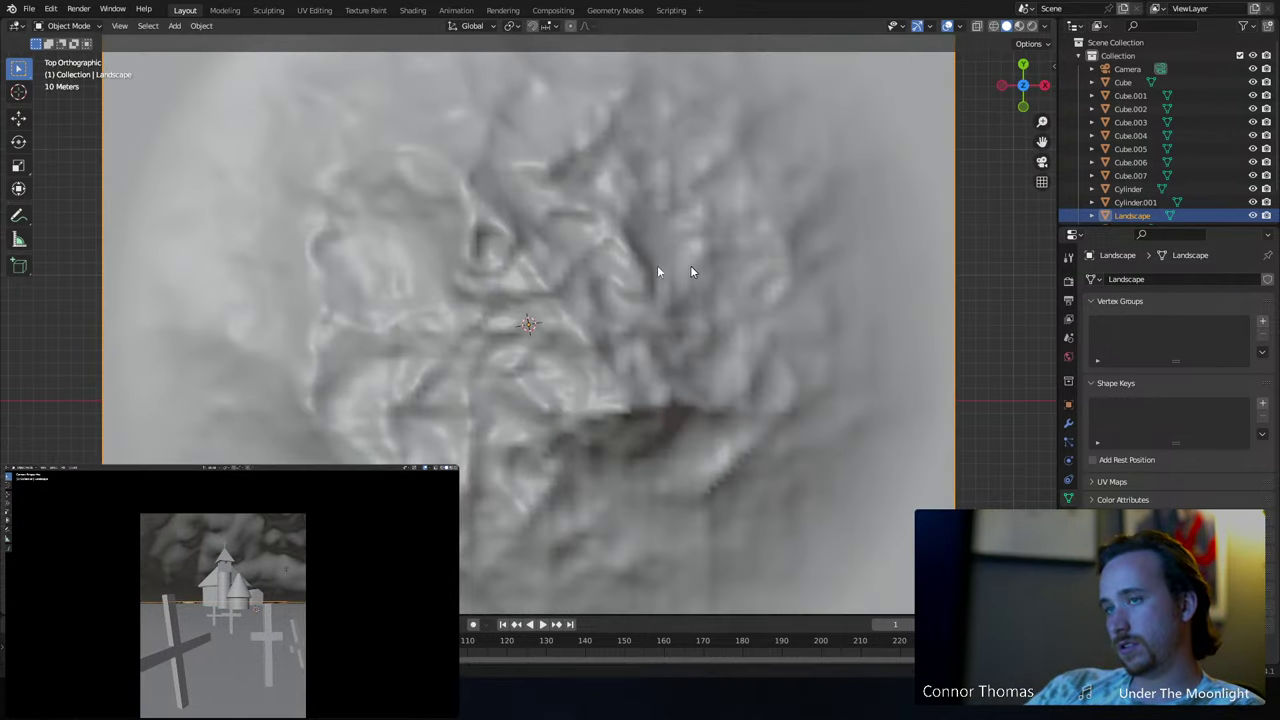
scroll(691, 265, down, 5)
key(g)
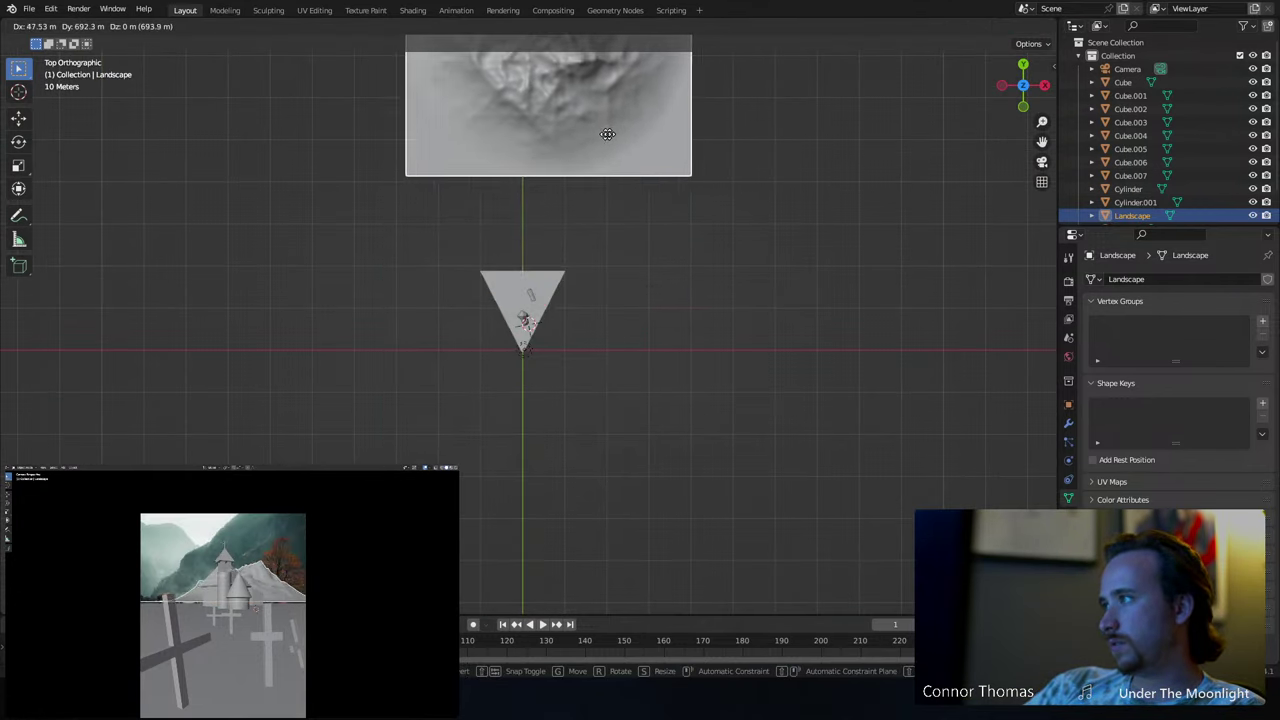
click(583, 157)
- Enlarge the landscape about 1.6 times and shift it about 146 m along X and 43 m back toward the camera
key(s)
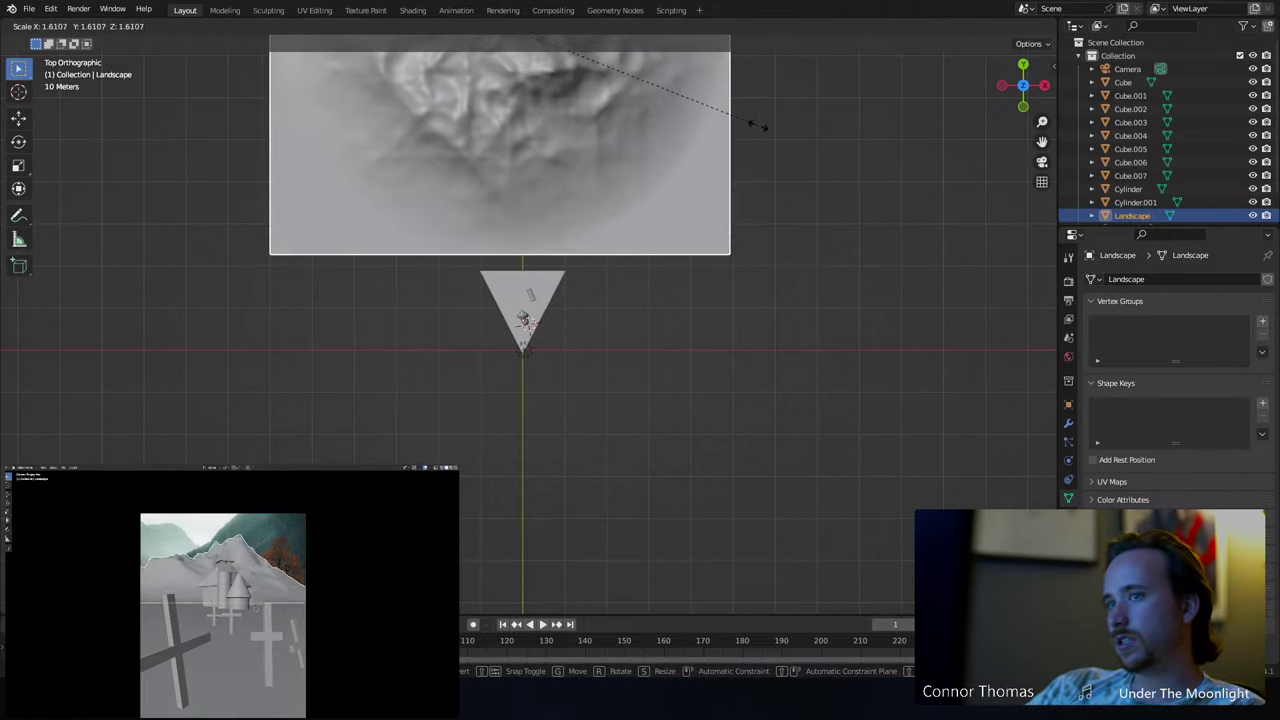
click(770, 123)
key(g)
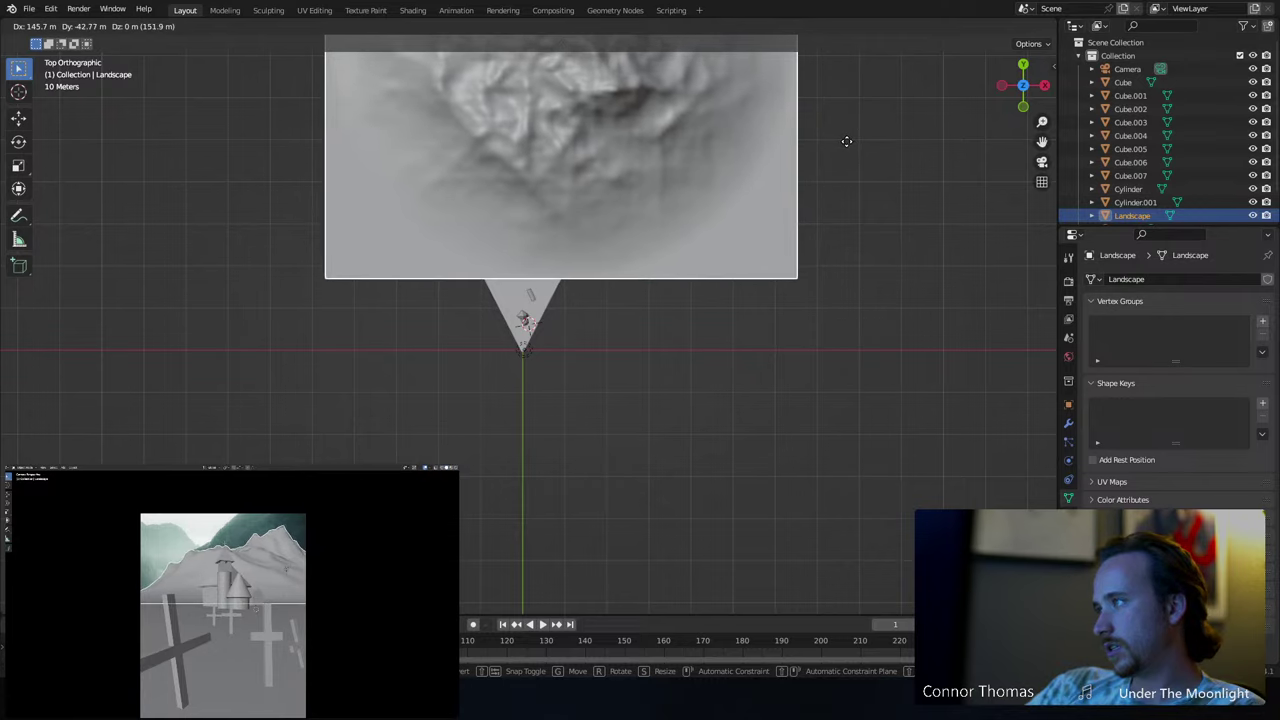
click(846, 141)
- Set the viewport's clip end to 100000 m so the distant landscape displays in perspective view
middle_drag(681, 211, 670, 180)
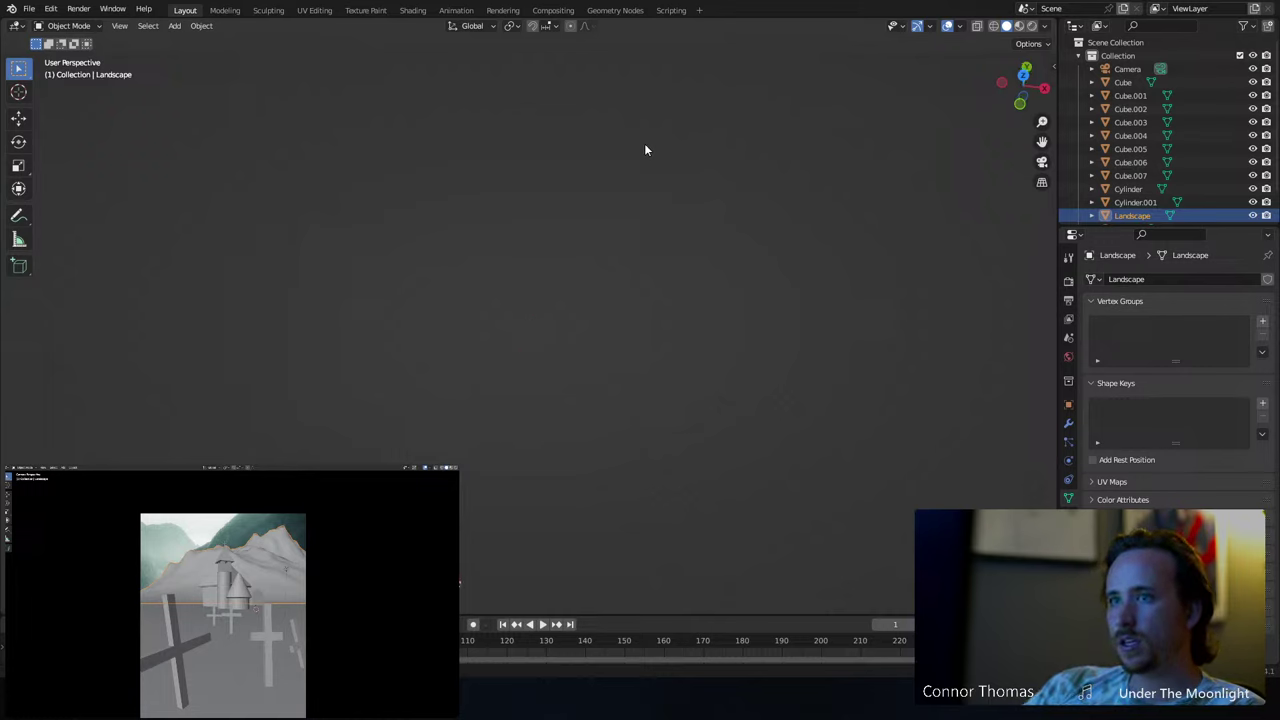
key(n)
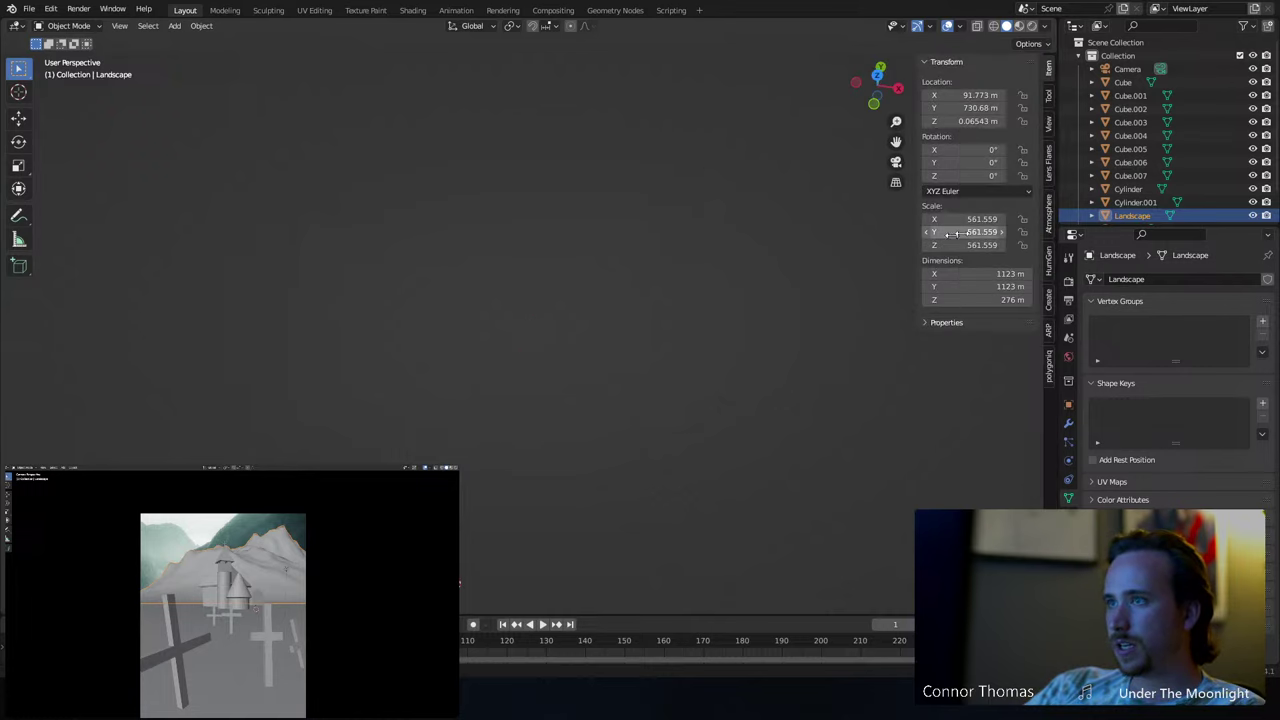
click(1049, 122)
double_click(995, 109)
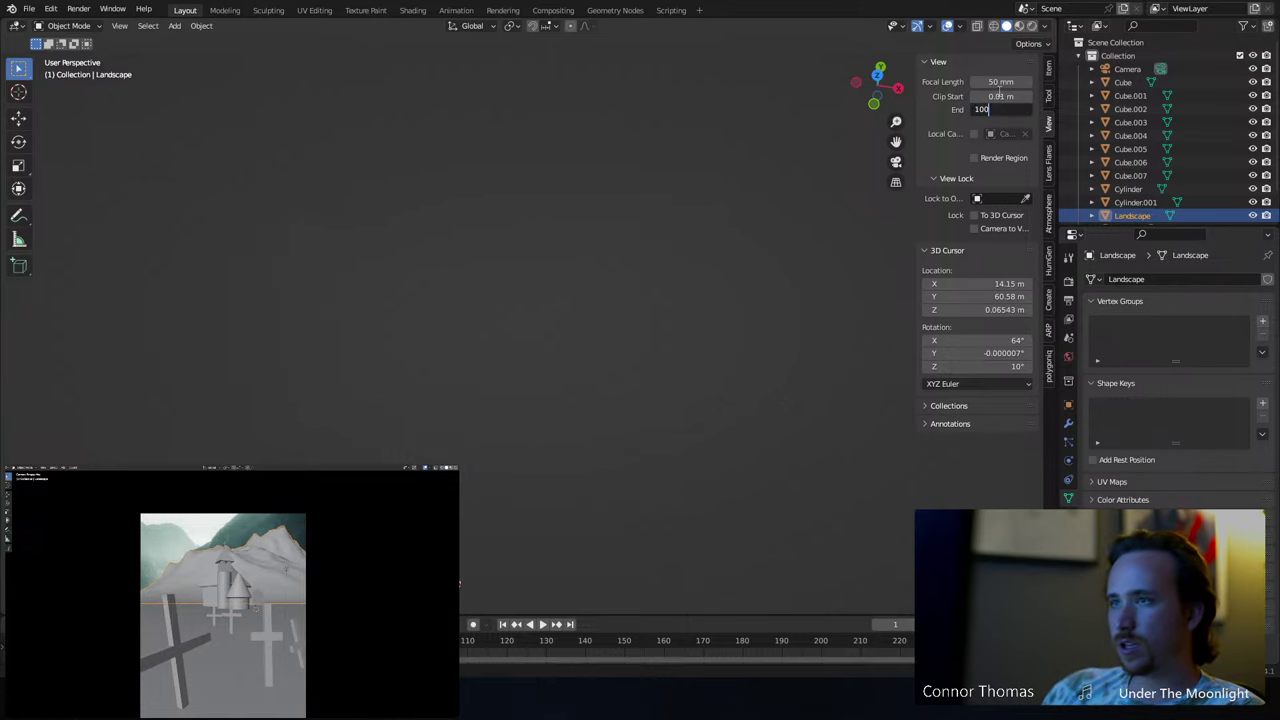
text(100000)
key(Return)
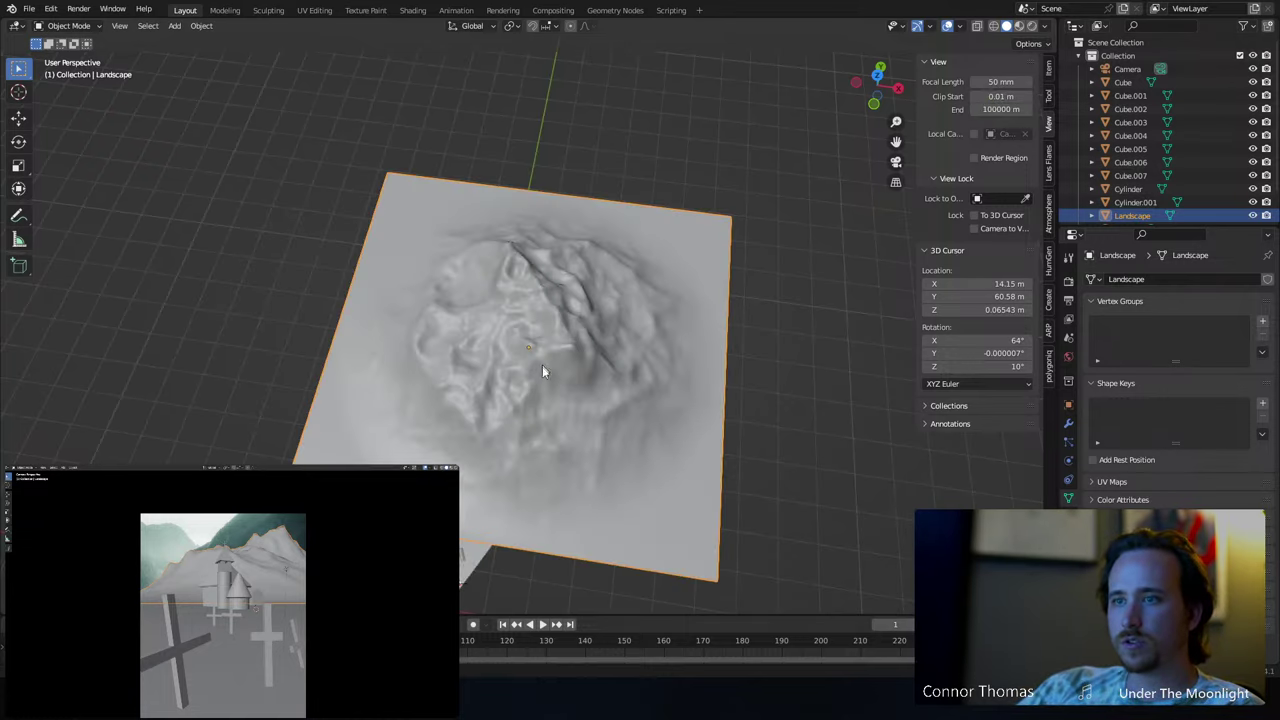
- Move the landscape about 25 m farther from the camera along the Y axis
middle_drag(499, 385, 529, 363)
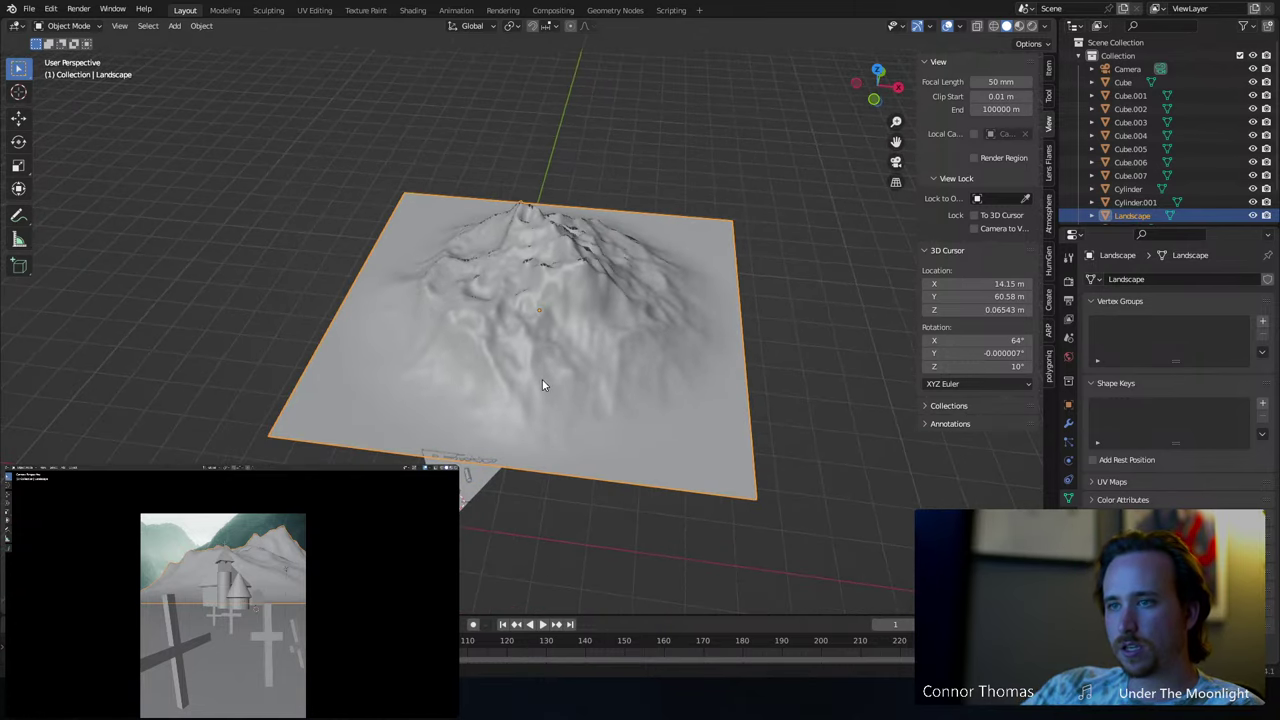
key(g)
key(y)
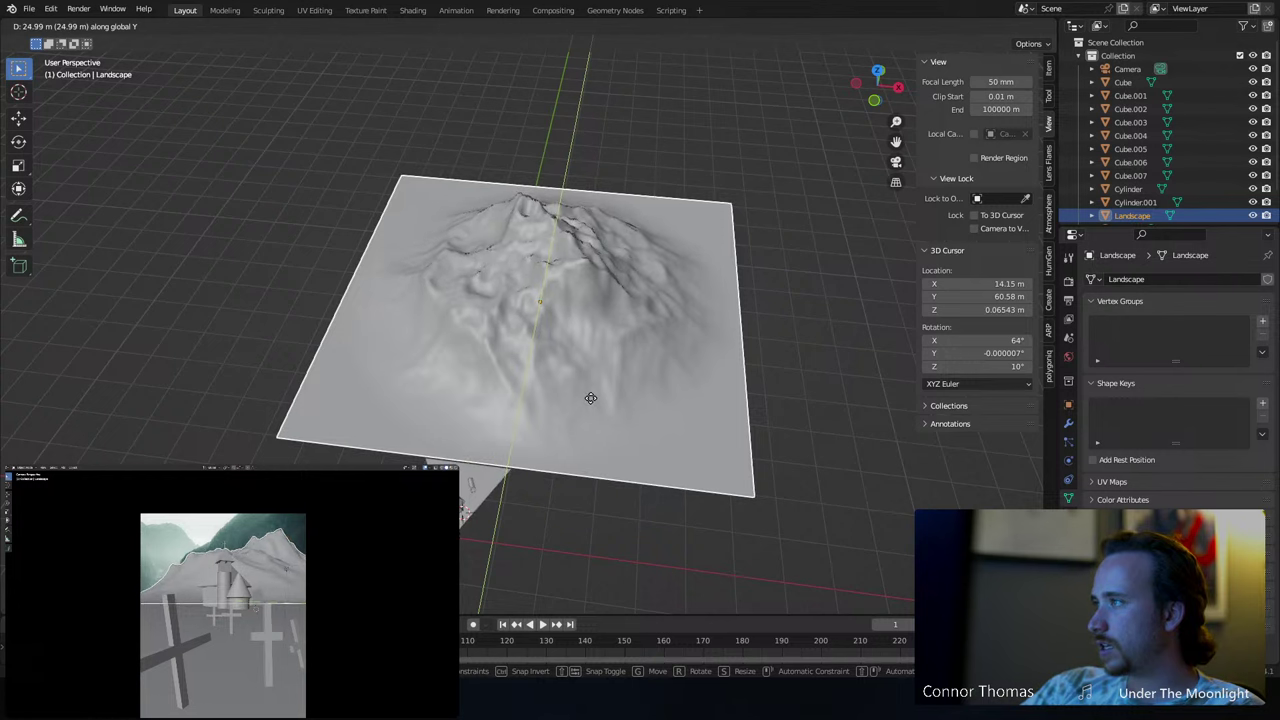
click(590, 398)
- Switch the landscape to Sculpt Mode and choose the Grab brush with a 375 px radius
middle_drag(555, 263, 572, 210)
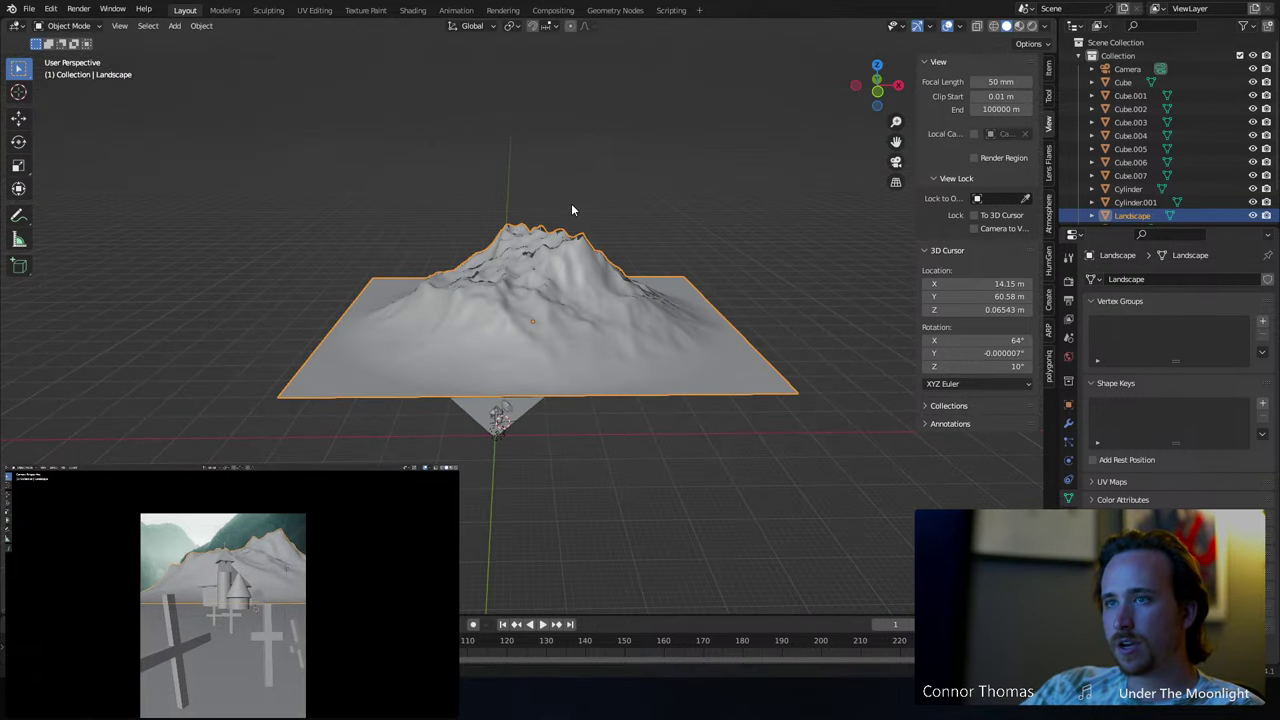
click(60, 26)
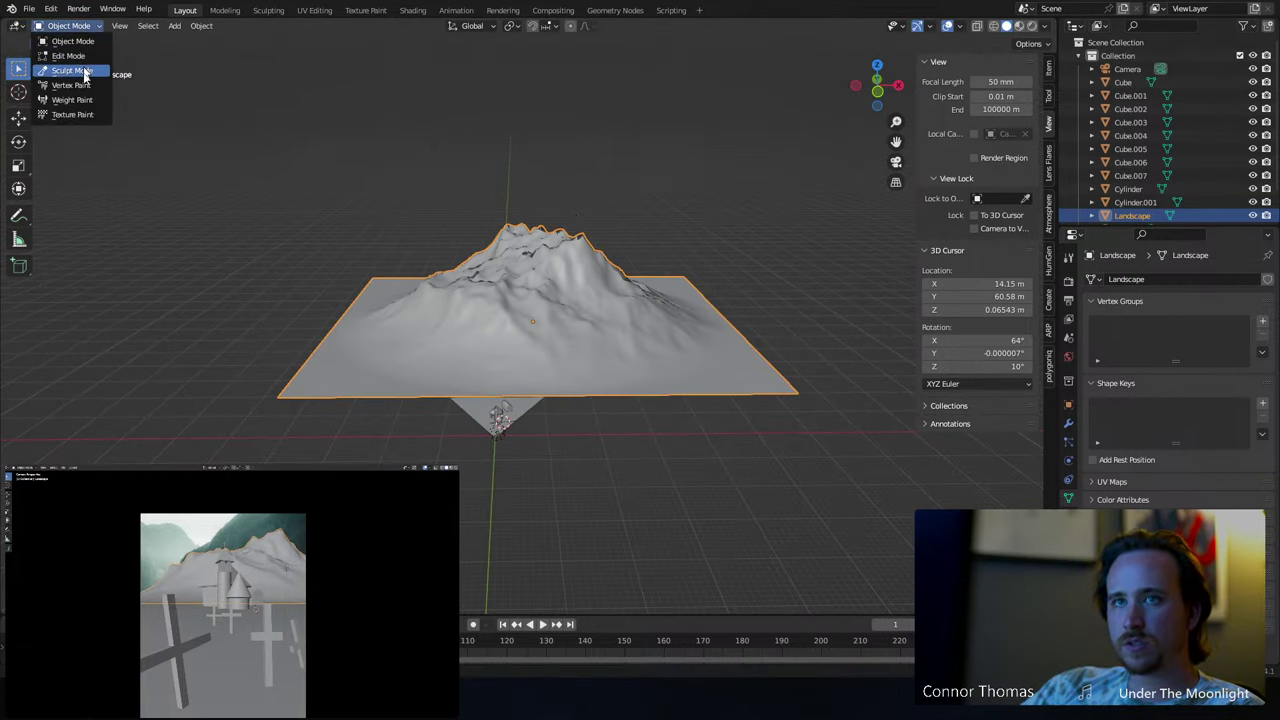
click(85, 72)
middle_drag(552, 249, 539, 236)
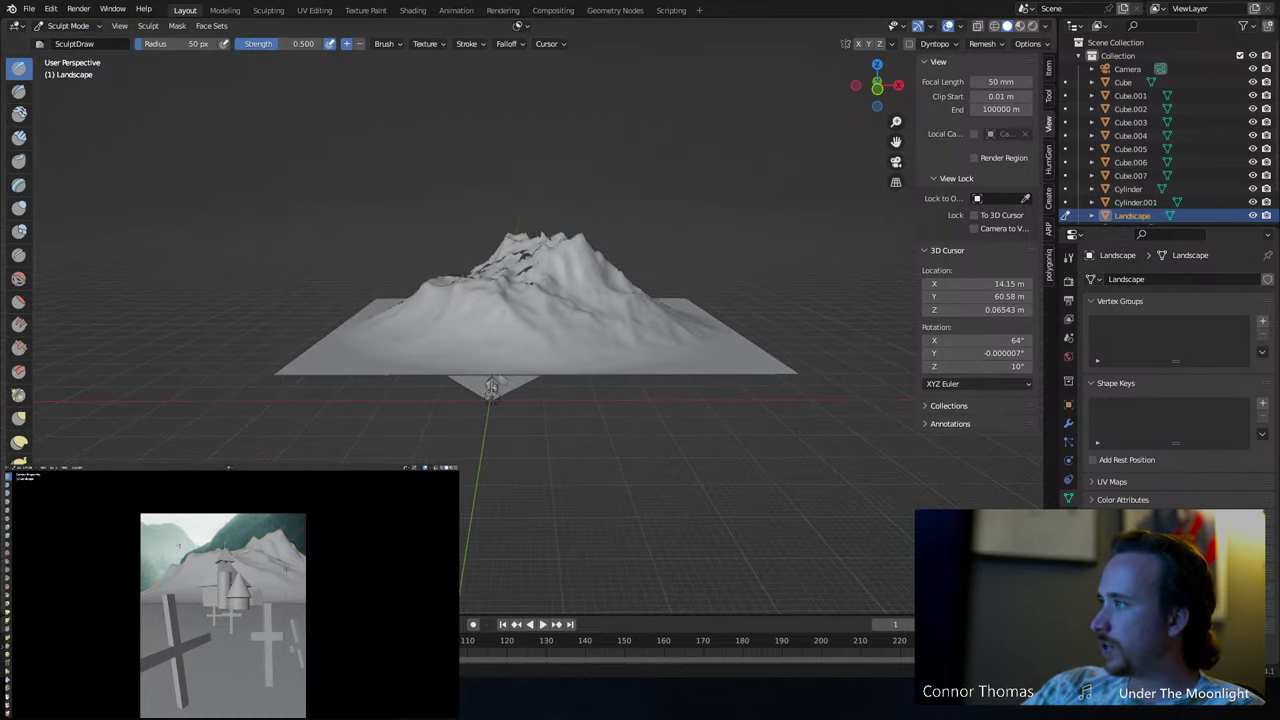
click(18, 418)
scroll(577, 252, up, 3)
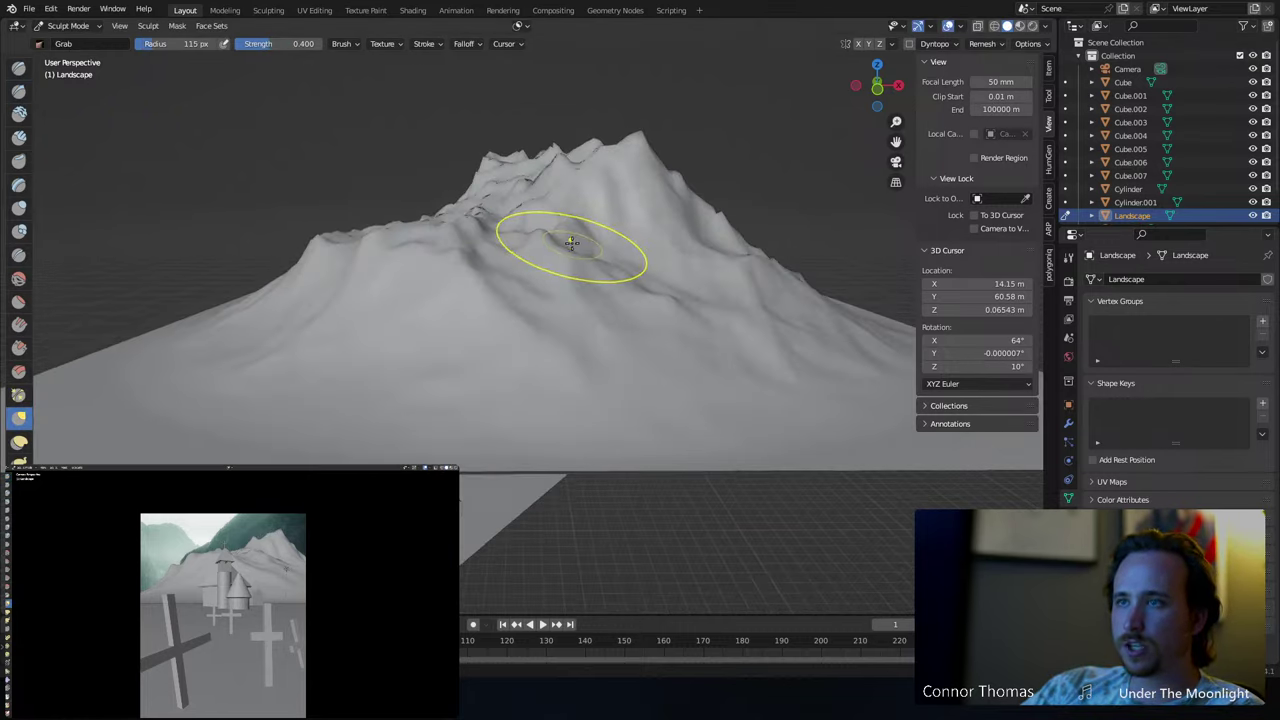
scroll(560, 290, down, 1)
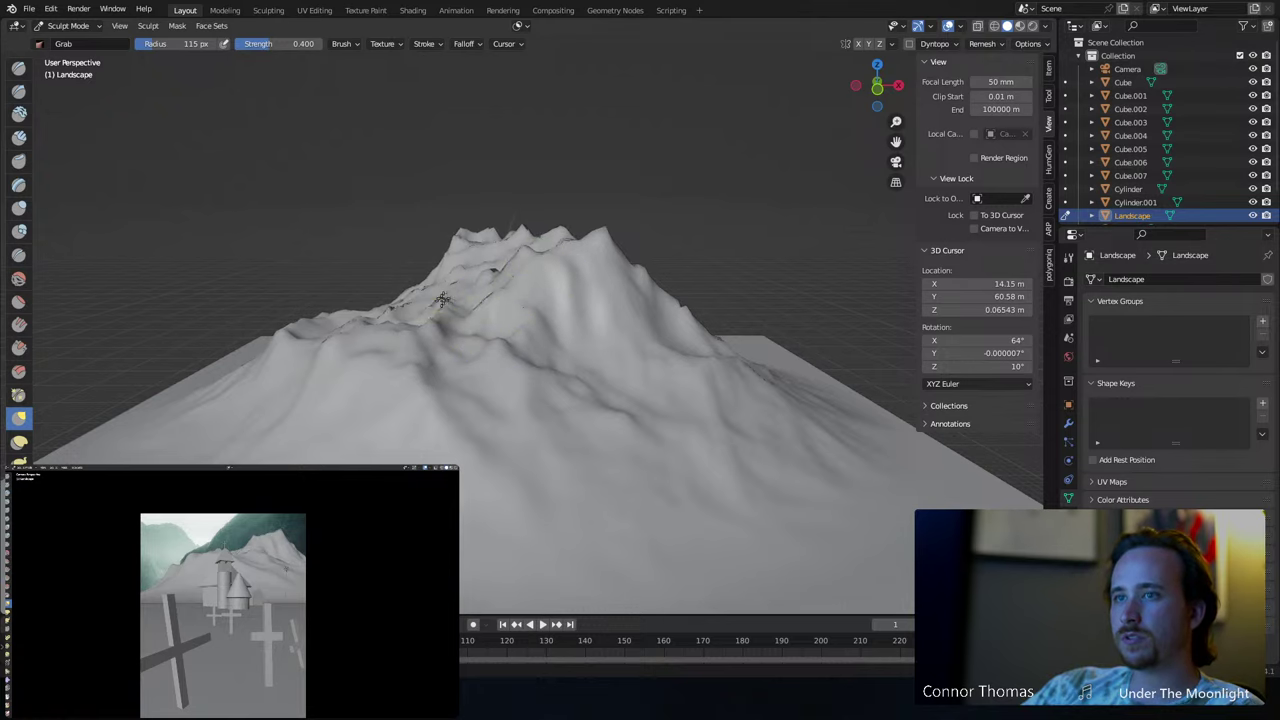
key(f)
click(614, 236)
- Pull the mountain's ridge and right slope upward and outward with the Grab brush to broaden its silhouette
mouse_move(479, 303)
middle_down()
mouse_move(472, 292)
mouse_move(506, 240)
mouse_move(487, 262)
mouse_move(505, 258)
mouse_move(500, 222)
middle_up()
drag(522, 236, 590, 218)
drag(689, 360, 705, 320)
drag(725, 362, 780, 356)
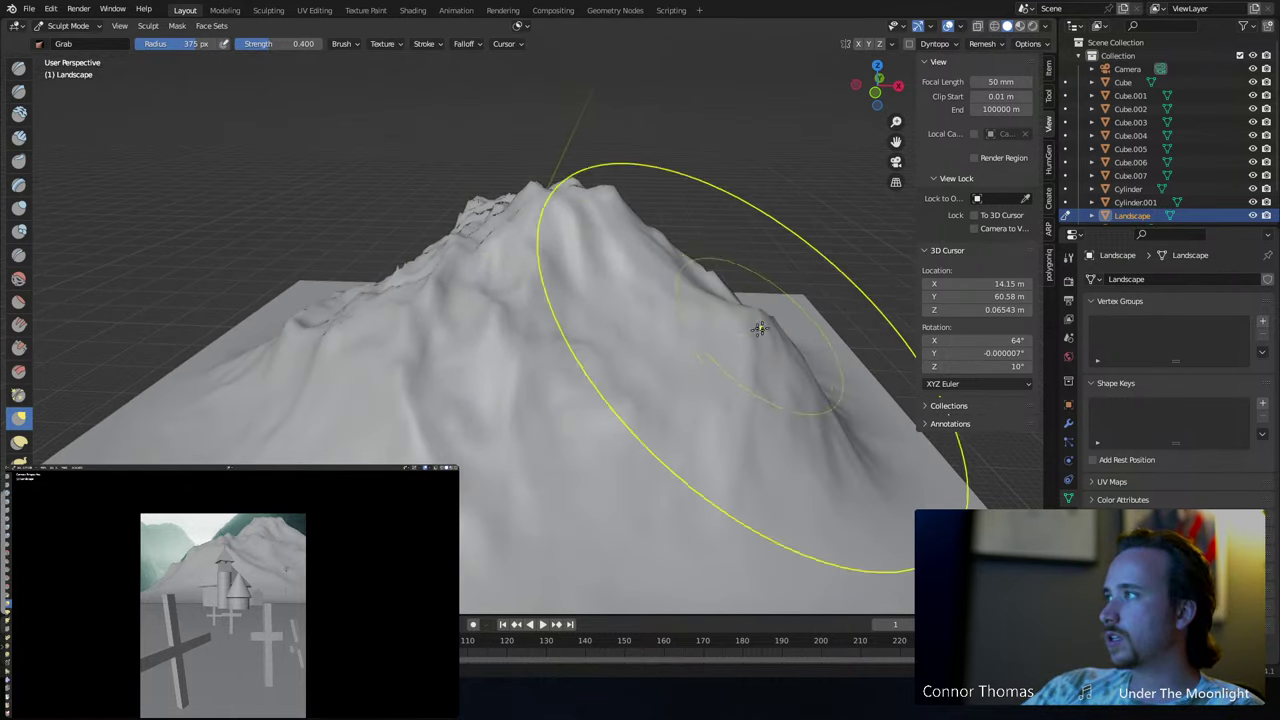
middle_drag(612, 226, 651, 240)
- Undo the last grab stroke and reshape the mountain's flank from the side to build up its slope
drag(476, 236, 464, 232)
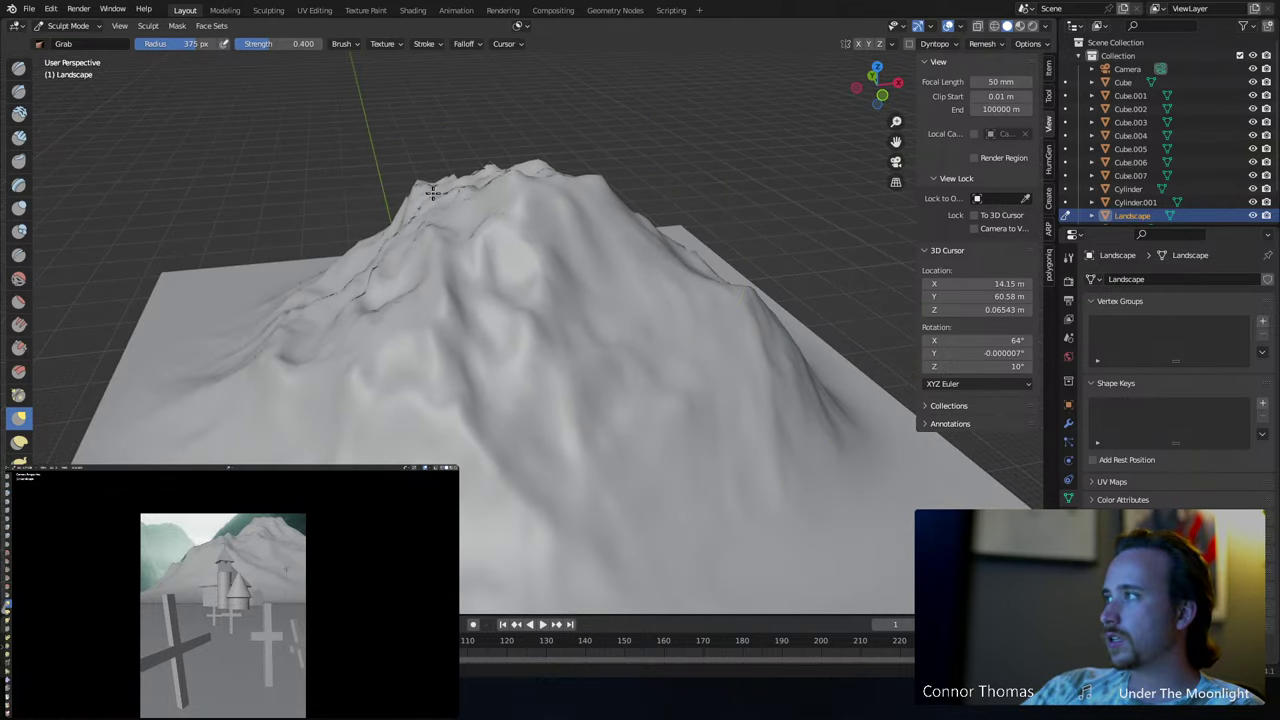
mouse_move(477, 226)
middle_down()
mouse_move(525, 192)
mouse_move(592, 240)
mouse_move(697, 257)
middle_up()
key(ctrl+z)
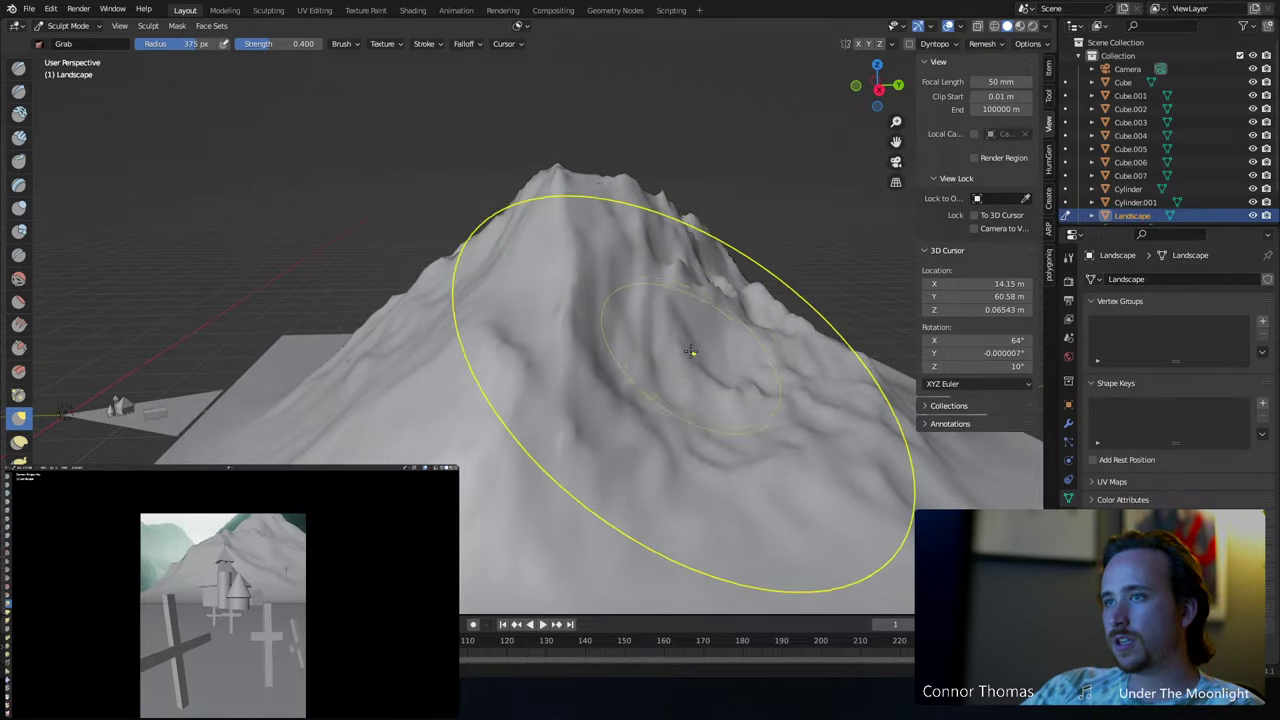
drag(691, 351, 714, 340)
scroll(668, 321, down, 4)
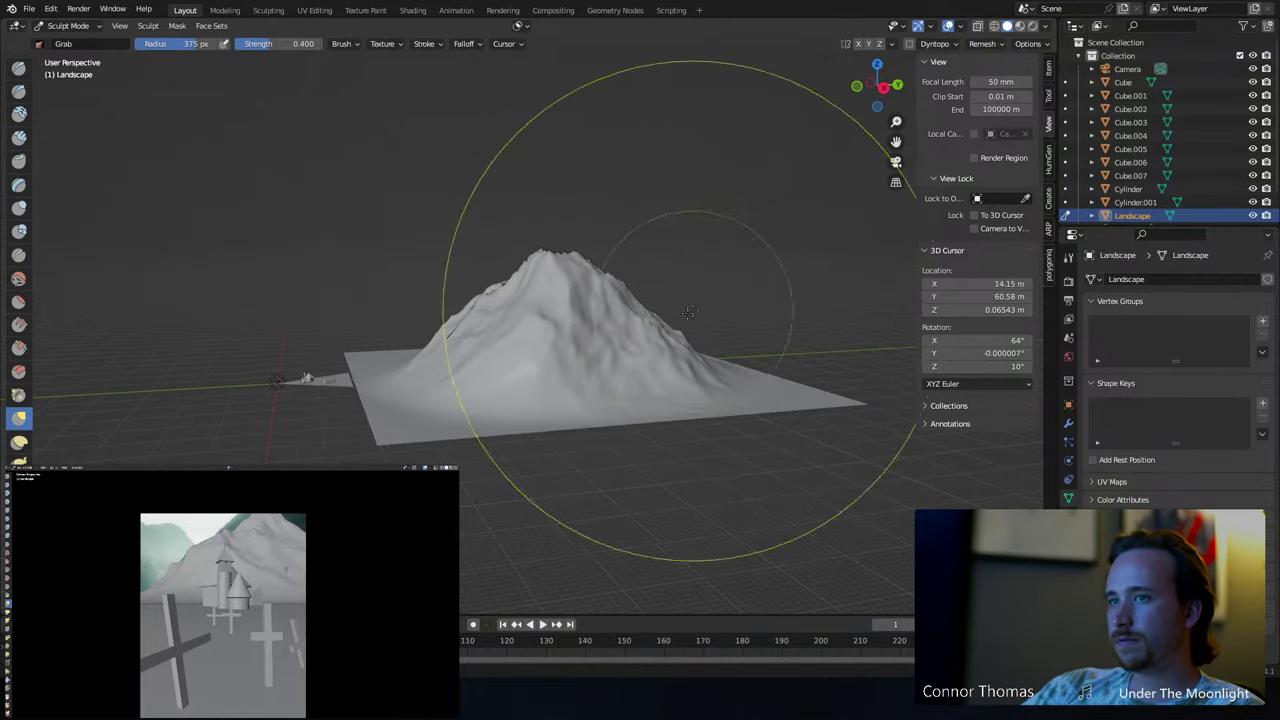
mouse_move(668, 320)
middle_down()
mouse_move(650, 305)
mouse_move(705, 312)
mouse_move(660, 330)
mouse_move(634, 293)
middle_up()
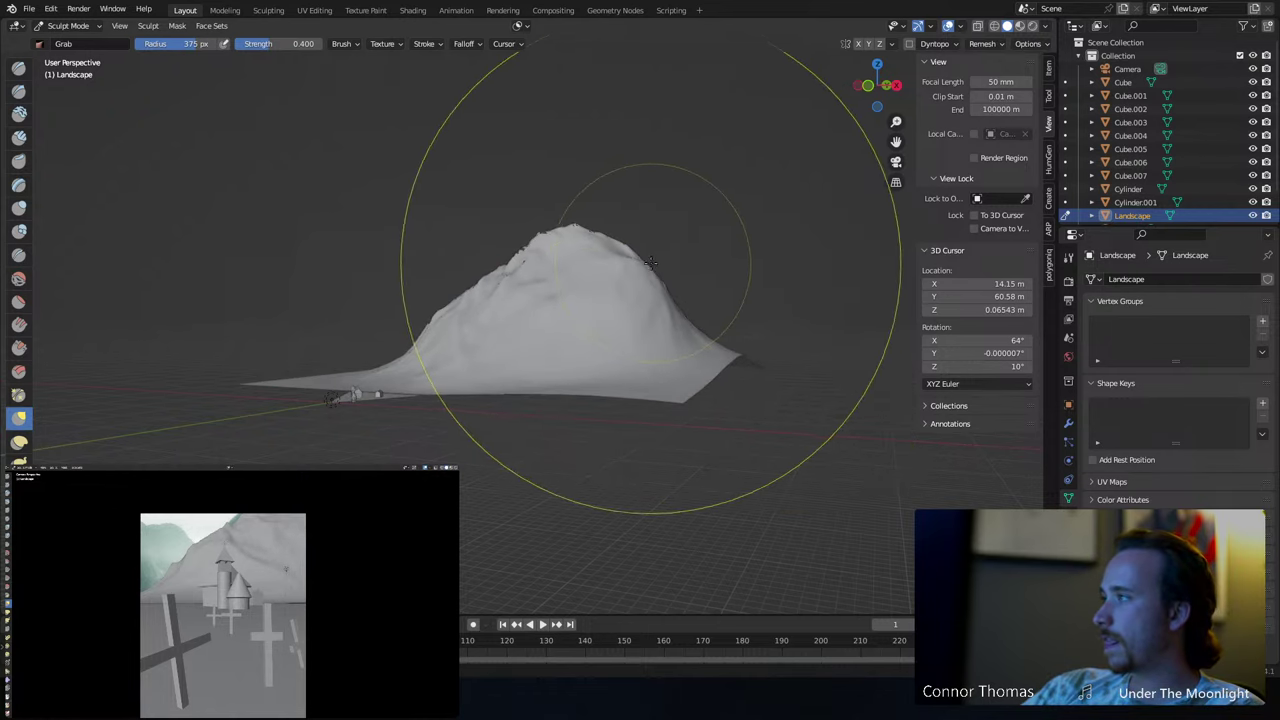
- Finish reshaping the mountain's right side with the Grab brush, return to Object Mode, and deselect everything
middle_drag(608, 251, 586, 480)
scroll(531, 291, up, 6)
middle_drag(600, 282, 466, 275)
scroll(466, 275, down, 5)
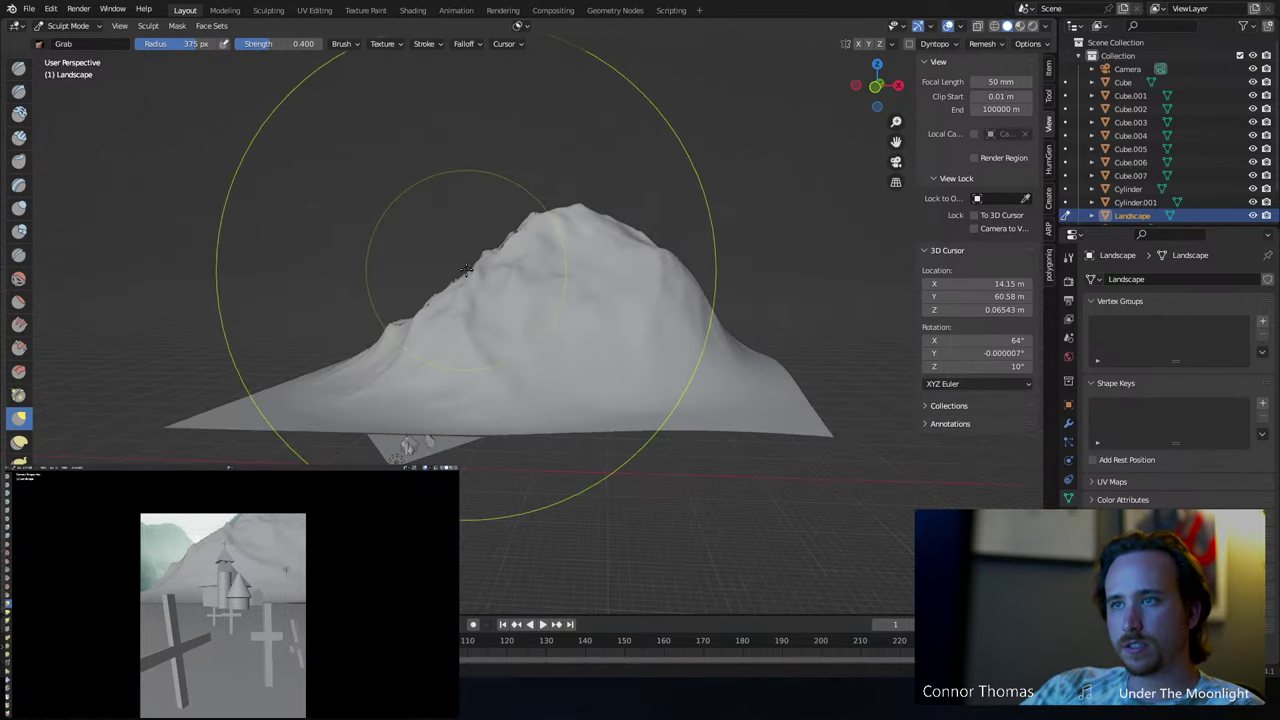
click(68, 25)
click(60, 41)
key(alt+a)
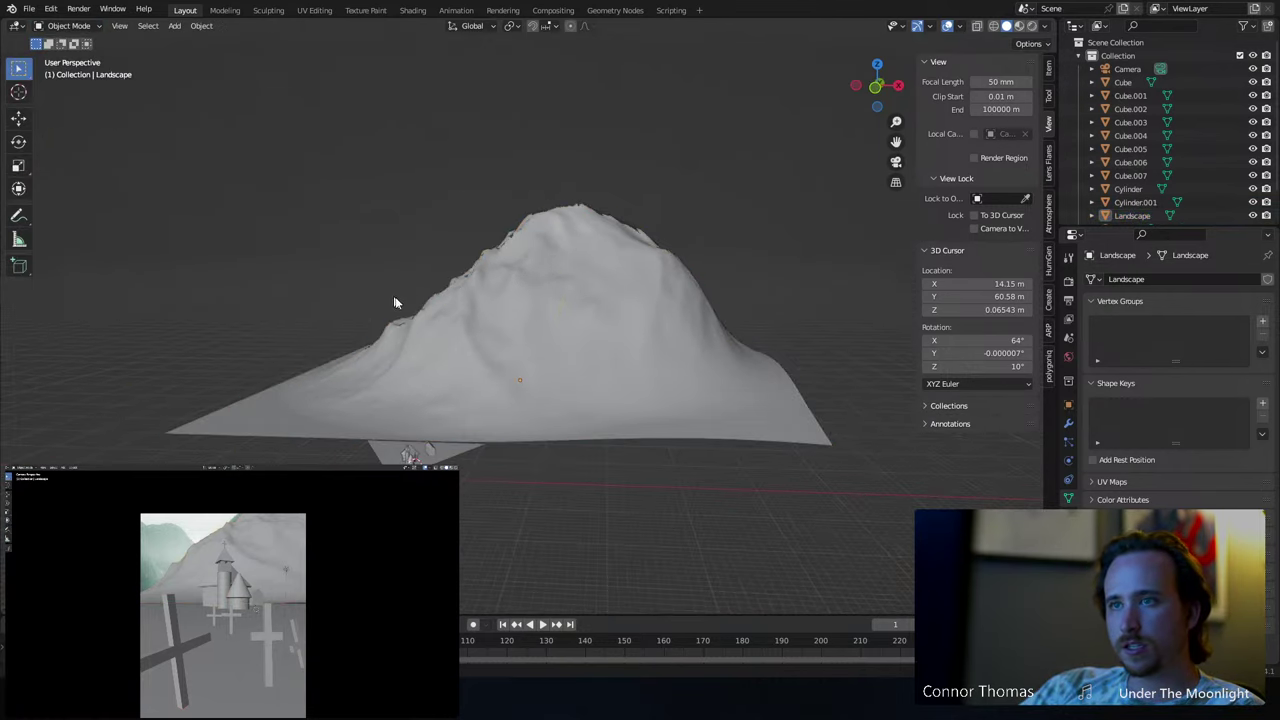
- Deselect everything and add a second Landscape mesh at the 3D cursor, framing it for inspection
middle_drag(438, 296, 522, 319)
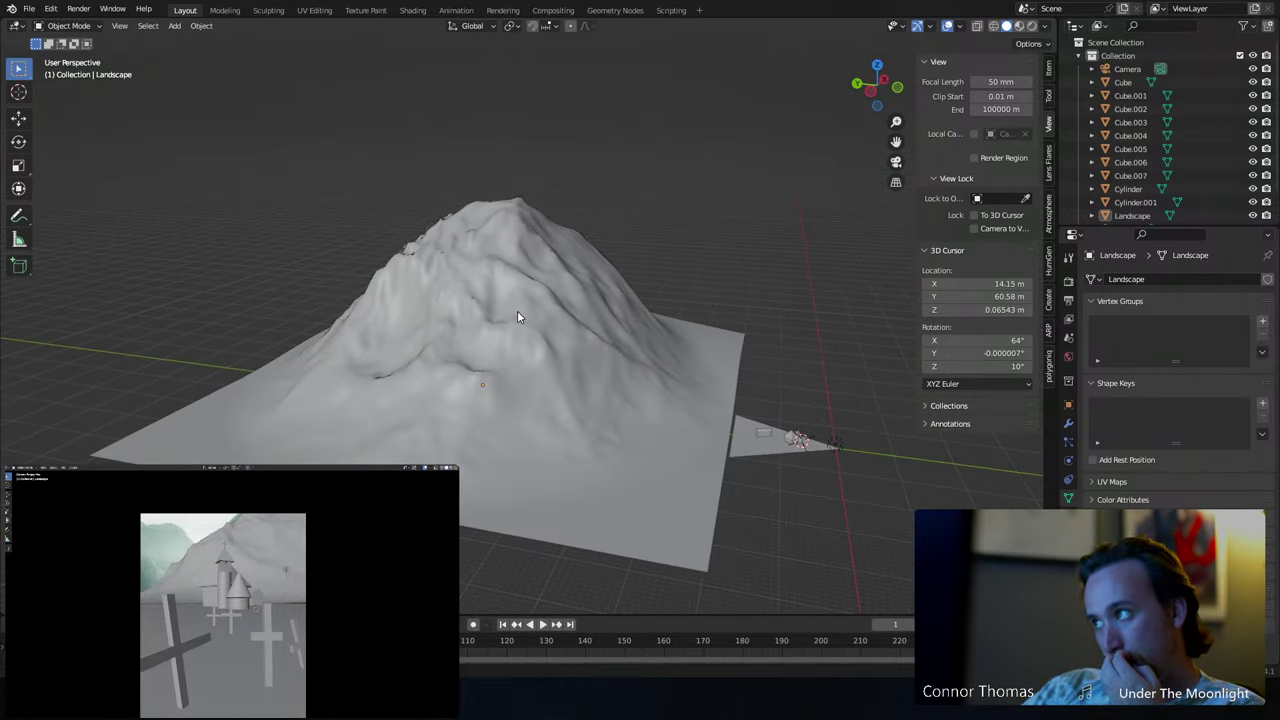
key(a)
key(alt+a)
key(shift+a)
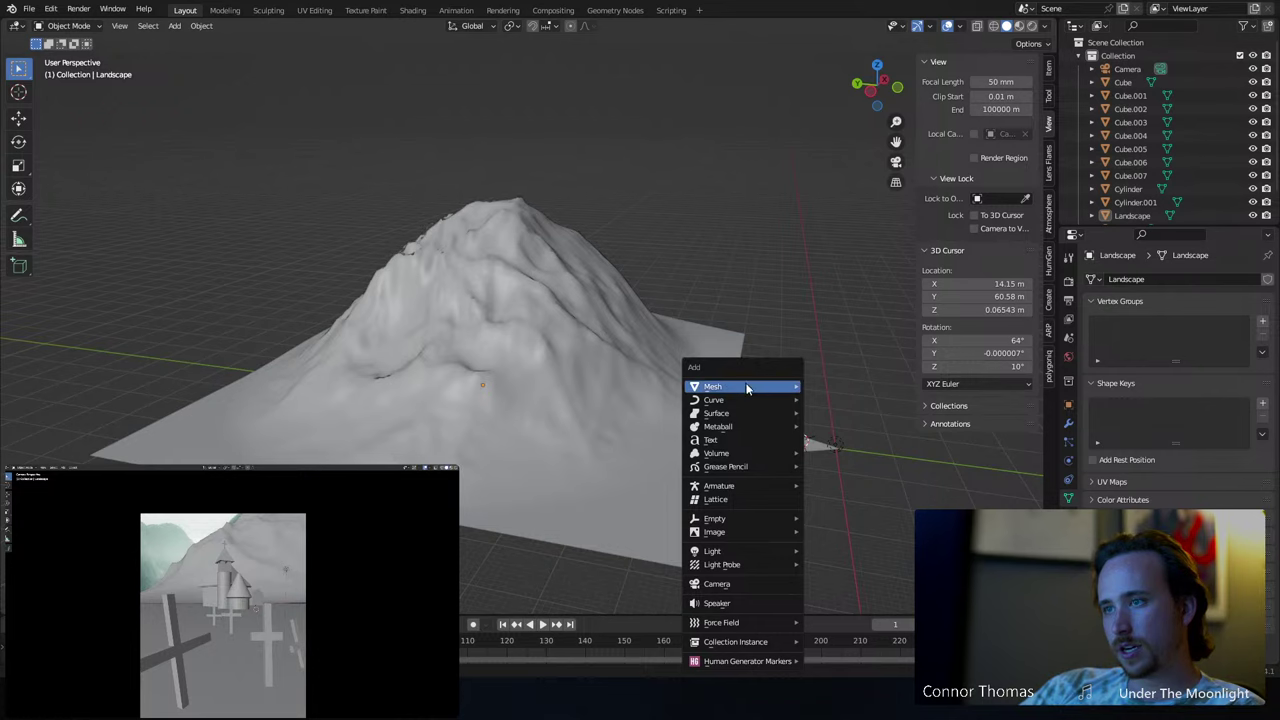
mouse_move(746, 388)
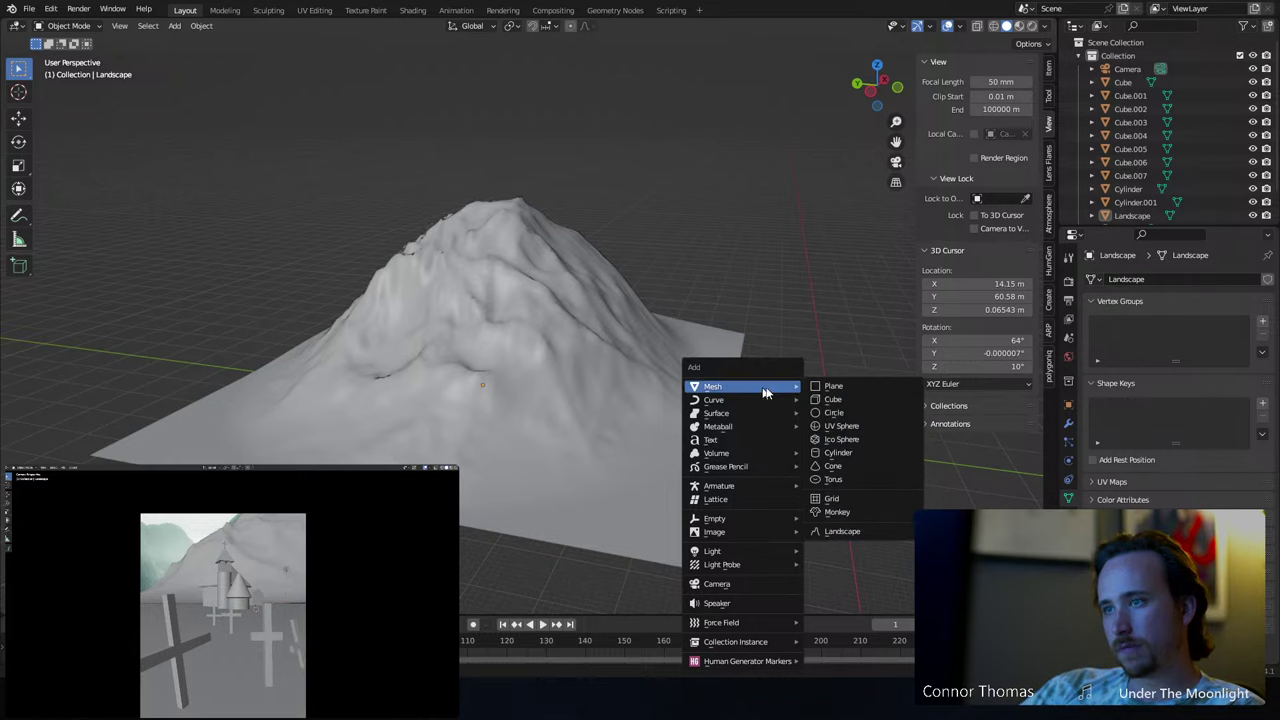
click(855, 533)
key(KP_Decimal)
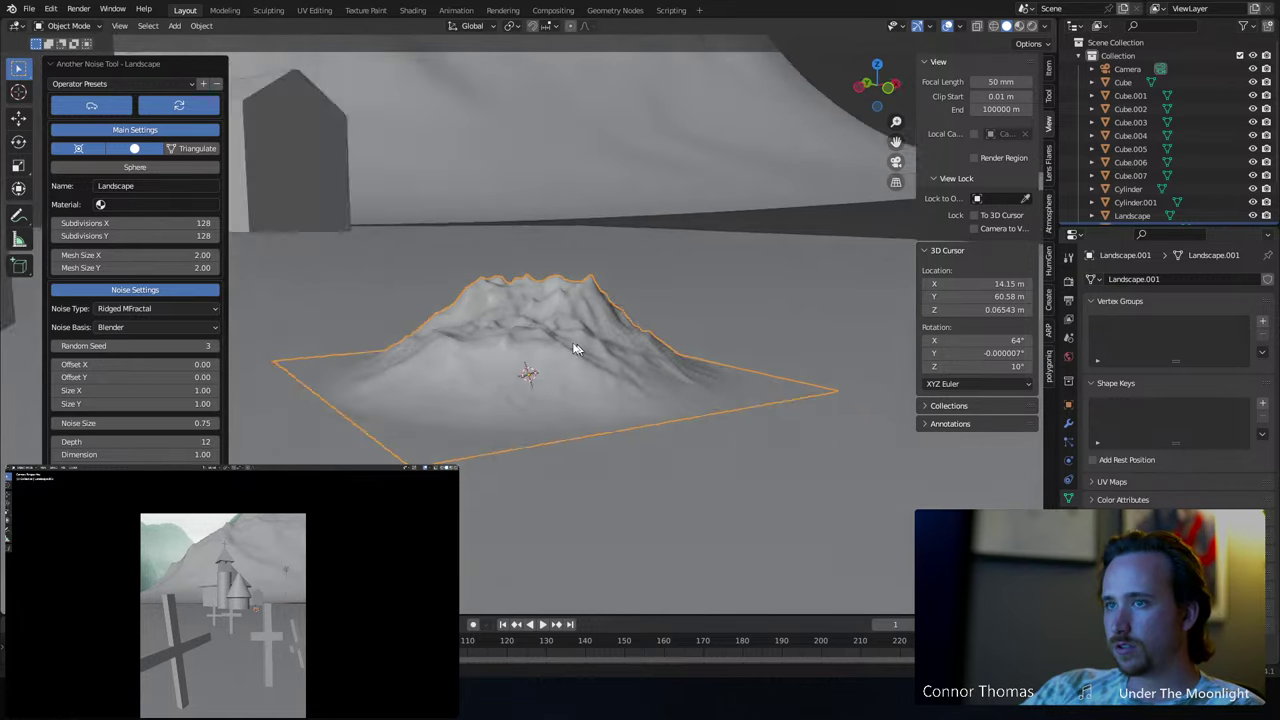
middle_drag(575, 349, 498, 330)
- Try the crystalline and dunes presets on the new landscape
click(126, 84)
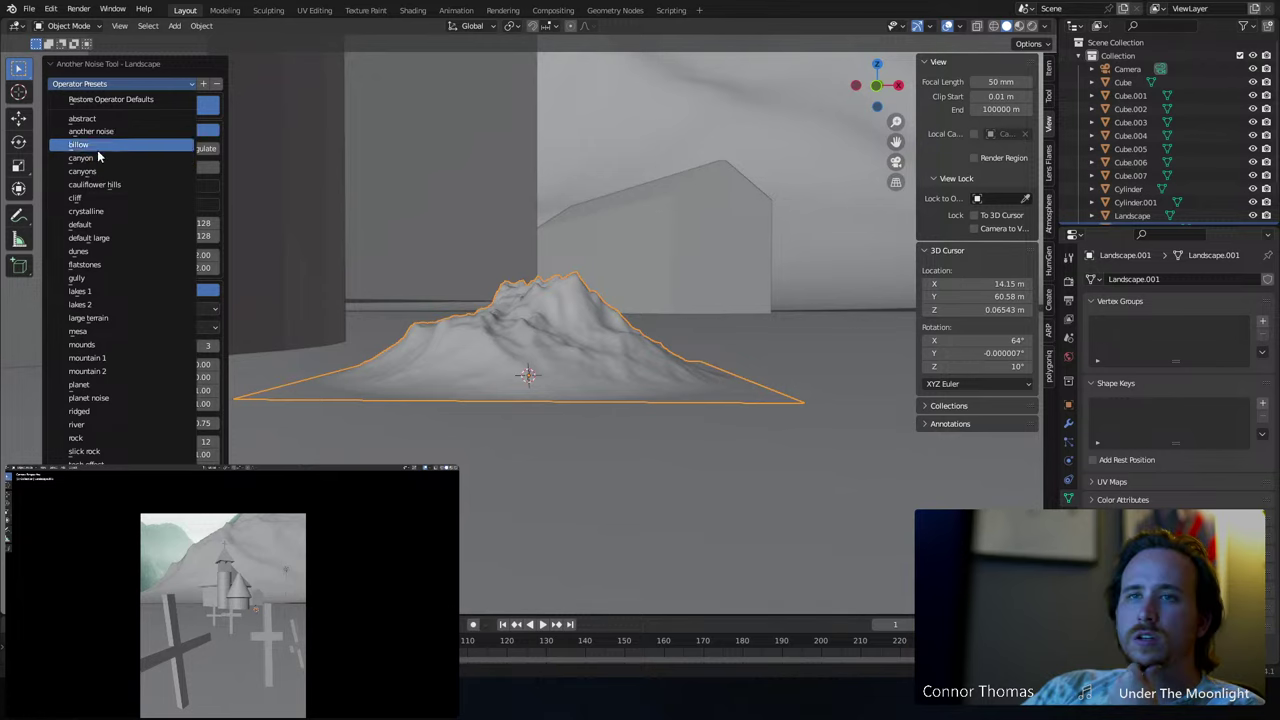
click(117, 213)
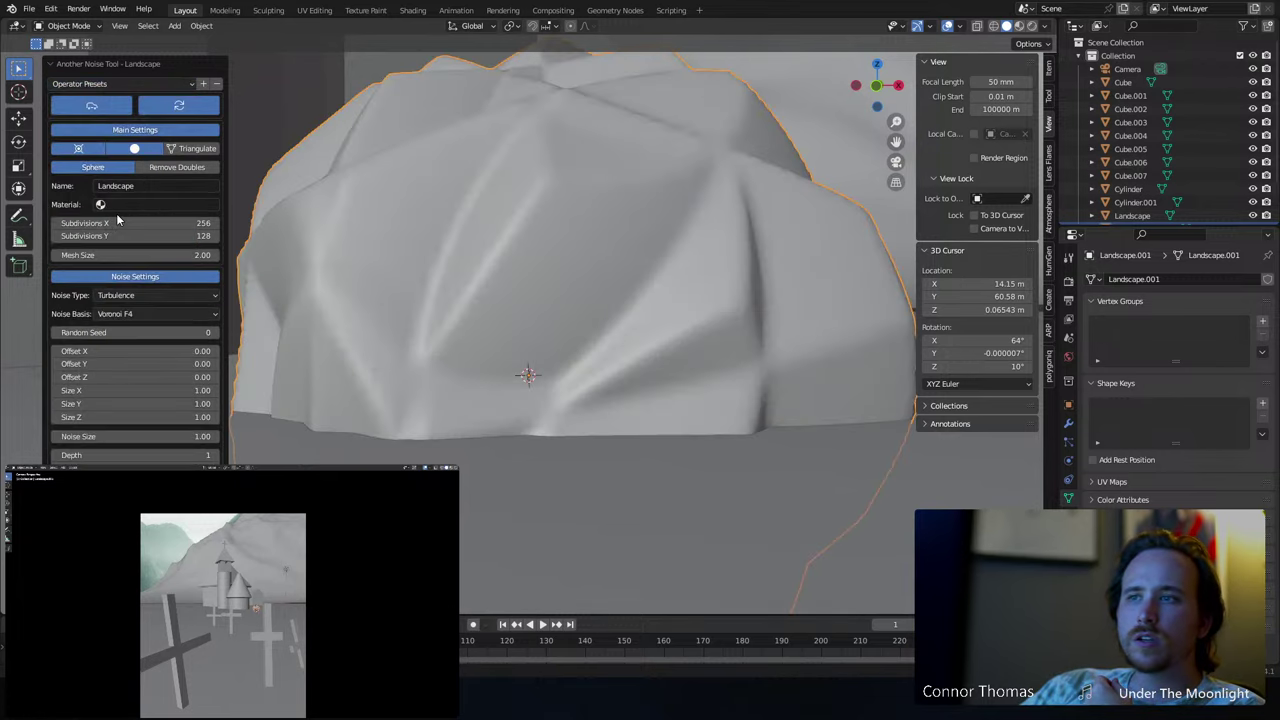
click(89, 87)
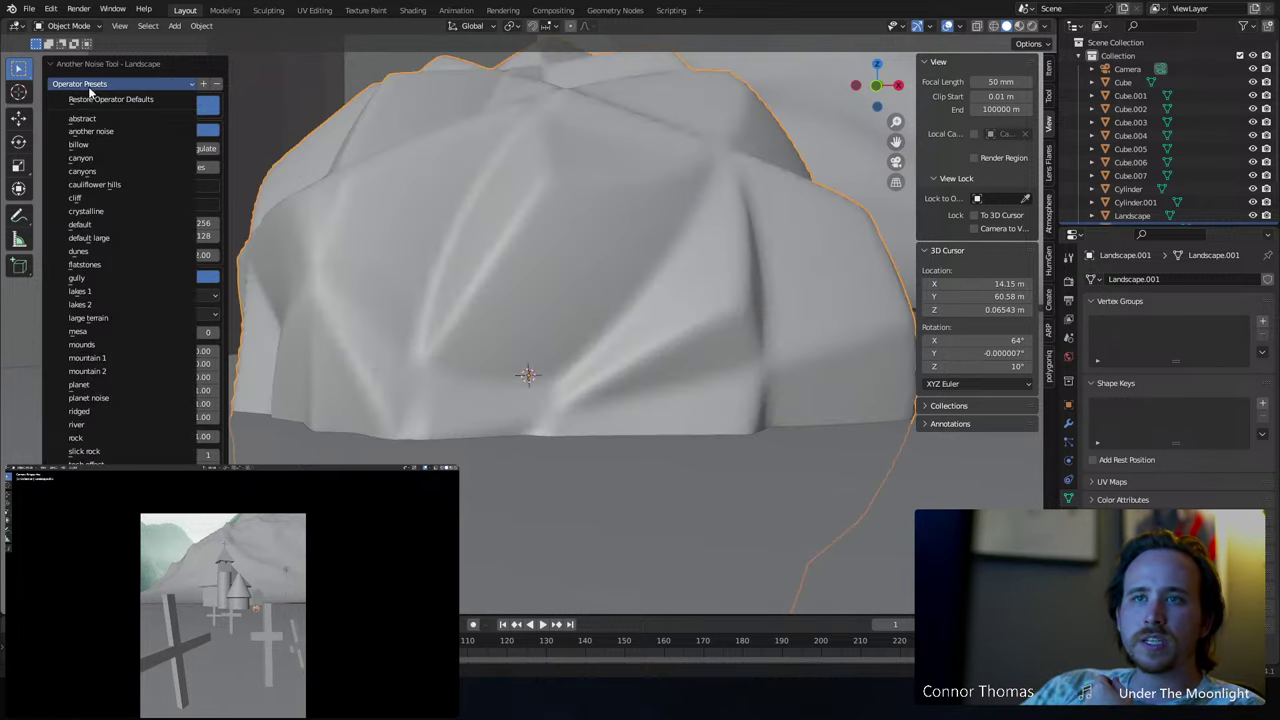
click(124, 249)
middle_drag(396, 336, 418, 356)
- Try further presets on the new landscape, including cauliflower hills, and inspect the terrain shape
click(118, 87)
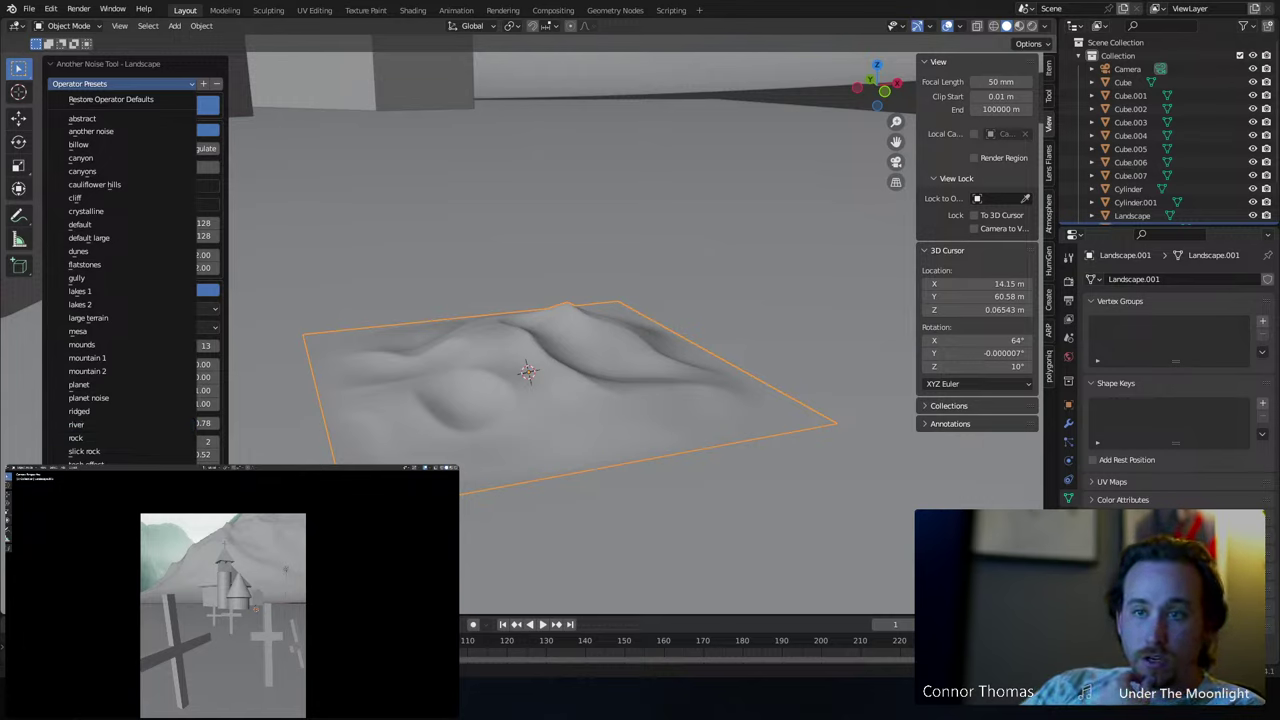
click(100, 517)
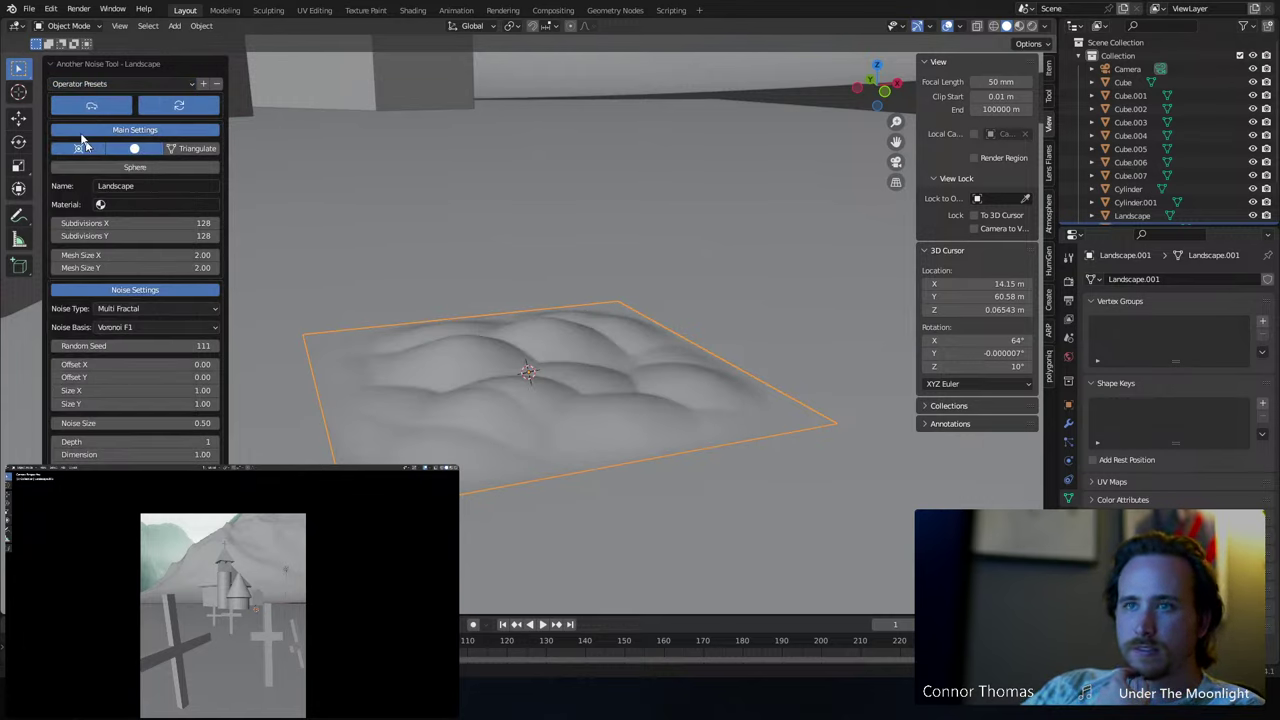
click(70, 85)
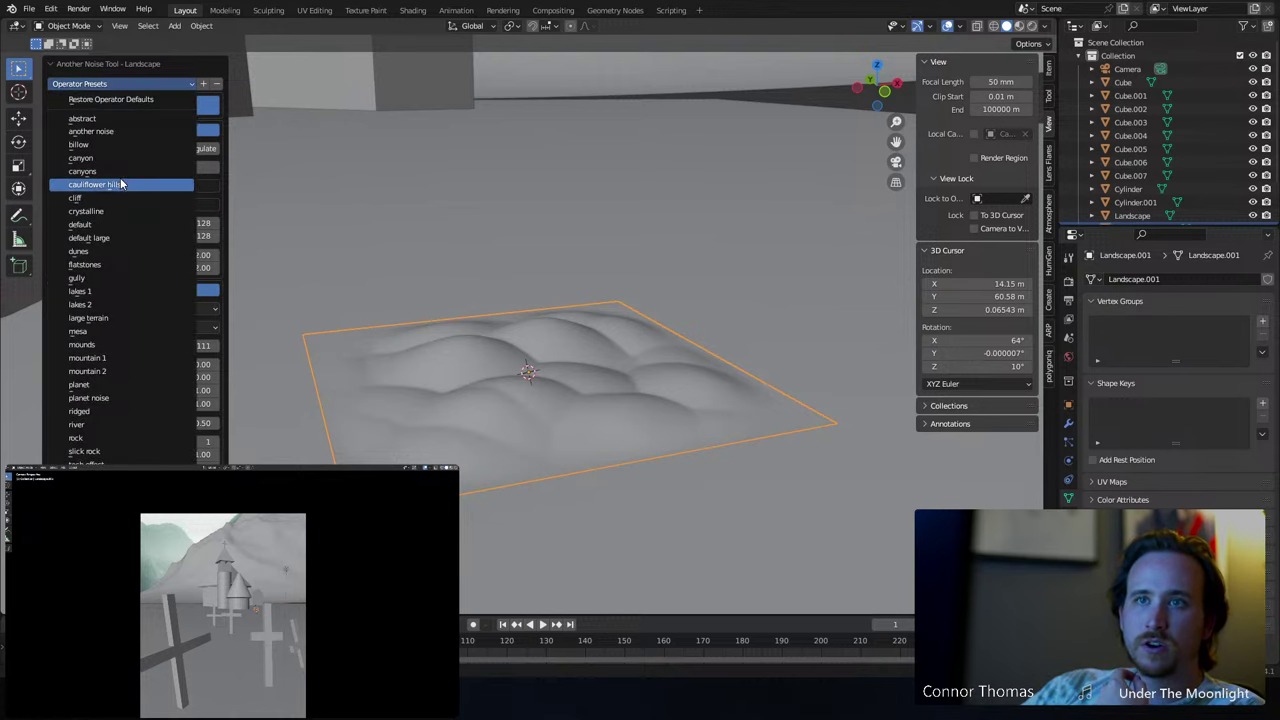
click(117, 185)
middle_drag(535, 298, 400, 250)
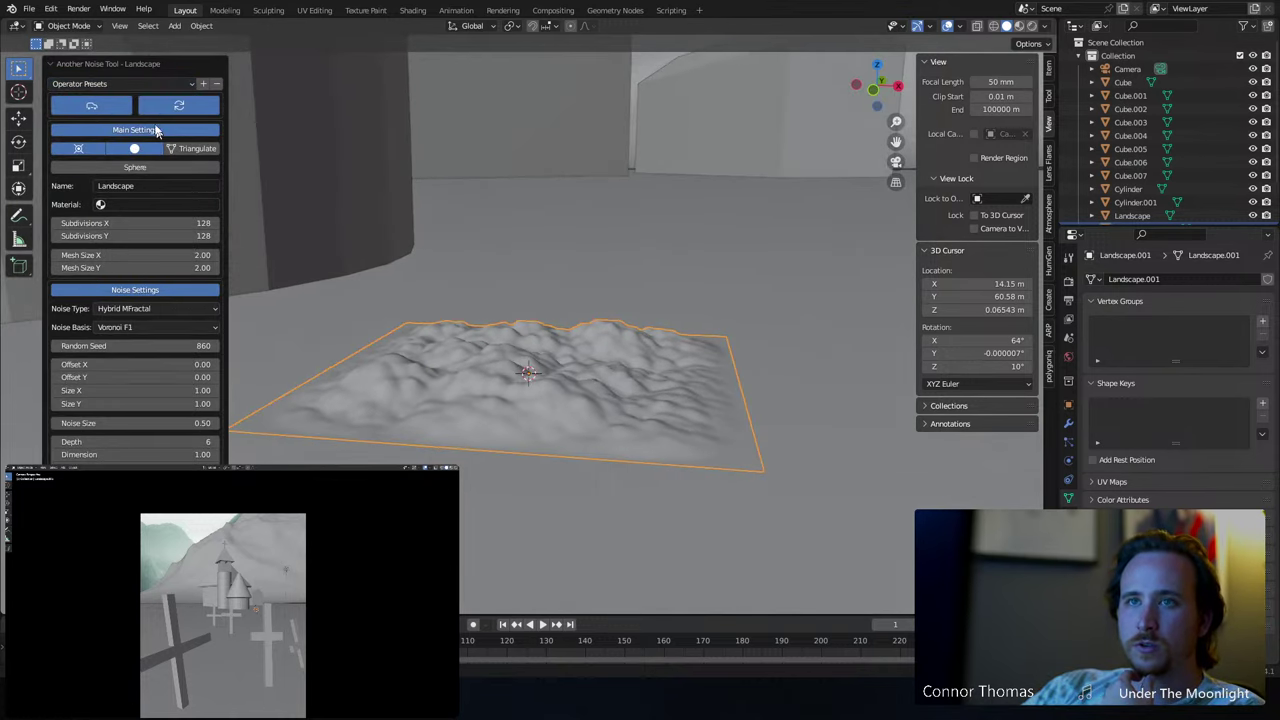
- Try the billow and mountain 2 presets on the new landscape
click(118, 85)
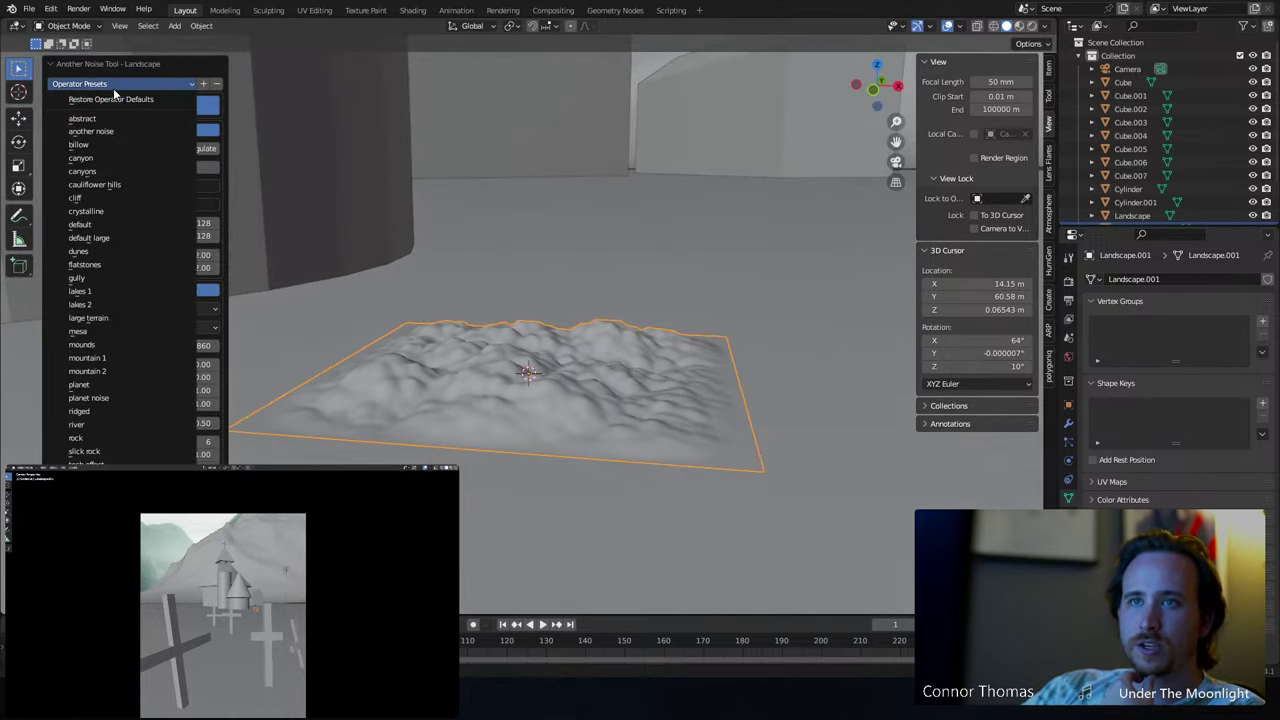
click(135, 150)
middle_drag(439, 277, 383, 269)
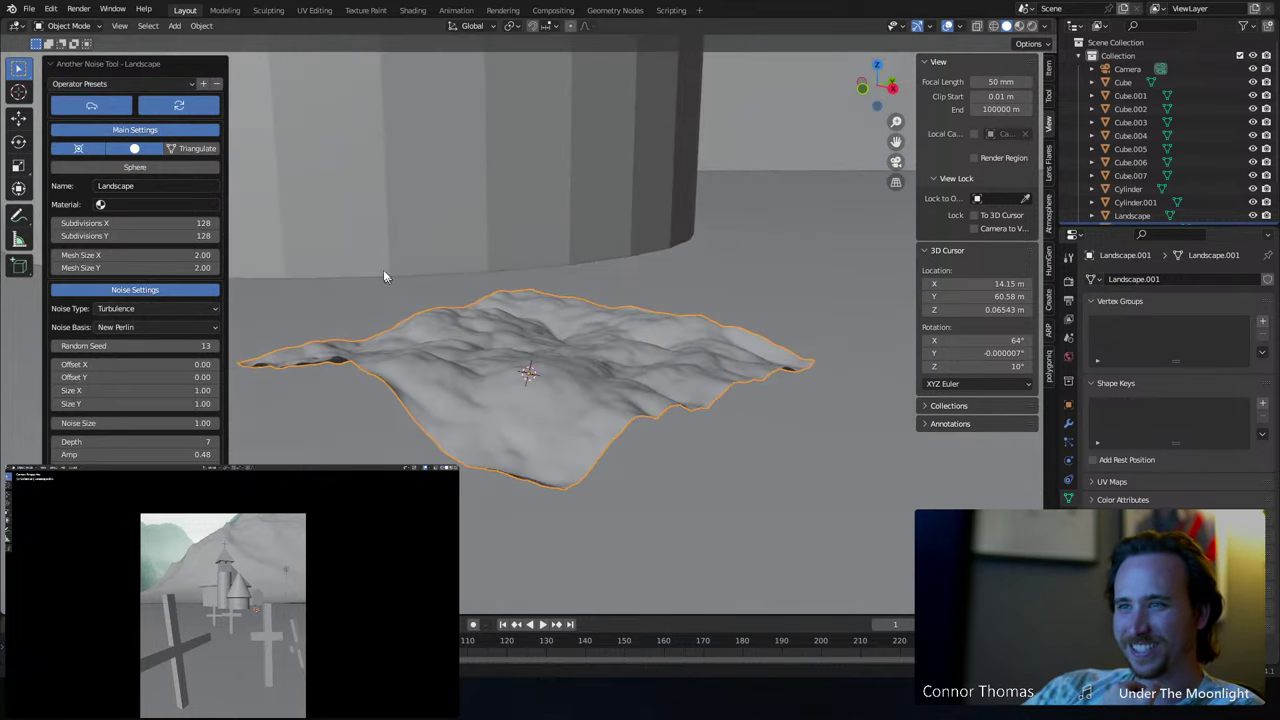
click(110, 85)
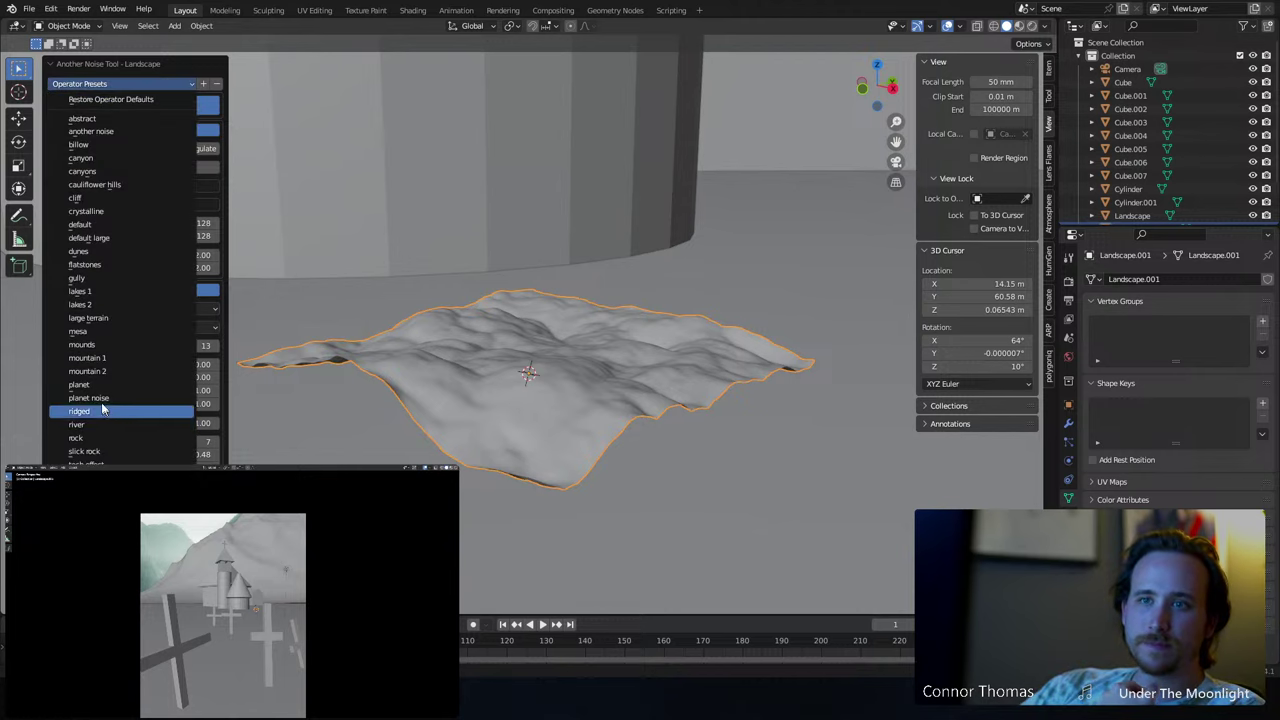
click(95, 371)
middle_drag(534, 446, 484, 318)
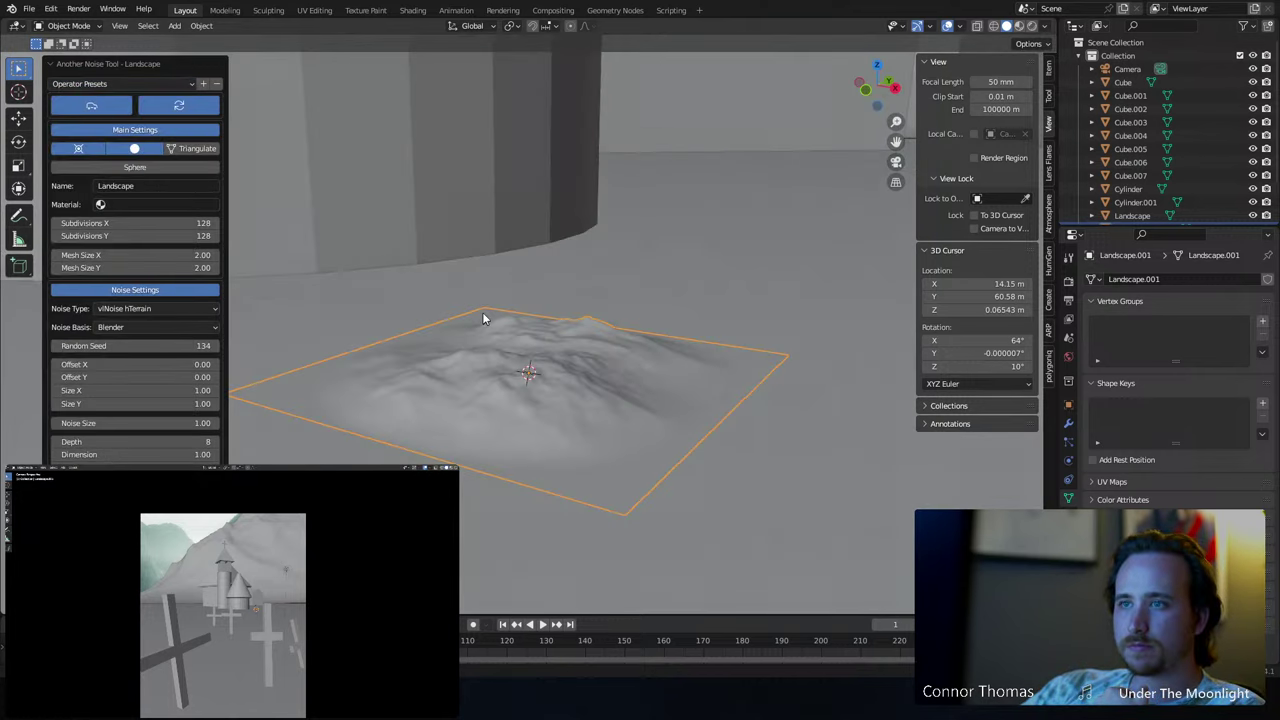
- Apply the mountain 1 preset to the new landscape and set its noise depth to 16
click(97, 84)
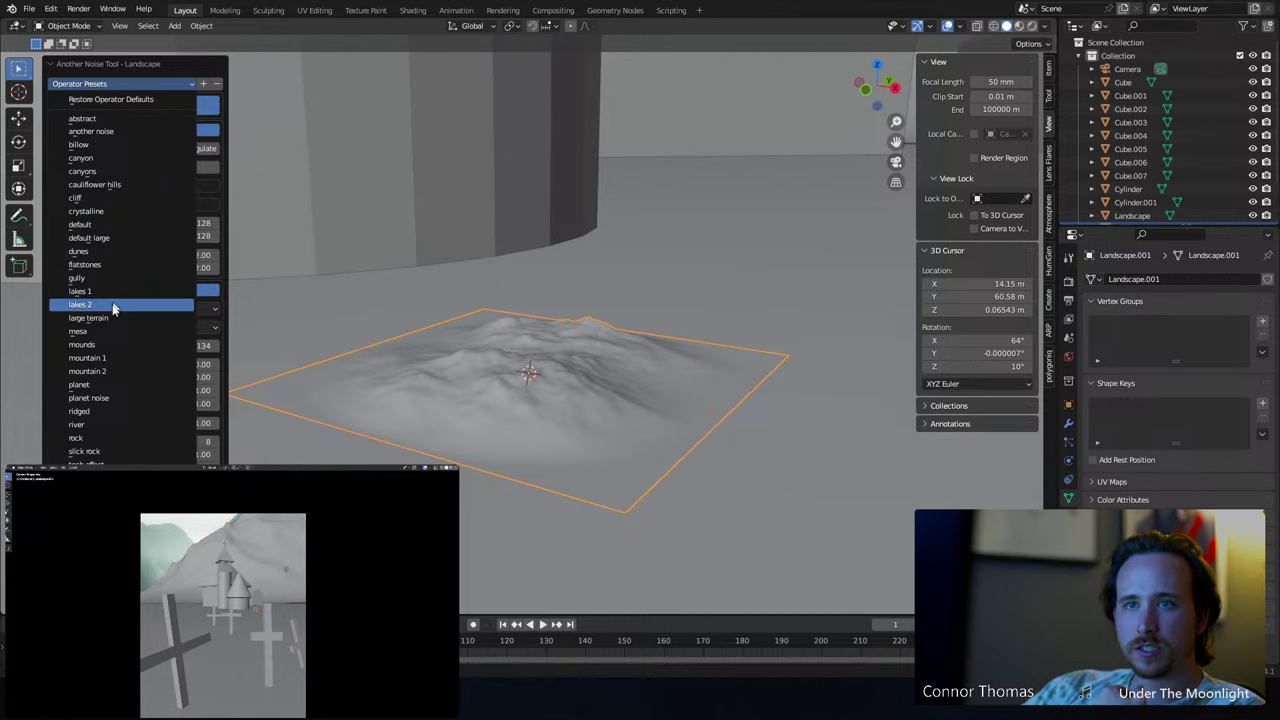
click(143, 362)
middle_drag(410, 335, 505, 300)
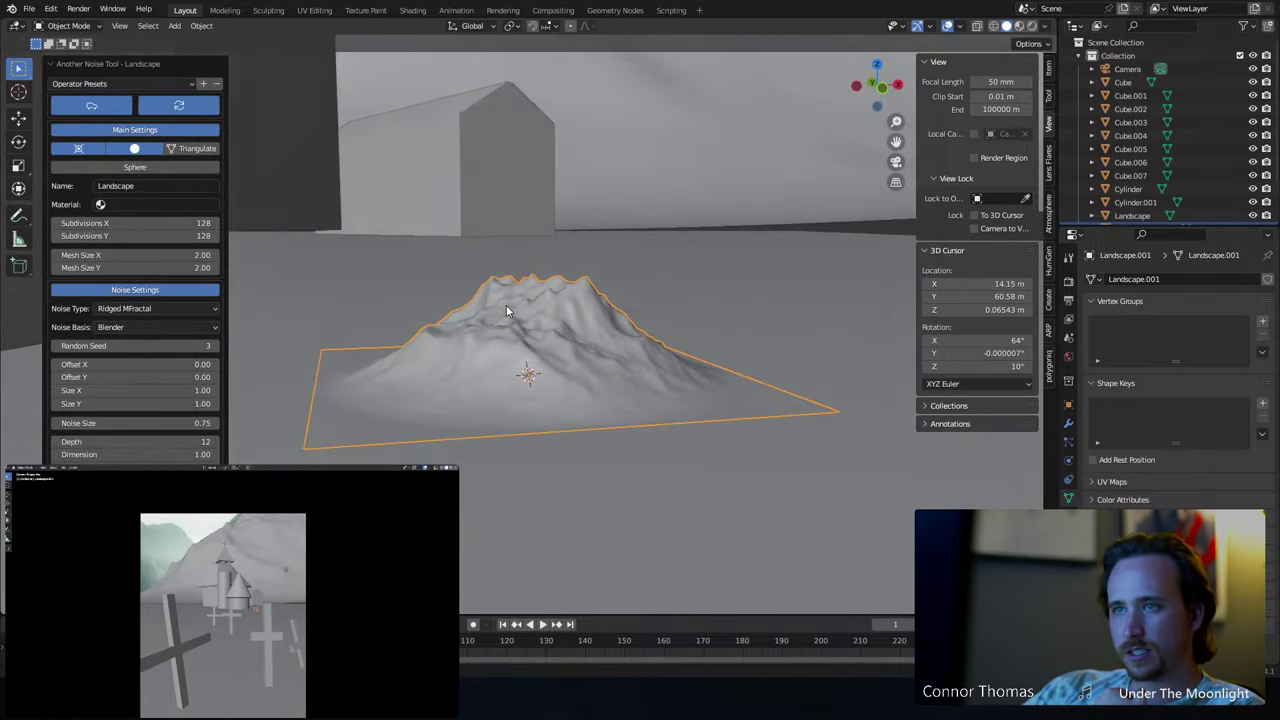
mouse_move(172, 435)
mouse_down()
mouse_move(190, 435)
mouse_move(80, 441)
mouse_move(190, 441)
mouse_up()
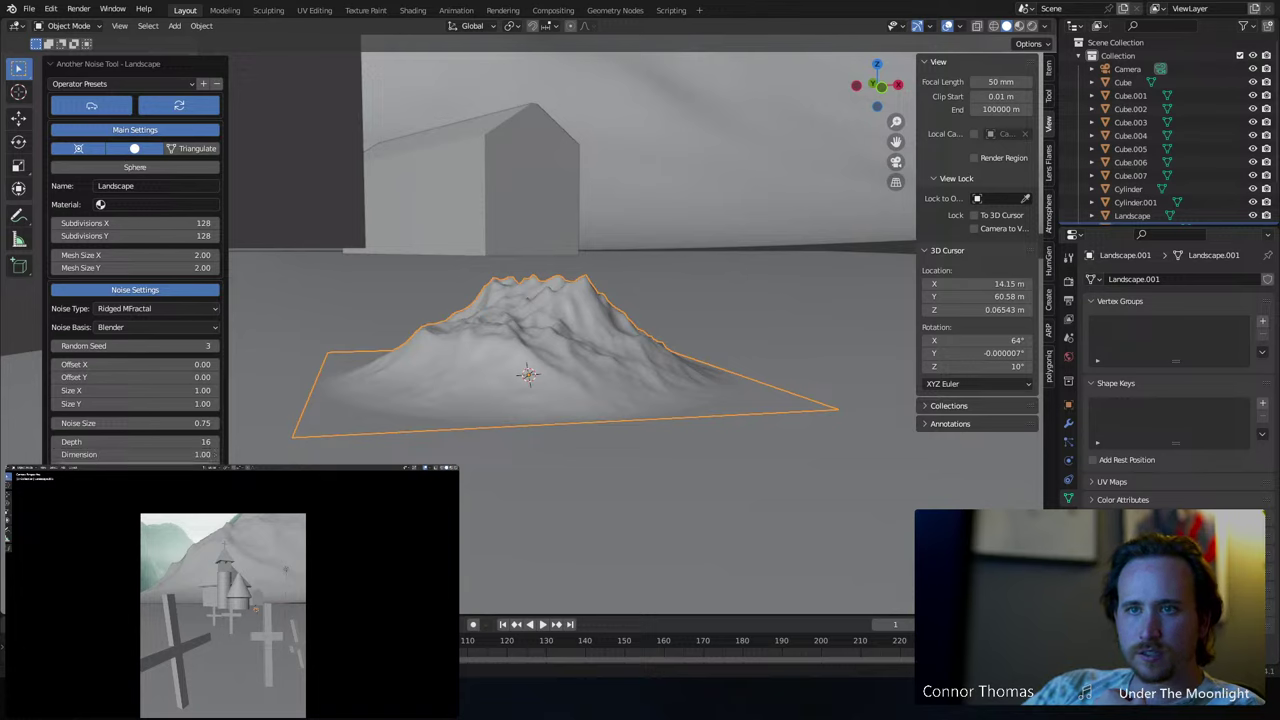
- Examine the new landscape's noise, effect and displacement settings, keeping the effect type at None
scroll(140, 438, down, 1)
scroll(140, 438, down, 3)
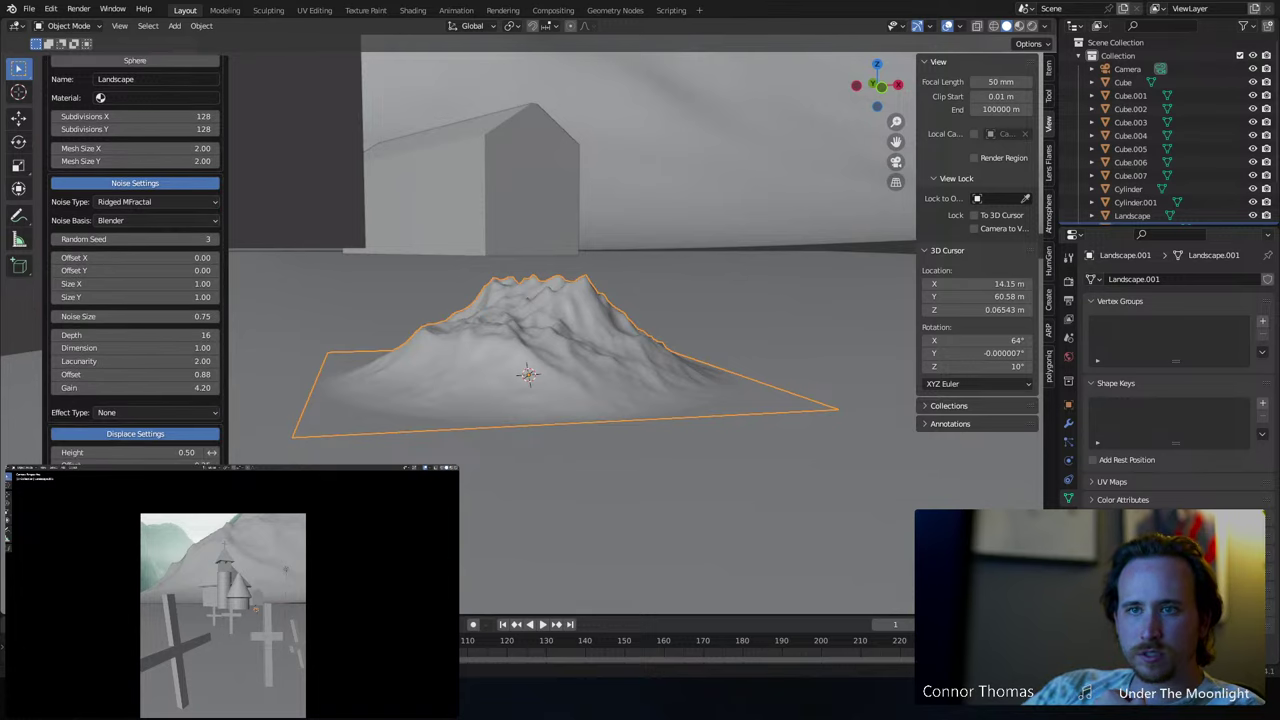
click(117, 413)
click(115, 426)
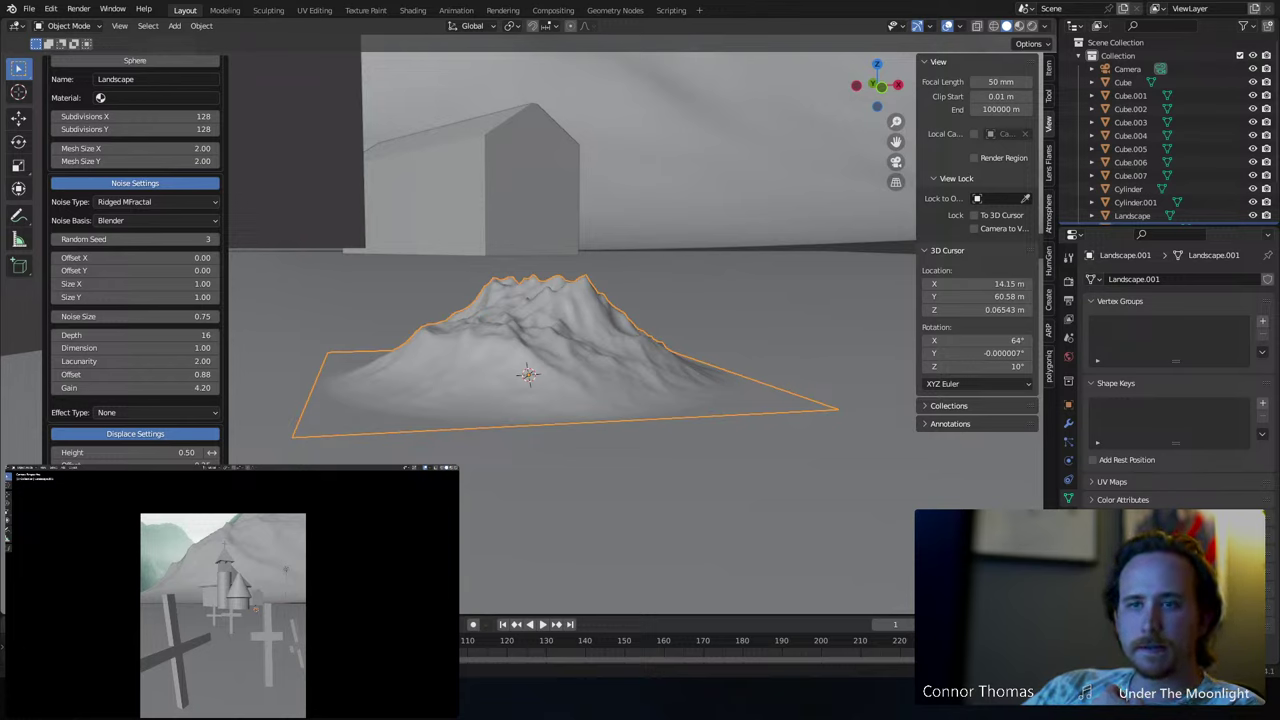
scroll(110, 362, up, 4)
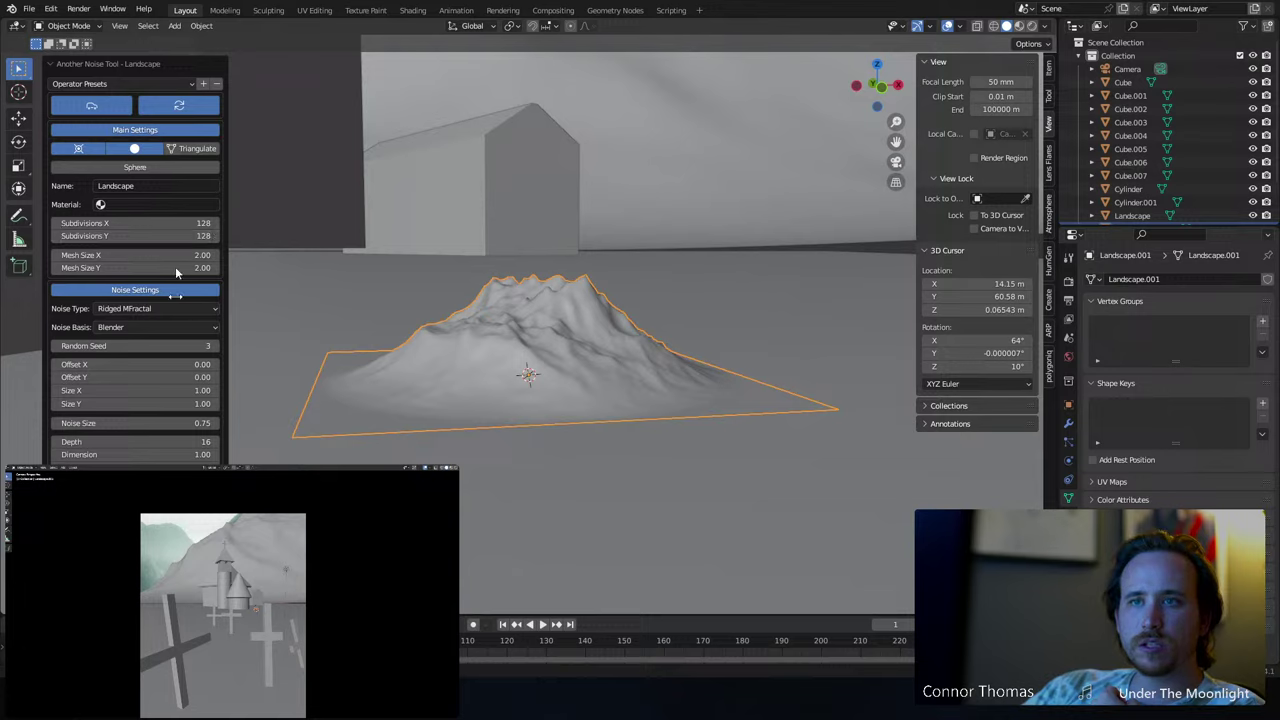
scroll(165, 384, down, 2)
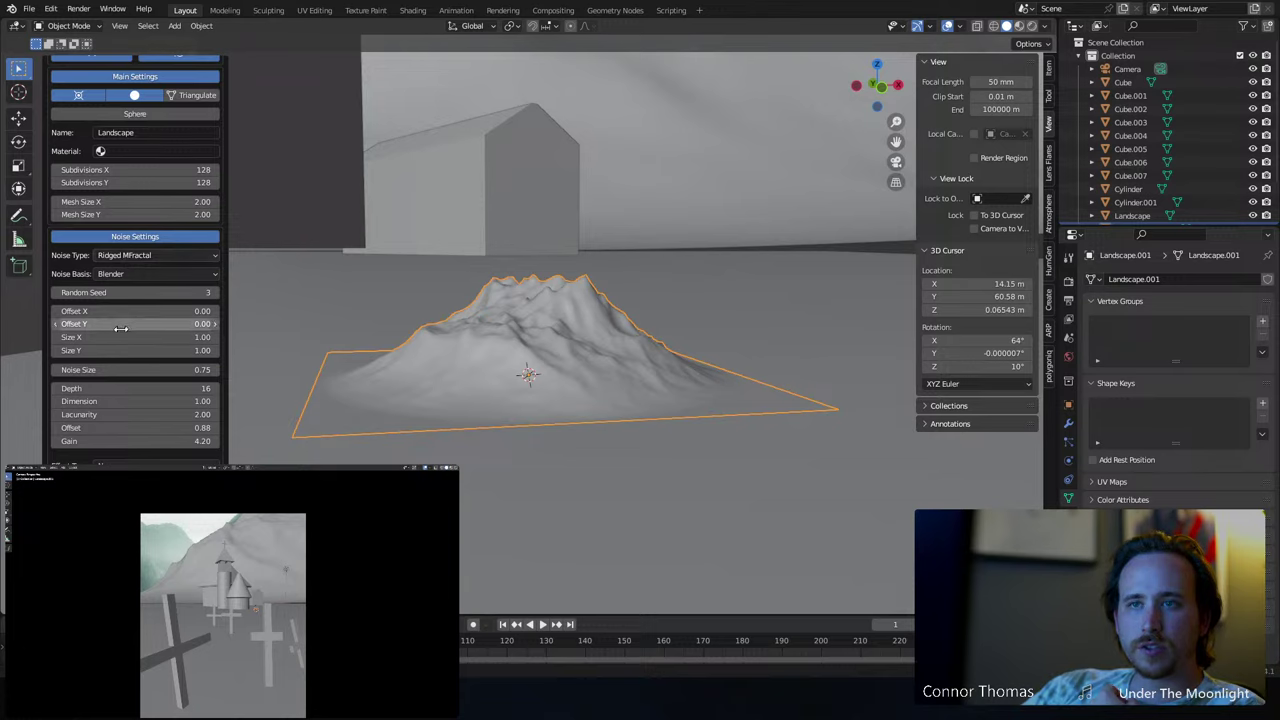
scroll(140, 432, down, 2)
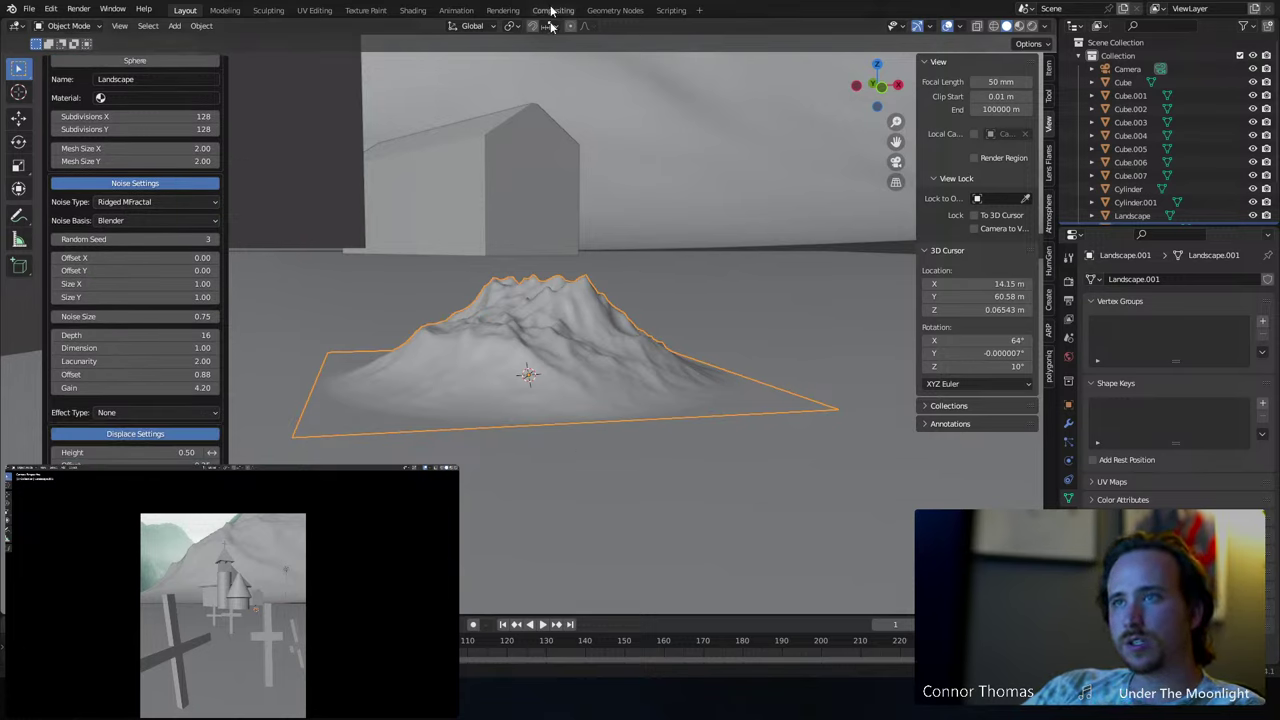
- Scale the new landscape up in two passes until it is clearly larger than the sculpted mountain, finishing in top view
scroll(546, 386, down, 20)
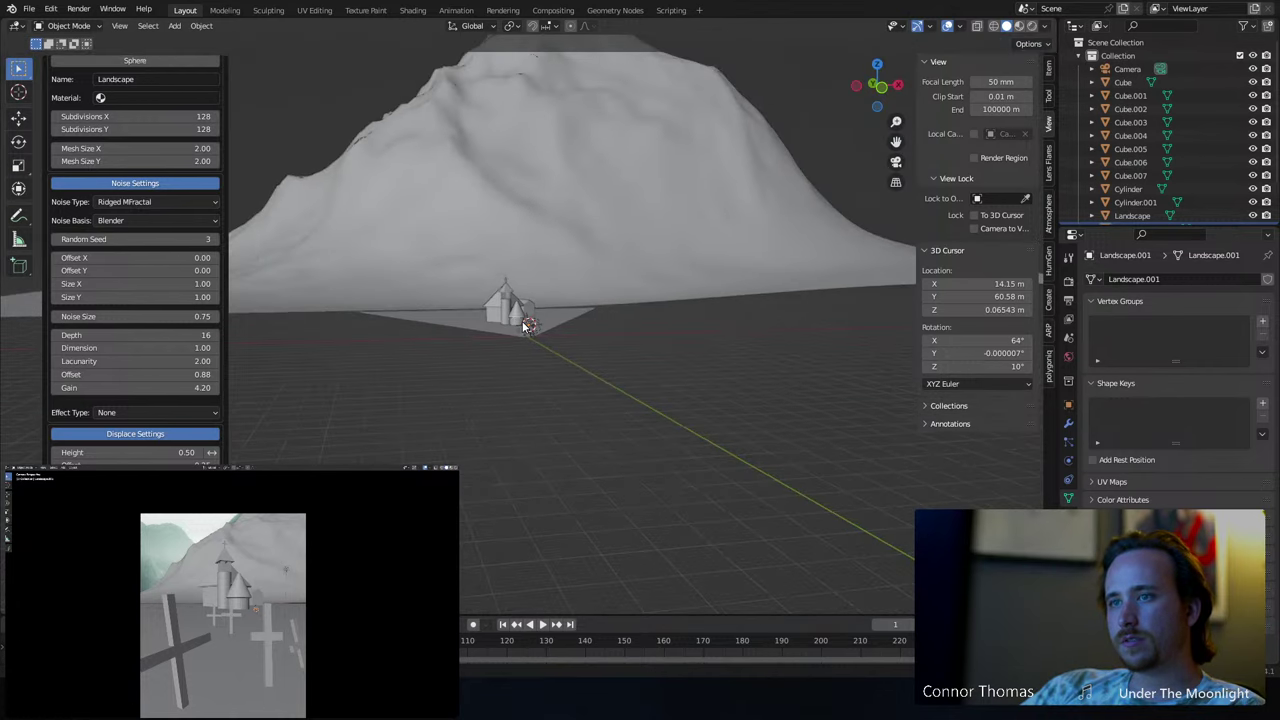
key(s)
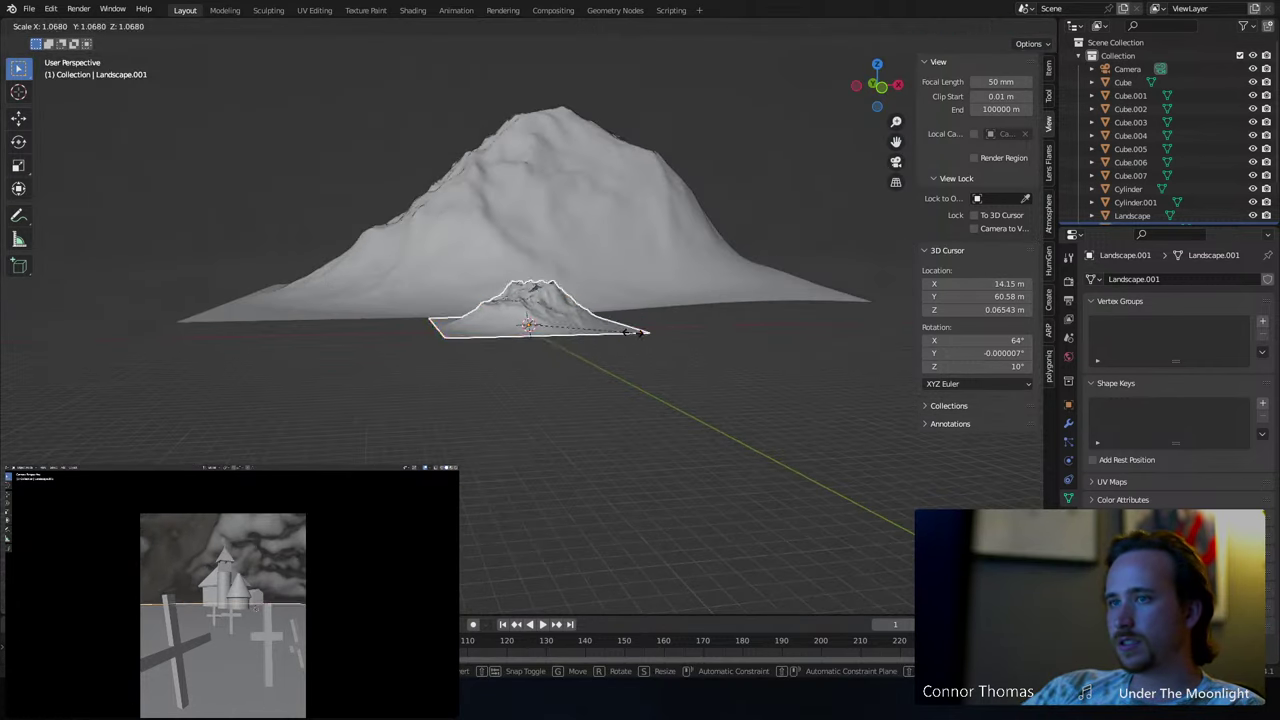
click(808, 287)
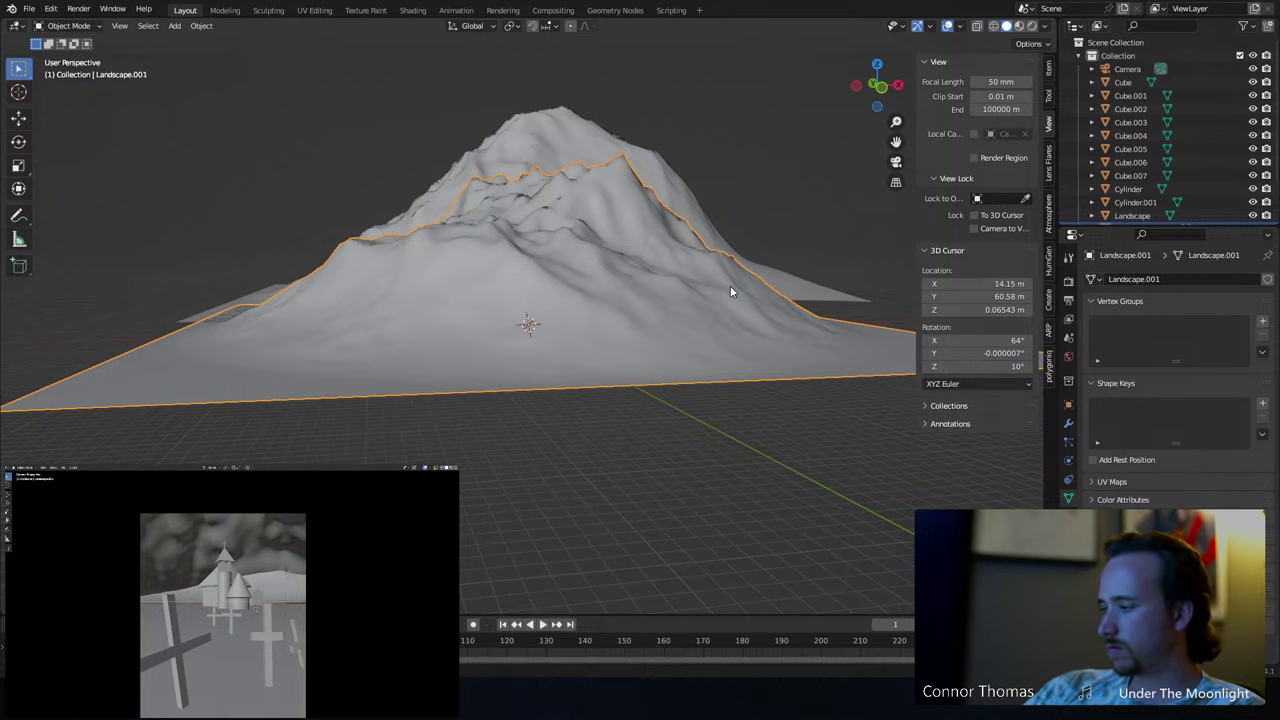
key(KP_7)
scroll(578, 300, down, 4)
key(s)
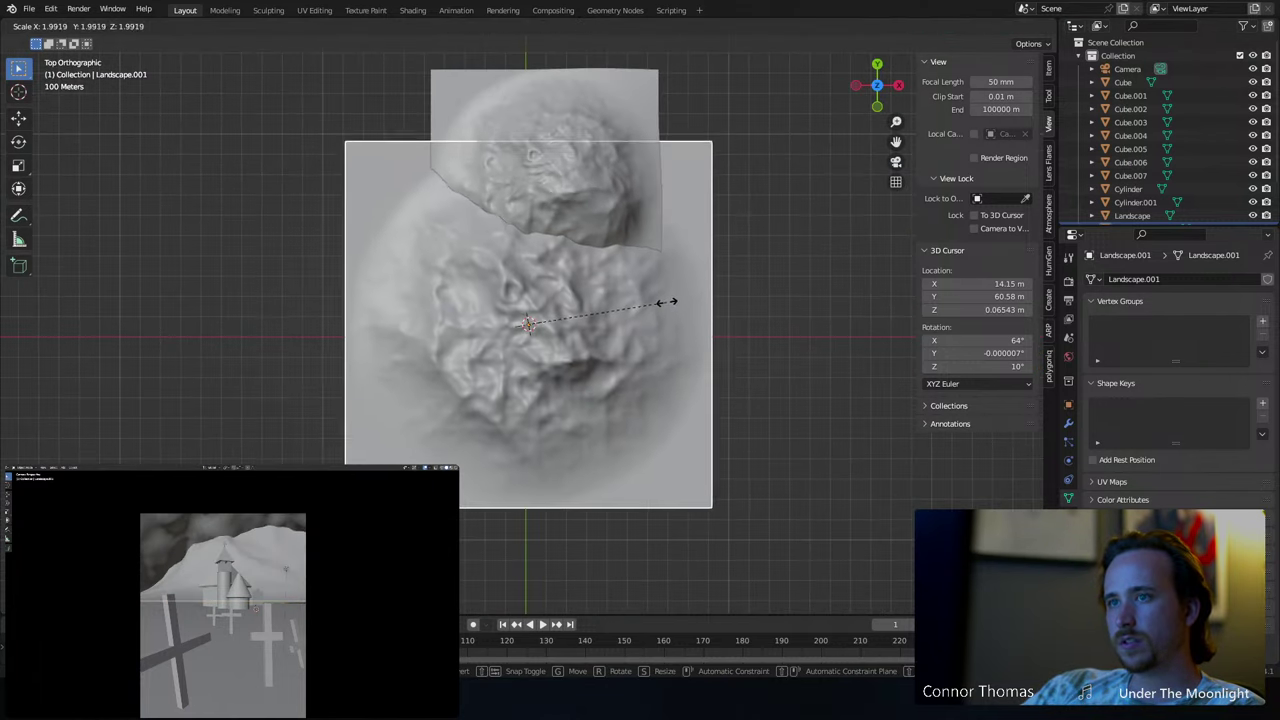
click(674, 304)
- Move the new landscape along Y far behind the sculpted mountain and offset it toward negative X
key(g)
key(y)
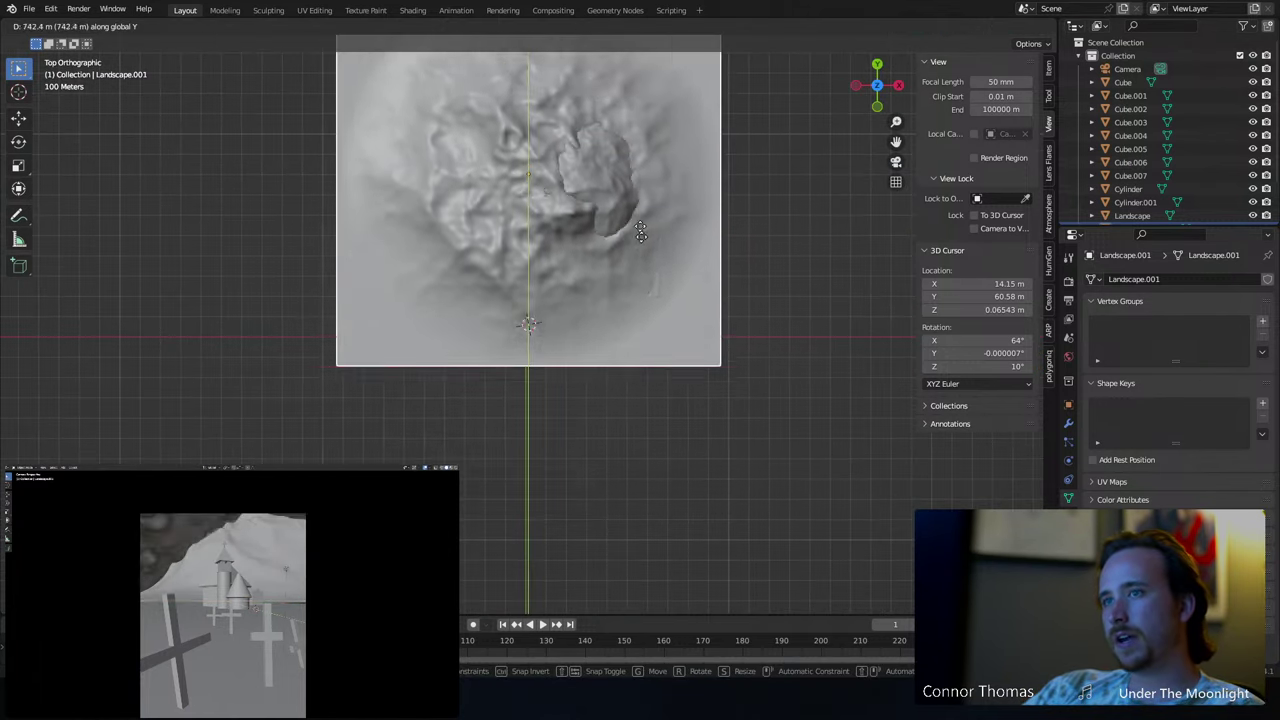
click(597, 552)
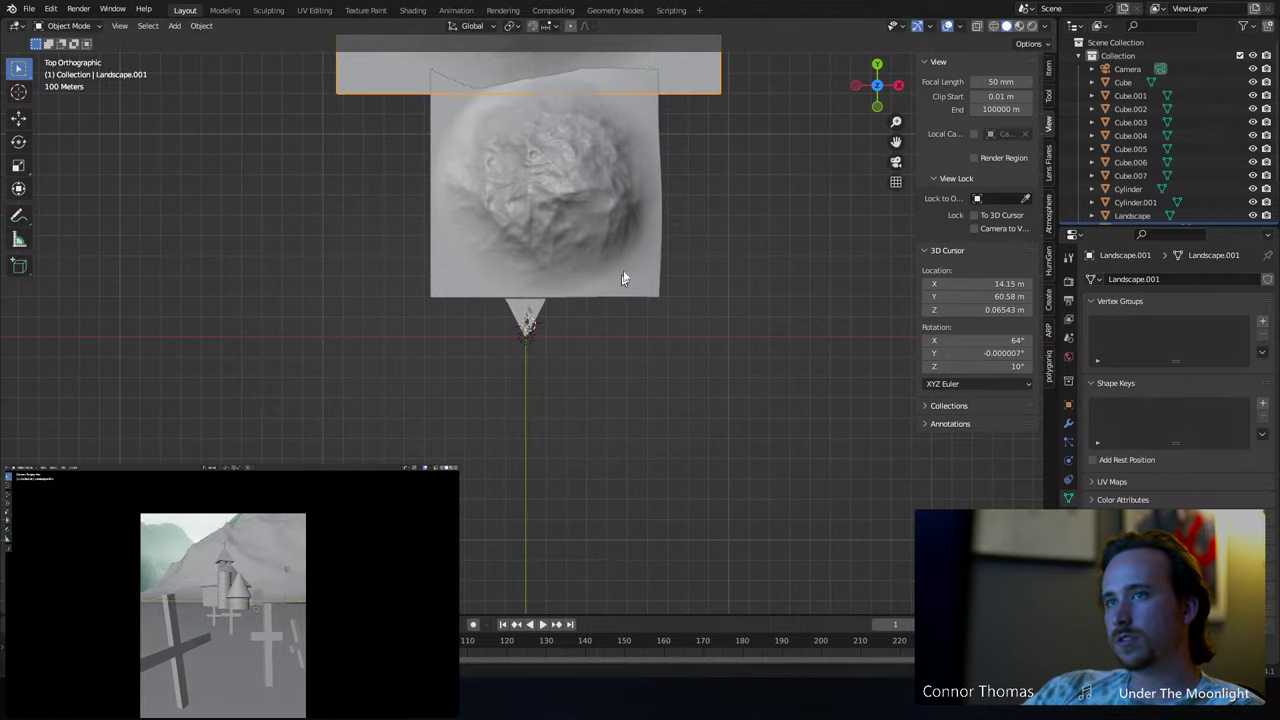
key(g)
click(450, 226)
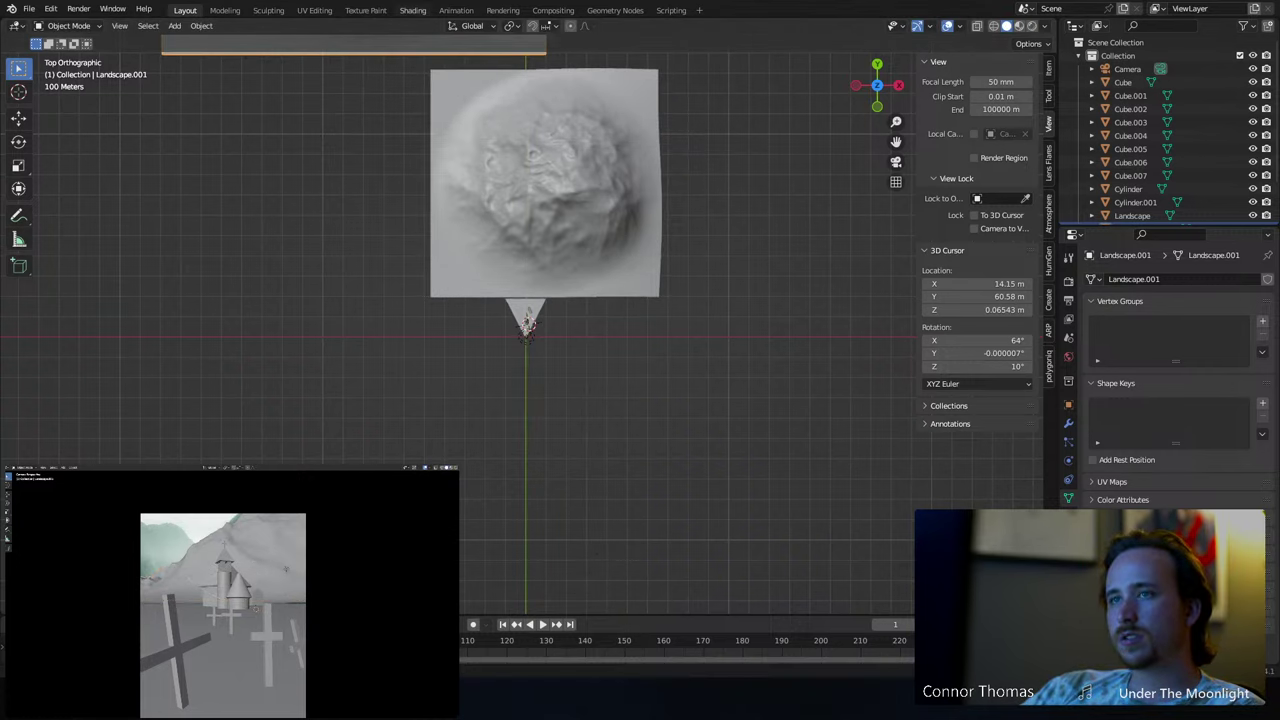
scroll(462, 126, down, 5)
shift+middle_drag(466, 155, 489, 264)
key(g)
key(y)
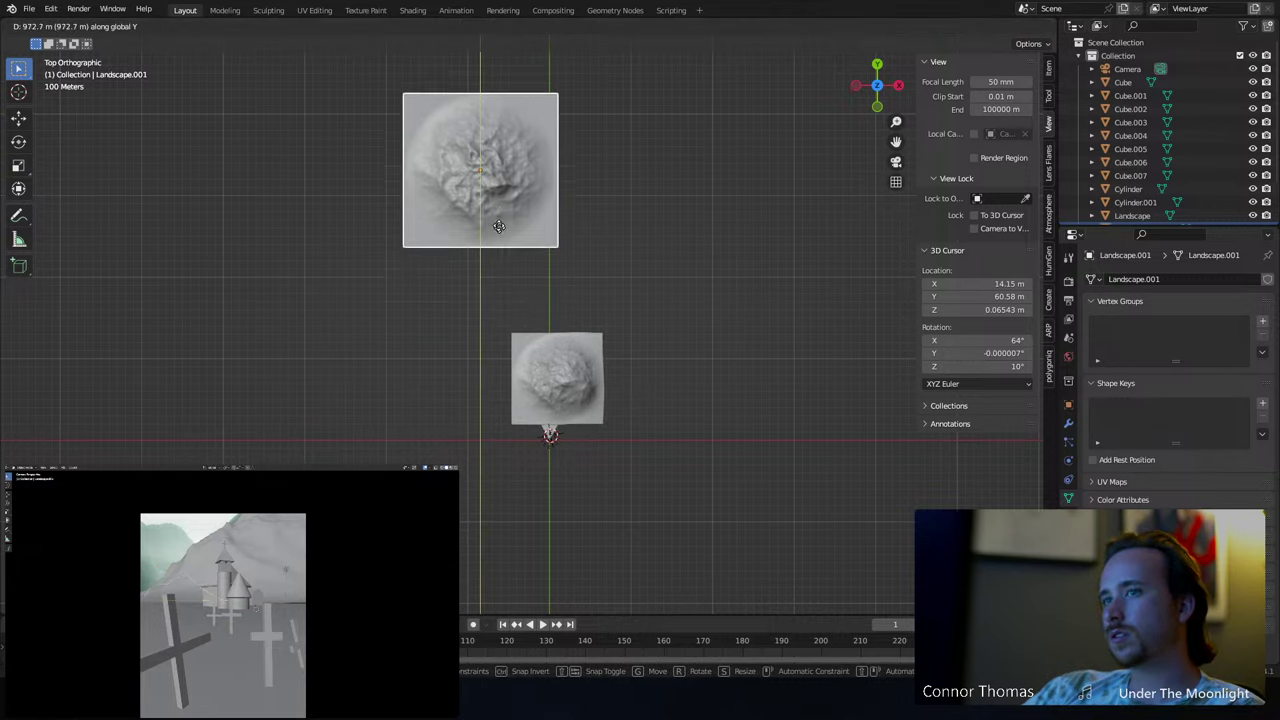
click(508, 180)
- Enlarge the distant landscape strongly and shift it about -883 m in X and 180 m in Y behind the sculpted mountain
key(s)
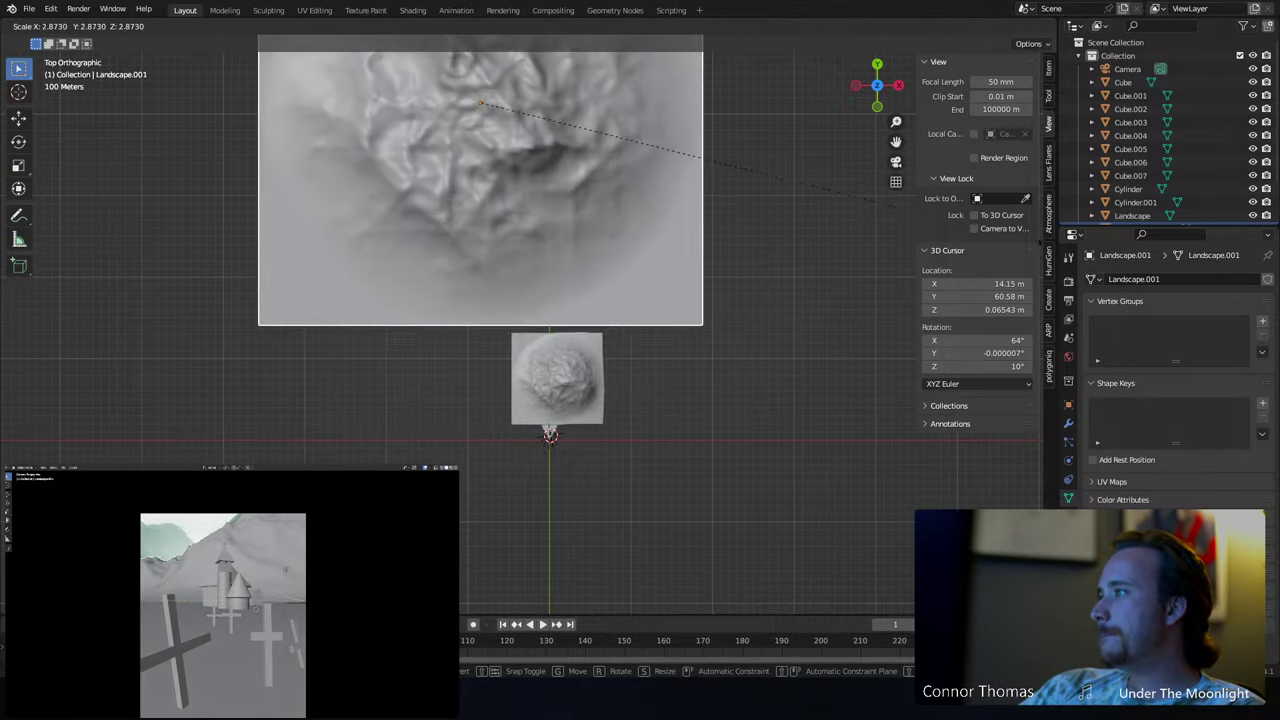
click(122, 213)
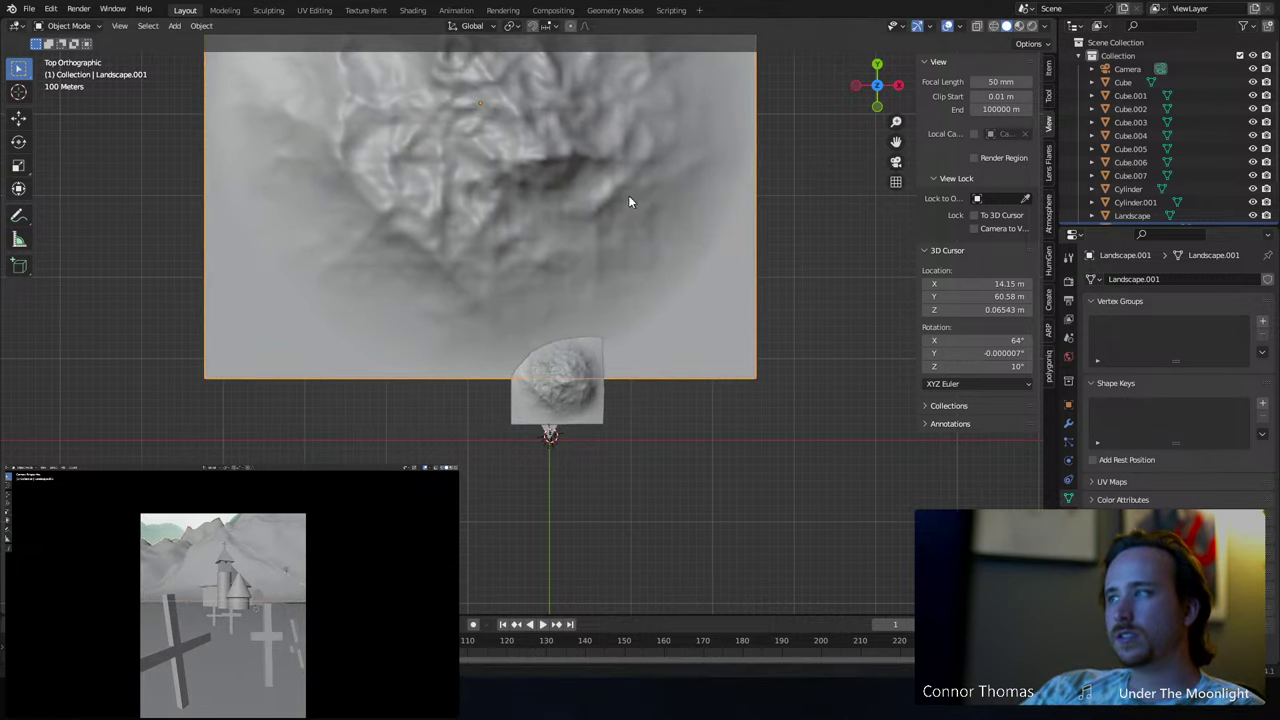
key(g)
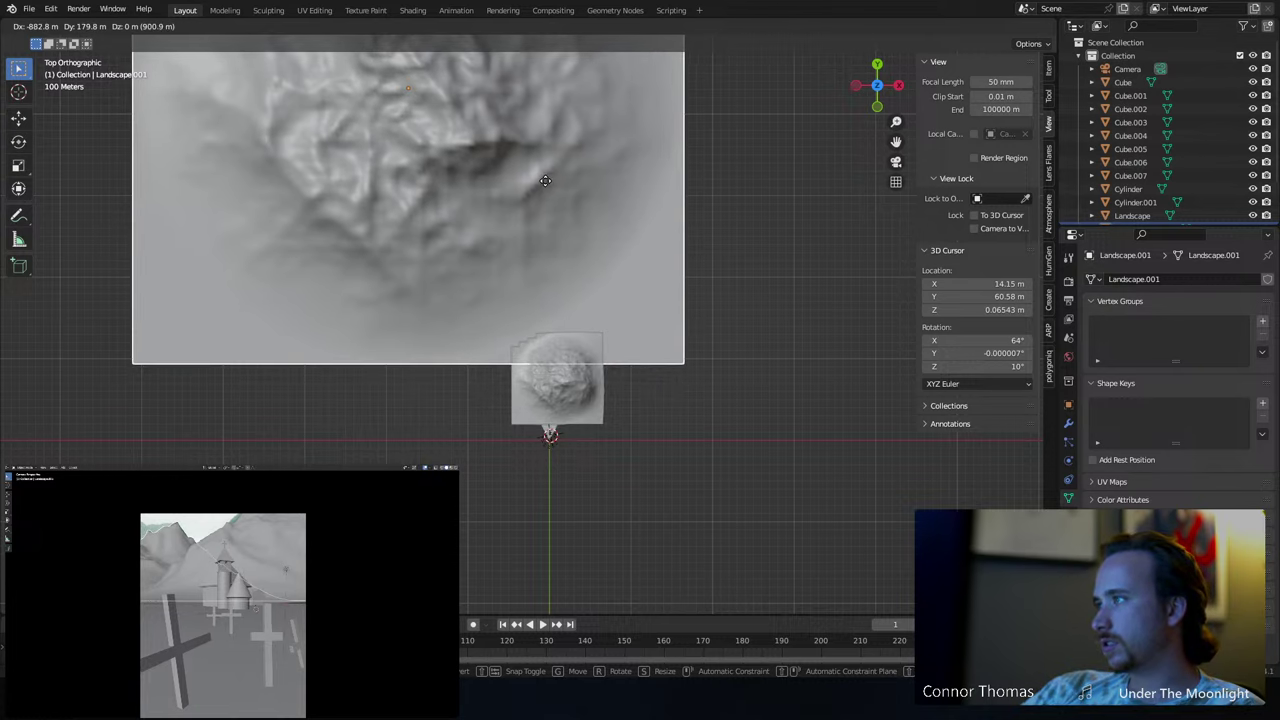
click(545, 181)
shift+middle_drag(376, 211, 446, 221)
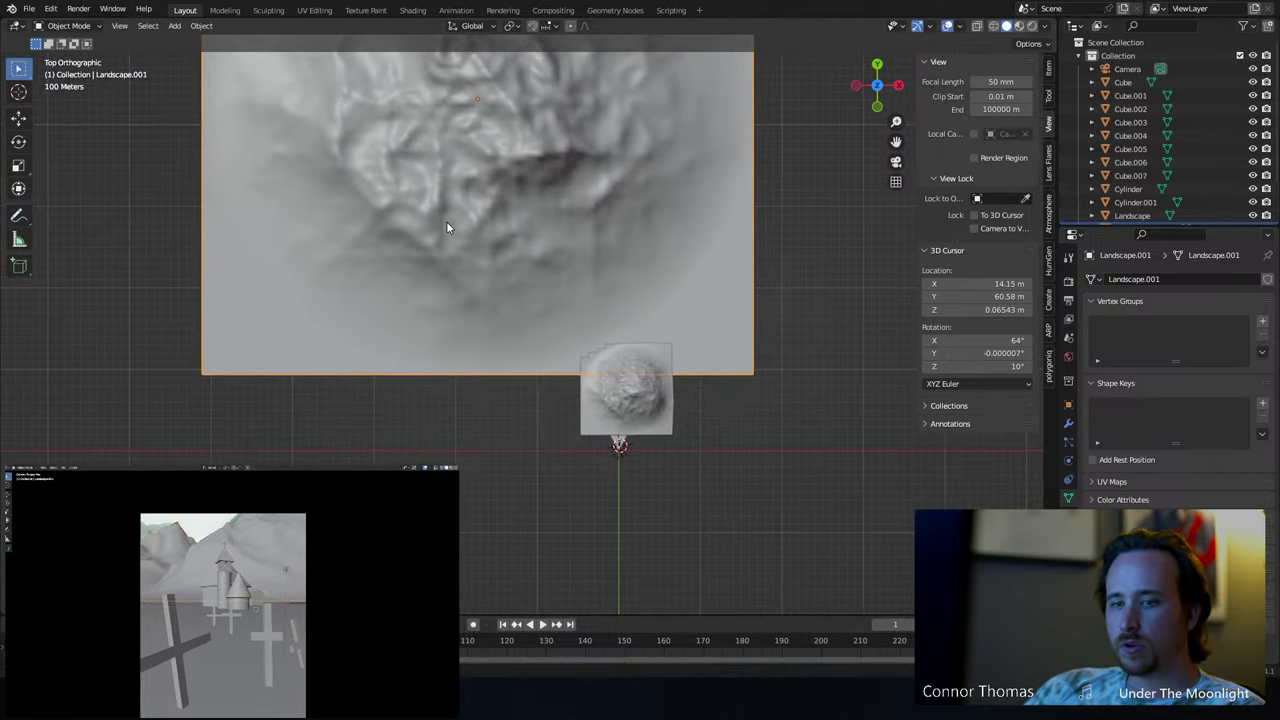
- Sculpt the distant landscape from the front with the Grab brush, pulling its negative-X shoulder and the middle of its summit ridge upward
key(KP_1)
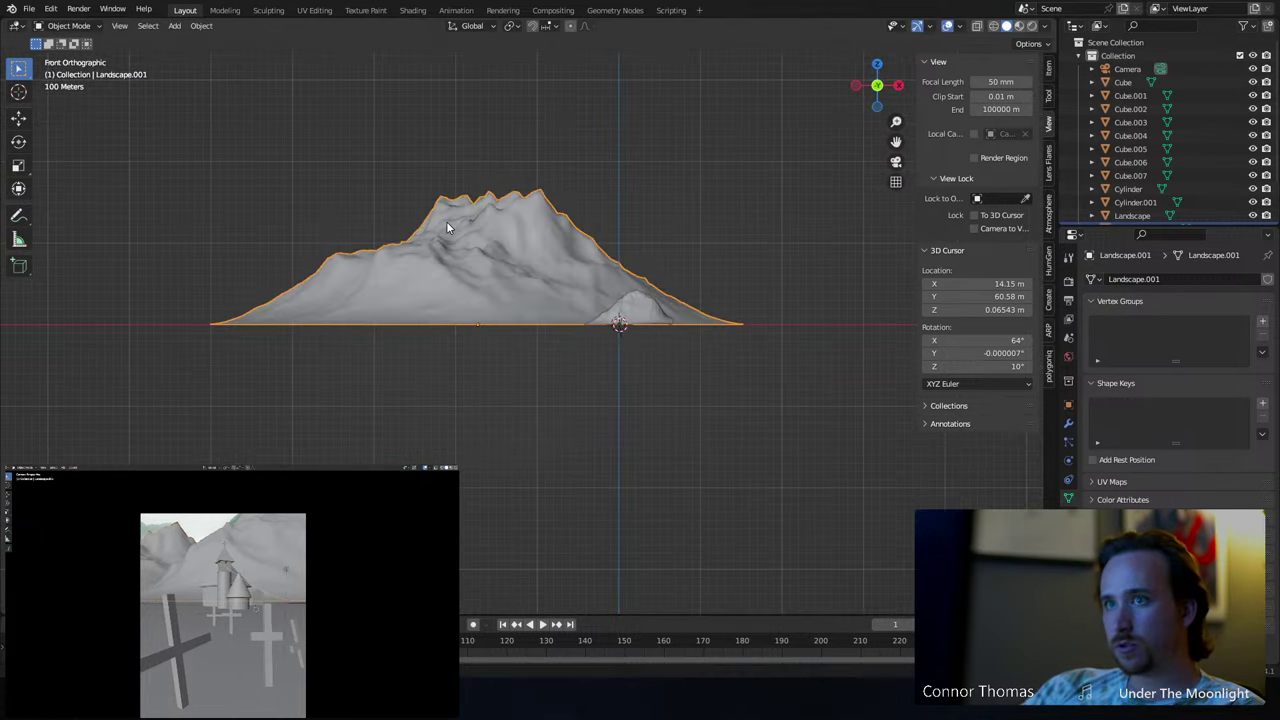
click(80, 25)
click(72, 76)
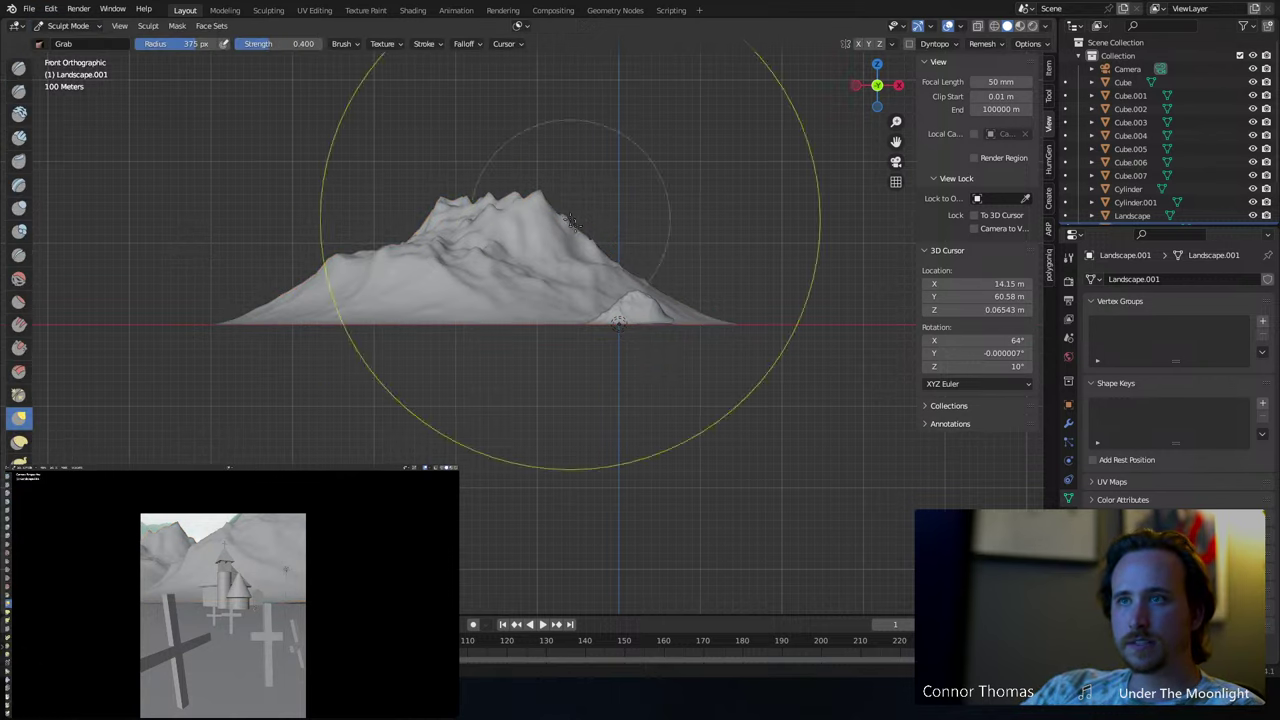
scroll(398, 214, up, 5)
shift+middle_drag(404, 170, 471, 260)
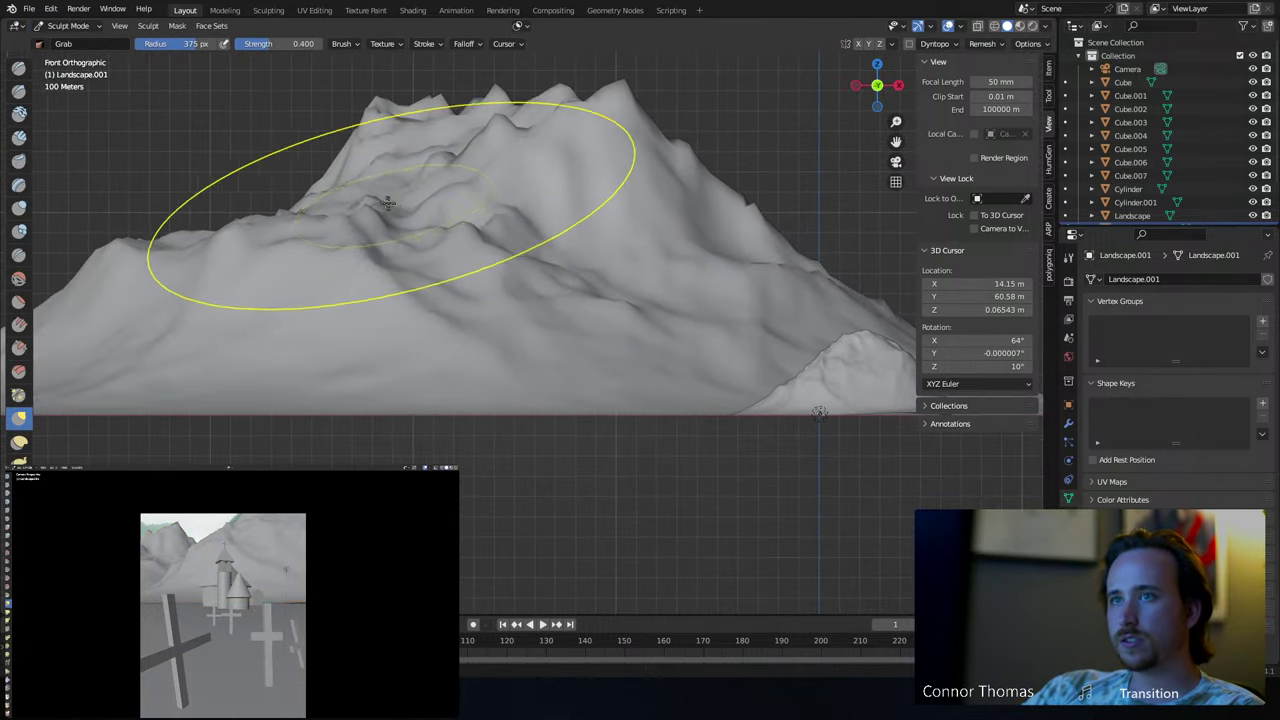
drag(388, 203, 338, 78)
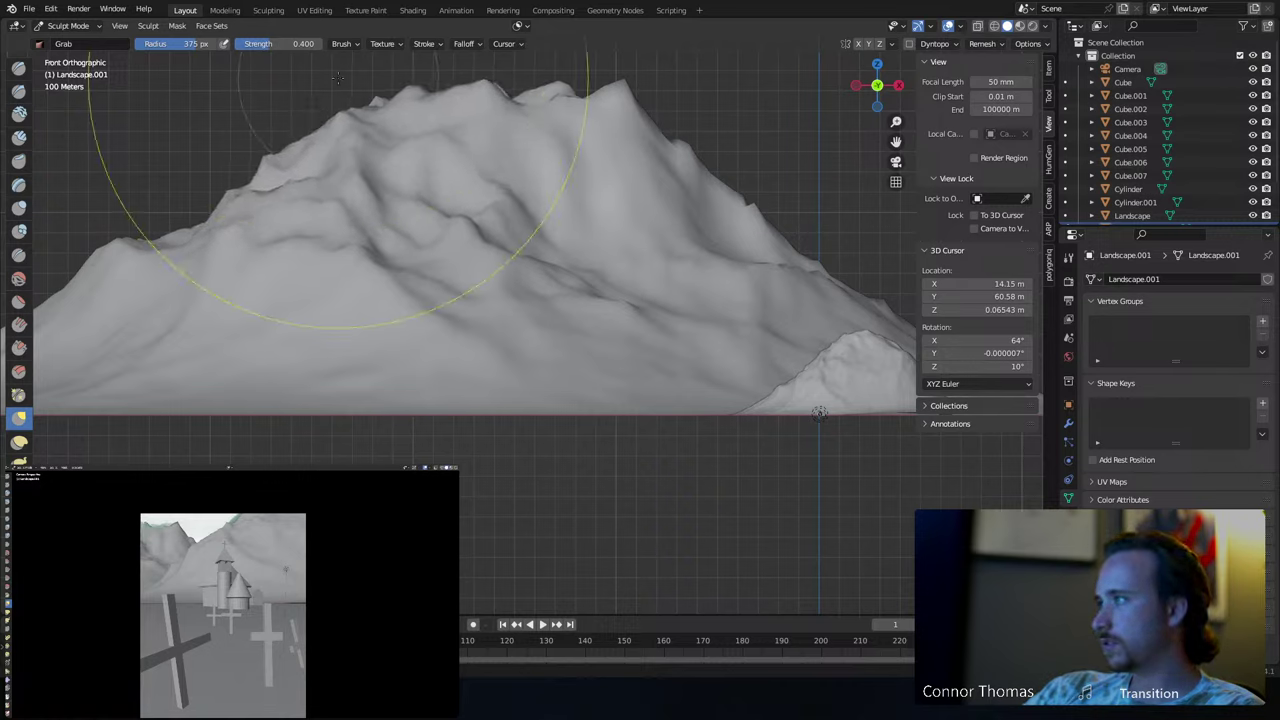
drag(537, 118, 533, 98)
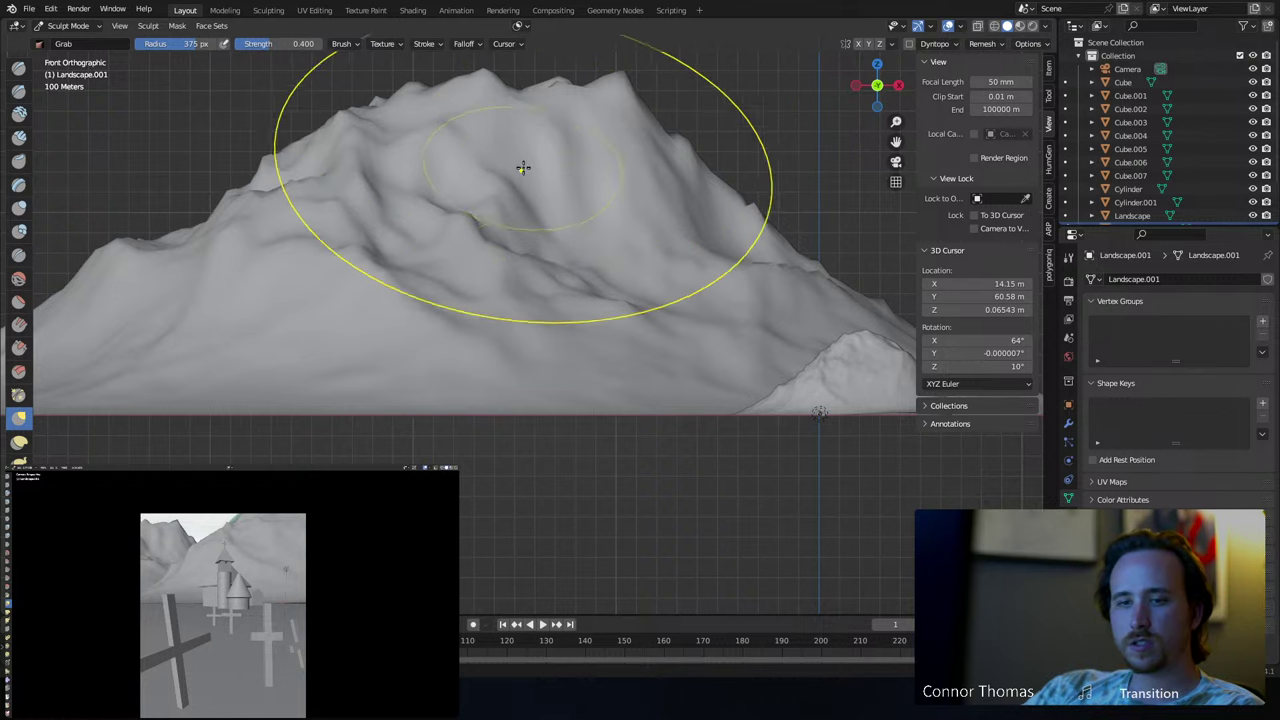
middle_drag(522, 167, 626, 277)
scroll(560, 243, down, 5)
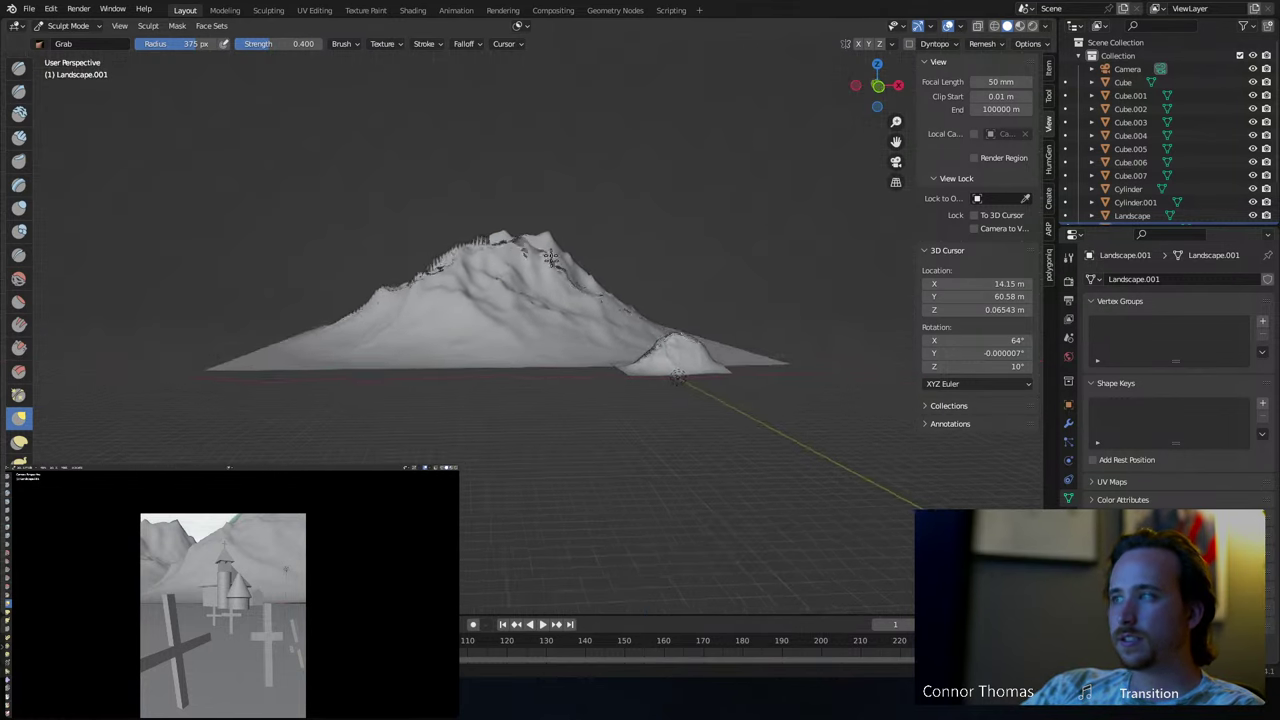
middle_drag(551, 257, 560, 248)
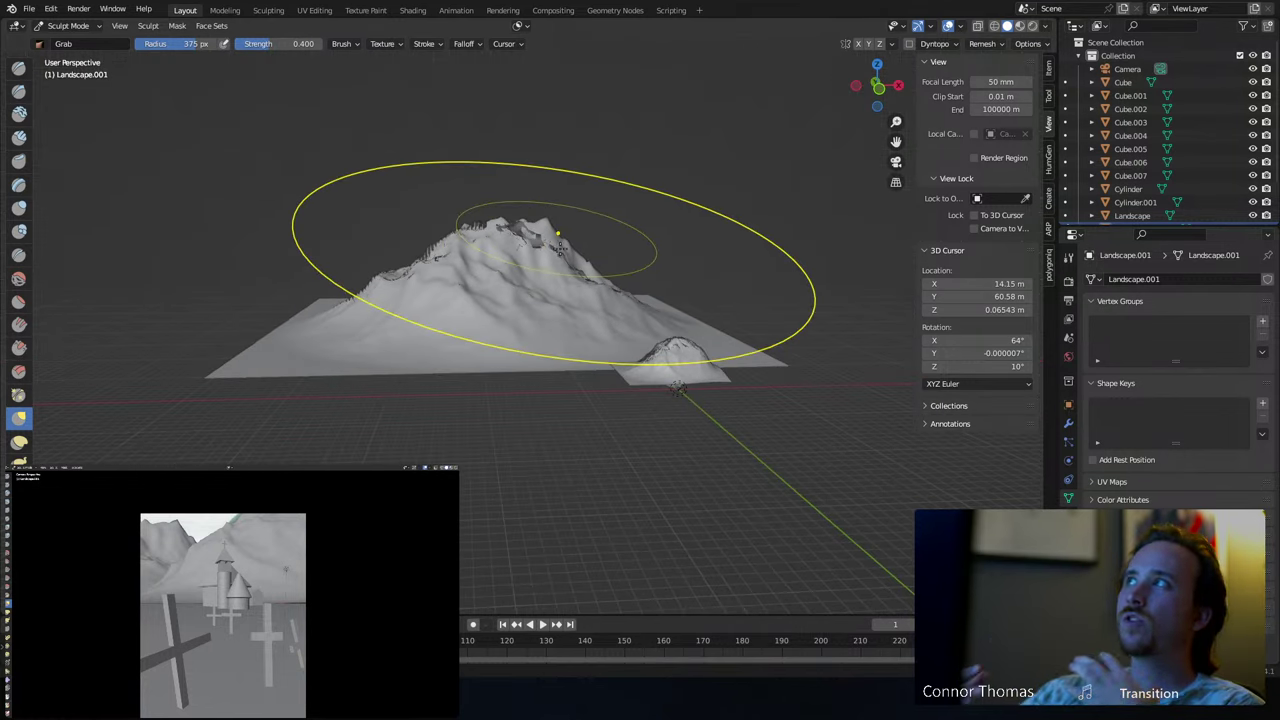
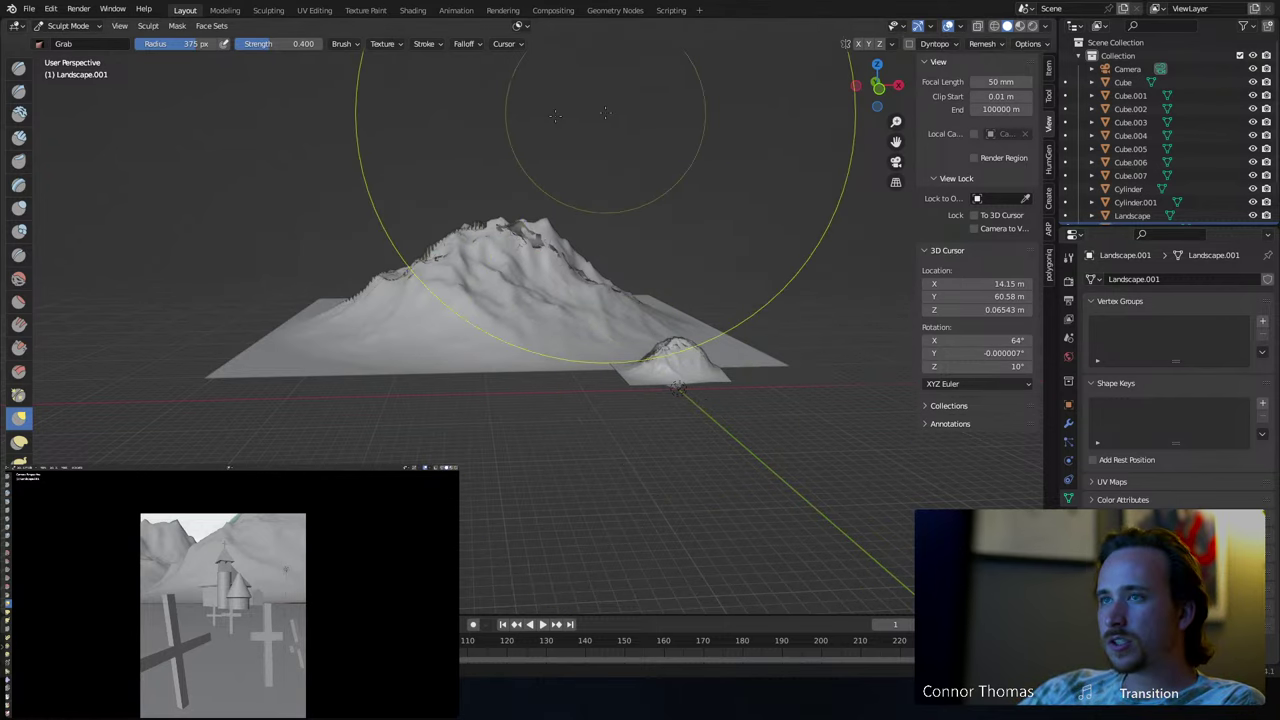
- Return to Object Mode and hide every scene object except the camera so only the background photo remains
click(50, 26)
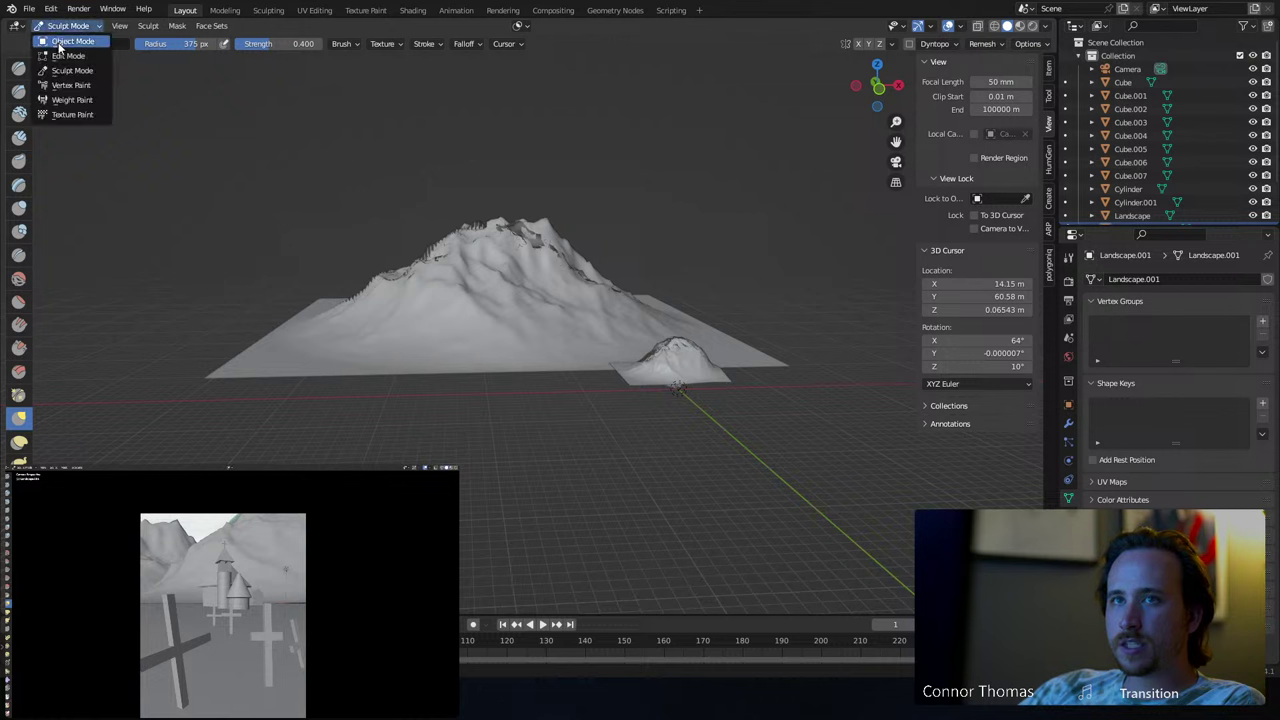
click(62, 46)
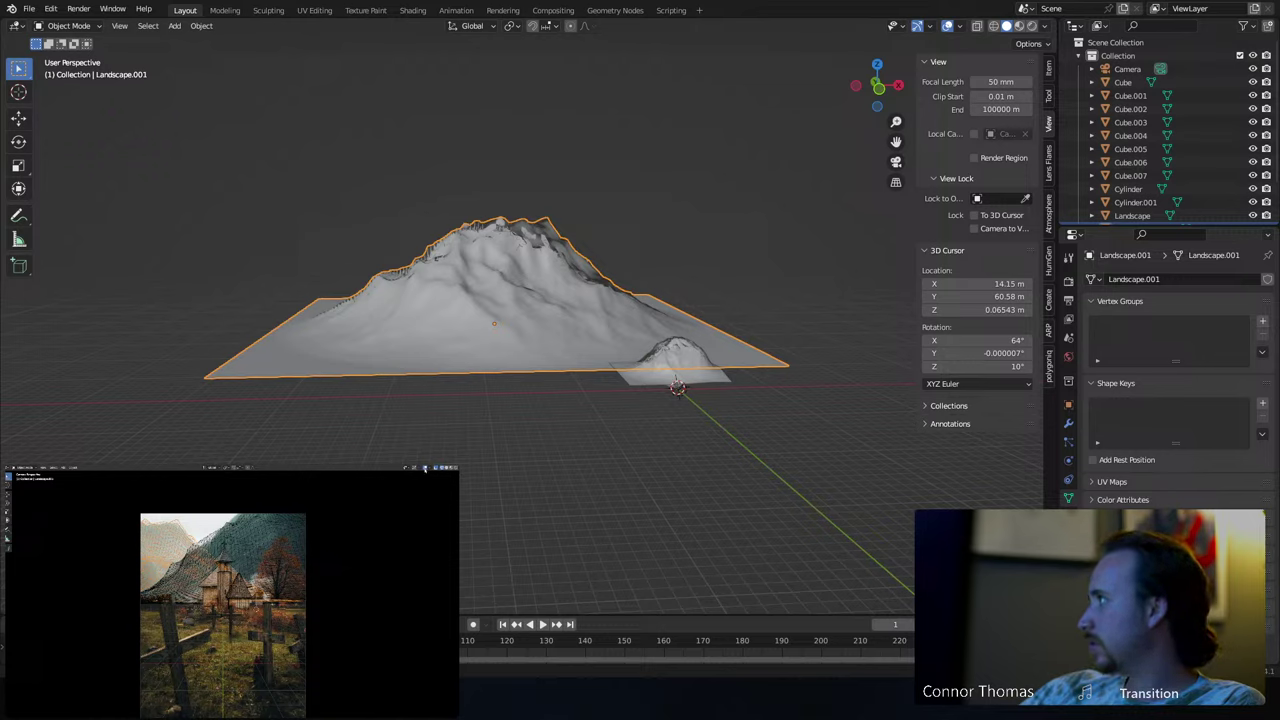
key(a)
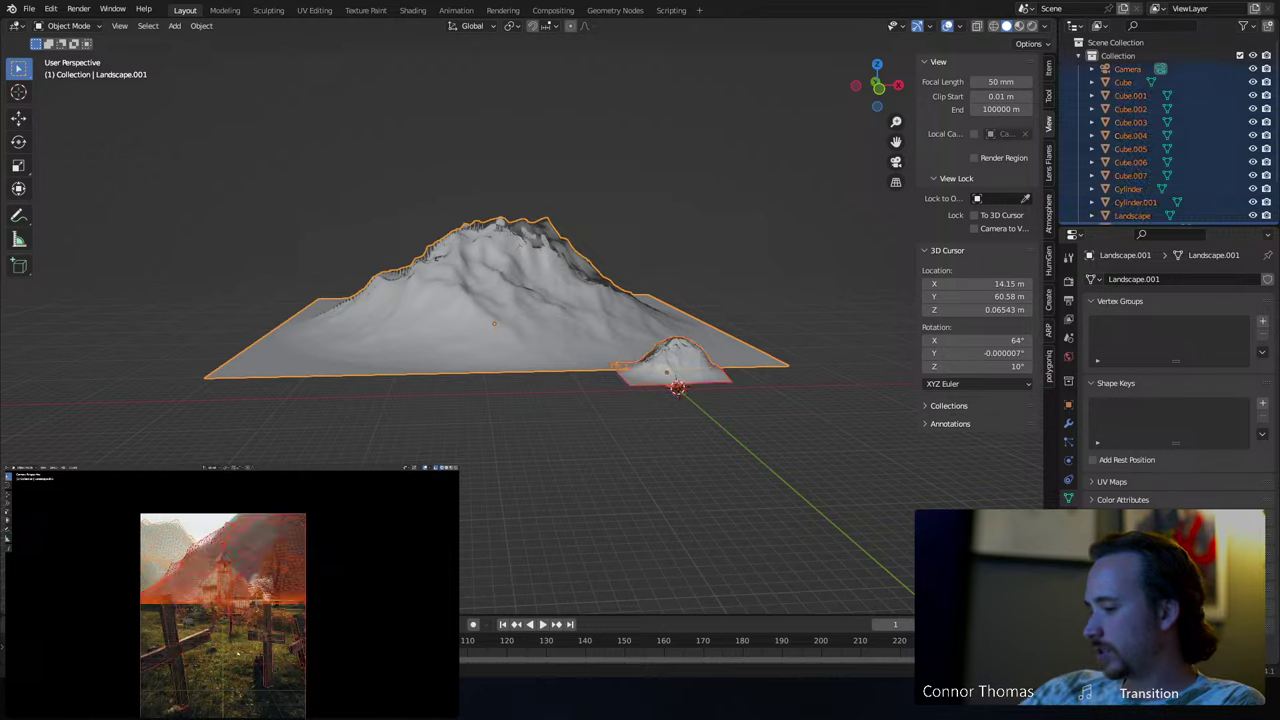
key(h)
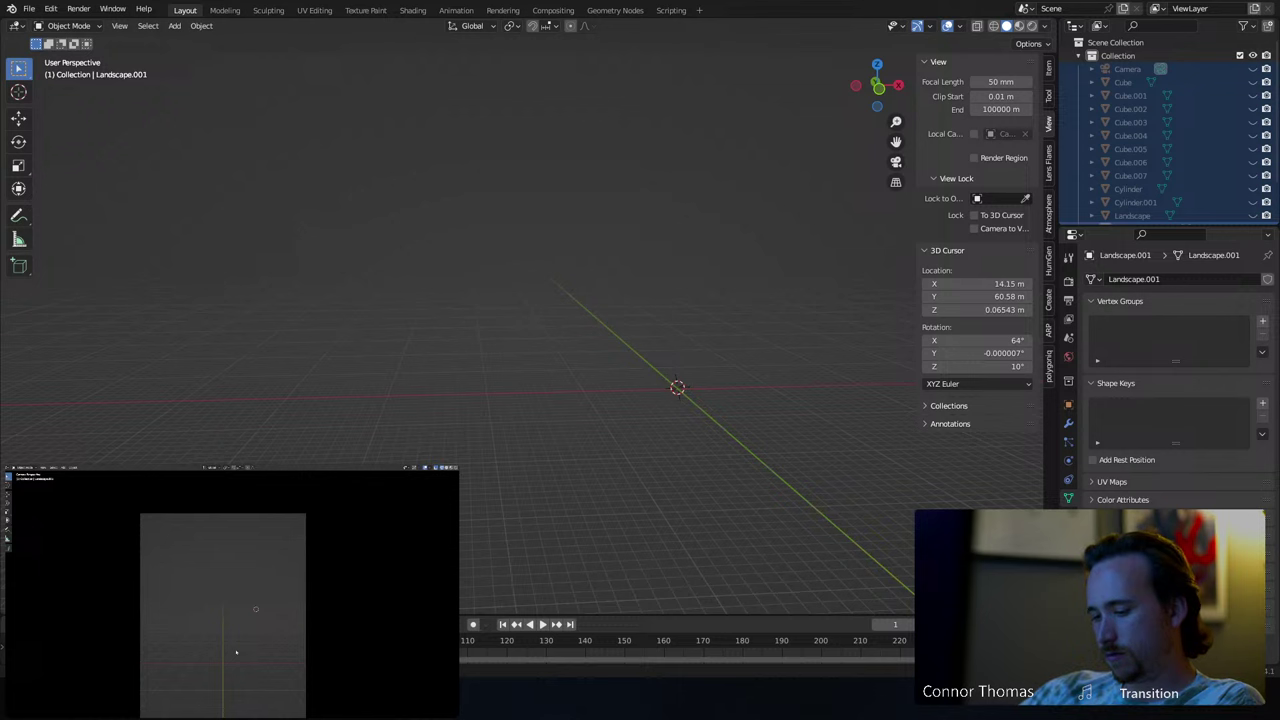
key(alt+h)
shift+click(304, 512)
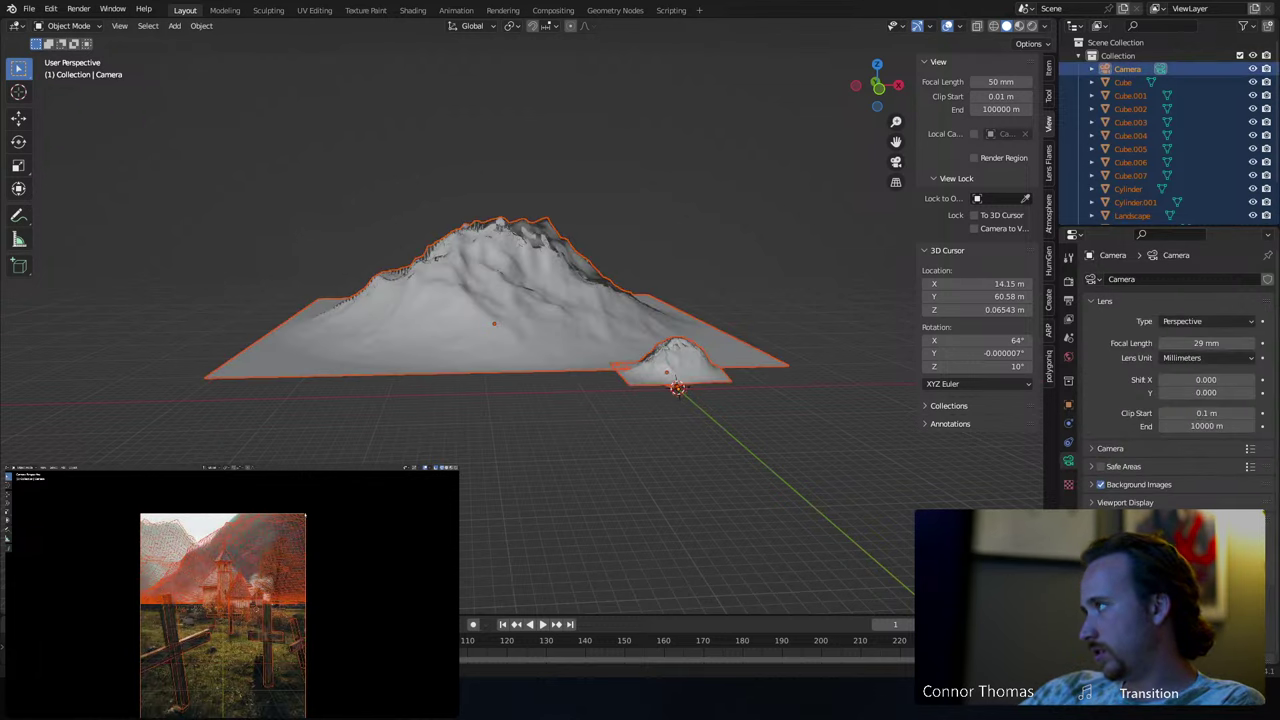
shift+click(306, 515)
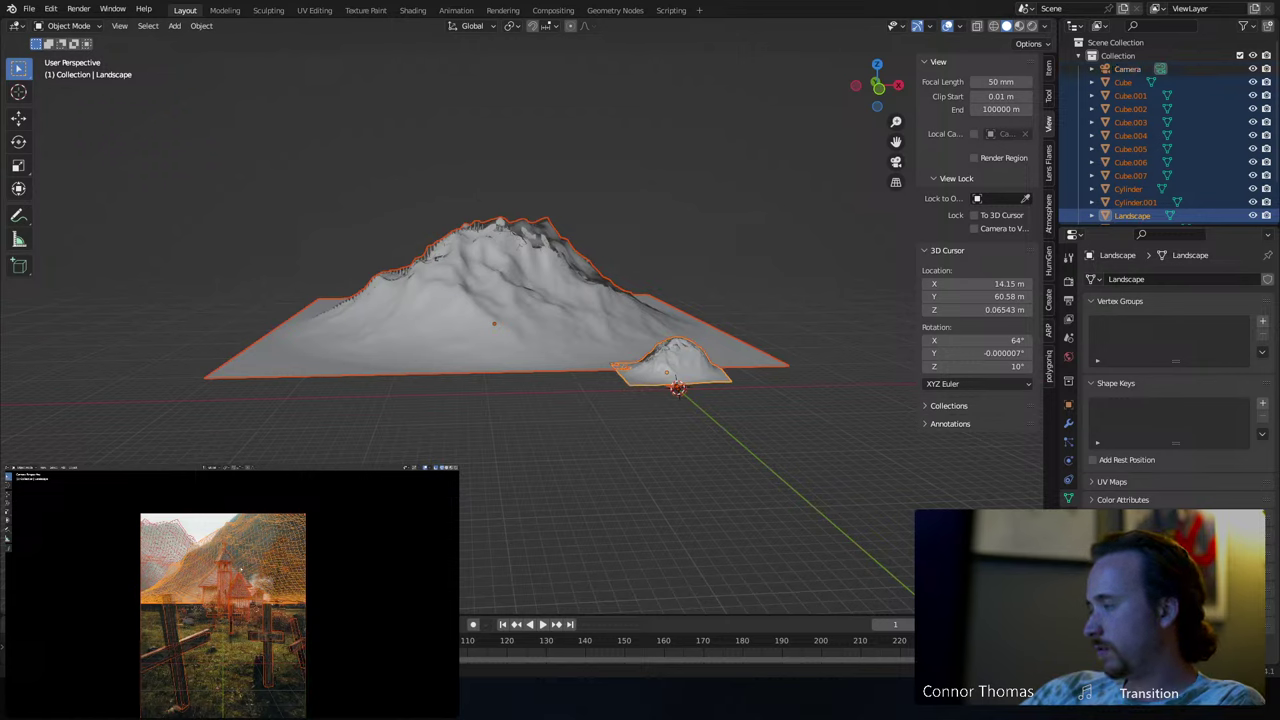
key(h)
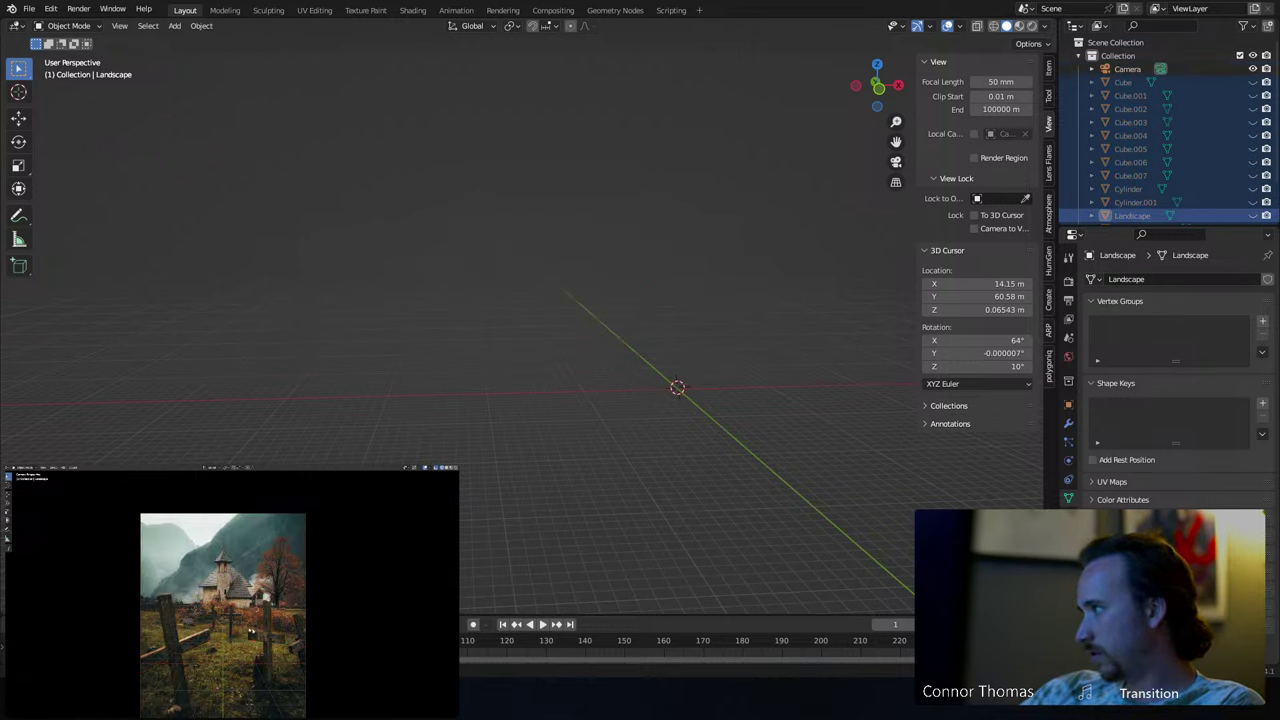
- Place the 3D cursor in the camera view on the fence line just beside the nearest left-hand cross
scroll(251, 632, up, 5)
shift+middle_drag(105, 646, 173, 614)
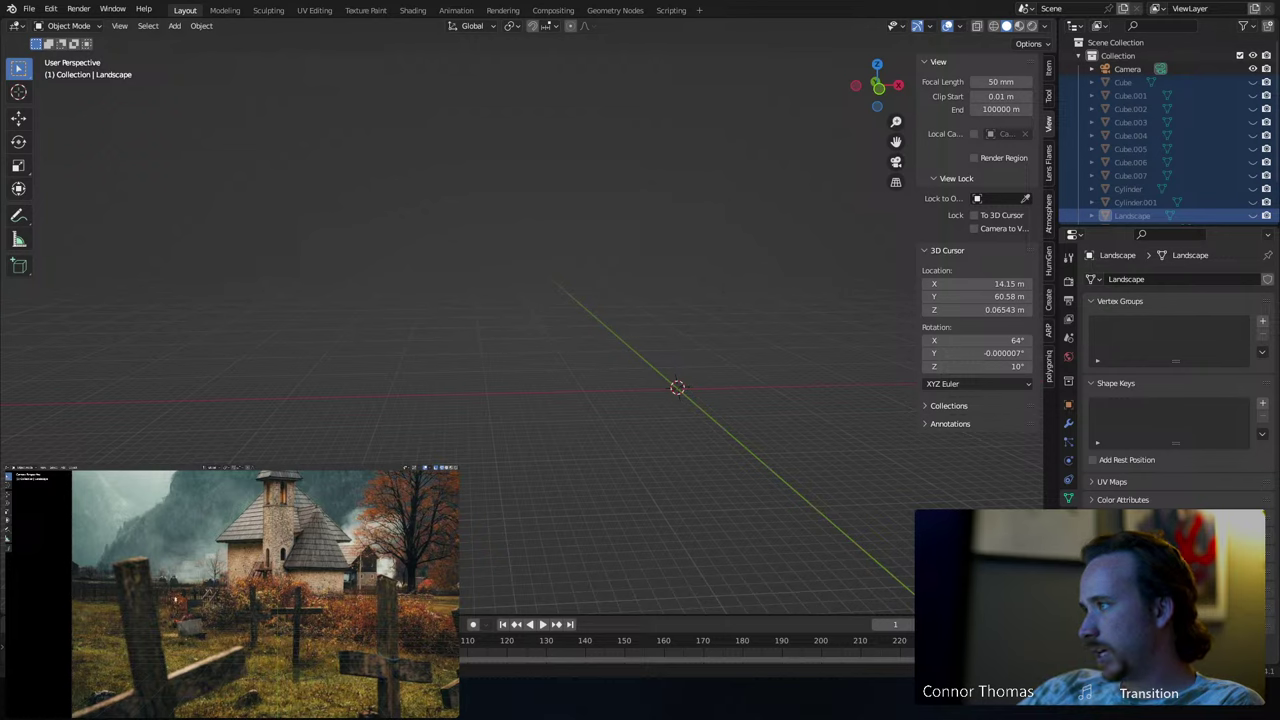
click(8, 485)
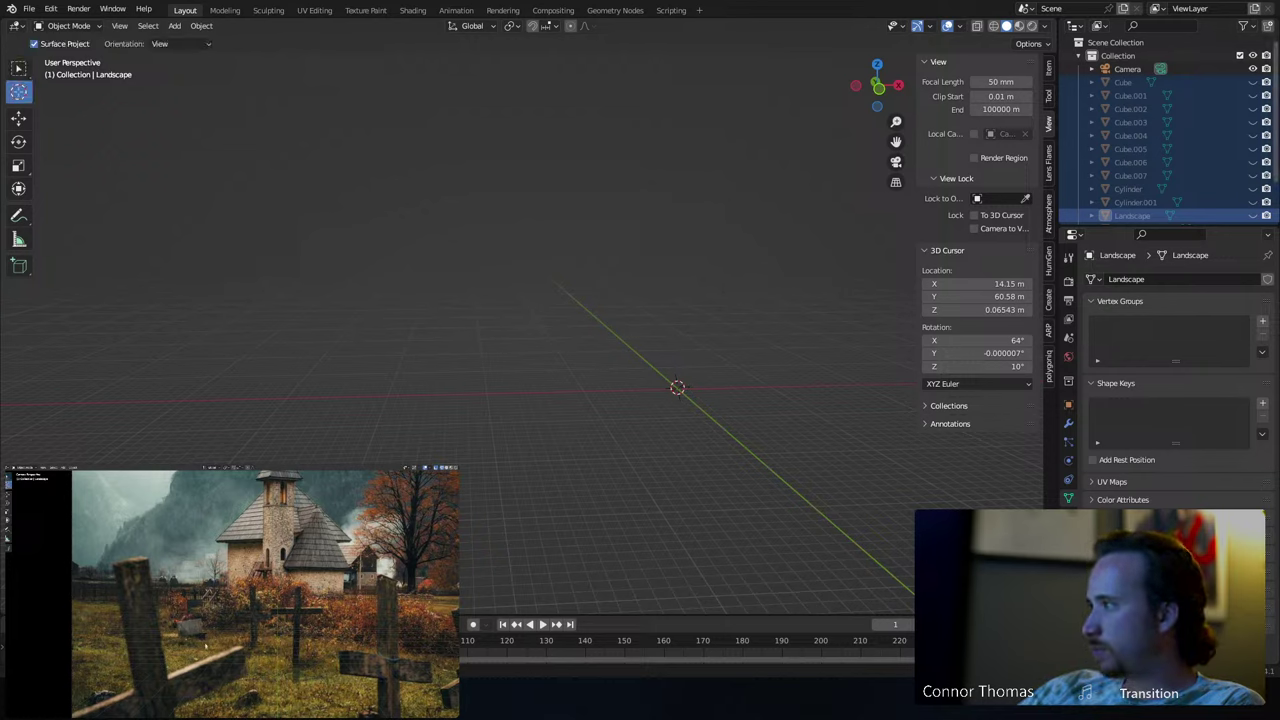
click(161, 605)
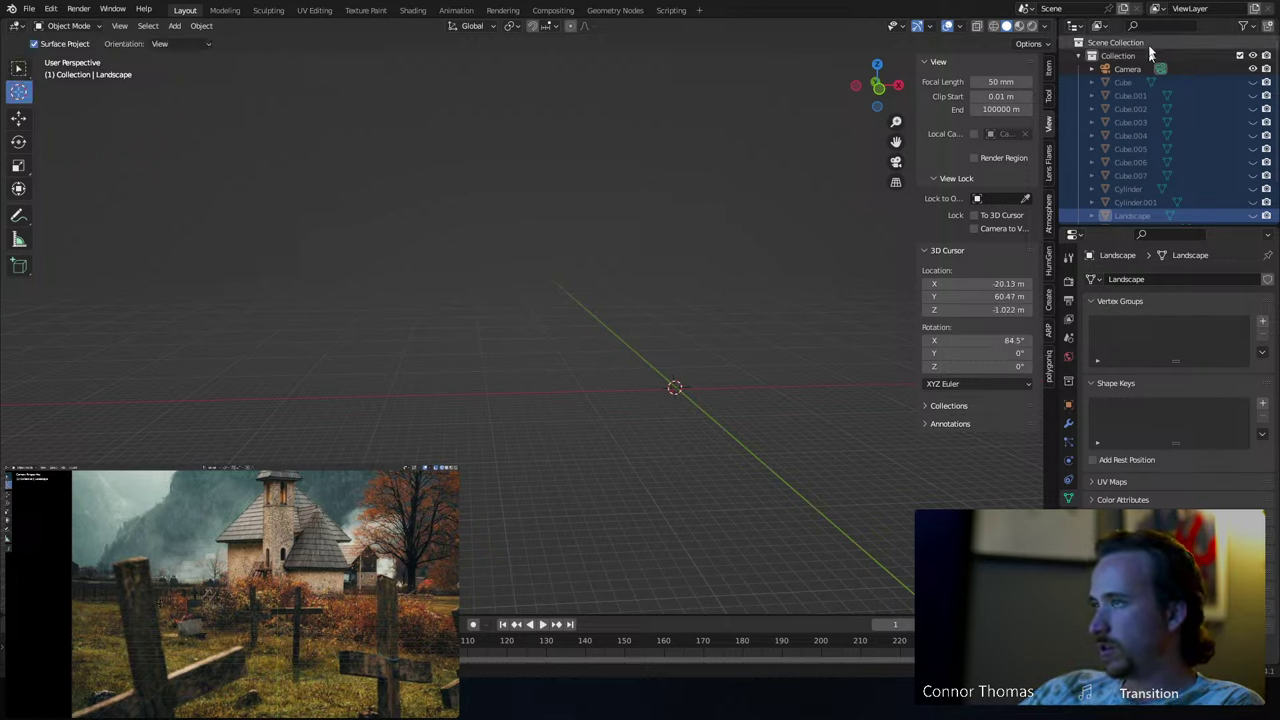
click(8, 477)
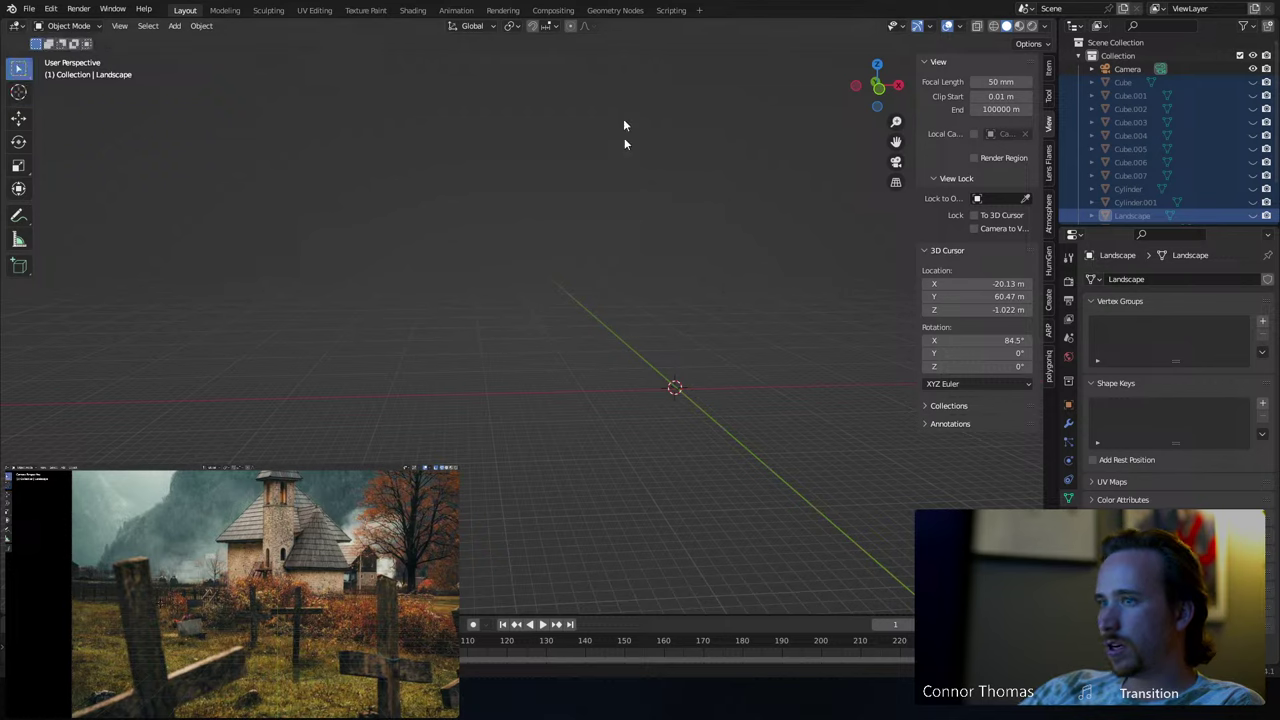
- Add a cube at the 3D cursor and scale it down in two passes to fence-picket width
key(shift+a)
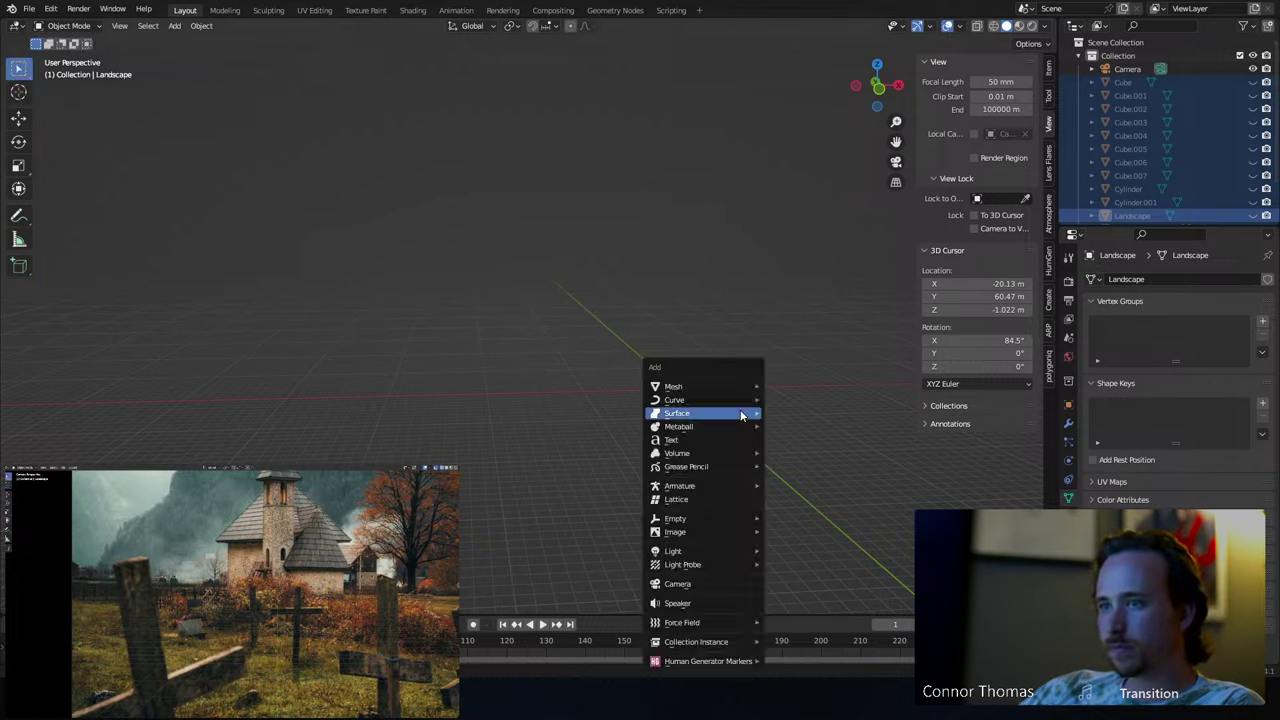
mouse_move(737, 386)
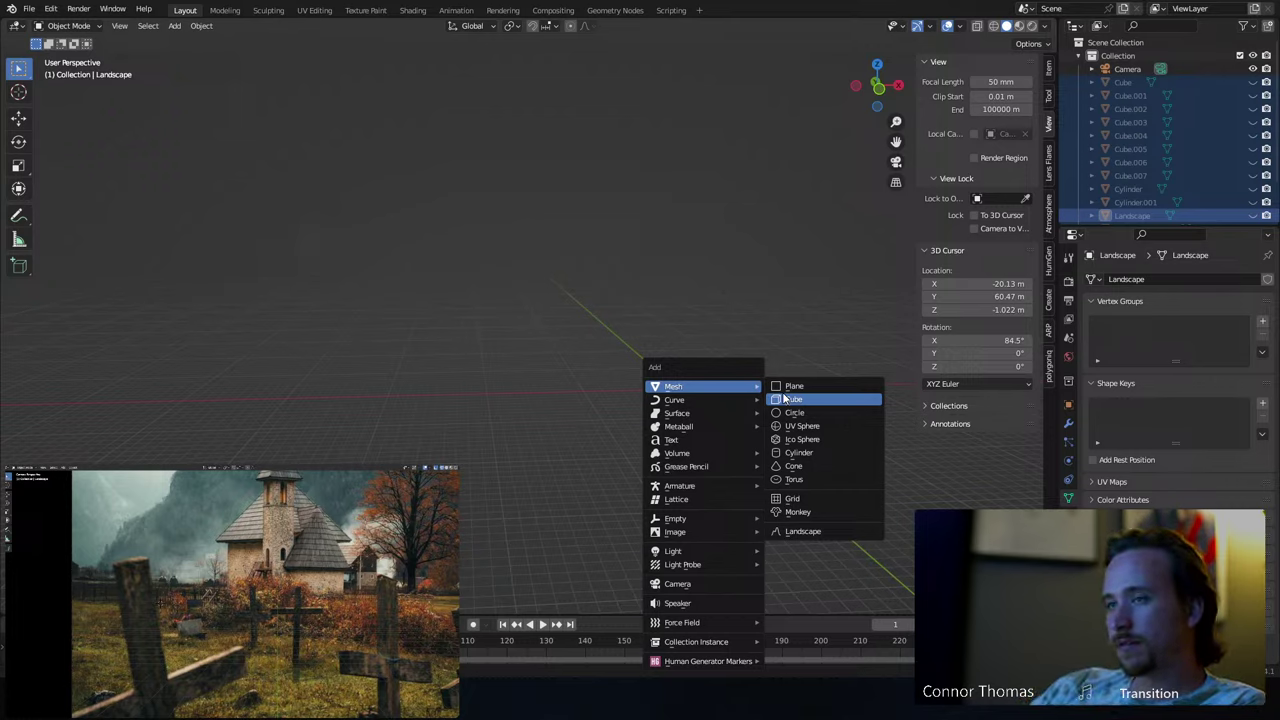
click(788, 403)
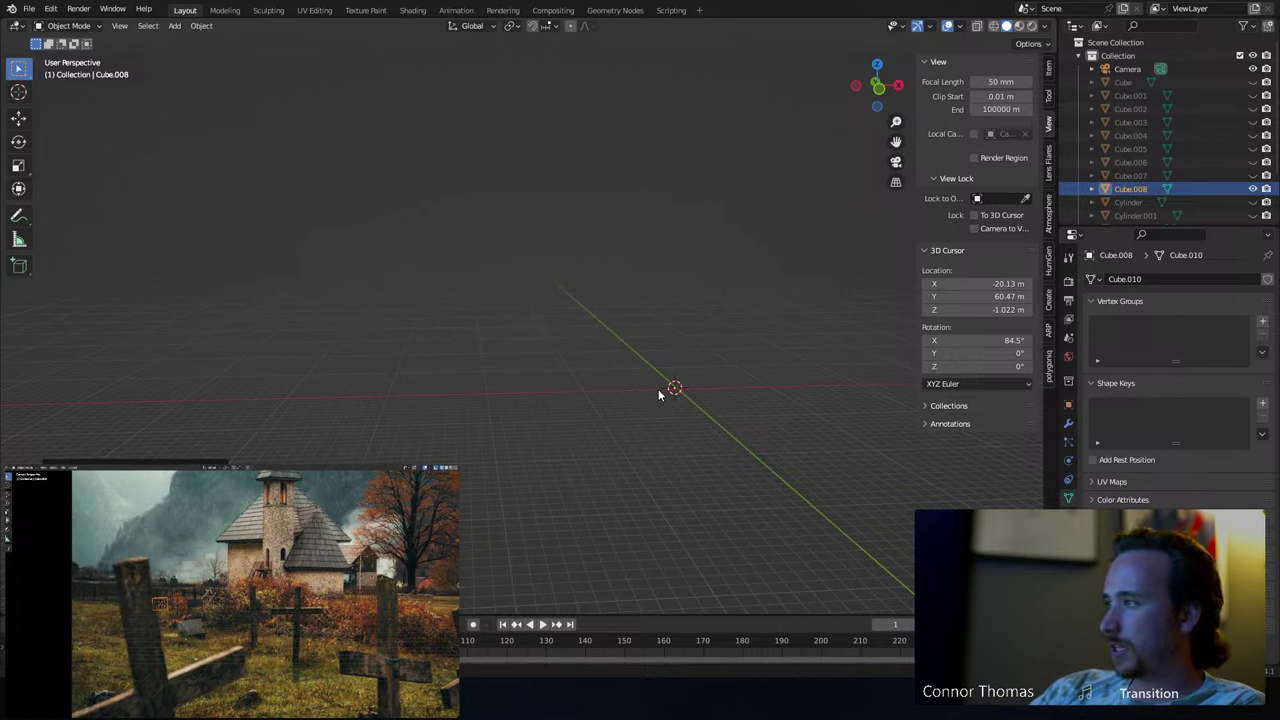
key(s)
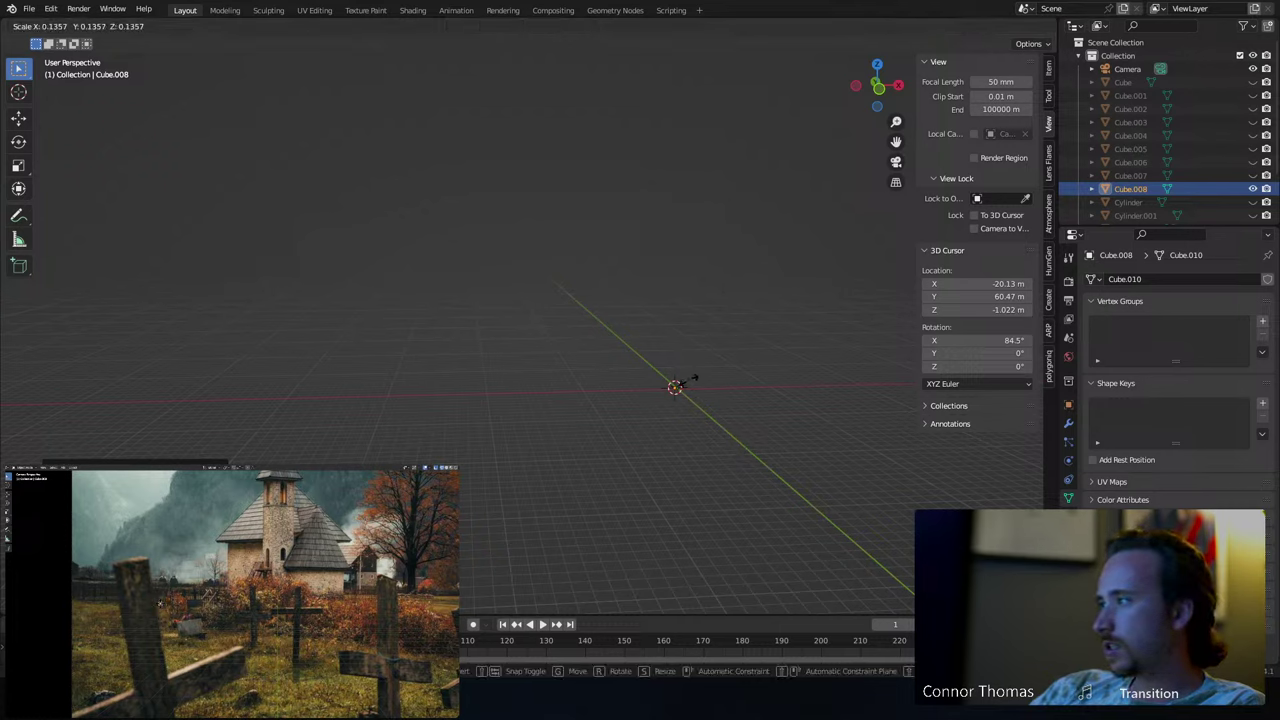
click(689, 381)
key(KP_Decimal)
scroll(688, 384, down, 5)
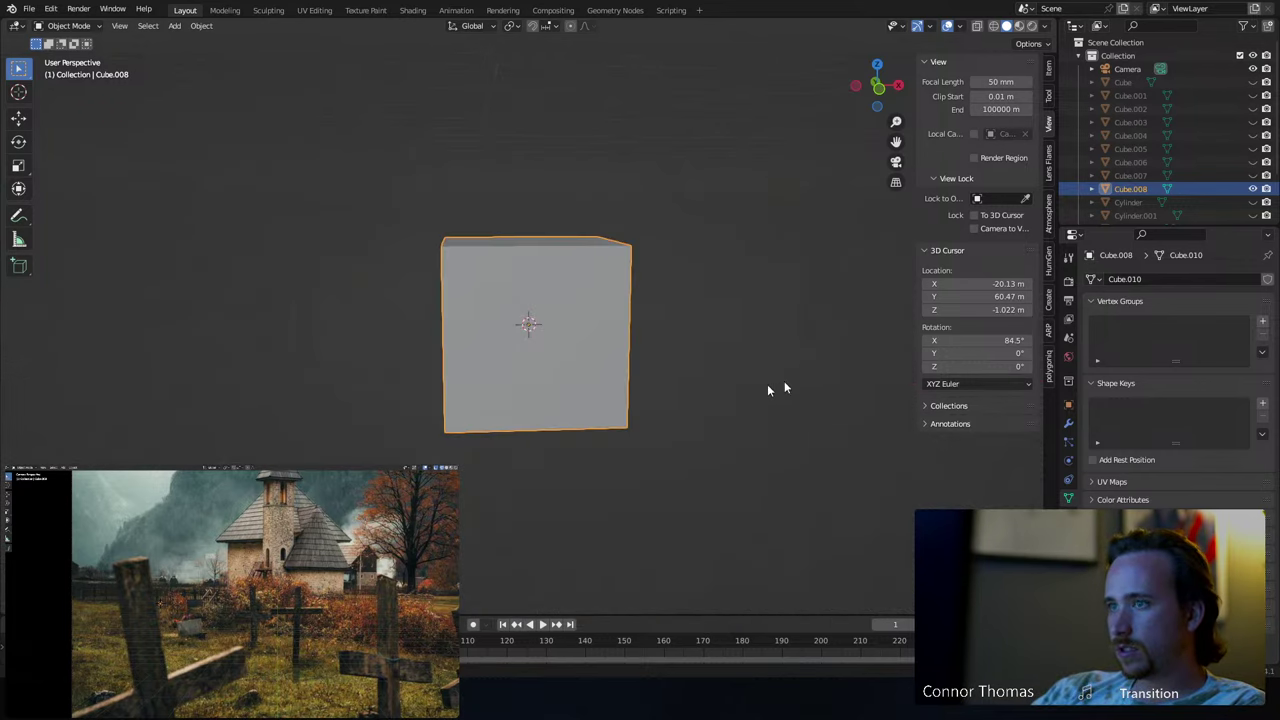
key(s)
click(713, 447)
- Flatten the small cube's mesh along its local Y axis to about 0.3 of its depth
key(Tab)
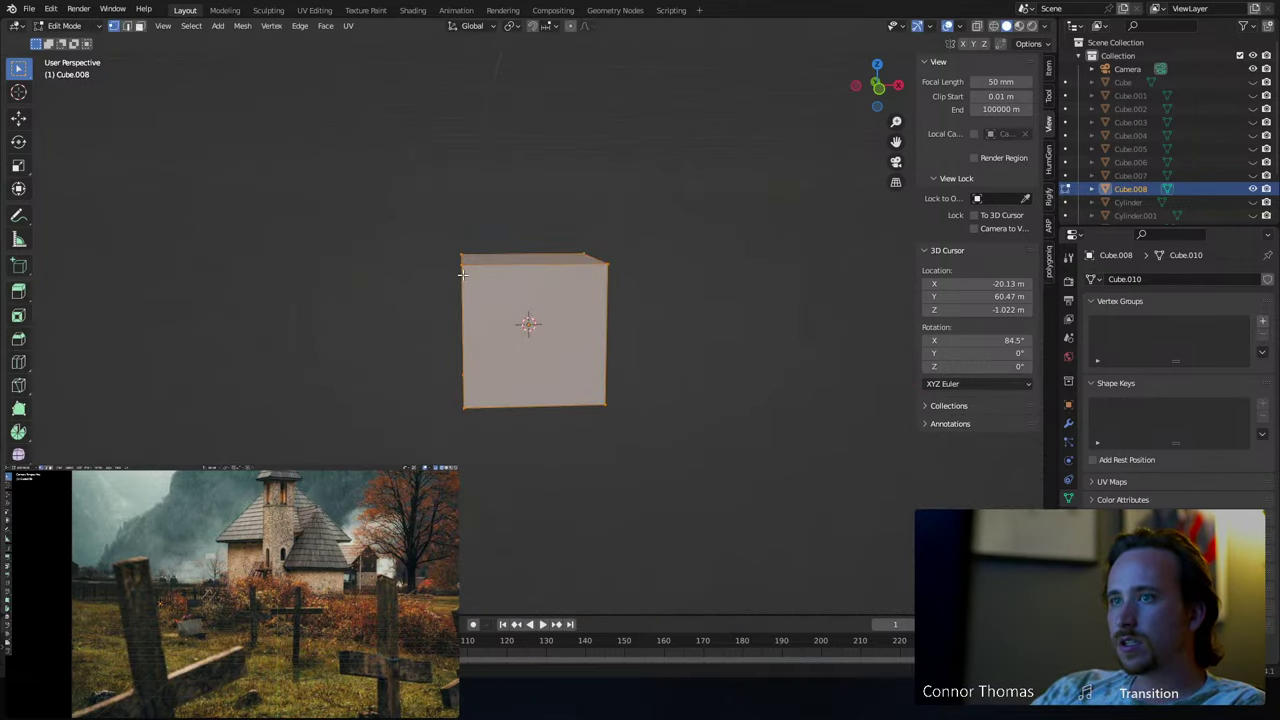
middle_drag(591, 377, 603, 329)
key(s)
key(x)
key(y)
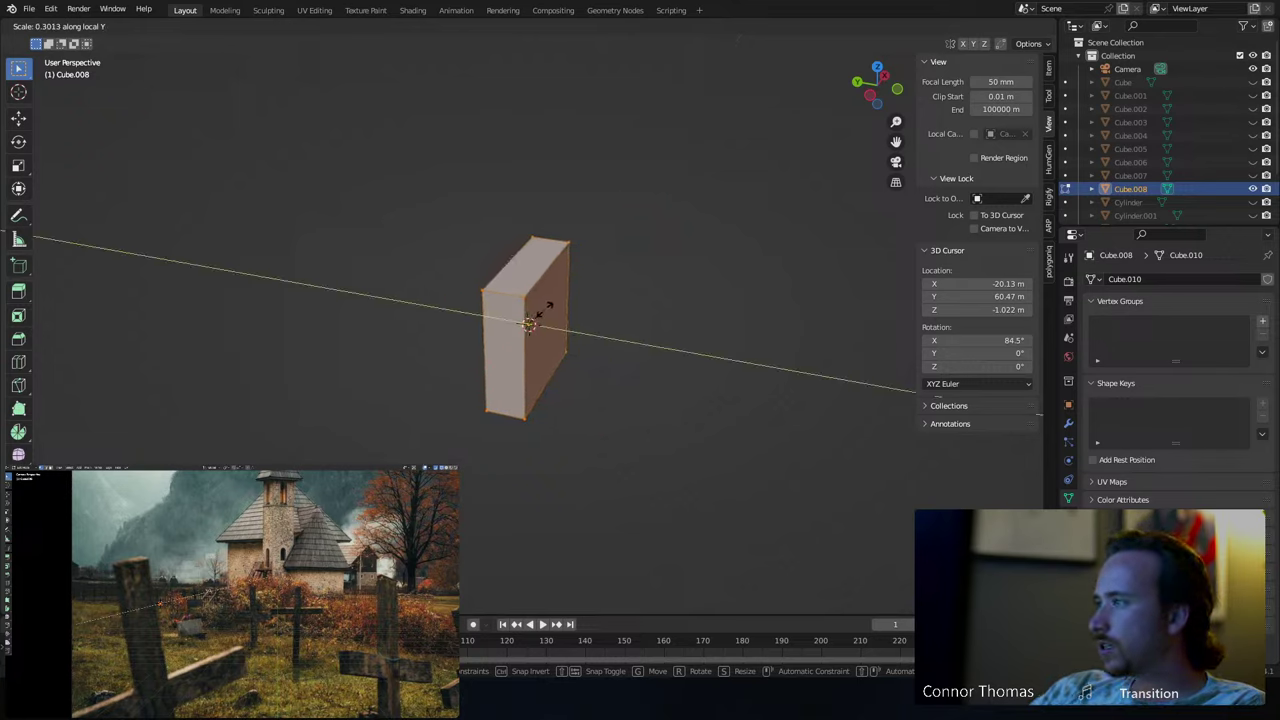
click(545, 310)
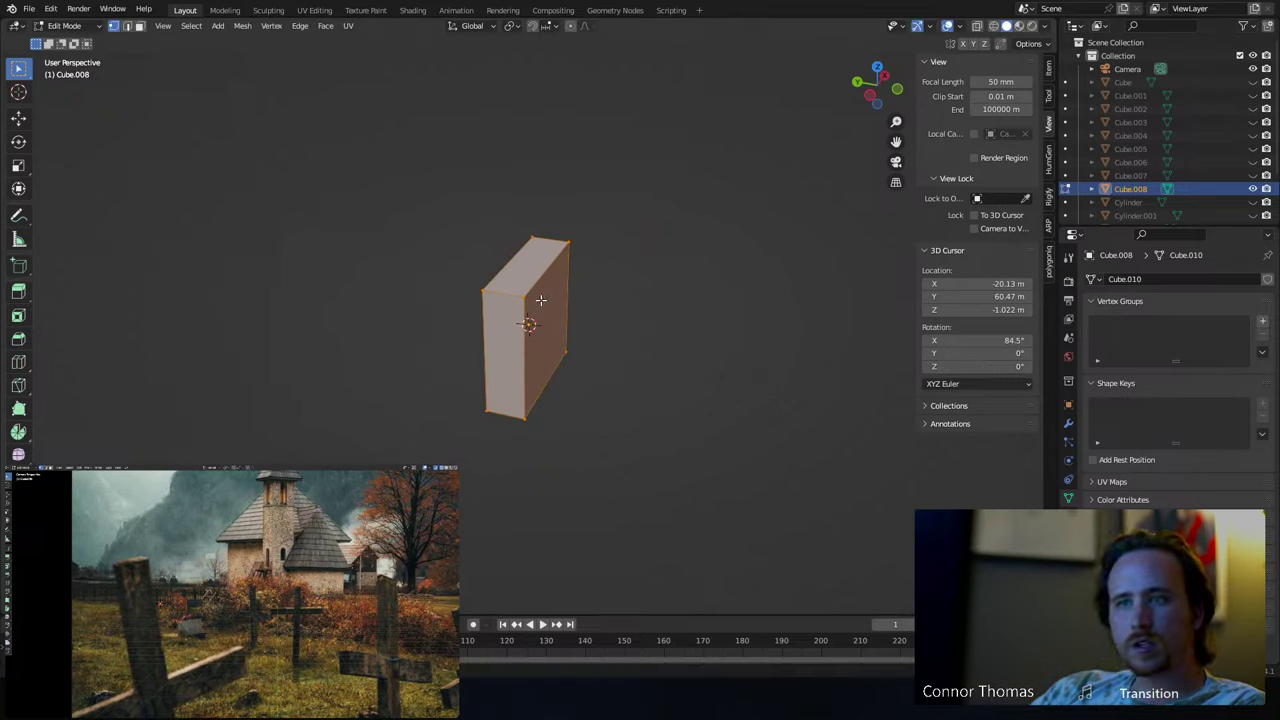
- Raise the flattened cube's top face roughly 2 m along Z to form a tall fence picket
key(3)
click(526, 283)
scroll(586, 318, down, 5)
key(g)
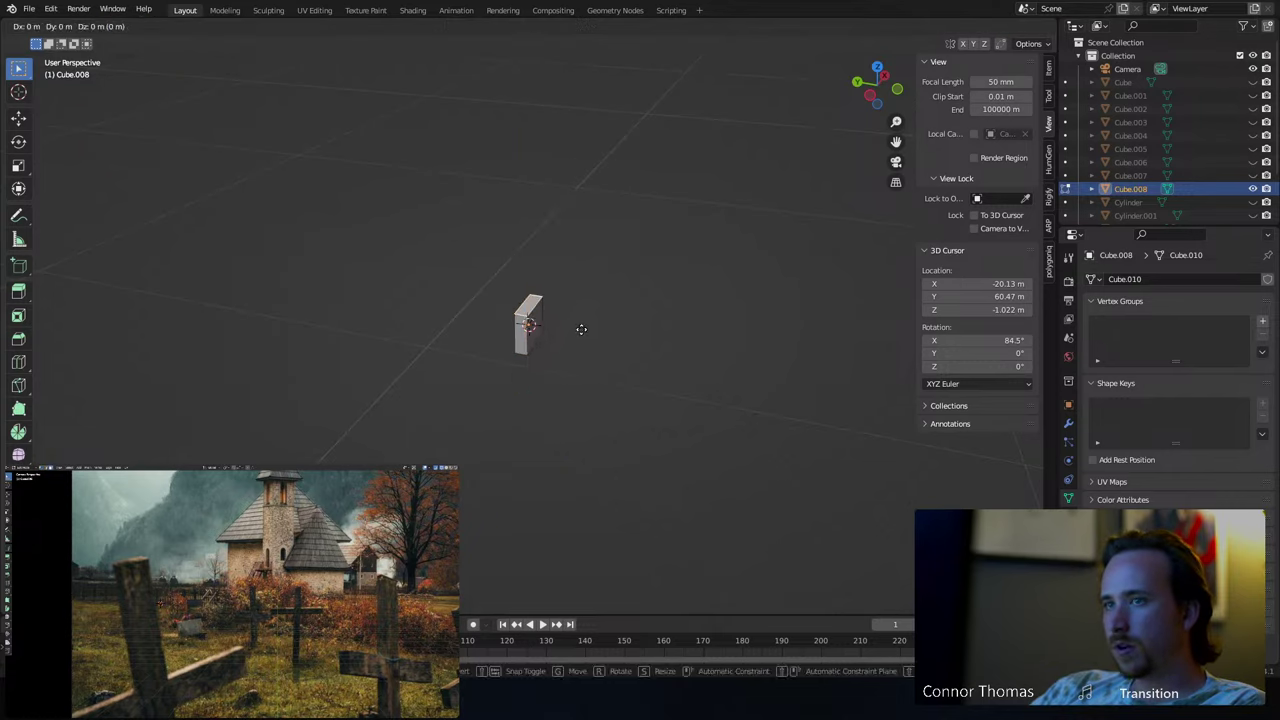
key(z)
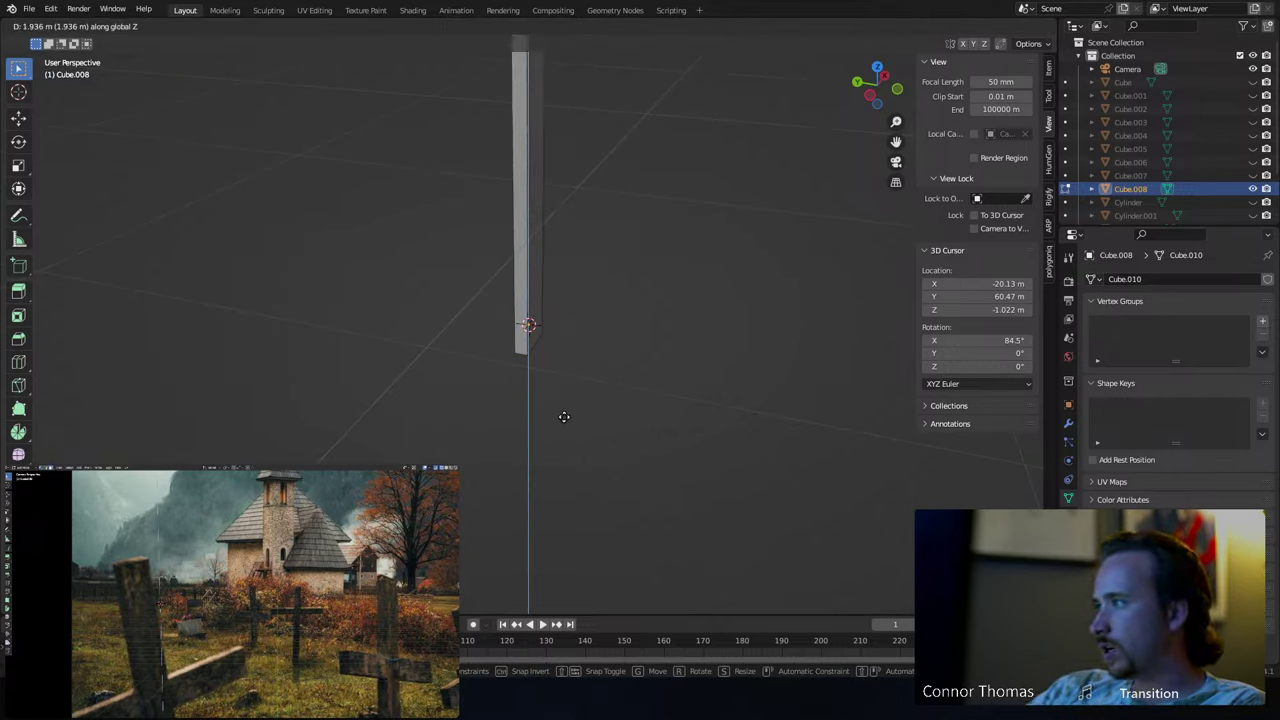
click(556, 386)
scroll(480, 251, down, 7)
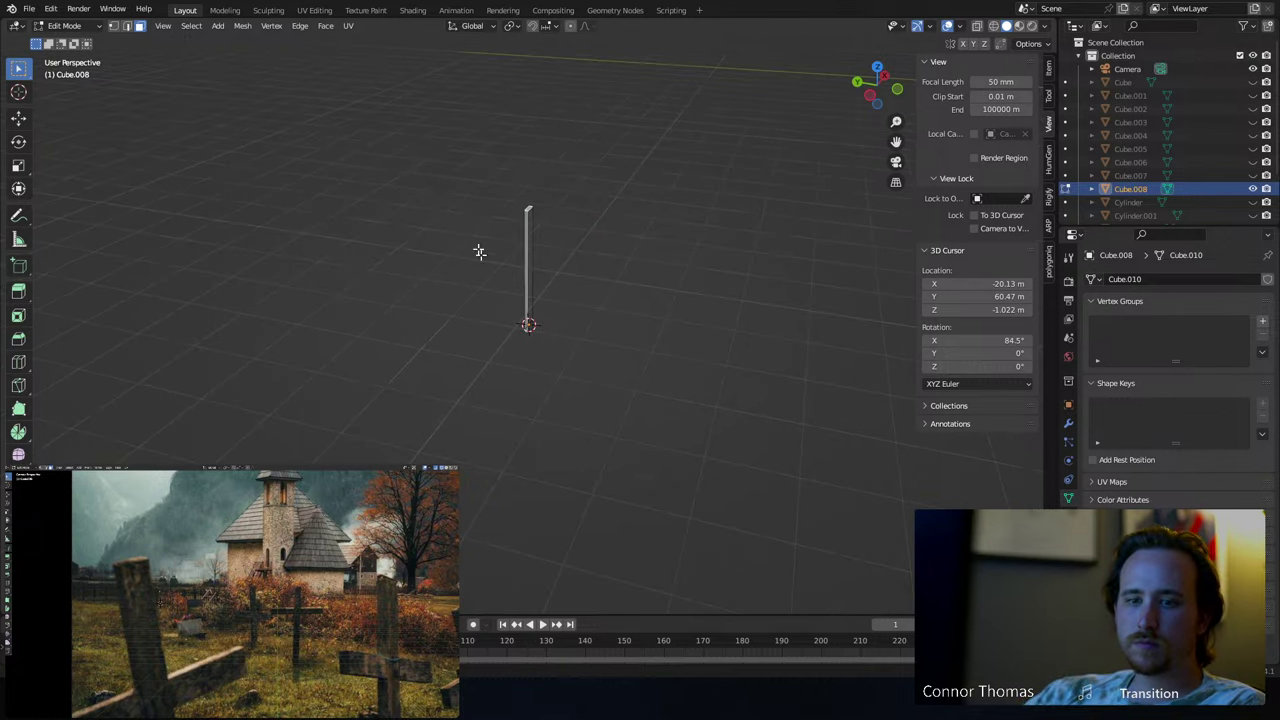
- Lengthen the picket by moving its top face about 0.26 m further up along Z
shift+middle_drag(465, 236, 490, 317)
scroll(524, 340, down, 3)
middle_drag(567, 338, 614, 354)
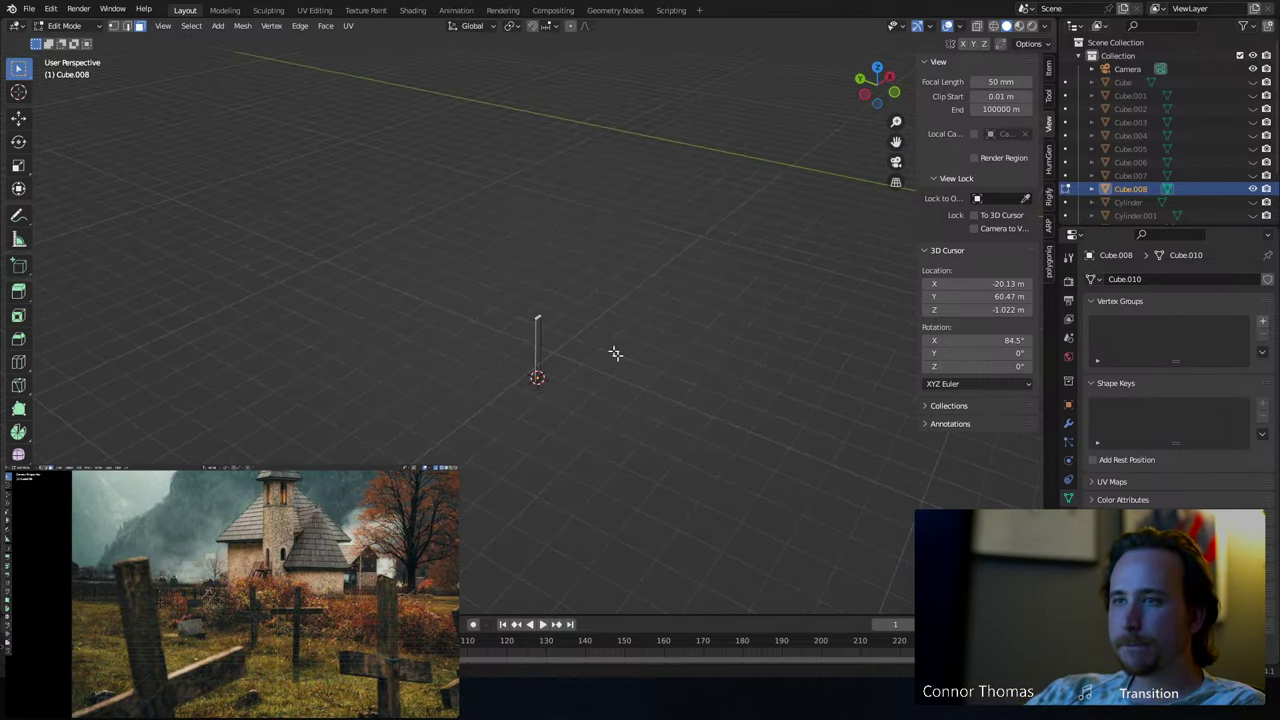
key(g)
key(z)
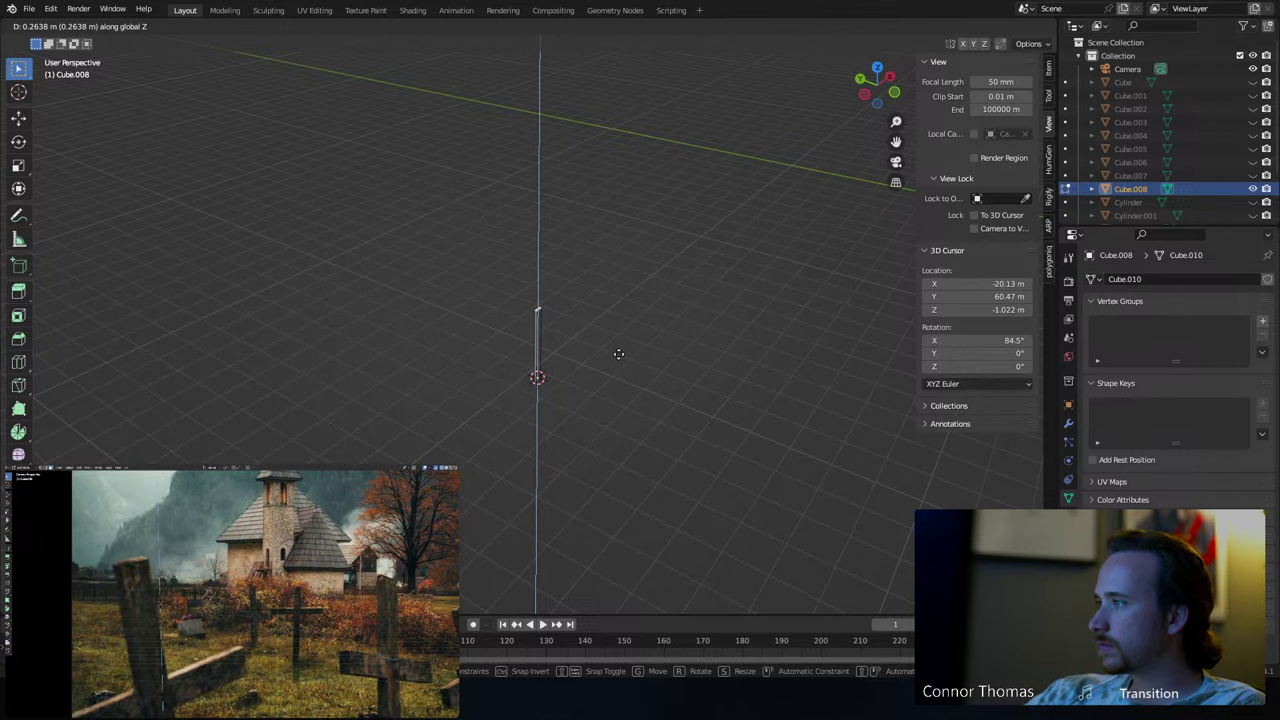
click(618, 354)
middle_drag(611, 343, 606, 389)
- Extrude the picket's top face slightly upward and narrow it along X into a pointed tip, then leave Edit Mode
key(KP_Decimal)
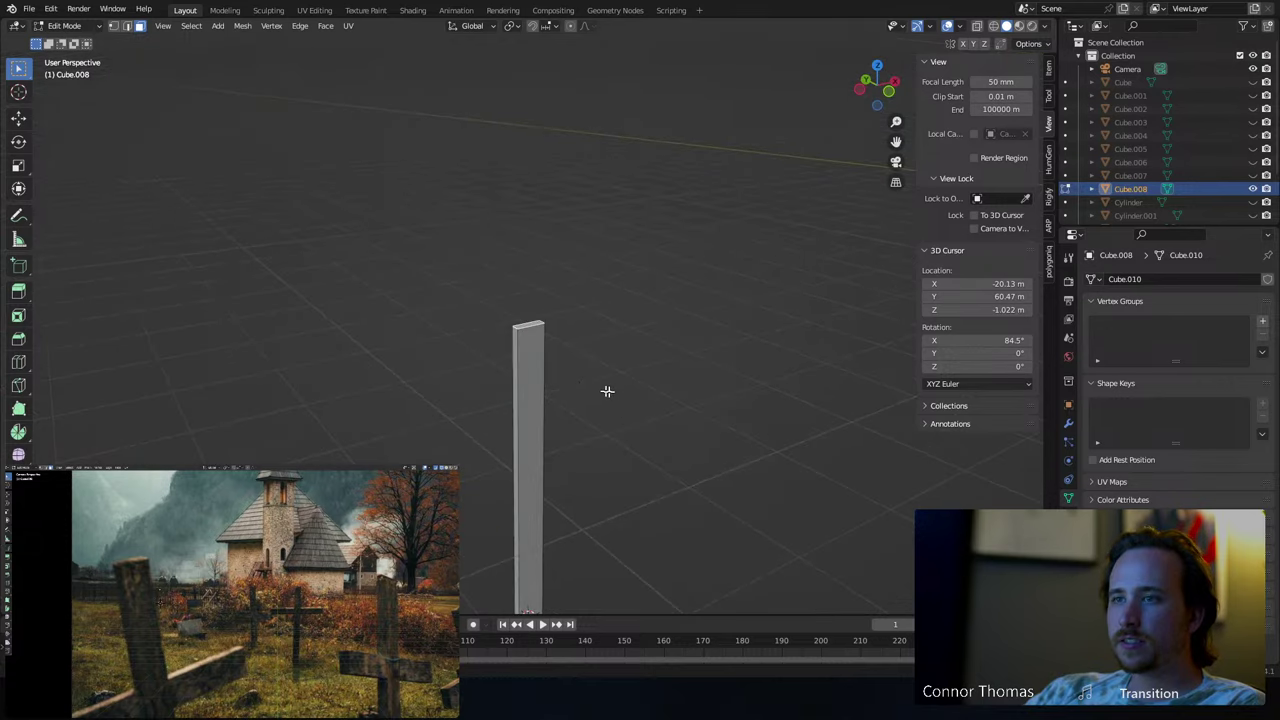
key(e)
click(637, 380)
key(s)
key(x)
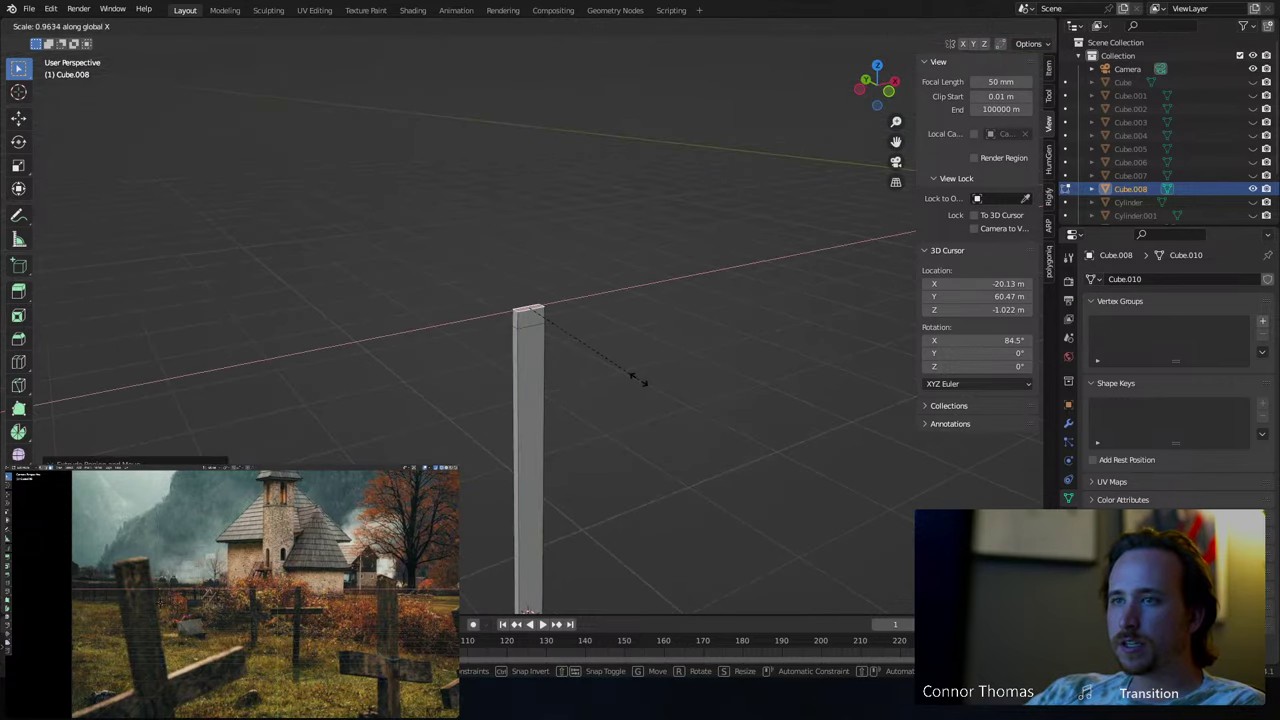
click(530, 338)
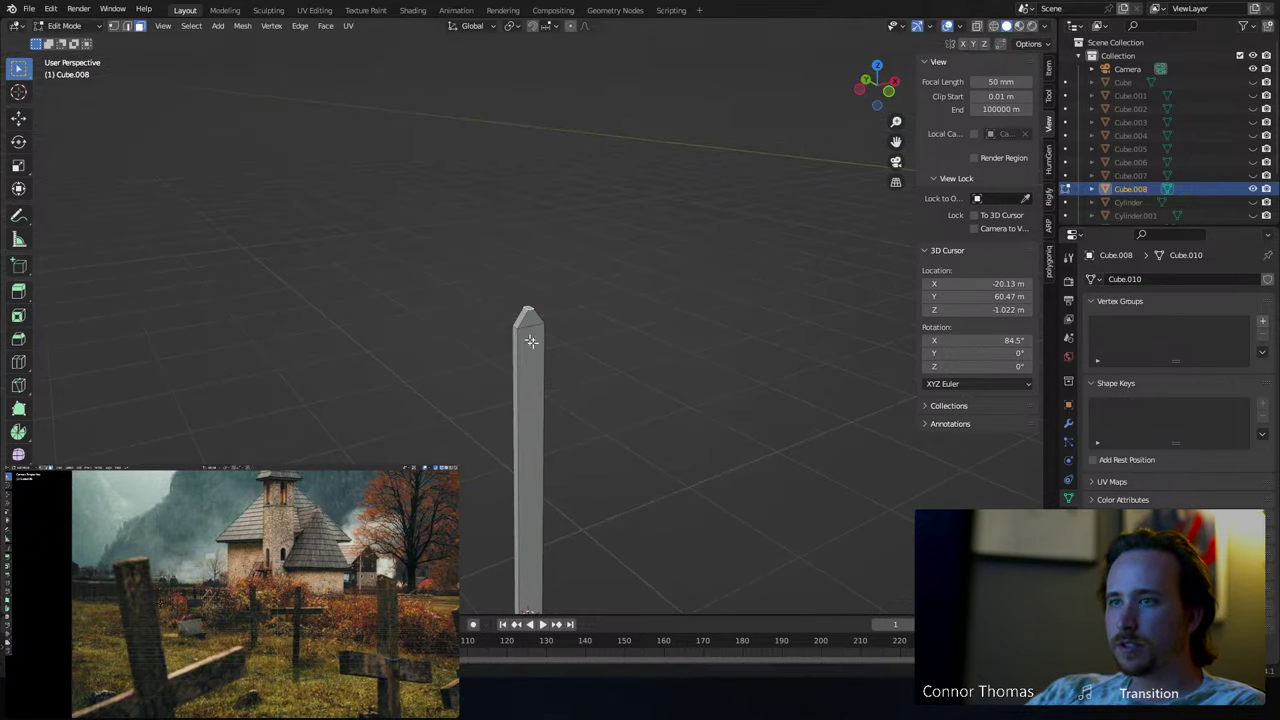
key(Tab)
- Add a cube inside the picket's mesh and scale it down to slightly wider than the picket
click(563, 422)
middle_drag(560, 423, 537, 449)
click(537, 449)
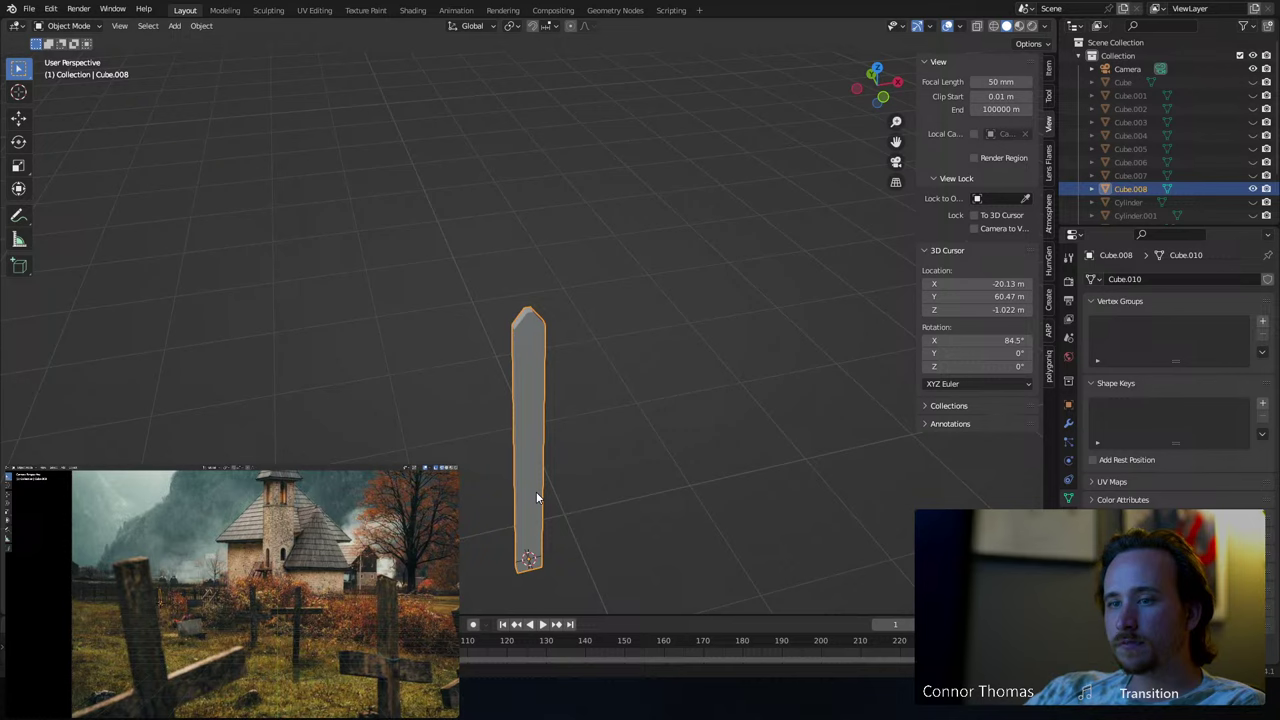
right_click(534, 495)
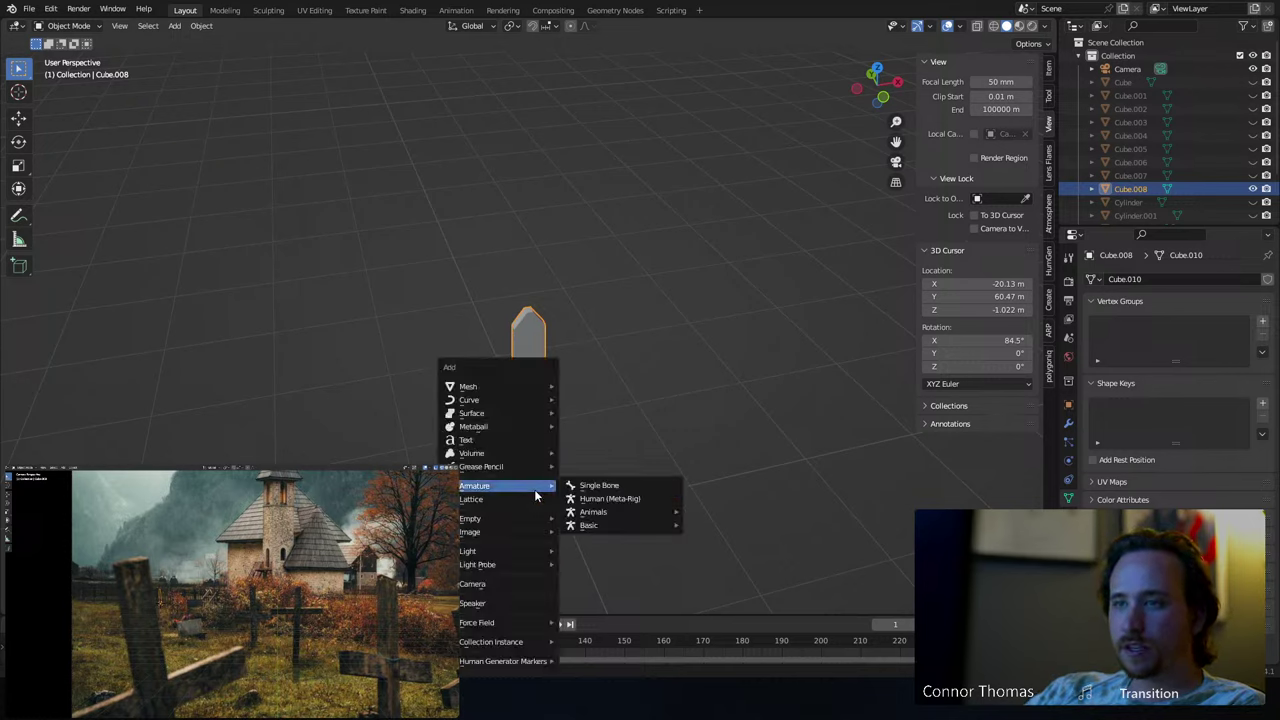
key(Tab)
key(shift+a)
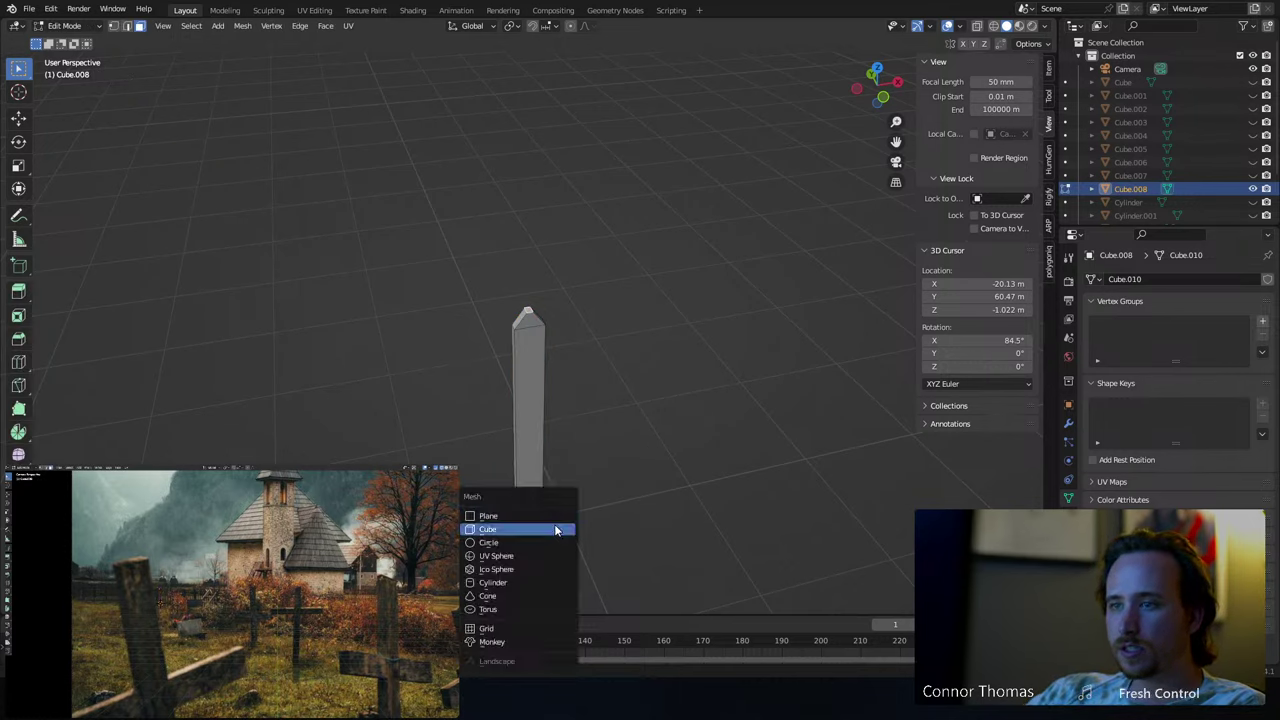
click(537, 533)
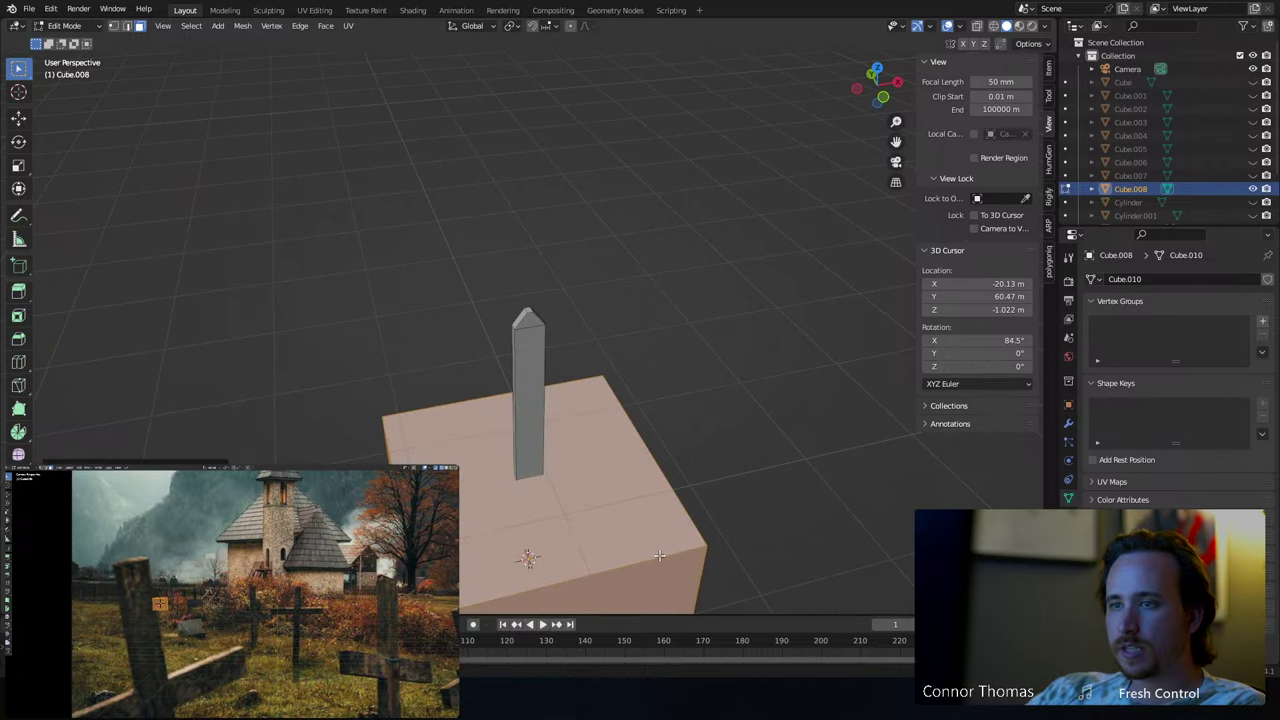
key(s)
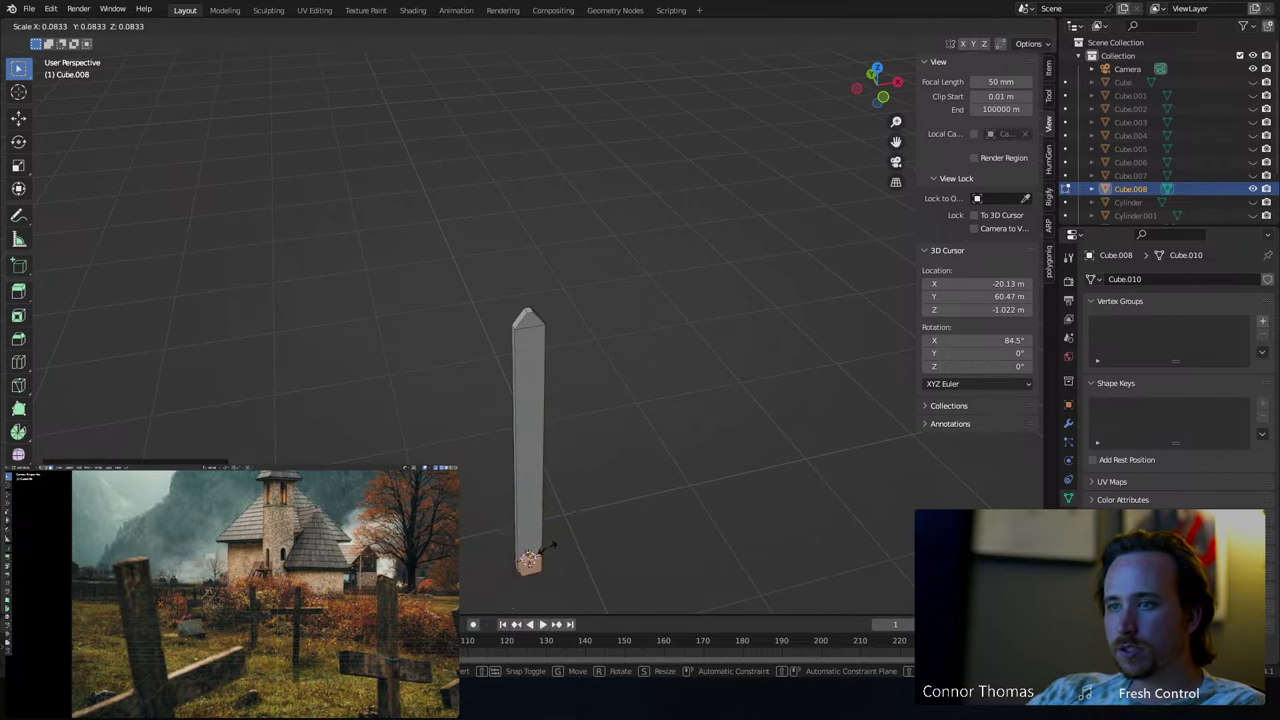
click(563, 551)
- Move the small cube up along Z to sit near the picket's pointed tip
key(g)
key(z)
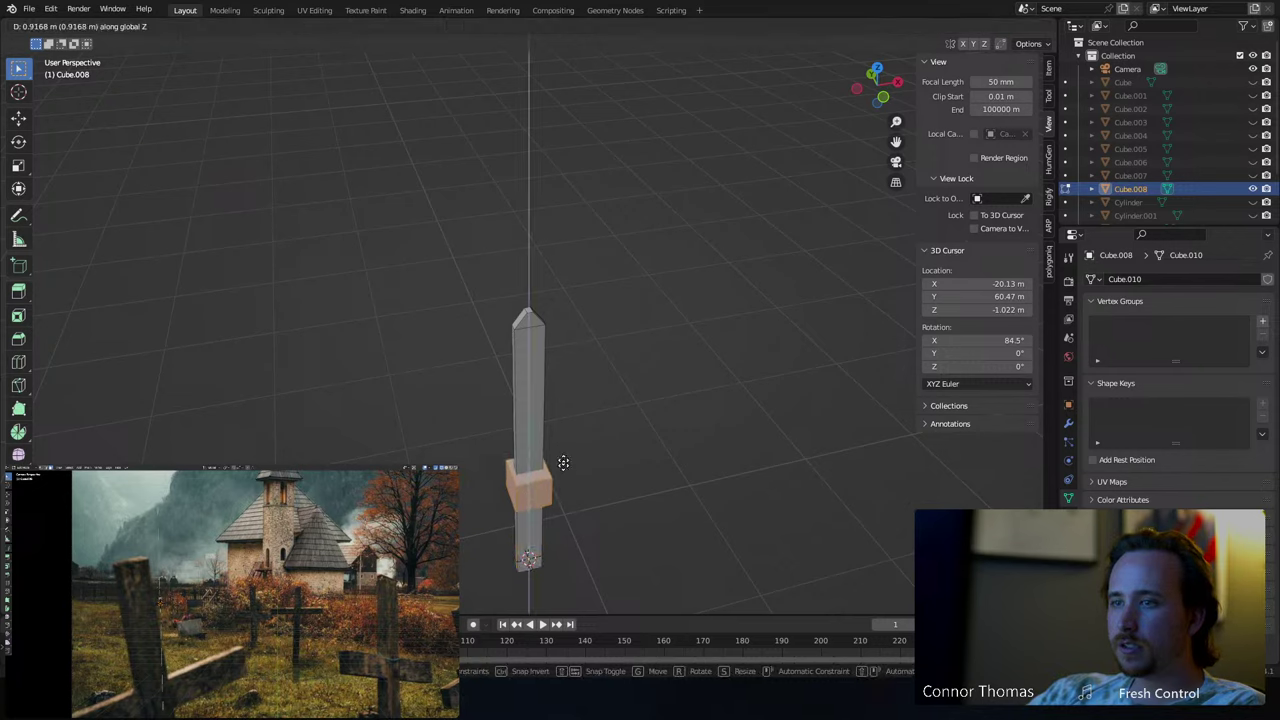
click(563, 337)
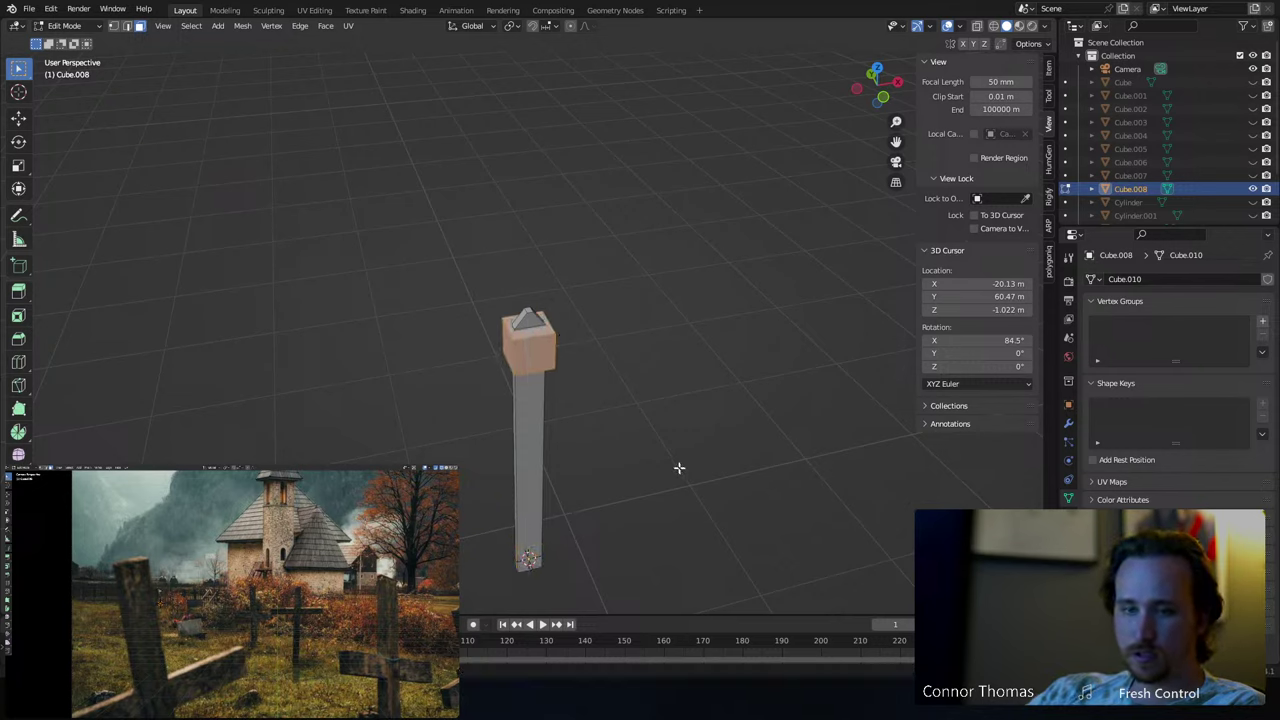
- Shape the cube into a thin crossbar by scaling it about 3 along X, 0.15 along Y and 0.33 along Z
key(s)
key(x)
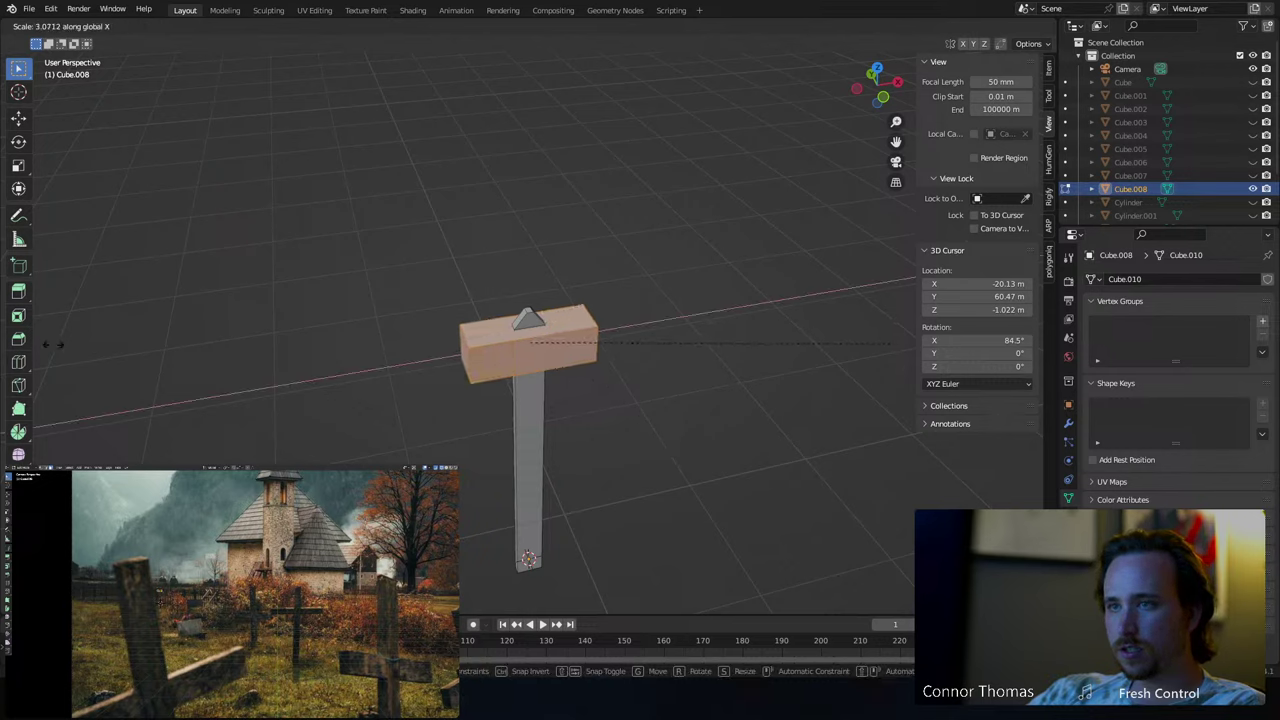
click(712, 447)
key(s)
key(y)
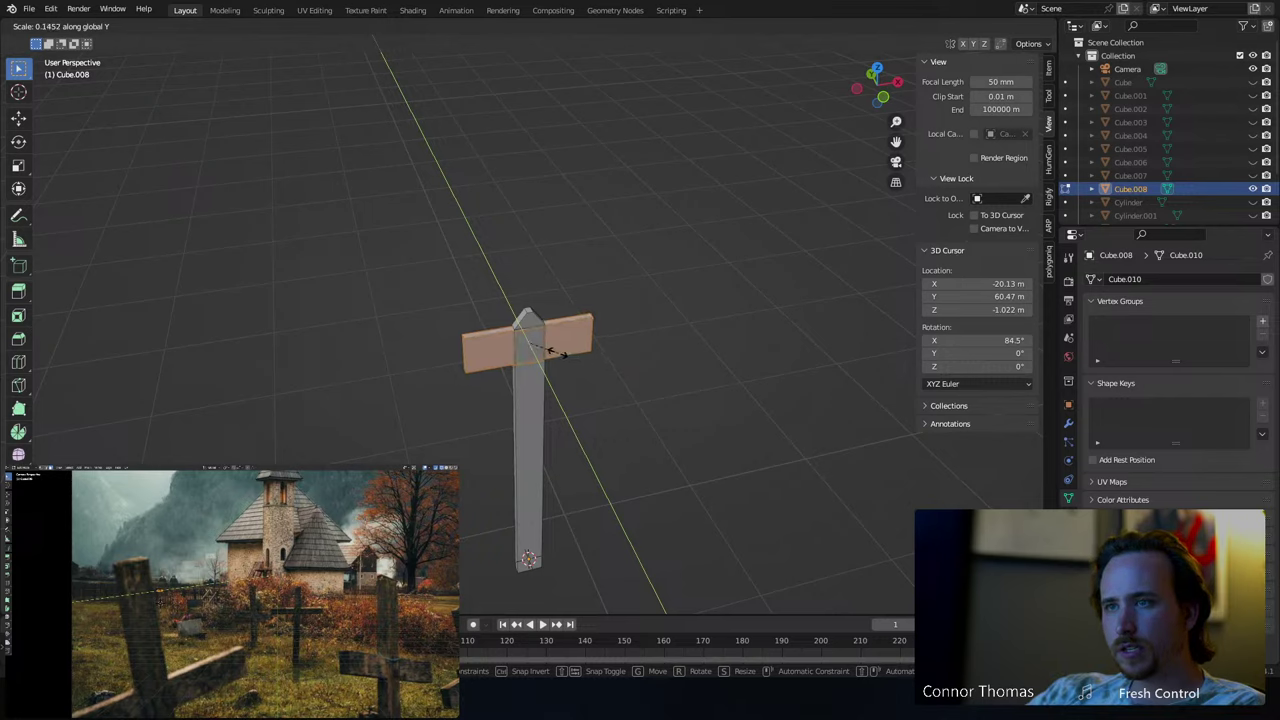
click(549, 350)
key(s)
key(z)
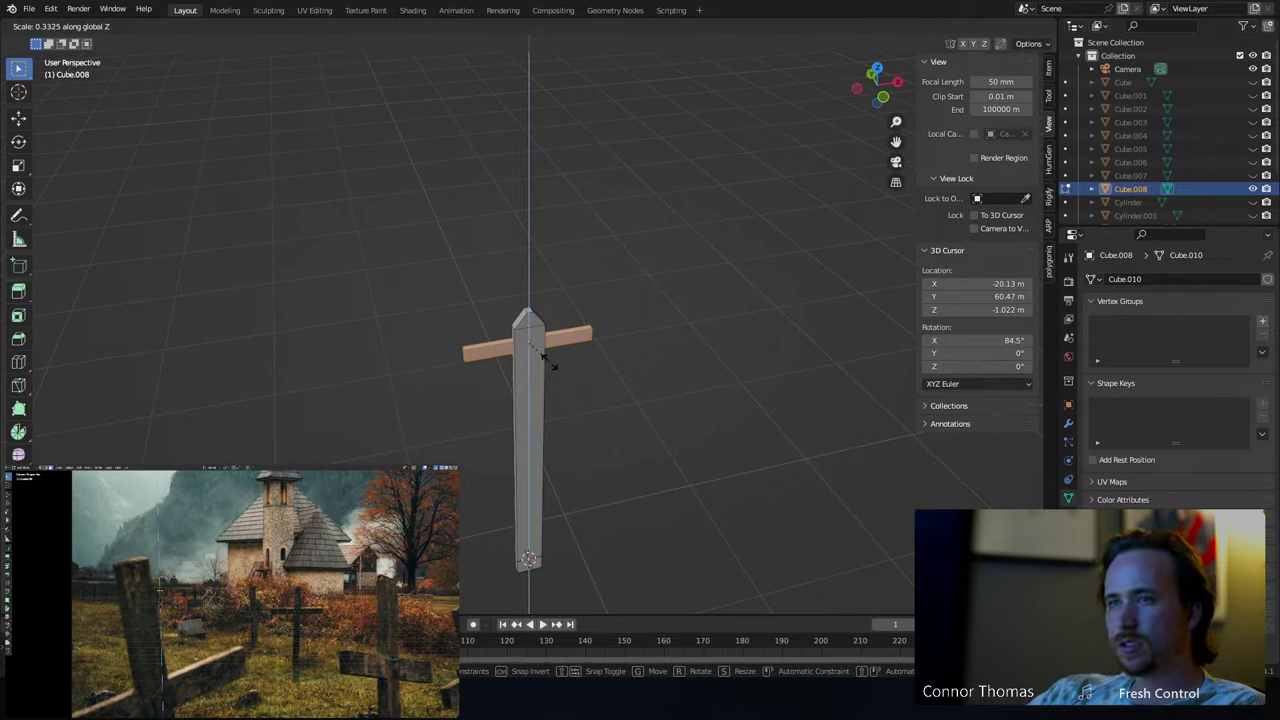
click(552, 365)
key(Tab)
key(Tab)
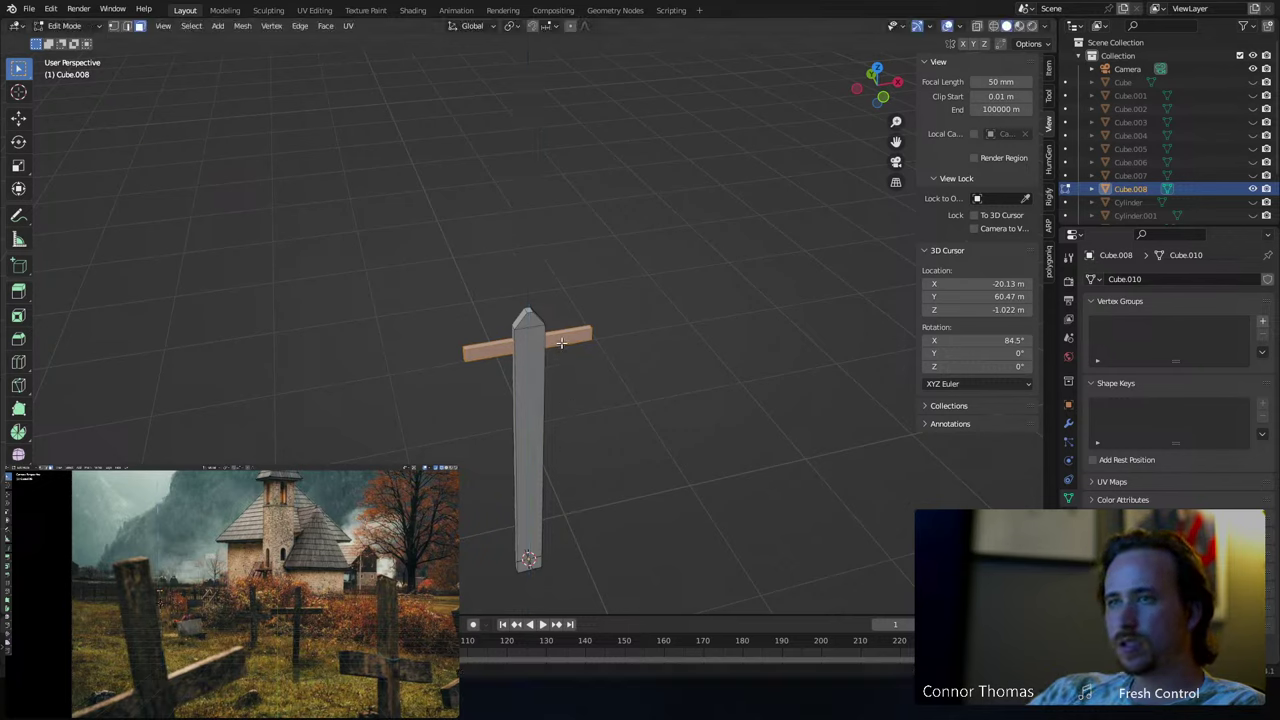
- Duplicate the crossbar about 2.18 m down to the picket's base and copy that one about 1.94 m up along Z, leaving Edit Mode
key(g)
key(z)
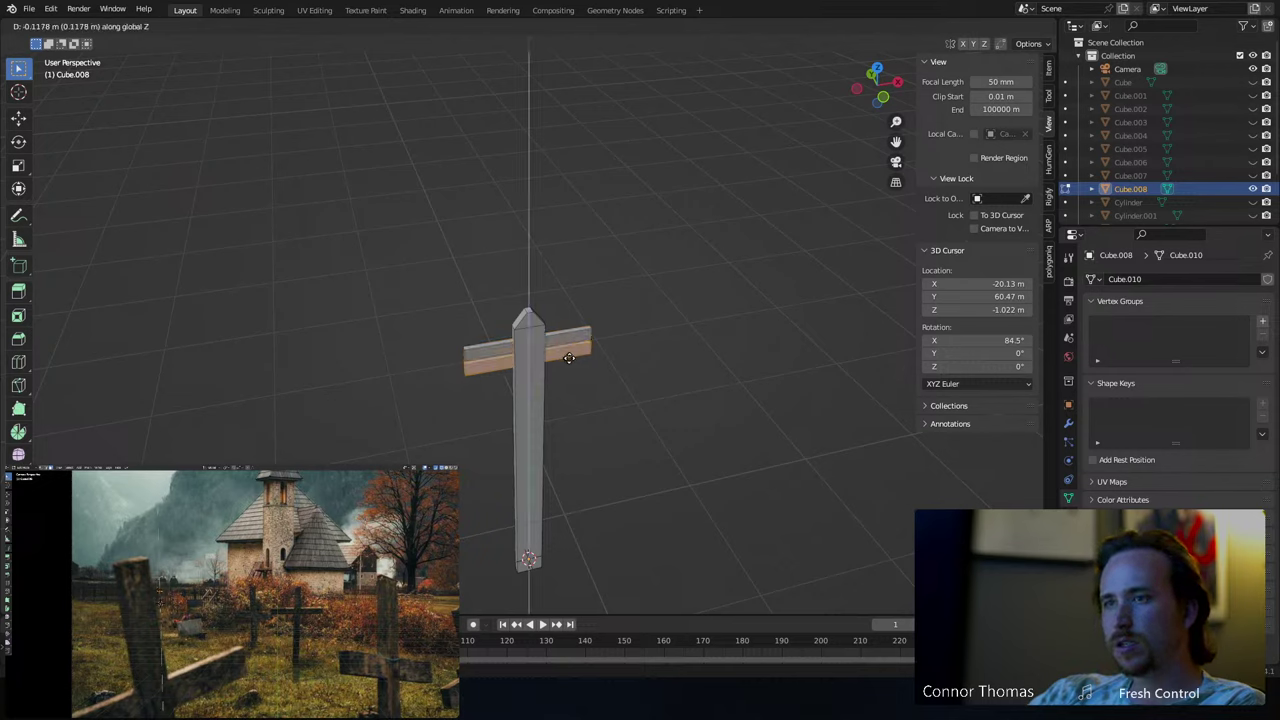
click(618, 554)
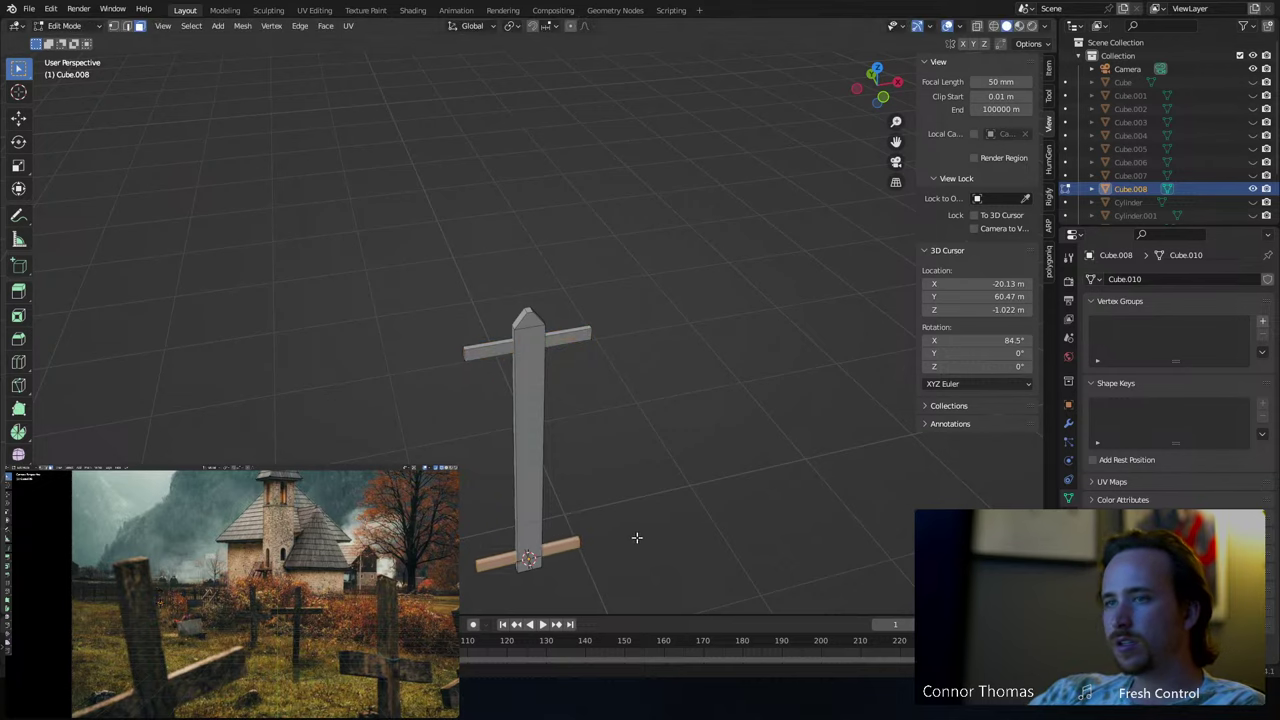
key(shift+s)
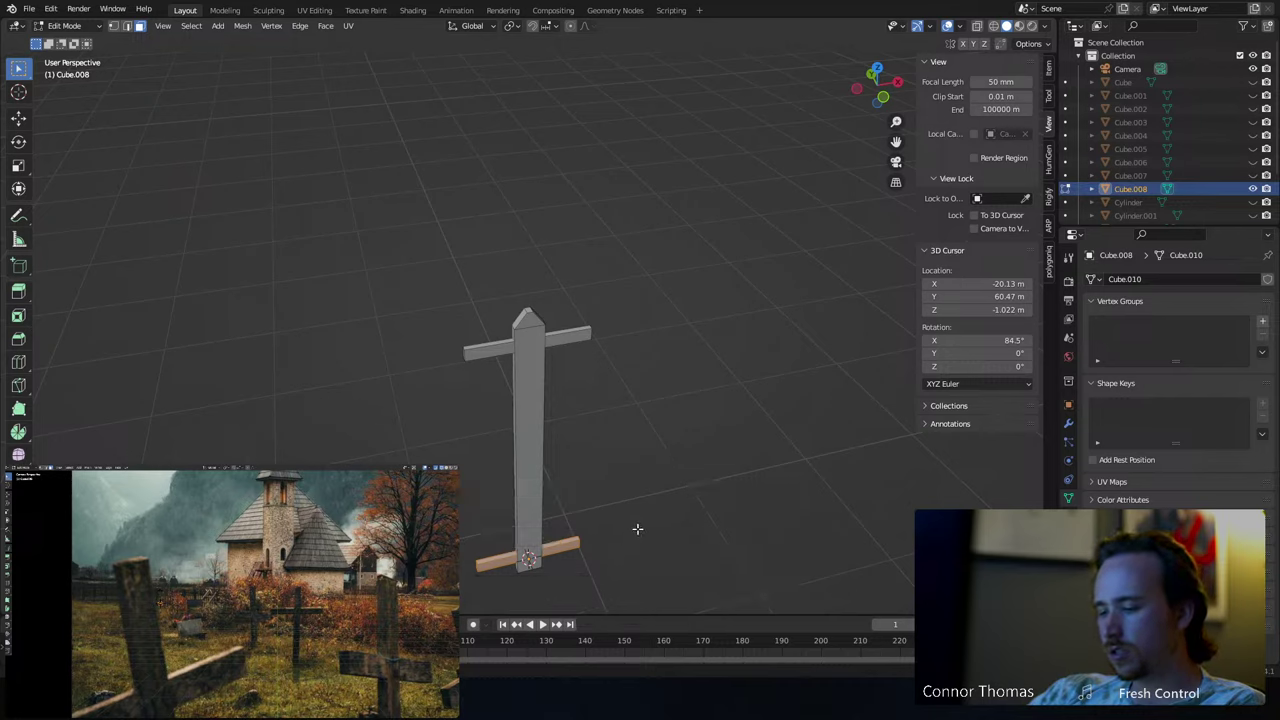
key(shift+d)
key(z)
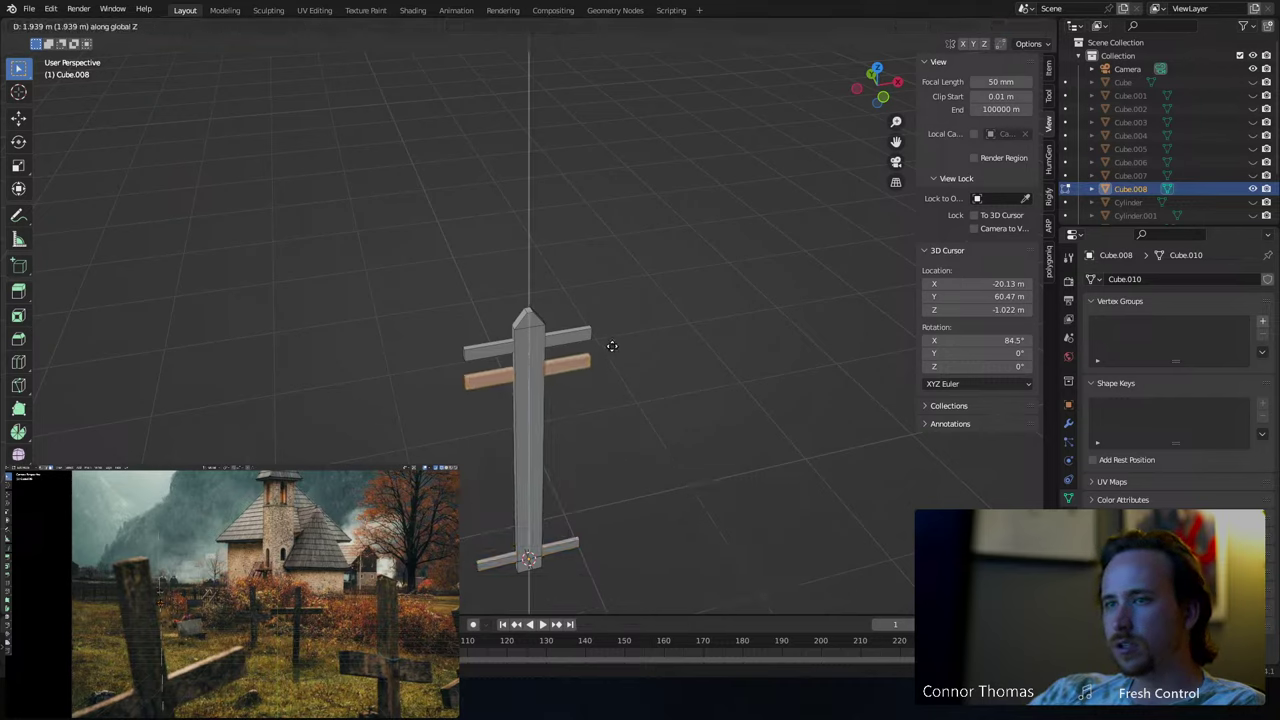
click(611, 346)
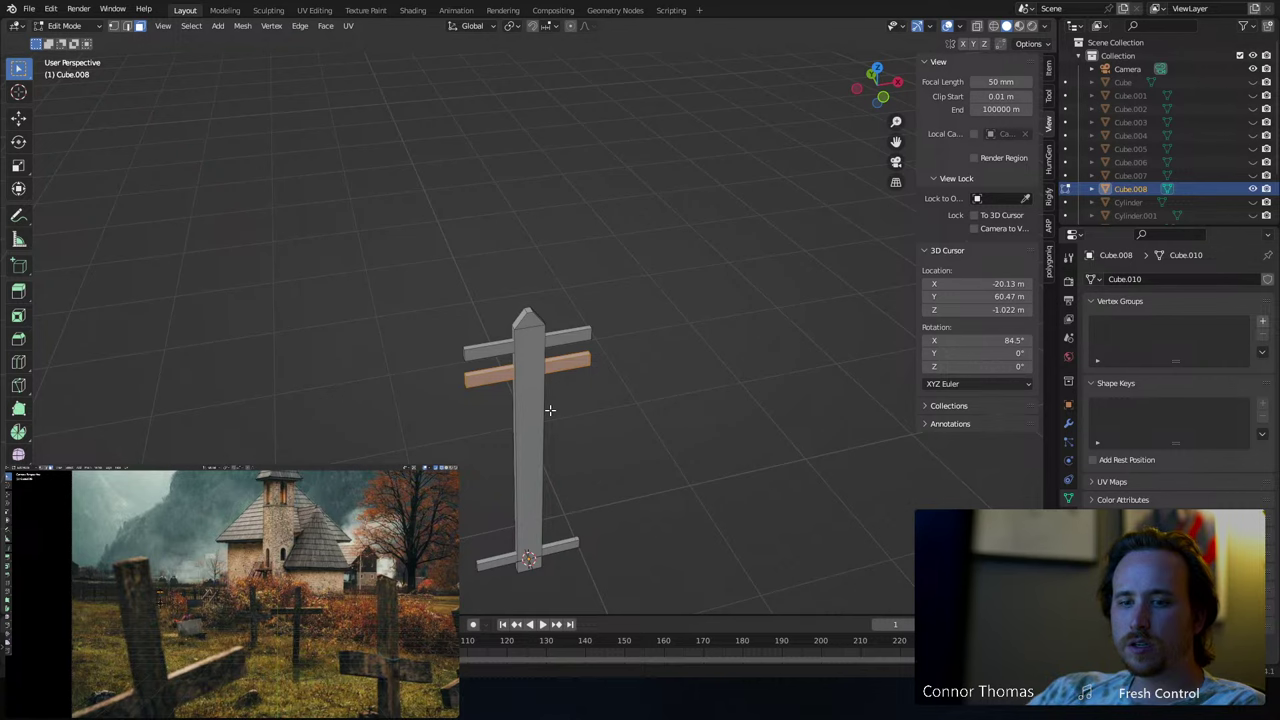
key(Tab)
- Add an Array modifier to the picket object
click(1068, 423)
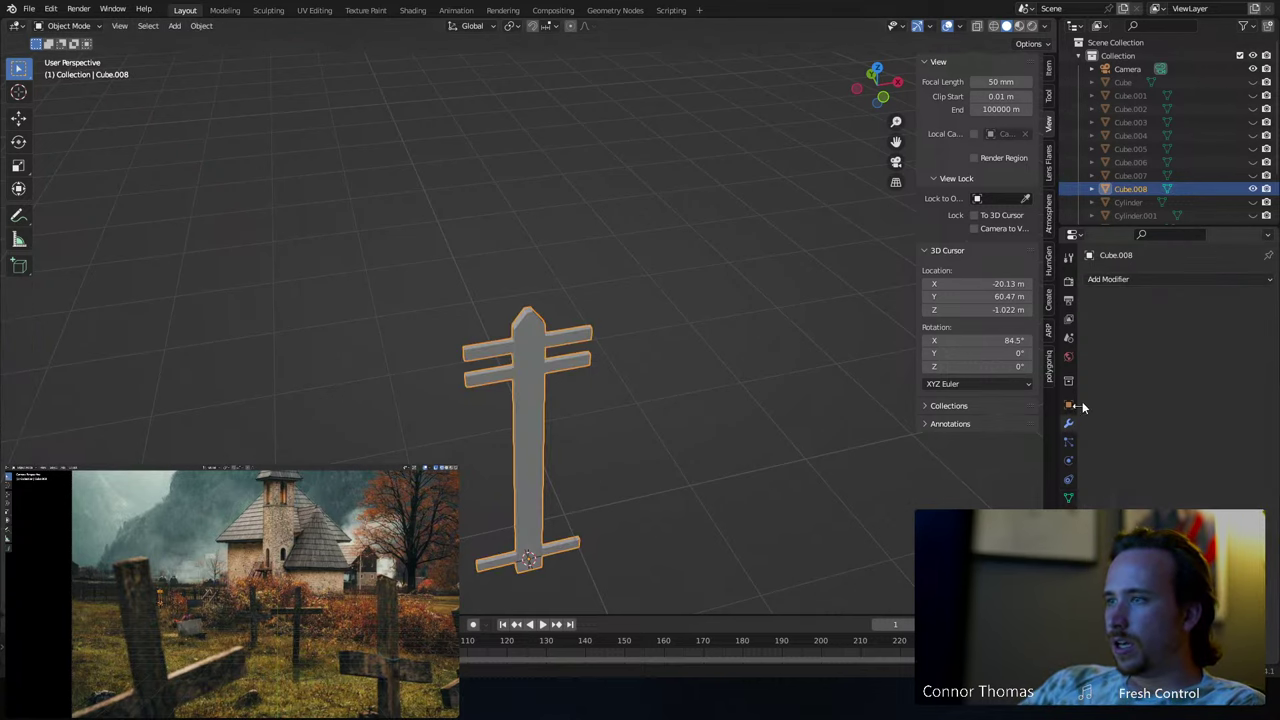
click(1108, 279)
click(995, 312)
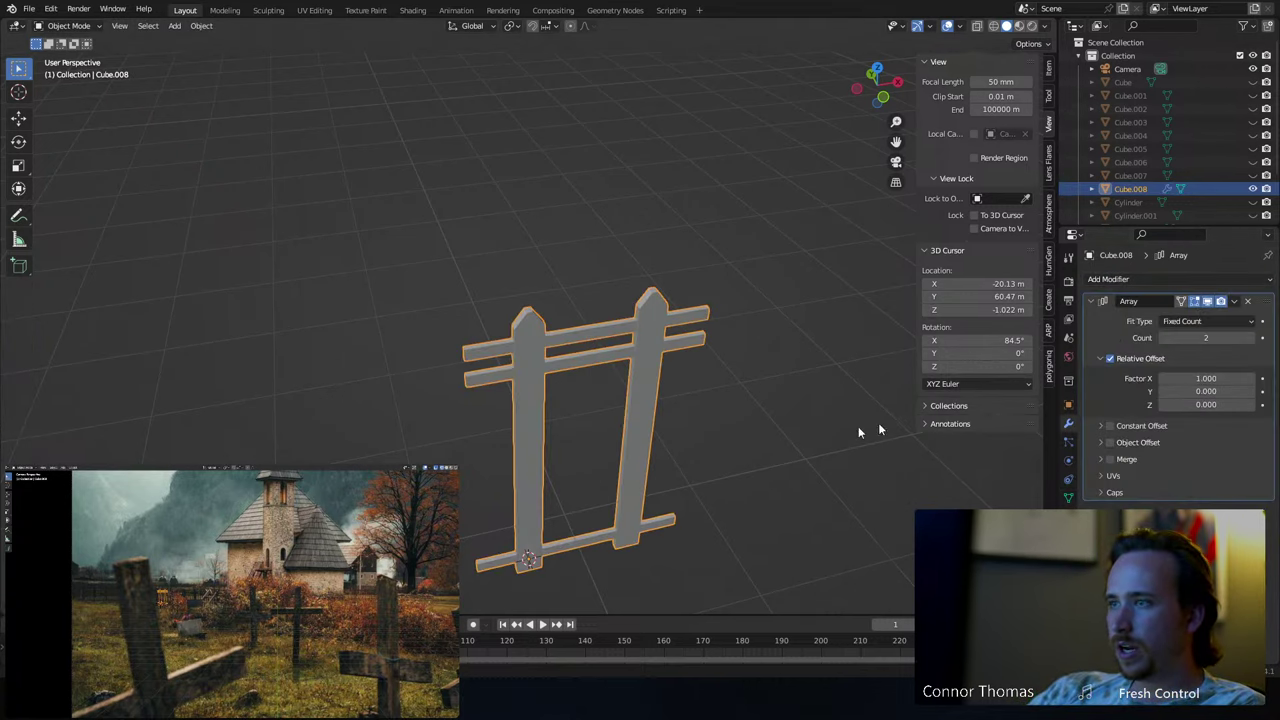
scroll(683, 436, down, 2)
scroll(678, 434, up, 4)
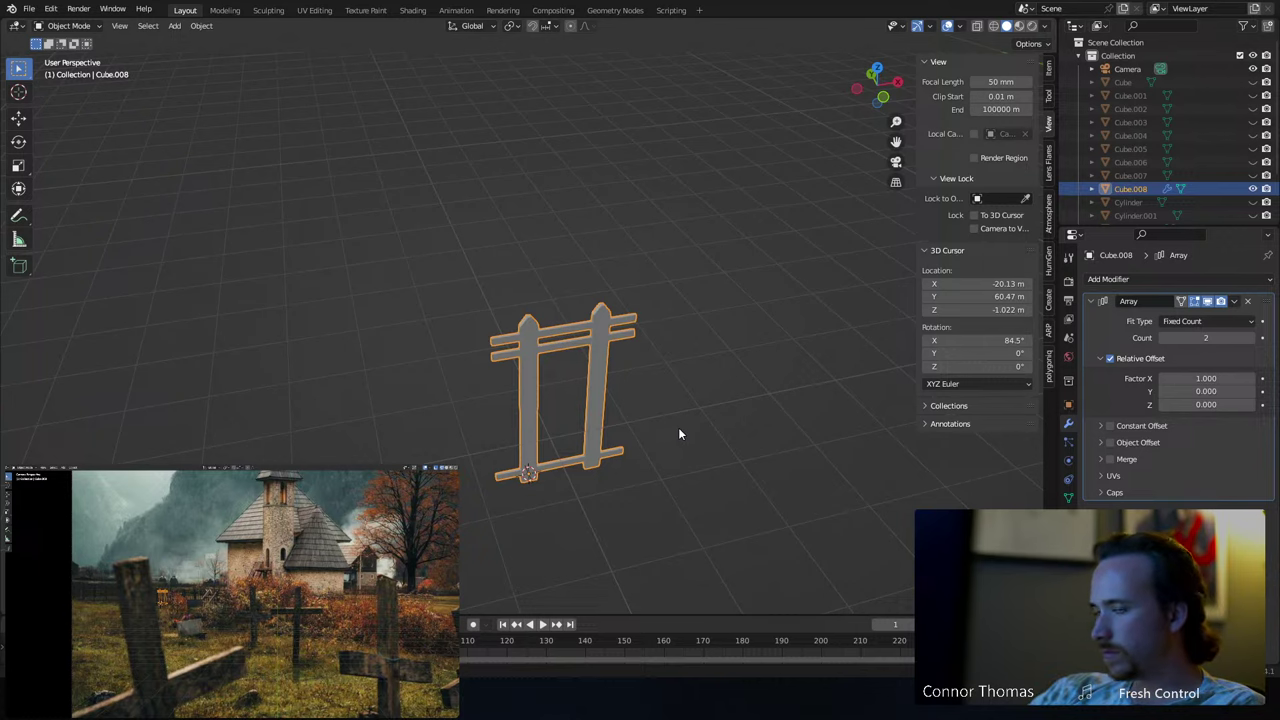
- Shorten all three crossbars together to about 0.42 along local X to close up the picket spacing, and leave Edit Mode
key(Tab)
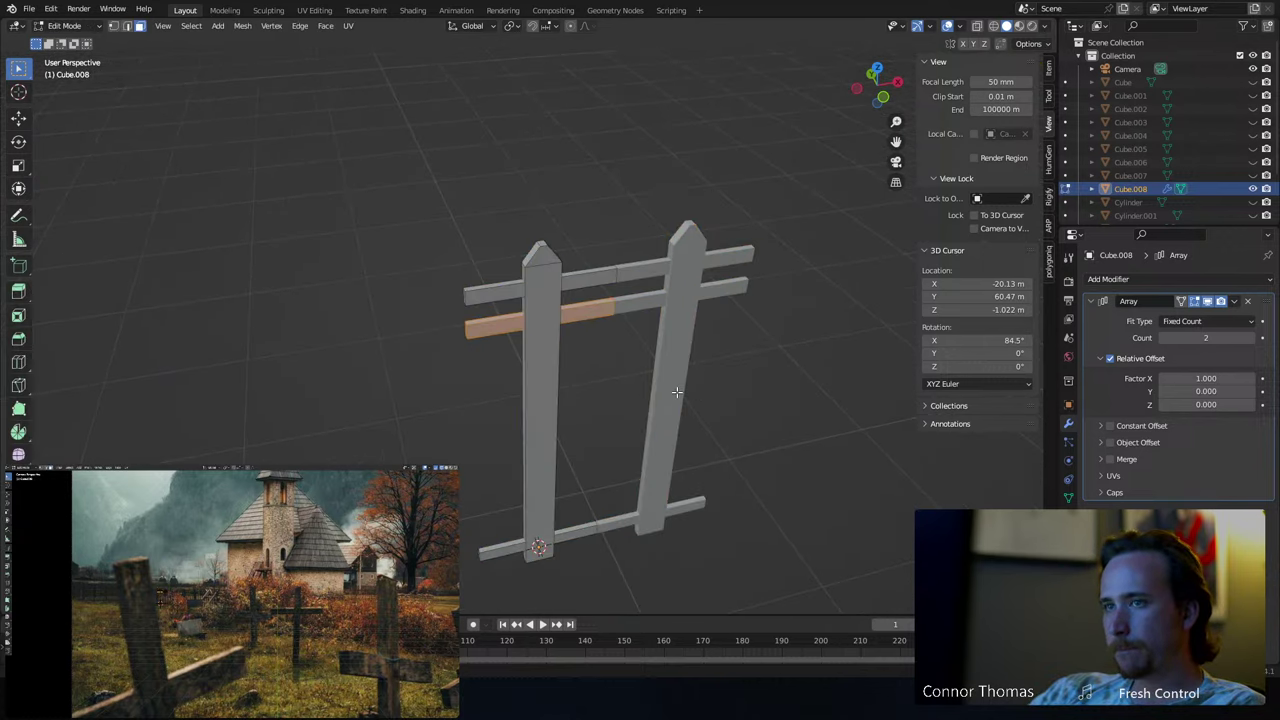
shift+click(602, 277)
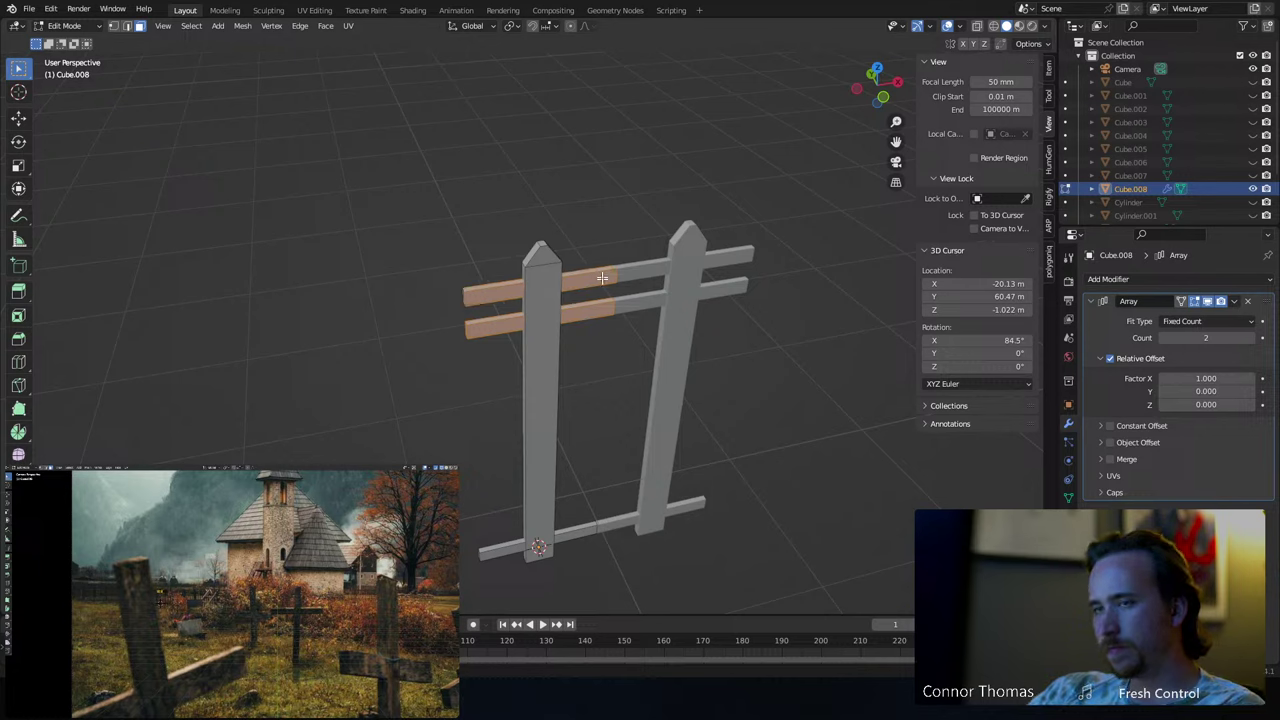
shift+click(590, 529)
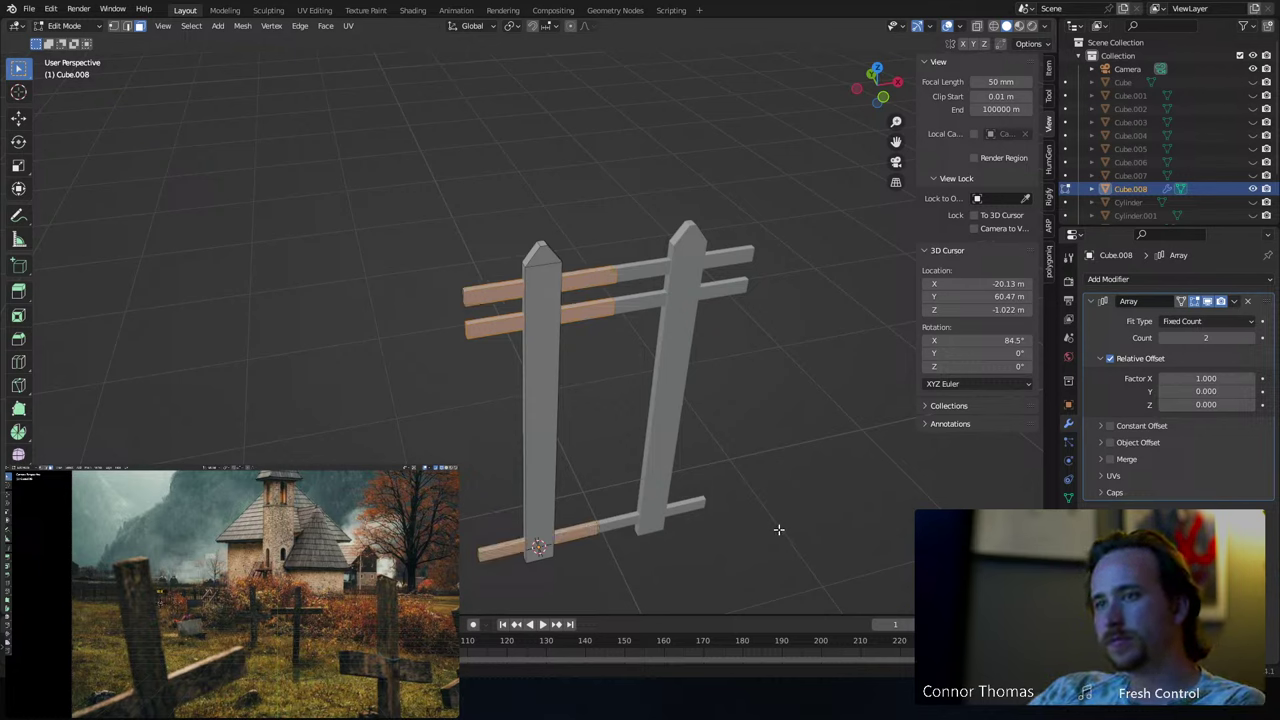
key(s)
key(z)
key(x)
key(x)
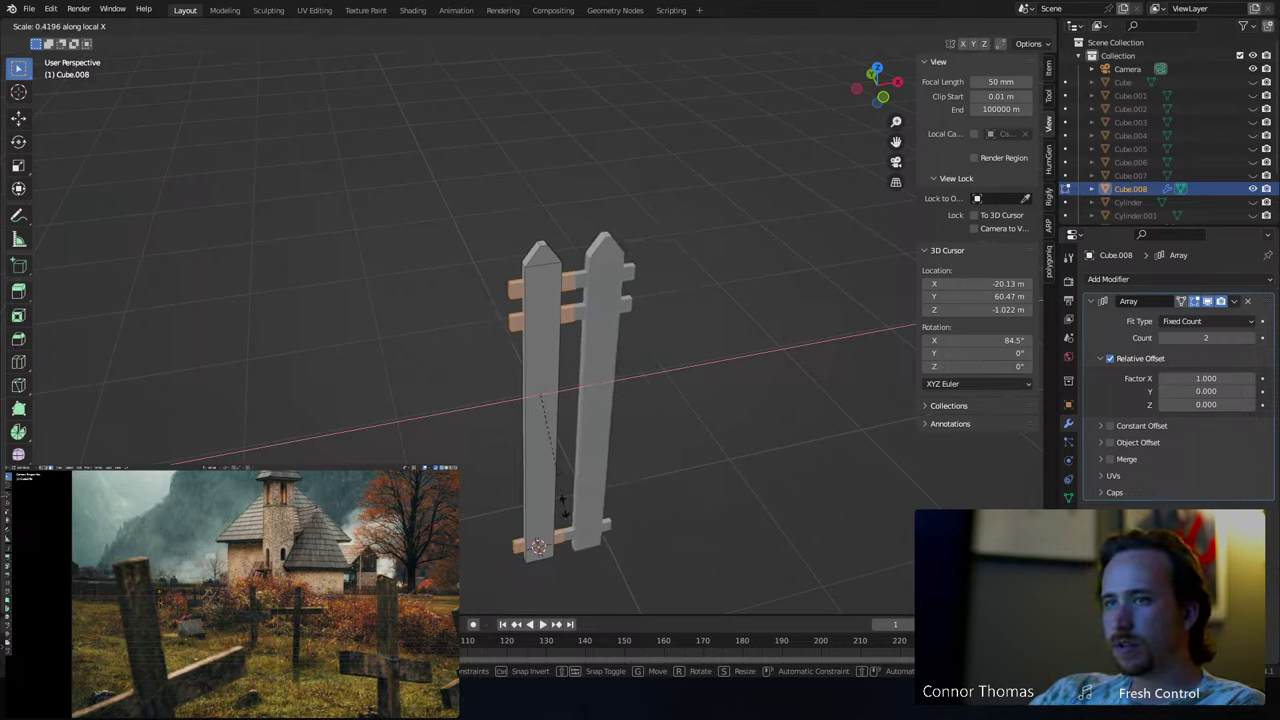
click(564, 509)
key(Tab)
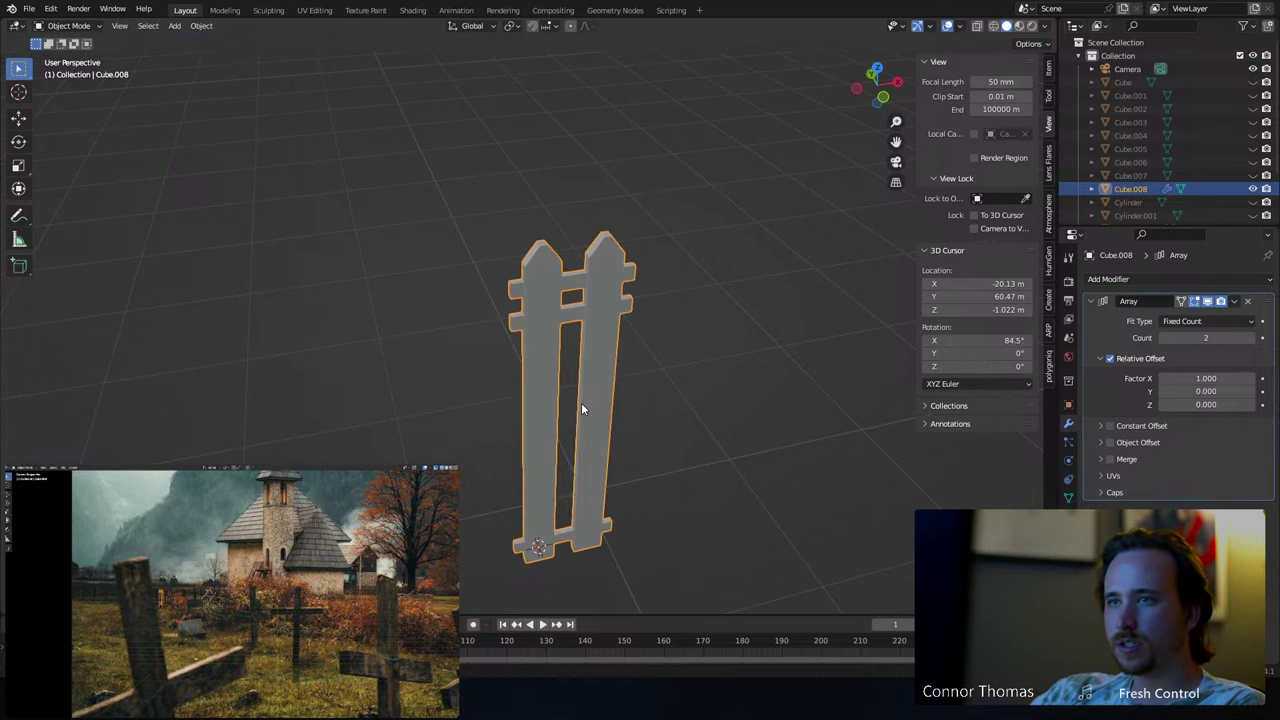
- Set the fence array's count to 64 and slide the fence along negative X toward the photo's left edge
drag(1200, 338, 1256, 338)
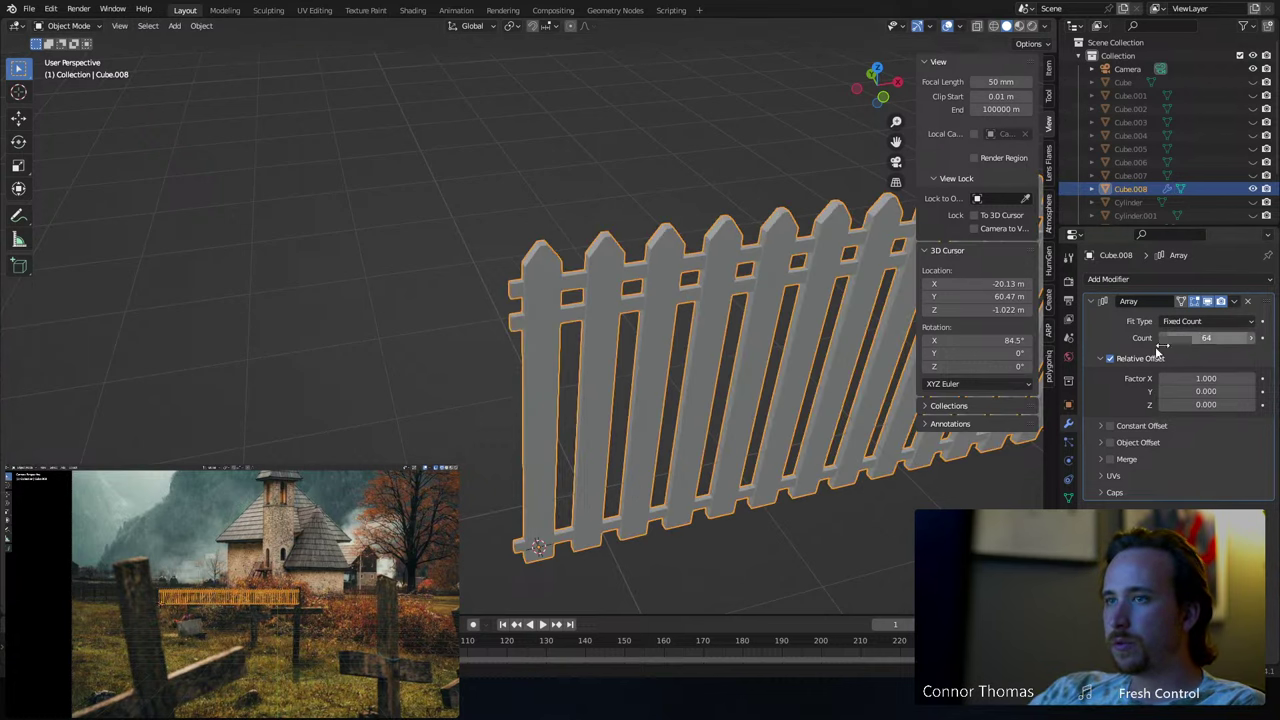
scroll(619, 343, down, 7)
scroll(618, 347, down, 4)
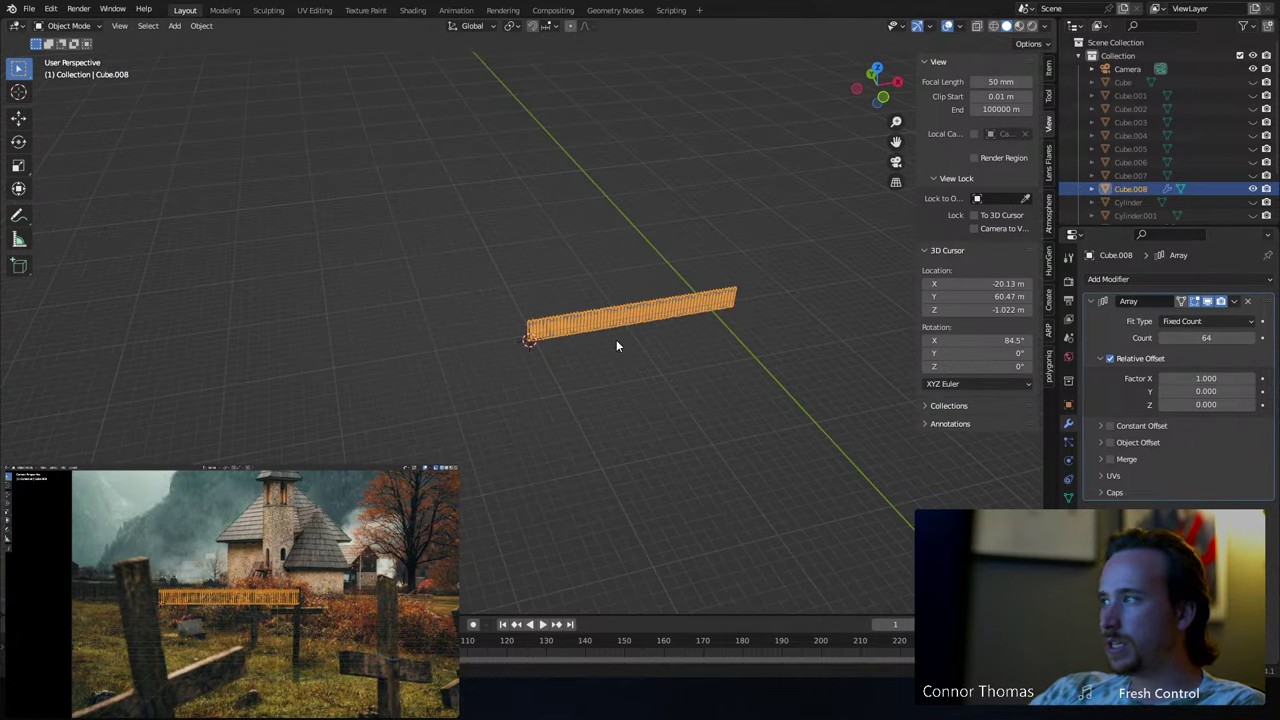
key(g)
key(x)
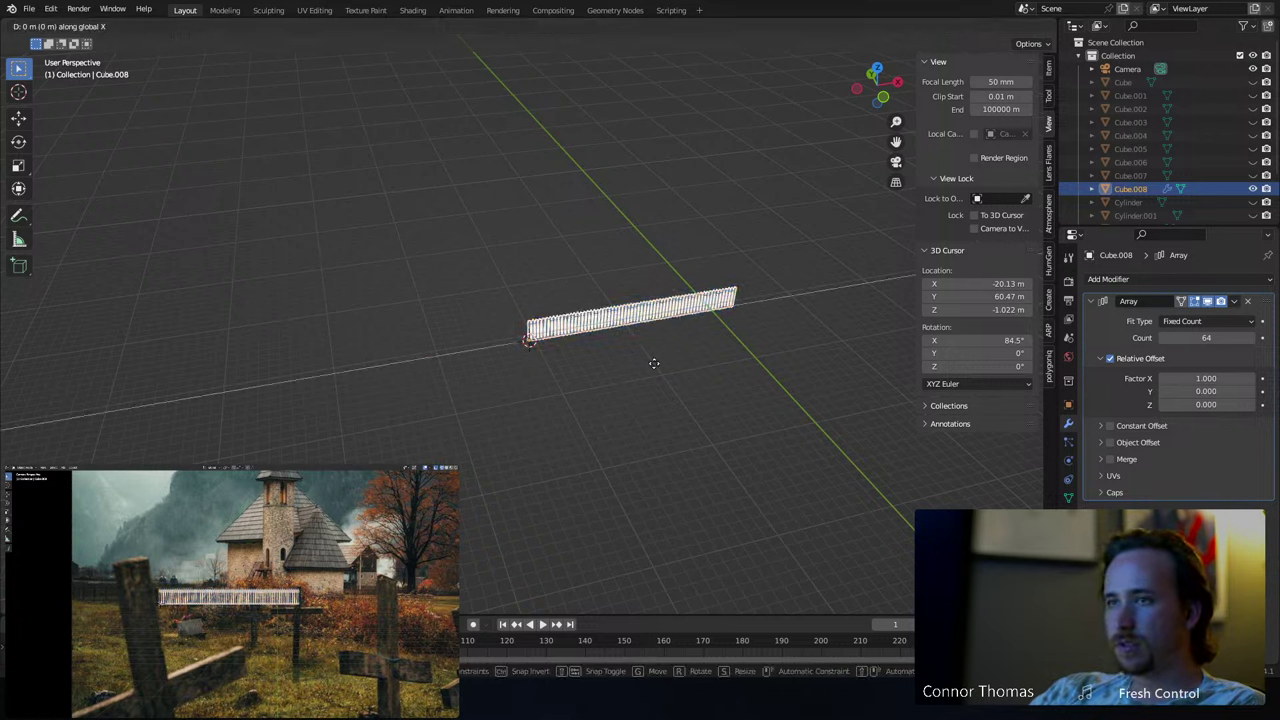
click(488, 403)
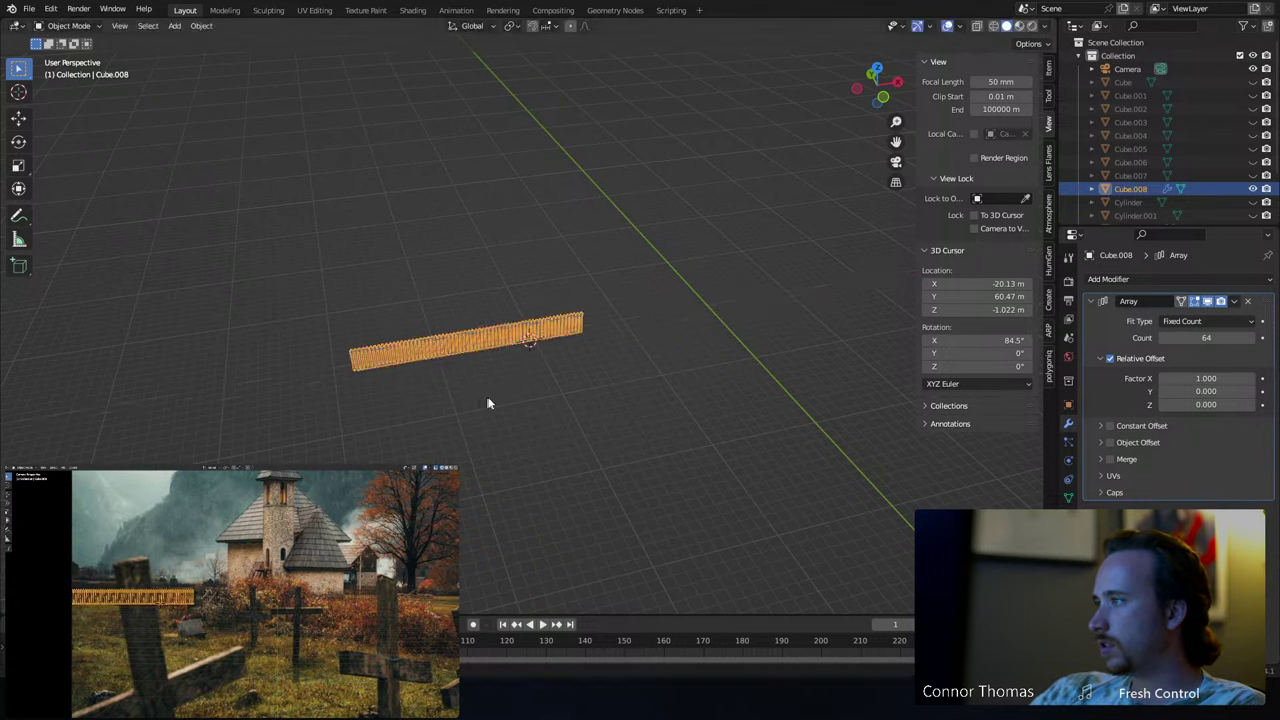
- Raise the fence array's count to 80 and unhide all hidden objects
drag(1219, 349, 1255, 342)
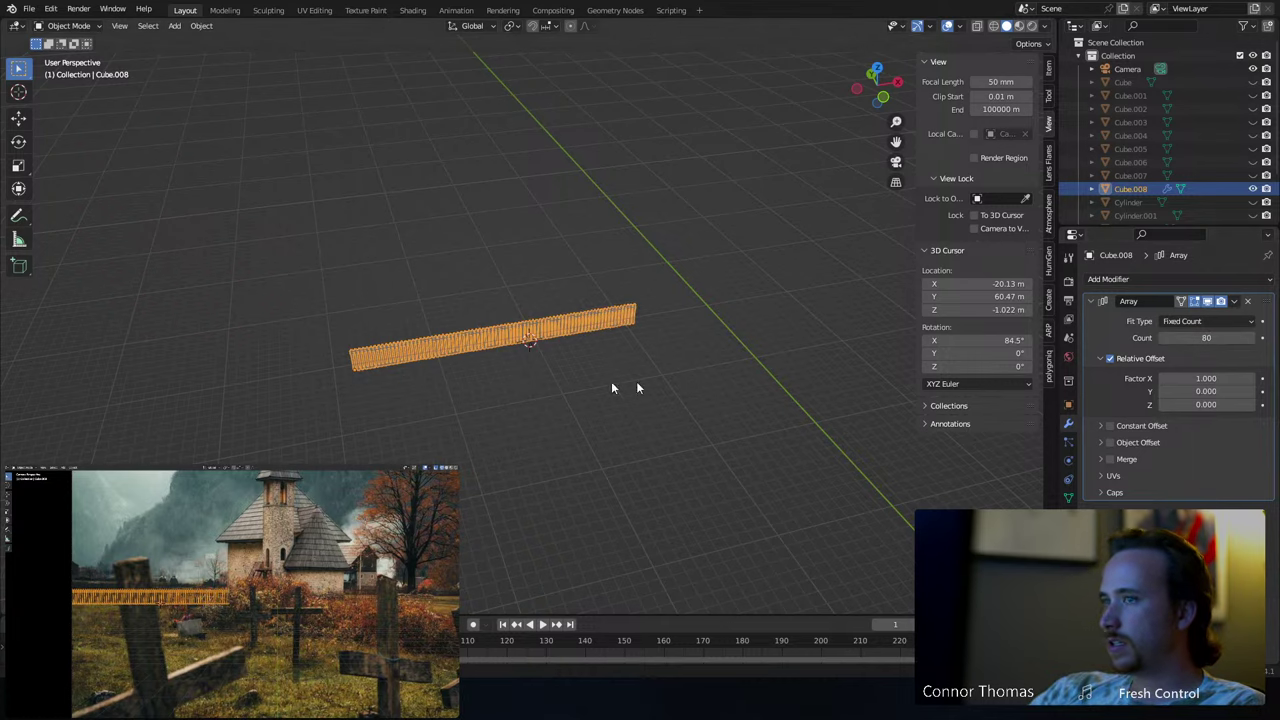
scroll(537, 407, down, 8)
key(alt+h)
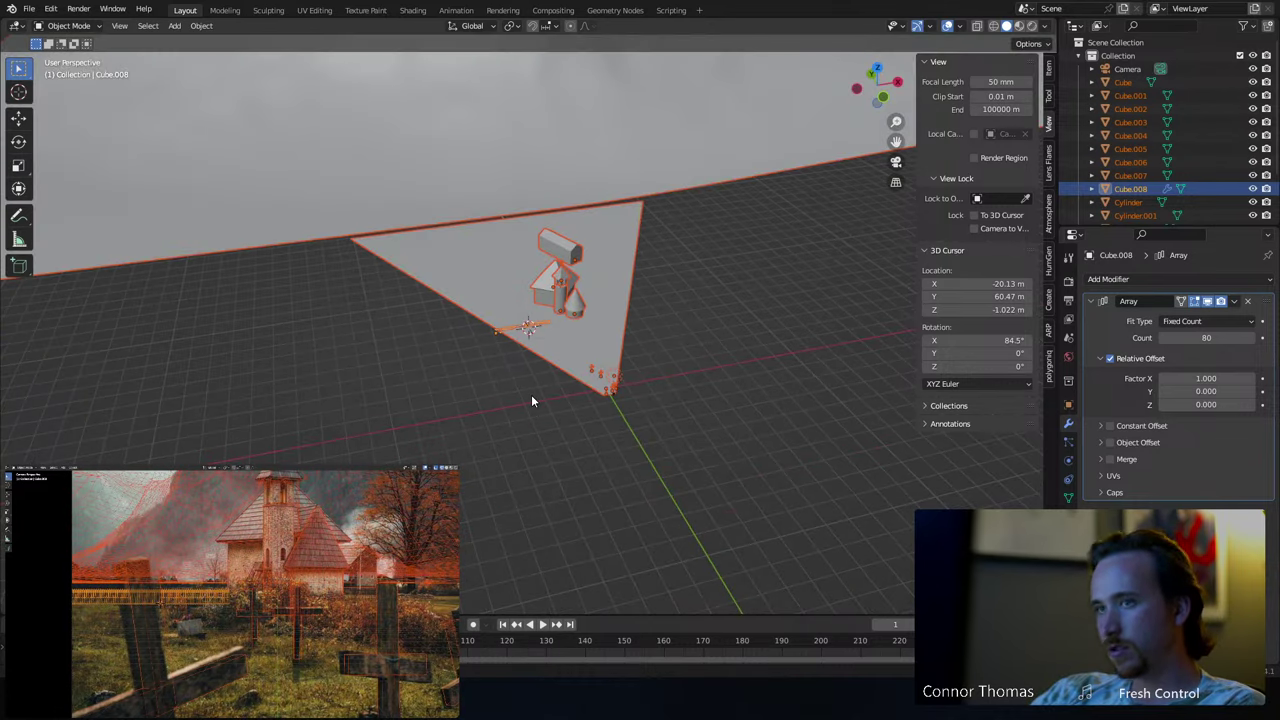
- Select only the fence, move it about 24 m back along Y to the church wall, and deselect everything
scroll(531, 394, up, 5)
click(556, 332)
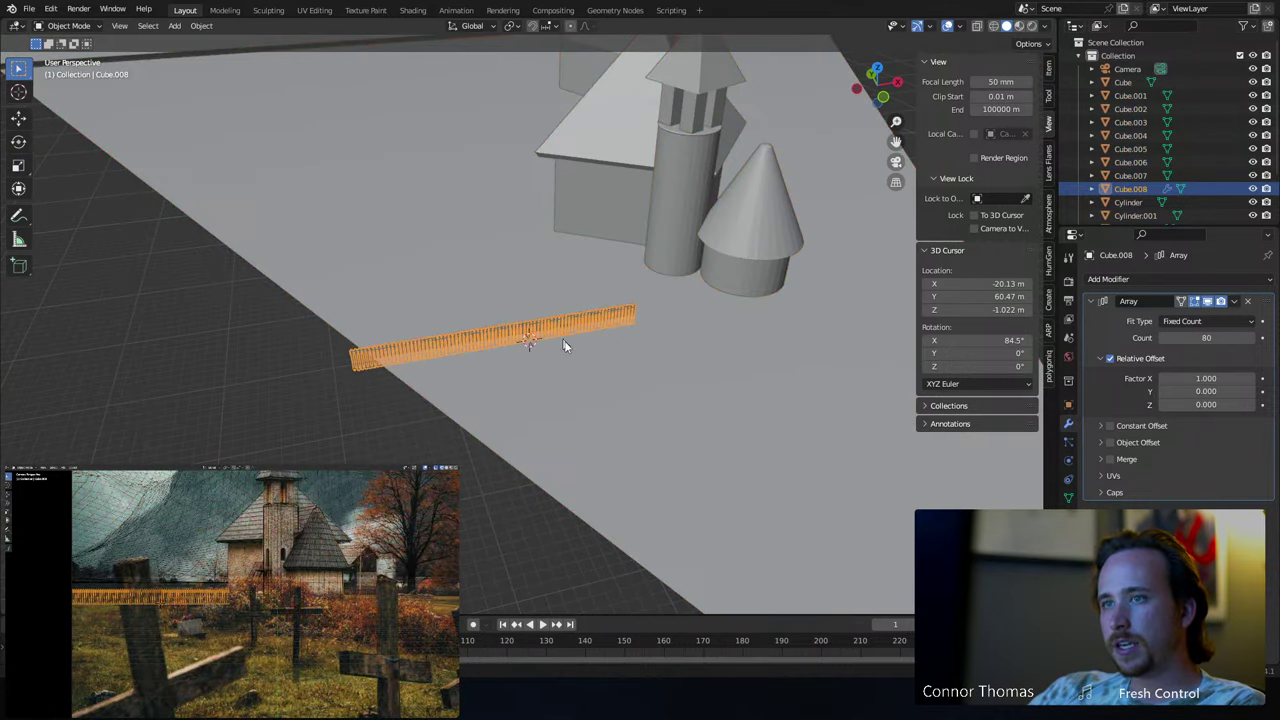
key(g)
key(y)
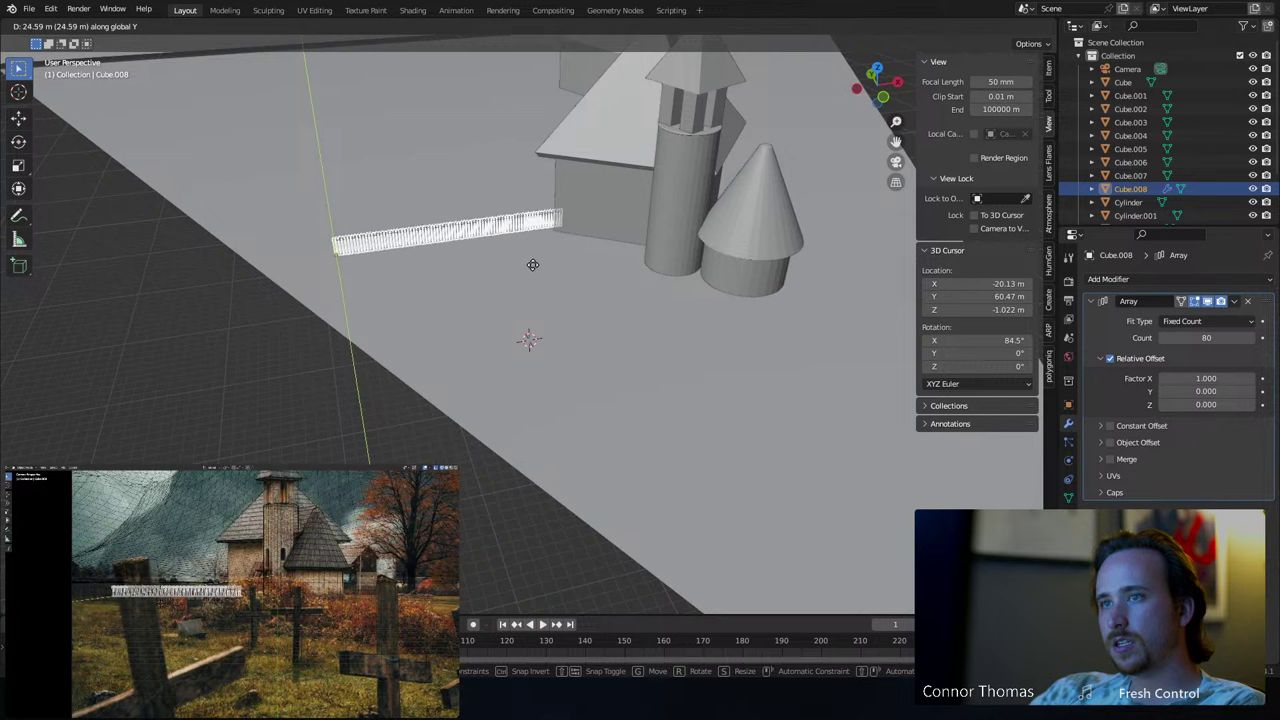
click(536, 271)
key(a)
key(a)
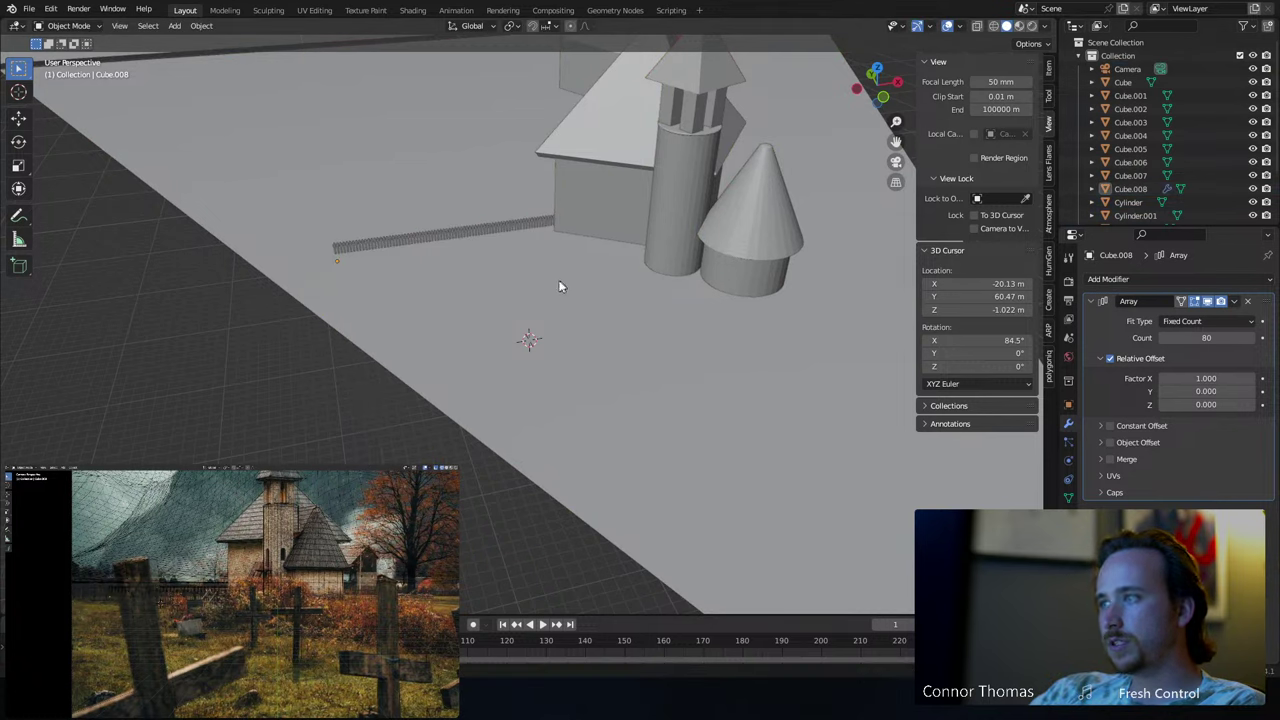
click(457, 240)
key(g)
key(y)
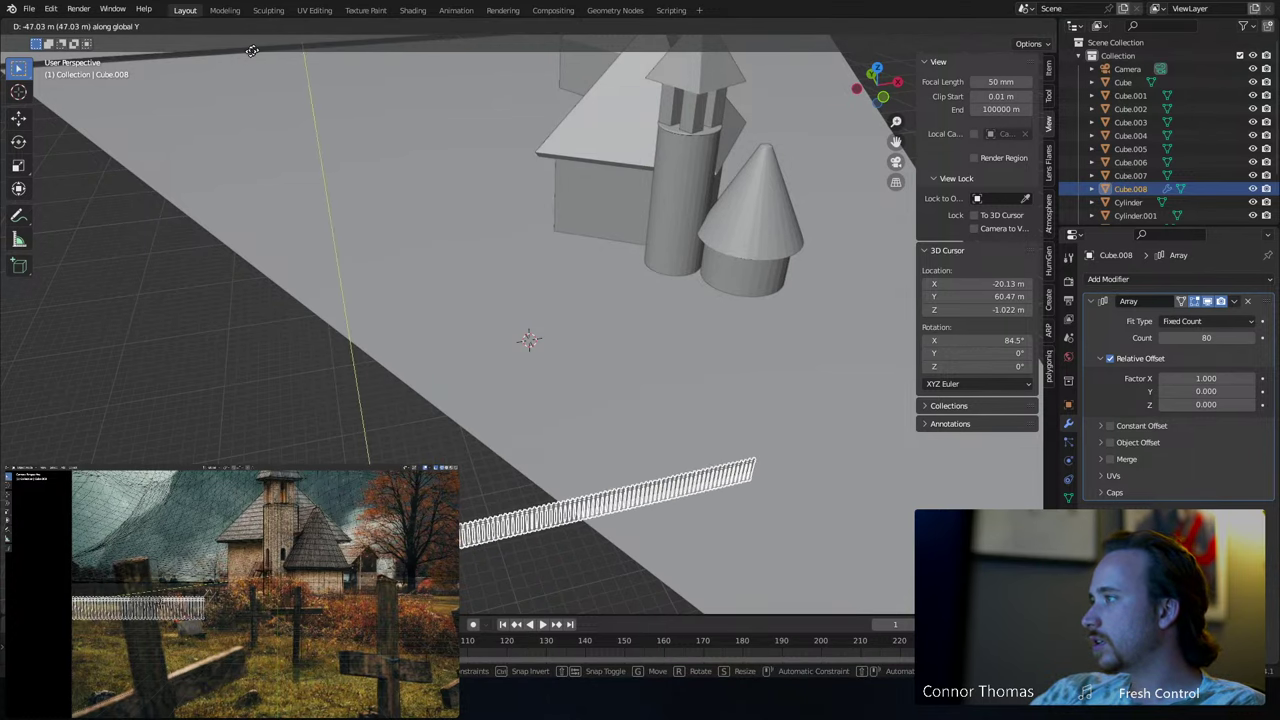
key(Escape)
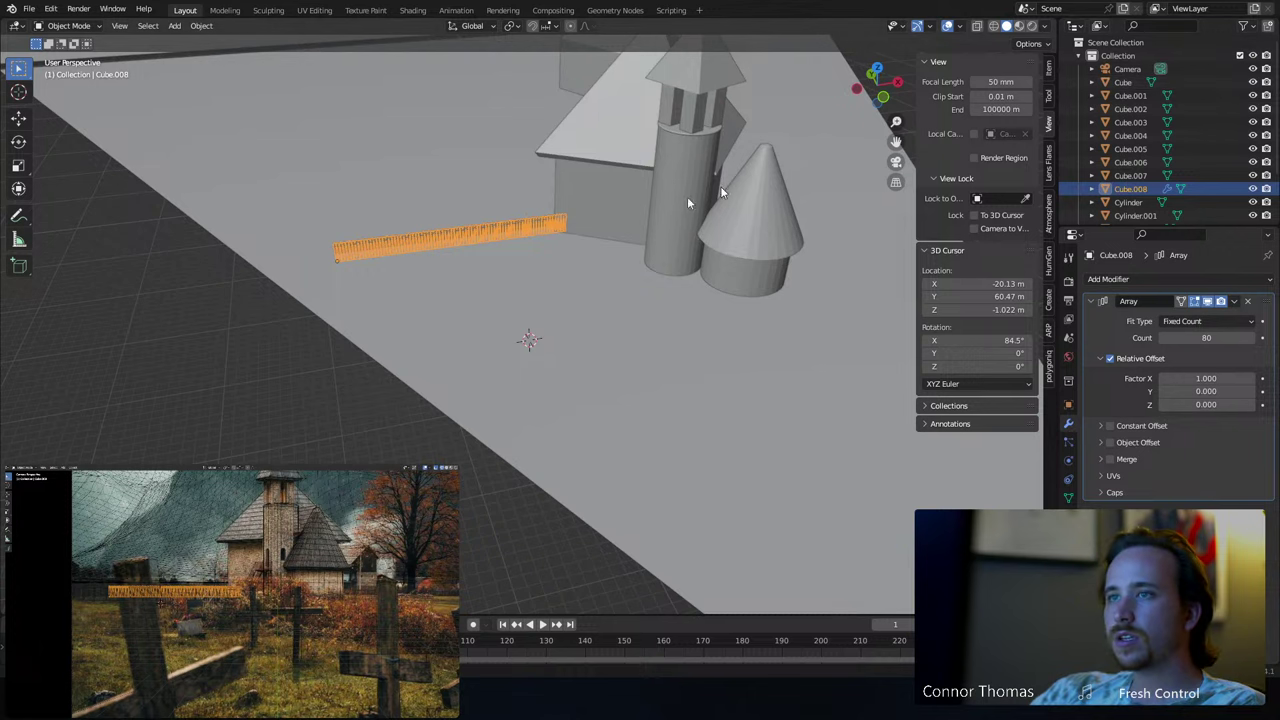
- From the top view, reposition the fence at the ground's edge and rotate it so its far end angles to the church's corner
key(KP_7)
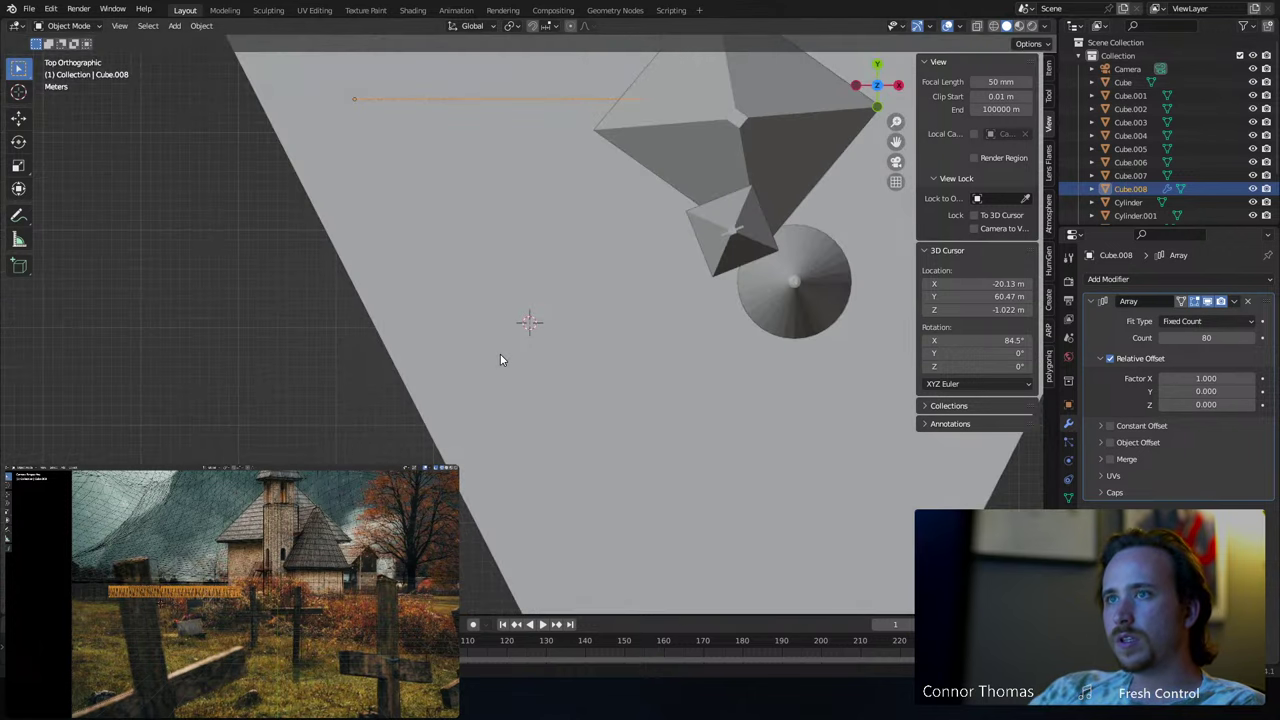
shift+middle_drag(470, 292, 483, 368)
key(g)
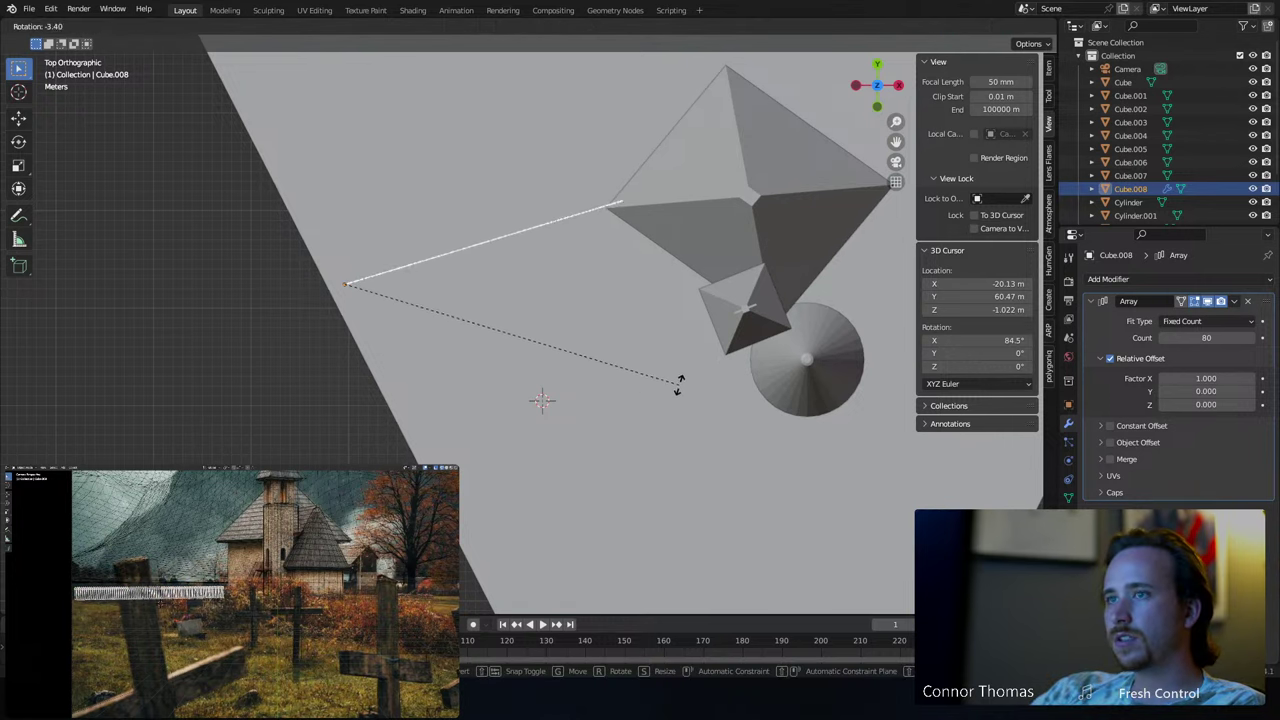
click(675, 399)
click(609, 386)
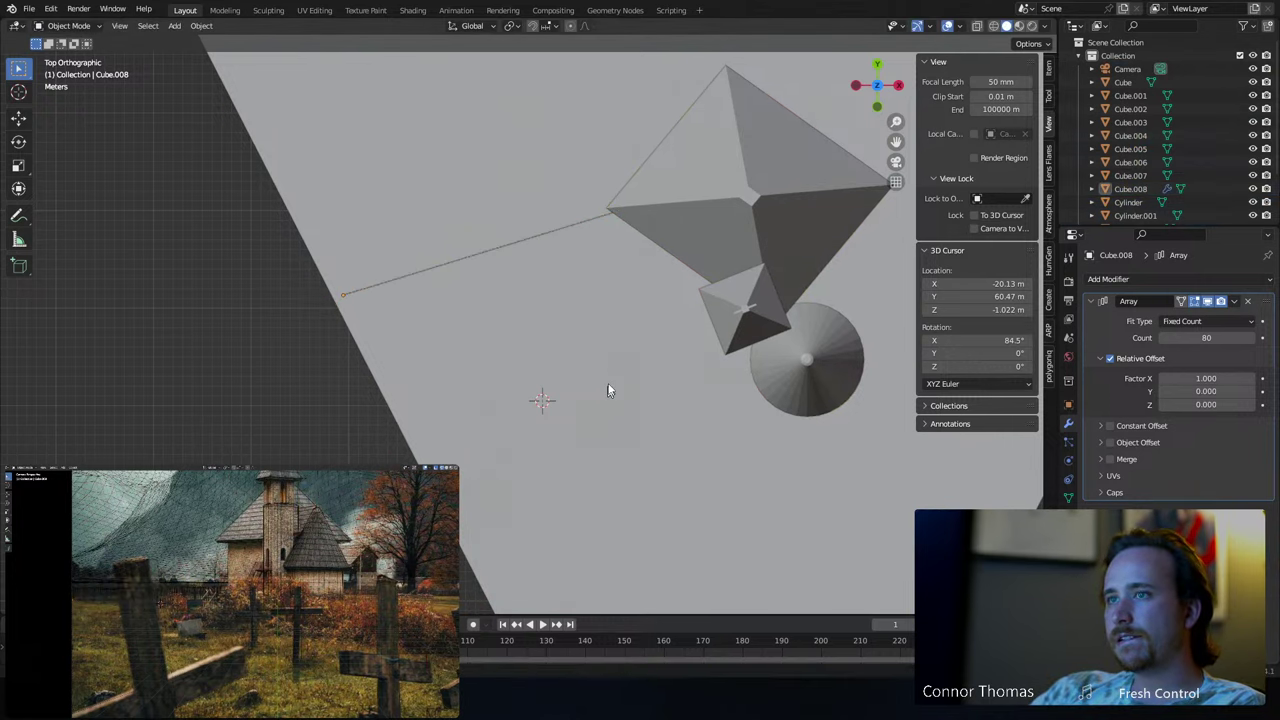
- Reselect the fence and increase its array count to 85 so it reaches the church wall
middle_drag(609, 386, 548, 268)
click(545, 261)
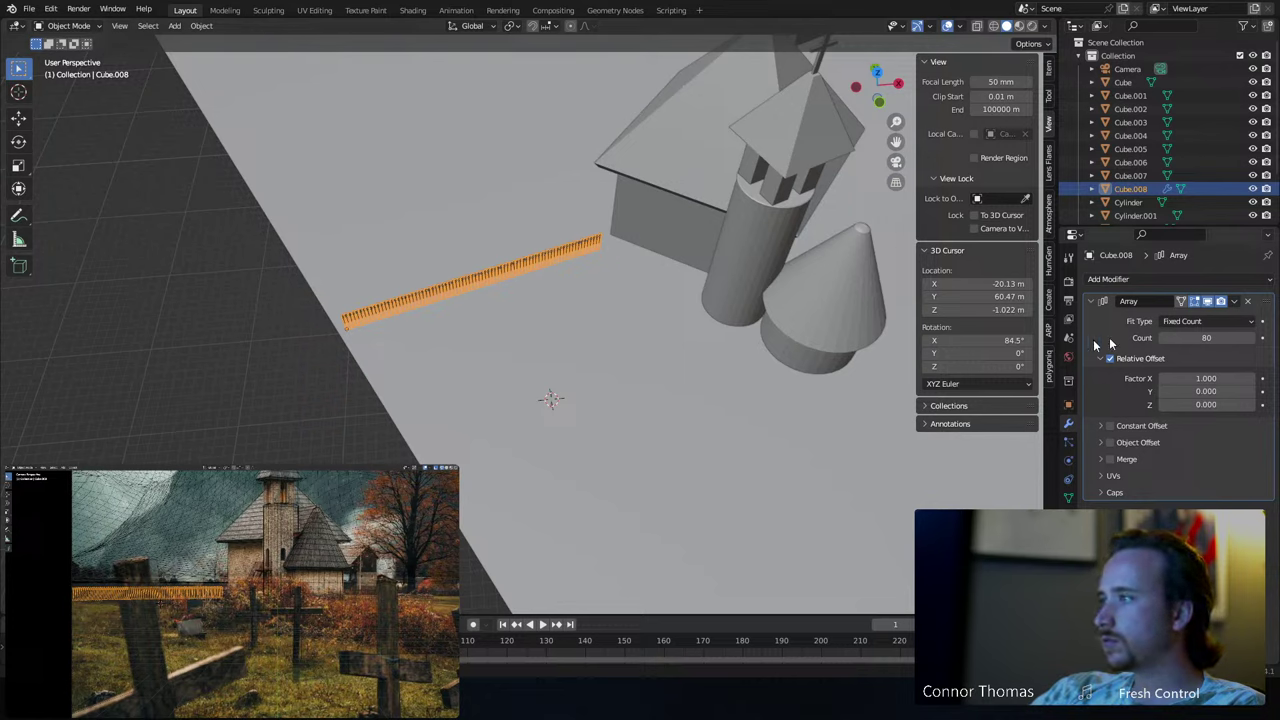
click(1251, 338)
click(1251, 338)
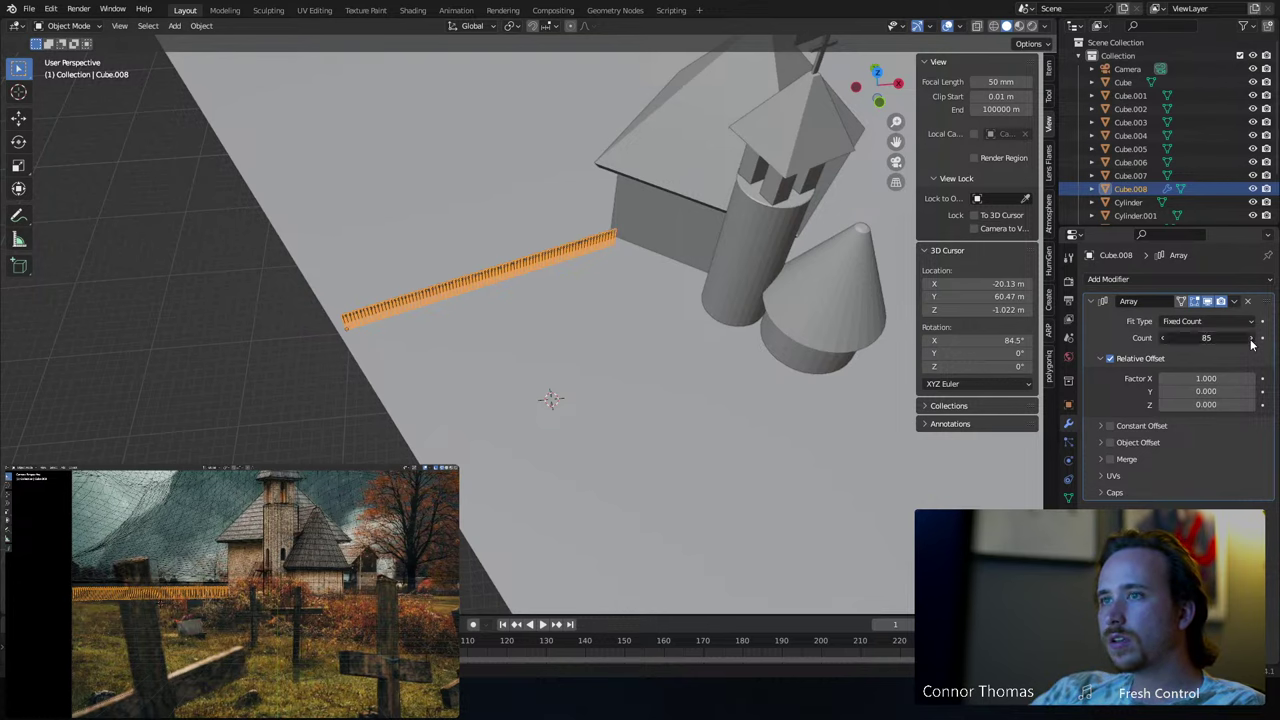
- Raise the fence array's count to 89 and deselect the fence
click(1251, 338)
click(1251, 338)
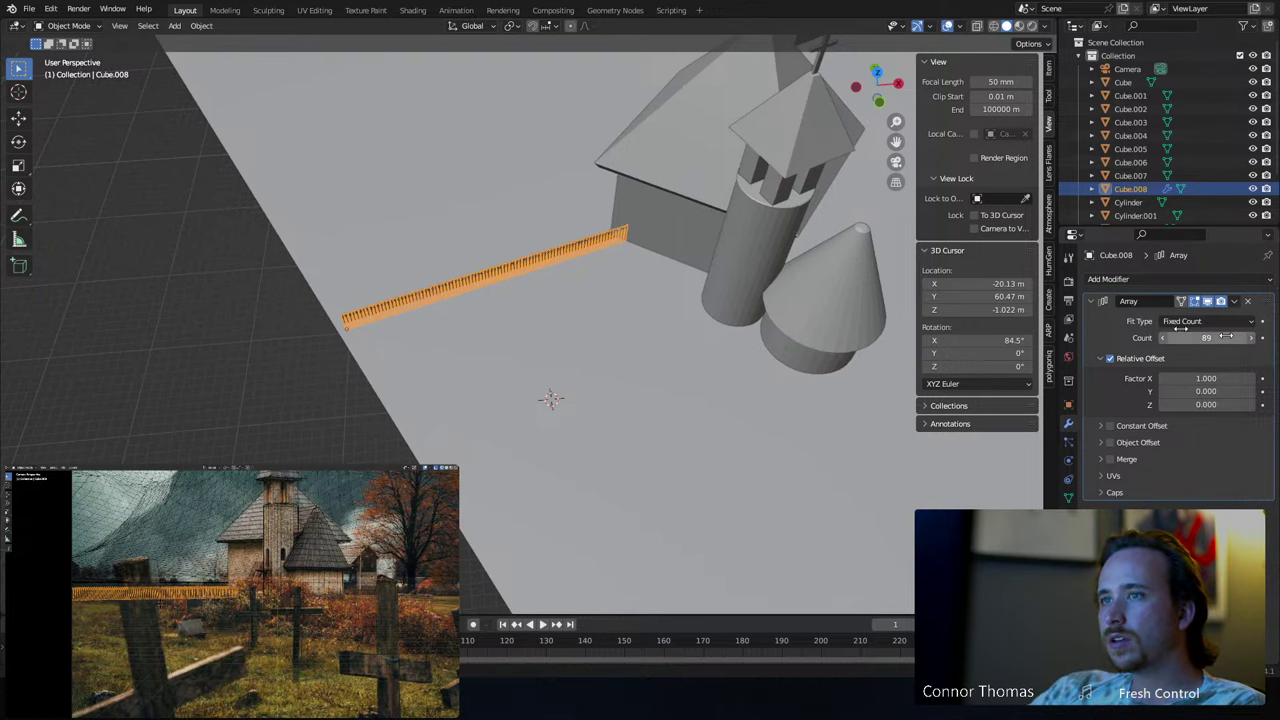
click(698, 291)
middle_drag(698, 291, 567, 235)
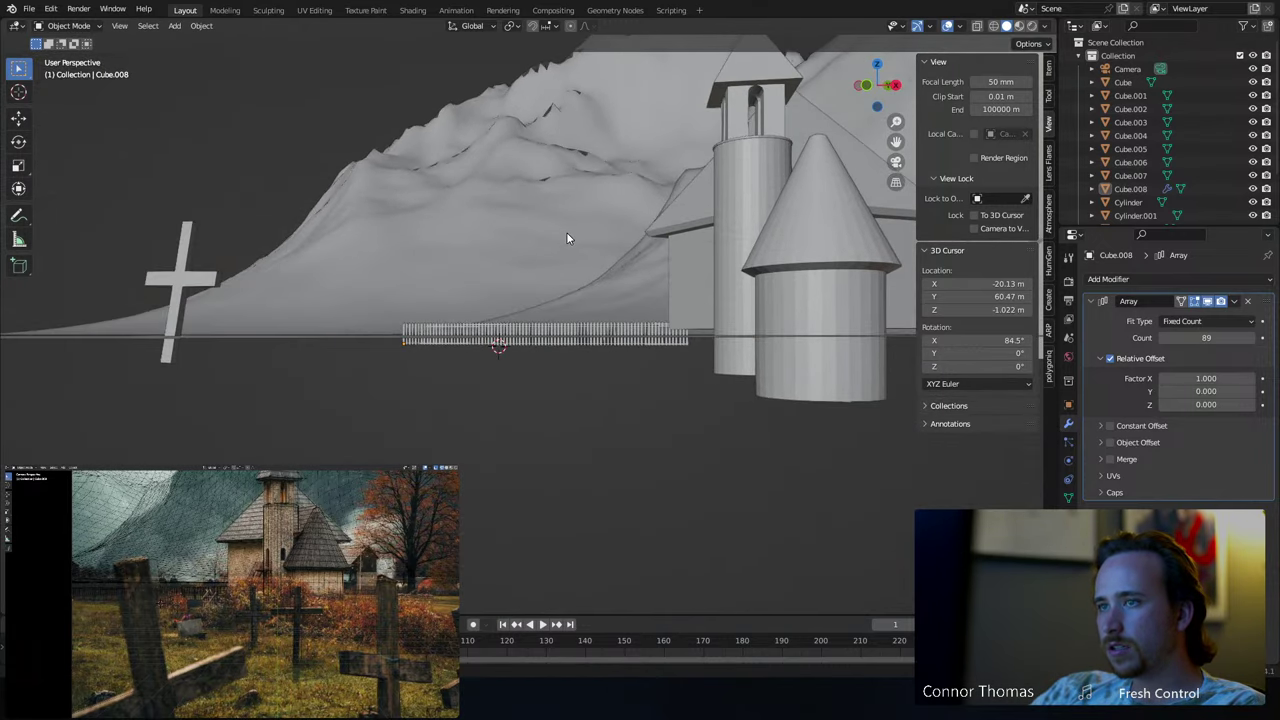
- Edit the church's main body in wireframe and move its bottom face down along Z to meet the ground, returning to solid shading
click(698, 304)
shift+middle_drag(698, 304, 657, 277)
scroll(651, 280, up, 5)
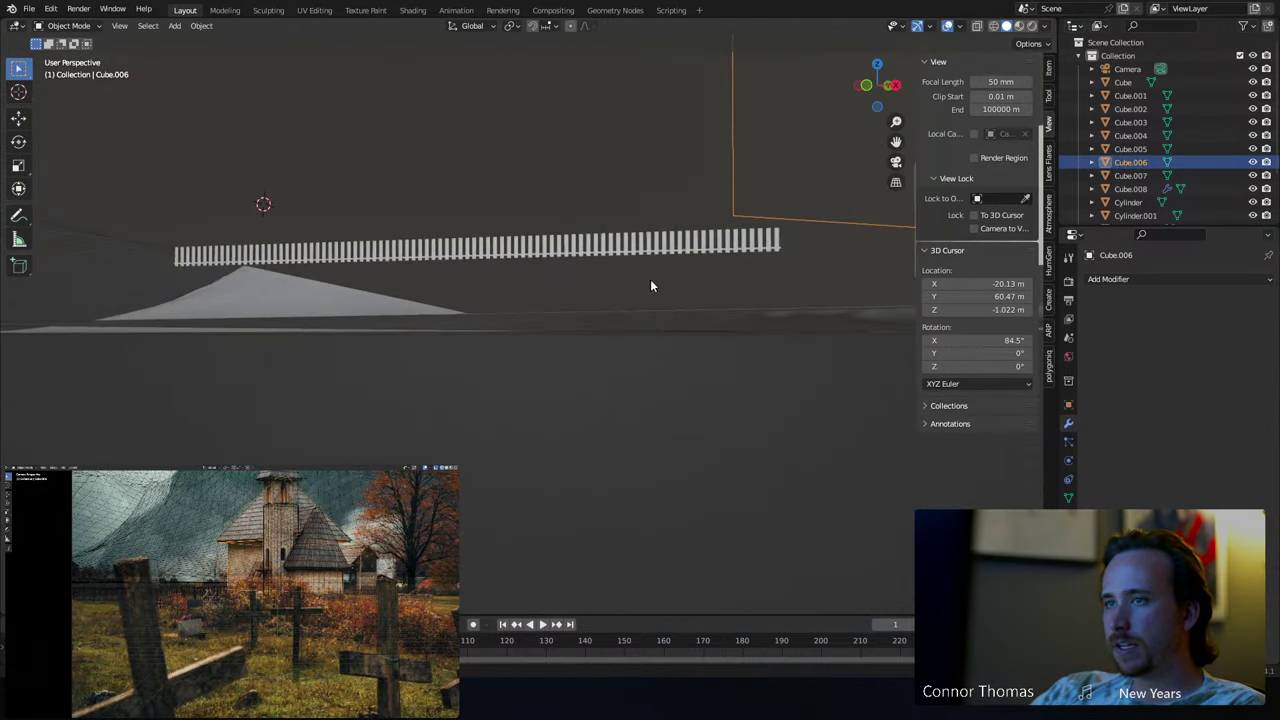
shift+middle_drag(672, 211, 608, 329)
key(Tab)
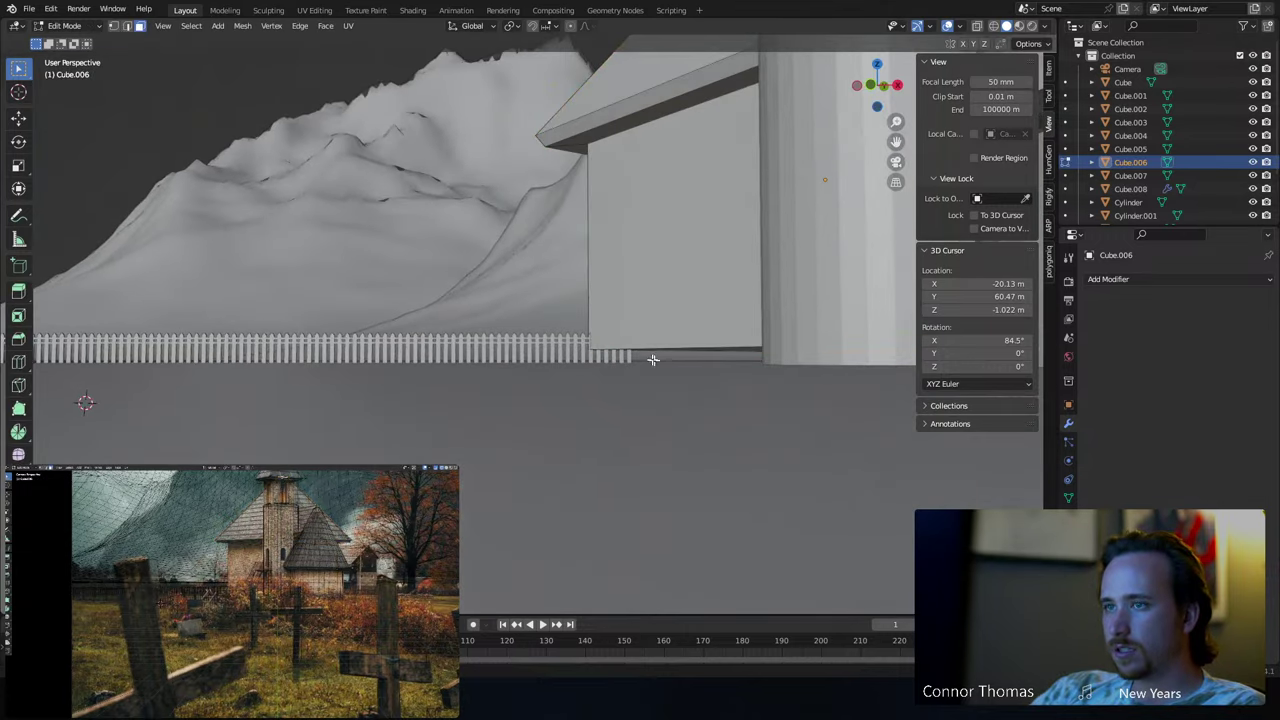
click(692, 347)
key(z)
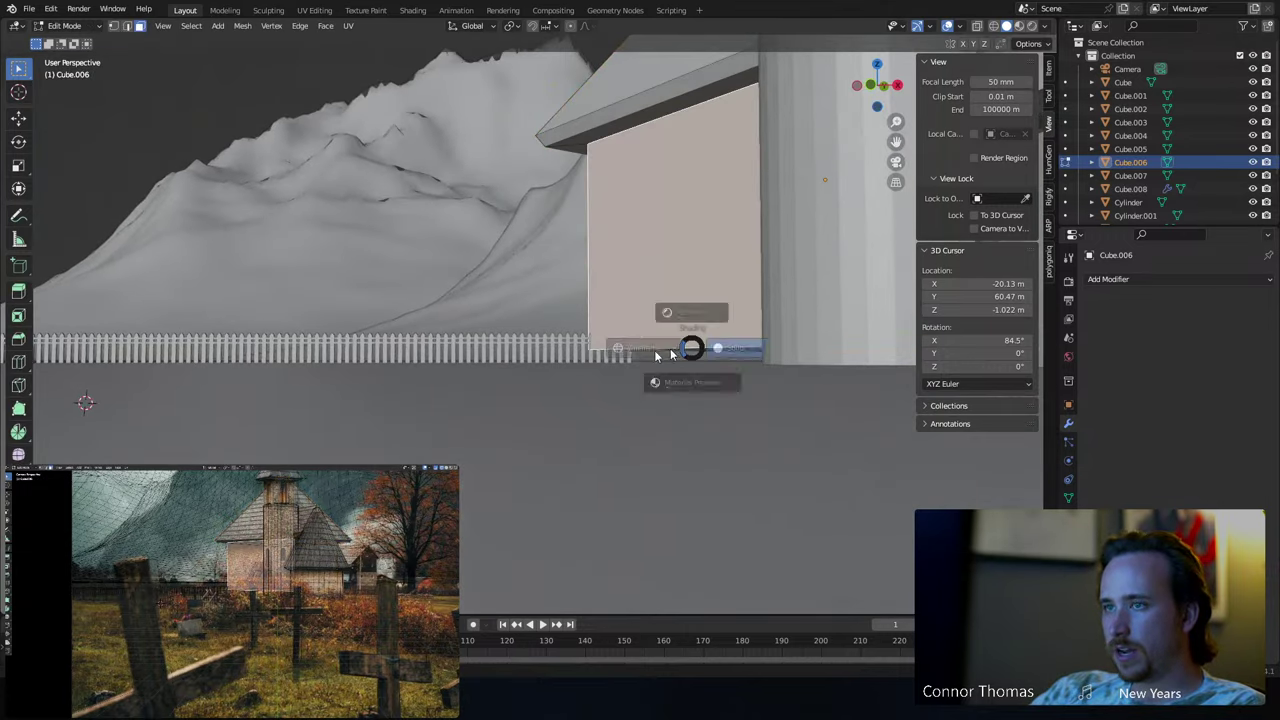
click(662, 354)
mouse_move(664, 352)
middle_down()
mouse_move(743, 346)
mouse_move(752, 372)
middle_up()
click(666, 287)
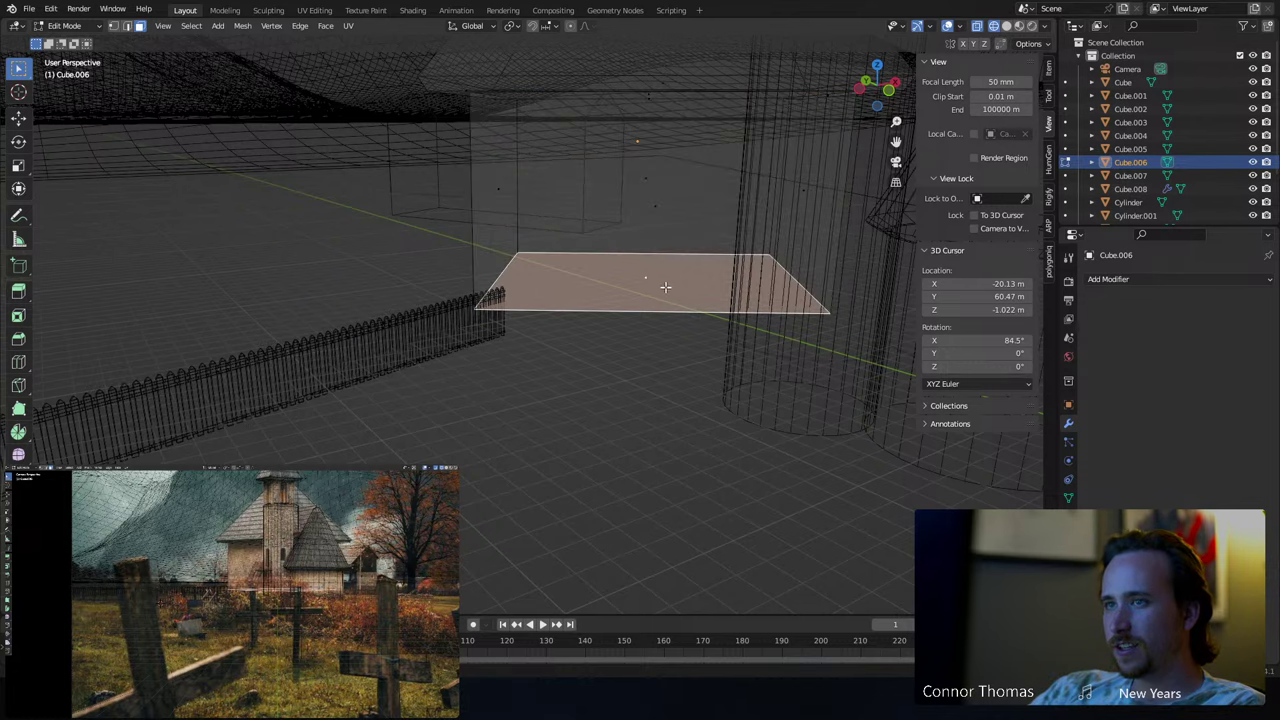
key(g)
key(z)
click(662, 317)
key(z)
click(697, 324)
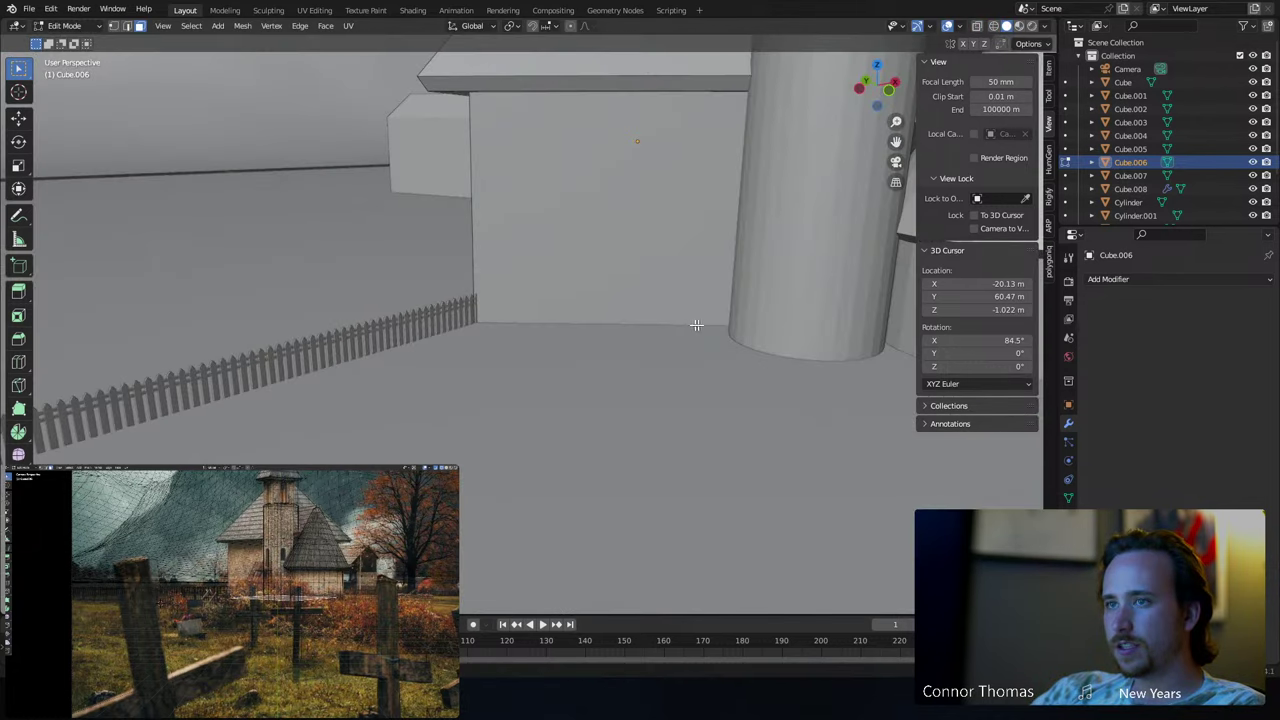
- Leave mesh editing of the church body, deselect everything, and save the file
key(Tab)
key(a)
key(a)
scroll(645, 318, down, 5)
middle_drag(644, 323, 530, 294)
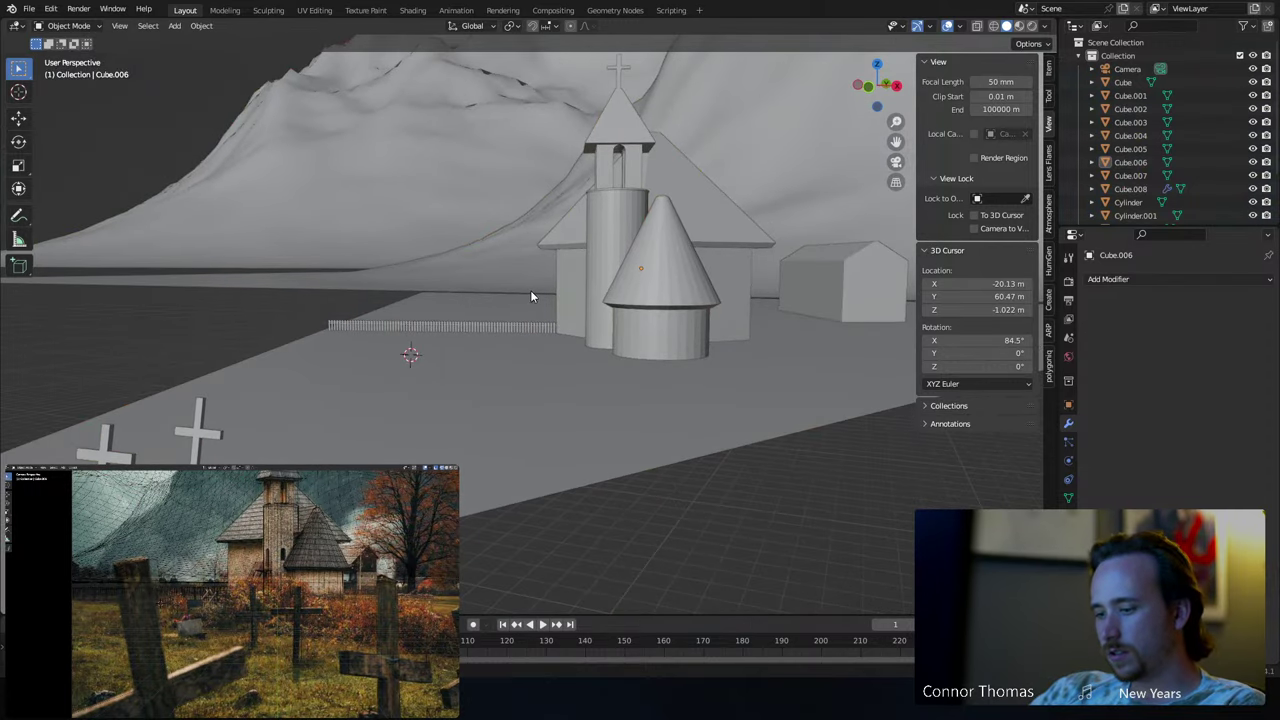
key(ctrl+s)
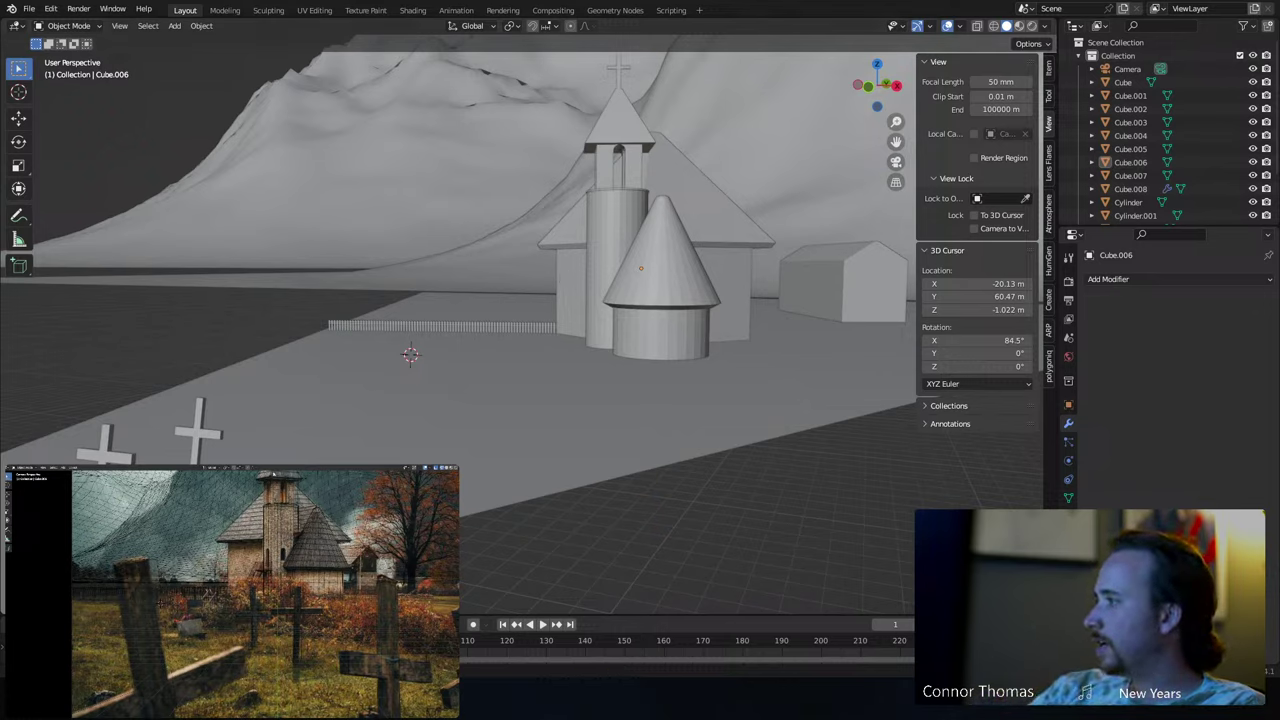
- With the camera view in solid shading, adjust the mountain landscape's height along Z, deselect it, and restore the wireframe overlay on the photo
key(shift+z)
scroll(255, 609, down, 5)
scroll(255, 609, up, 1)
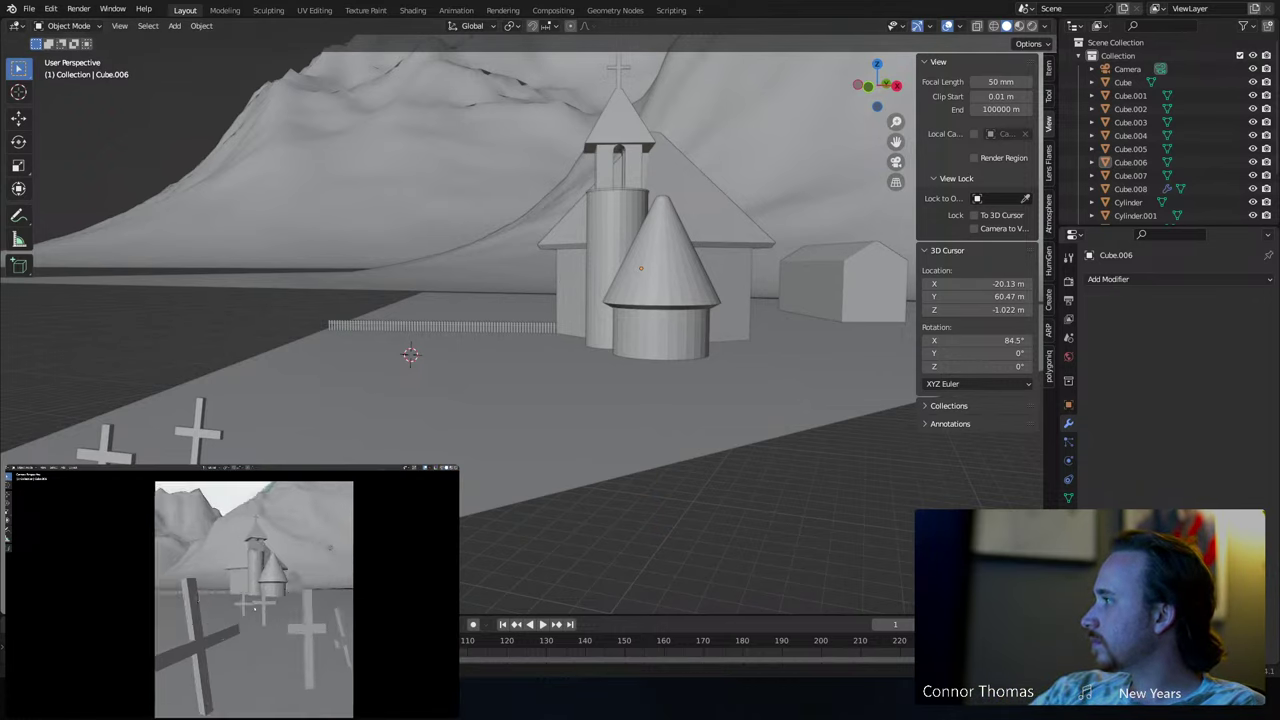
click(320, 551)
key(g)
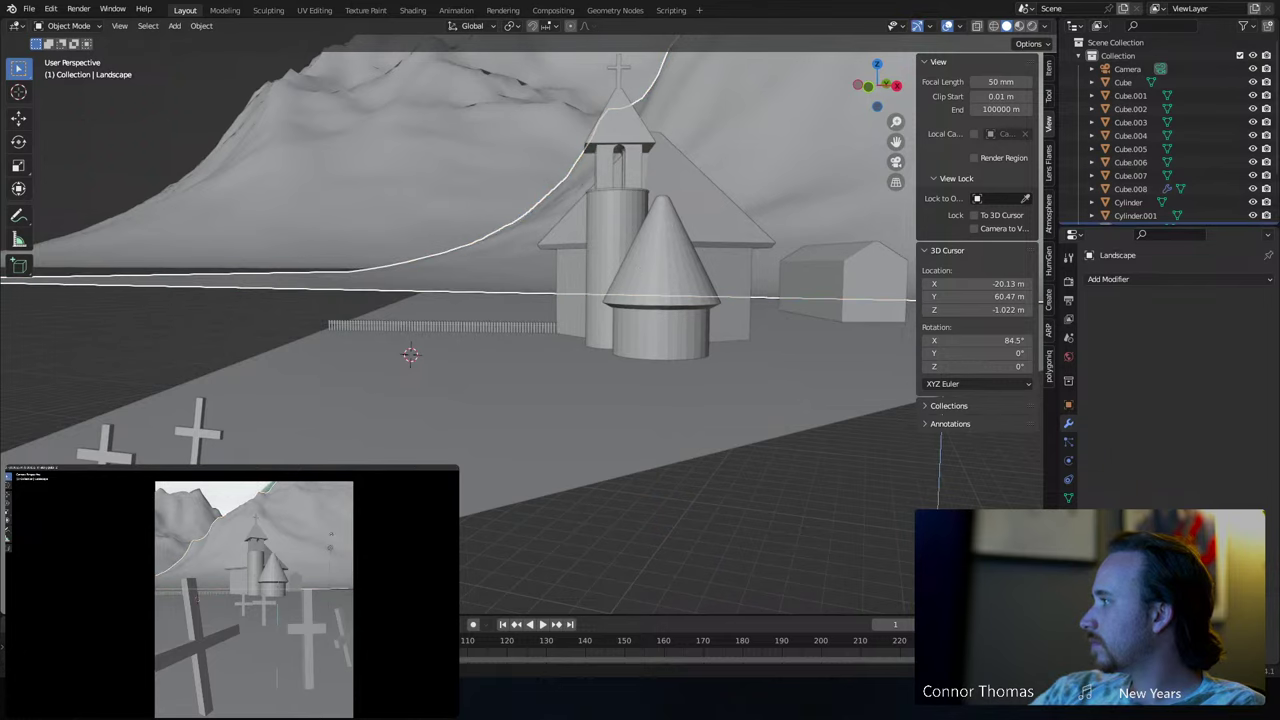
key(z)
click(330, 541)
key(a)
key(a)
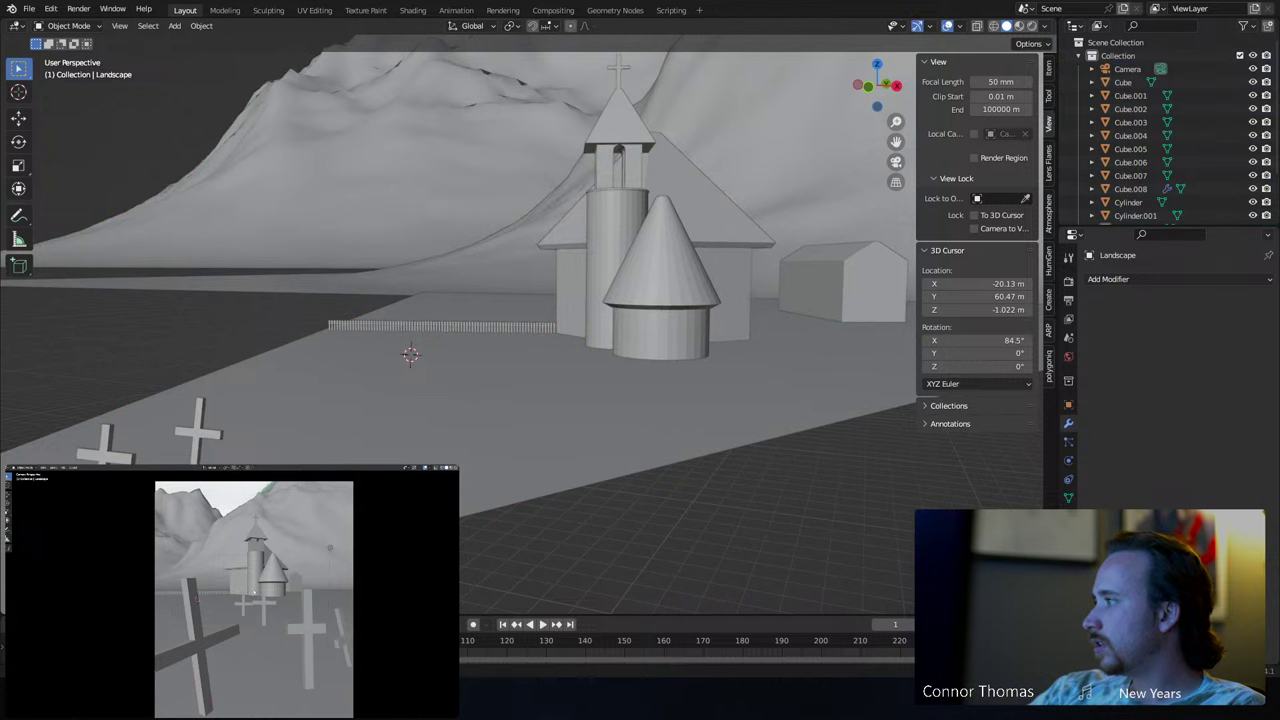
key(shift+z)
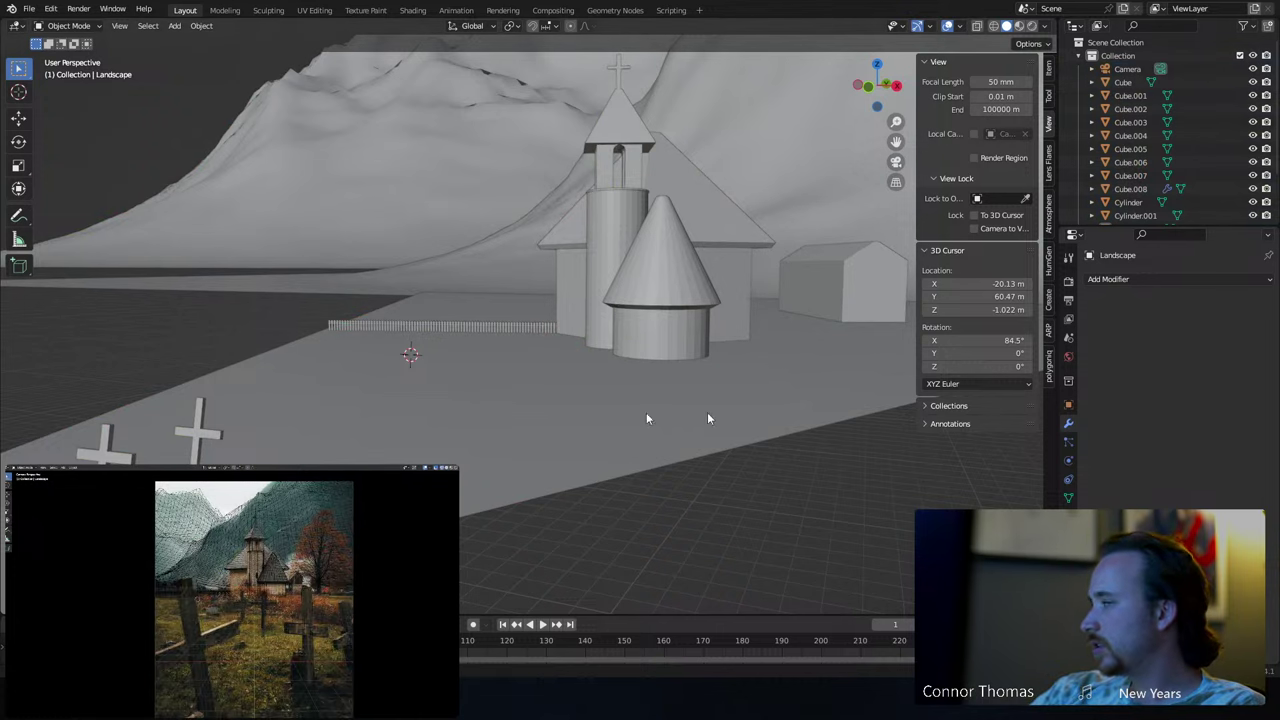
- Duplicate the picket fence in the top view, rotate the copy to run diagonally backward, and move it to the church's opposite corner
click(451, 325)
middle_drag(451, 325, 596, 351)
key(KP_7)
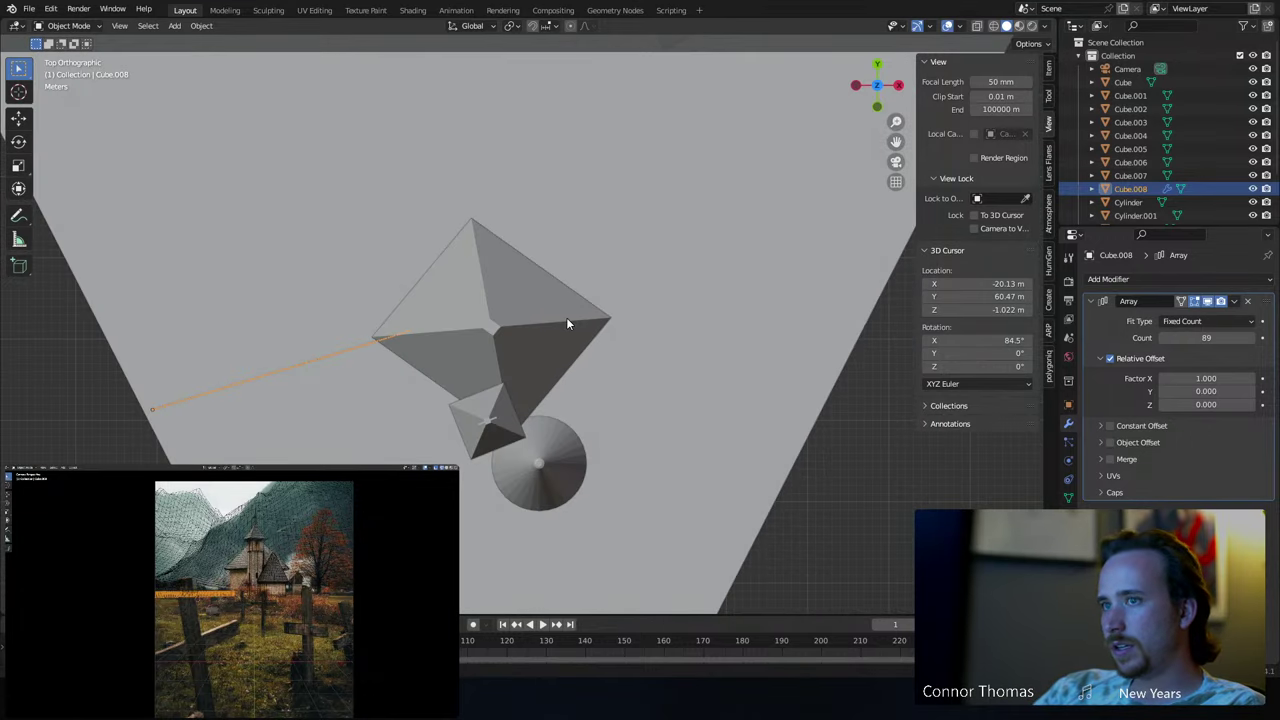
key(shift+d)
key(r)
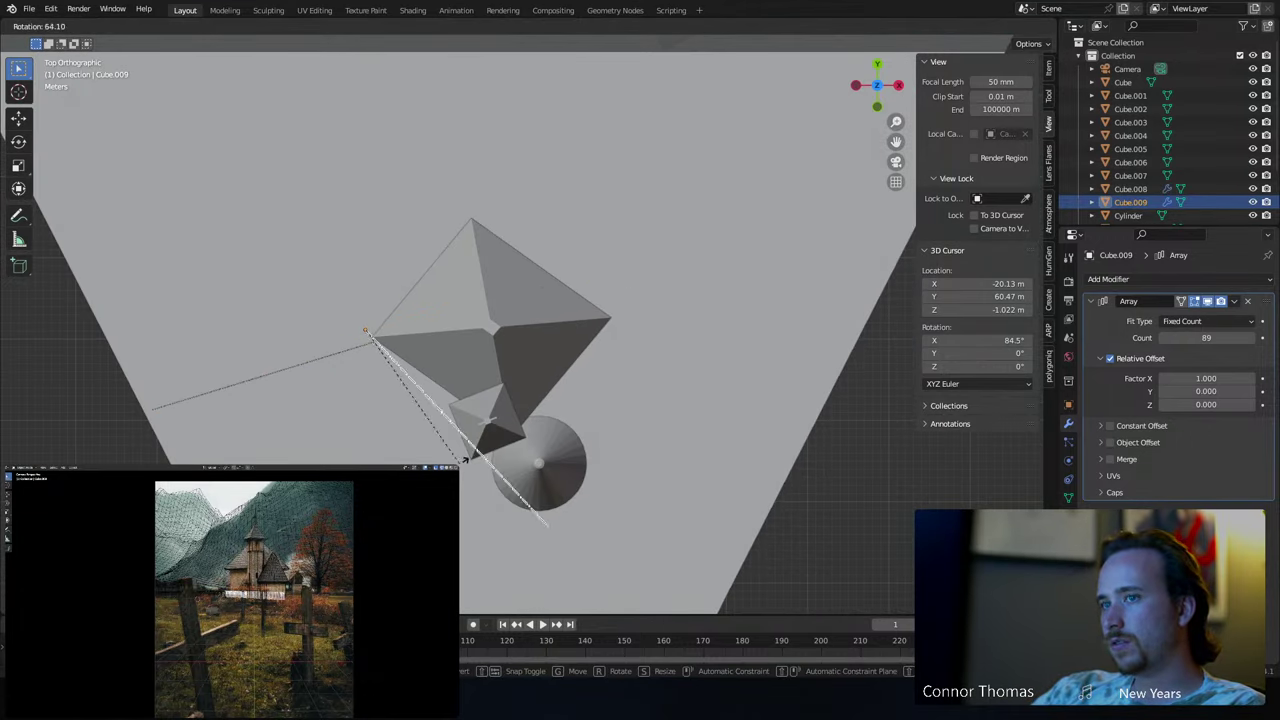
click(561, 200)
key(g)
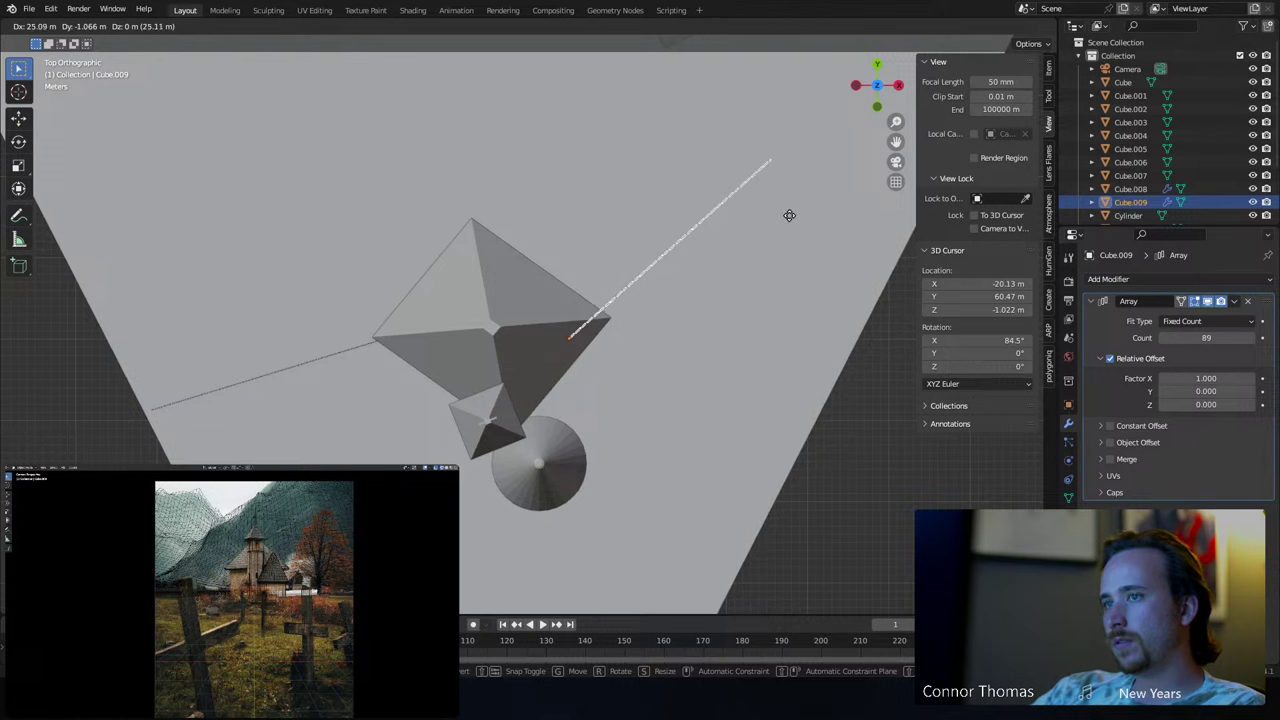
click(800, 210)
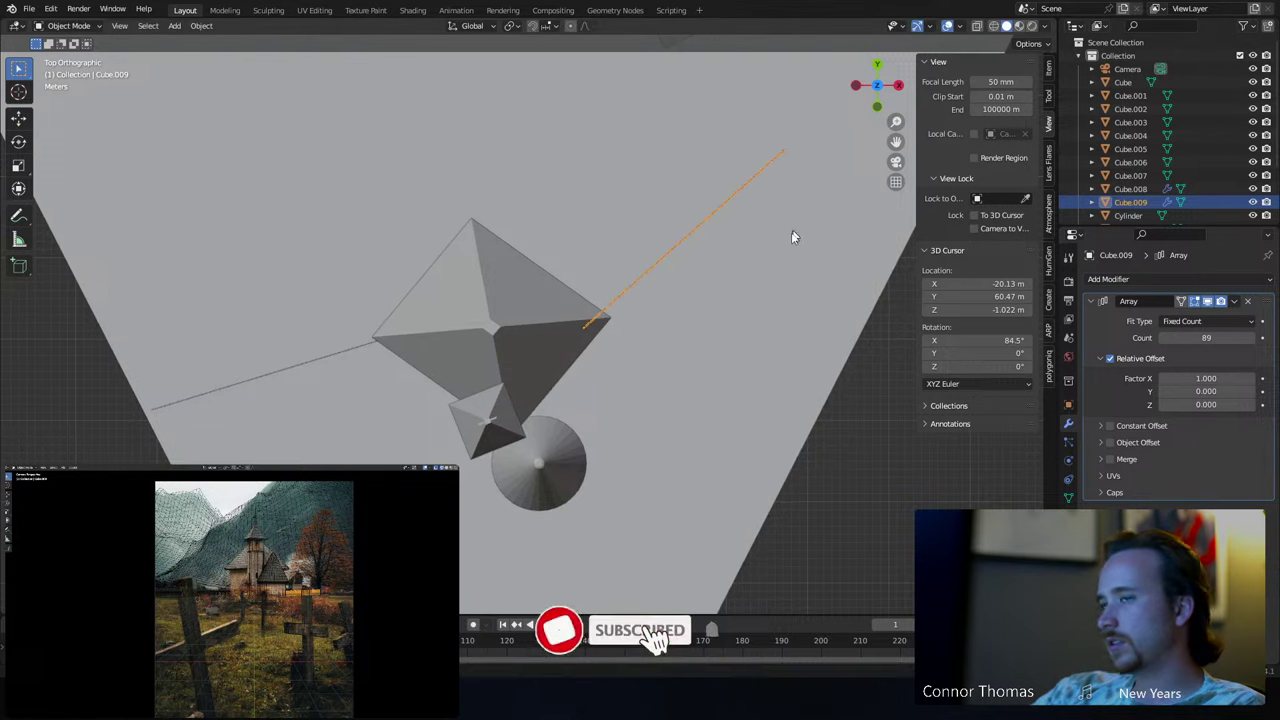
- Nudge the duplicated fence's near end against the church's corner from the top view and save the file
click(703, 429)
middle_drag(703, 429, 623, 317)
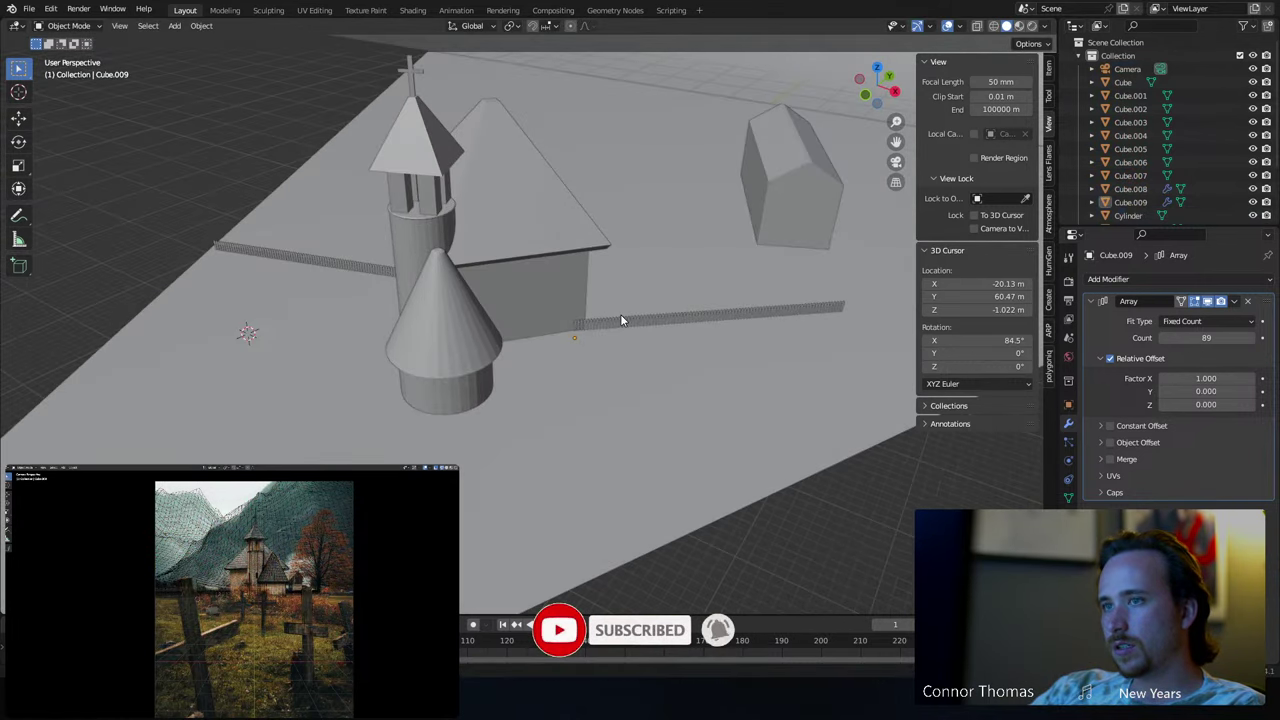
click(637, 326)
key(KP_7)
key(g)
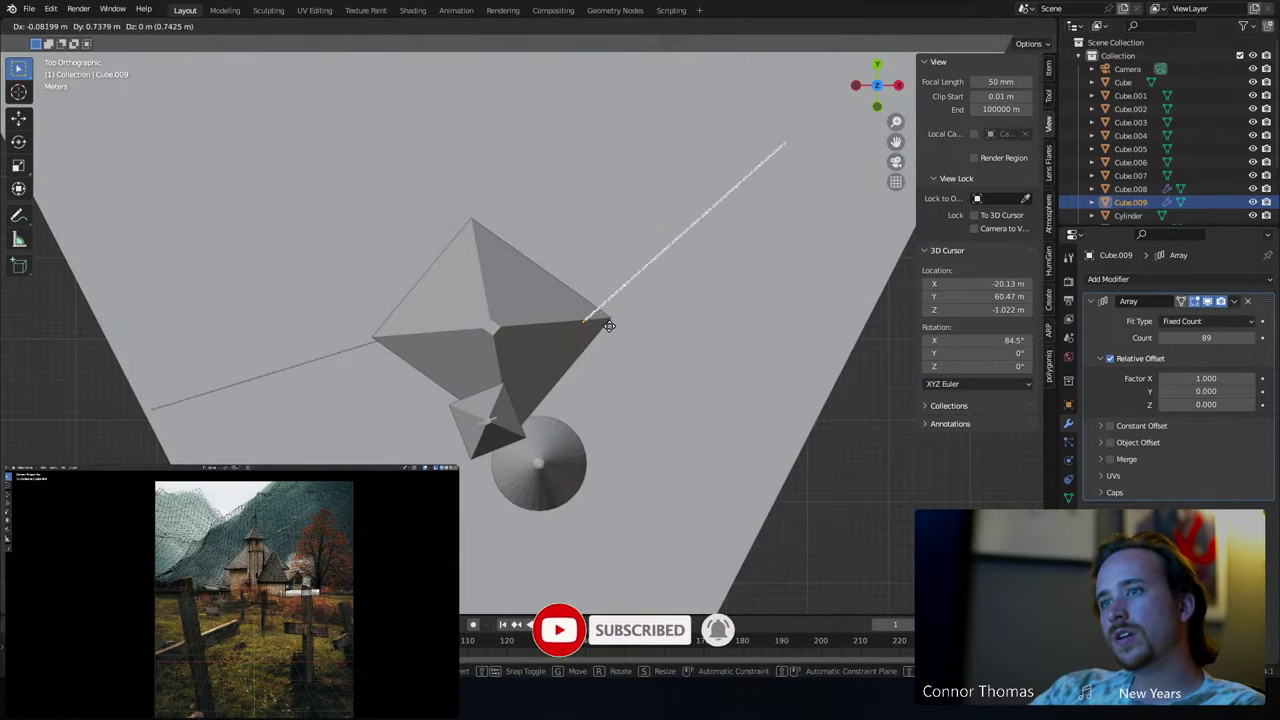
click(605, 321)
click(655, 437)
middle_drag(656, 437, 709, 294)
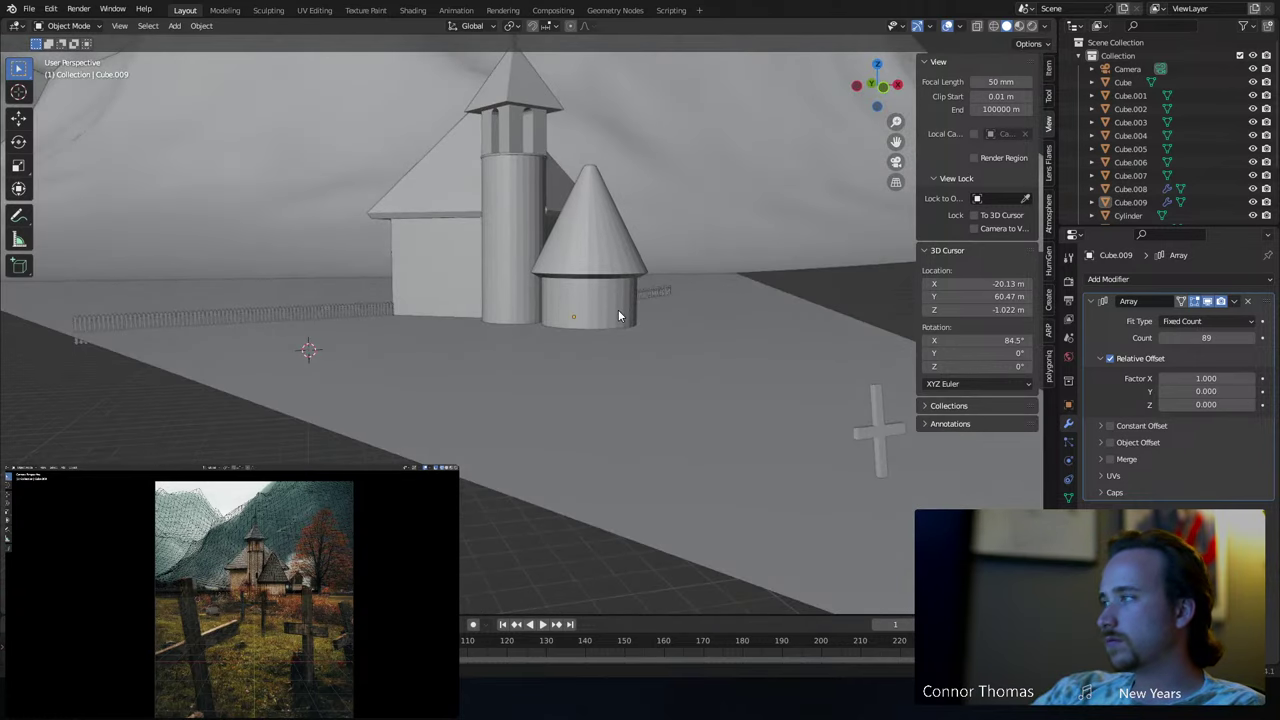
key(ctrl+s)
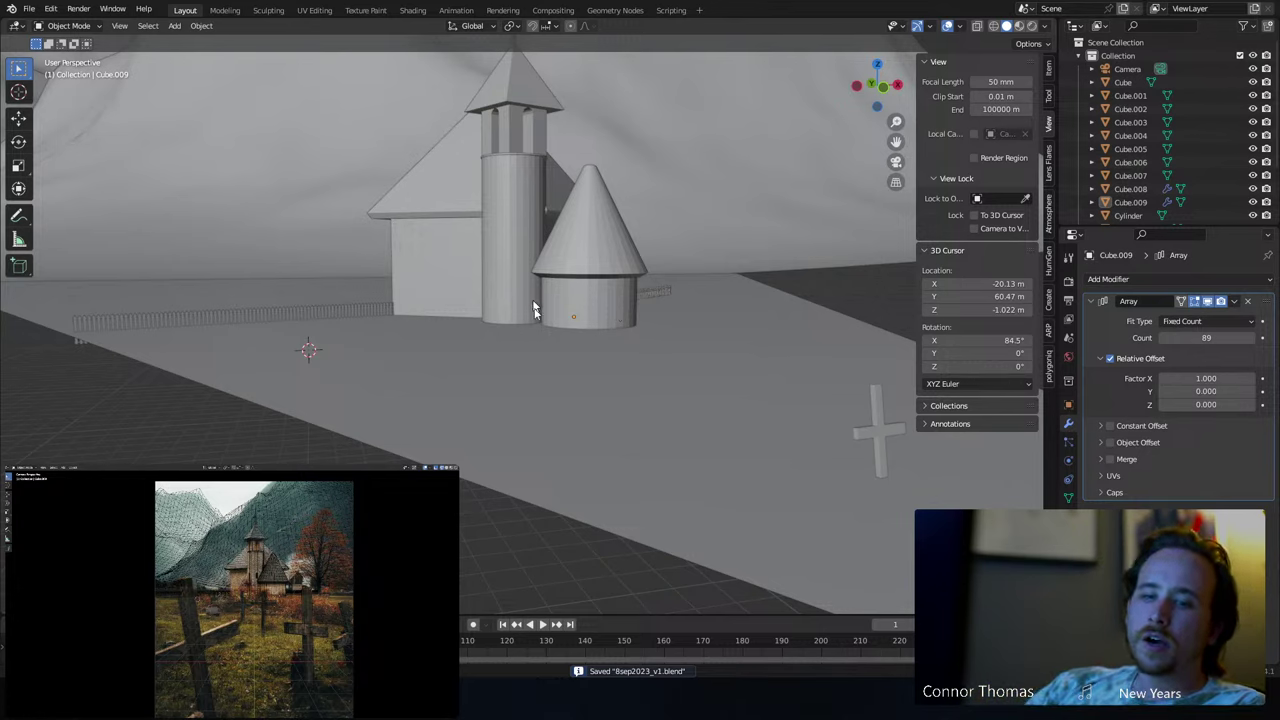
- Select the ground plane, hide the viewport sidebar, and save the file
click(684, 355)
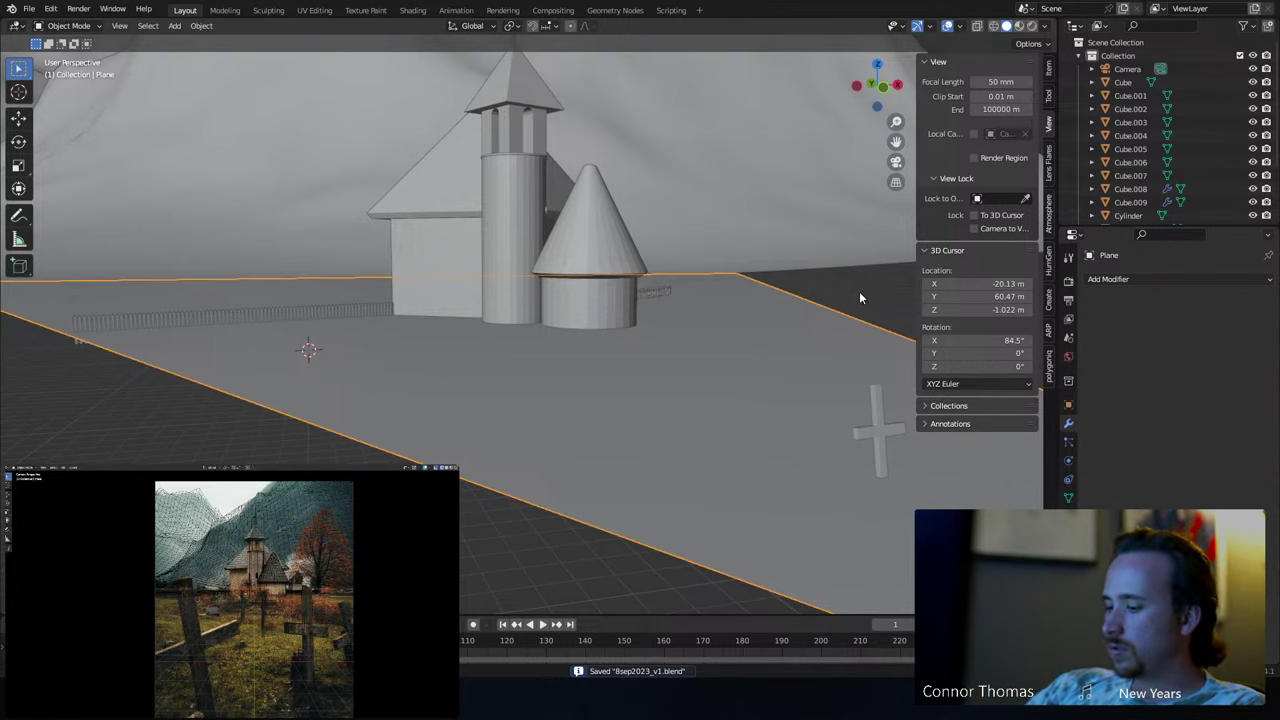
key(n)
key(ctrl+s)
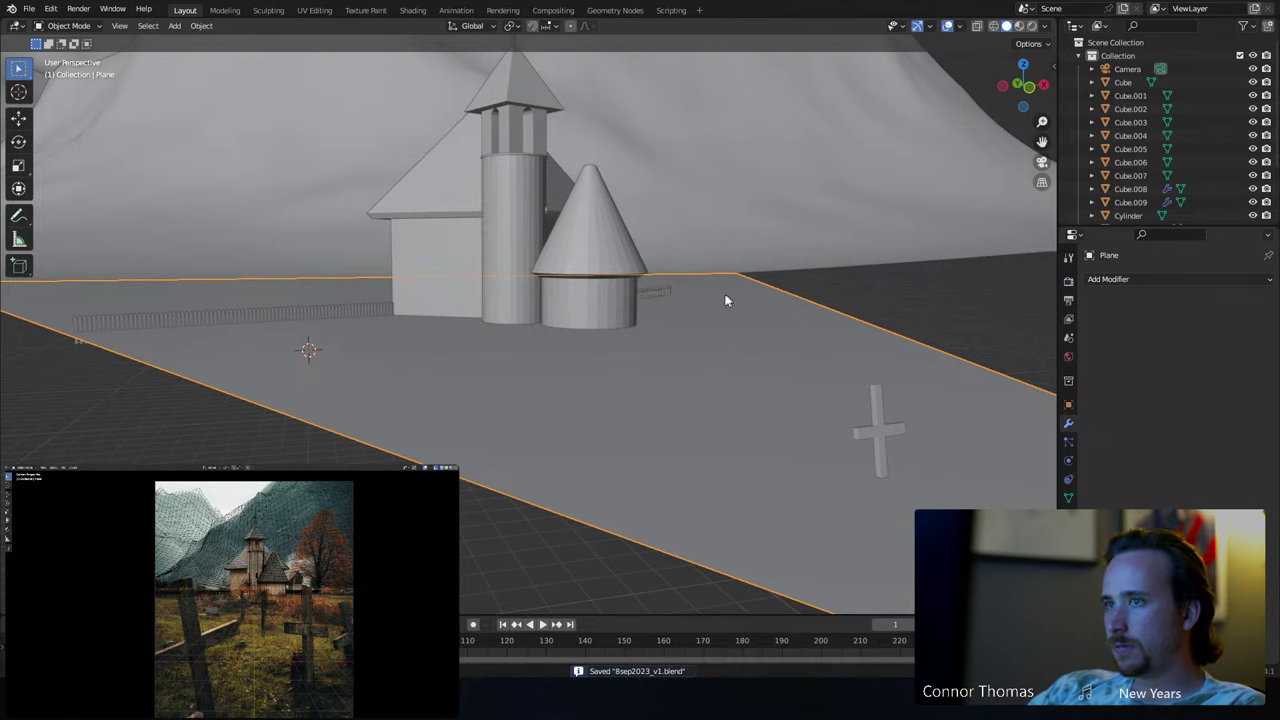
- Scatter the Botaniq grass preset With leaves (A) over the ground plane using the polygoniq Scatter tools
middle_drag(726, 297, 694, 277)
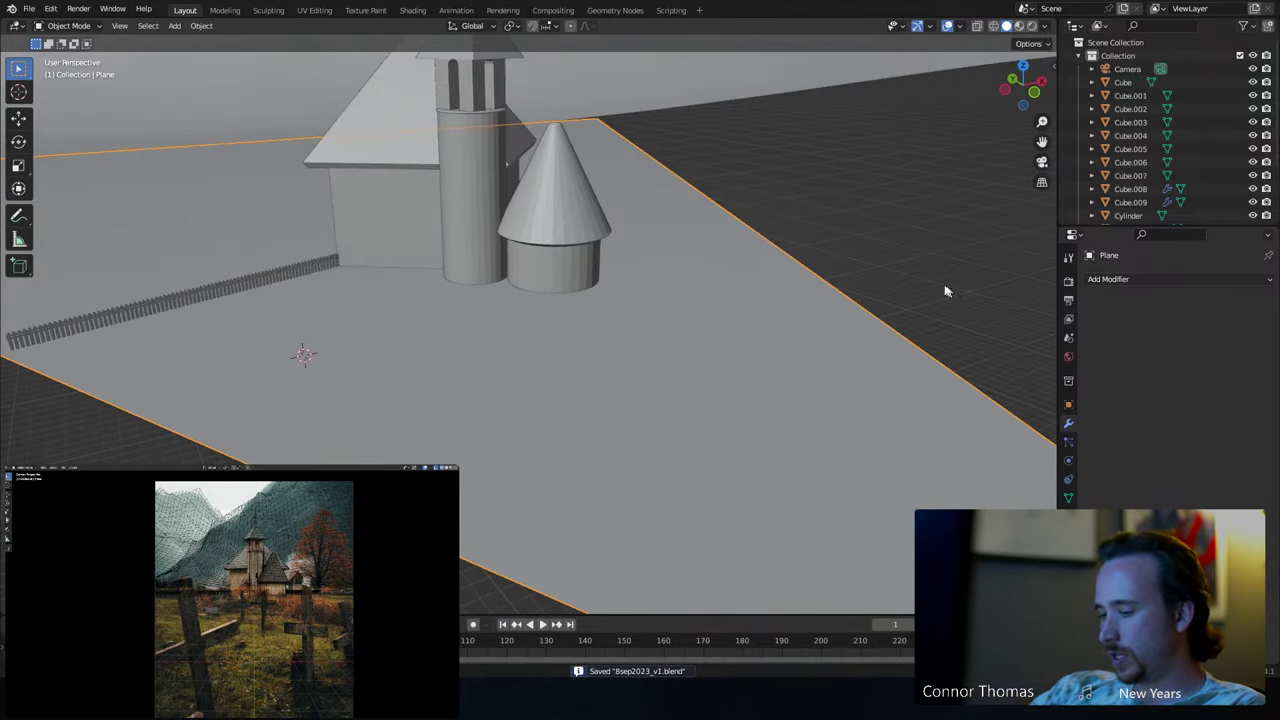
key(n)
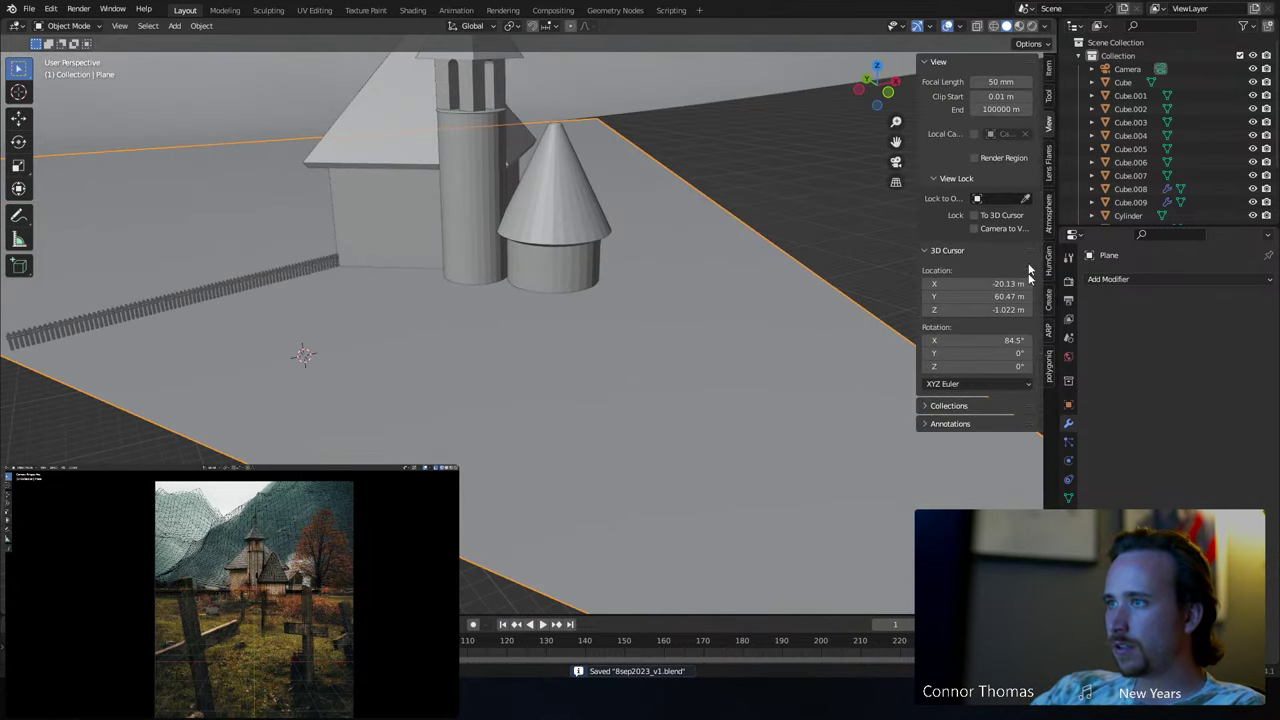
click(1049, 368)
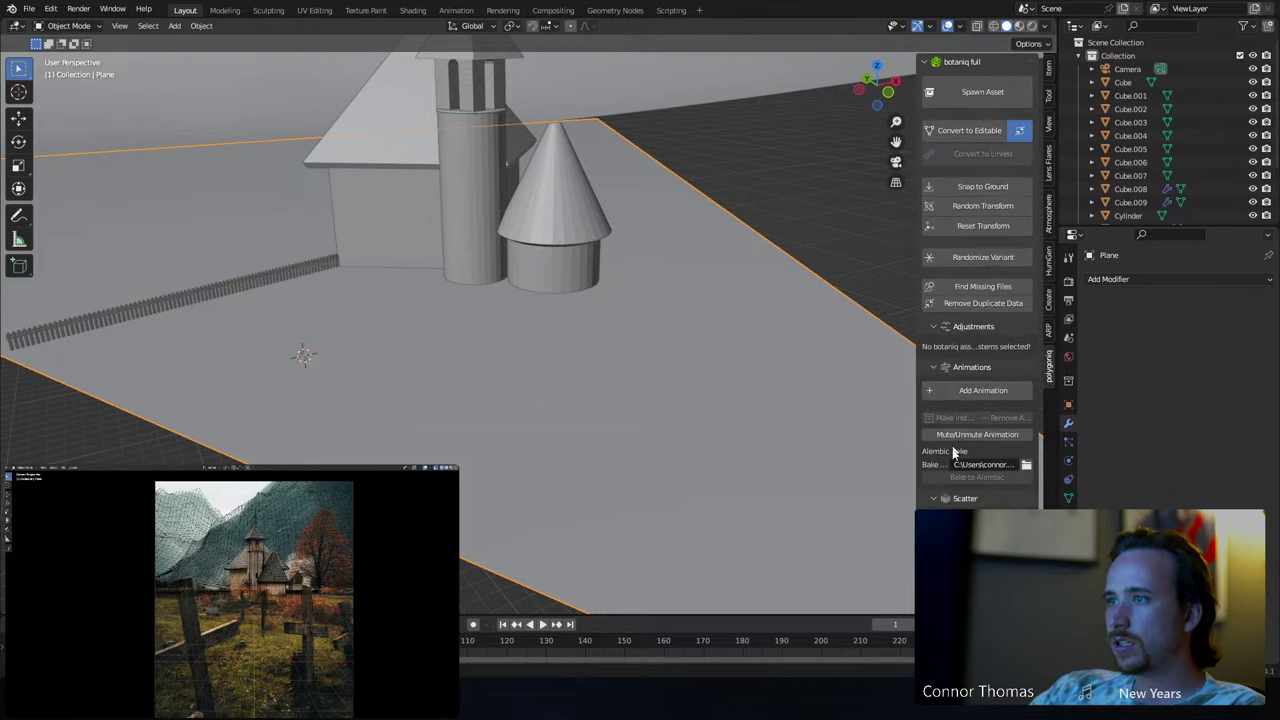
click(962, 498)
scroll(985, 480, down, 2)
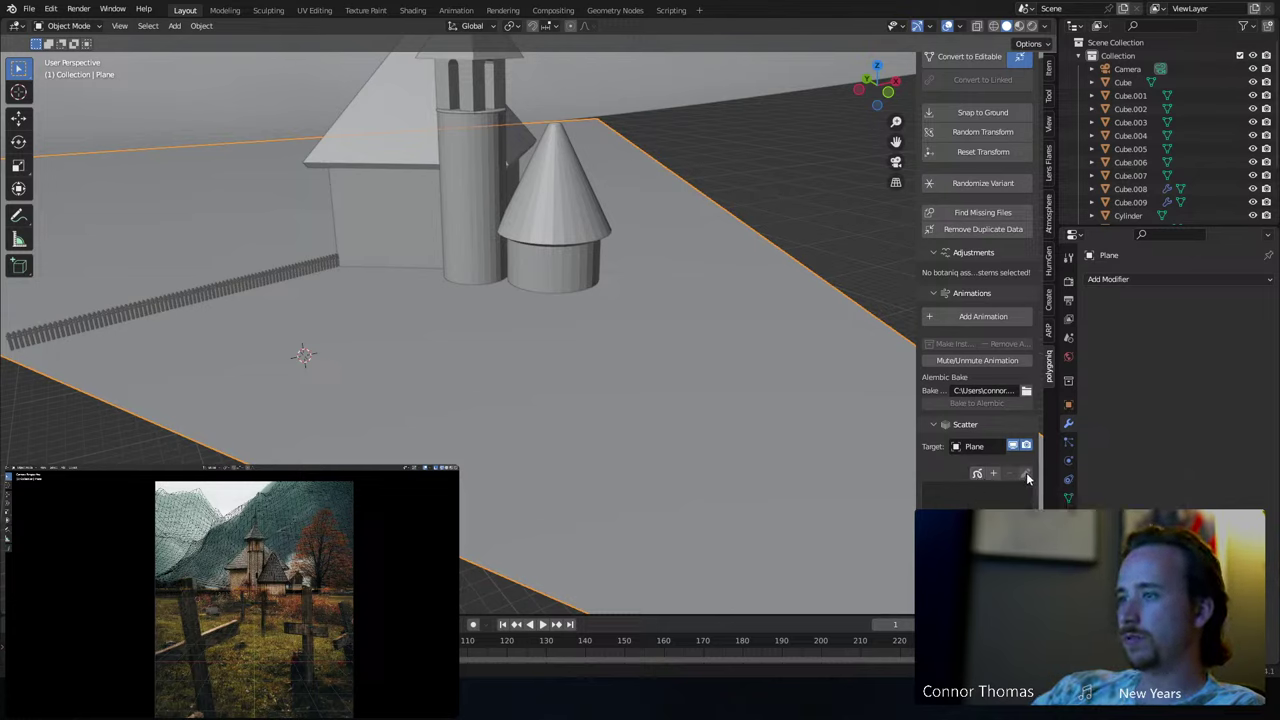
click(994, 474)
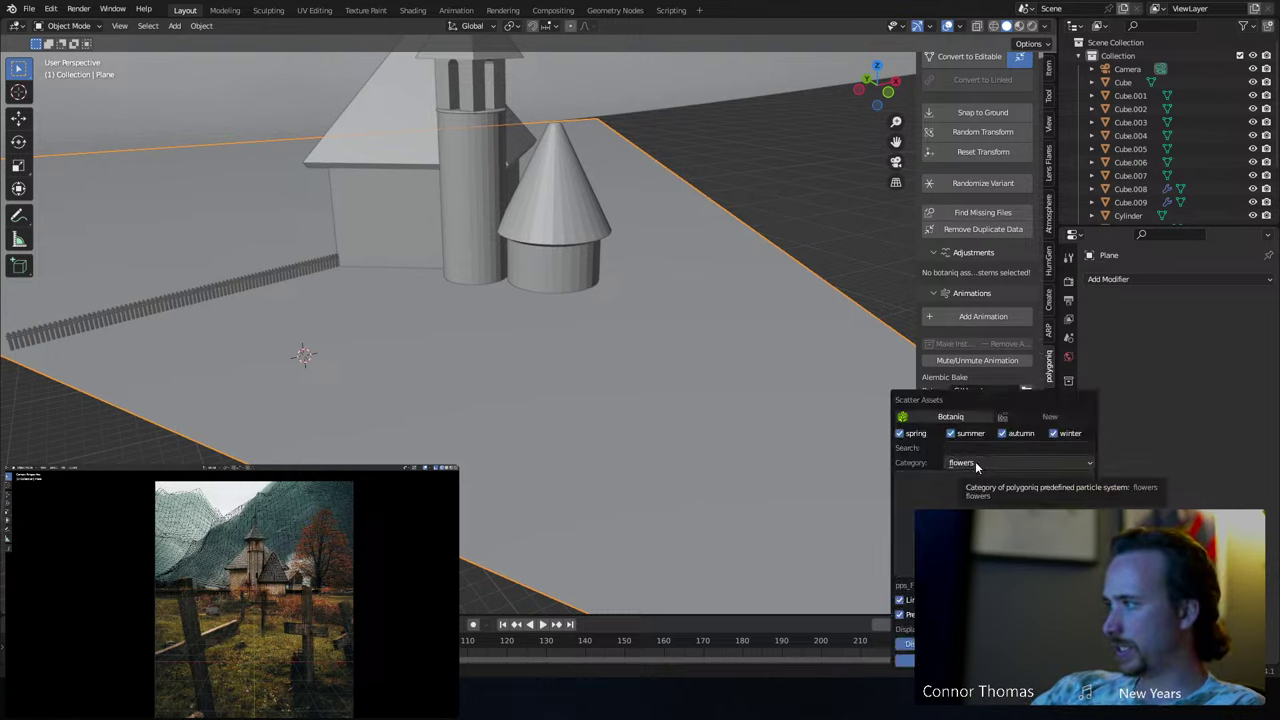
click(976, 464)
click(976, 506)
click(985, 520)
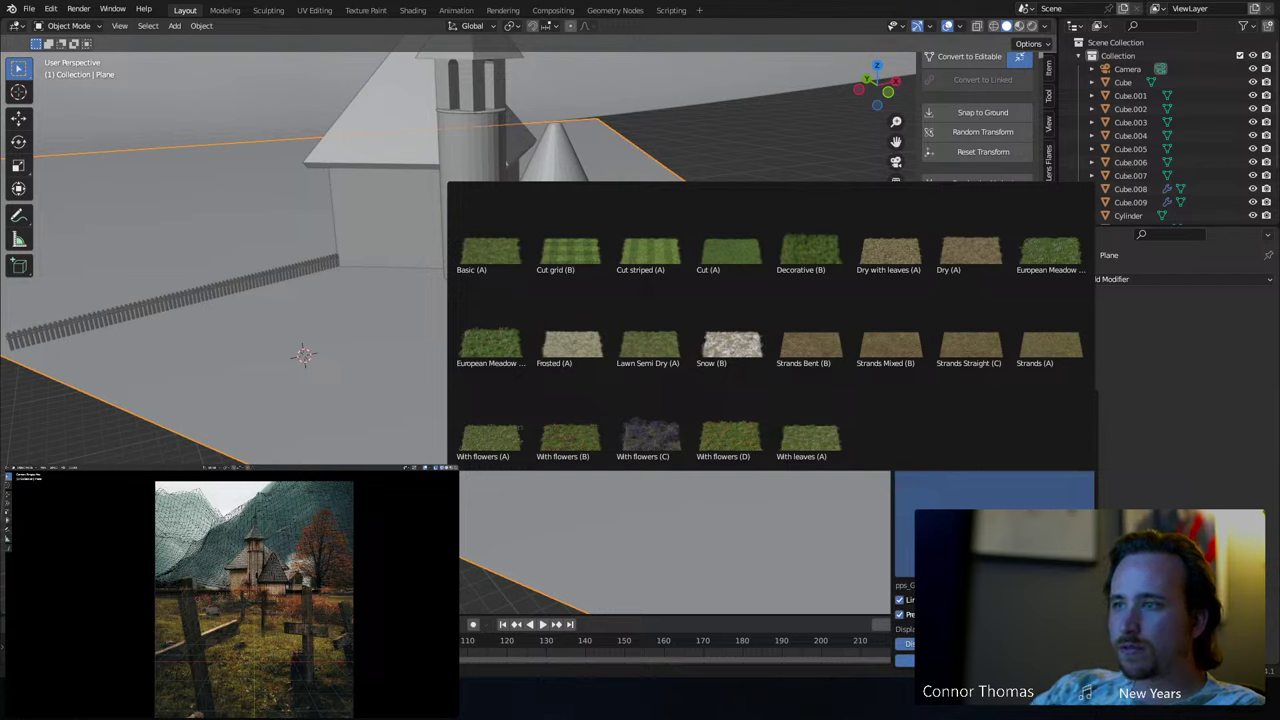
click(822, 430)
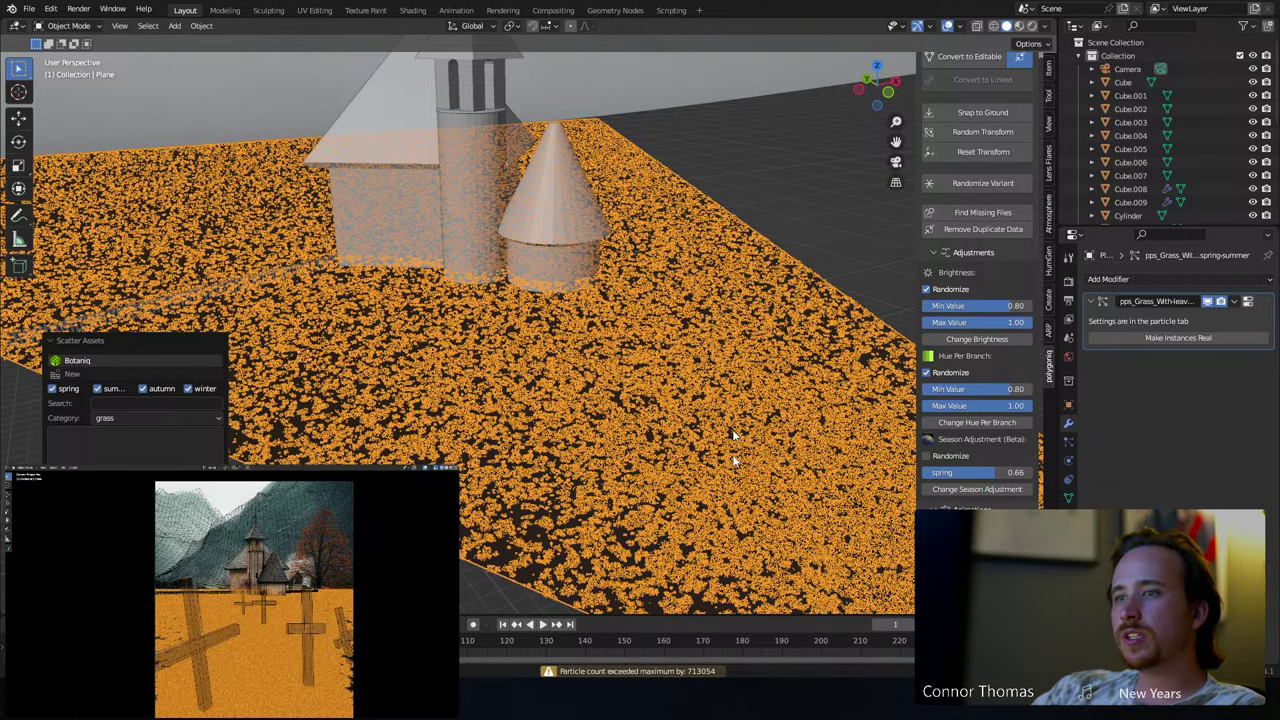
- Examine the scattered grass across the whole ground plane and close up beside the fence and church wall
middle_drag(737, 452, 670, 260)
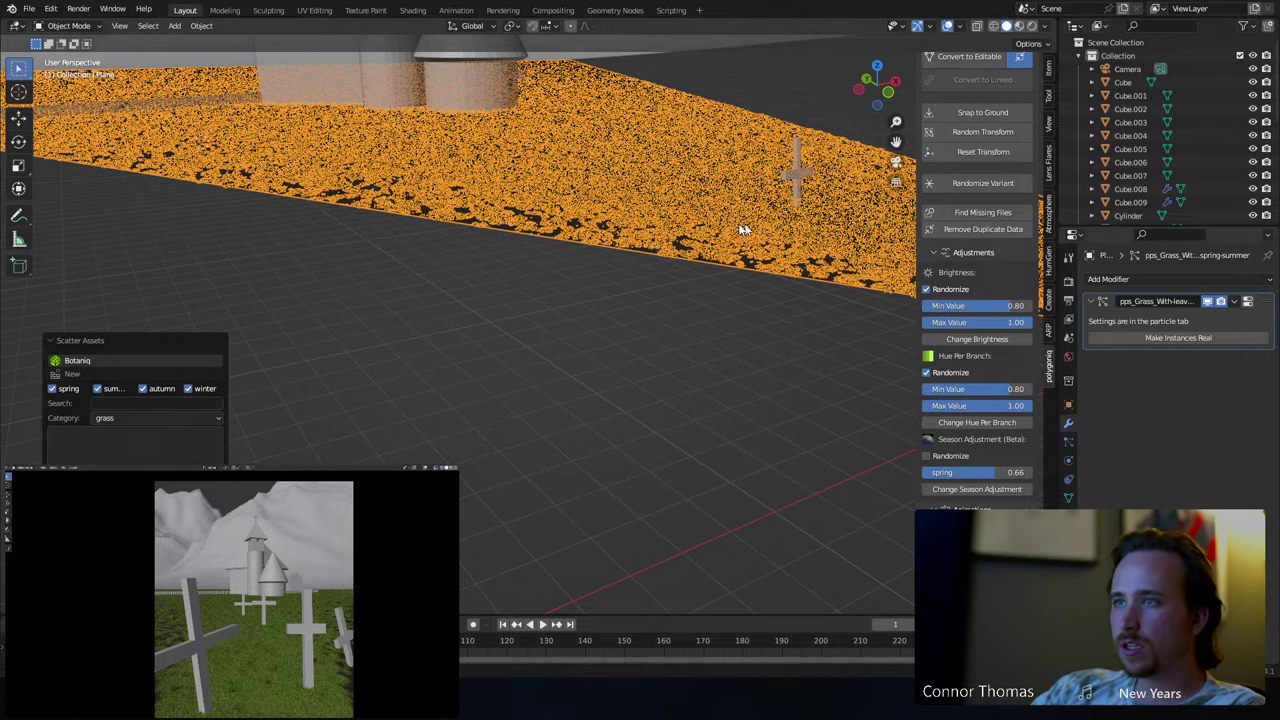
middle_drag(746, 229, 530, 268)
scroll(440, 429, up, 5)
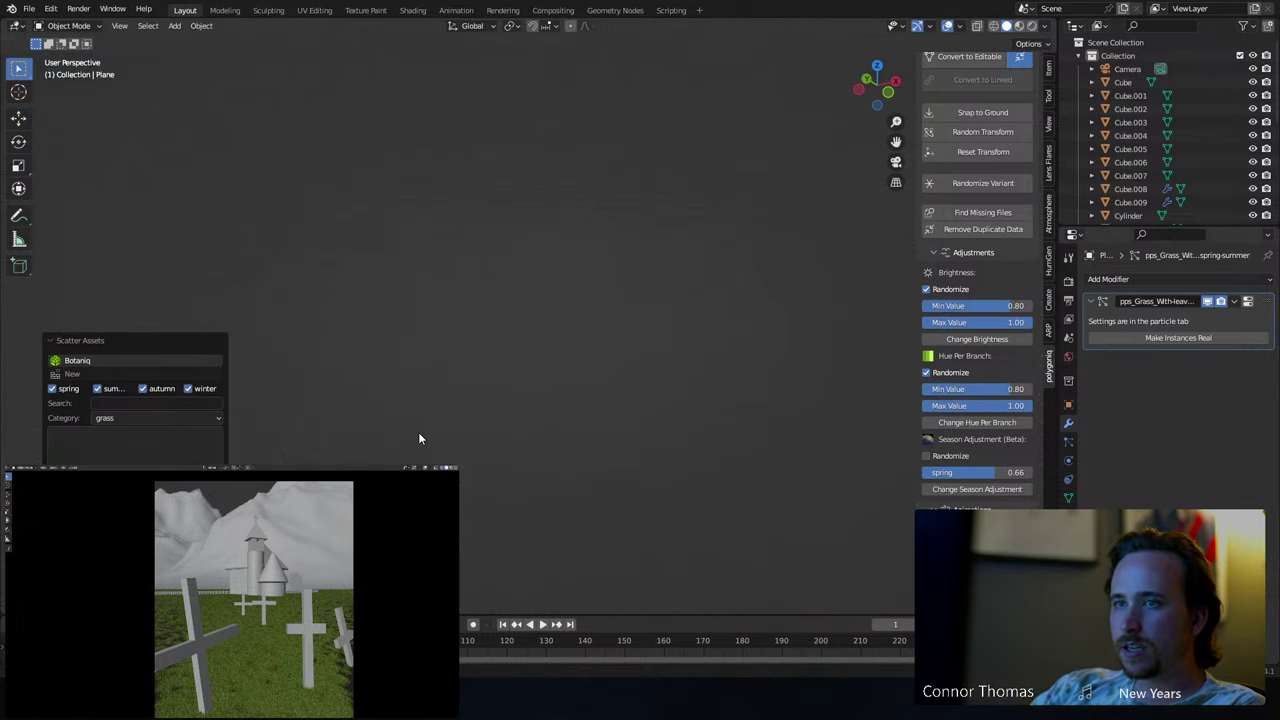
scroll(418, 432, down, 1)
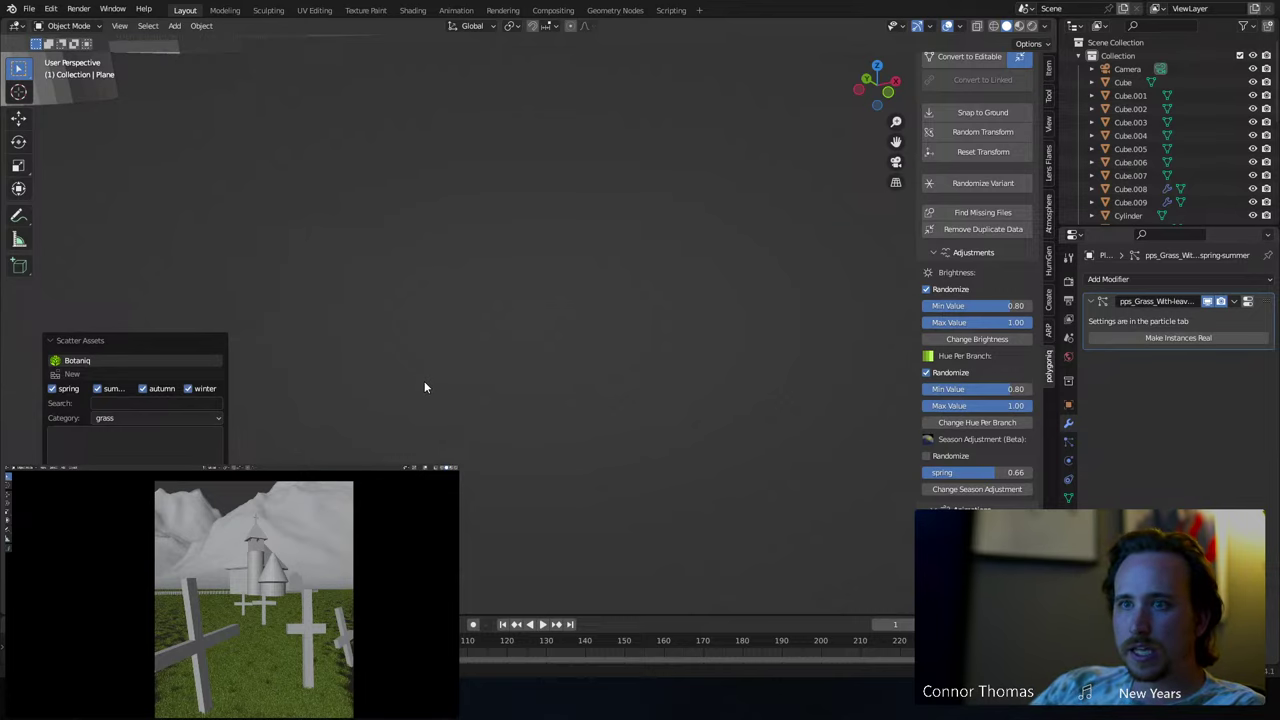
key(KP_Decimal)
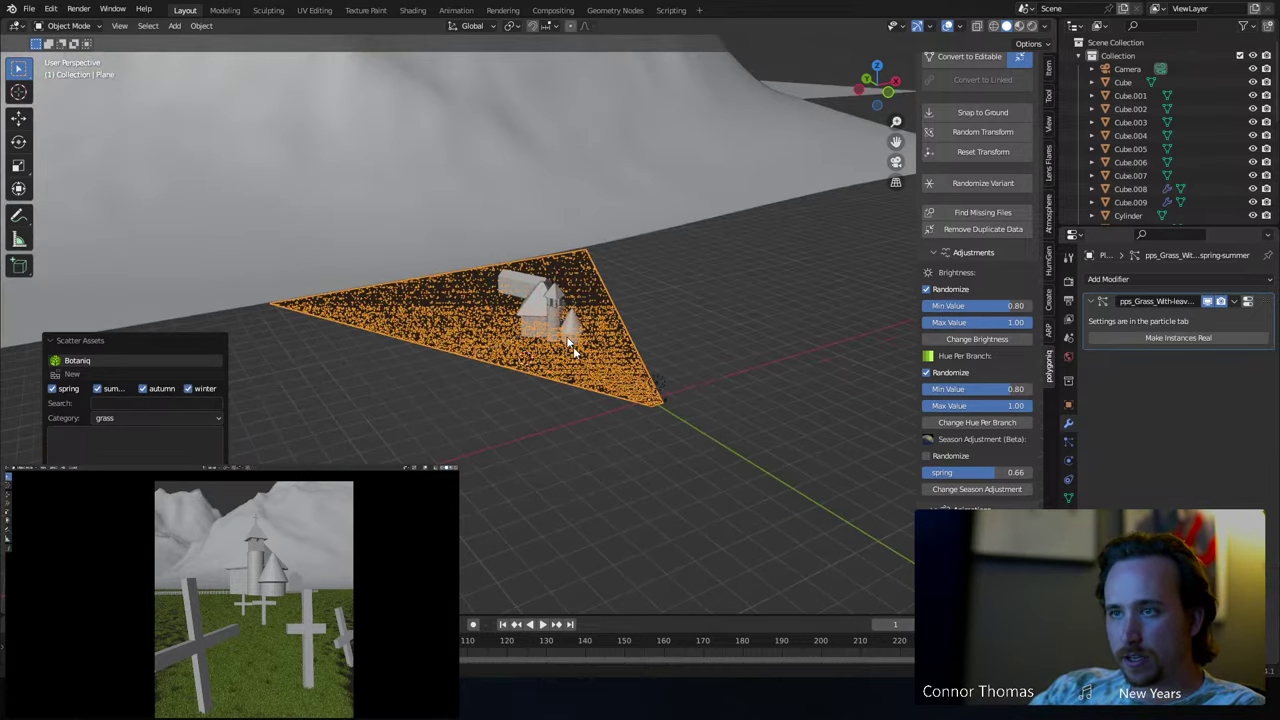
scroll(570, 345, up, 6)
scroll(614, 337, down, 4)
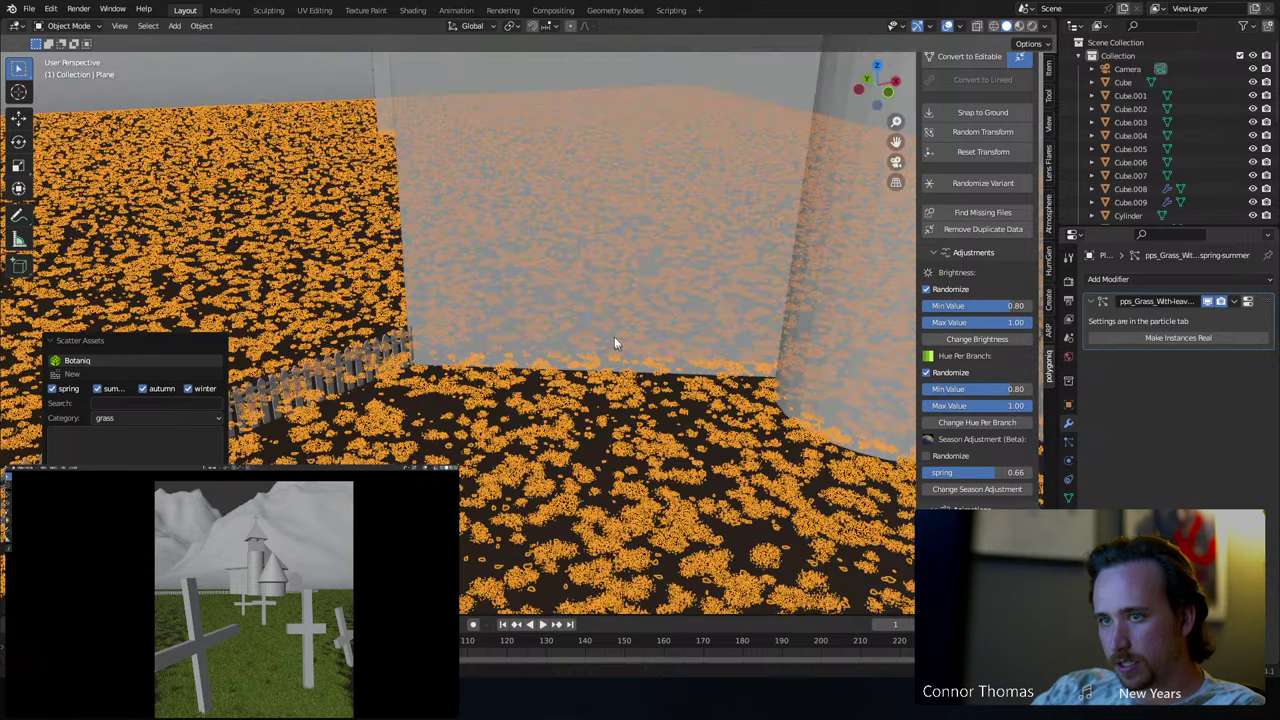
- Deselect everything and set the particle scale of the ground plane's grass scatter to 2
scroll(617, 337, up, 2)
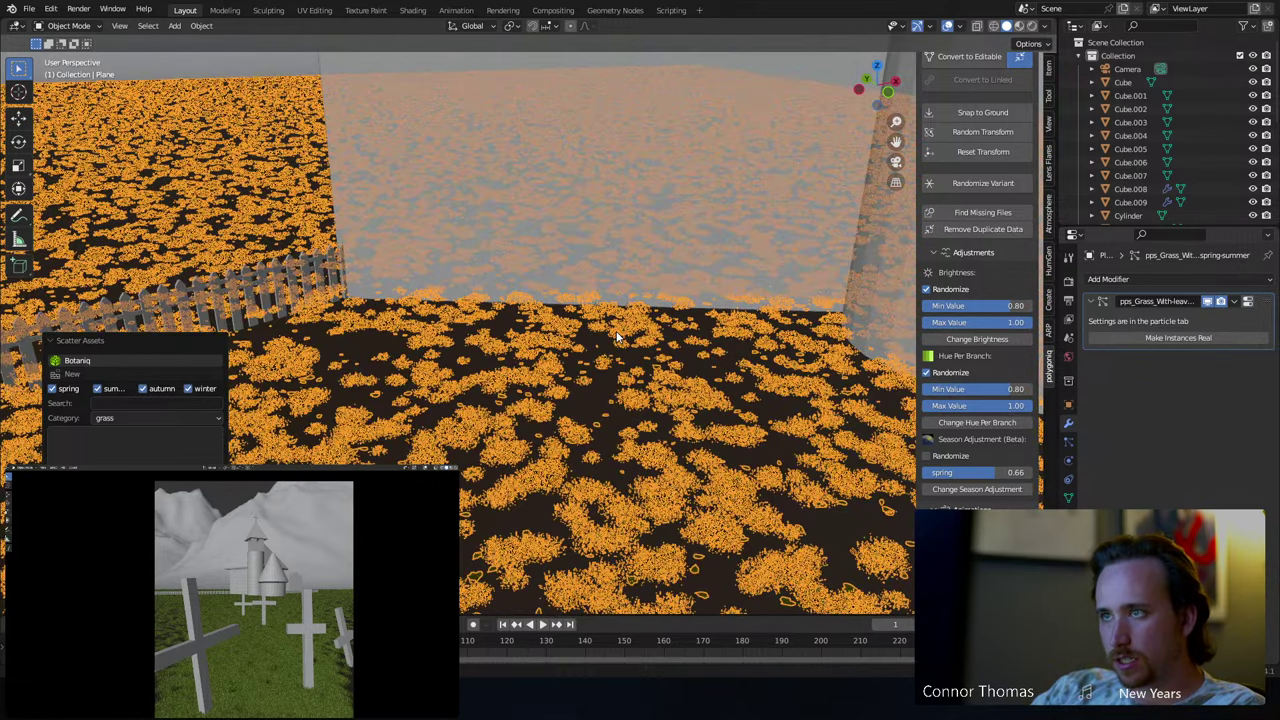
scroll(617, 337, up, 2)
key(alt+a)
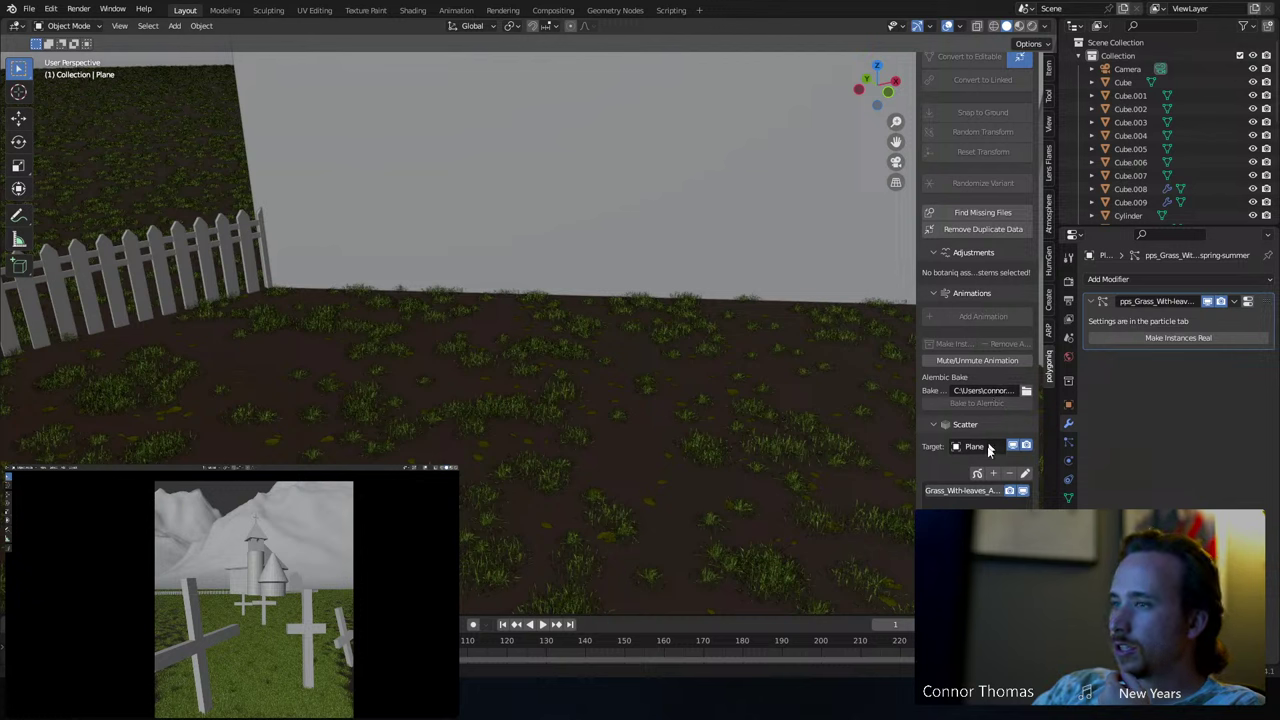
scroll(994, 381, down, 2)
scroll(995, 469, down, 5)
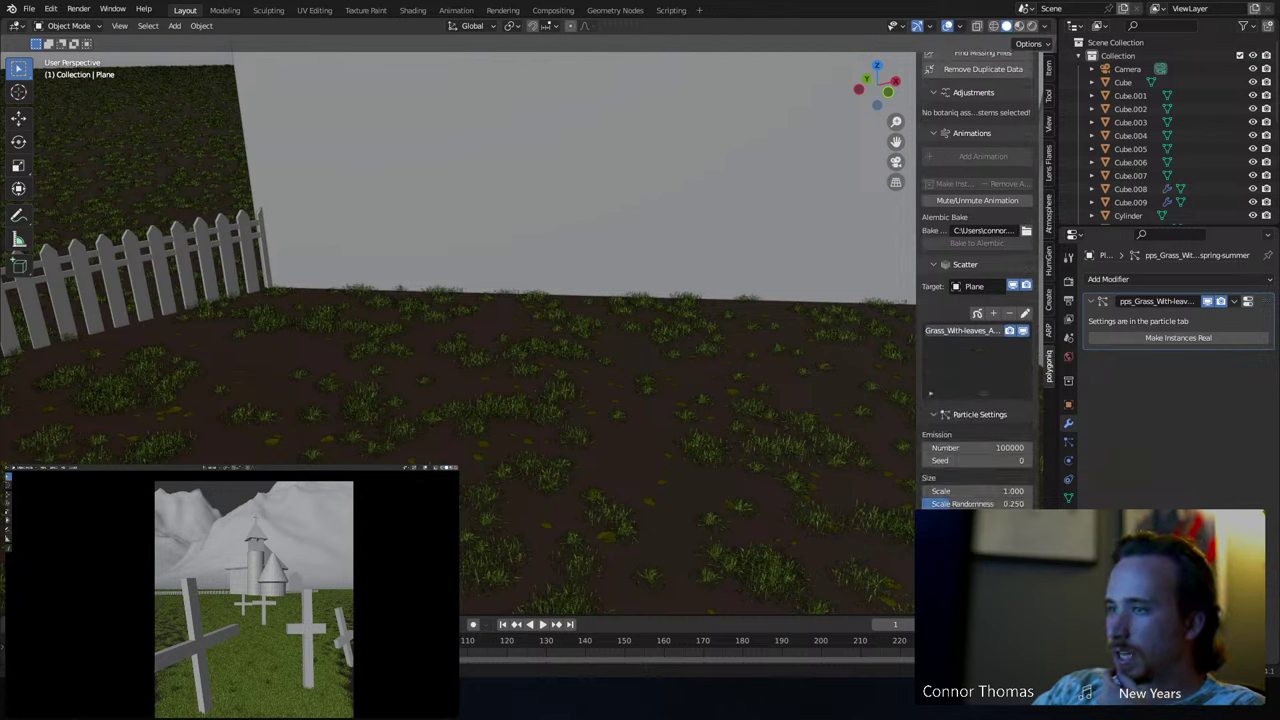
click(985, 384)
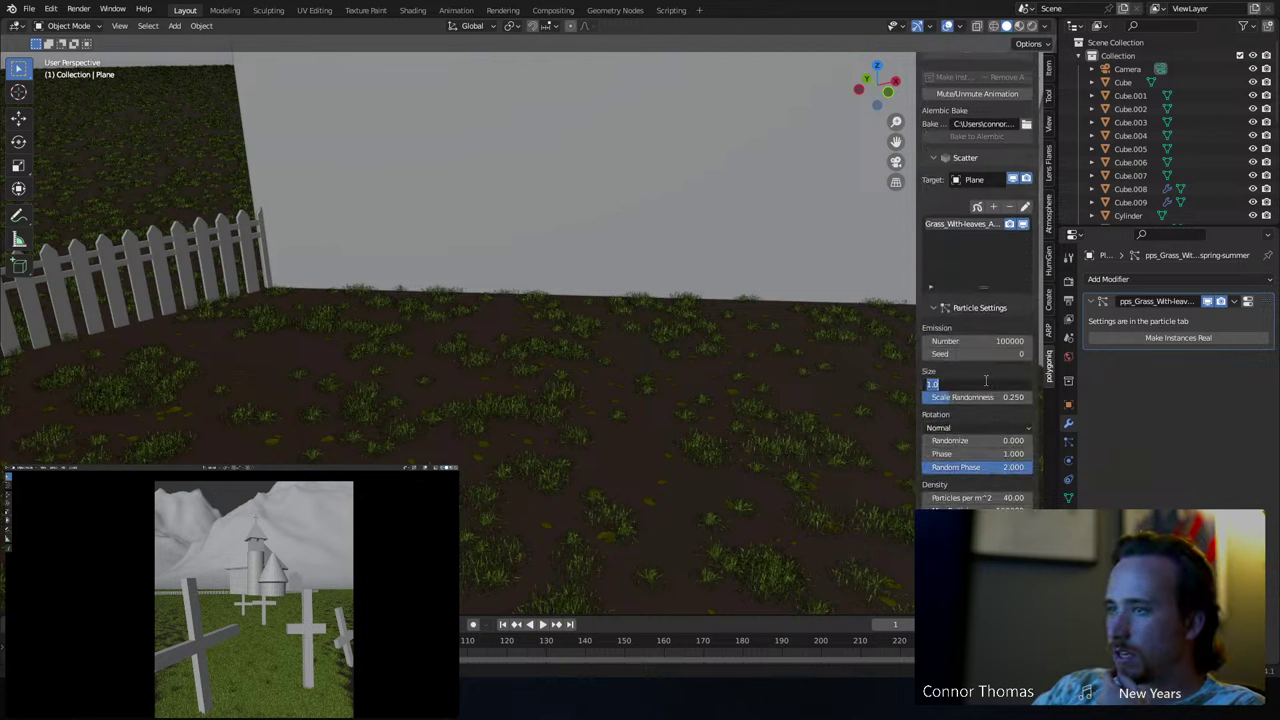
text(2)
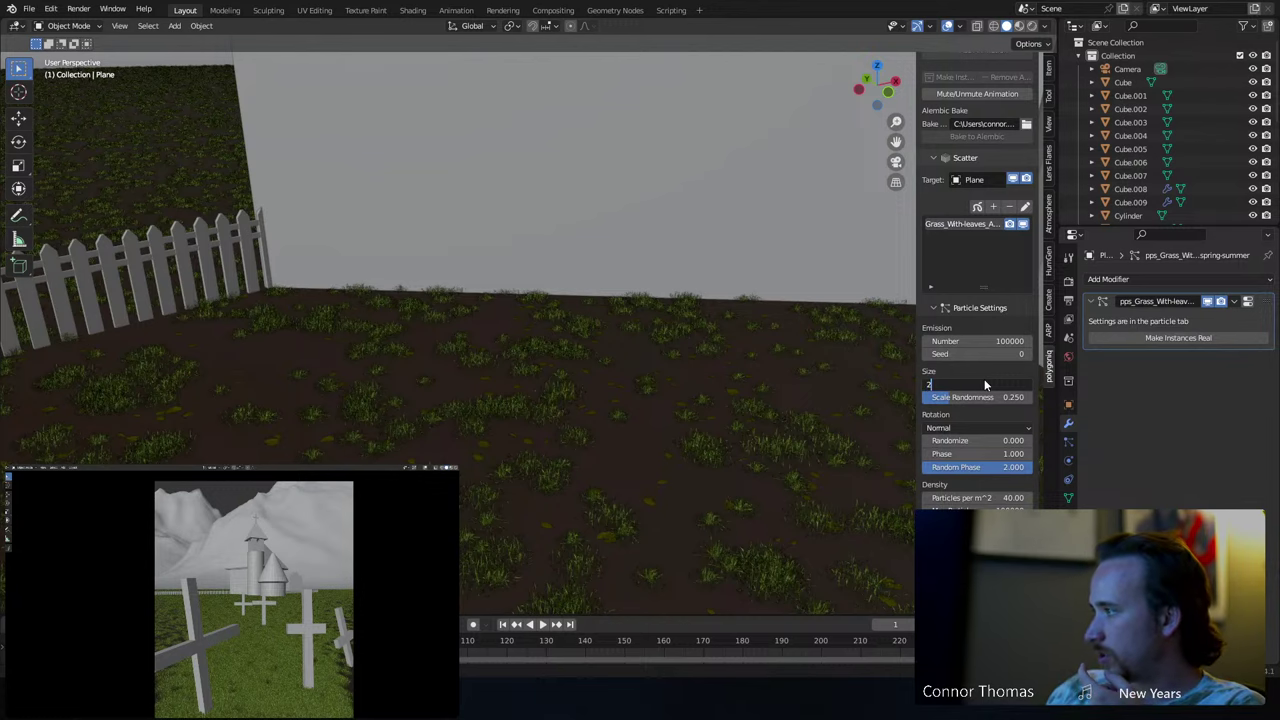
key(Return)
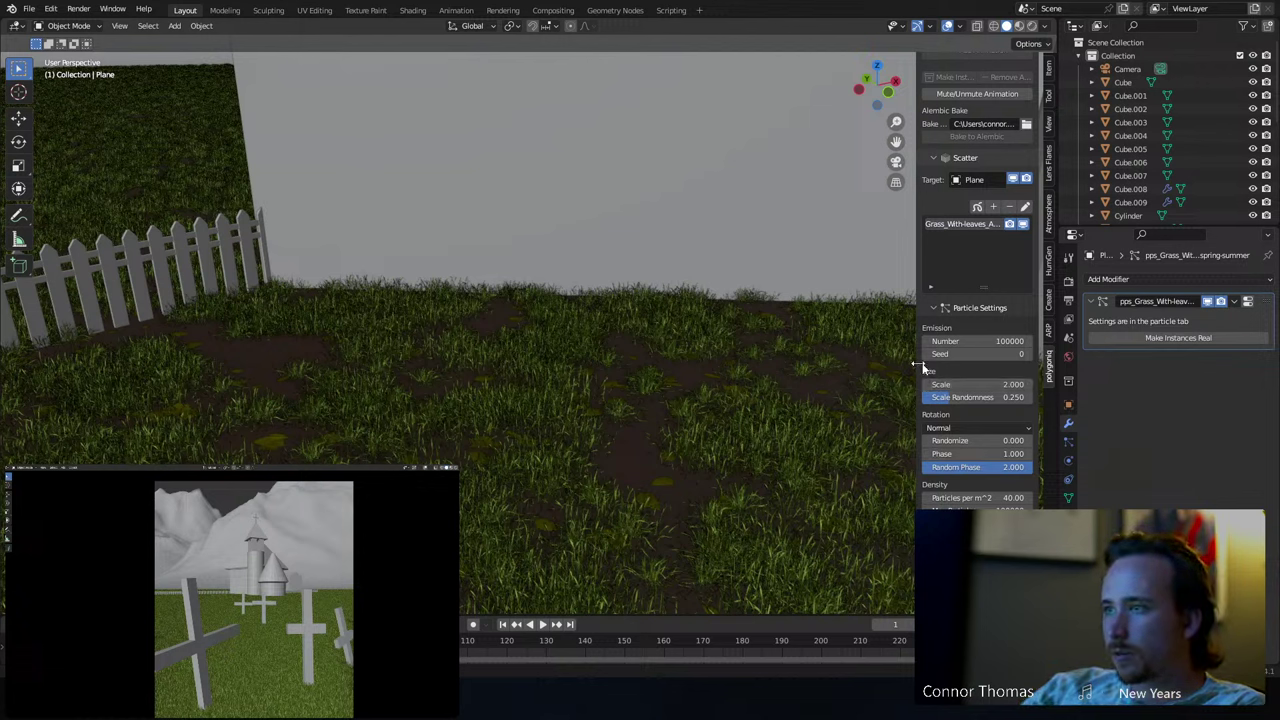
- Try an emission number of 50000 for the grass scatter
click(996, 342)
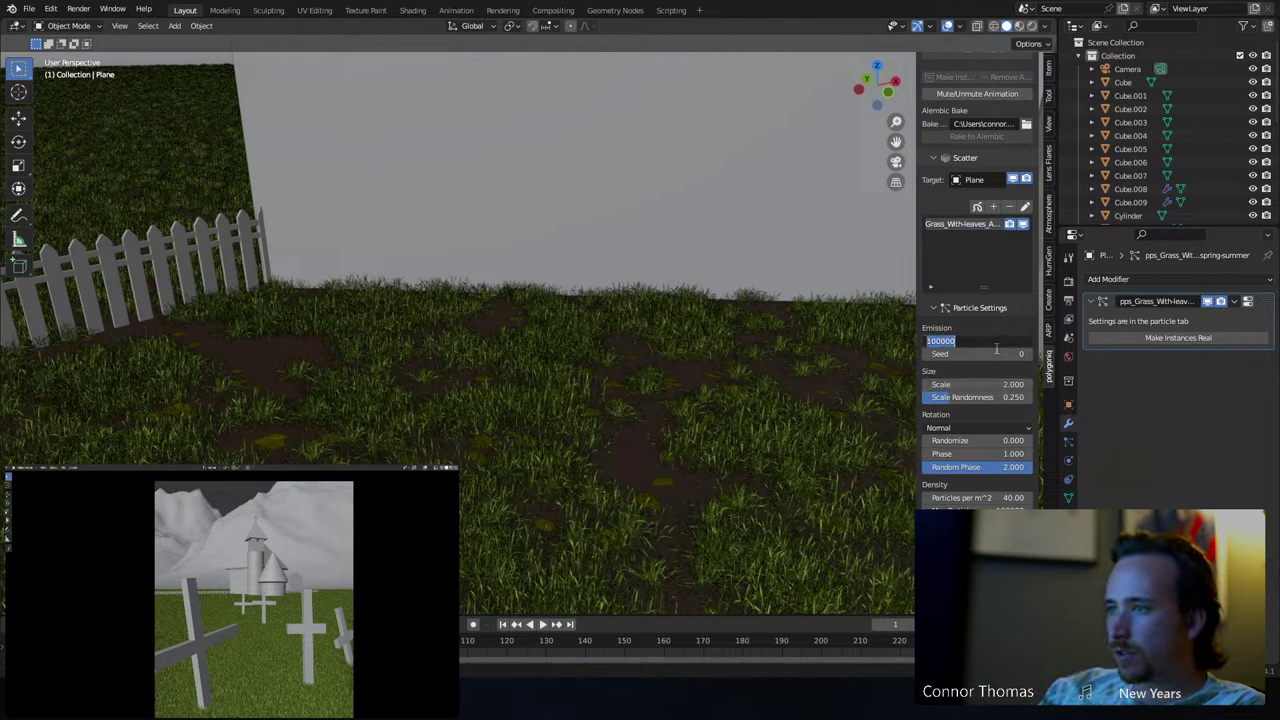
key(Home)
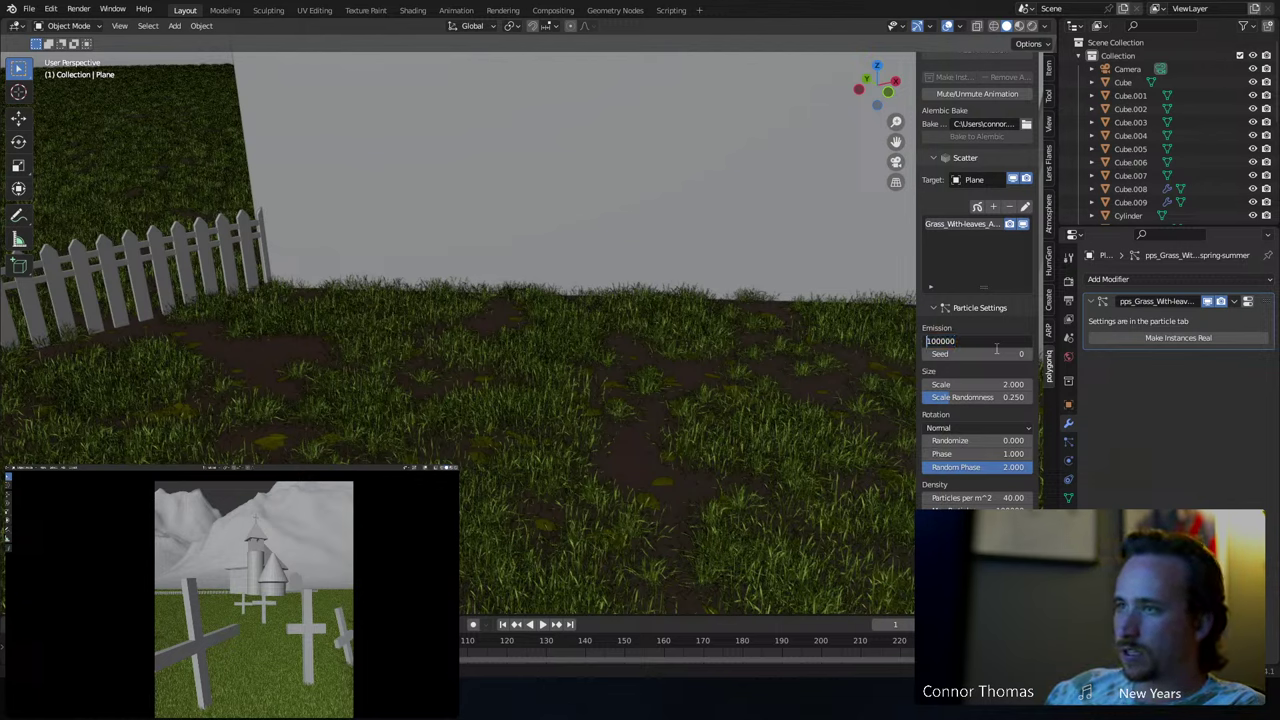
key(shift+Right)
key(shift+Right)
text(5)
key(Return)
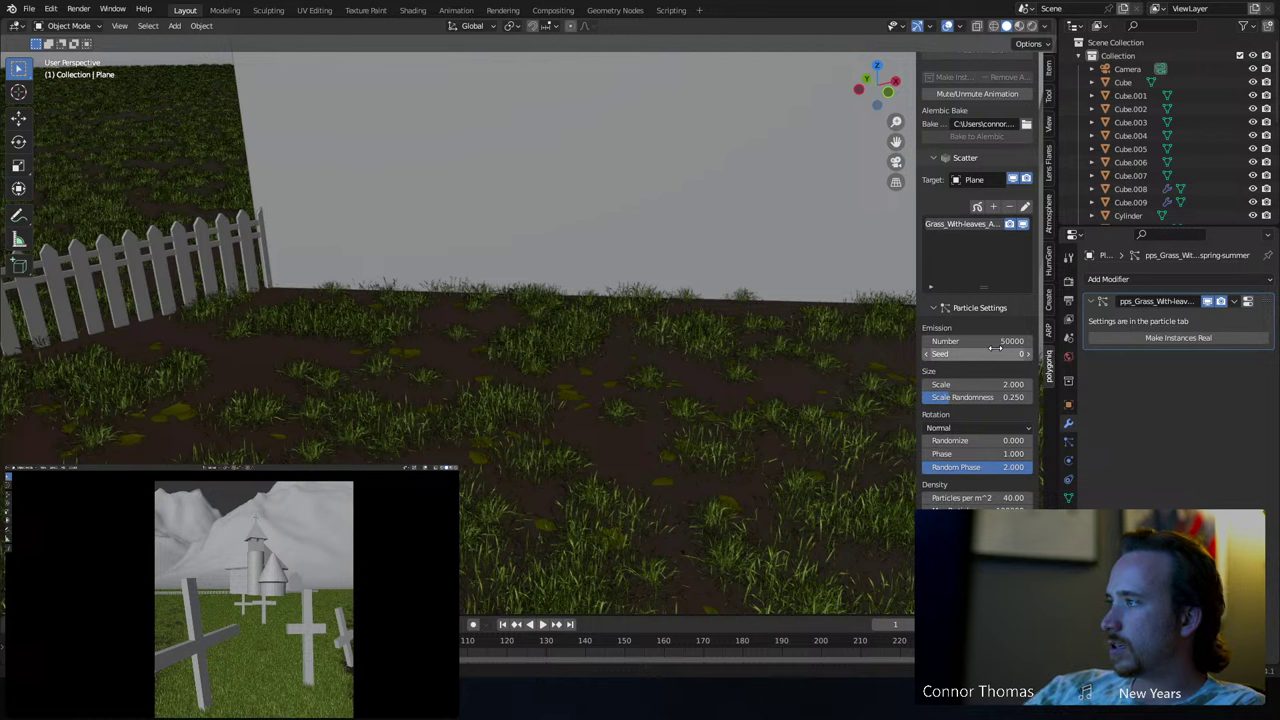
- Set the grass scatter's emission number to 20000
click(924, 341)
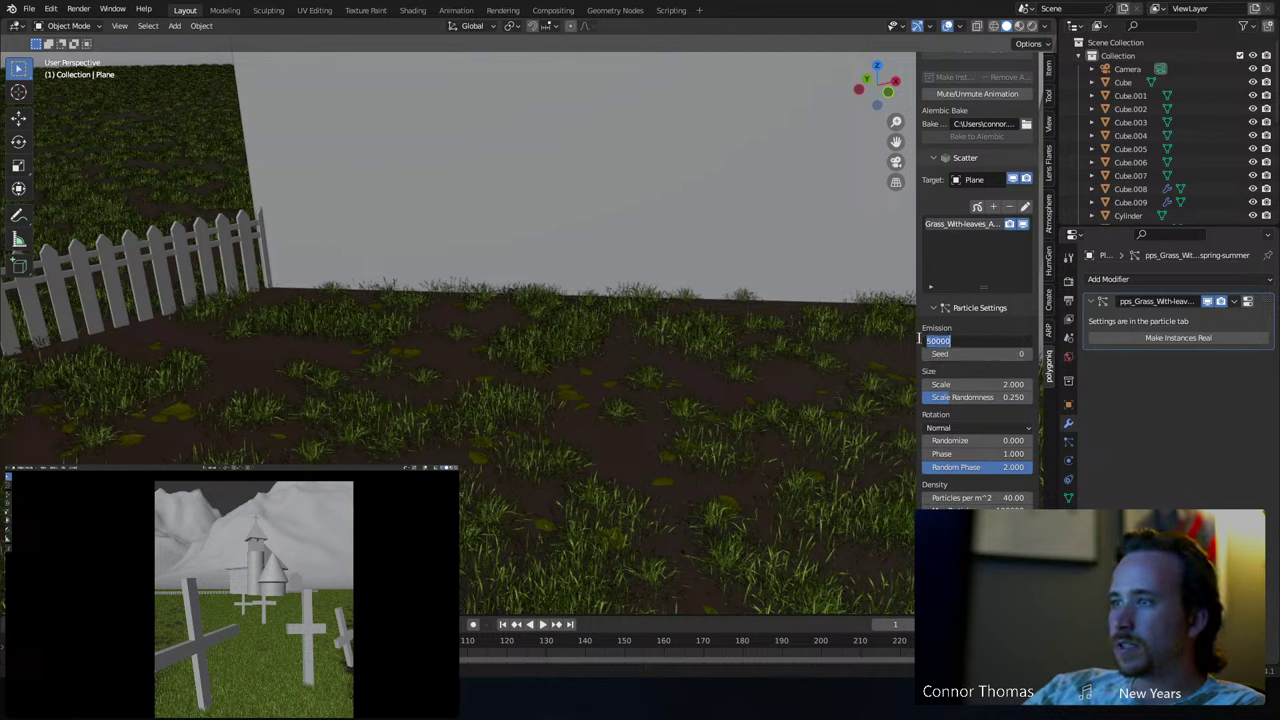
key(Home)
key(shift+Right)
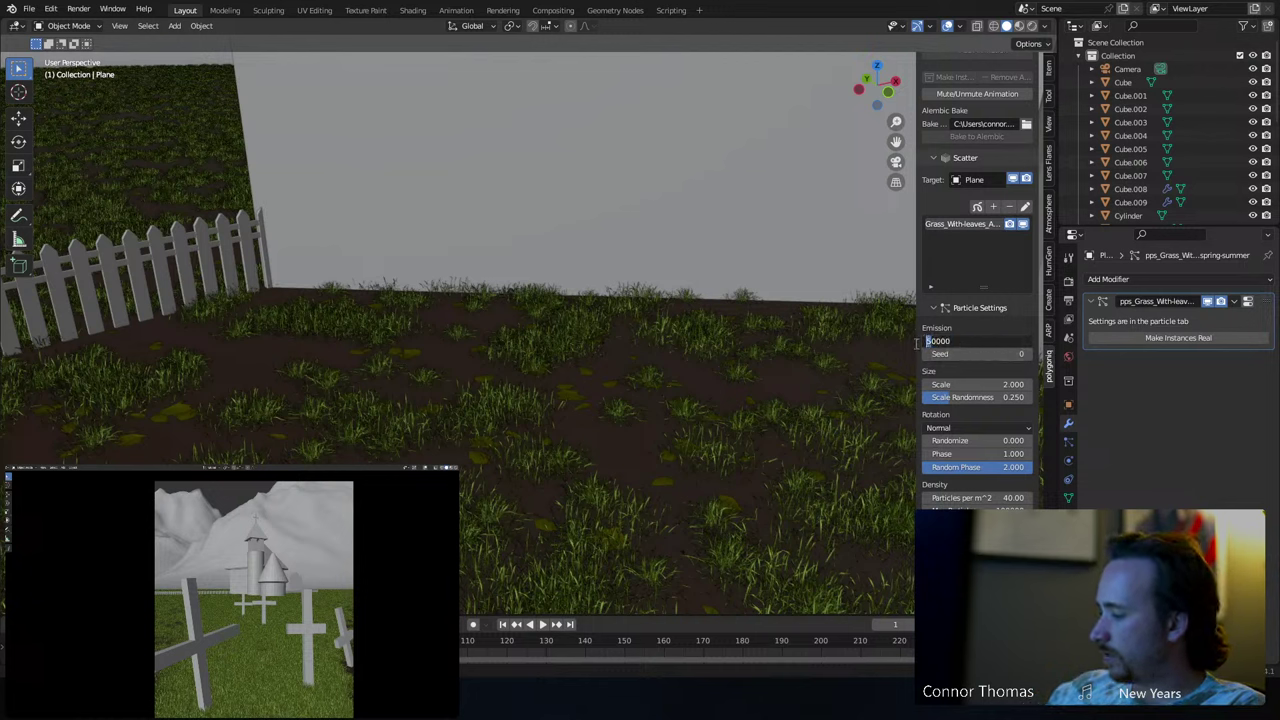
text(2)
key(Return)
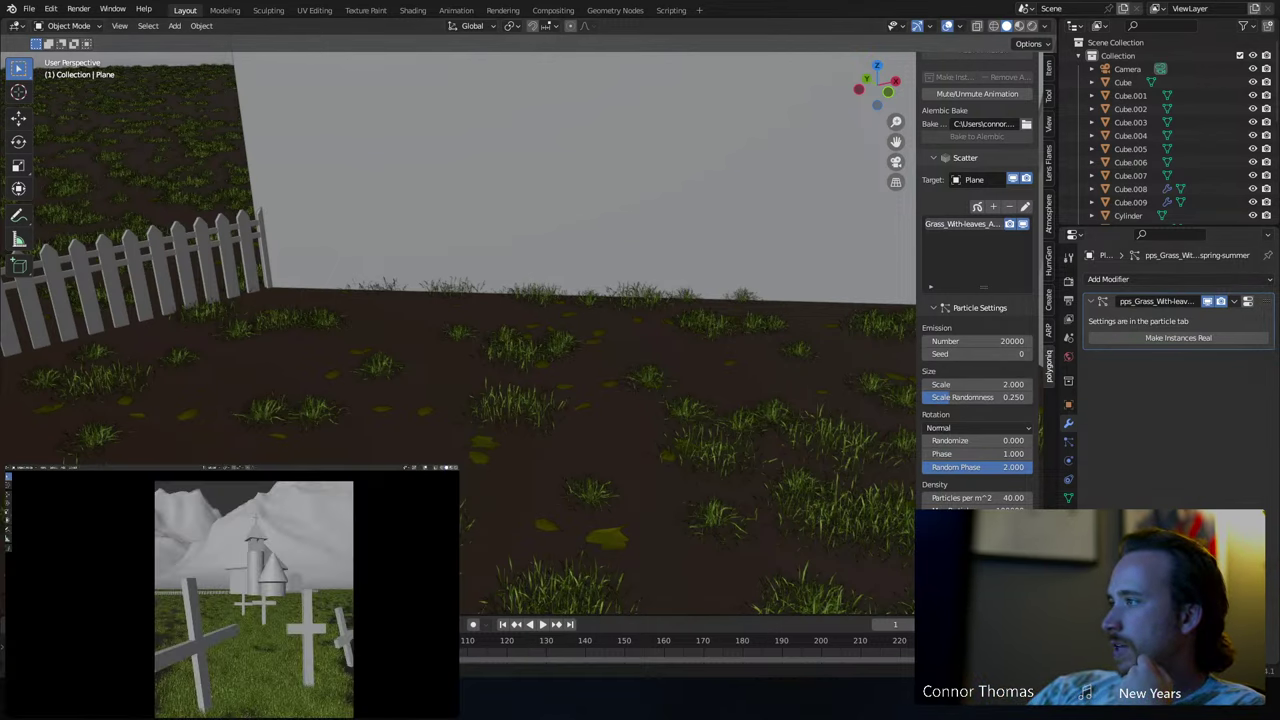
- Scatter the Botaniq rocks preset Coast (A) over the ground plane
click(994, 206)
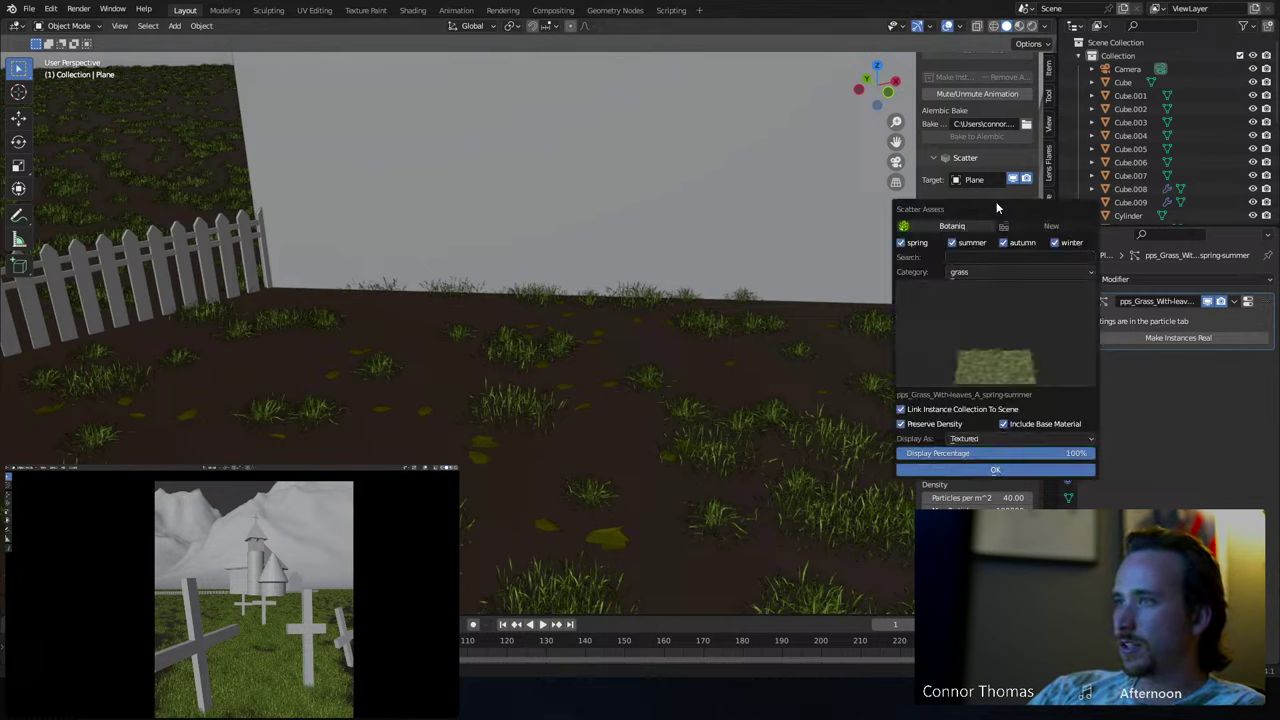
click(965, 273)
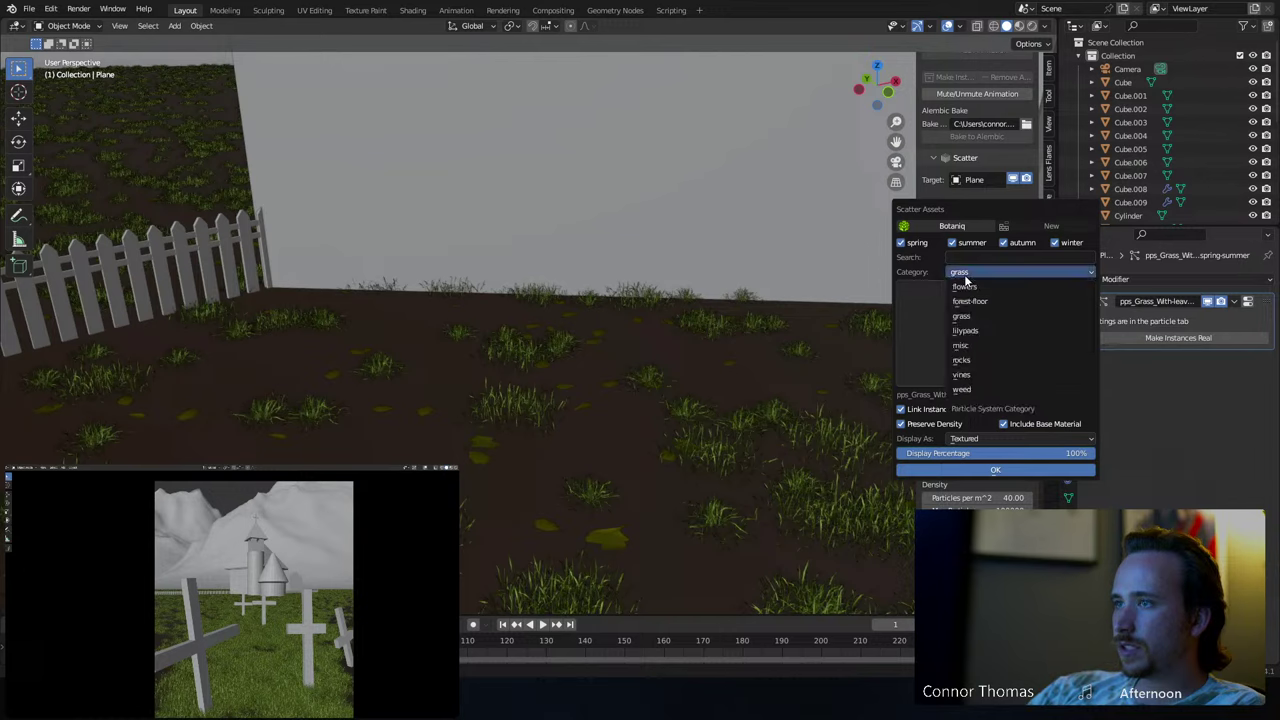
click(991, 360)
click(1018, 352)
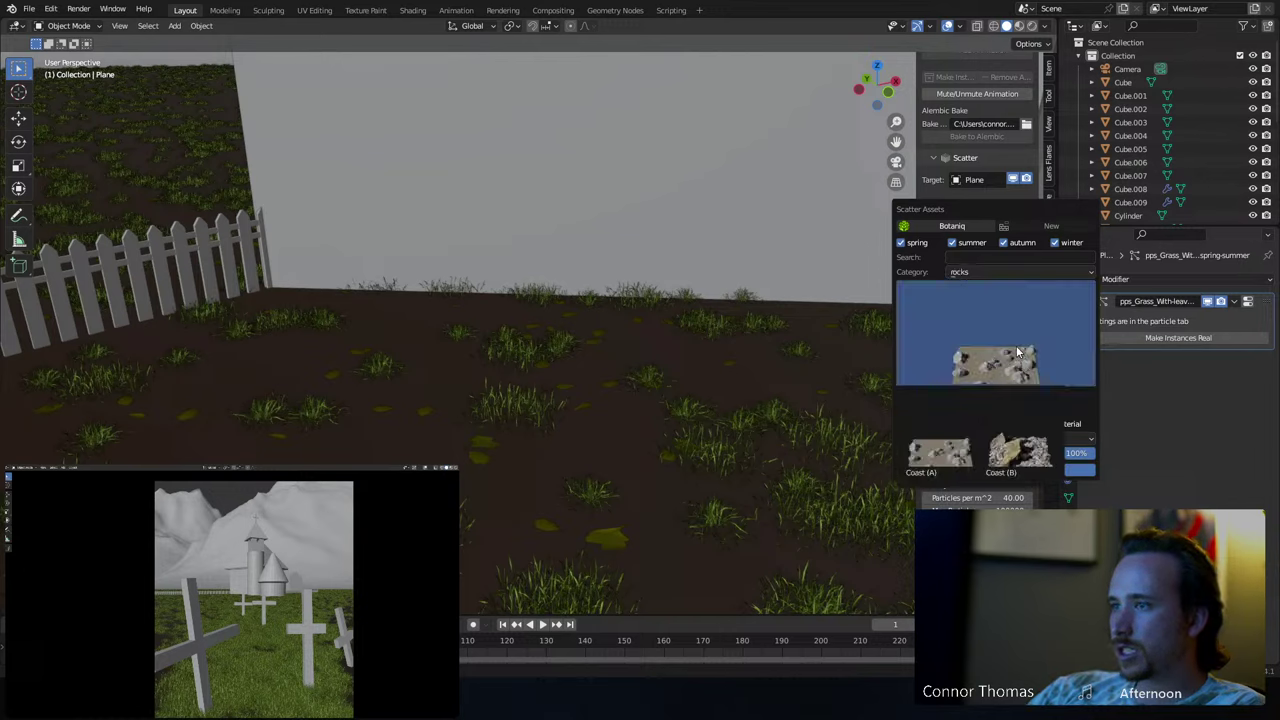
click(1016, 345)
click(1018, 356)
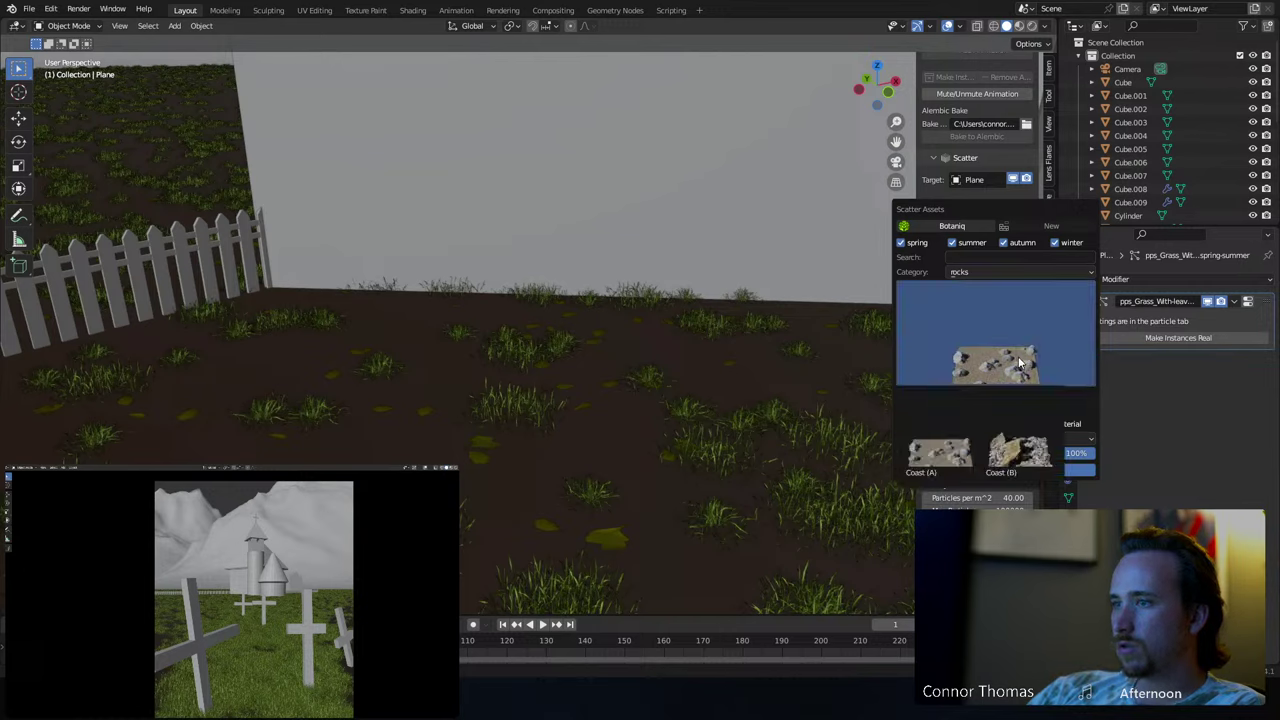
click(960, 452)
click(1006, 468)
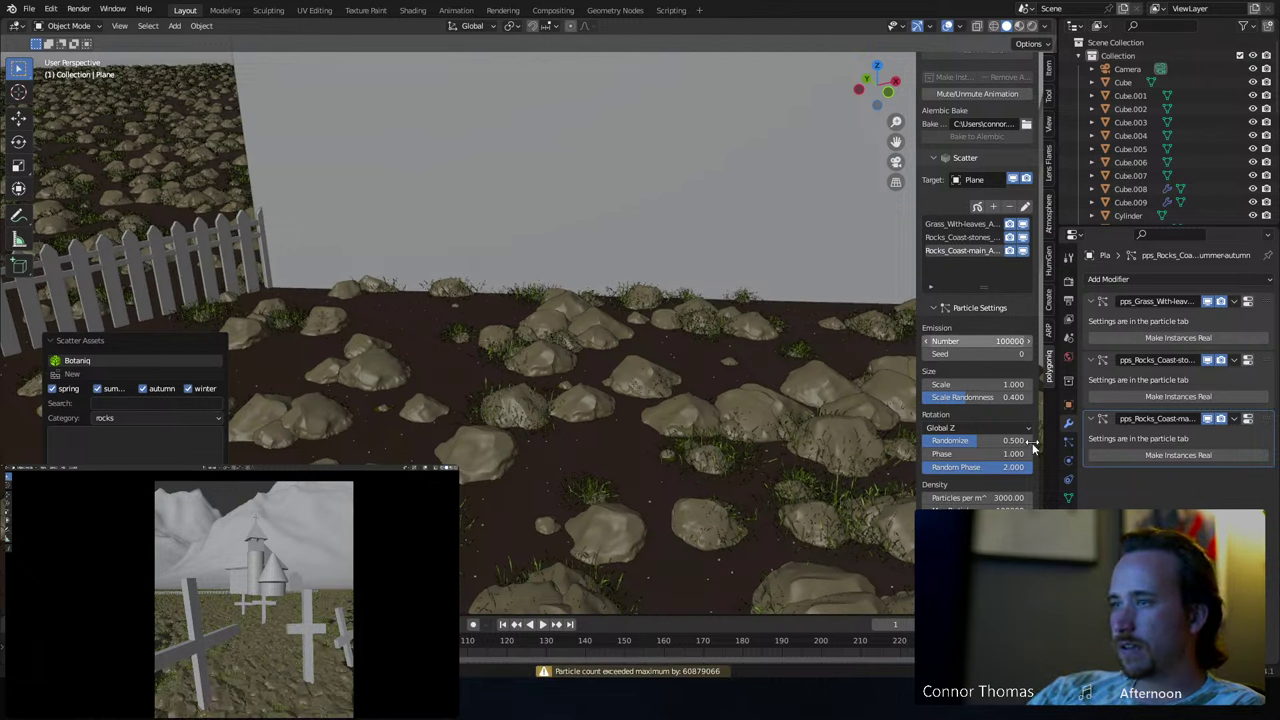
- Try an emission number of 100 for the Rocks_Coast-main scatter
click(1010, 341)
key(Return)
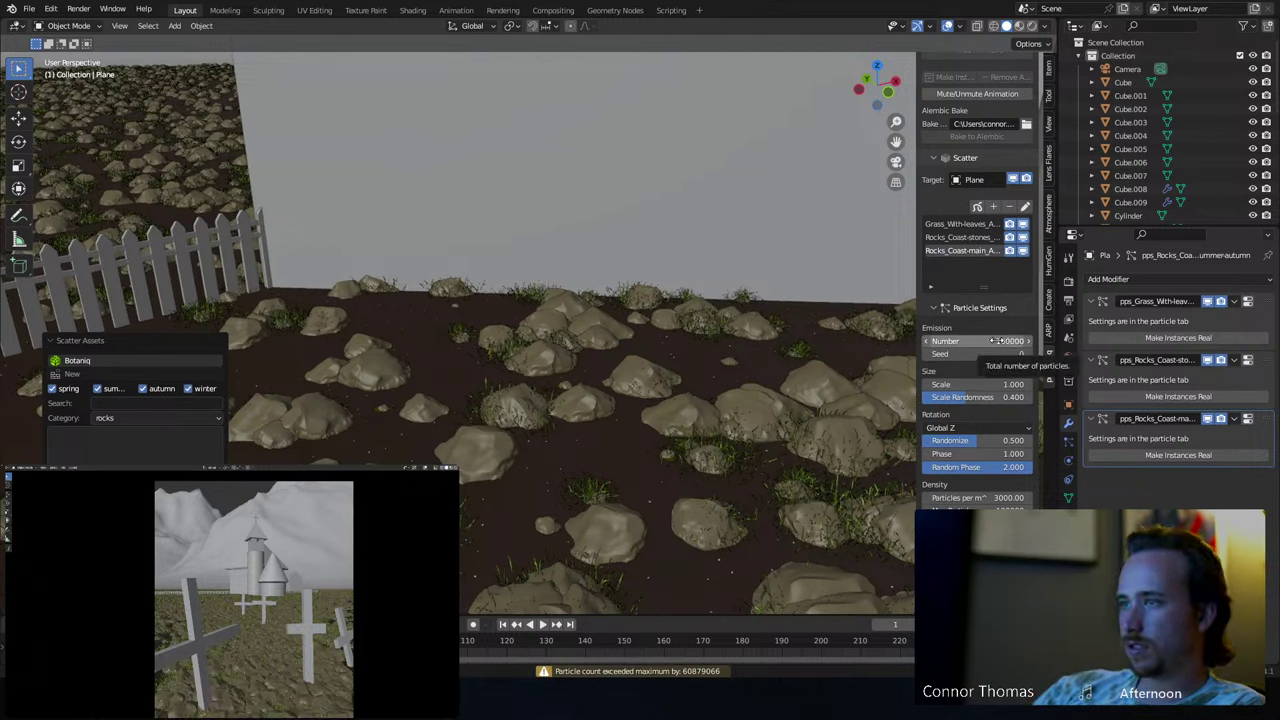
click(997, 341)
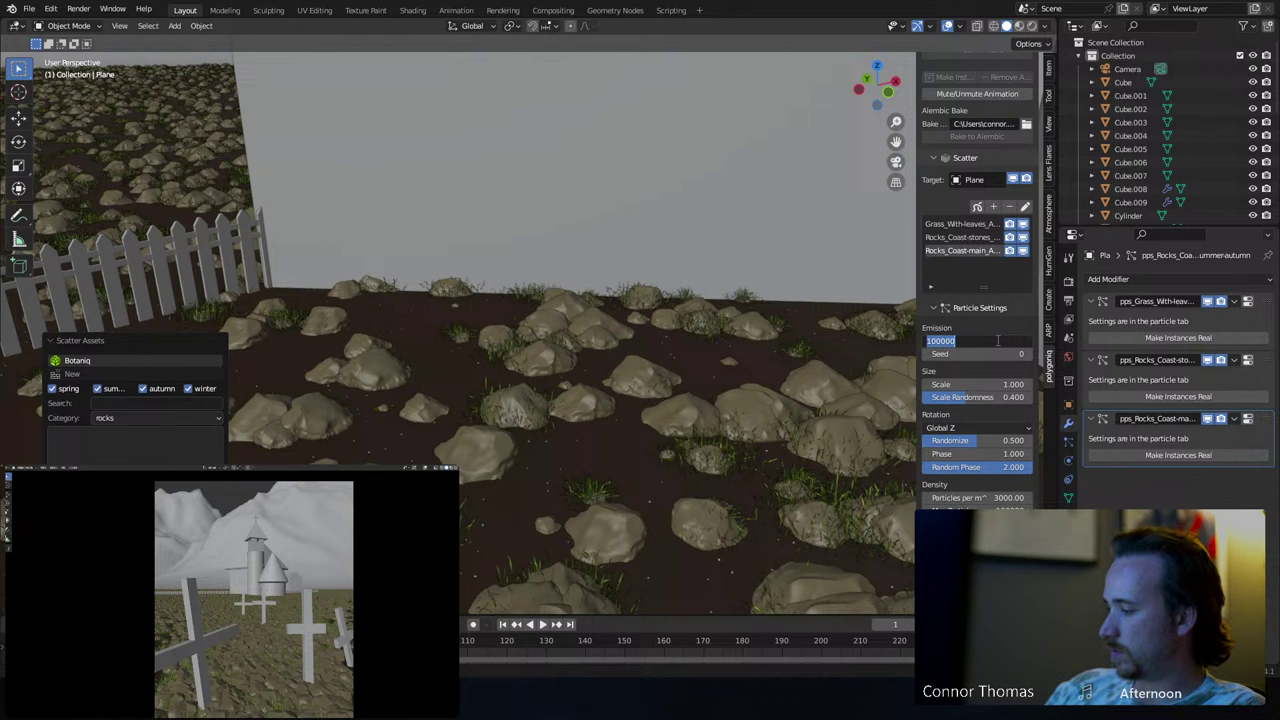
text(100)
key(Return)
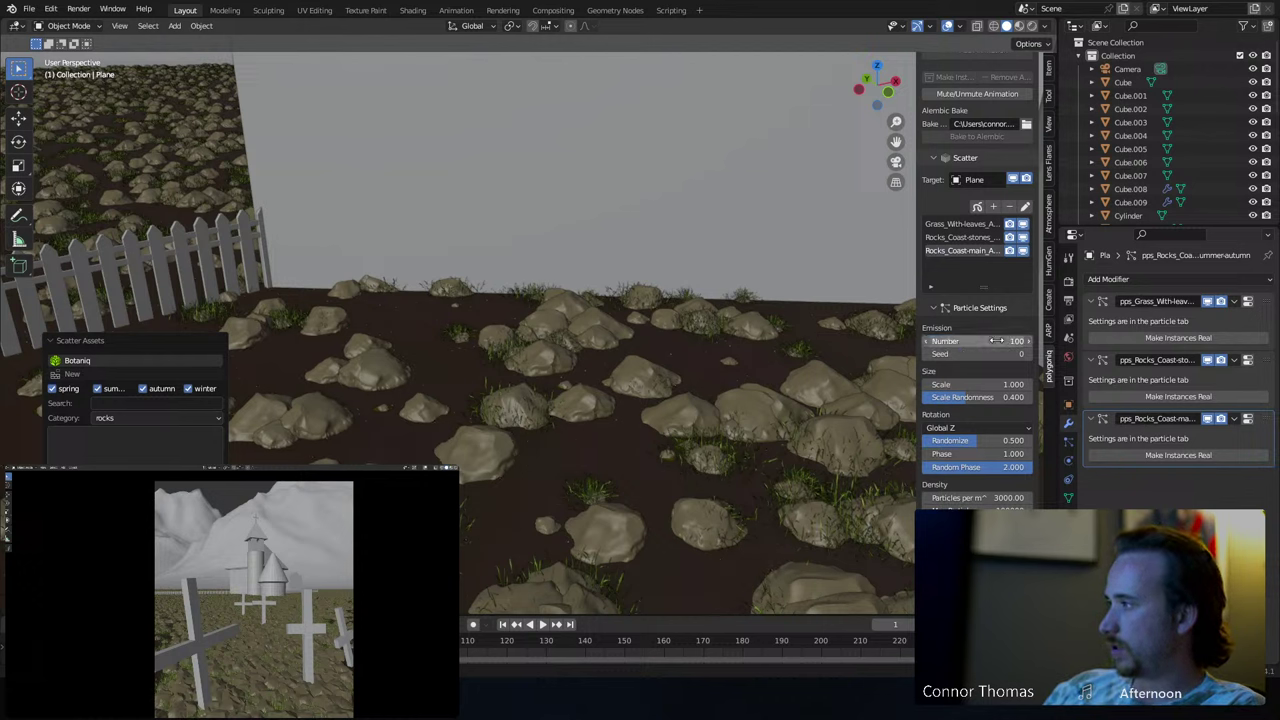
- Set the Rocks_Coast-main scatter's emission number to 2
click(997, 341)
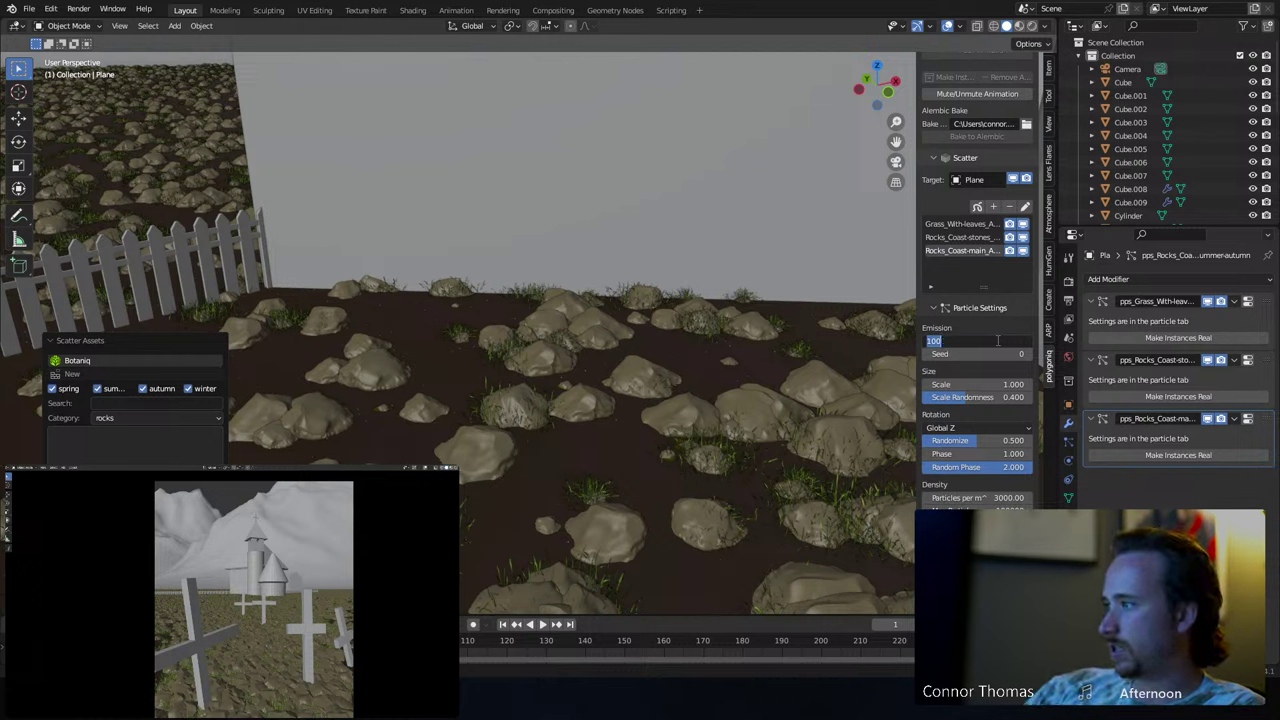
text(2)
key(Return)
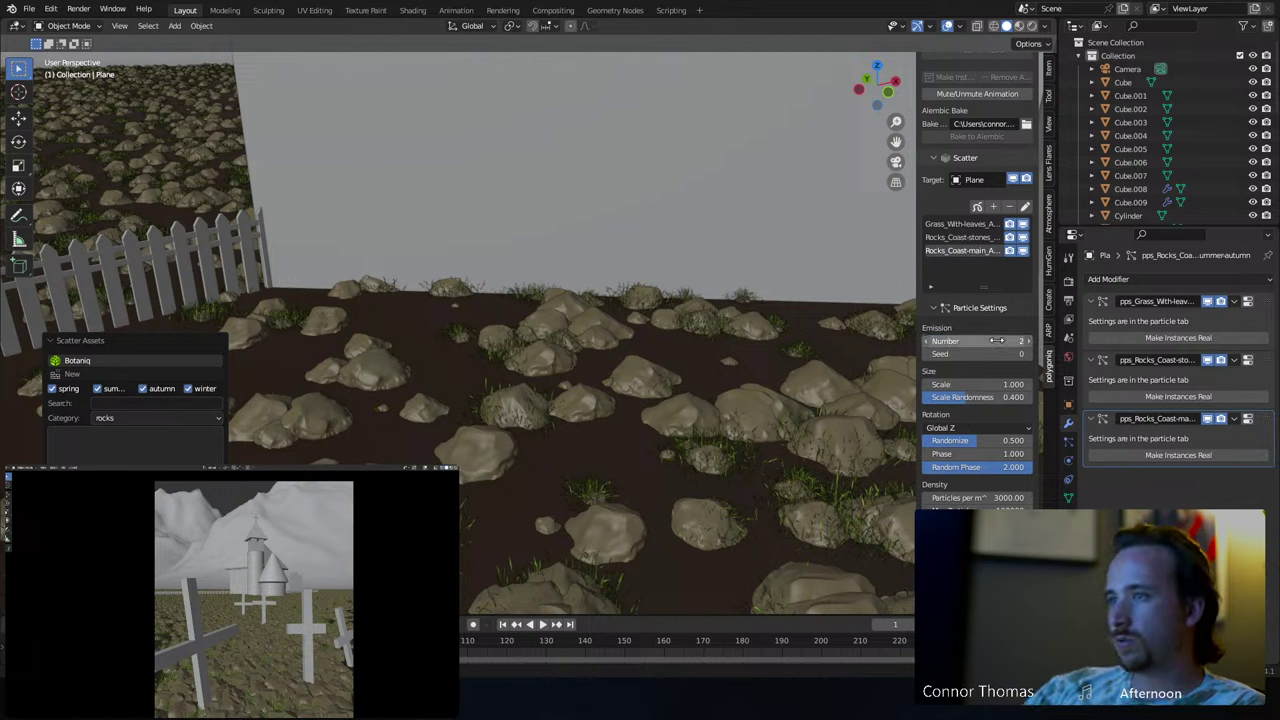
- Select the Rocks_Coast-stones scatter and set its emission number to 11
click(955, 237)
click(988, 340)
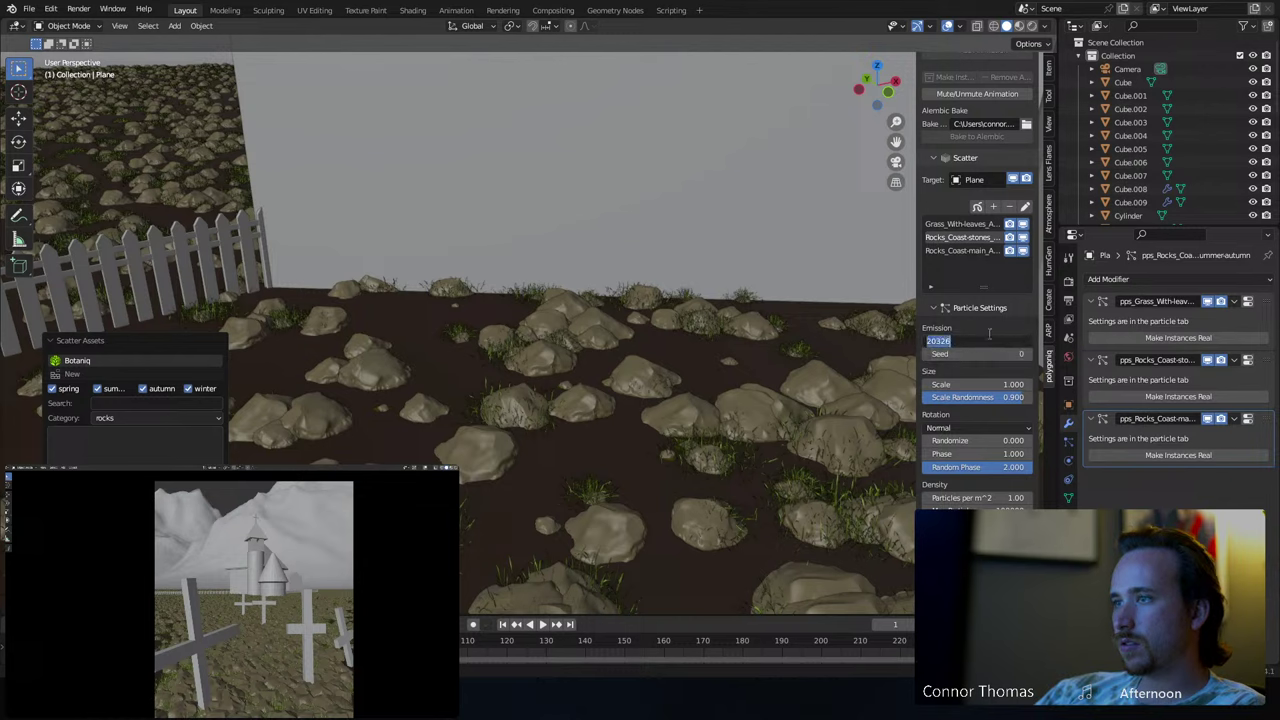
text(01)
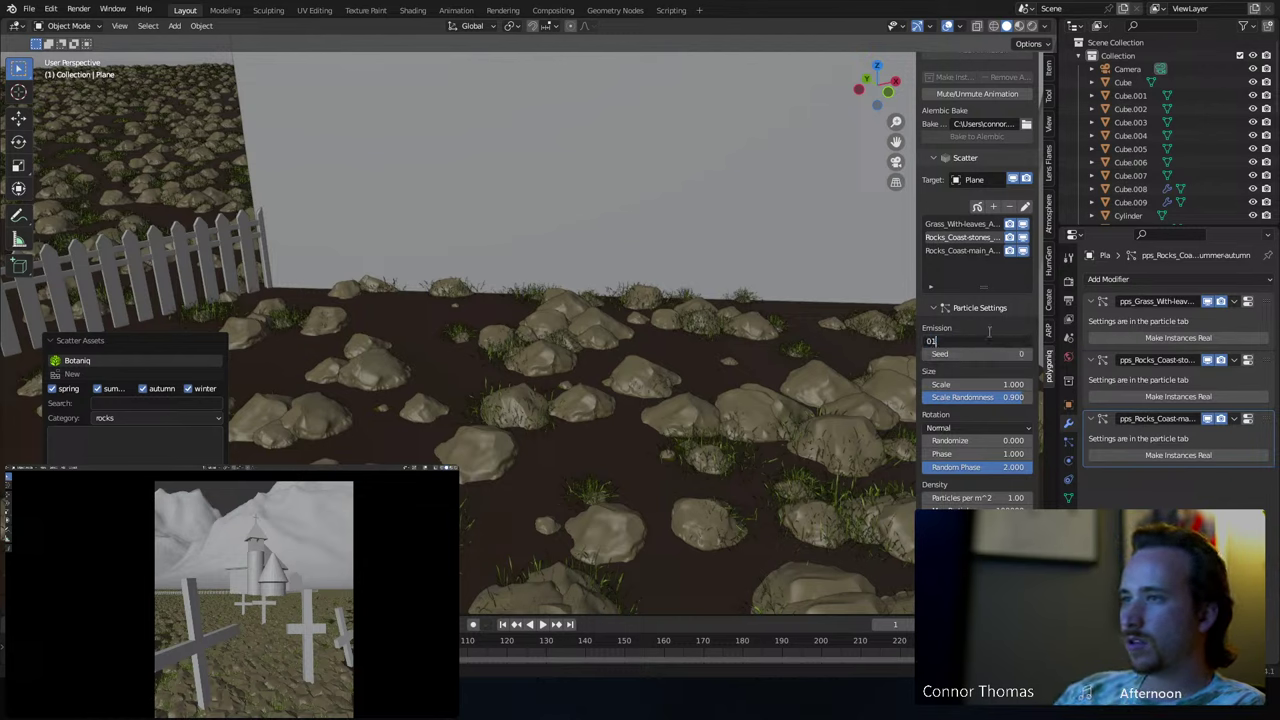
text(1)
key(Return)
click(972, 341)
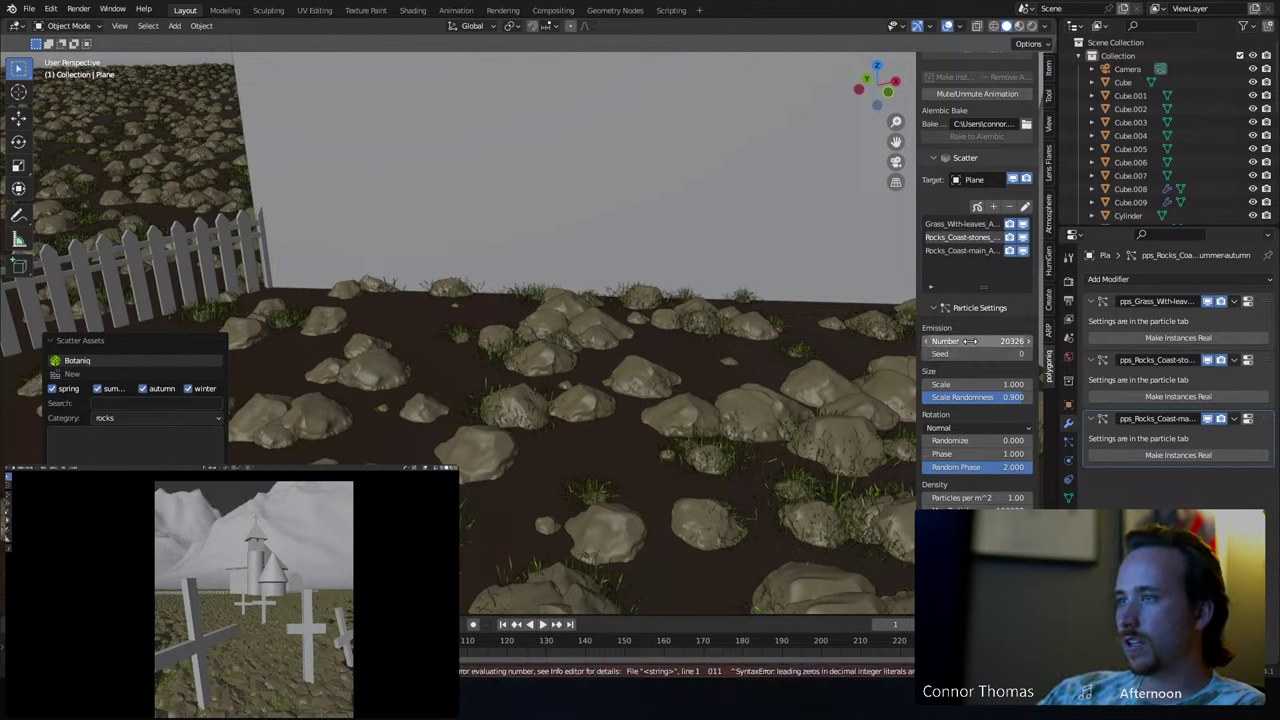
text(11)
key(Return)
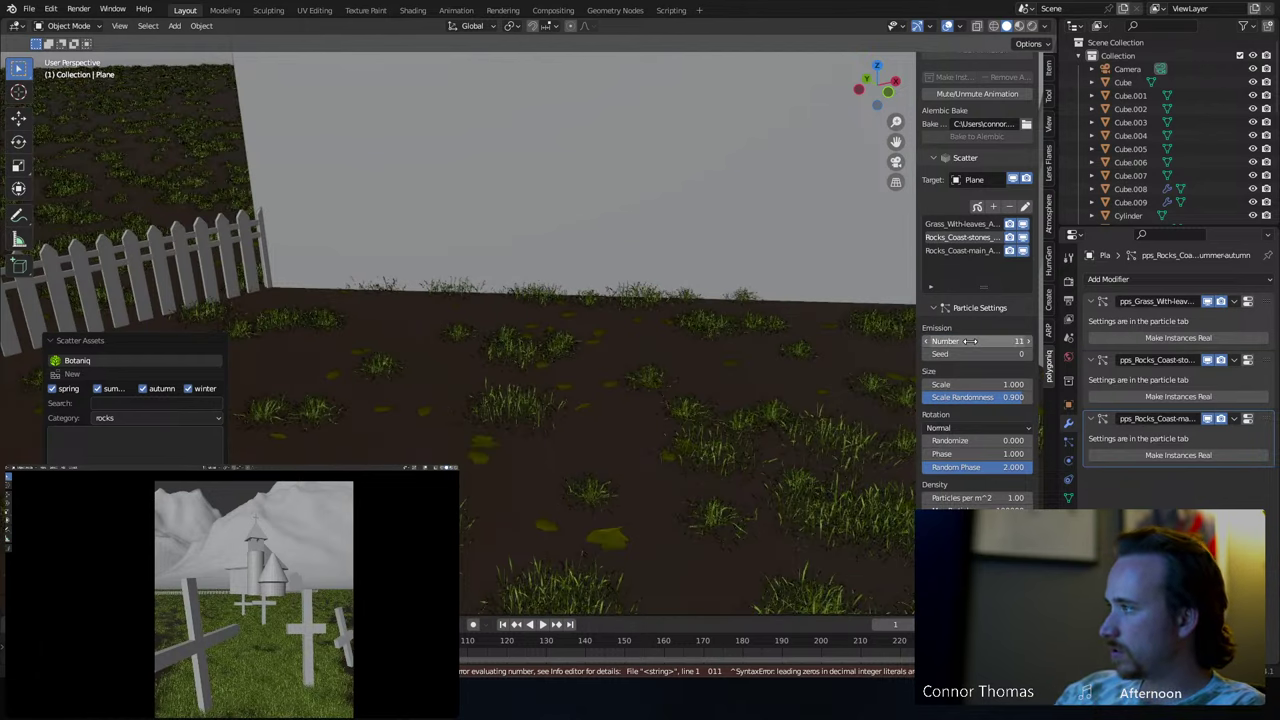
- Raise the Rocks_Coast-stones scatter's emission number to spread sparse rocks over the ground around the church
scroll(607, 338, down, 5)
scroll(600, 344, down, 5)
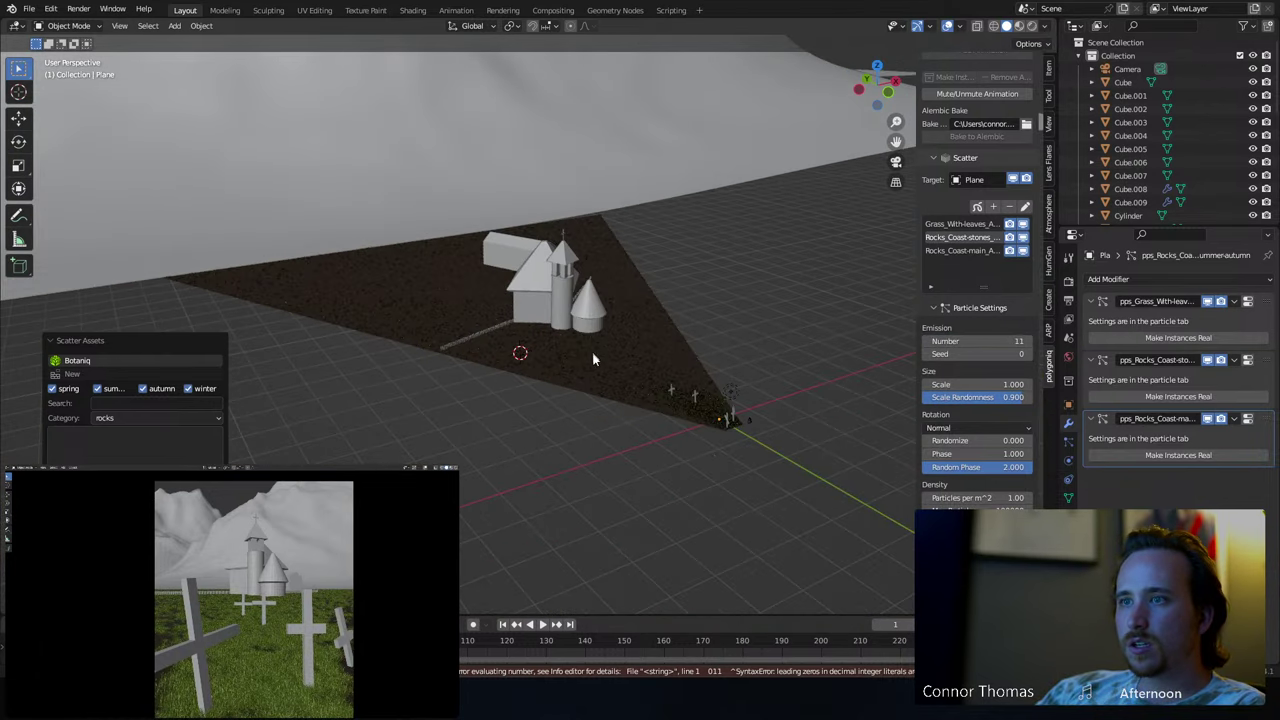
scroll(594, 354, up, 4)
drag(985, 342, 1060, 342)
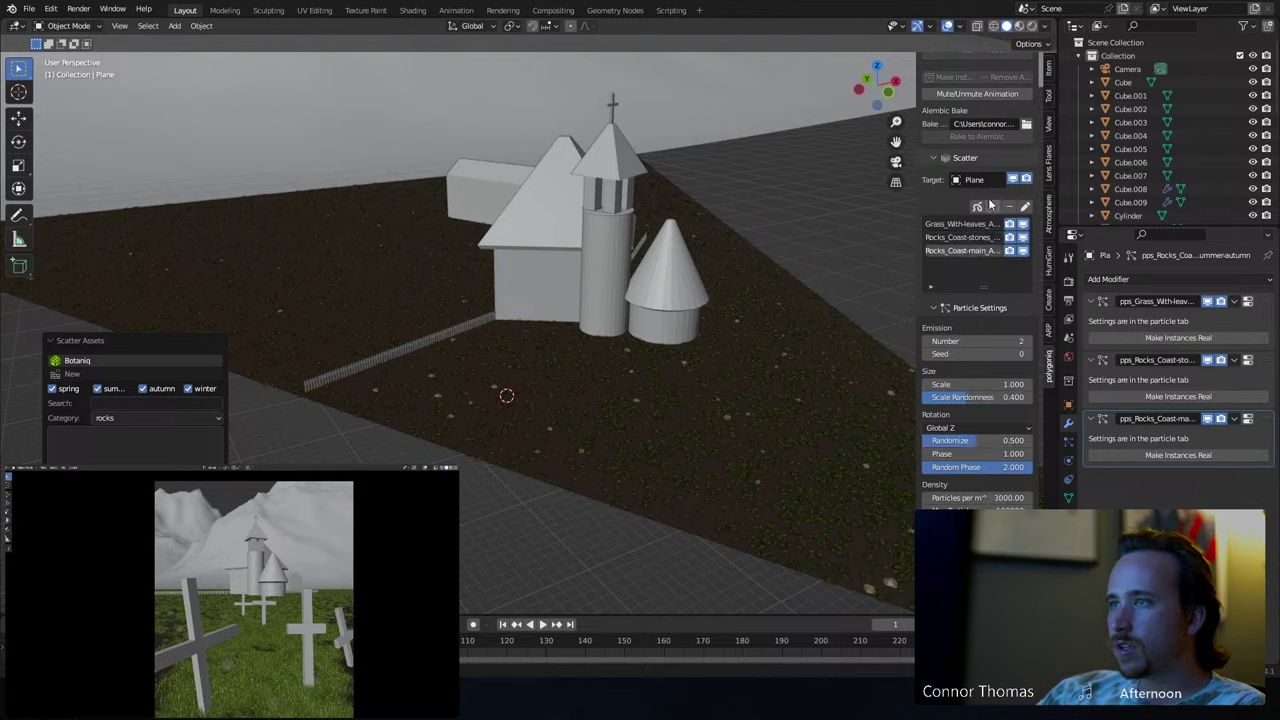
- Scatter the Botaniq weed preset Alpine Meadow (B) over the ground plane
click(993, 206)
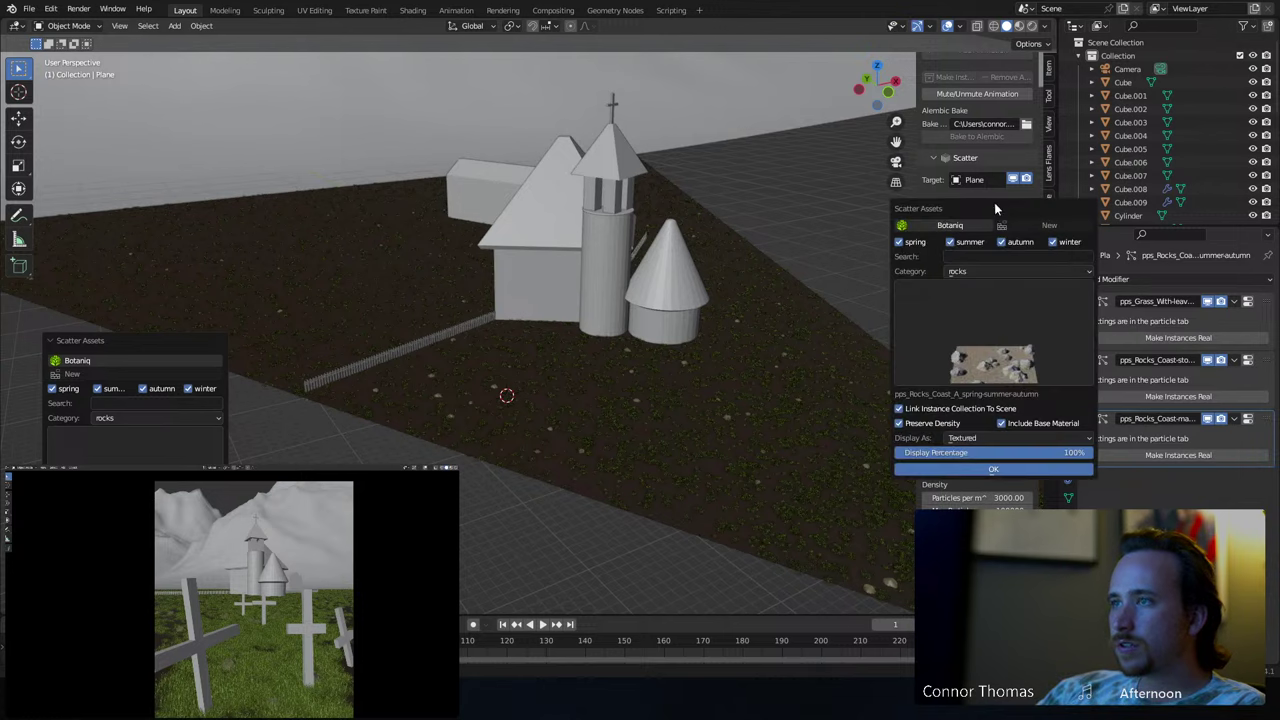
click(1010, 271)
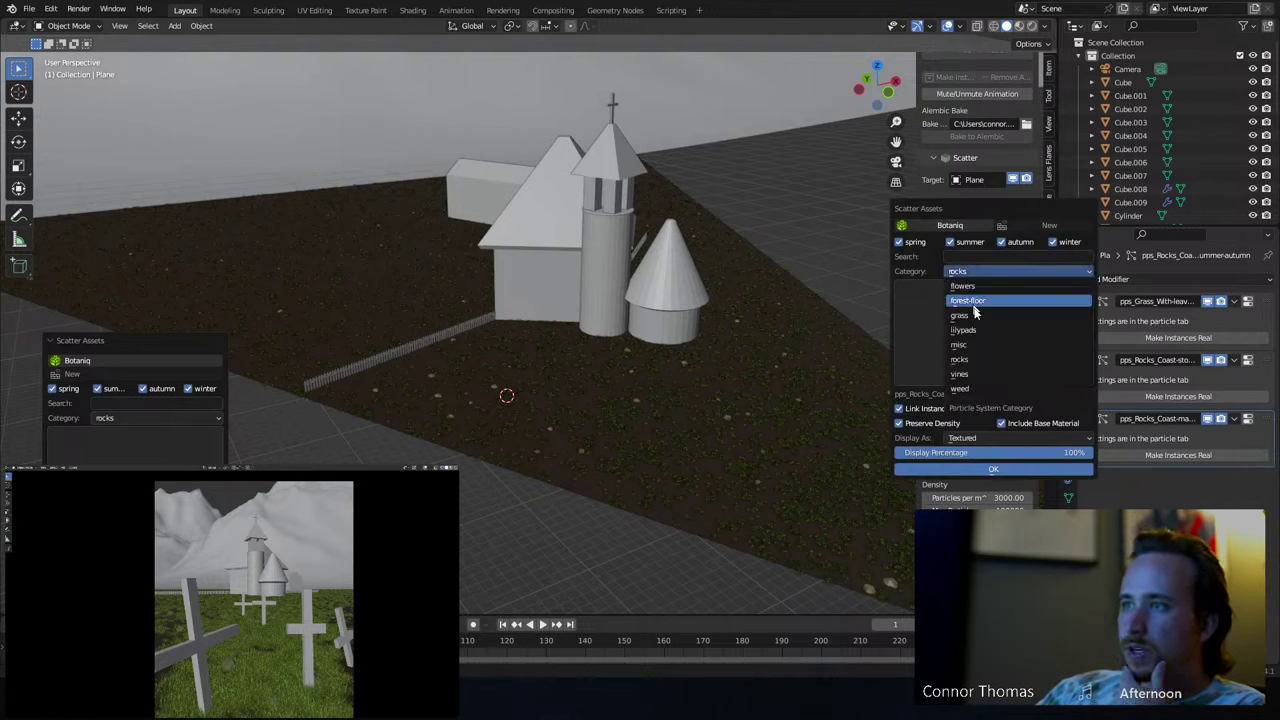
click(983, 388)
click(1012, 358)
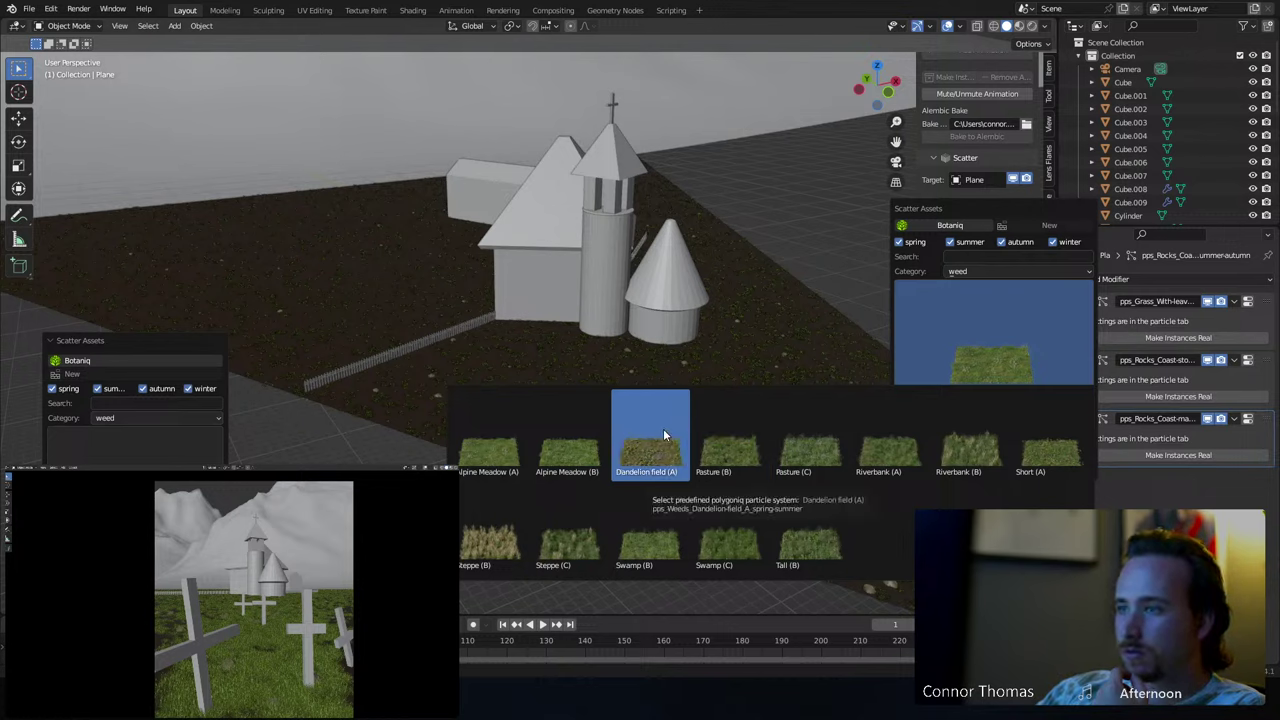
click(564, 453)
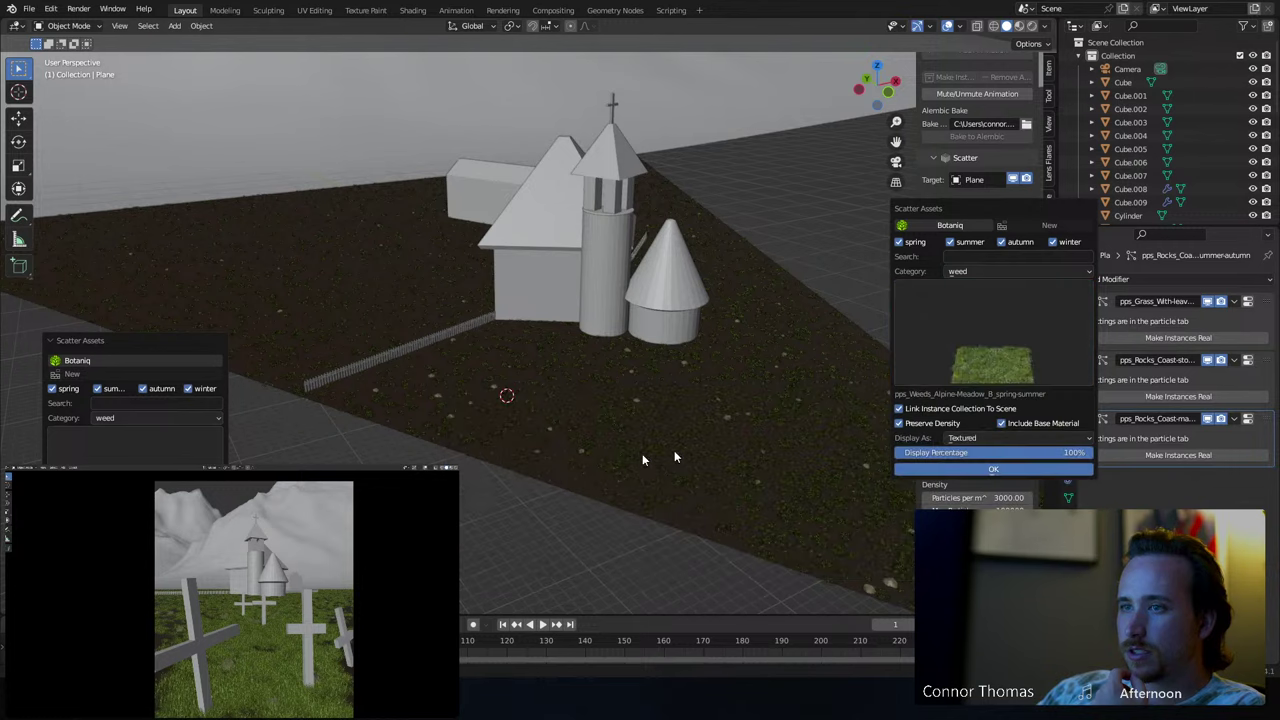
click(997, 467)
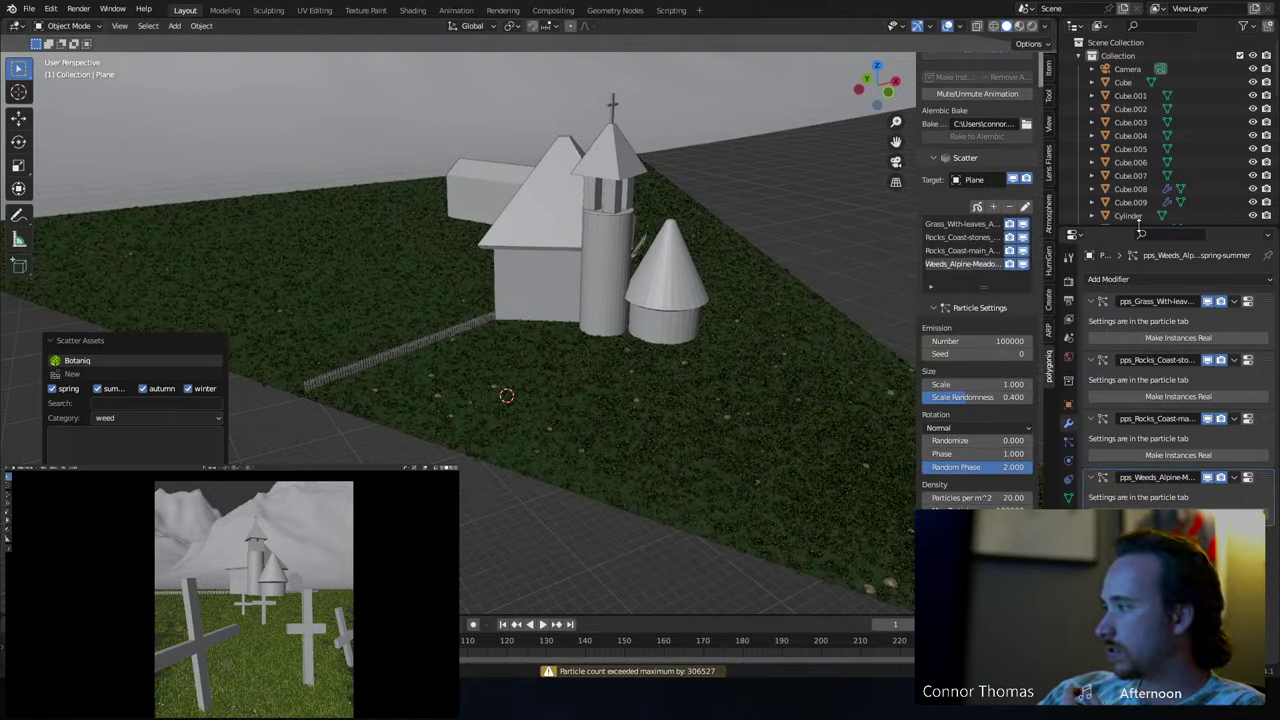
- Set the Alpine Meadow weed scatter's scale to 2 and its emission number to 2000
click(985, 382)
text(2)
key(Return)
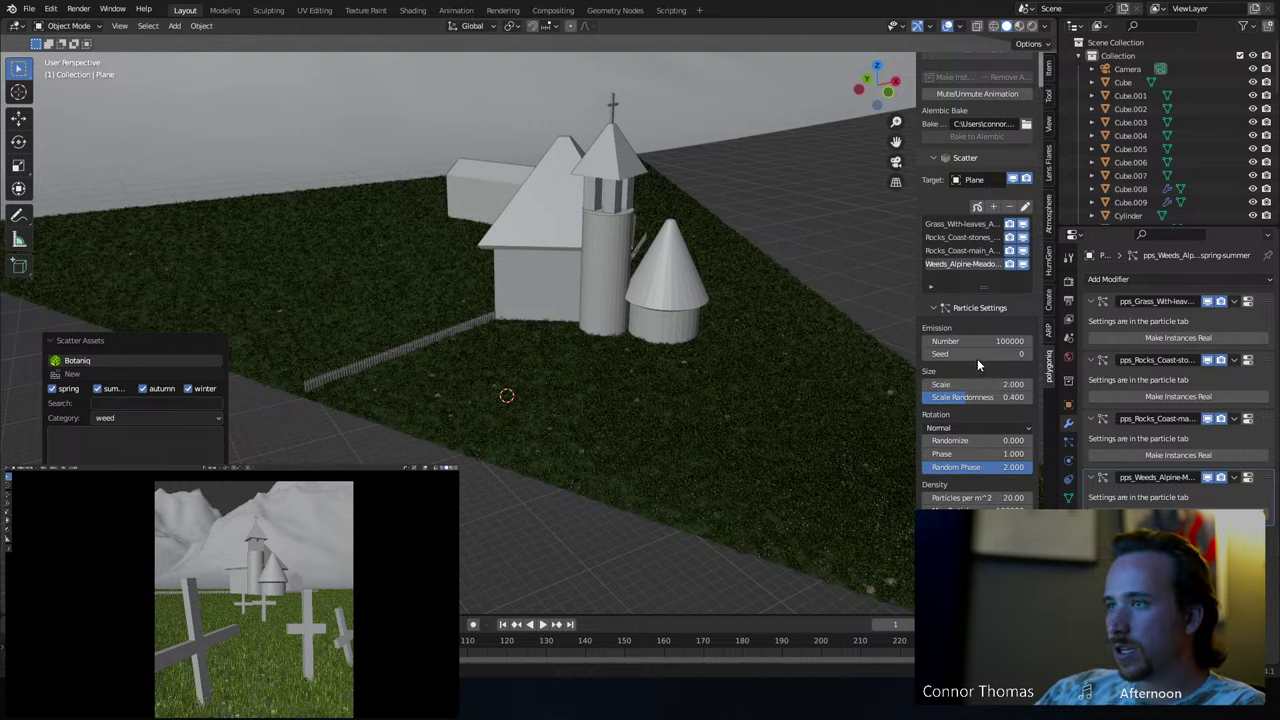
click(993, 341)
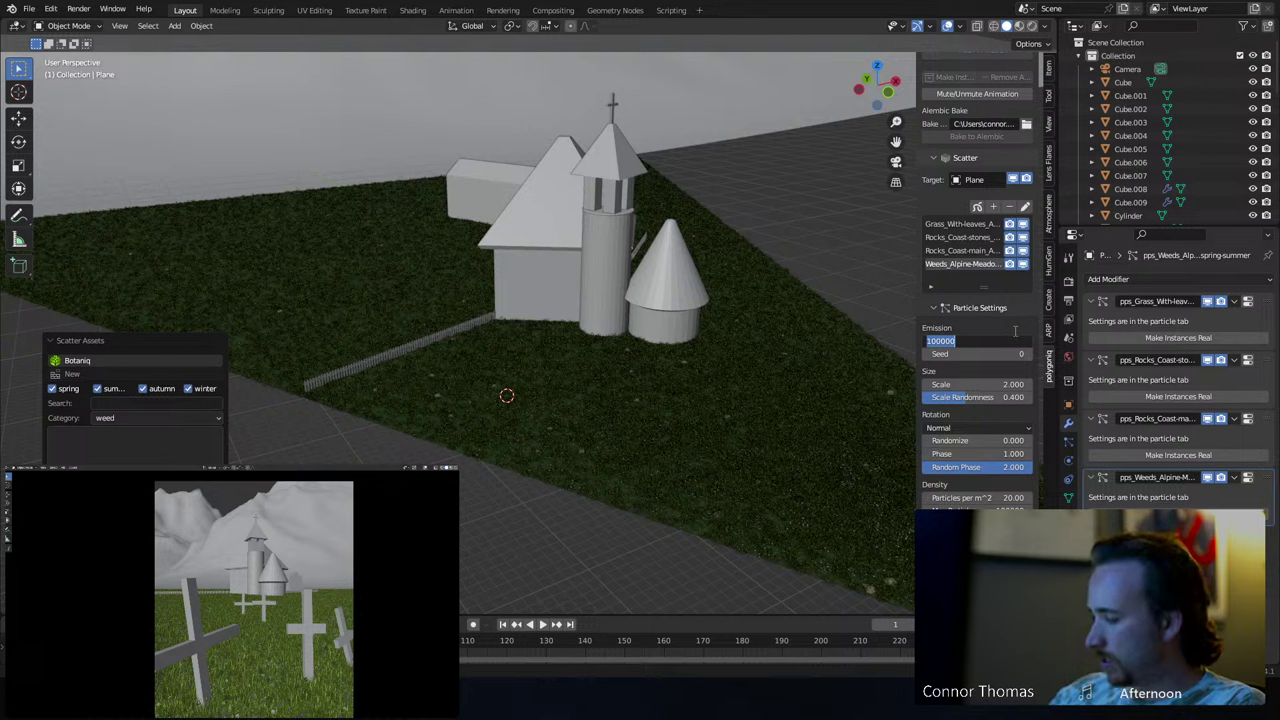
text(2000)
key(Return)
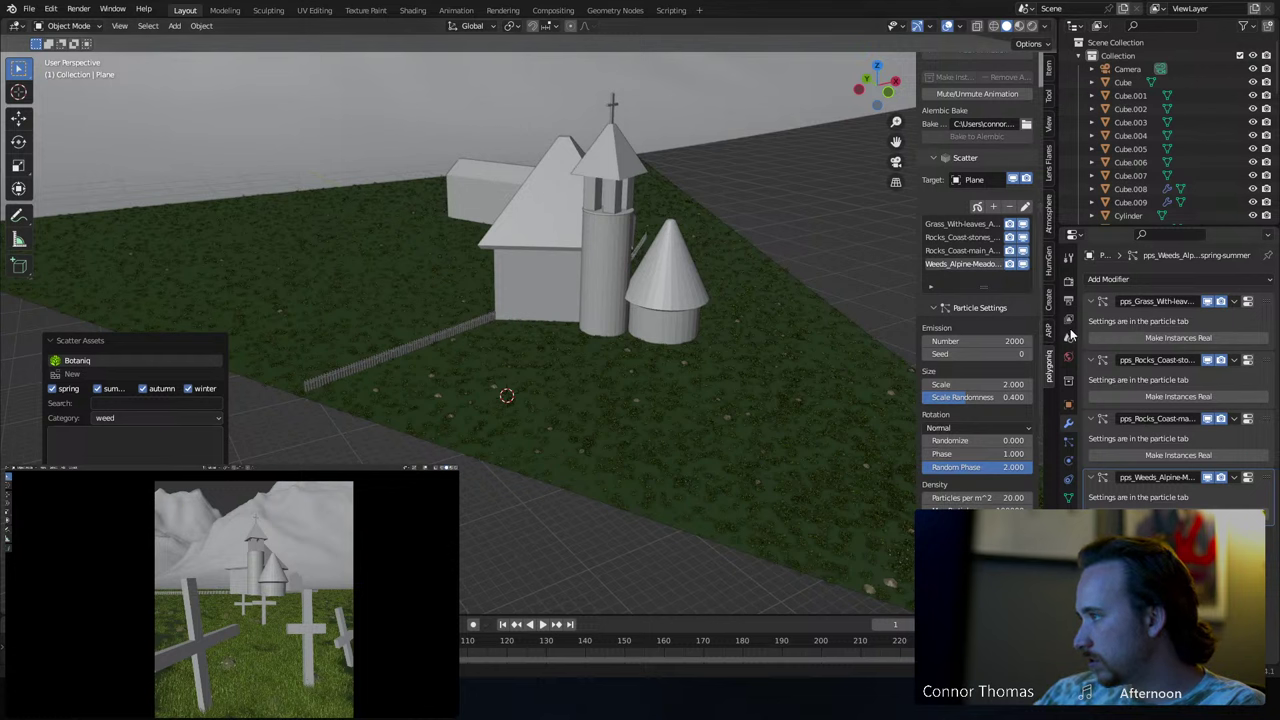
- Set the Alpine Meadow weed scatter's seed to 3 and toggle its viewport display off and on to compare
click(1030, 354)
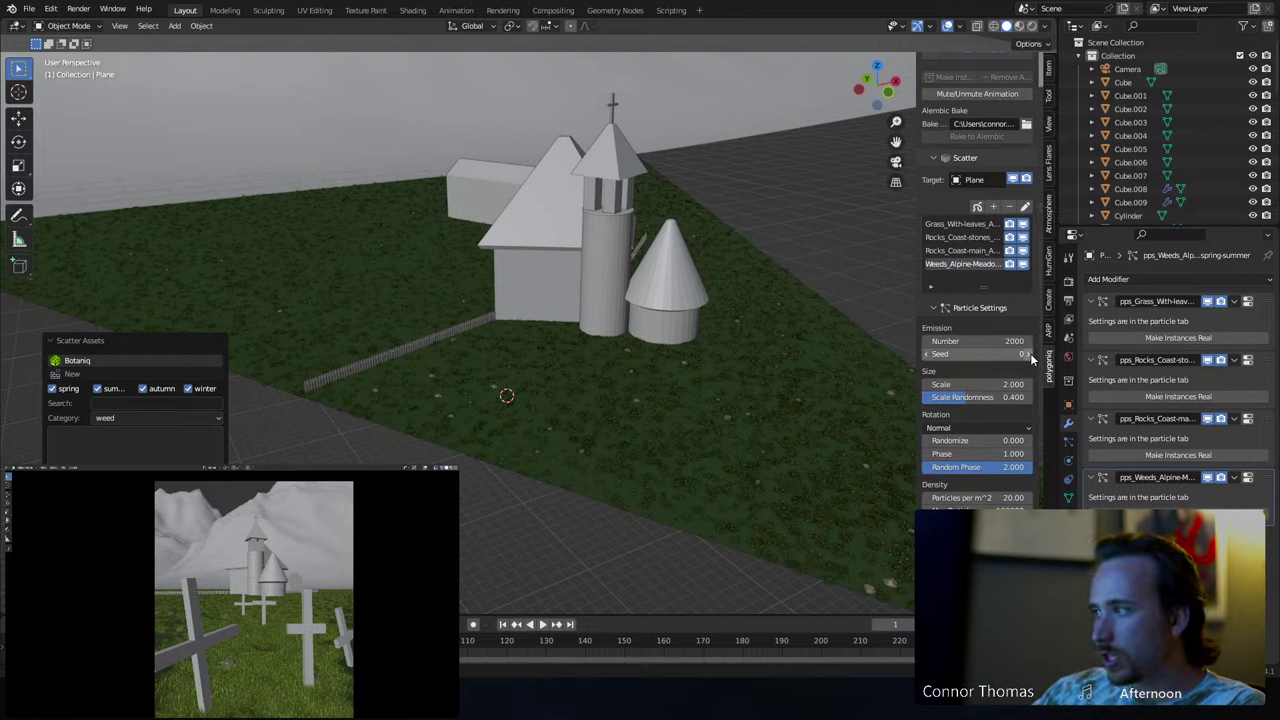
click(1030, 354)
click(1030, 354)
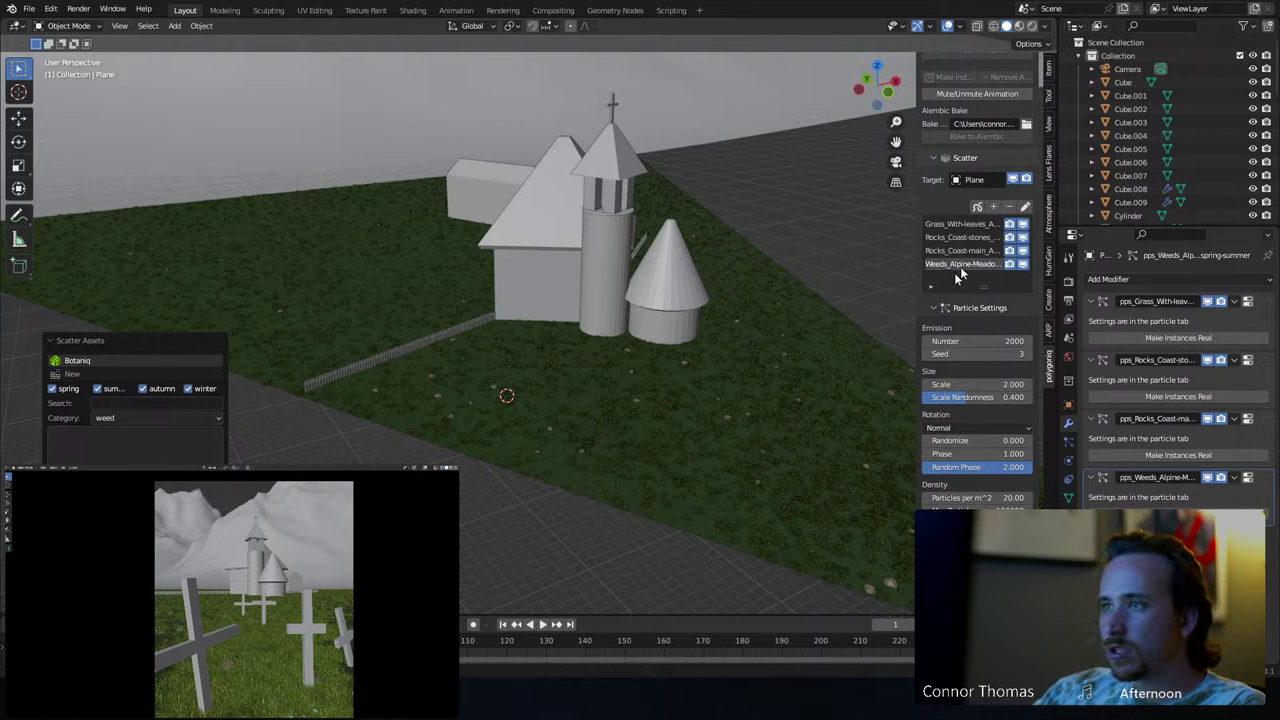
click(1022, 264)
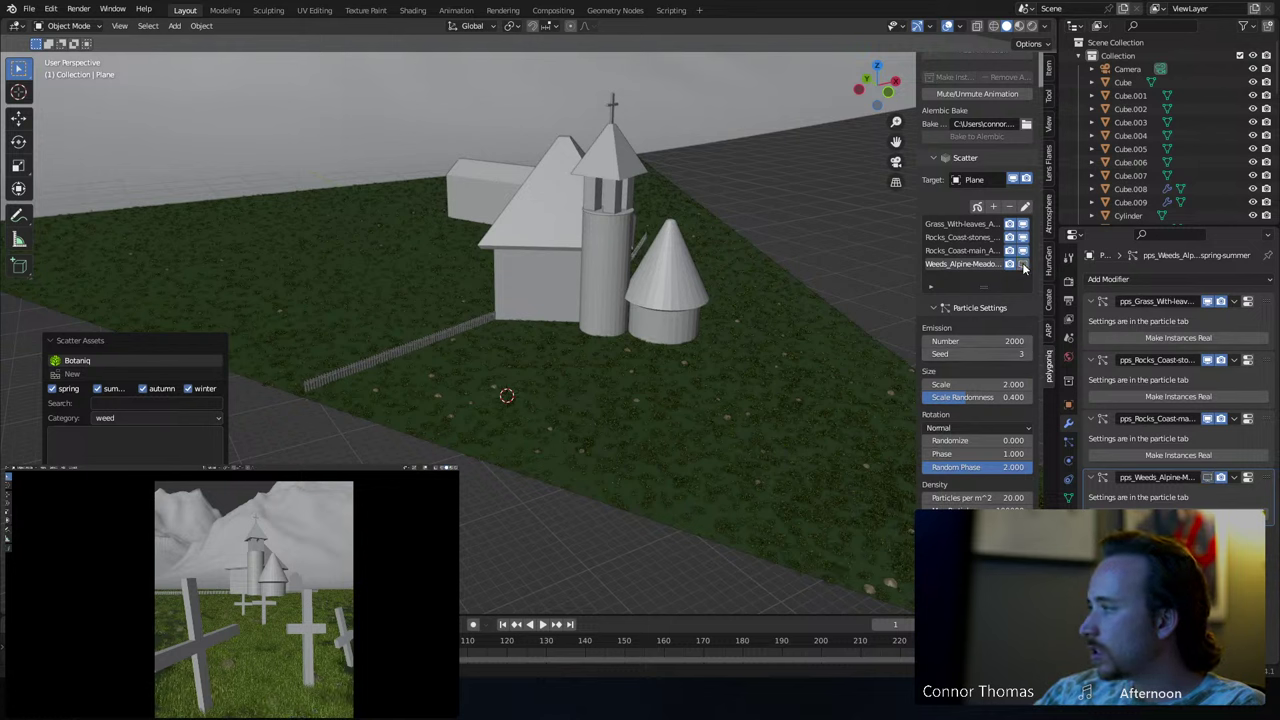
click(1022, 264)
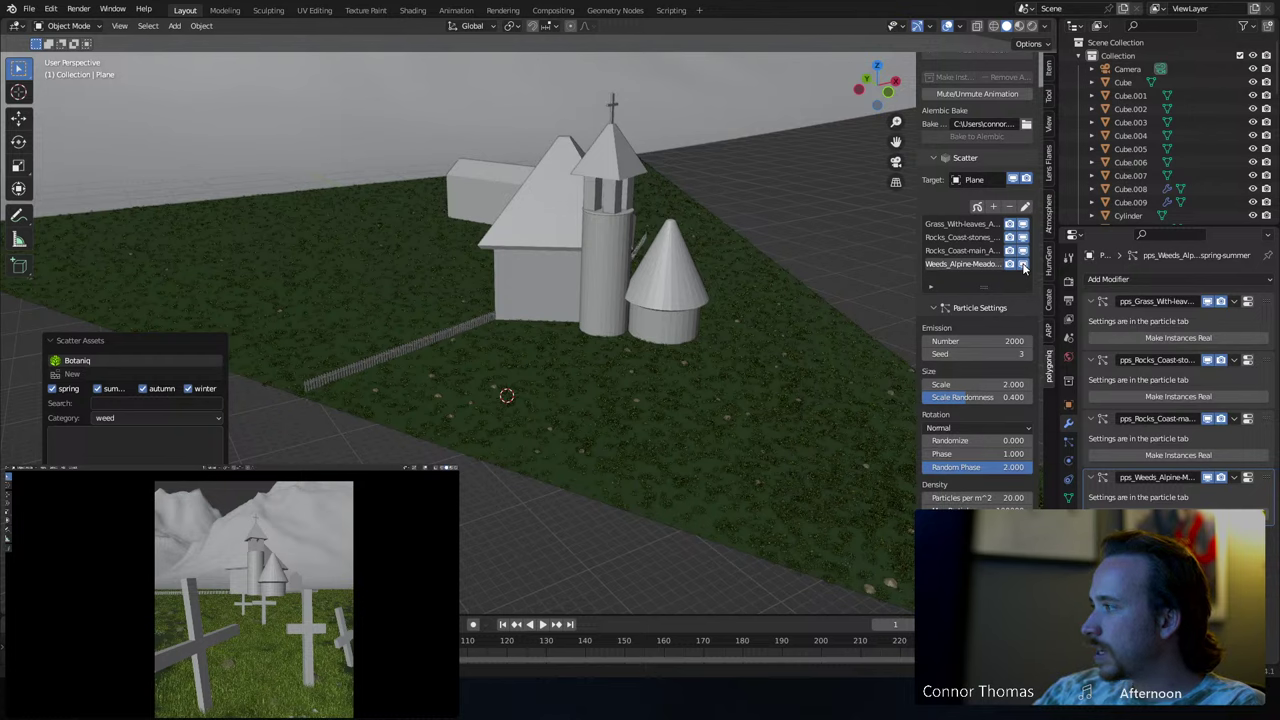
- Set the Alpine Meadow weed scatter's emission number to 6000
click(990, 341)
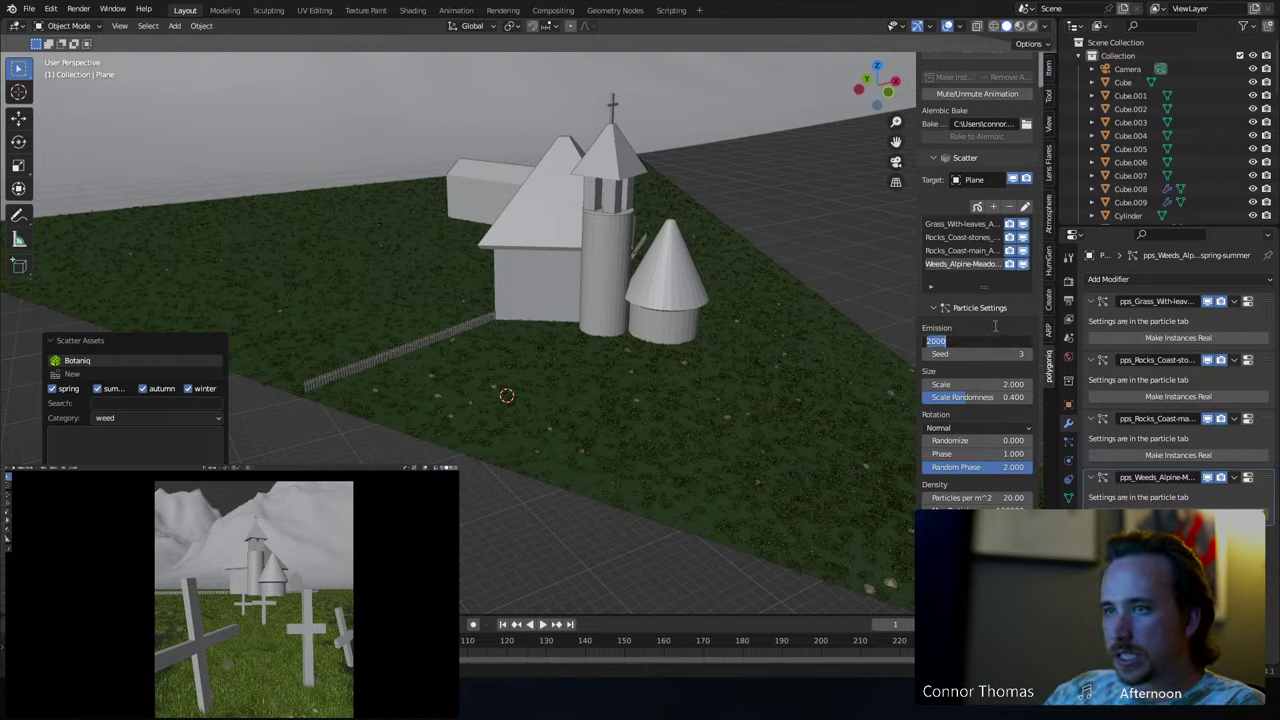
text(600)
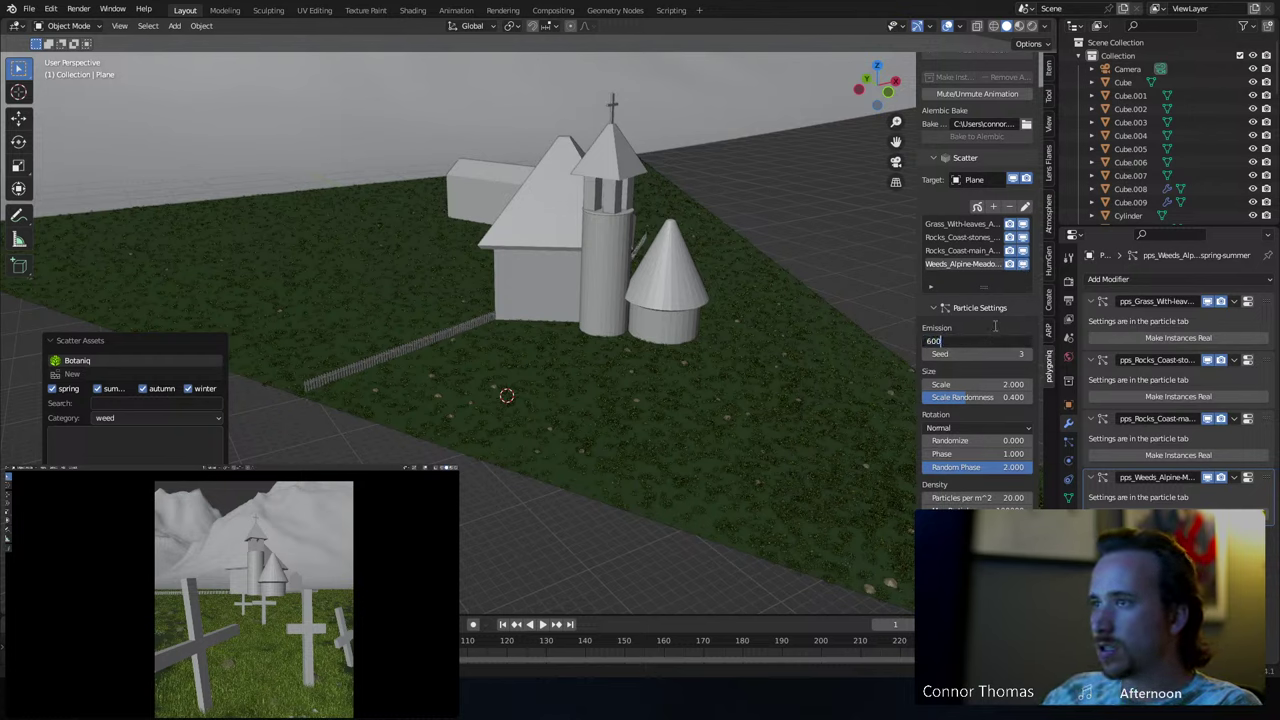
text(0)
key(Return)
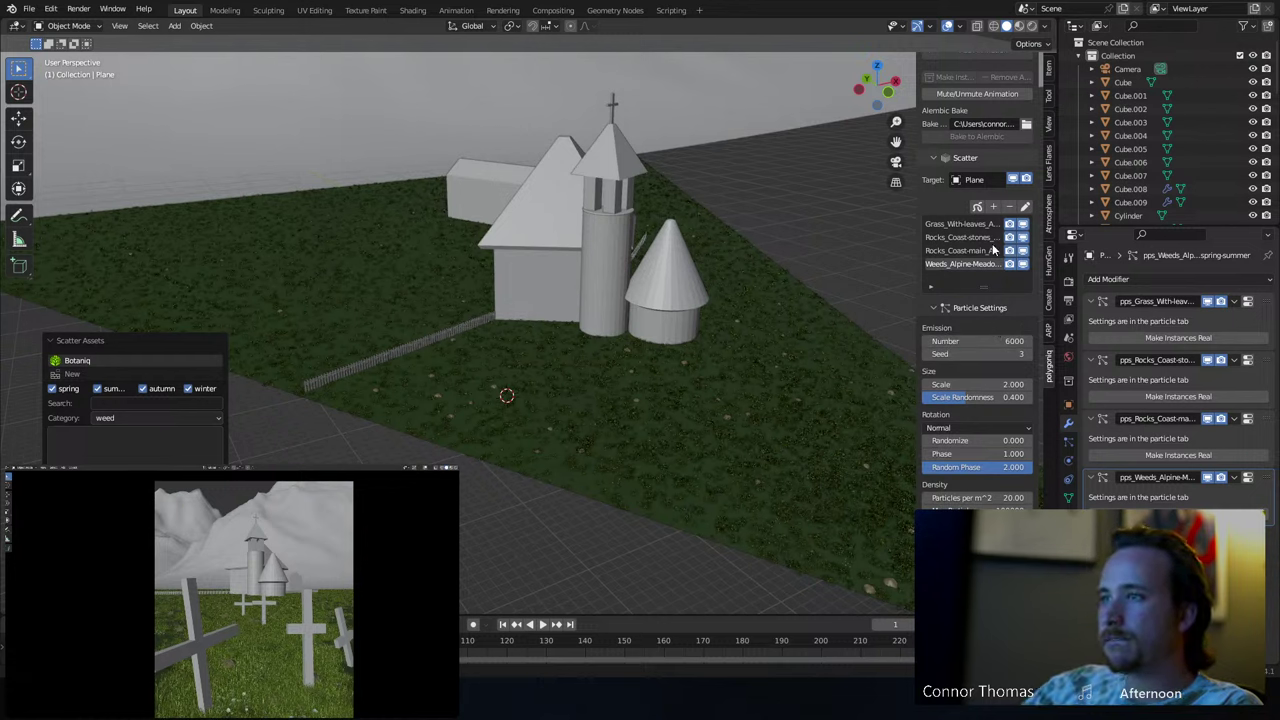
- Scatter the Botaniq weed preset Tall (B) over the ground plane
click(993, 206)
click(992, 371)
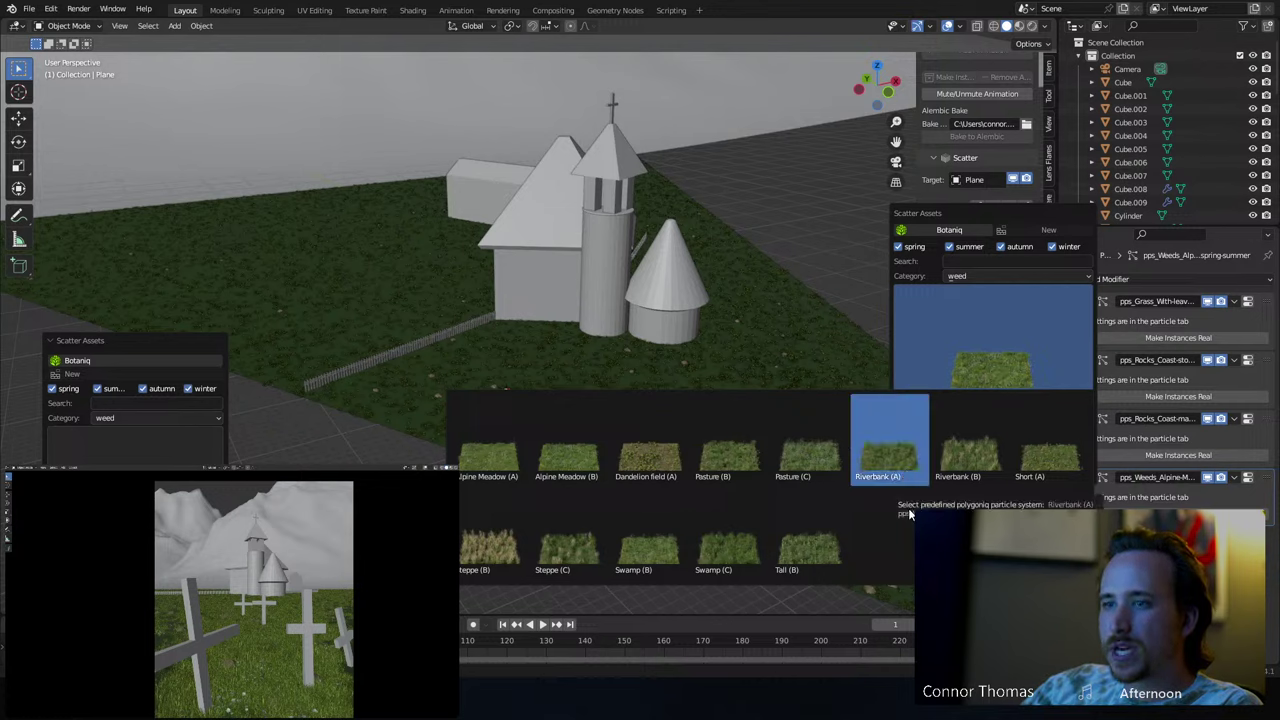
click(808, 548)
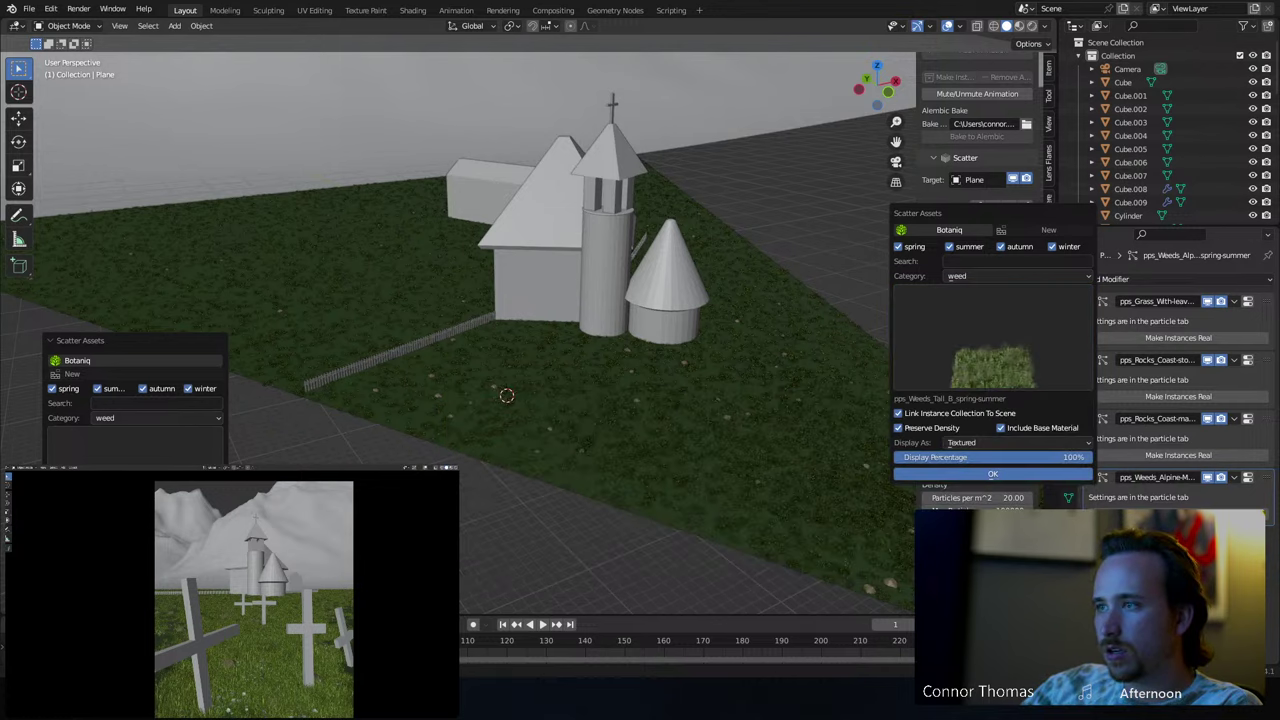
click(1044, 476)
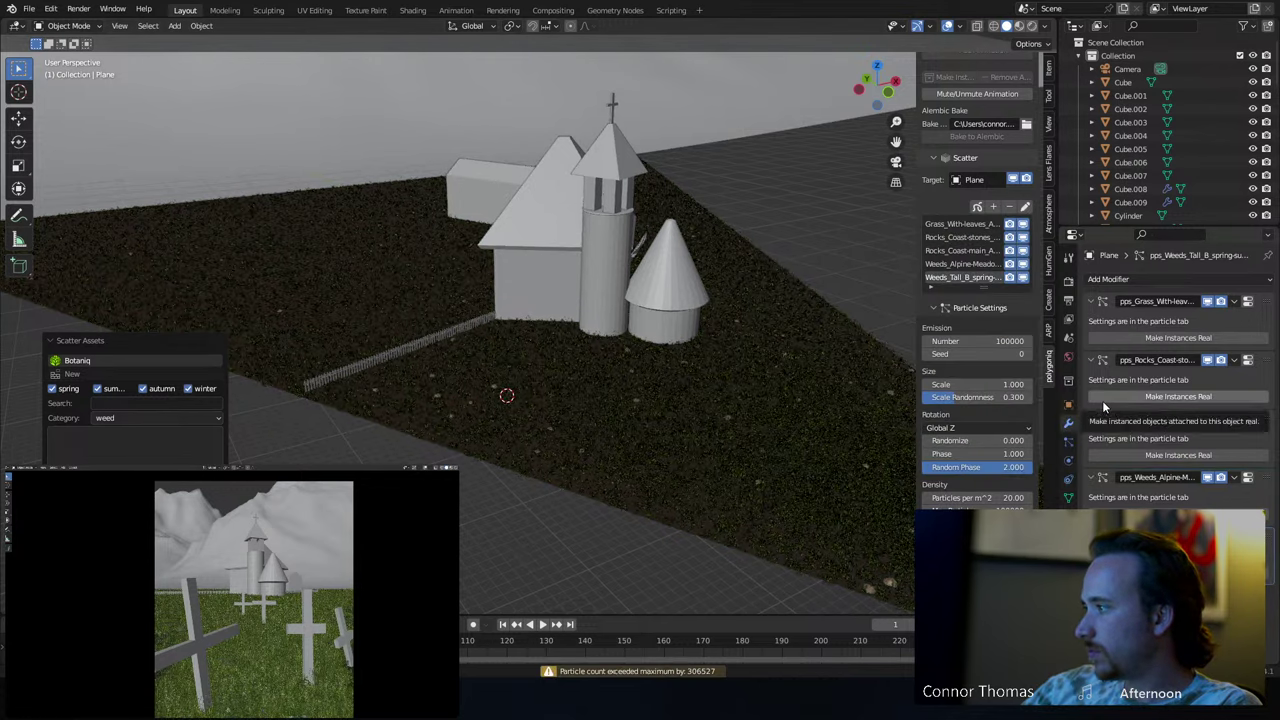
- Set the Tall (B) weed scatter's emission number to 10000
click(1010, 340)
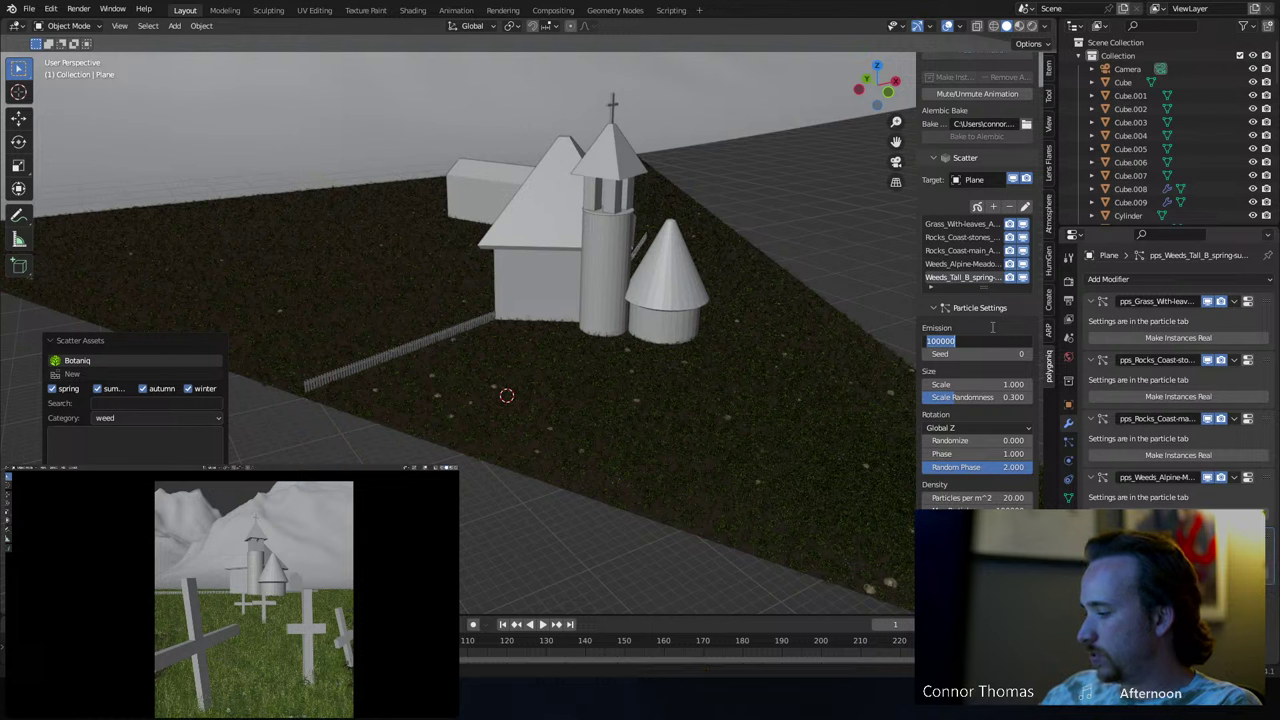
text(10000)
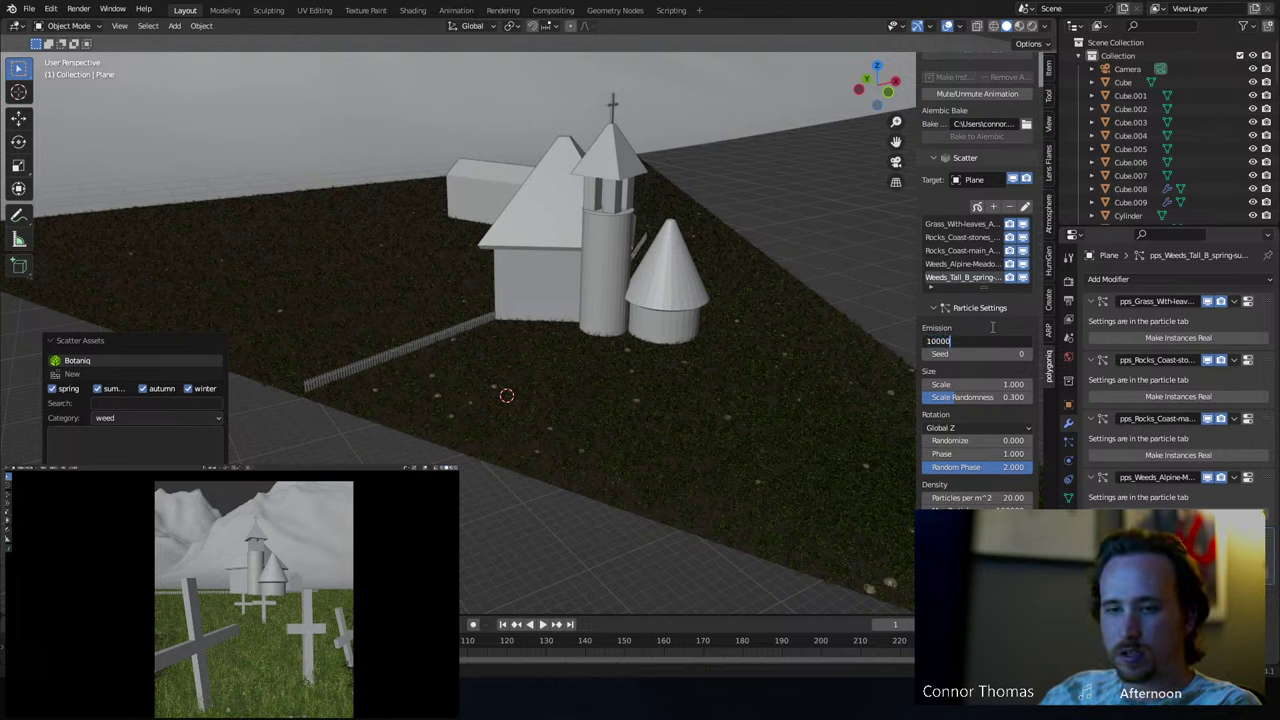
key(Return)
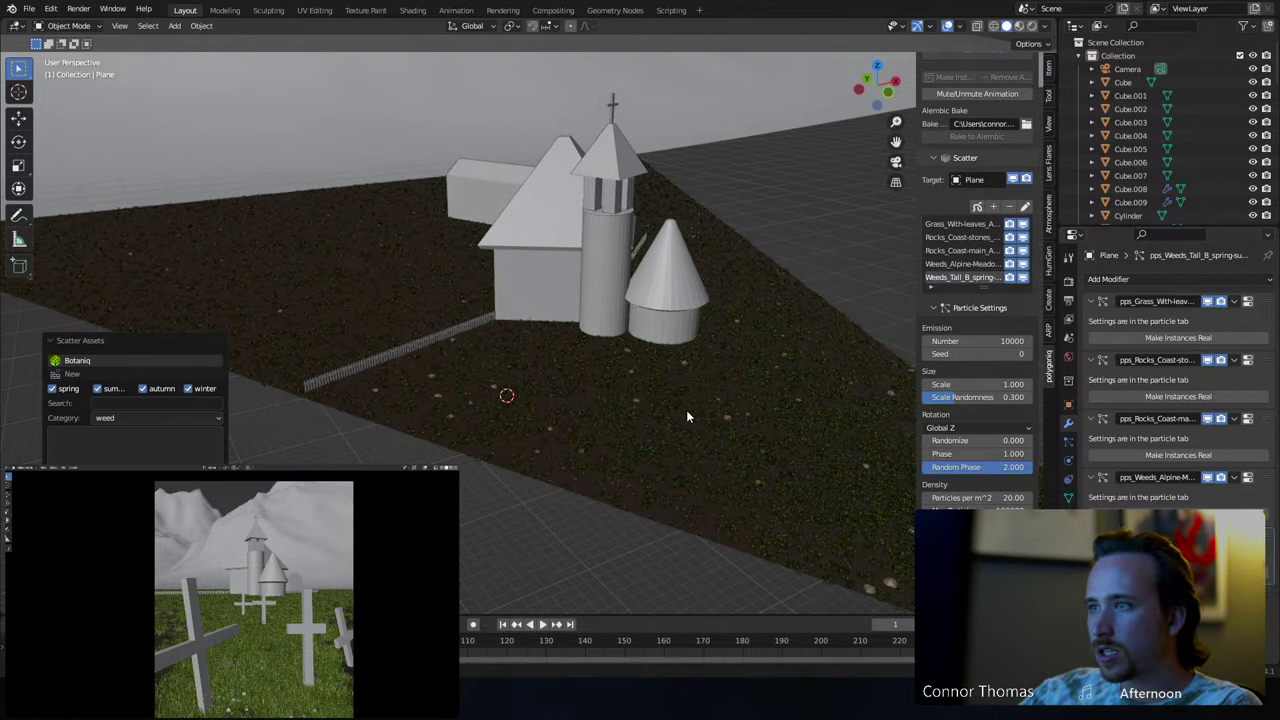
- Try a scale of 3 on the Tall (B) weed scatter, and settle on a scale of 2
shift+middle_drag(686, 410, 552, 335)
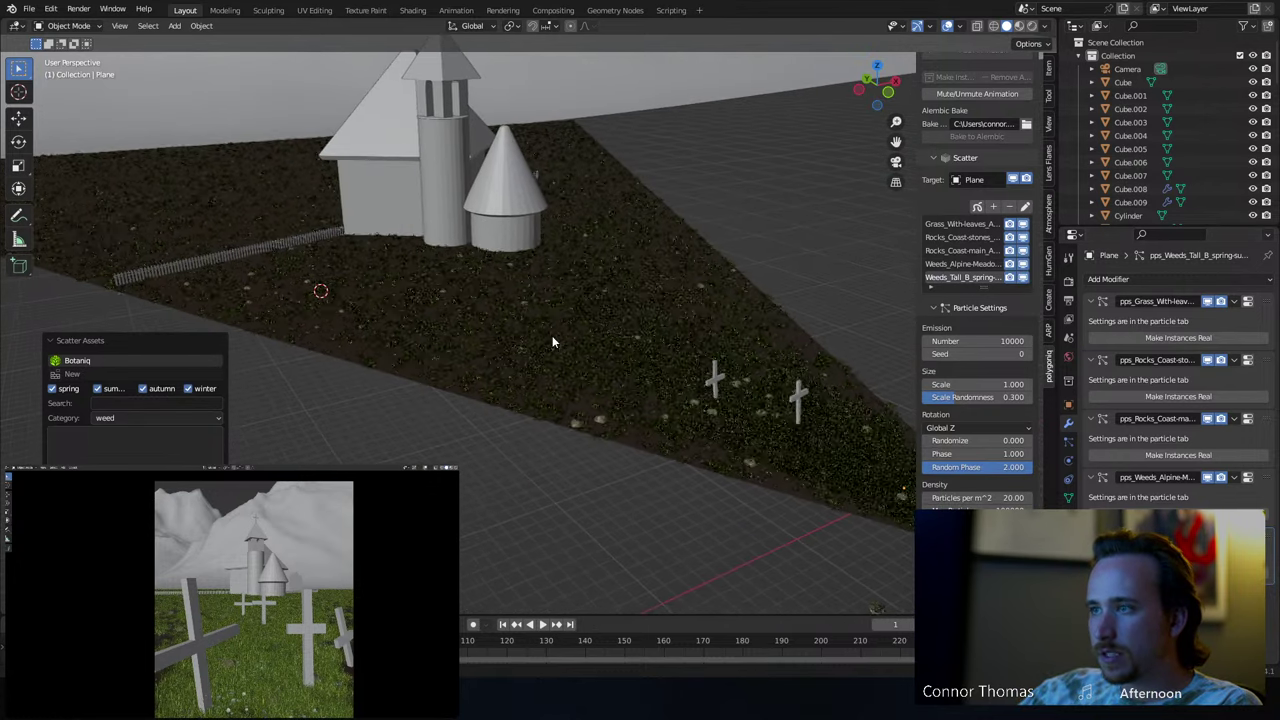
click(972, 384)
text(3)
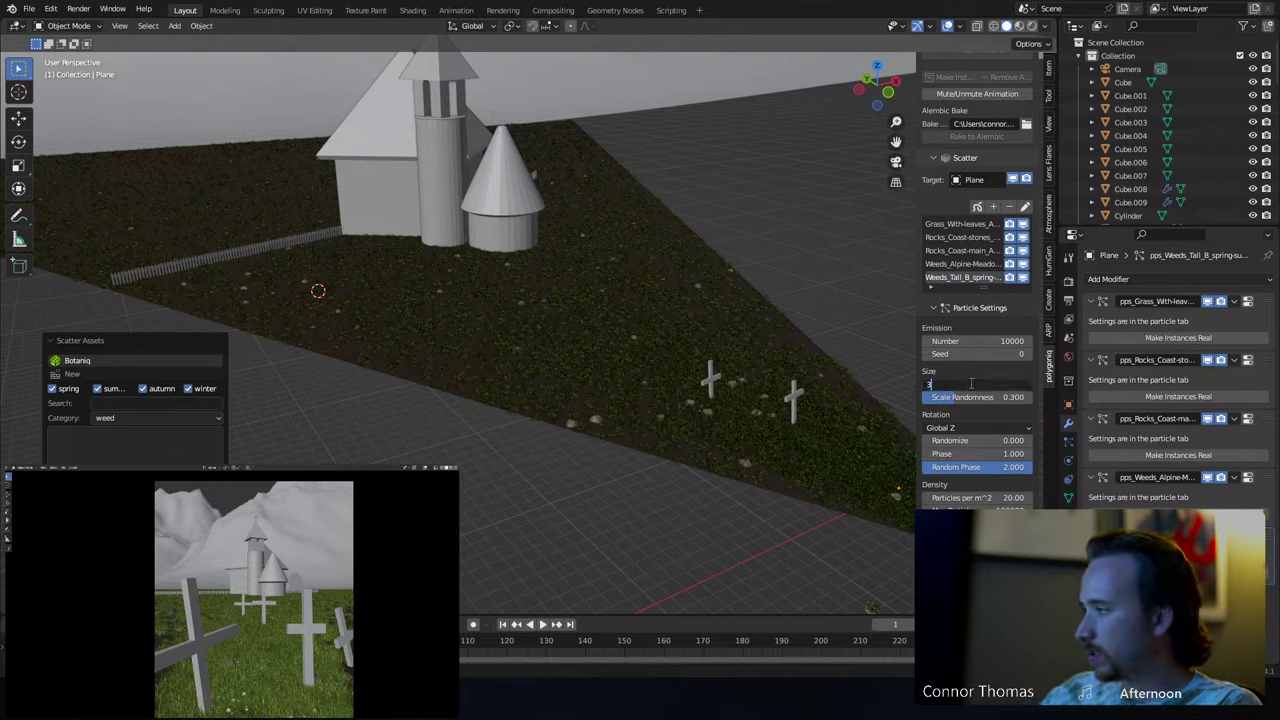
key(Return)
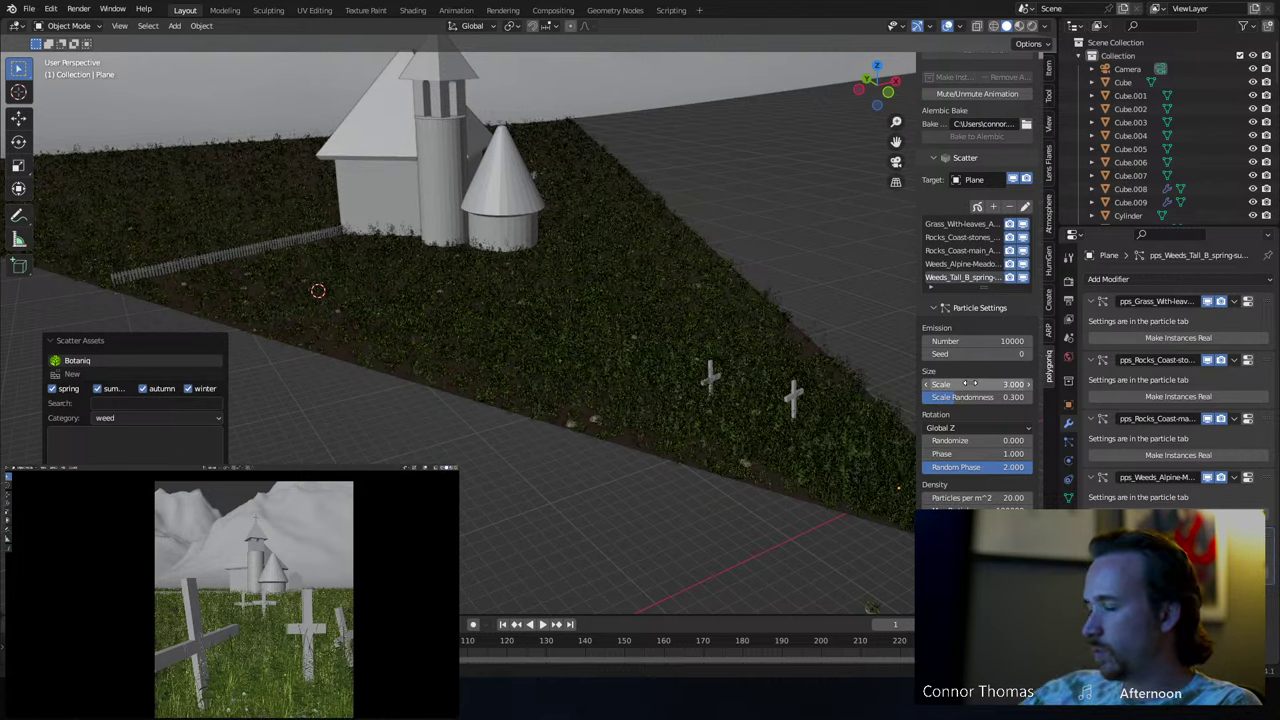
click(975, 384)
text(2)
key(Return)
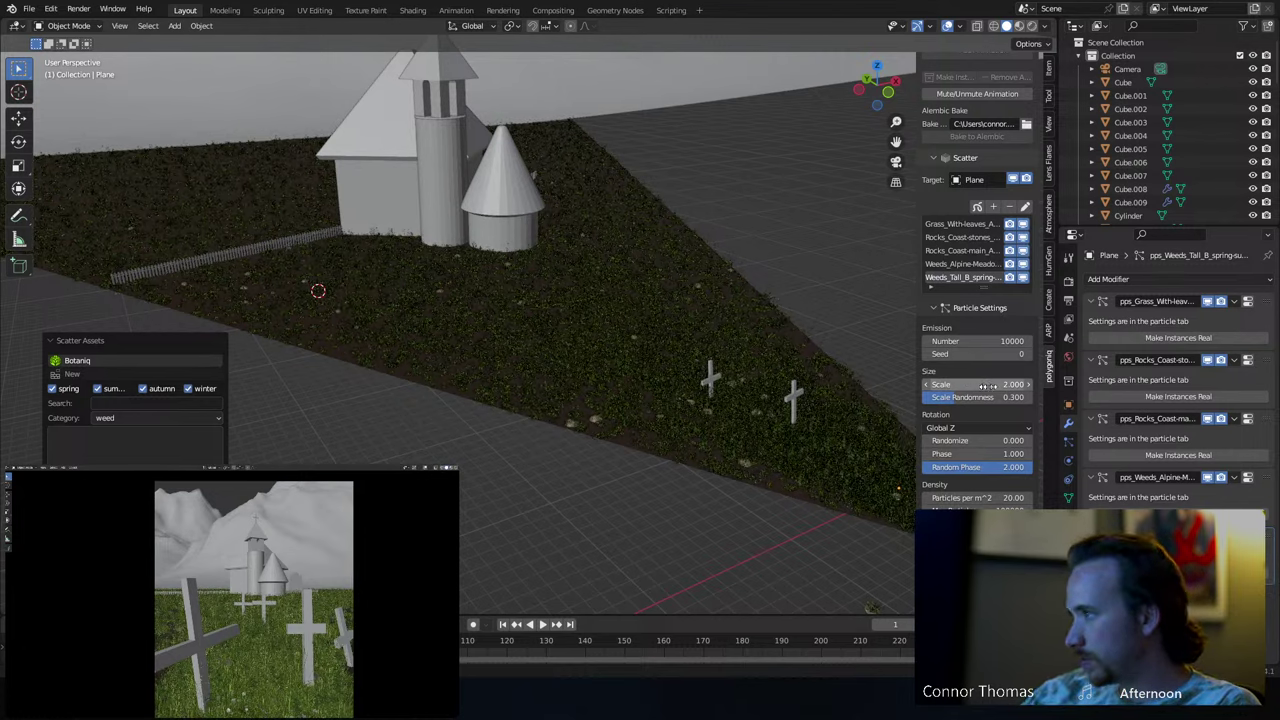
- Set the Tall (B) weed scatter's seed to 2 and save the file
click(1030, 355)
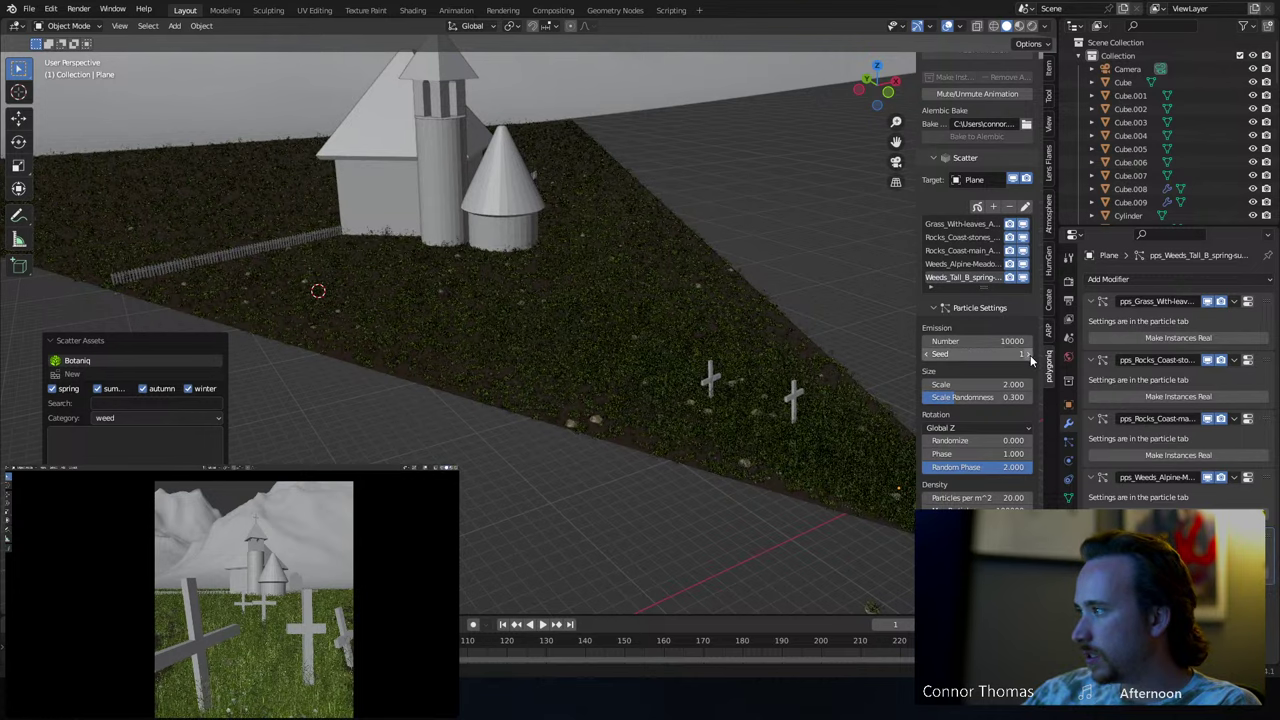
click(1030, 355)
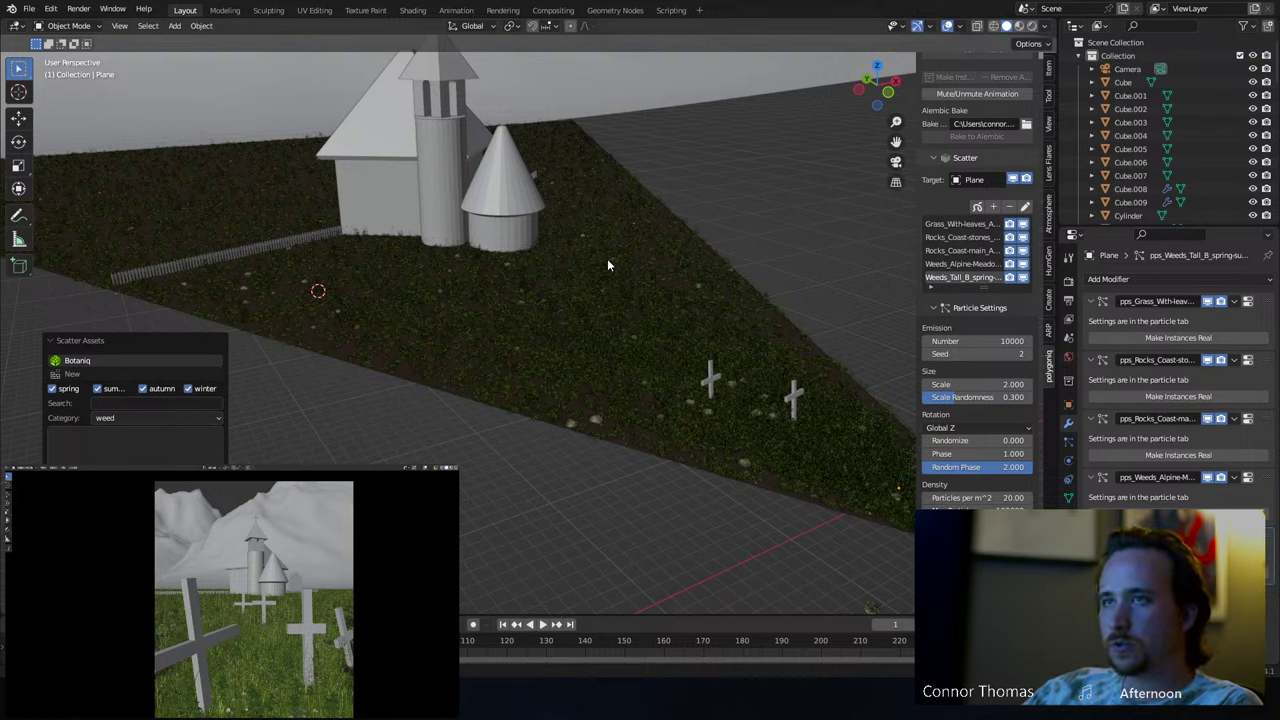
key(ctrl+s)
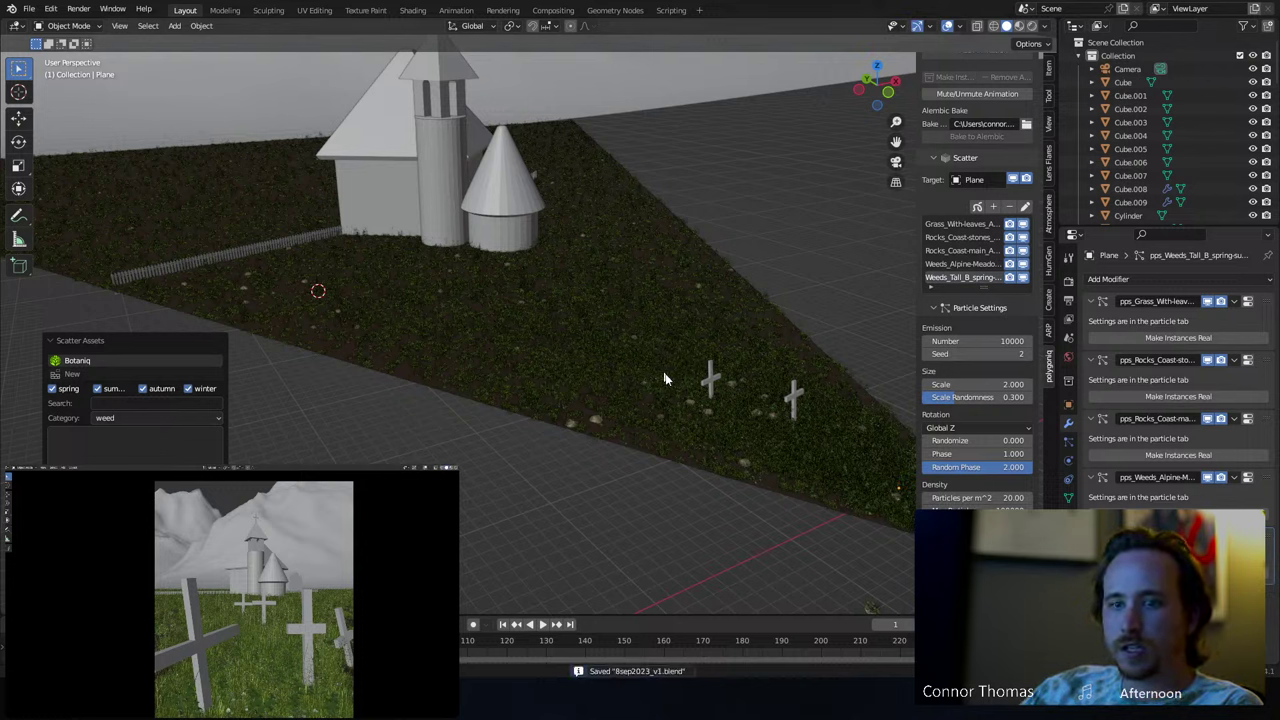
- Enable the Physical Atmosphere with its sun for the scene's world and save the file
shift+middle_drag(671, 374, 644, 310)
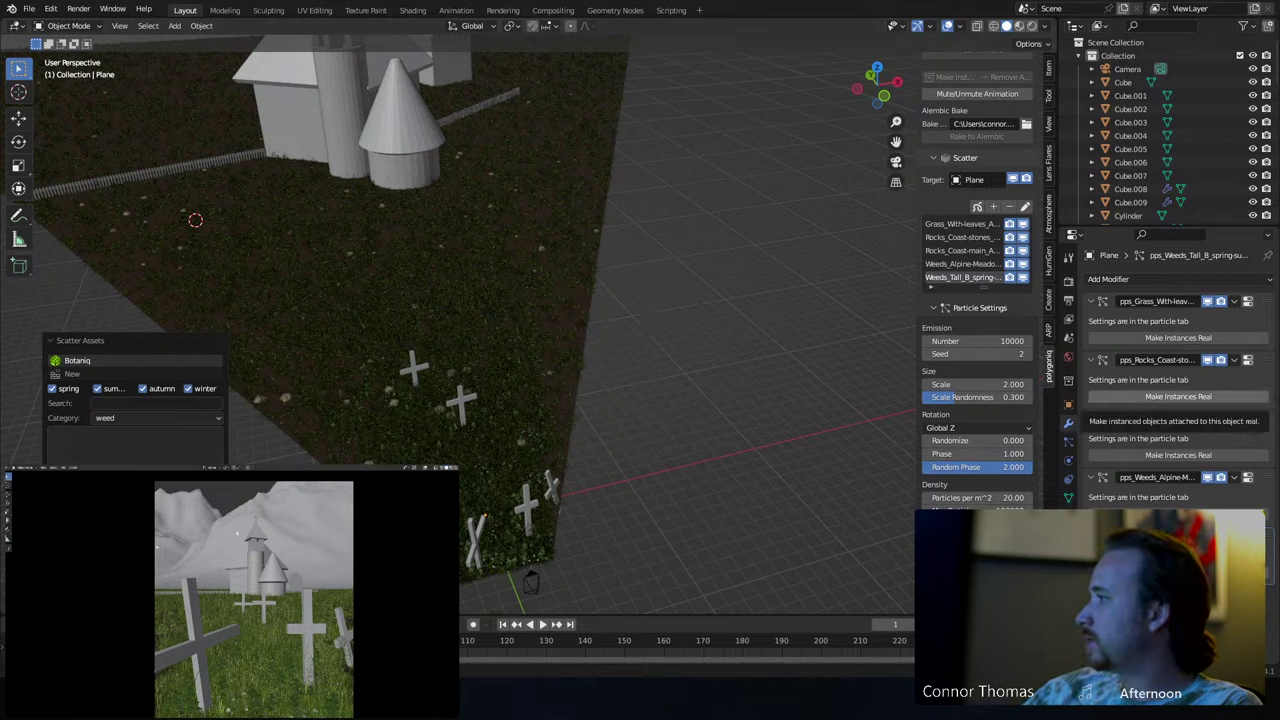
click(1048, 180)
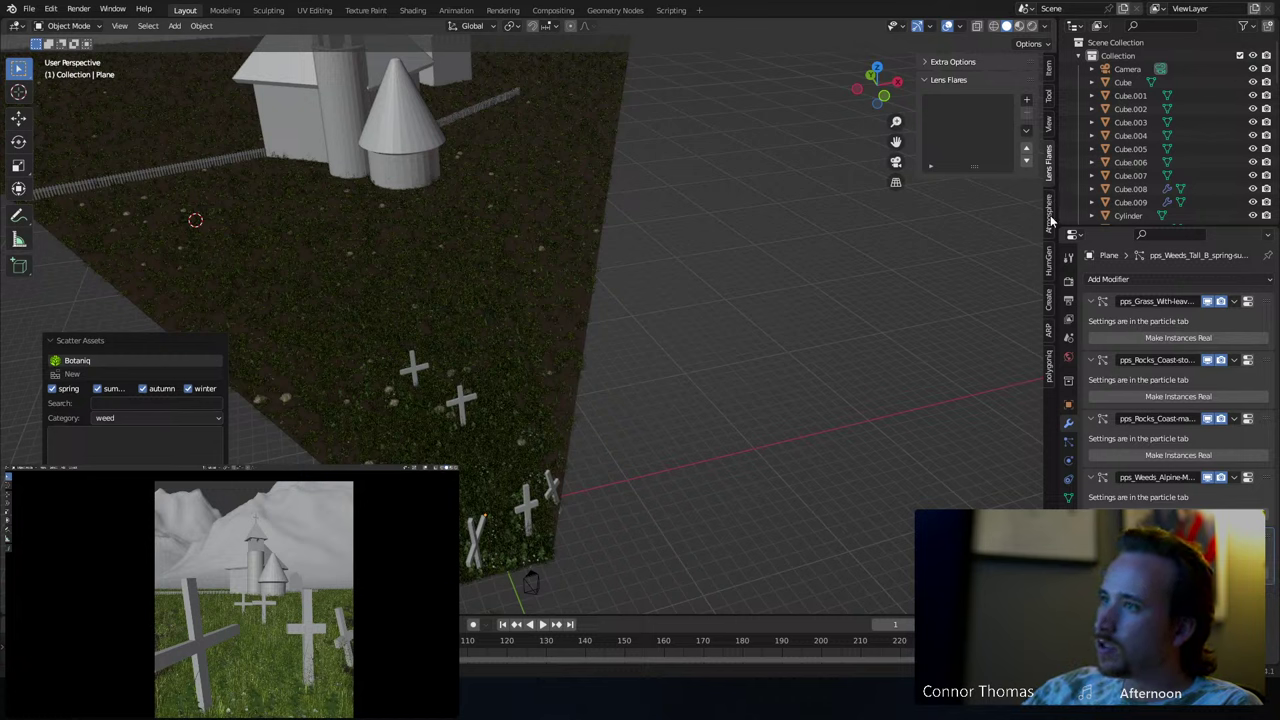
click(1049, 215)
click(934, 62)
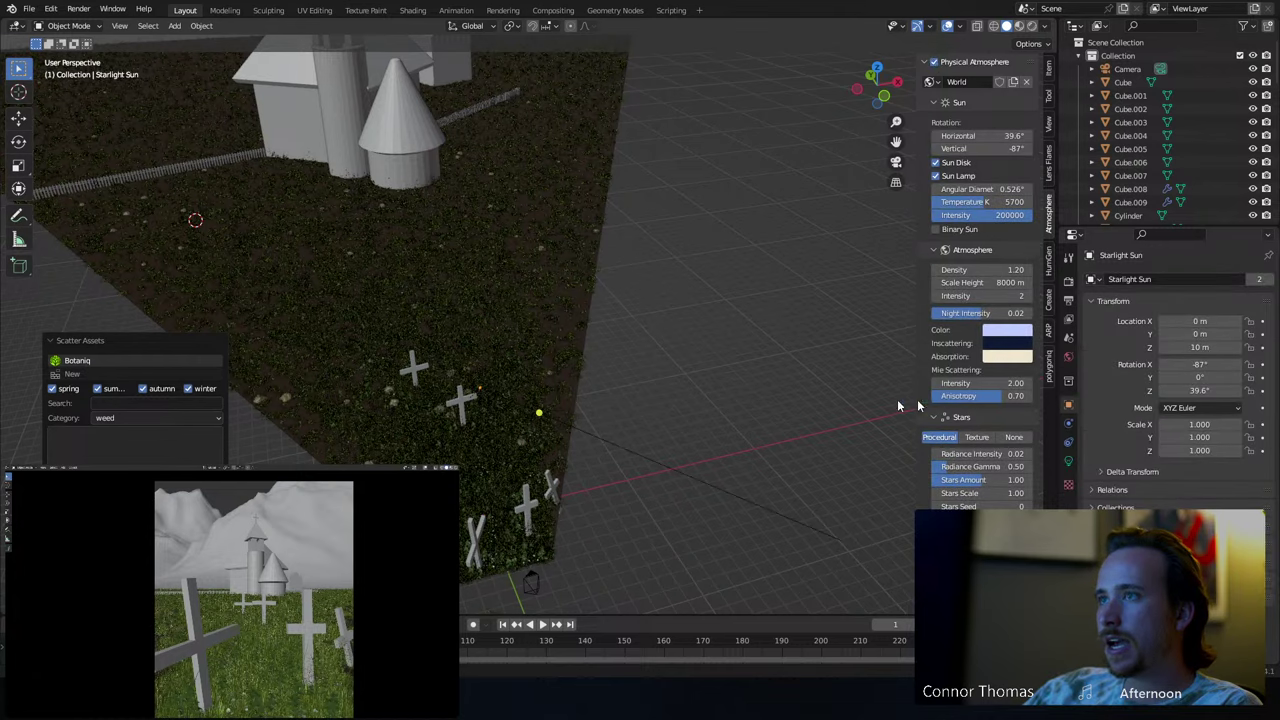
key(ctrl+s)
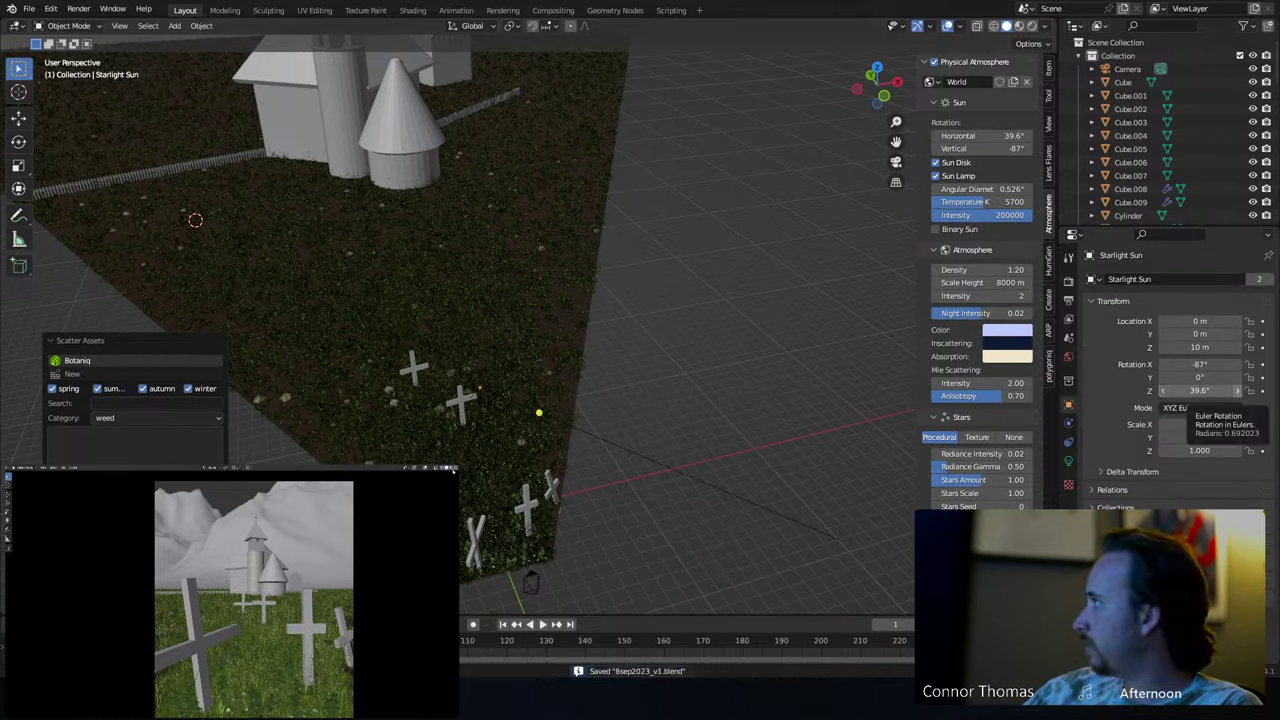
- Switch the camera viewport to rendered shading and delete the default Light object from the scene
click(453, 468)
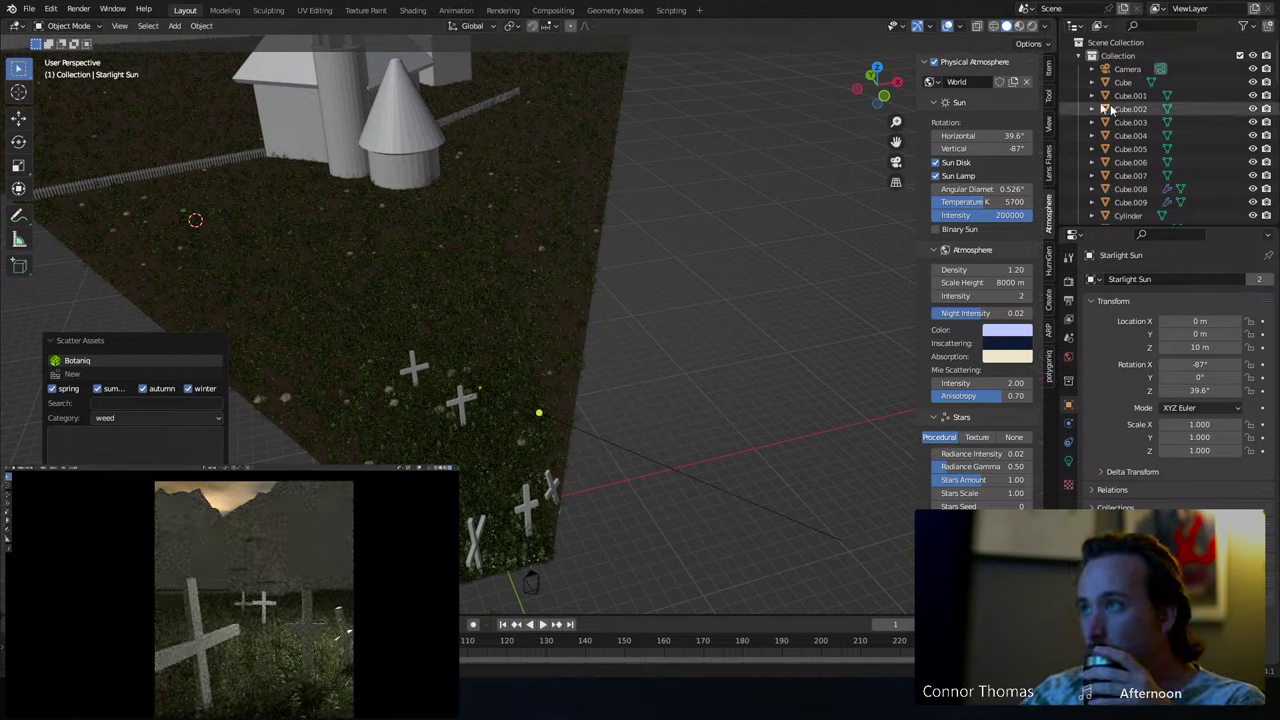
scroll(1110, 104, down, 5)
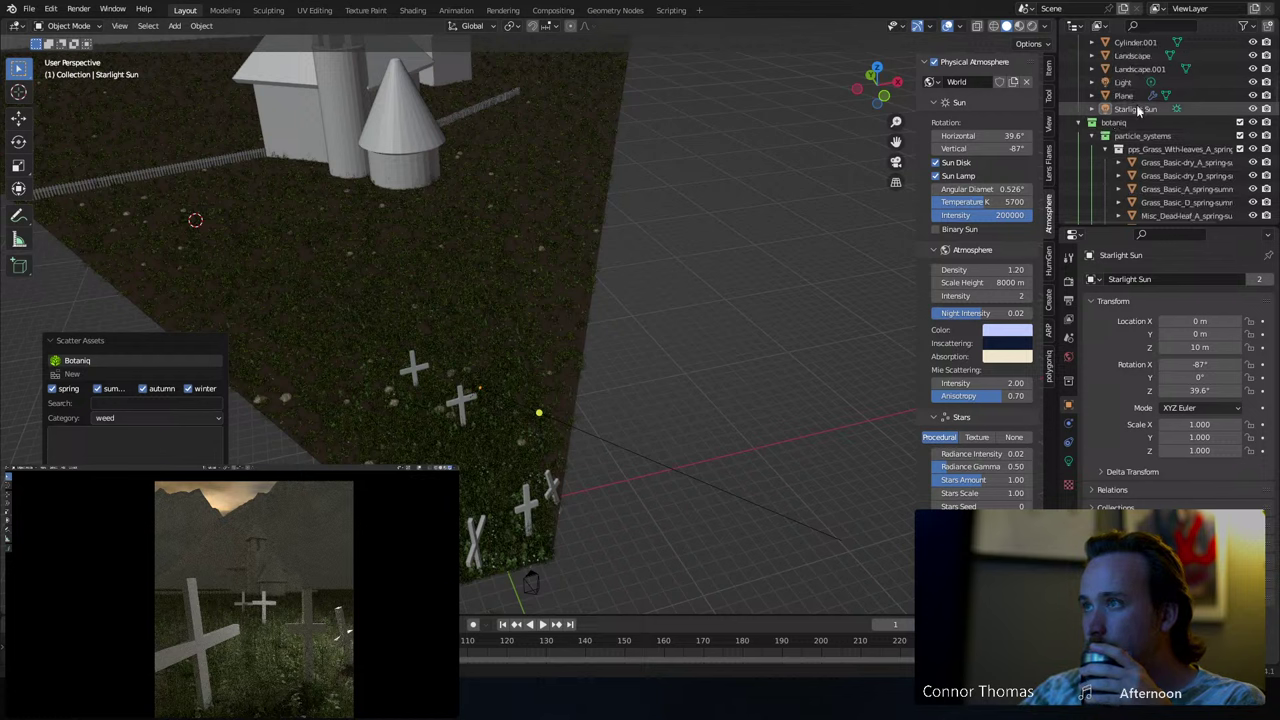
click(1231, 84)
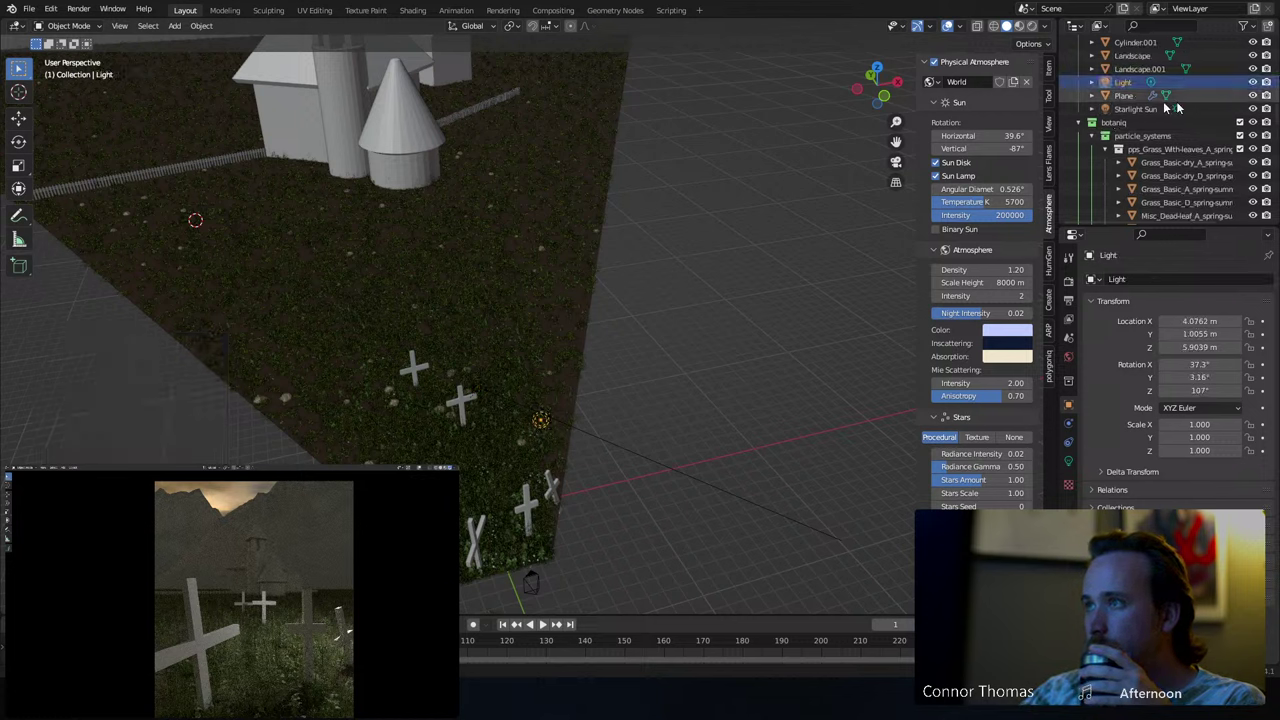
key(Delete)
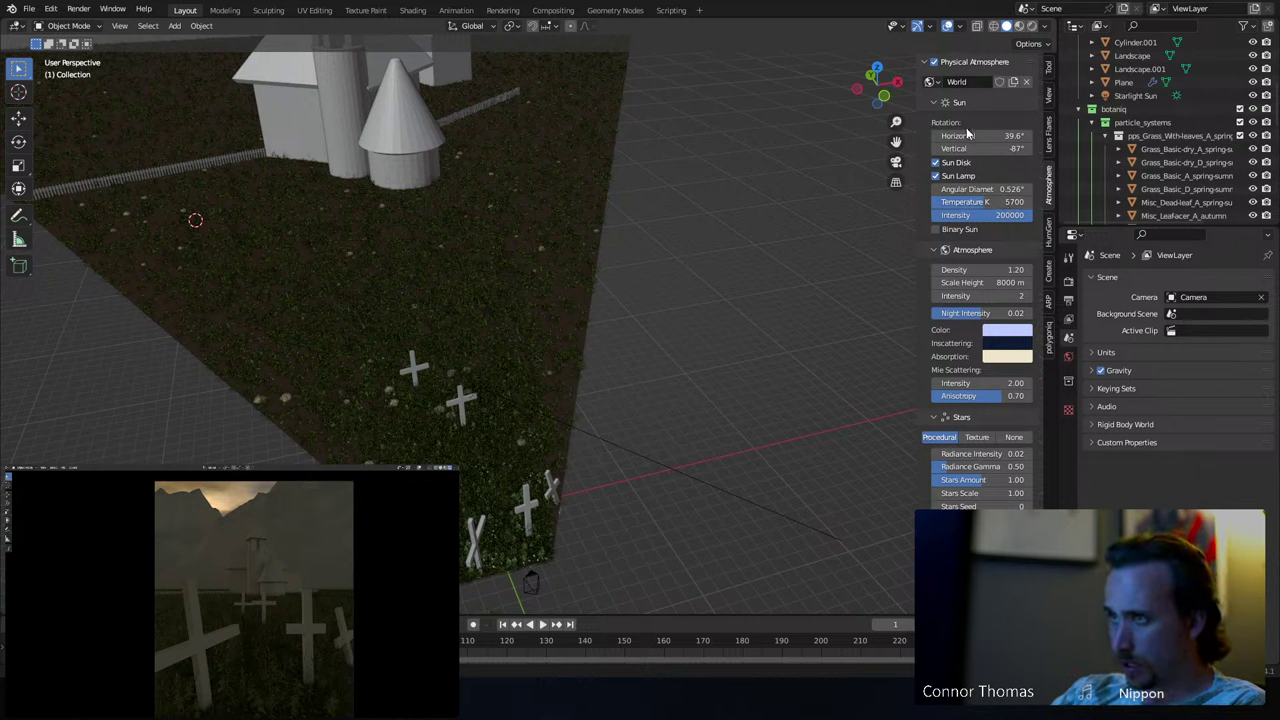
- Adjust the Physical Atmosphere sun's vertical rotation, trying several angles up to 455° and settling at about 444°
drag(985, 148, 960, 148)
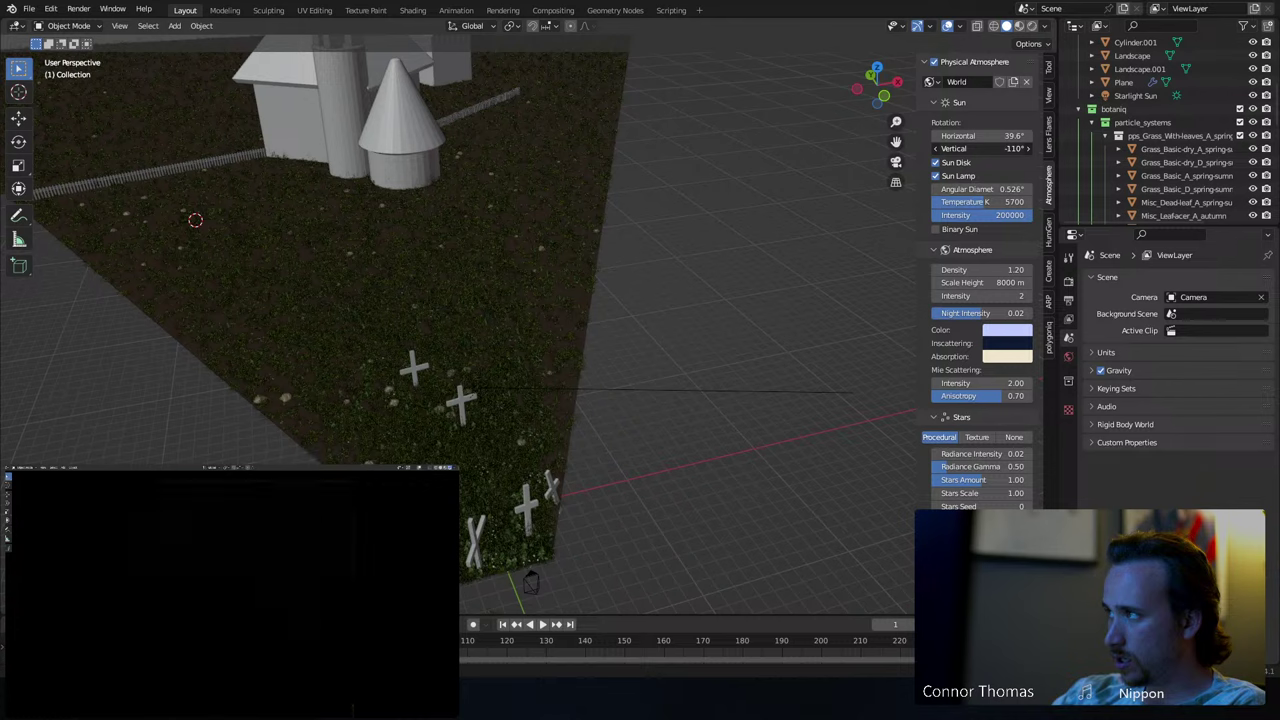
drag(981, 148, 1018, 149)
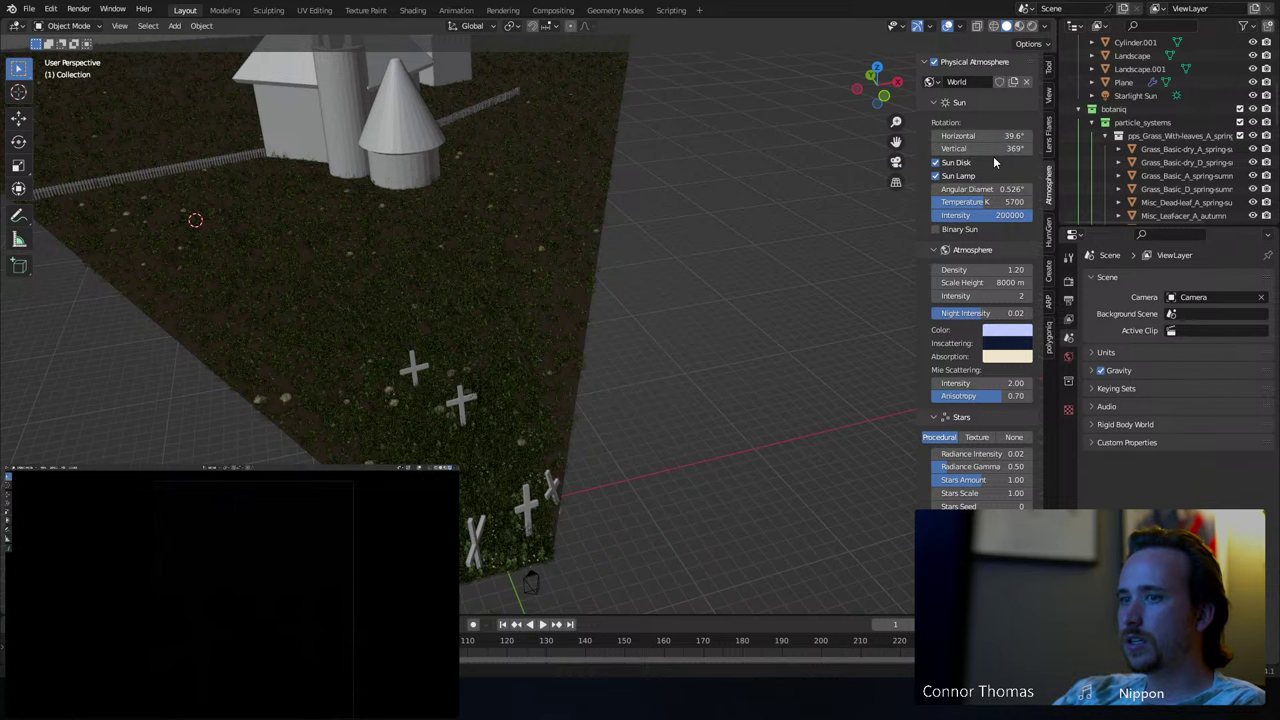
middle_drag(573, 416, 766, 346)
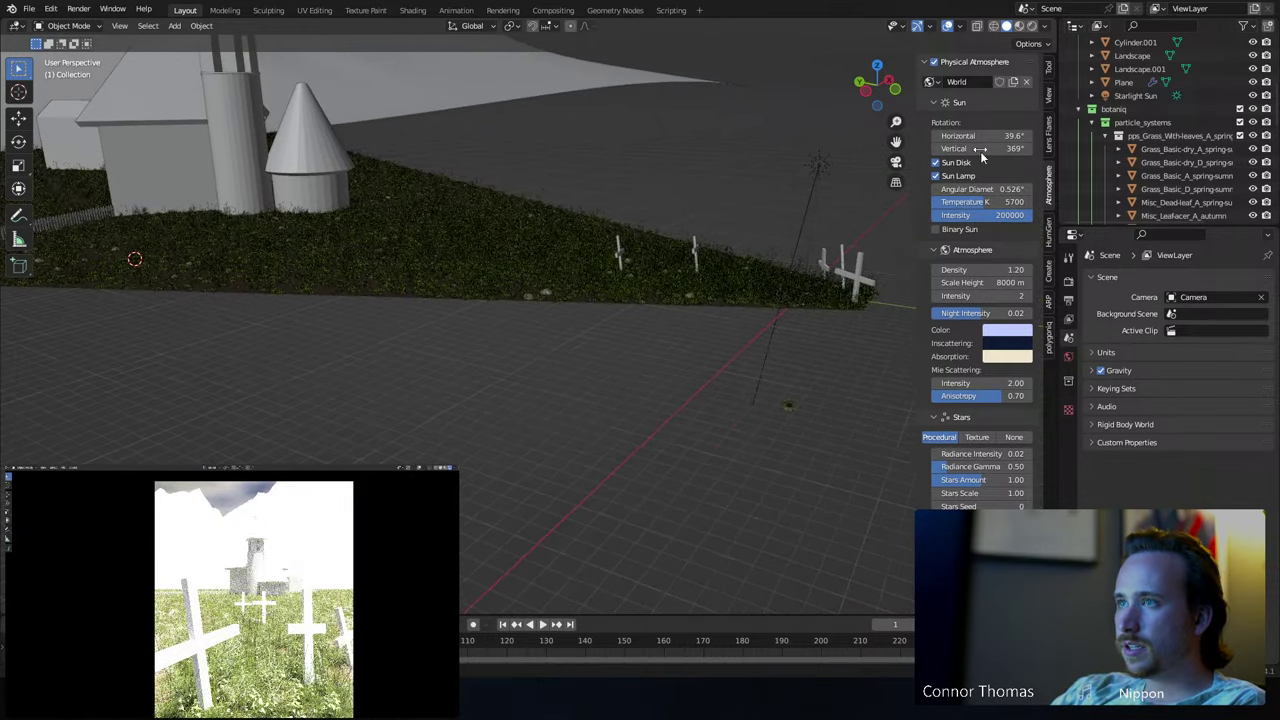
drag(981, 153, 1058, 153)
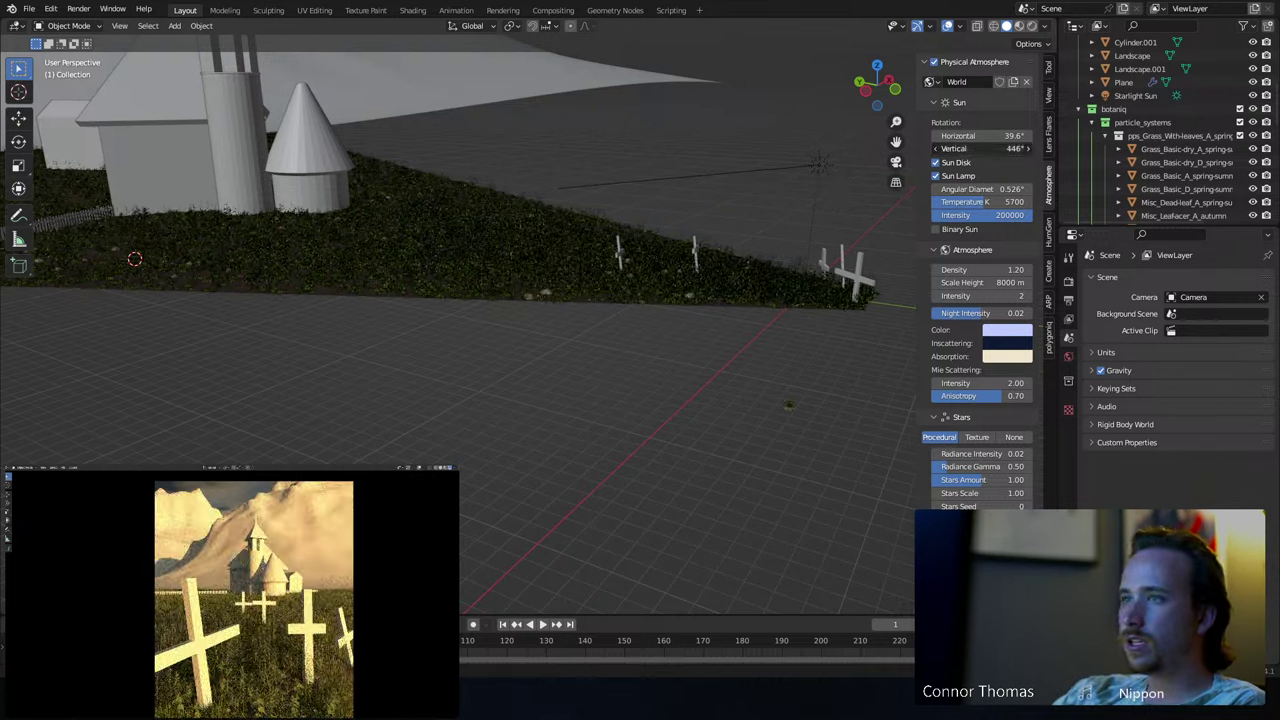
drag(985, 148, 1008, 148)
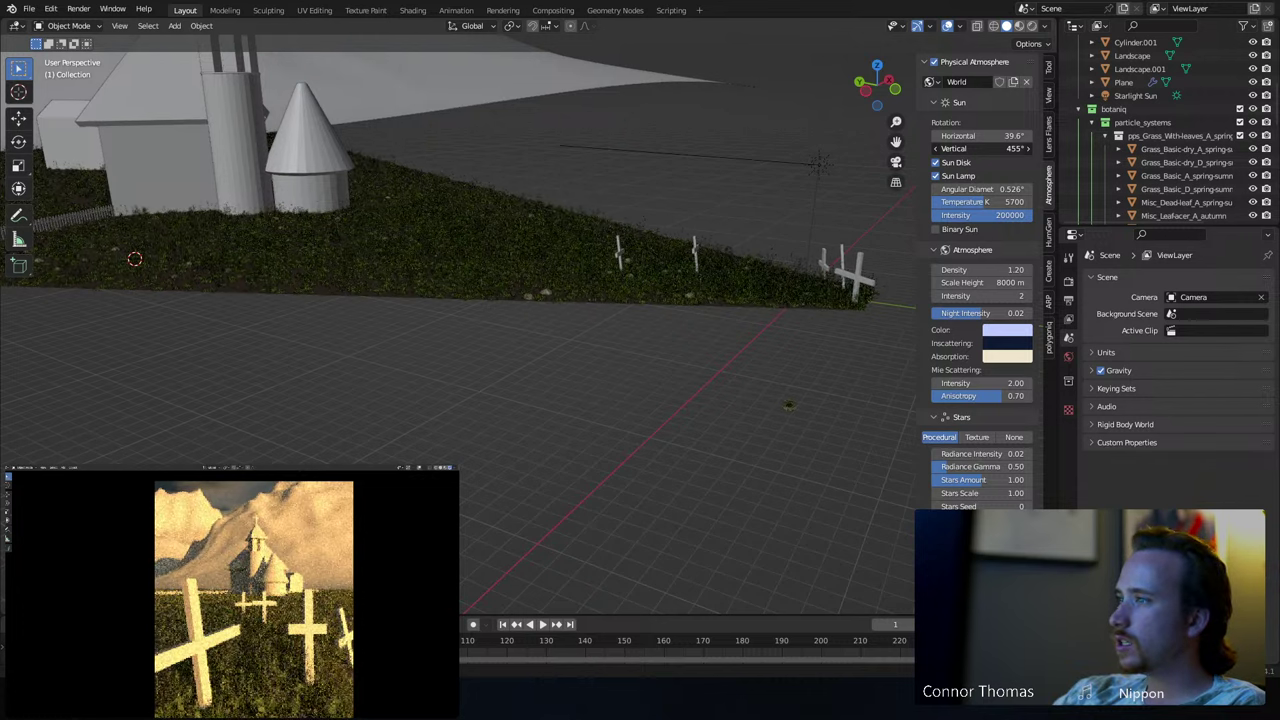
drag(1008, 148, 995, 148)
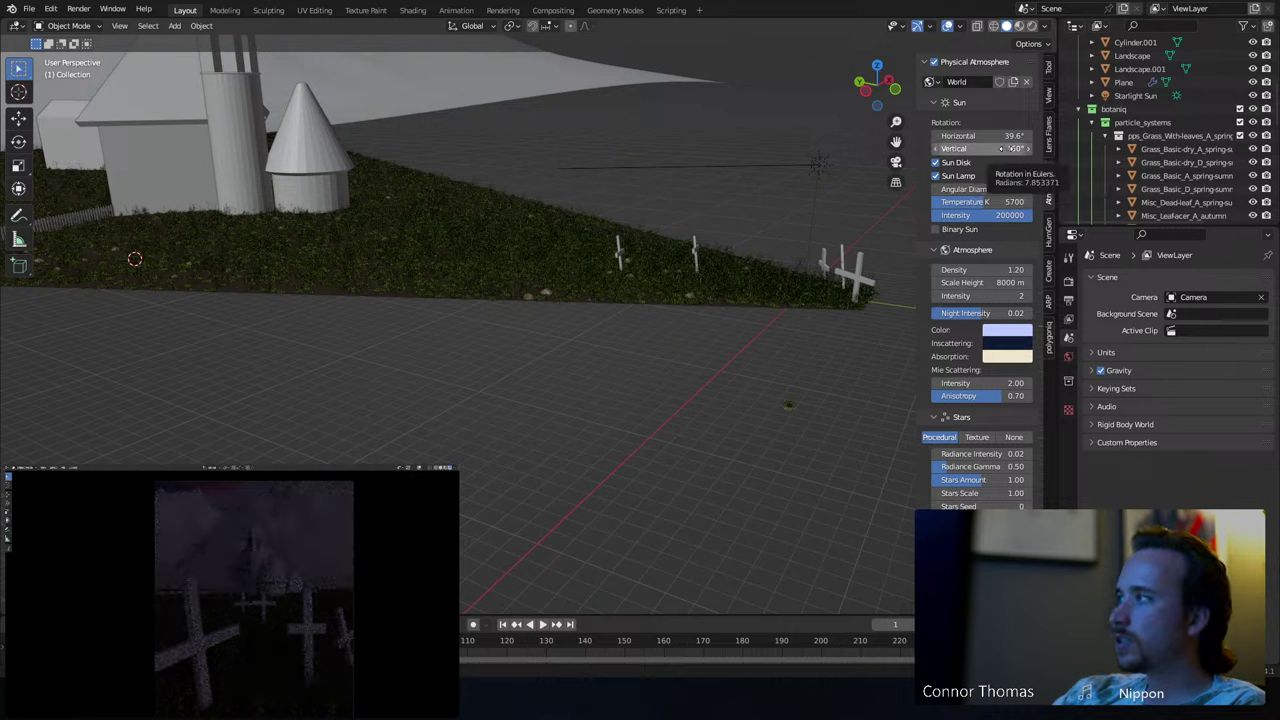
drag(1001, 148, 995, 148)
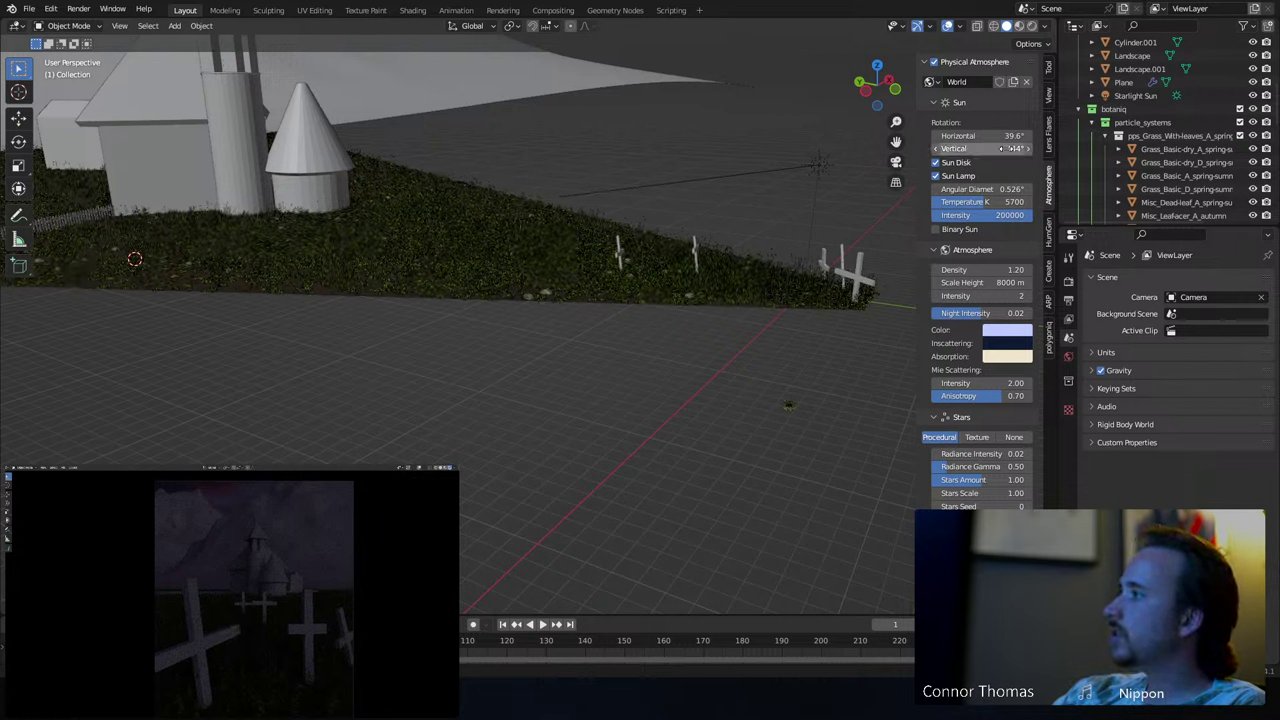
- Adjust the Physical Atmosphere sun's horizontal rotation, trying about 117° and settling at about 186° while checking the light direction from above
mouse_move(1008, 148)
mouse_down()
mouse_move(1030, 148)
mouse_move(970, 135)
mouse_move(1030, 135)
mouse_move(995, 135)
mouse_up()
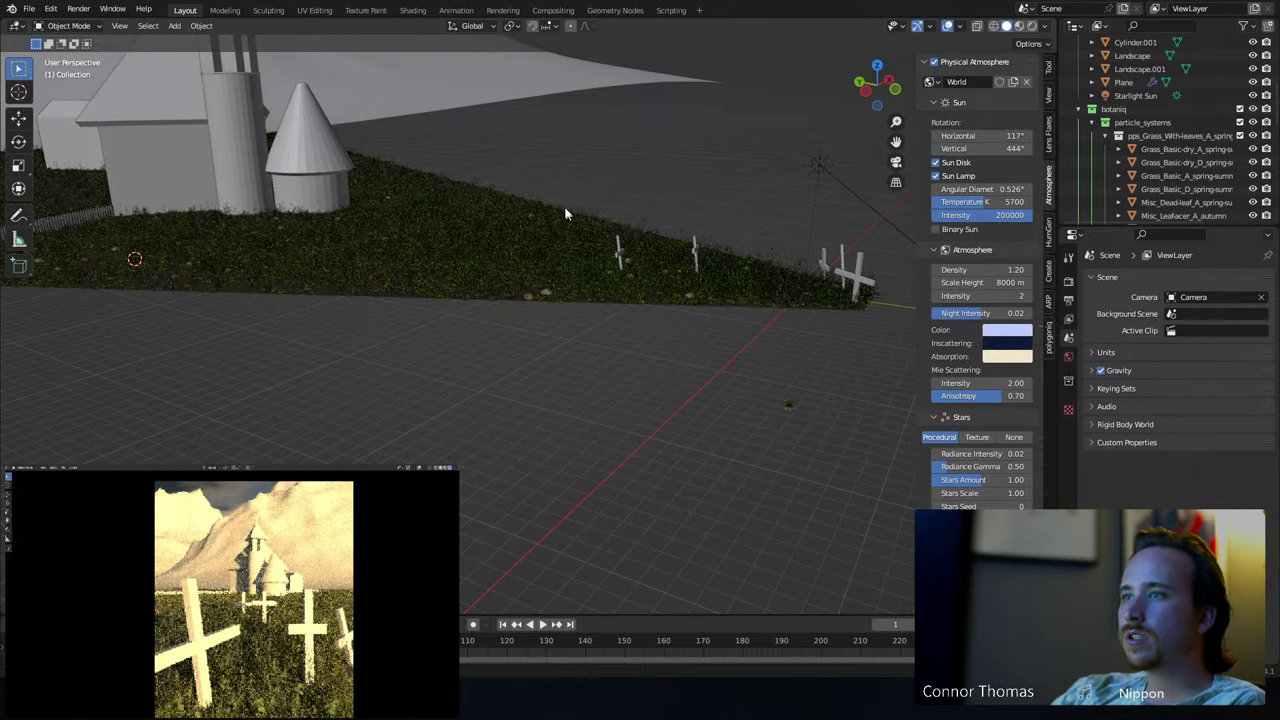
middle_drag(565, 213, 762, 2)
key(KP_7)
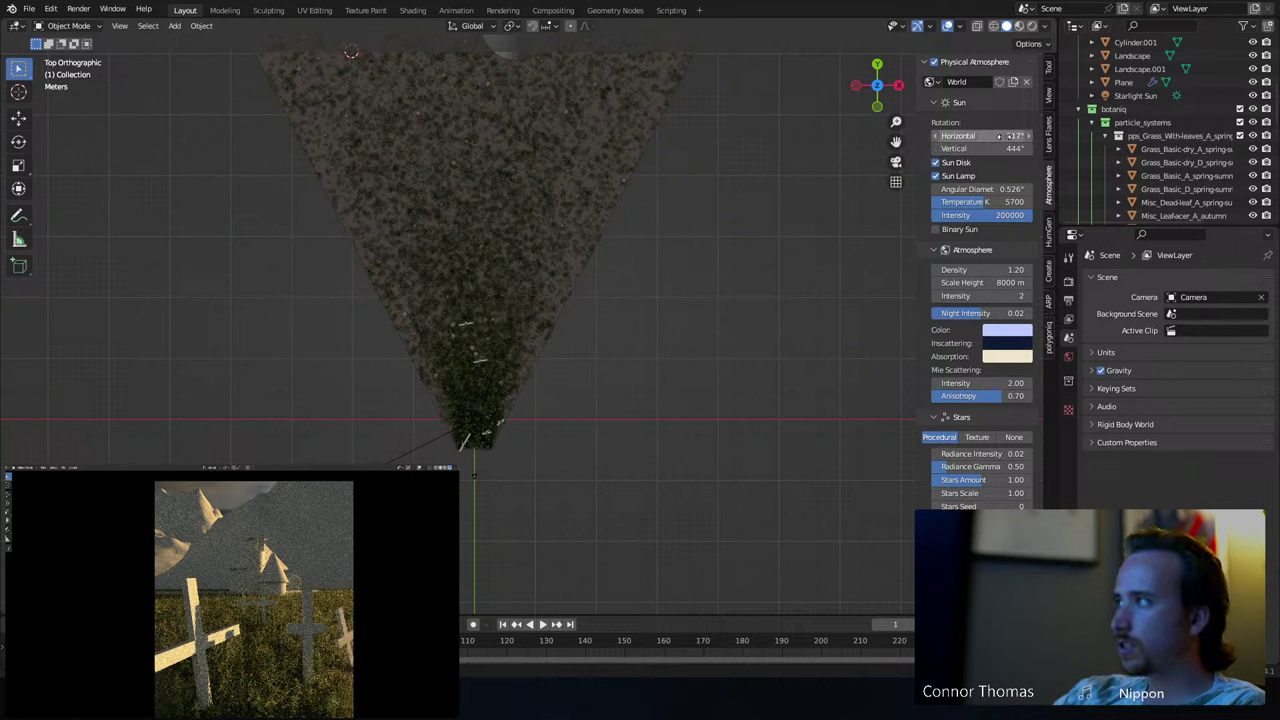
mouse_move(998, 135)
mouse_down()
mouse_move(1030, 135)
mouse_move(1019, 135)
mouse_up()
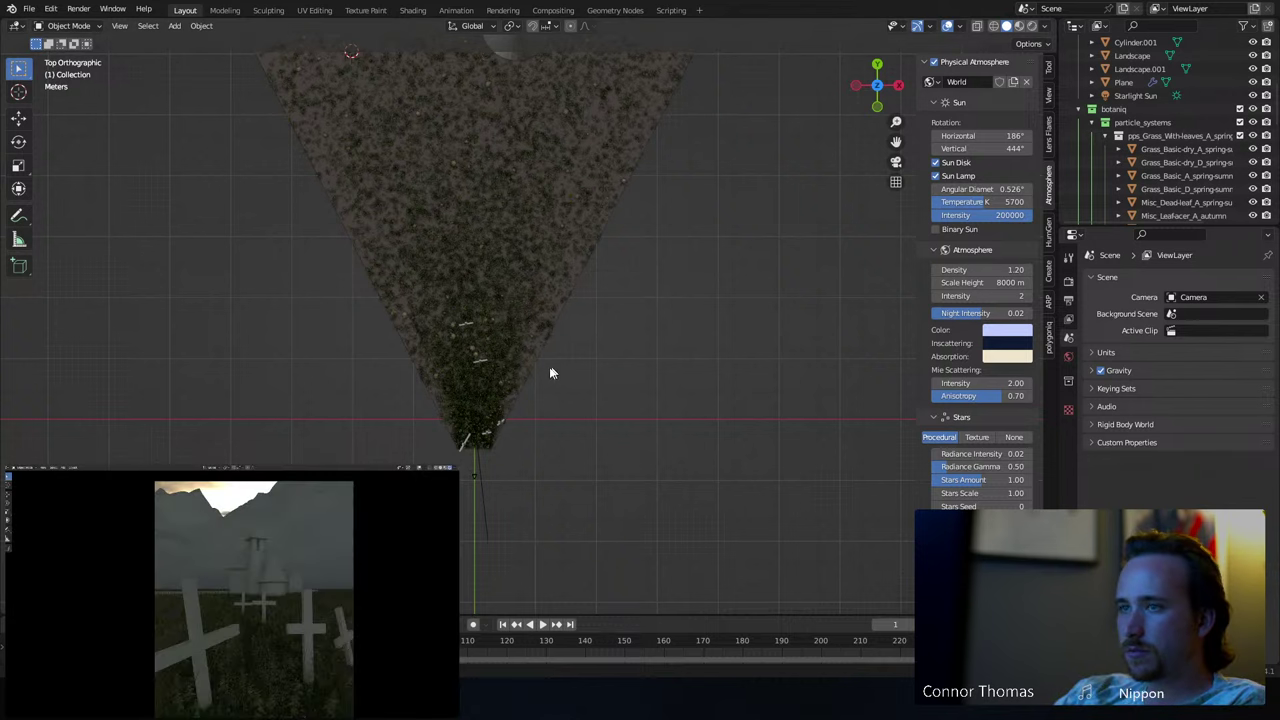
- Adjust the sun's vertical rotation, trying angles between about 394° and 434° and settling at about 427°
middle_drag(550, 373, 766, 260)
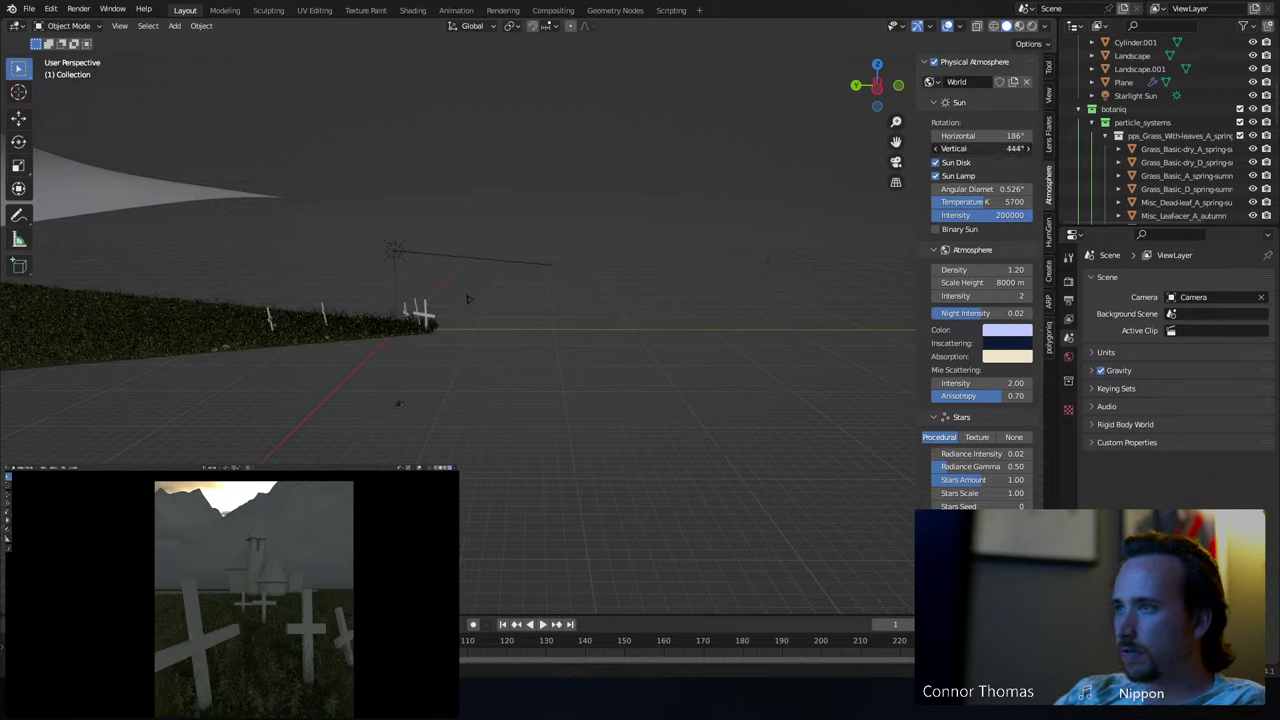
drag(981, 148, 986, 148)
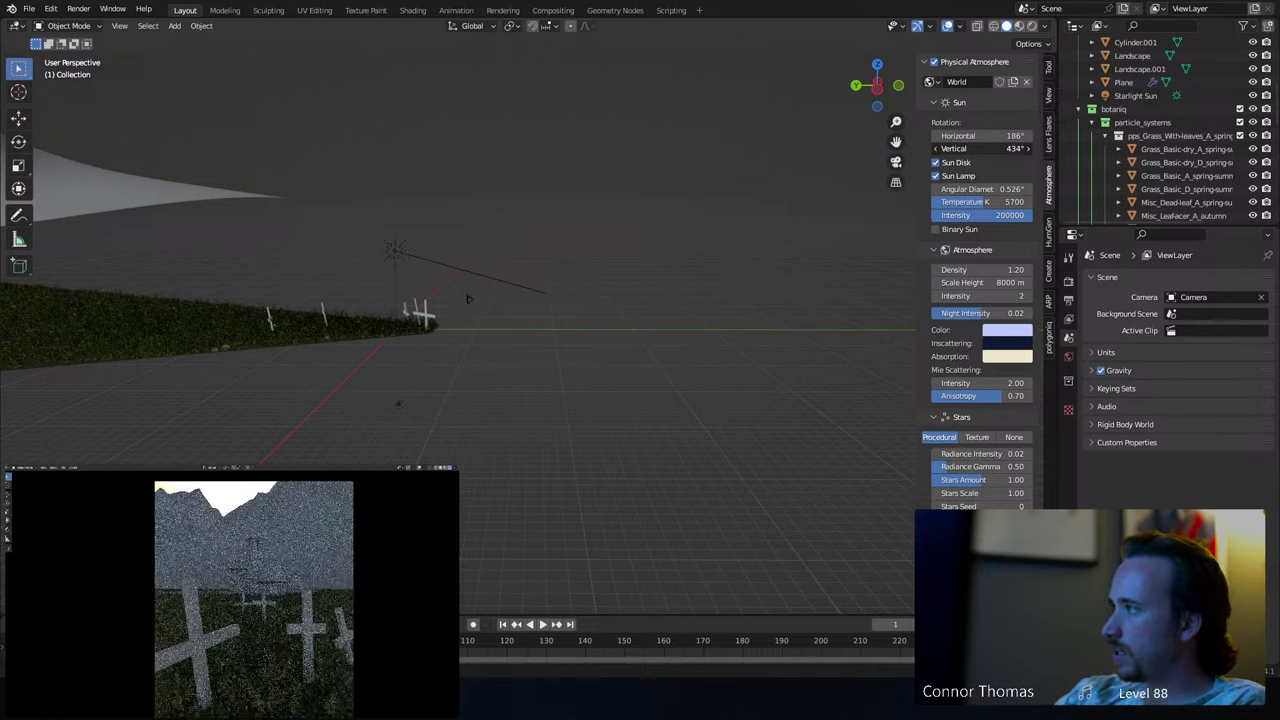
drag(981, 148, 970, 148)
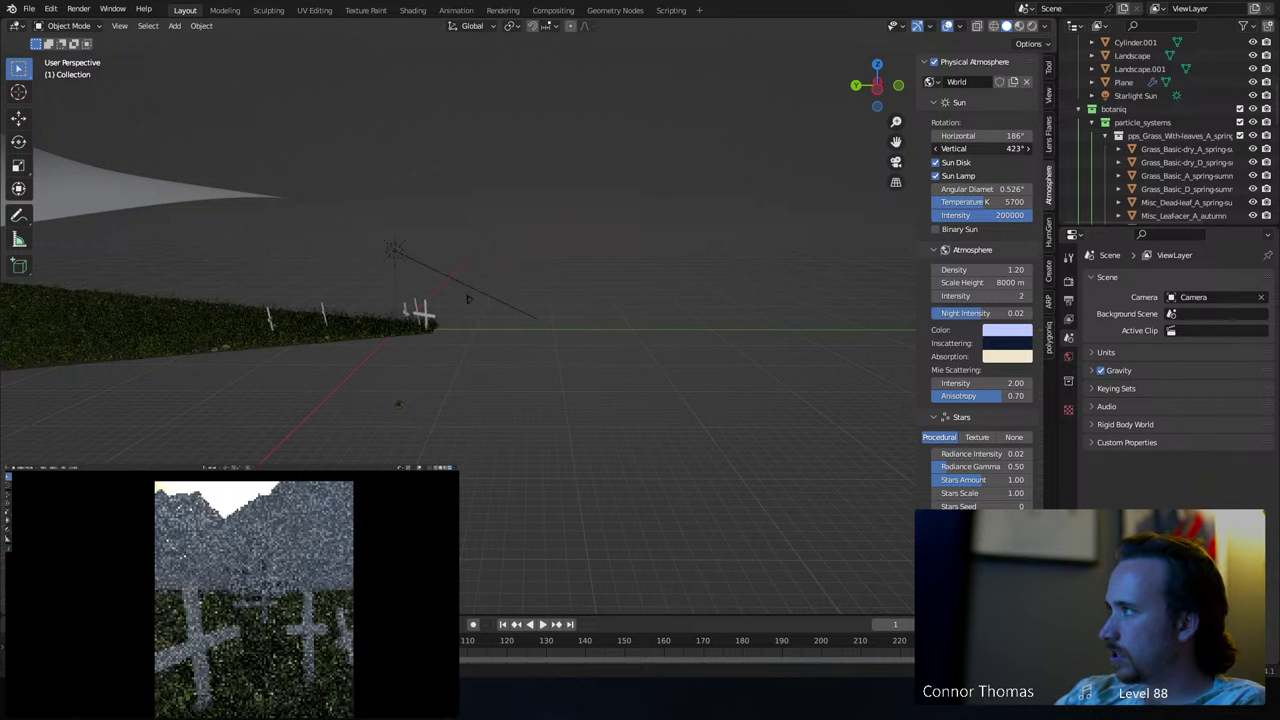
drag(970, 148, 949, 148)
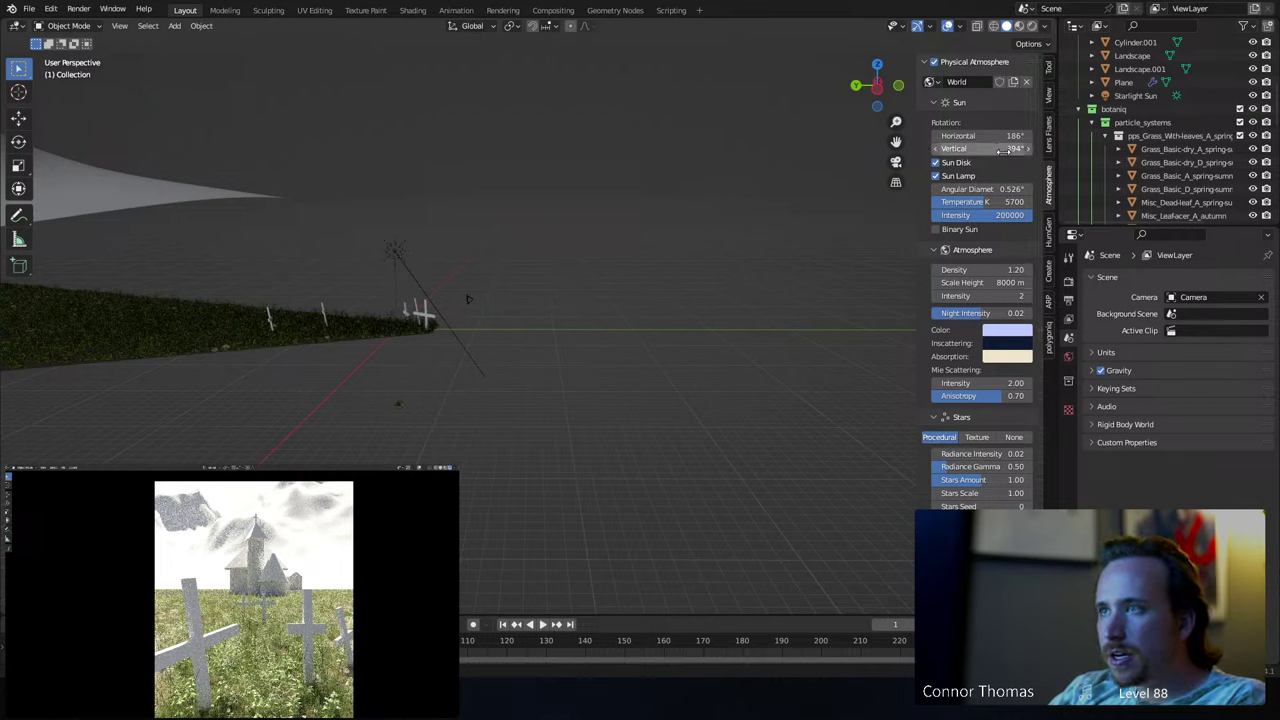
drag(985, 148, 1015, 148)
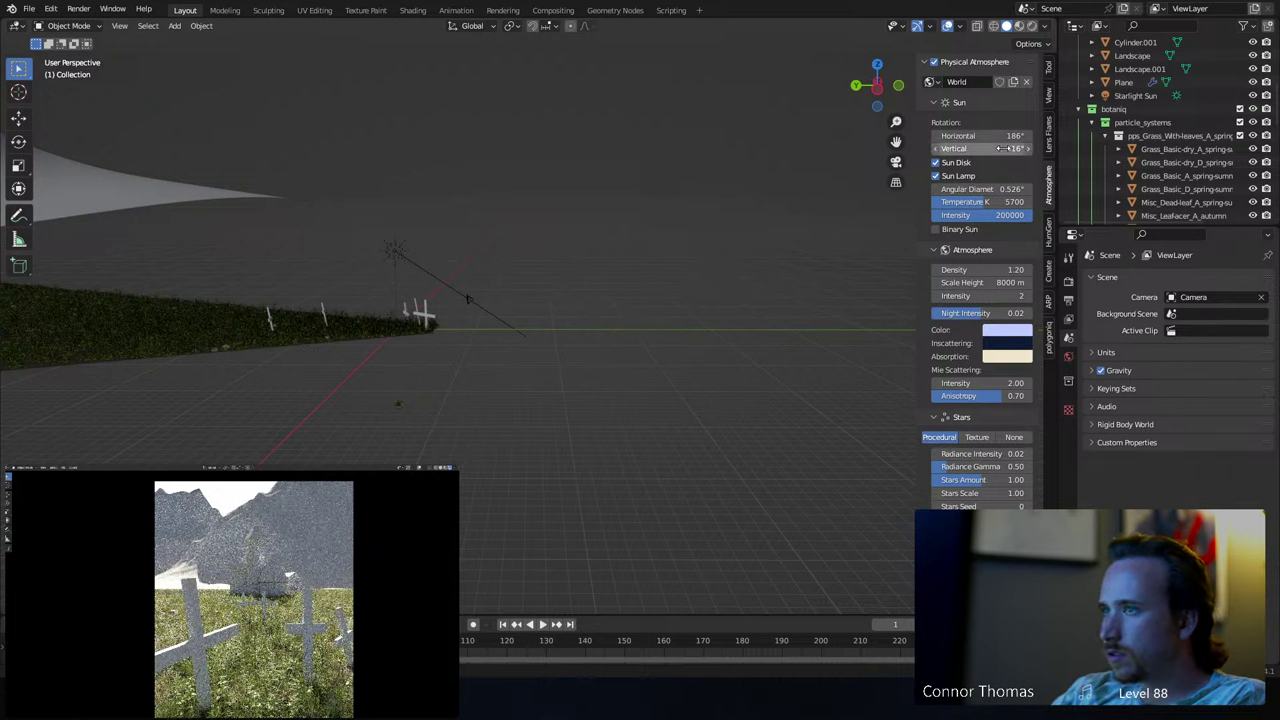
mouse_move(1001, 148)
mouse_down()
mouse_move(1018, 148)
mouse_move(1001, 148)
mouse_up()
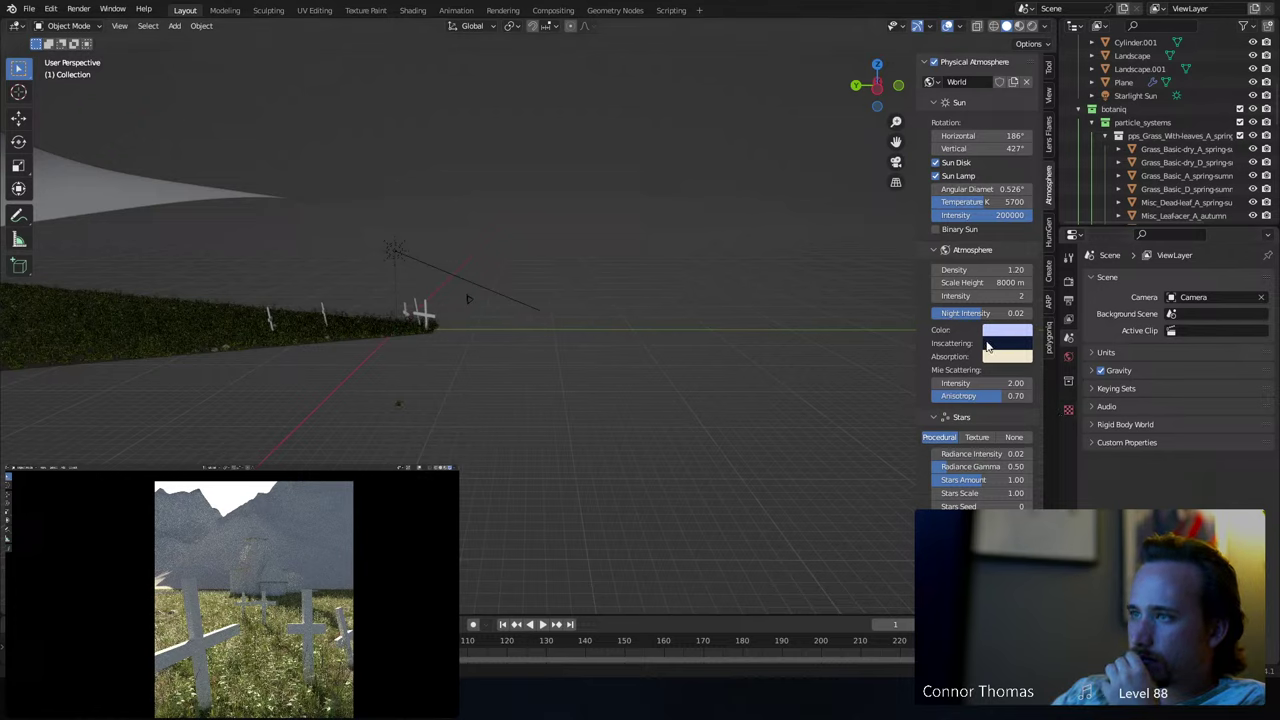
- Set the atmosphere density to 1.50 and lower the sun intensity to about 102646
click(1020, 270)
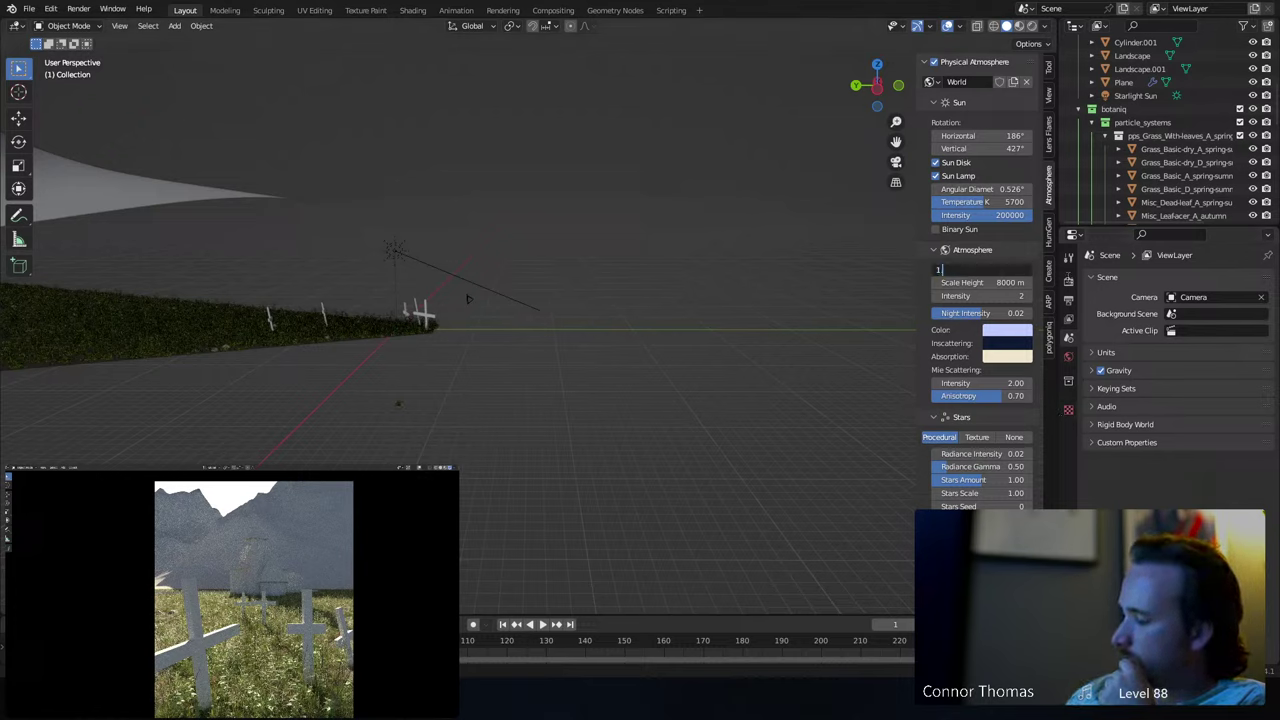
key(Return)
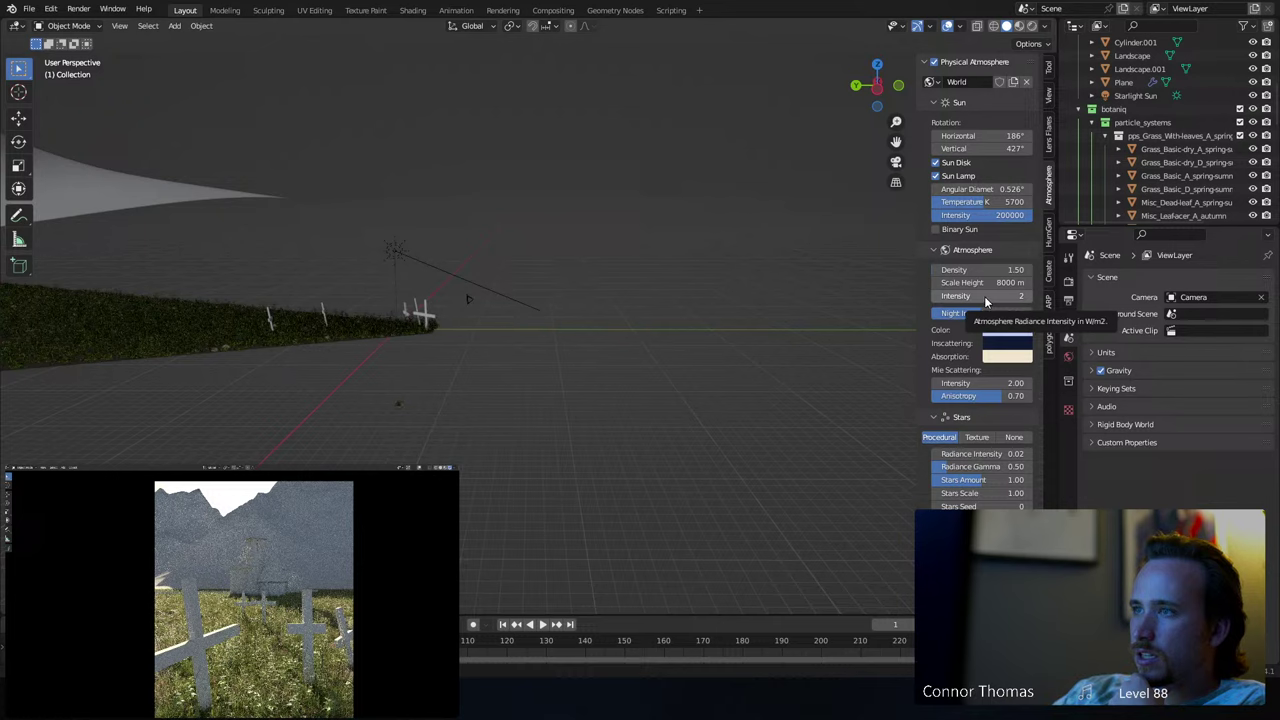
click(989, 270)
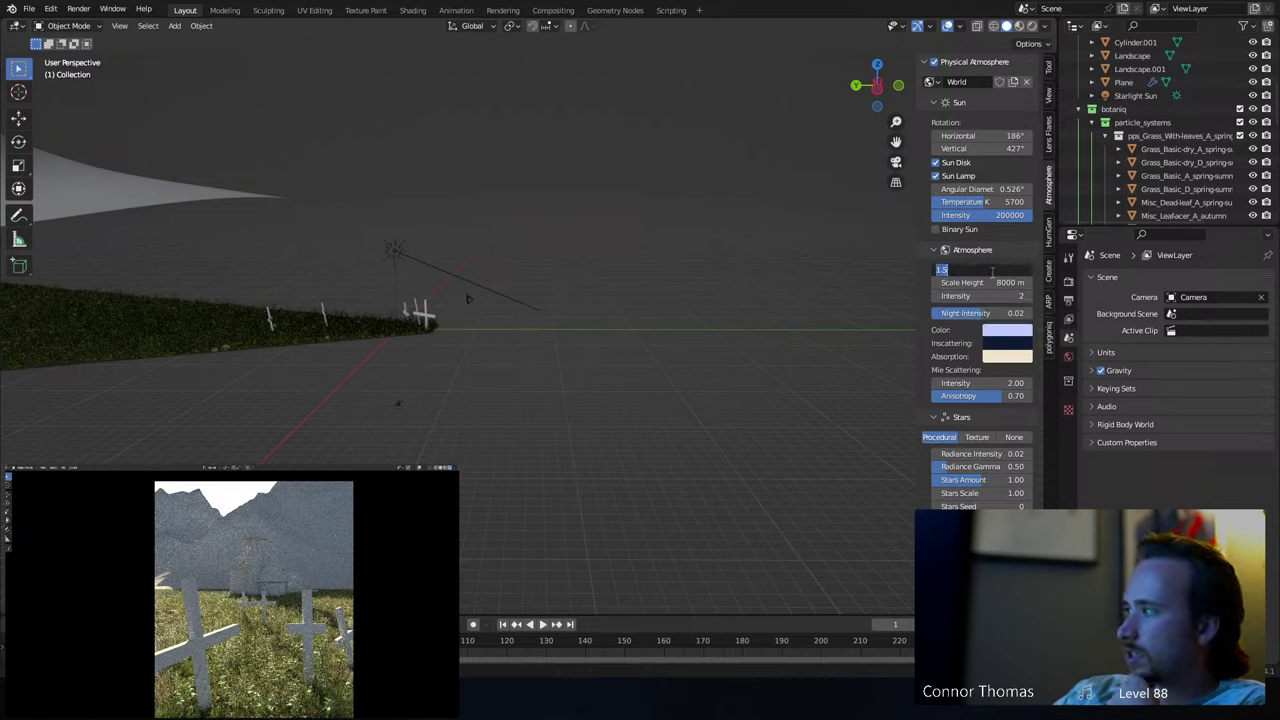
key(Return)
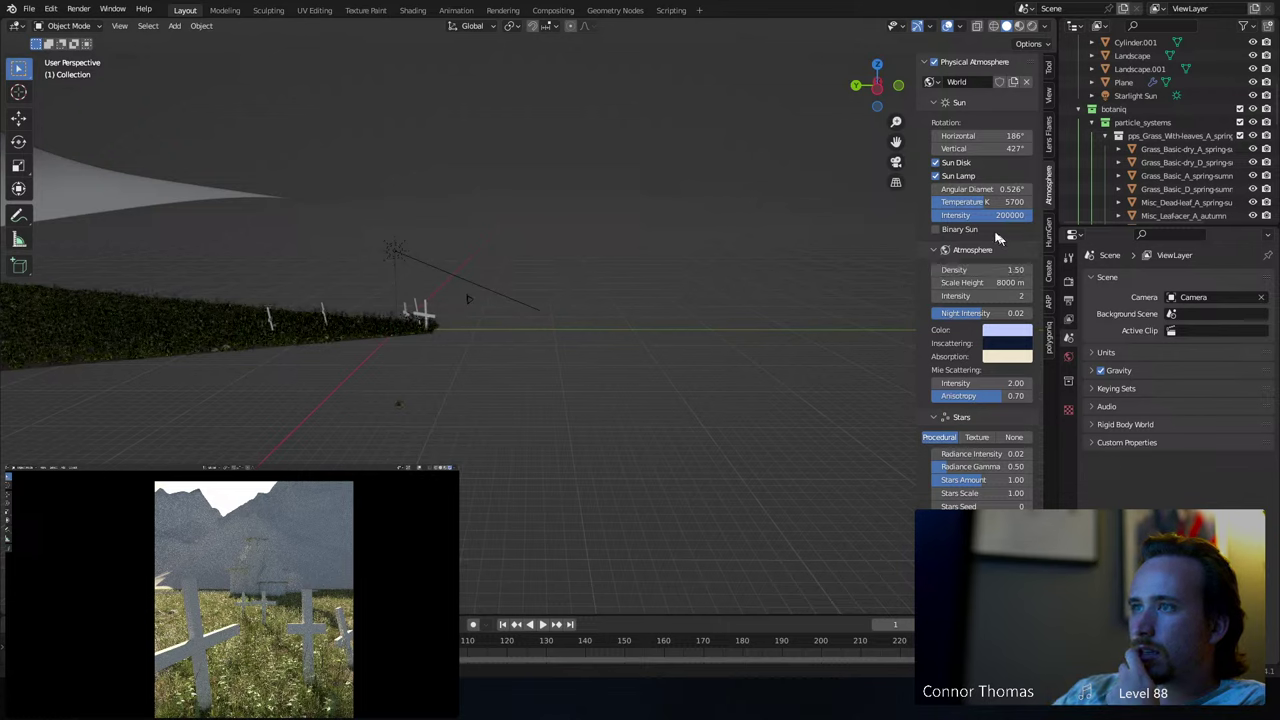
drag(1000, 216, 984, 216)
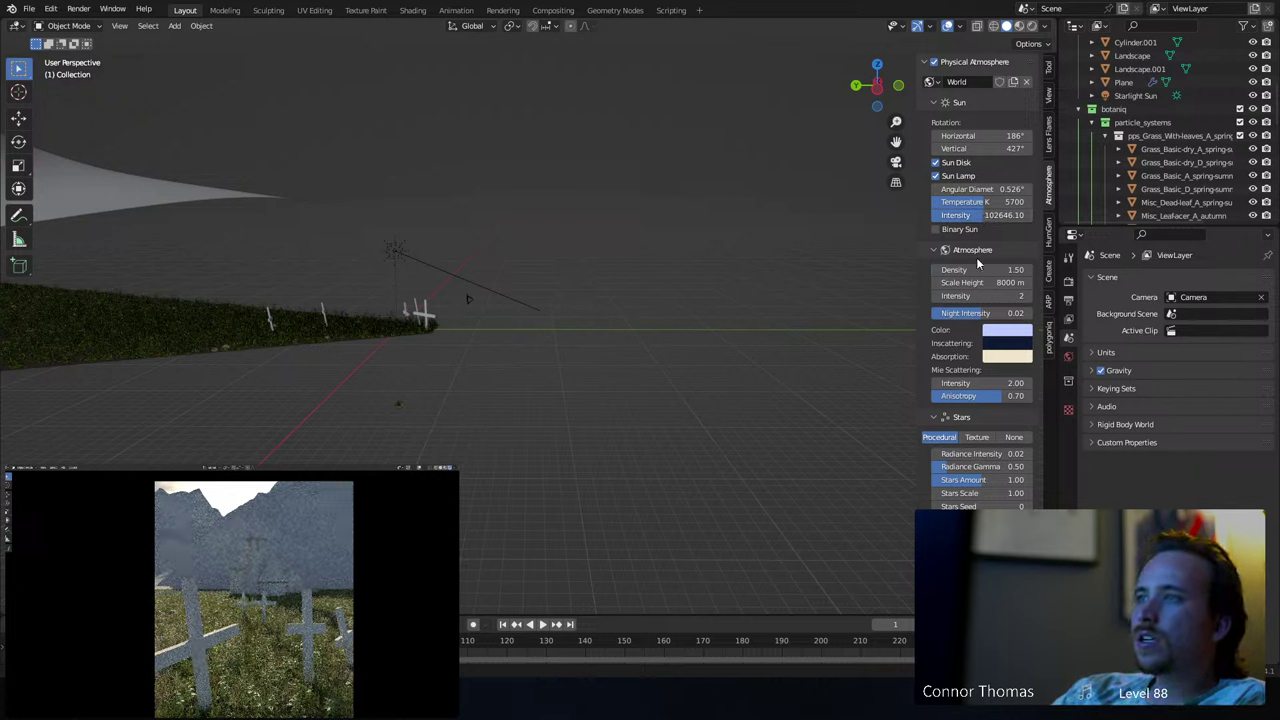
- Raise the procedural clouds' scale to about 11.35 and their thickness to 20.00
scroll(978, 440, down, 2)
scroll(978, 440, down, 1)
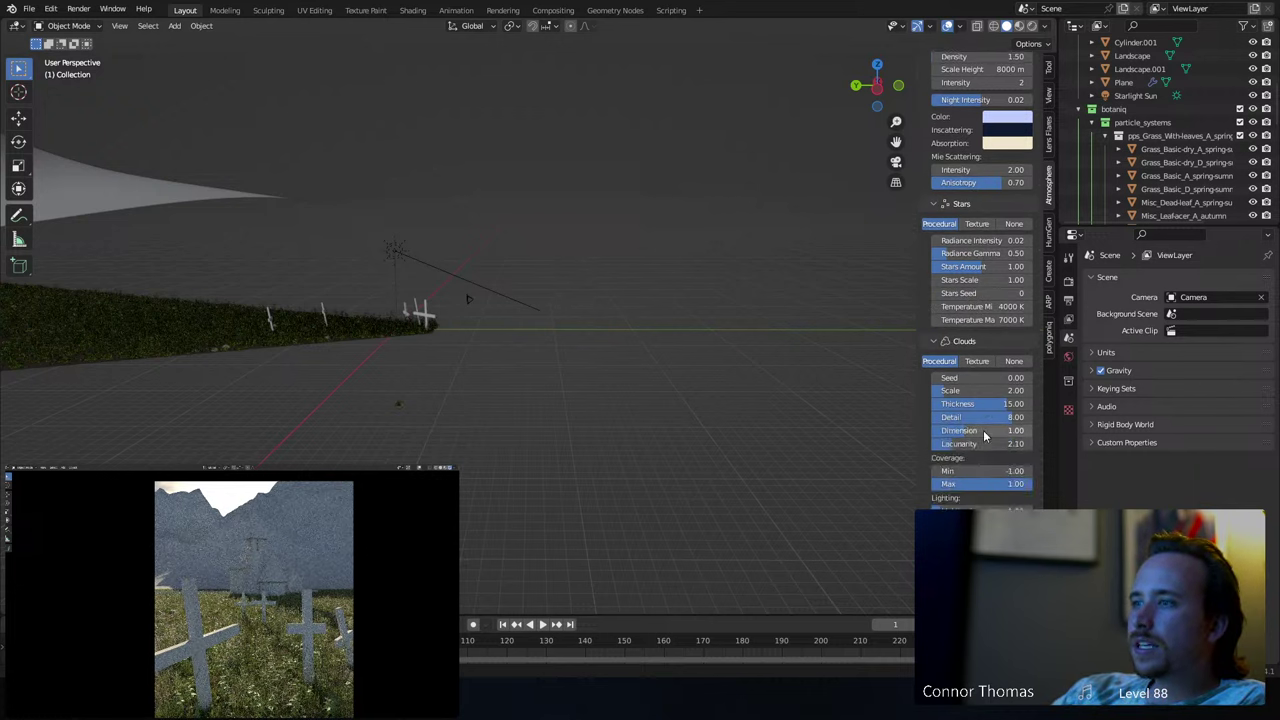
scroll(985, 377, down, 3)
drag(971, 364, 1034, 364)
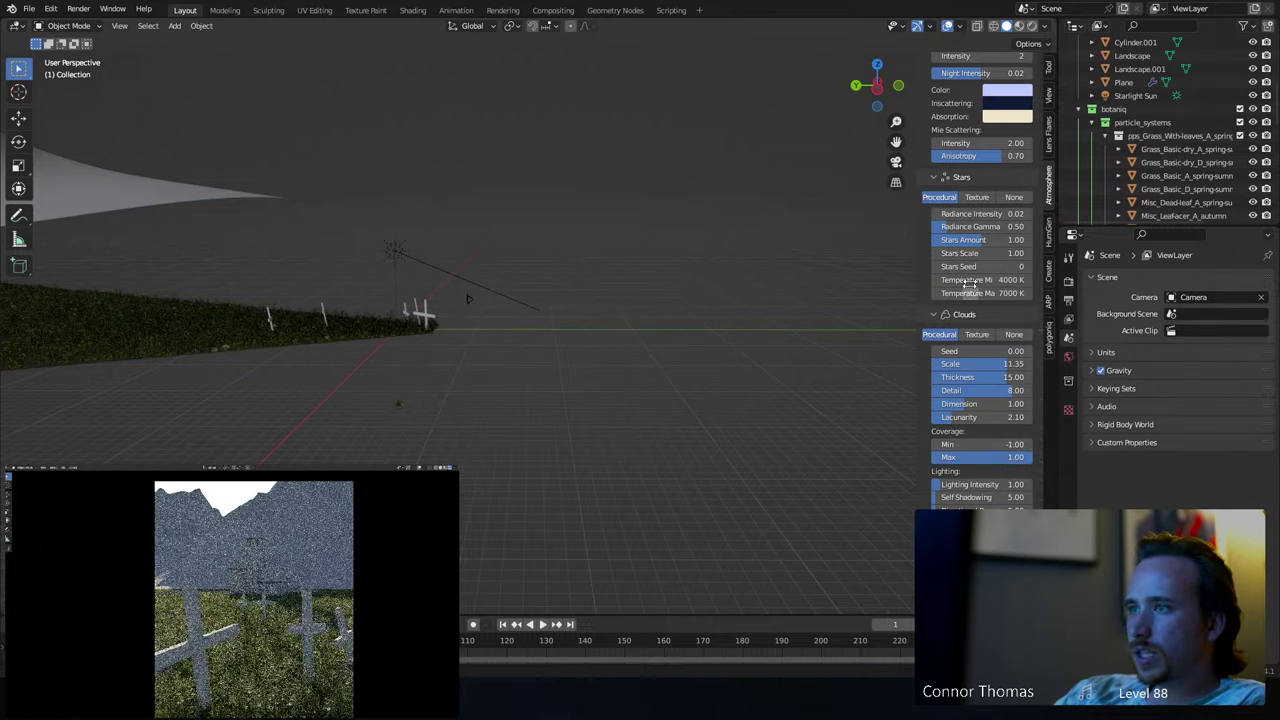
scroll(970, 280, up, 6)
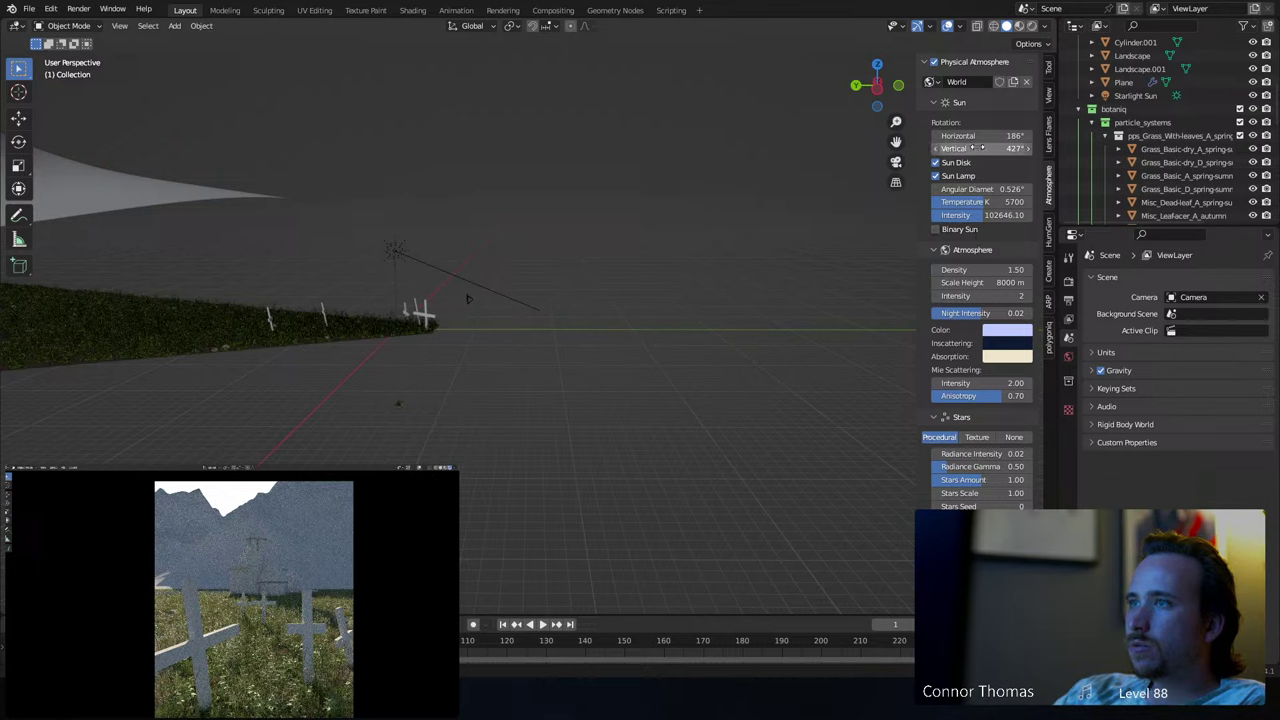
scroll(965, 352, down, 2)
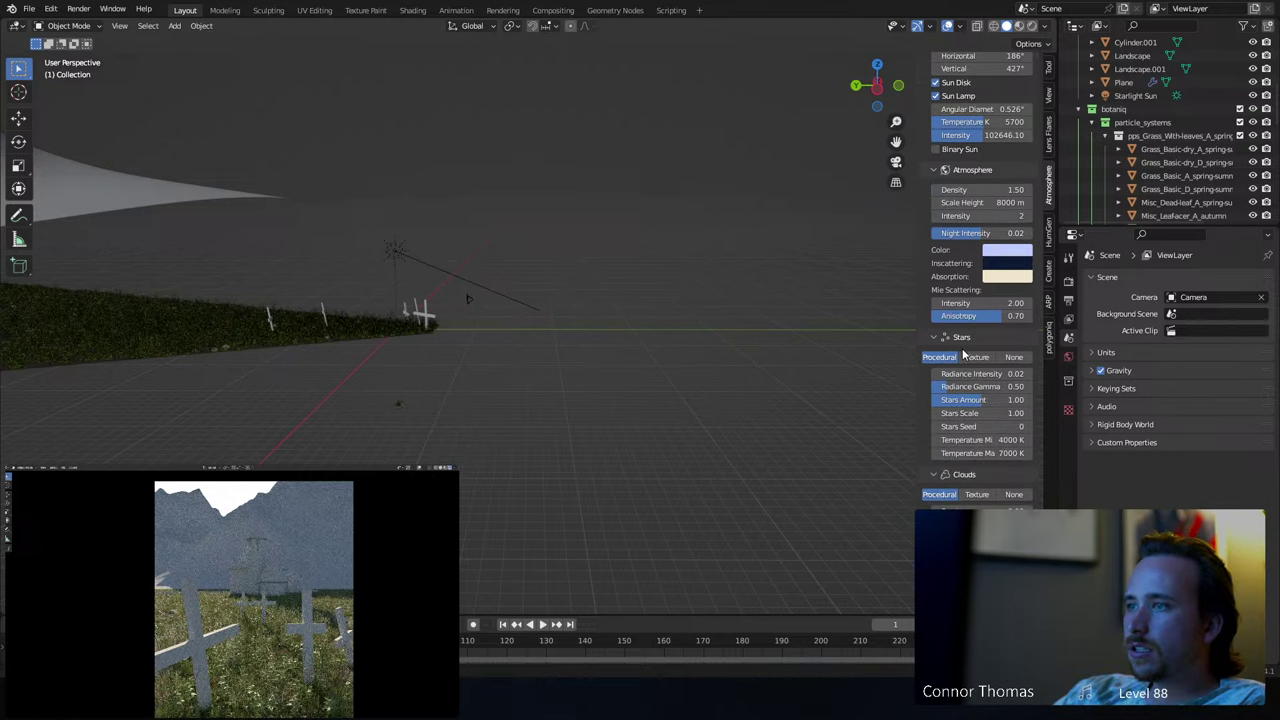
scroll(965, 353, down, 2)
scroll(962, 355, down, 2)
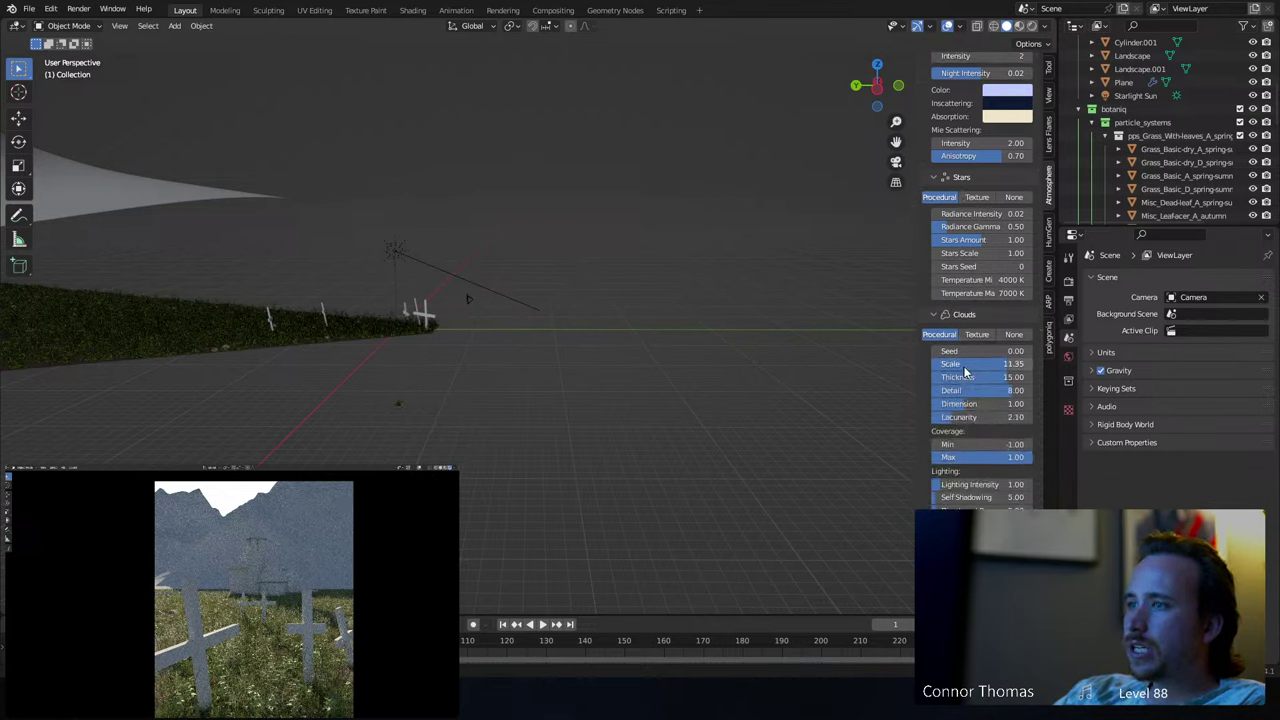
scroll(975, 390, down, 1)
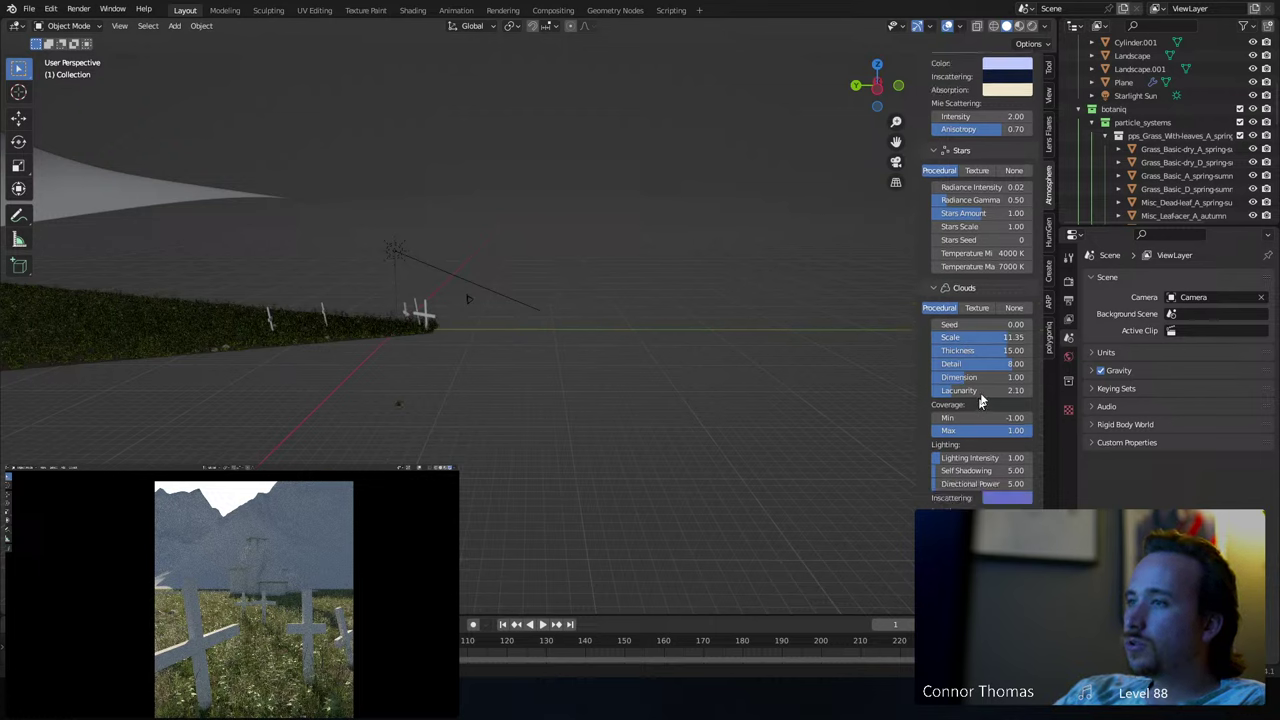
drag(1006, 350, 1033, 352)
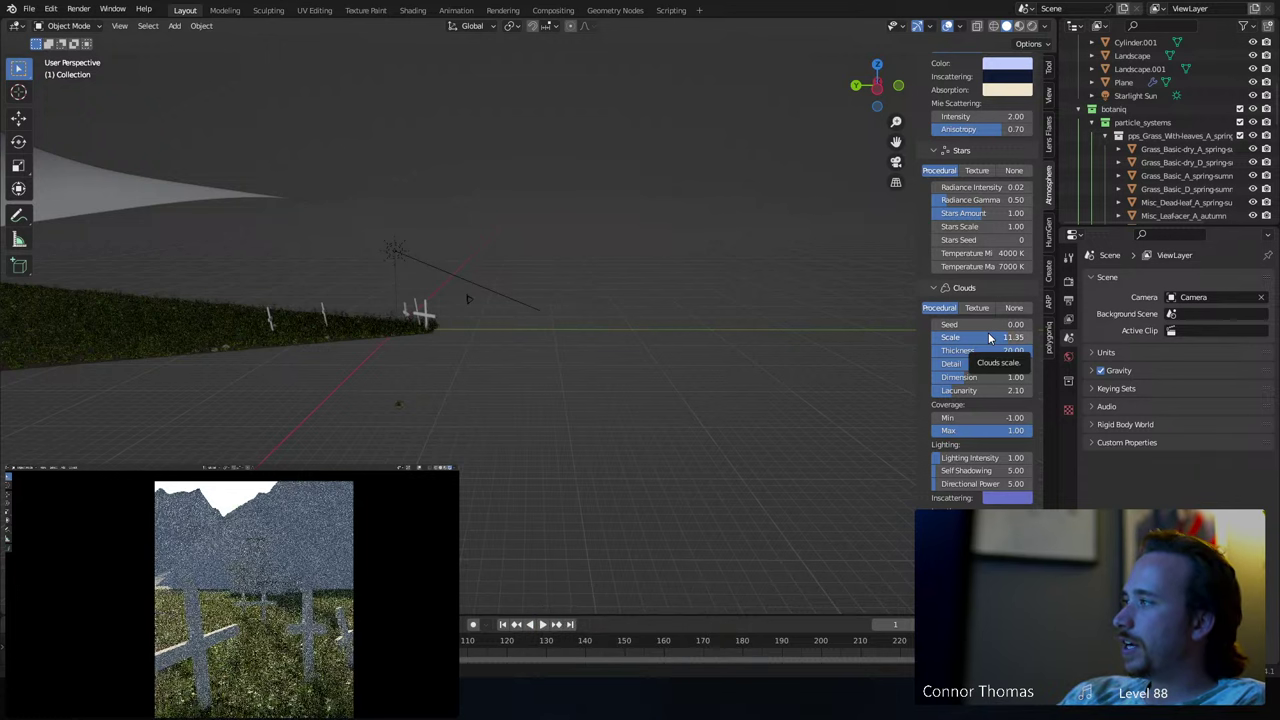
- Set the procedural clouds' lighting intensity to 0.2
scroll(975, 415, down, 2)
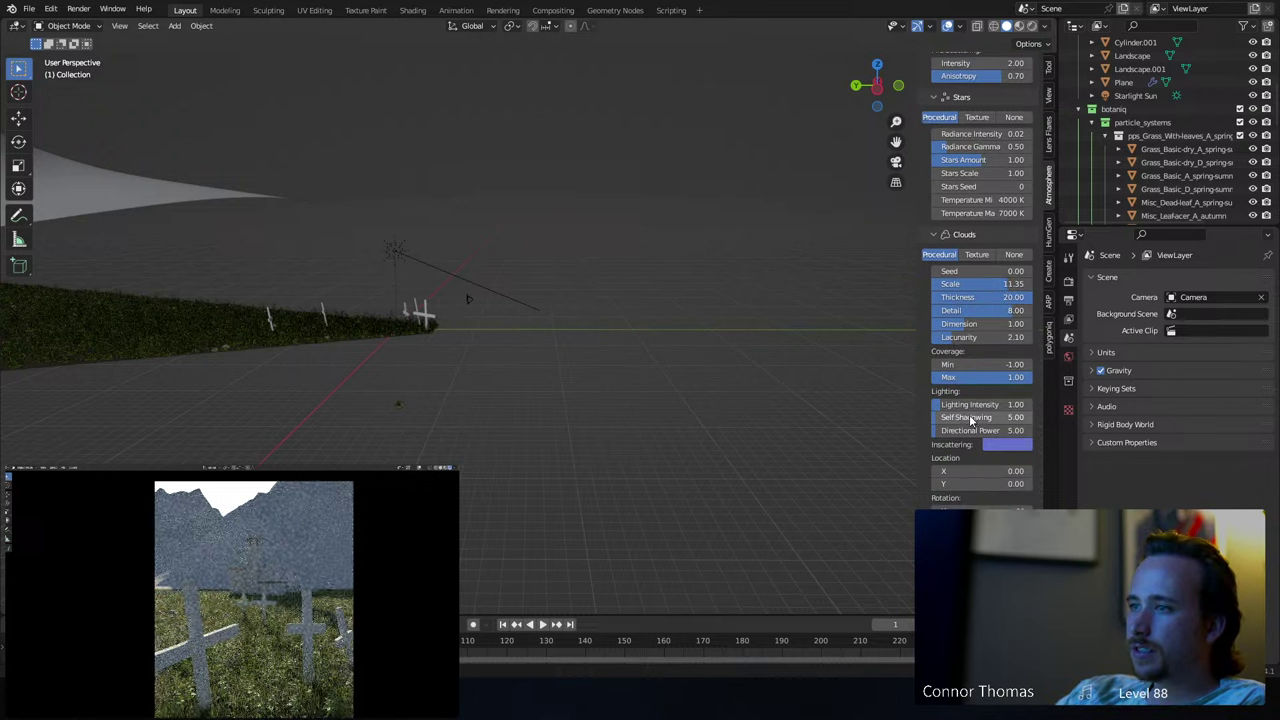
click(1021, 408)
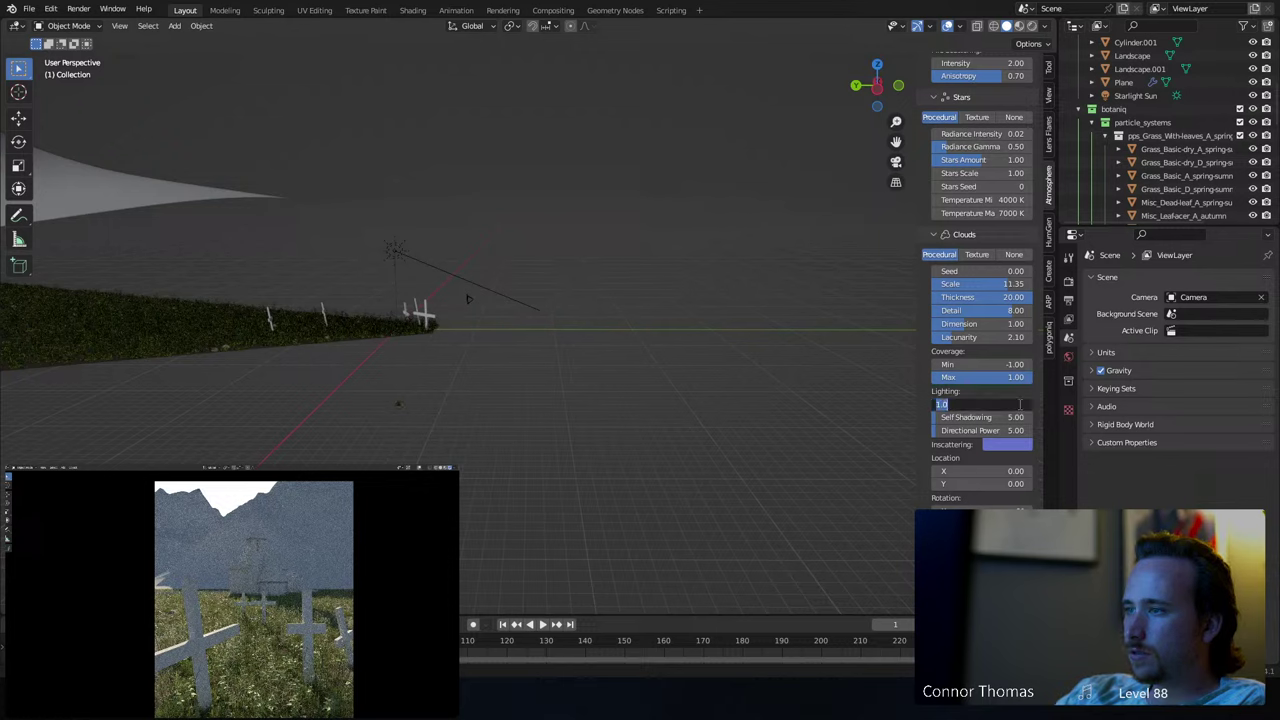
text(0.2)
key(Return)
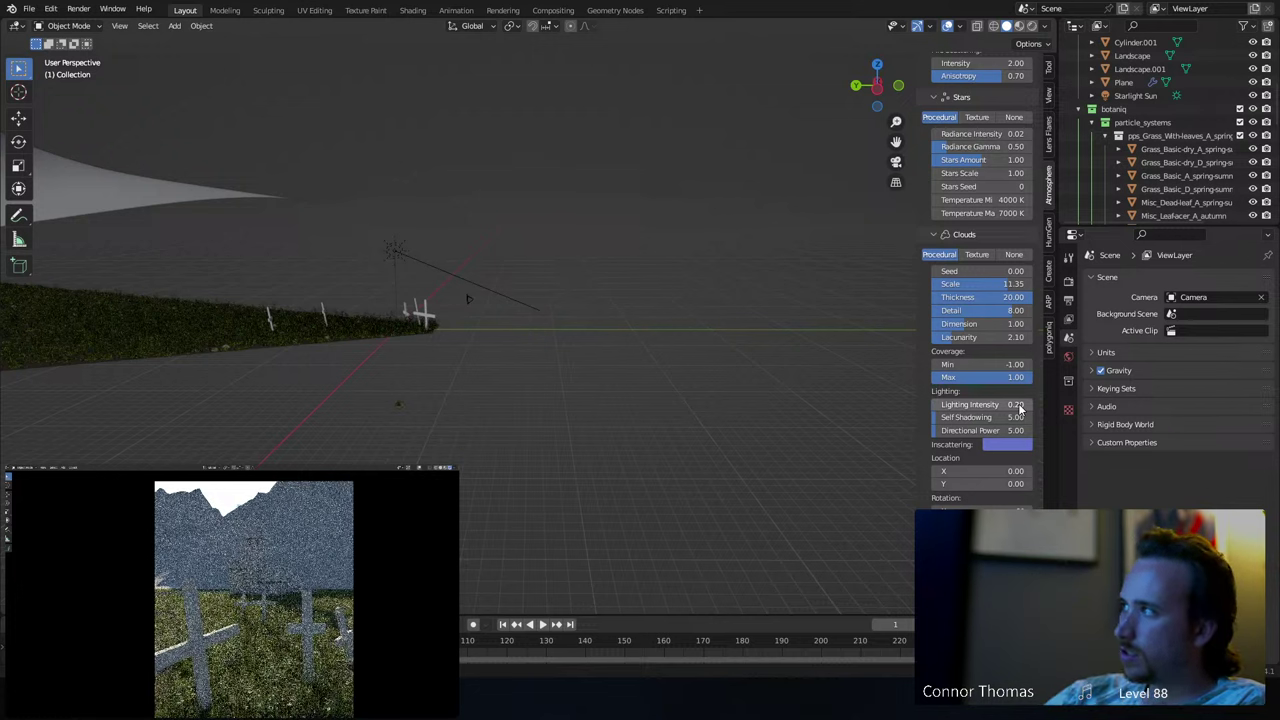
- Lower the sun's color temperature in two passes, to about 3070 K and finally to about 1434 K
scroll(982, 416, down, 2)
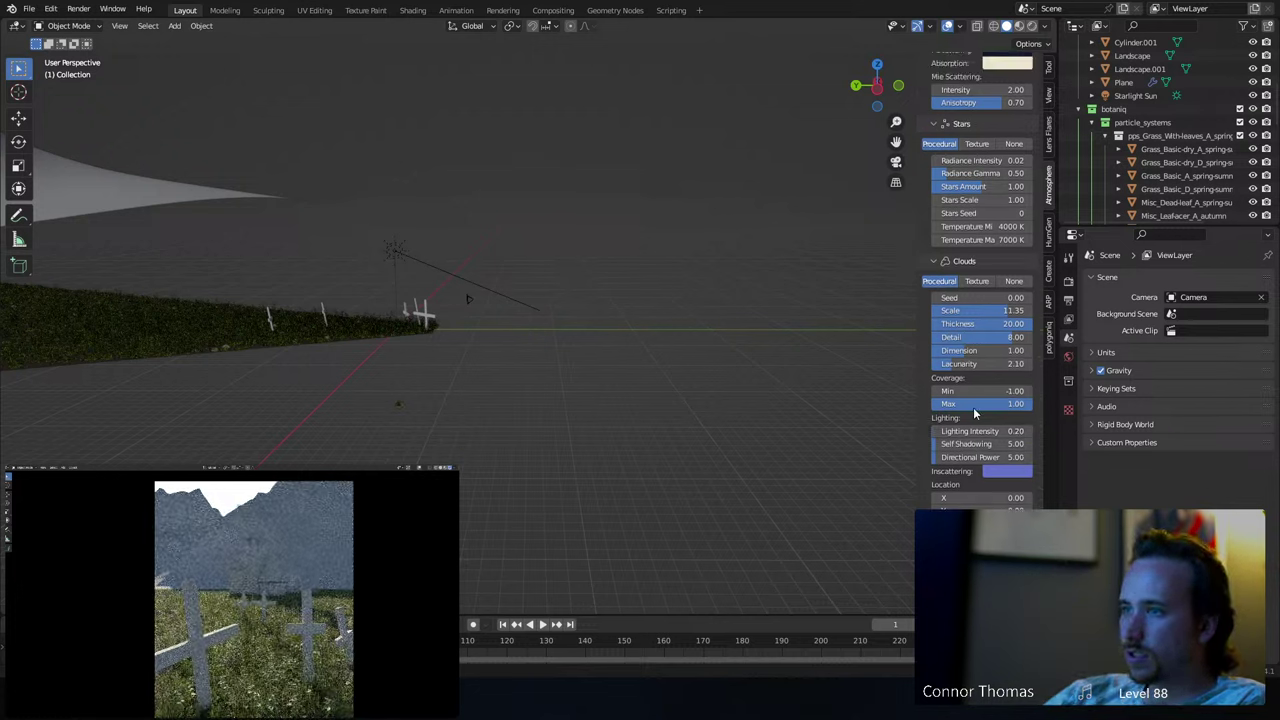
scroll(980, 422, down, 1)
scroll(979, 426, down, 3)
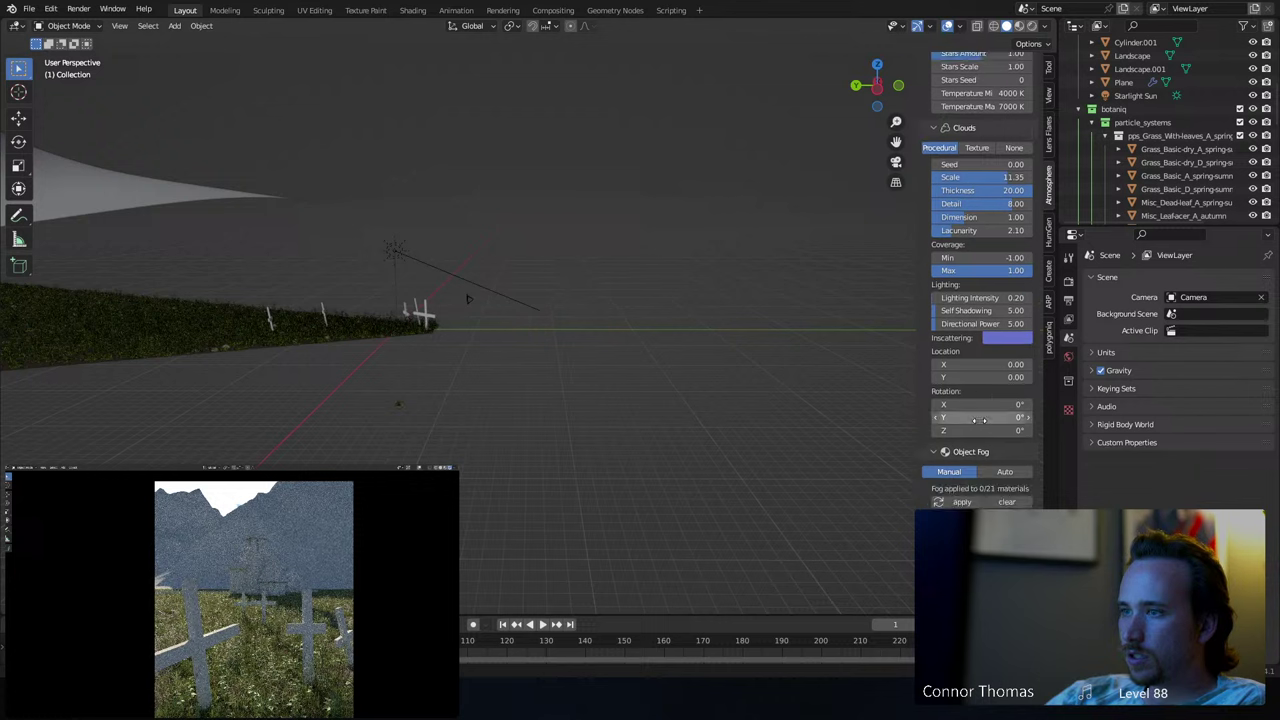
scroll(980, 426, up, 10)
scroll(980, 426, up, 6)
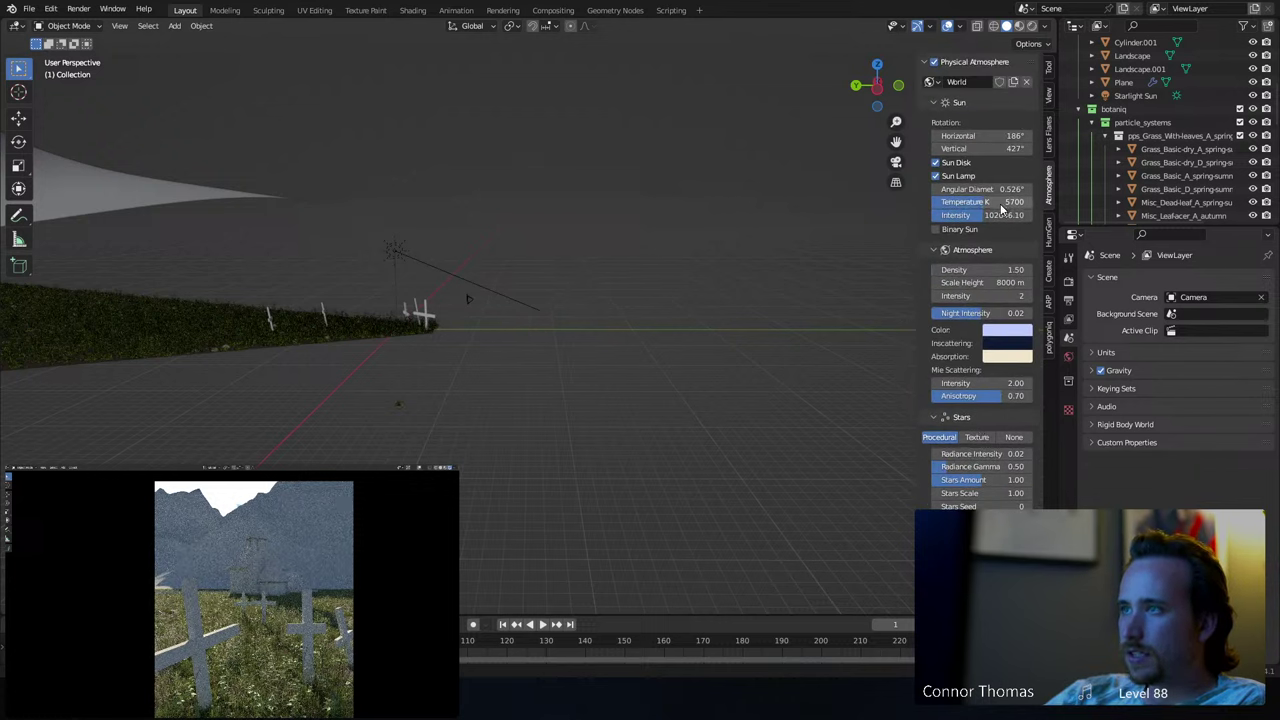
drag(1001, 208, 945, 208)
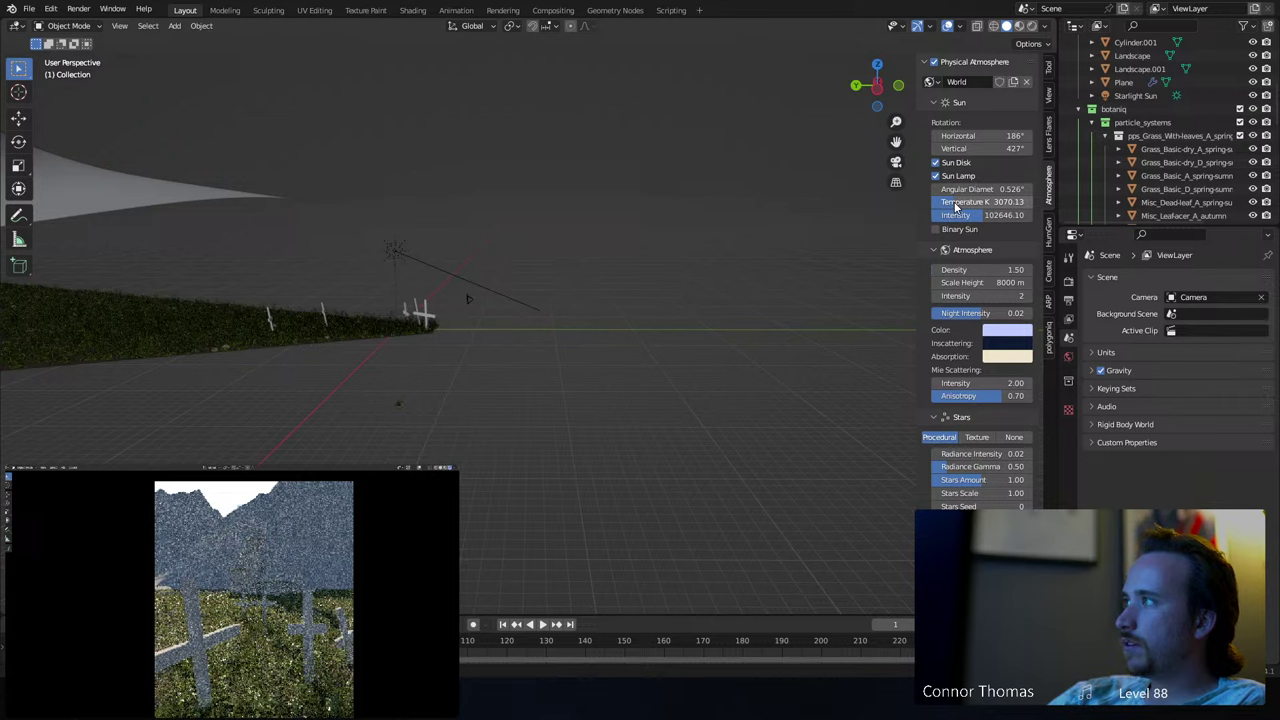
mouse_move(956, 206)
mouse_down()
mouse_move(918, 206)
mouse_move(937, 206)
mouse_up()
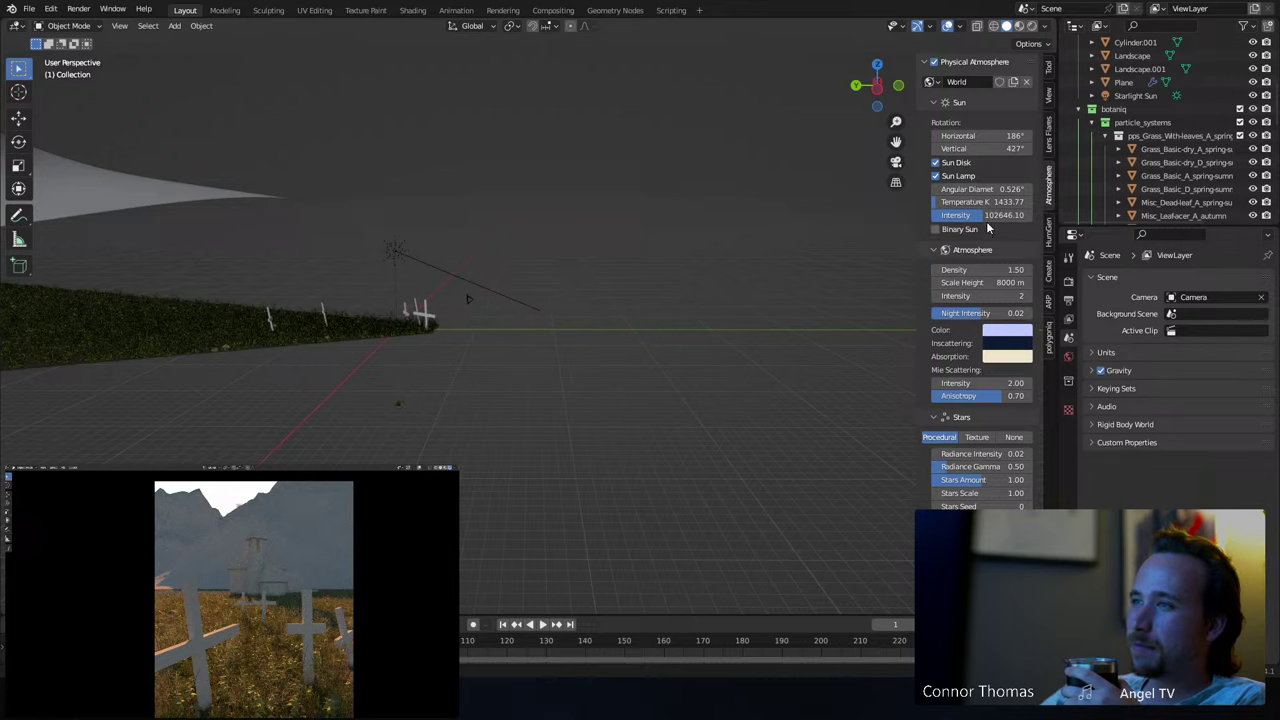
- Lower the sun intensity to about 19571 and save the file
drag(980, 222, 942, 220)
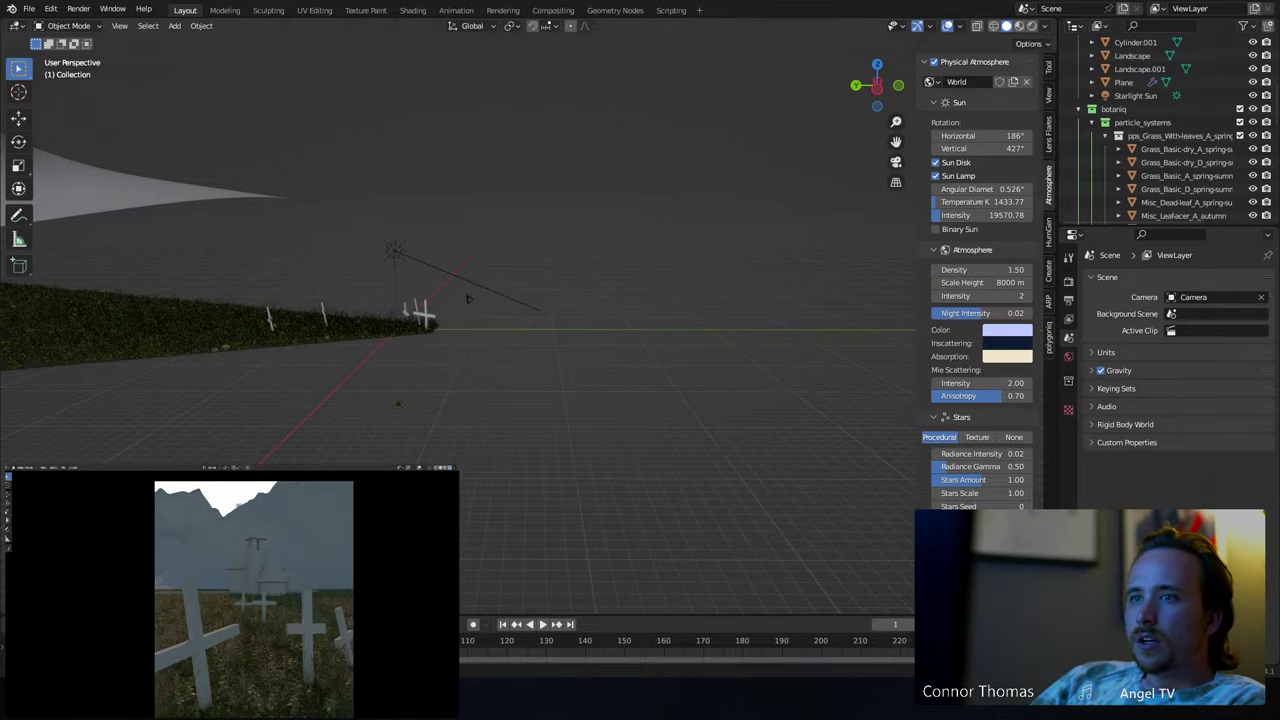
shift+middle_drag(362, 296, 585, 291)
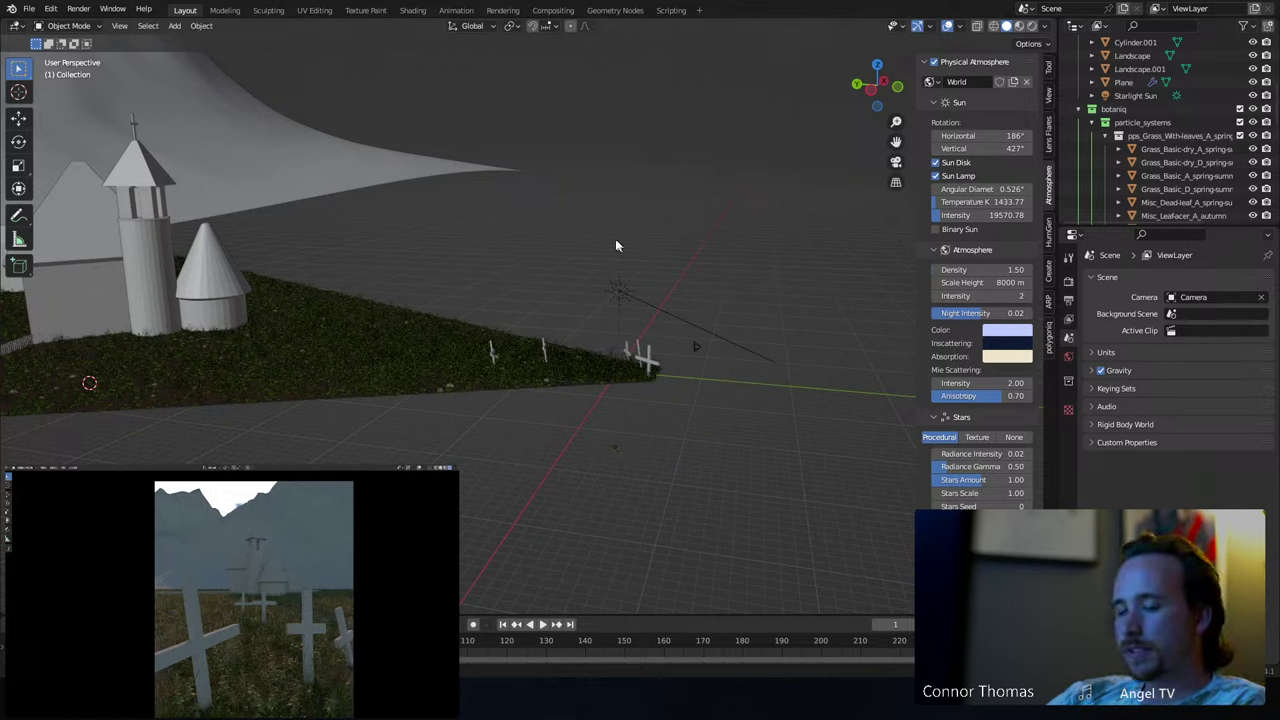
key(ctrl+s)
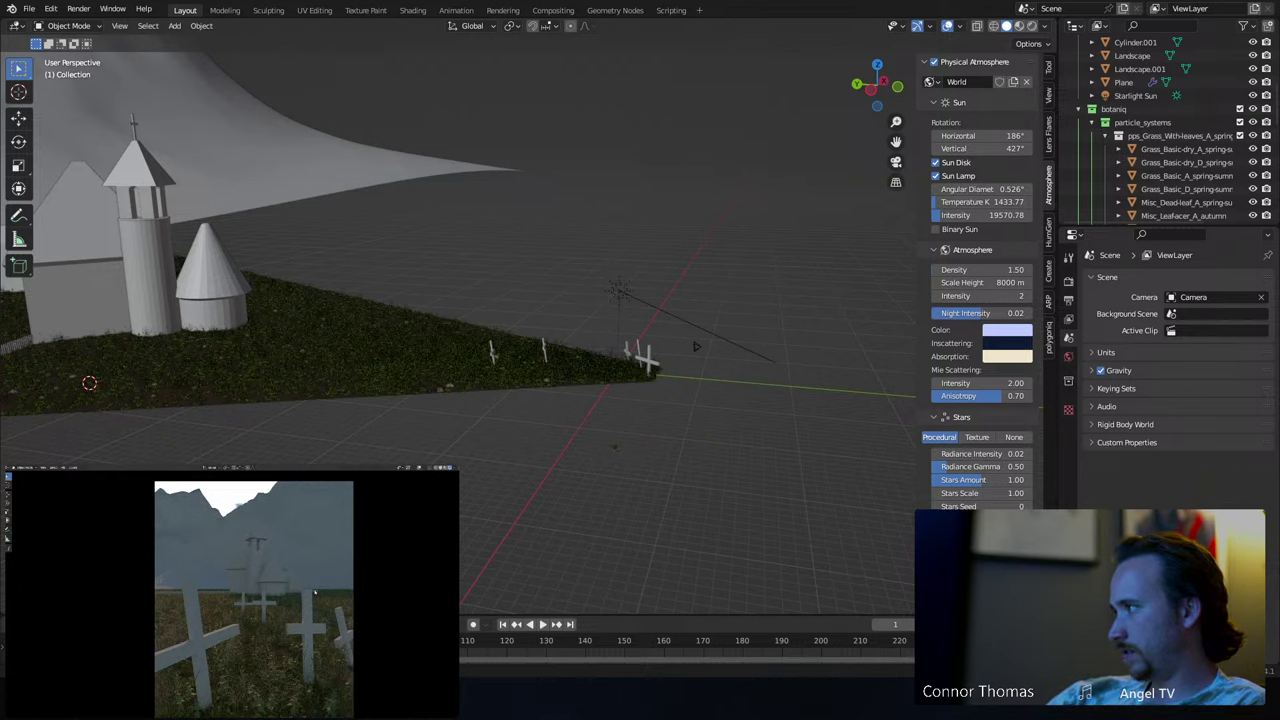
- Select the fence beside the small cone-roofed tower and raise its Array modifier count to 259
shift+middle_drag(363, 194, 290, 270)
click(486, 248)
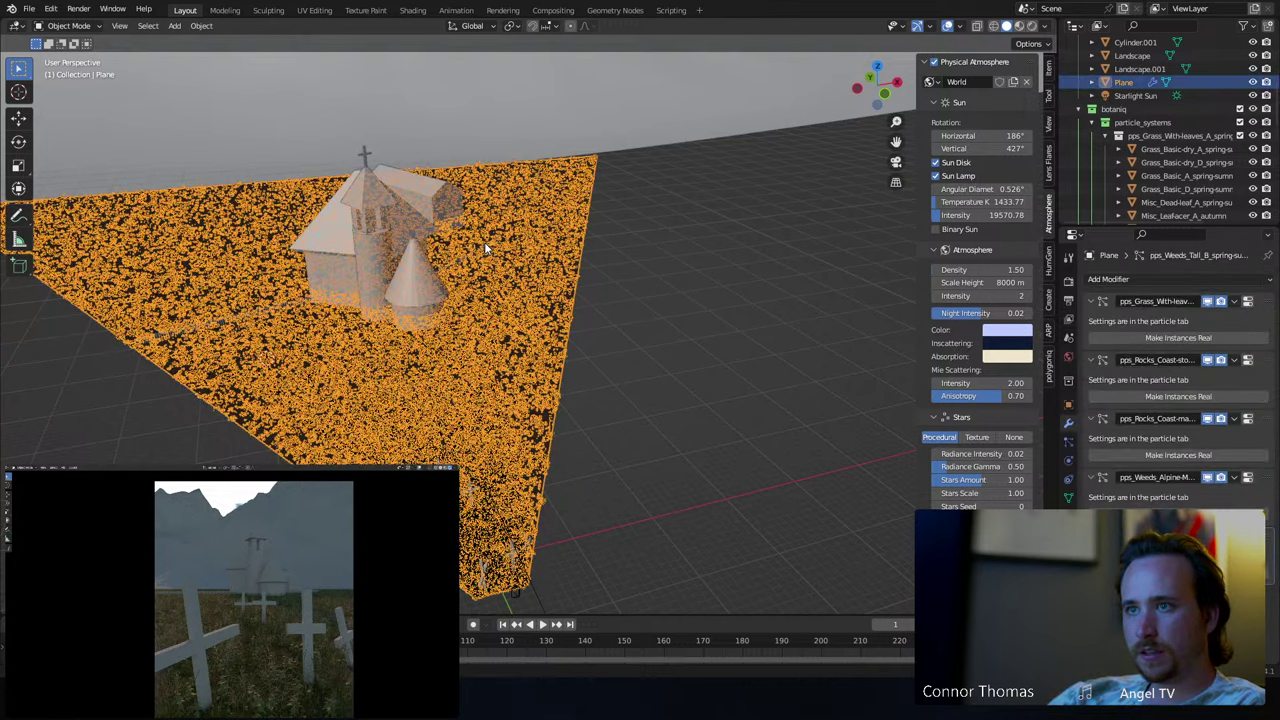
click(488, 249)
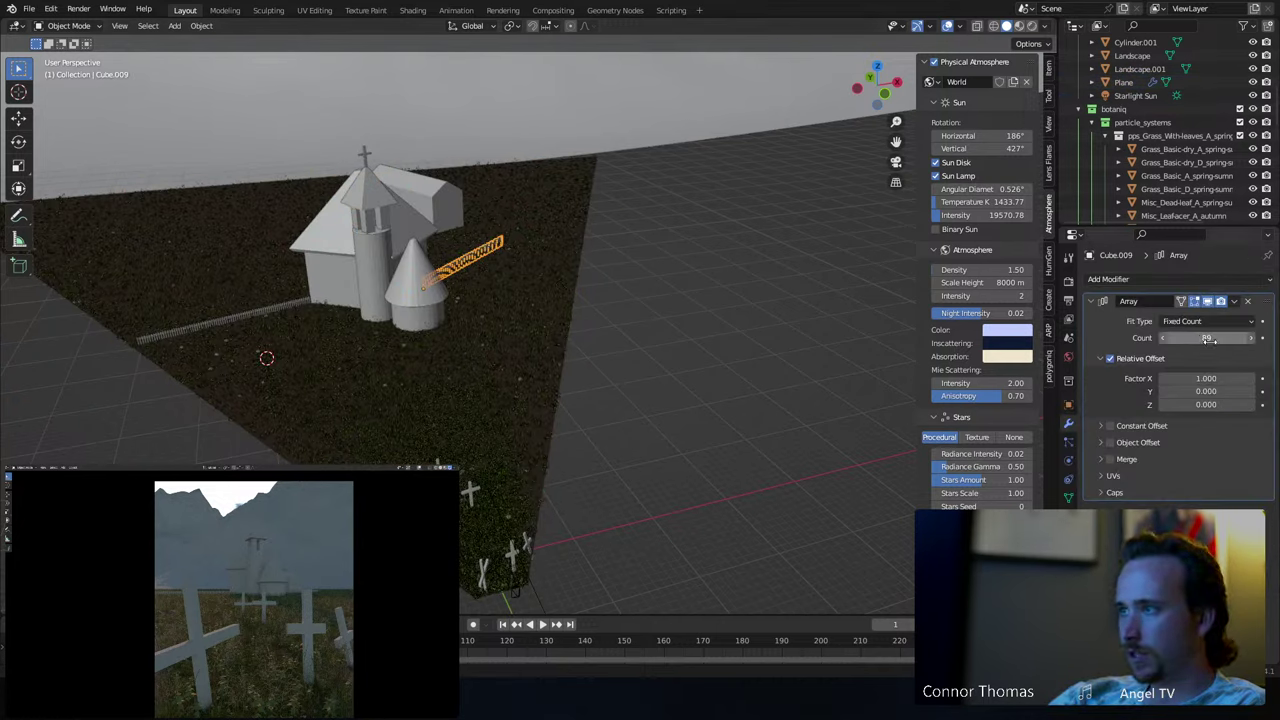
drag(1207, 338, 1275, 337)
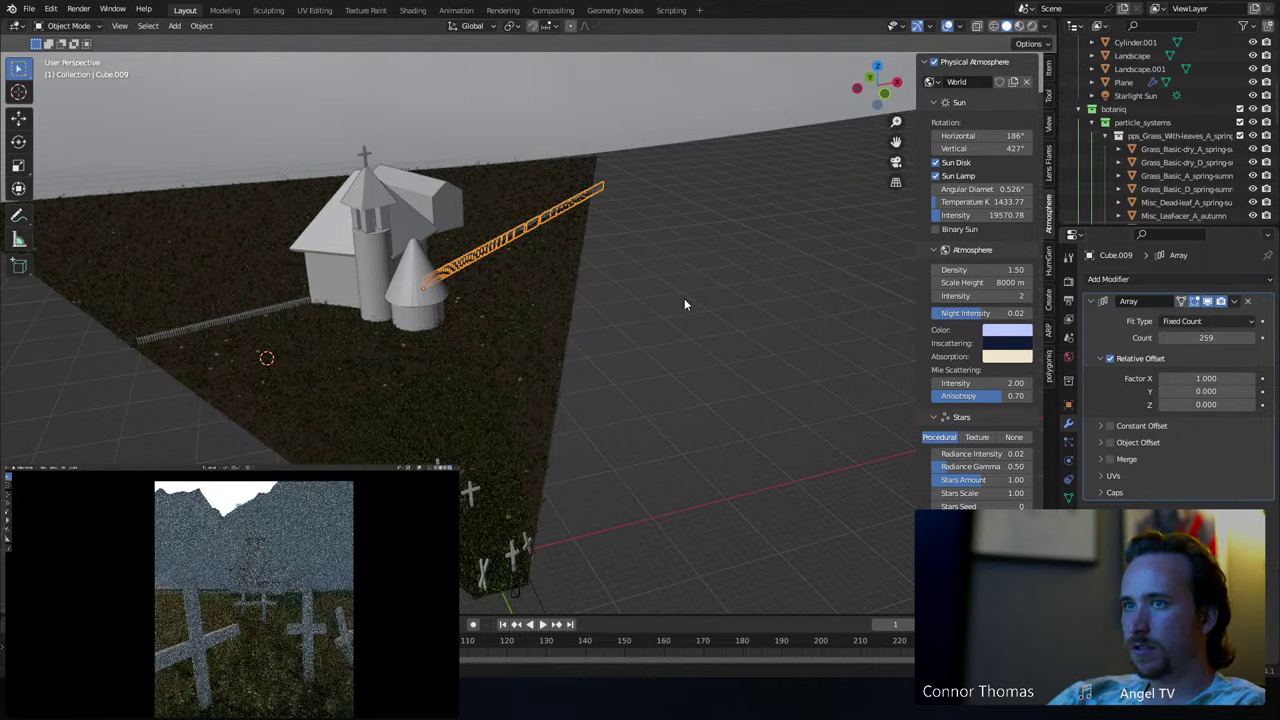
- Deselect everything in the scene and save the file
key(a)
key(alt+a)
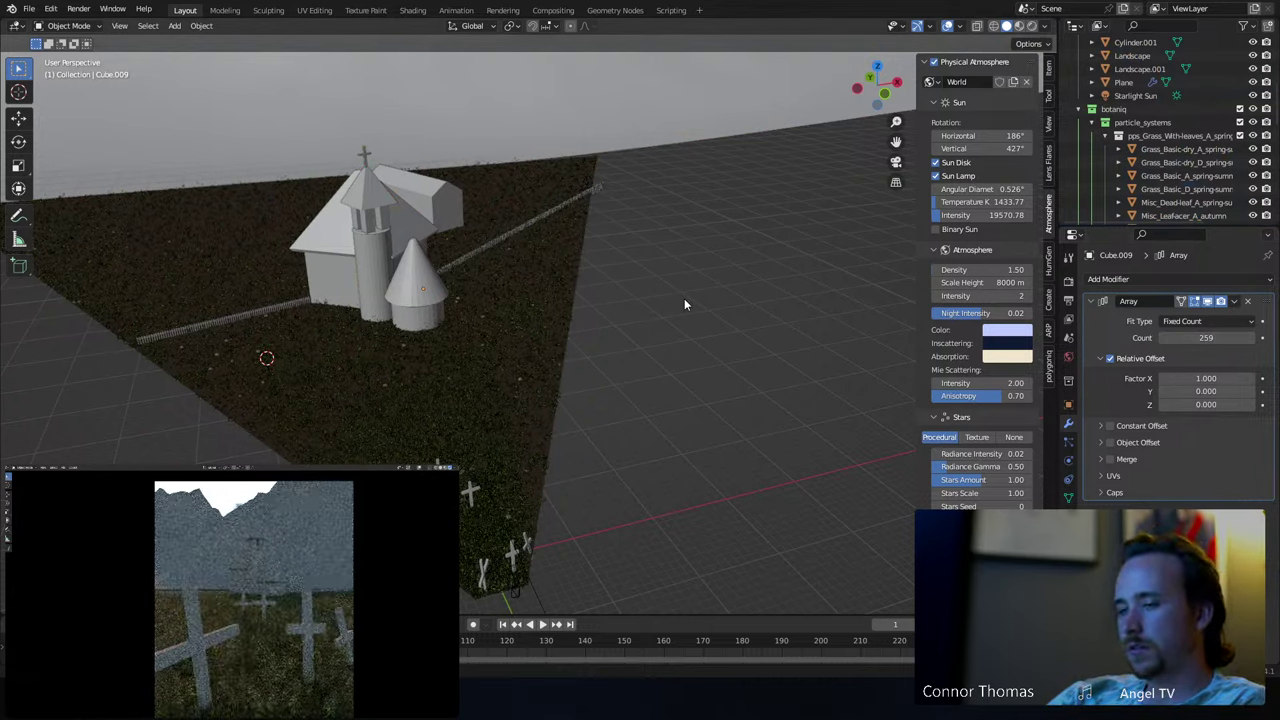
key(ctrl+s)
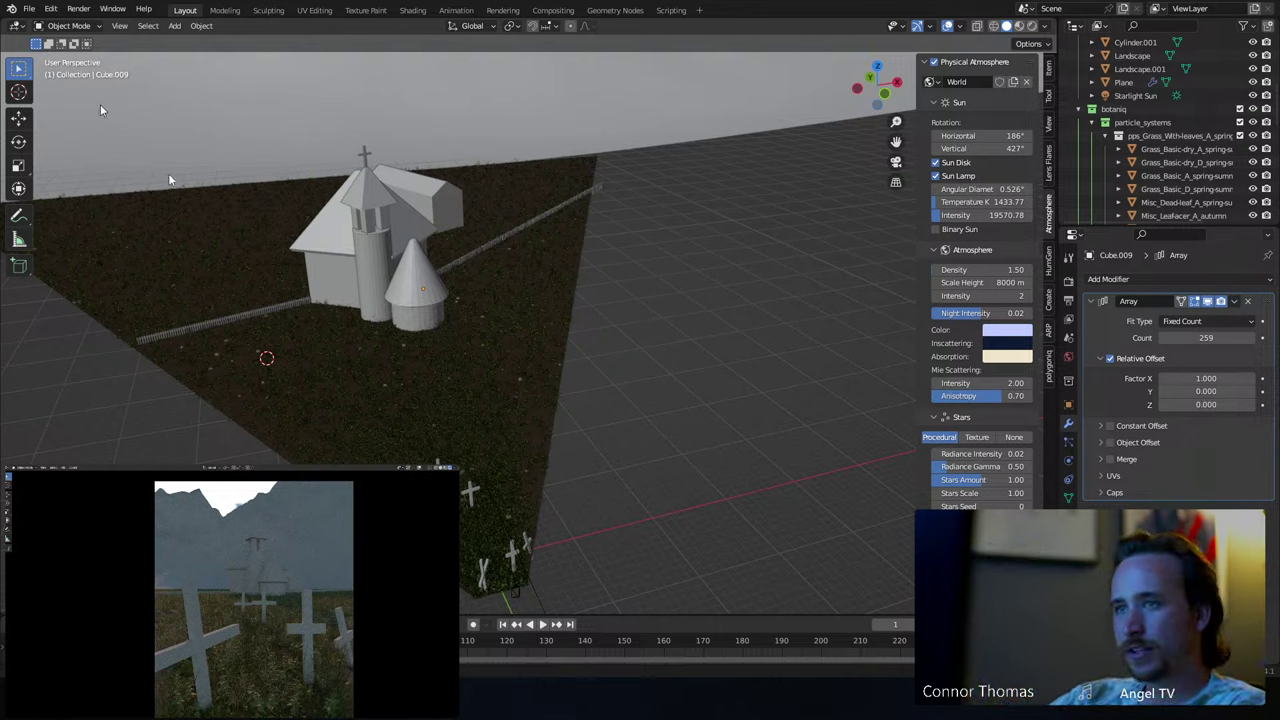
- Select the mountain Landscape behind the church, show the botaniq scatter settings for it, and save the file
middle_drag(405, 130, 450, 185)
scroll(450, 185, down, 5)
scroll(455, 178, down, 3)
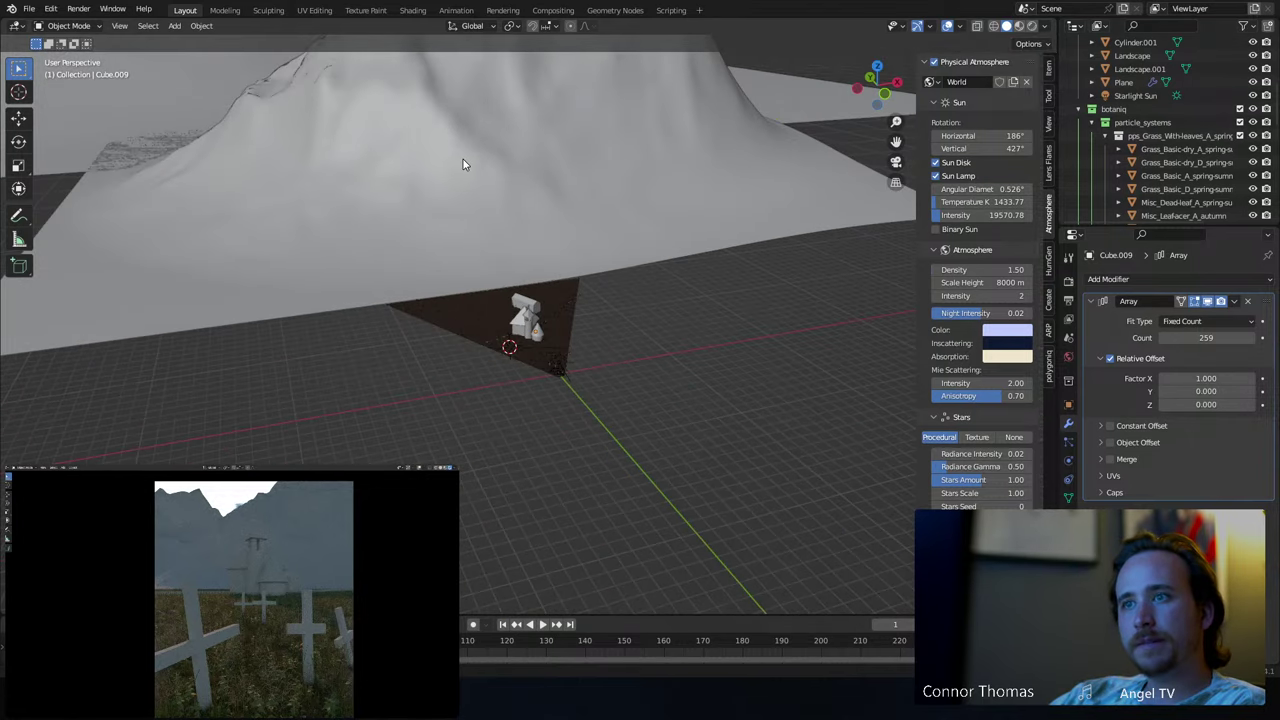
click(697, 197)
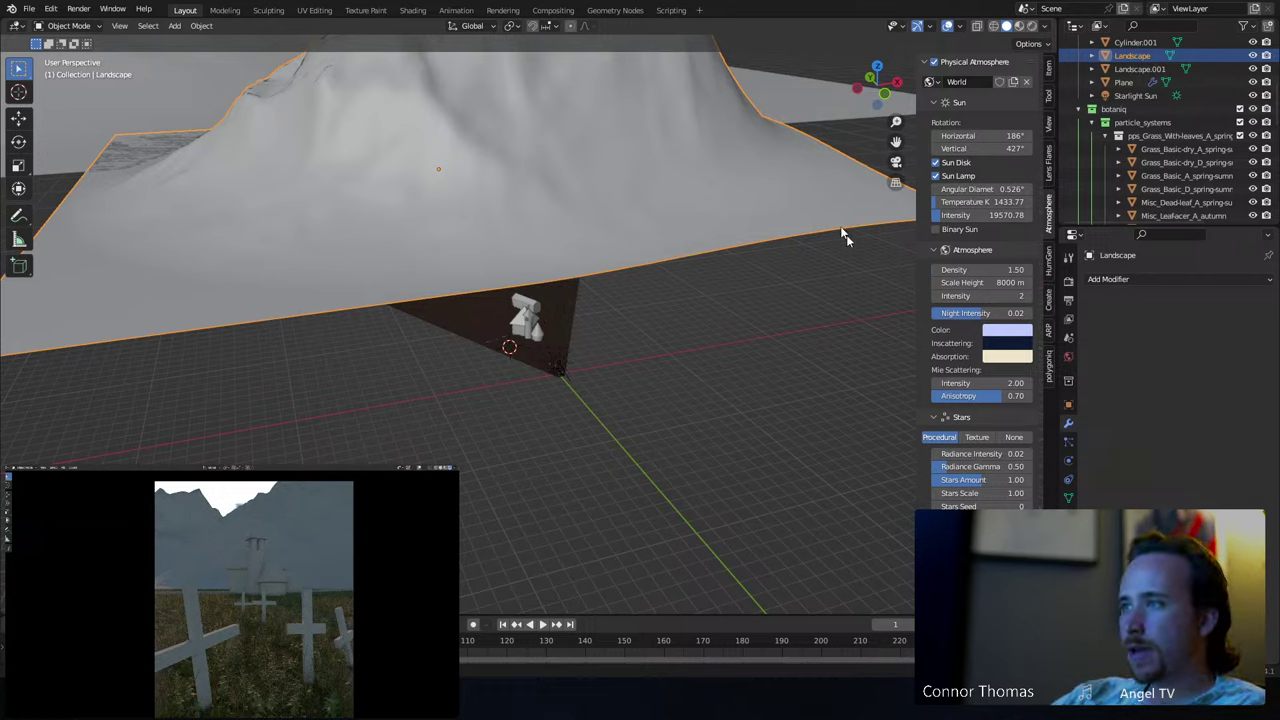
click(1050, 378)
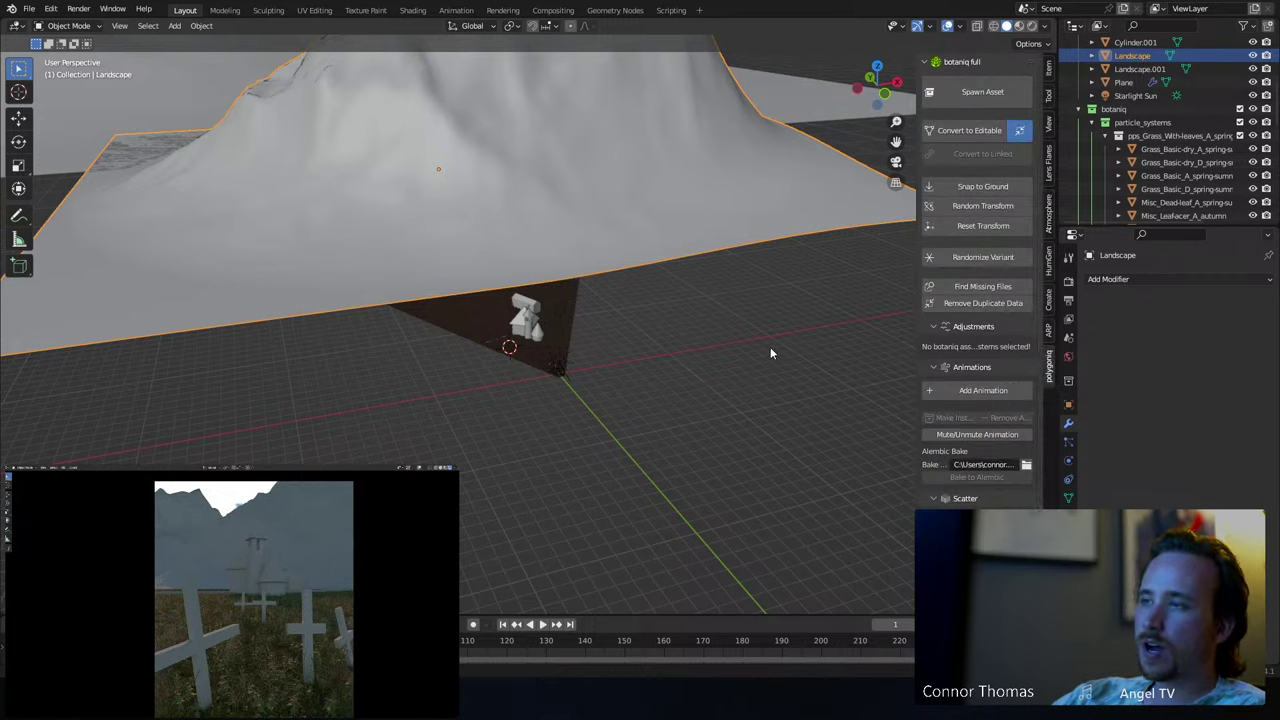
scroll(978, 300, down, 3)
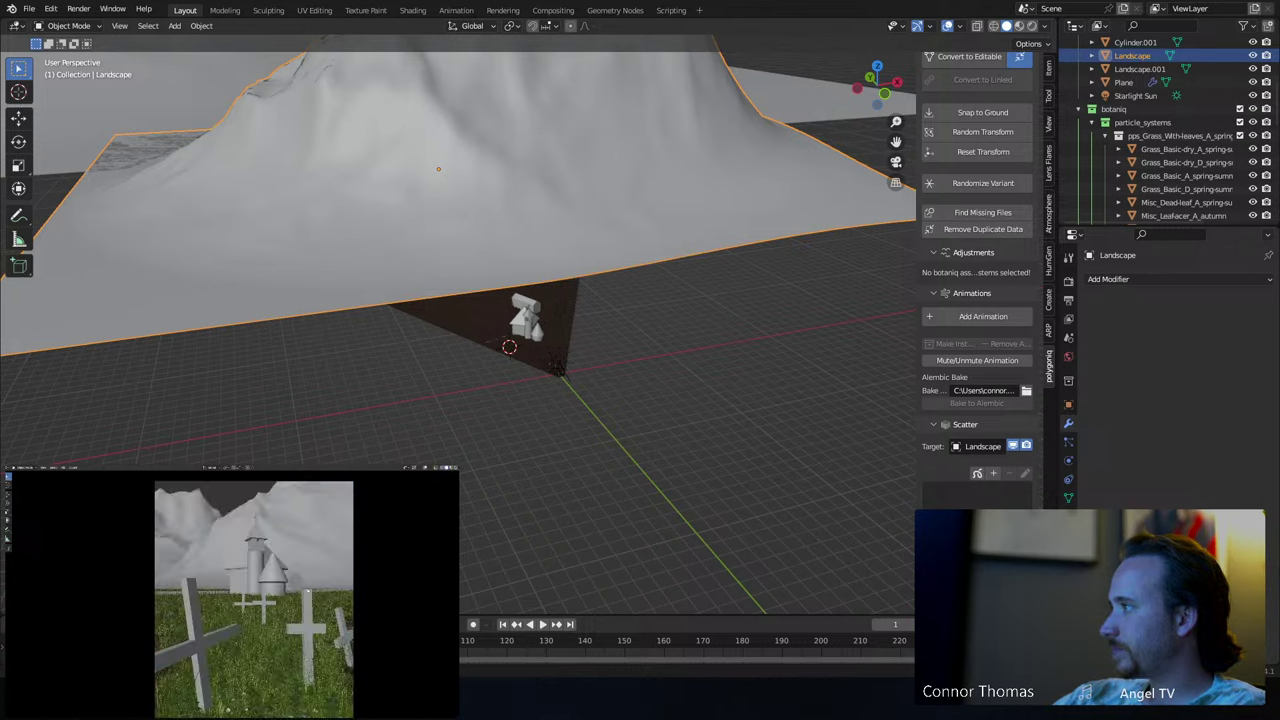
key(ctrl+s)
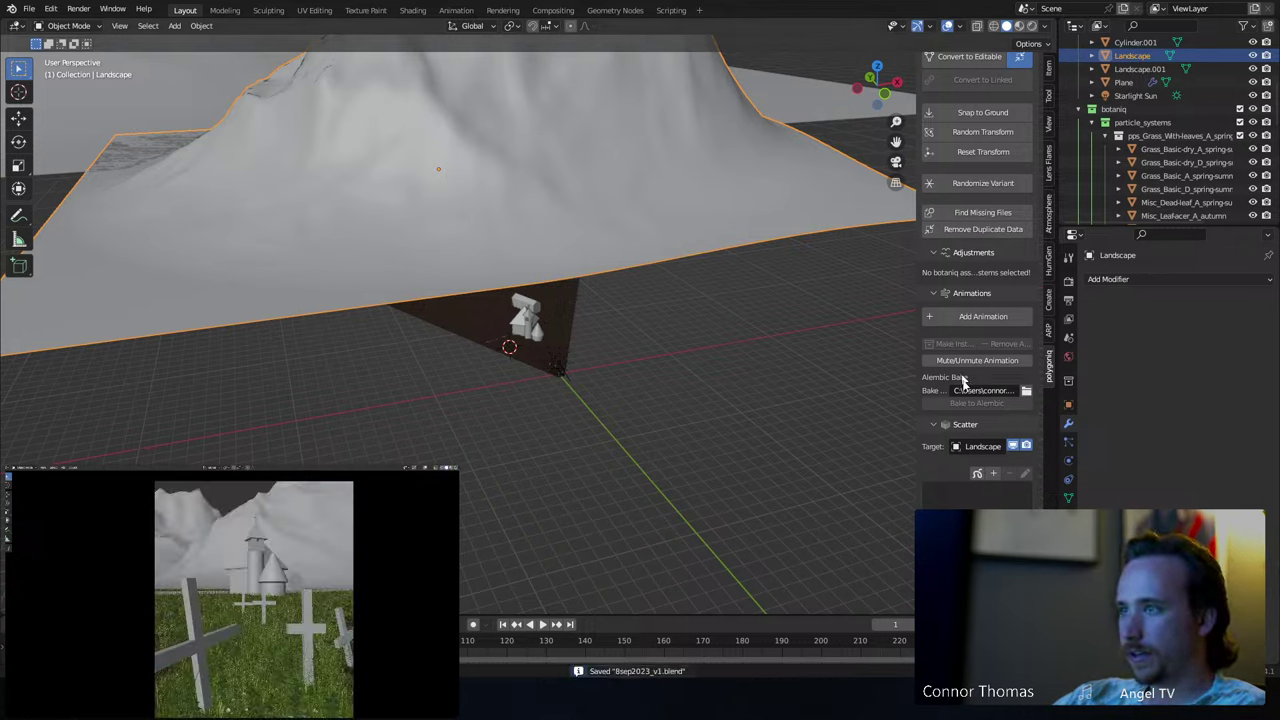
- Browse the botaniq misc and forest-floor scatter presets, and scatter the Coast (B) rocks preset over the mountain Landscape
click(994, 474)
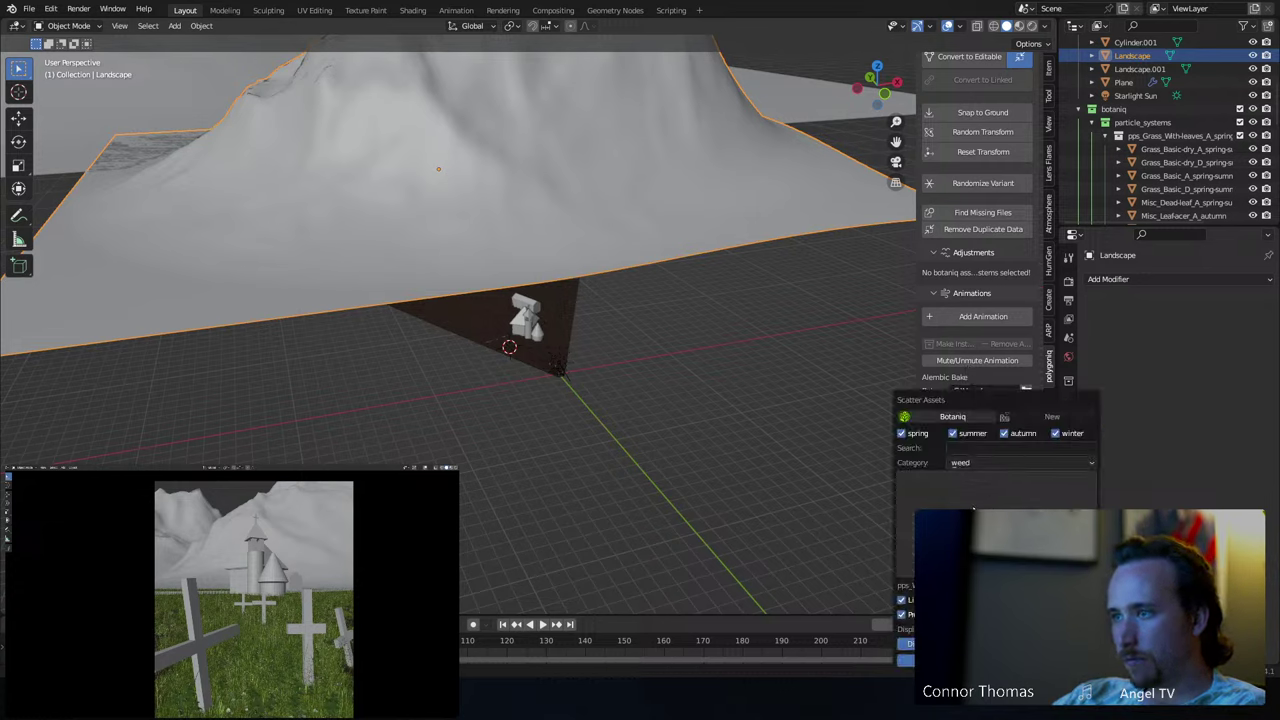
click(960, 463)
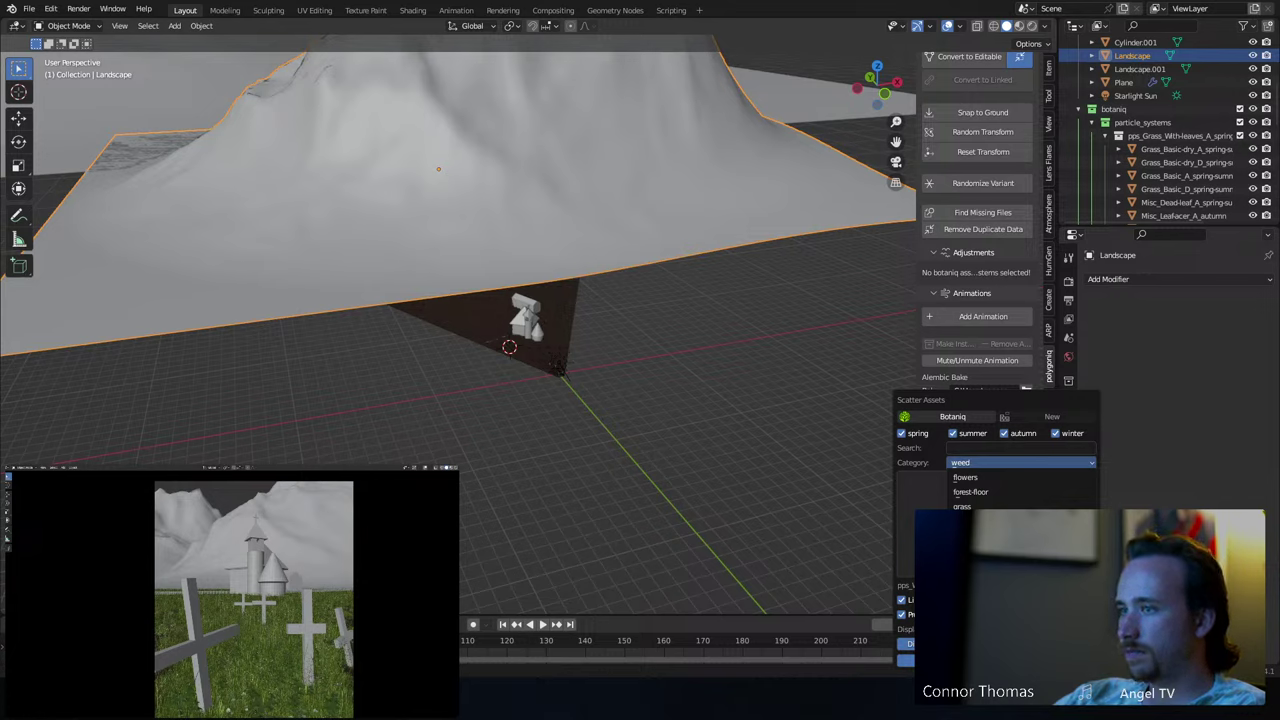
click(980, 471)
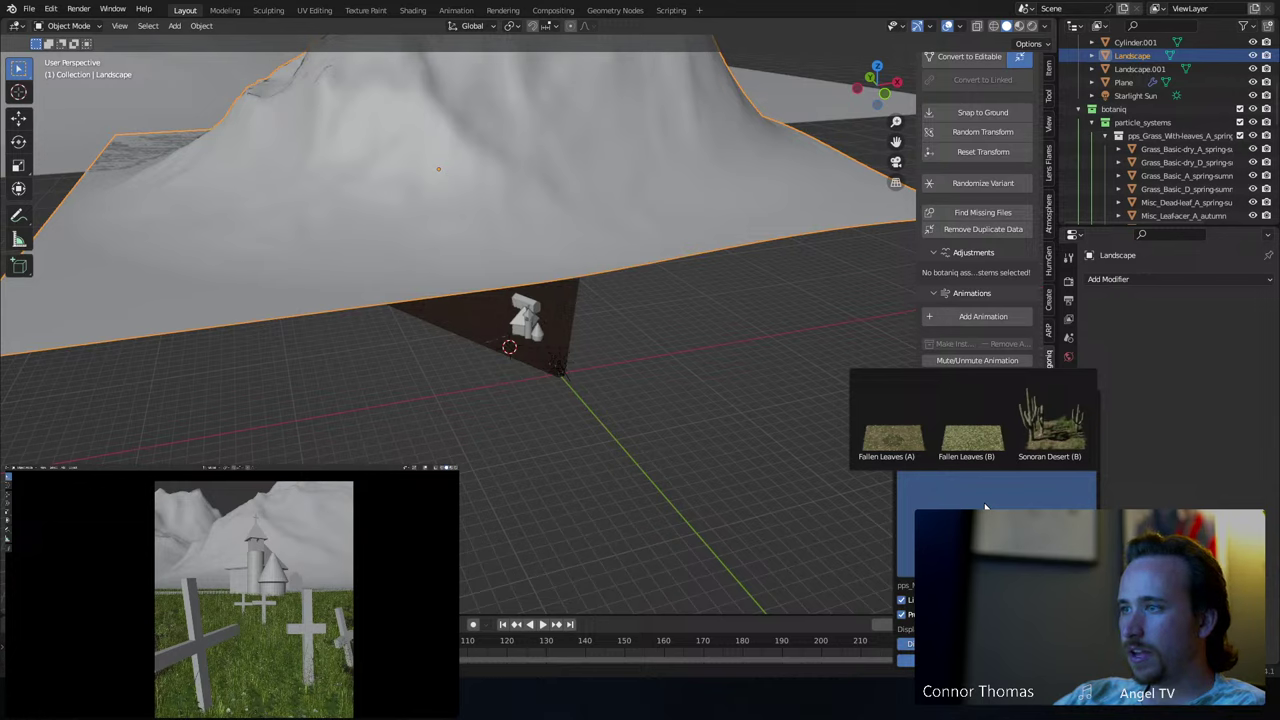
click(988, 463)
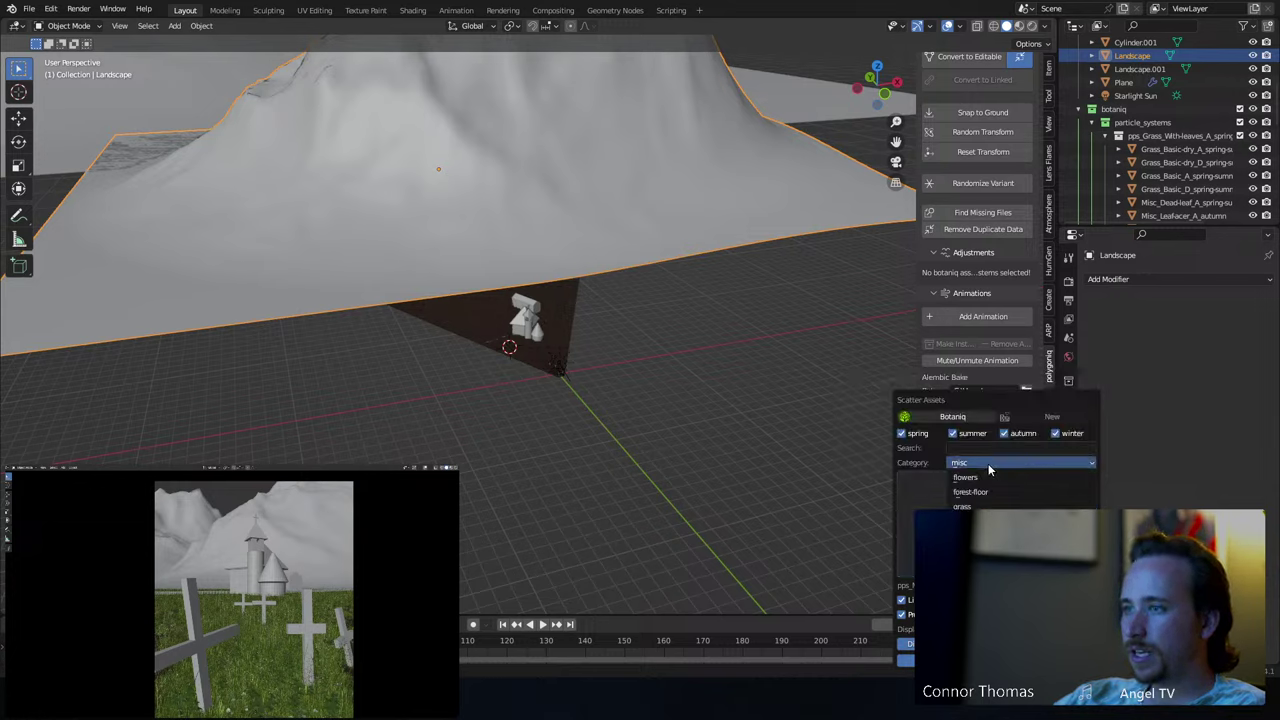
click(970, 492)
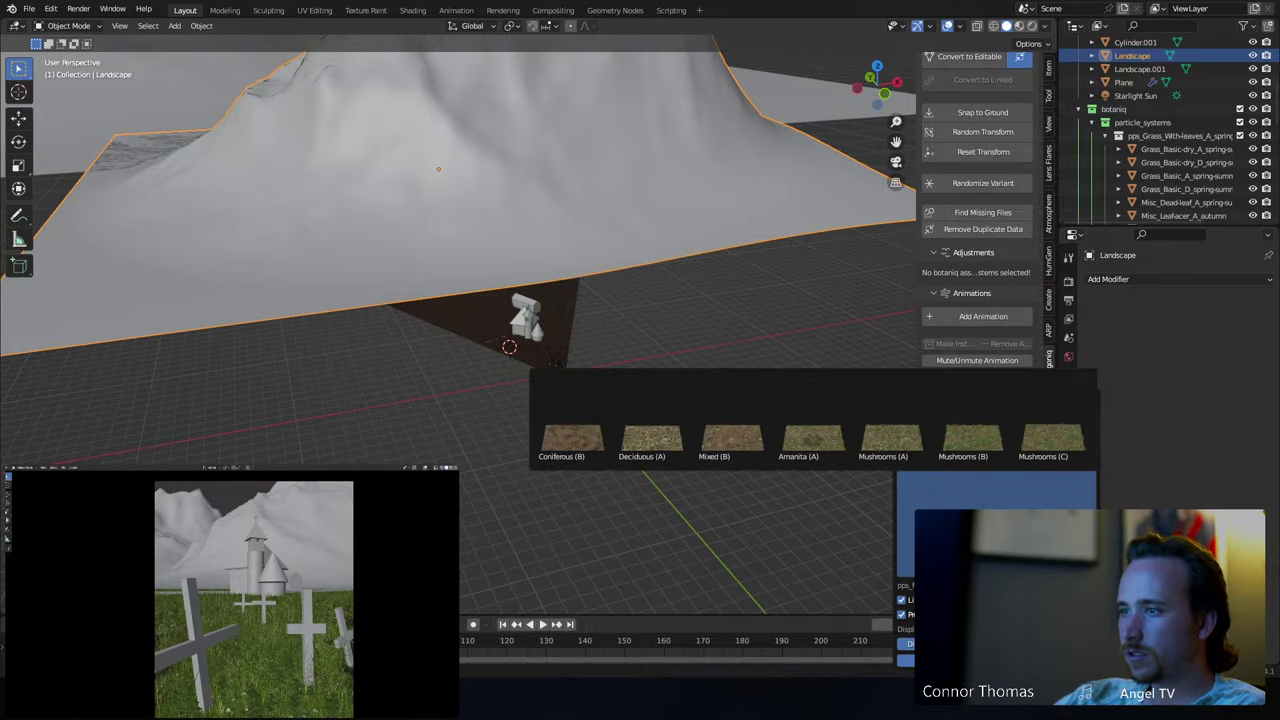
click(1006, 466)
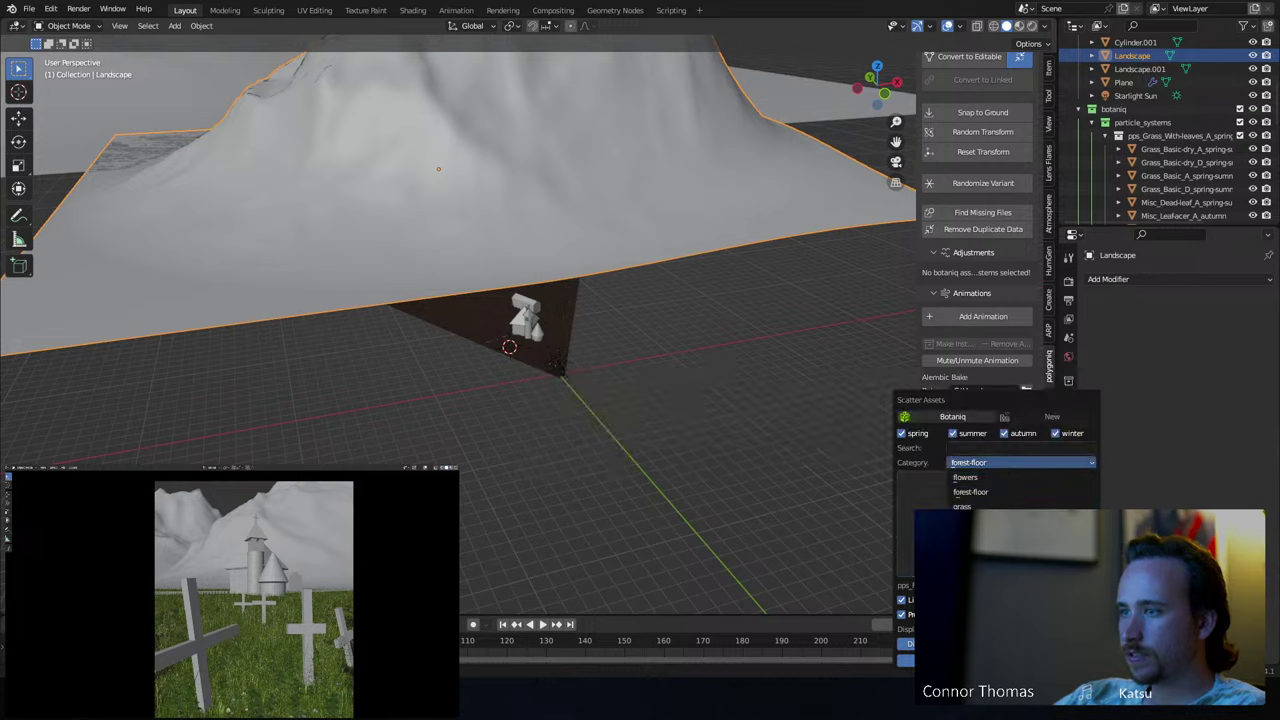
click(968, 536)
click(996, 525)
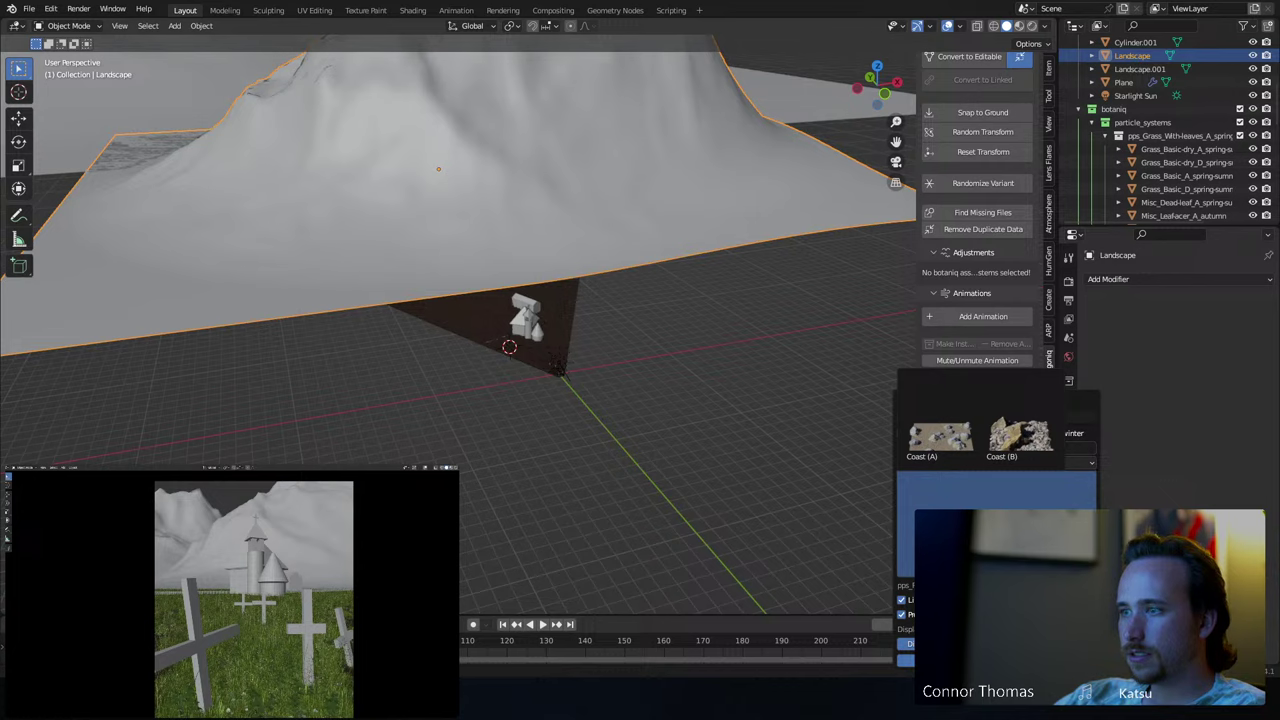
click(1020, 440)
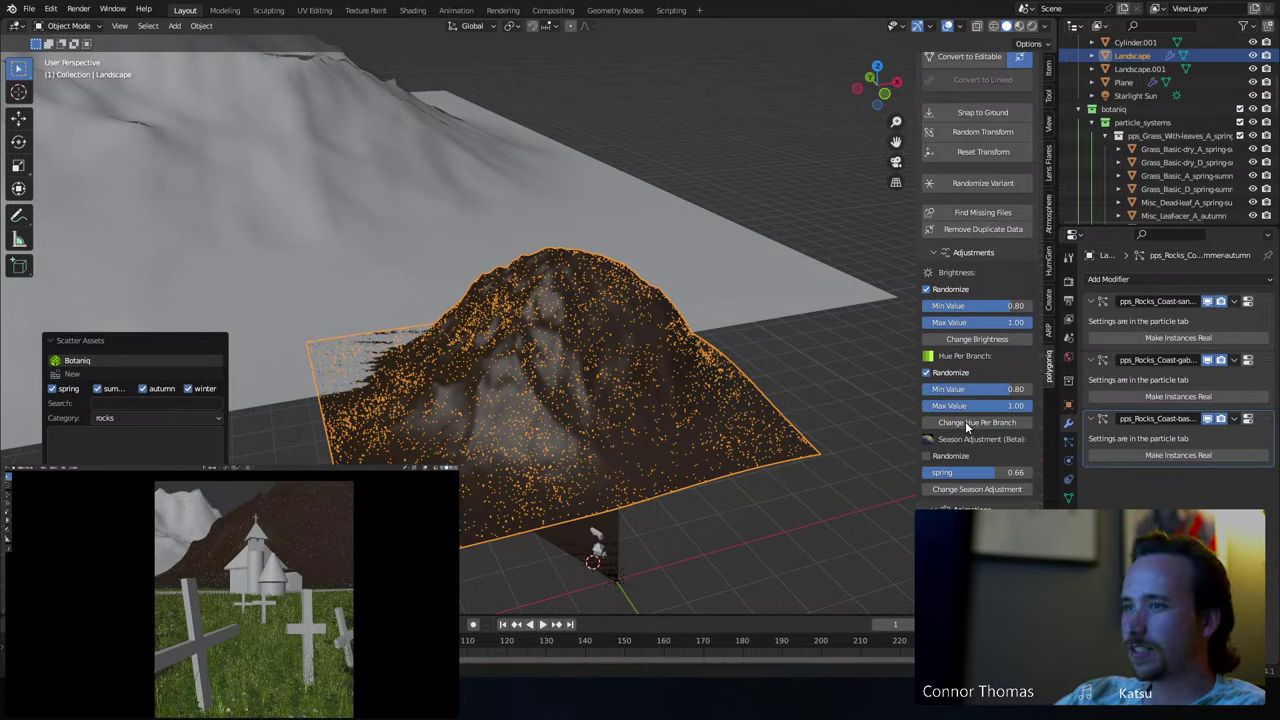
- Turn off viewport display for the coast sandstone and gabro rock scatter systems on the mountain
scroll(968, 427, down, 5)
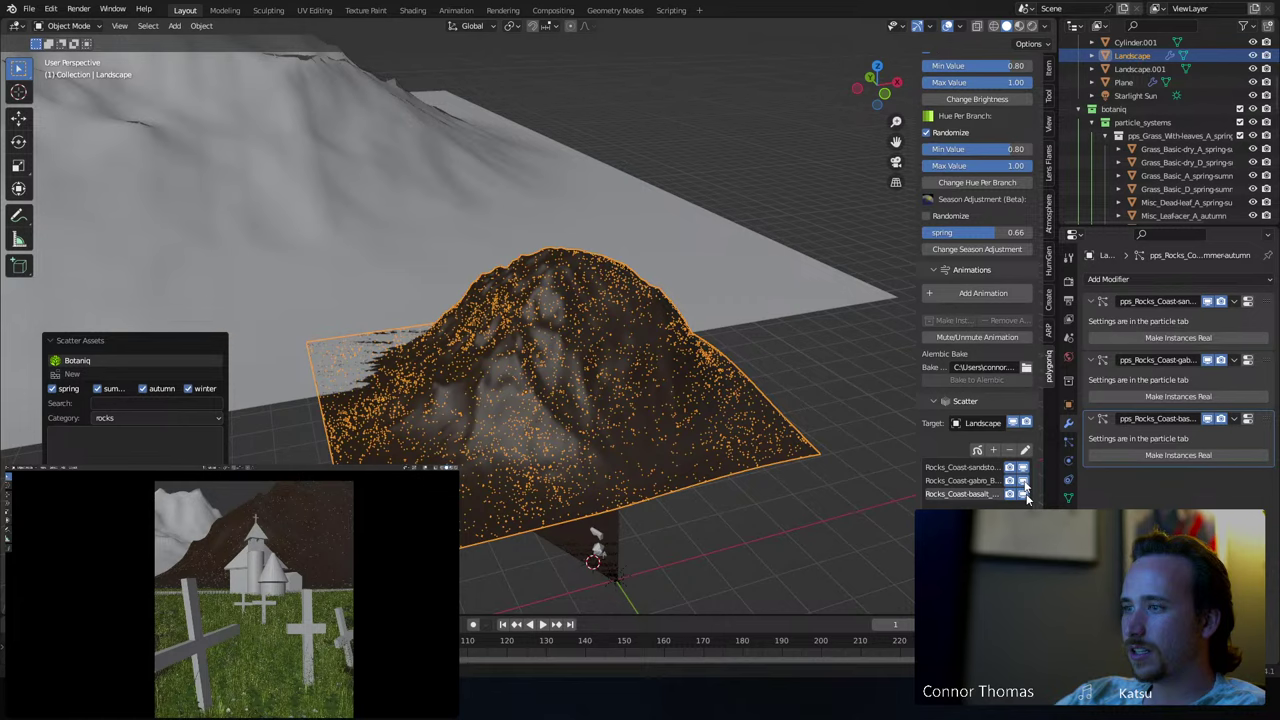
scroll(1025, 497, down, 4)
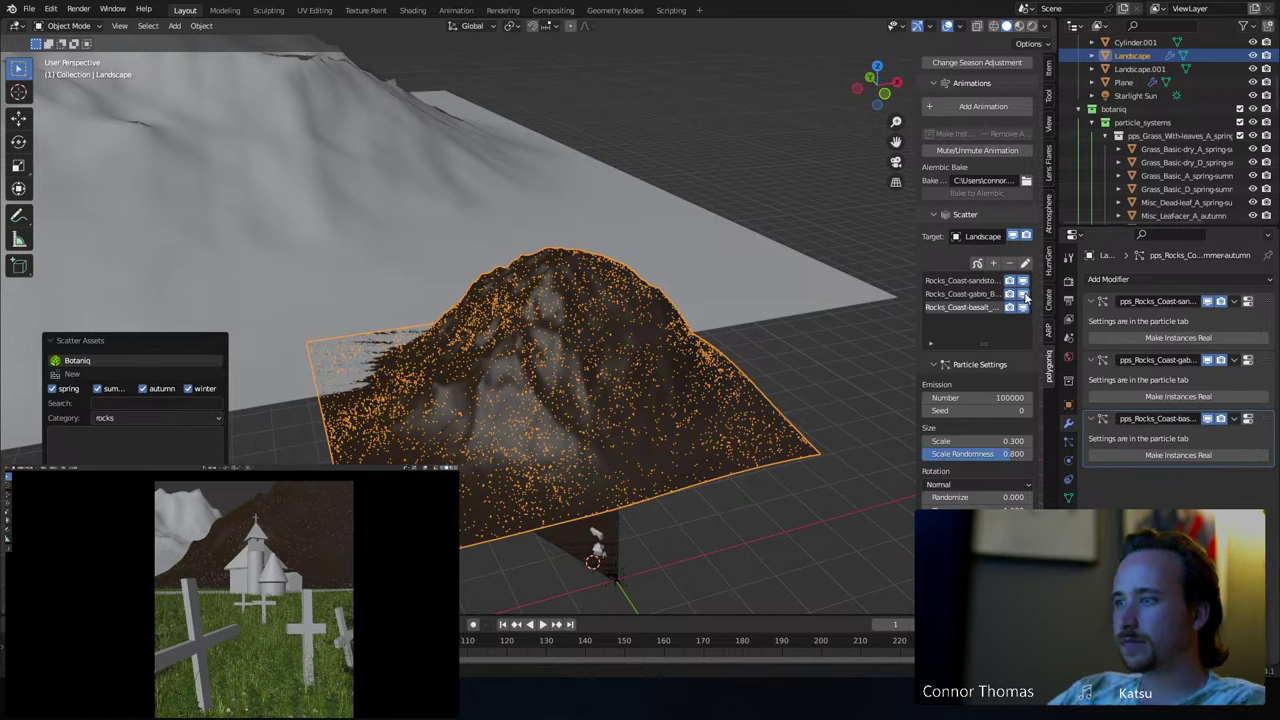
click(1023, 282)
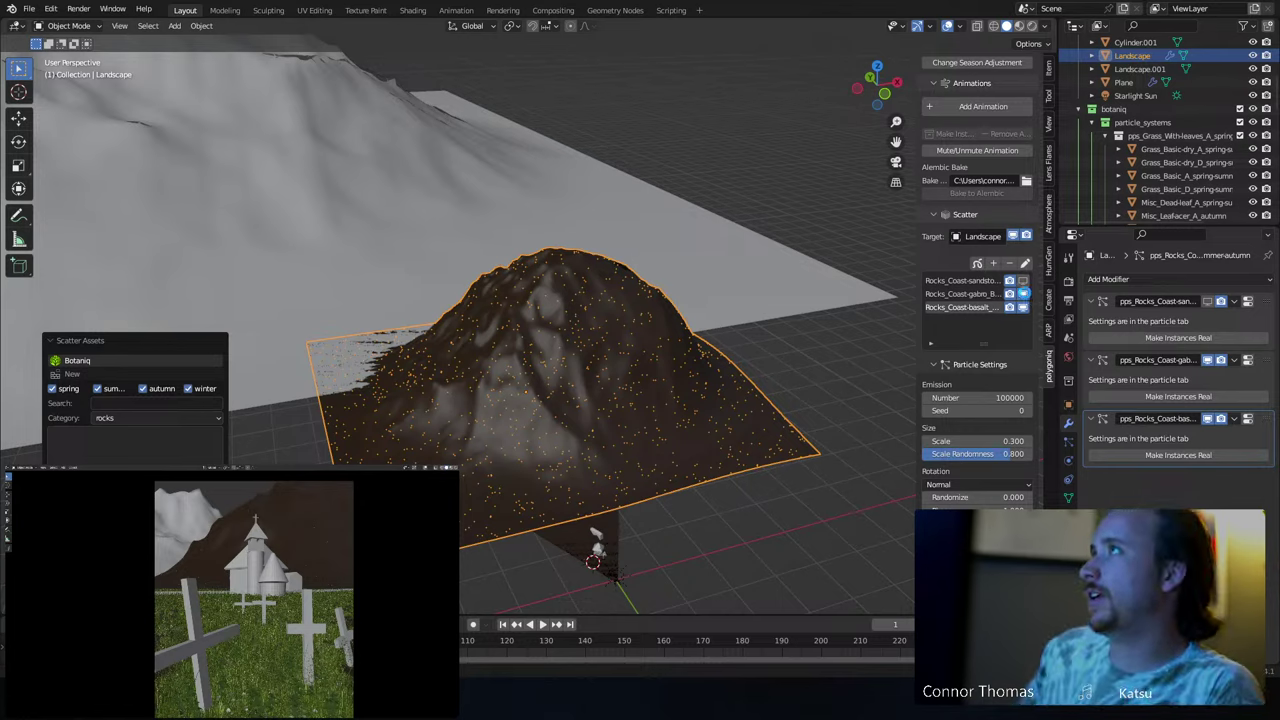
click(1023, 294)
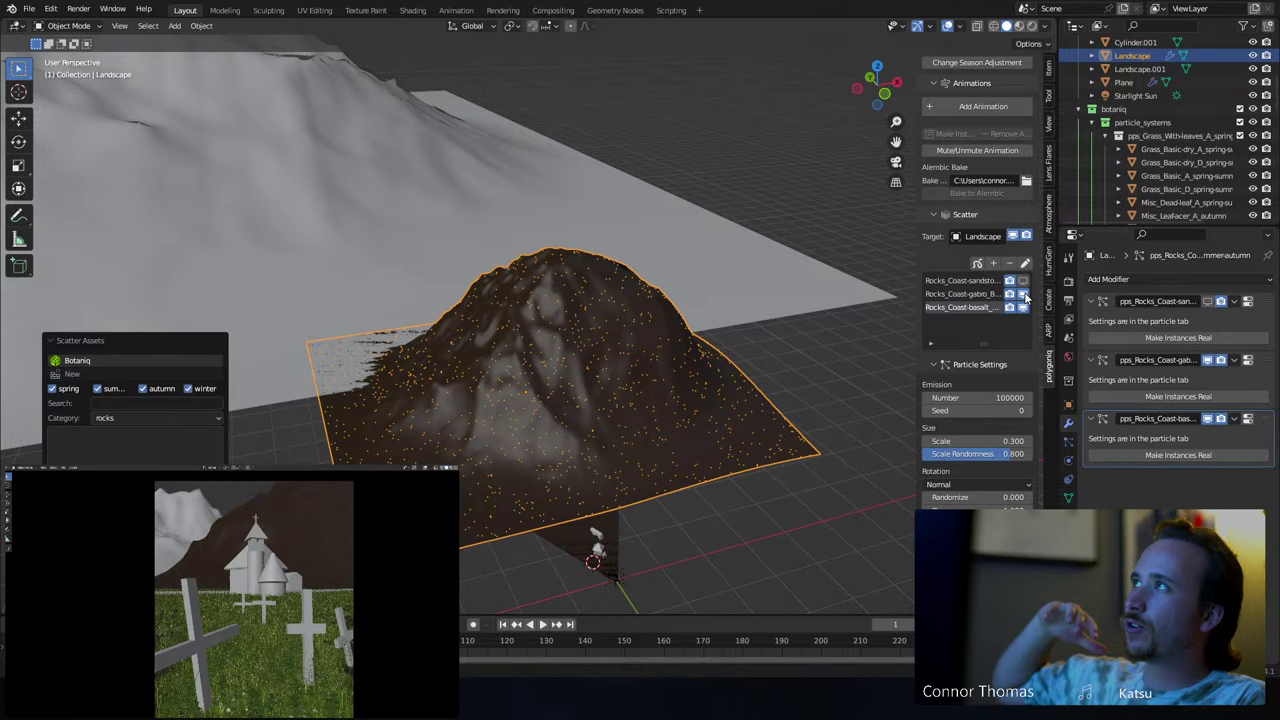
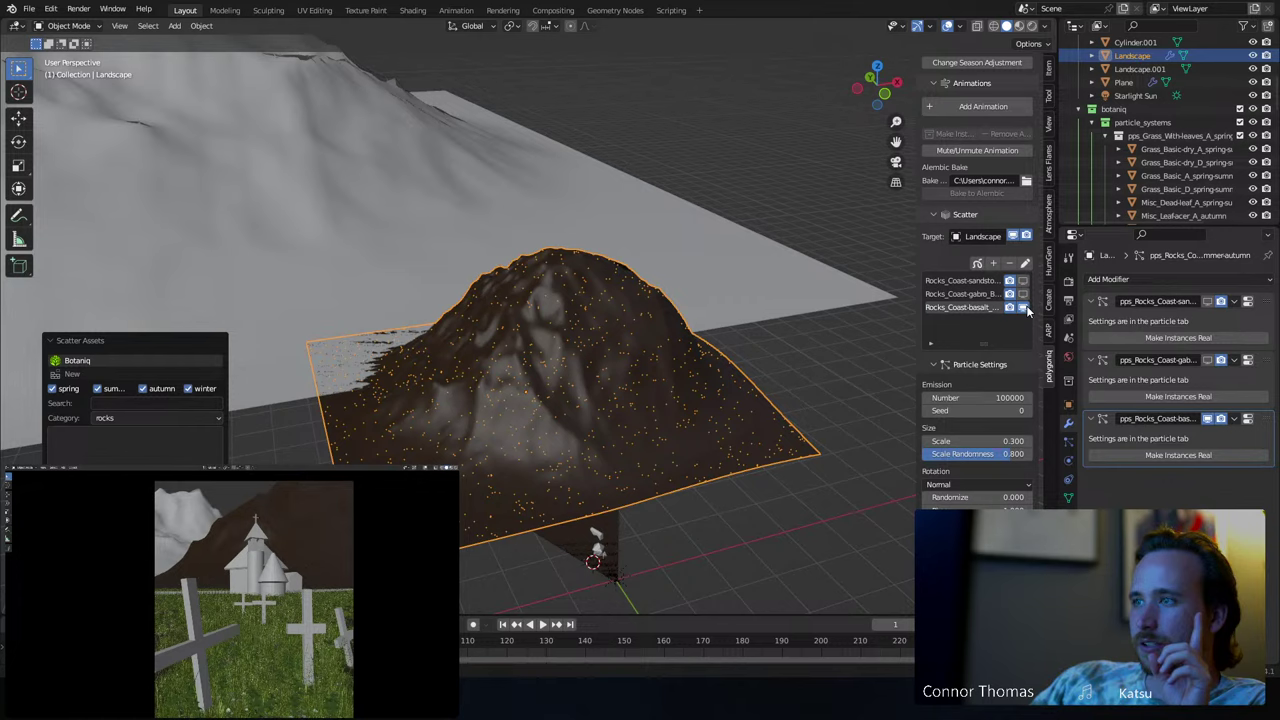
- Turn off viewport display for the coast basalt rock scatter and review the particle settings of the gabro and sandstone scatters
click(1024, 308)
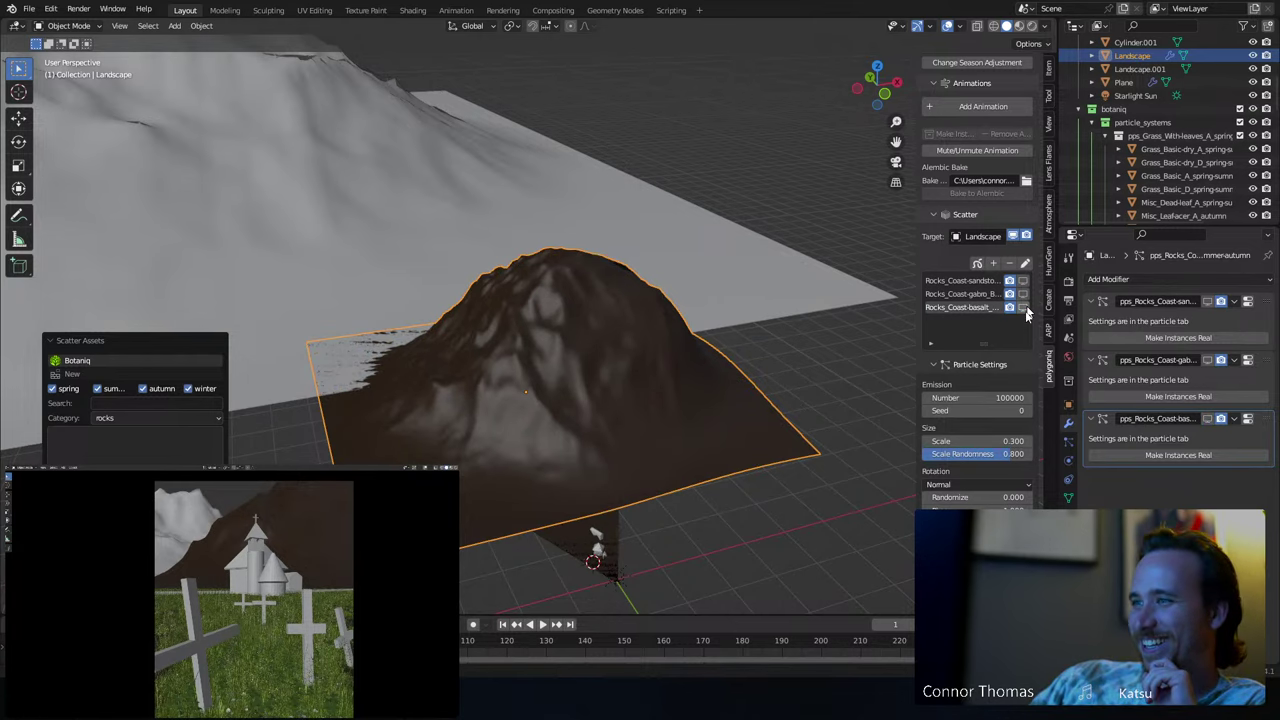
middle_drag(677, 285, 744, 302)
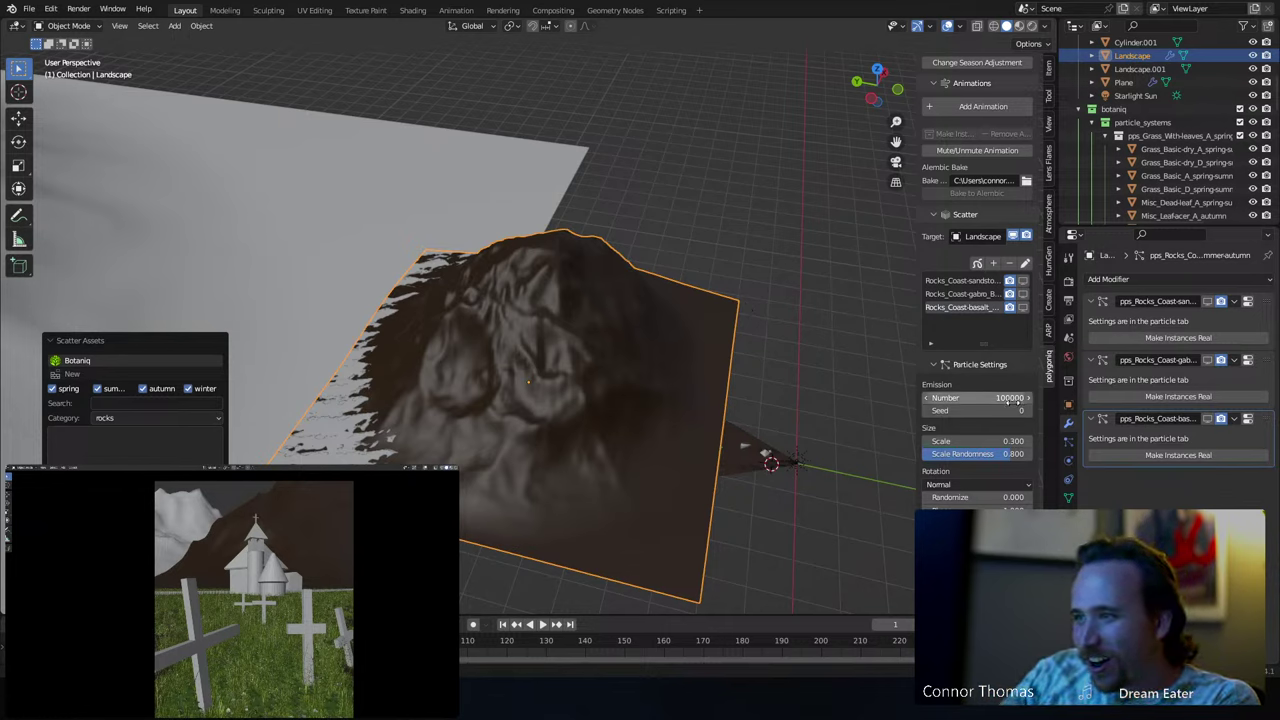
click(960, 294)
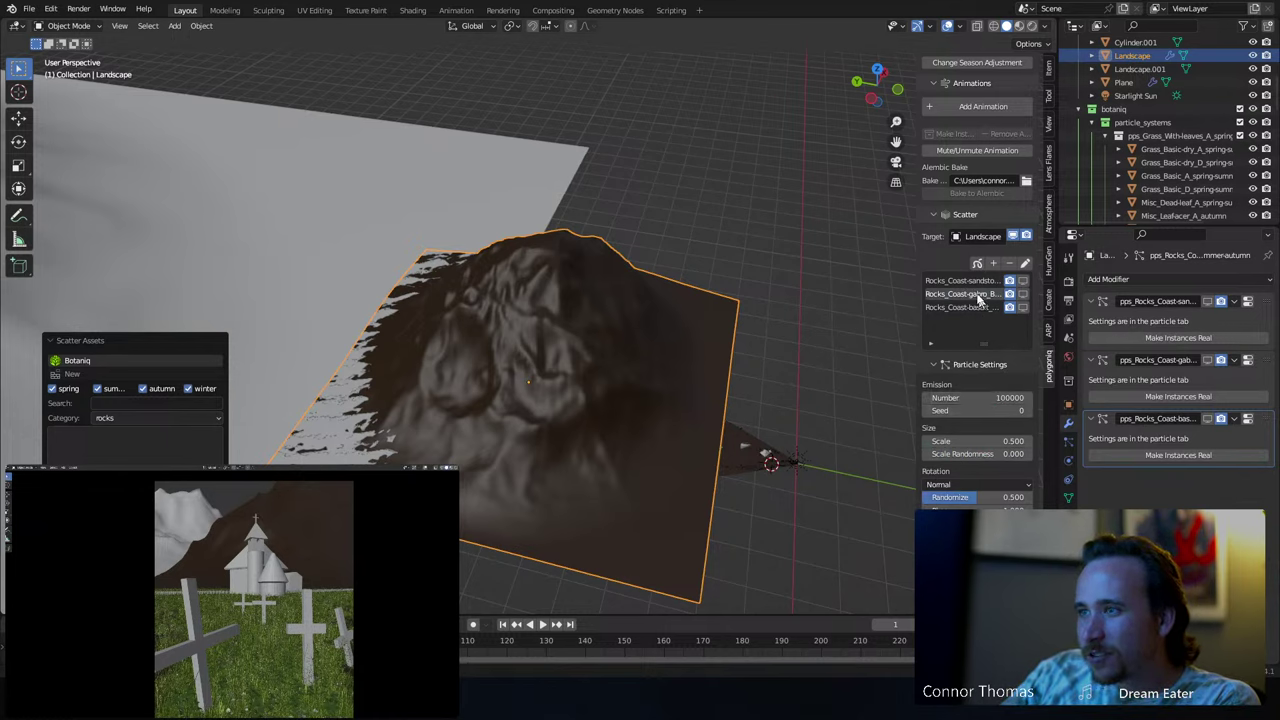
click(972, 282)
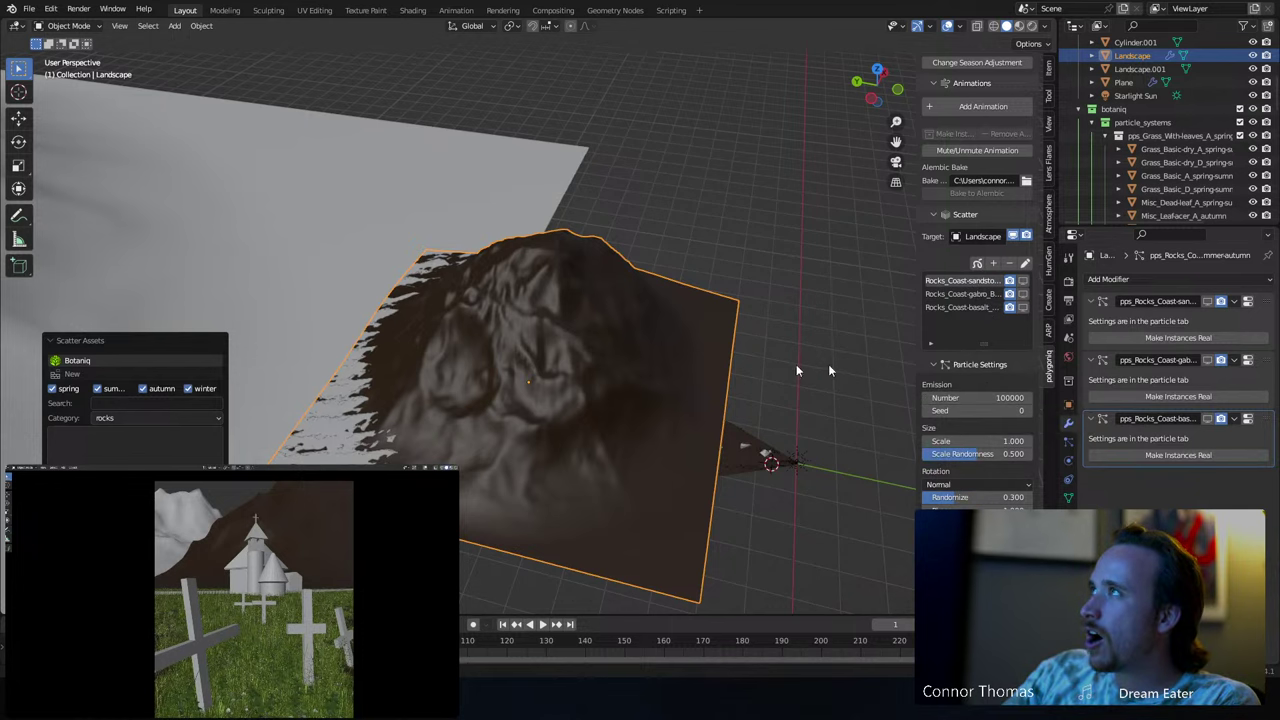
- Deselect everything and examine the mountain, the church buildings and the surrounding terrain from several distances
scroll(362, 432, down, 6)
scroll(455, 405, down, 4)
scroll(476, 402, up, 12)
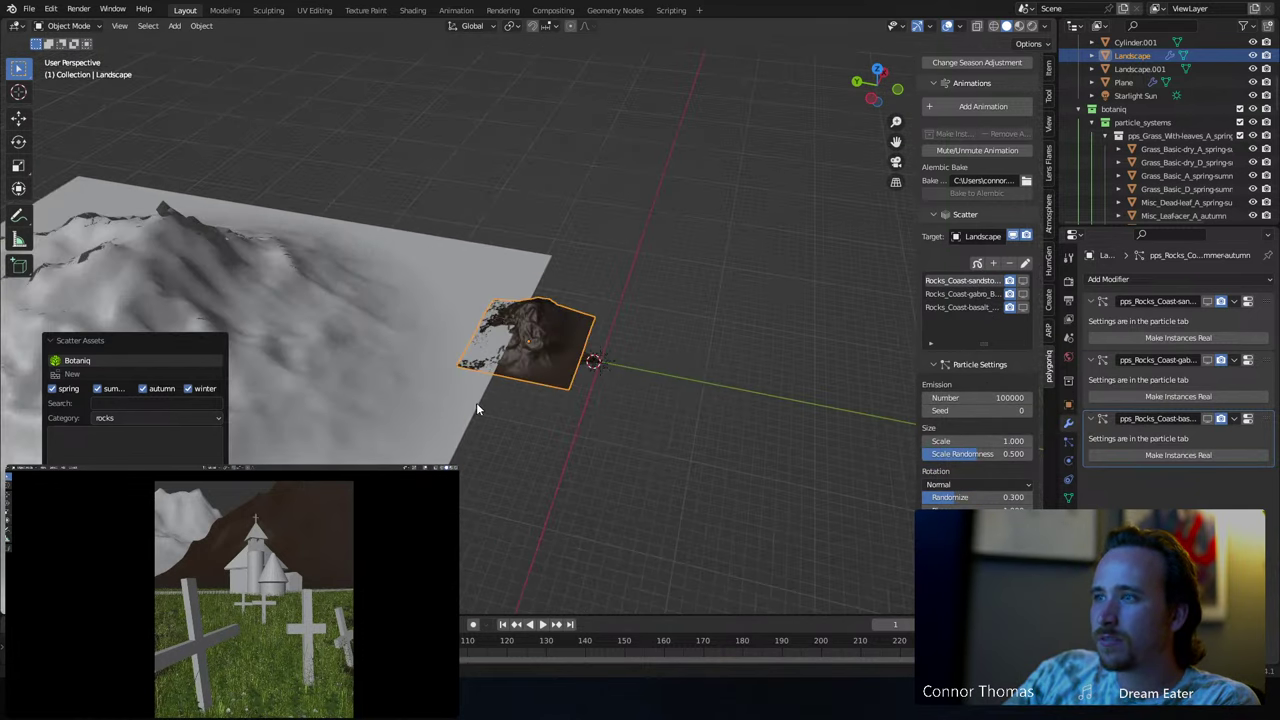
middle_drag(570, 387, 434, 280)
middle_drag(455, 323, 572, 350)
key(alt+a)
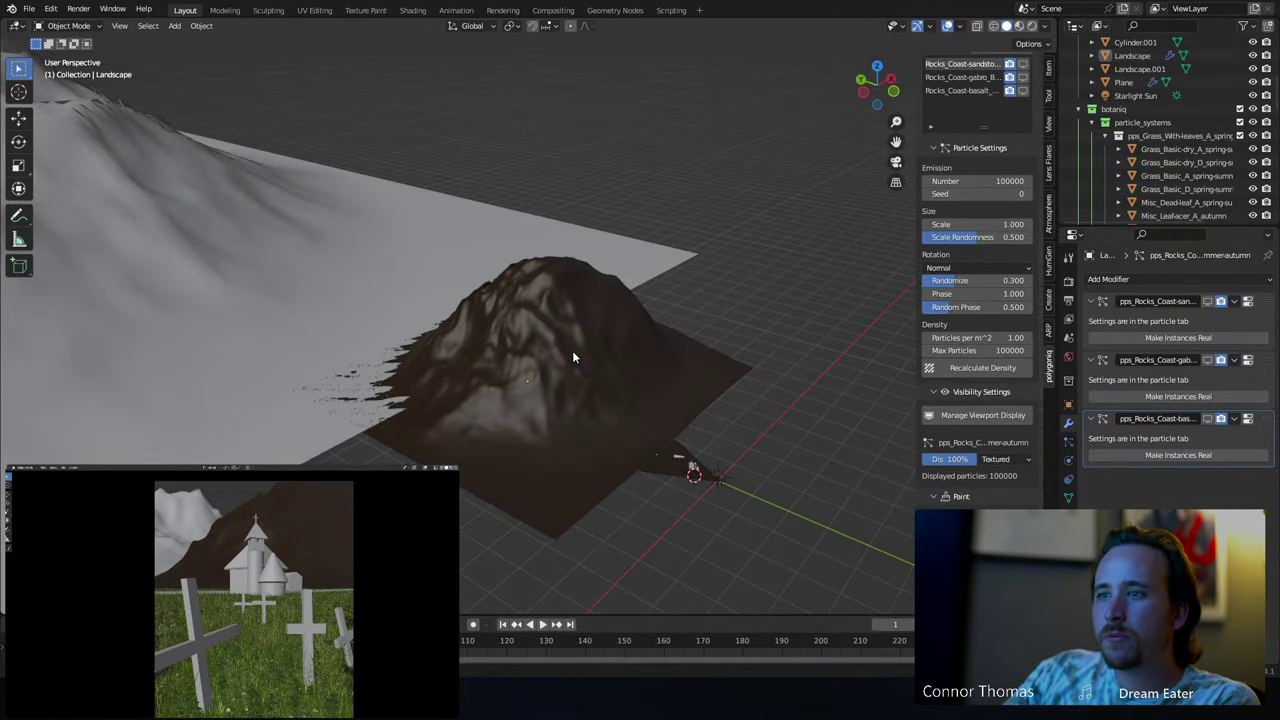
scroll(725, 488, up, 4)
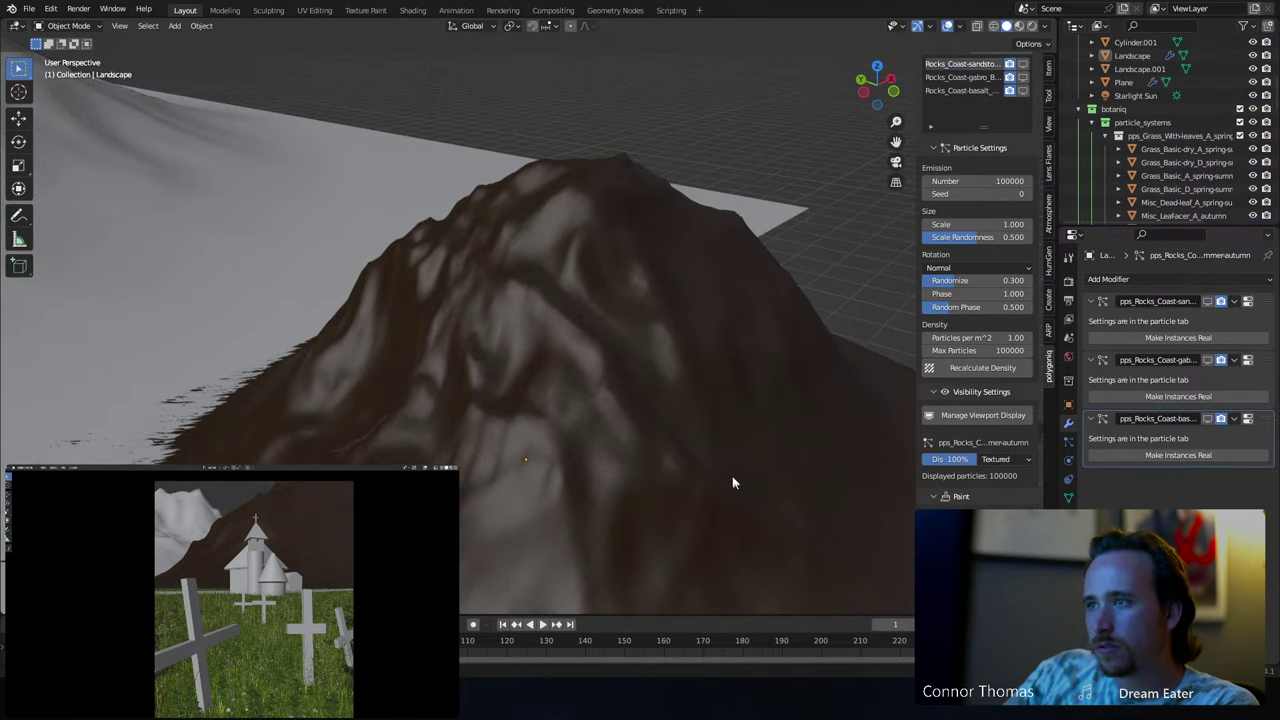
shift+middle_drag(732, 482, 475, 214)
scroll(475, 214, down, 3)
scroll(751, 492, up, 4)
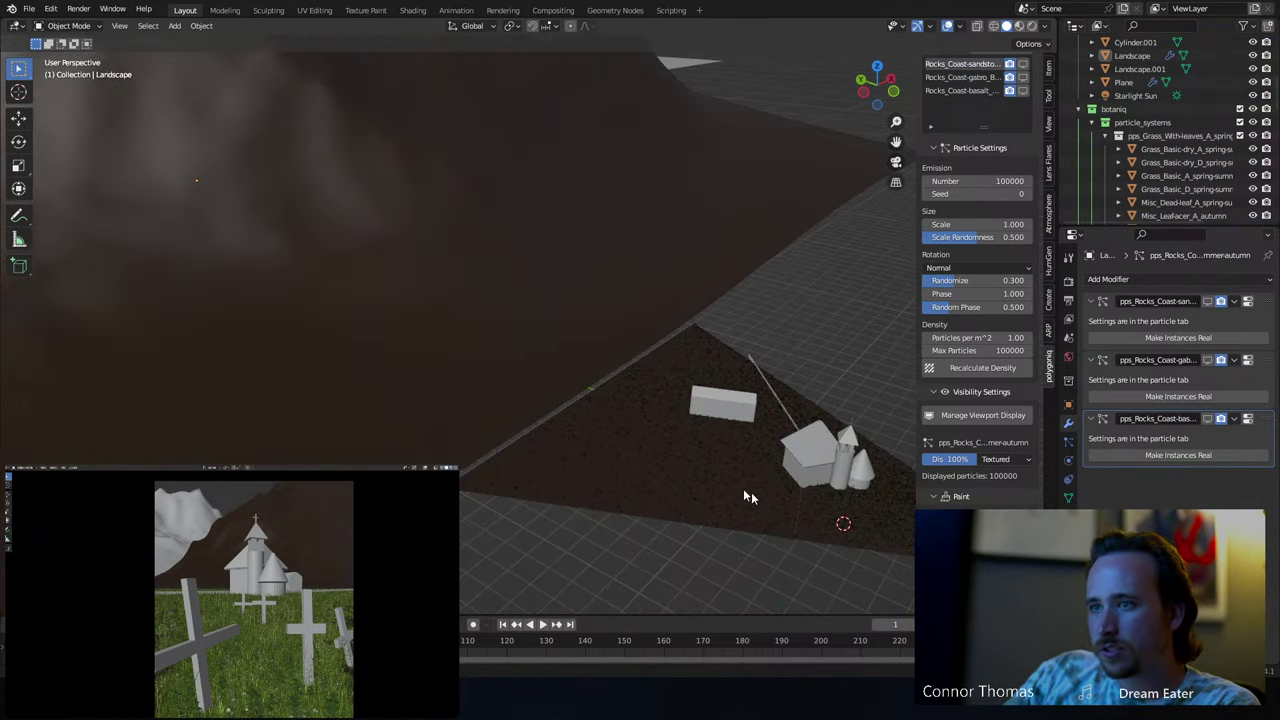
shift+middle_drag(751, 492, 673, 452)
scroll(673, 452, up, 3)
scroll(673, 452, down, 2)
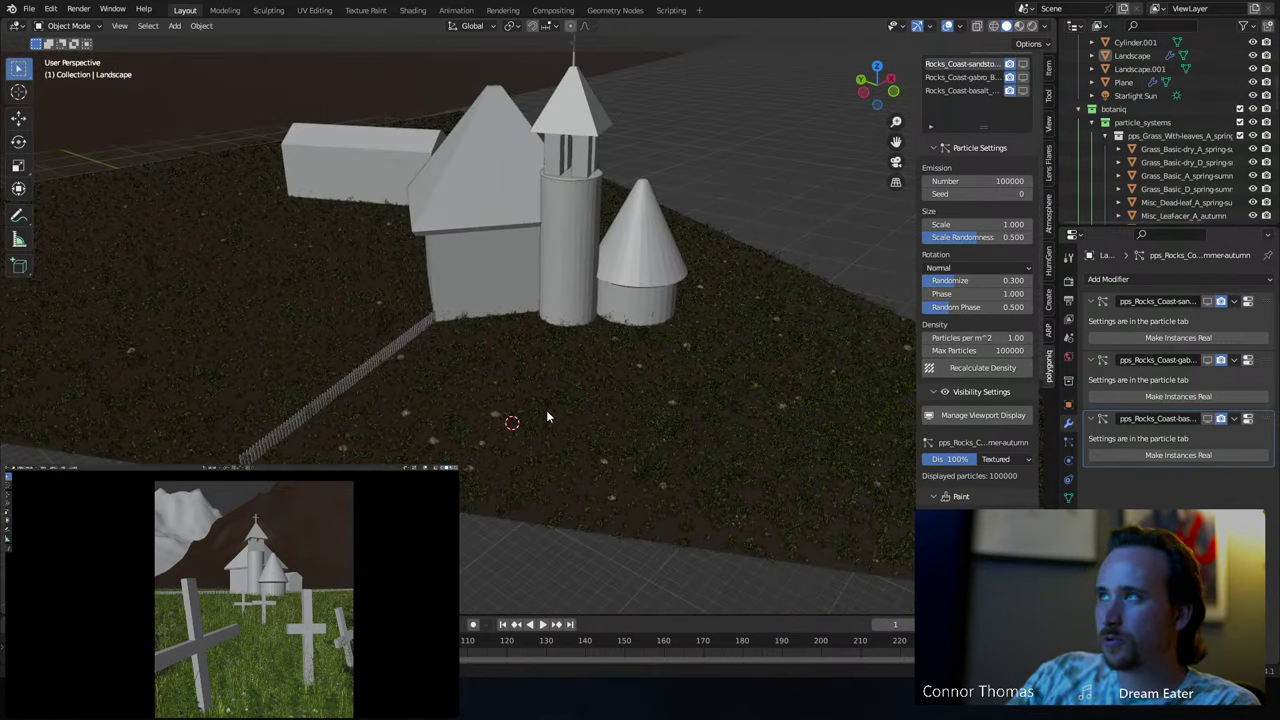
scroll(542, 412, down, 10)
scroll(414, 292, down, 3)
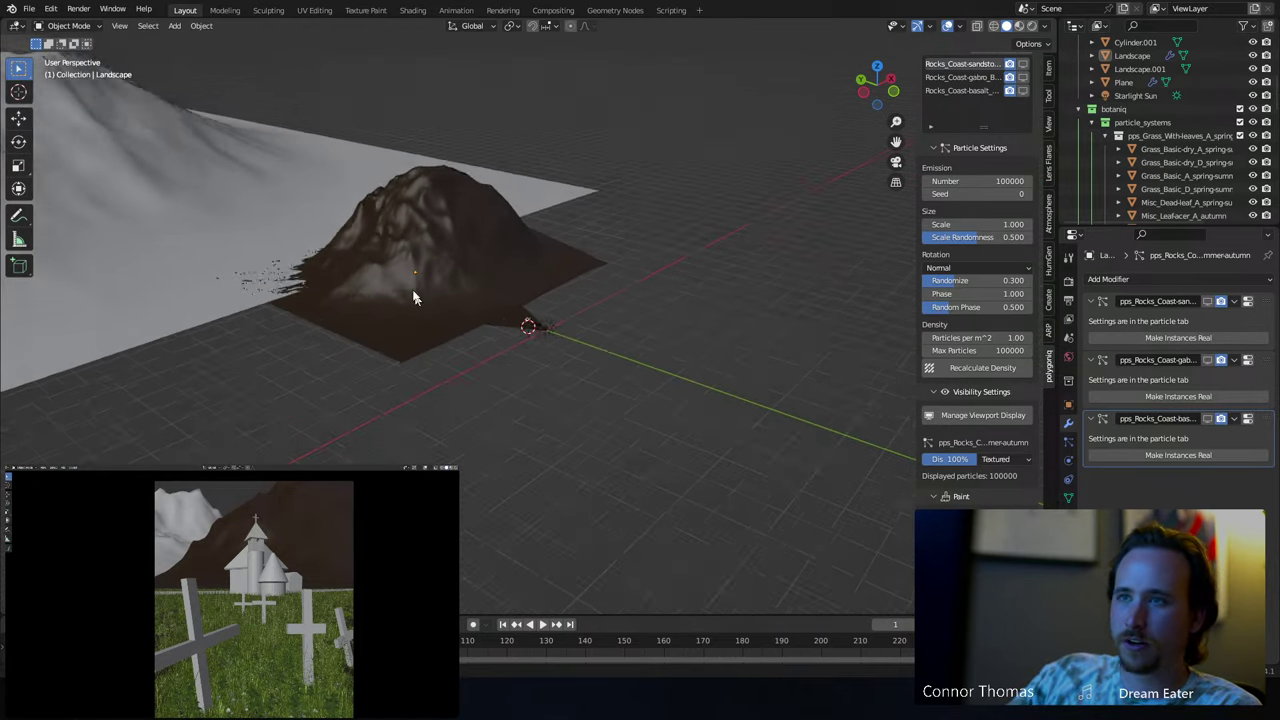
shift+middle_drag(414, 297, 468, 283)
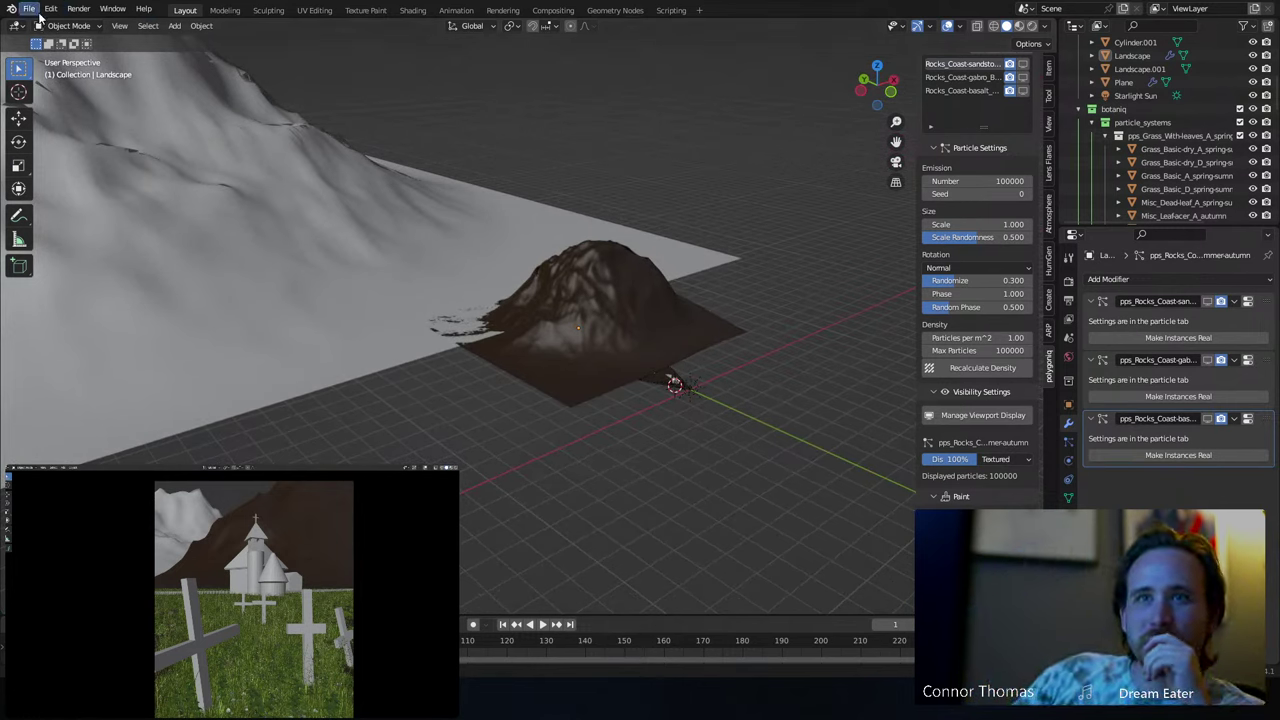
- Show the system console to read the scatter log, hide it again, and save the file
click(110, 9)
click(110, 10)
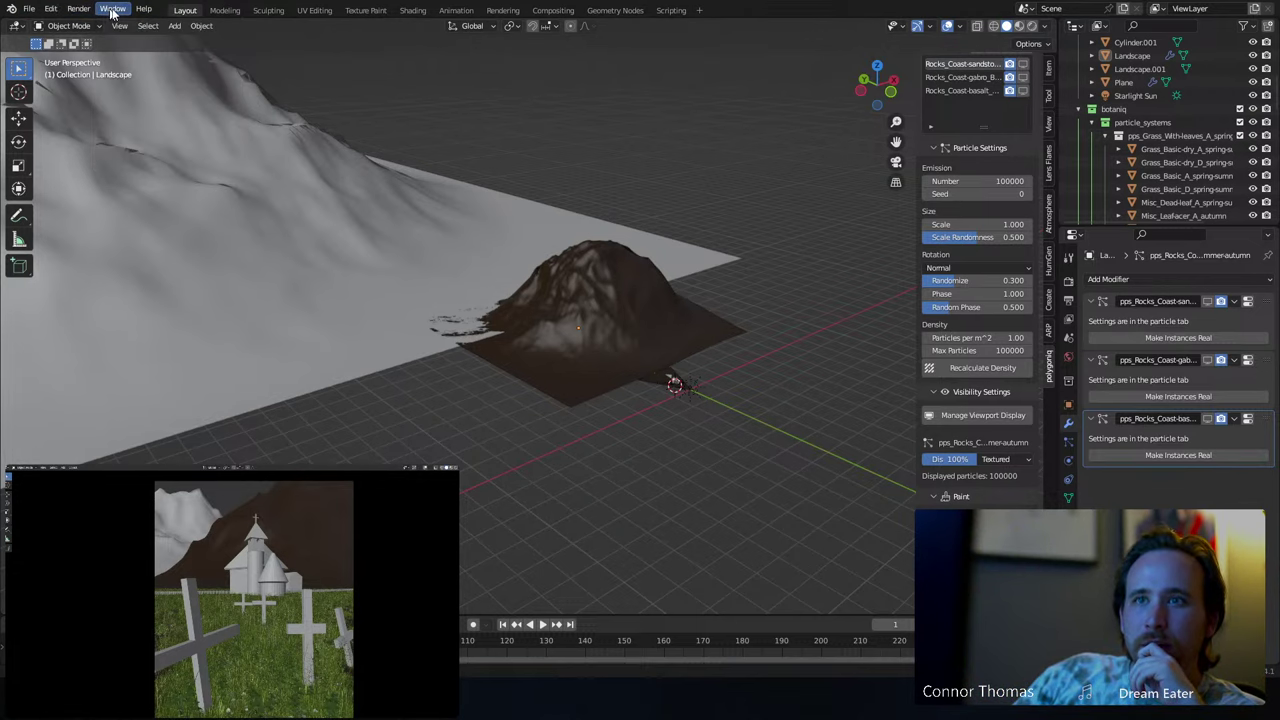
click(113, 10)
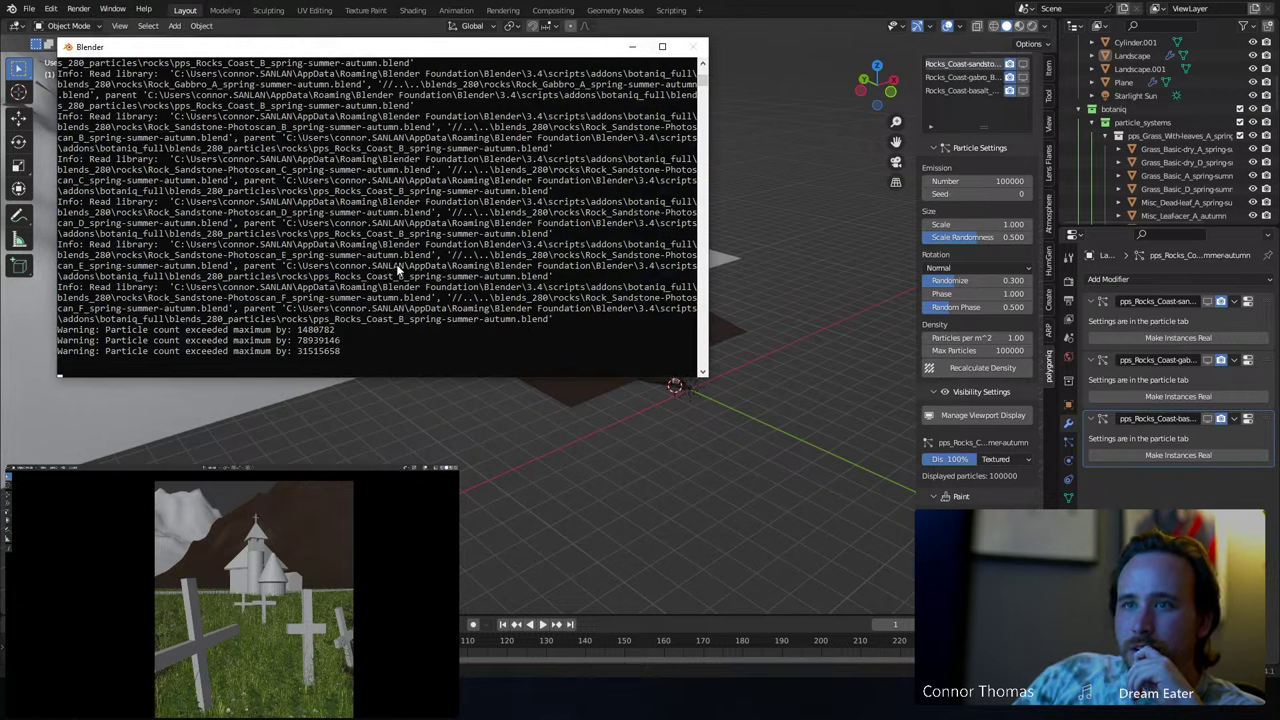
scroll(293, 360, up, 1)
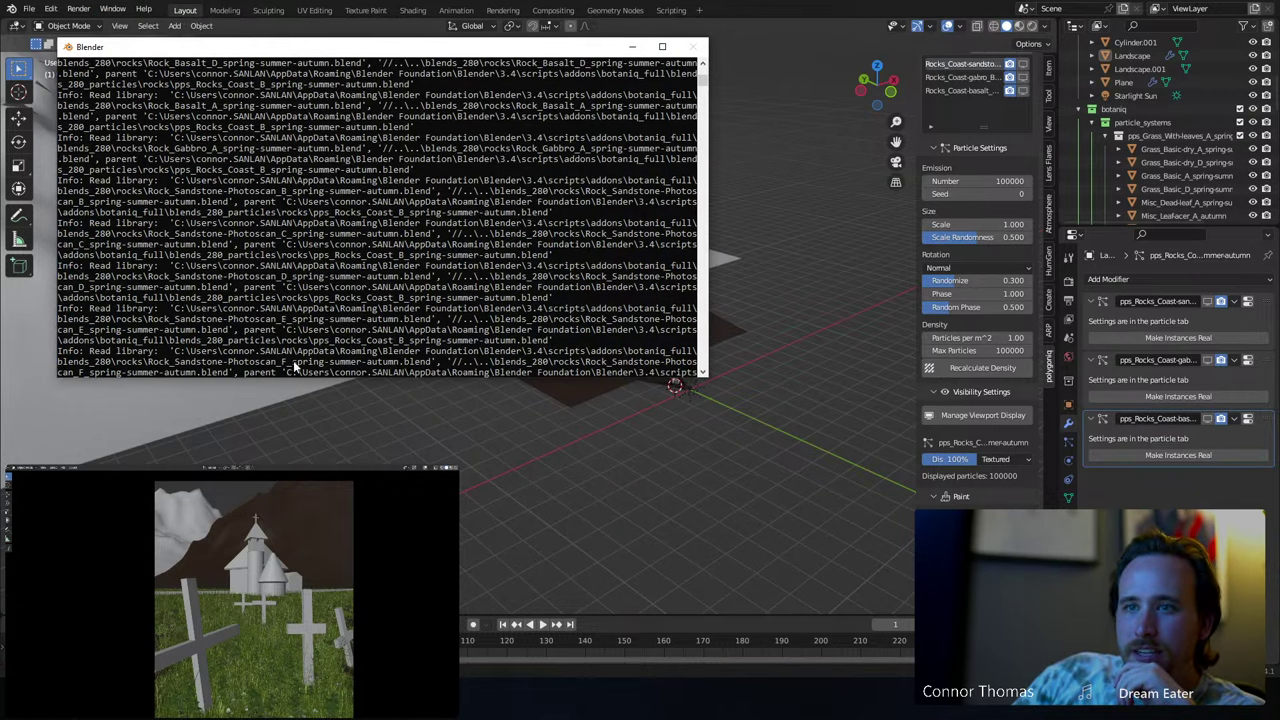
scroll(290, 365, down, 3)
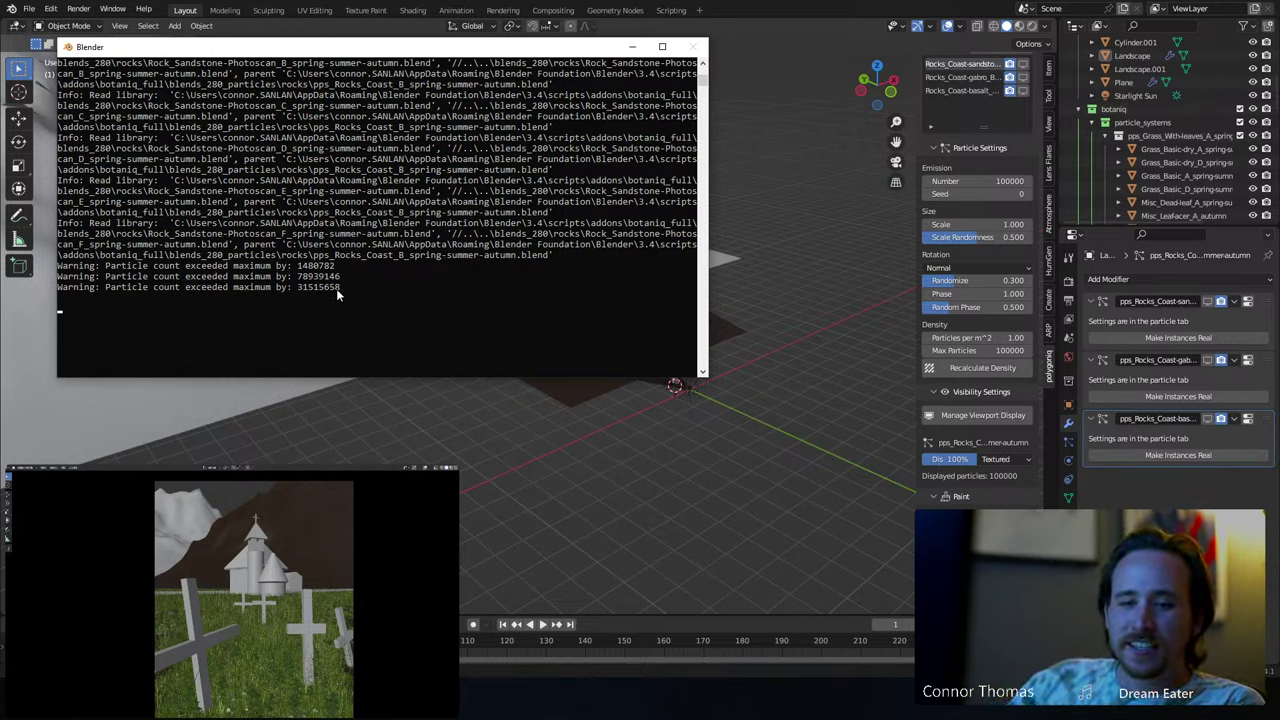
click(633, 46)
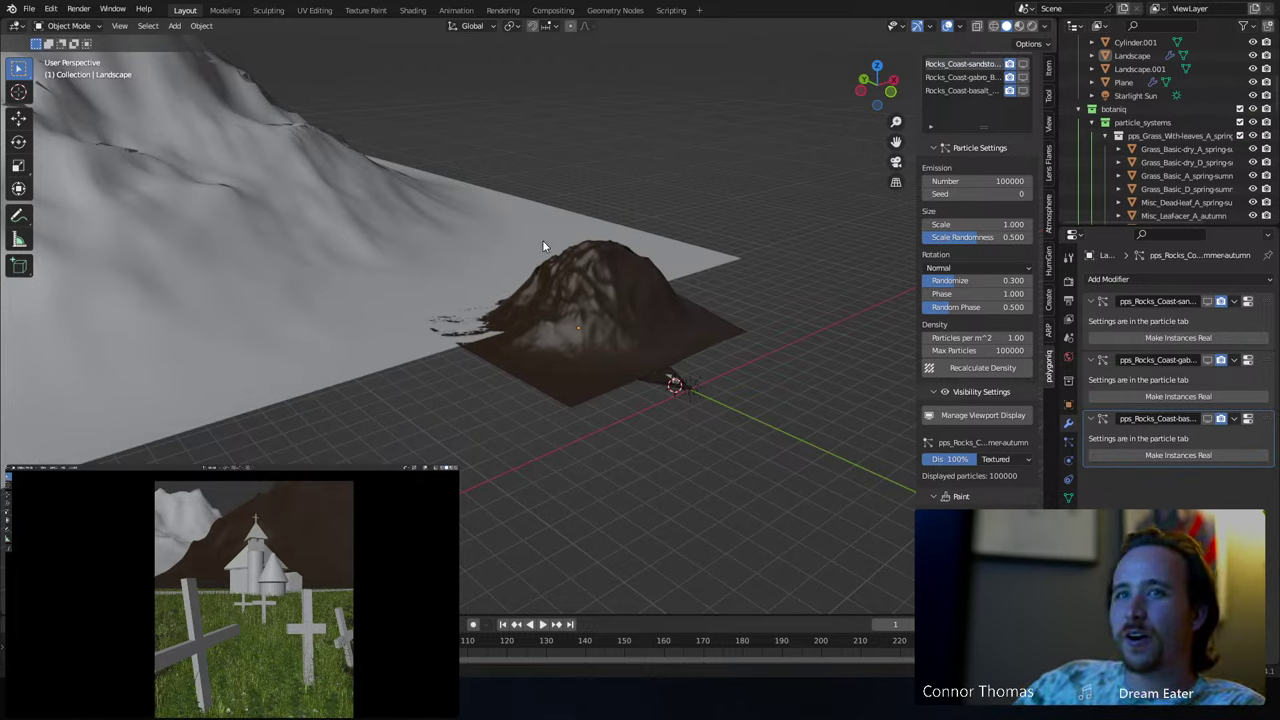
key(ctrl+s)
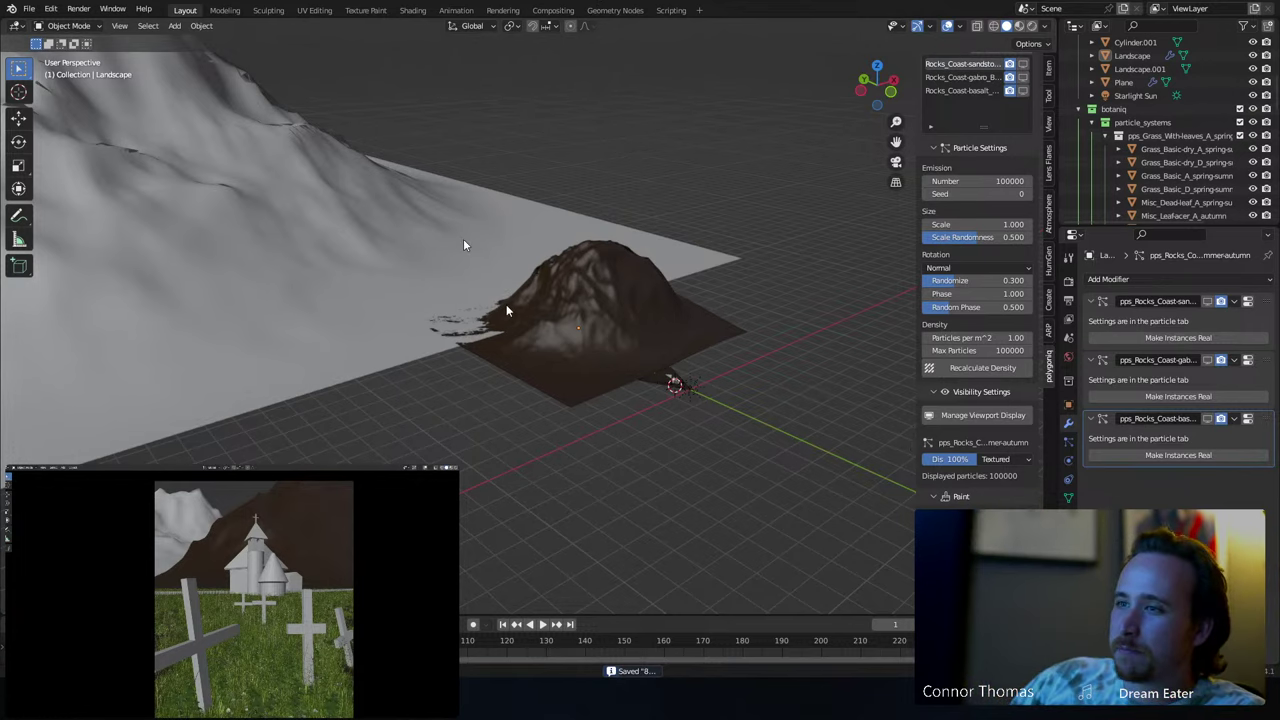
- Disable the coast sandstone, gabro and basalt particle modifiers on the mountain Landscape in renders
scroll(712, 483, up, 3)
middle_drag(712, 483, 680, 343)
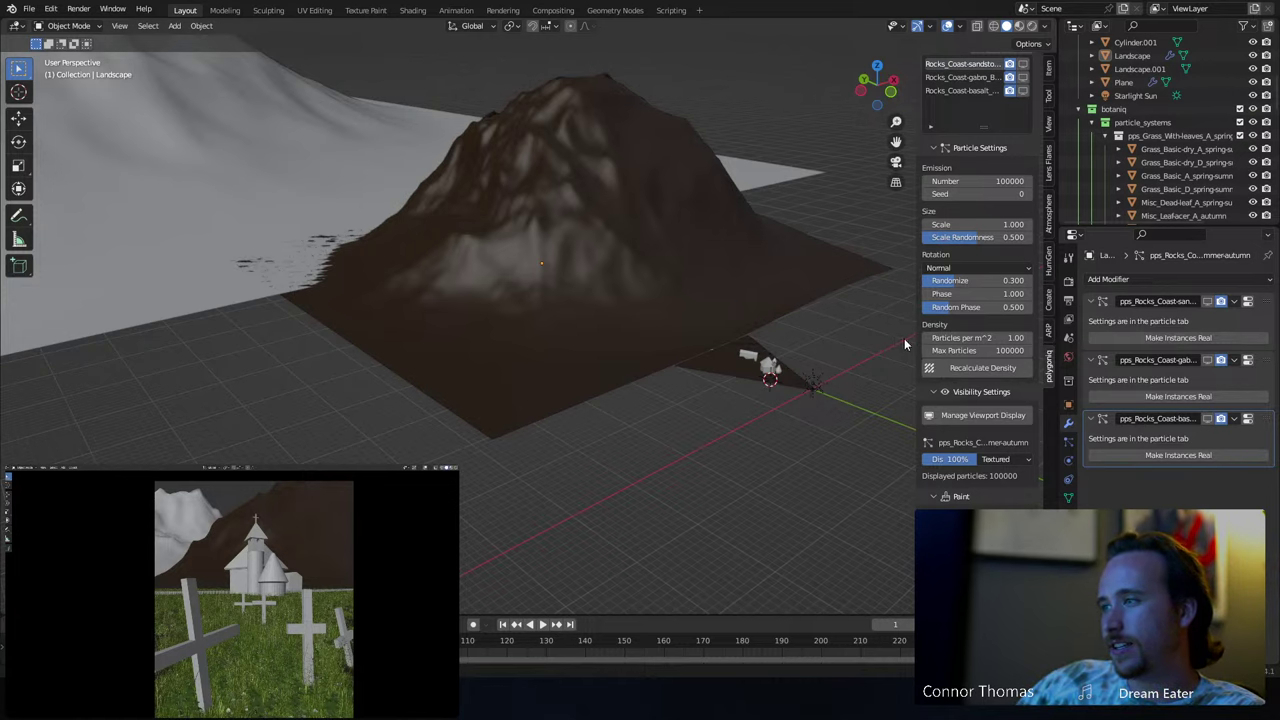
click(1221, 301)
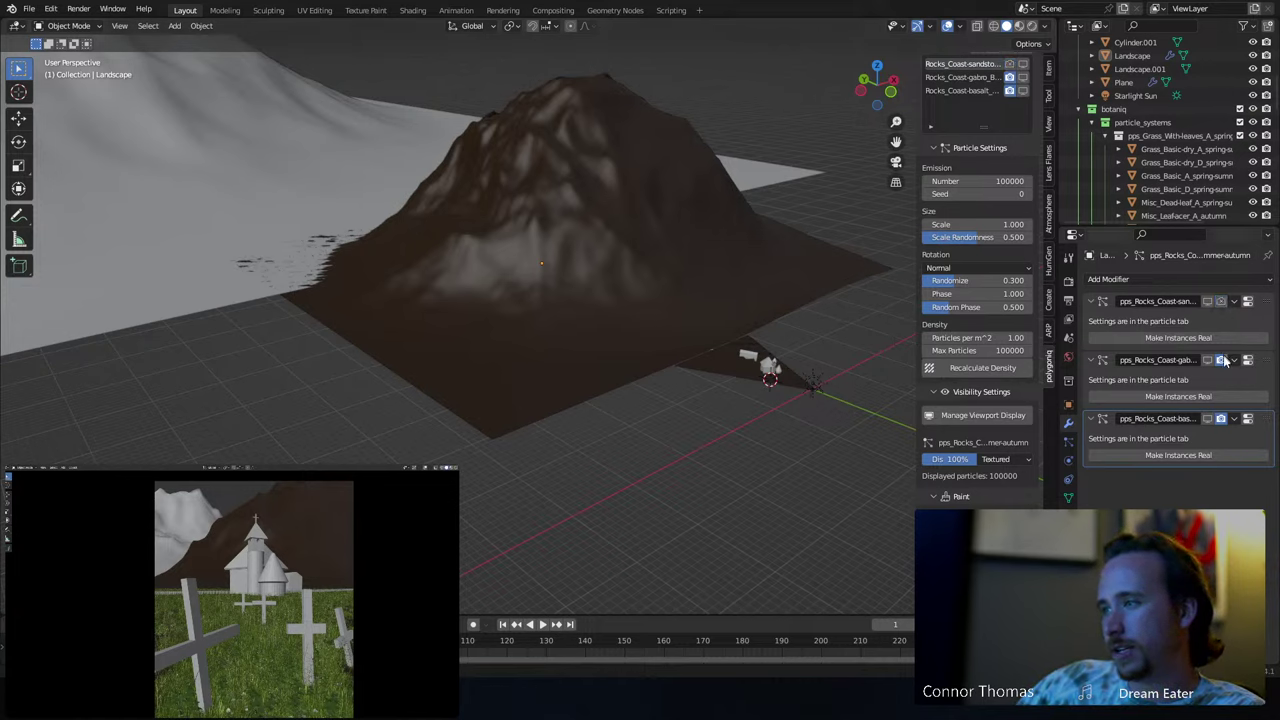
click(1221, 360)
click(1221, 419)
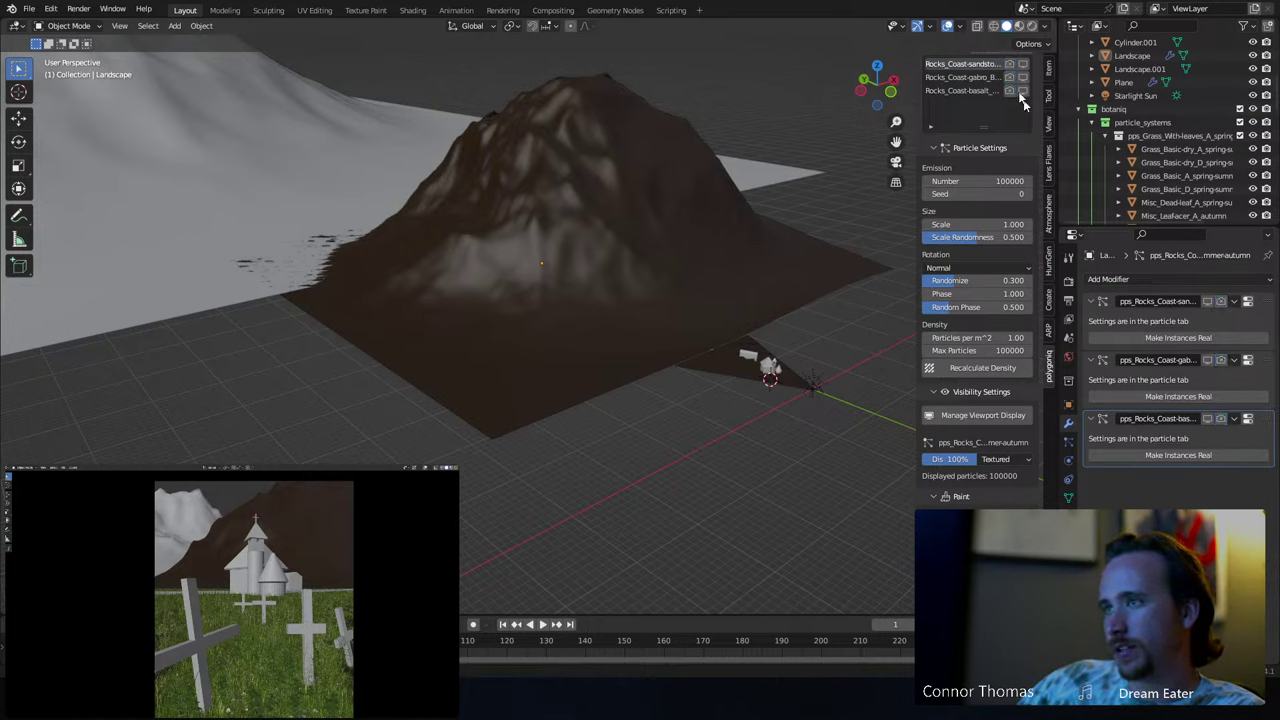
- Remove all three coast rock scatter systems from the mountain Landscape and save the file
scroll(972, 136, up, 3)
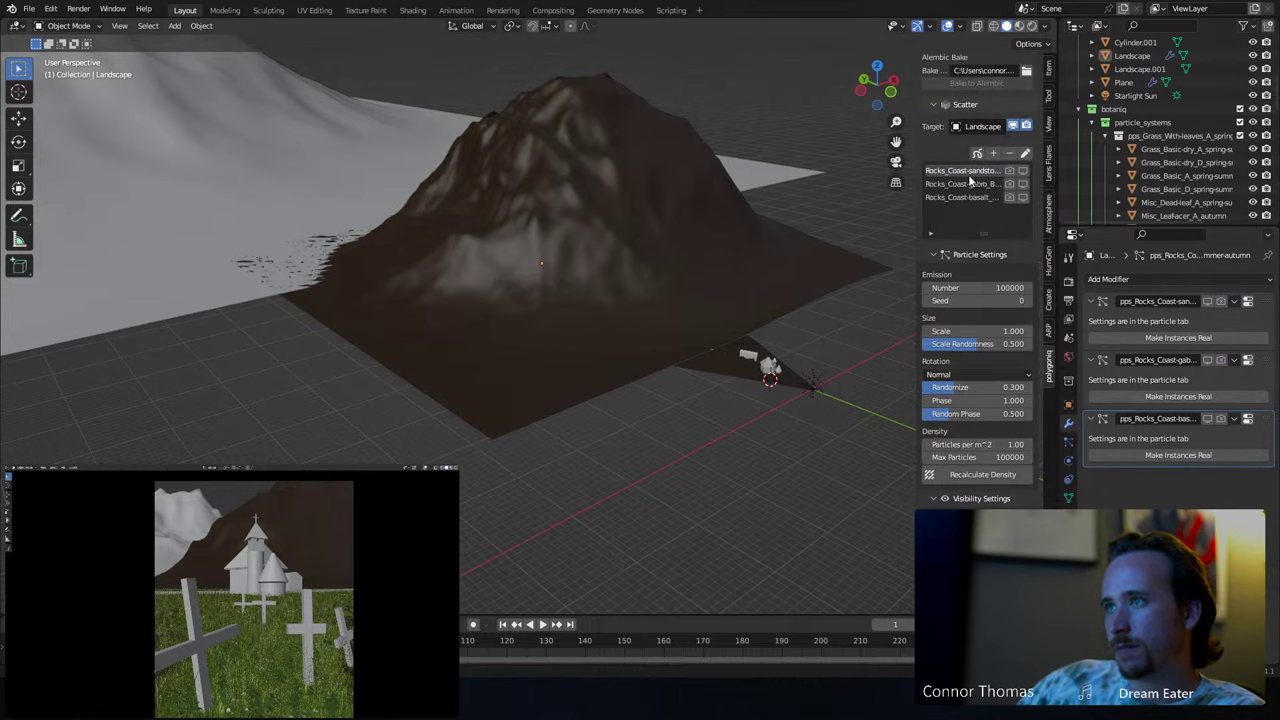
click(1010, 154)
click(1010, 154)
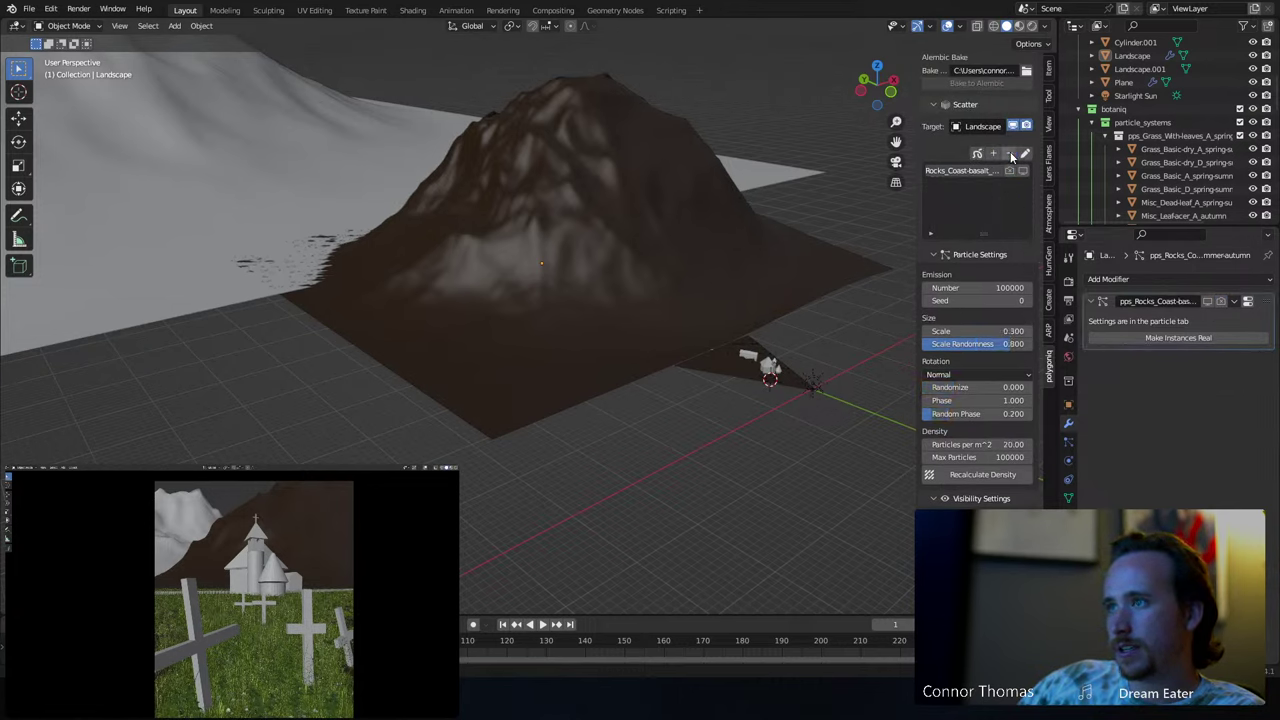
click(1010, 154)
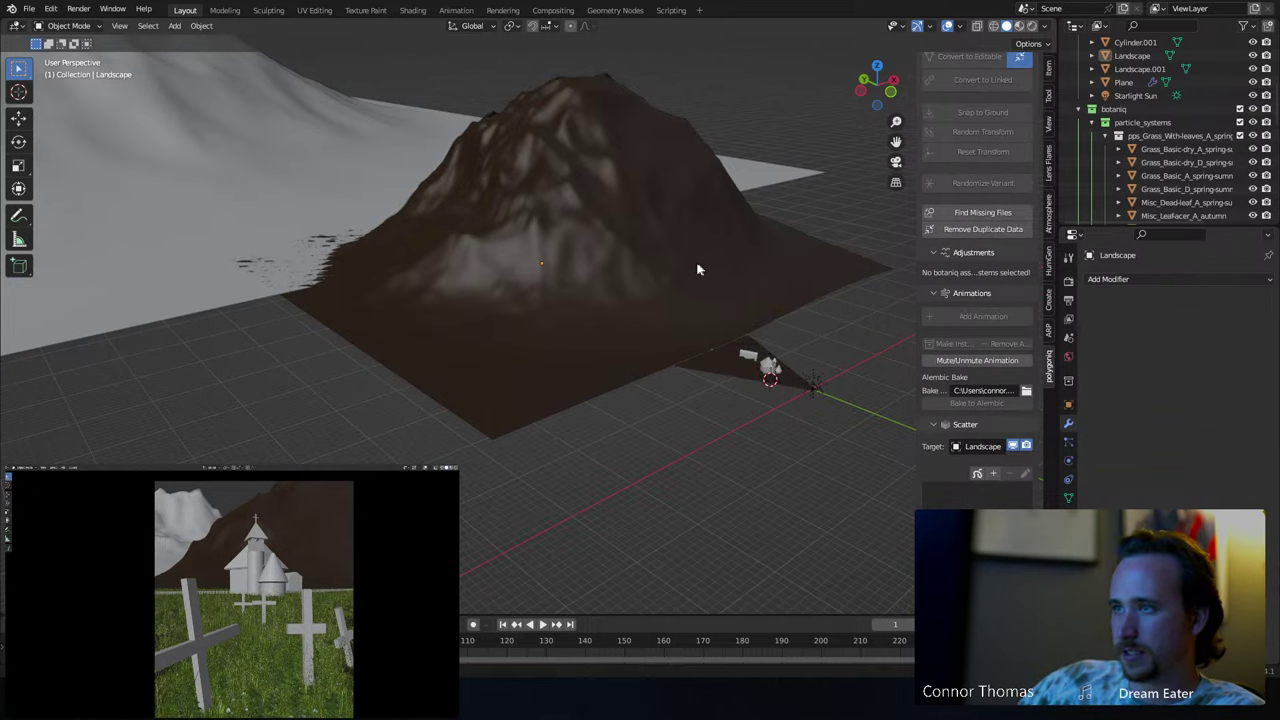
scroll(694, 255, down, 3)
key(ctrl+s)
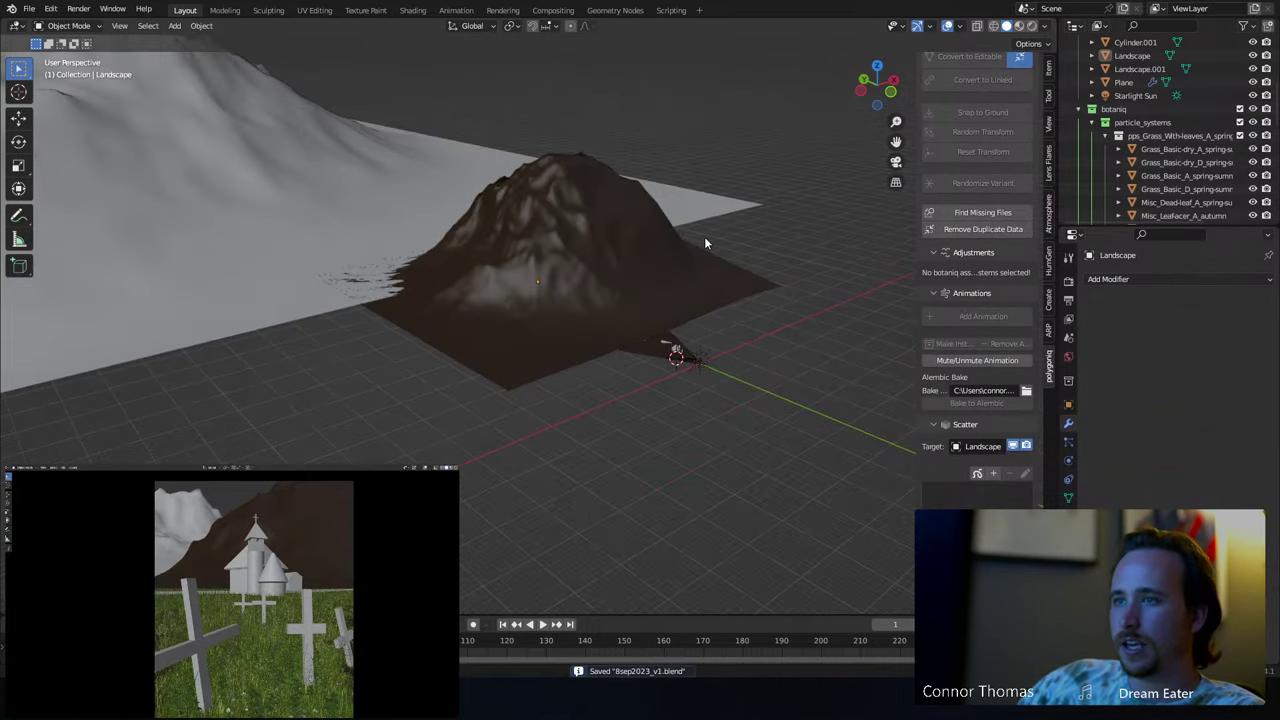
- Check the scene through the camera and show the material settings of the mountain Landscape behind the church
middle_drag(704, 237, 697, 270)
key(KP_0)
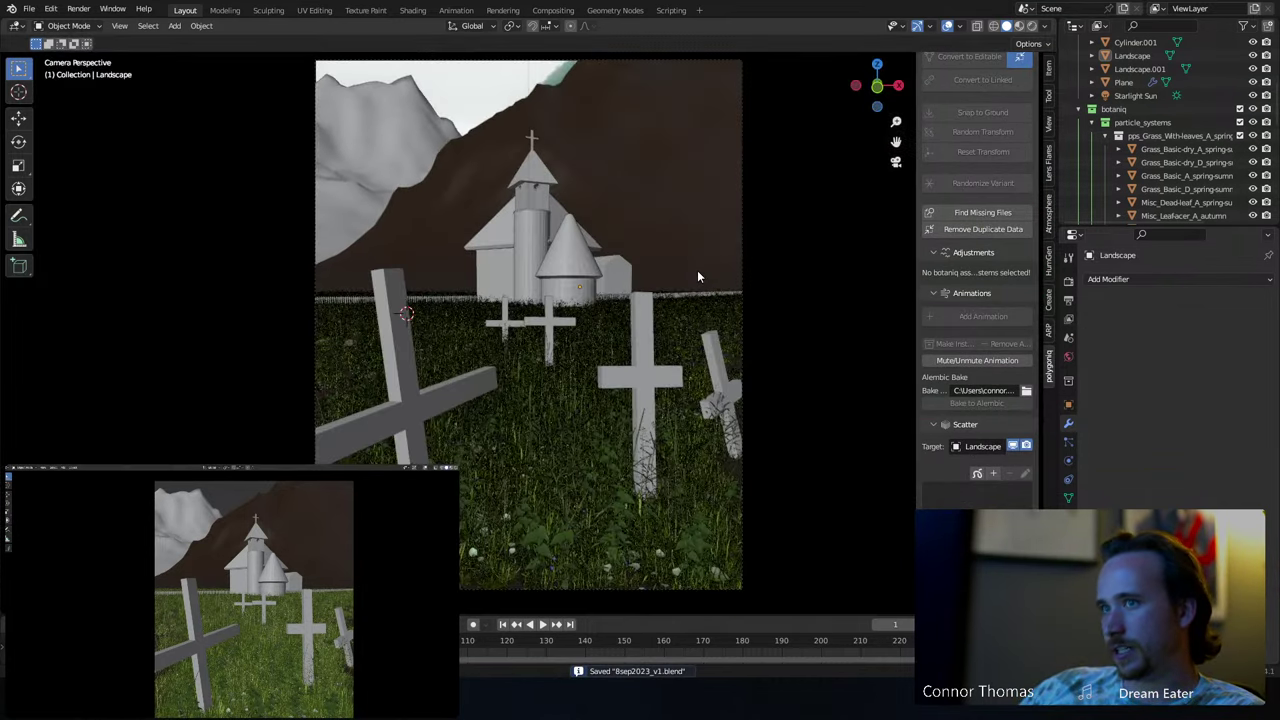
key(KP_0)
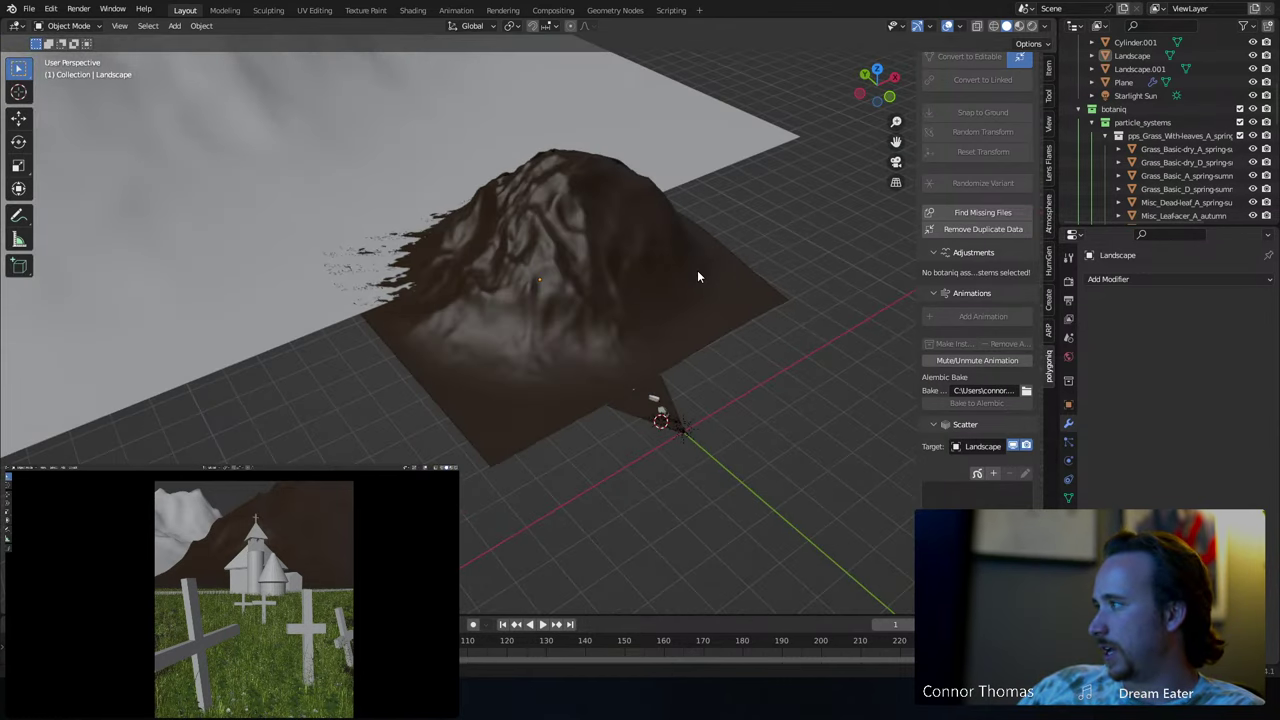
click(708, 224)
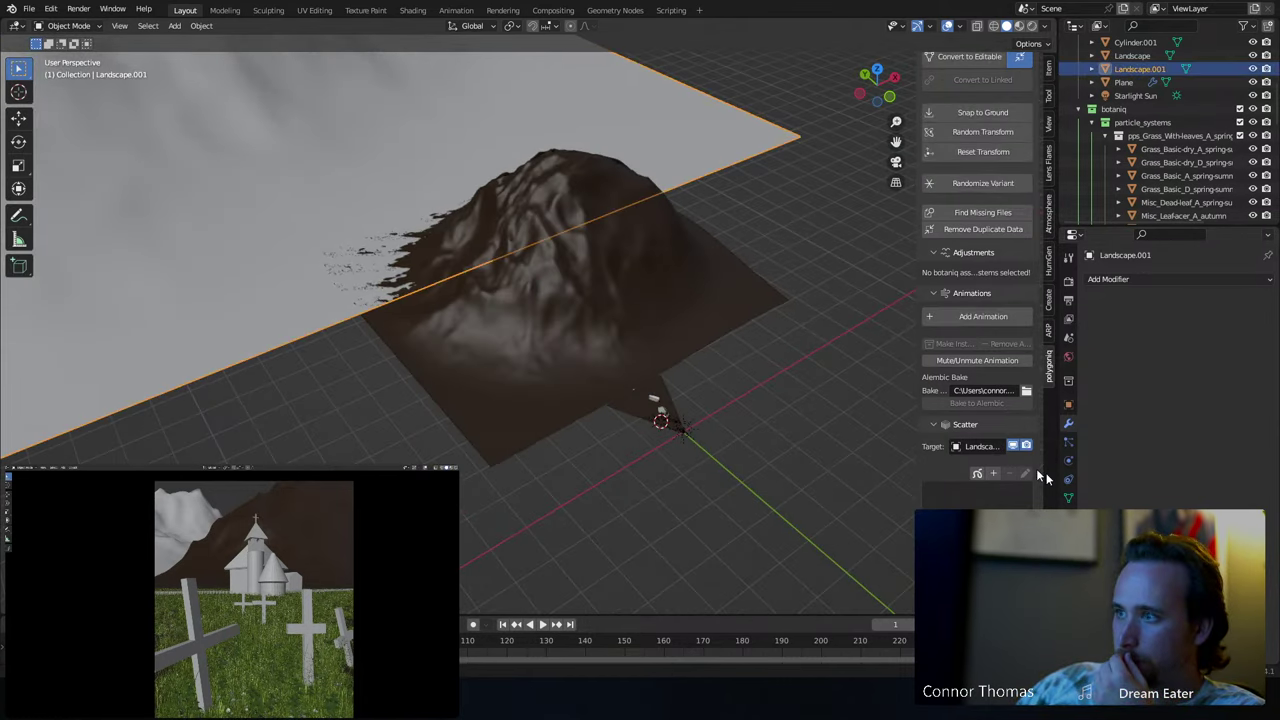
click(575, 264)
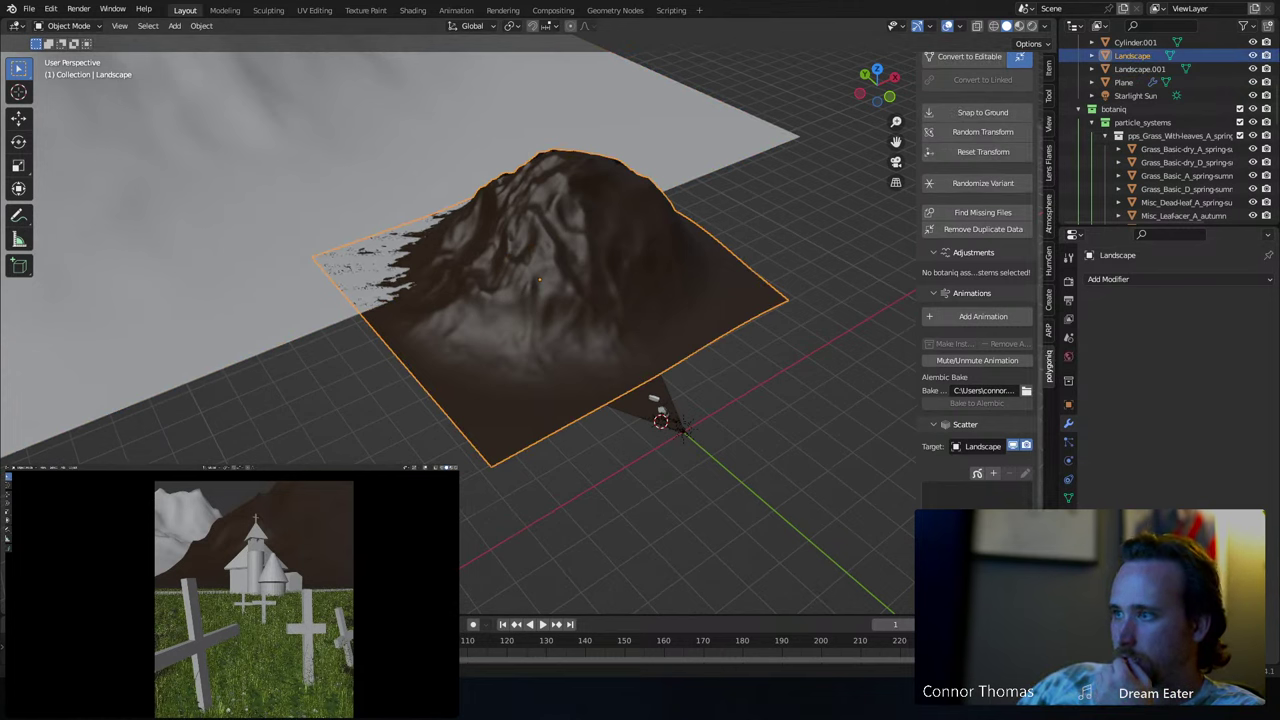
click(1068, 516)
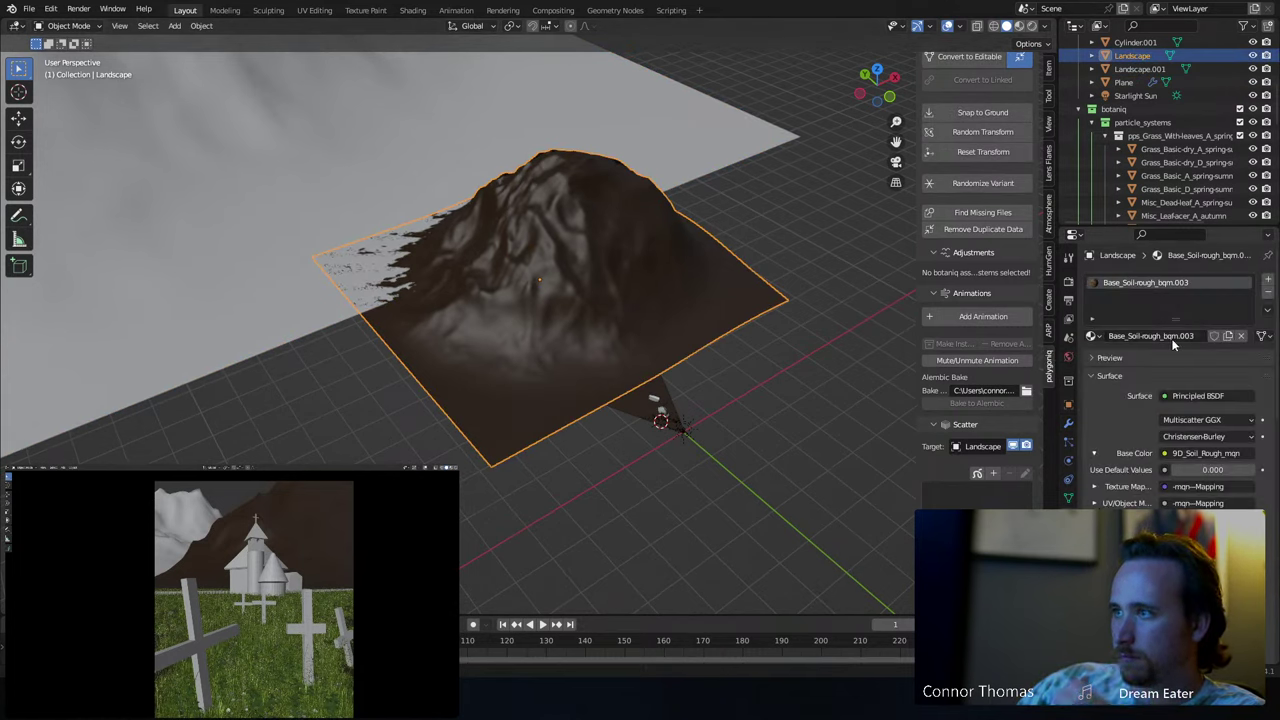
- Assign the existing Base_Soil-rough_bqm.002 material to the large background terrain Landscape.001
click(199, 150)
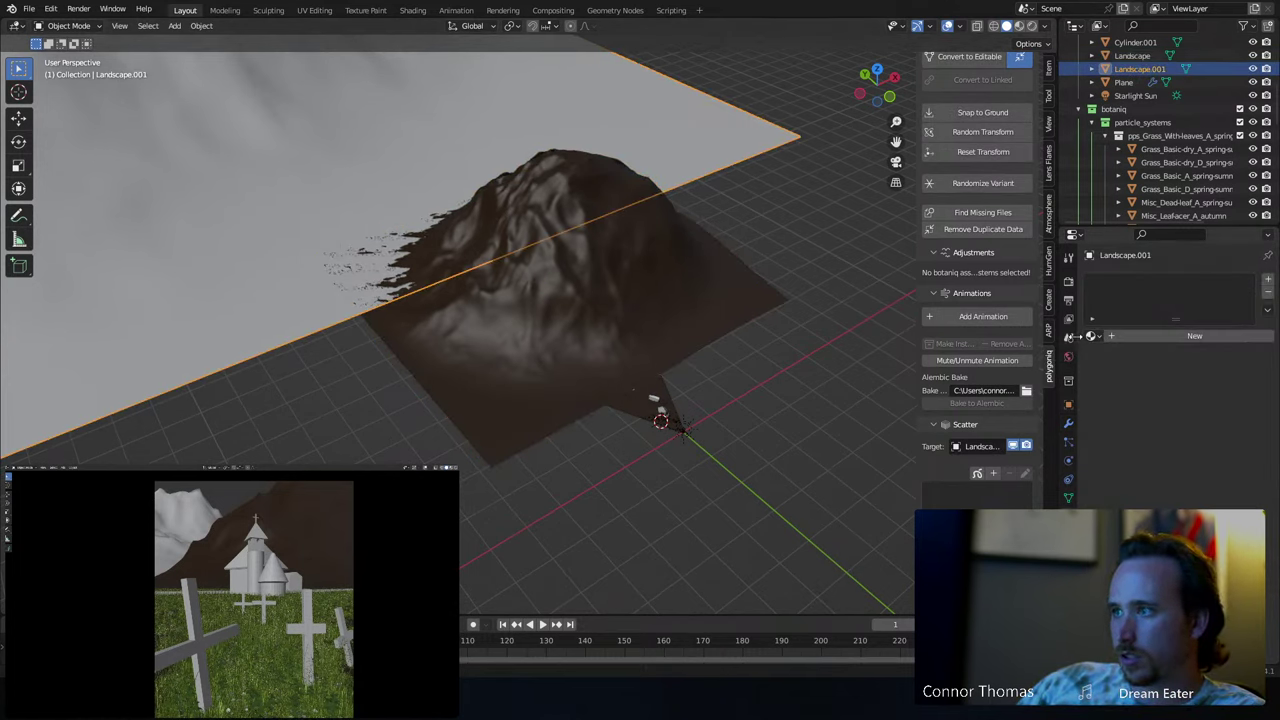
click(1092, 336)
text(Base)
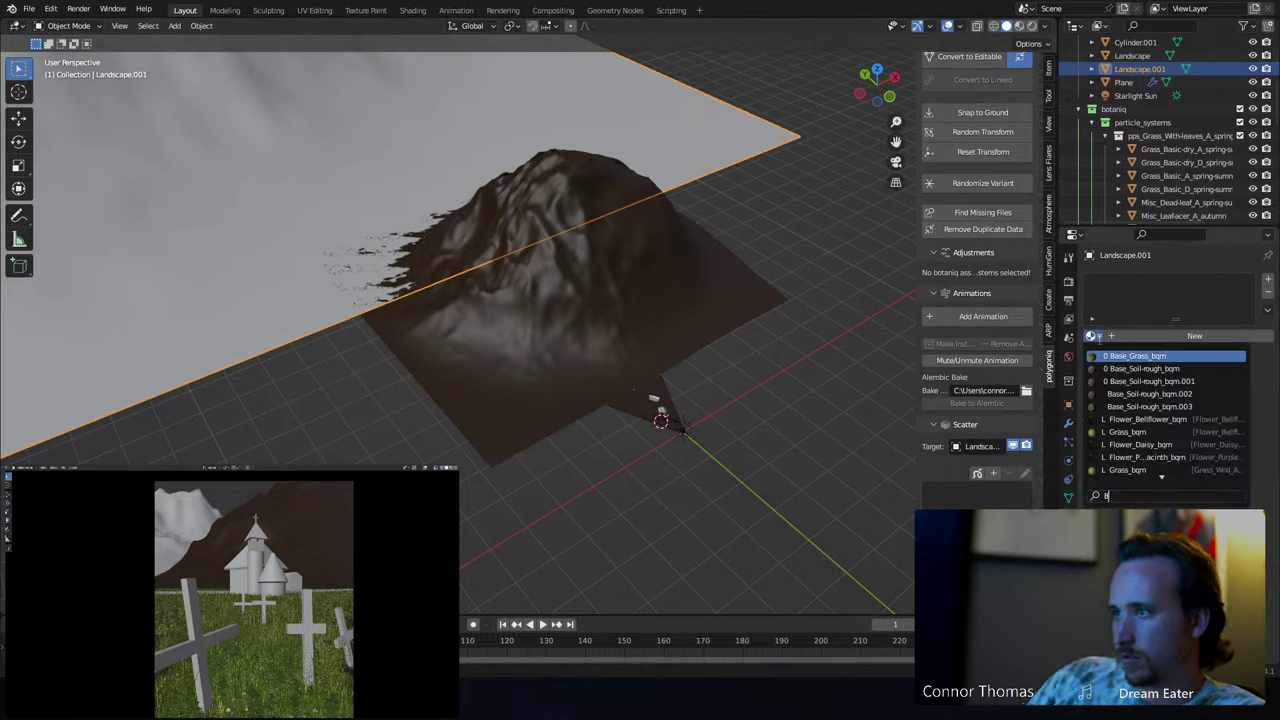
key(Down)
key(Down)
key(Down)
key(Down)
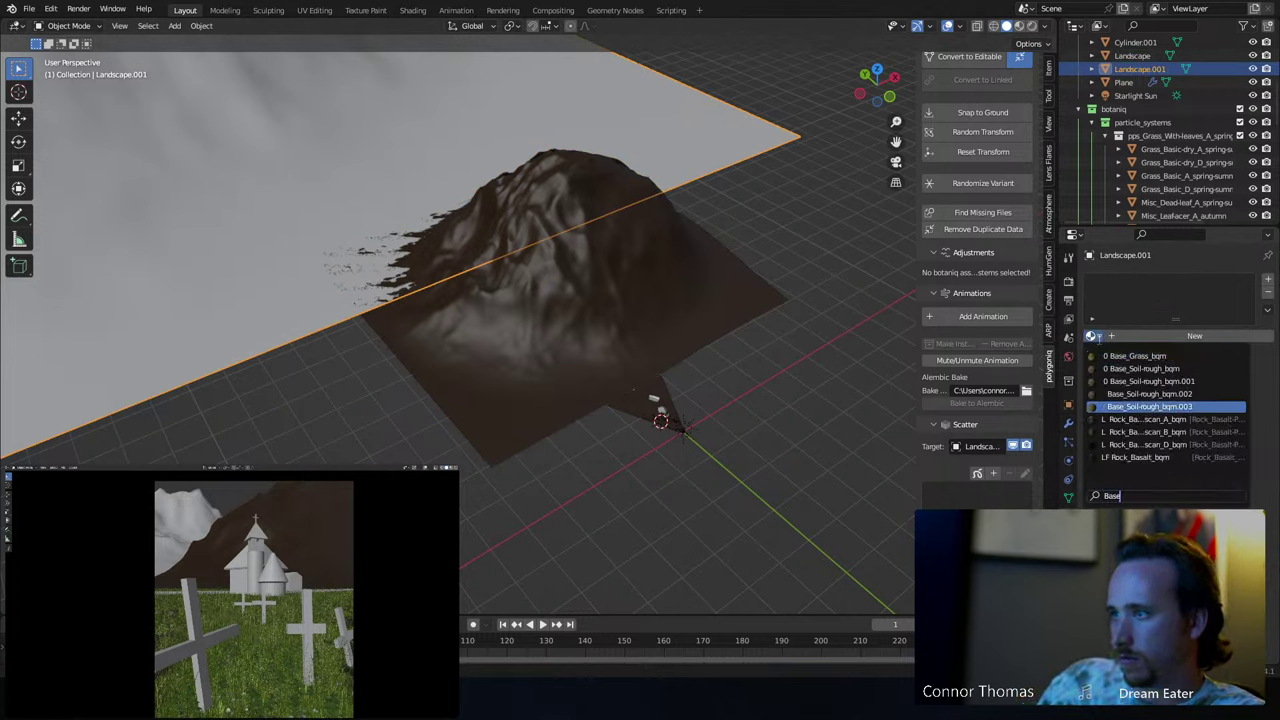
key(Up)
key(Up)
key(Up)
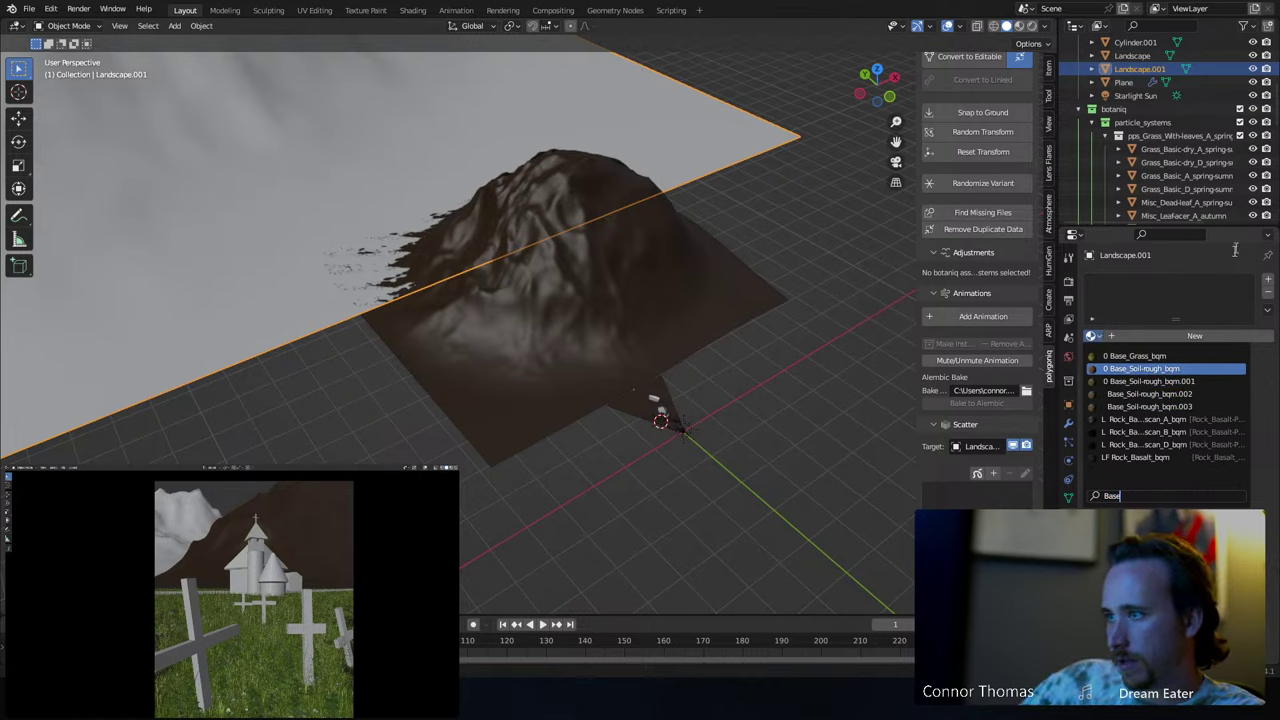
click(1202, 393)
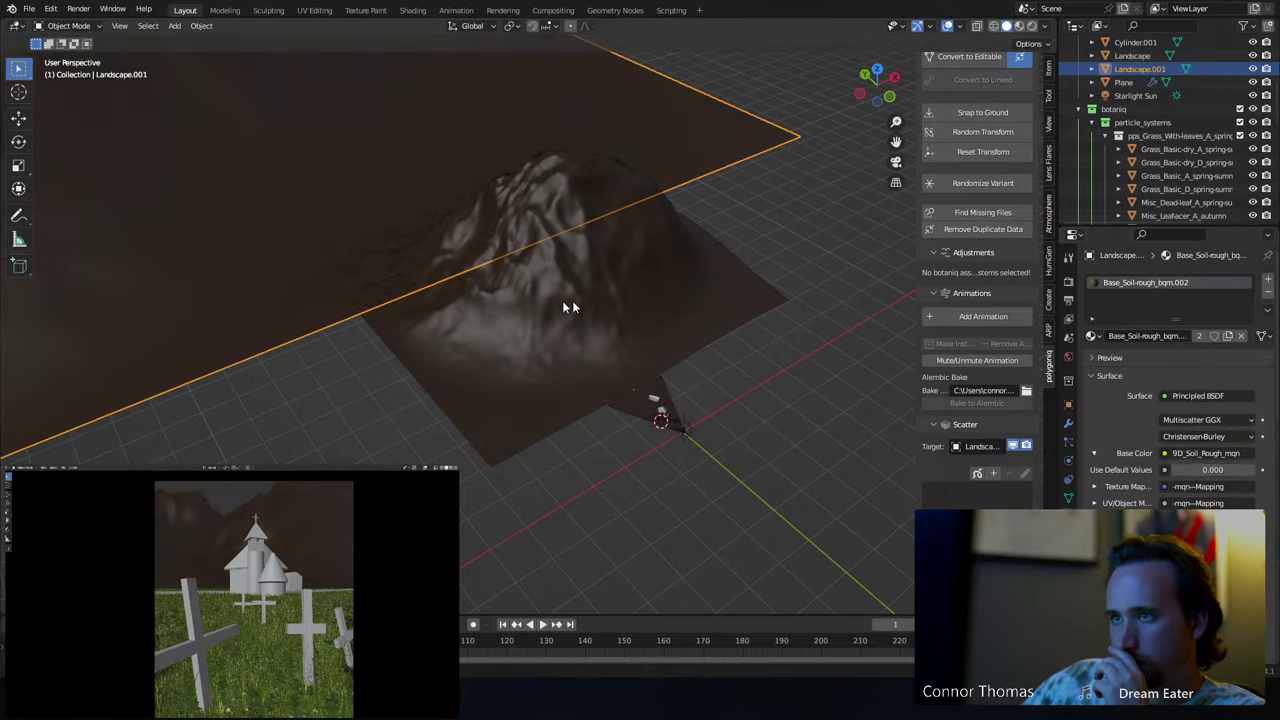
click(588, 300)
click(505, 171)
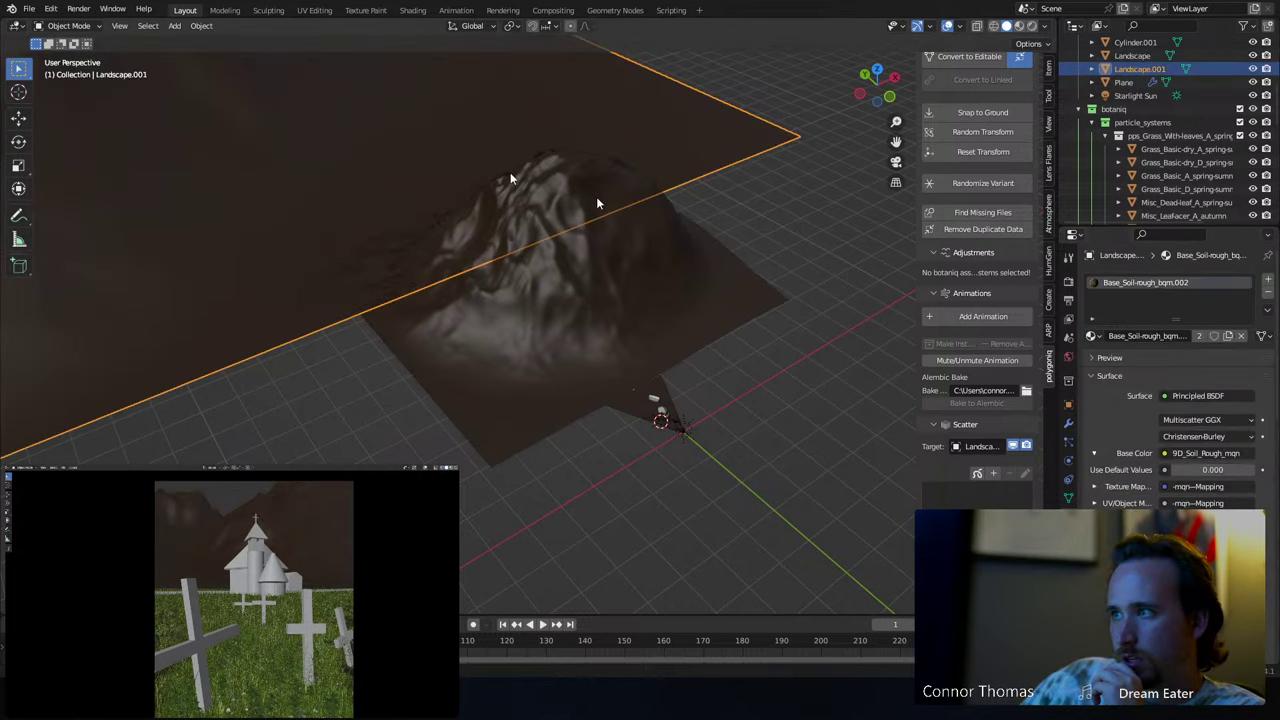
- Switch the large background terrain Landscape.001 to the existing Base_Soil-rough_bqm.003 material and save the file
click(1090, 336)
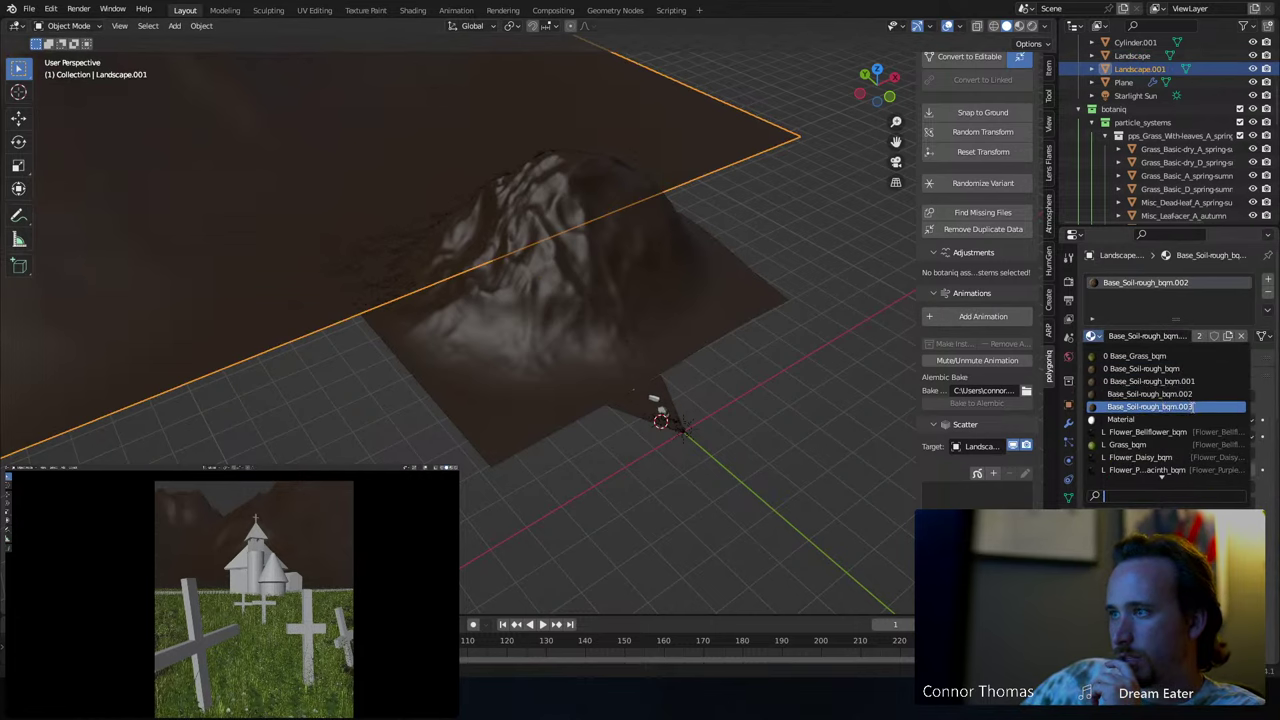
click(1150, 406)
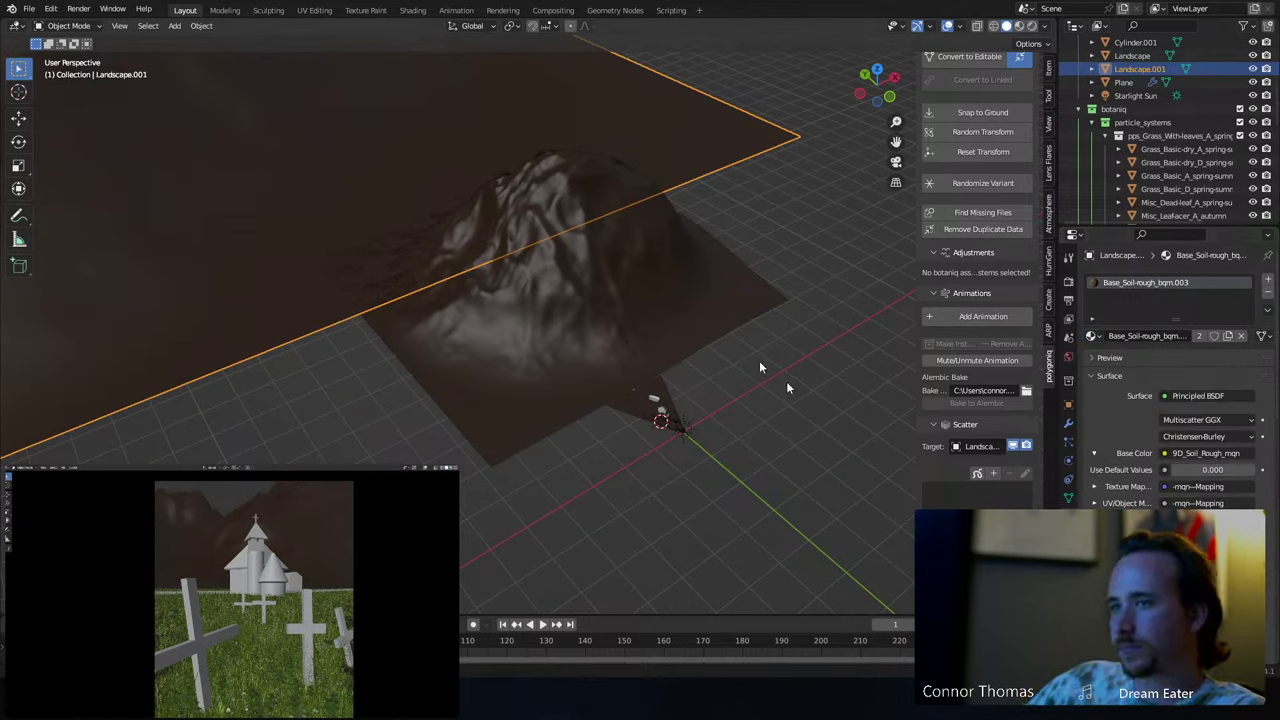
key(ctrl+s)
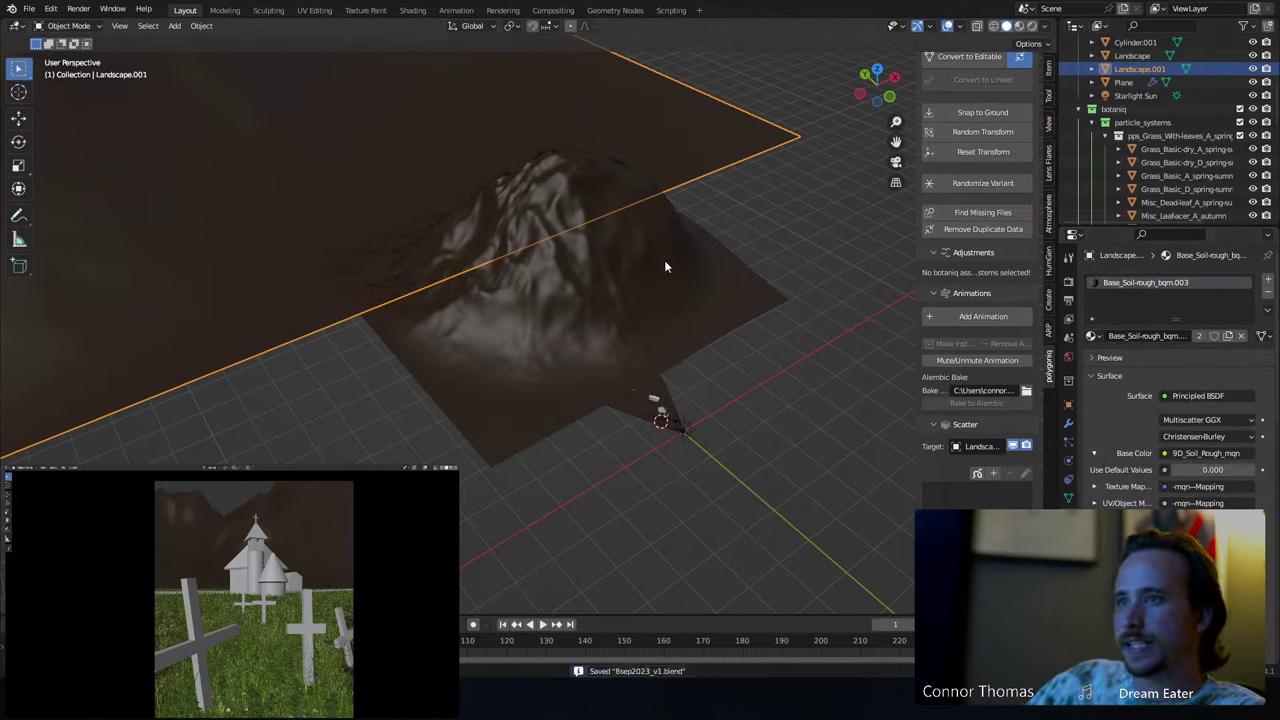
- Deselect everything and check the mountain materials through the camera before returning to the free view
key(a)
key(alt+a)
key(KP_0)
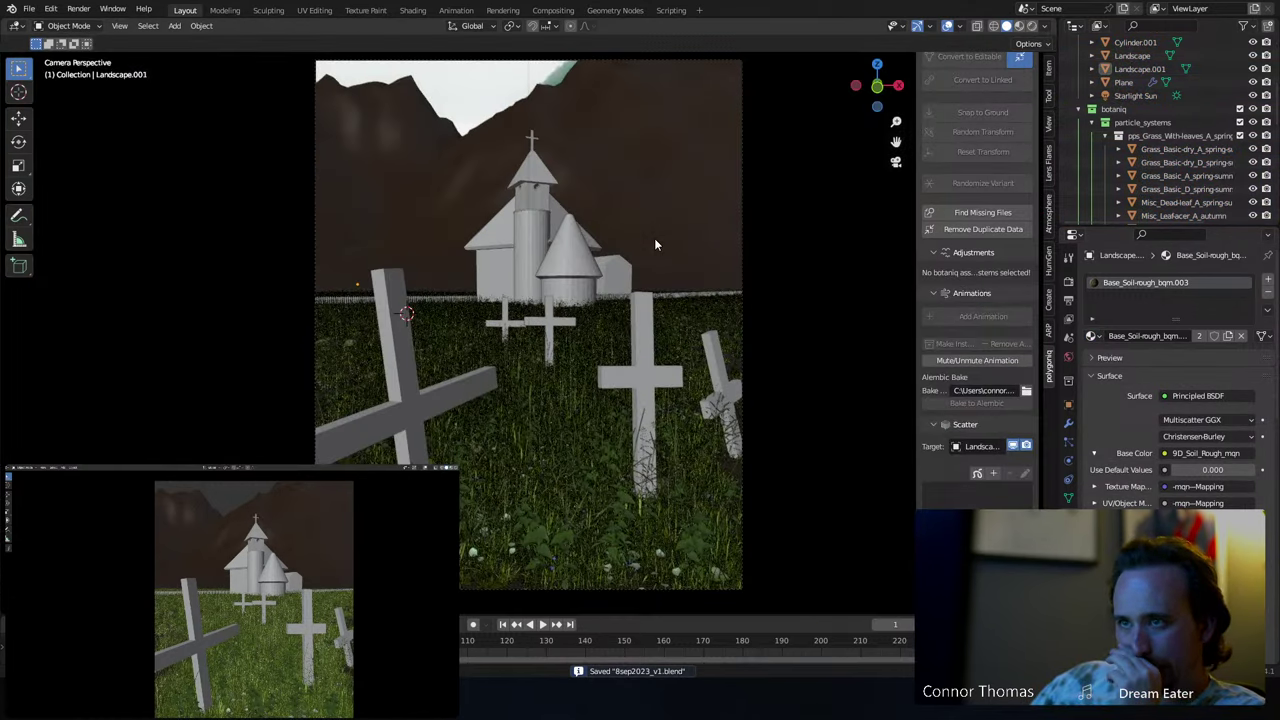
key(KP_0)
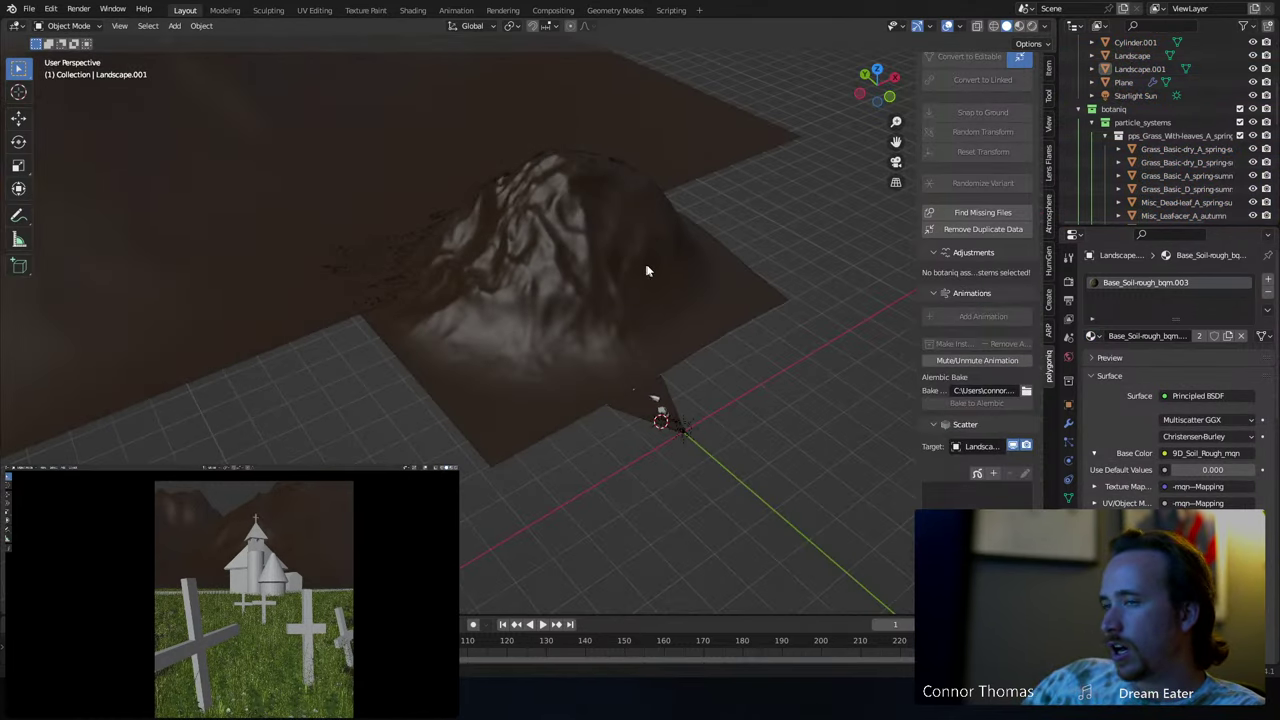
- Place the 3D cursor on the graveyard ground beside the church, just behind the small cone-roofed tower
shift+middle_drag(776, 422, 726, 392)
scroll(726, 392, up, 6)
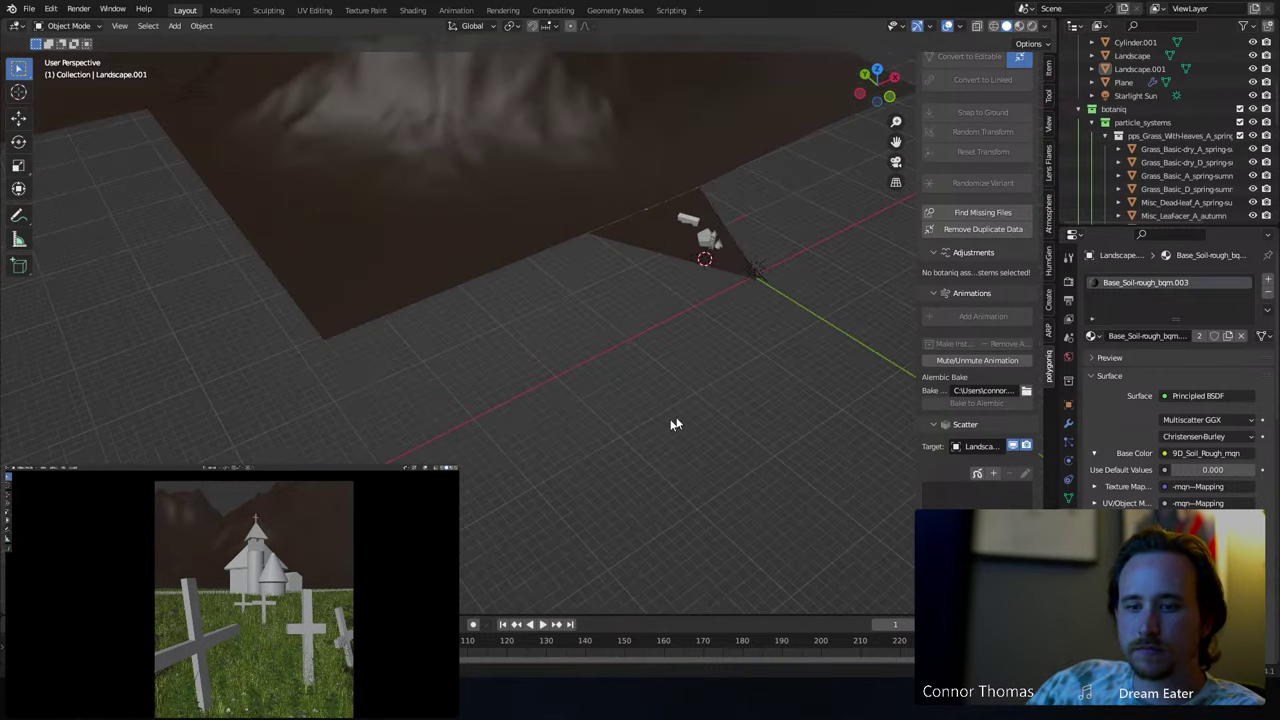
scroll(655, 275, up, 2)
shift+middle_drag(652, 266, 571, 361)
scroll(571, 361, up, 2)
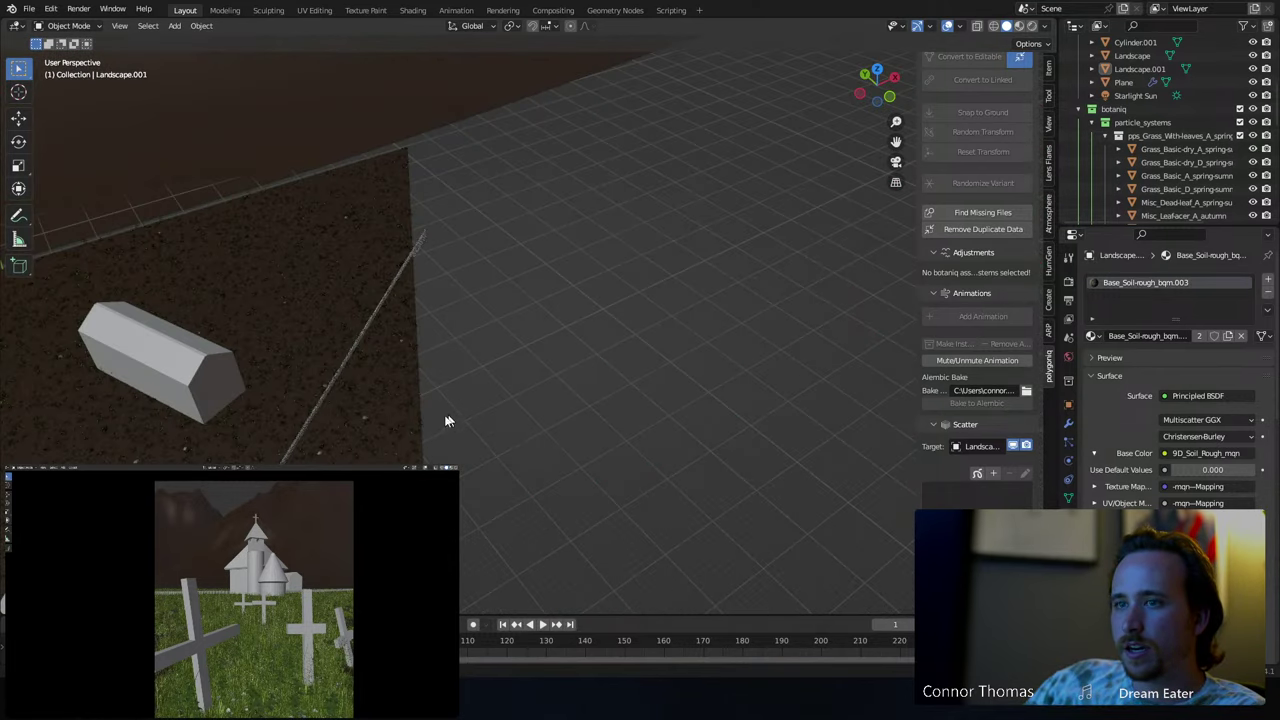
shift+middle_drag(449, 418, 230, 385)
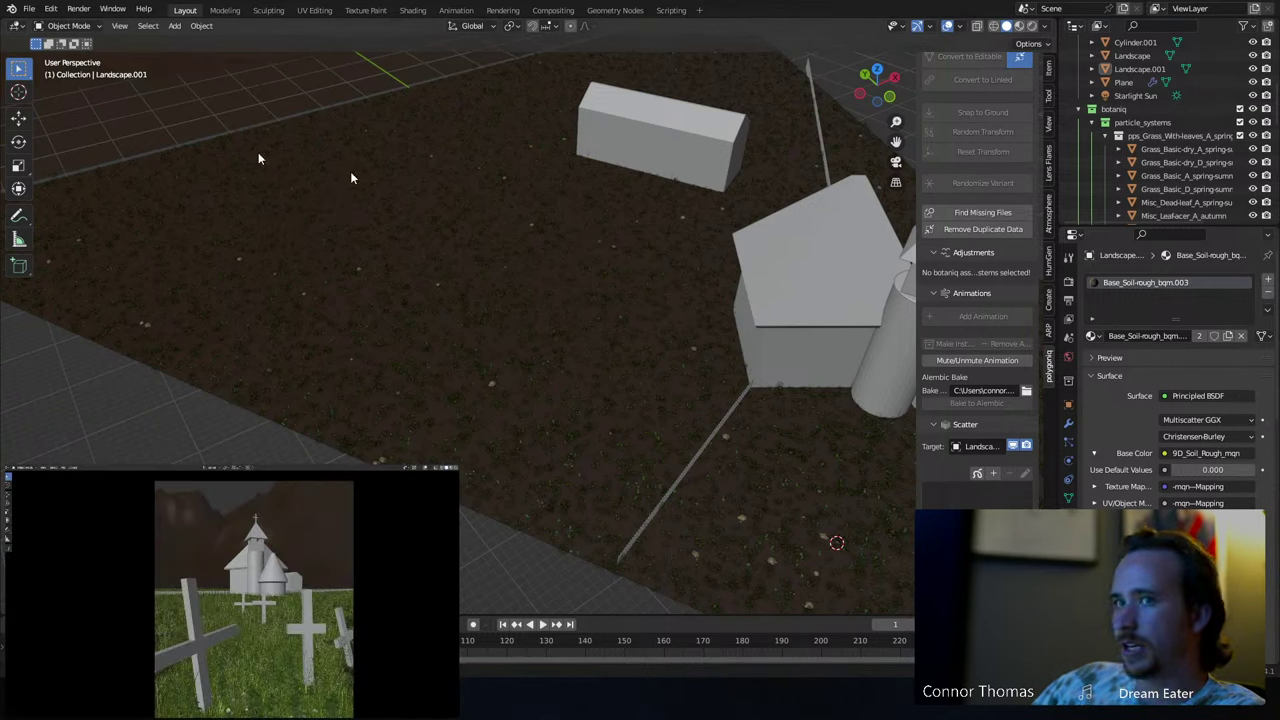
click(18, 91)
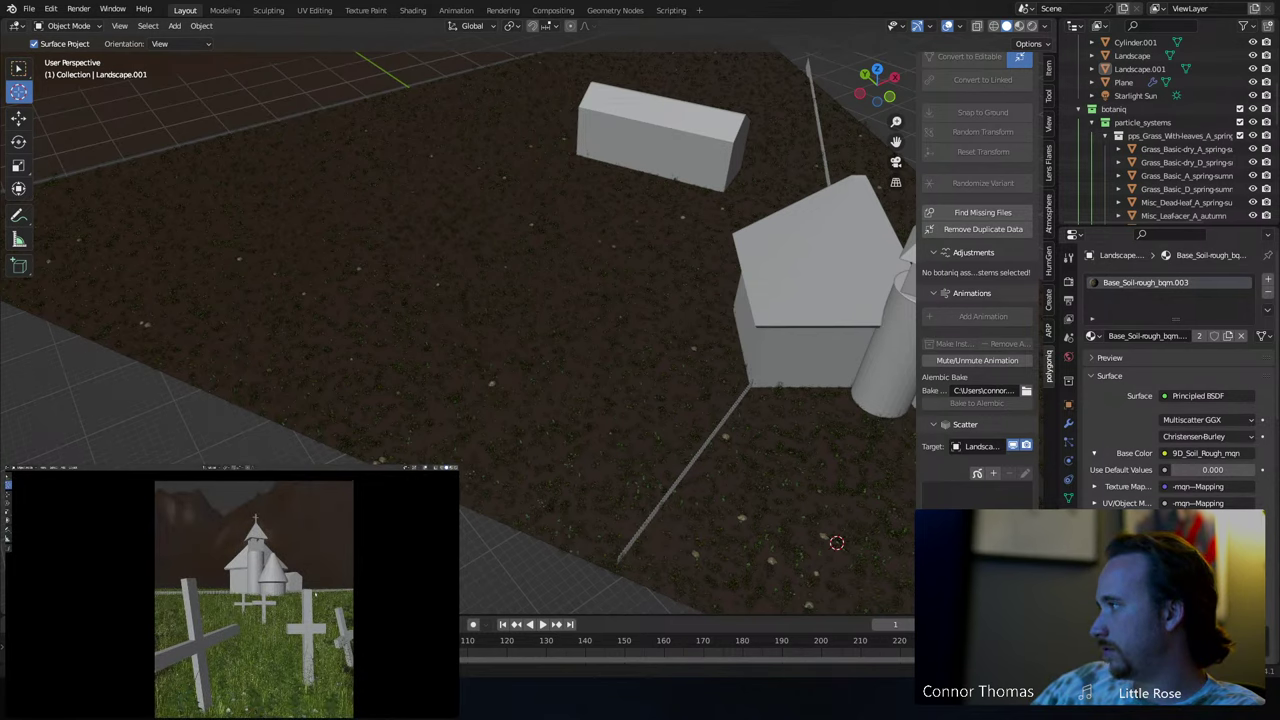
click(897, 255)
shift+middle_drag(800, 355, 655, 318)
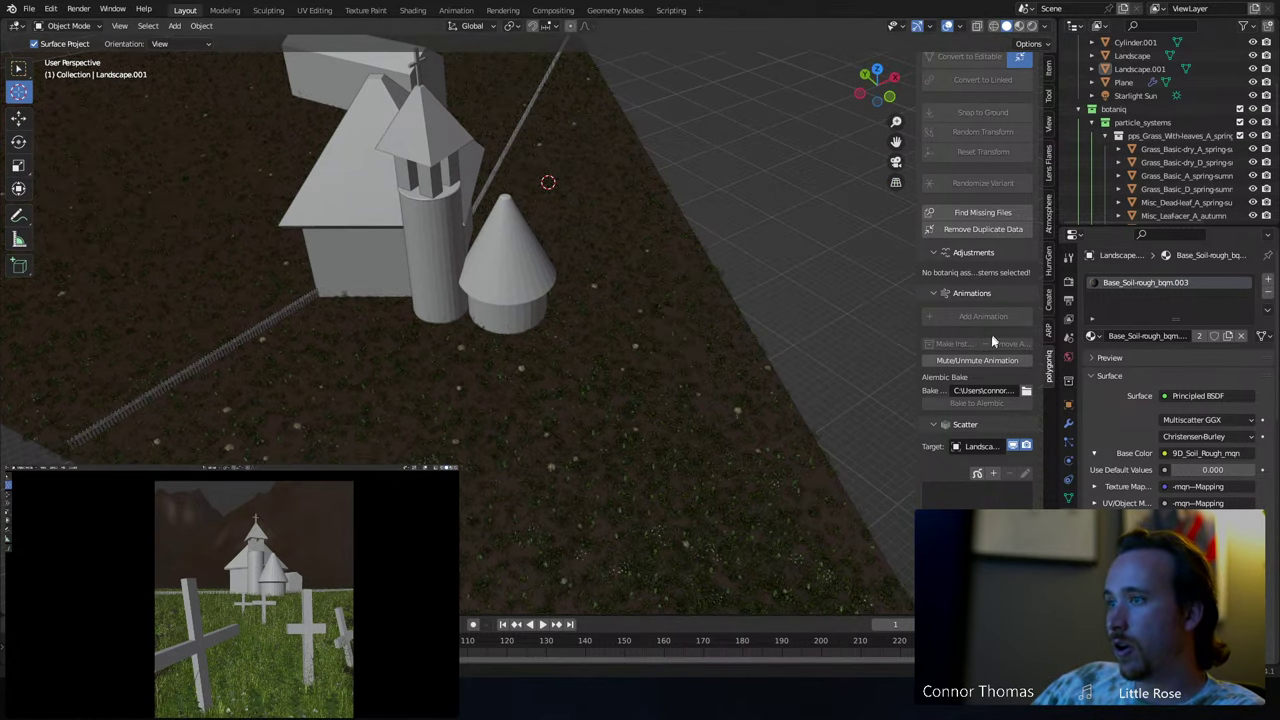
- Start spawning a botaniq asset, set the category to deciduous, and show the available trees
scroll(957, 366, up, 3)
click(973, 95)
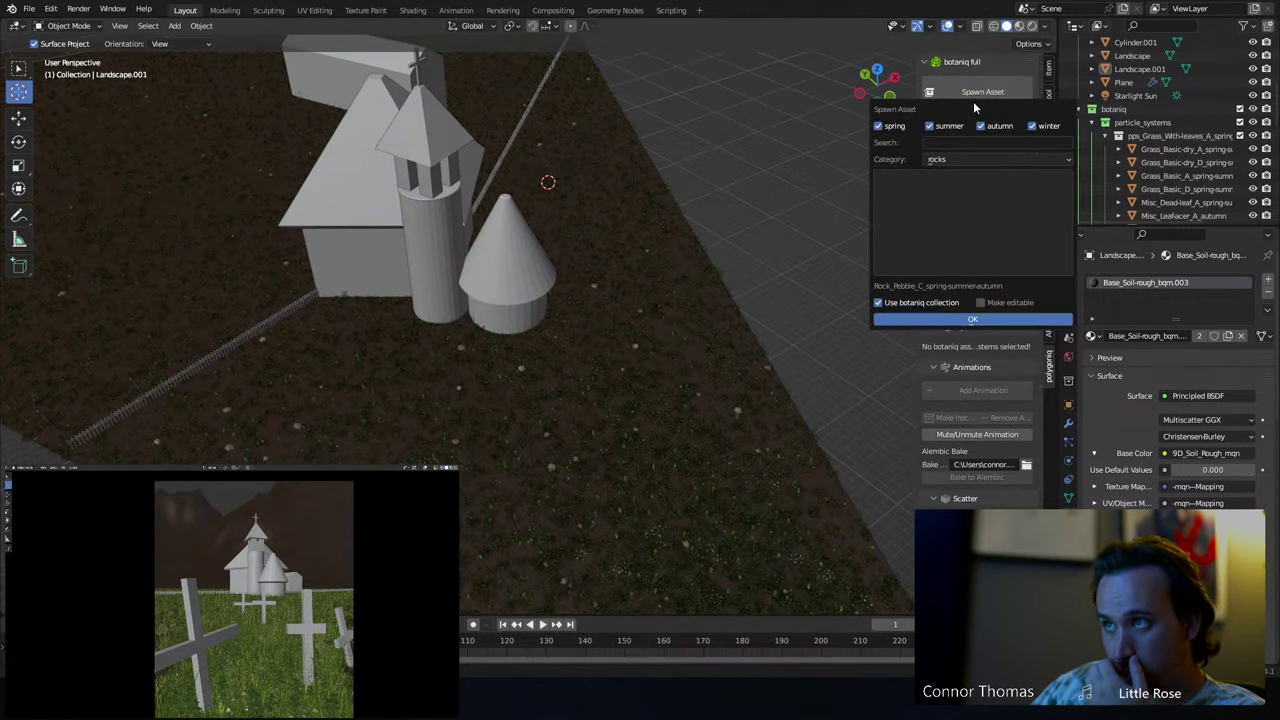
click(970, 250)
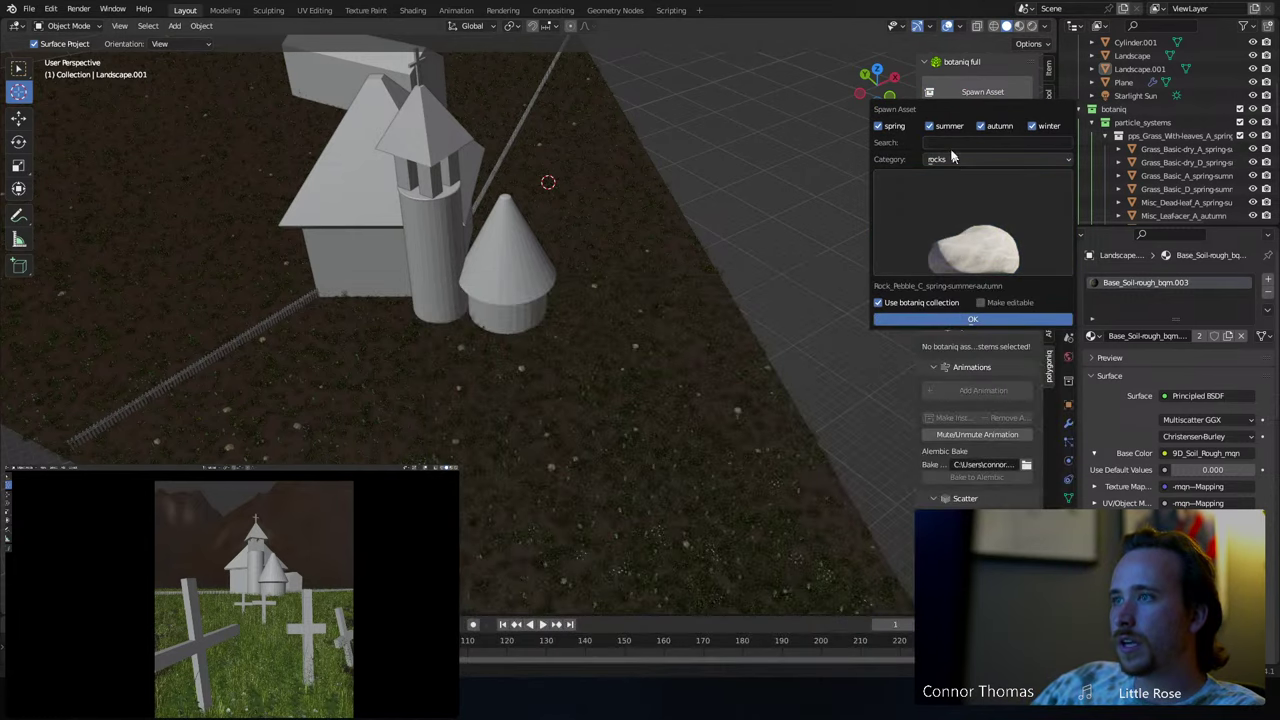
click(960, 159)
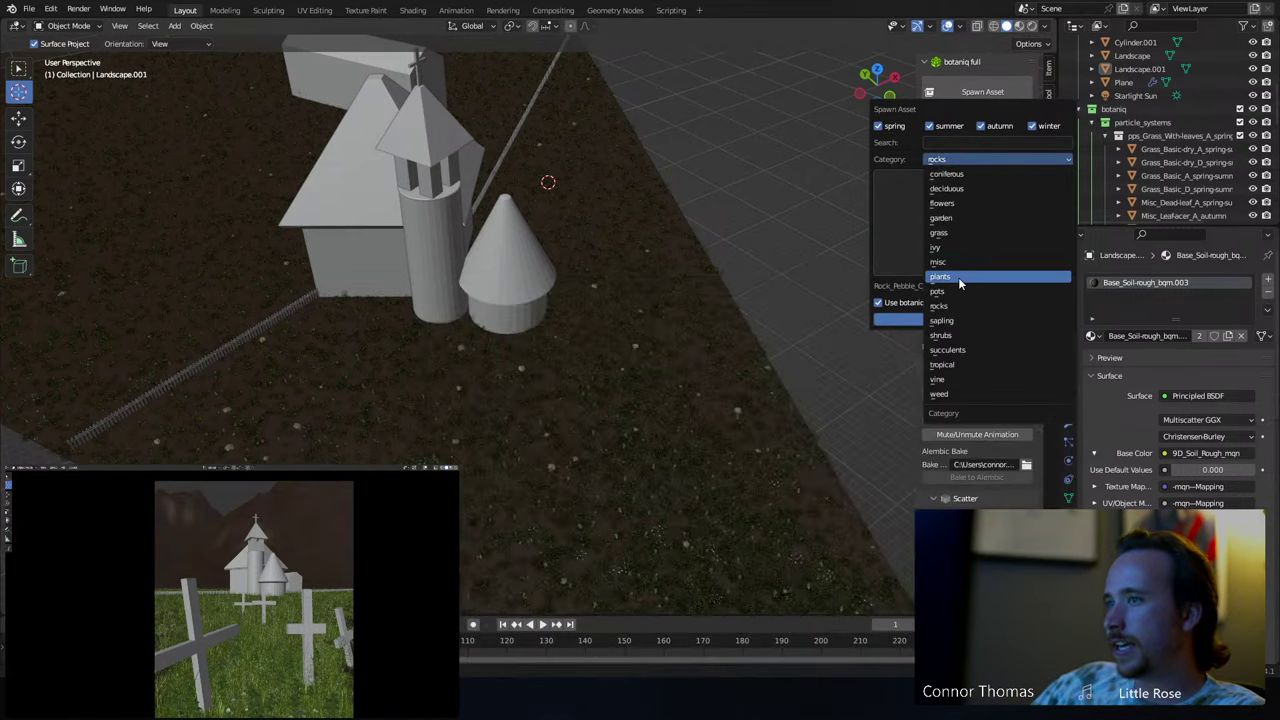
click(957, 188)
click(981, 217)
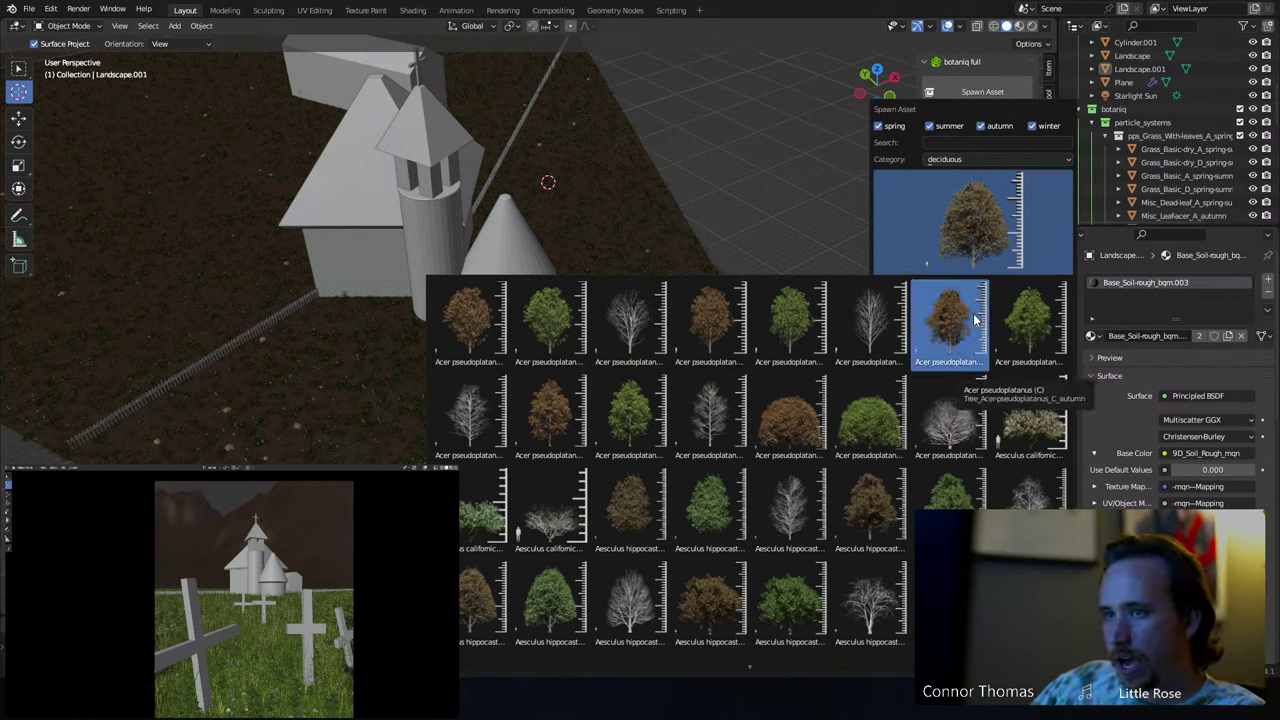
- Spawn the autumn Acer pseudoplatanus (C) tree from the deciduous assets at the 3D cursor
scroll(543, 594, down, 5)
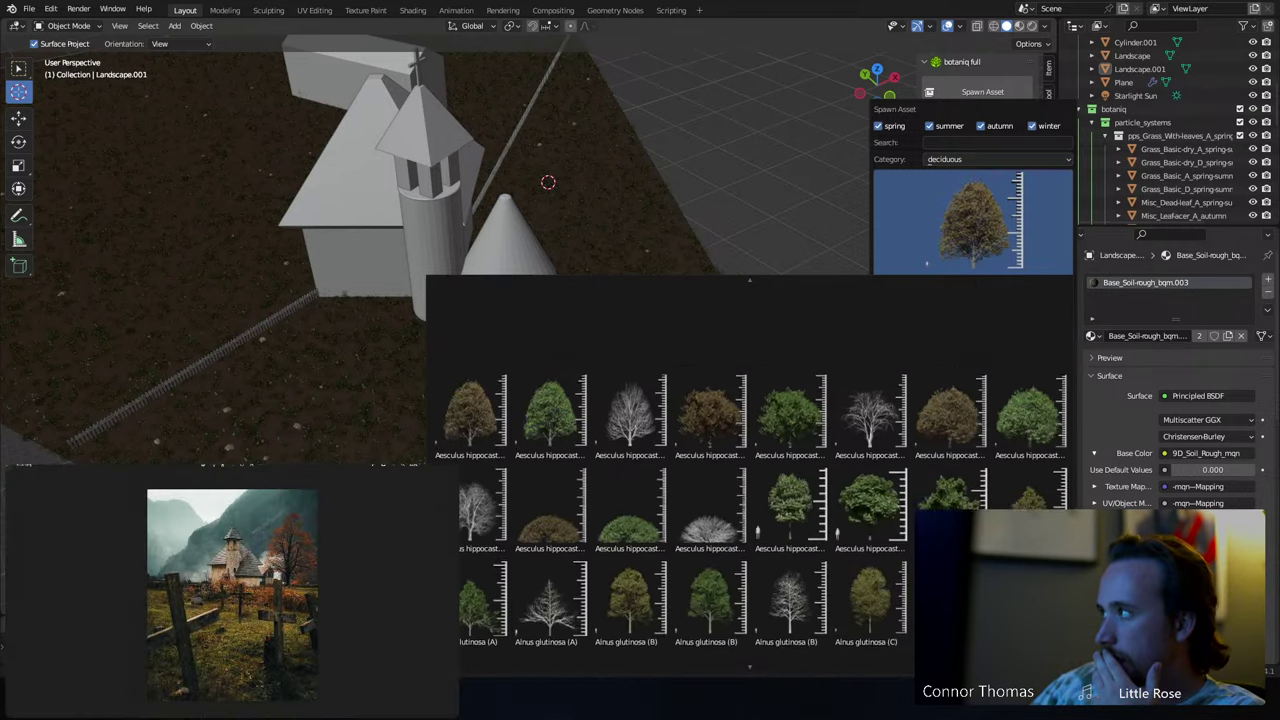
scroll(750, 476, down, 7)
scroll(838, 303, up, 2)
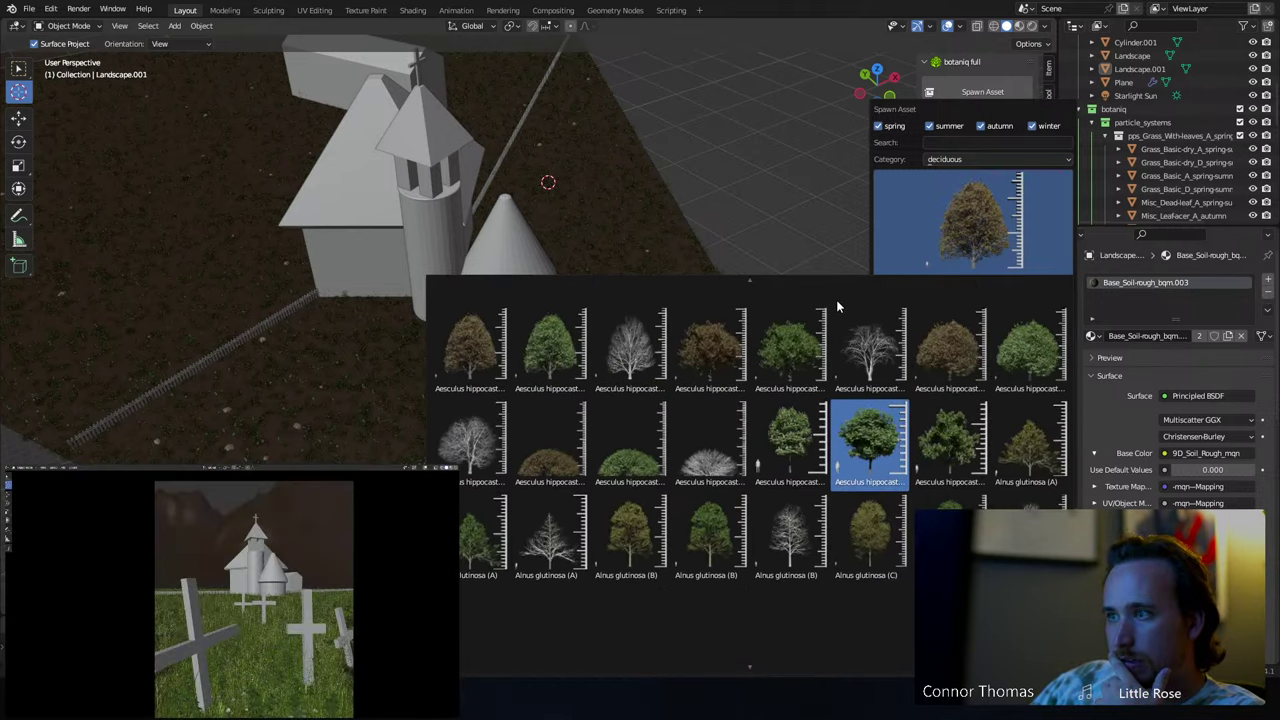
scroll(838, 323, up, 18)
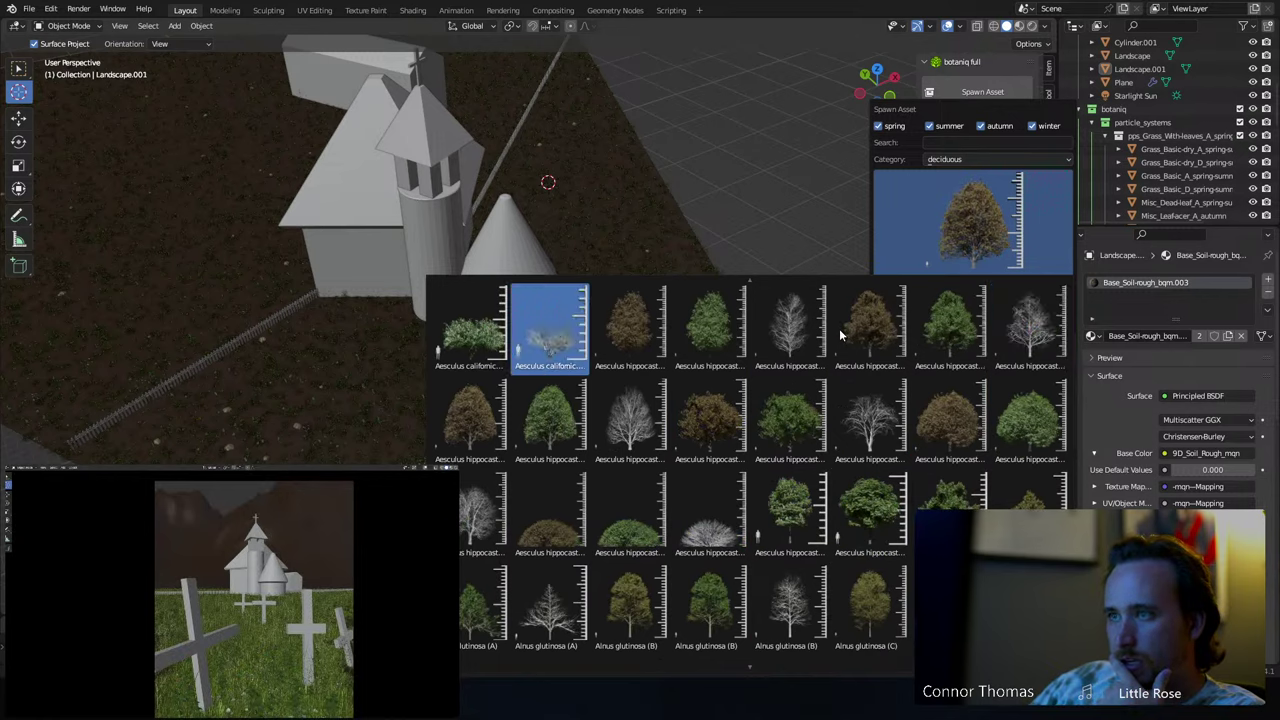
scroll(838, 335, down, 10)
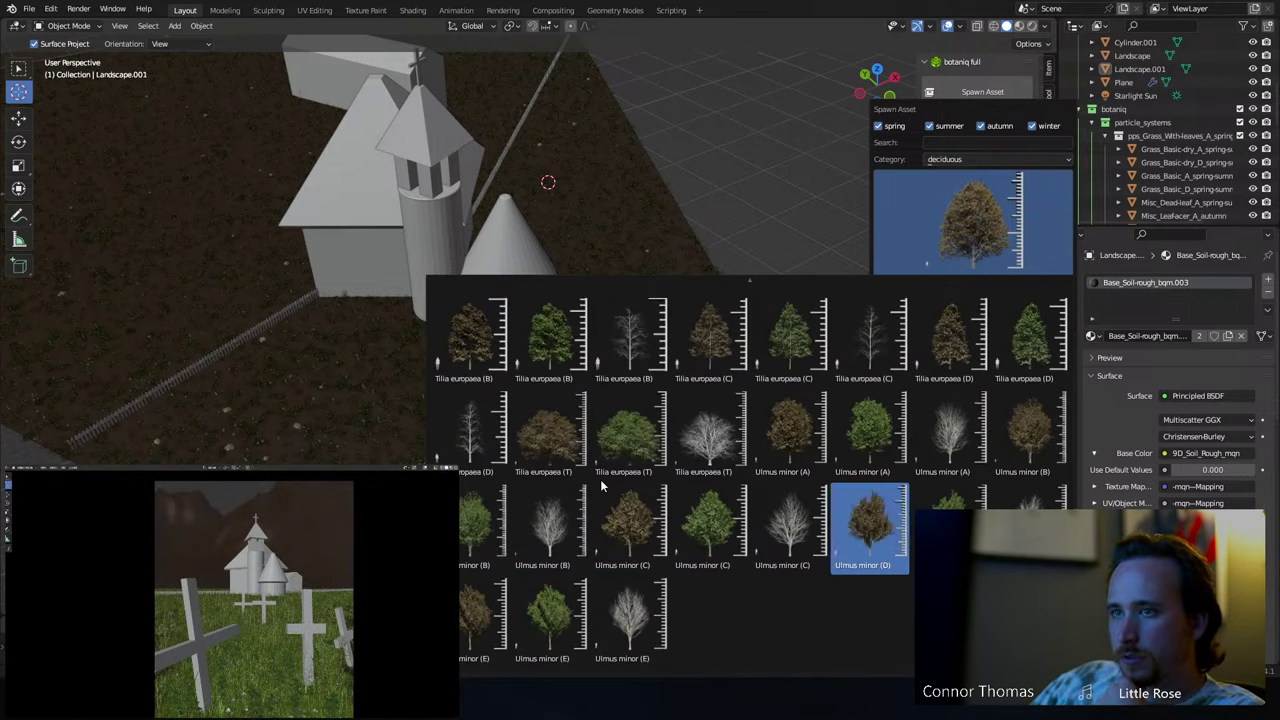
scroll(600, 479, up, 10)
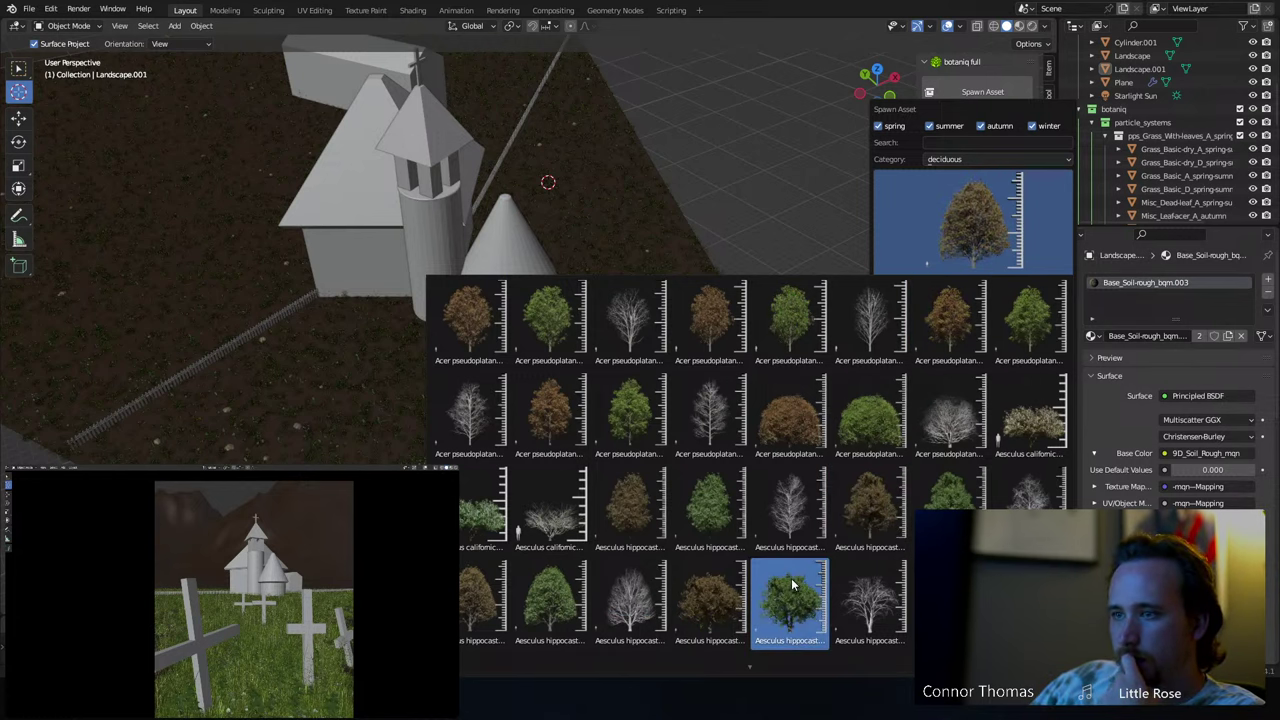
scroll(768, 575, down, 4)
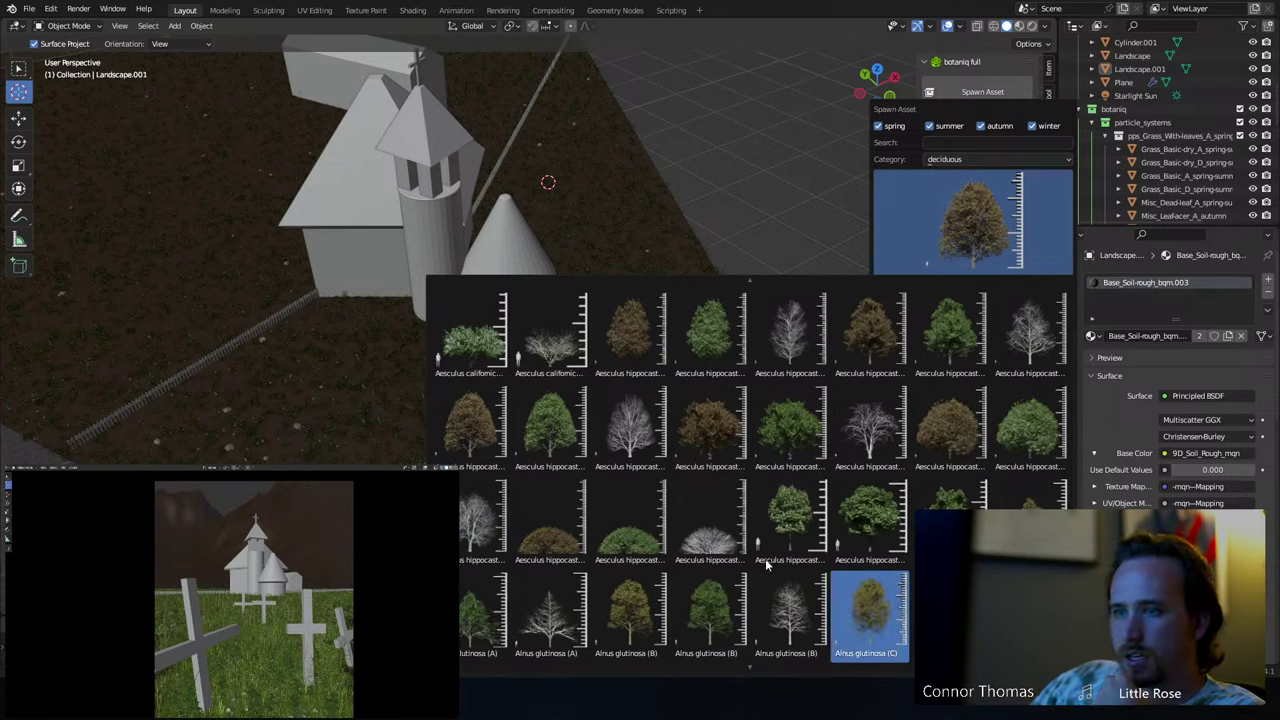
scroll(765, 558, down, 2)
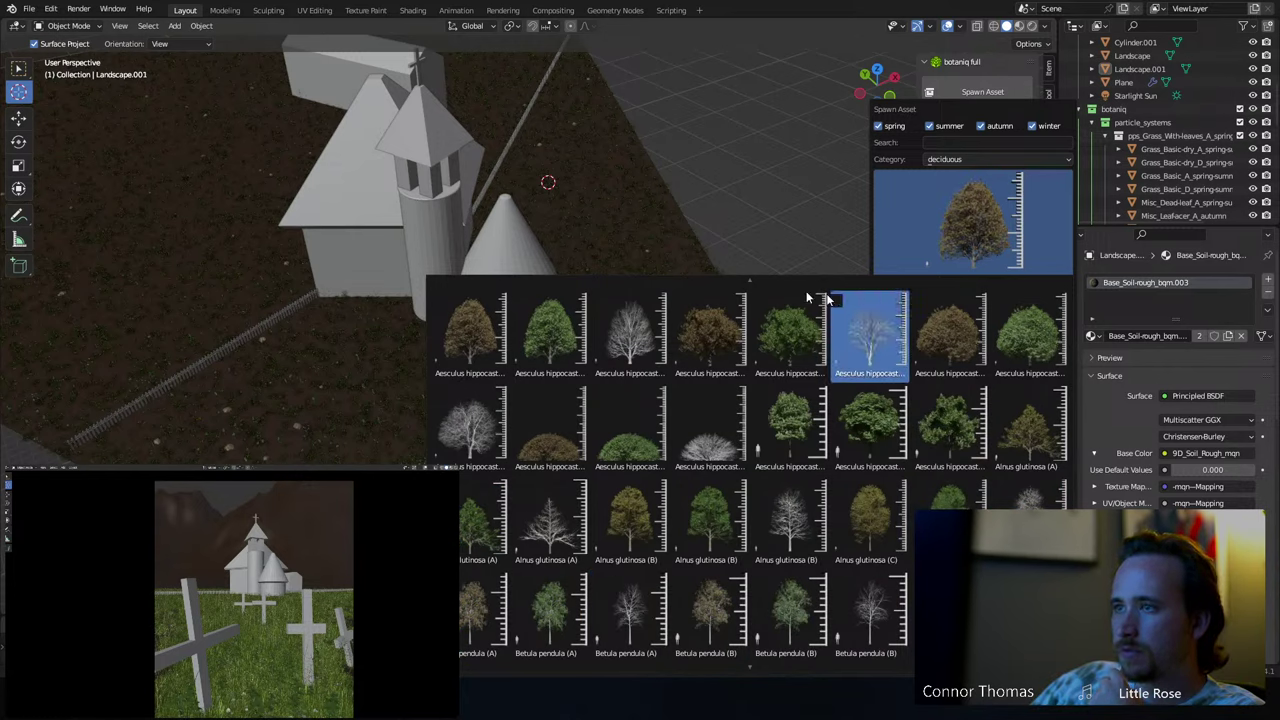
mouse_move(769, 276)
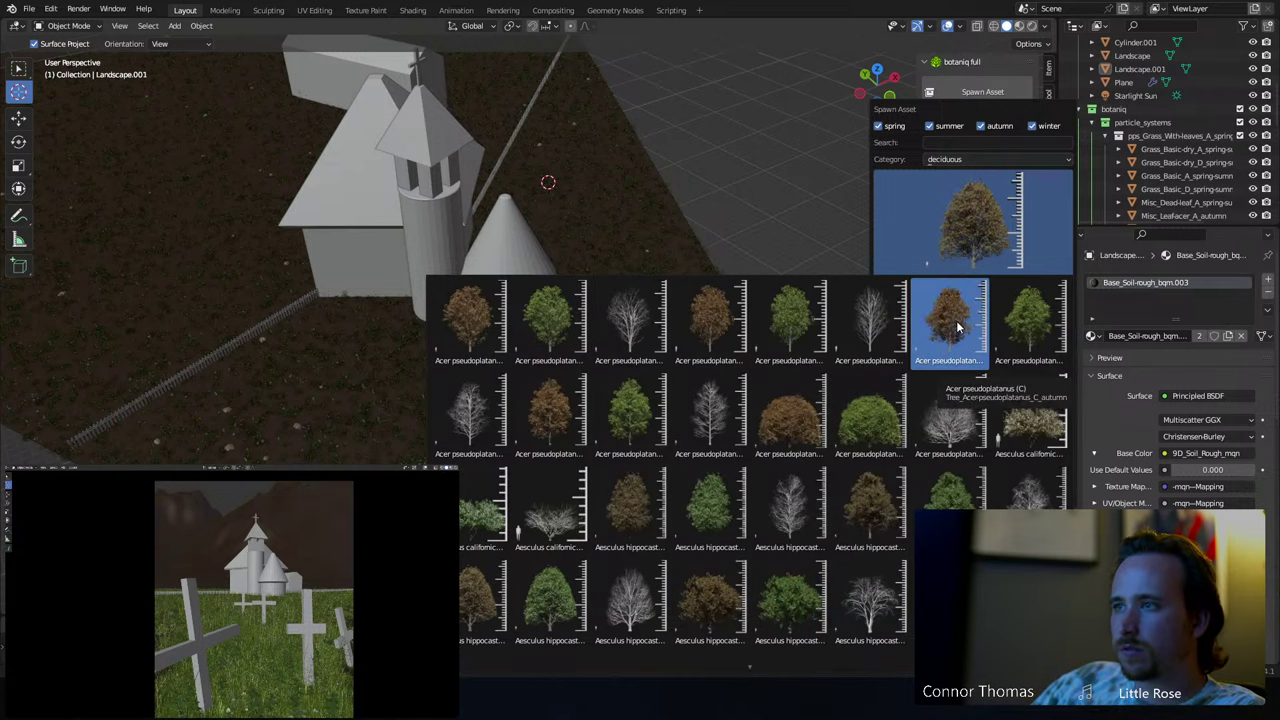
click(957, 327)
click(1011, 320)
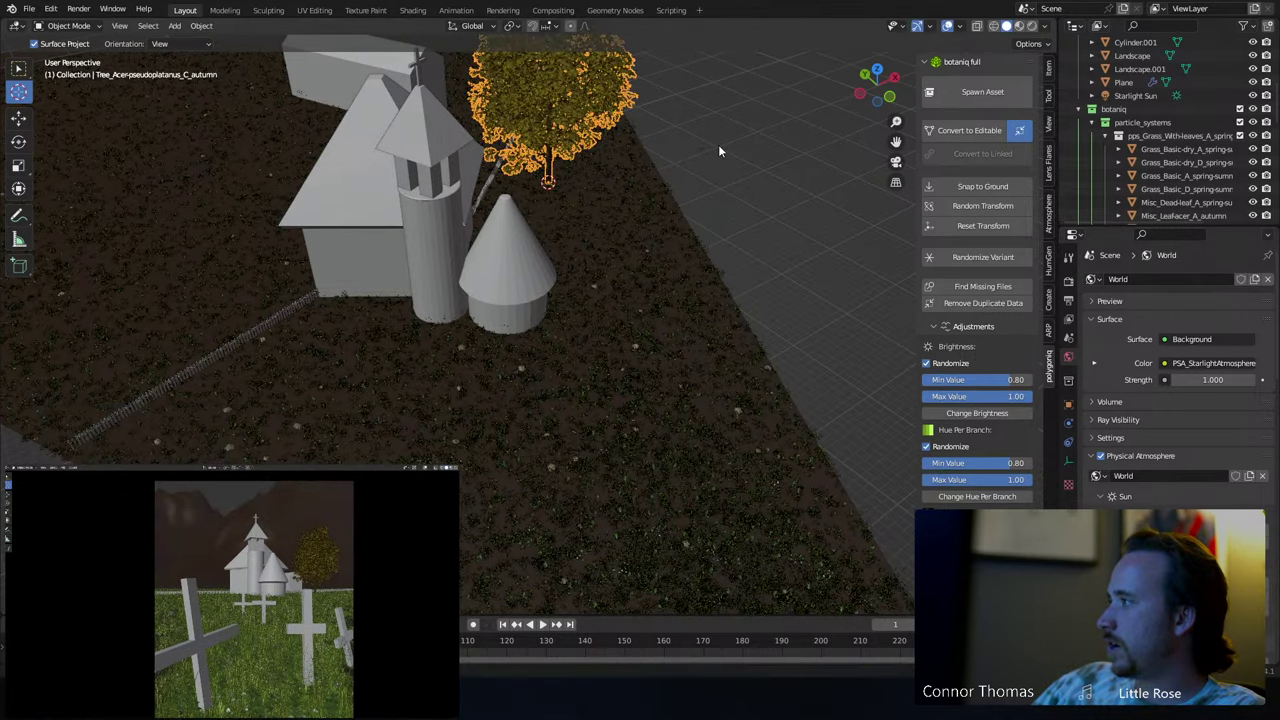
- Lower the spawned autumn tree about 2.3 m along the Z axis, and delete it
key(g)
key(z)
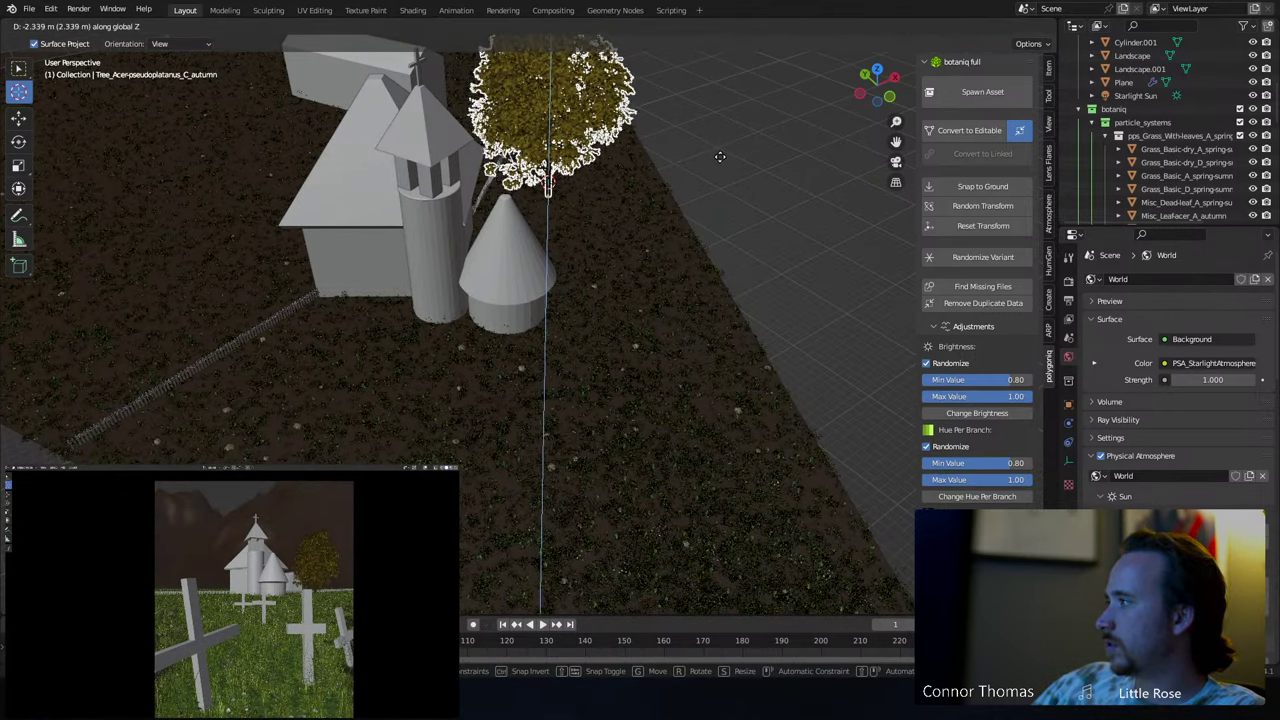
click(720, 156)
key(Delete)
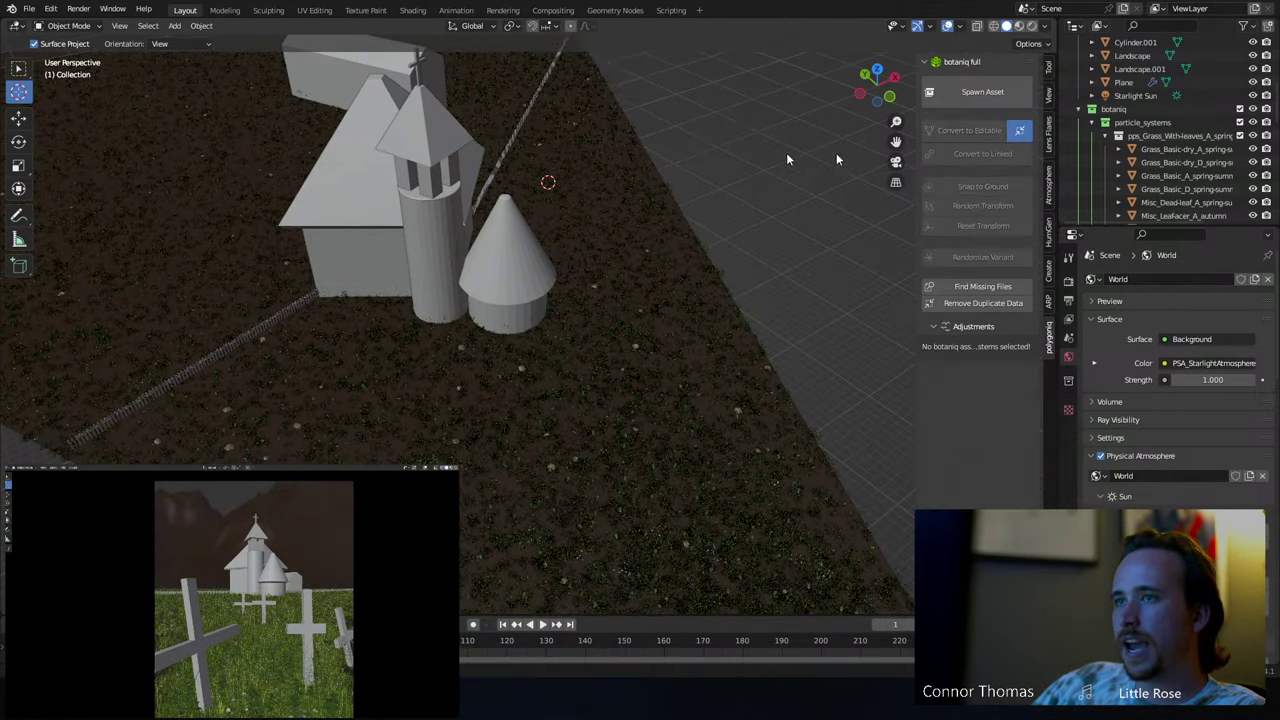
- Browse botaniq's deciduous trees and spawn the autumn Tilia europaea (D) tree at the 3D cursor
click(970, 100)
click(1008, 215)
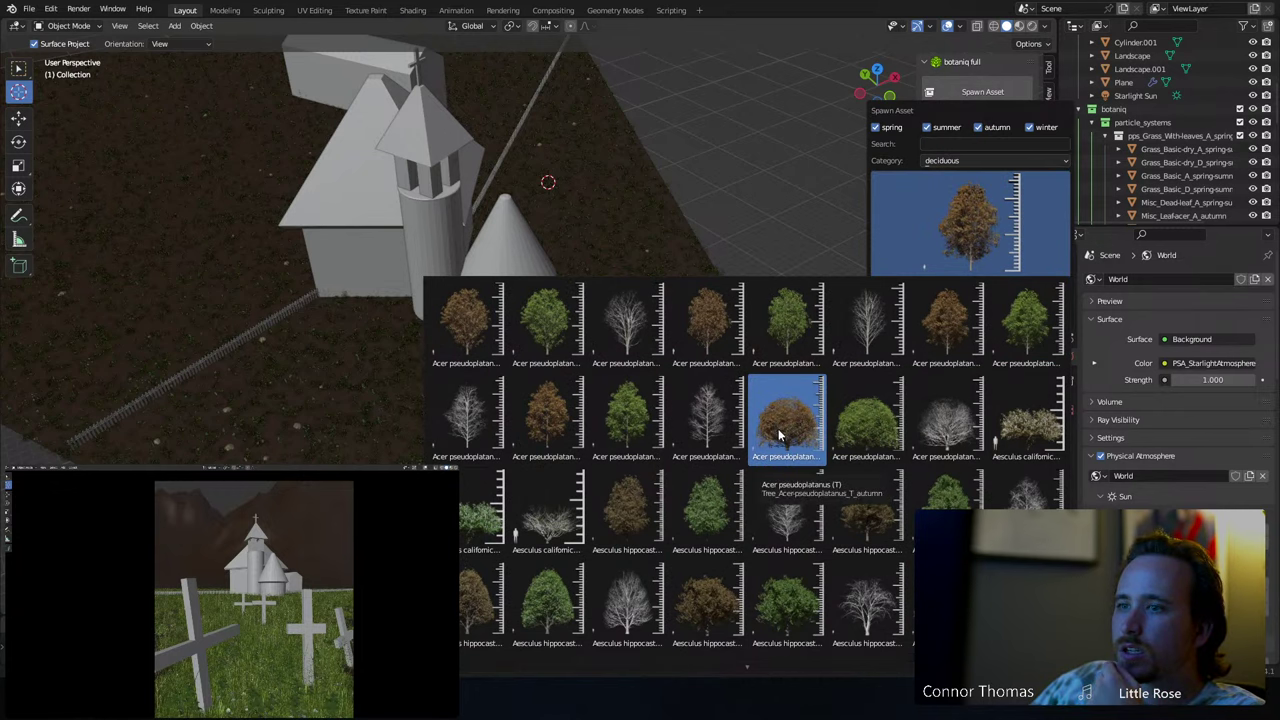
scroll(853, 561, down, 2)
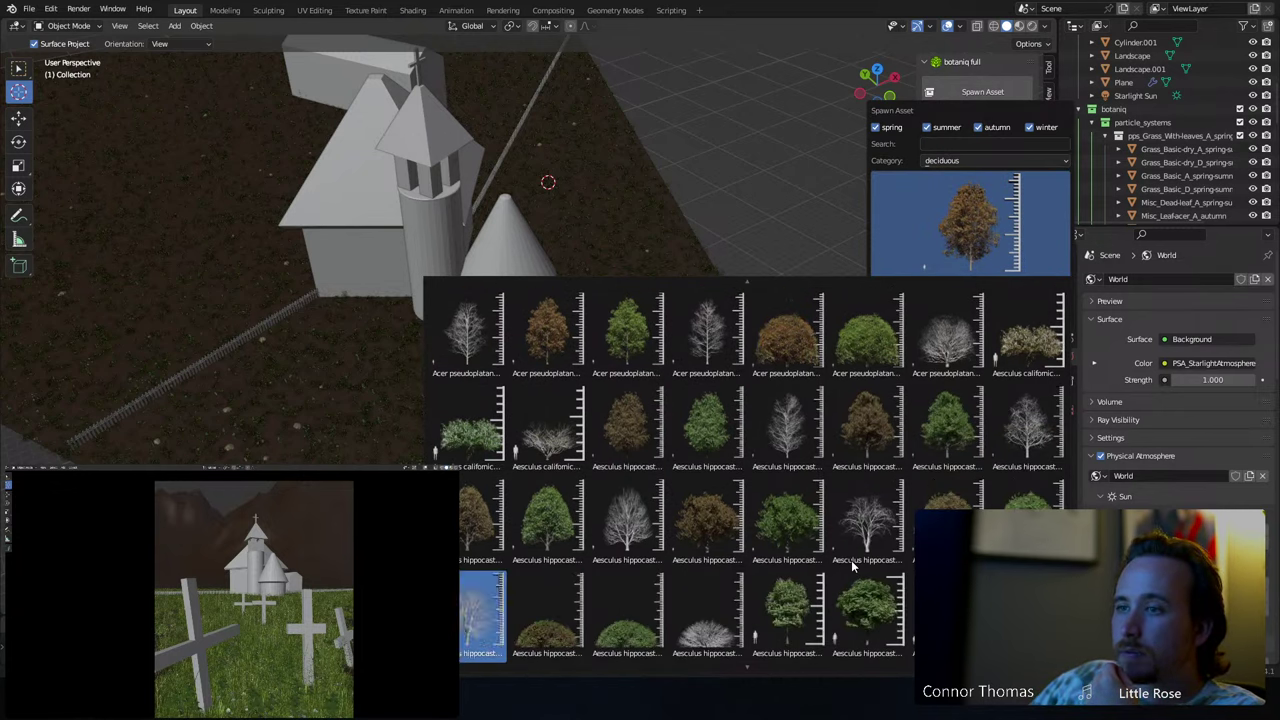
scroll(848, 564, down, 3)
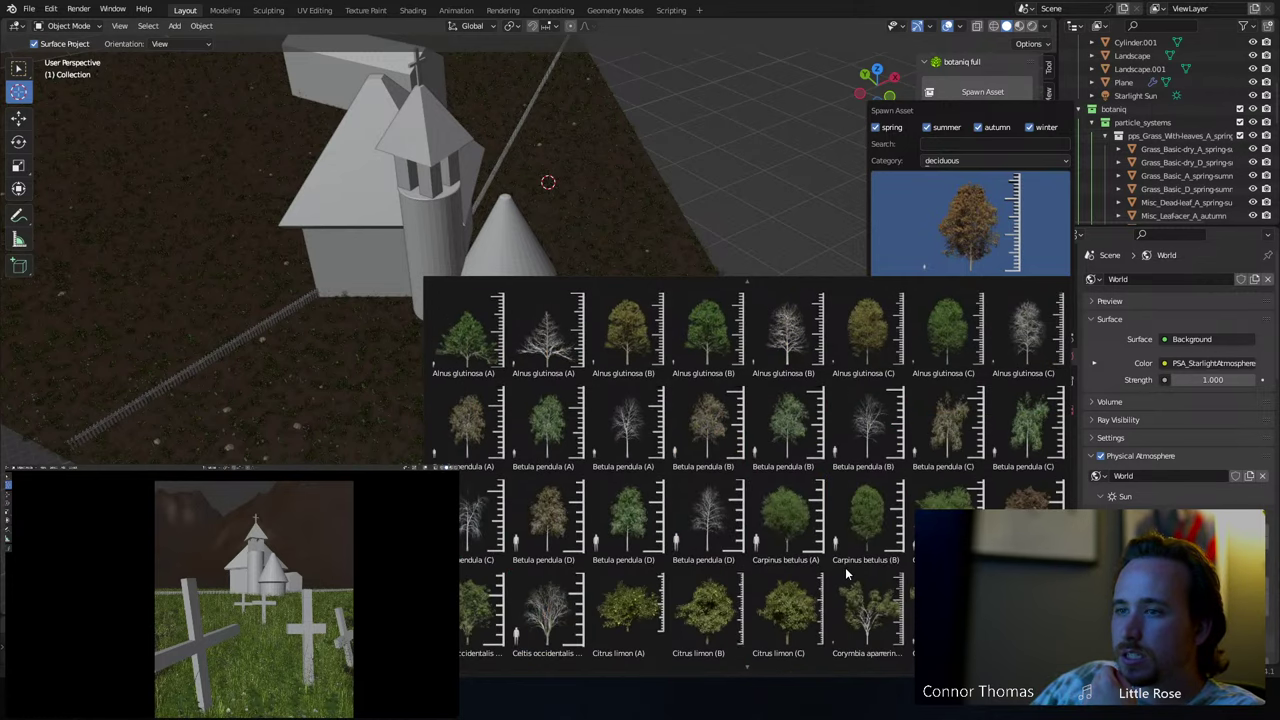
scroll(845, 567, down, 2)
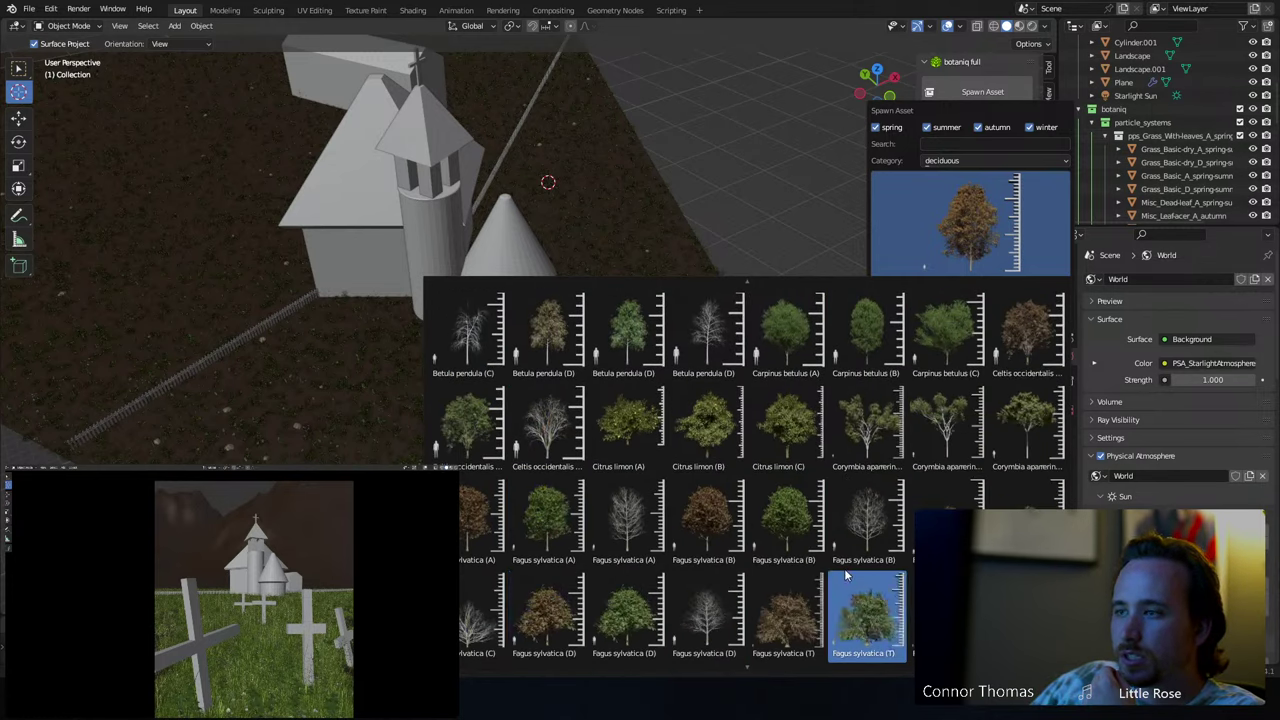
scroll(844, 573, down, 1)
scroll(844, 575, down, 1)
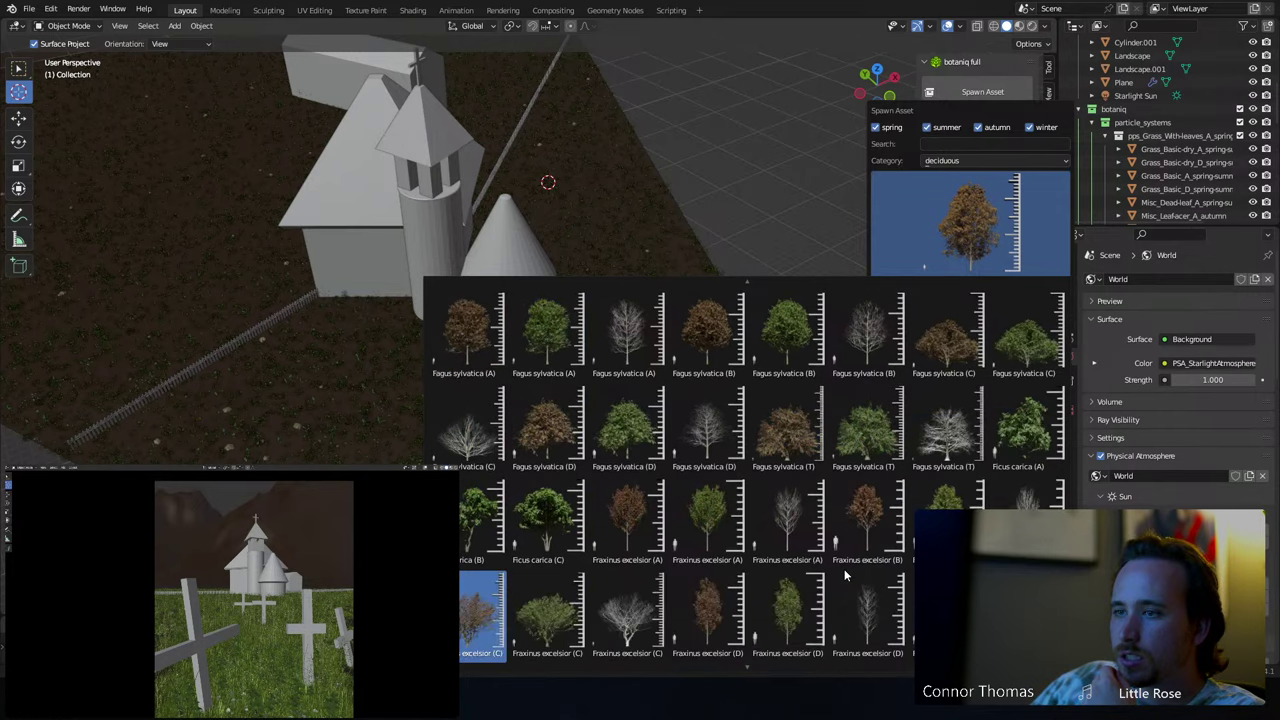
scroll(844, 575, down, 2)
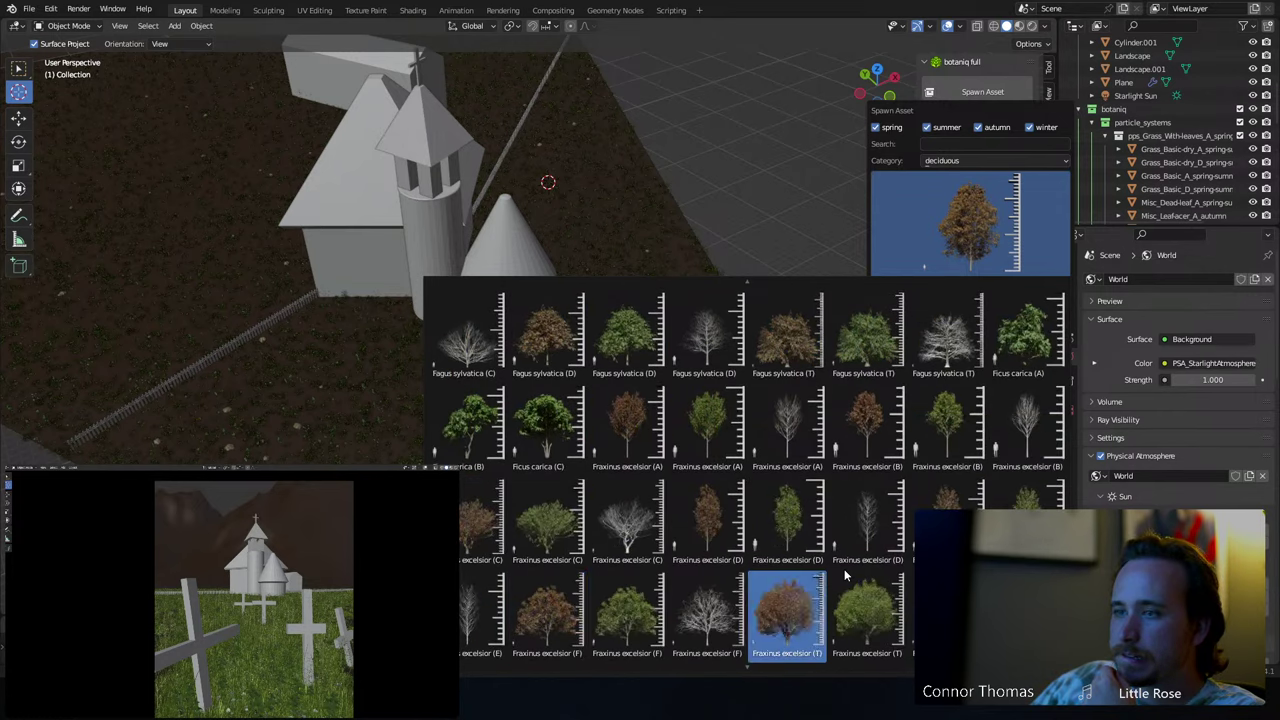
scroll(844, 569, down, 1)
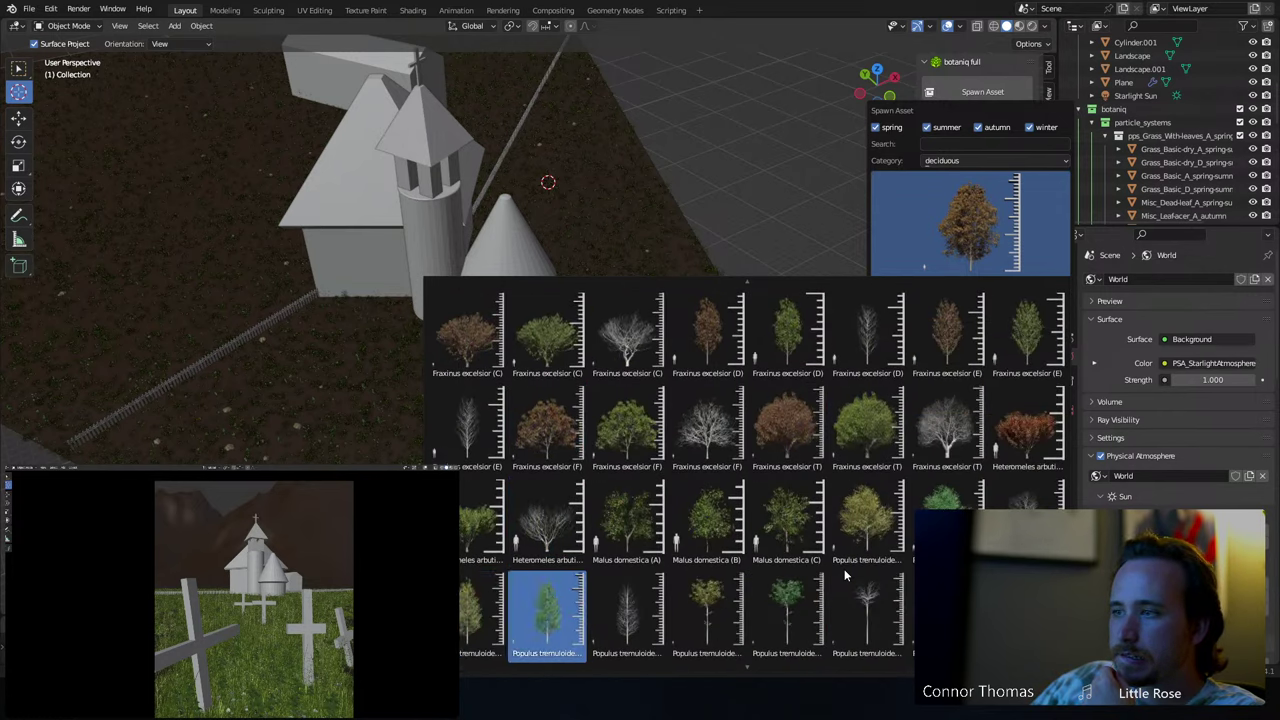
scroll(844, 569, down, 1)
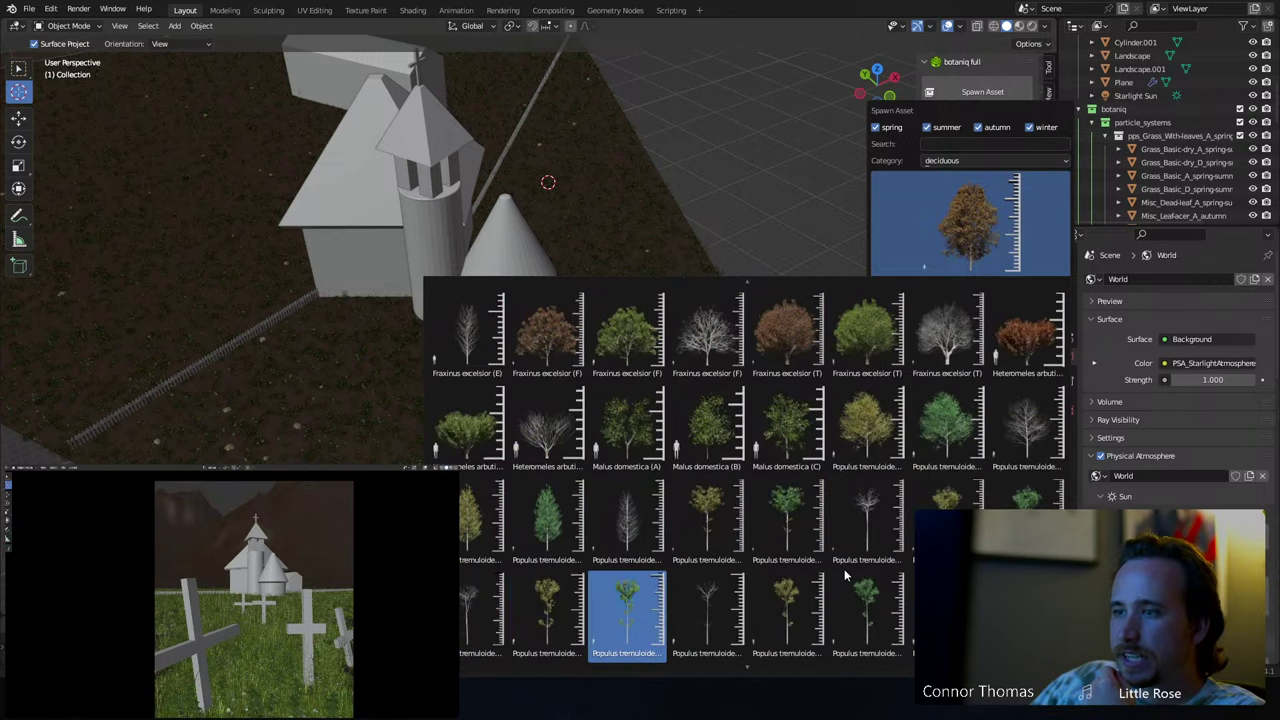
scroll(843, 568, down, 1)
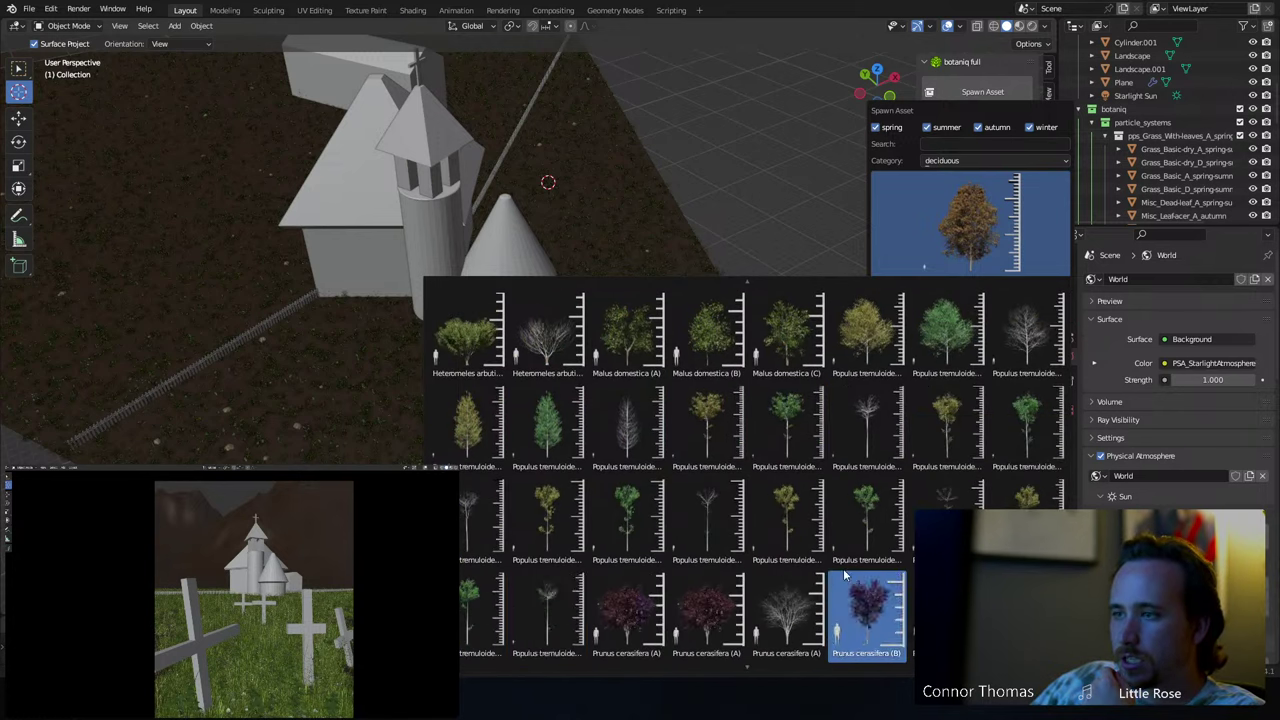
scroll(843, 568, down, 1)
scroll(843, 568, down, 1)
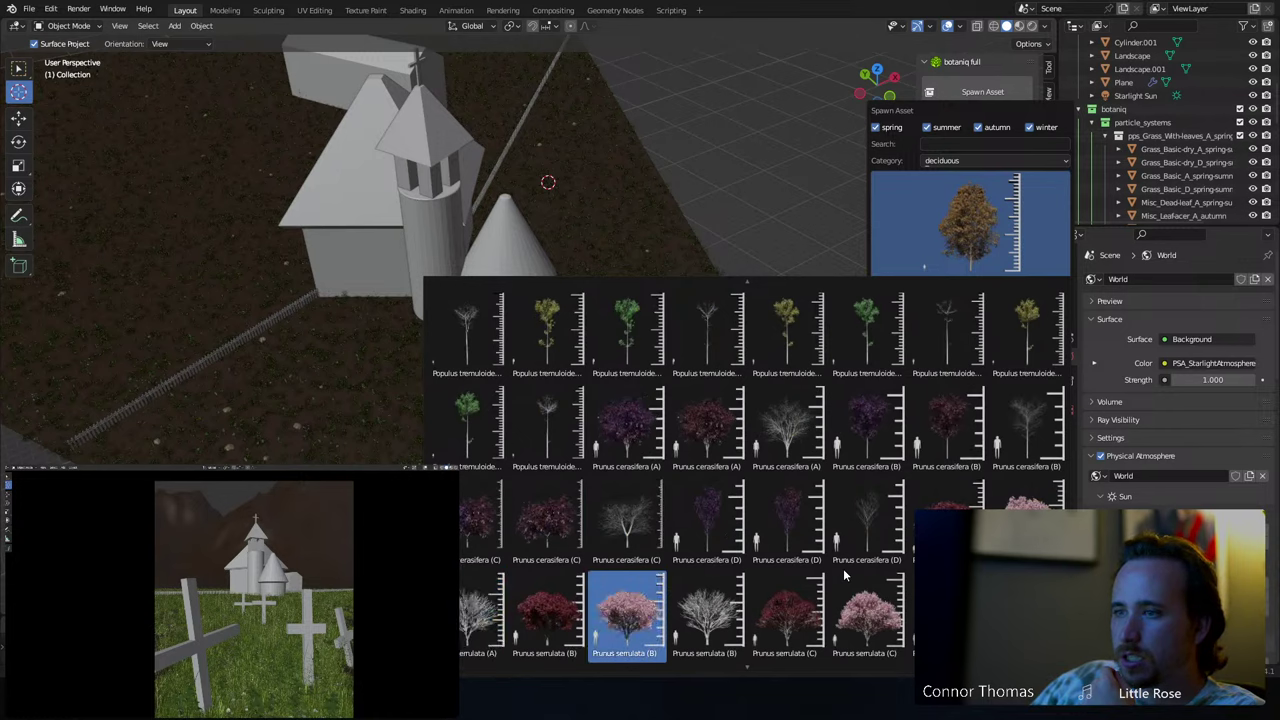
scroll(843, 568, down, 1)
scroll(843, 570, down, 1)
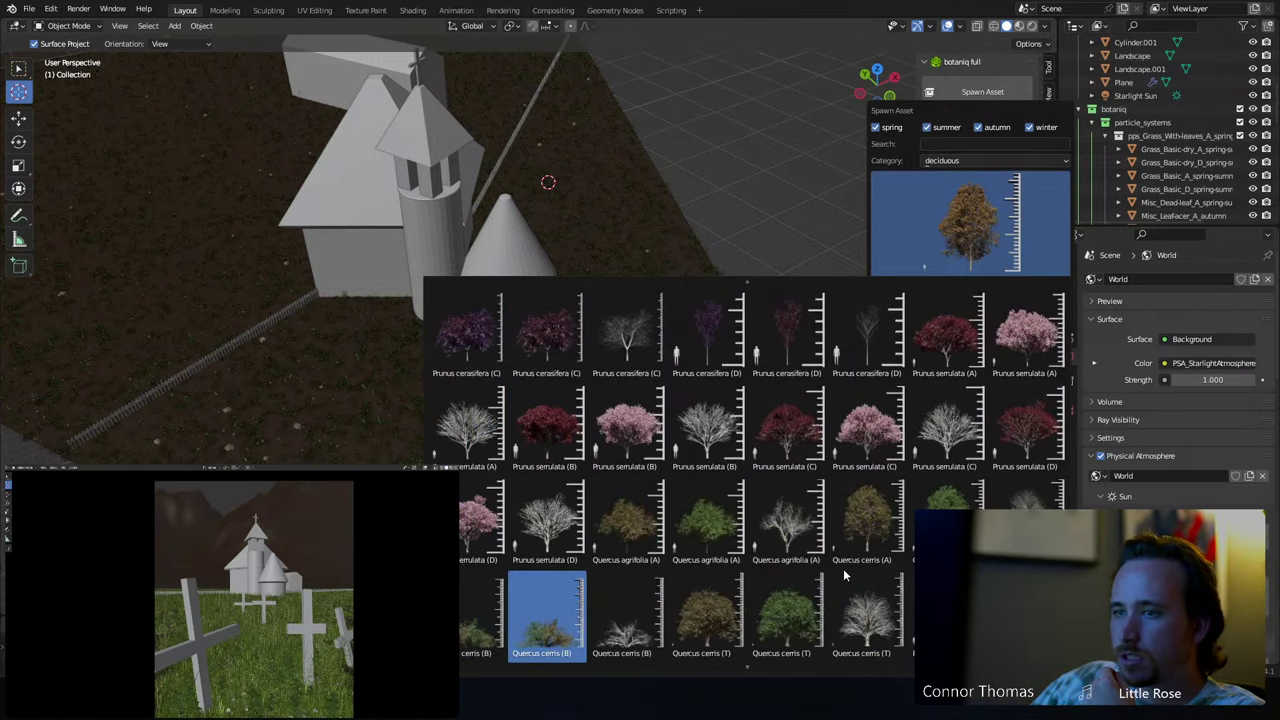
scroll(843, 575, down, 1)
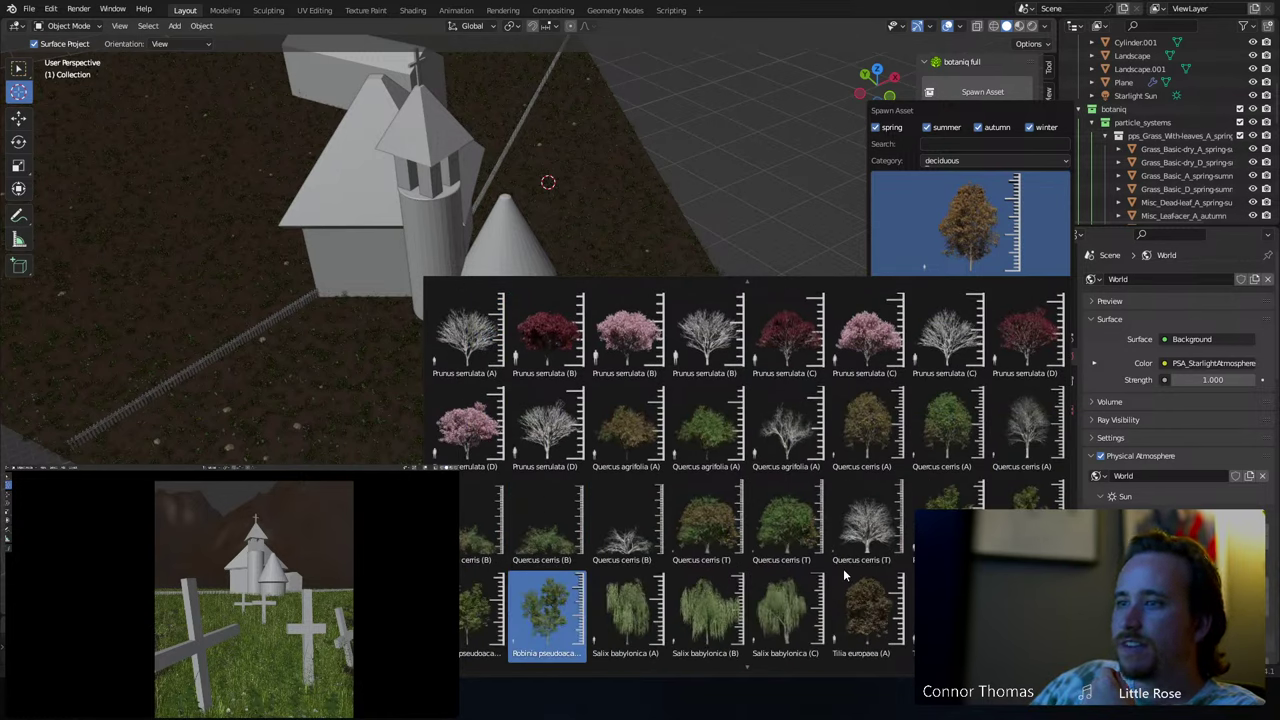
scroll(843, 575, down, 8)
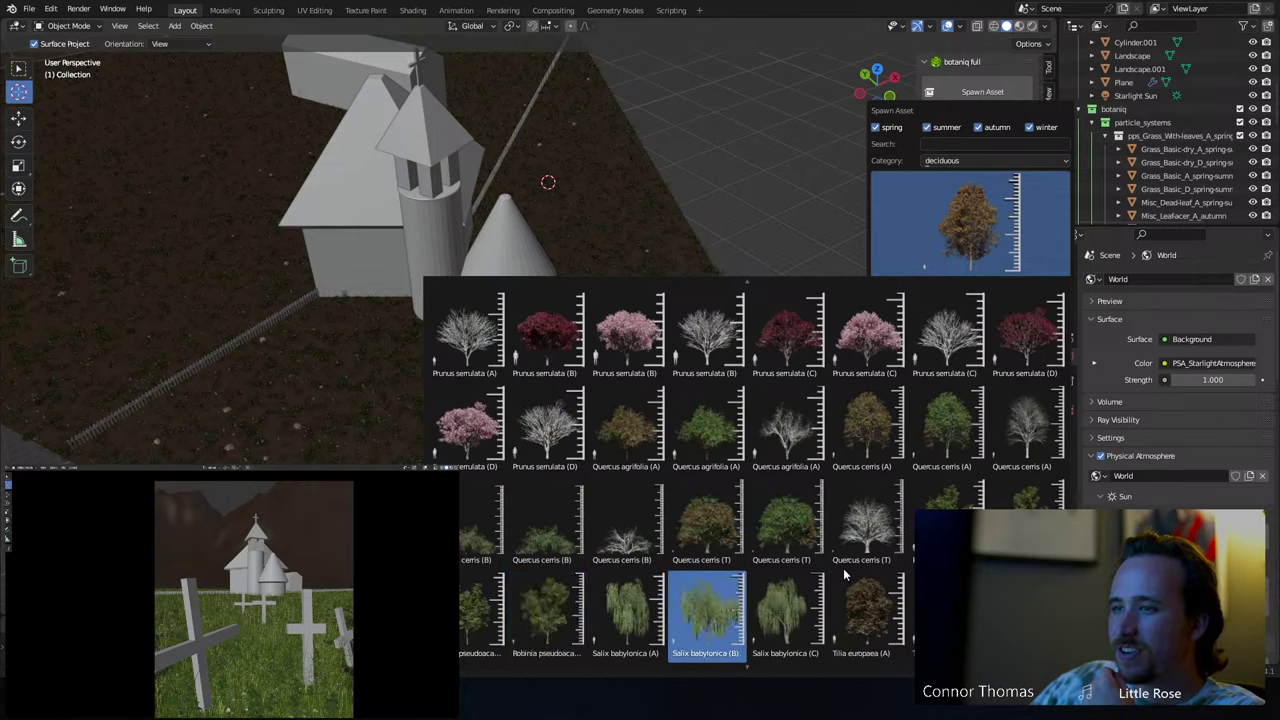
scroll(843, 568, down, 5)
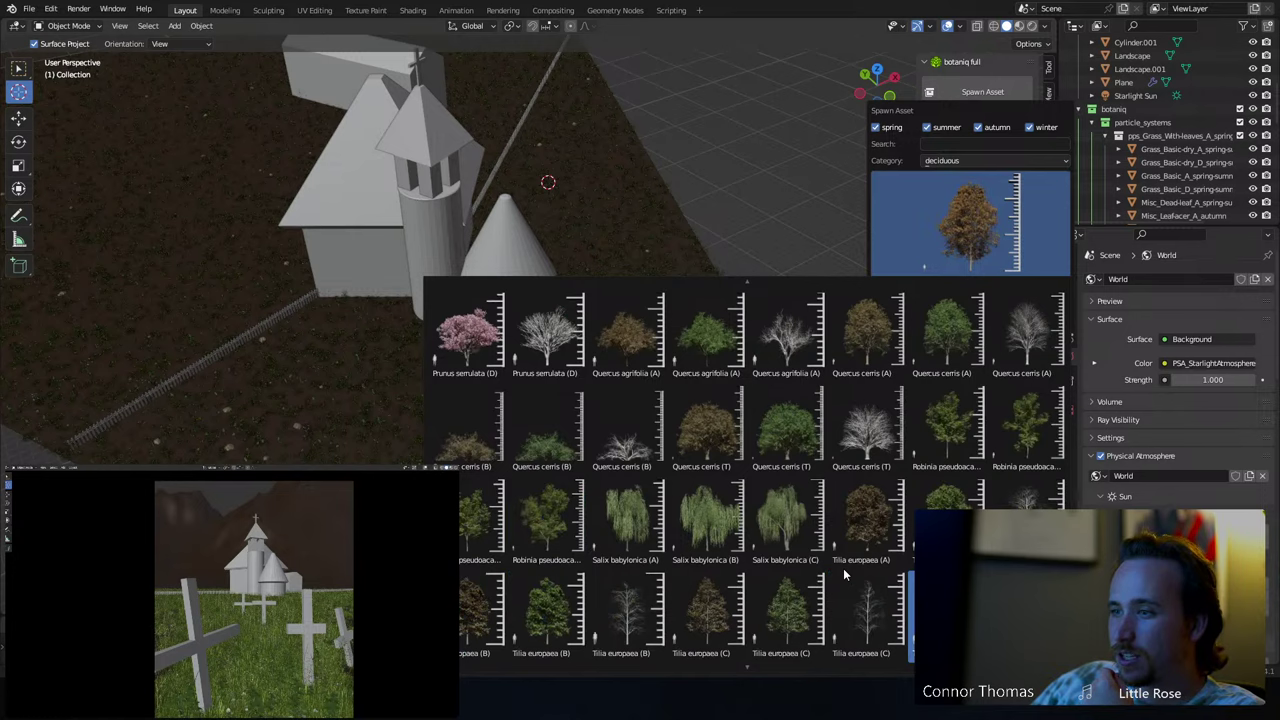
scroll(843, 568, down, 3)
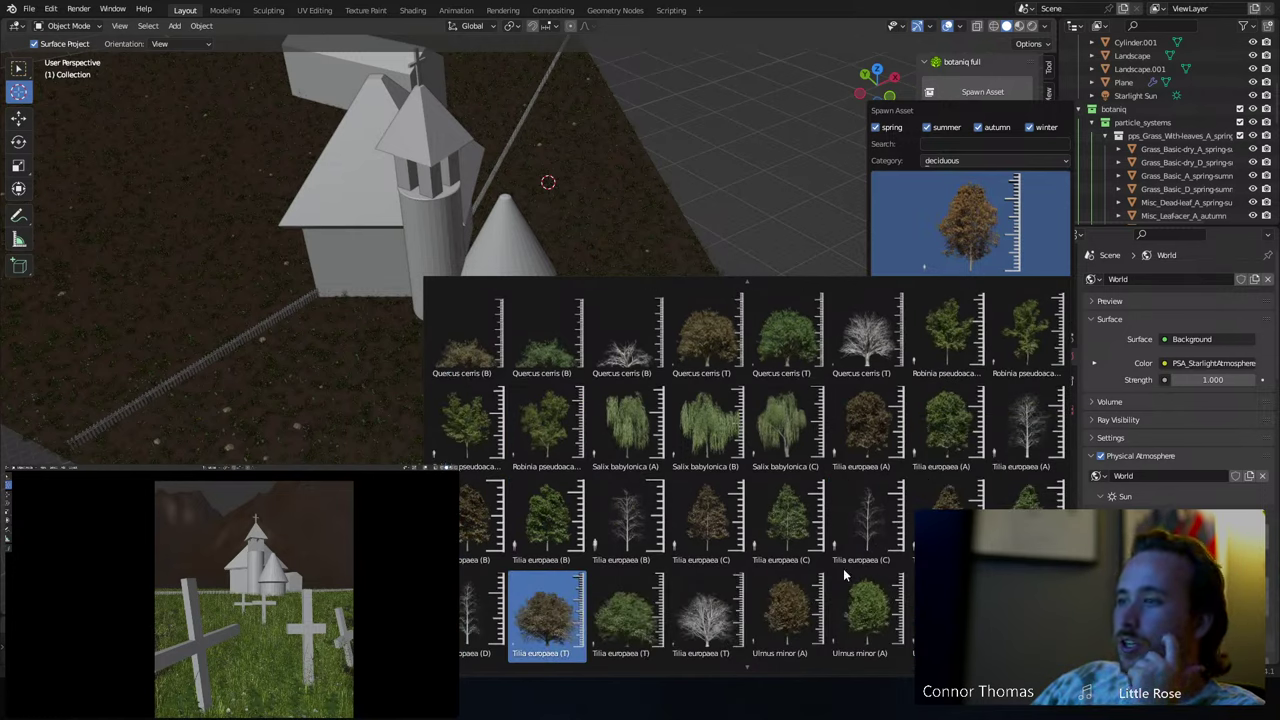
scroll(843, 568, down, 4)
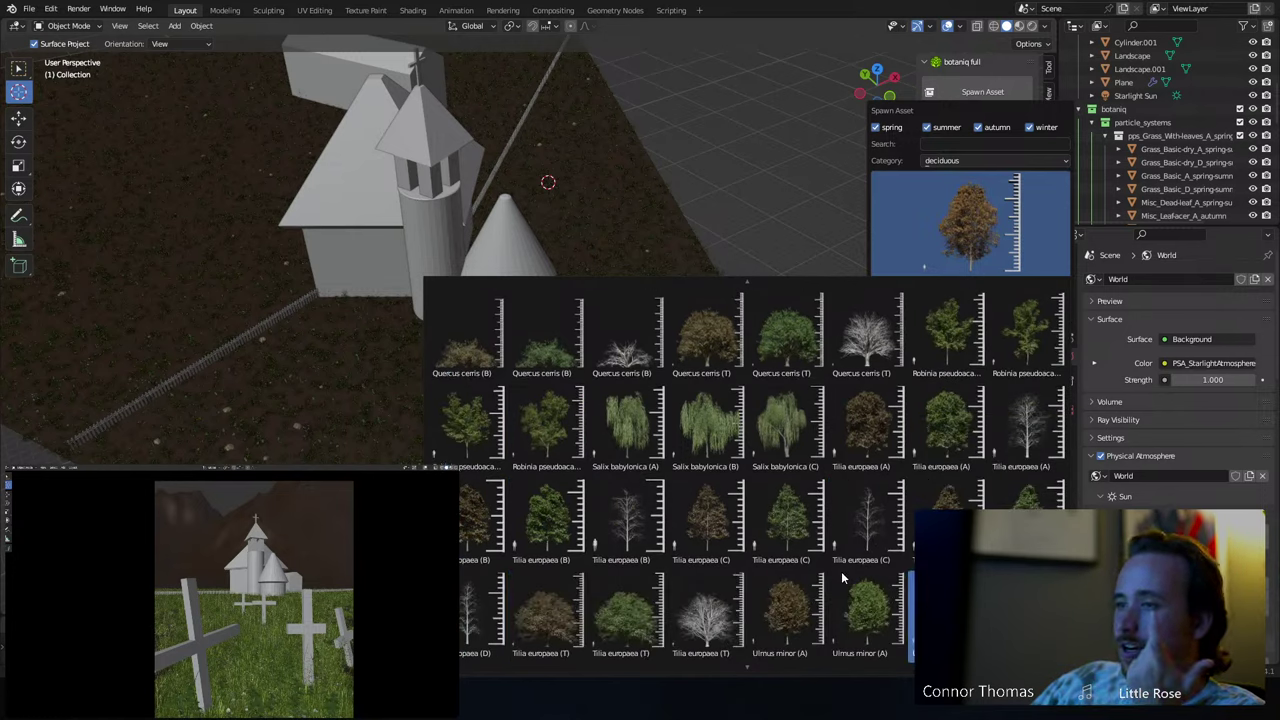
scroll(841, 571, down, 2)
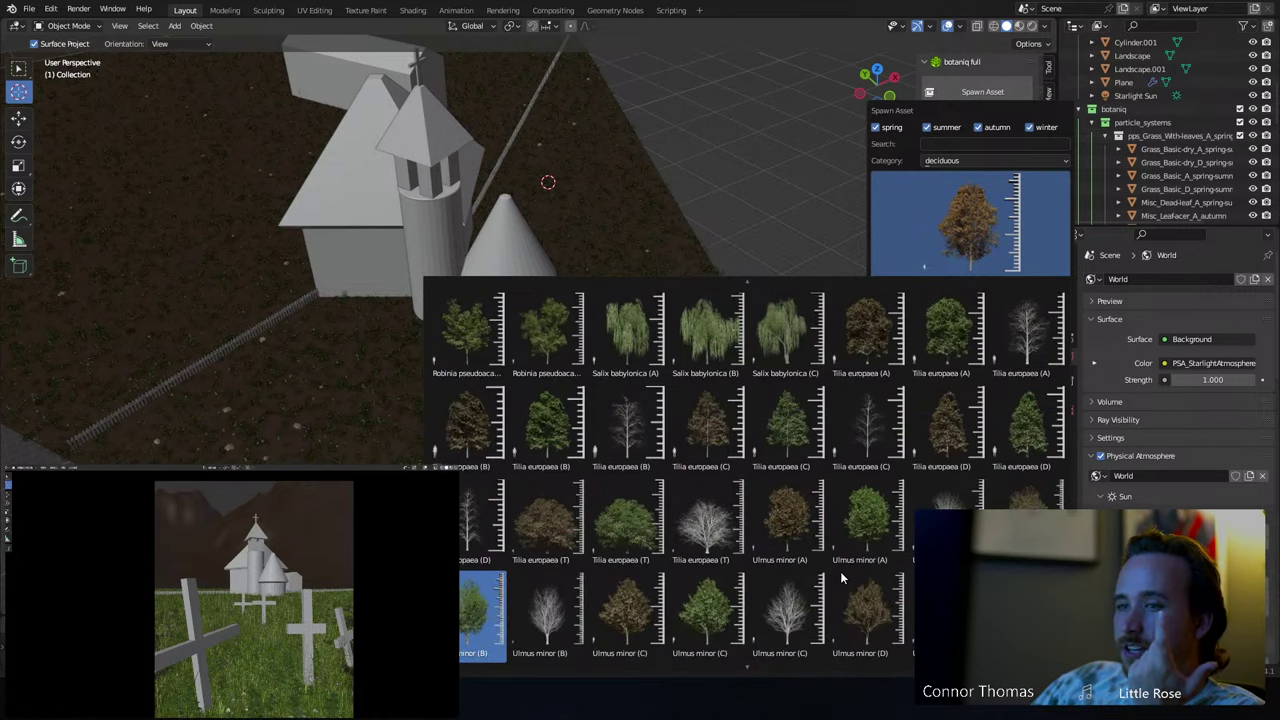
scroll(840, 571, down, 8)
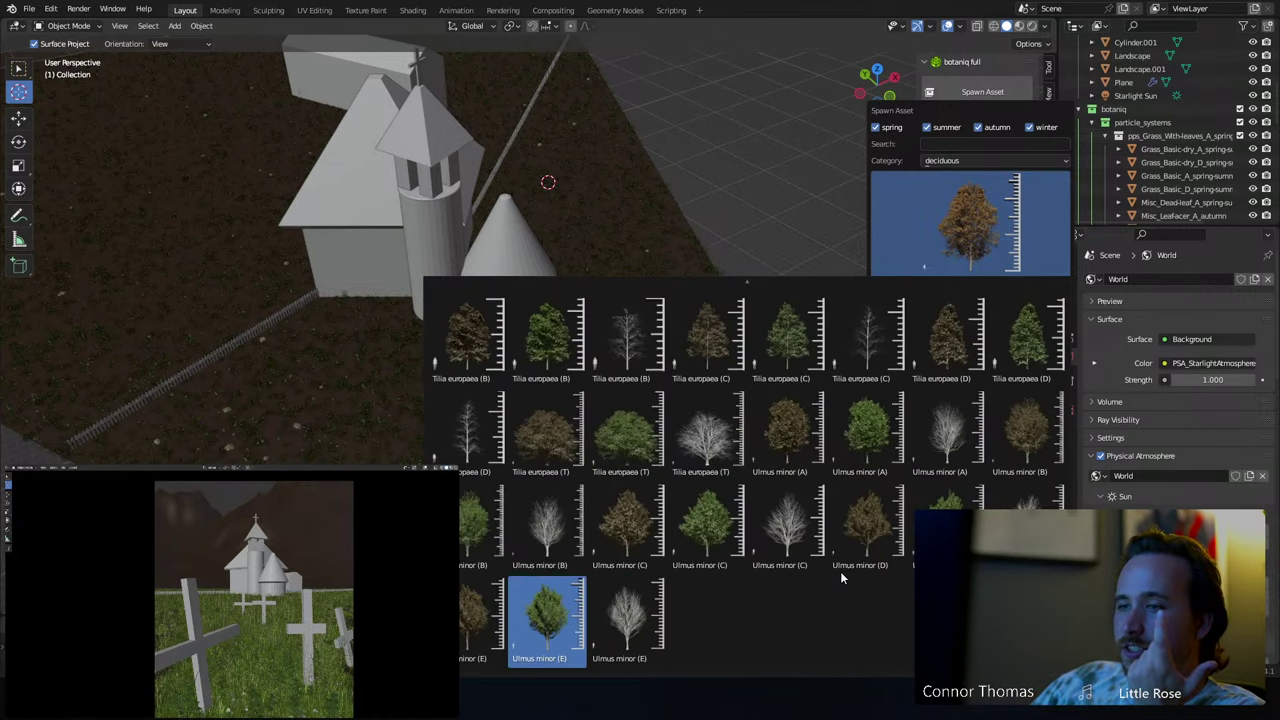
scroll(840, 571, up, 1)
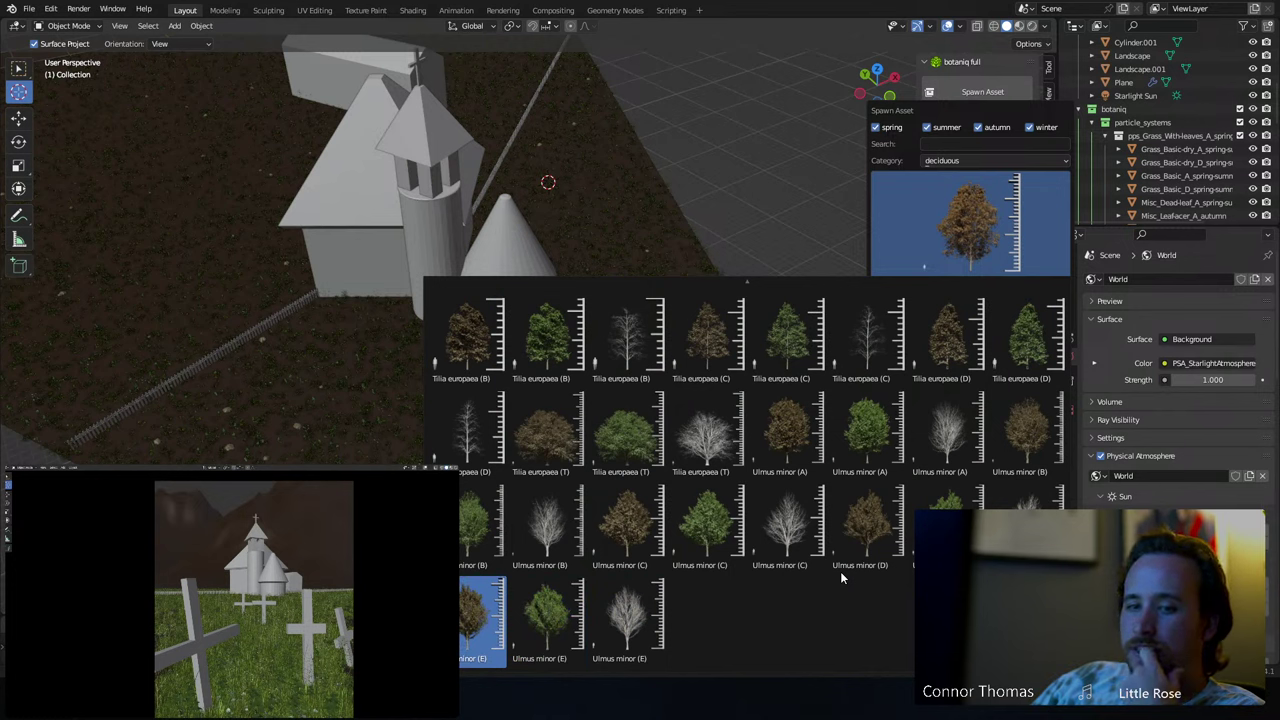
scroll(840, 571, up, 7)
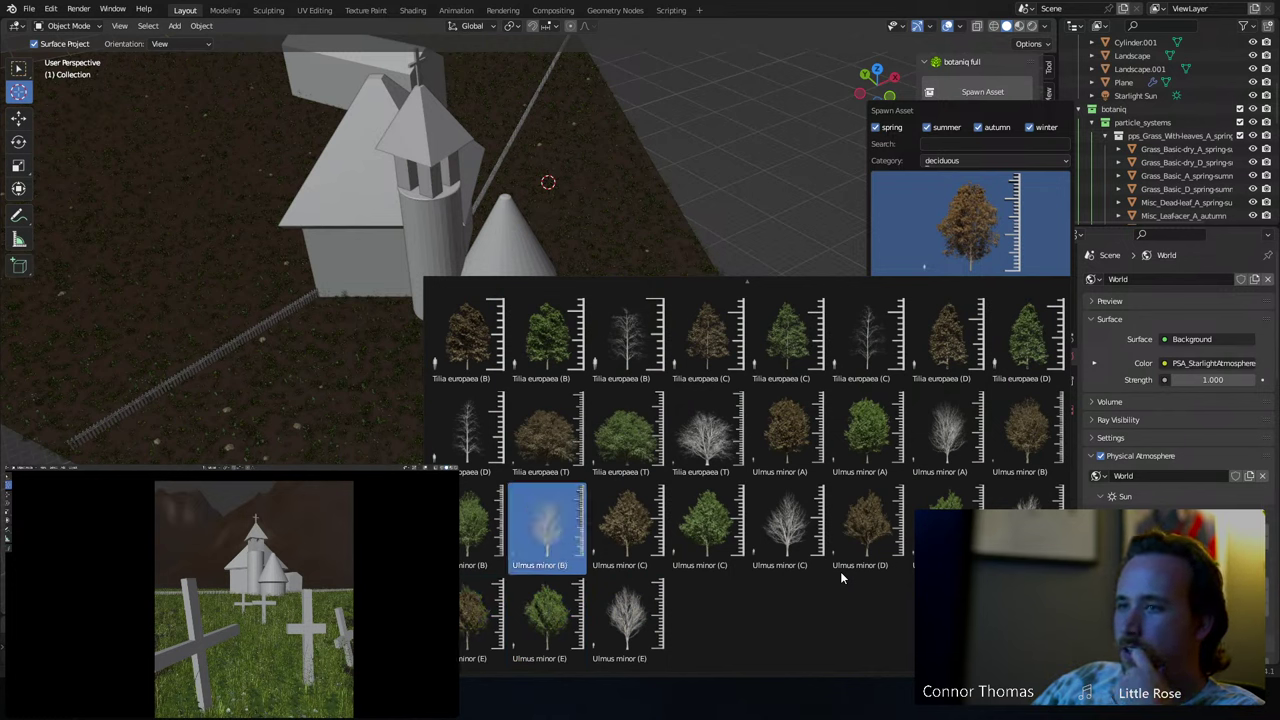
scroll(840, 571, up, 10)
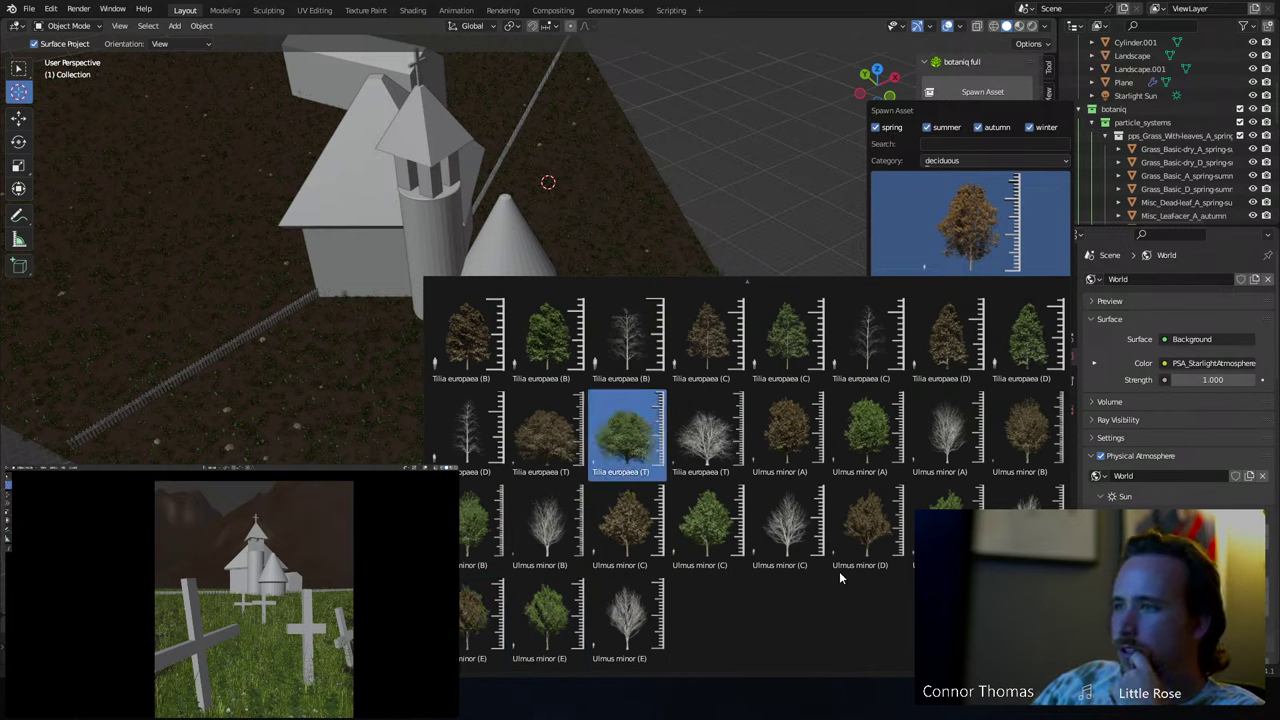
scroll(839, 571, up, 1)
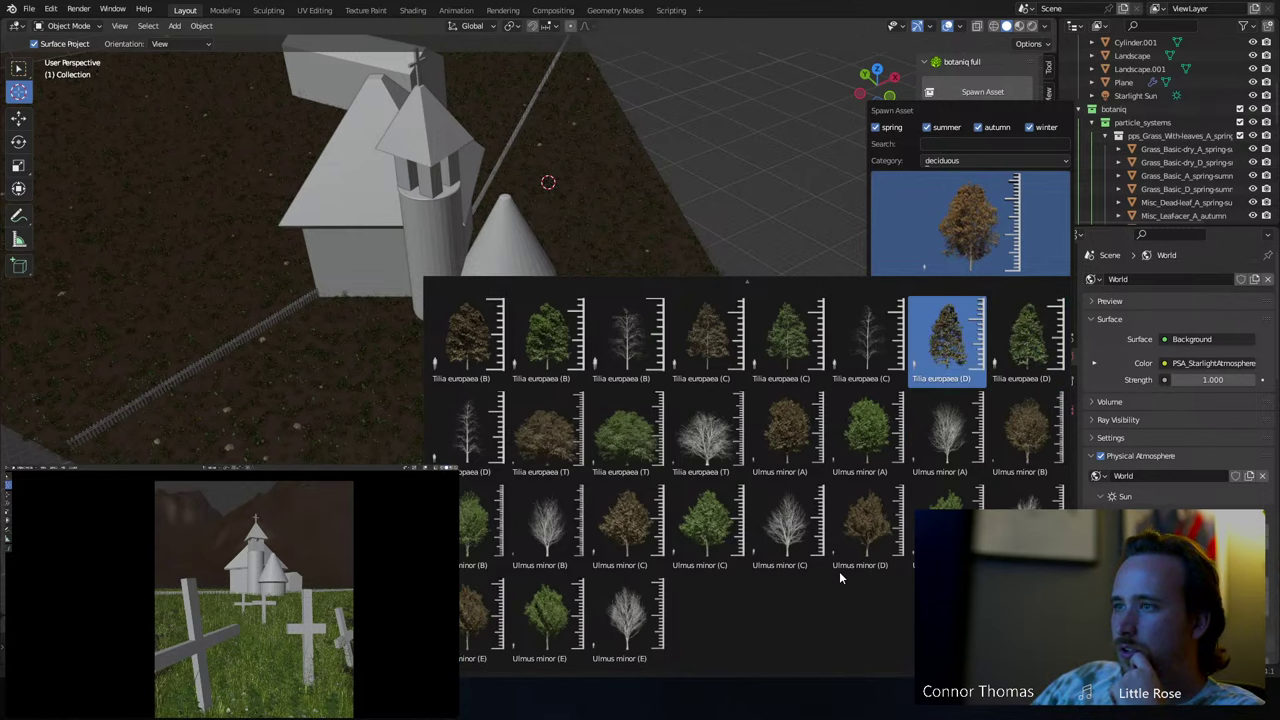
click(948, 373)
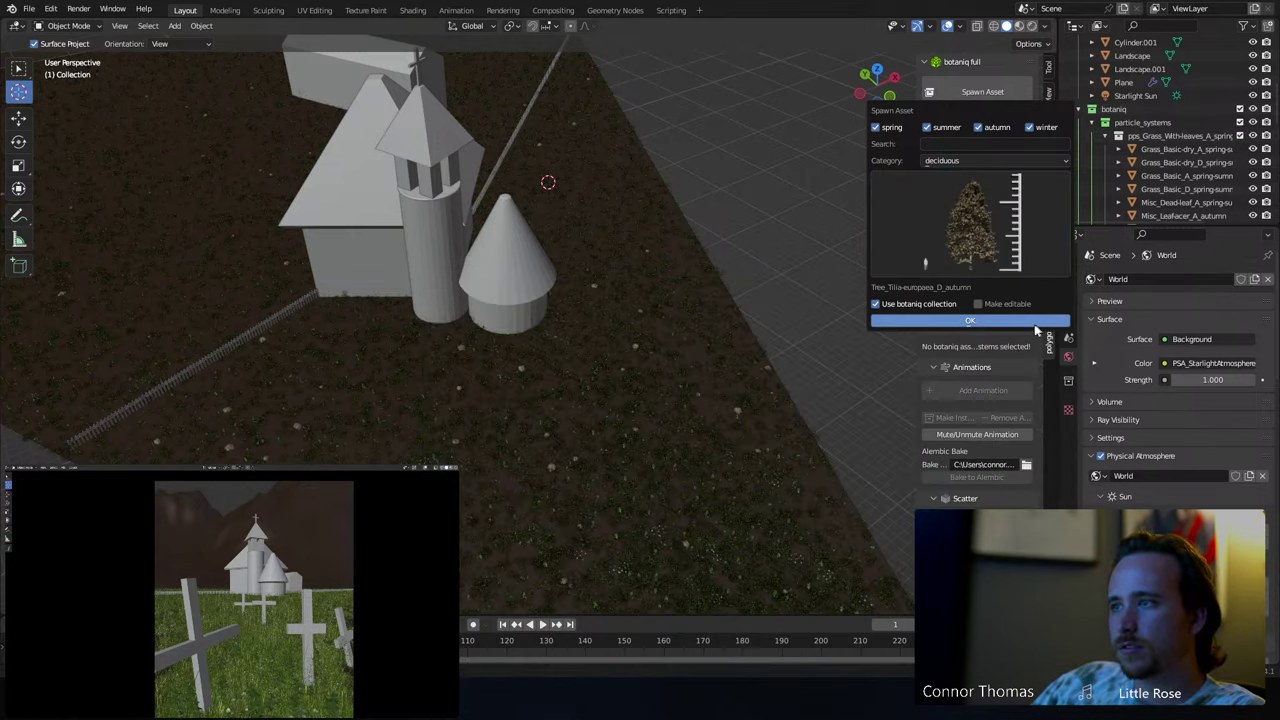
click(970, 320)
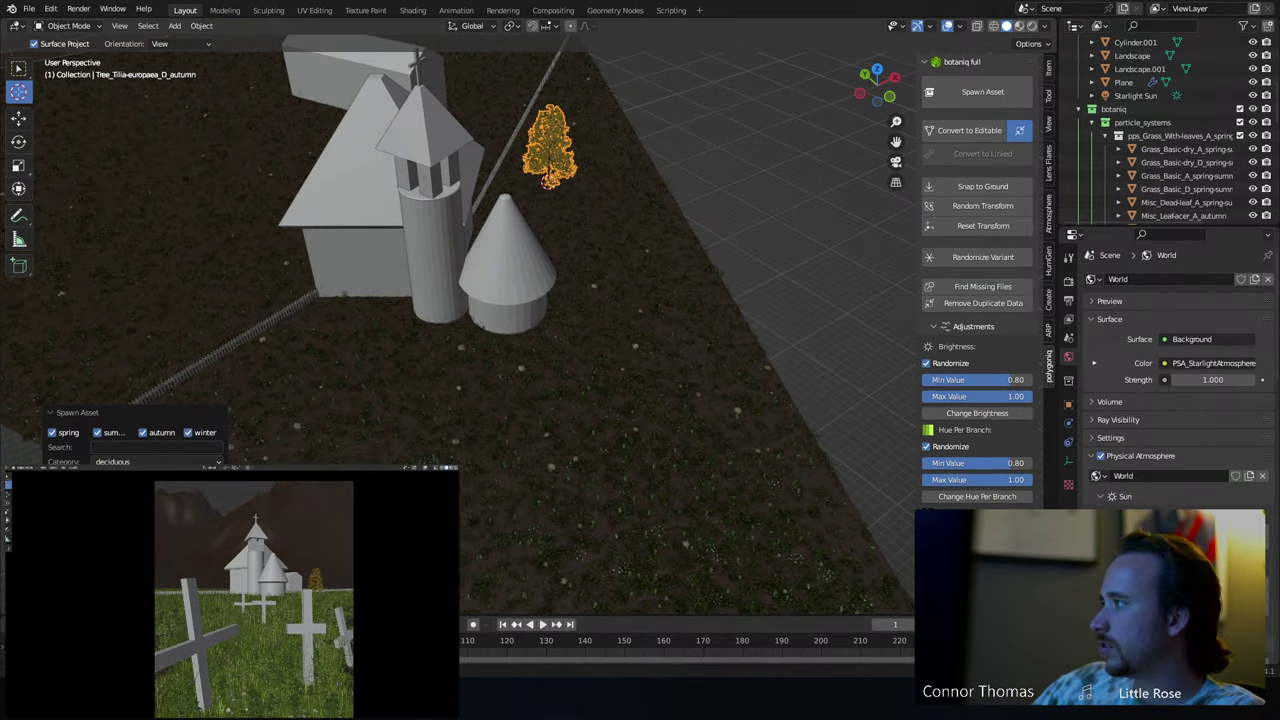
- Scale the spawned autumn tree up by about 2.28, and reduce it by a factor of about 0.75
key(s)
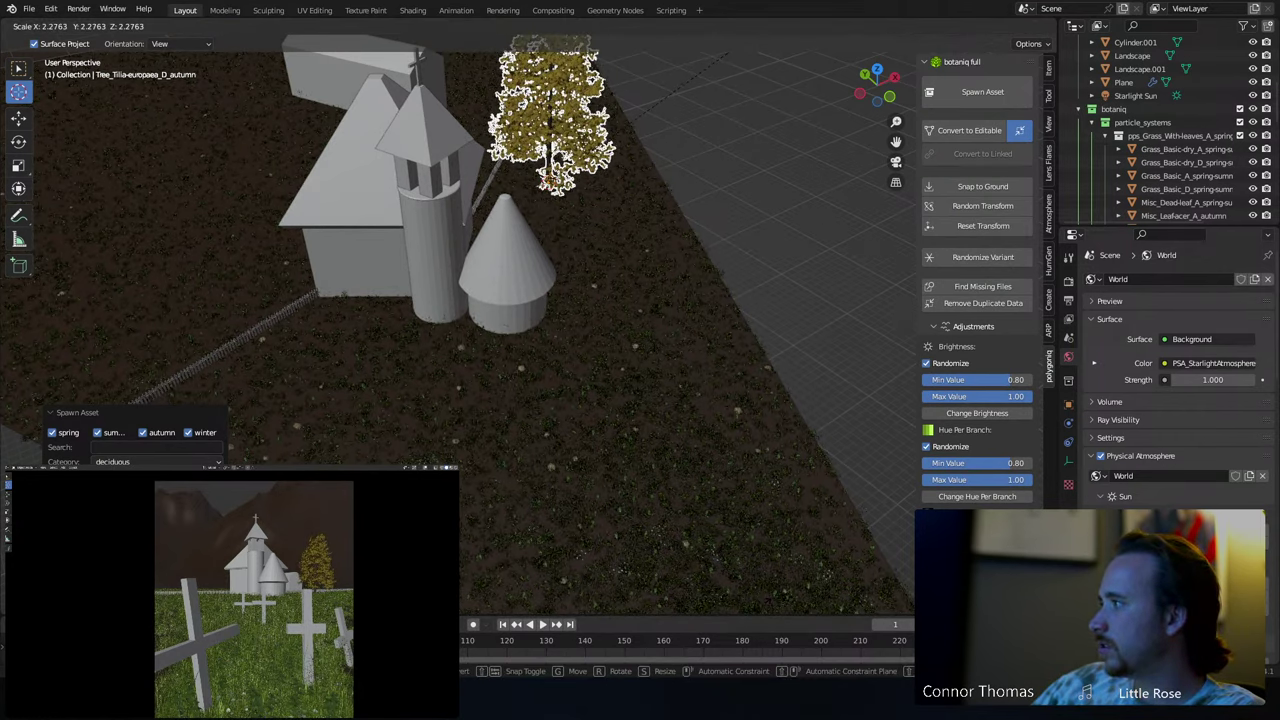
click(720, 677)
key(s)
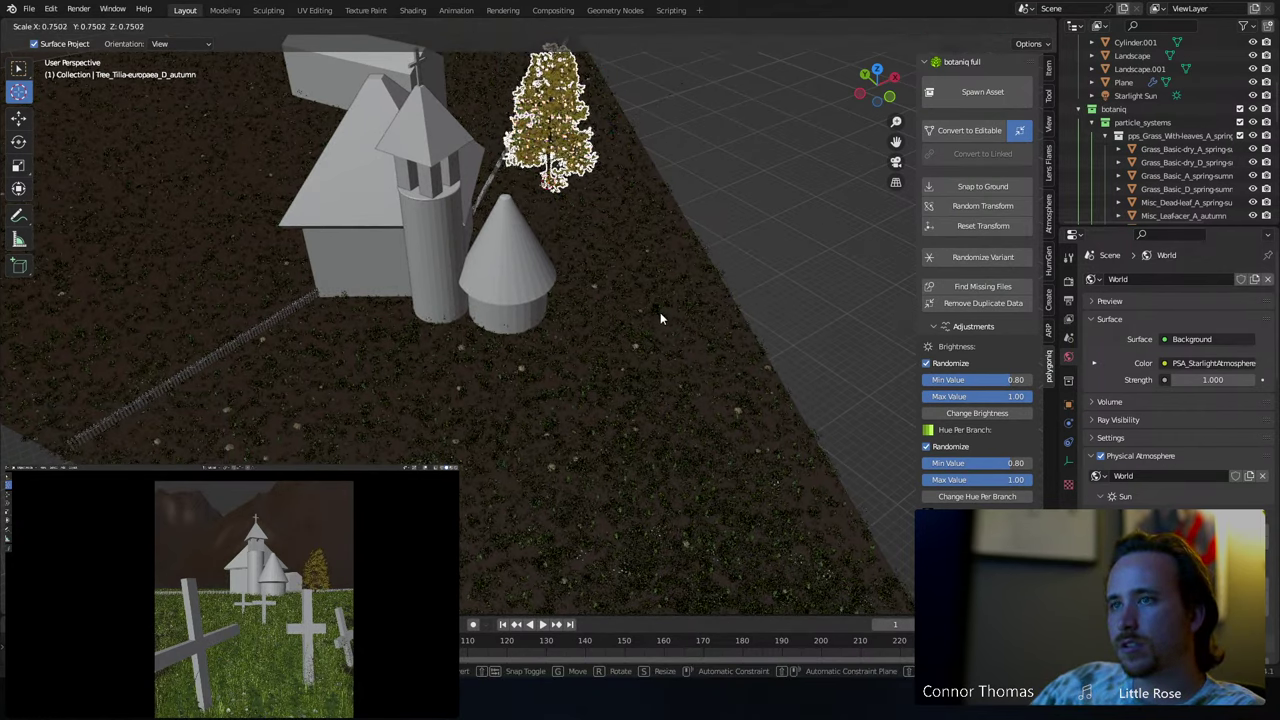
click(653, 311)
- In top view, move the tree about 12 m along negative X and 27 m along negative Y, beside the cone-roofed tower
key(KP_7)
scroll(650, 317, down, 10)
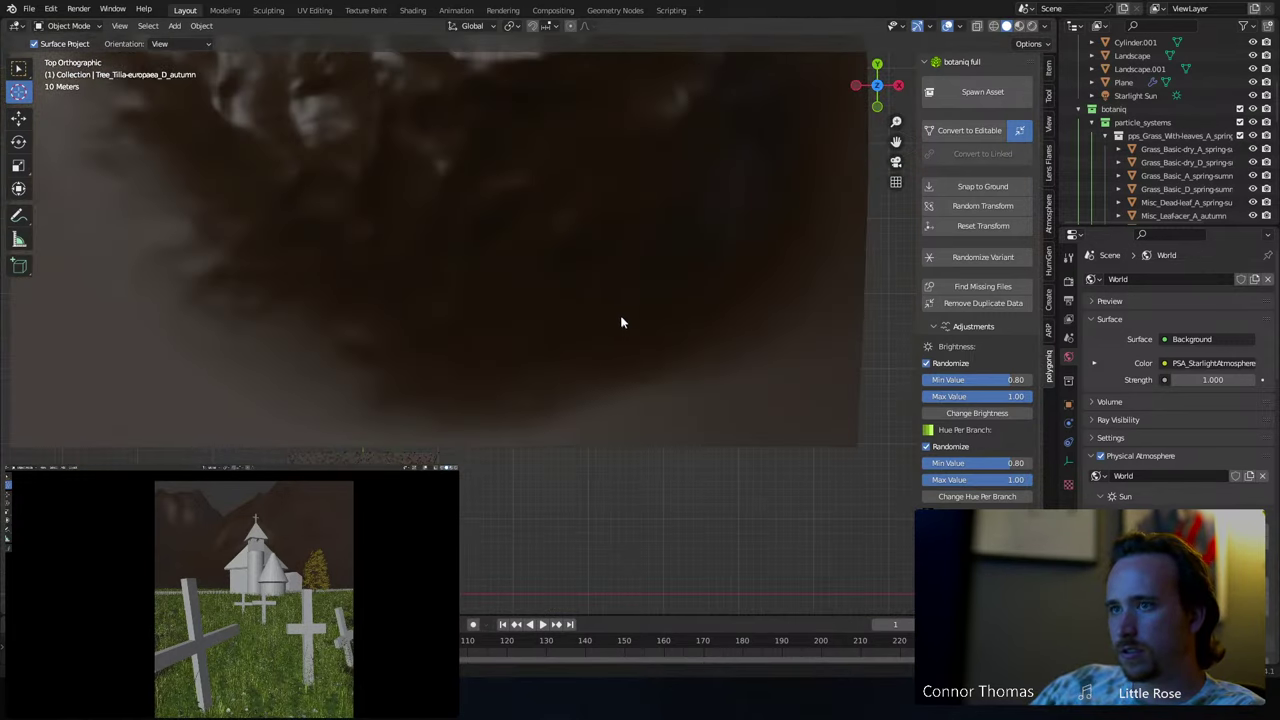
scroll(650, 259, up, 8)
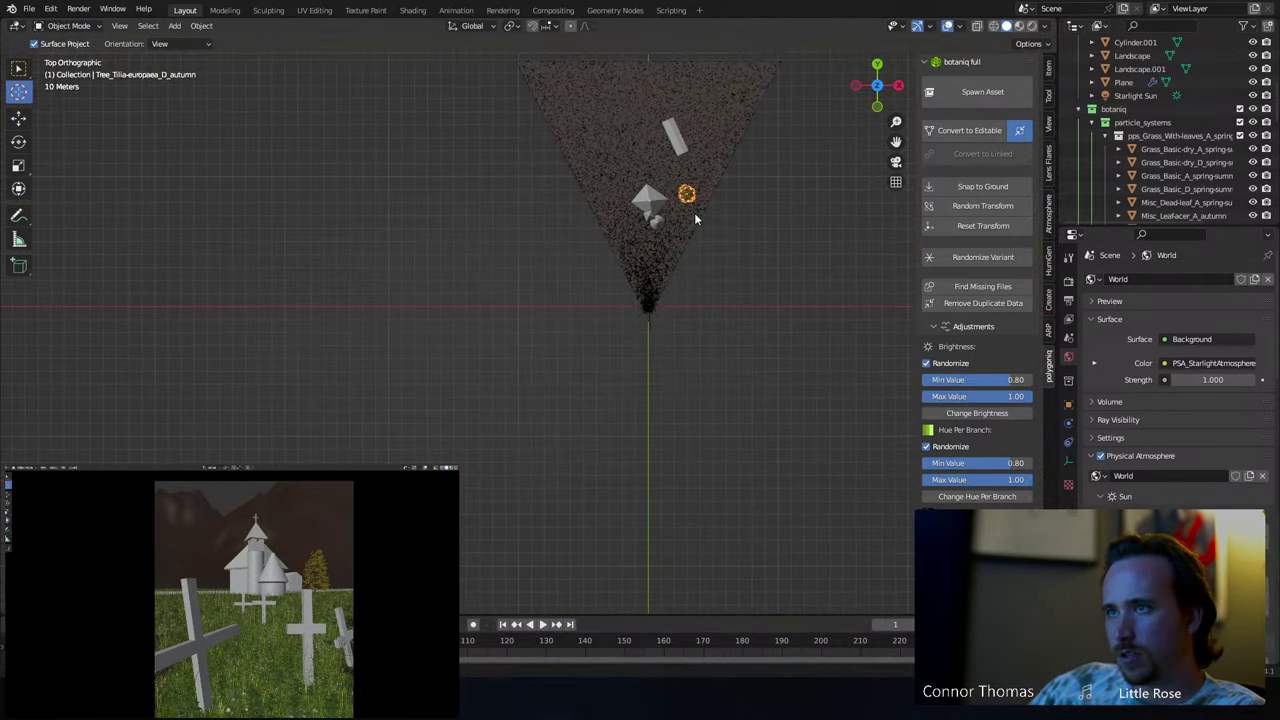
scroll(600, 260, up, 1)
key(g)
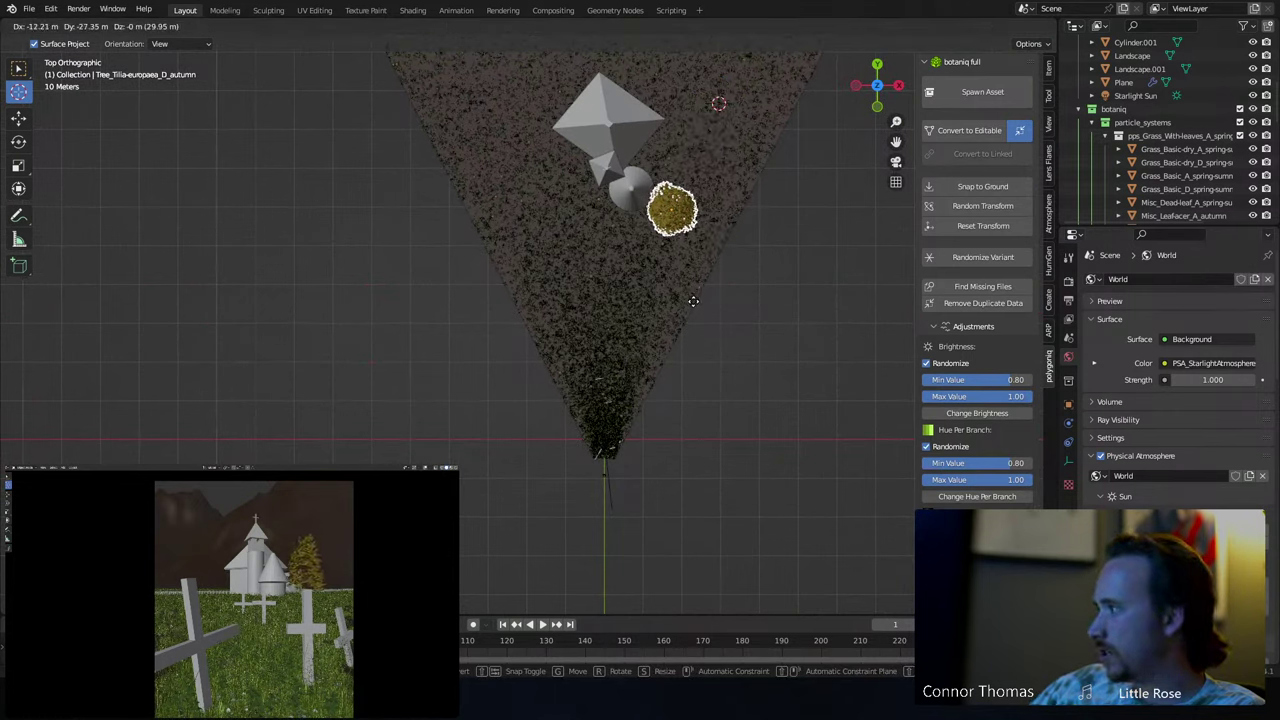
click(700, 305)
click(700, 299)
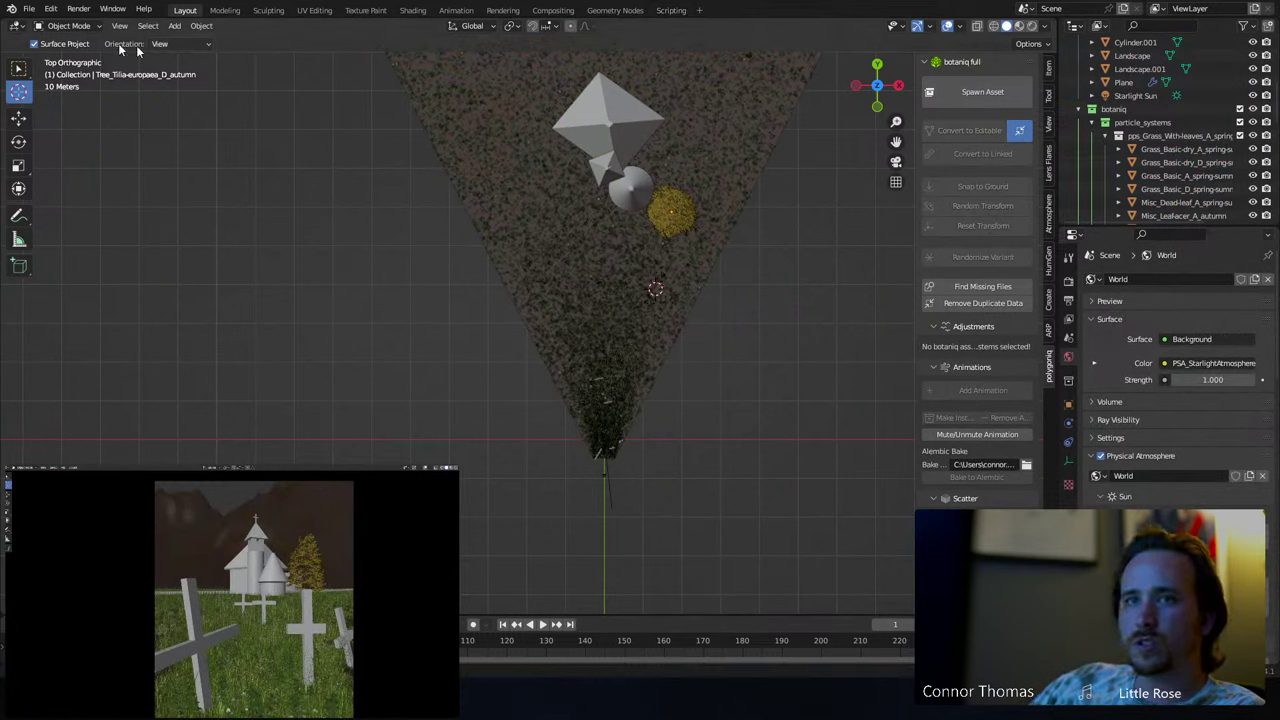
- Switch to the selection tool, reselect the autumn tree, and move it farther from the cone-roofed tower toward the ground's edge
click(20, 69)
click(662, 205)
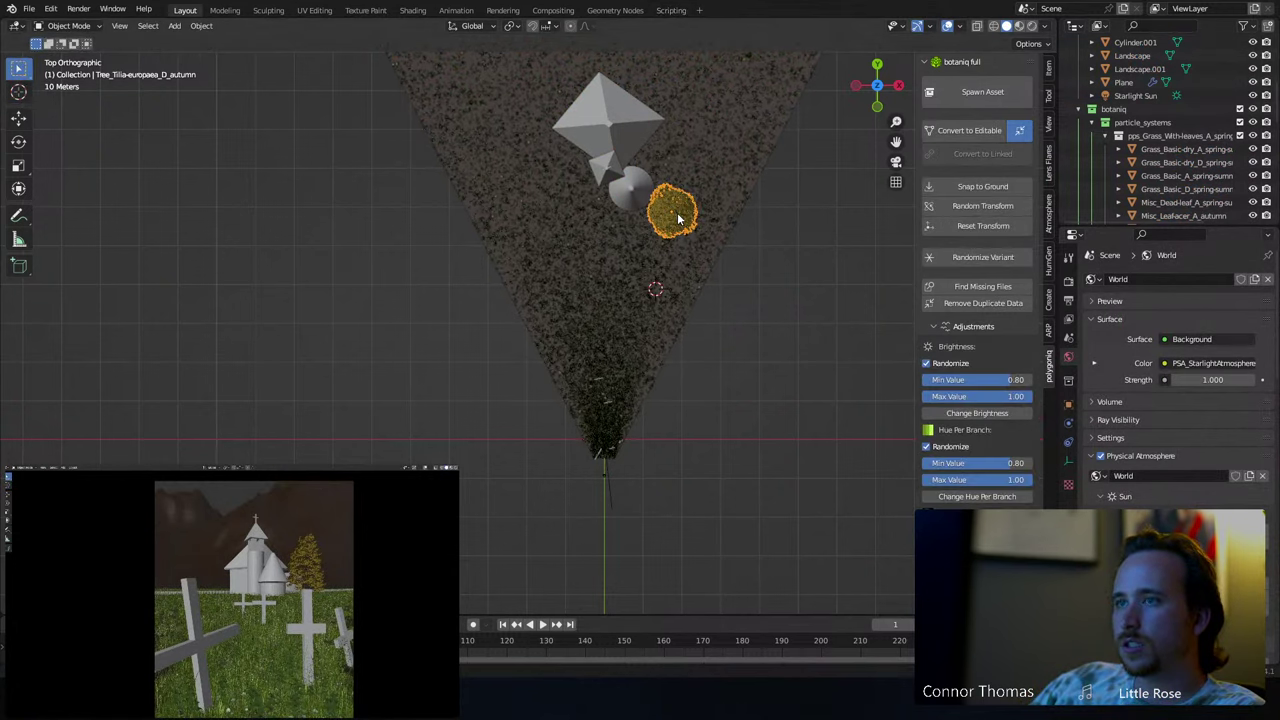
key(g)
key(s)
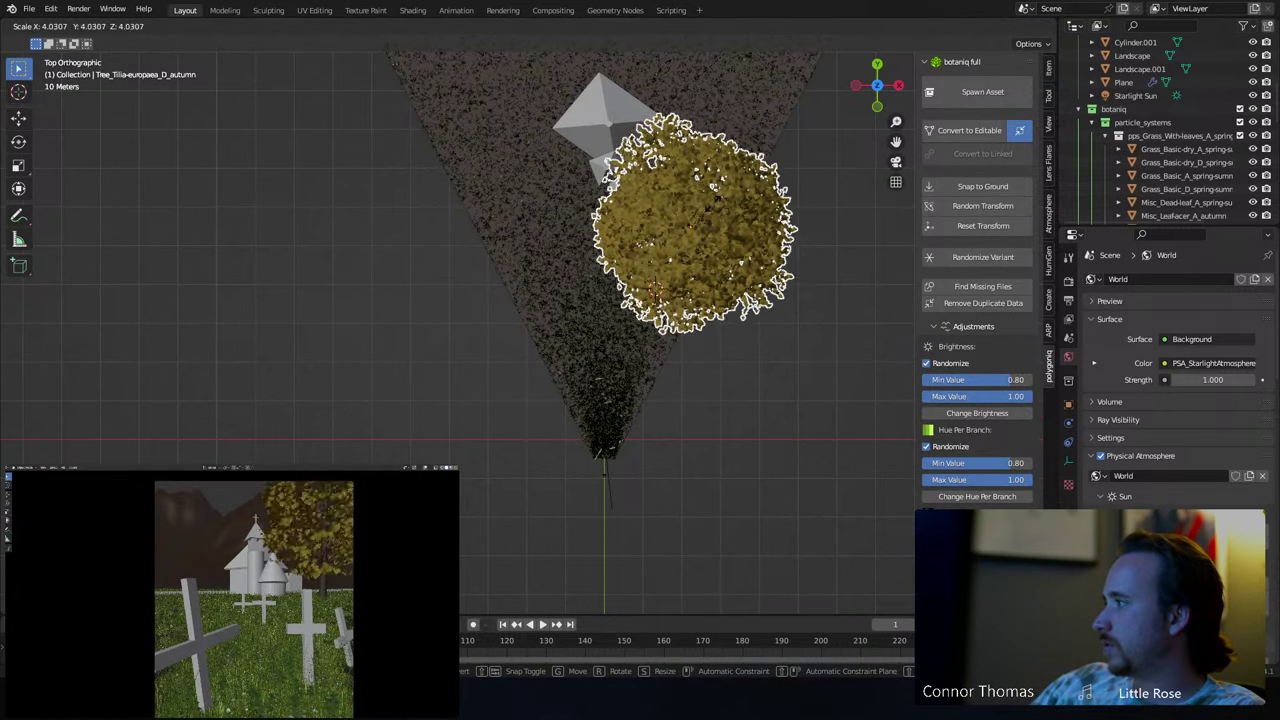
right_click(734, 228)
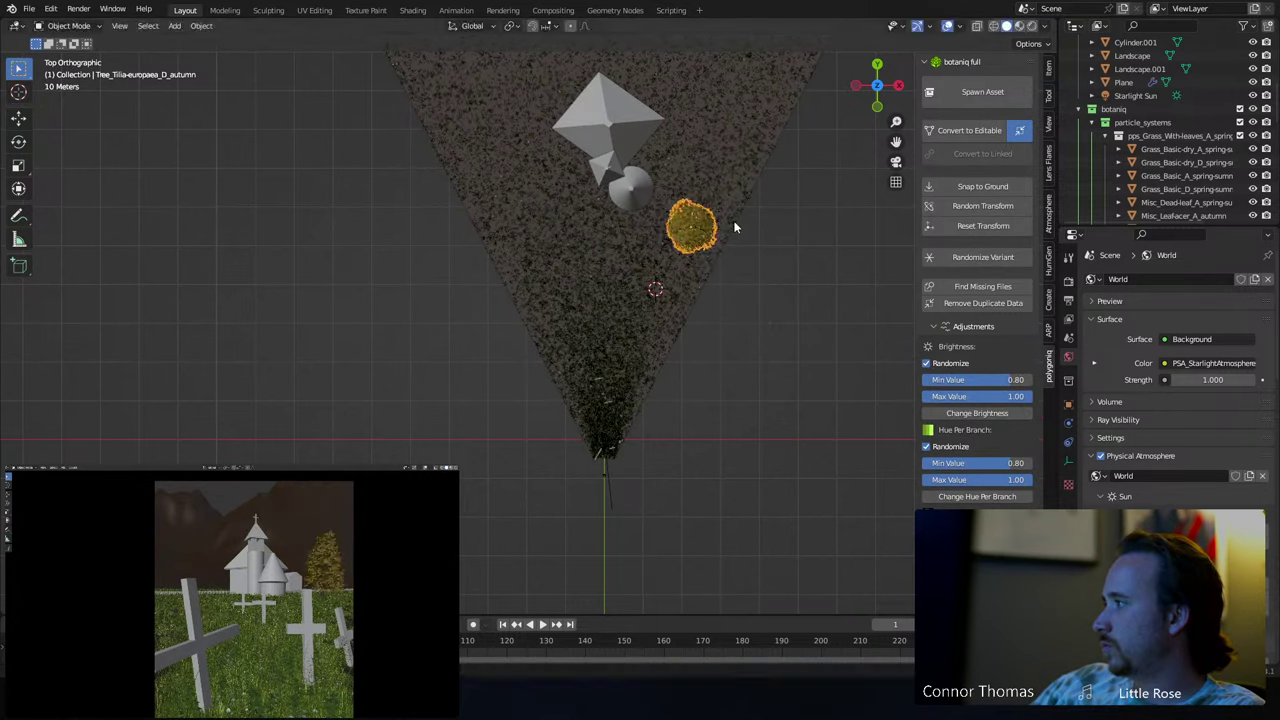
- Scale the autumn tree beside the cone-roofed tower up by about 1.21, nudge it about 0.4 m, and deselect it
key(s)
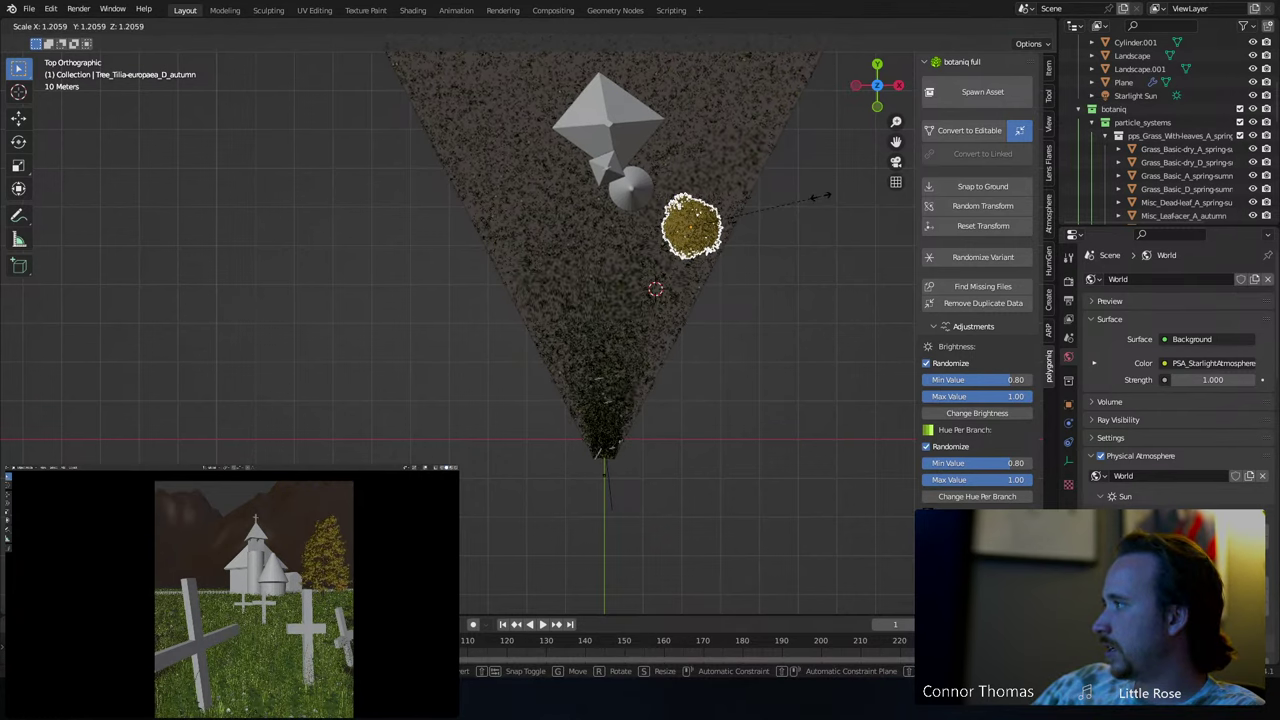
click(820, 196)
key(g)
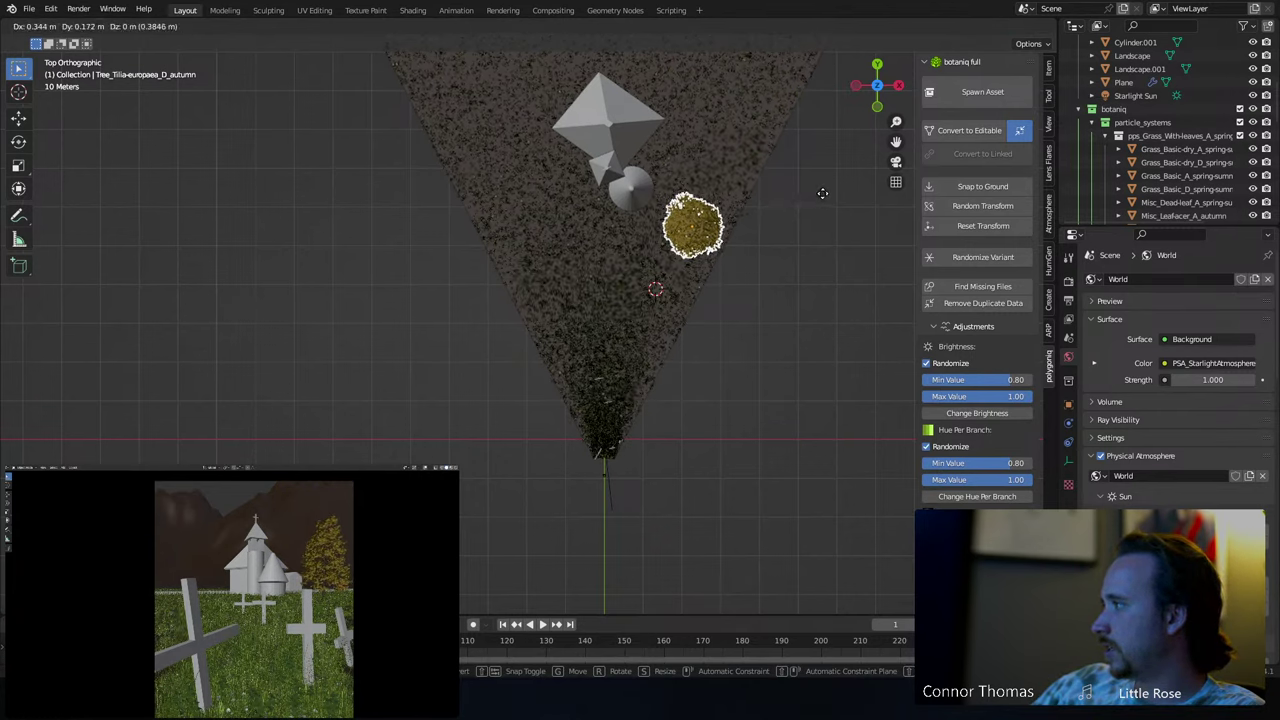
click(823, 194)
click(822, 196)
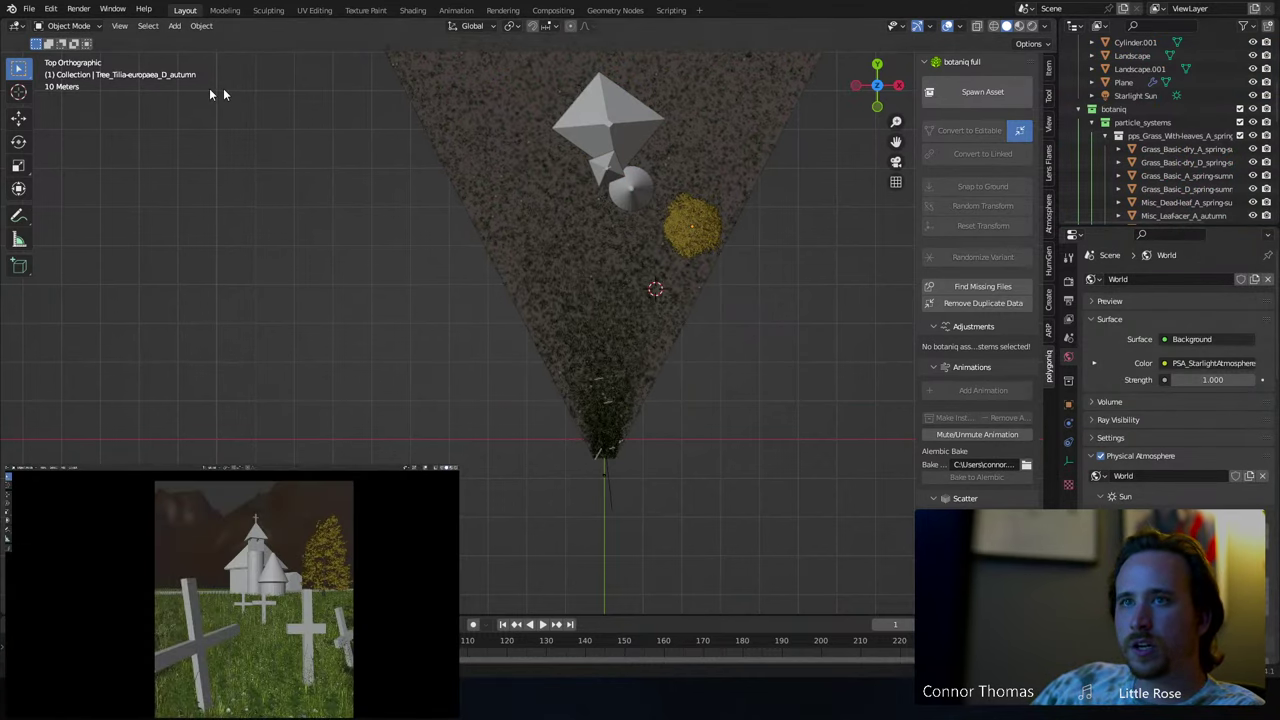
- Place the 3D cursor near the ground's far edge and spawn botaniq's autumn Acer pseudoplatanus (C) tree there
click(18, 91)
shift+middle_drag(543, 91, 684, 436)
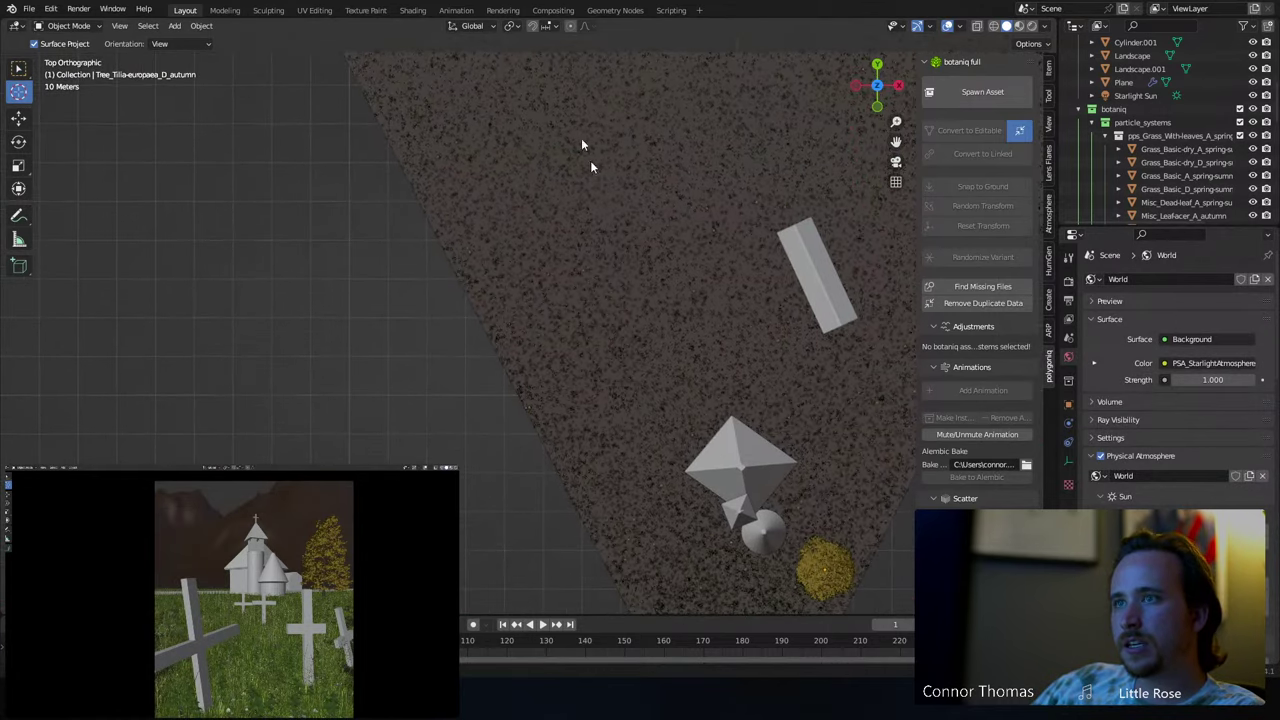
click(19, 68)
click(980, 92)
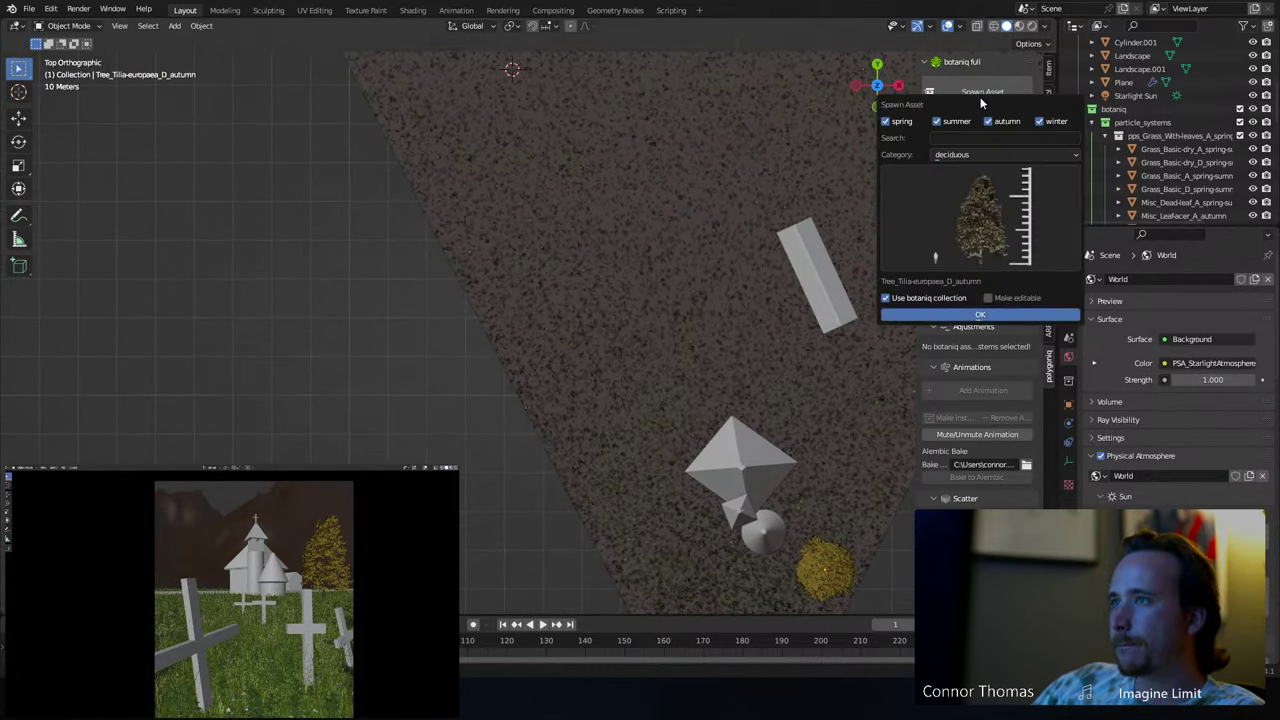
click(982, 248)
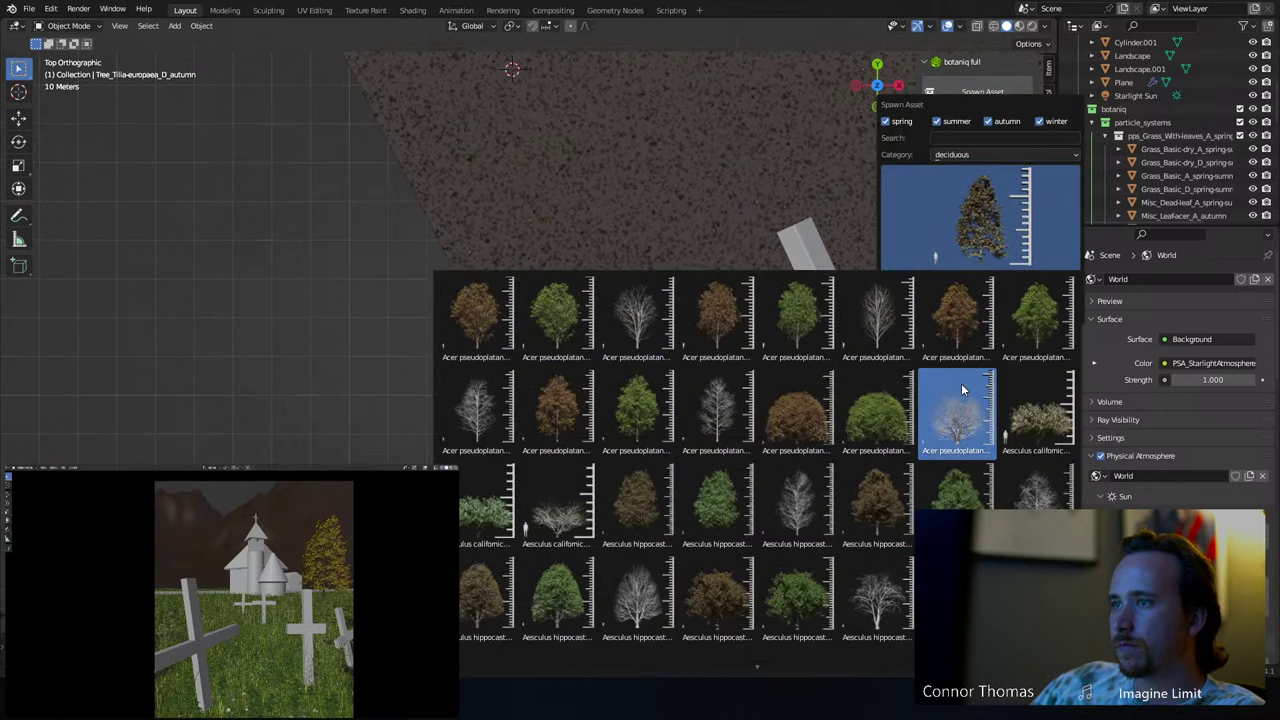
click(967, 320)
click(985, 320)
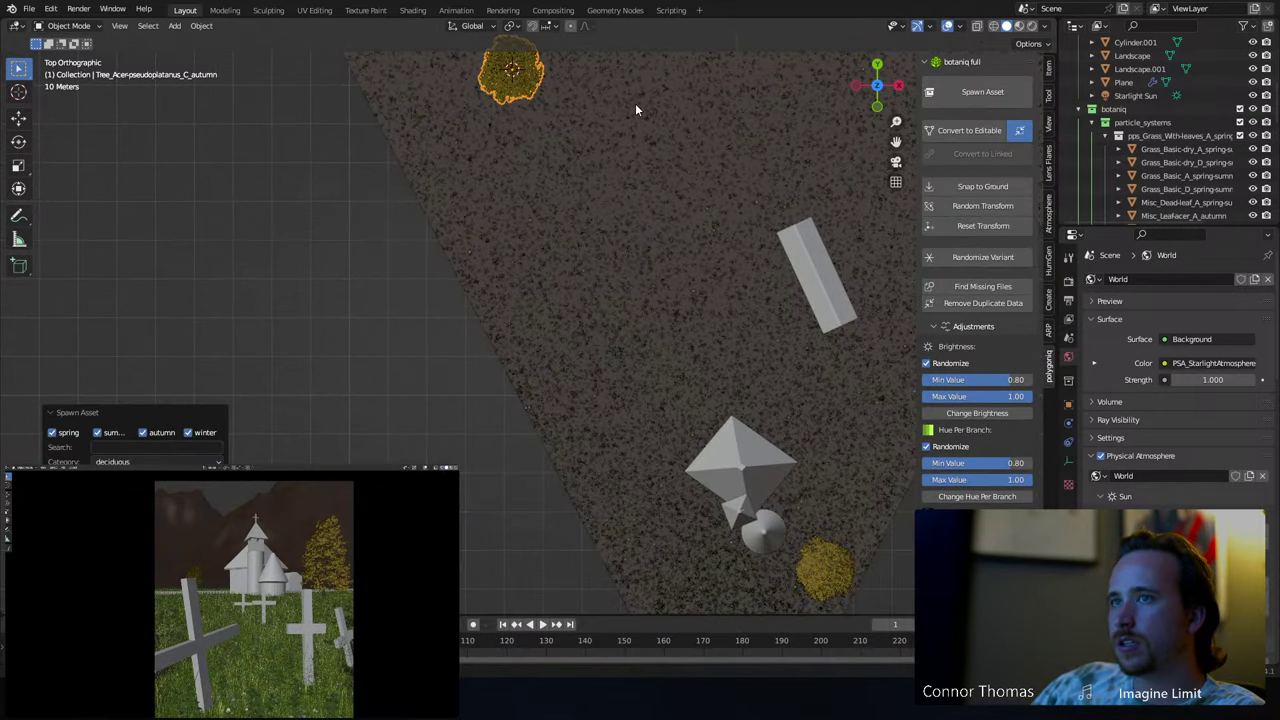
- Move the Acer tree along negative X to the ground's far corner, lower it about 3 m along Z, and deselect everything
key(g)
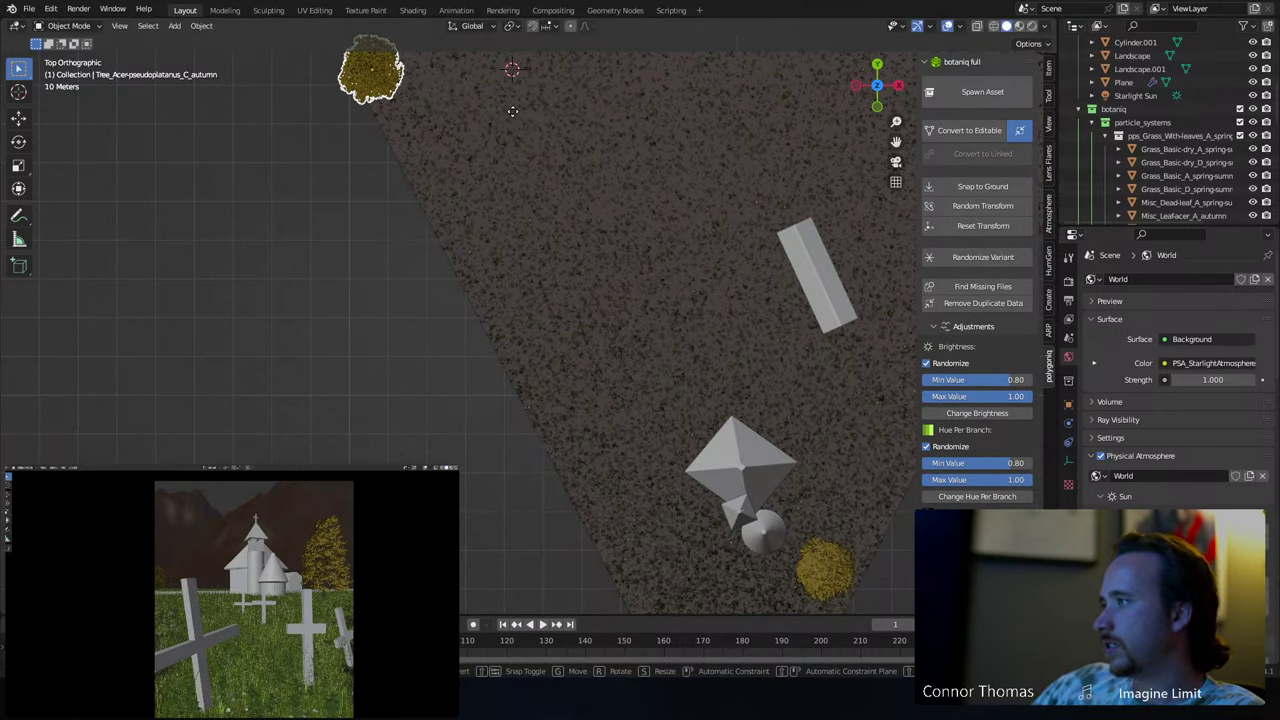
key(z)
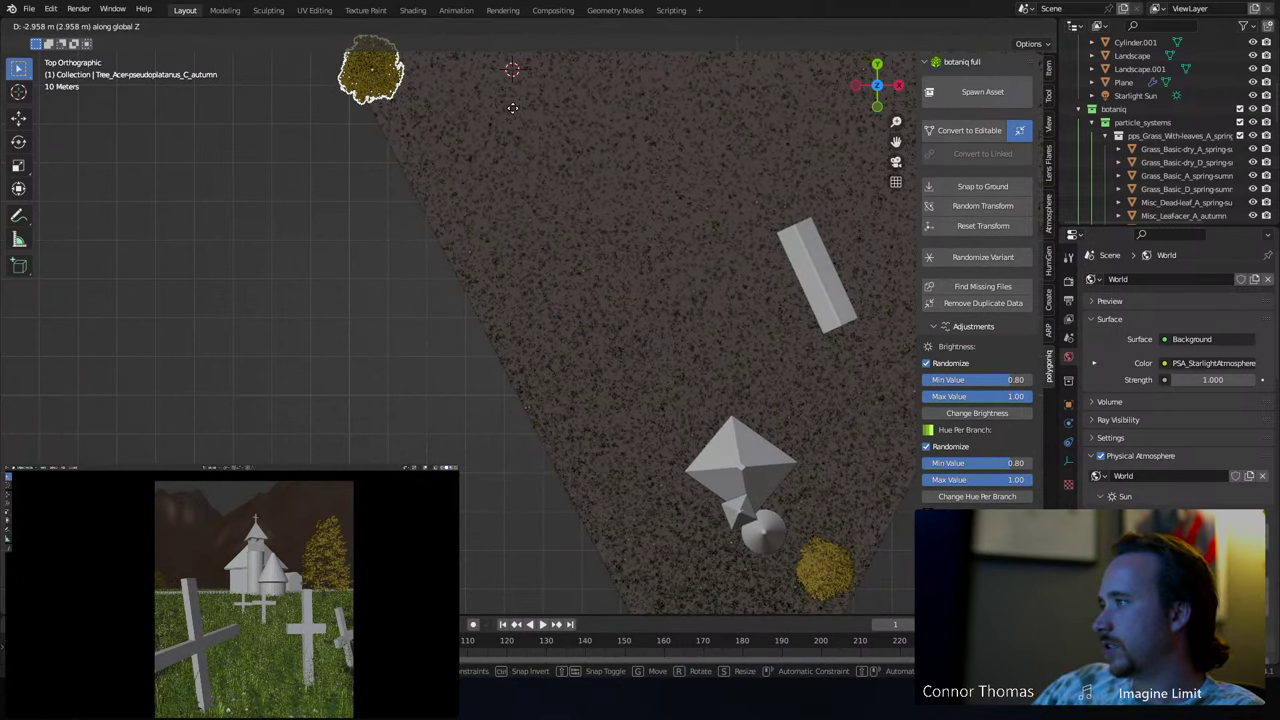
click(513, 108)
key(a)
key(a)
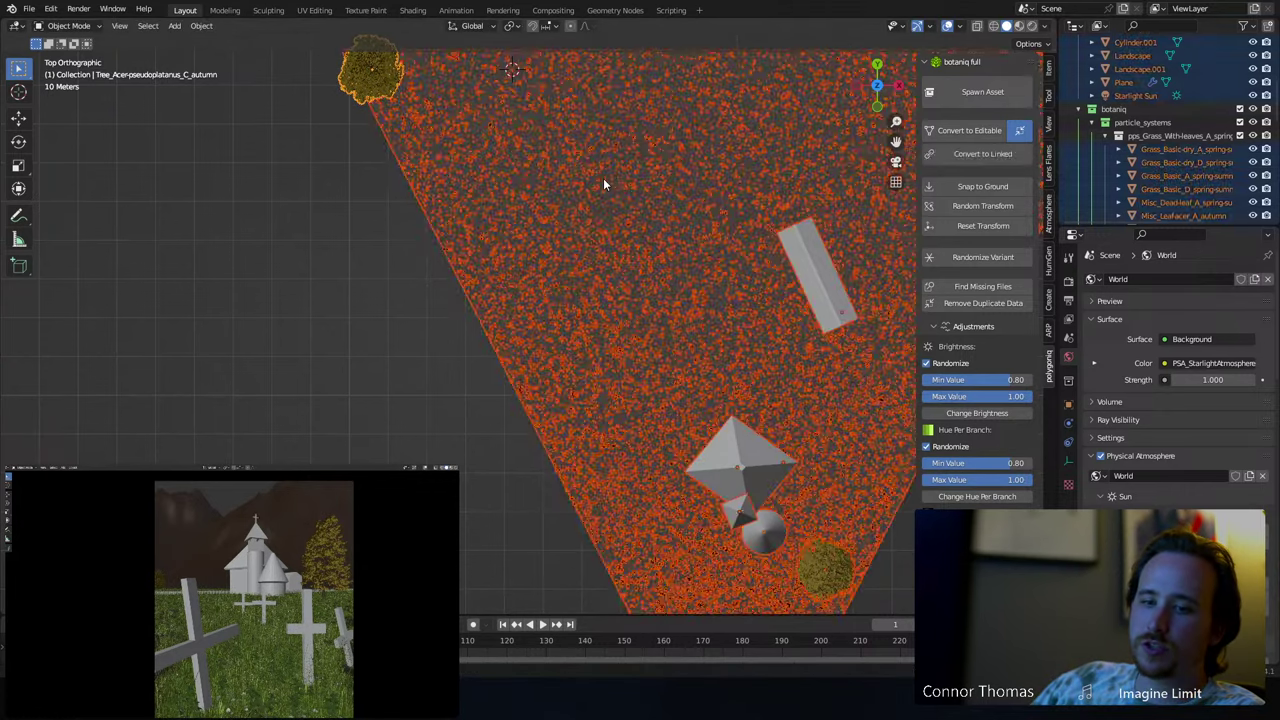
- Spawn botaniq's winter Tilia europaea (D) tree and move it from the 3D cursor toward the middle of the ground's far area
click(982, 91)
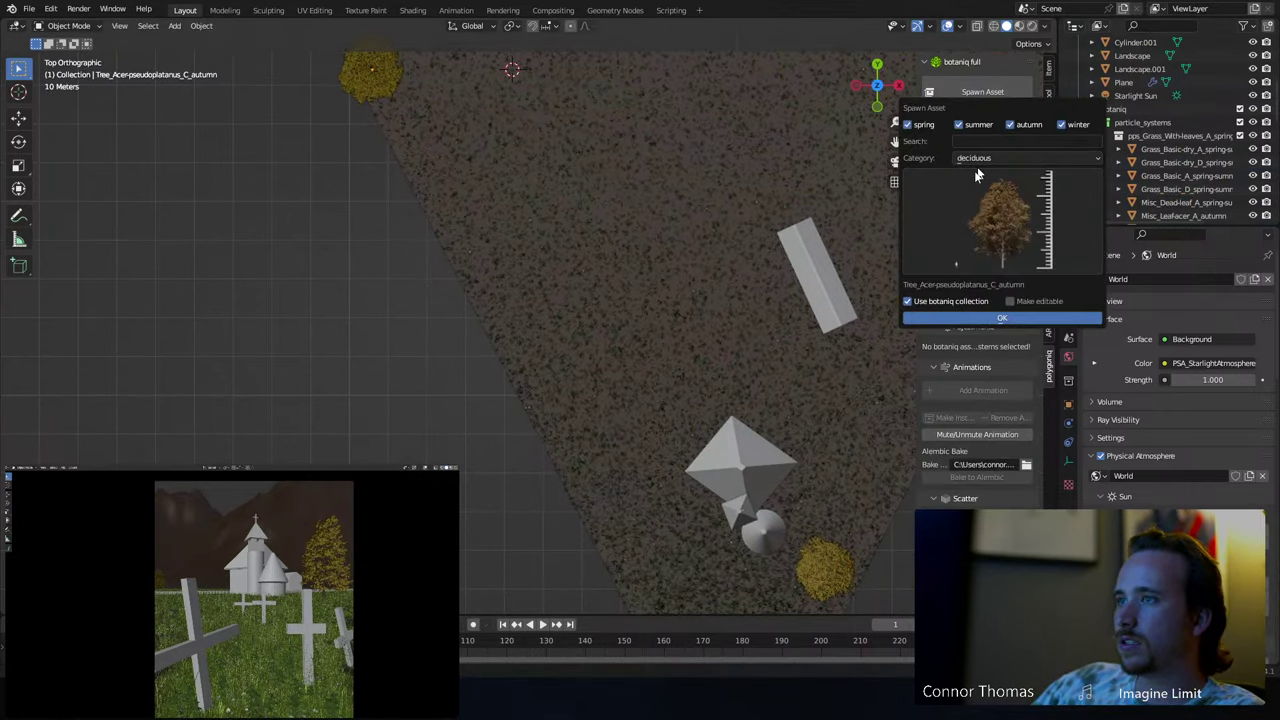
click(965, 230)
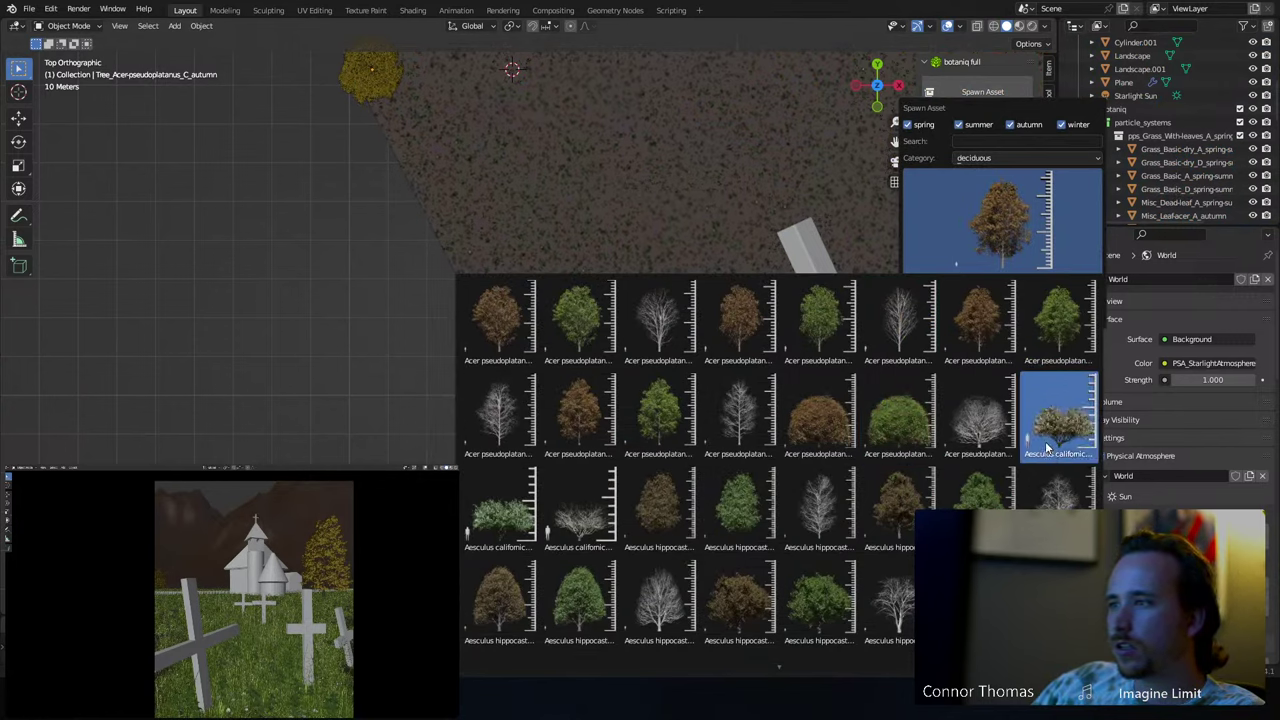
scroll(732, 317, down, 15)
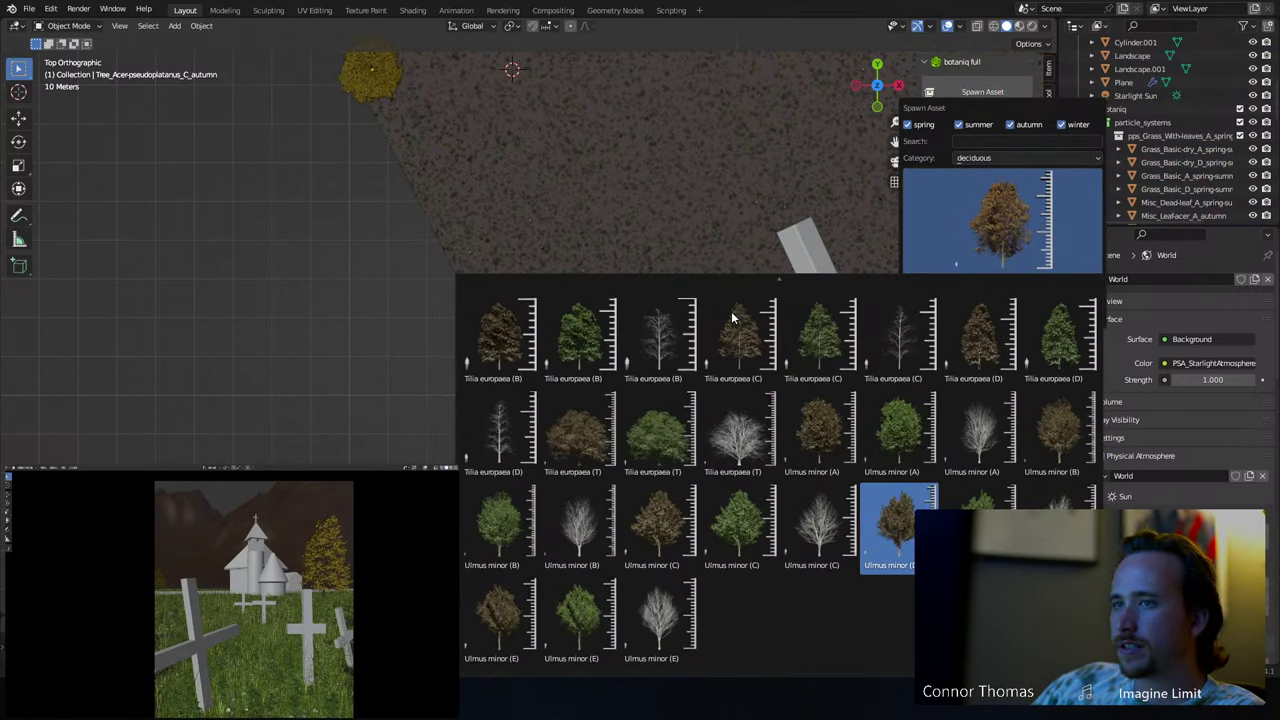
scroll(740, 545, down, 1)
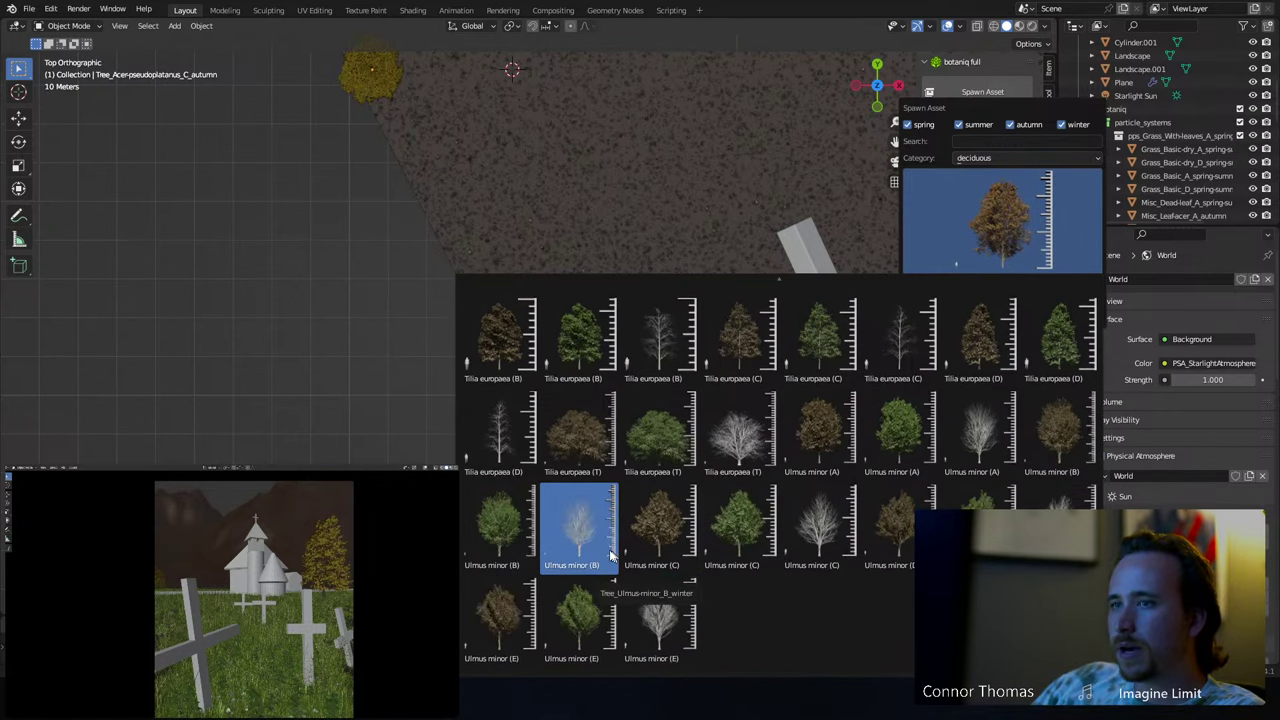
click(512, 440)
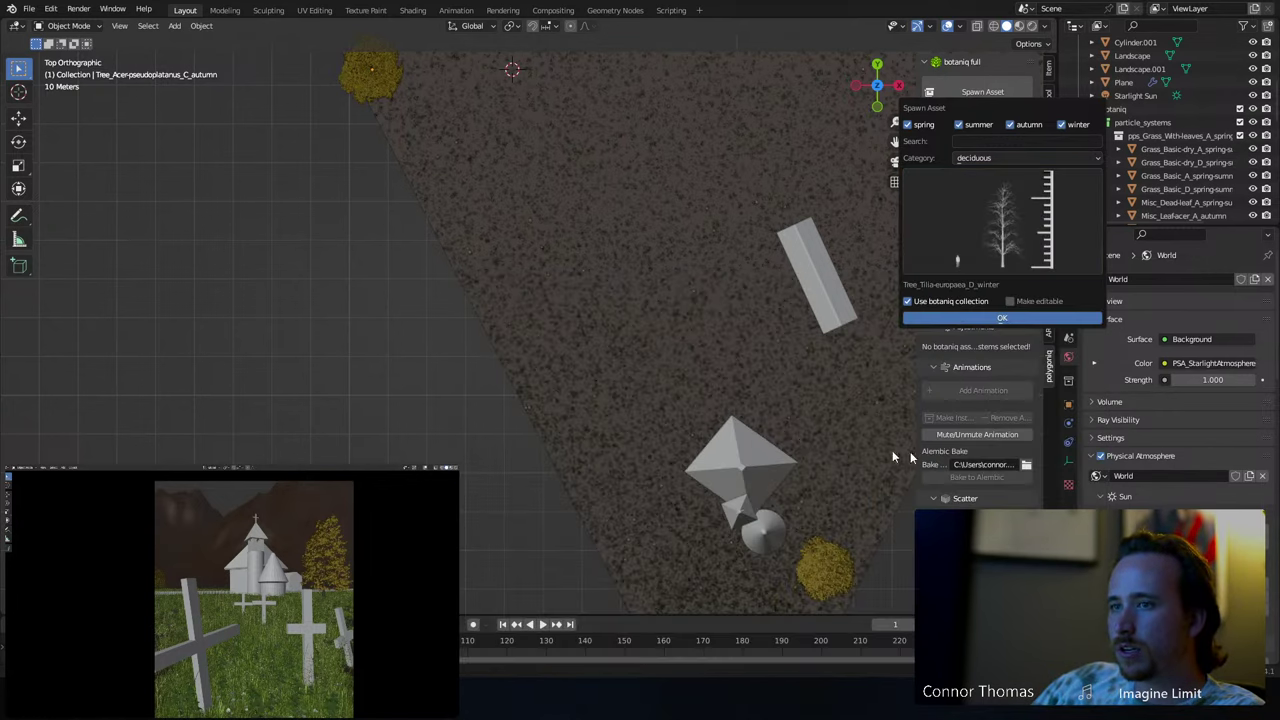
click(983, 317)
key(g)
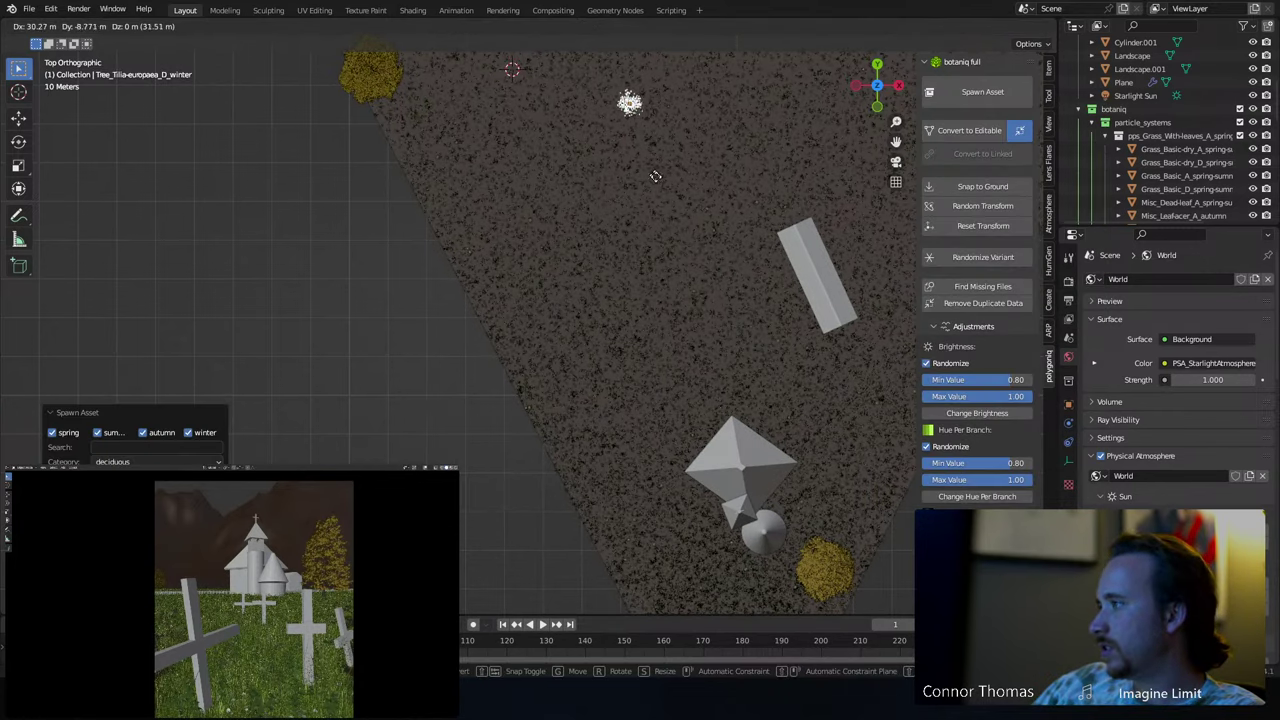
click(665, 181)
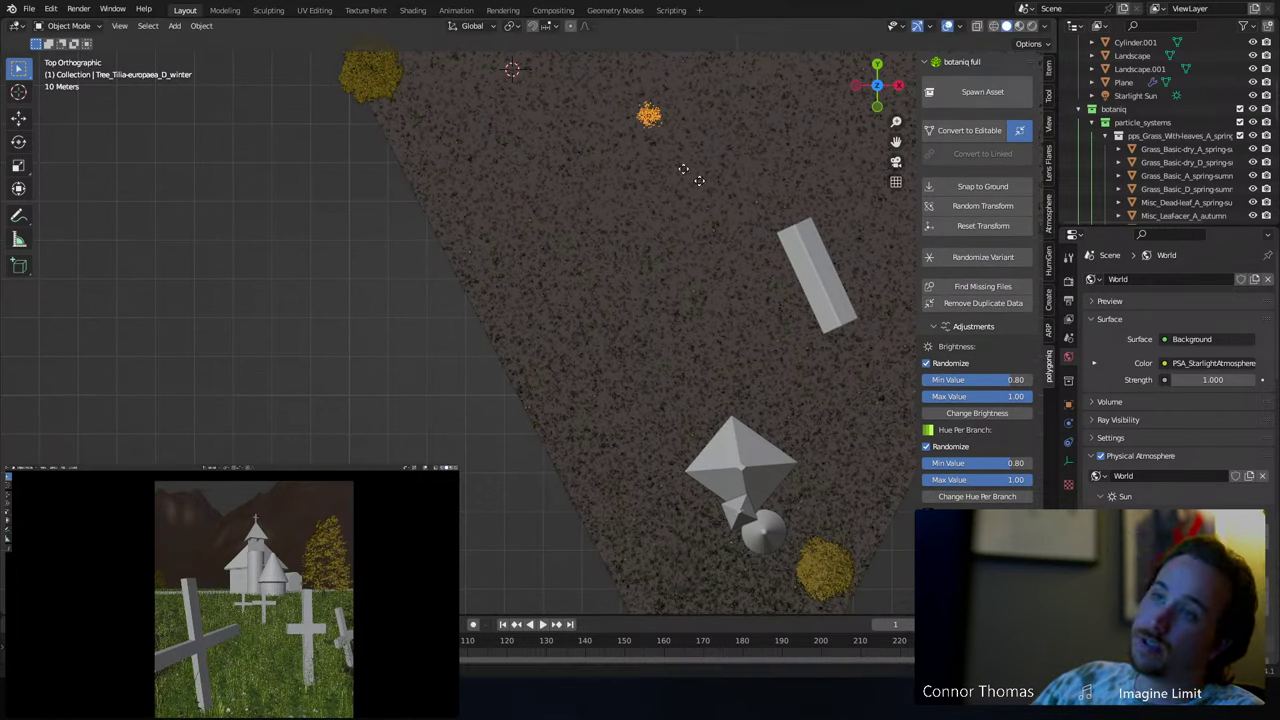
- Duplicate the winter Tilia tree three times, spreading the copies along positive X beyond the long block toward the ground's side edge
key(shift+d)
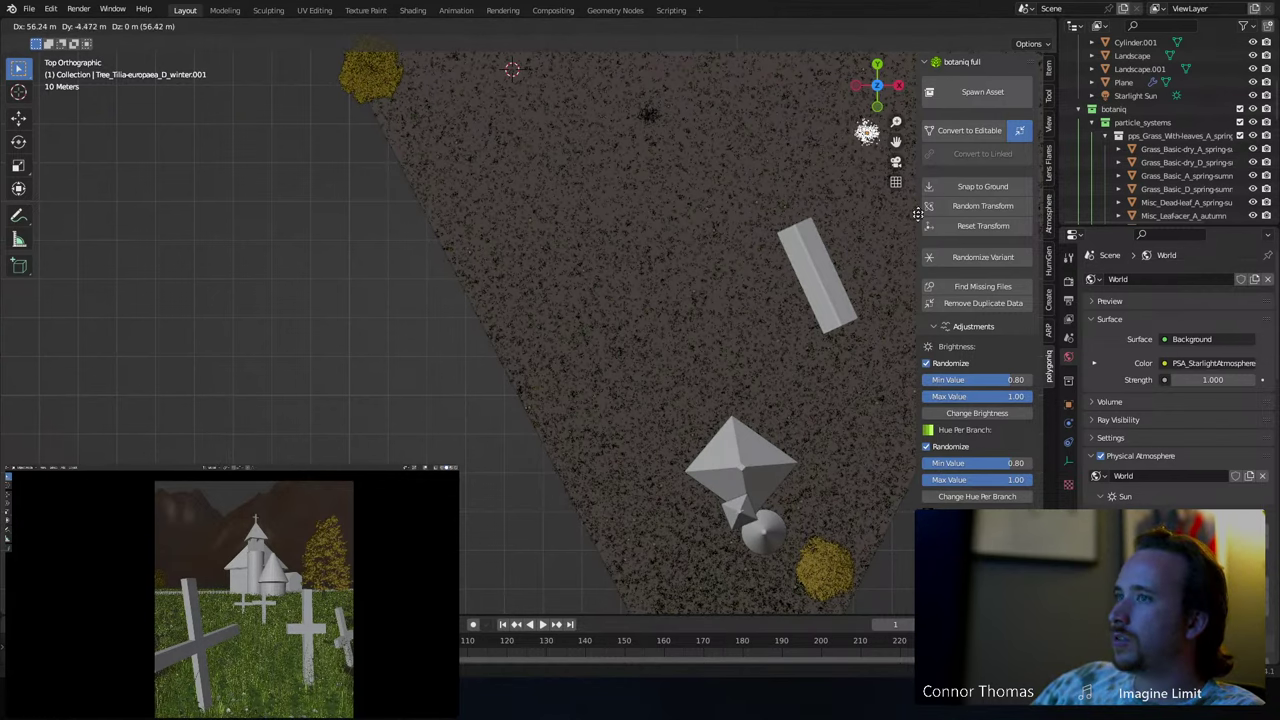
click(961, 251)
shift+middle_drag(776, 268, 594, 270)
key(shift+d)
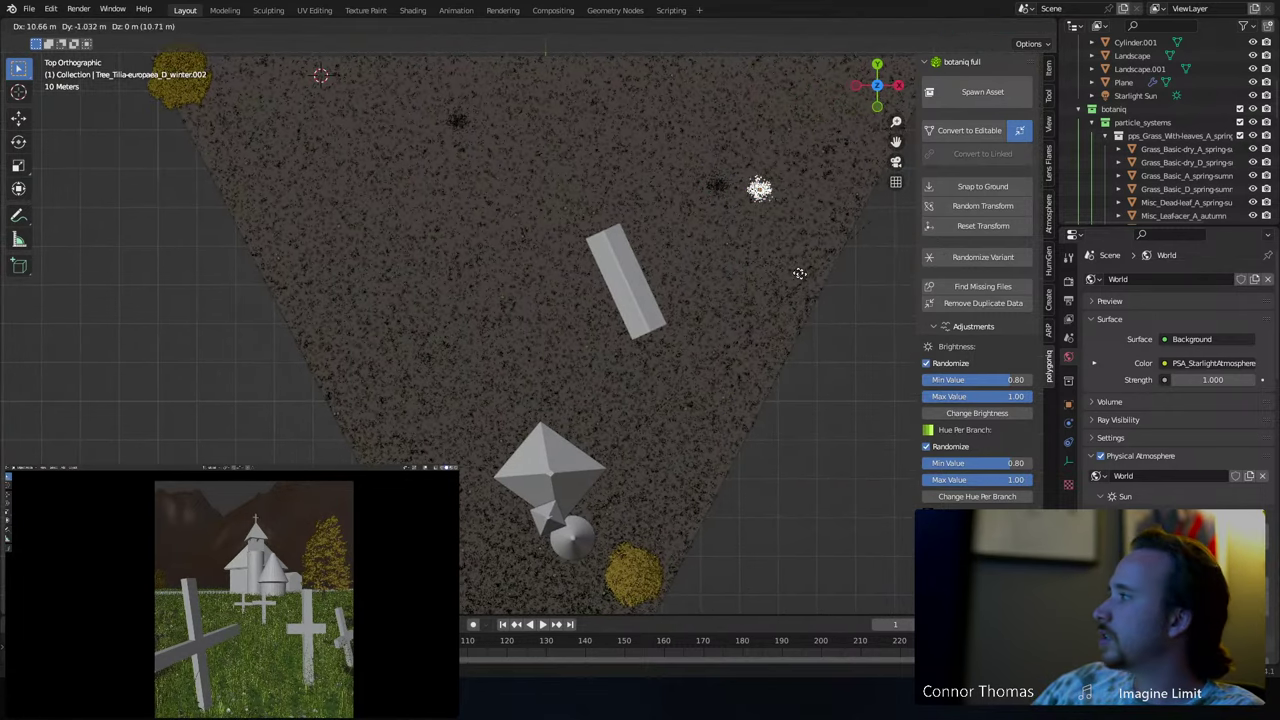
click(885, 271)
key(shift+d)
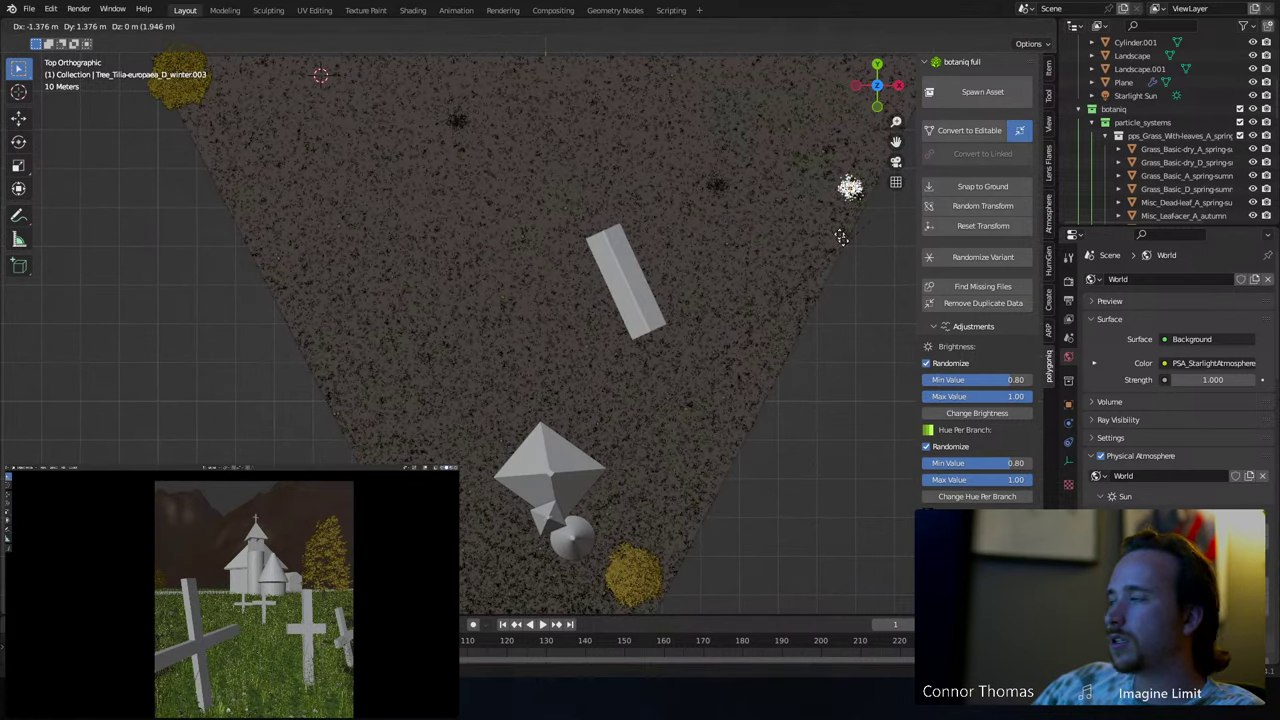
click(816, 210)
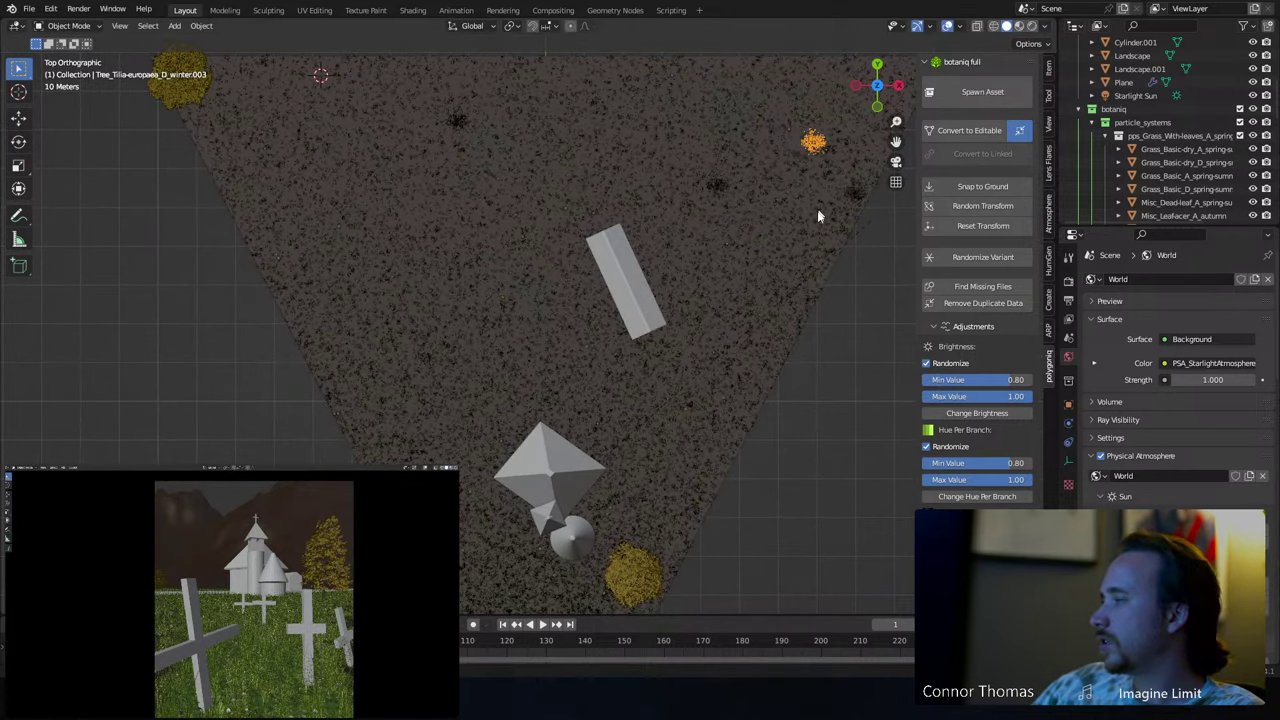
- Spawn the winter Aesculus hippocastanum (D) tree, move it about 111 m along X, and lower it about 8.5 m along Z
click(955, 95)
click(955, 205)
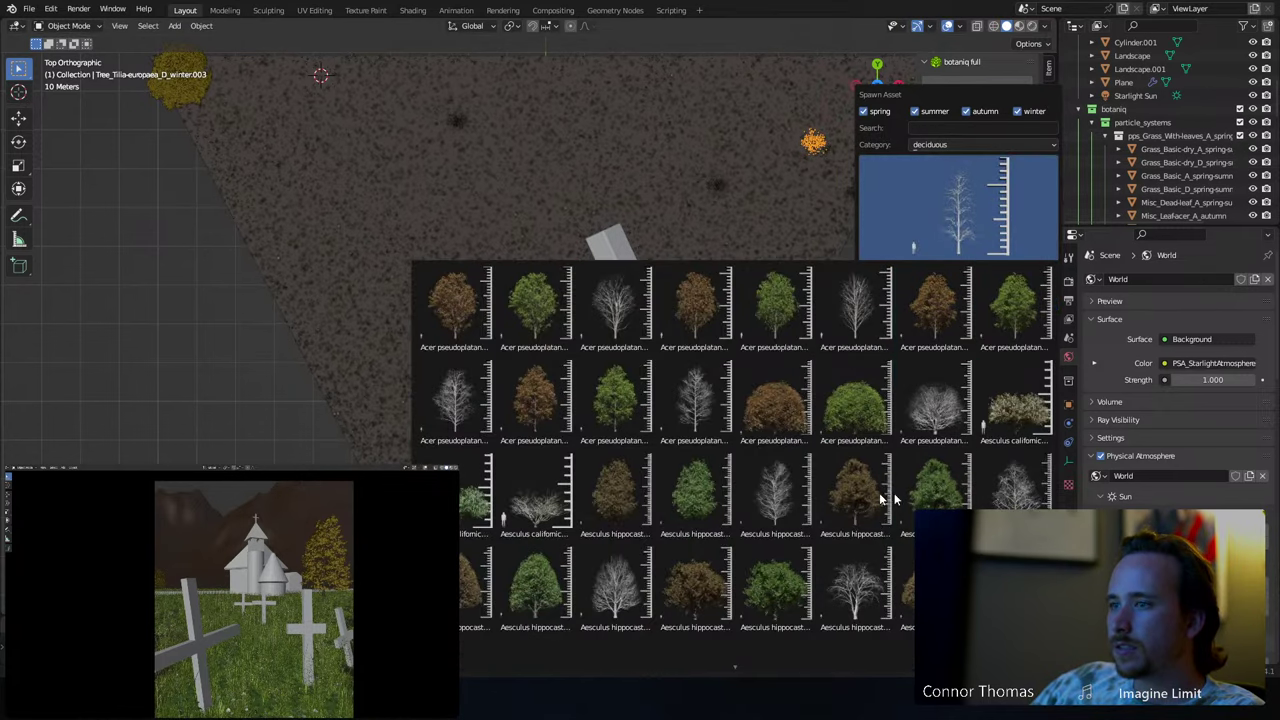
click(860, 586)
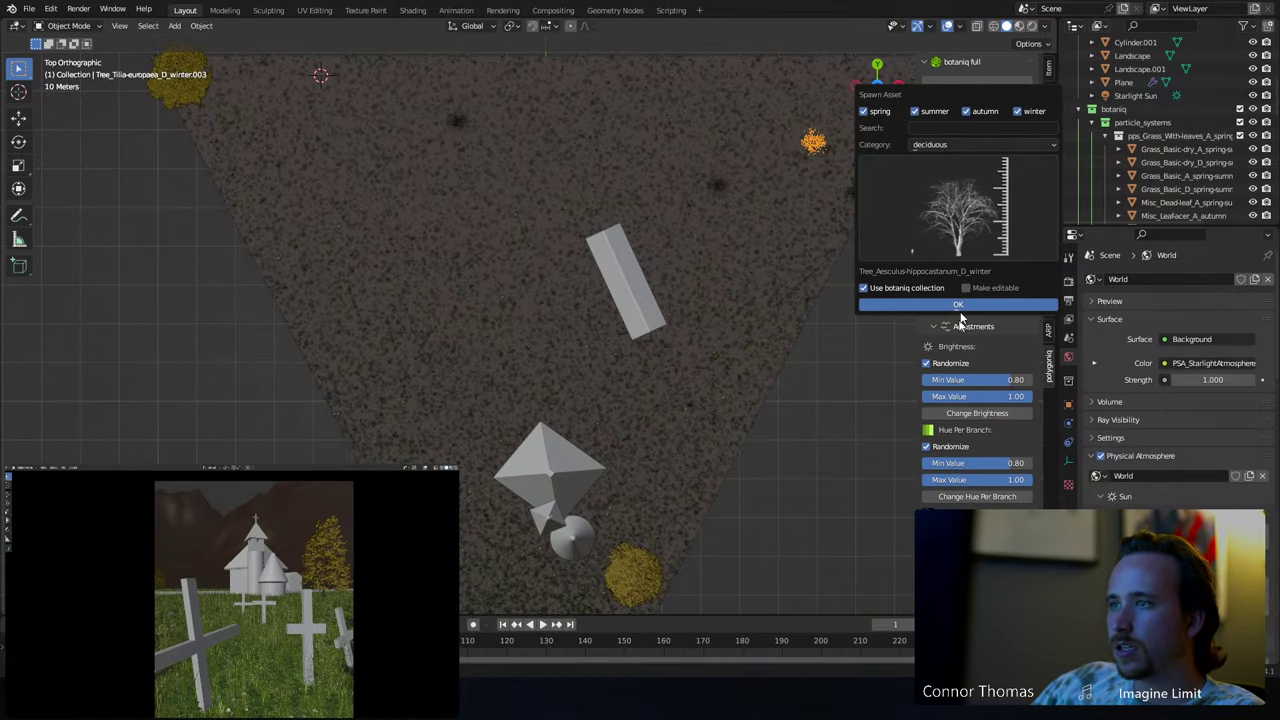
click(958, 305)
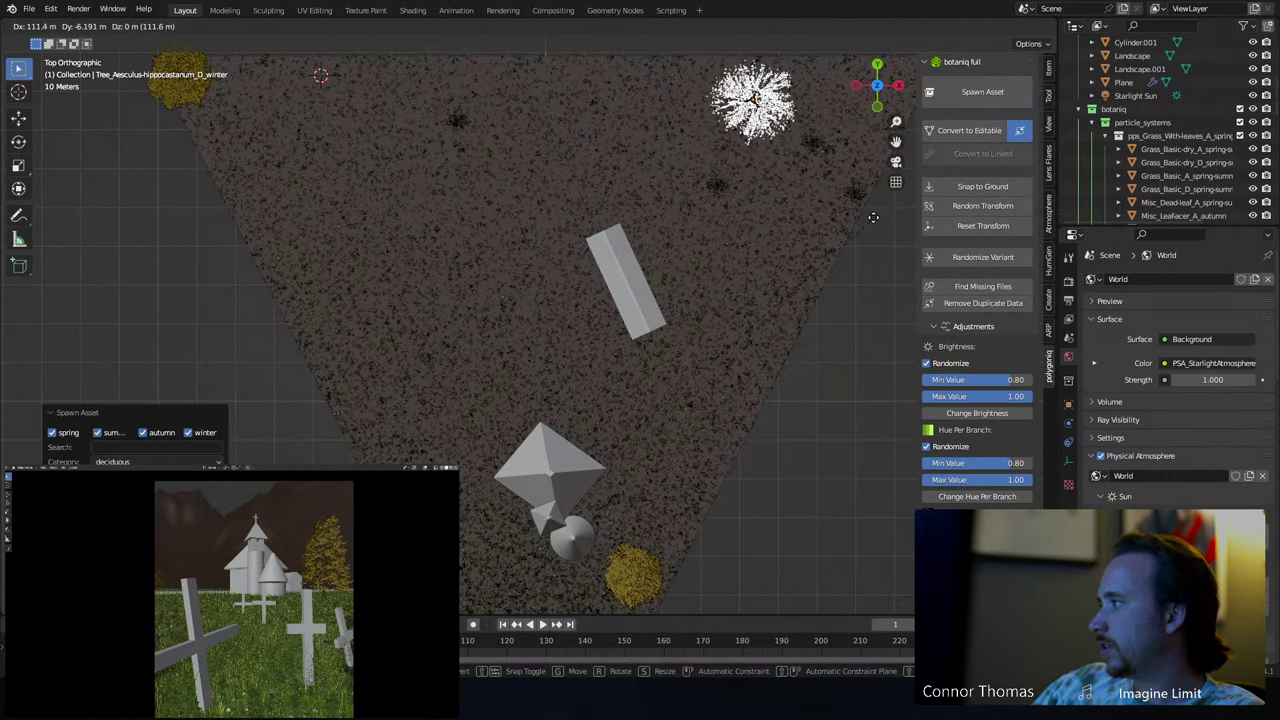
key(z)
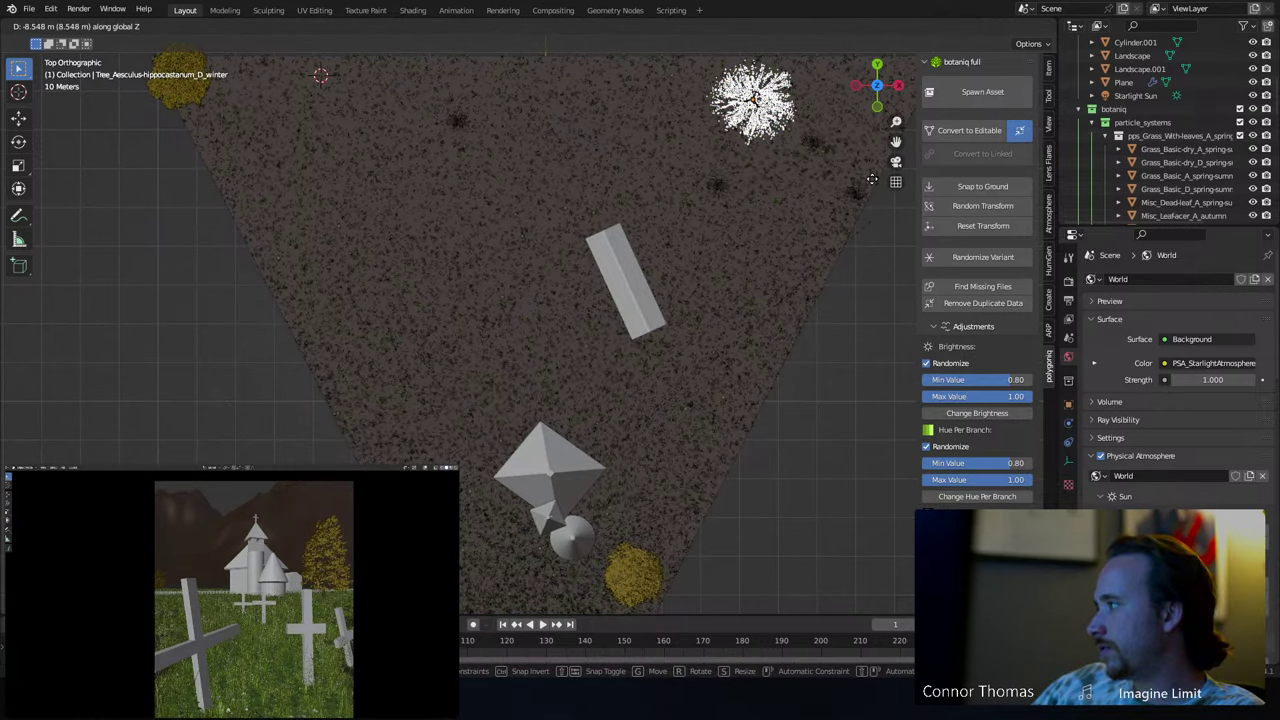
click(872, 180)
- Duplicate the winter Aesculus tree beside the original, and place another copy about 100 m along negative X, lowered about 6 m
shift+middle_drag(702, 240, 642, 354)
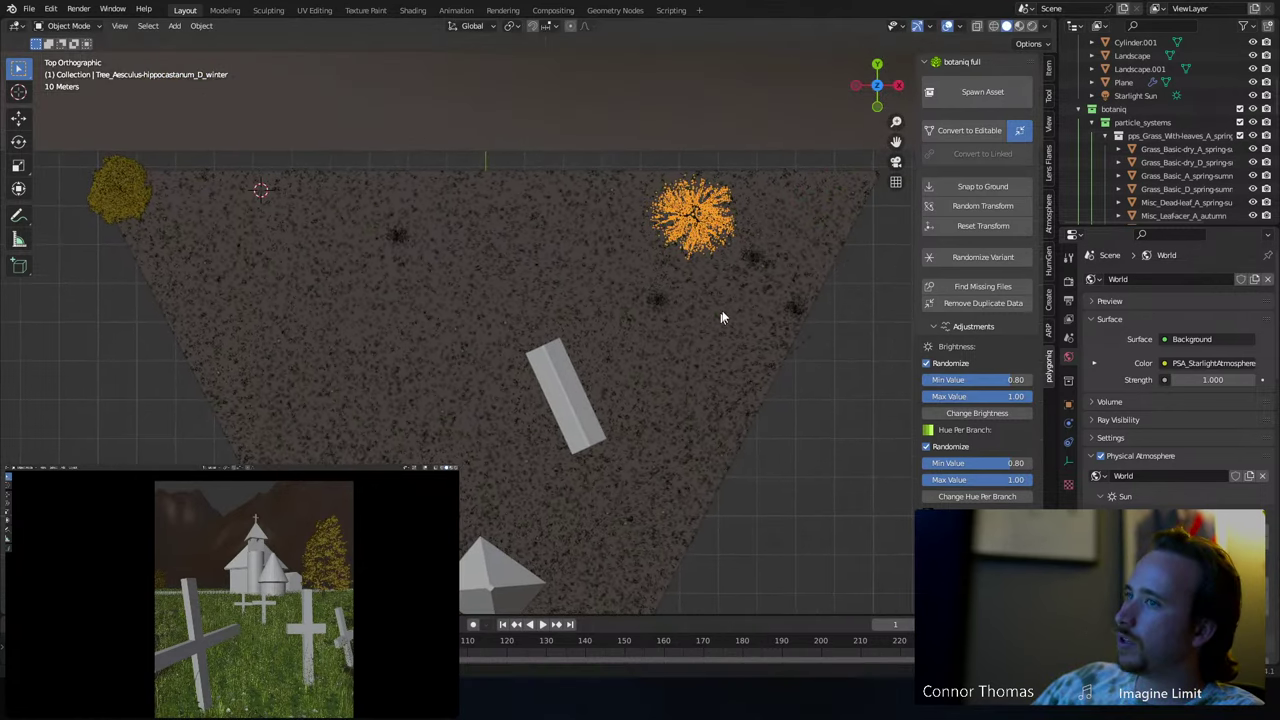
key(shift+d)
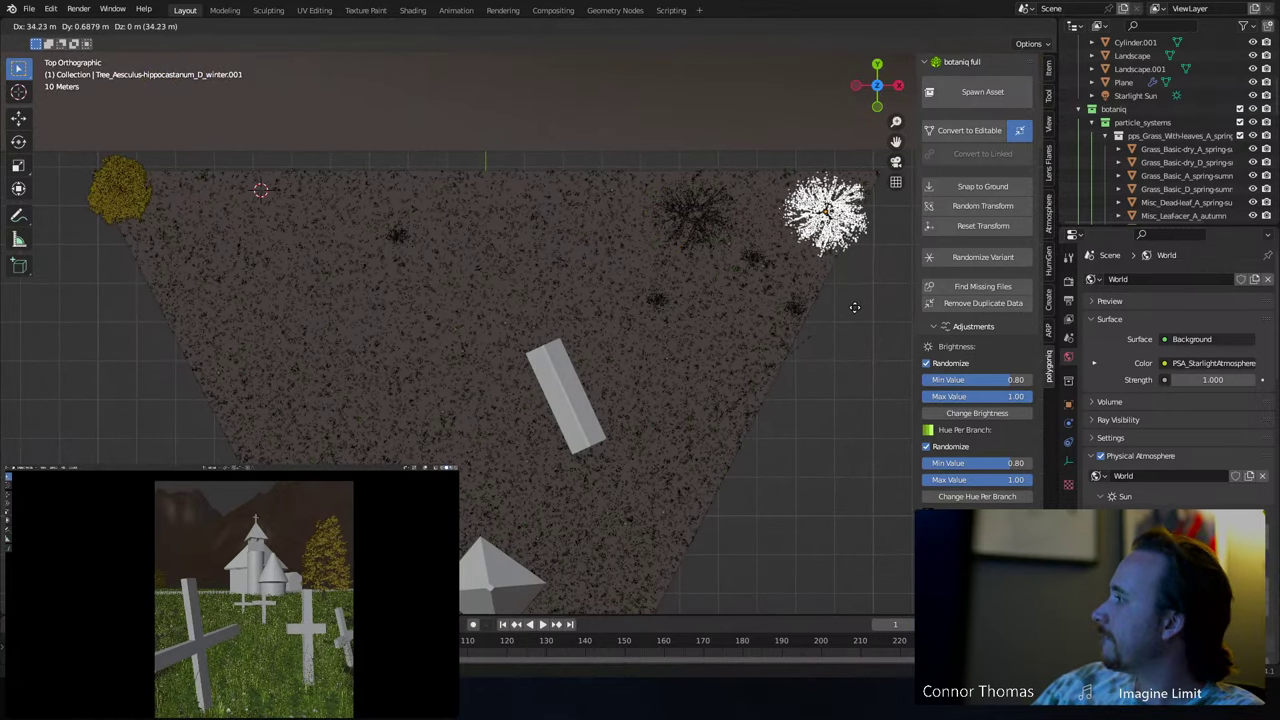
click(790, 316)
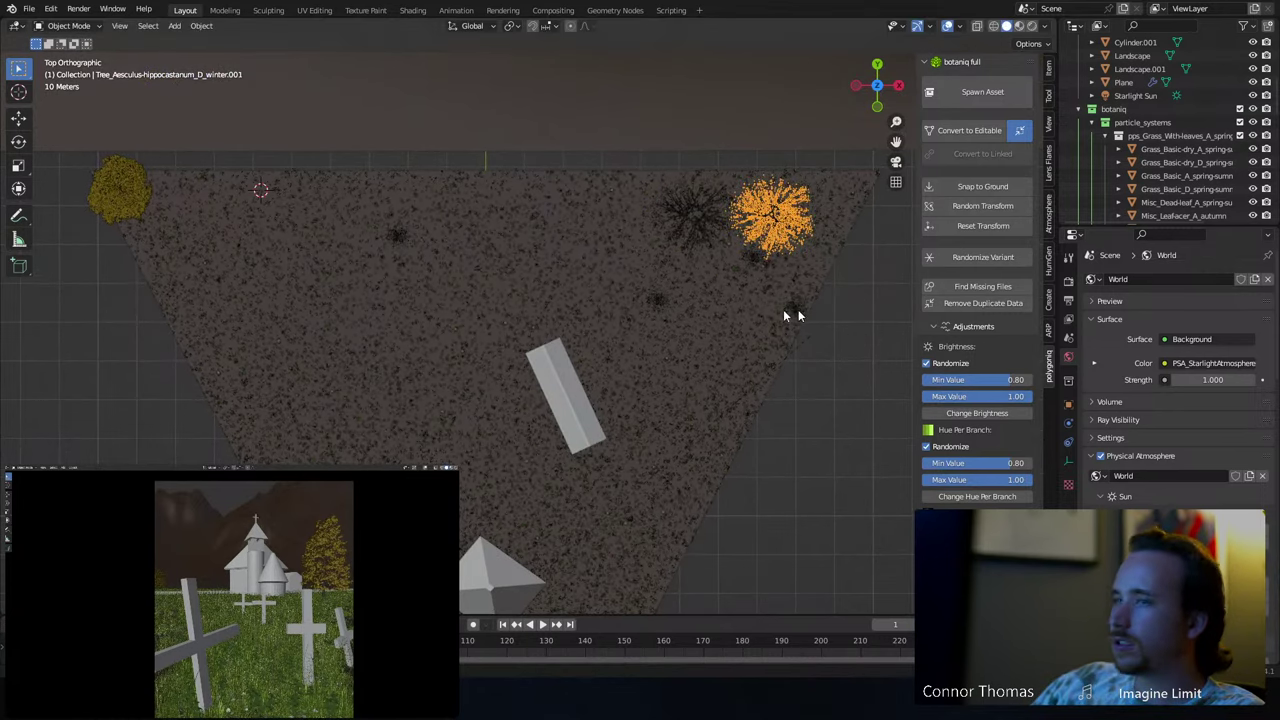
key(shift+d)
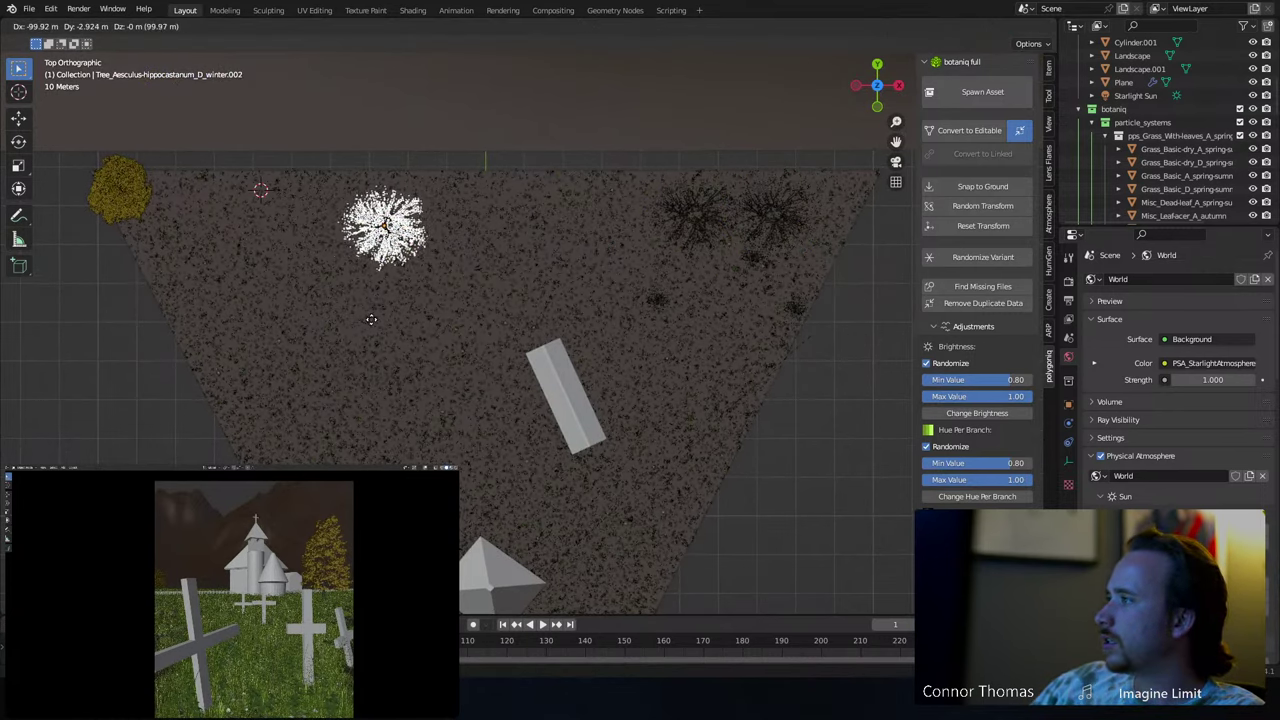
key(z)
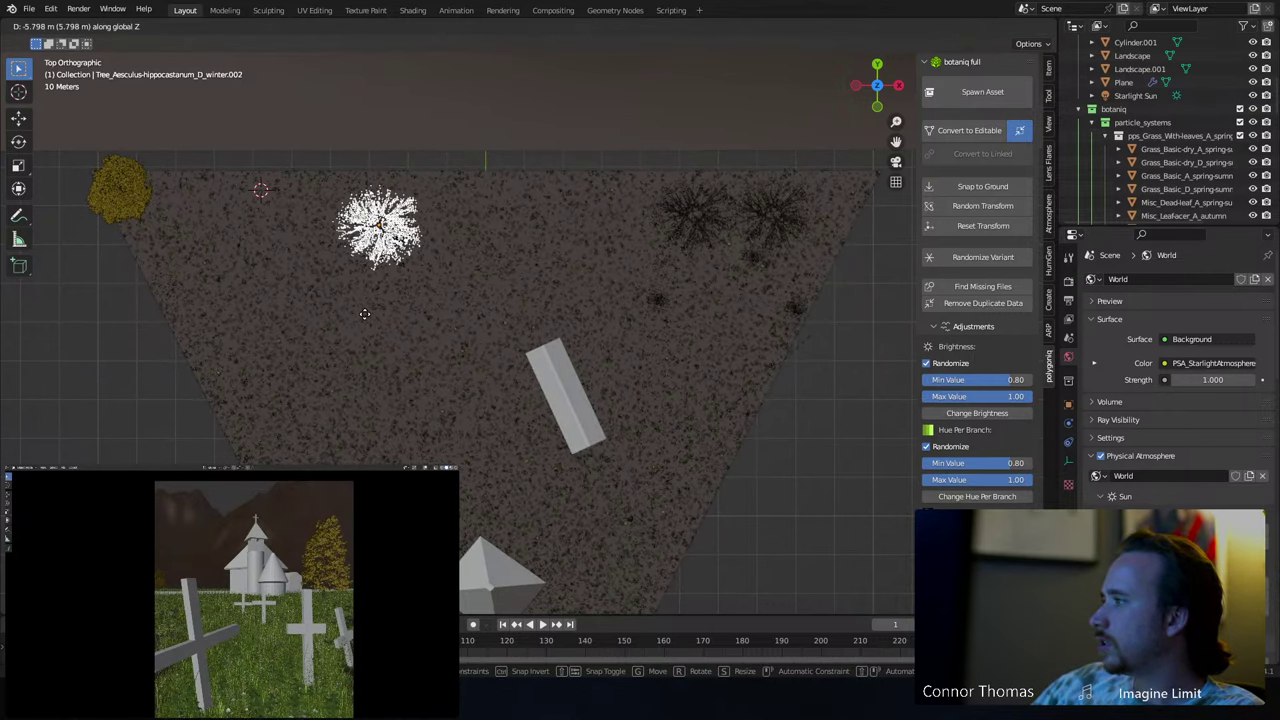
click(366, 320)
- Duplicate the original winter Aesculus tree across the ground's far side and move the copy next to the corner autumn tree
click(690, 228)
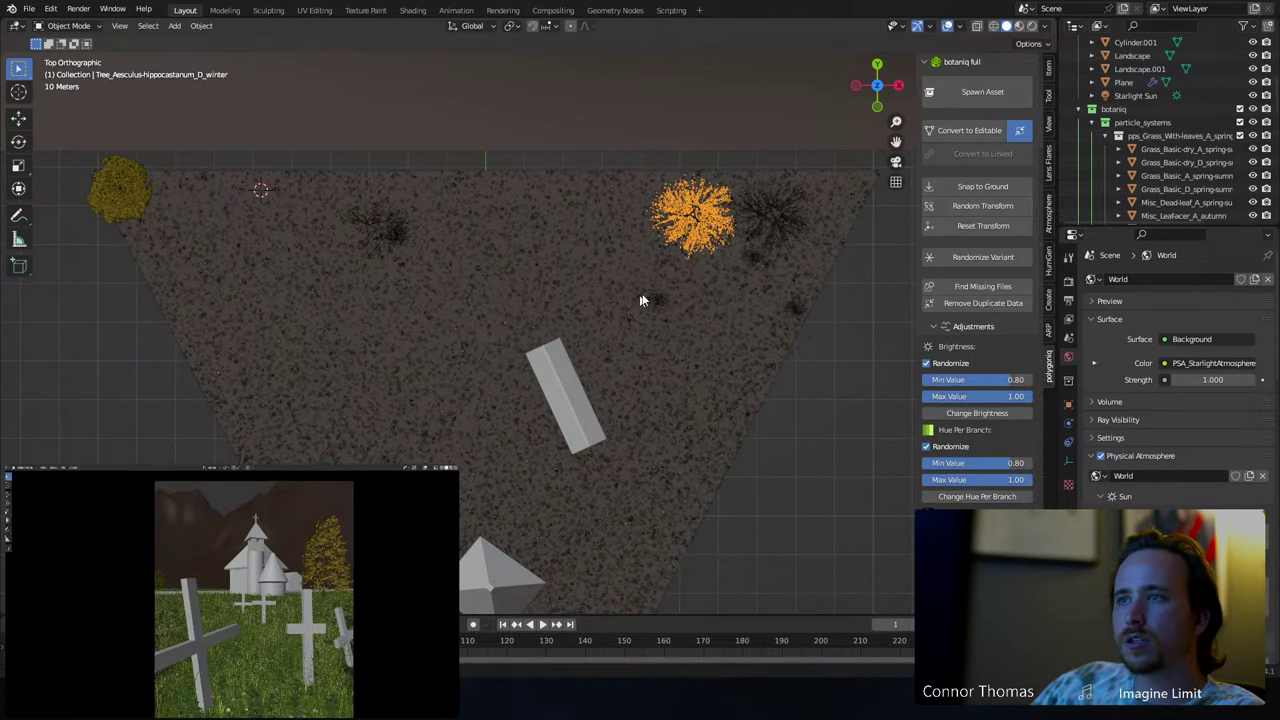
key(shift+d)
click(248, 283)
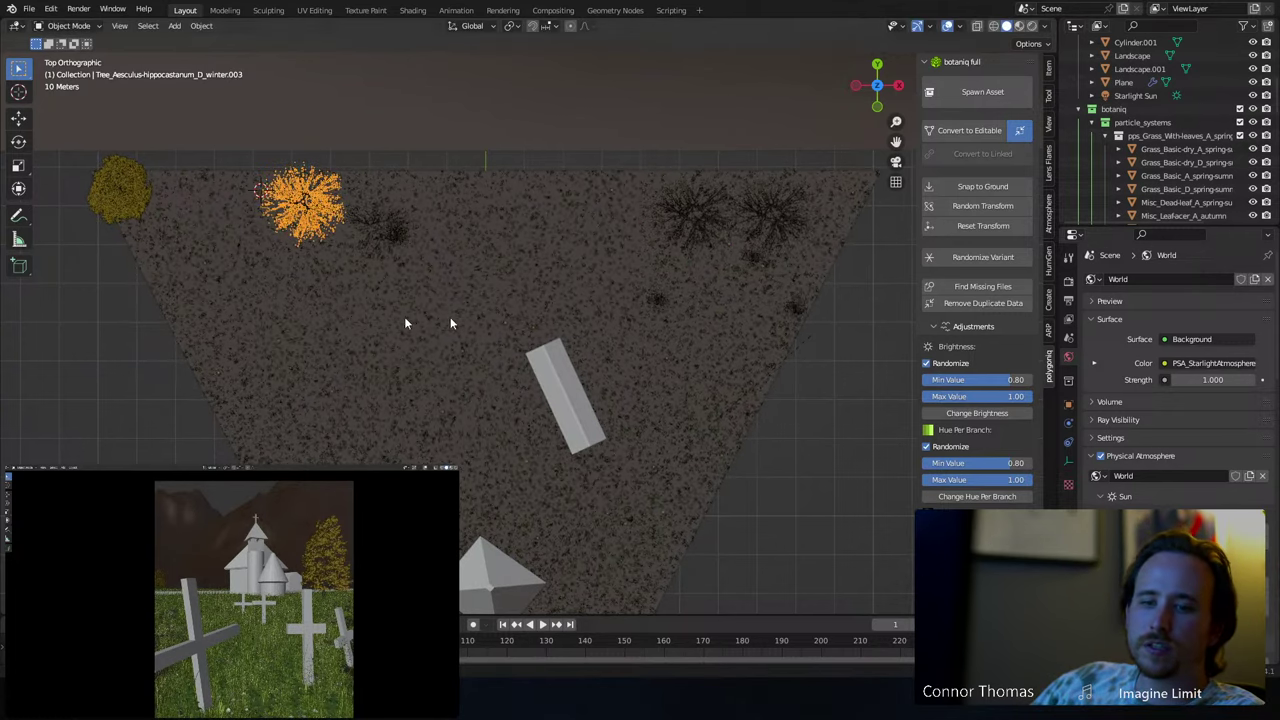
shift+middle_drag(323, 328, 491, 330)
key(g)
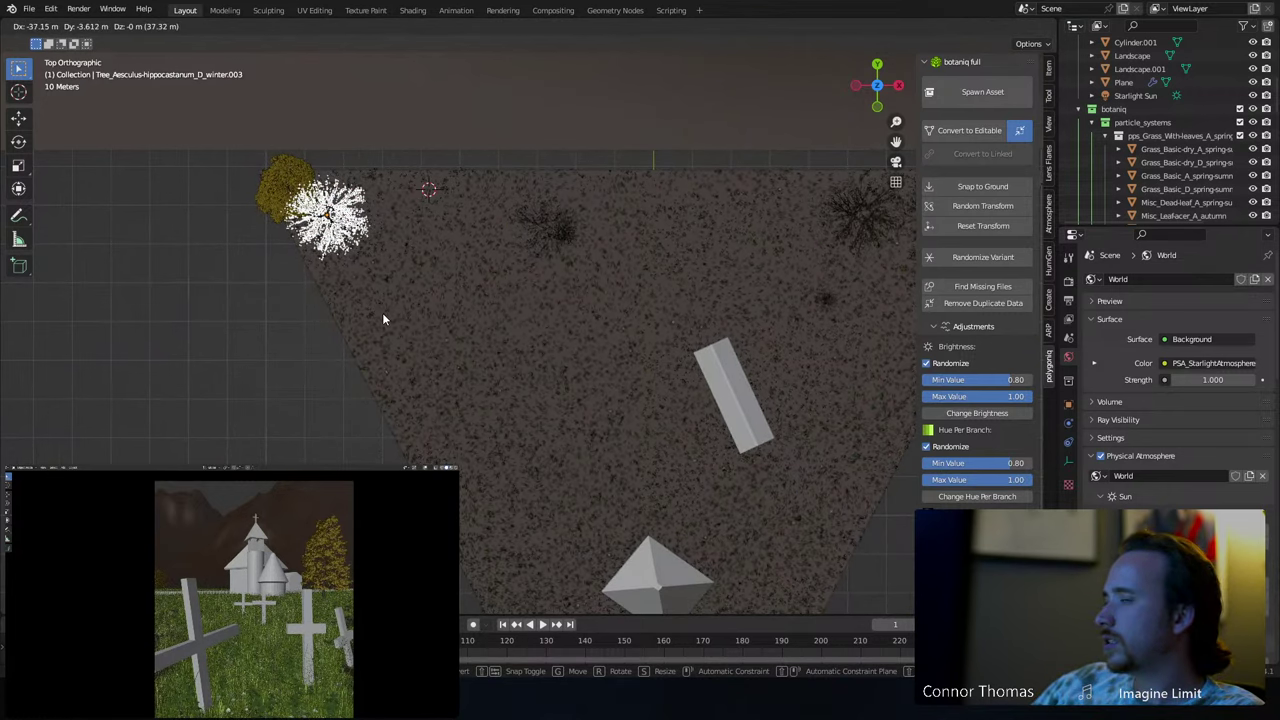
click(383, 314)
- Shift the Aesculus copy behind the corner autumn tree, and place a duplicate of it farther along the ground's far edge
key(g)
drag(373, 244, 362, 246)
key(shift+d)
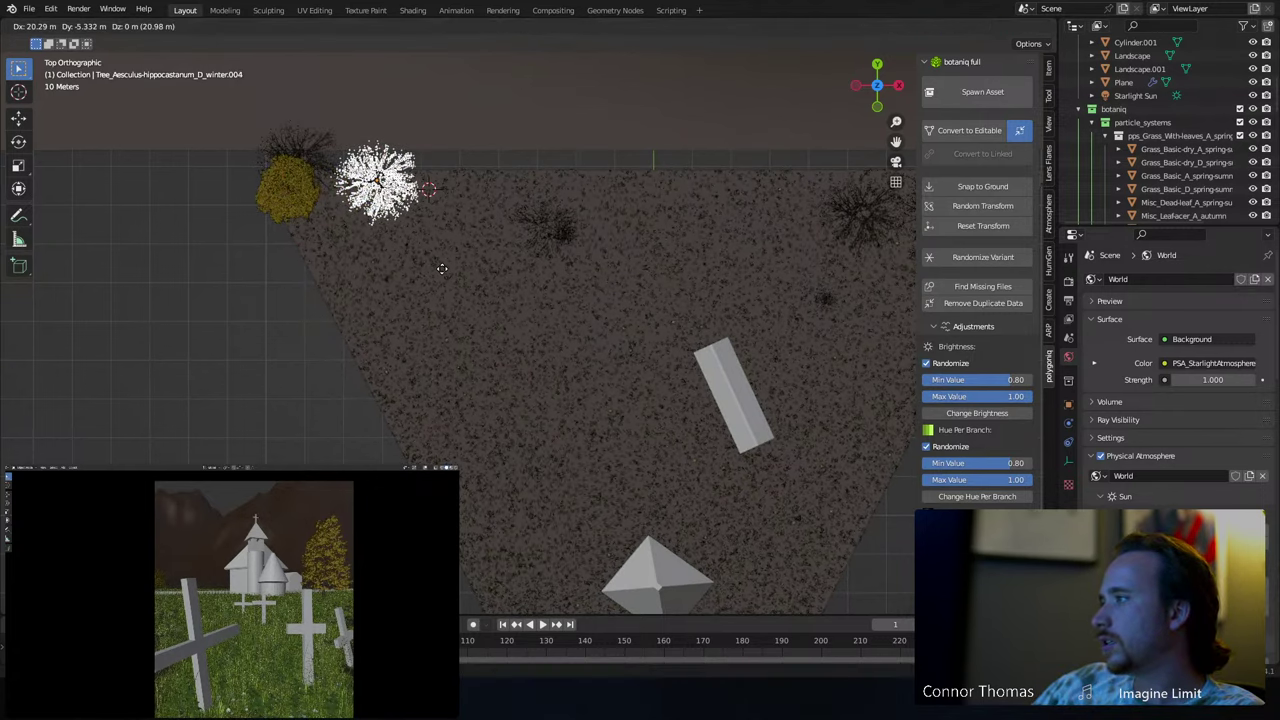
click(471, 268)
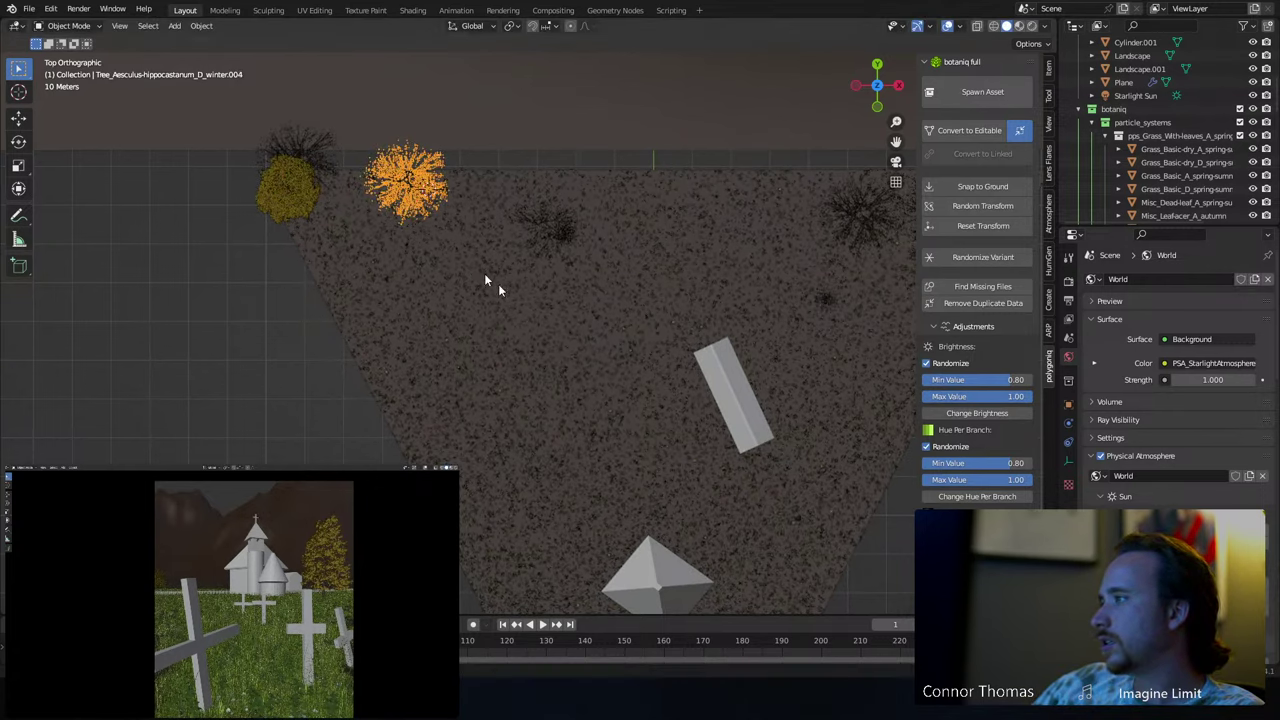
- Clear the selection after placing the bare trees and save the file
key(a)
key(alt+a)
key(ctrl+s)
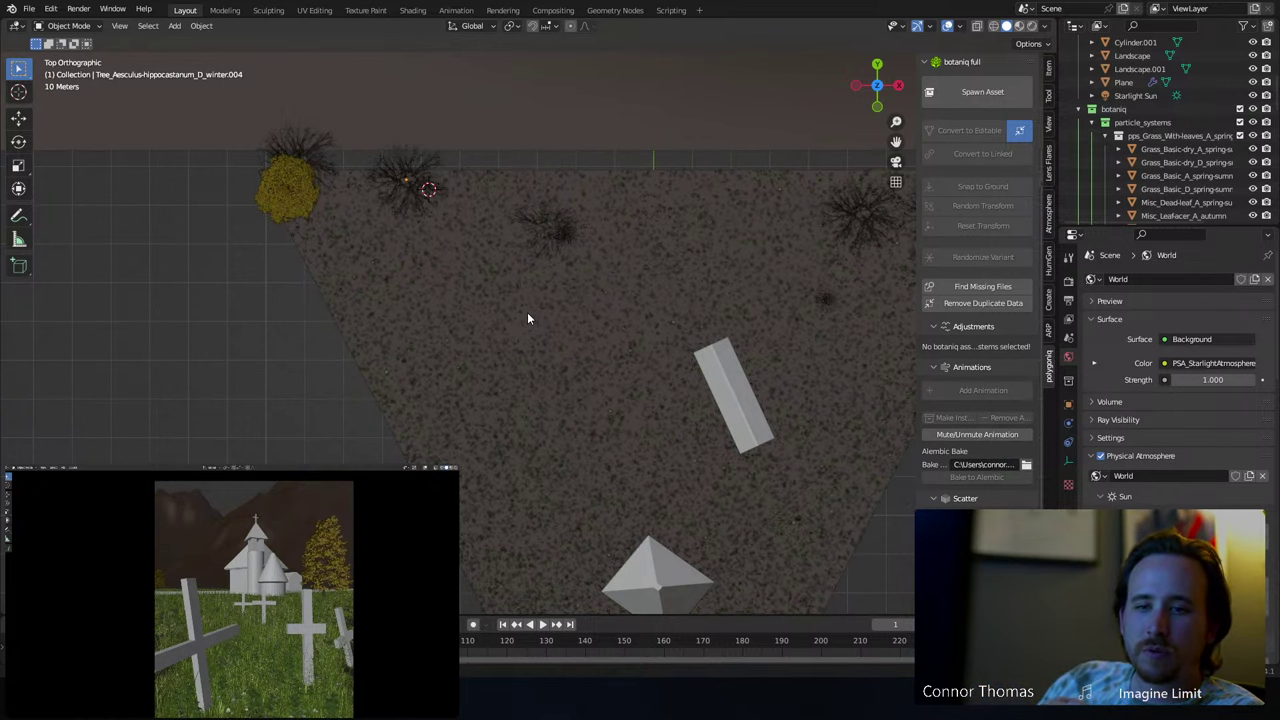
- Add a hair particle system to the mountain landscape directly behind the churchyard ground
scroll(466, 355, down, 5)
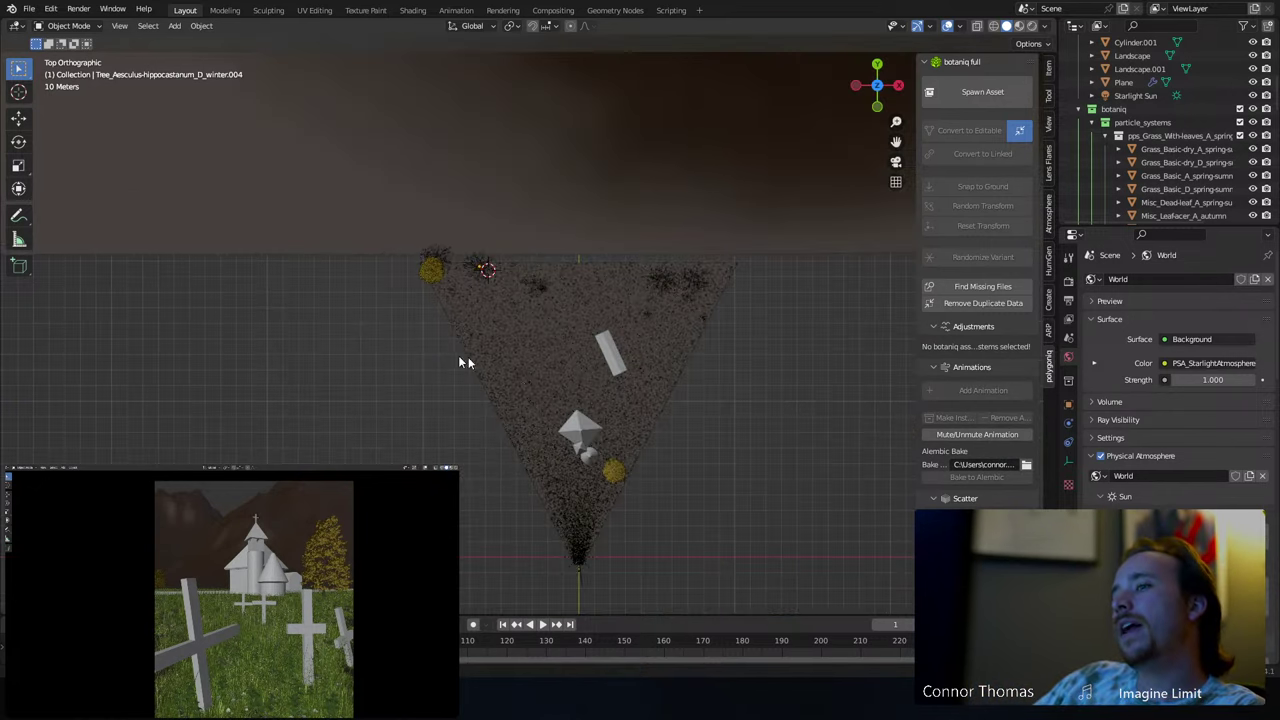
shift+middle_drag(621, 399, 600, 323)
scroll(600, 323, down, 4)
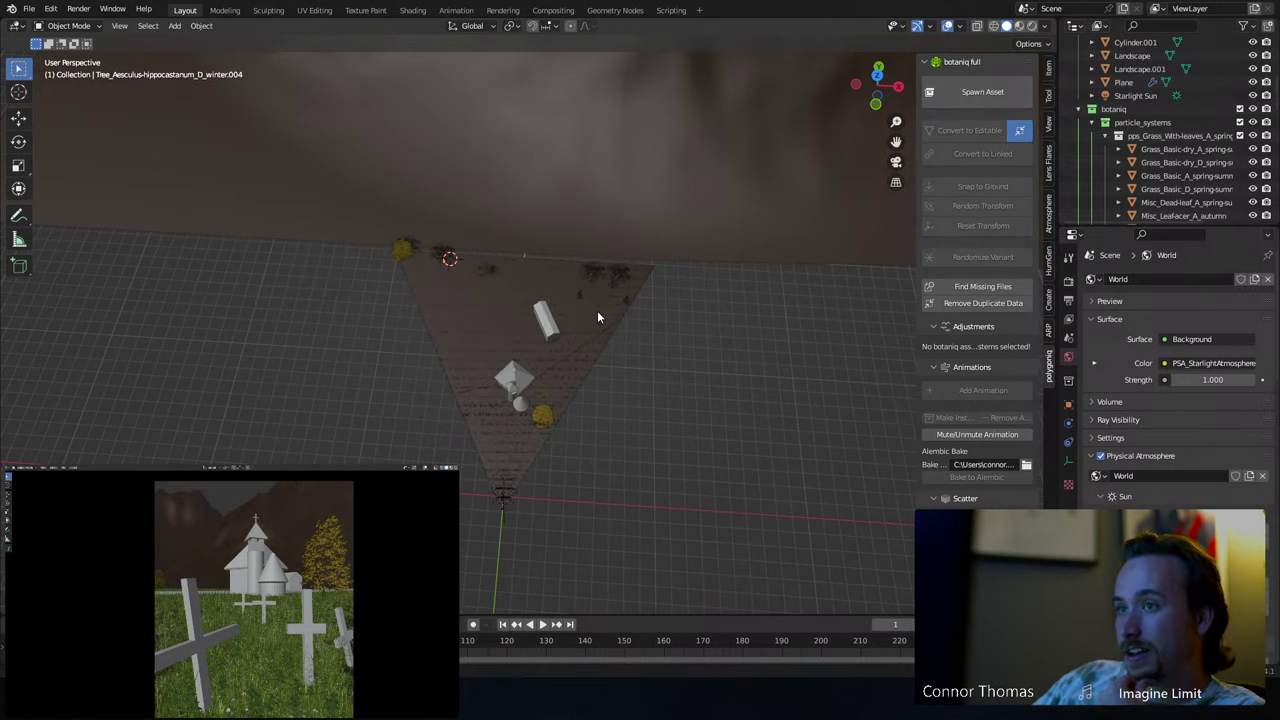
scroll(681, 135, down, 8)
mouse_move(604, 165)
middle_down()
mouse_move(702, 134)
mouse_move(751, 94)
mouse_move(588, 148)
middle_up()
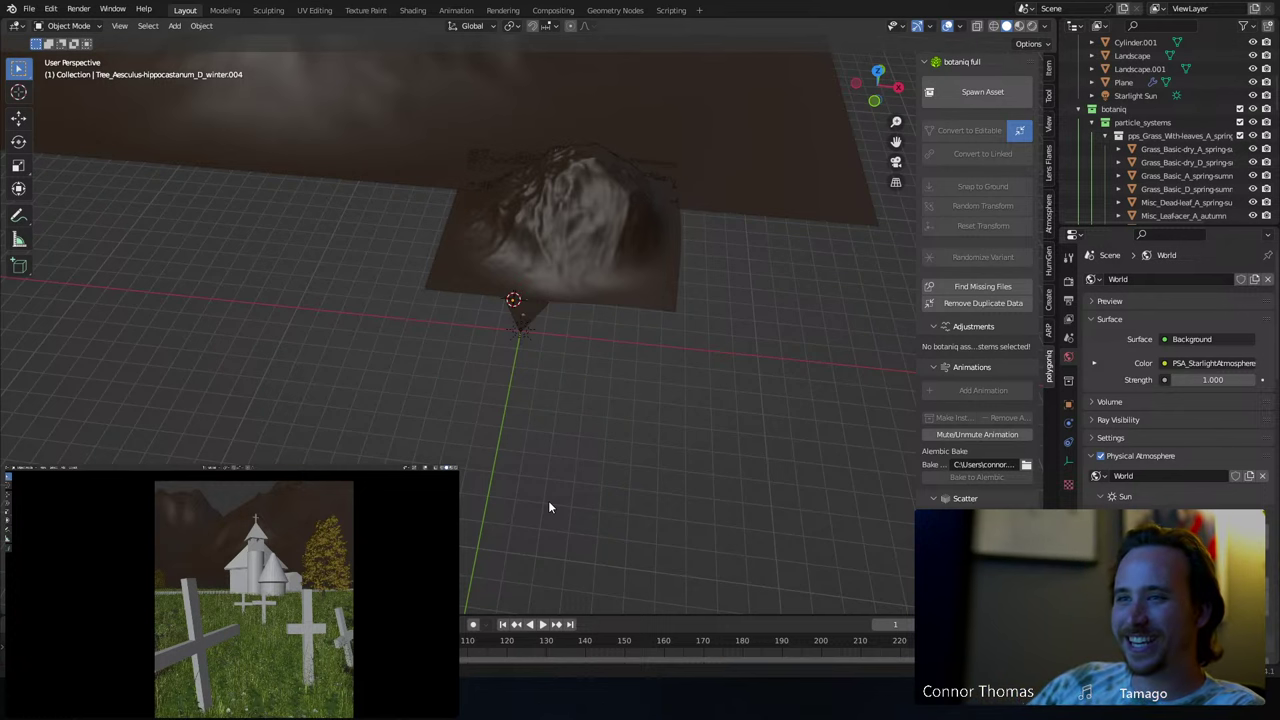
click(605, 278)
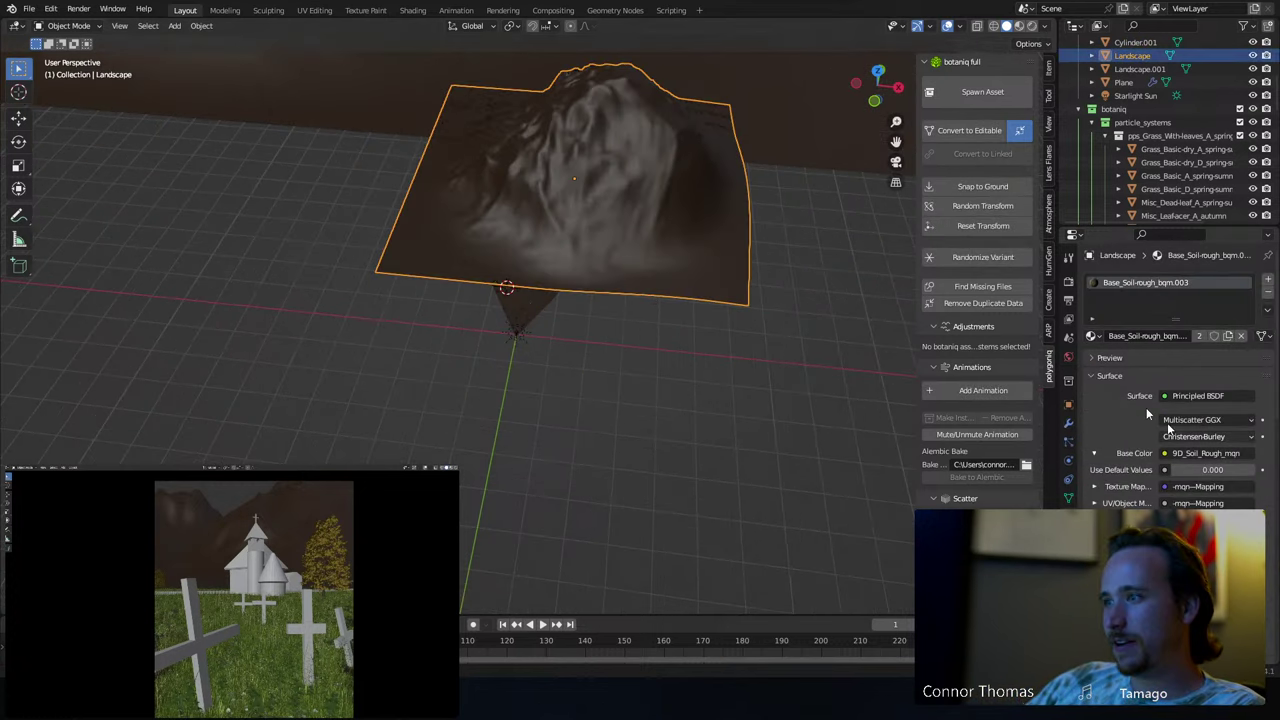
click(1068, 442)
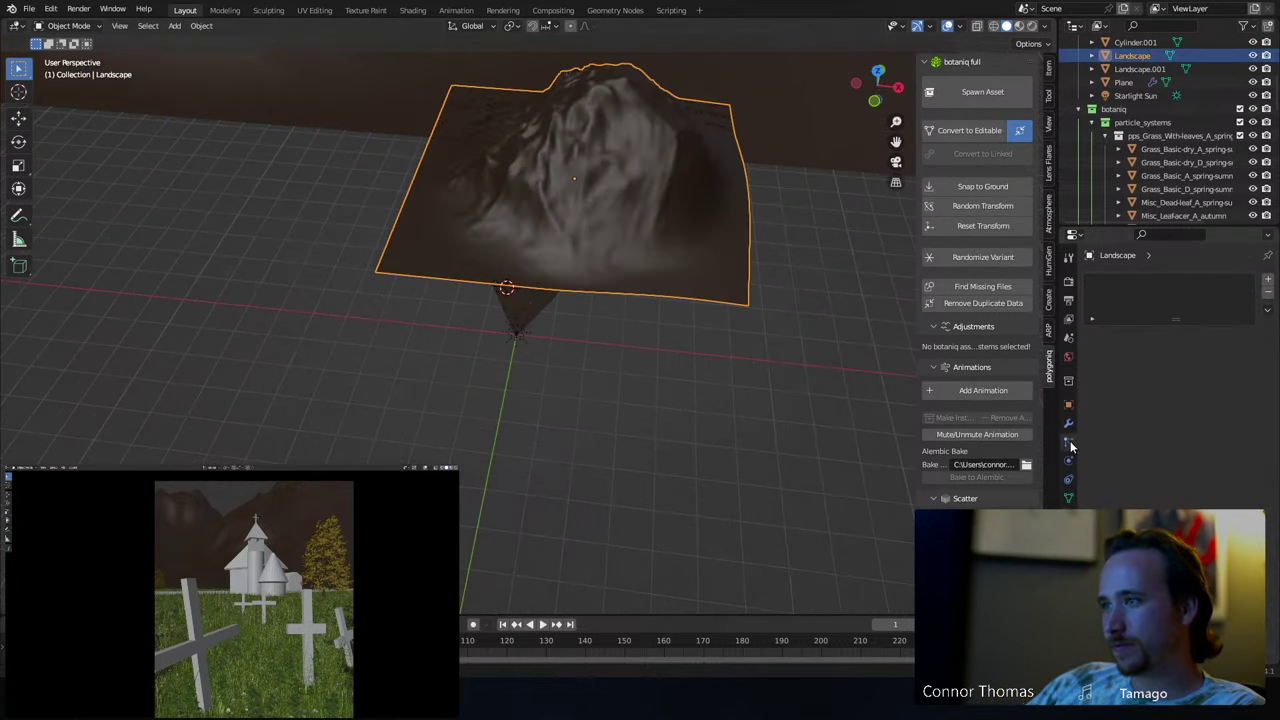
click(1268, 280)
click(1226, 352)
scroll(598, 316, up, 3)
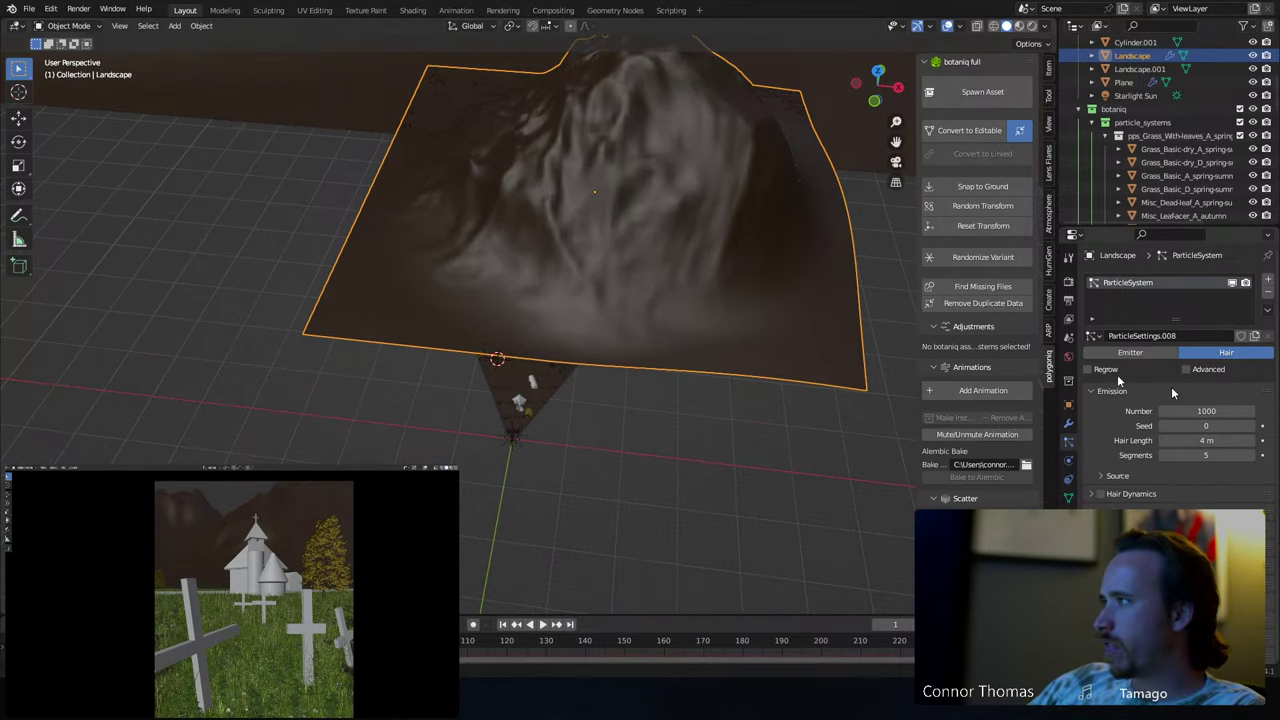
scroll(503, 155, up, 3)
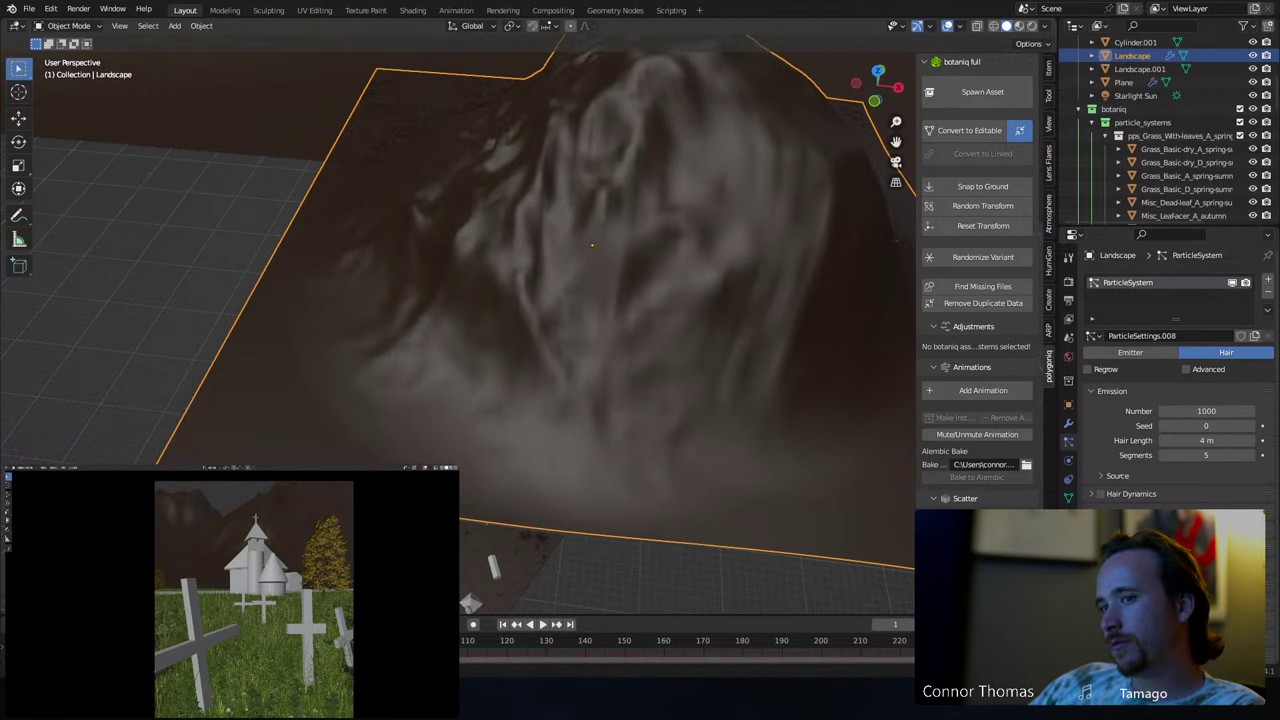
middle_drag(553, 190, 535, 470)
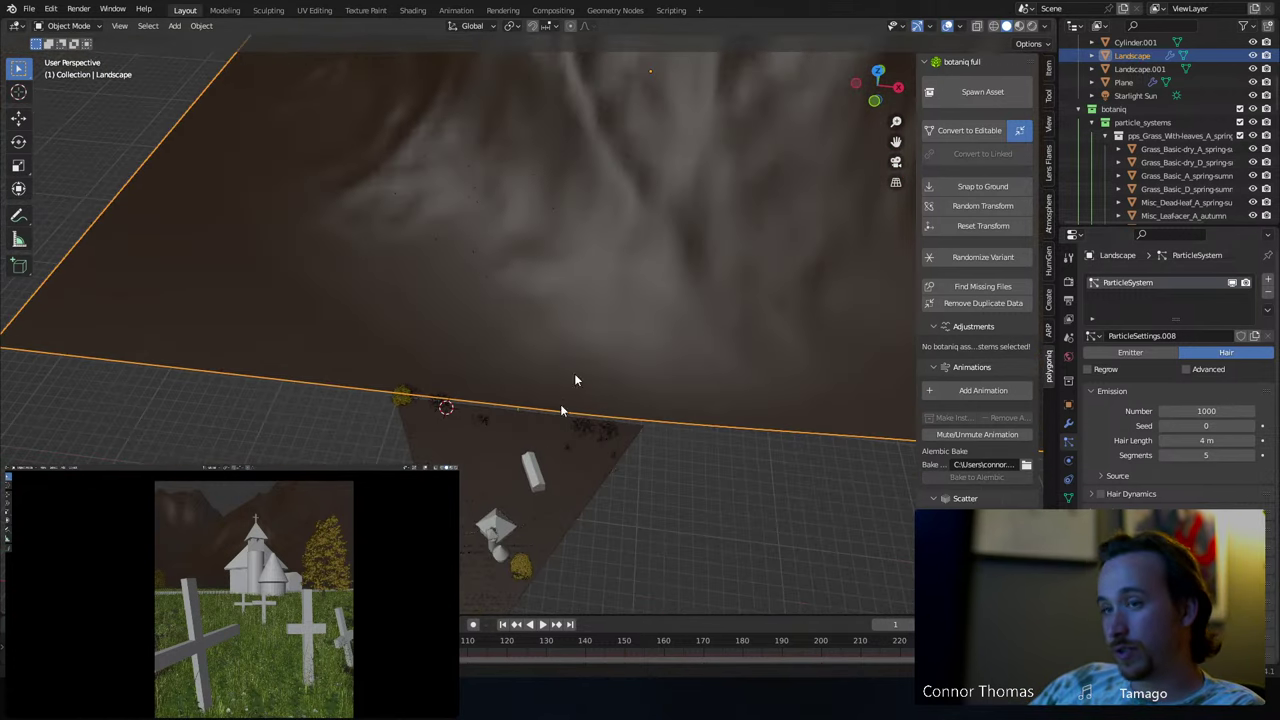
middle_drag(574, 373, 585, 346)
key(shift+a)
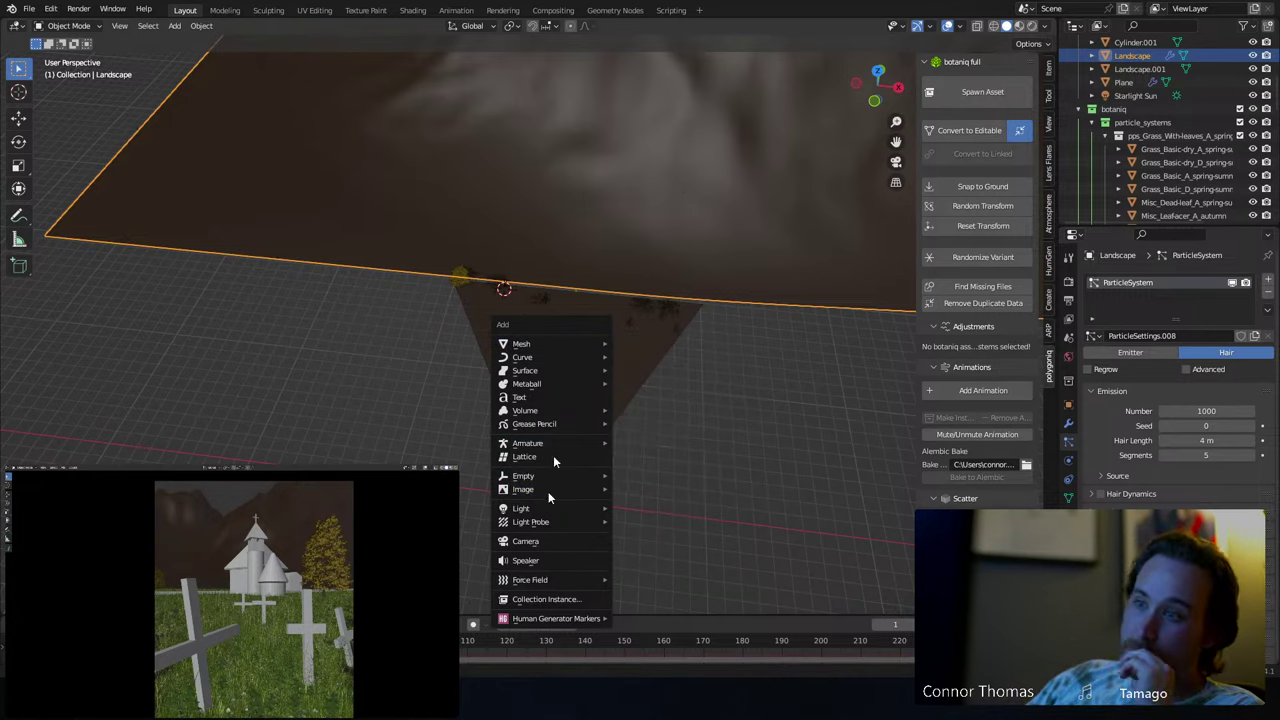
mouse_move(556, 343)
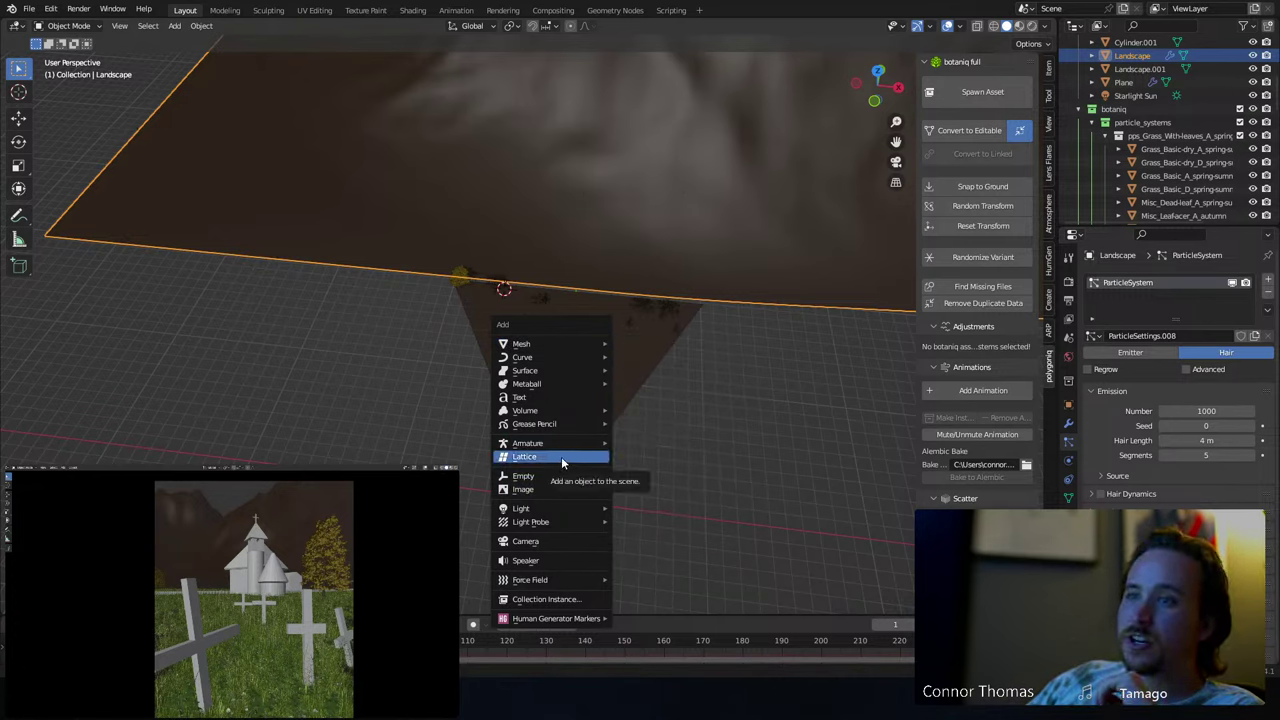
- Collapse the particle_systems collection, enlarge the Outliner to list all scene objects, and clear the selection
click(1092, 122)
scroll(1092, 136, up, 3)
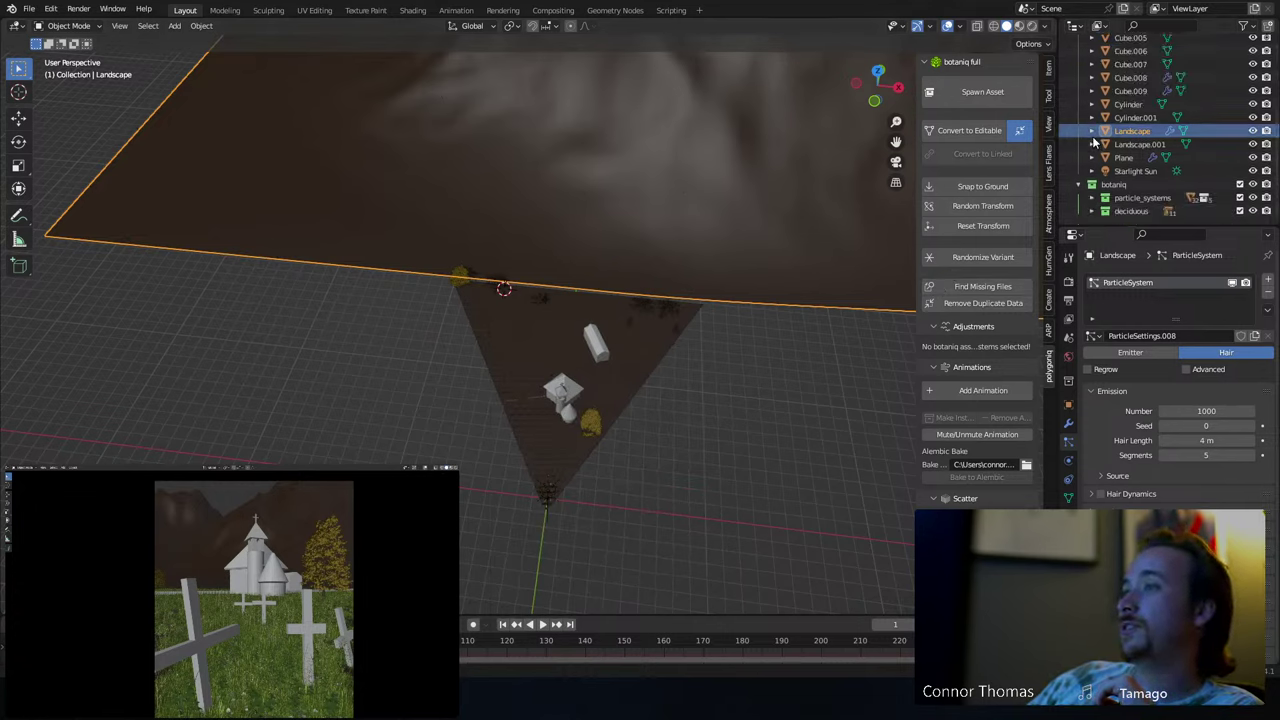
scroll(1106, 186, up, 4)
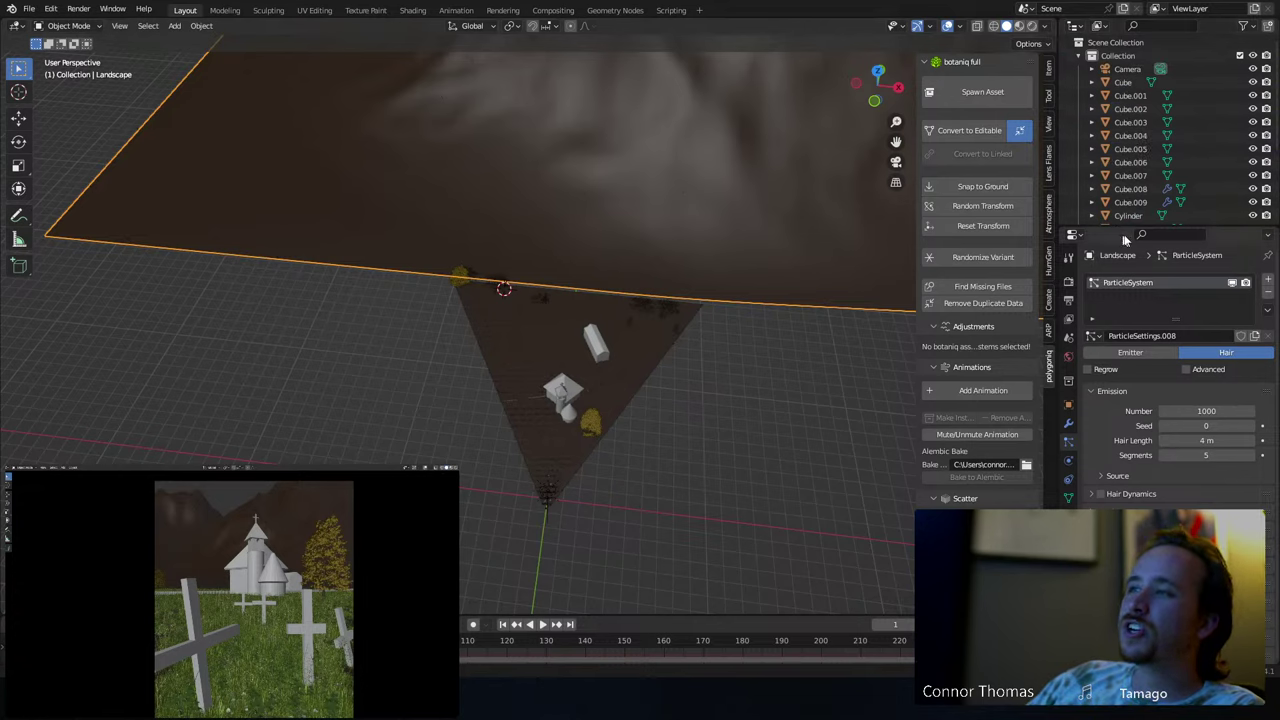
drag(1126, 228, 1130, 455)
click(1132, 377)
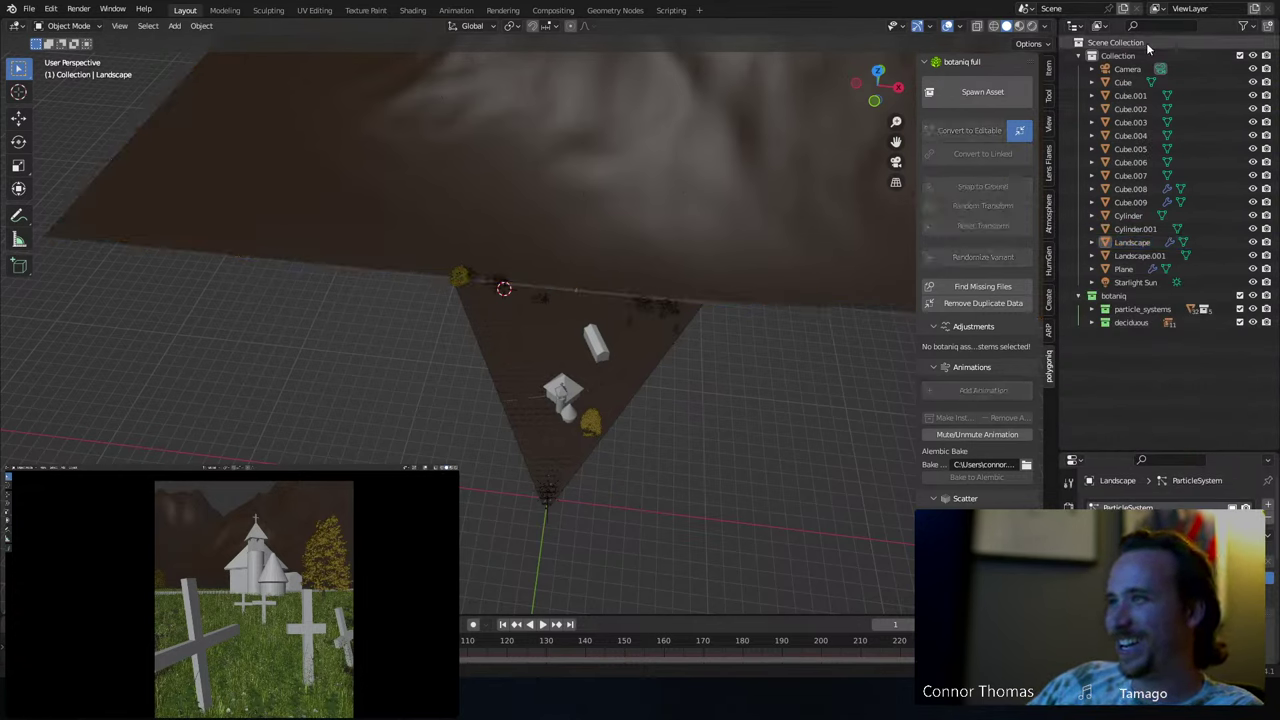
- Create a collection named Camera inside the main Collection and move the camera object into it
right_click(1128, 60)
click(1125, 62)
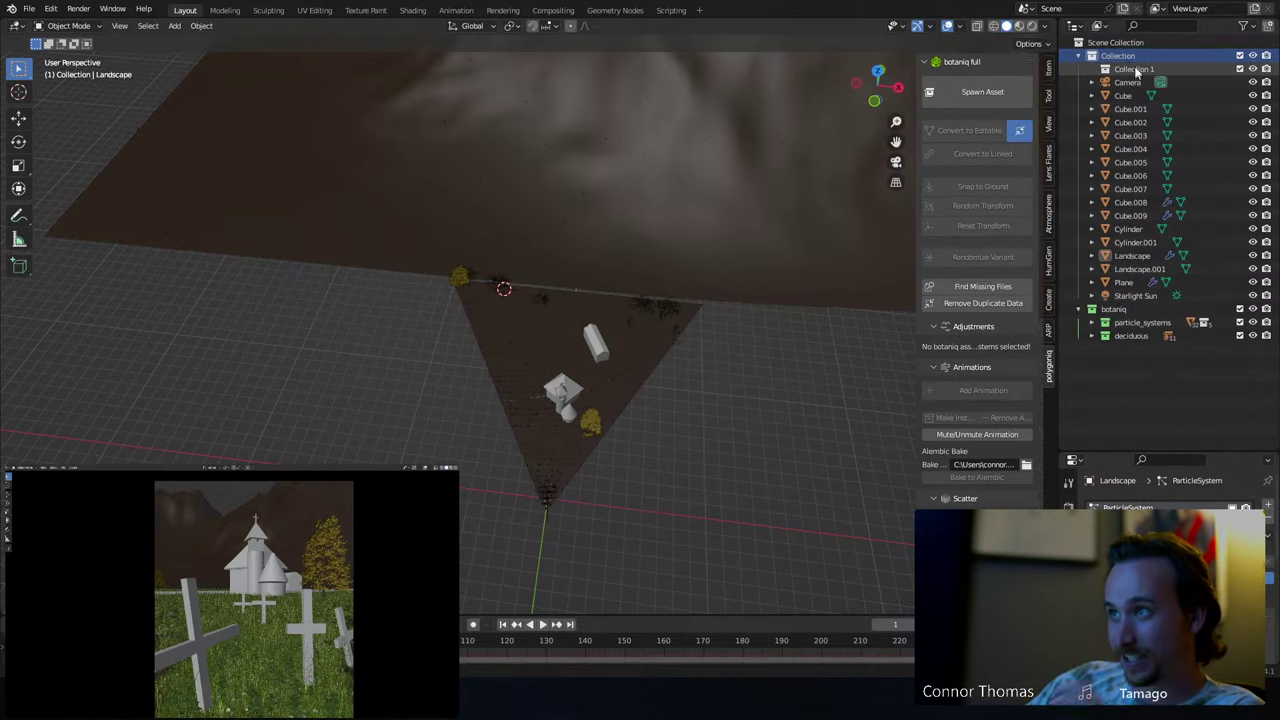
double_click(1140, 68)
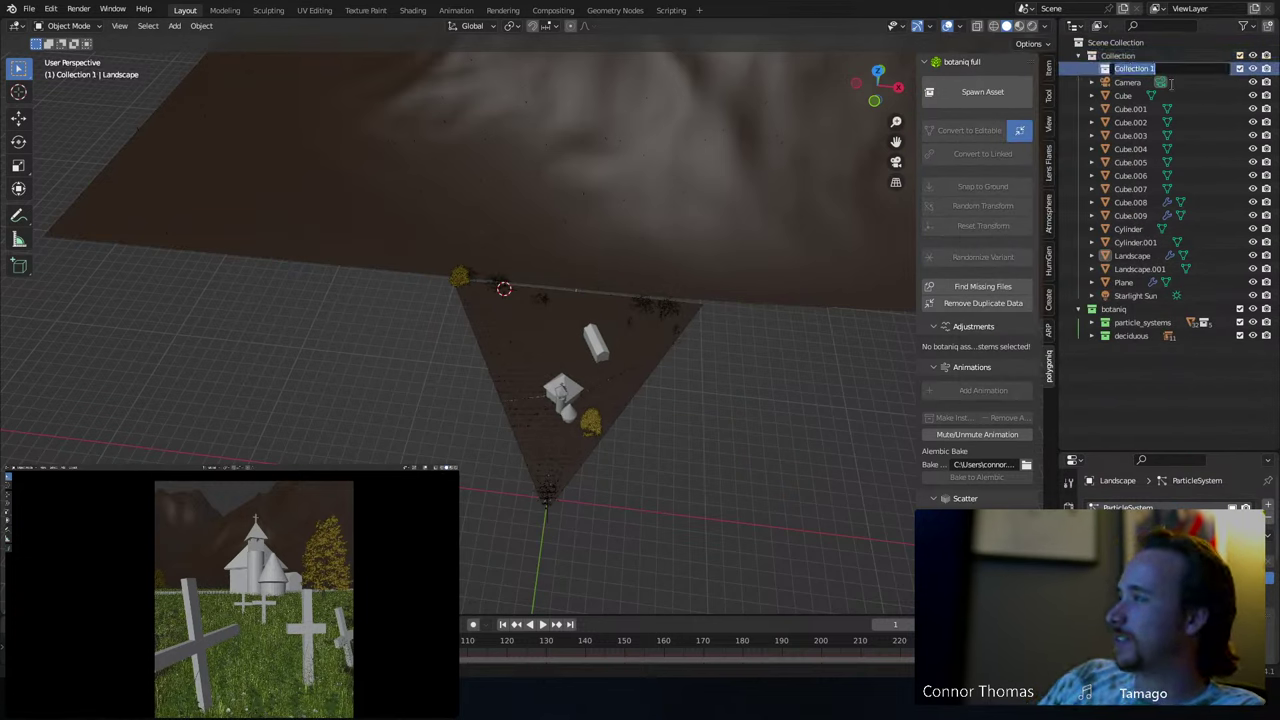
text(Camera)
key(Return)
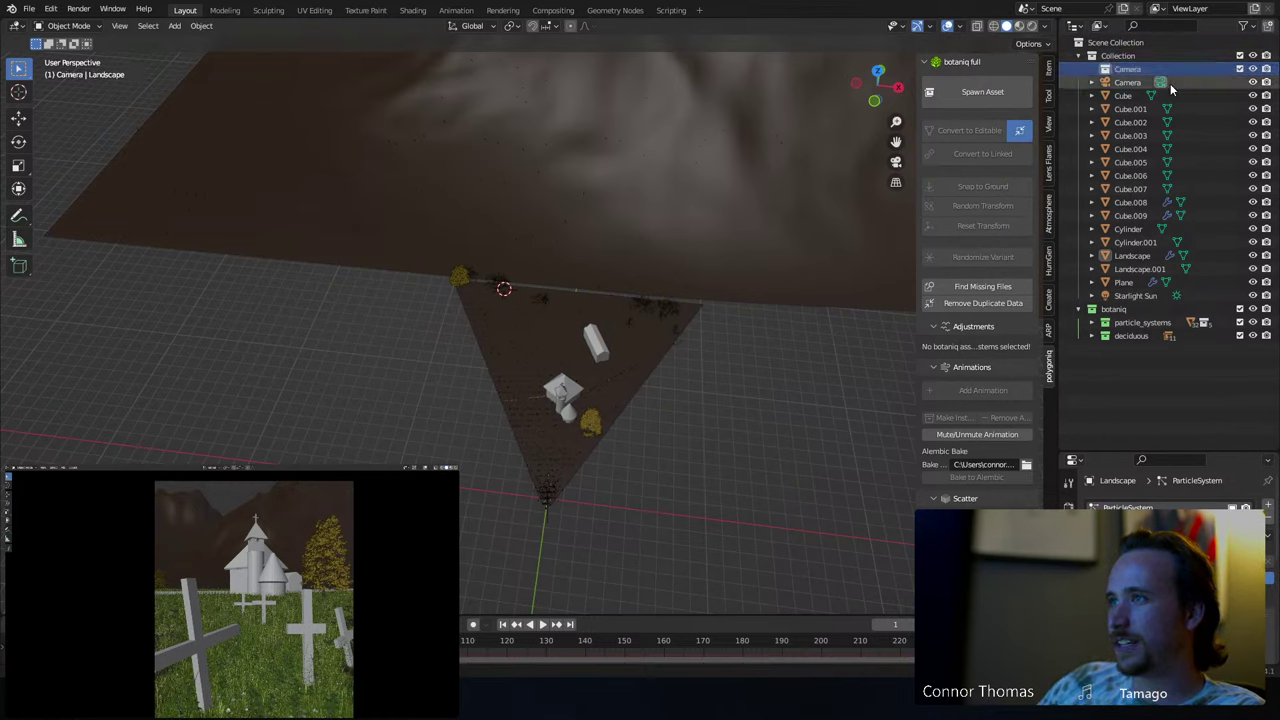
drag(1146, 82, 1128, 69)
click(1159, 360)
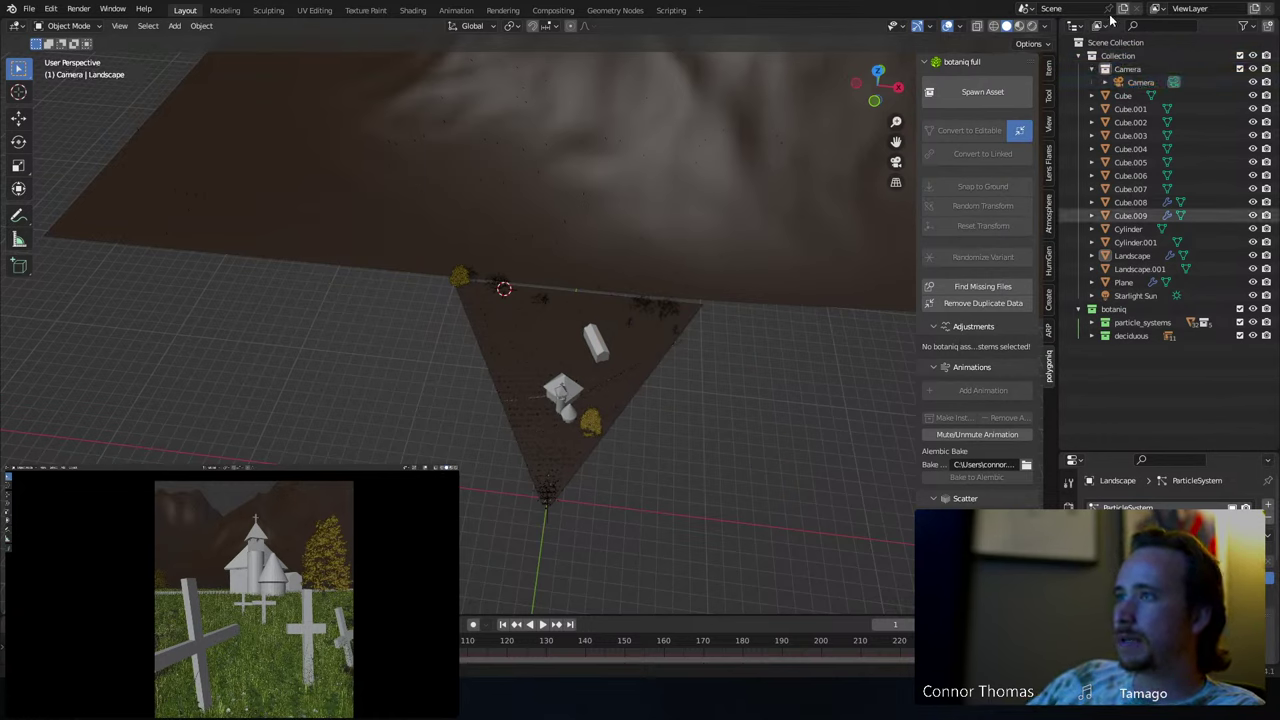
- Create another collection inside the main Collection and name it House
right_click(1126, 59)
click(1125, 55)
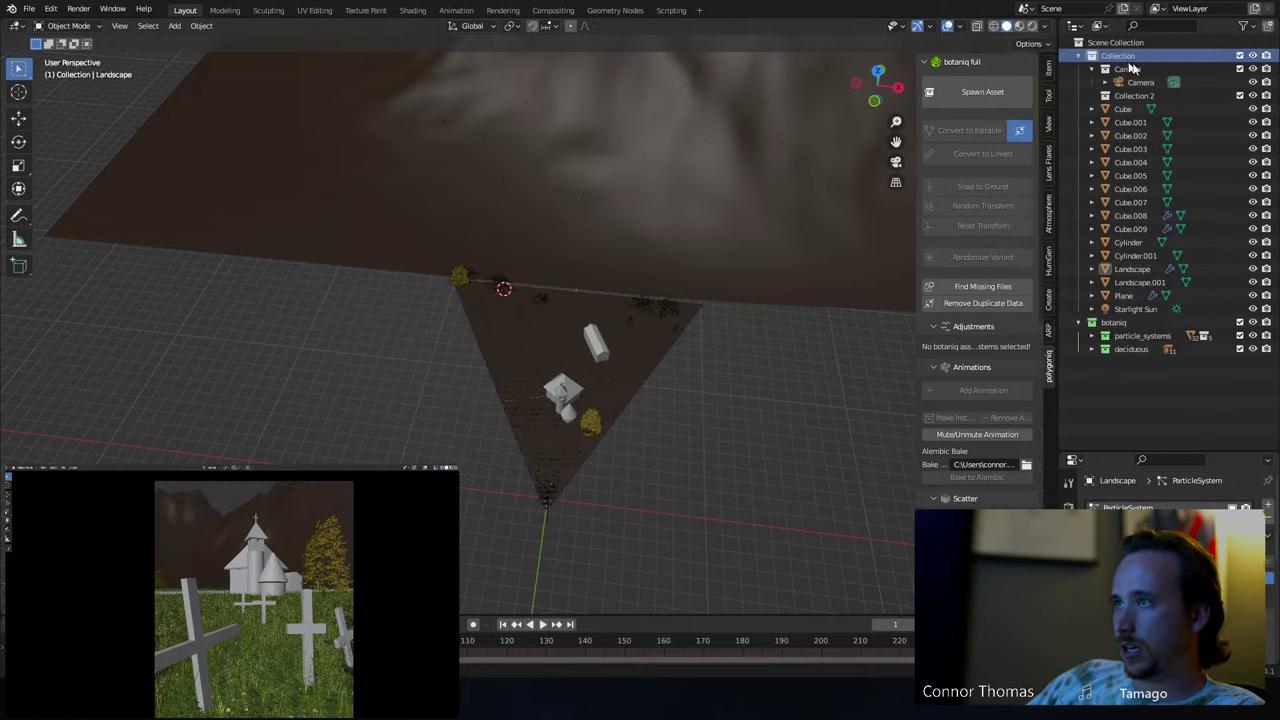
double_click(1140, 95)
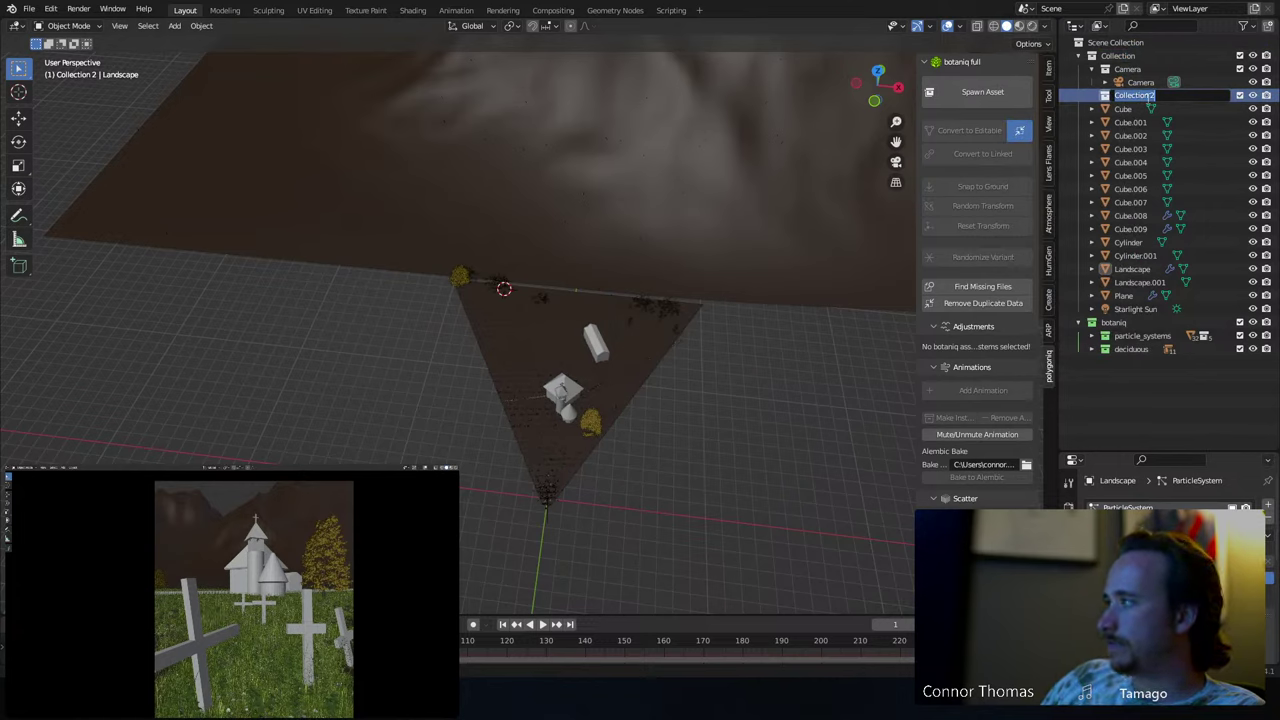
text(House)
key(Return)
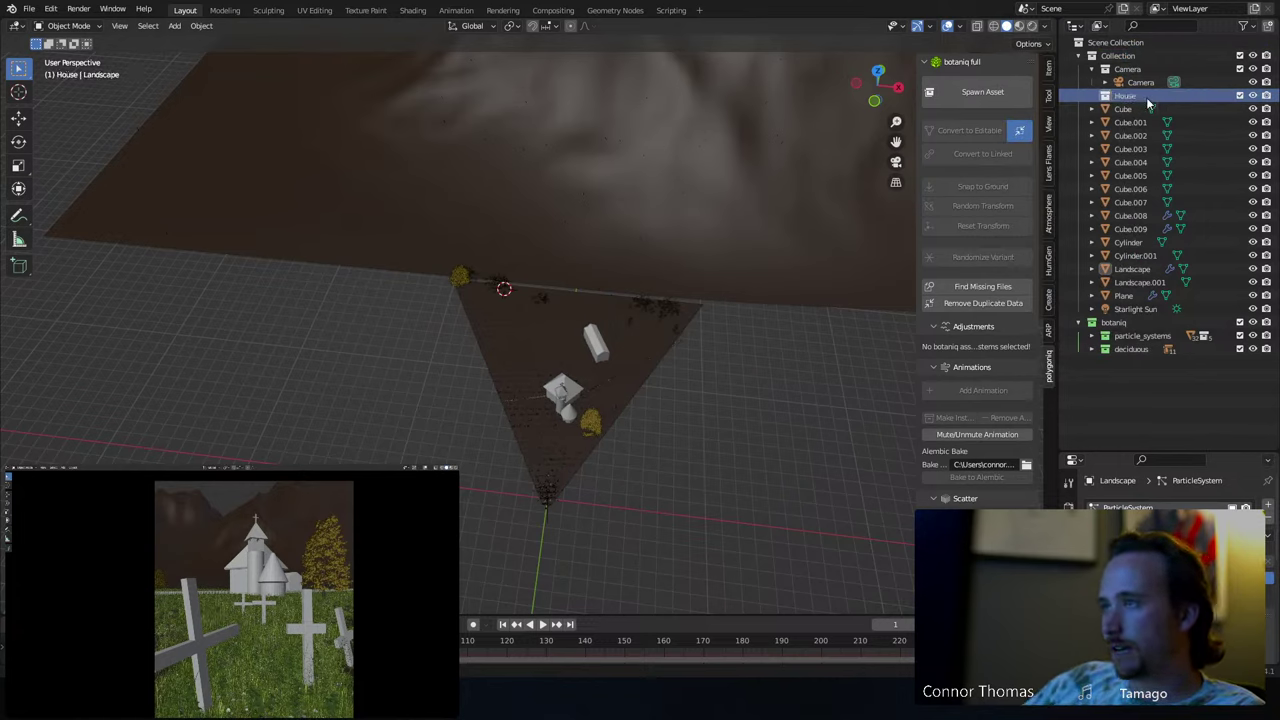
- Move the church body, its steeple and both round towers, the outbuilding, and both fence runs into the House collection, and leave it collapsed
click(562, 390)
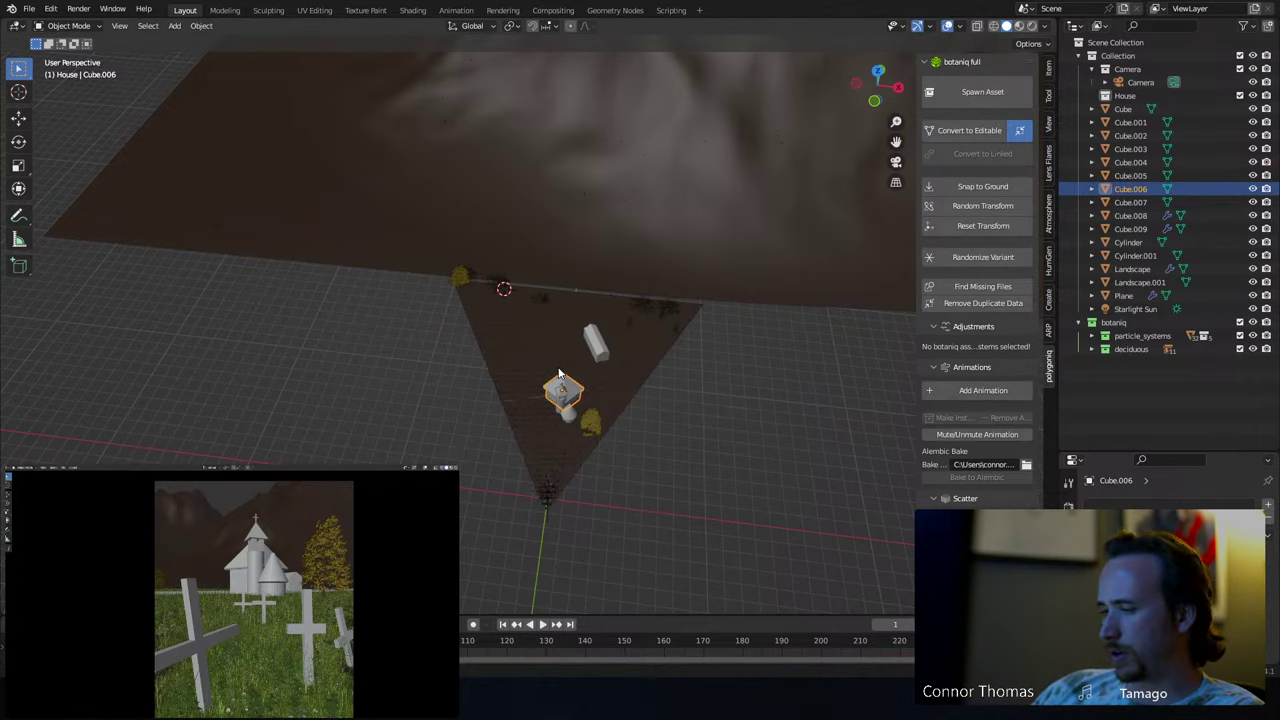
key(KP_Decimal)
scroll(565, 360, down, 4)
middle_drag(557, 355, 523, 317)
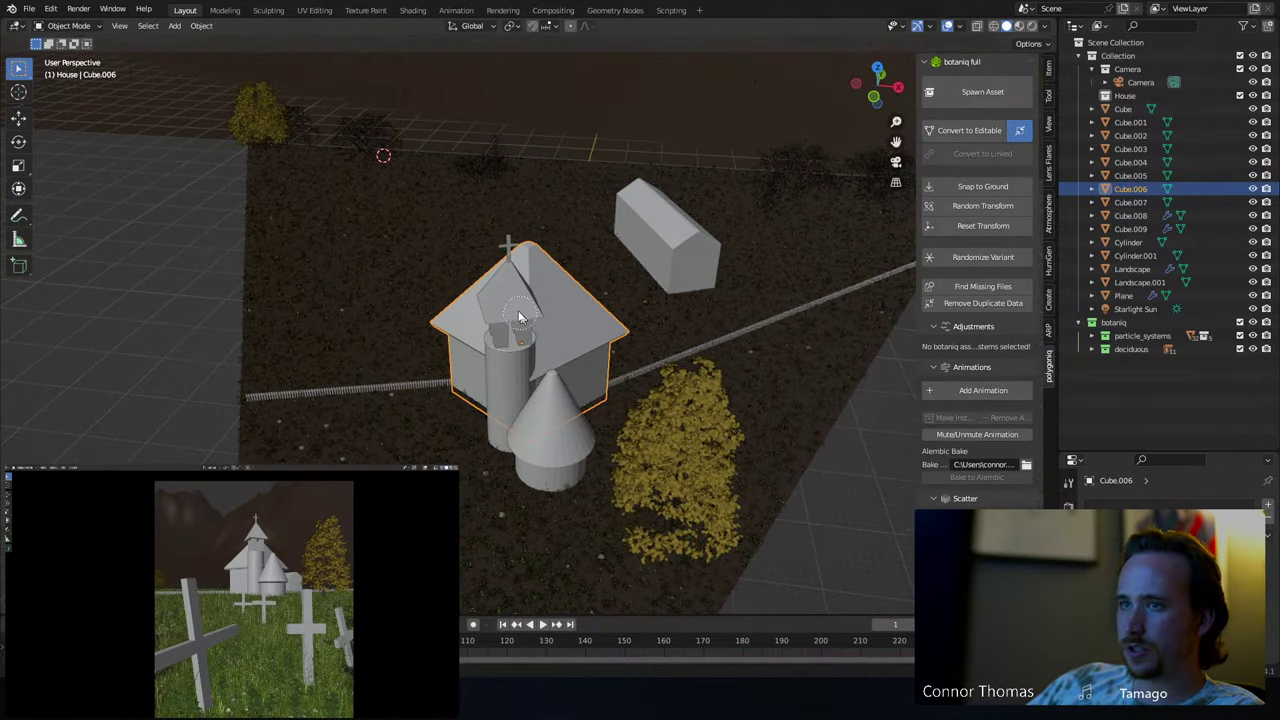
shift+click(510, 278)
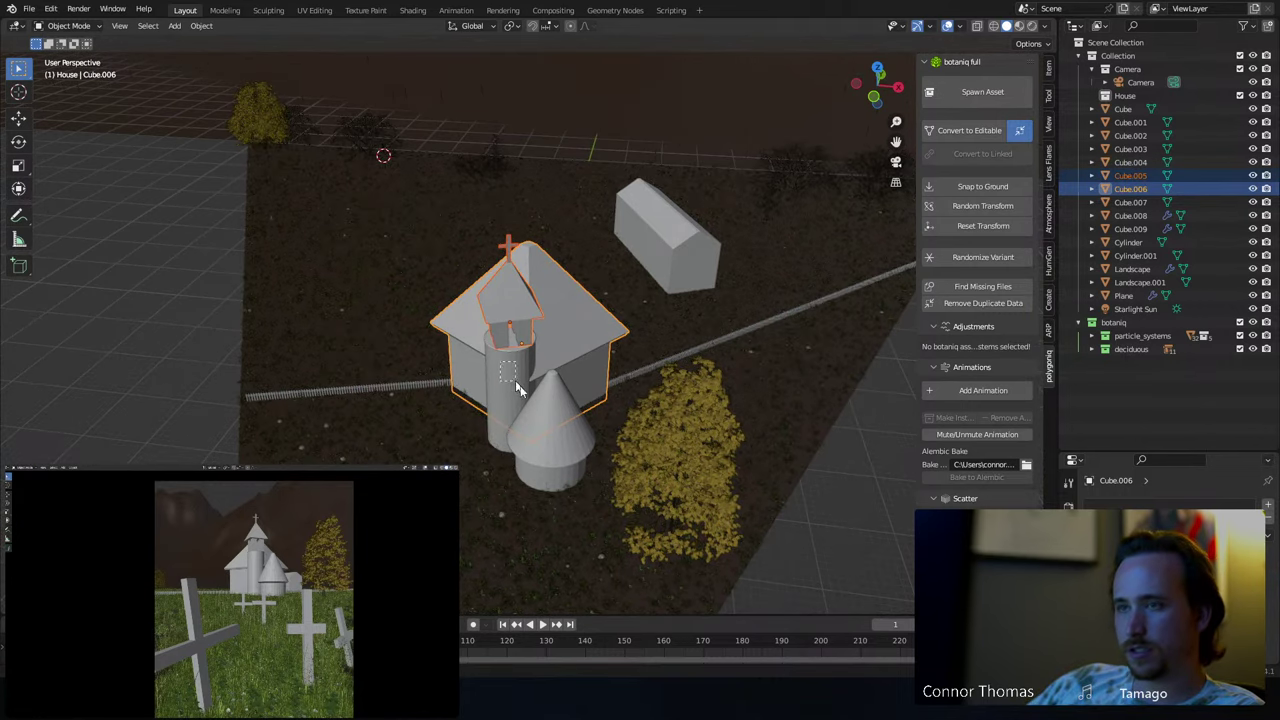
drag(557, 418, 555, 414)
click(548, 401)
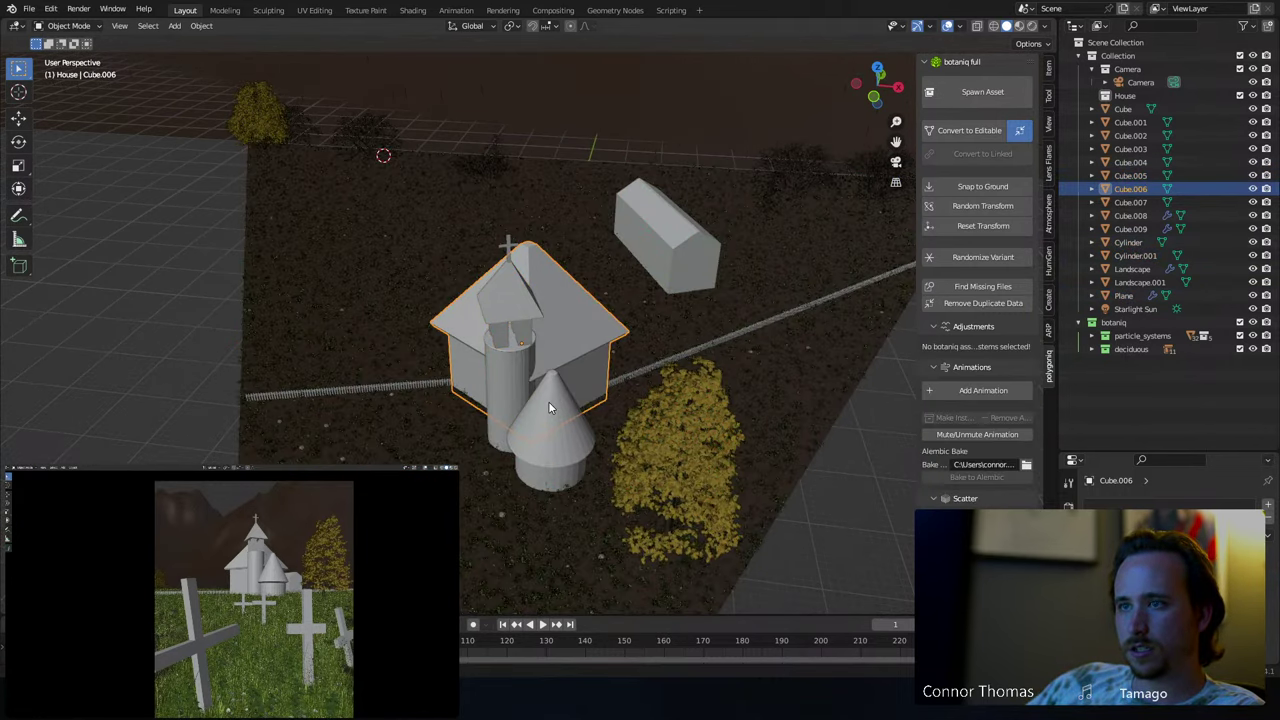
click(548, 401)
shift+click(503, 384)
shift+click(521, 318)
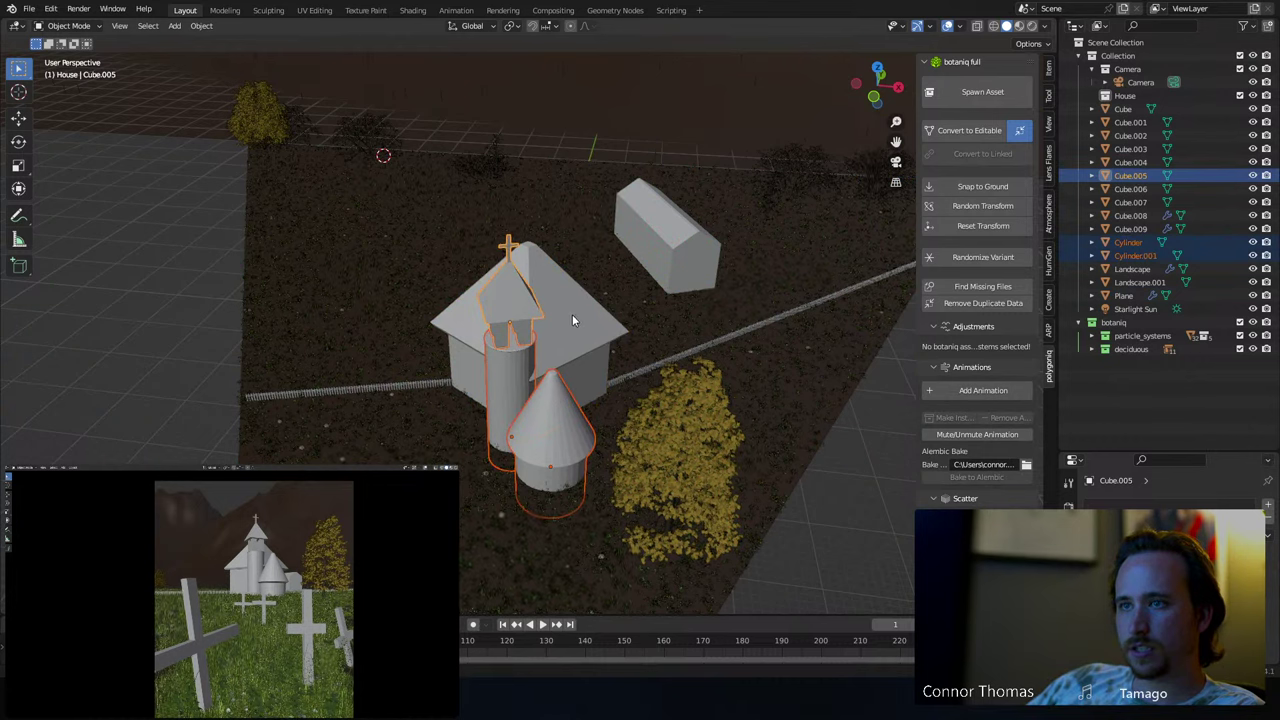
shift+click(572, 314)
shift+click(668, 235)
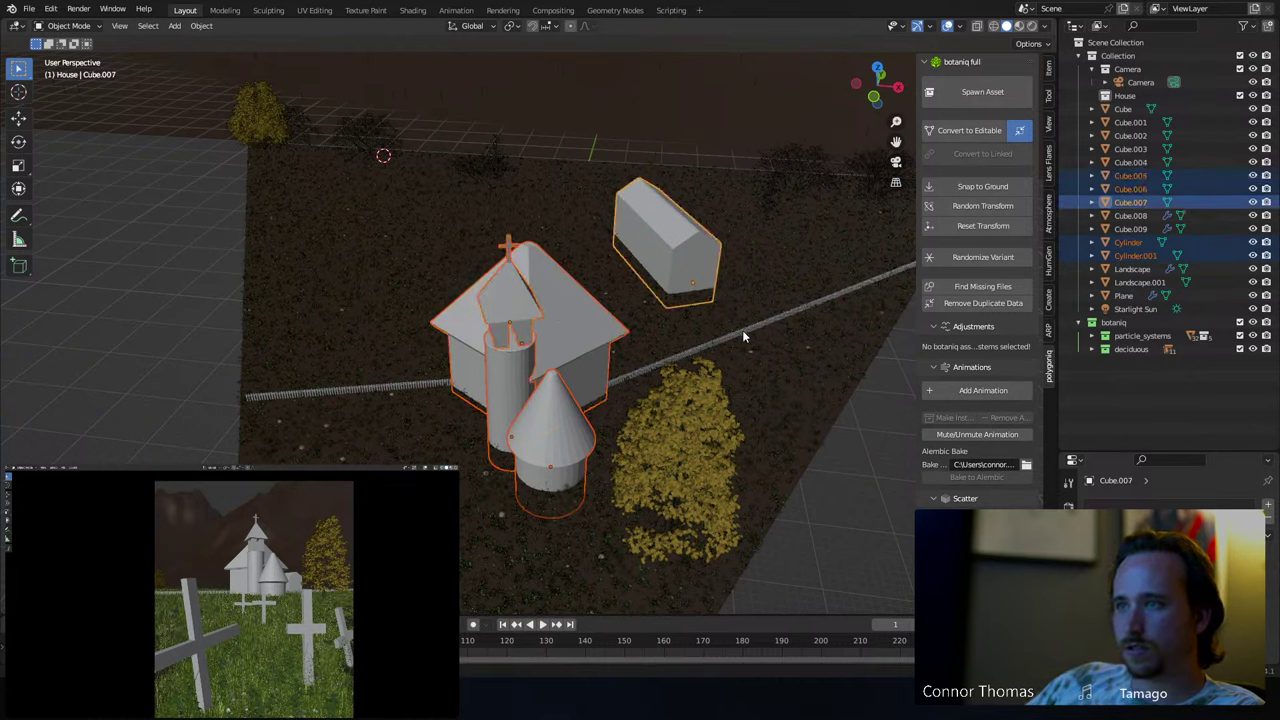
shift+click(742, 331)
shift+click(389, 384)
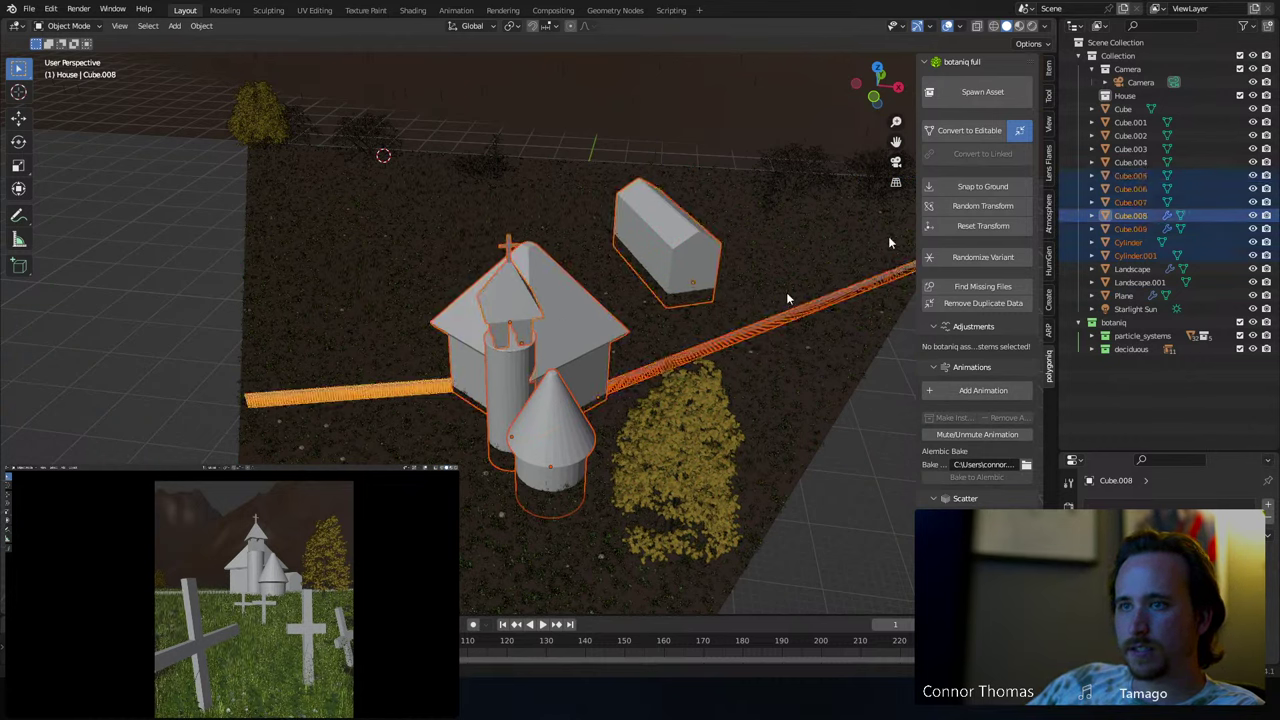
drag(1120, 190, 1120, 96)
click(1092, 96)
click(1156, 328)
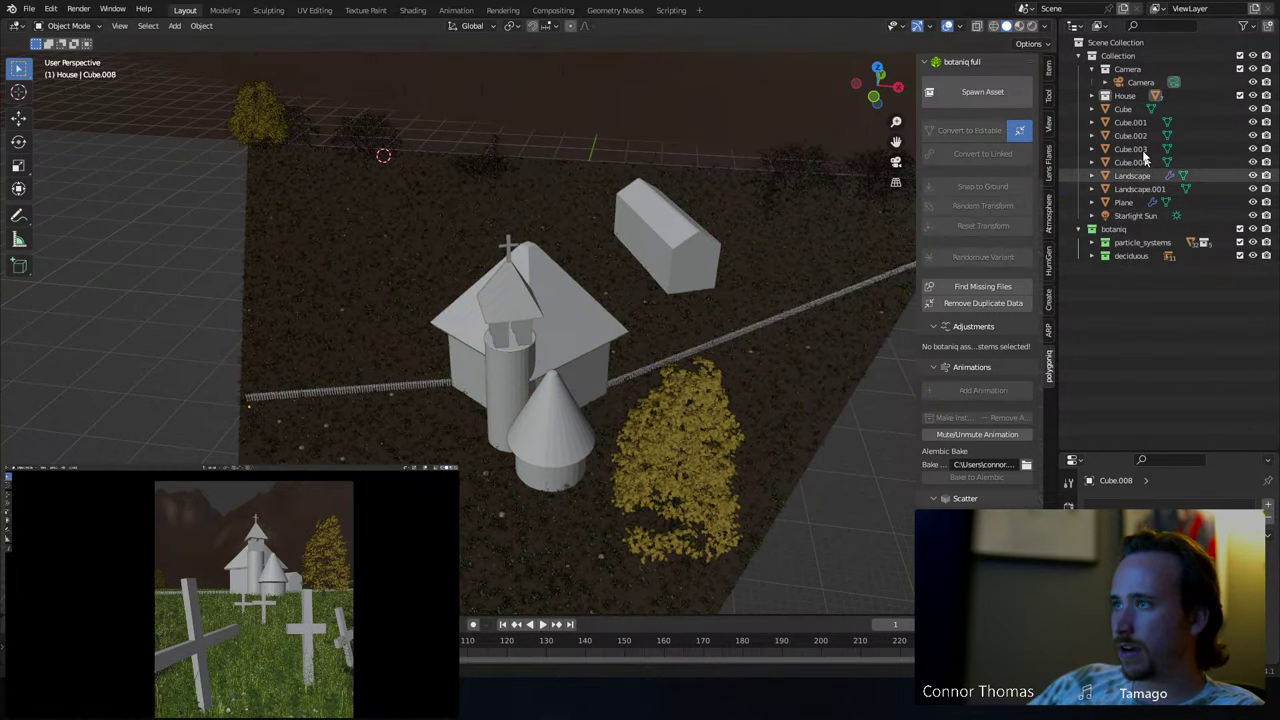
- Frame the Cube object in the viewport and check which of the objects up to Cube.004 are graveyard crosses
click(1124, 109)
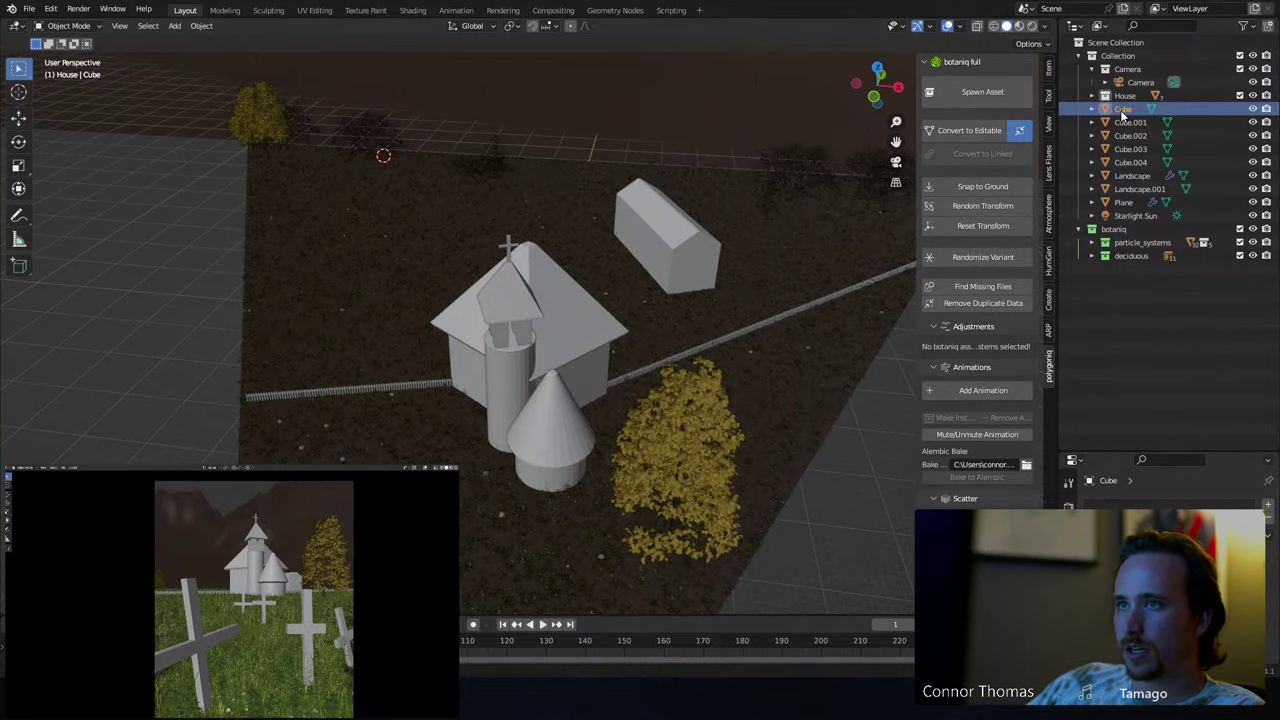
key(KP_Decimal)
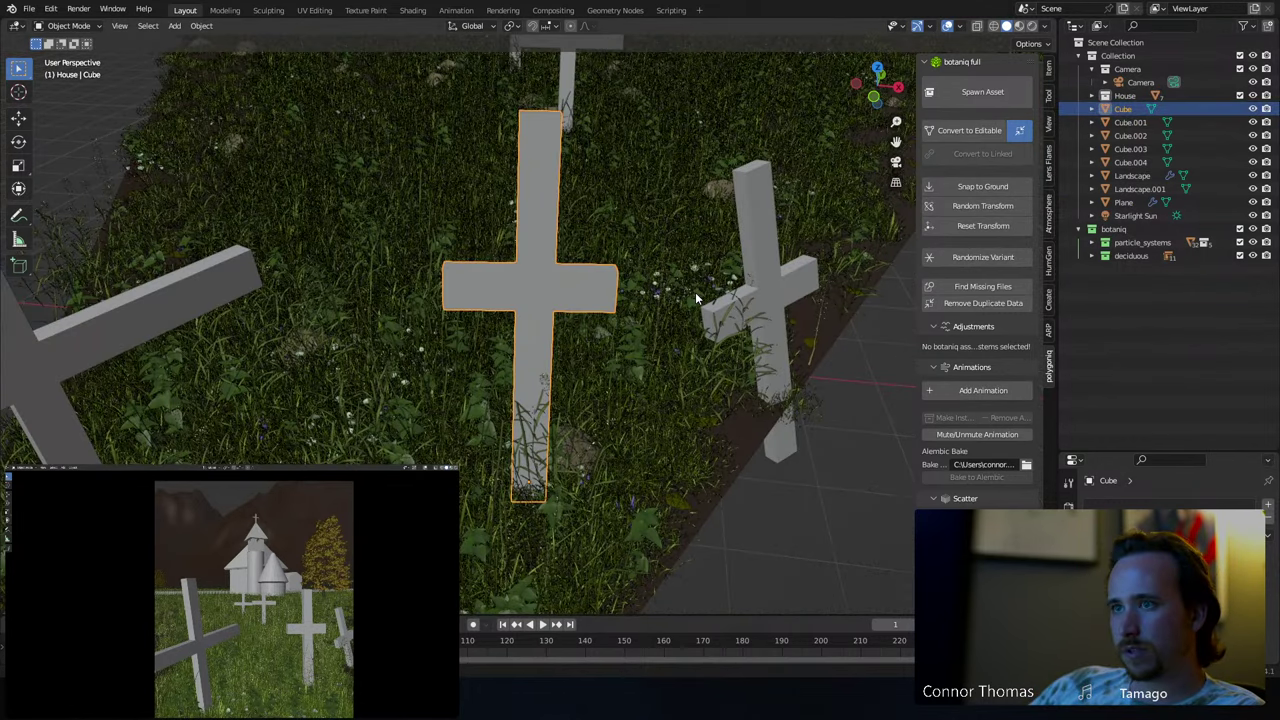
scroll(680, 275, down, 8)
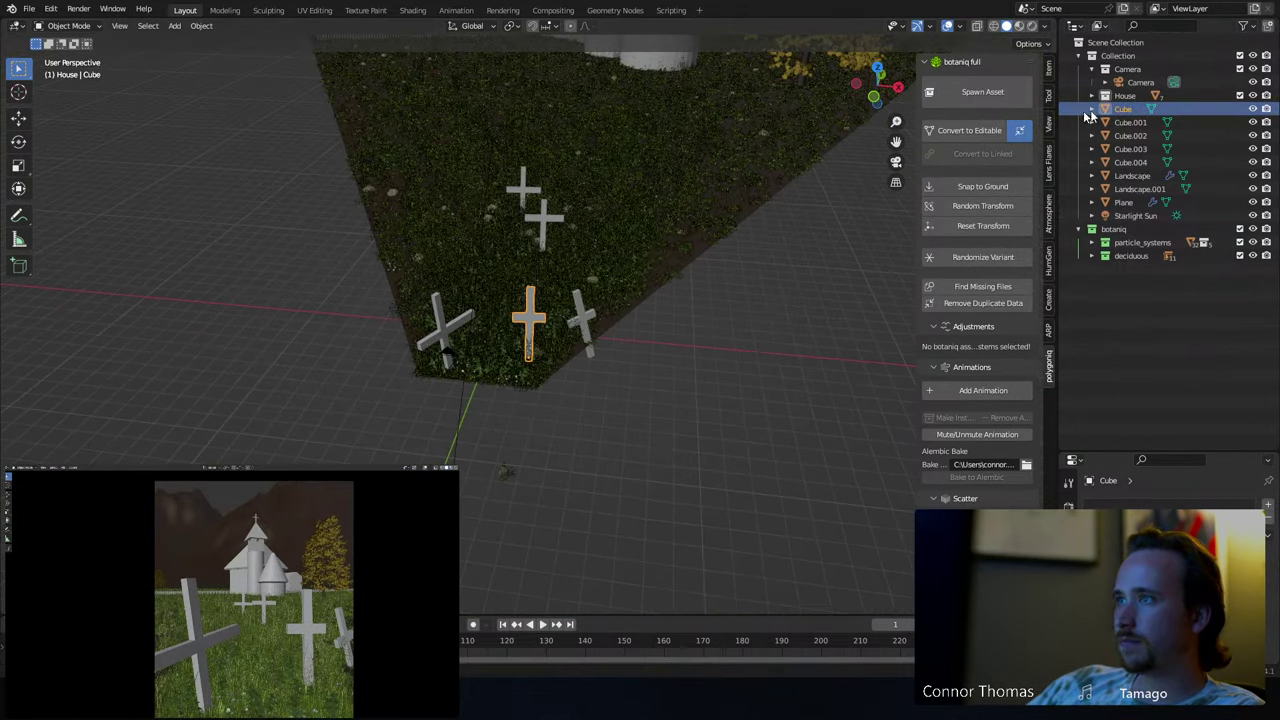
click(1132, 162)
click(1130, 148)
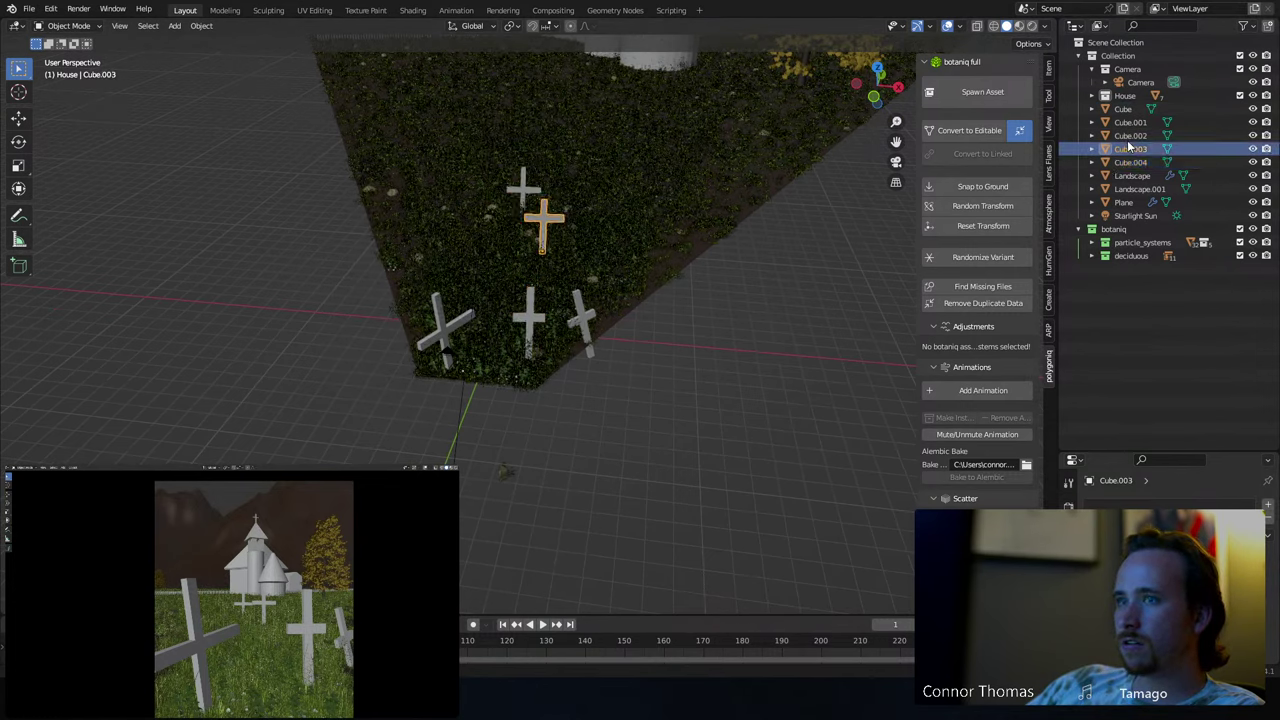
click(1130, 135)
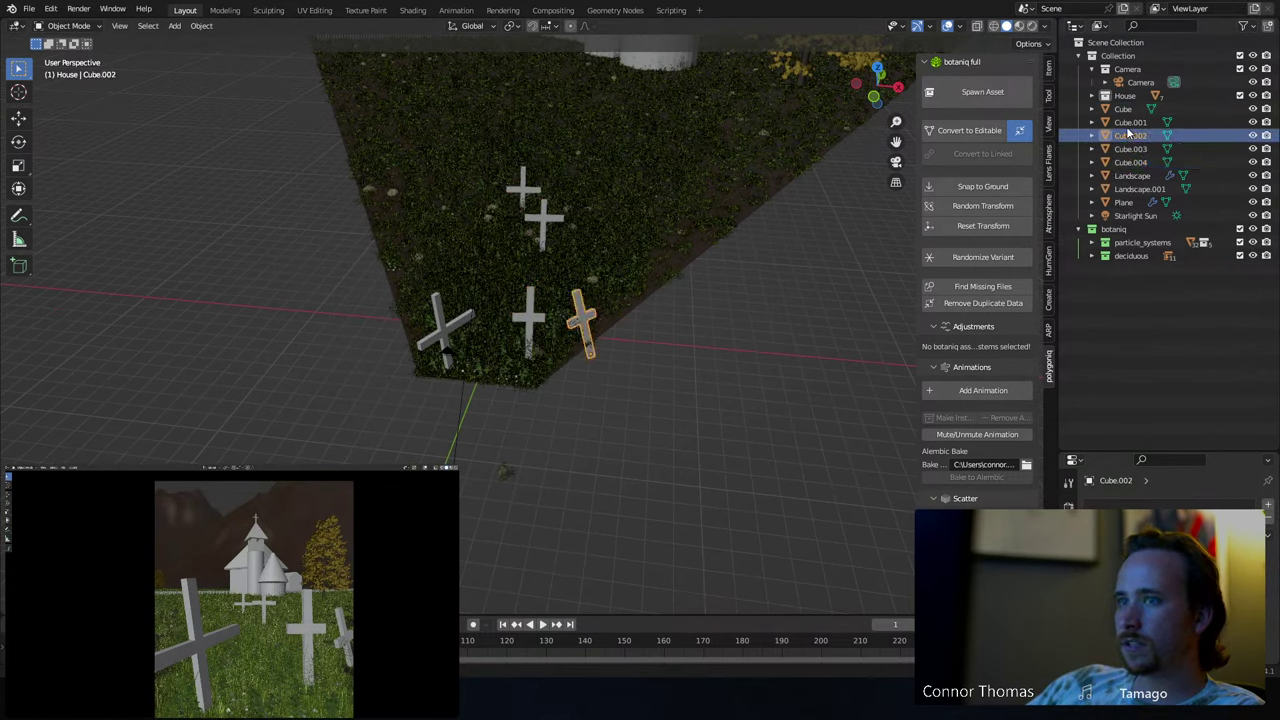
- Create a collection for the crosses inside the main Collection and name it TombStones
right_click(1120, 56)
click(1122, 38)
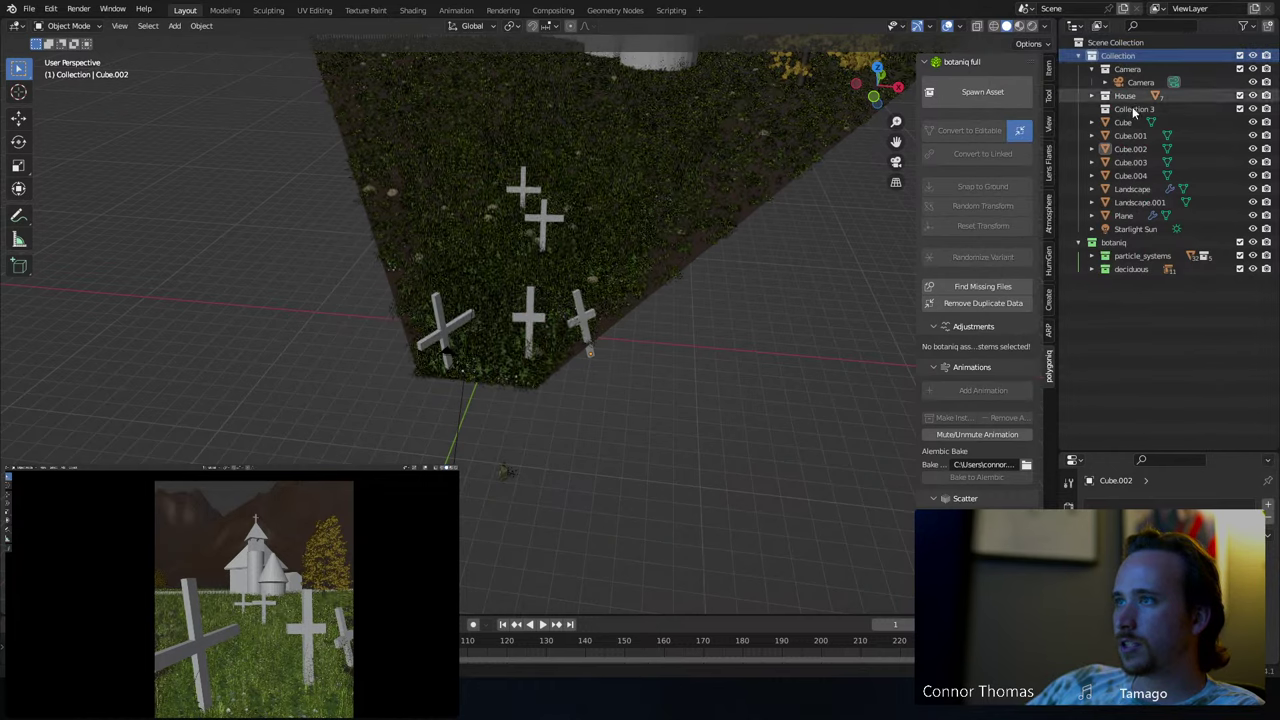
click(1133, 108)
double_click(1133, 108)
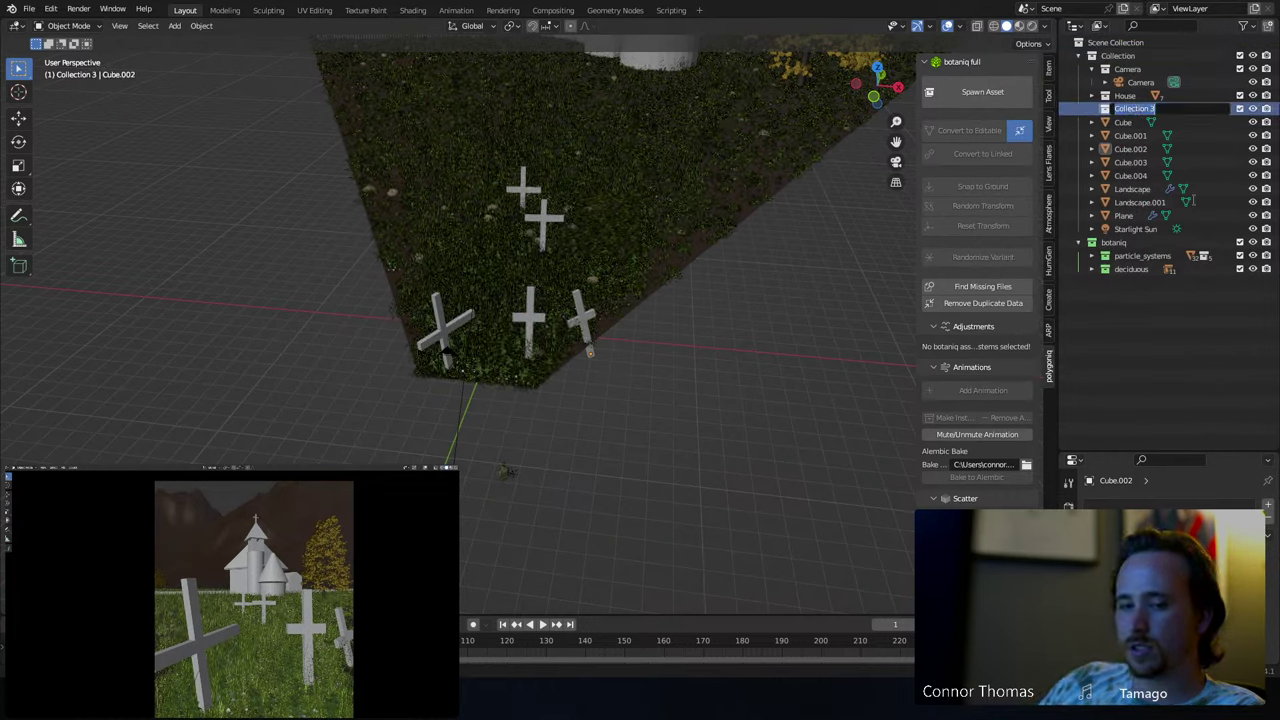
text(Tomb)
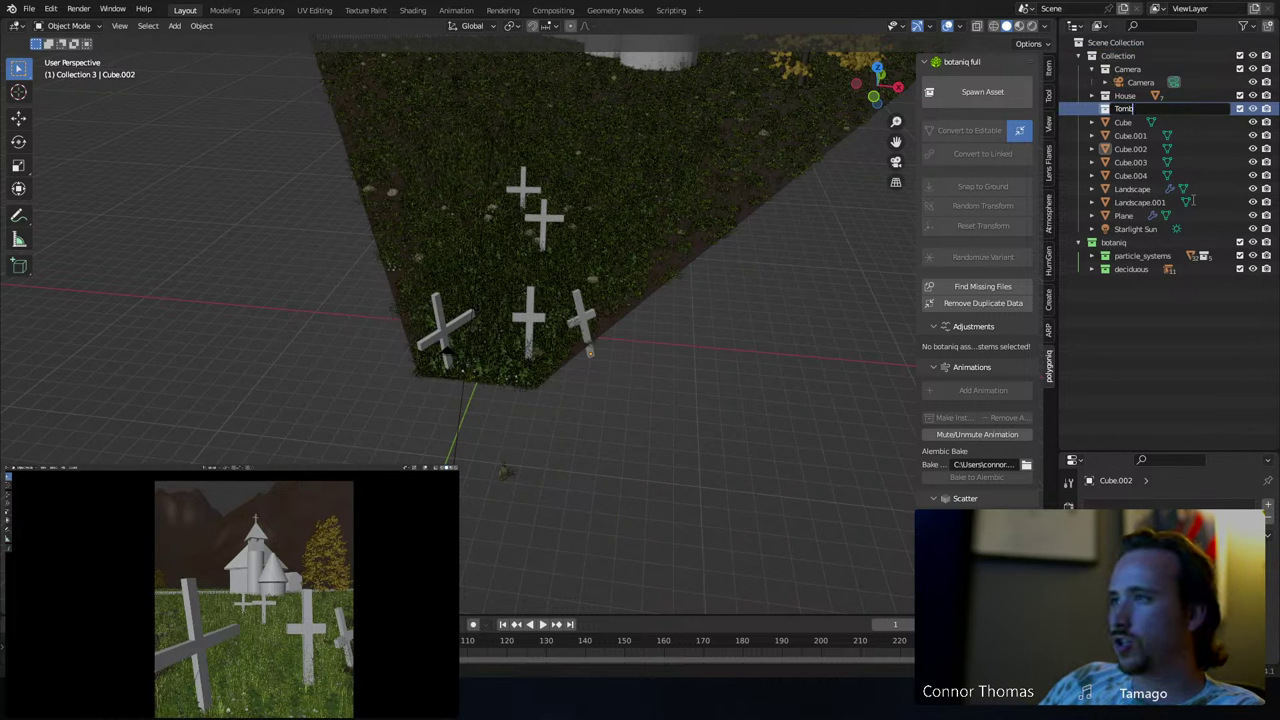
text(Stones)
key(Return)
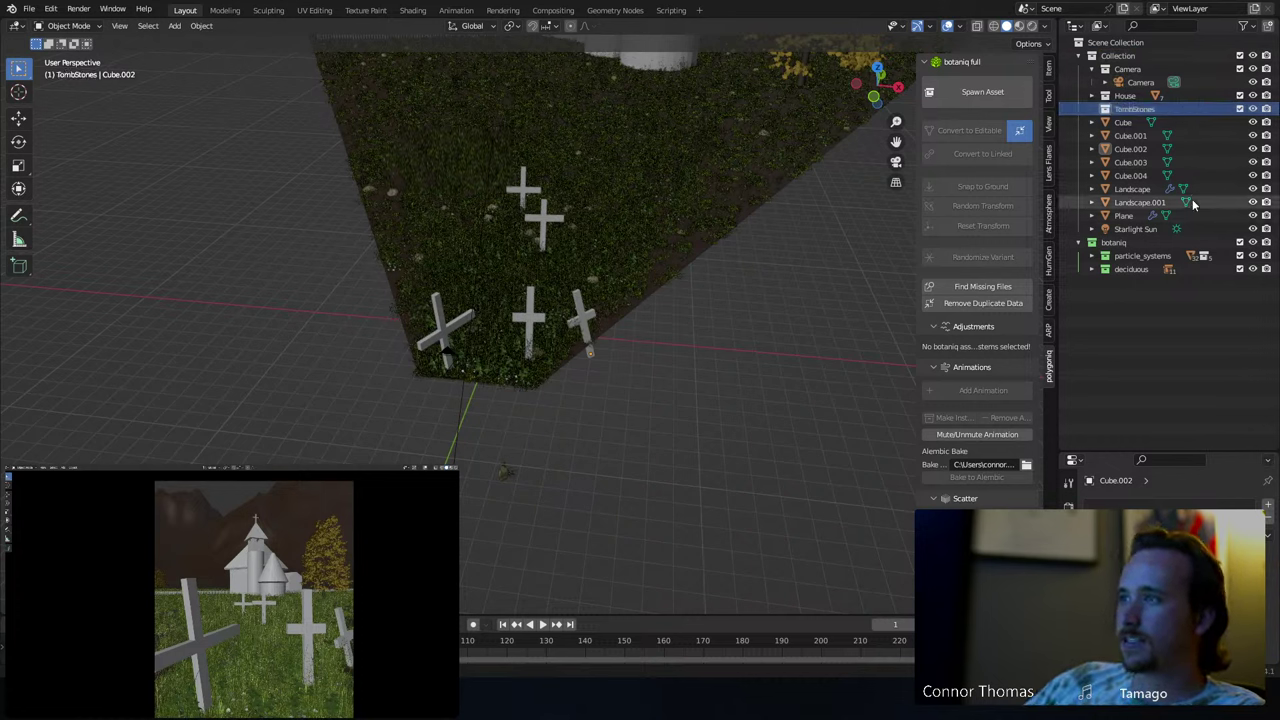
- Try to move the five crosses, Cube through Cube.004, into the TombStones collection, and clear the selection
click(1123, 122)
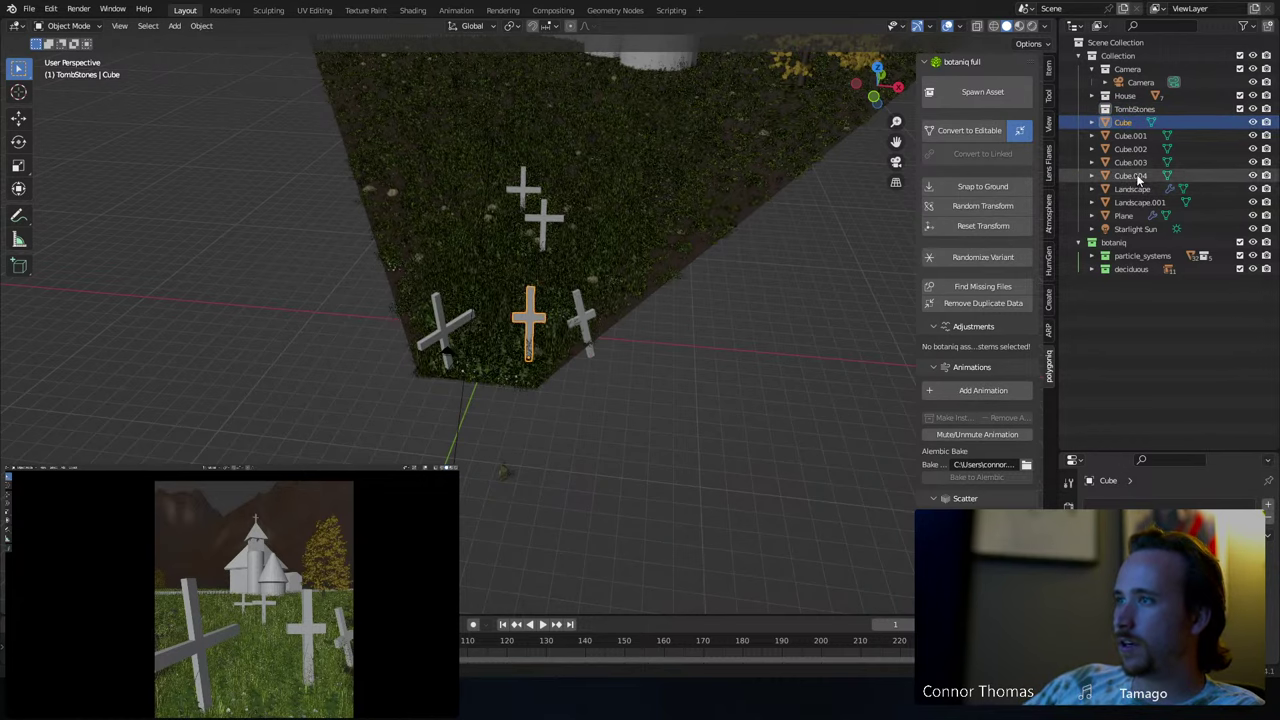
shift+click(1135, 176)
drag(1124, 125, 1128, 110)
click(1149, 298)
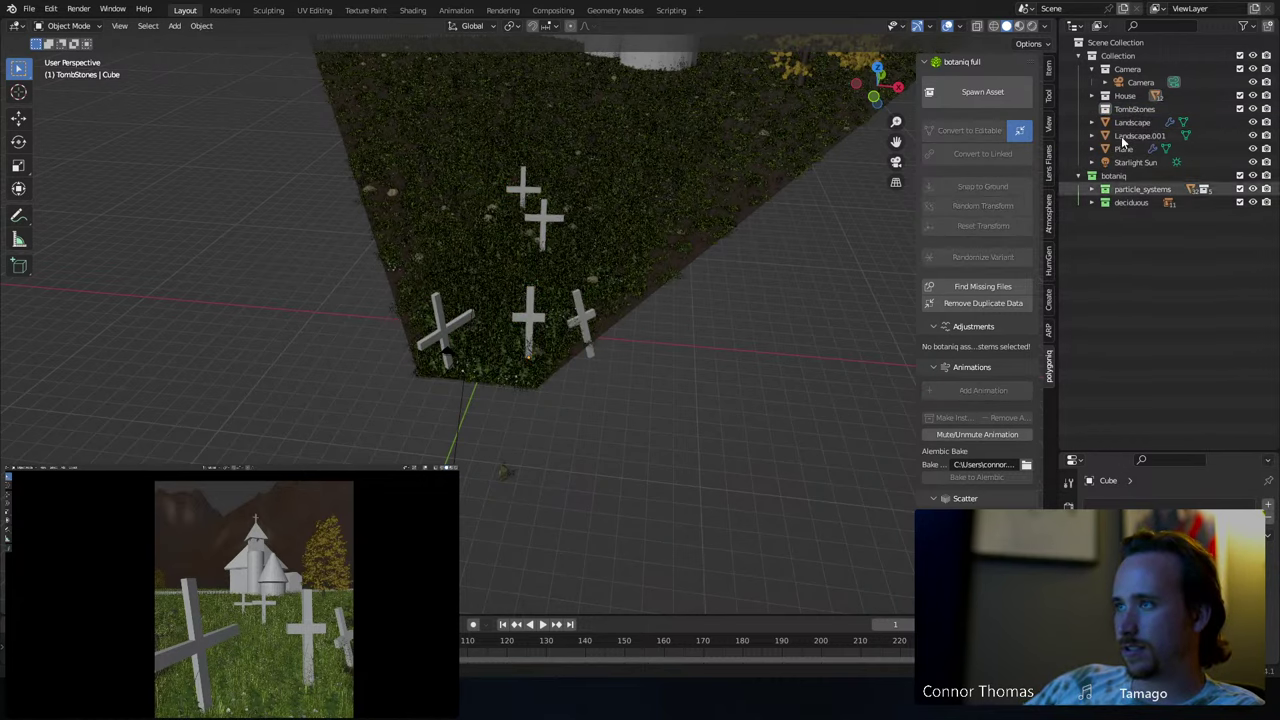
- Check the Landscape and Plane objects, and create a collection named Layout inside the main Collection
click(1131, 125)
click(1168, 280)
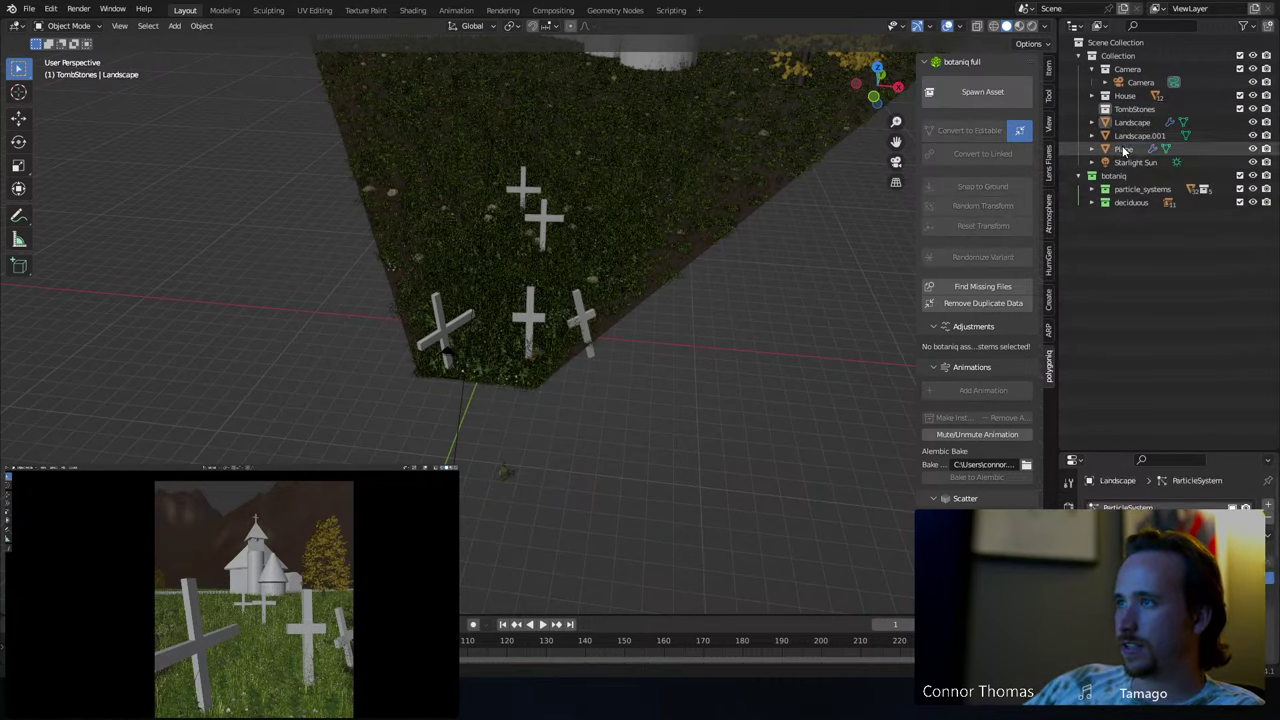
click(1123, 150)
click(1137, 270)
right_click(1110, 55)
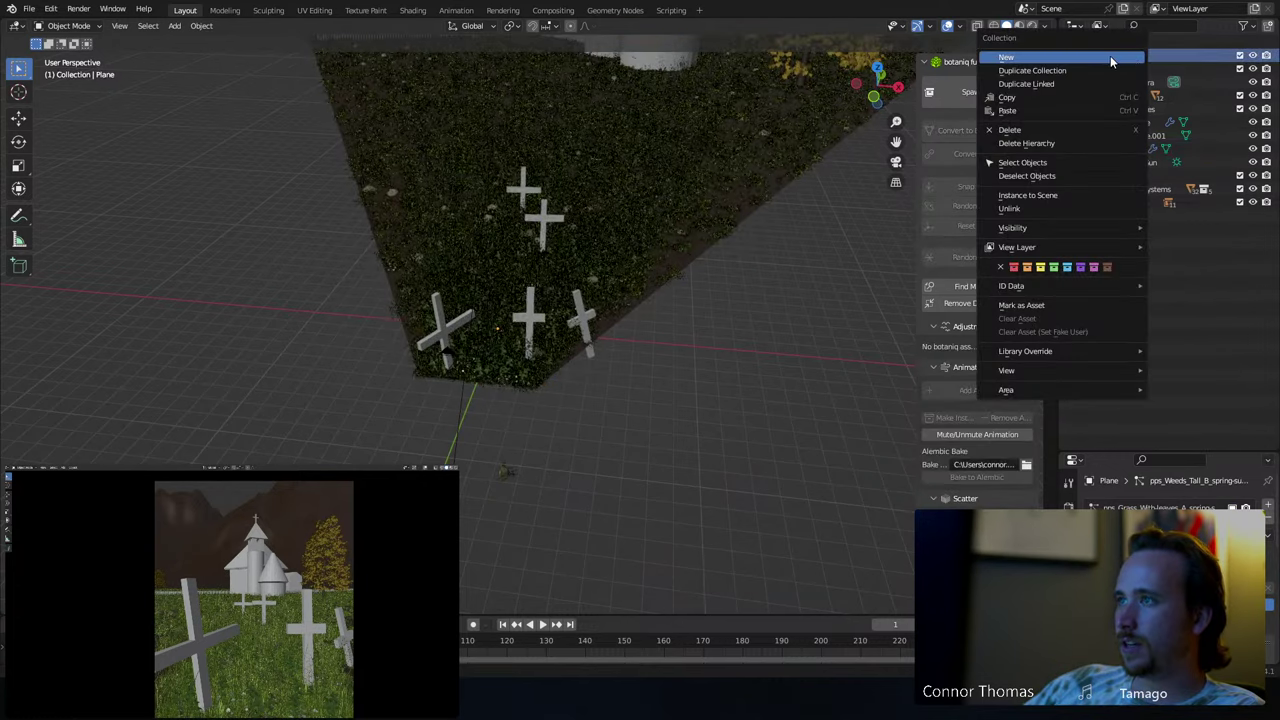
click(1110, 58)
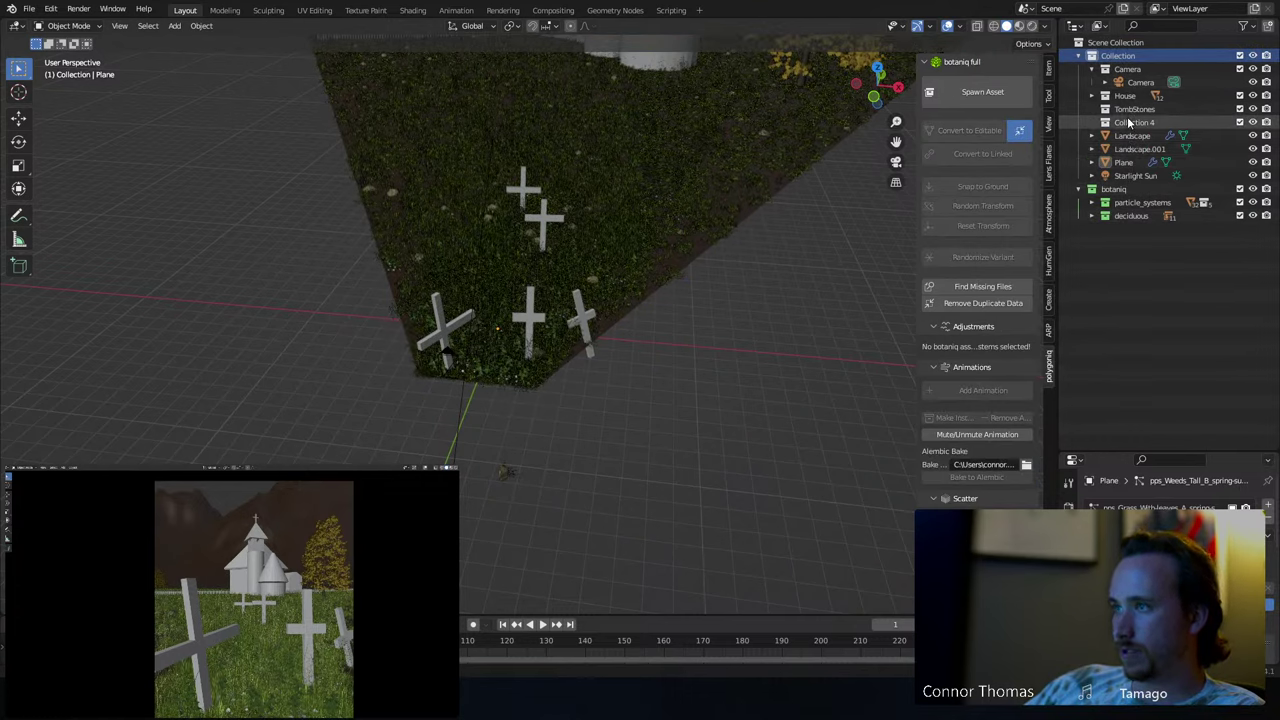
double_click(1186, 122)
text(Layout)
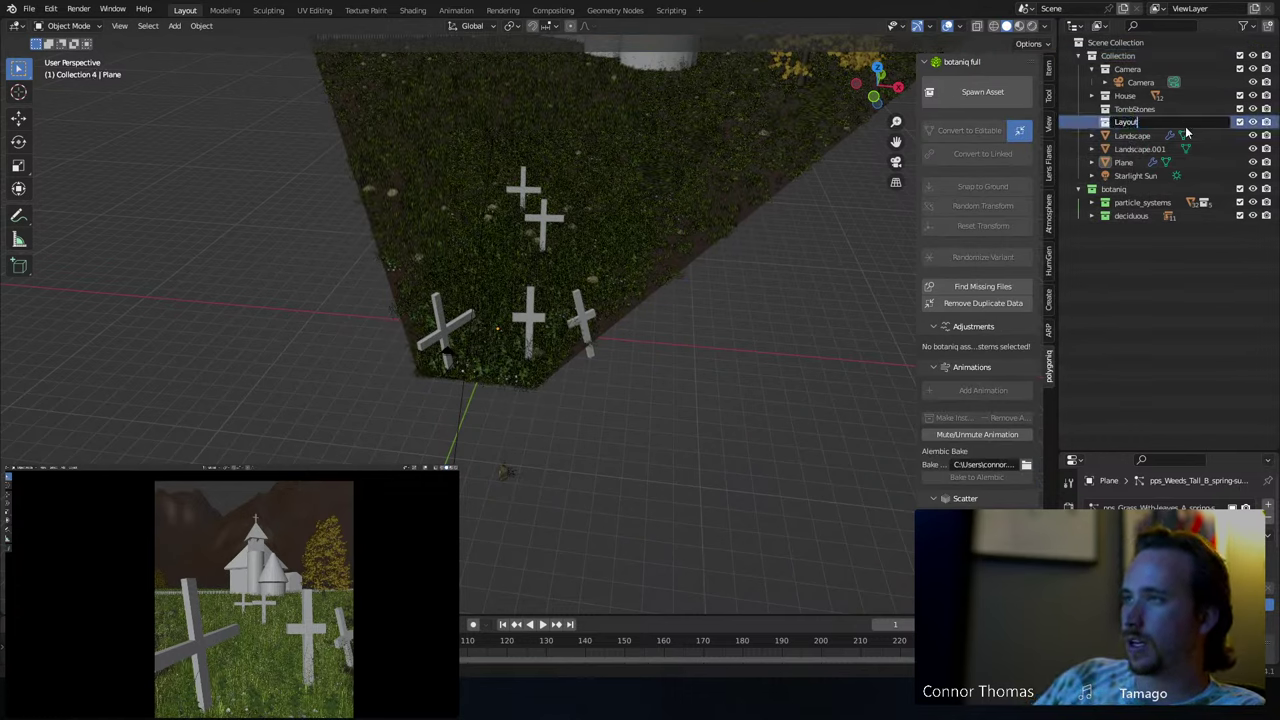
key(Return)
- Move Landscape, Landscape.001 and Plane into the Layout collection and clear the selection
click(1132, 135)
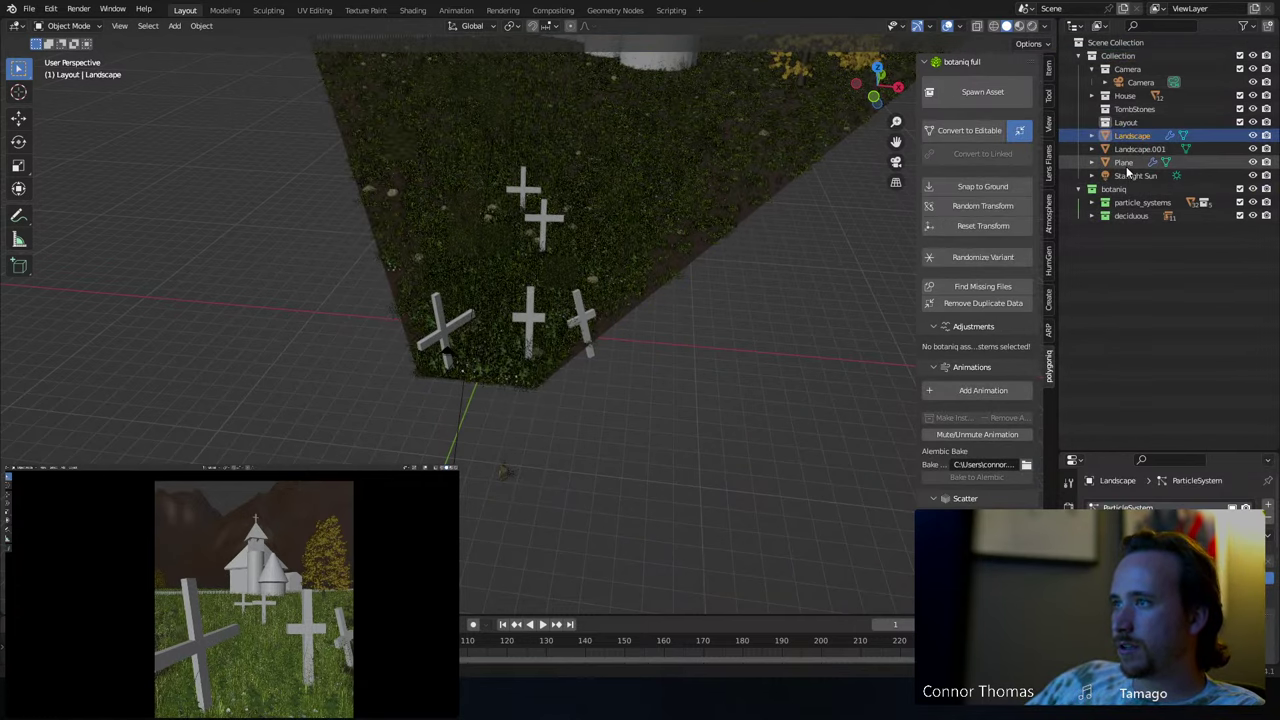
shift+click(1124, 162)
drag(1124, 162, 1128, 117)
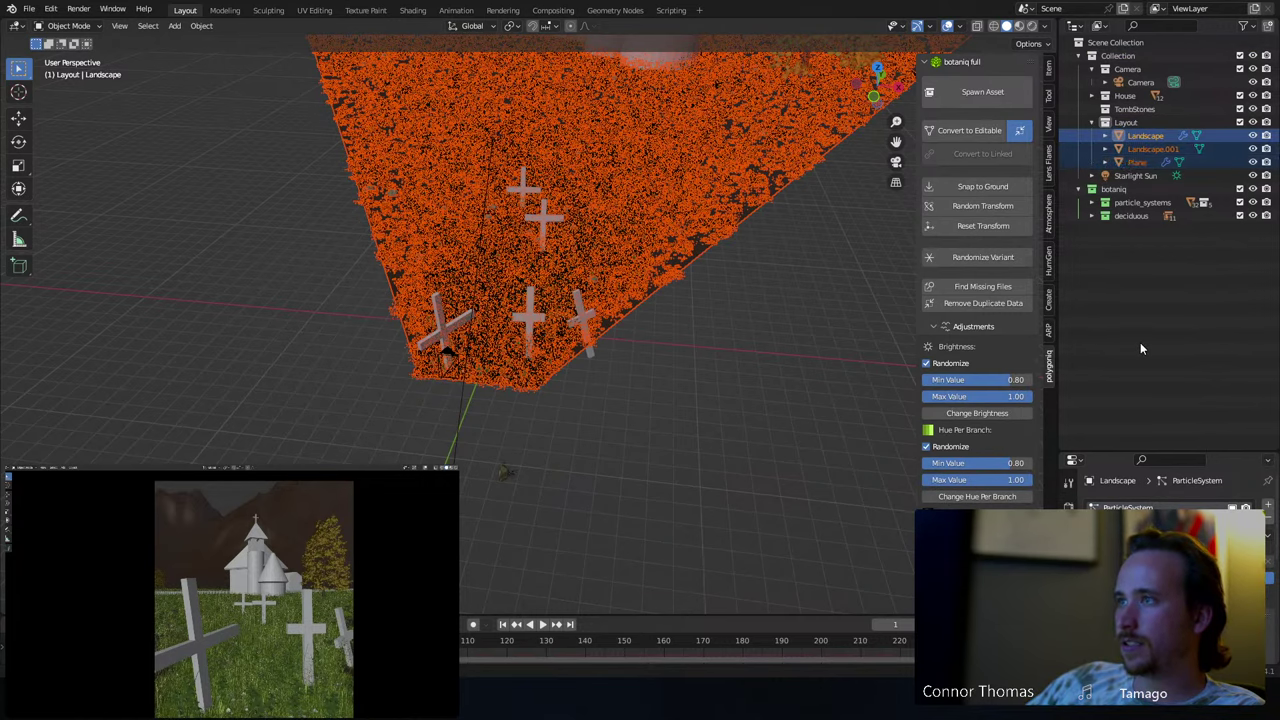
click(1140, 342)
- Collapse the Layout and botaniq collections and save the Blender file
click(1091, 122)
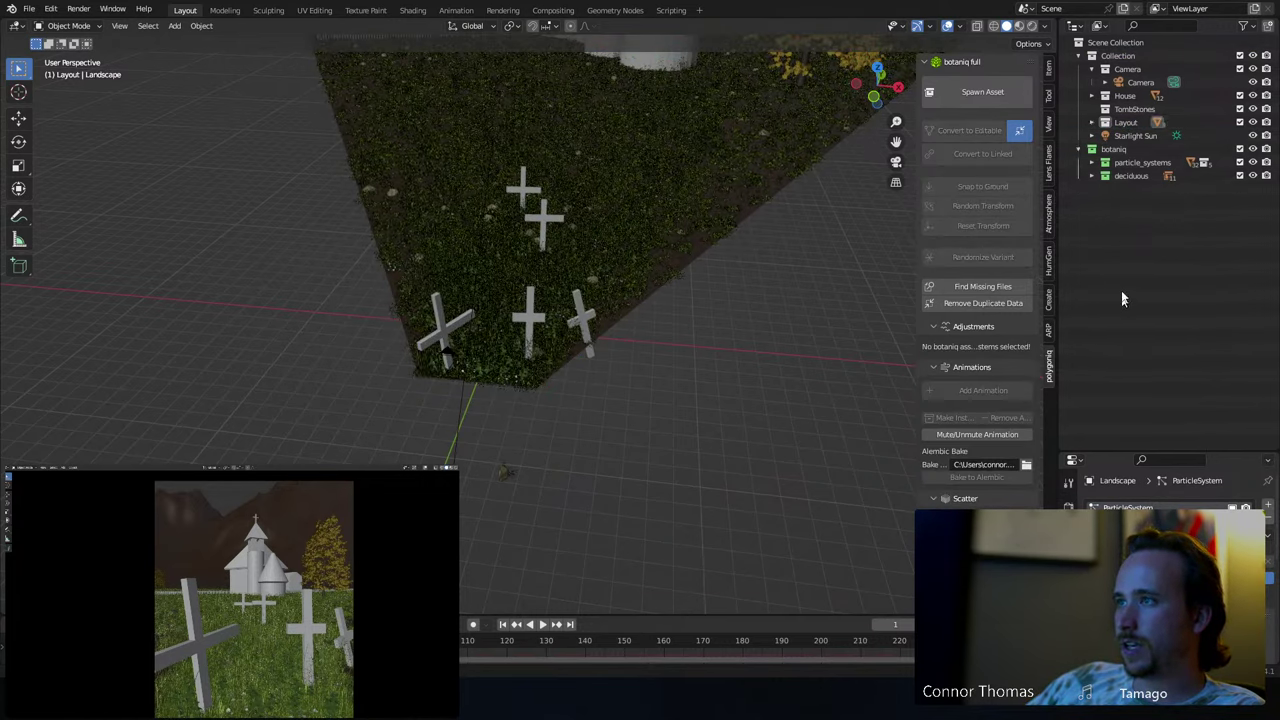
click(1092, 149)
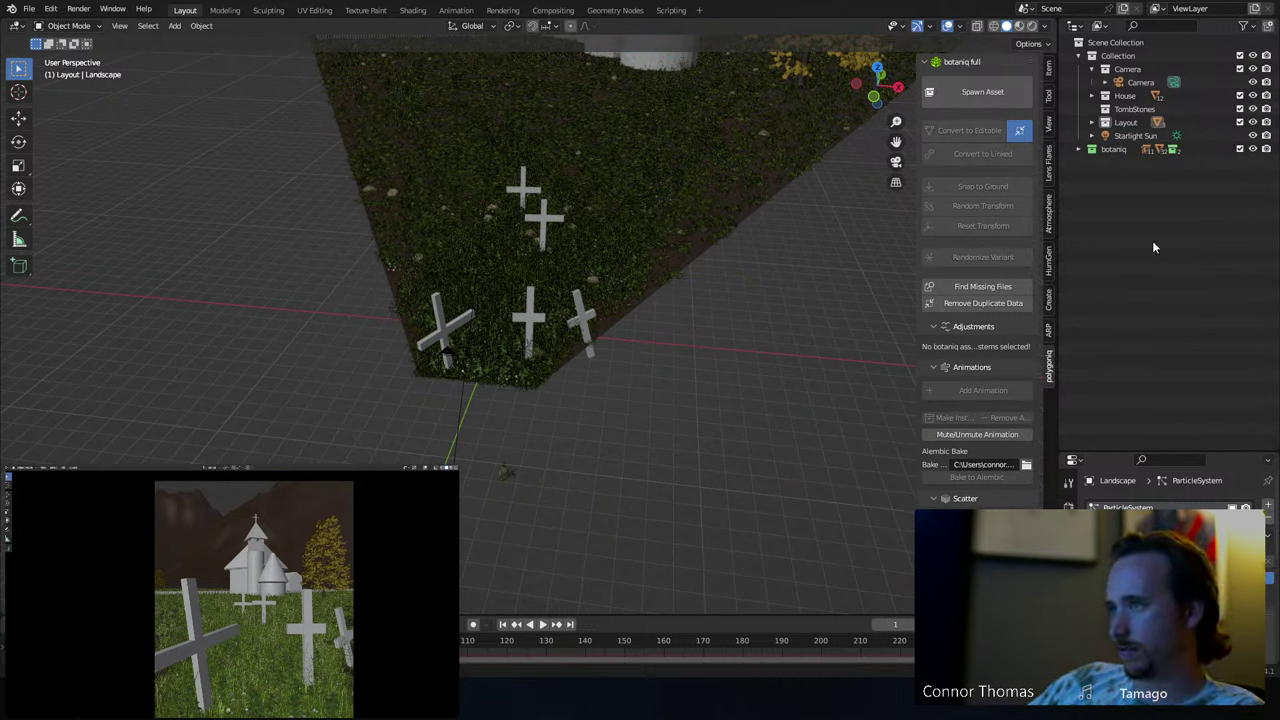
key(ctrl+s)
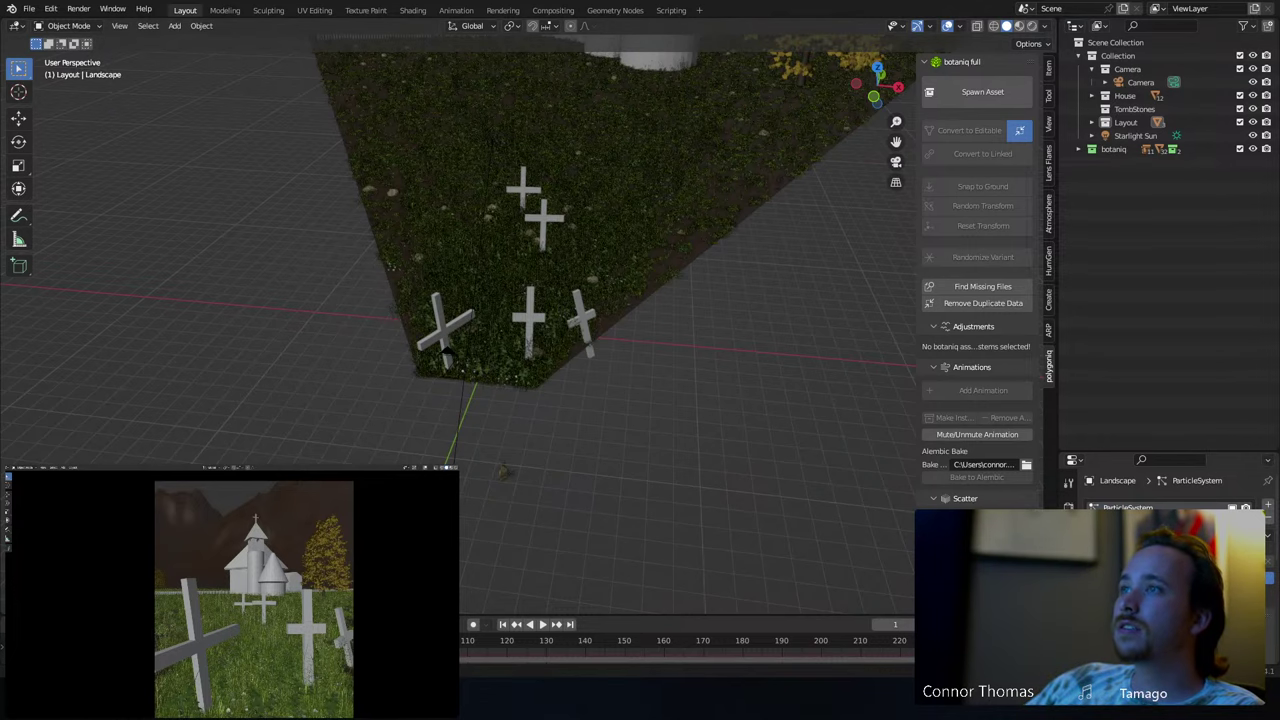
- Switch to Chrome, search for texture haven, and open Poly Haven's Textures page in a maximized window with the cookie notice dismissed
drag(1279, 20, 915, 212)
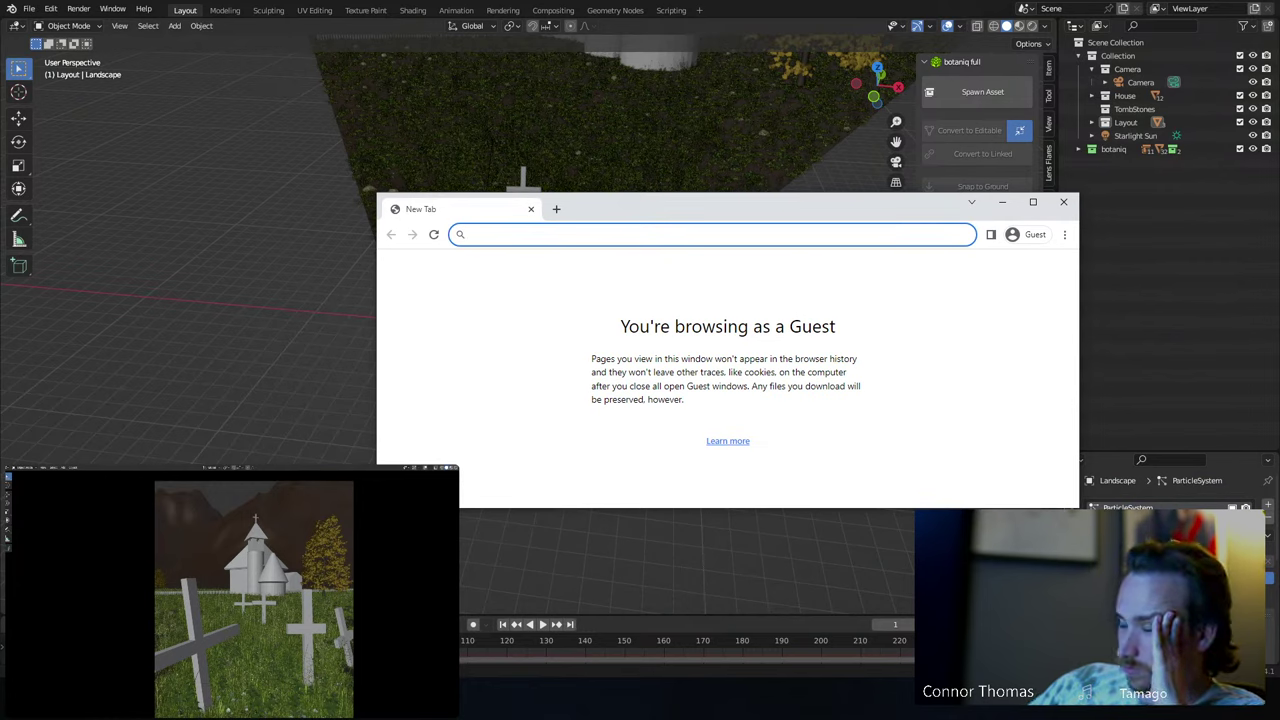
text(tex)
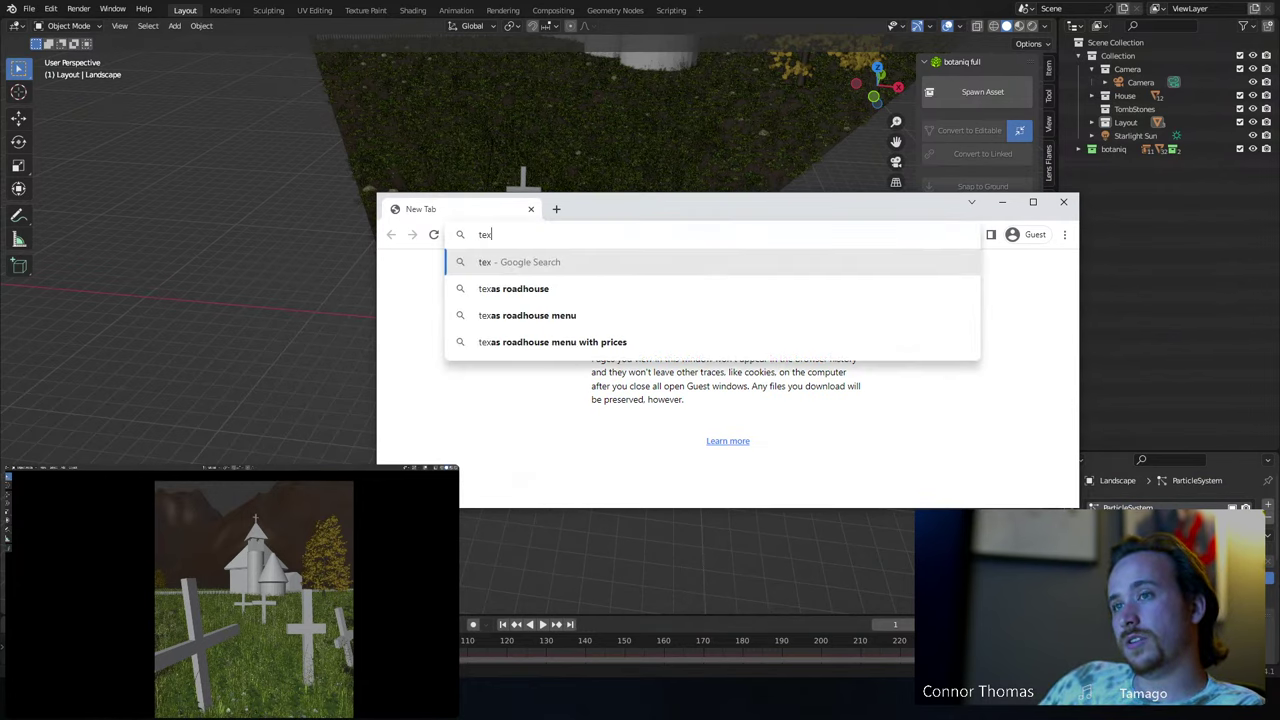
text(ture haven)
key(Return)
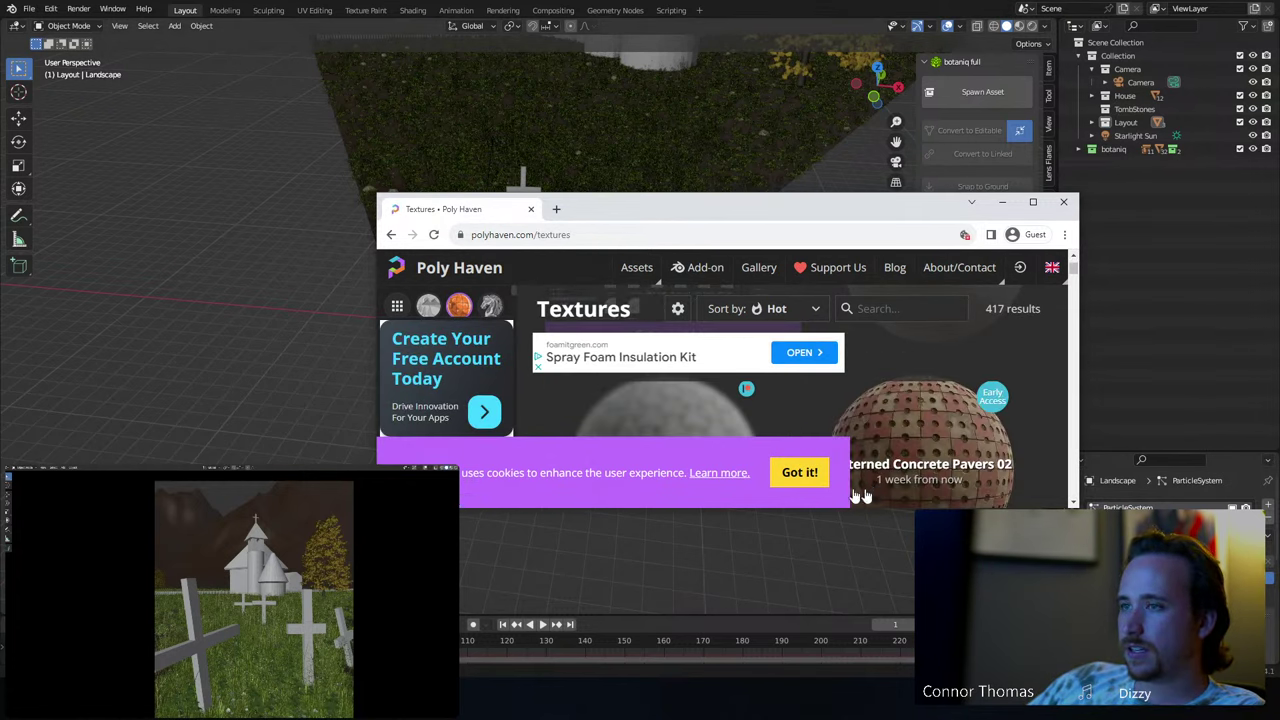
click(808, 476)
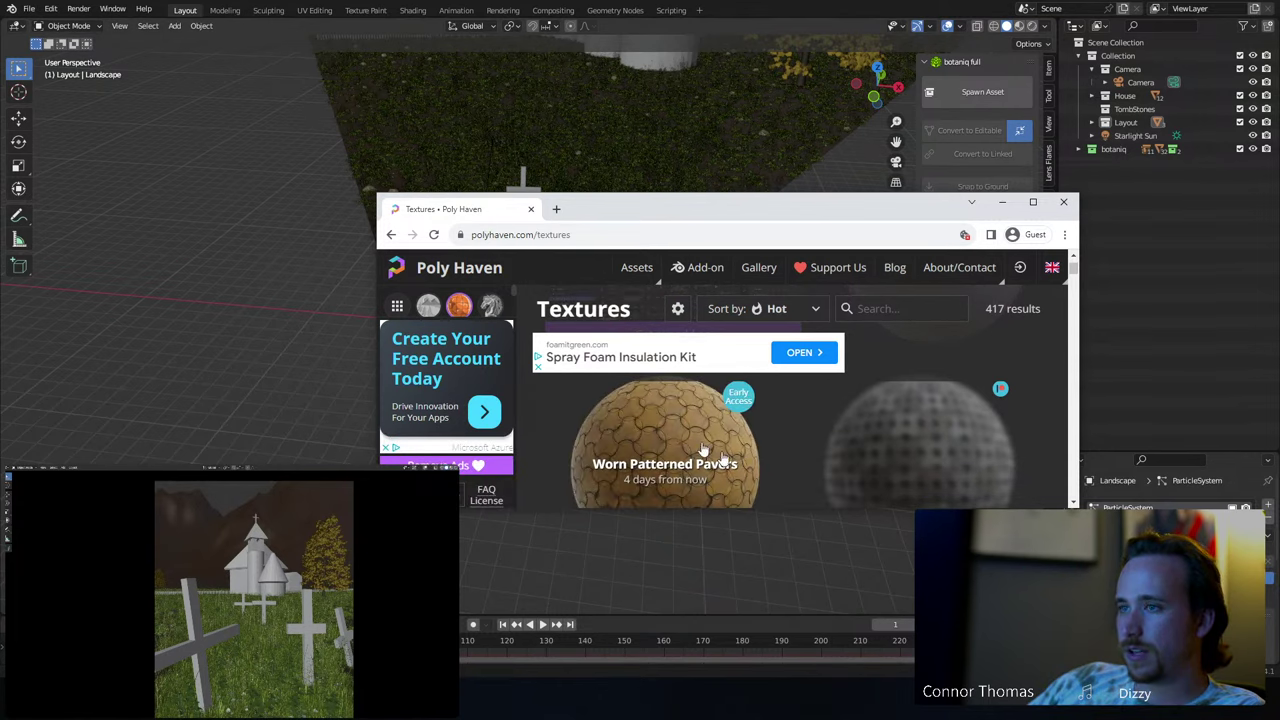
double_click(737, 211)
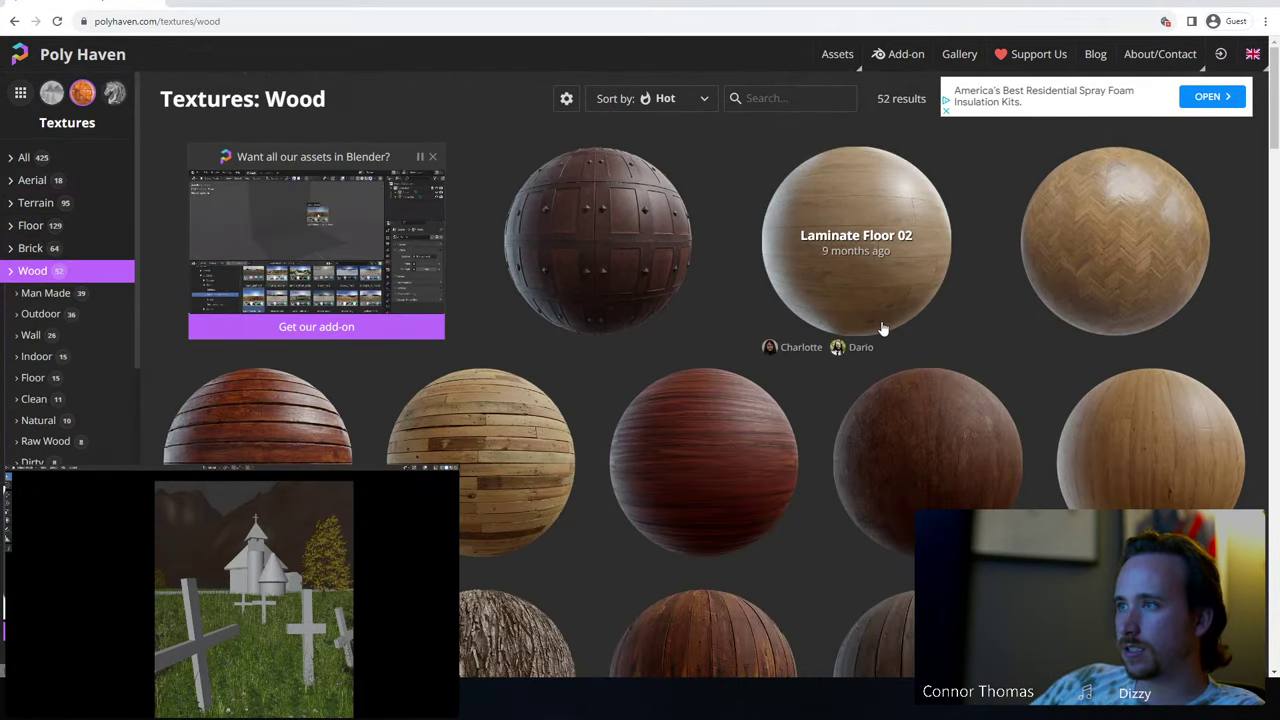
- Filter Poly Haven's textures to the Wood category and examine the available plank, bark and weathered wood materials
scroll(880, 331, down, 3)
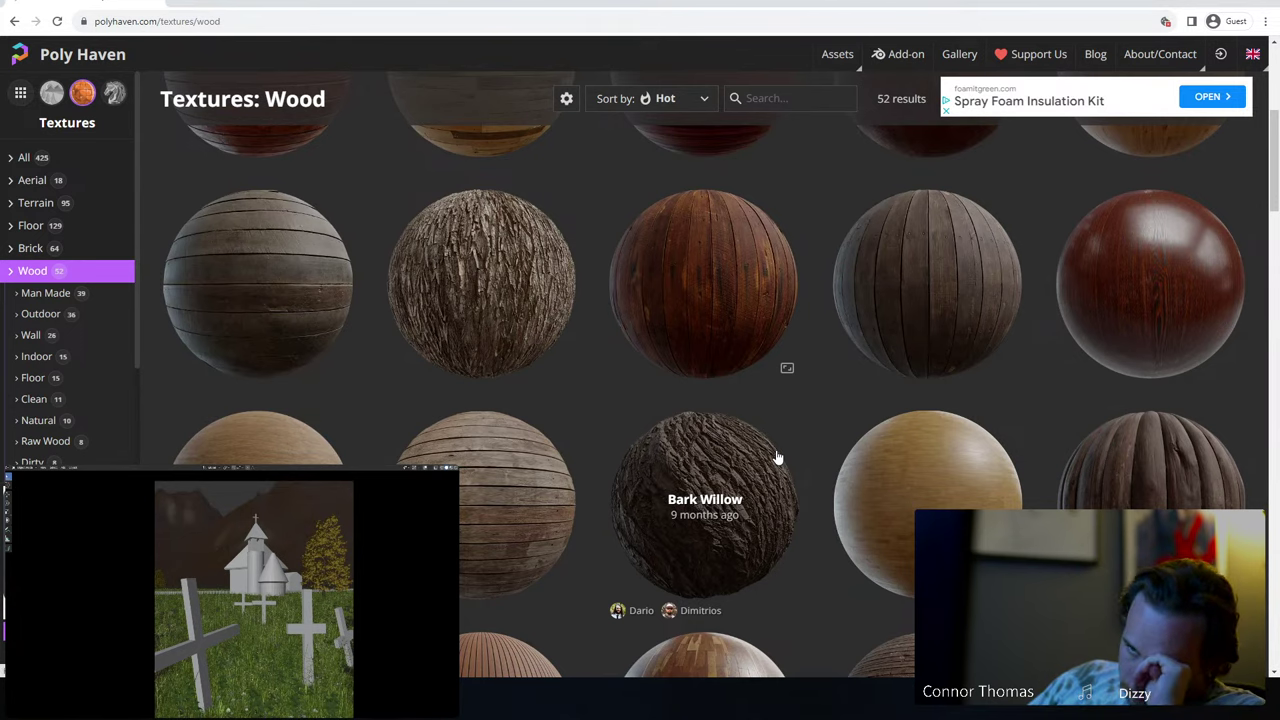
scroll(777, 457, down, 4)
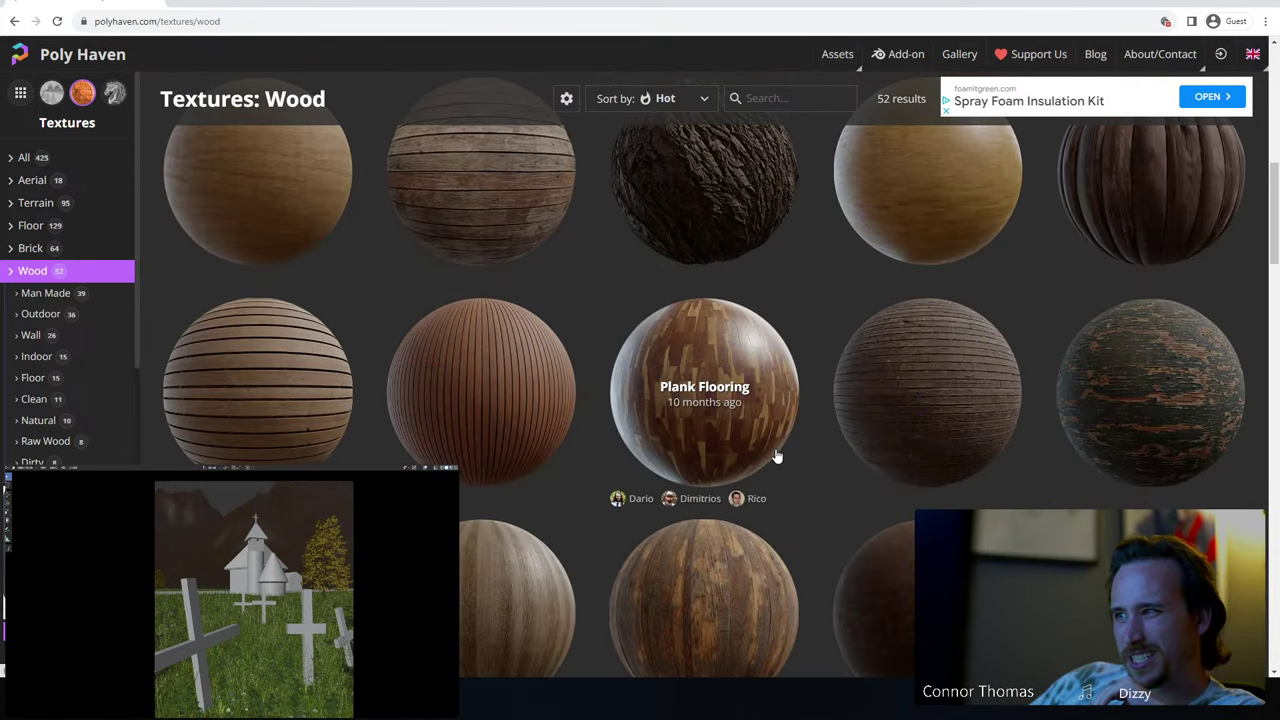
scroll(1206, 337, down, 1)
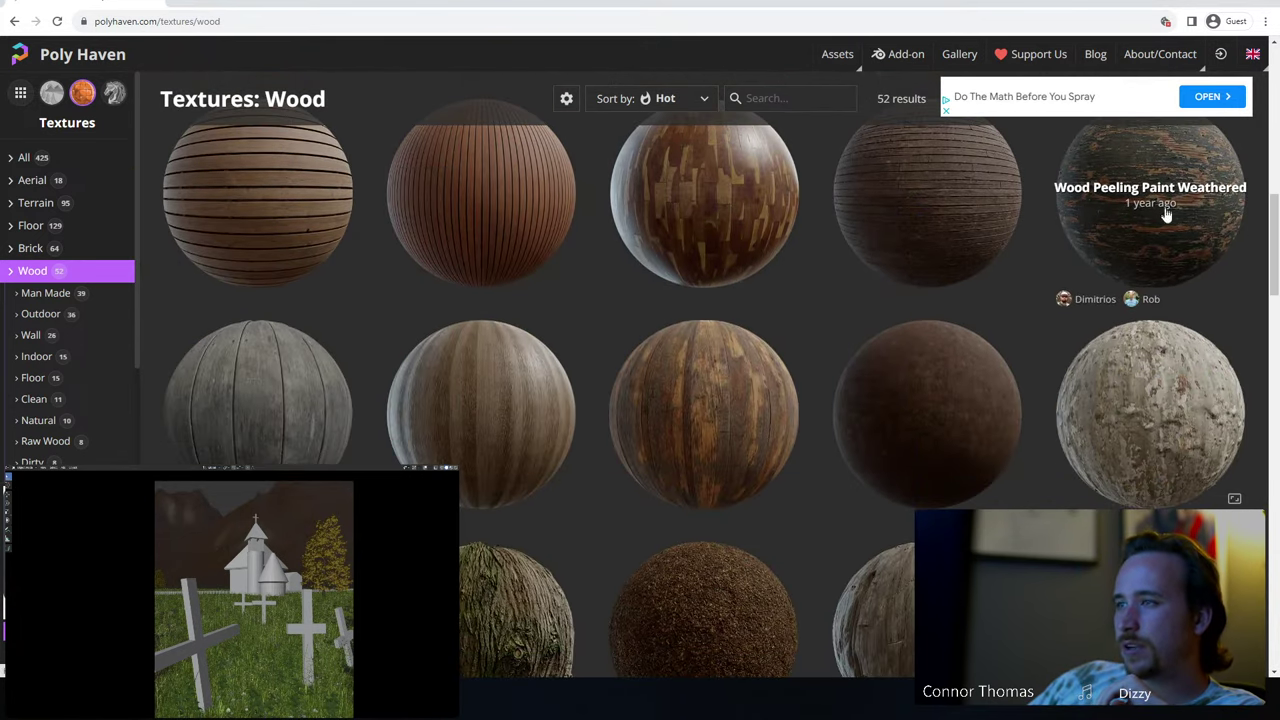
scroll(886, 371, down, 2)
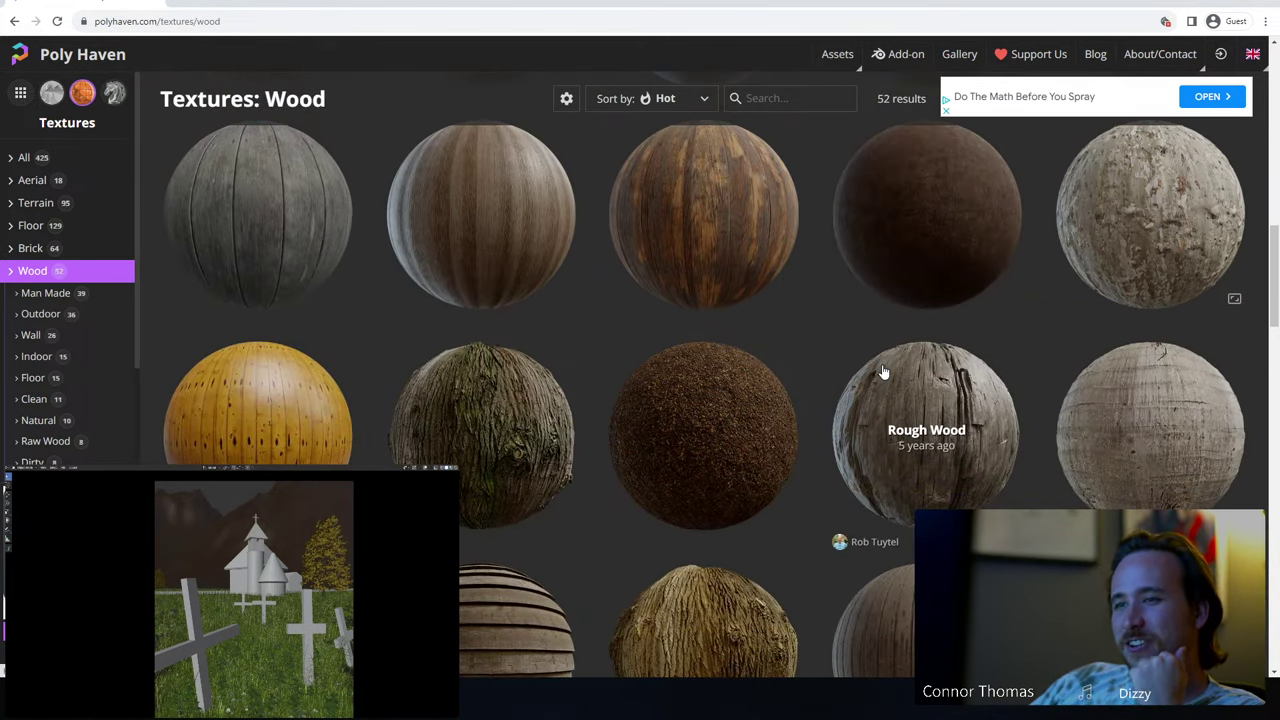
scroll(870, 368, up, 1)
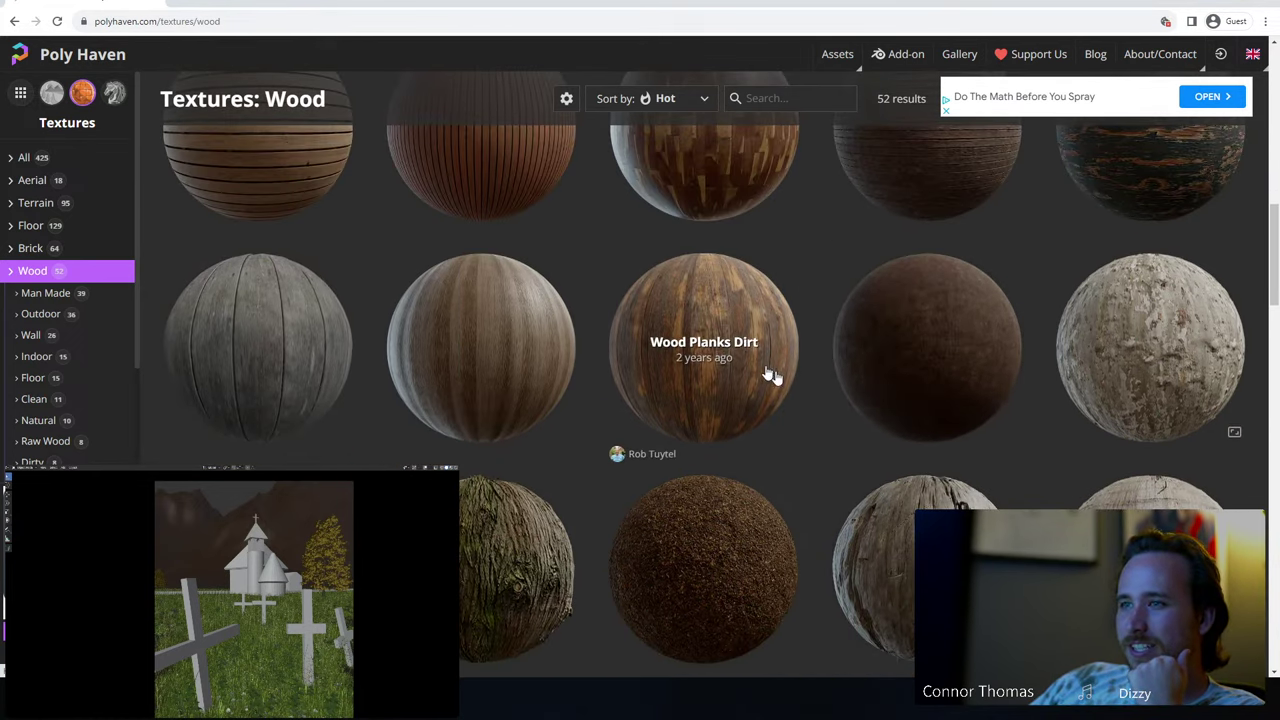
scroll(843, 440, down, 4)
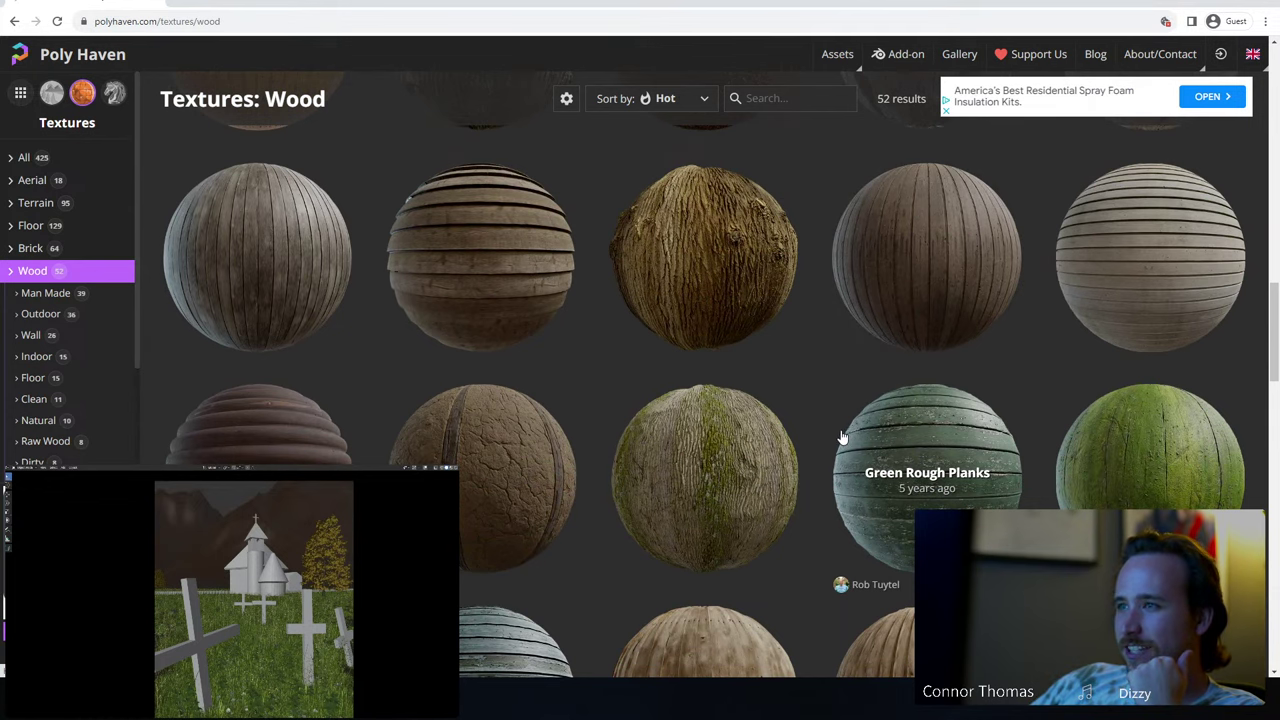
scroll(843, 438, down, 6)
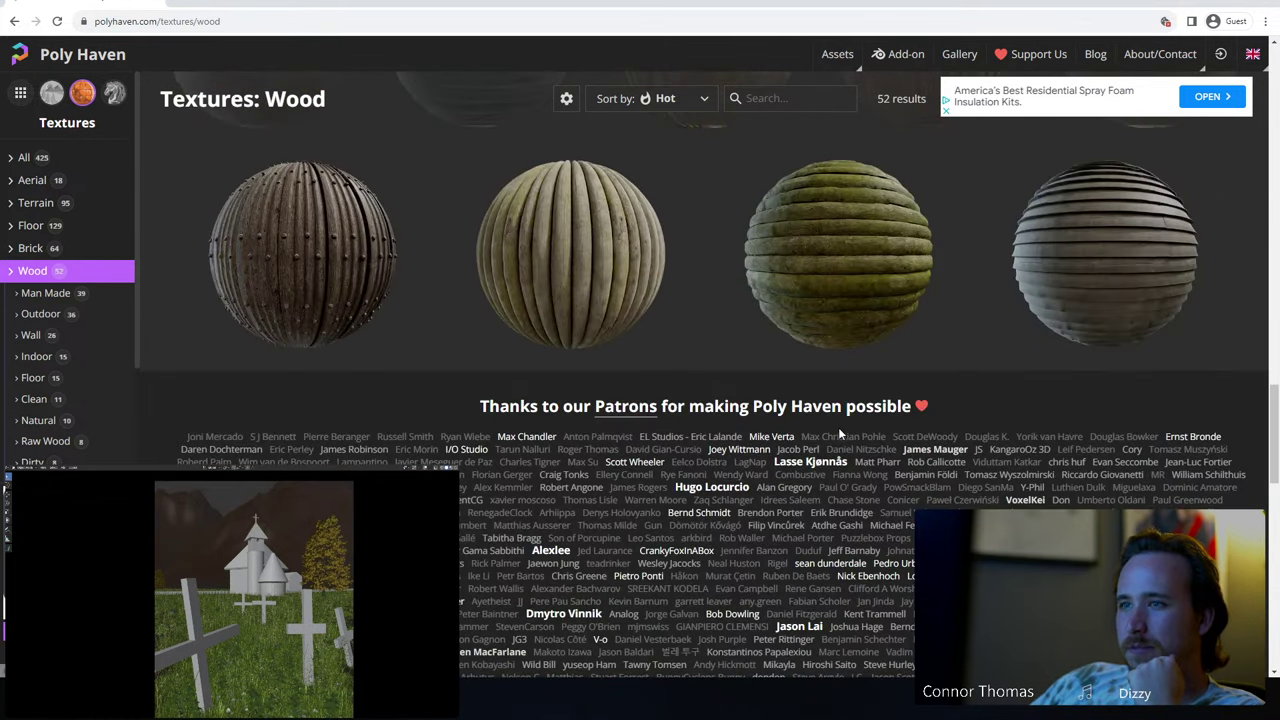
scroll(838, 435, up, 8)
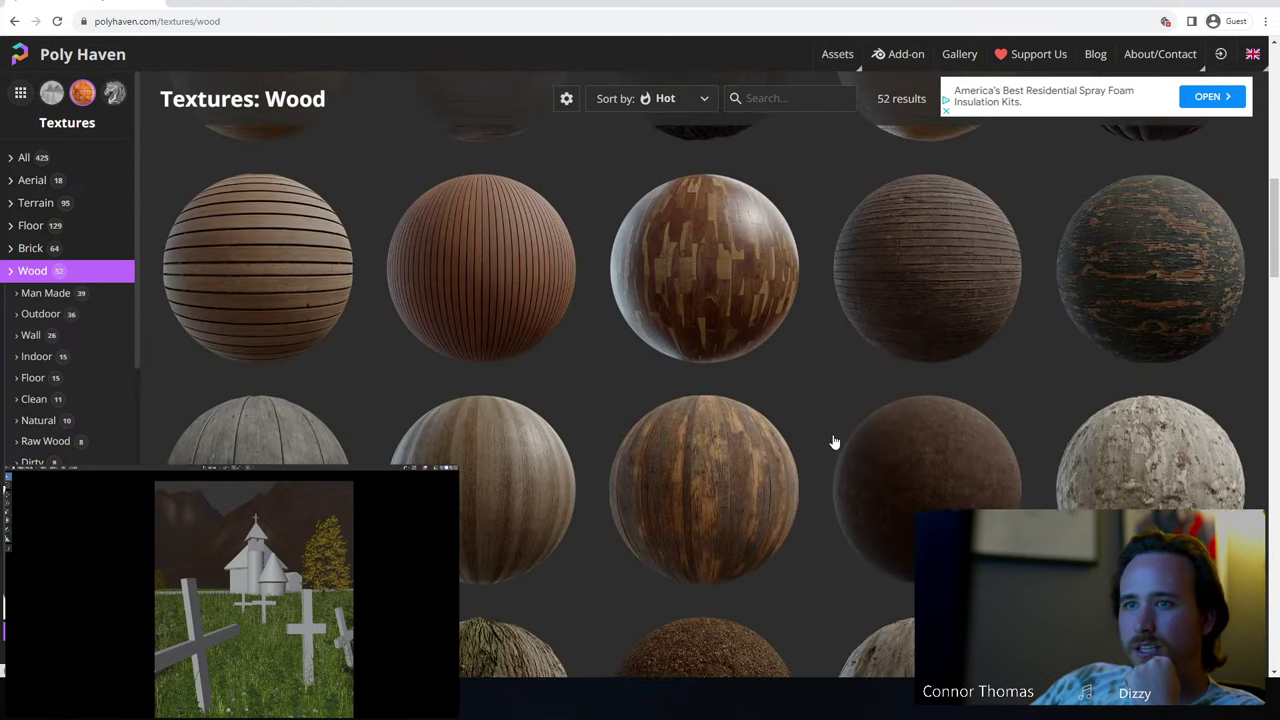
scroll(834, 441, up, 3)
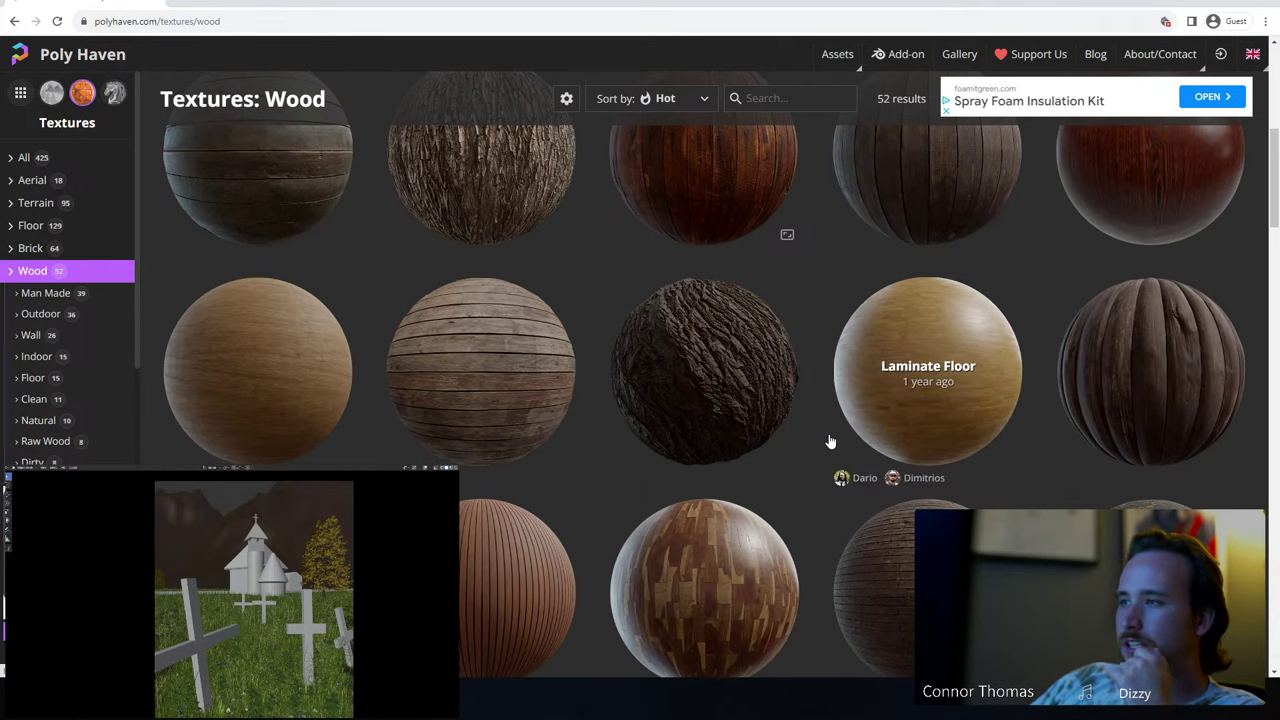
scroll(829, 441, up, 4)
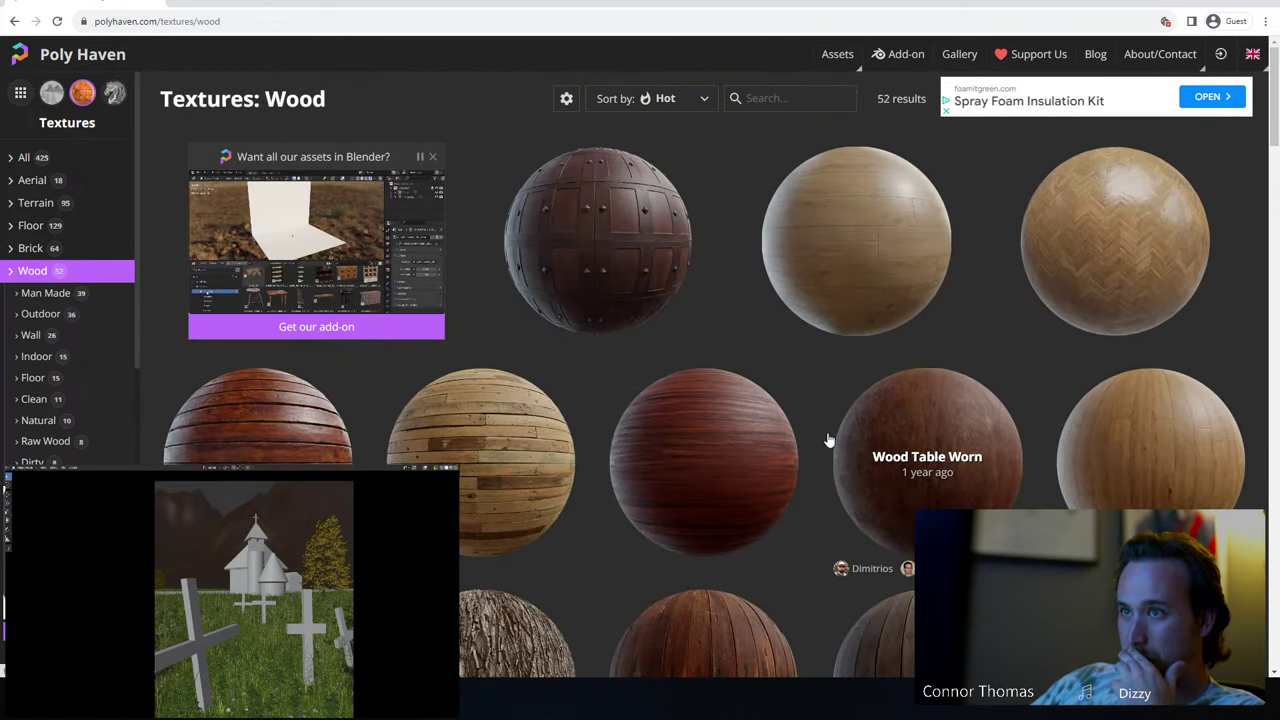
- Open the Wood Peeling Paint Weathered texture and start its 4K Blender download
scroll(829, 441, down, 5)
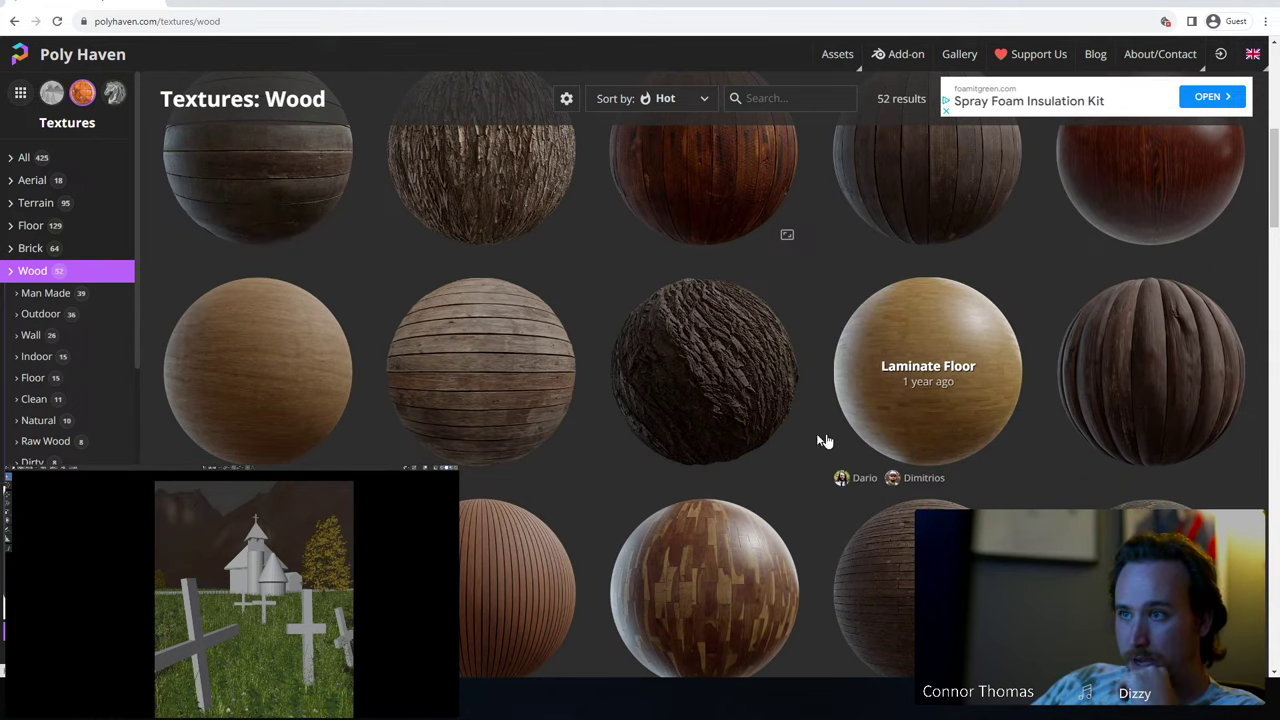
scroll(950, 430, down, 2)
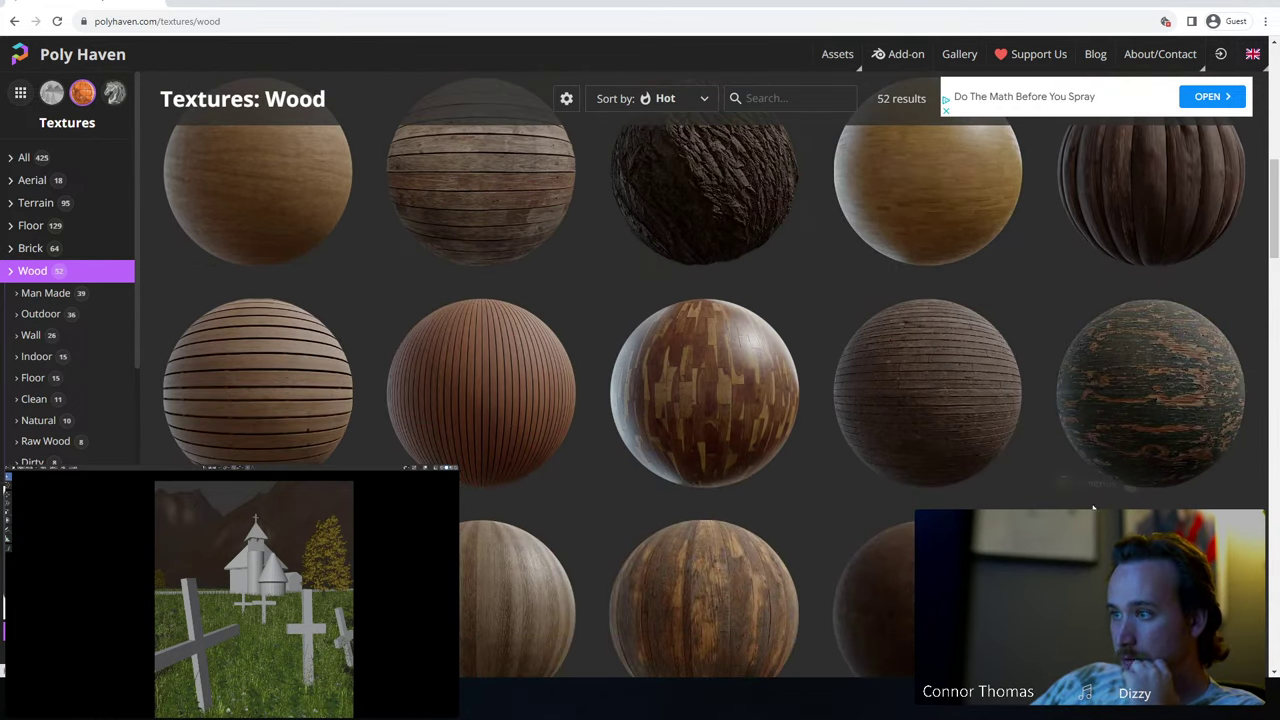
click(1155, 438)
click(1186, 92)
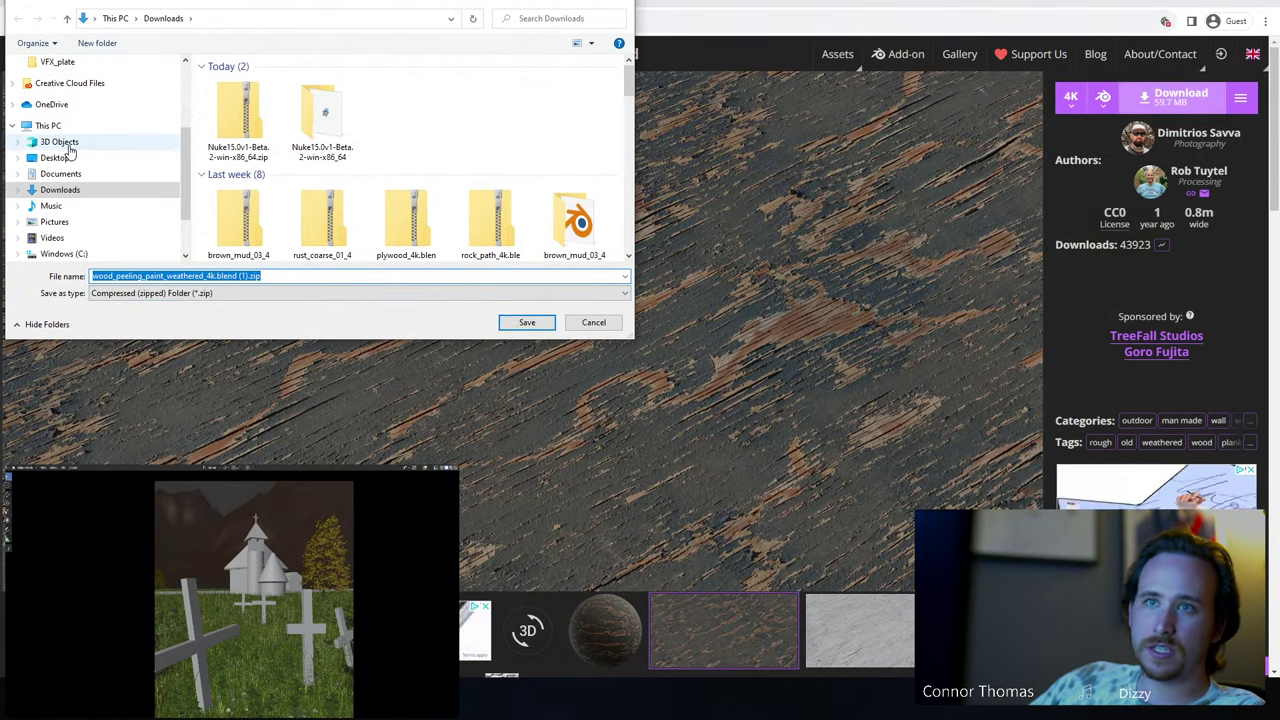
- Save the weathered wood zip in the folder livestream\8sep2023\VFX_material\textures on drive D:
scroll(80, 200, down, 2)
click(68, 189)
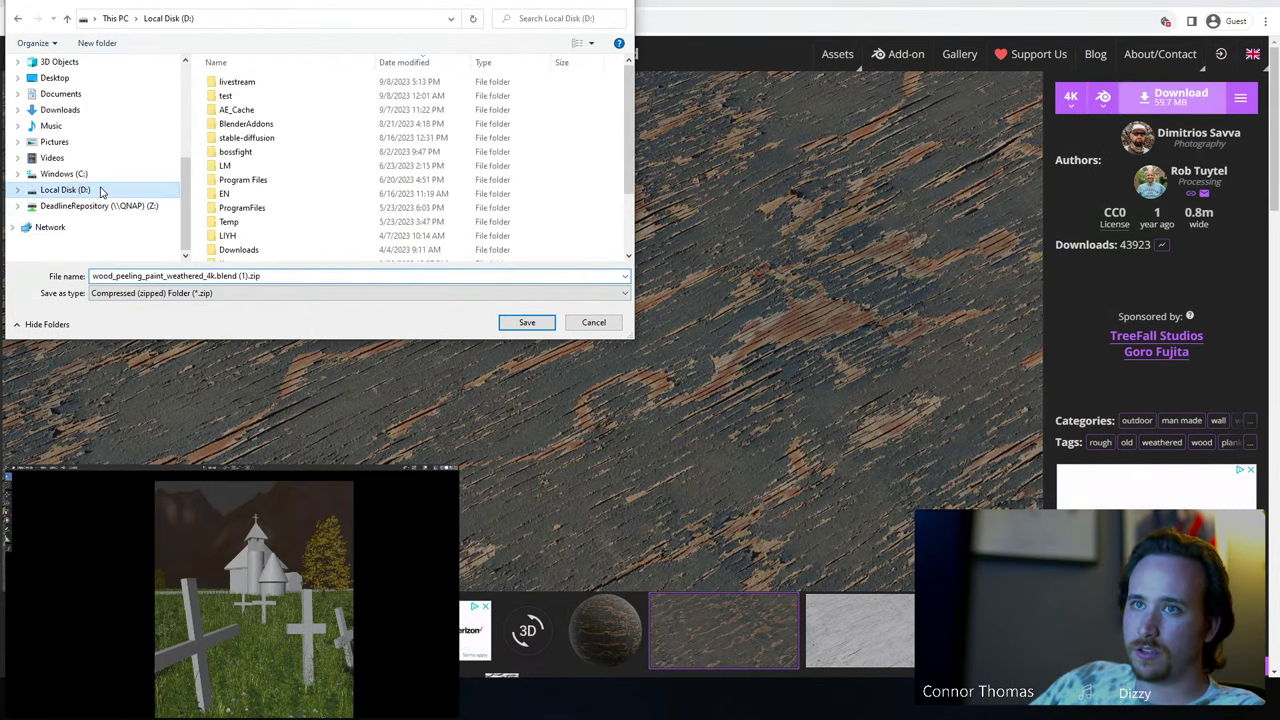
double_click(238, 81)
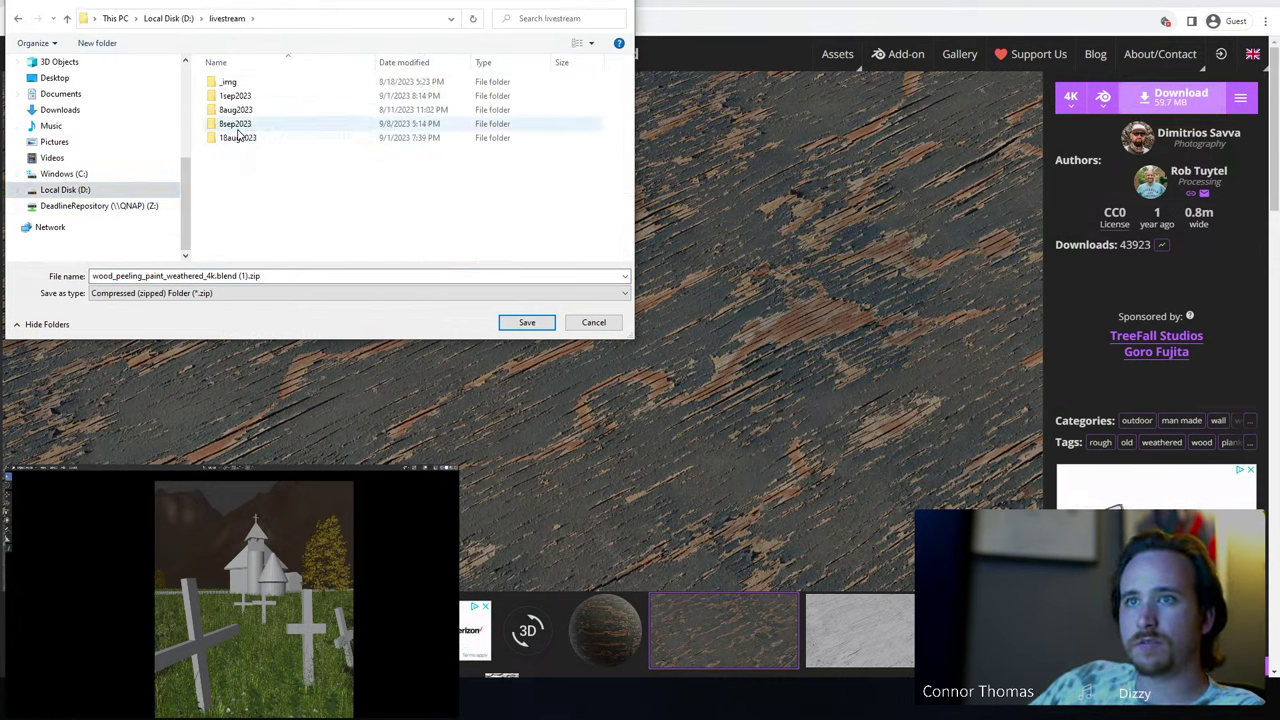
double_click(236, 124)
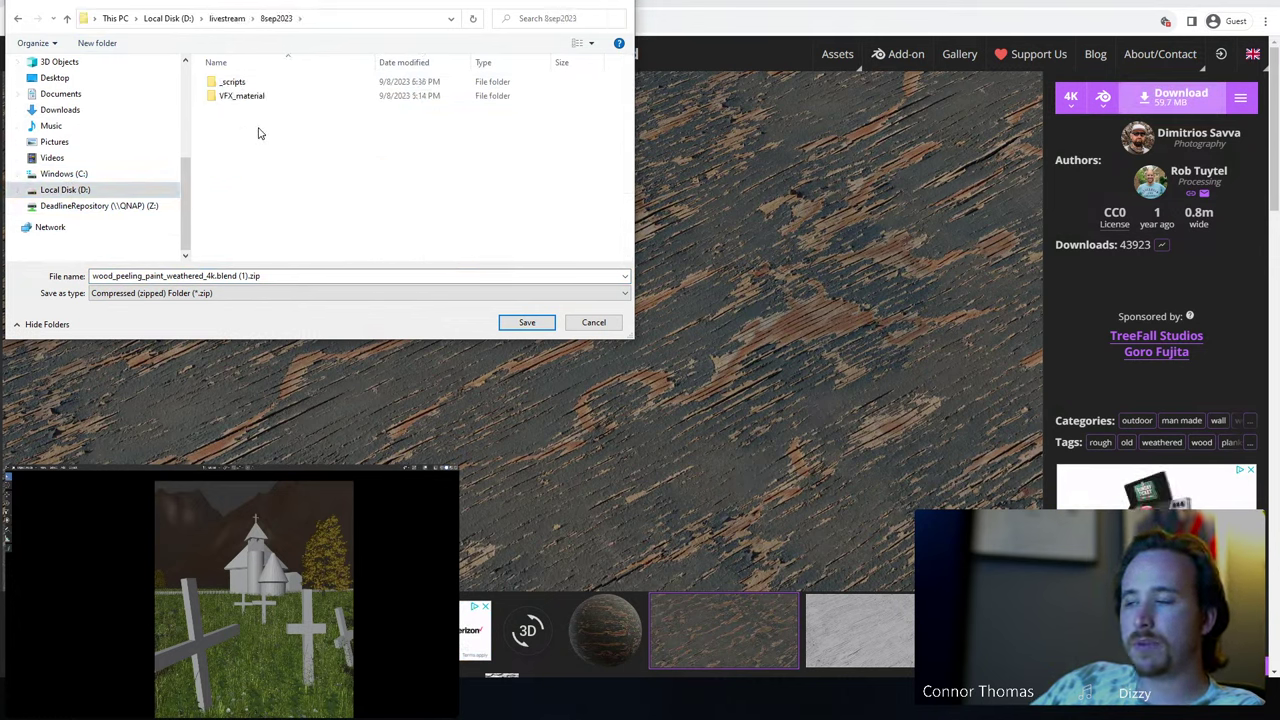
double_click(240, 95)
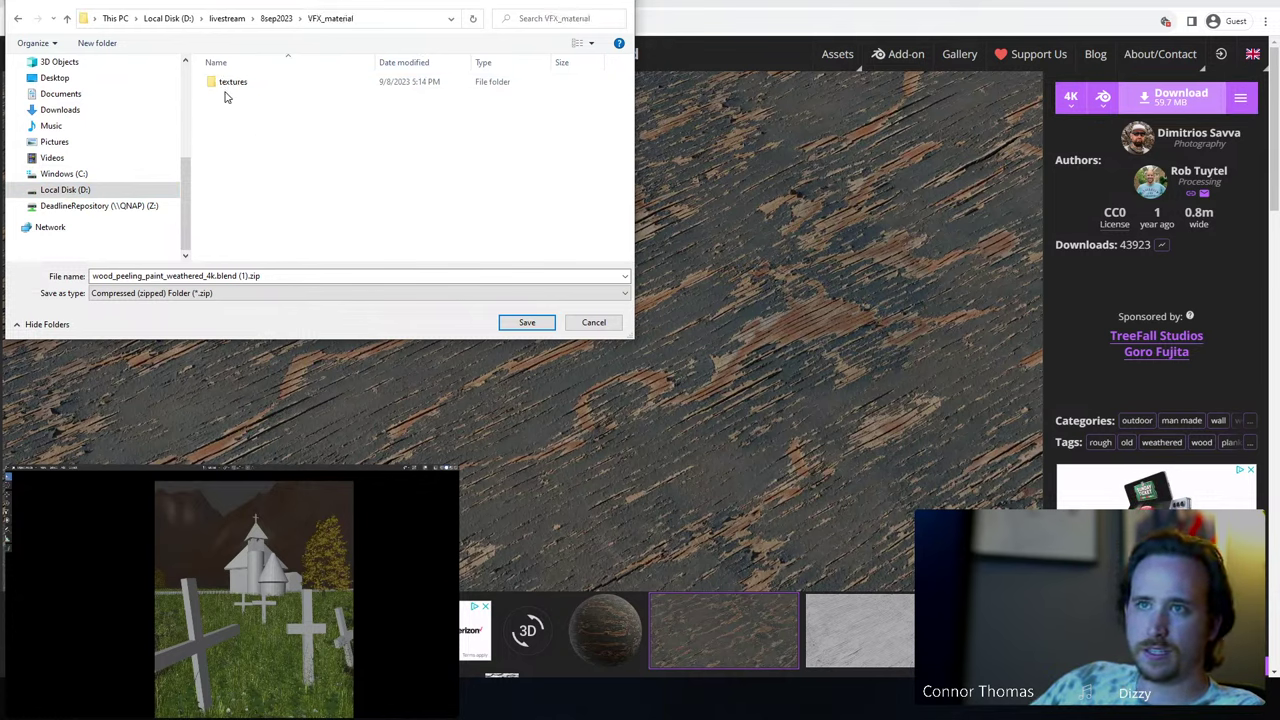
double_click(232, 81)
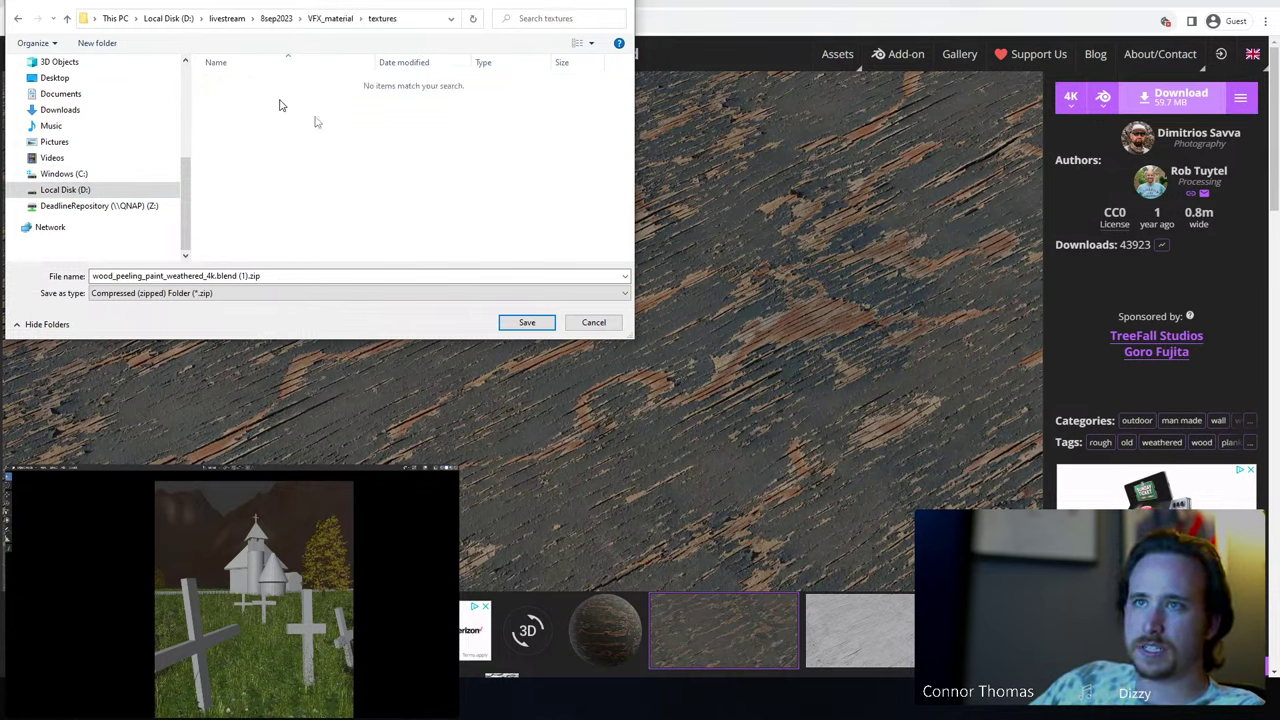
click(527, 322)
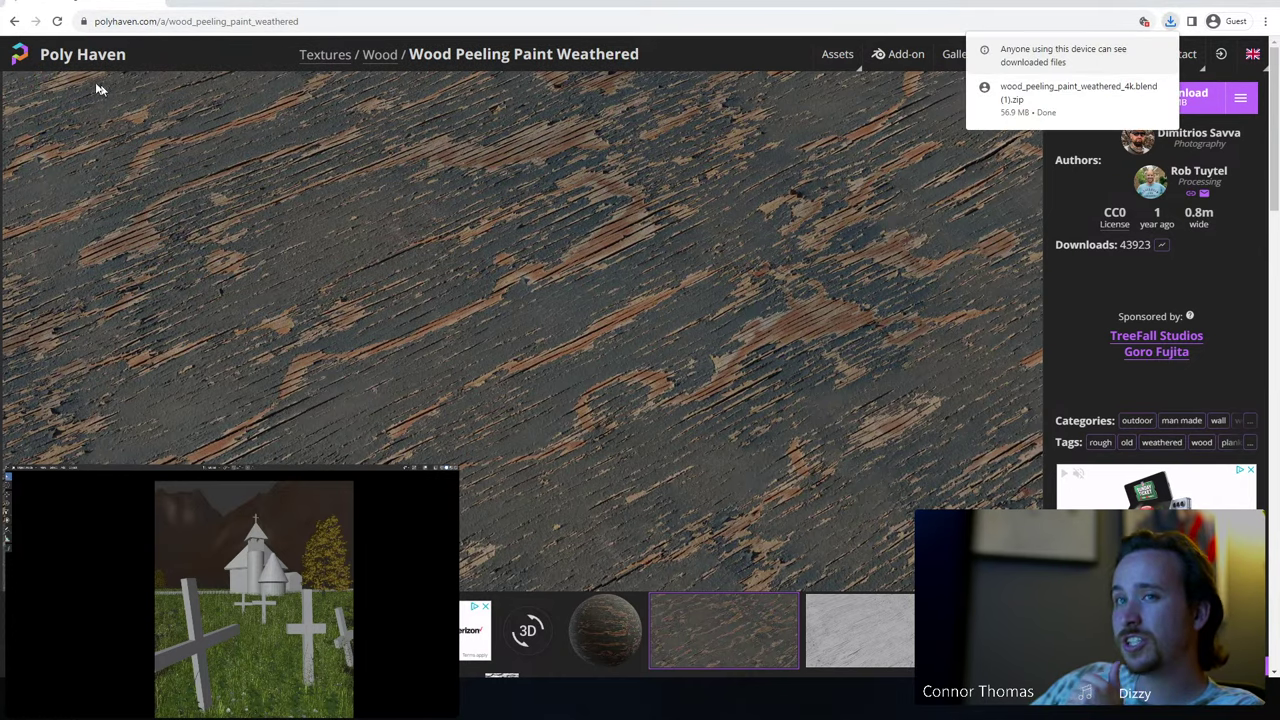
- Return to the full Textures listing and examine the available stone, brick and cobblestone materials for the church walls
click(330, 55)
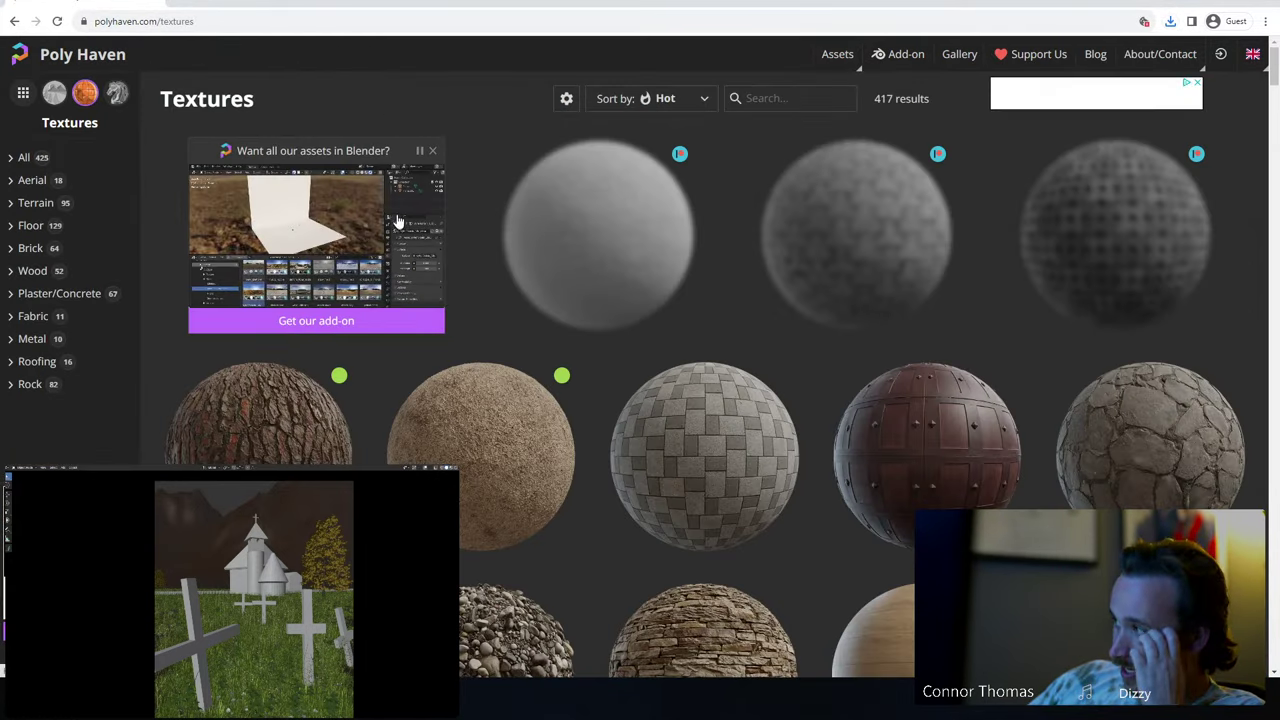
scroll(458, 293, down, 3)
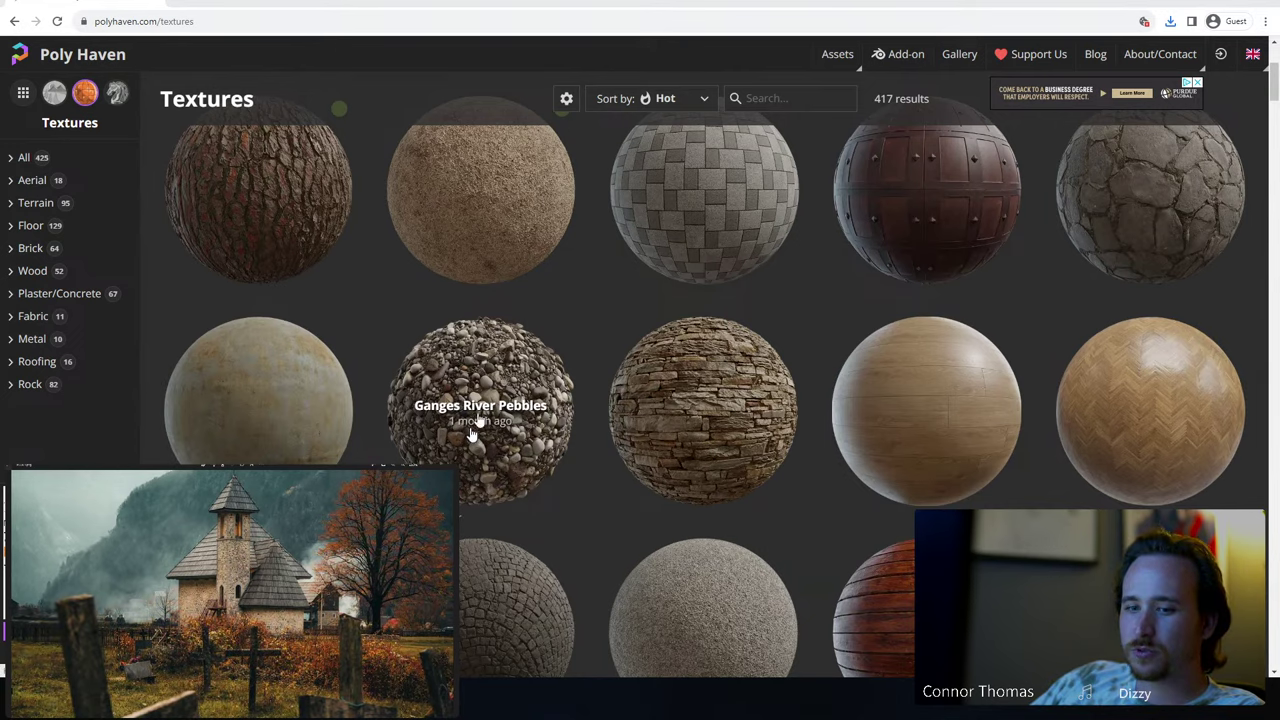
scroll(802, 412, down, 2)
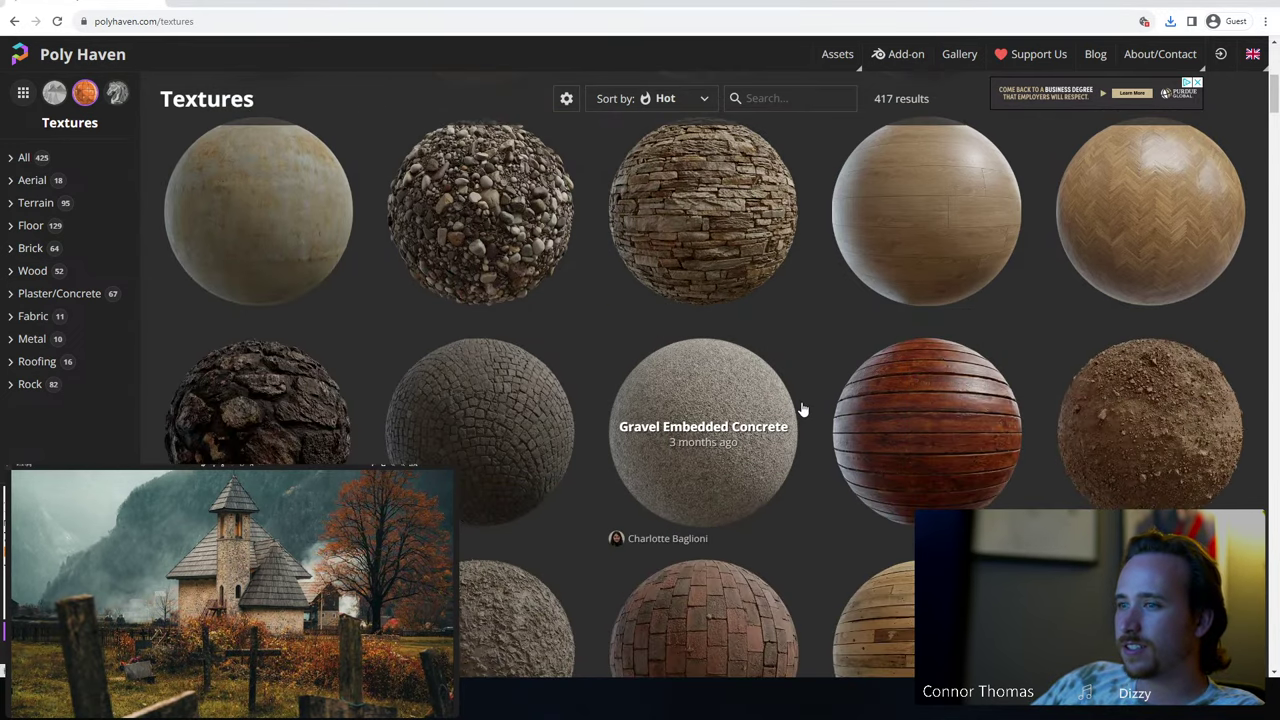
scroll(802, 410, down, 2)
scroll(798, 406, down, 2)
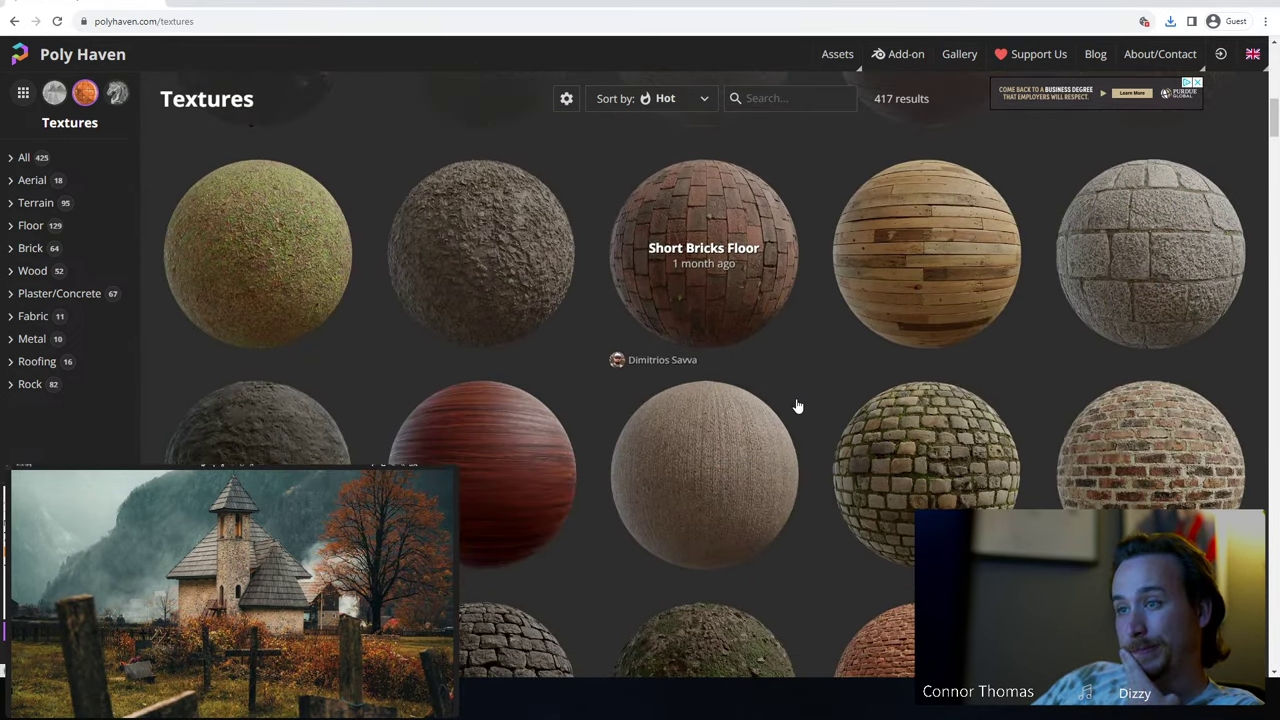
scroll(797, 408, down, 2)
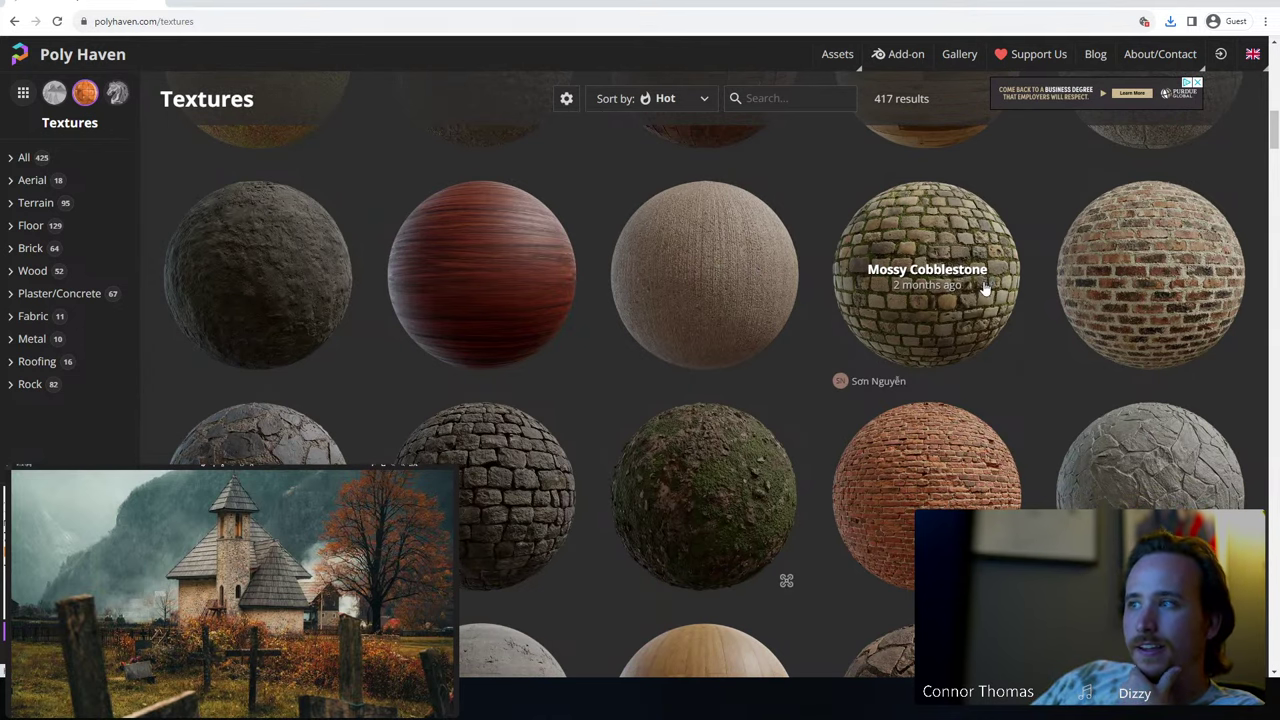
scroll(985, 288, down, 2)
scroll(985, 288, down, 2)
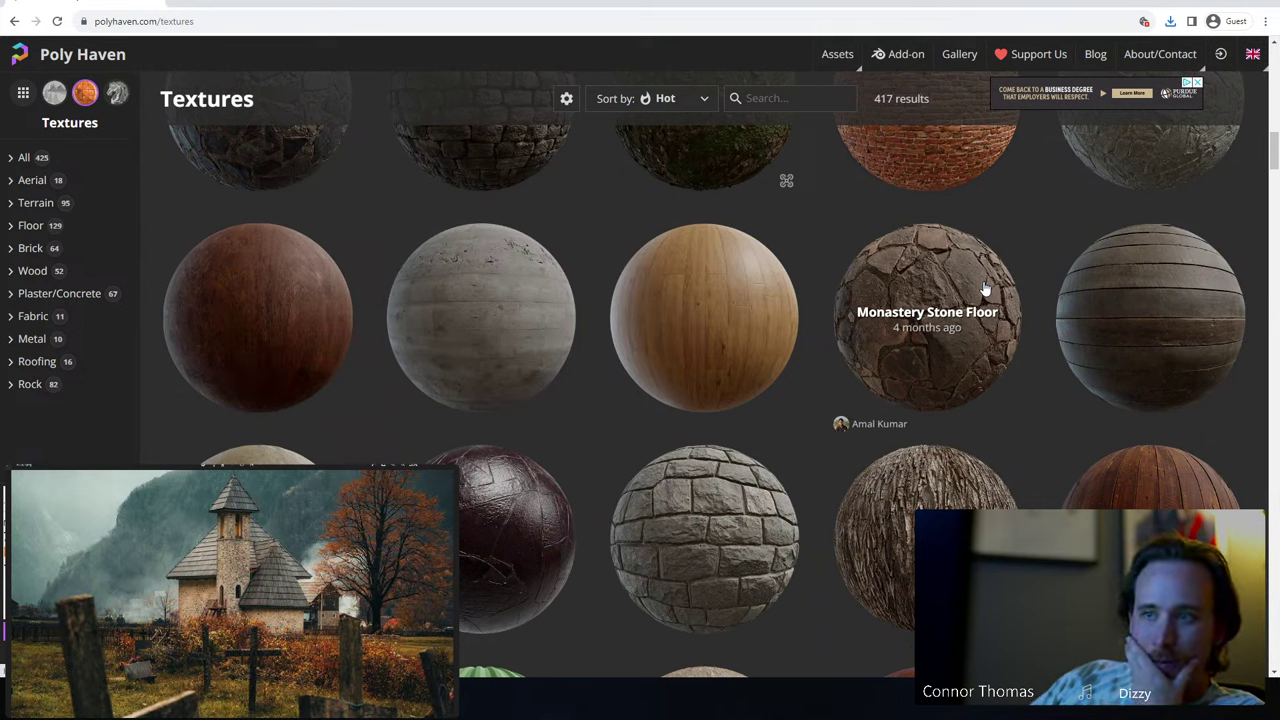
scroll(985, 288, up, 4)
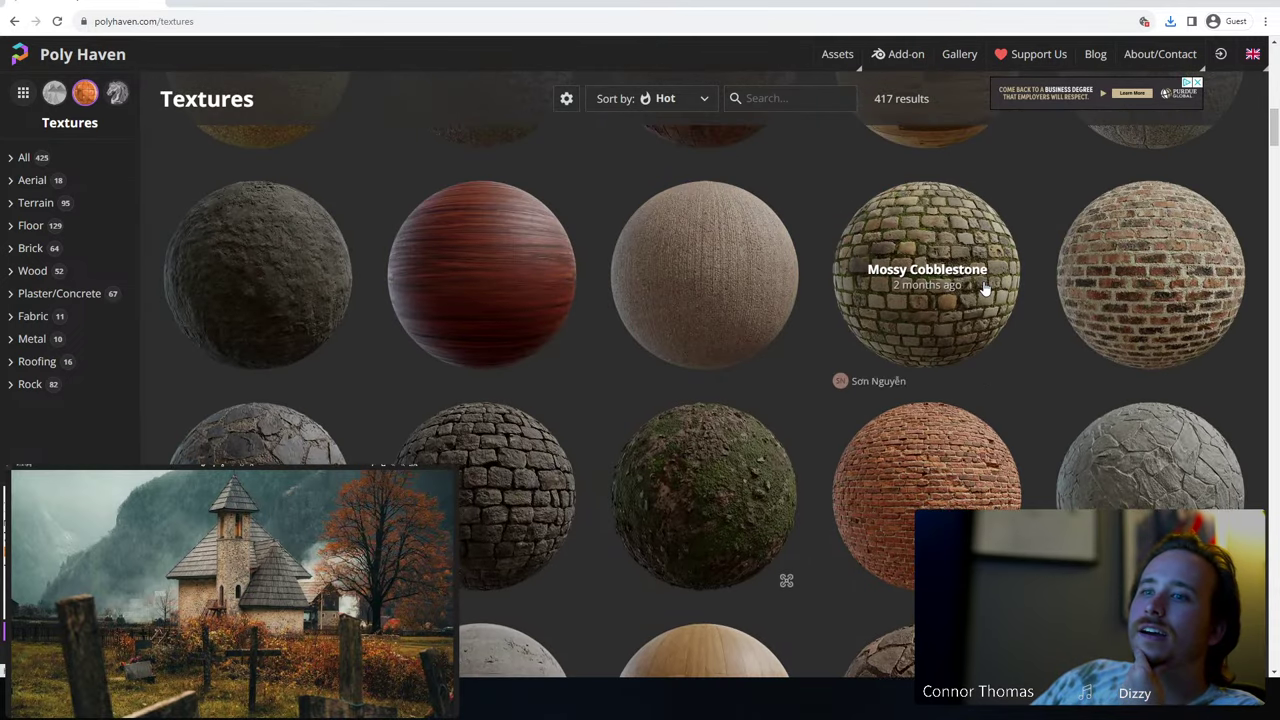
scroll(983, 290, up, 10)
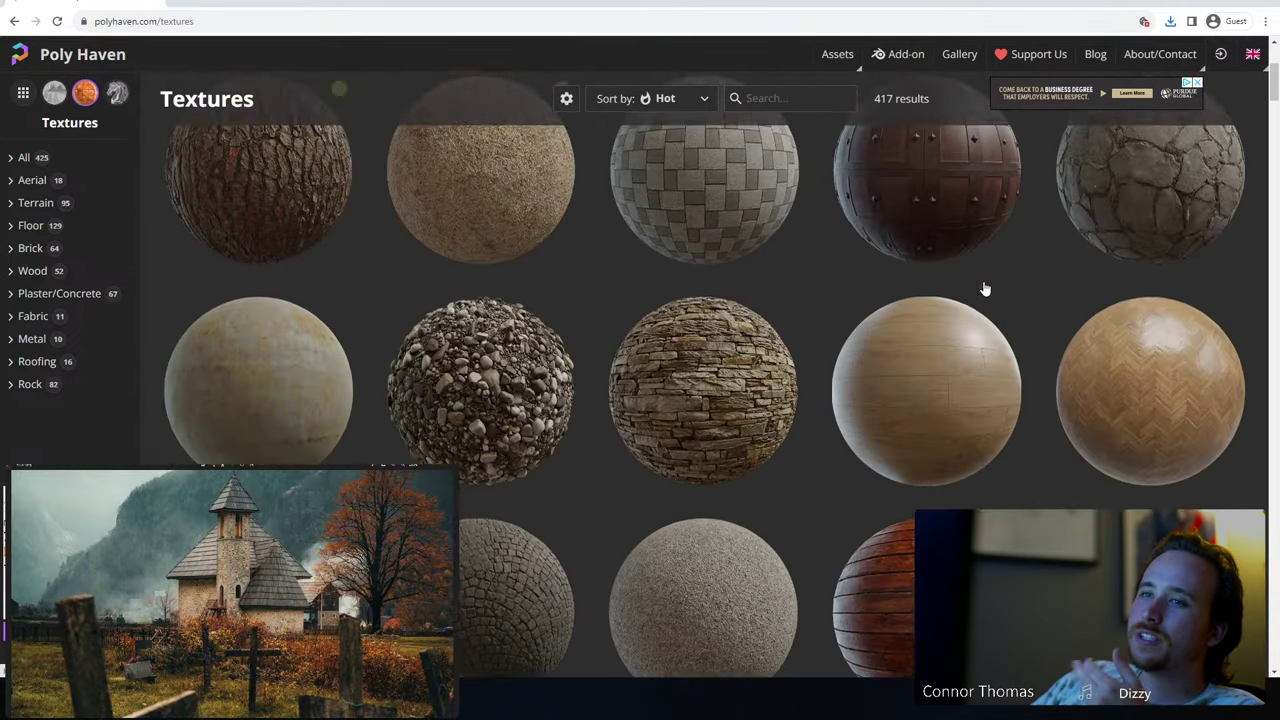
scroll(976, 291, up, 1)
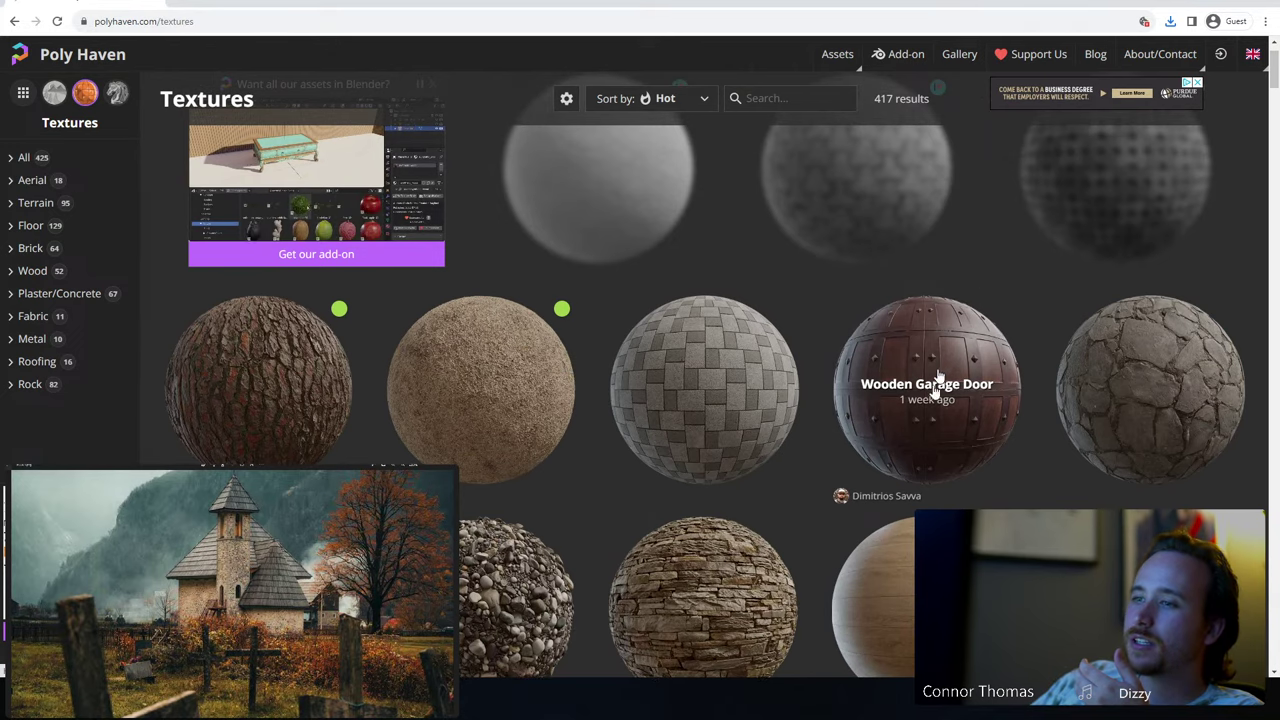
- Download the Rustic Stone Wall 02 texture as a 4K Blender zip into the project's textures folder
scroll(778, 420, down, 1)
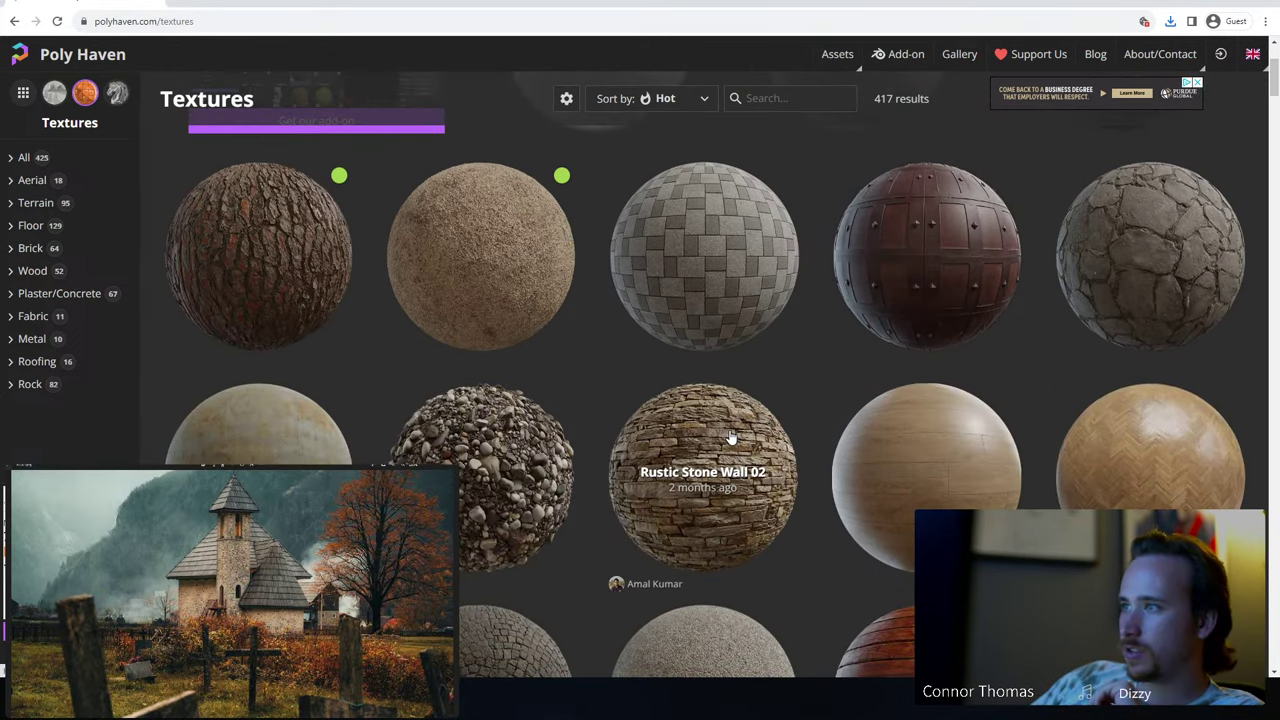
click(737, 485)
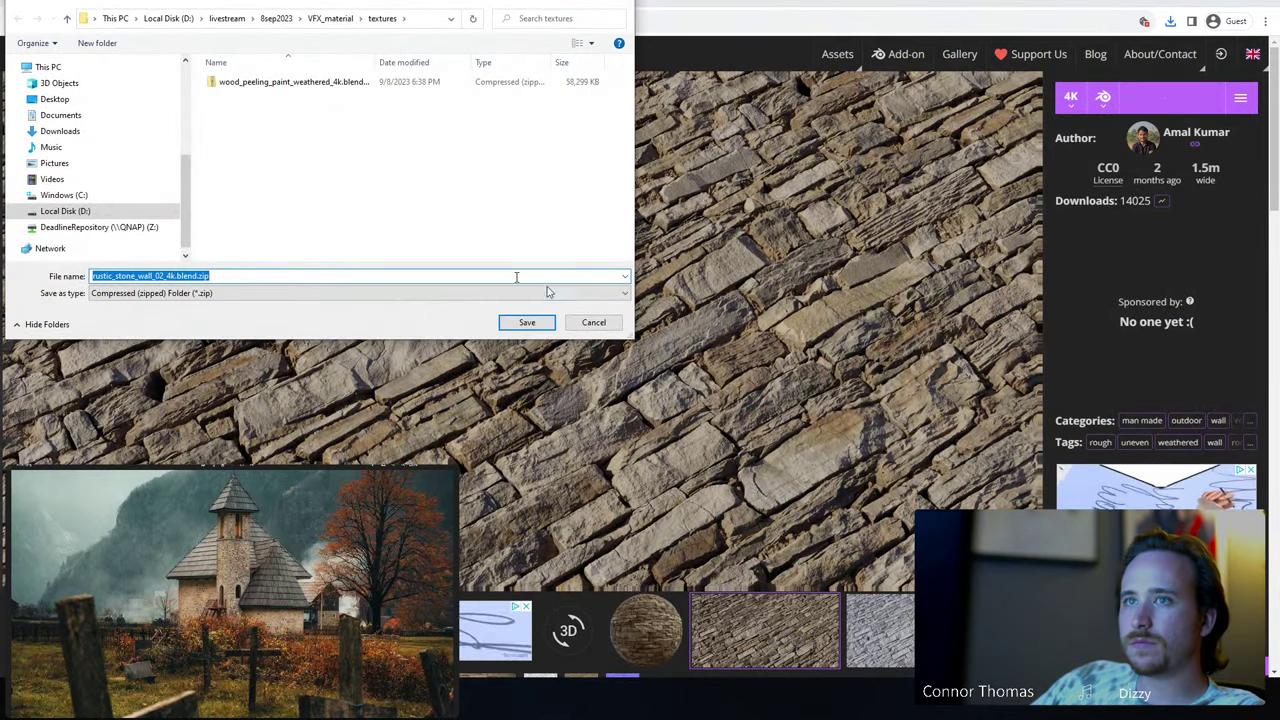
click(527, 322)
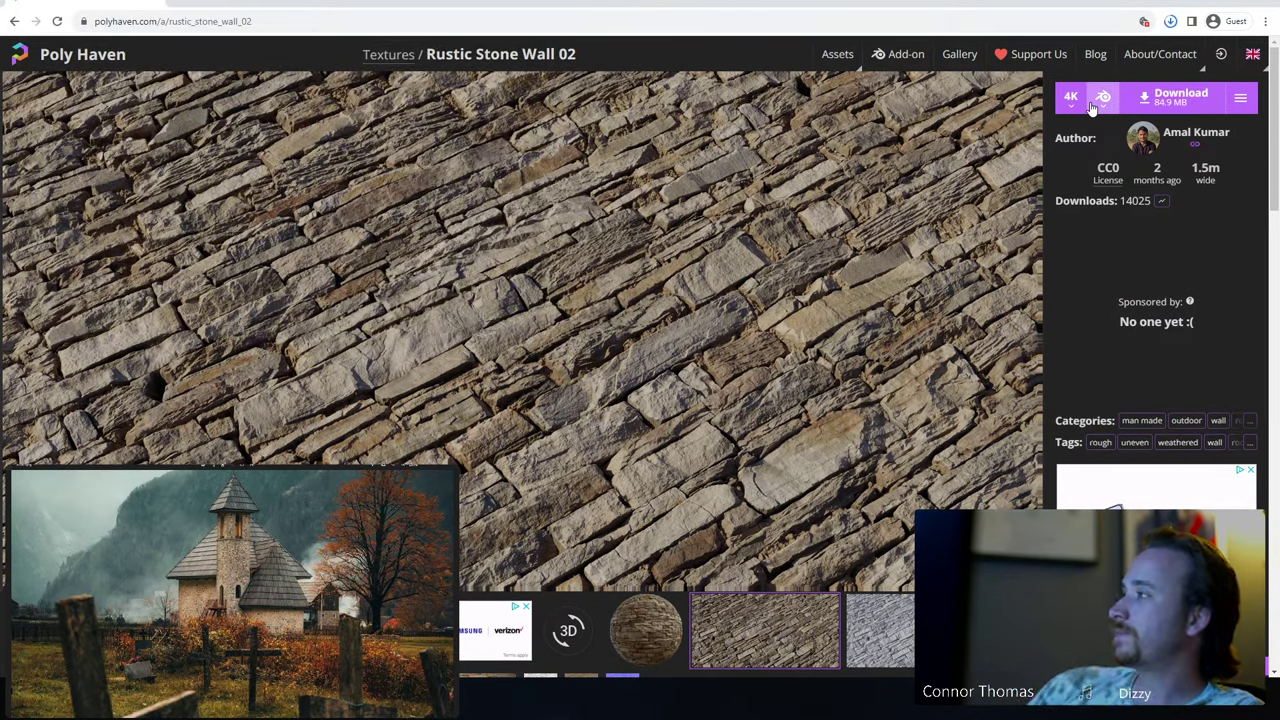
- Return to the texture library, filter it to the Roofing category, and examine the slate, tile, thatch and reed materials
click(405, 62)
scroll(694, 360, down, 2)
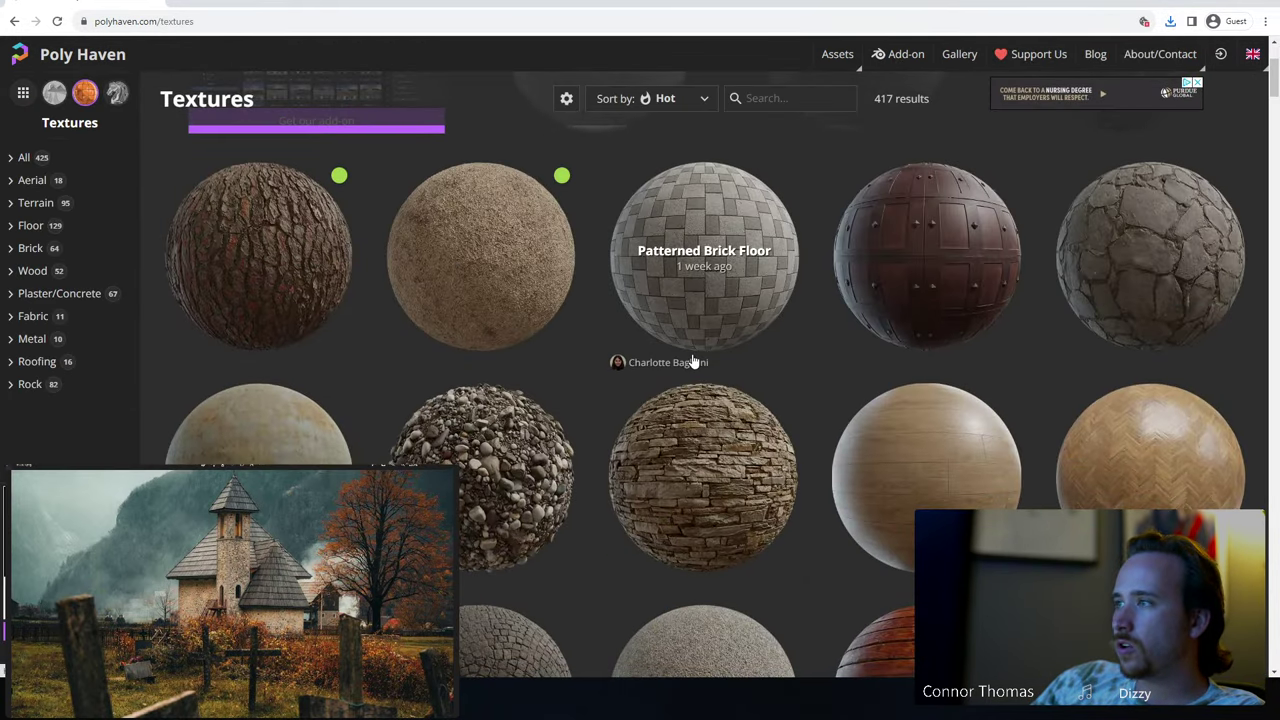
scroll(692, 360, down, 2)
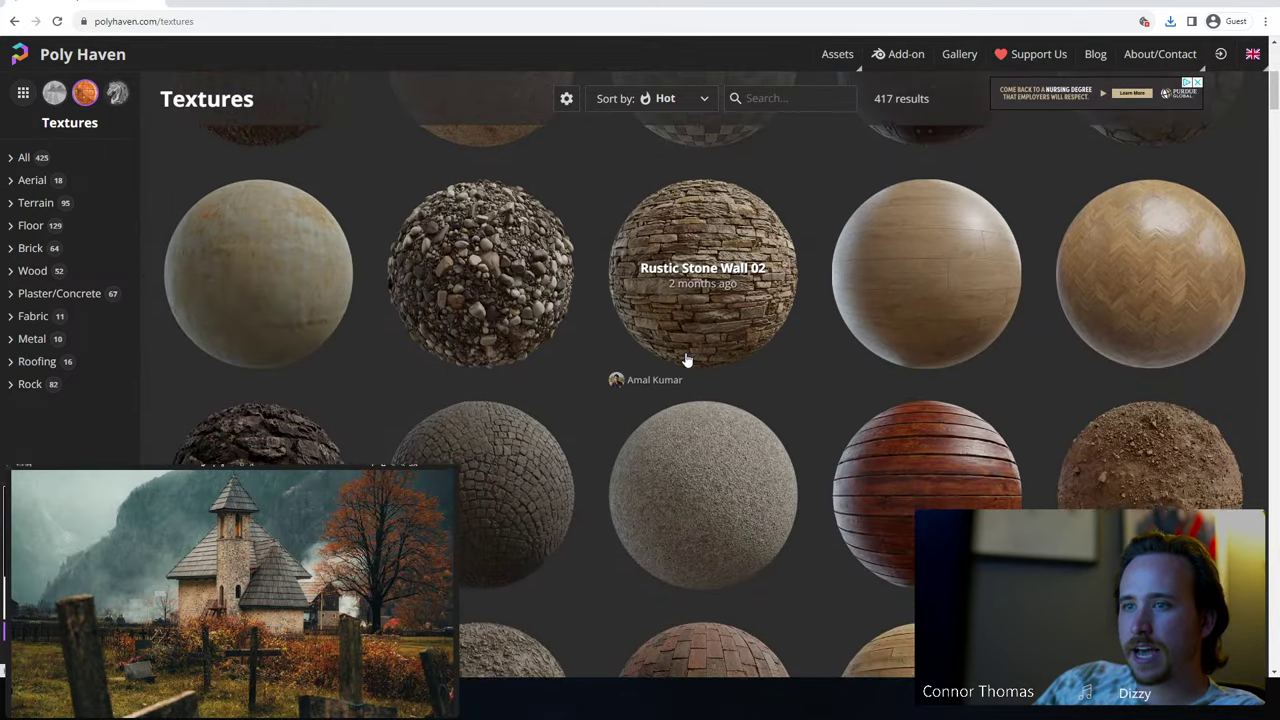
scroll(686, 360, down, 3)
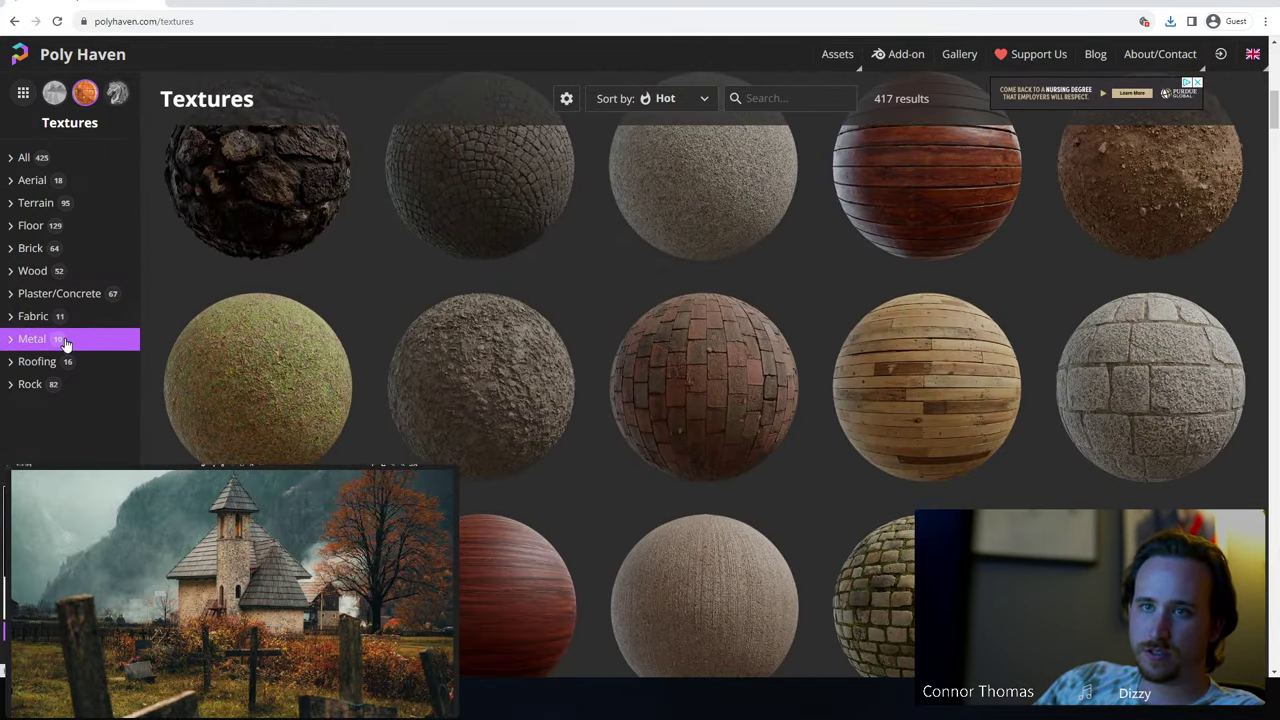
click(54, 364)
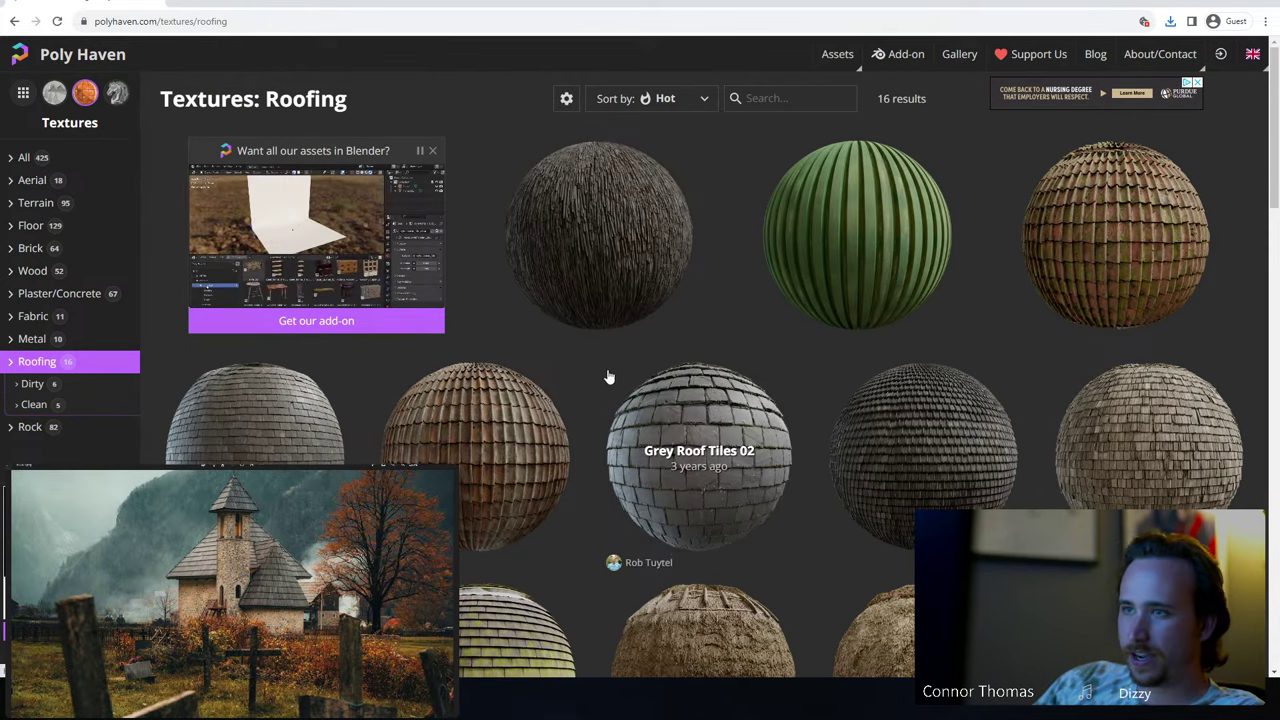
scroll(606, 378, down, 1)
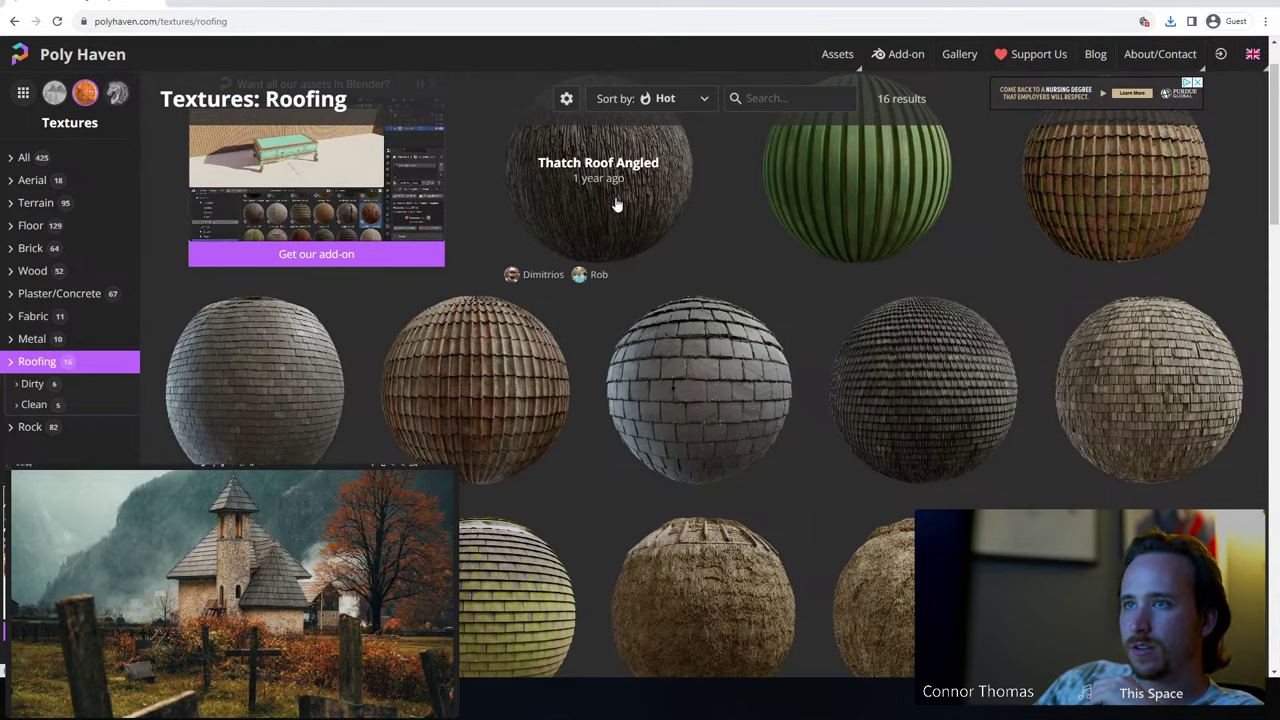
scroll(617, 205, up, 1)
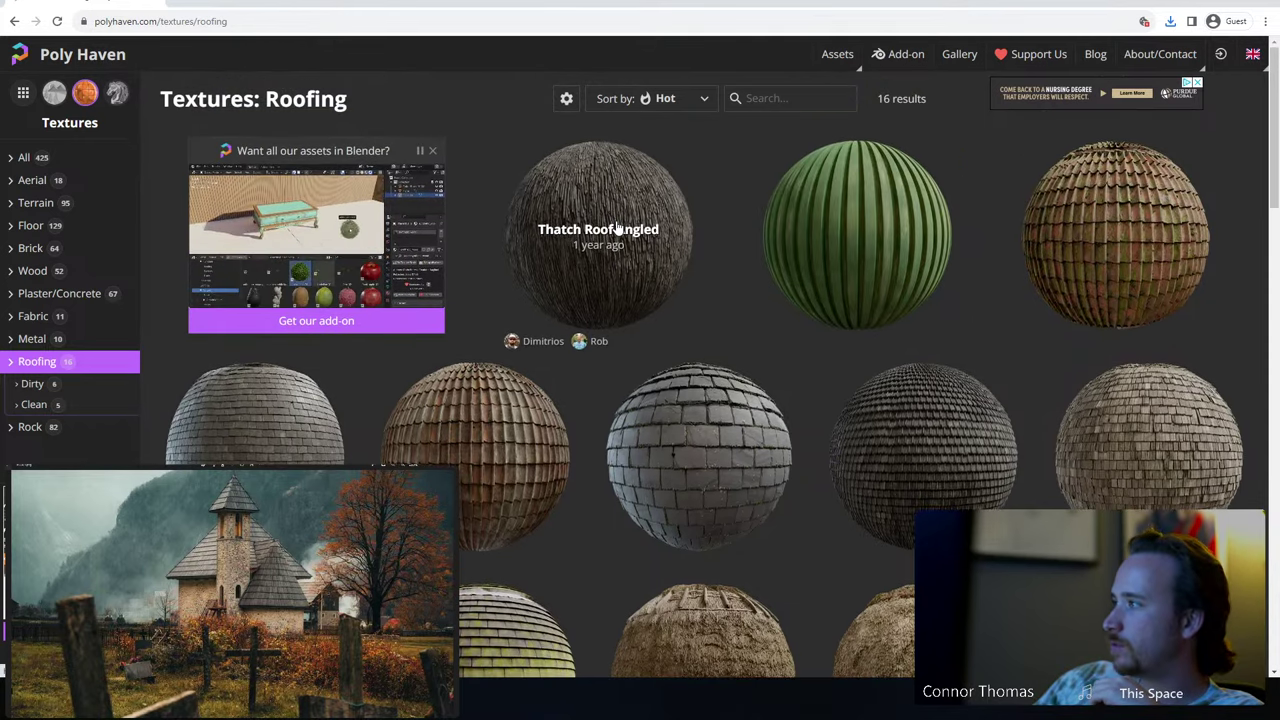
scroll(616, 228, down, 3)
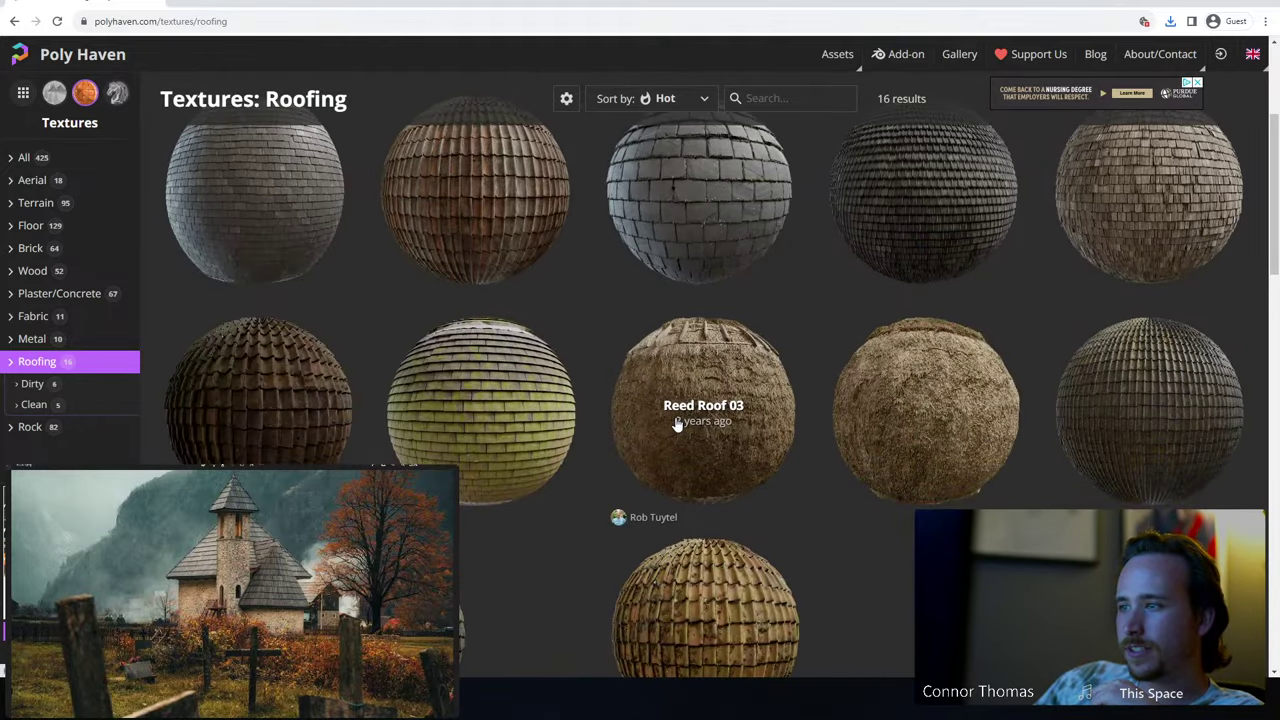
scroll(676, 423, up, 3)
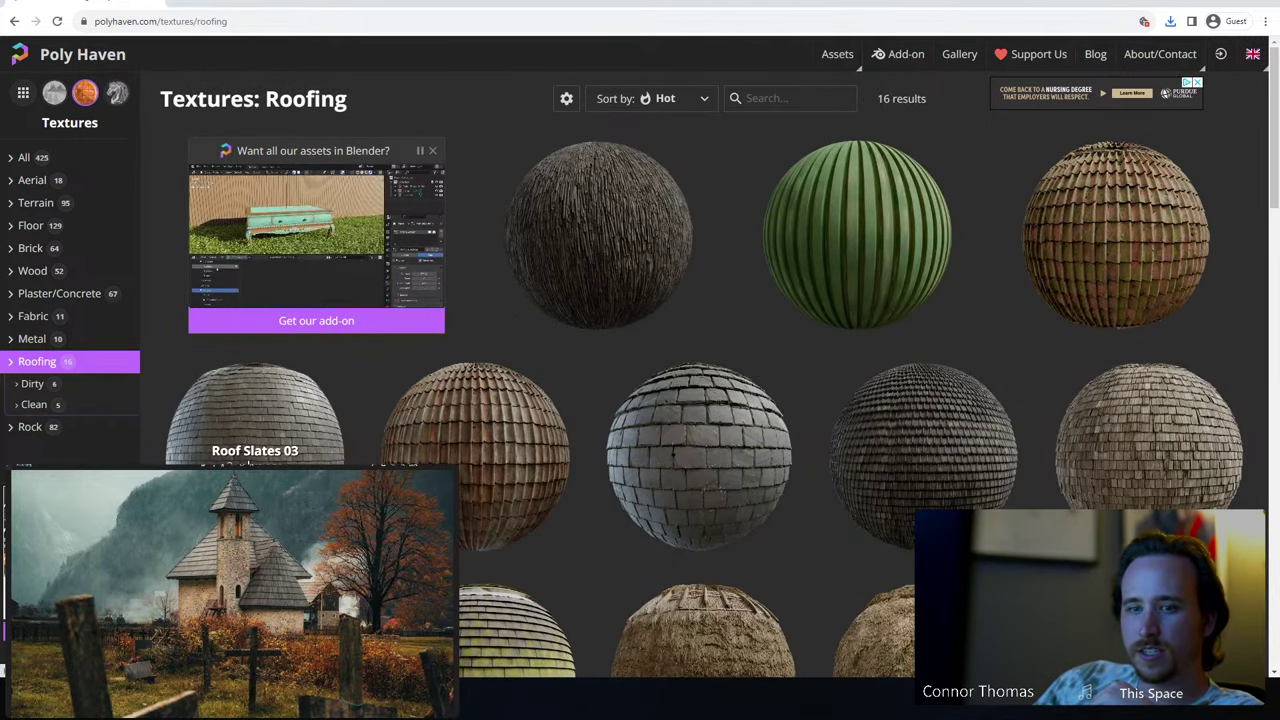
- Download the Roof Slates 03 texture as a 4K Blender zip into the project's textures folder
click(262, 418)
click(1181, 96)
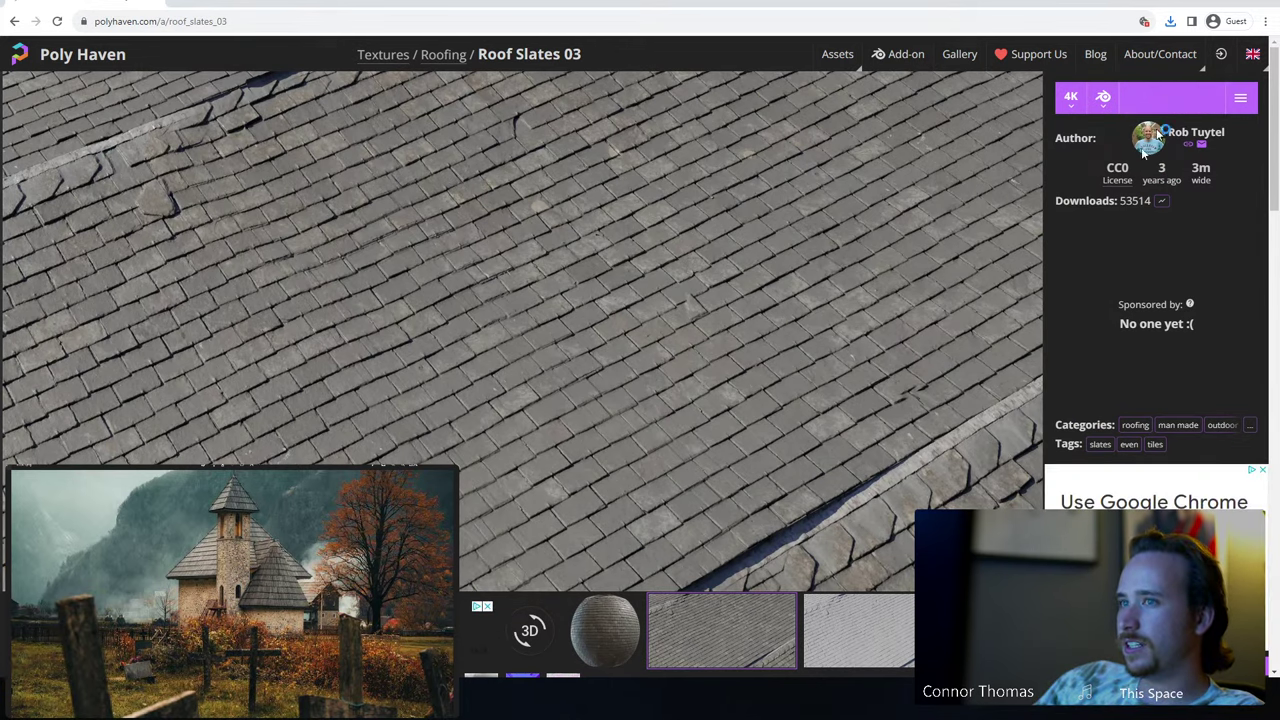
click(546, 324)
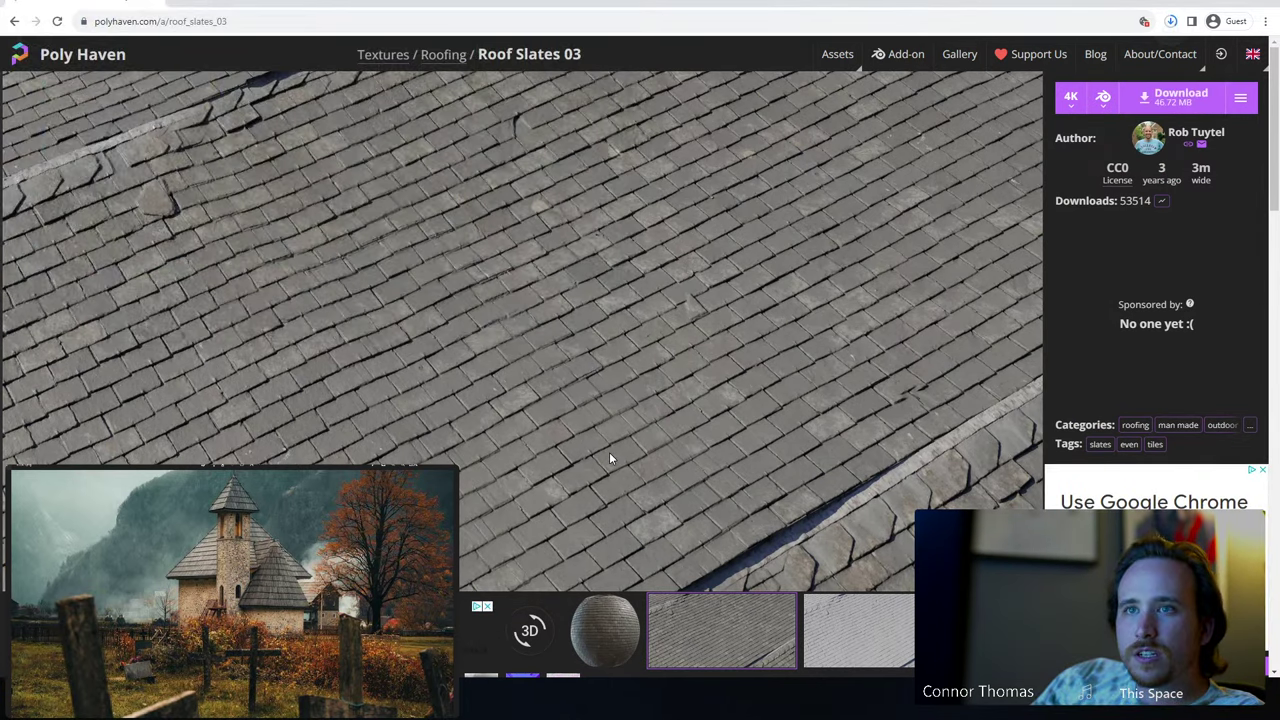
- Look over the assets similar to Roof Slates 03 and the remaining textures in the Roofing category
scroll(609, 456, down, 3)
scroll(609, 456, up, 3)
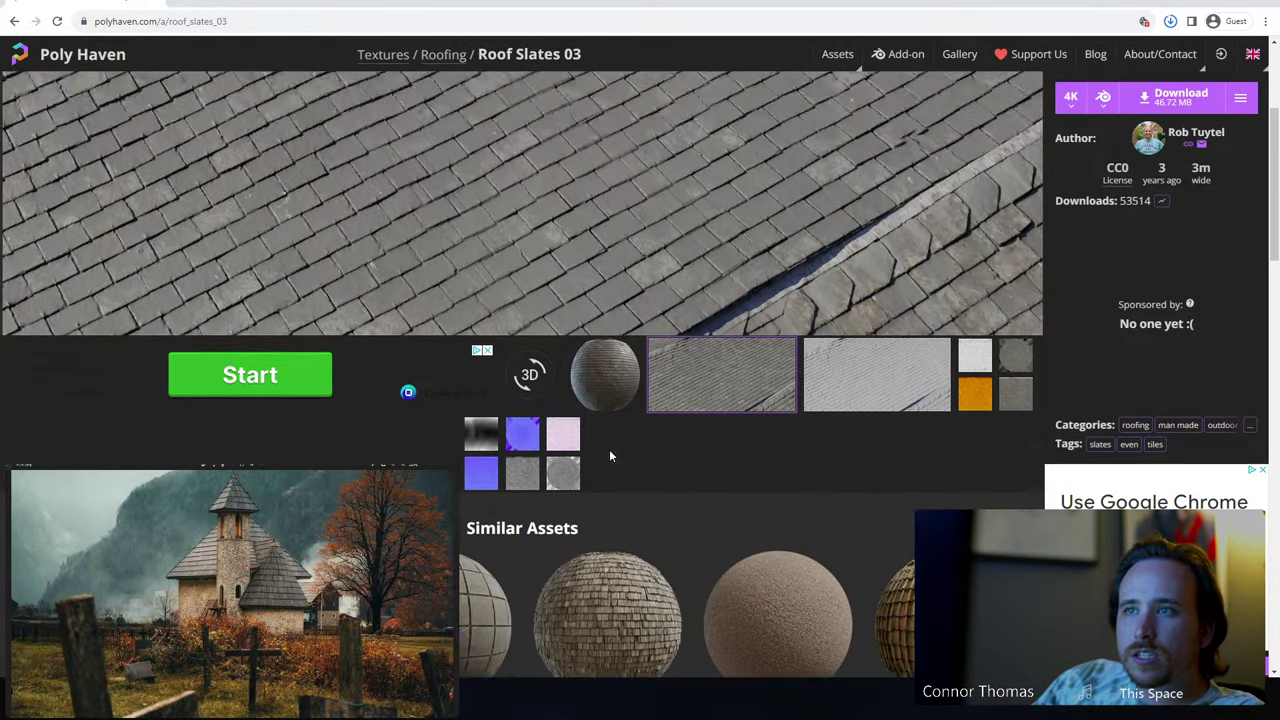
click(14, 21)
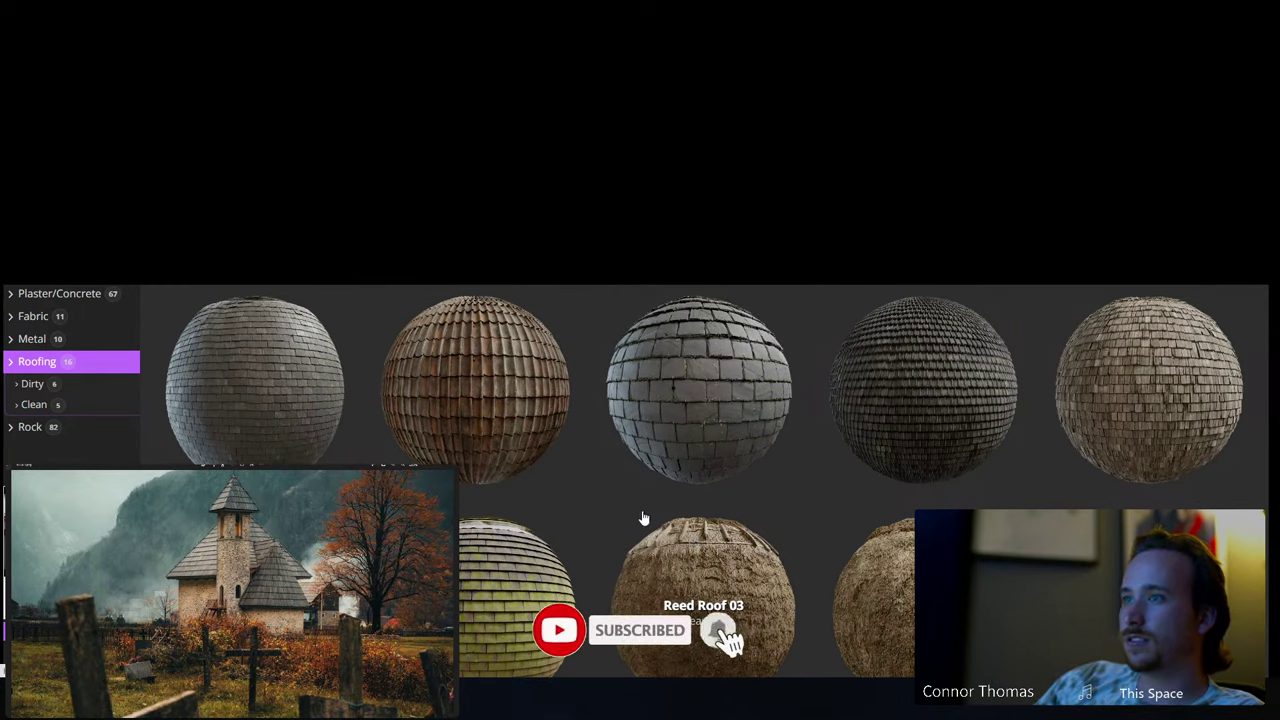
scroll(644, 516, down, 4)
scroll(576, 450, down, 1)
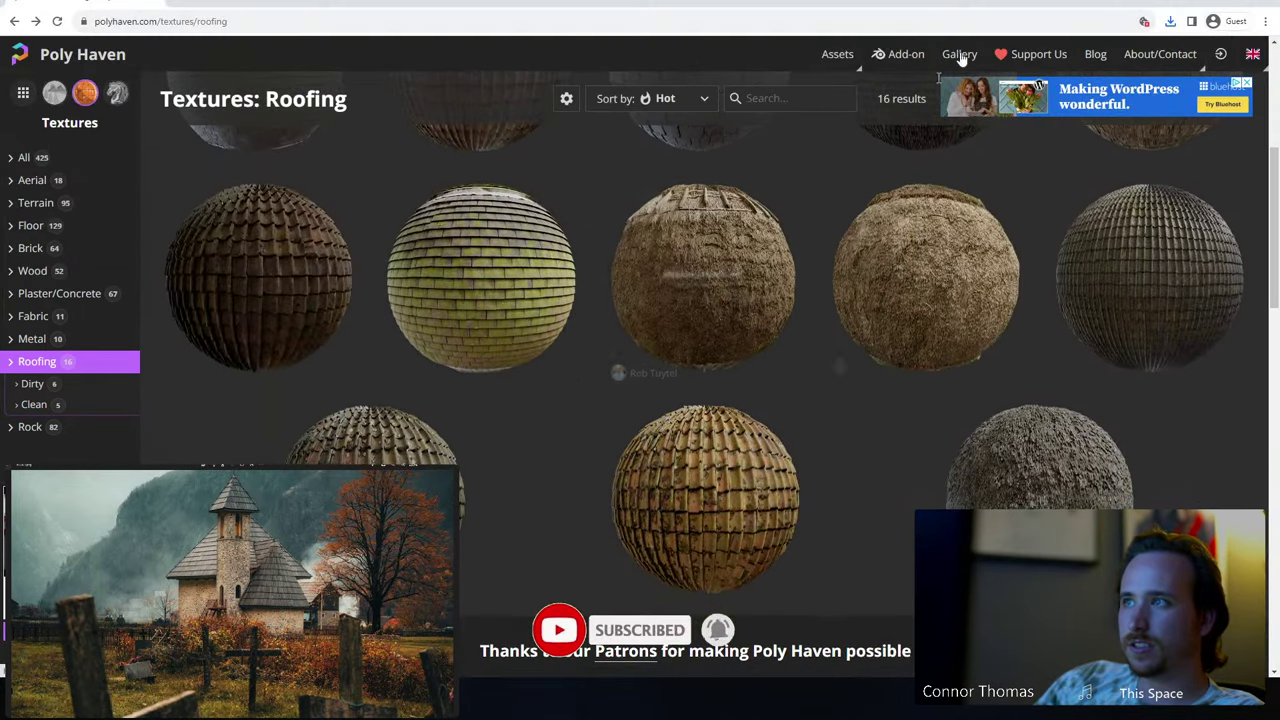
- Switch back to Blender and inspect the graveyard crosses on the grass landscape
click(1220, 3)
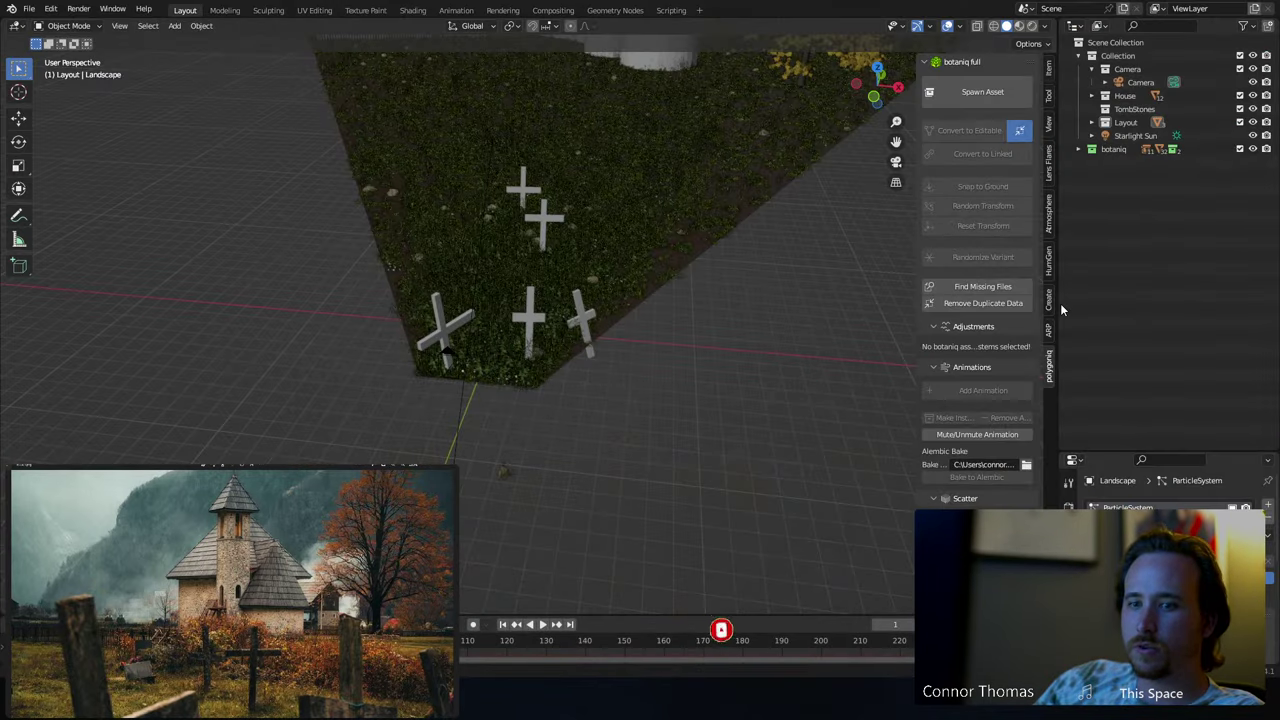
middle_drag(810, 259, 500, 269)
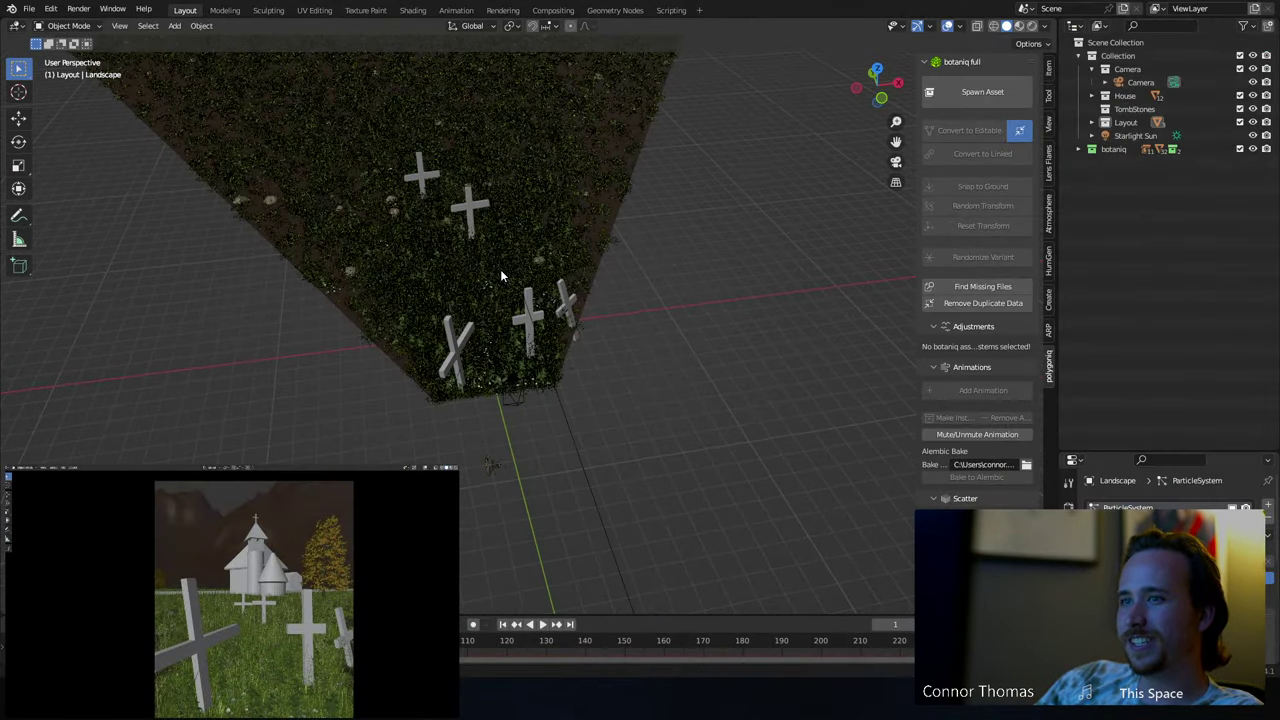
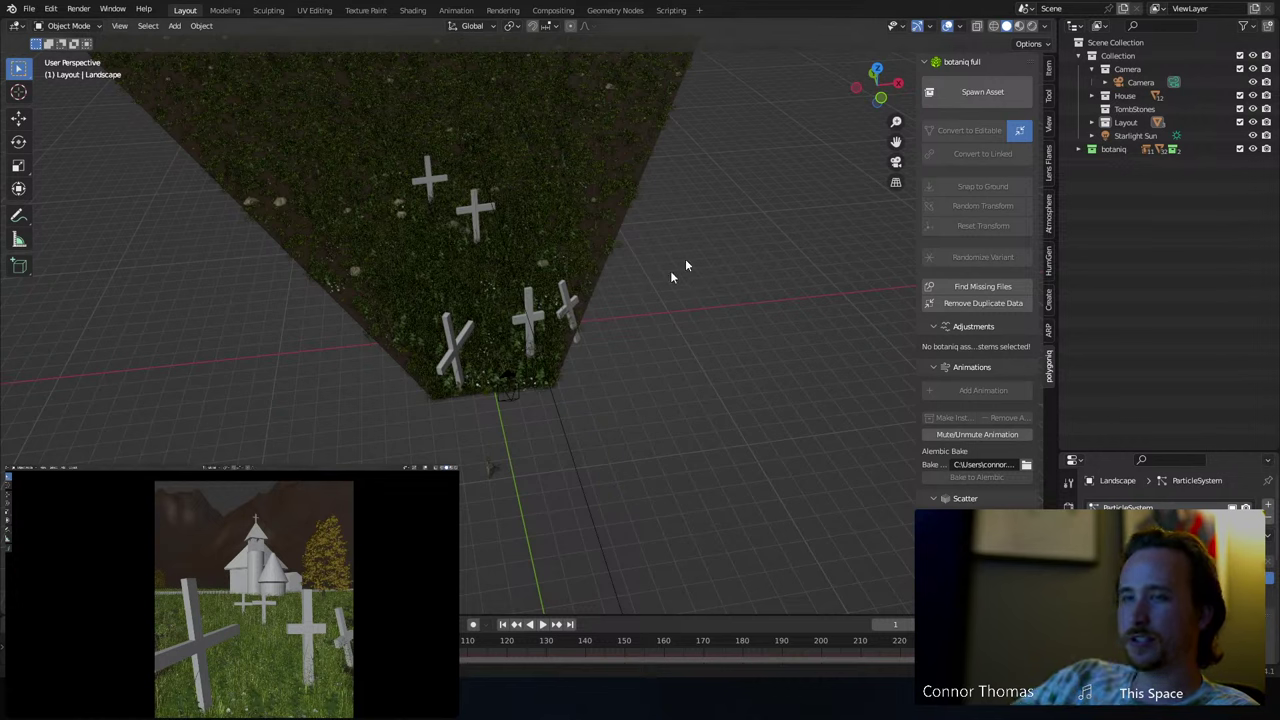
- Select the tilted front cross, save the file, and show the camera preview in rendered shading
click(456, 350)
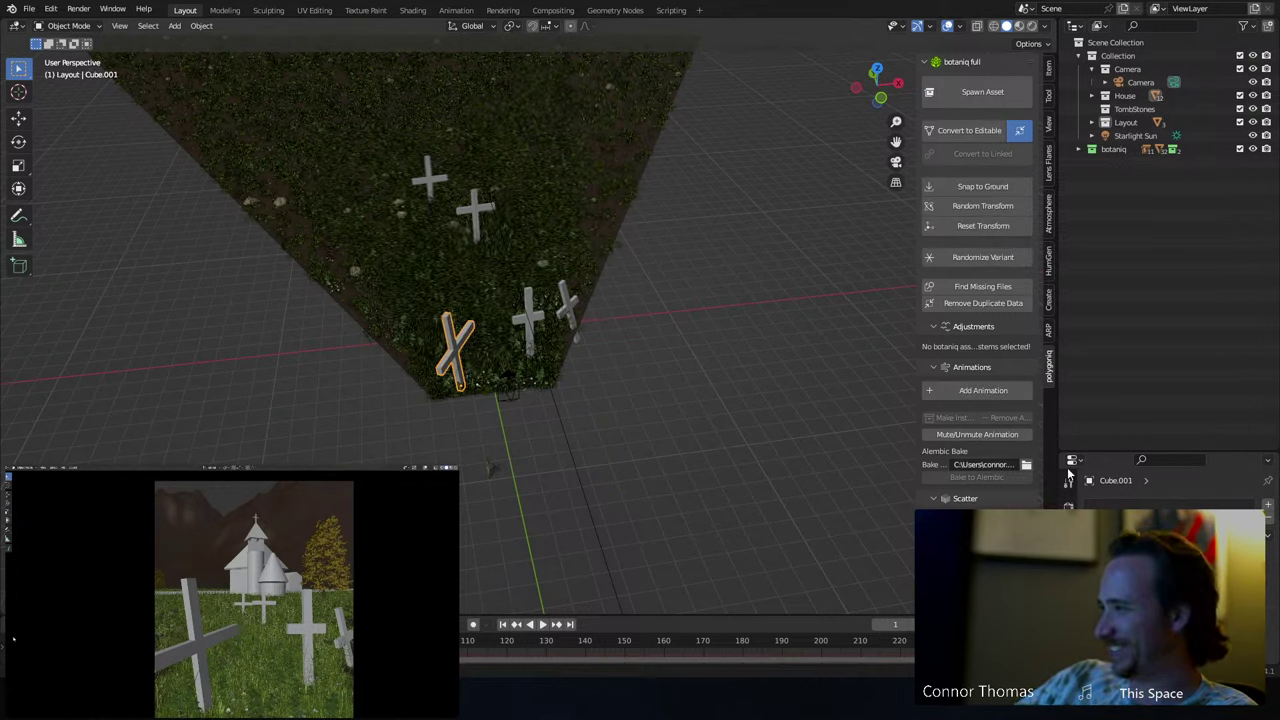
key(ctrl+s)
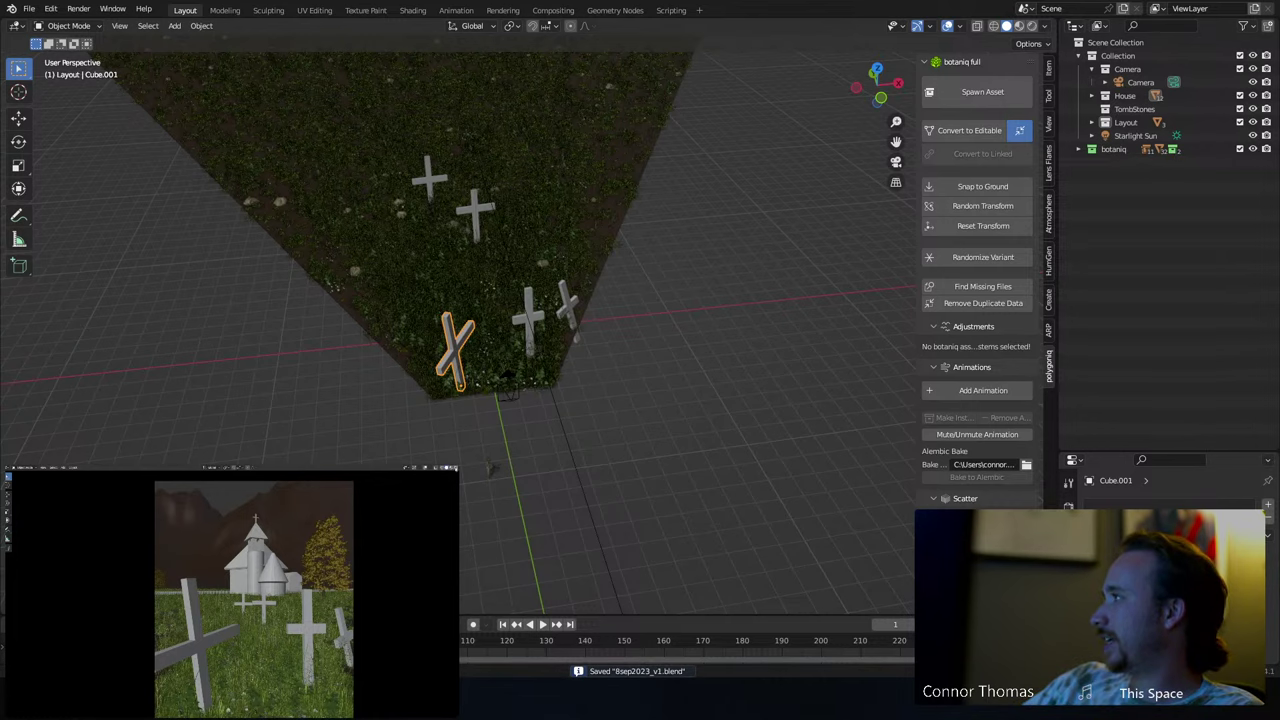
click(450, 467)
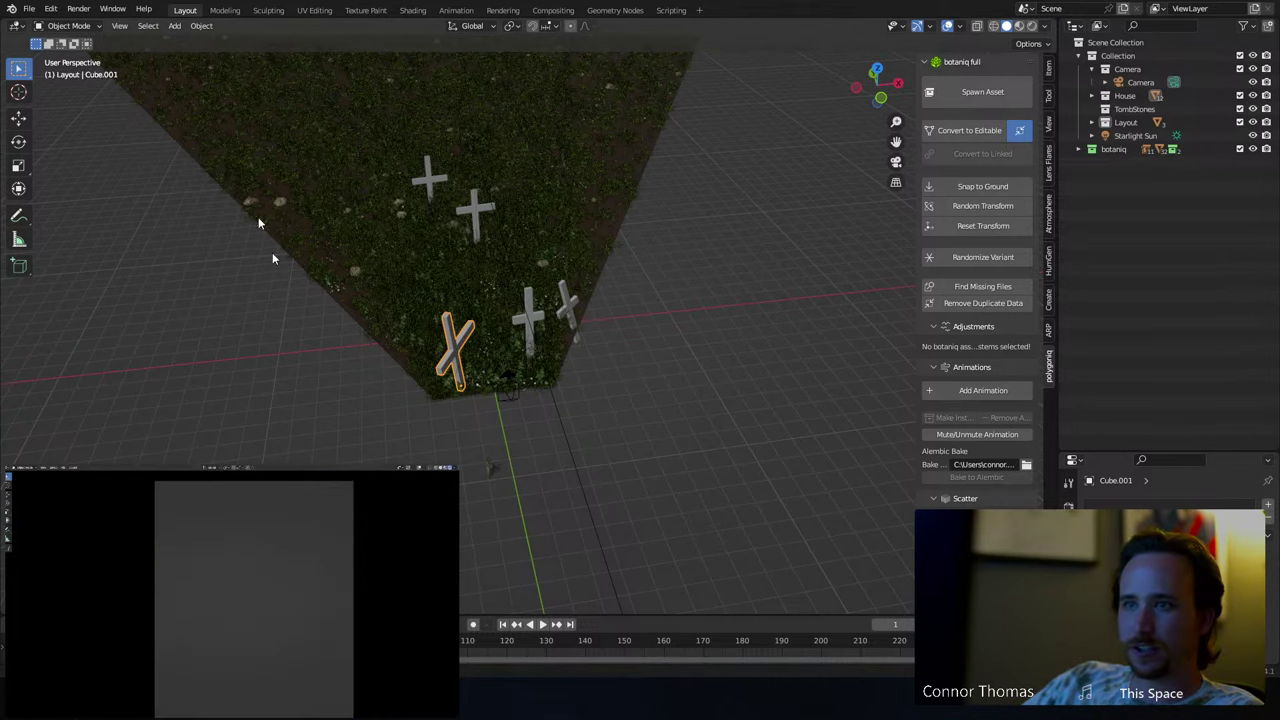
- Turn the main 3D viewport into a Shader Editor and enlarge the Properties editor
click(18, 25)
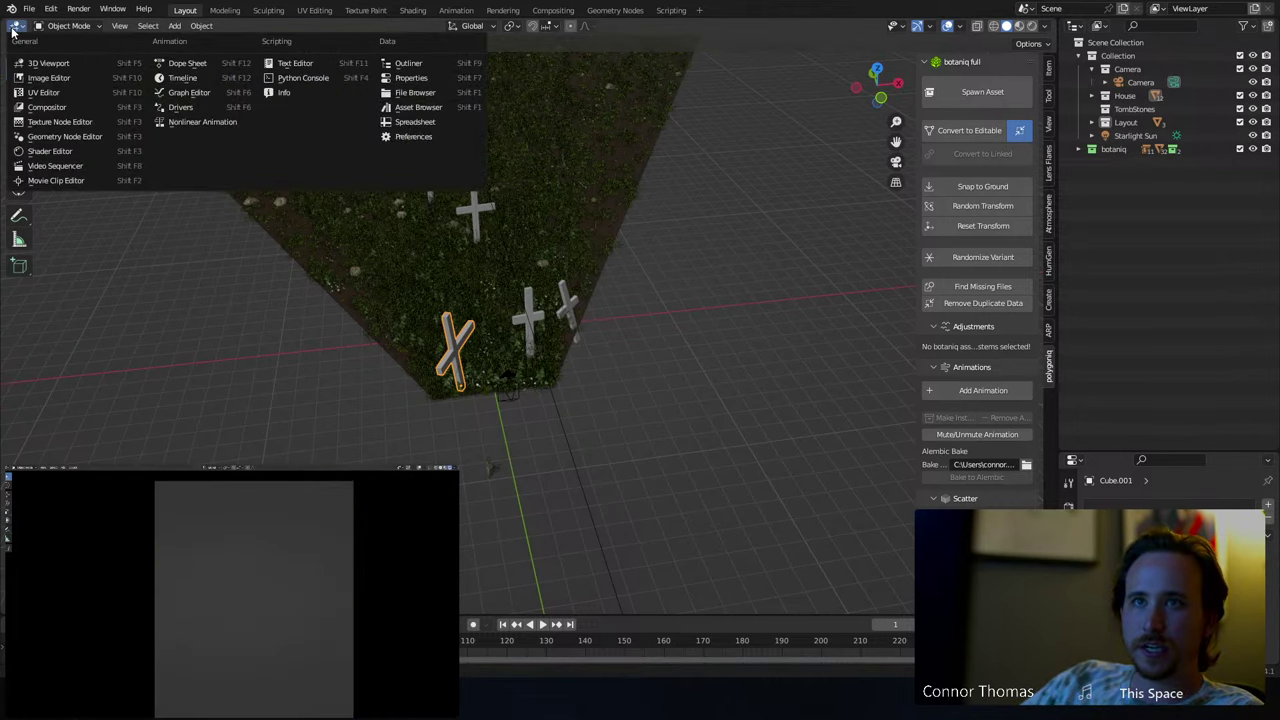
click(45, 151)
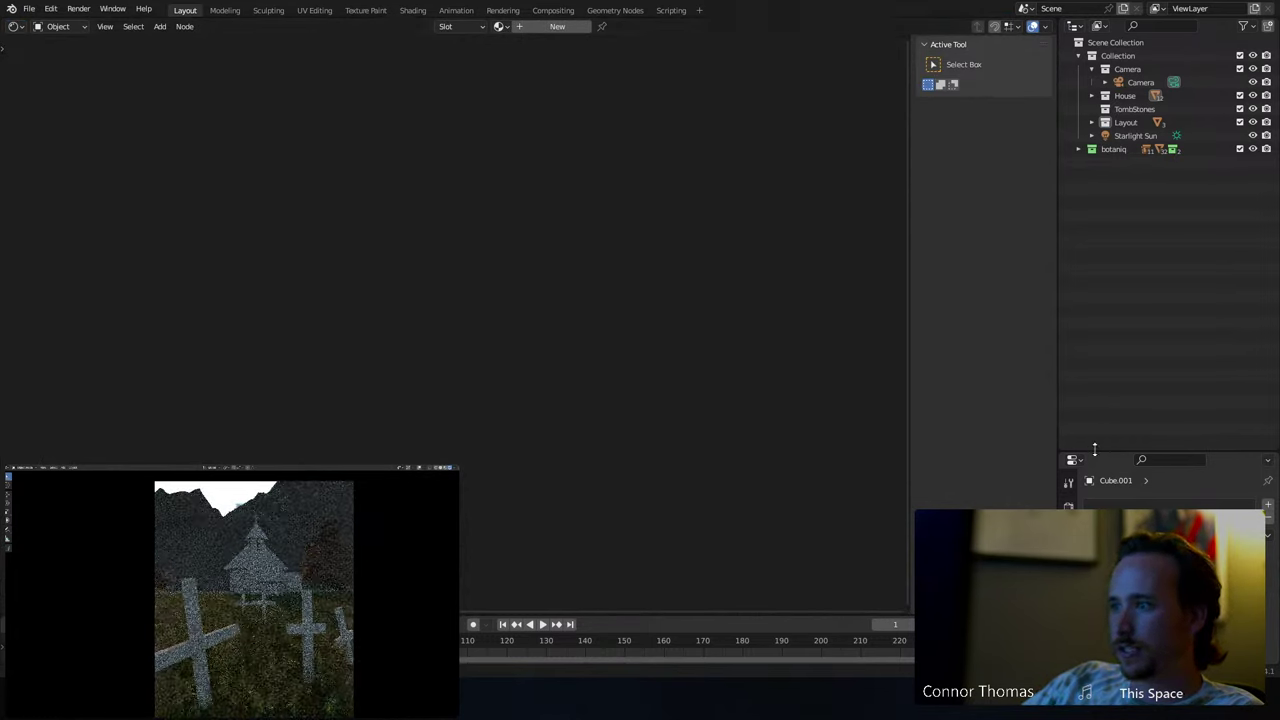
drag(1094, 450, 1094, 206)
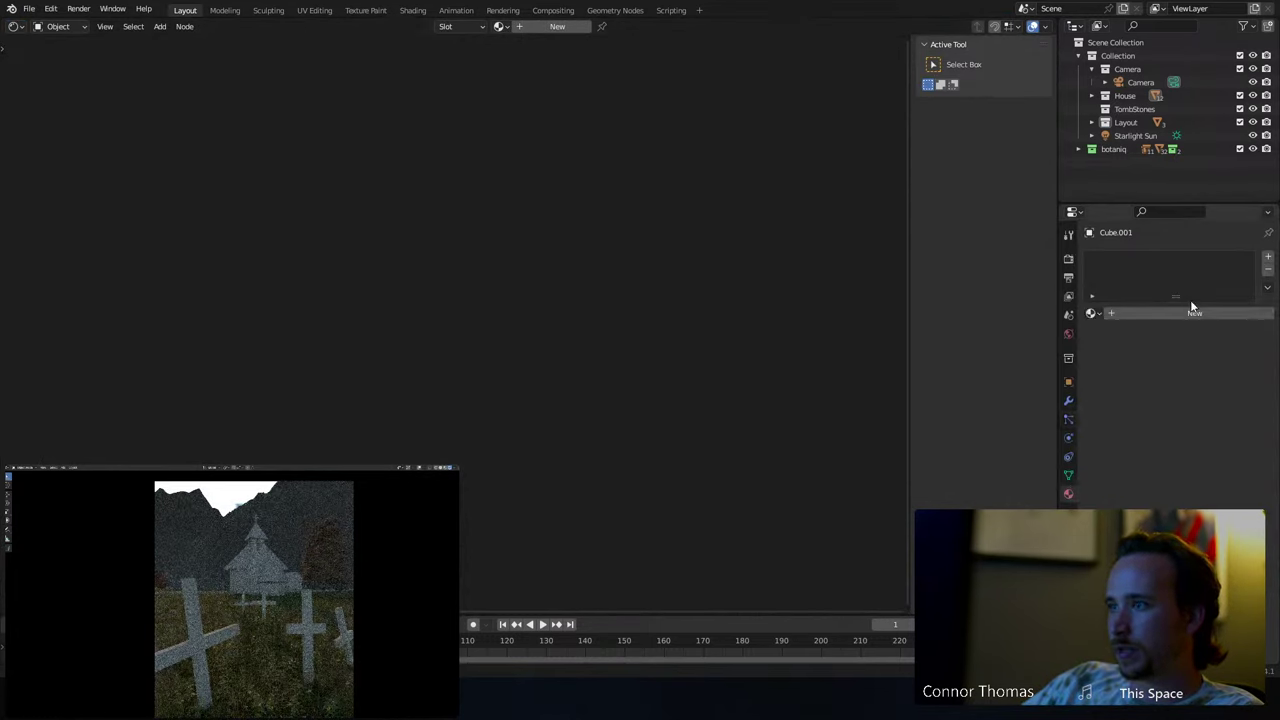
- Create a new material on the selected cross and name it tombwood
click(1186, 313)
double_click(1145, 312)
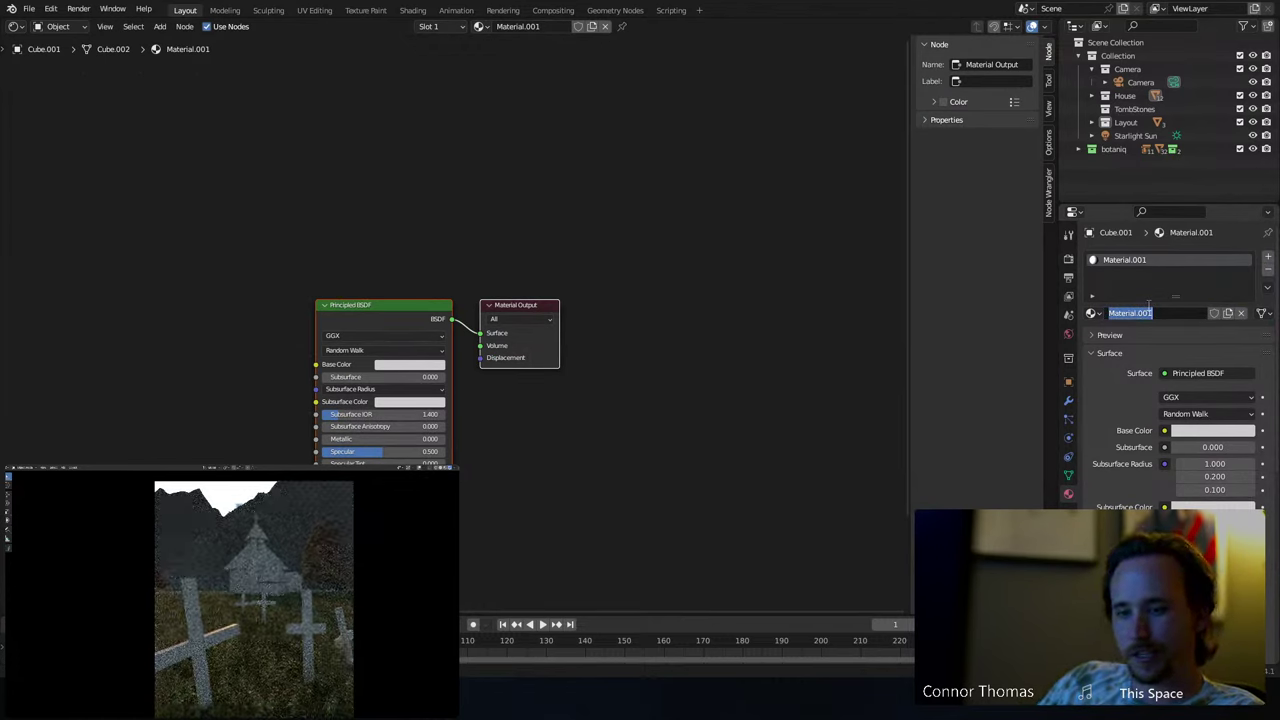
text(tomb)
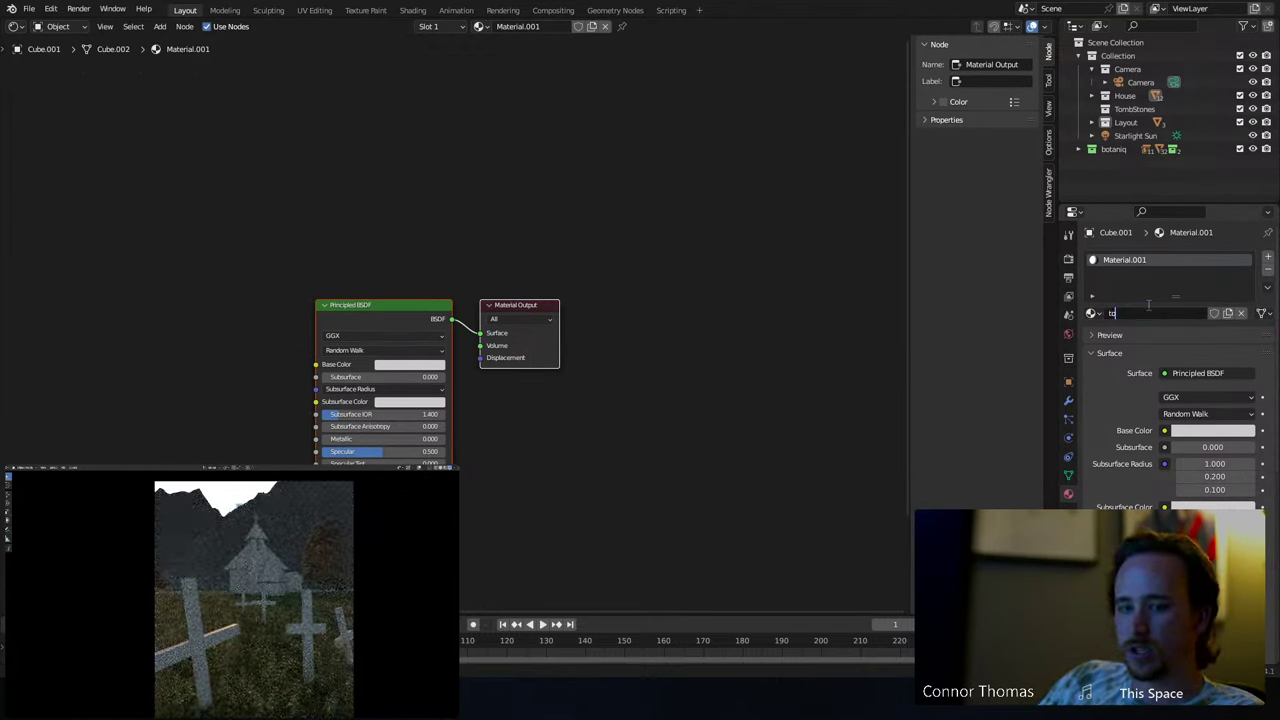
text(s)
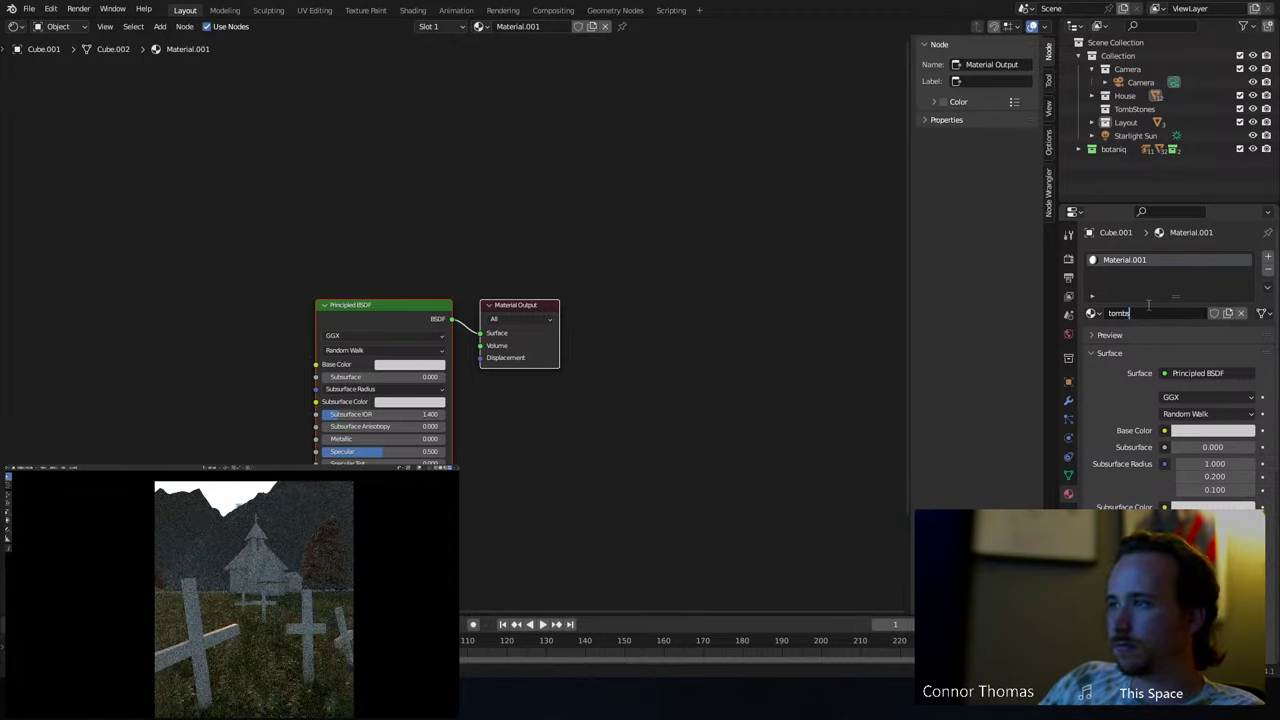
key(BackSpace)
text(w)
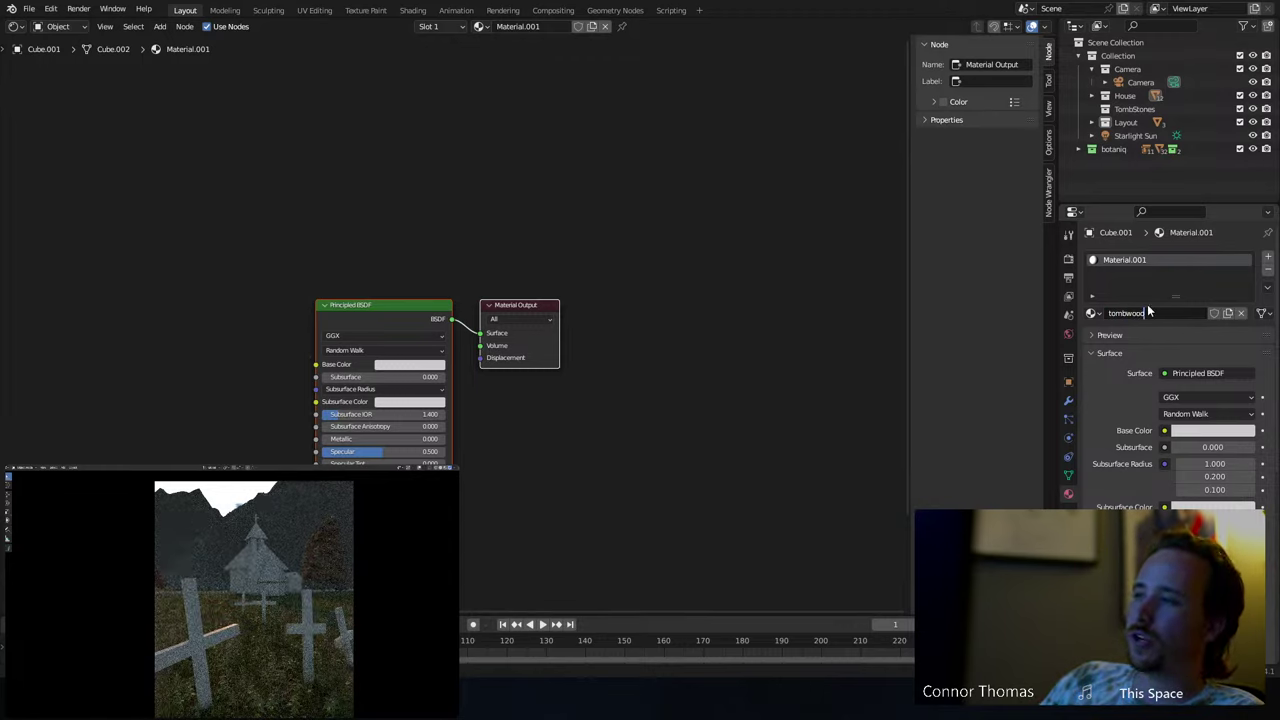
text(ood)
key(Return)
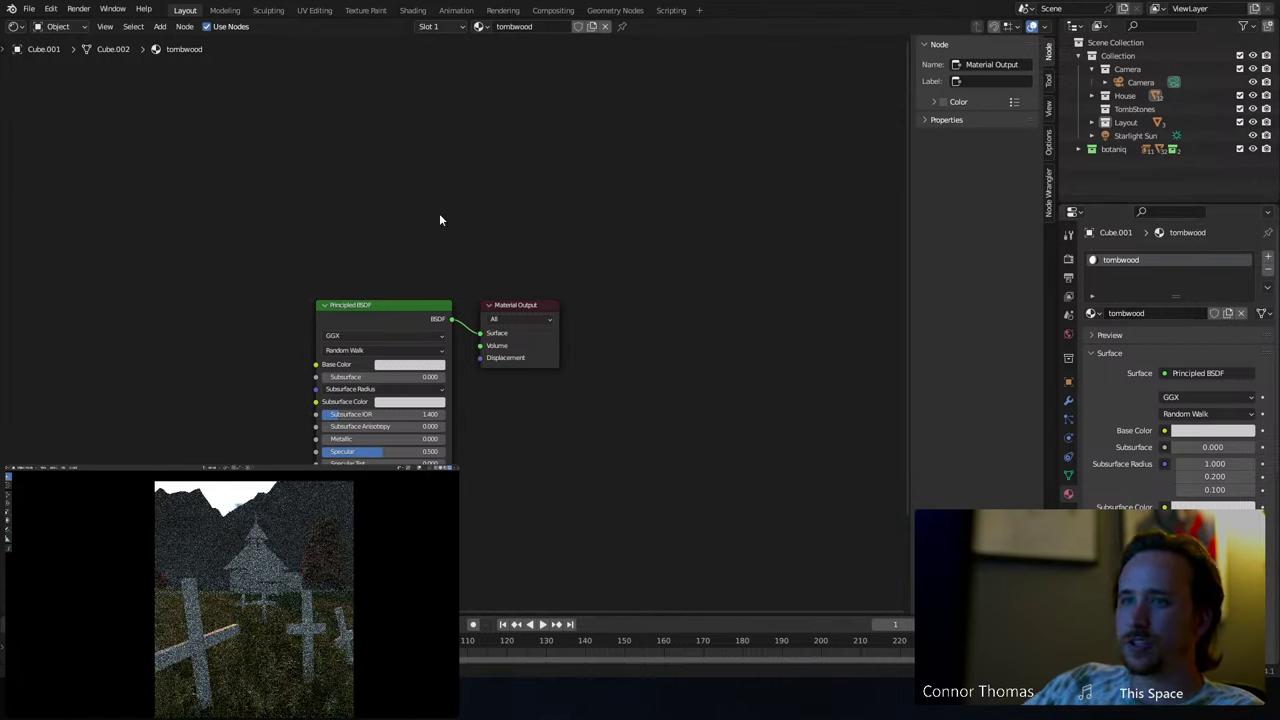
- Switch to File Explorer and extract the wood_peeling_paint_weathered_4k.blend zip archive into its own folder
middle_drag(440, 220, 600, 190)
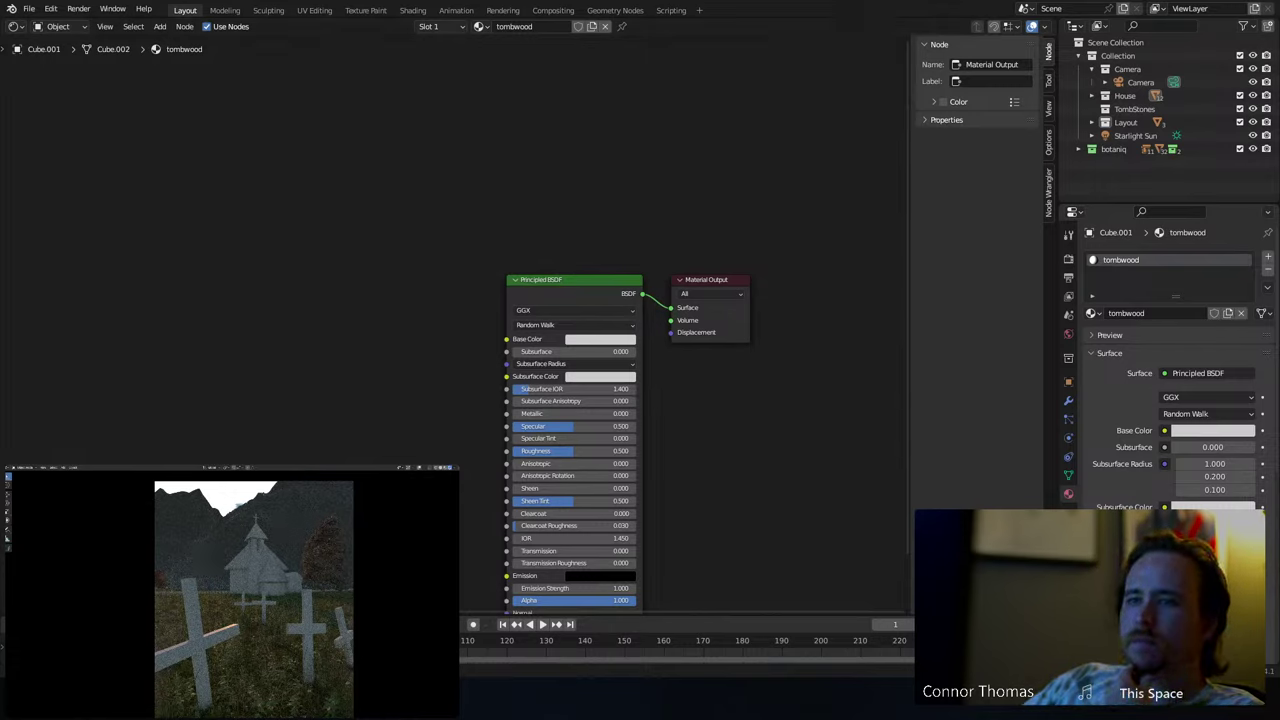
key(alt+Tab)
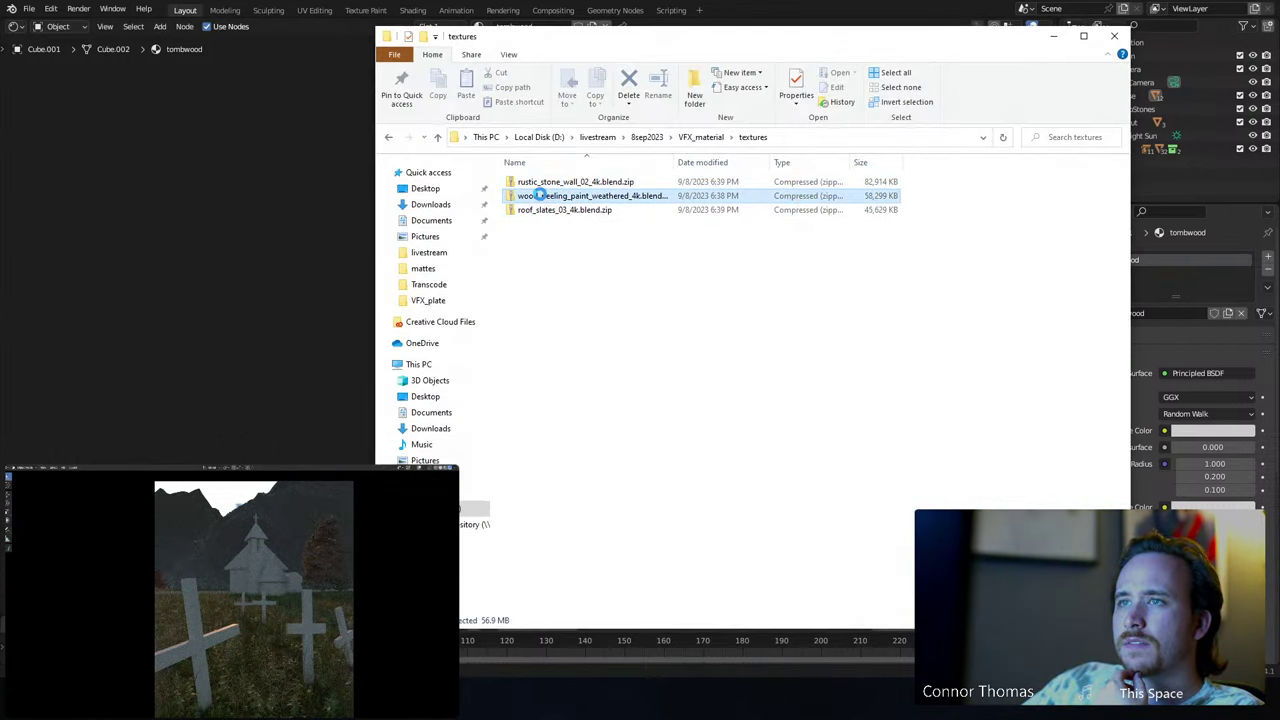
right_click(543, 197)
mouse_move(580, 268)
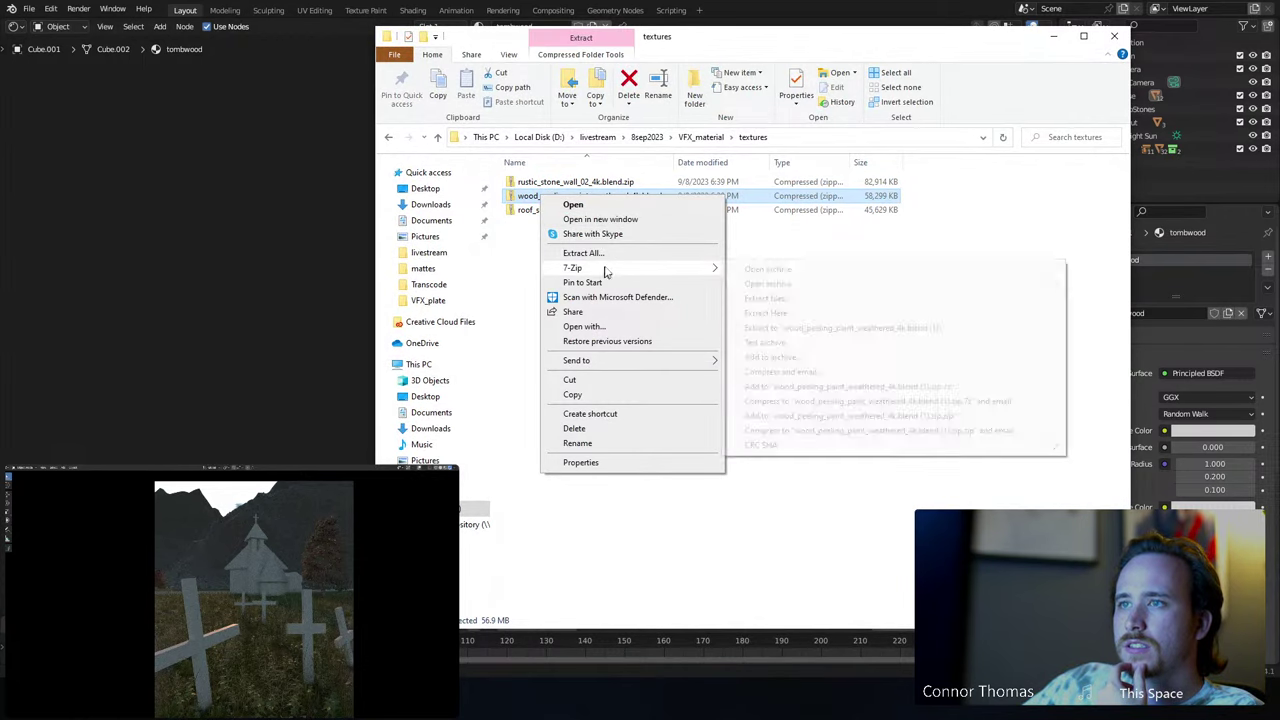
click(812, 330)
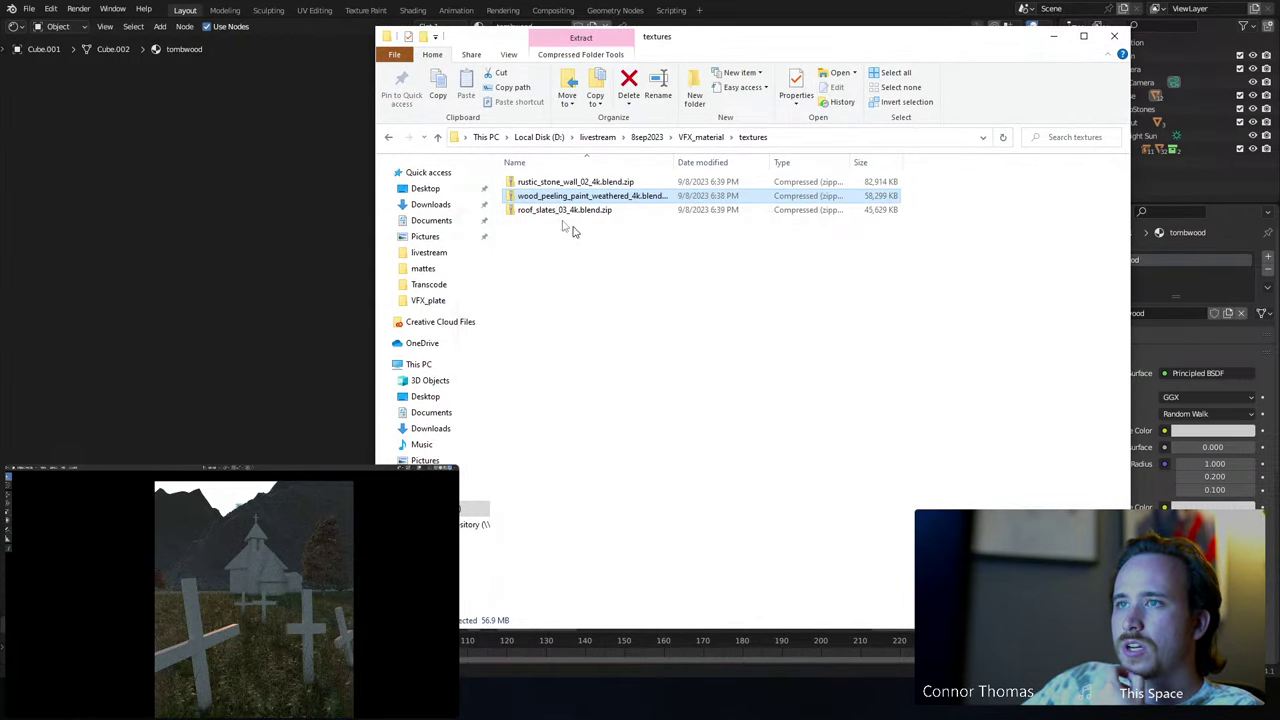
- Add the diffuse, displacement, normal and roughness images from the extracted textures folder to the tombwood node tree as image textures
double_click(548, 182)
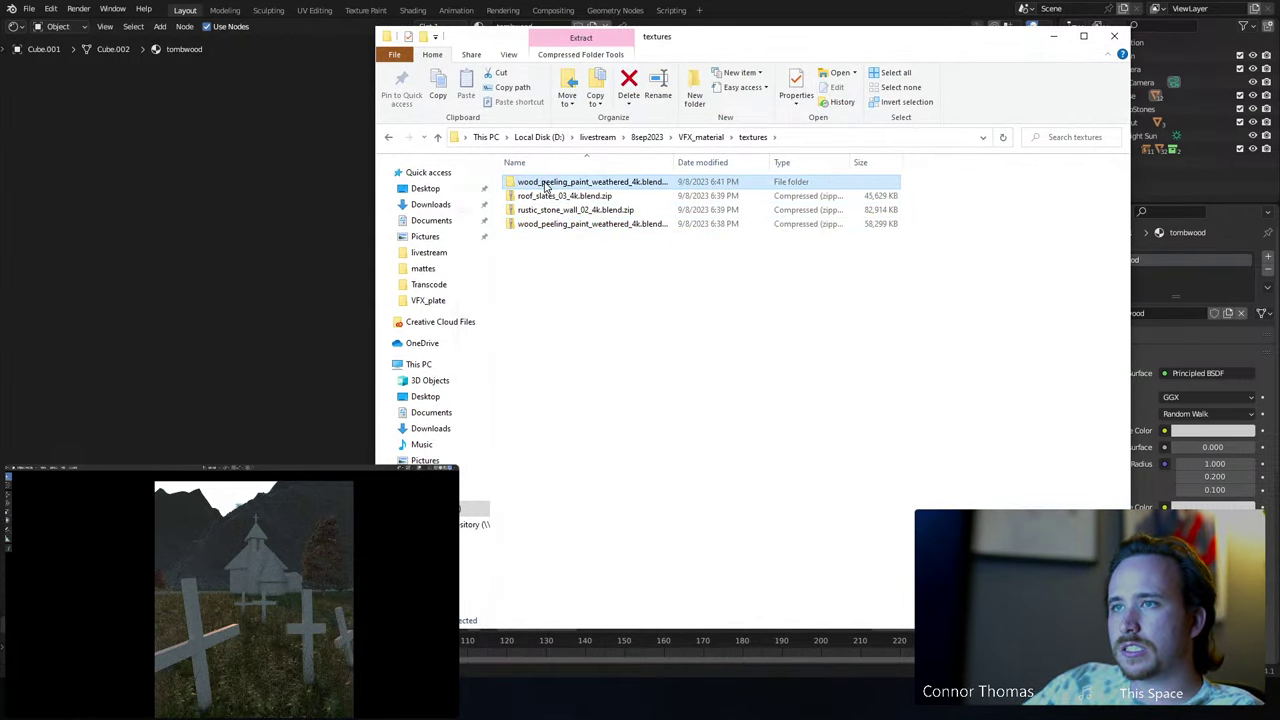
double_click(533, 183)
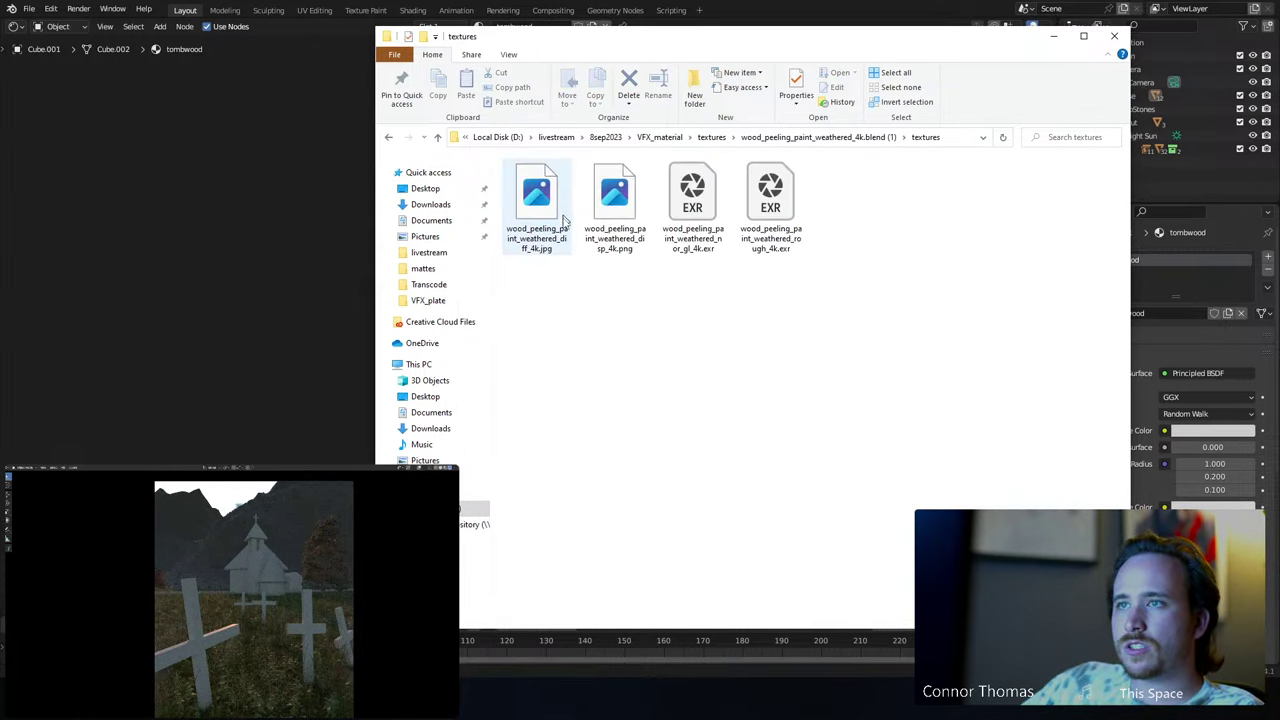
drag(536, 195, 250, 150)
drag(614, 195, 720, 569)
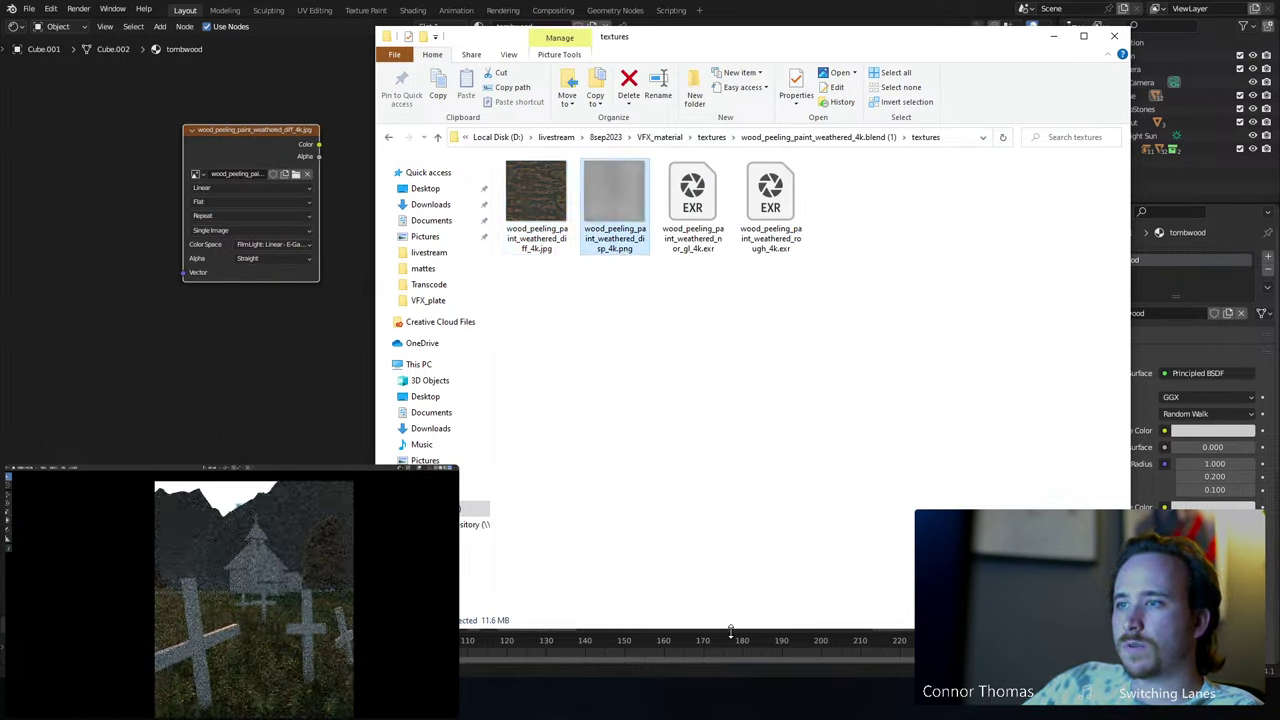
drag(617, 247, 774, 544)
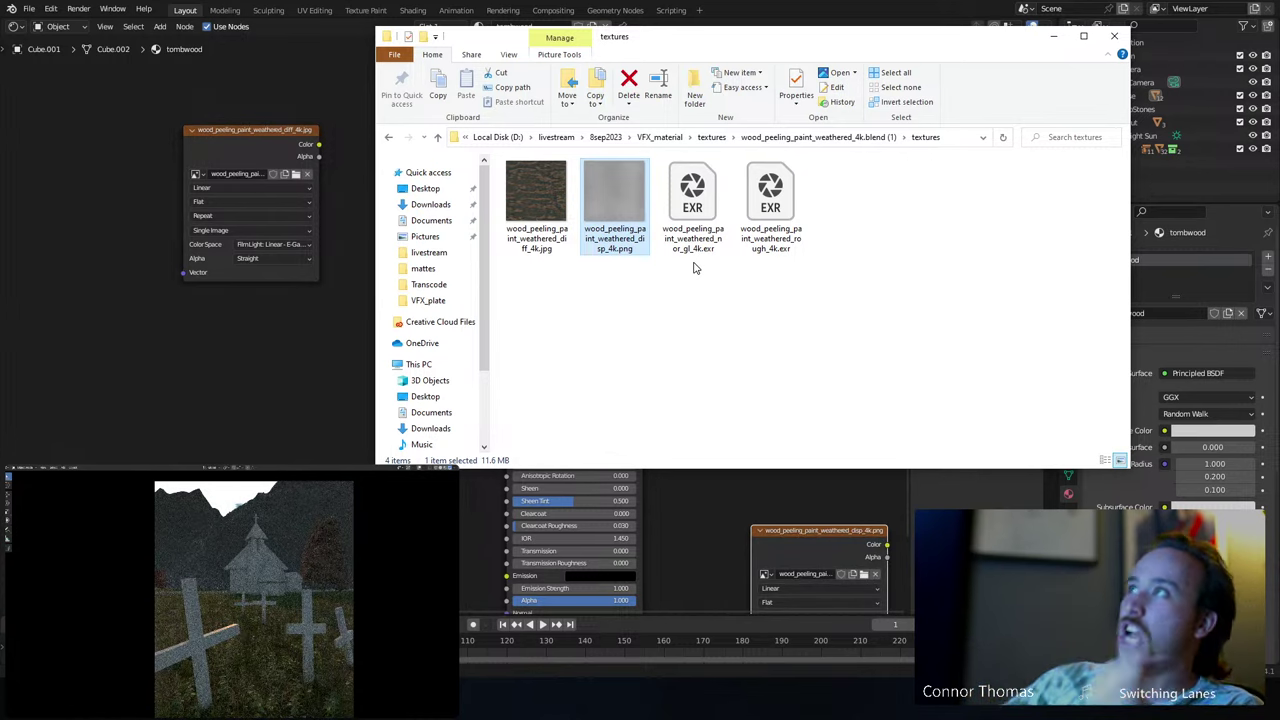
click(683, 207)
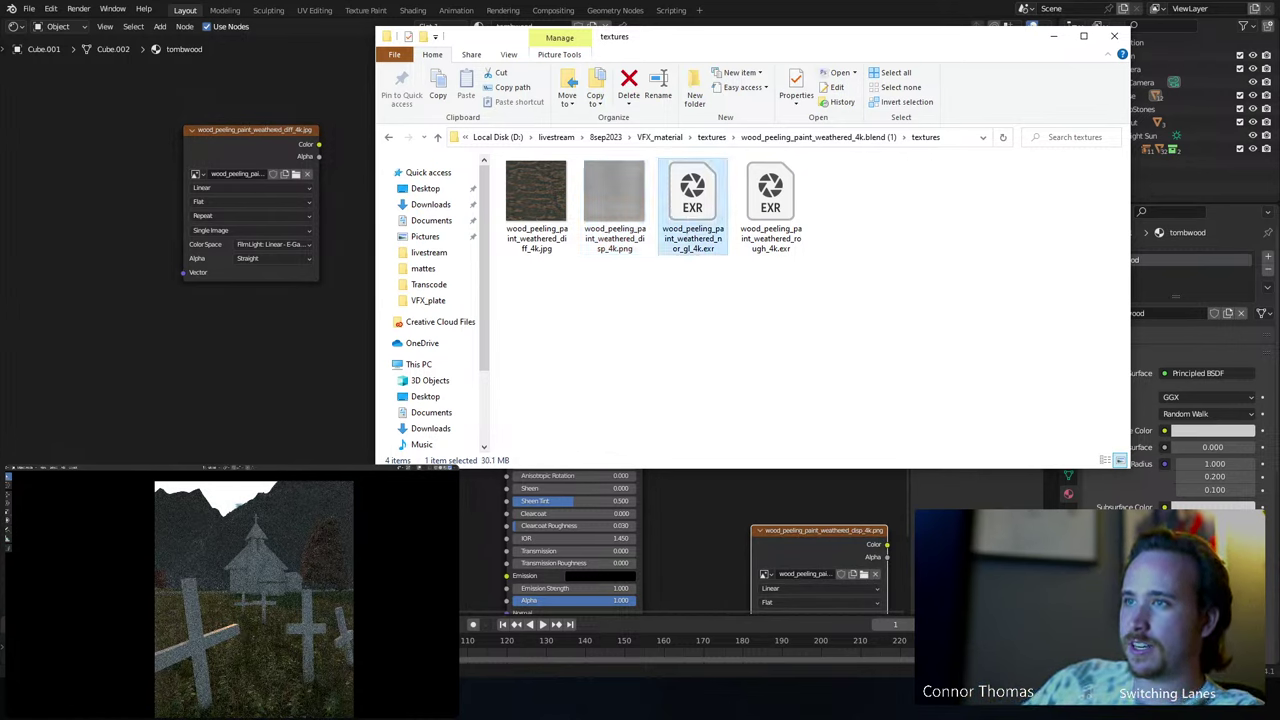
click(770, 205)
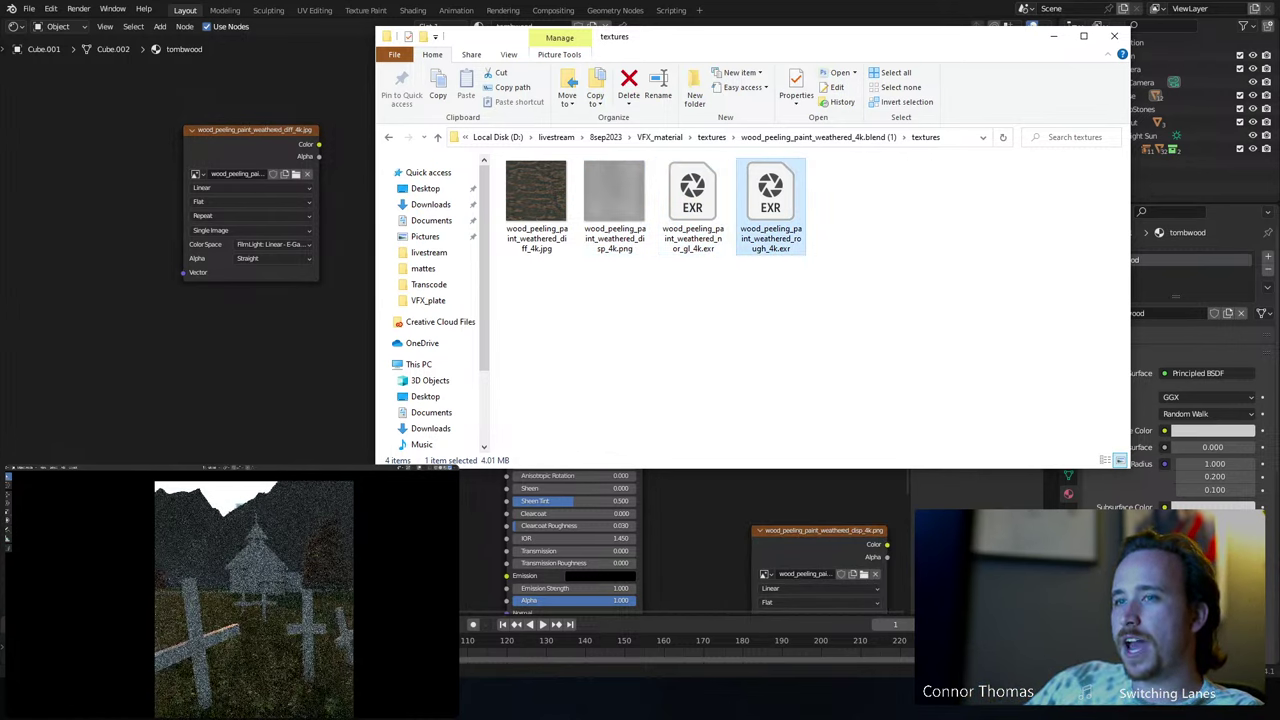
click(92, 334)
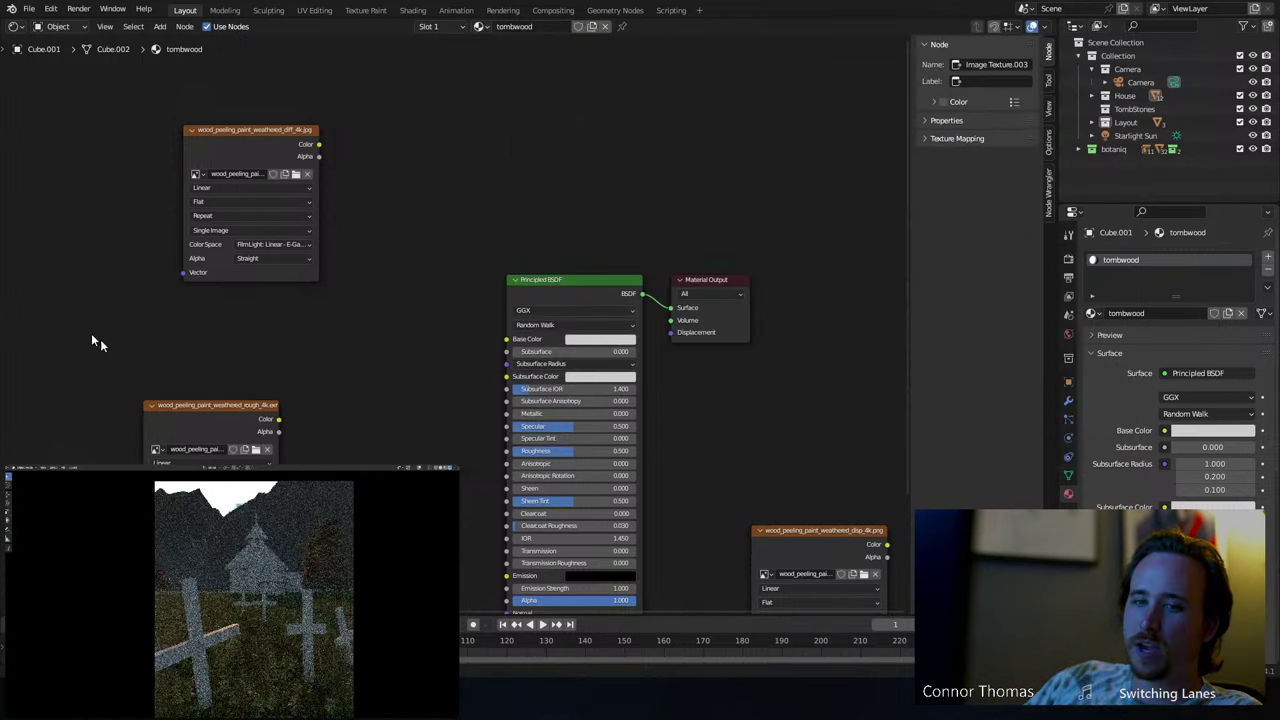
- Preview the diffuse image texture by connecting its color directly to the Material Output surface
middle_drag(392, 375, 437, 329)
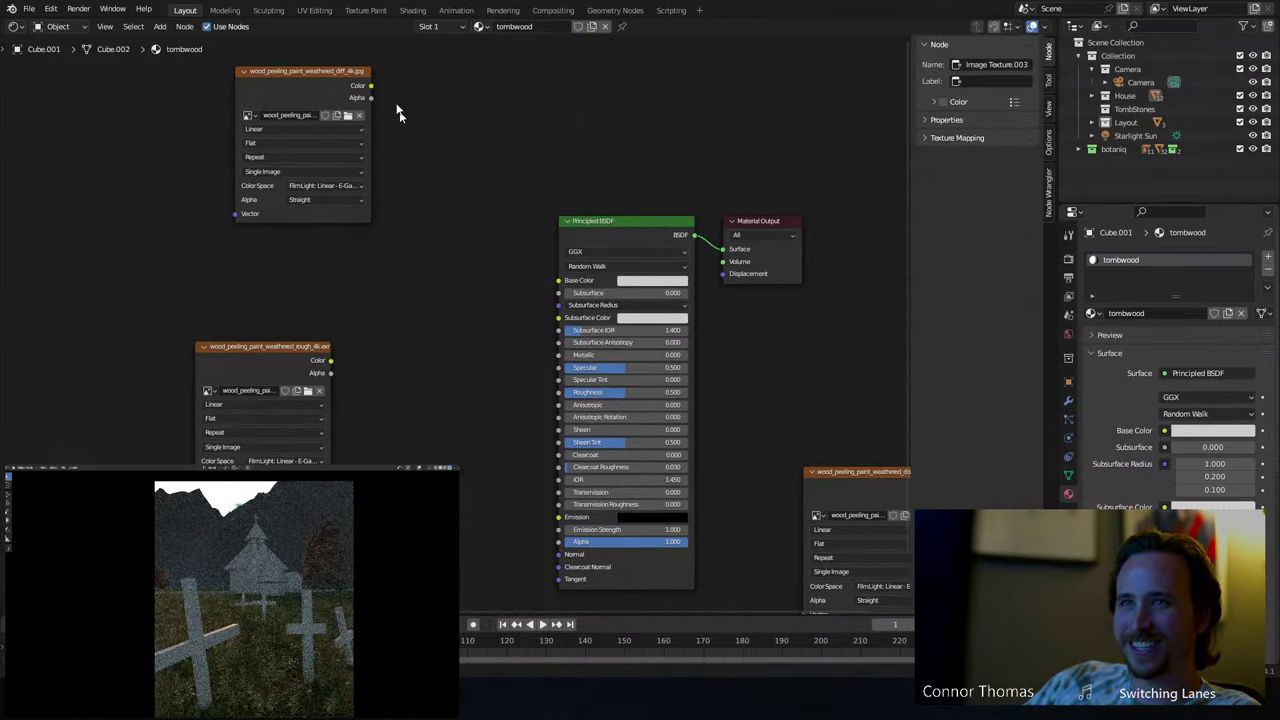
drag(374, 92, 521, 243)
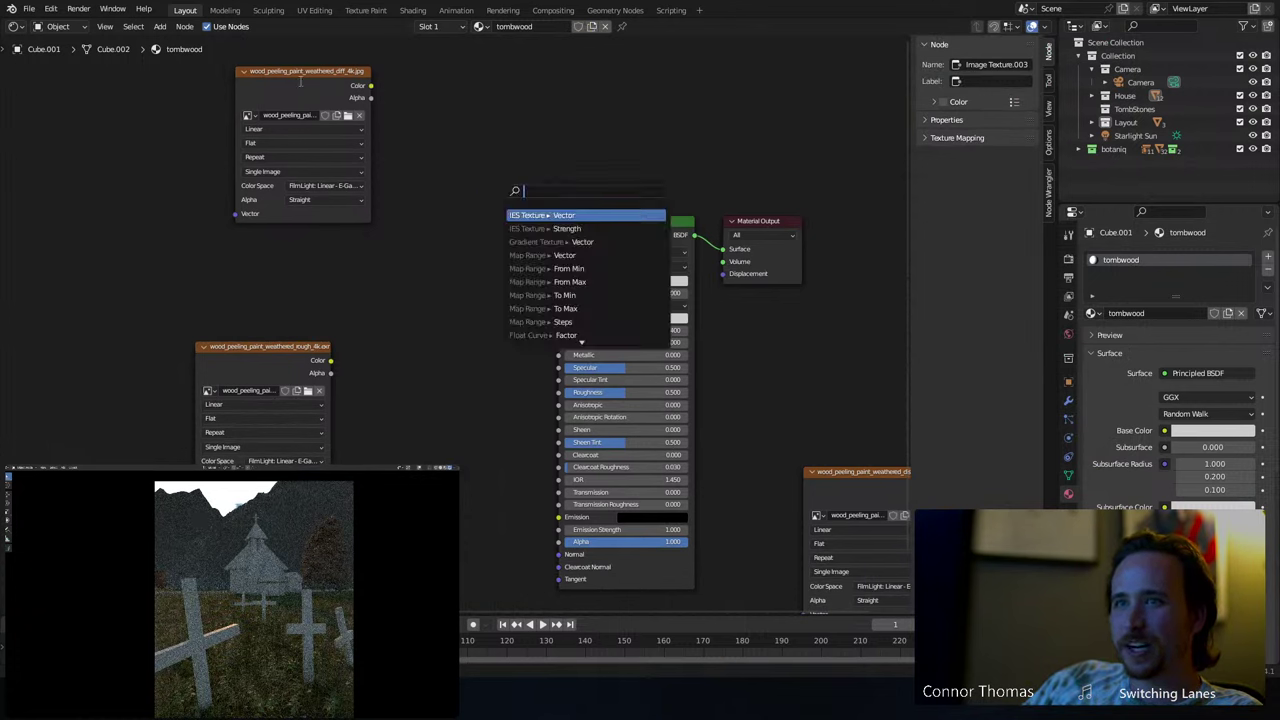
ctrl+shift+click(300, 72)
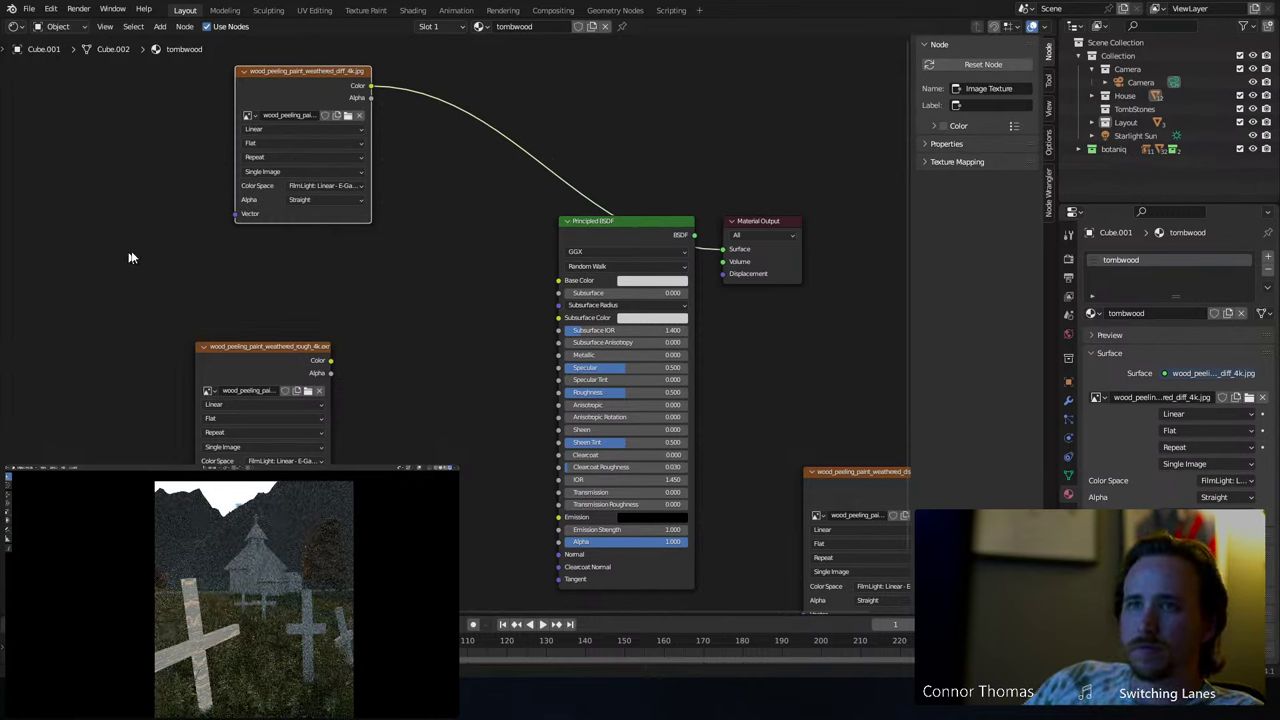
- Add Texture Coordinate and Mapping nodes to the diffuse image texture and space them out ahead of it
key(ctrl+shift+t)
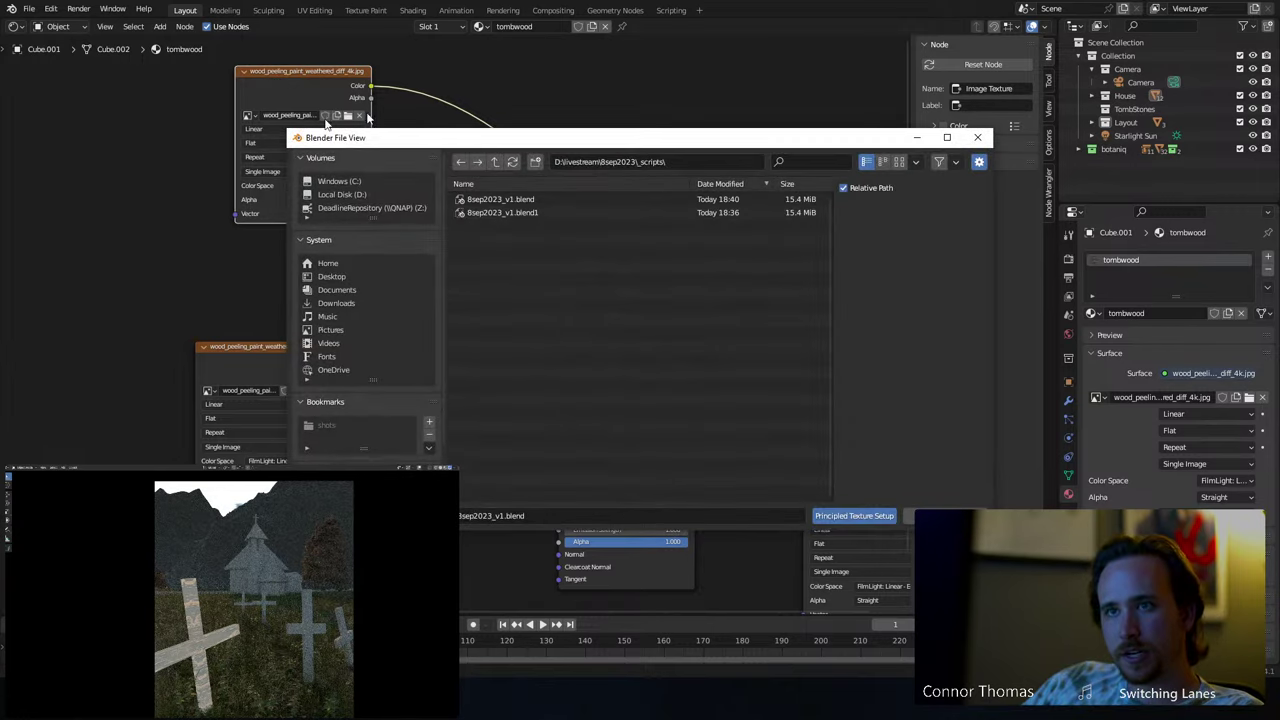
click(978, 138)
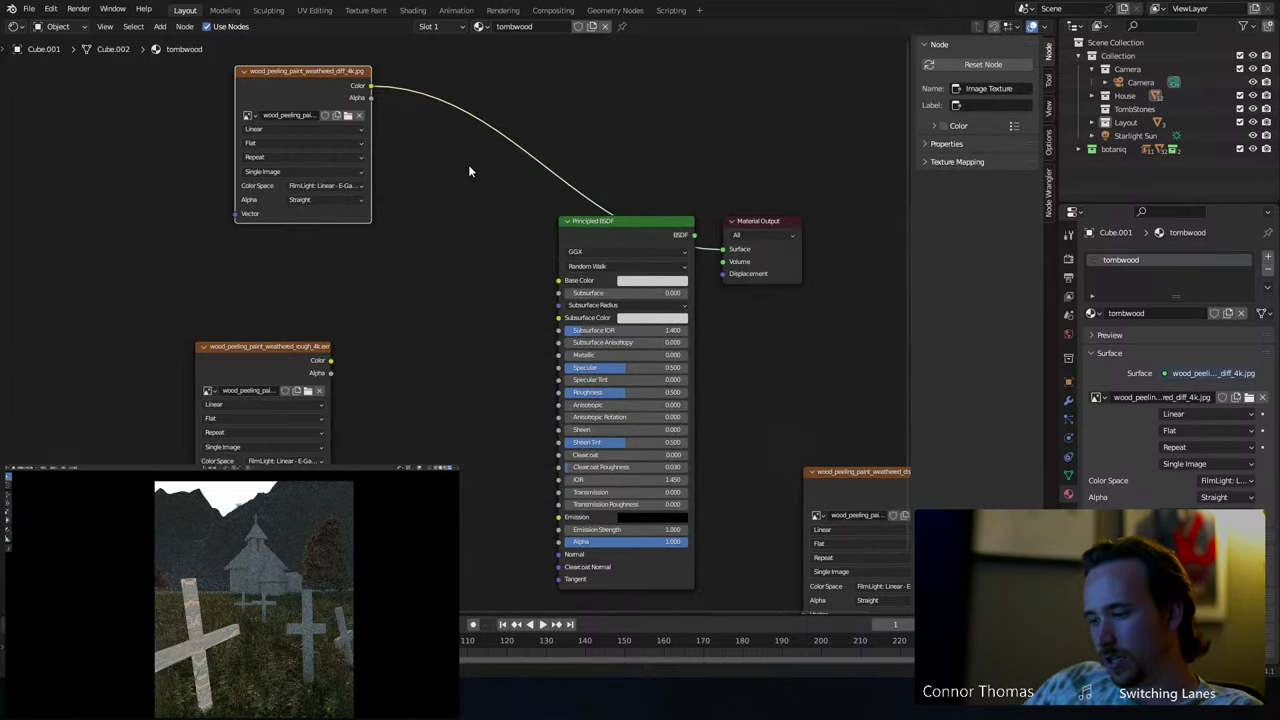
key(ctrl+t)
middle_drag(116, 243, 292, 287)
drag(148, 97, 368, 256)
- Try the Generated and Normal coordinates as the Mapping node's vector input and settle on UV
drag(361, 131, 139, 247)
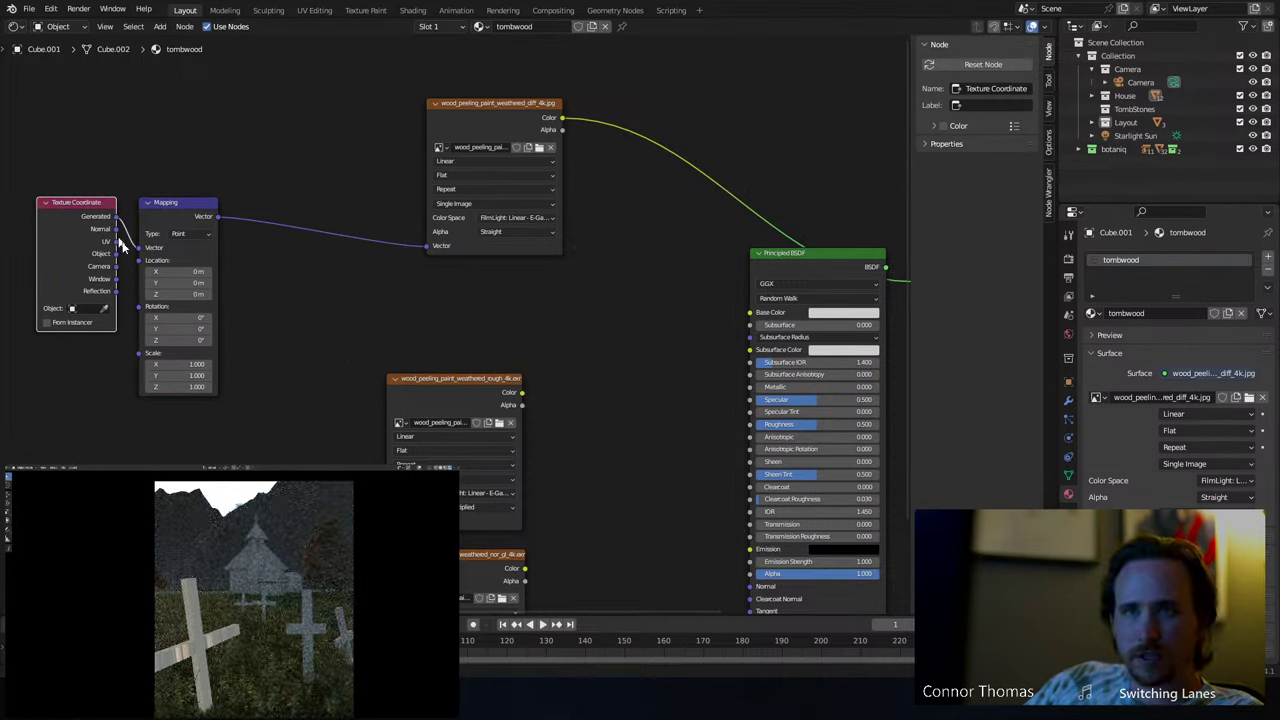
drag(141, 253, 139, 247)
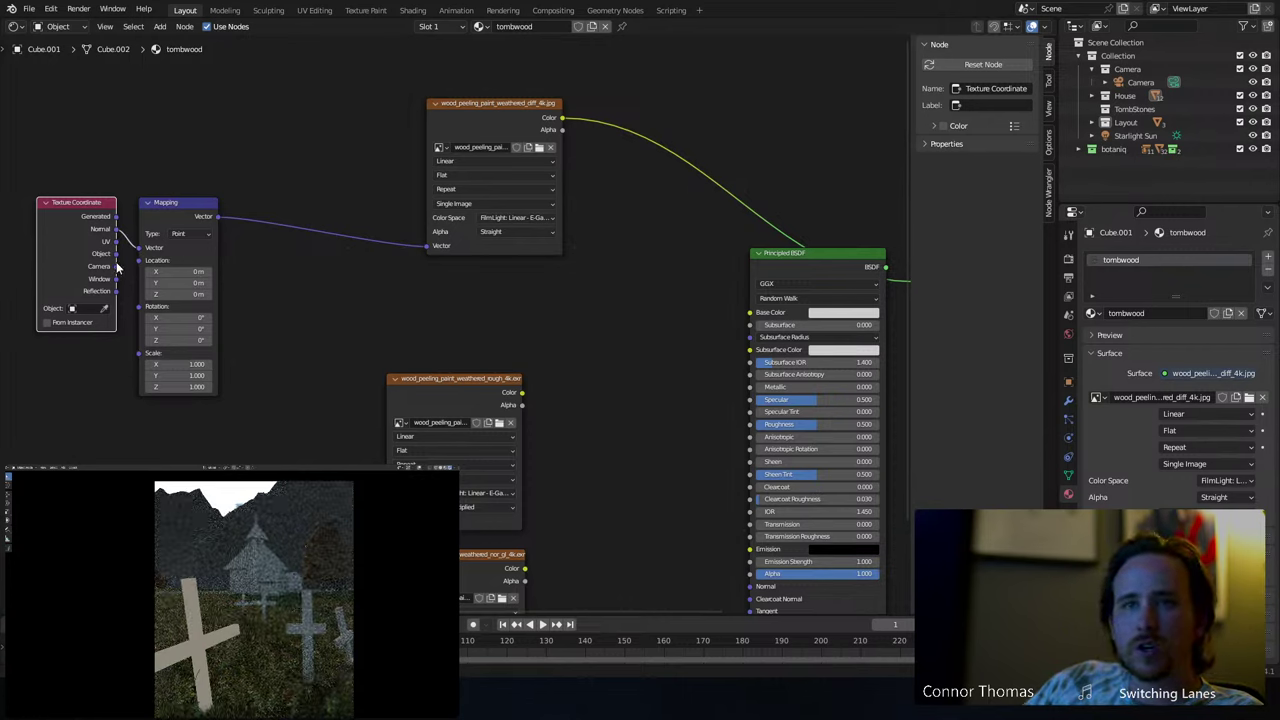
drag(138, 257, 116, 241)
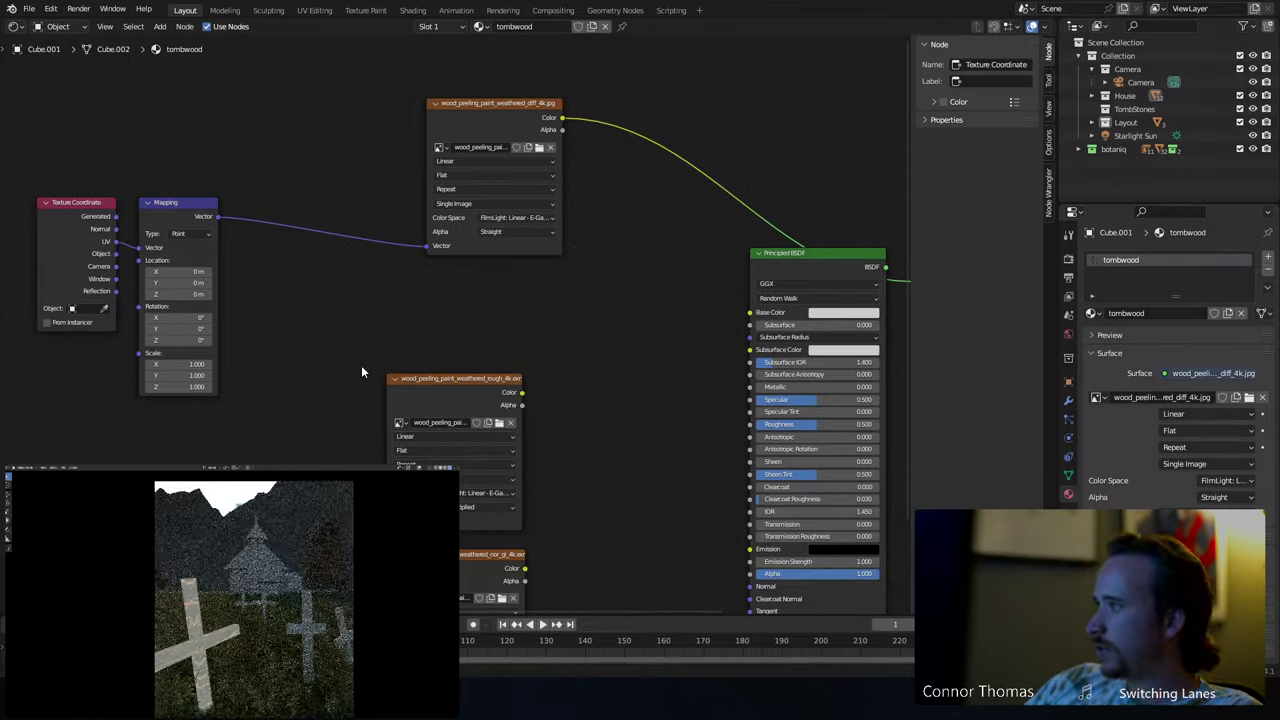
- Unwrap the cross mesh in Edit Mode with Smart UV Project at its default settings
key(Tab)
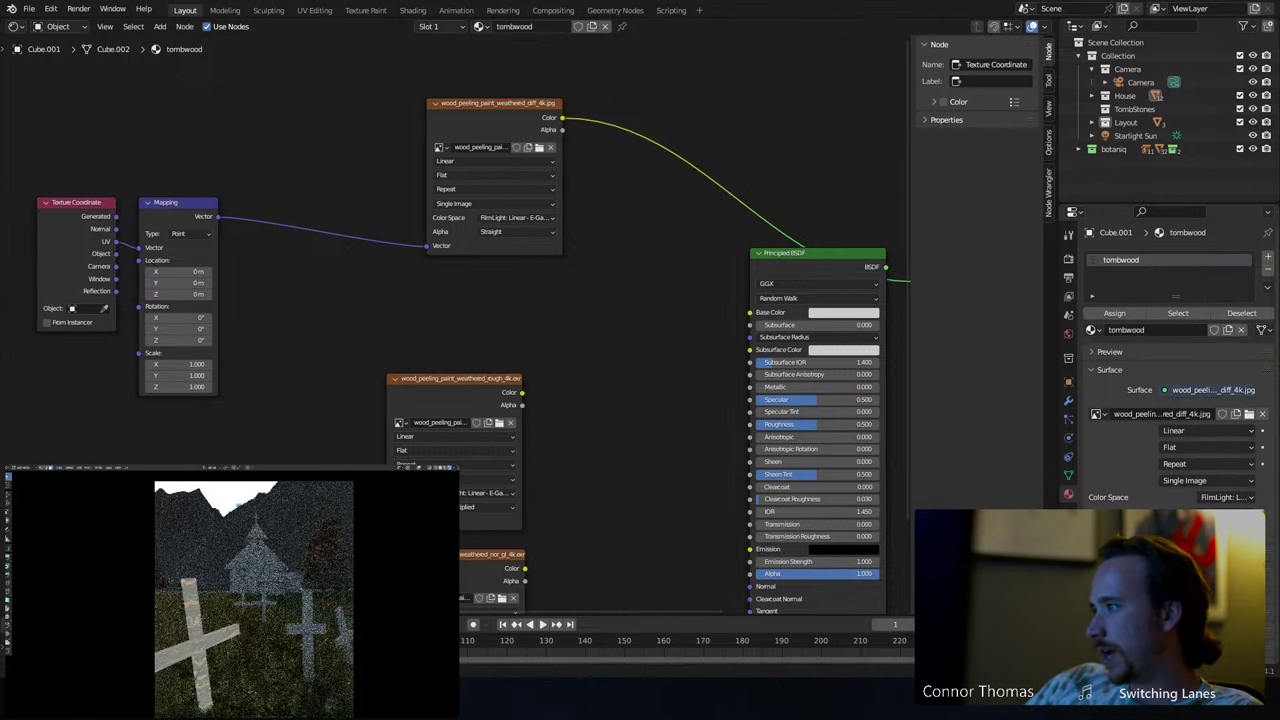
right_click(201, 617)
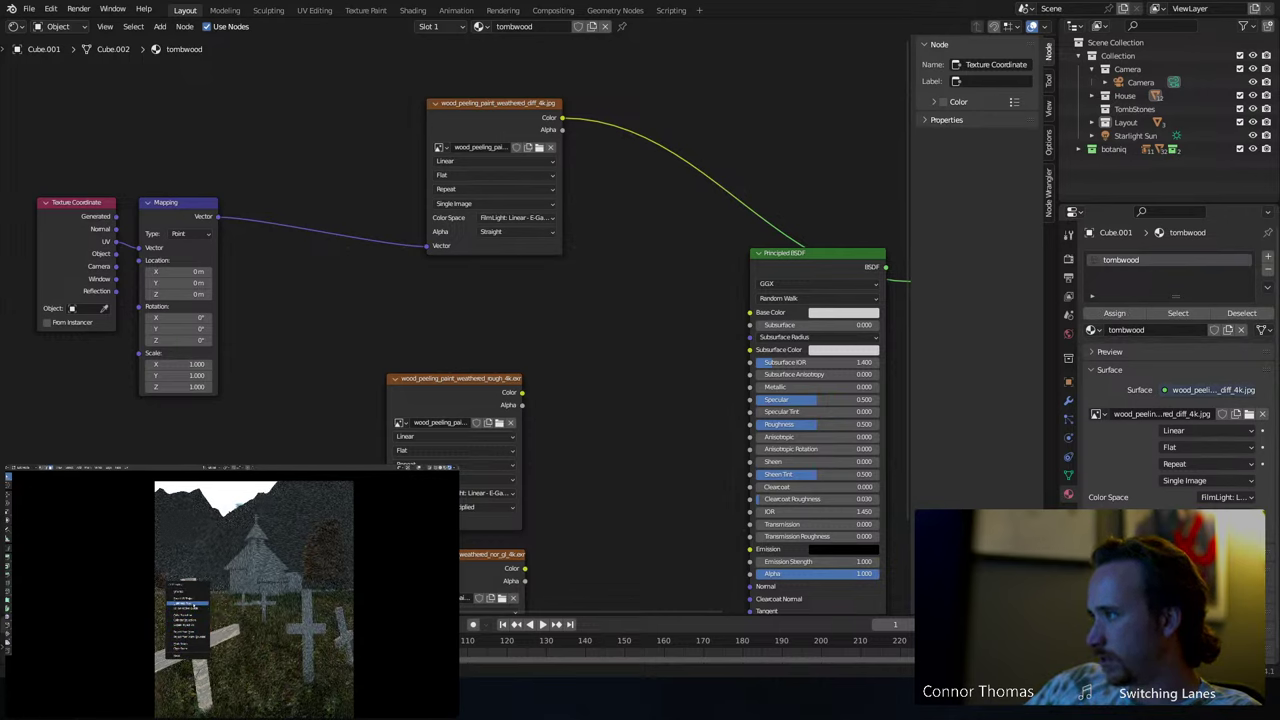
click(186, 600)
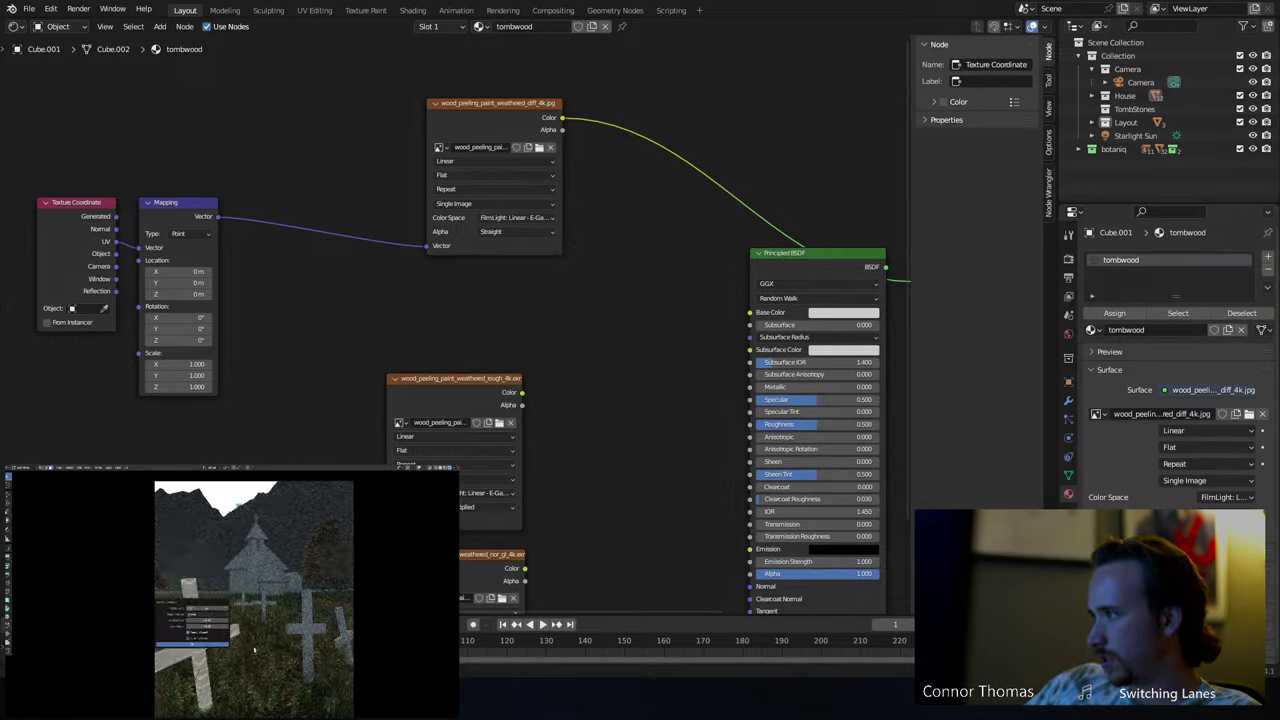
click(192, 643)
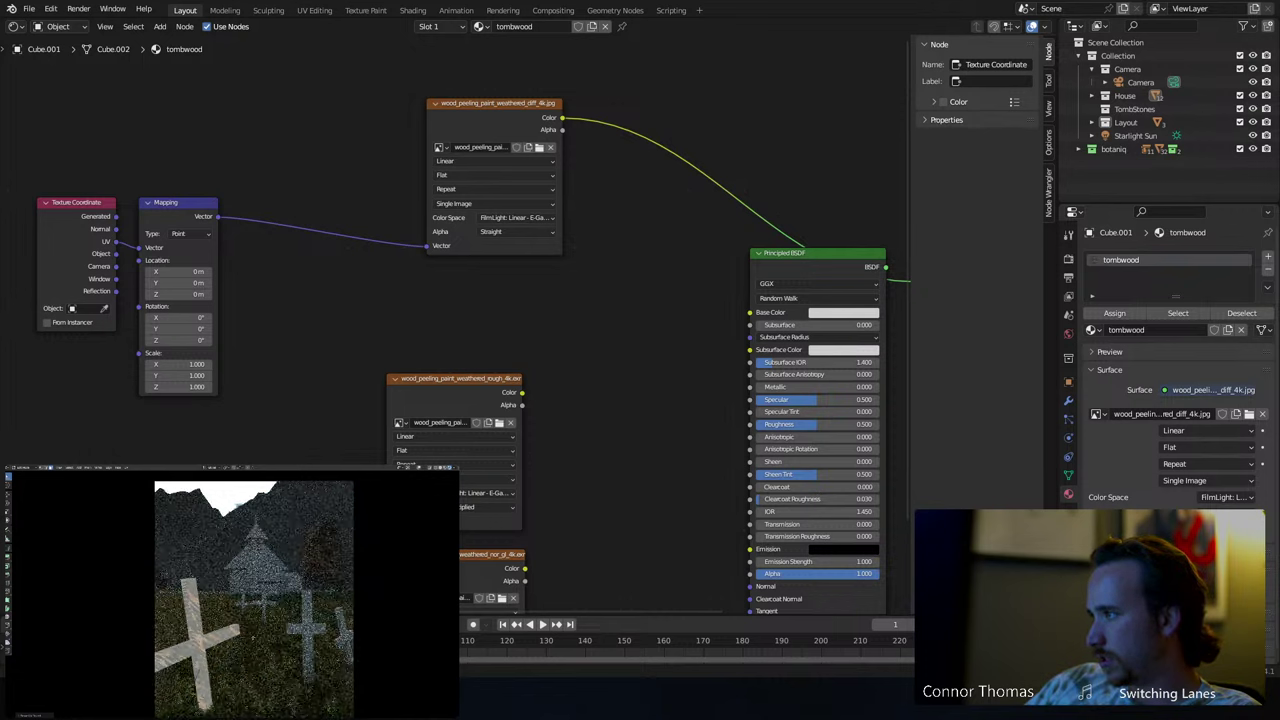
key(Tab)
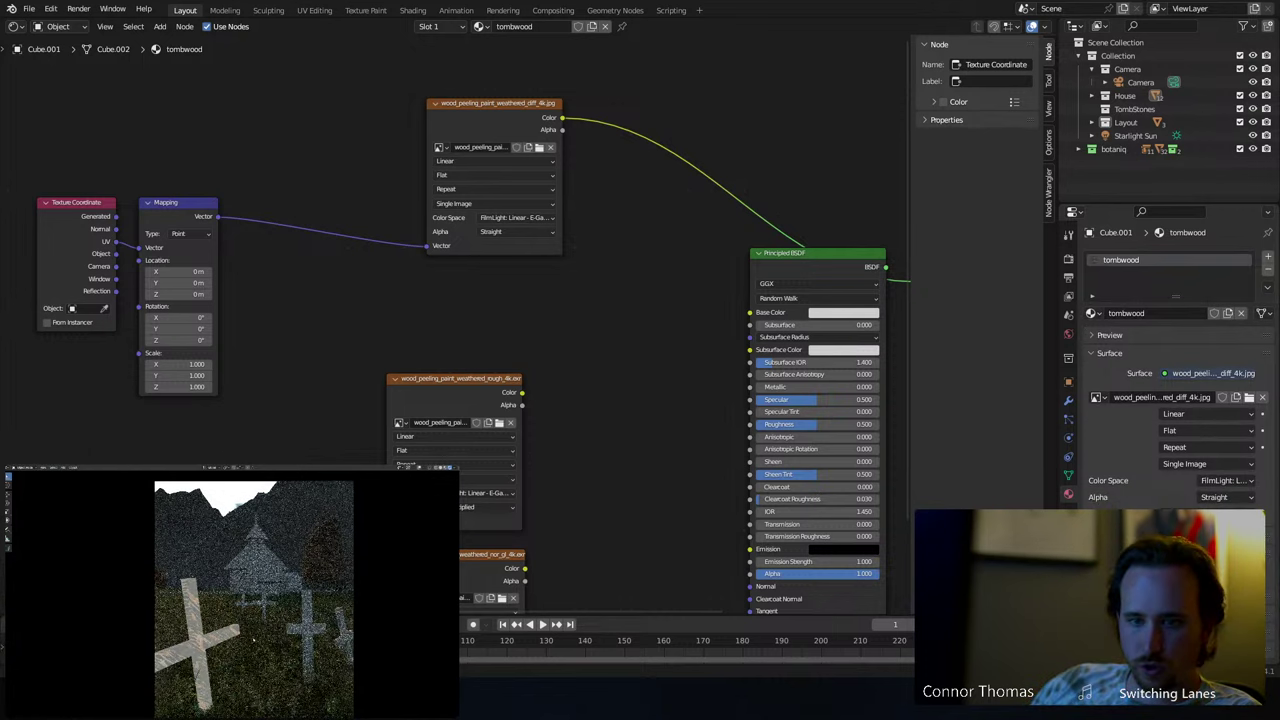
- Try re-unwrapping the leaning foreground cross in Edit Mode with Lightmap Pack at its default settings
middle_drag(254, 639, 240, 626)
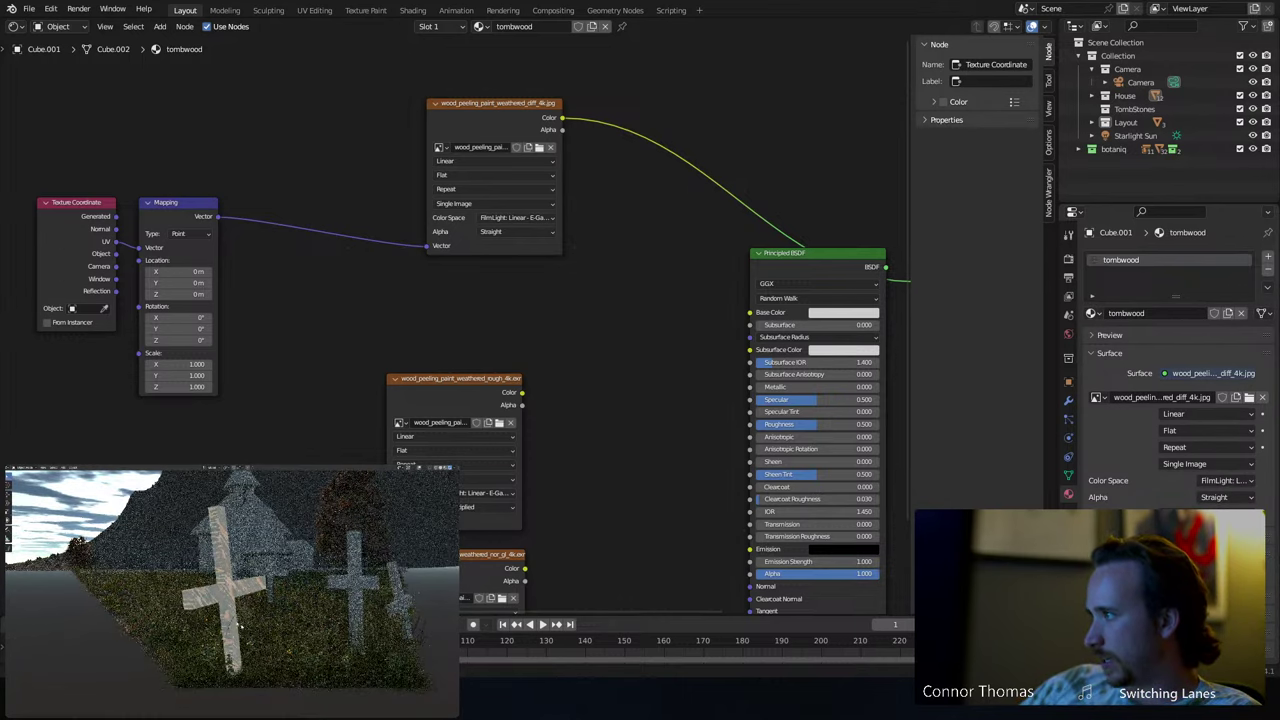
key(Tab)
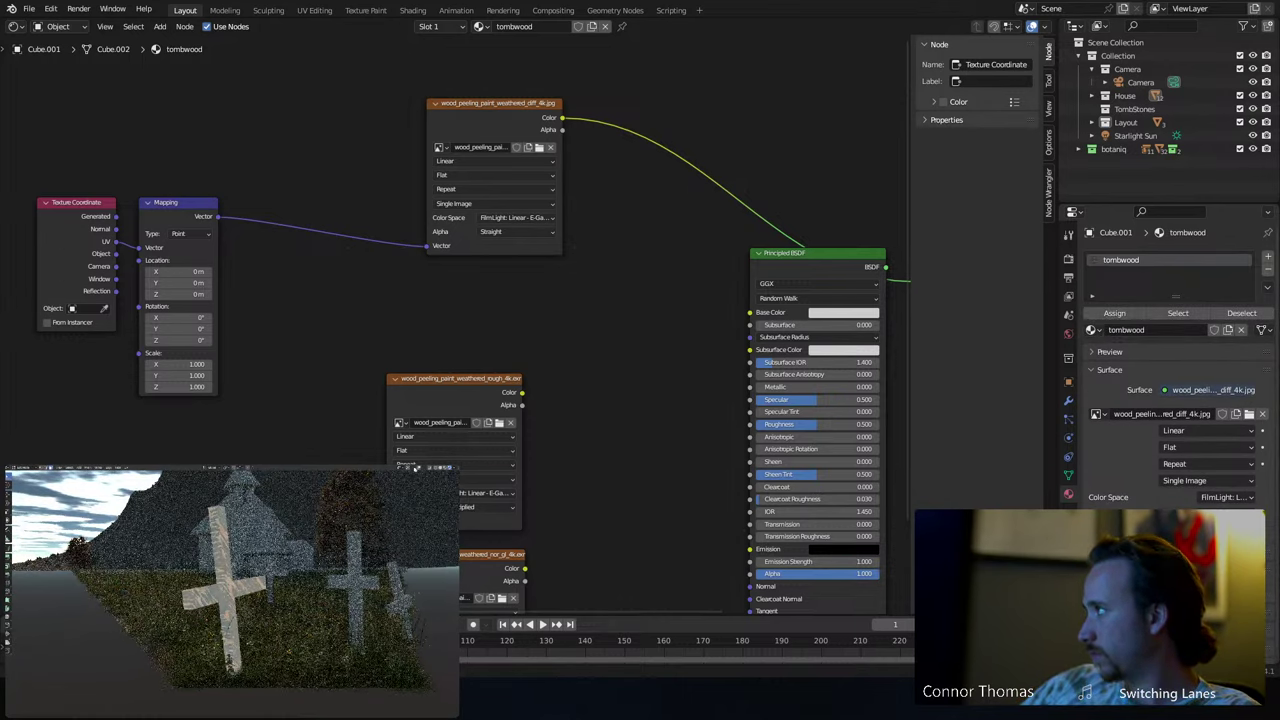
click(417, 468)
key(u)
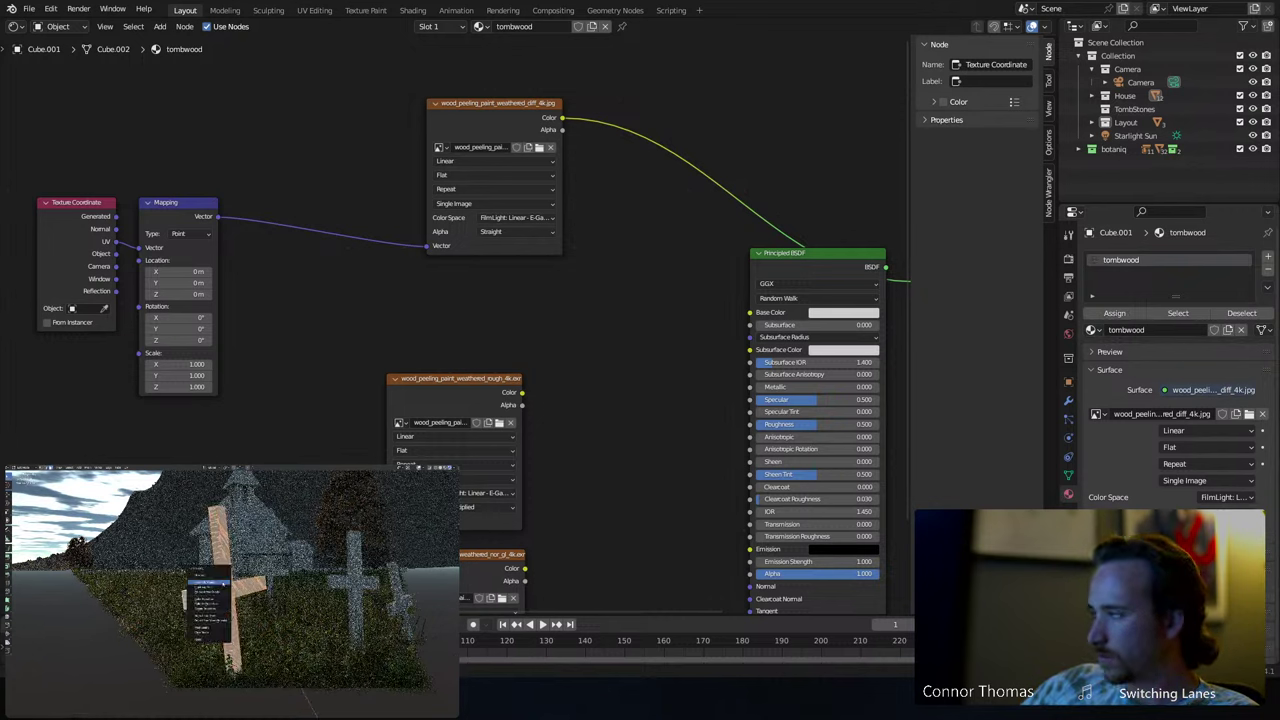
click(223, 587)
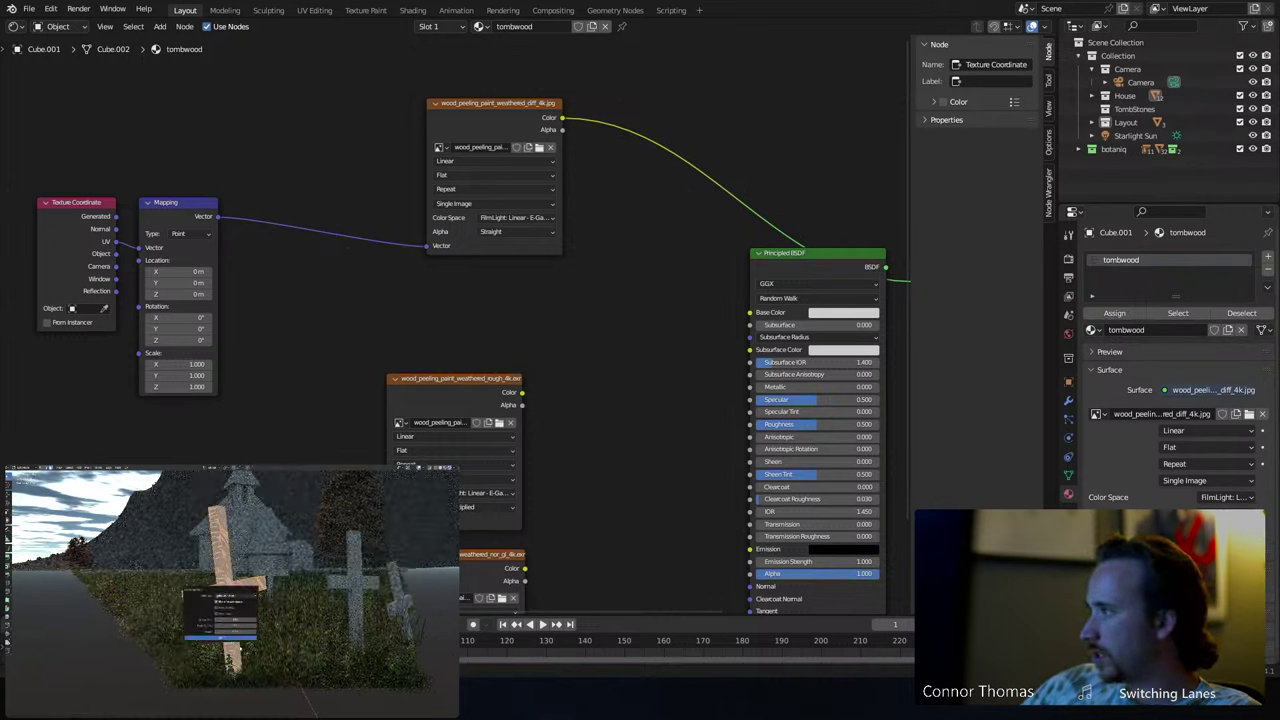
click(220, 632)
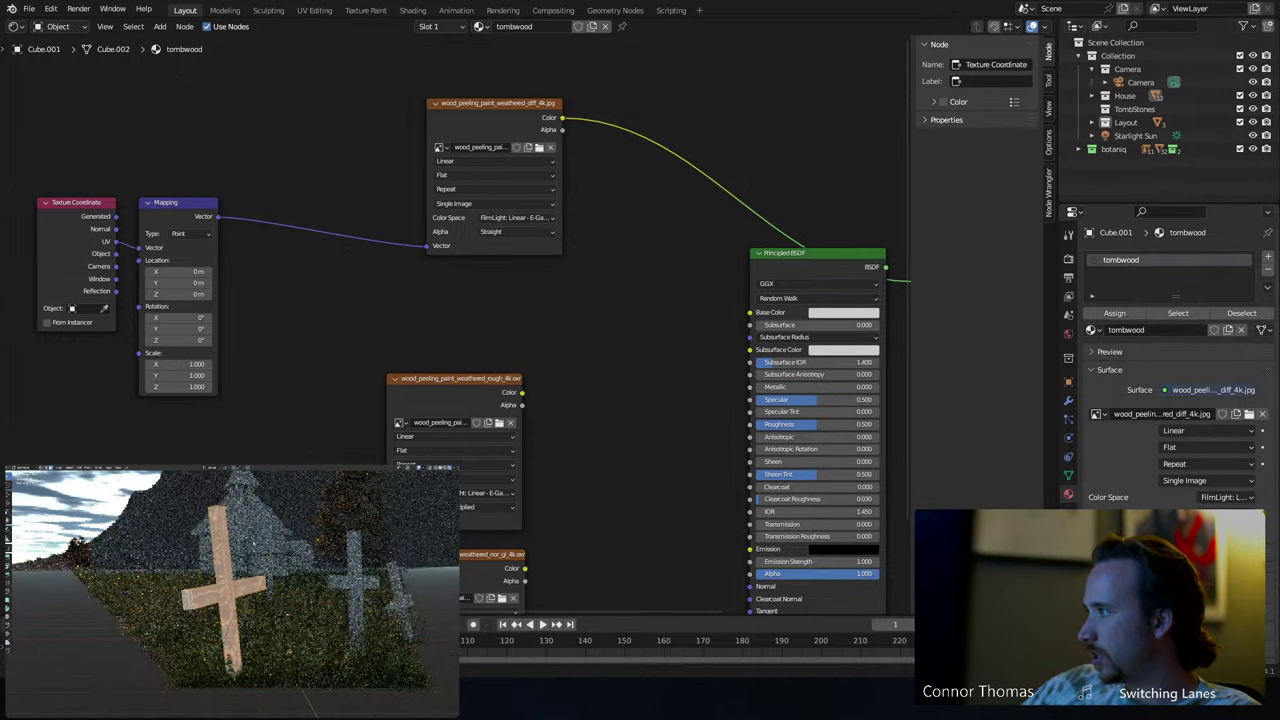
key(Tab)
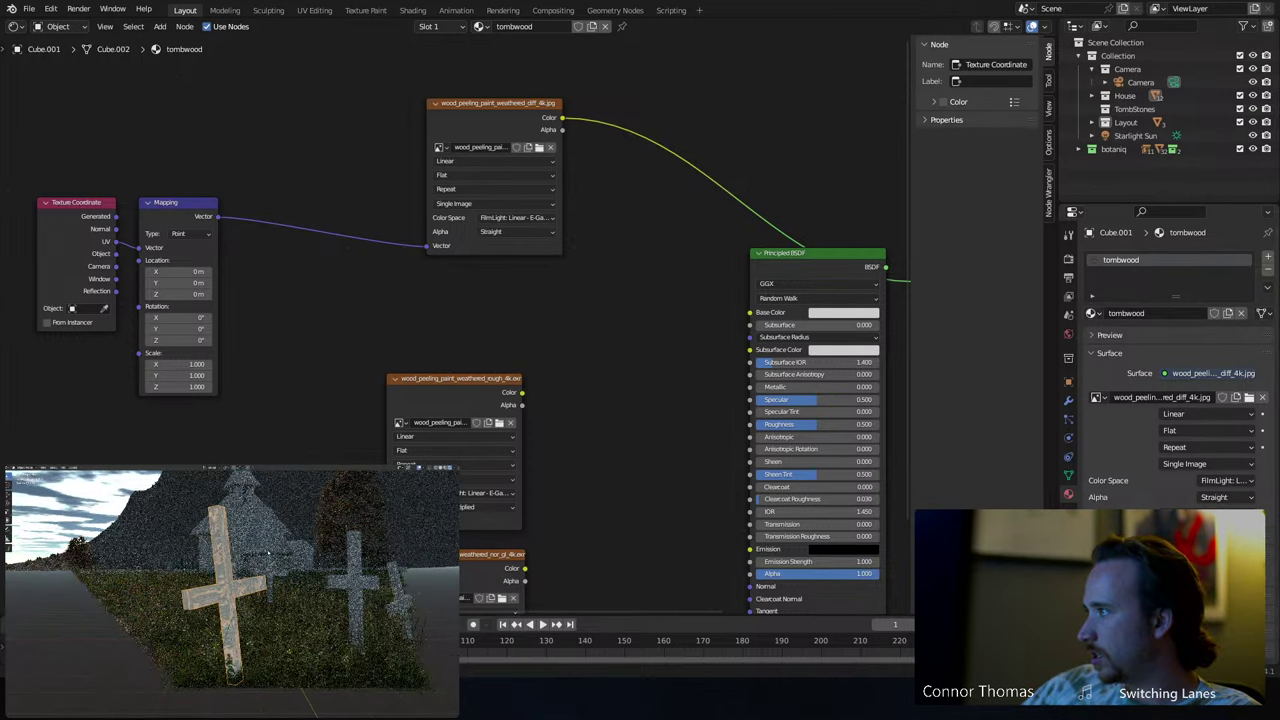
- Unwrap the foreground cross mesh again with a primitive-shape UV projection and return to the camera view
key(r)
key(Tab)
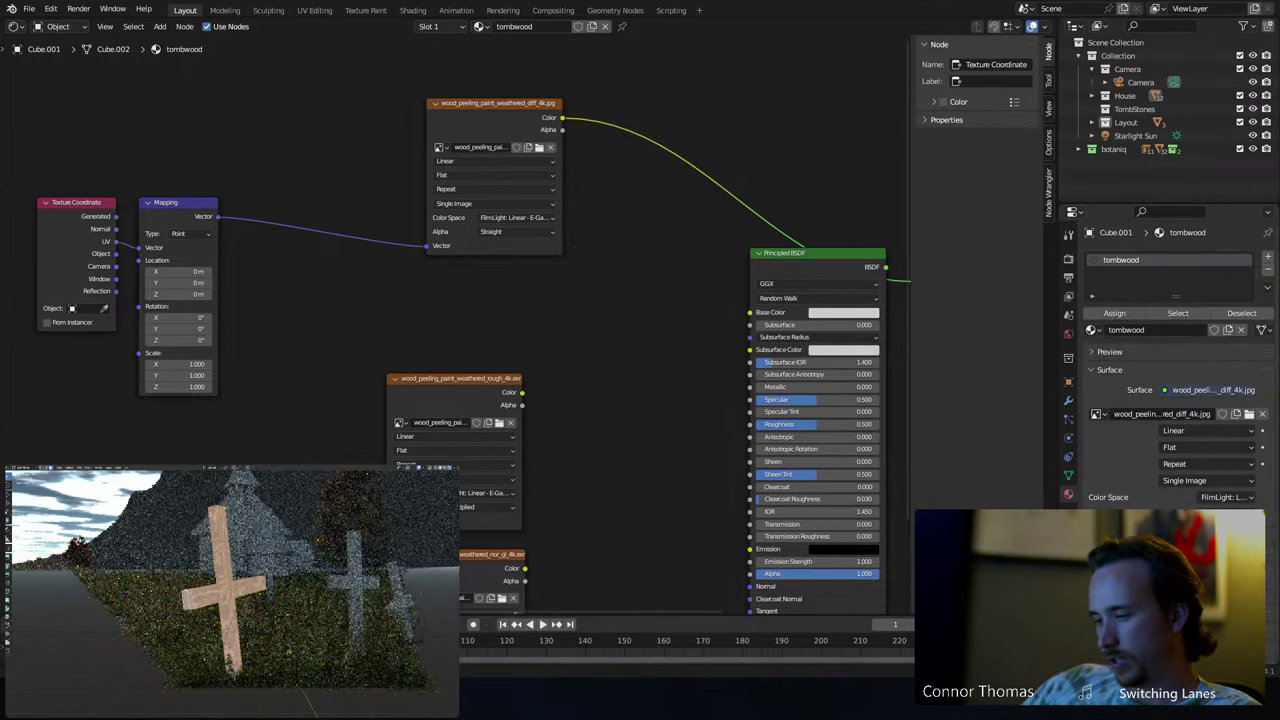
key(u)
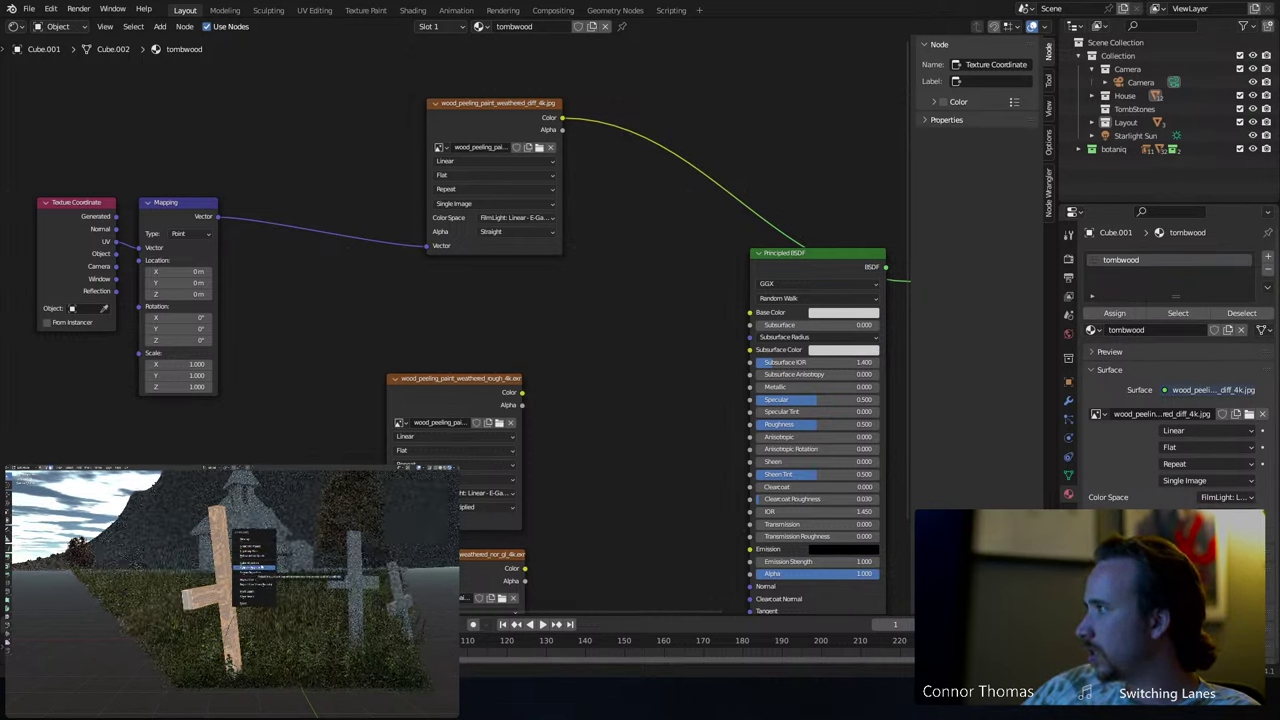
click(255, 566)
key(Tab)
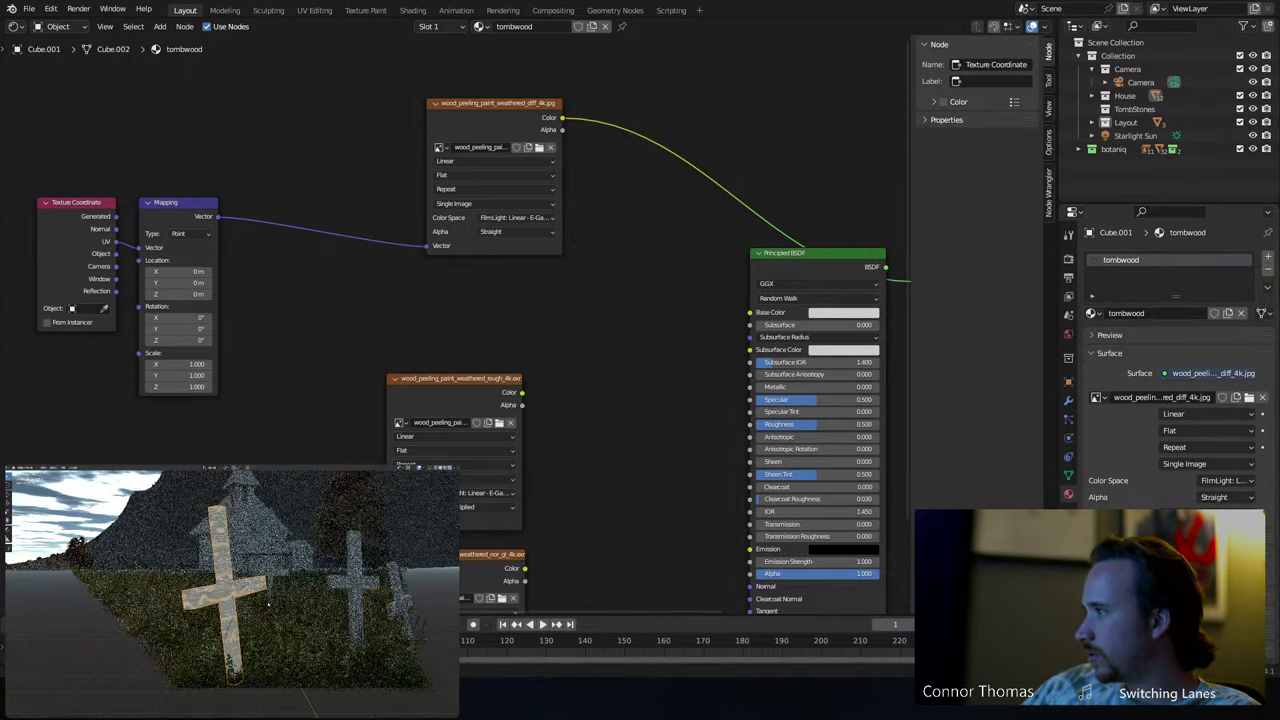
key(KP_0)
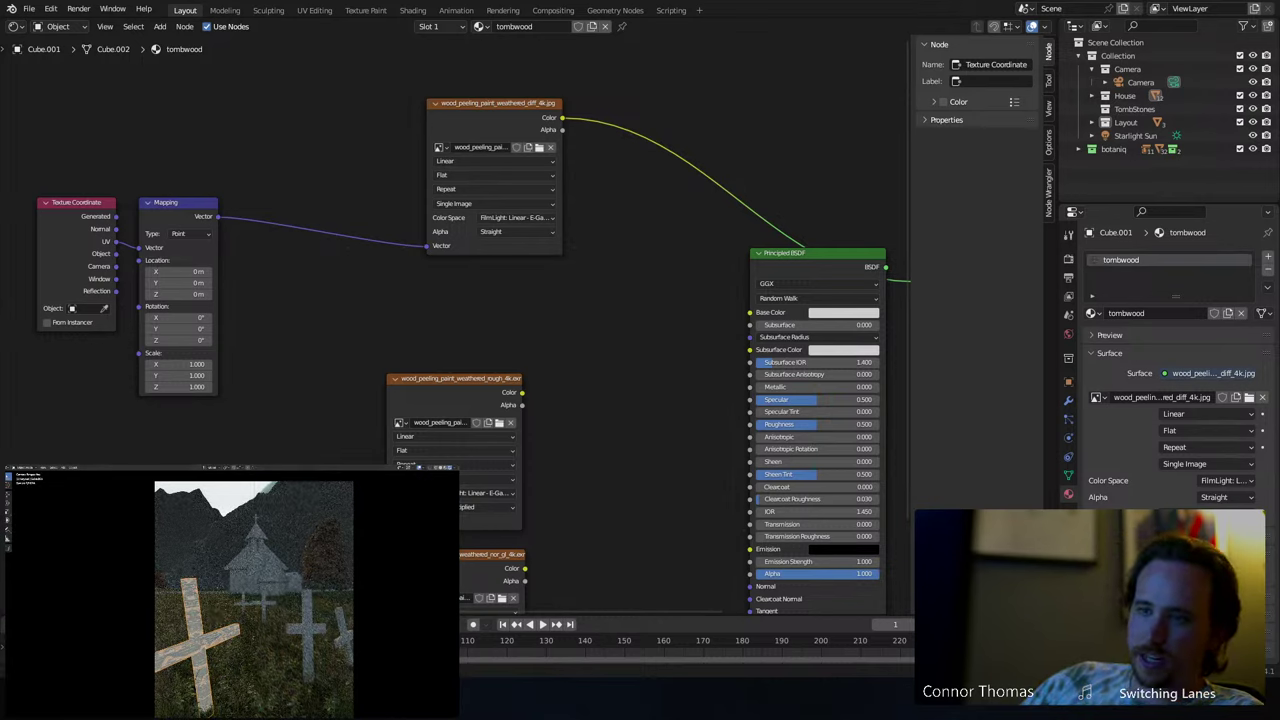
- Examine the wooden crosses in the churchyard reference photo
mouse_move(518, 678)
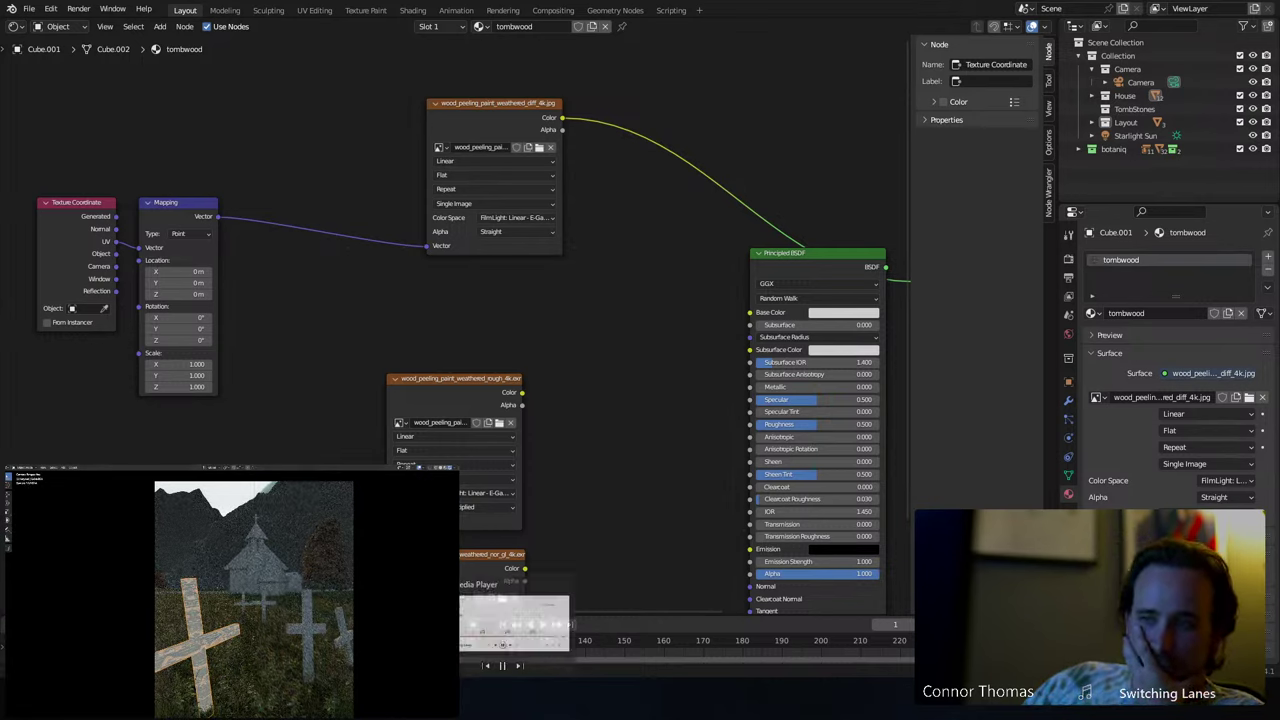
click(514, 618)
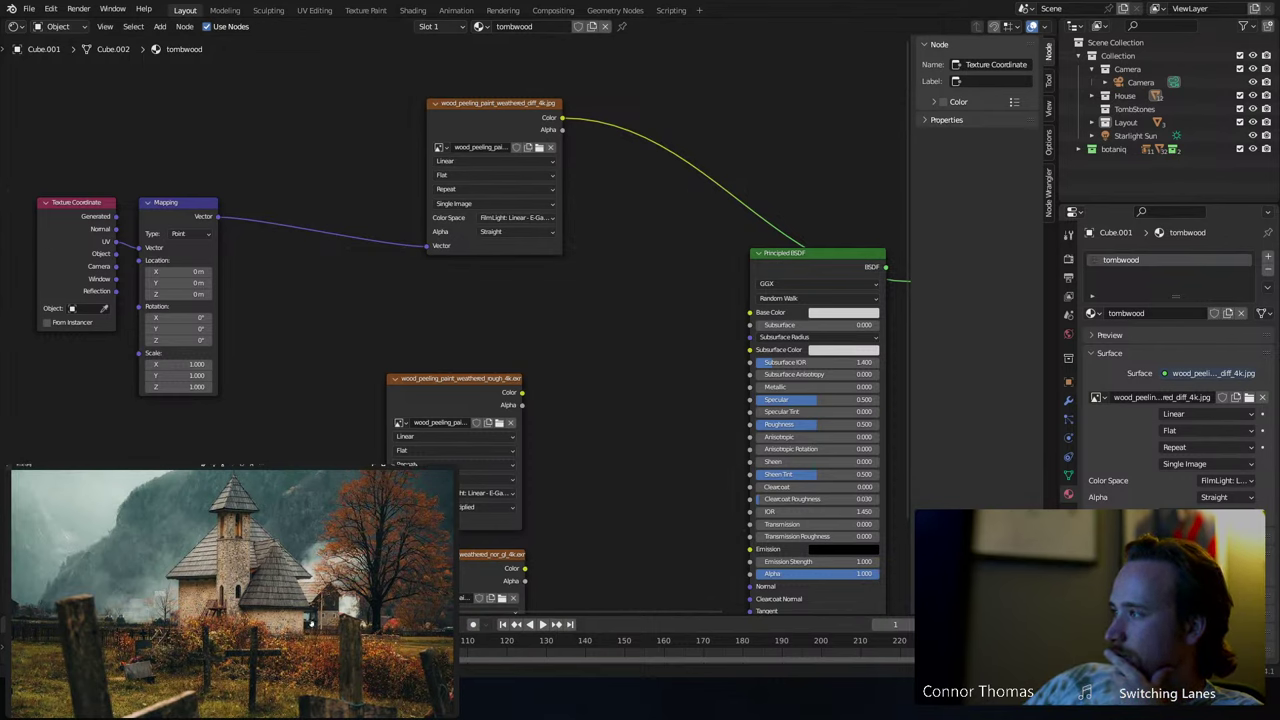
scroll(311, 623, down, 4)
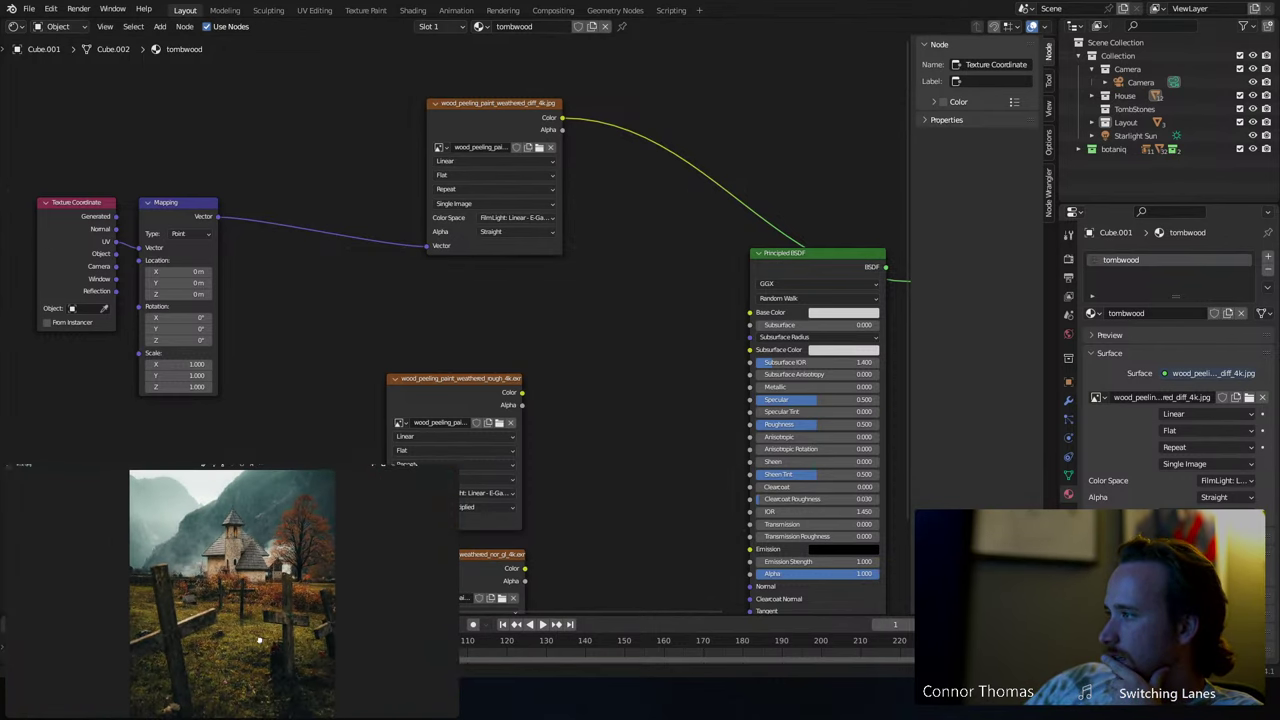
click(641, 460)
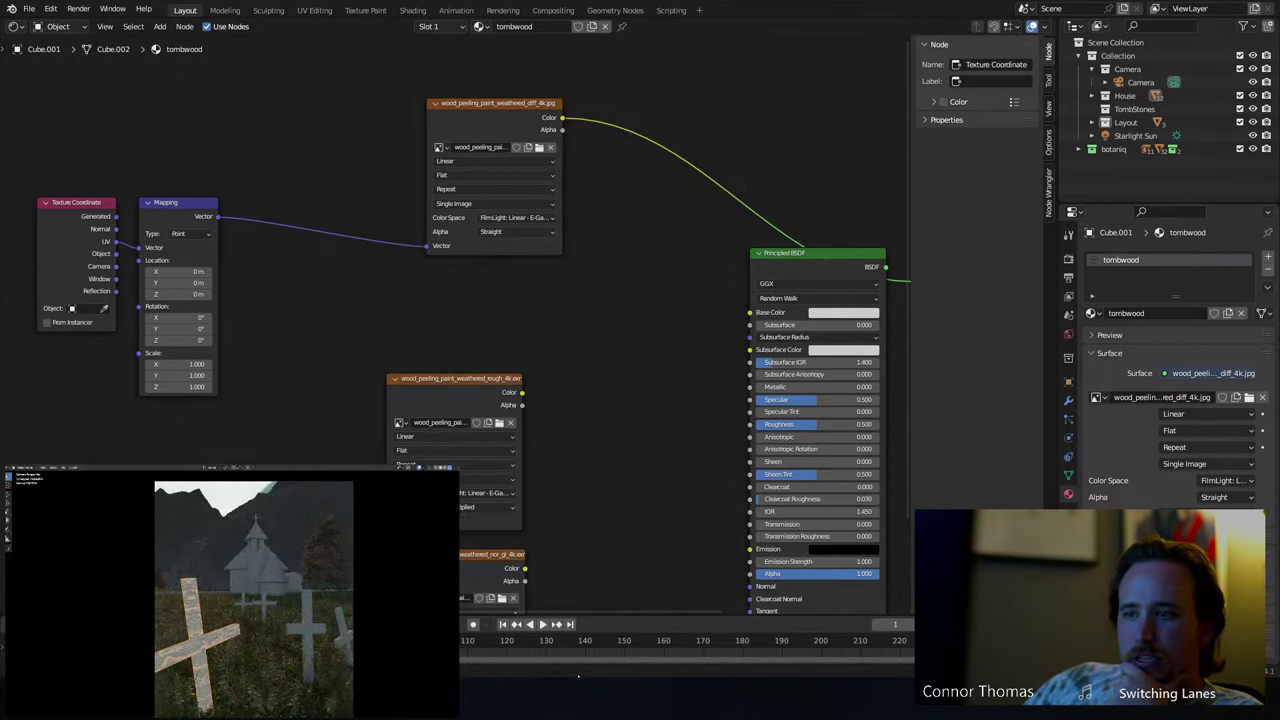
- Switch to Poly Haven in the browser and download the 4K Bark Willow wood texture as bark_willow_4k.blend.zip into the project's textures folder
key(alt+Tab)
scroll(566, 298, up, 2)
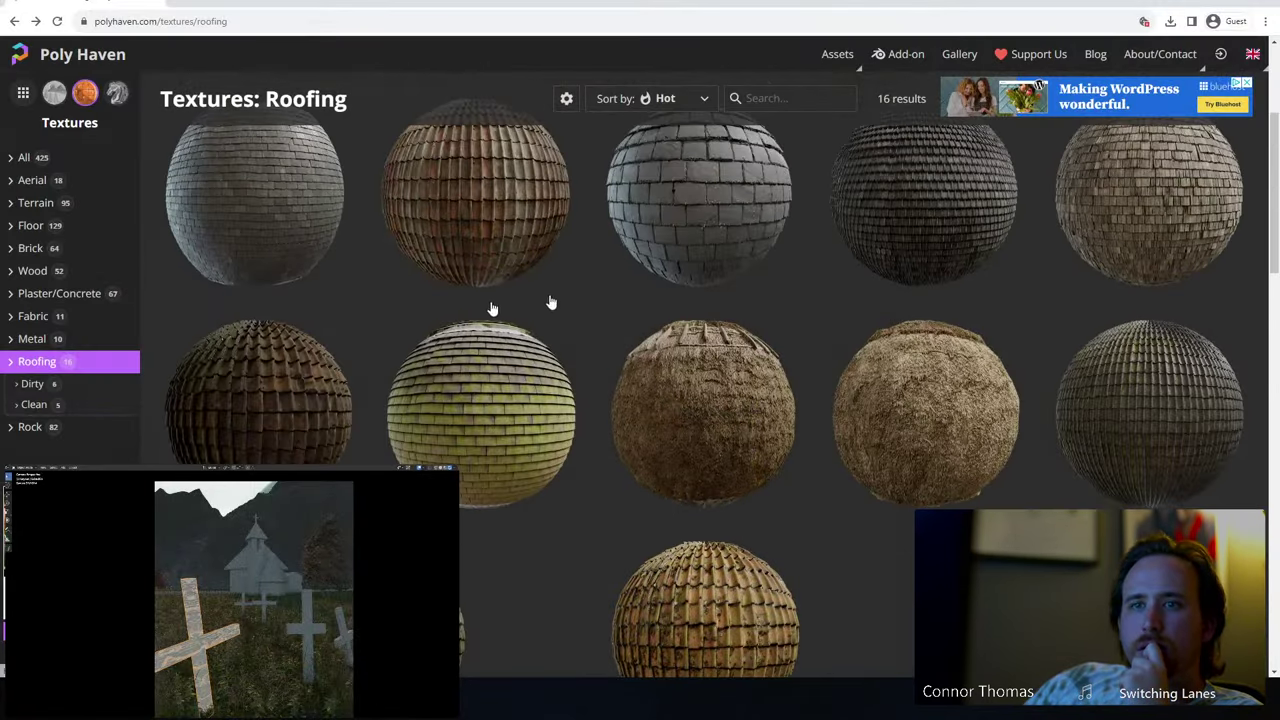
click(40, 271)
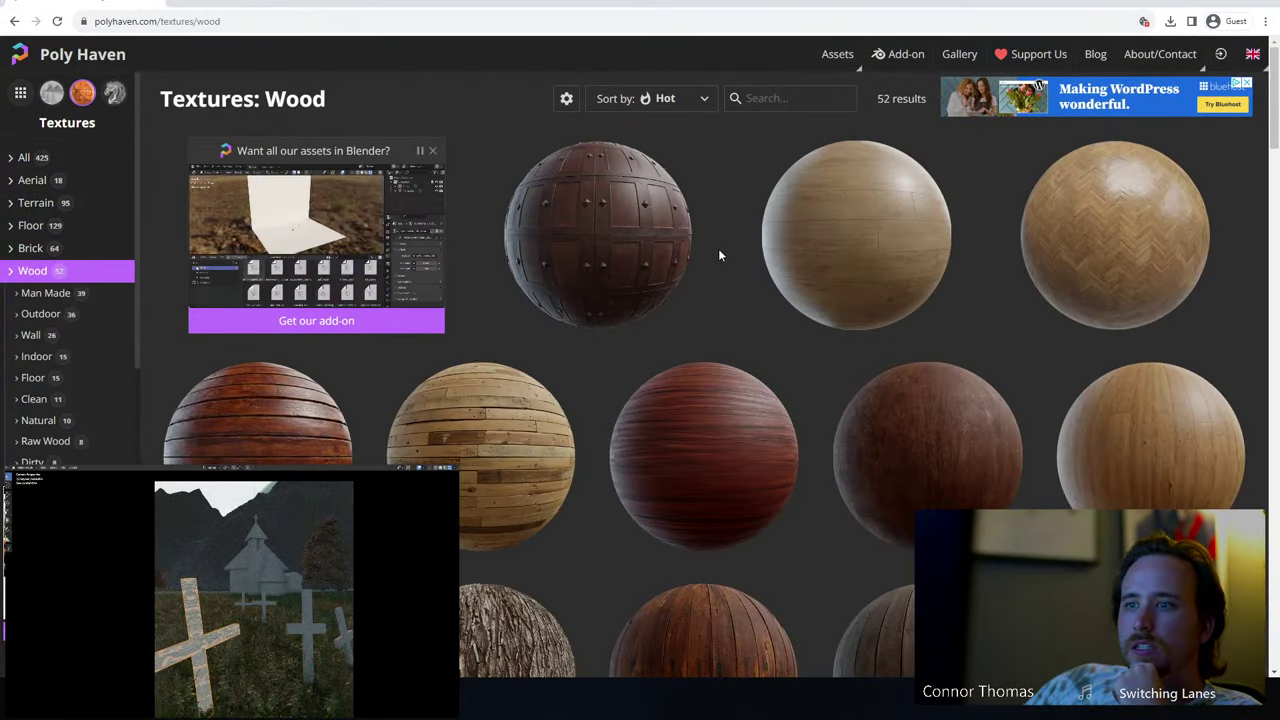
scroll(718, 255, down, 3)
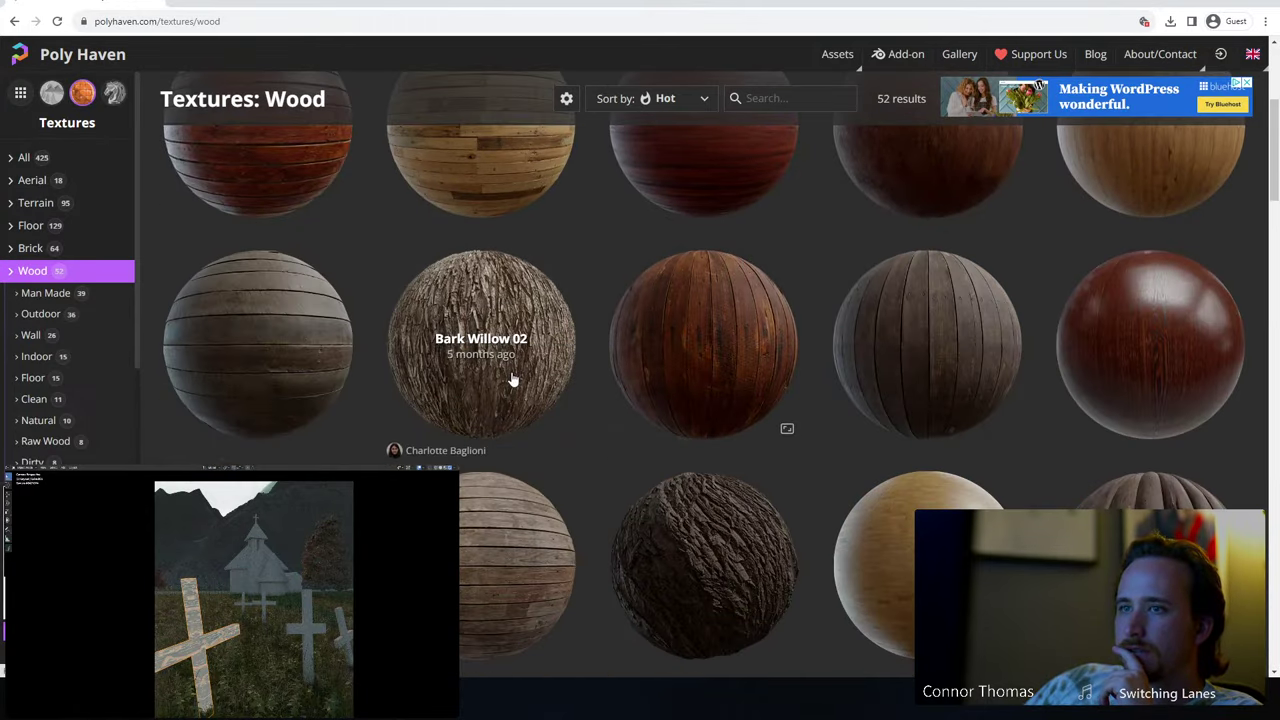
scroll(690, 478, down, 1)
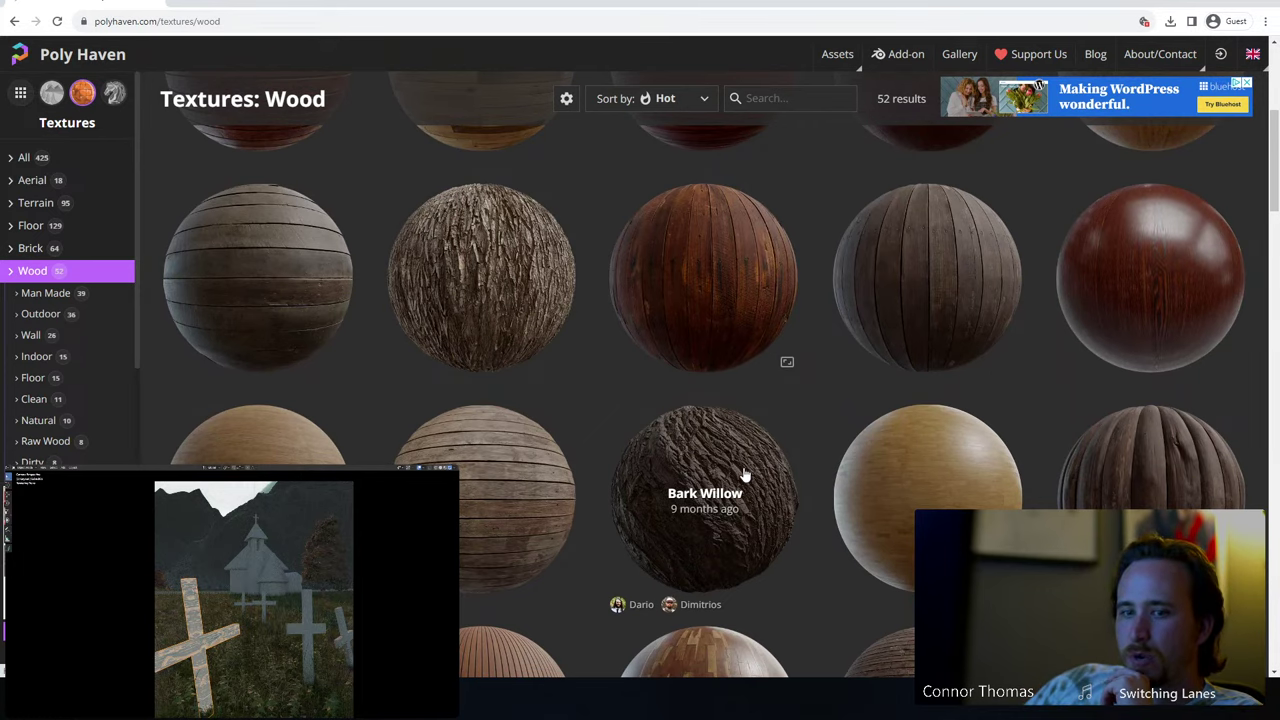
click(721, 492)
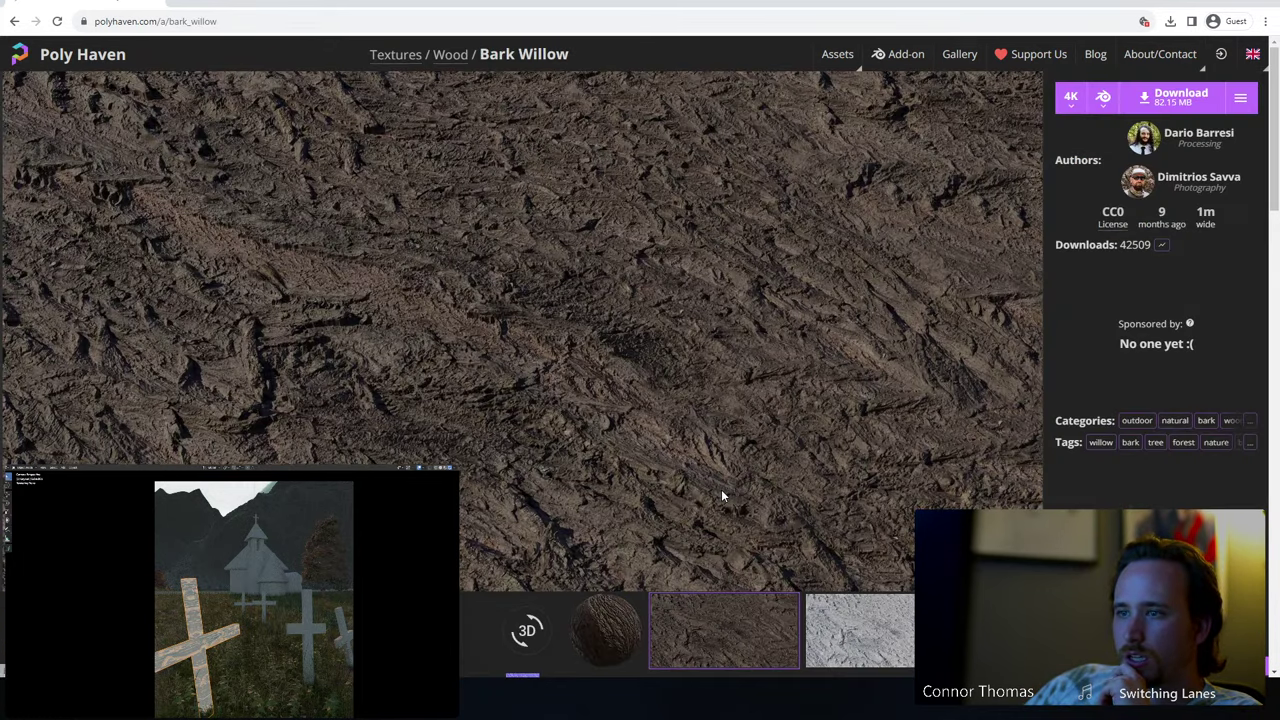
click(1170, 97)
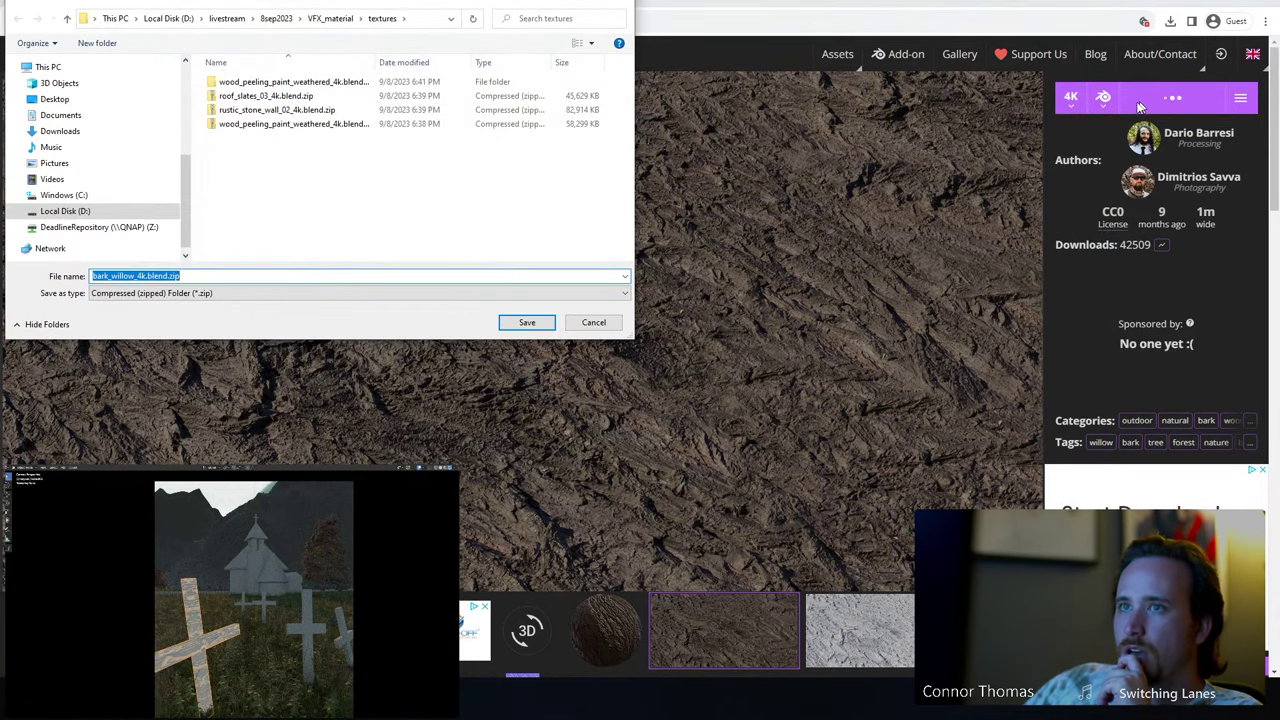
click(526, 322)
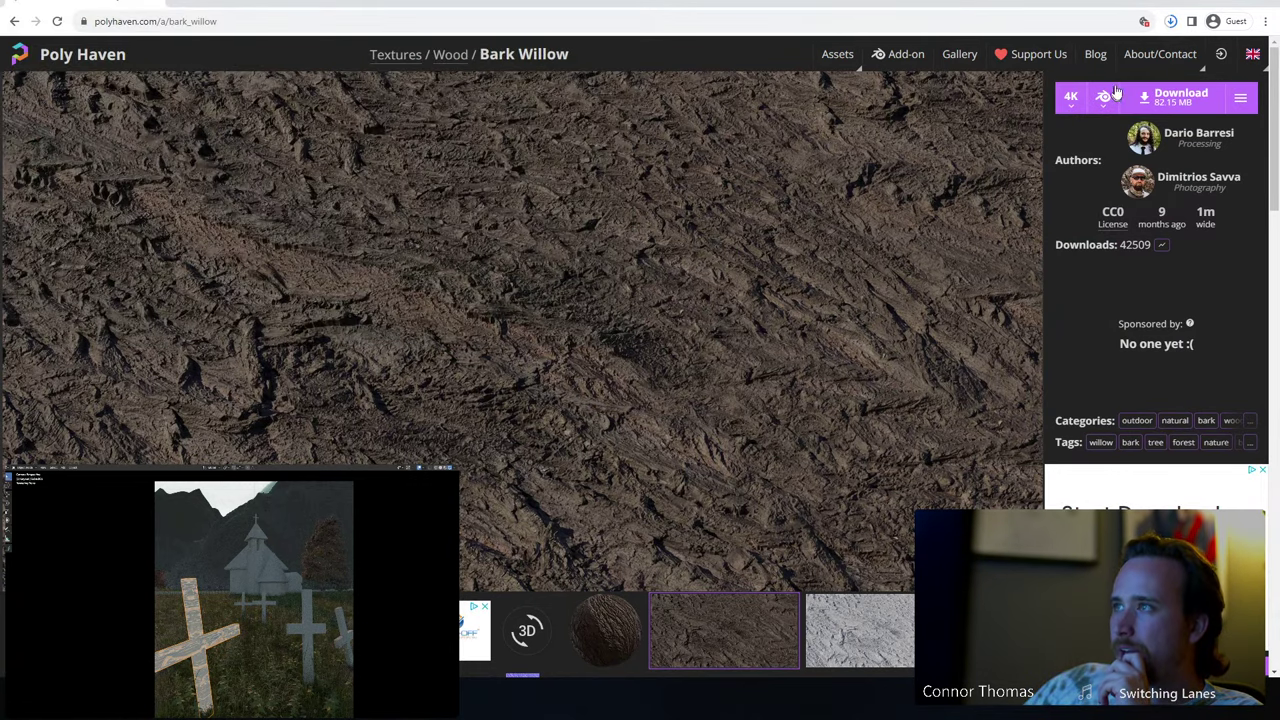
click(1203, 2)
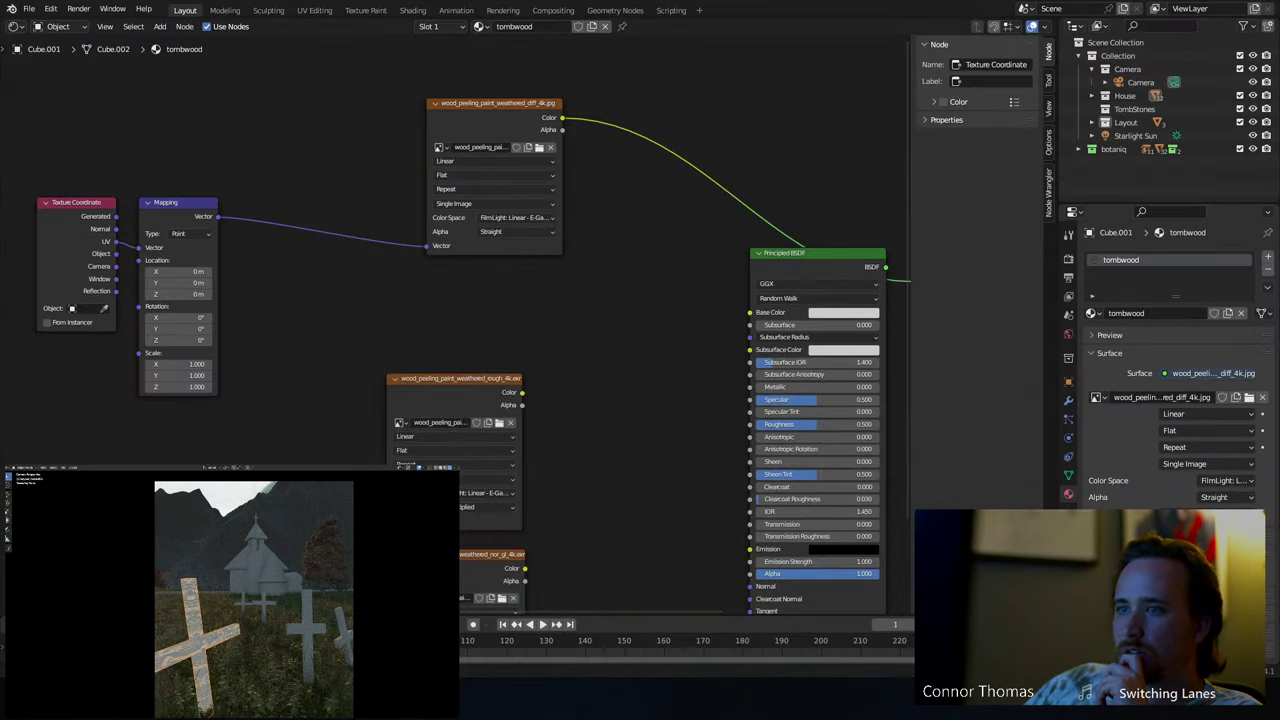
- In File Explorer, extract bark_willow_4k.blend.zip from VFX_material\textures into its own folder and open the extracted textures subfolder
key(alt+Tab)
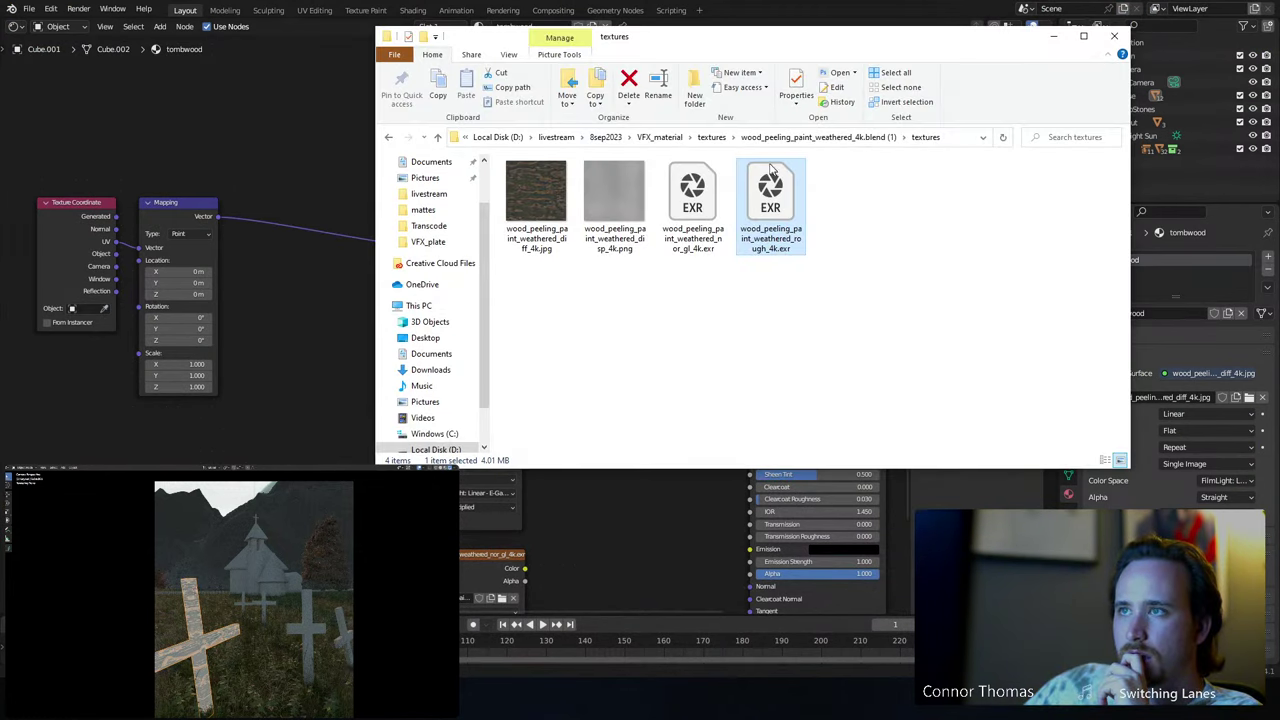
click(659, 137)
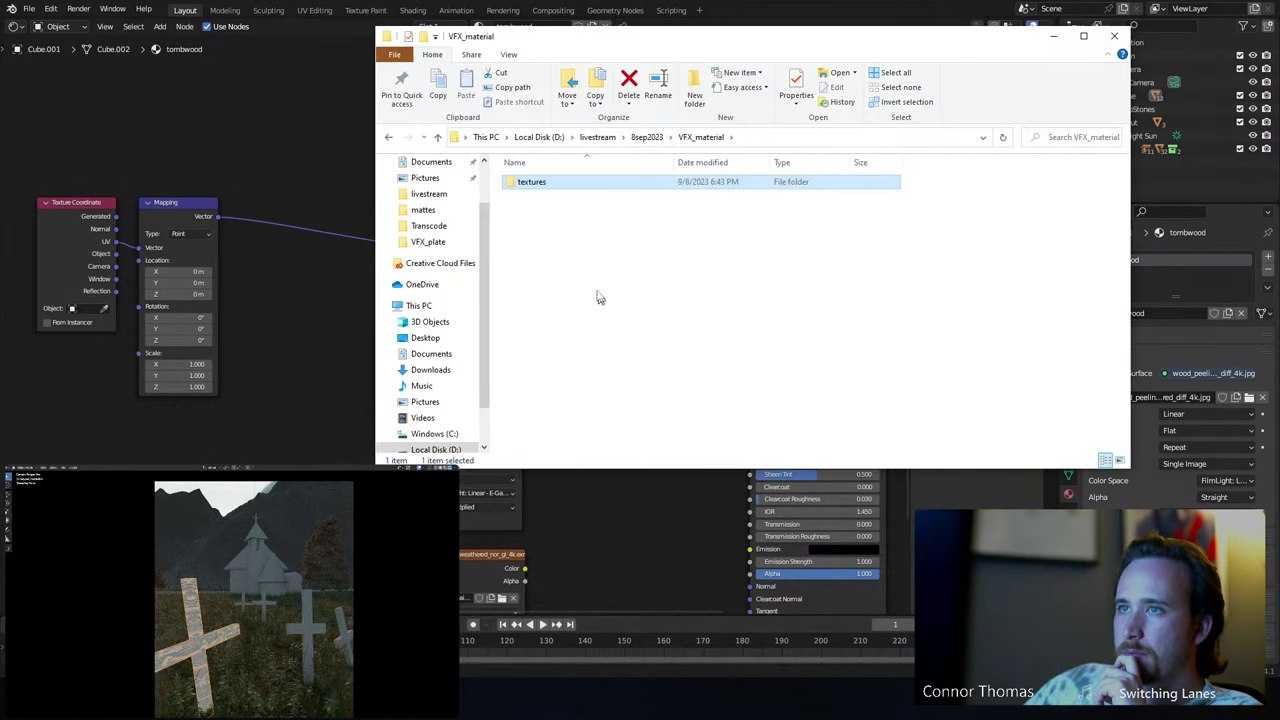
click(648, 137)
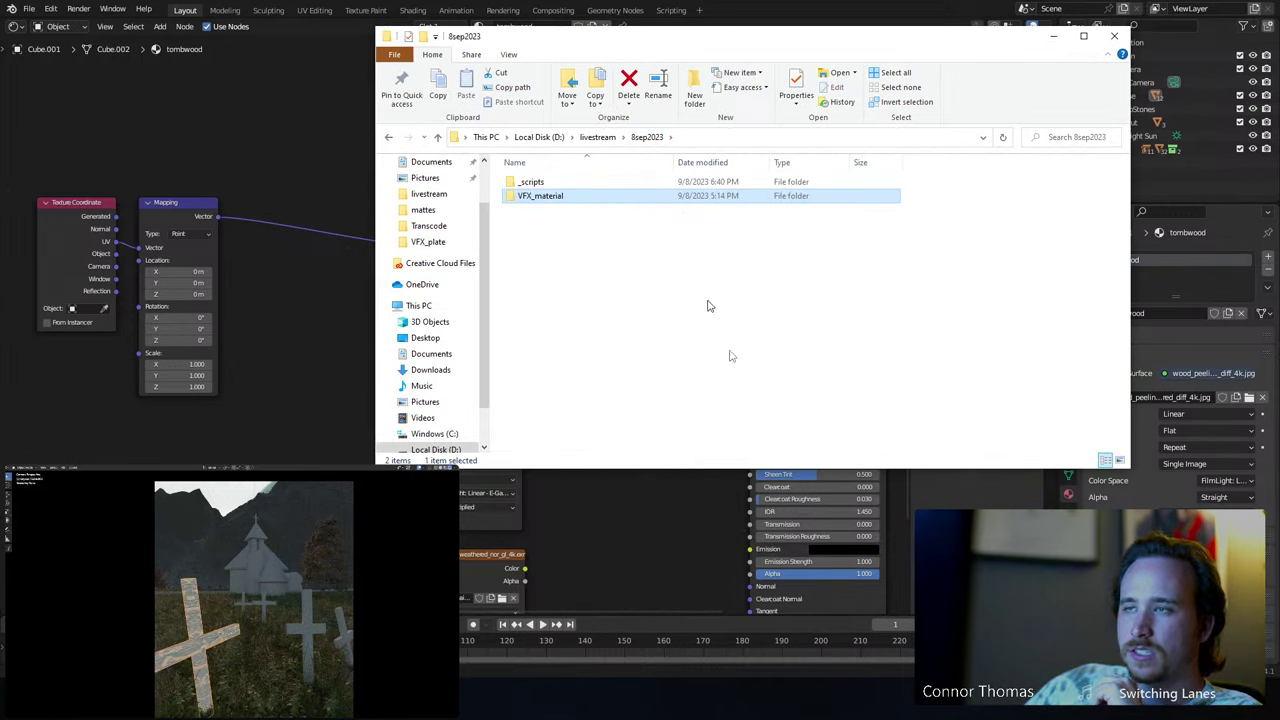
double_click(535, 197)
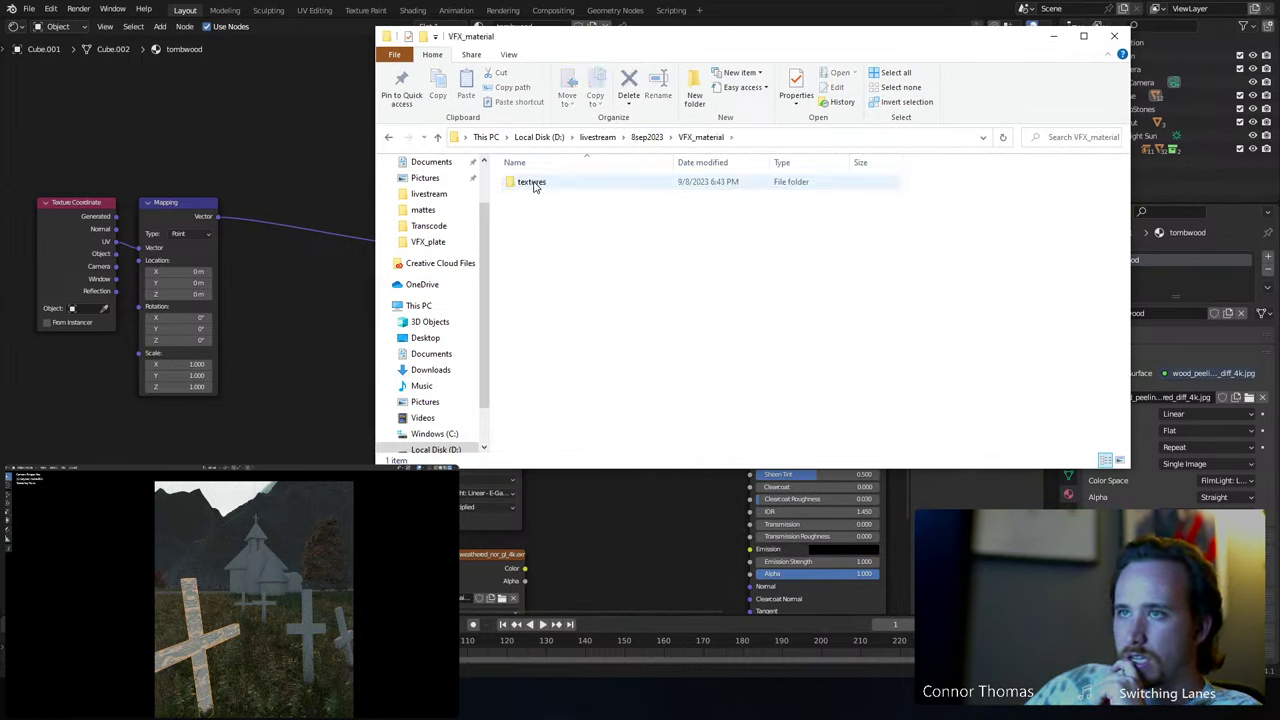
double_click(534, 183)
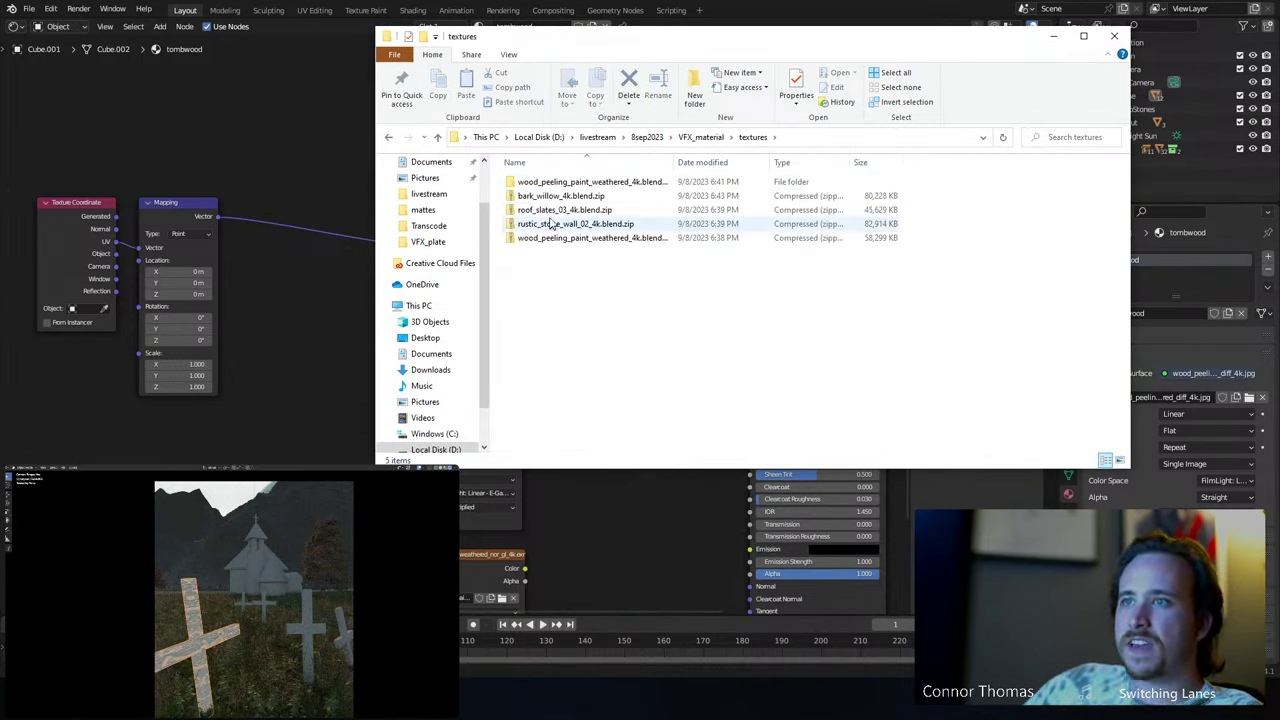
right_click(546, 199)
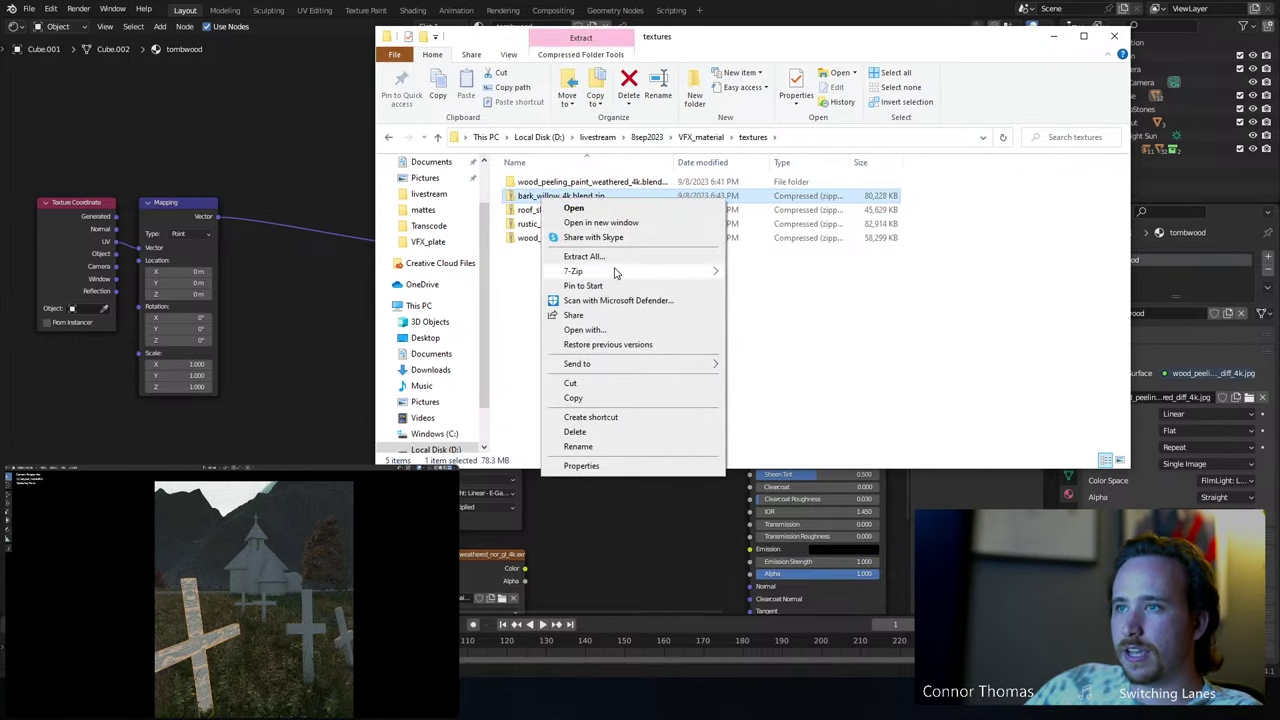
mouse_move(600, 271)
click(860, 332)
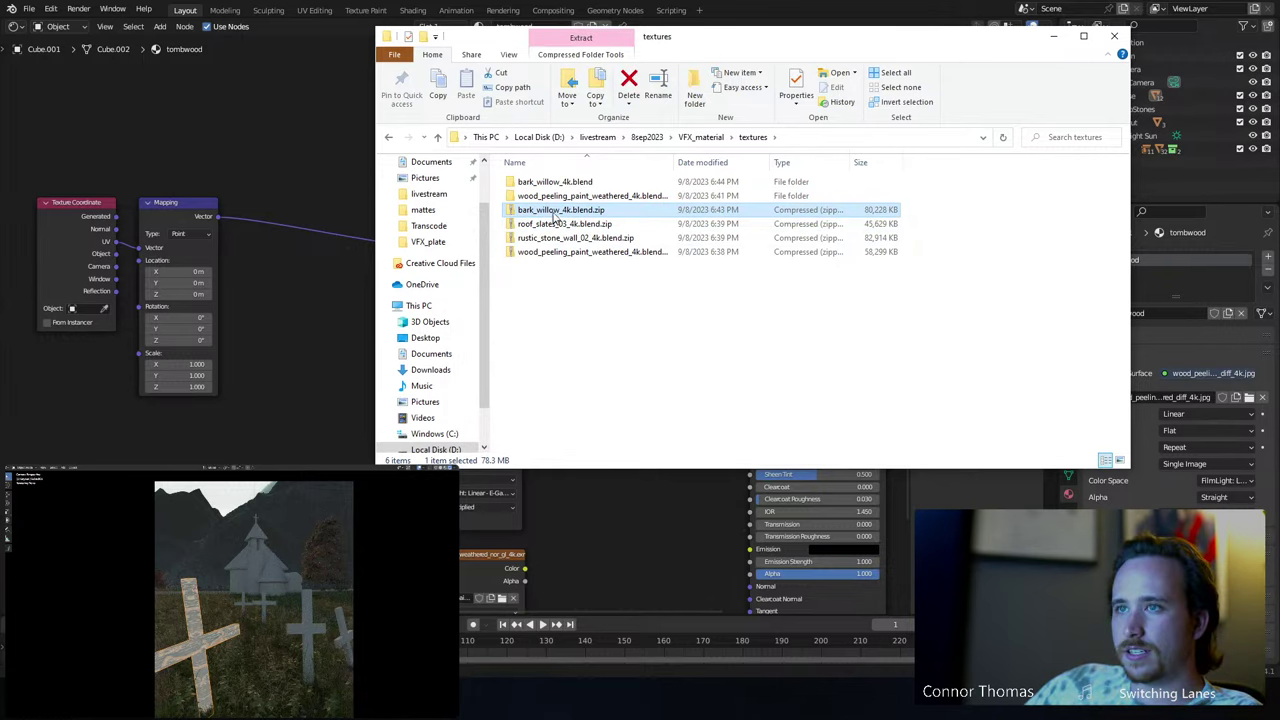
double_click(541, 184)
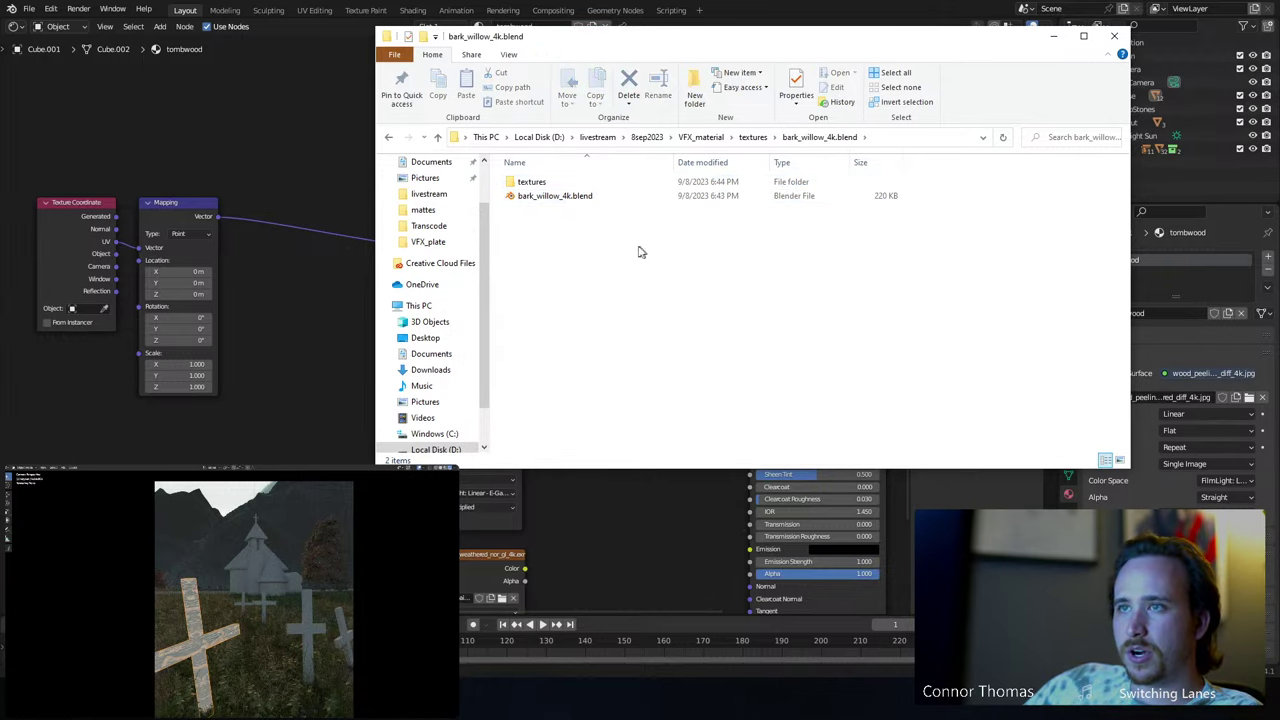
double_click(530, 182)
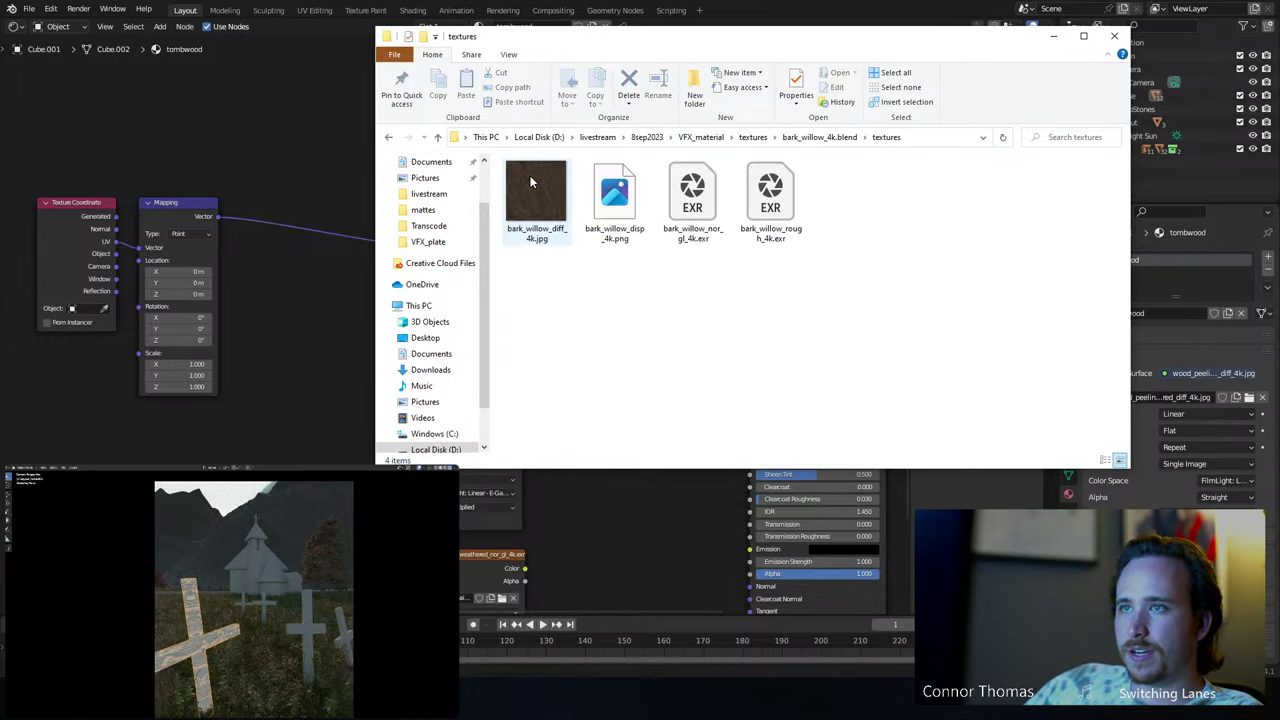
- Back in Blender, delete all wood_peeling_paint_weathered image texture nodes from the tombwood material
click(245, 418)
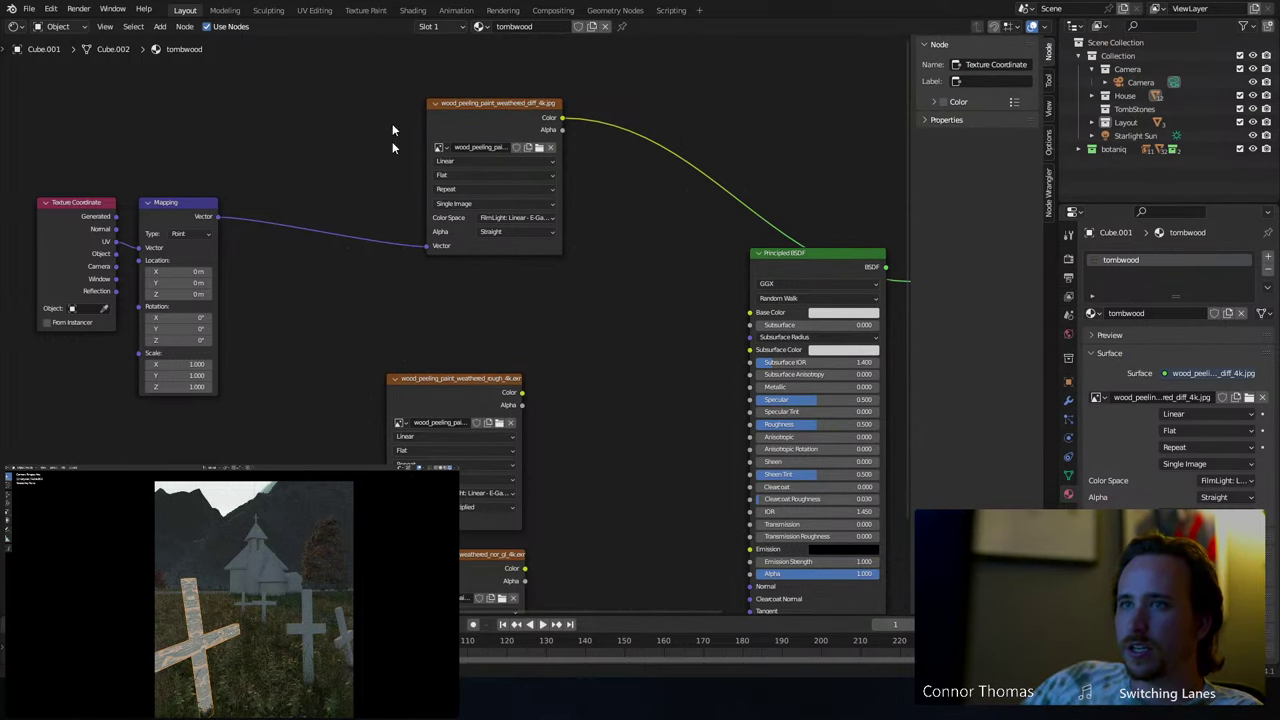
drag(392, 130, 545, 588)
key(x)
scroll(470, 433, down, 4)
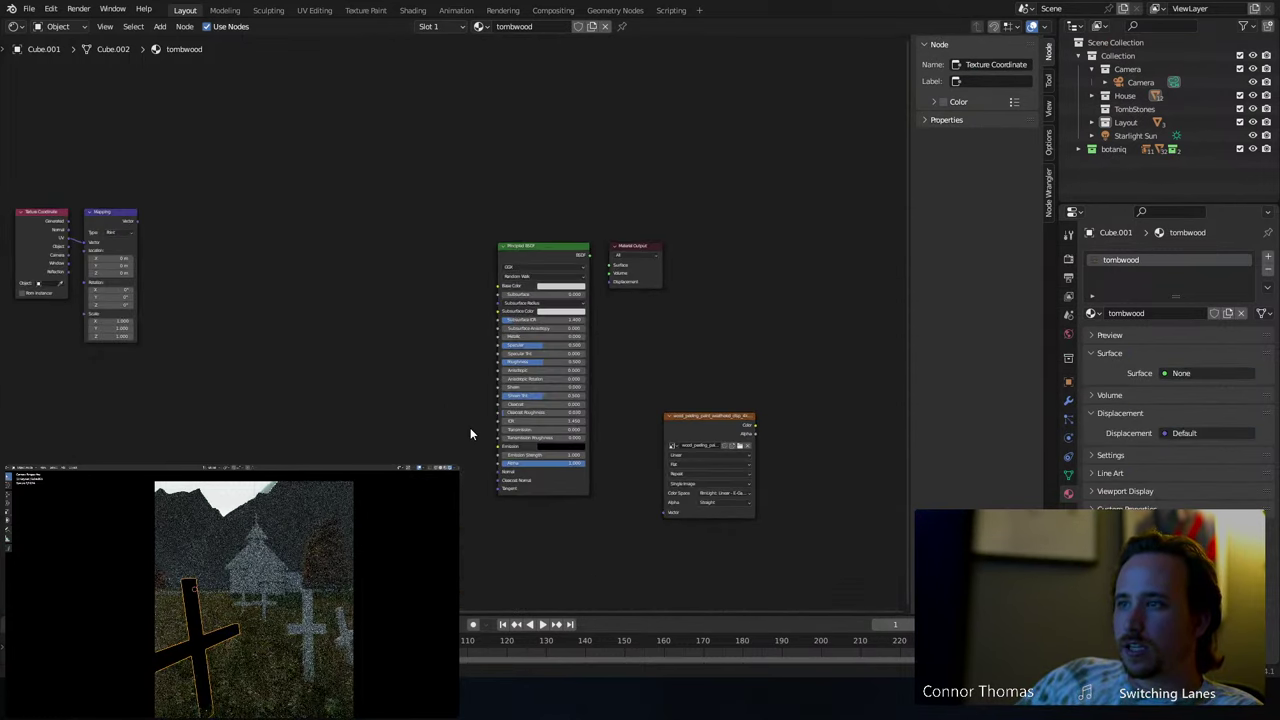
drag(666, 404, 751, 503)
key(x)
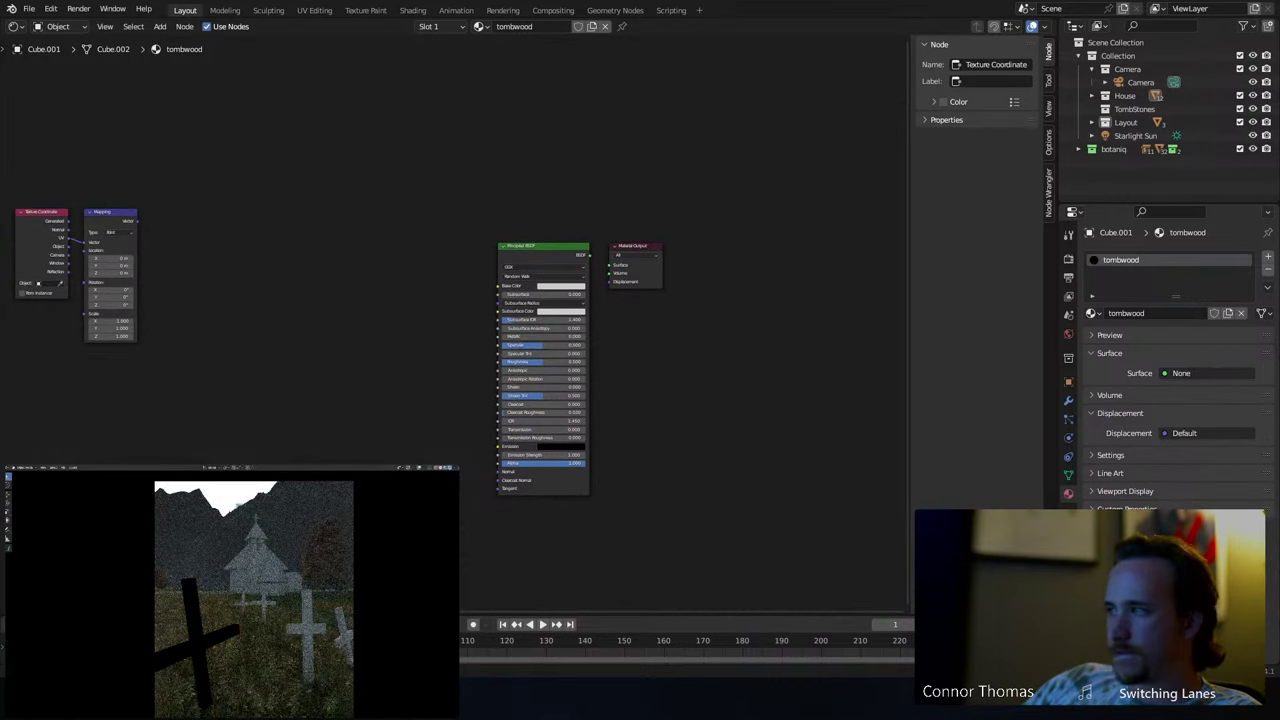
- Add the Bark Willow diffuse, displacement, normal and roughness maps from File Explorer's extracted textures folder to the tombwood node tree in Blender
key(alt+Tab)
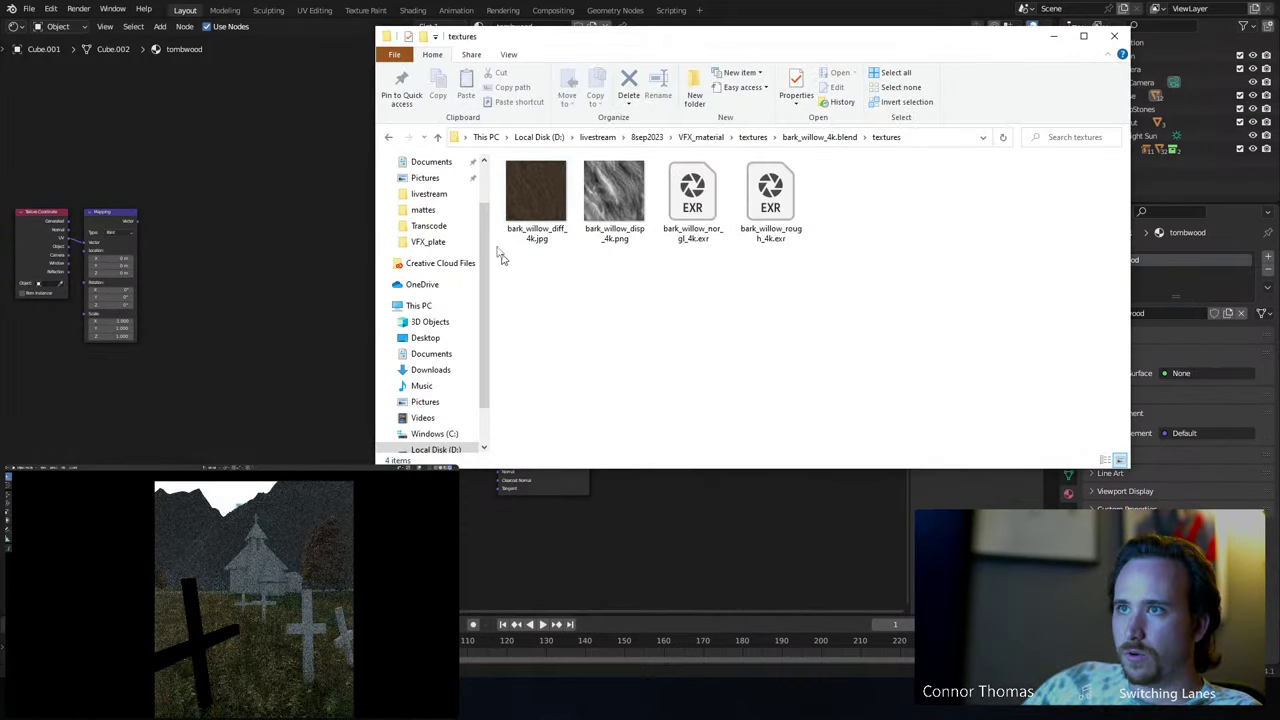
drag(536, 195, 305, 160)
drag(614, 190, 694, 517)
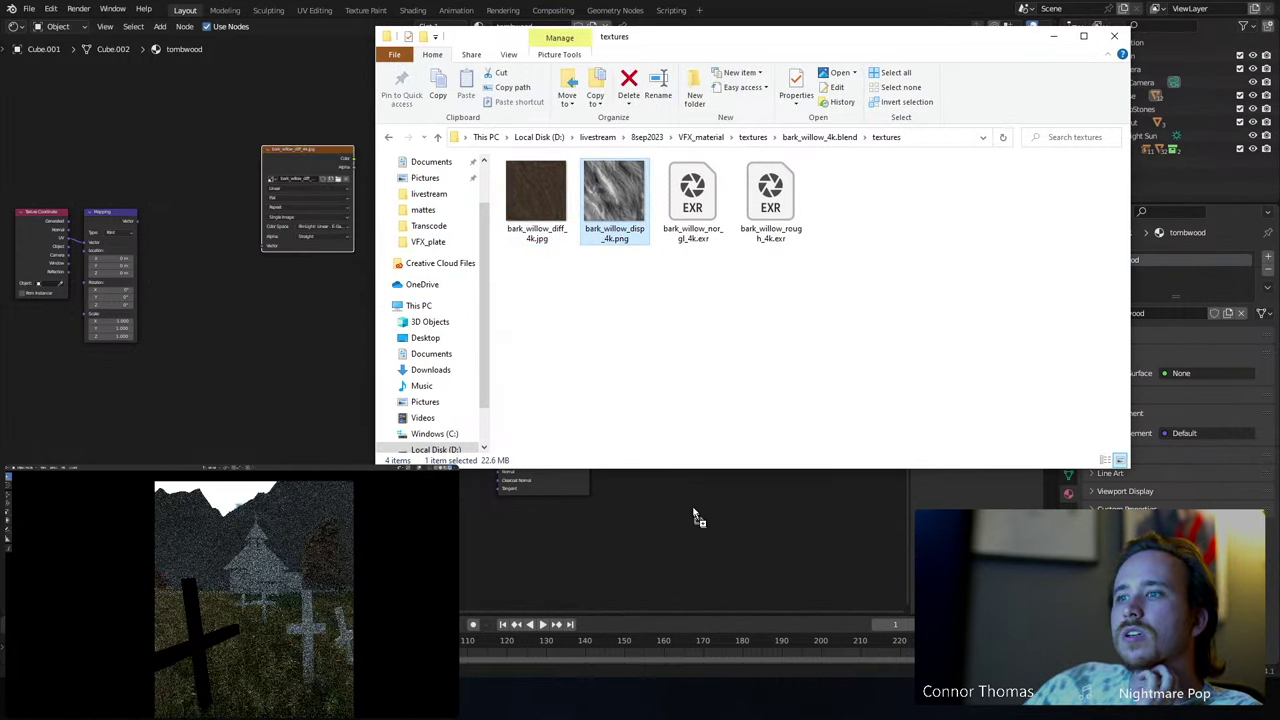
drag(710, 238, 680, 263)
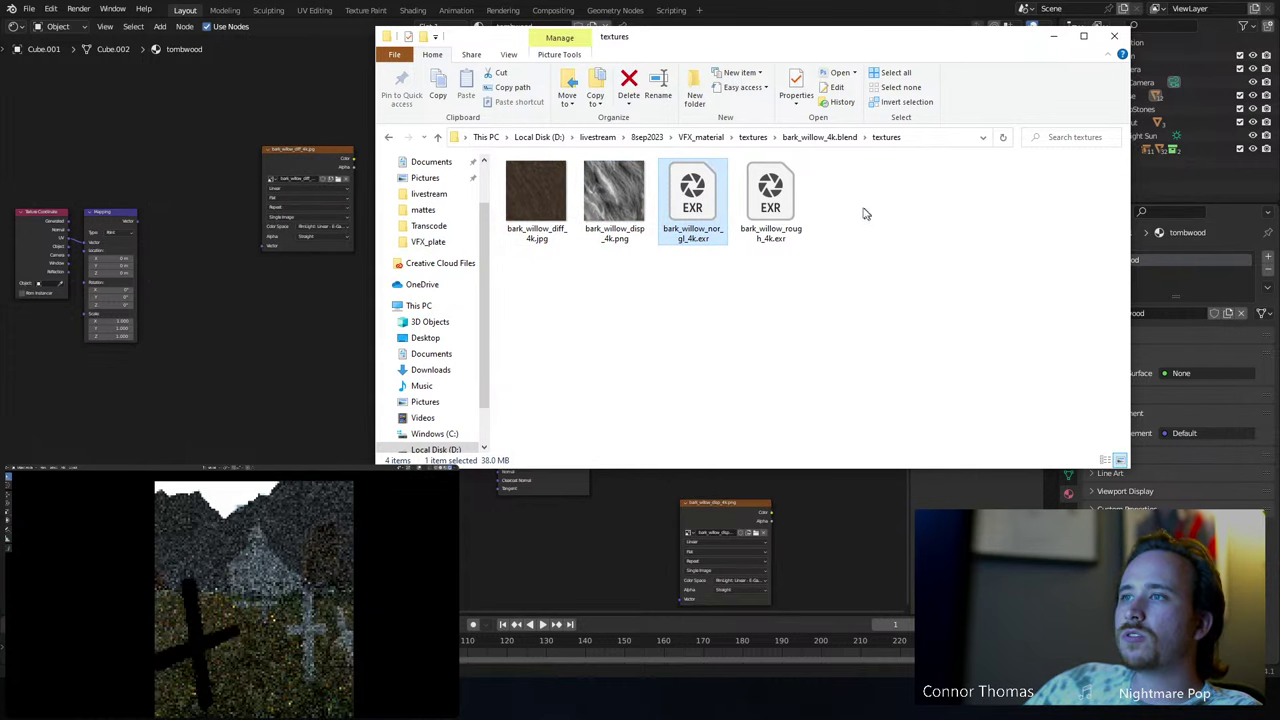
drag(770, 198, 330, 330)
click(230, 265)
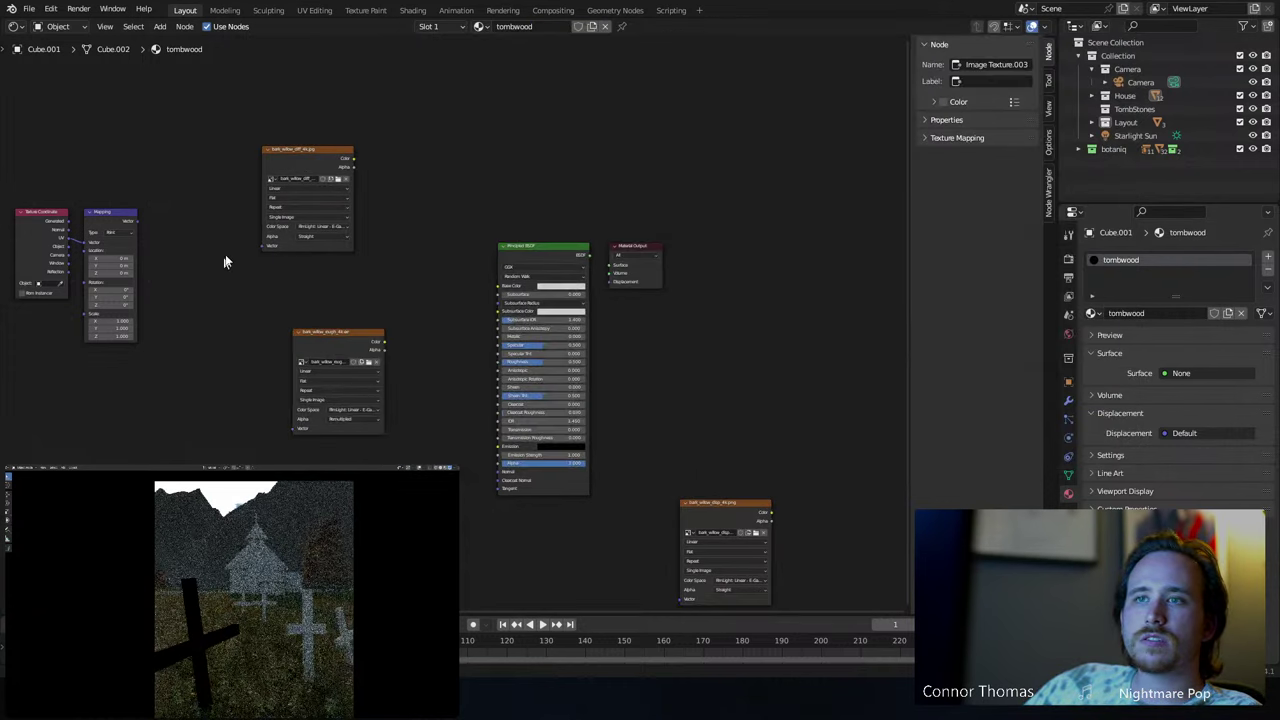
- Connect the Mapping vector to the bark_willow_diff_4k.jpg texture and its Color to the Principled BSDF's Base Color
drag(263, 245, 134, 224)
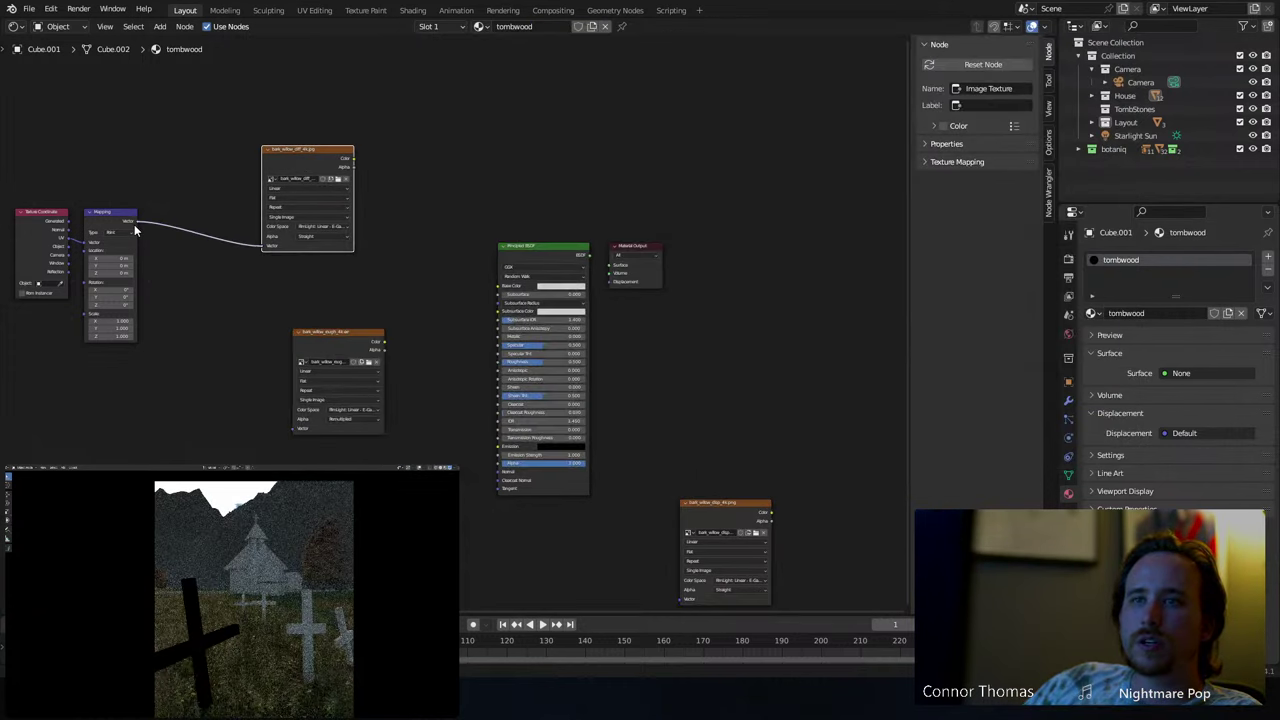
drag(346, 158, 497, 286)
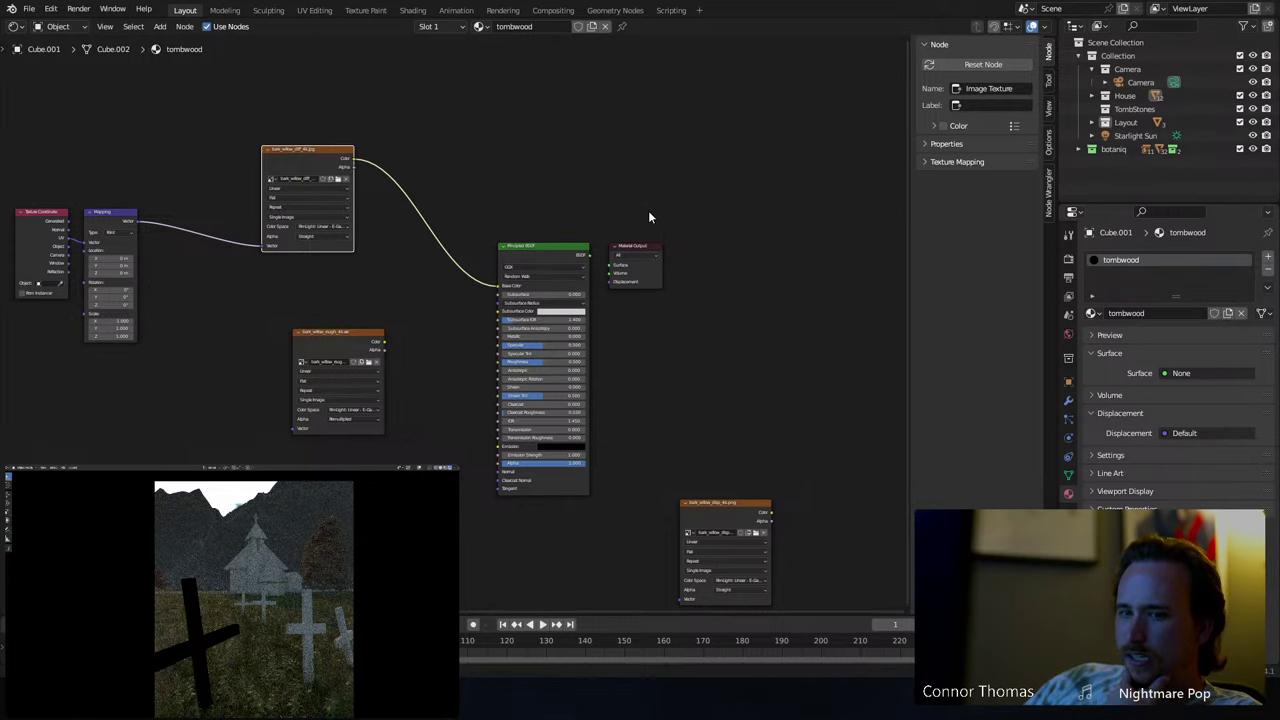
middle_drag(491, 171, 629, 200)
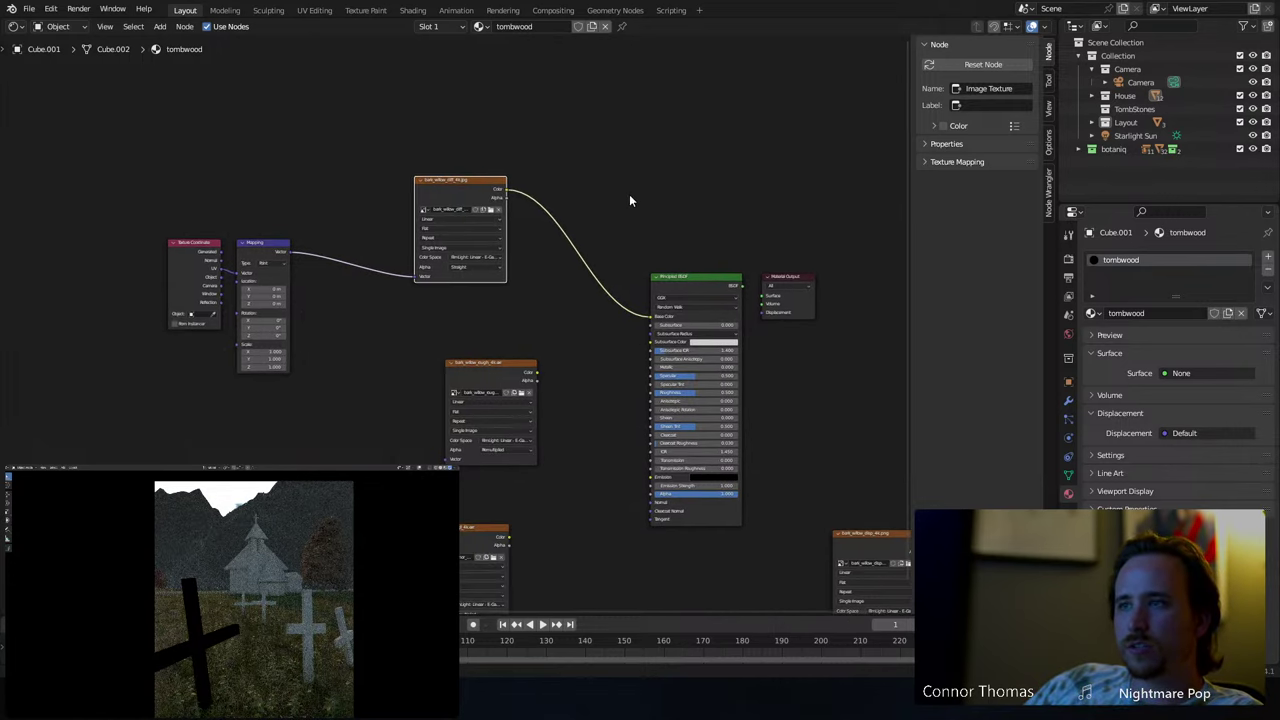
- Preview the diffuse texture directly on the crosses, link the Principled BSDF to the Material Output's Surface and space the output node farther away
ctrl+shift+click(446, 183)
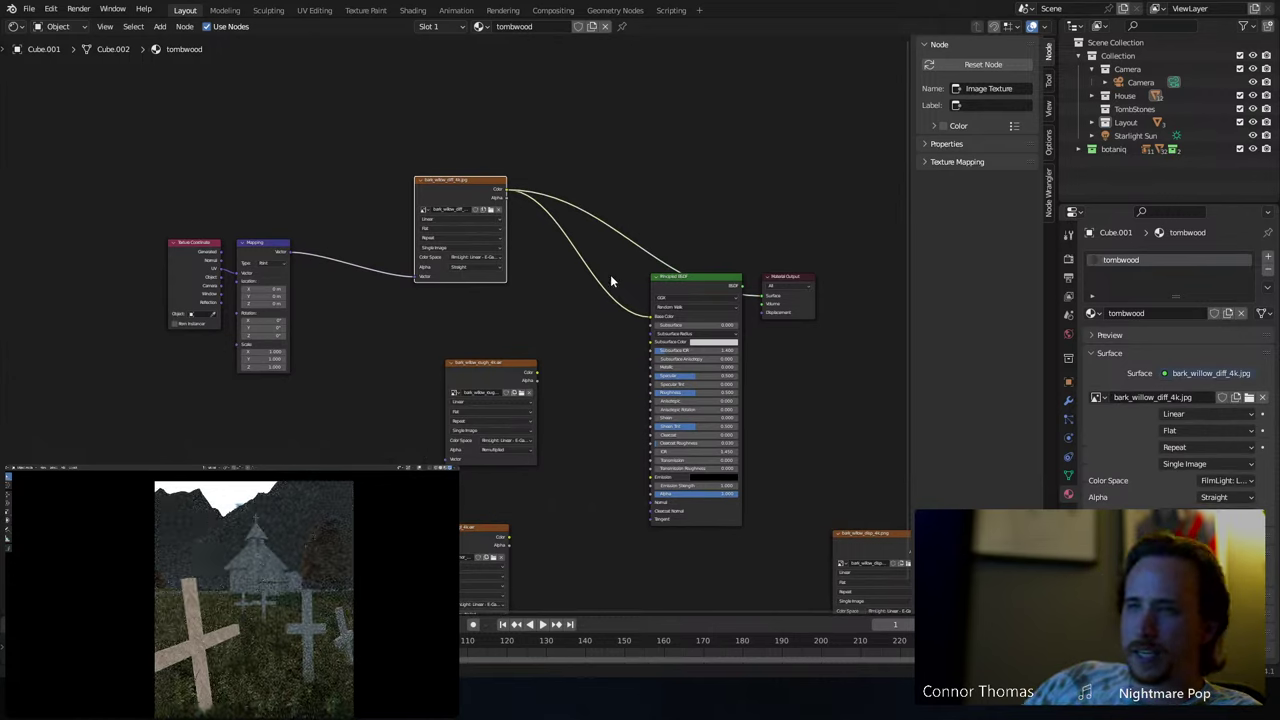
ctrl+shift+click(706, 286)
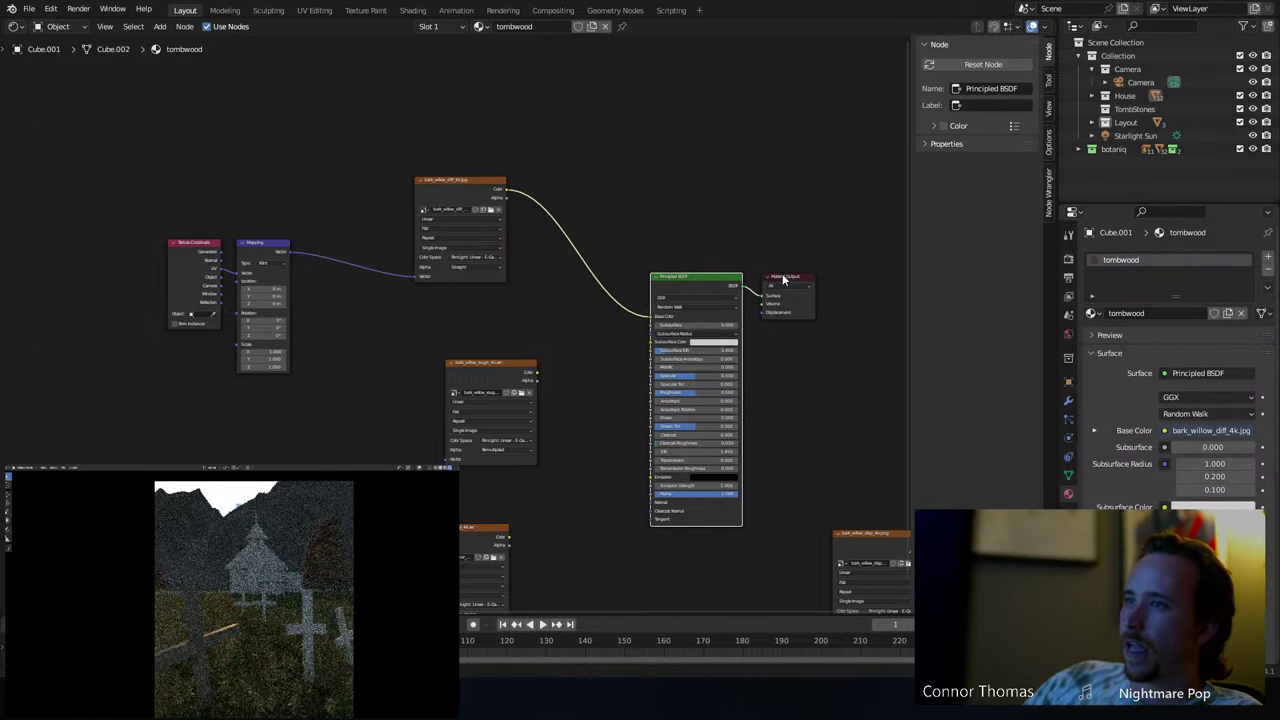
drag(782, 273, 905, 270)
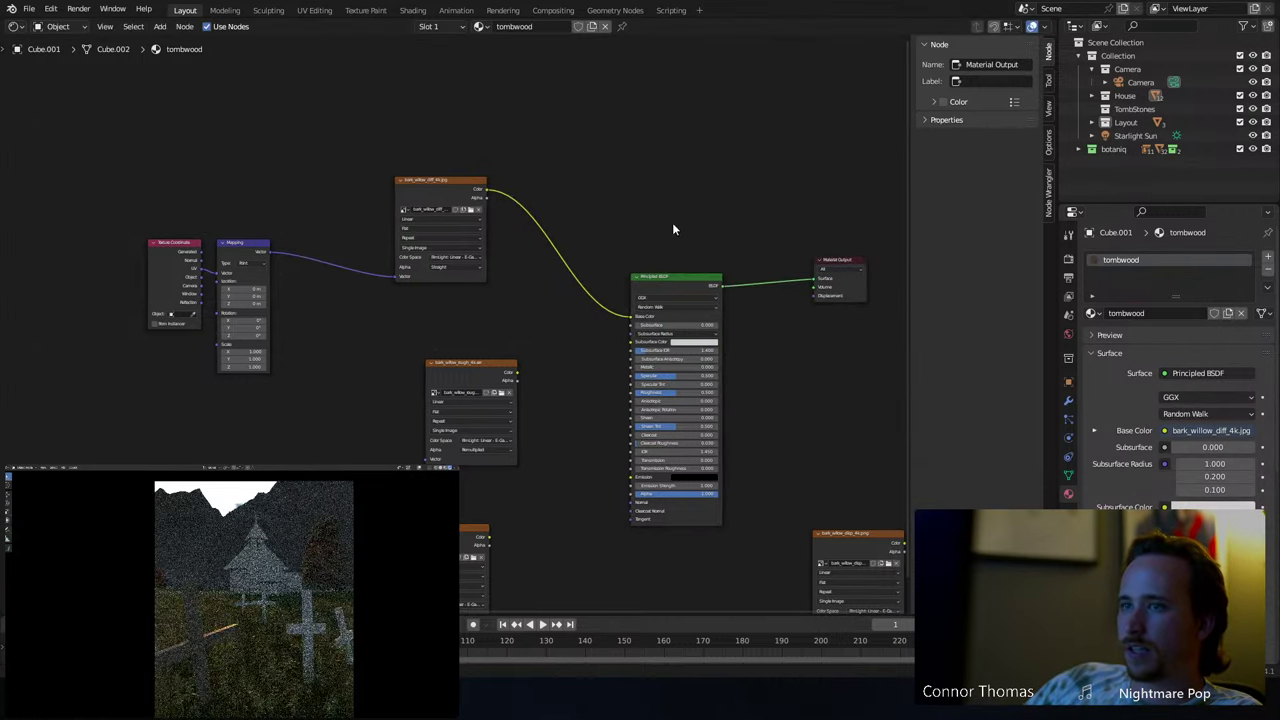
- Connect the Mapping vector to the bark_willow_rough_4k.exr and bark_willow_nor_gl_4k.exr textures
middle_drag(648, 242, 694, 189)
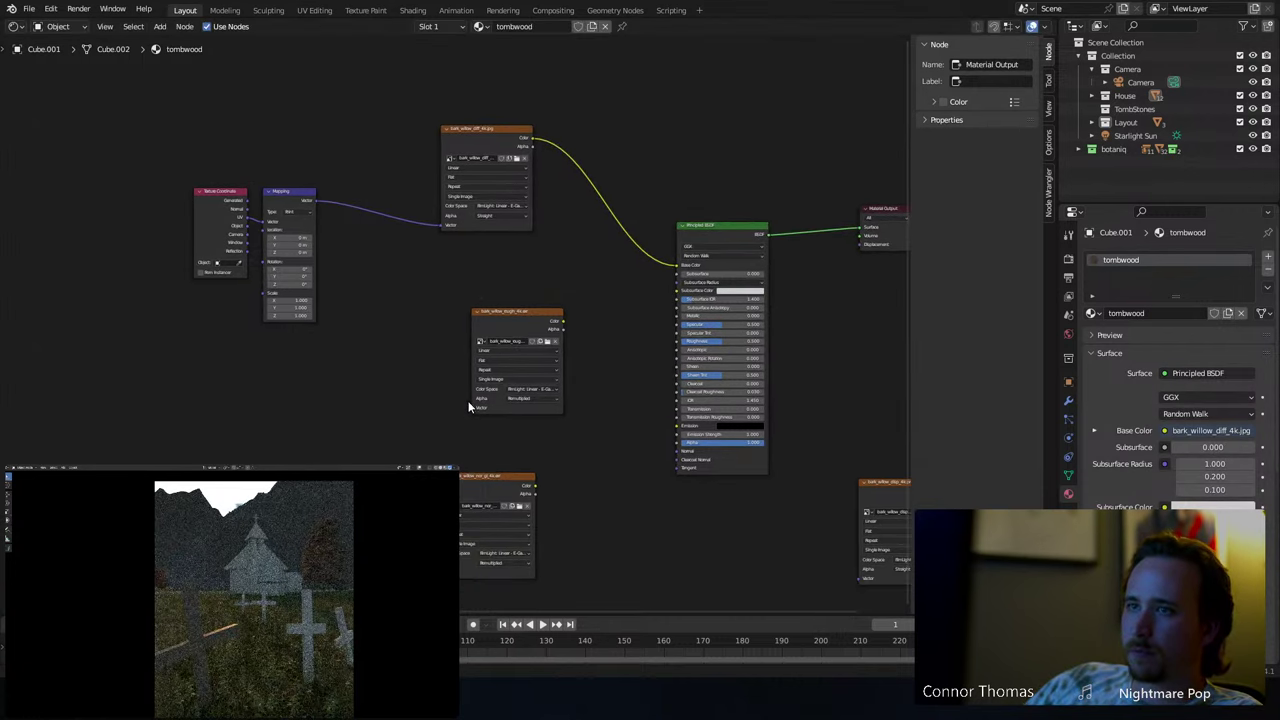
drag(474, 406, 315, 200)
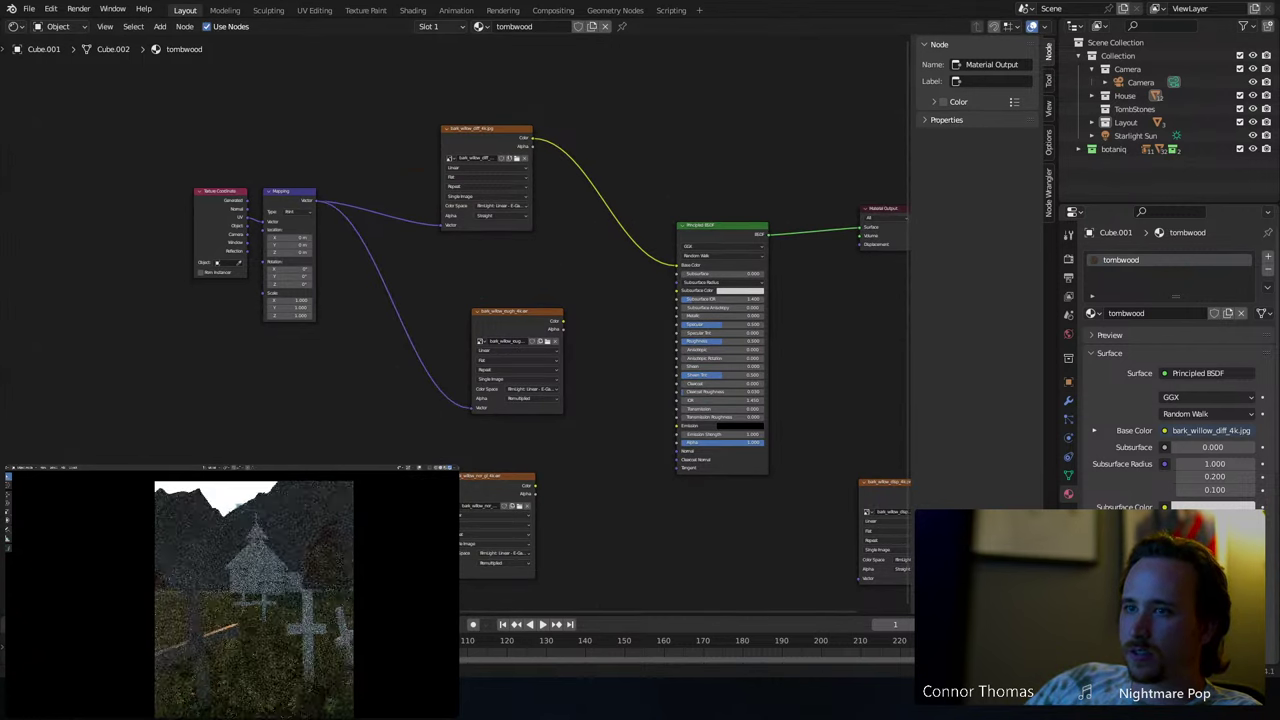
drag(444, 571, 316, 200)
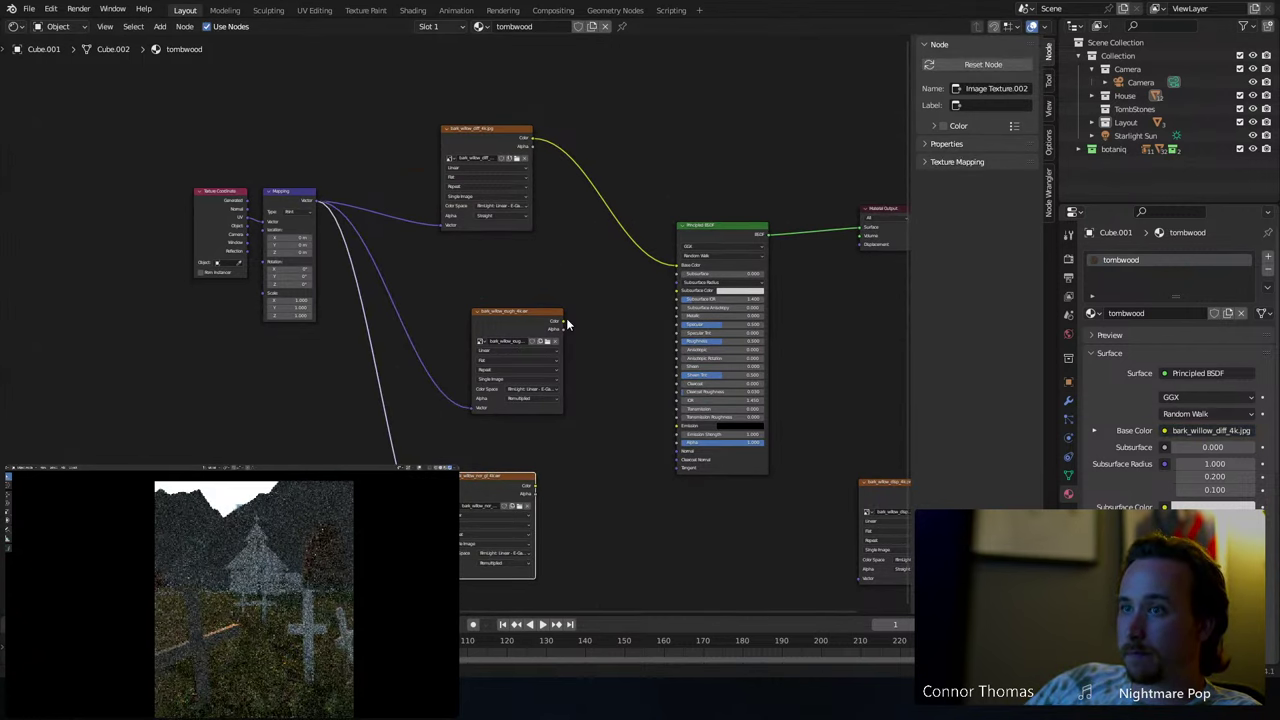
- Connect the Color of bark_willow_rough_4k.exr to the Principled BSDF's Roughness input
drag(561, 321, 658, 409)
key(Escape)
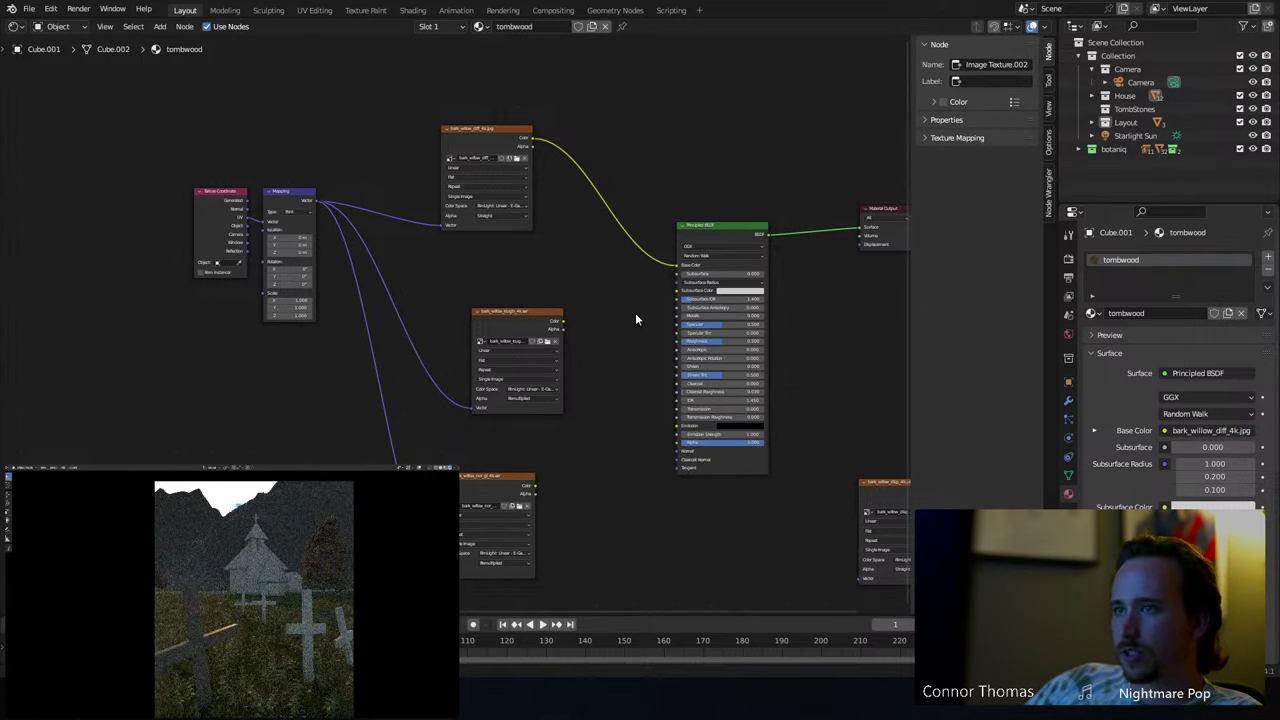
scroll(650, 322, up, 3)
drag(471, 300, 610, 328)
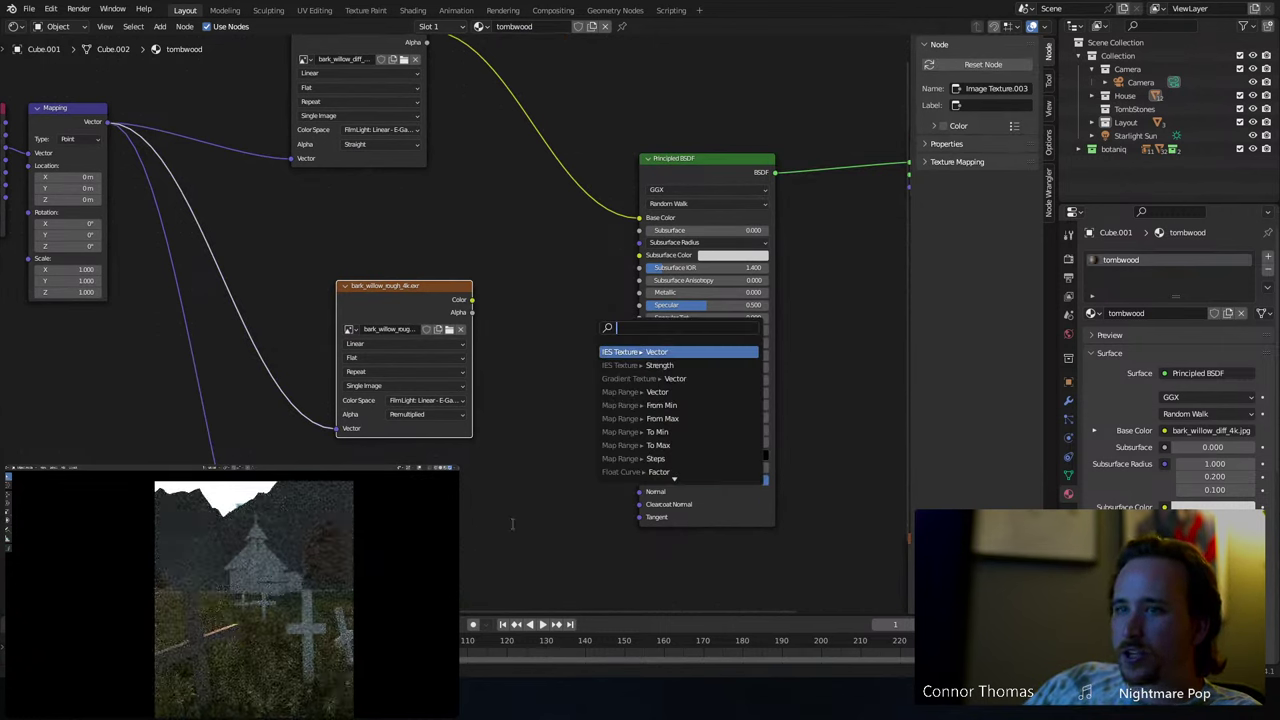
key(Escape)
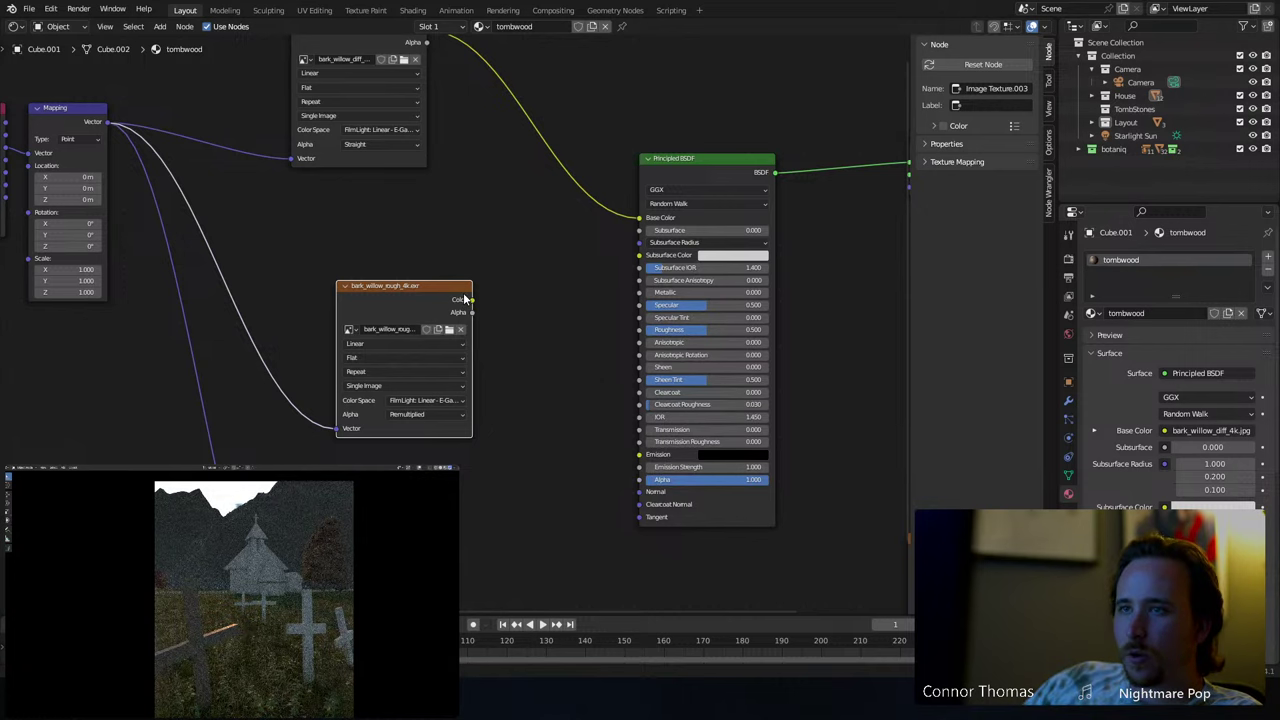
drag(474, 304, 639, 329)
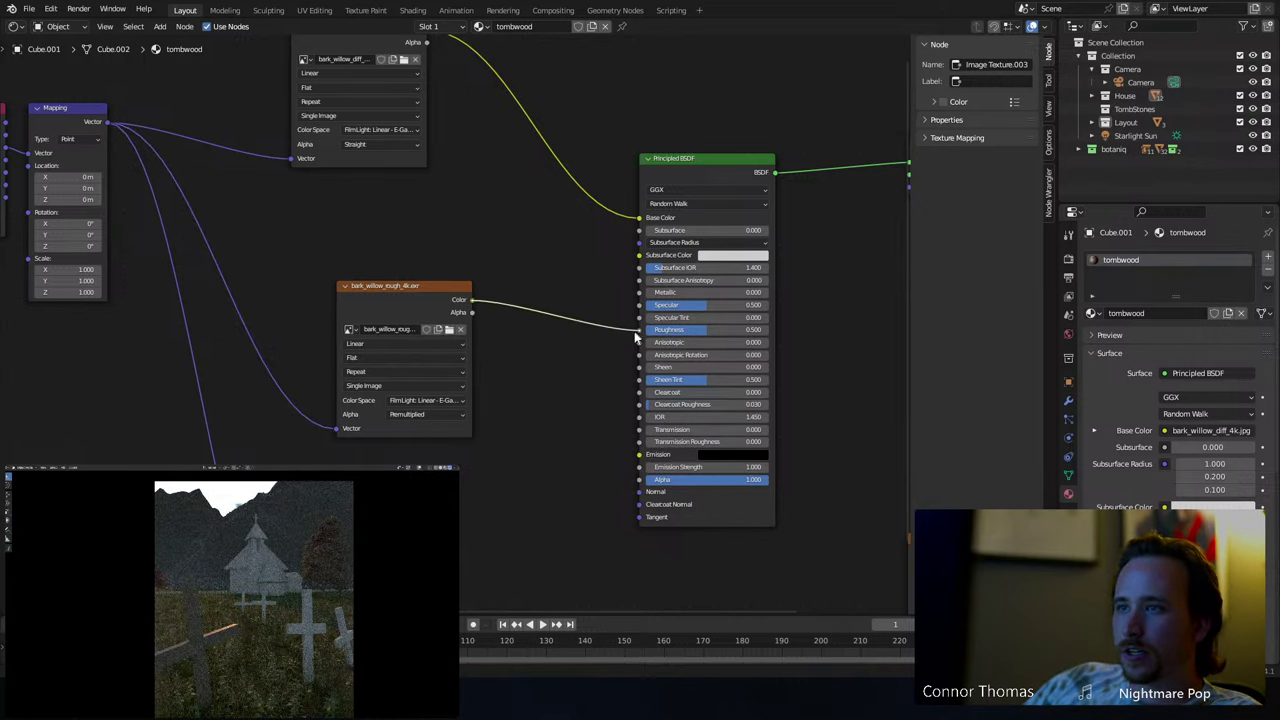
middle_drag(573, 480, 573, 357)
drag(424, 421, 517, 389)
text(normal)
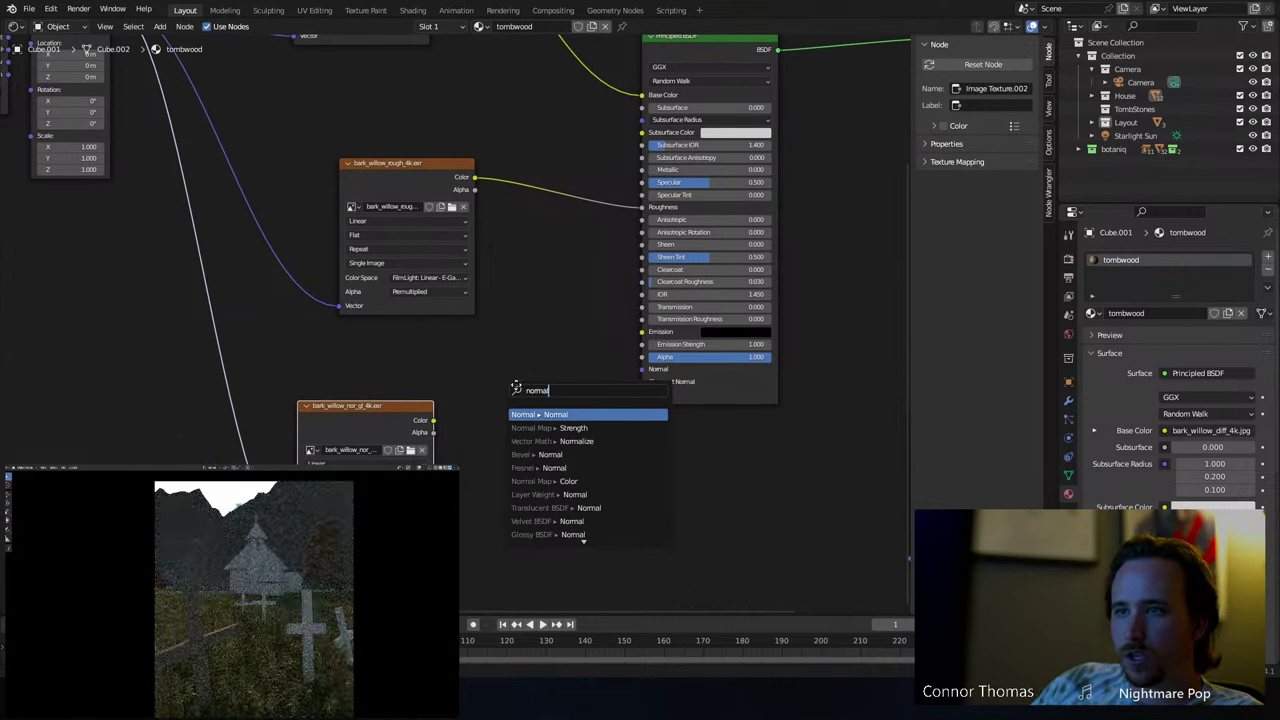
key(Return)
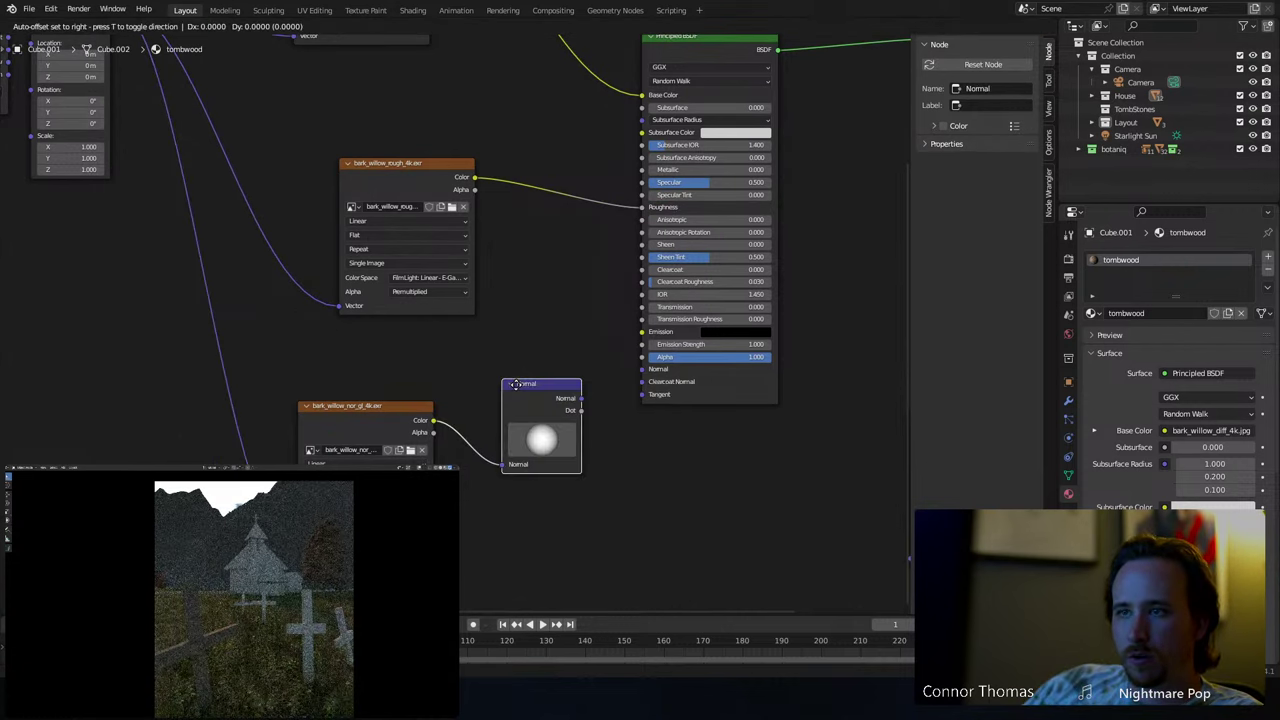
click(519, 418)
key(x)
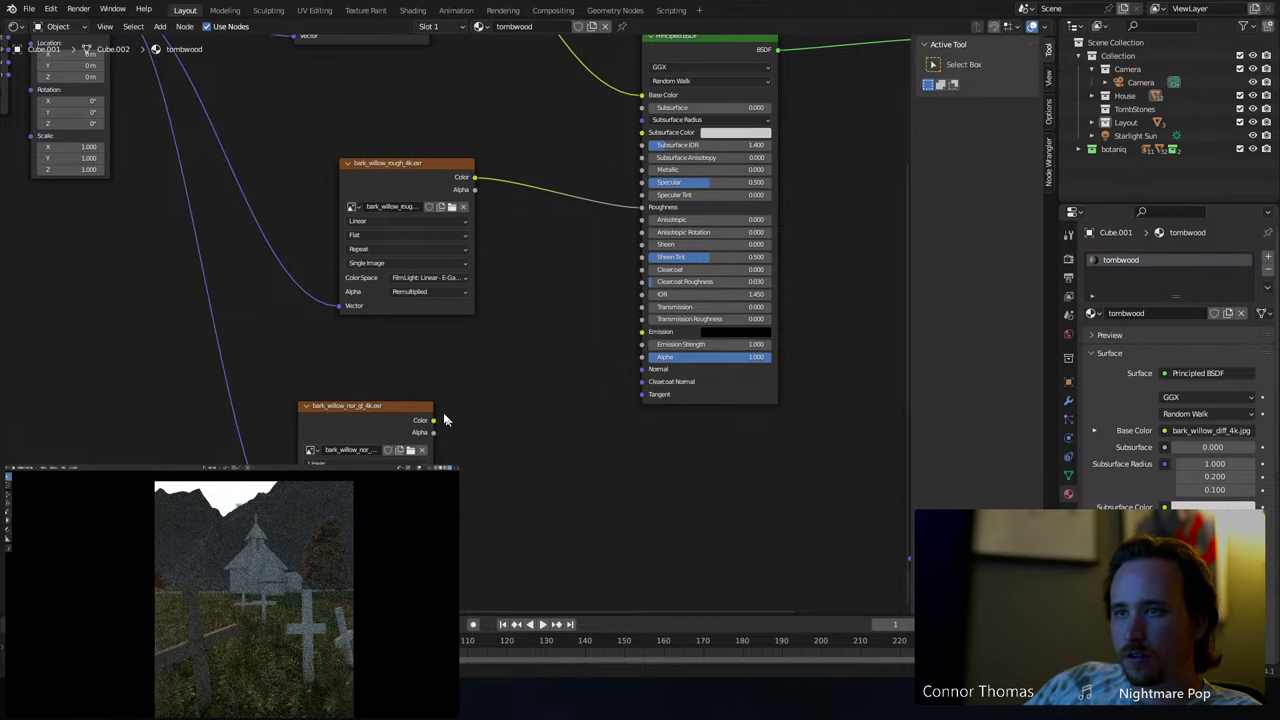
- Add a Normal Map node, feed the bark_willow_nor_gl_4k.exr Color into its Color input and connect its output to the Principled BSDF's Normal
drag(433, 420, 505, 407)
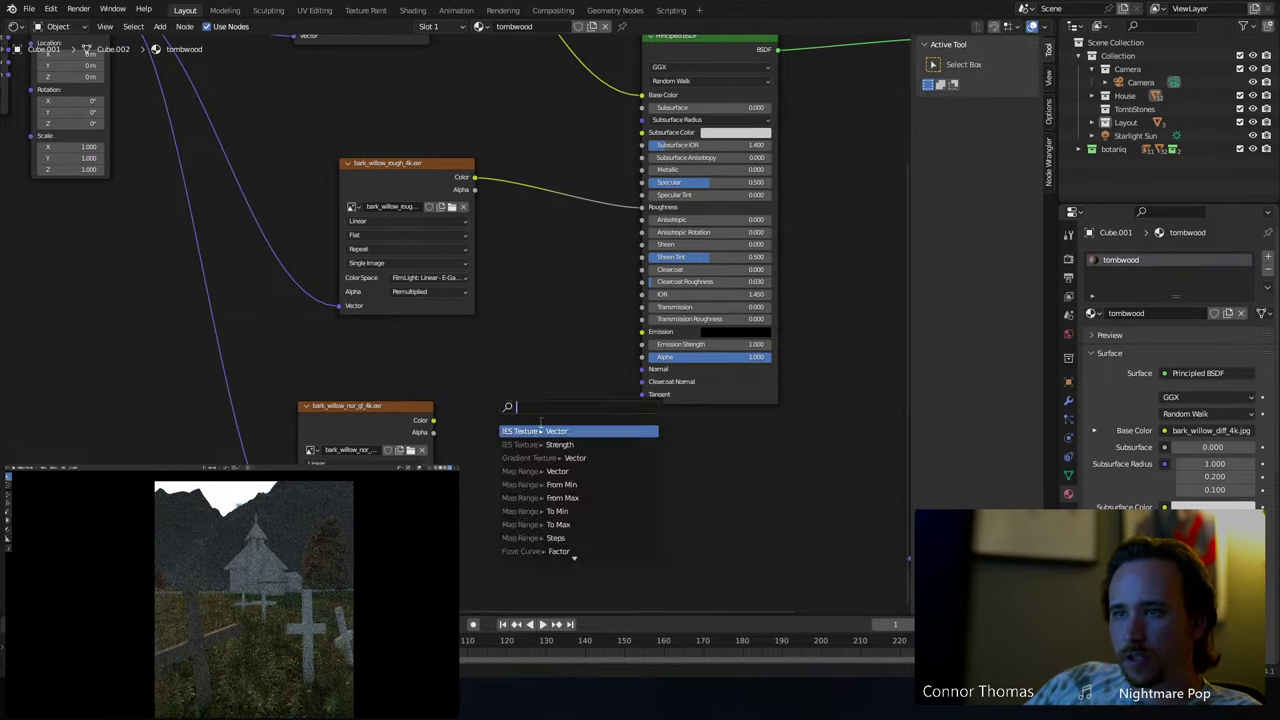
text(normal)
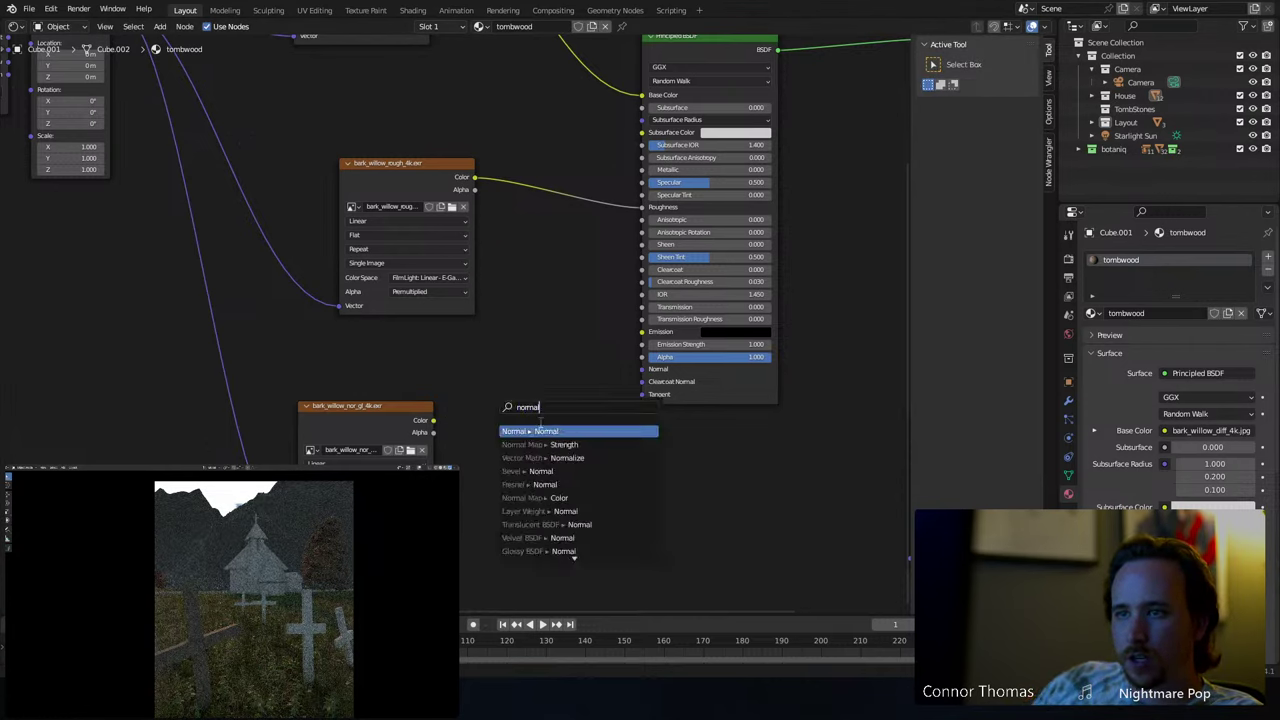
key(Down)
key(Return)
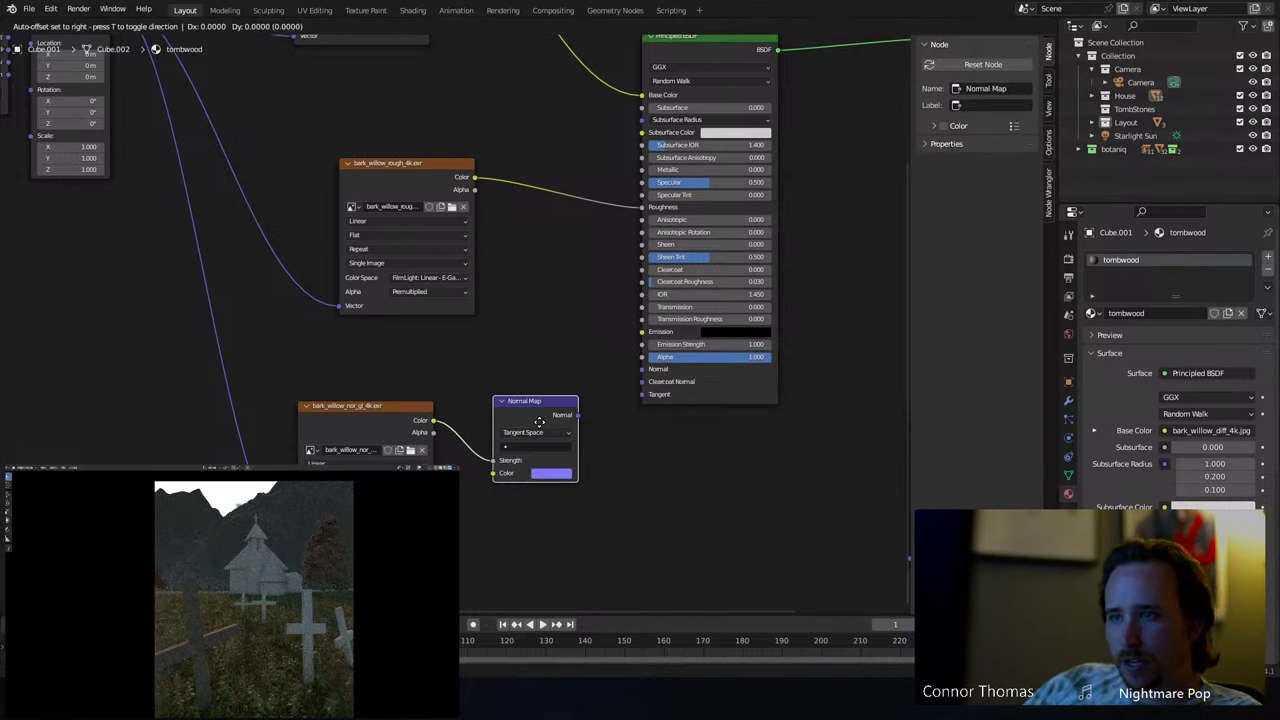
click(539, 405)
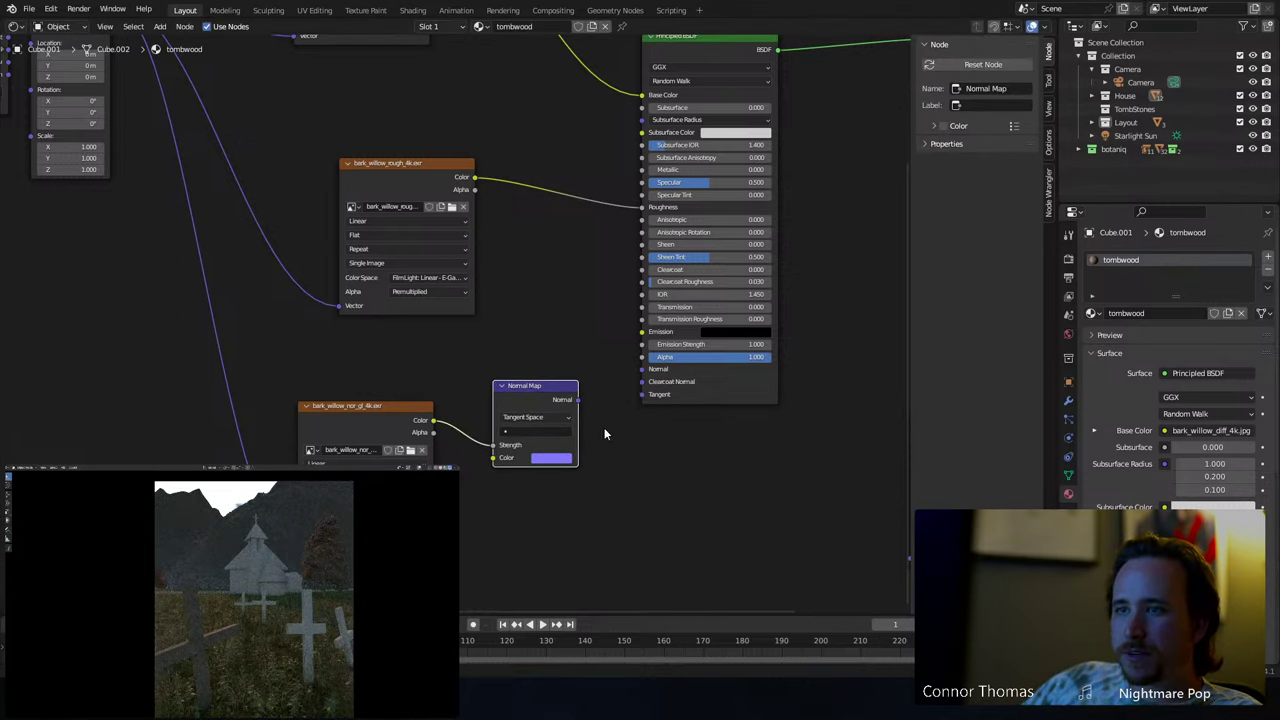
drag(493, 445, 493, 458)
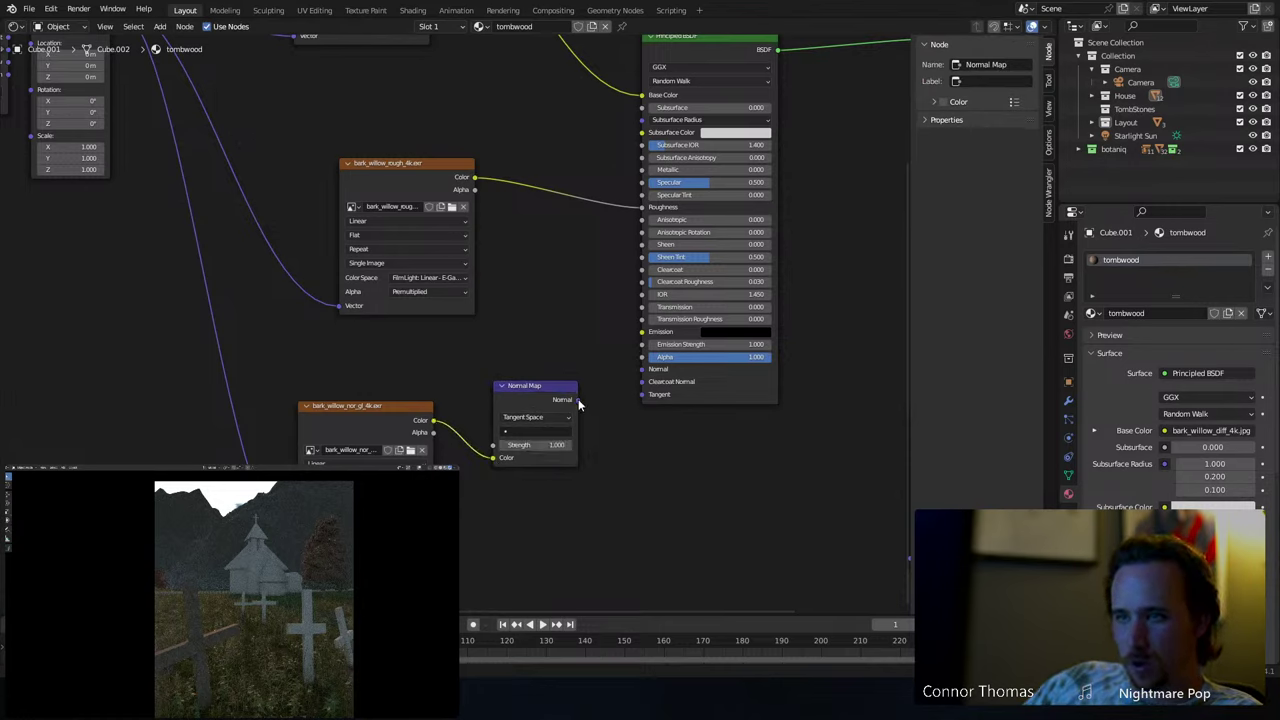
drag(578, 399, 650, 376)
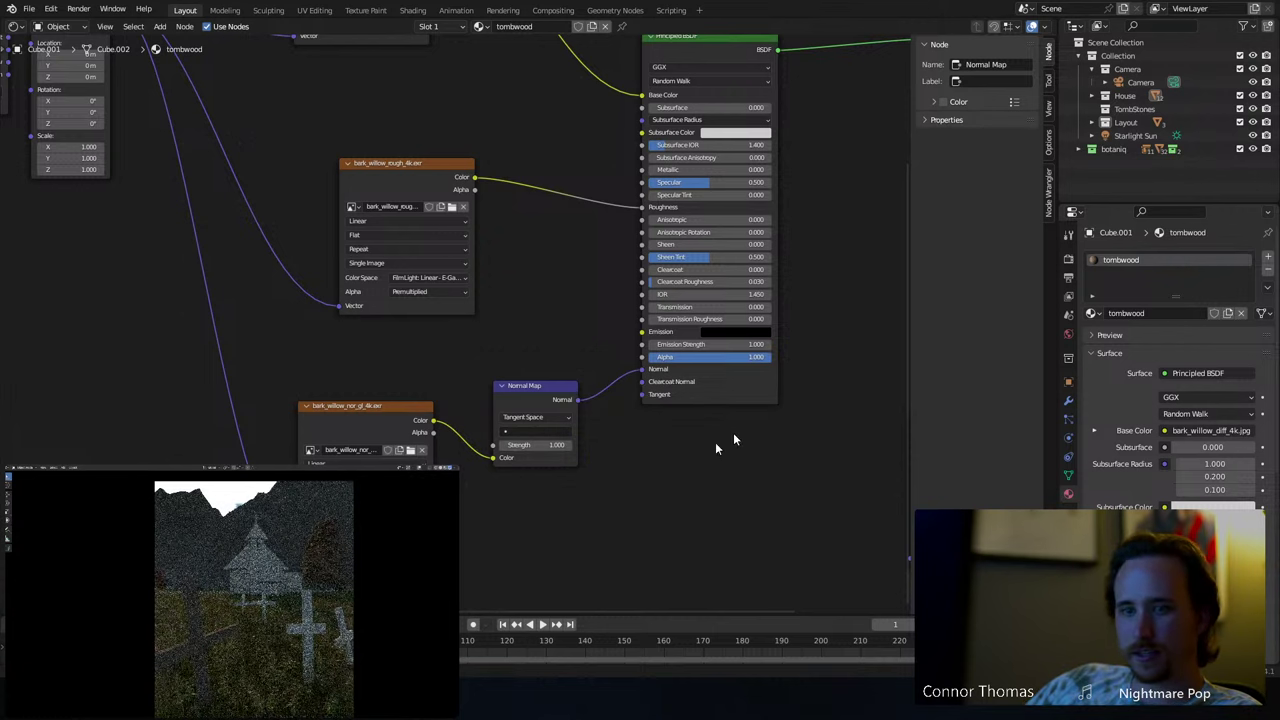
- Connect the Color of bark_willow_disp_4k.png to the Material Output's Displacement input
middle_drag(742, 426, 566, 468)
middle_drag(637, 324, 440, 279)
scroll(673, 414, down, 3)
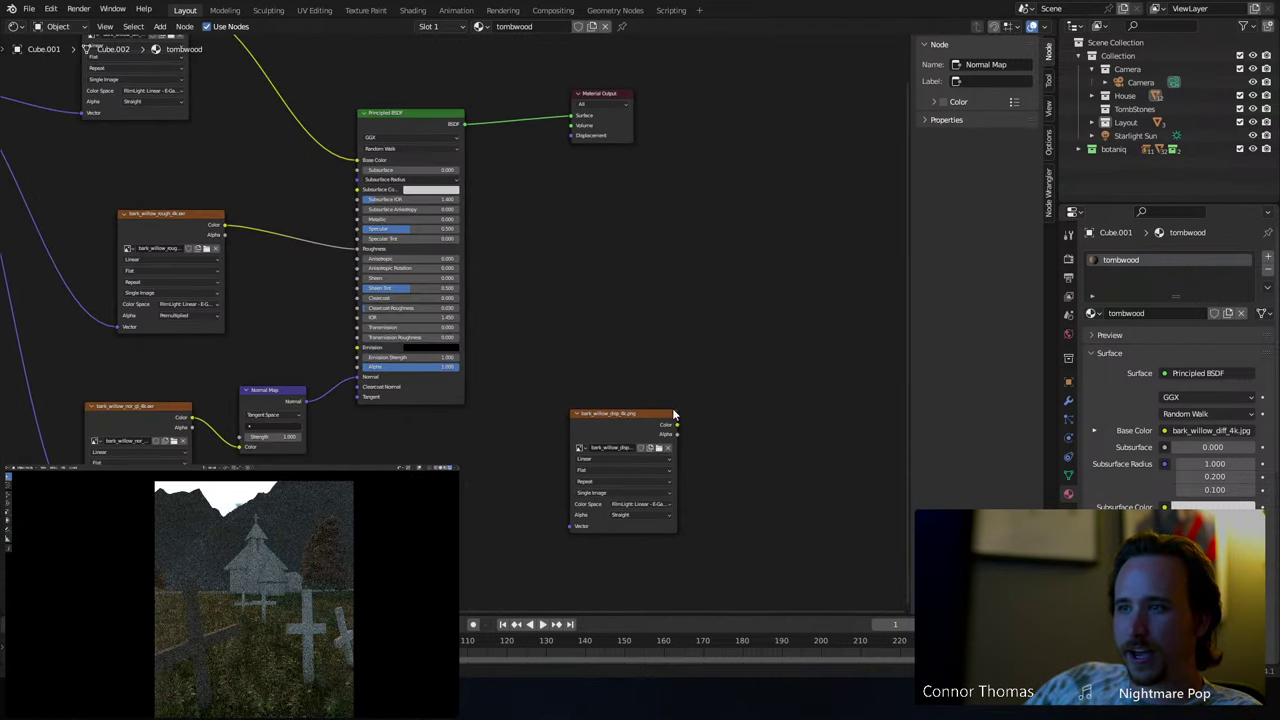
drag(677, 425, 905, 134)
- Insert a Math node set to Multiply with a value of 5 between the displacement texture and the Material Output
click(727, 360)
key(shift+a)
click(729, 357)
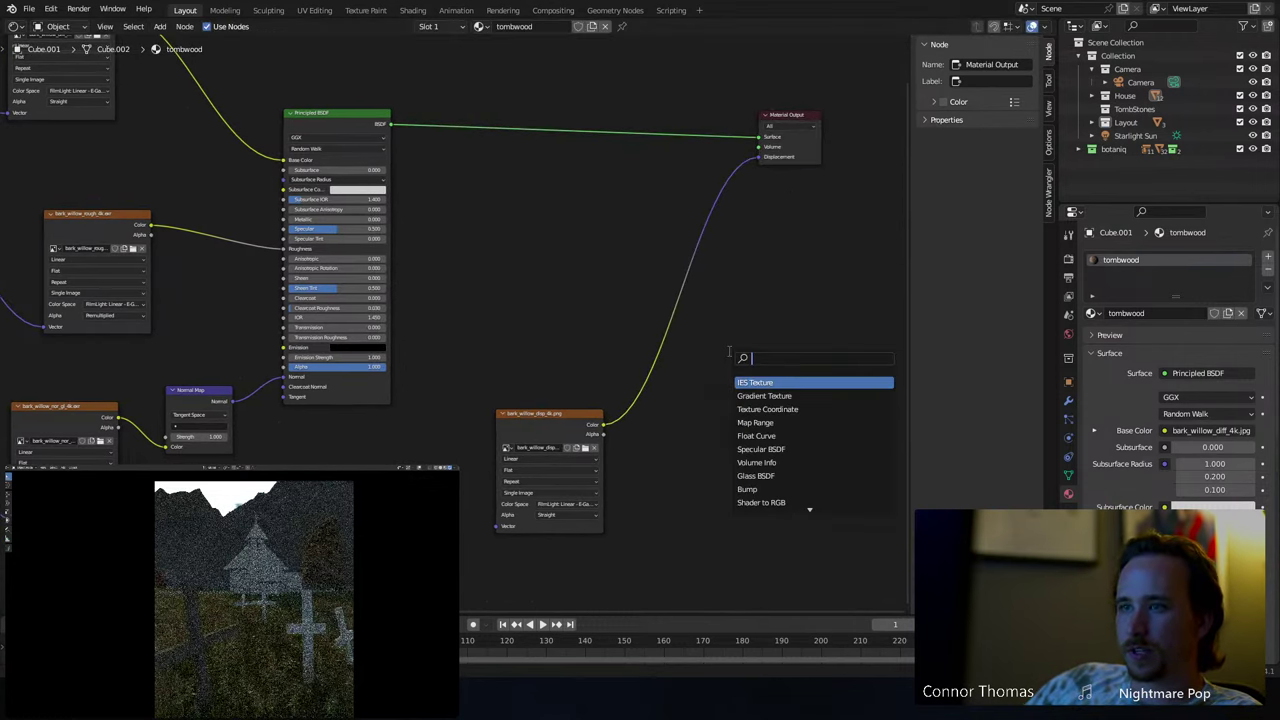
text(math)
key(Return)
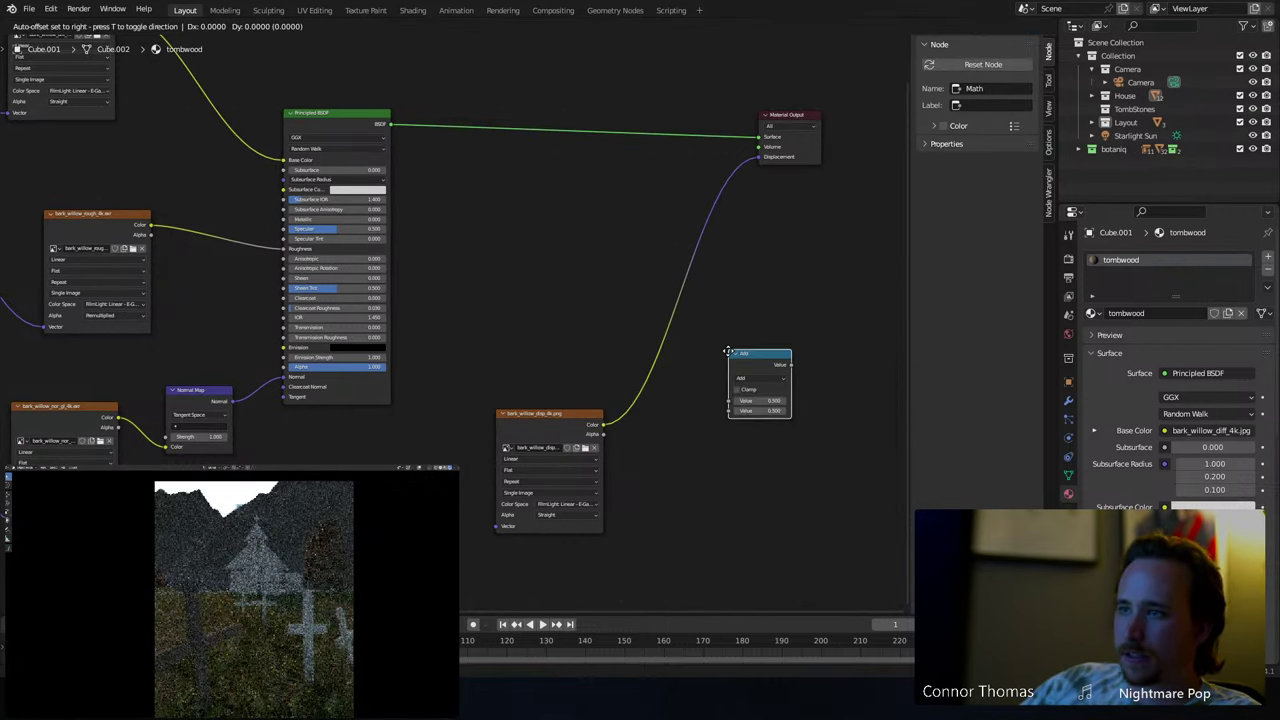
click(663, 347)
click(676, 345)
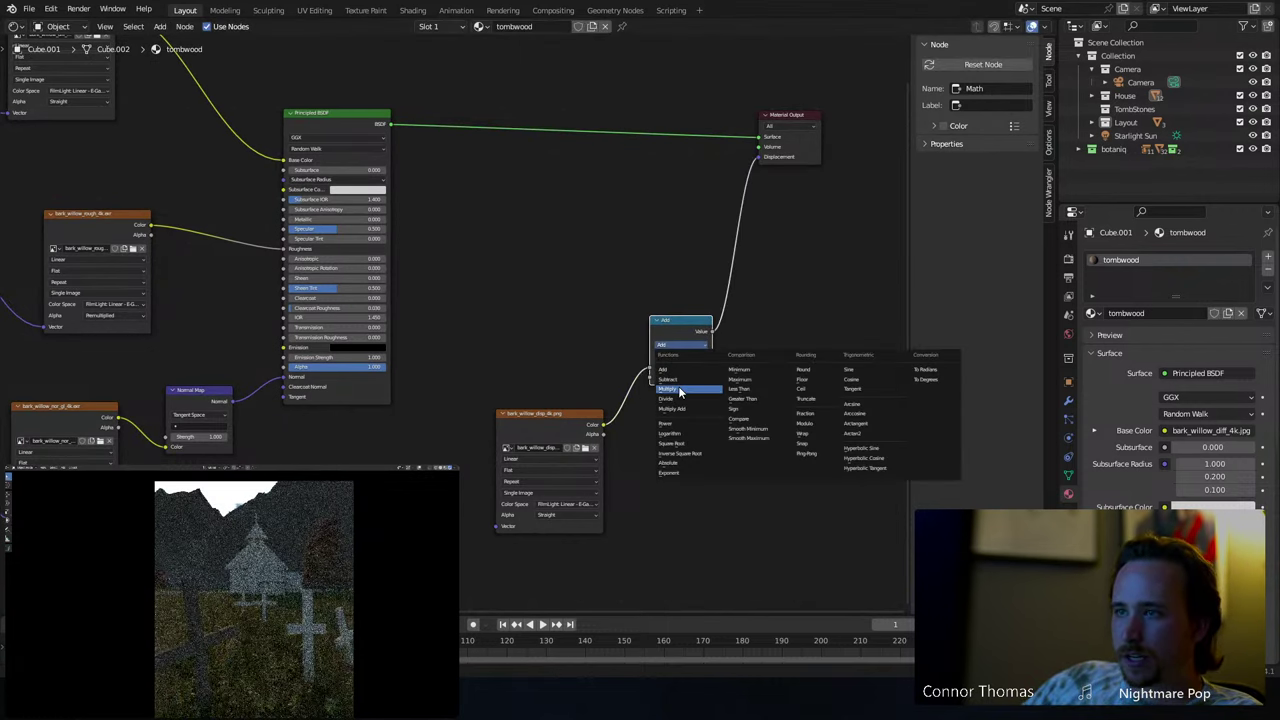
click(686, 388)
scroll(787, 324, up, 2)
click(788, 400)
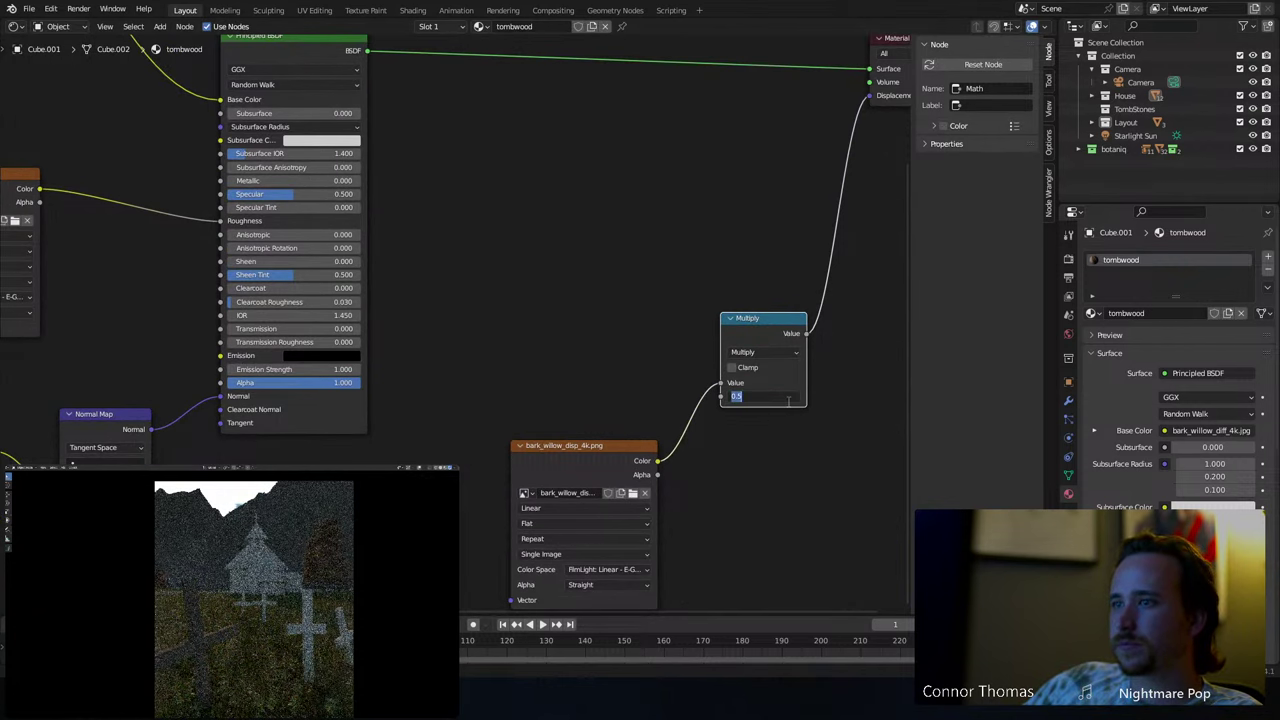
text(5)
key(Return)
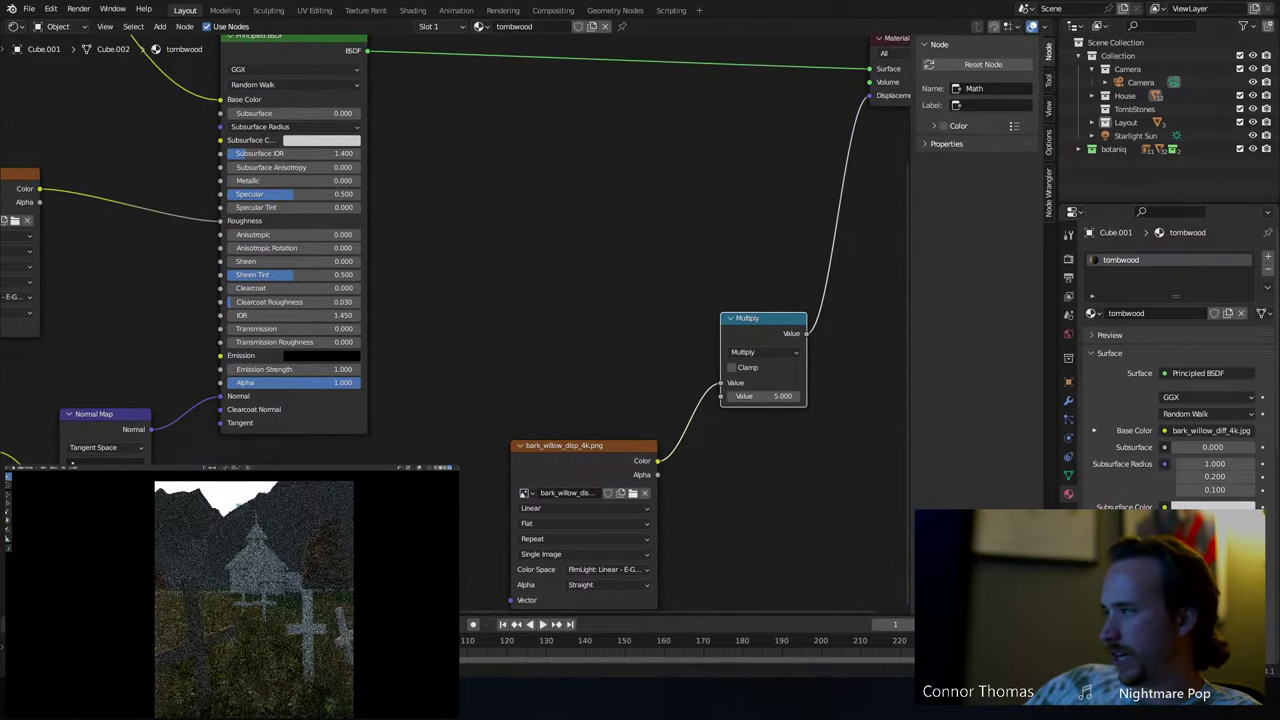
- Set the Normal Map node's Strength to 54
middle_drag(360, 455, 670, 282)
click(410, 305)
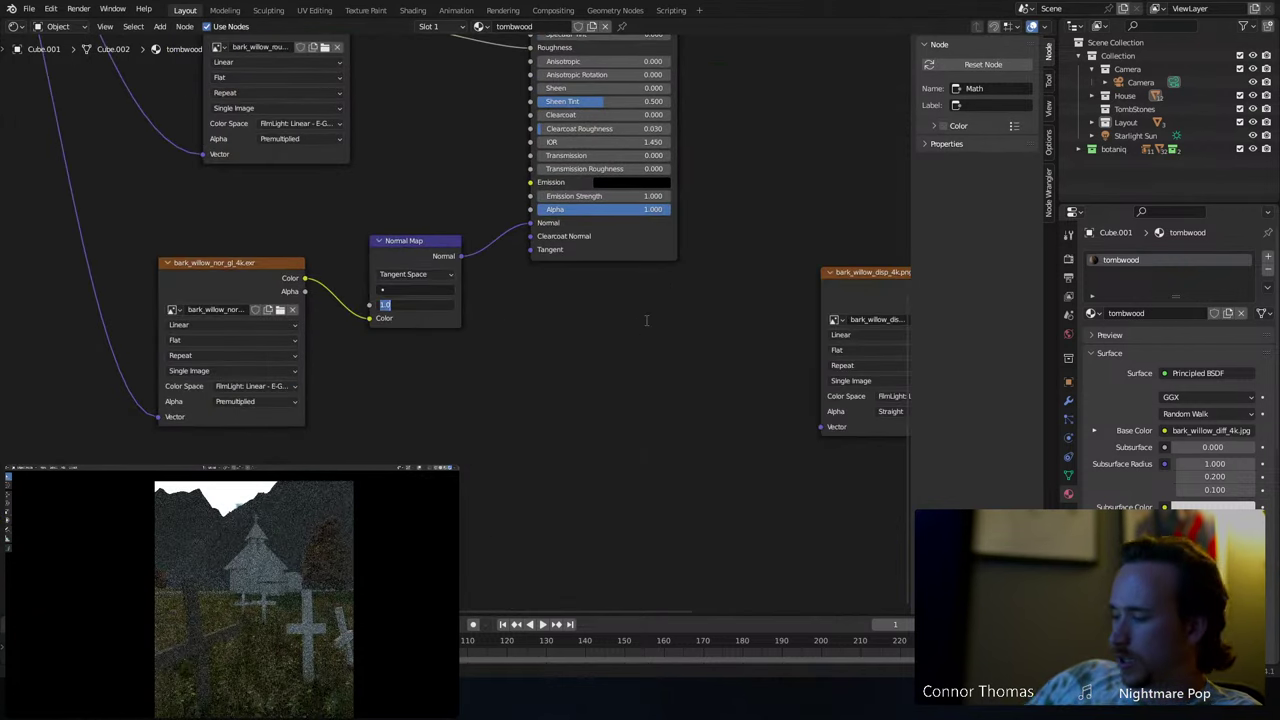
key(Return)
click(736, 326)
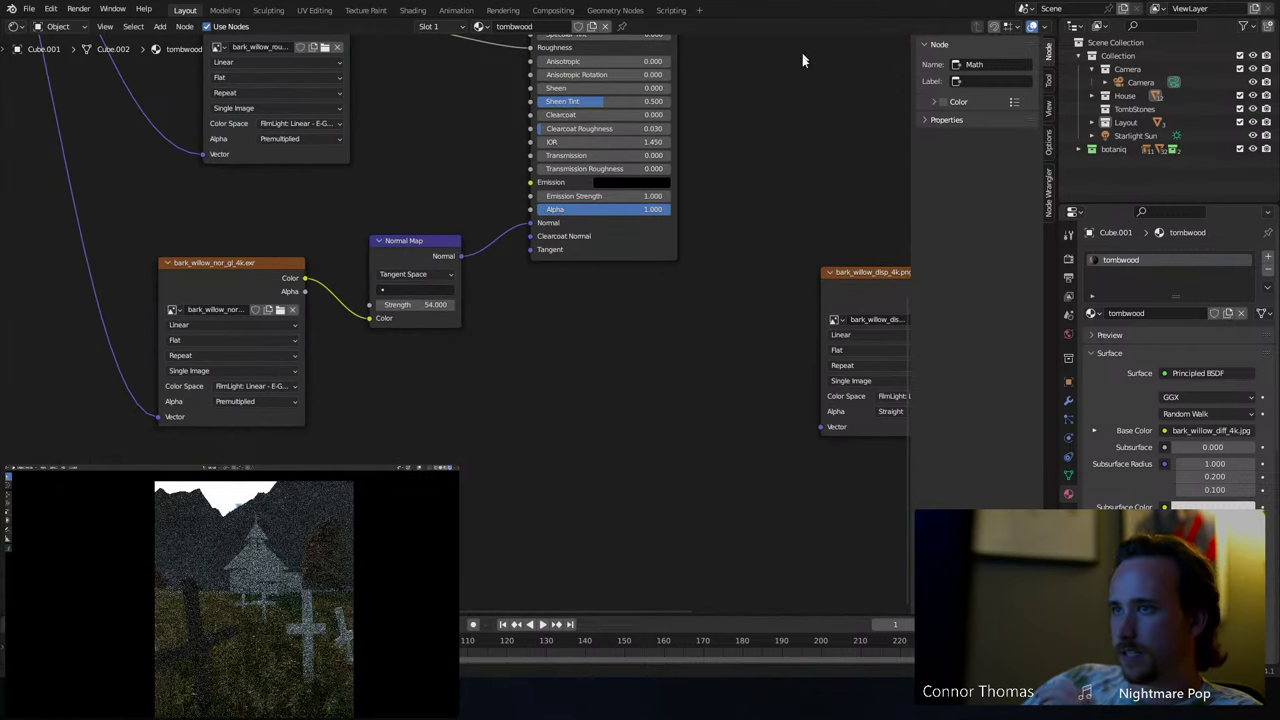
middle_drag(770, 150, 701, 434)
scroll(701, 434, down, 1)
scroll(634, 323, down, 1)
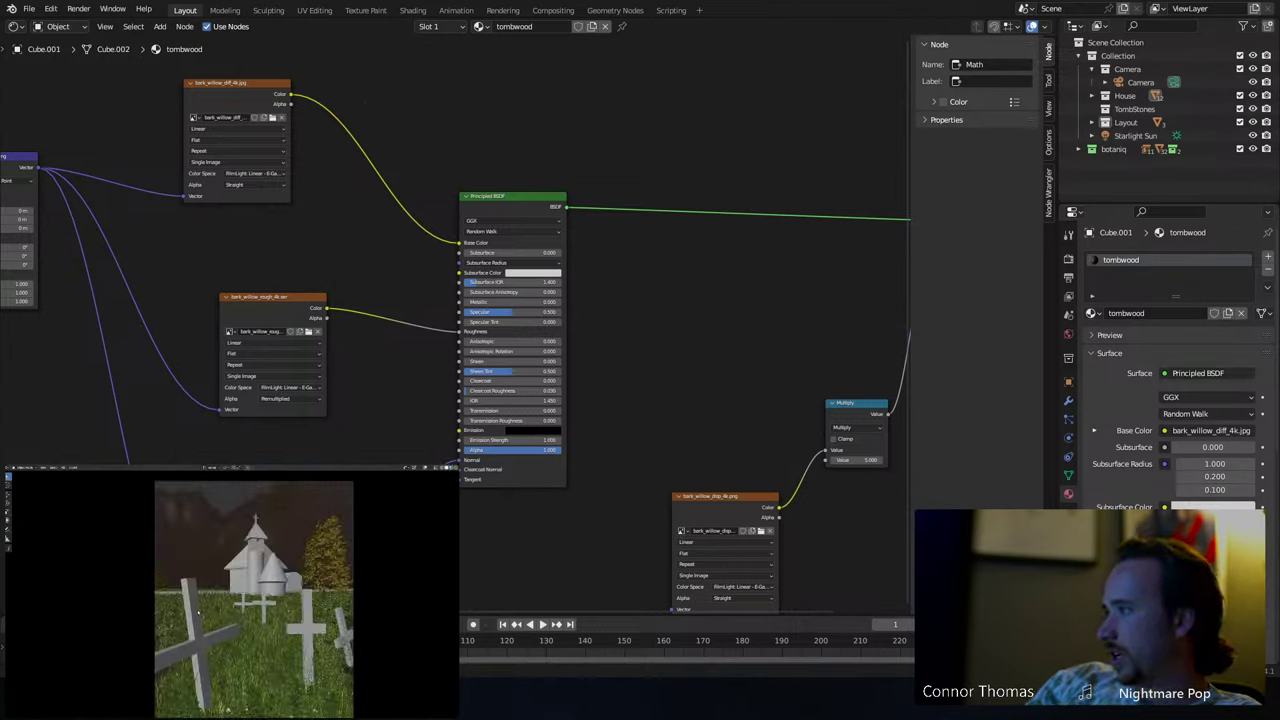
- Add a Multiresolution modifier to the foreground cross and try to set its viewport level to 3
key(Tab)
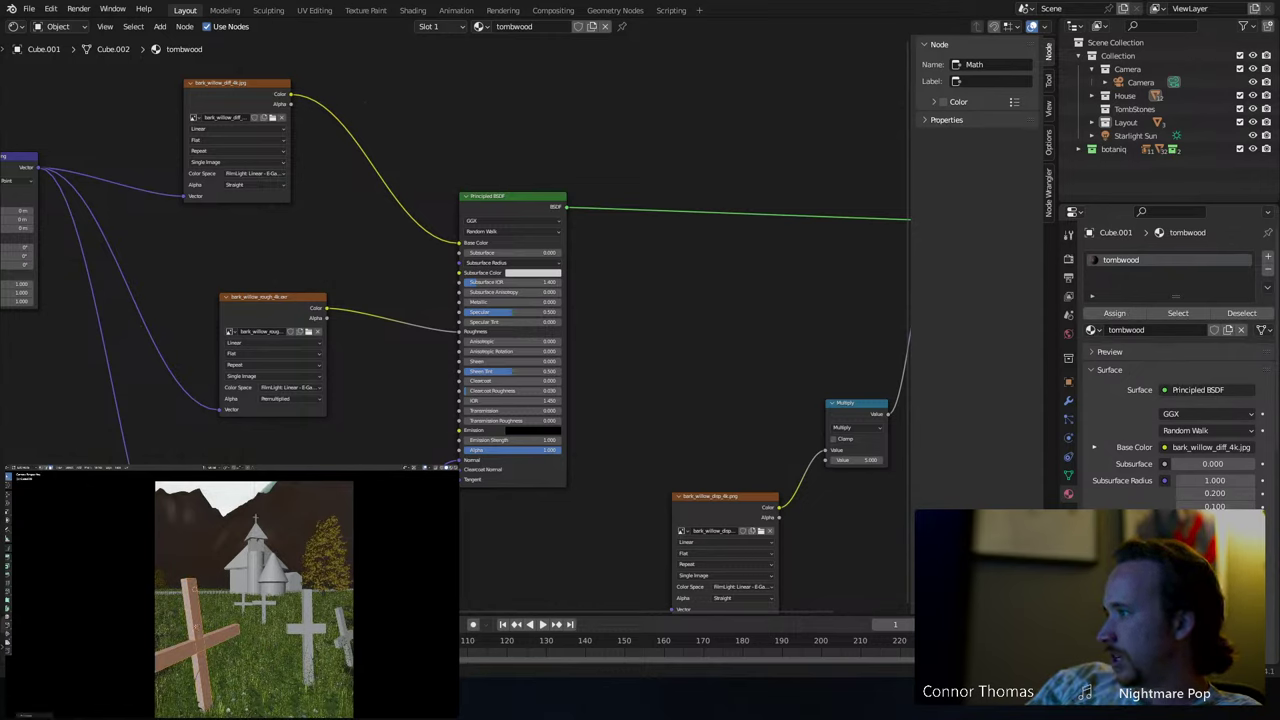
key(Tab)
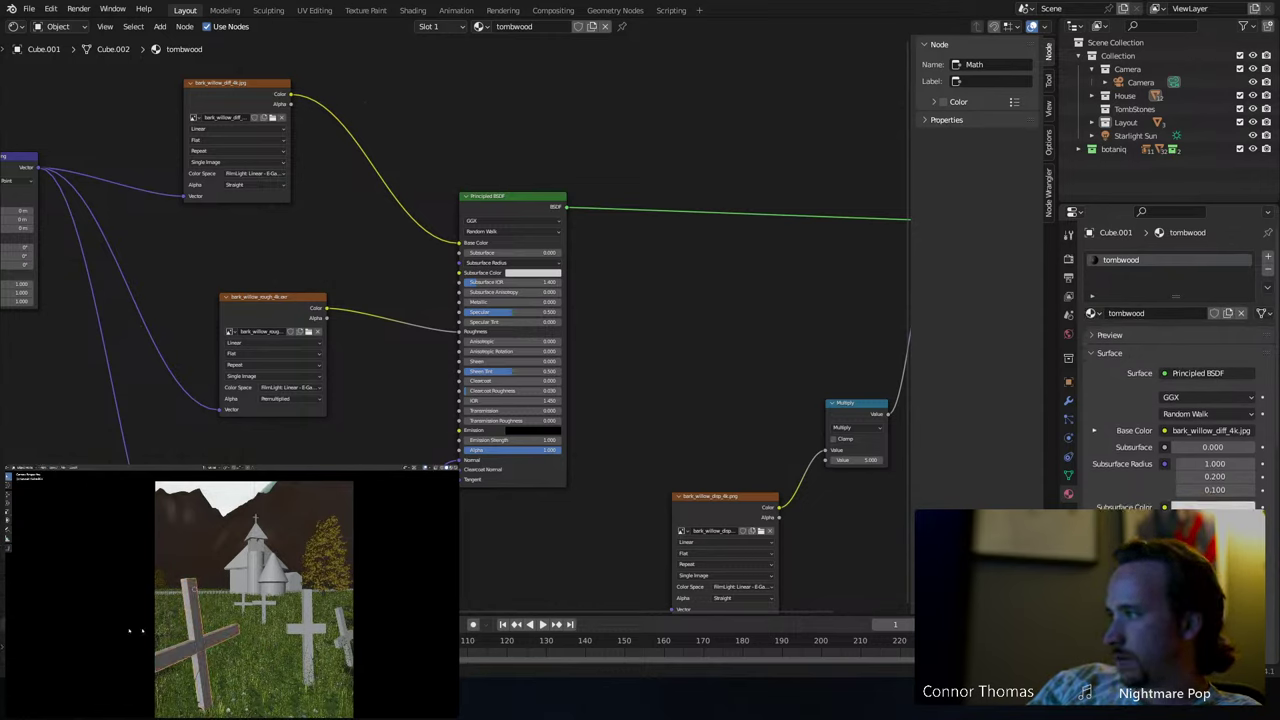
click(1069, 400)
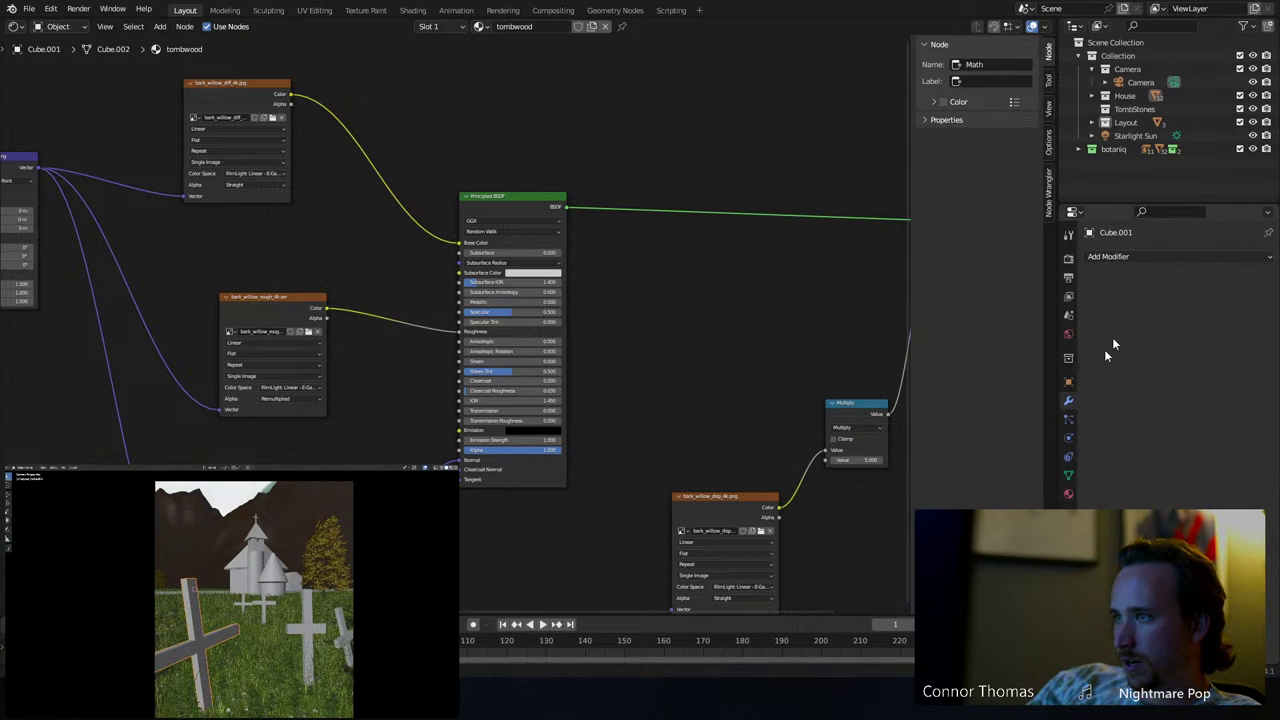
click(1116, 258)
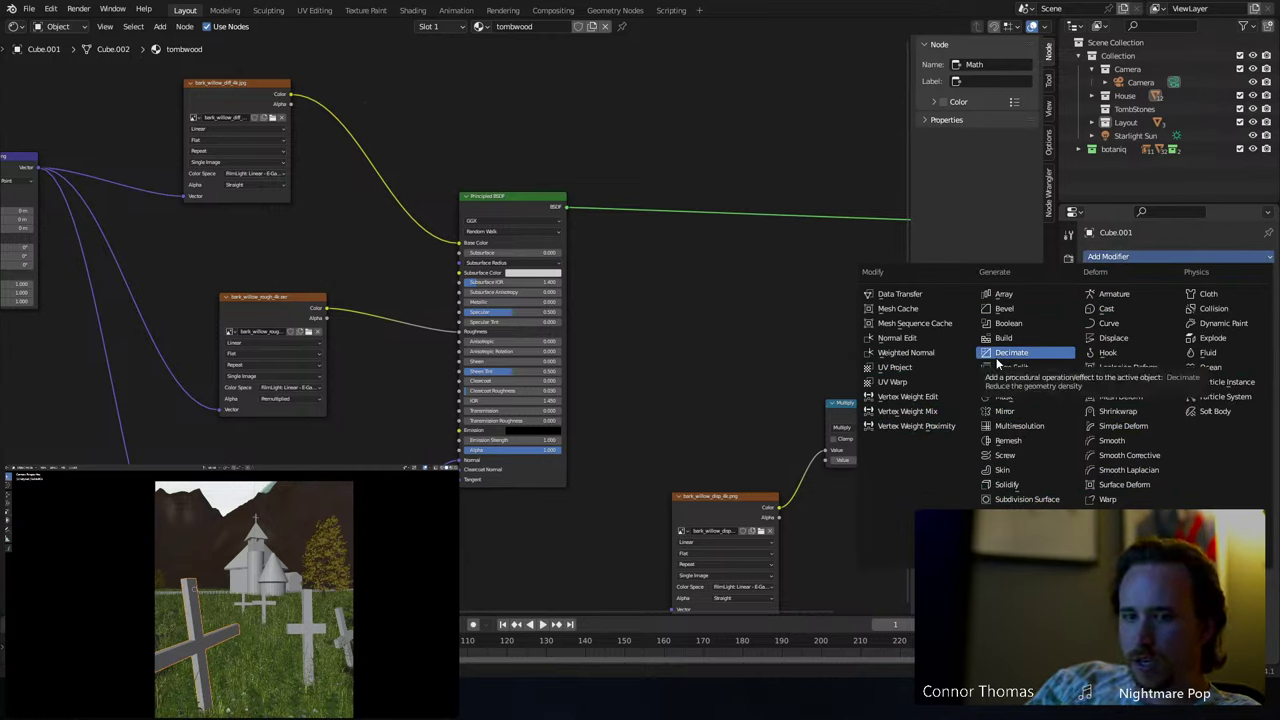
click(1019, 425)
click(1219, 298)
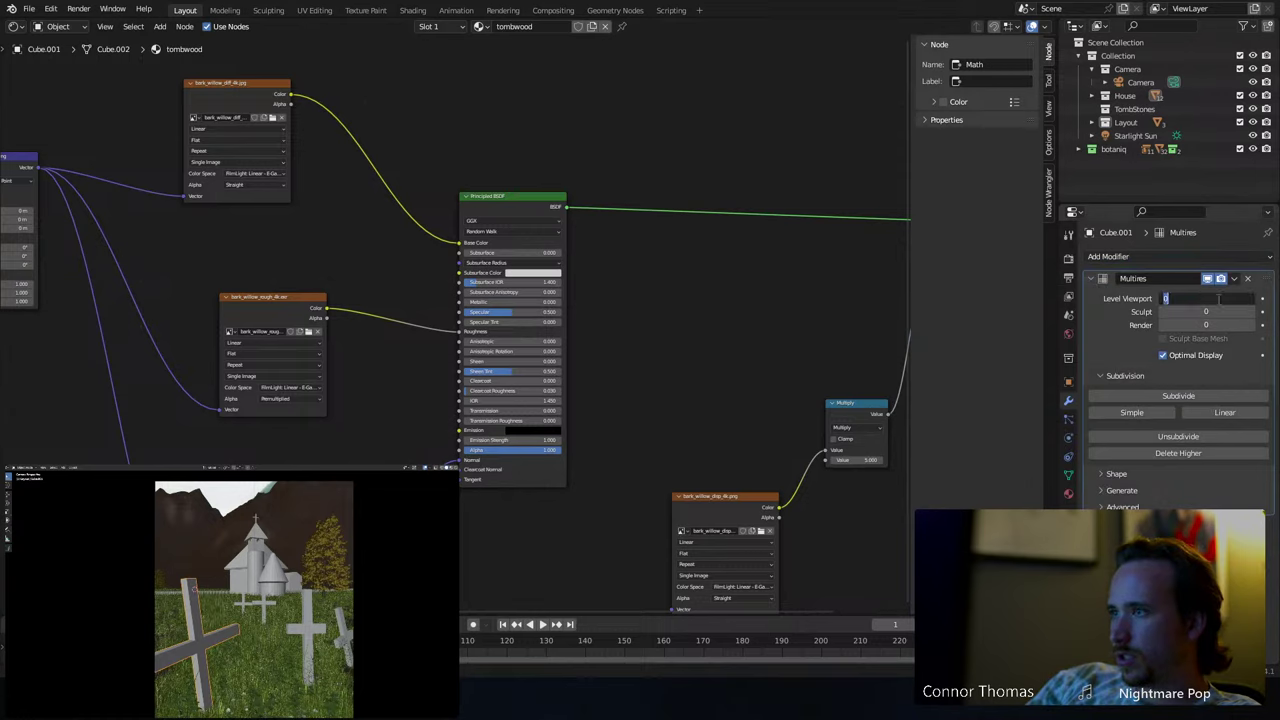
text(3)
key(Tab)
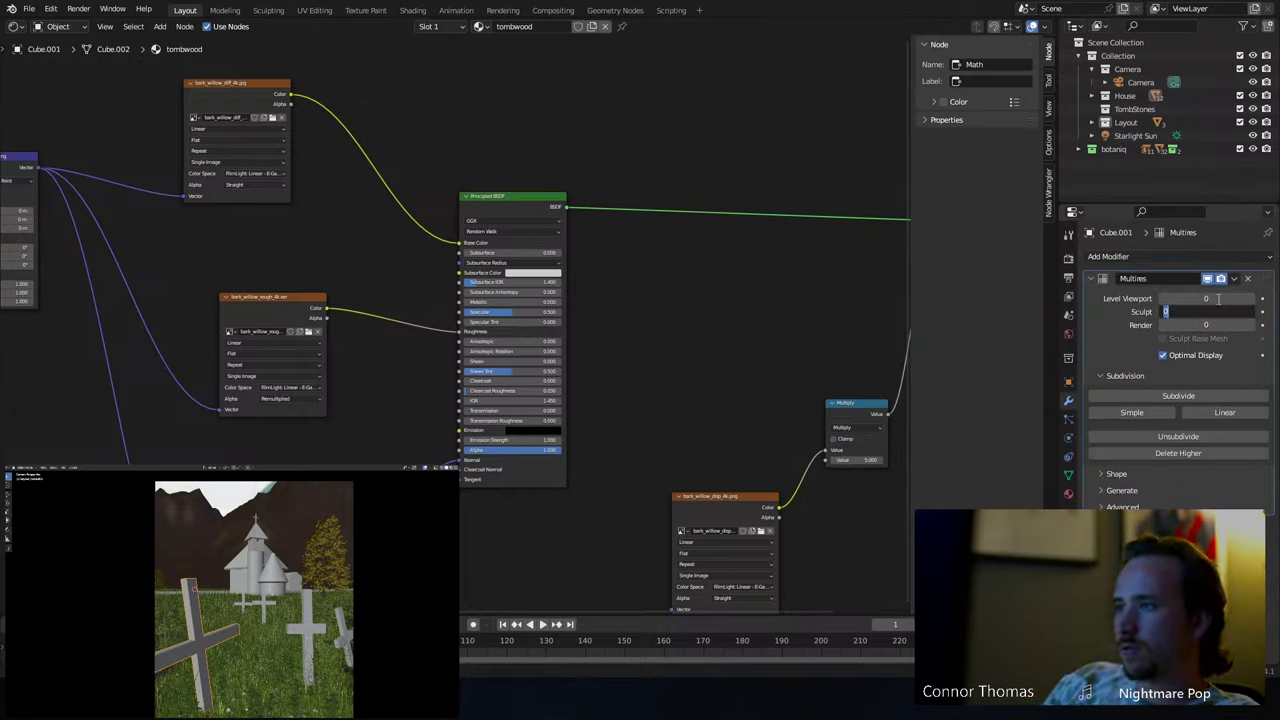
key(Return)
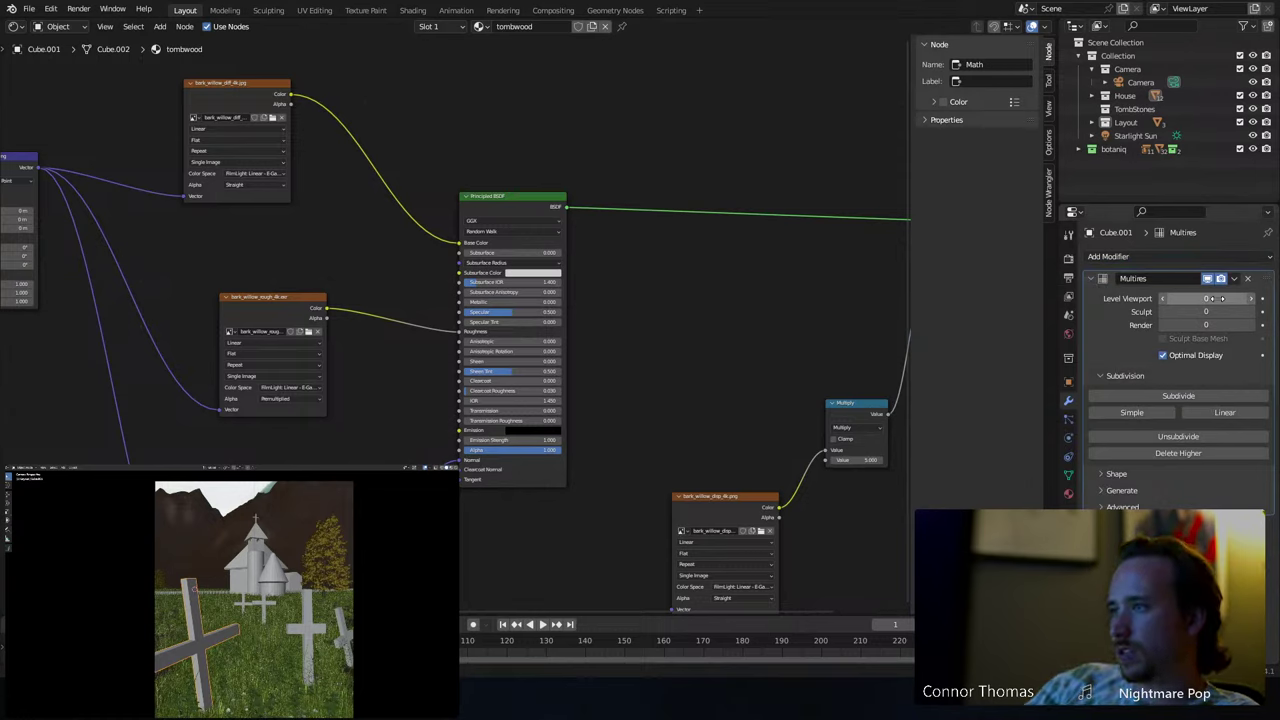
click(1219, 298)
click(1230, 325)
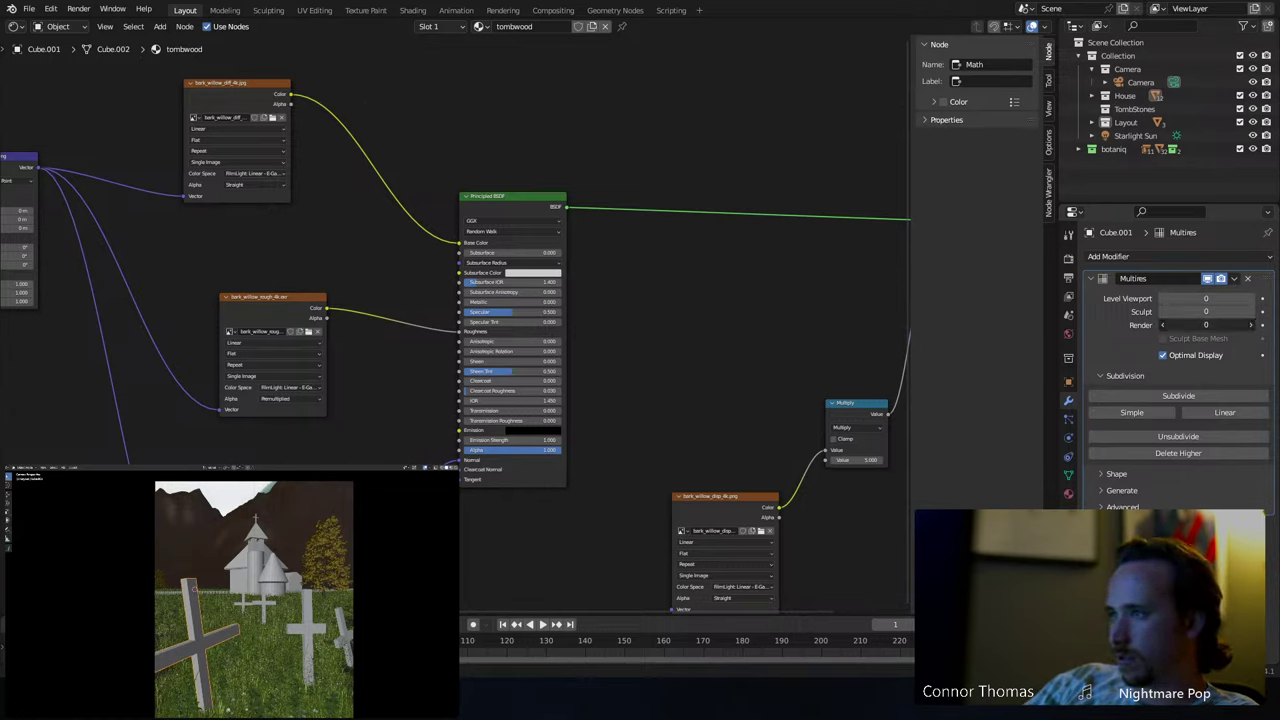
- Try raising the cross's Multires levels, testing the Subdivide, Linear and Simple subdivision methods up to level 5
click(1210, 444)
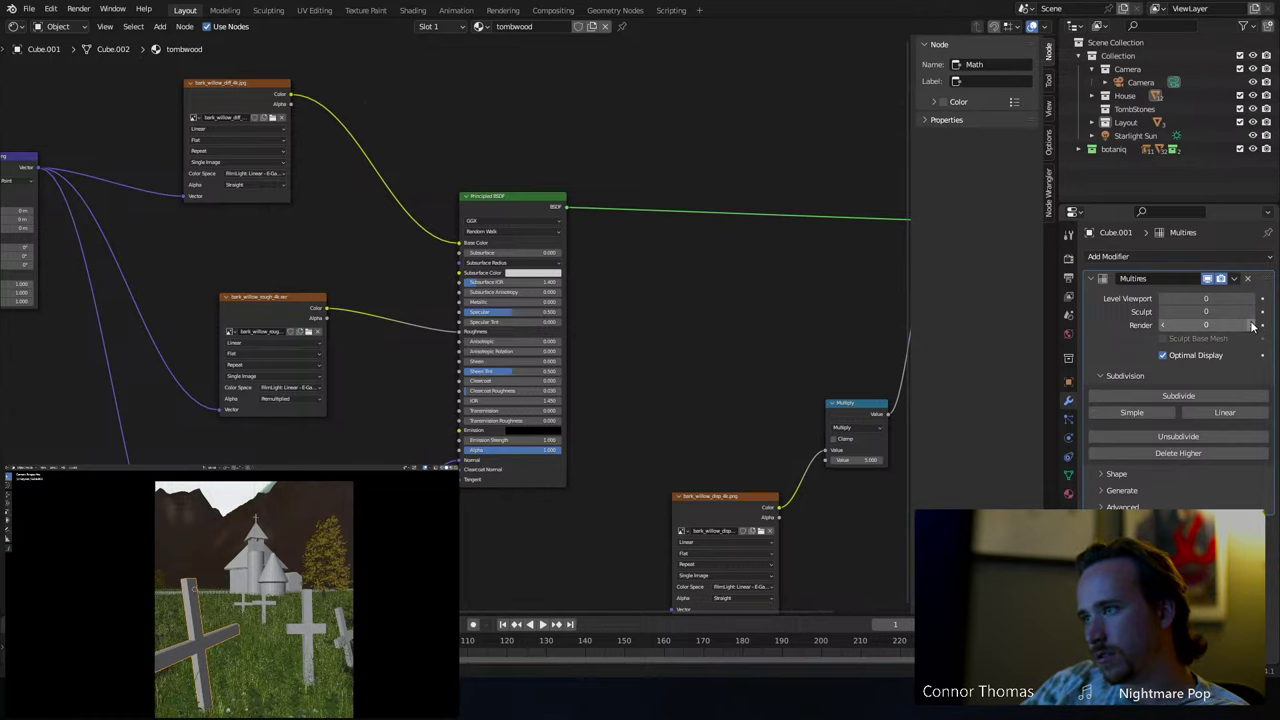
click(1216, 396)
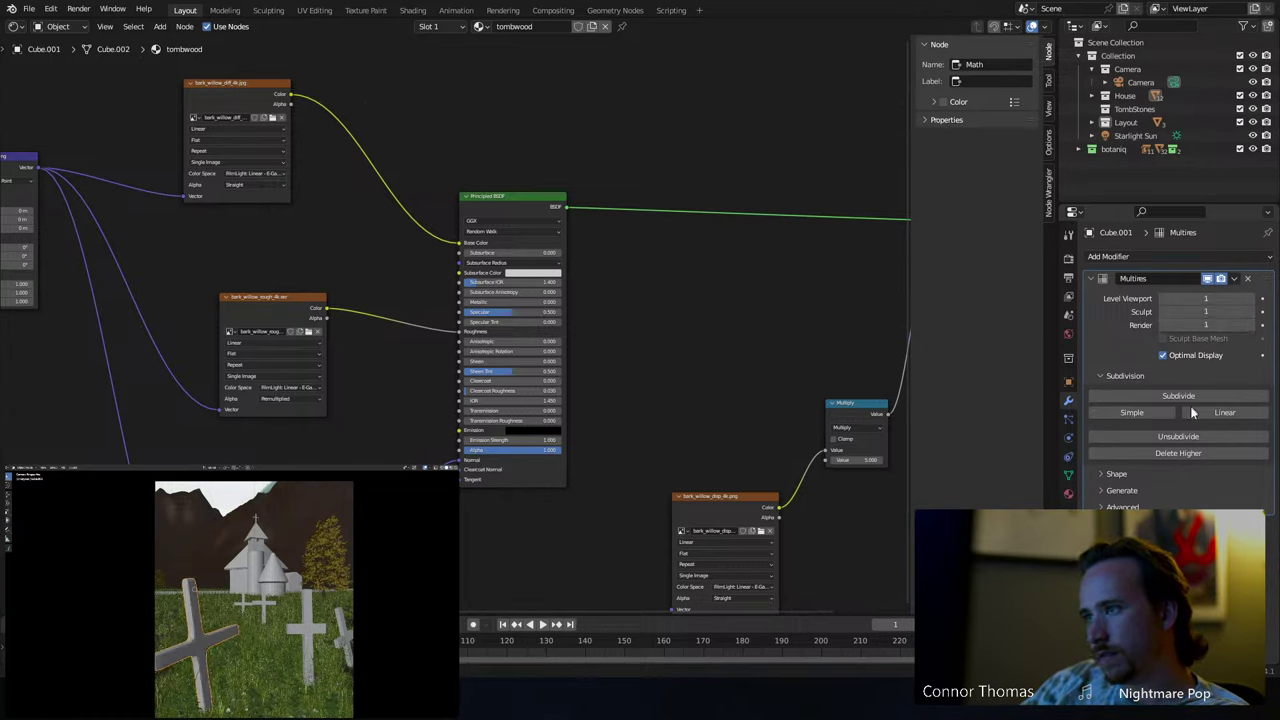
click(1182, 397)
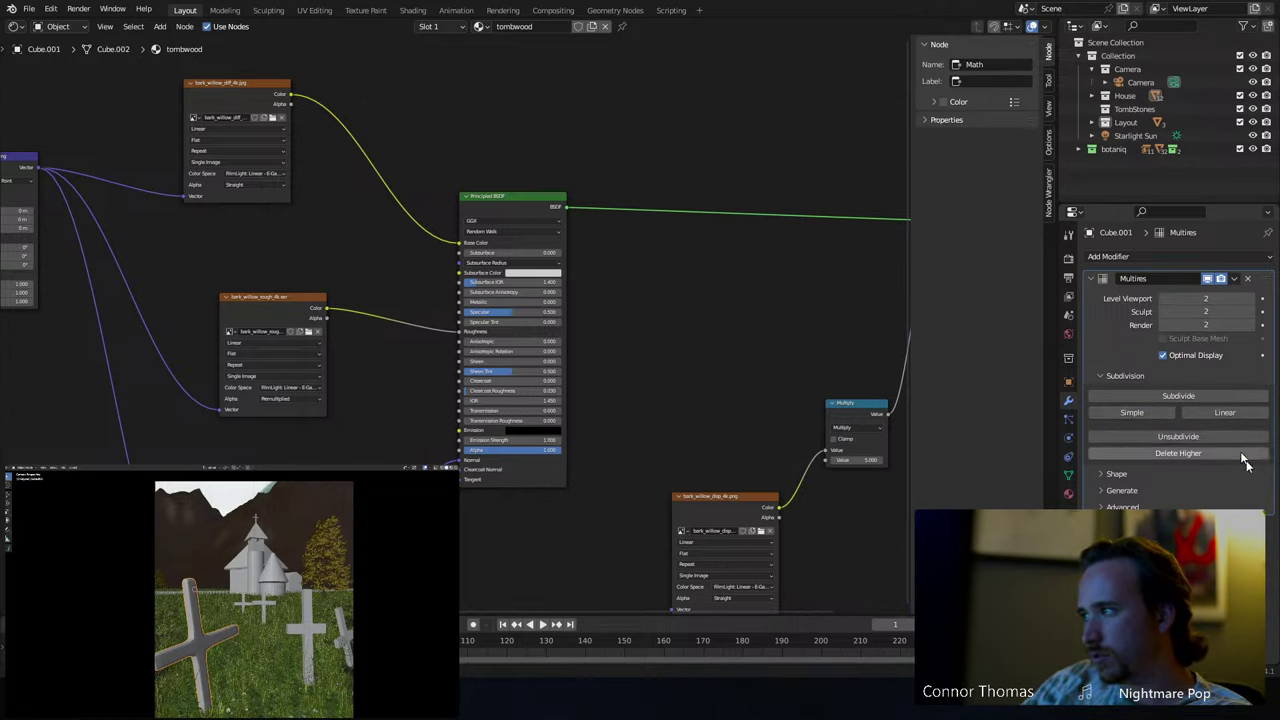
click(1181, 440)
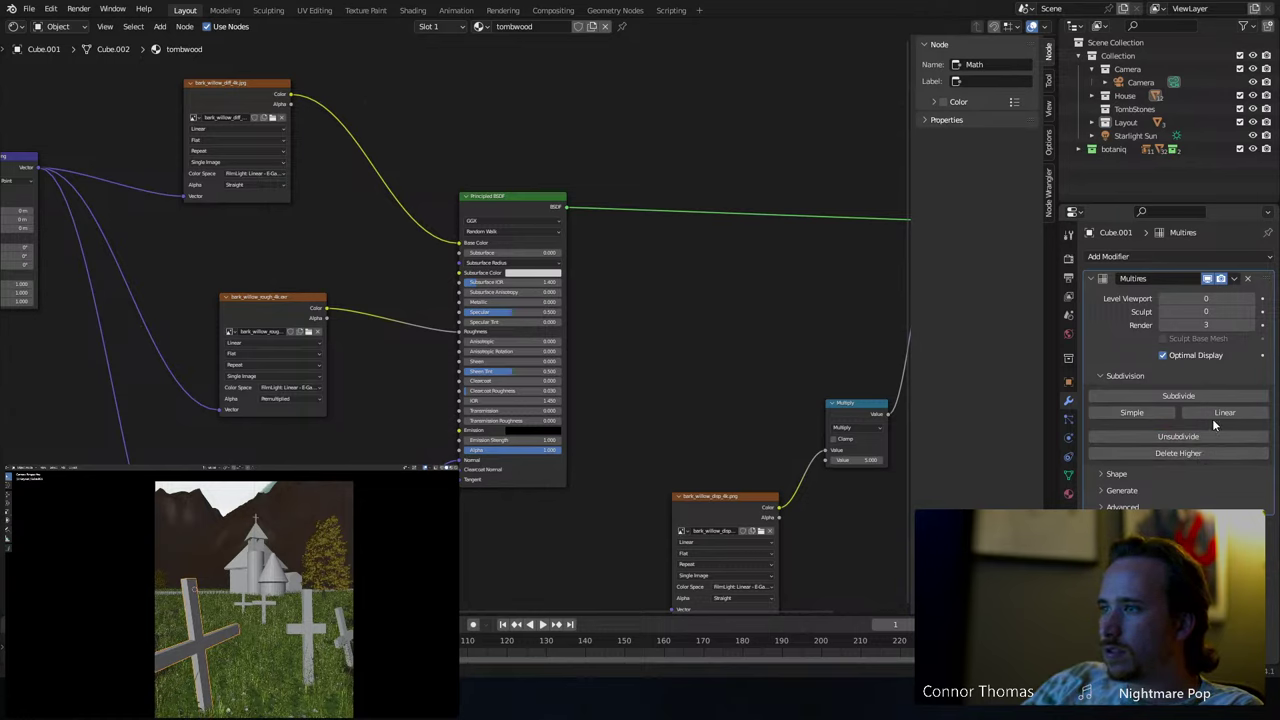
click(1216, 413)
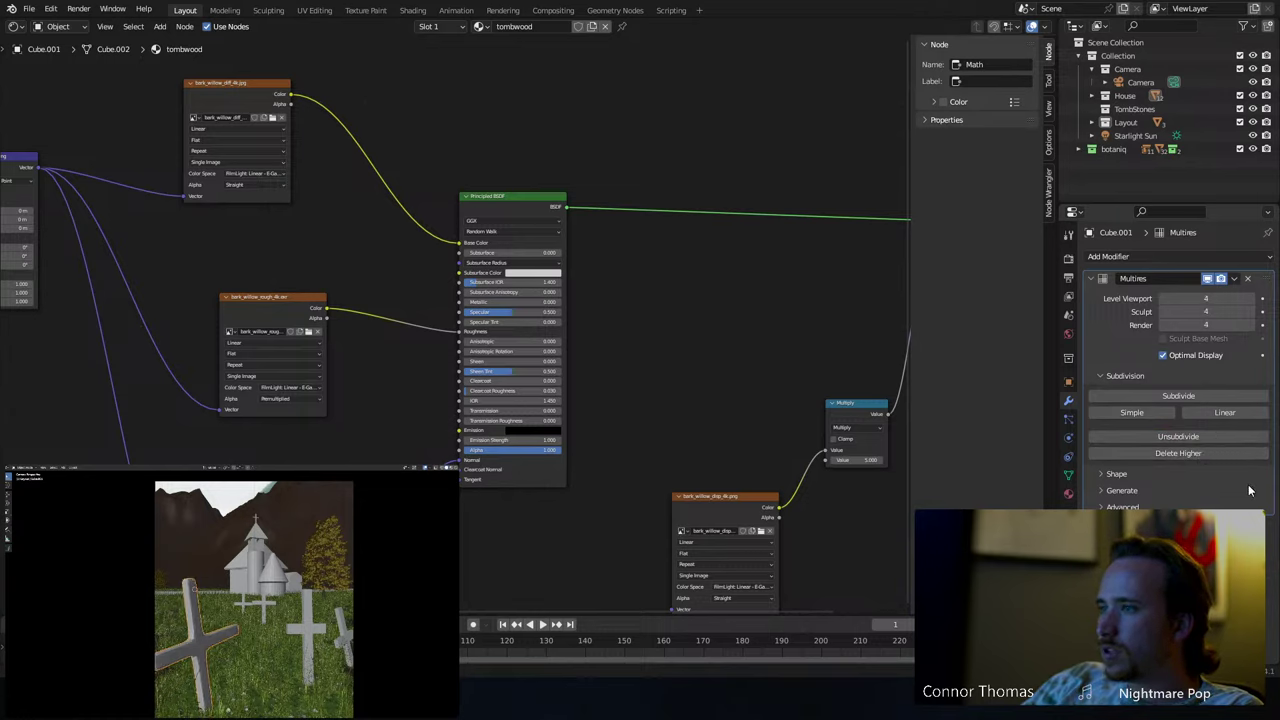
key(ctrl+z)
click(1145, 414)
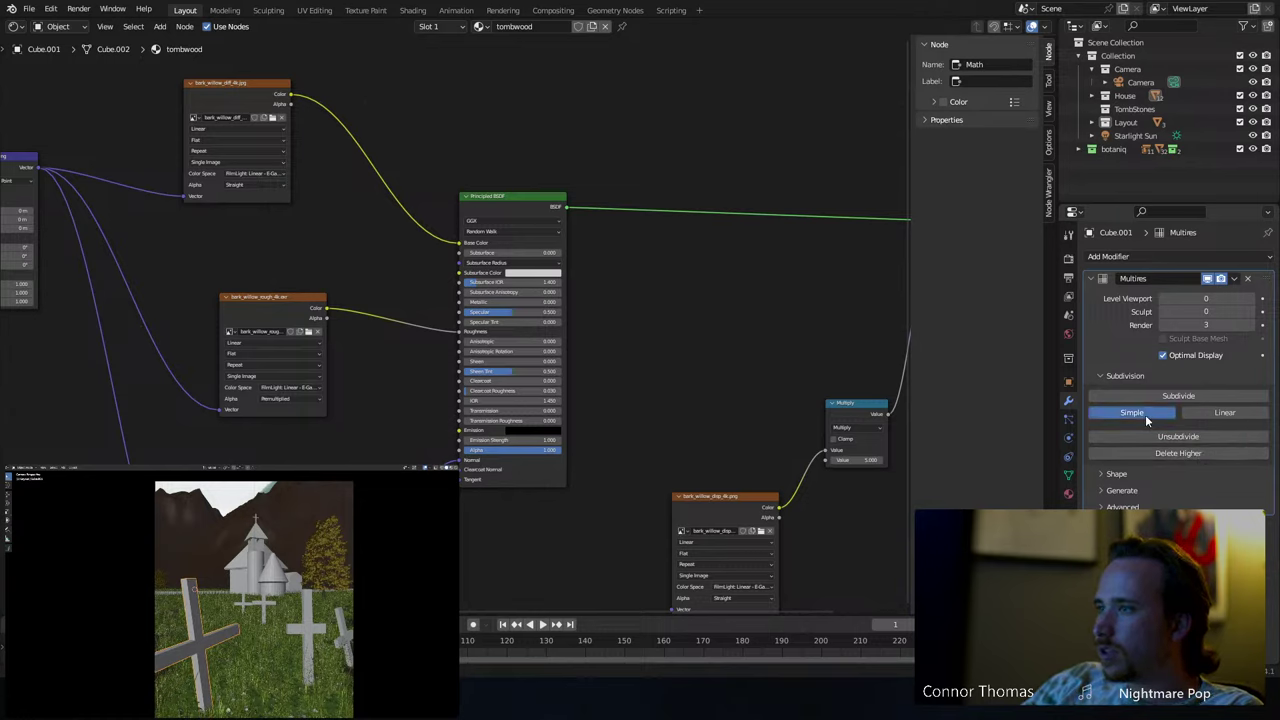
click(1144, 414)
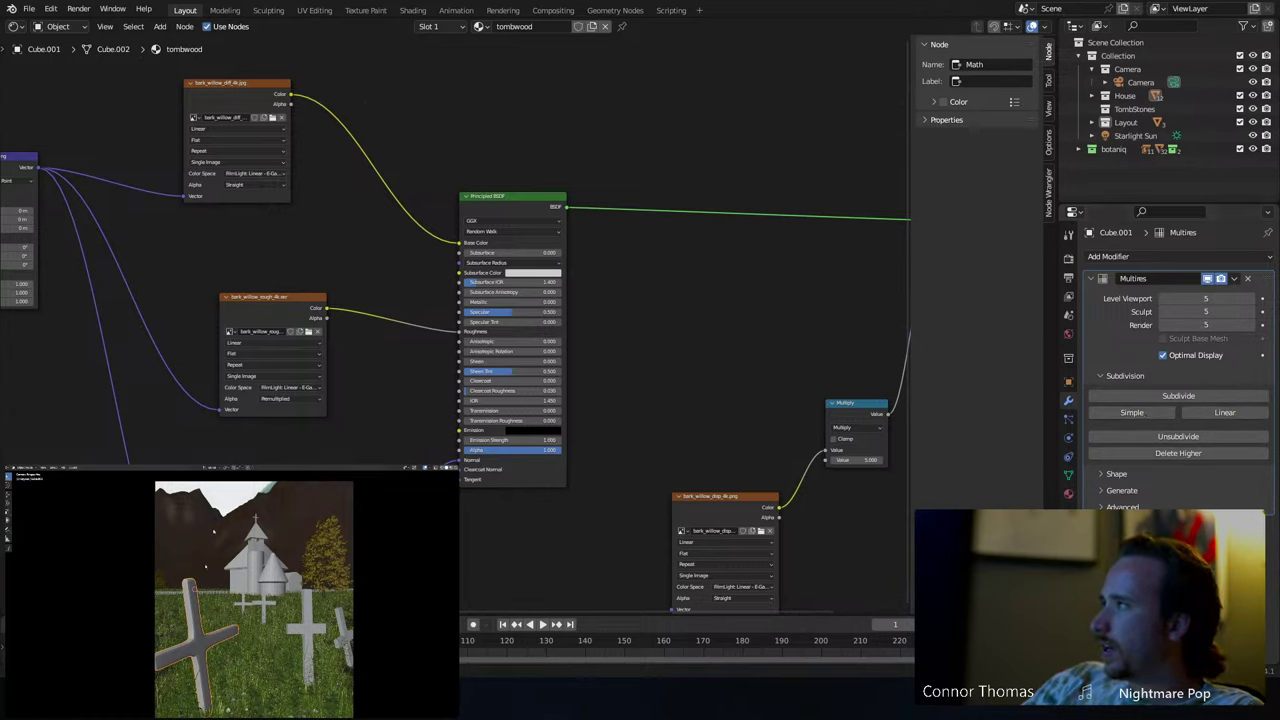
- Undo the cross's Multires subdivisions and remove the Multires modifier
key(Tab)
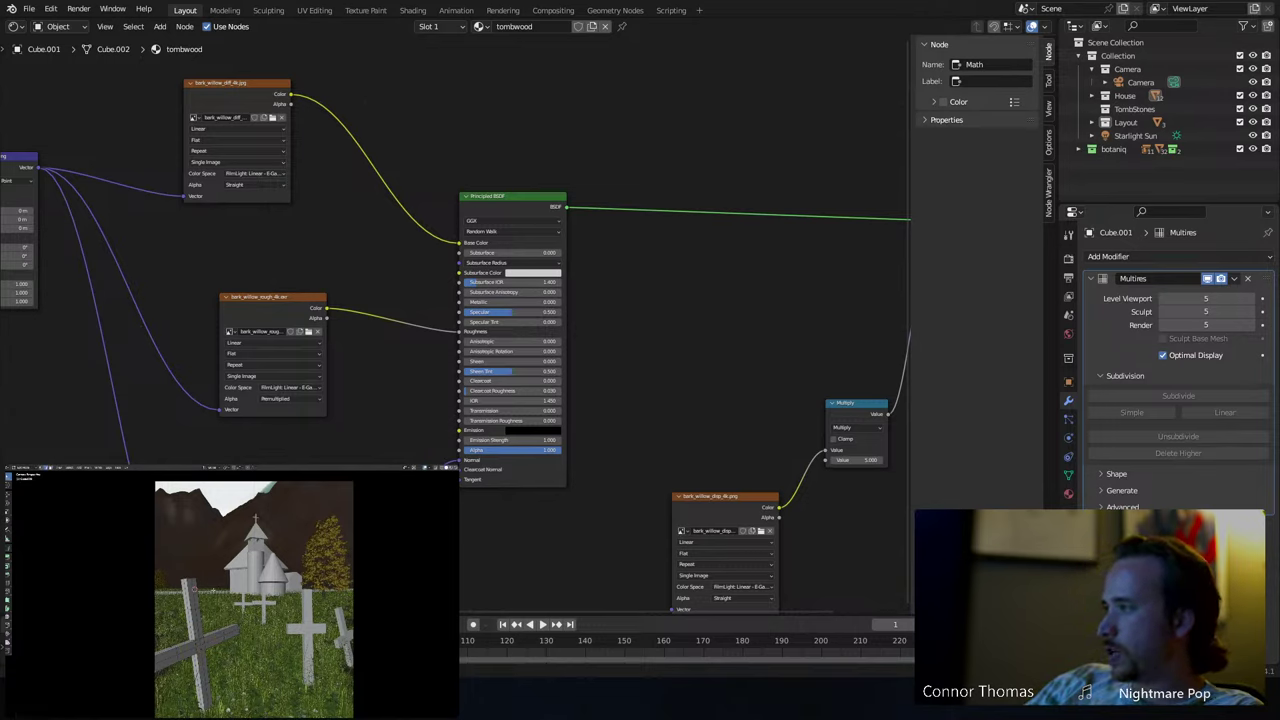
key(ctrl+z)
key(ctrl+z)
key(ctrl+z)
key(ctrl+z)
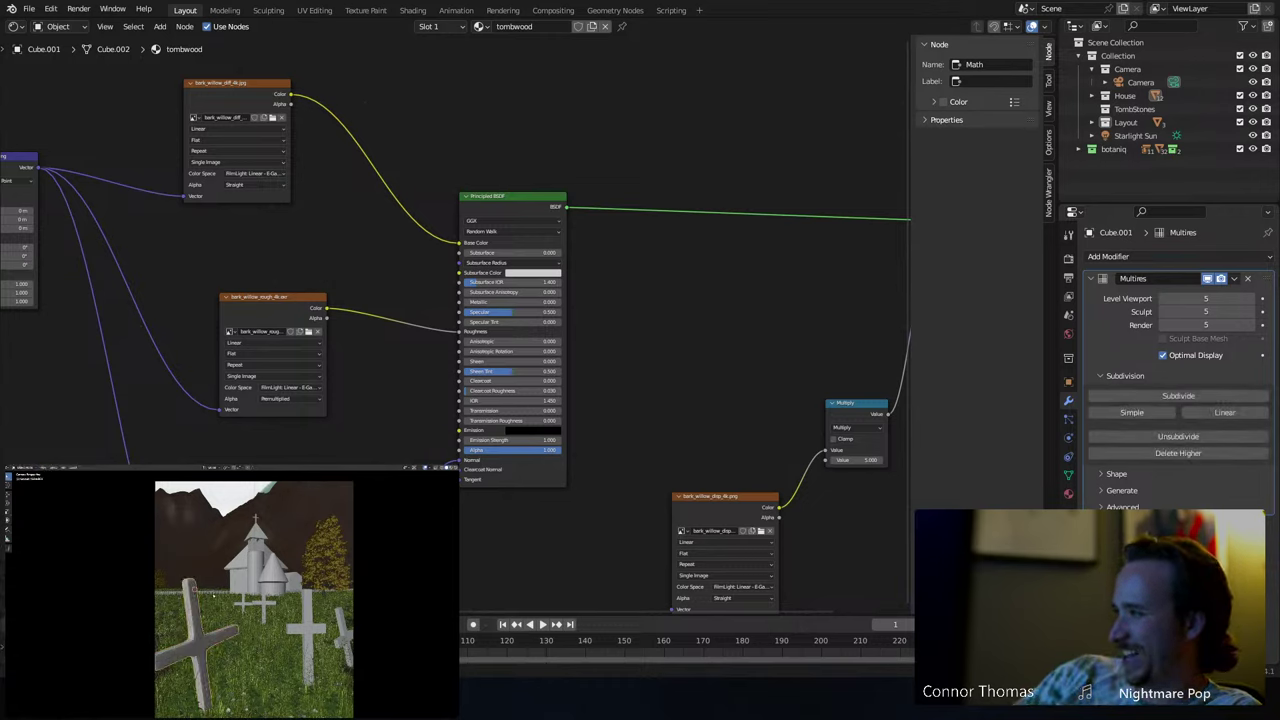
key(ctrl+z)
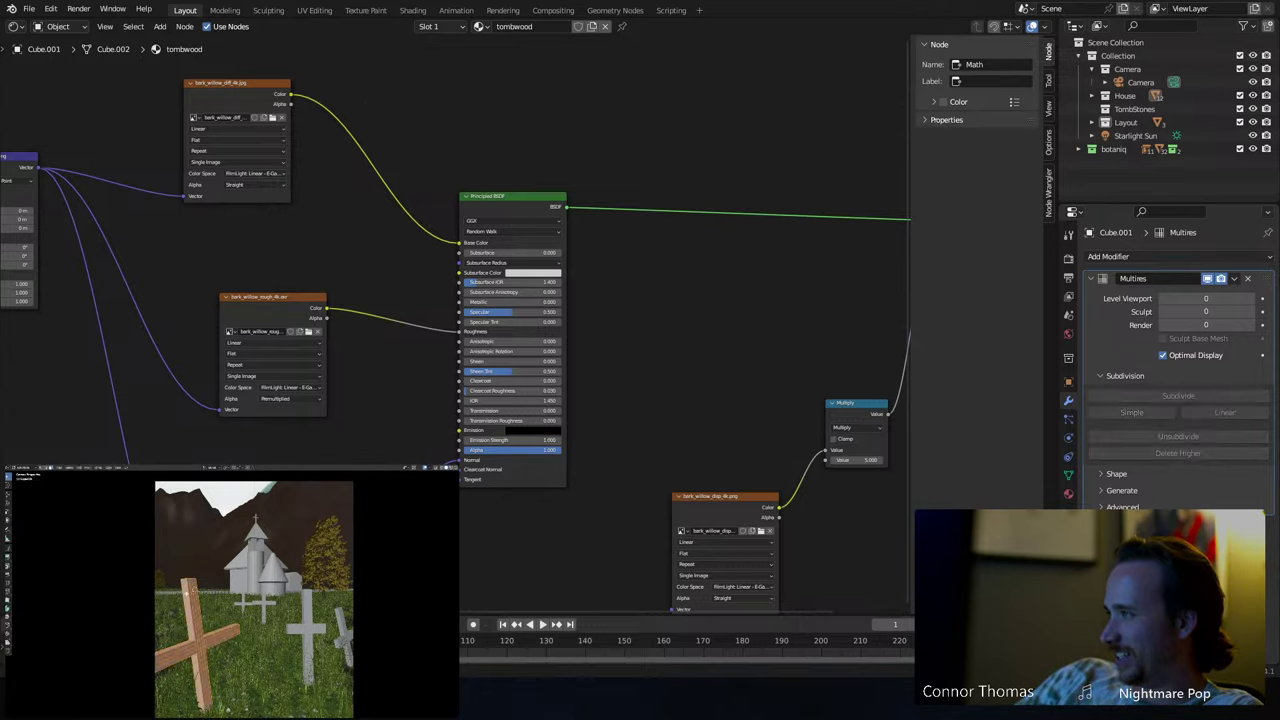
click(1247, 278)
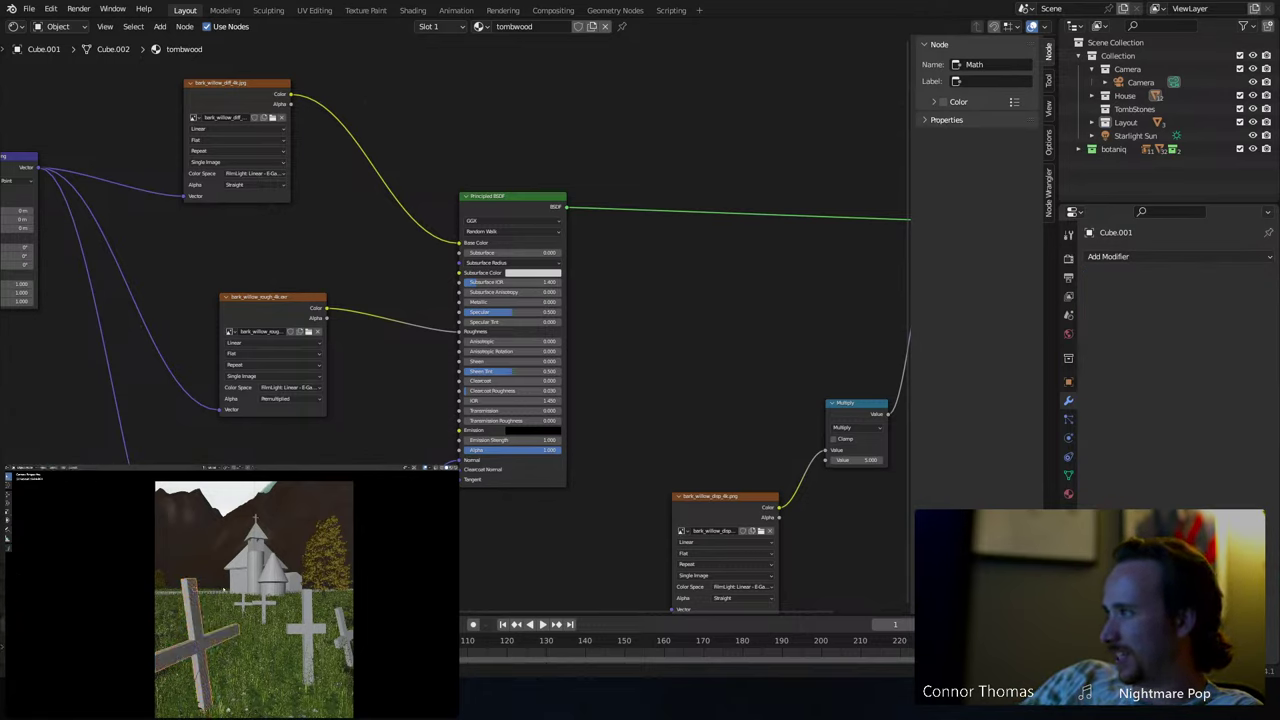
- Add a Displace modifier to the foreground cross and create a new texture for it
click(1150, 256)
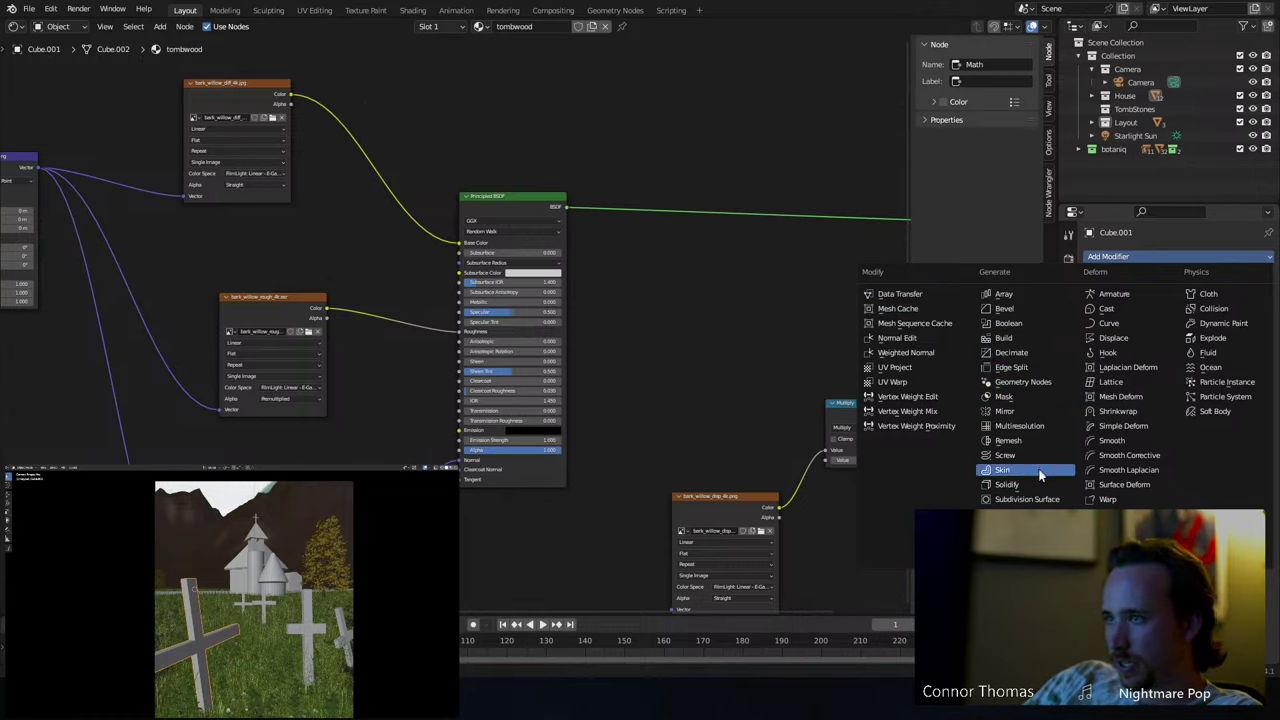
click(1118, 338)
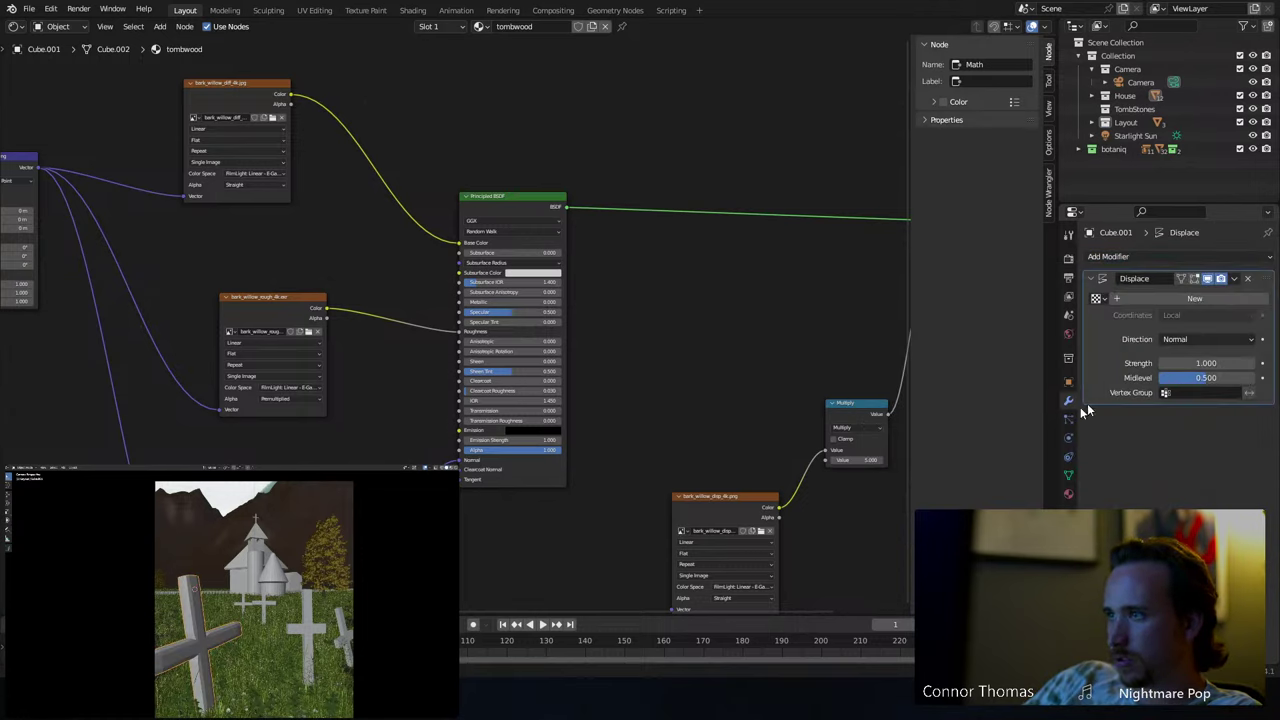
click(1068, 493)
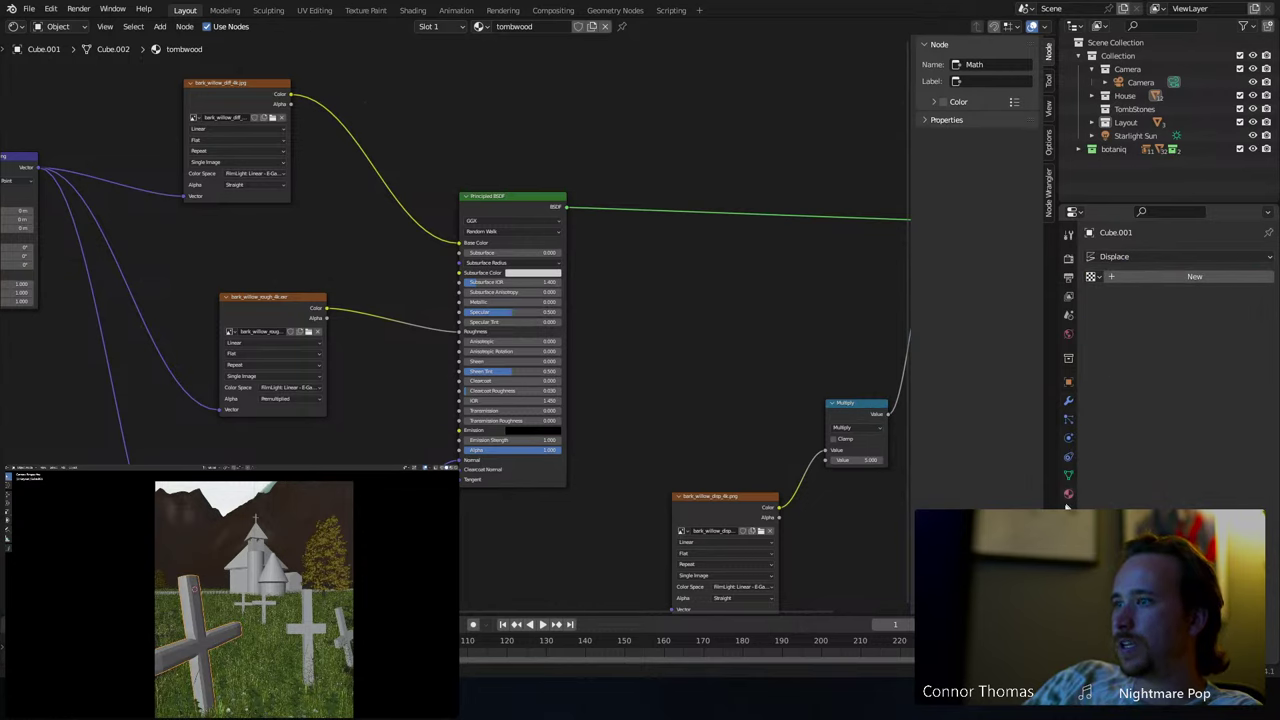
click(1070, 402)
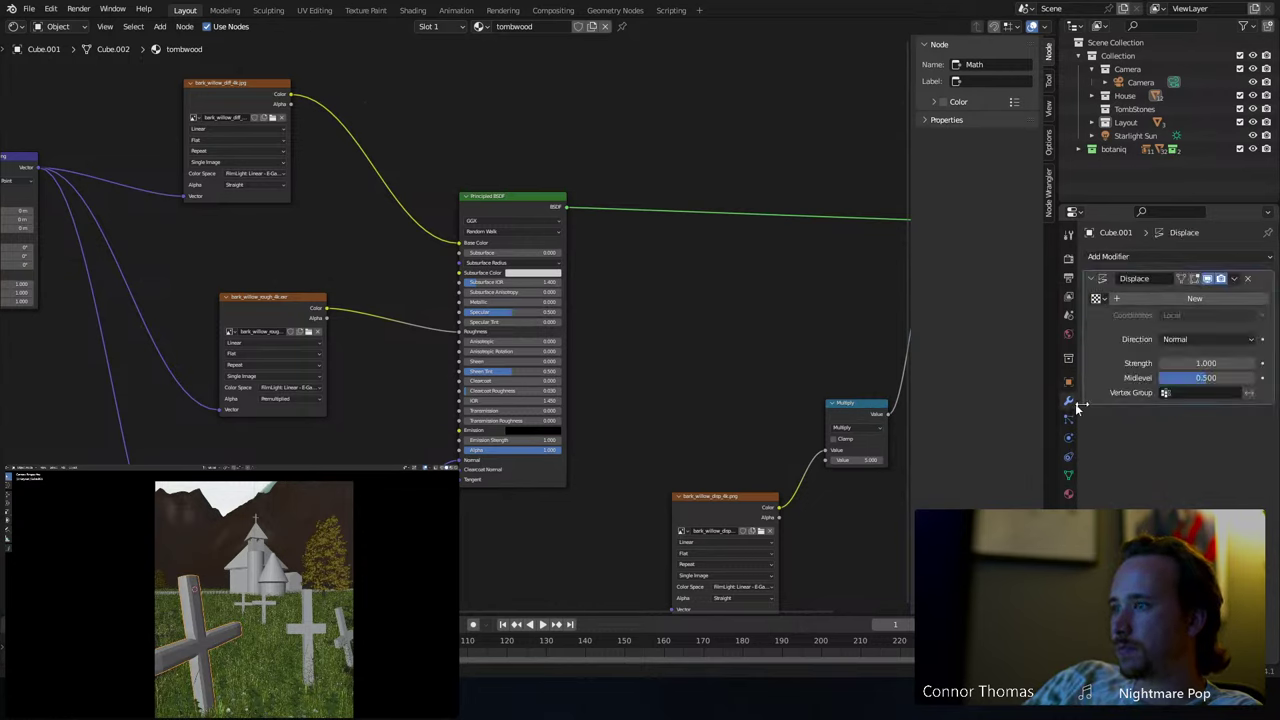
click(1192, 298)
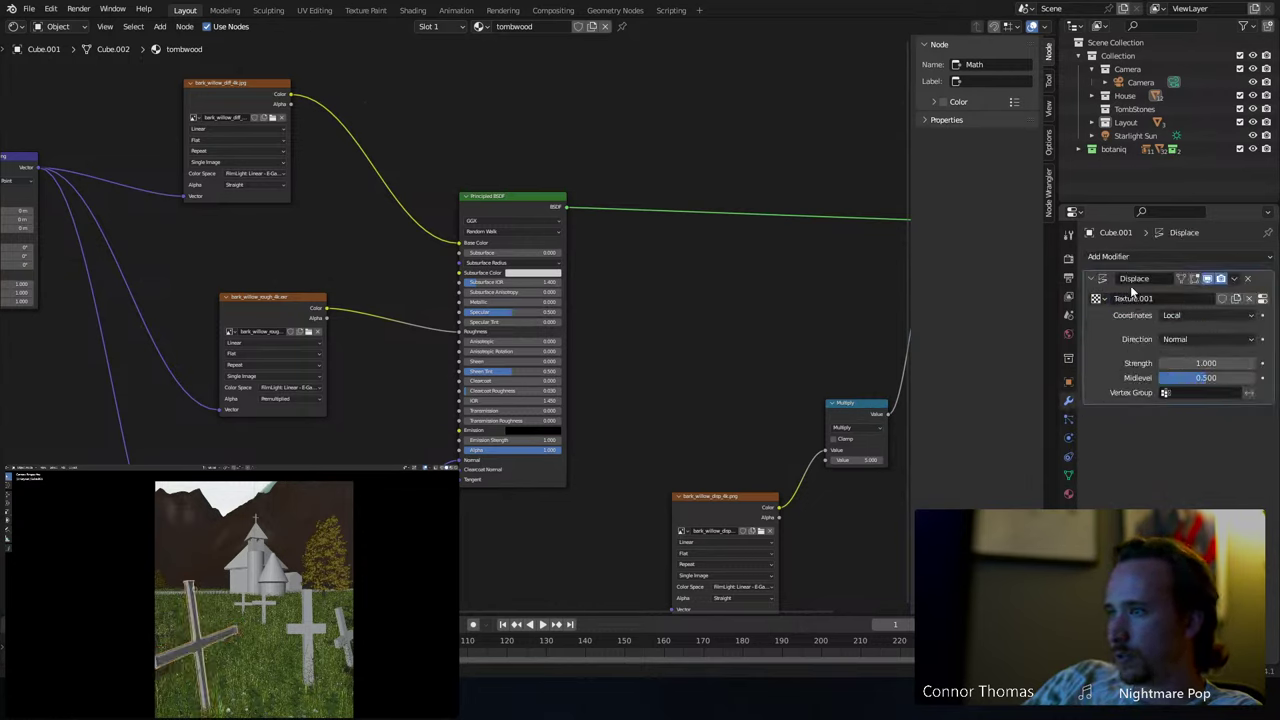
- Rename the displacement texture to wood and assign bark_willow_rough_4k.exr as its image
click(1068, 512)
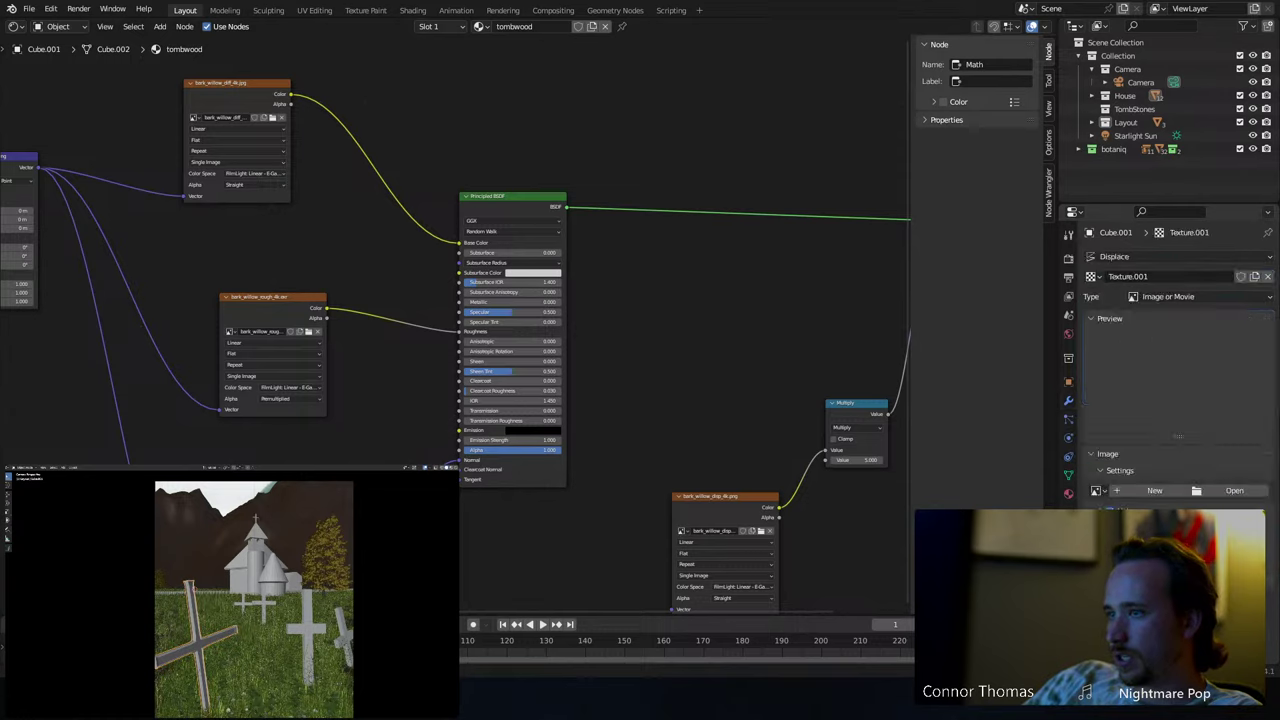
double_click(1150, 277)
text(wood)
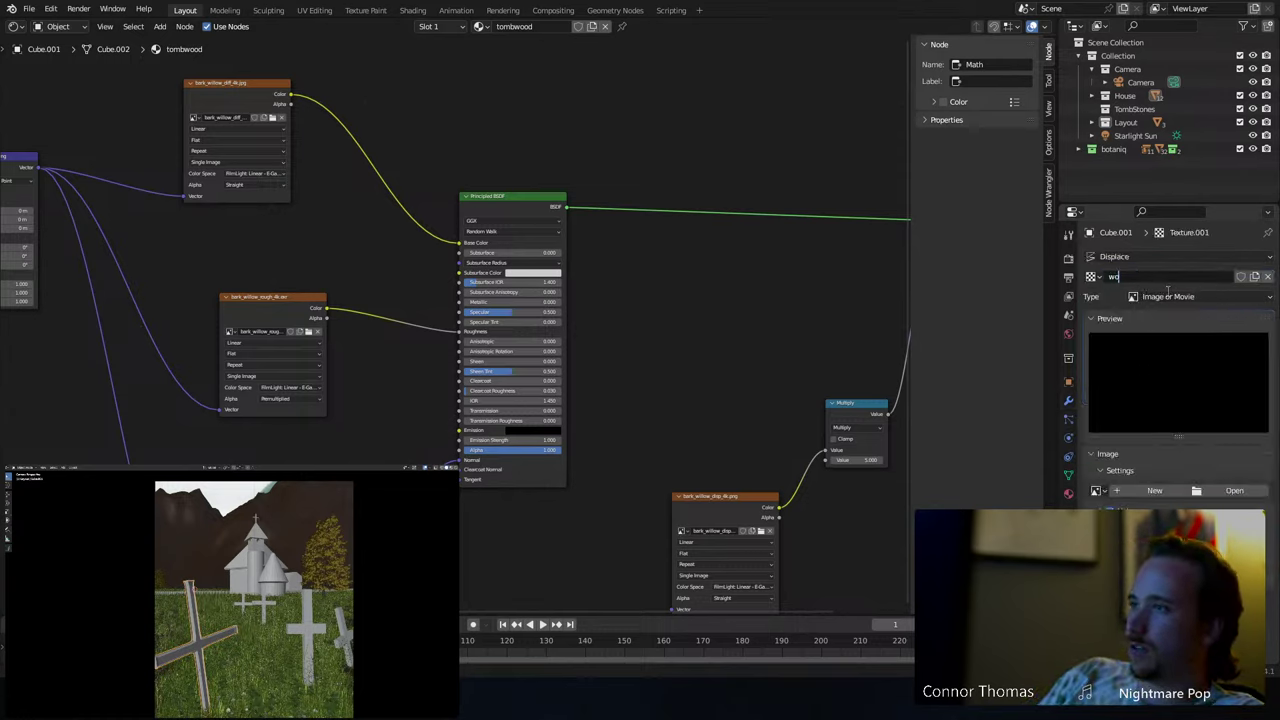
key(Return)
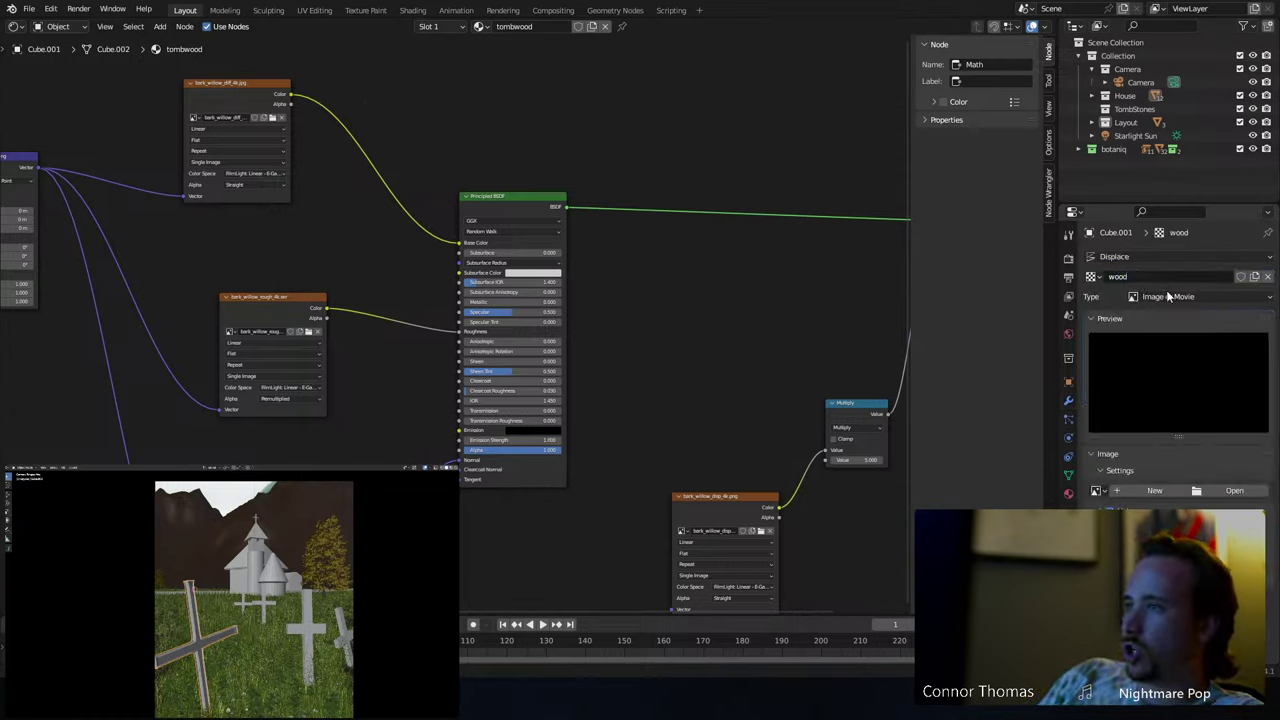
click(1097, 490)
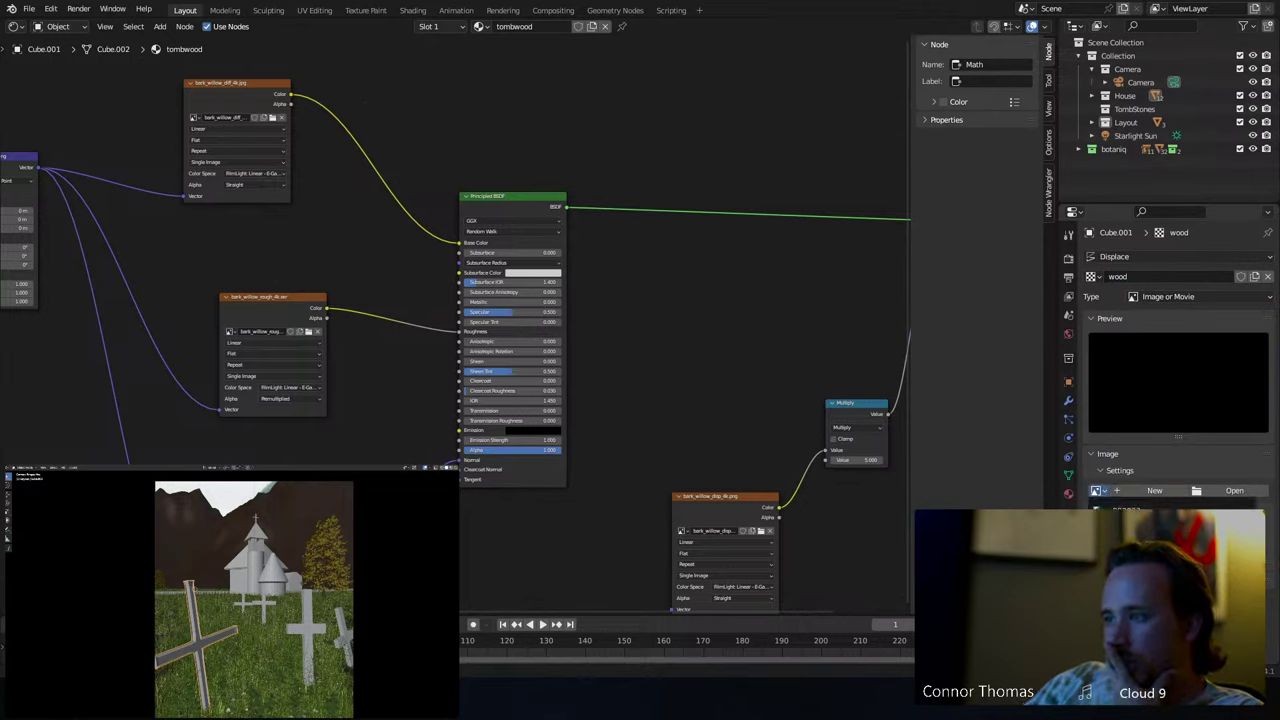
click(1150, 560)
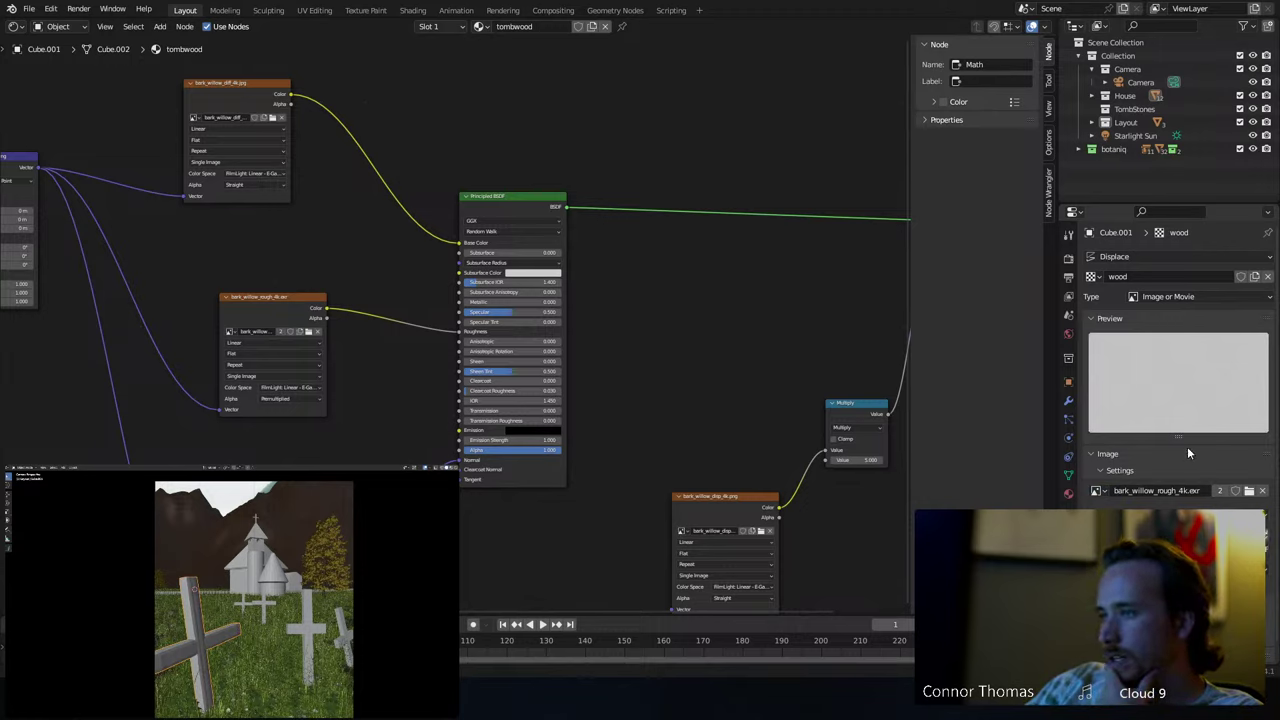
- Change the wood texture's type to Clouds and shade the foreground cross smooth
click(1158, 296)
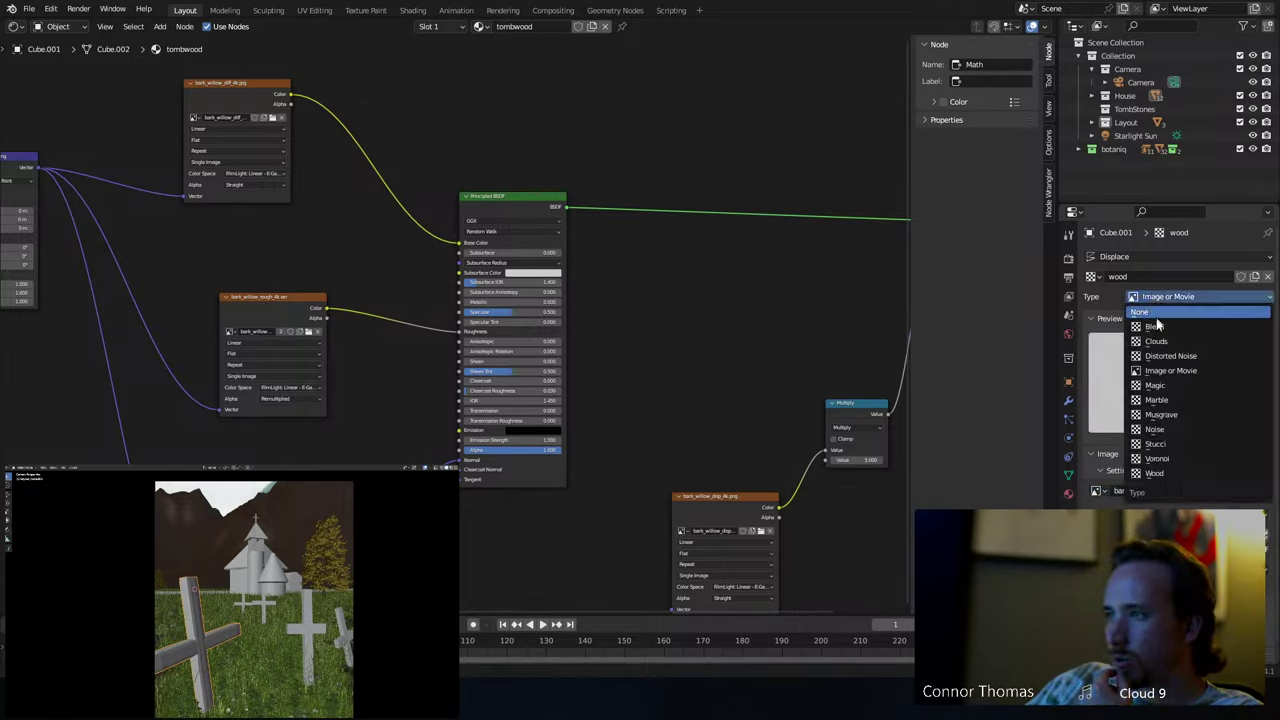
click(1160, 341)
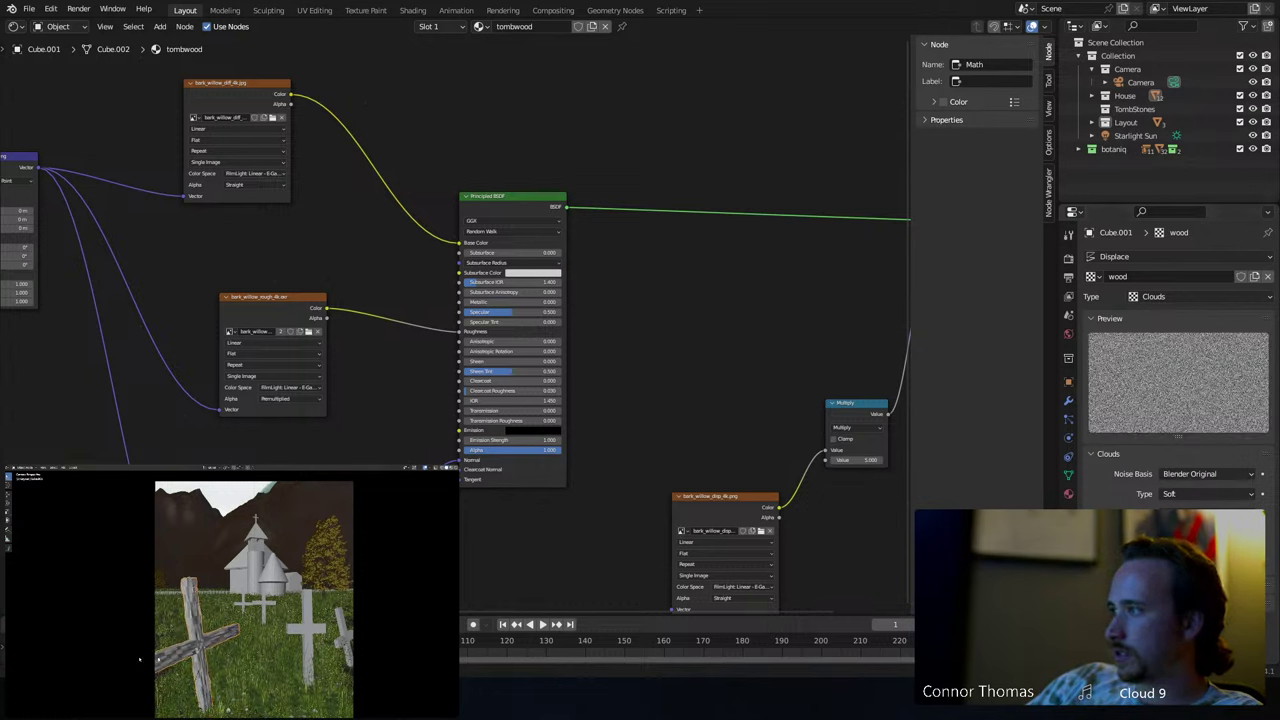
right_click(214, 644)
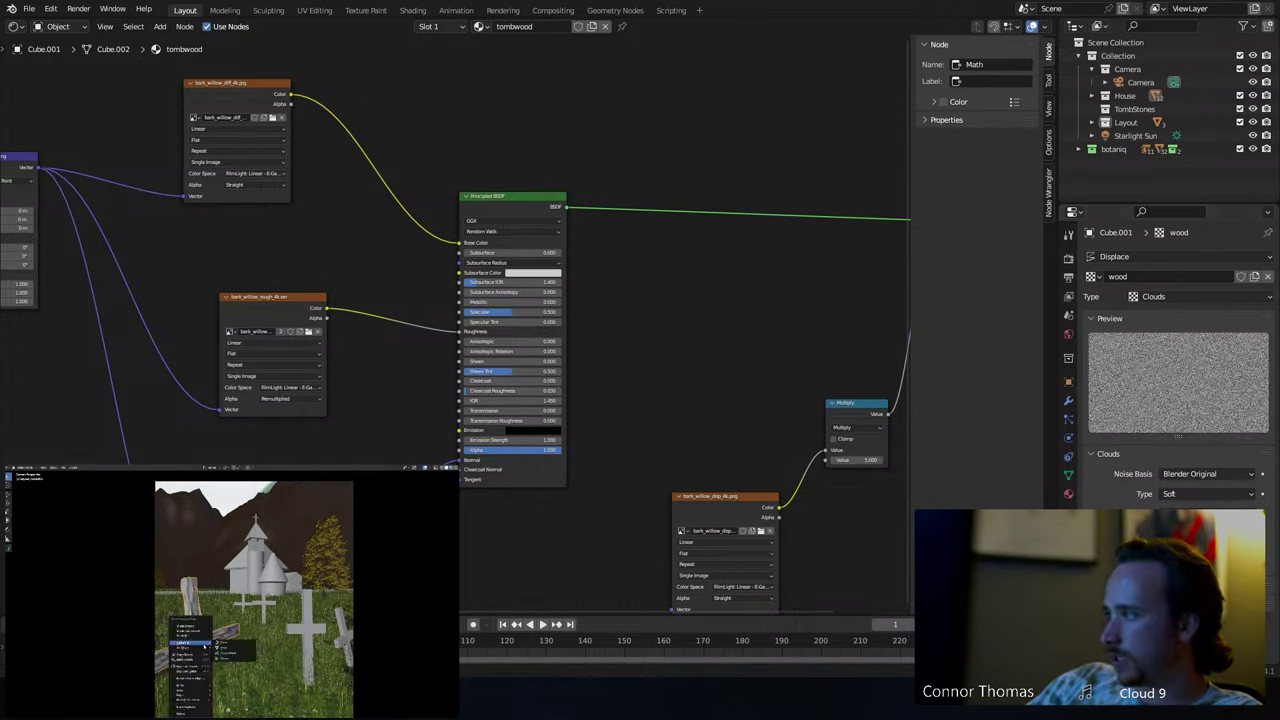
click(193, 626)
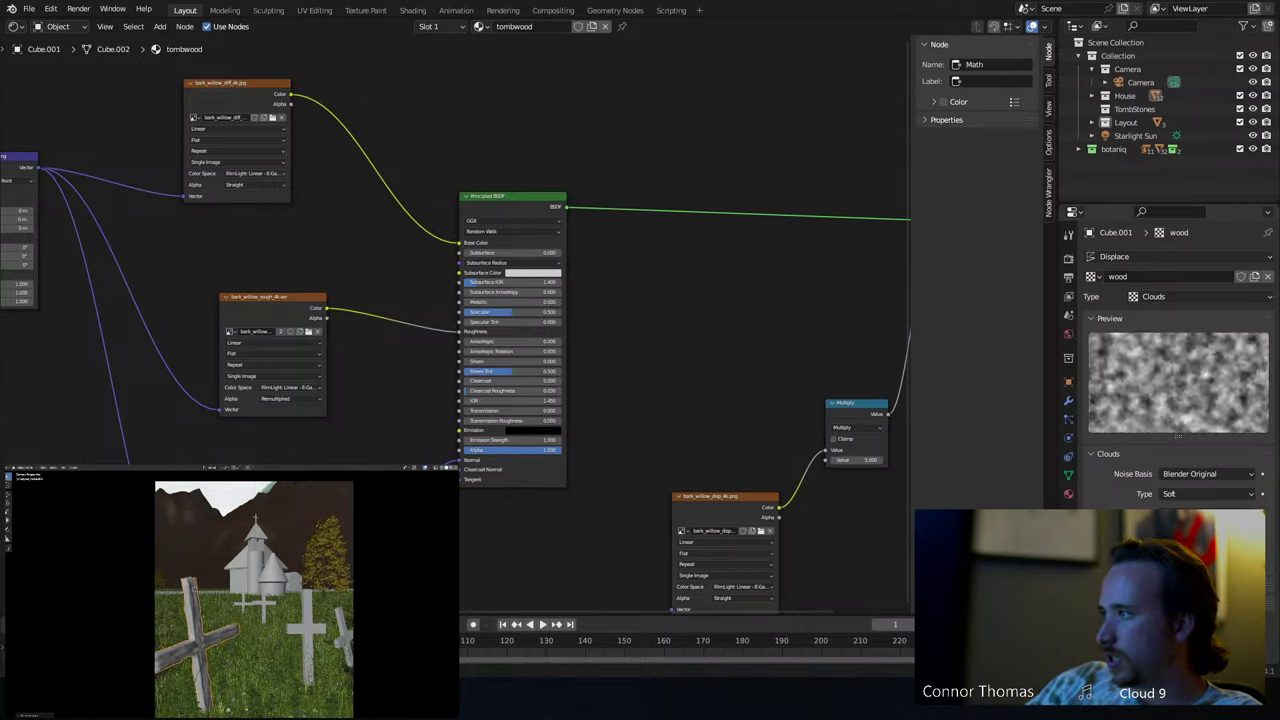
- Set the Displace modifier's Strength to 0.700 and hide the 3D viewport's overlays
click(1068, 399)
drag(1206, 363, 1240, 363)
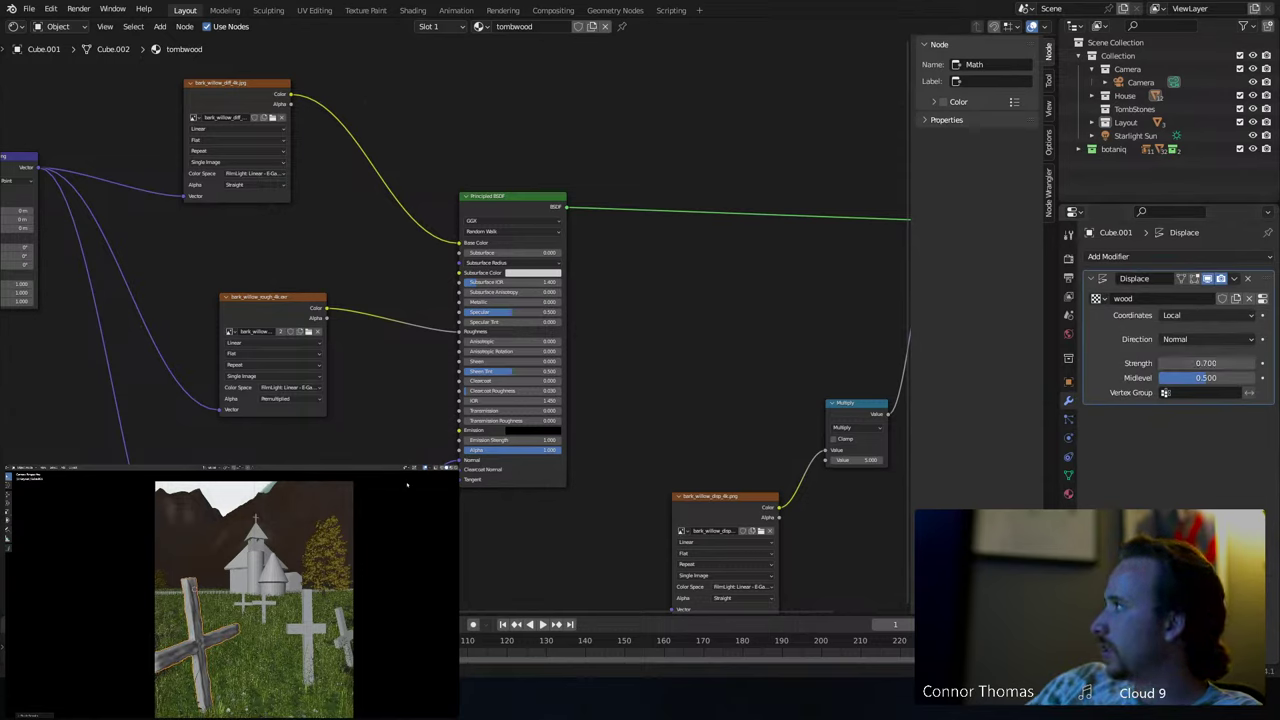
click(425, 468)
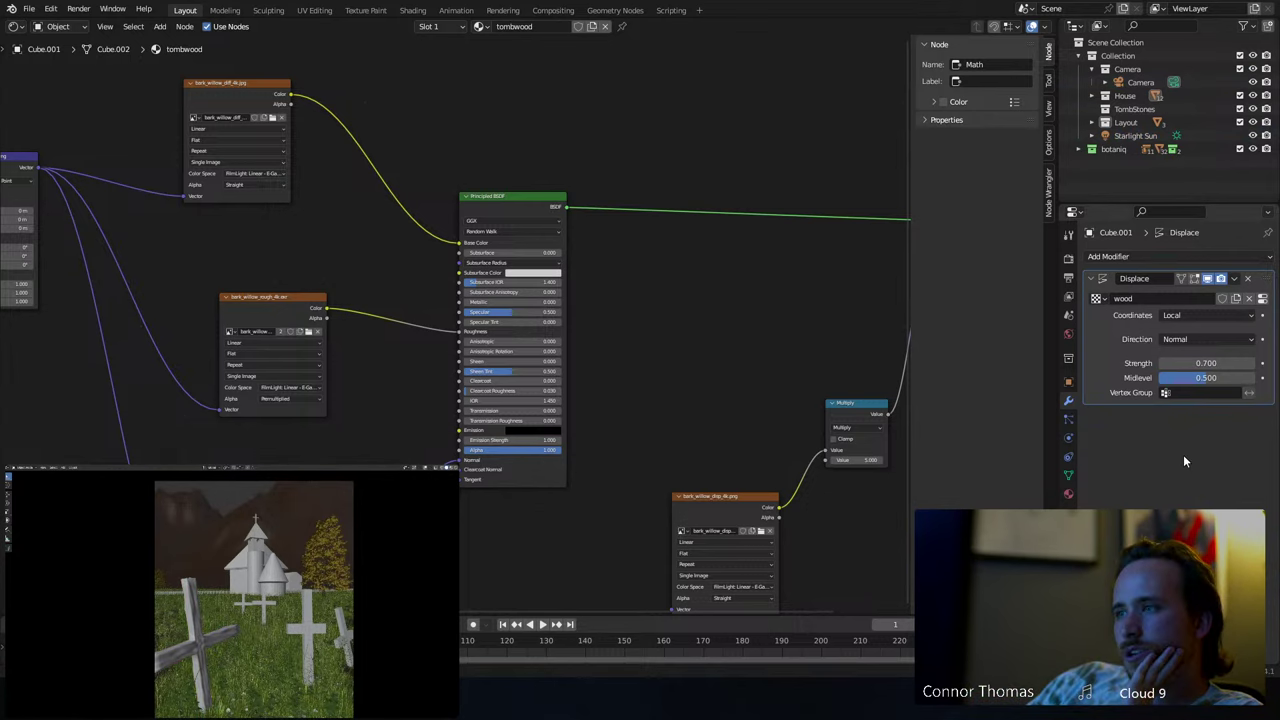
- Preview the bark_willow_rough_4k.exr texture directly as tombwood's surface output in rendered viewport shading, and save the file
click(1068, 492)
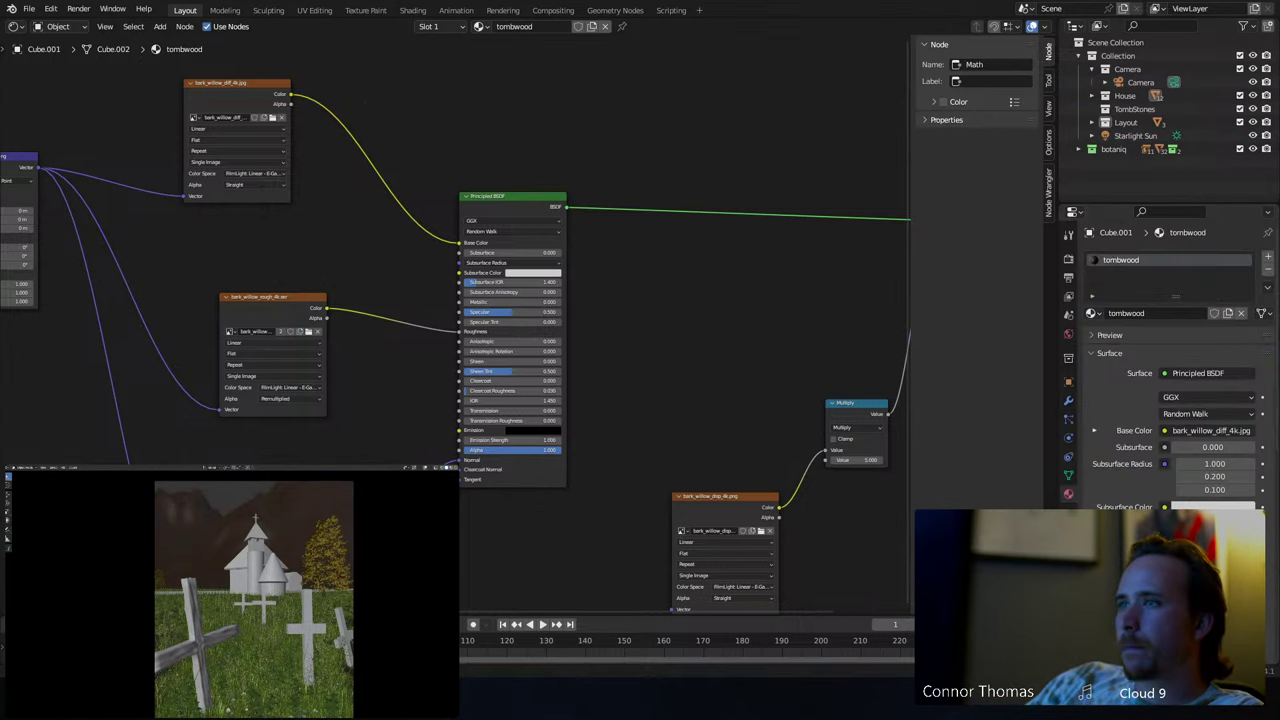
middle_drag(480, 323, 610, 315)
click(432, 300)
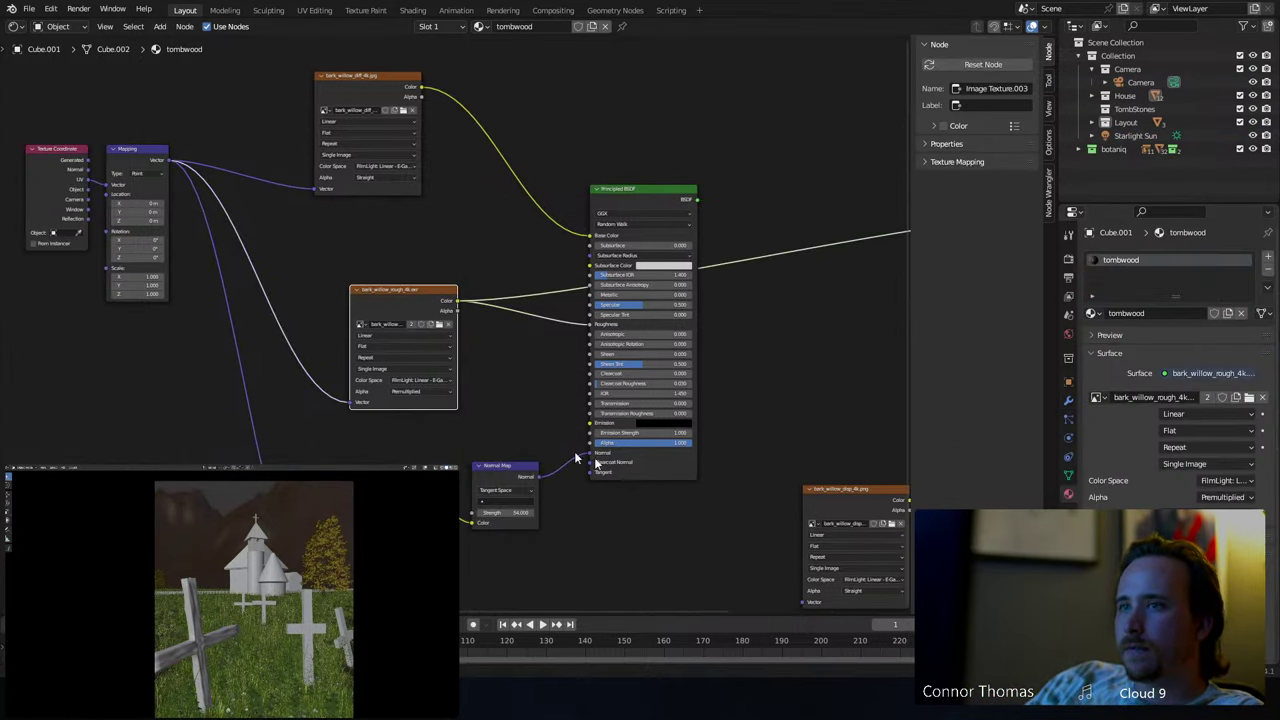
click(450, 467)
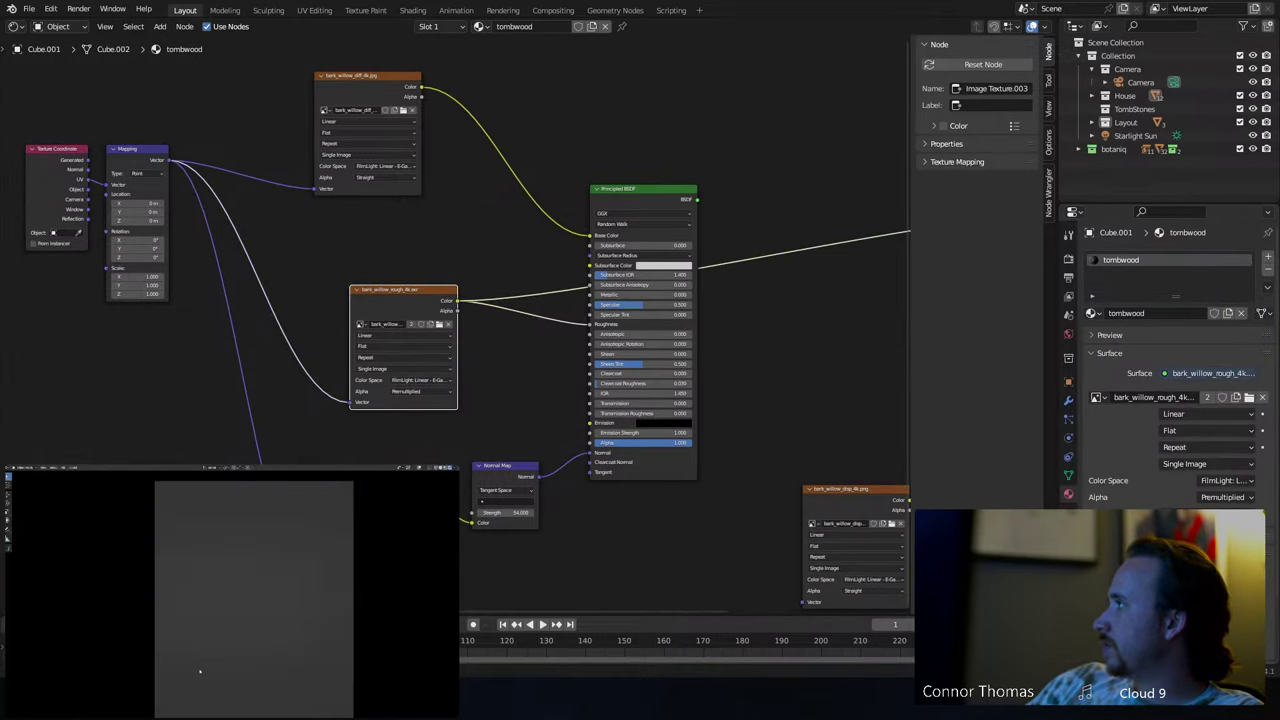
key(ctrl+s)
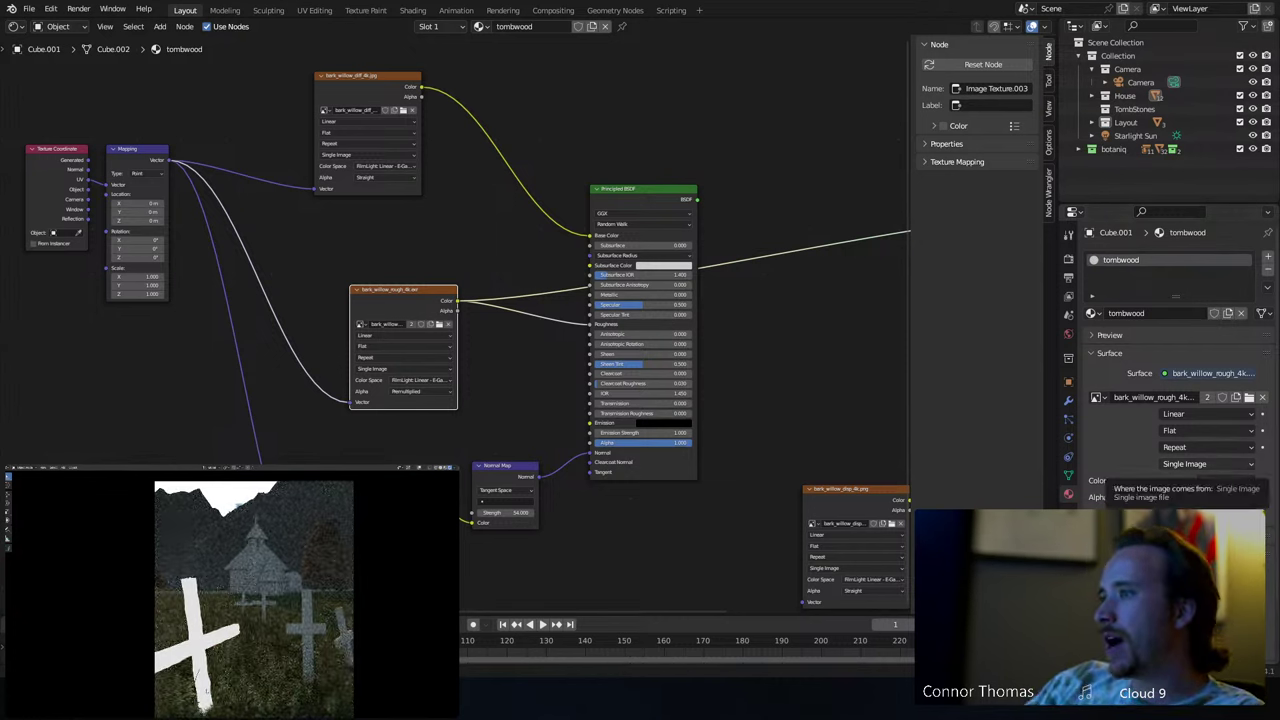
- Select the ground plane and turn off viewport display of its grass particle systems
key(n)
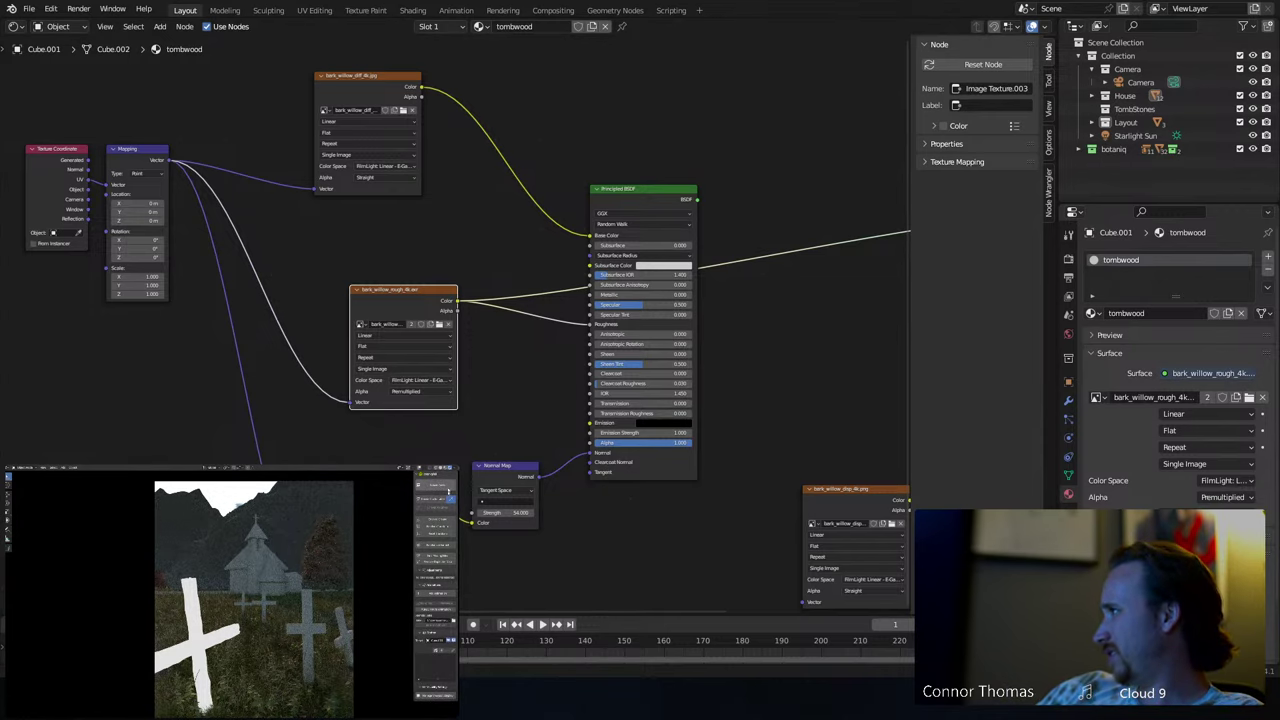
click(349, 632)
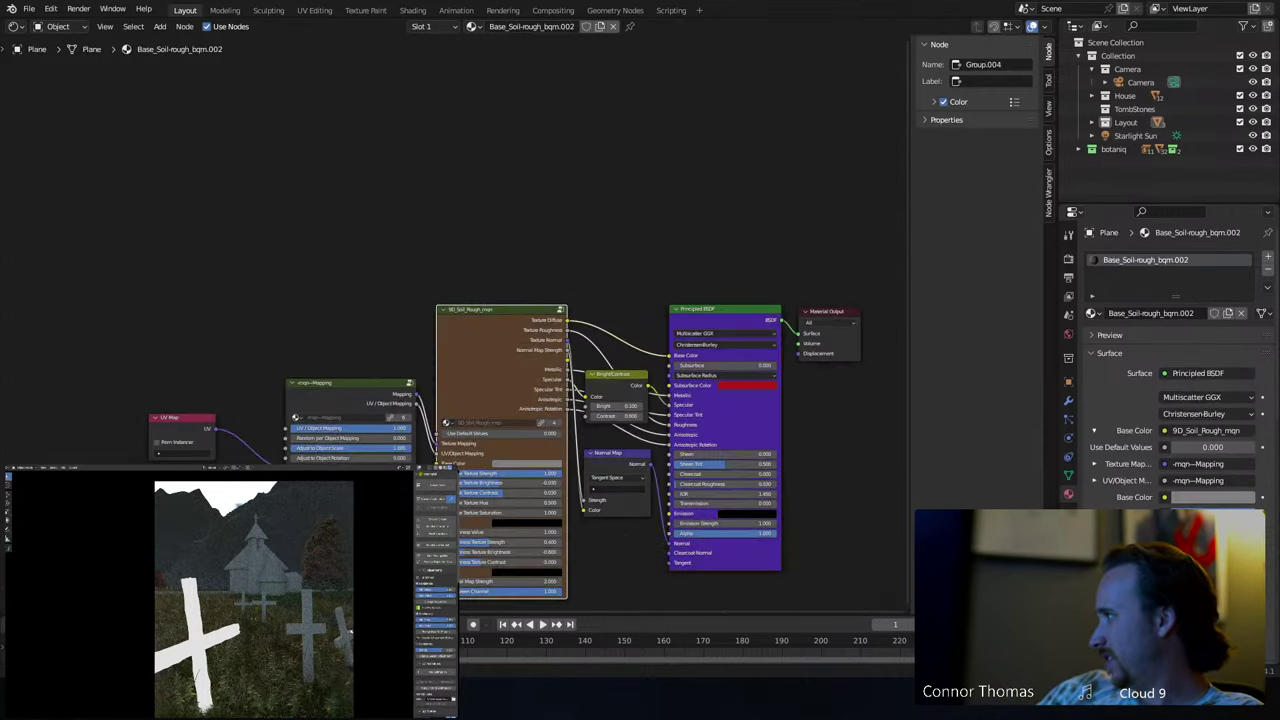
scroll(426, 642, down, 4)
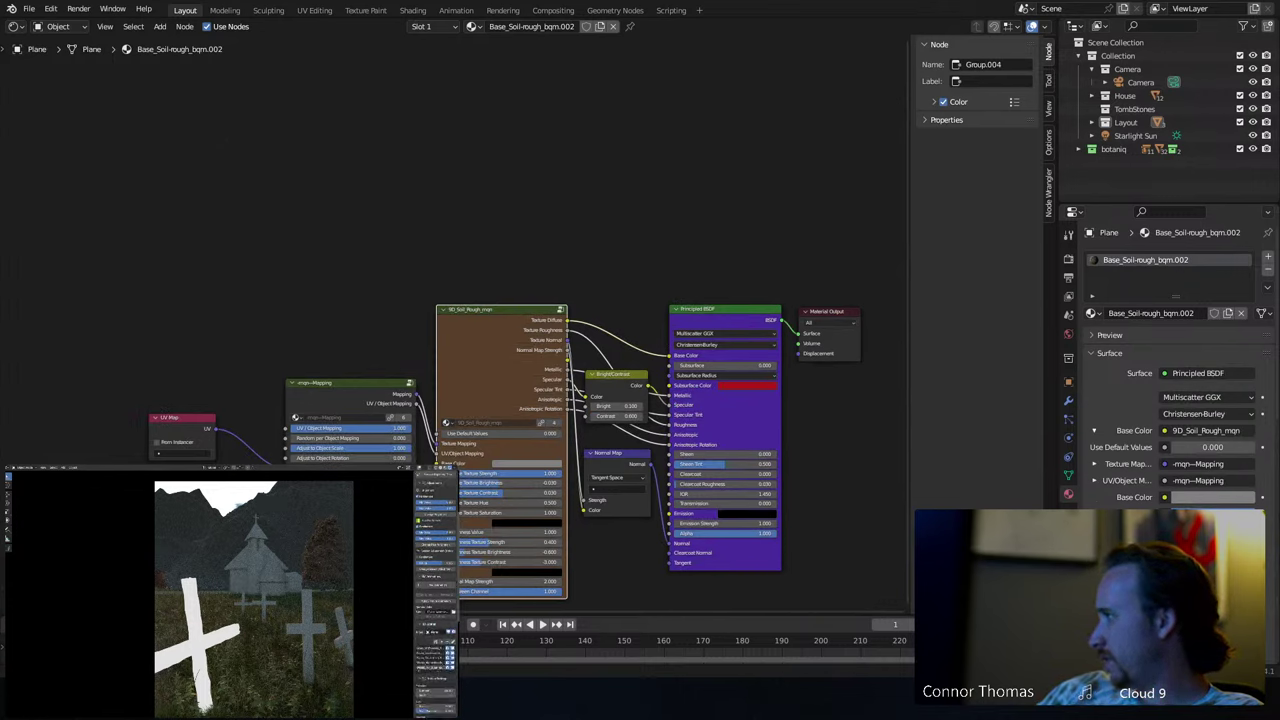
drag(452, 648, 453, 668)
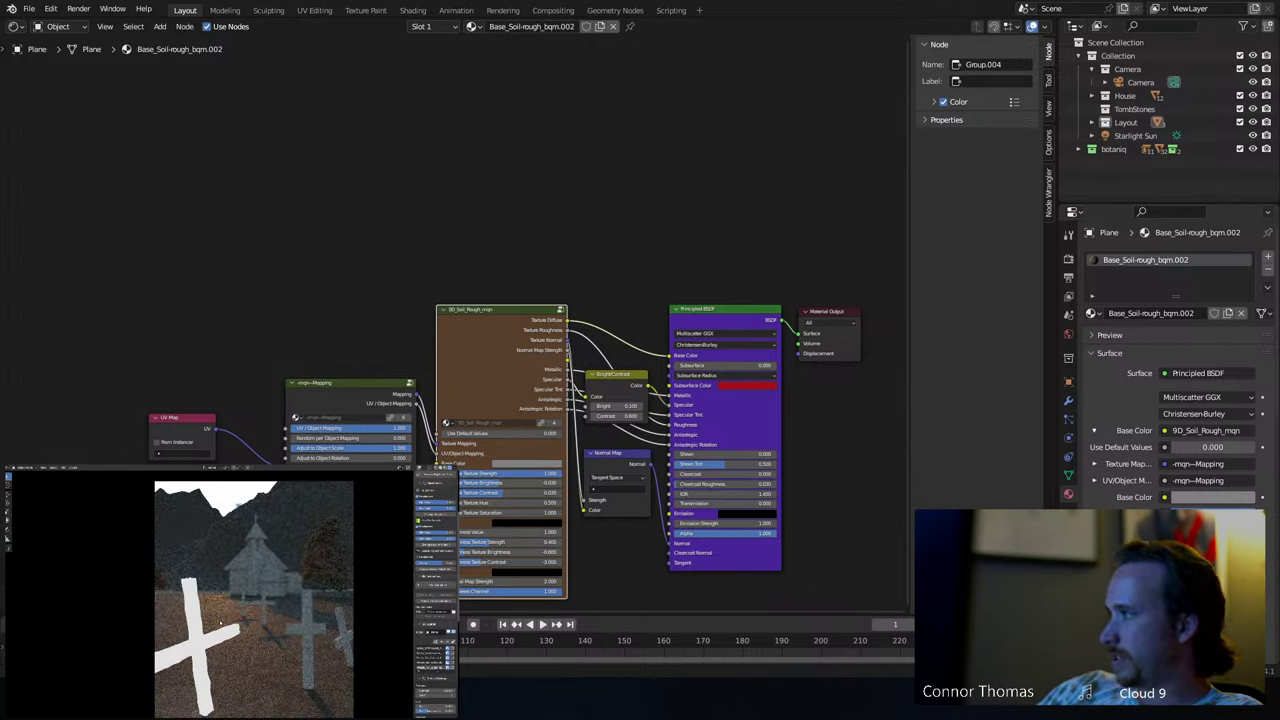
key(n)
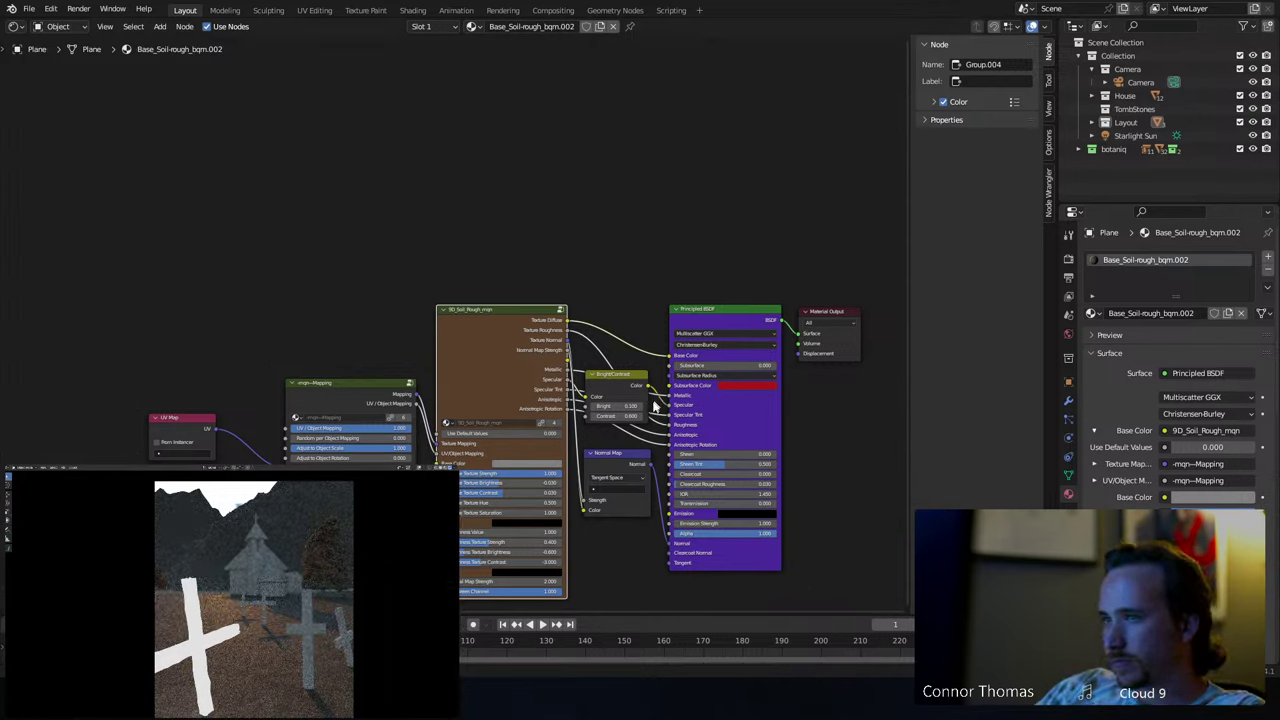
- Insert an RGB Curves node between the foreground cross's bark_willow_rough_4k.exr texture and the Principled BSDF's Roughness input
middle_drag(520, 253, 586, 194)
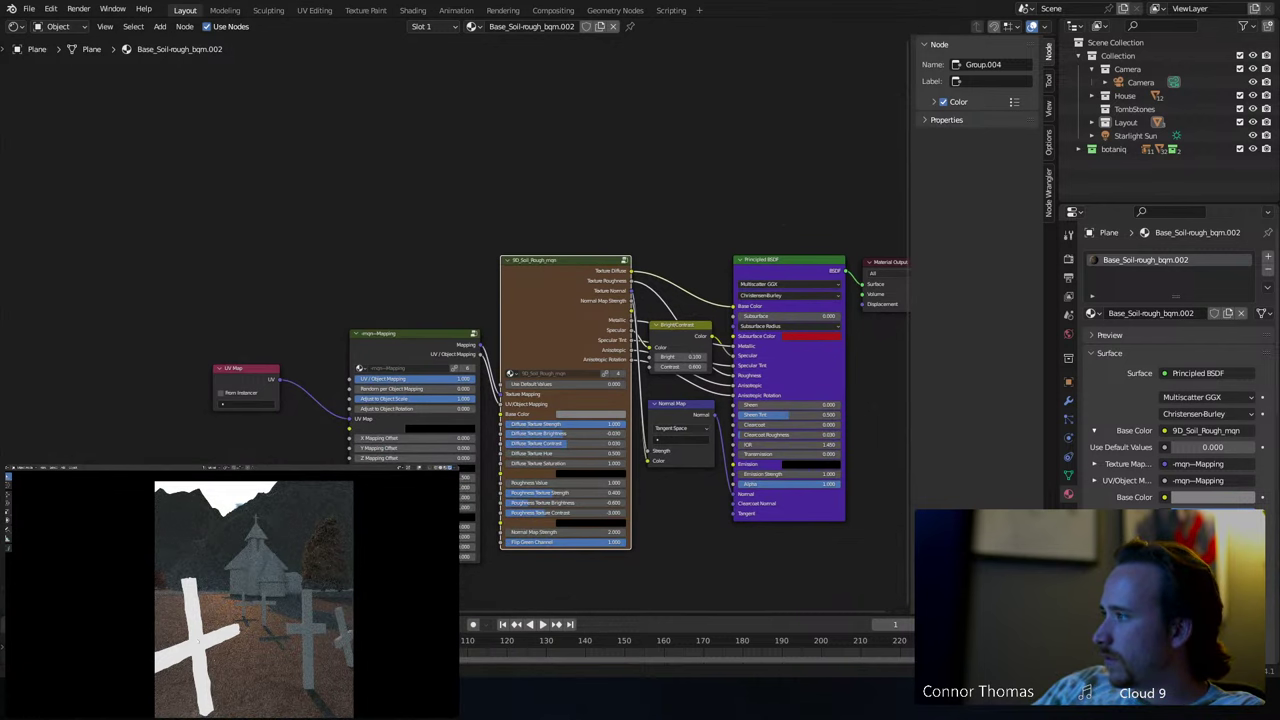
click(198, 642)
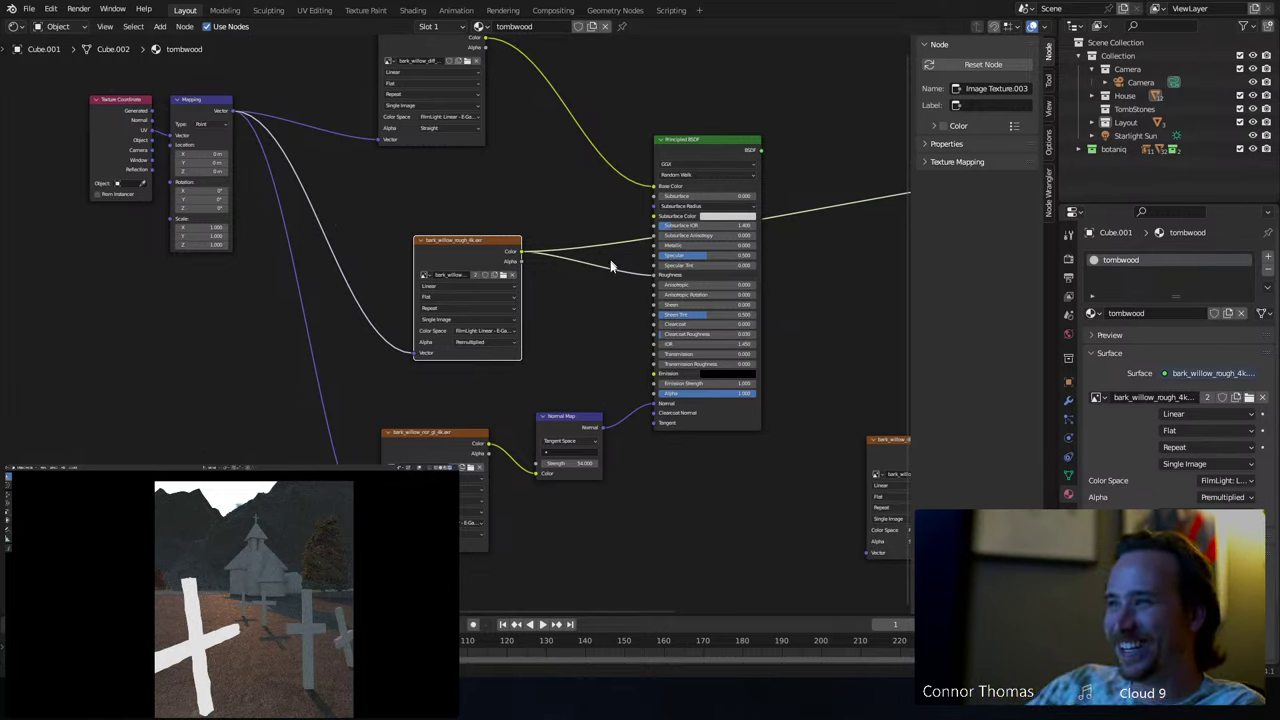
drag(463, 243, 389, 234)
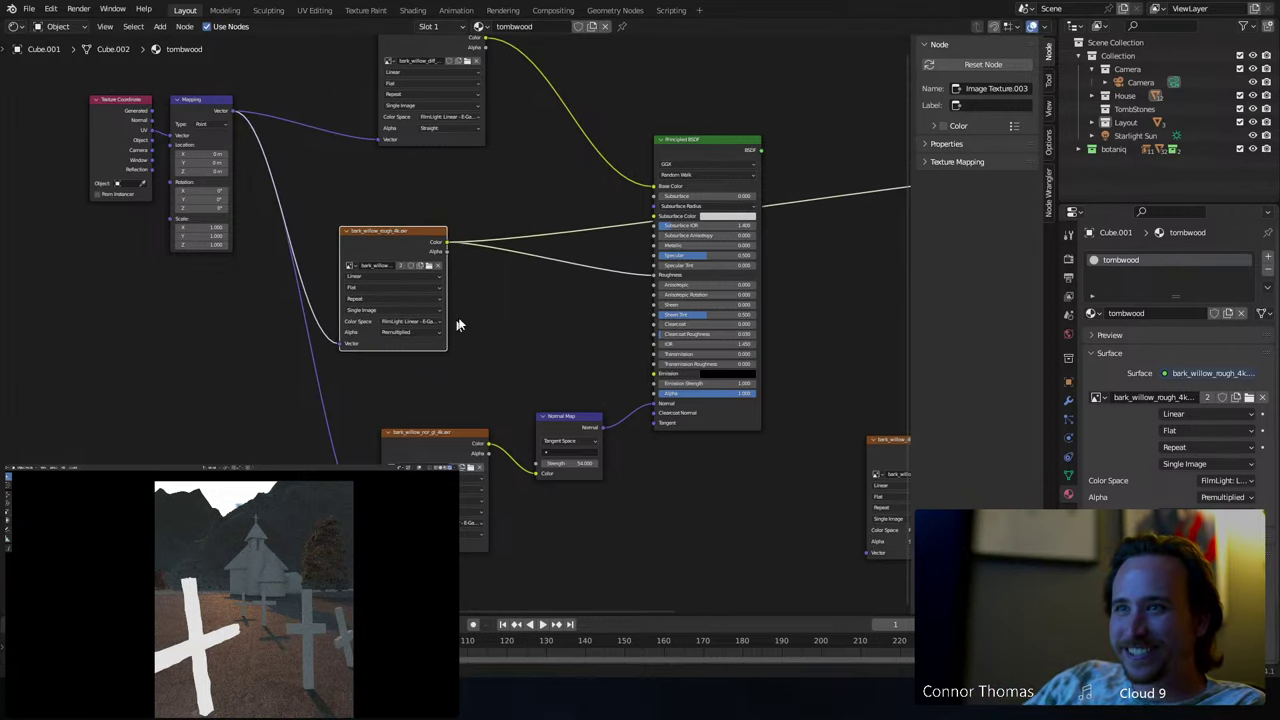
click(473, 305)
key(shift+a)
click(477, 300)
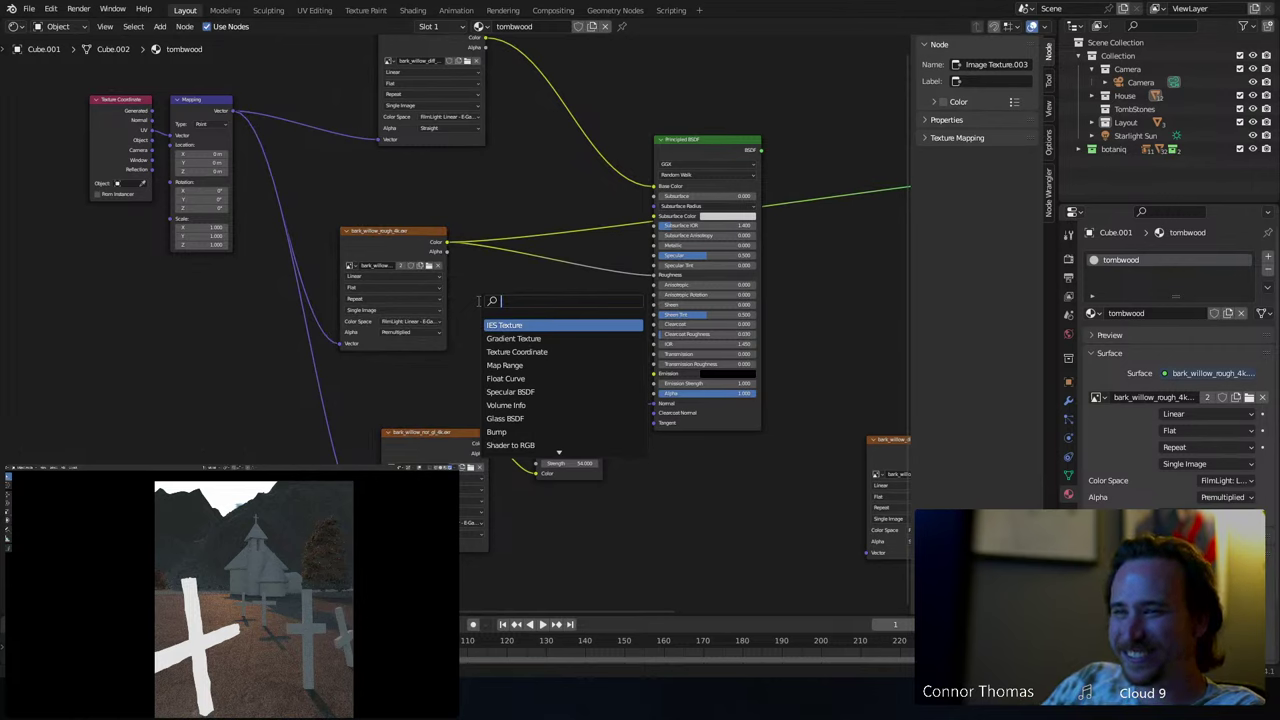
text(rgb)
key(Return)
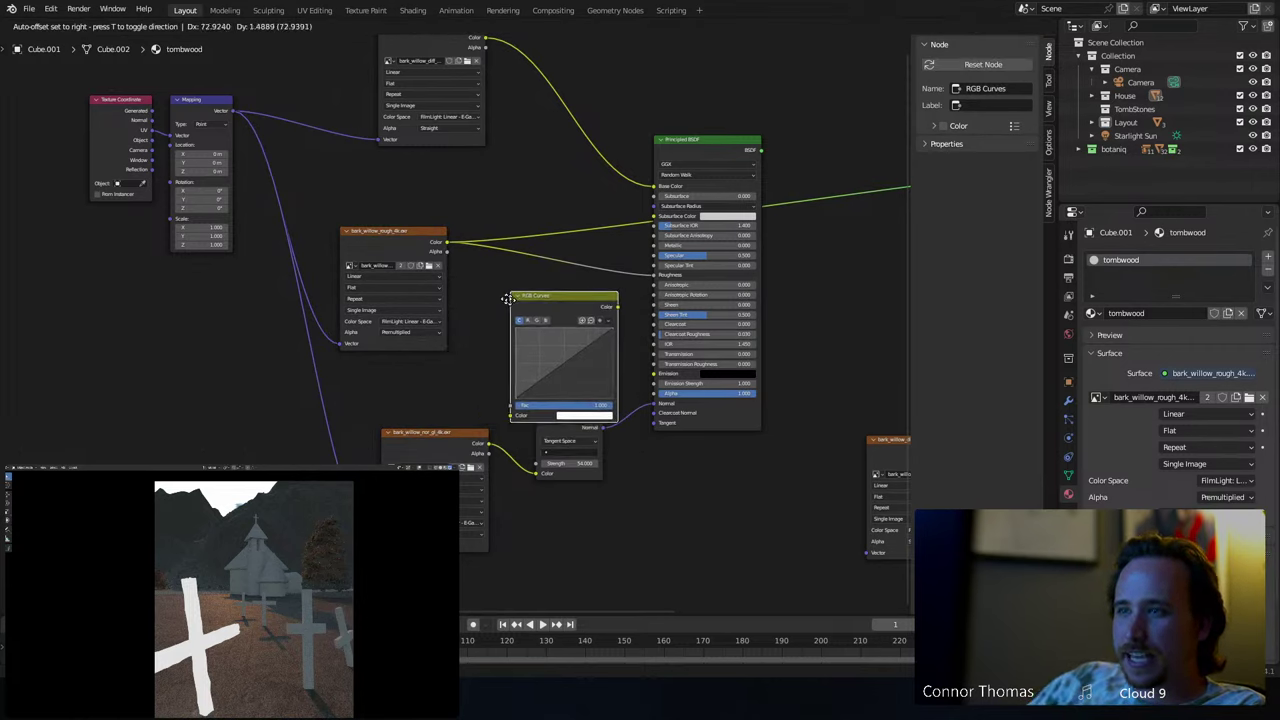
click(483, 257)
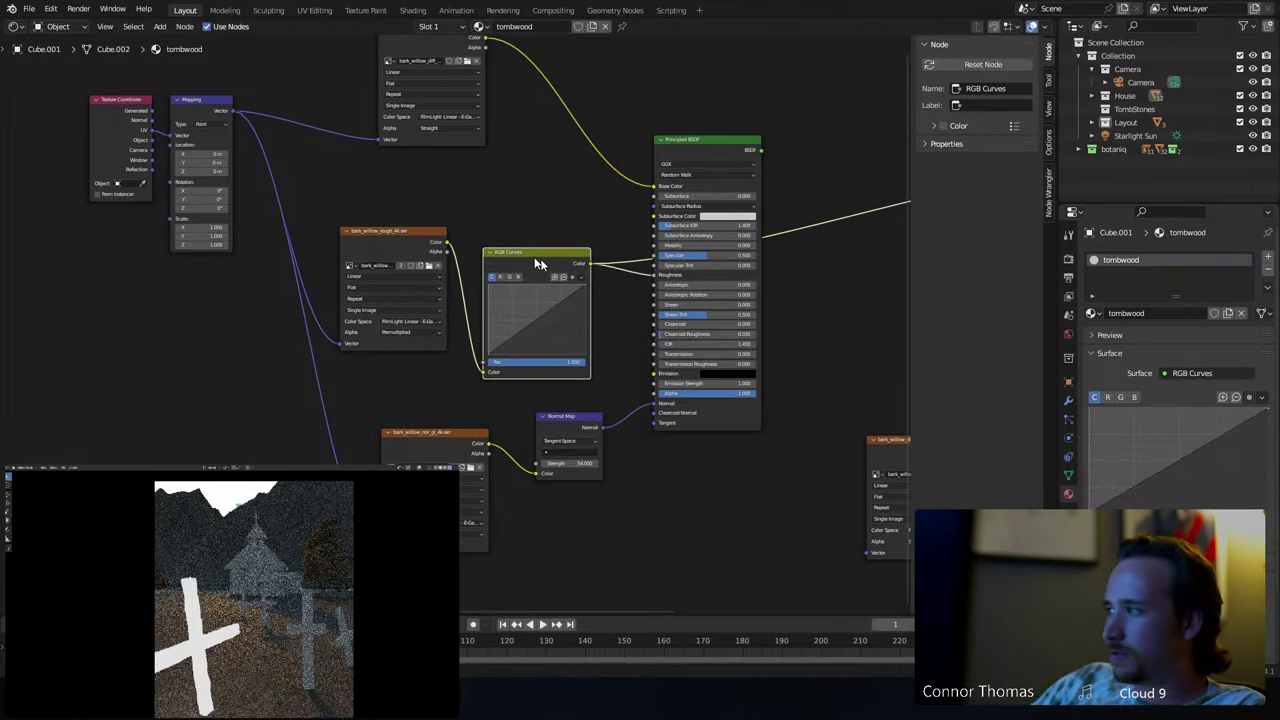
- Shape the roughness RGB curve with points at 0.3500, 0.6125 and 0.5727, 0.0000, and reconnect the Principled BSDF to the material output
drag(526, 330, 550, 354)
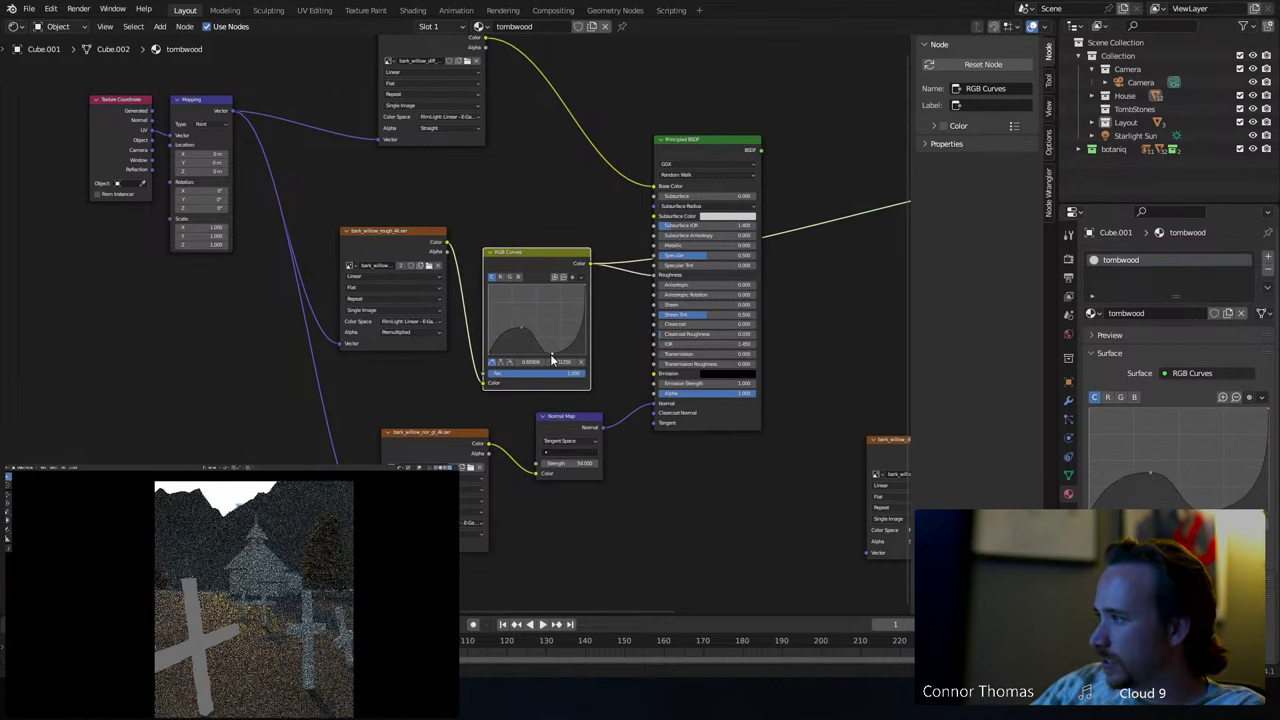
scroll(550, 351, up, 1)
scroll(550, 355, up, 2)
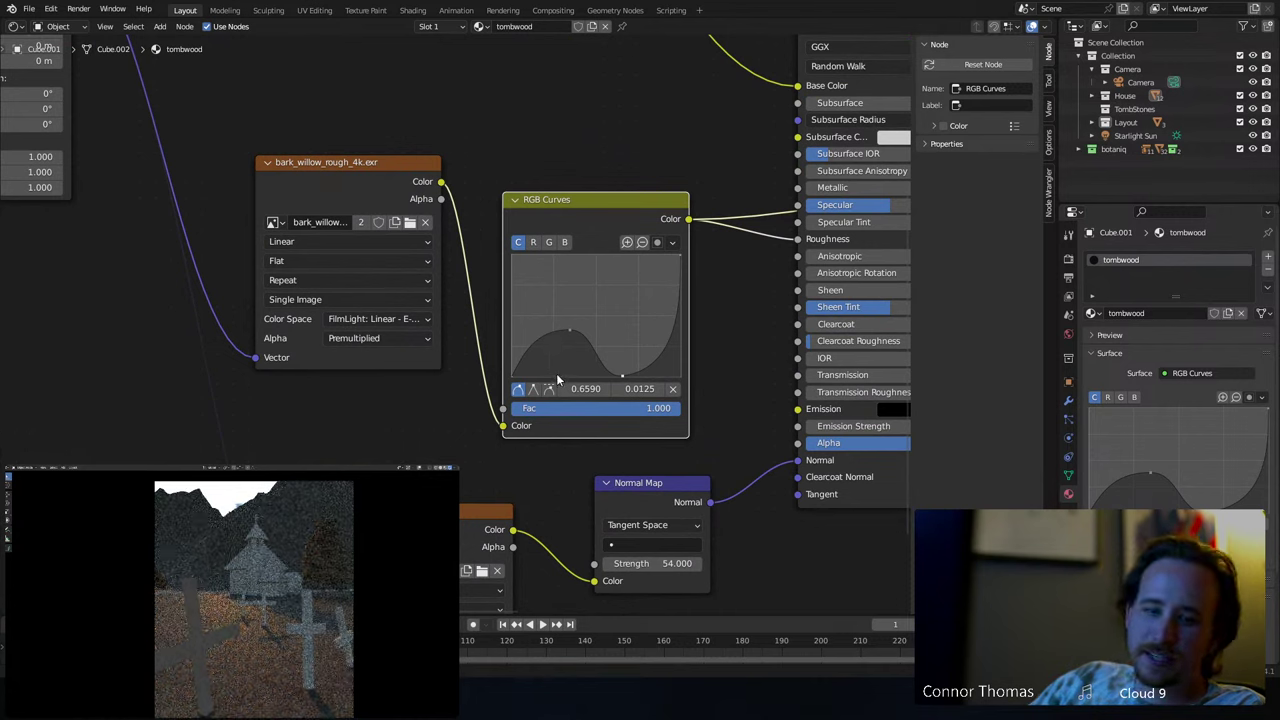
drag(624, 377, 608, 383)
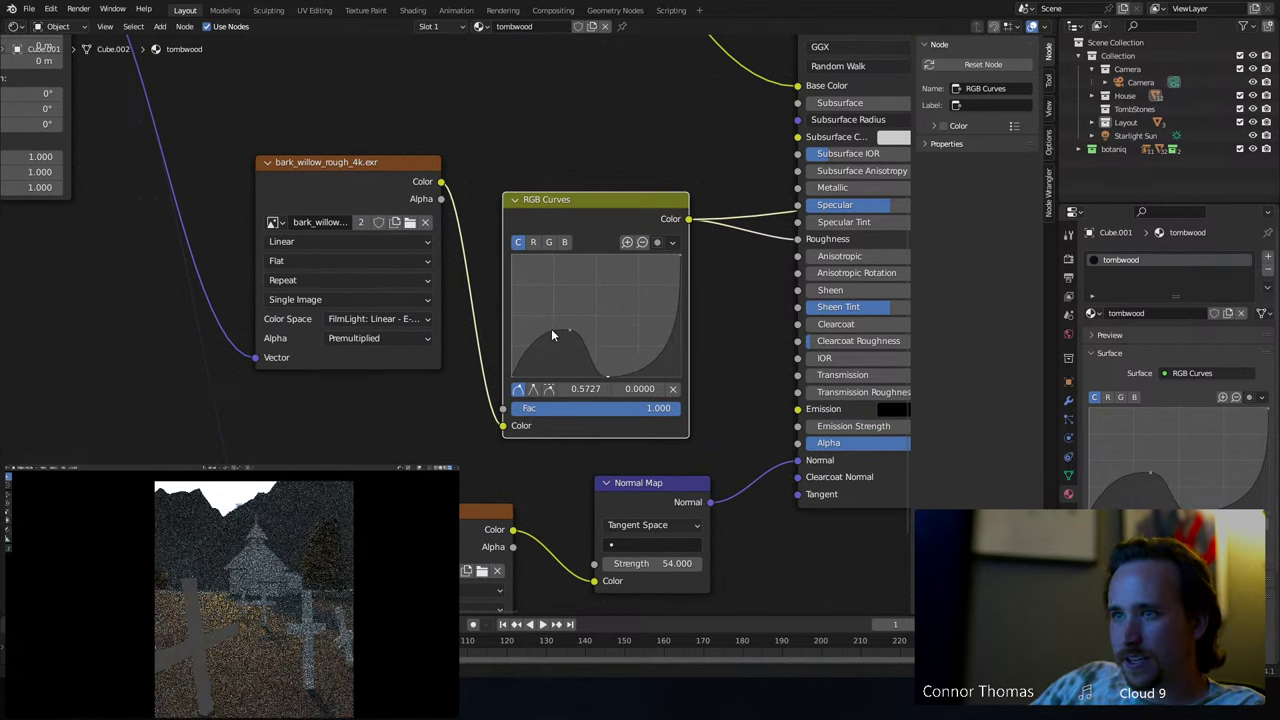
drag(570, 333, 571, 304)
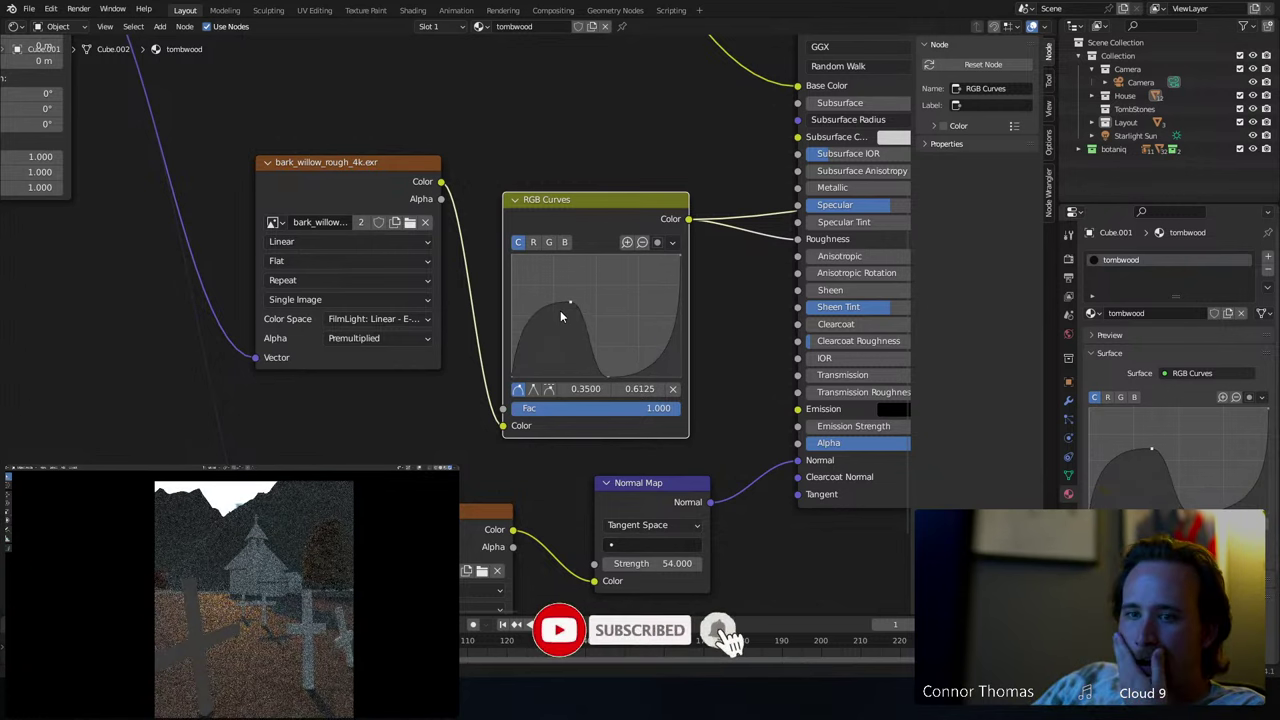
middle_drag(597, 285, 287, 371)
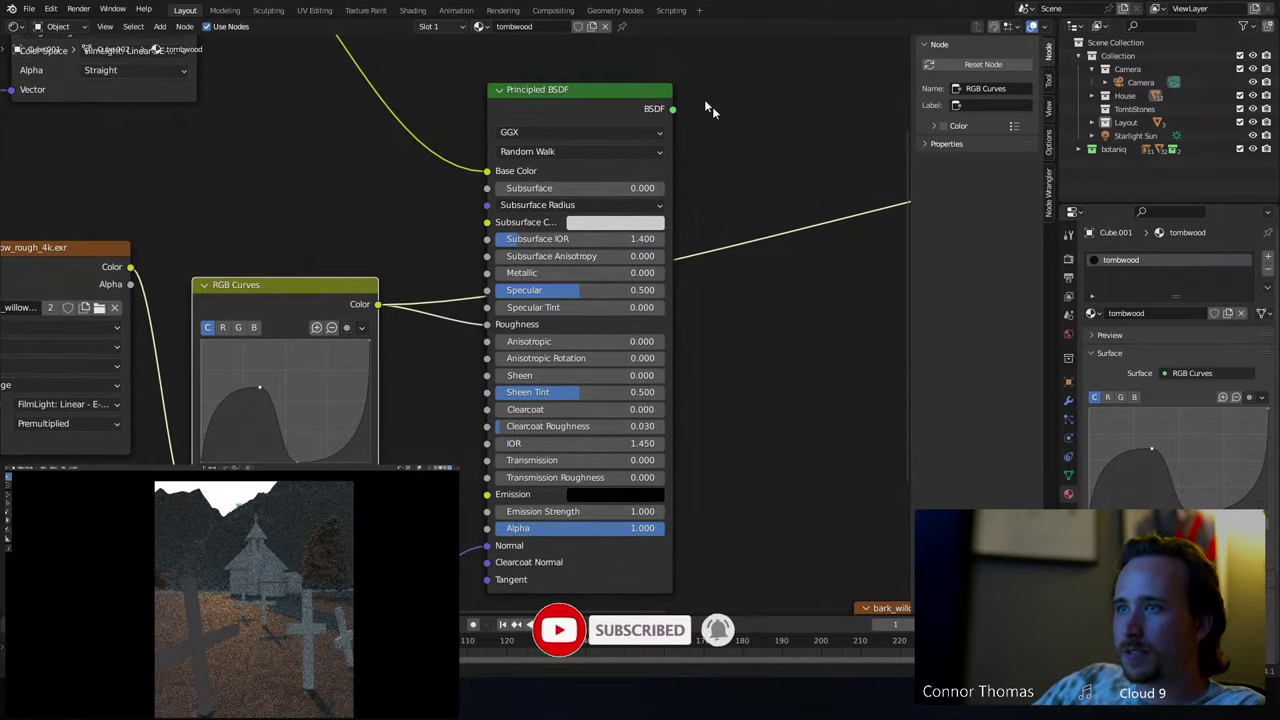
ctrl+shift+click(622, 100)
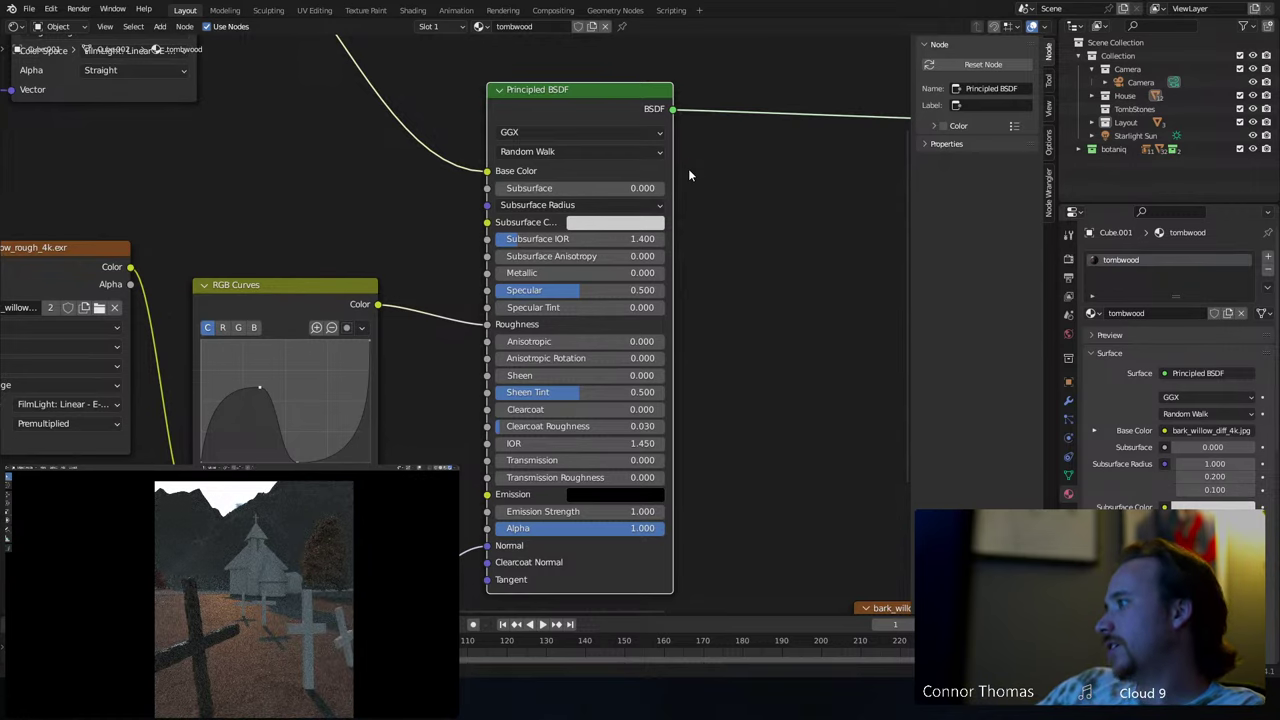
middle_drag(372, 228, 545, 131)
click(478, 200)
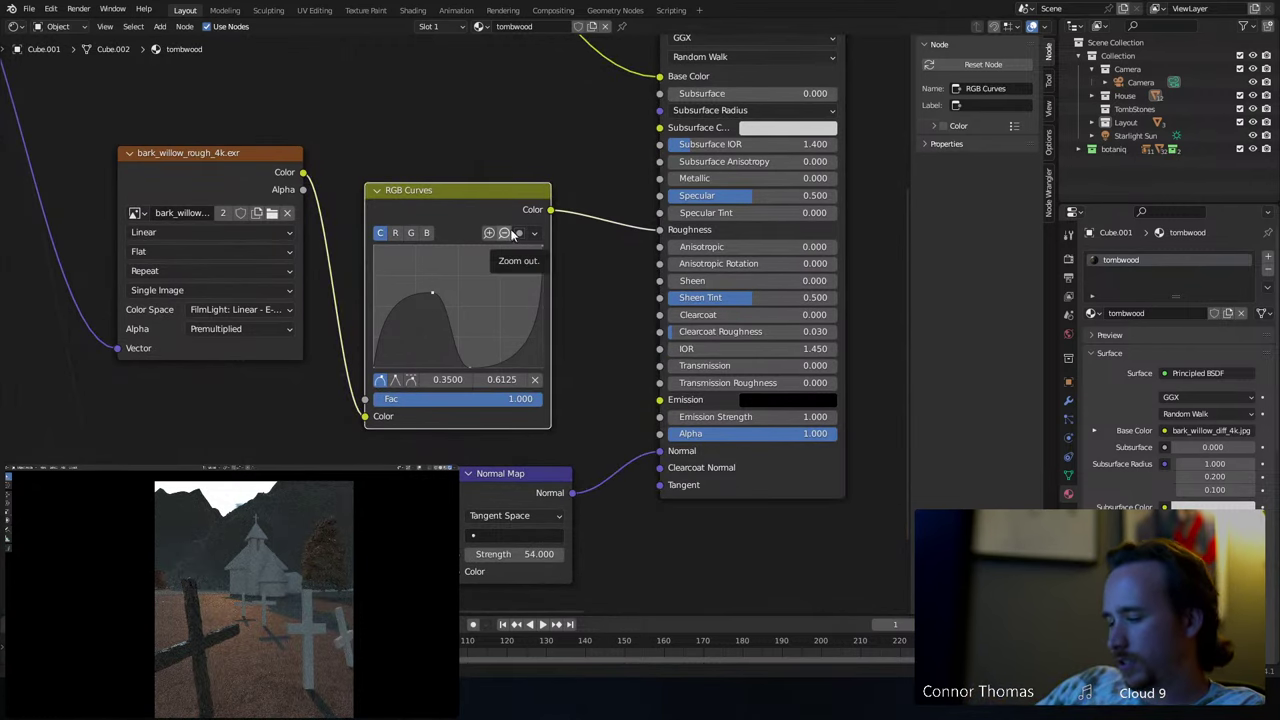
middle_drag(490, 258, 522, 47)
click(682, 460)
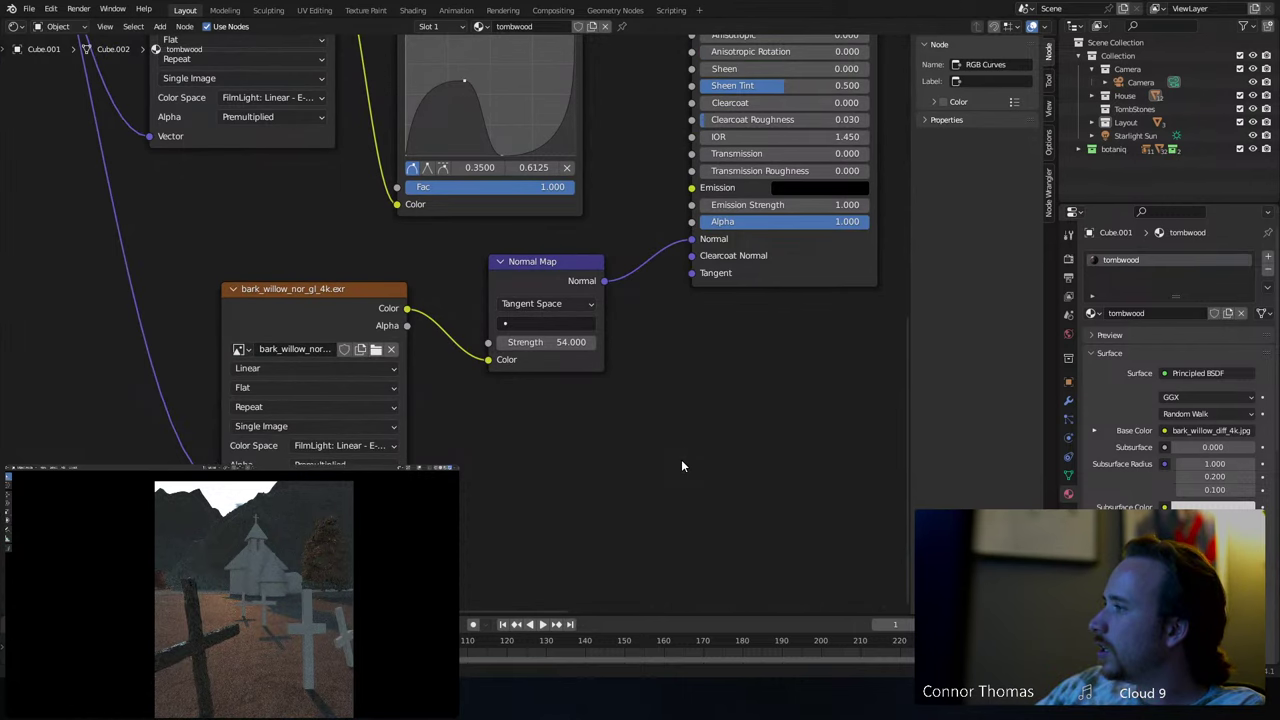
middle_drag(681, 366, 580, 539)
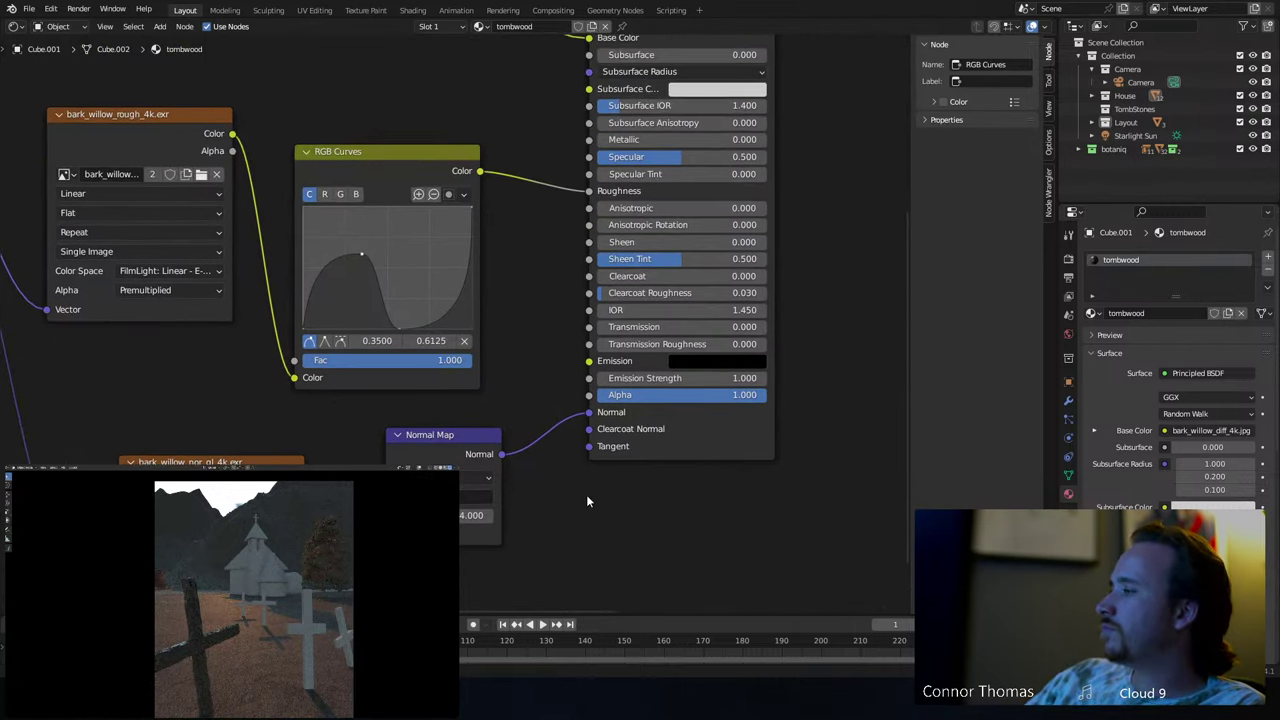
scroll(586, 494, down, 4)
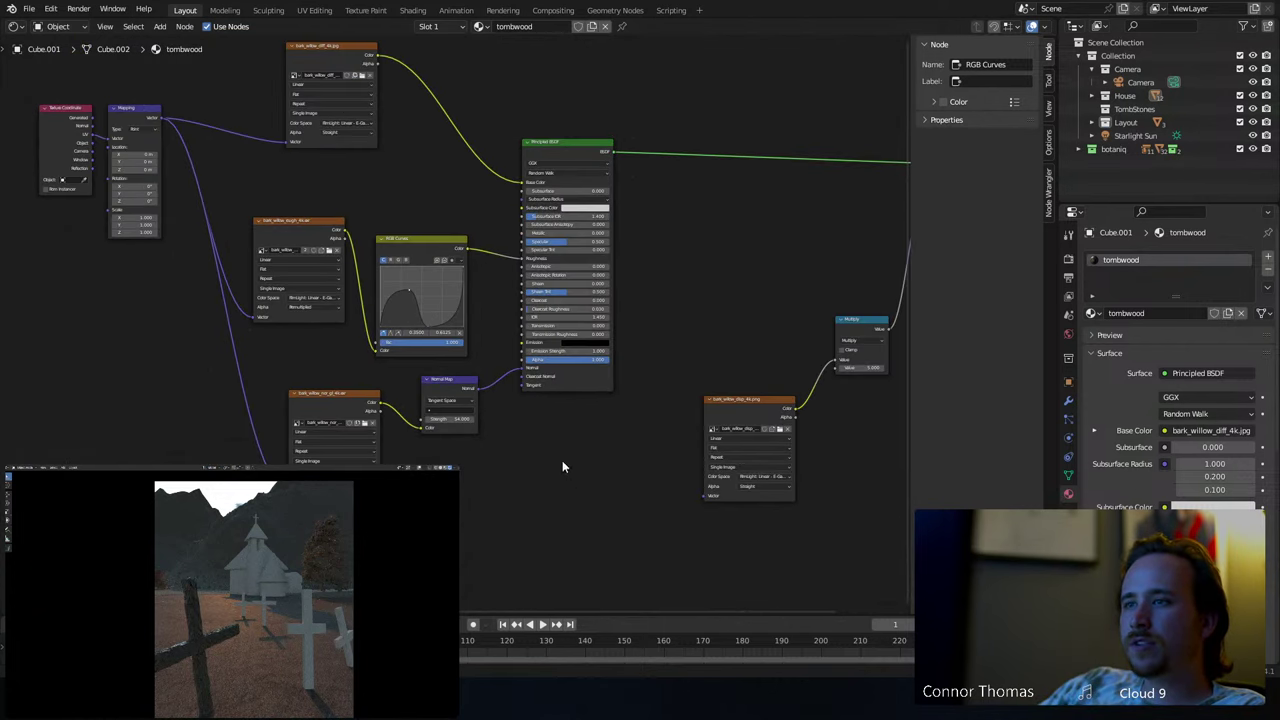
middle_drag(562, 460, 479, 524)
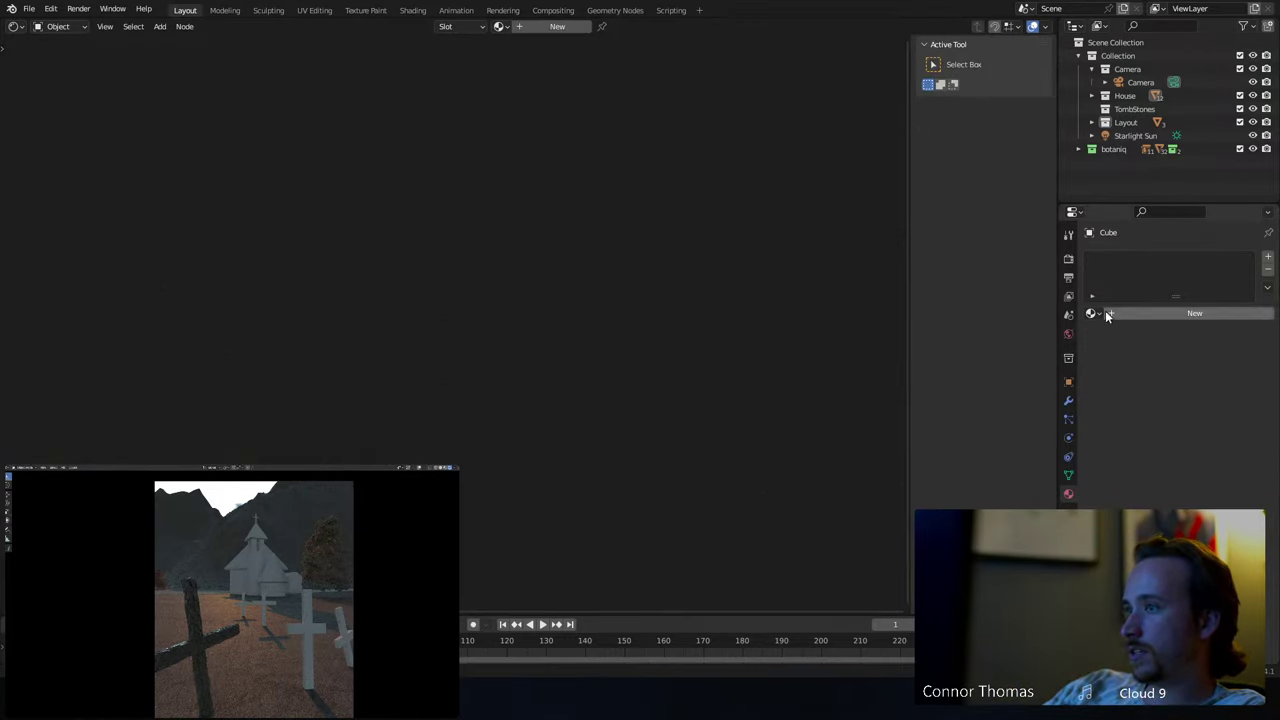
- Assign the existing tombwood material to each of the four remaining grave crosses
click(1092, 313)
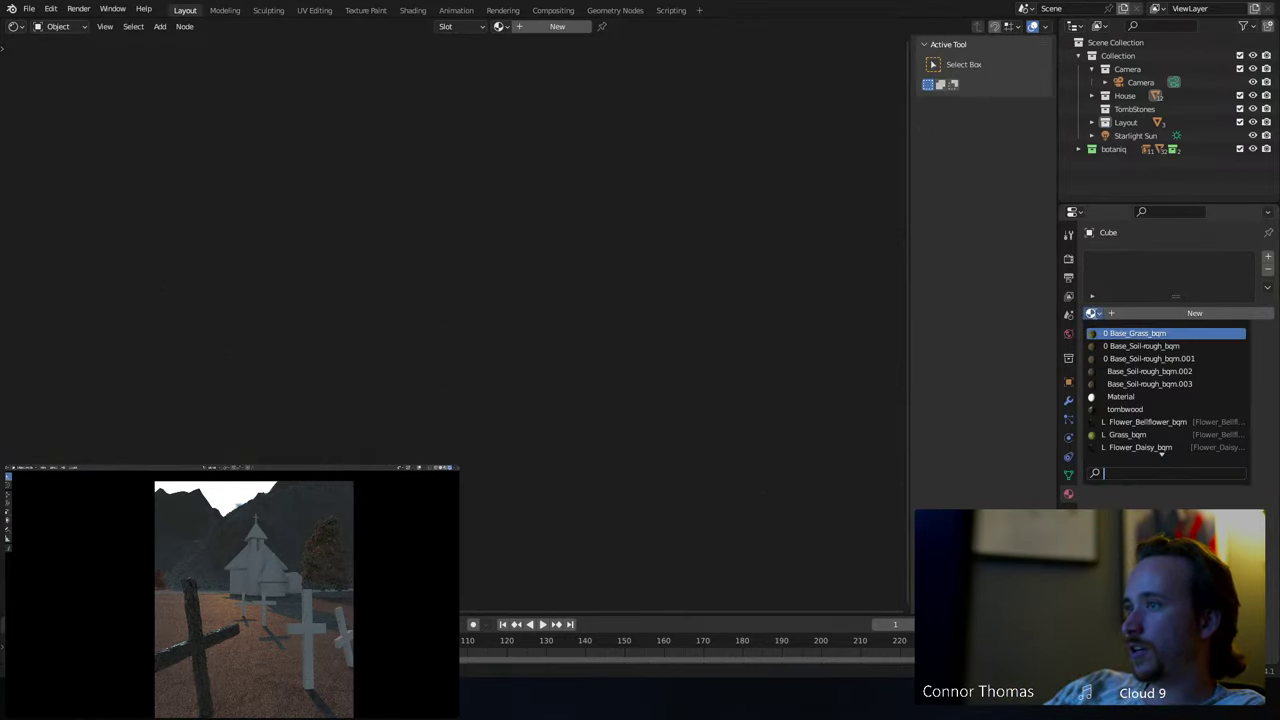
text(to)
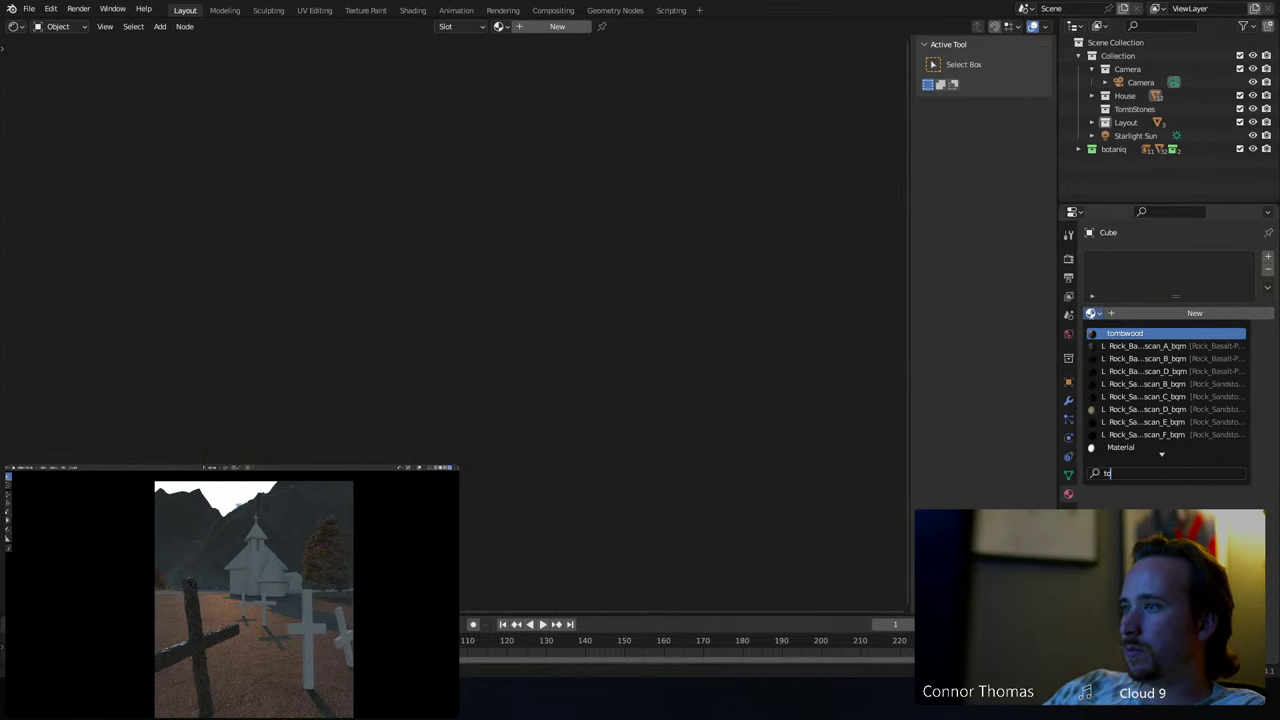
key(Return)
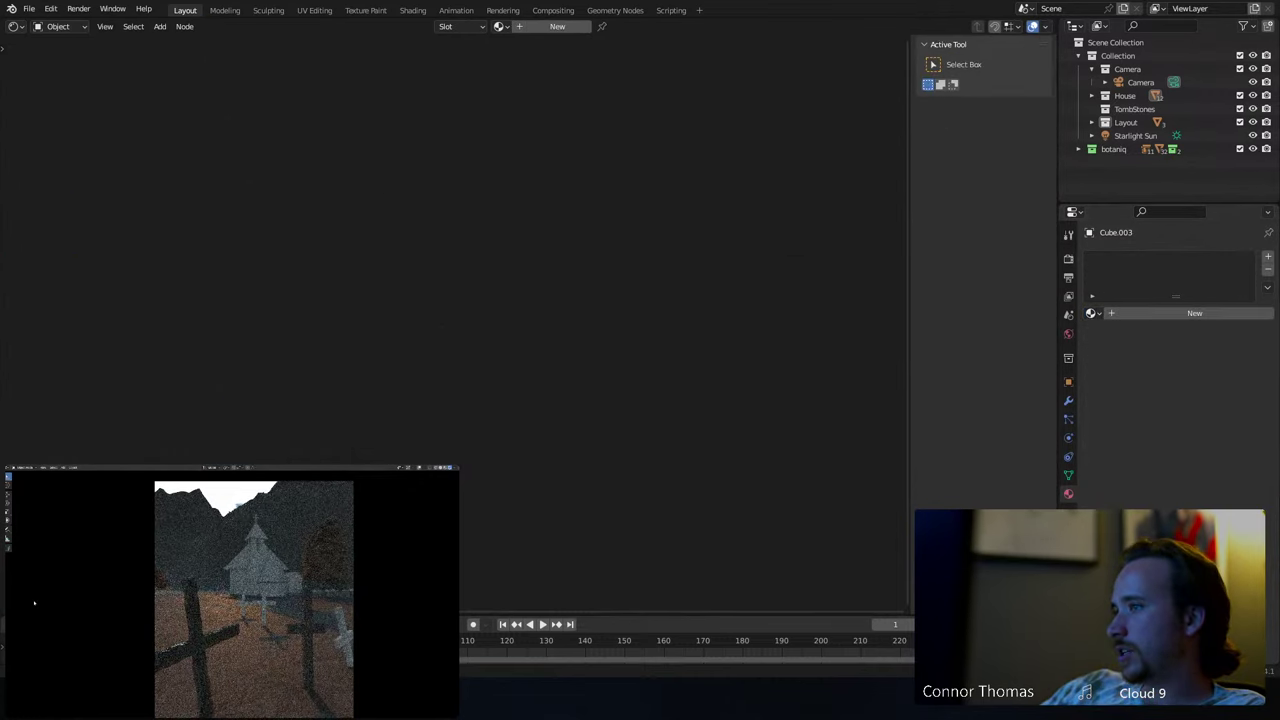
click(1092, 313)
text(t)
key(Return)
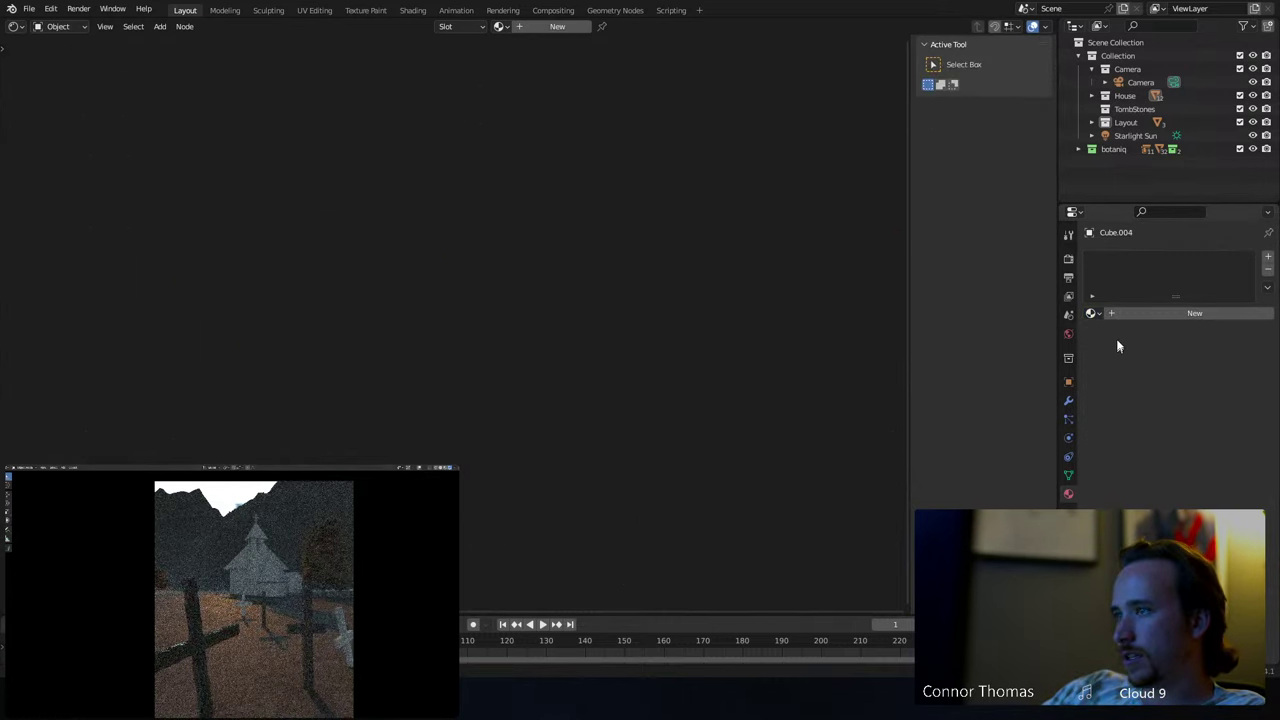
click(1092, 313)
text(t)
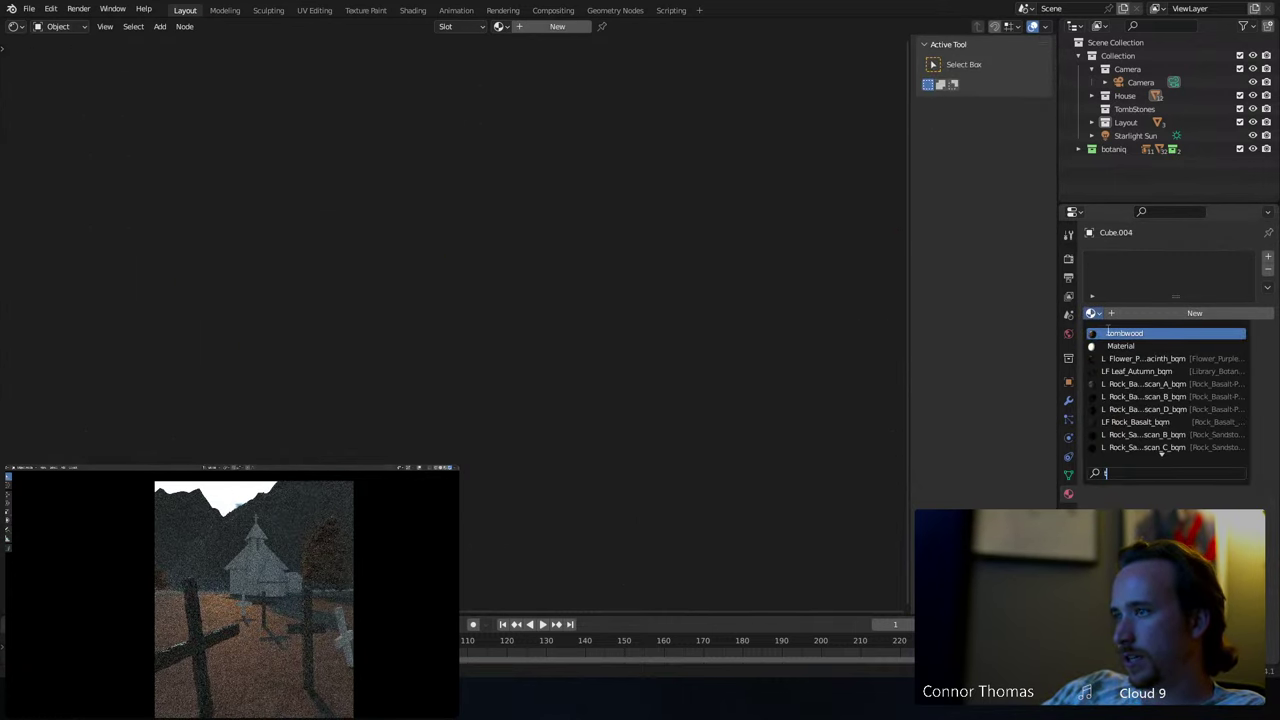
key(Return)
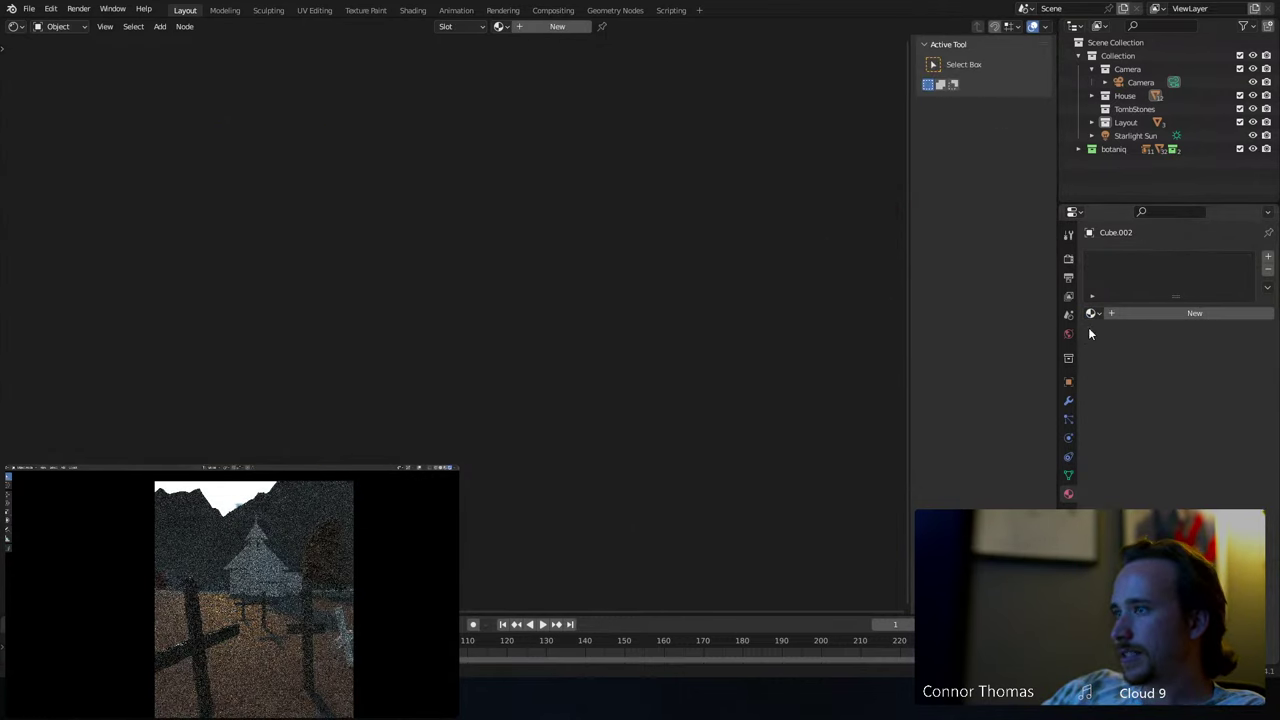
click(1092, 313)
text(t)
key(Return)
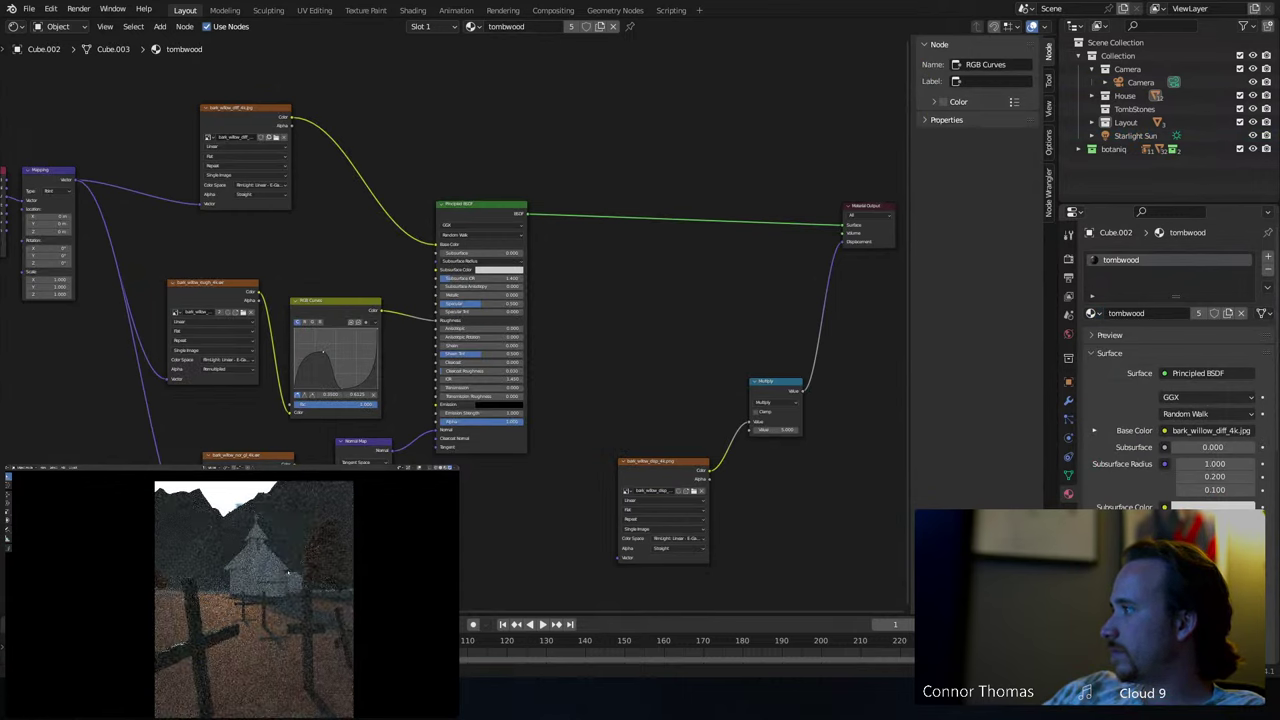
- Set the Cycles render device to GPU Compute
click(1068, 258)
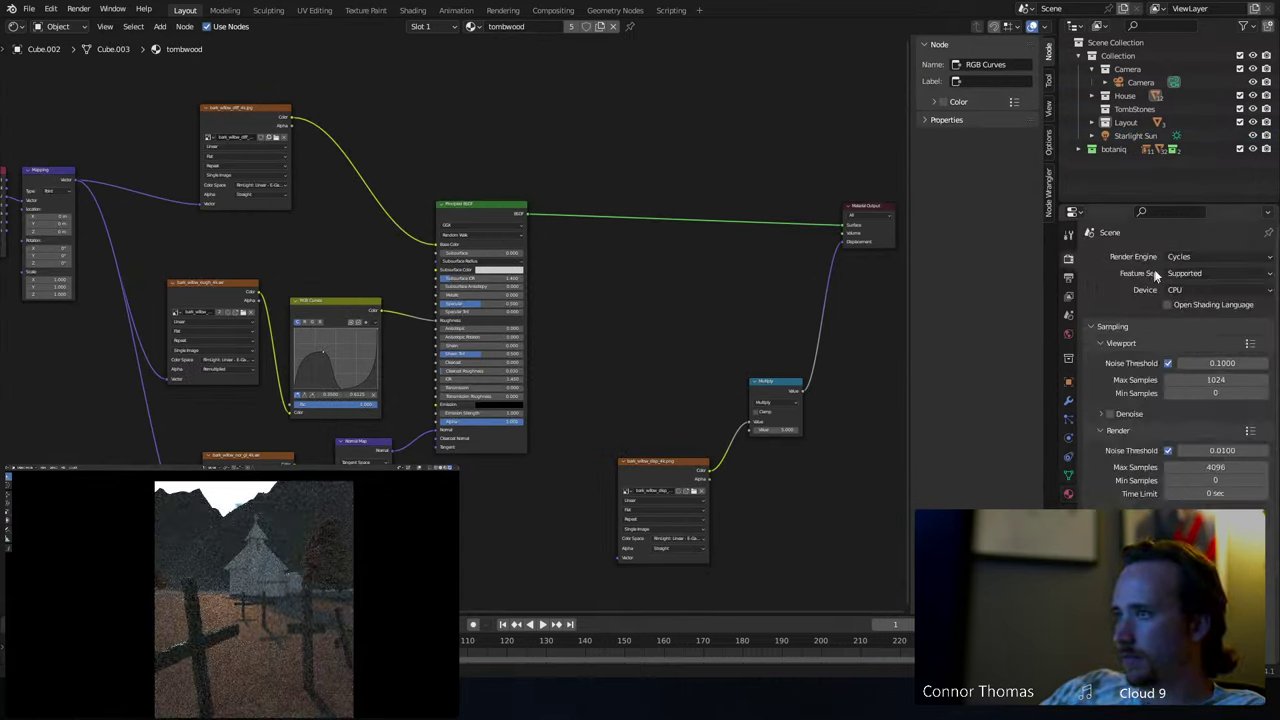
click(1175, 290)
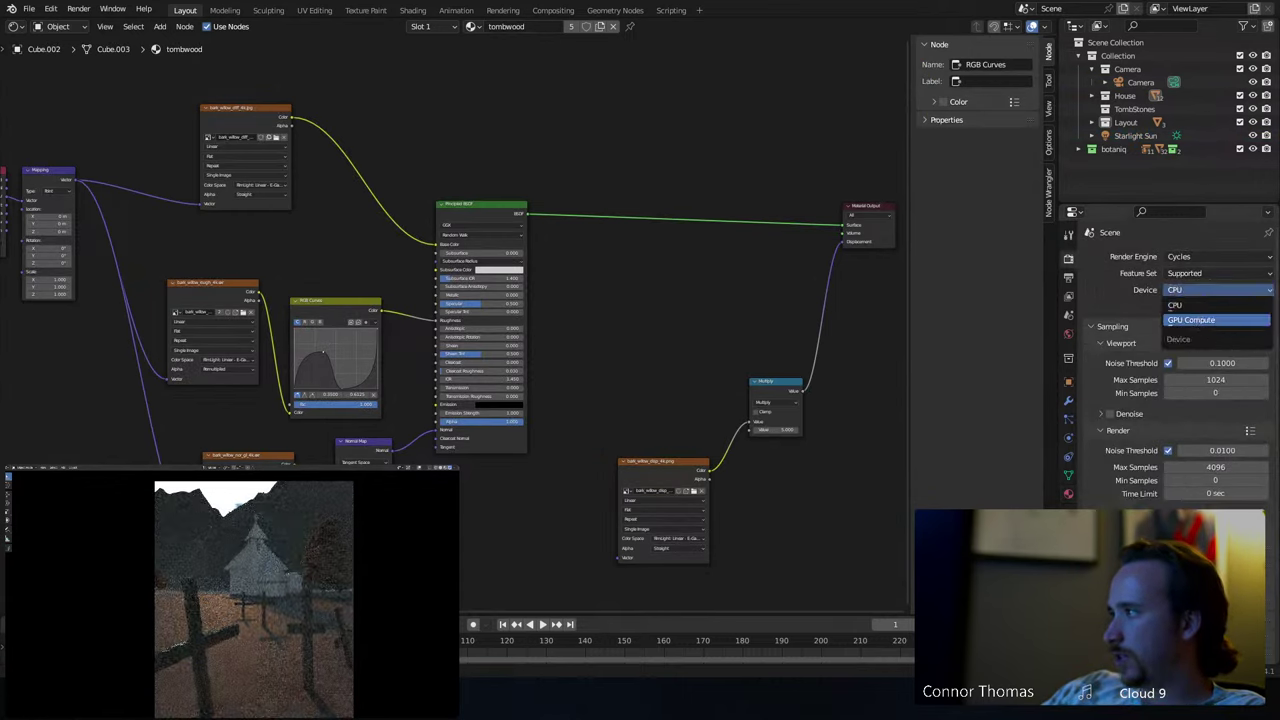
click(1191, 320)
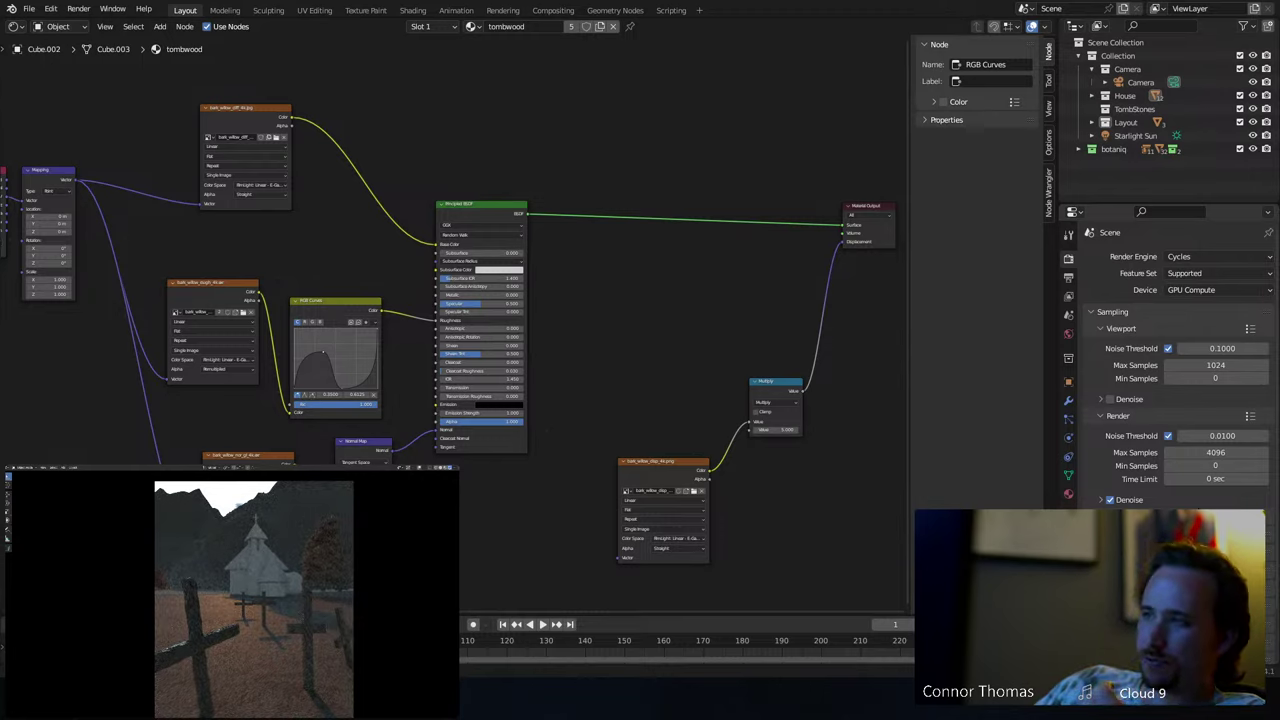
- Check the foreground Cube.001 cross's Displace texture, and with the Cube cross selected load the existing wood texture into the Brush texture slot
click(184, 649)
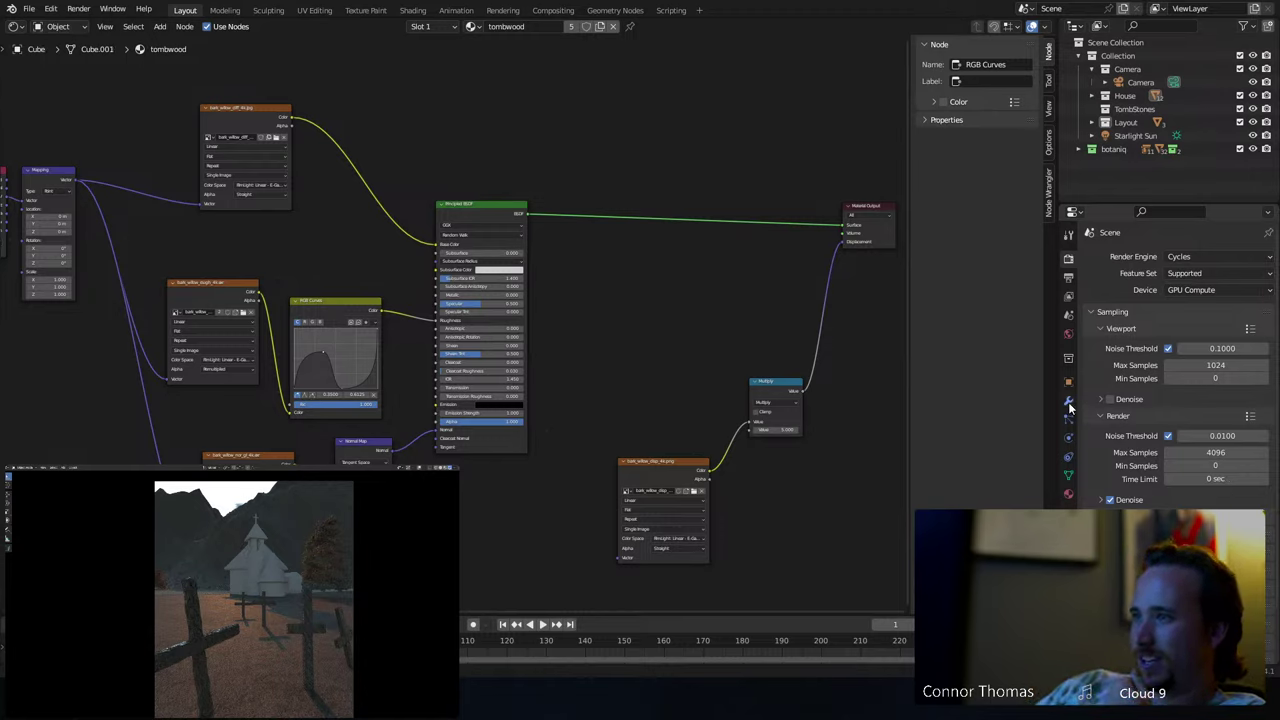
click(1068, 512)
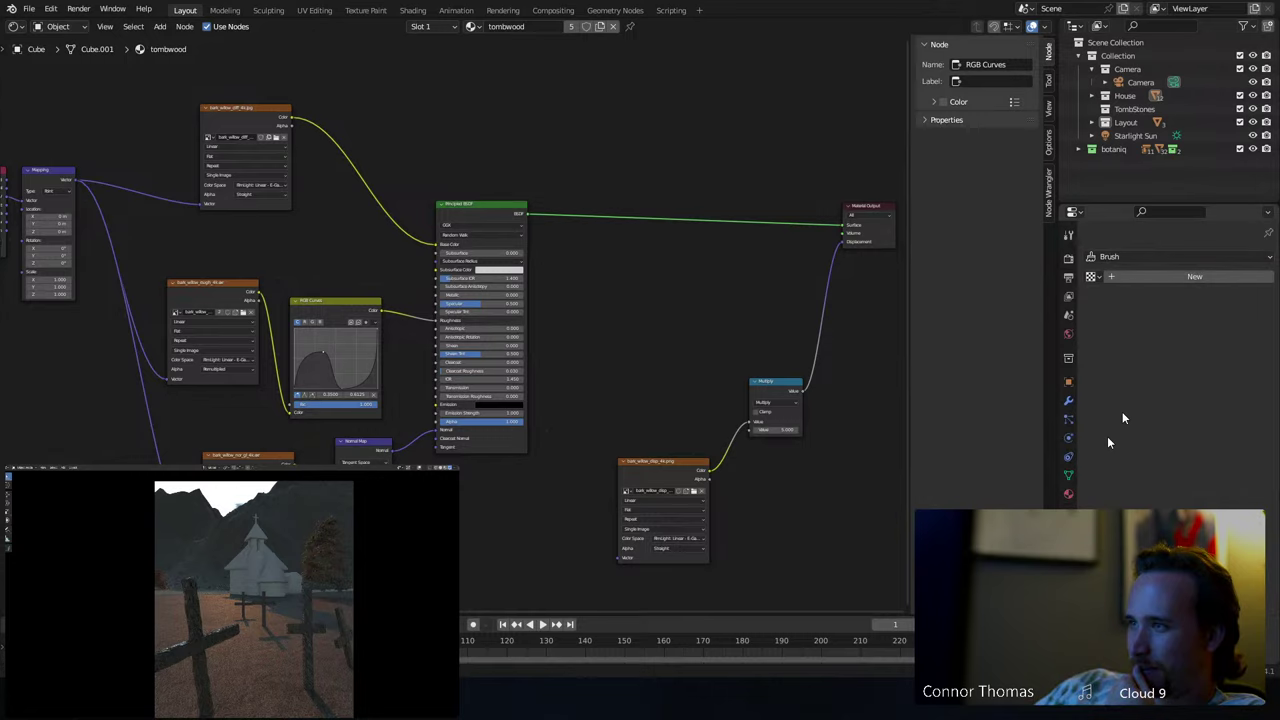
click(1092, 276)
click(1098, 276)
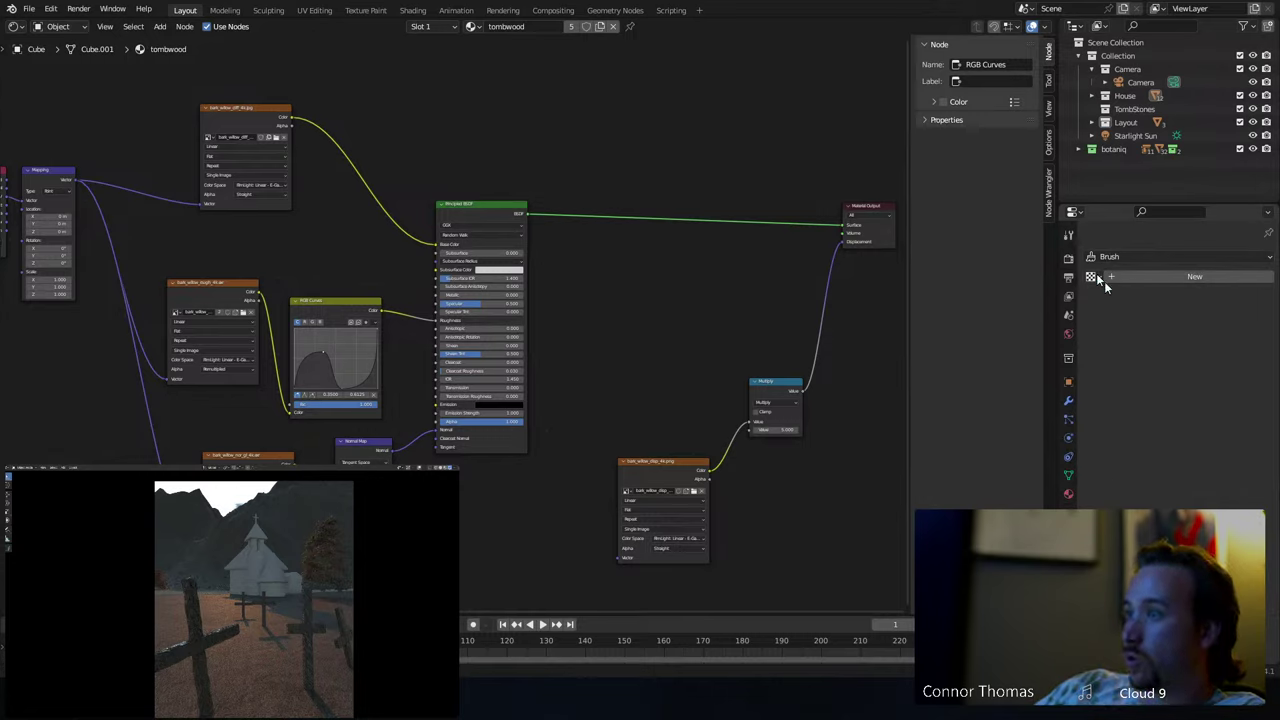
click(167, 644)
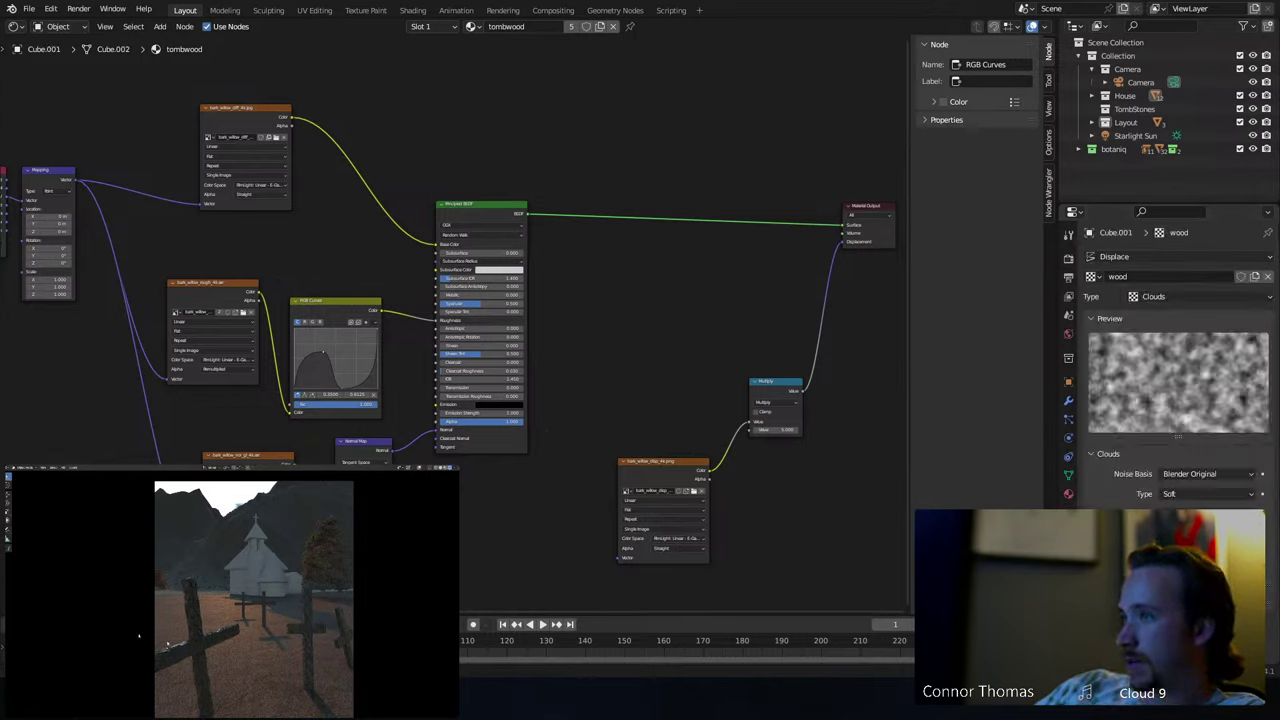
click(306, 630)
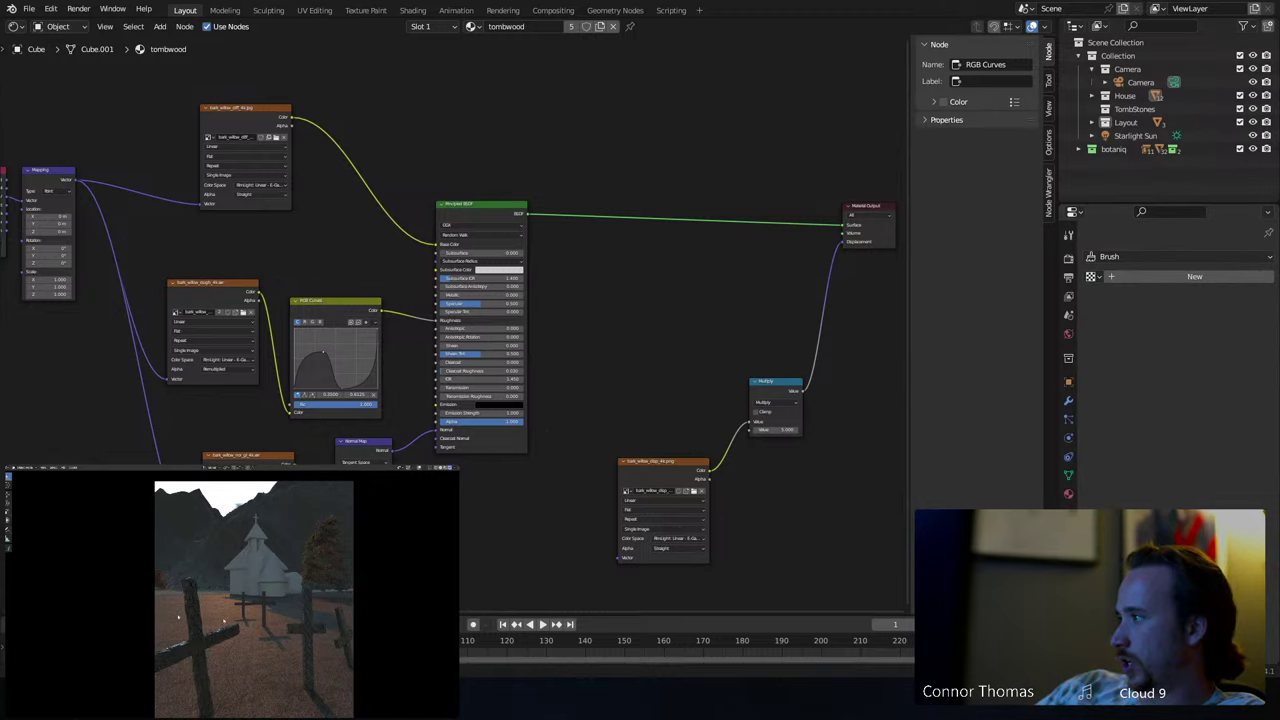
click(1093, 277)
click(1115, 309)
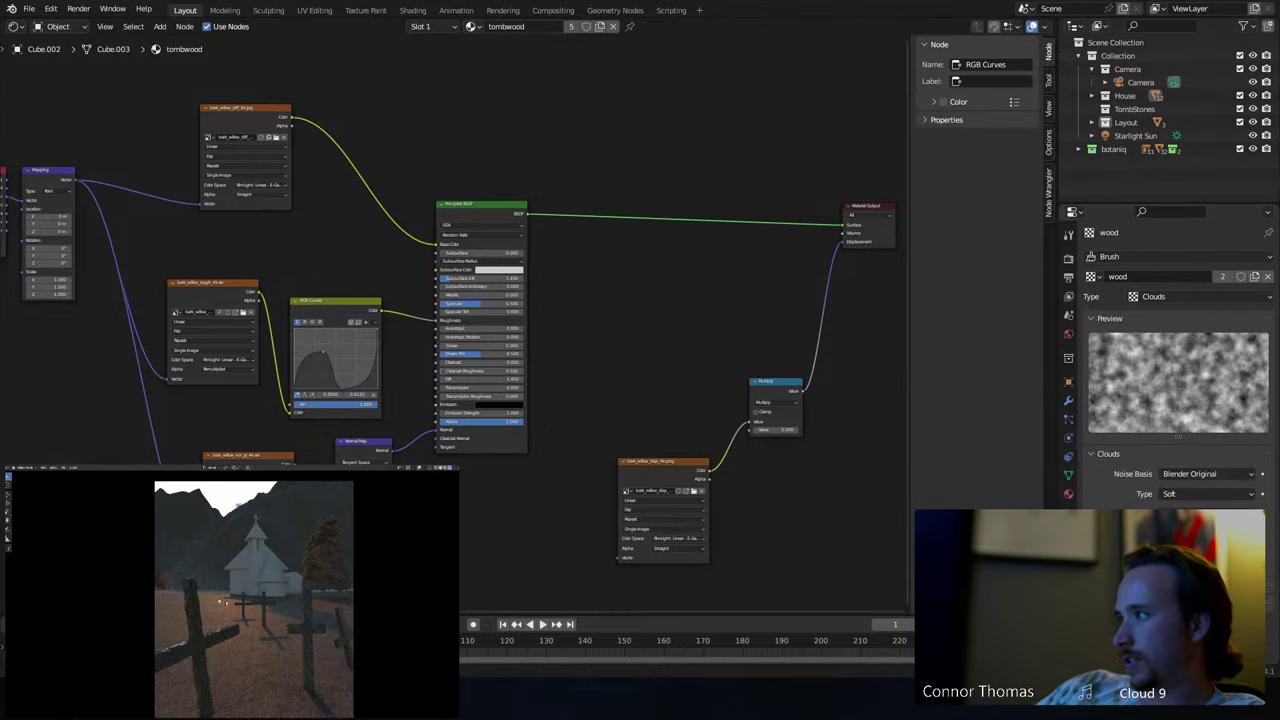
- Add a Displace modifier to the Cube grave cross and assign it the existing wood texture
click(237, 641)
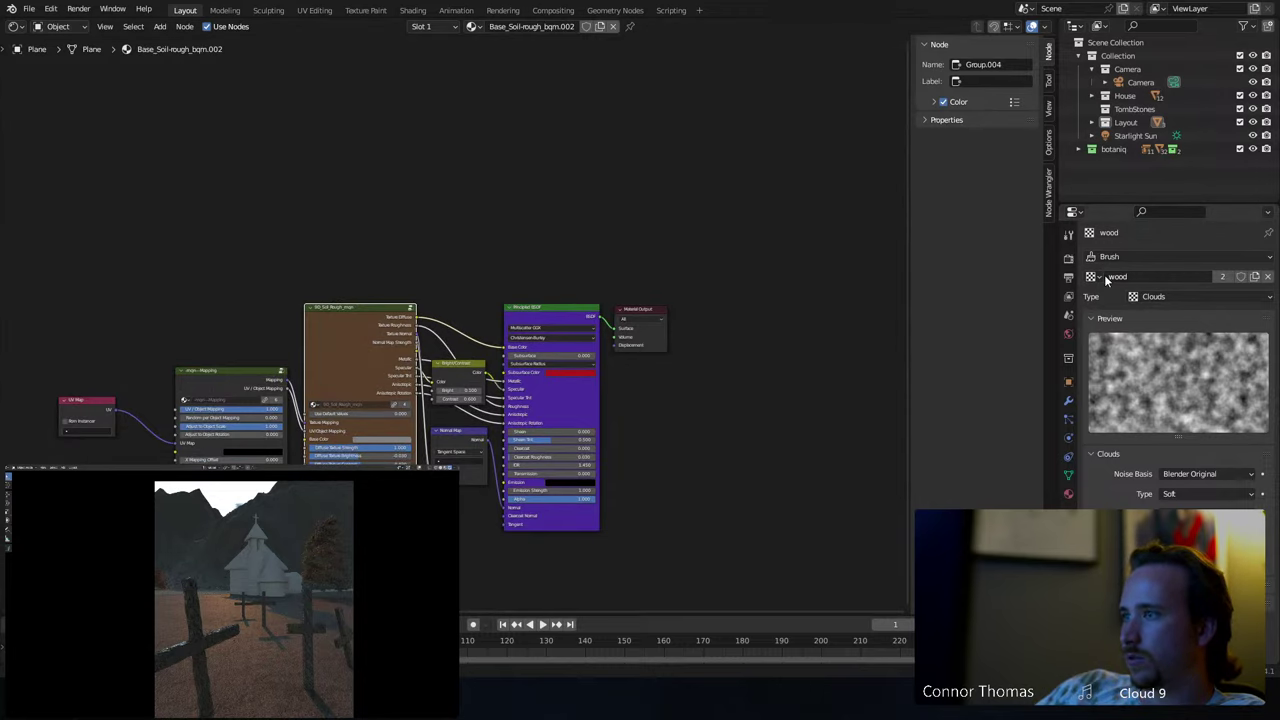
click(210, 639)
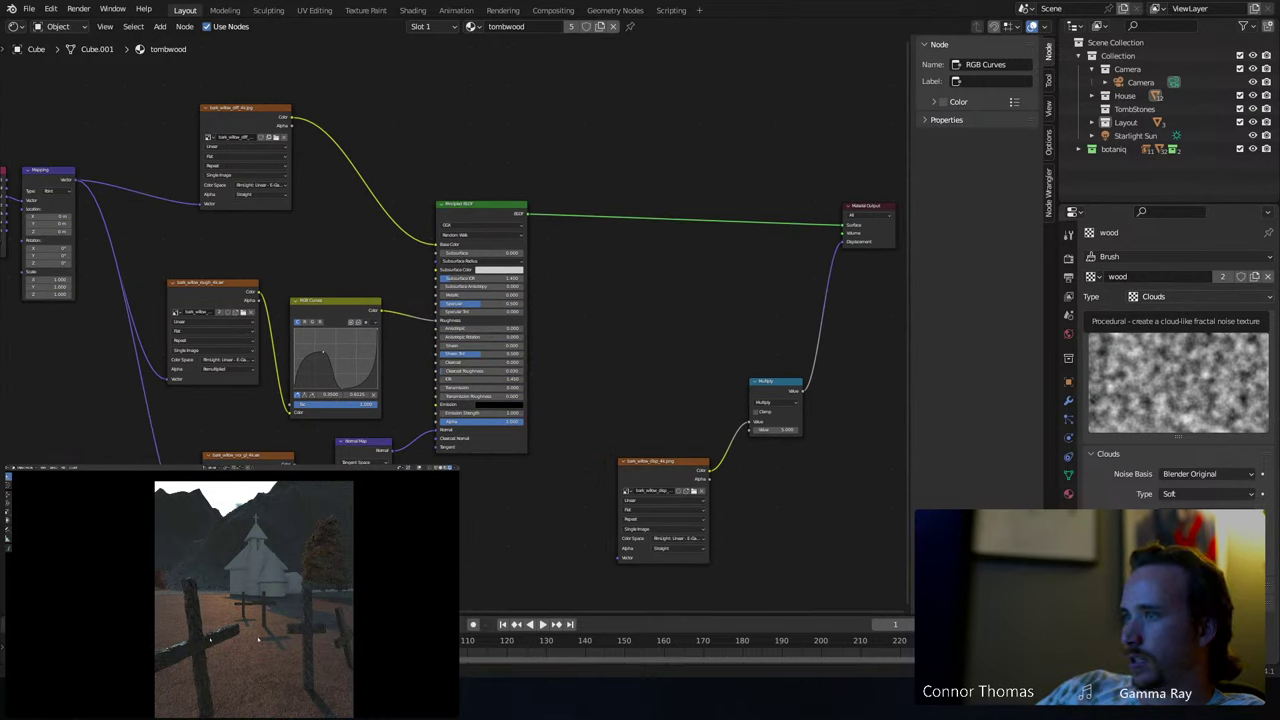
click(1068, 400)
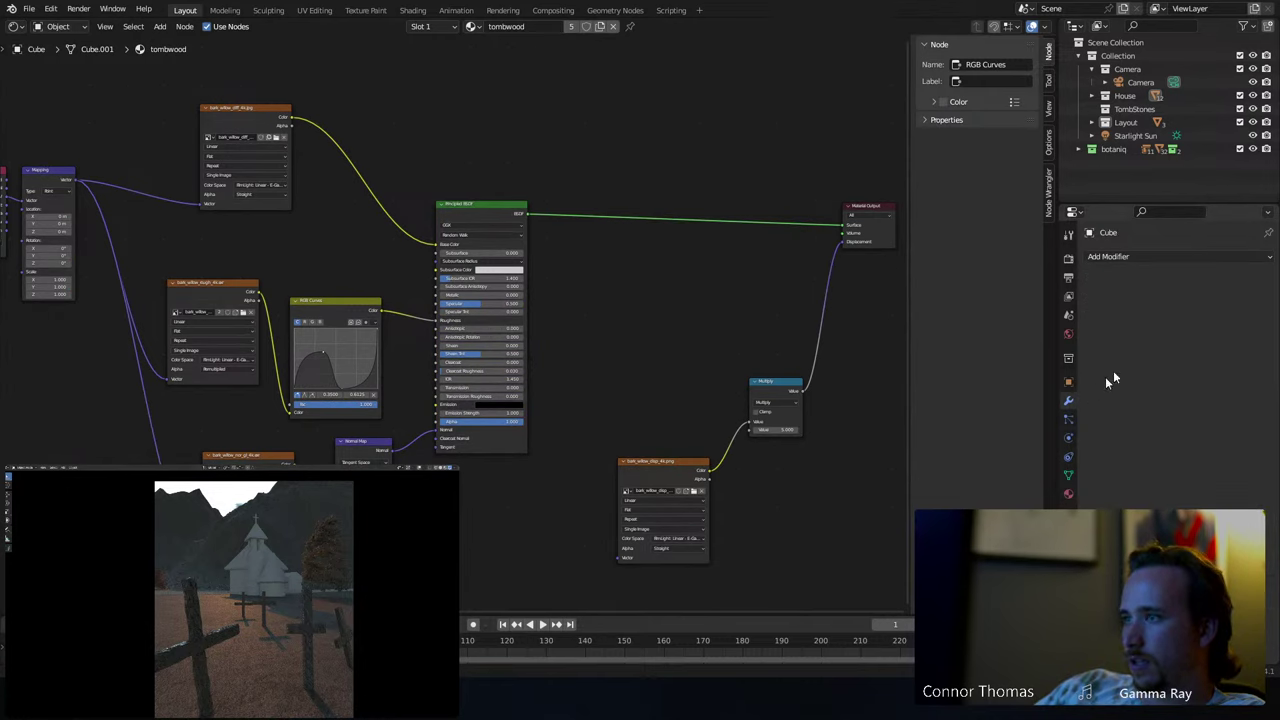
click(1104, 257)
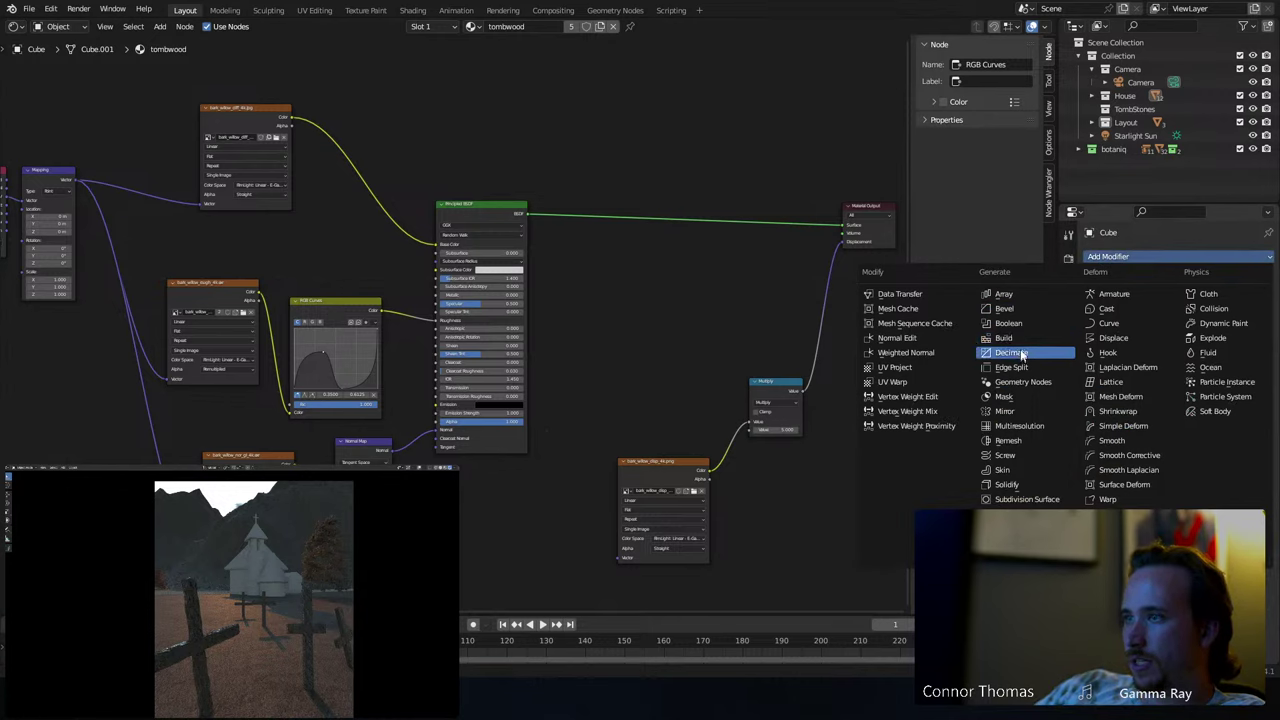
click(1113, 338)
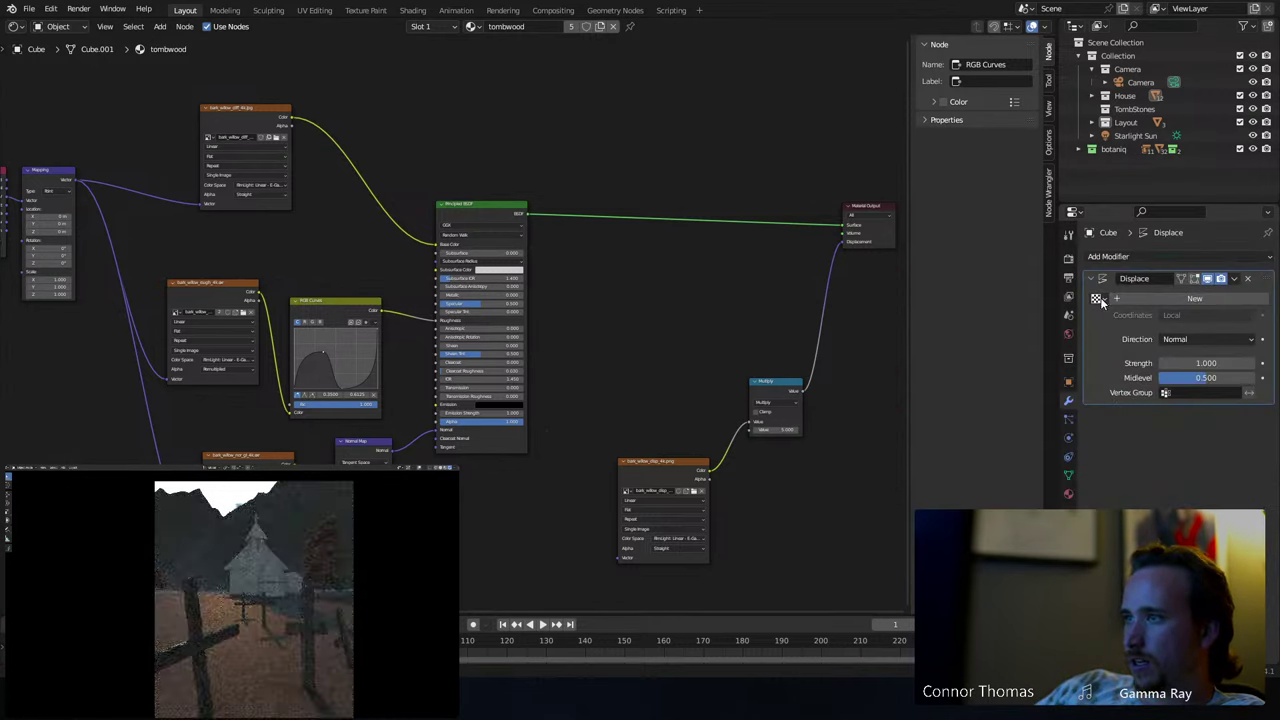
click(1098, 299)
click(1125, 335)
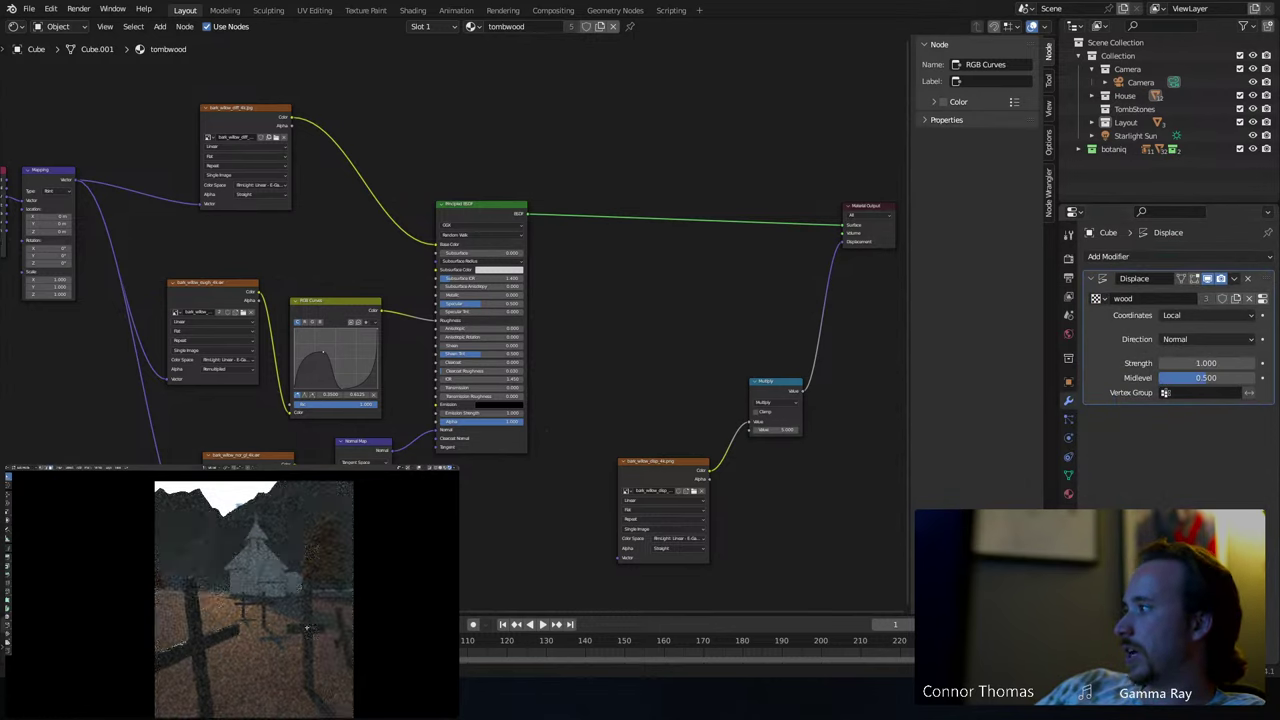
- Take the viewport out of rendered shading and subdivide the Cube cross's mesh three times
key(z)
click(280, 621)
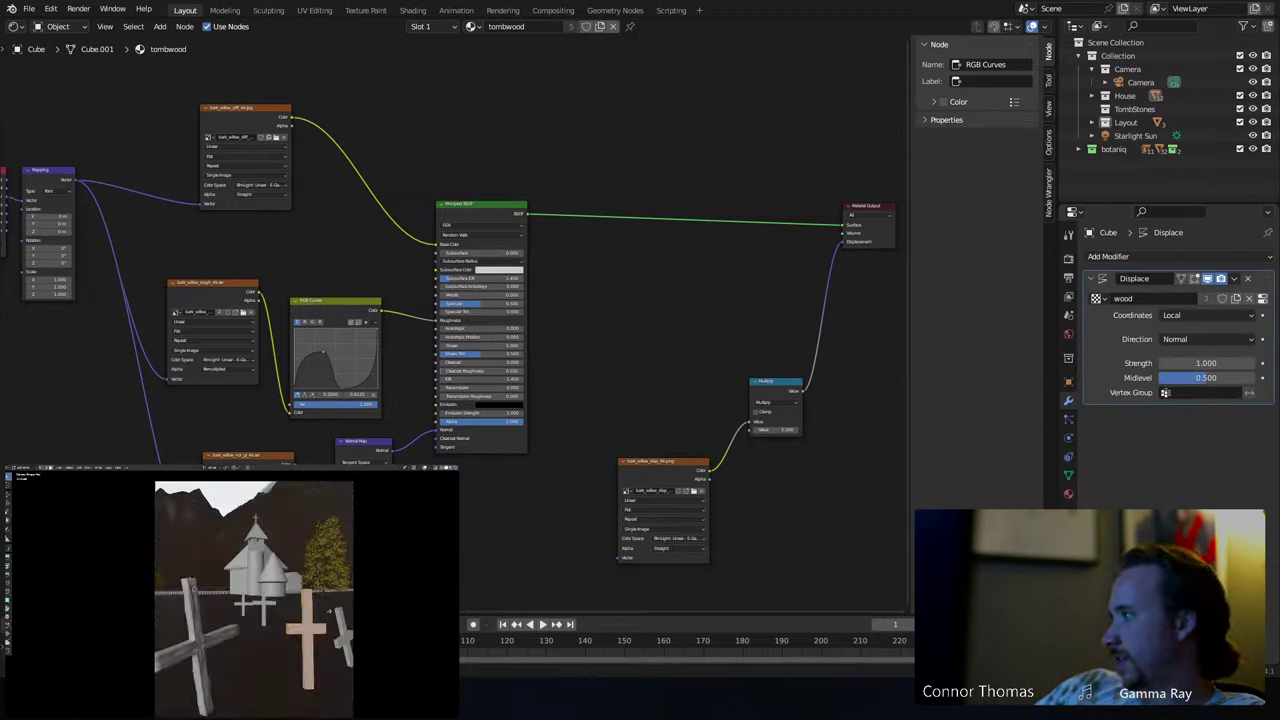
right_click(307, 629)
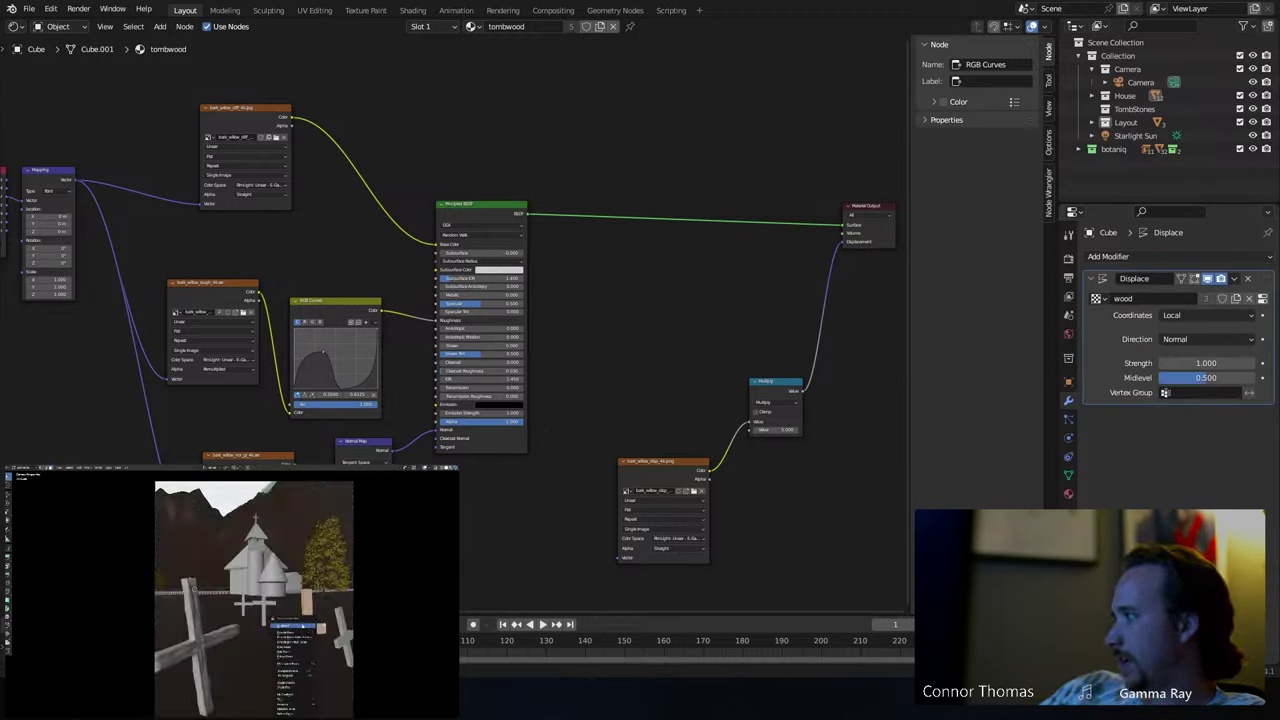
click(302, 626)
right_click(306, 626)
click(306, 626)
right_click(310, 626)
click(311, 625)
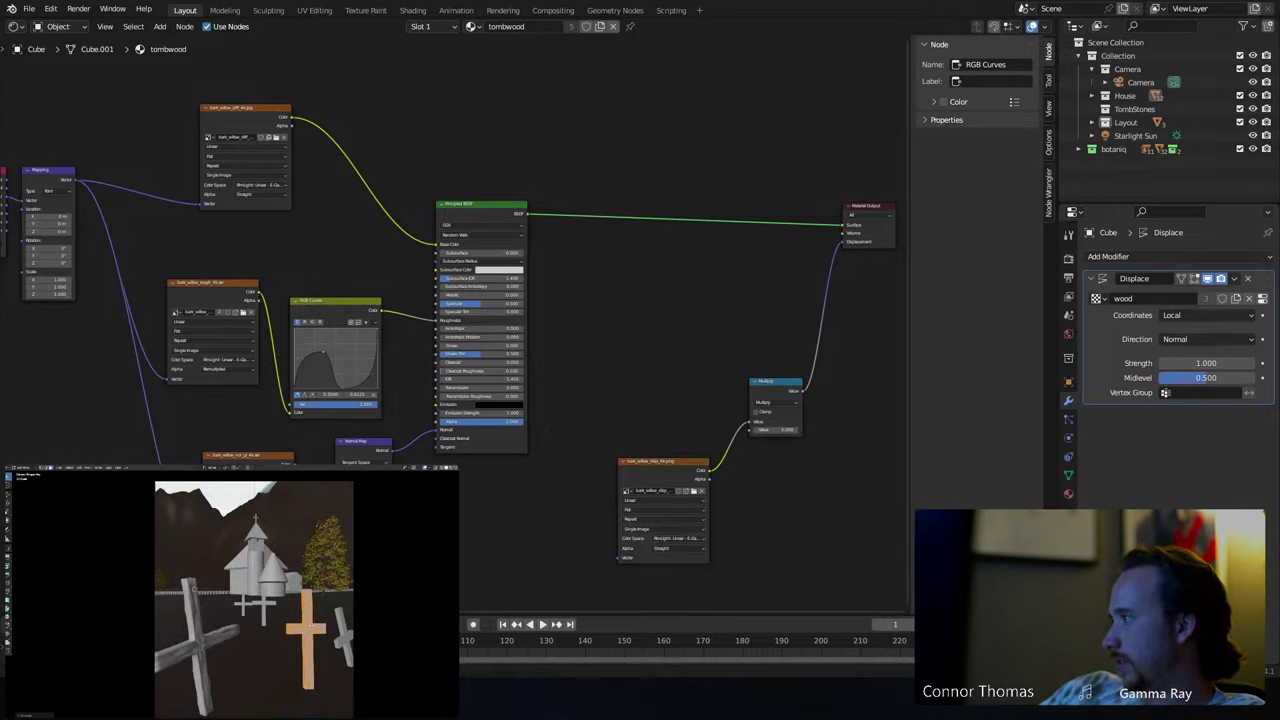
key(Tab)
- Apply smooth shading to the Cube.002 cross and the Cube cross
click(342, 628)
right_click(344, 627)
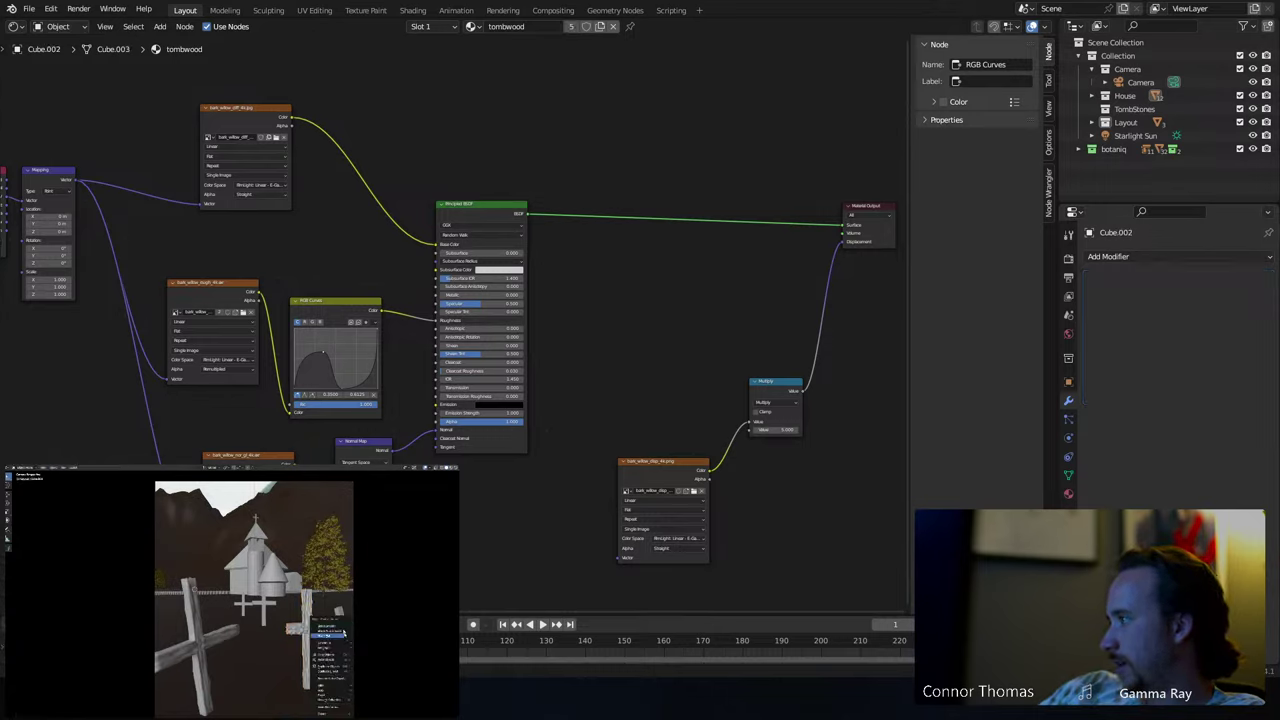
click(335, 631)
click(306, 629)
right_click(306, 630)
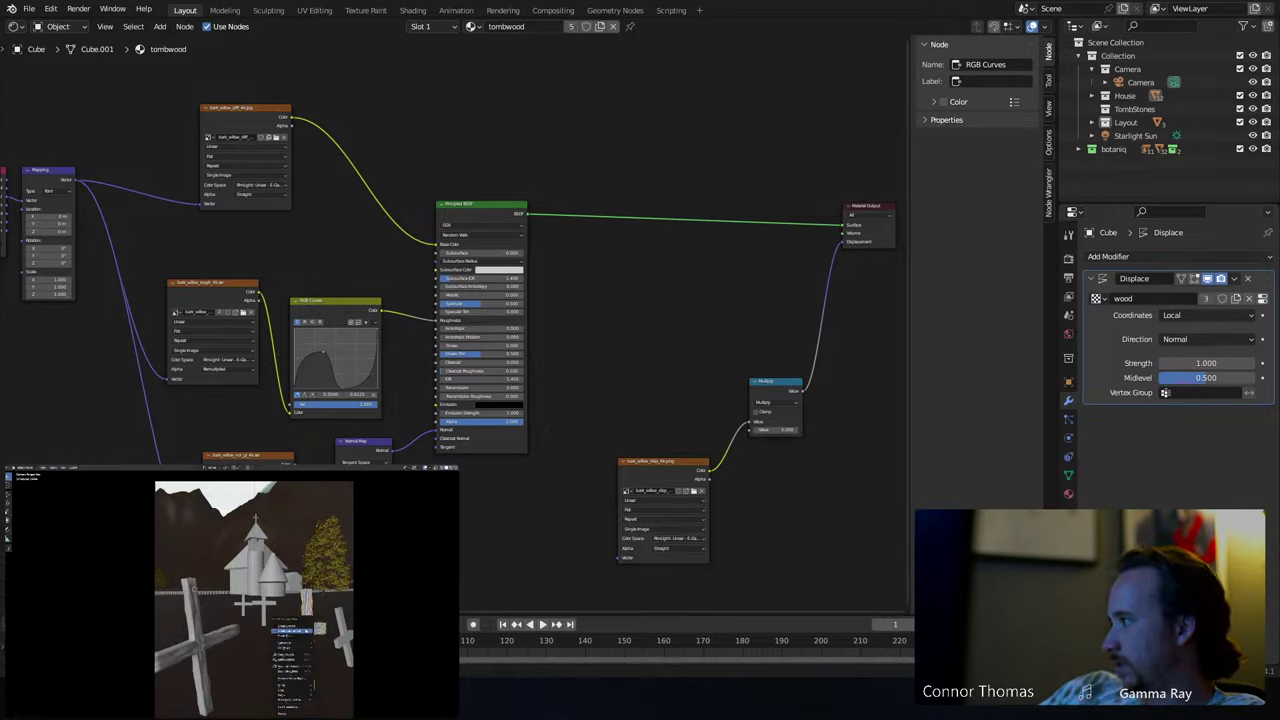
click(305, 628)
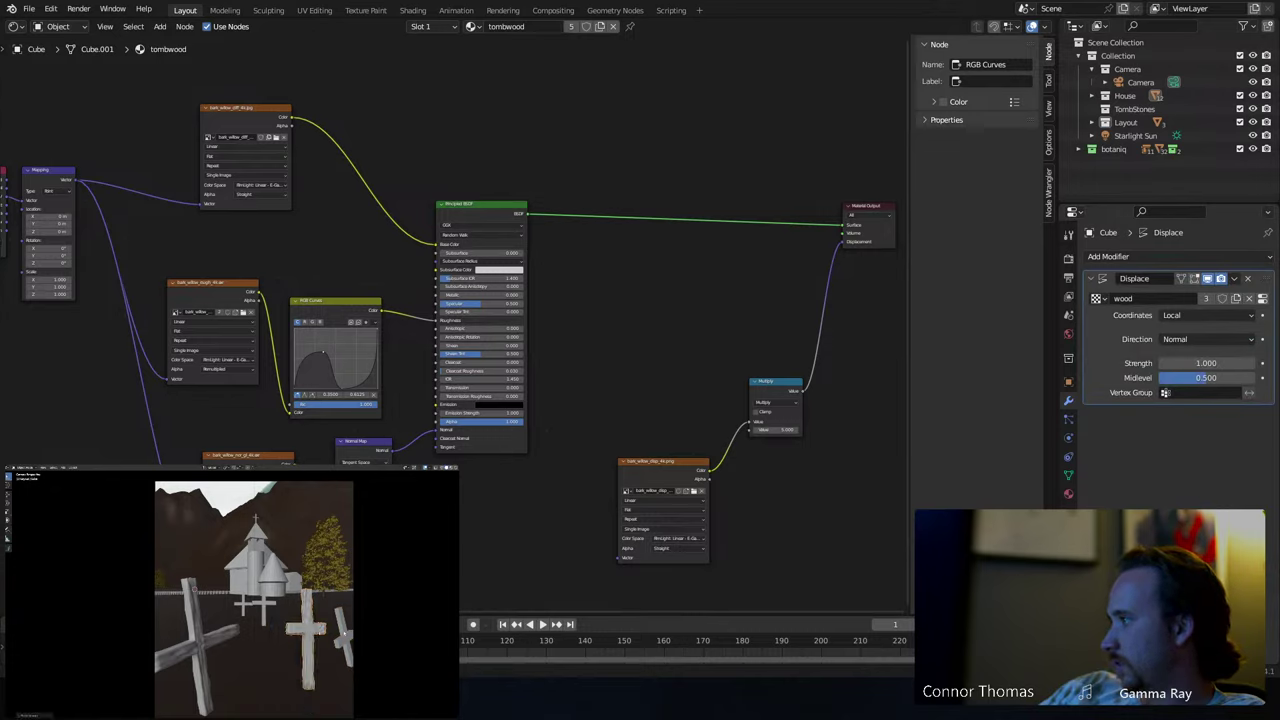
- Subdivide the mesh of the leaning Cube.002 cross twice
click(343, 633)
right_click(336, 626)
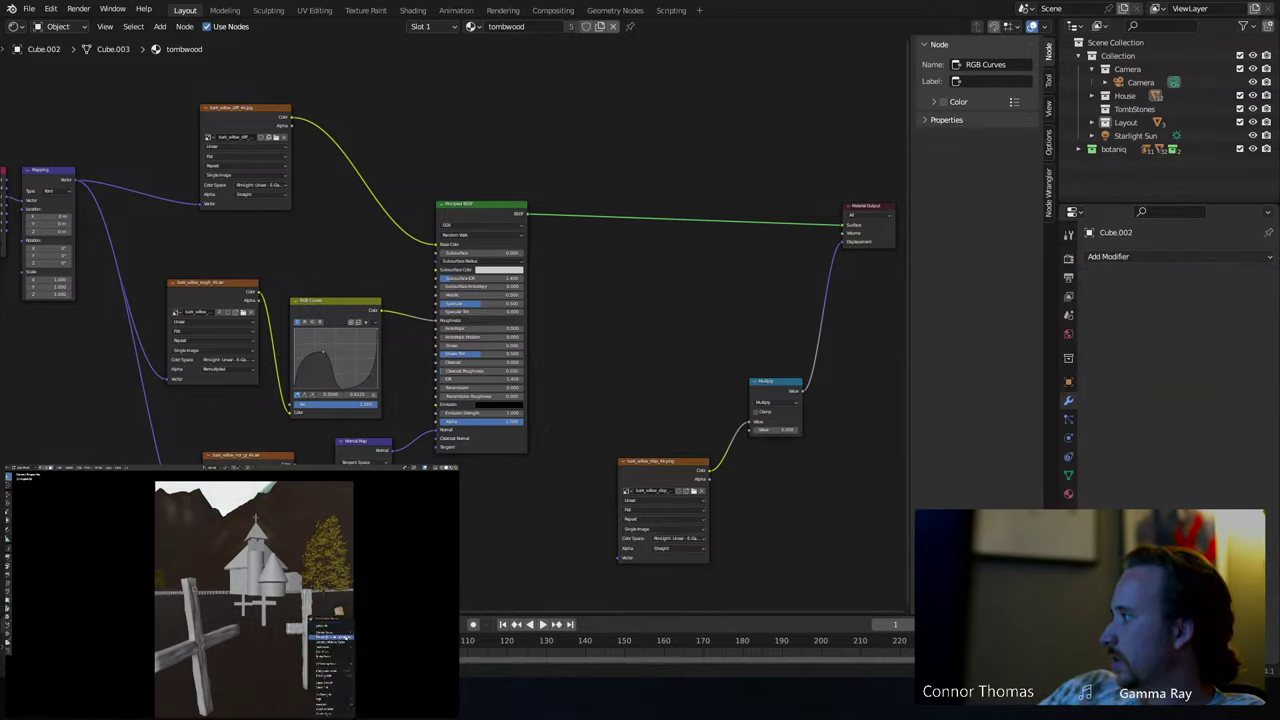
click(335, 626)
right_click(334, 626)
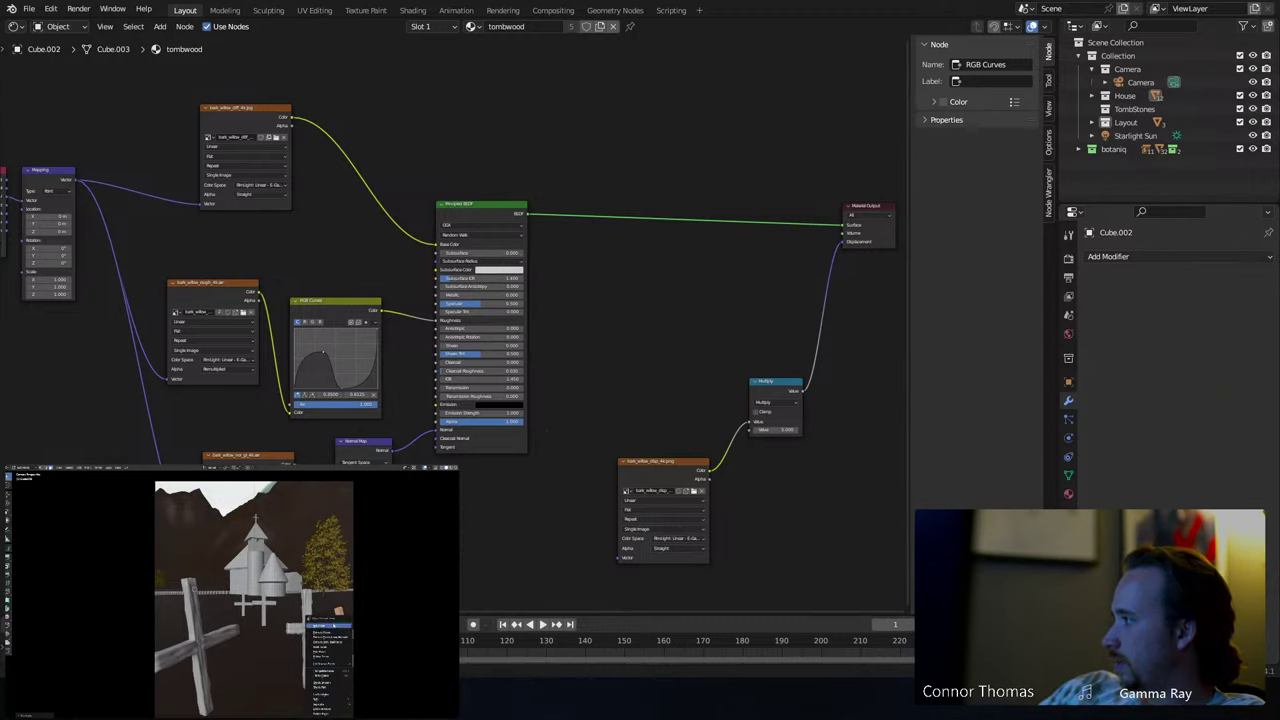
click(334, 631)
key(Tab)
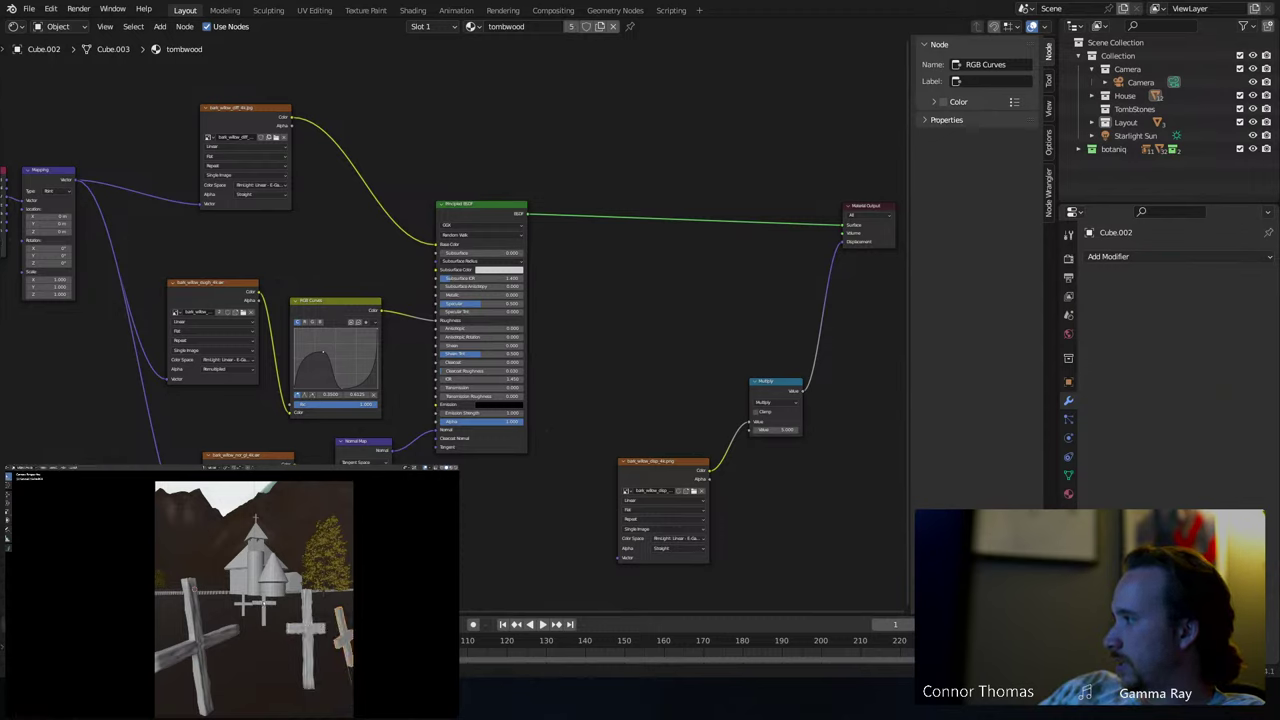
- Select the whole mesh of the small Cube.003 cross near the church and subdivide it three times
click(264, 606)
key(Tab)
right_click(264, 604)
click(264, 605)
key(a)
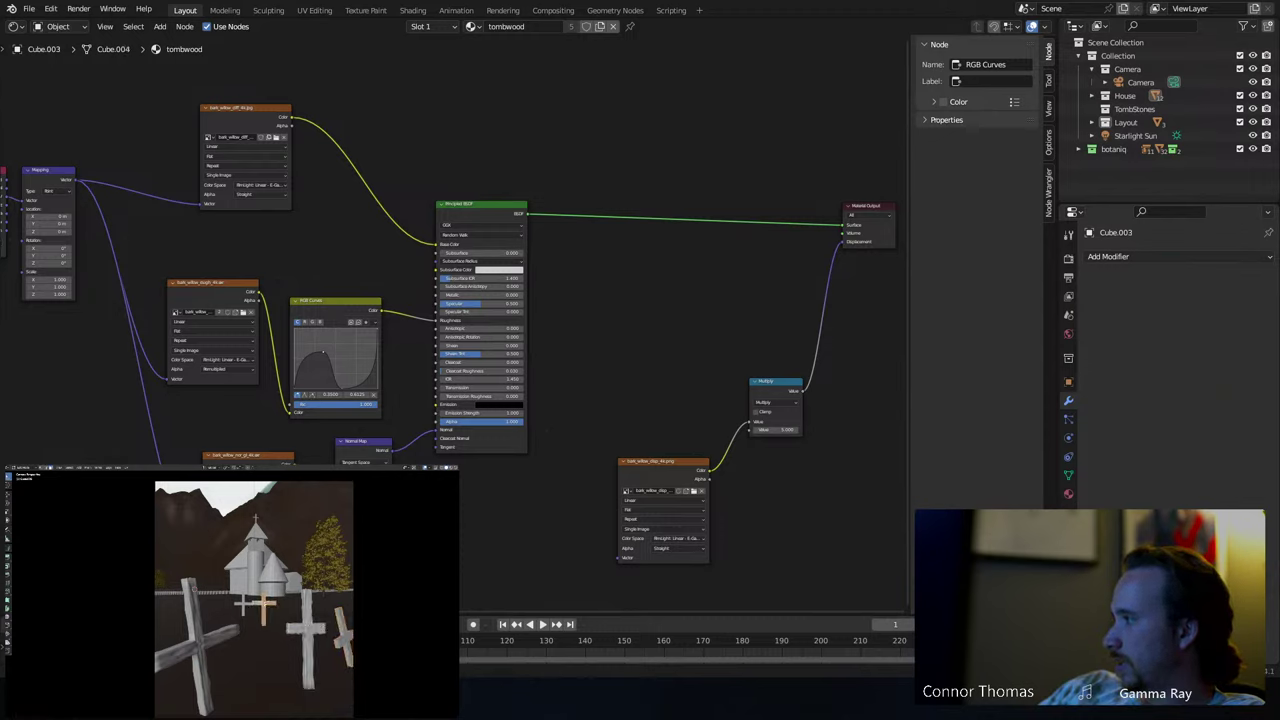
right_click(264, 604)
click(264, 605)
right_click(262, 606)
click(262, 606)
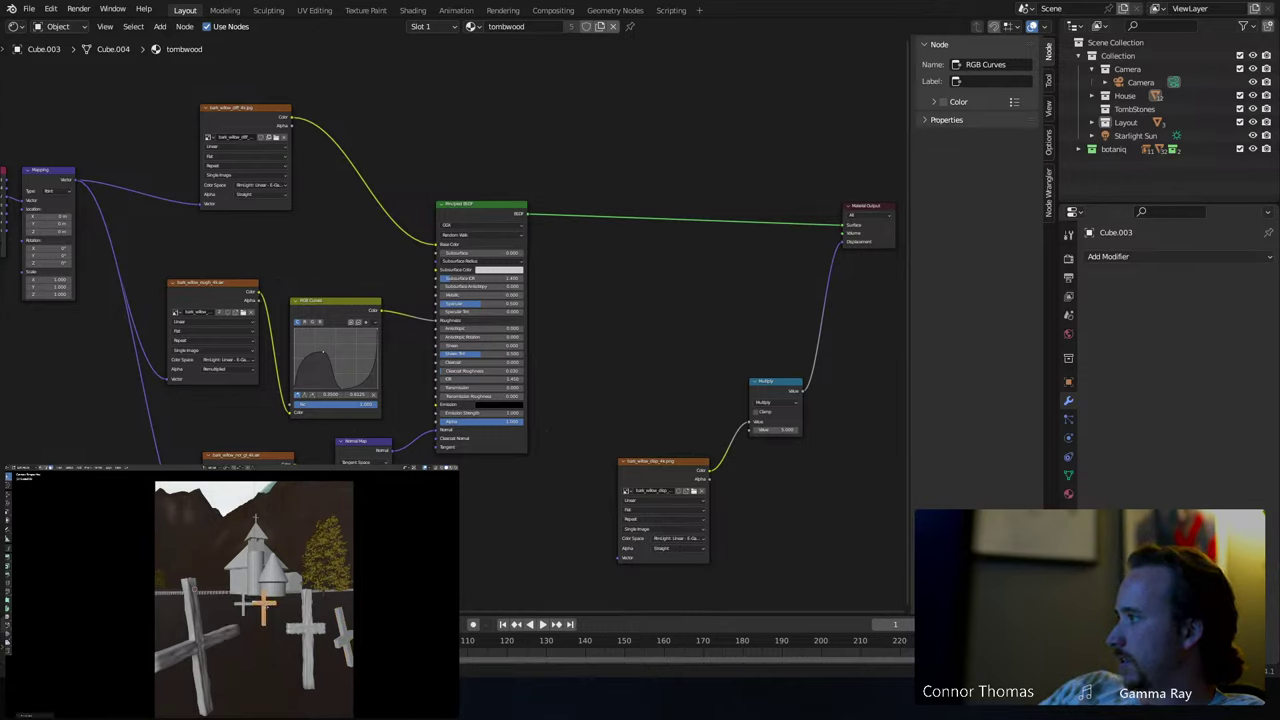
right_click(262, 606)
click(264, 603)
key(Tab)
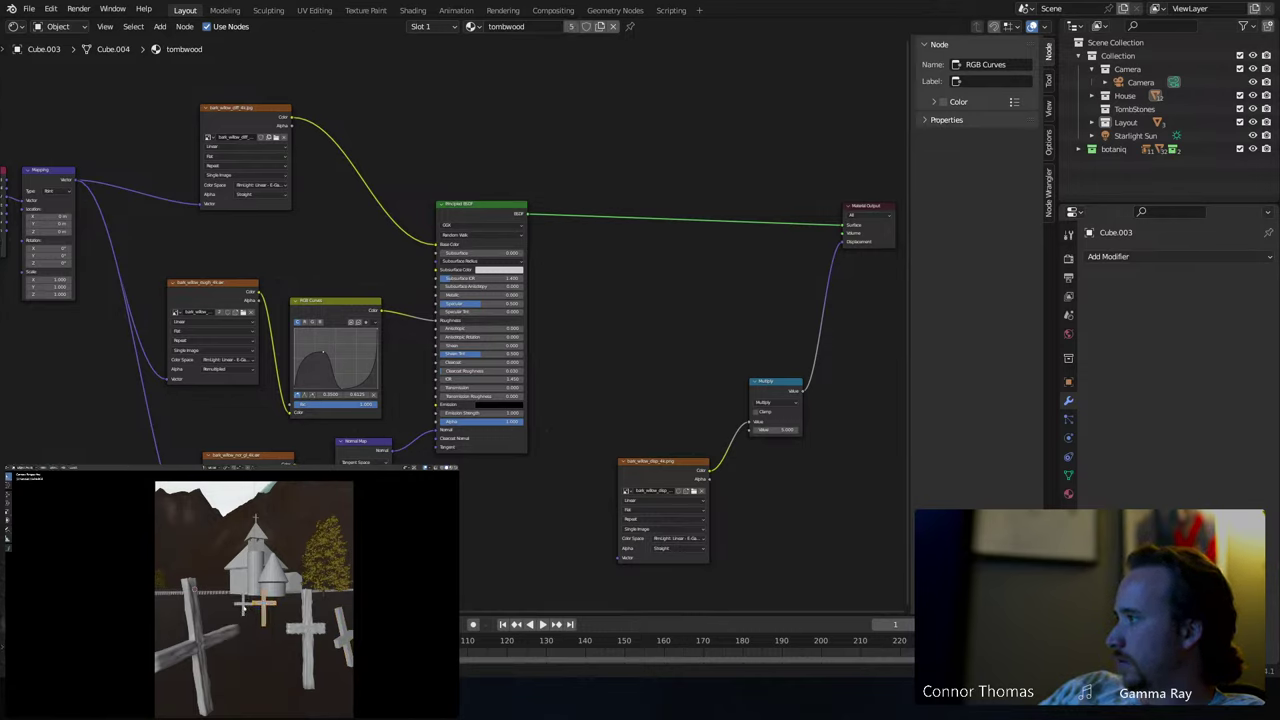
- Select the whole mesh of the small Cube.004 cross near the church and subdivide it twice
click(243, 604)
key(Tab)
key(a)
right_click(243, 604)
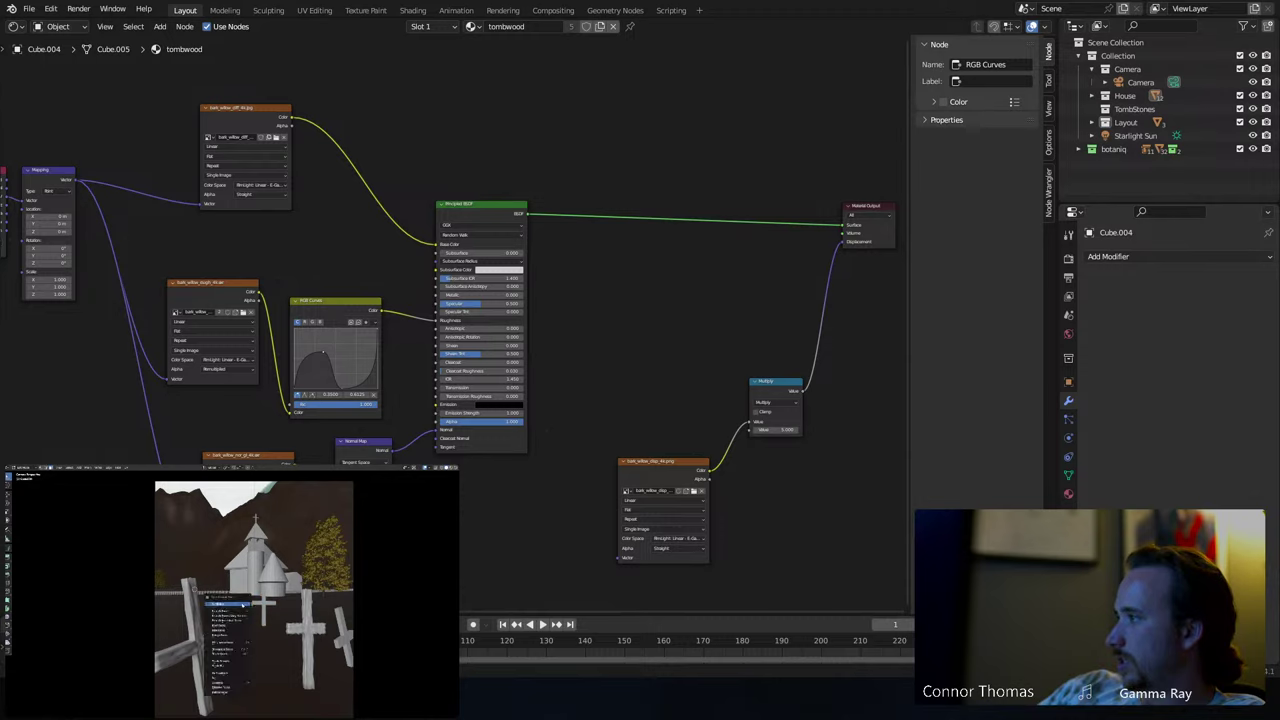
click(243, 605)
right_click(243, 605)
click(243, 605)
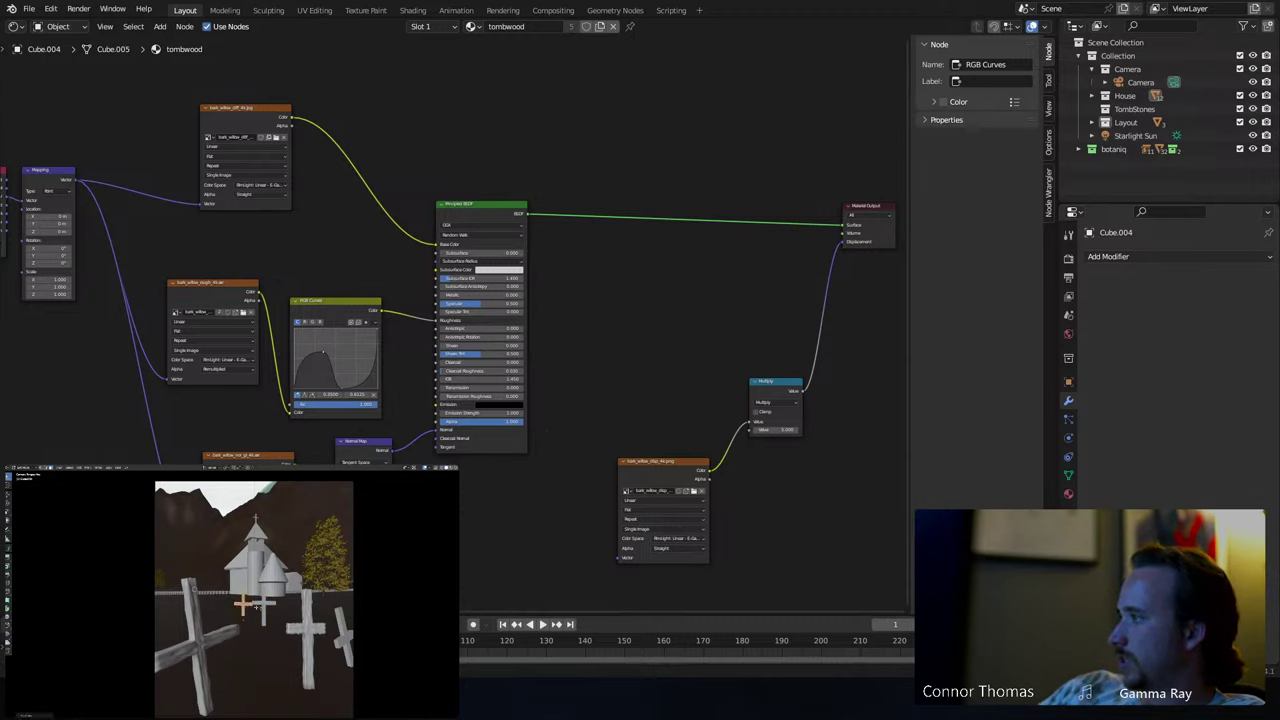
key(Tab)
key(a)
key(a)
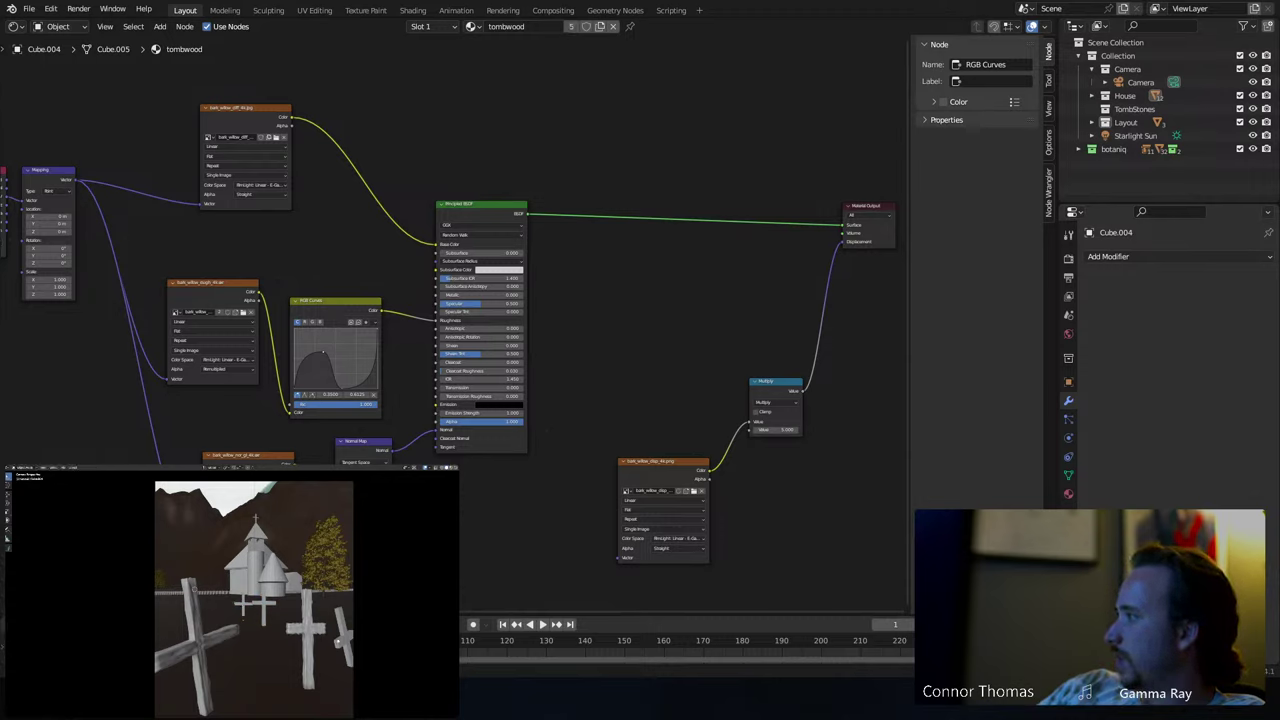
- Add a Displace modifier to the leaning Cube.002 cross and assign it the existing wood texture
click(338, 641)
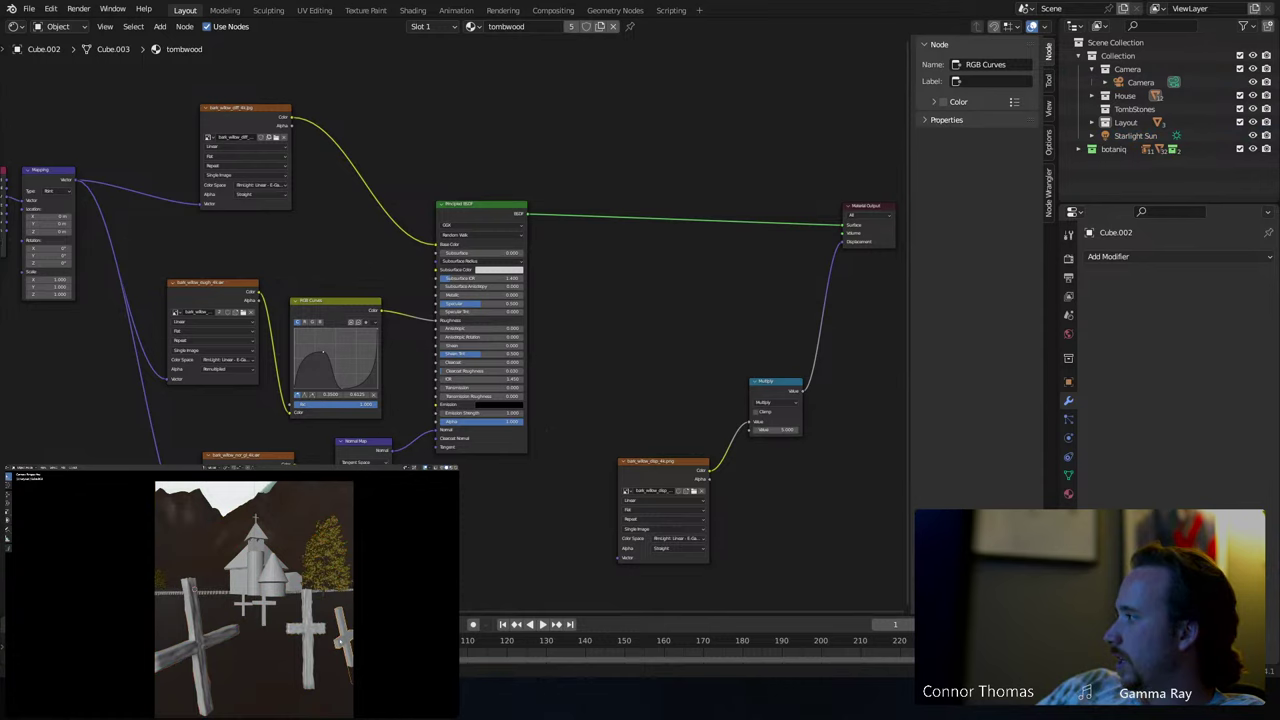
click(1096, 256)
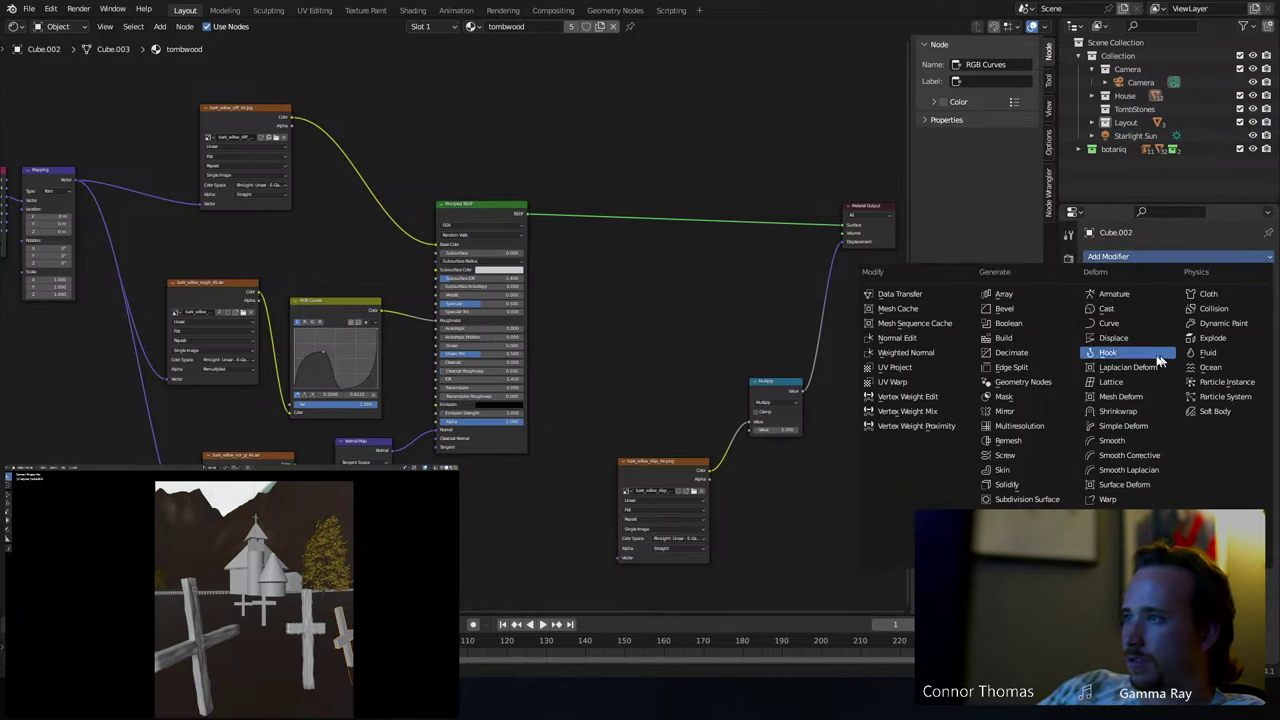
click(1133, 340)
click(1098, 298)
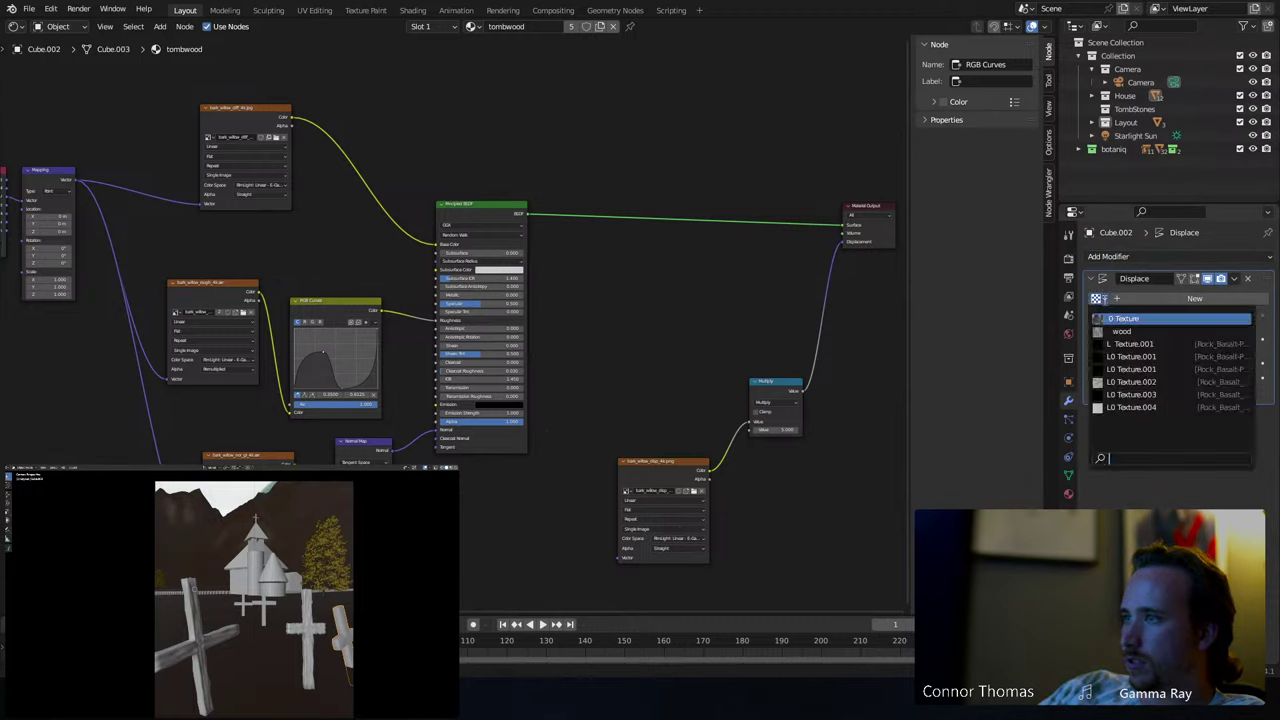
click(1121, 331)
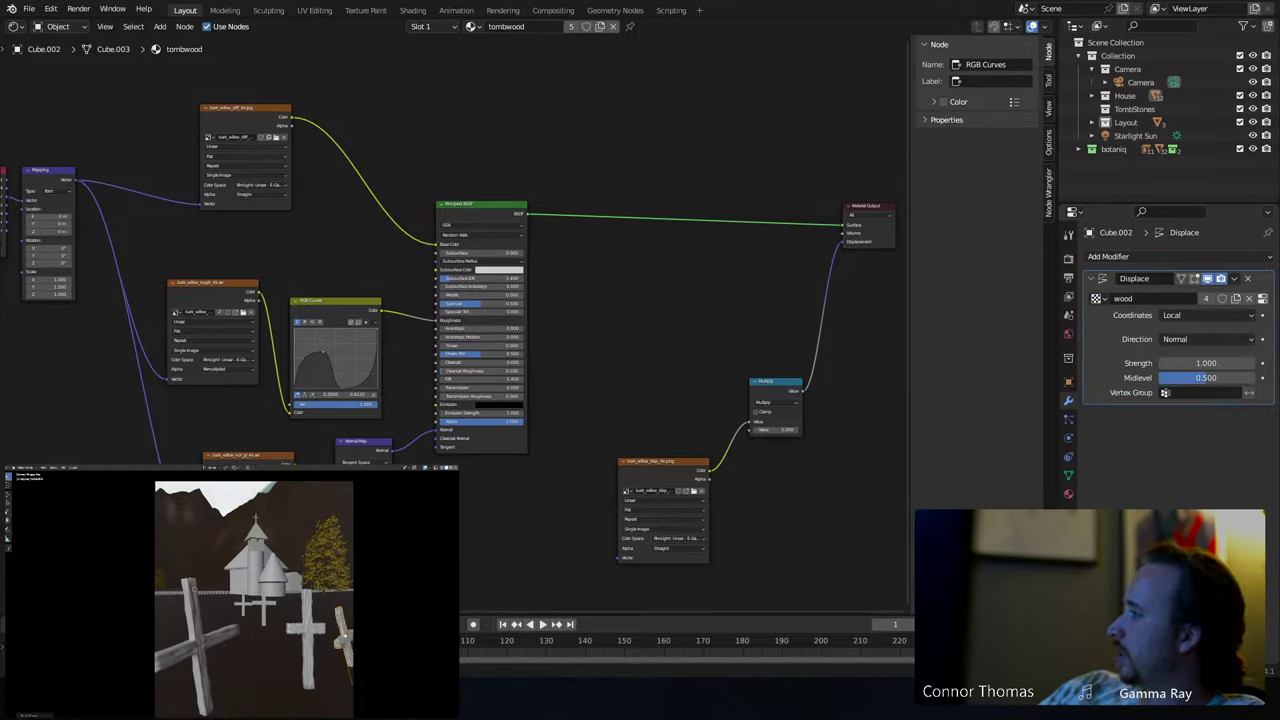
click(305, 630)
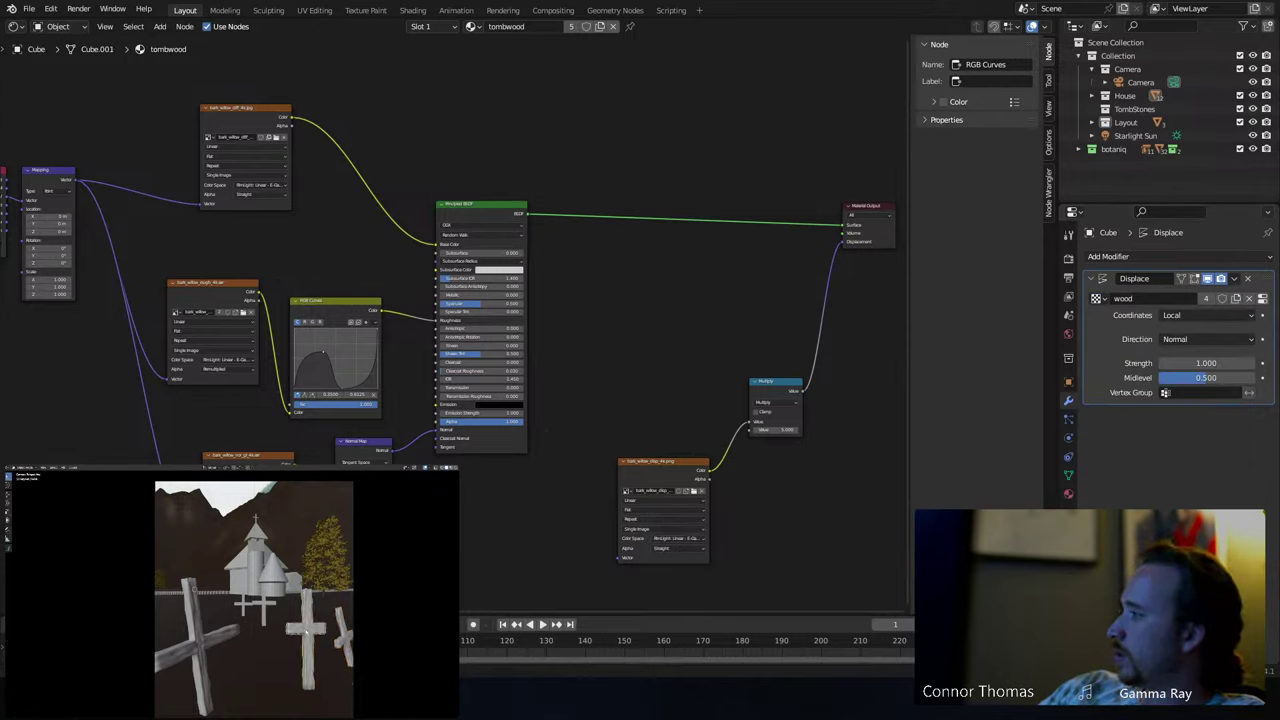
- Add a Displace modifier to the small Cube.003 cross near the church and assign it the existing wood texture
click(267, 605)
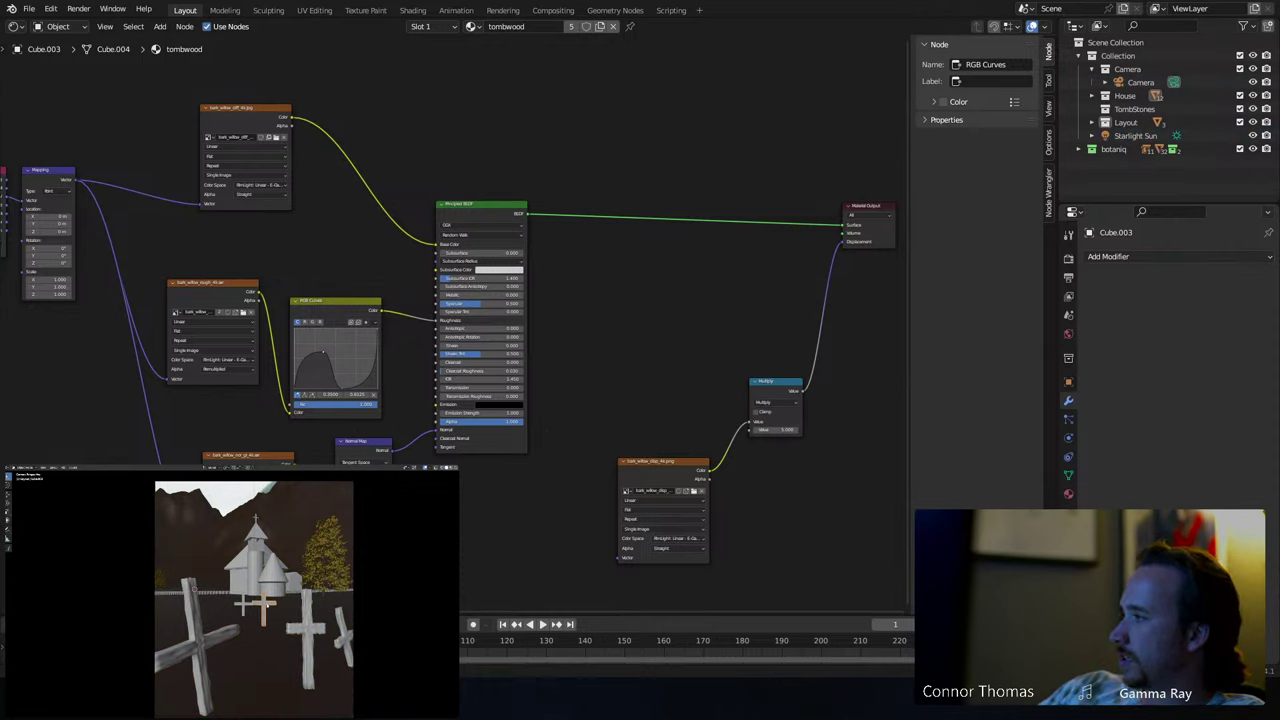
click(1140, 256)
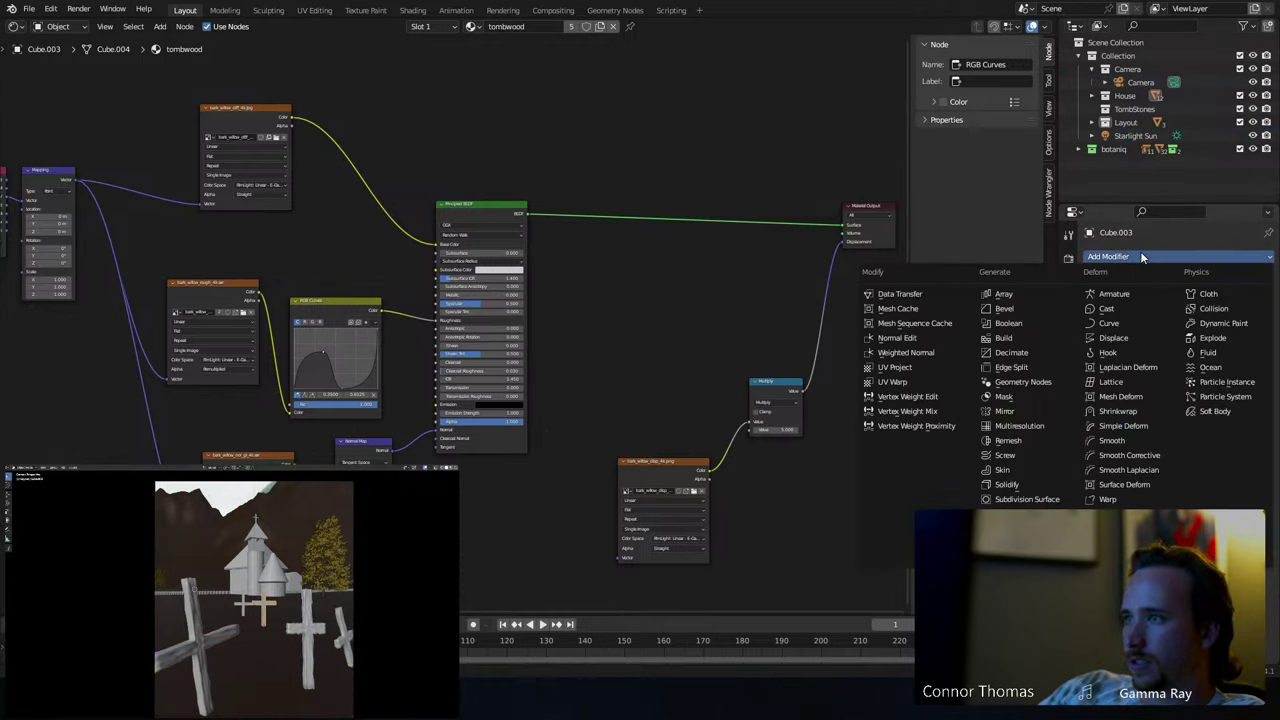
click(1120, 342)
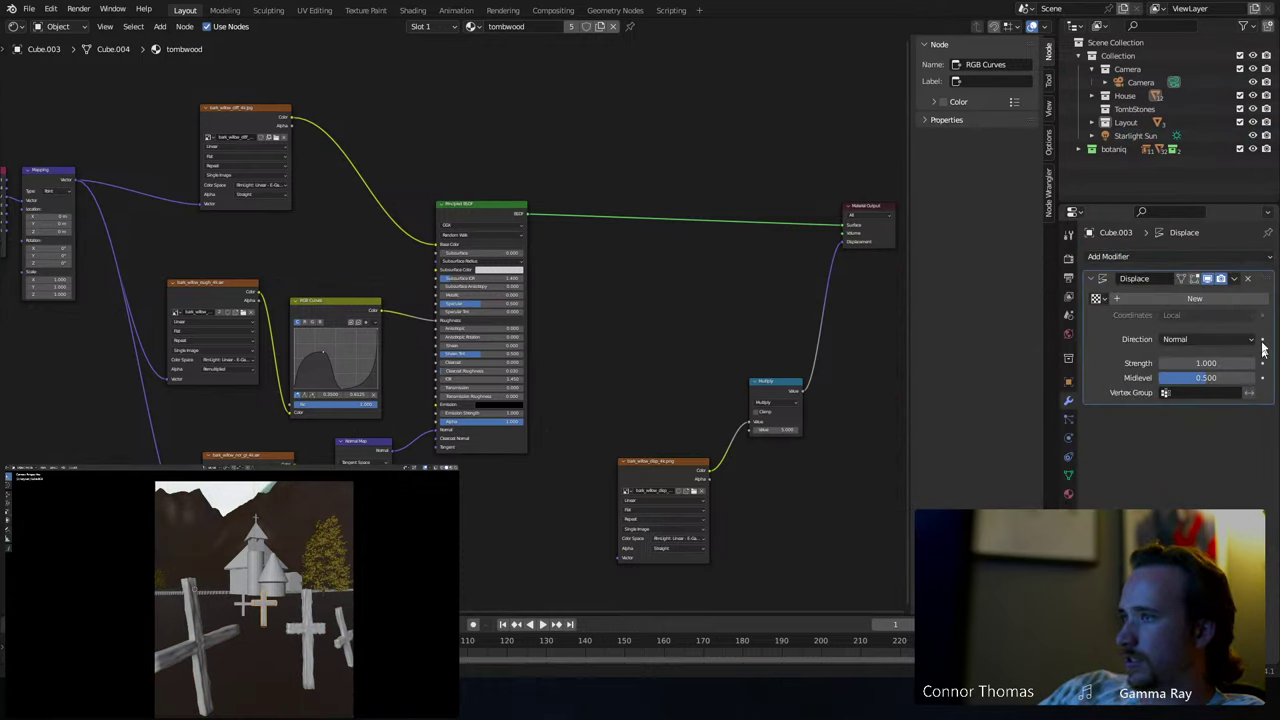
click(1097, 298)
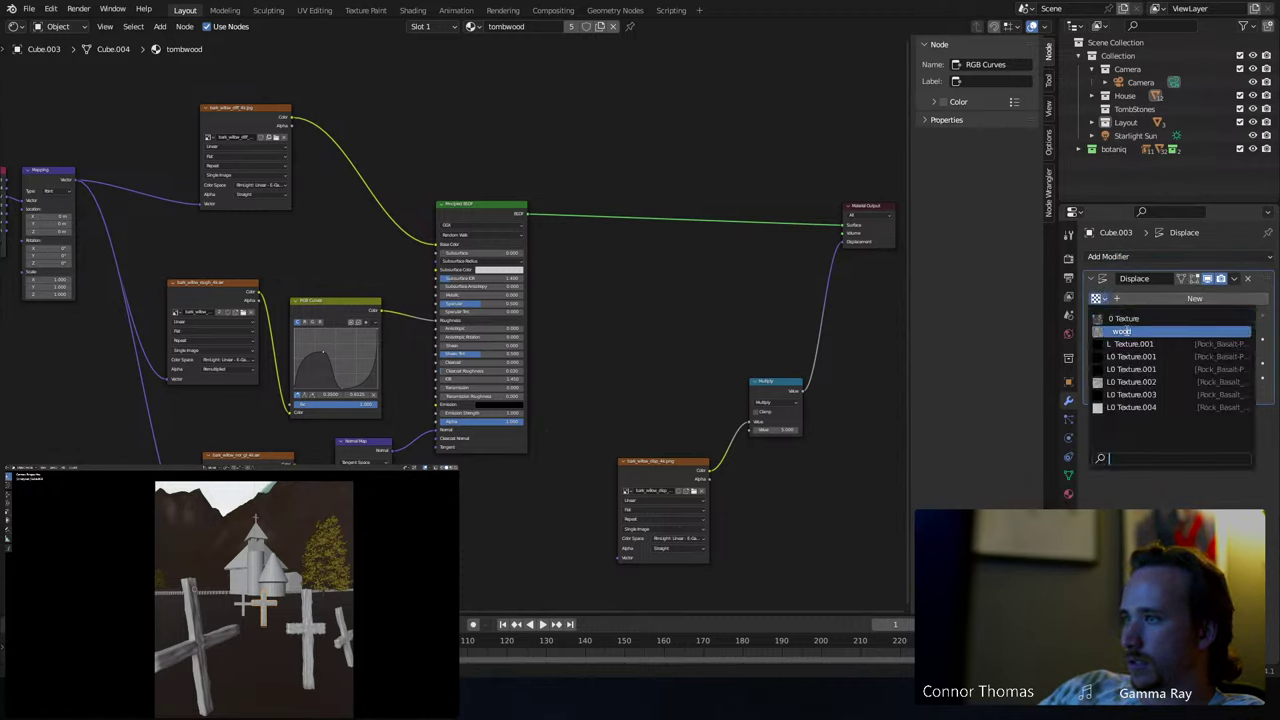
click(1122, 331)
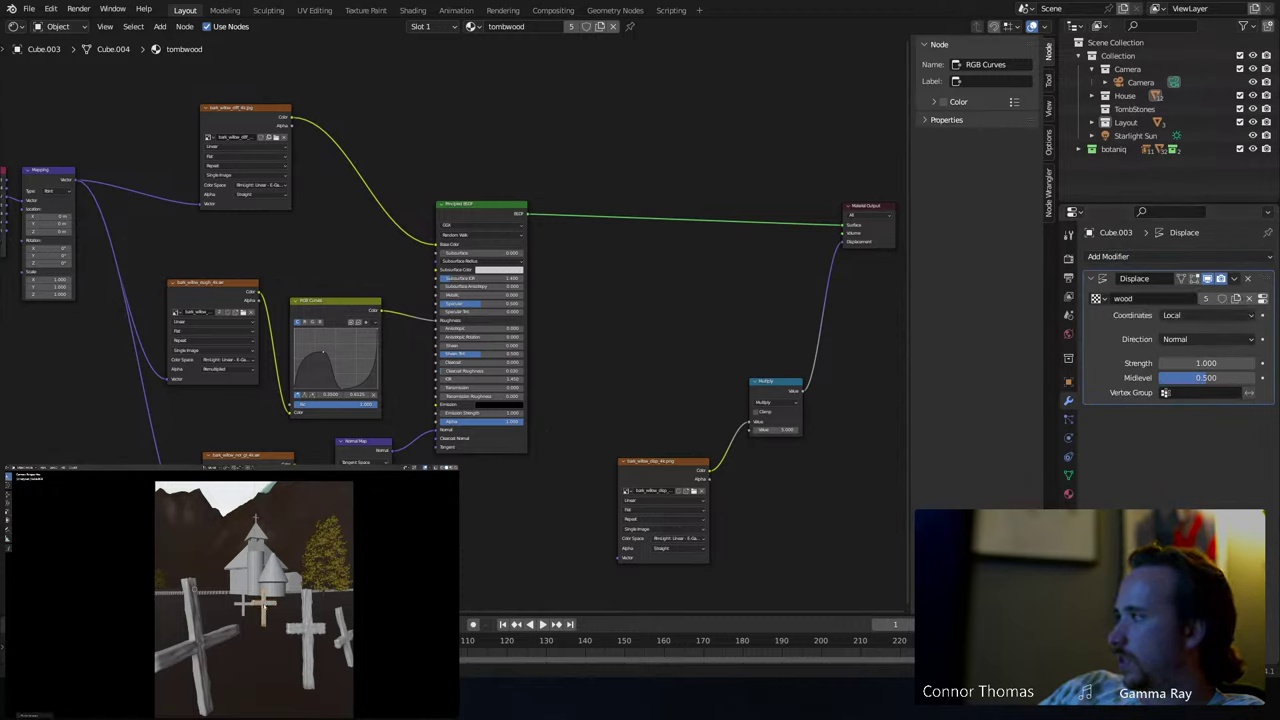
- Add a Displace modifier with the existing wood texture to the small Cube.004 cross near the church and save the file
click(256, 608)
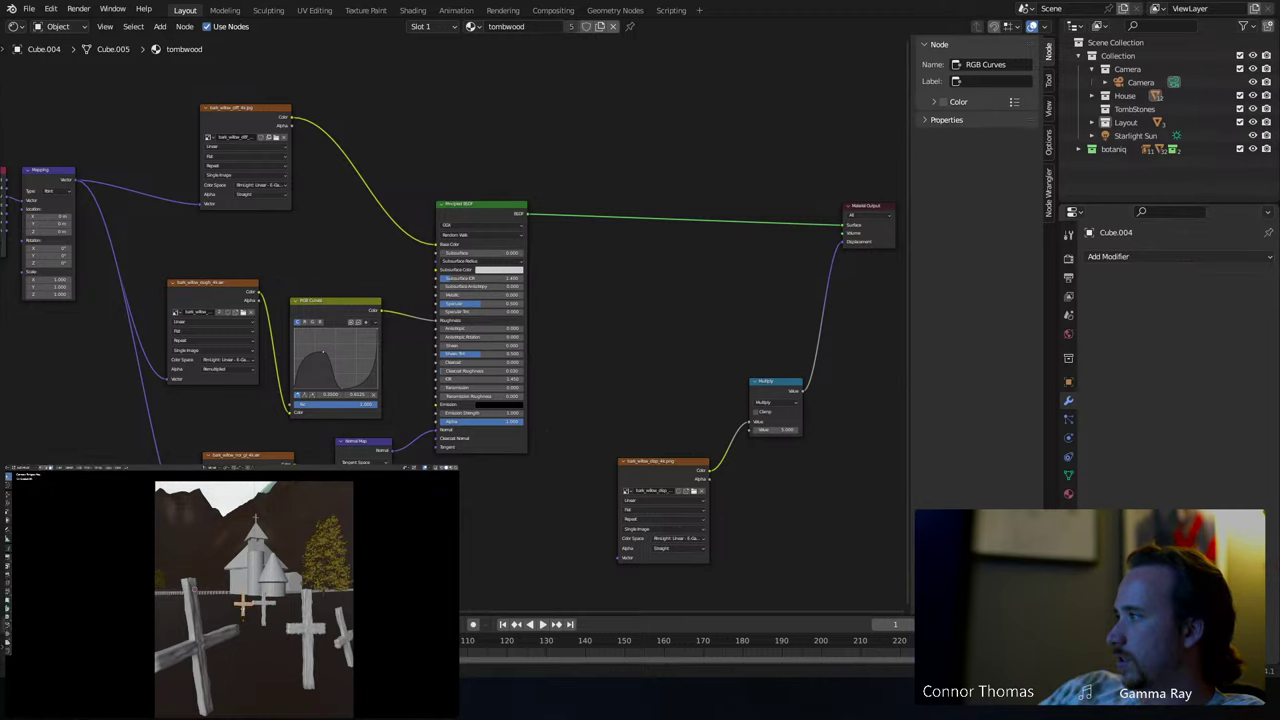
click(1110, 256)
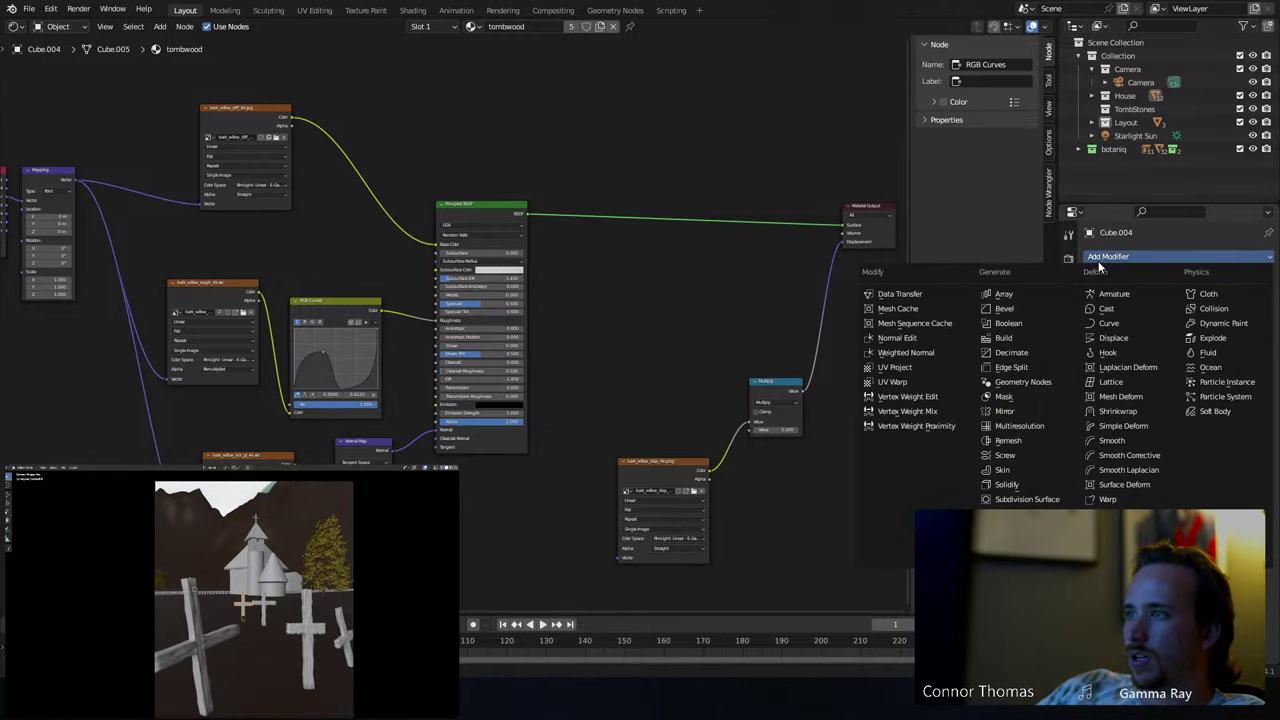
click(1130, 337)
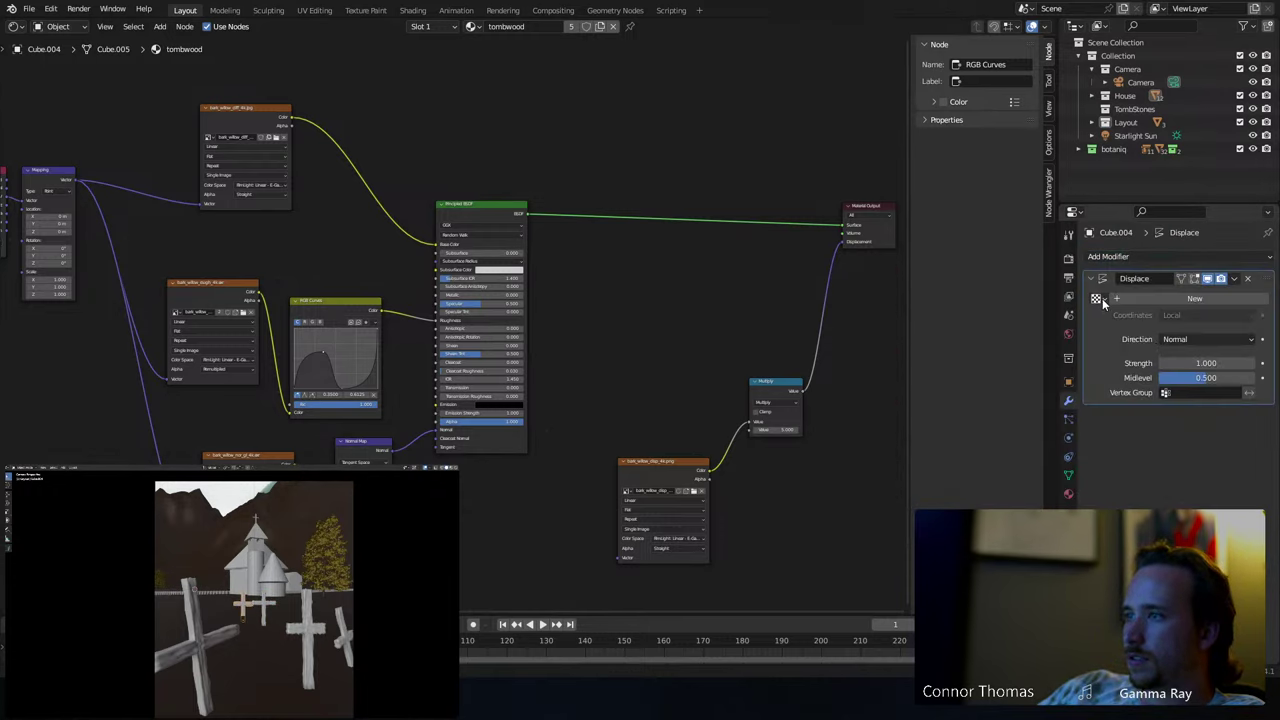
click(1100, 298)
click(1122, 331)
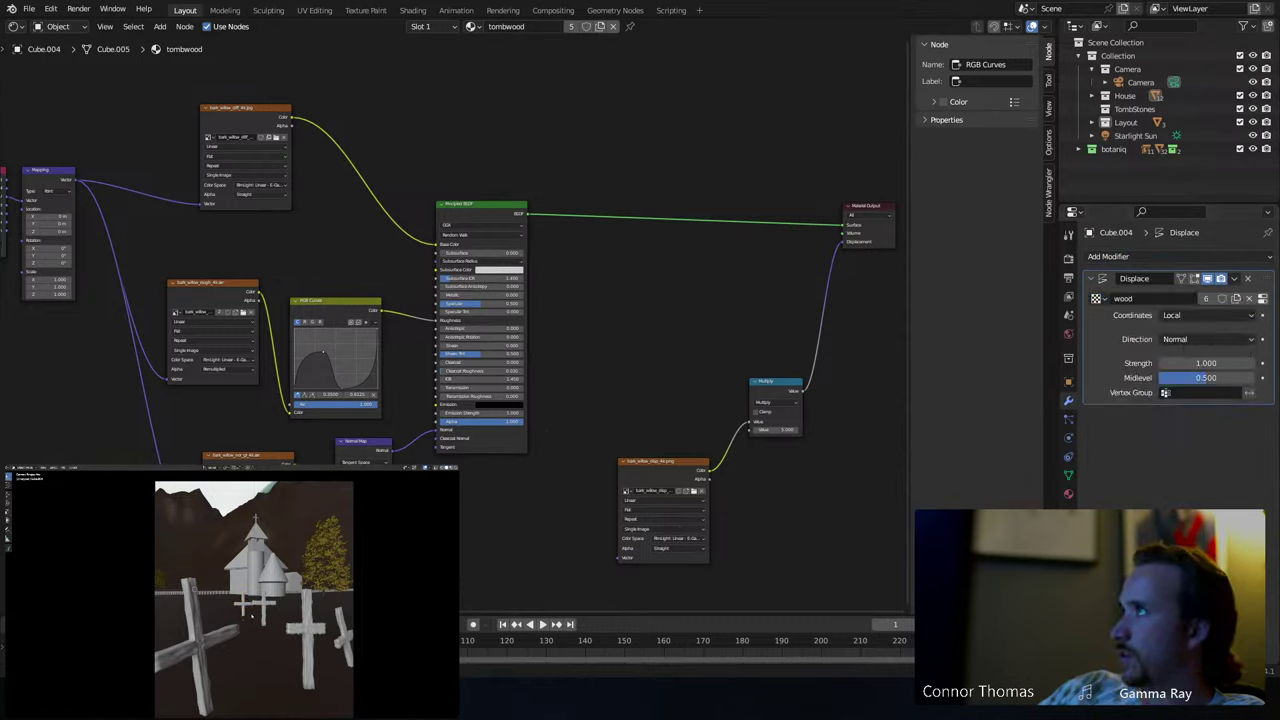
key(ctrl+s)
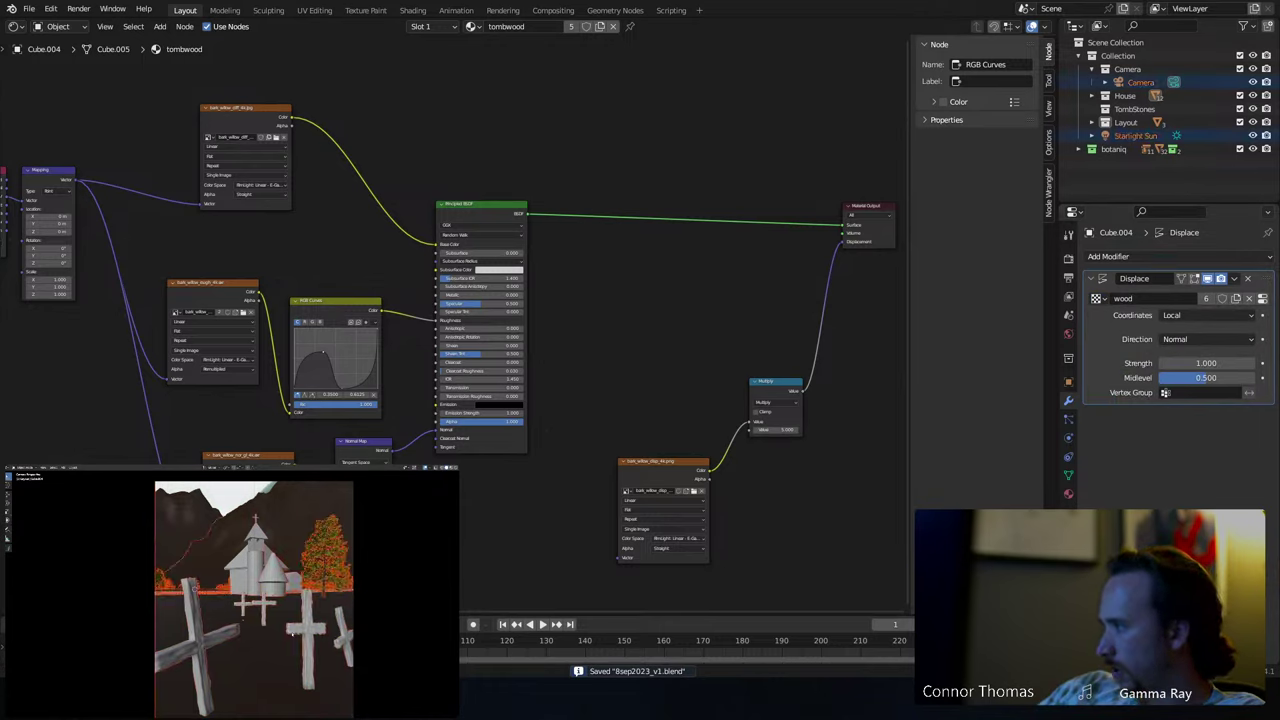
- Check the Displace modifiers on the Cube, Cube.002 and Cube.003 crosses and save the file
click(268, 632)
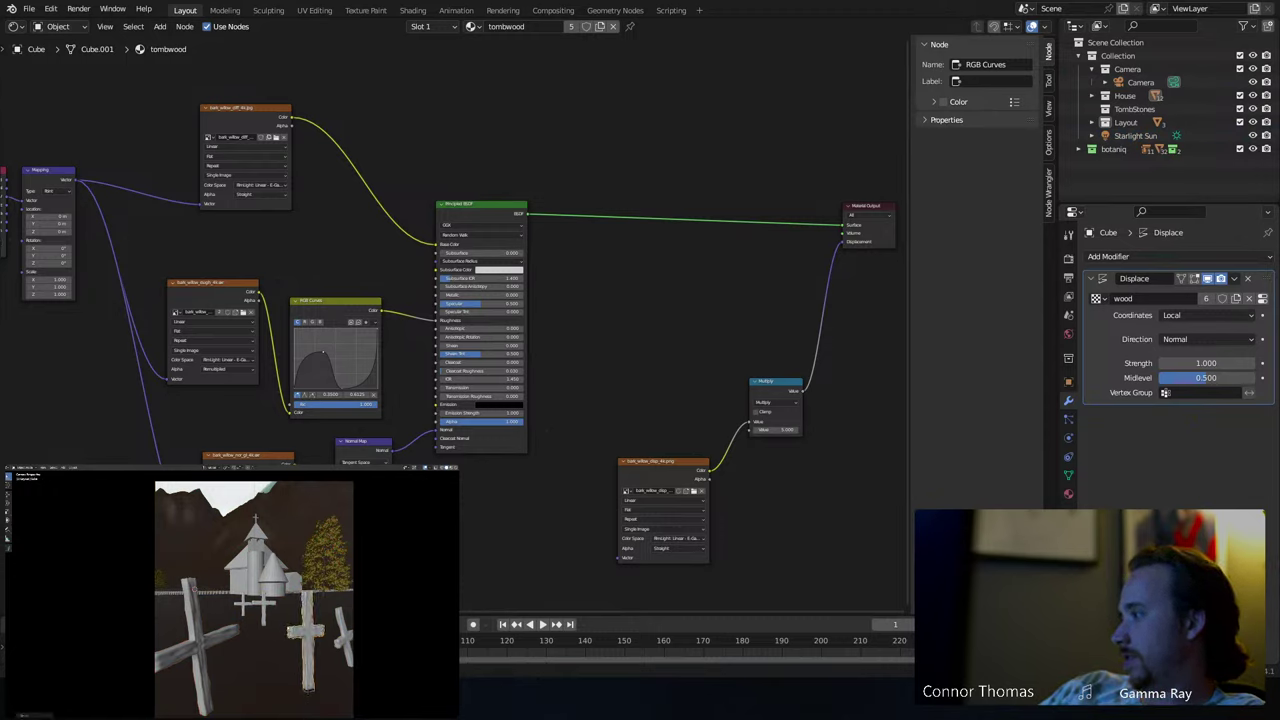
click(341, 648)
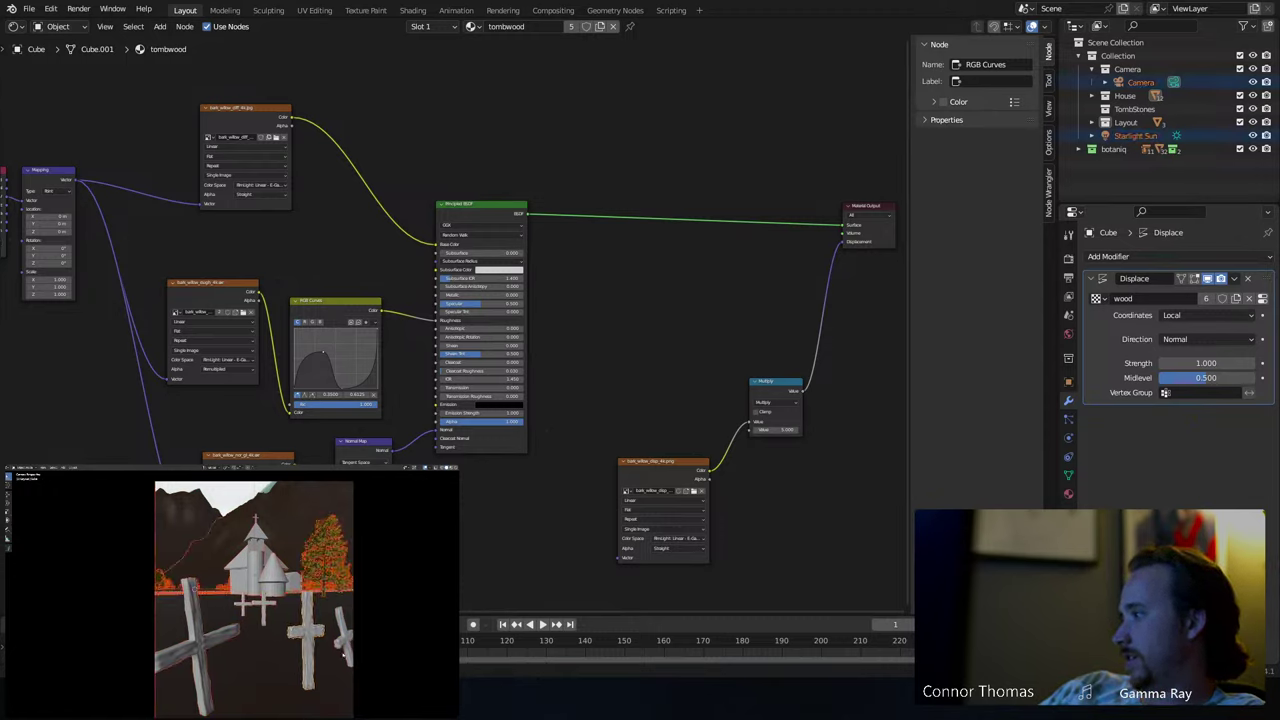
click(268, 604)
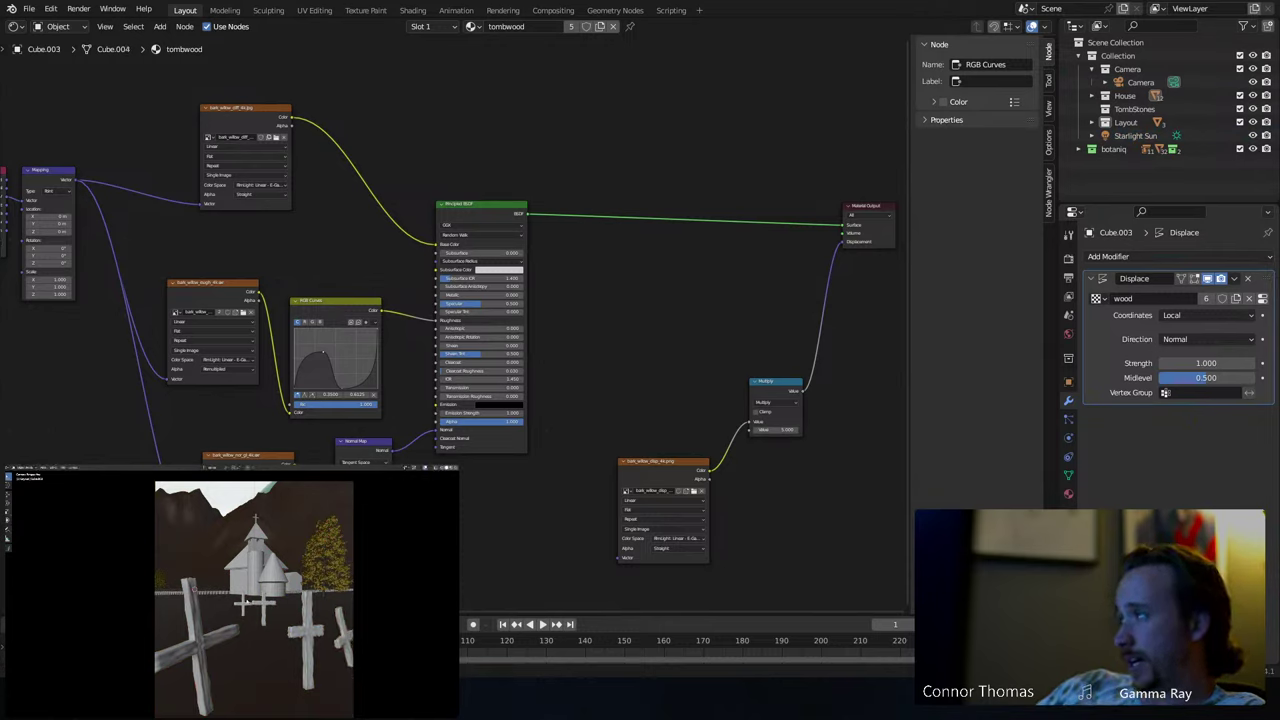
key(ctrl+s)
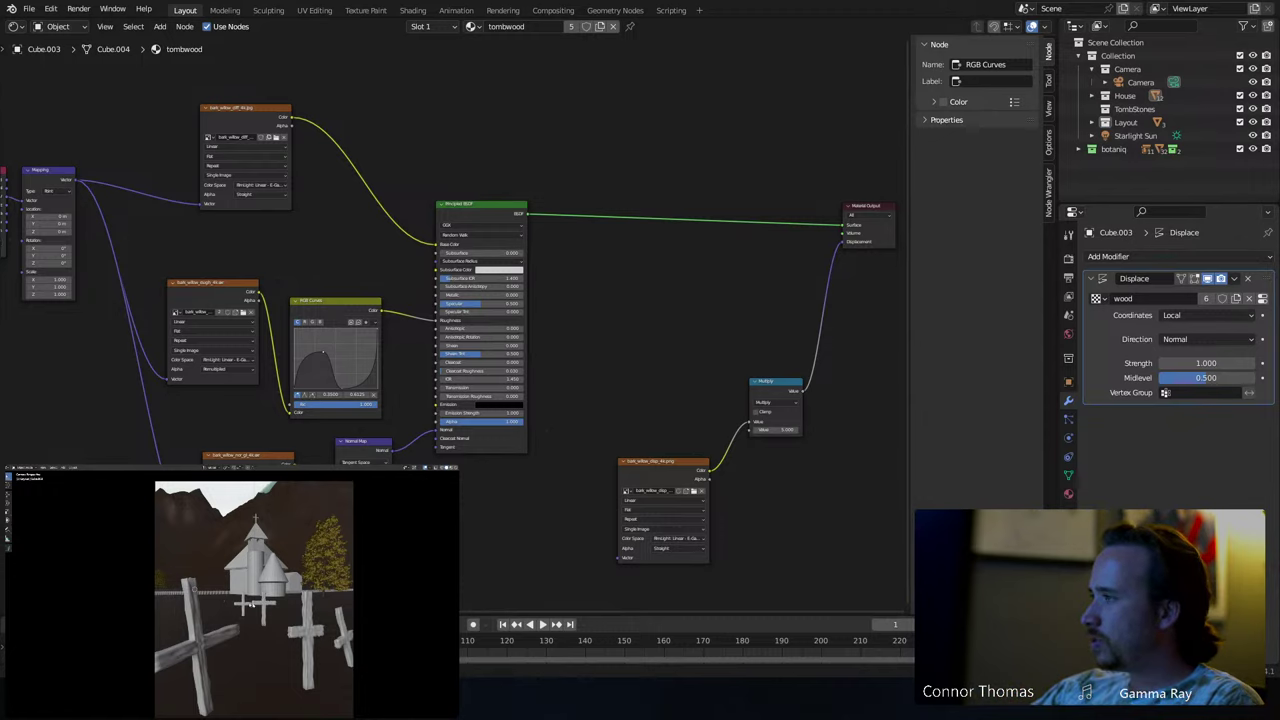
key(ctrl+s)
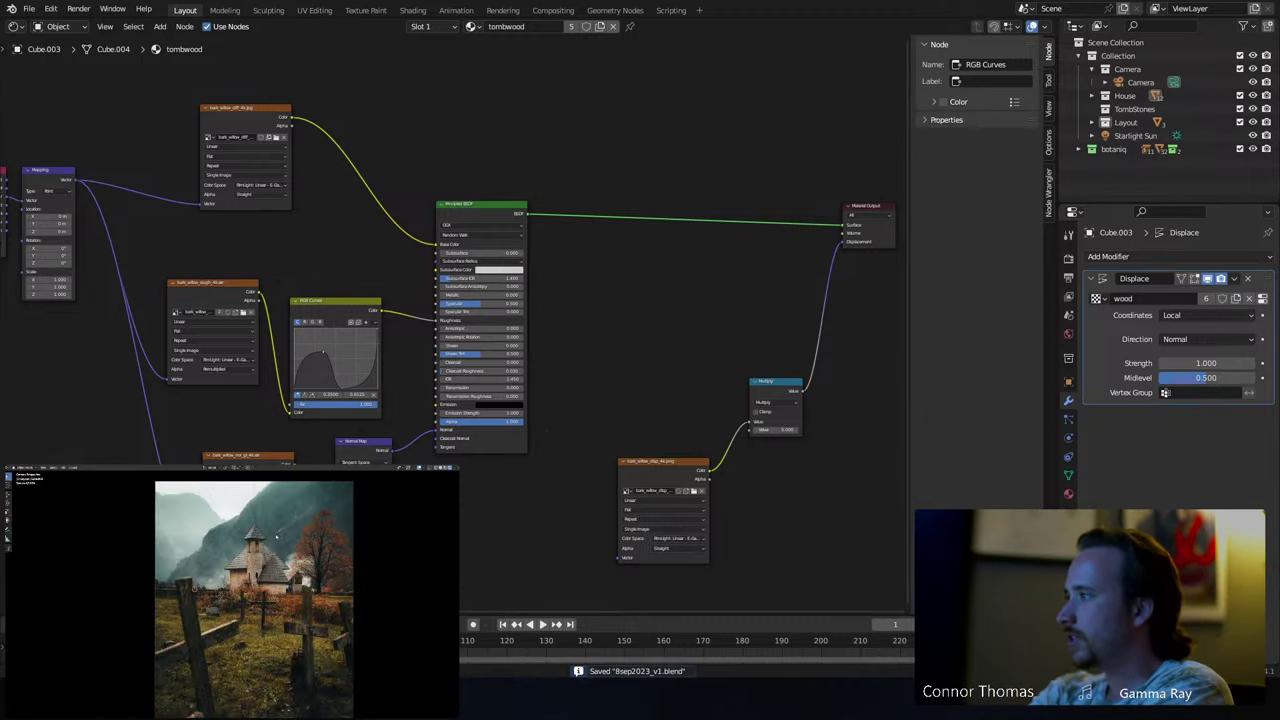
key(h)
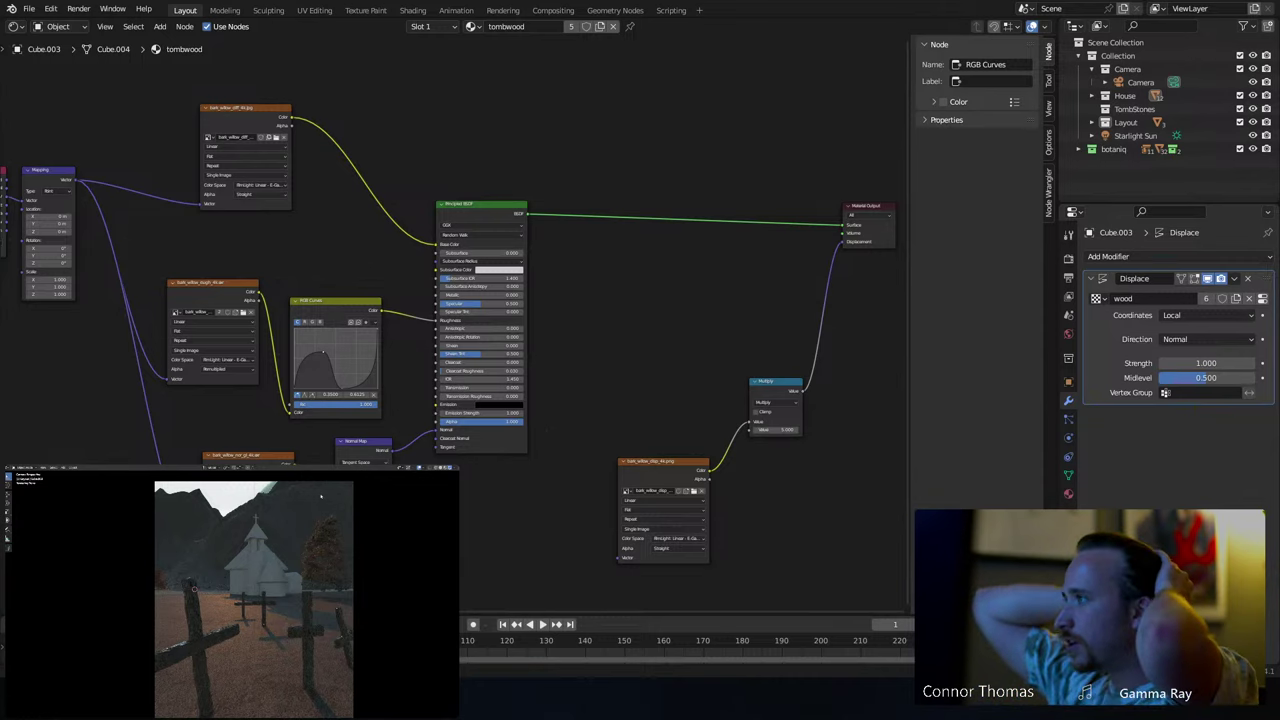
- Add a Hair particle system to the Landscape.001 mountain behind the church
click(316, 497)
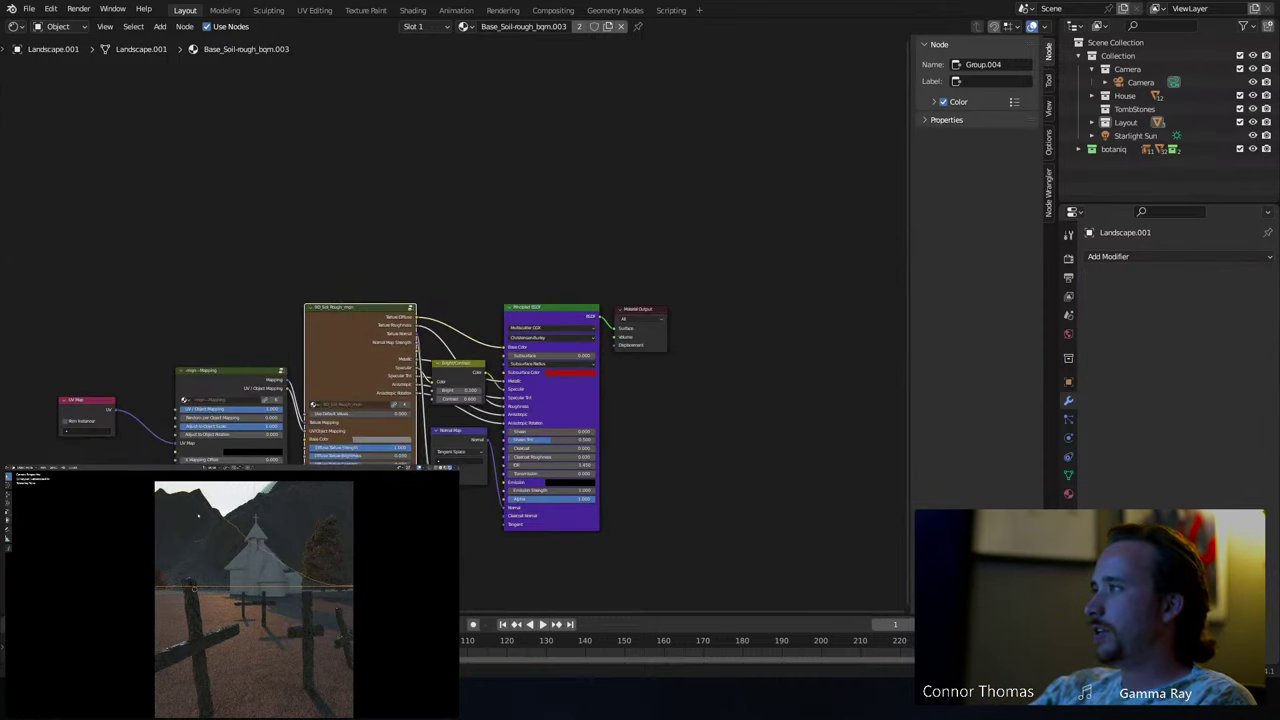
click(1068, 420)
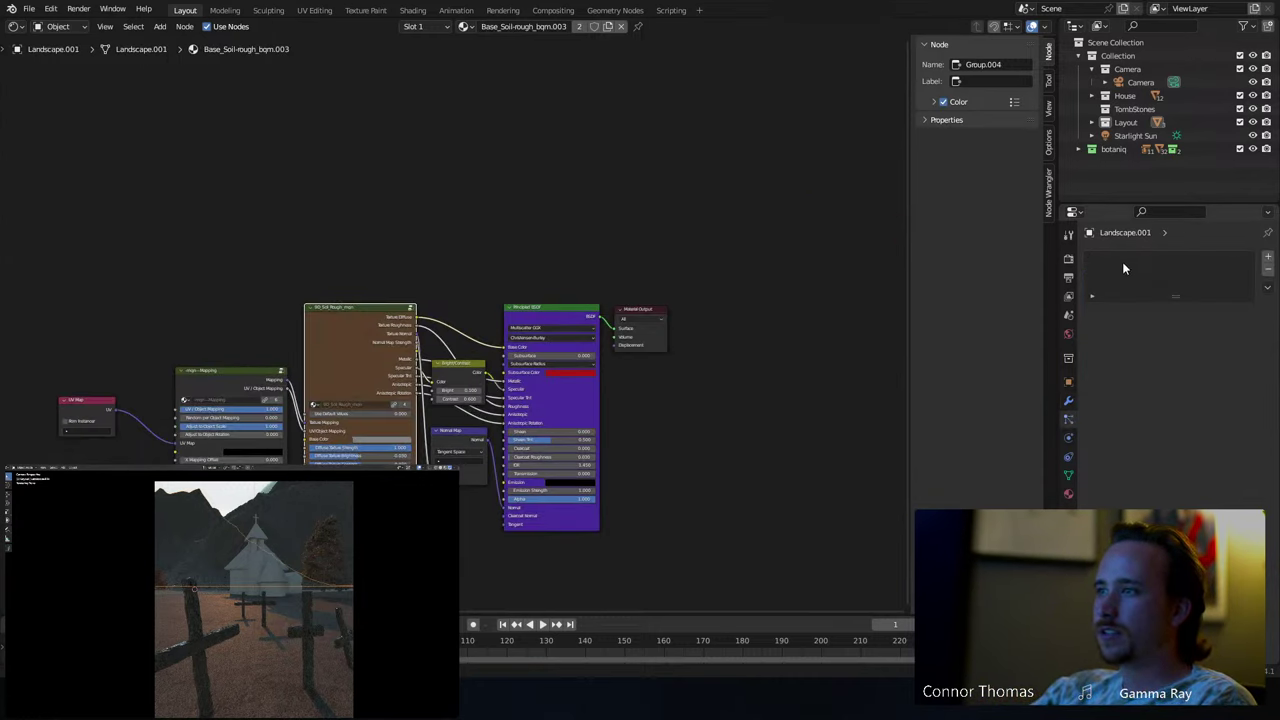
click(1268, 257)
click(1226, 330)
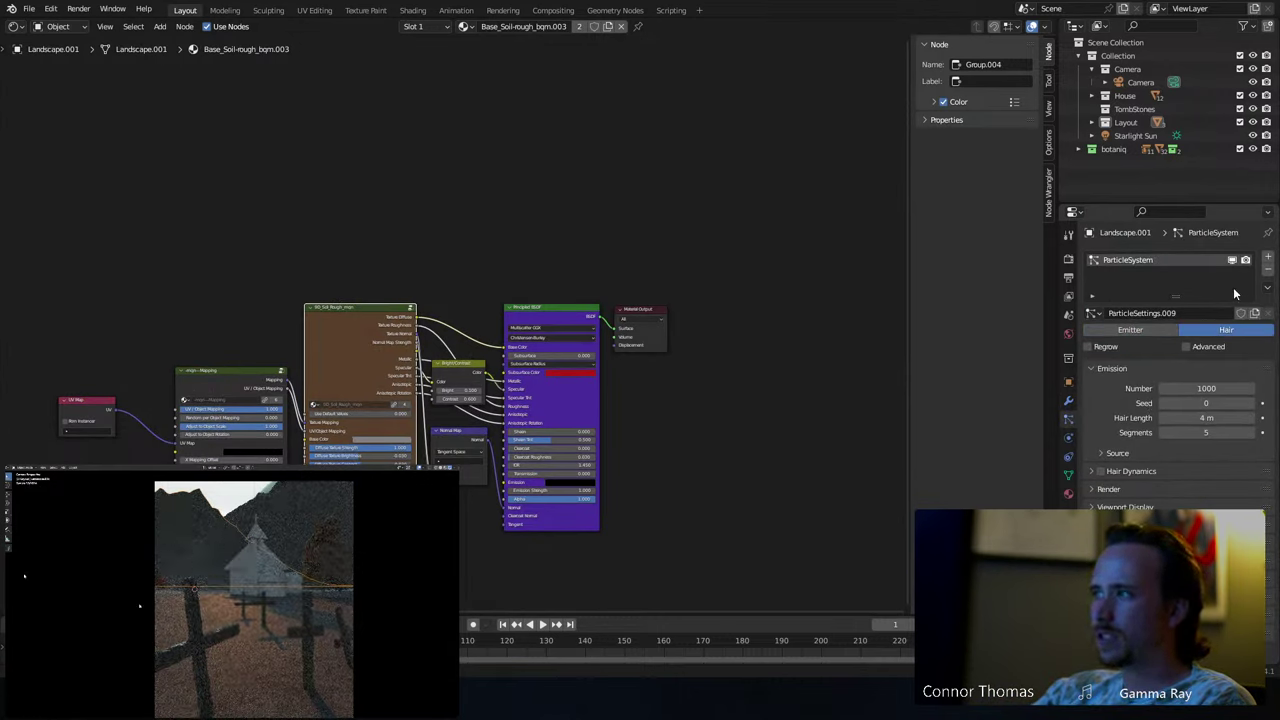
- Set the hair particle number of the Landscape.001 mountain to 10000
click(192, 527)
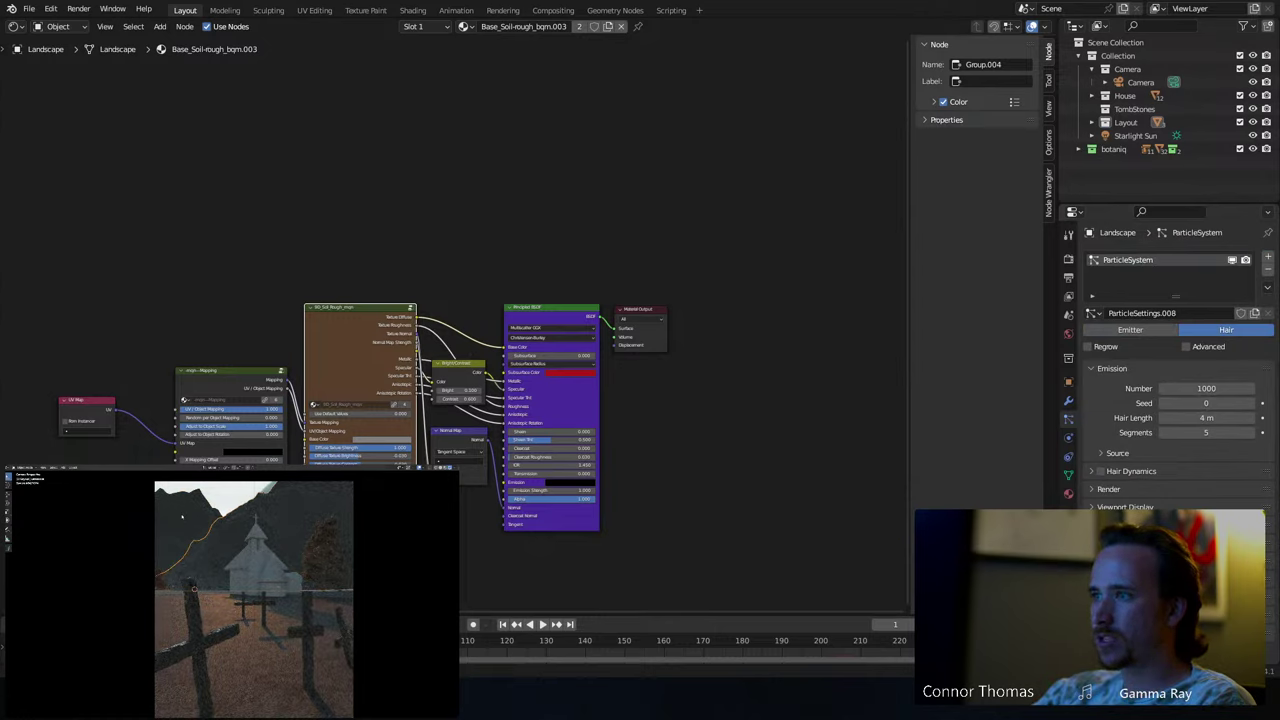
click(188, 528)
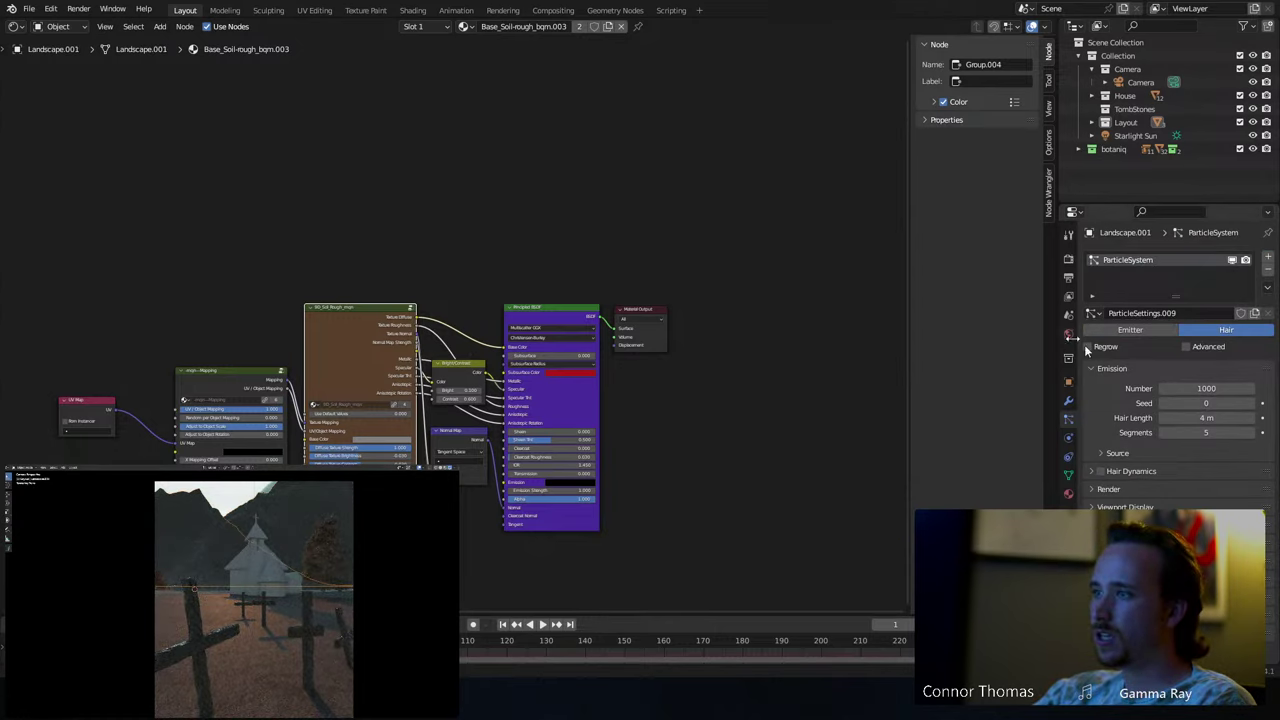
click(1206, 388)
text(1)
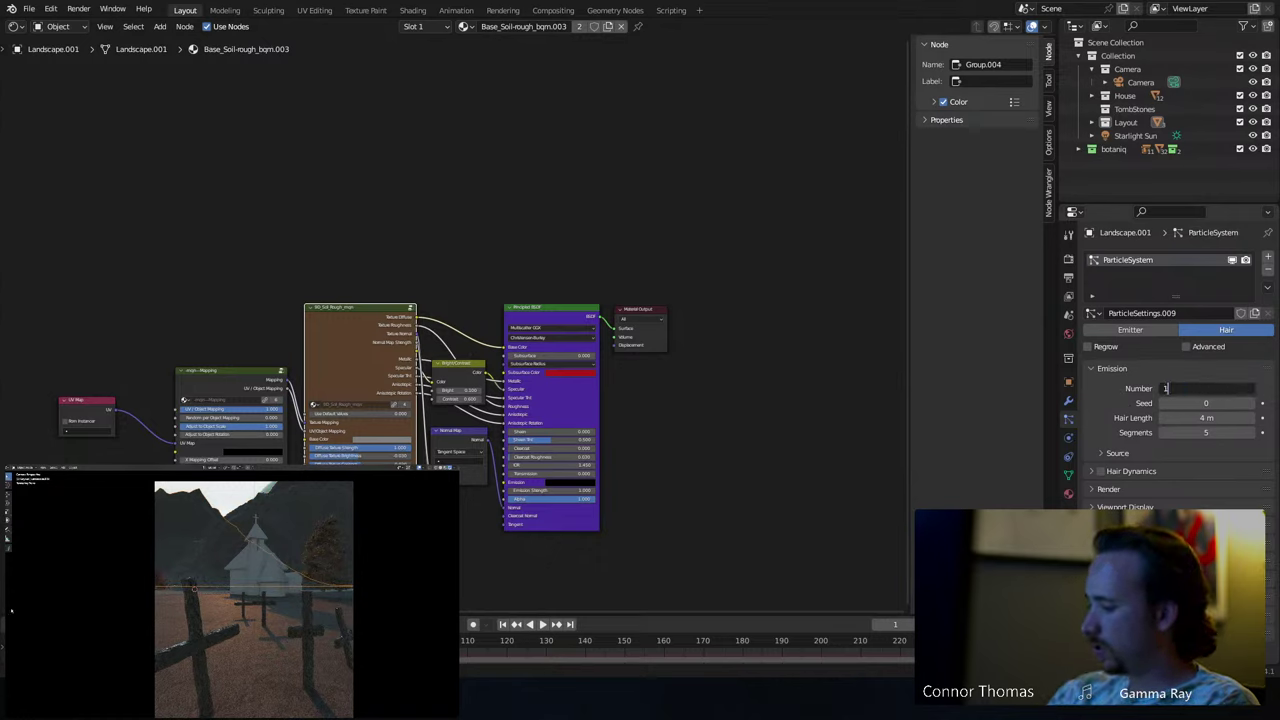
text(0000)
key(Return)
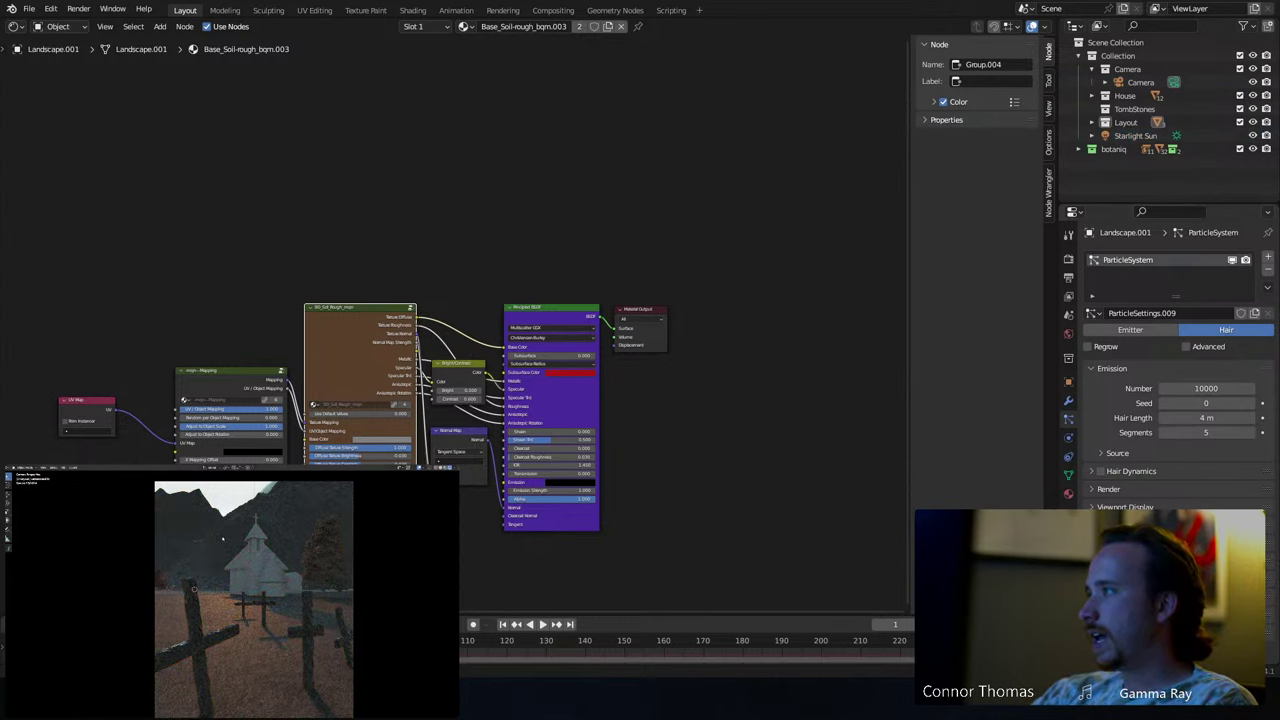
- Edit the viewport's clip end distance, look over the mountains from outside the camera view, and save the file
mouse_move(212, 532)
middle_down()
mouse_move(164, 544)
mouse_move(128, 534)
mouse_move(210, 550)
middle_up()
scroll(128, 534, up, 6)
key(n)
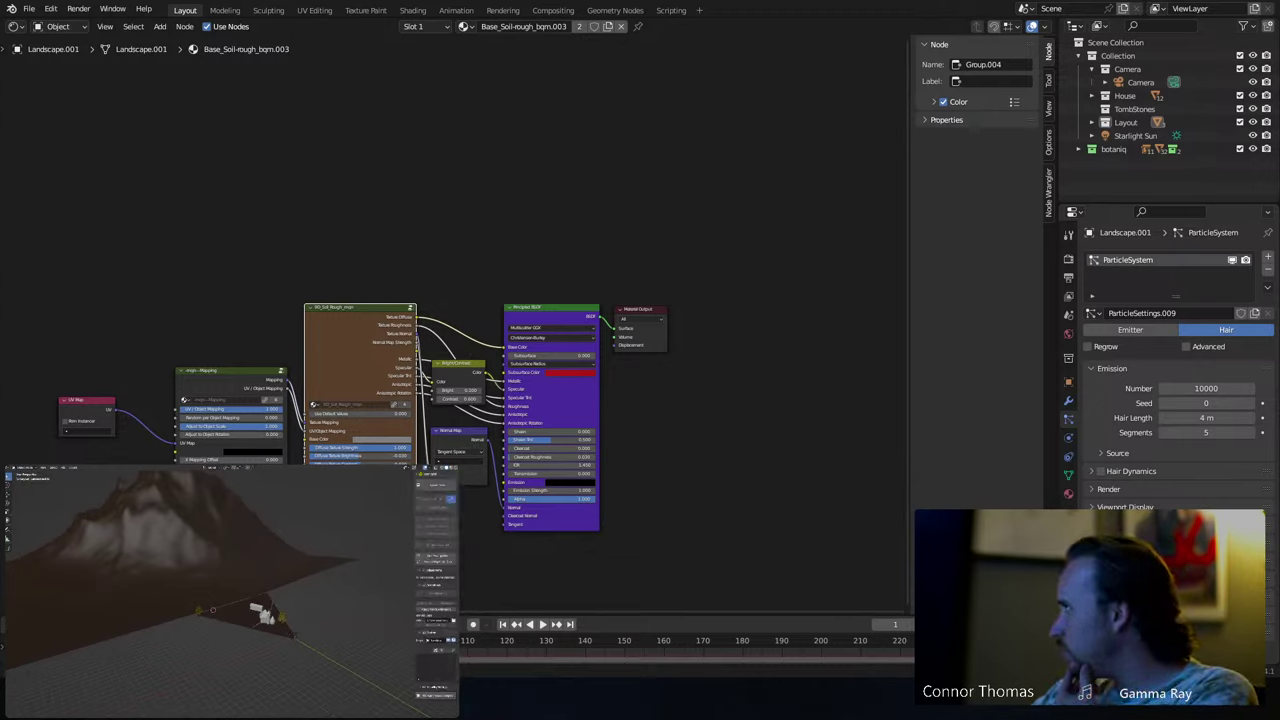
click(455, 500)
click(440, 491)
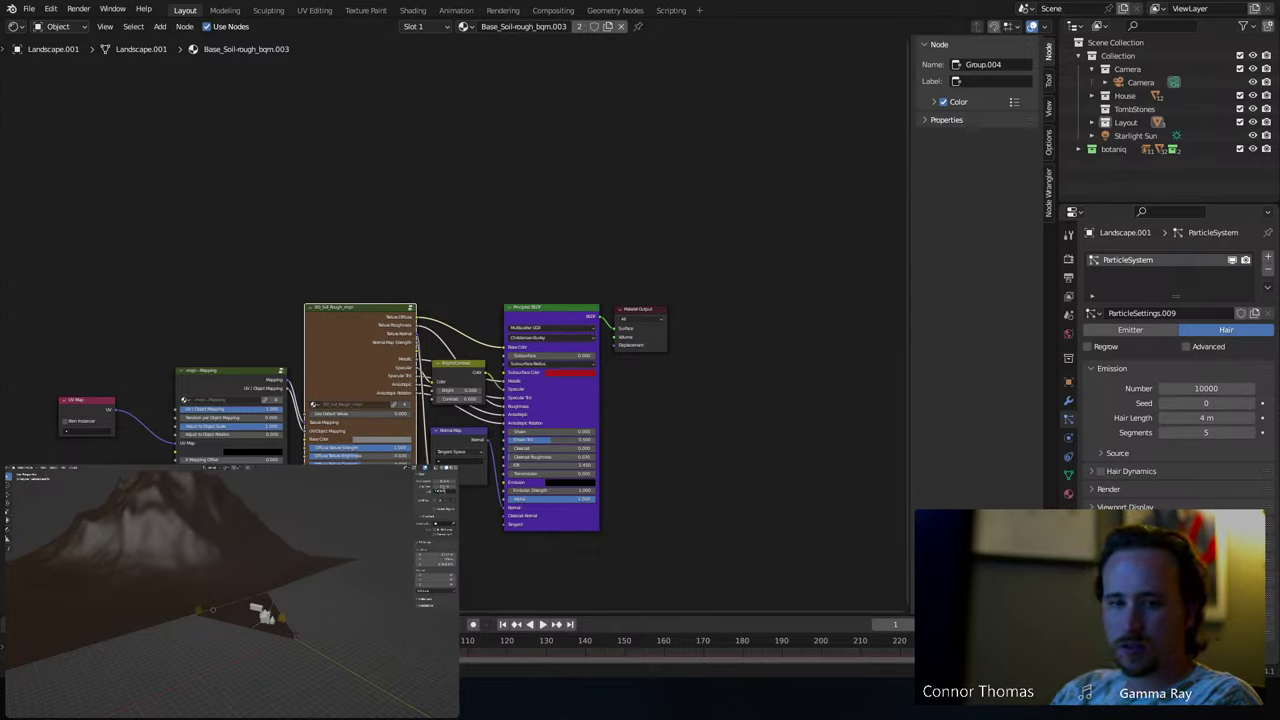
scroll(262, 609, down, 4)
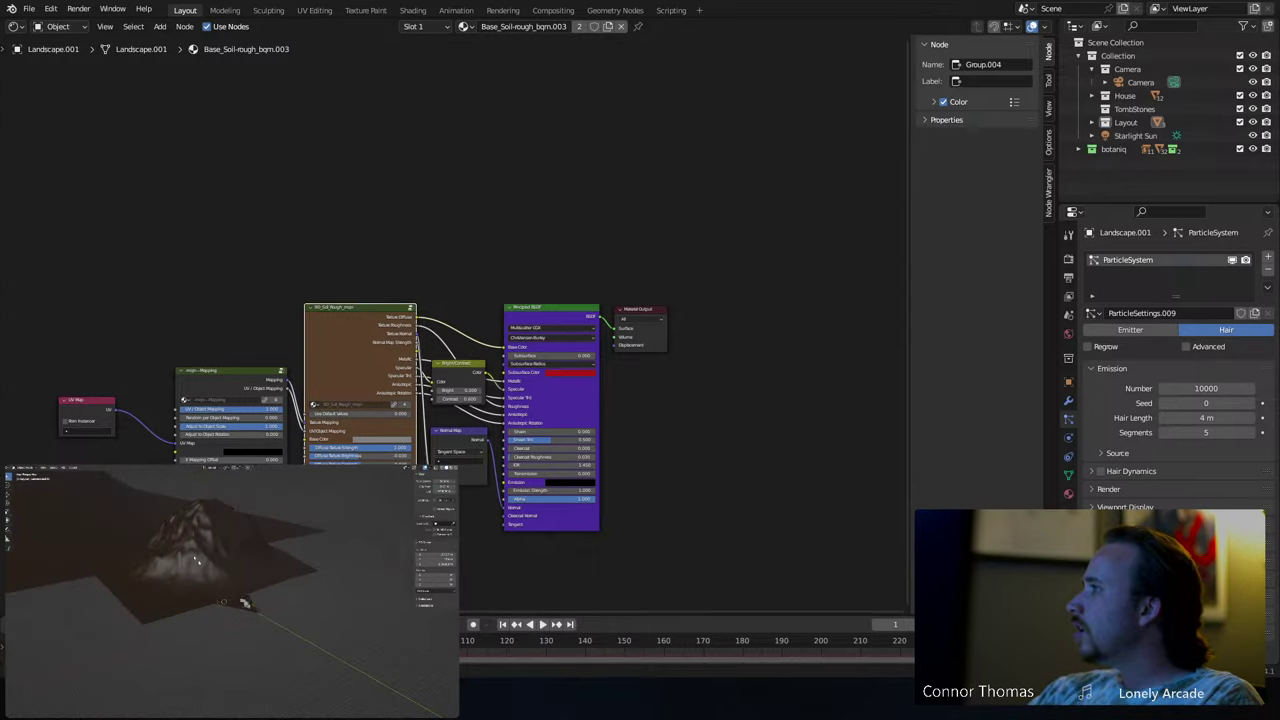
middle_drag(300, 609, 148, 575)
key(KP_0)
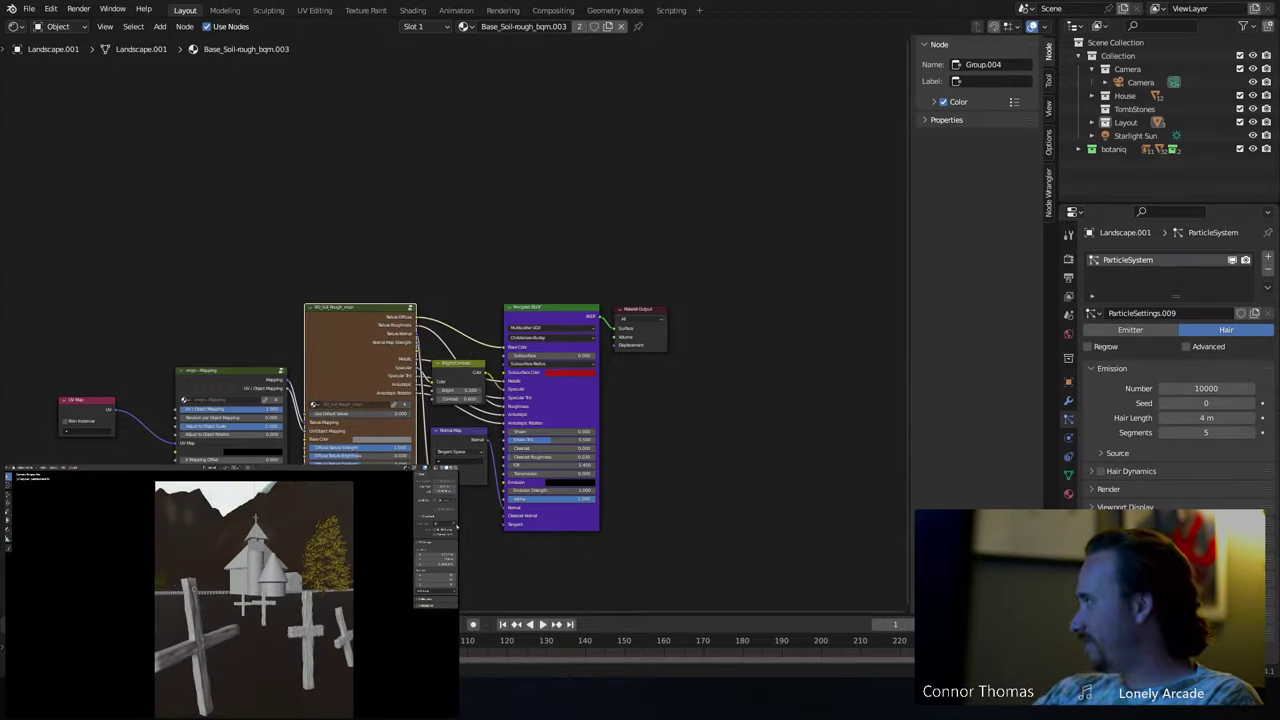
key(n)
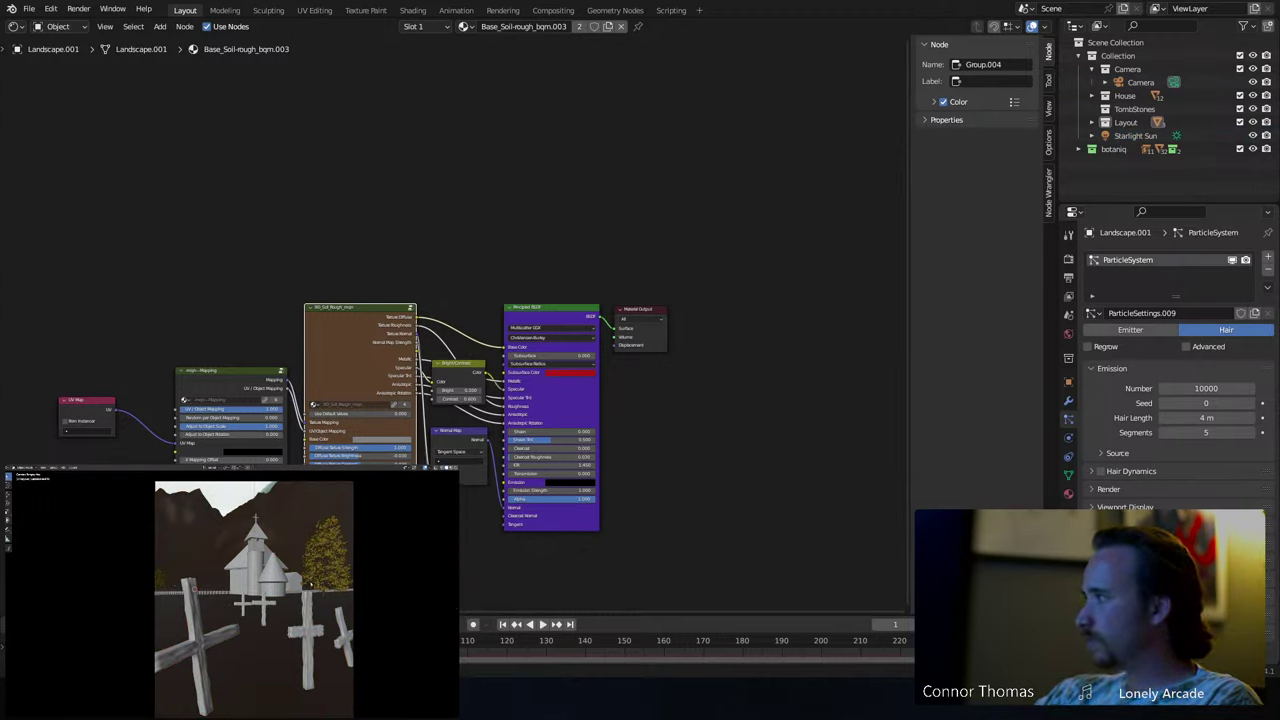
key(ctrl+s)
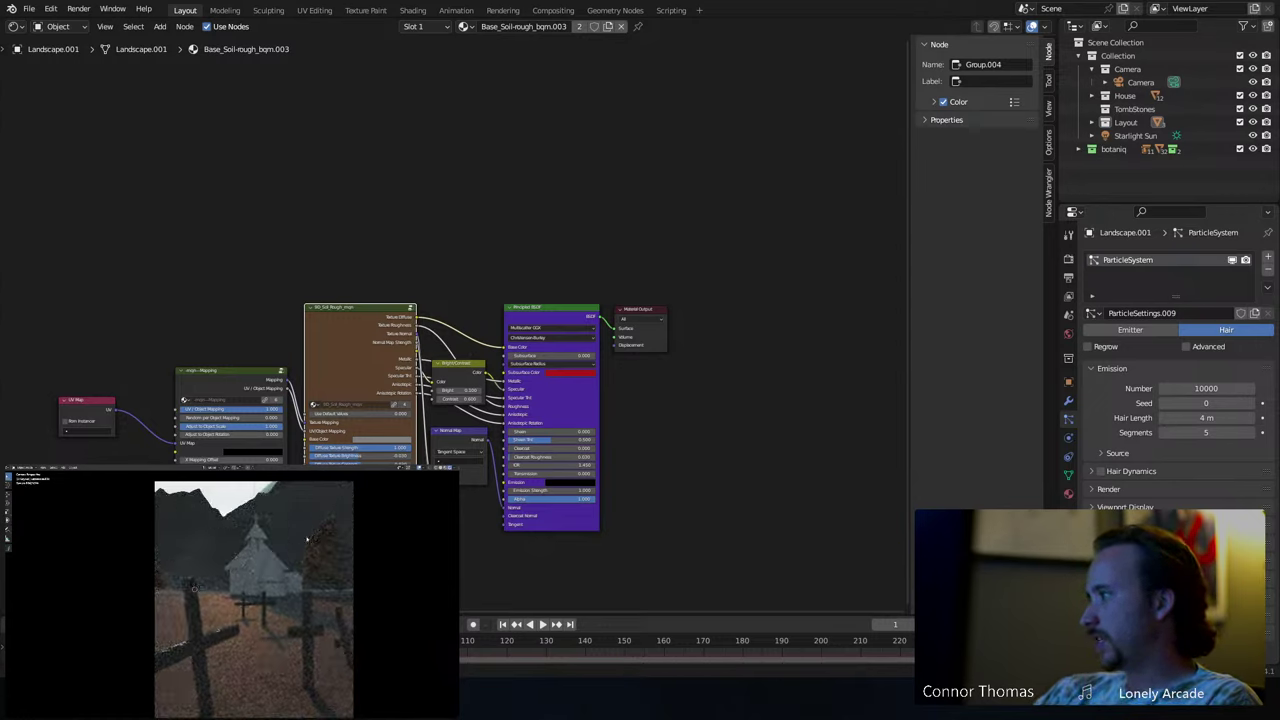
- Open the scene Camera's lens settings and hide the viewport overlays in the rendered camera view
key(n)
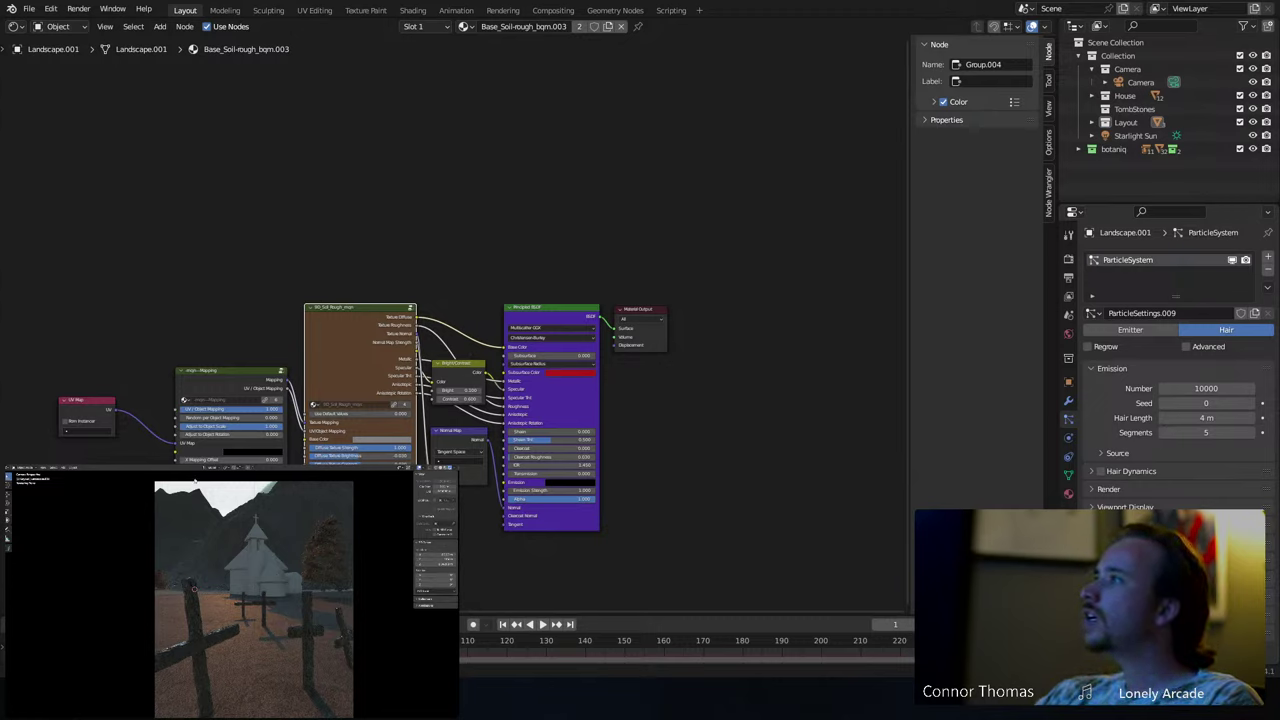
click(1140, 82)
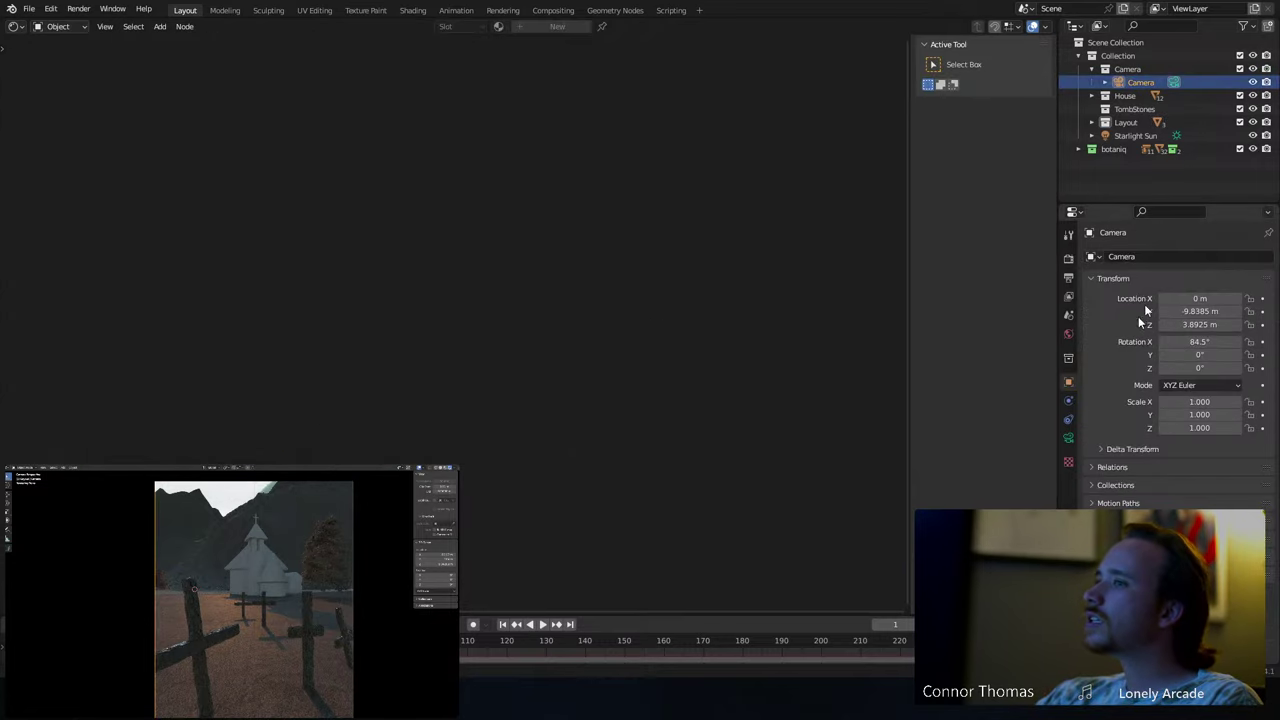
click(1069, 440)
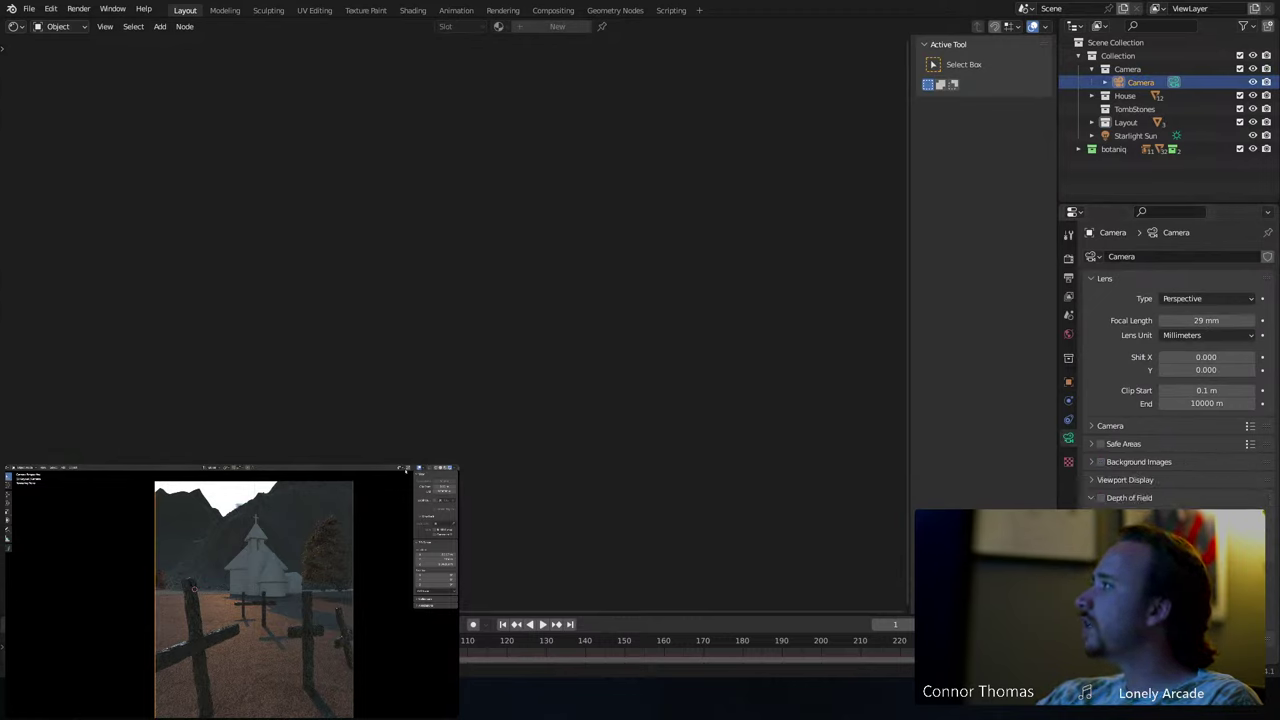
click(419, 467)
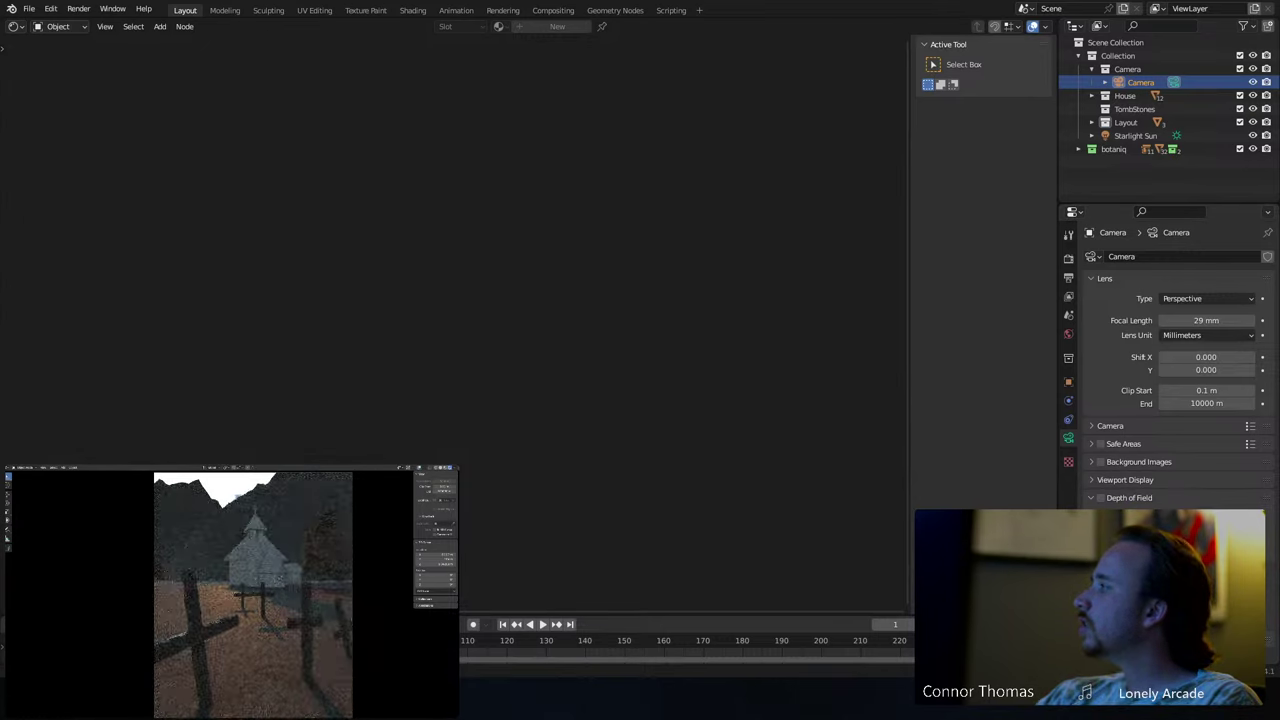
- Select the ground Plane, show its botaniq grass scatter in the rendered preview, and save the file
click(255, 663)
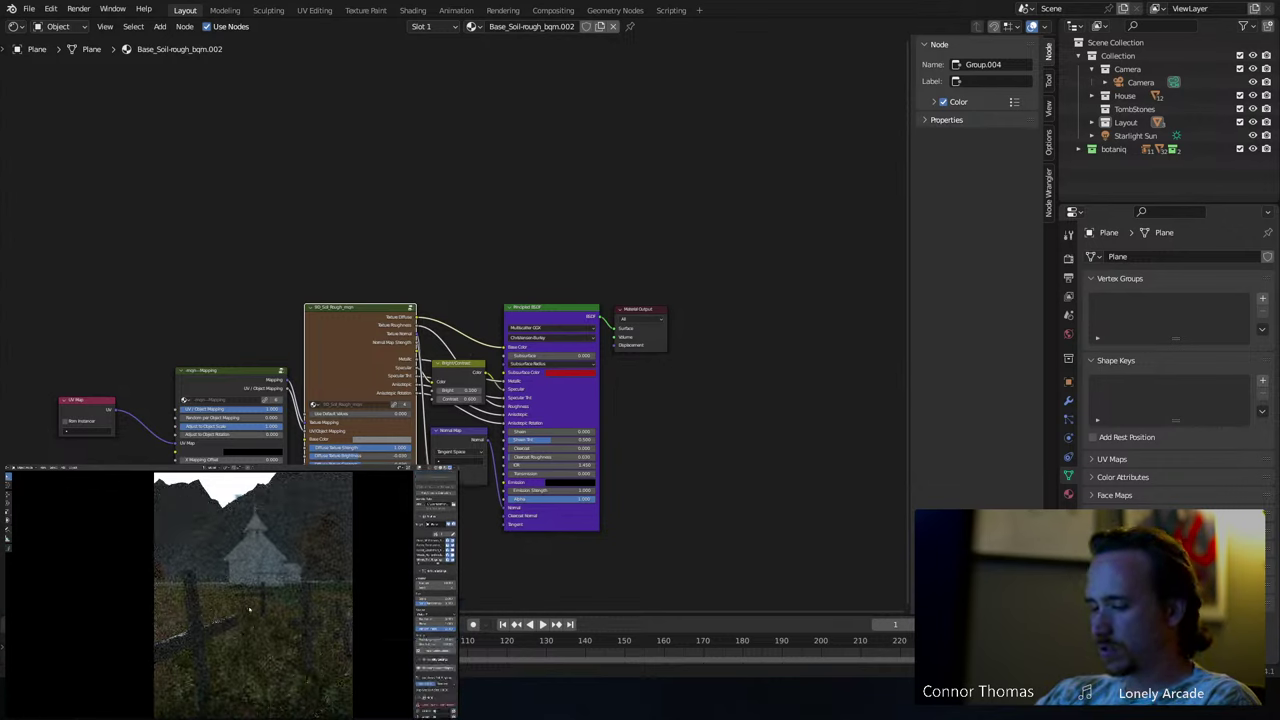
key(ctrl+s)
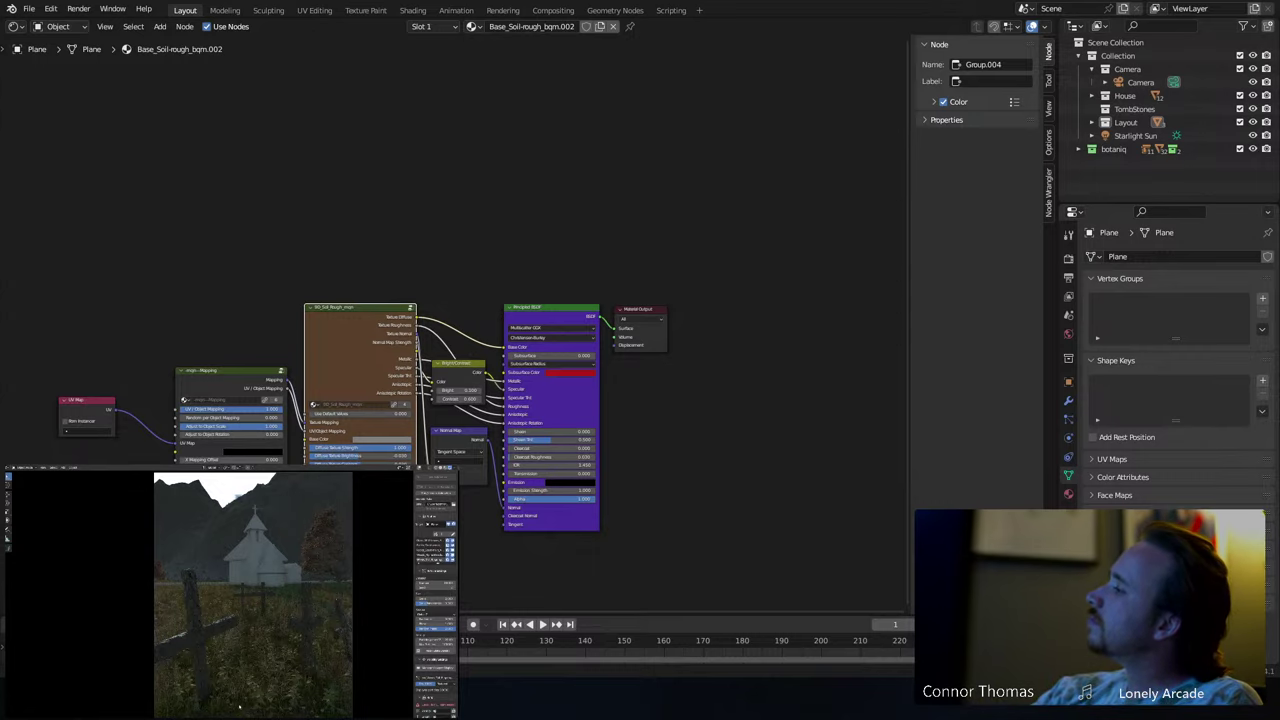
- Select the autumn tree beside the church and switch the shader editor area to a 3D viewport
click(323, 563)
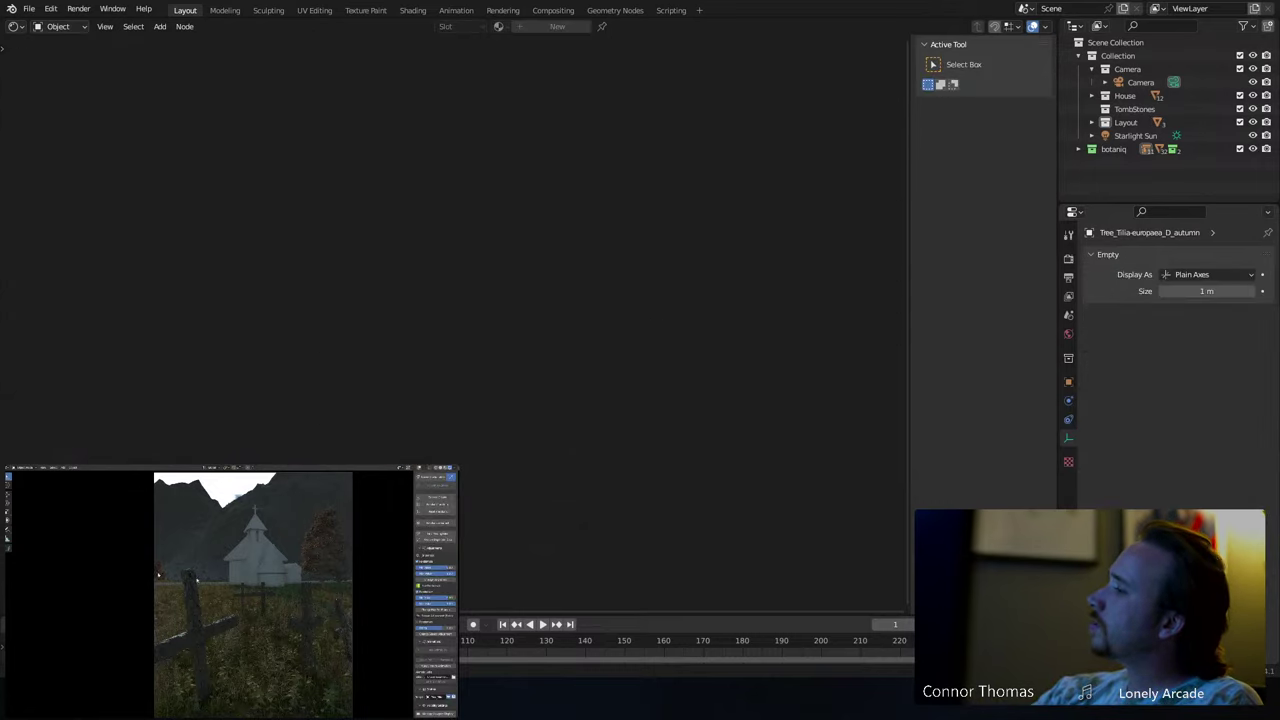
click(15, 26)
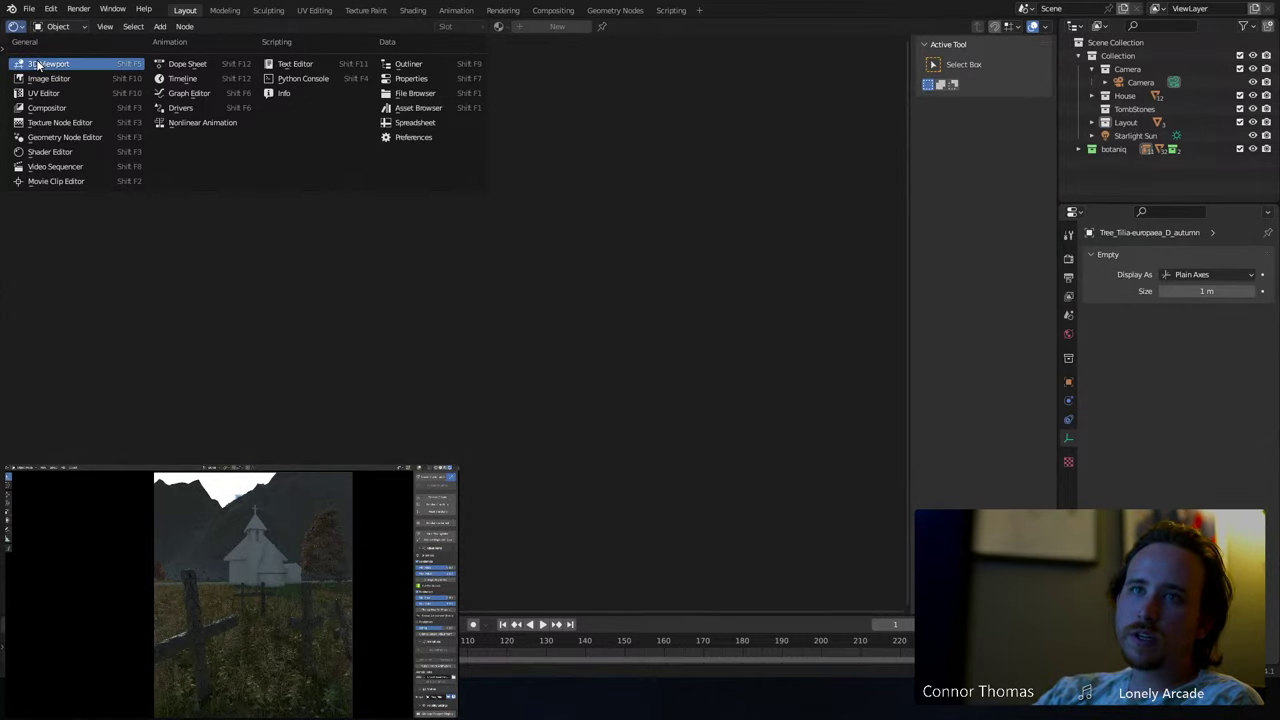
click(48, 63)
scroll(480, 190, down, 5)
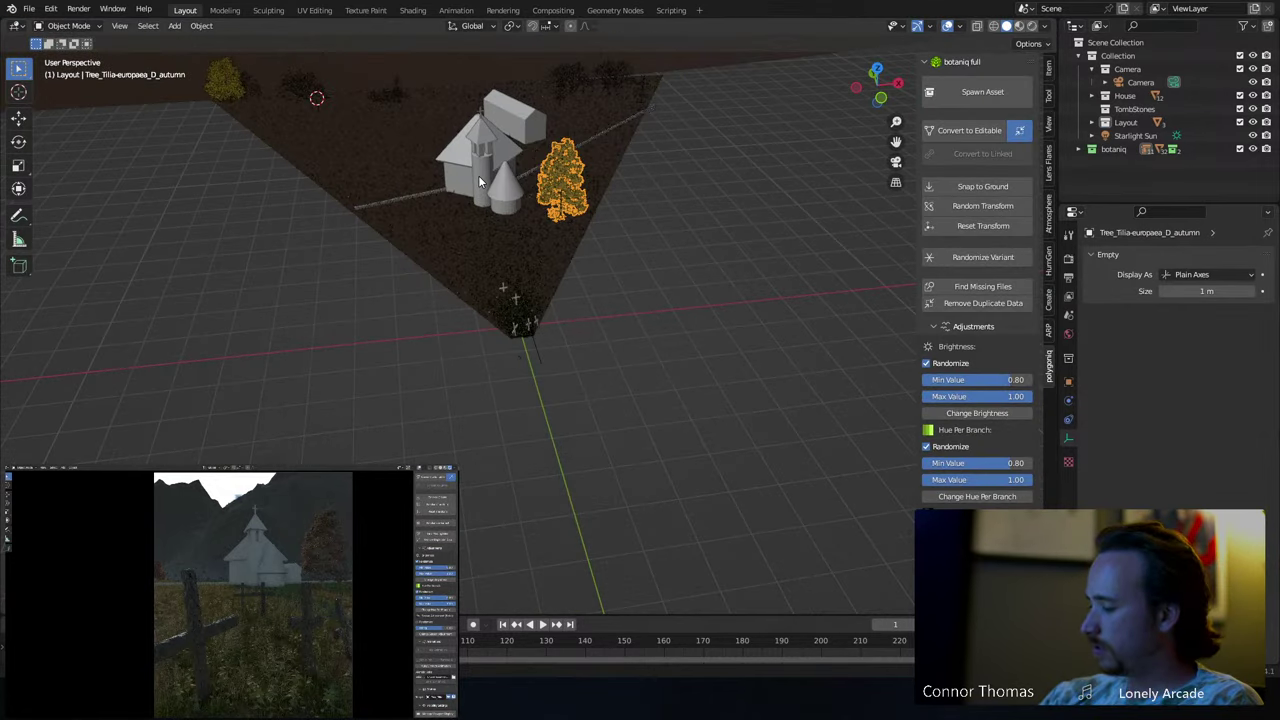
- Duplicate the autumn tree in top view, placing the copy about 18 m away beyond the ground's edge, and save the file
key(KP_Decimal)
key(KP_7)
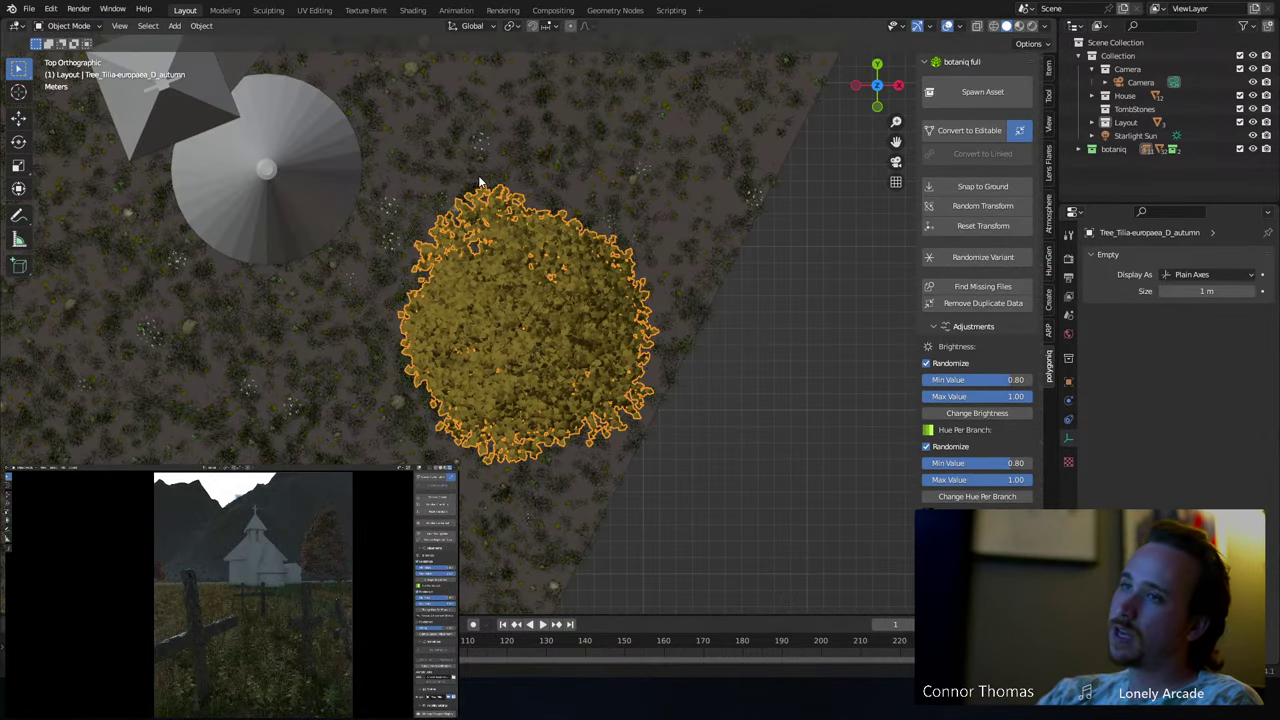
scroll(480, 183, down, 5)
key(shift+d)
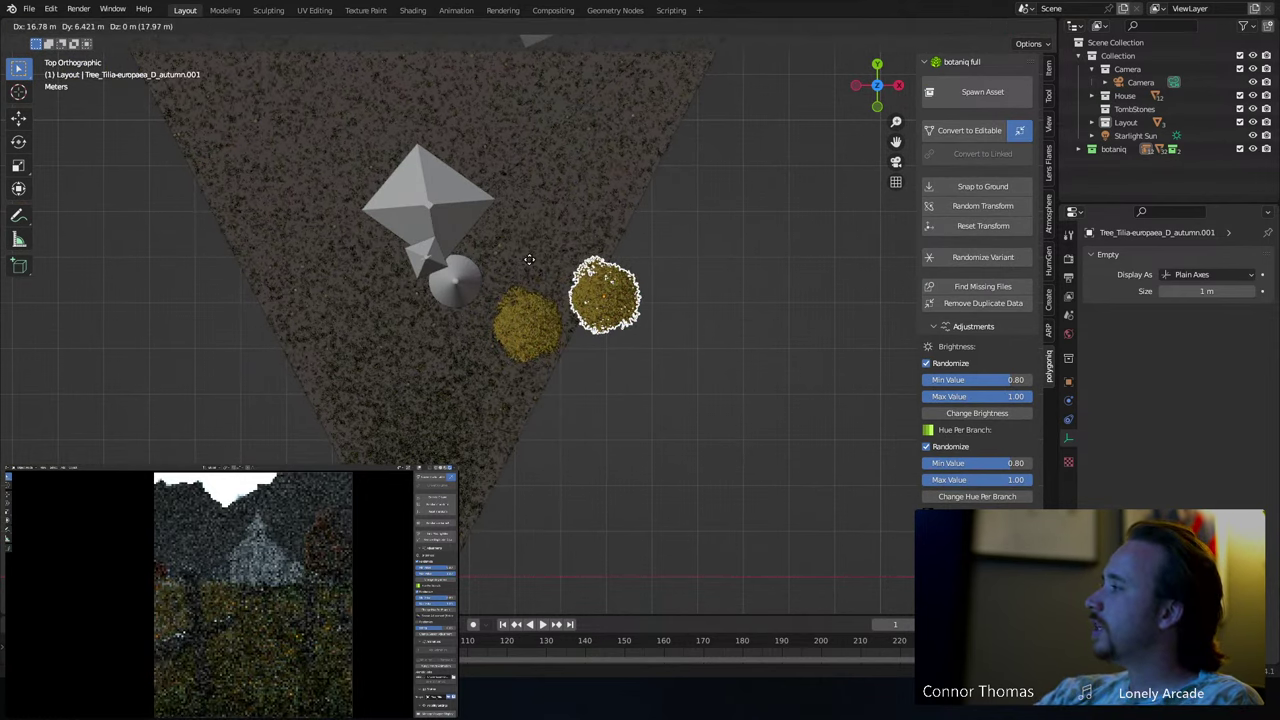
click(530, 262)
key(a)
key(a)
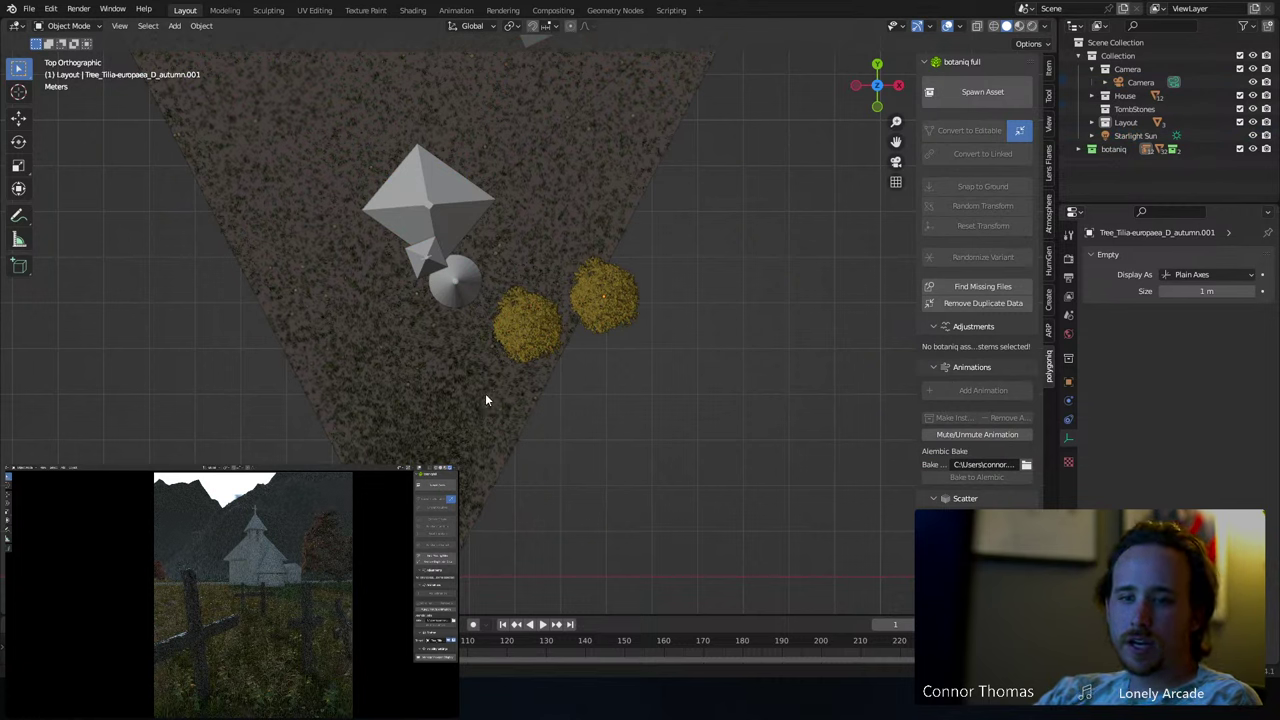
key(ctrl+s)
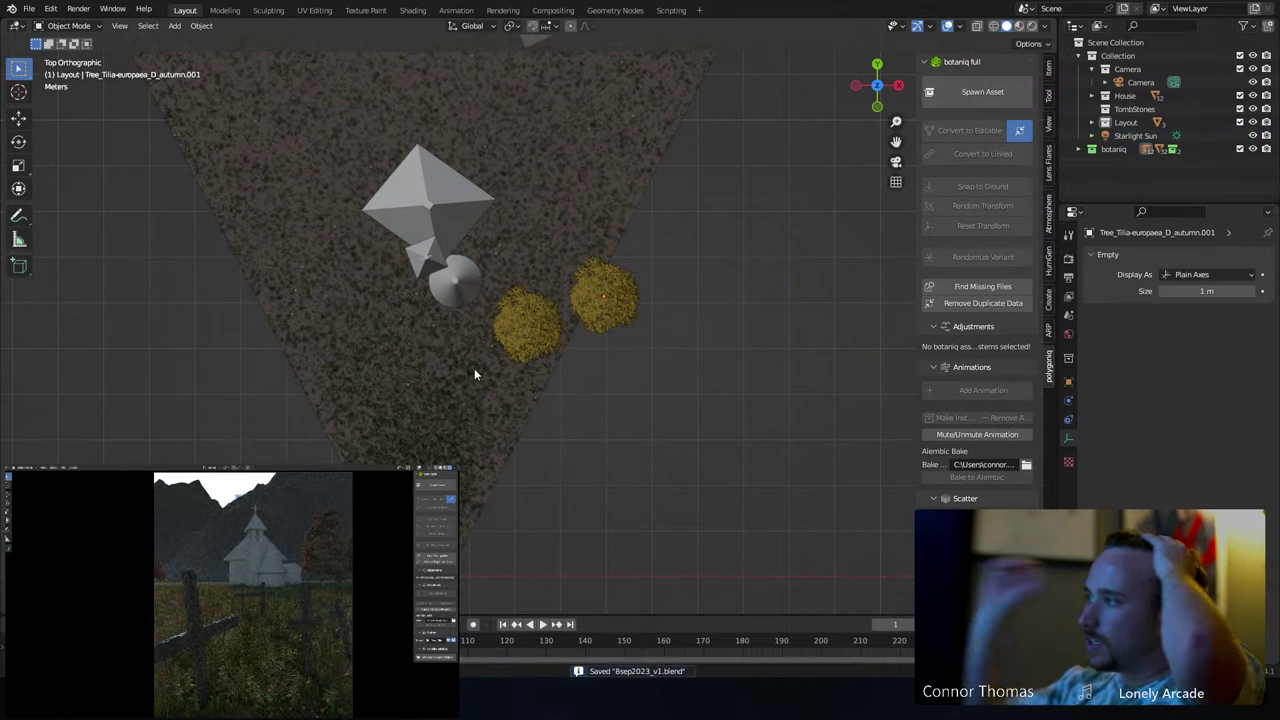
- Select the ground Plane and scatter fallen leaves from botaniq's misc category over it
click(480, 422)
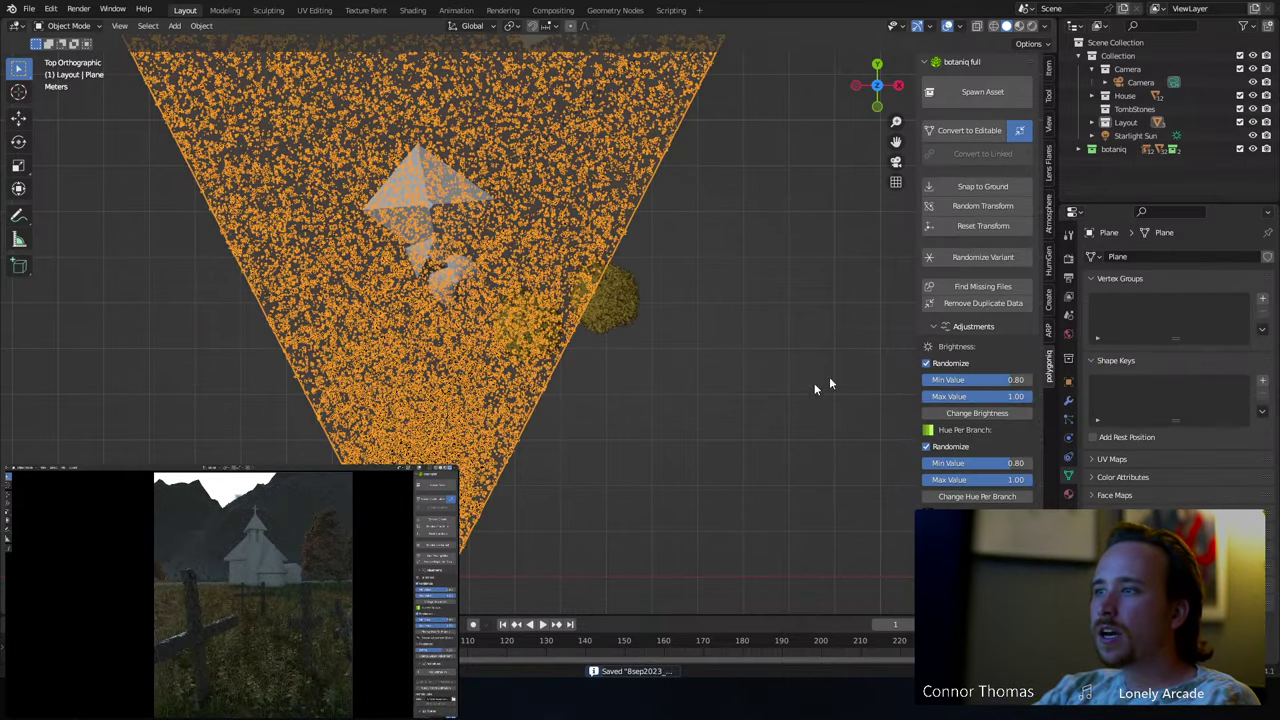
middle_drag(732, 431, 751, 354)
scroll(690, 378, up, 4)
scroll(977, 380, down, 3)
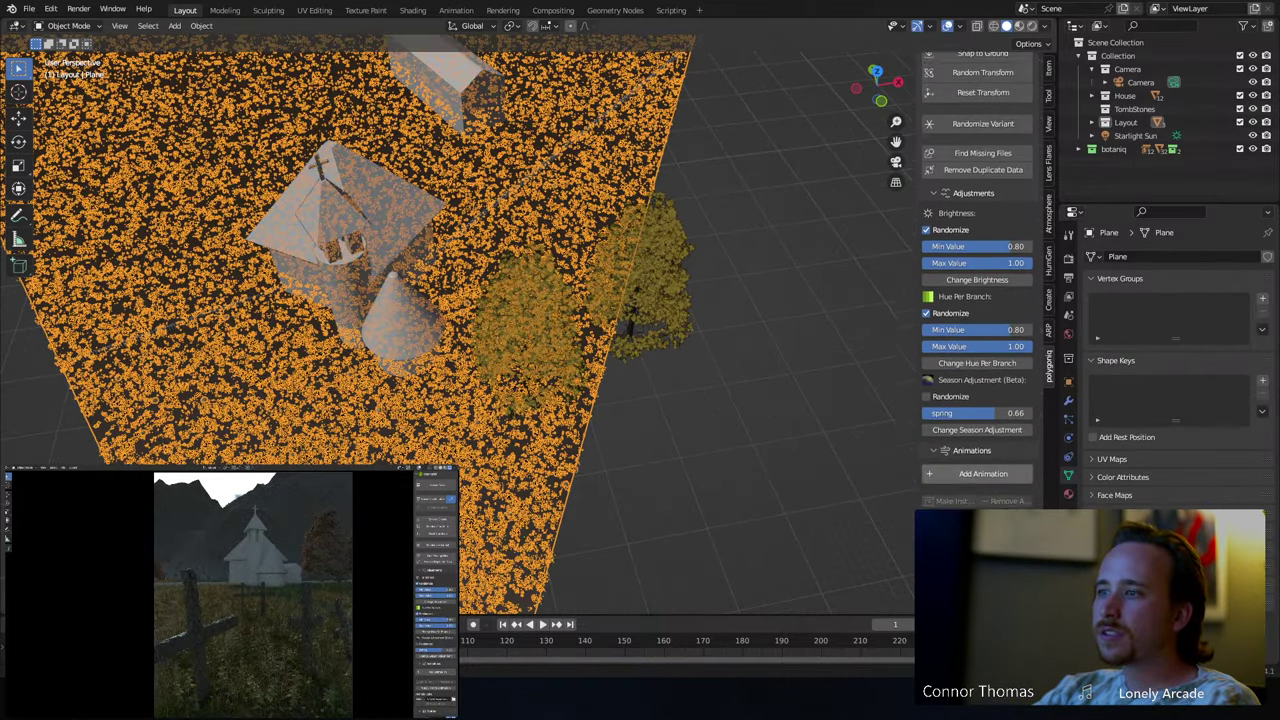
scroll(985, 380, down, 5)
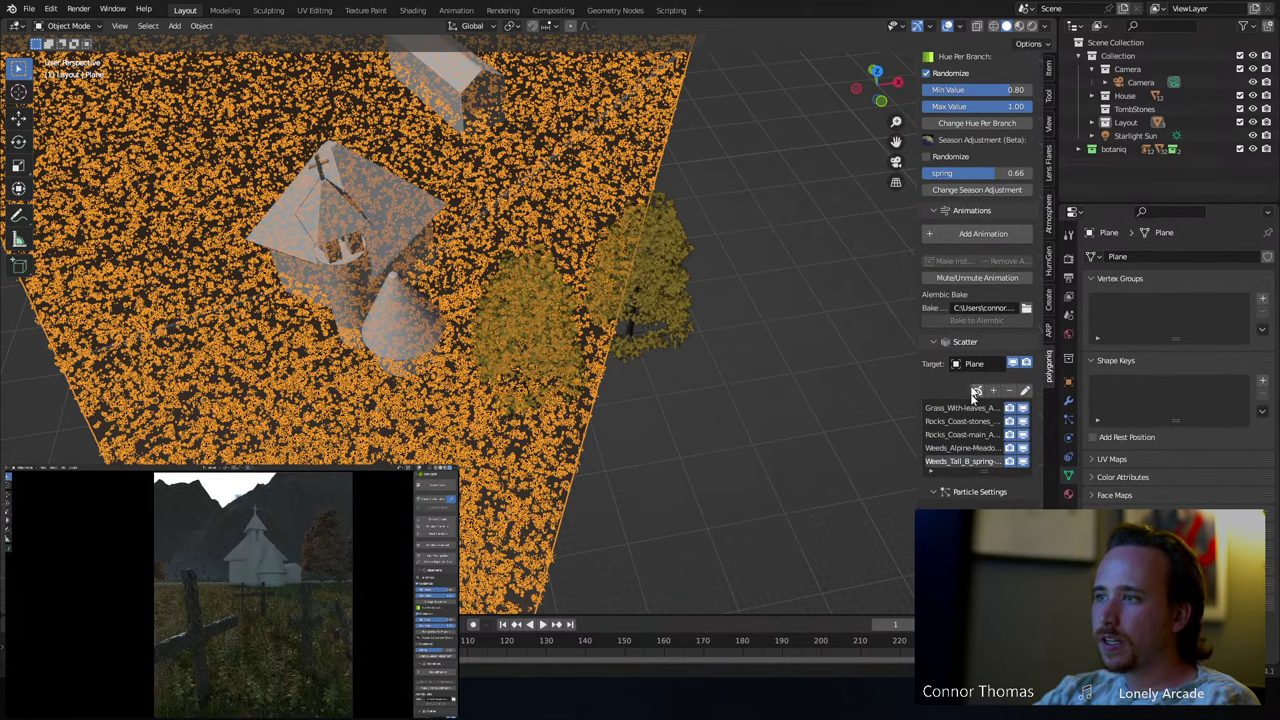
click(994, 388)
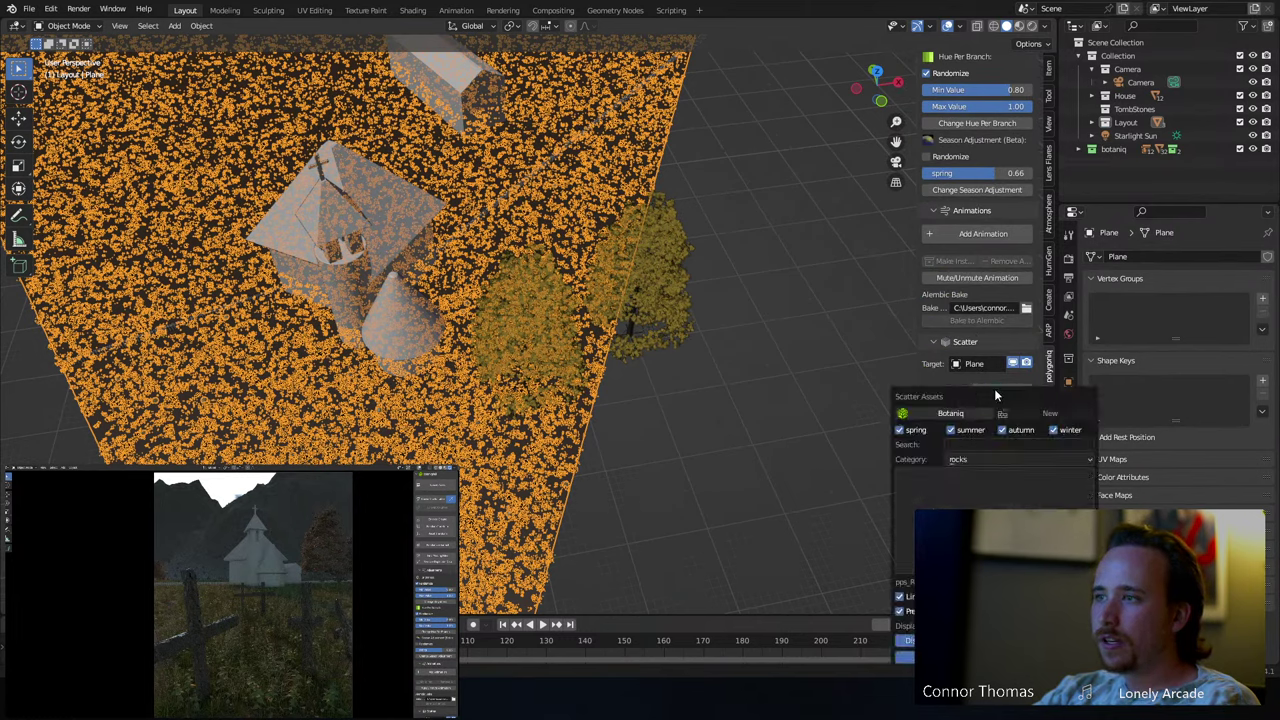
click(1000, 458)
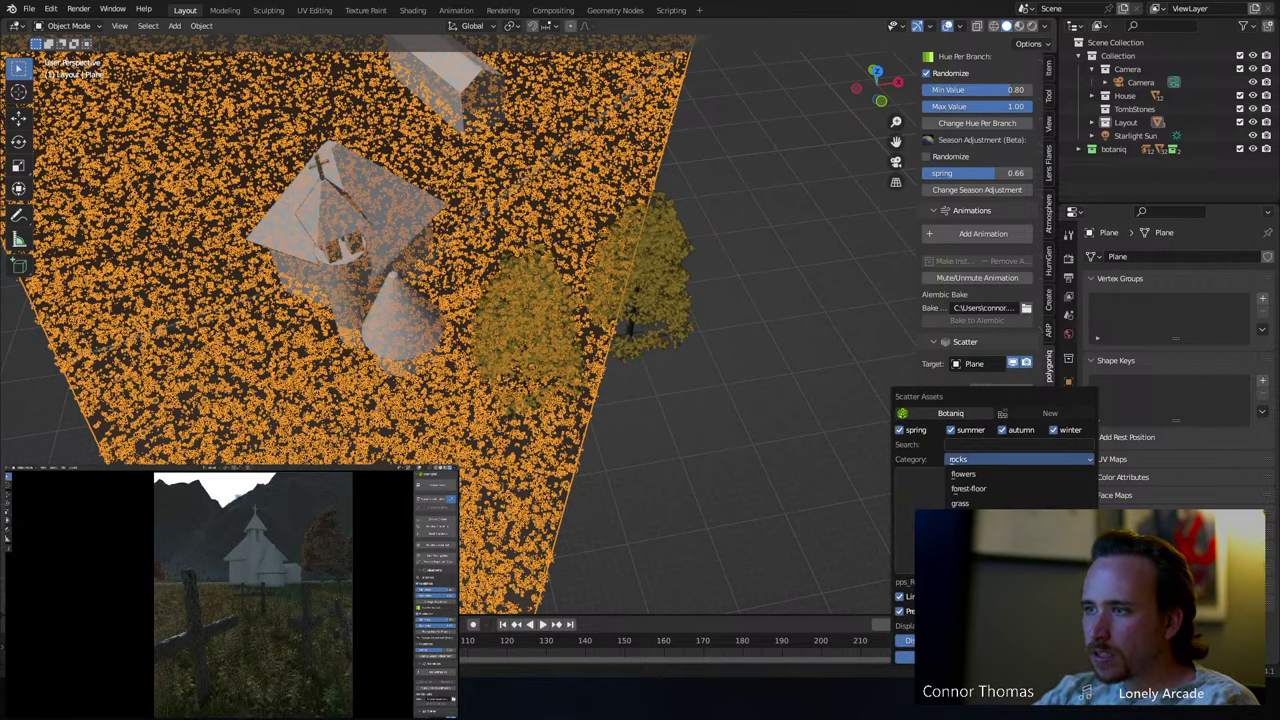
click(990, 533)
click(990, 530)
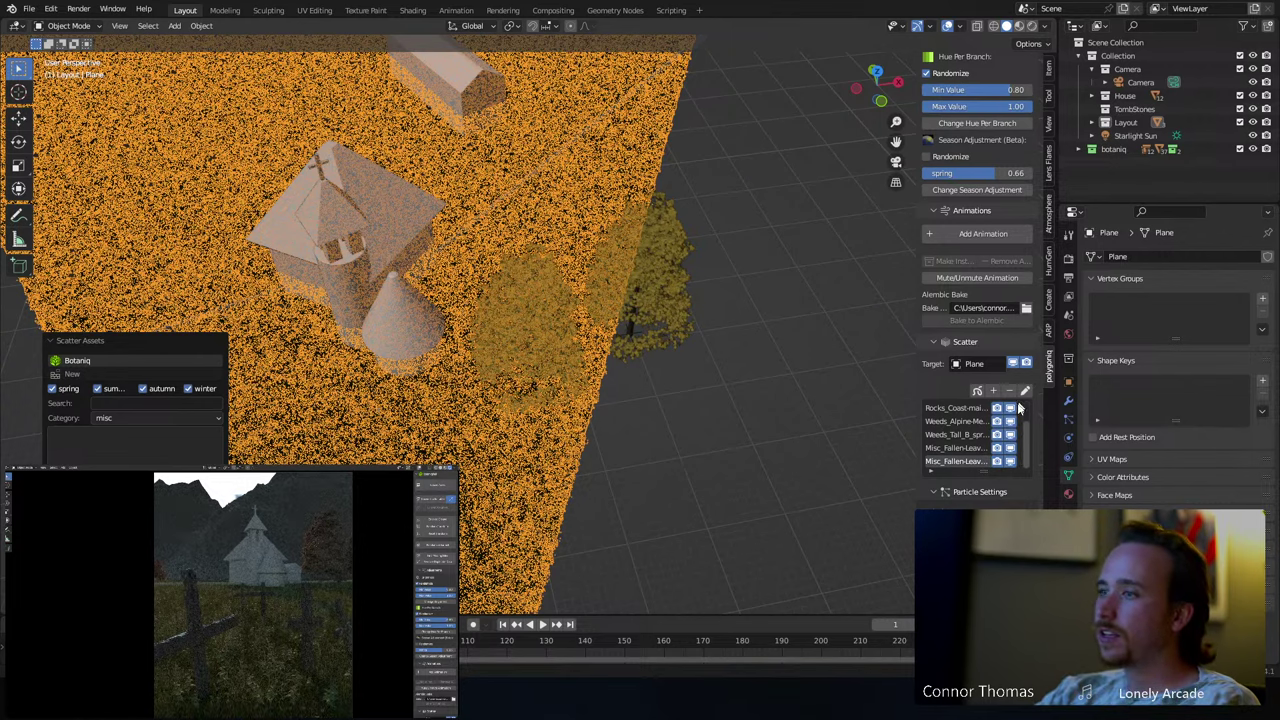
- Turn off the viewport display of the Plane's grass, rocks, weeds and fallen-leaves scatter systems
click(1010, 447)
click(1010, 436)
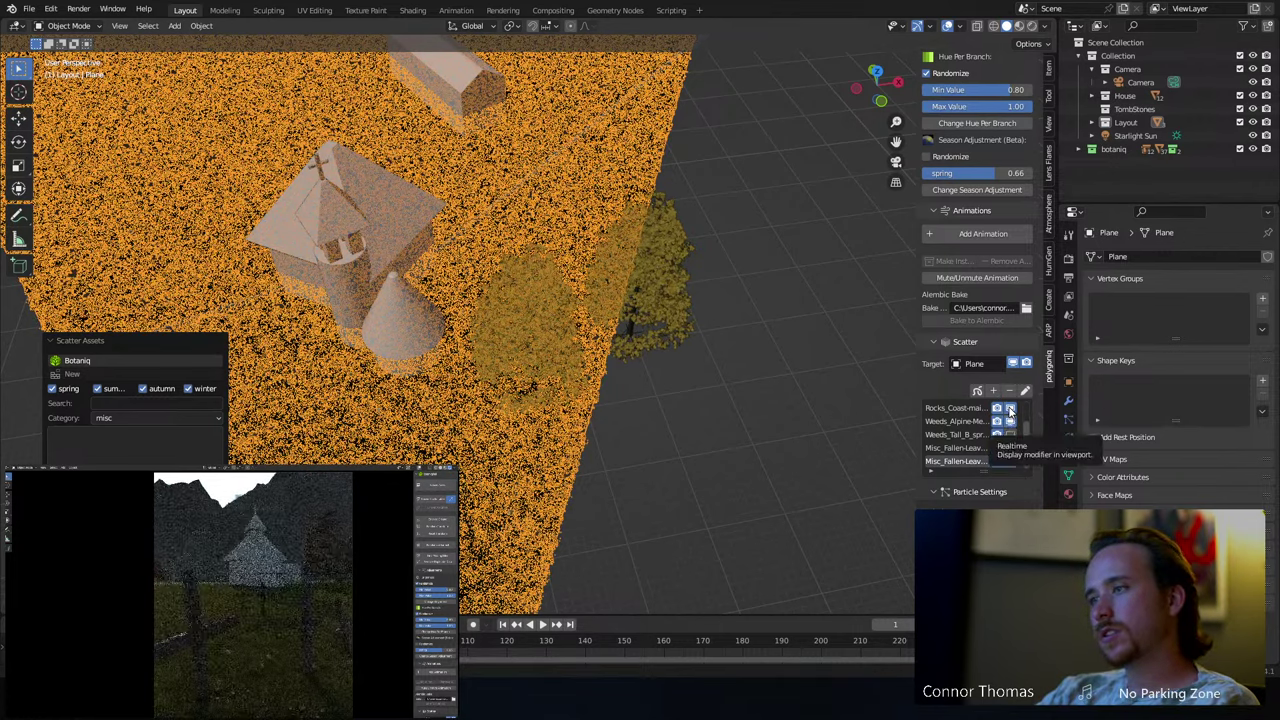
click(1010, 409)
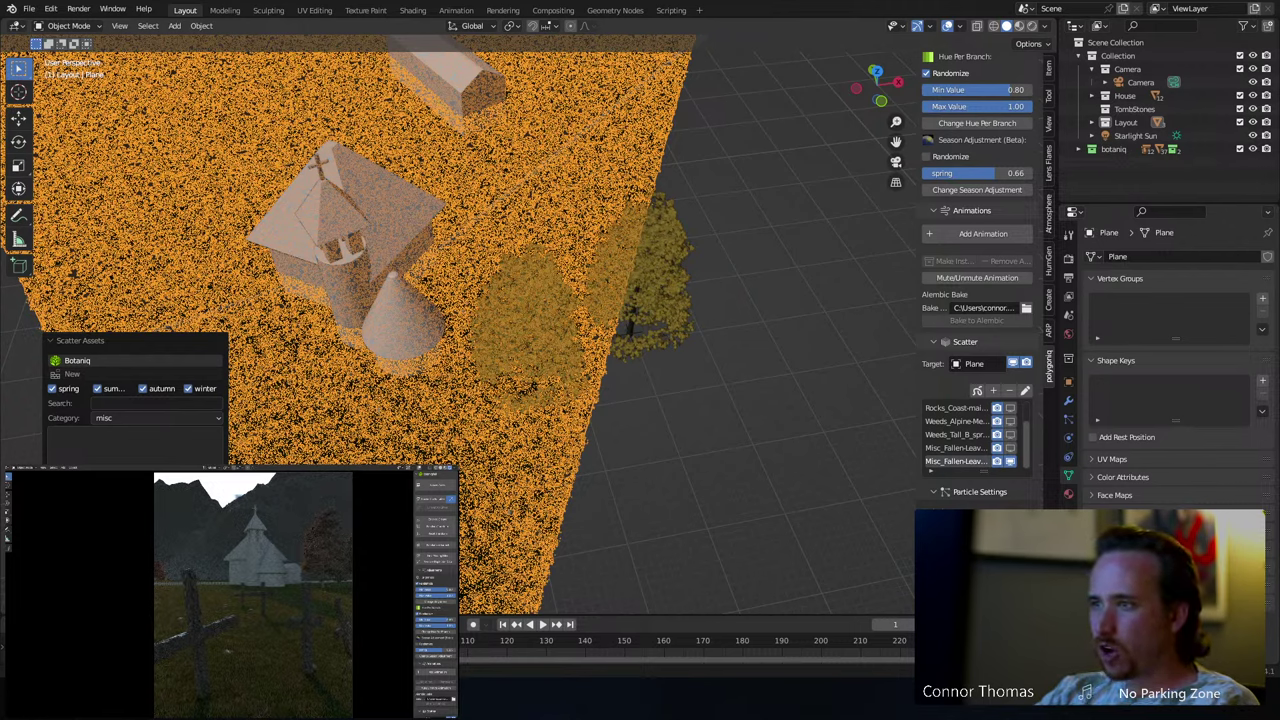
click(1010, 461)
scroll(962, 438, up, 1)
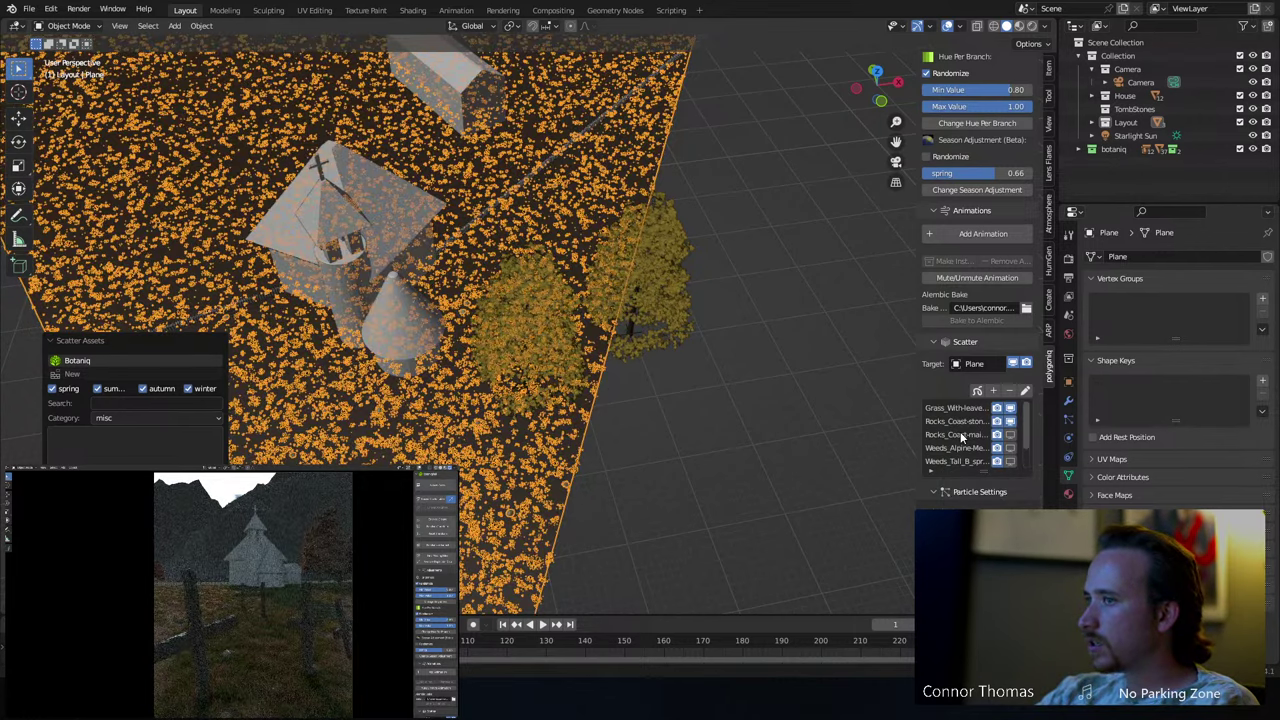
scroll(962, 438, up, 1)
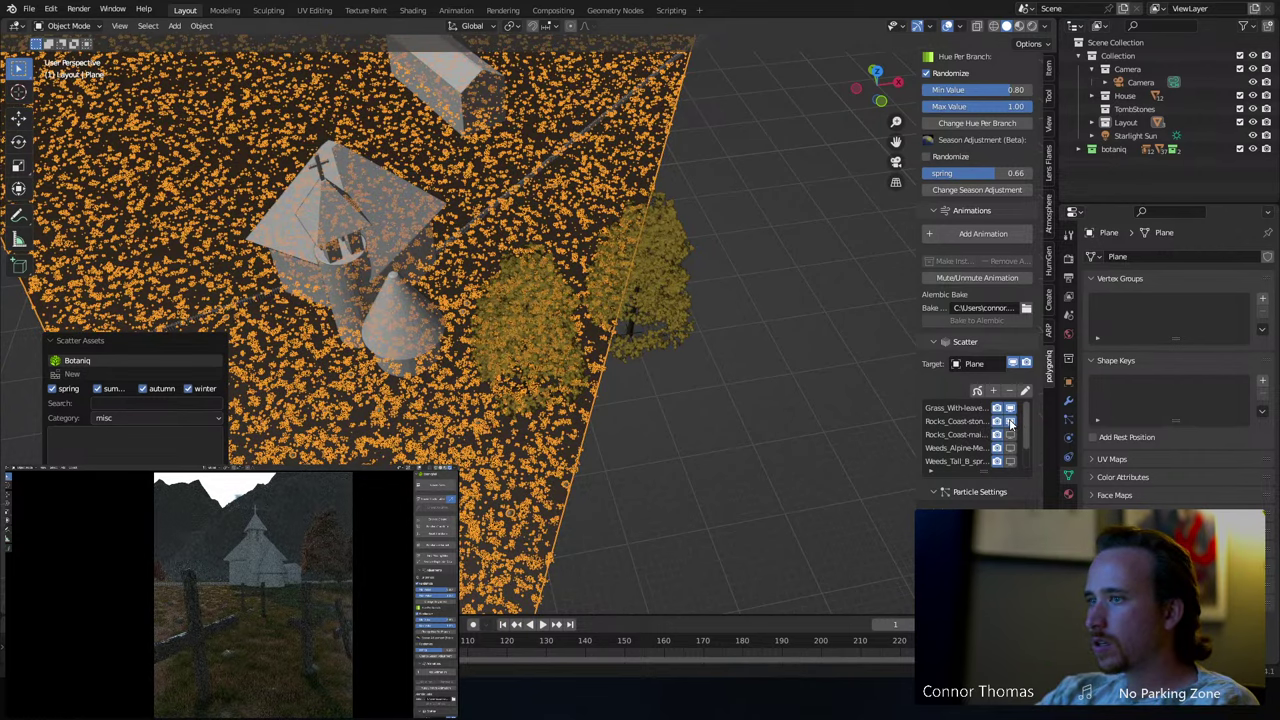
click(1010, 408)
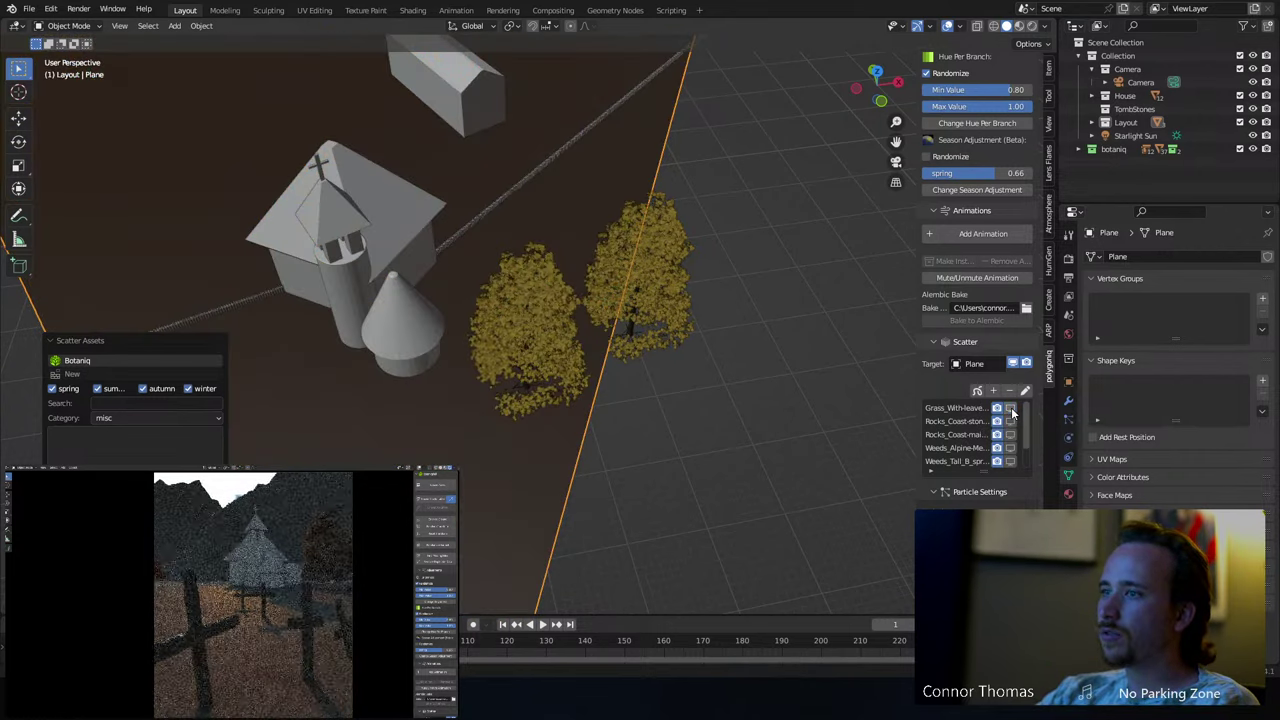
- Show the last fallen-leaves scatter in the viewport and remove that system from the Plane
scroll(1012, 440, down, 2)
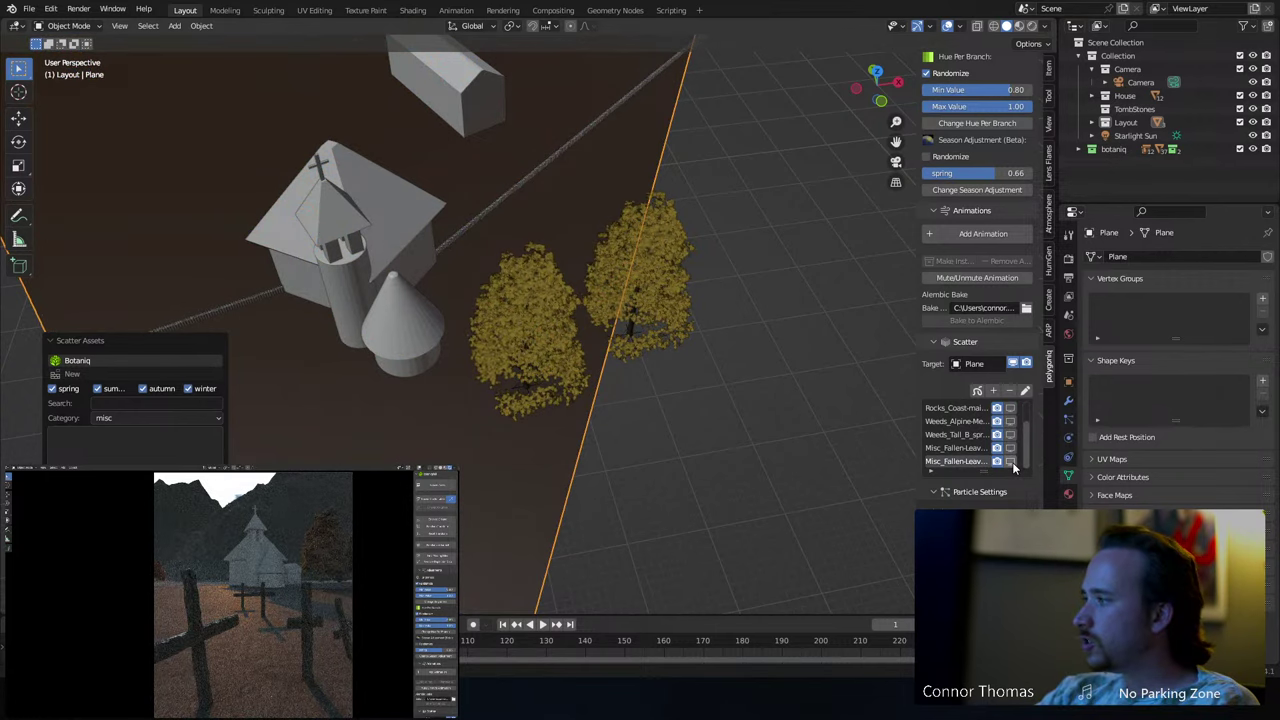
click(1011, 461)
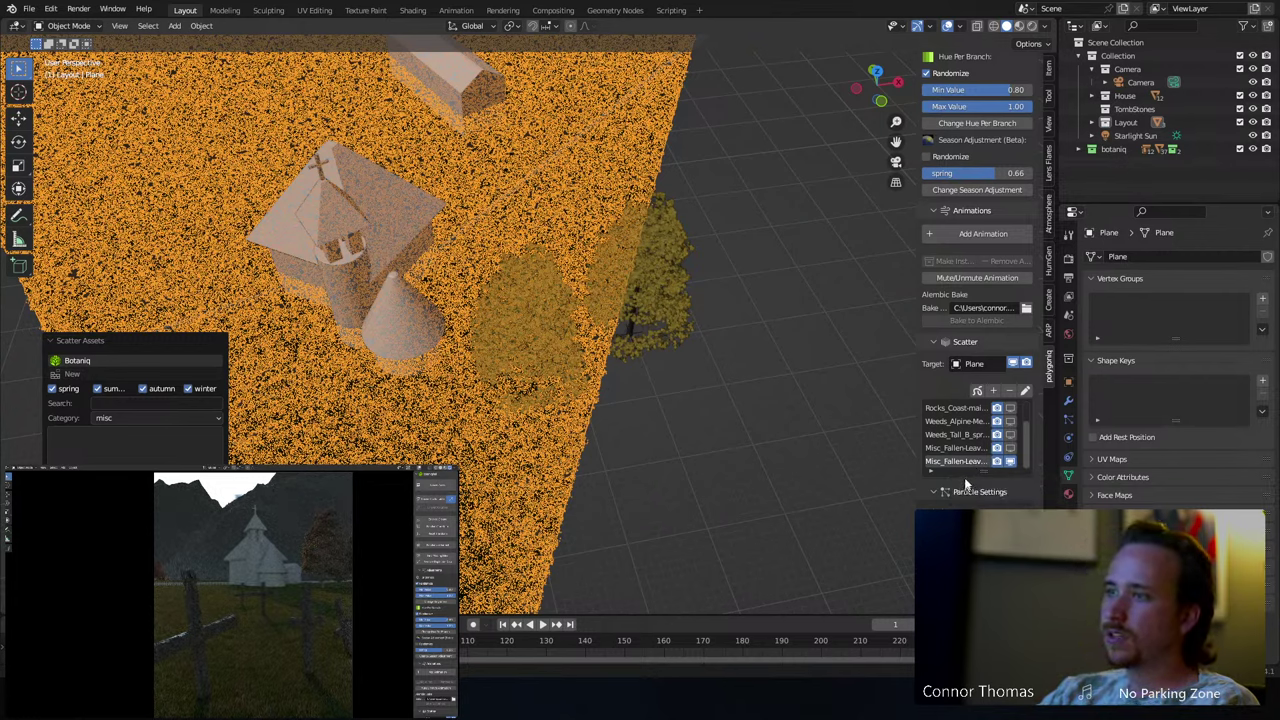
click(1009, 390)
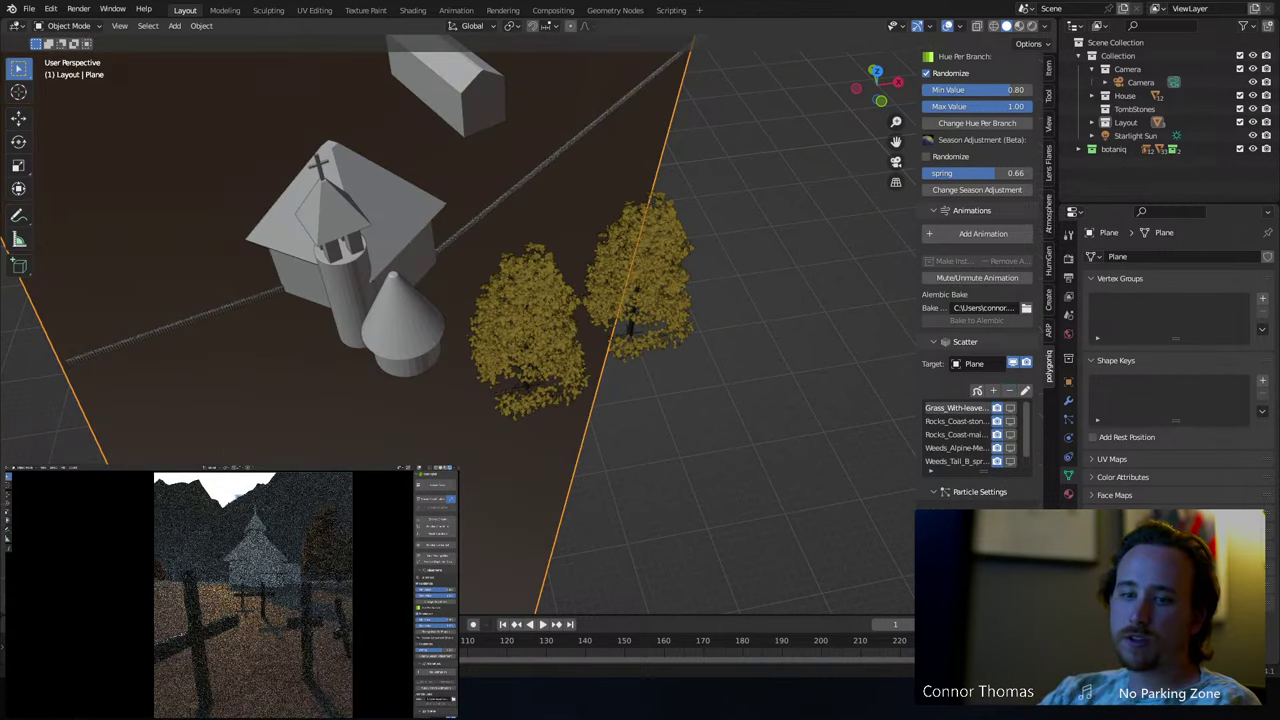
- Set up a new botaniq scatter on the Plane with the weed category and the Pasture (C) asset
click(993, 389)
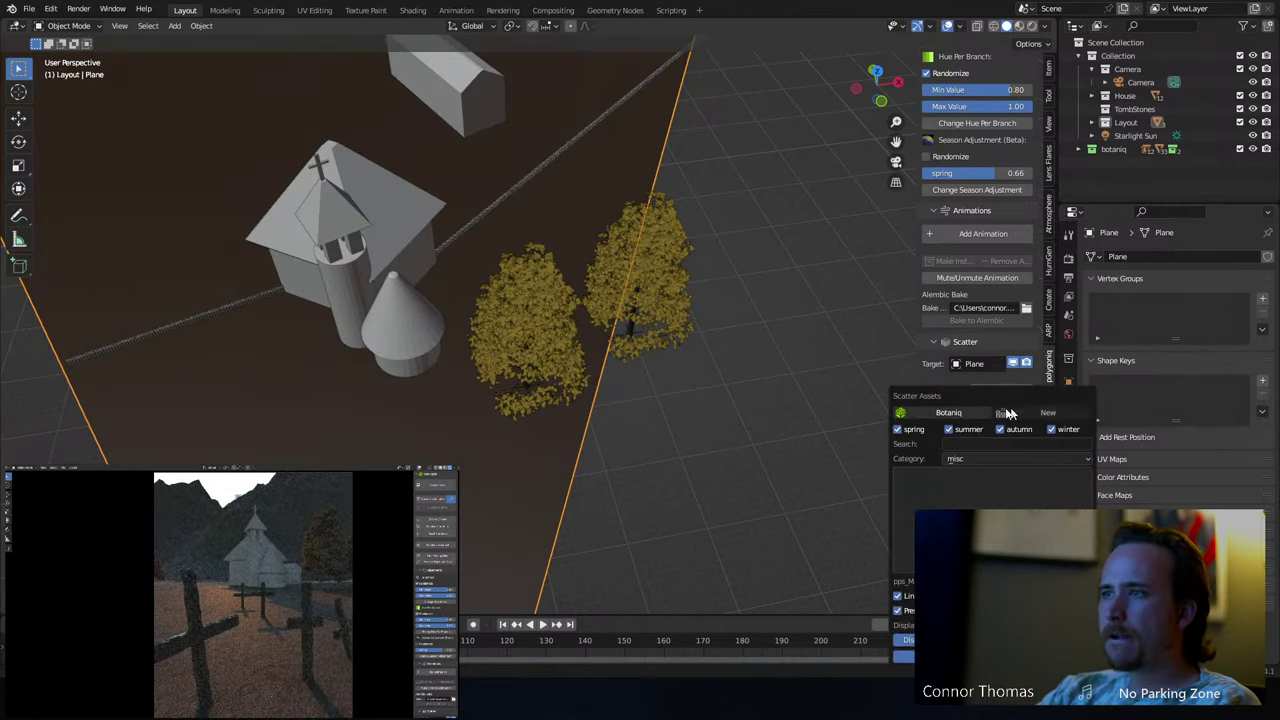
click(985, 458)
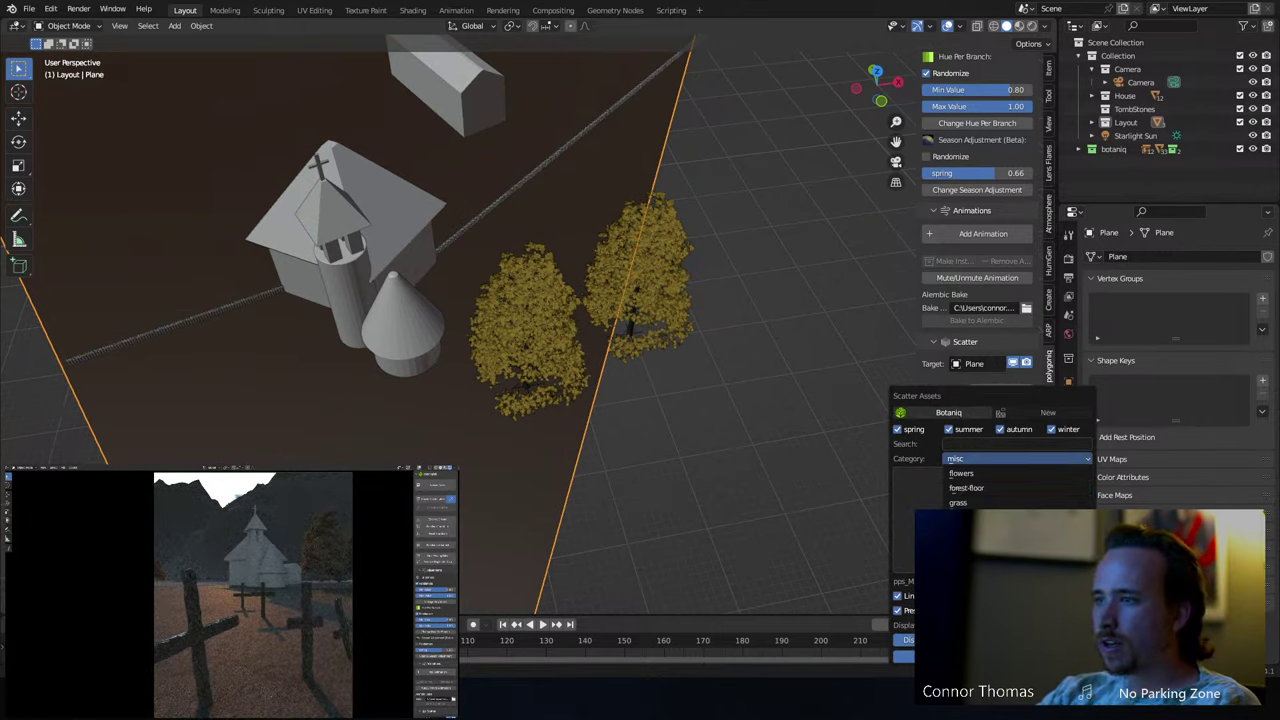
click(986, 500)
click(986, 497)
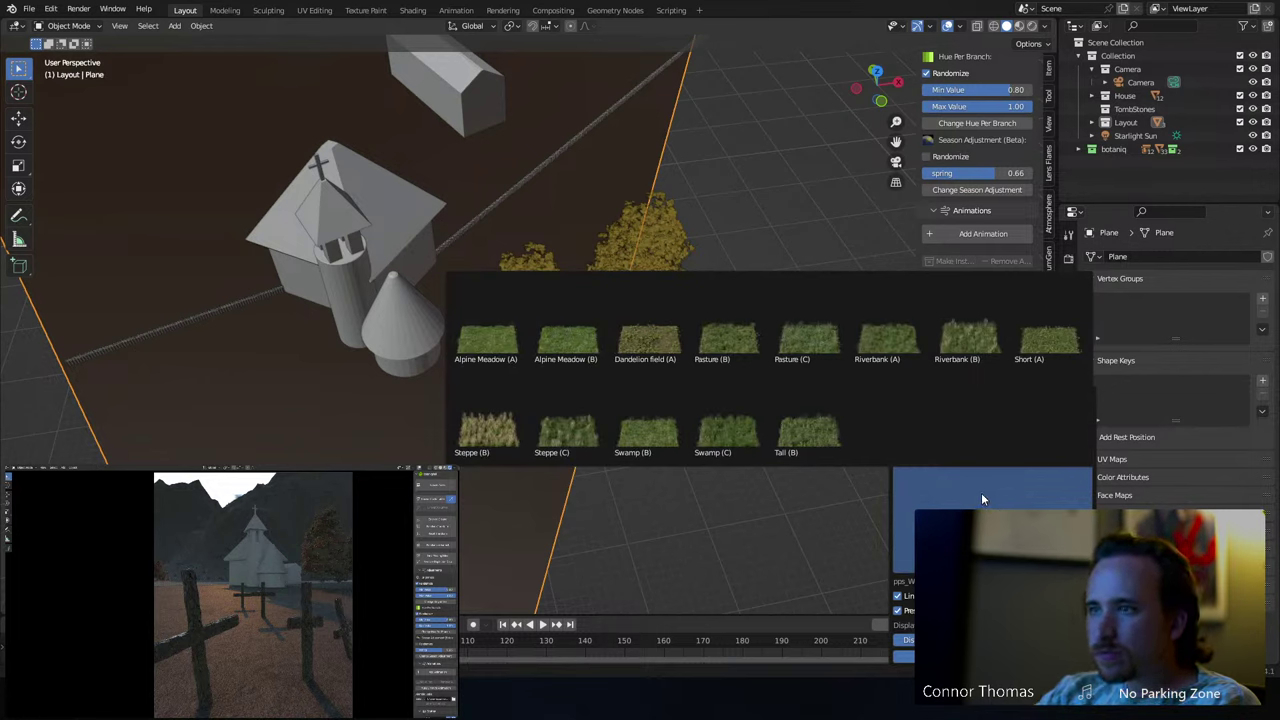
click(813, 317)
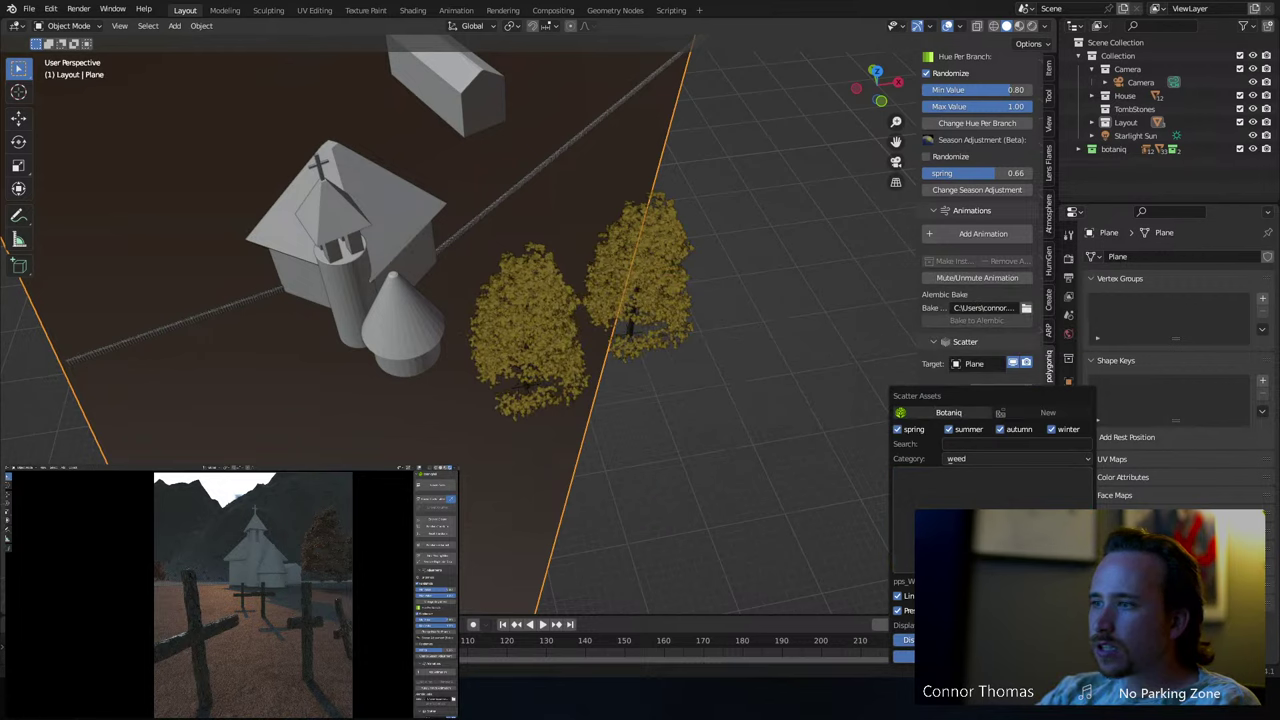
click(903, 656)
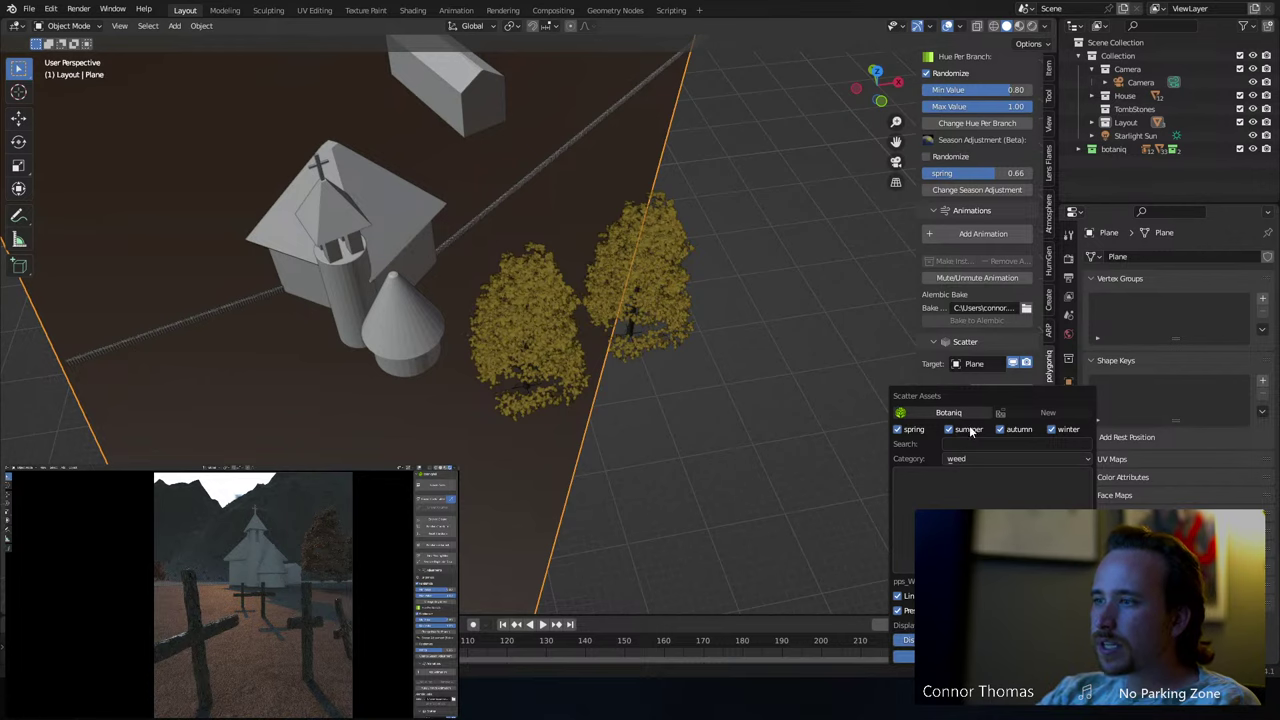
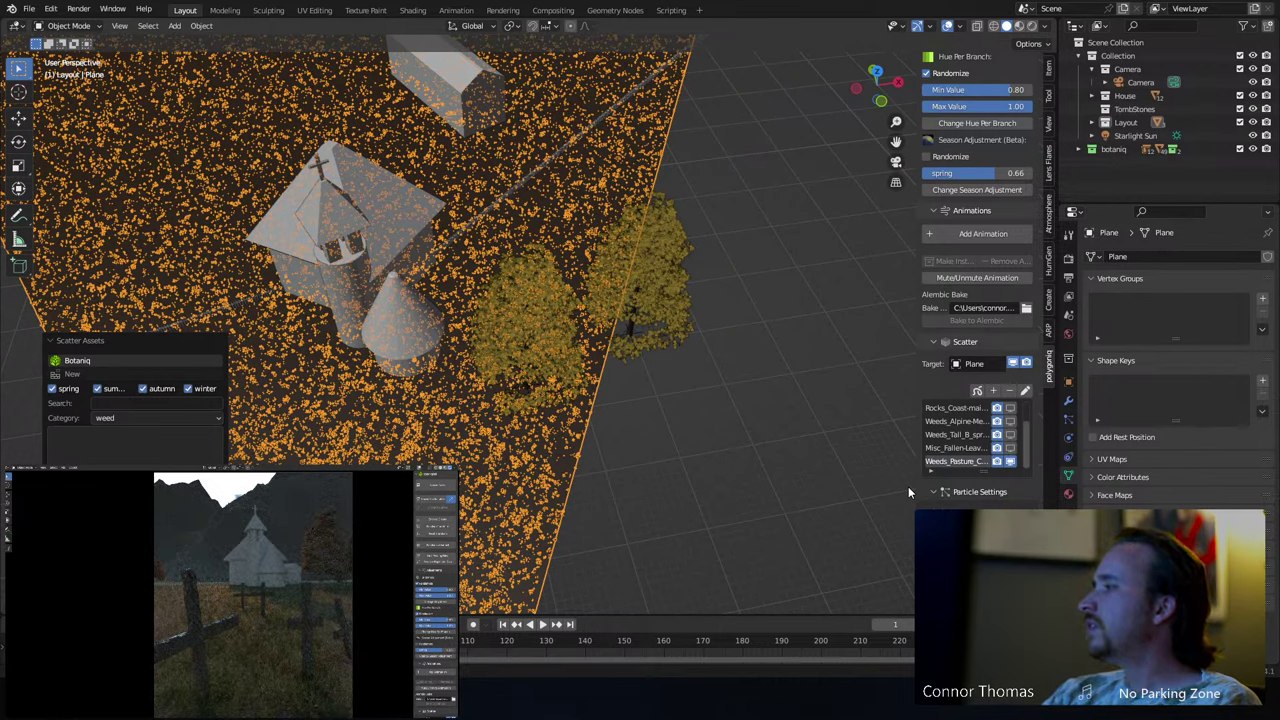
- Turn the viewport display of the Plane's grass, rocks, weeds and fallen-leaves scatter systems back on and save the file
click(1010, 438)
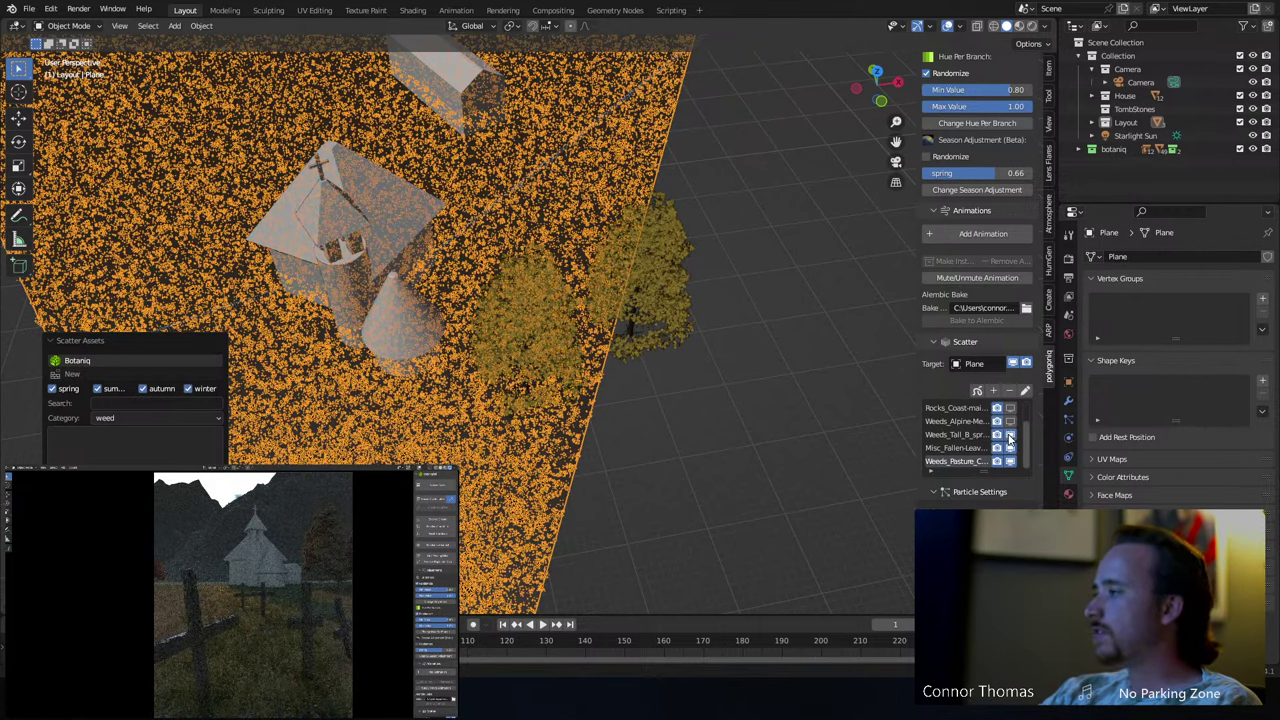
click(1010, 421)
click(1010, 408)
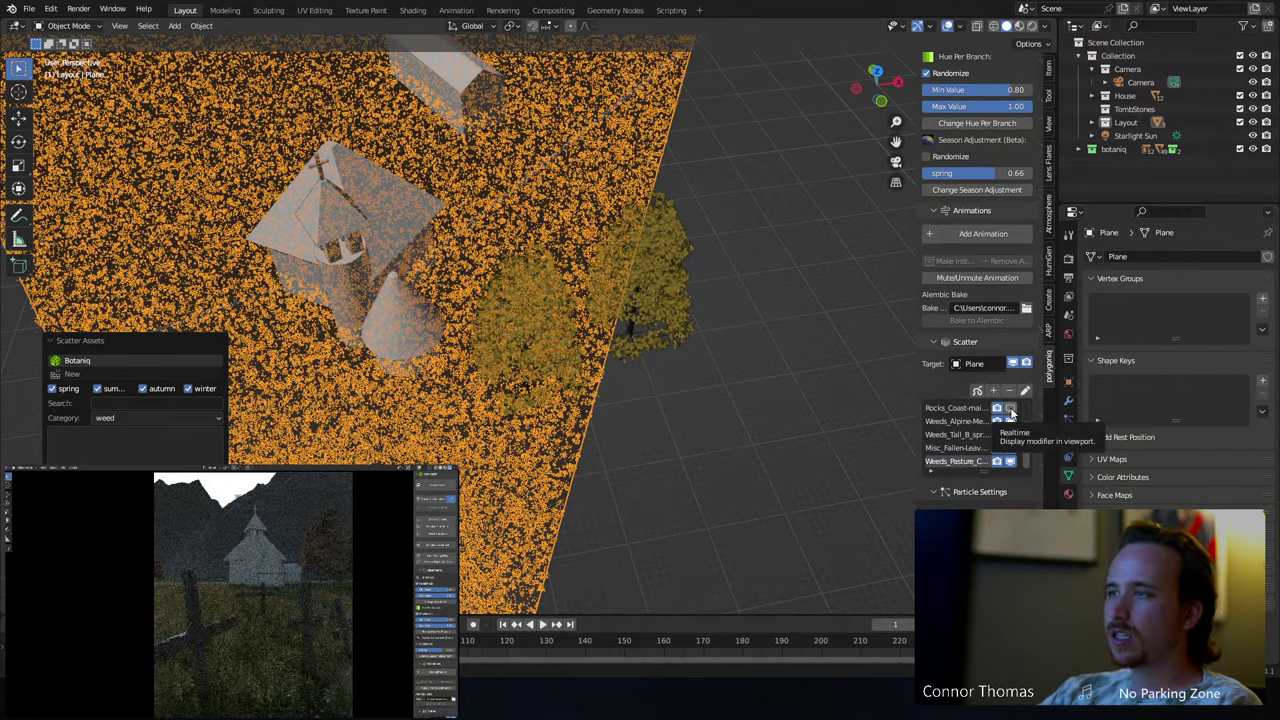
scroll(968, 443, up, 2)
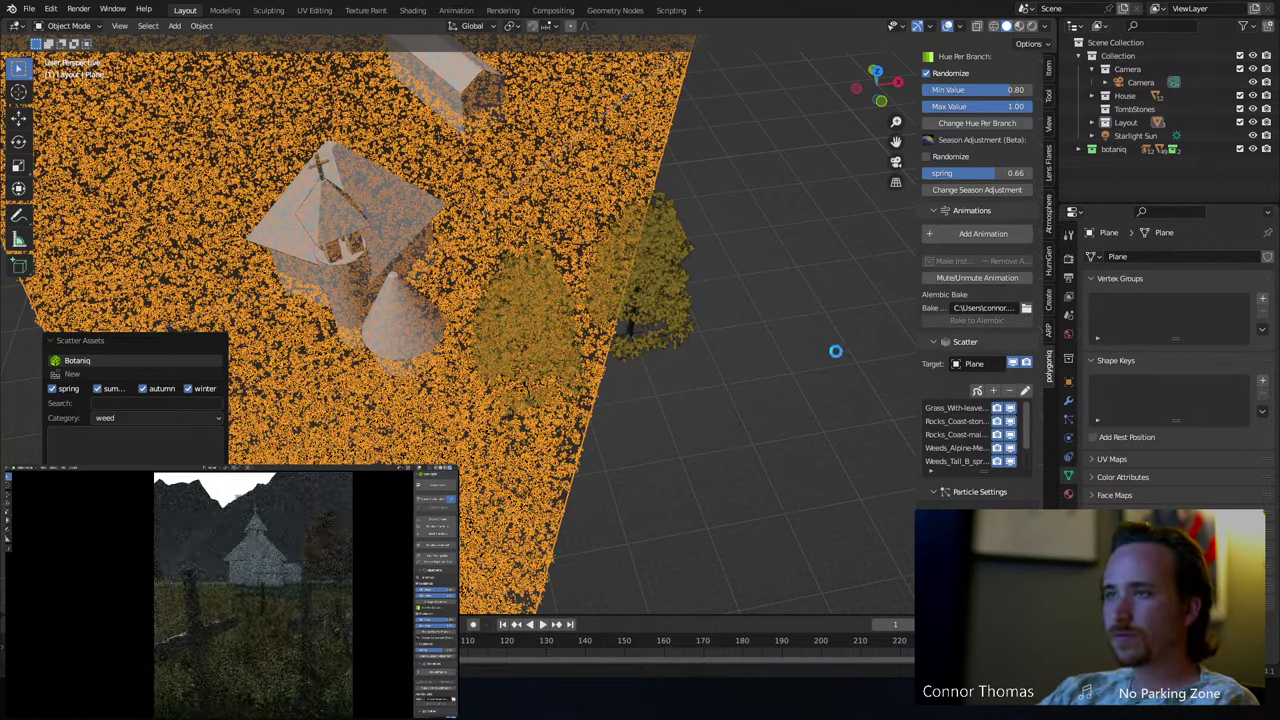
key(ctrl+s)
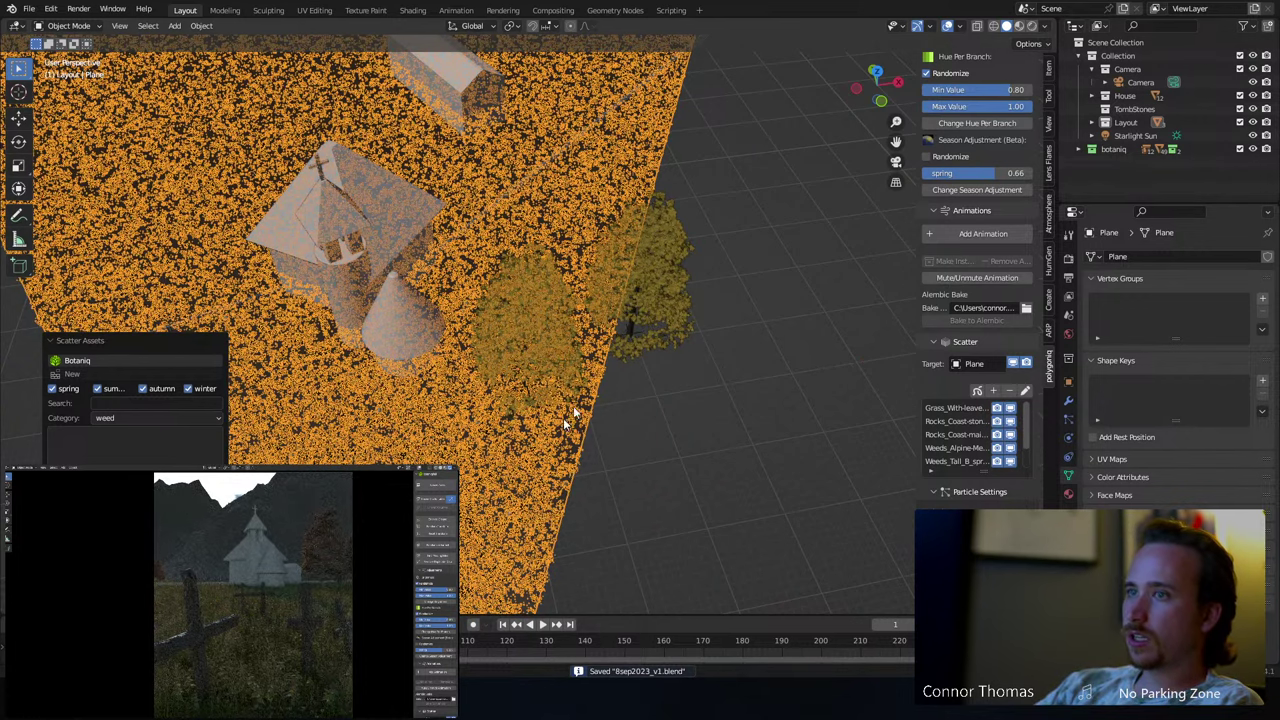
- Move the ground Plane's front edge along the global Y axis by about -1.43 m, towards the camera
middle_drag(570, 420, 648, 320)
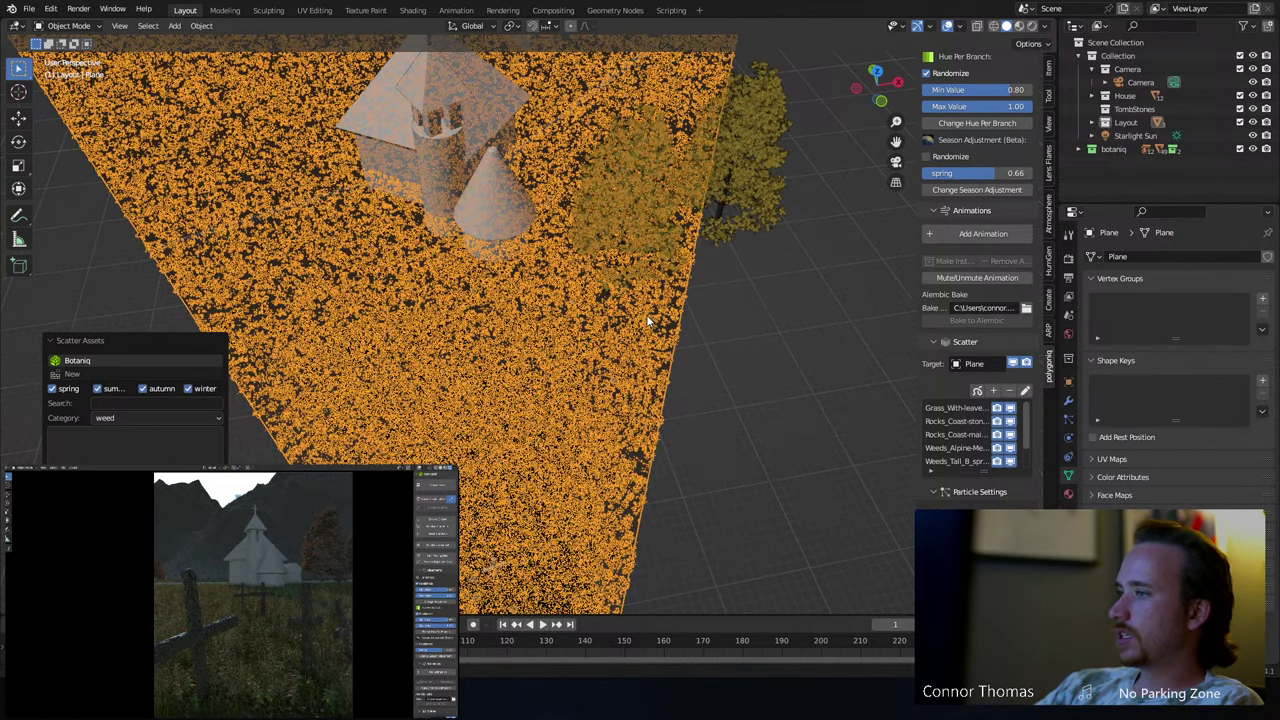
middle_drag(646, 314, 669, 366)
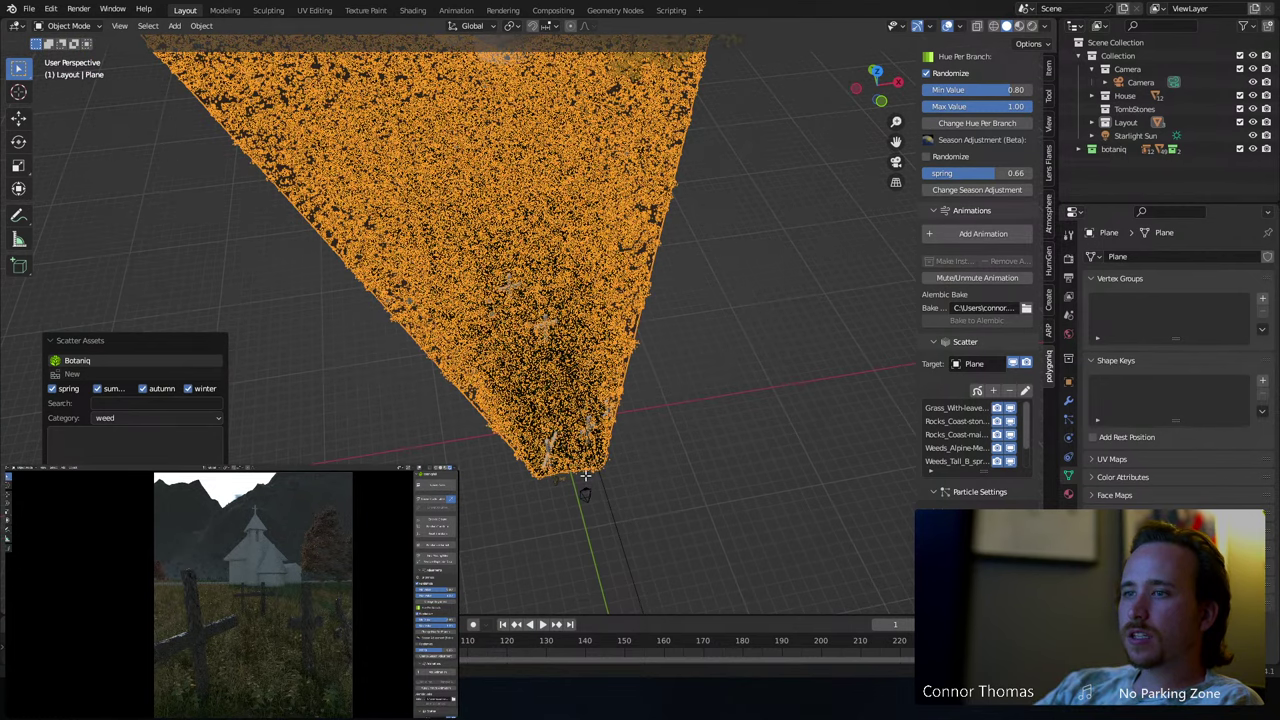
key(Tab)
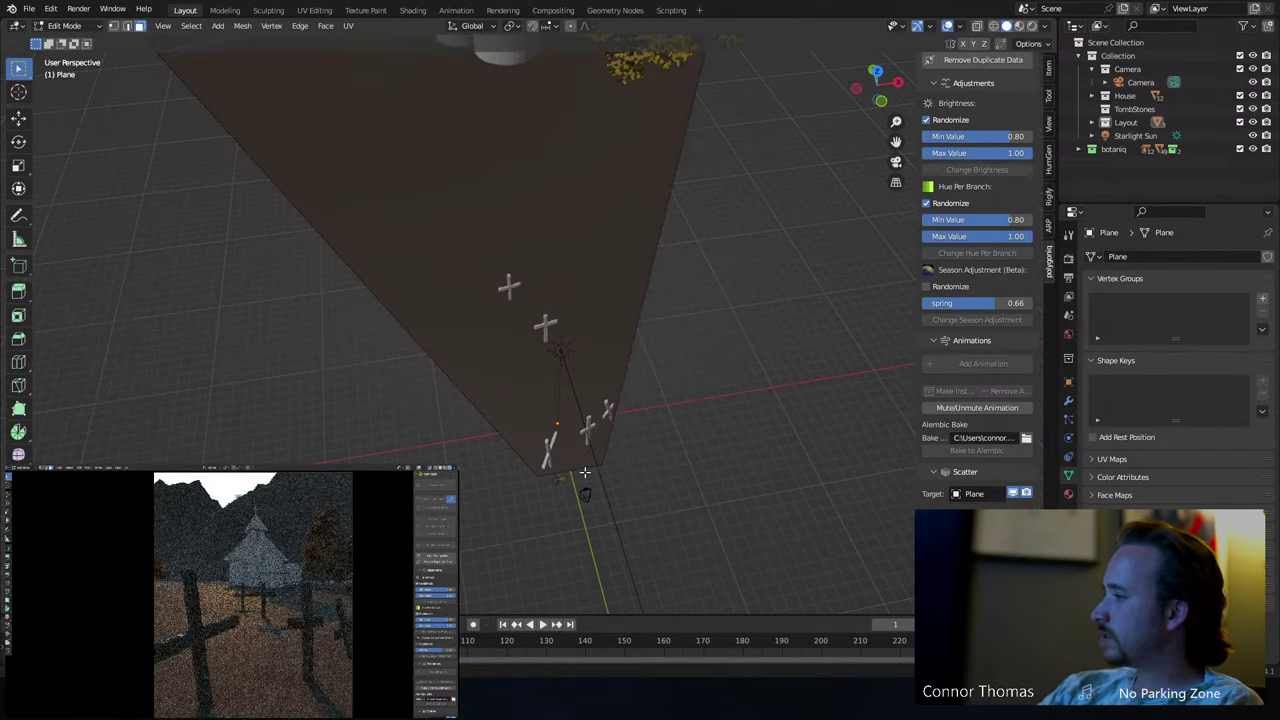
key(2)
click(584, 468)
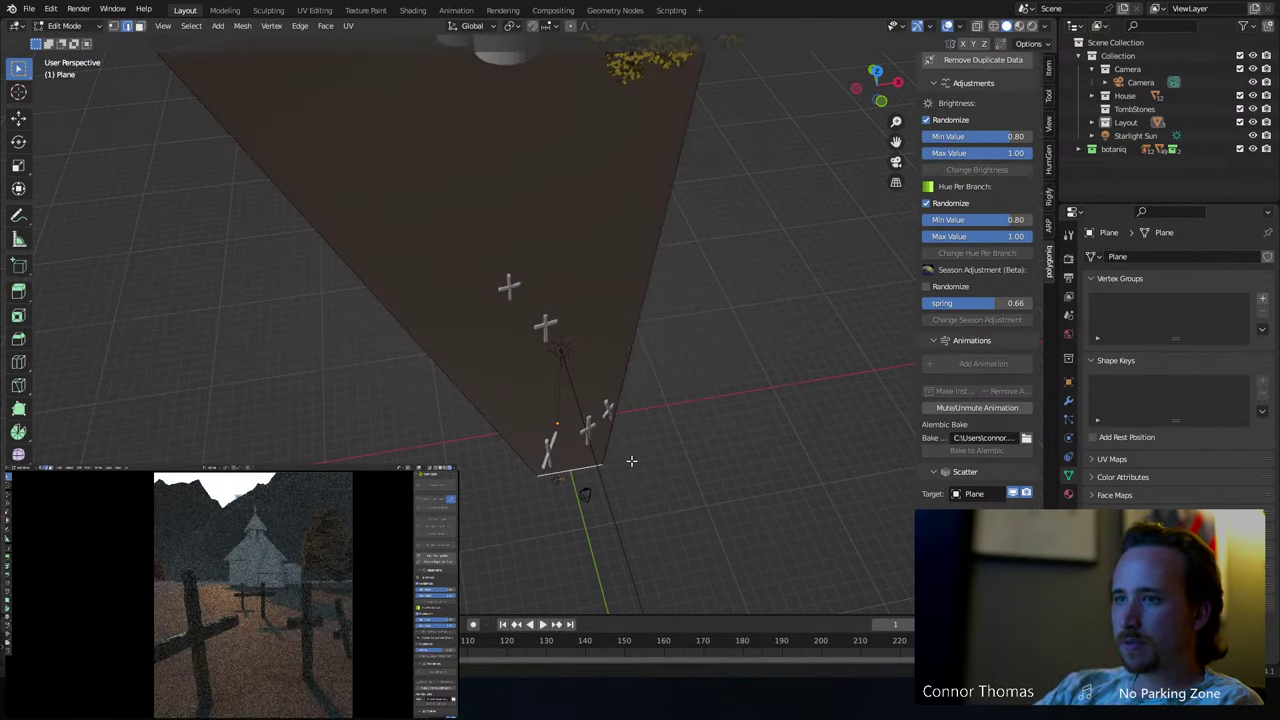
key(g)
key(y)
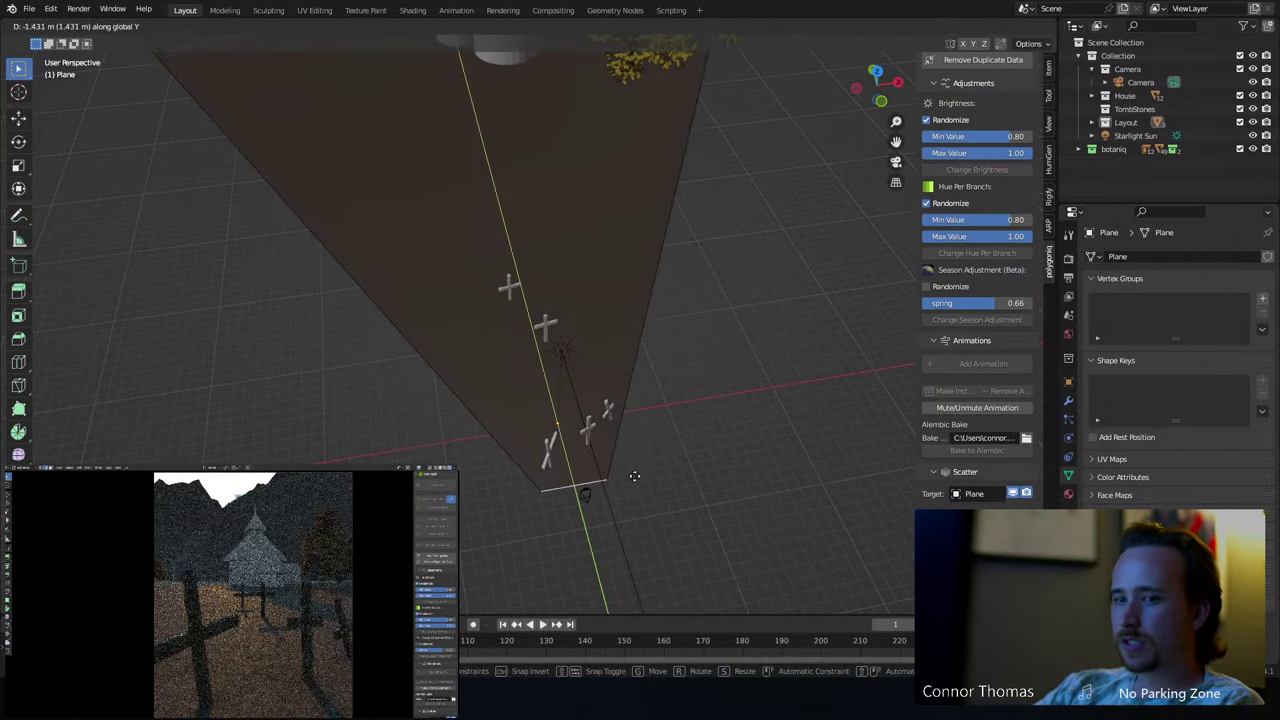
click(634, 476)
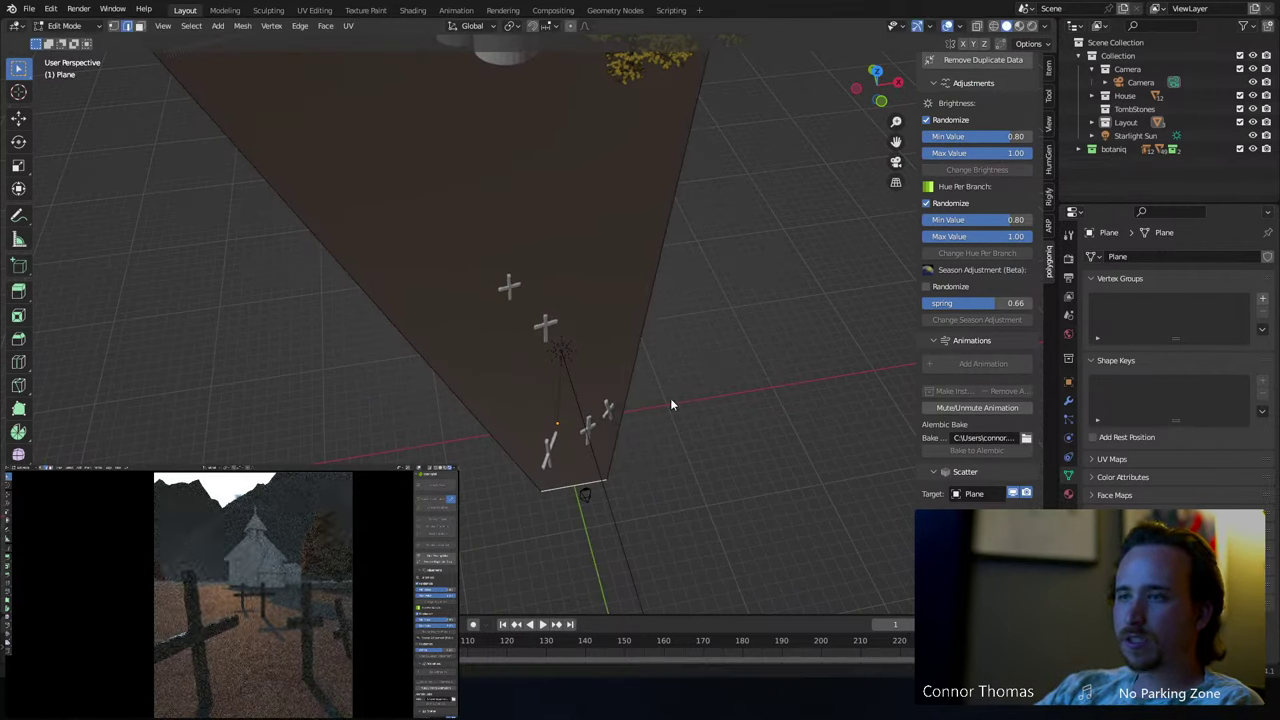
key(Tab)
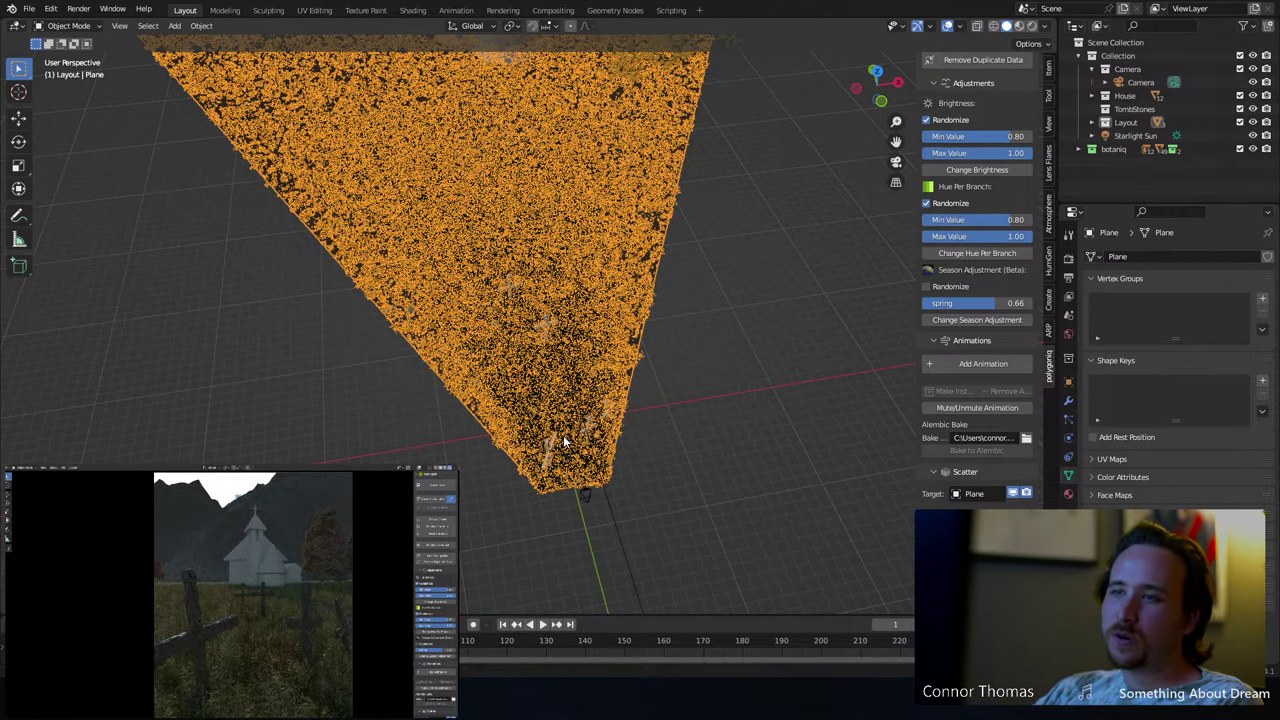
- Save the file and check the scattered ground through the camera view
scroll(566, 445, up, 1)
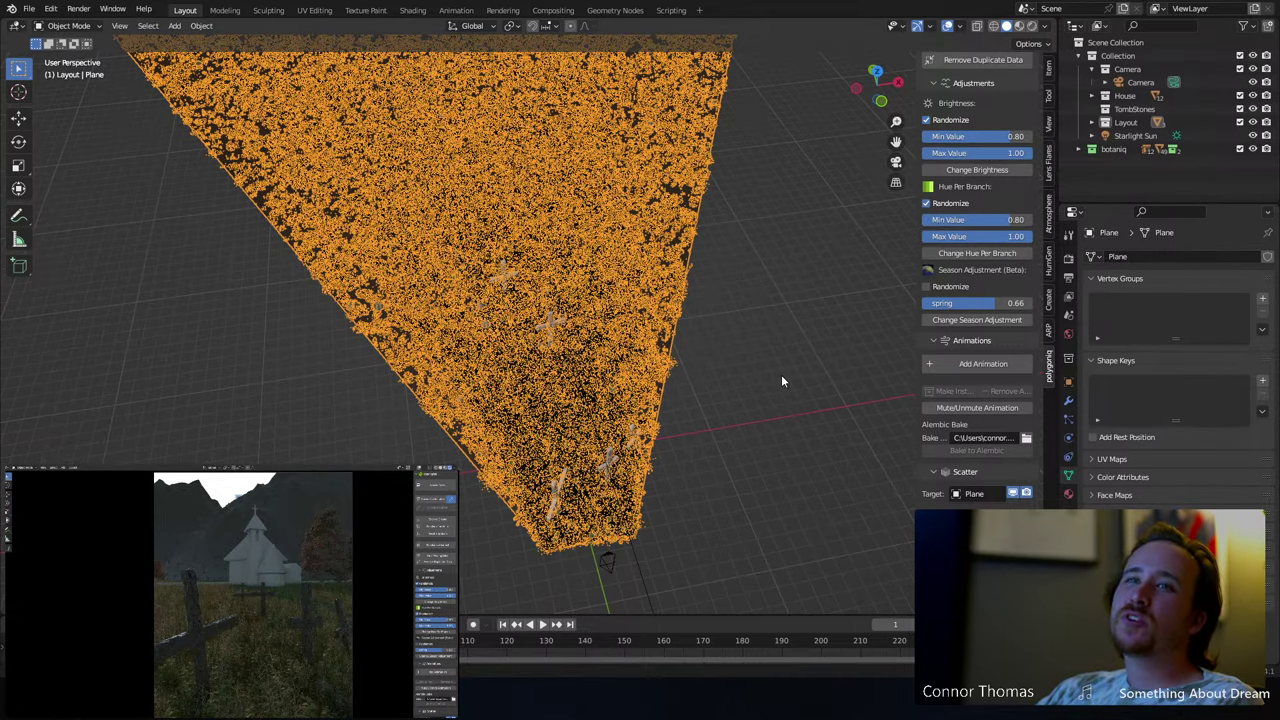
key(ctrl+s)
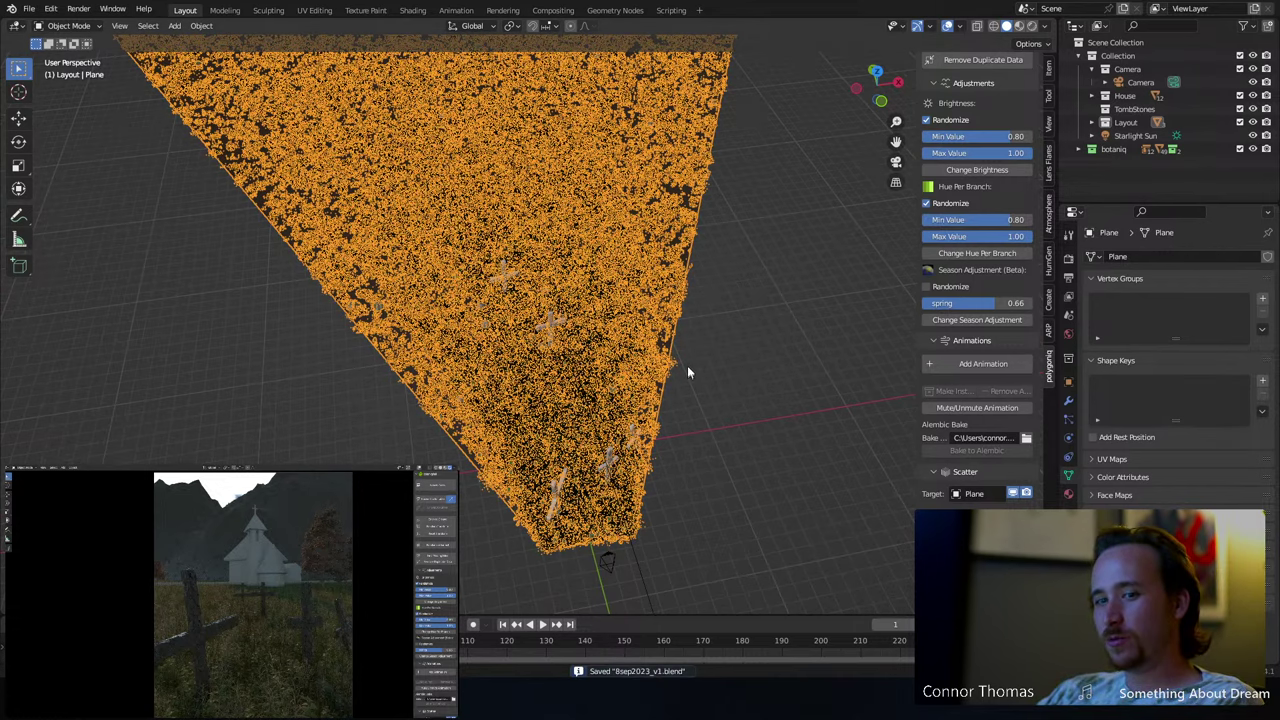
scroll(687, 360, down, 5)
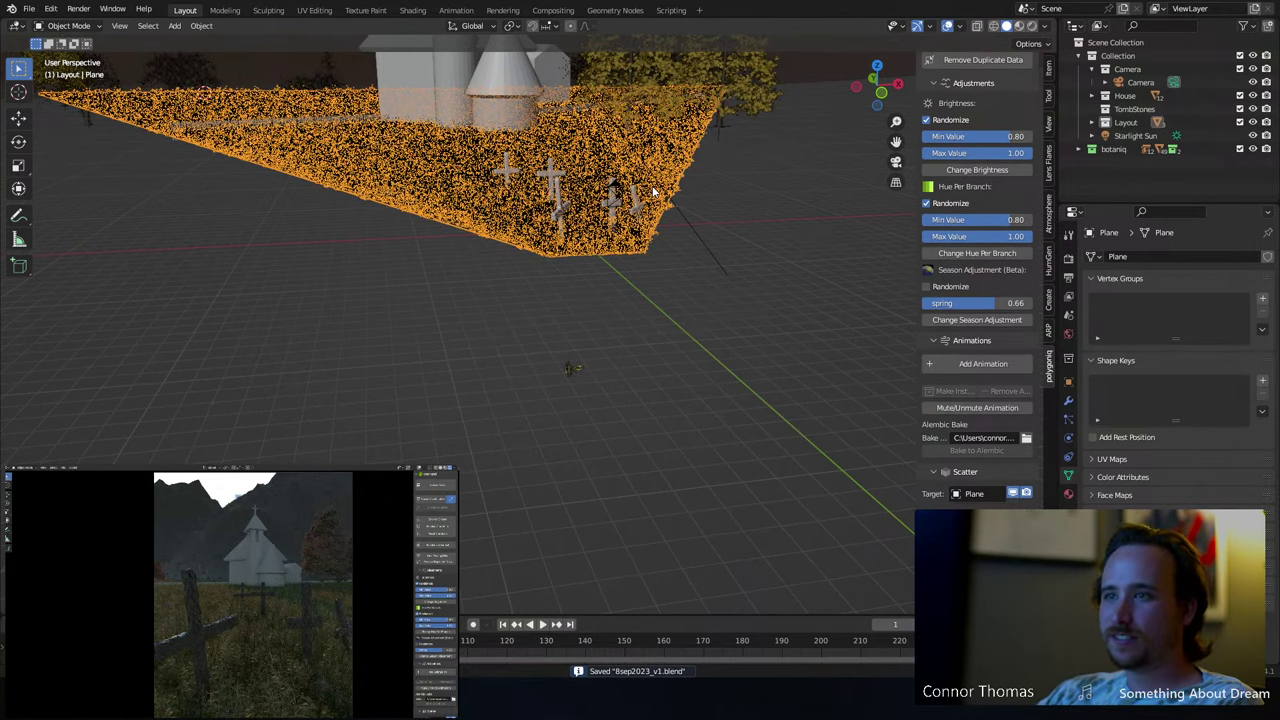
key(KP_0)
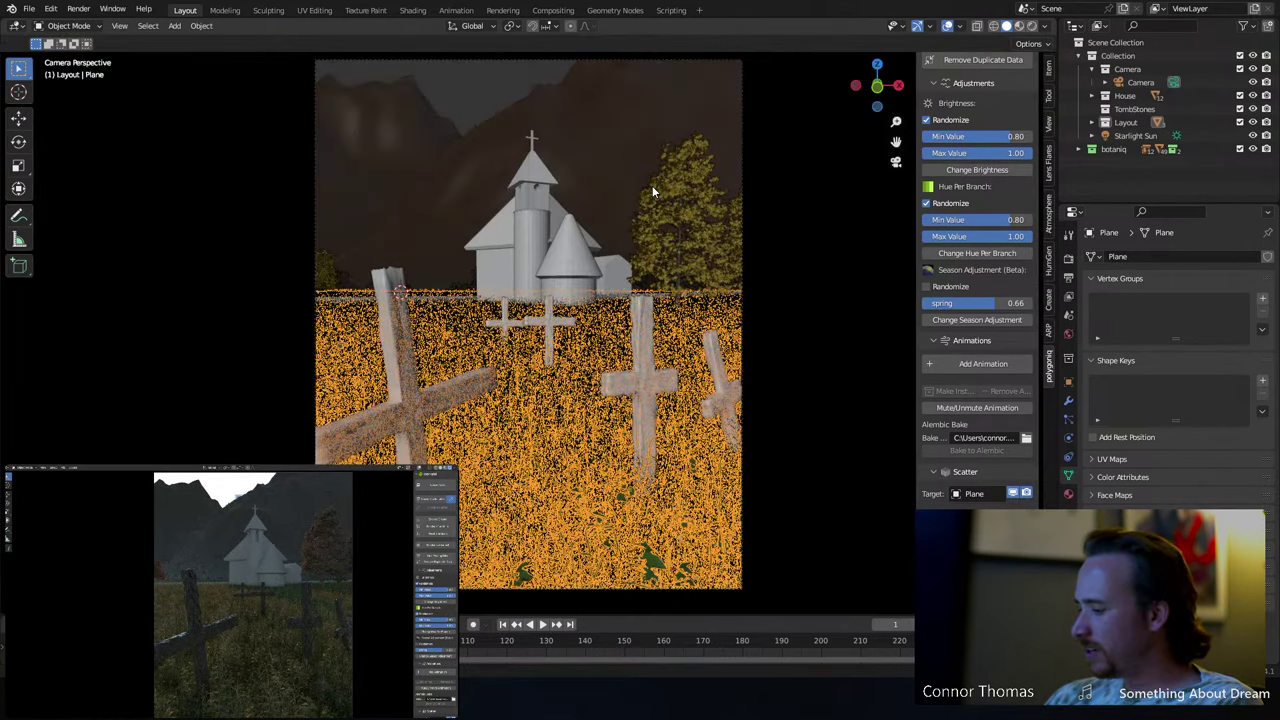
key(KP_0)
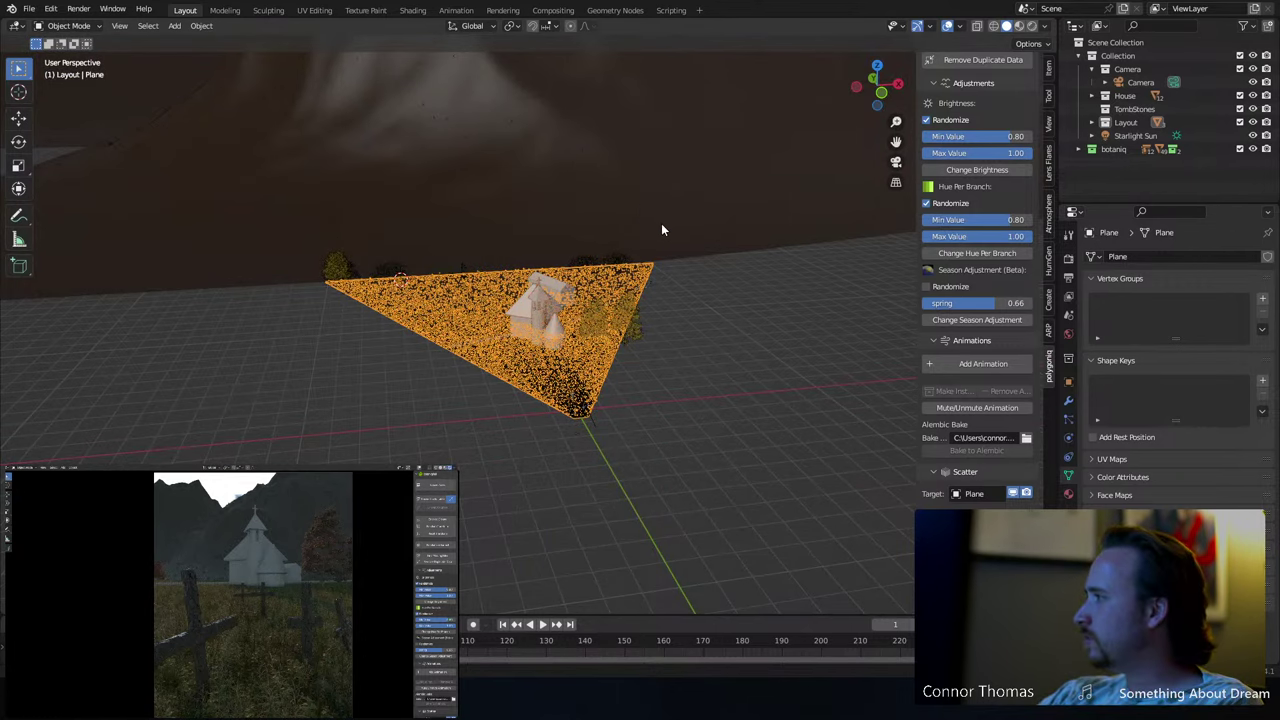
middle_drag(662, 225, 664, 226)
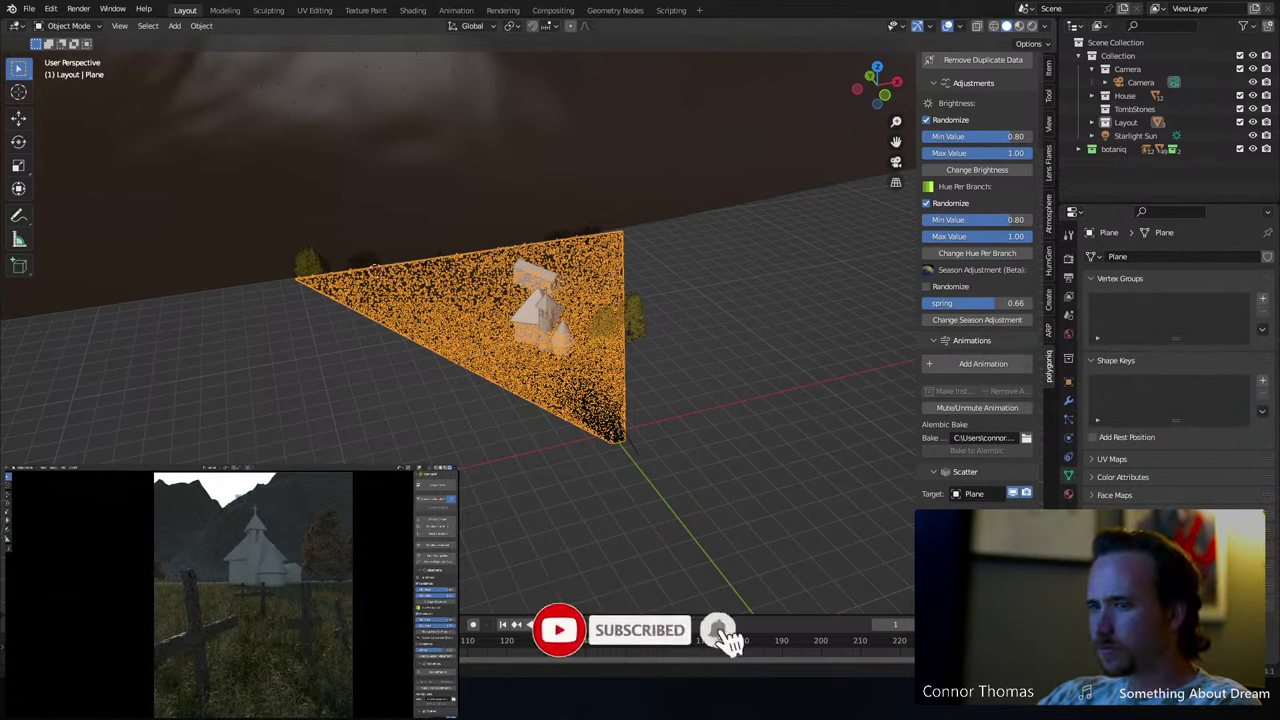
- Turn off the viewport display of all the Plane's scatter systems, deselect the Plane and save the file
scroll(1012, 470, down, 2)
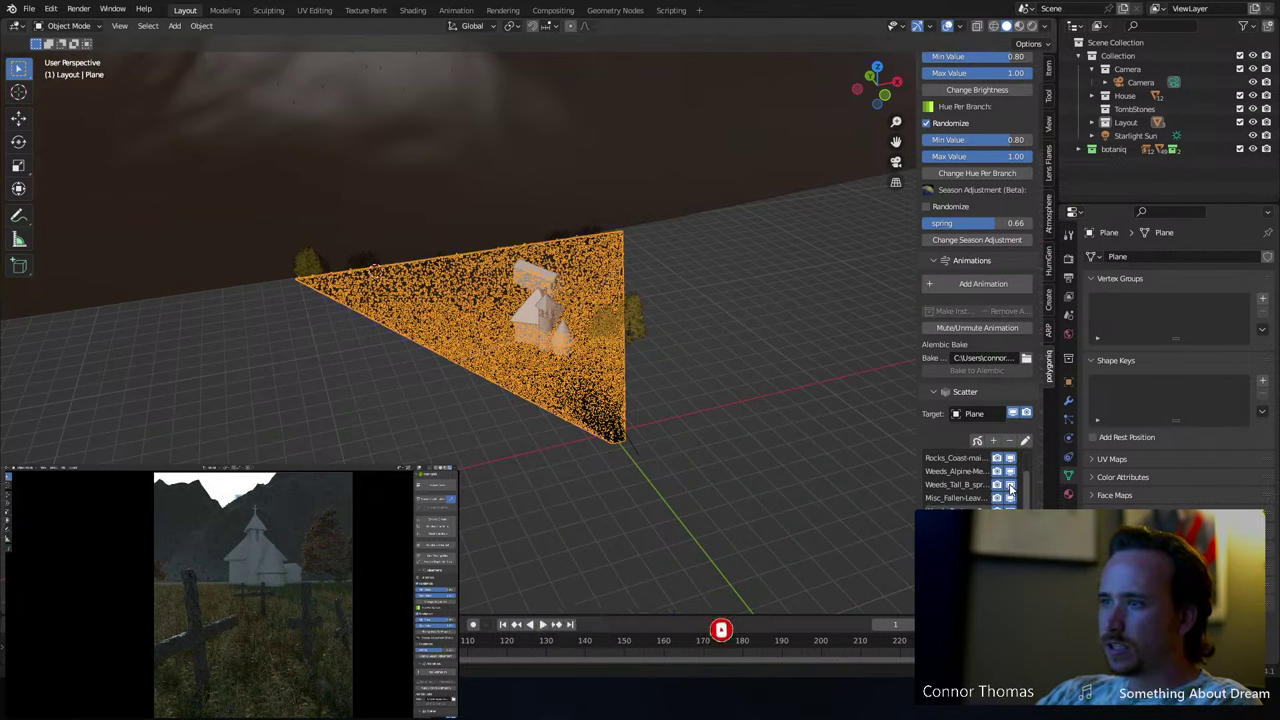
click(1012, 498)
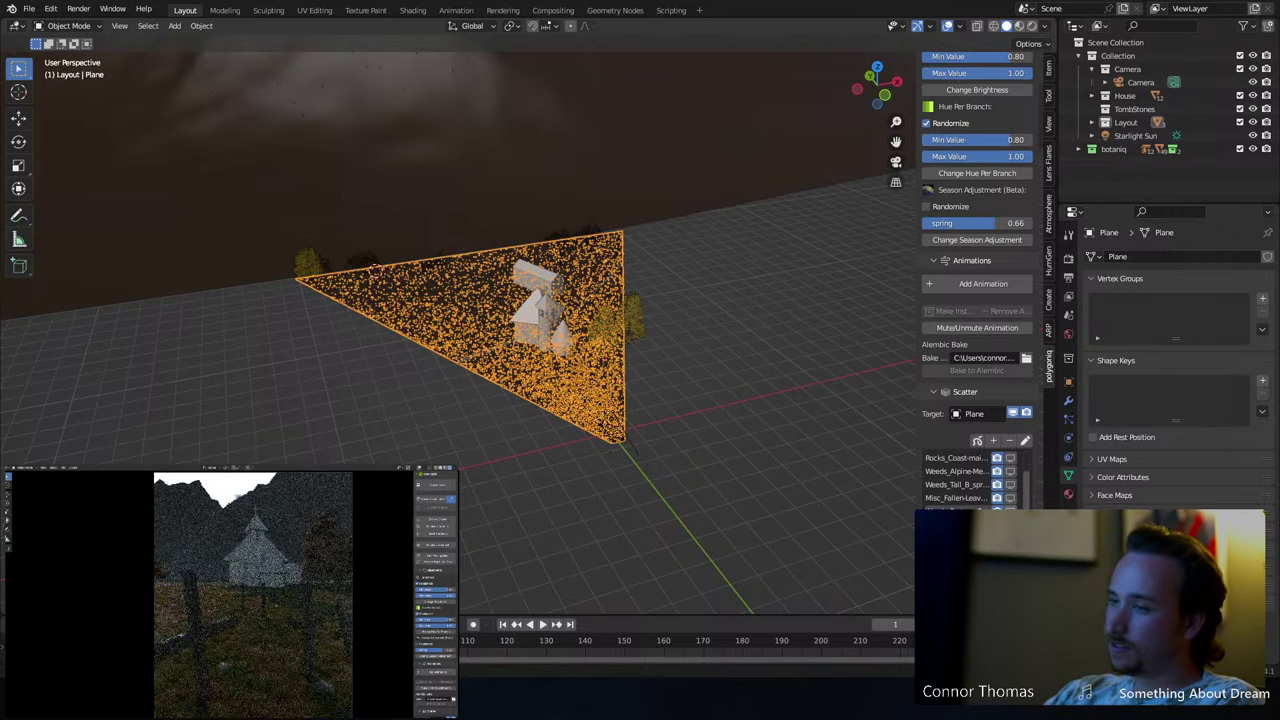
drag(1029, 484, 1024, 455)
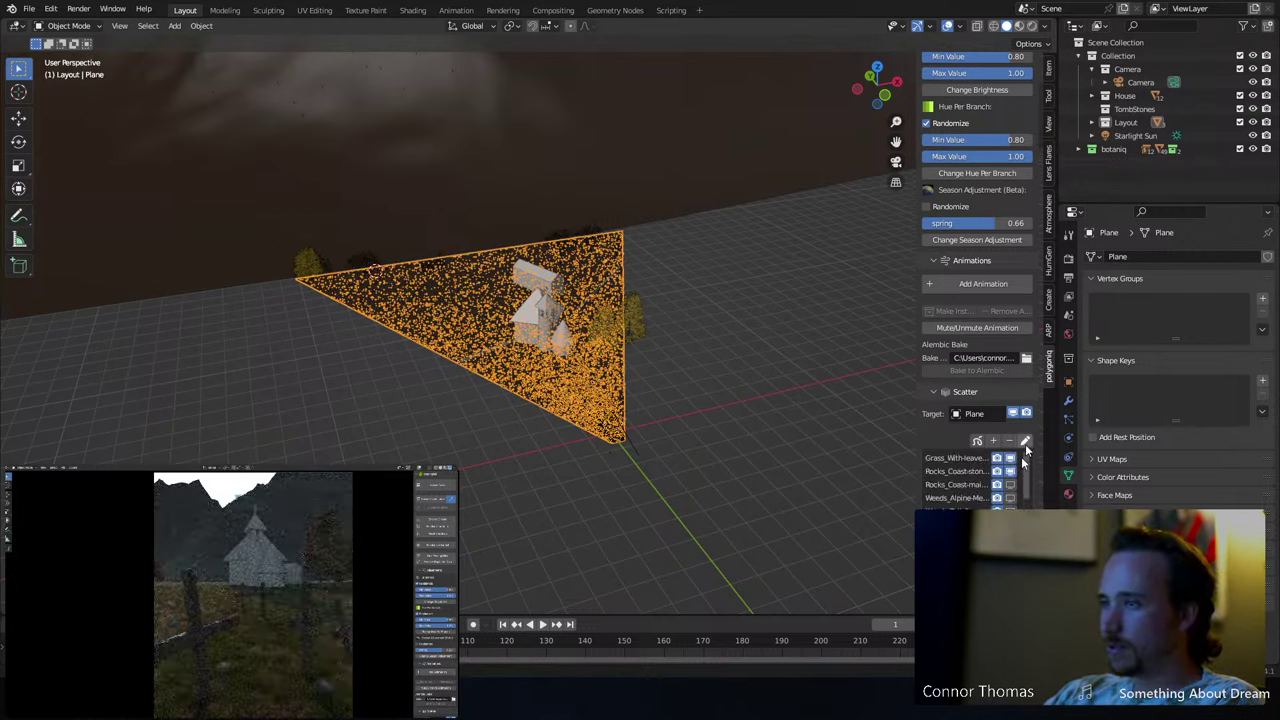
click(1010, 471)
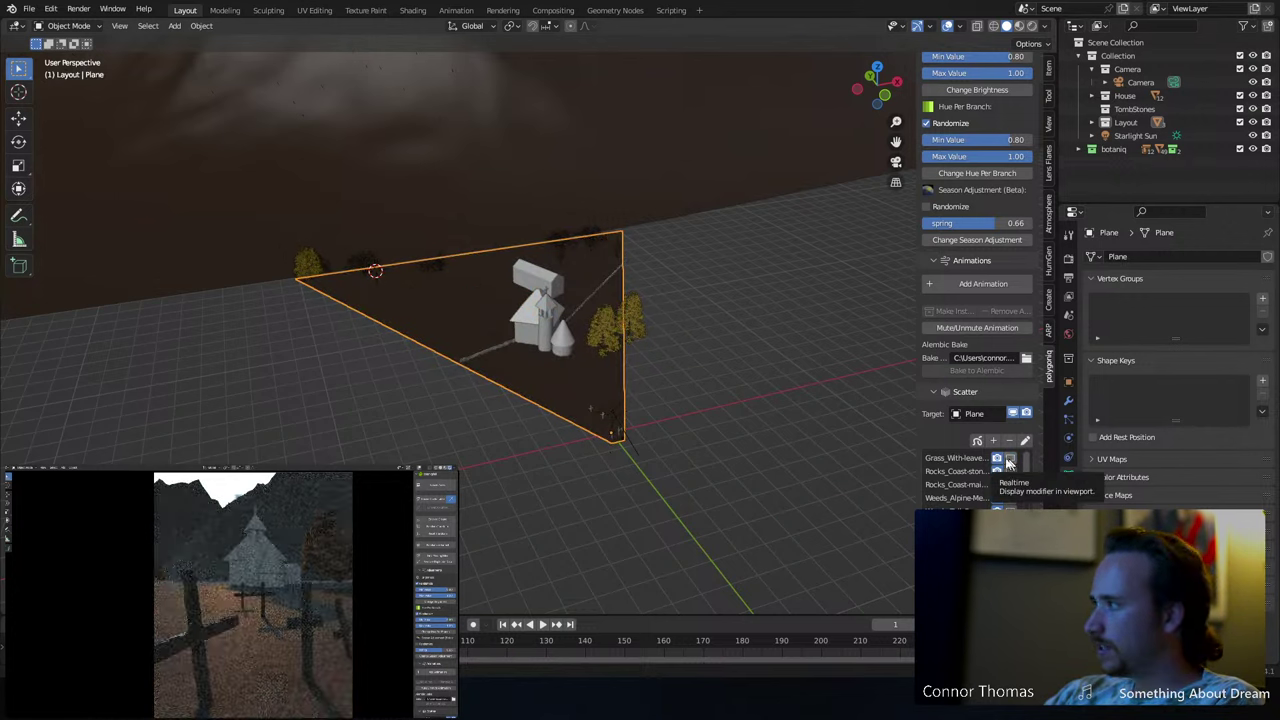
click(645, 315)
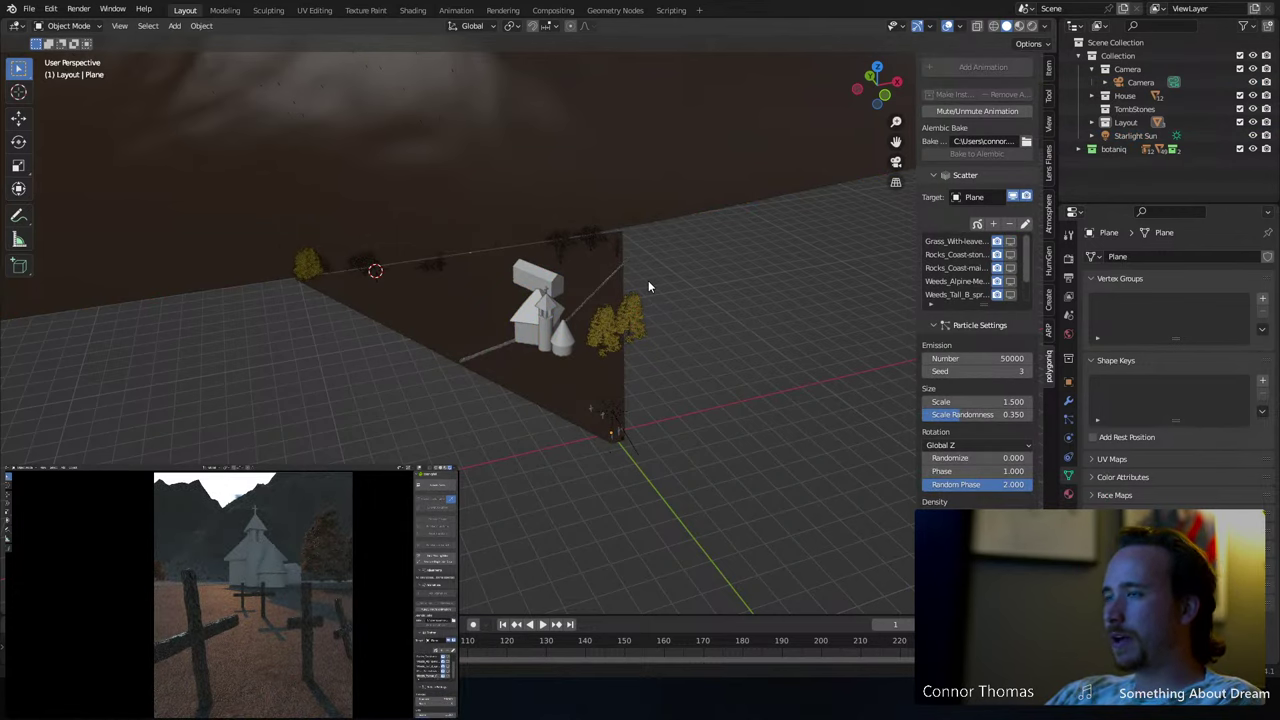
key(ctrl+s)
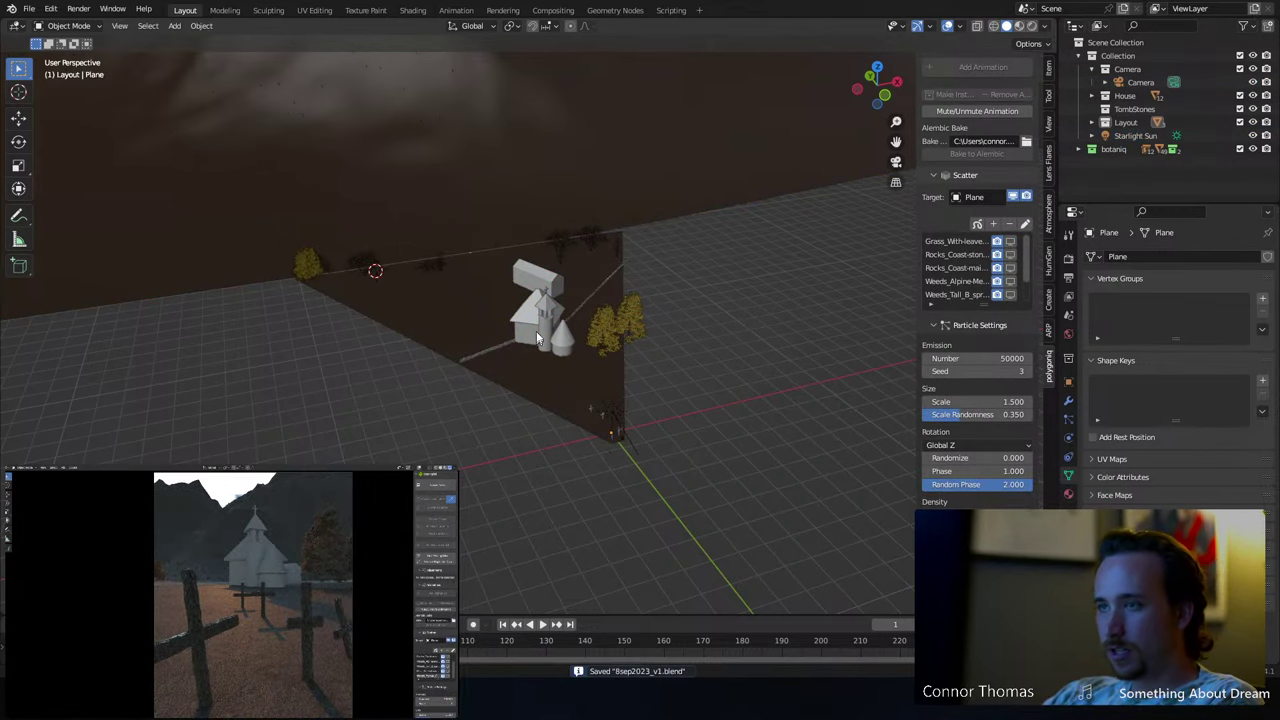
- Apply Shade Smooth to the small round building with the conical roof beside the church
scroll(577, 372, up, 2)
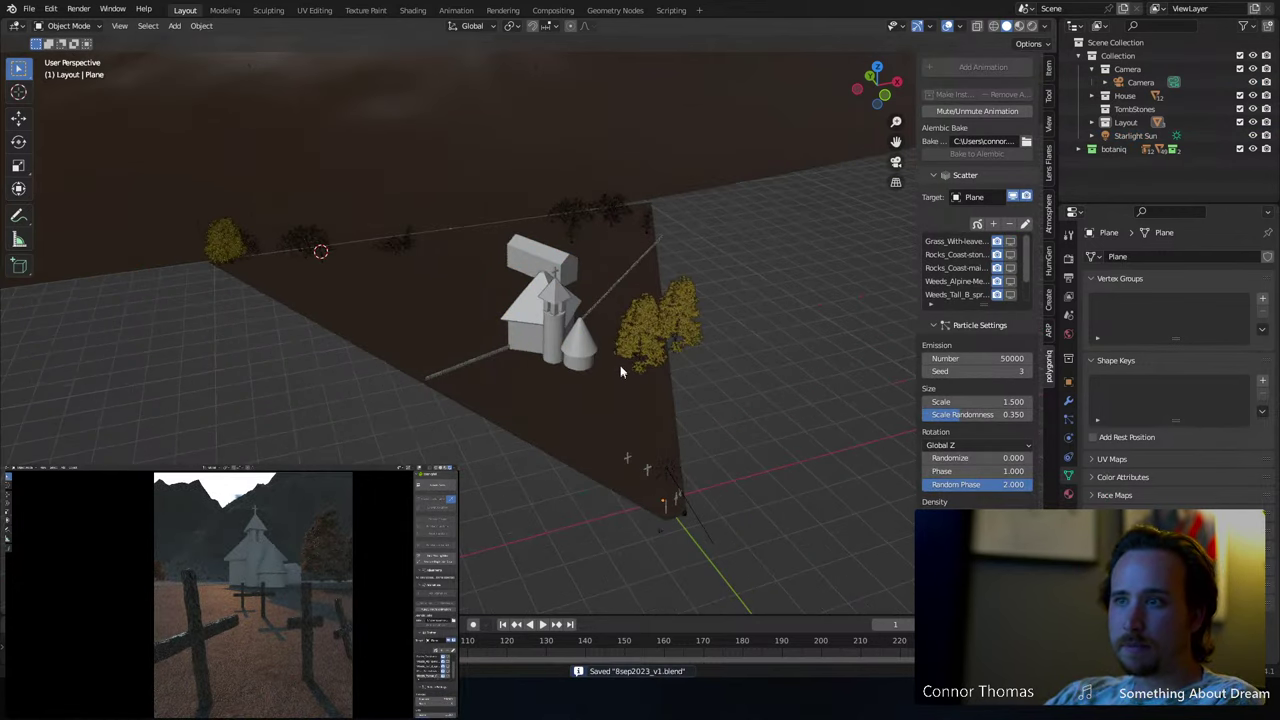
click(568, 342)
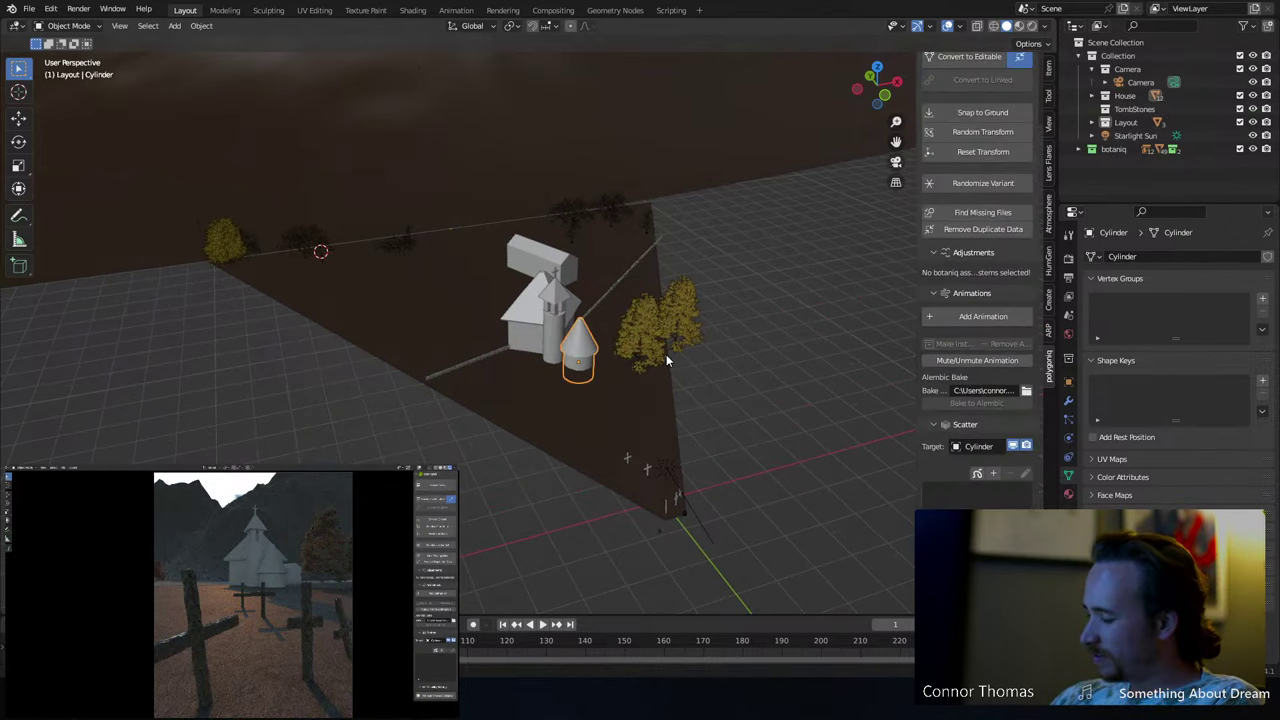
key(KP_Decimal)
middle_drag(541, 335, 553, 297)
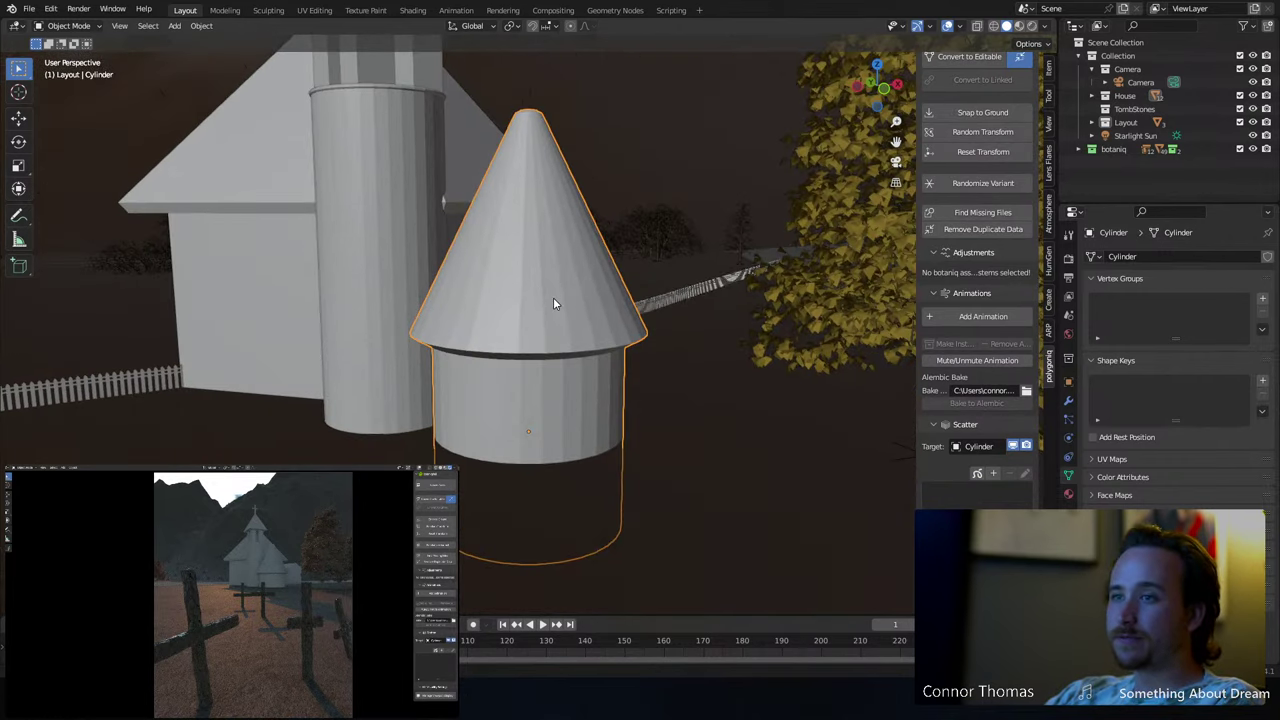
scroll(553, 297, up, 2)
right_click(560, 336)
click(560, 335)
key(alt+a)
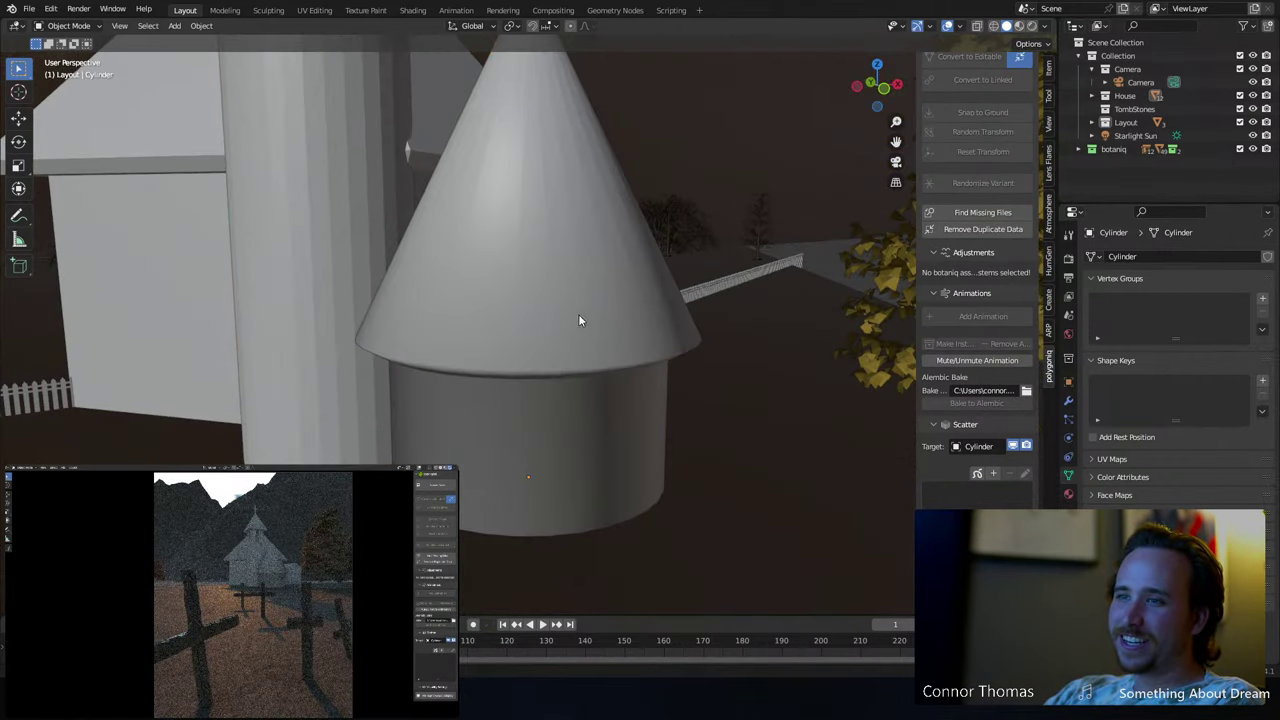
- Apply Shade Smooth to the church's tall round tower
middle_drag(591, 295, 520, 240)
click(495, 224)
right_click(495, 224)
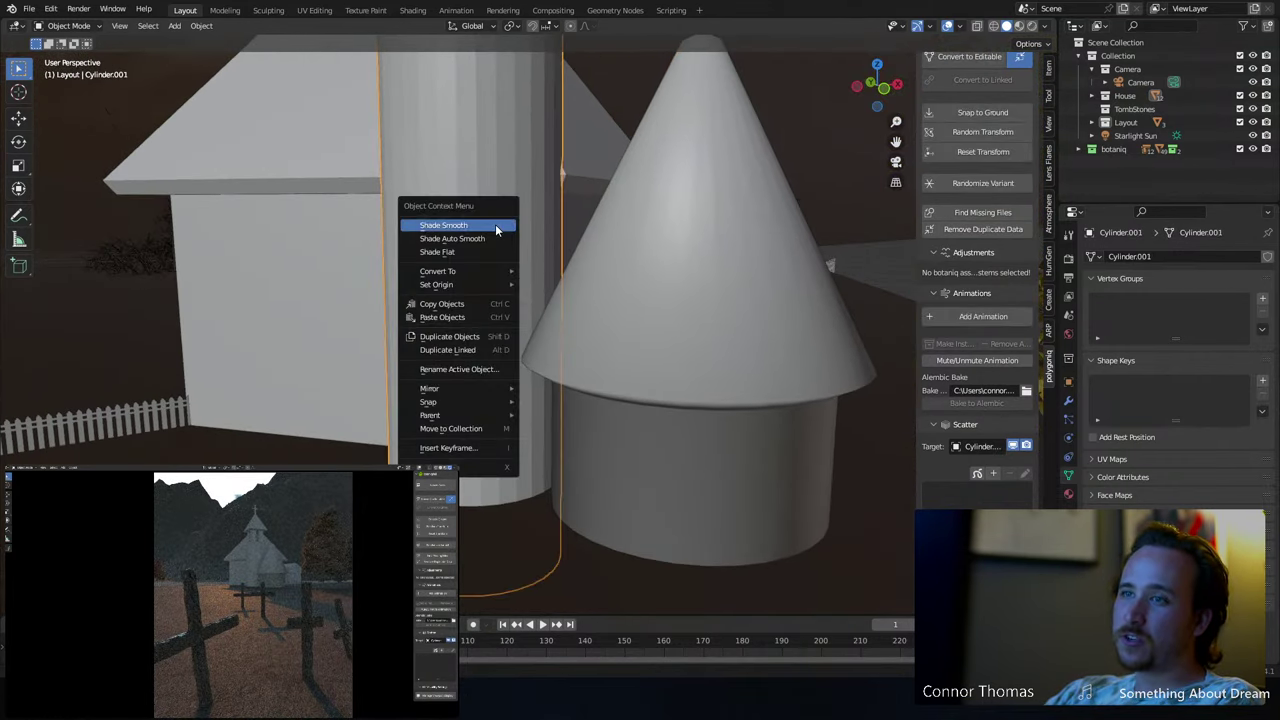
click(495, 224)
- Apply Shade Smooth to the church's main building and inspect its roof and walls from the side
shift+middle_drag(445, 200, 649, 377)
scroll(649, 377, down, 2)
click(541, 267)
right_click(541, 267)
click(541, 267)
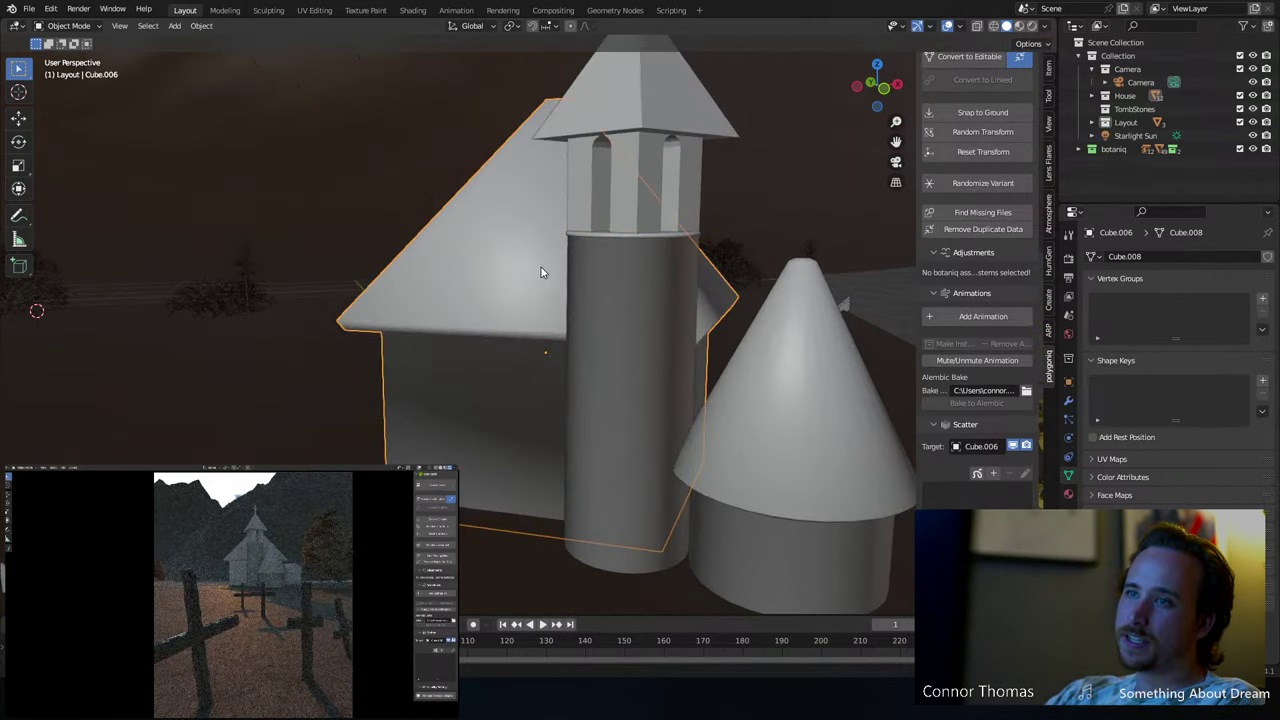
middle_drag(566, 311, 651, 291)
middle_drag(488, 317, 654, 266)
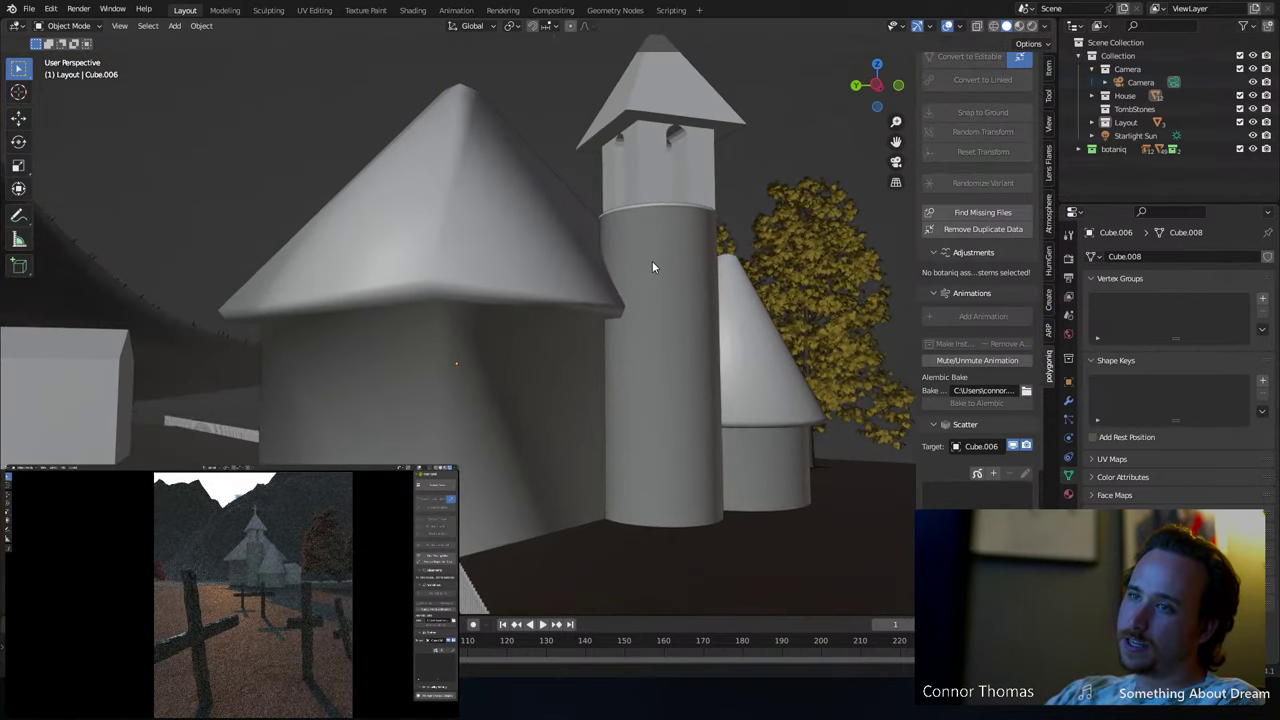
- Select the wall faces of the church's main building in wireframe and split them from the roof geometry
key(Tab)
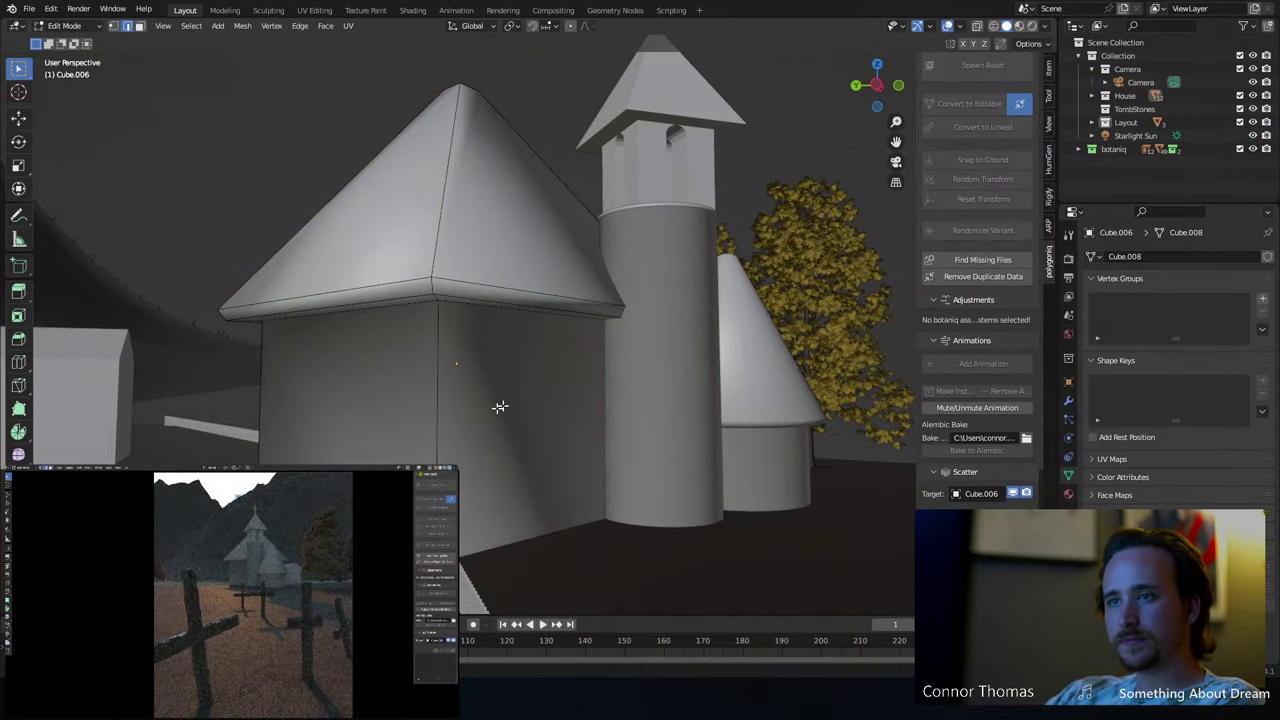
key(z)
key(c)
drag(452, 408, 220, 414)
right_click(330, 393)
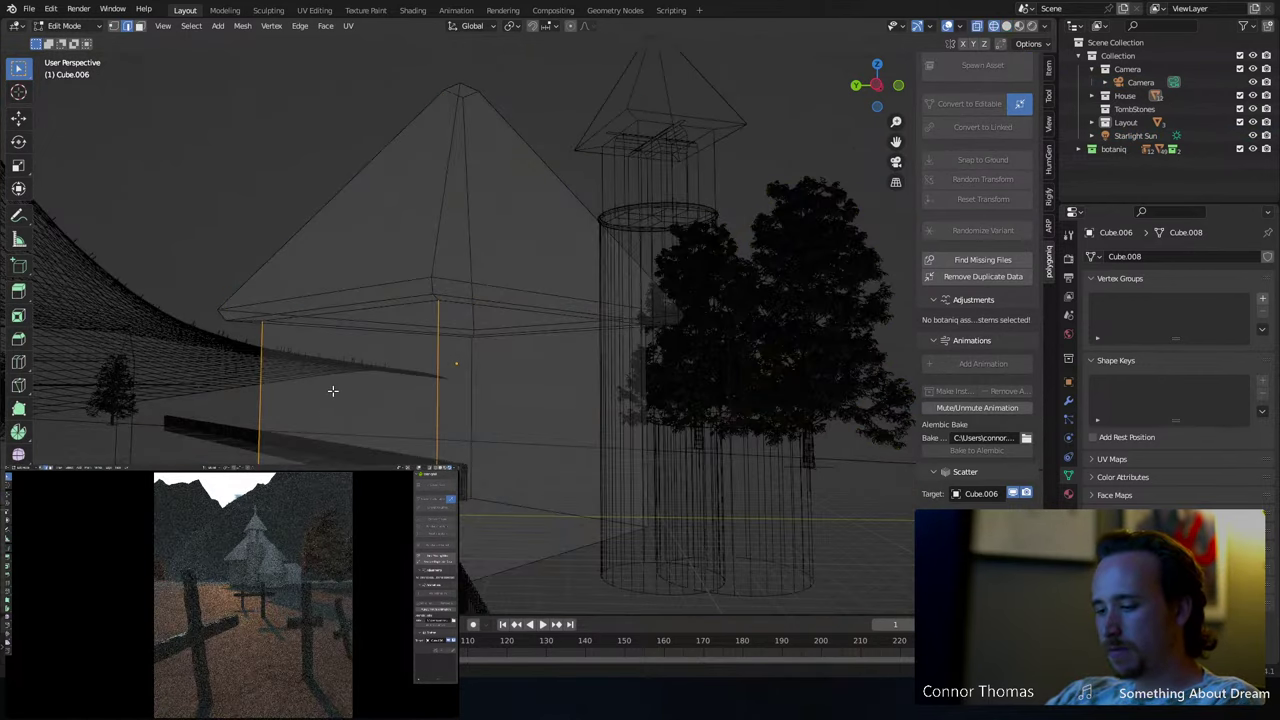
key(3)
key(l)
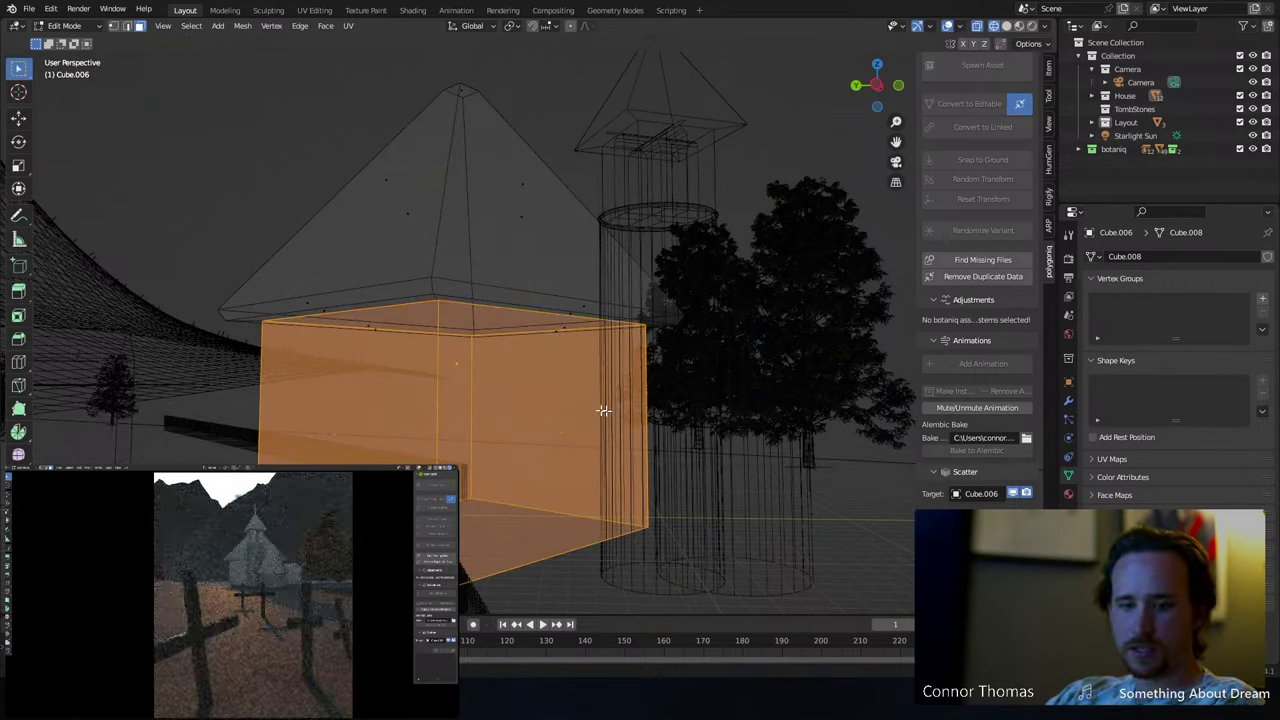
key(Tab)
key(z)
click(771, 392)
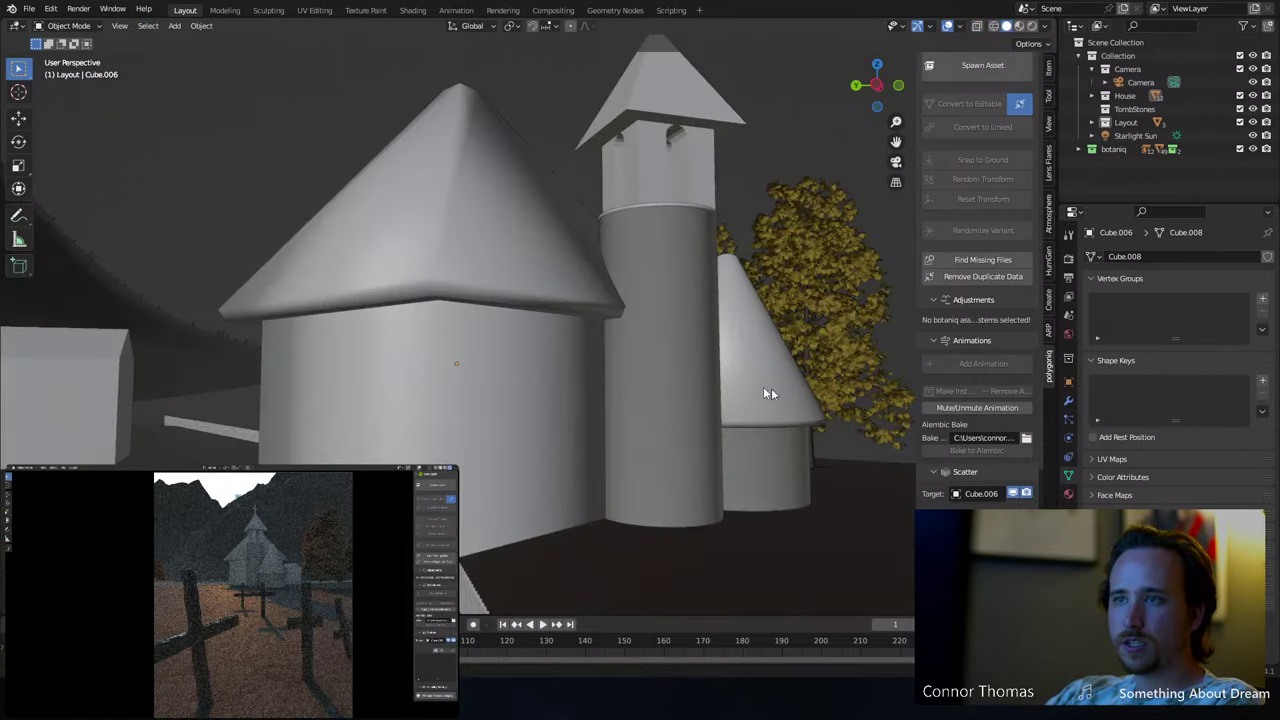
mouse_move(771, 388)
middle_down()
mouse_move(737, 352)
mouse_move(738, 326)
middle_up()
key(Tab)
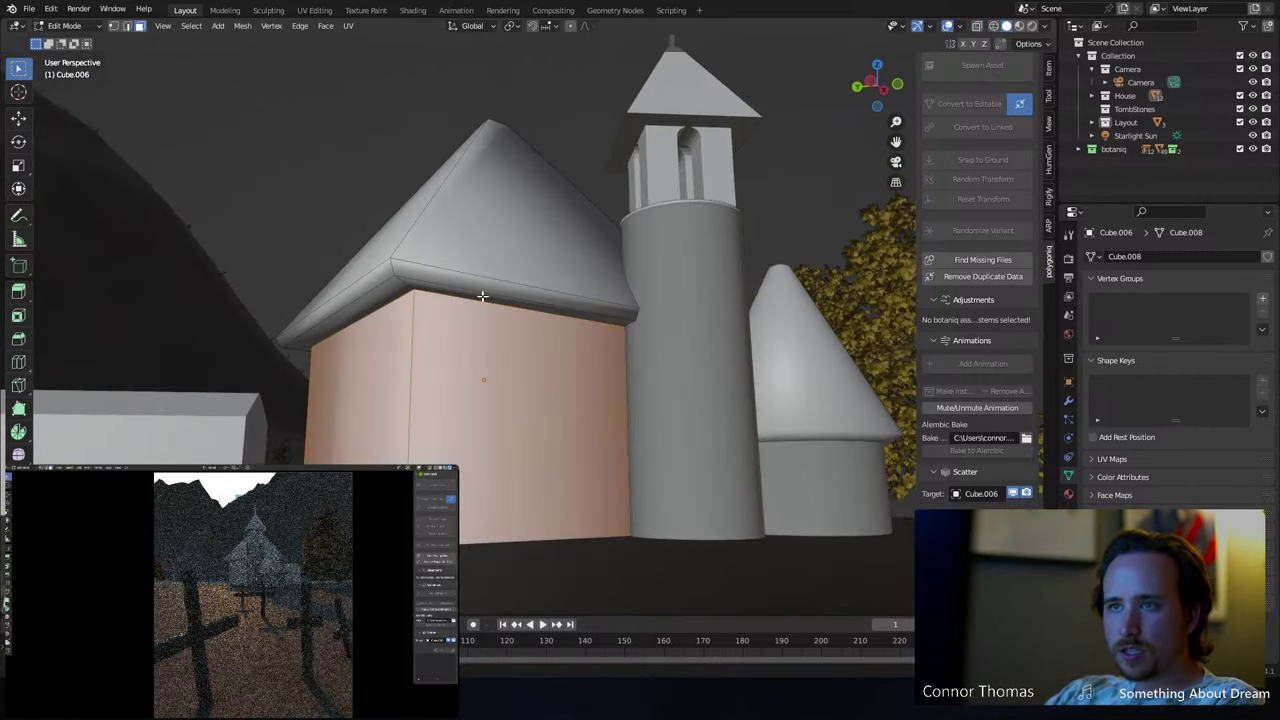
key(a)
key(a)
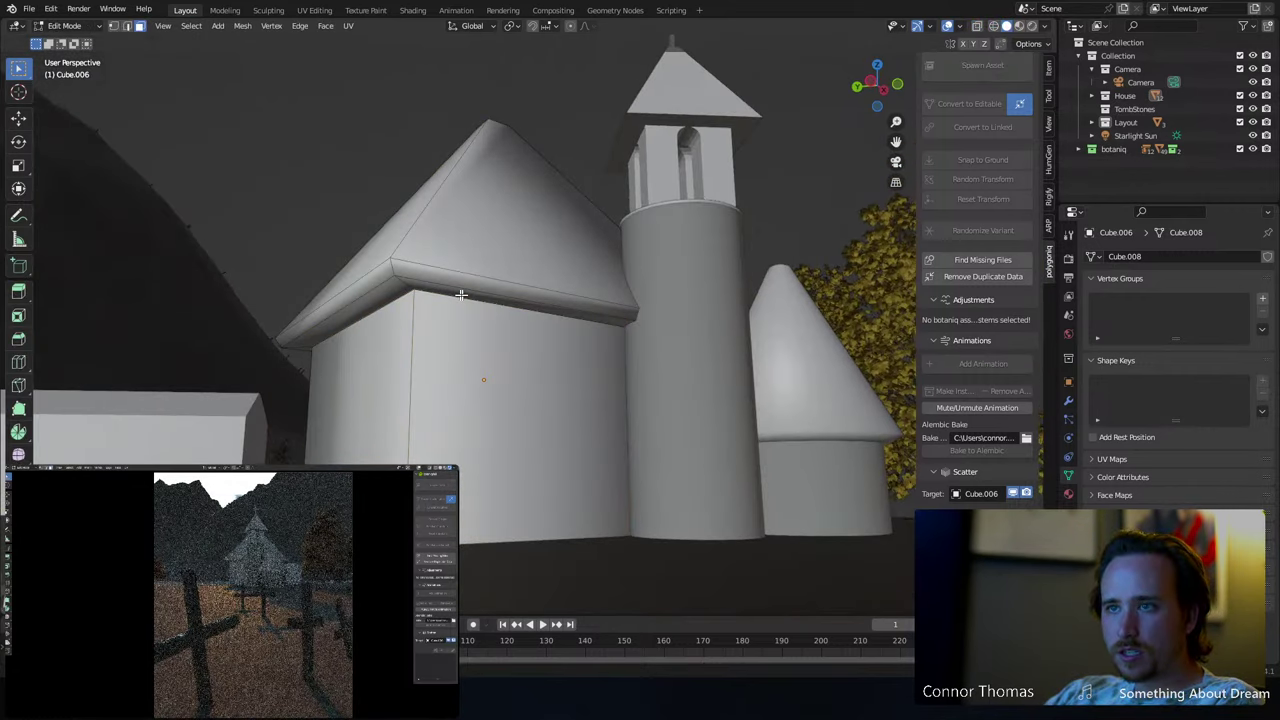
alt+click(403, 284)
alt+shift+click(491, 291)
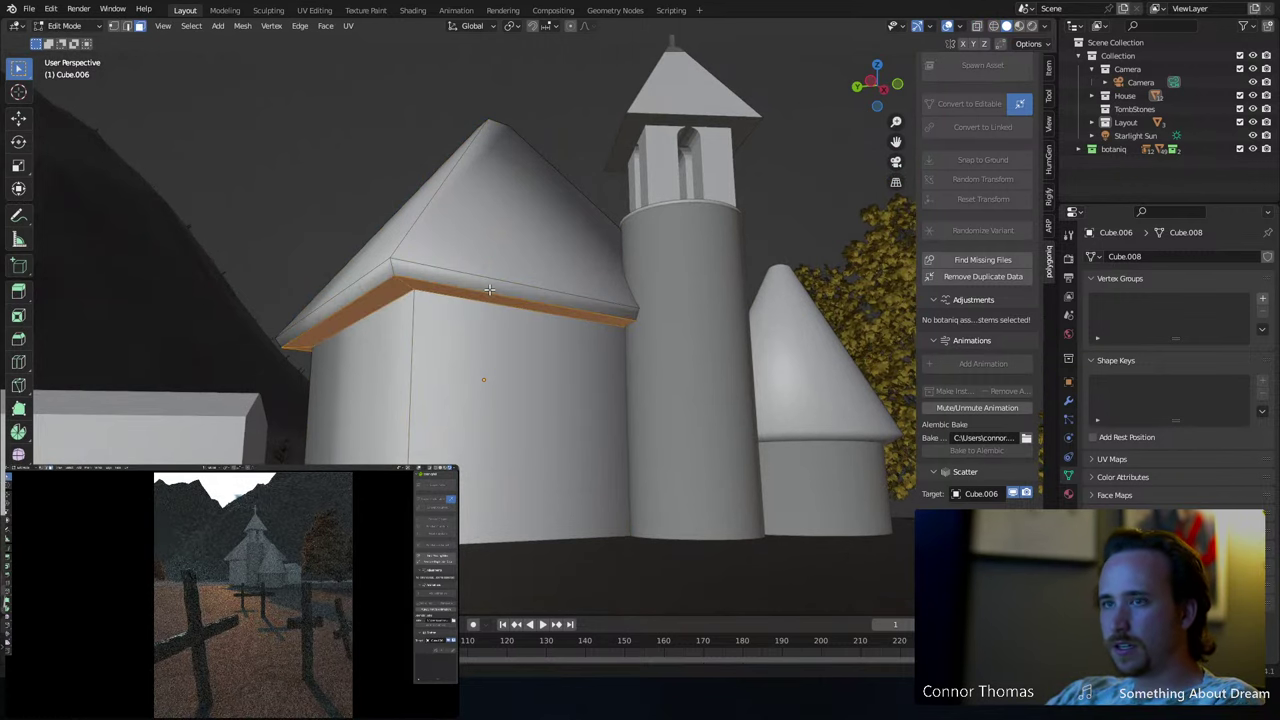
key(a)
key(a)
- Try extruding the small top face of the church's main roof and save the file
middle_drag(703, 249, 256, 118)
key(e)
right_click(336, 170)
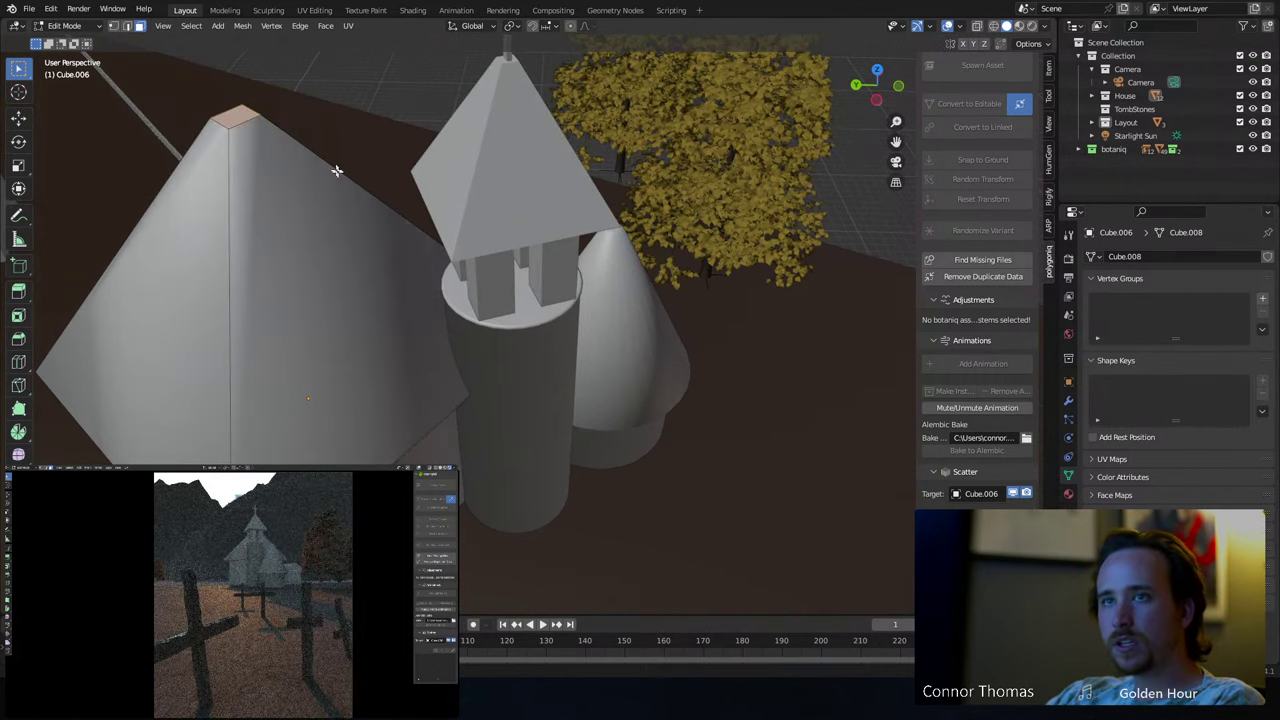
key(Tab)
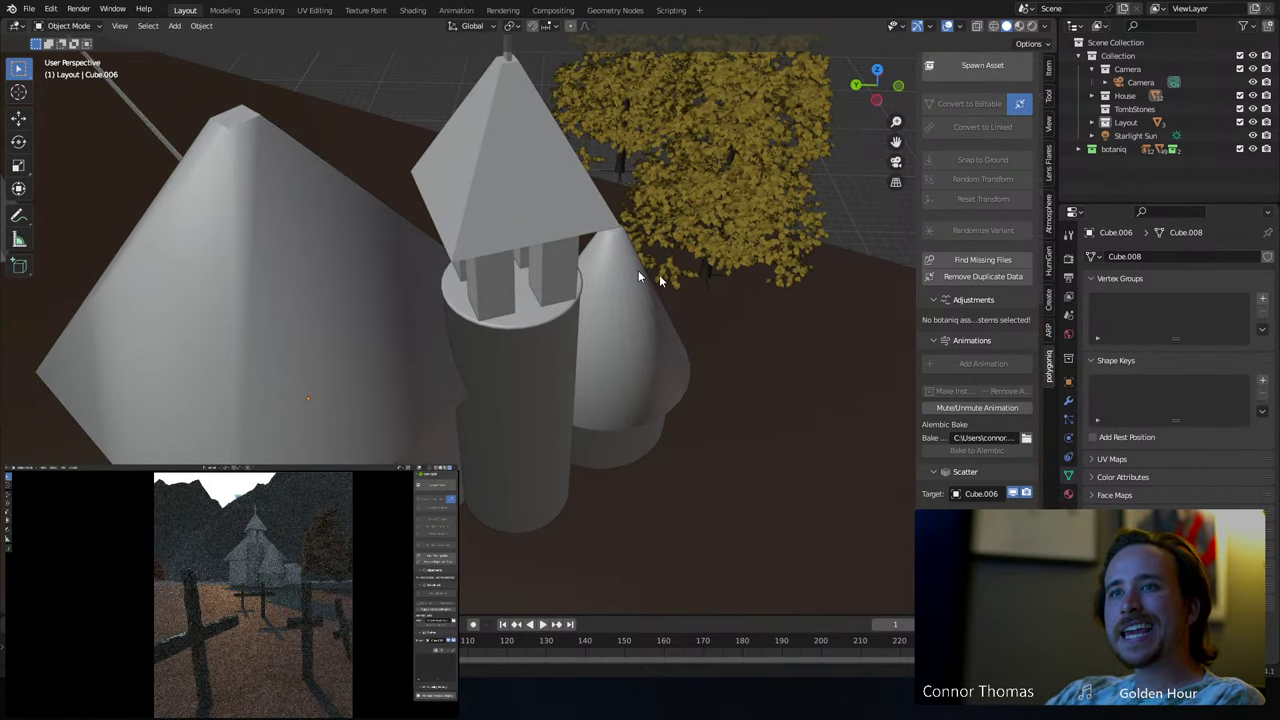
middle_drag(659, 274, 595, 308)
key(ctrl+s)
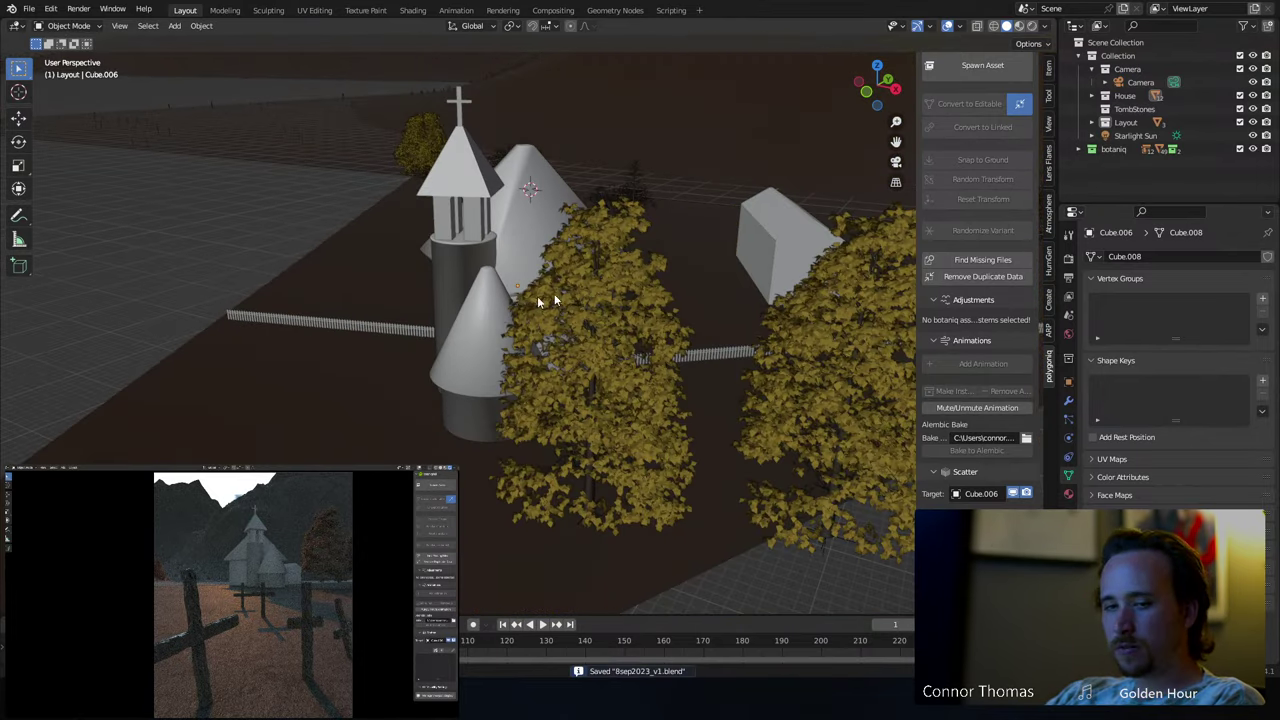
- Select the small round building and examine the mesh at the tip of its conical roof
middle_drag(469, 282, 573, 257)
scroll(565, 262, up, 4)
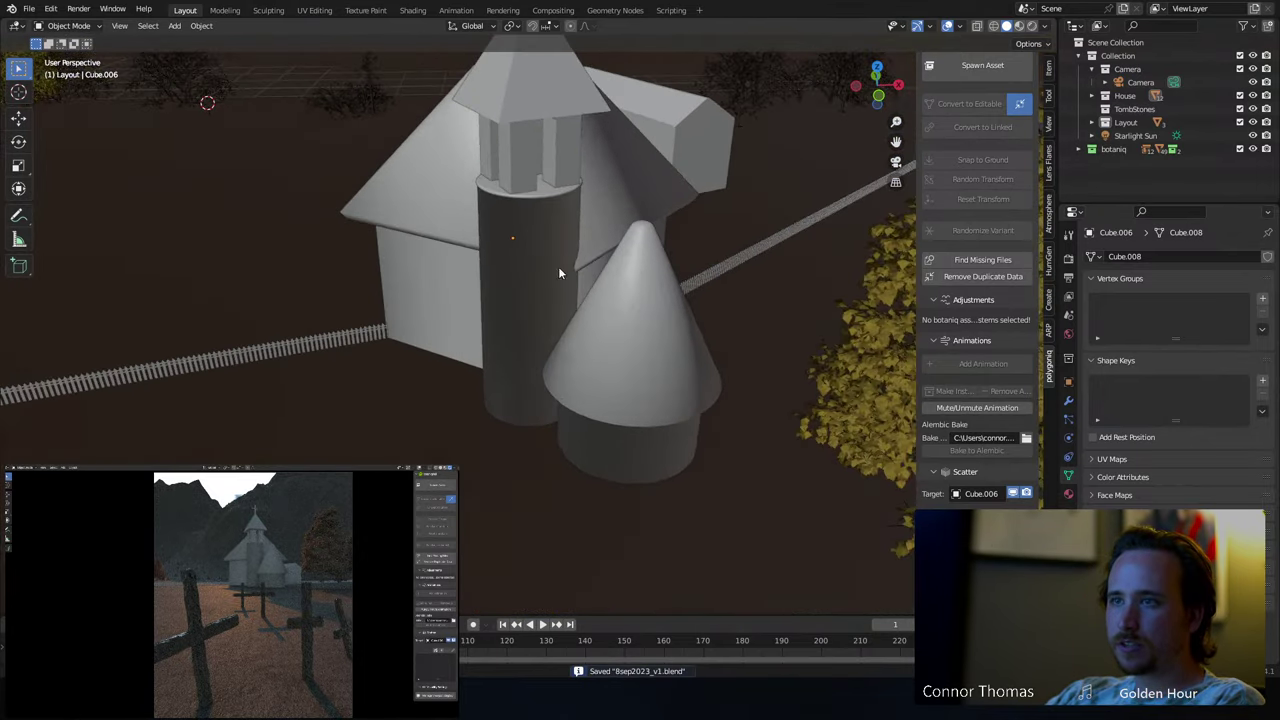
click(642, 247)
scroll(660, 262, up, 5)
middle_drag(746, 220, 600, 314)
key(Tab)
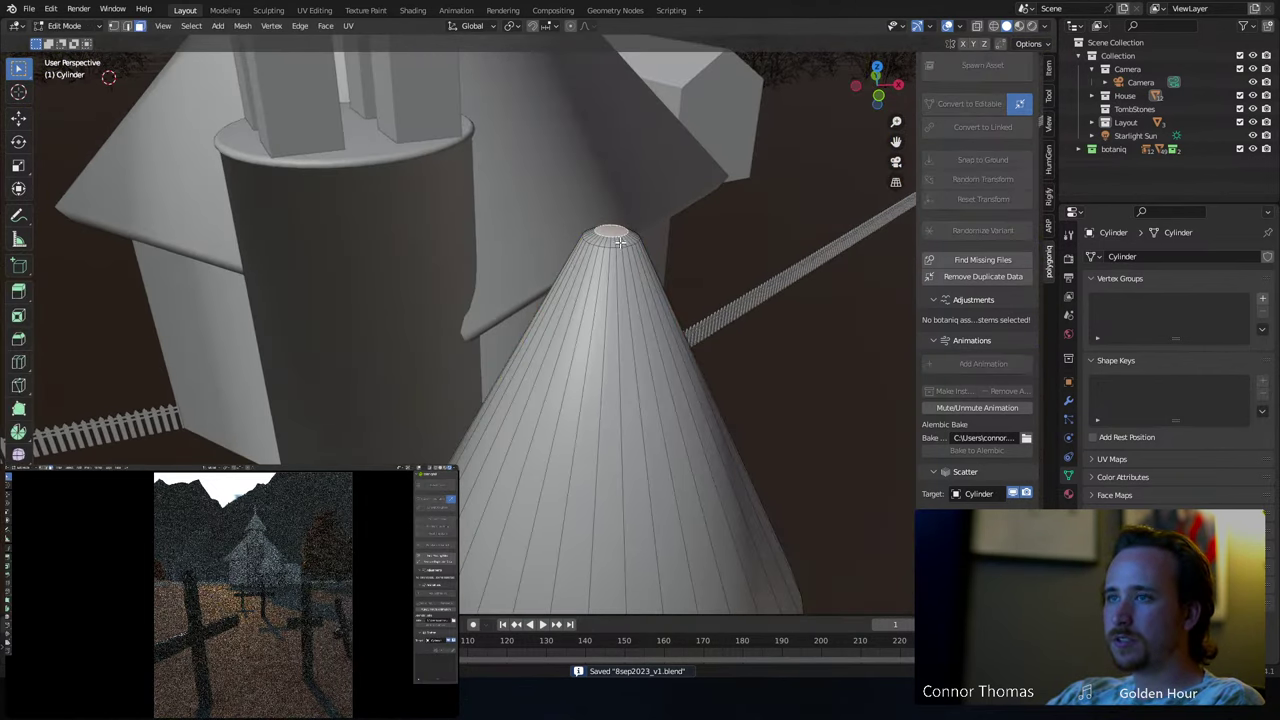
key(Tab)
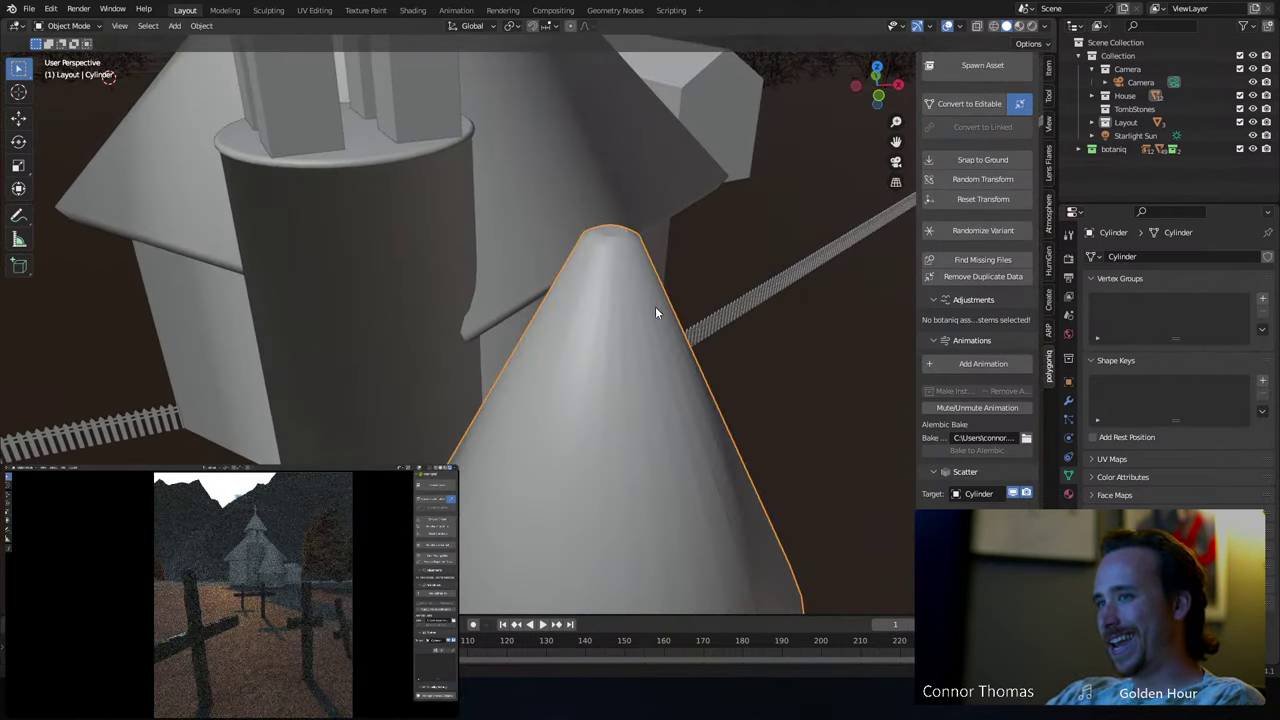
- Raise the bottom face of the small round building along Z by about 4.98 m
scroll(656, 308, down, 6)
middle_drag(602, 333, 533, 283)
shift+middle_drag(553, 340, 585, 281)
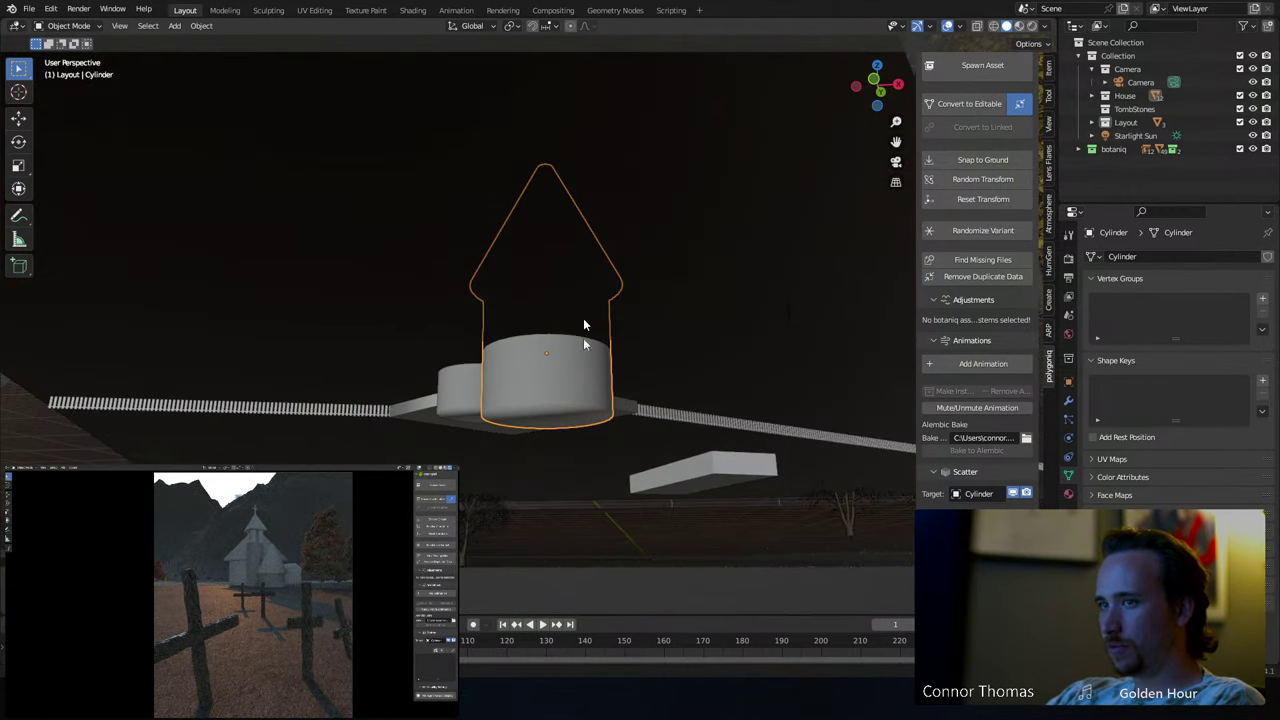
key(Tab)
click(583, 417)
middle_drag(571, 386, 601, 445)
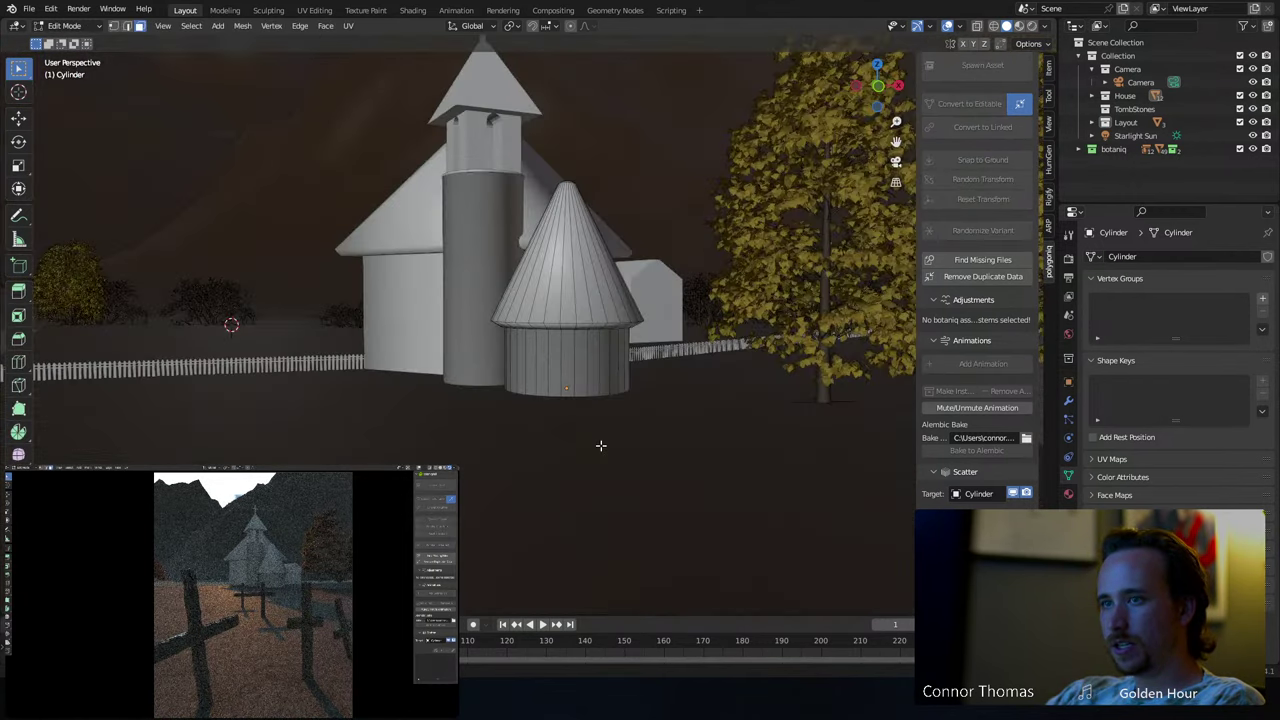
key(g)
key(z)
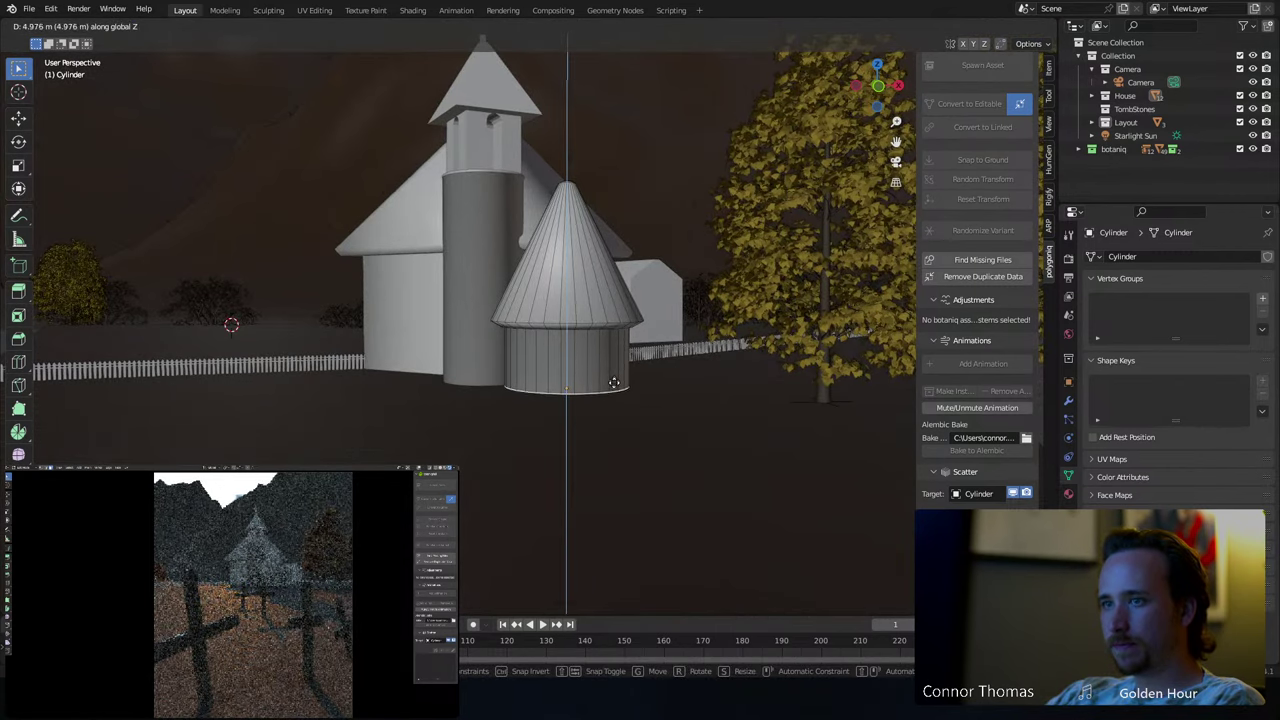
click(614, 382)
key(Tab)
- Show the material settings for the small round building and save the file
key(a)
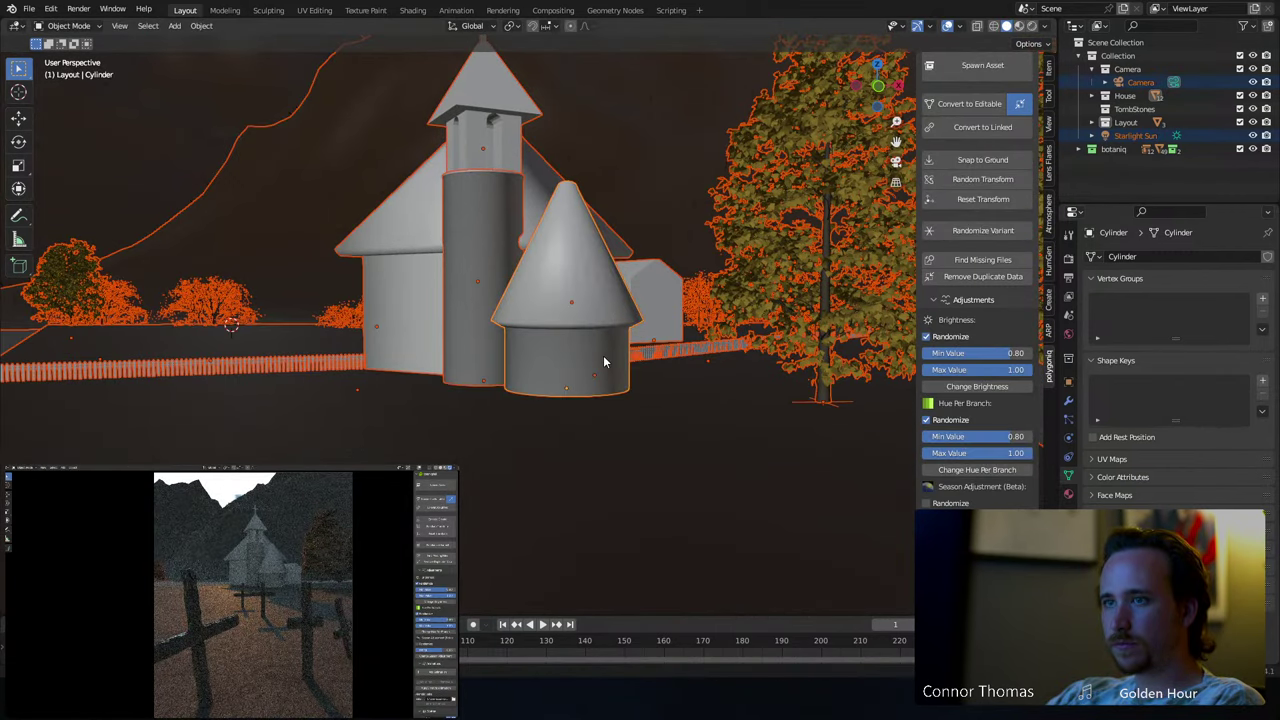
scroll(603, 362, up, 5)
key(alt+a)
click(1068, 493)
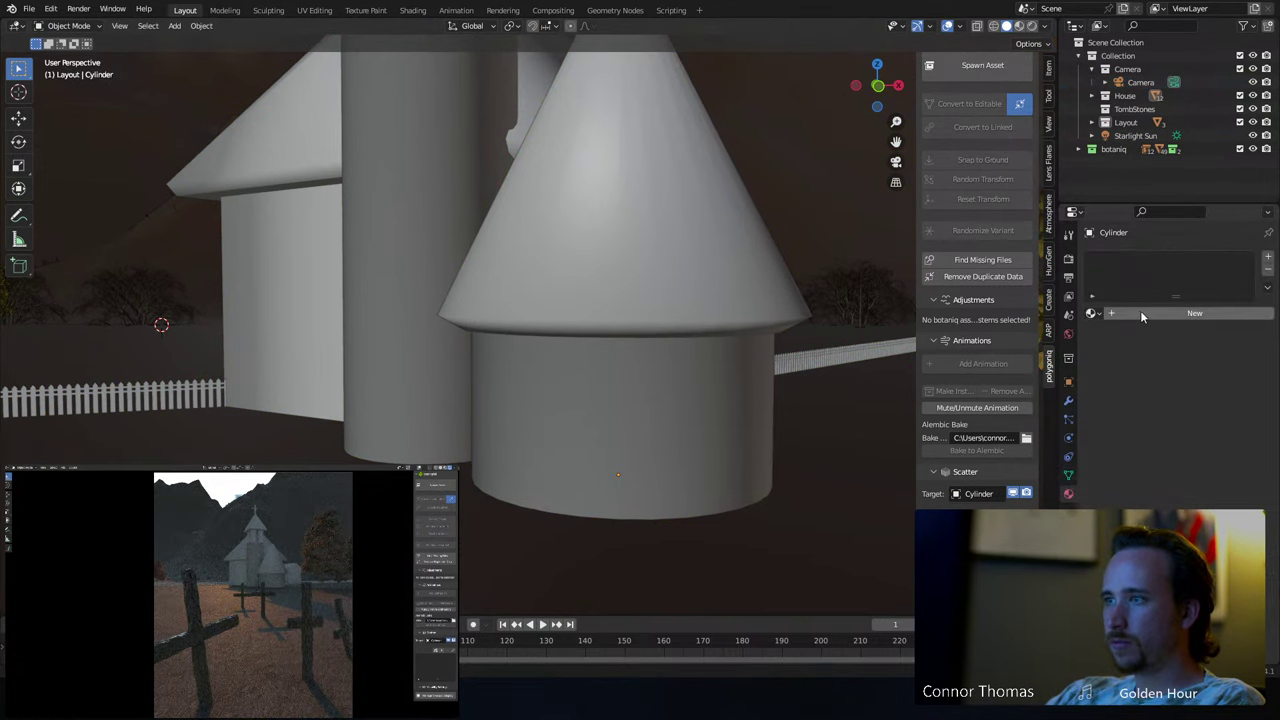
click(760, 440)
scroll(640, 428, down, 6)
scroll(552, 376, up, 3)
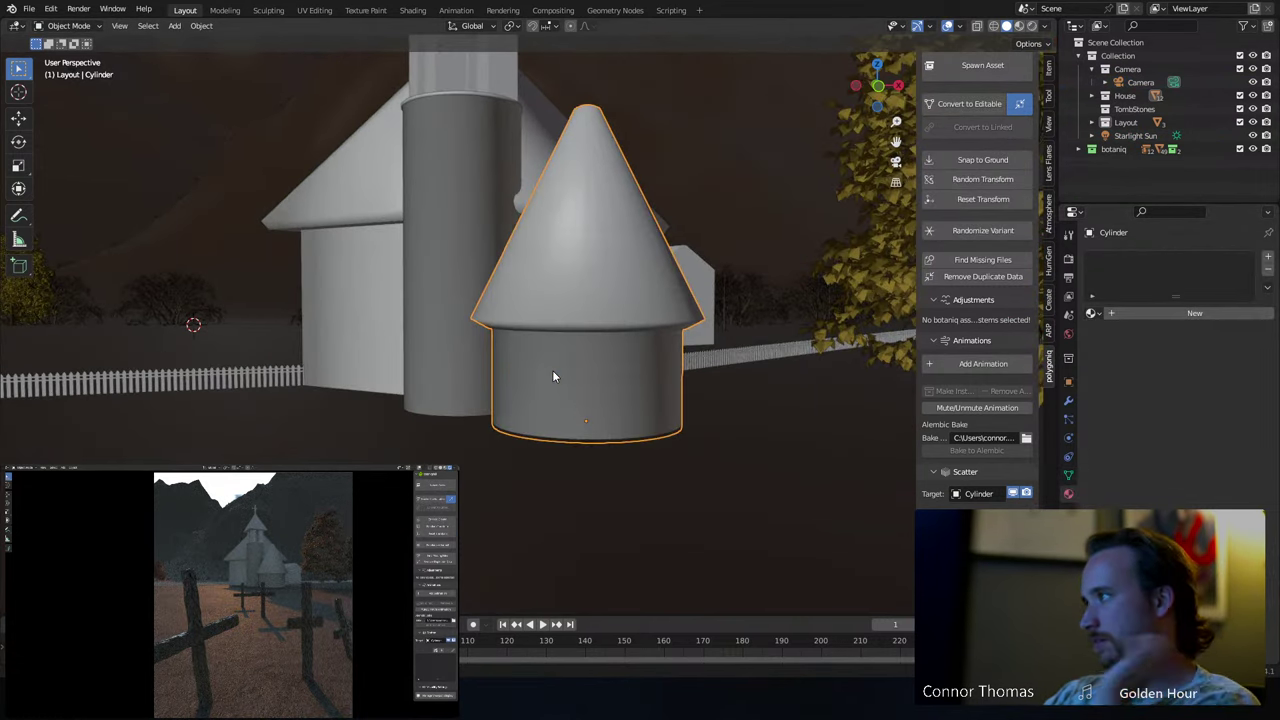
key(ctrl+s)
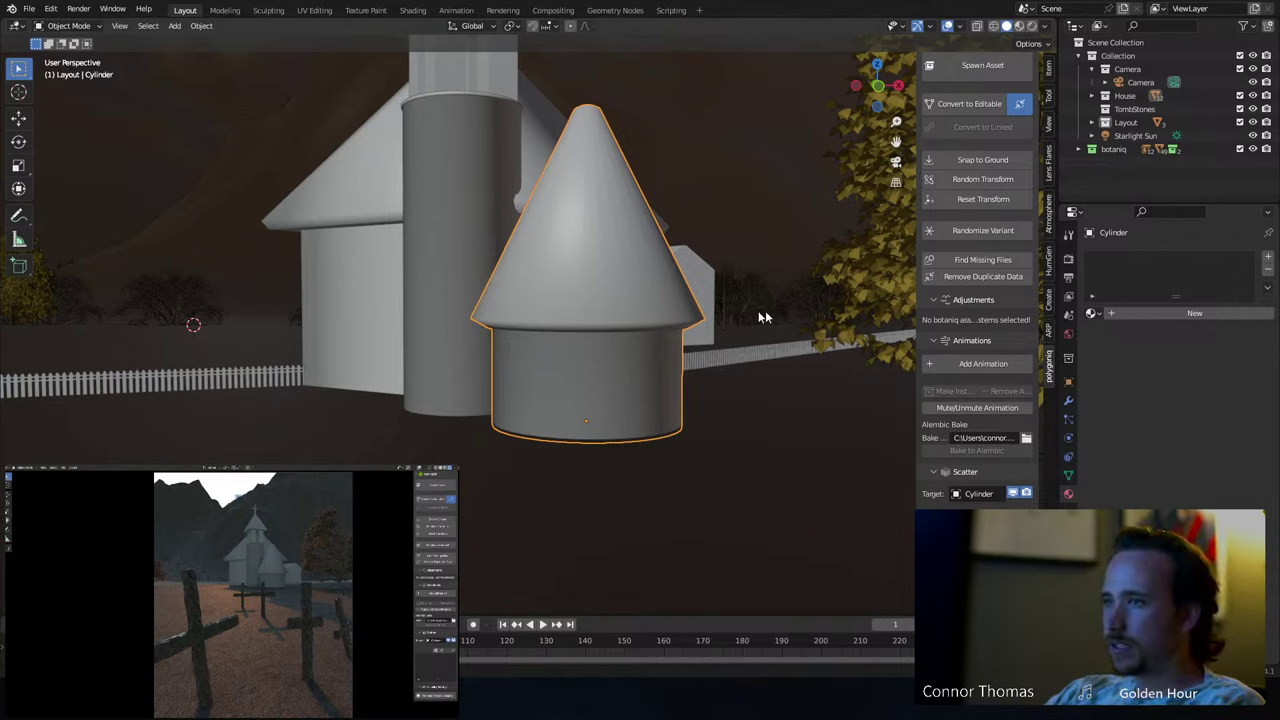
- Select the ring of wall faces on the small round building and create a new material named CobbleWall
key(Tab)
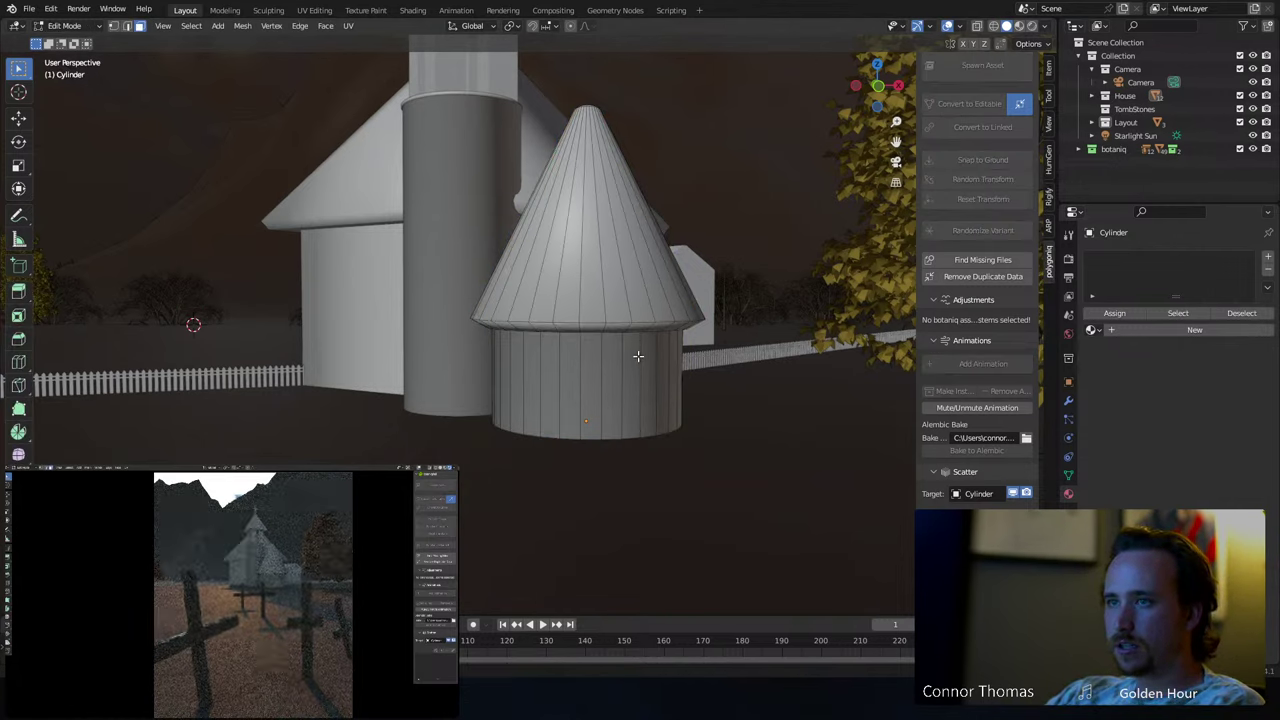
alt+click(638, 356)
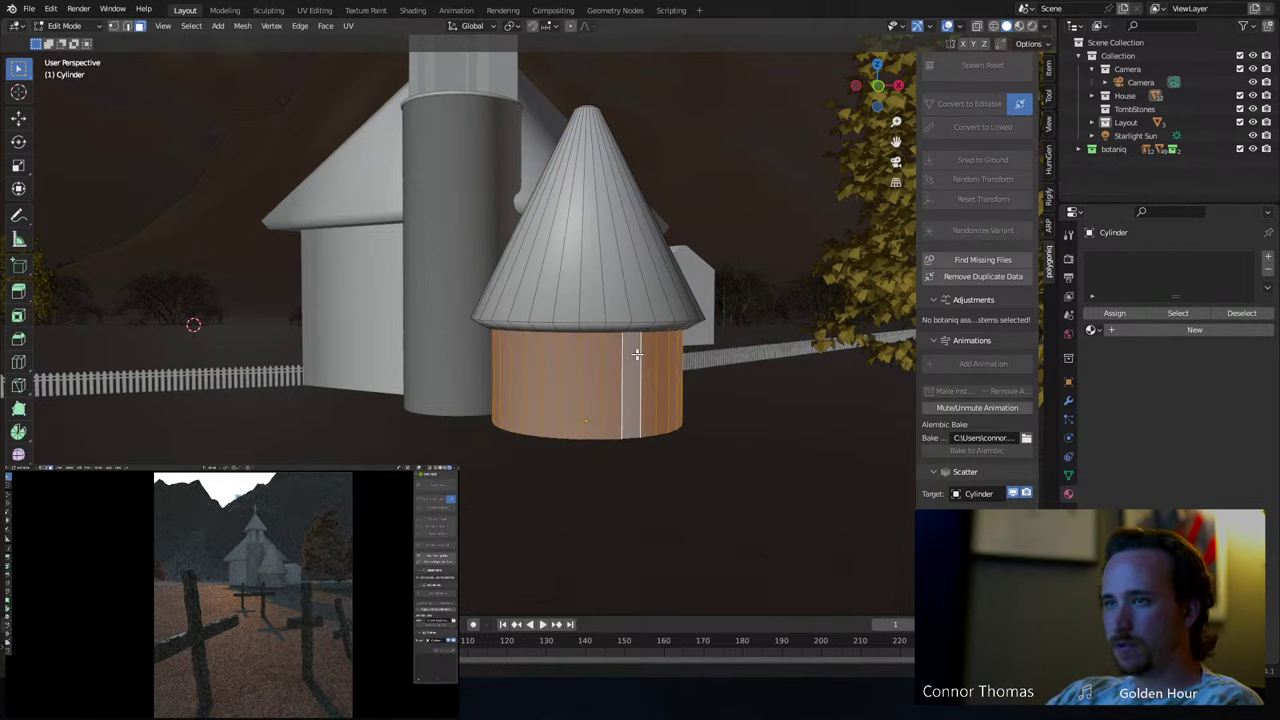
click(1153, 328)
double_click(1188, 332)
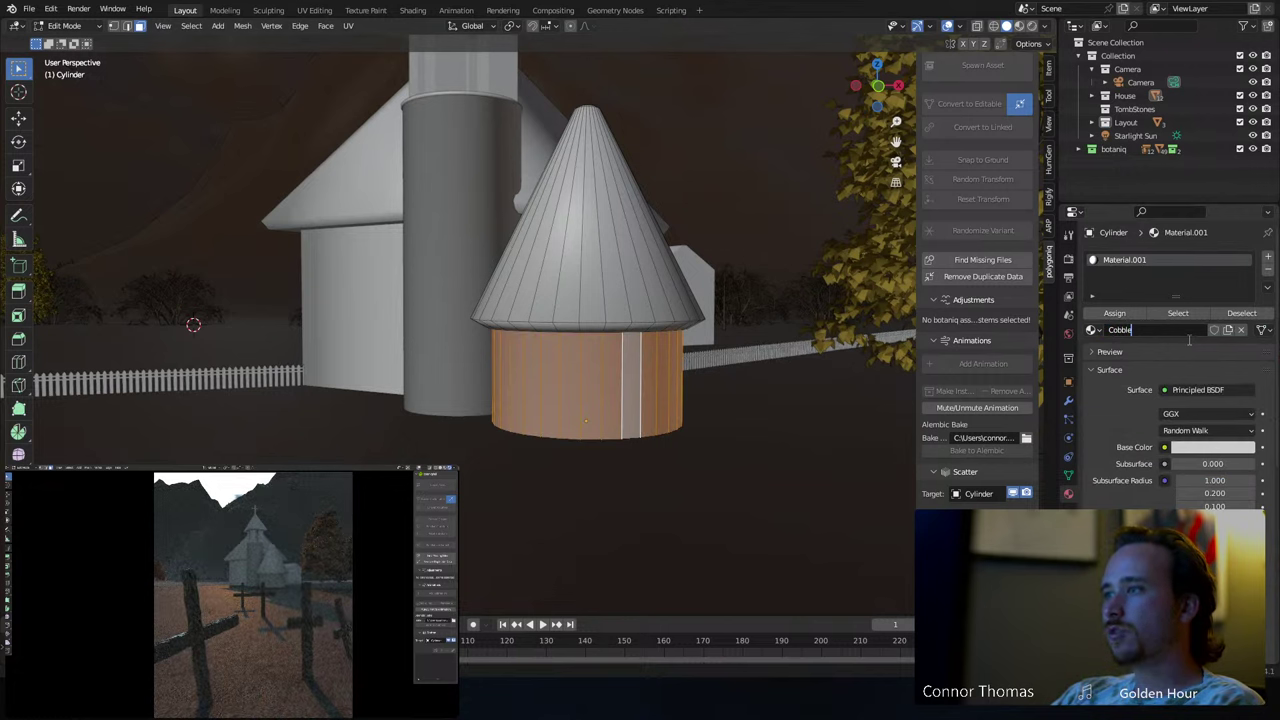
text(CobbleWall)
key(Return)
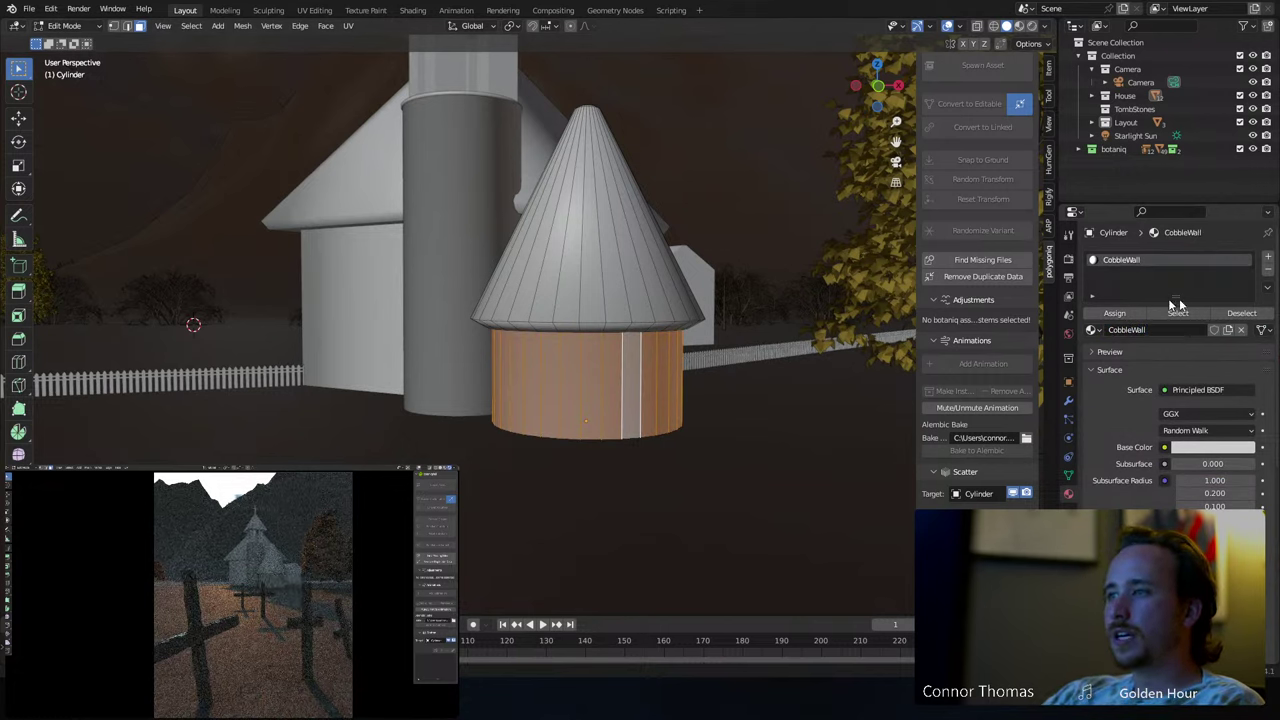
- Add a second material slot to the small round building with a new material named Roof
click(1270, 260)
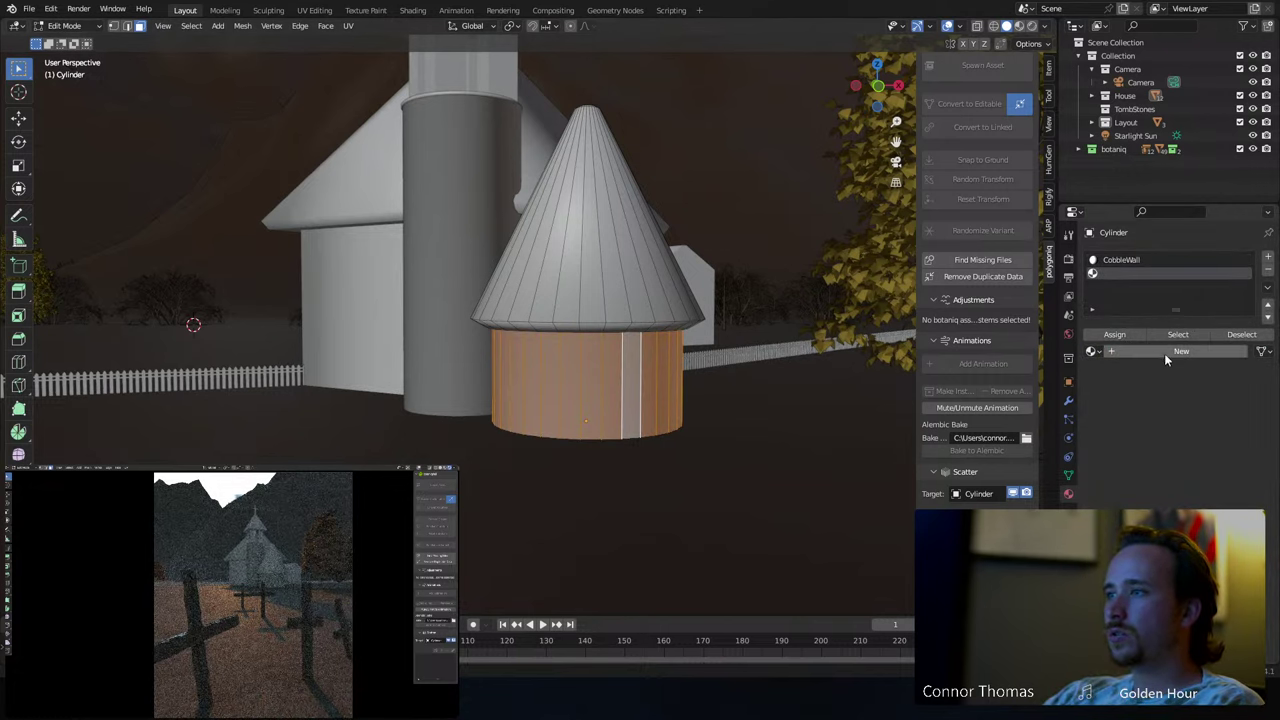
click(1164, 353)
double_click(1150, 351)
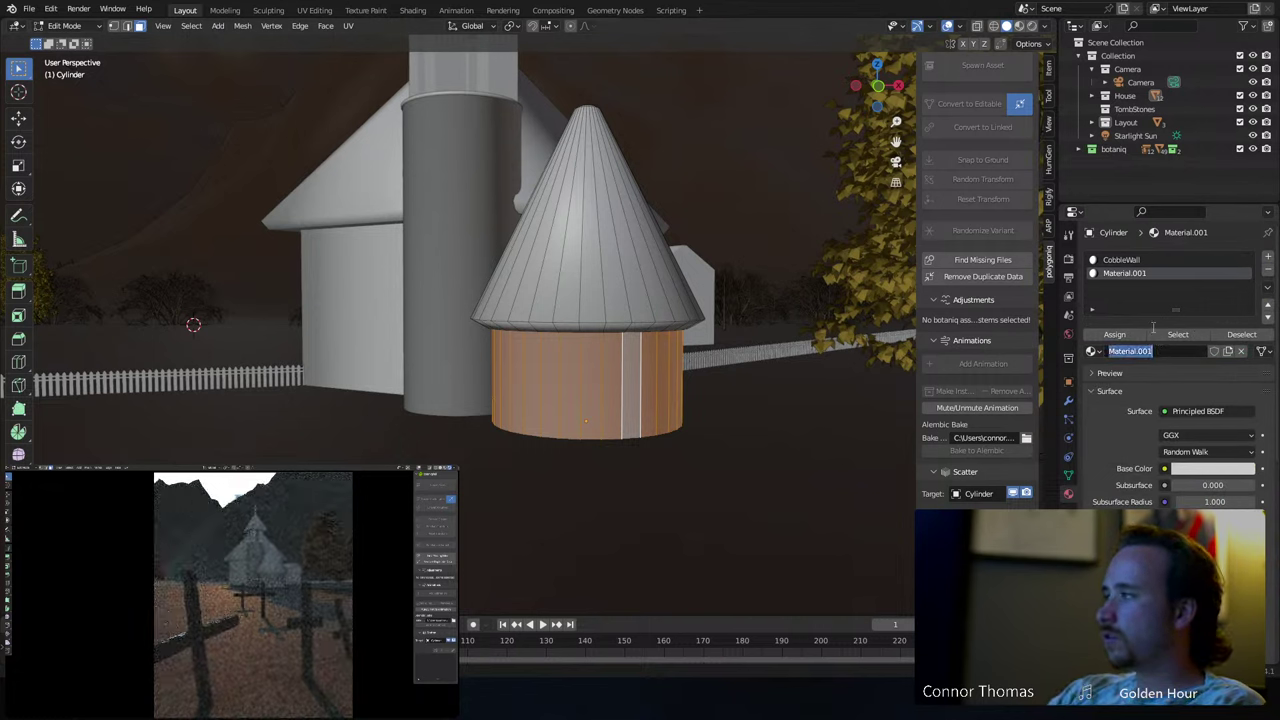
text(Roof)
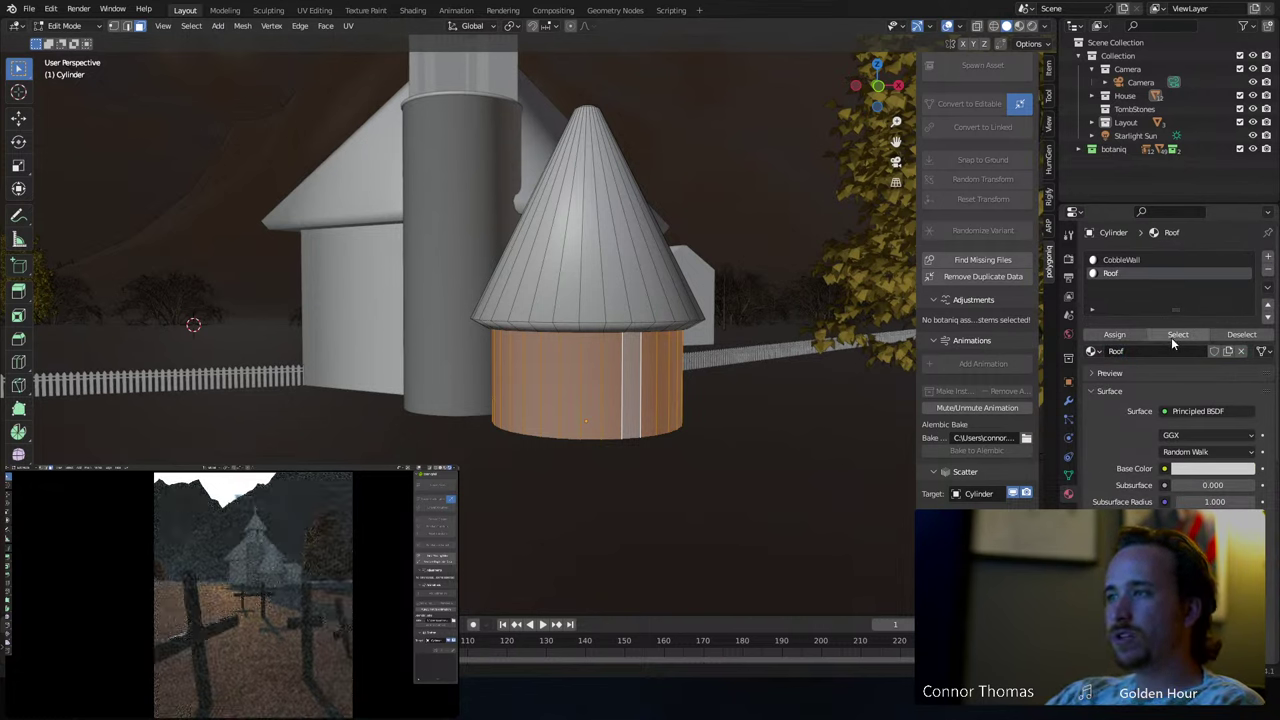
key(Return)
- Assign CobbleWall to the selected wall faces and, after inverting the selection, Roof to the conical roof faces
click(1120, 259)
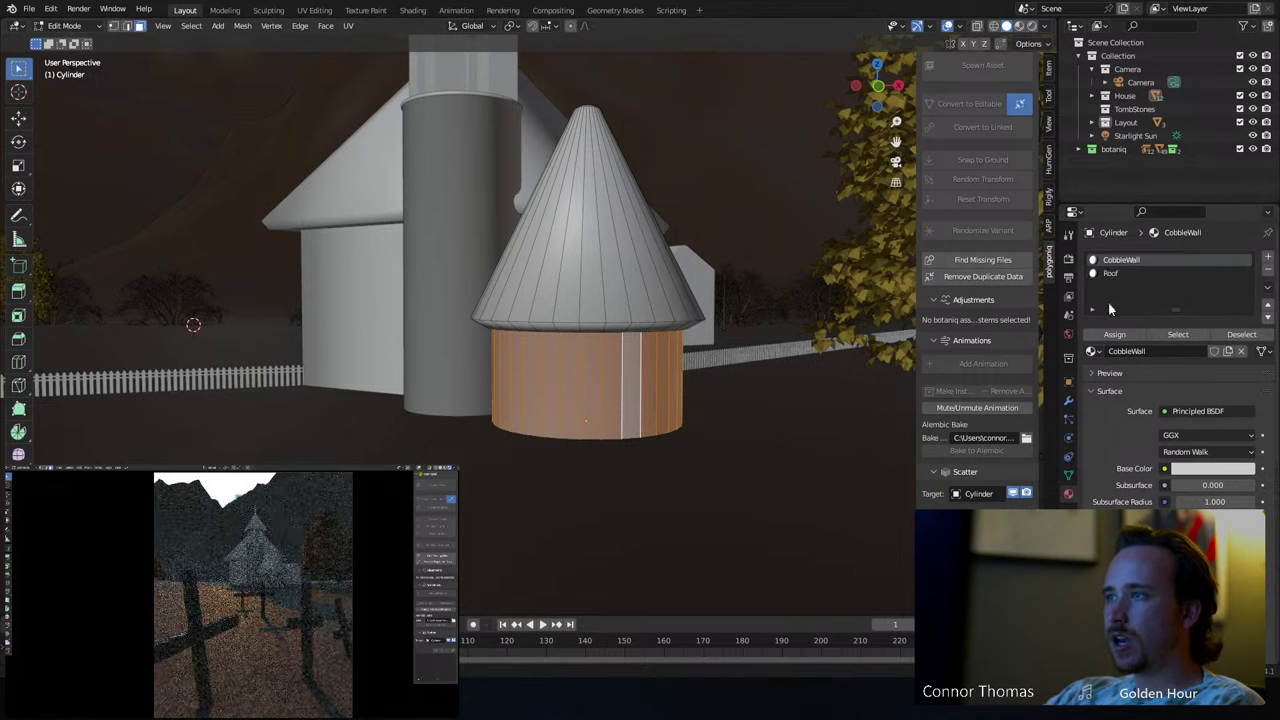
click(1114, 334)
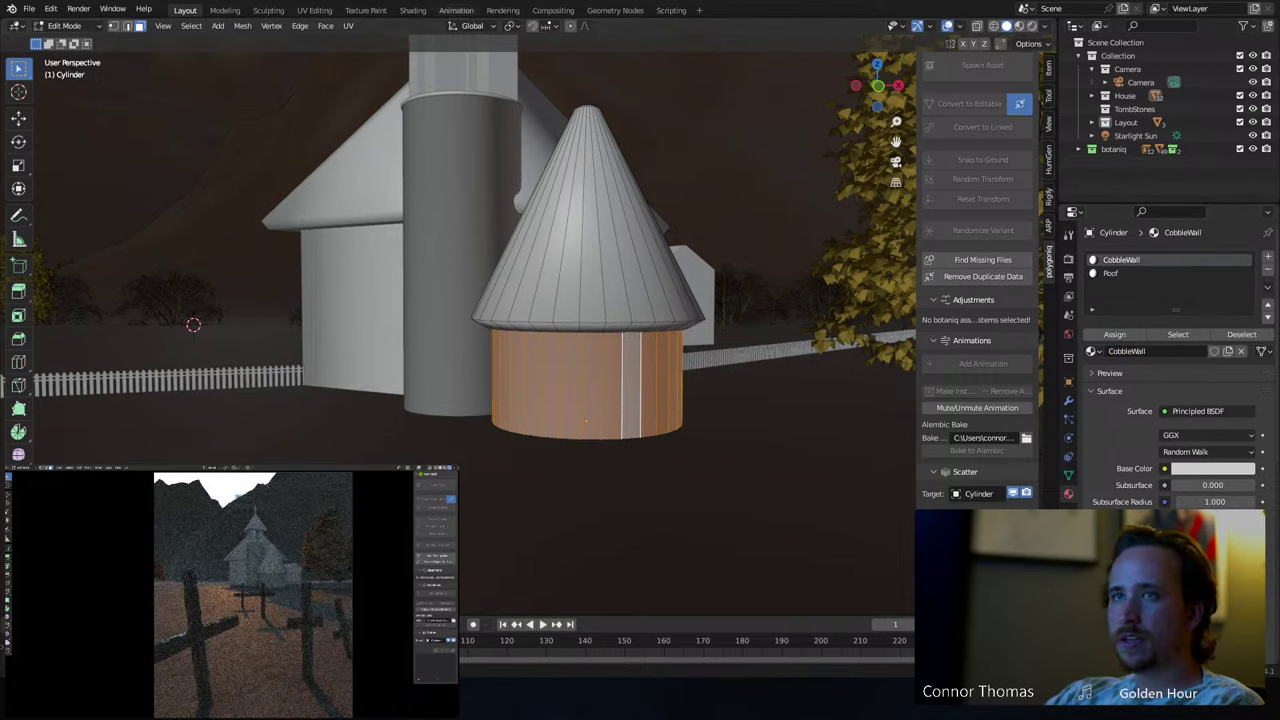
click(191, 26)
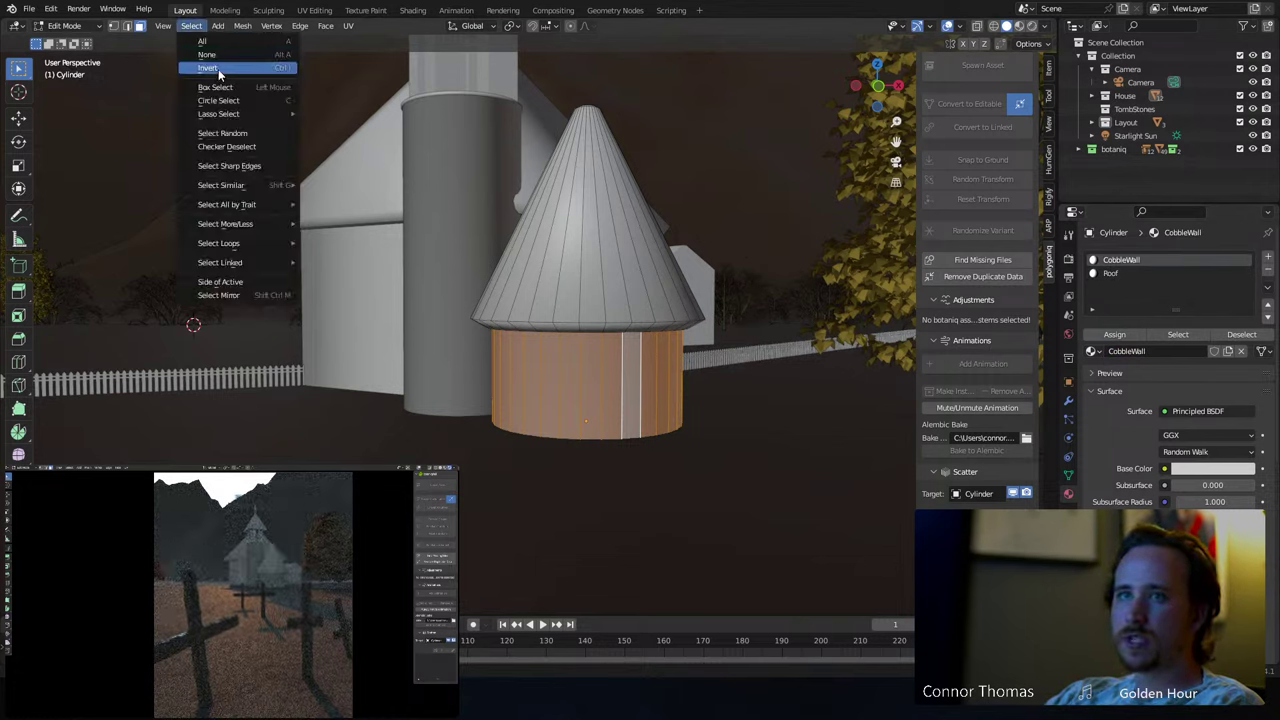
click(219, 68)
click(1110, 273)
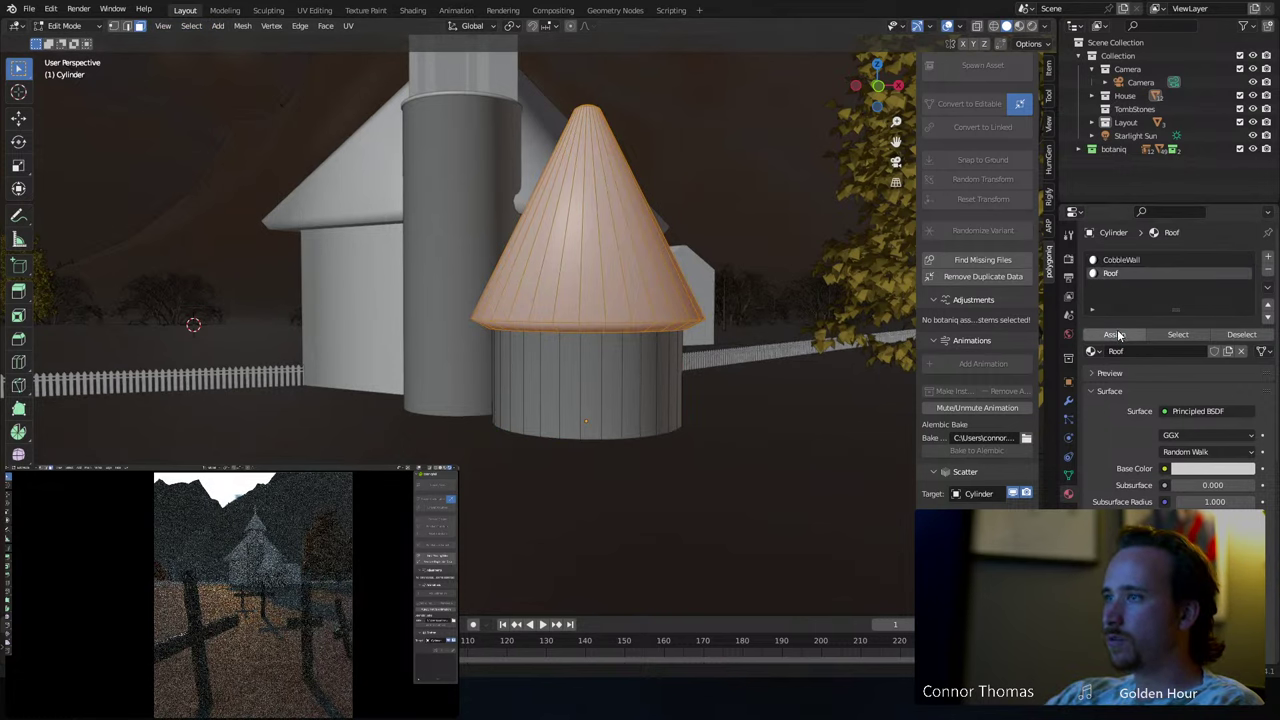
key(Tab)
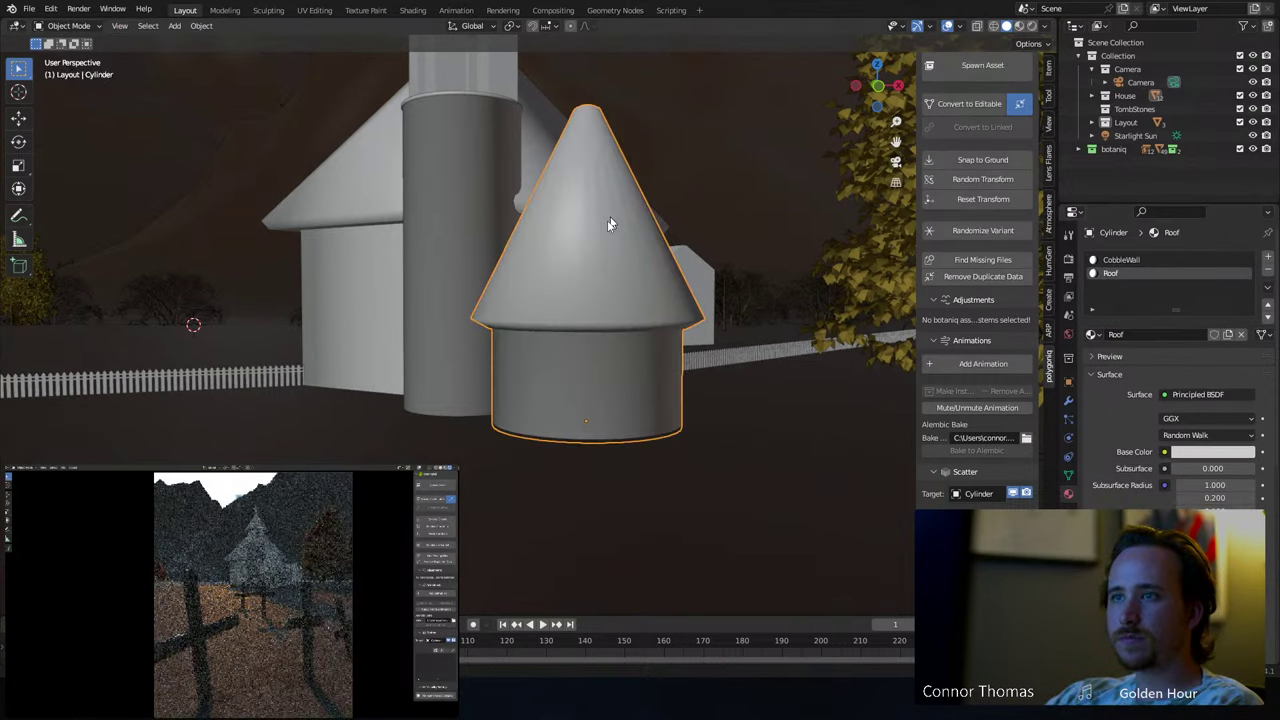
- Apply the existing CobbleWall material to the church's tall round tower
click(443, 242)
shift+middle_drag(444, 138, 743, 306)
click(1092, 313)
text(c)
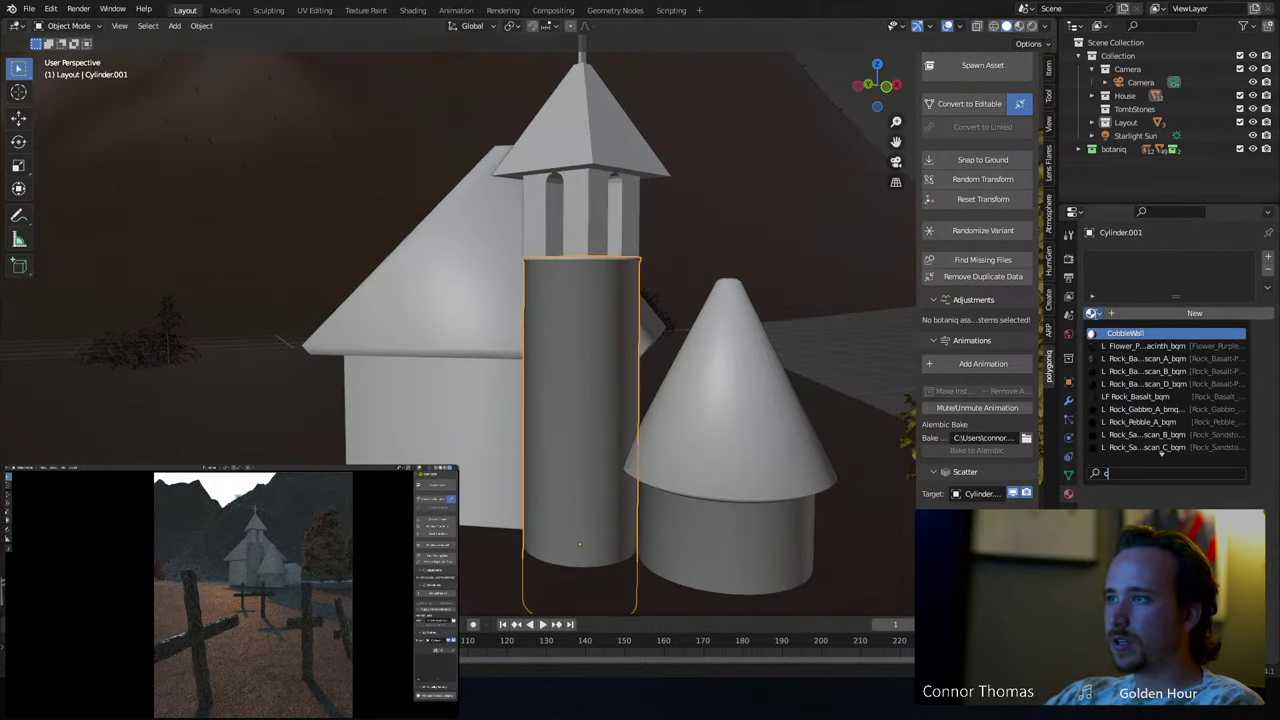
click(1113, 335)
- Select the wall faces of the main church building and give the object the existing CobbleWall material
click(488, 409)
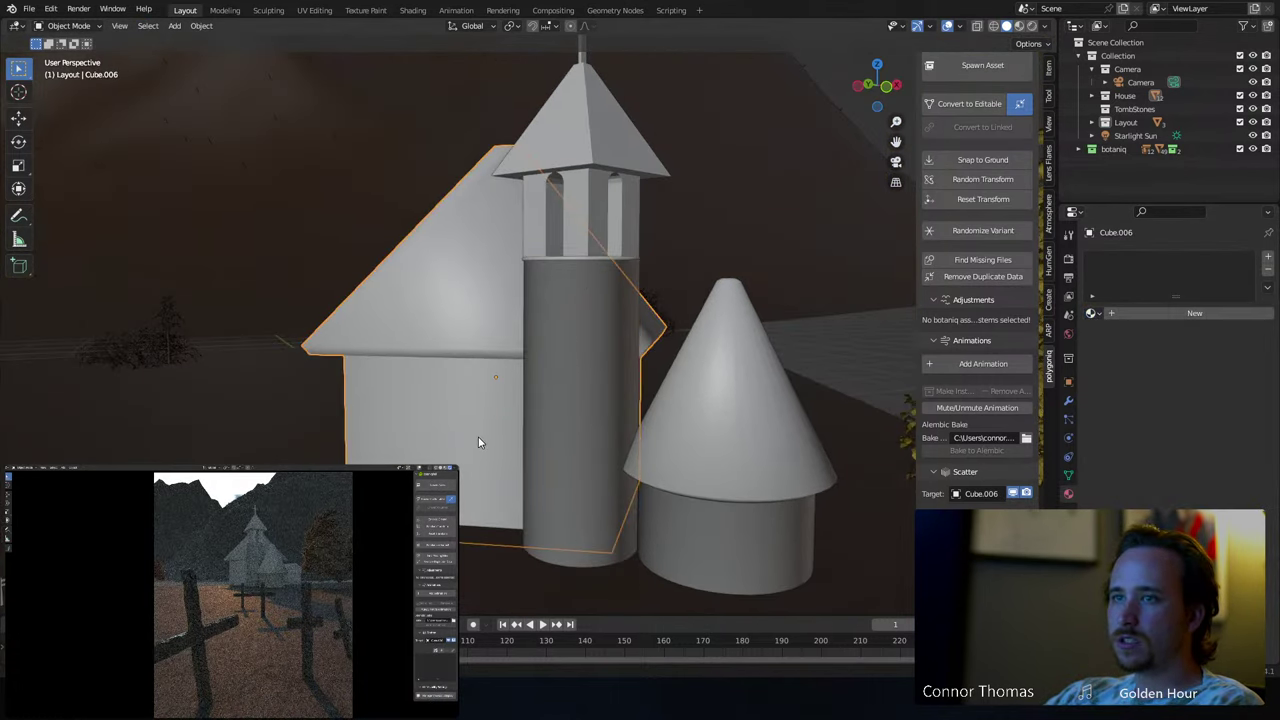
key(Tab)
middle_drag(499, 410, 578, 350)
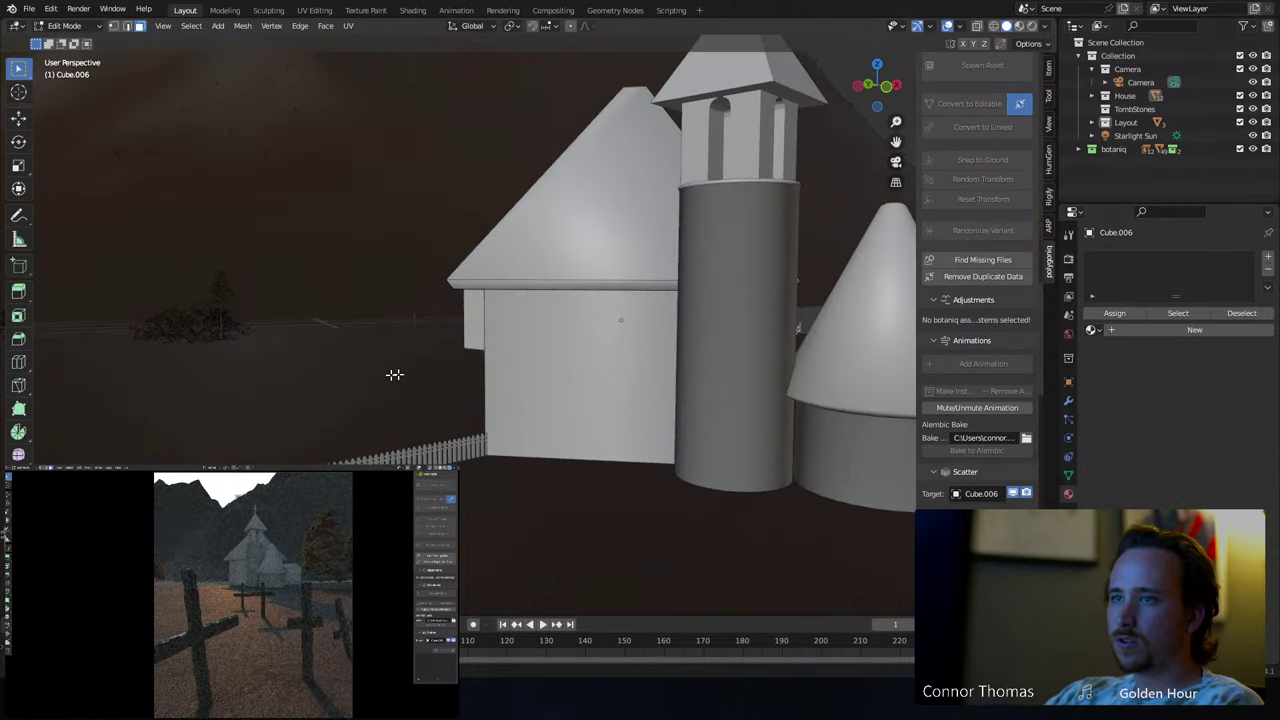
middle_drag(394, 374, 508, 367)
alt+click(429, 354)
middle_drag(506, 314, 450, 312)
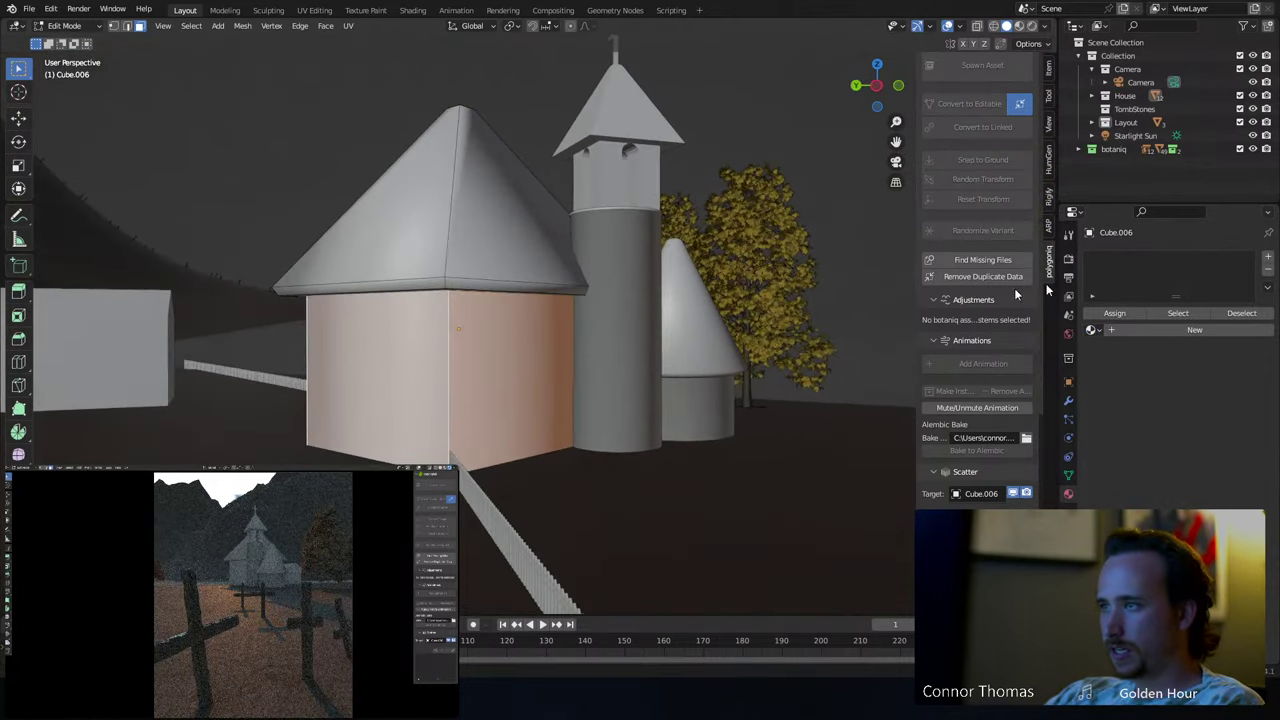
click(1092, 330)
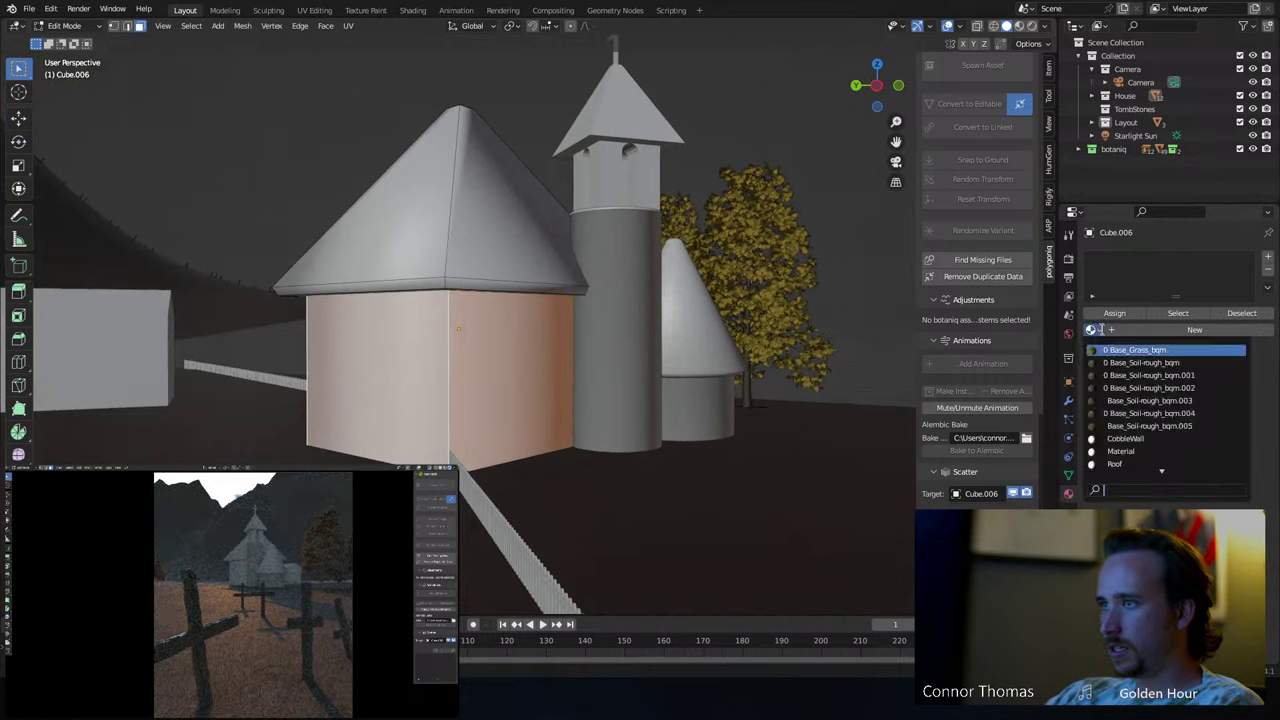
click(1125, 439)
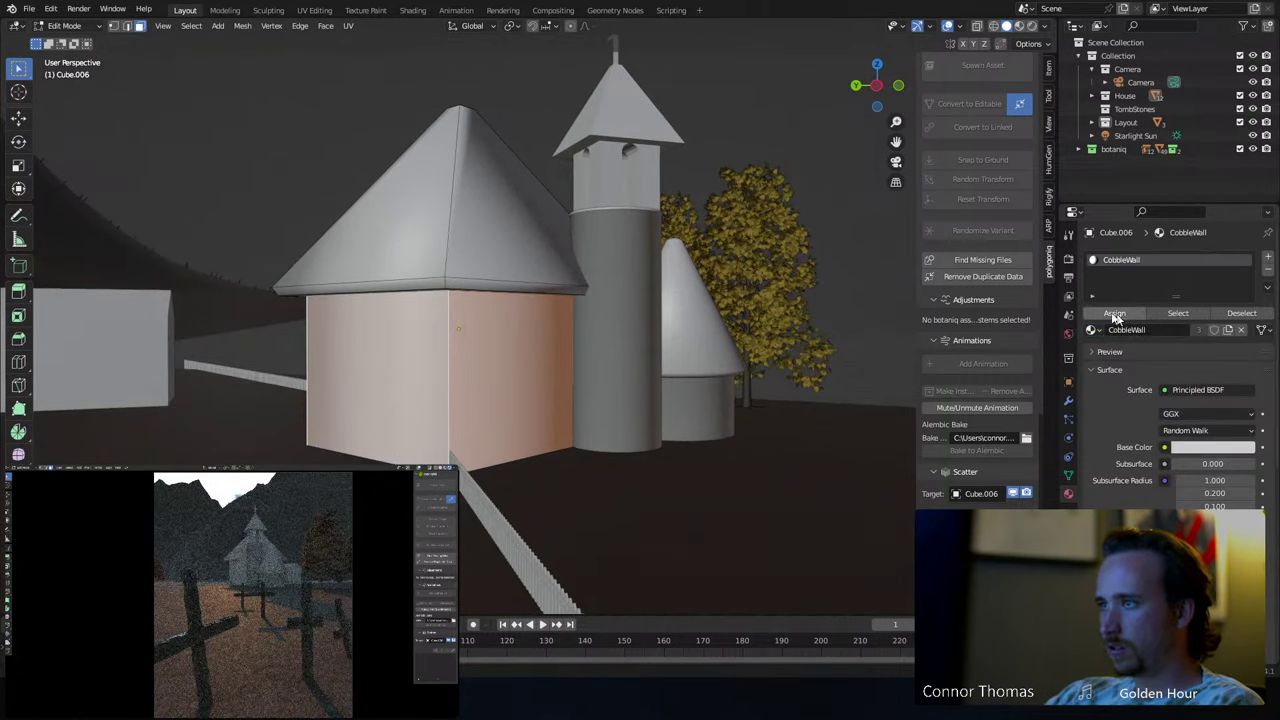
- Invert the face selection, assign the existing Roof material to the main church's roof through a second slot, and save the file
click(191, 25)
click(205, 72)
key(l)
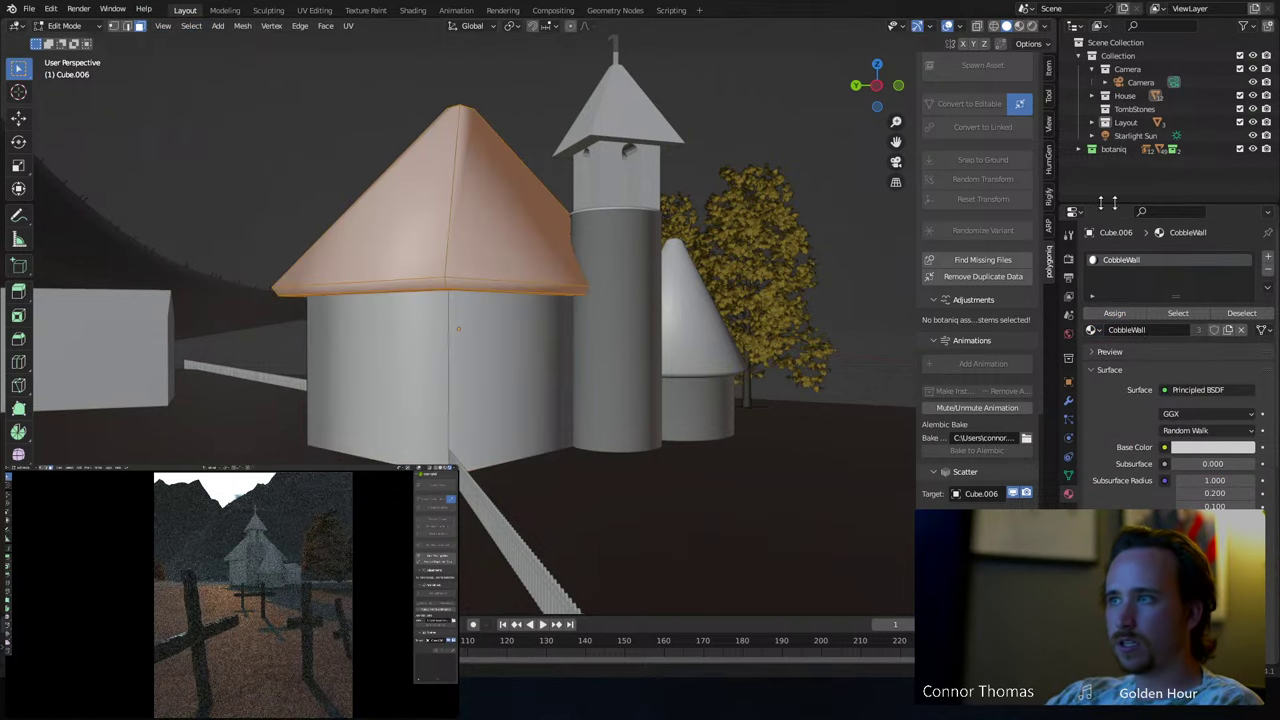
click(1267, 256)
click(1091, 350)
text(ro)
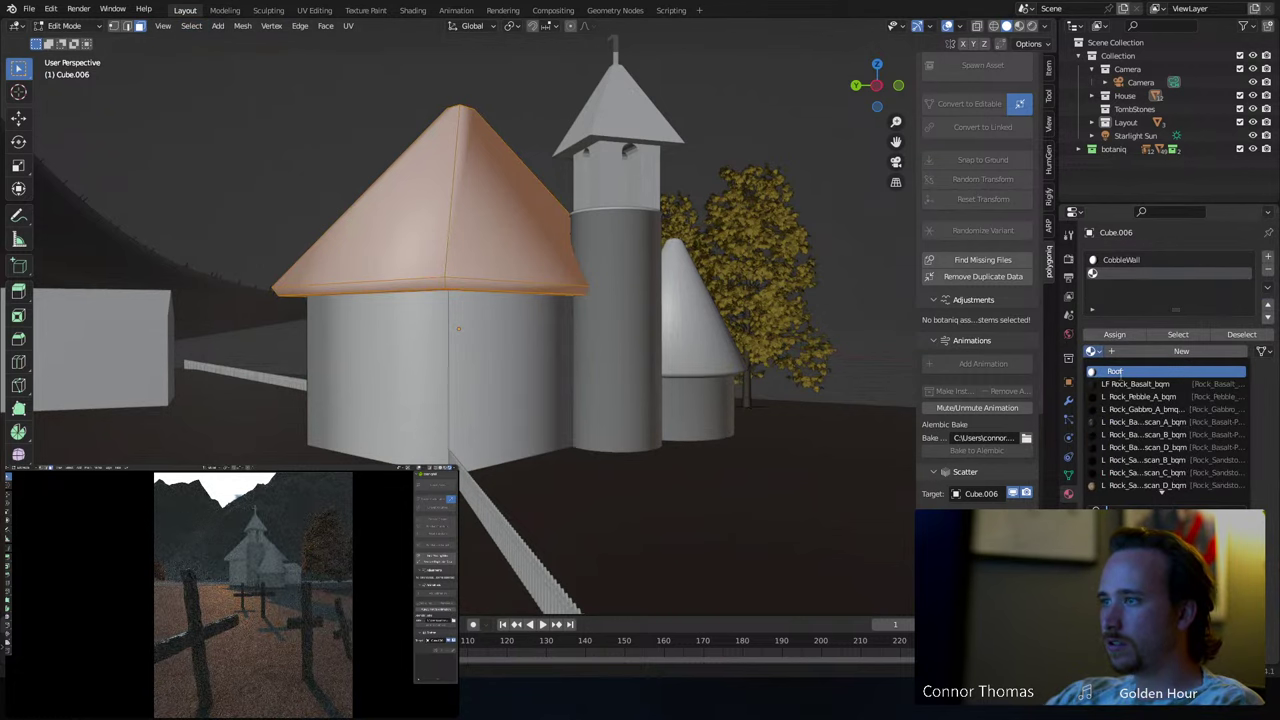
click(1119, 371)
click(1130, 336)
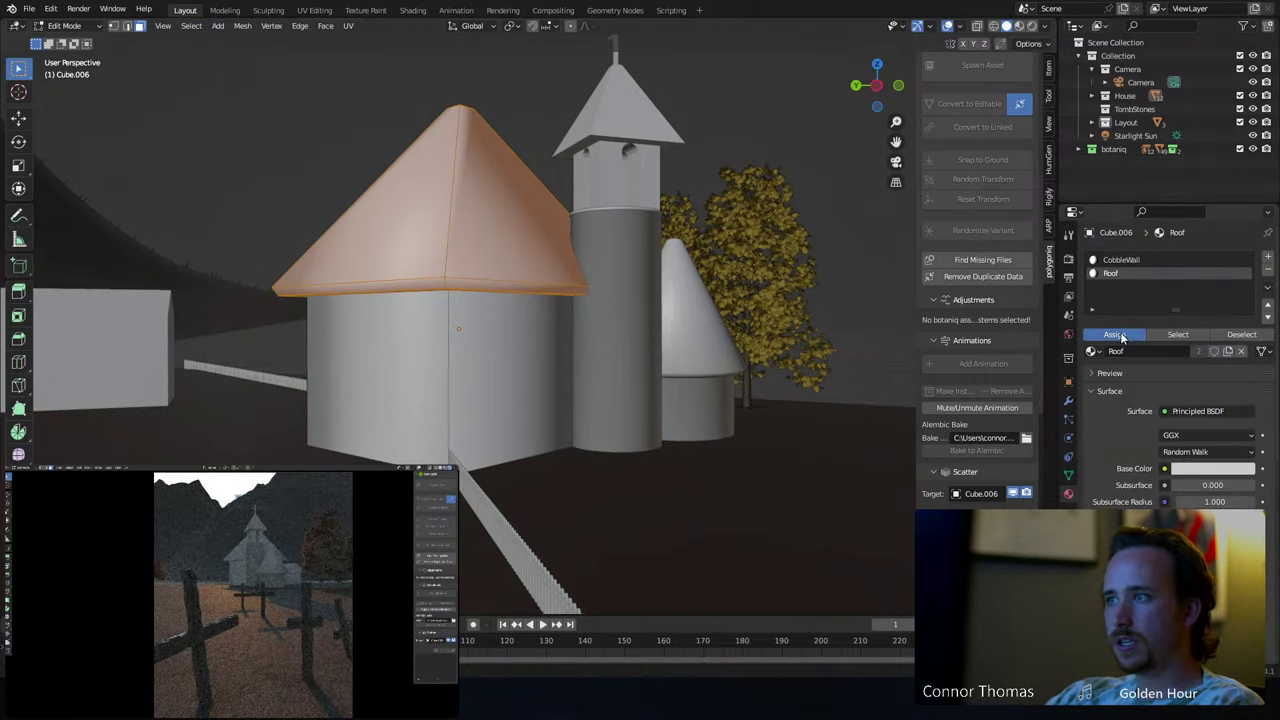
scroll(580, 289, down, 3)
middle_drag(557, 306, 493, 264)
key(Tab)
key(ctrl+s)
- Give the fence in front of the church a new material named Fence
middle_drag(420, 228, 514, 325)
click(381, 437)
click(1135, 314)
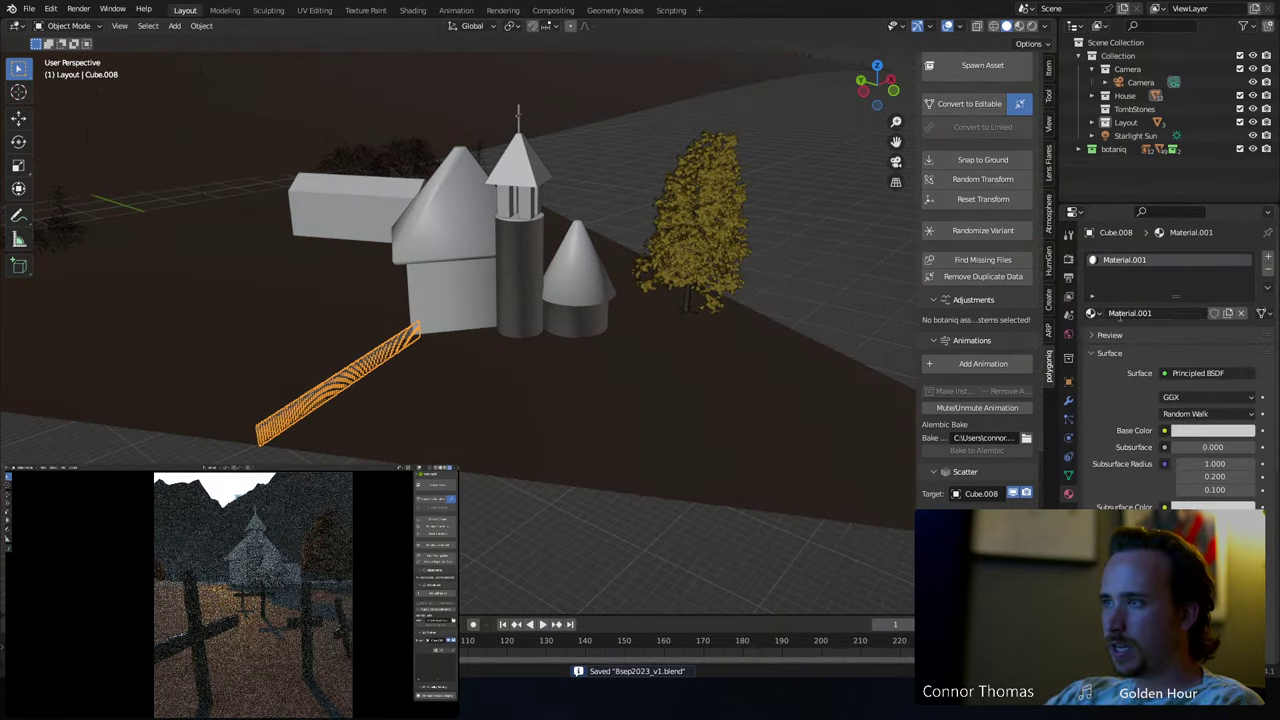
double_click(1138, 313)
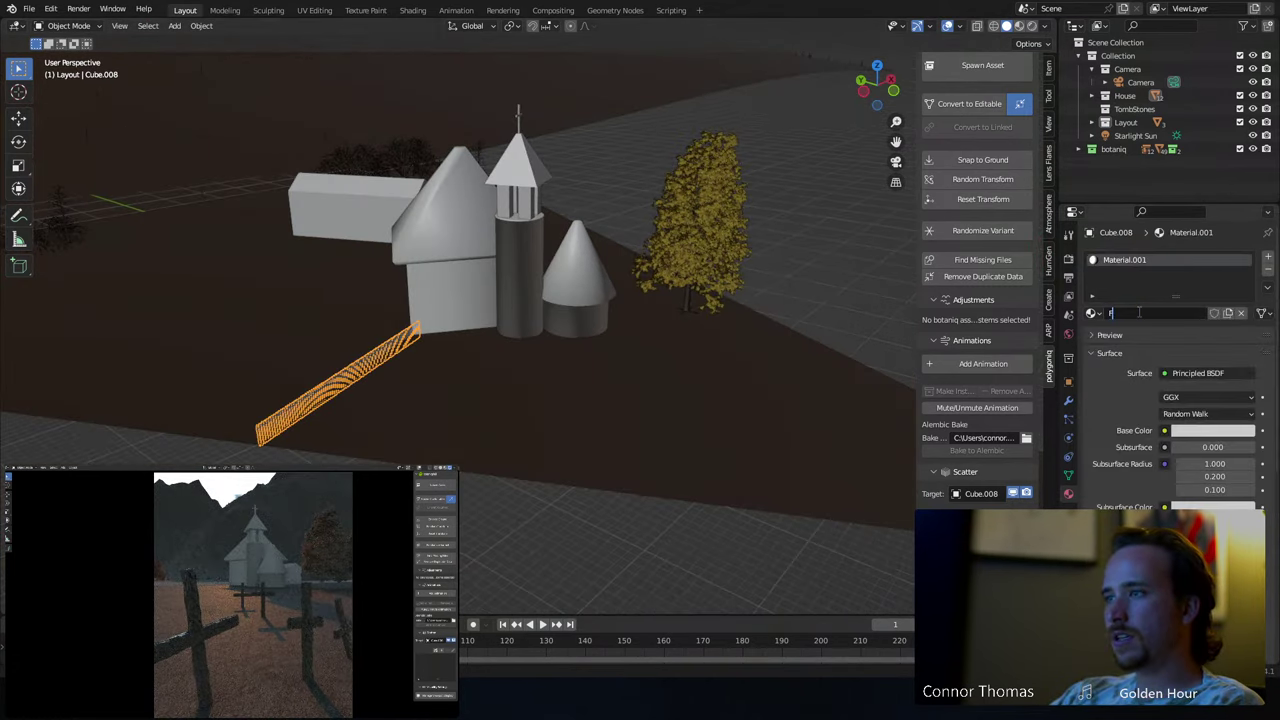
key(Return)
- Apply the existing Fence material to the other fence behind the church, clear the selection and save the file
middle_drag(775, 200, 700, 198)
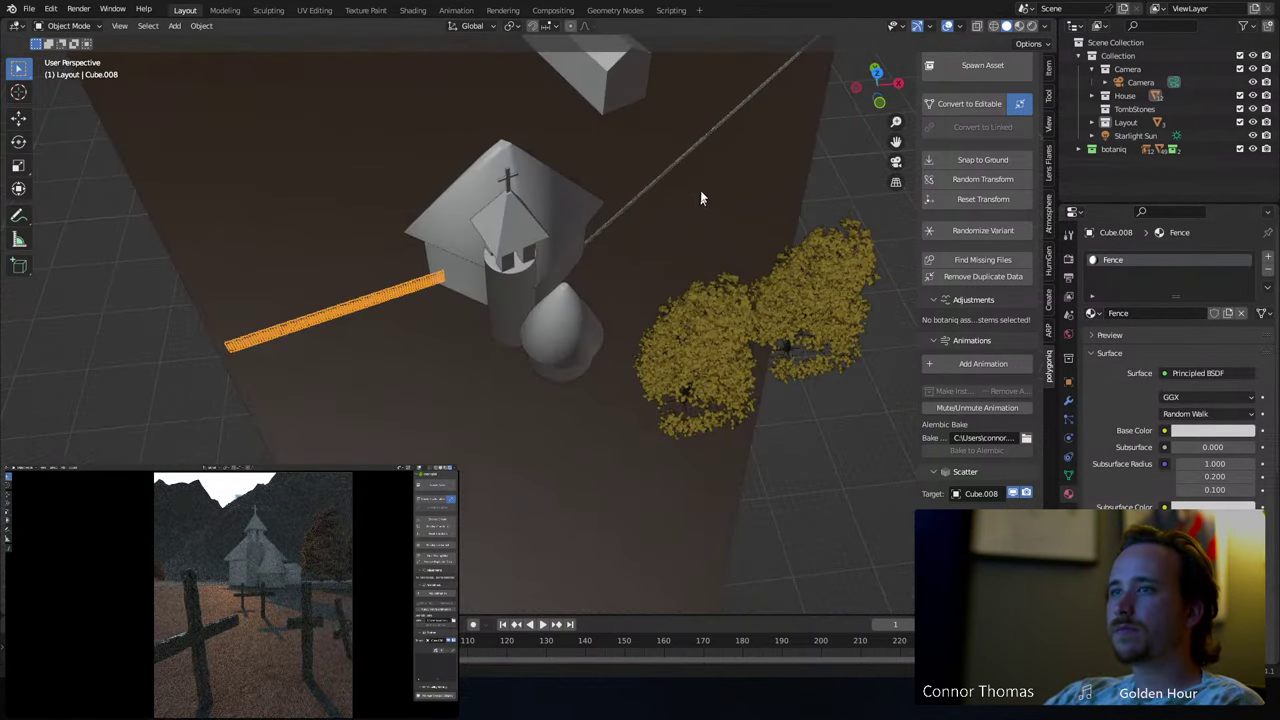
click(683, 170)
click(1092, 313)
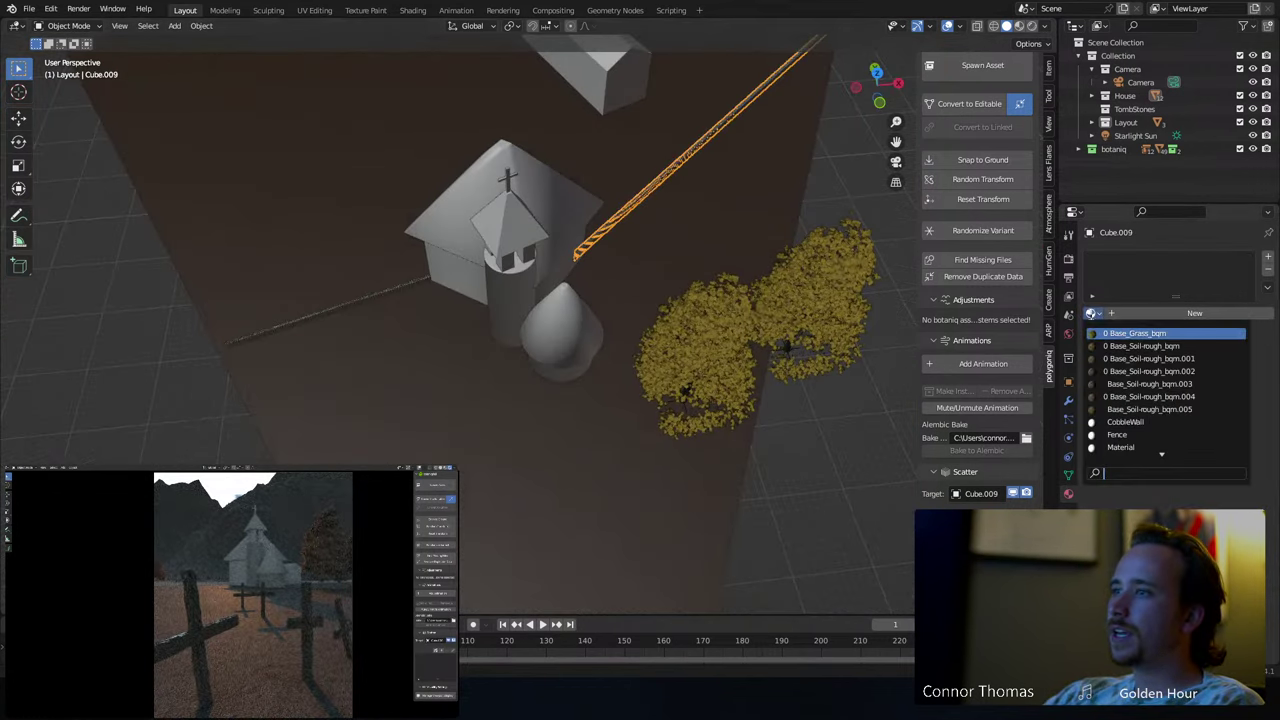
text(fe)
click(1120, 333)
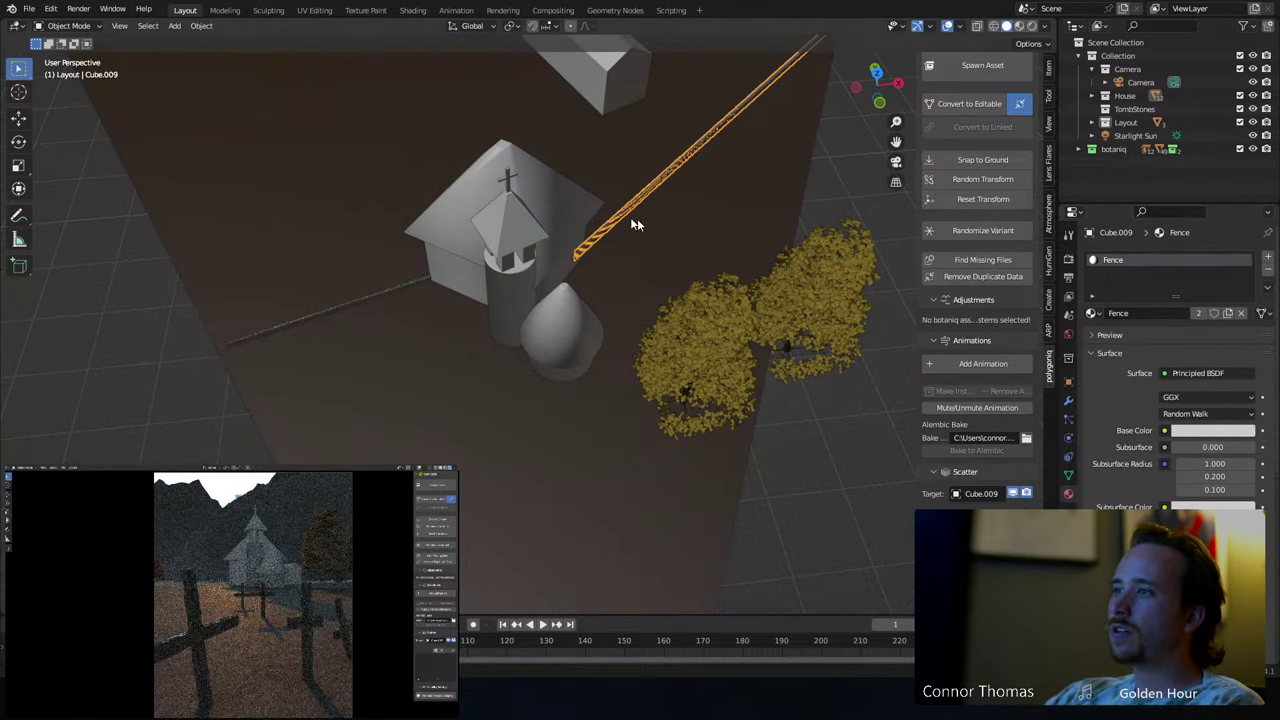
key(a)
key(alt+a)
middle_drag(593, 246, 662, 264)
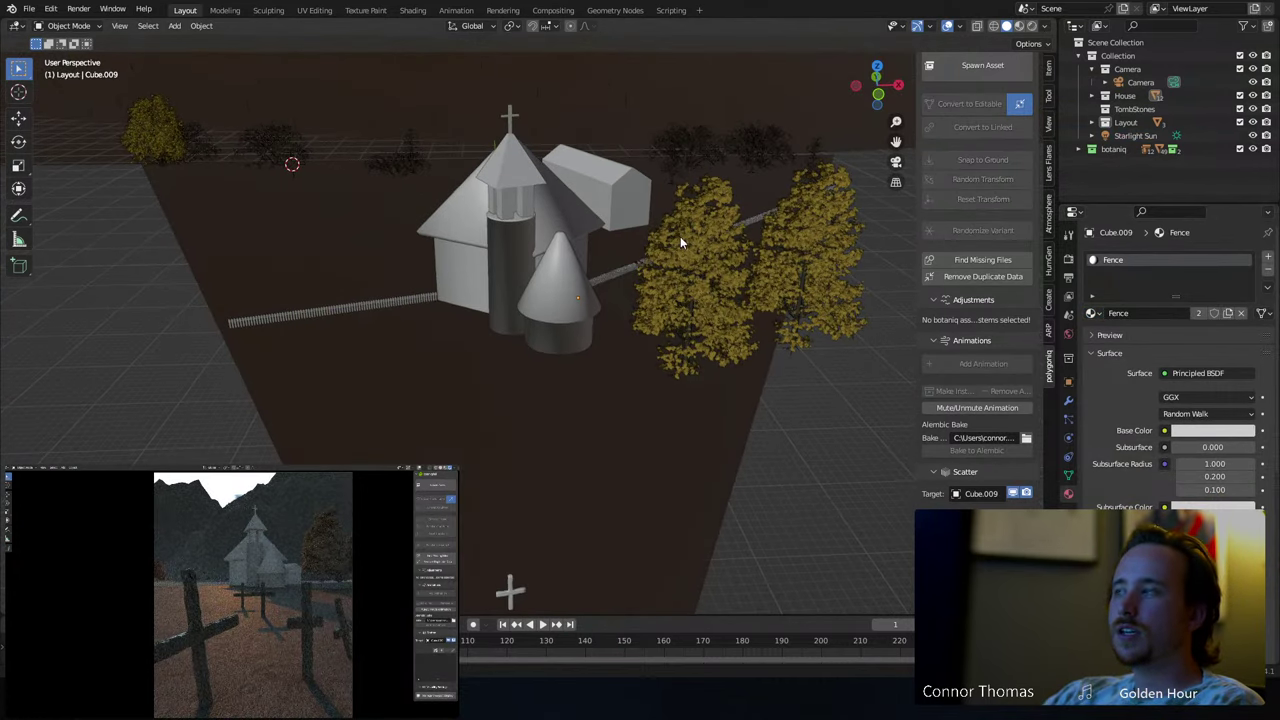
key(ctrl+s)
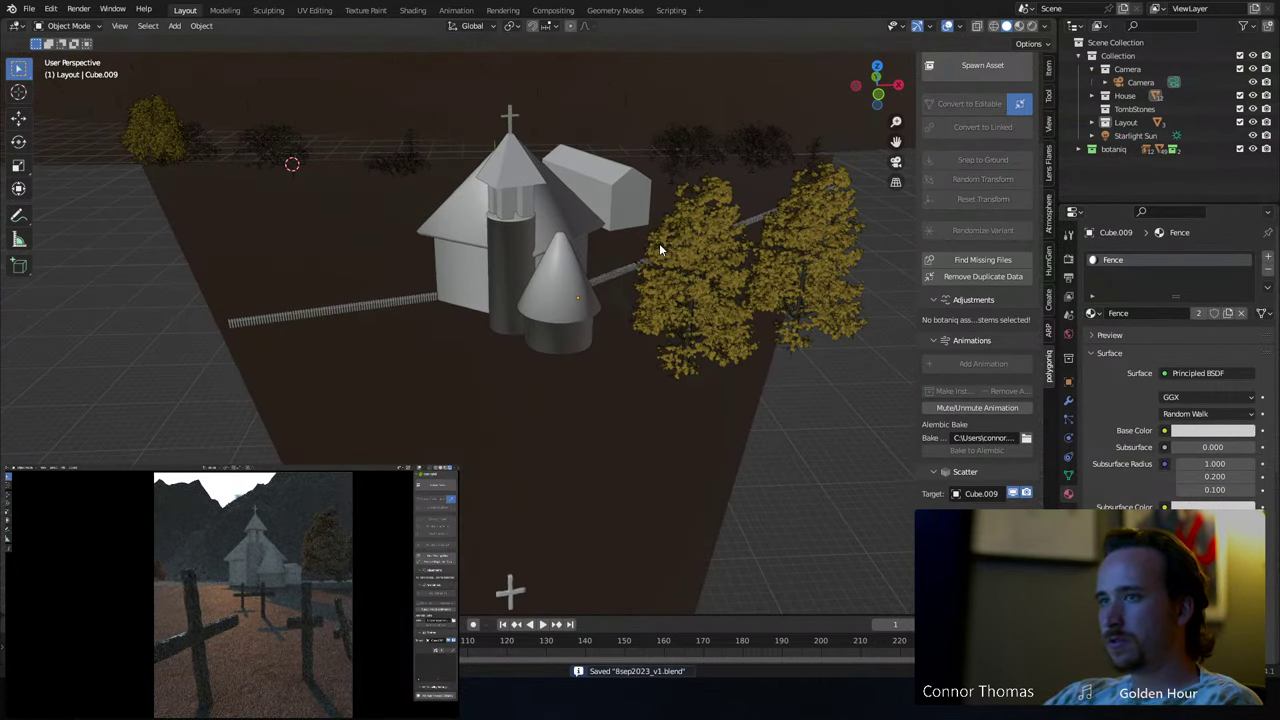
- Inspect the church in the reference photo and place the 3D cursor on the small round building's roof
click(13, 94)
middle_drag(250, 283, 378, 293)
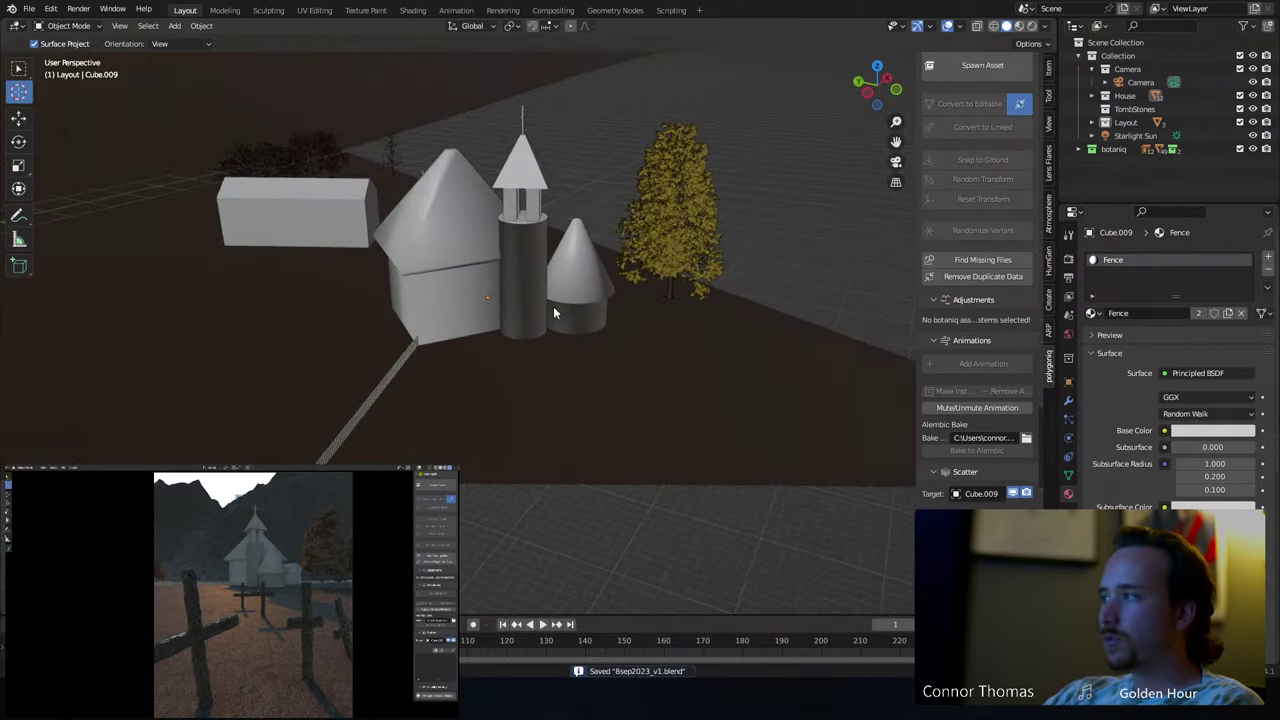
middle_drag(553, 313, 468, 268)
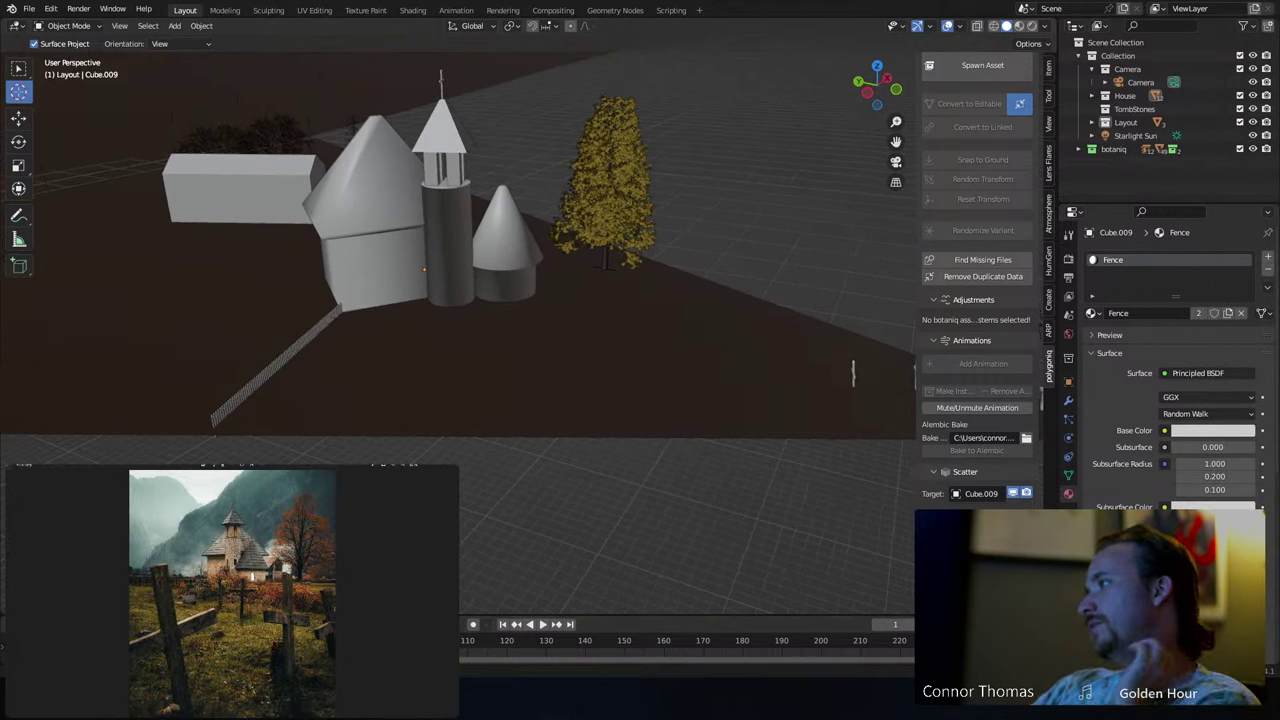
scroll(246, 556, up, 6)
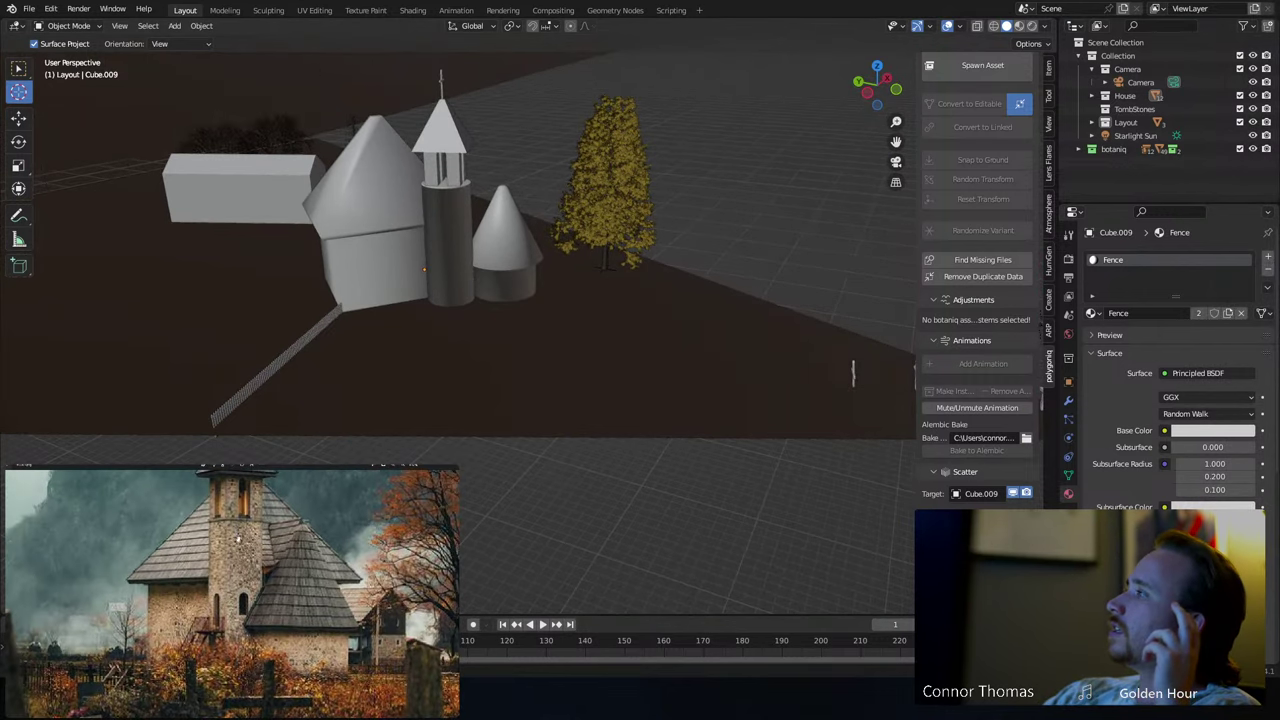
scroll(238, 537, down, 4)
scroll(250, 597, down, 3)
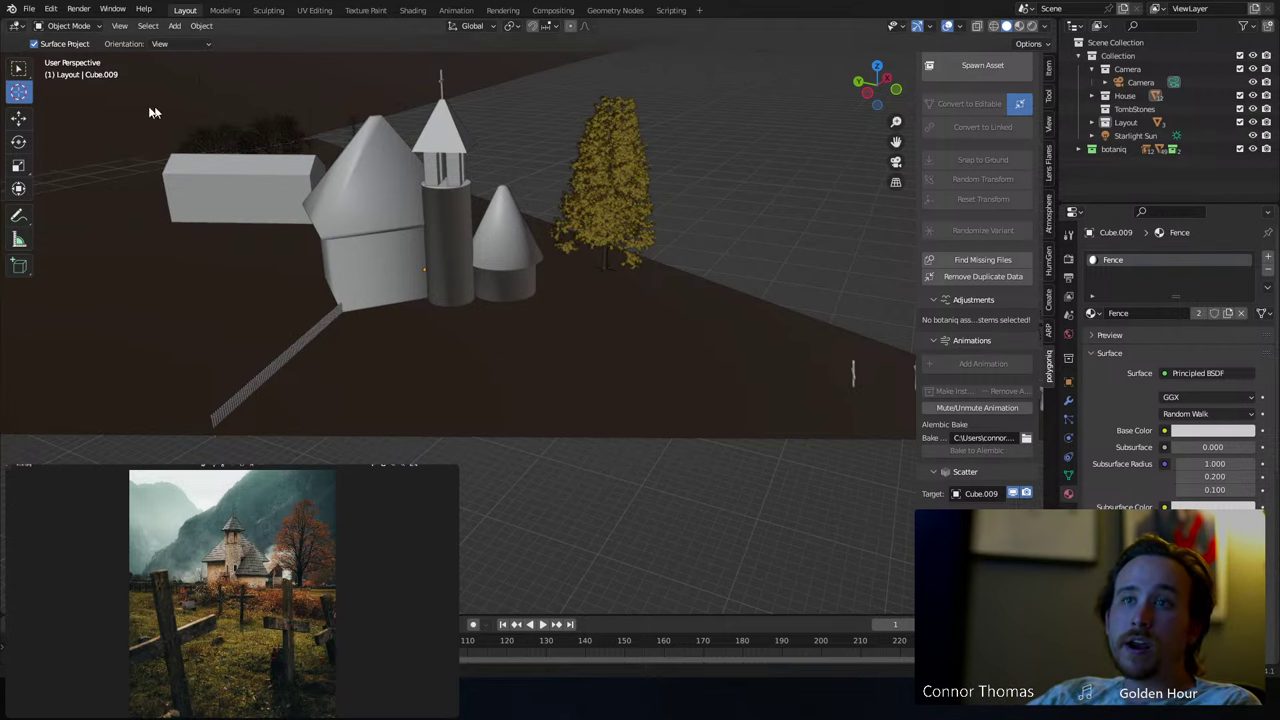
middle_drag(191, 140, 529, 238)
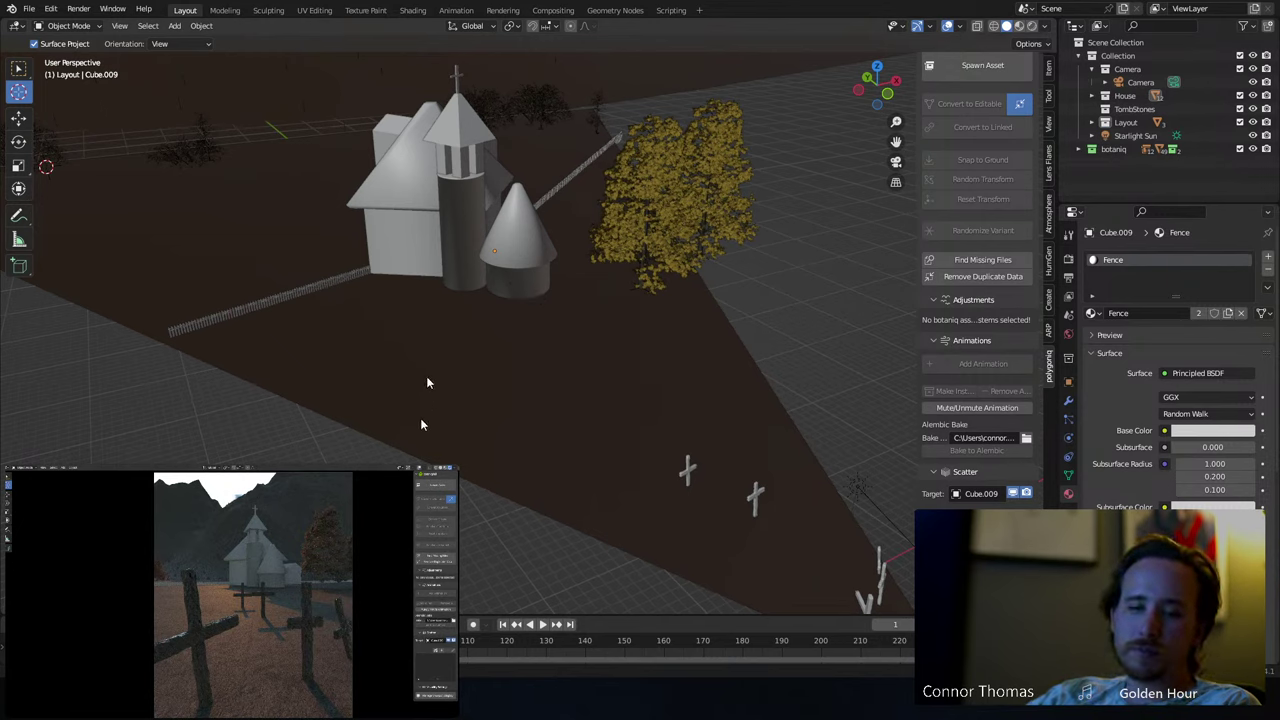
shift+right_click(526, 255)
click(19, 68)
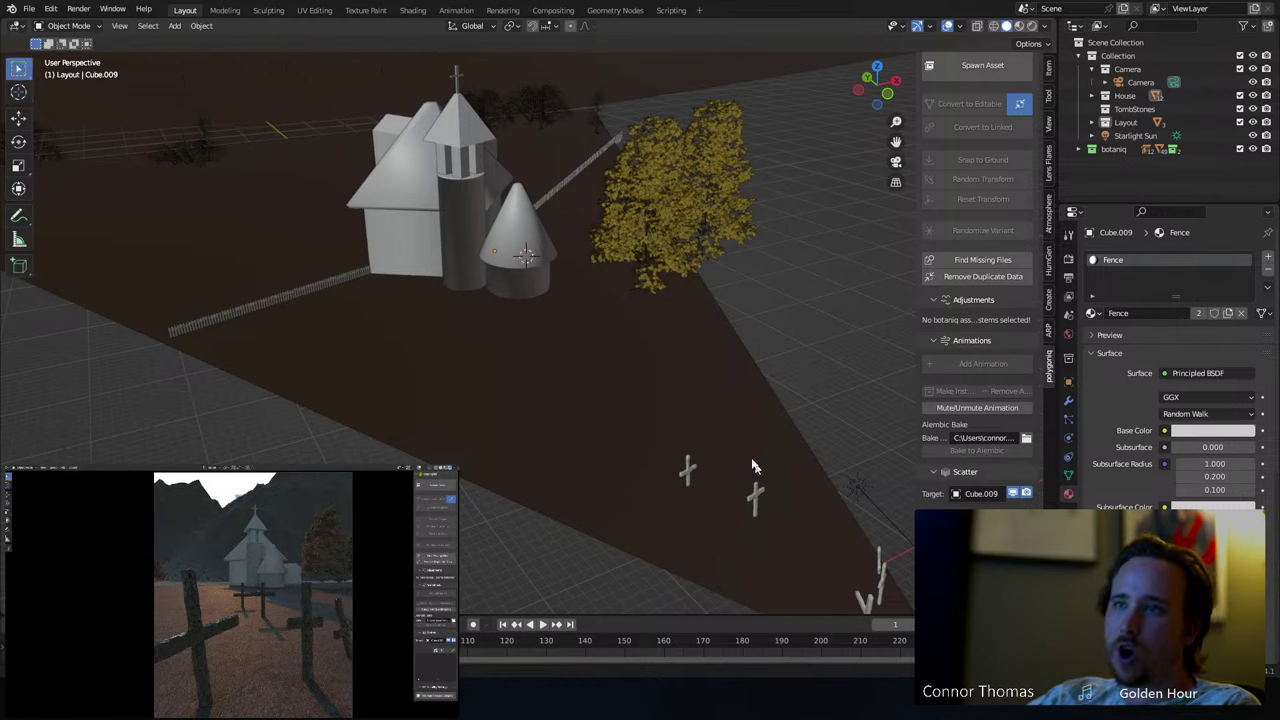
- Add a Plain Axes empty at the 3D cursor
key(shift+a)
mouse_move(750, 460)
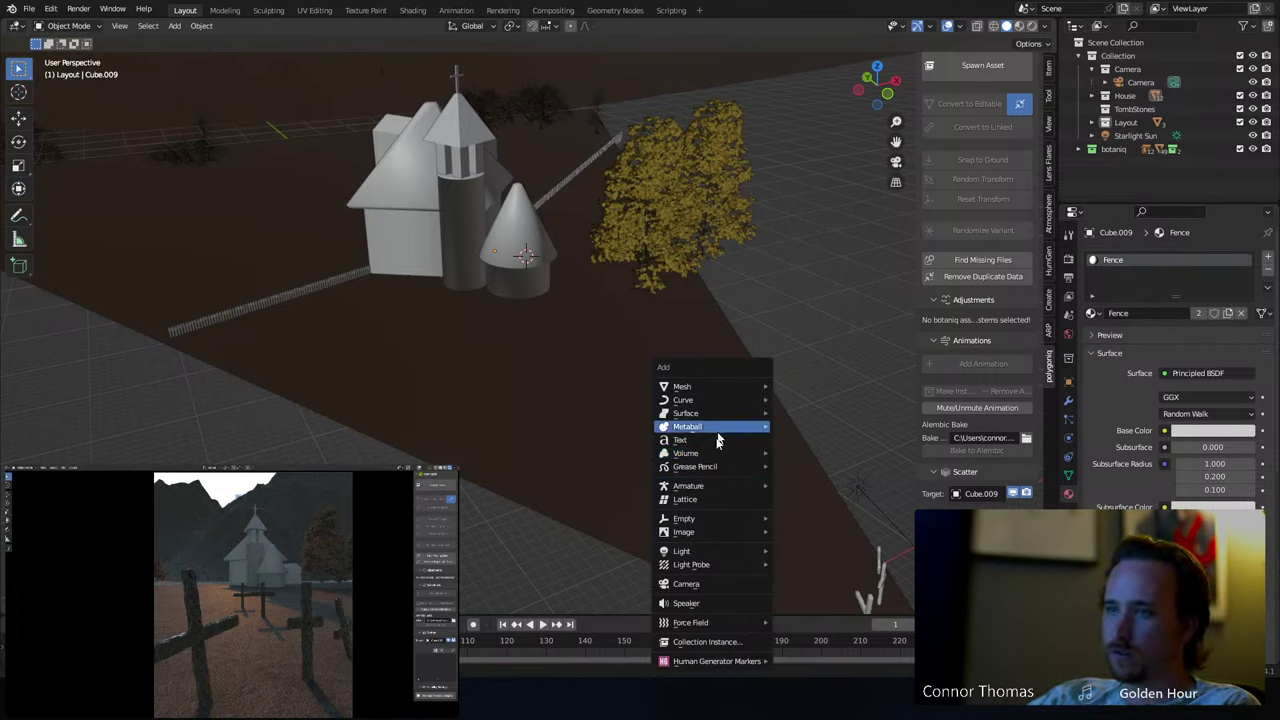
mouse_move(708, 411)
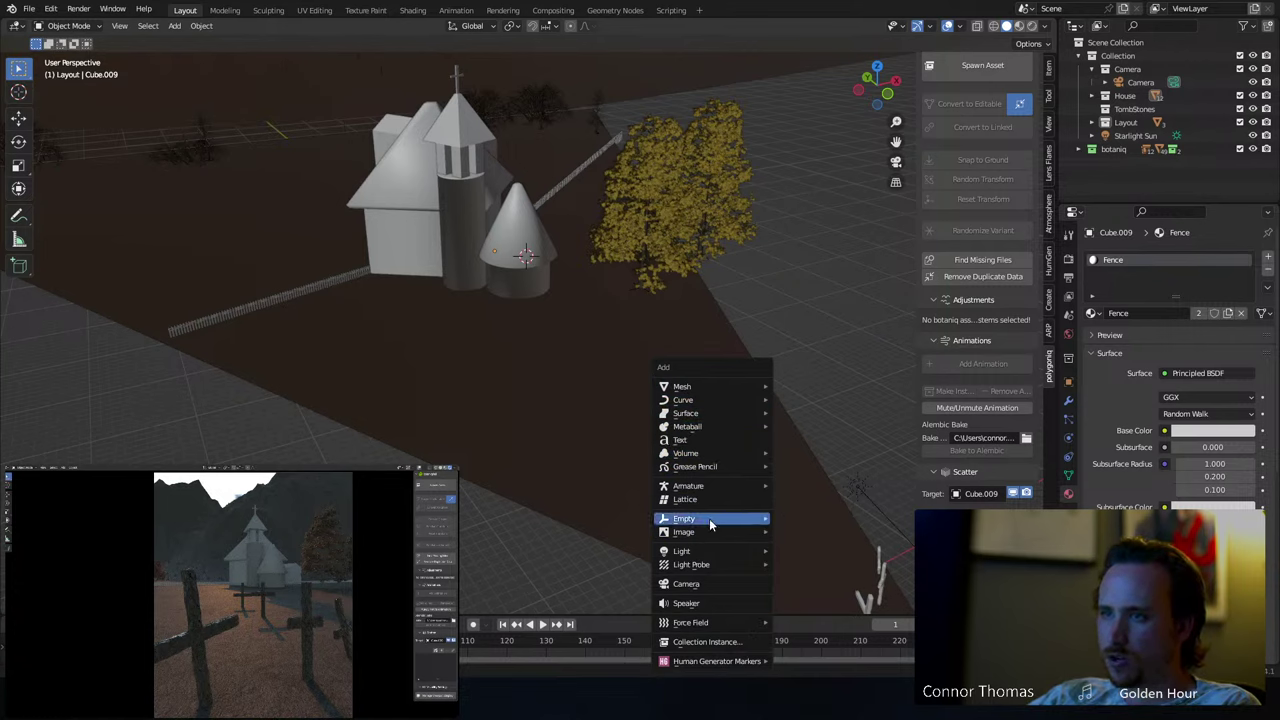
mouse_move(716, 523)
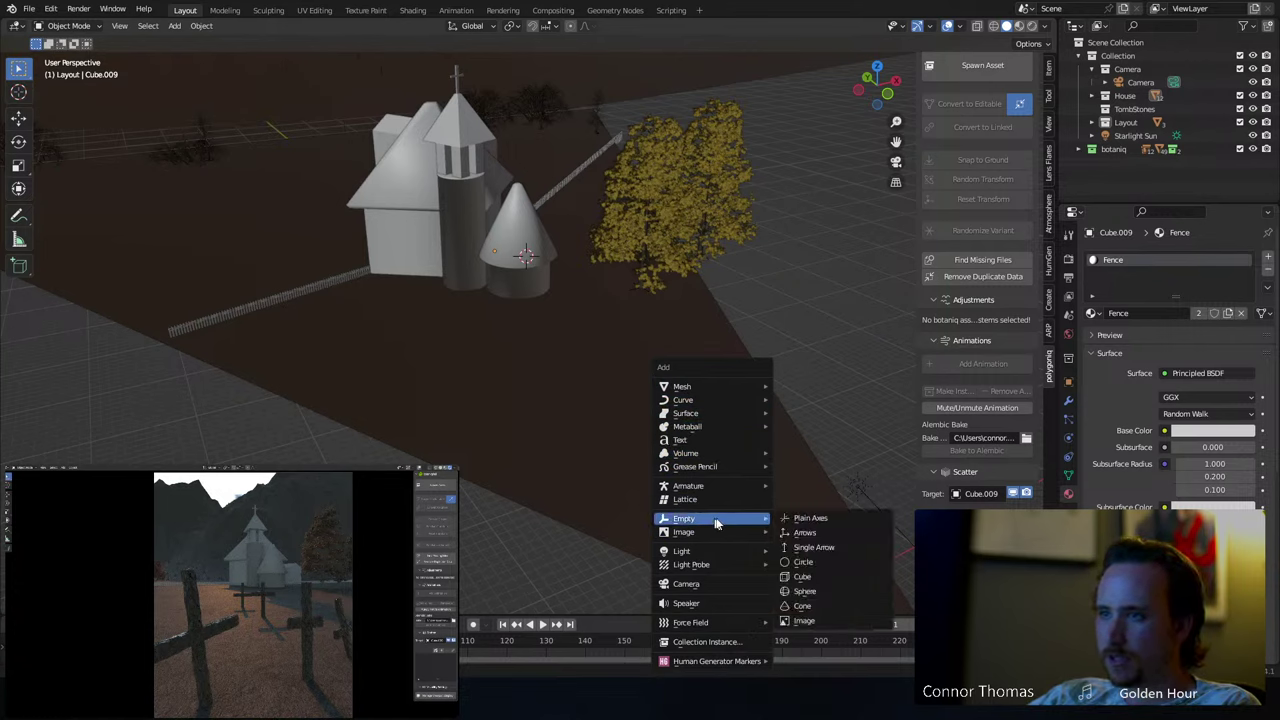
click(815, 520)
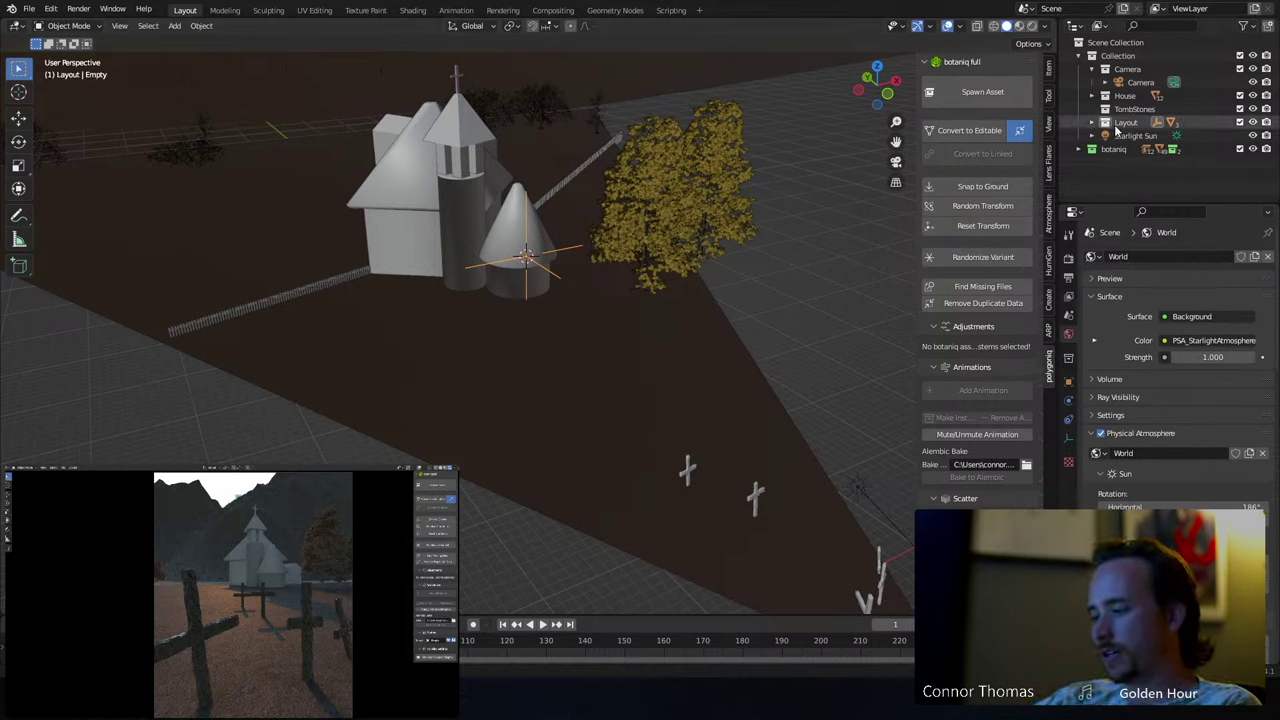
- Move the new empty into the Camera collection and rename it Focus
key(KP_Decimal)
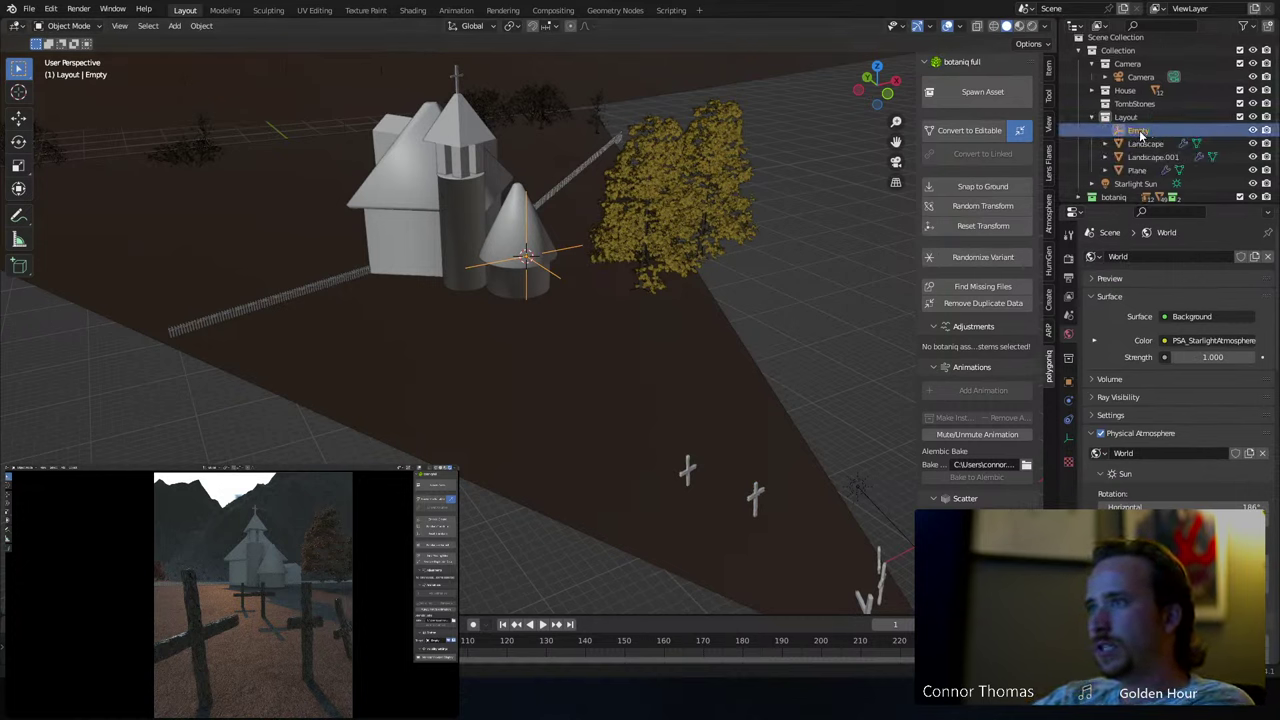
drag(1138, 132, 1126, 64)
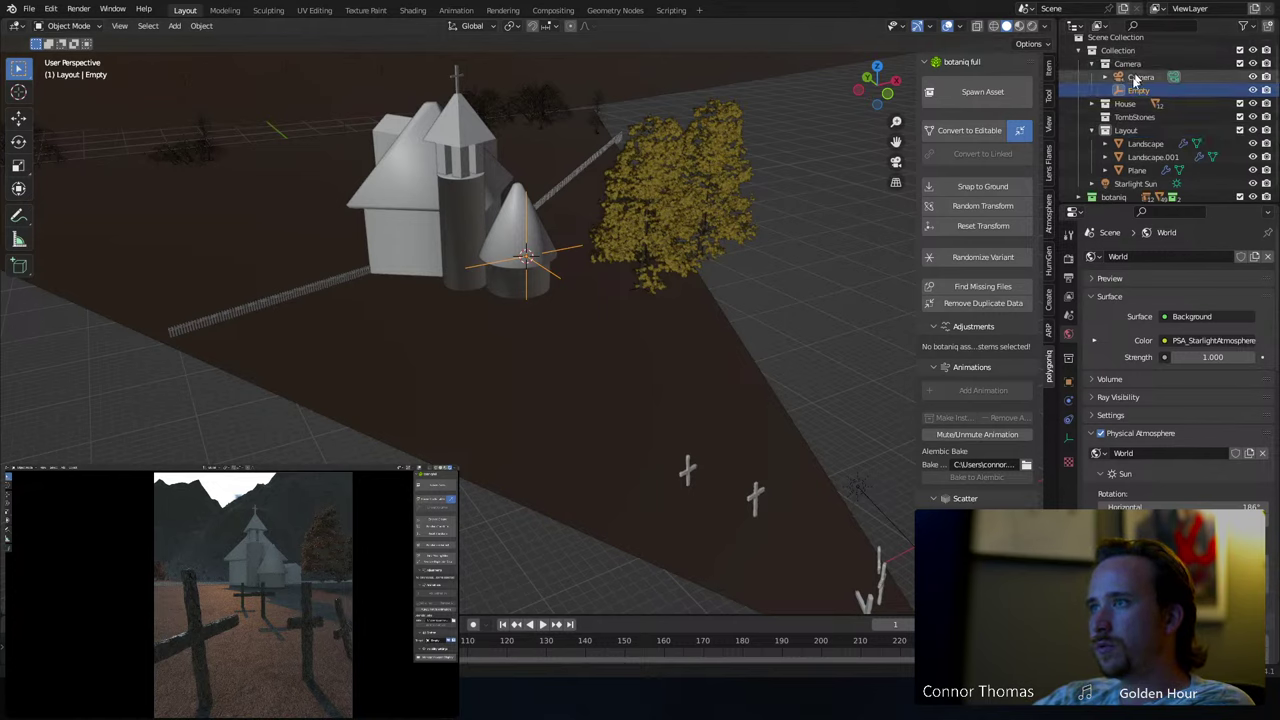
click(1093, 131)
double_click(1137, 95)
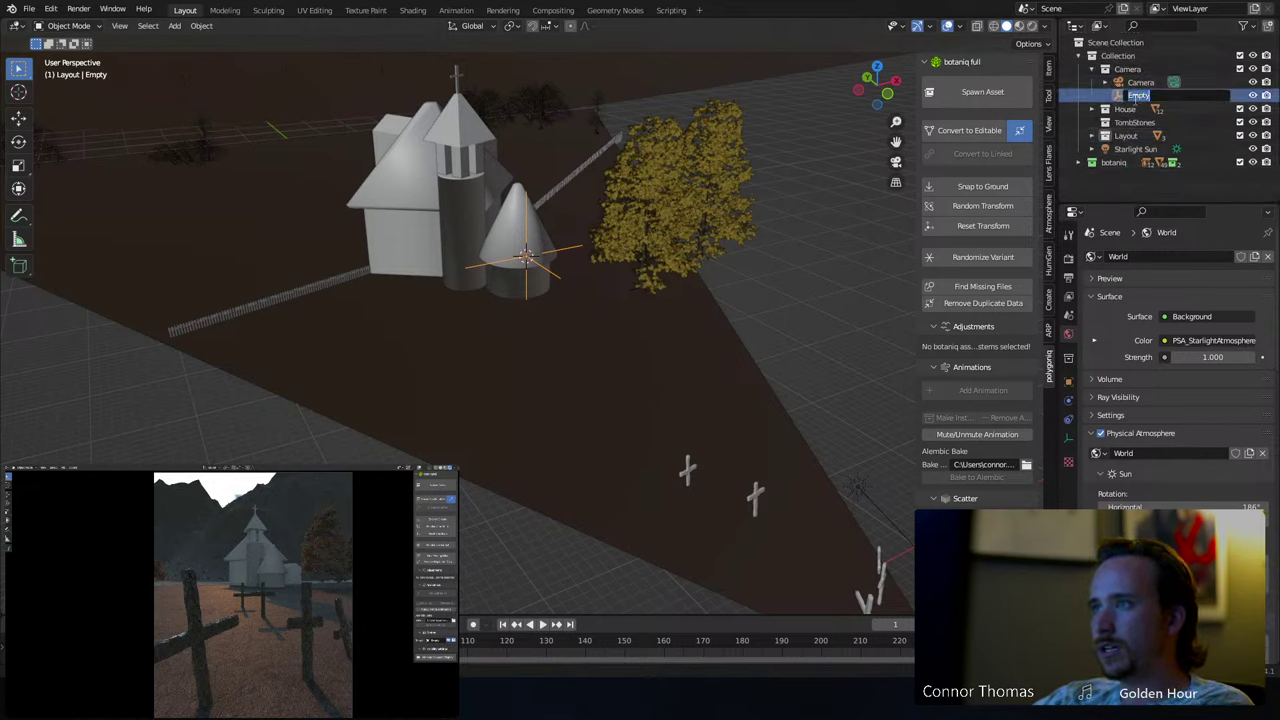
text(Focus)
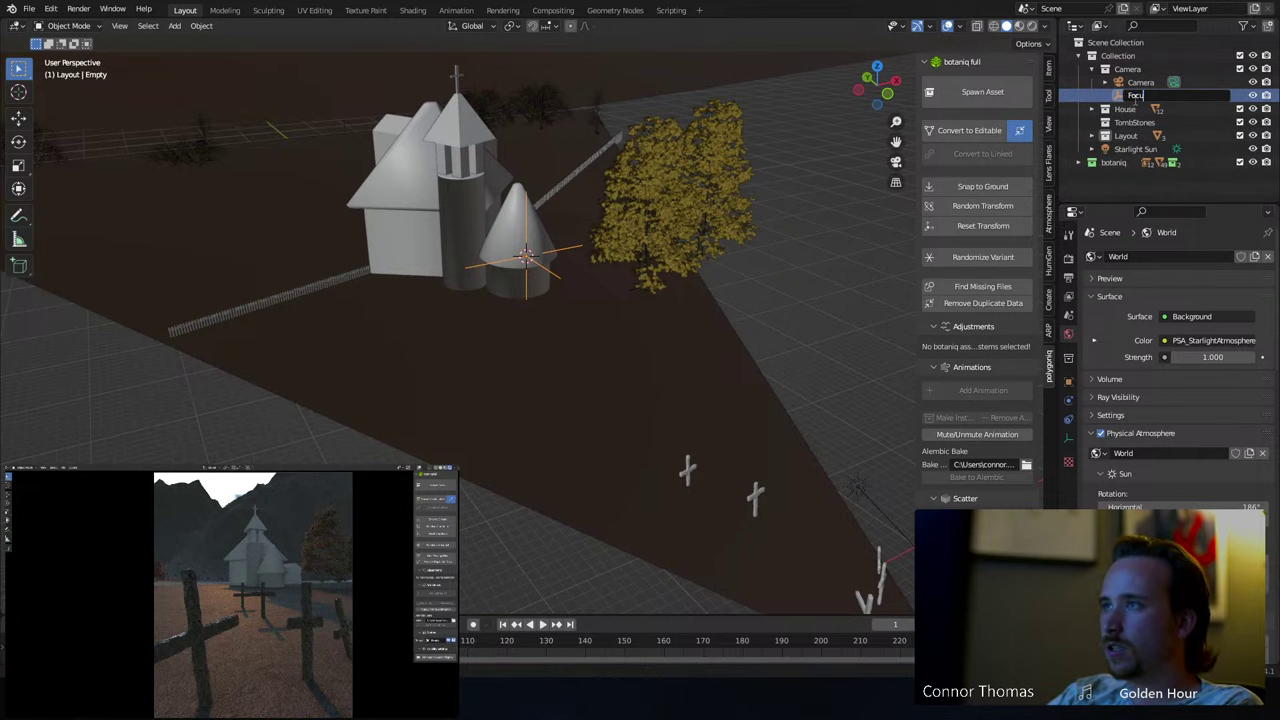
key(Return)
- Select the camera and enable its Depth of Field
middle_drag(630, 396, 706, 495)
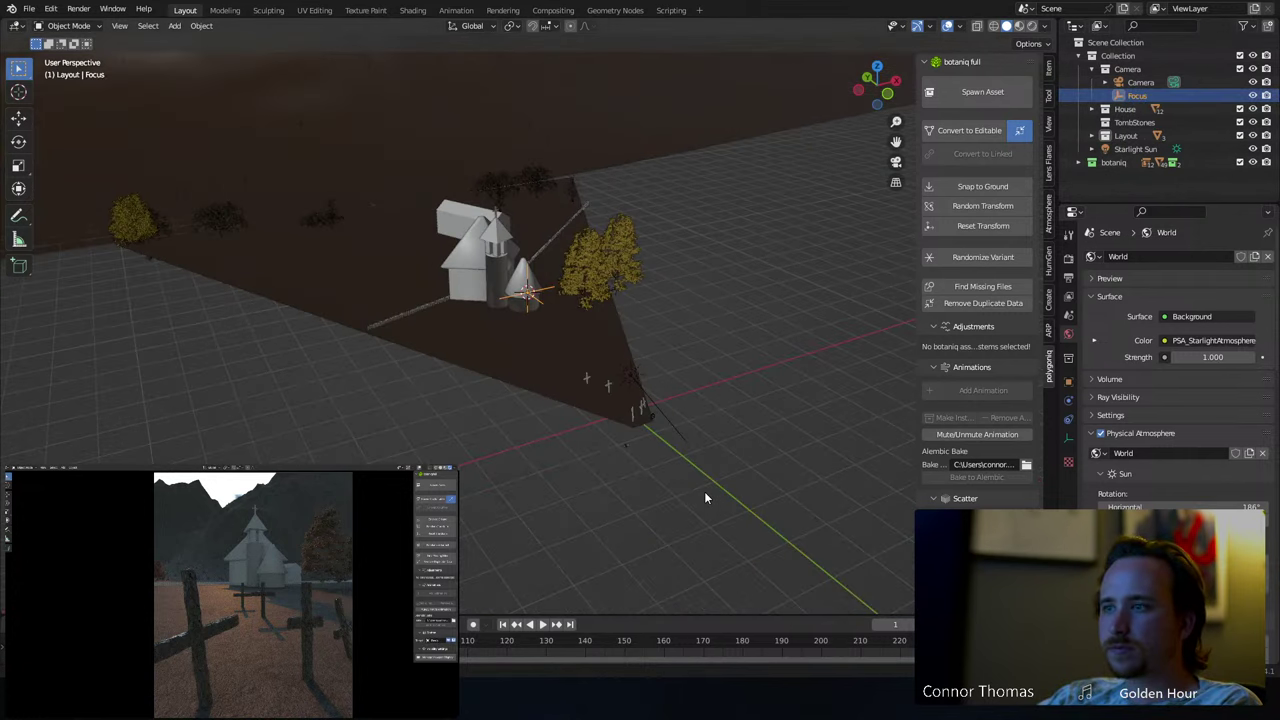
click(1140, 82)
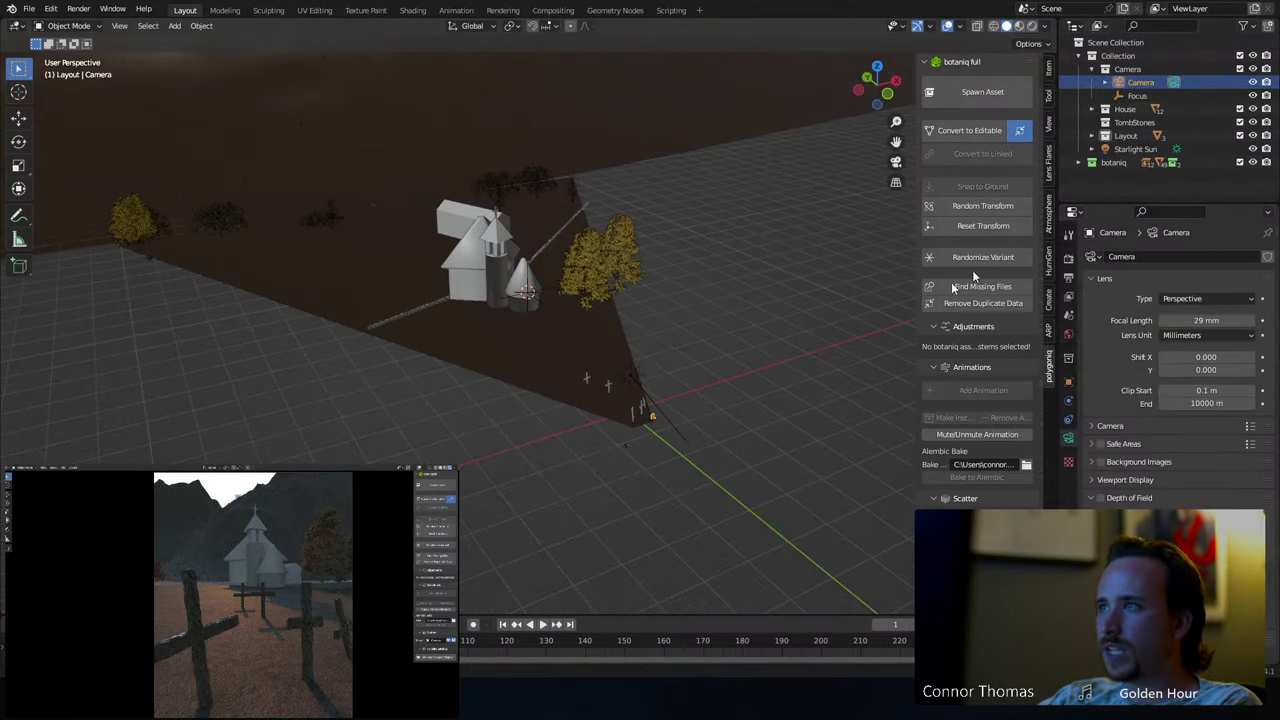
click(1101, 498)
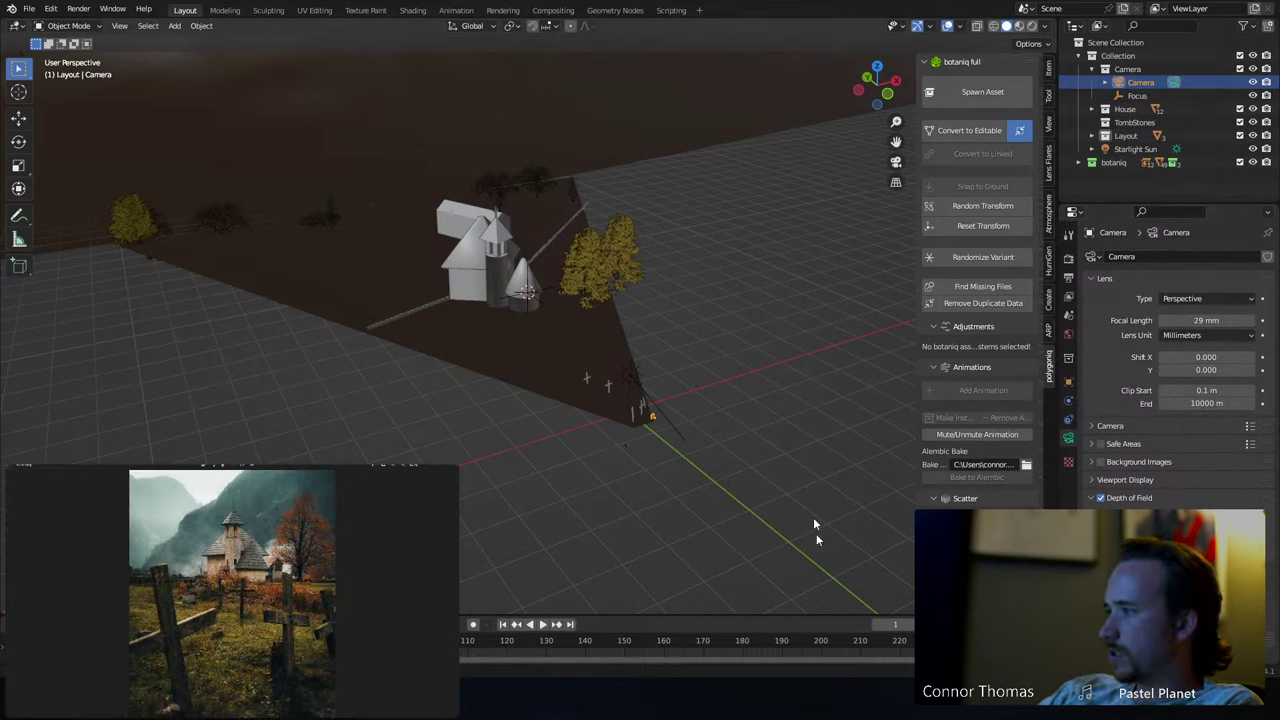
- Move the large foreground cross slightly along the Y axis to adjust the camera composition
click(213, 650)
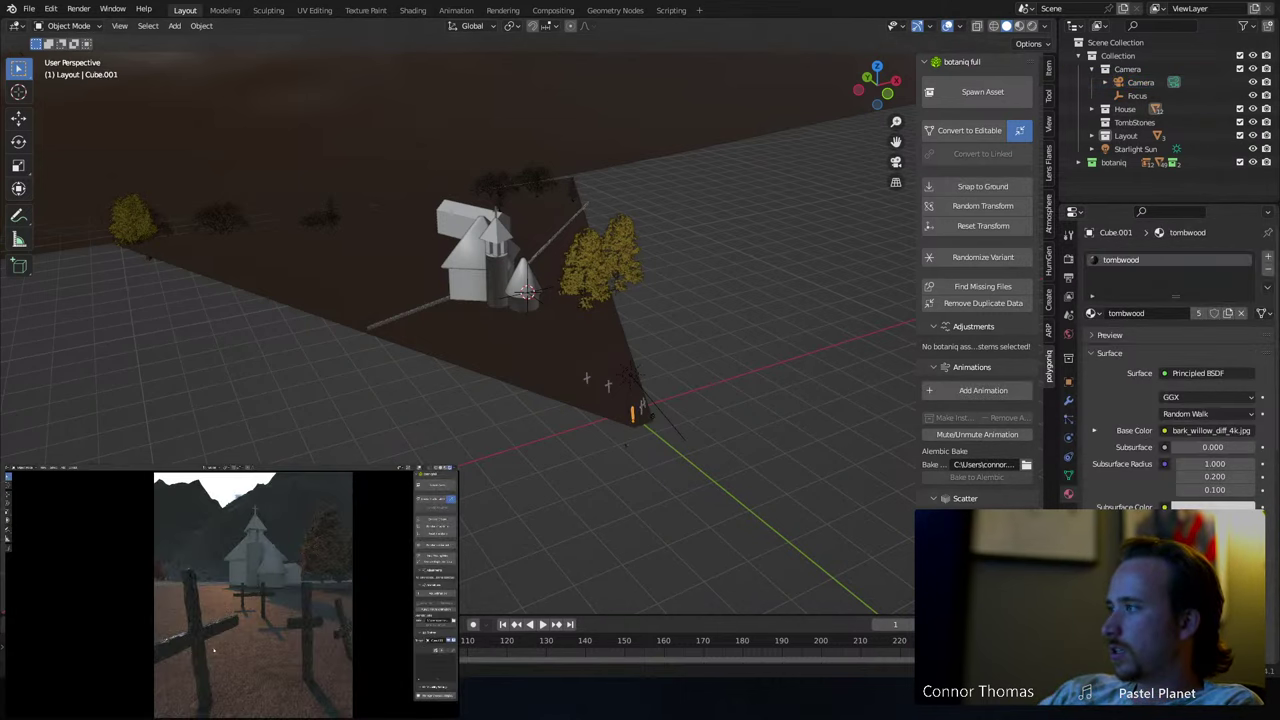
key(g)
key(y)
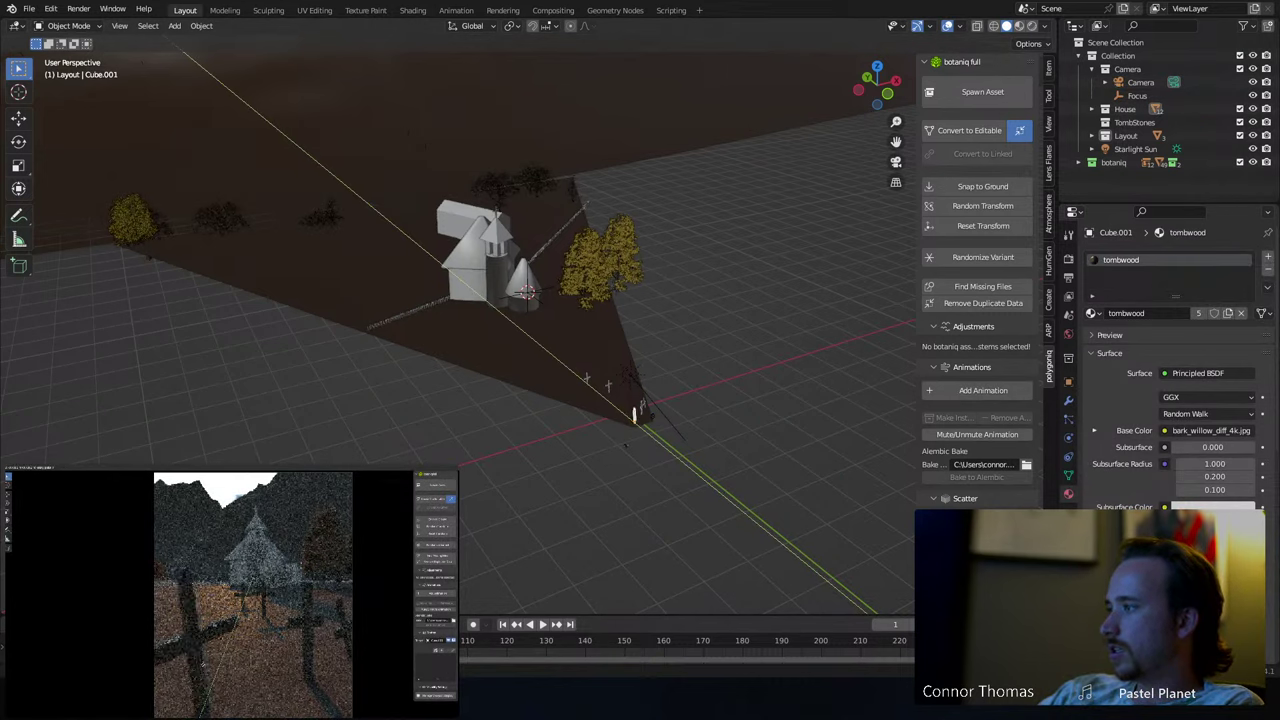
click(228, 655)
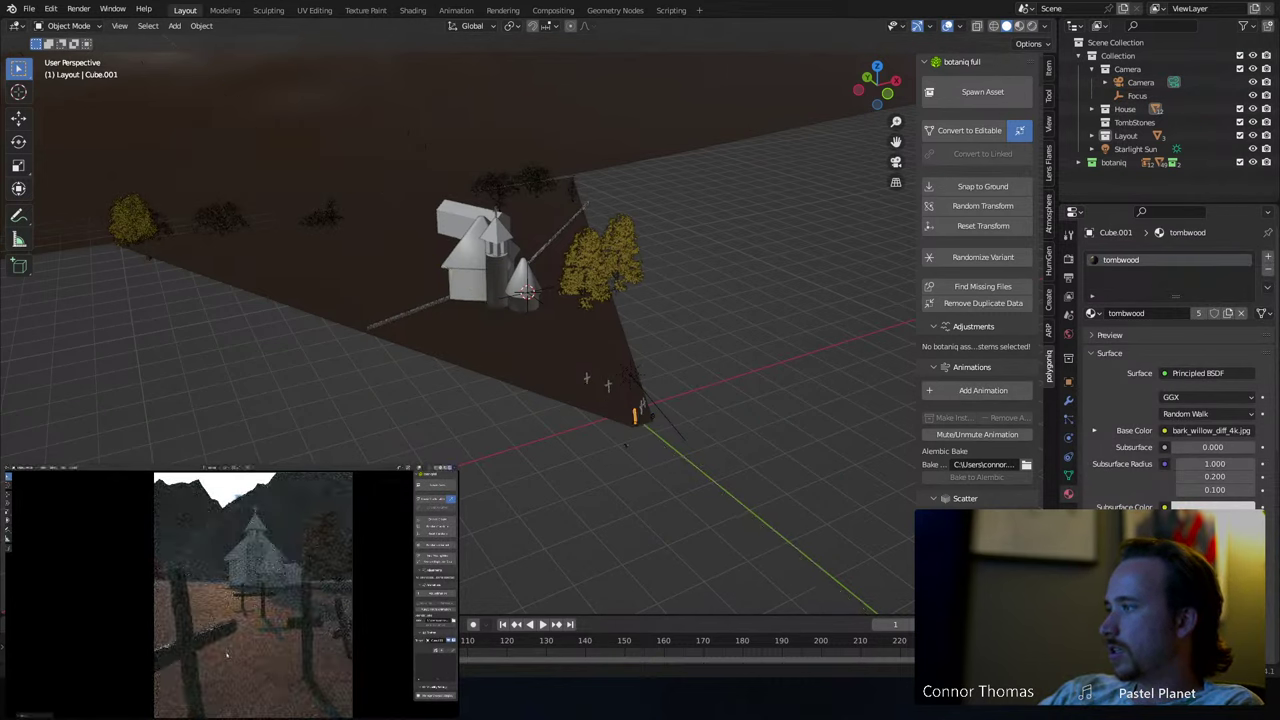
- Deselect the foreground cross, select the camera and save the scene file
key(a)
key(alt+a)
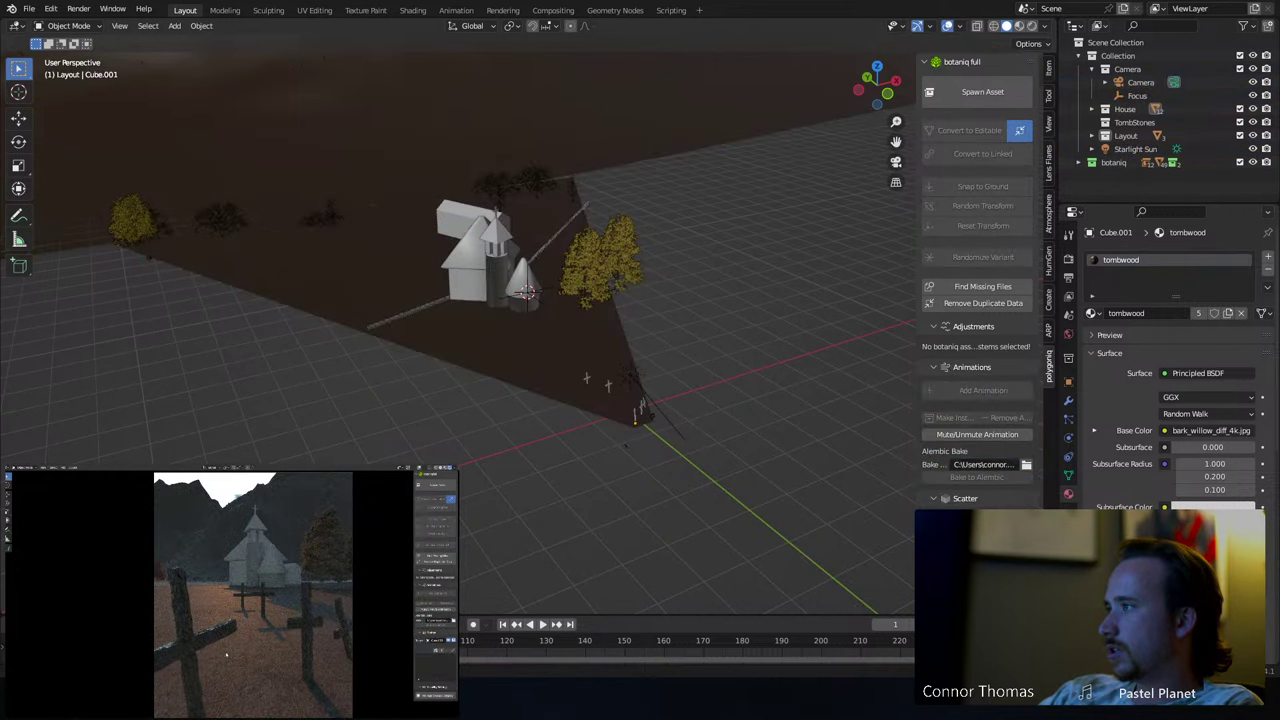
key(ctrl+s)
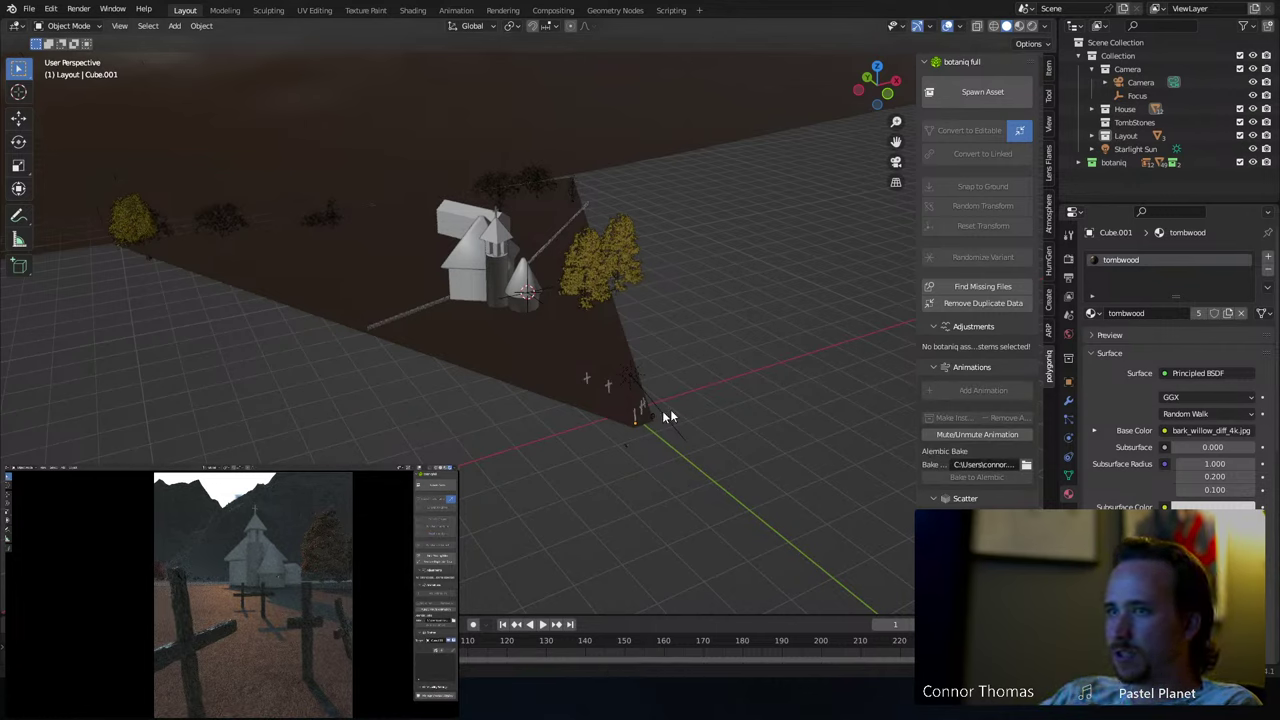
click(1138, 83)
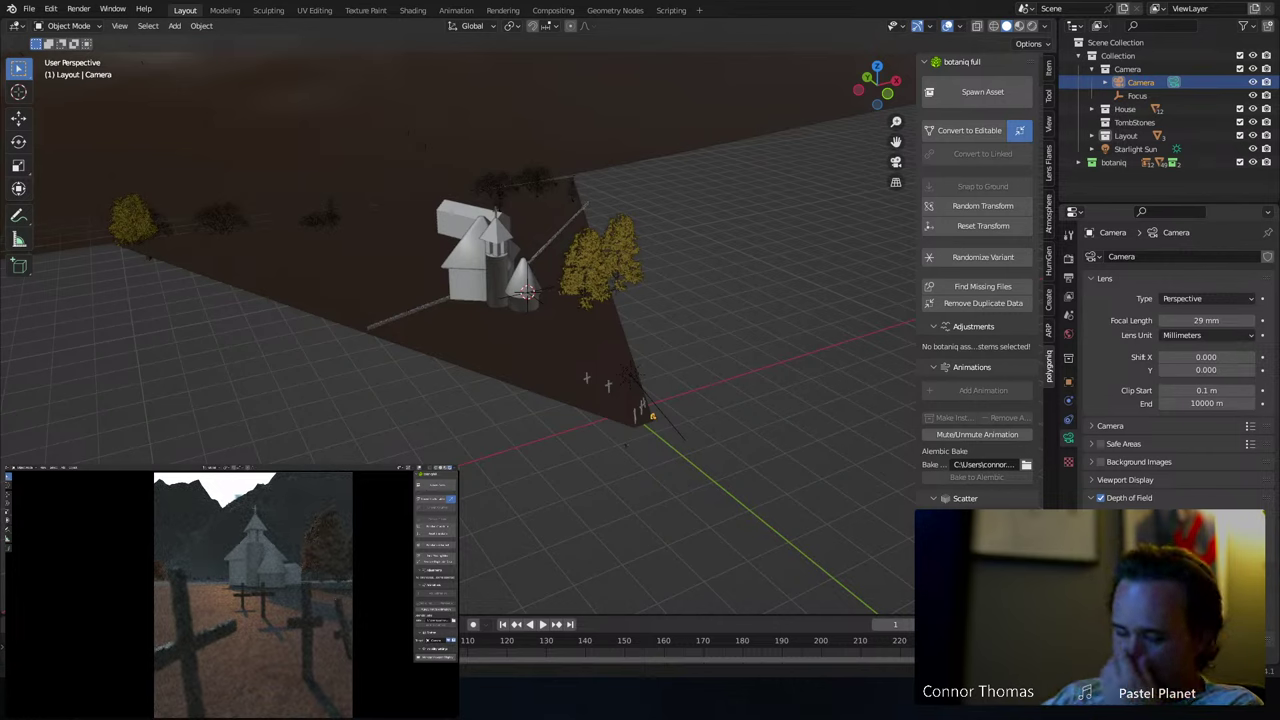
middle_drag(487, 364, 474, 234)
key(ctrl+s)
- Place the 3D cursor on the ground beside the church, in front of the fence's outer end
scroll(503, 289, up, 3)
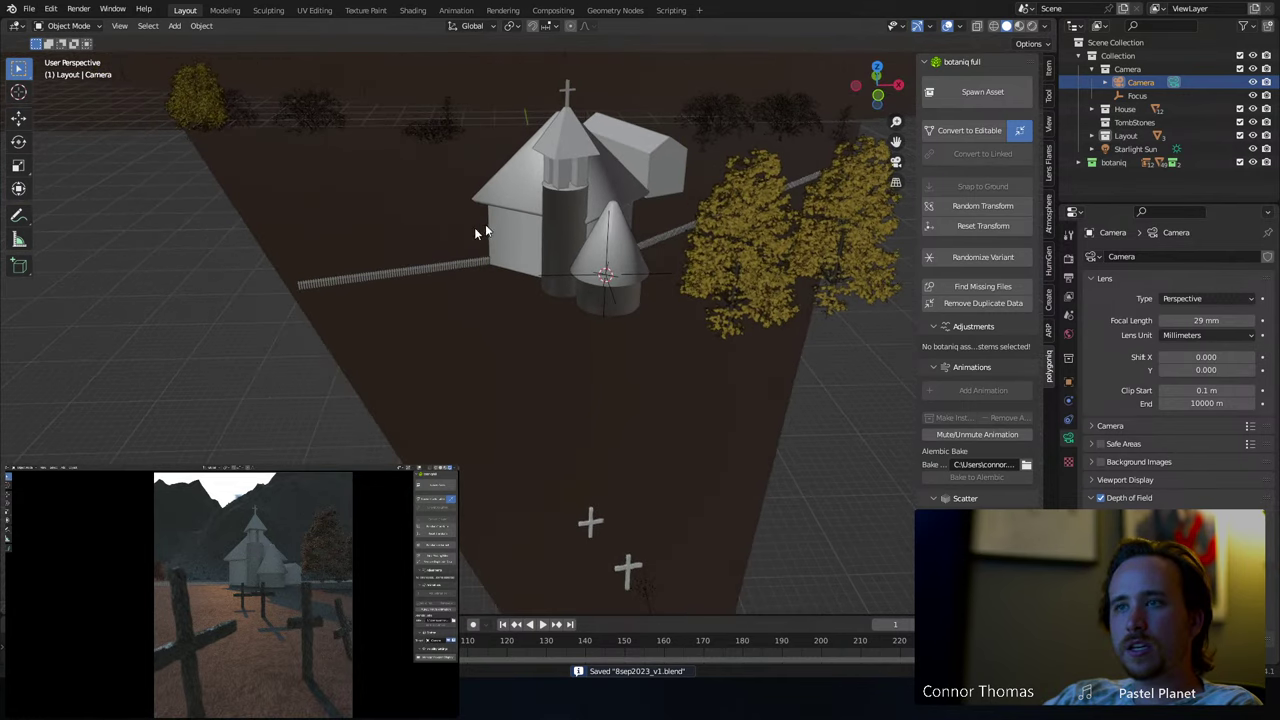
click(18, 91)
click(360, 348)
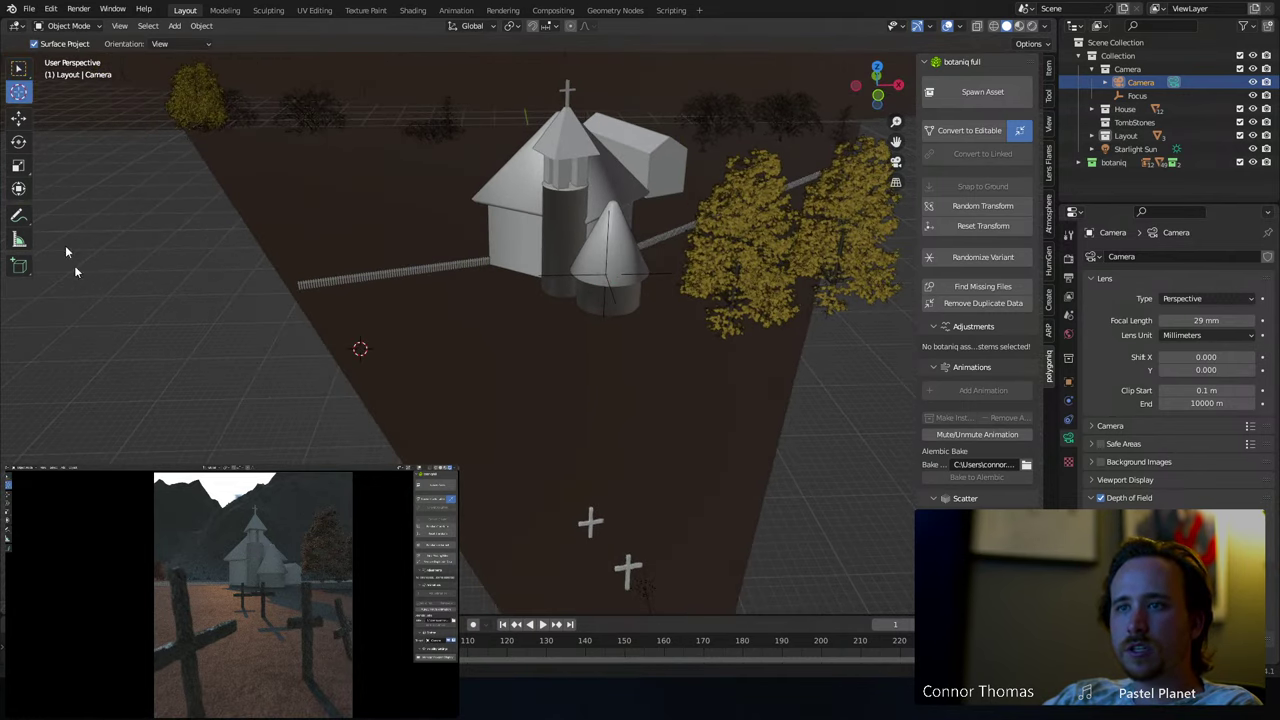
click(18, 67)
- Spawn the deciduous botaniq asset Tree_Aesculus-hippocastanum_A_summer at the 3D cursor
click(968, 91)
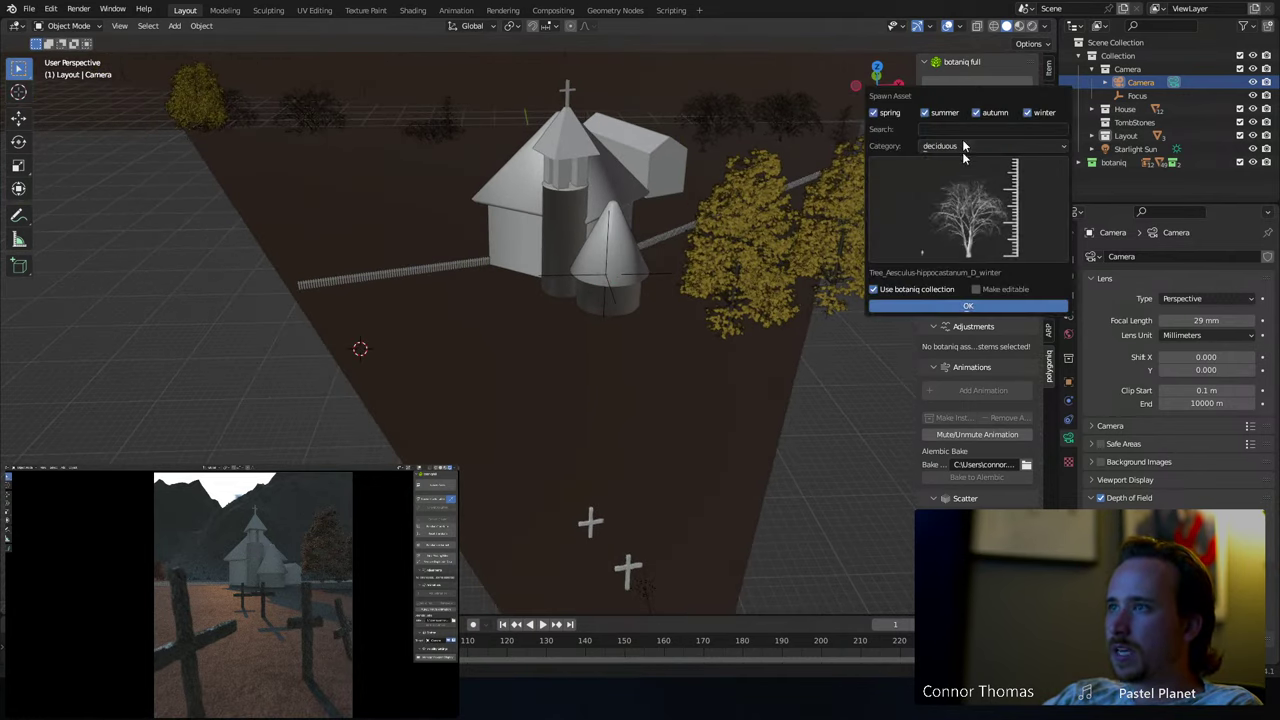
click(984, 208)
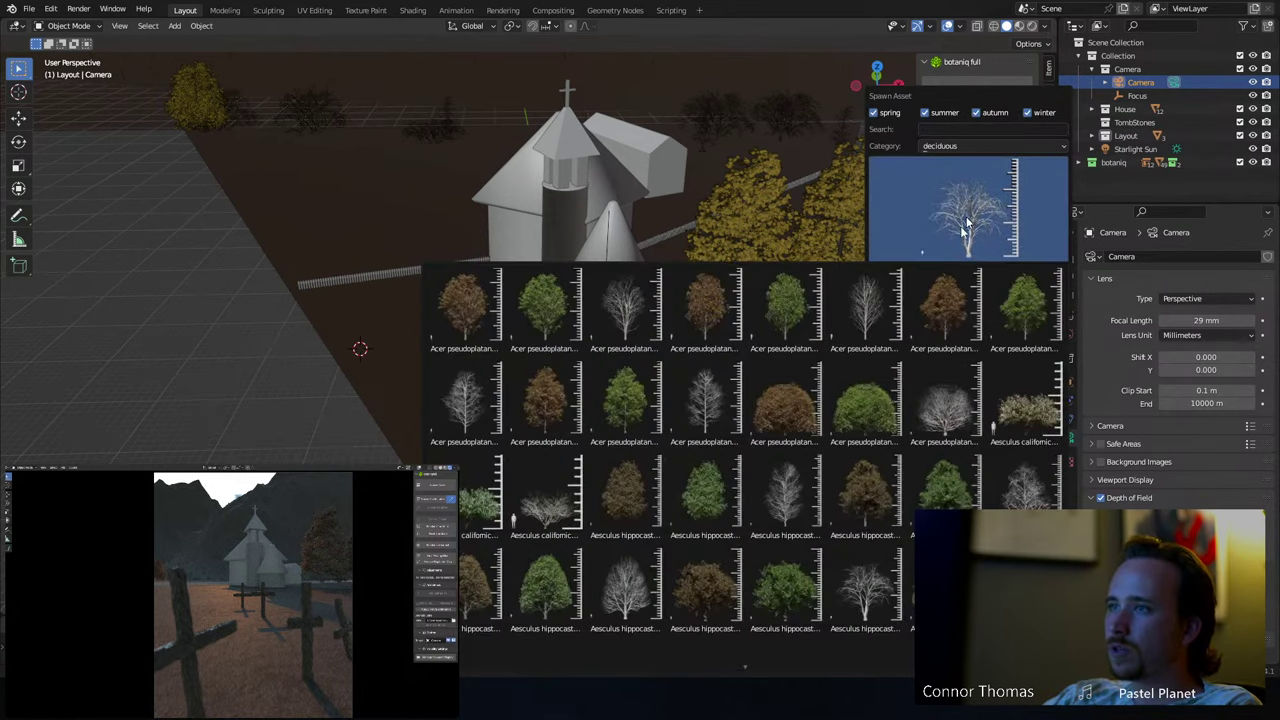
scroll(625, 575, down, 2)
scroll(625, 560, down, 5)
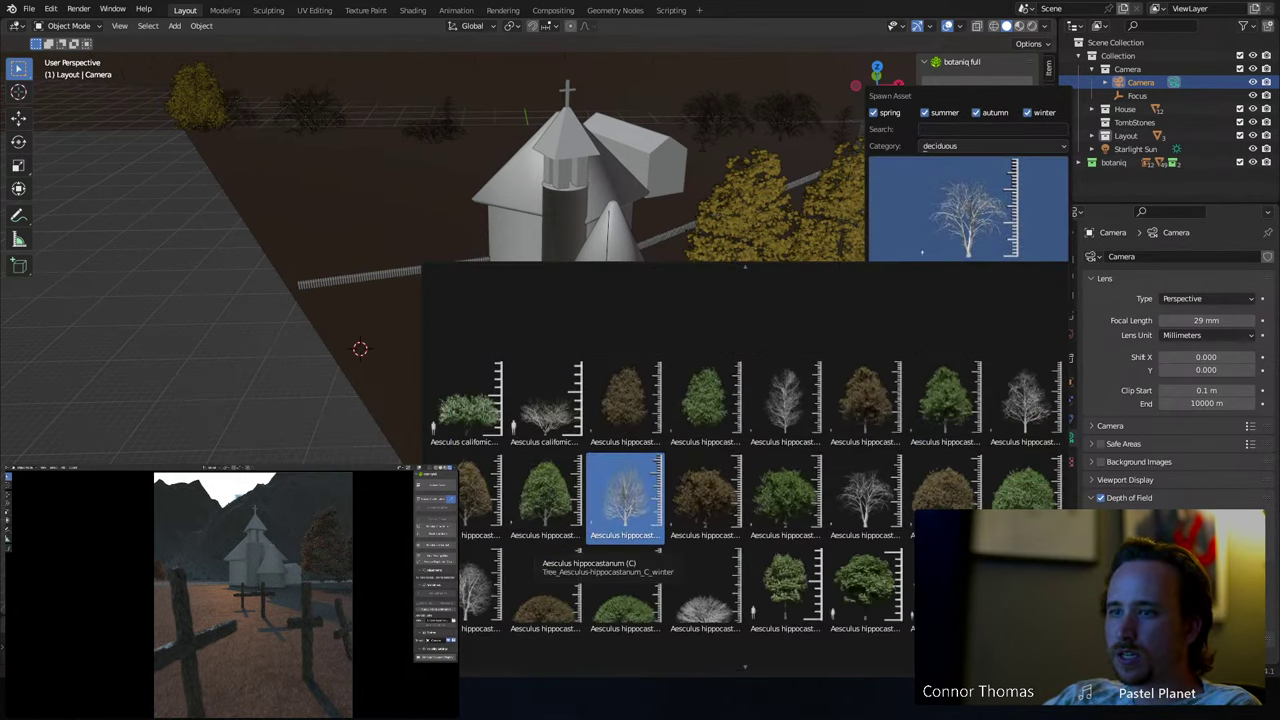
scroll(727, 432, down, 1)
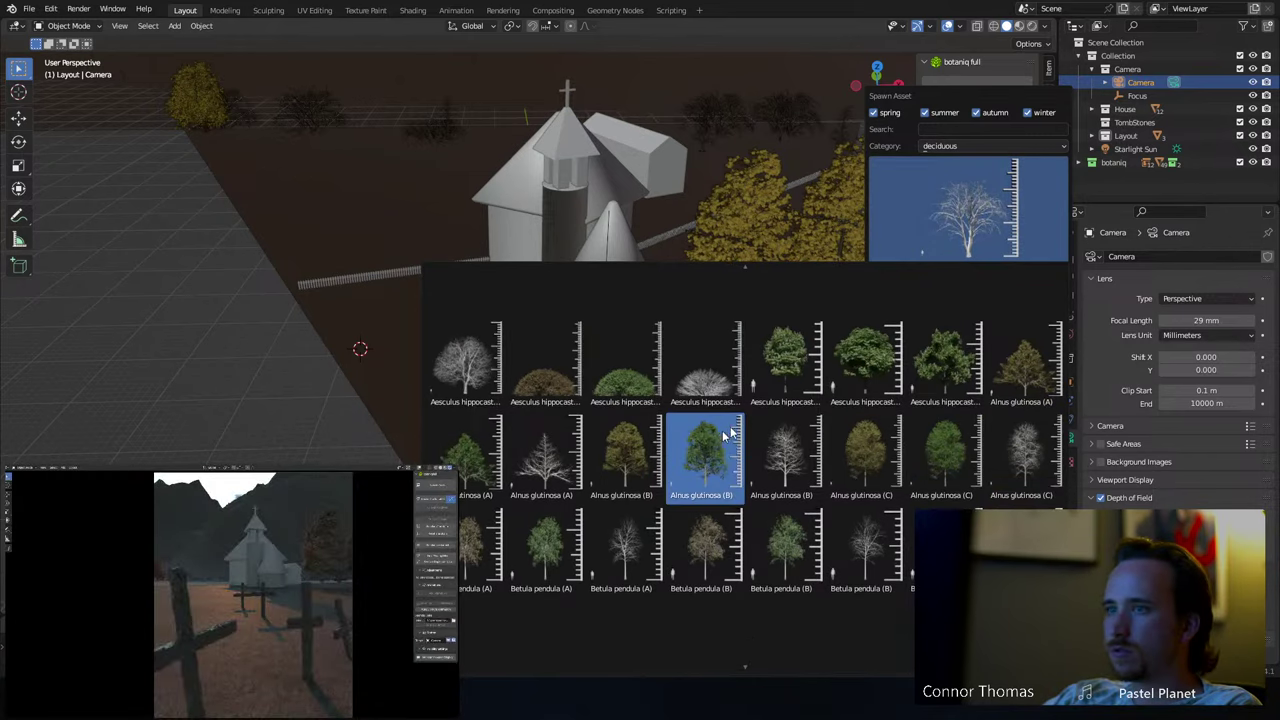
scroll(751, 444, up, 3)
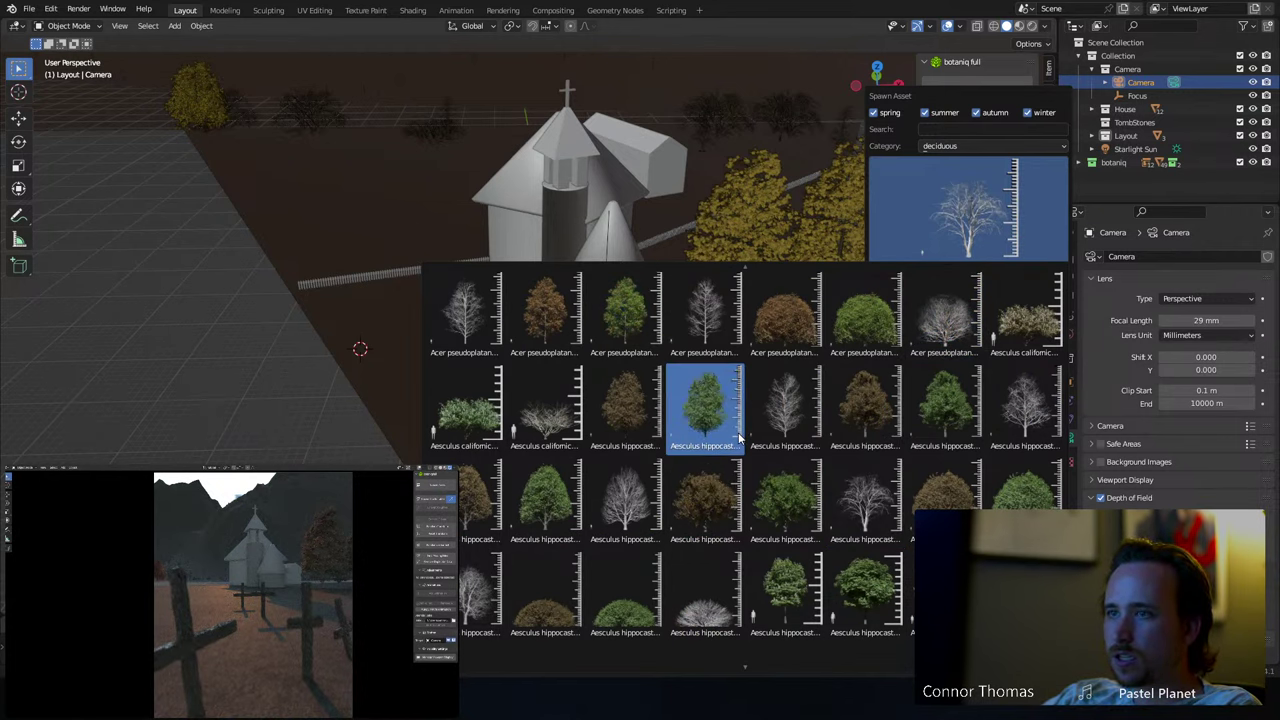
click(720, 420)
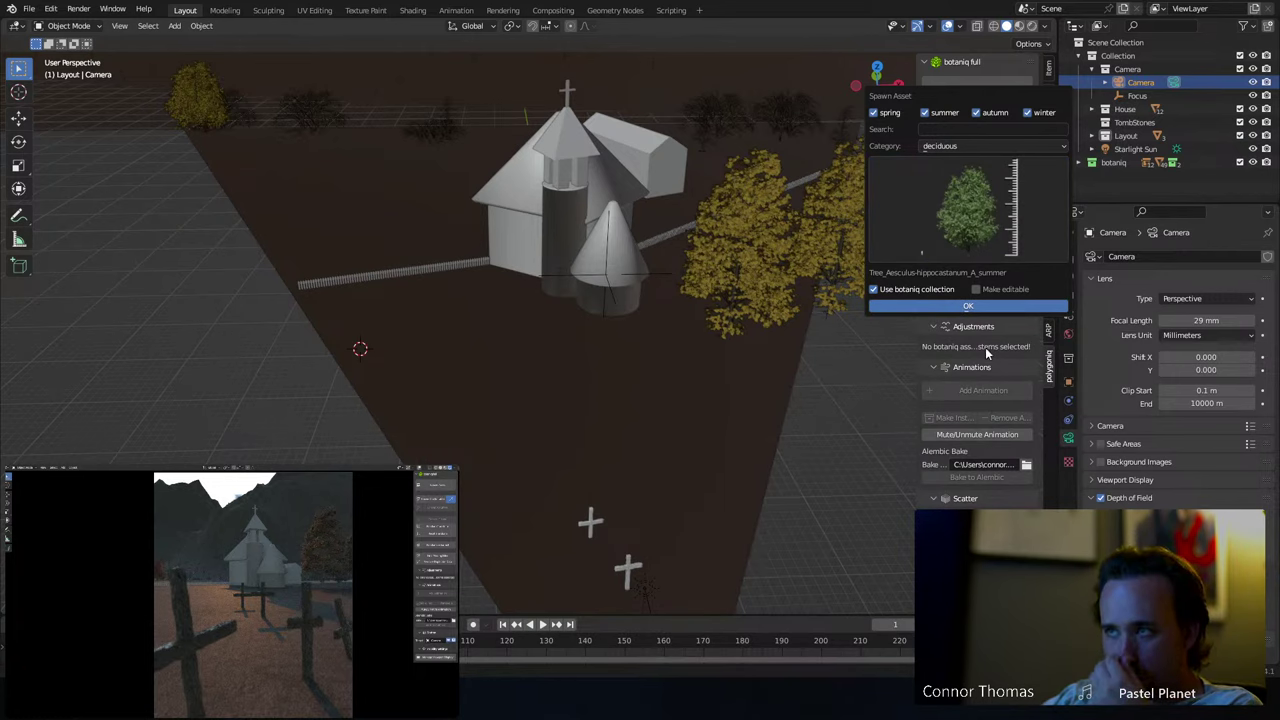
click(968, 305)
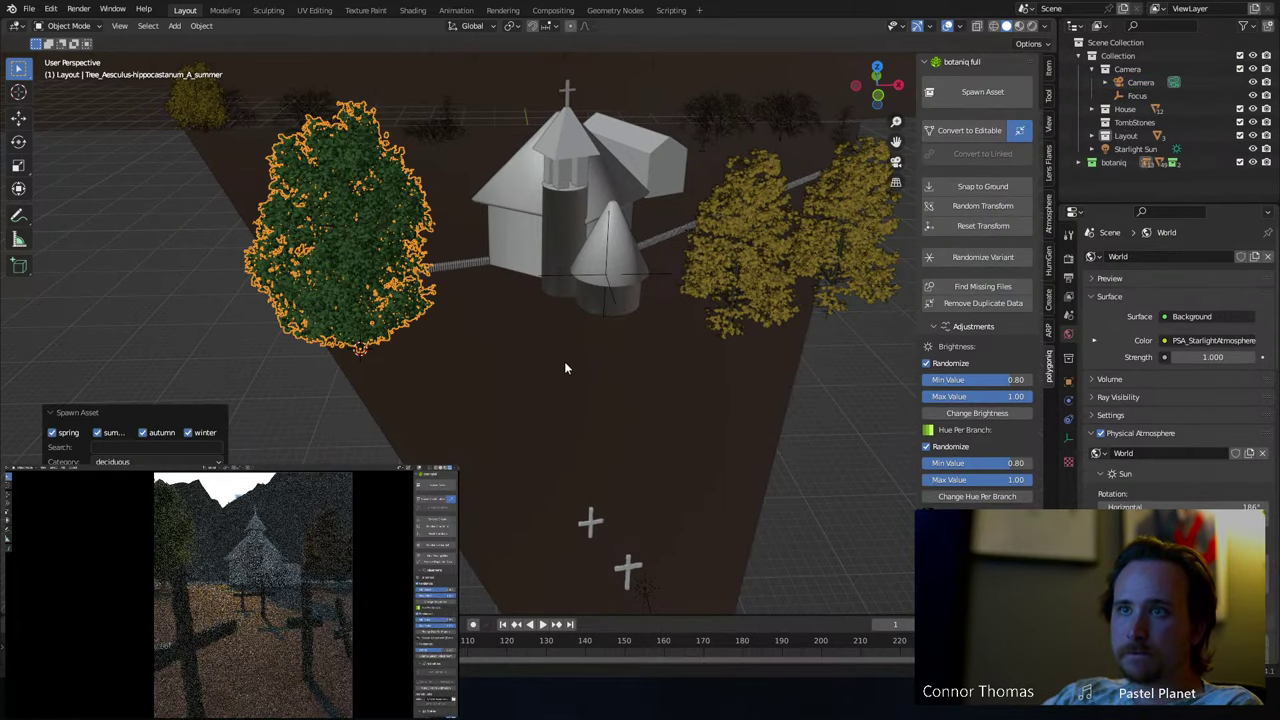
- Move the new green tree off the terrain, out of the camera's view, and rename it prefab_tree
key(ctrl+z)
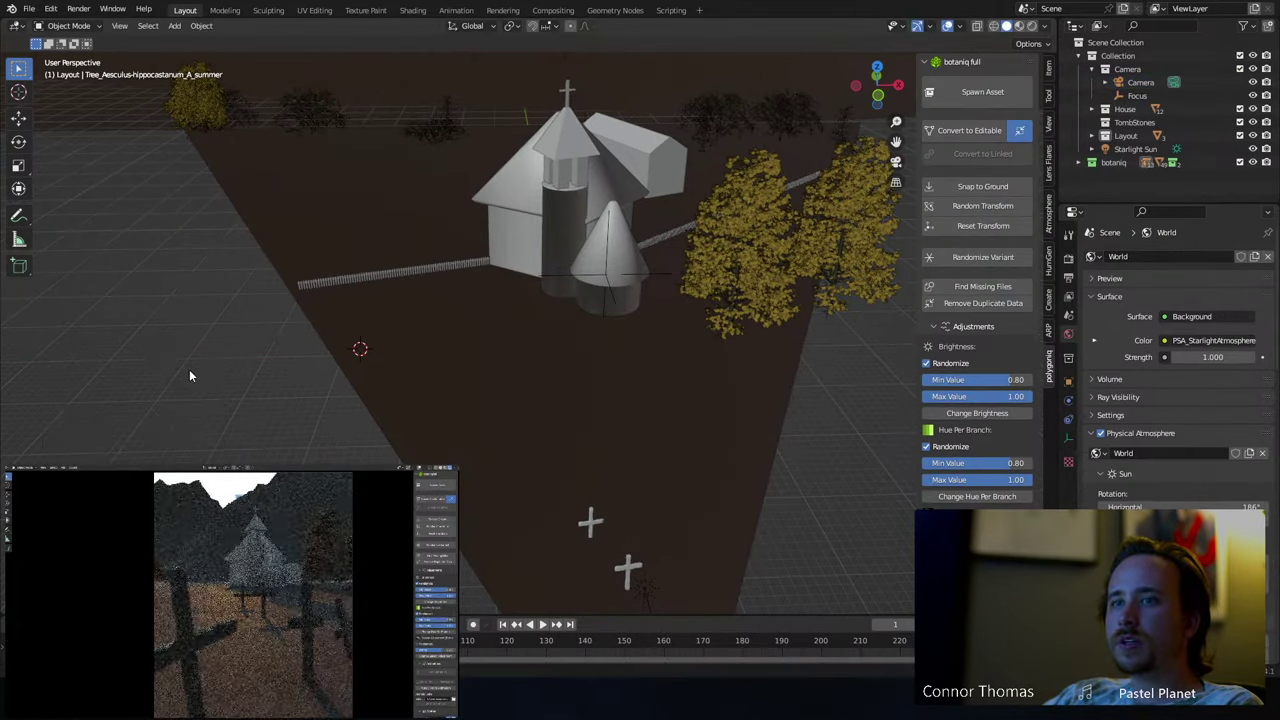
scroll(190, 376, down, 5)
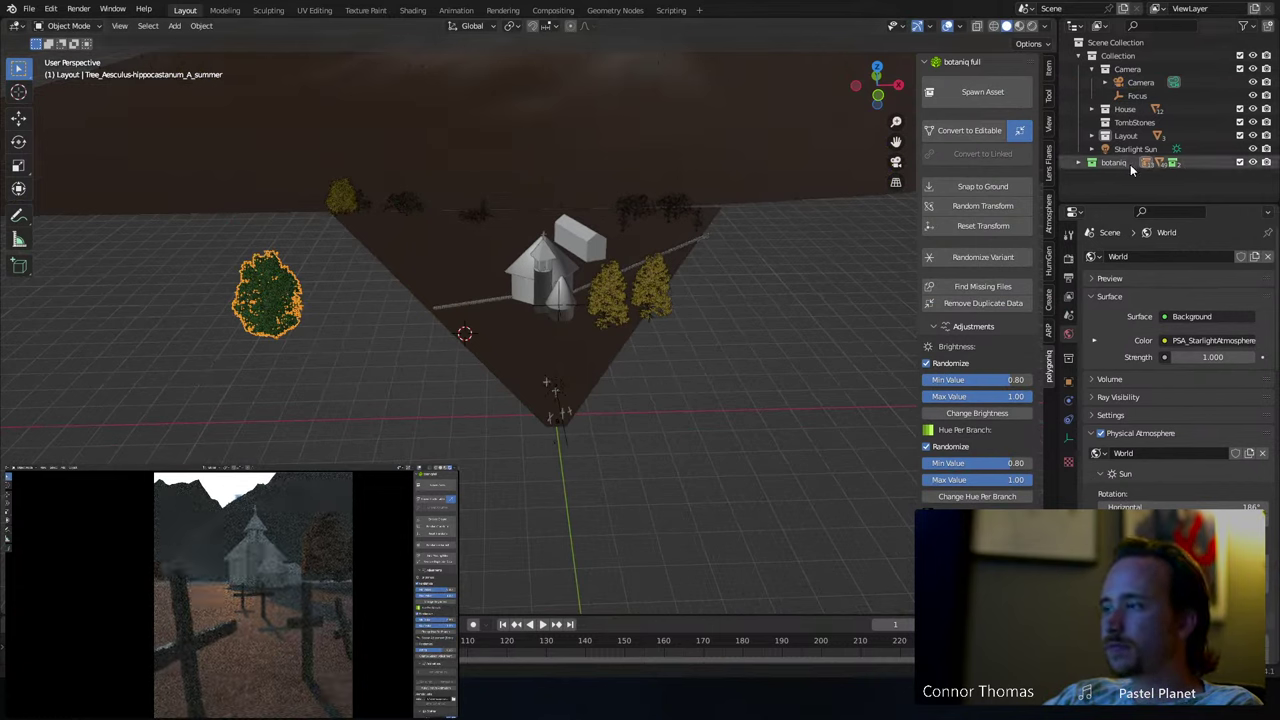
key(period)
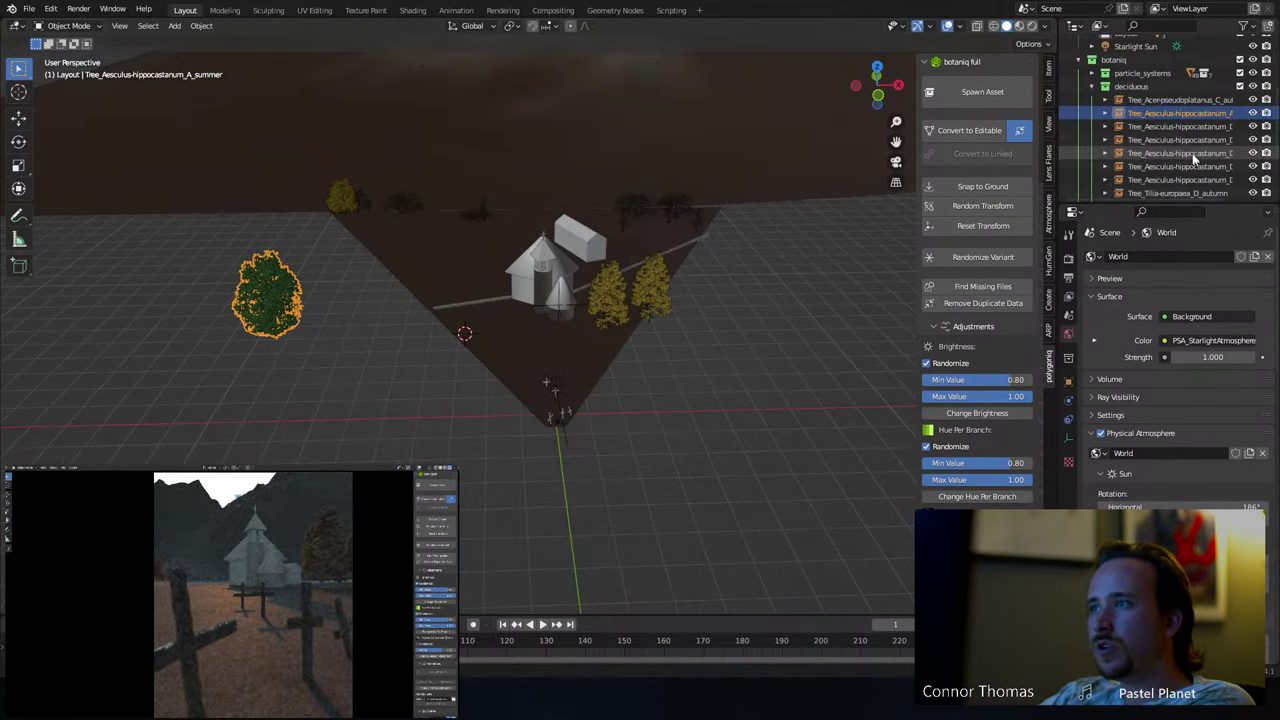
double_click(1166, 114)
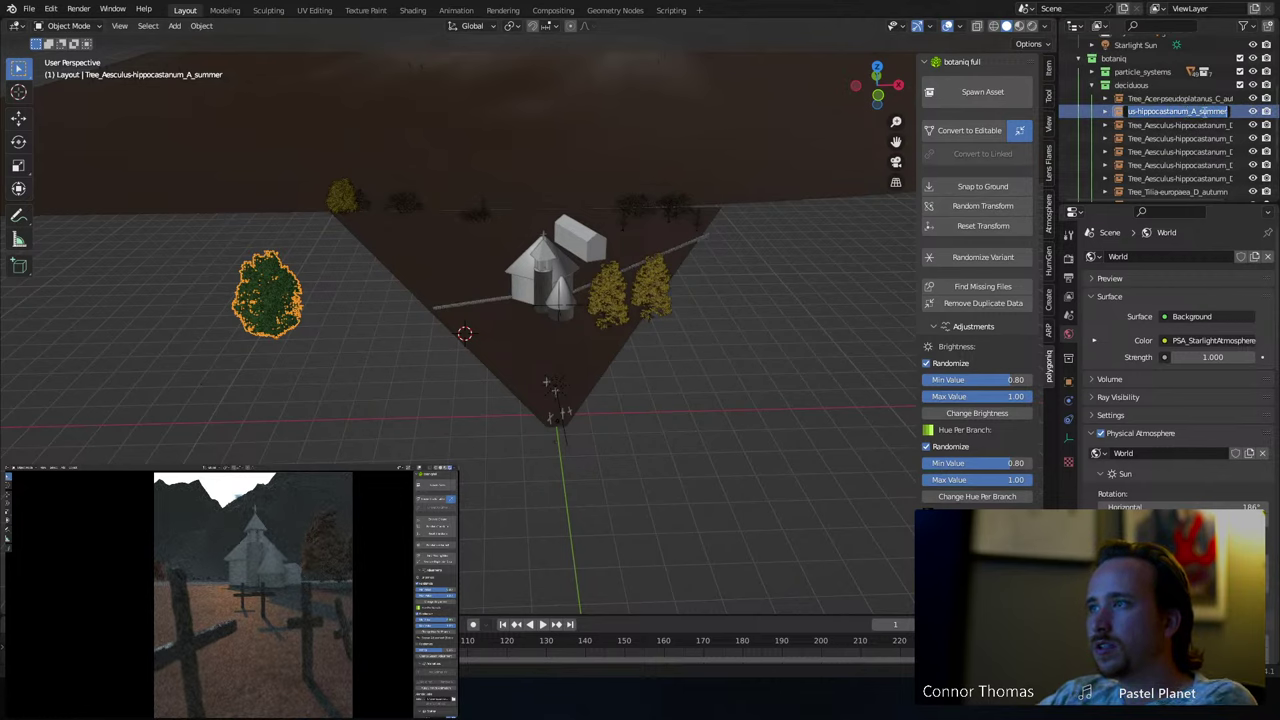
text(pre)
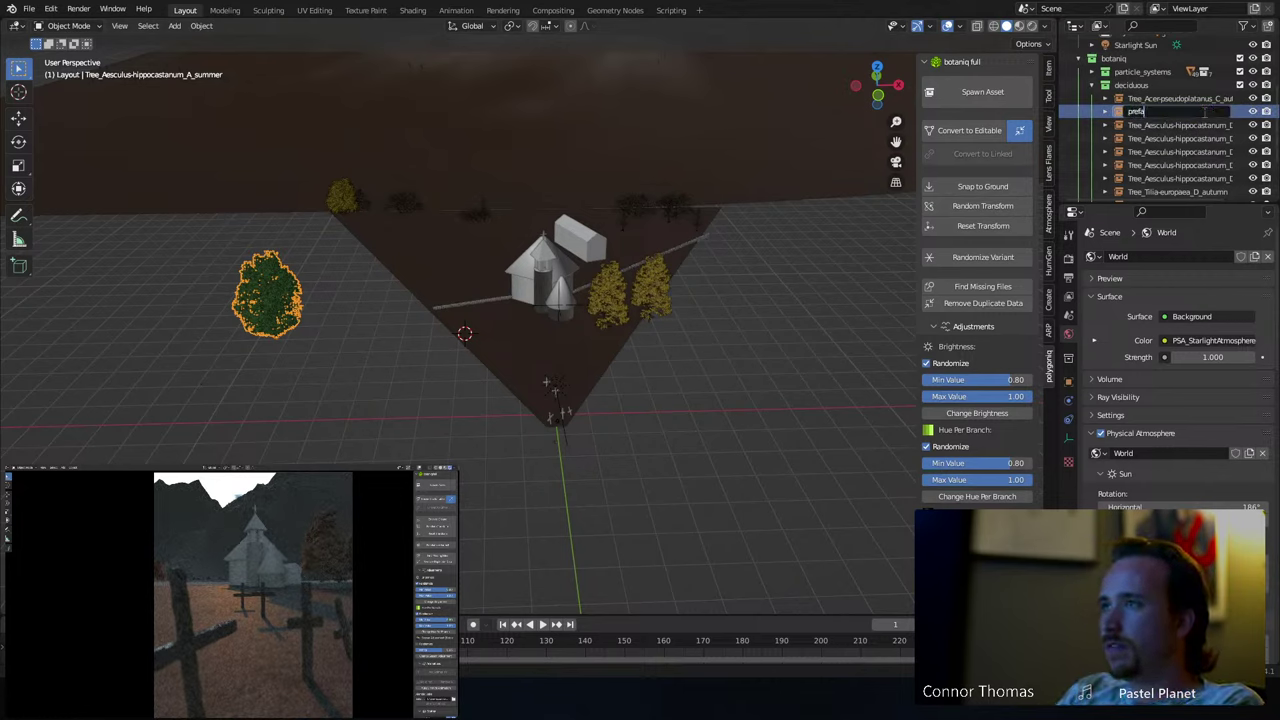
text(fab_tree)
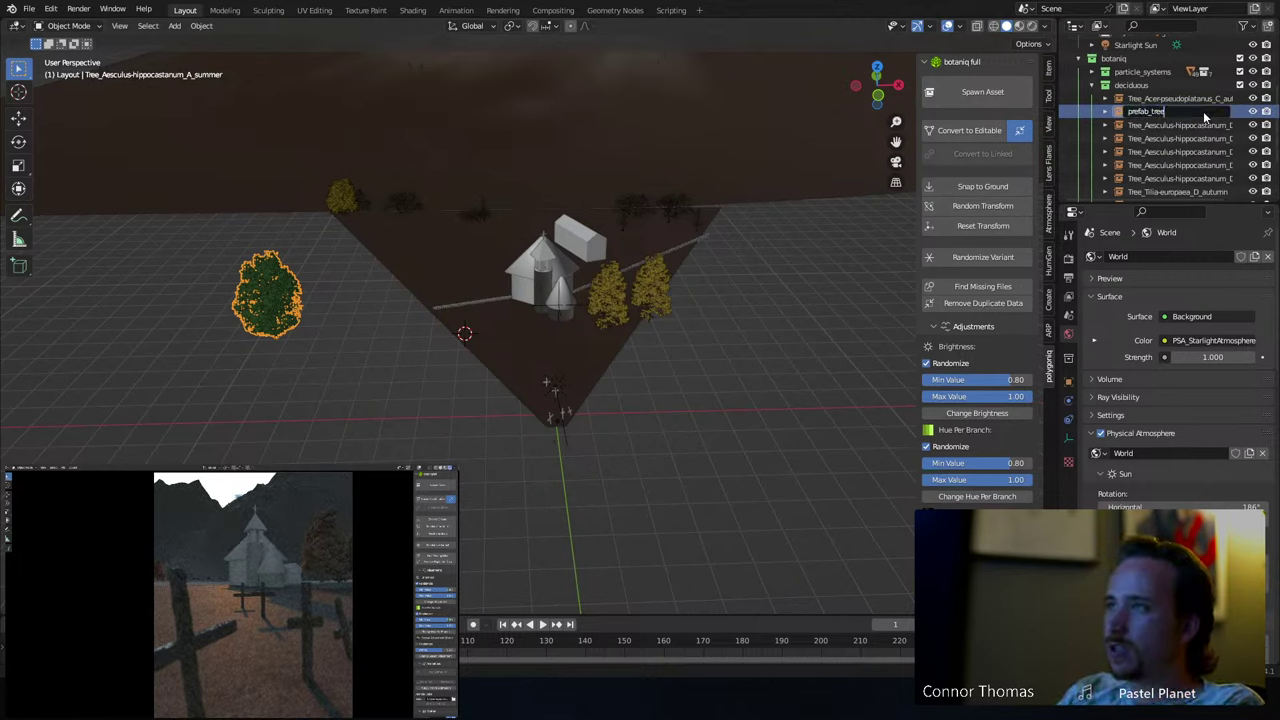
key(Return)
- Give the mountainous Landscape object a Hair particle system and enable its Advanced options
scroll(536, 170, down, 4)
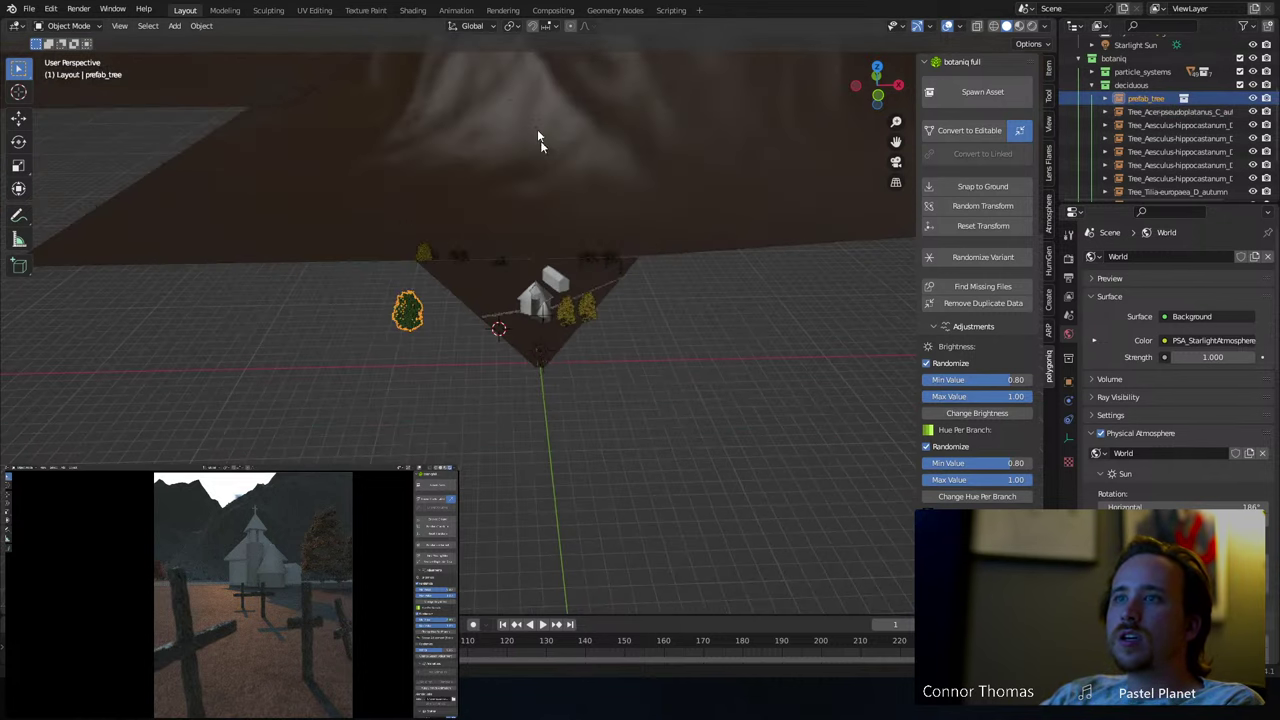
click(545, 145)
click(1068, 418)
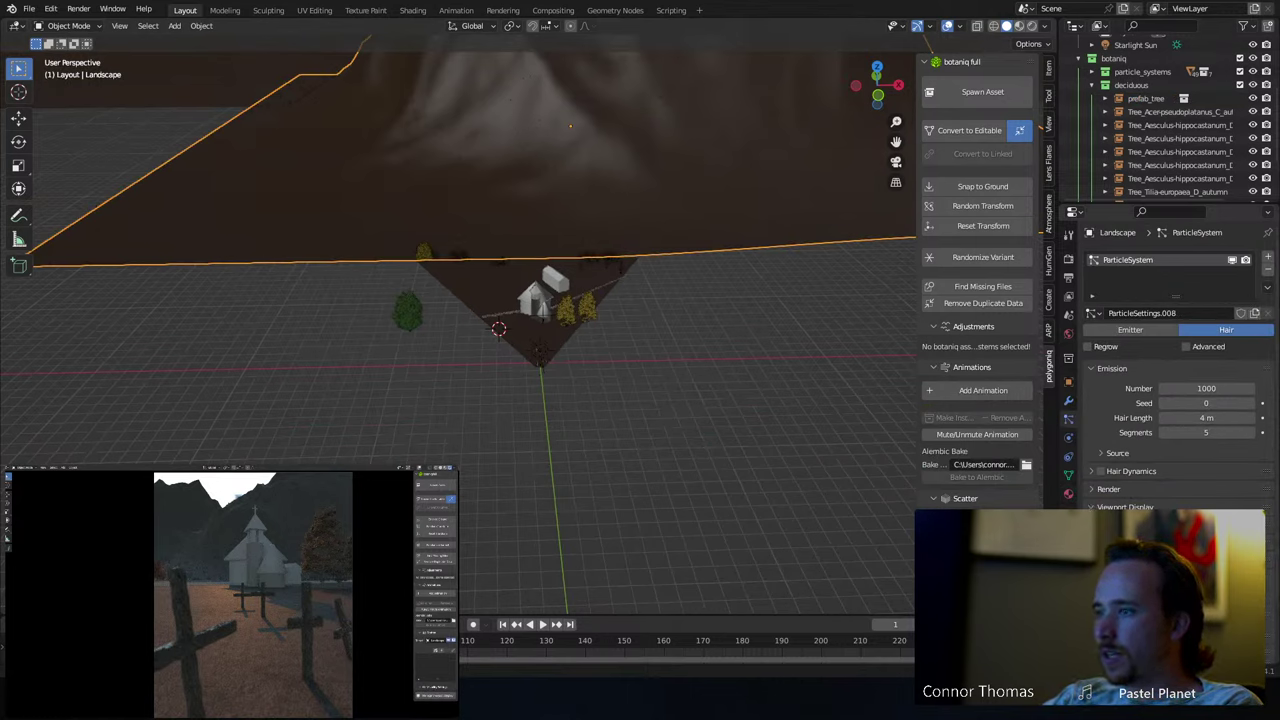
click(1110, 489)
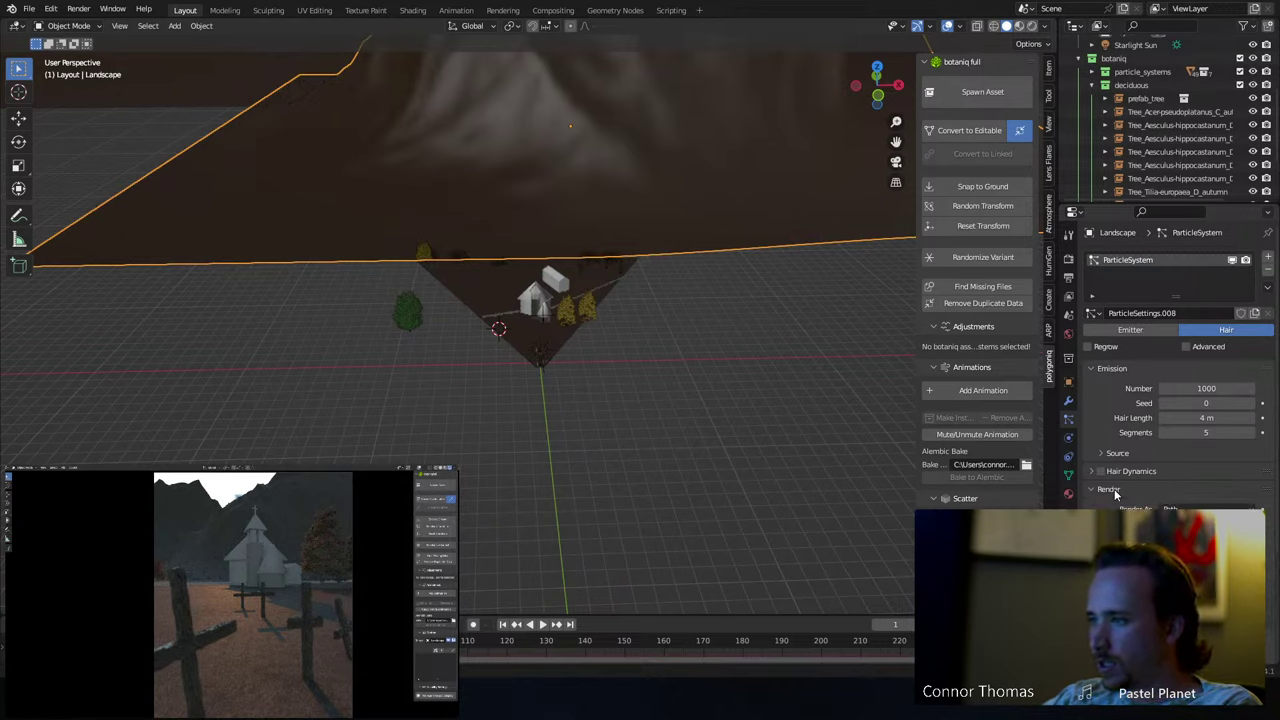
click(1115, 490)
click(1131, 456)
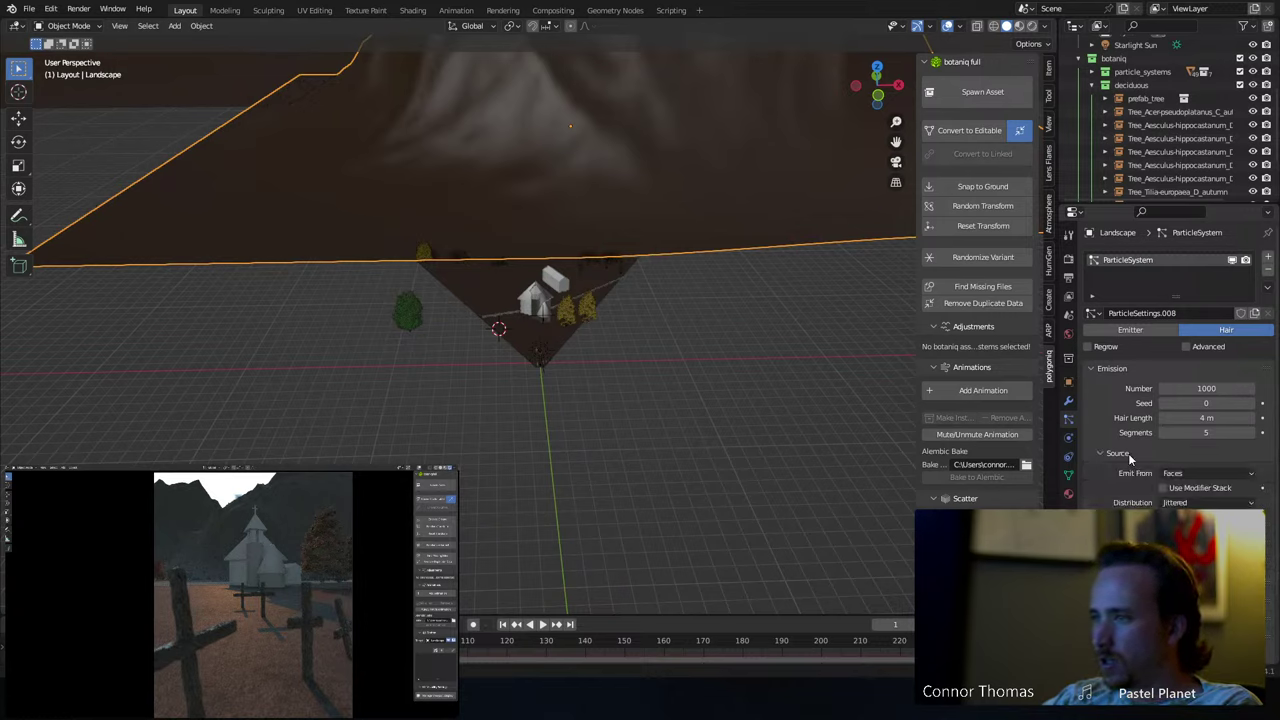
click(1130, 455)
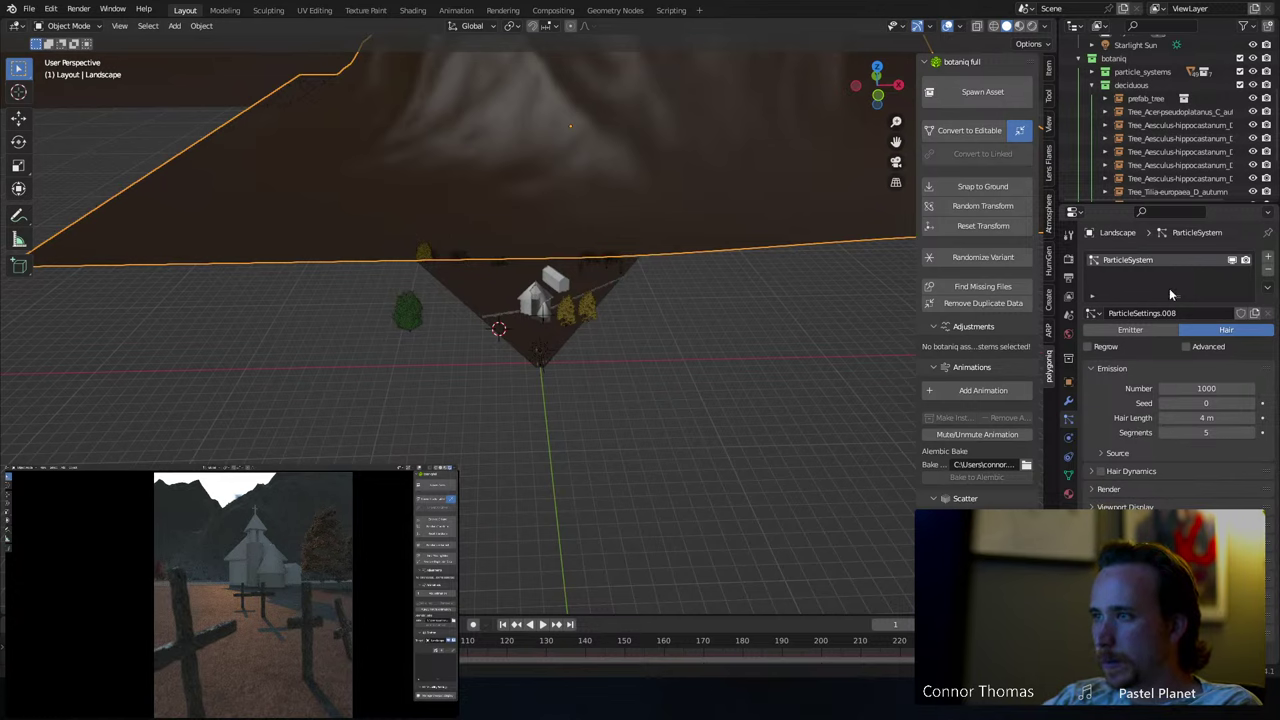
click(1186, 346)
- Examine the particle system's Hair Shape, Force Field and Viewport Display settings, including its Display As and Color options
scroll(1135, 477, down, 1)
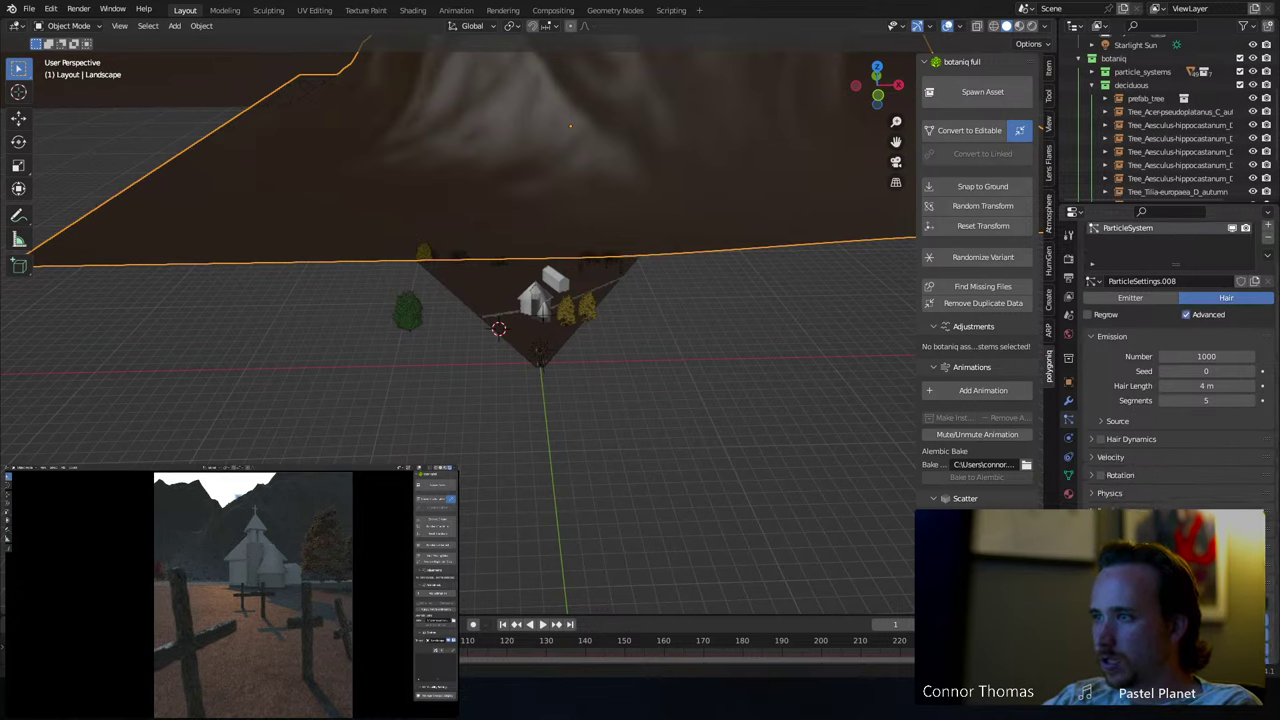
scroll(1170, 380, down, 5)
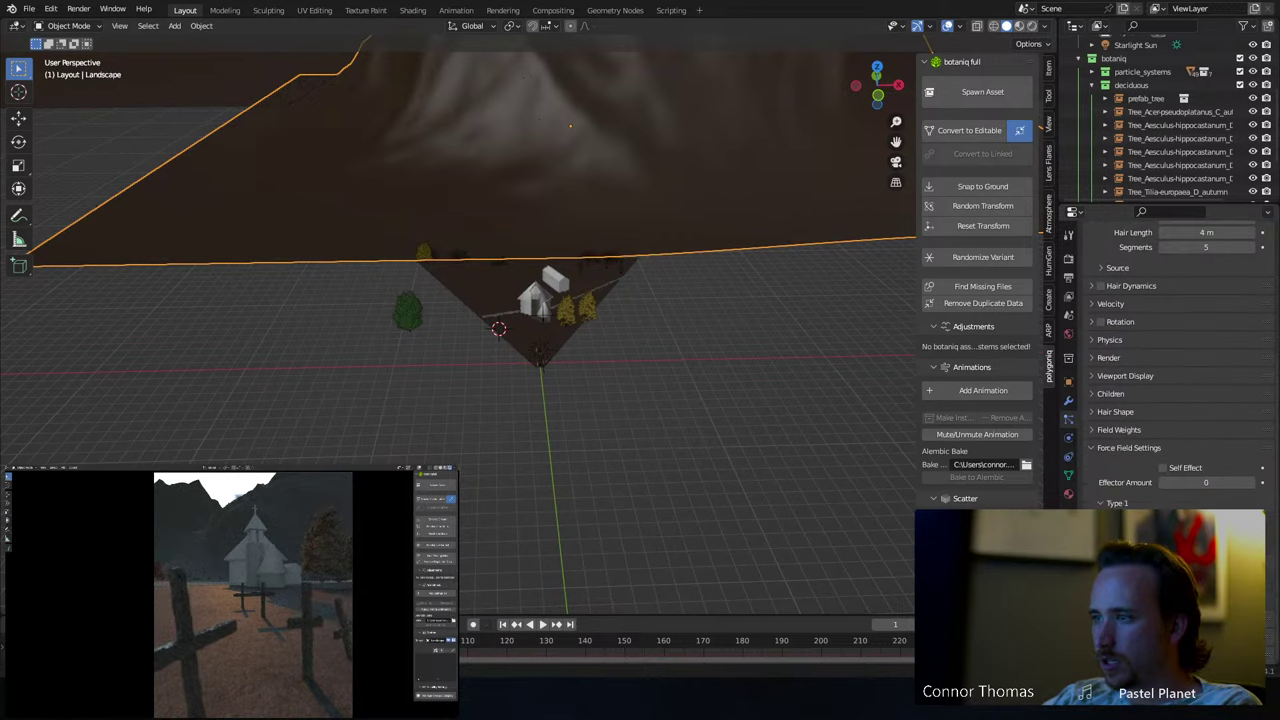
scroll(1165, 360, down, 4)
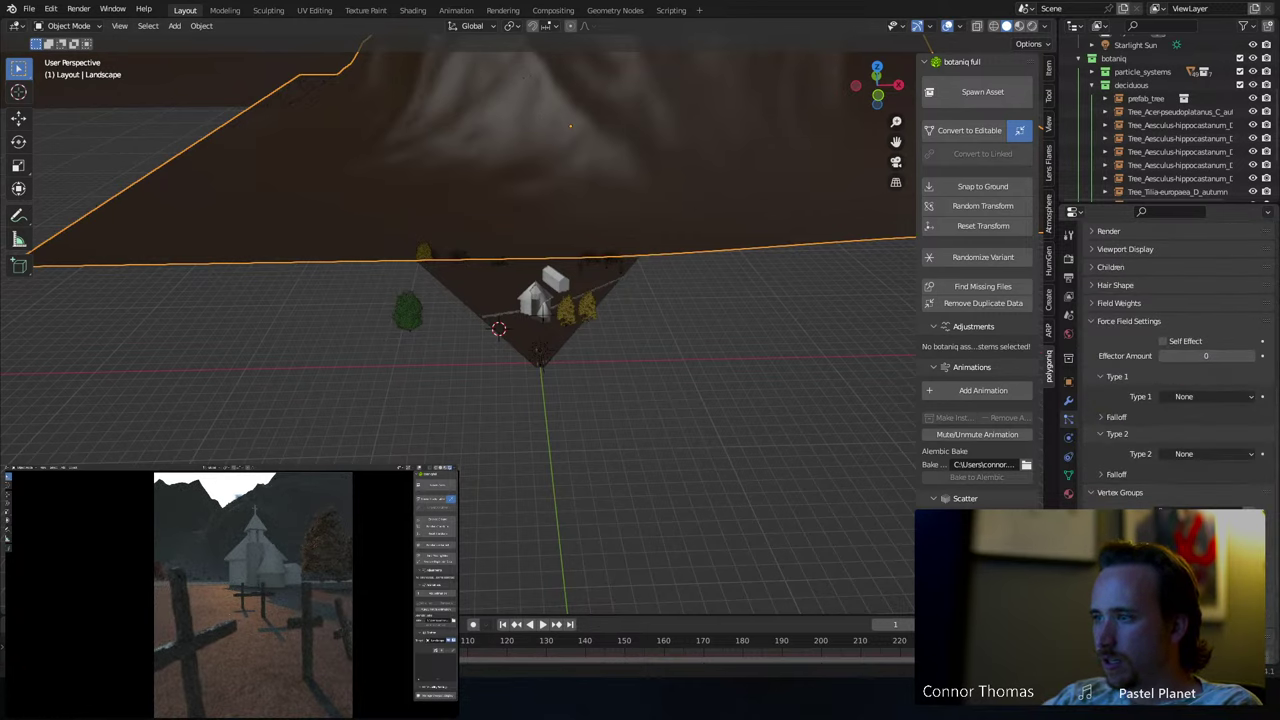
scroll(1110, 470, up, 4)
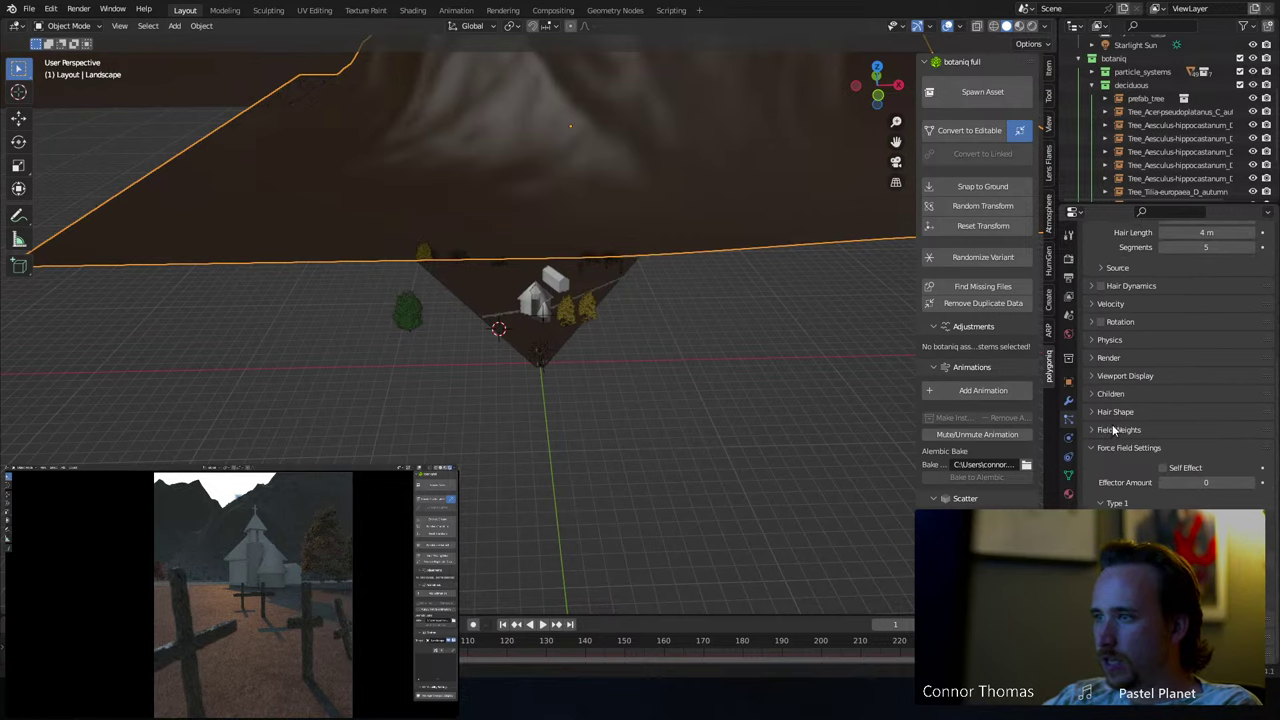
click(1115, 413)
click(1117, 413)
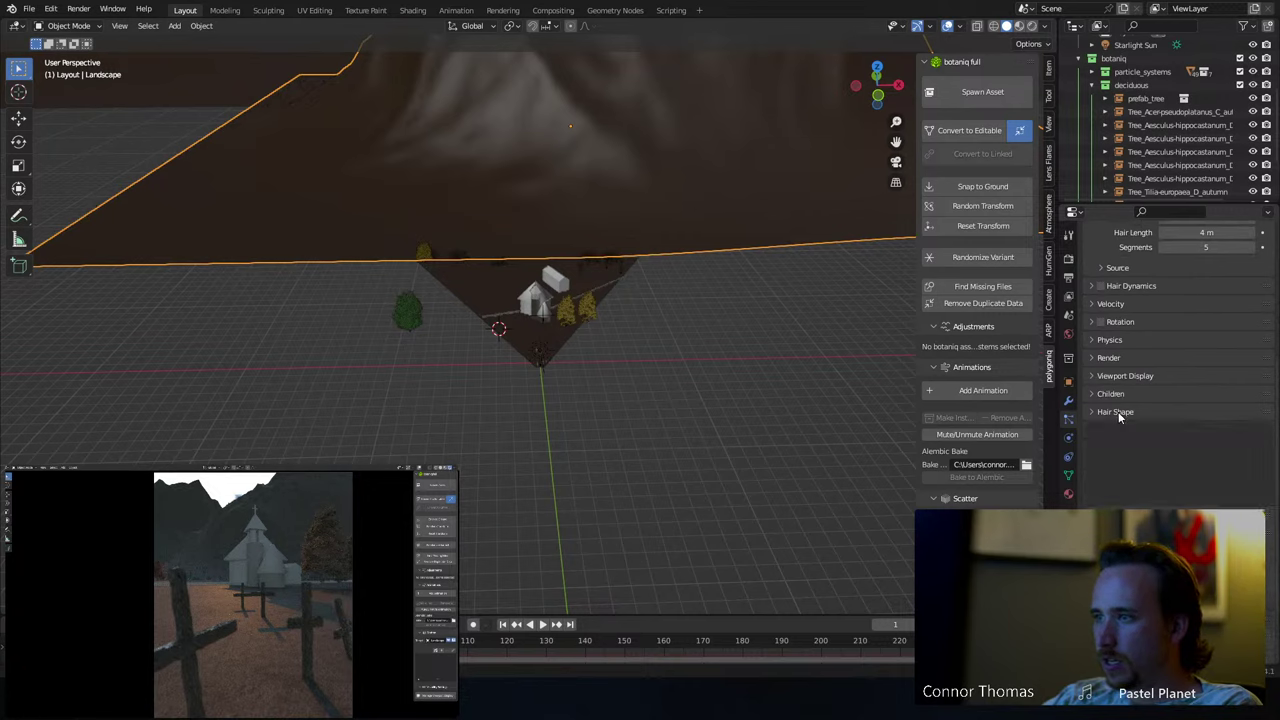
click(1116, 376)
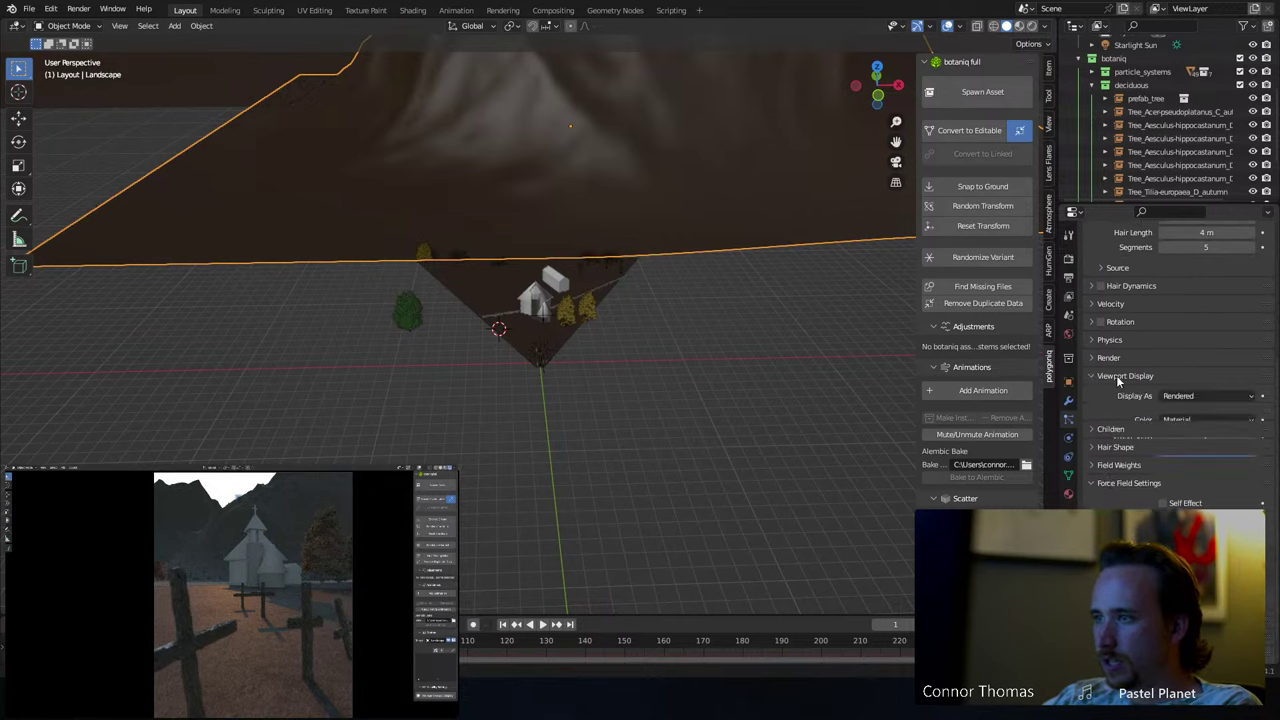
click(1206, 396)
click(1206, 396)
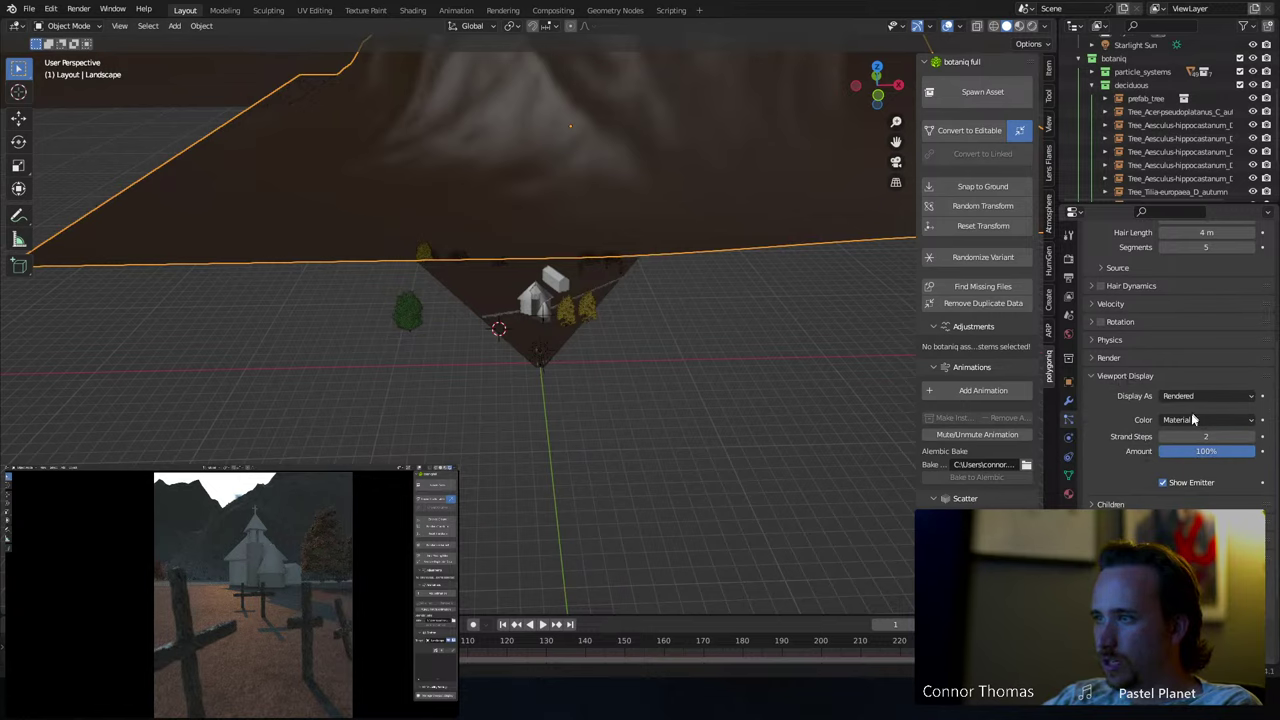
click(1192, 420)
click(1192, 420)
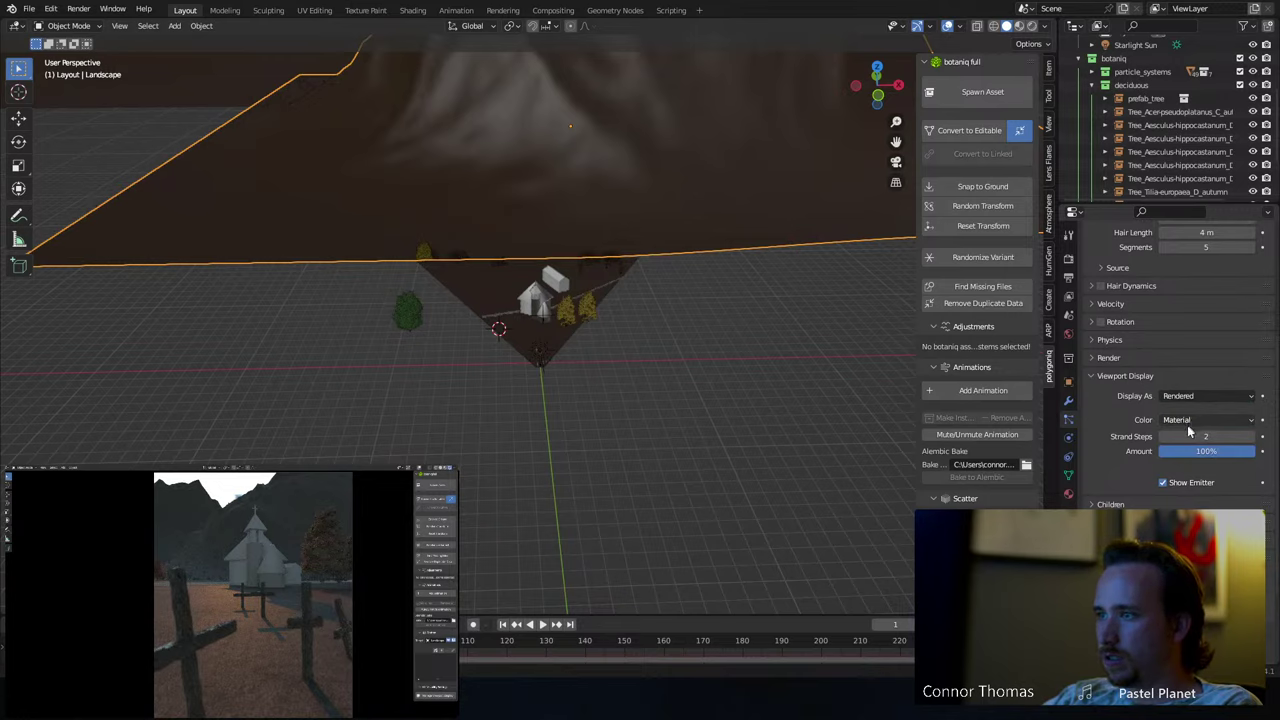
- Try rendering the Landscape's hair particles as an Object, with prefab_tree as the Instance Object
click(1104, 376)
click(1105, 358)
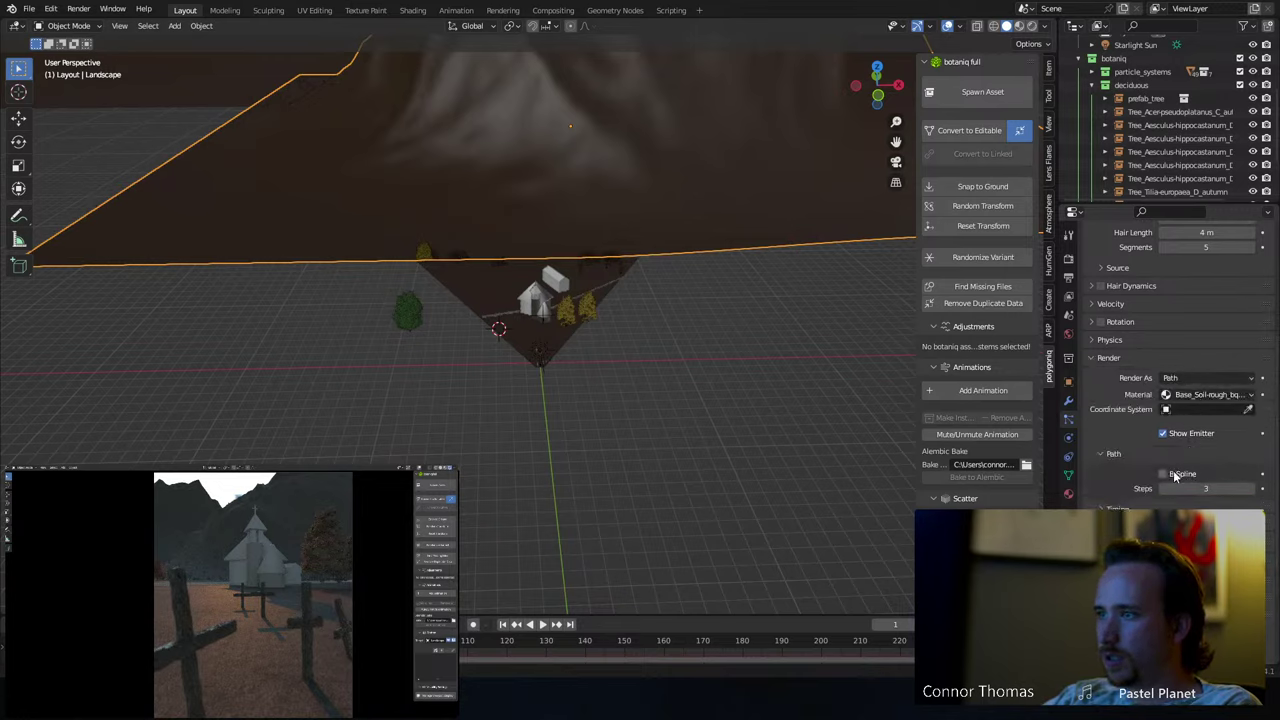
click(1192, 379)
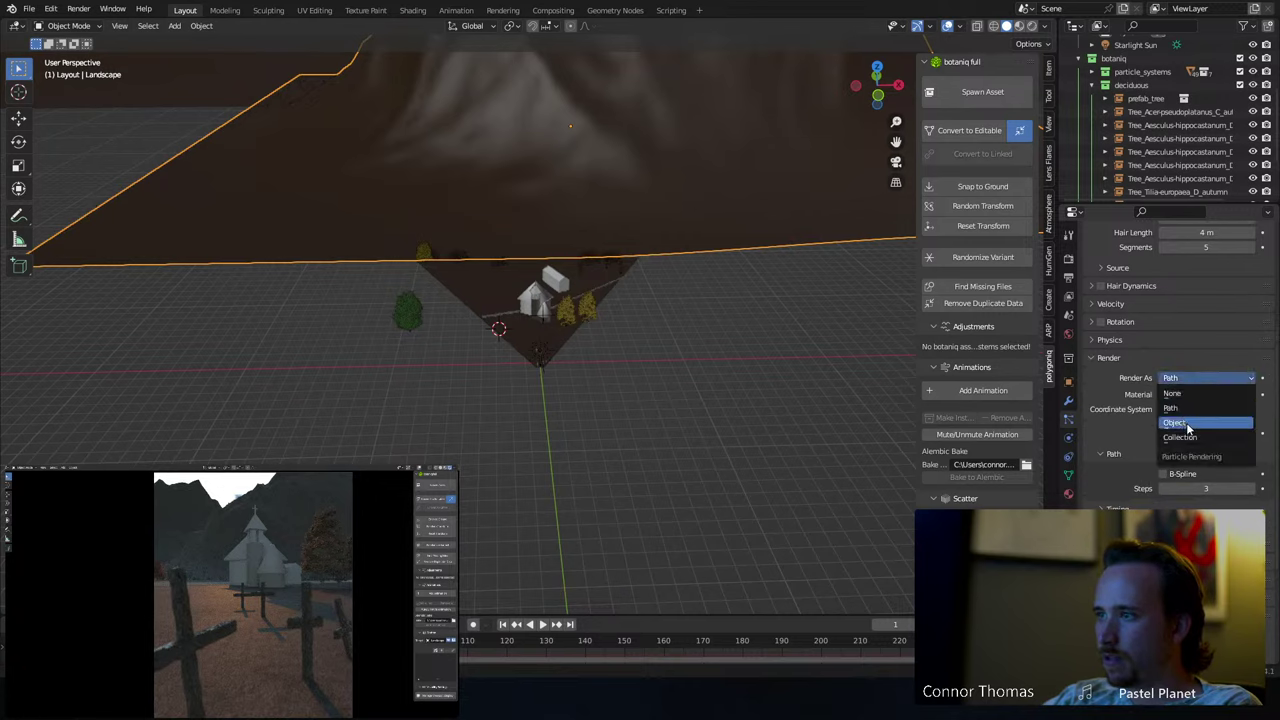
click(1187, 424)
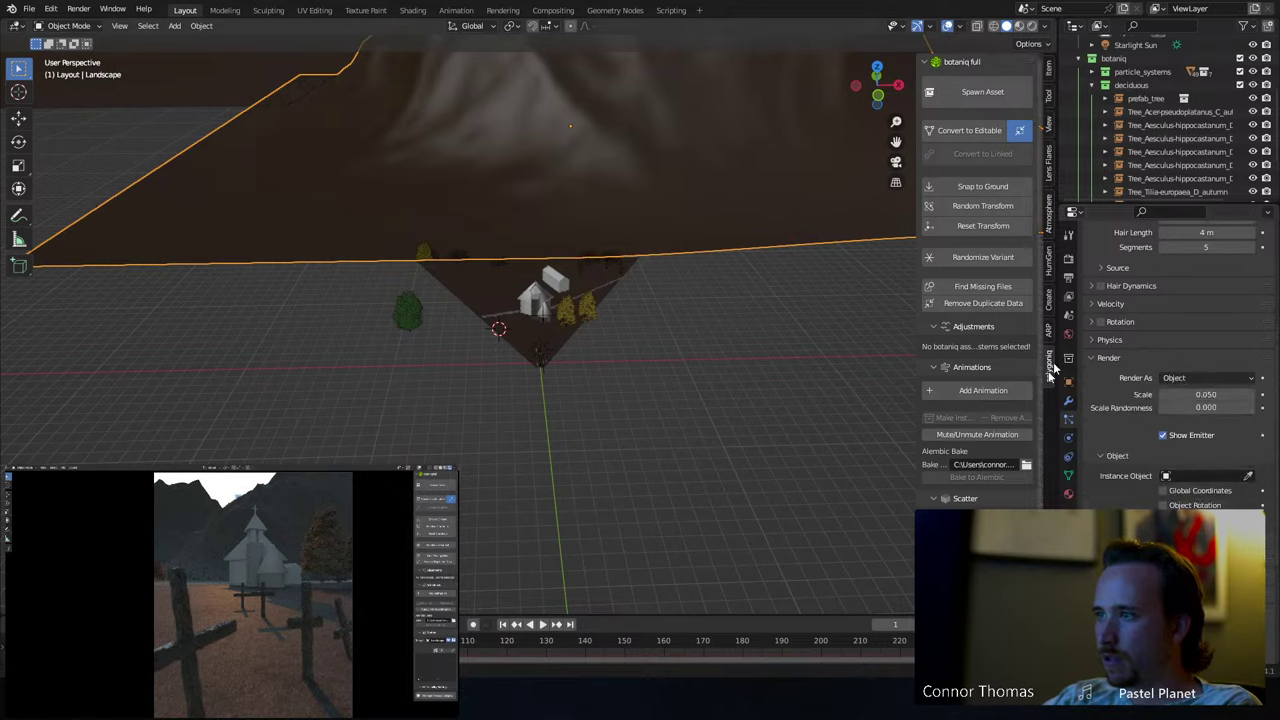
click(1175, 477)
text(pref)
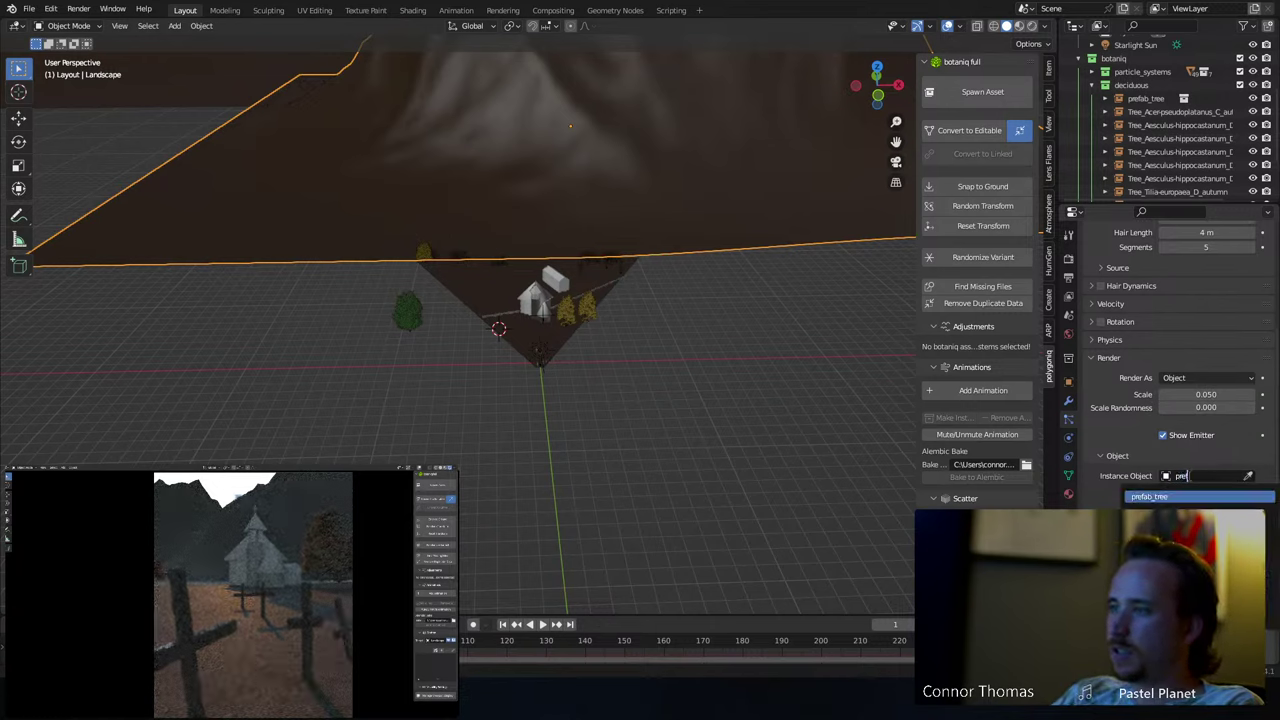
click(1185, 496)
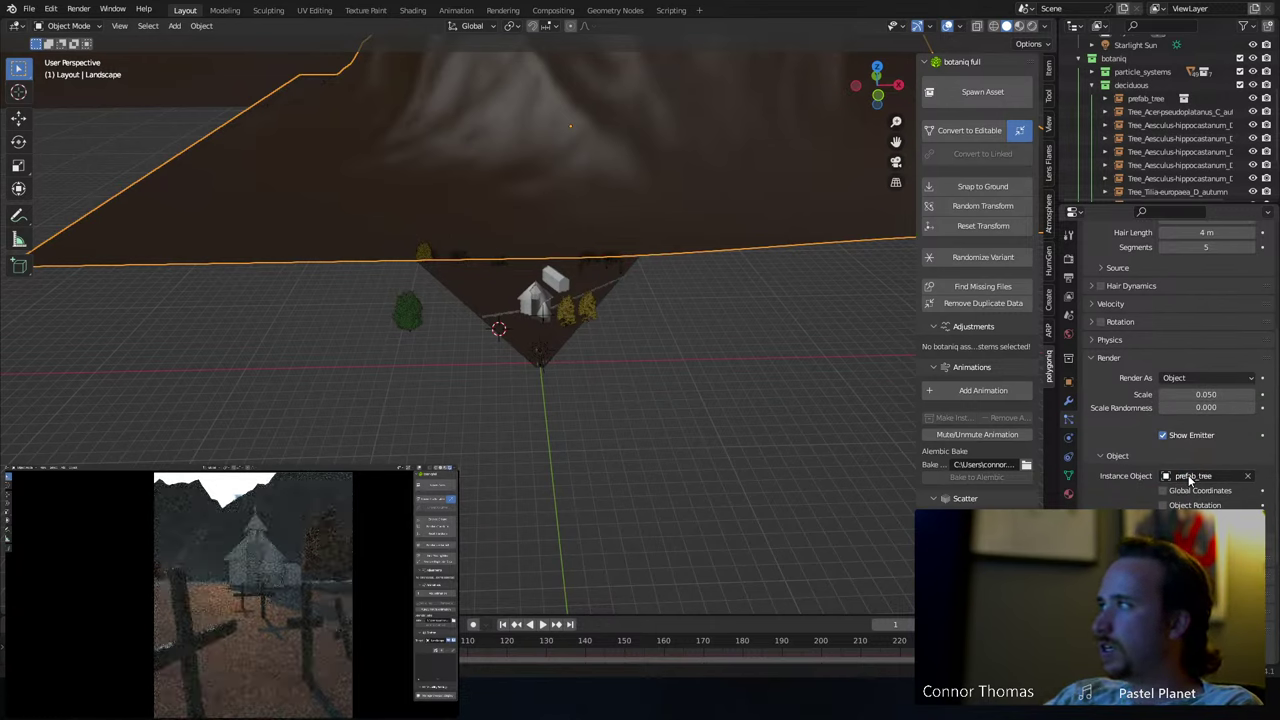
middle_drag(605, 224, 656, 340)
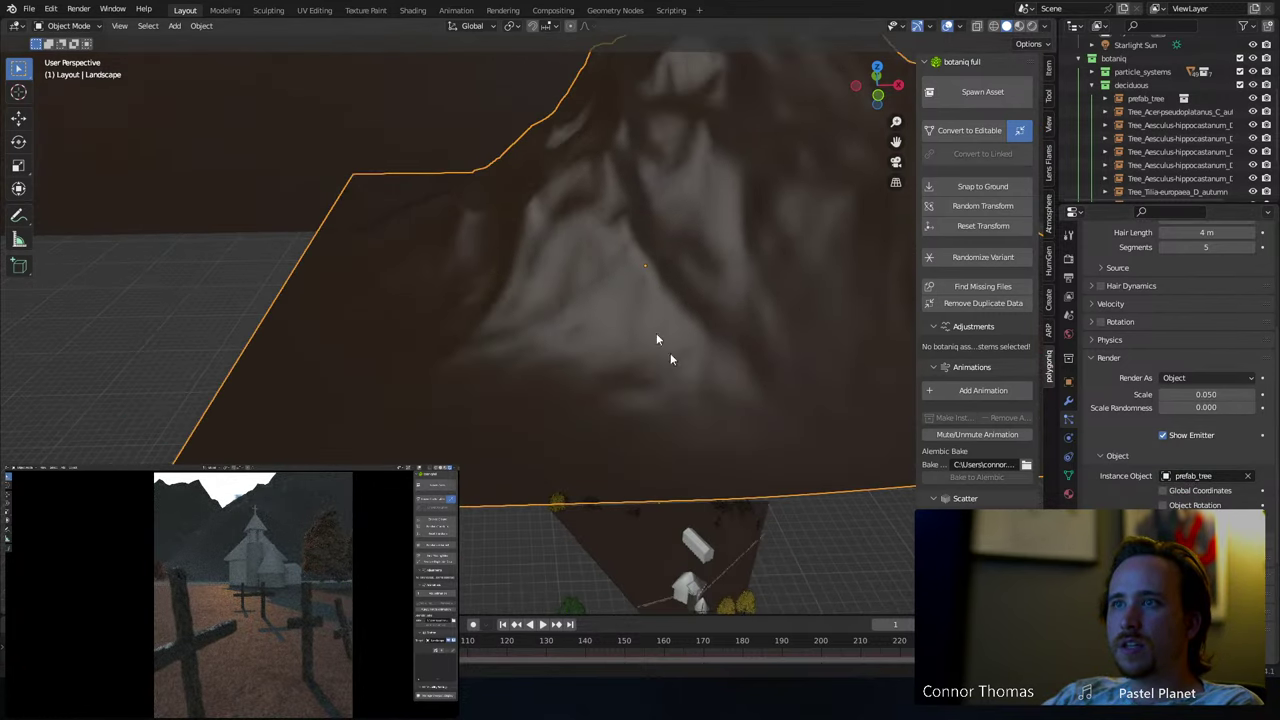
scroll(656, 340, up, 3)
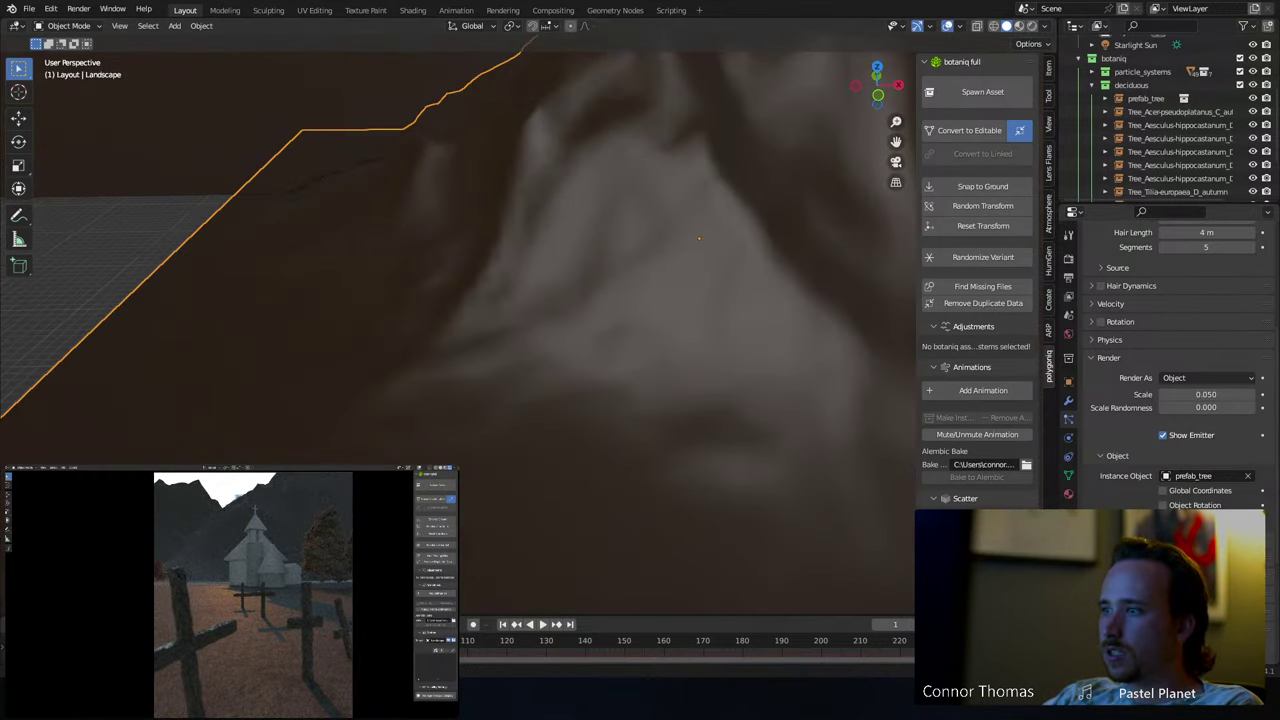
- Render the Landscape's hair particles as a Collection, using the Tree_Aesculus-hippocastanum_A_summer collection as the instance
click(1198, 377)
click(1199, 436)
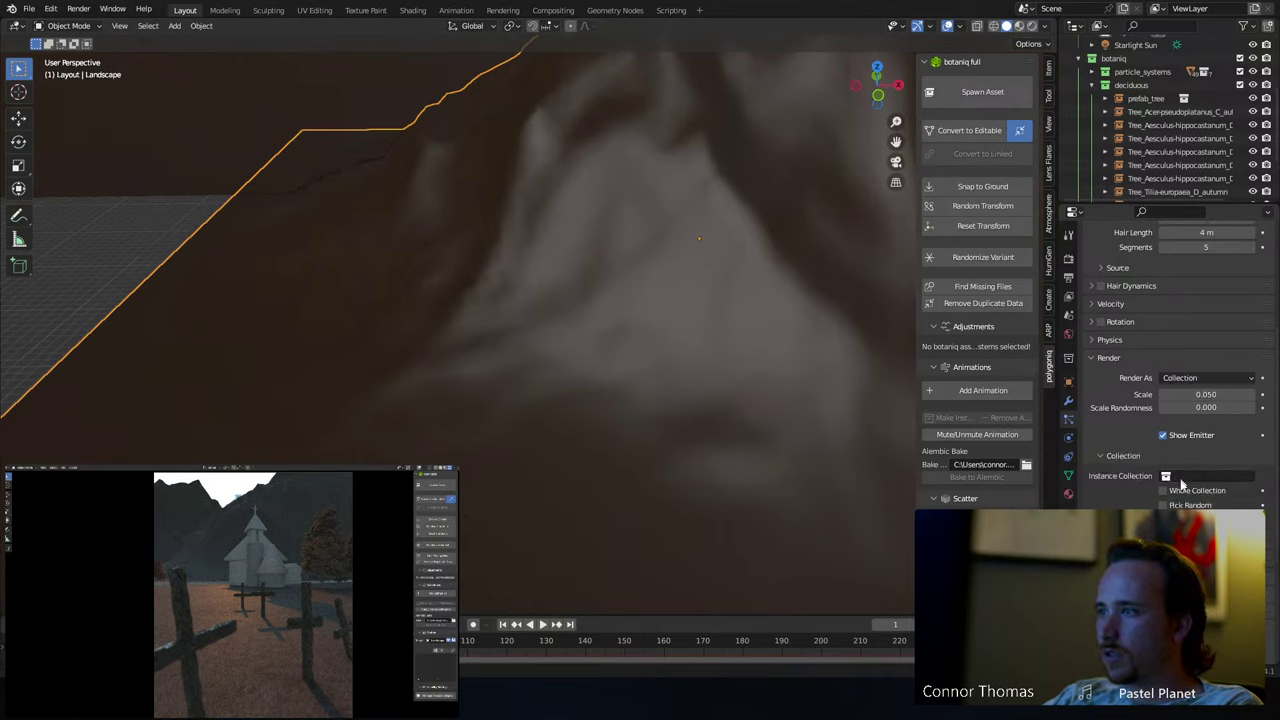
click(1193, 475)
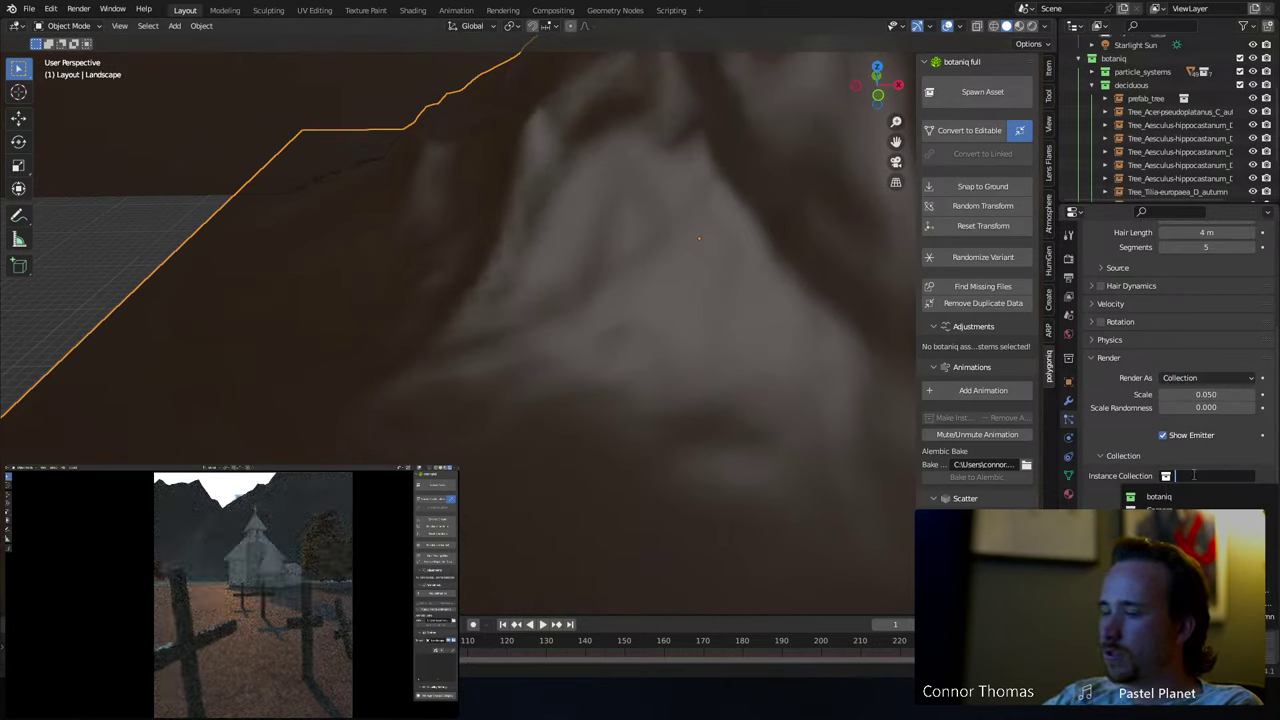
text(pre)
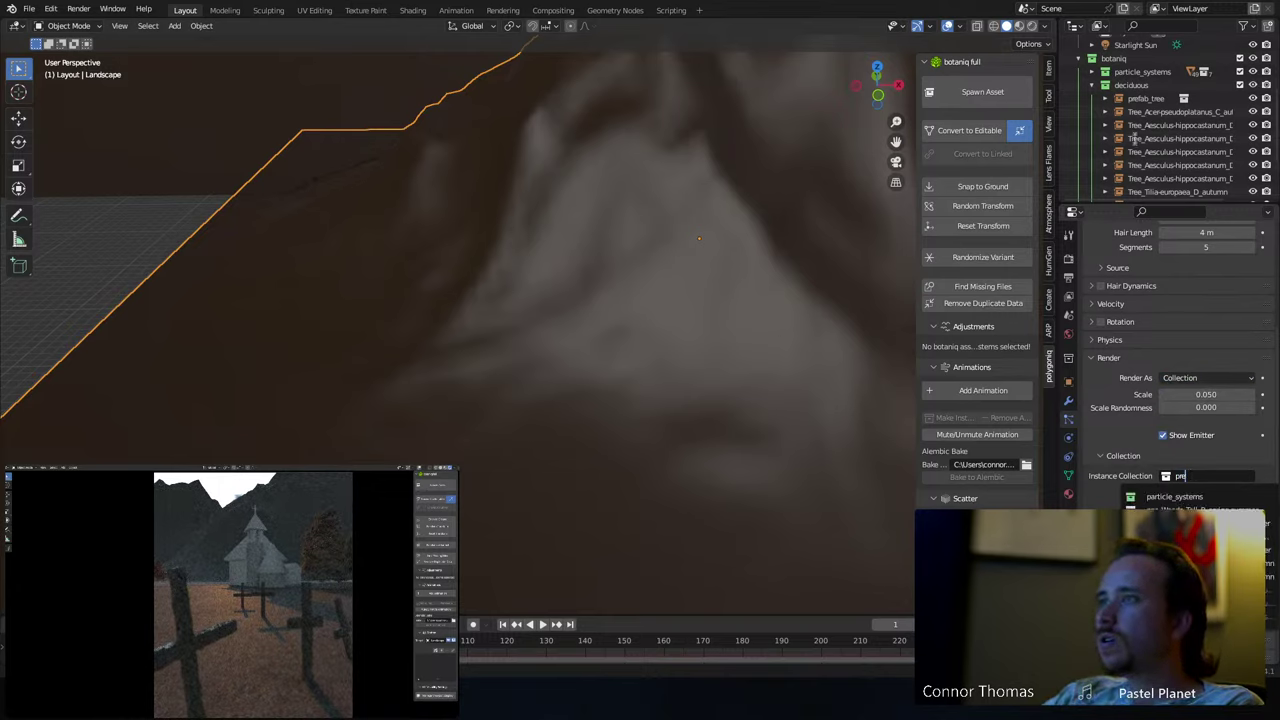
click(1108, 99)
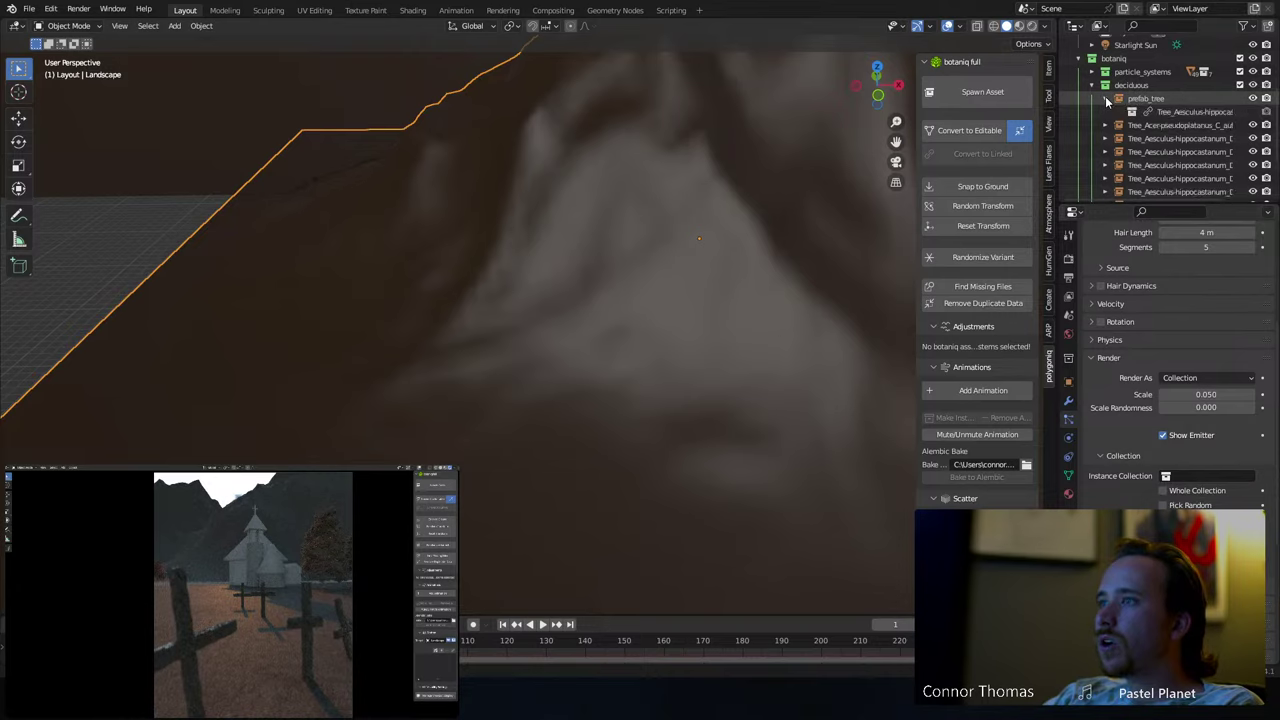
click(1183, 475)
text(Aes)
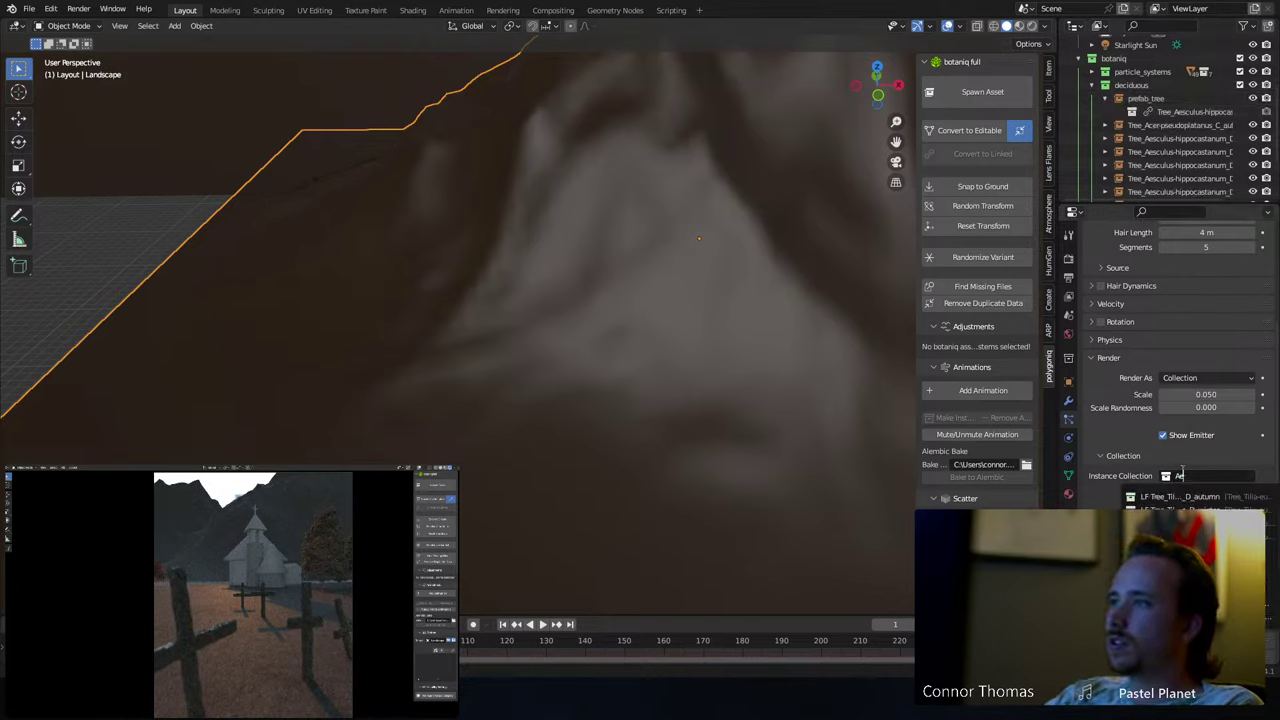
text(cu)
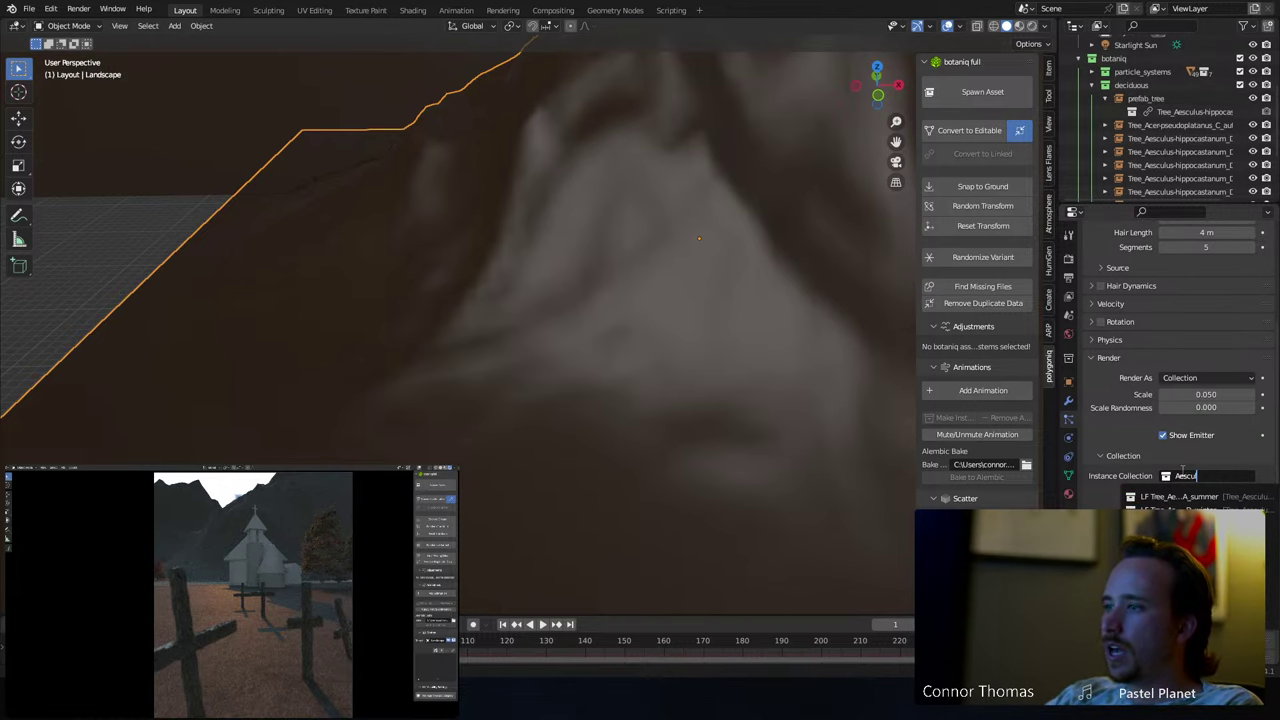
key(Return)
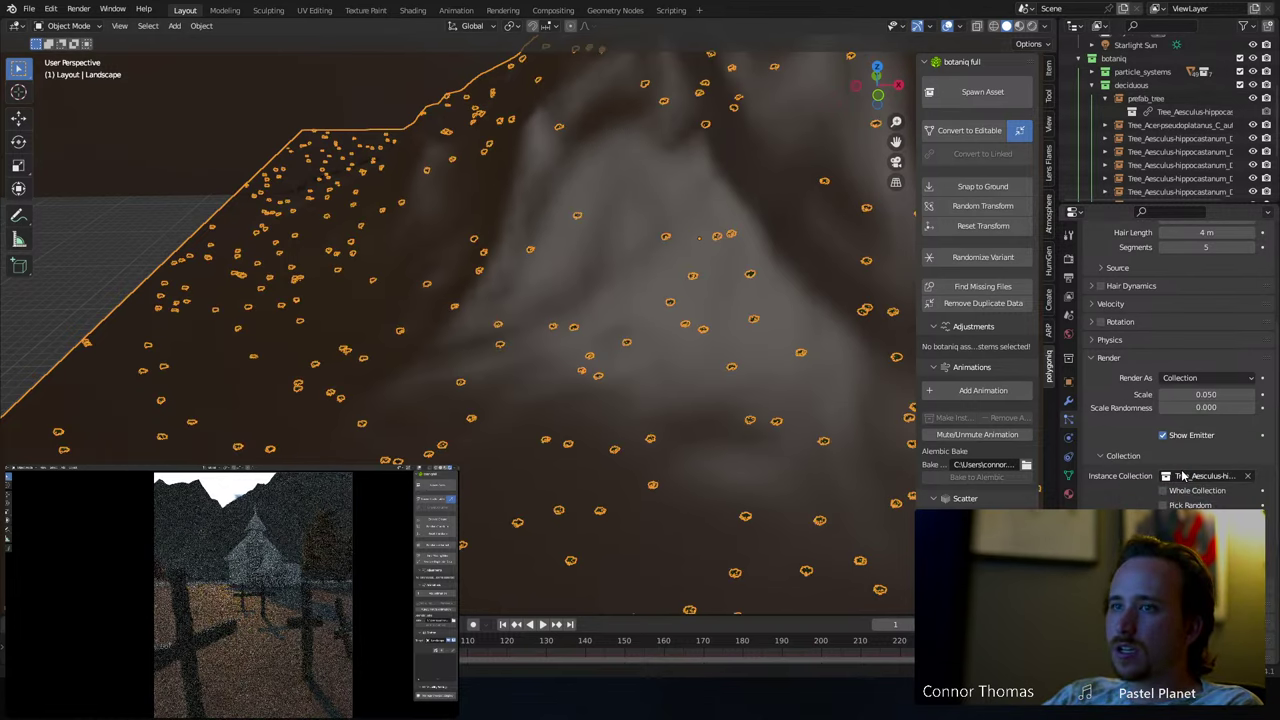
- Set the particle render Scale to 0.290 and check the size of the scattered trees on the mountain
scroll(391, 337, up, 3)
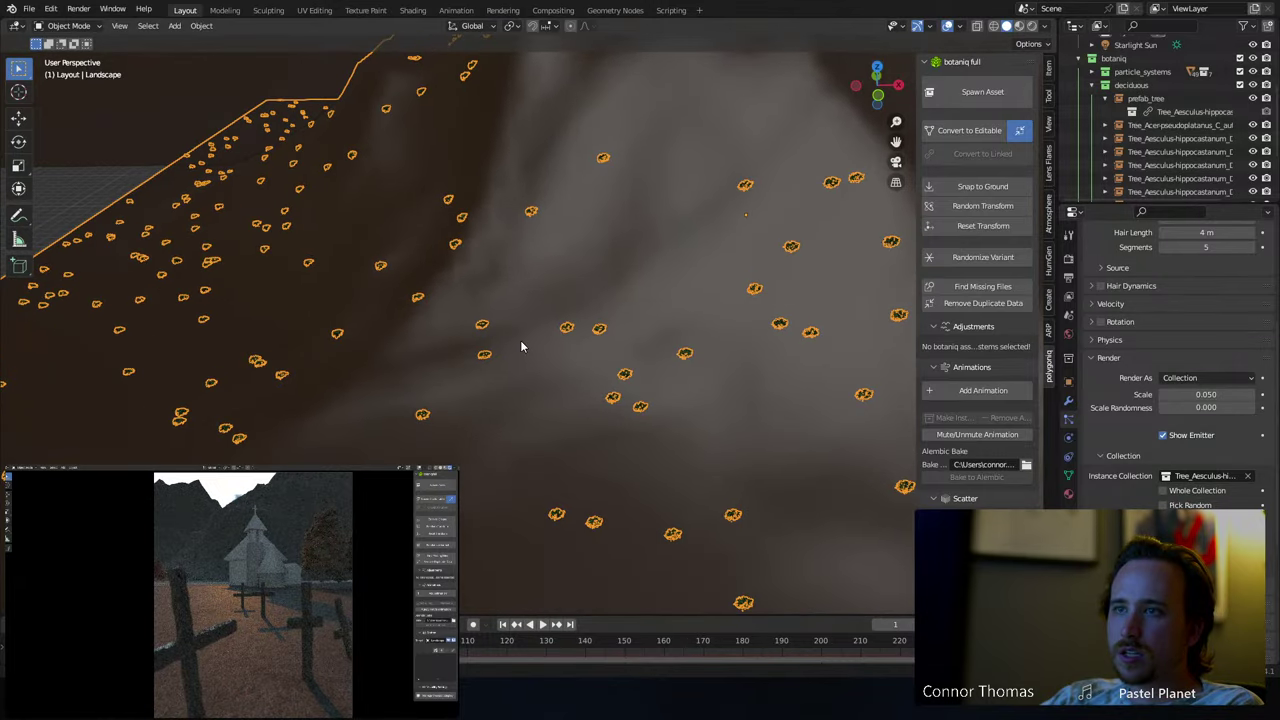
scroll(521, 346, up, 3)
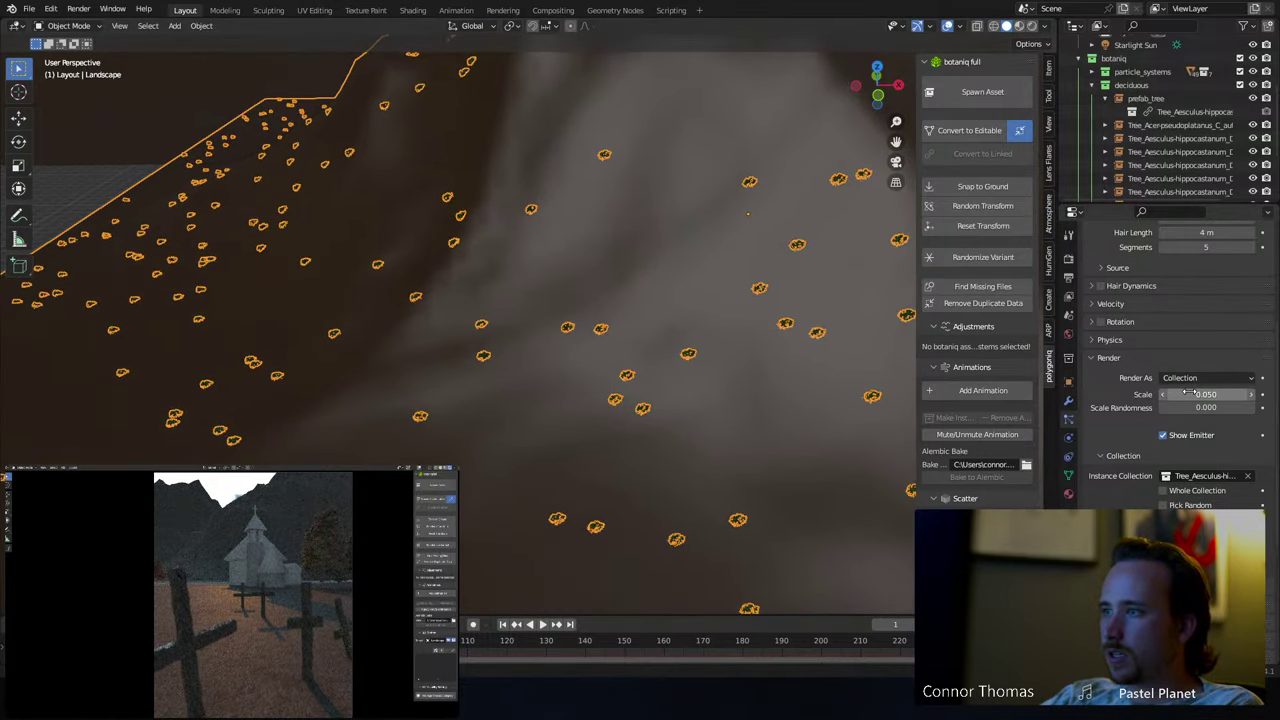
mouse_move(1188, 394)
mouse_down()
mouse_move(1240, 394)
mouse_move(1200, 394)
mouse_up()
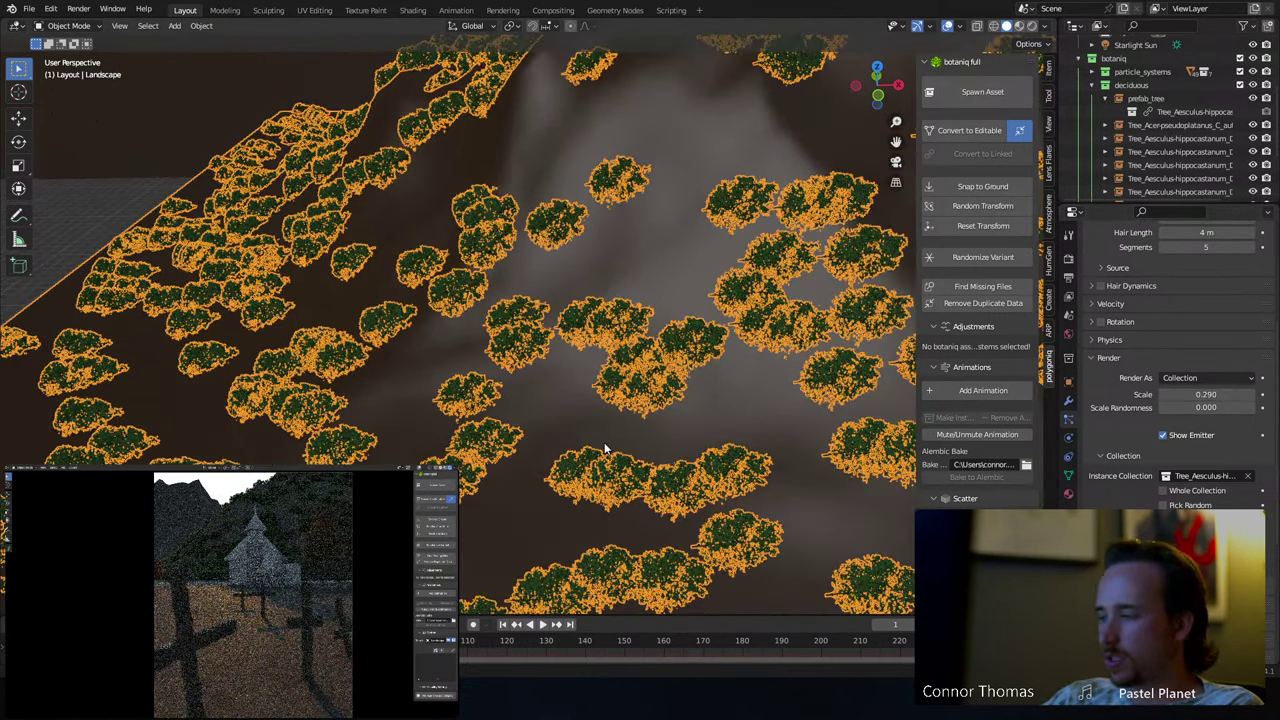
scroll(604, 448, down, 6)
scroll(479, 409, up, 10)
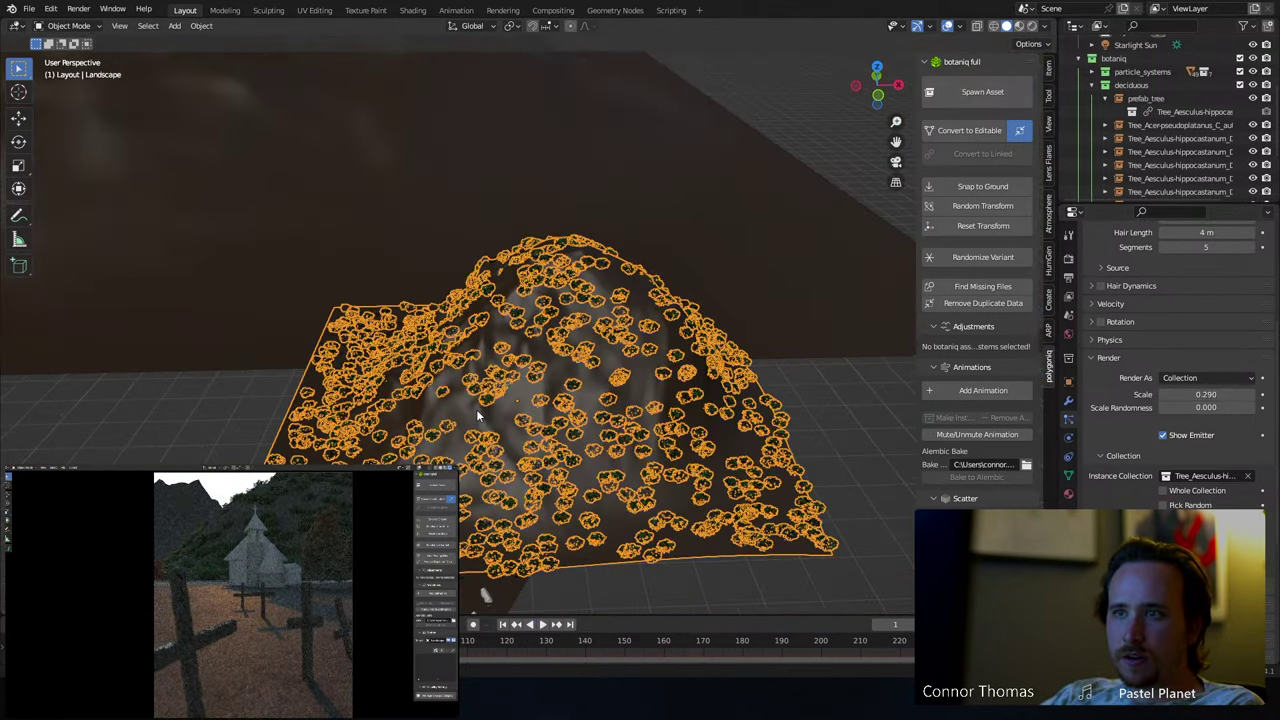
scroll(527, 412, down, 3)
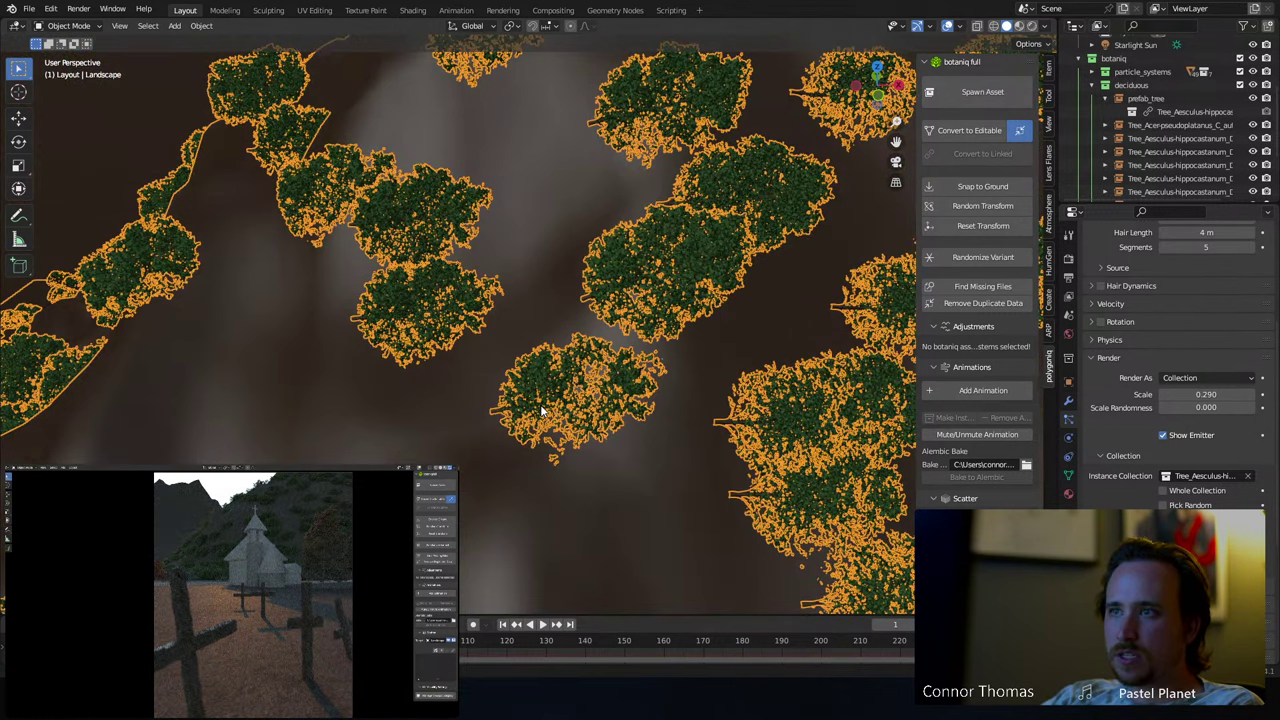
scroll(538, 367, up, 3)
shift+middle_drag(518, 295, 580, 458)
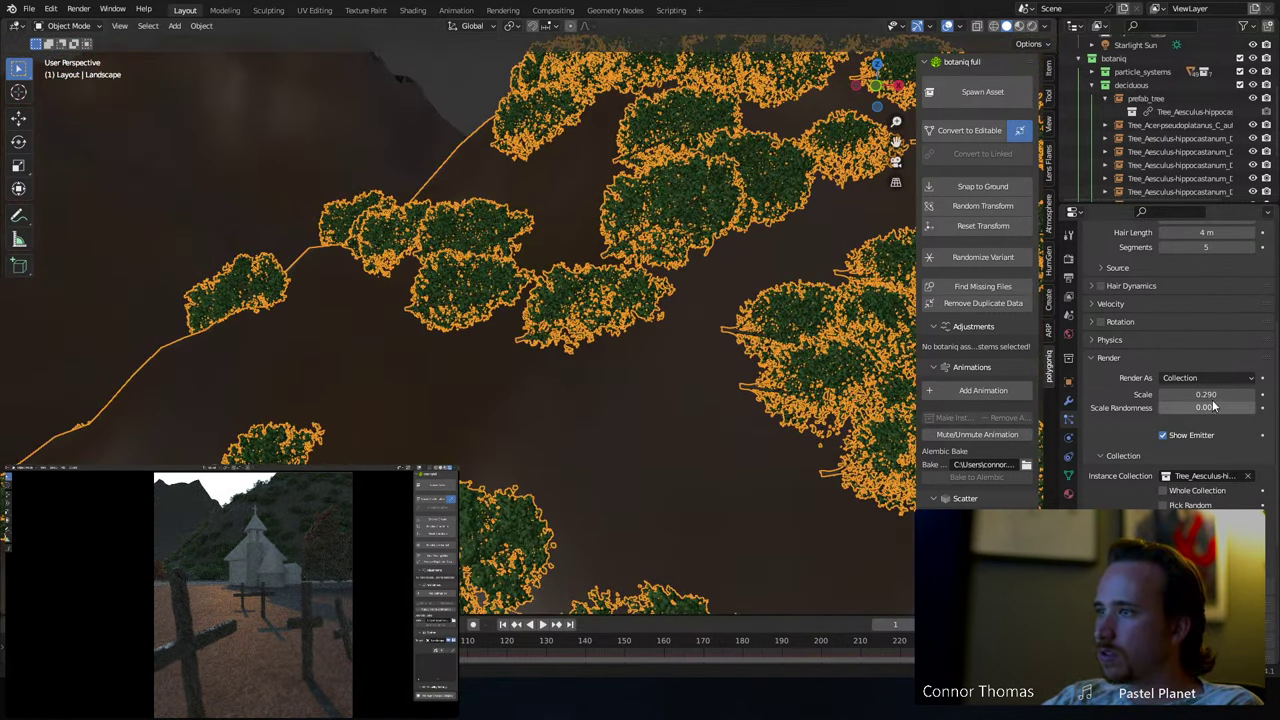
- Set the particle render Scale to 0.140 and look through the Collection, Extra and Force Field settings
drag(1208, 394, 1190, 394)
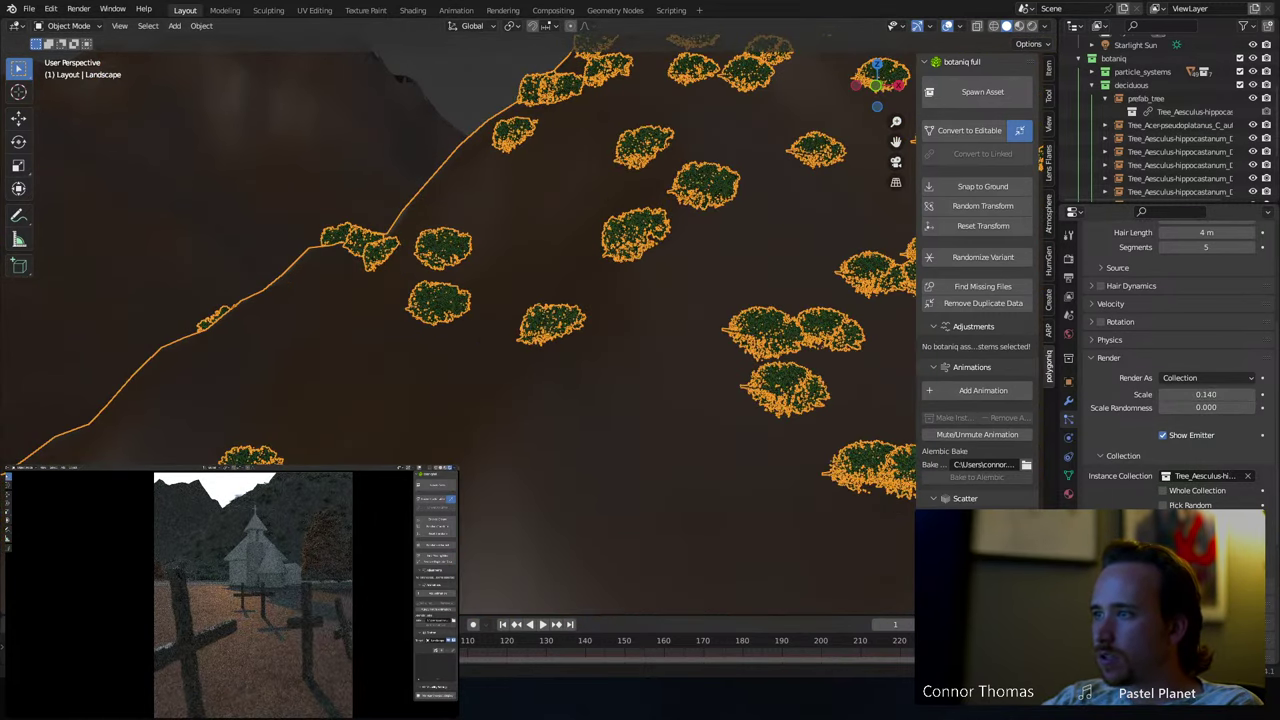
scroll(1170, 360, down, 2)
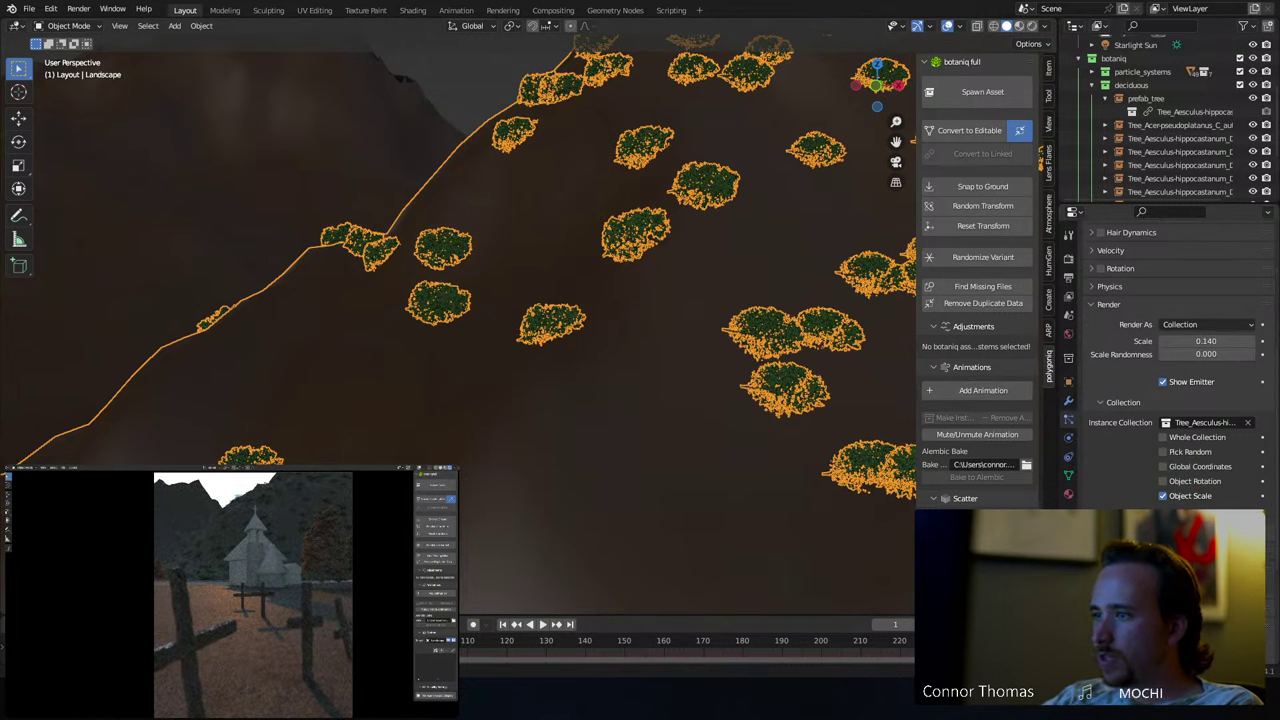
scroll(1170, 360, down, 4)
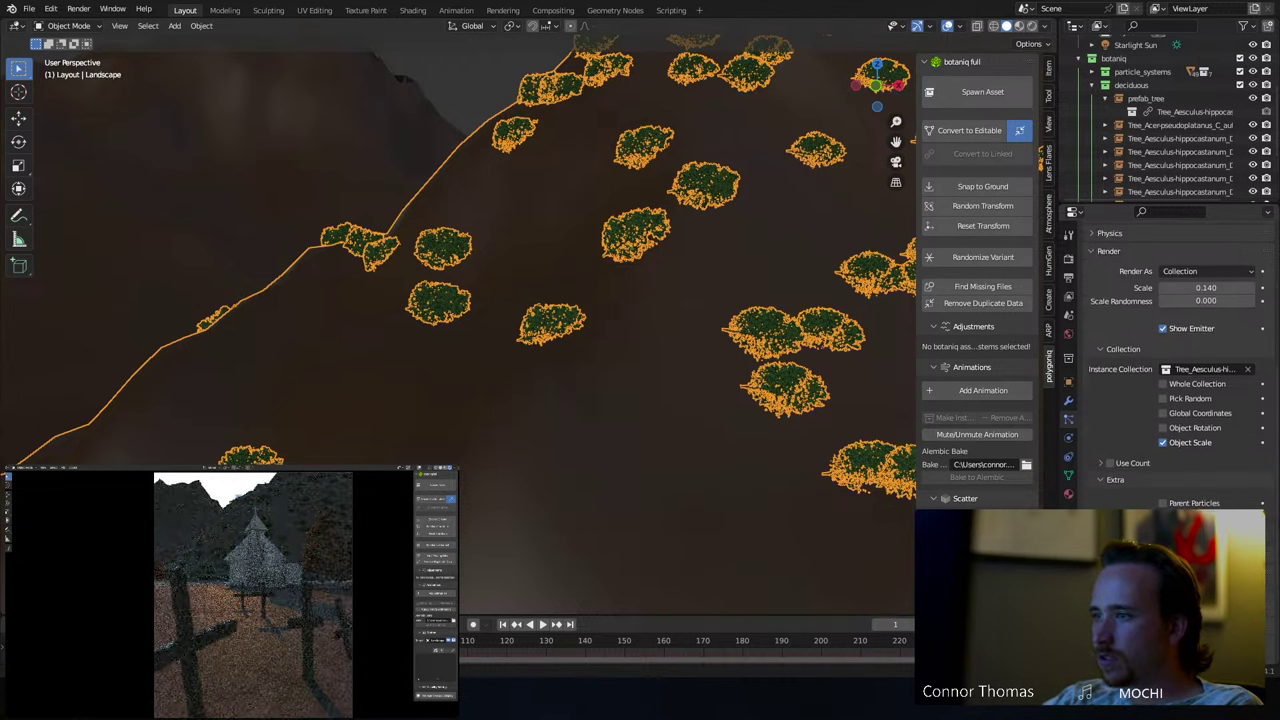
scroll(1170, 360, down, 5)
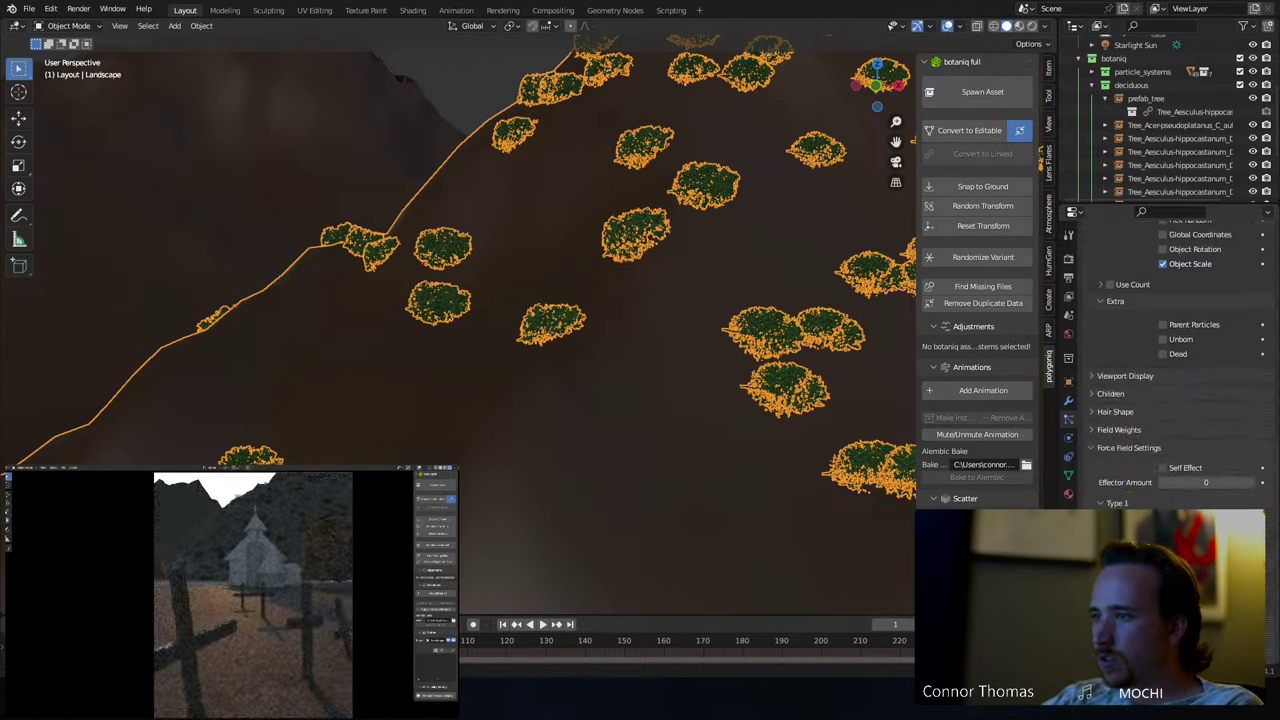
scroll(1170, 360, up, 20)
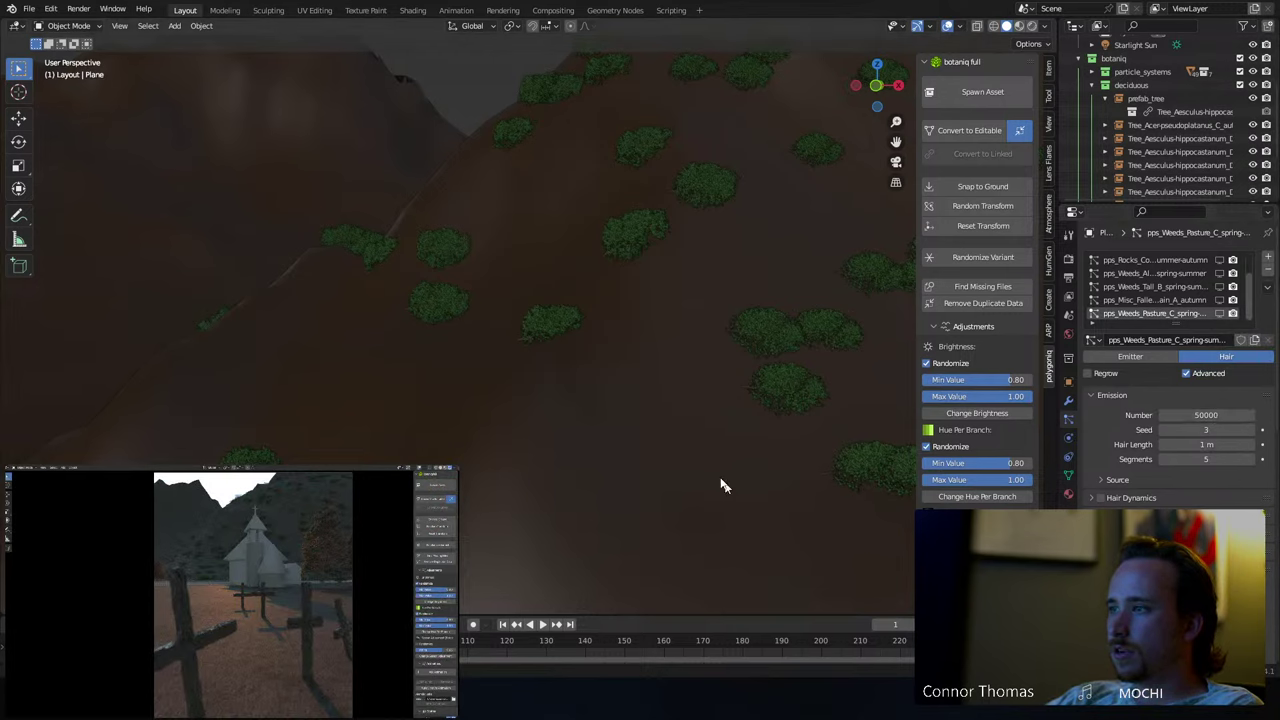
- Reselect the mountain Landscape and set its particle render Scale to 0.100
click(726, 368)
scroll(1144, 501, down, 3)
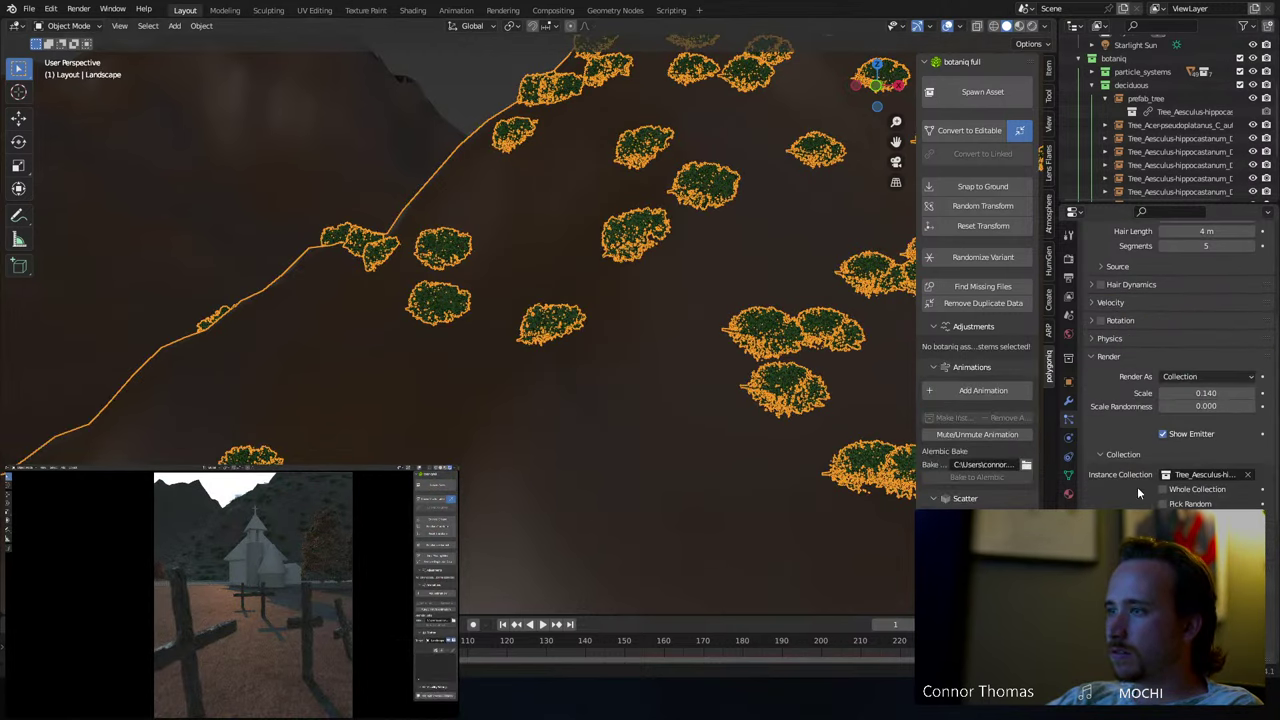
mouse_move(1206, 393)
mouse_down()
mouse_move(1180, 393)
mouse_move(1207, 393)
mouse_up()
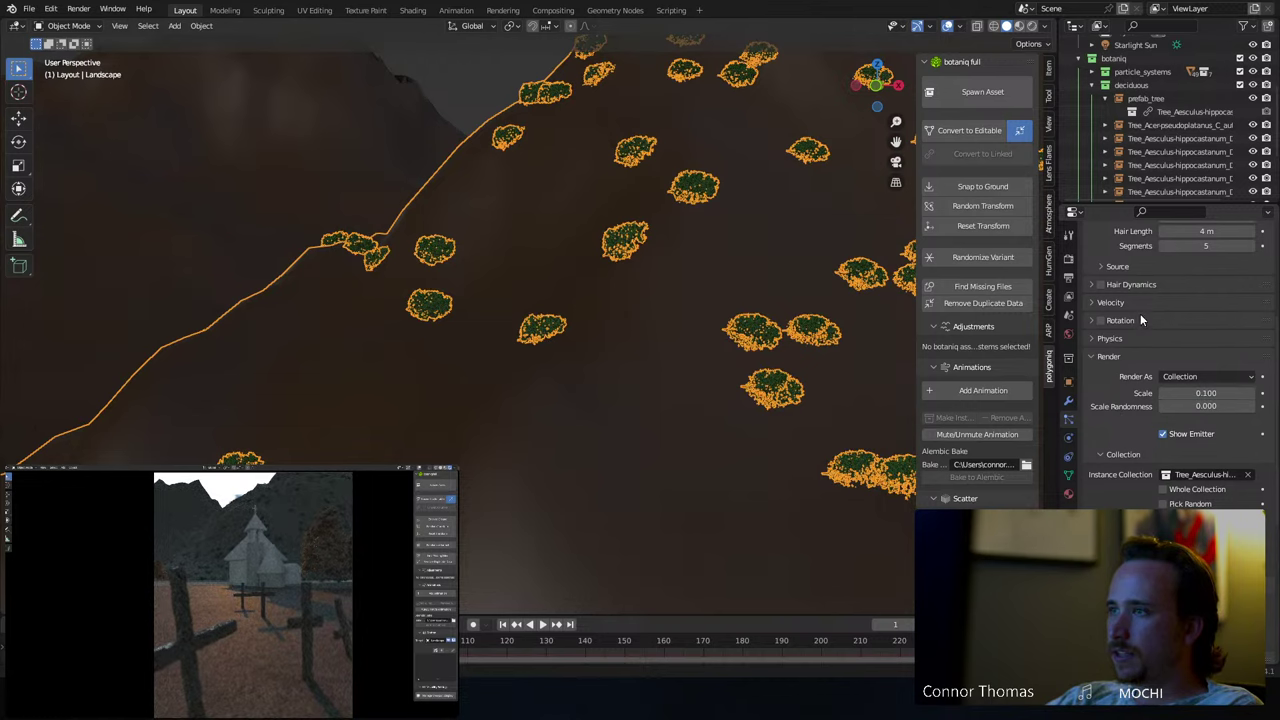
- Set the particle system's Children mode to Interpolated so more trees fill the mountain slopes
scroll(1137, 314, up, 5)
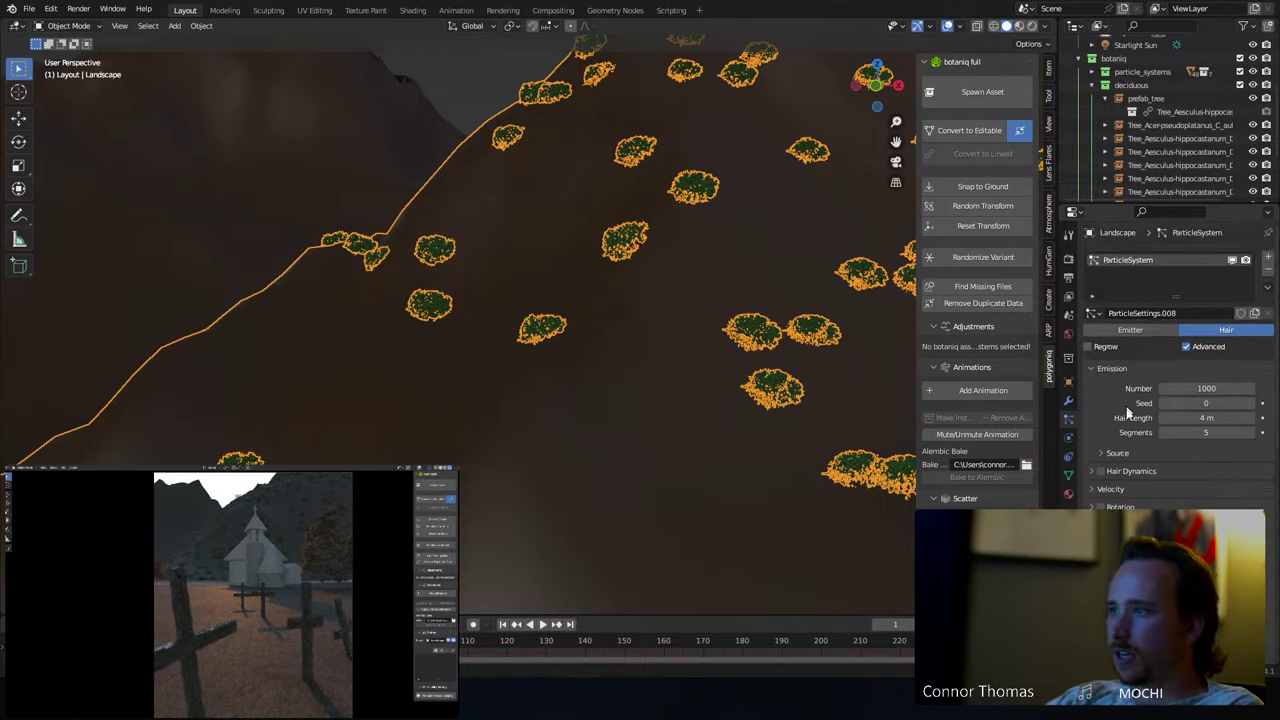
scroll(1134, 462, down, 2)
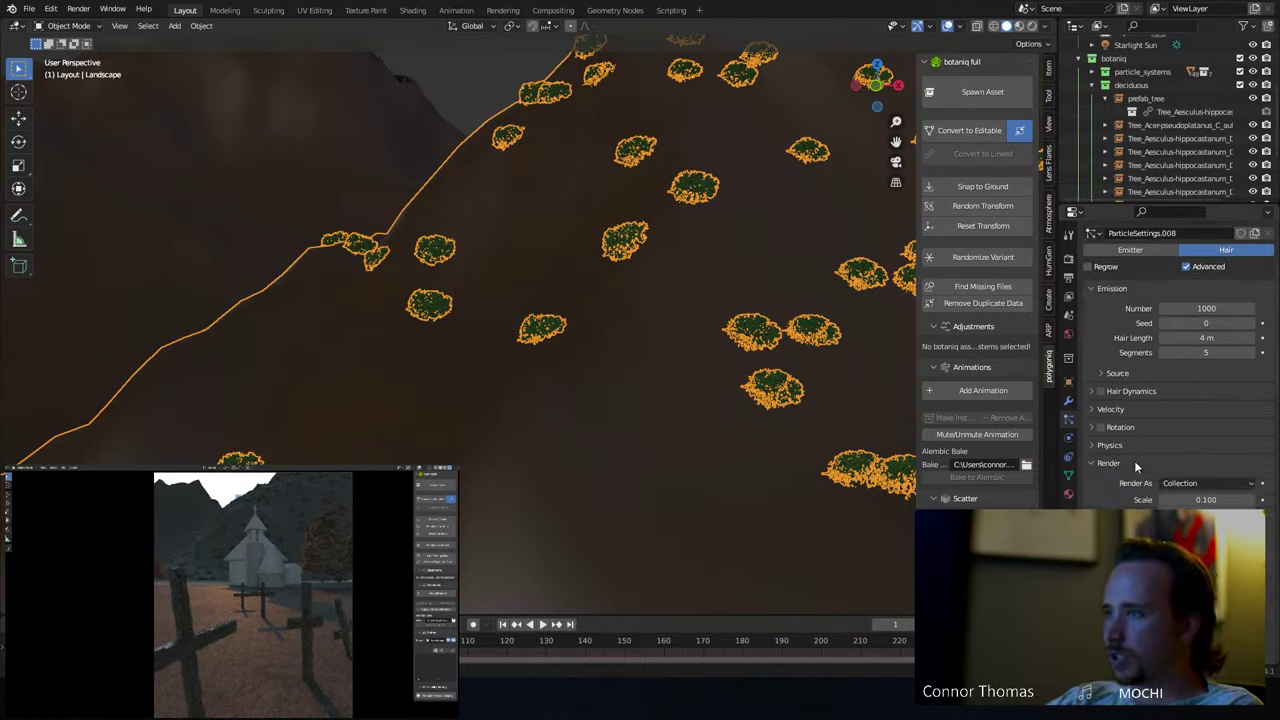
scroll(1118, 462, down, 8)
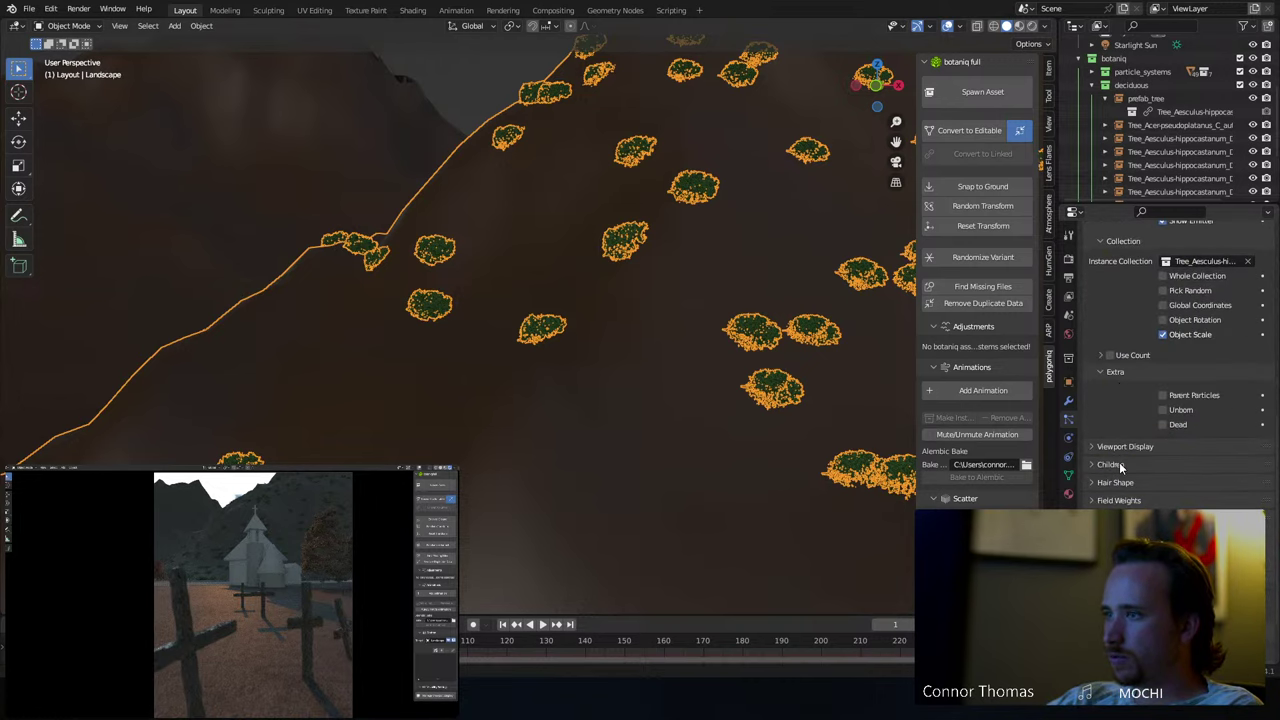
click(1110, 464)
scroll(1130, 455, down, 2)
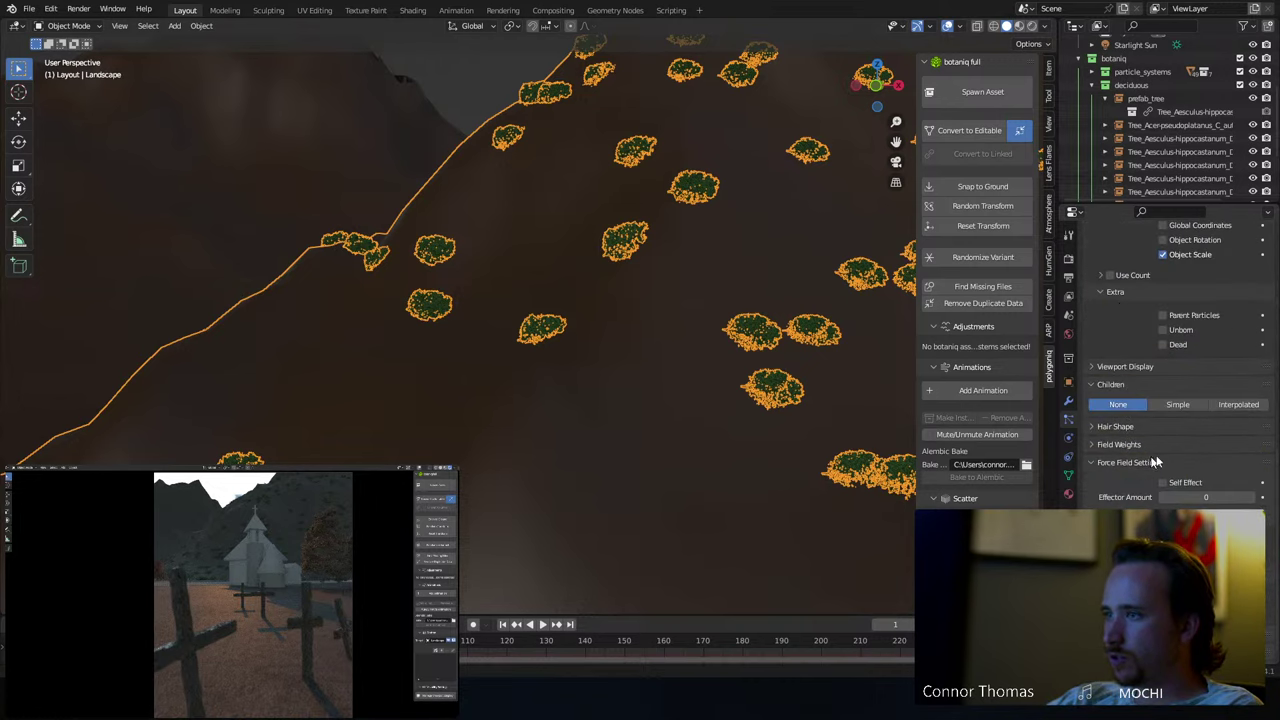
click(1229, 404)
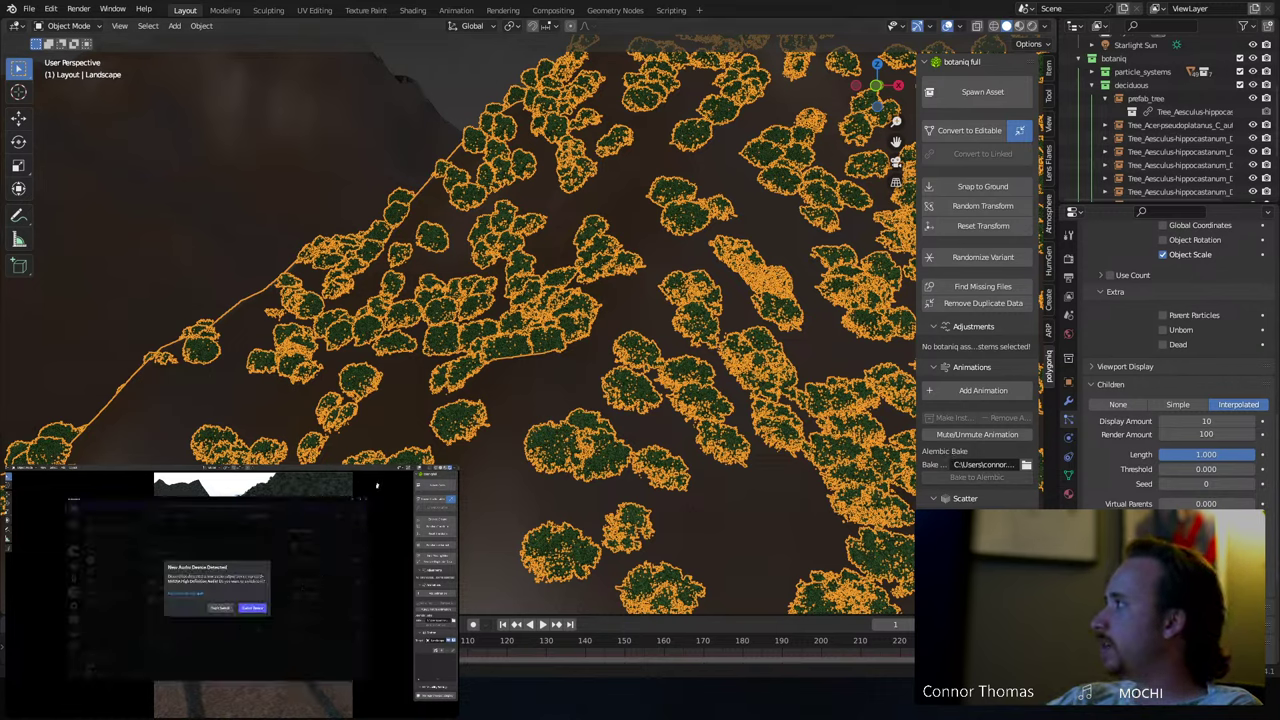
click(366, 500)
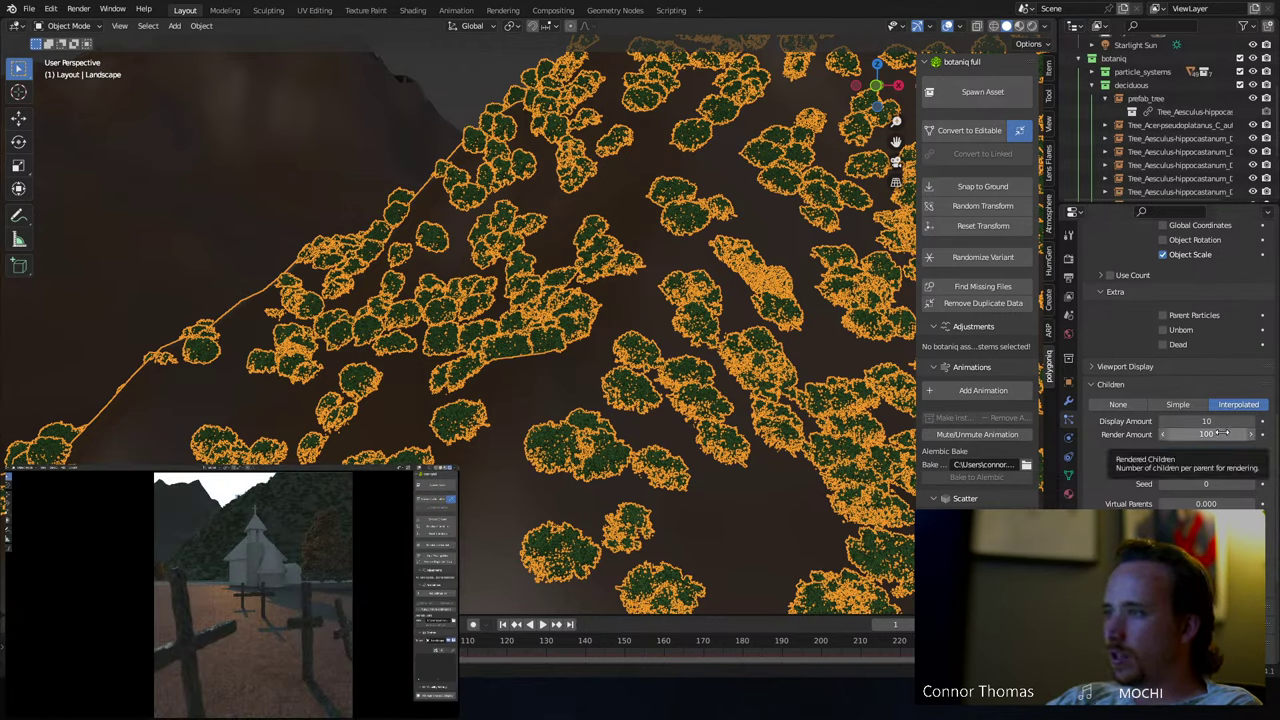
- Try to set the interpolated children's Display Amount to 100
click(1222, 425)
text(100)
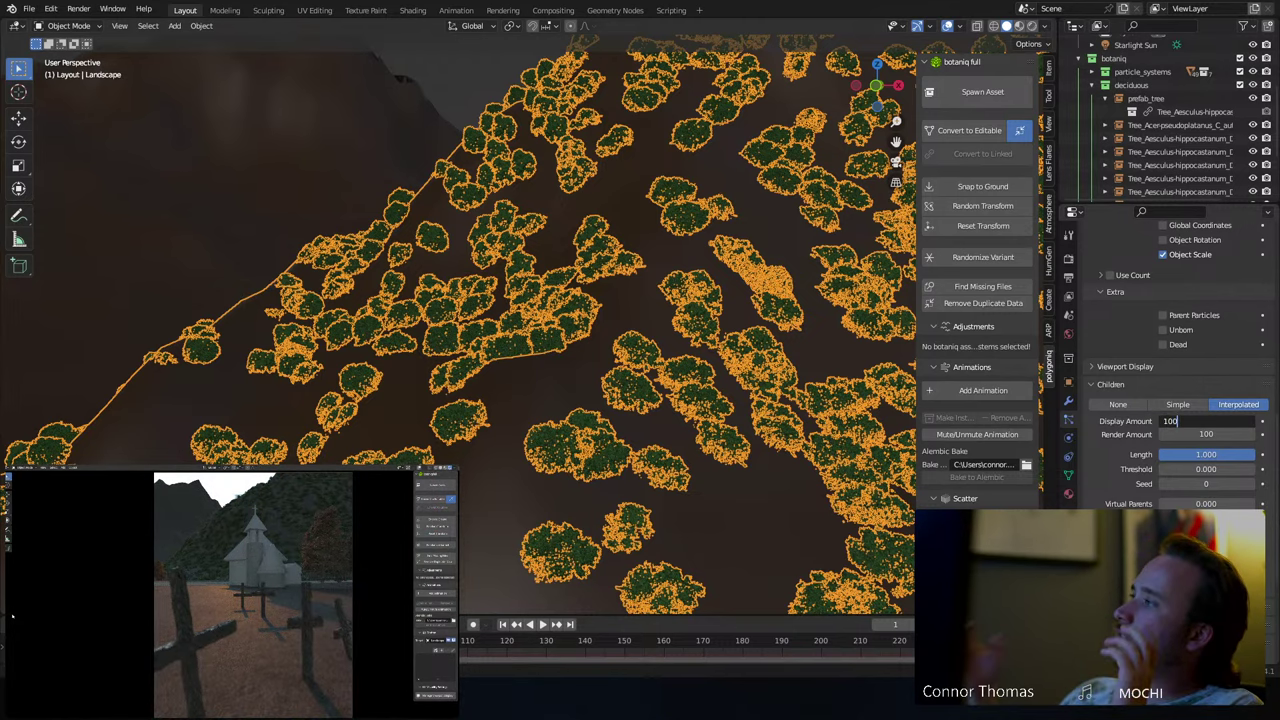
key(Return)
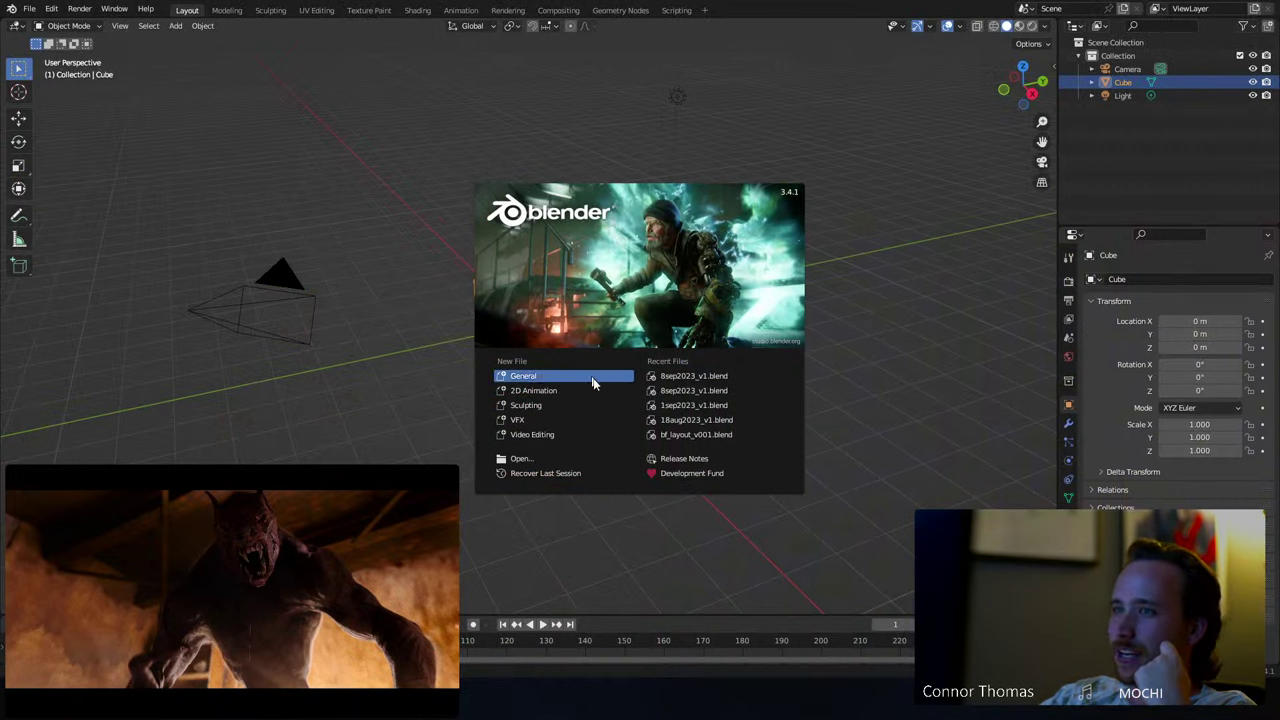
- Recover the newest auto-save, 8sep2023_v1_37396_autosave.blend, and save the recovered churchyard scene
click(14, 14)
click(29, 9)
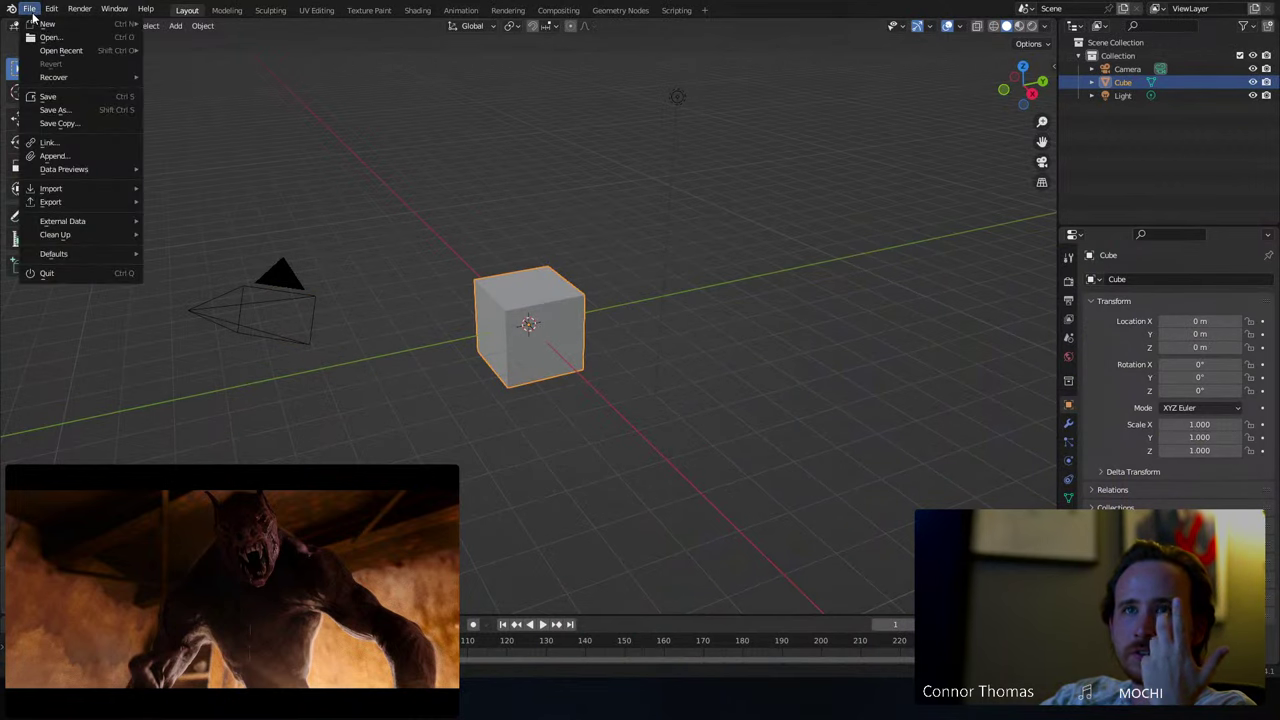
mouse_move(110, 77)
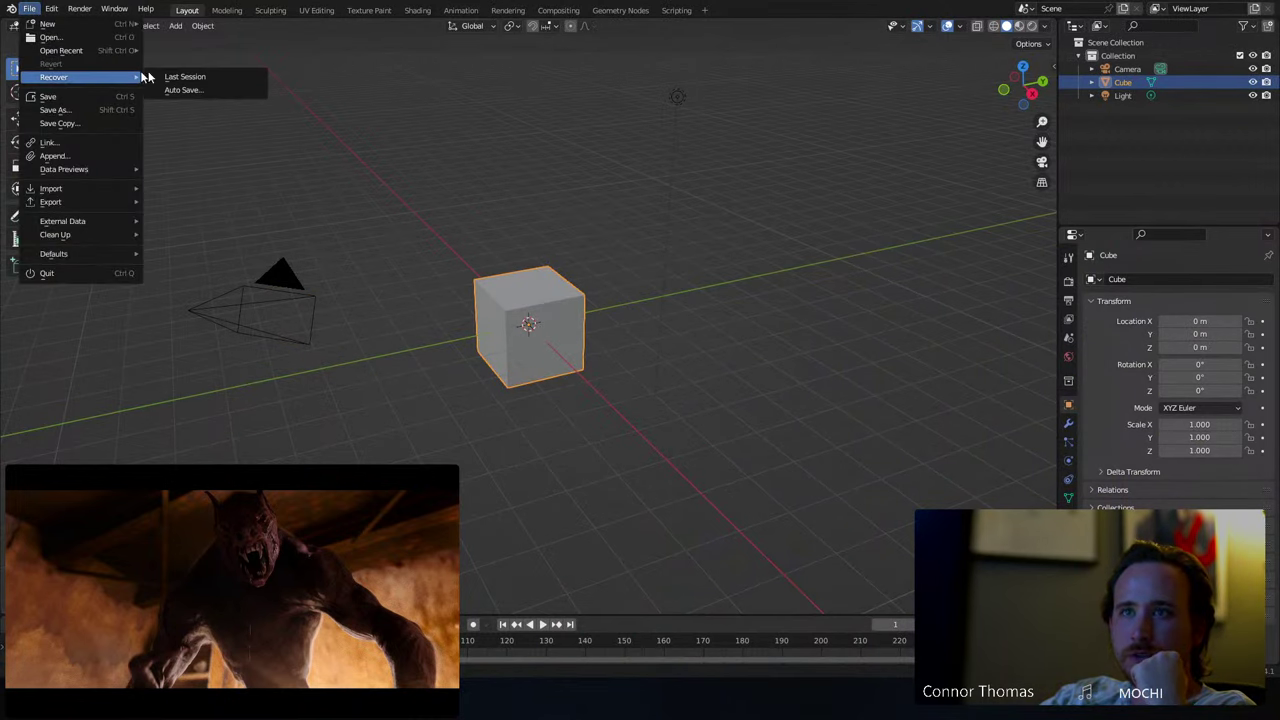
click(190, 87)
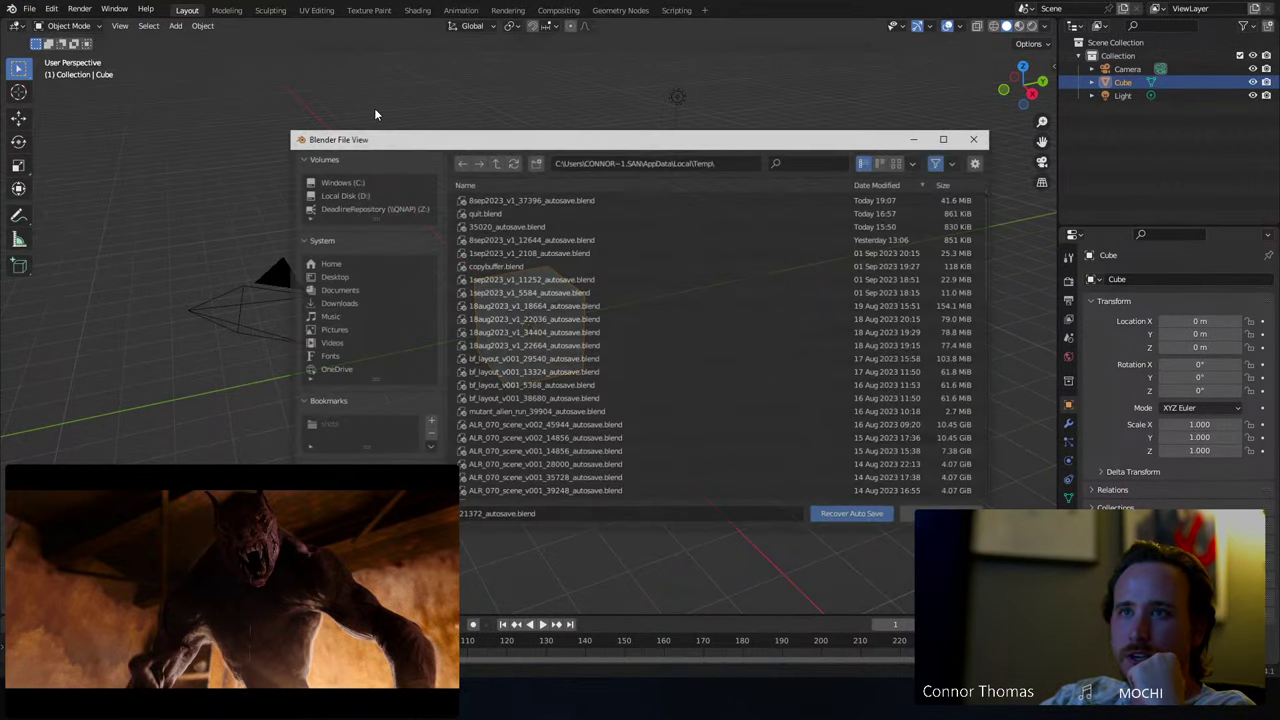
double_click(897, 201)
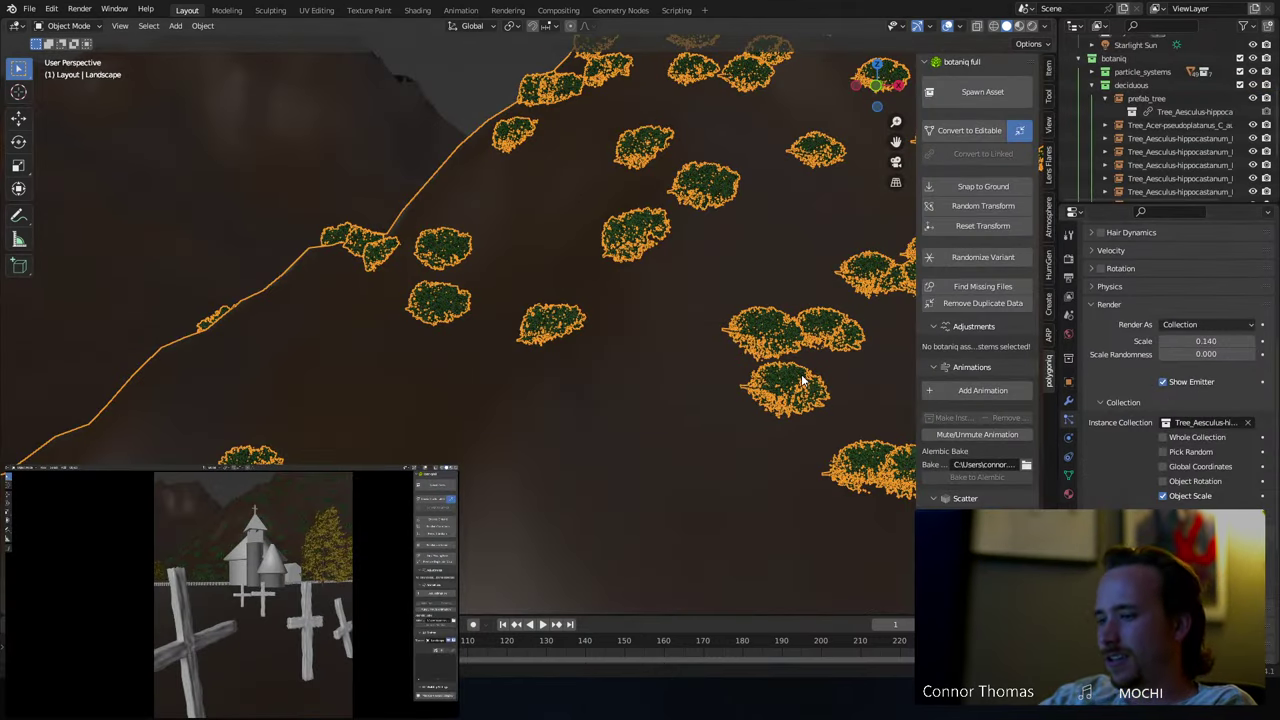
key(ctrl+s)
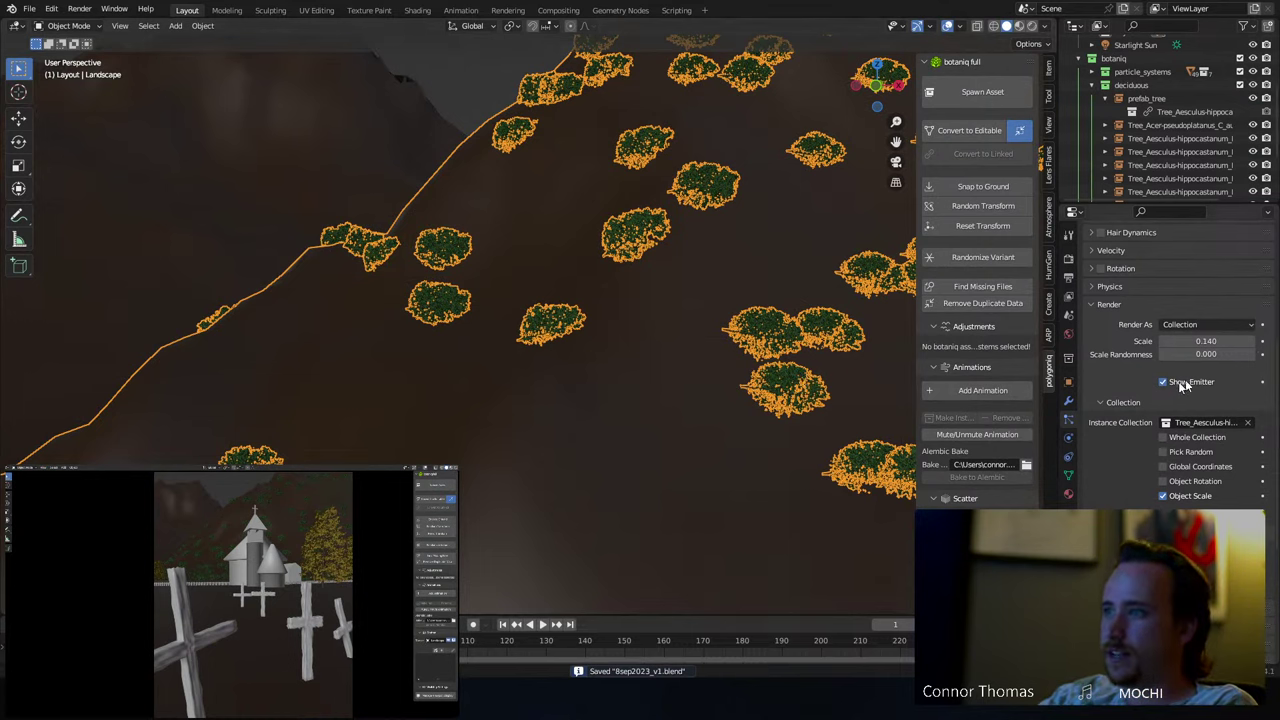
- Try Interpolated children on the Landscape's tree particle system, check the mountain's coverage, and set Children back to None
click(1068, 400)
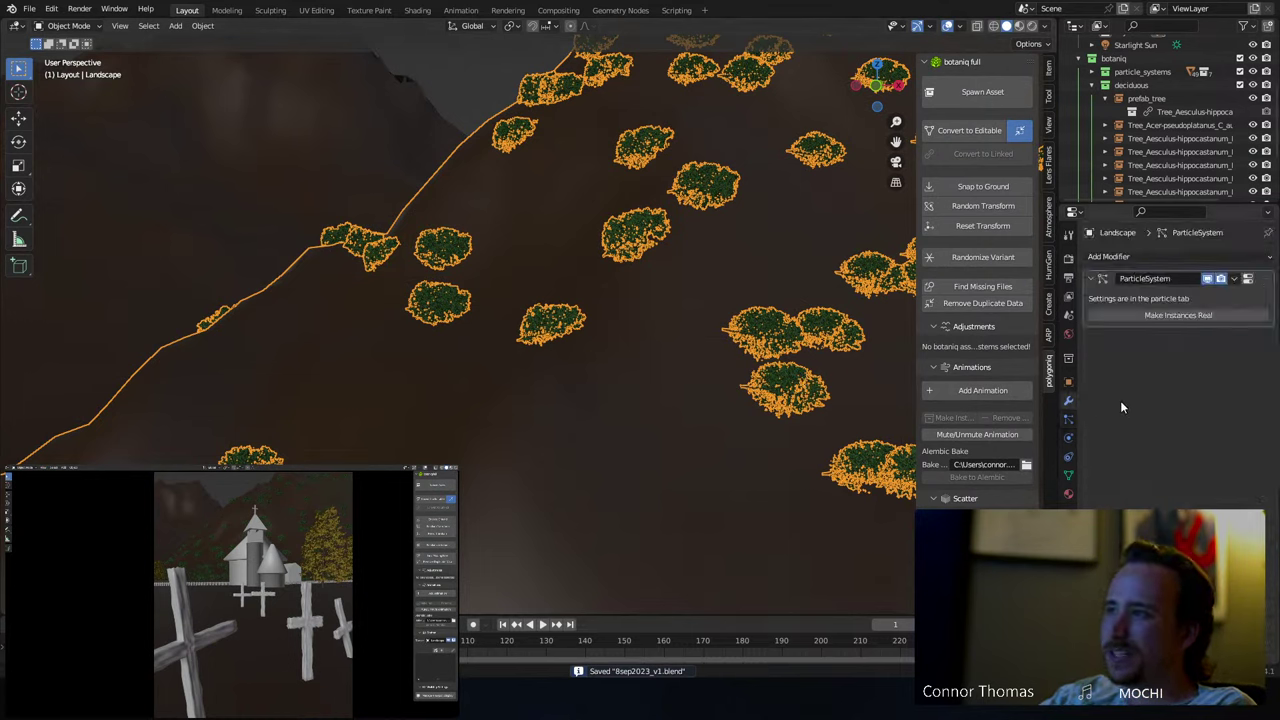
click(1068, 418)
scroll(1129, 414, down, 5)
scroll(1128, 414, down, 4)
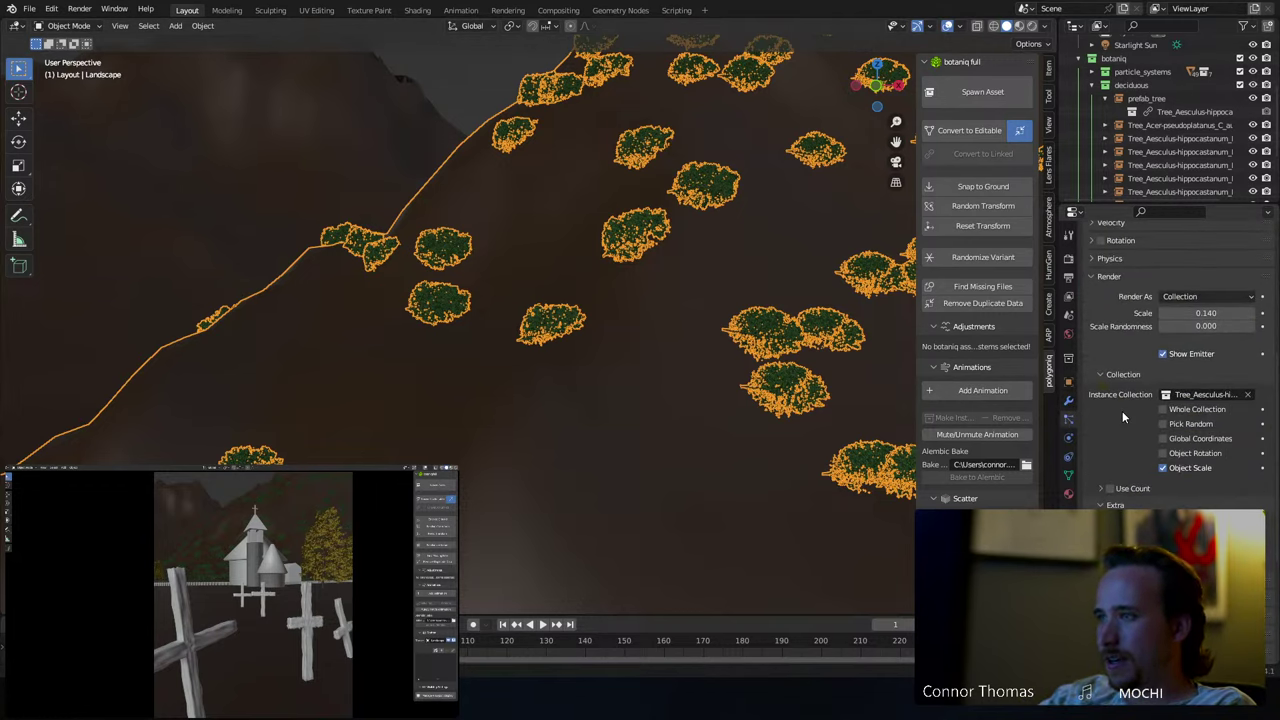
scroll(1122, 411, down, 6)
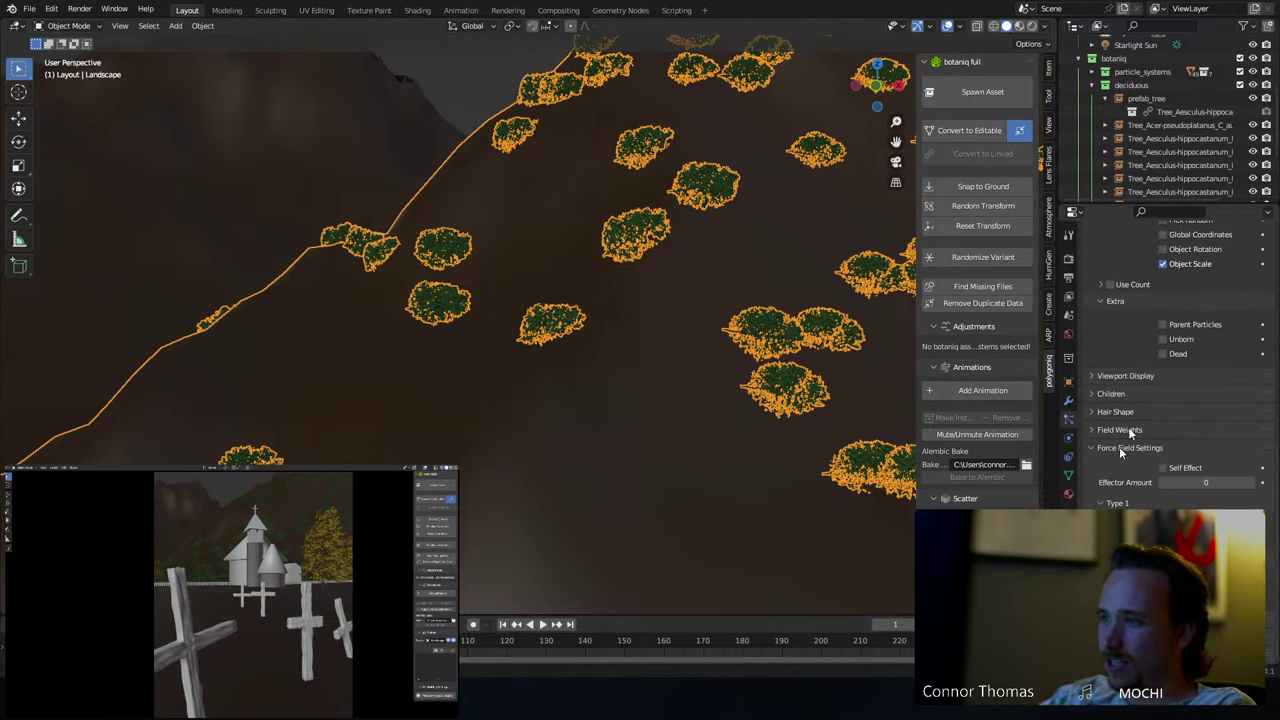
click(1110, 393)
click(1238, 413)
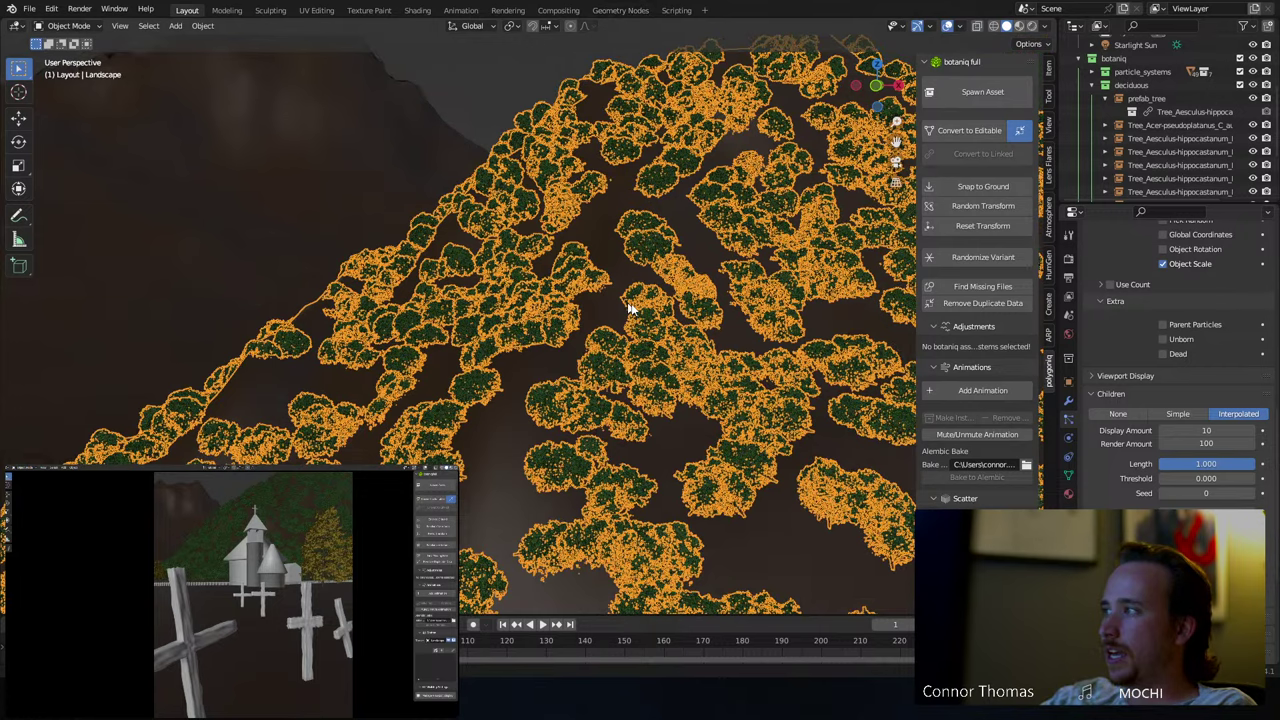
scroll(628, 308, down, 5)
middle_drag(628, 308, 678, 304)
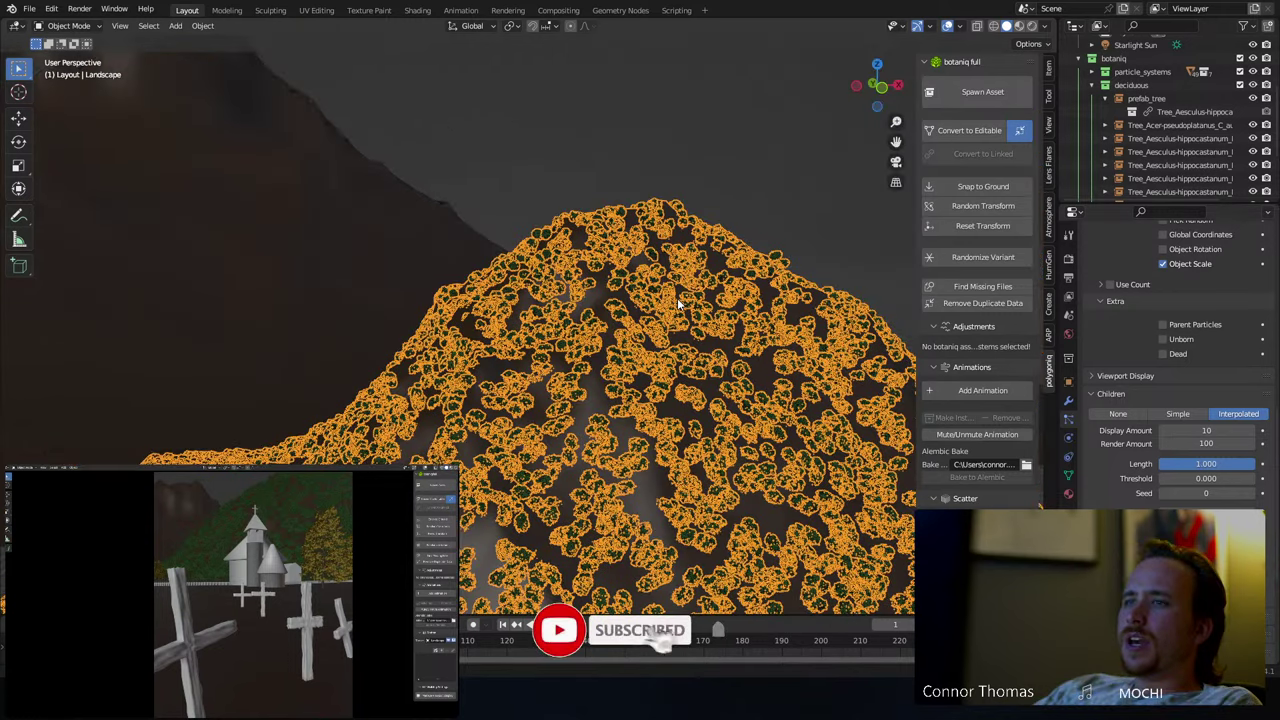
click(1118, 413)
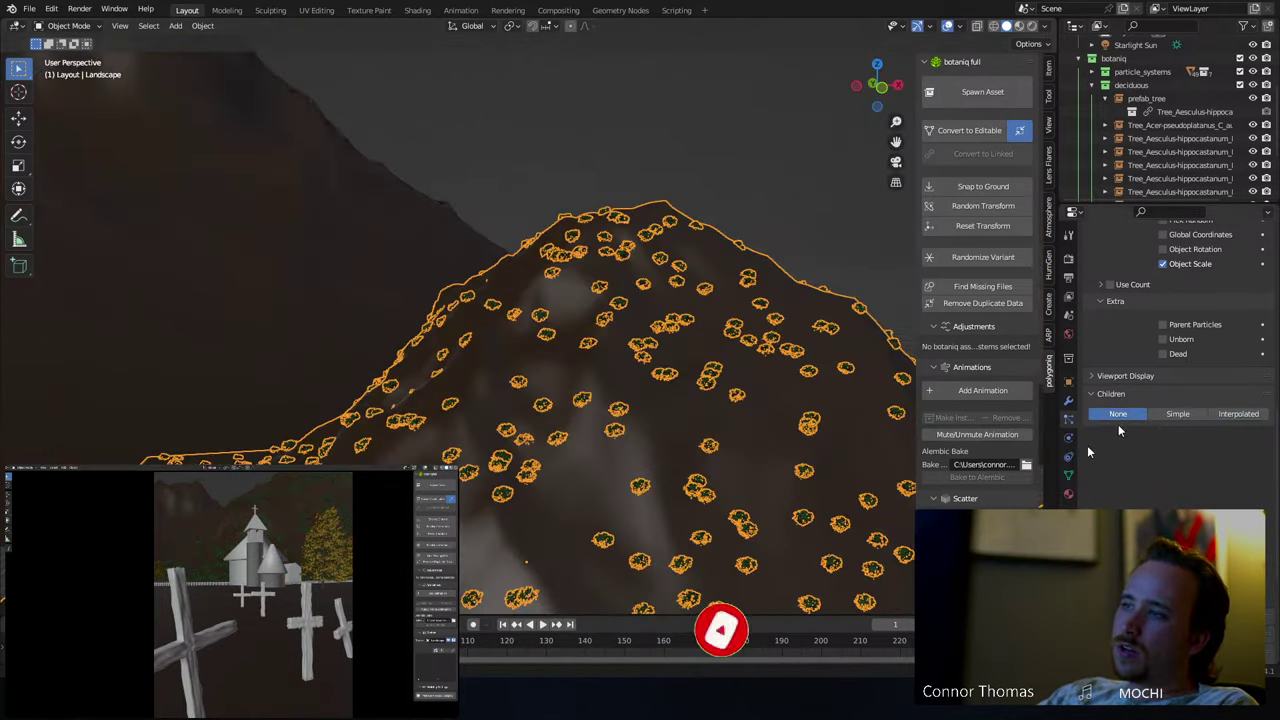
- Switch to the camera view and turn off the display of the Landscape's particle system
scroll(1150, 400, up, 10)
key(KP_0)
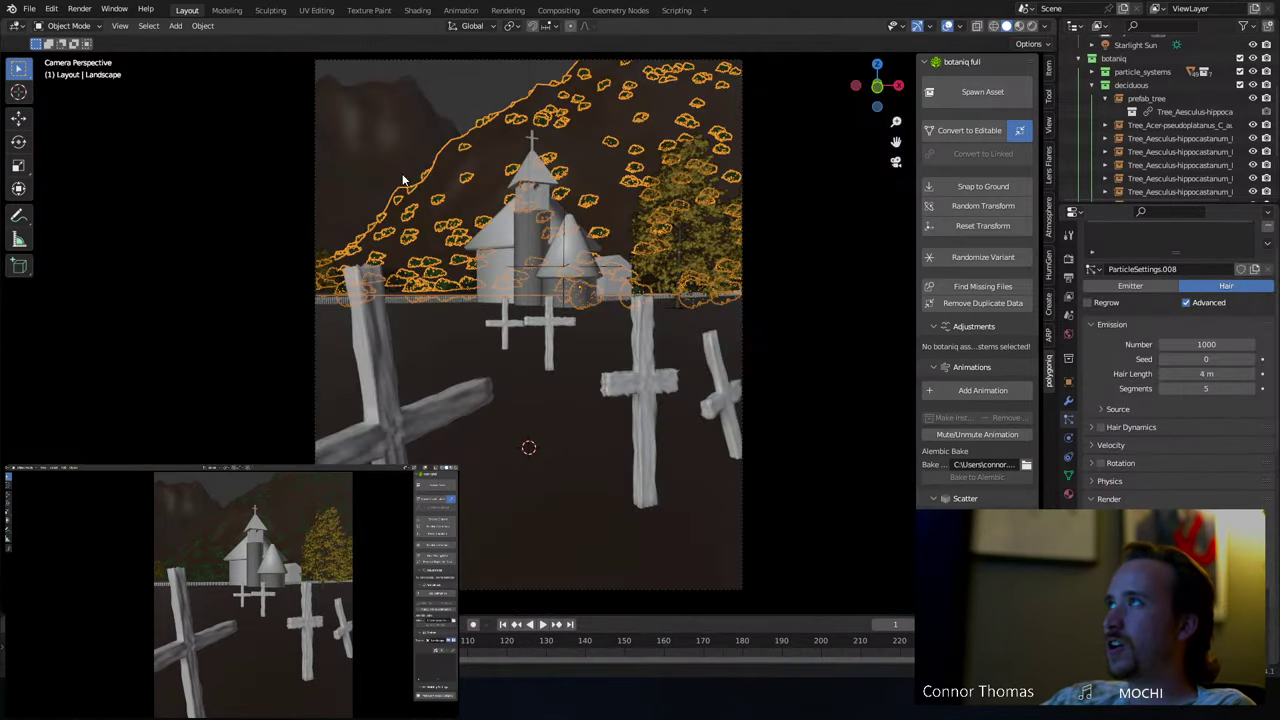
scroll(1222, 240, up, 2)
click(1232, 260)
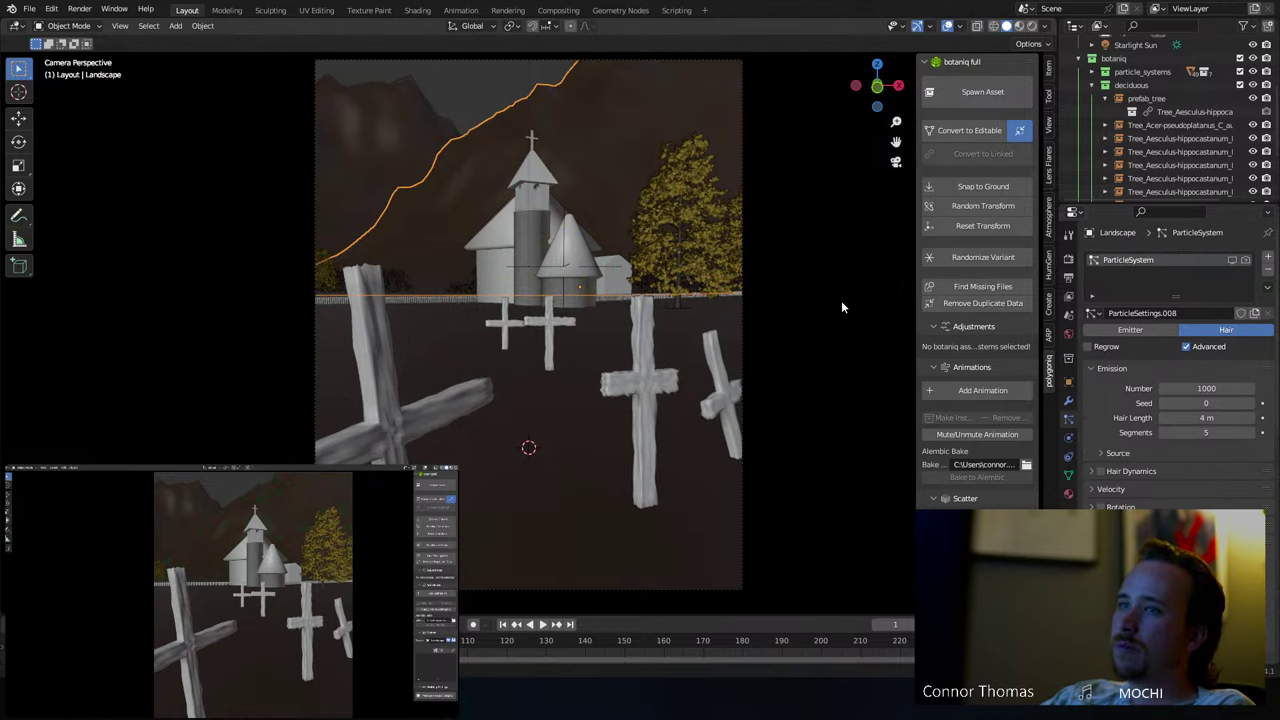
- Weight-paint the mountain slopes visible from the camera at weight 1.000 with a 375 px brush, and return to Object Mode
middle_drag(574, 214, 709, 264)
scroll(568, 235, down, 8)
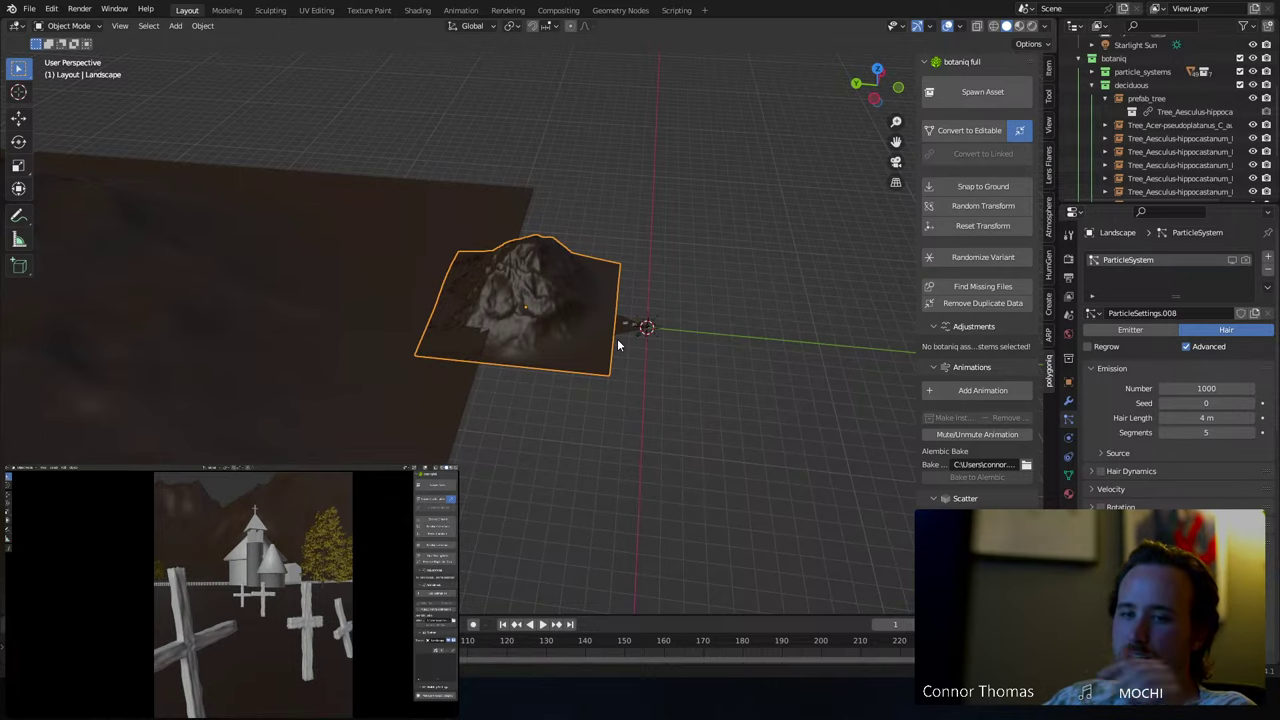
middle_drag(533, 302, 522, 303)
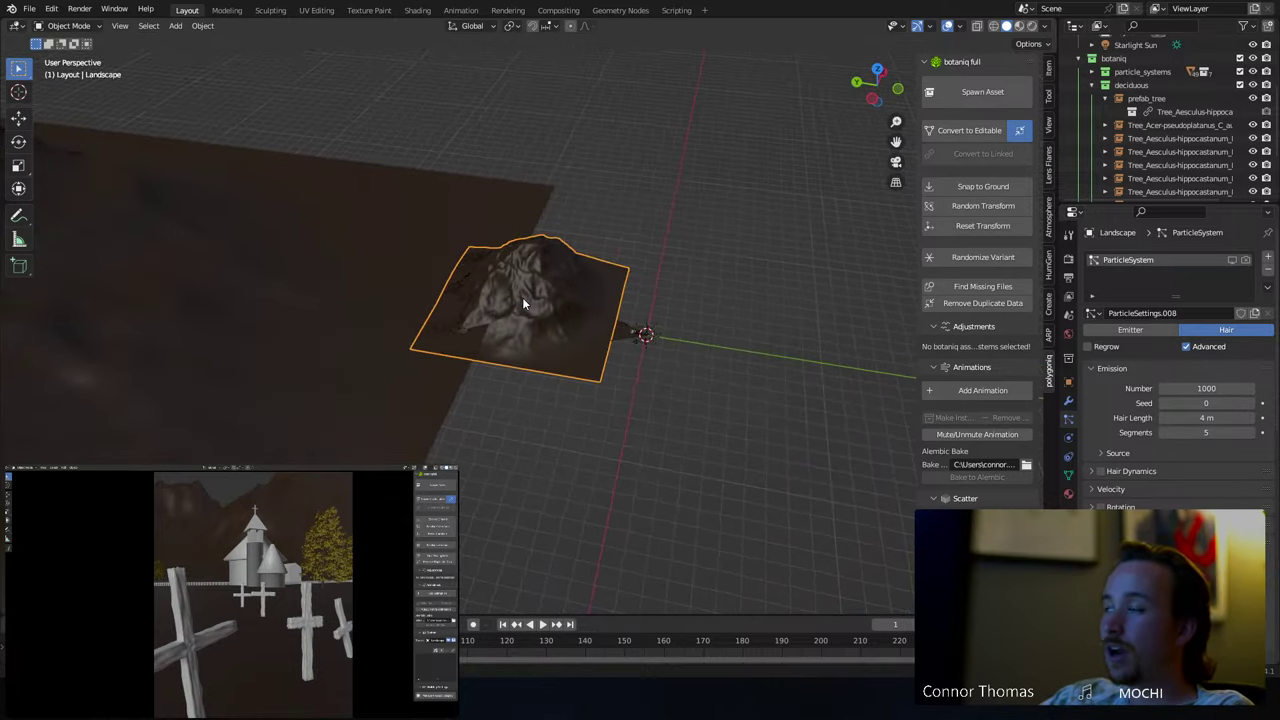
scroll(632, 330, up, 5)
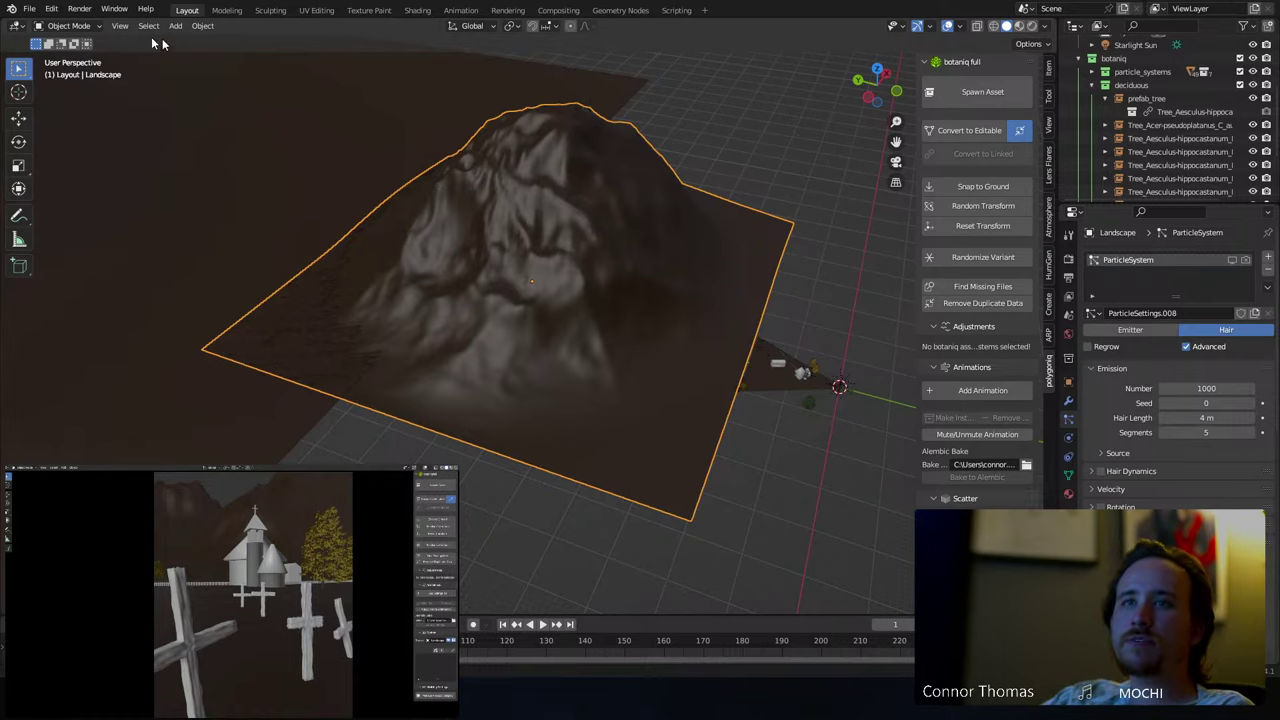
click(68, 25)
click(72, 99)
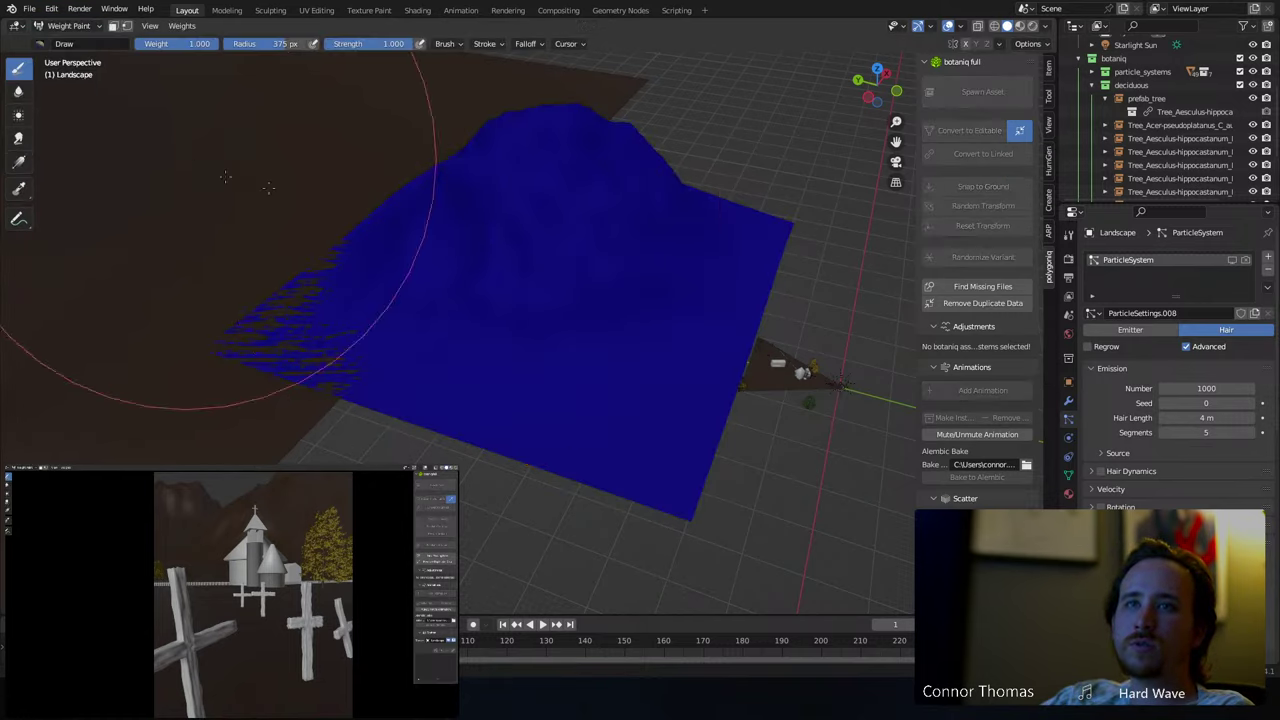
key(KP_0)
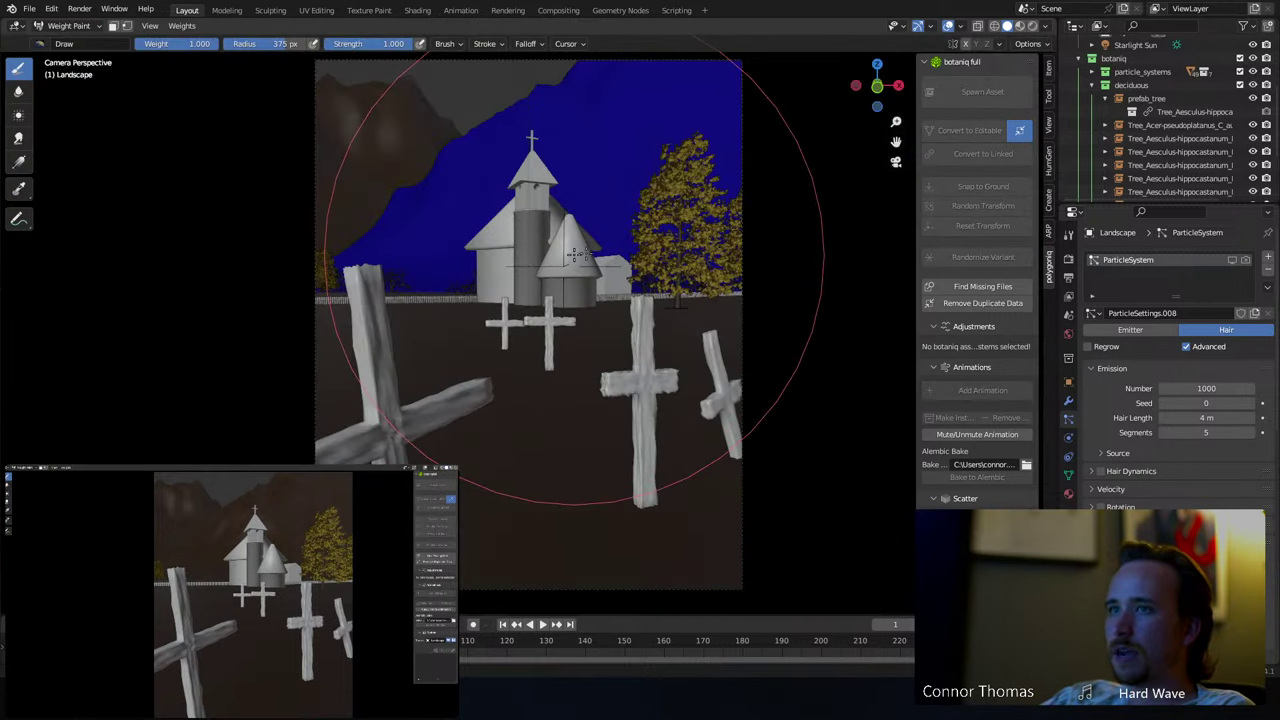
mouse_move(530, 270)
mouse_down()
mouse_move(515, 285)
mouse_move(396, 252)
mouse_move(470, 200)
mouse_move(550, 250)
mouse_move(560, 180)
mouse_move(507, 143)
mouse_move(600, 230)
mouse_up()
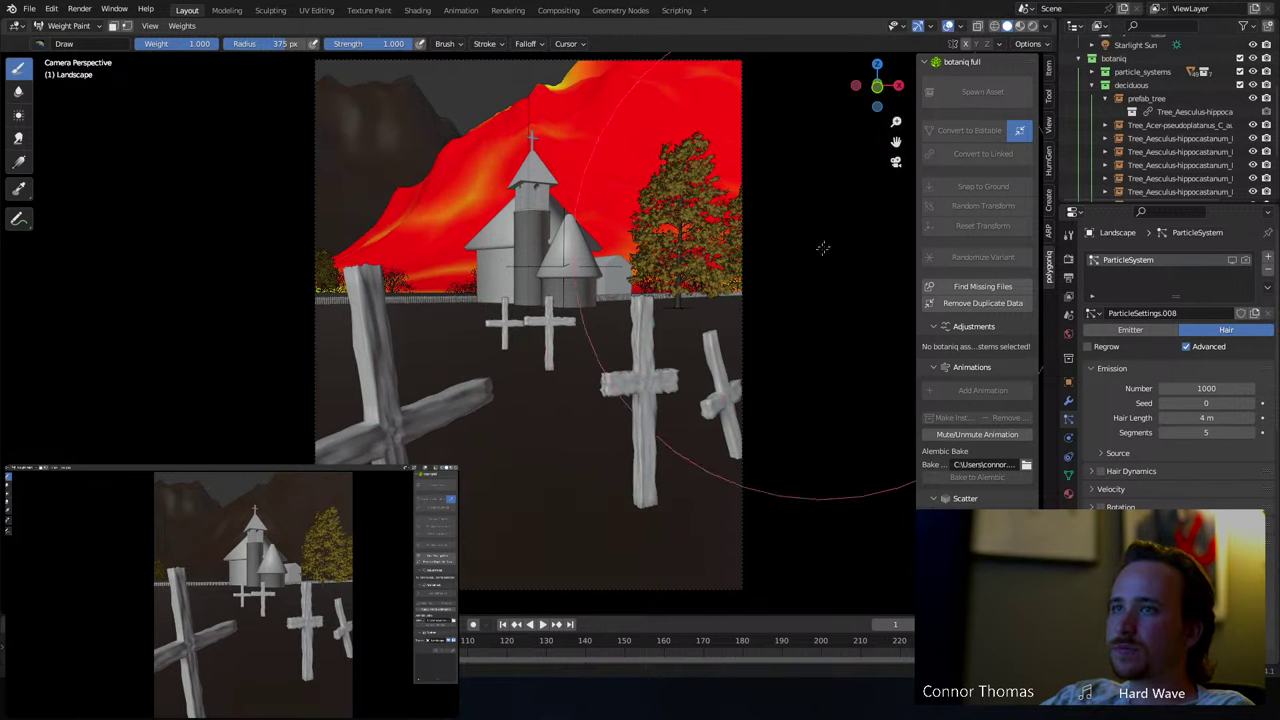
middle_drag(523, 150, 502, 229)
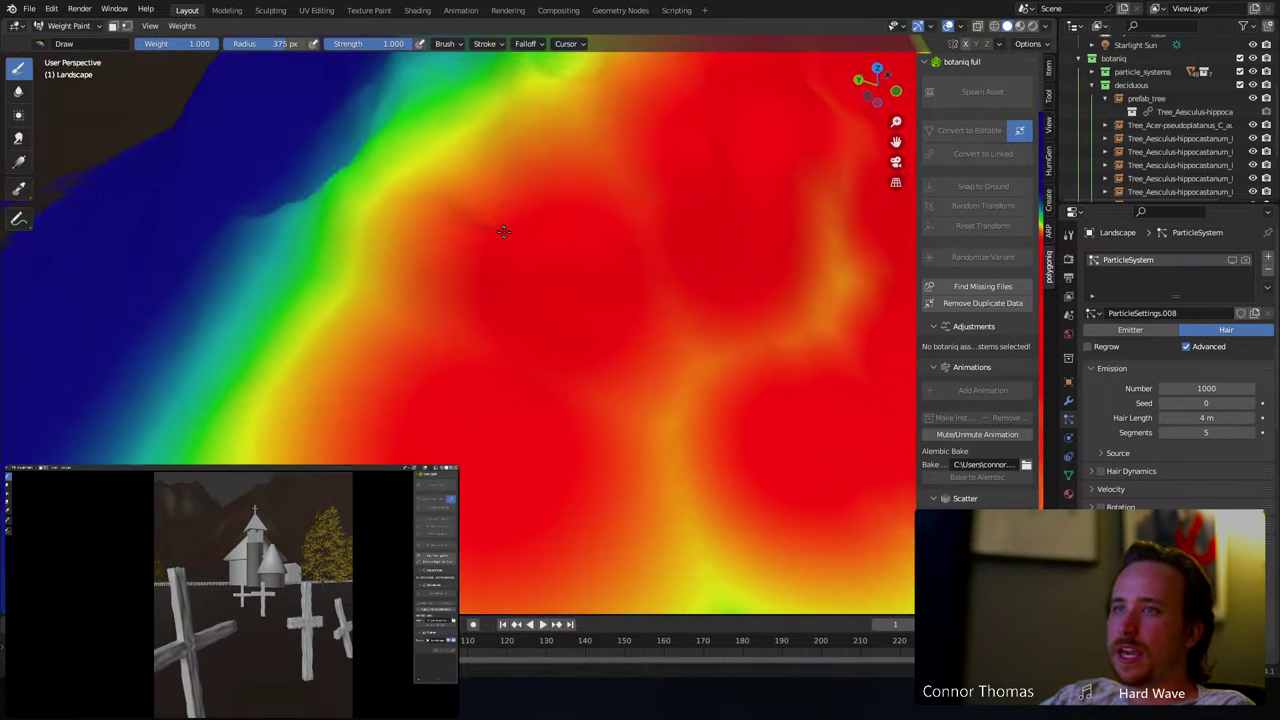
scroll(502, 229, down, 10)
middle_drag(625, 248, 617, 442)
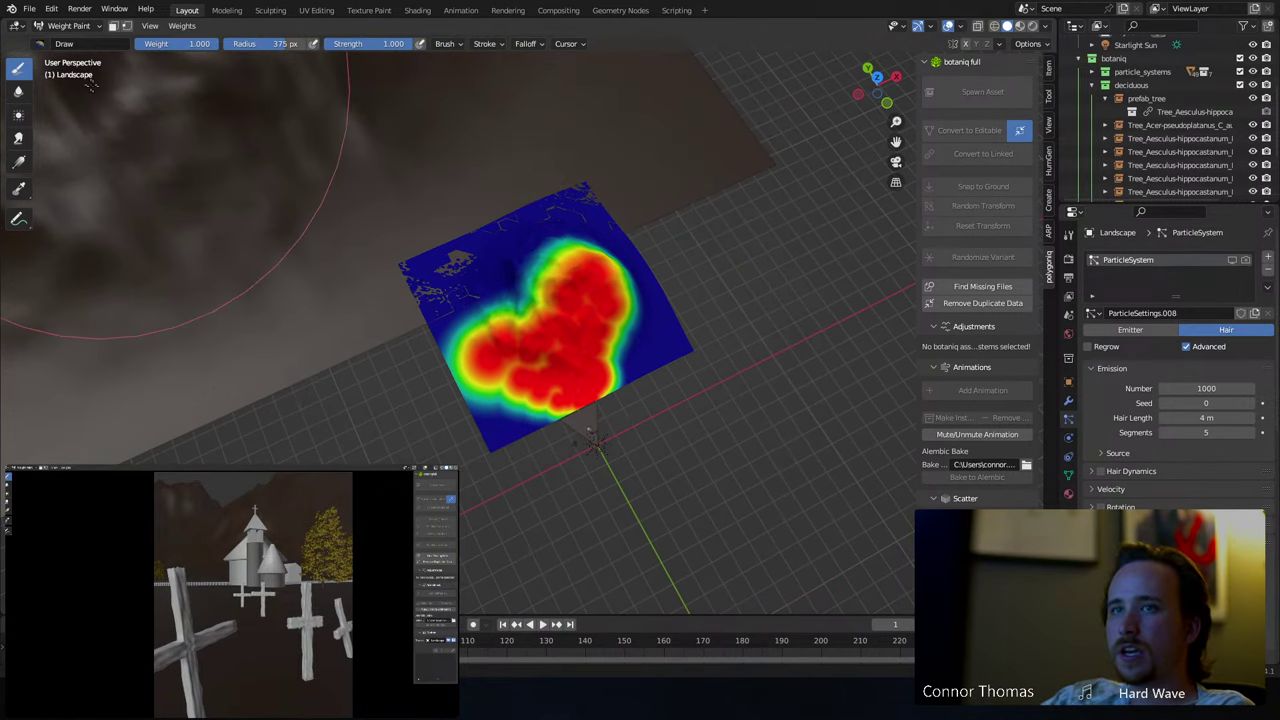
click(68, 25)
click(100, 38)
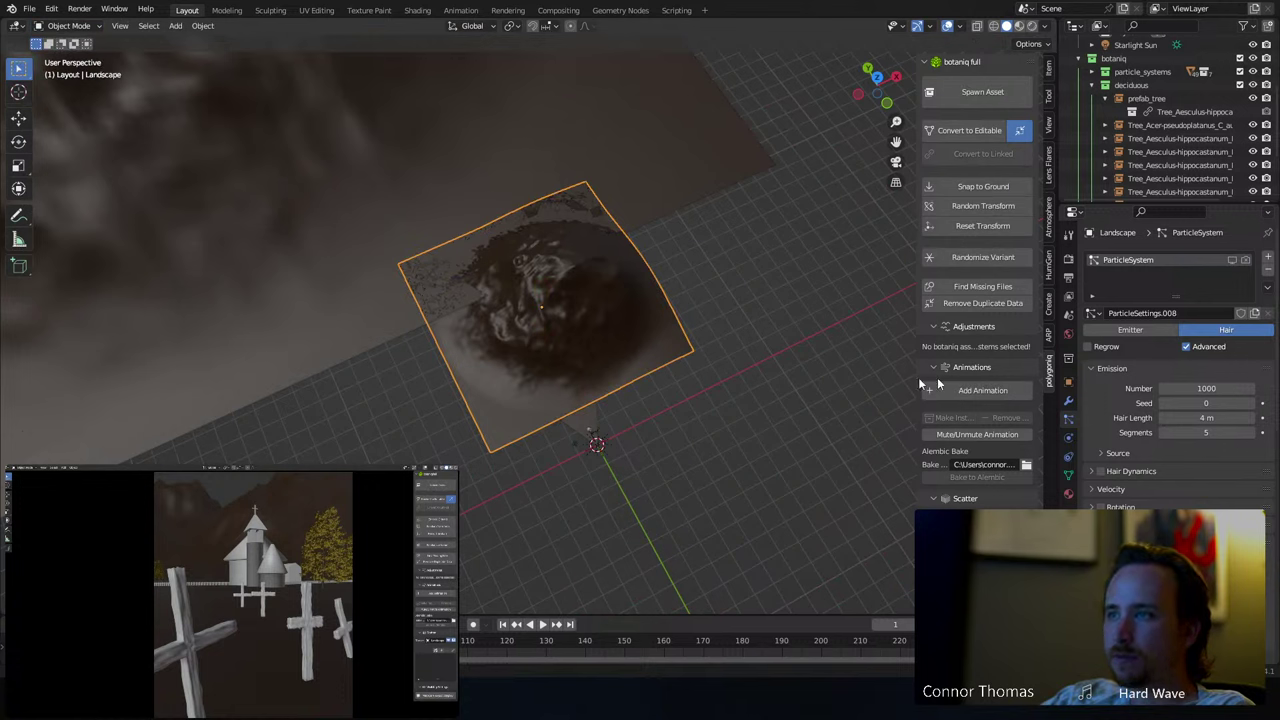
- Show the Landscape's particle system again and limit its density to the painted slopes with the vertex group
click(1236, 260)
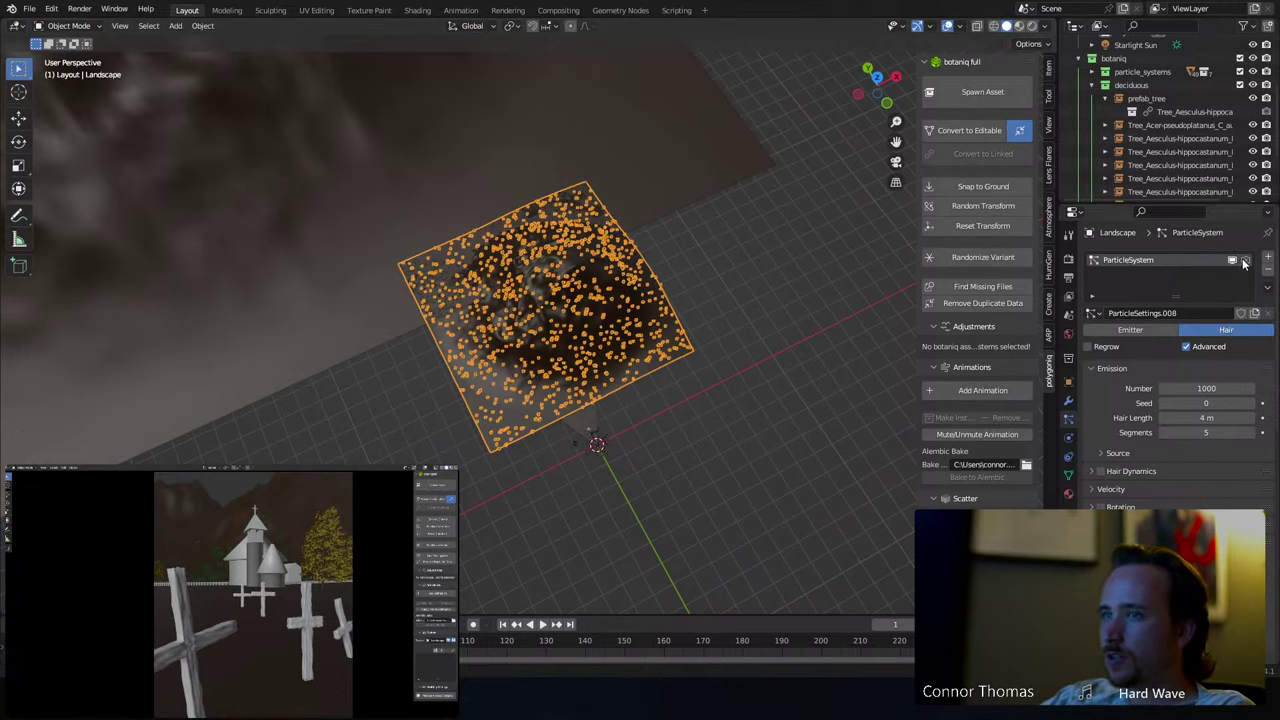
scroll(1178, 360, down, 15)
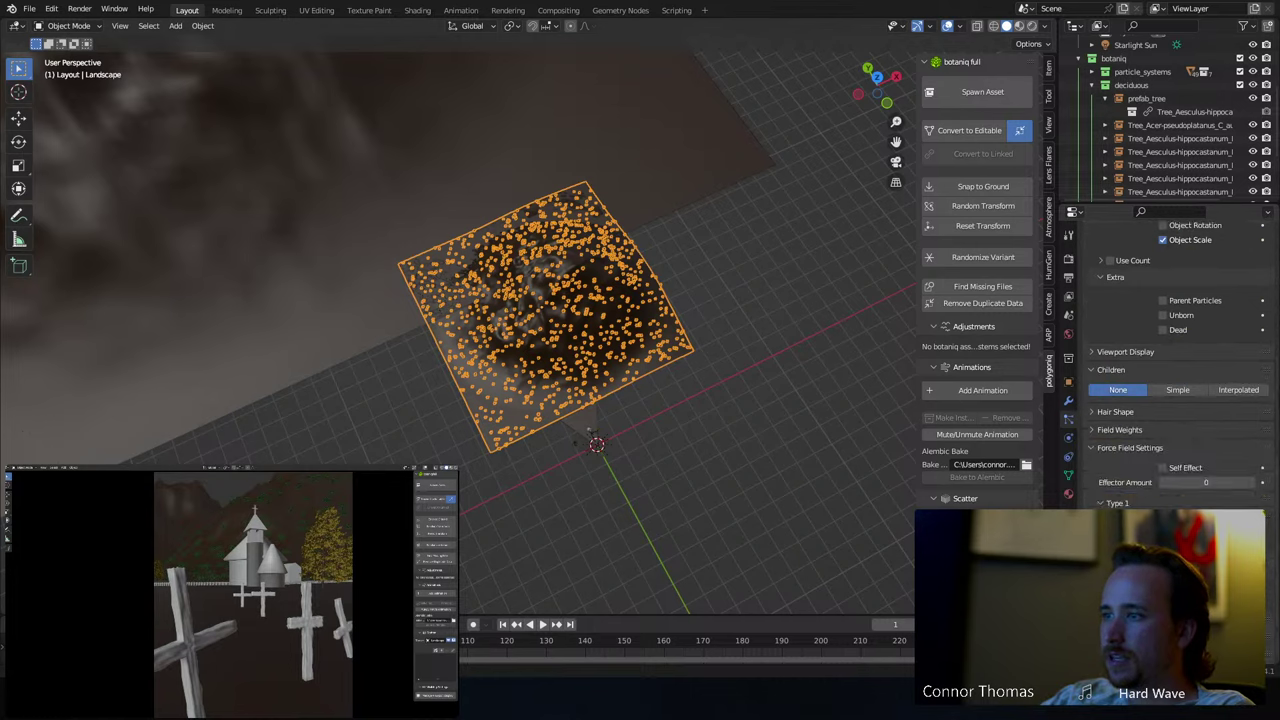
scroll(1190, 508, down, 5)
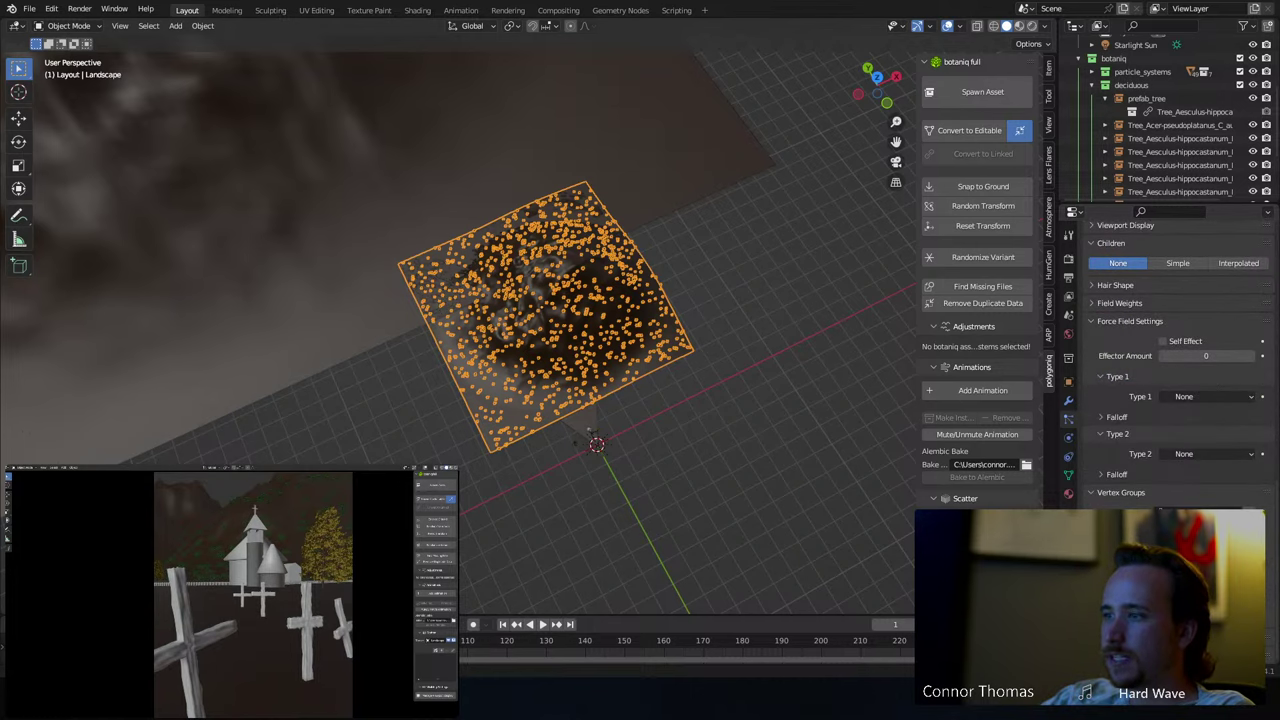
click(1190, 530)
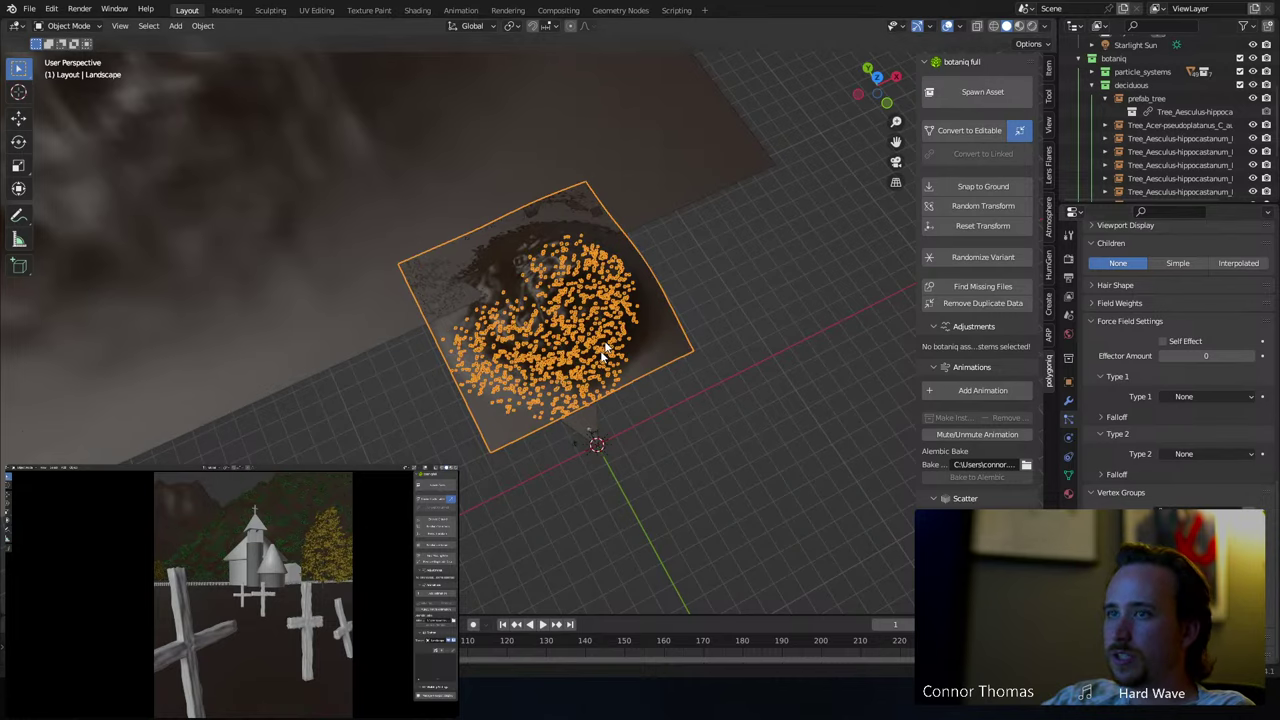
scroll(604, 348, up, 4)
middle_drag(637, 370, 520, 190)
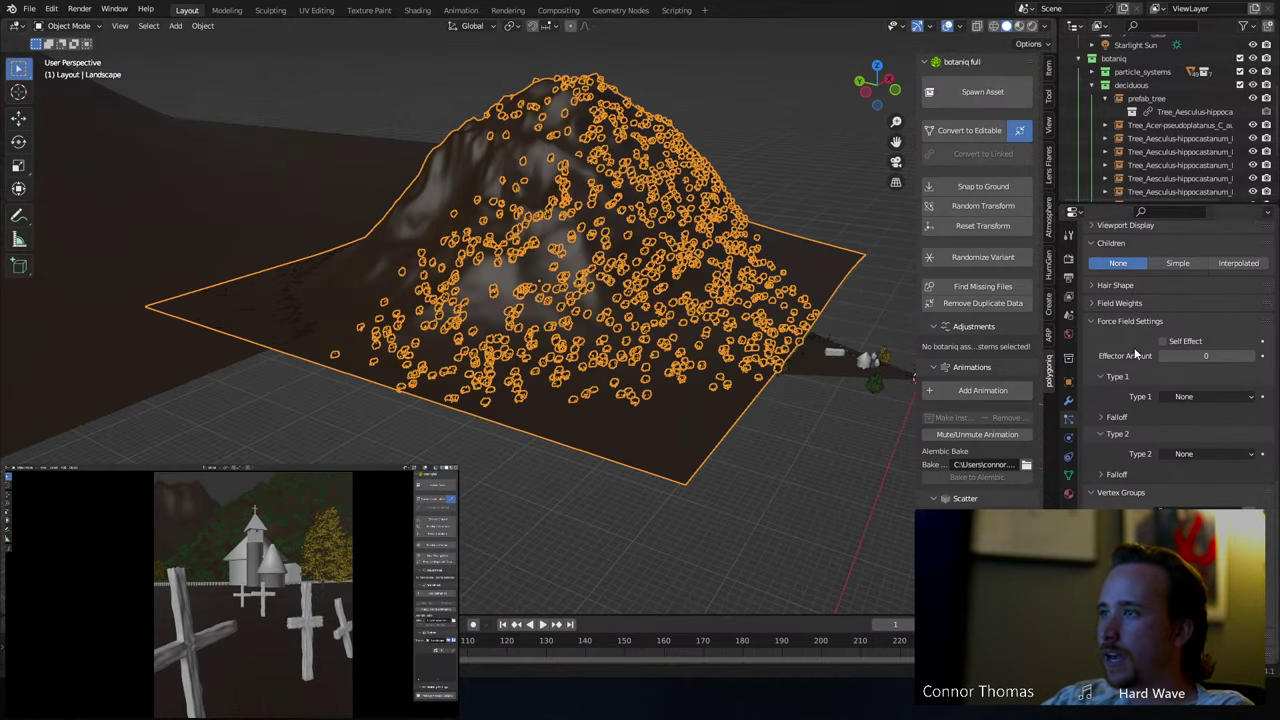
- Set the emission Number of the Landscape's particle system to 100
scroll(1135, 350, up, 10)
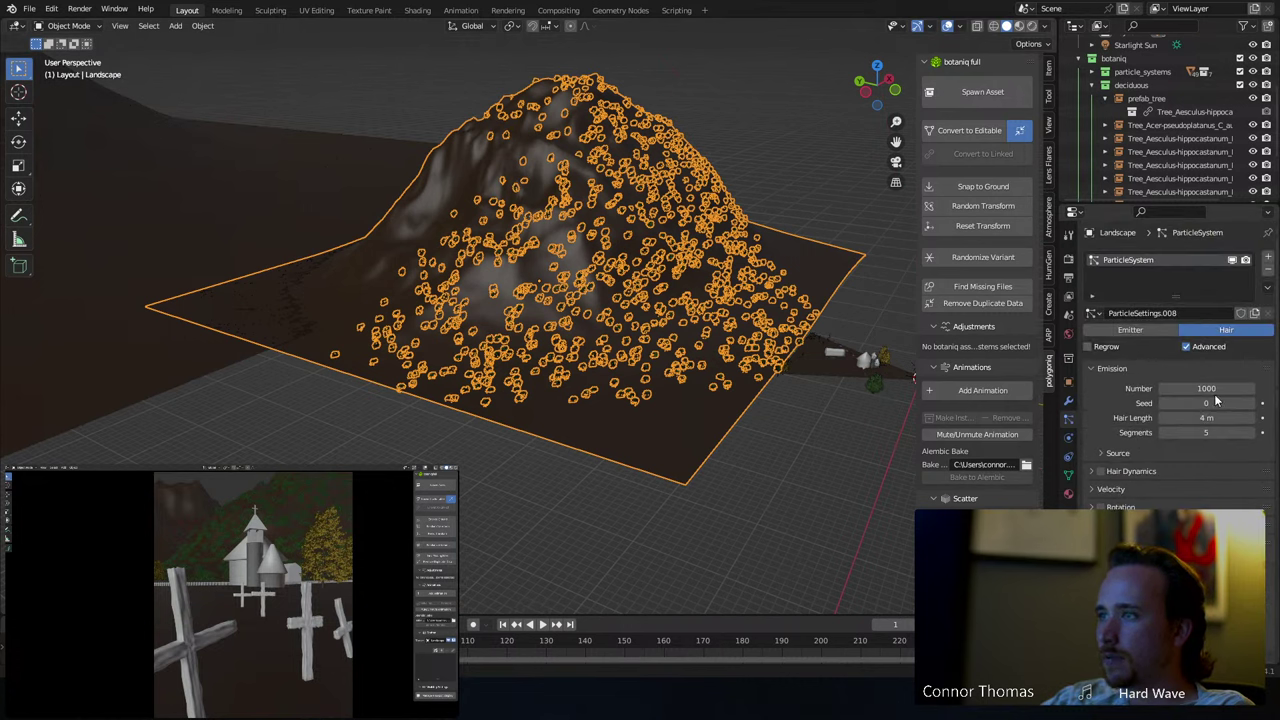
scroll(1146, 482, down, 10)
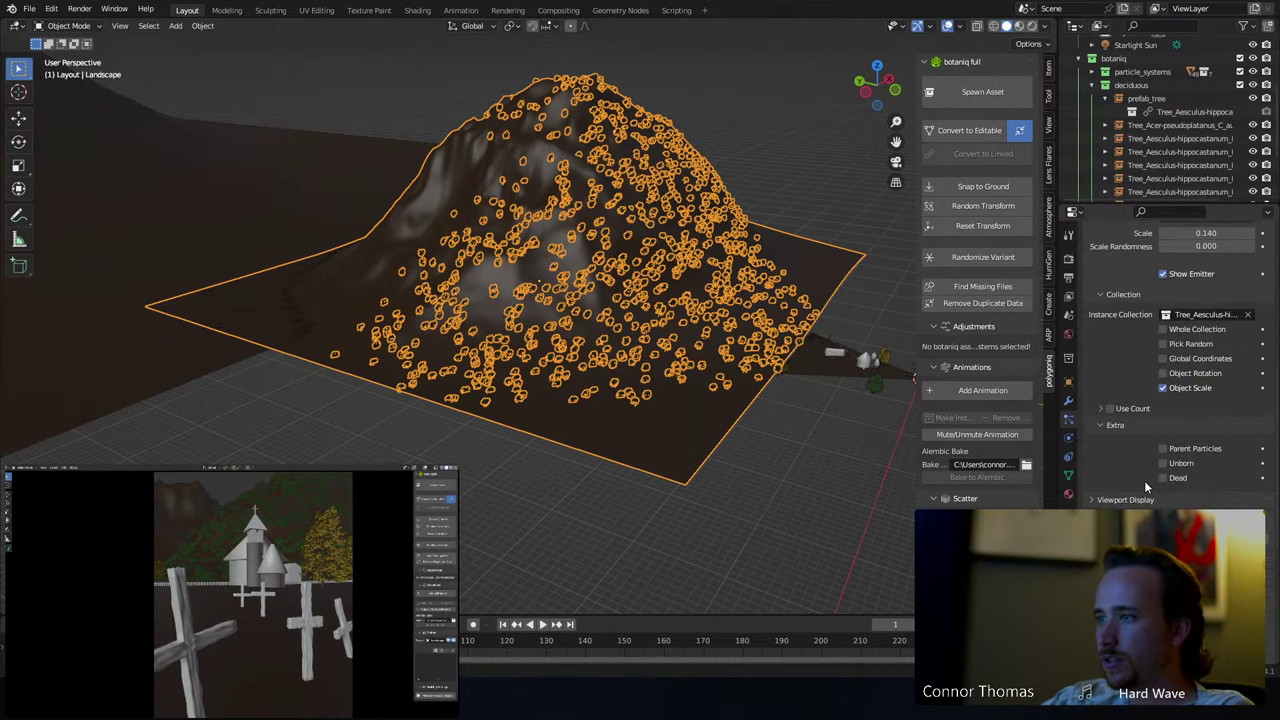
scroll(1144, 433, up, 5)
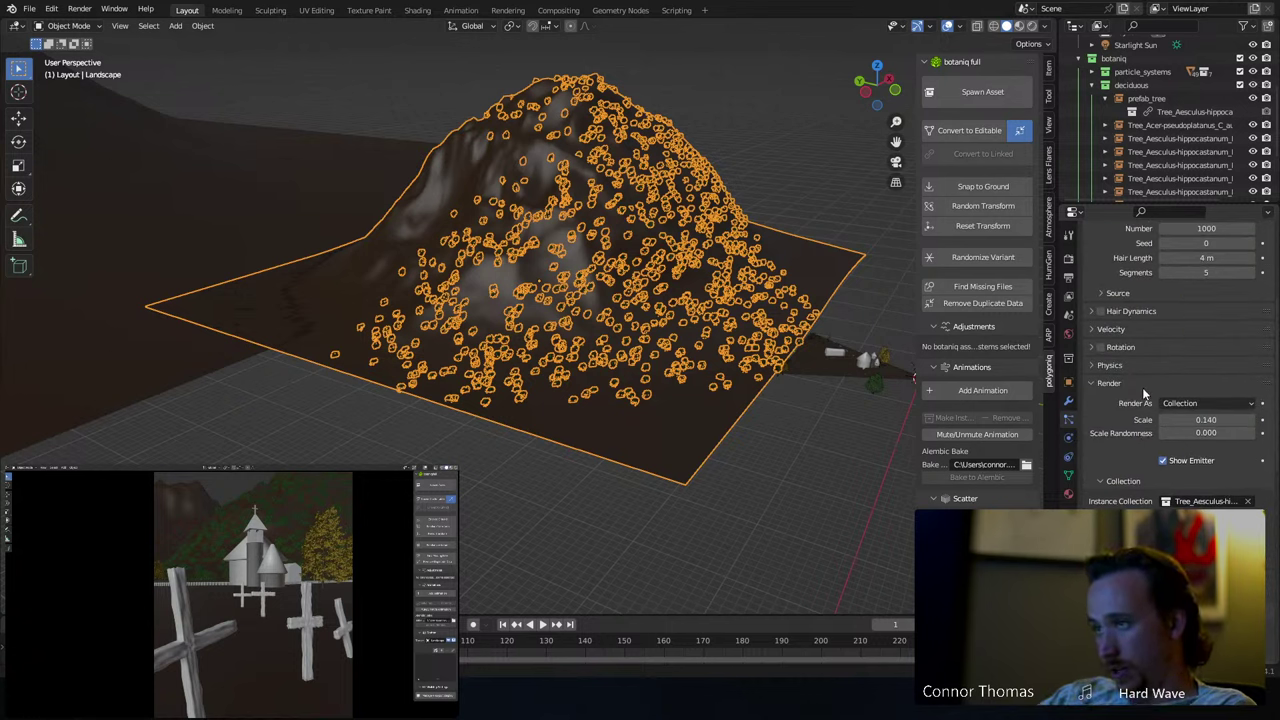
scroll(1150, 420, up, 4)
click(1203, 388)
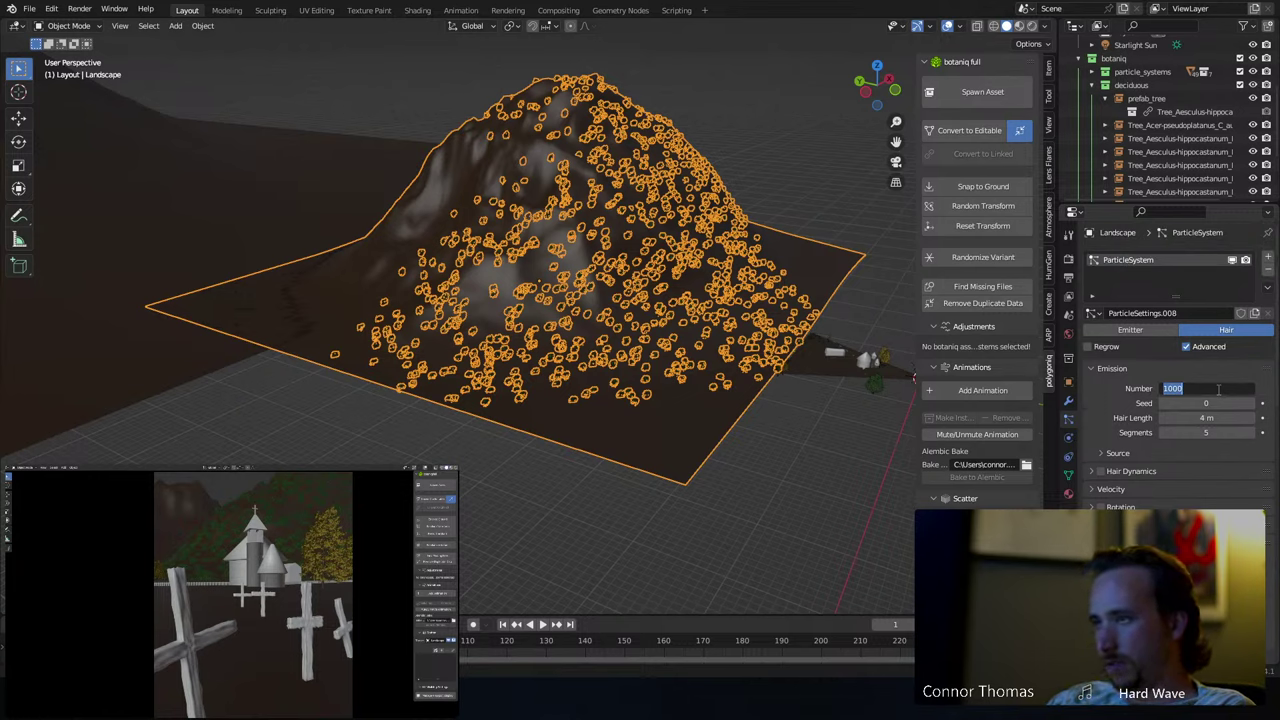
text(1)
key(Return)
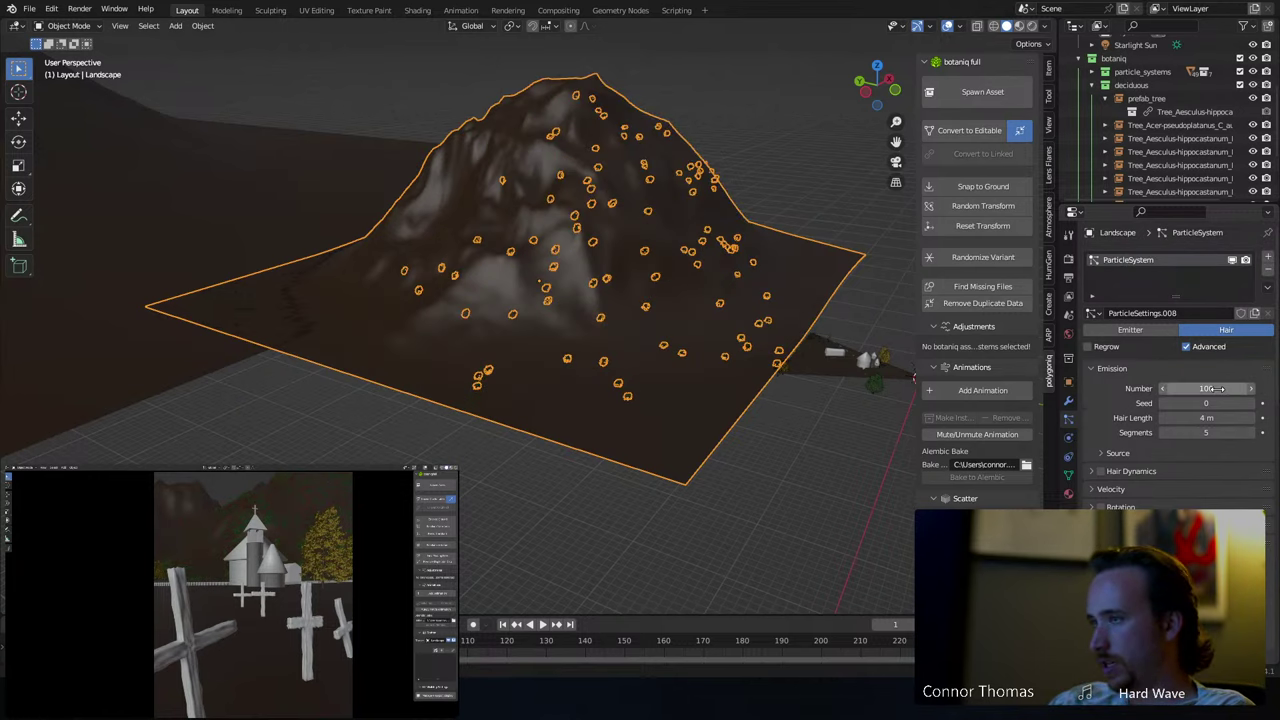
- Set the Children mode of the Landscape's particle system to Interpolated
scroll(1200, 400, down, 3)
scroll(1196, 440, down, 3)
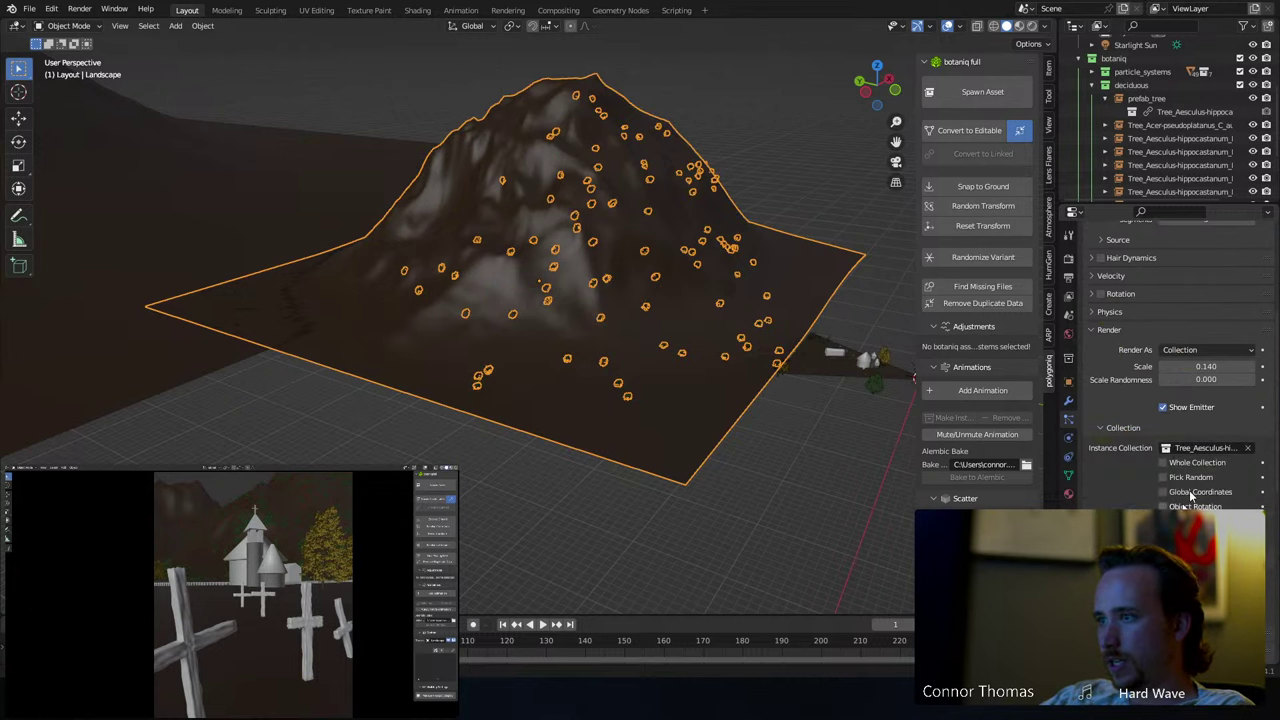
scroll(1200, 400, down, 5)
scroll(1174, 400, down, 2)
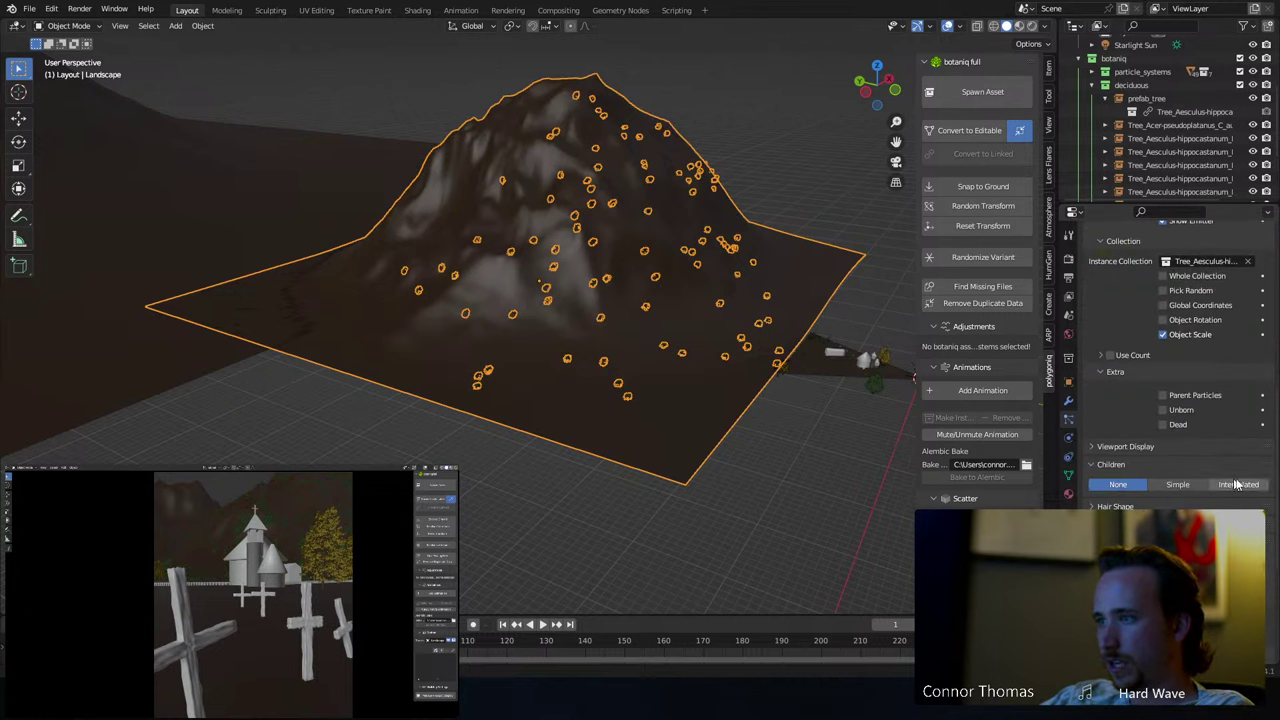
click(1238, 484)
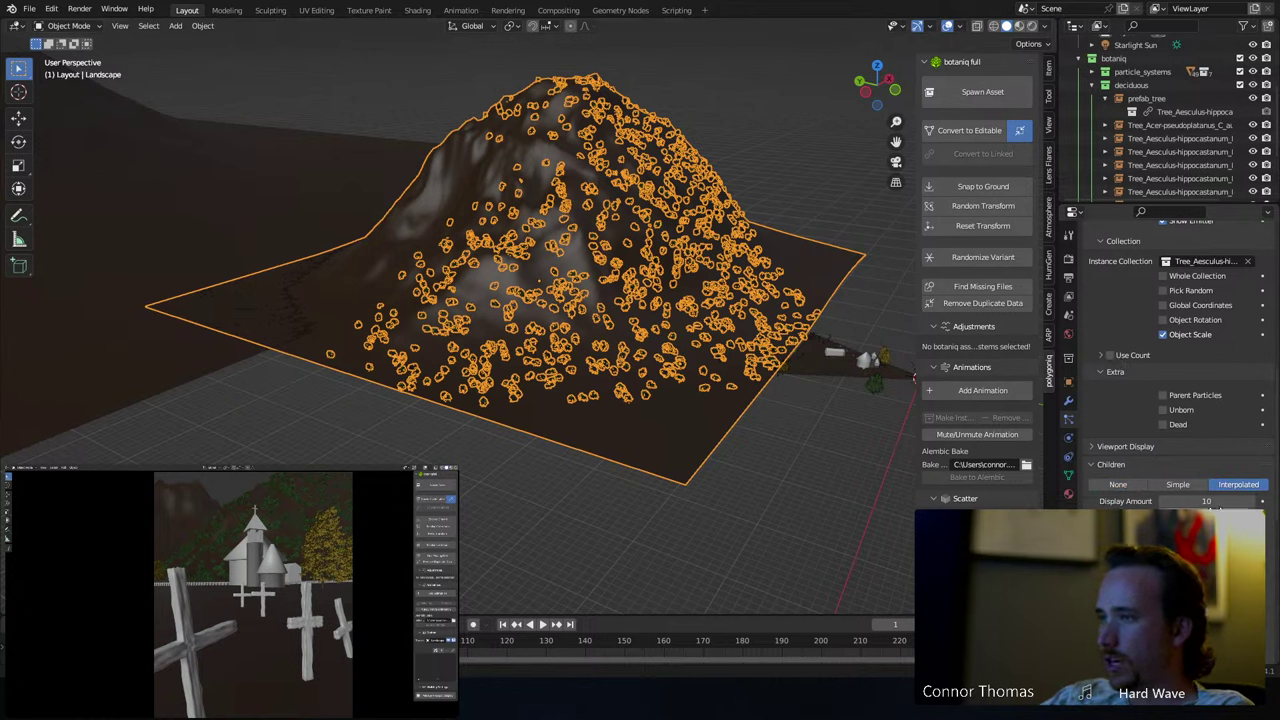
- Try a Display Amount of 20 for the Landscape's interpolated children, and deselect everything to judge the tree coverage
click(1222, 498)
text(20)
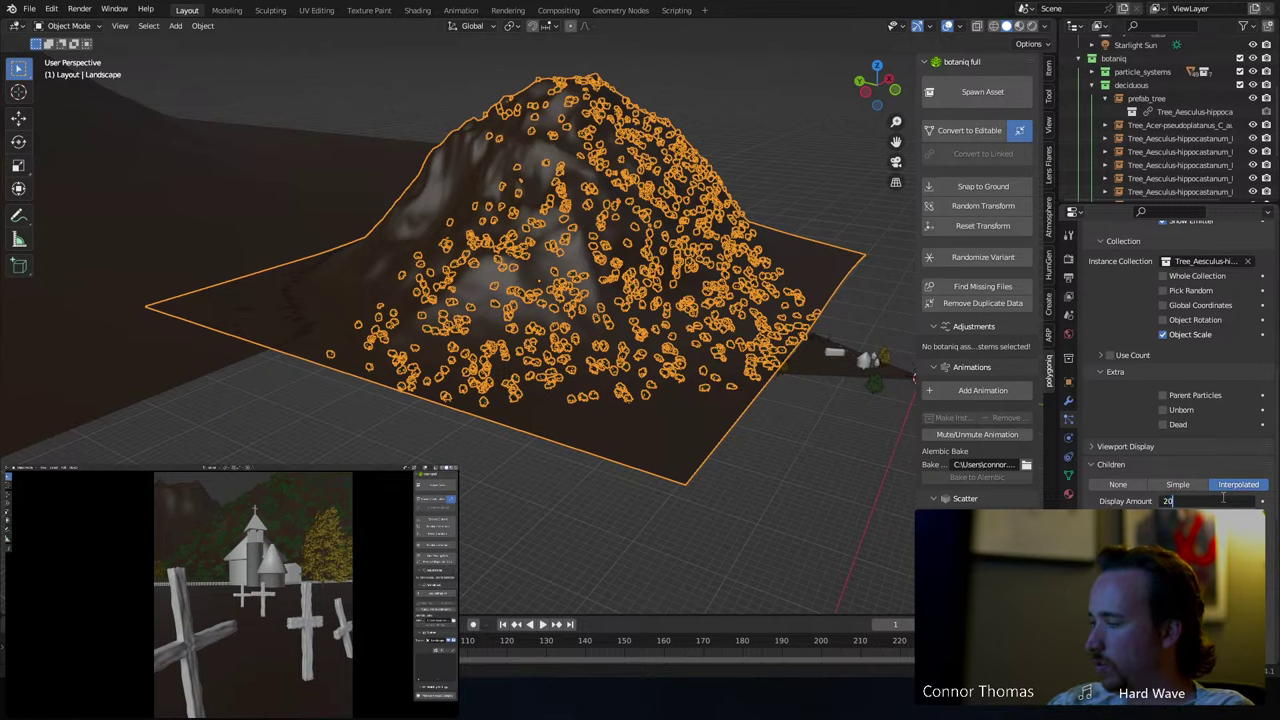
key(Return)
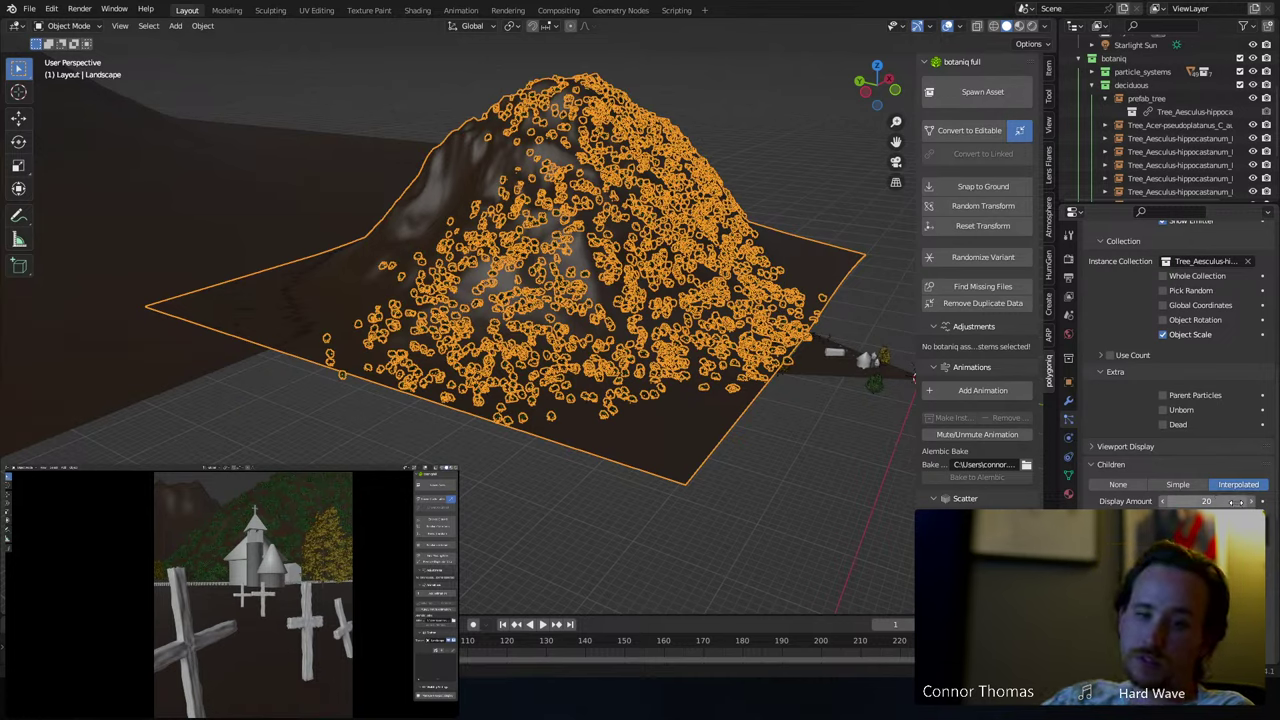
key(a)
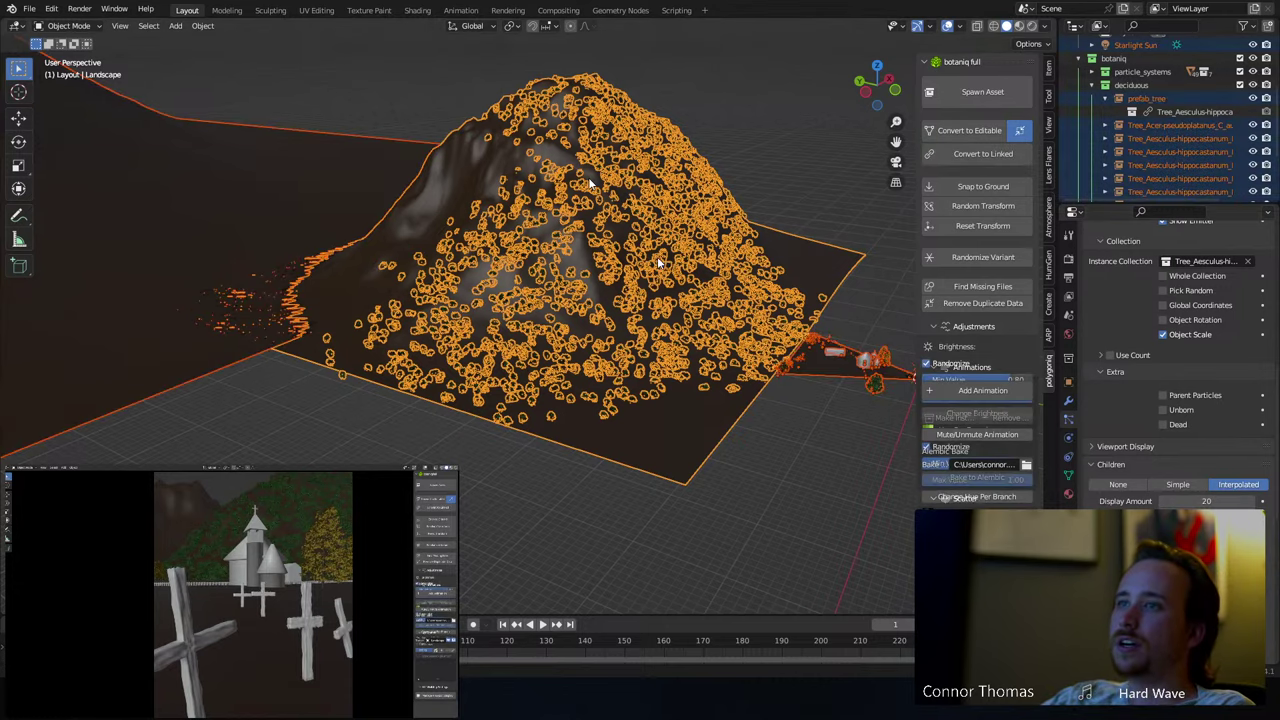
key(alt+a)
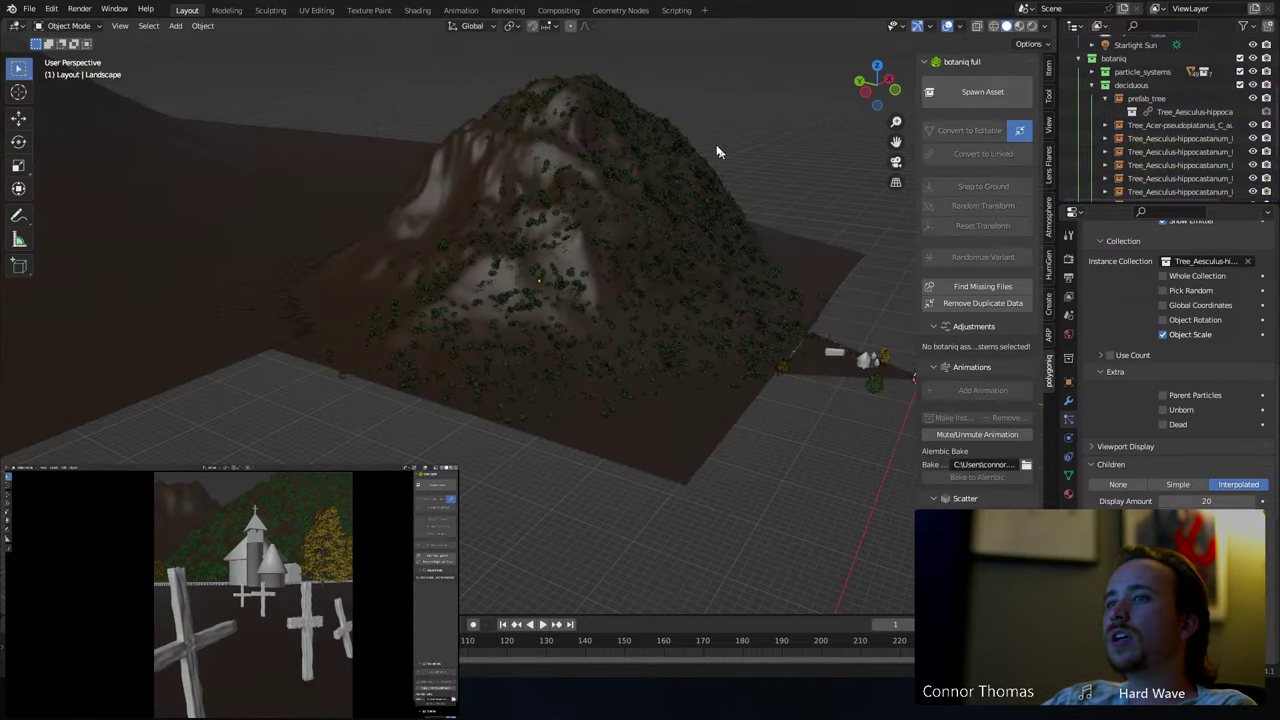
mouse_move(753, 160)
middle_down()
mouse_move(686, 166)
mouse_move(566, 138)
mouse_move(557, 148)
mouse_move(704, 179)
mouse_move(742, 155)
middle_up()
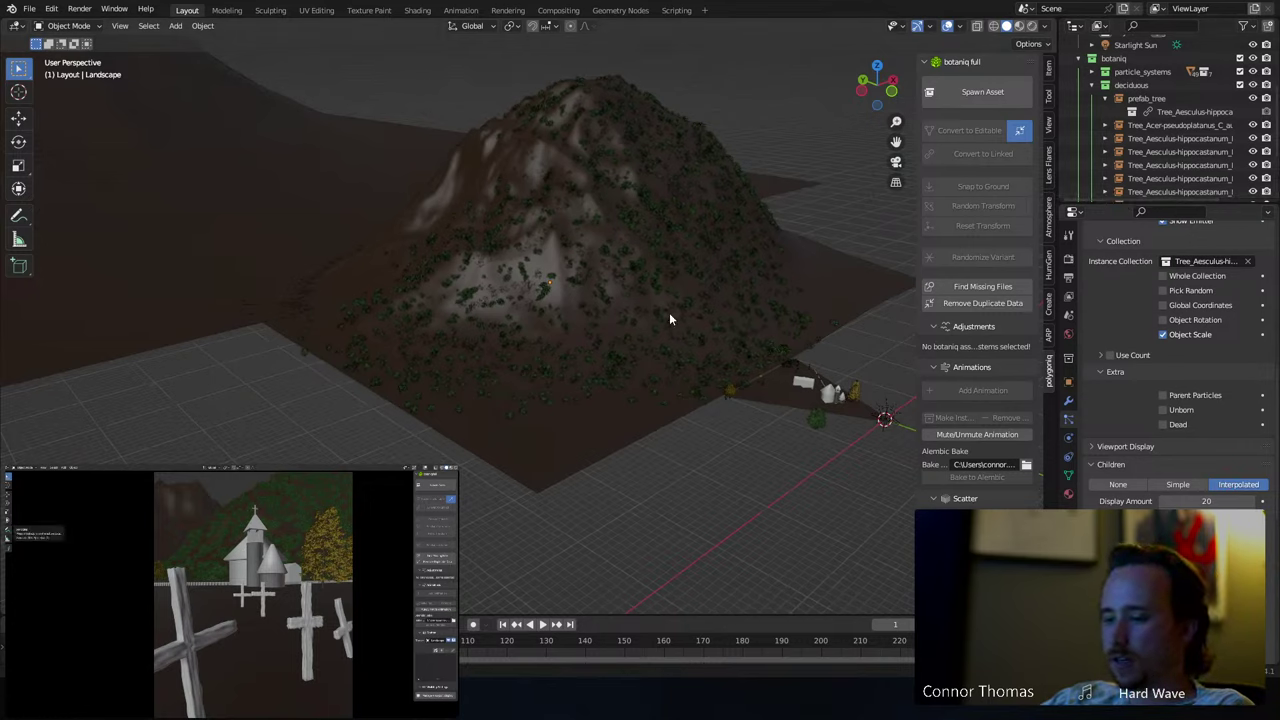
- Save the file and set the Display Amount of the Landscape's interpolated children to 1
key(ctrl+s)
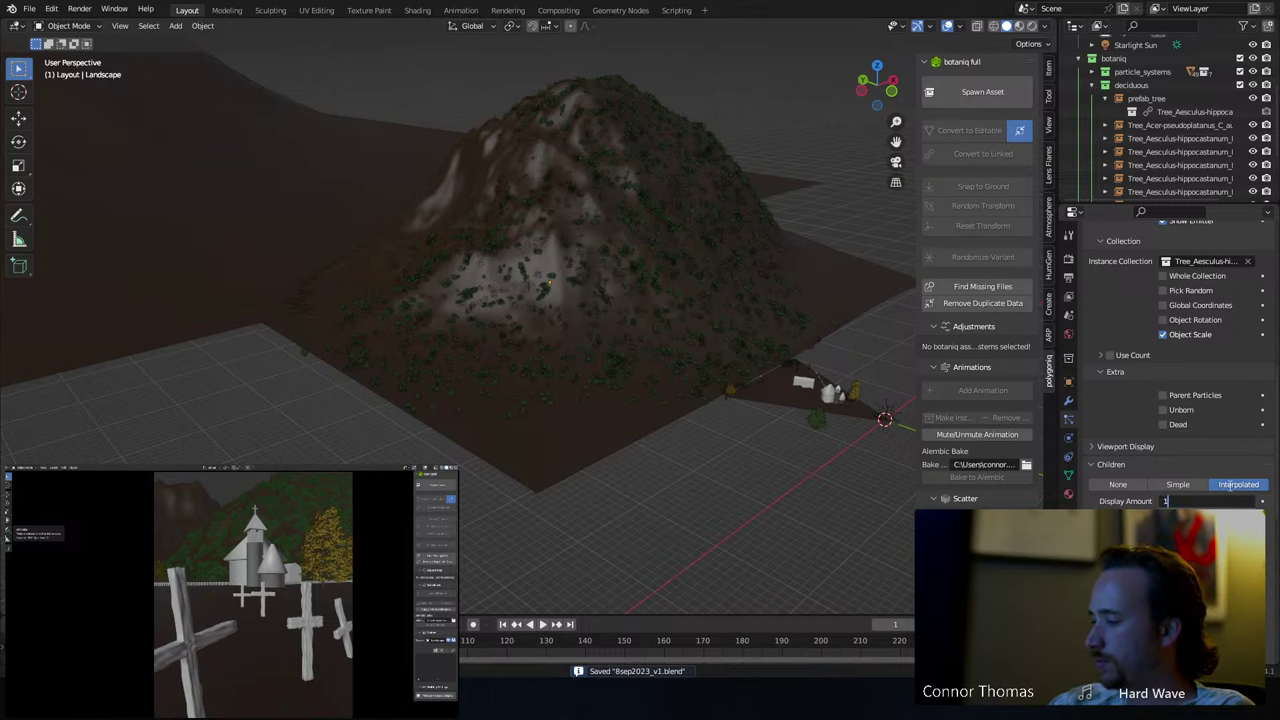
key(Return)
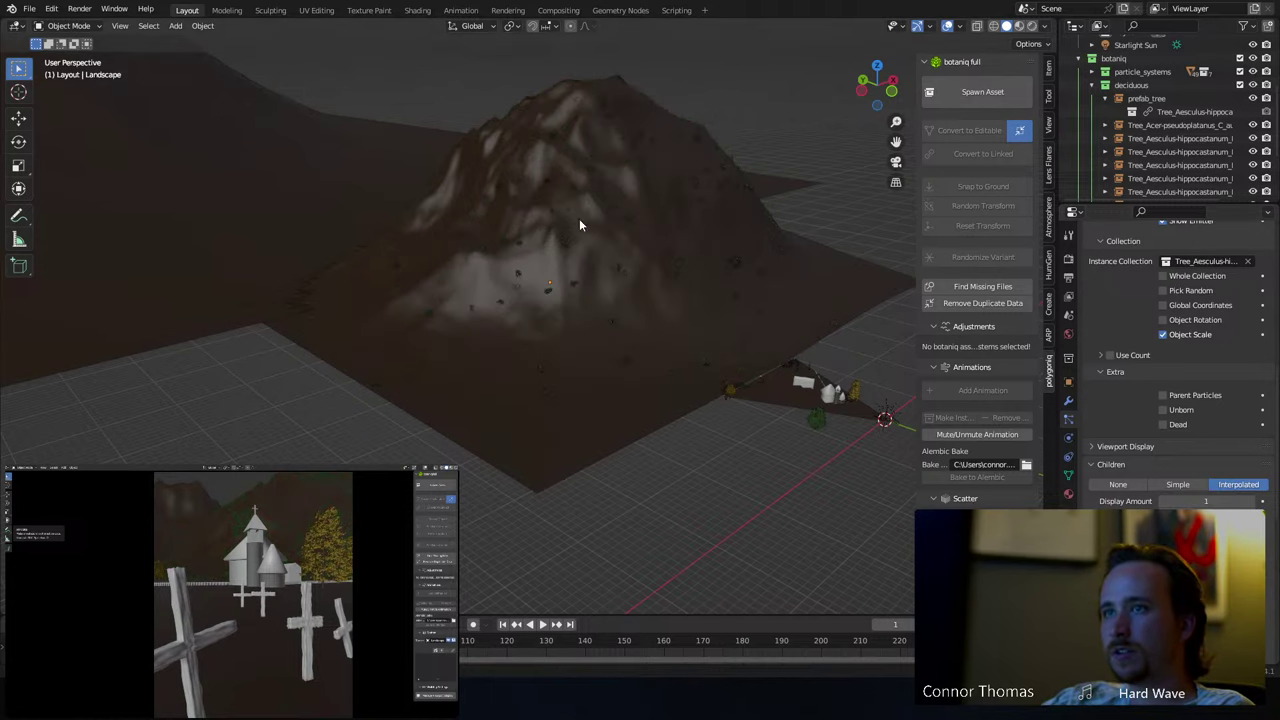
middle_drag(579, 218, 548, 213)
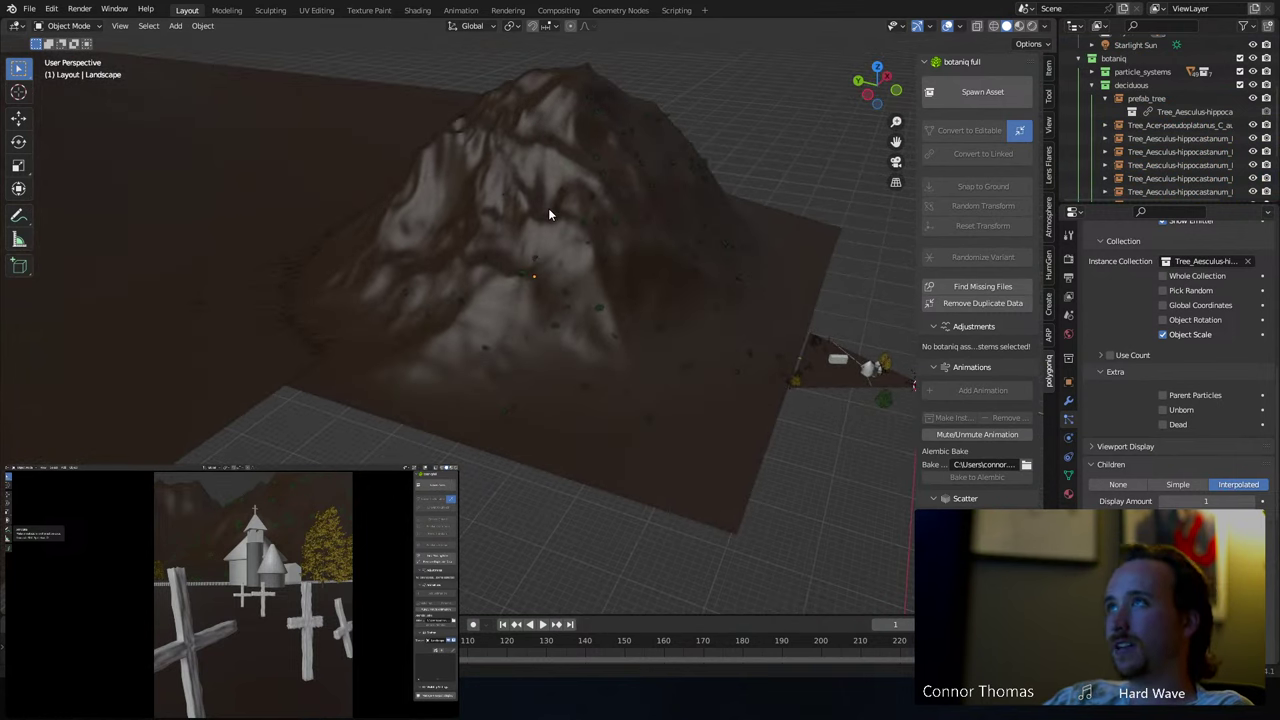
- Weight-paint the camera-visible slopes of the larger mountain, Landscape.001, at weight 1.000 with a 375 px brush, and return to Object Mode
scroll(540, 205, down, 4)
click(342, 267)
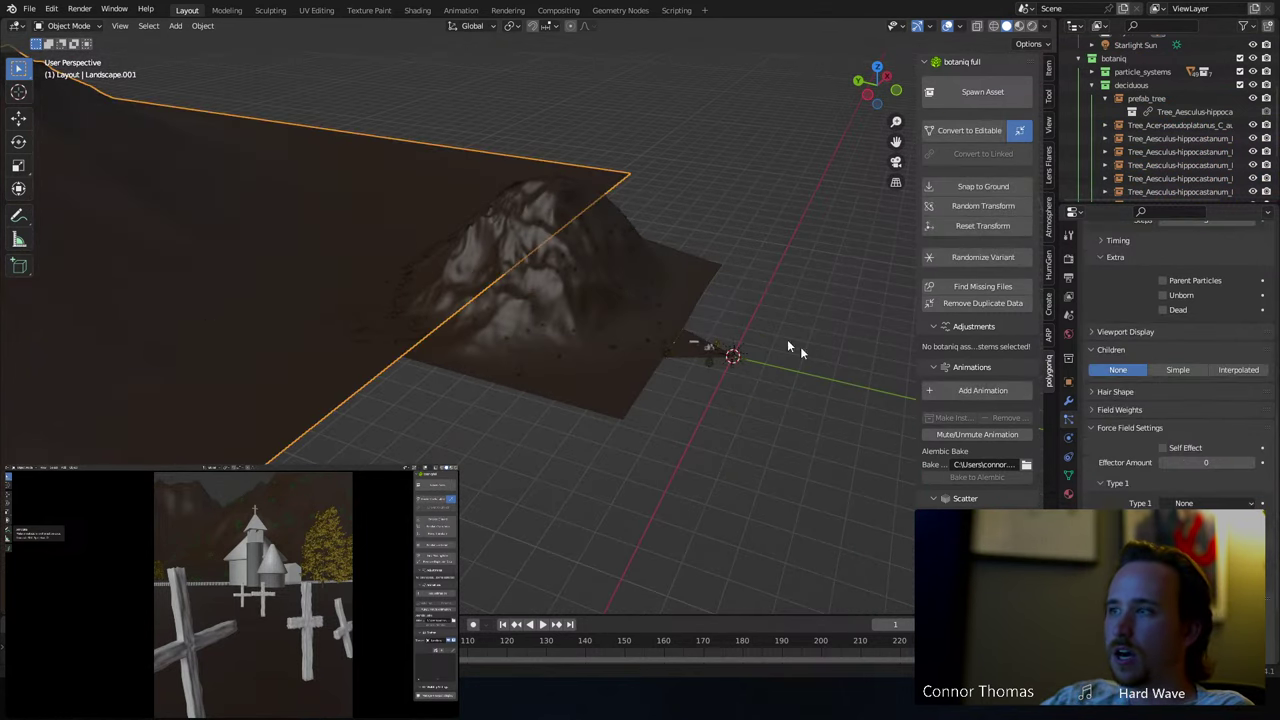
scroll(398, 339, down, 7)
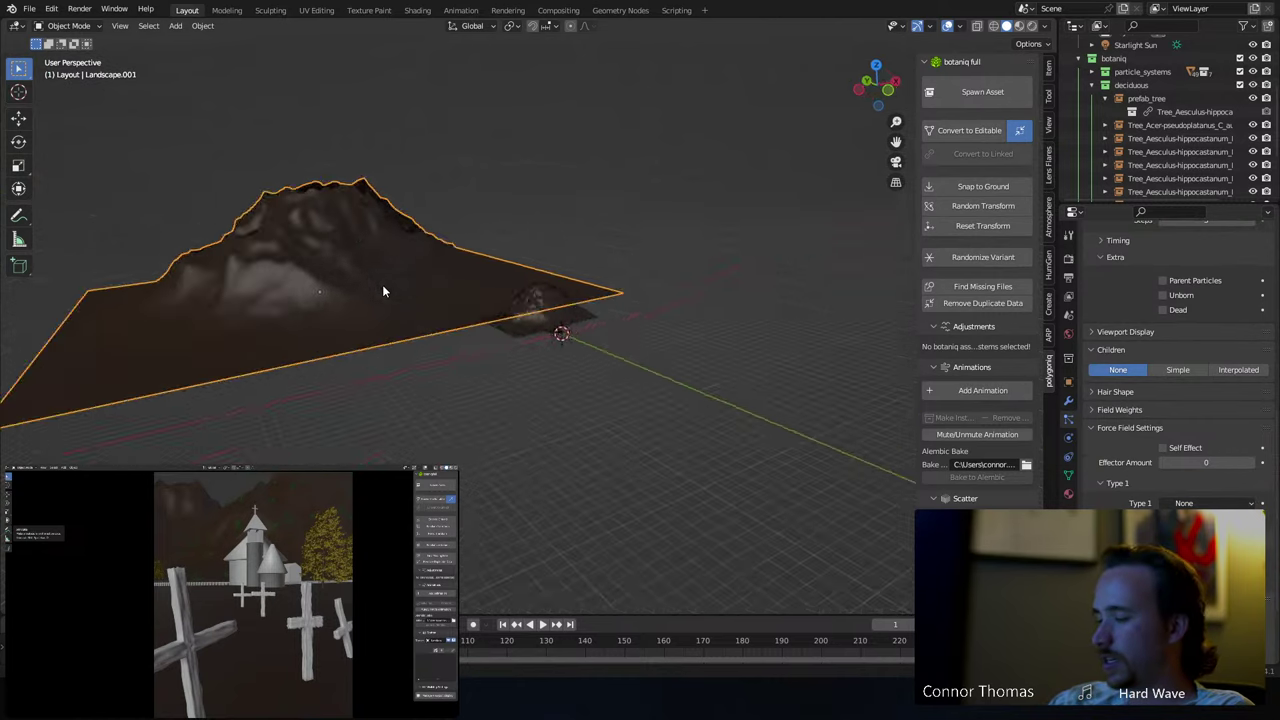
key(KP_0)
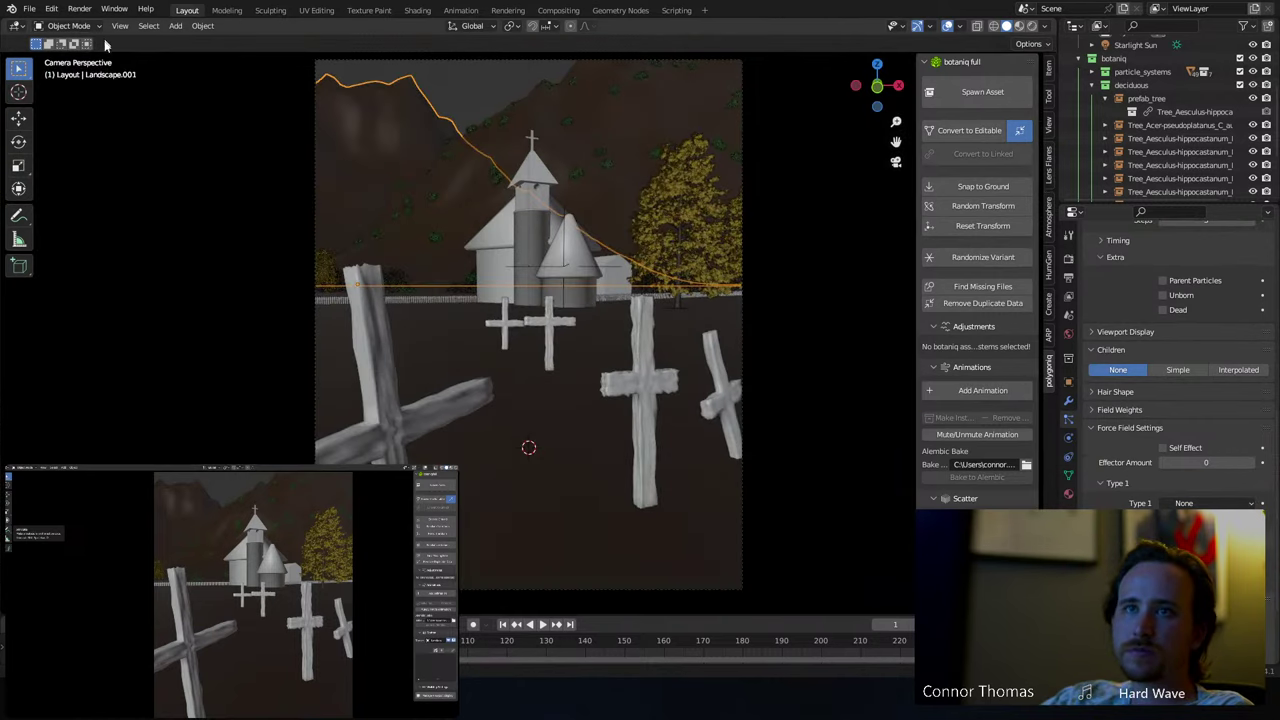
click(68, 25)
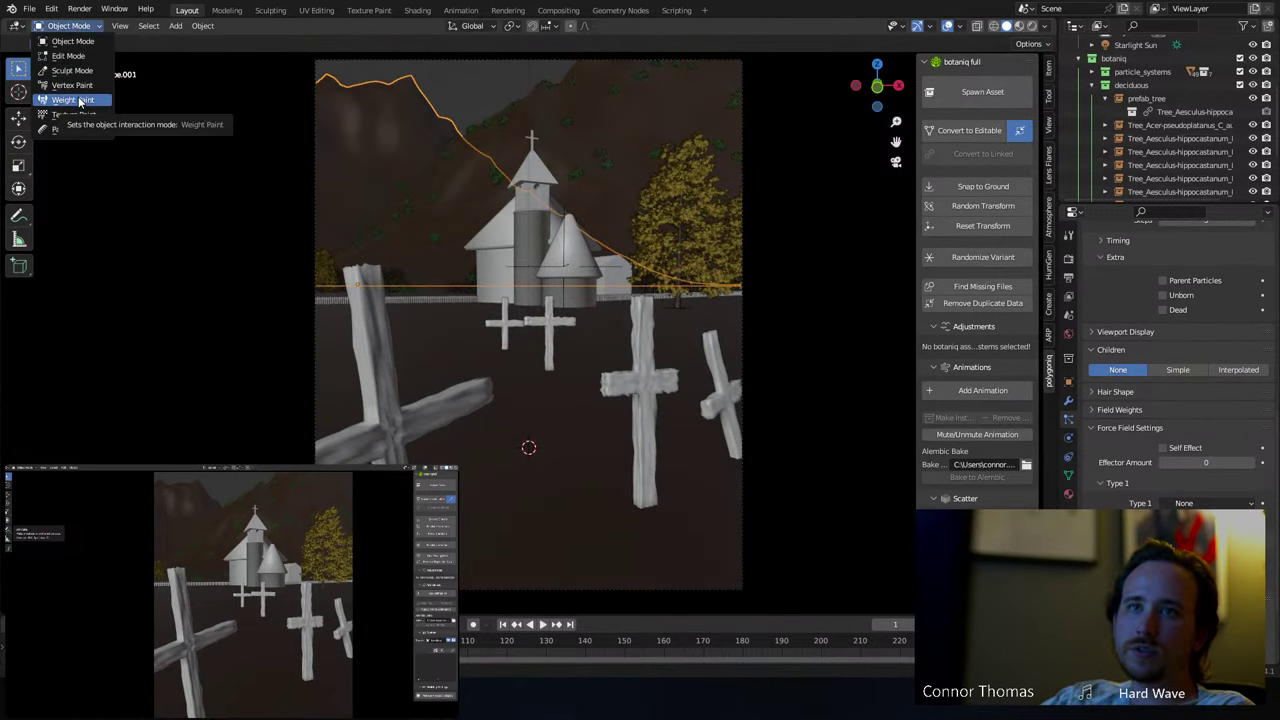
click(80, 101)
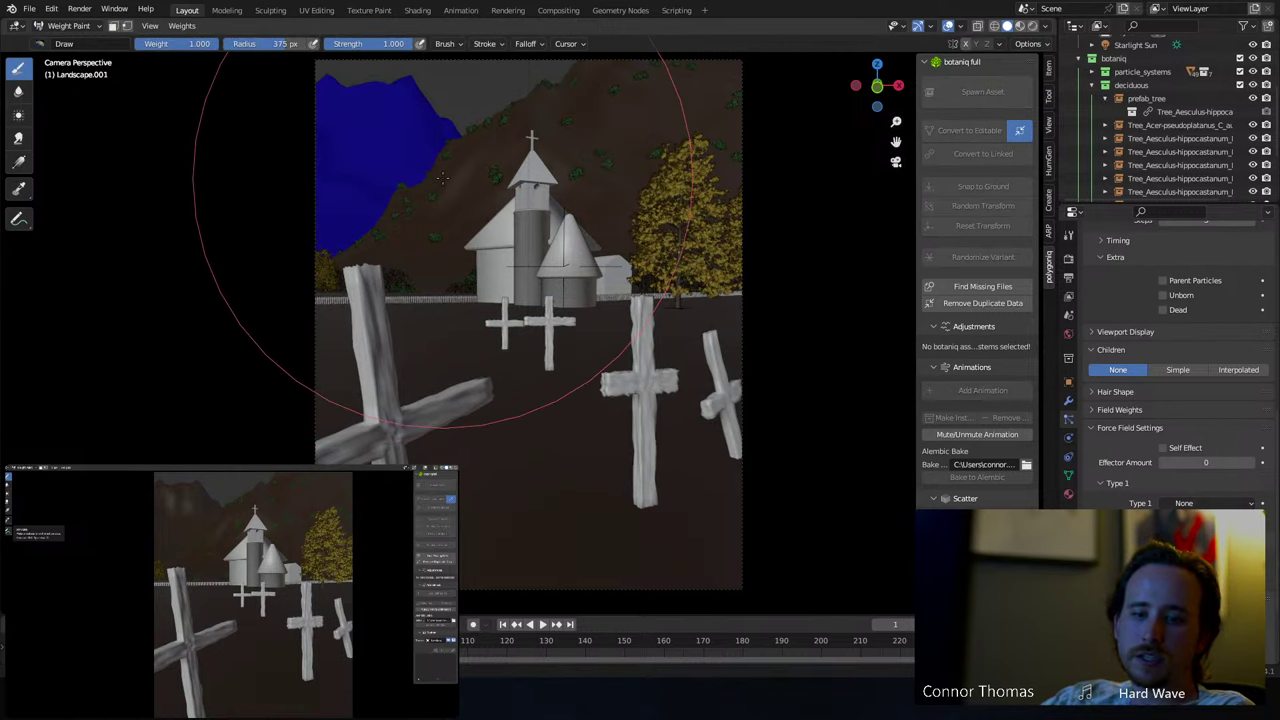
drag(374, 189, 270, 230)
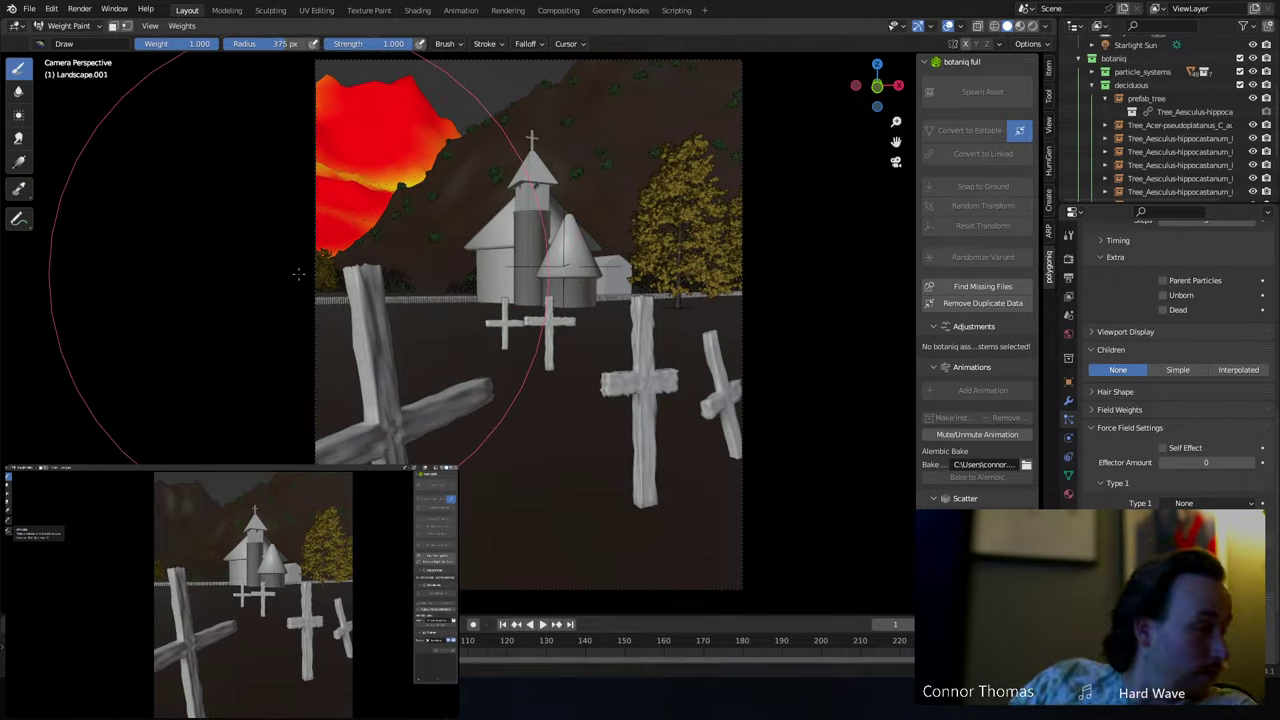
click(52, 28)
click(72, 40)
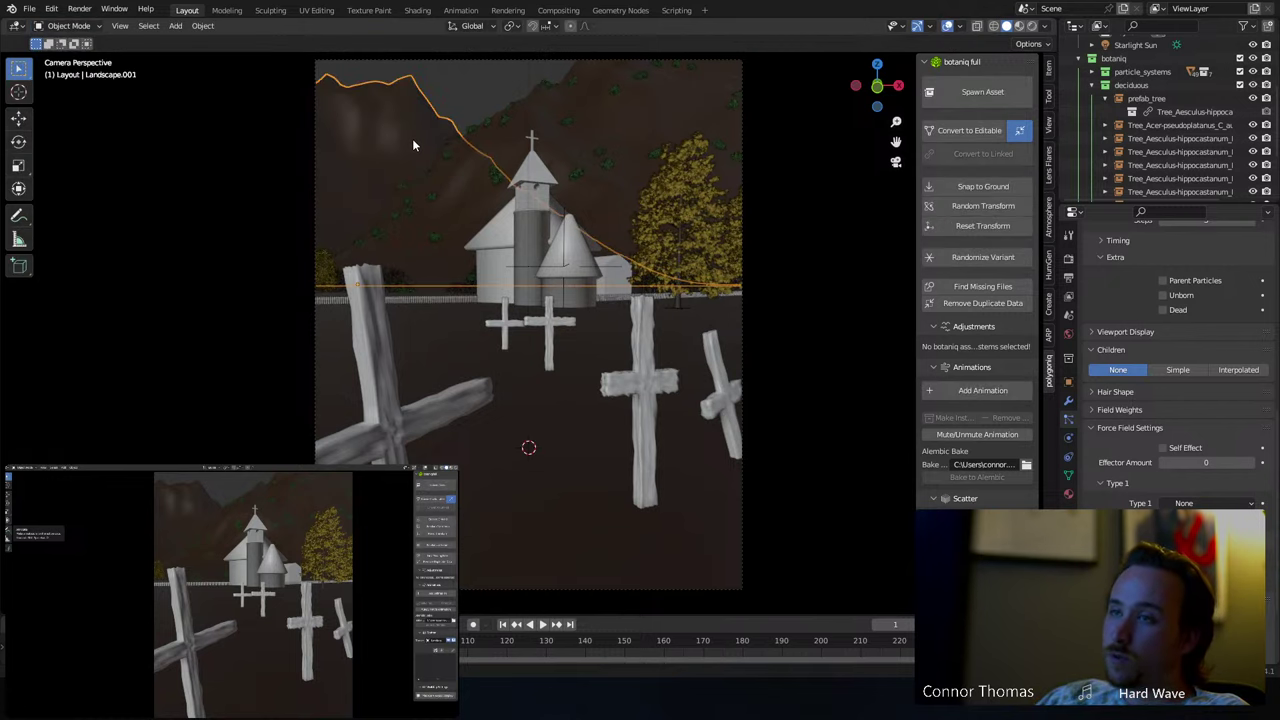
- Check the painted weight coverage on Landscape.001 from outside the camera view, and return to Object Mode
key(KP_0)
scroll(511, 271, down, 14)
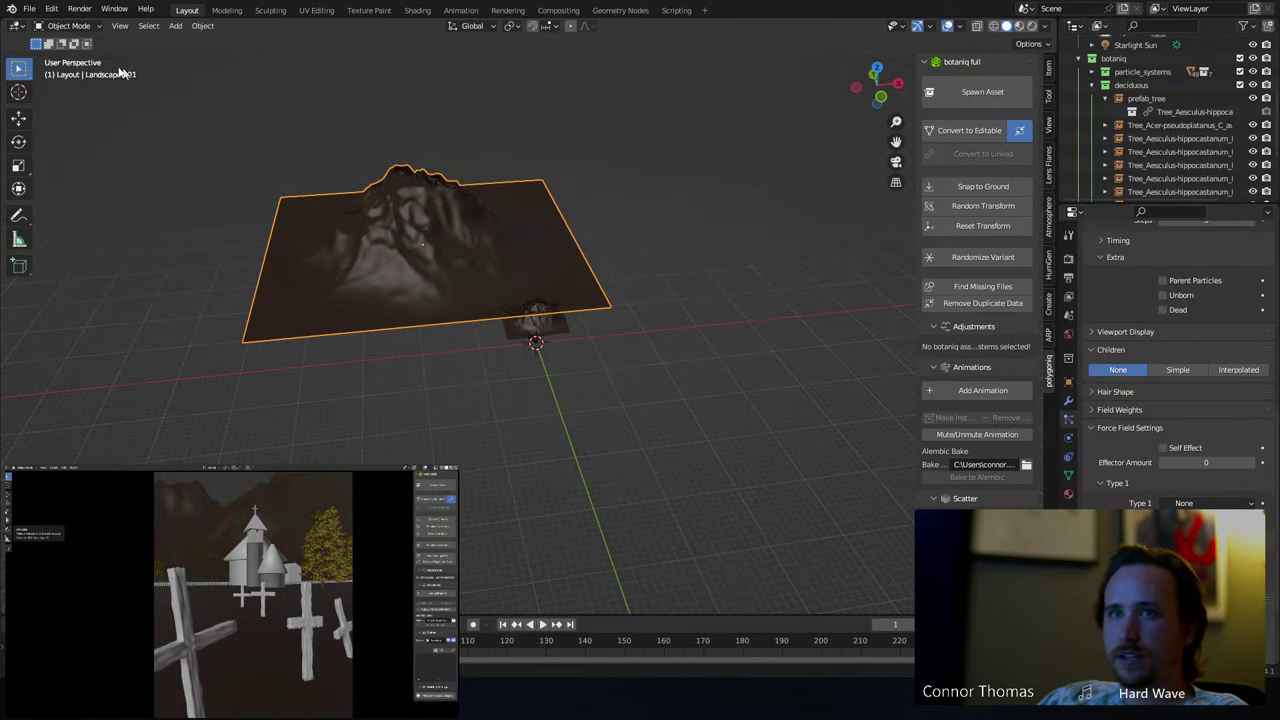
click(78, 26)
click(75, 97)
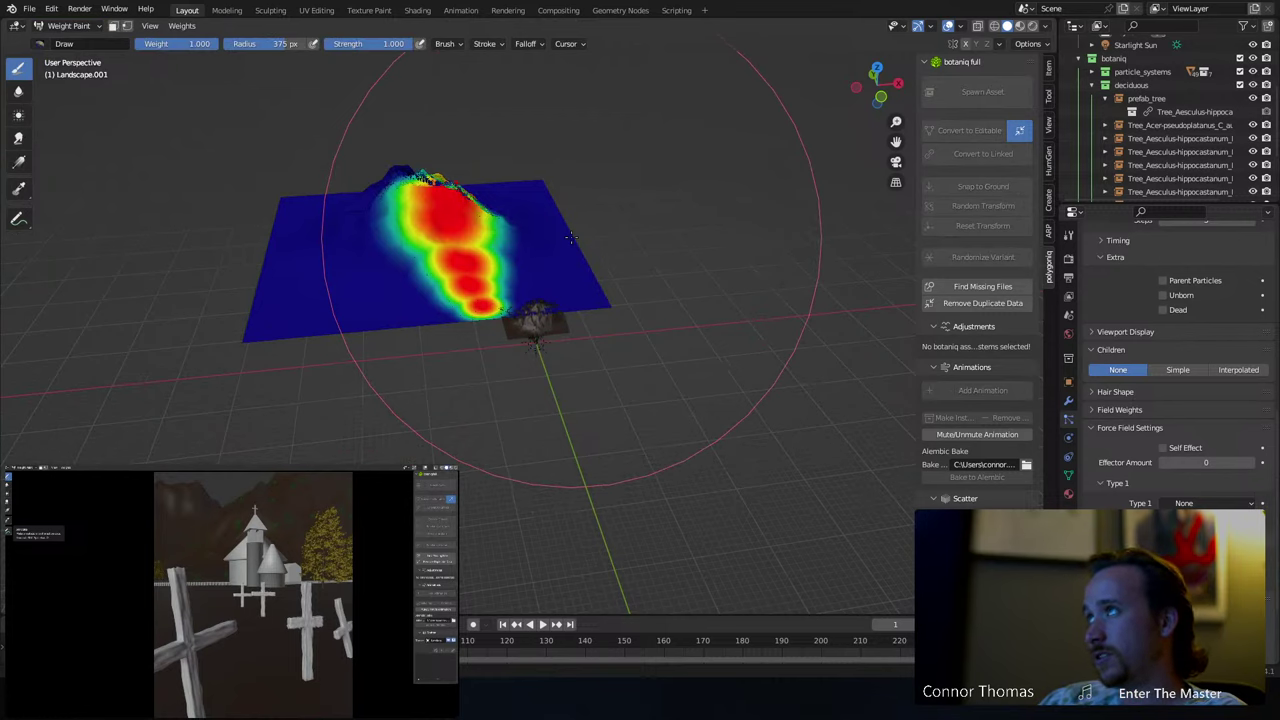
click(60, 26)
click(70, 42)
- Assign the Landscape's hair settings, ParticleSettings.008, to the particle system of Landscape.001
scroll(512, 242, up, 8)
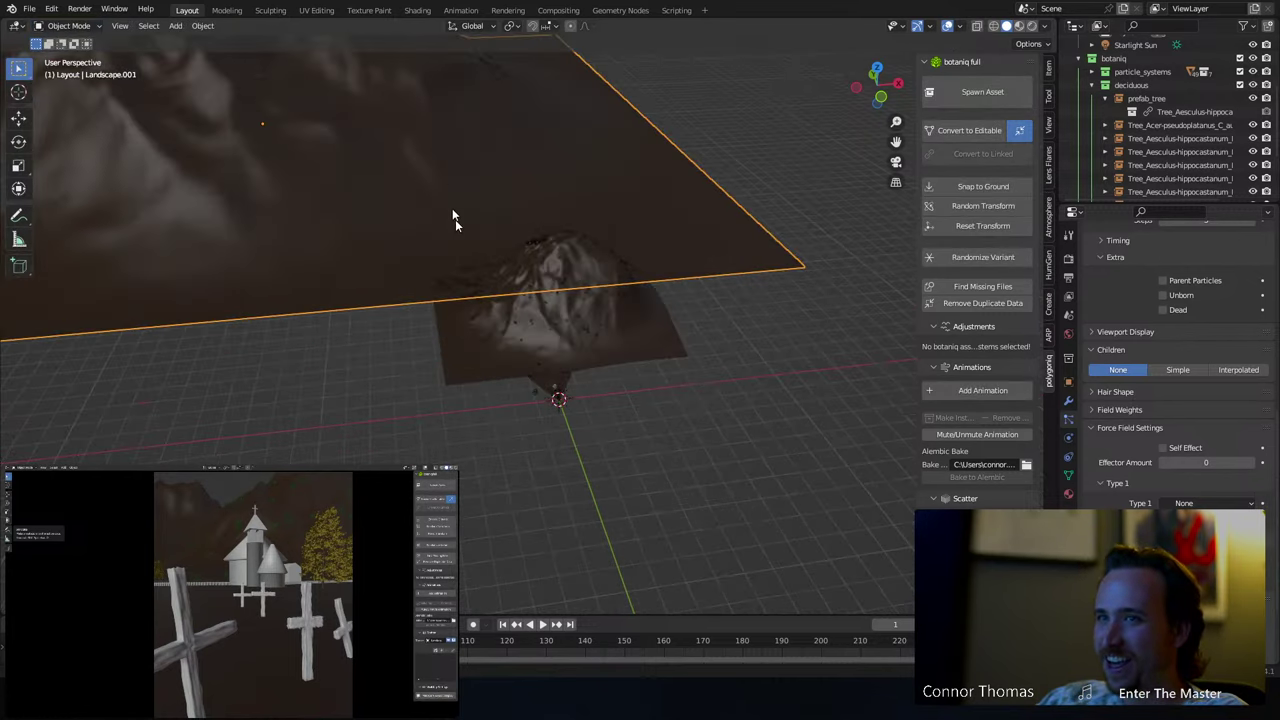
scroll(1147, 391, up, 10)
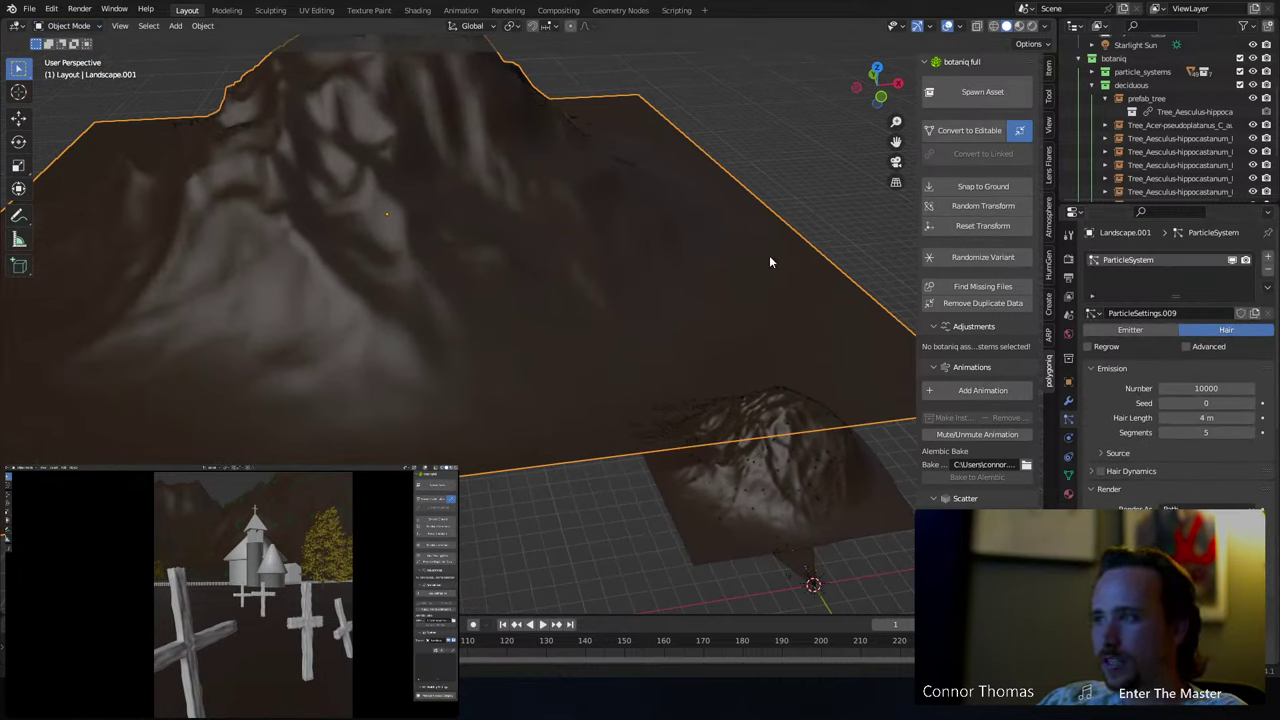
click(780, 492)
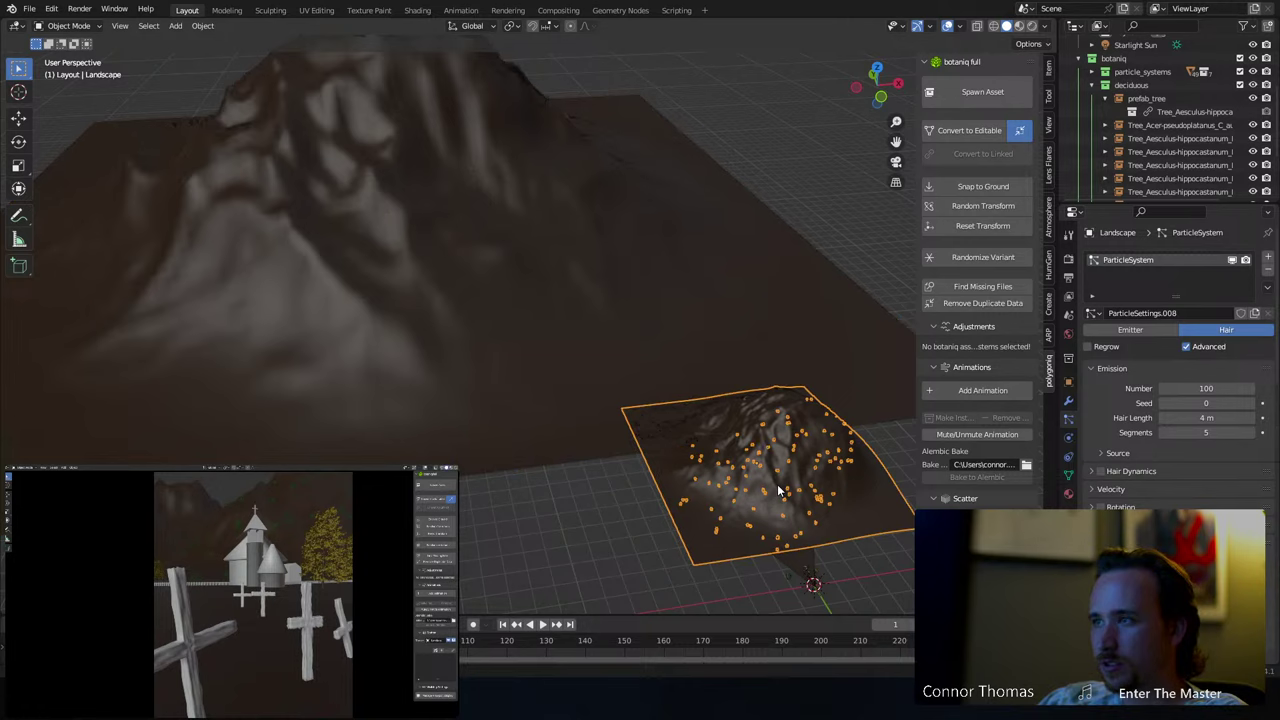
click(461, 258)
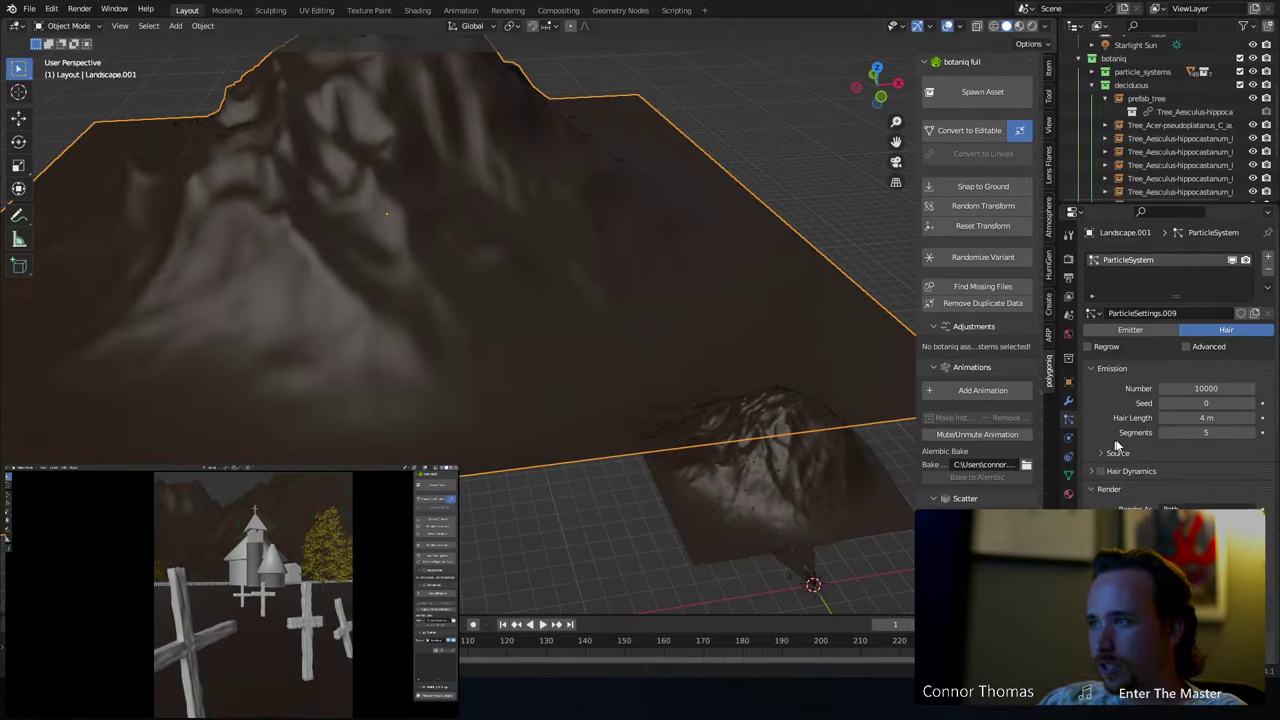
click(1094, 313)
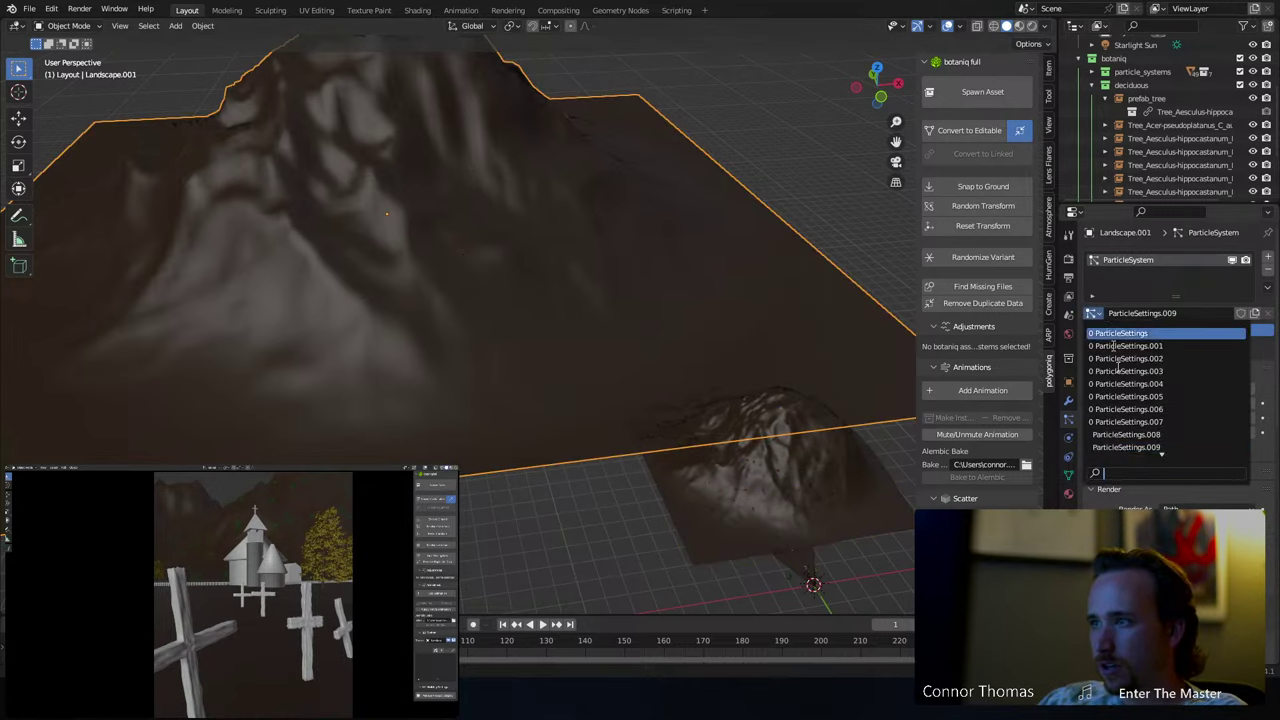
click(1160, 435)
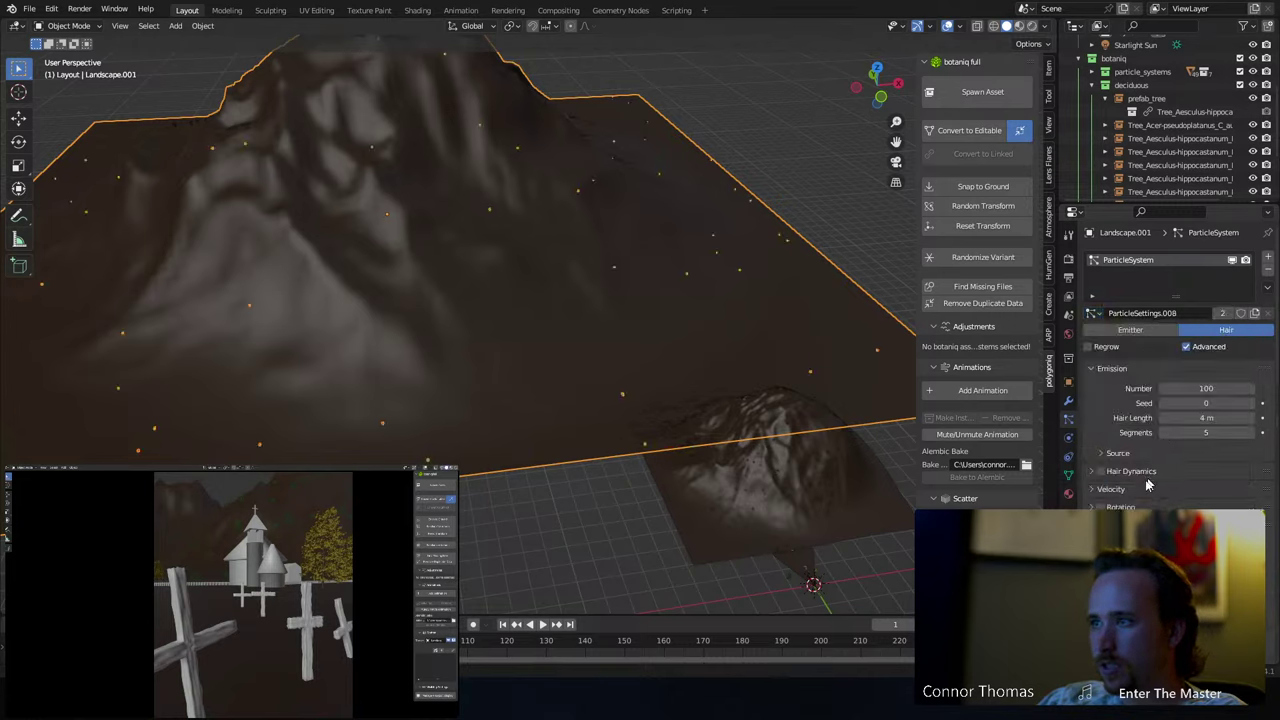
- Limit the density of Landscape.001's particles to its painted vertex group, deselect everything, and view the scene through the camera
scroll(1145, 470, down, 10)
scroll(1132, 485, down, 5)
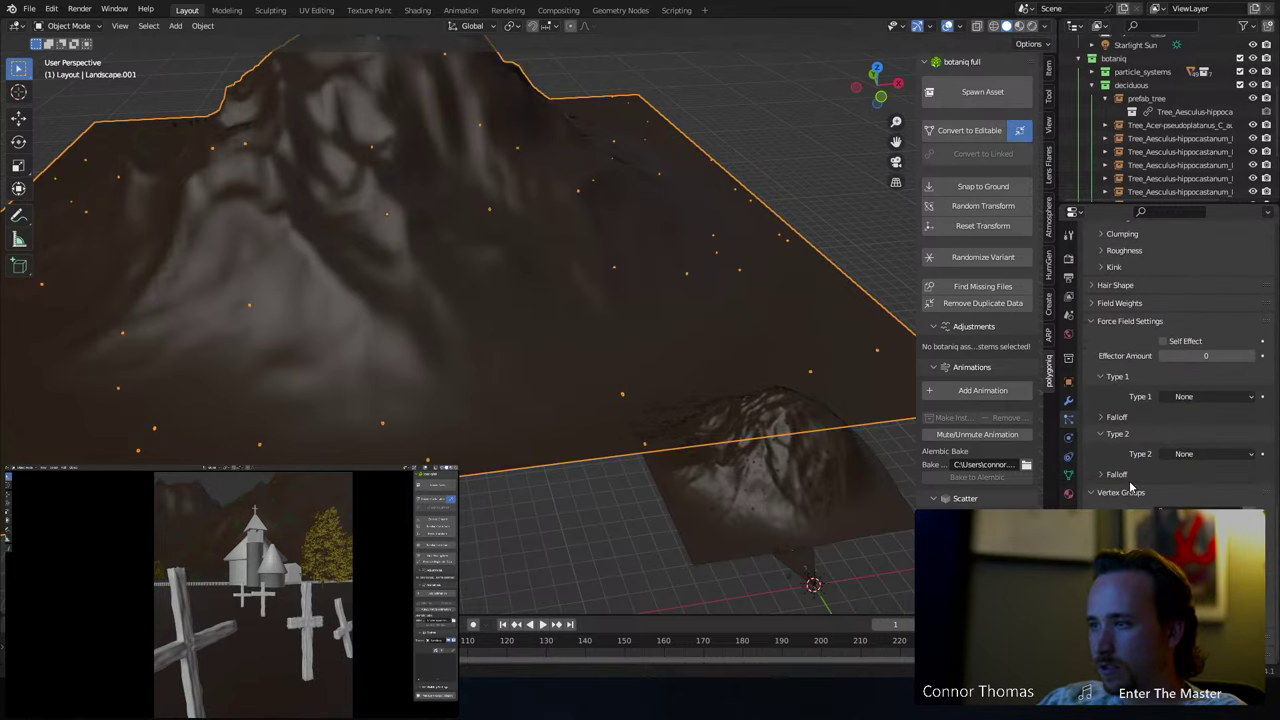
click(1210, 532)
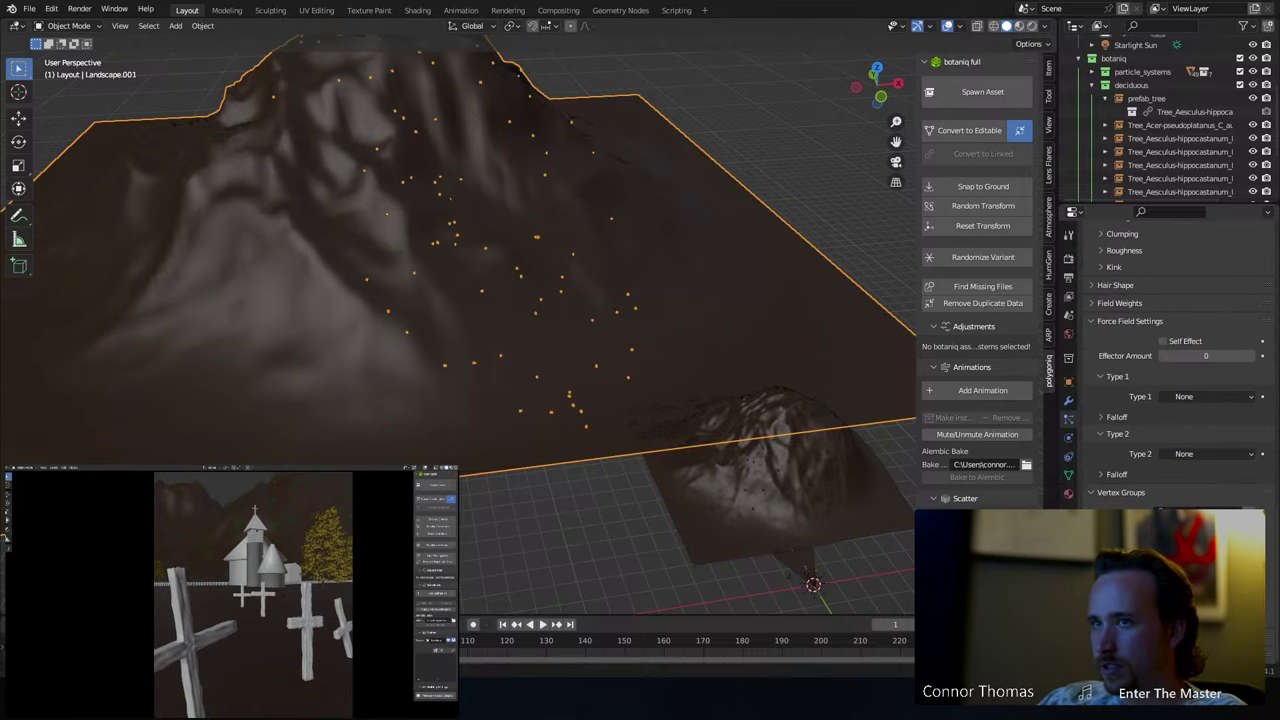
key(alt+a)
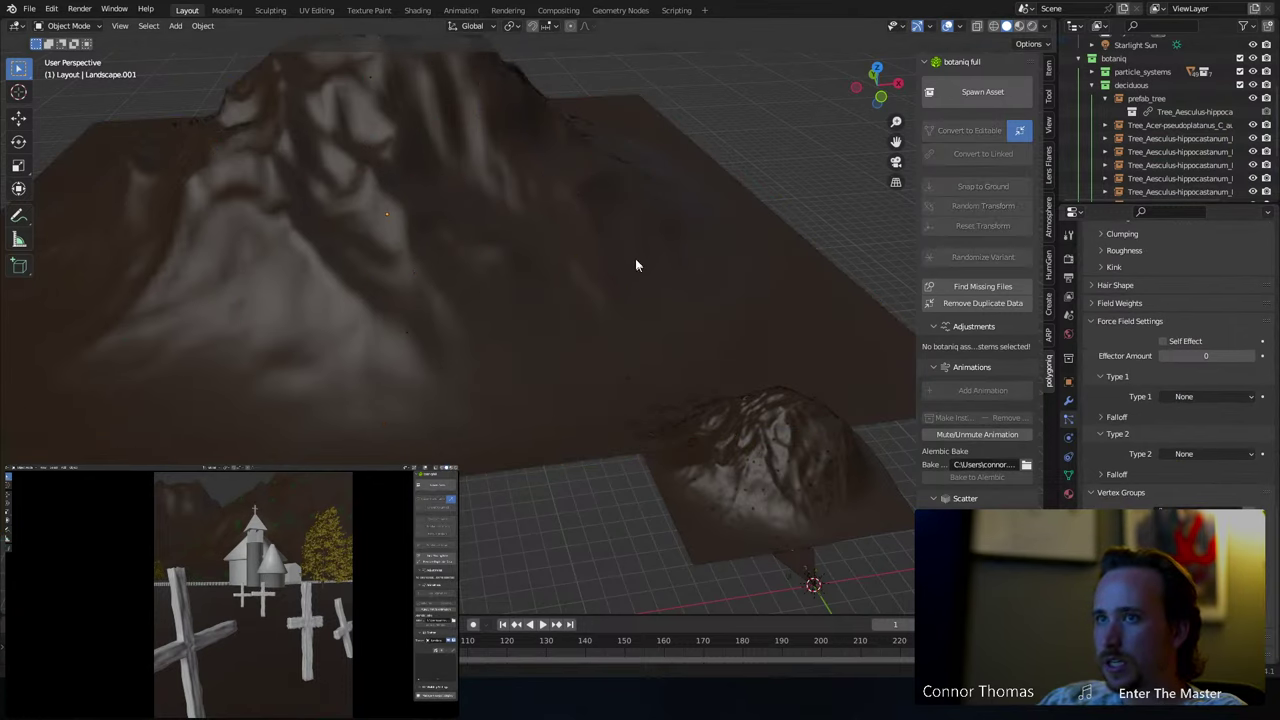
middle_drag(643, 238, 624, 190)
key(KP_0)
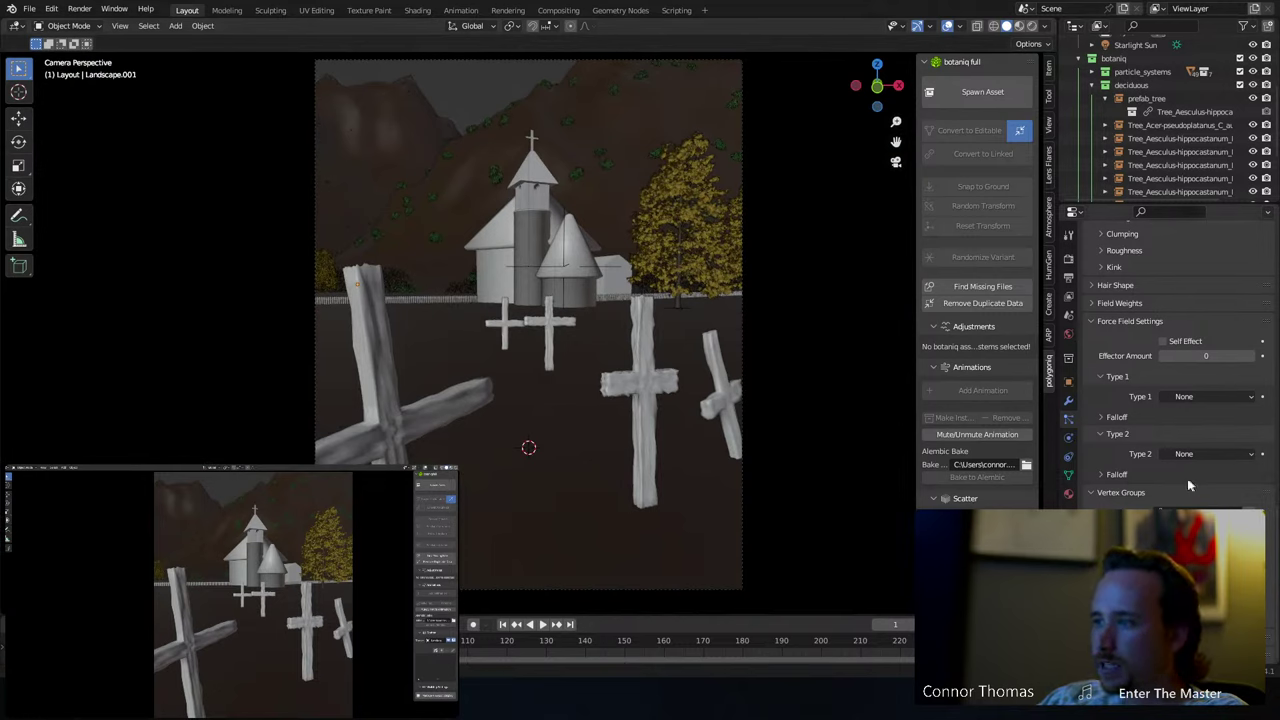
- Make a separate copy of the shared particle settings for Landscape.001
scroll(1138, 390, up, 2)
scroll(1138, 390, up, 12)
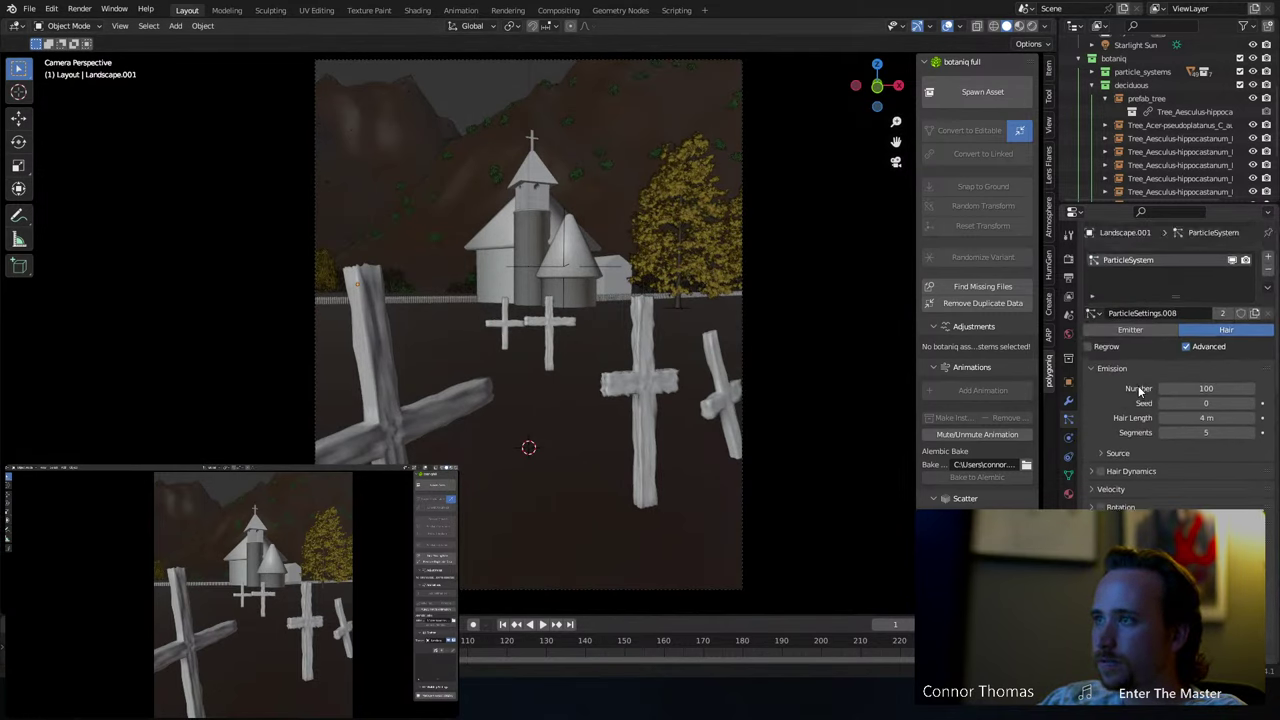
click(1256, 314)
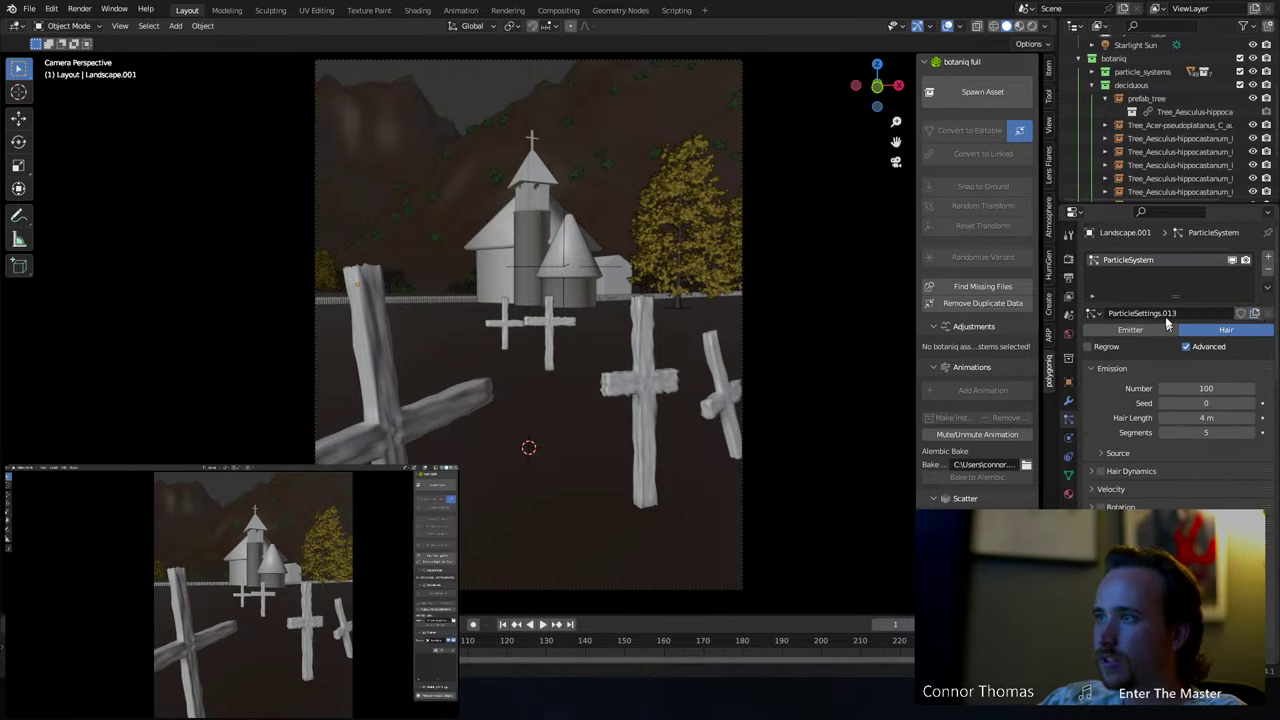
- Try Display Amounts of 20 and 50 for Landscape.001's interpolated children, and set the amount back to 1
scroll(1199, 388, down, 15)
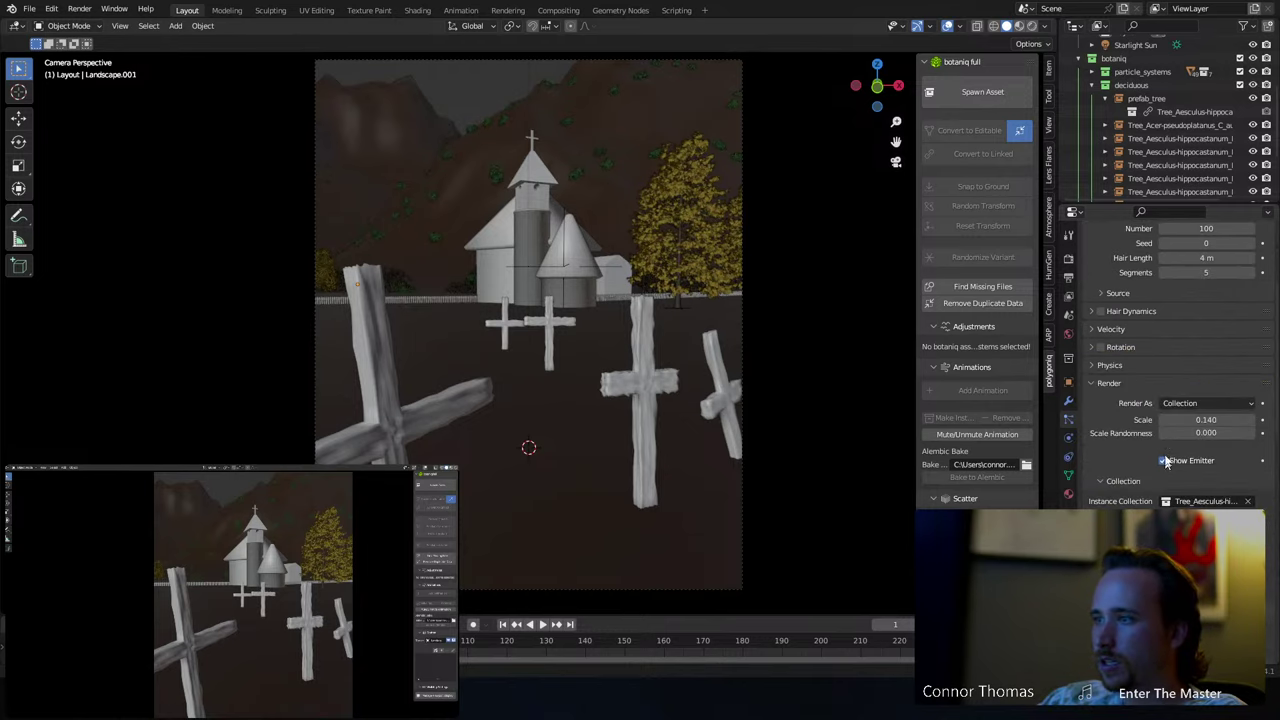
click(1207, 497)
text(20)
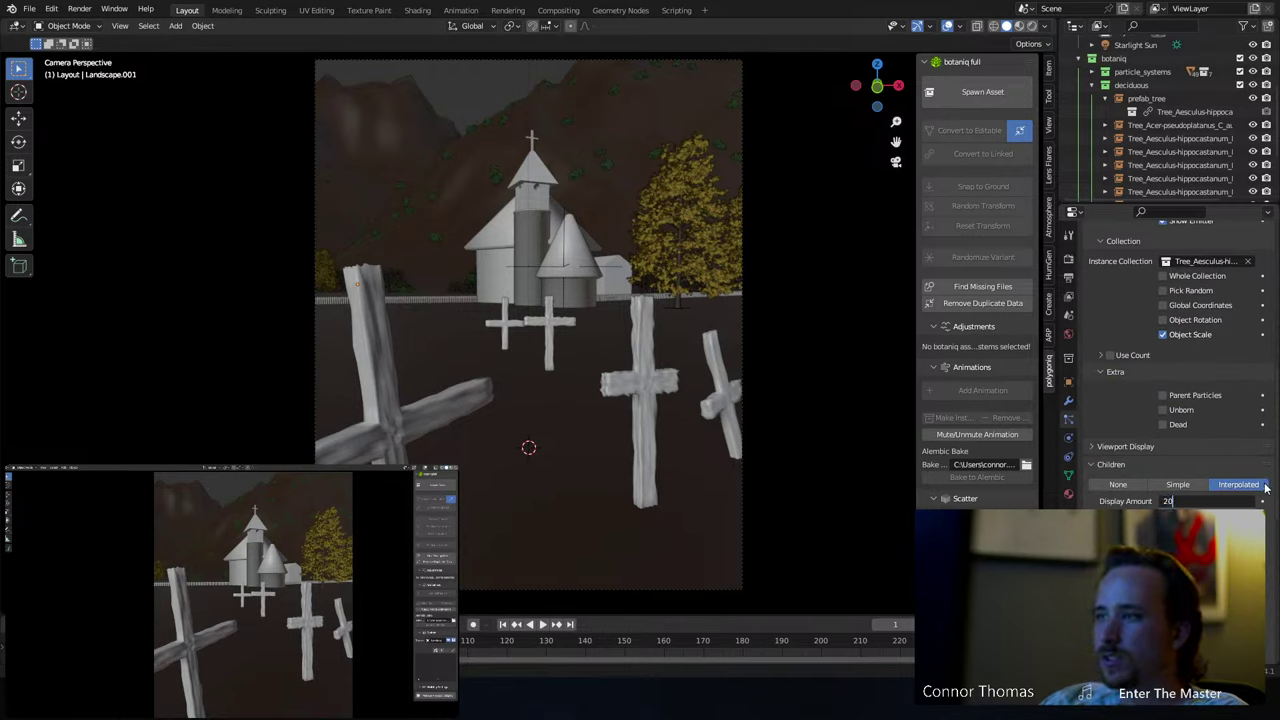
key(Return)
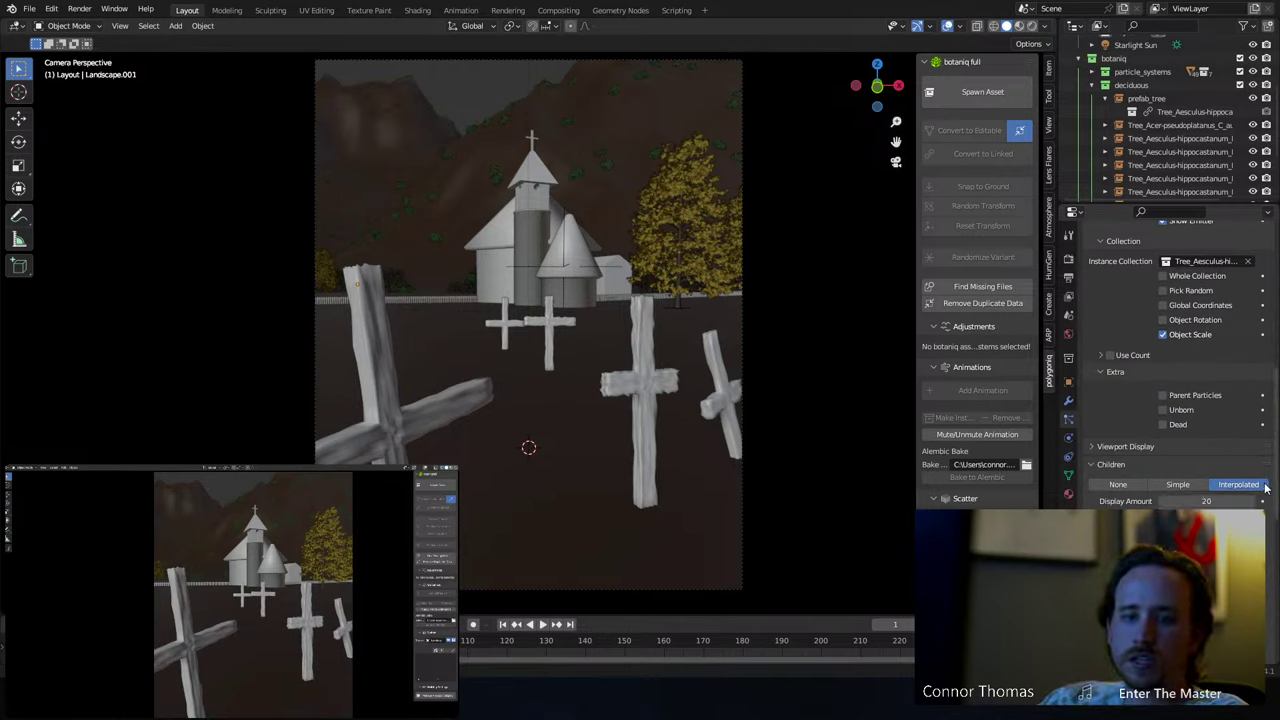
click(1210, 500)
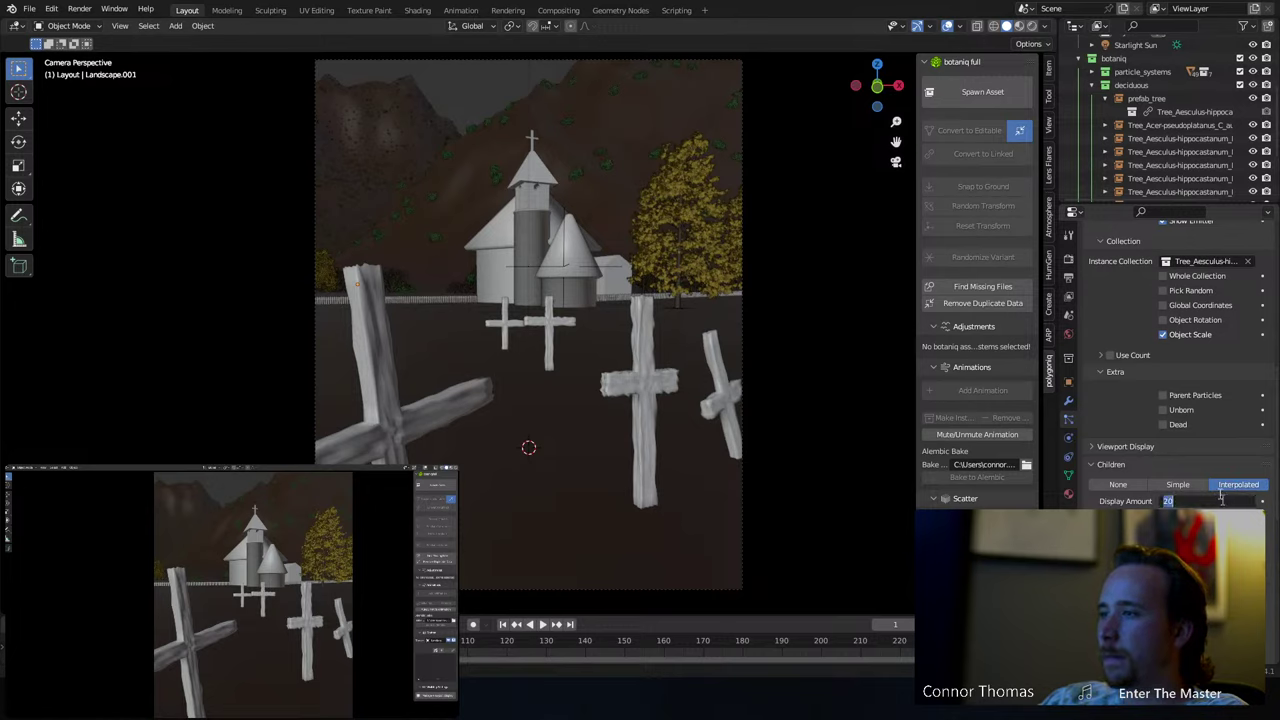
text(50)
key(Return)
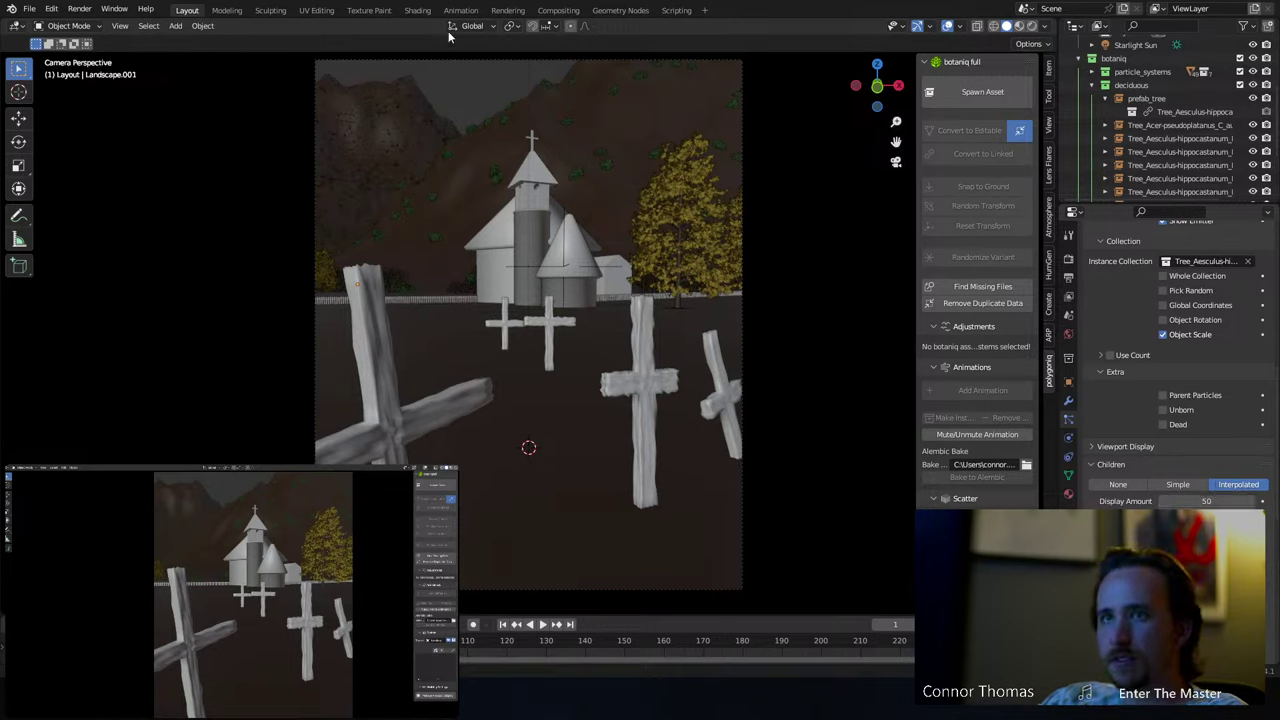
click(1215, 501)
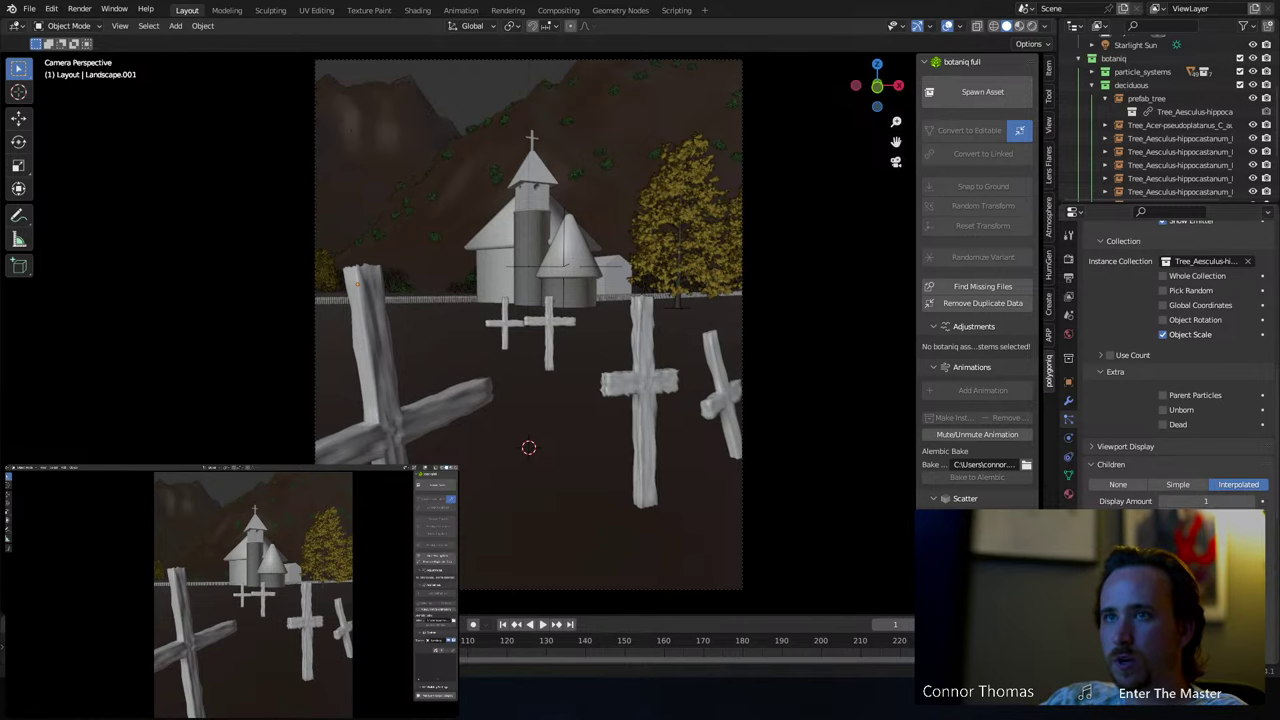
- Save the scene file, check the mountains from a wider angle, and return to the camera view
key(ctrl+s)
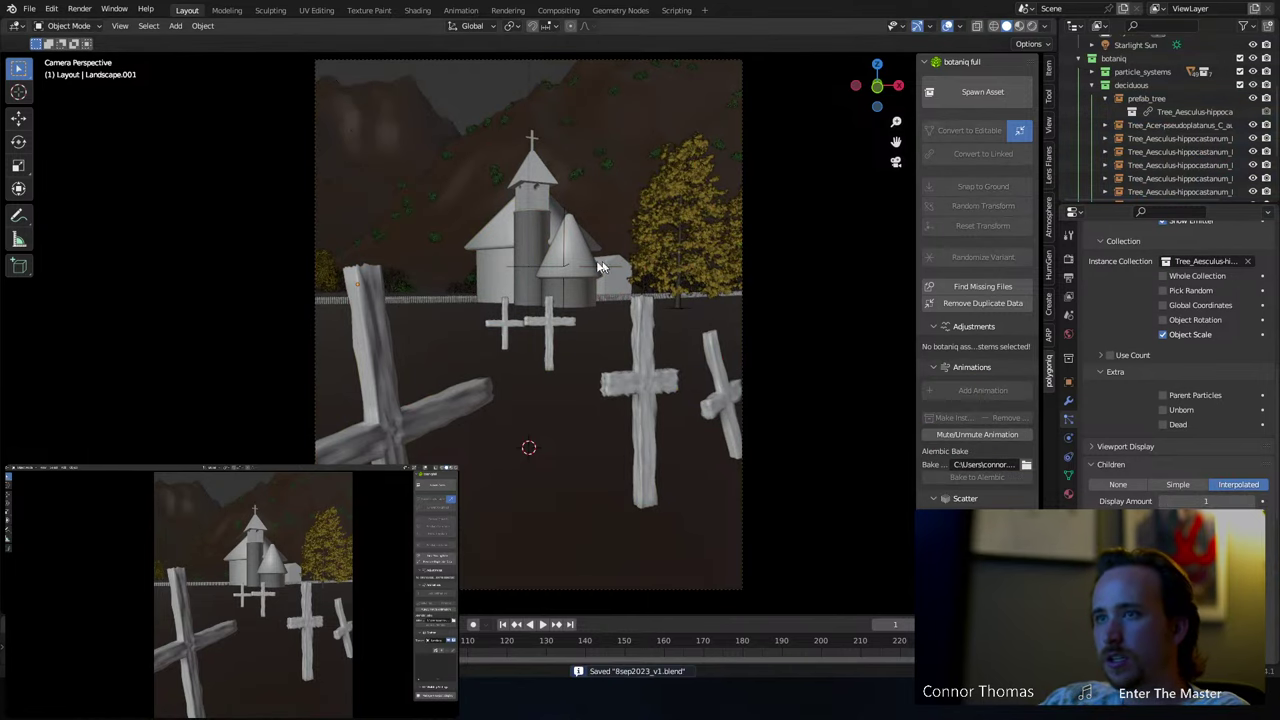
middle_drag(491, 219, 566, 271)
scroll(571, 272, down, 10)
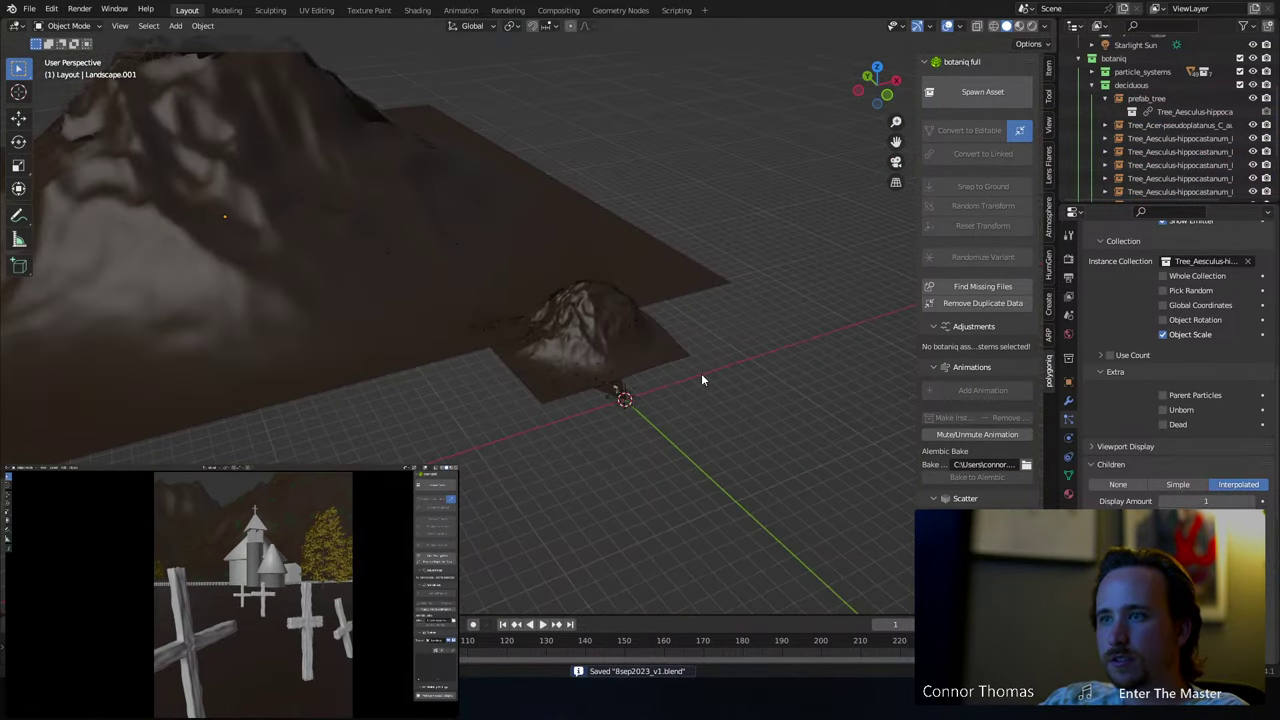
key(KP_0)
scroll(623, 306, up, 4)
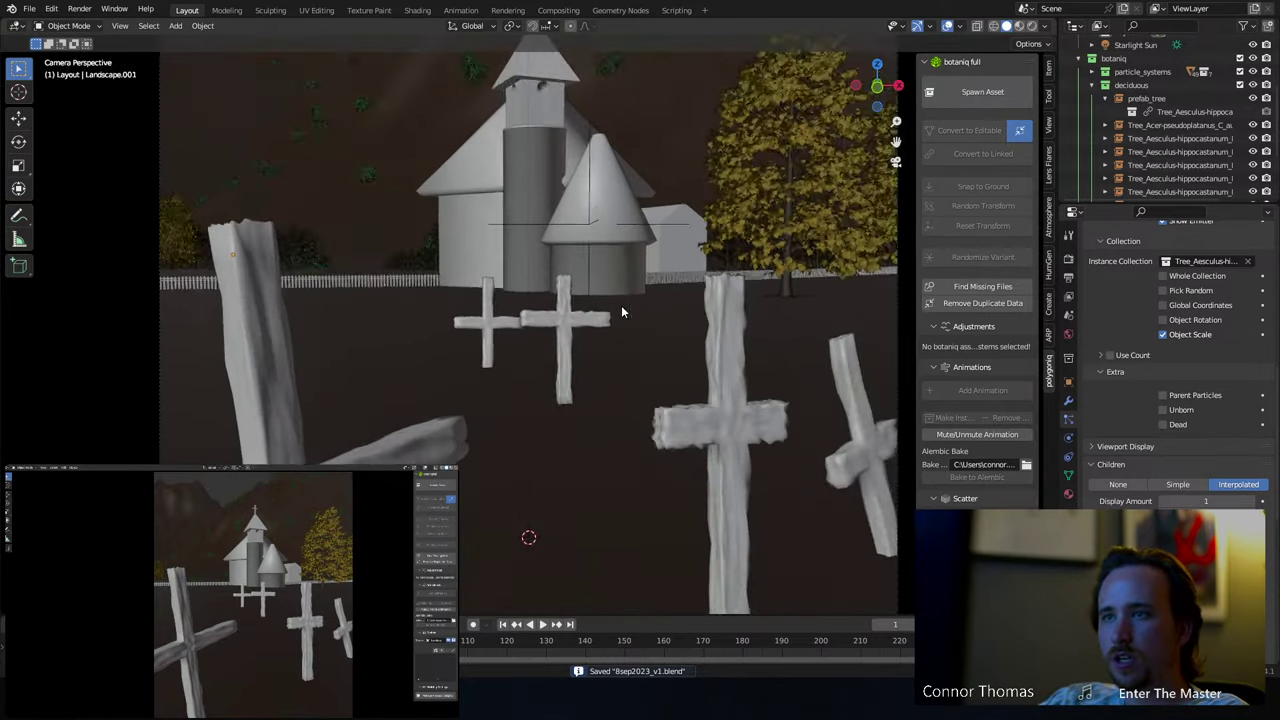
- Select the church's round tower with the conical roof and show the second viewport in rendered shading, framed closely on the church
click(640, 257)
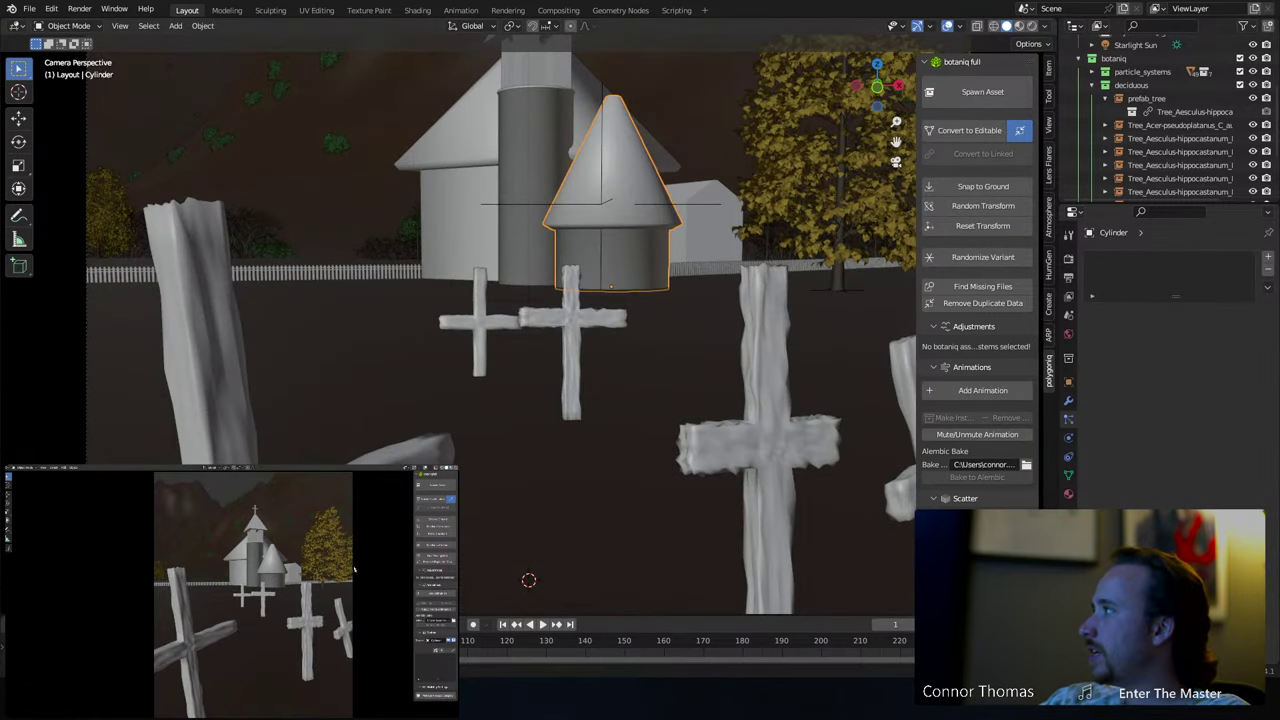
scroll(321, 573, down, 2)
scroll(253, 595, up, 2)
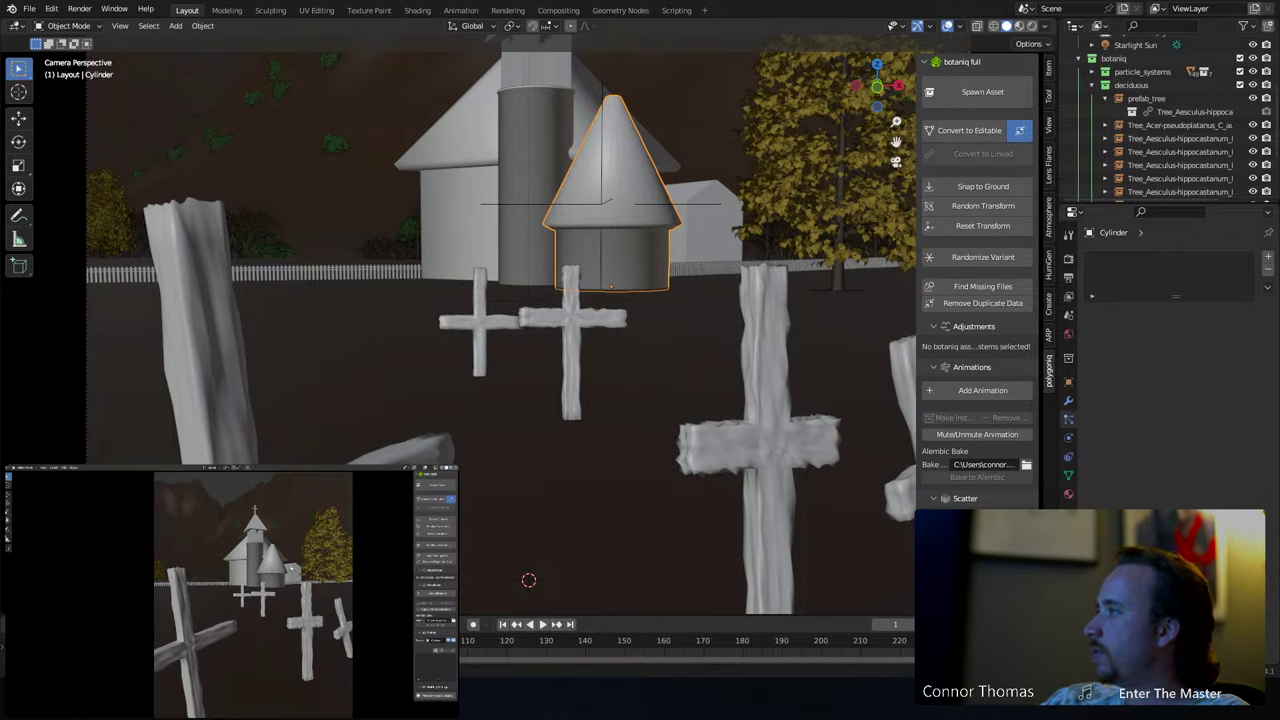
shift+middle_drag(291, 568, 255, 600)
scroll(250, 605, up, 3)
key(z)
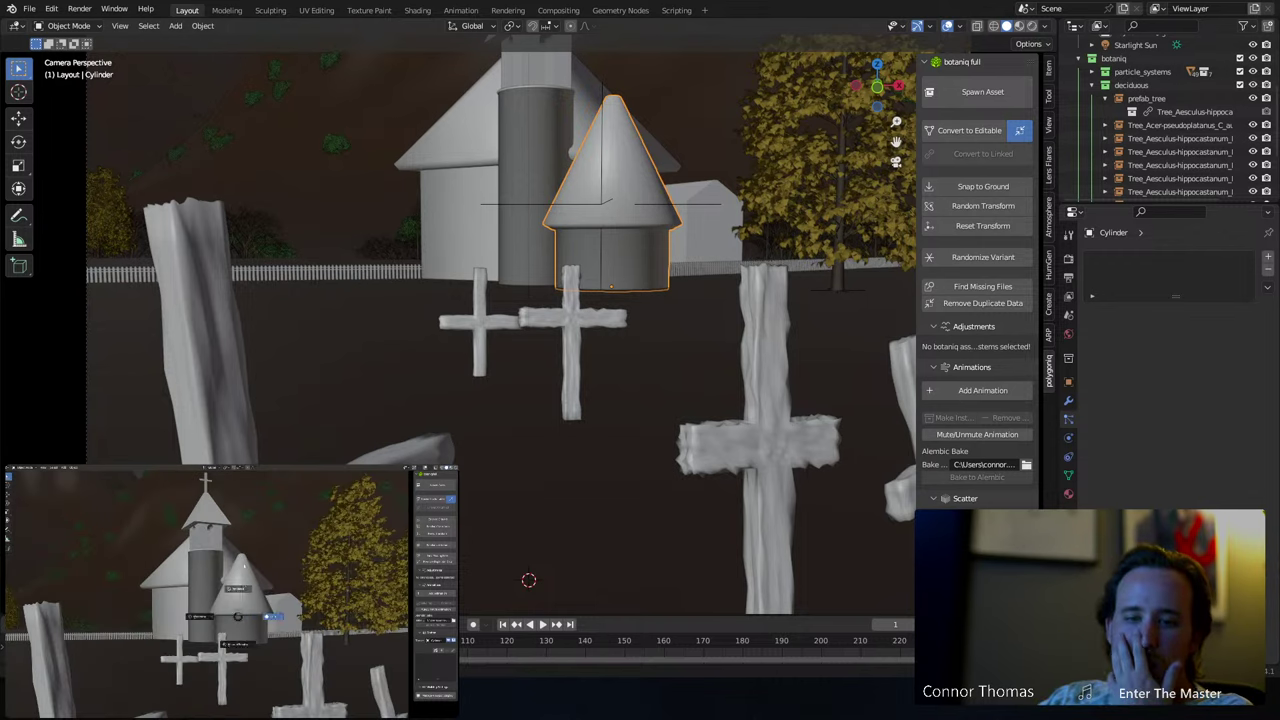
click(244, 566)
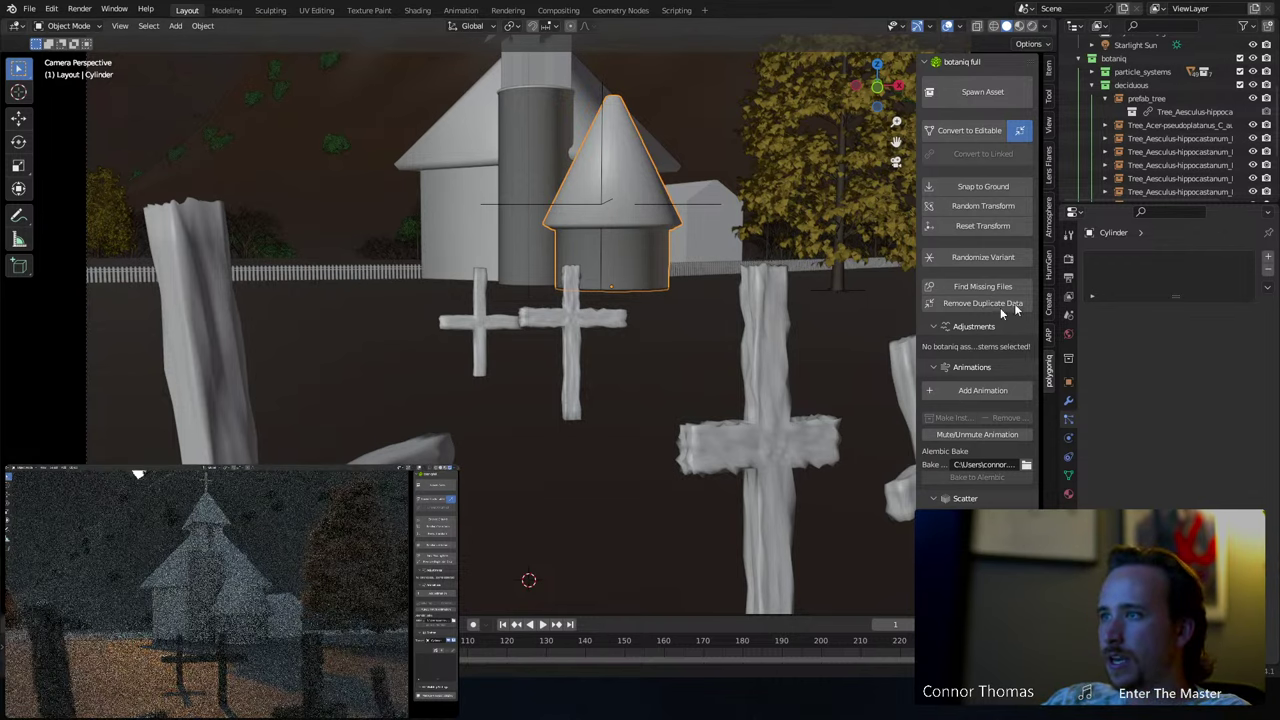
- Bring up the round tower's CobbleWall material as nodes in the Shader Editor
click(1068, 496)
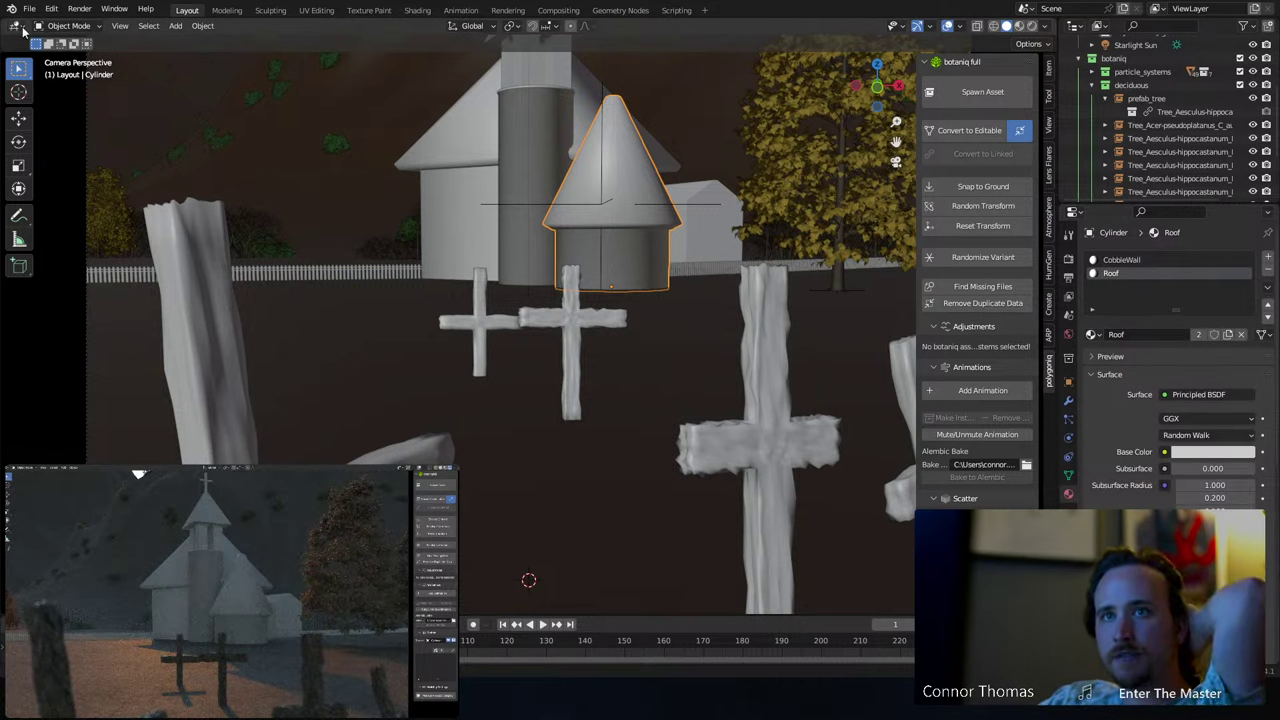
click(19, 26)
click(50, 151)
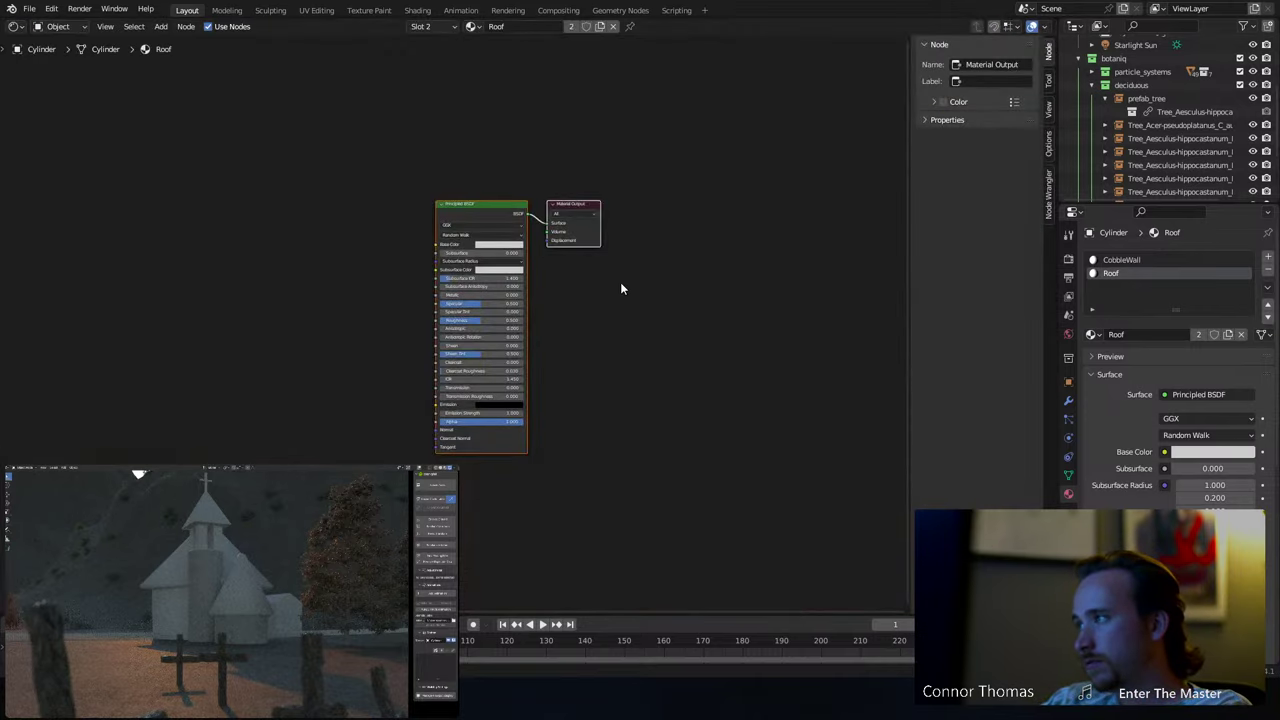
click(1122, 260)
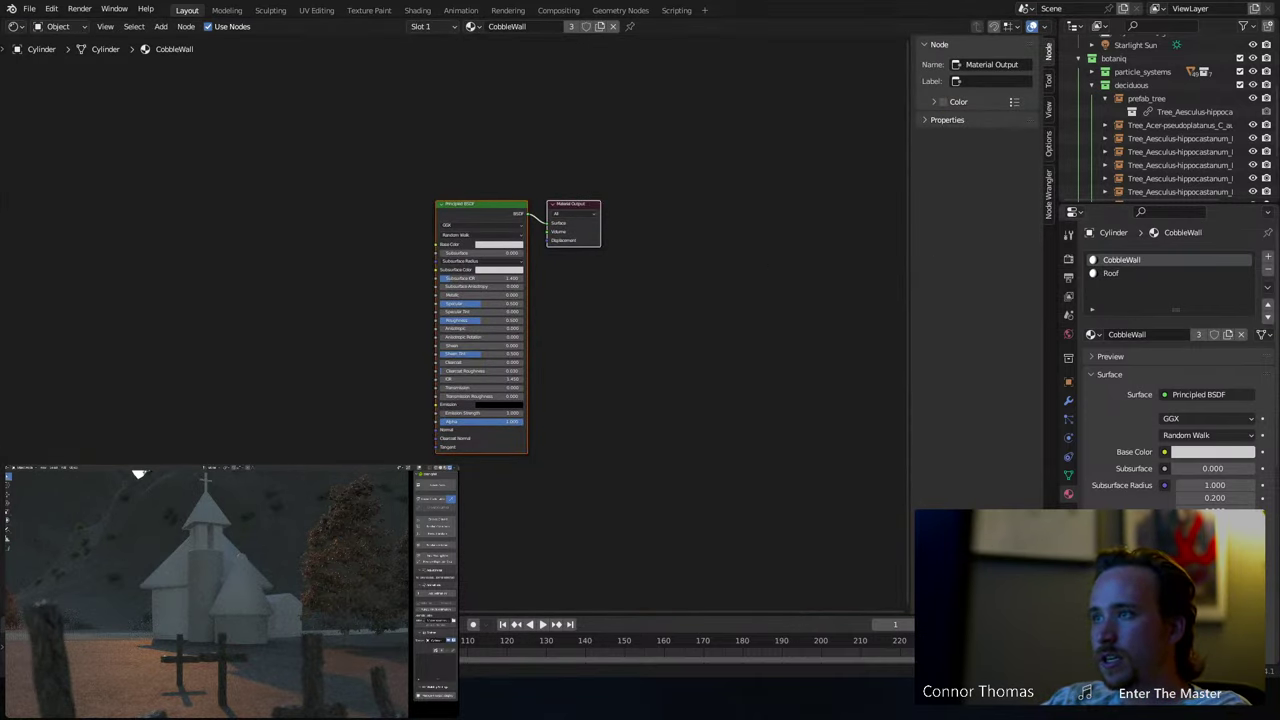
- Switch to File Explorer and extract rustic_stone_wall_02_4k.blend.zip from the VFX_material textures folder into its own folder
key(alt+Tab)
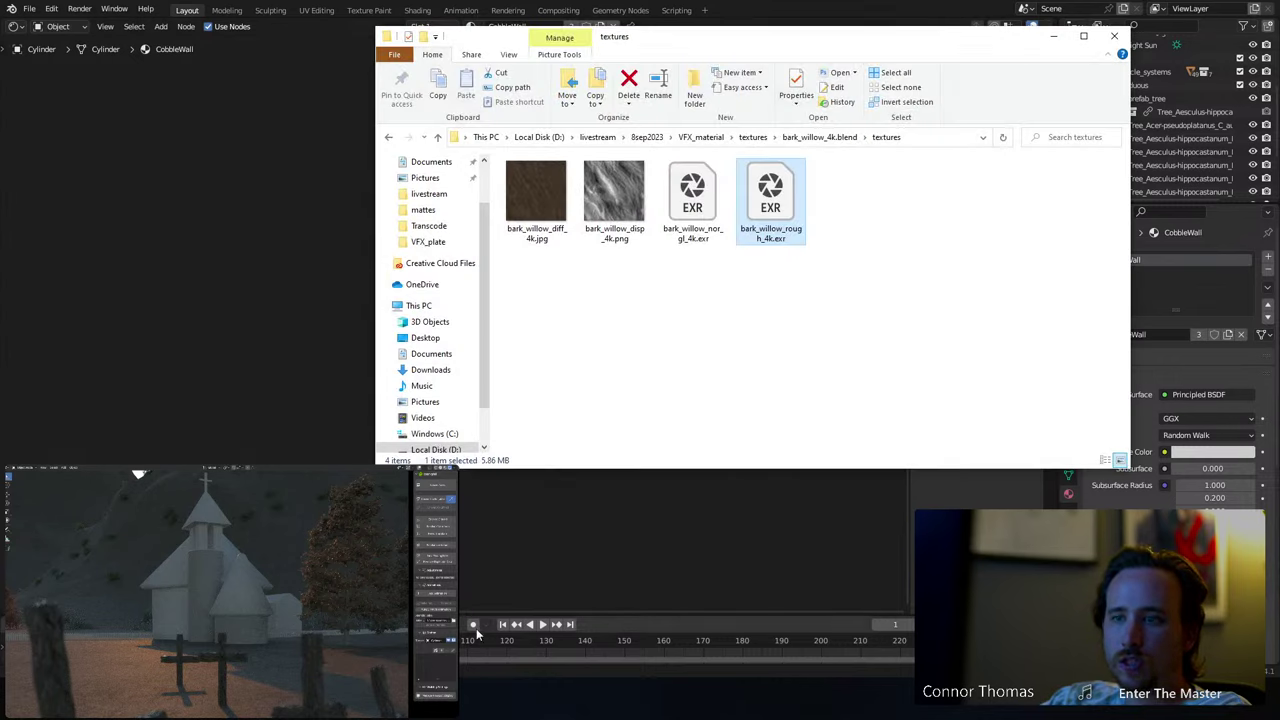
click(755, 137)
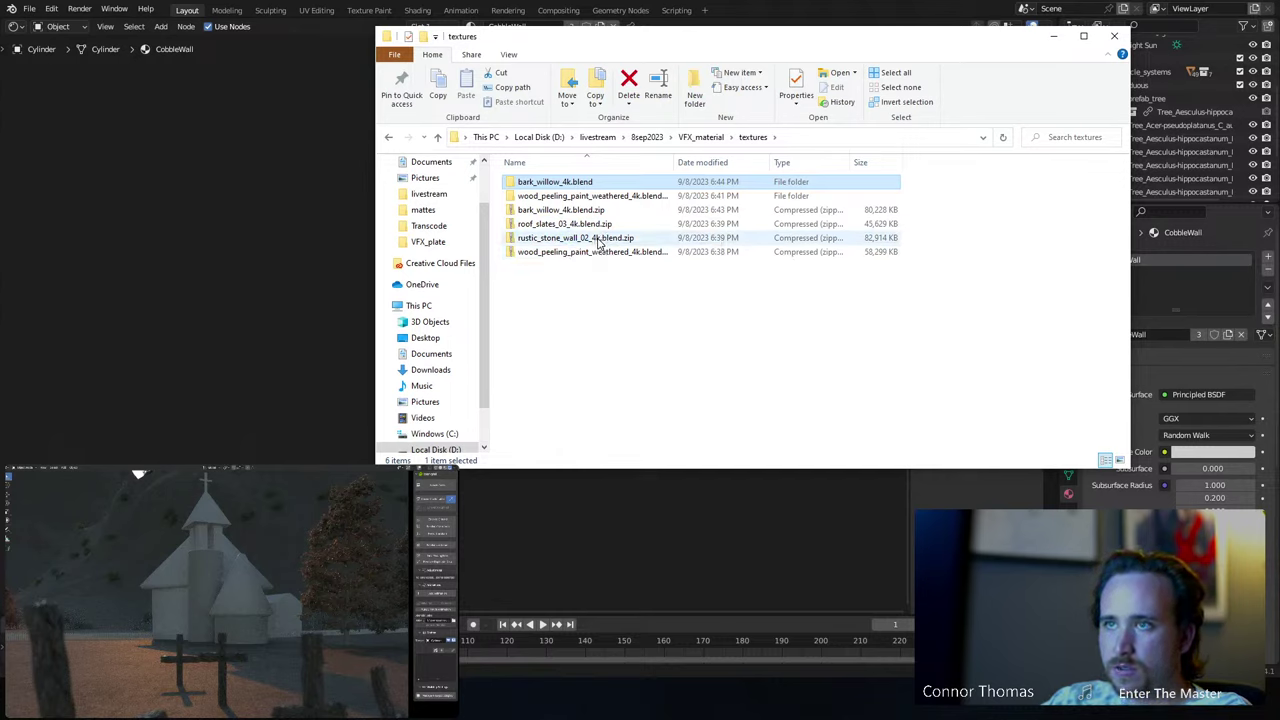
click(598, 238)
right_click(600, 240)
mouse_move(676, 313)
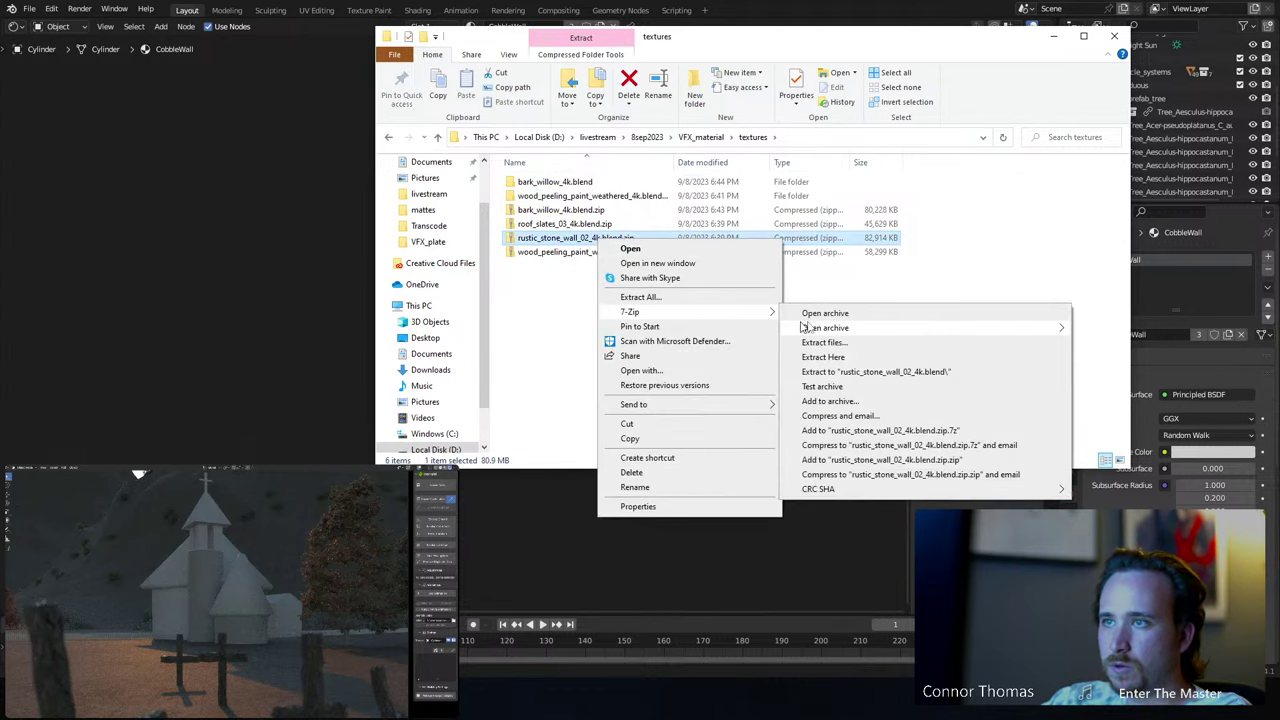
click(863, 372)
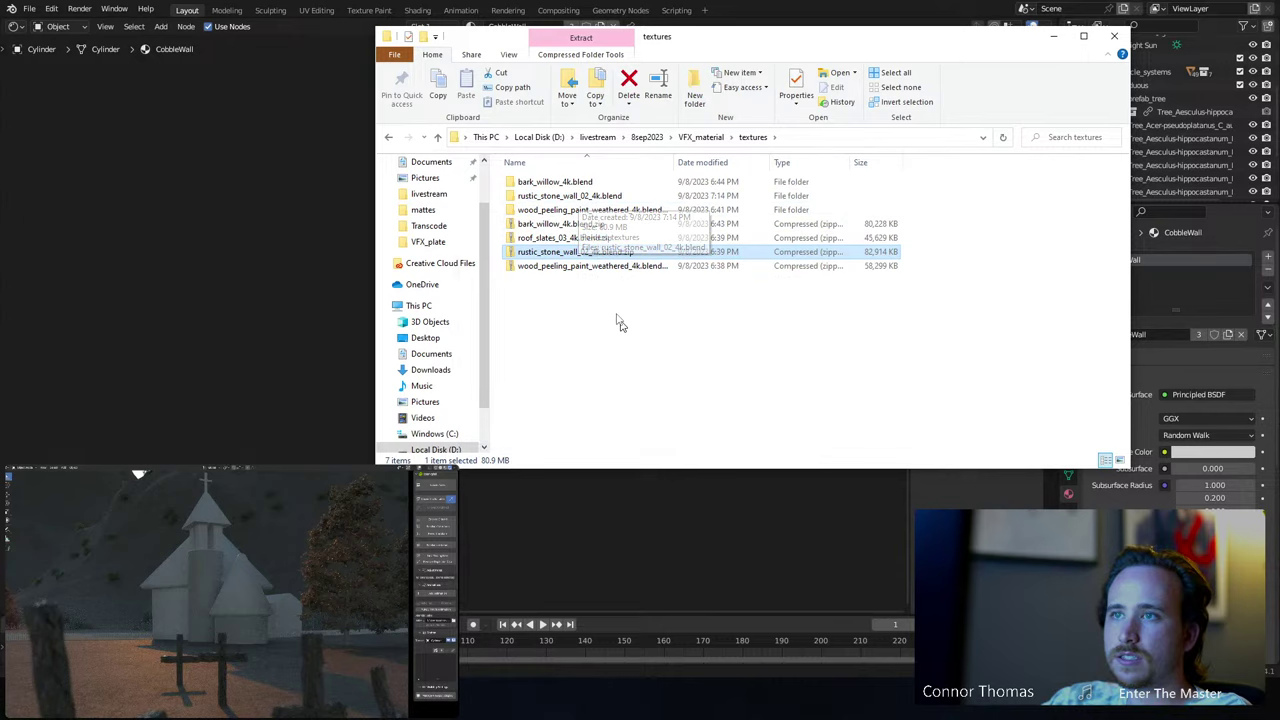
- Bring the diffuse, displacement, normal and roughness maps of rustic_stone_wall_02 into the CobbleWall node tree as image textures
double_click(540, 196)
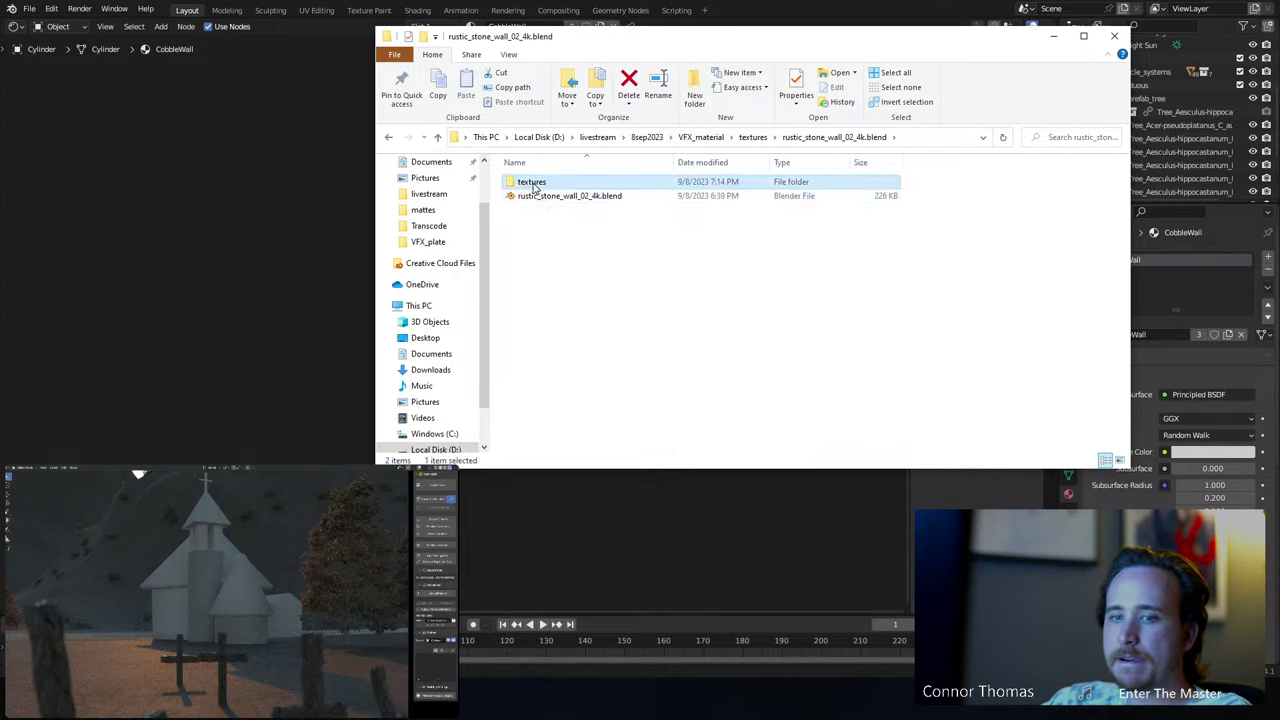
double_click(532, 182)
drag(565, 243, 200, 129)
drag(614, 200, 840, 530)
drag(692, 195, 346, 439)
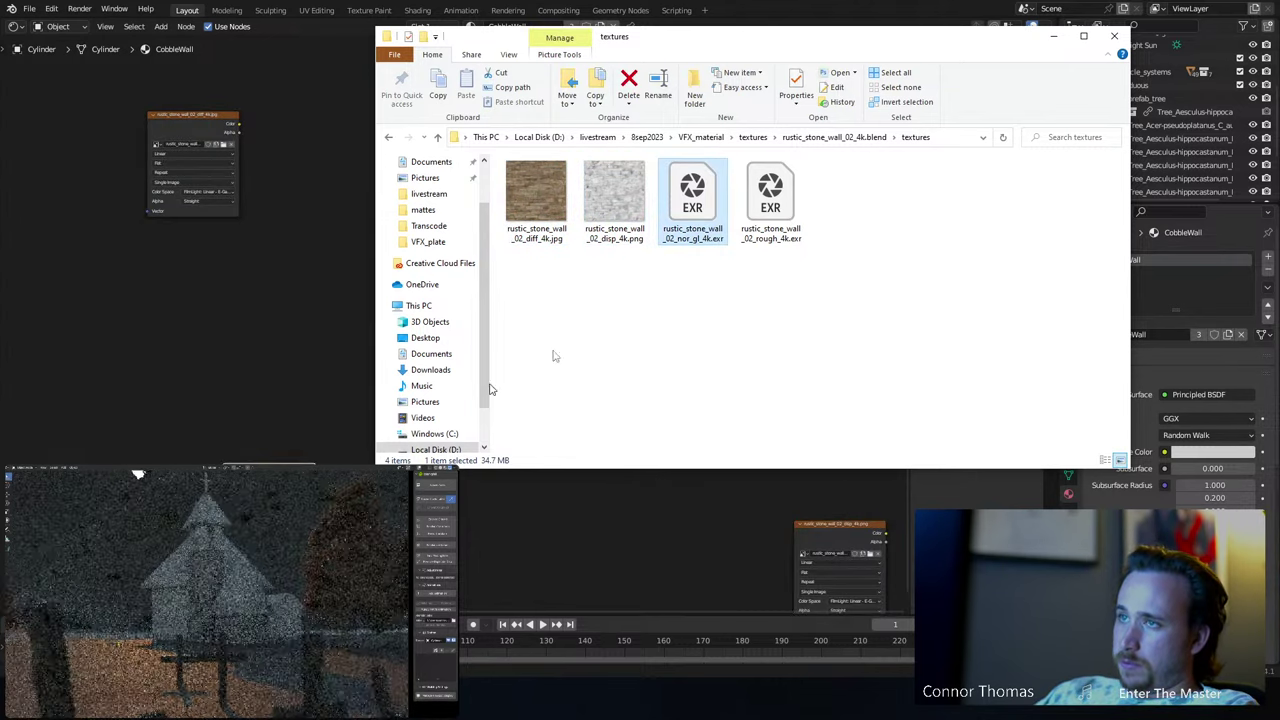
drag(774, 212, 152, 302)
click(100, 235)
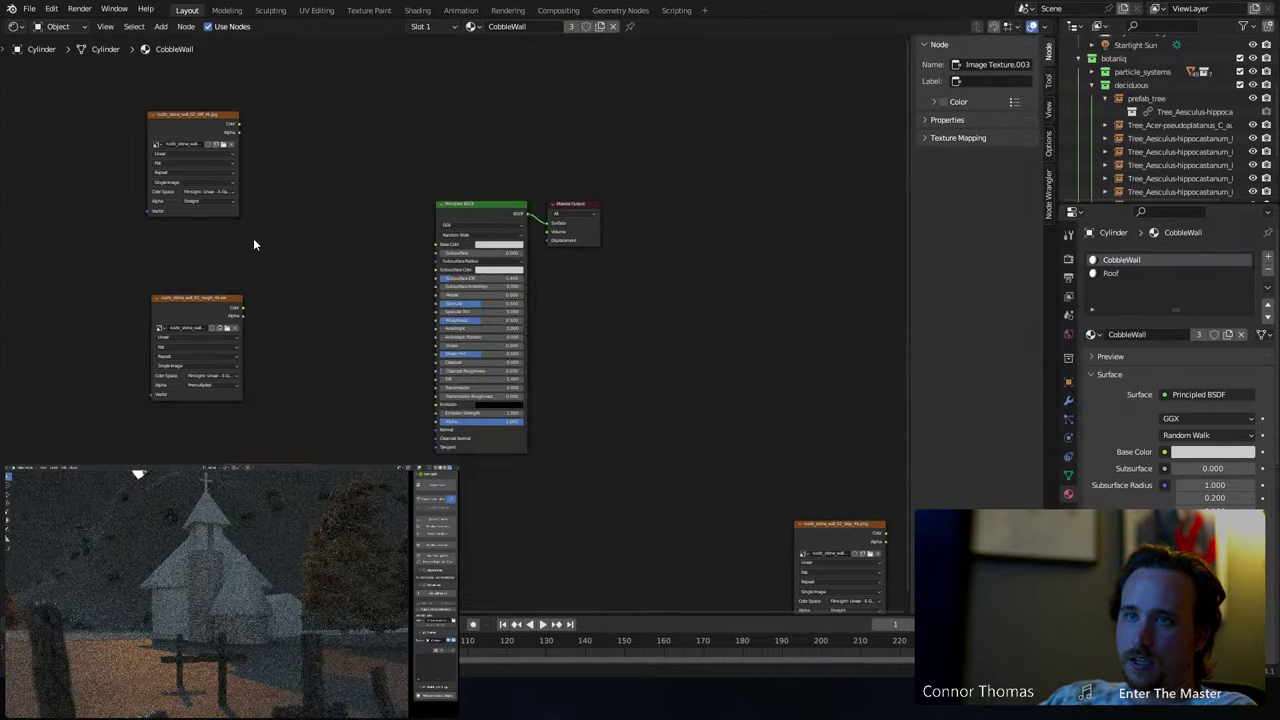
- Connect the stone wall's diffuse, roughness and normal textures to the Principled BSDF's Base Color, Roughness and Normal inputs
scroll(253, 240, up, 4)
middle_drag(199, 126, 223, 154)
drag(188, 77, 455, 241)
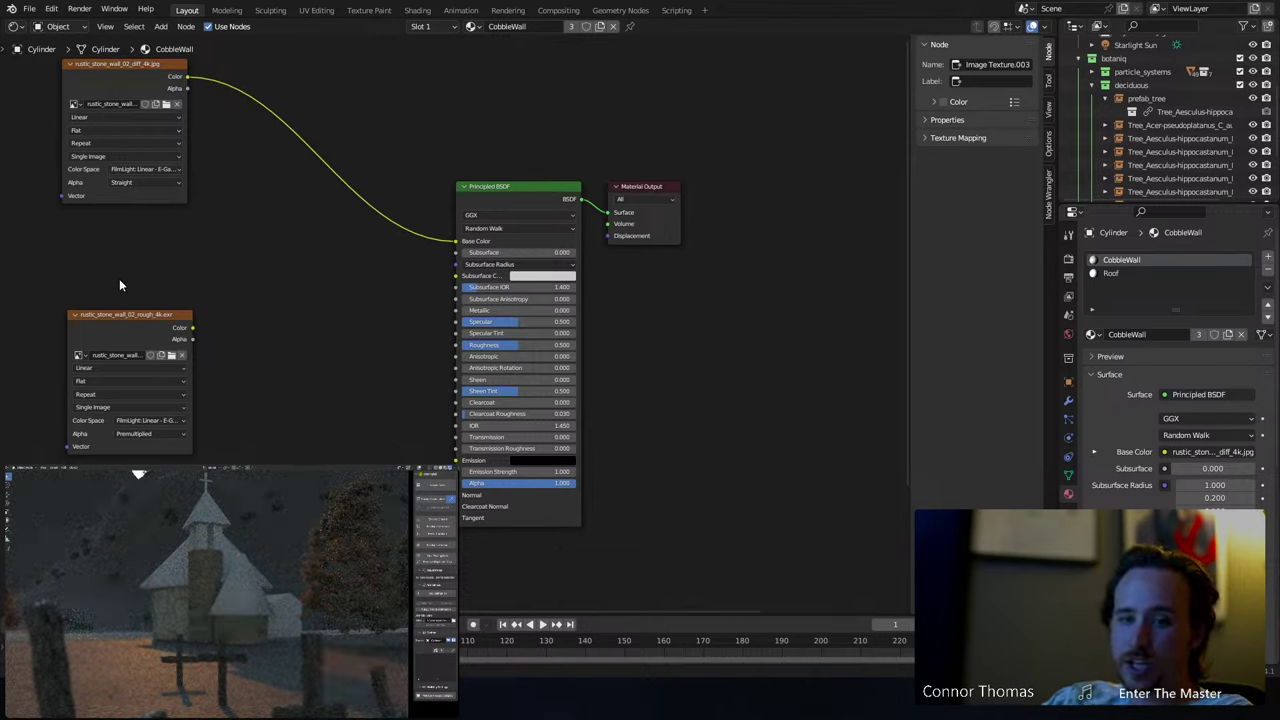
drag(194, 329, 457, 345)
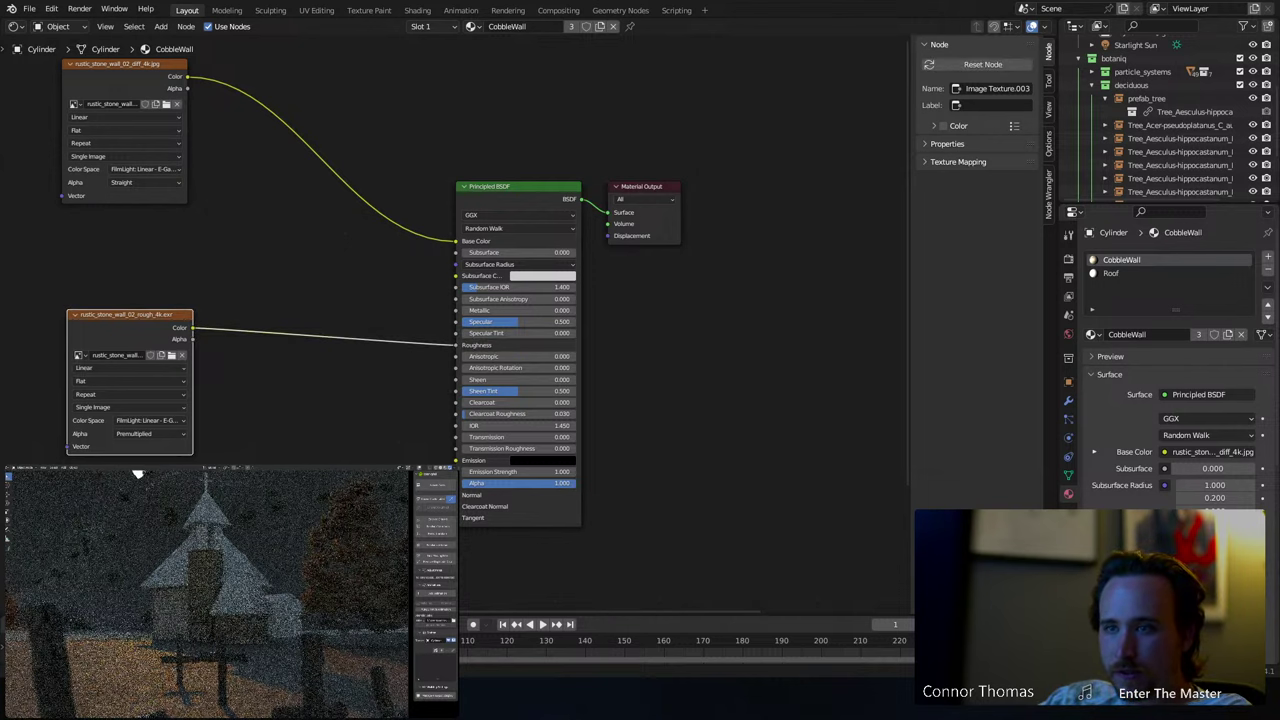
click(423, 387)
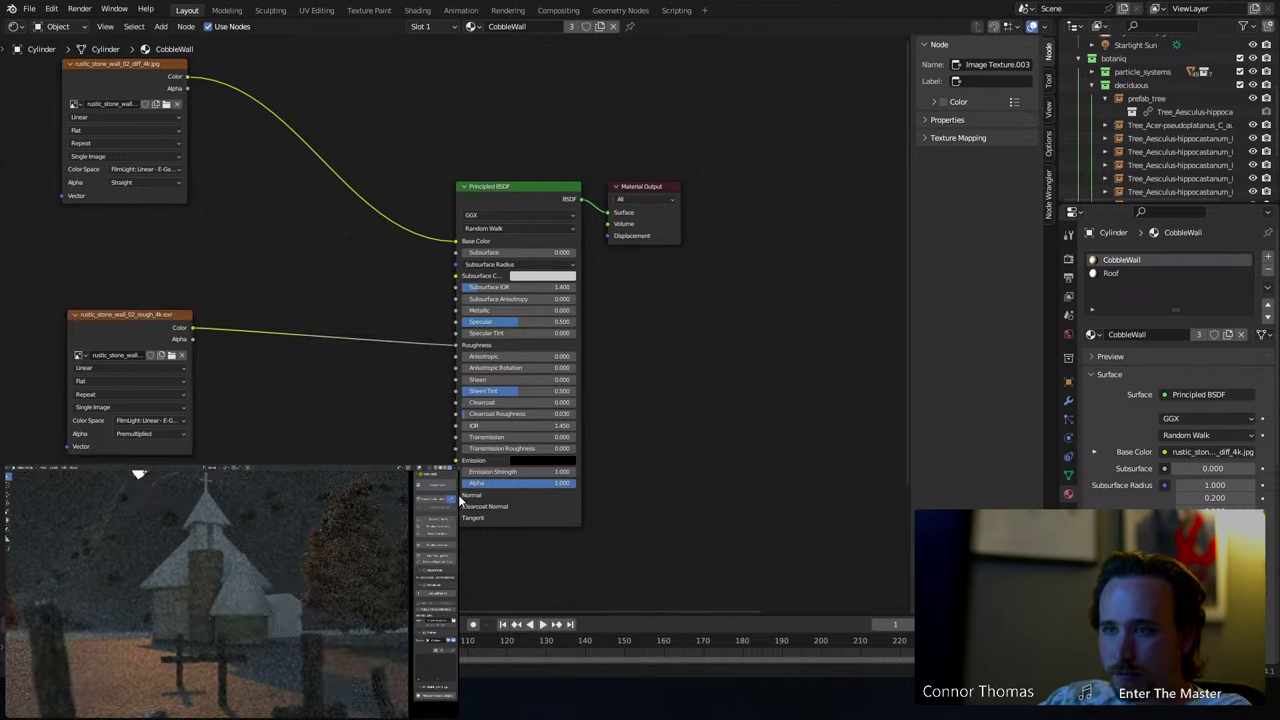
key(Home)
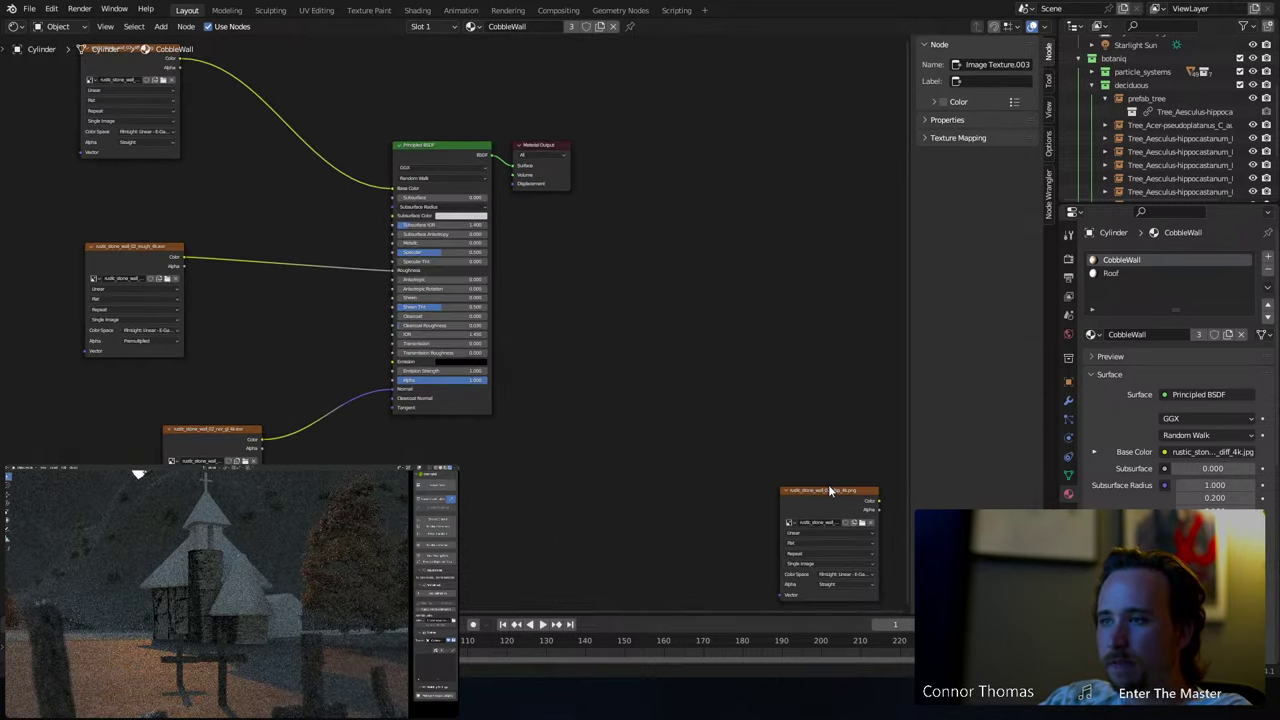
- Make room beside the shader for the displacement texture and connect its Color to the Material Output's Displacement
drag(828, 490, 623, 320)
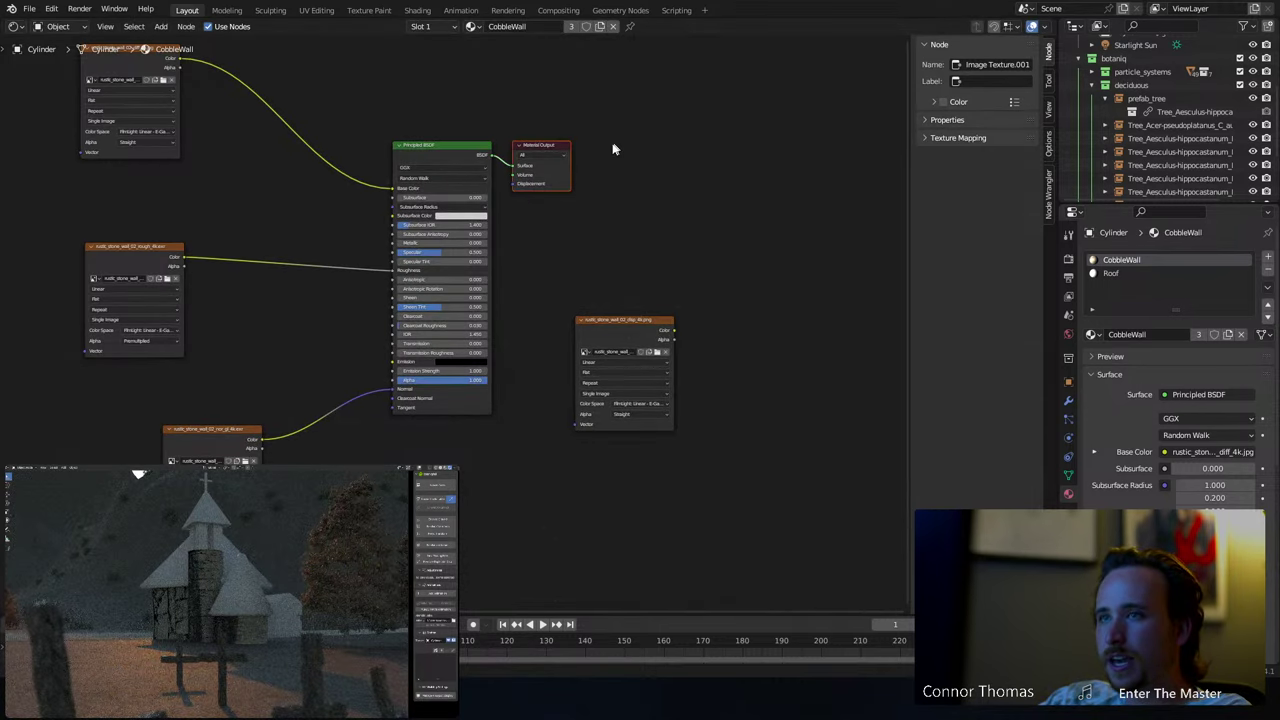
drag(548, 155, 819, 157)
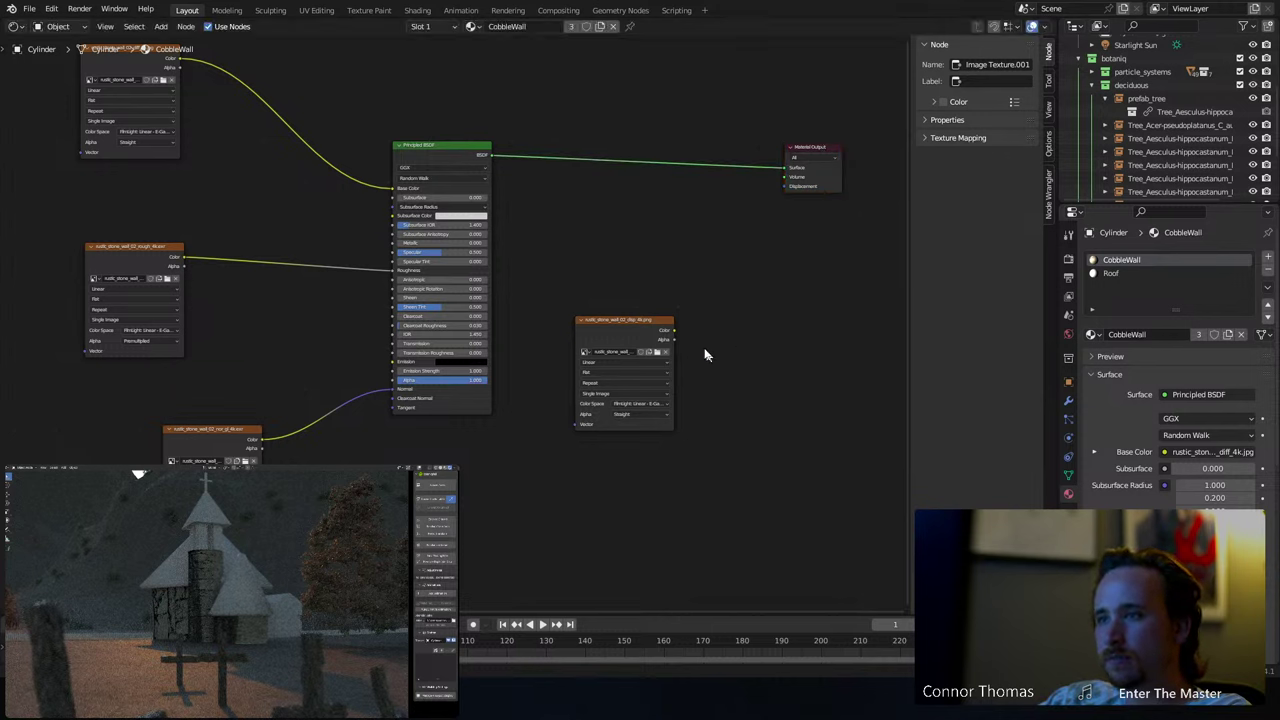
drag(675, 330, 784, 187)
click(783, 358)
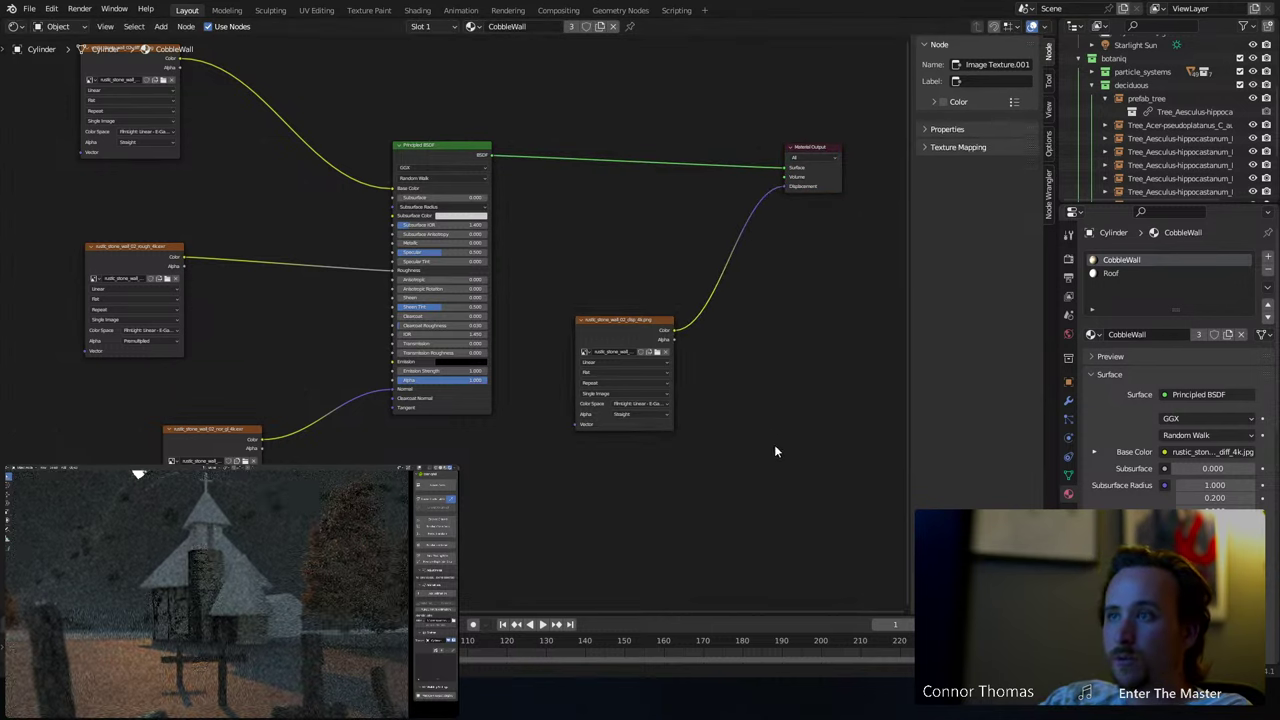
- Insert a Math node set to Multiply between the displacement texture and the Material Output, and enter its multiplier
key(shift+a)
click(781, 352)
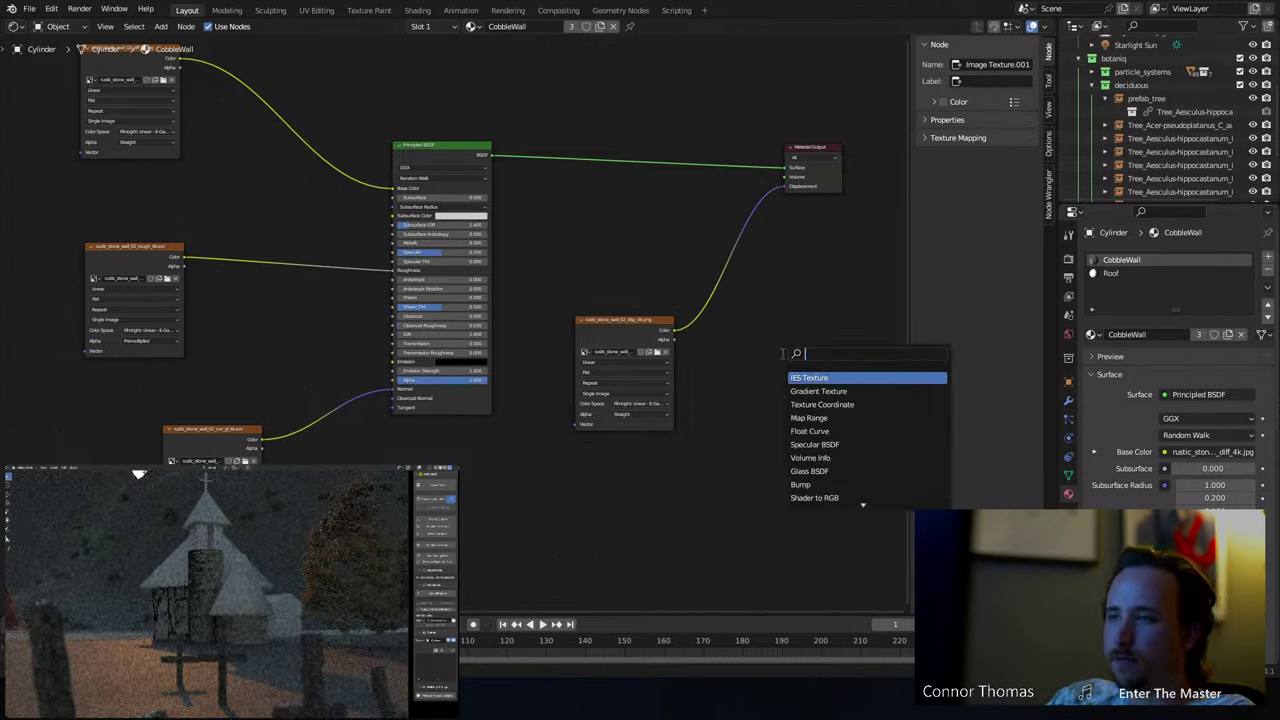
text(n)
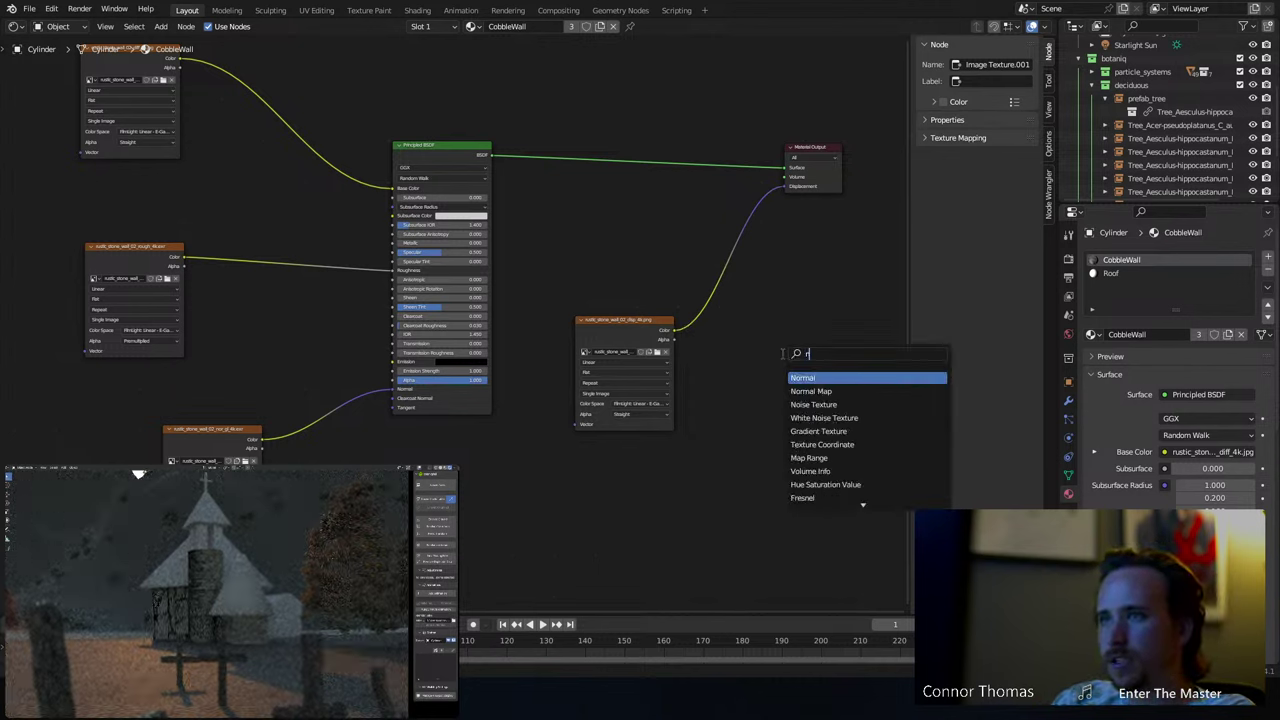
text(ath)
key(Return)
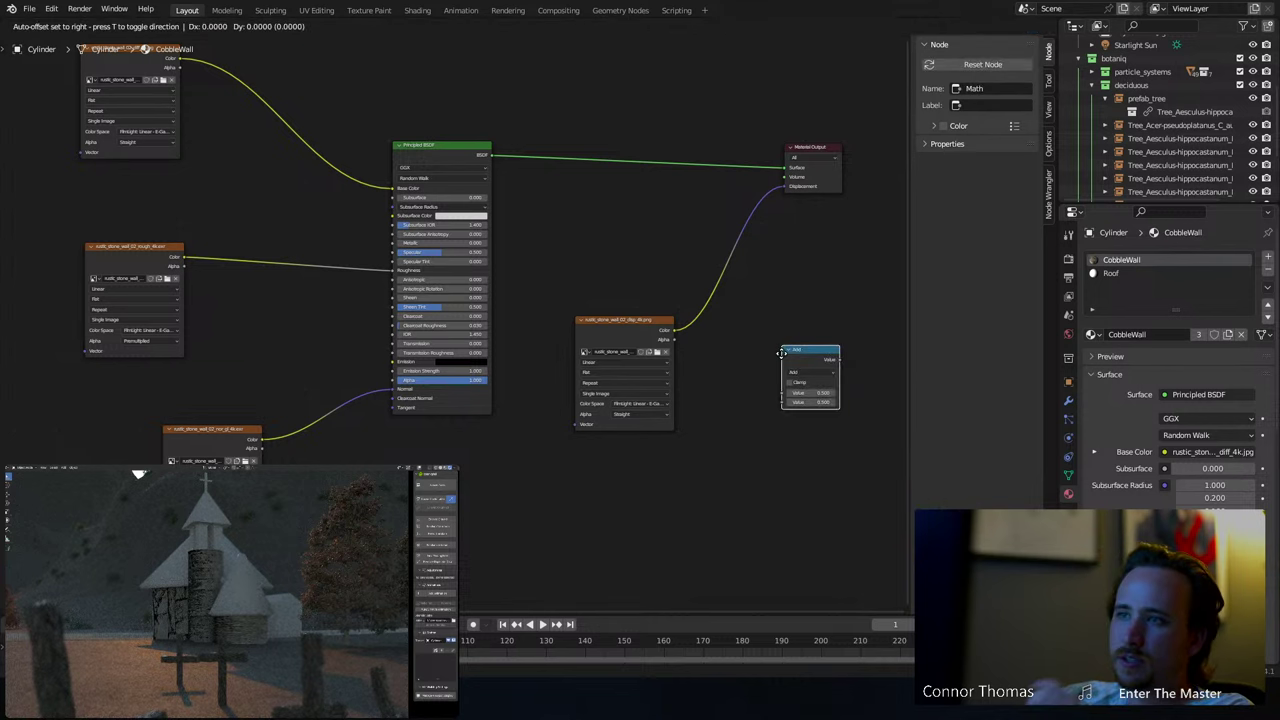
click(688, 236)
click(740, 282)
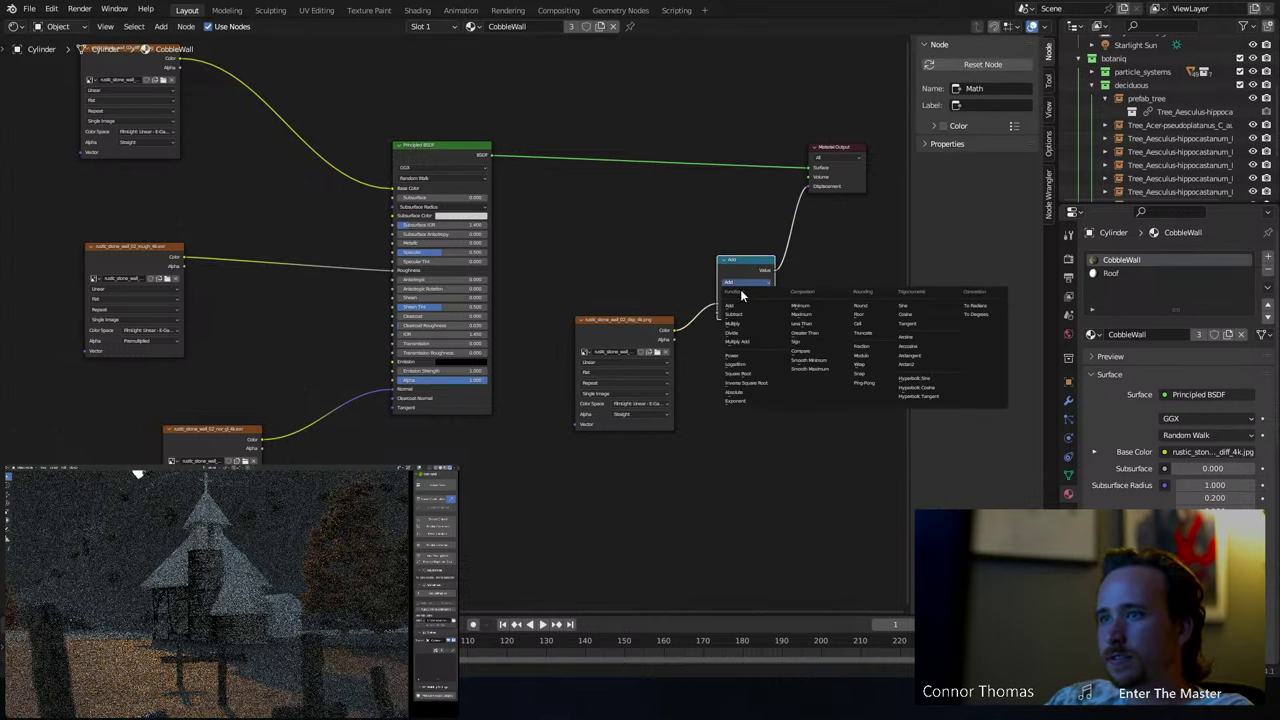
click(734, 323)
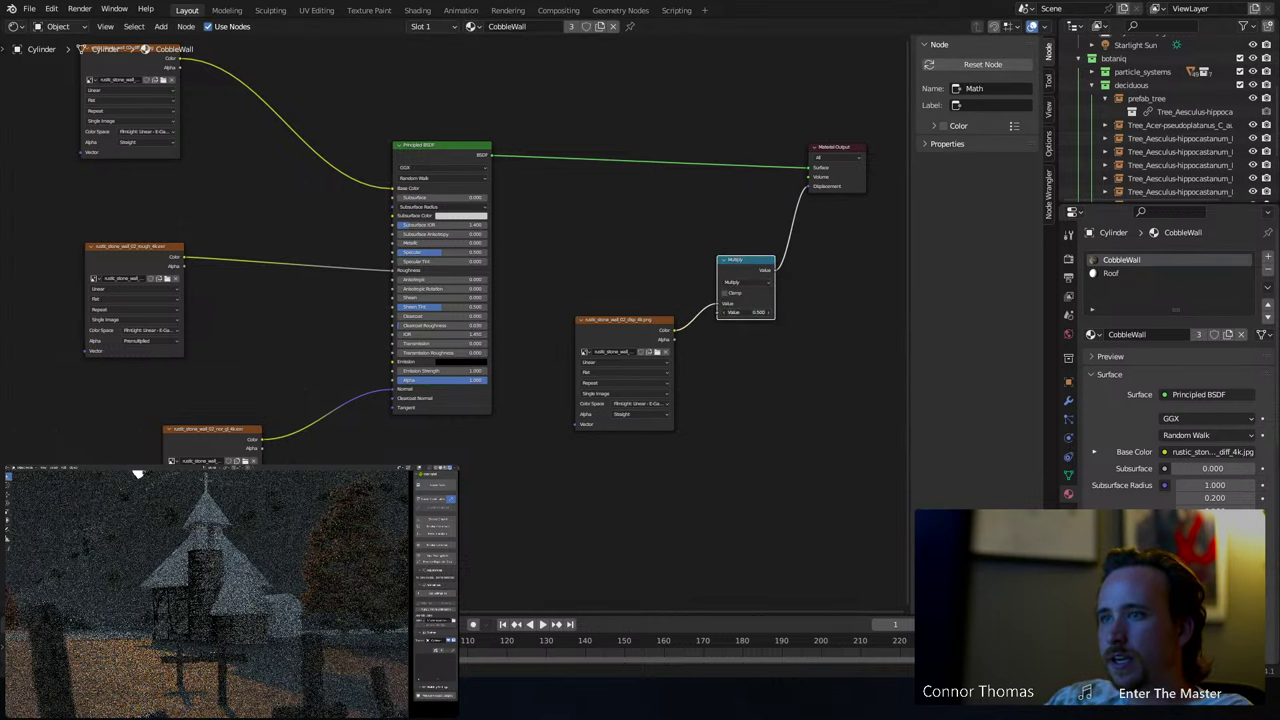
key(Return)
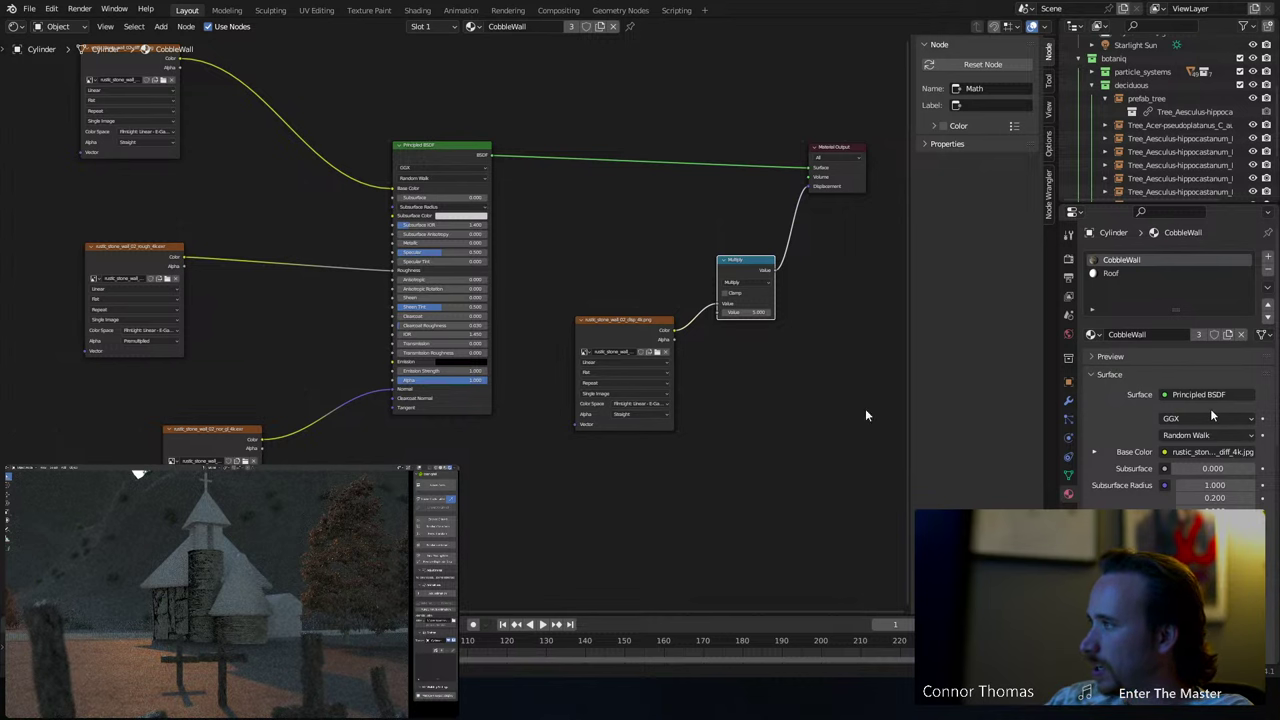
- Add Texture Coordinate and Mapping nodes in front of the diffuse stone wall texture
middle_drag(237, 338, 535, 426)
click(417, 149)
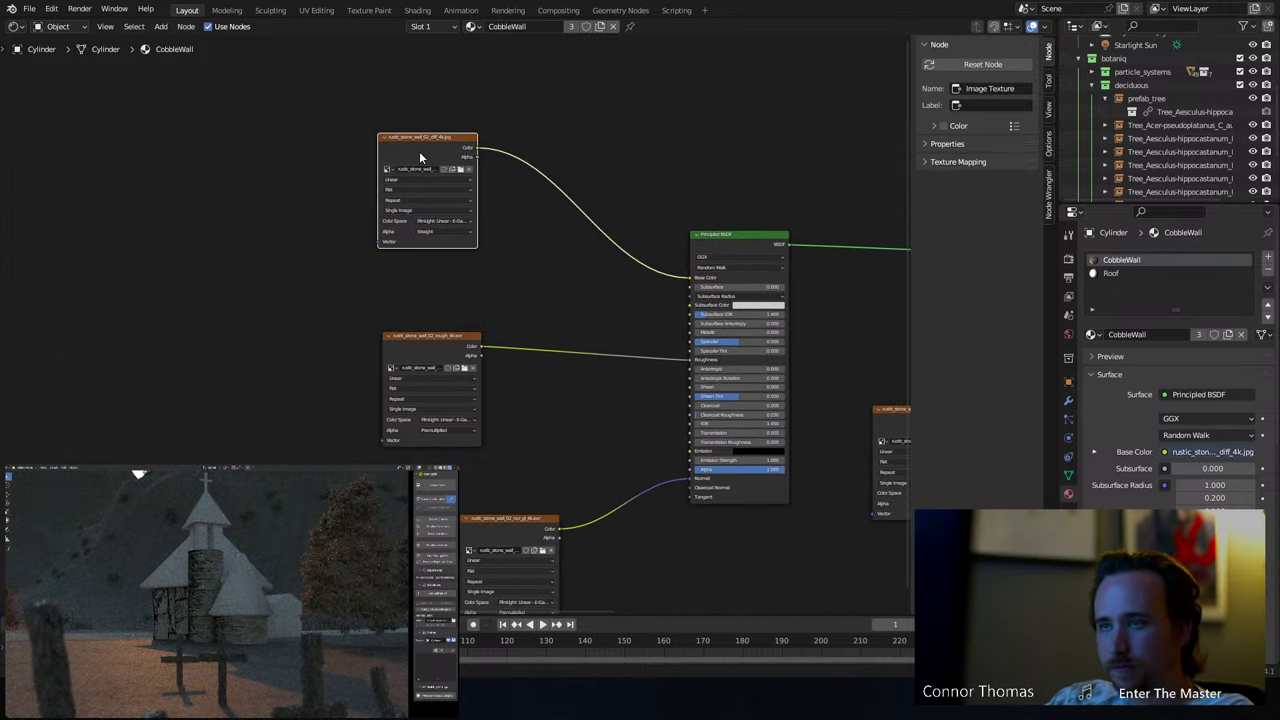
key(ctrl+t)
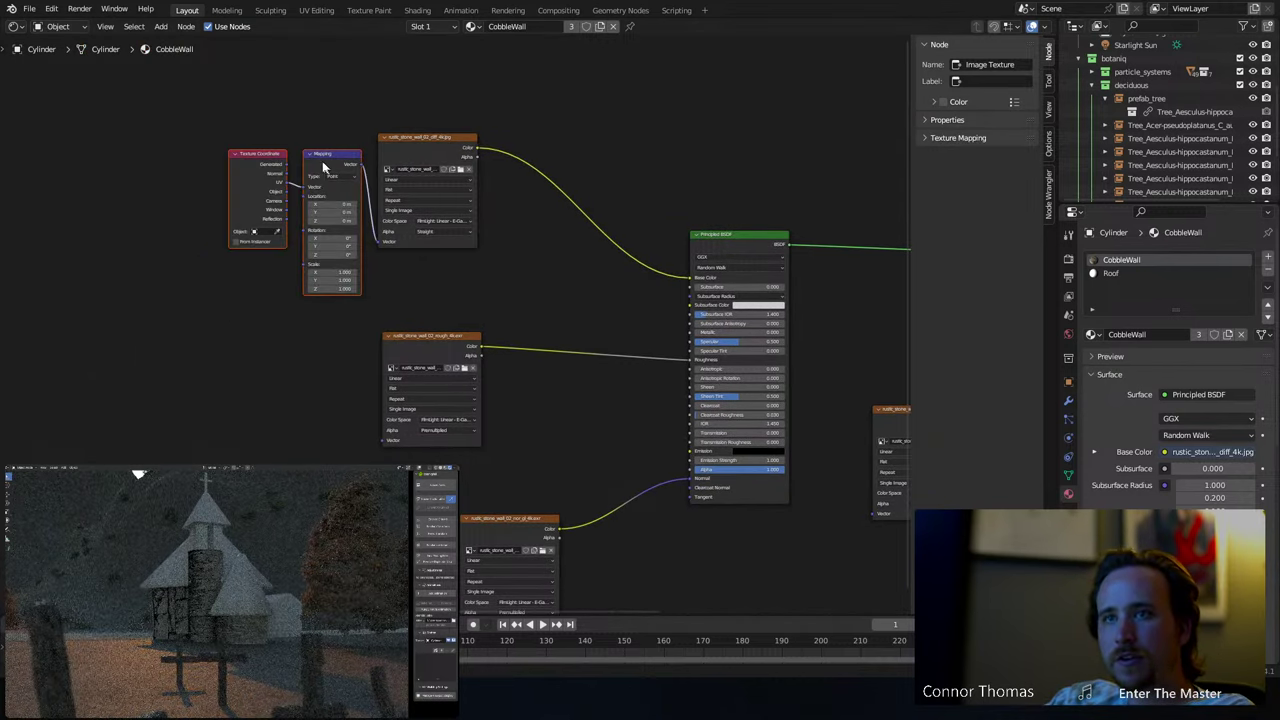
- Move the mapping nodes away from the textures and connect the Mapping vector to the roughness, normal and displacement textures as well
drag(329, 168, 383, 440)
click(207, 268)
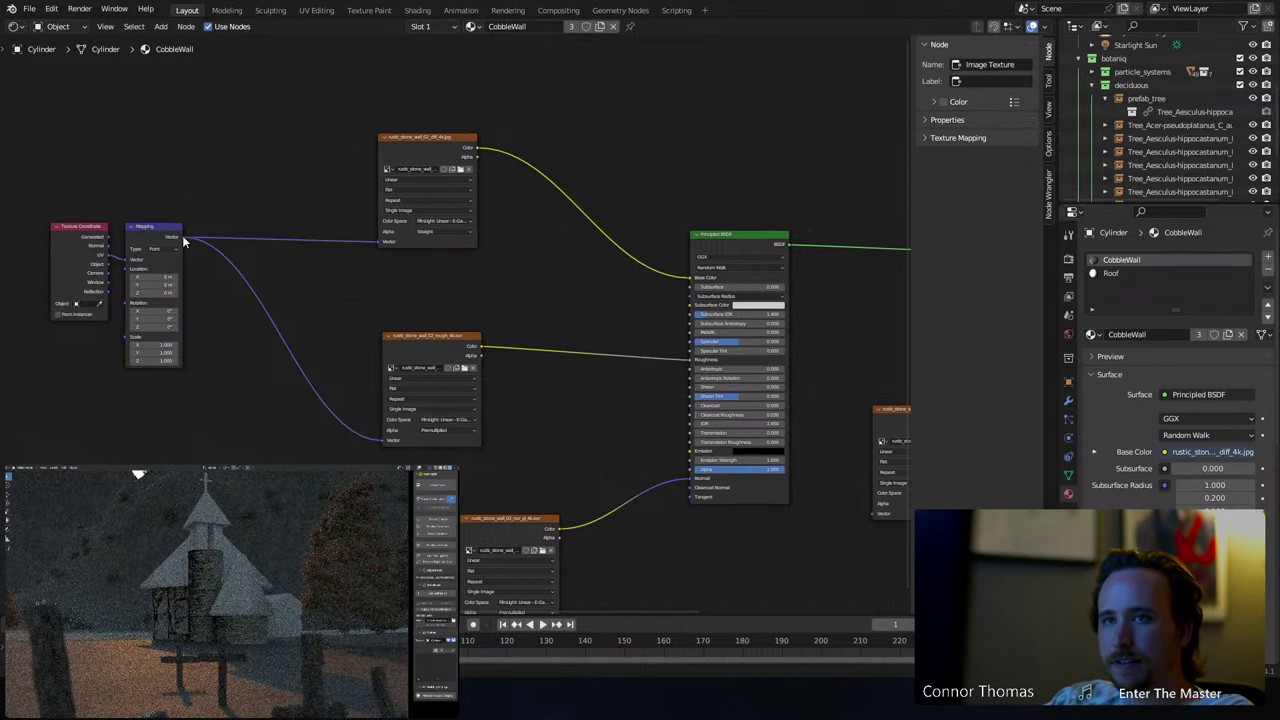
drag(182, 237, 460, 501)
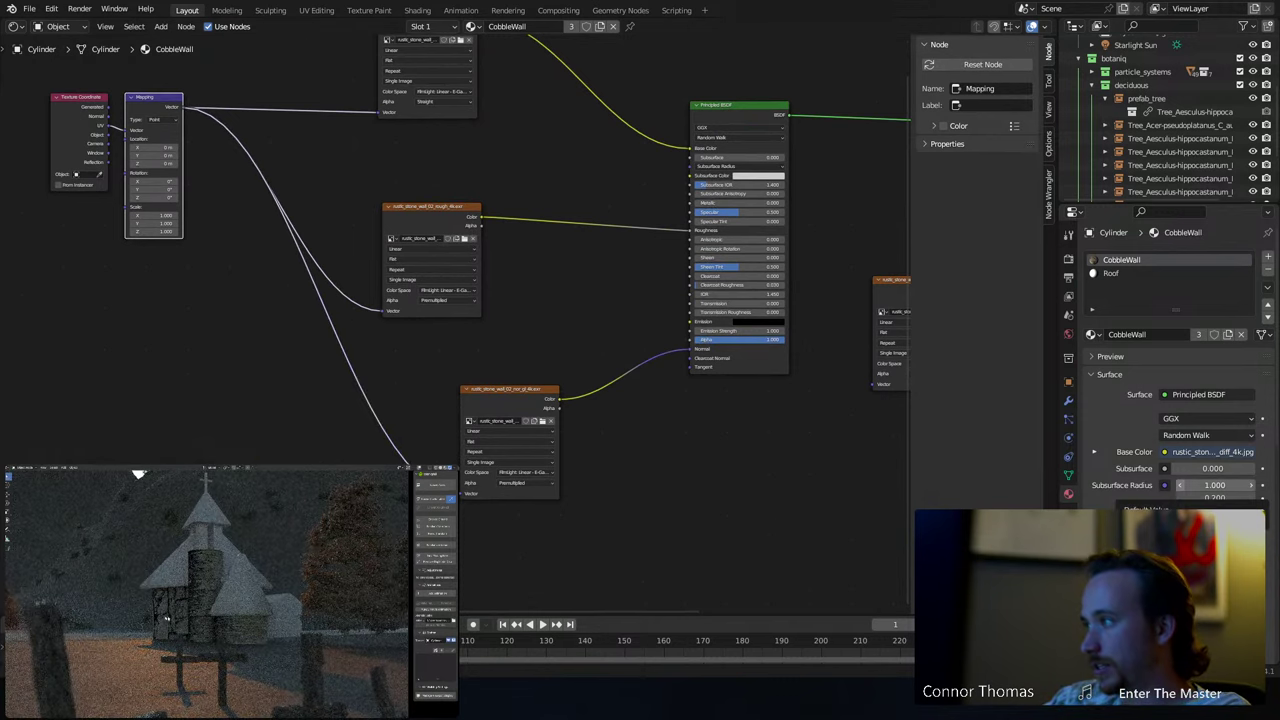
middle_drag(582, 308, 482, 329)
scroll(482, 329, down, 2)
drag(141, 157, 736, 394)
click(533, 522)
scroll(391, 357, up, 3)
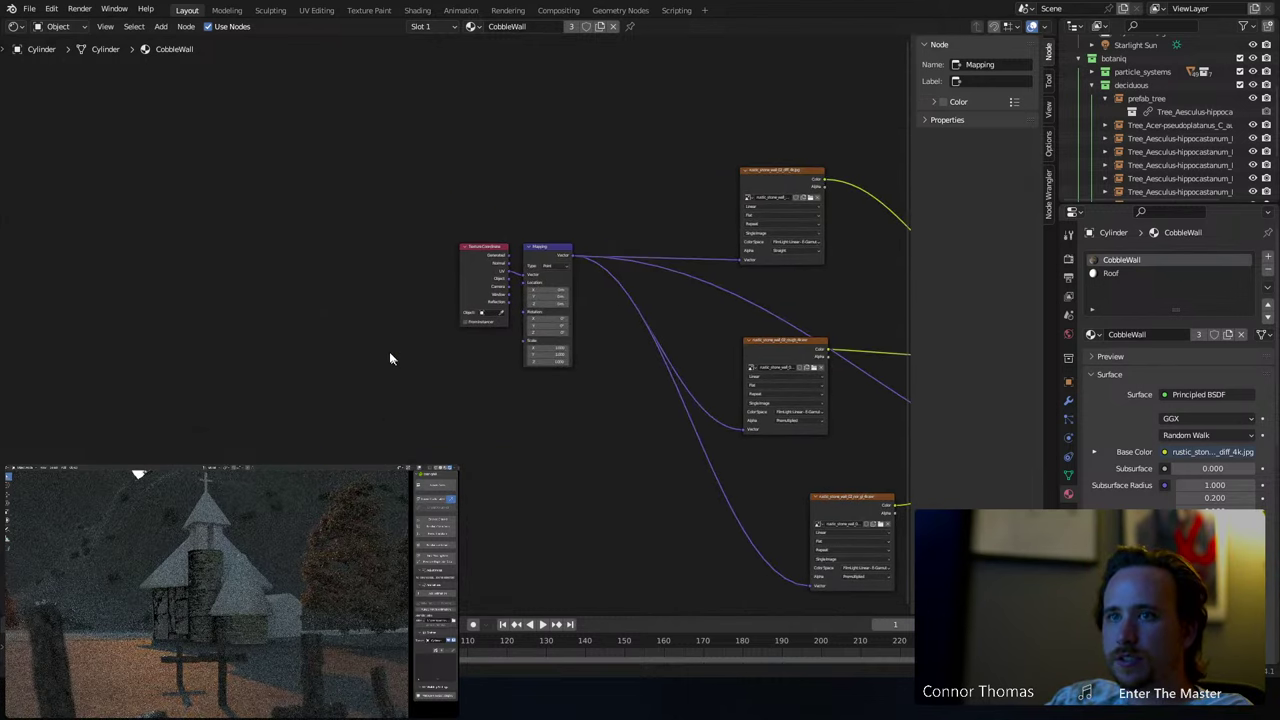
- Add a Math node set to Add with its first value at 0 and connect its output to the Mapping node's Scale
key(shift+a)
click(447, 417)
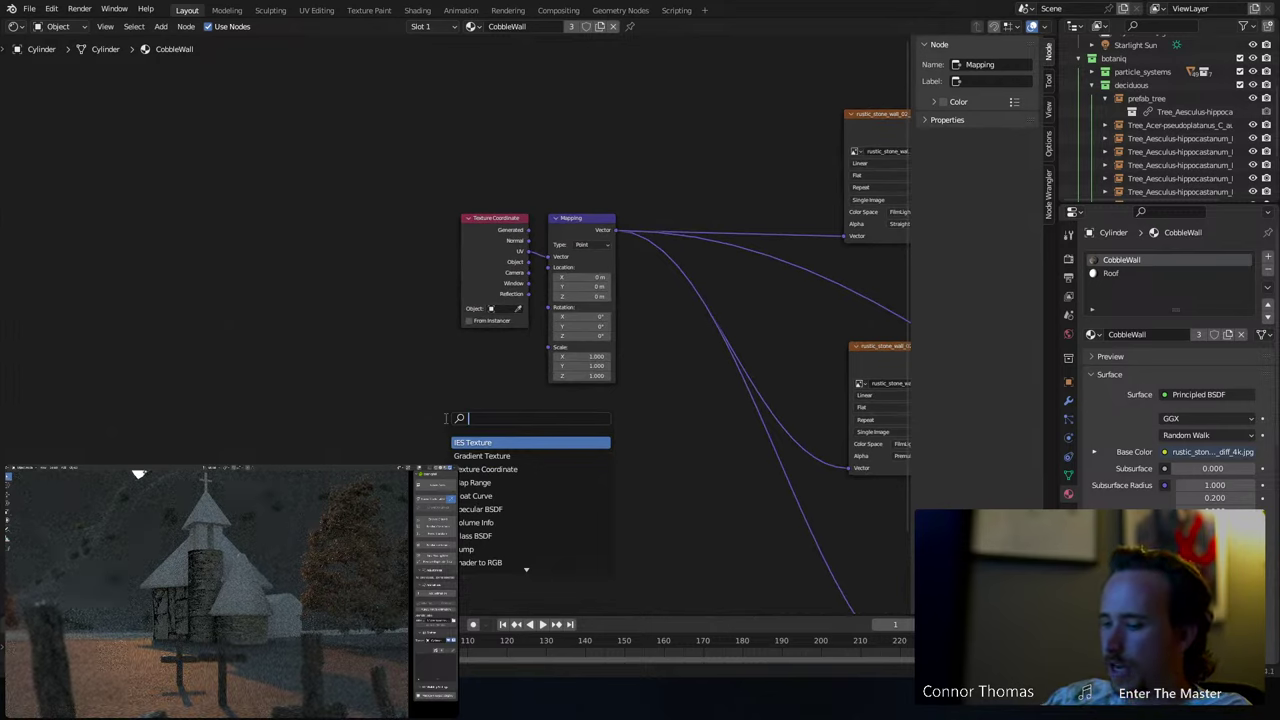
text(add)
key(Return)
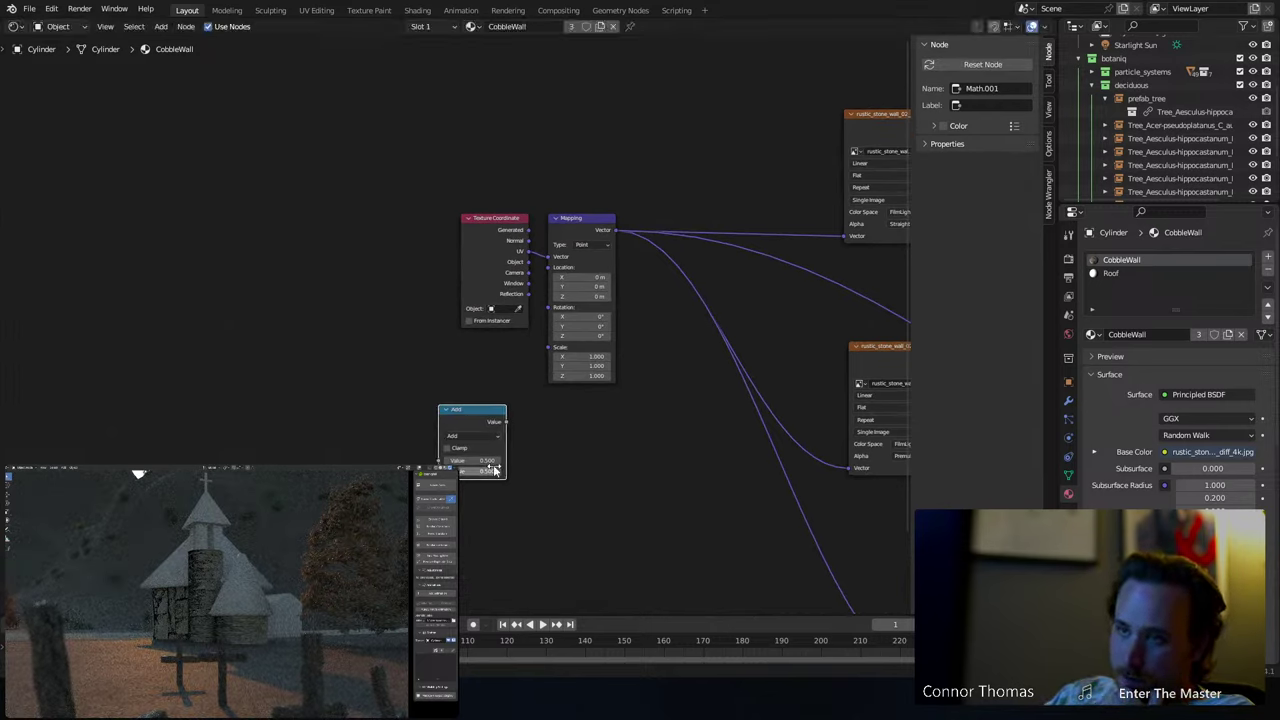
click(491, 463)
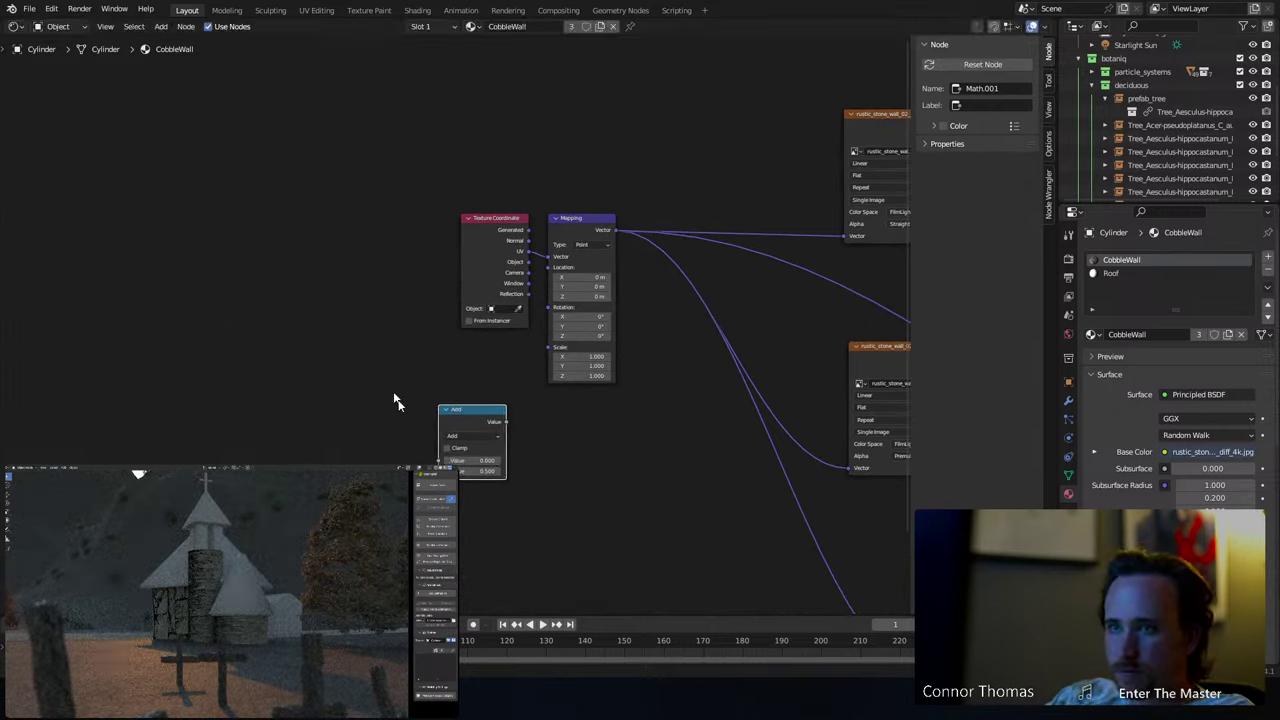
drag(506, 421, 548, 347)
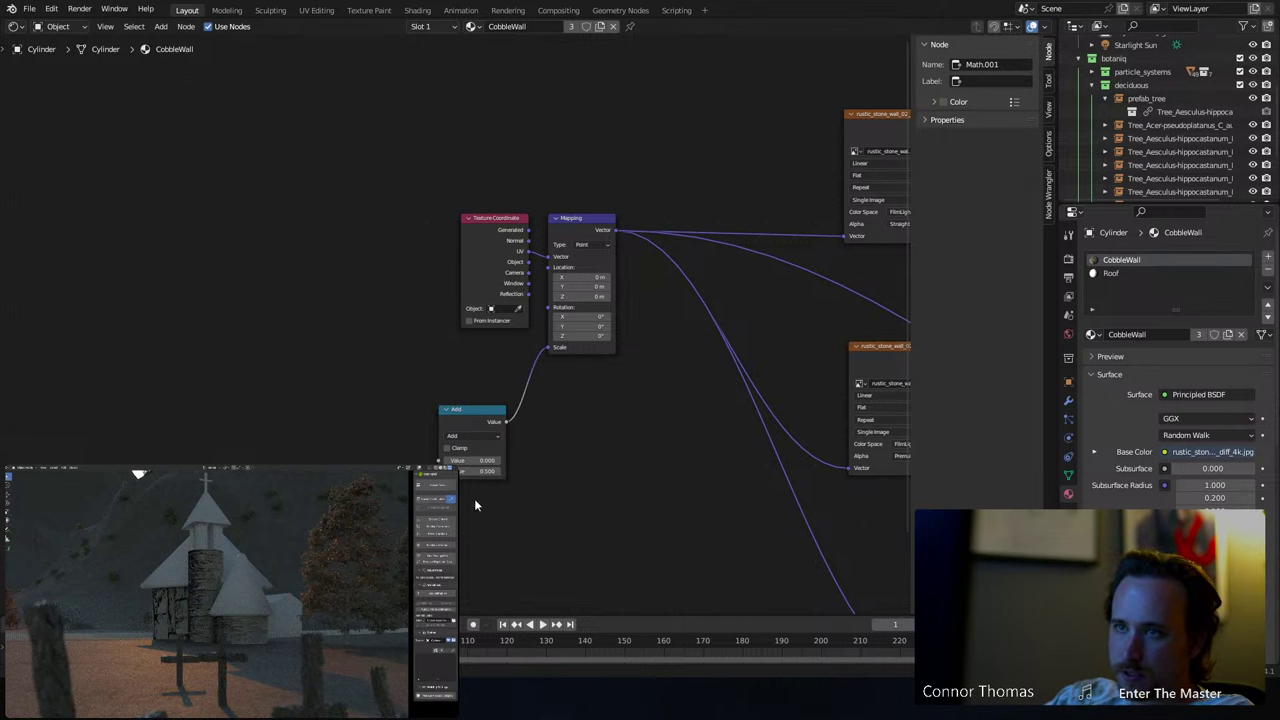
- Move the Add node further from the Mapping node and set its second value to 7.9 to scale the stone texture
drag(476, 471, 562, 471)
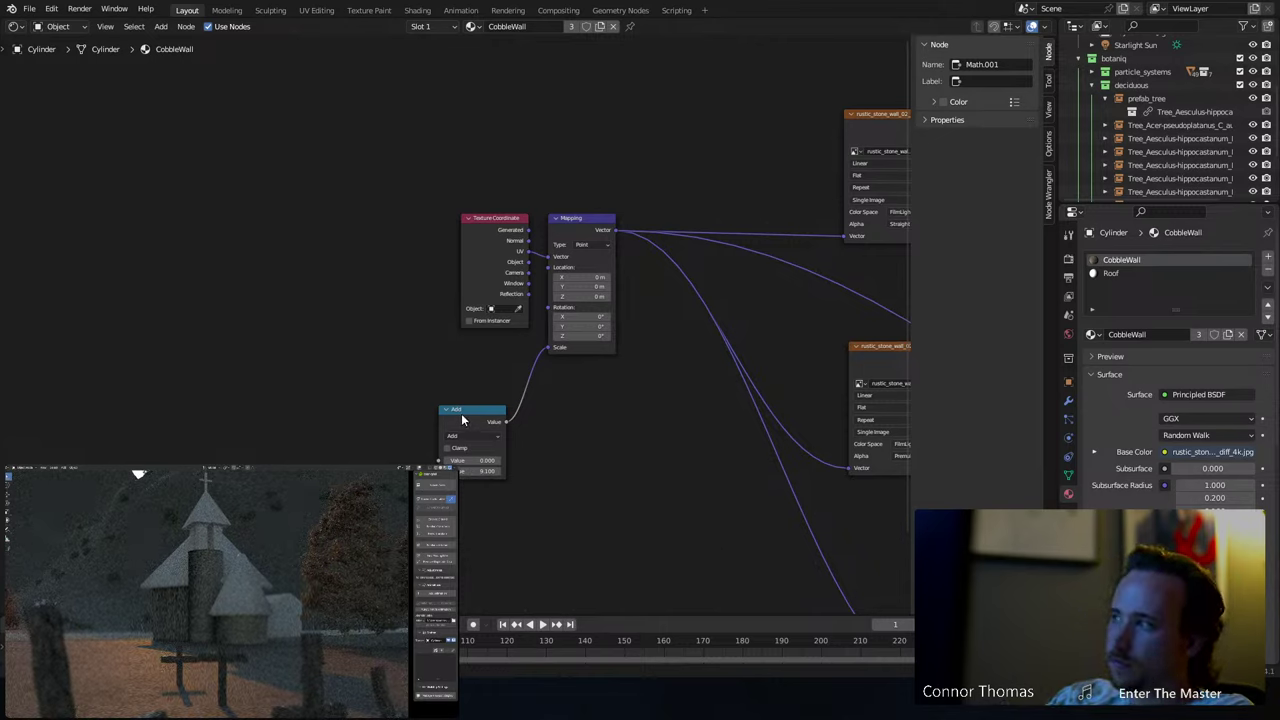
drag(461, 413, 426, 402)
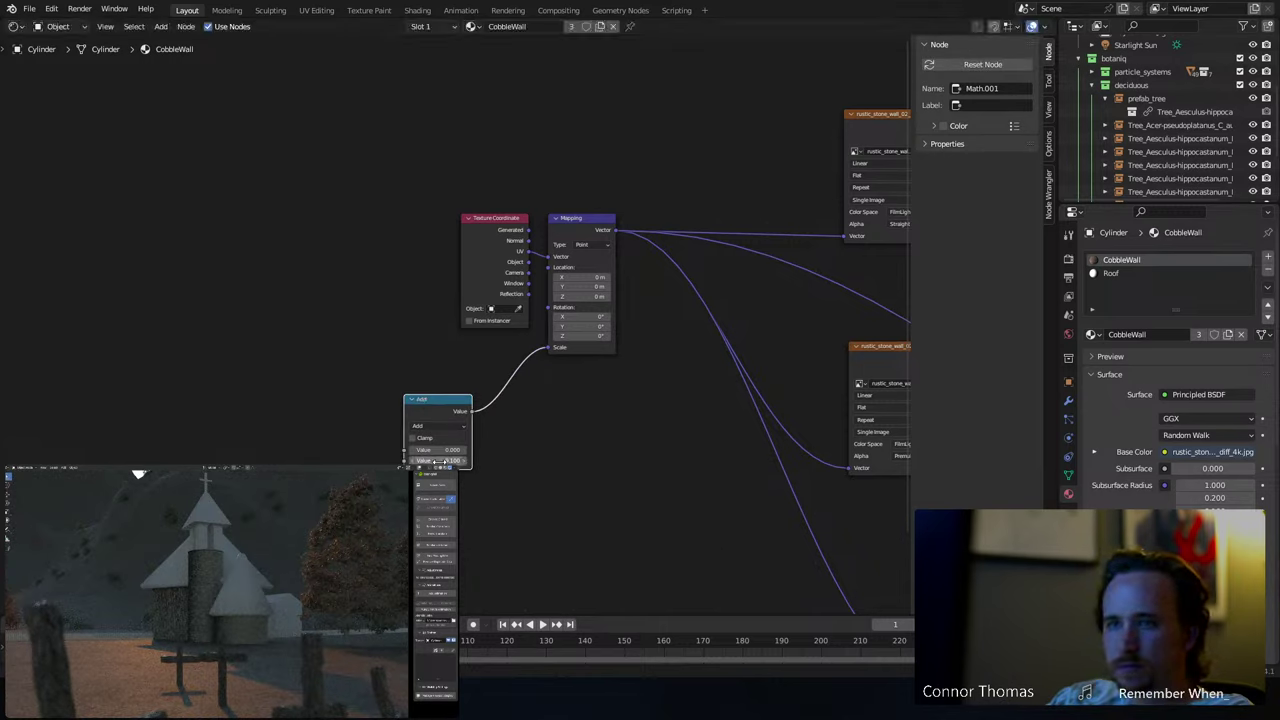
drag(439, 461, 427, 461)
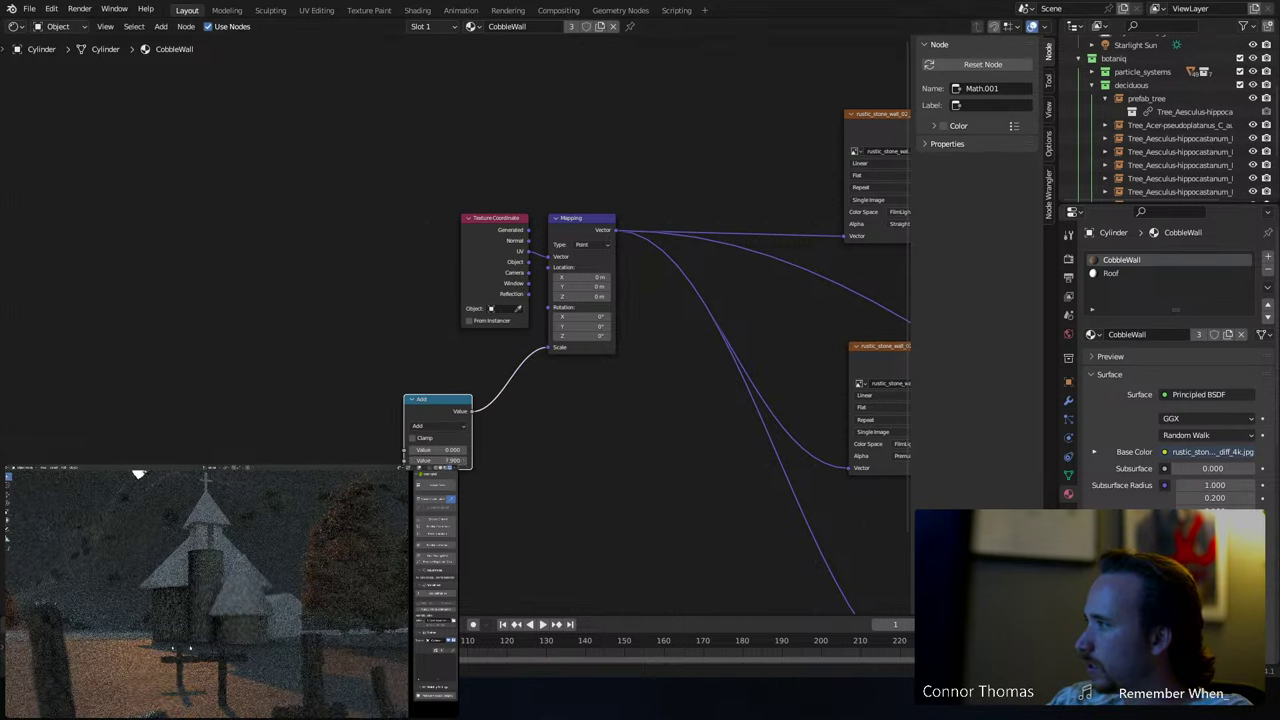
- Unwrap the church's Cylinder mesh with Cube Projection and return to Object Mode
scroll(218, 639, up, 5)
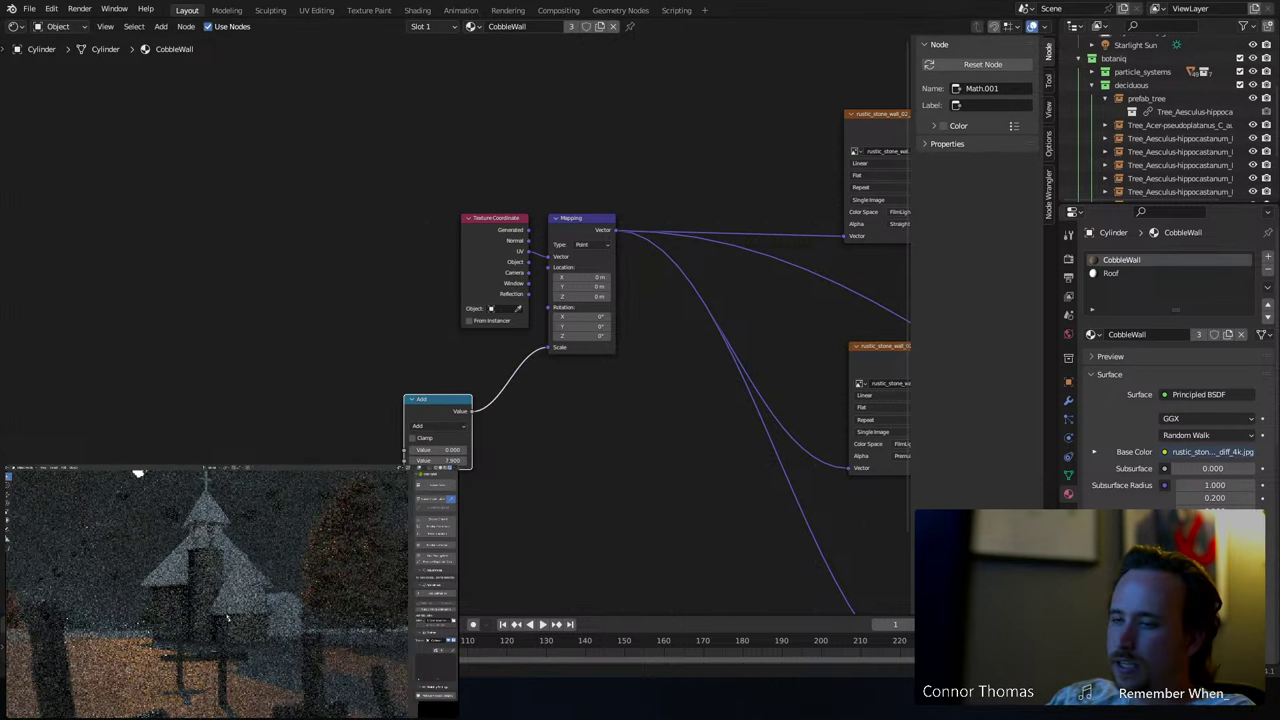
scroll(296, 647, up, 3)
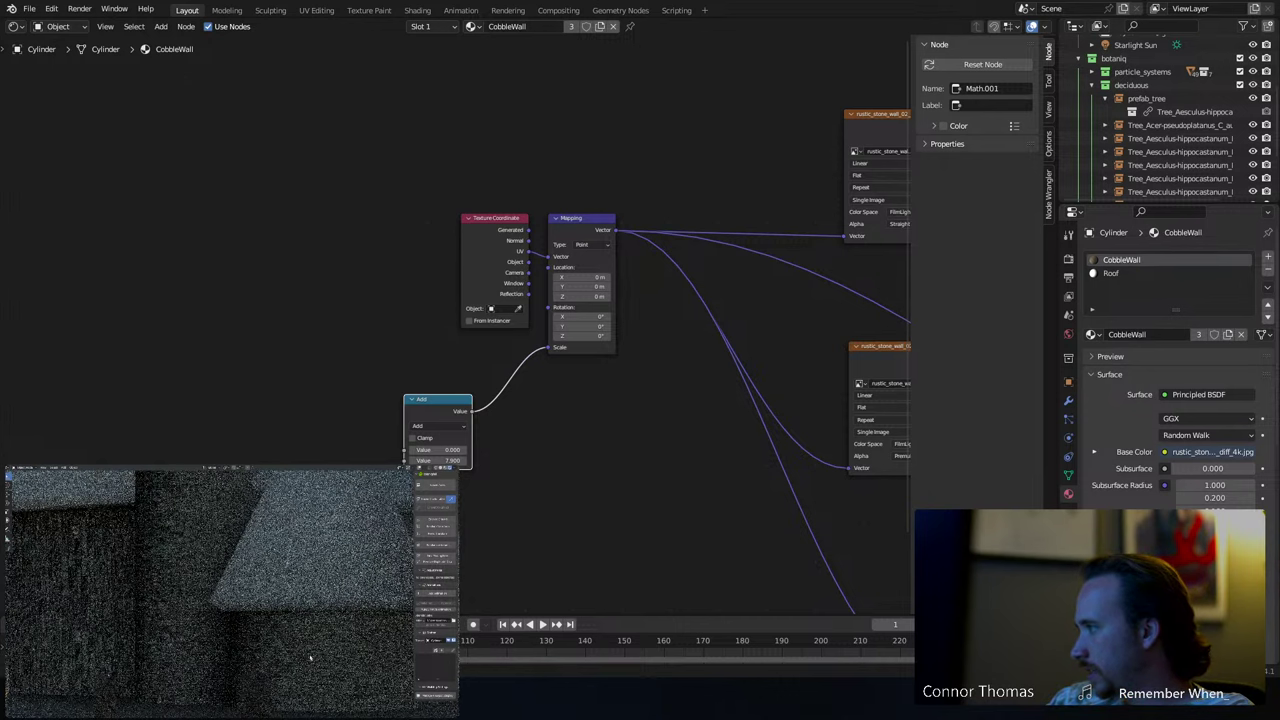
shift+middle_drag(296, 647, 269, 625)
key(n)
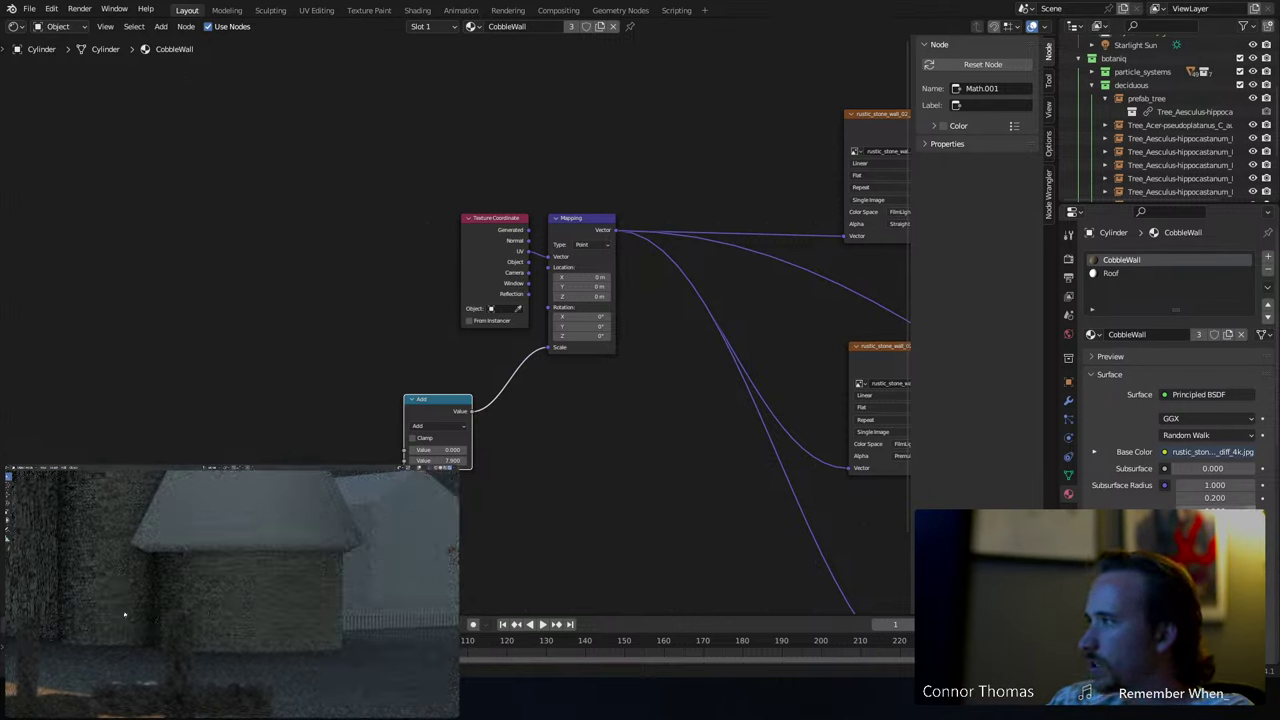
key(Tab)
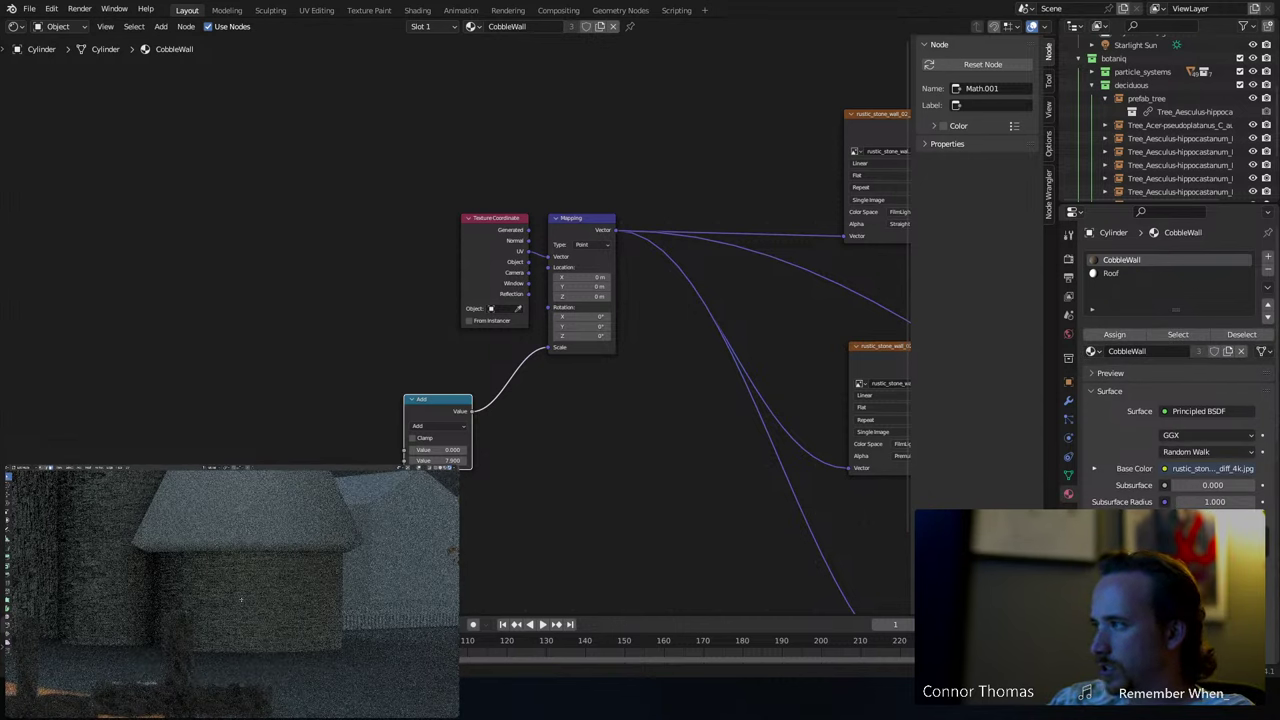
right_click(241, 600)
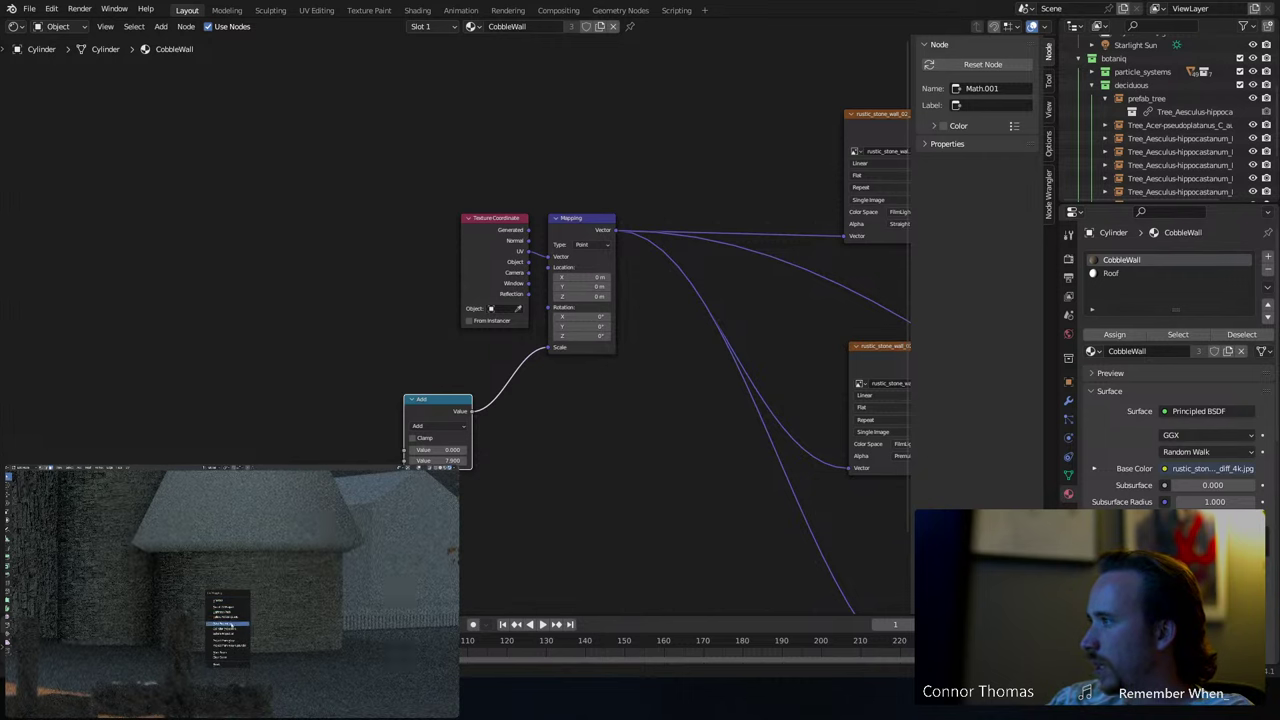
click(230, 625)
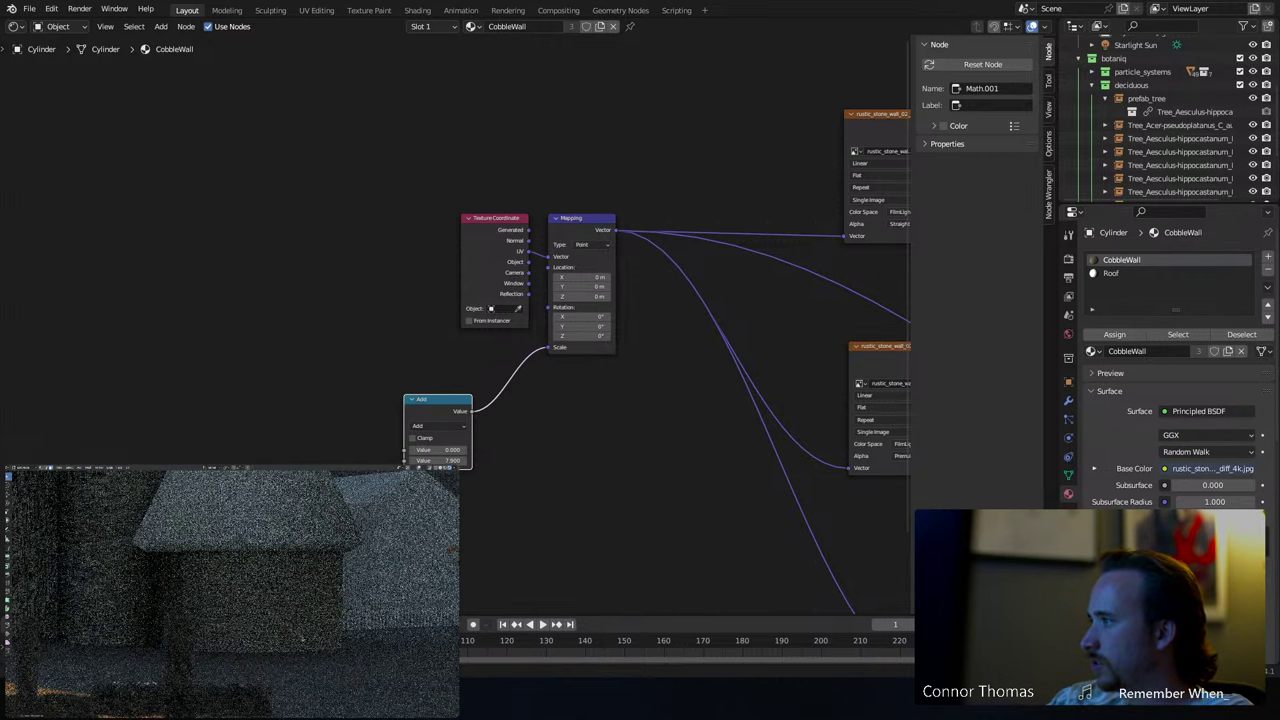
key(Tab)
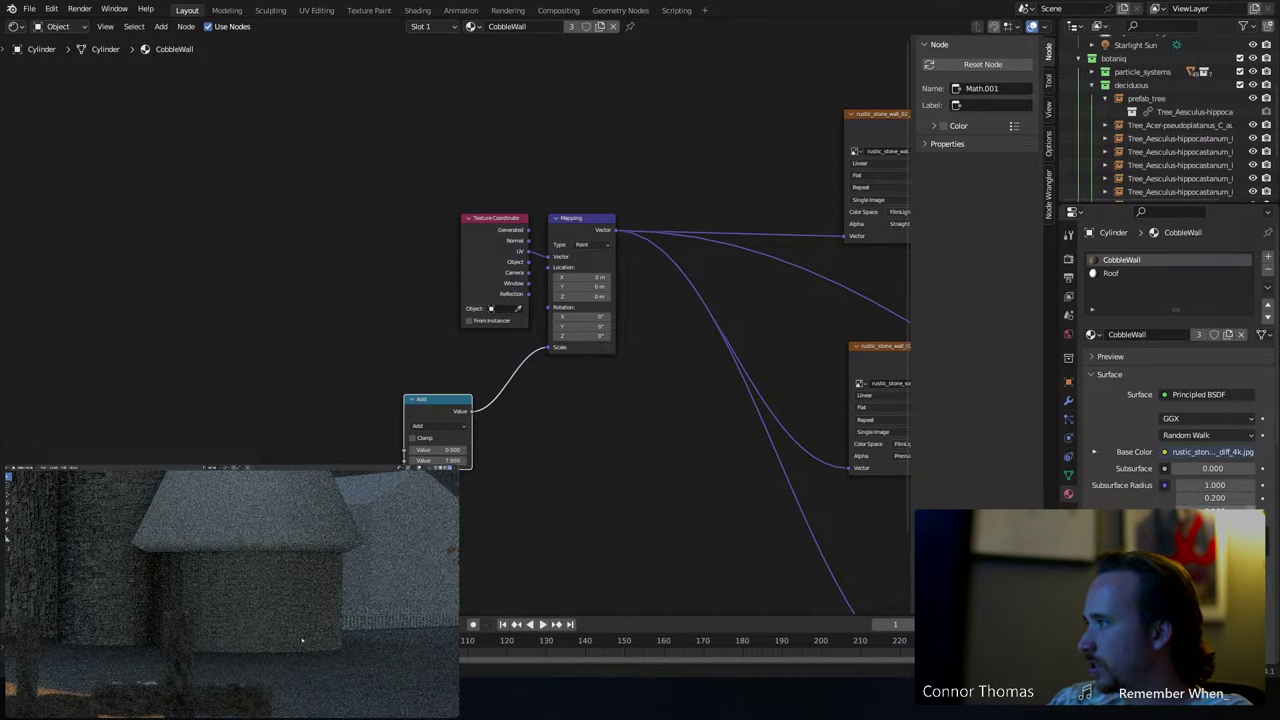
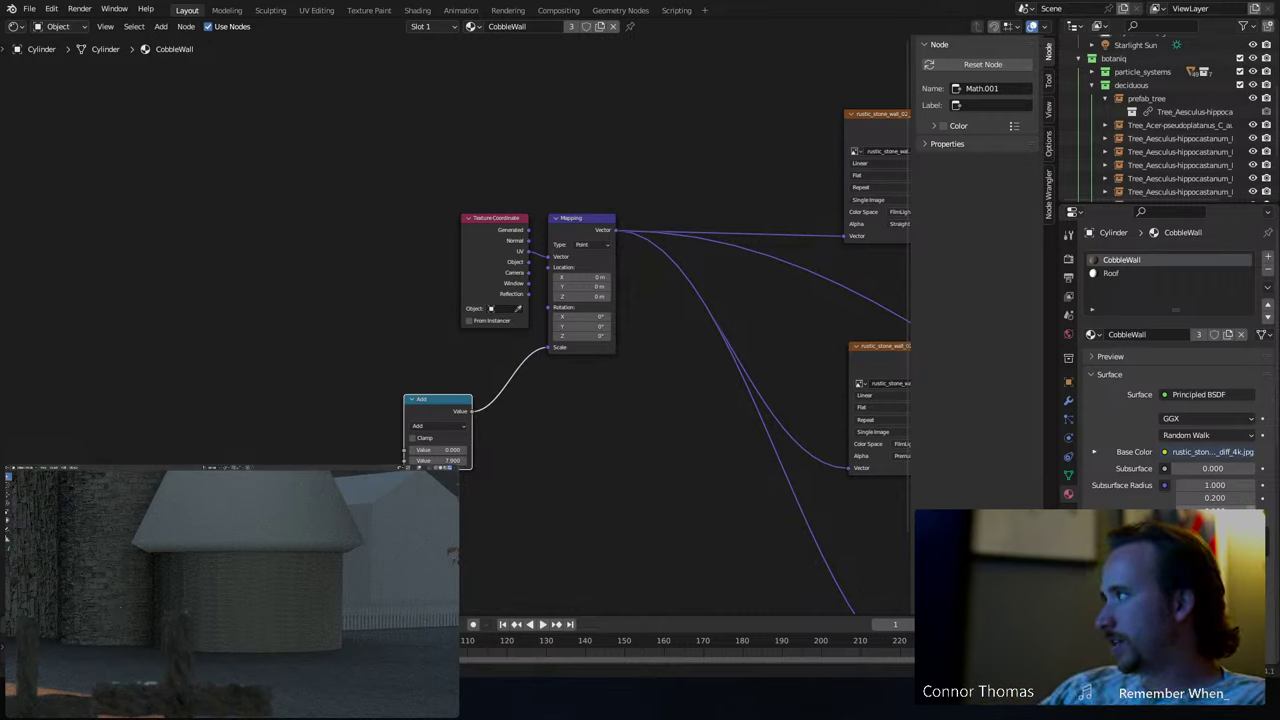
- Make the CobbleWall material on the Cylinder.001 wall a separate copy and rename it CobbleWall2
click(220, 597)
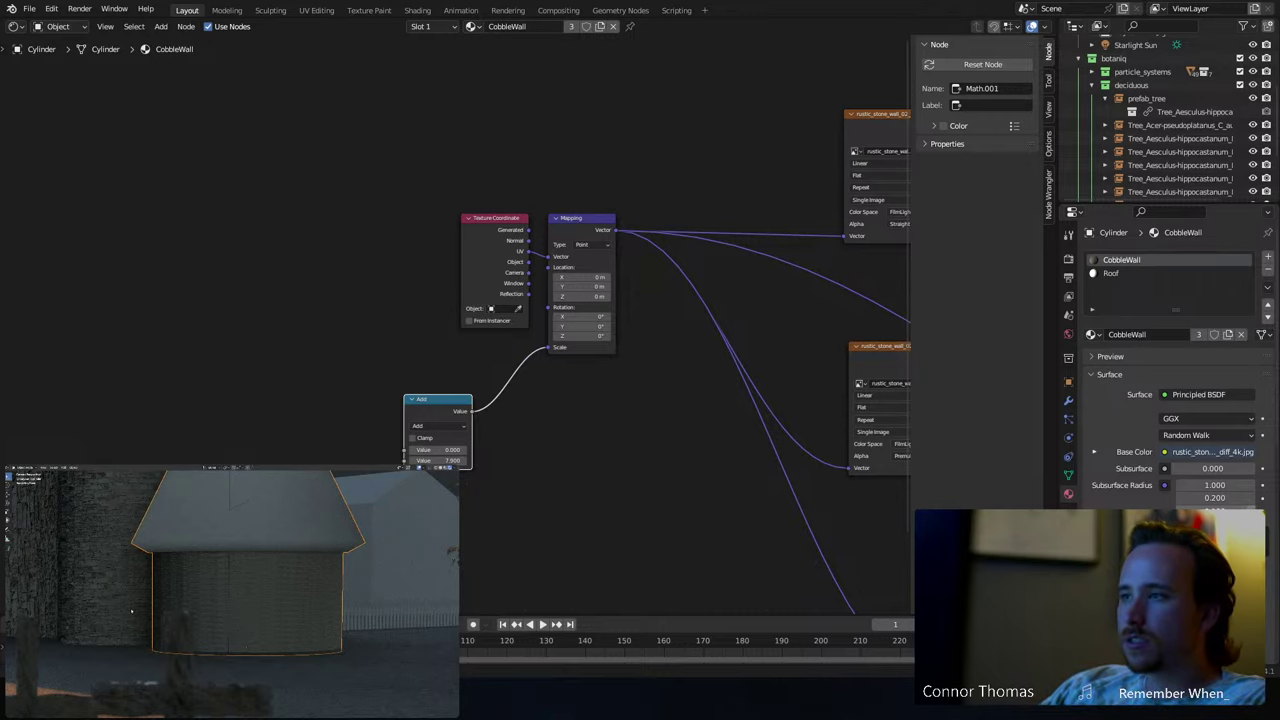
middle_drag(761, 379, 574, 366)
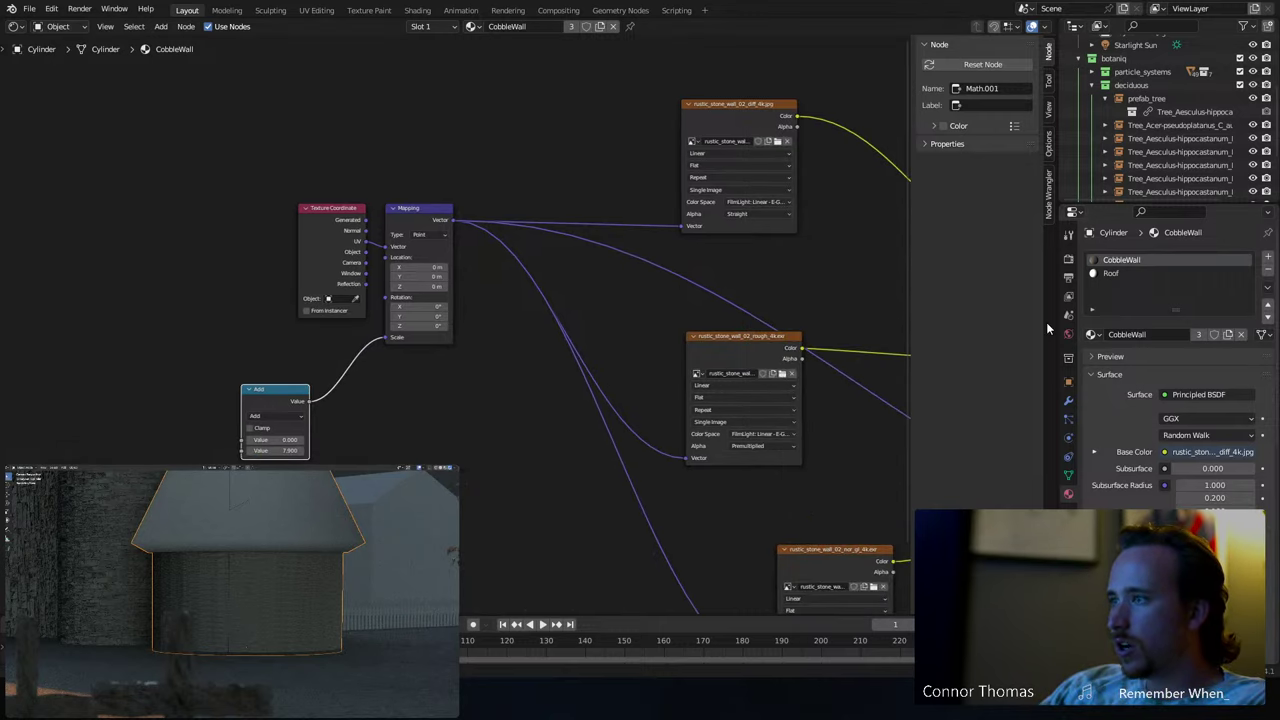
click(129, 574)
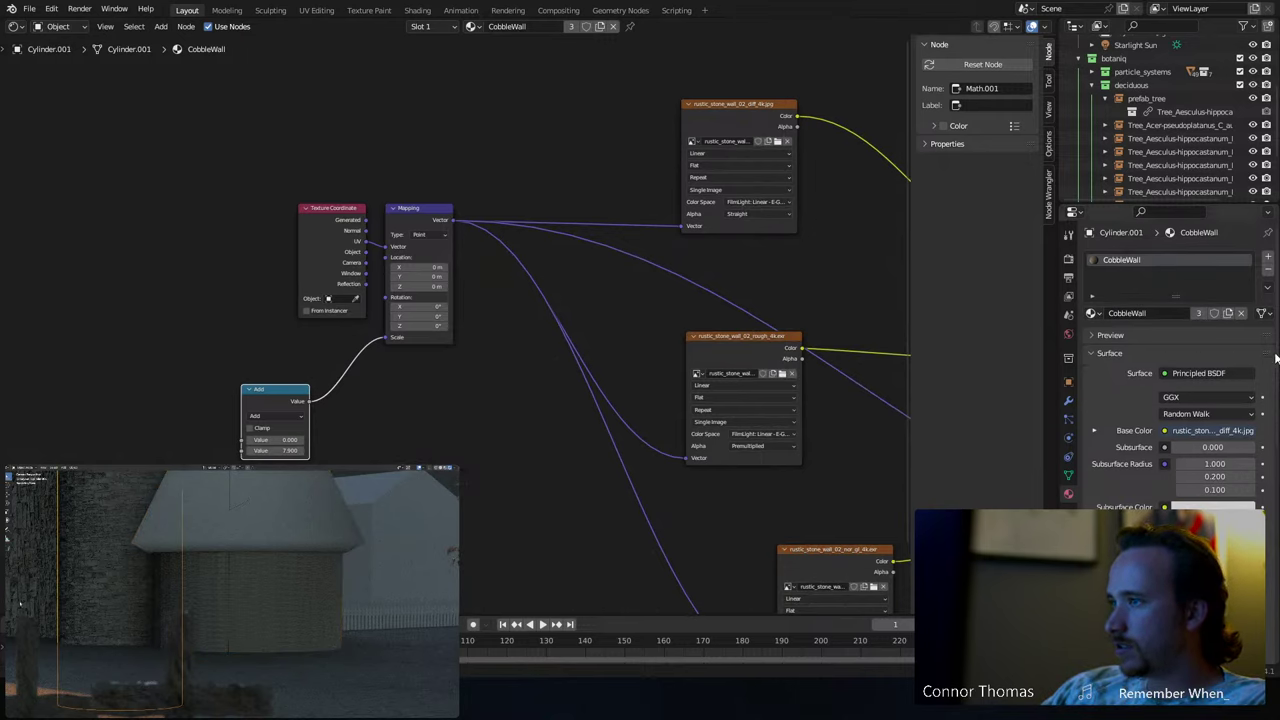
click(1229, 313)
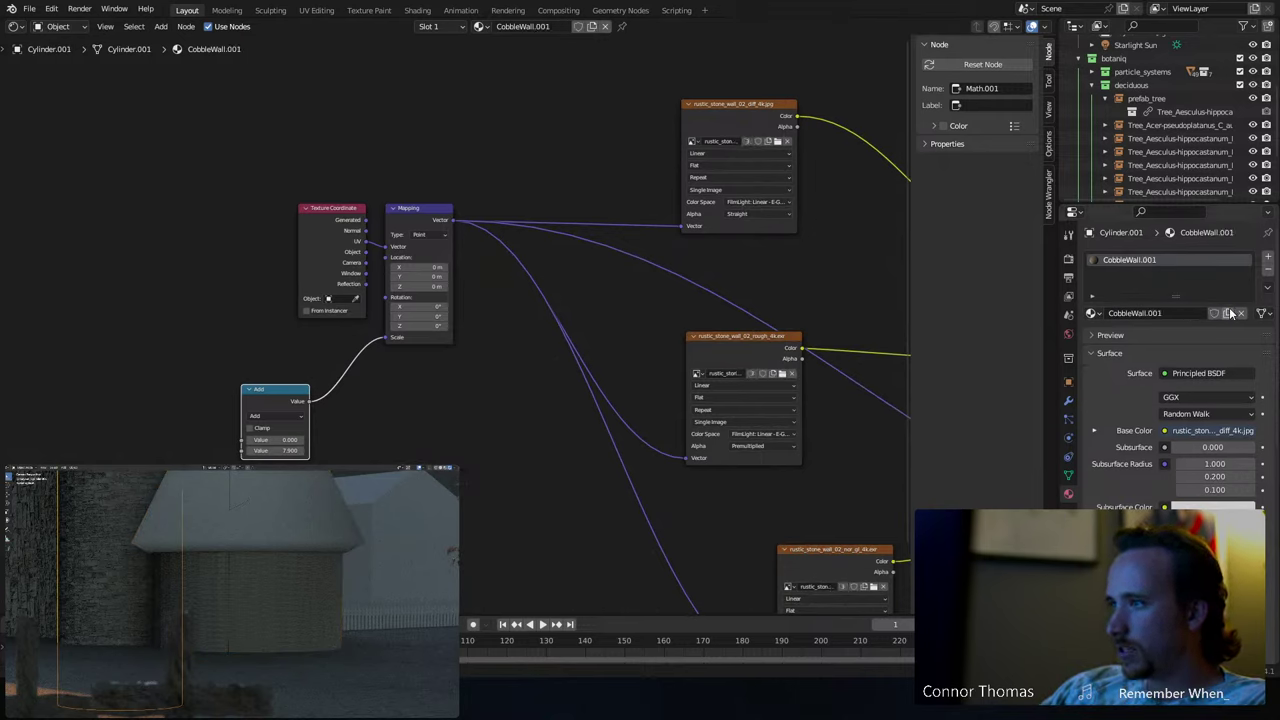
double_click(1152, 315)
drag(1162, 315, 1145, 318)
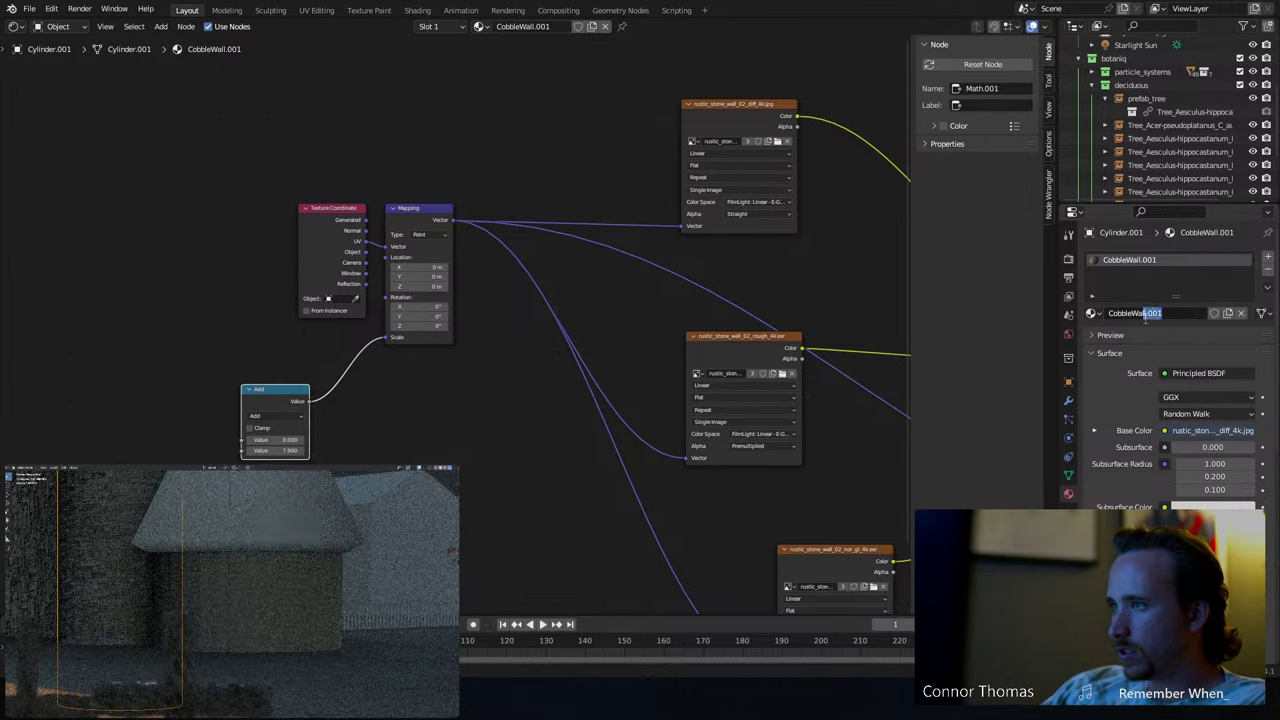
text(2)
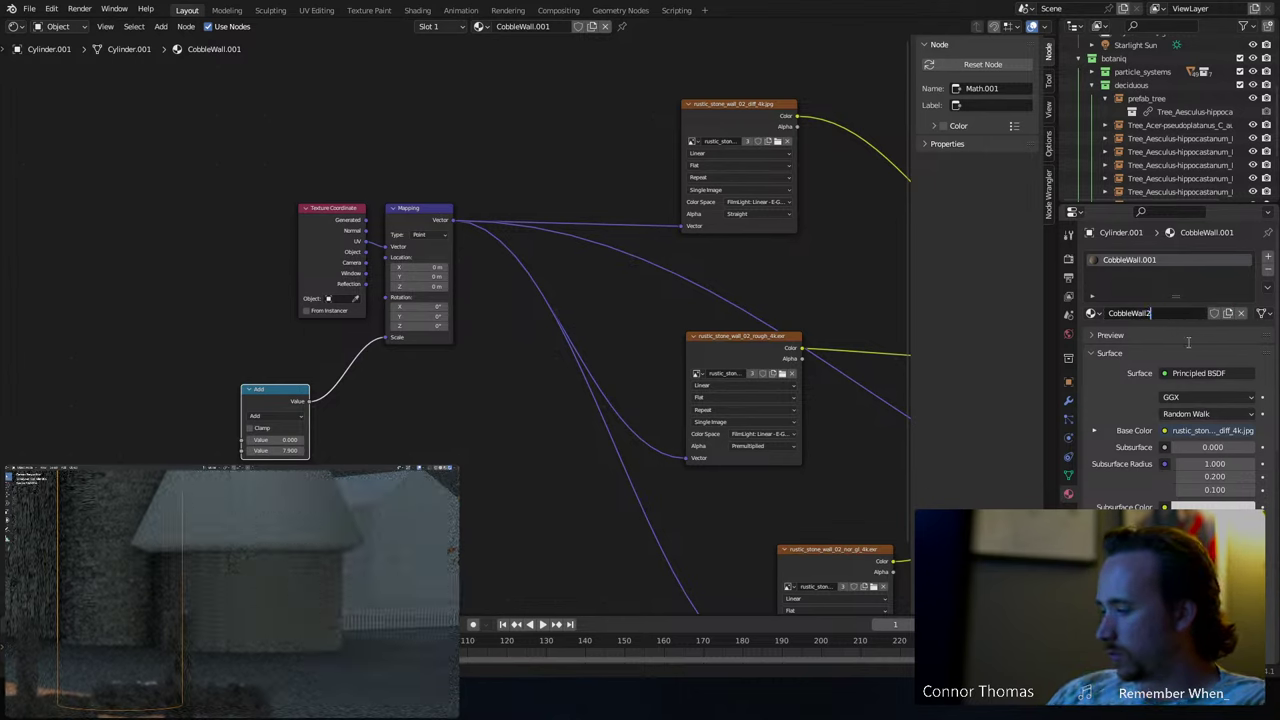
key(Return)
- Select the round Cylinder building and try the Add node's second value at 5, then set it to 0.5
click(266, 604)
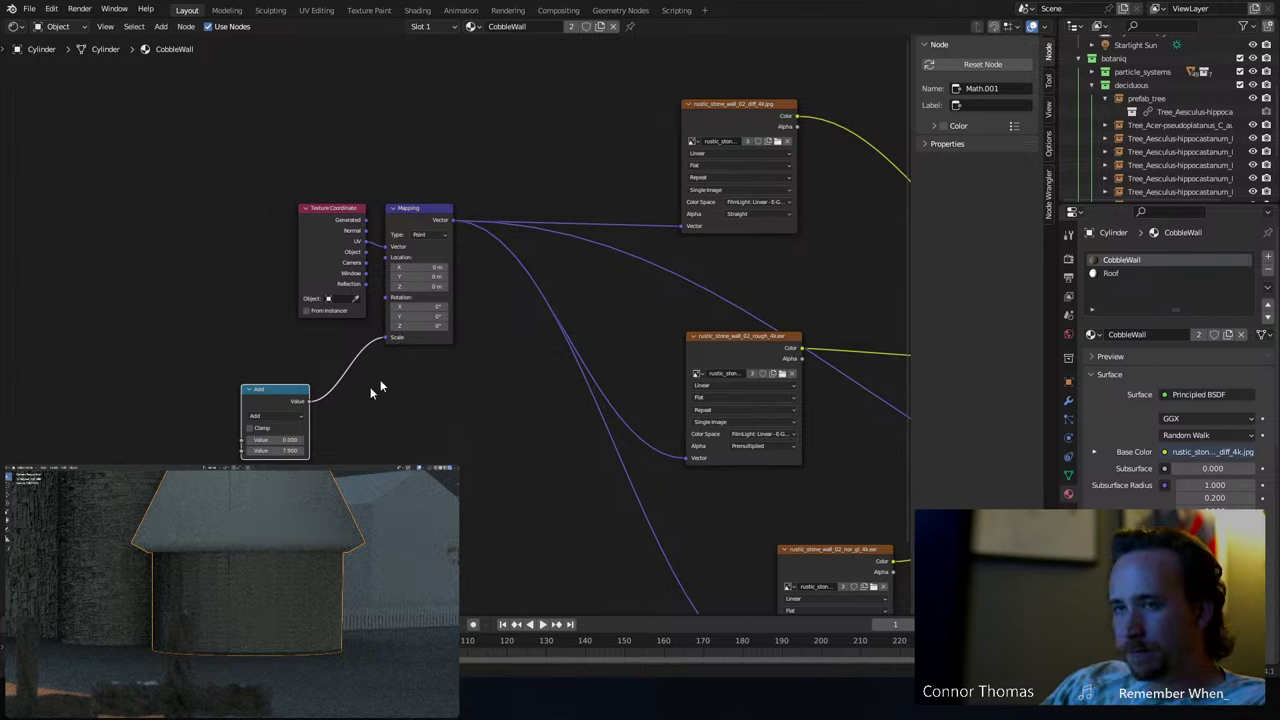
click(275, 450)
text(5)
key(Return)
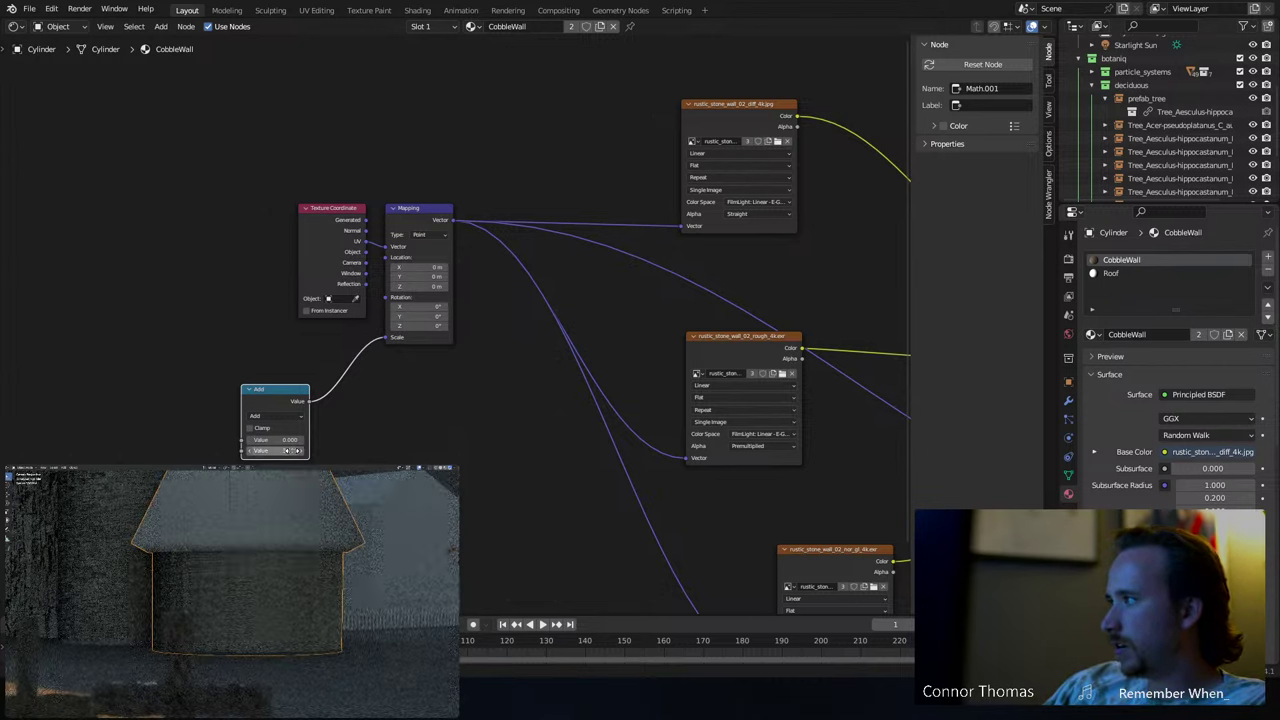
click(292, 450)
text(.5)
key(Return)
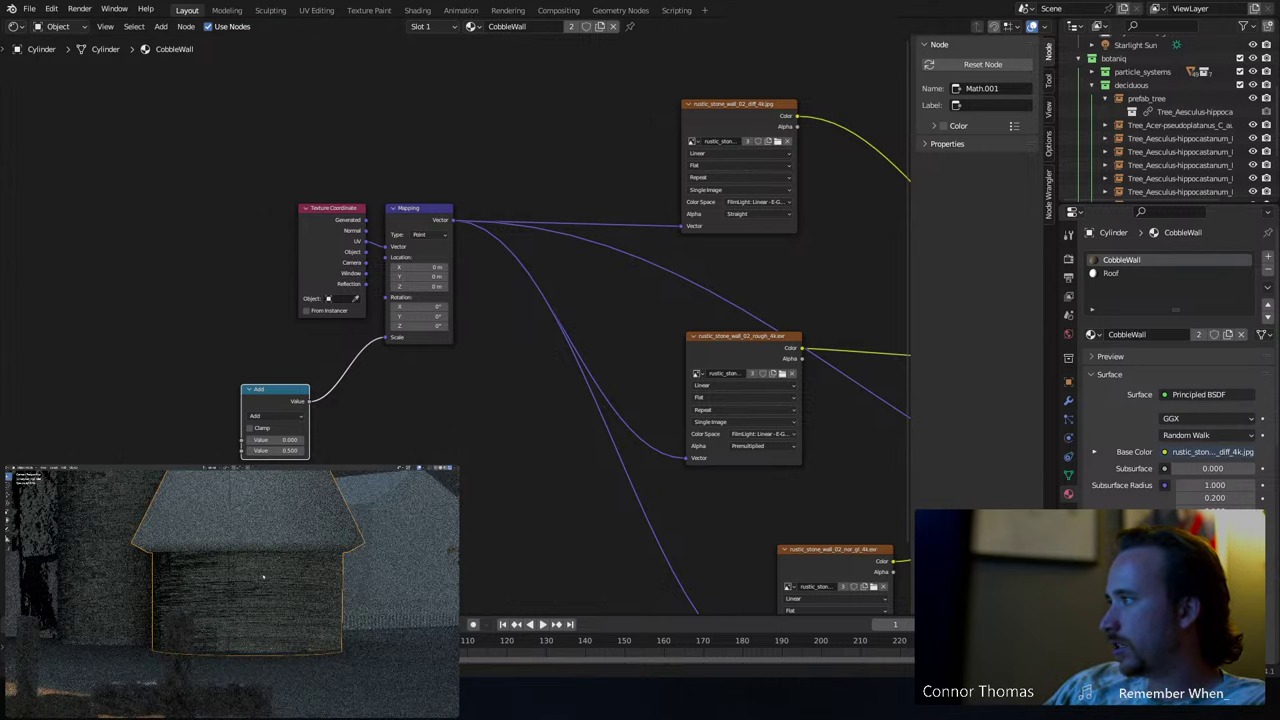
- Unwrap the whole Cylinder mesh using Smart UV Project with the default settings and return to Object Mode
key(Tab)
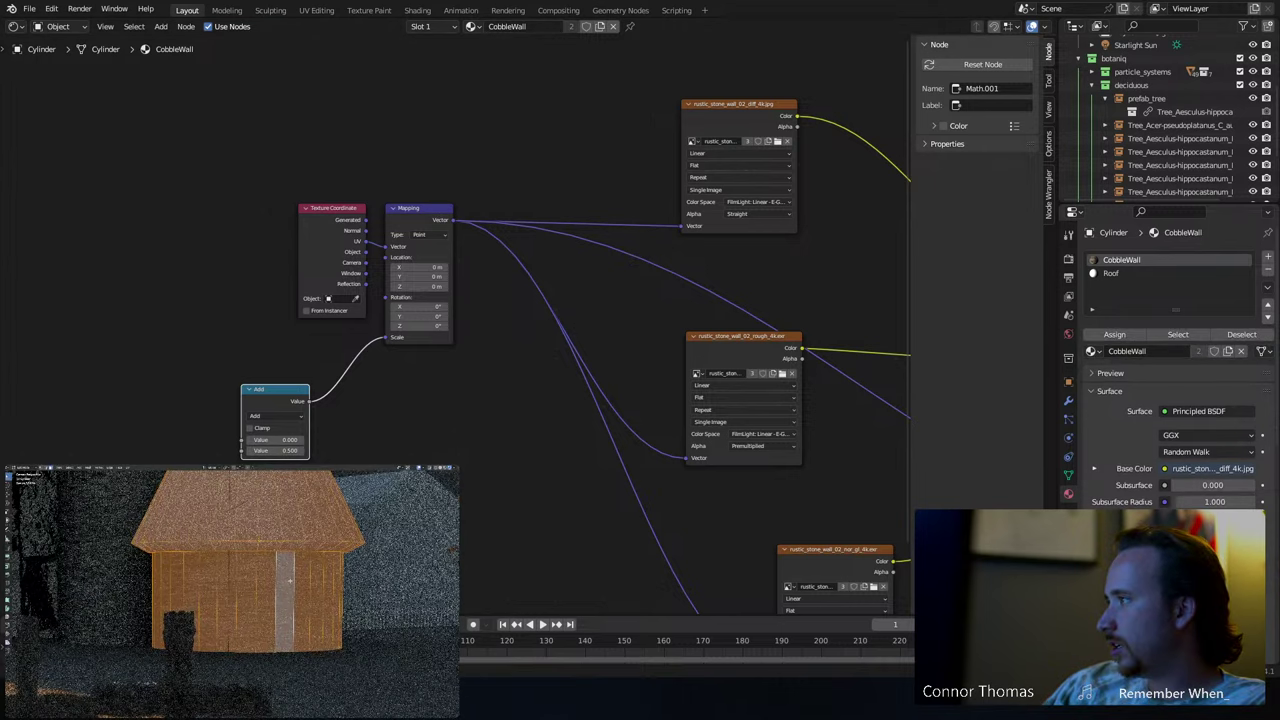
key(u)
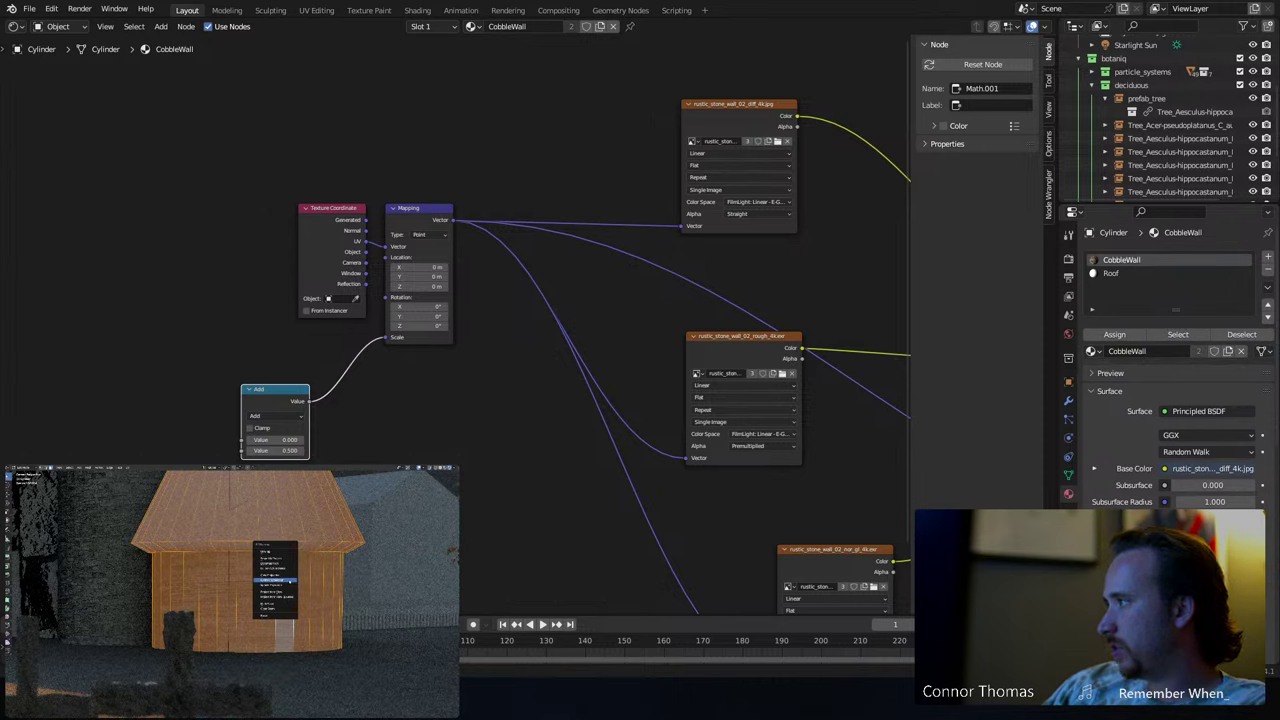
click(283, 562)
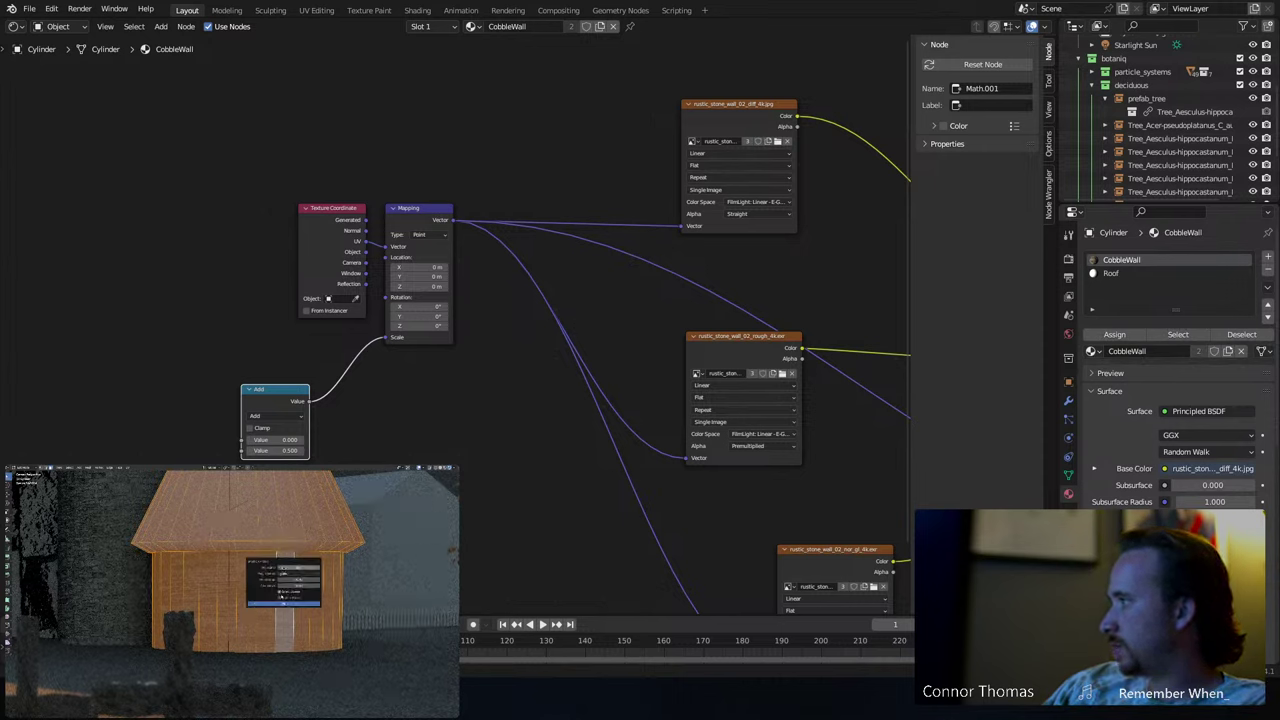
click(283, 604)
key(Tab)
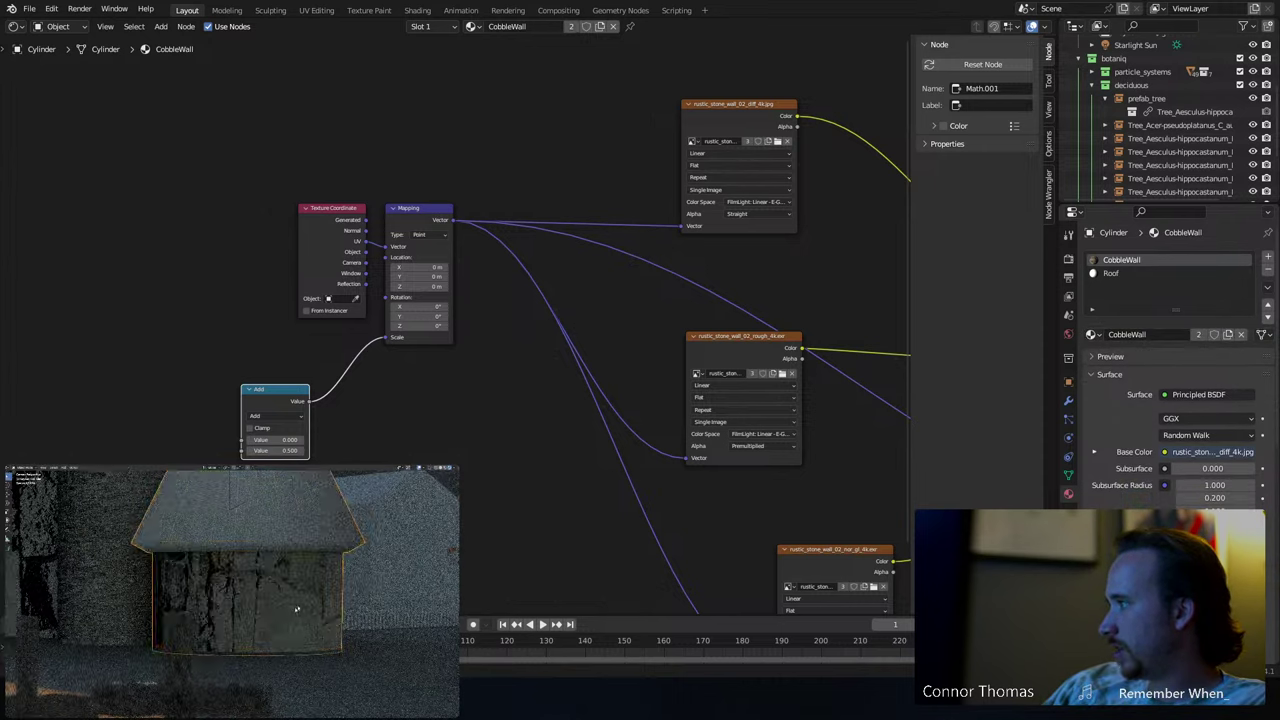
- Set the second value of the CobbleWall Add node to 5.3
click(275, 450)
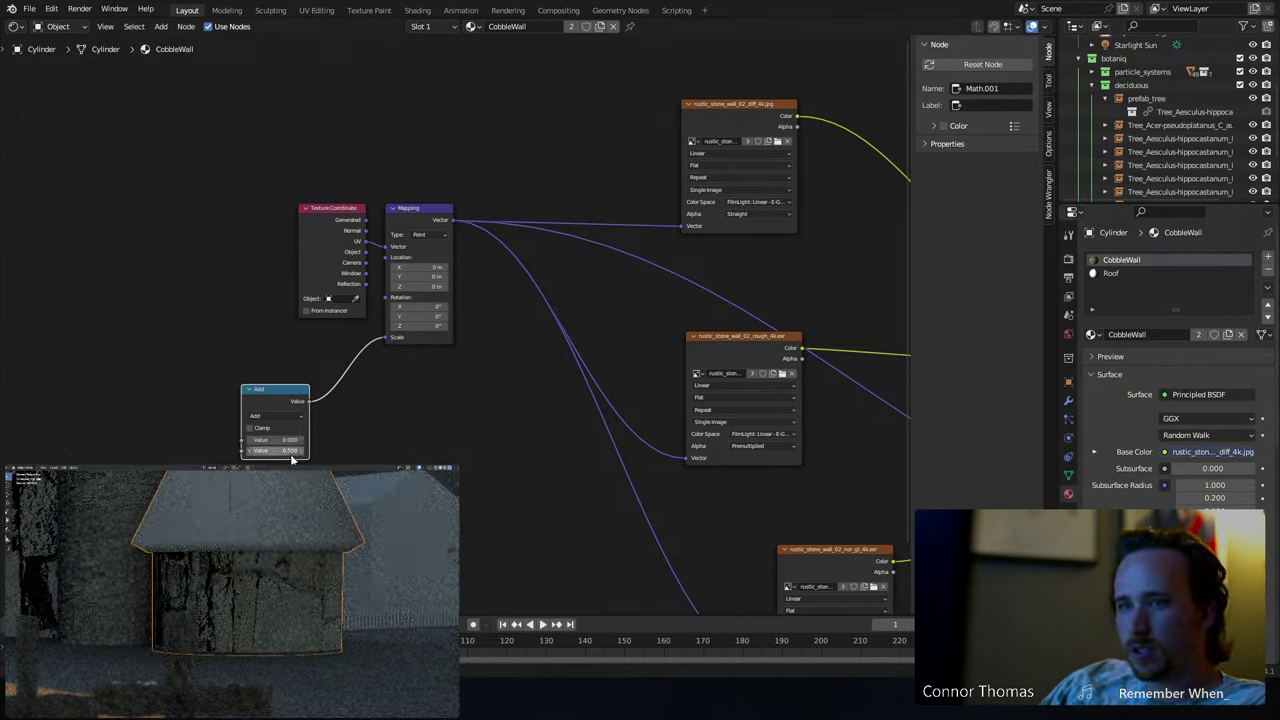
text(5.3)
key(Return)
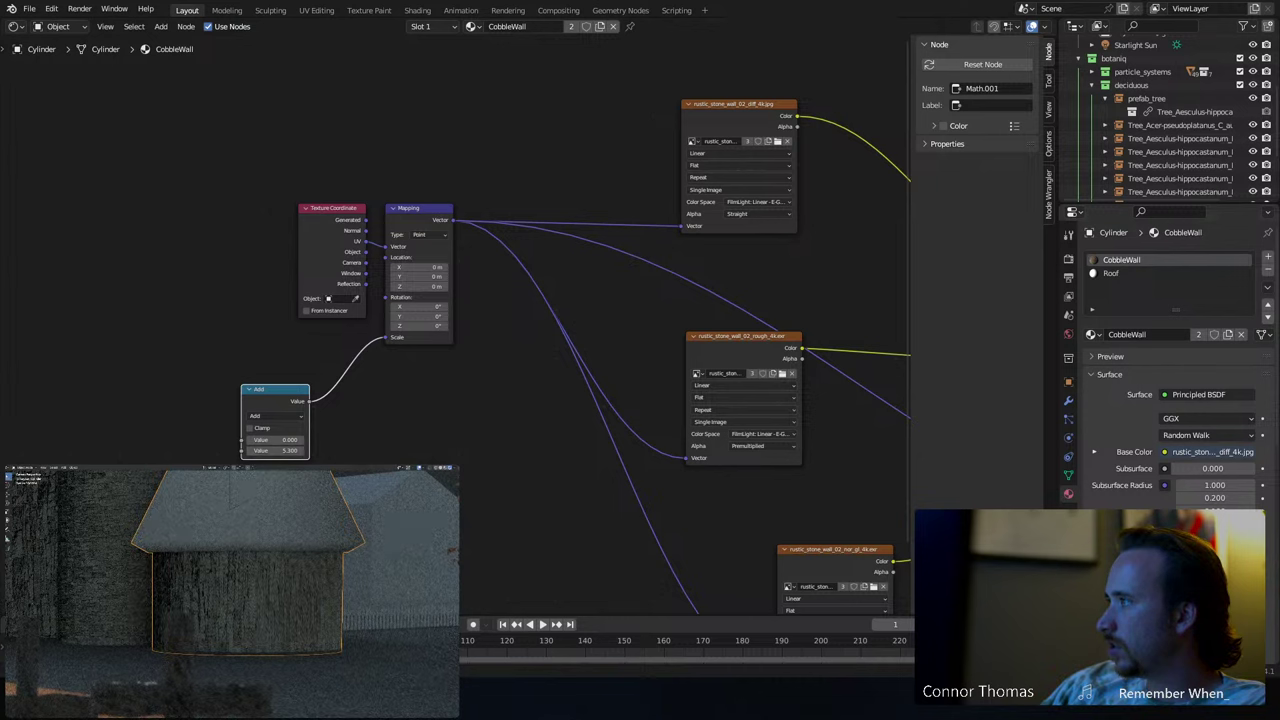
- Enter Edit Mode on the Cylinder, split the node editor vertically and turn one half into a UV Editor
key(Tab)
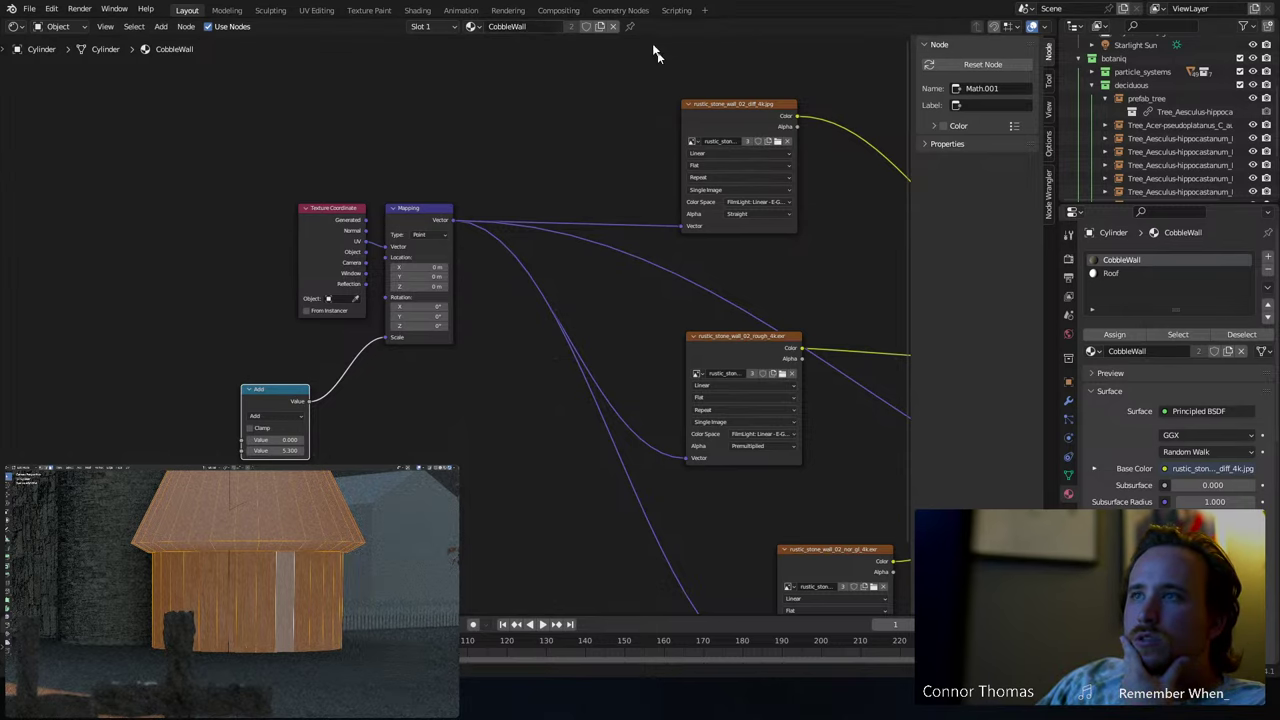
right_click(655, 17)
click(625, 36)
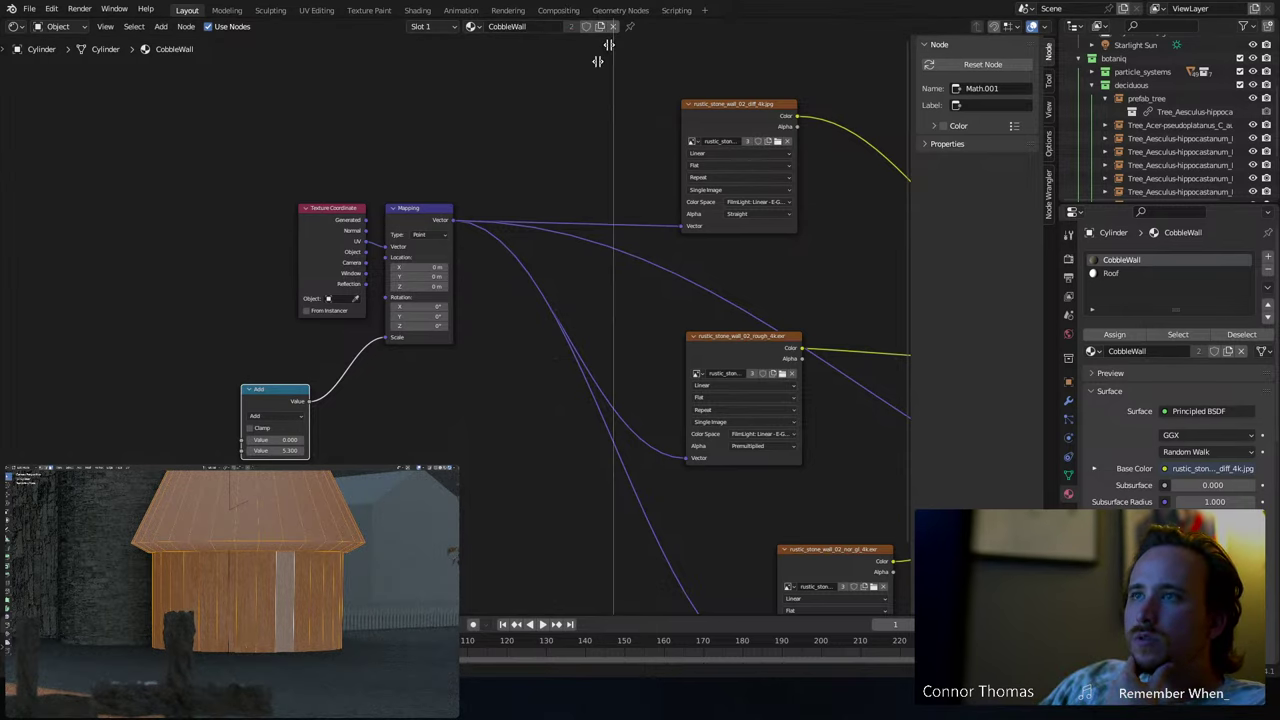
click(514, 228)
click(15, 26)
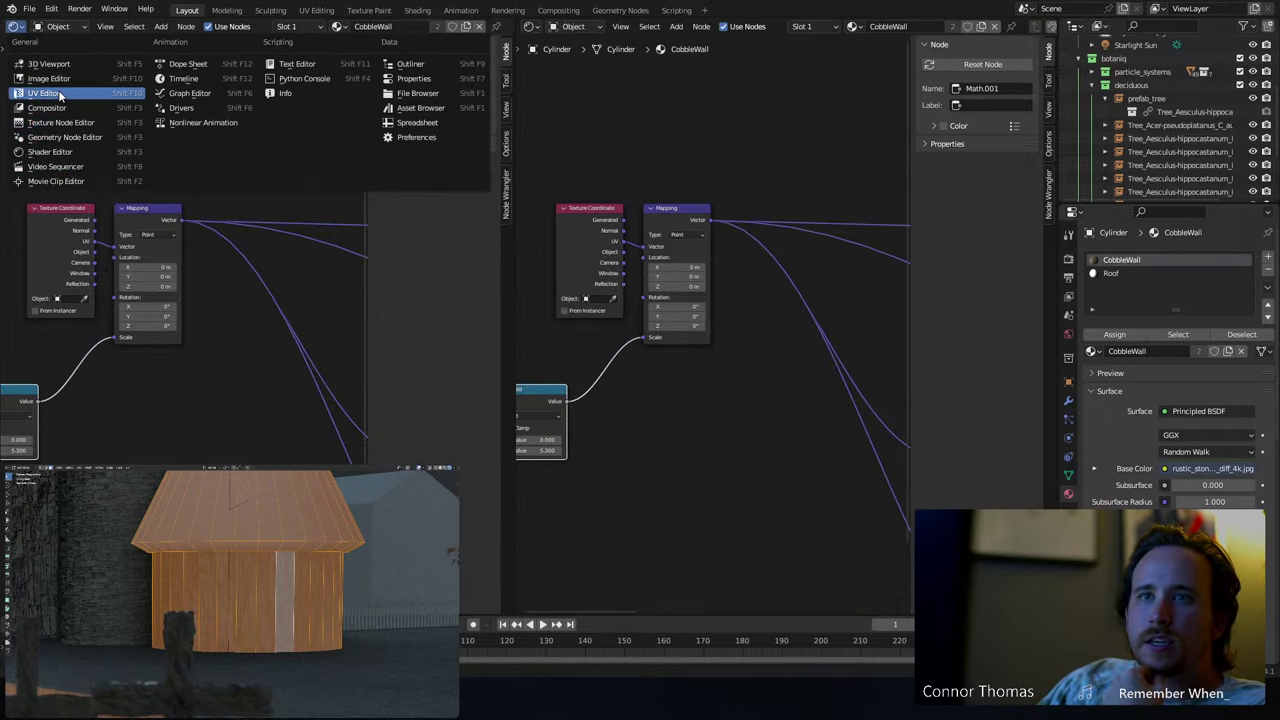
click(43, 92)
scroll(282, 275, down, 8)
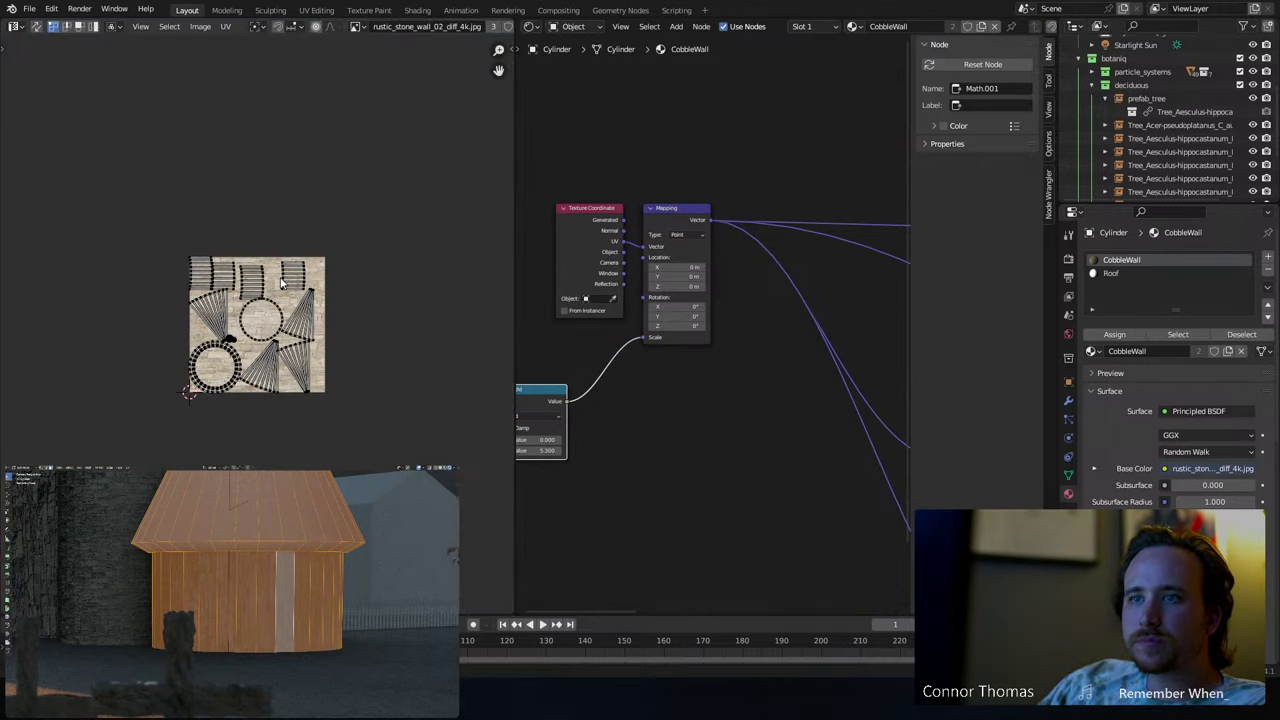
scroll(280, 287, up, 4)
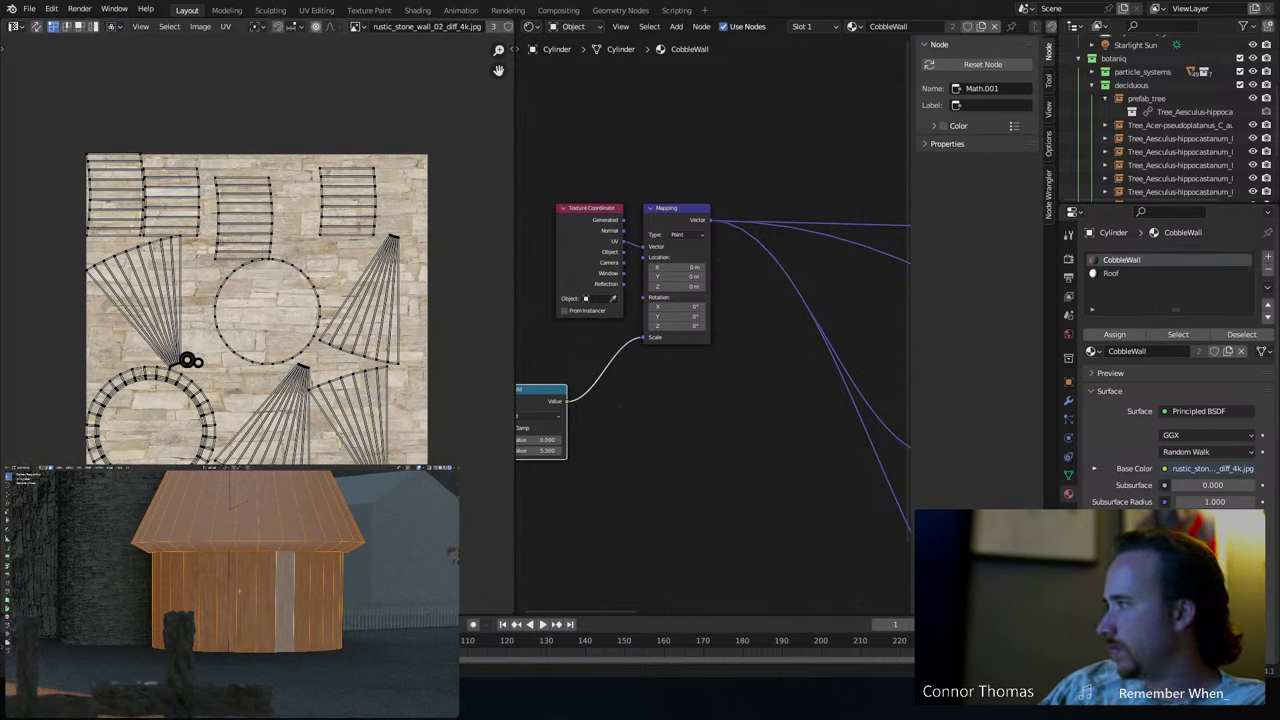
- Select the round wall's faces, rotate their UV islands 90 degrees and move them to another spot on the stone texture
alt+click(242, 593)
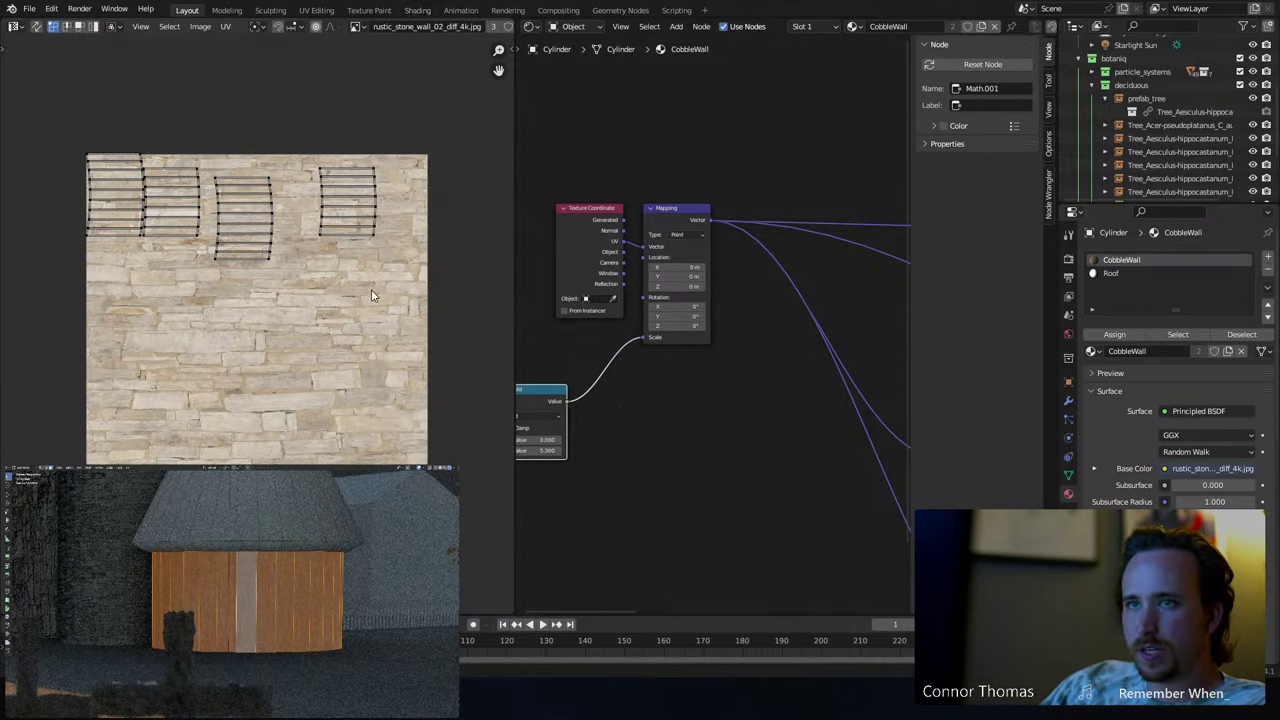
key(a)
key(r)
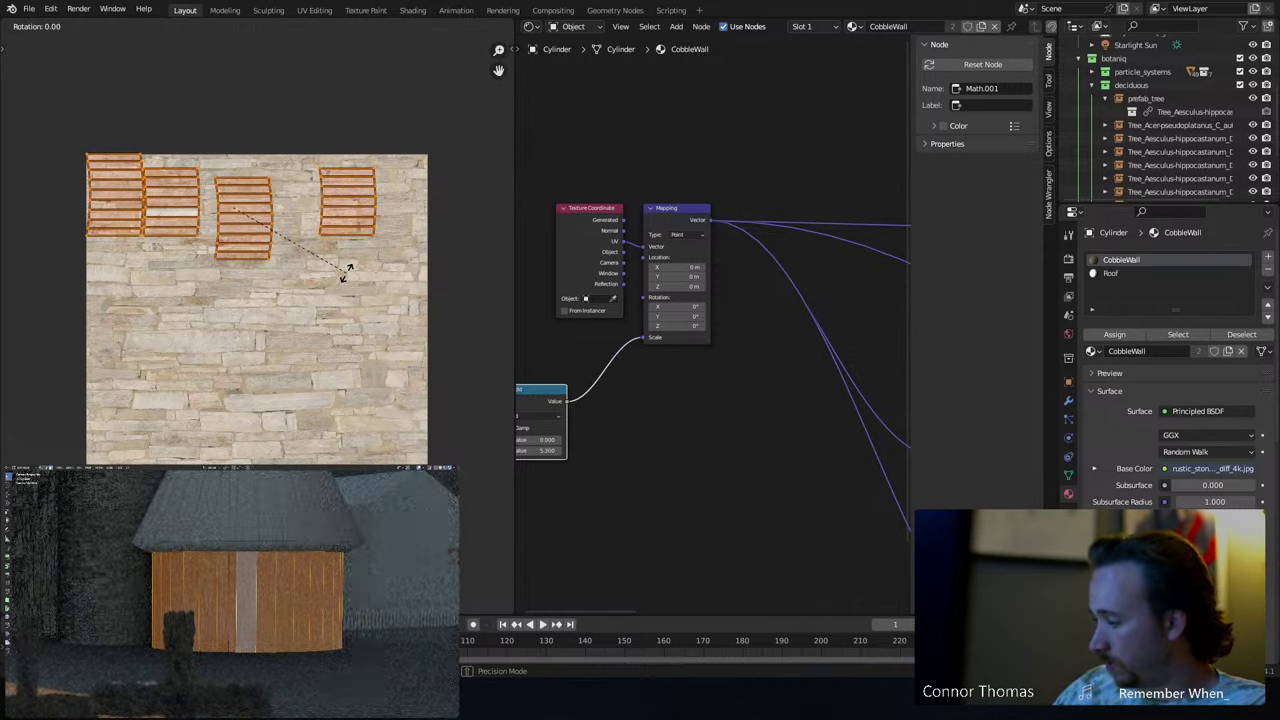
key(9)
key(0)
key(Return)
key(g)
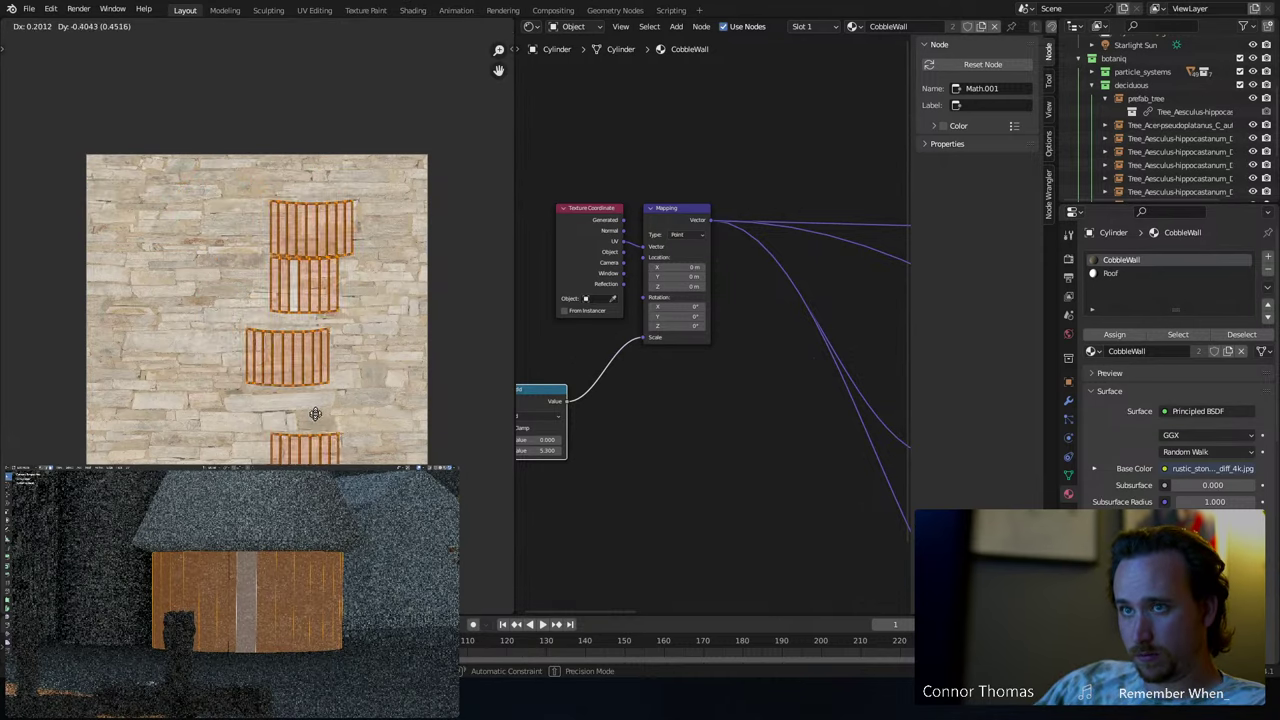
click(299, 381)
key(Tab)
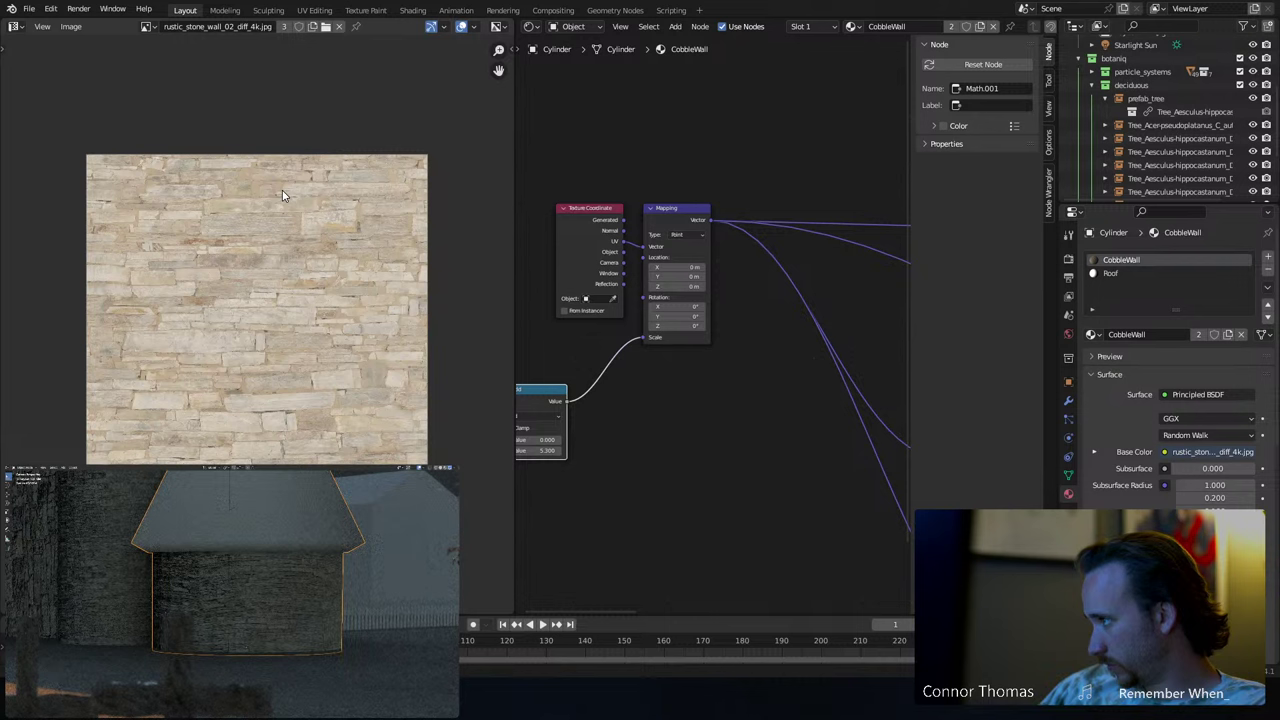
- Try a standard Unwrap on the round wall's faces and replace it with a Lightmap Pack layout using default settings
key(Tab)
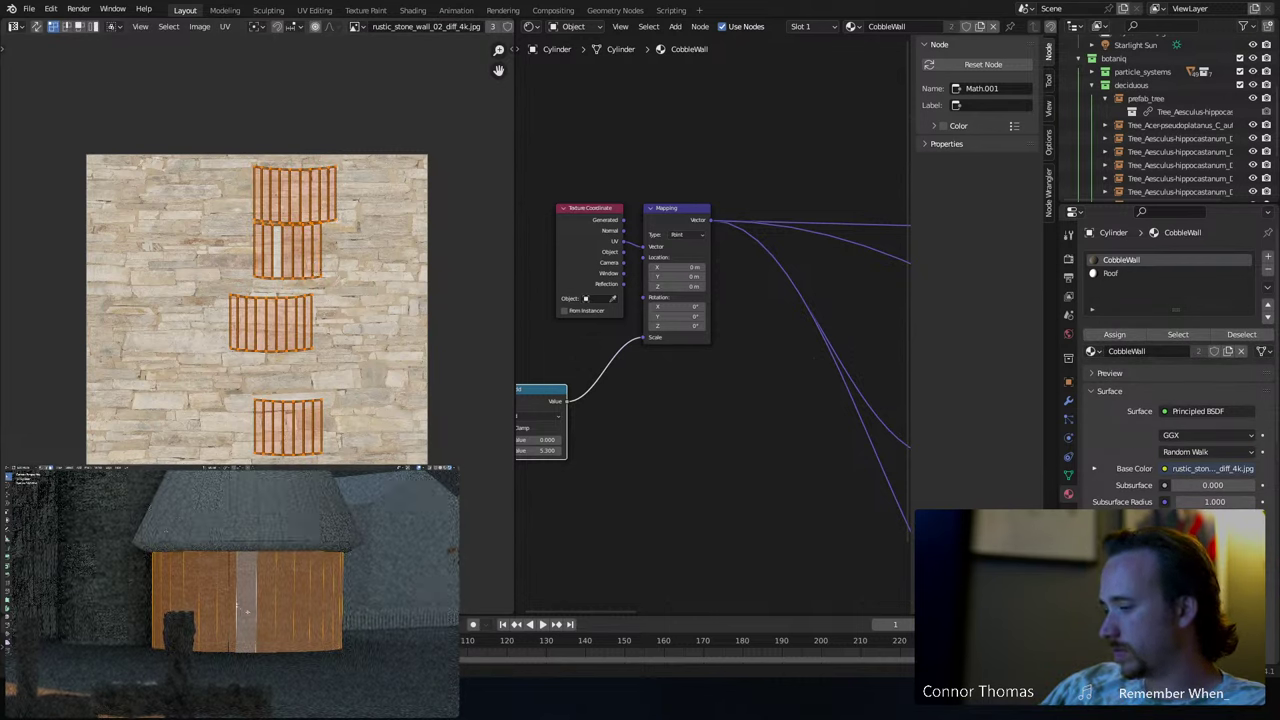
key(u)
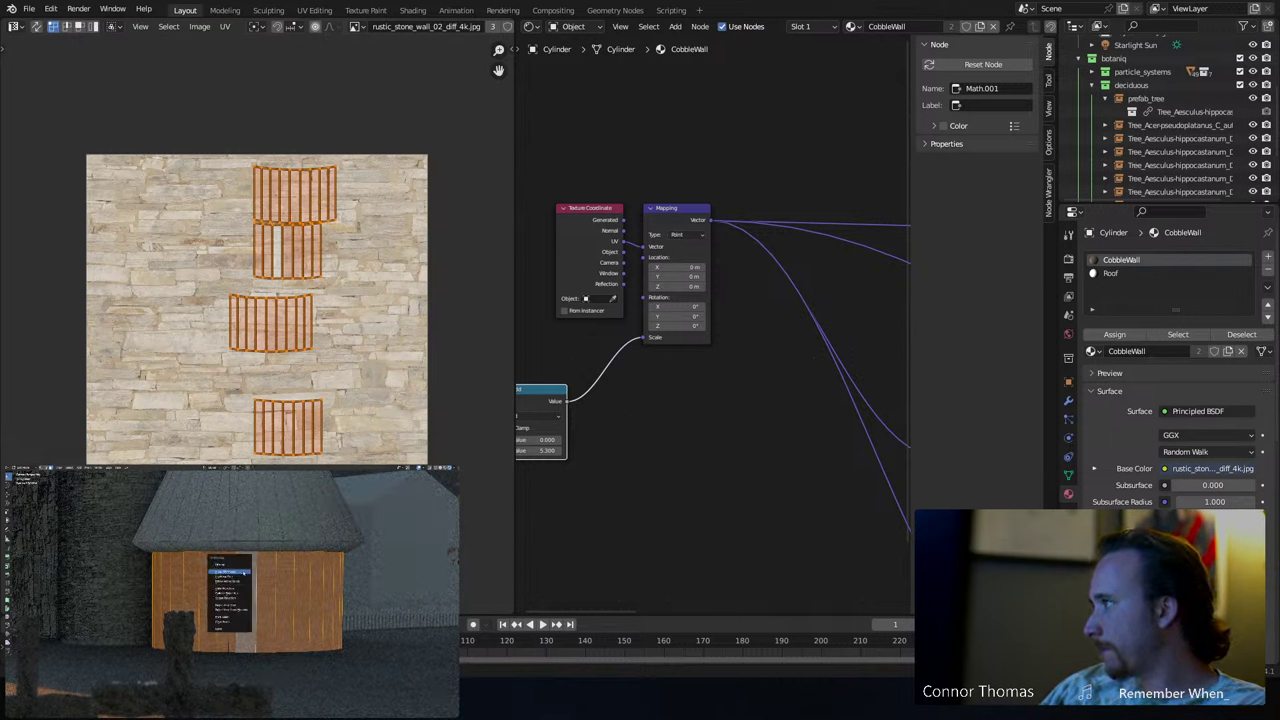
click(240, 573)
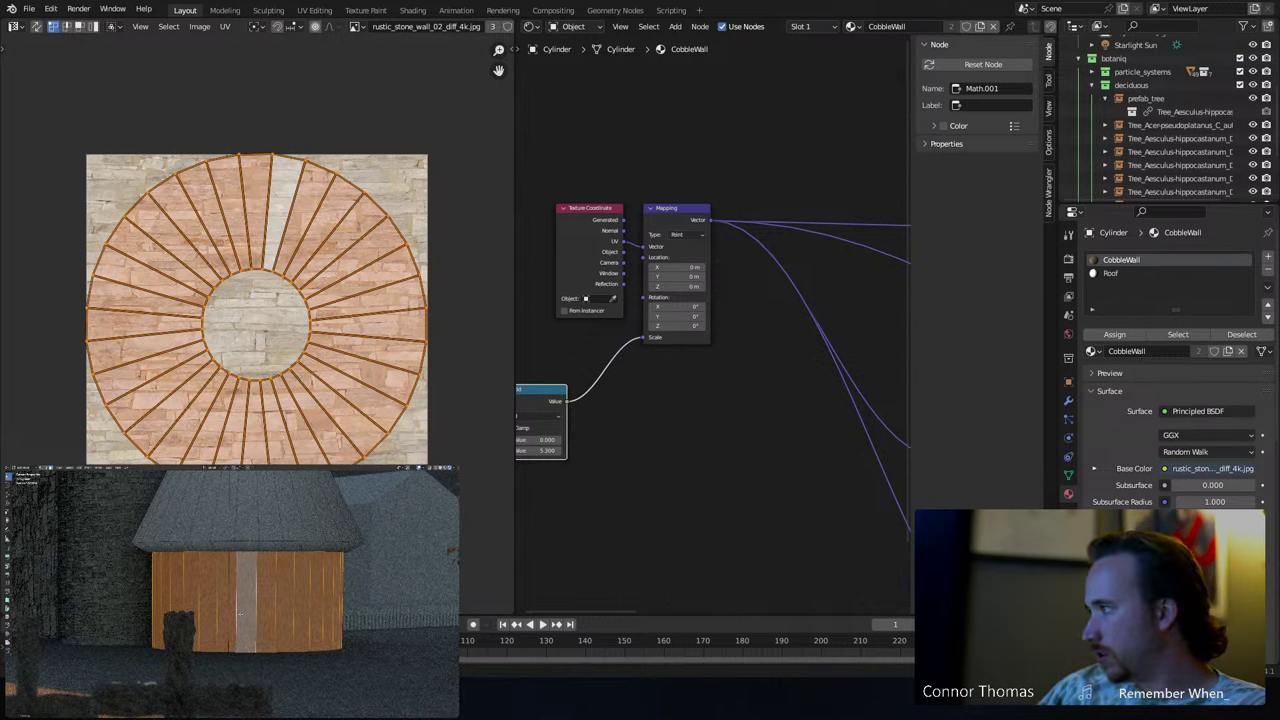
key(u)
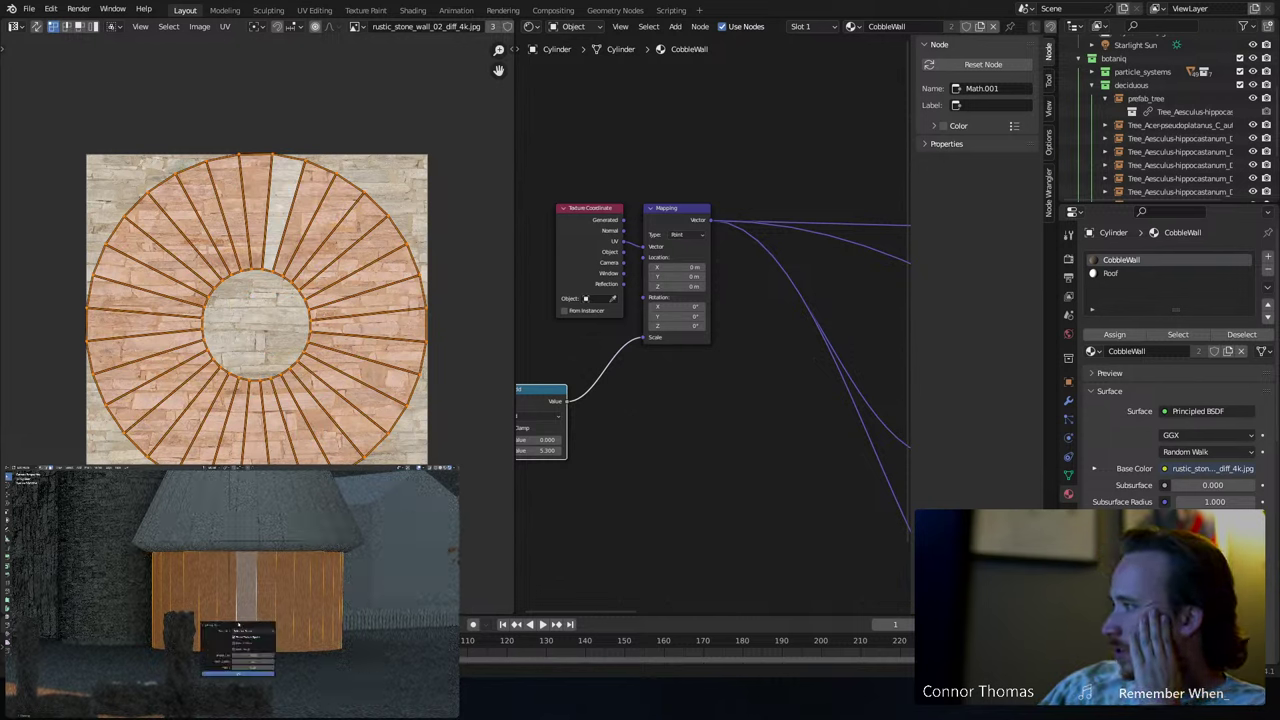
click(245, 675)
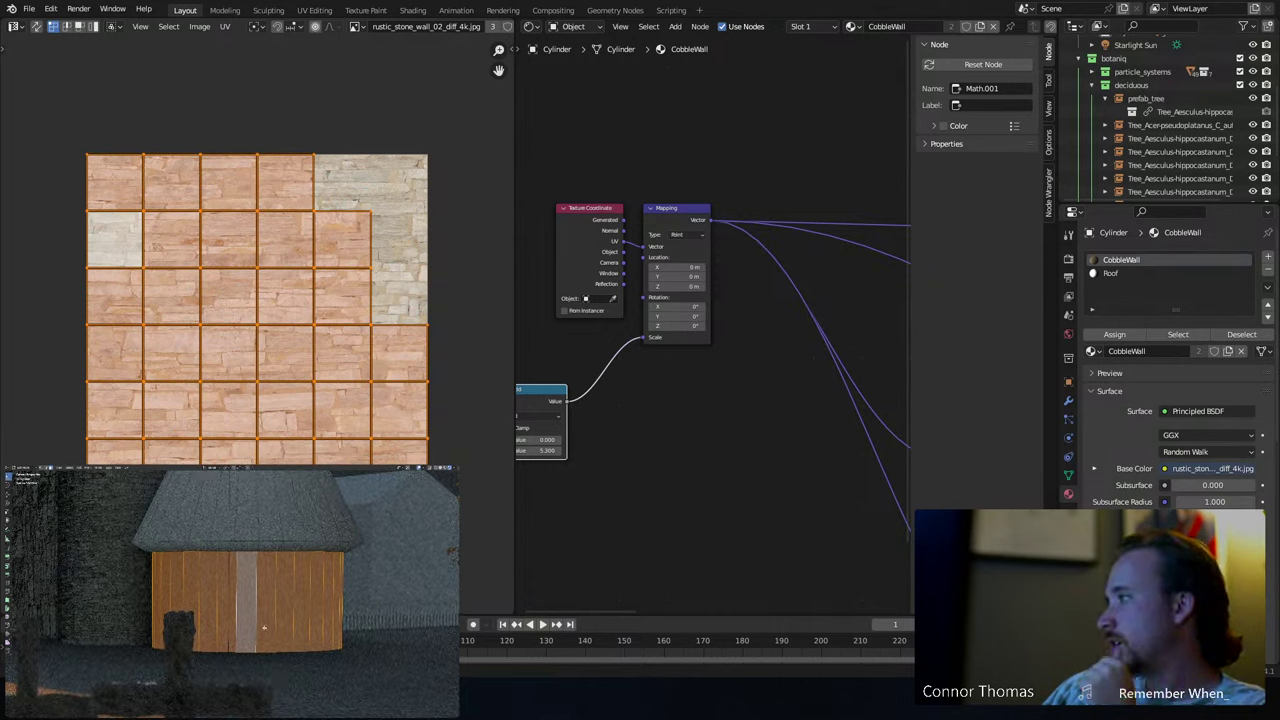
- Switch the viewport to Solid shading with the round wall in clear view
key(u)
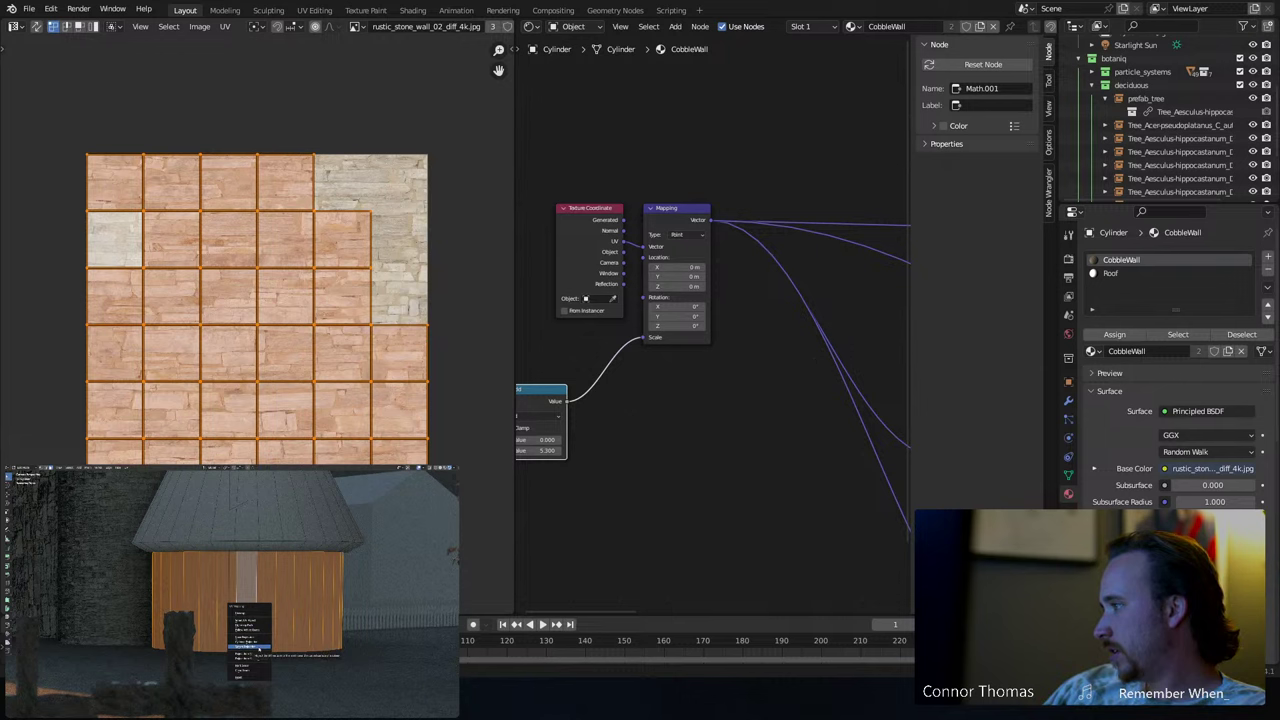
middle_drag(264, 646, 375, 572)
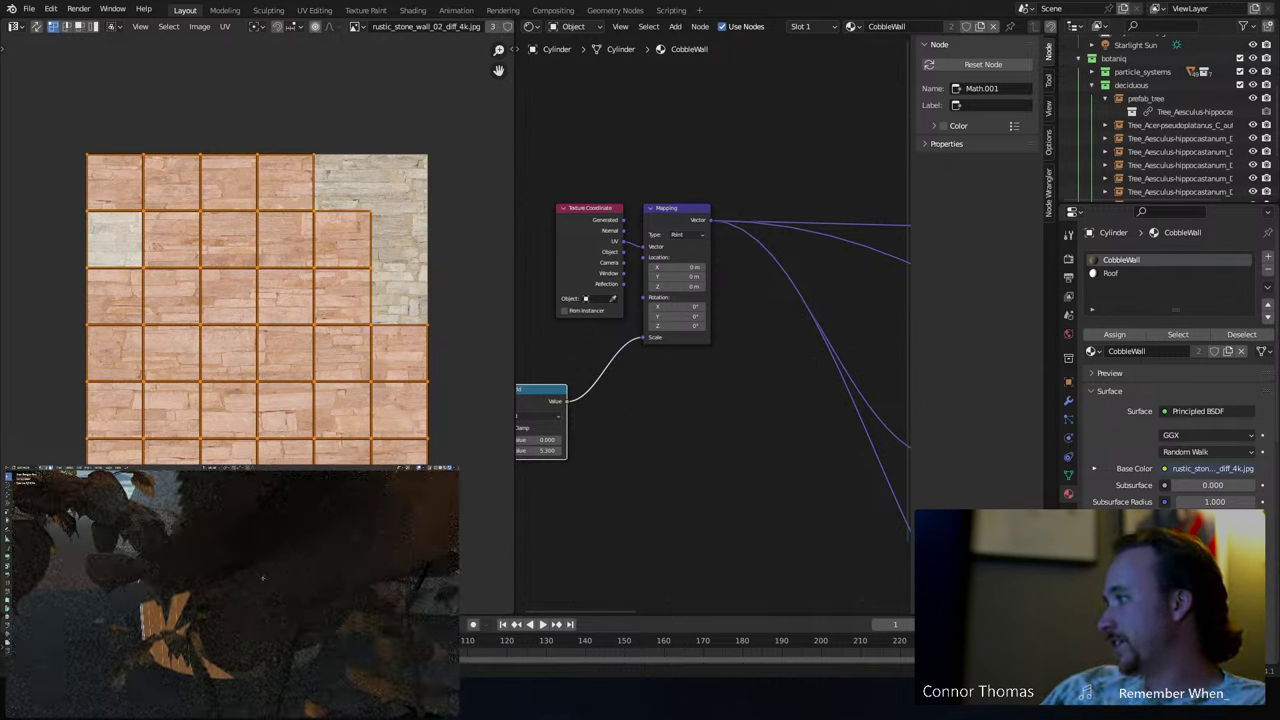
key(z)
click(298, 578)
mouse_move(298, 578)
middle_down()
mouse_move(285, 561)
mouse_move(249, 560)
mouse_move(274, 578)
middle_up()
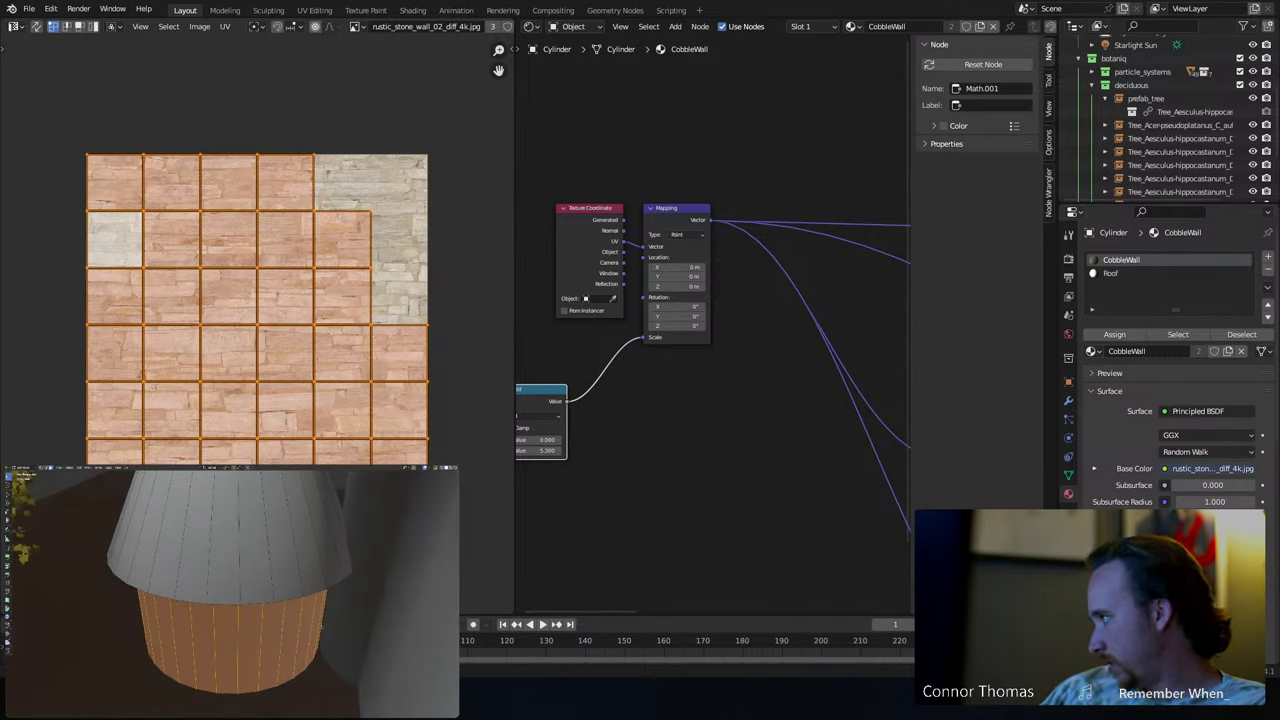
- Select one vertical edge of the round wall in edge select mode and mark it as a seam
click(318, 622)
key(2)
click(319, 620)
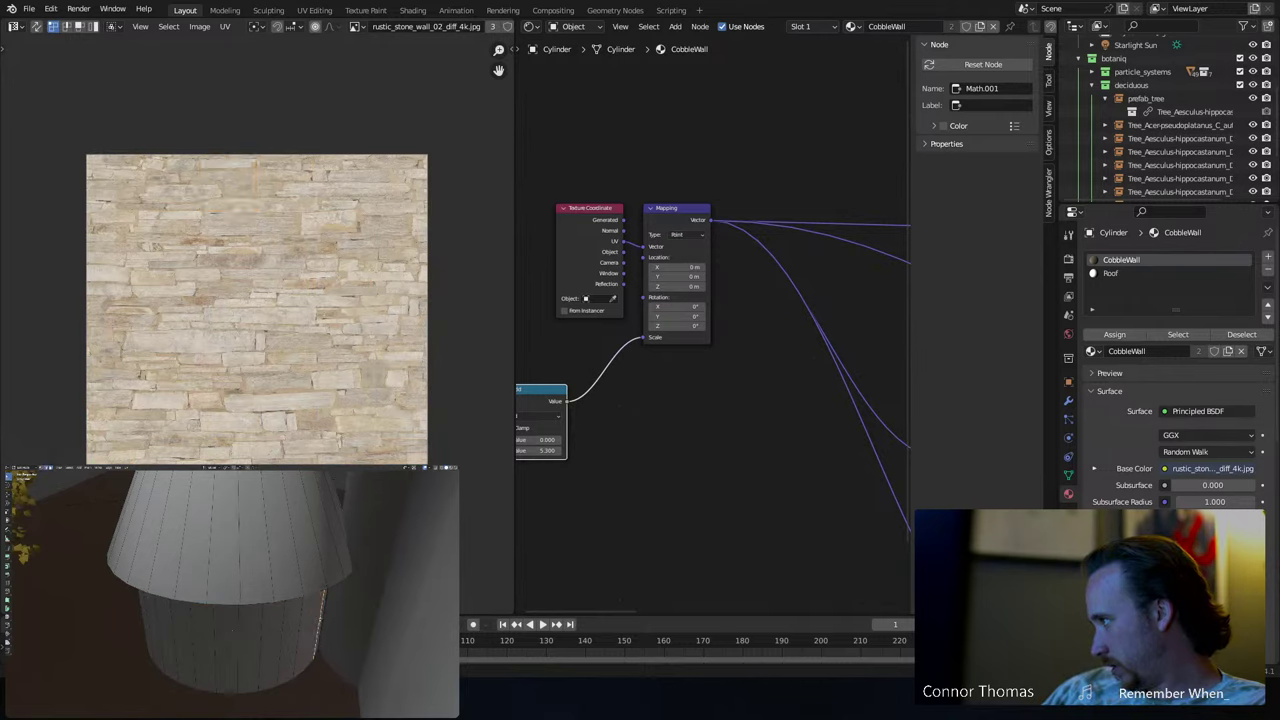
middle_drag(323, 607, 322, 605)
key(u)
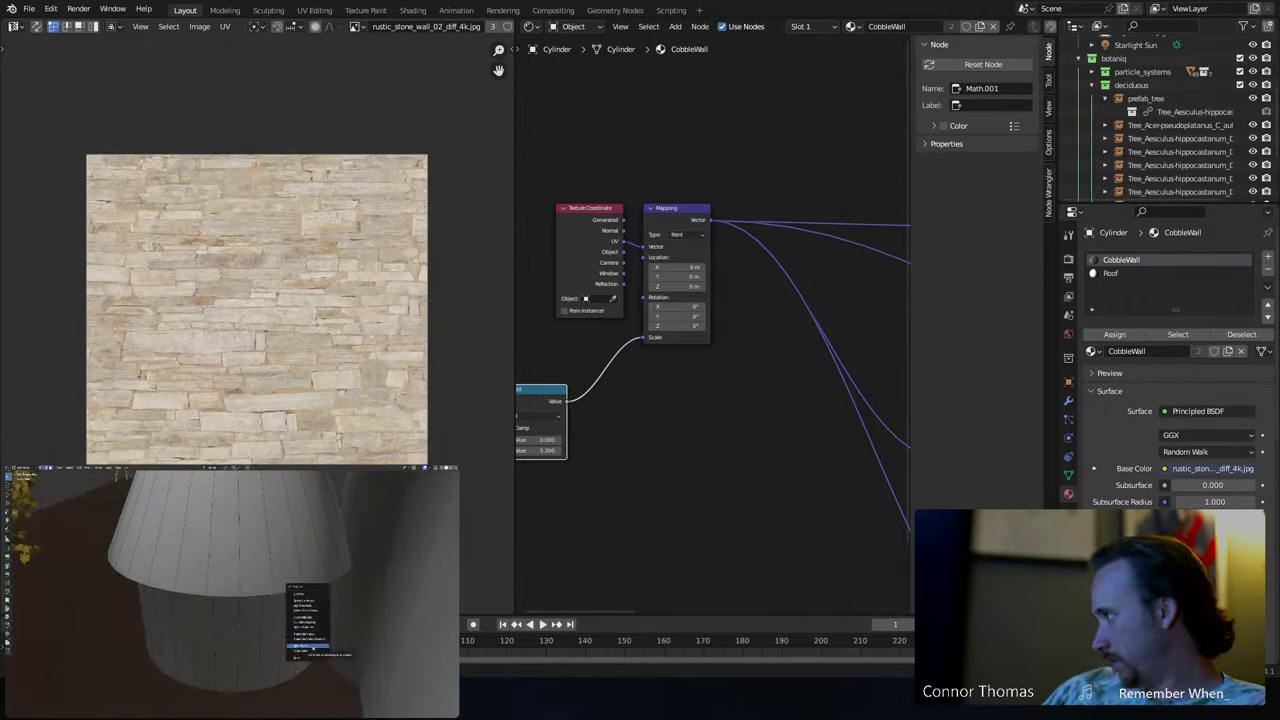
click(311, 647)
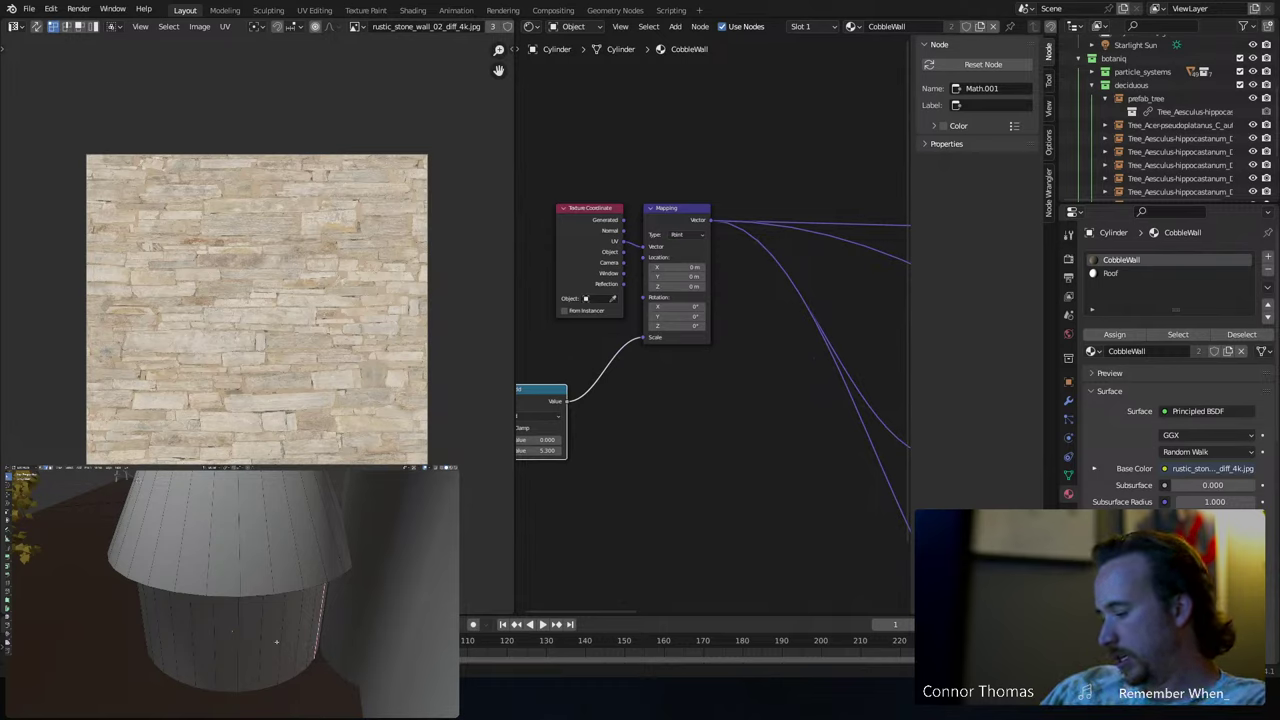
- Select all of the round wall's faces with one side face active and unwrap them into a strip of UV islands
click(276, 643)
click(292, 640)
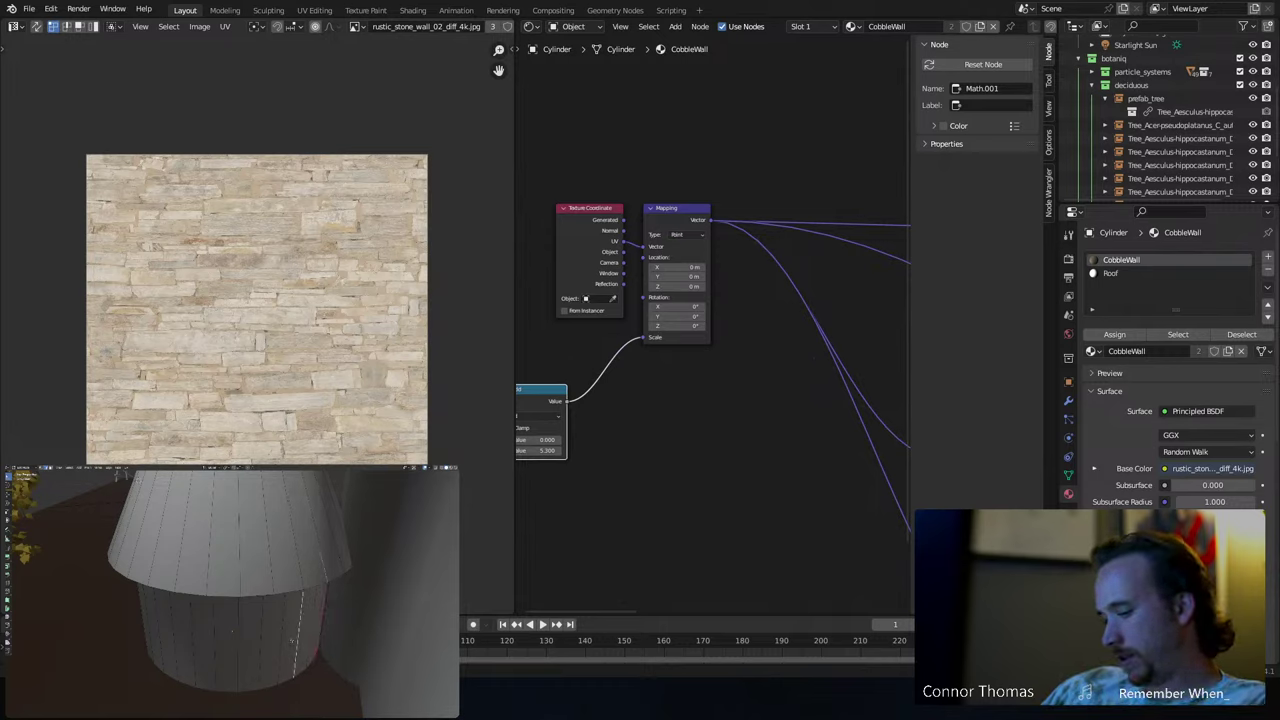
key(a)
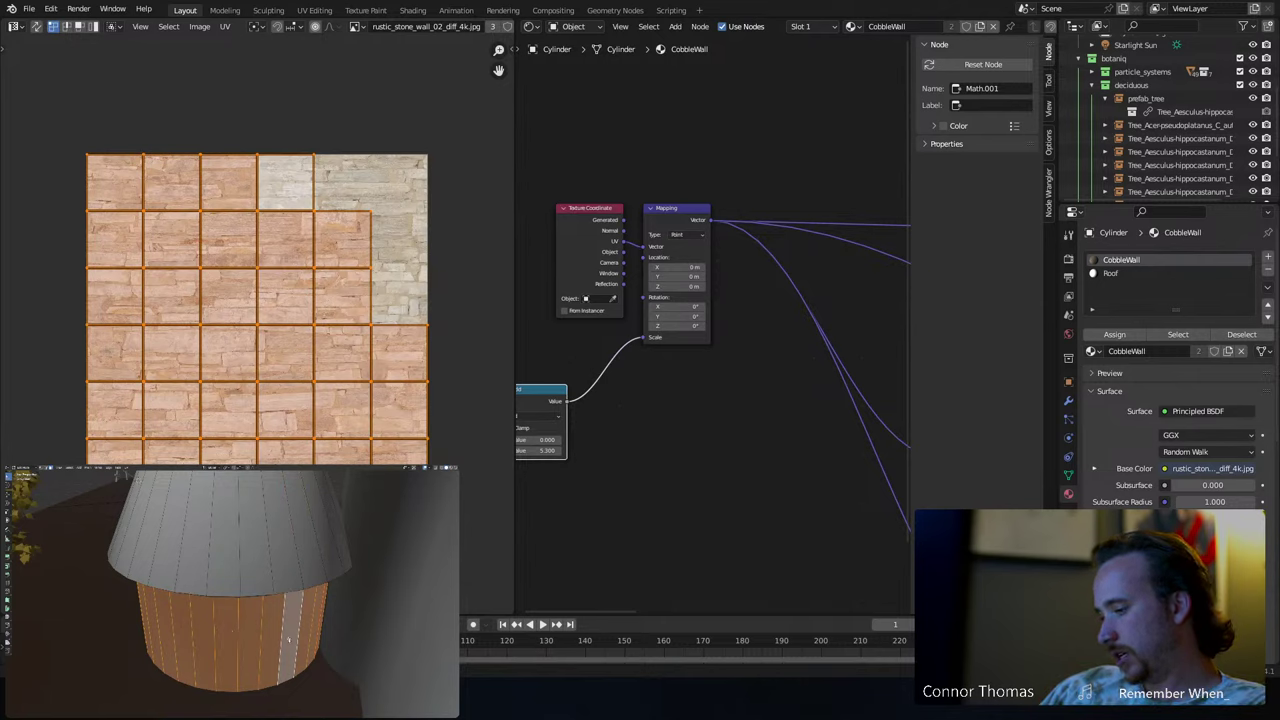
key(u)
click(273, 590)
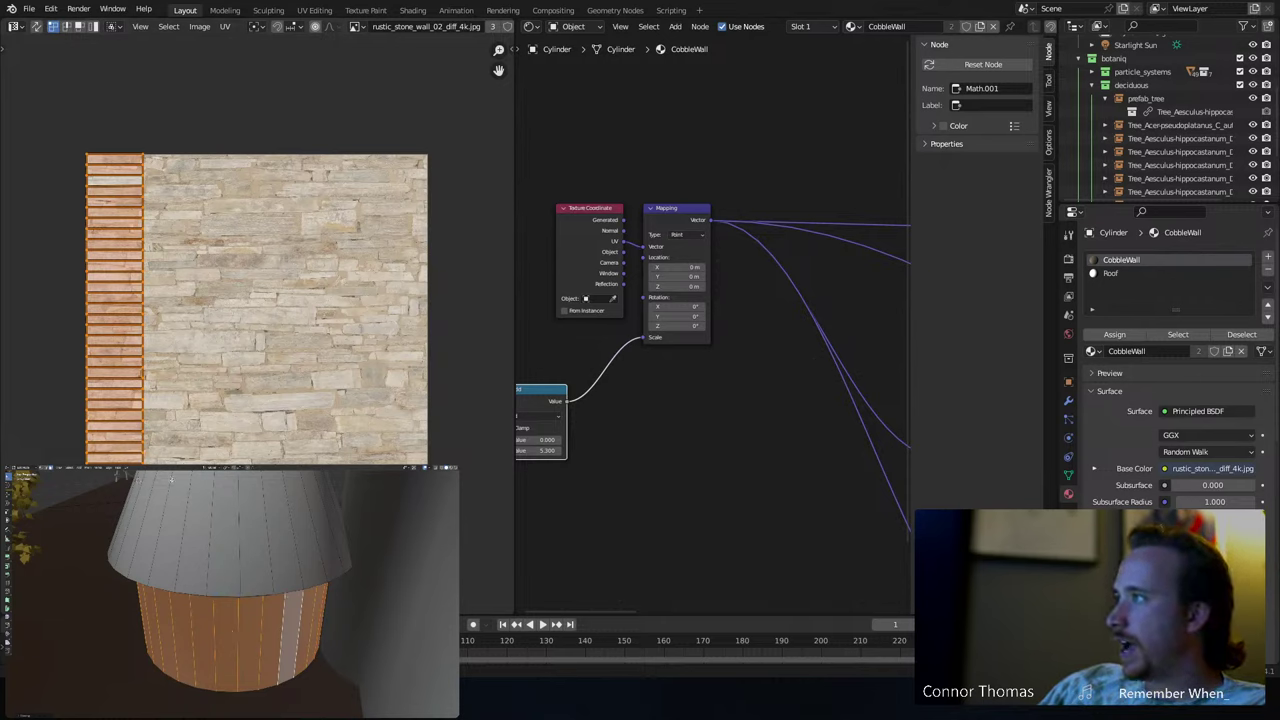
- Switch the viewport to Rendered shading, leave Edit Mode and check the stone pattern on the round wall
middle_drag(201, 571, 237, 505)
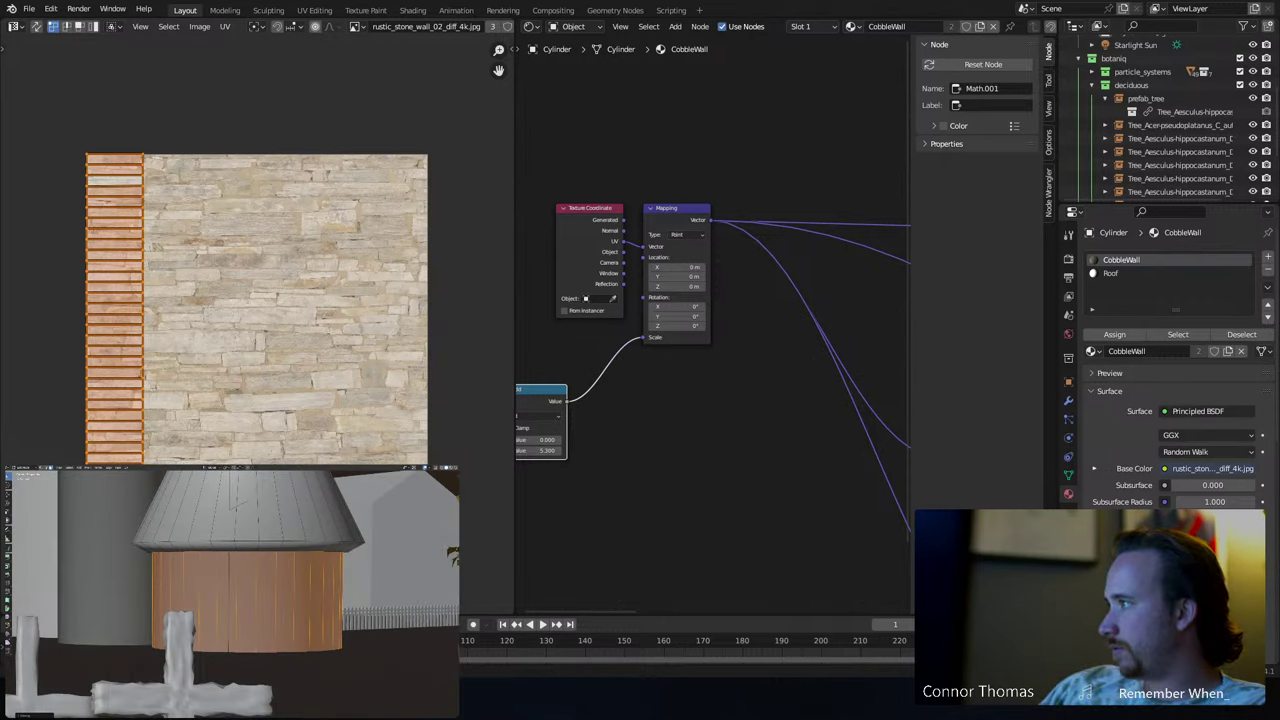
key(z)
click(212, 583)
key(Tab)
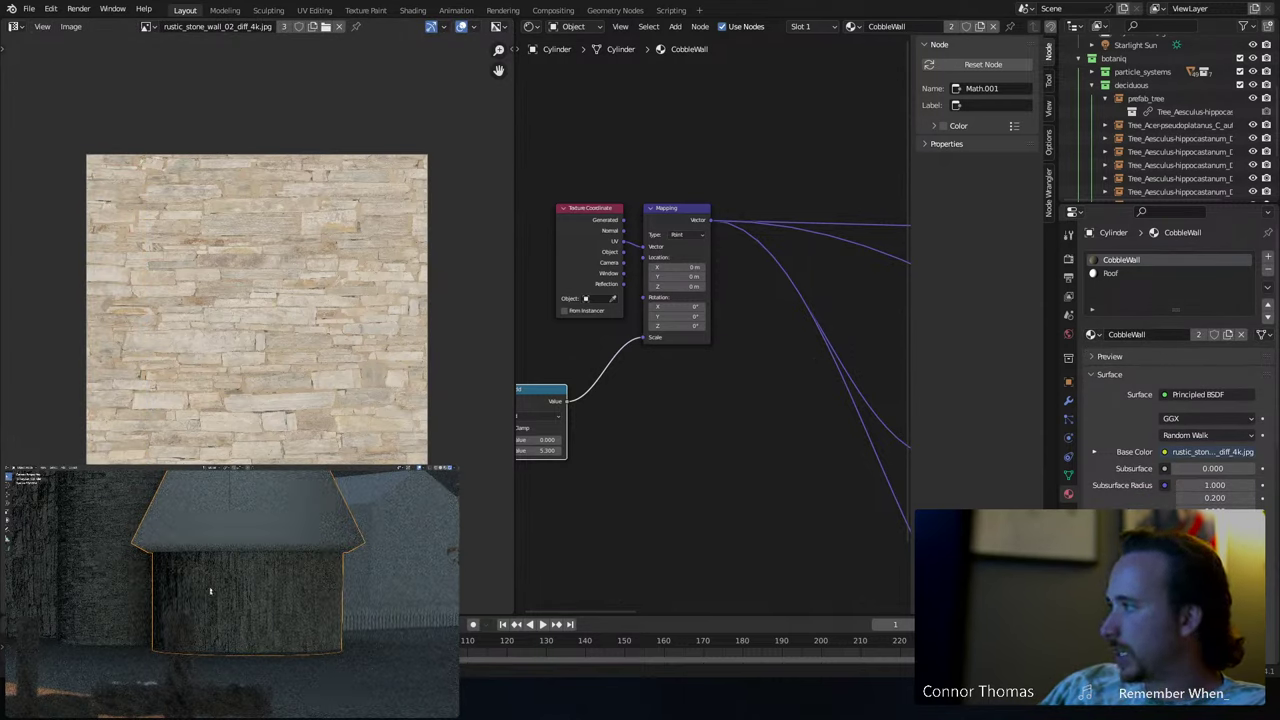
- Rotate the round wall's UV strip 90 degrees and move it so it spans the width of the stone texture
key(Tab)
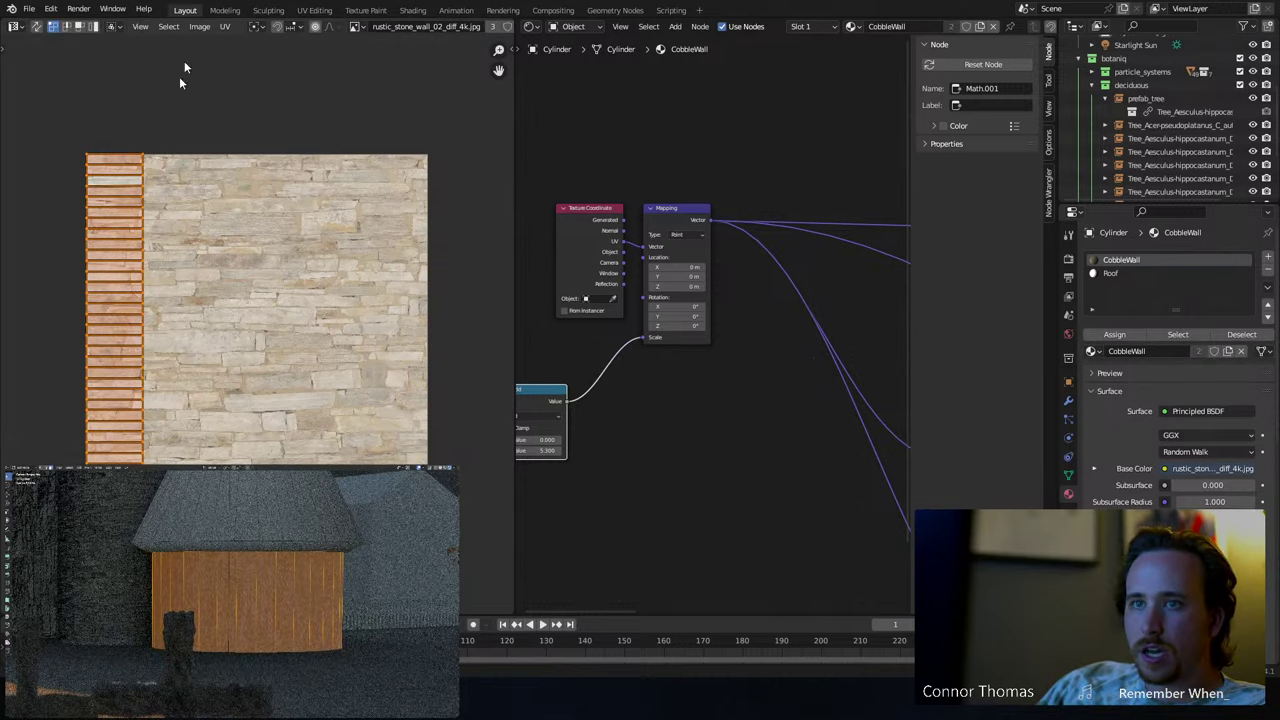
text(r)
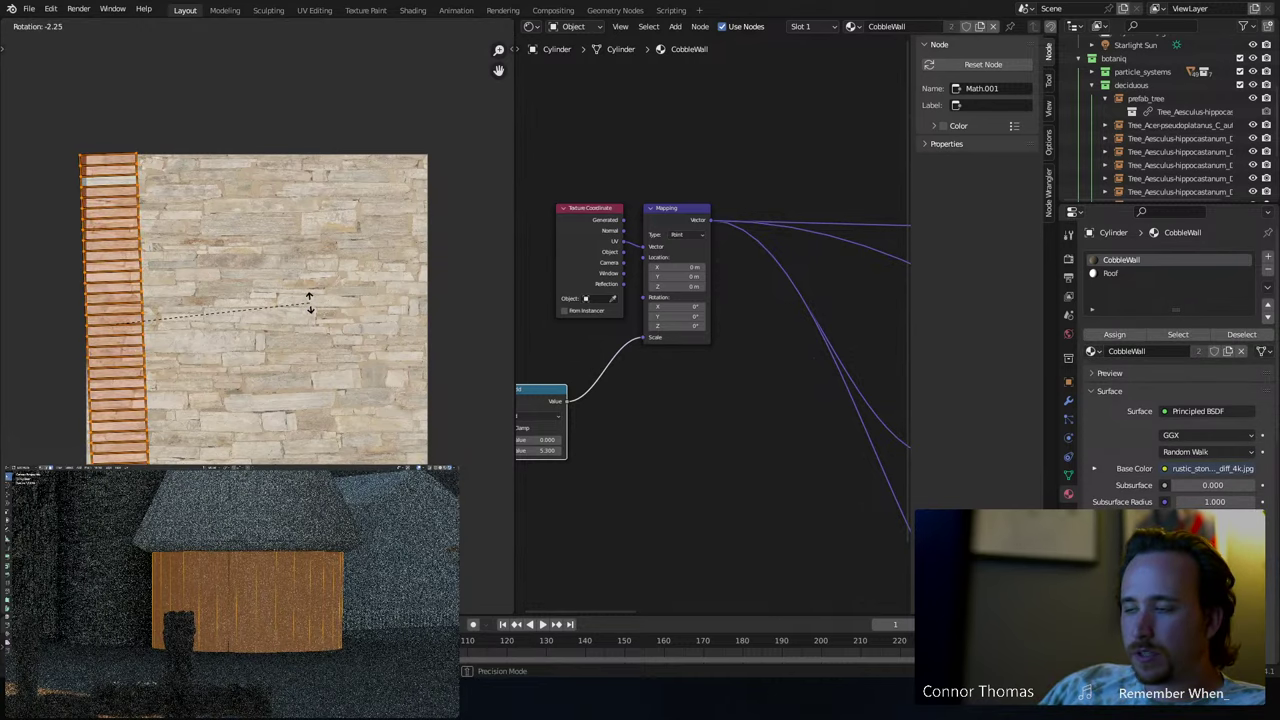
text(90)
key(Return)
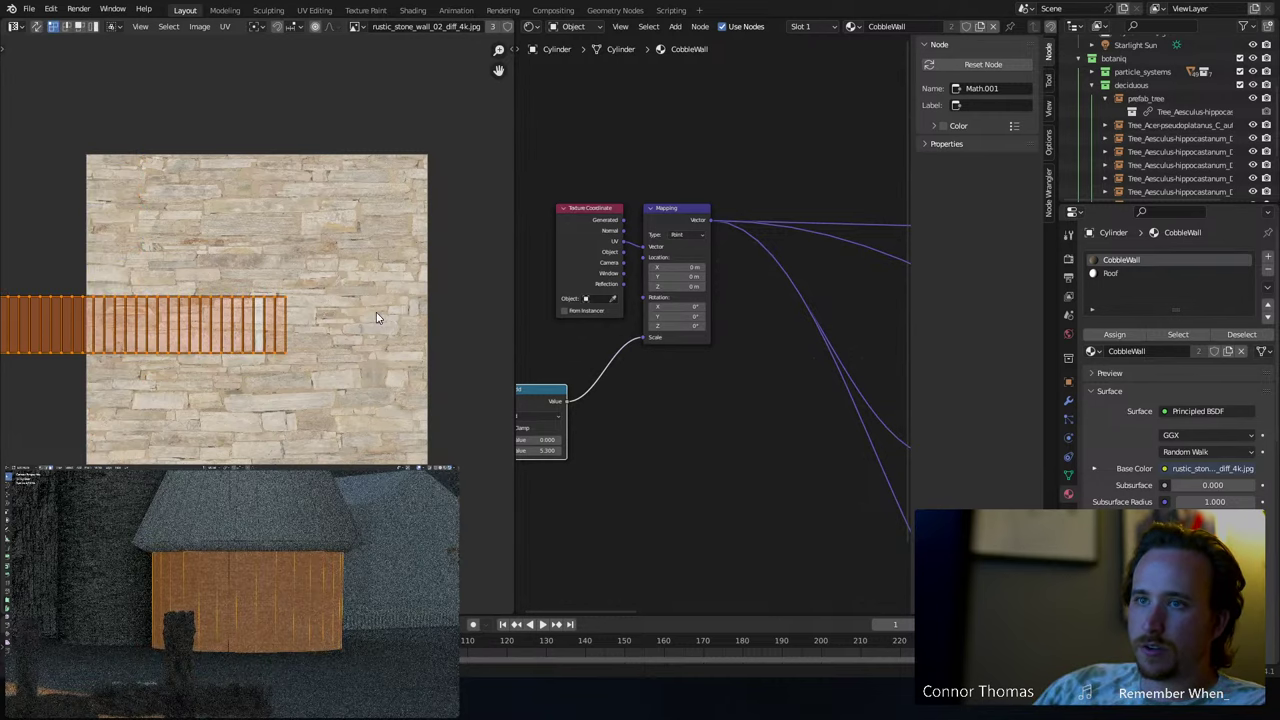
key(g)
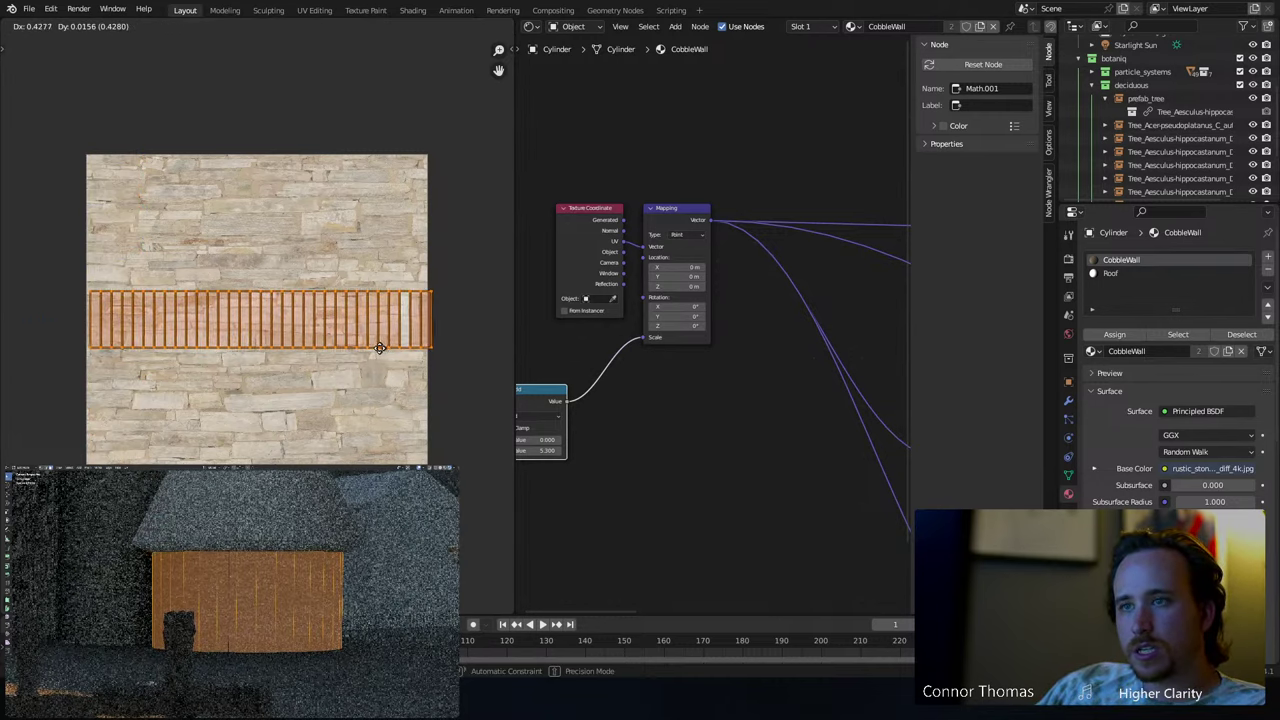
click(375, 345)
key(Tab)
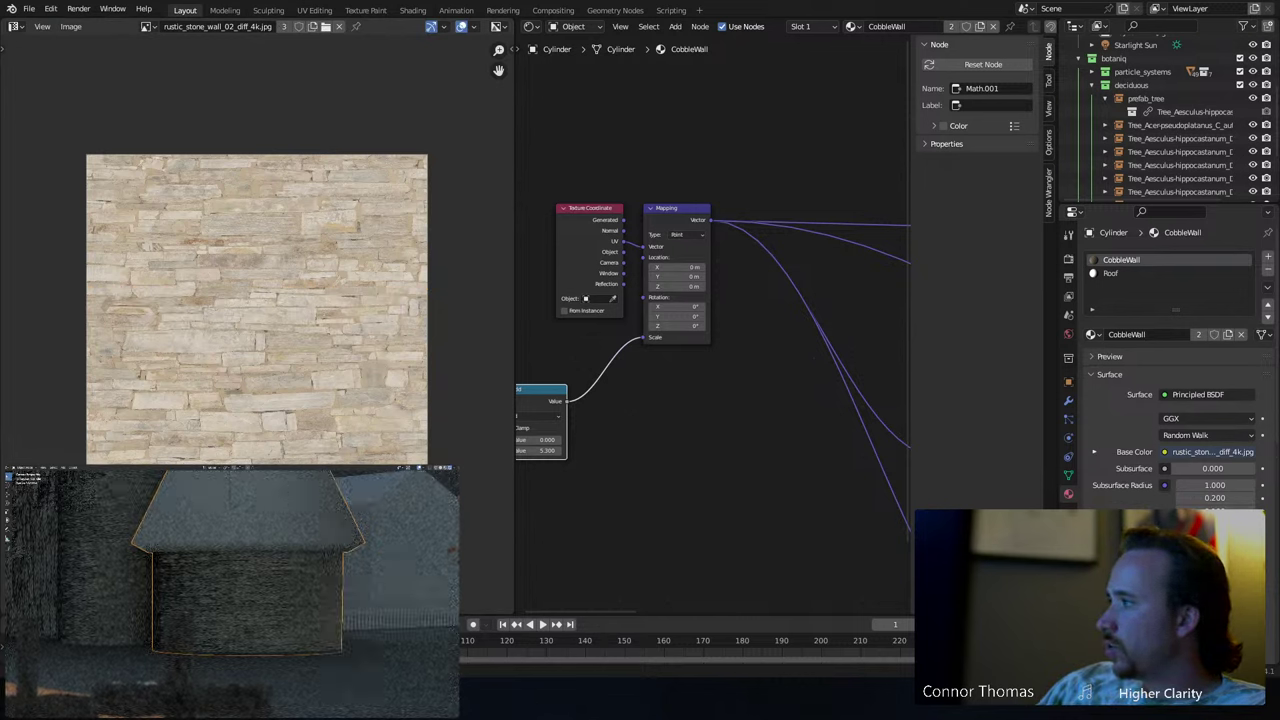
- Set the second value of the Add node driving CobbleWall's mapping scale to 5.900
middle_drag(650, 429, 760, 404)
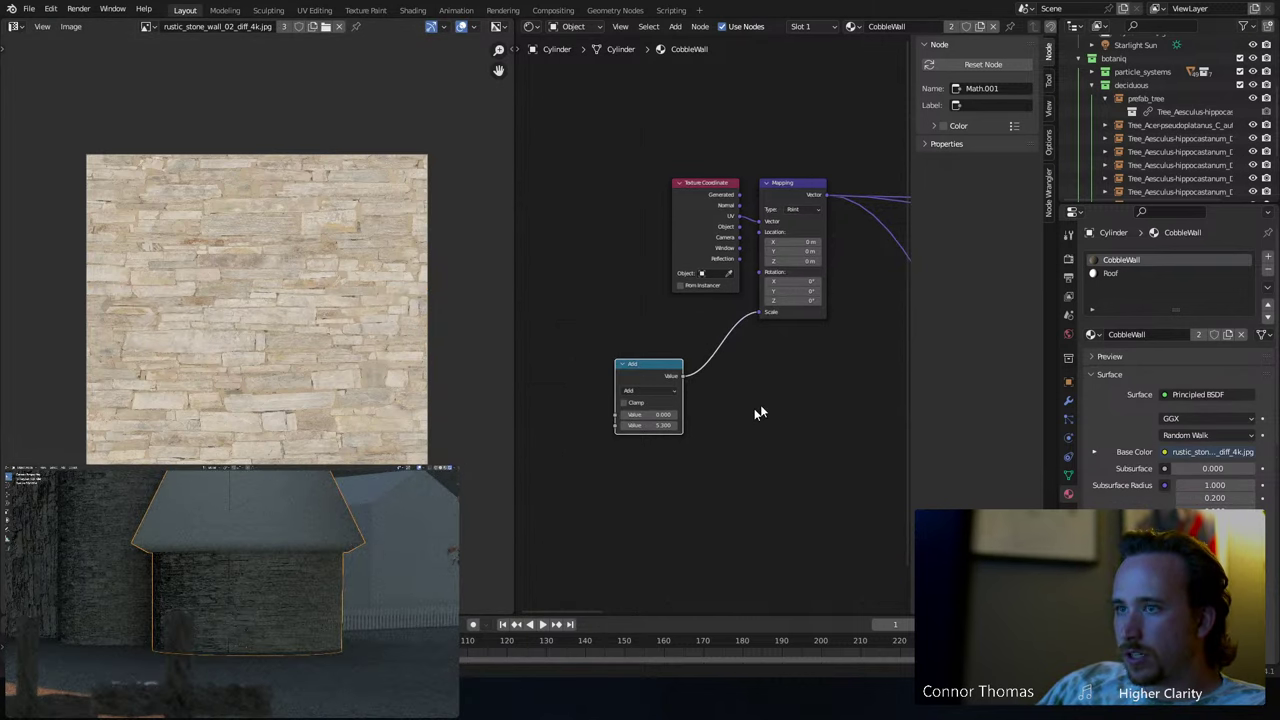
scroll(670, 459, up, 4)
drag(639, 462, 720, 462)
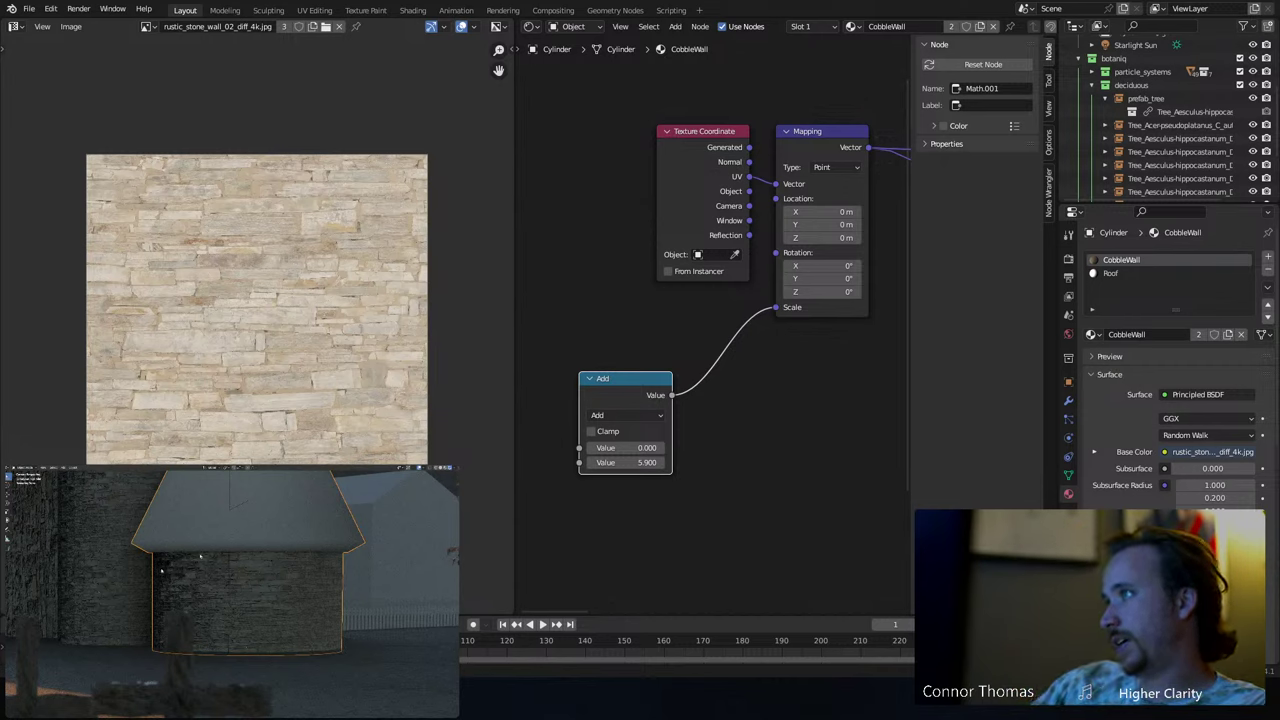
- In the camera view, select the left wall face of the church building Cube.006 and rotate its UV island 90 degrees
key(KP_0)
scroll(169, 564, up, 2)
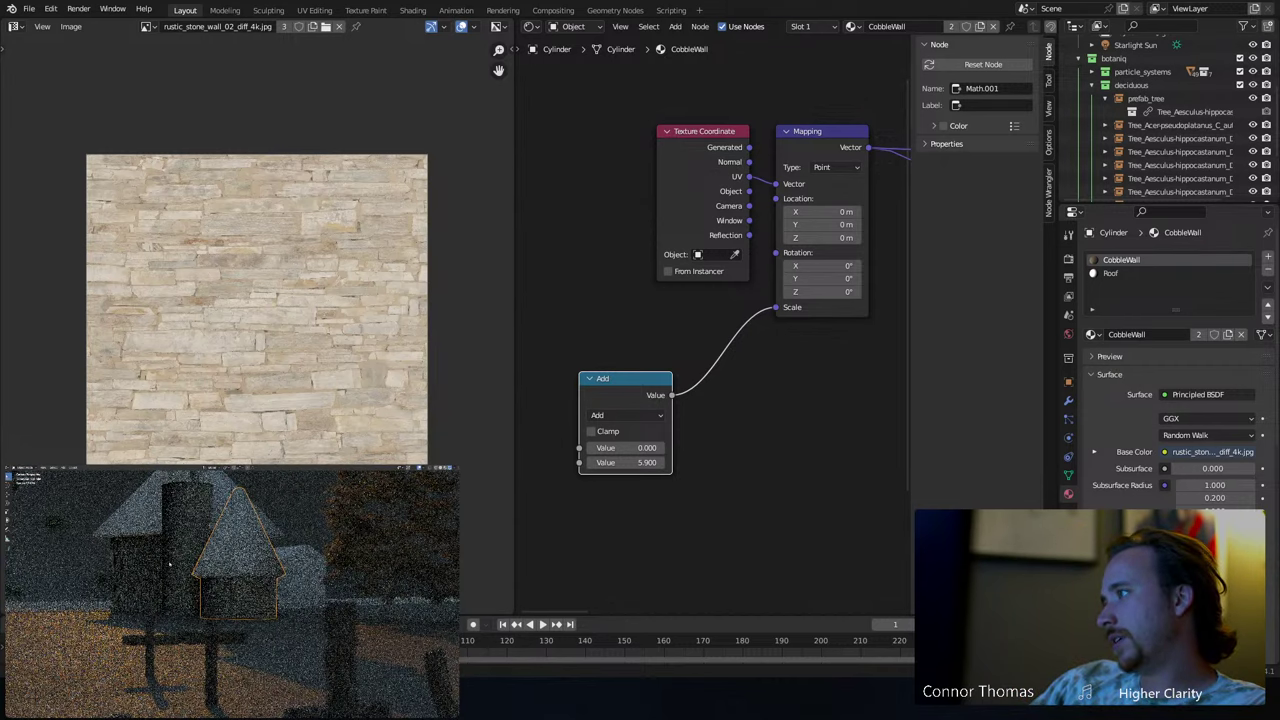
click(119, 575)
key(Tab)
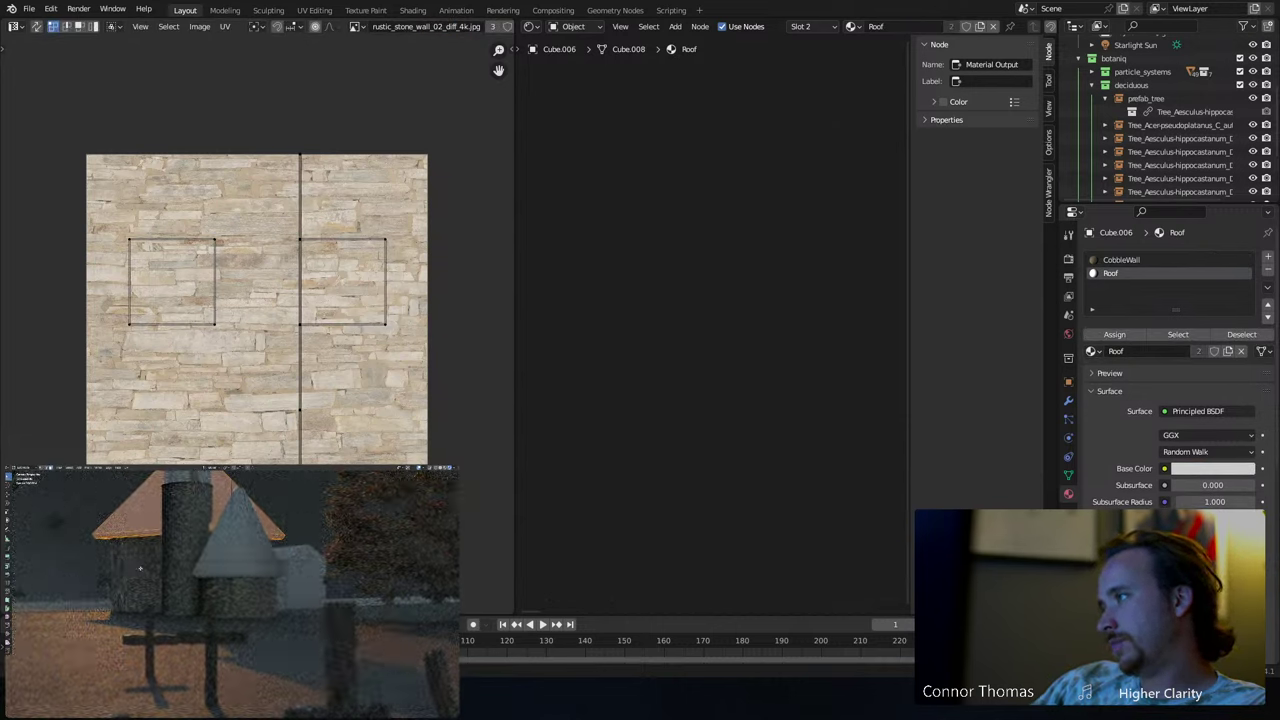
click(113, 585)
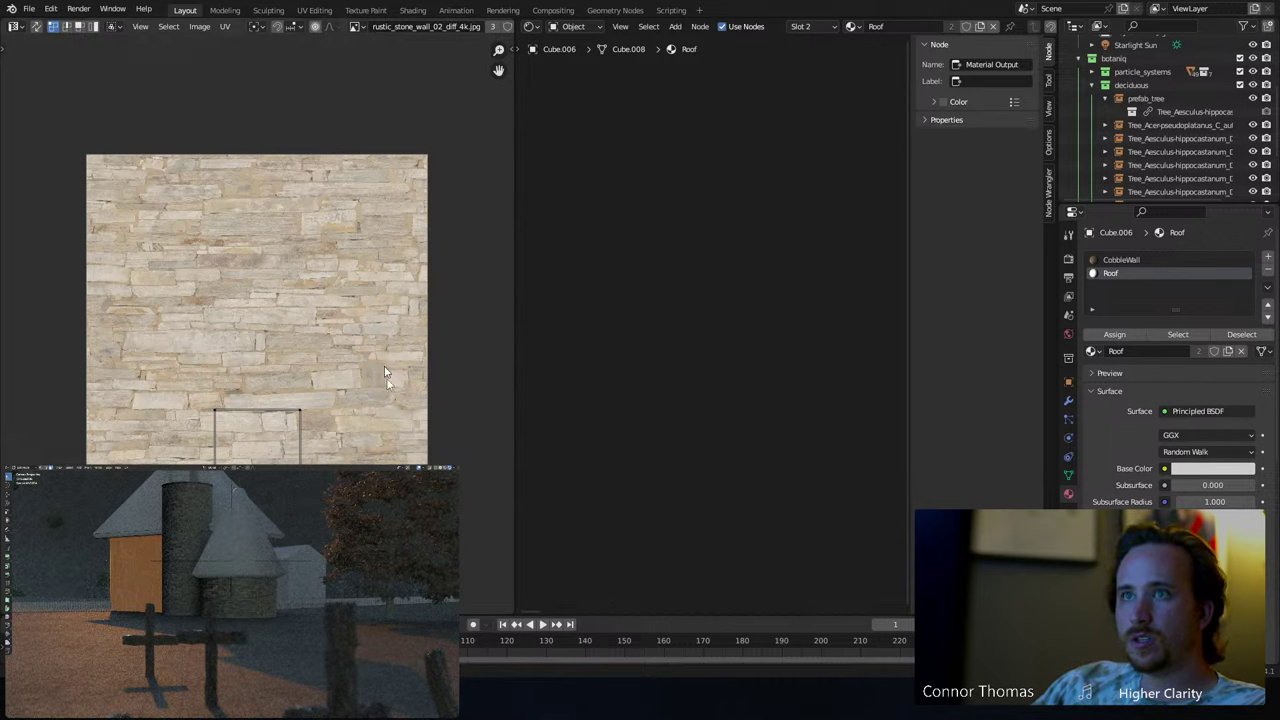
key(a)
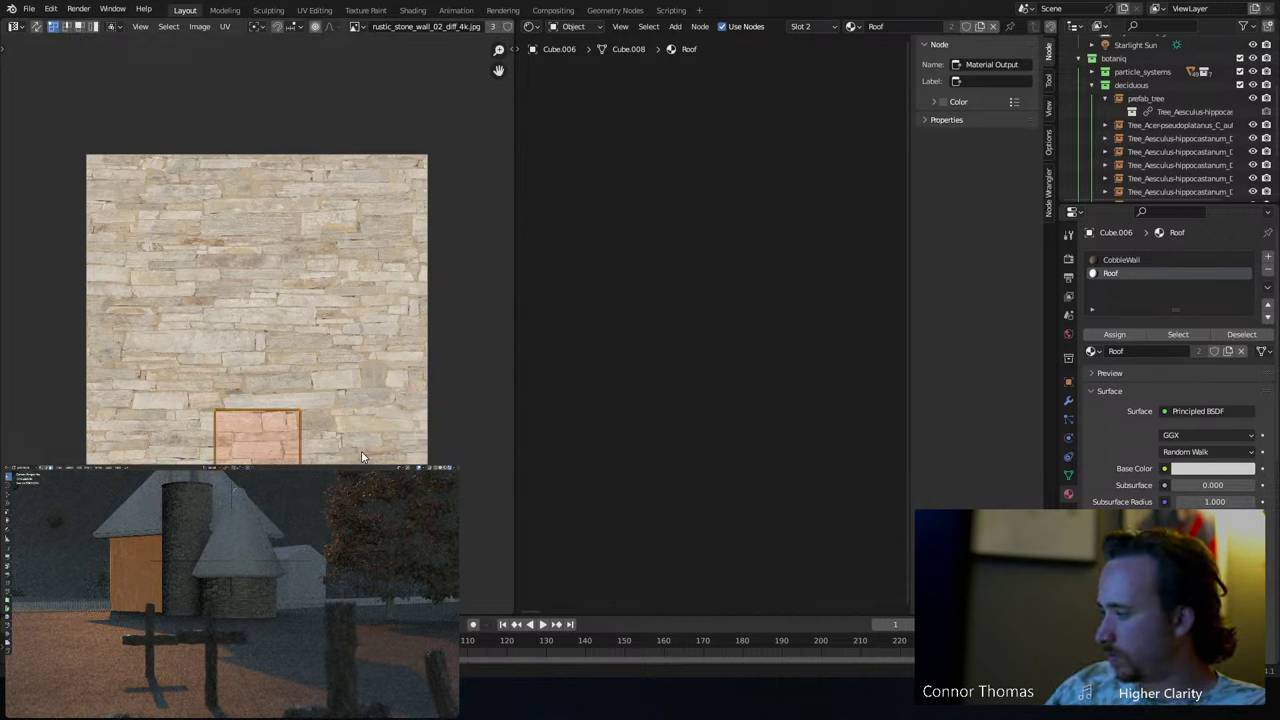
text(r90)
key(Return)
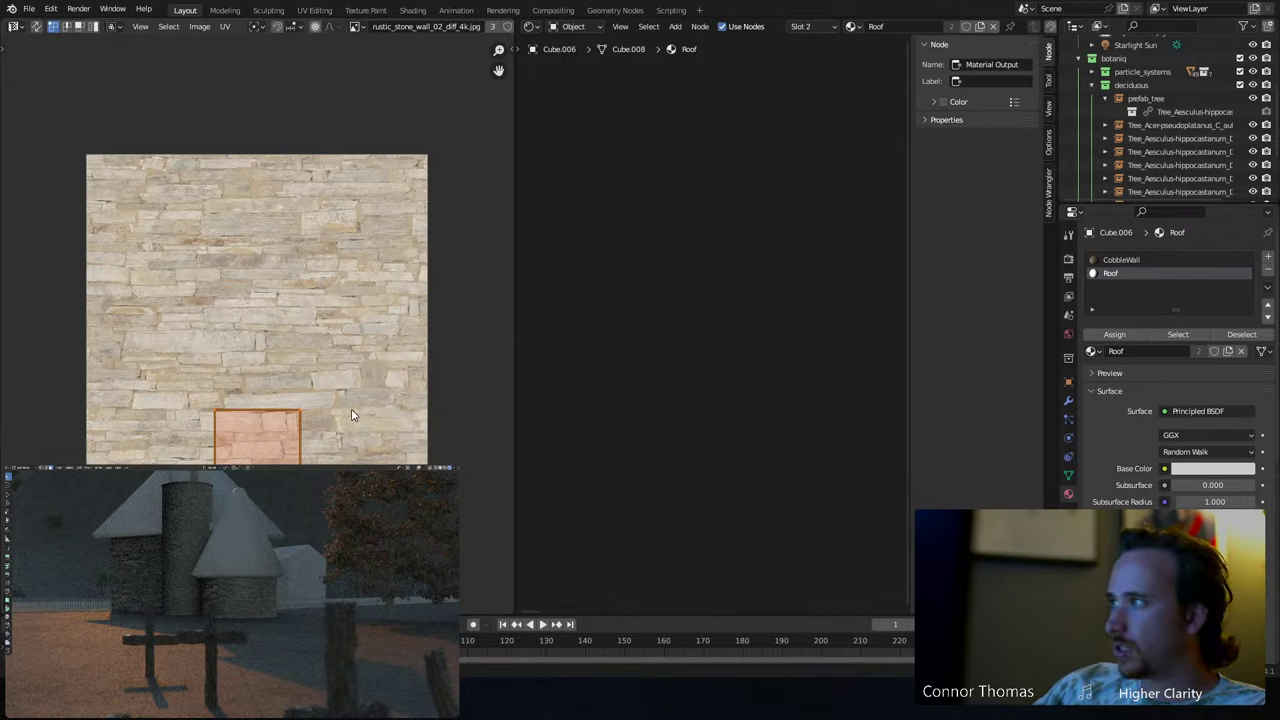
- Enlarge the church wall's UV island about 1.5 times, move it up the stone texture and save the file
key(s)
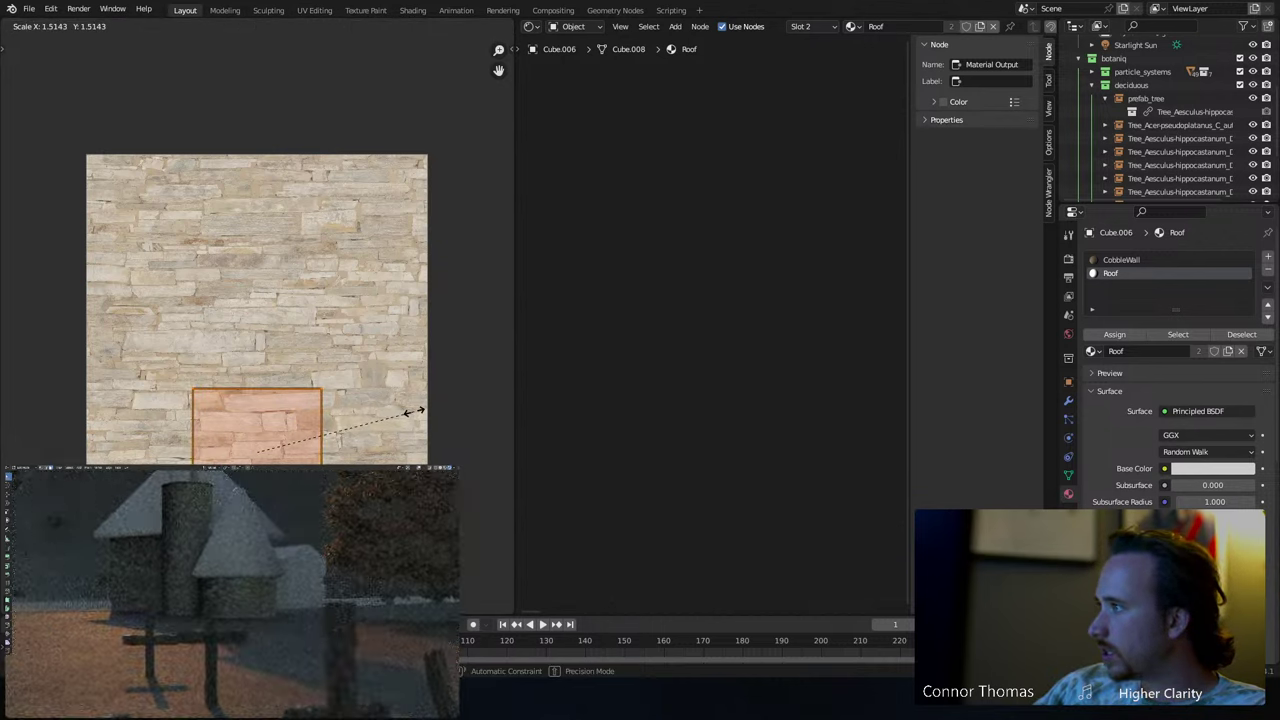
click(413, 412)
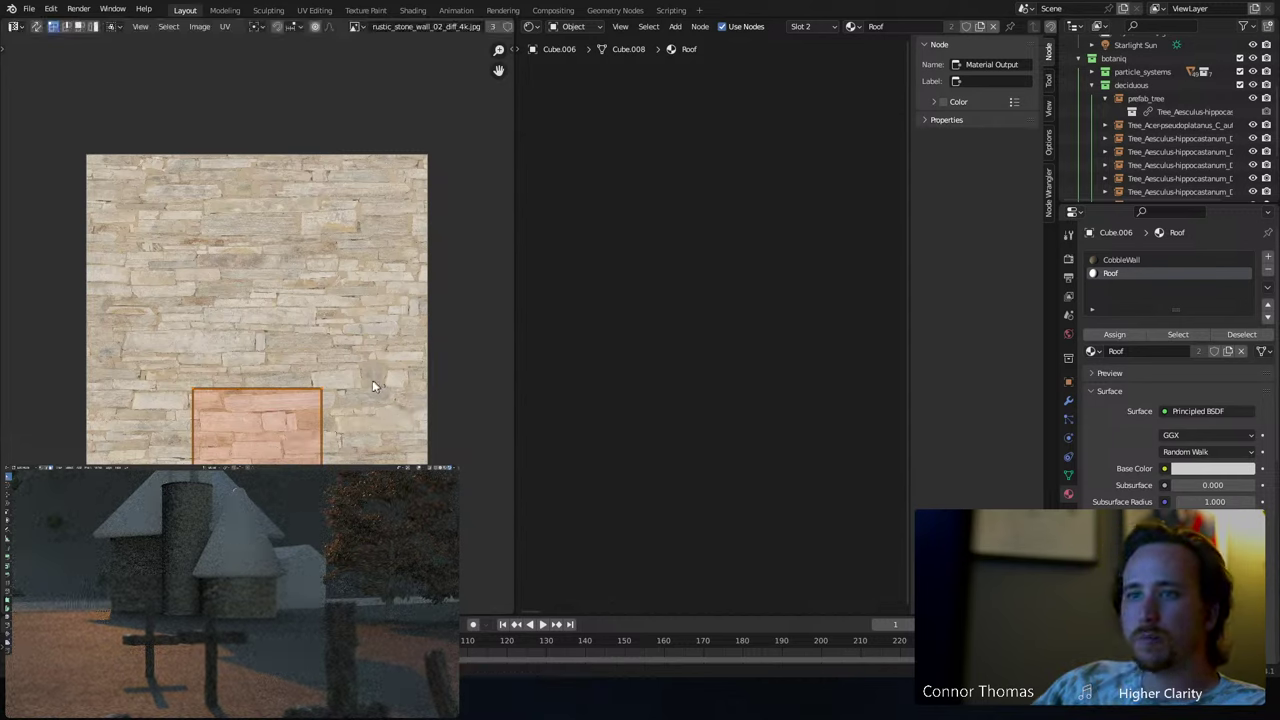
key(g)
click(358, 310)
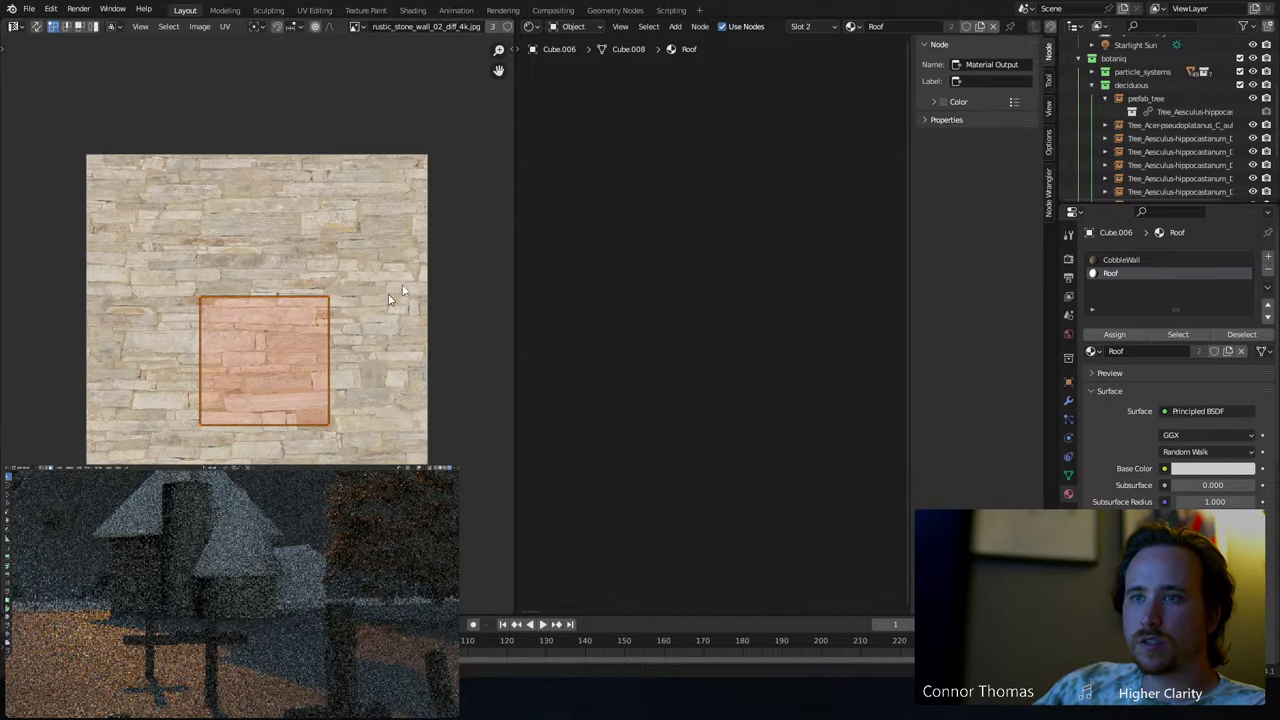
key(Tab)
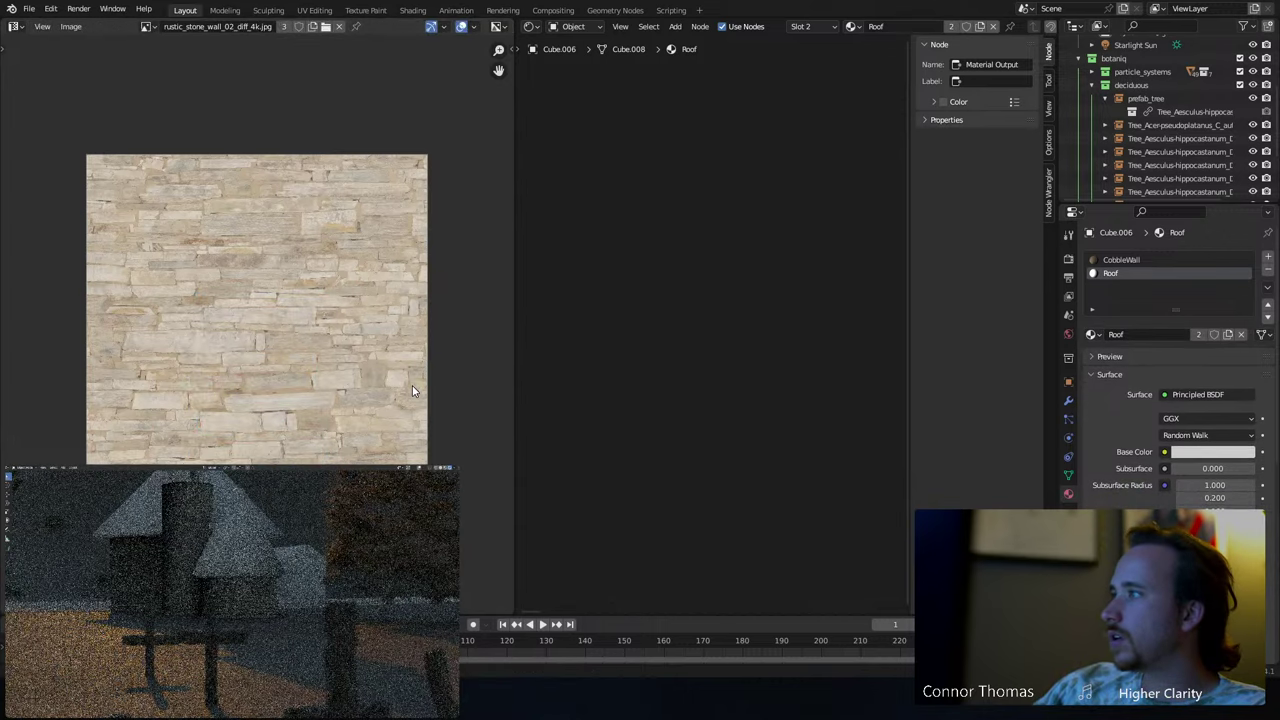
scroll(283, 560, down, 3)
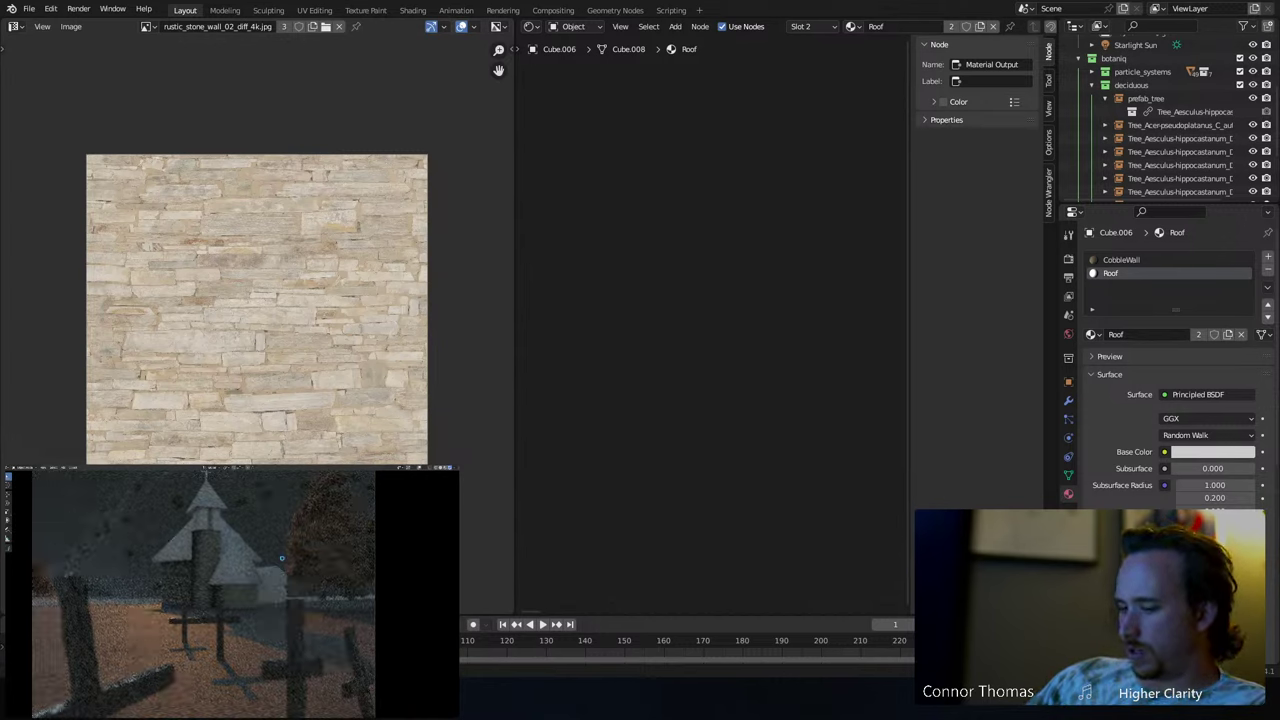
key(ctrl+s)
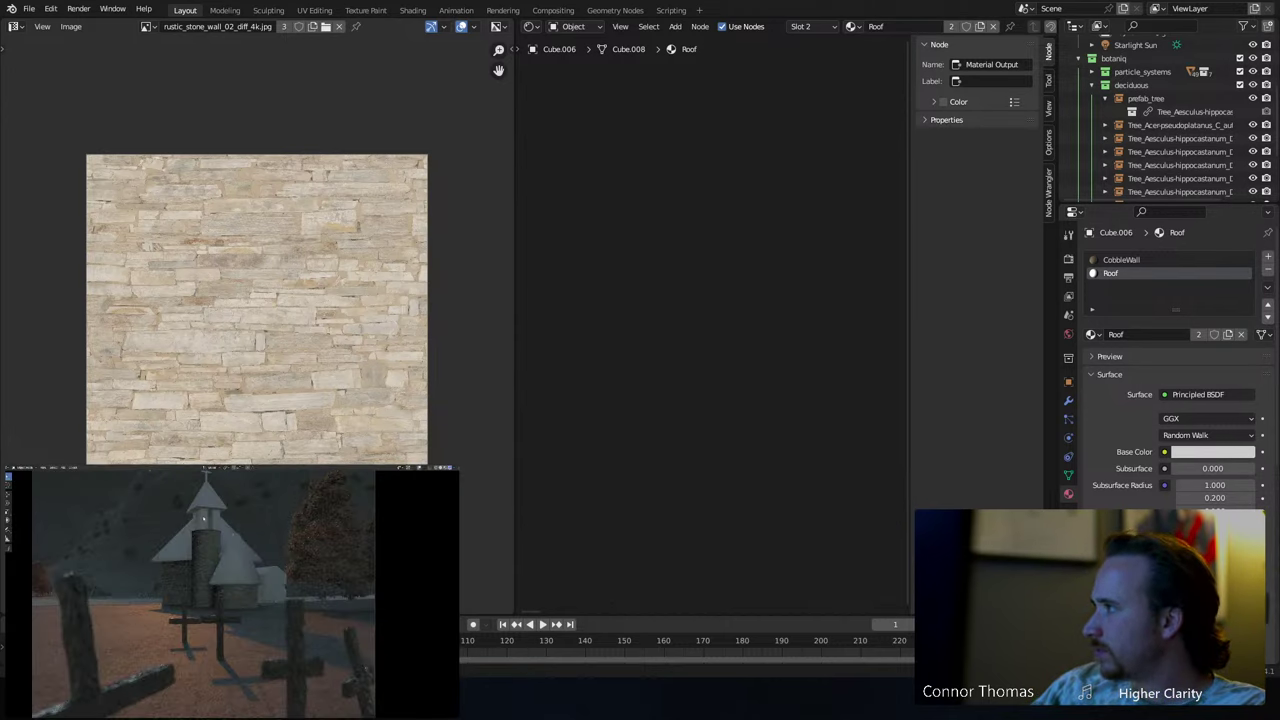
- Give the steeple object Cube.005 the existing Roof material and add CobbleWall in a second material slot
click(209, 533)
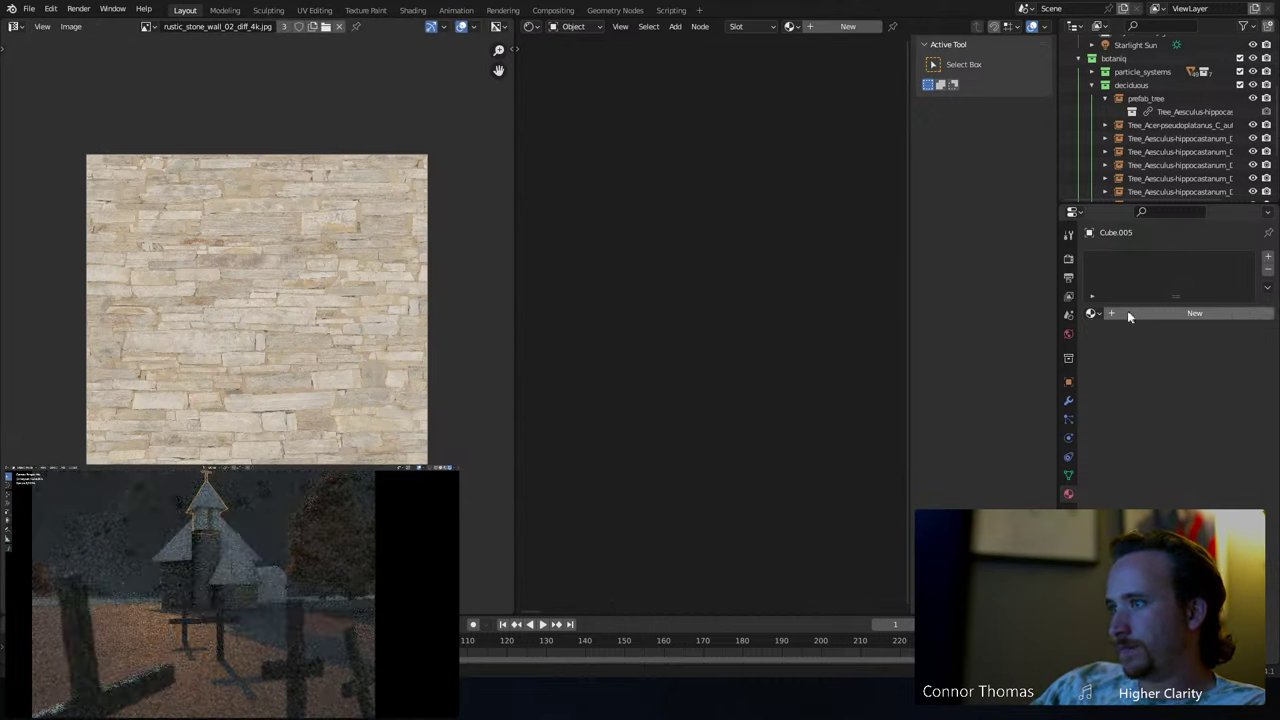
click(1097, 314)
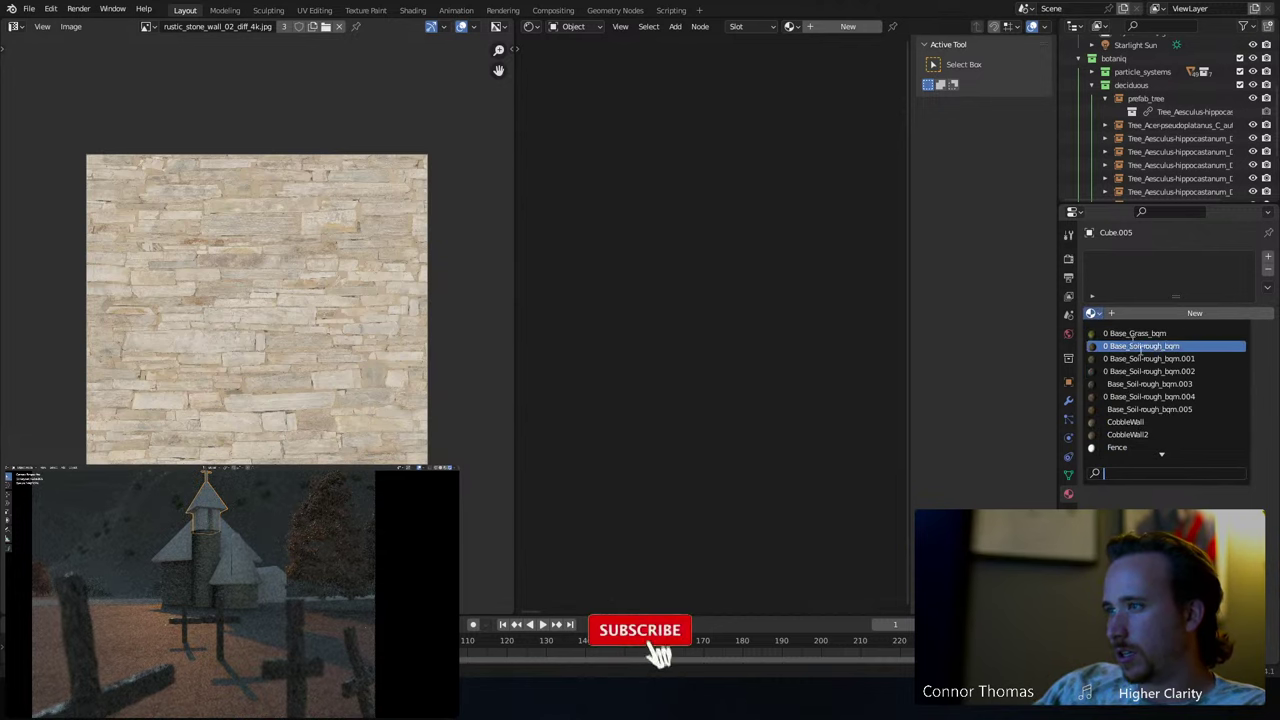
text(r)
click(1135, 334)
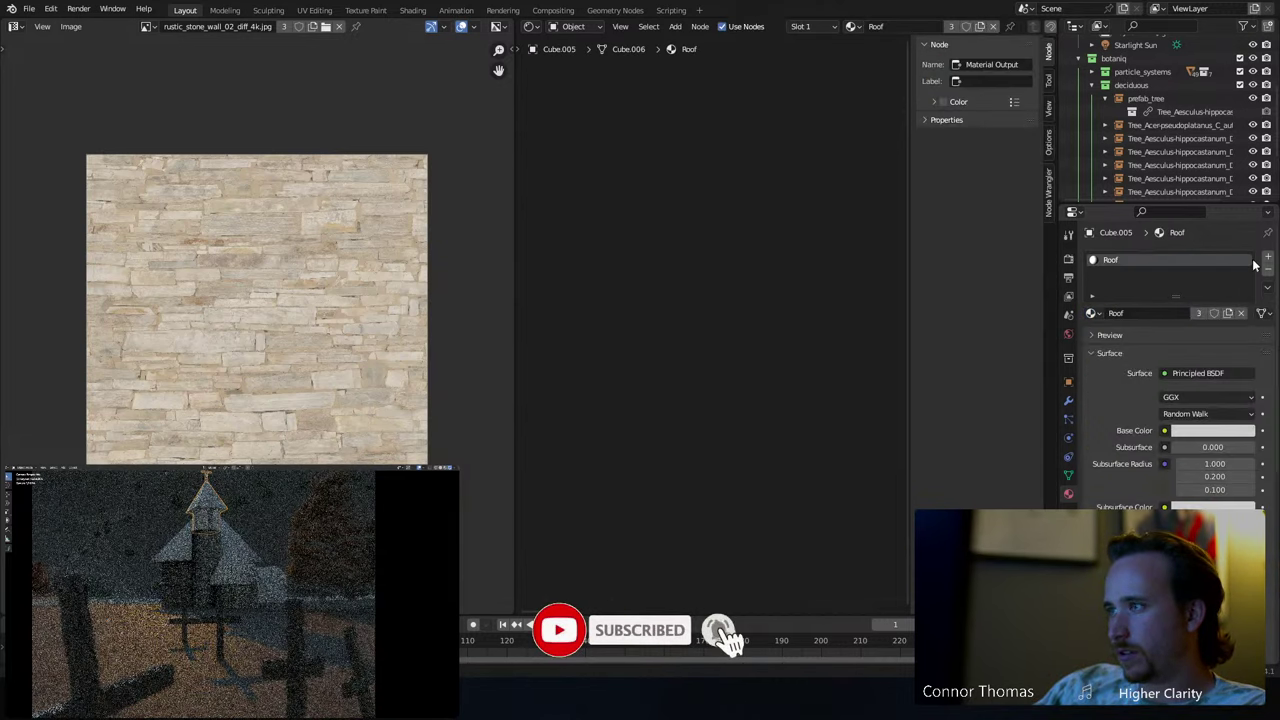
click(1267, 259)
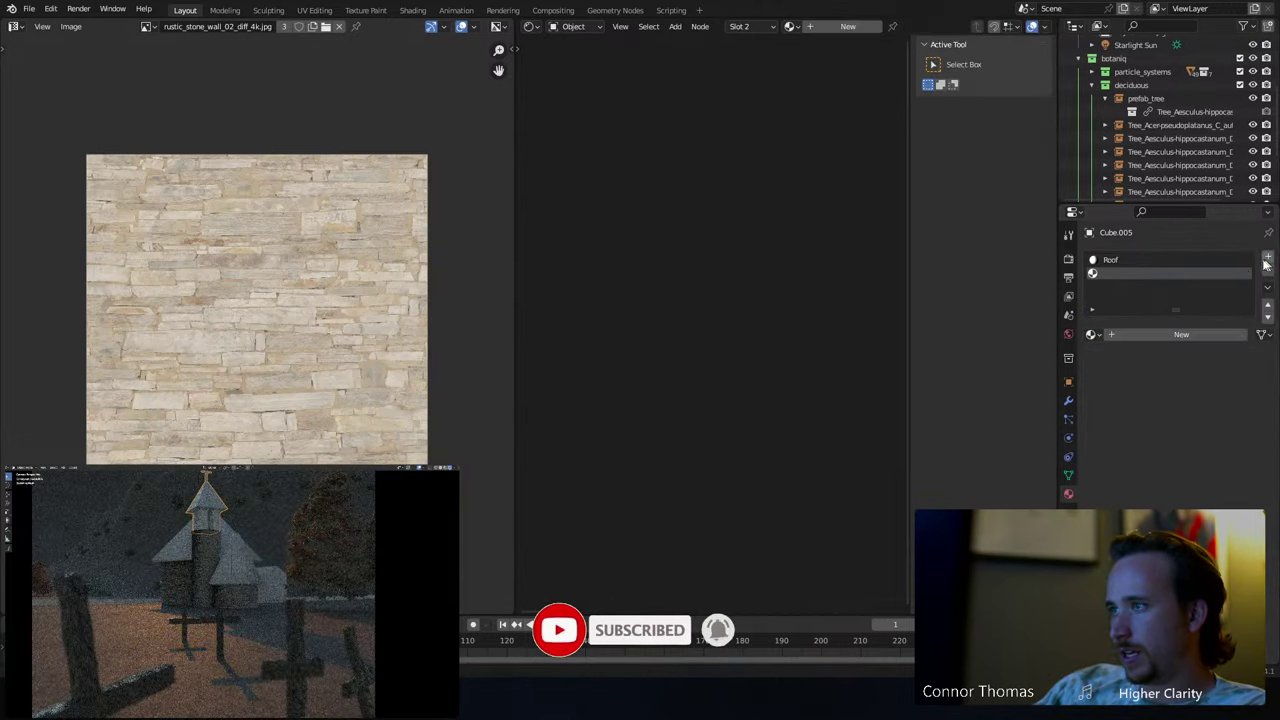
click(1092, 334)
text(c)
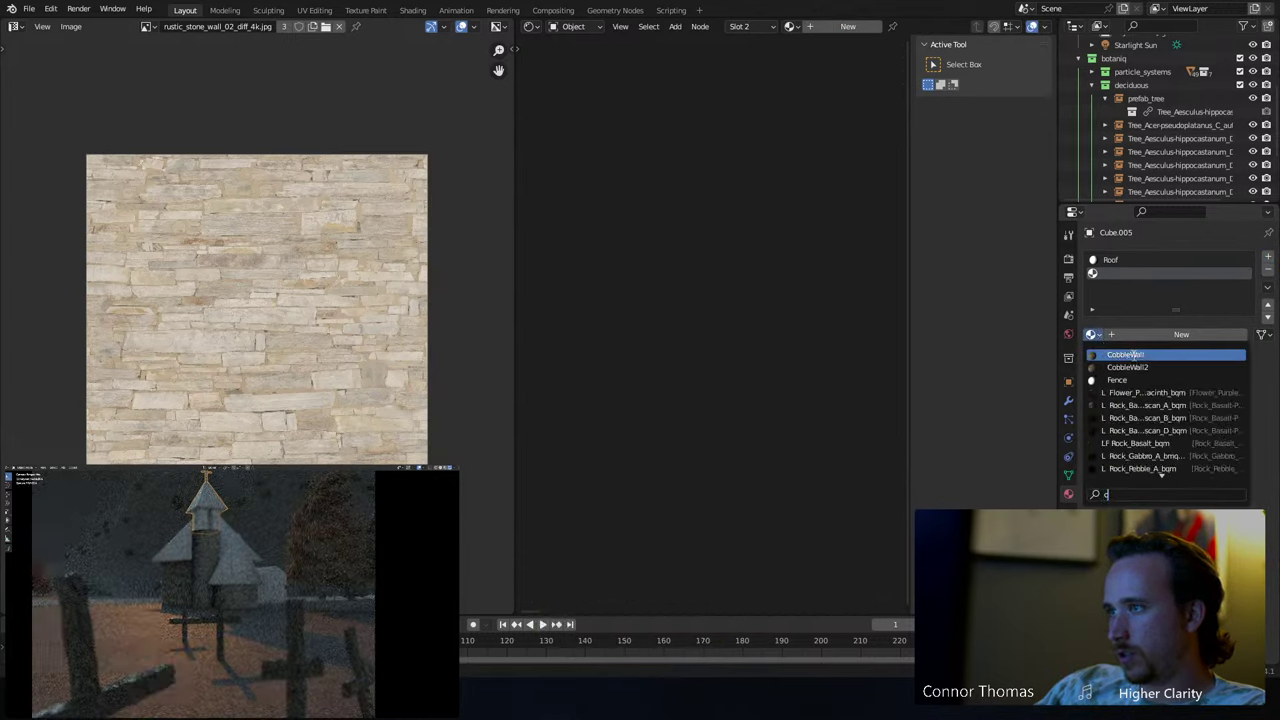
click(1128, 354)
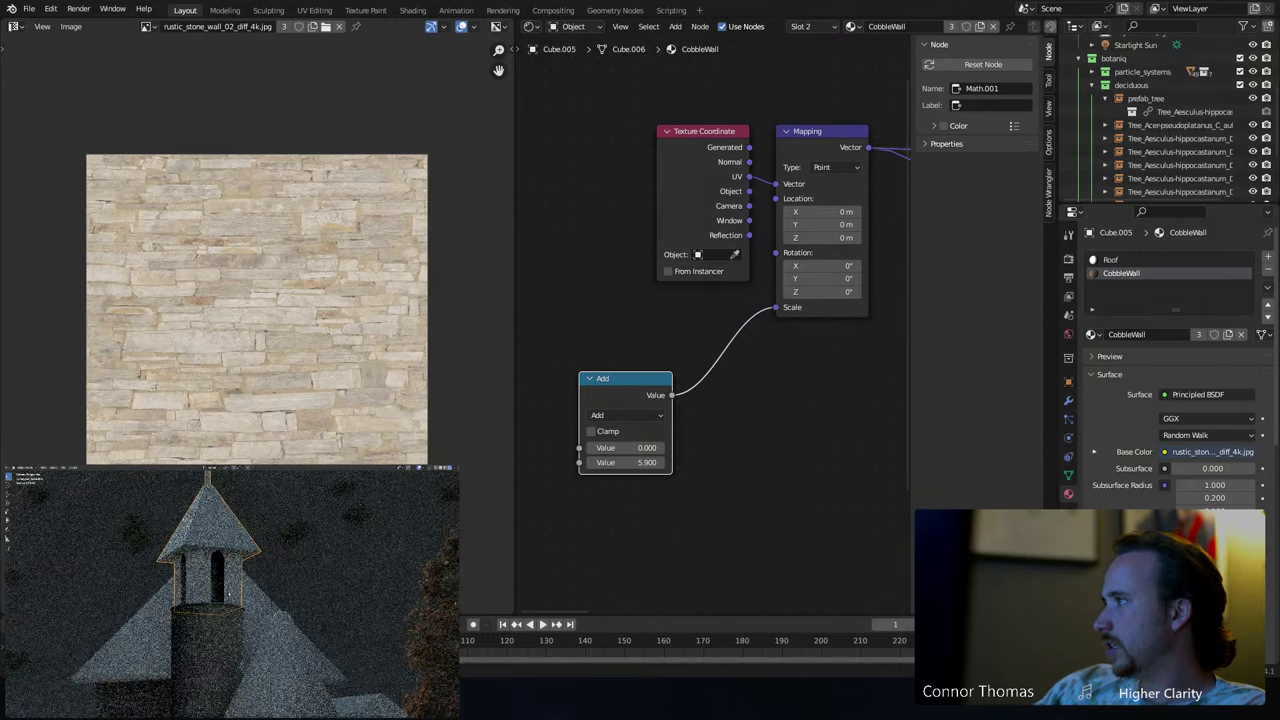
- Try to circle-select the steeple's belfry wall faces in wireframe and inspect the selection in Solid shading
key(Tab)
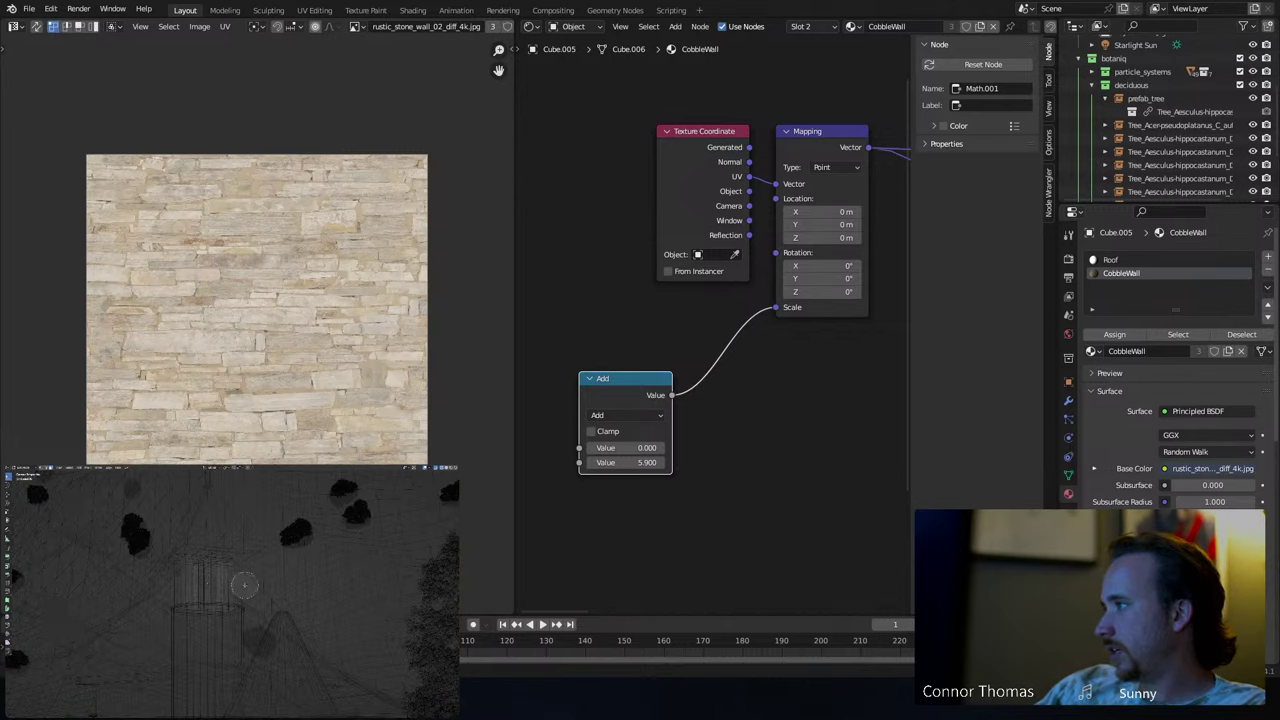
drag(245, 585, 162, 588)
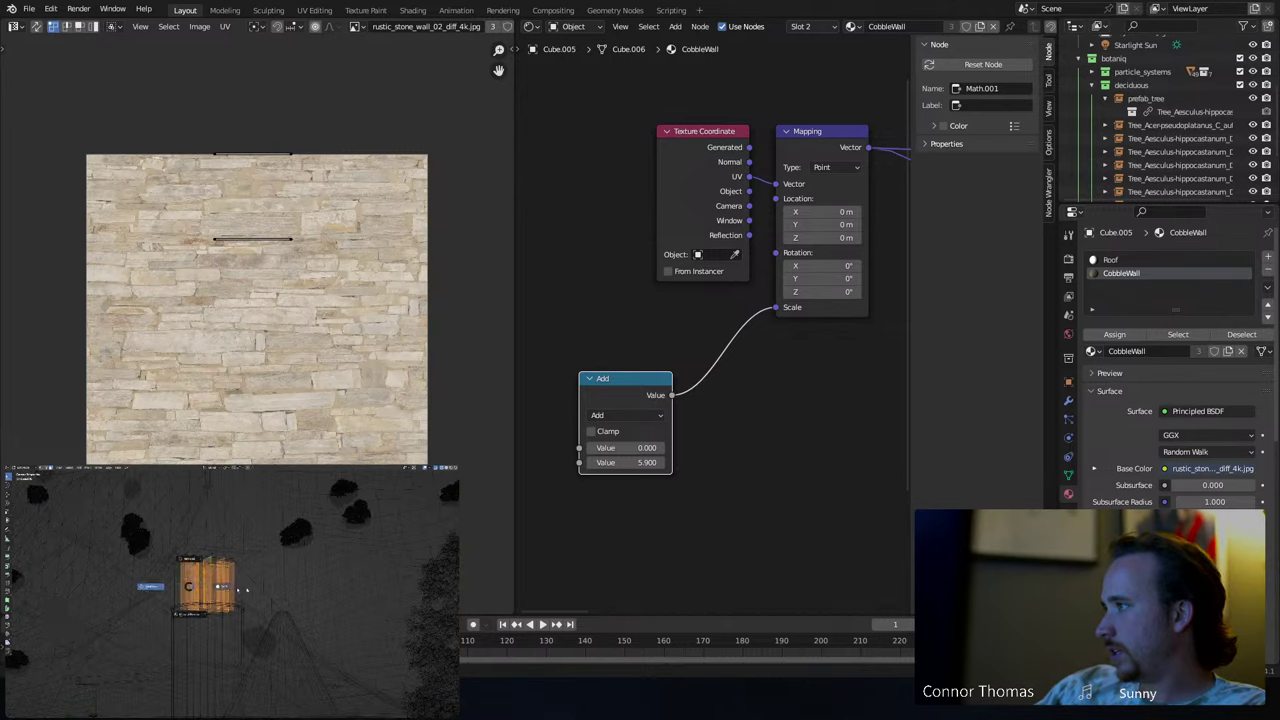
key(shift+z)
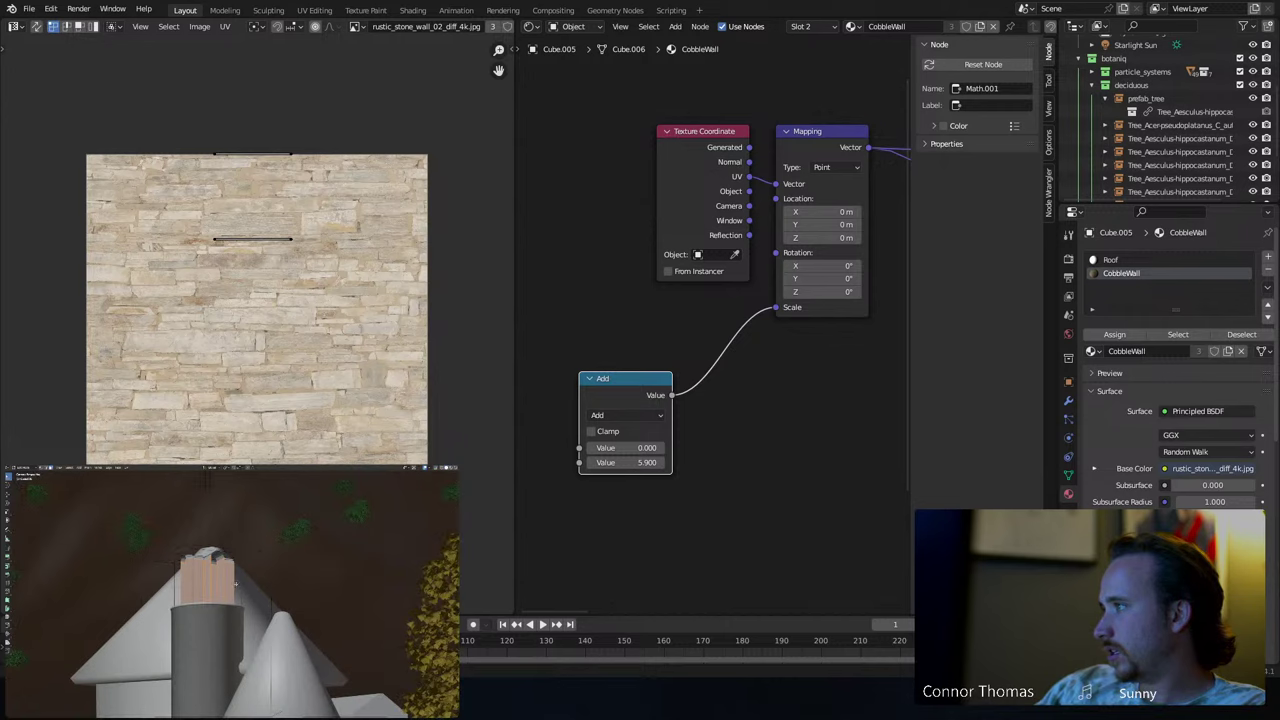
middle_drag(236, 583, 297, 550)
click(272, 550)
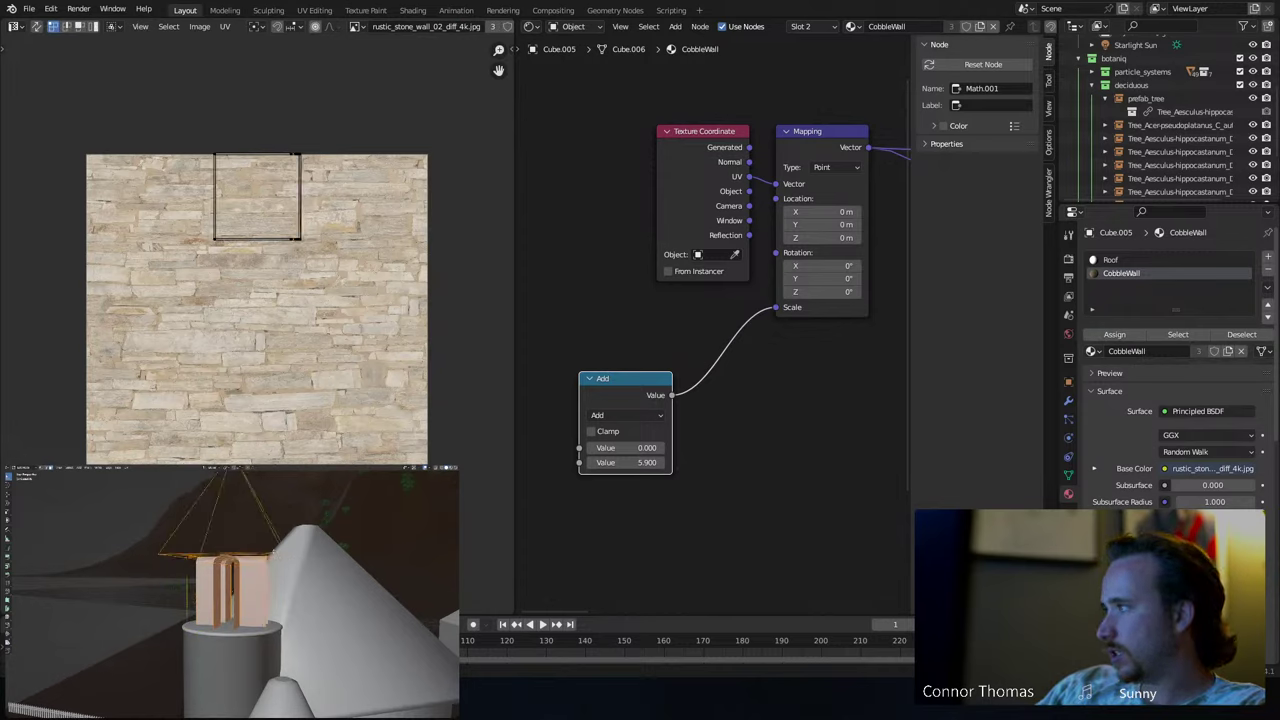
key(a)
middle_drag(236, 553, 266, 556)
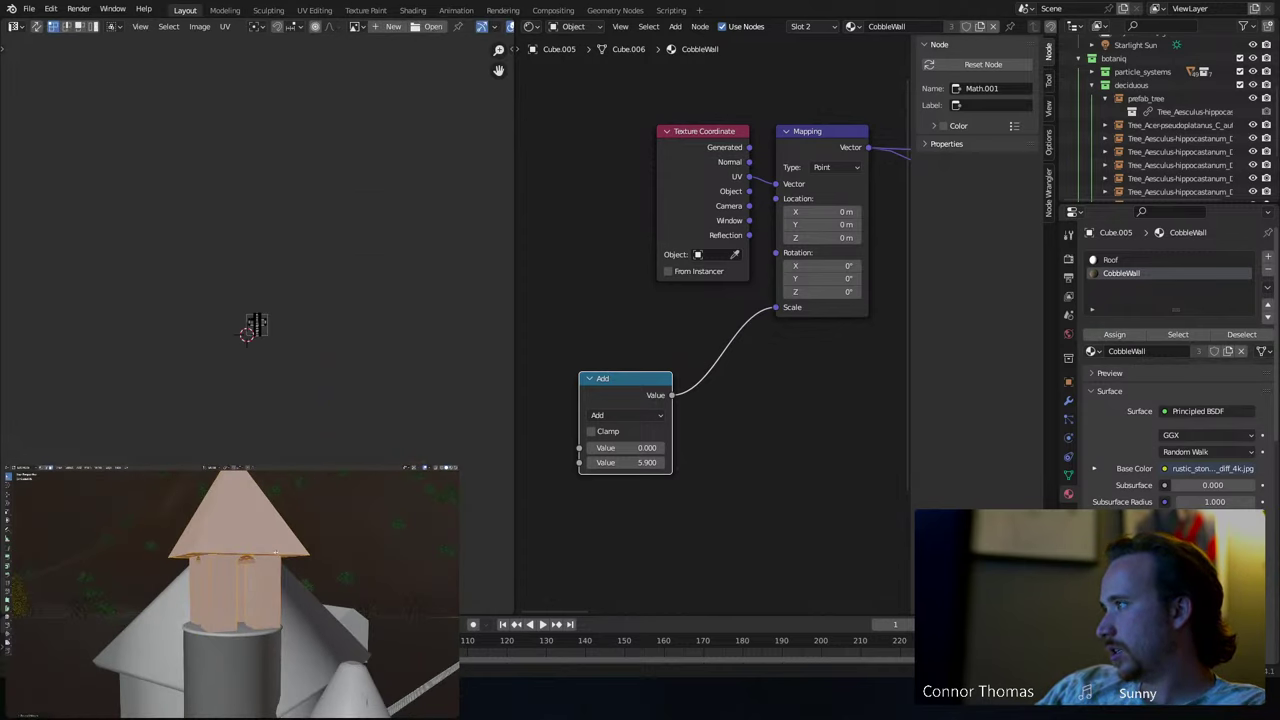
- Clear the selection and circle-select only the belfry walls beneath the steeple roof in Wireframe shading
key(z)
click(218, 556)
key(alt+a)
key(c)
drag(284, 579, 158, 592)
drag(240, 592, 282, 592)
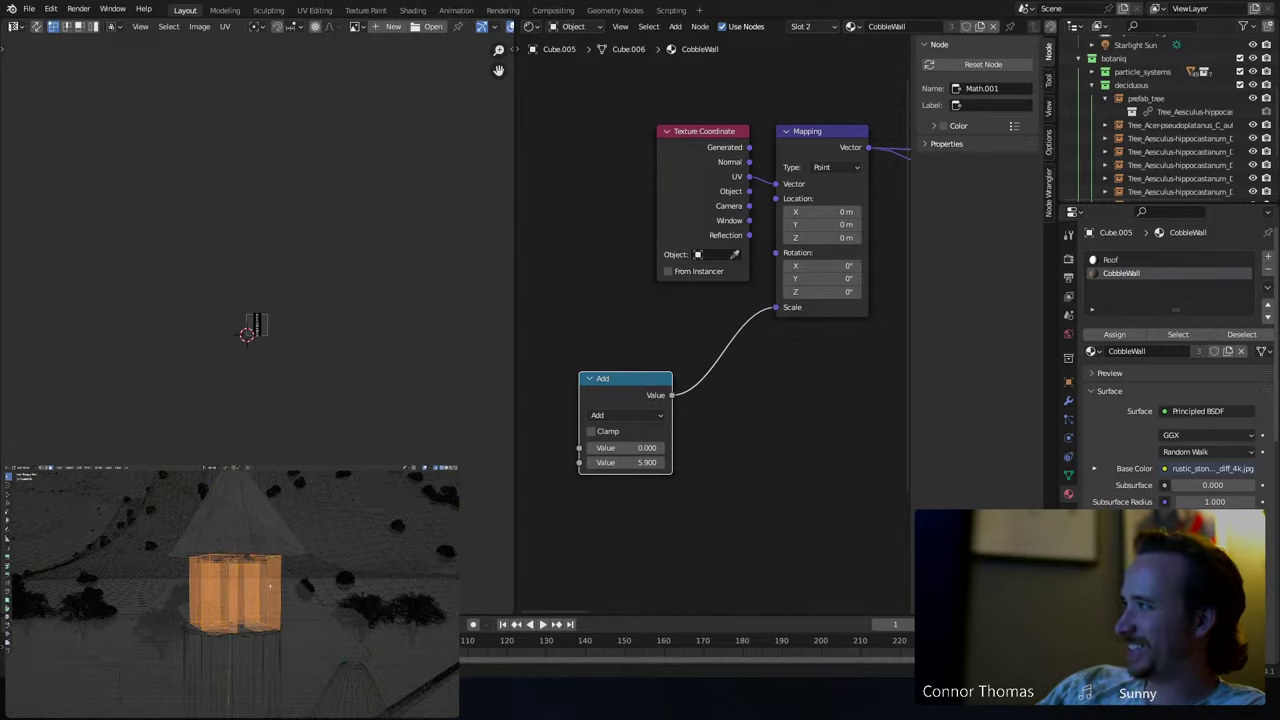
- Inspect the belfry selection from several angles and remove the roof-underside faces so only the belfry walls stay selected
middle_drag(270, 595, 236, 560)
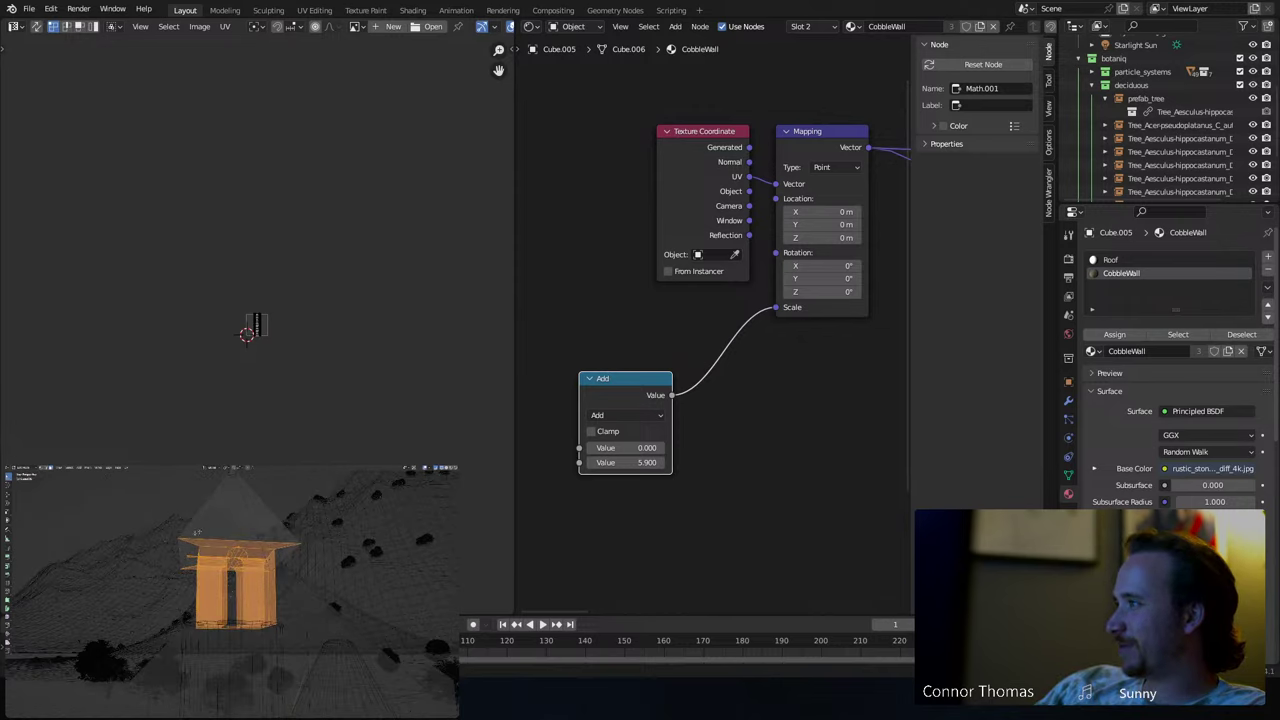
shift+click(229, 544)
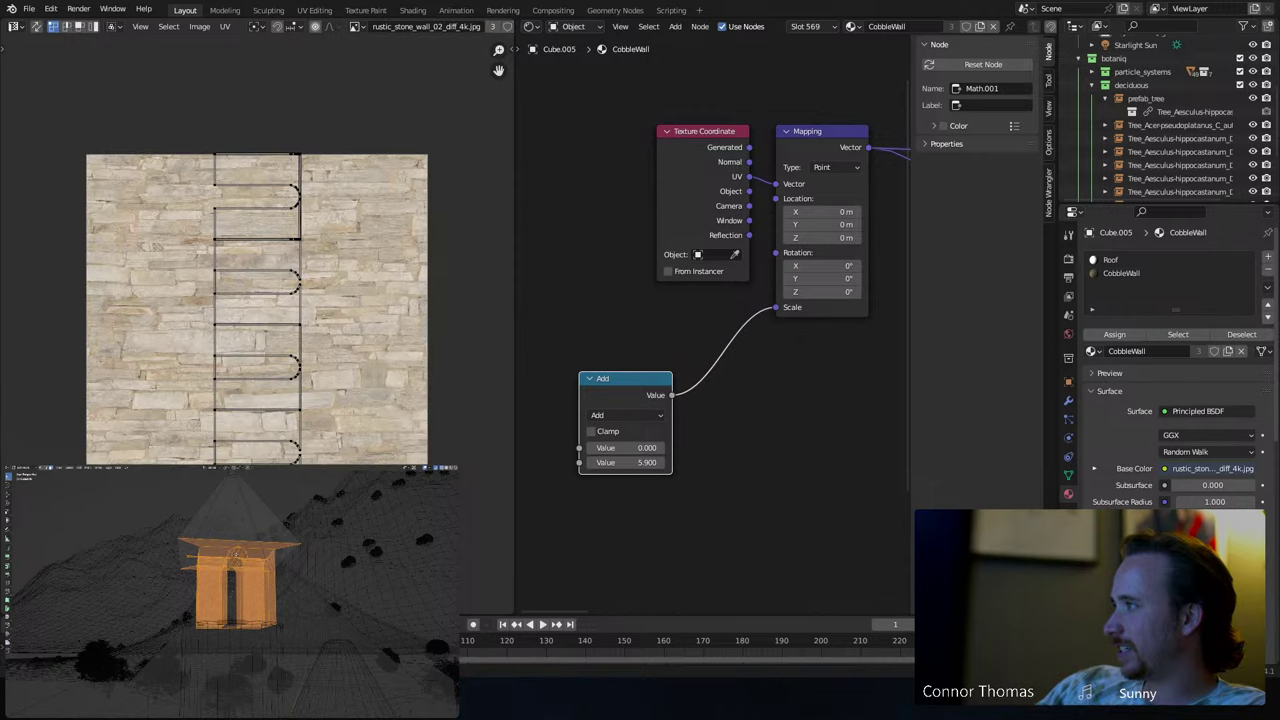
mouse_move(240, 555)
middle_down()
mouse_move(250, 545)
mouse_move(260, 590)
mouse_move(280, 557)
mouse_move(253, 548)
middle_up()
key(Tab)
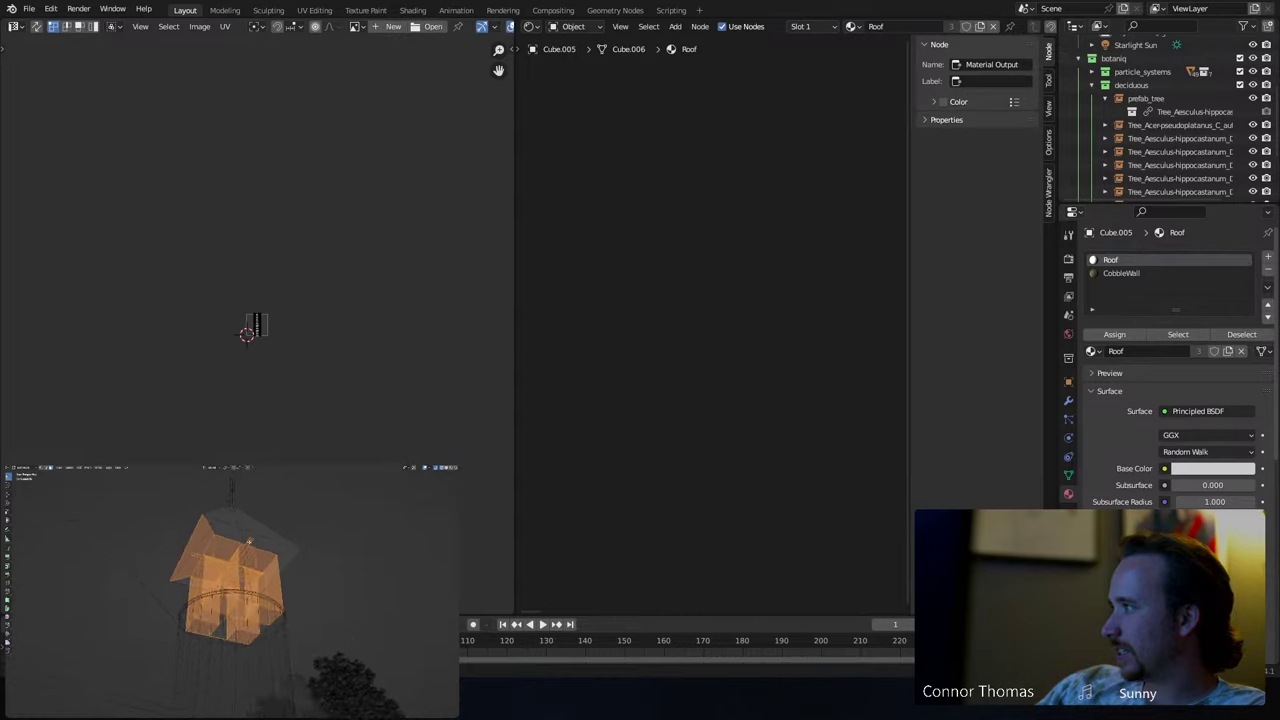
shift+click(201, 546)
middle_drag(201, 546, 214, 574)
key(Tab)
key(Tab)
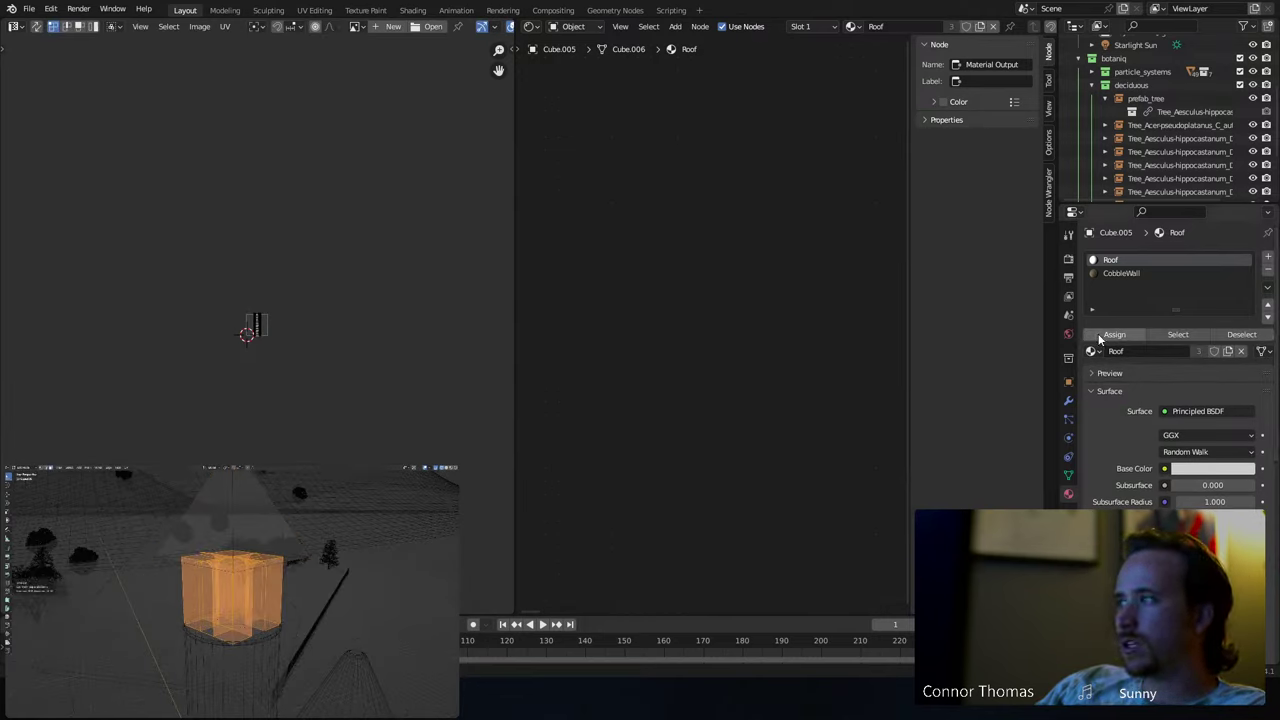
- Assign the CobbleWall material to the selected belfry walls and check the steeple in the rendered view
click(1128, 273)
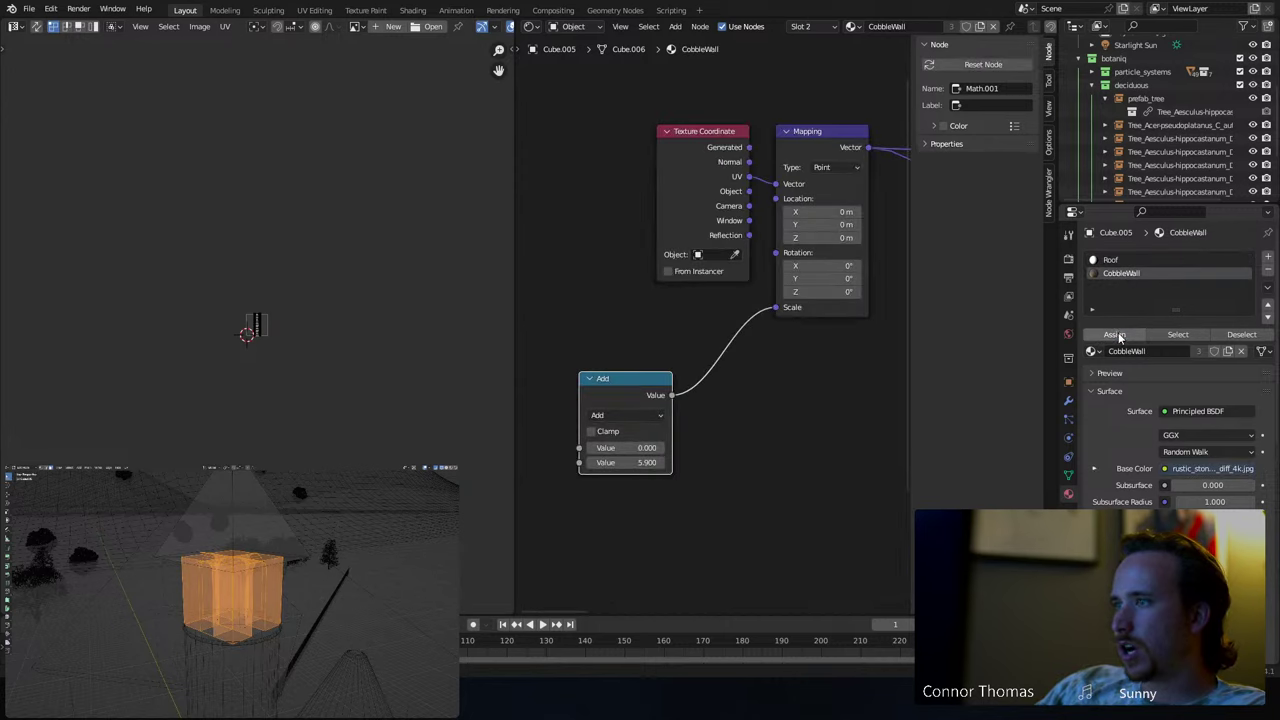
click(1133, 334)
key(Tab)
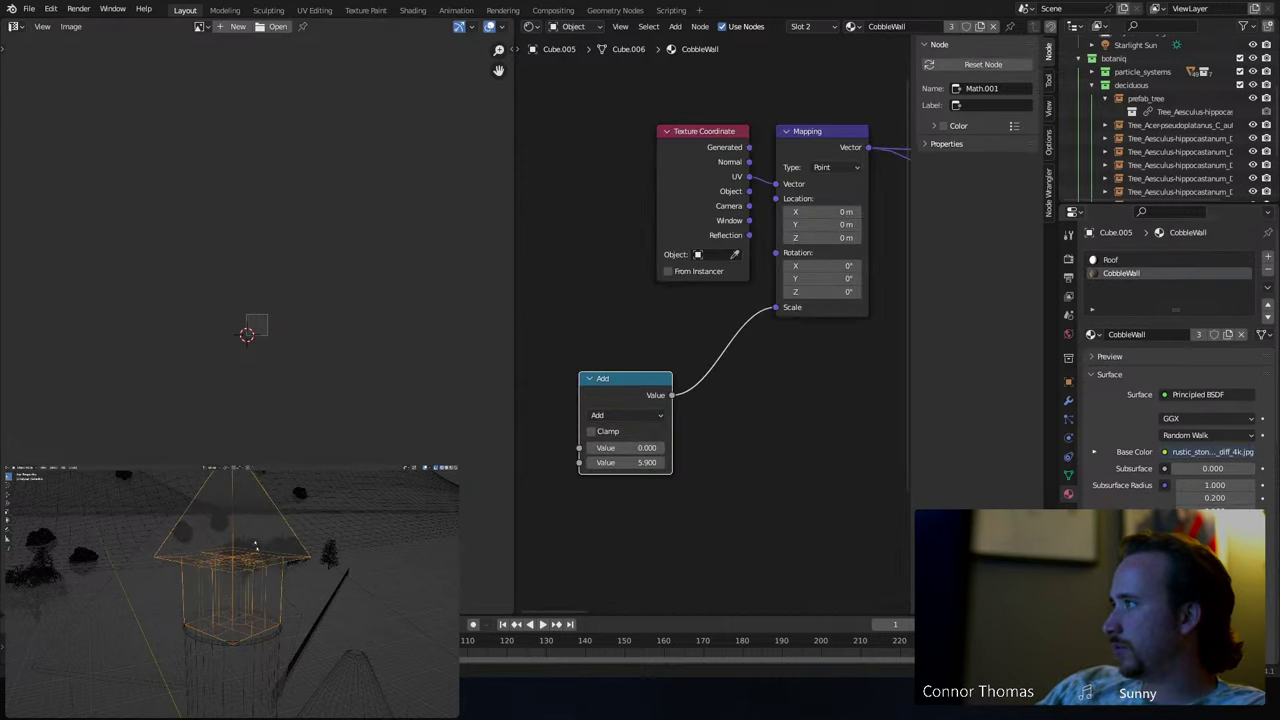
key(8)
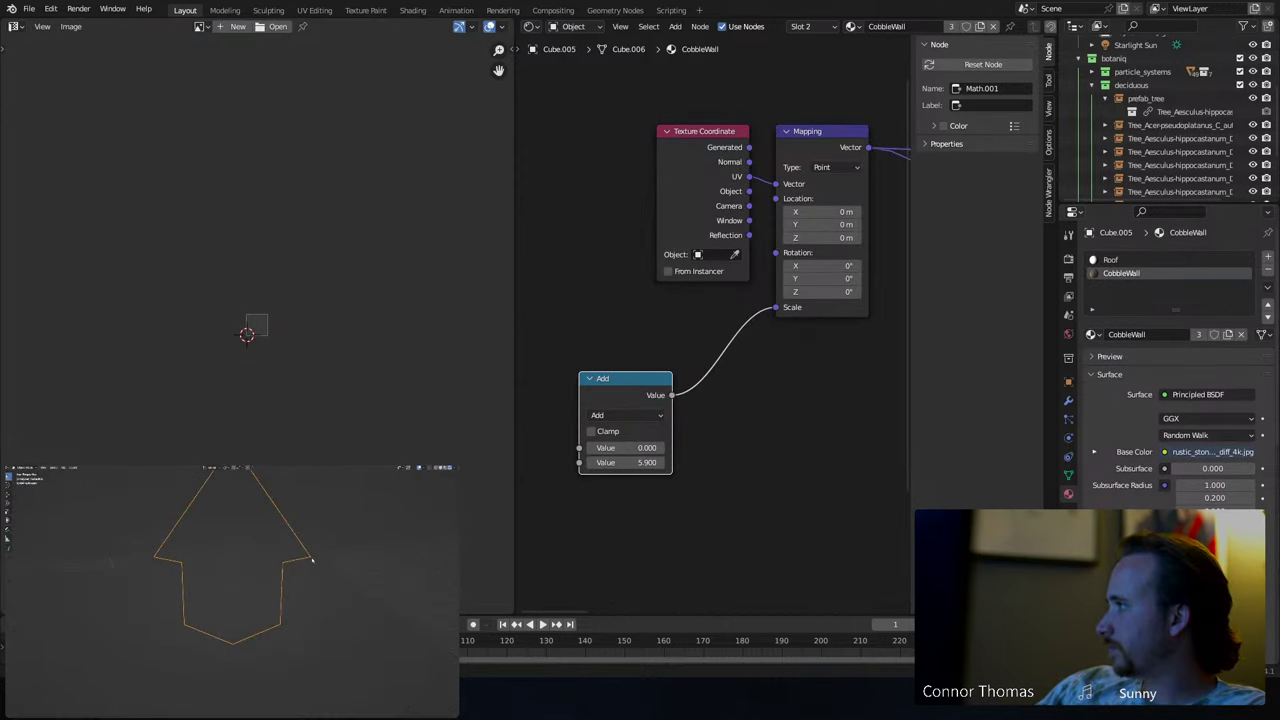
key(alt+h)
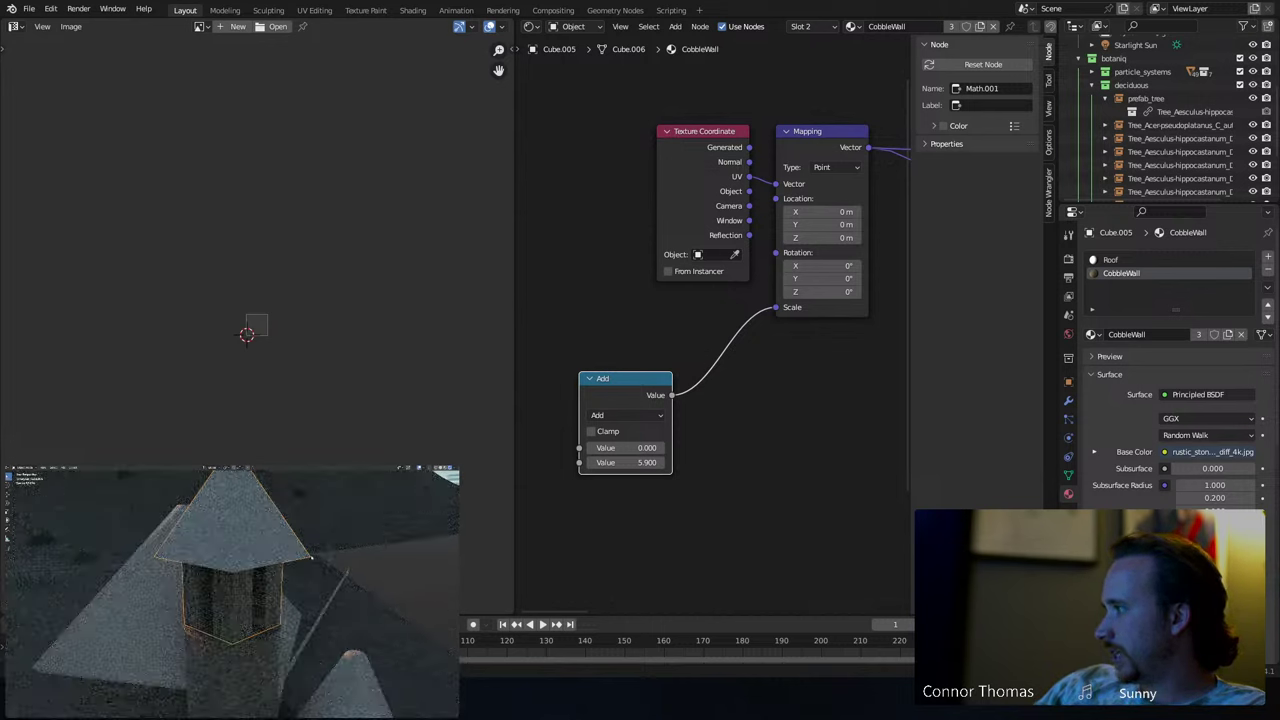
- Unwrap the belfry walls into separate UV islands and scale the whole UV layout down to about 0.45
middle_drag(311, 557, 280, 565)
key(Tab)
right_click(292, 574)
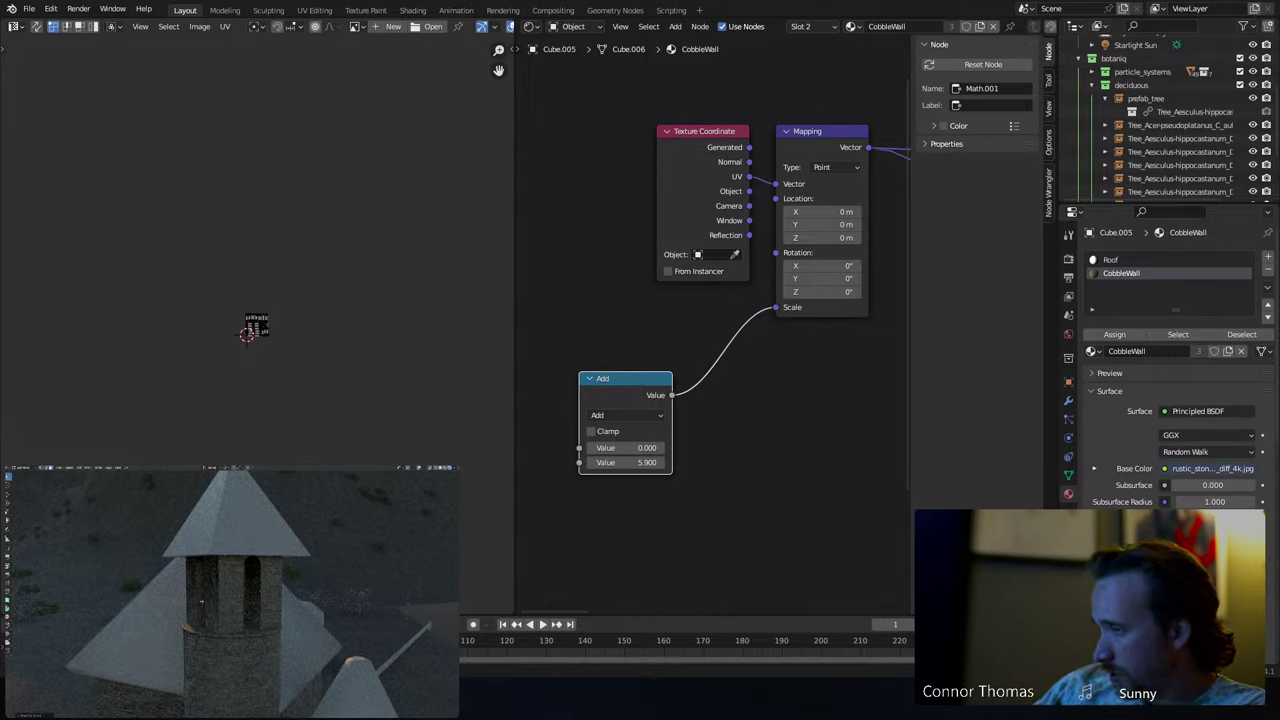
scroll(253, 339, up, 5)
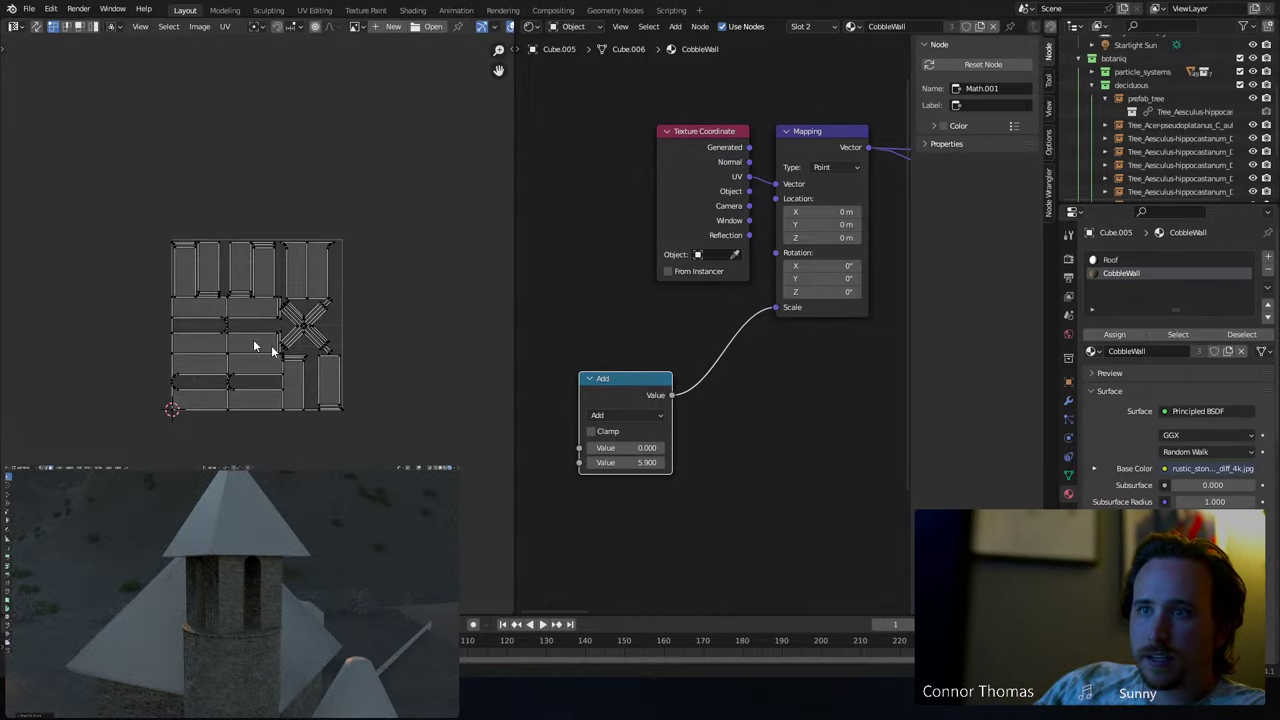
key(a)
key(s)
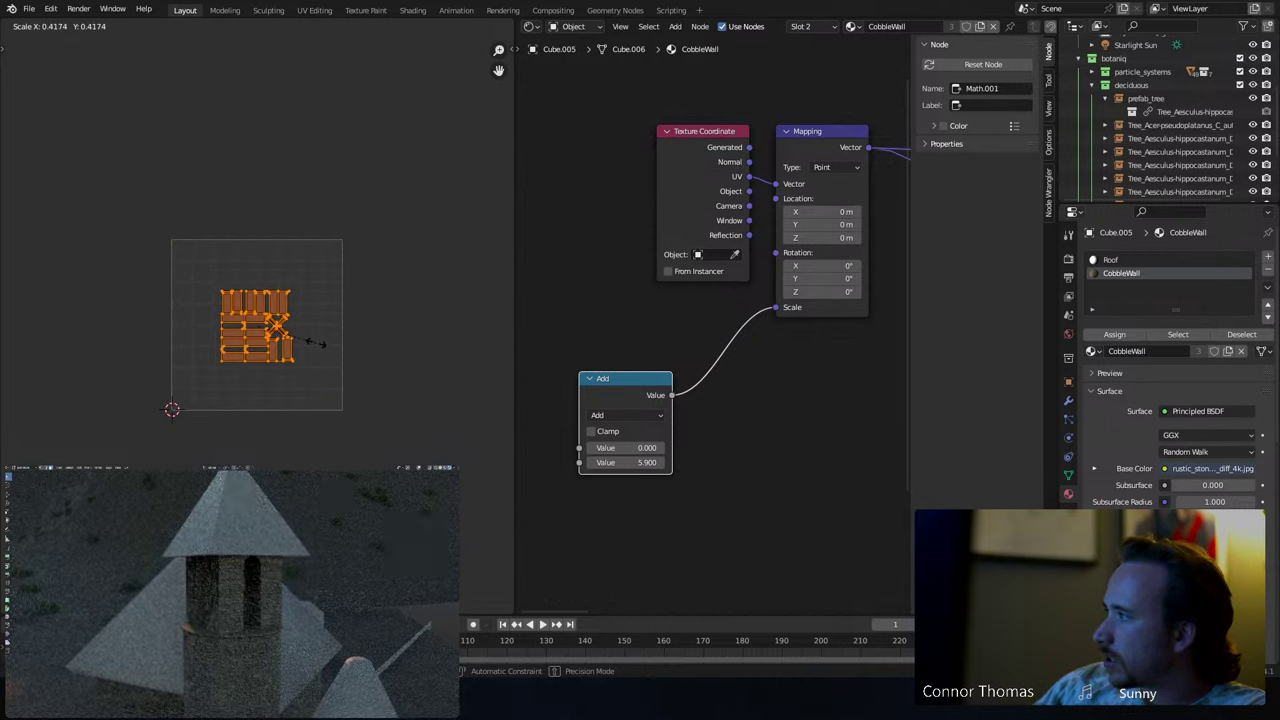
click(321, 346)
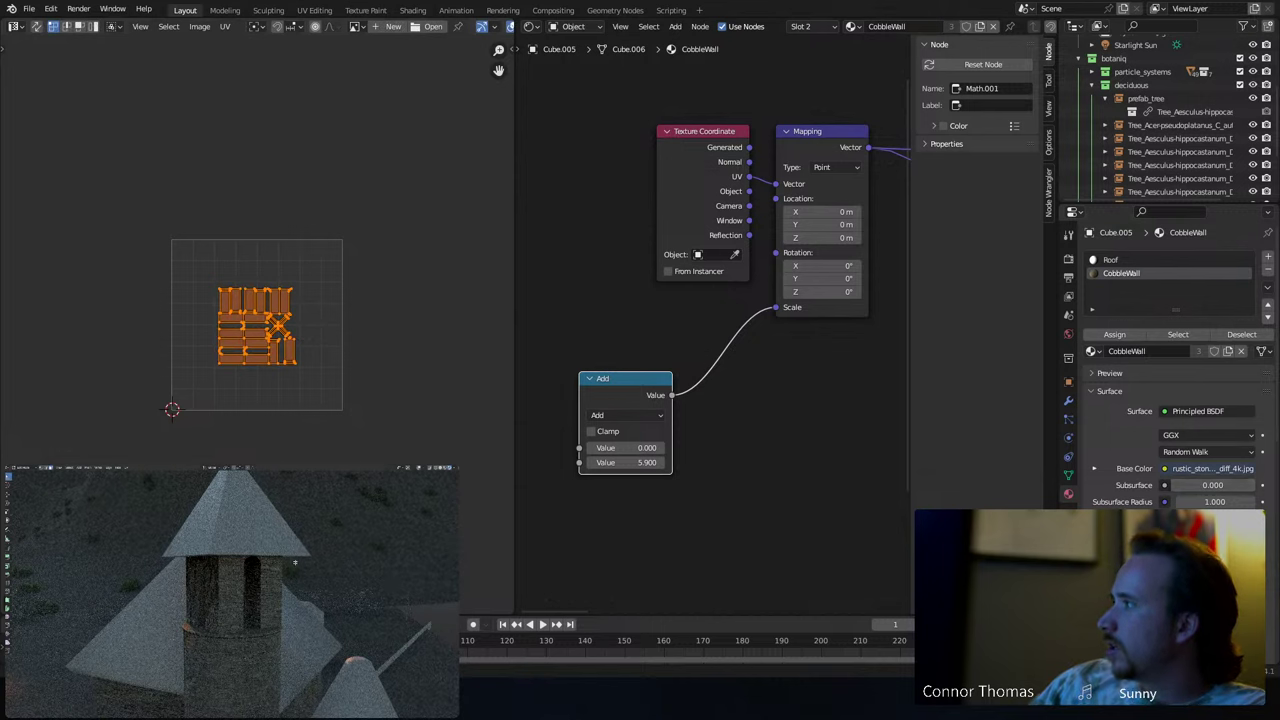
- Add a Bevel modifier to the steeple object with an amount of 0.13 m
key(Tab)
key(KP_0)
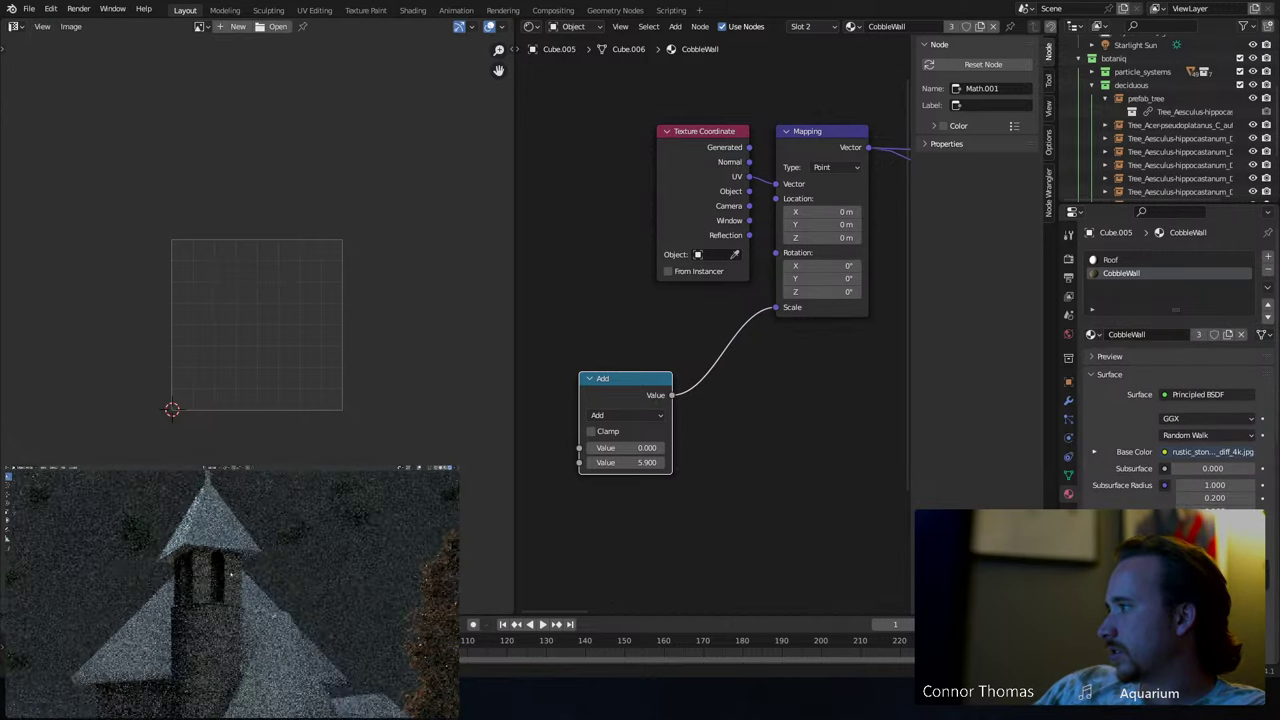
click(1069, 398)
click(1105, 258)
click(1004, 308)
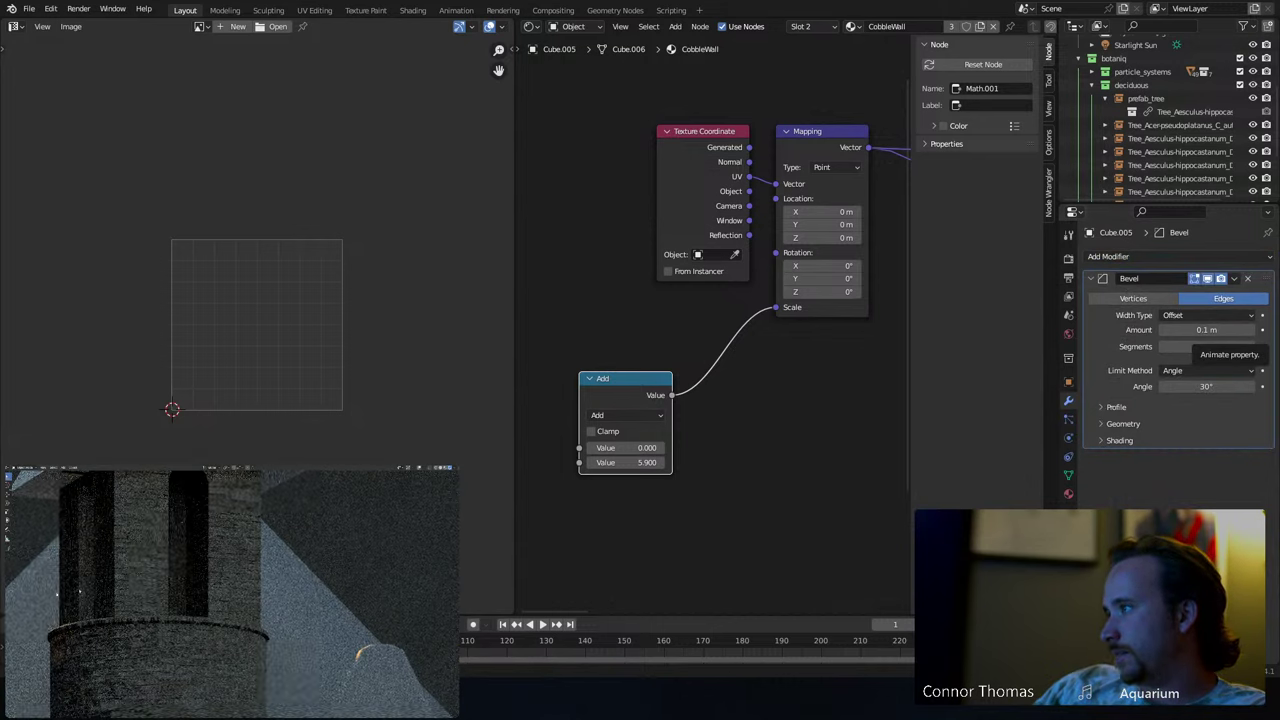
click(1252, 331)
click(1251, 331)
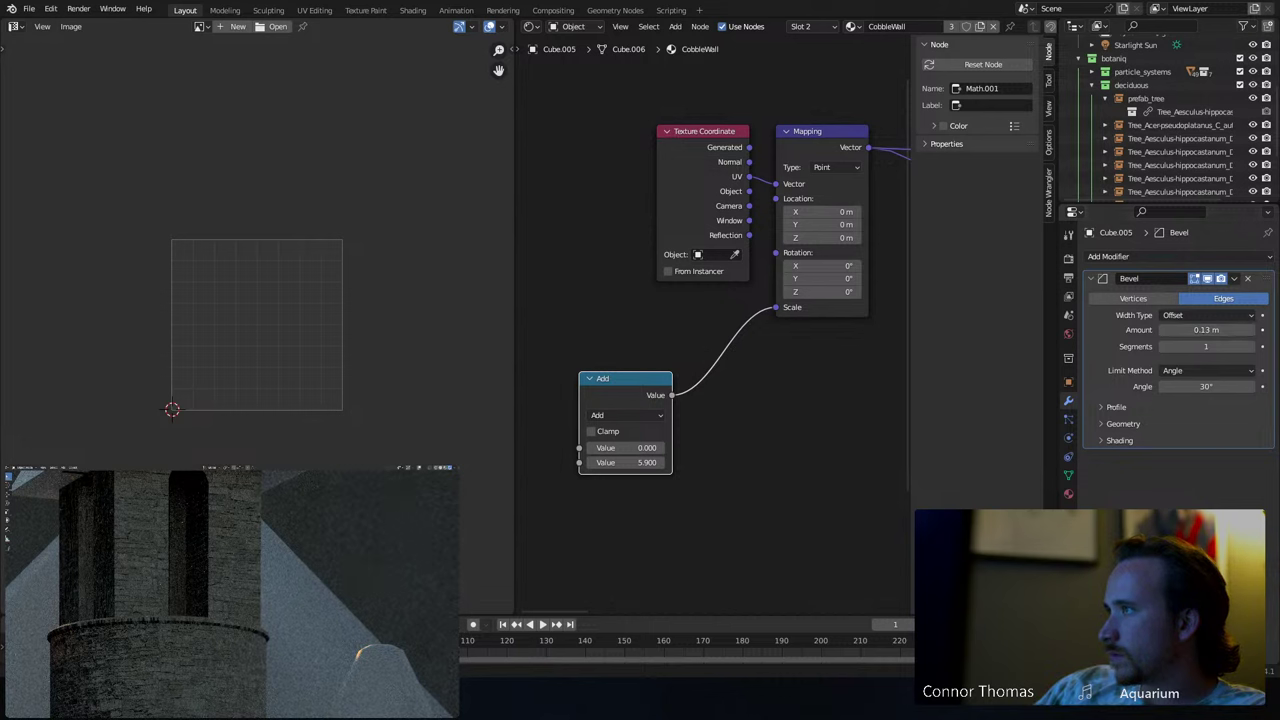
- Check the bevelled steeple from the scene camera and save the file
scroll(214, 521, down, 6)
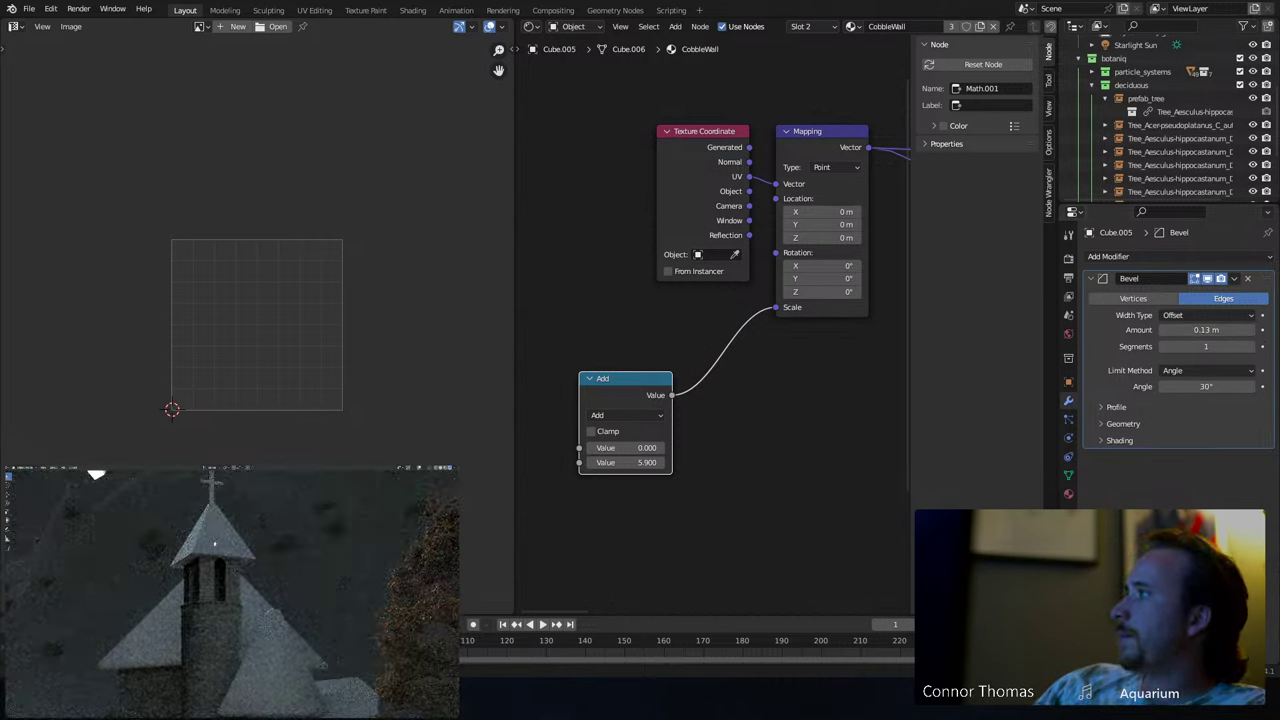
scroll(214, 544, down, 2)
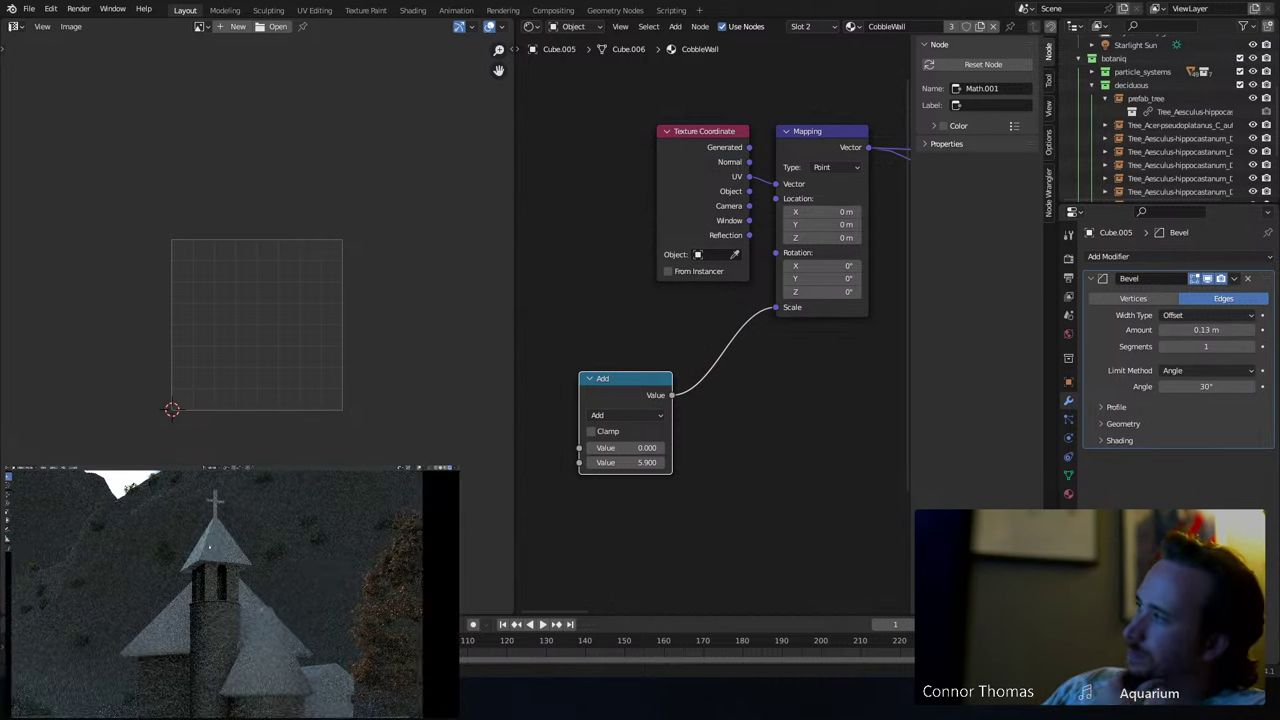
key(KP_0)
shift+middle_drag(217, 604, 213, 568)
key(ctrl+s)
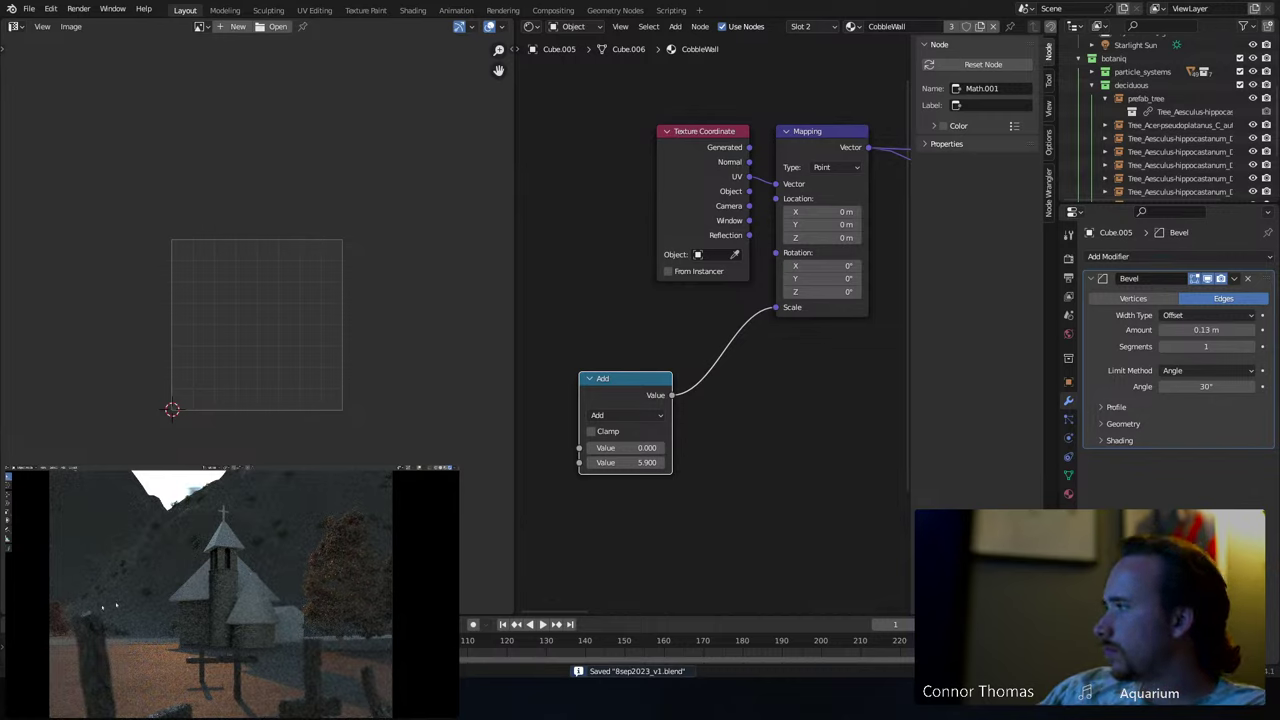
- Bring up the Roof material's nodes in a widened node editor, with space beside the Principled BSDF
click(1069, 493)
click(1111, 261)
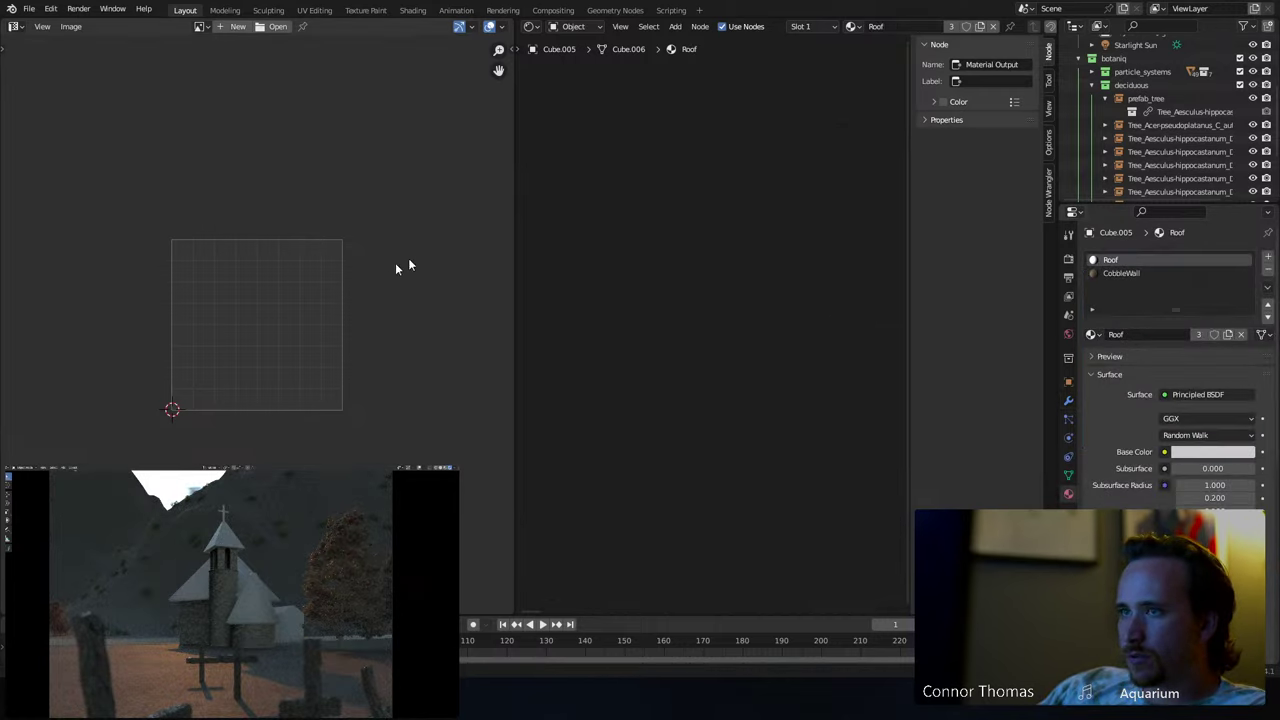
drag(513, 235, 190, 250)
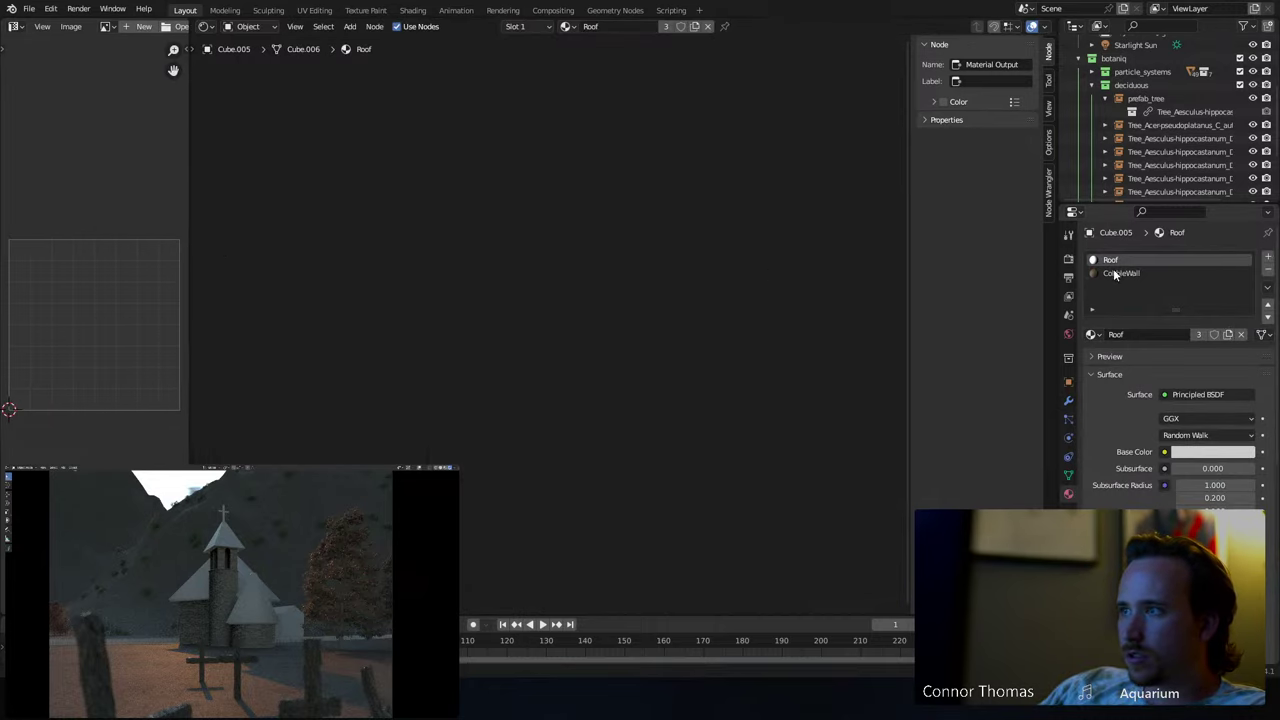
key(Home)
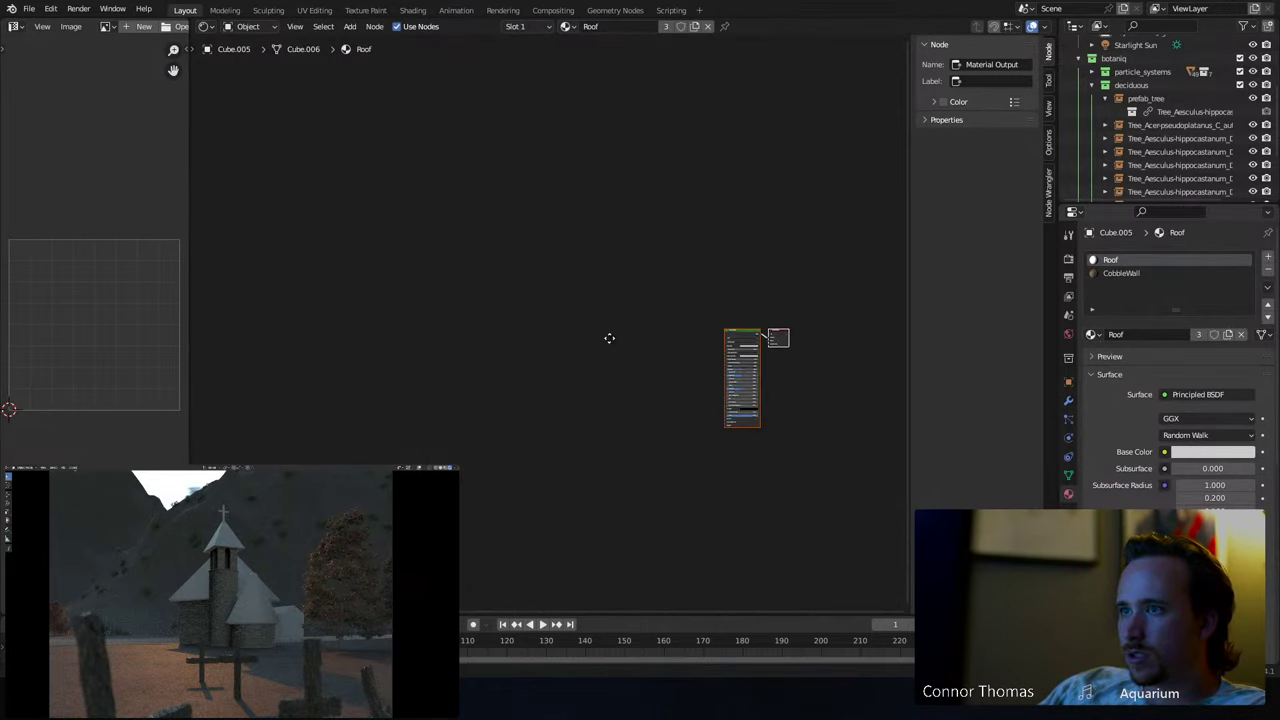
scroll(812, 292, up, 7)
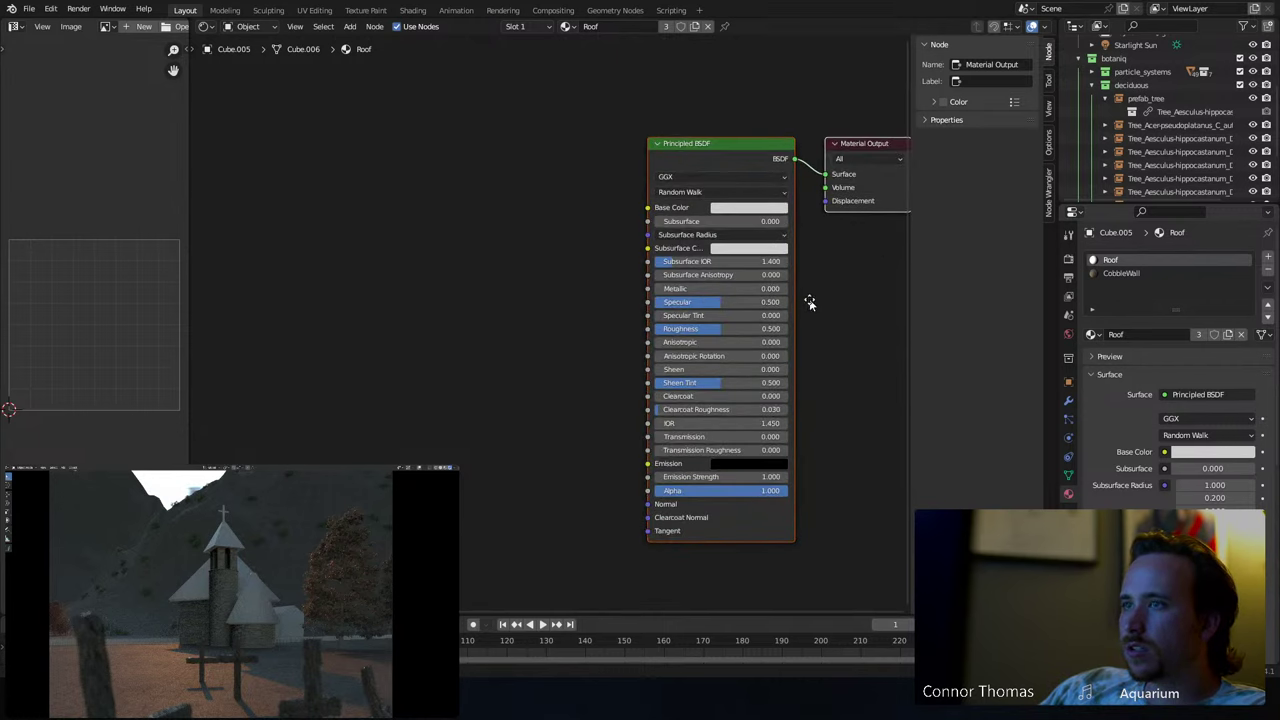
middle_drag(806, 297, 629, 321)
- Switch to File Explorer, extract roof_slates_03_4k.blend.zip into its own folder with 7-Zip, and open that folder's textures subfolder
key(alt+Tab)
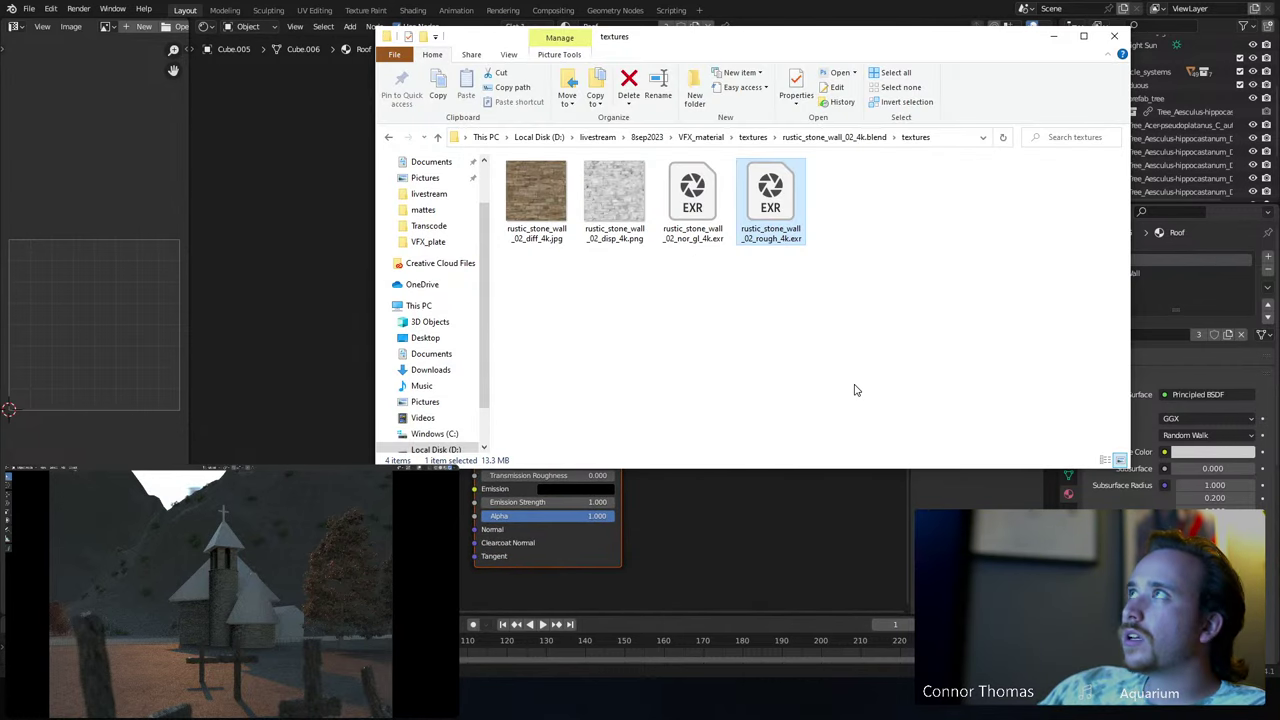
click(753, 137)
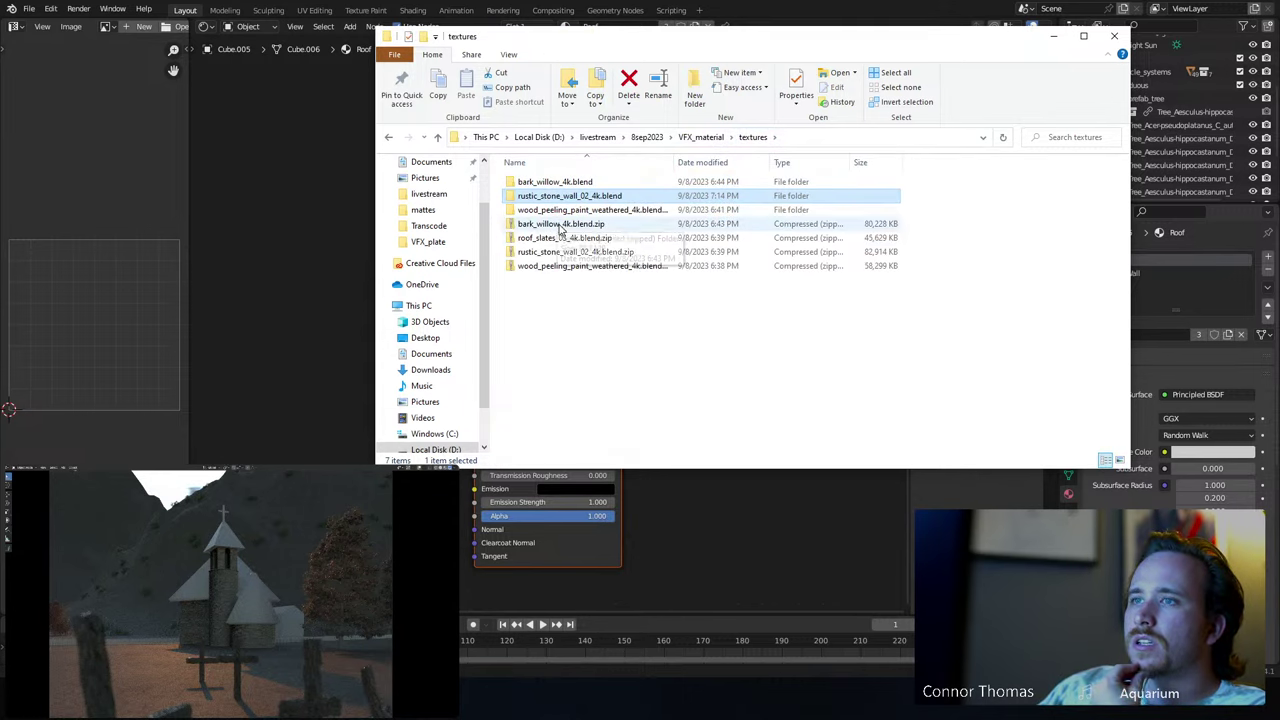
click(567, 243)
right_click(566, 242)
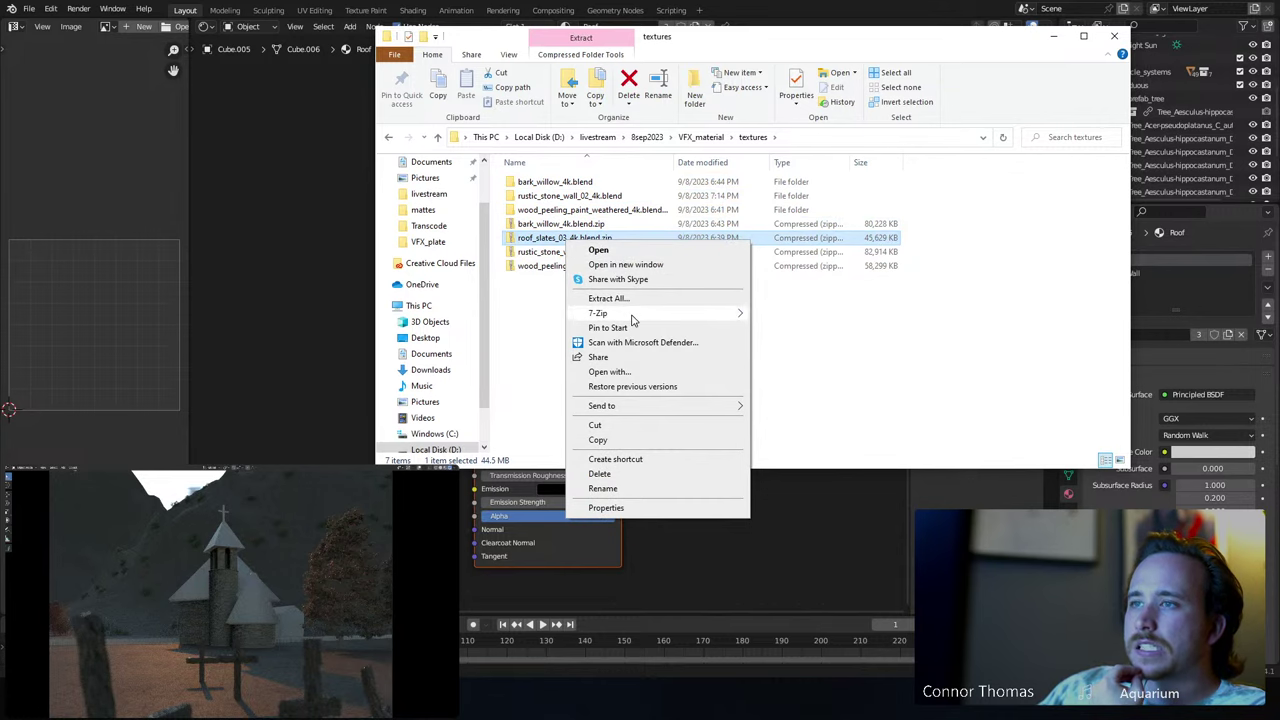
mouse_move(633, 316)
click(833, 373)
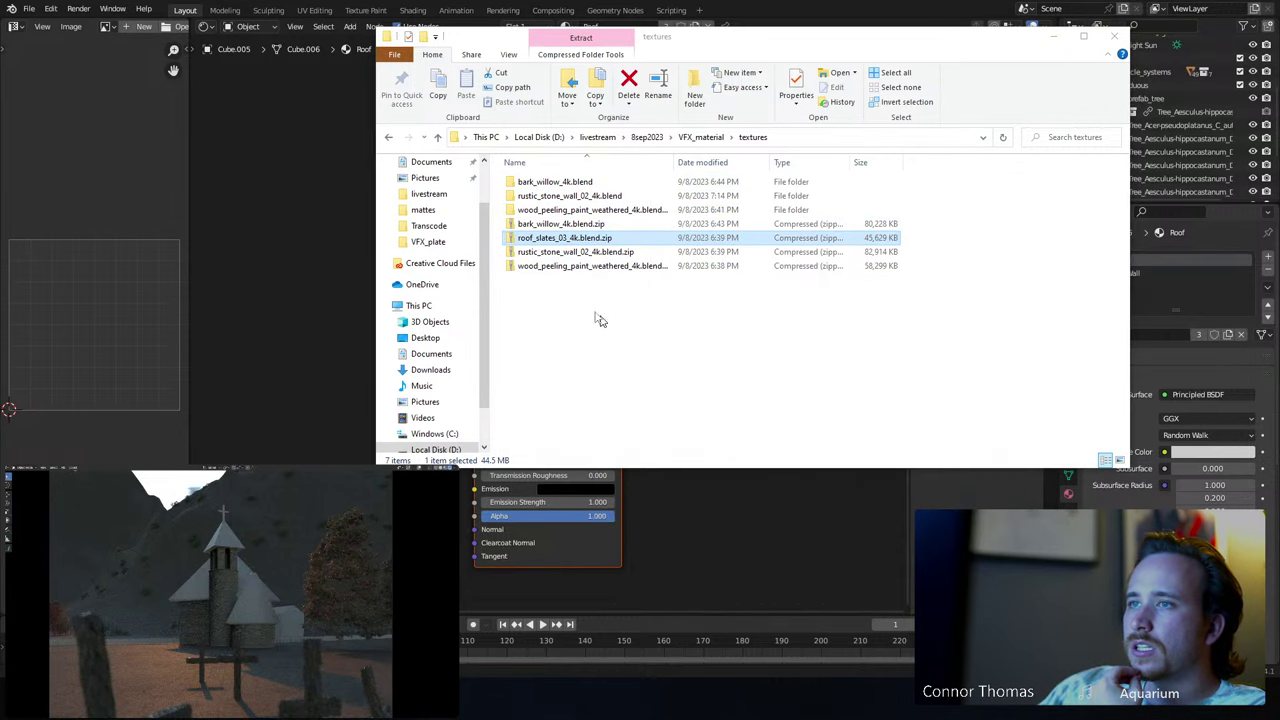
click(537, 283)
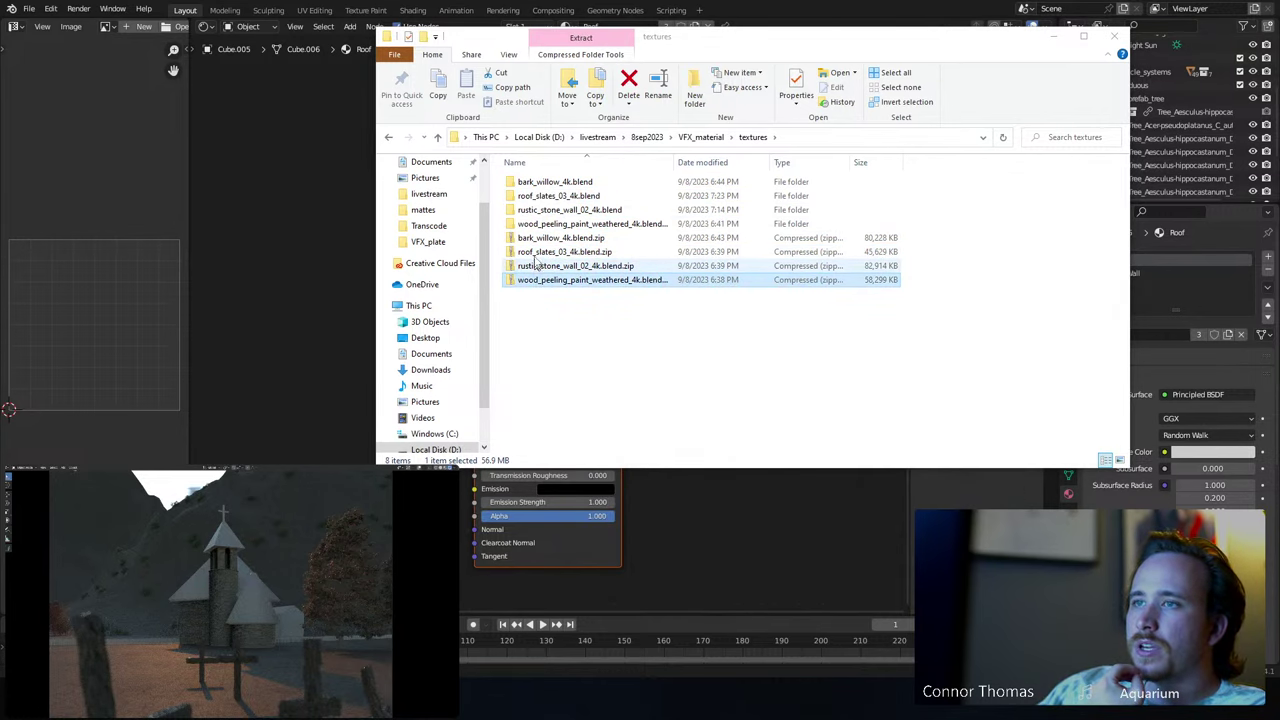
double_click(545, 195)
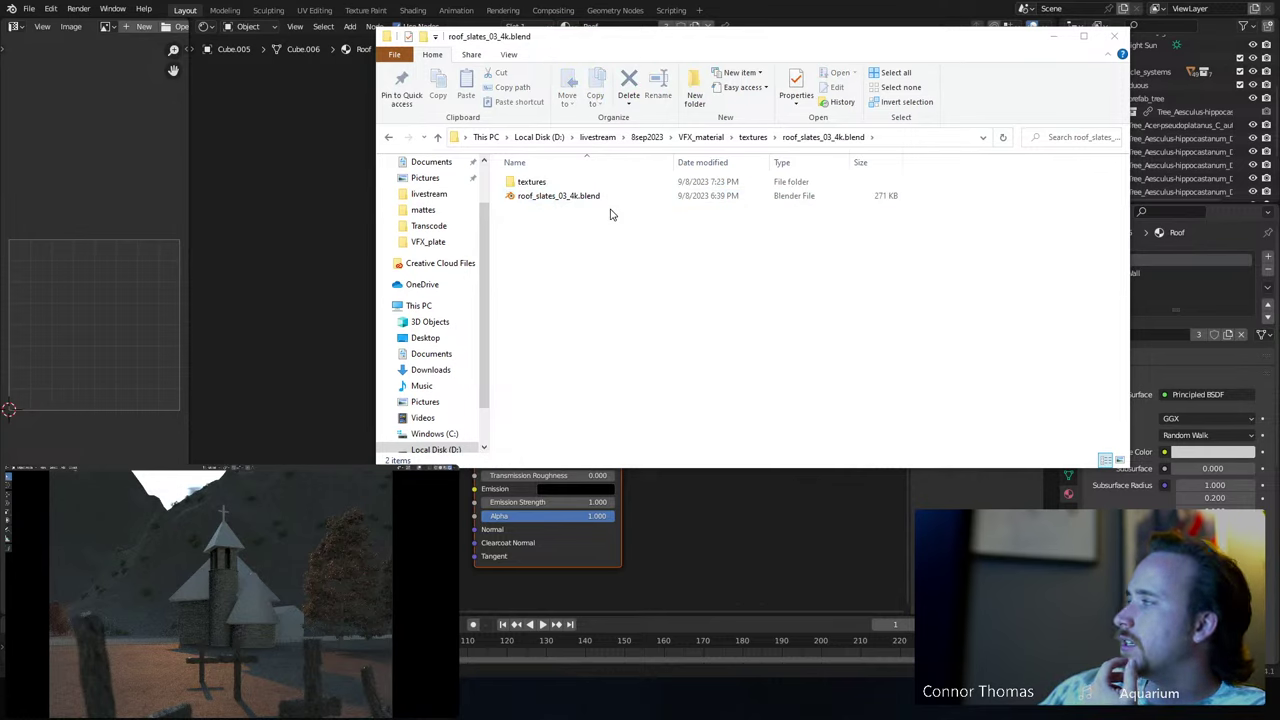
double_click(530, 182)
- Add the roof_slates_03 diffuse, displacement, roughness and normal images to the Roof material as image texture nodes
drag(537, 200, 302, 188)
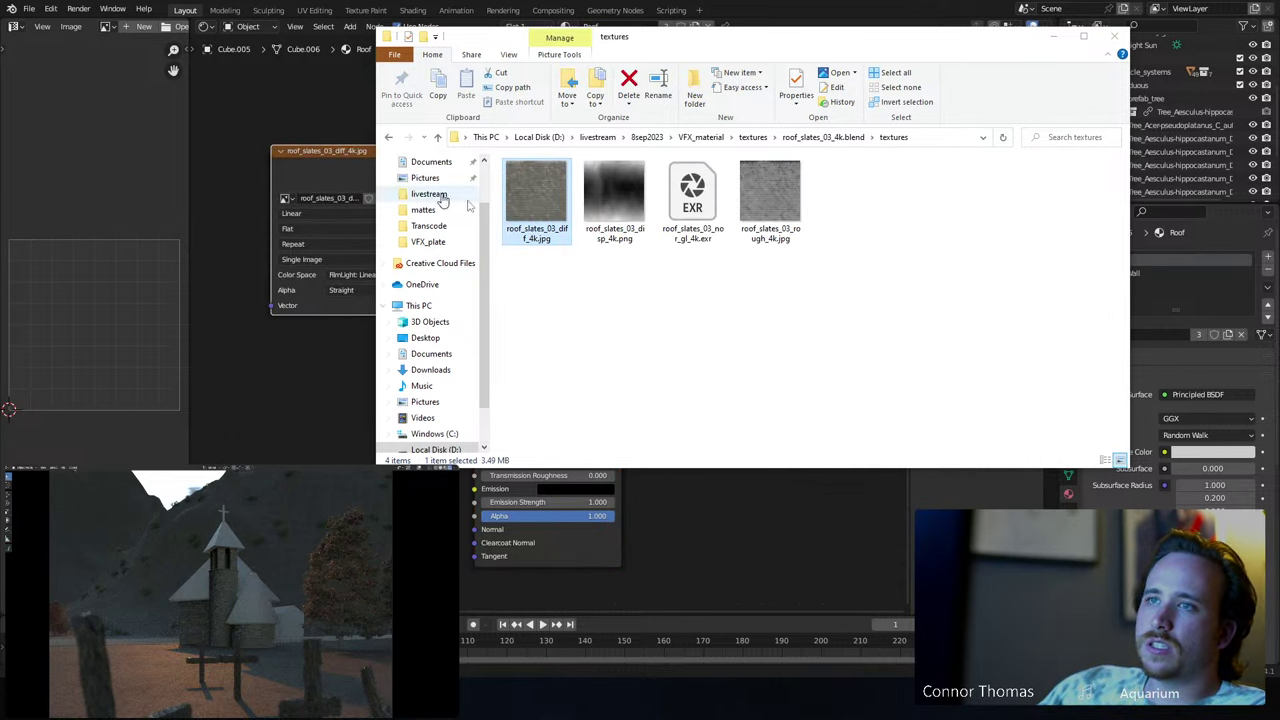
drag(615, 205, 736, 525)
drag(770, 195, 290, 452)
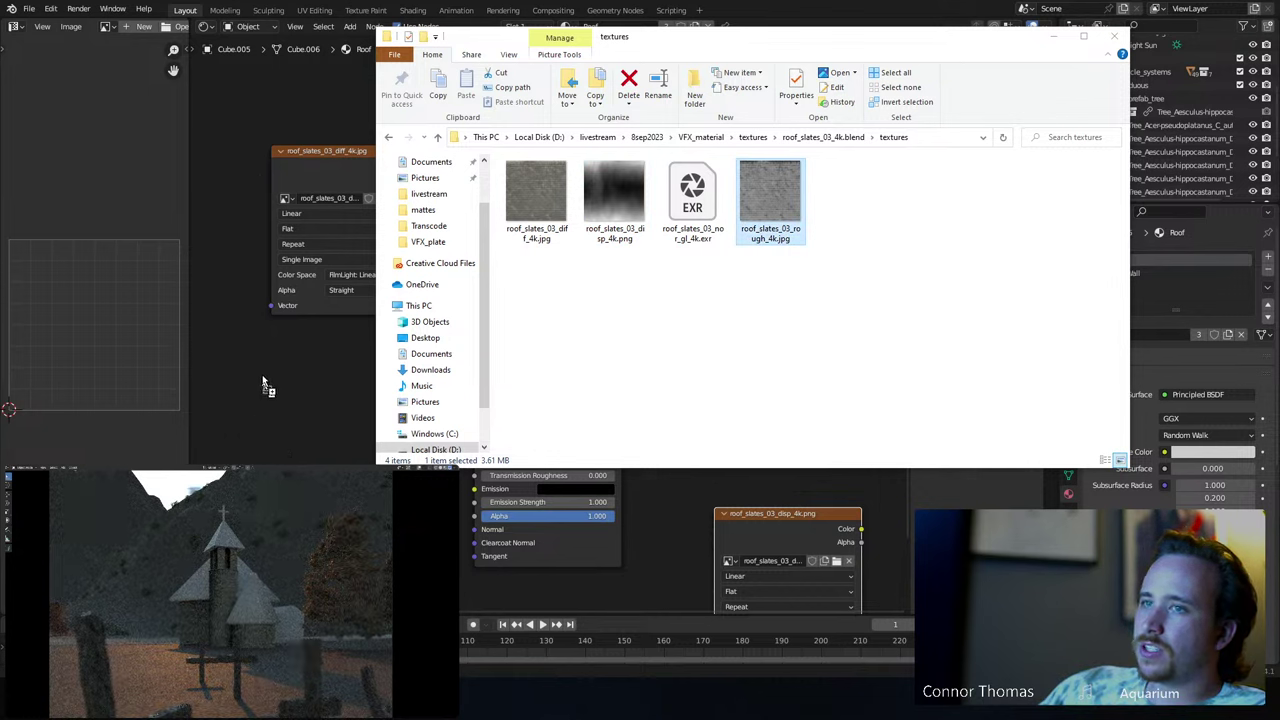
drag(265, 385, 265, 360)
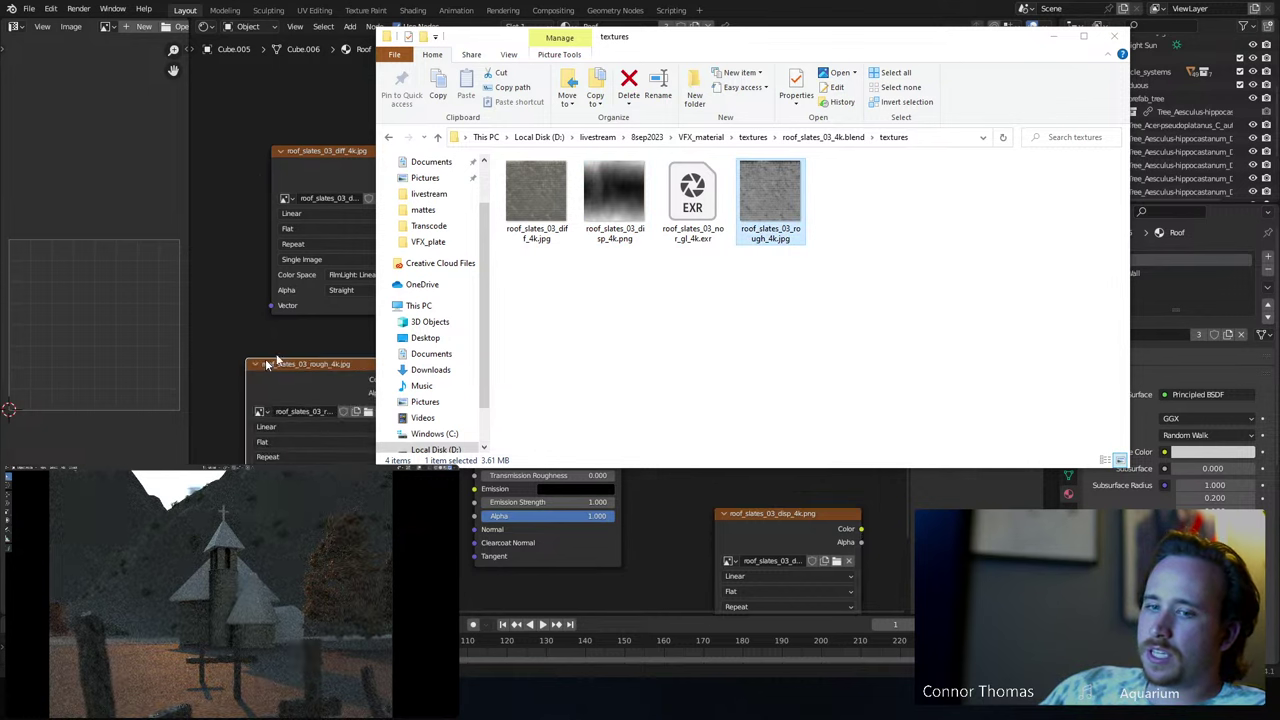
click(708, 198)
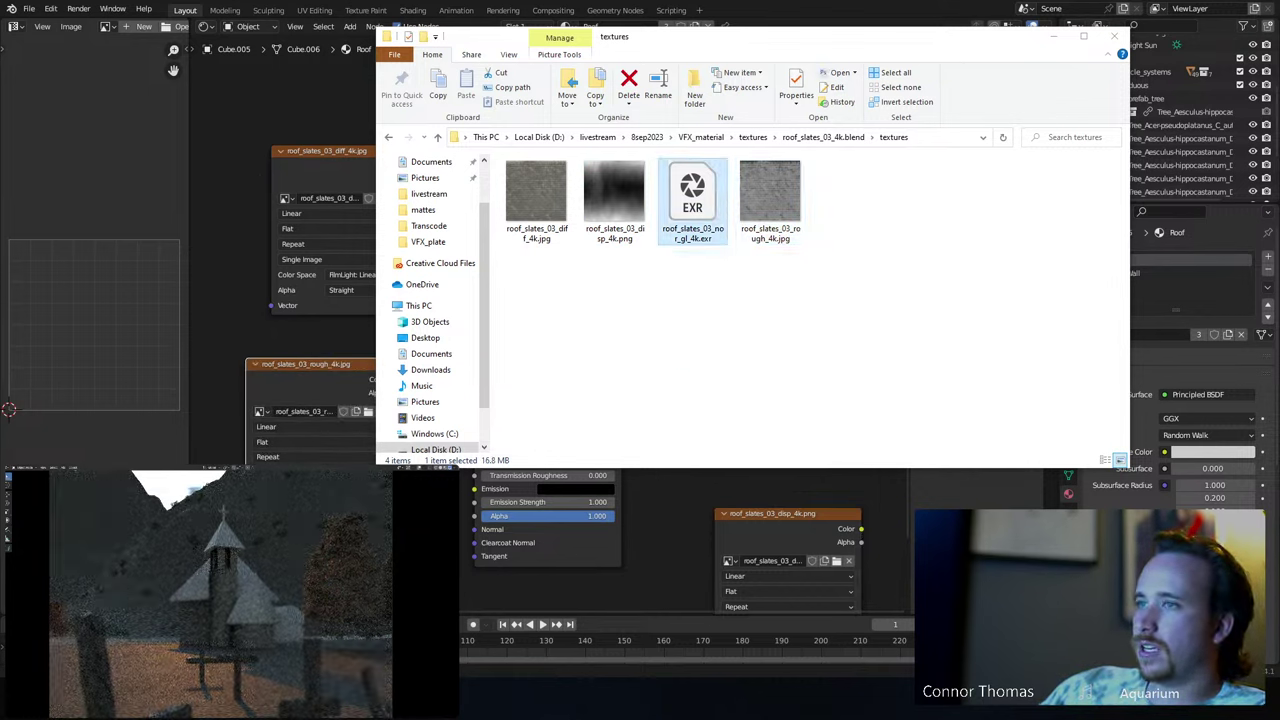
click(688, 488)
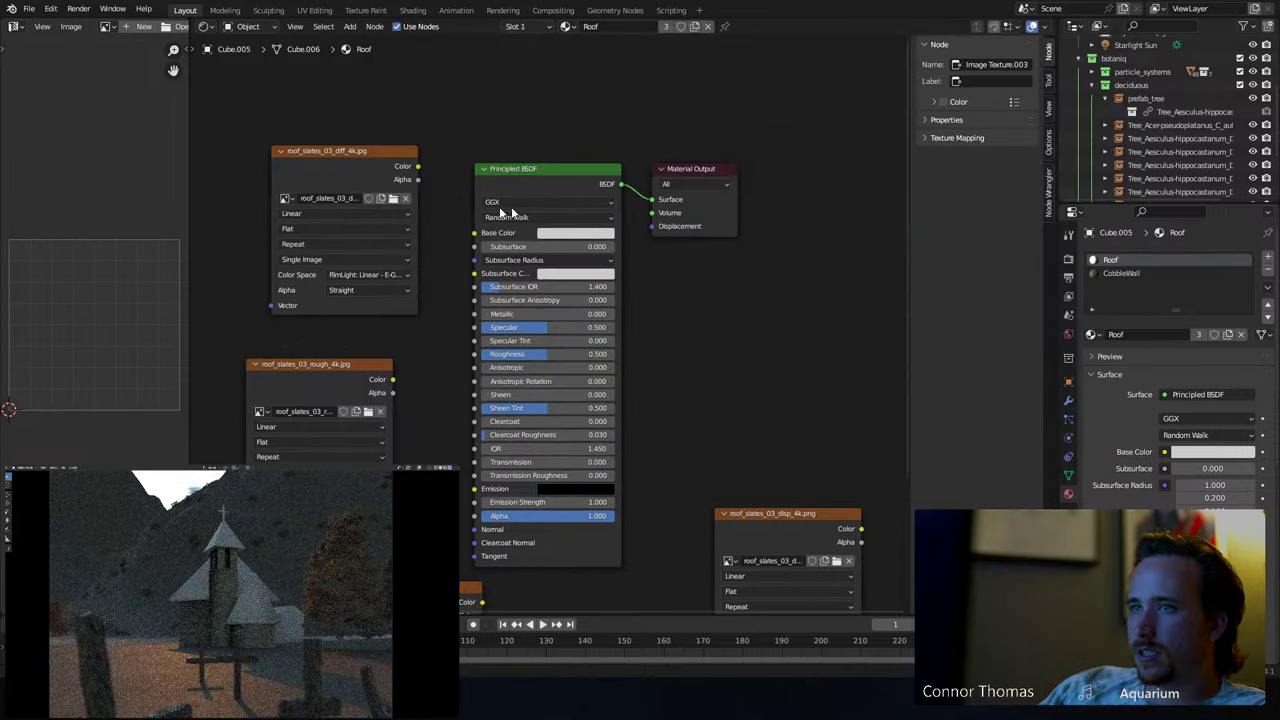
- Preview the roof_slates_03_diff_4k.jpg texture directly on the church roofs through the Material Output's Surface
ctrl+shift+click(387, 166)
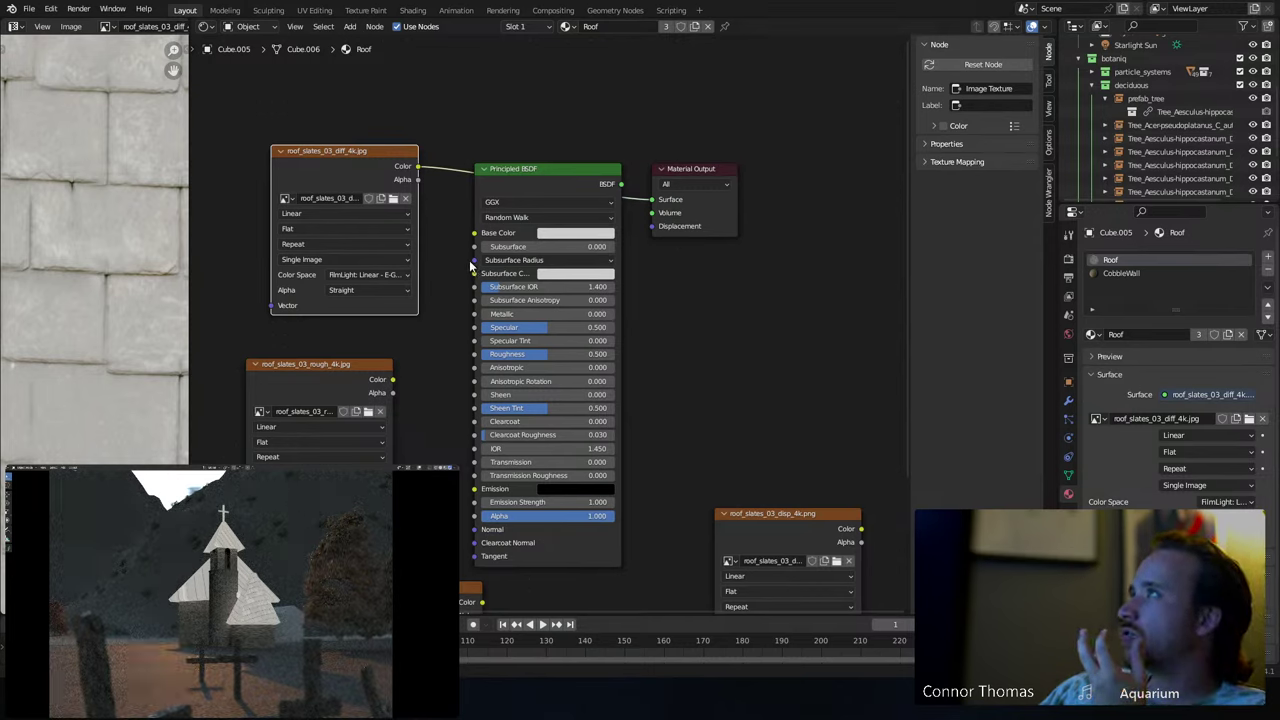
click(420, 172)
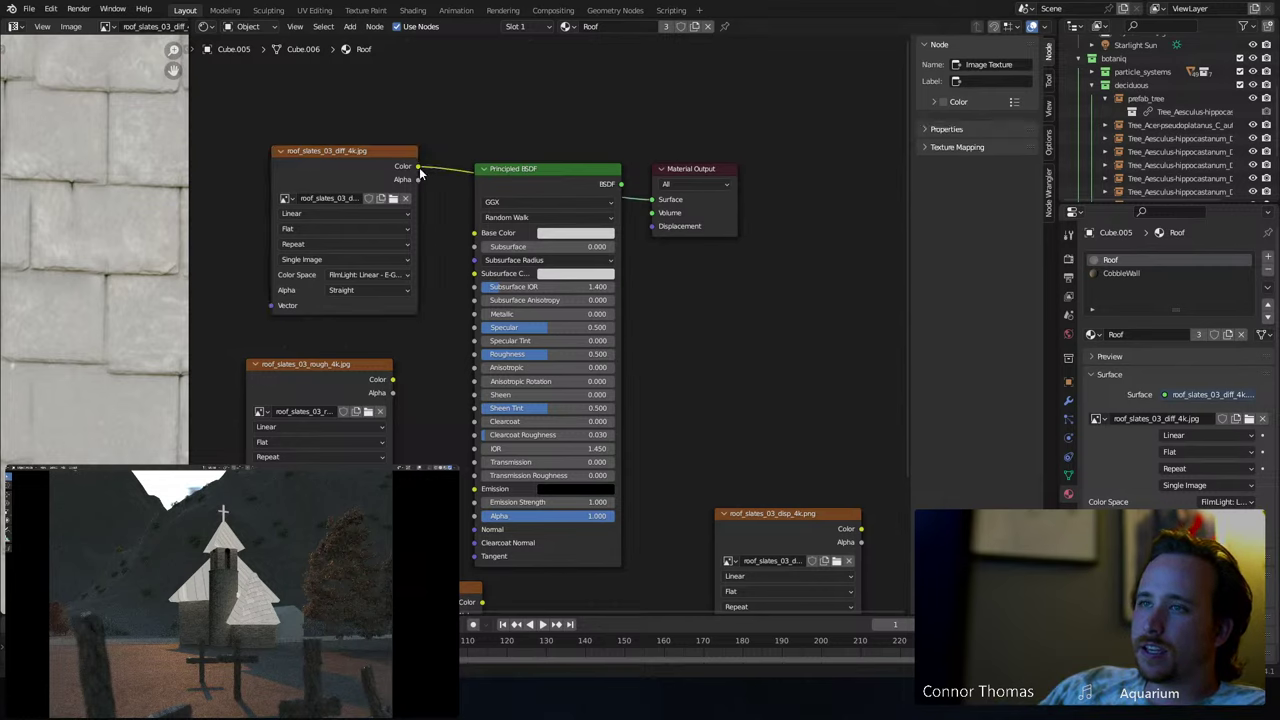
- Connect the roof_slates_03 diffuse, roughness and normal textures to the Principled BSDF's Base Color, Roughness and Normal inputs
drag(420, 172, 475, 233)
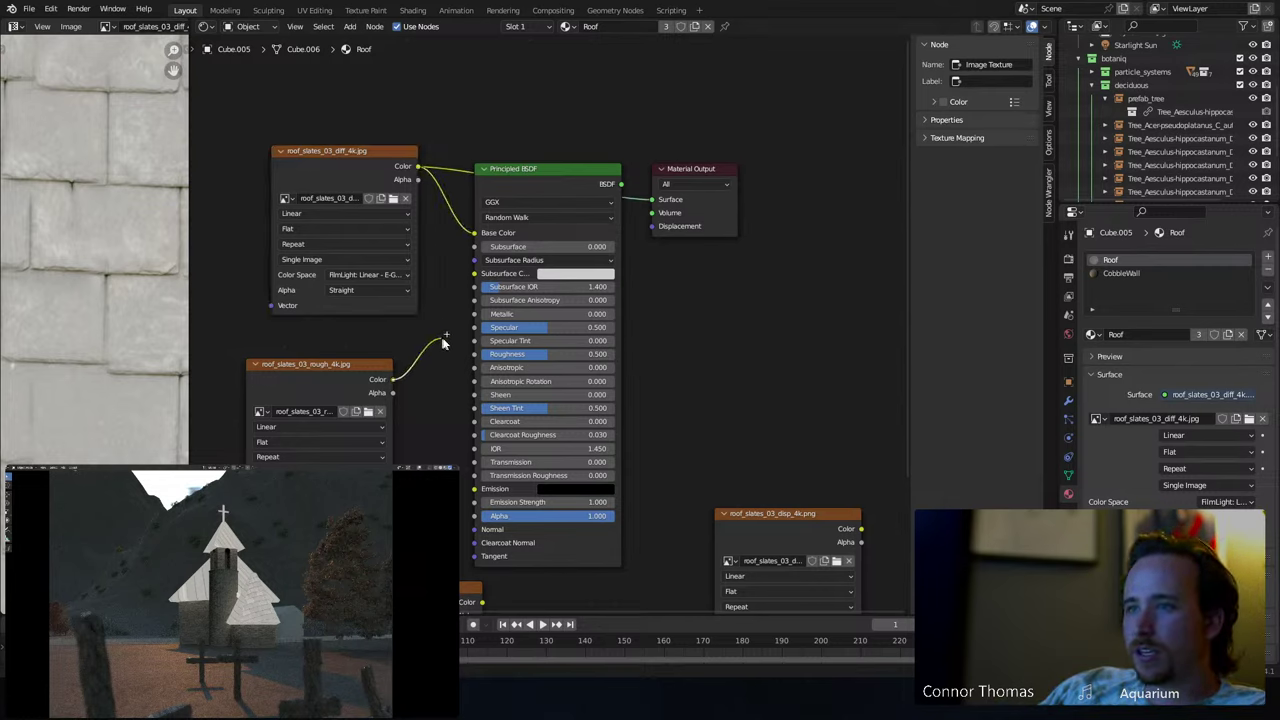
drag(445, 343, 474, 354)
drag(325, 372, 270, 364)
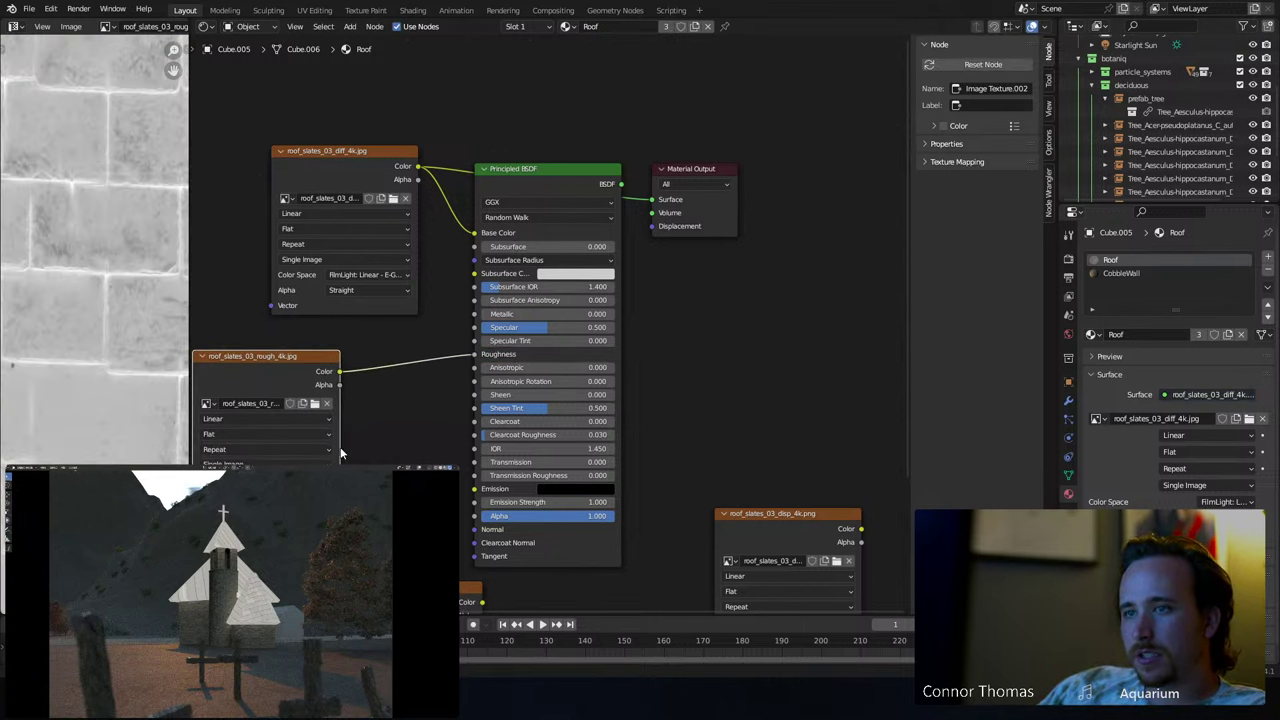
drag(450, 590, 395, 588)
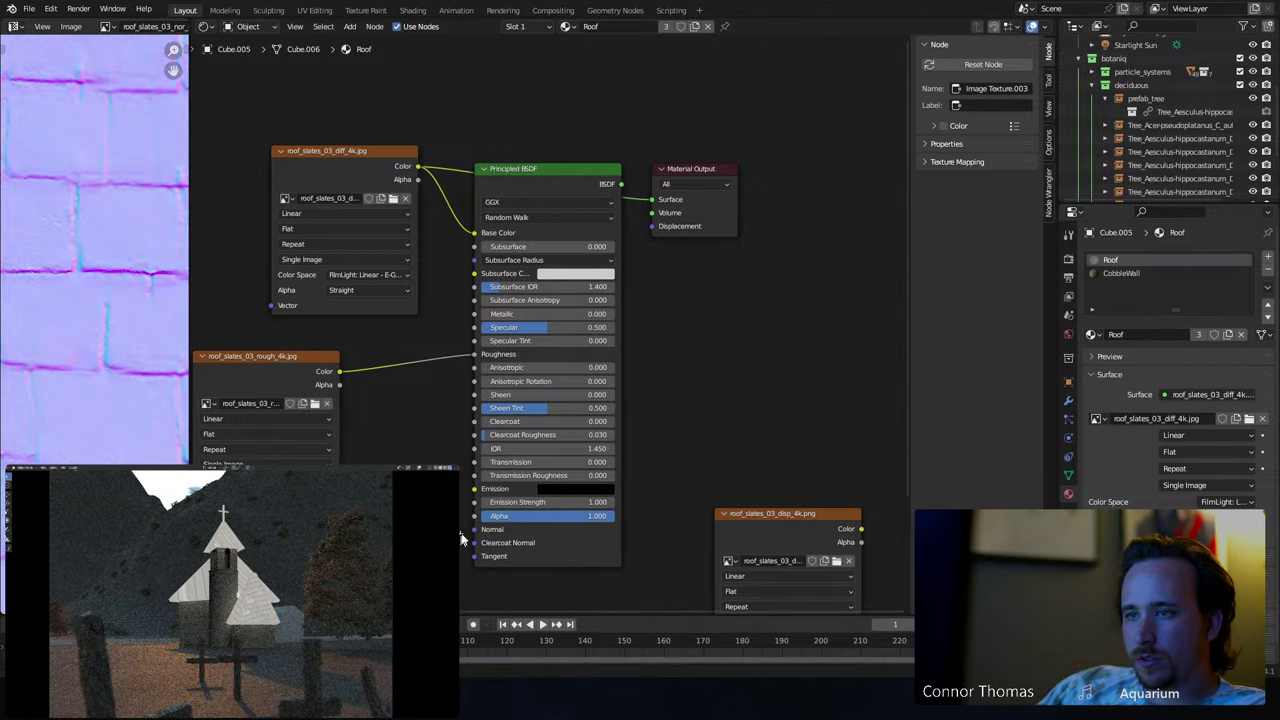
drag(462, 538, 474, 529)
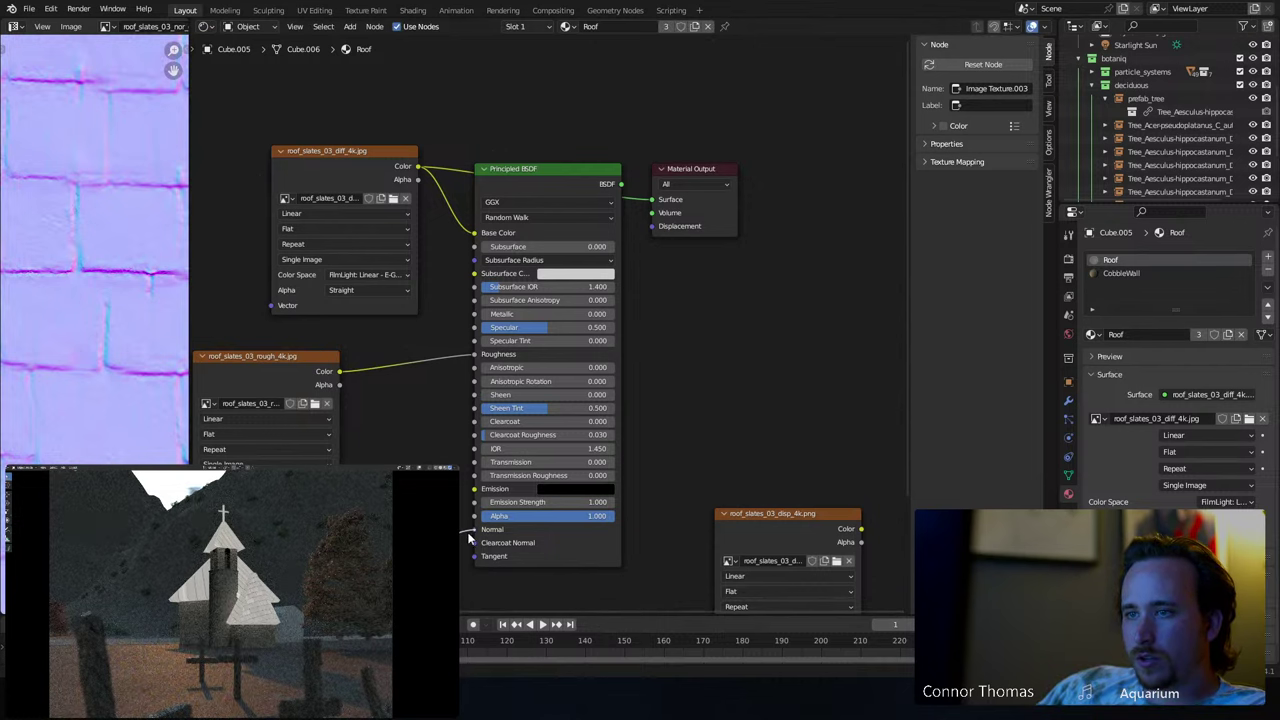
- Add Texture Coordinate and Mapping nodes to the diffuse texture, set them apart from the images, and feed Generated coordinates into the Mapping vector
click(342, 149)
key(ctrl+t)
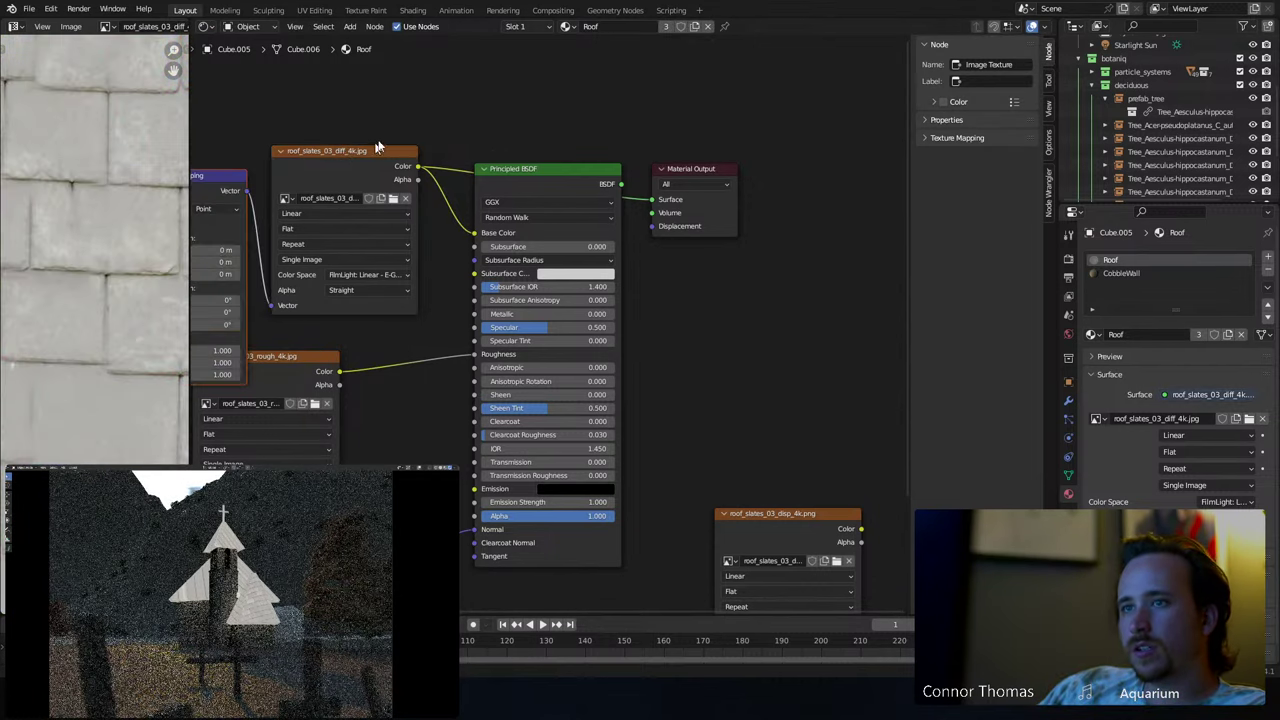
middle_drag(361, 115, 499, 107)
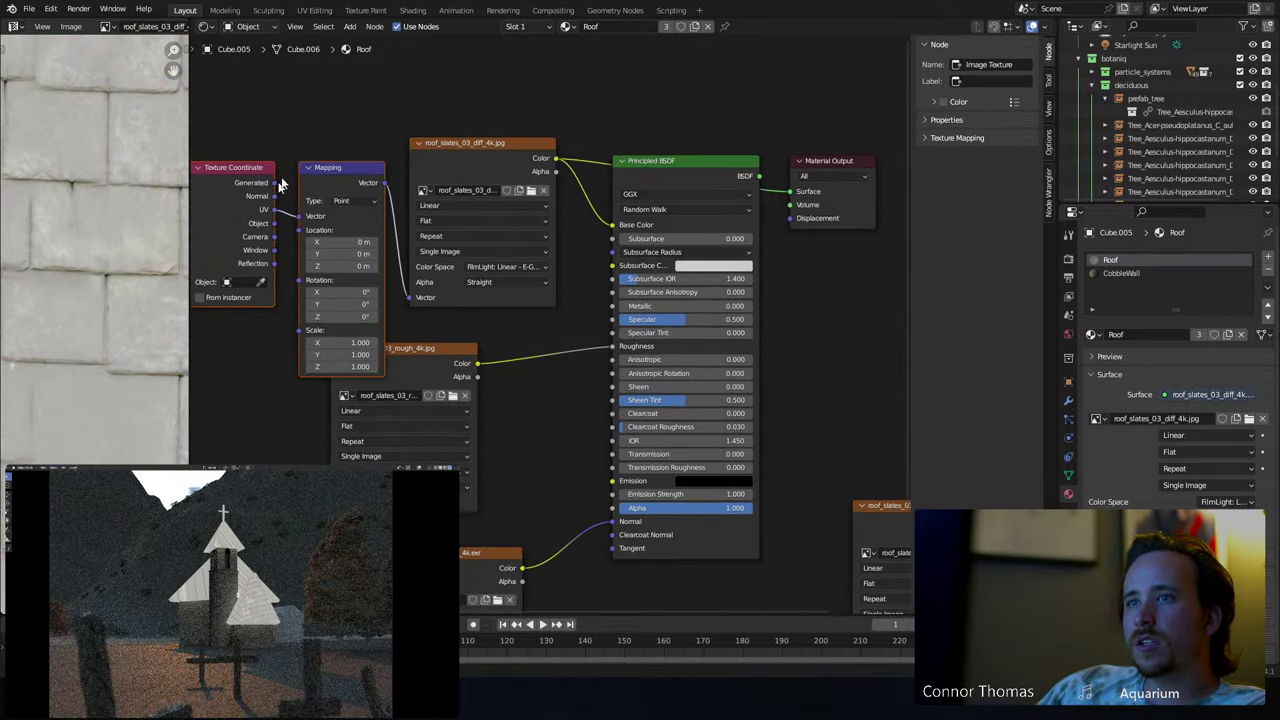
drag(344, 170, 194, 117)
click(372, 148)
middle_drag(242, 148, 530, 162)
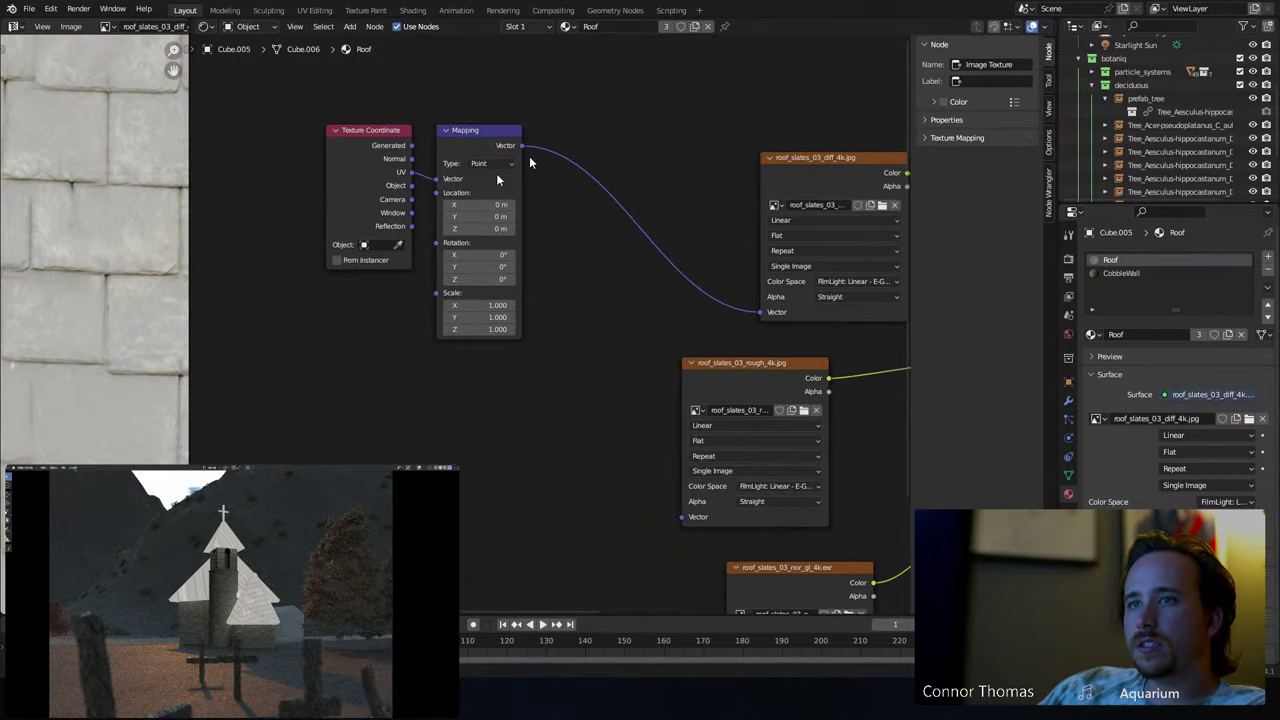
drag(410, 145, 436, 179)
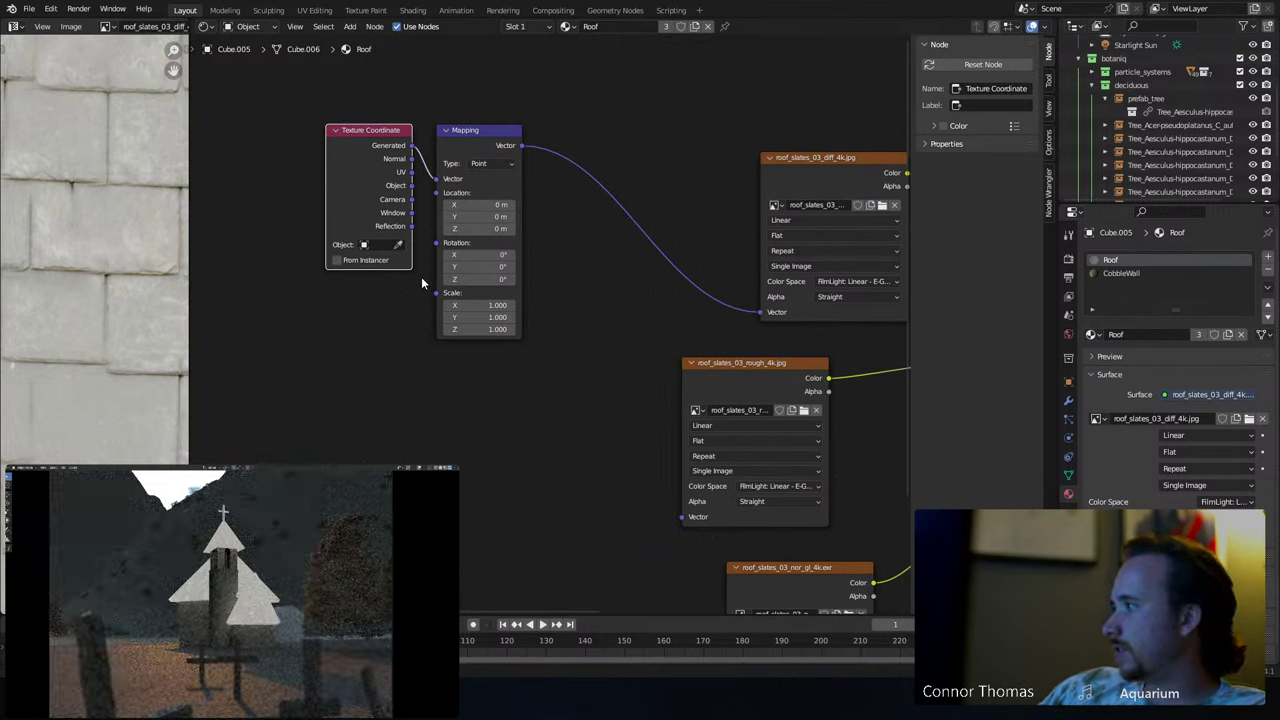
- Frame the round turret in solid shading with overlays shown, and open its mesh in Edit Mode
click(201, 626)
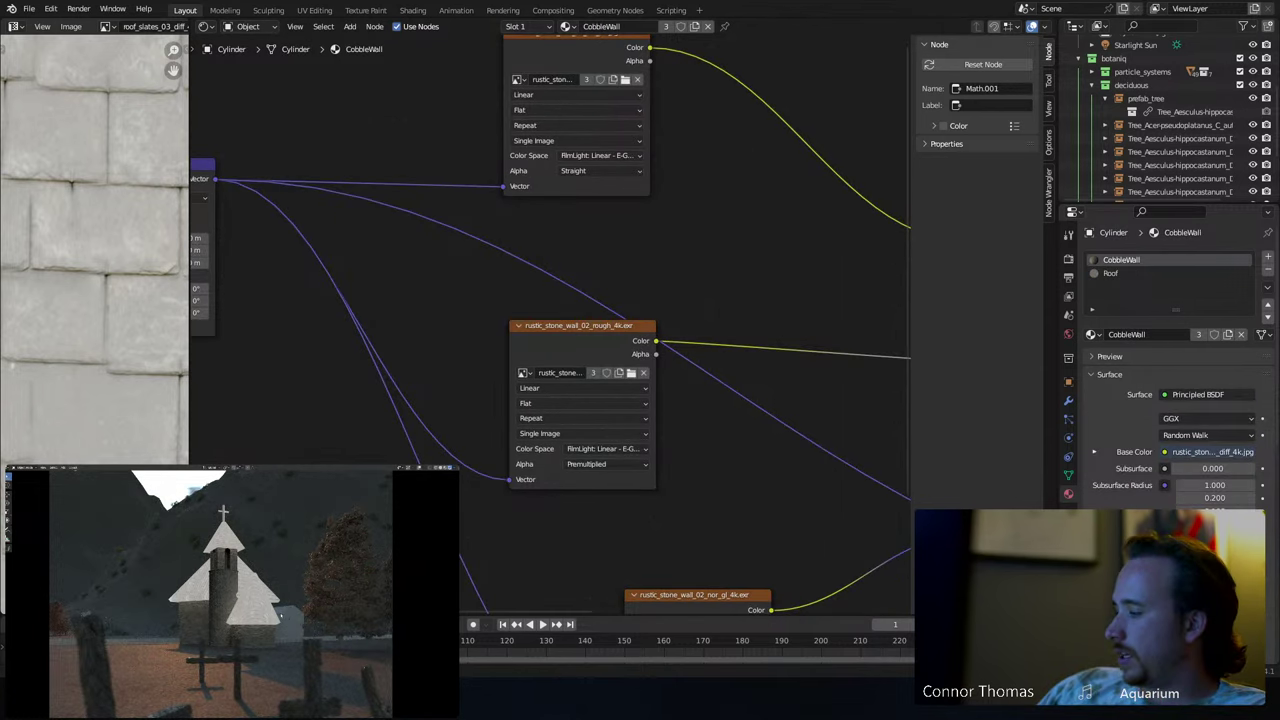
key(KP_Decimal)
middle_drag(248, 597, 168, 547)
key(Tab)
key(z)
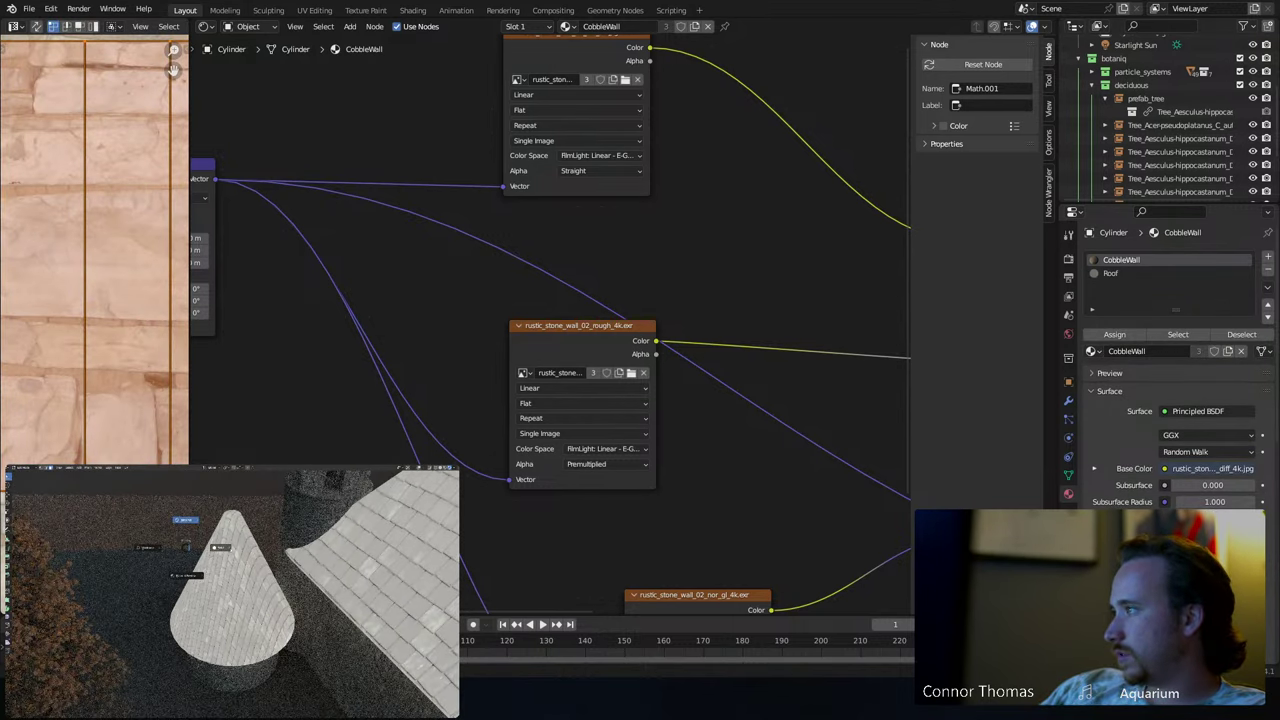
click(208, 549)
key(Tab)
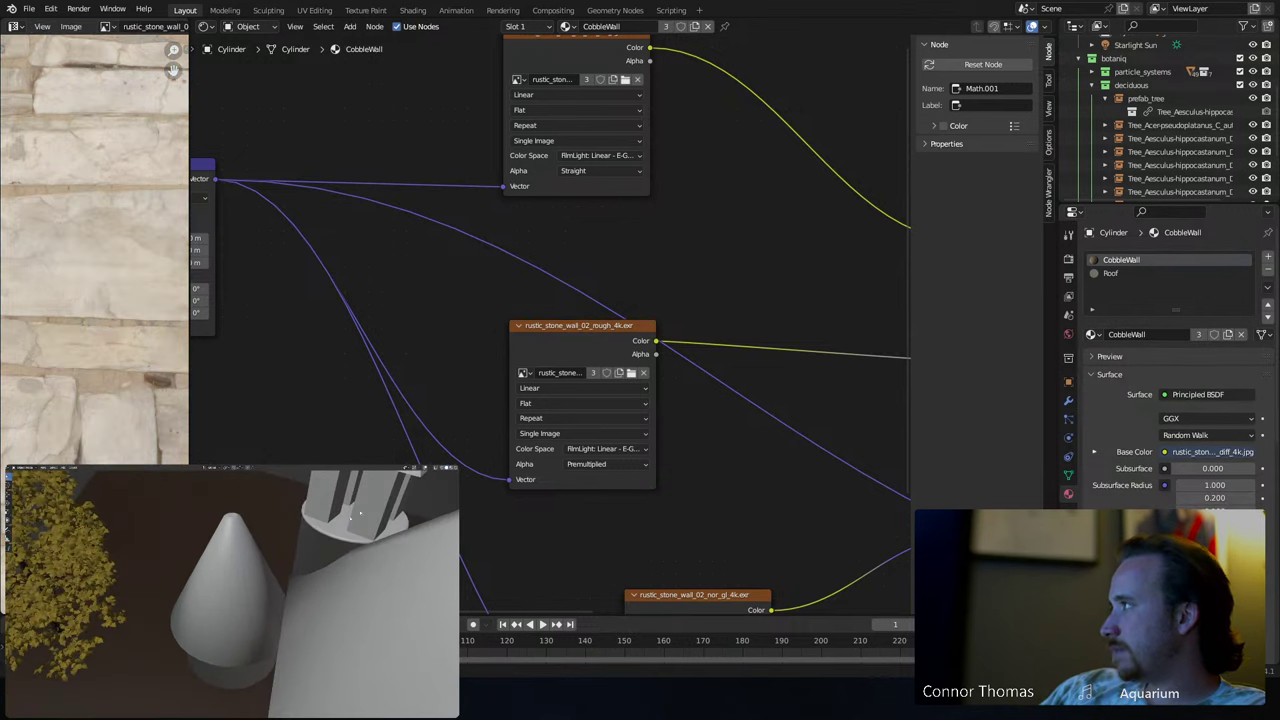
click(423, 468)
key(Tab)
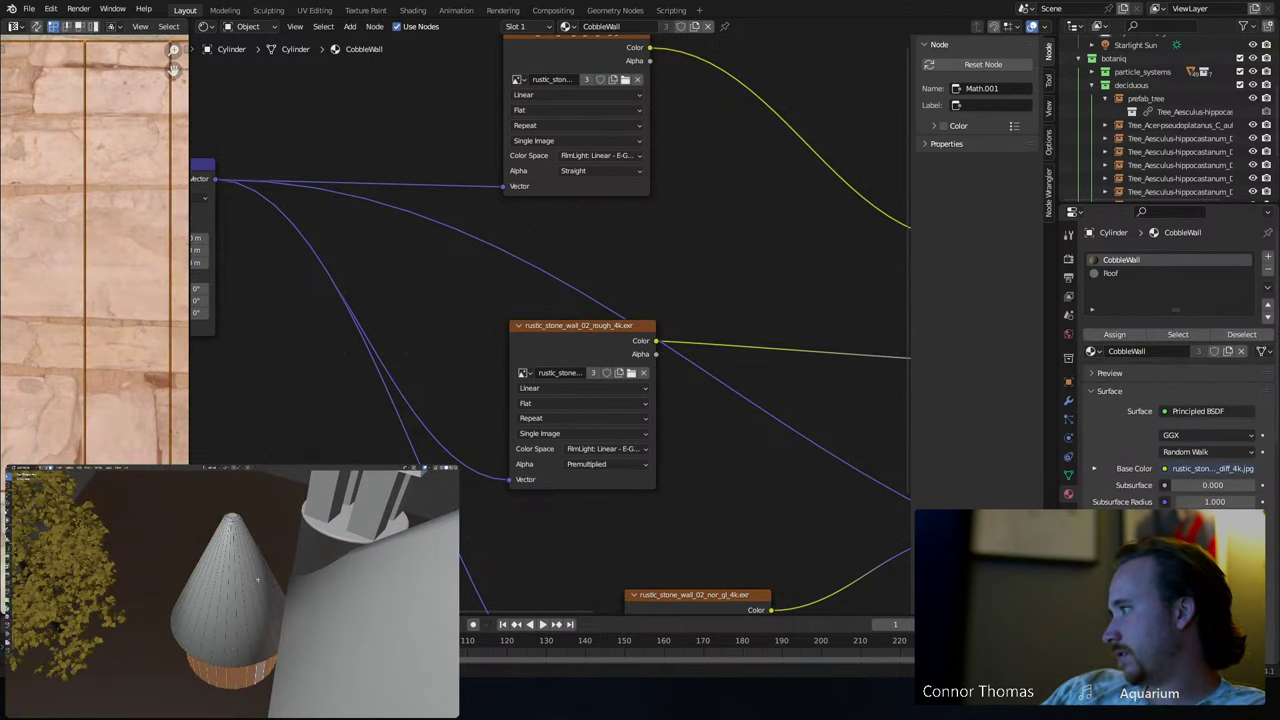
- Mark a vertical UV seam along the edges running down the side of the turret's cone roof
click(259, 577)
middle_drag(262, 583, 286, 594)
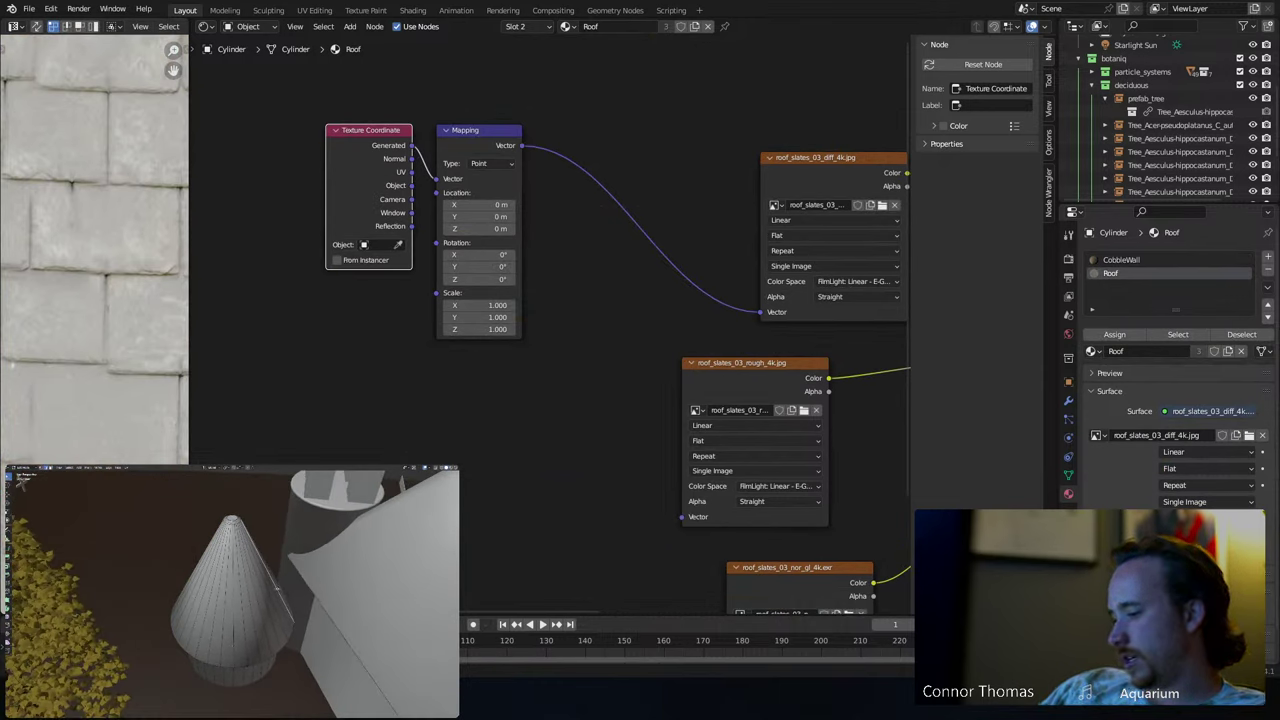
key(u)
click(277, 636)
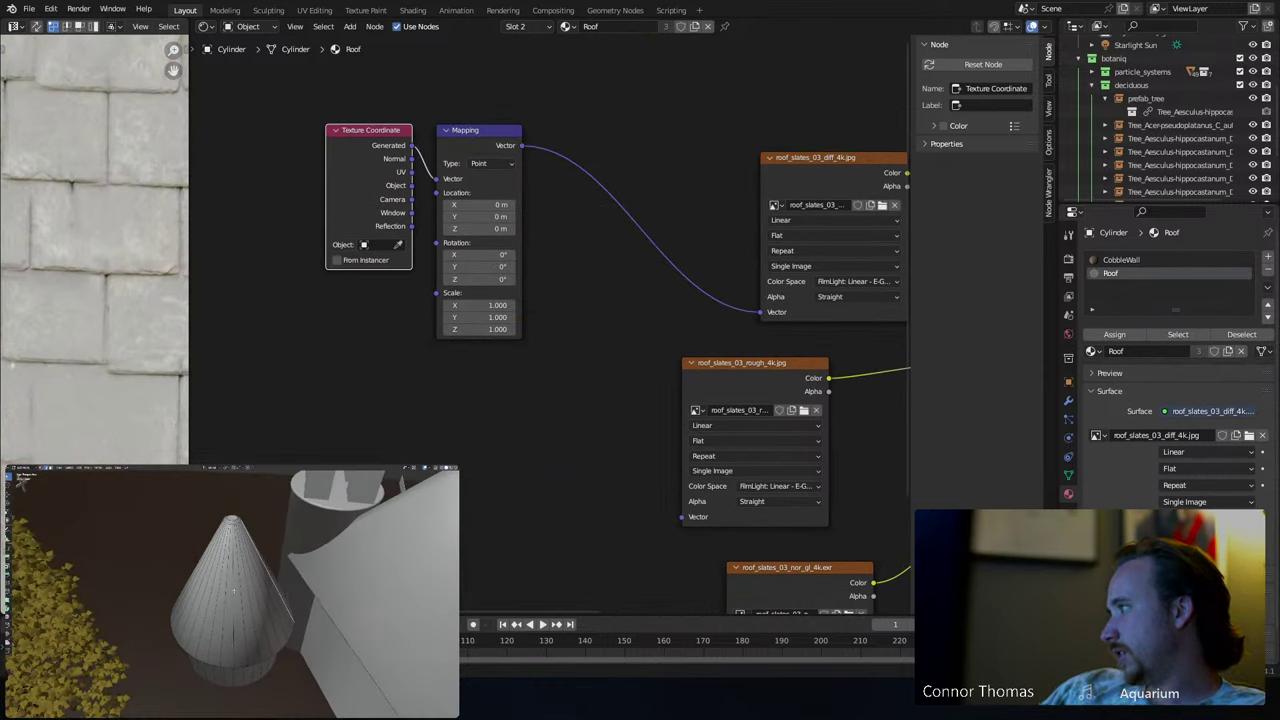
- Mark a UV seam around the eave where the cone roof meets the turret wall
alt+click(233, 590)
middle_drag(233, 590, 305, 595)
key(3)
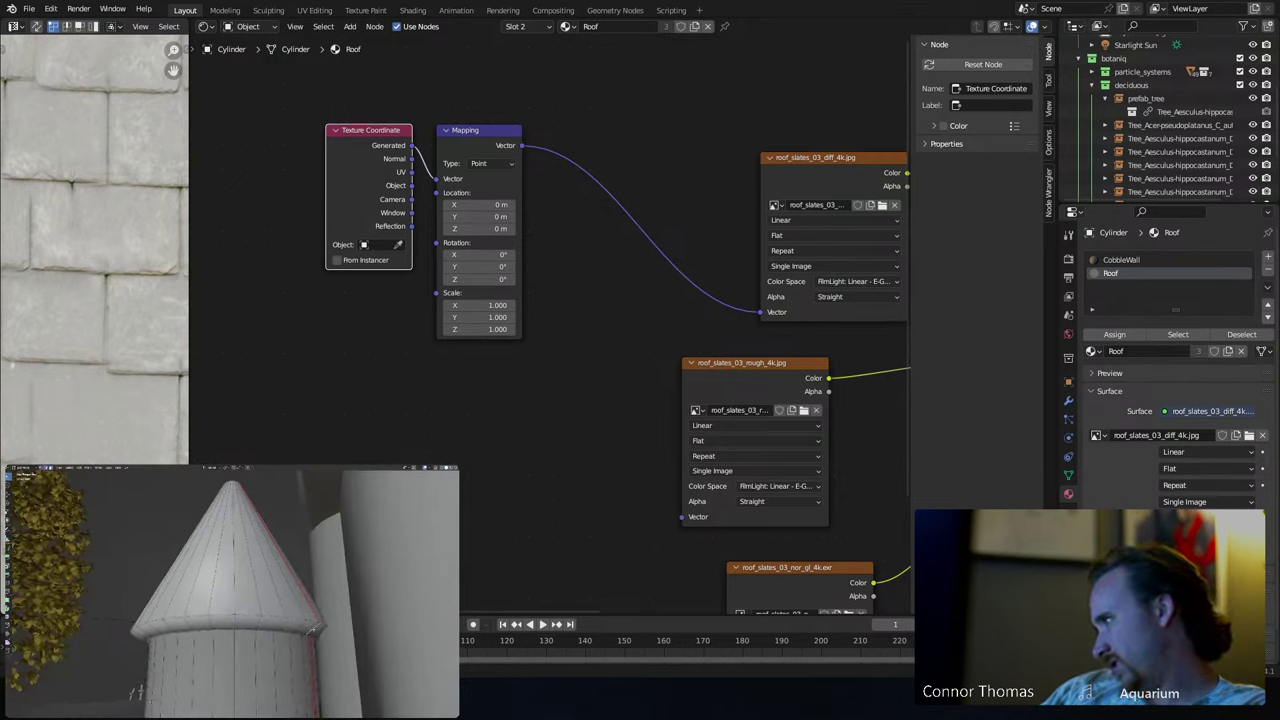
right_click(313, 629)
key(u)
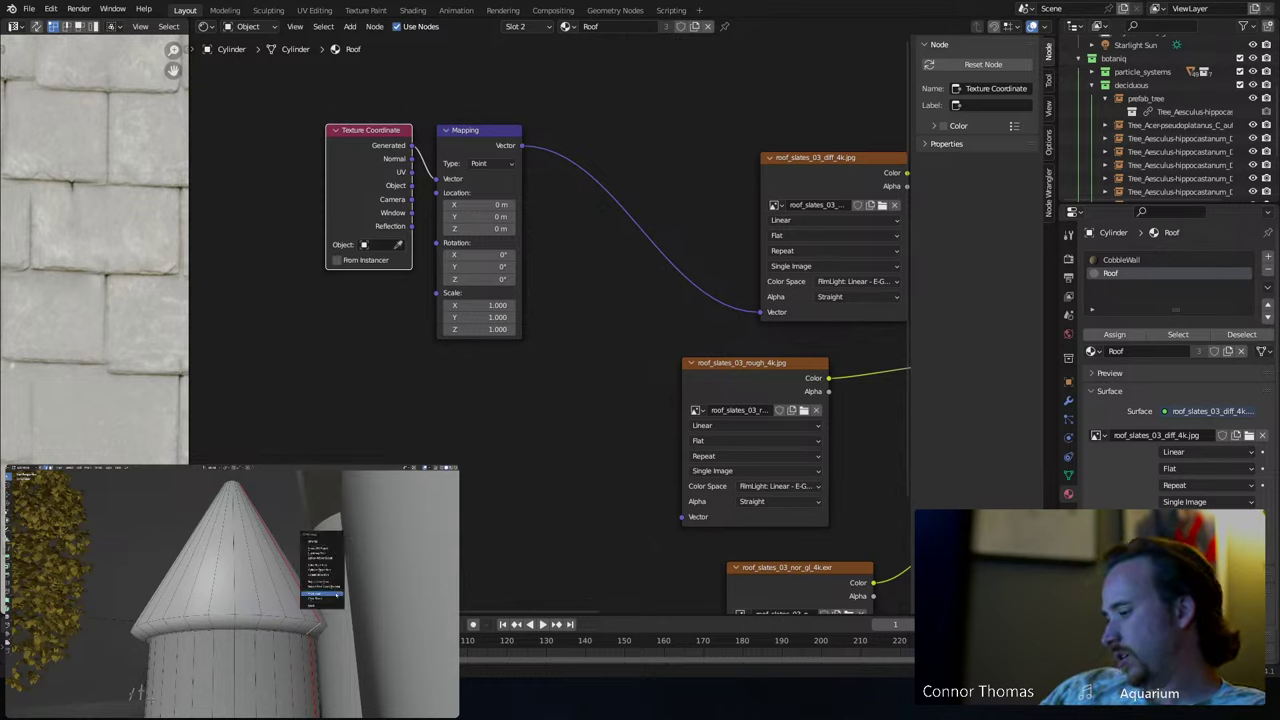
click(335, 594)
- Mark a UV seam around the small cap ring at the tip of the cone roof
middle_drag(245, 519, 245, 542)
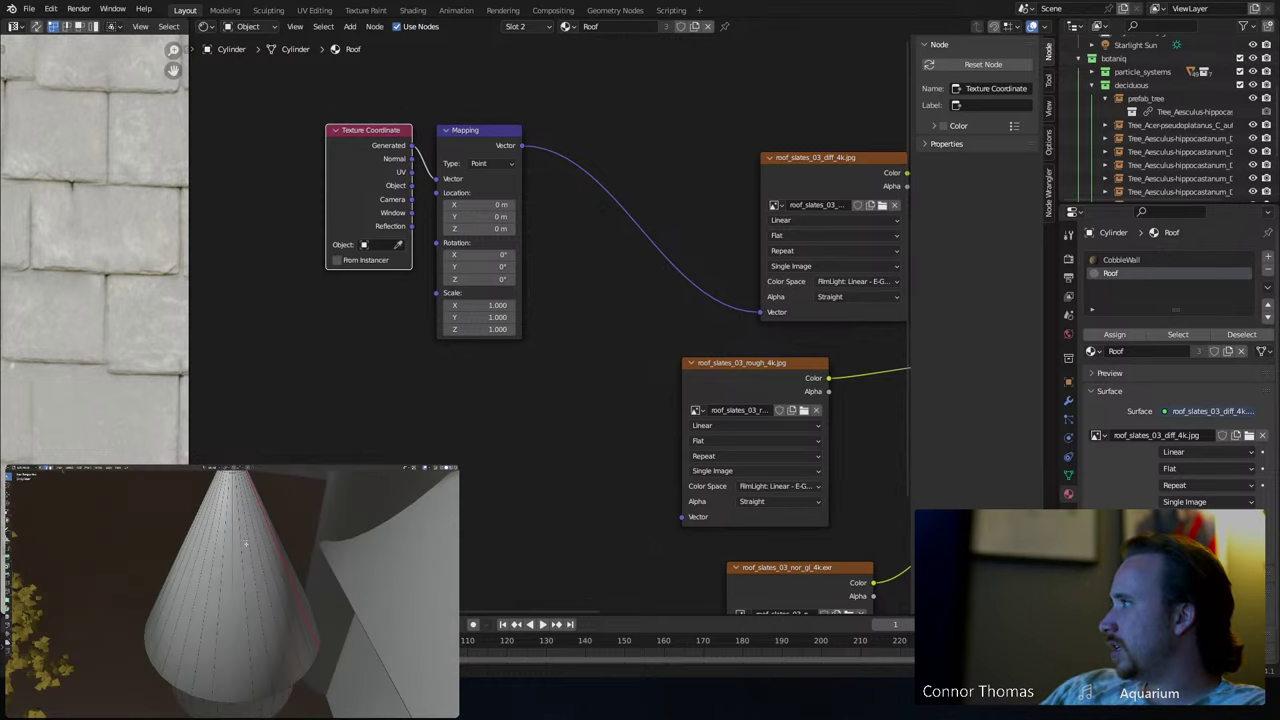
scroll(245, 542, down, 3)
scroll(245, 542, up, 1)
scroll(229, 527, up, 5)
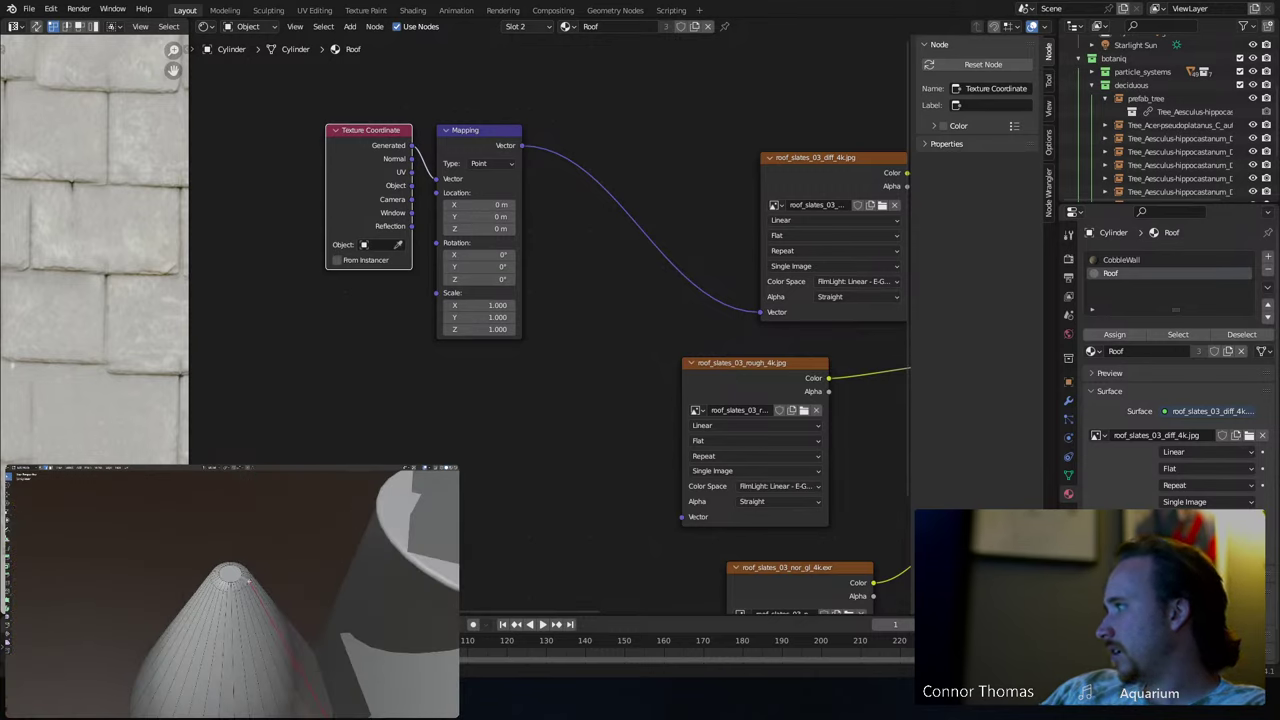
right_click(233, 580)
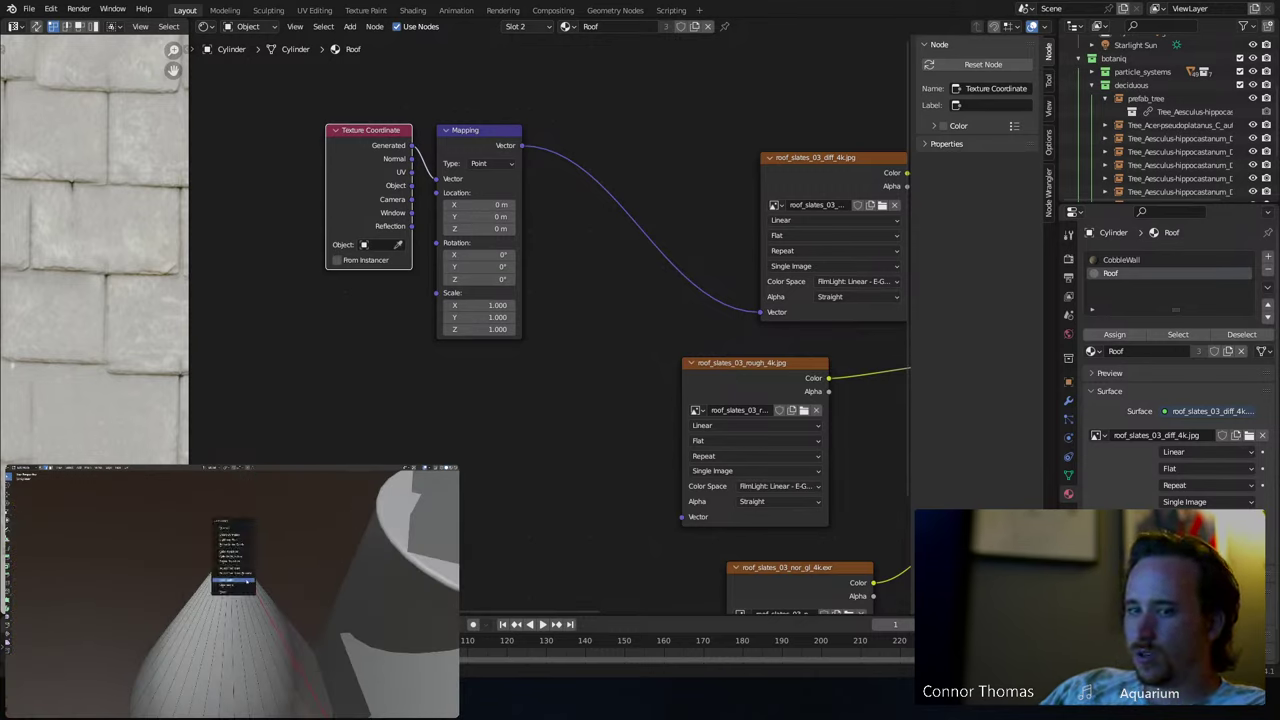
click(238, 581)
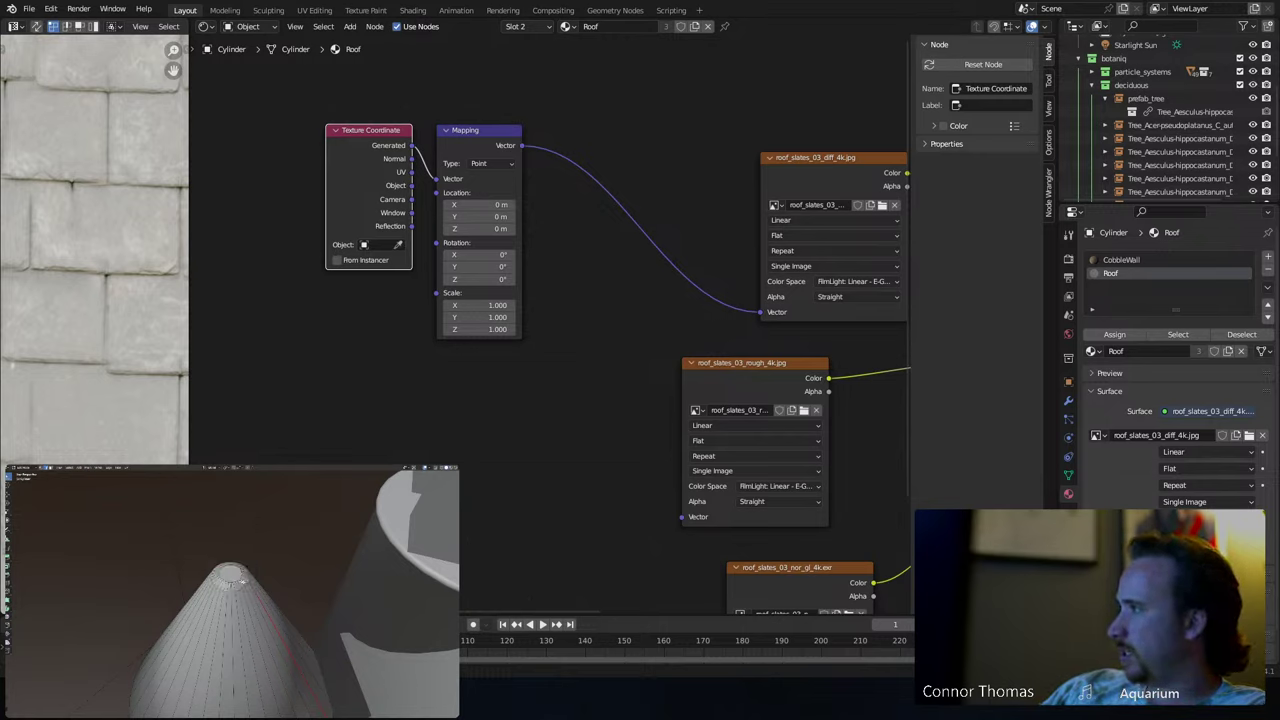
- Select all linked faces of the turret's cone roof, including the tip cap and the underside of the eave
scroll(229, 627, down, 5)
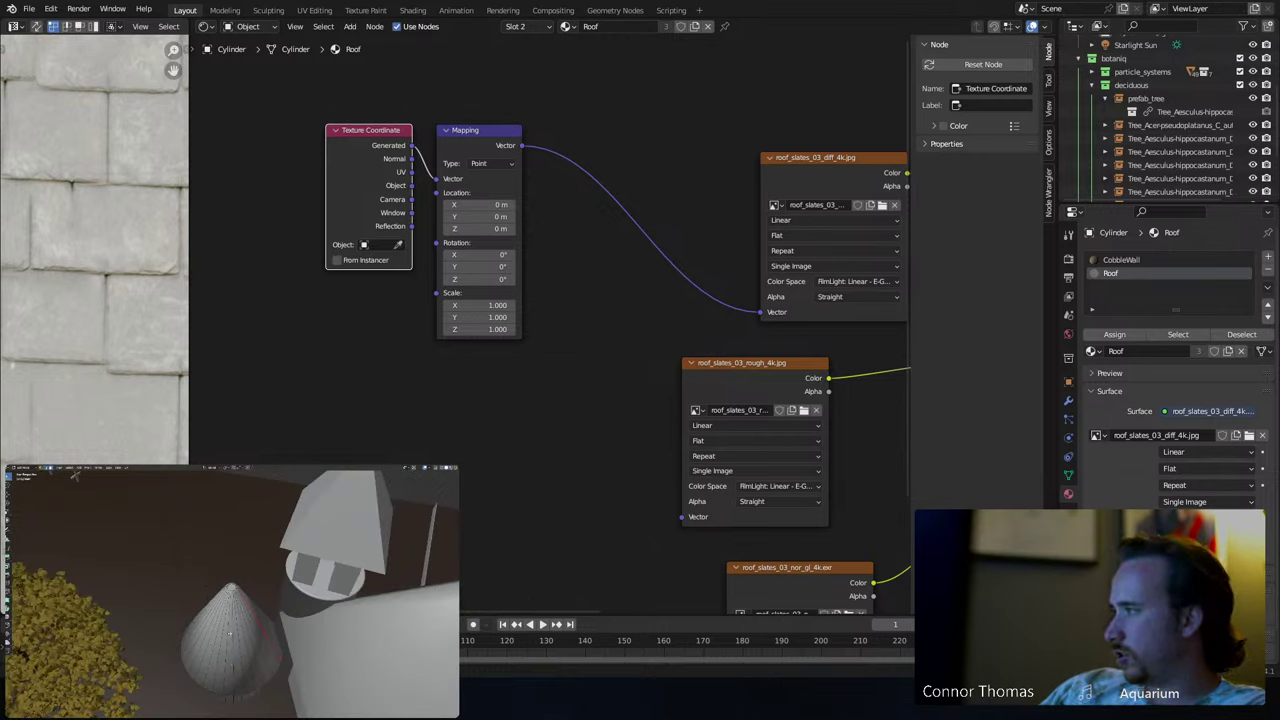
key(l)
middle_drag(229, 634, 245, 590)
scroll(253, 556, up, 2)
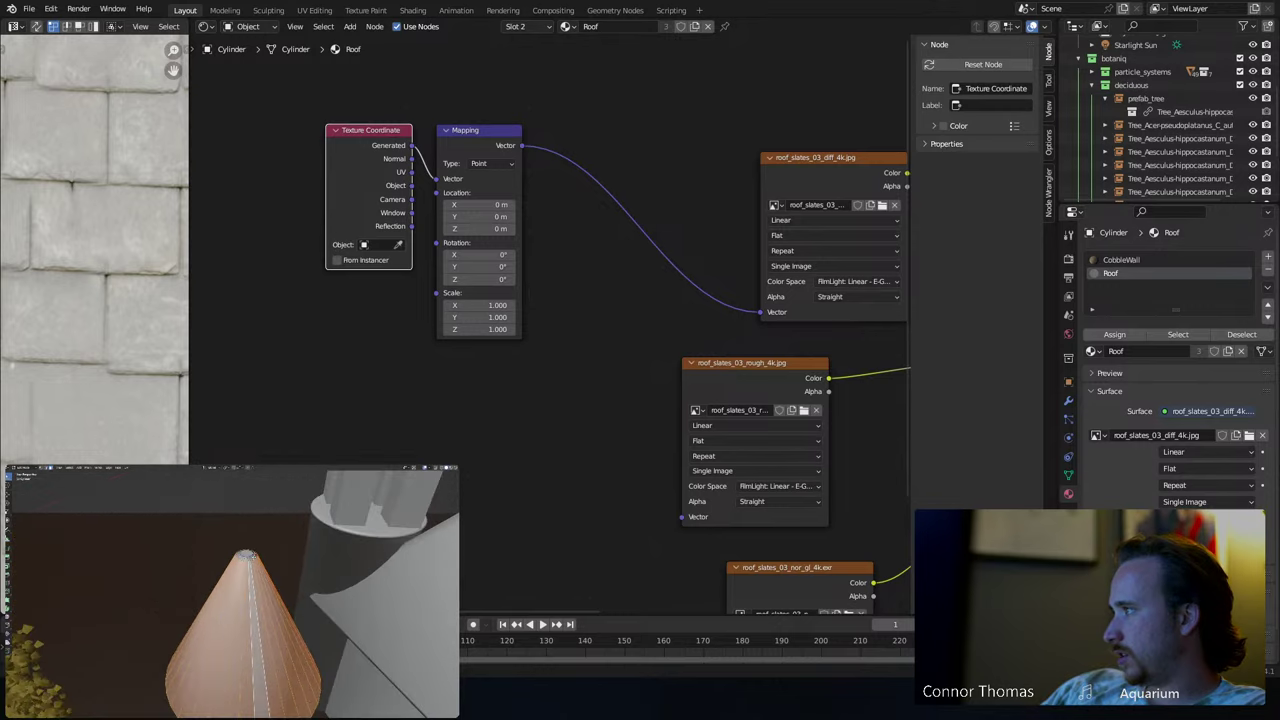
shift+click(249, 558)
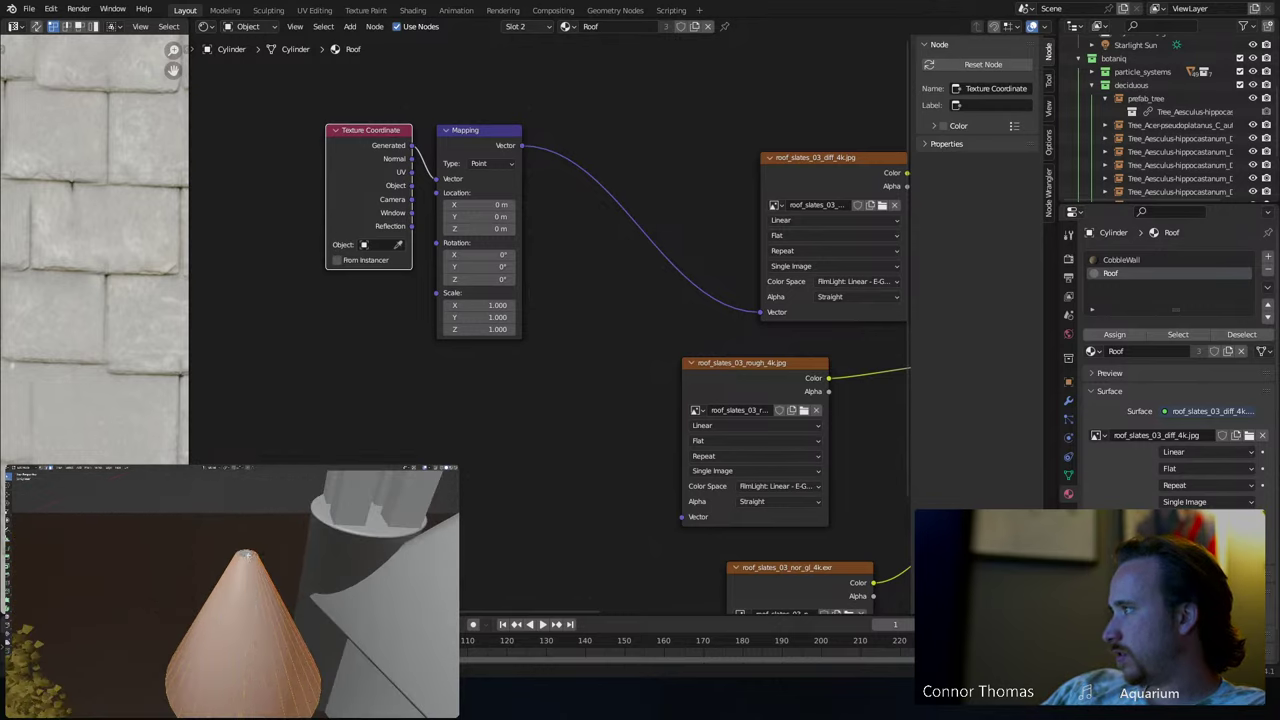
mouse_move(258, 598)
middle_down()
mouse_move(262, 580)
mouse_move(273, 599)
middle_up()
alt+click(270, 642)
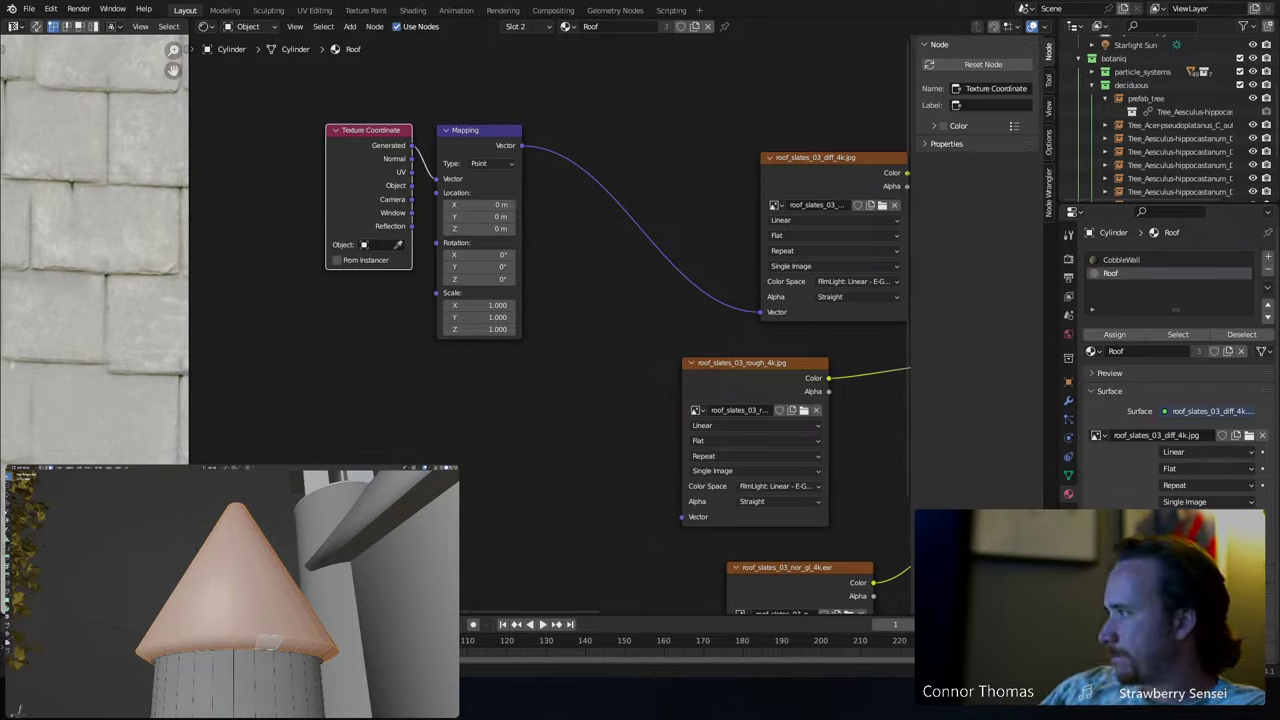
- Unwrap the selected cone roof faces with Smart UV Project at its default settings and check the islands in the UV editor
key(u)
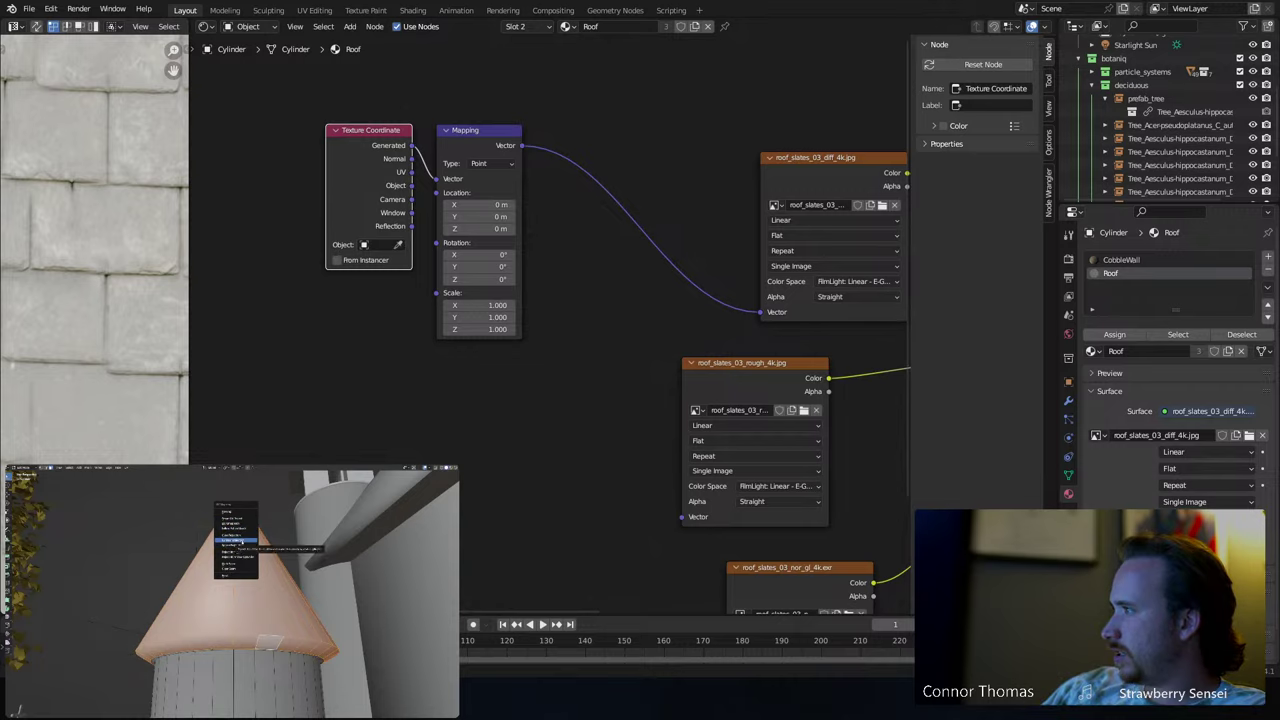
click(240, 520)
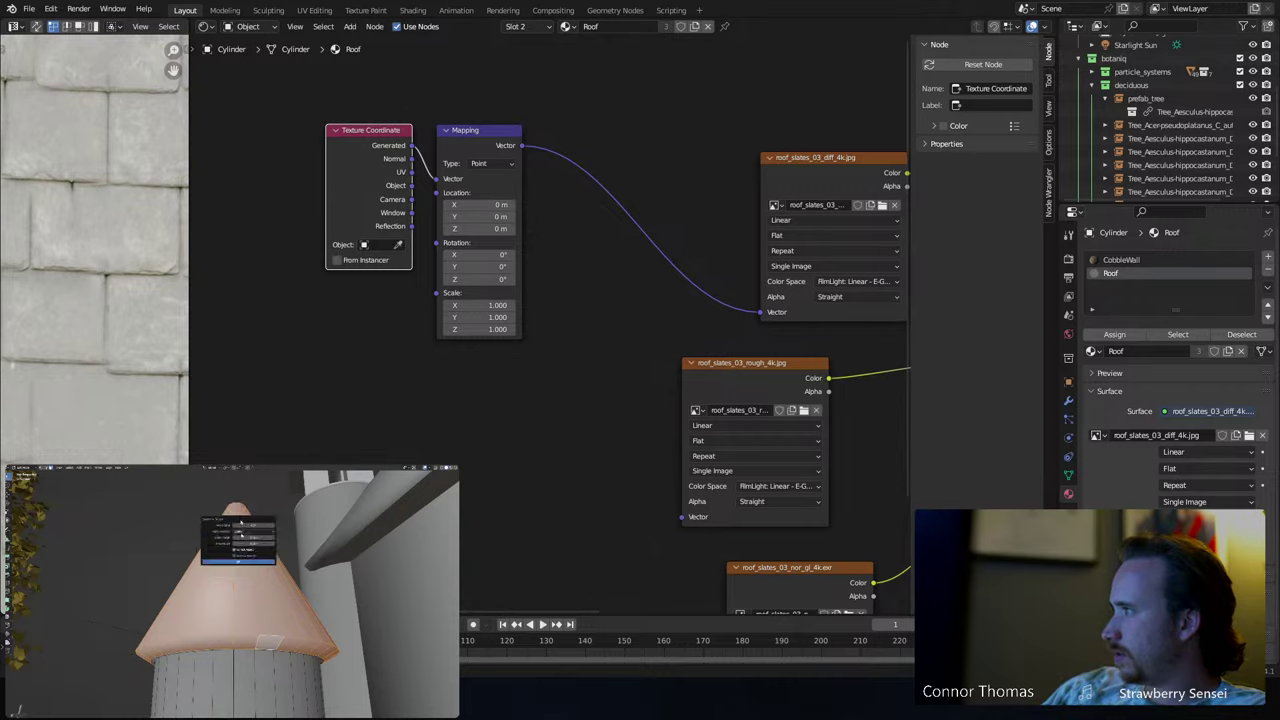
click(240, 562)
scroll(94, 293, down, 11)
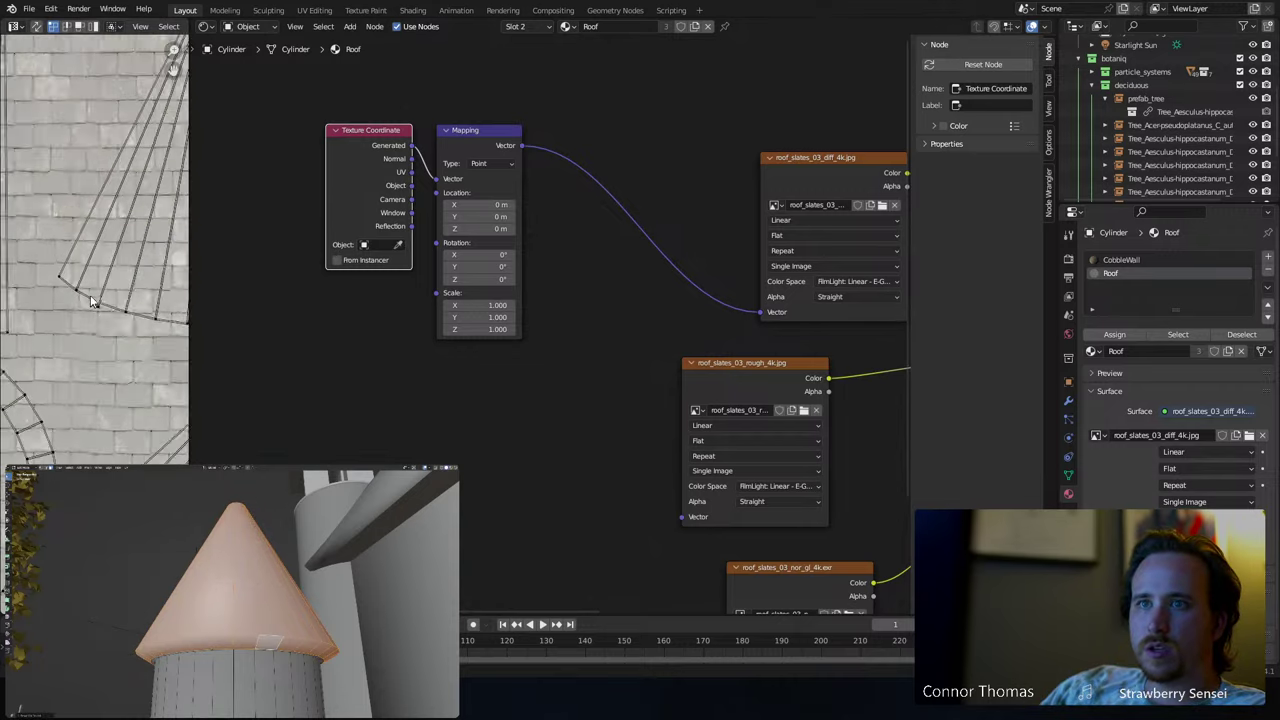
scroll(94, 293, up, 2)
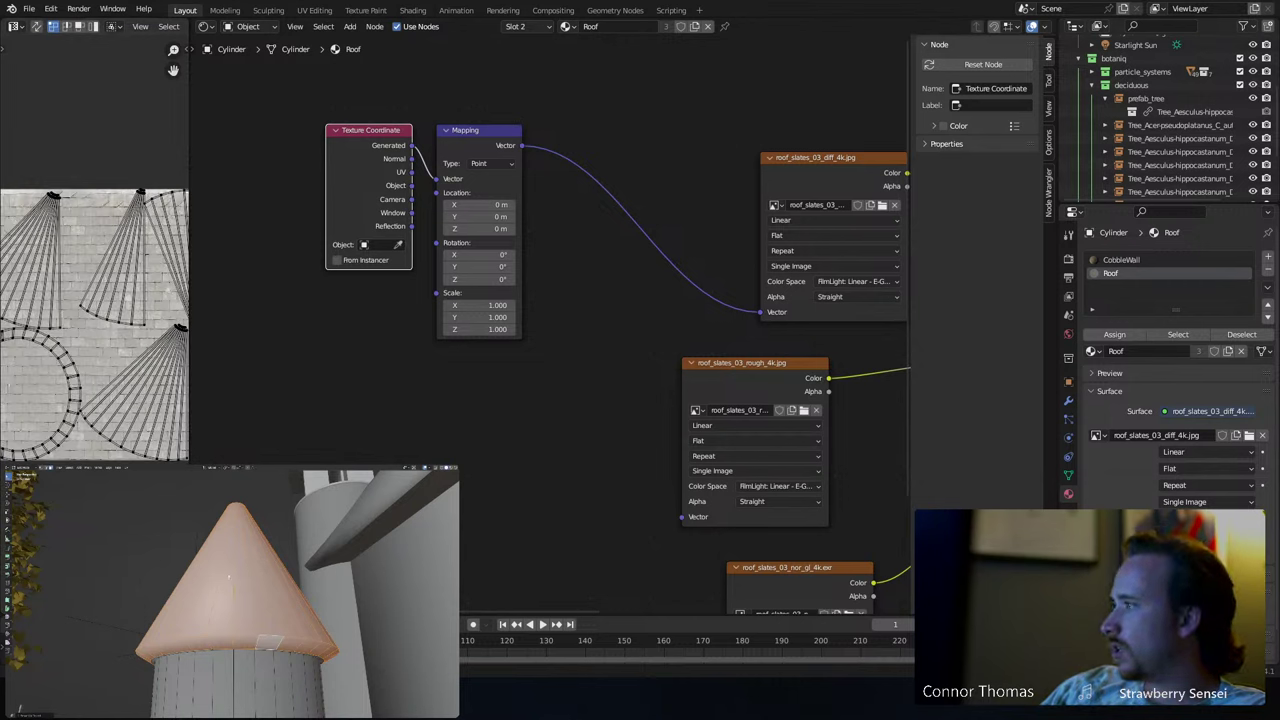
- Unwrap the selected cone roof faces along the marked seams with the standard Unwrap operation
key(u)
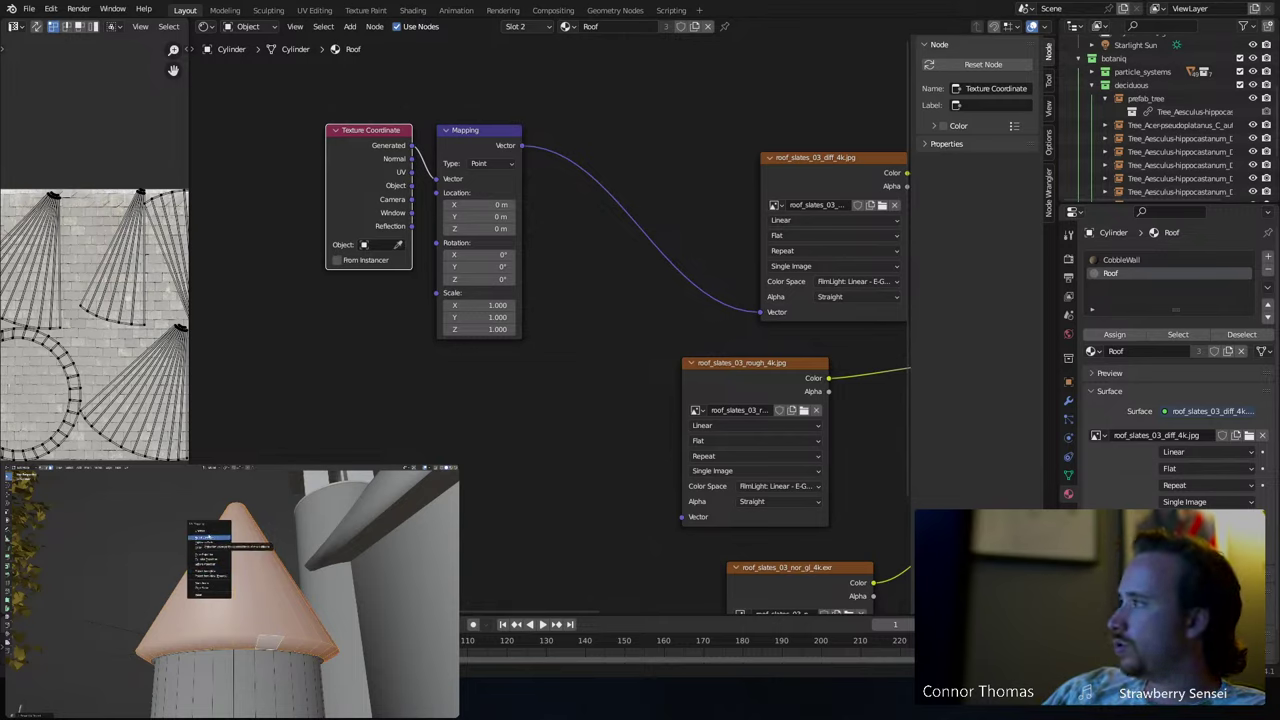
click(206, 537)
scroll(224, 594, up, 4)
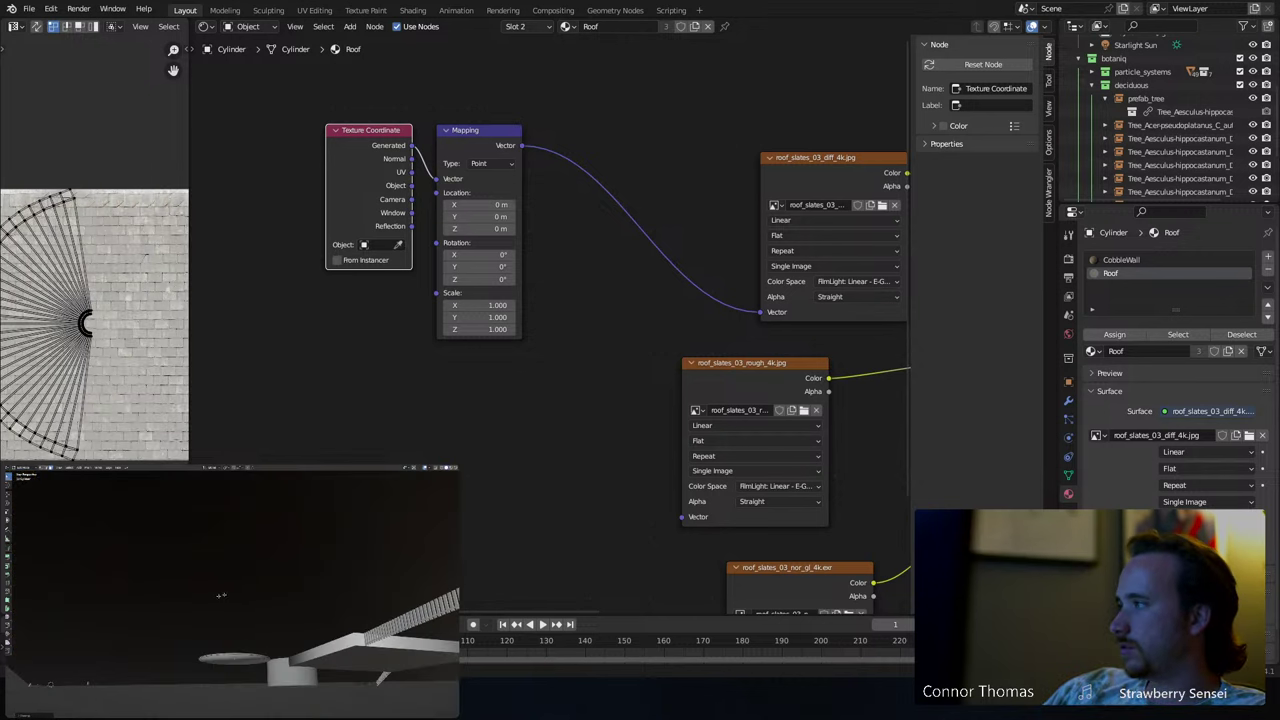
scroll(224, 594, down, 5)
middle_drag(276, 585, 300, 600)
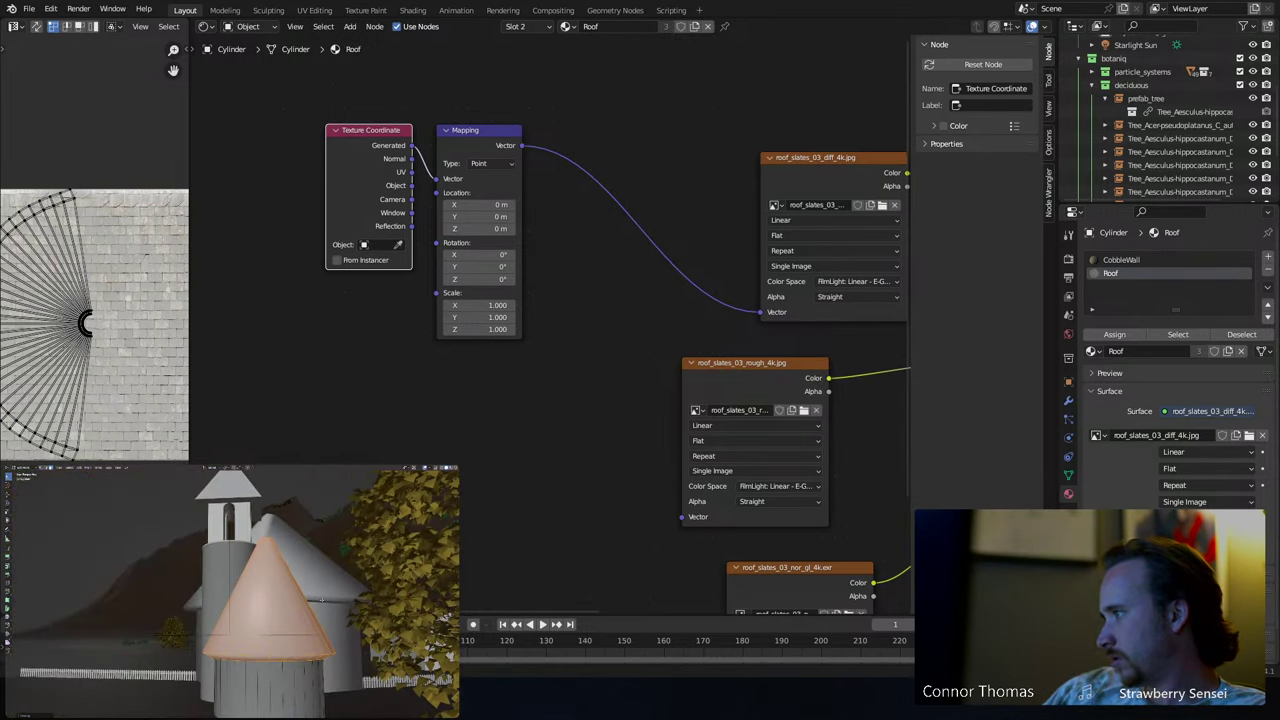
scroll(21, 352, down, 4)
scroll(22, 350, up, 4)
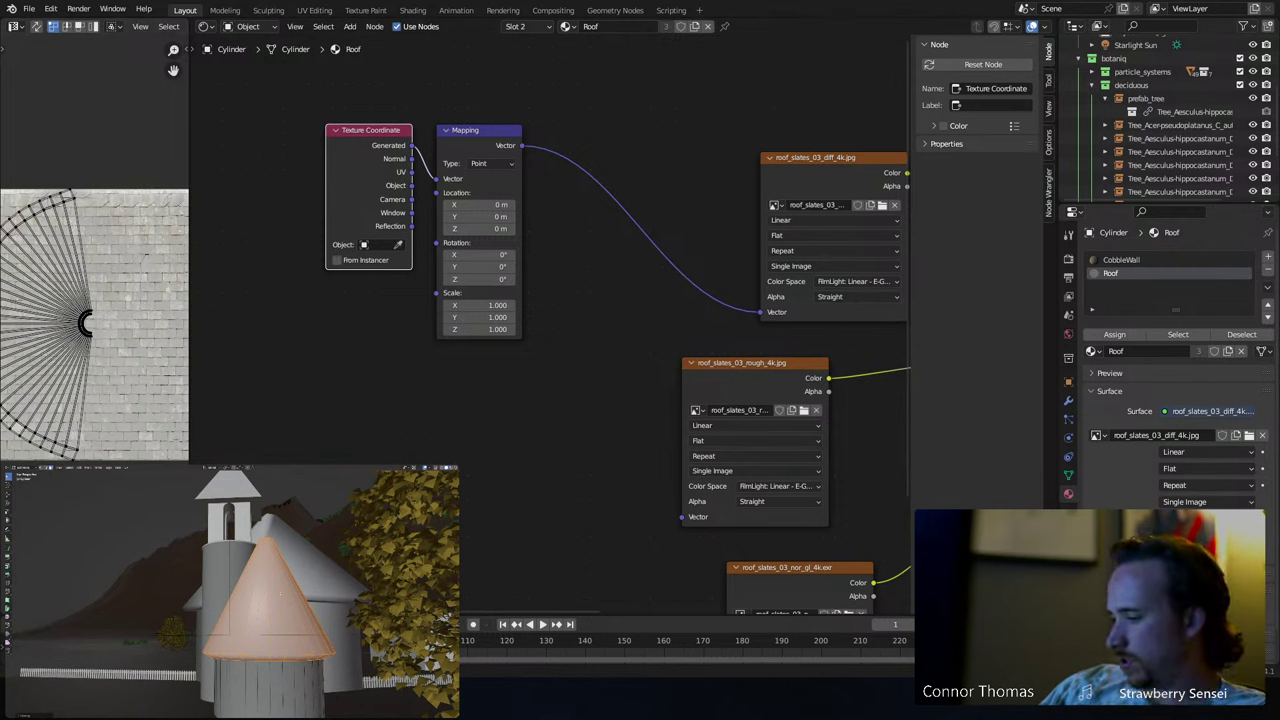
- Remap the selected cone roof faces with Follow Active Quads, keeping the default edge length mode
right_click(258, 596)
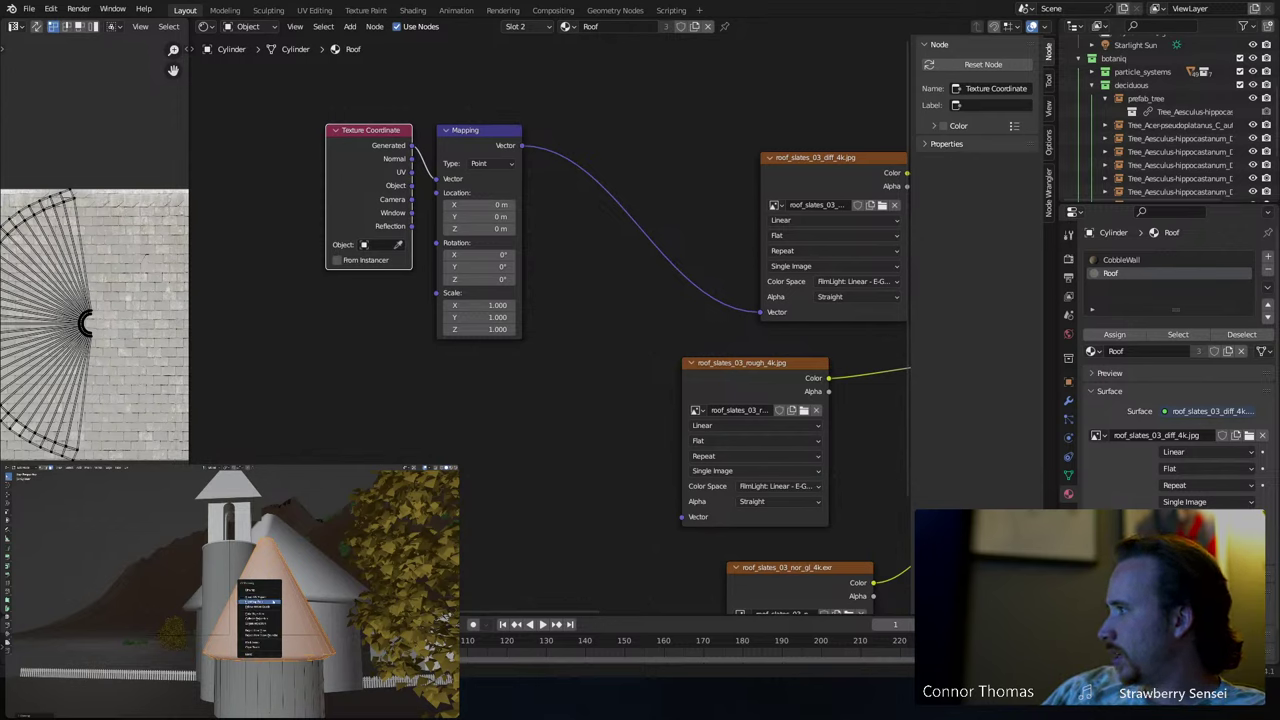
click(272, 607)
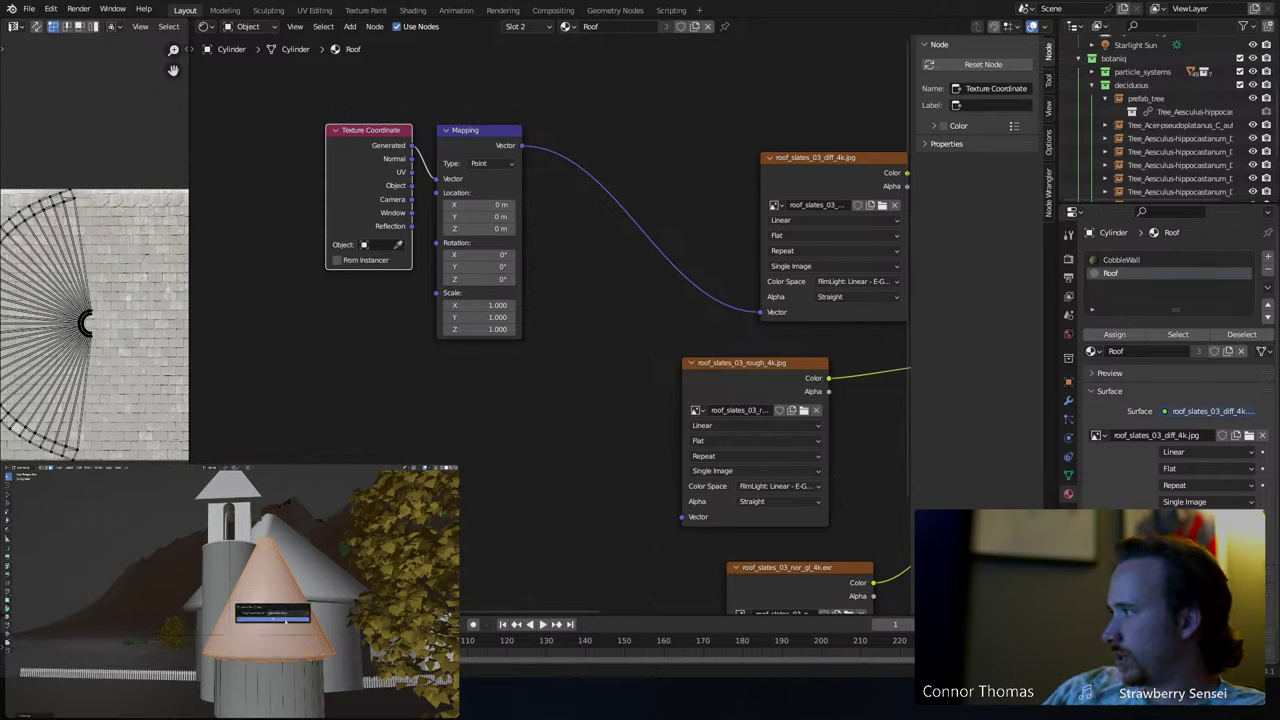
click(284, 619)
- Unwrap the selected cone roof faces again with Smart UV Project at its default settings
right_click(262, 600)
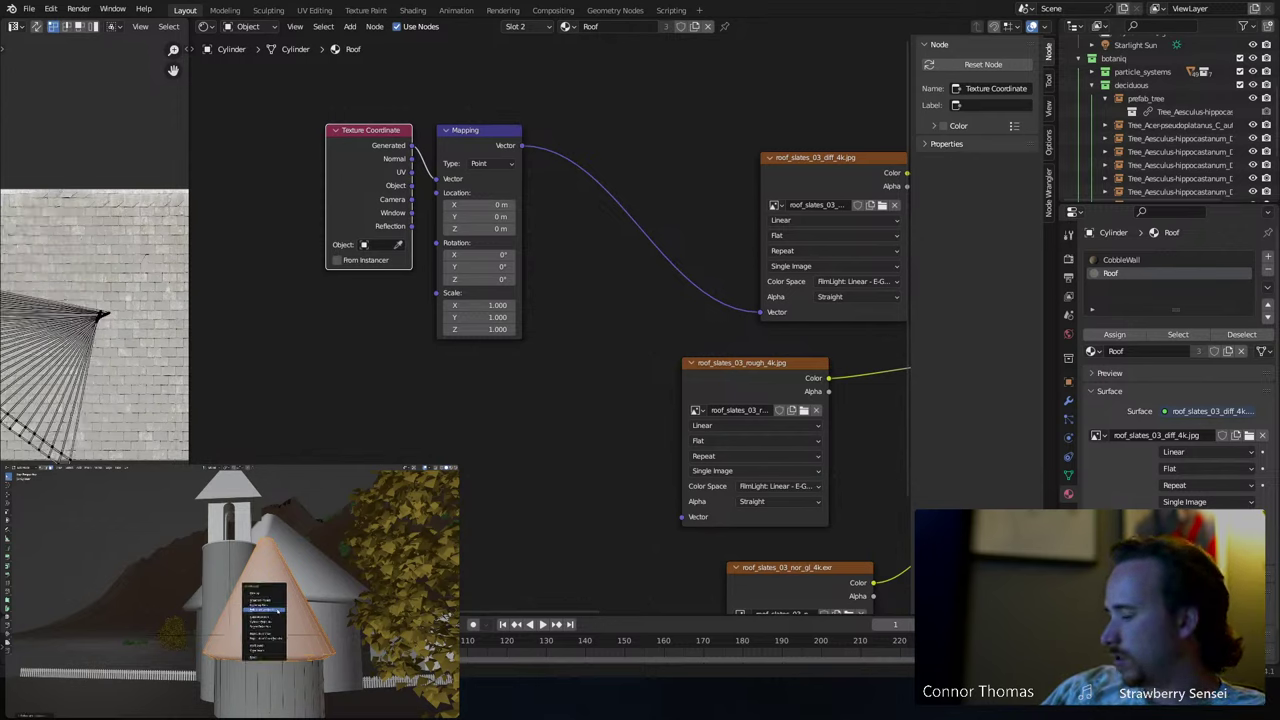
click(268, 600)
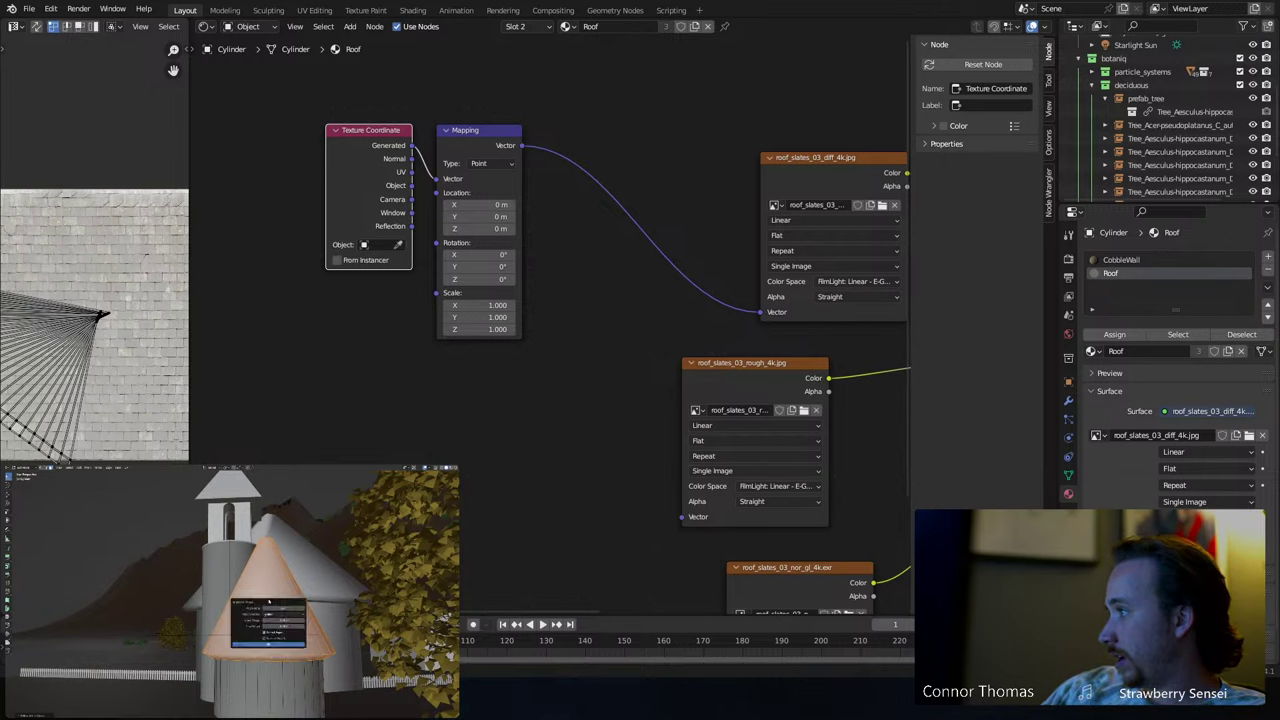
click(268, 641)
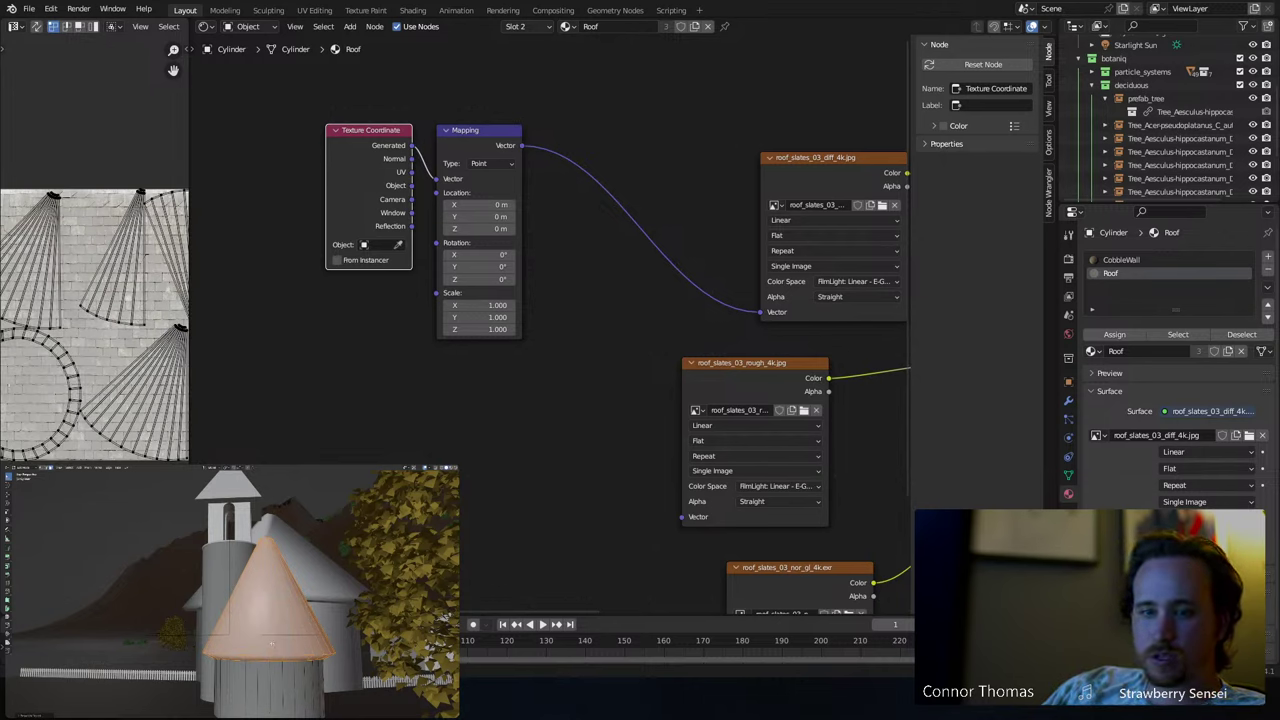
- Try Cube Projection and Cylinder Projection on the selected cone roof faces
right_click(270, 643)
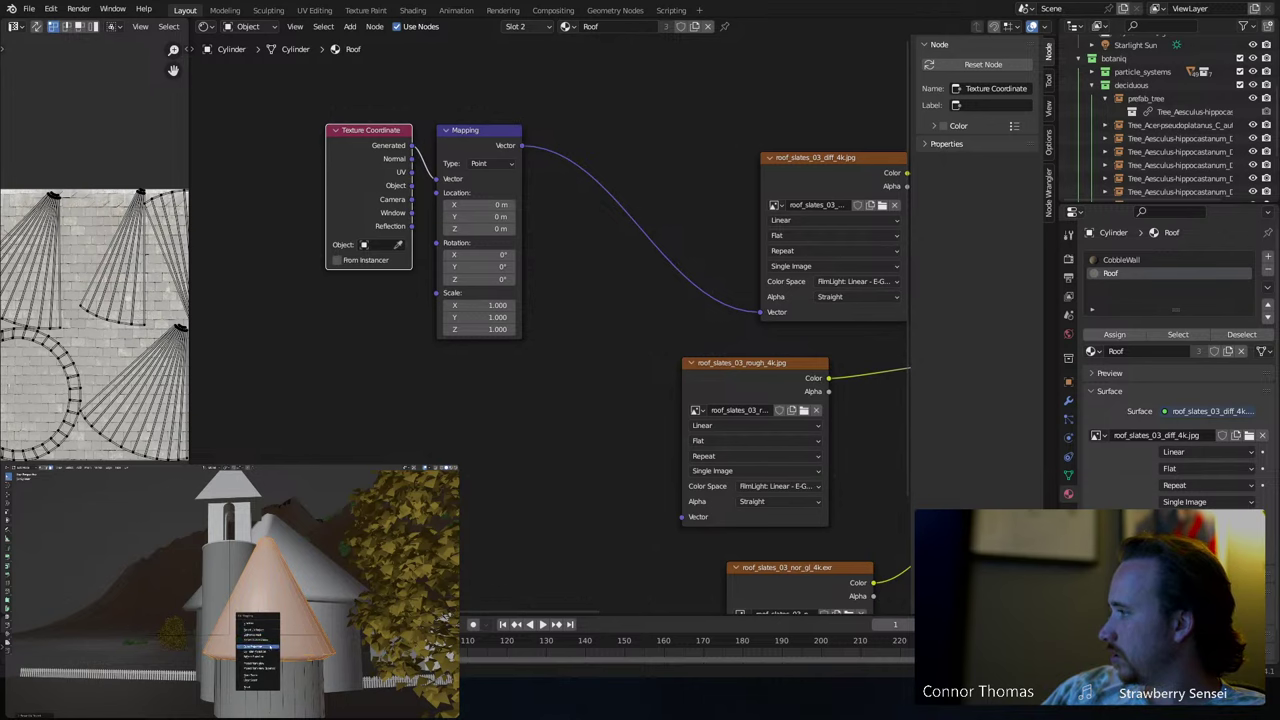
click(270, 647)
right_click(268, 645)
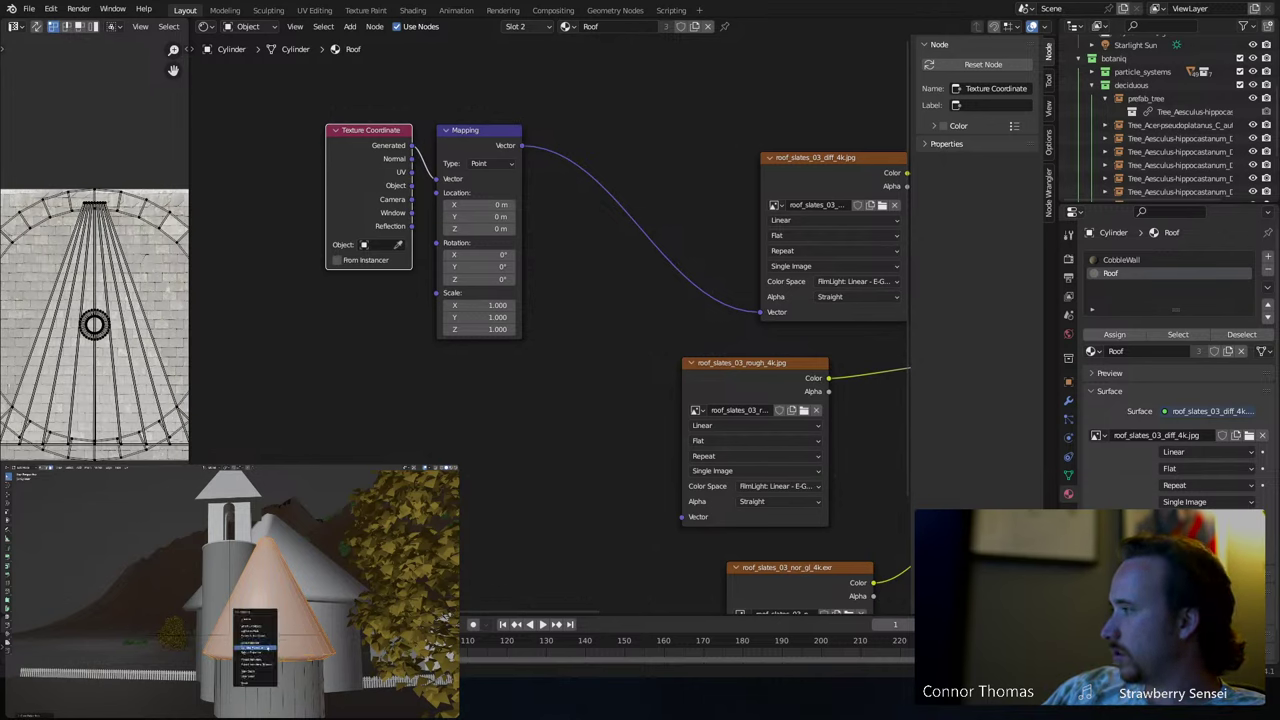
click(267, 647)
- Remap the selected cone roof faces with Project from View
right_click(267, 646)
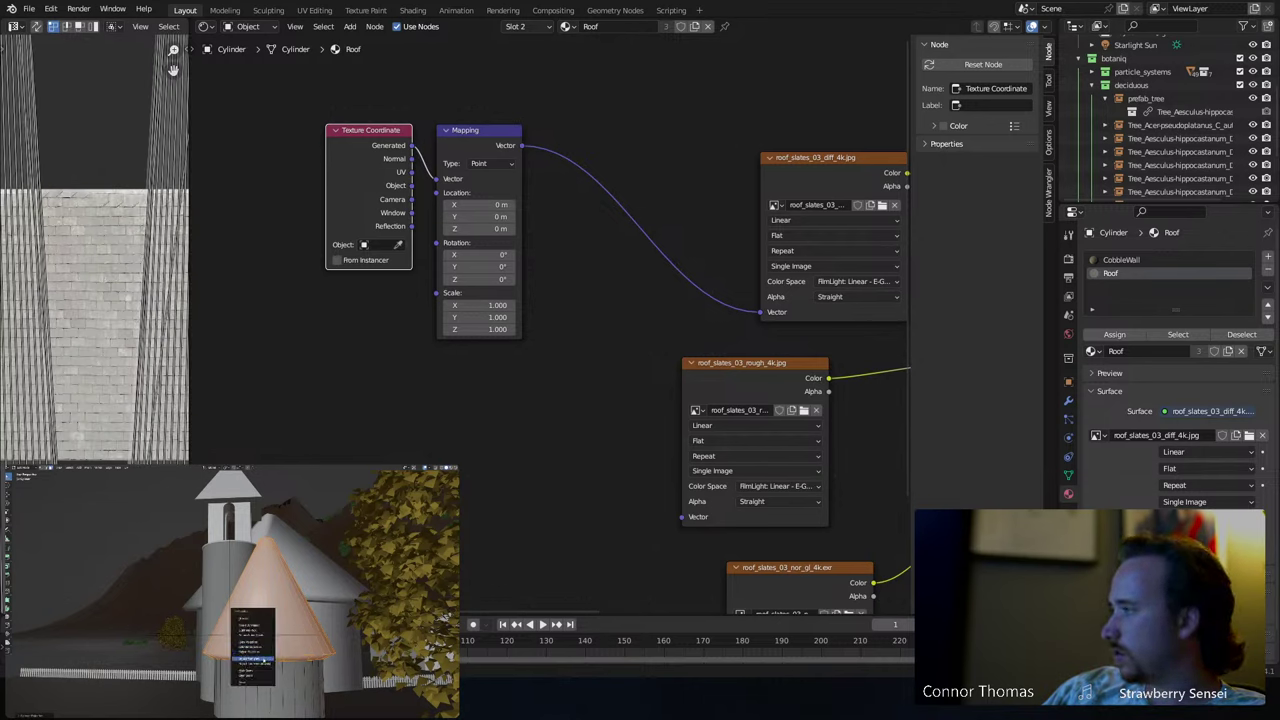
click(266, 648)
right_click(265, 643)
click(266, 647)
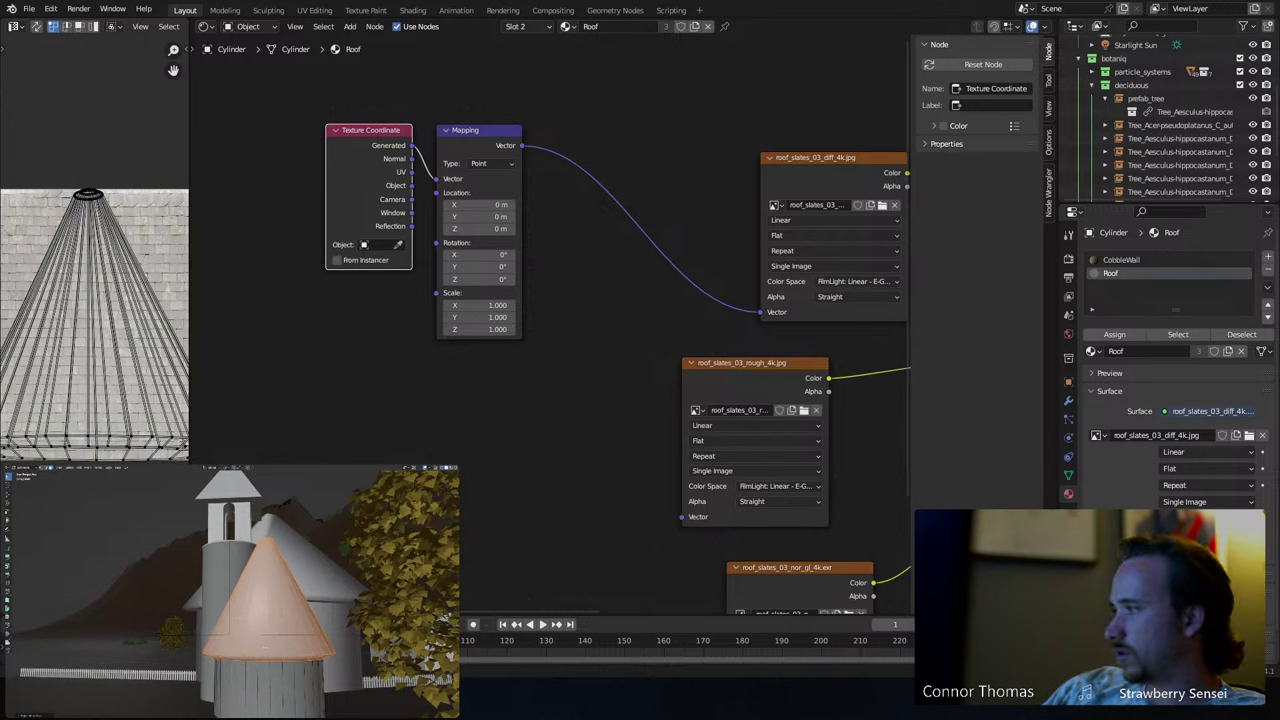
- Remap the cone roof faces with Cylinder Projection and check the full layout in the UV editor
right_click(285, 620)
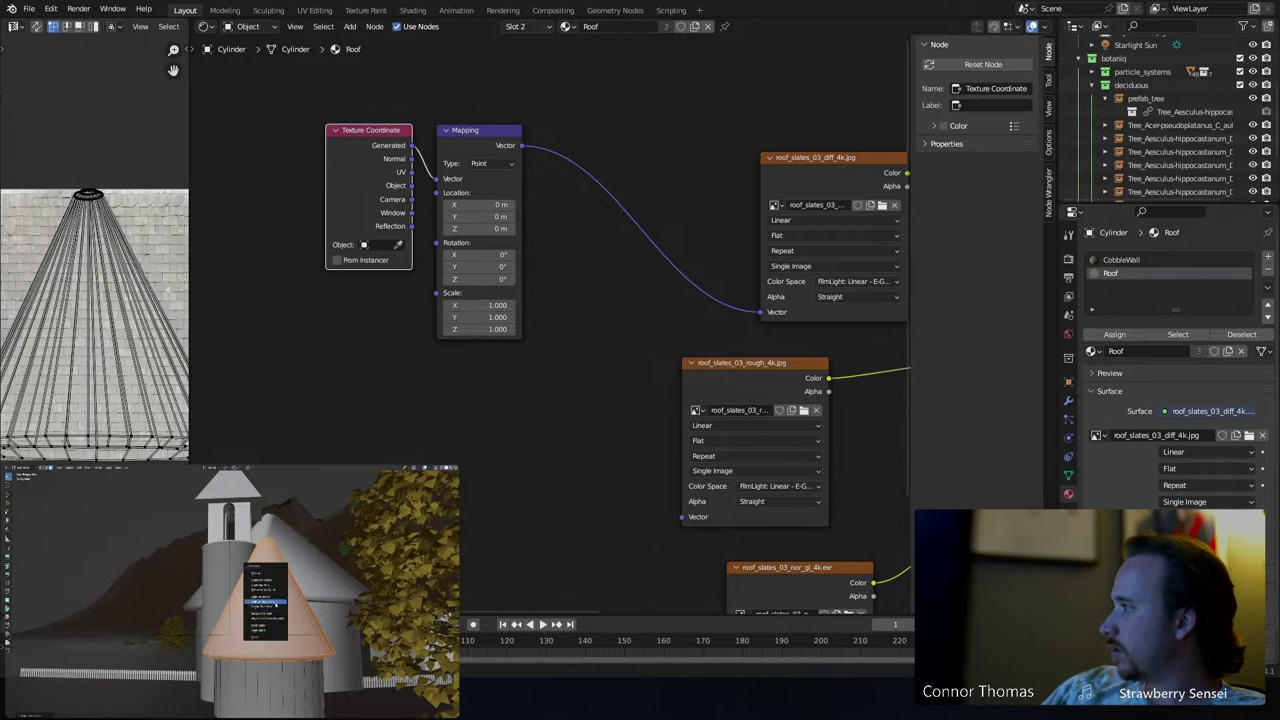
click(280, 604)
scroll(42, 316, down, 4)
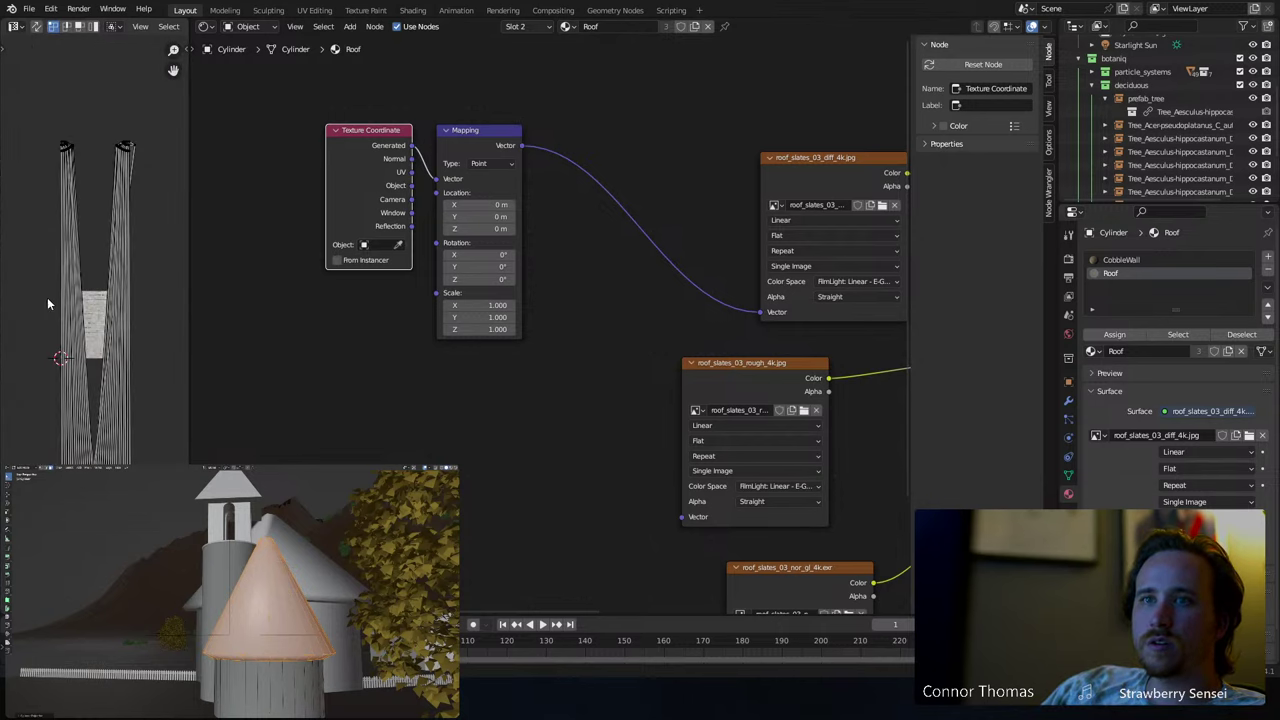
scroll(64, 302, up, 3)
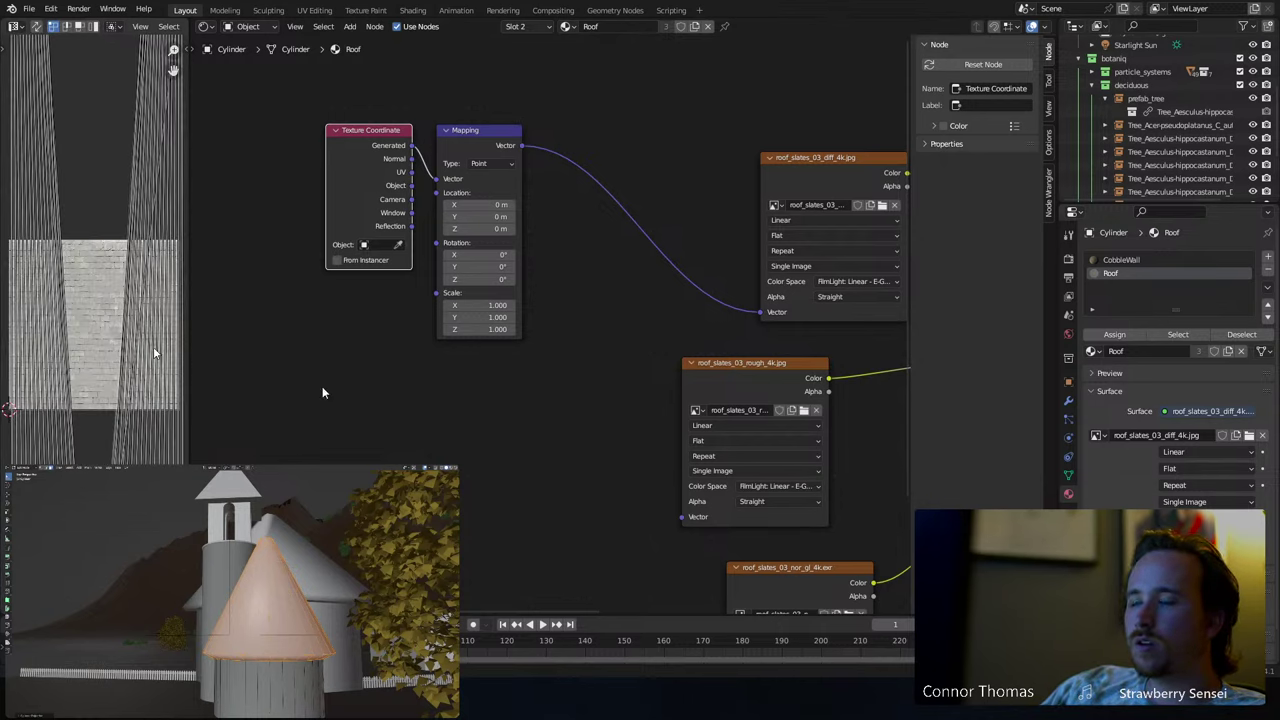
- Apply Follow Active Quads to the cone roof faces on top of the cylinder mapping and inspect the resulting UV strips
middle_drag(276, 575, 299, 600)
right_click(298, 600)
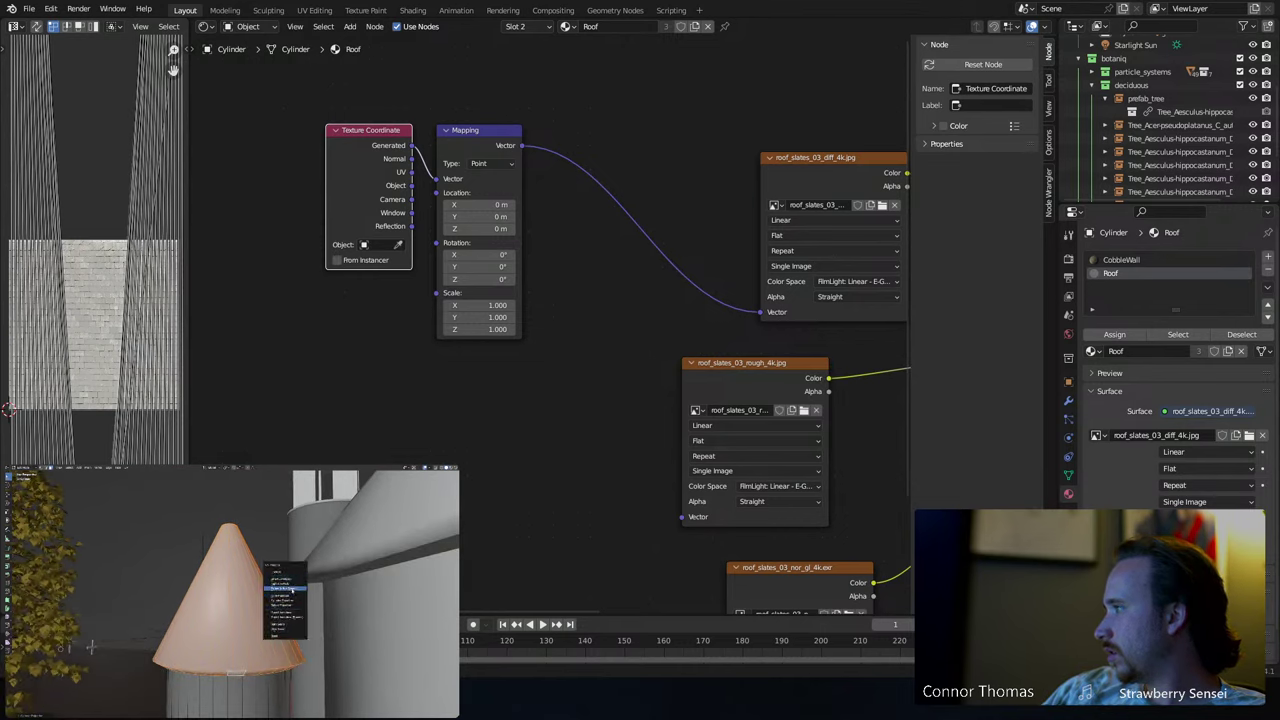
click(286, 588)
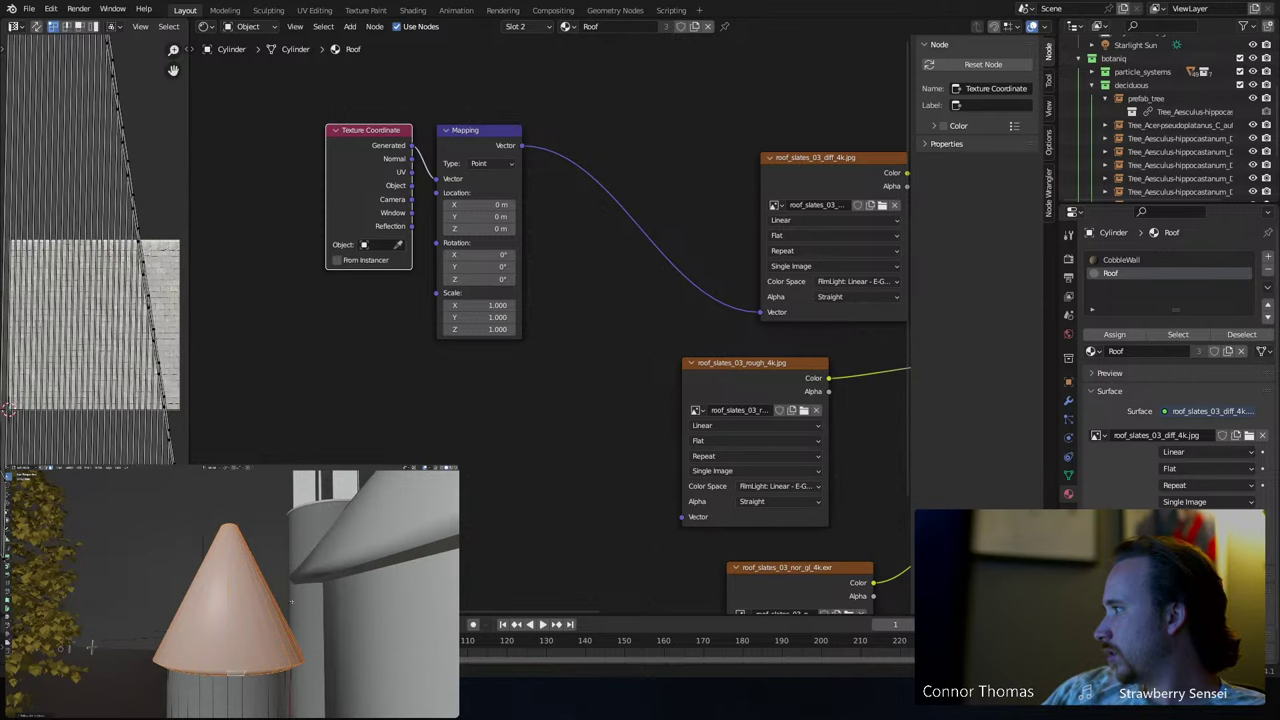
scroll(112, 338, down, 4)
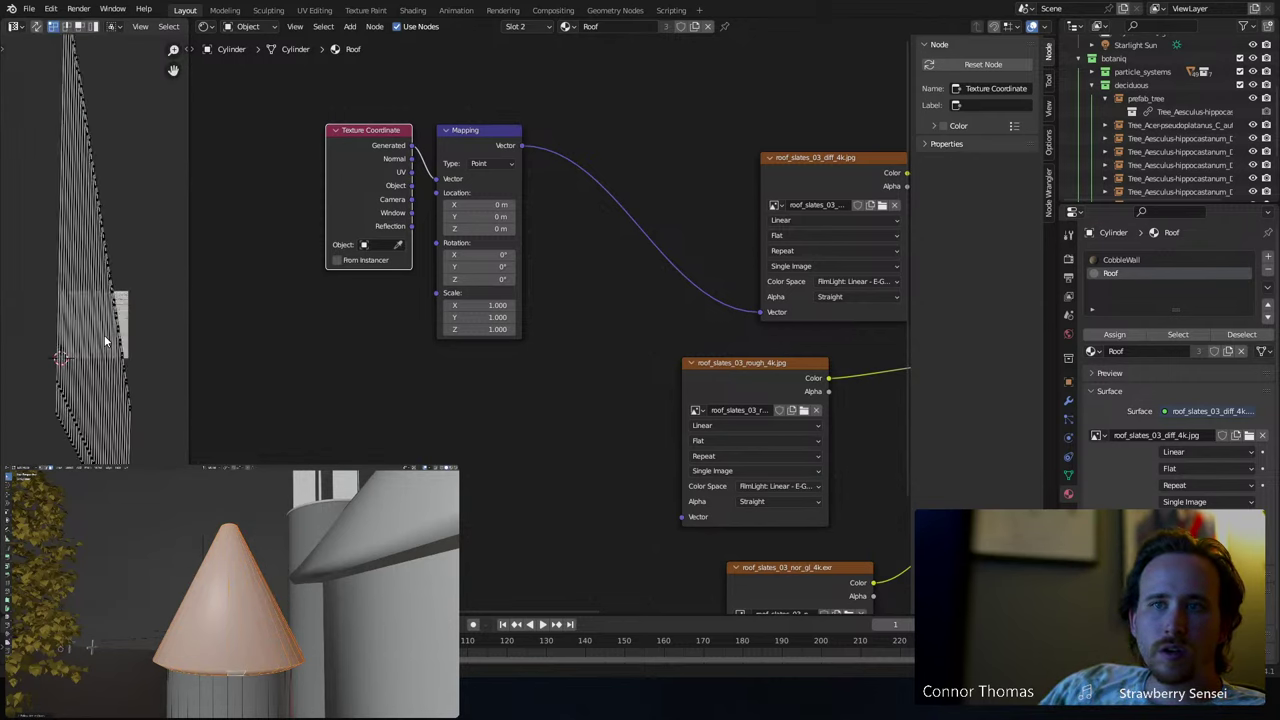
scroll(104, 335, up, 4)
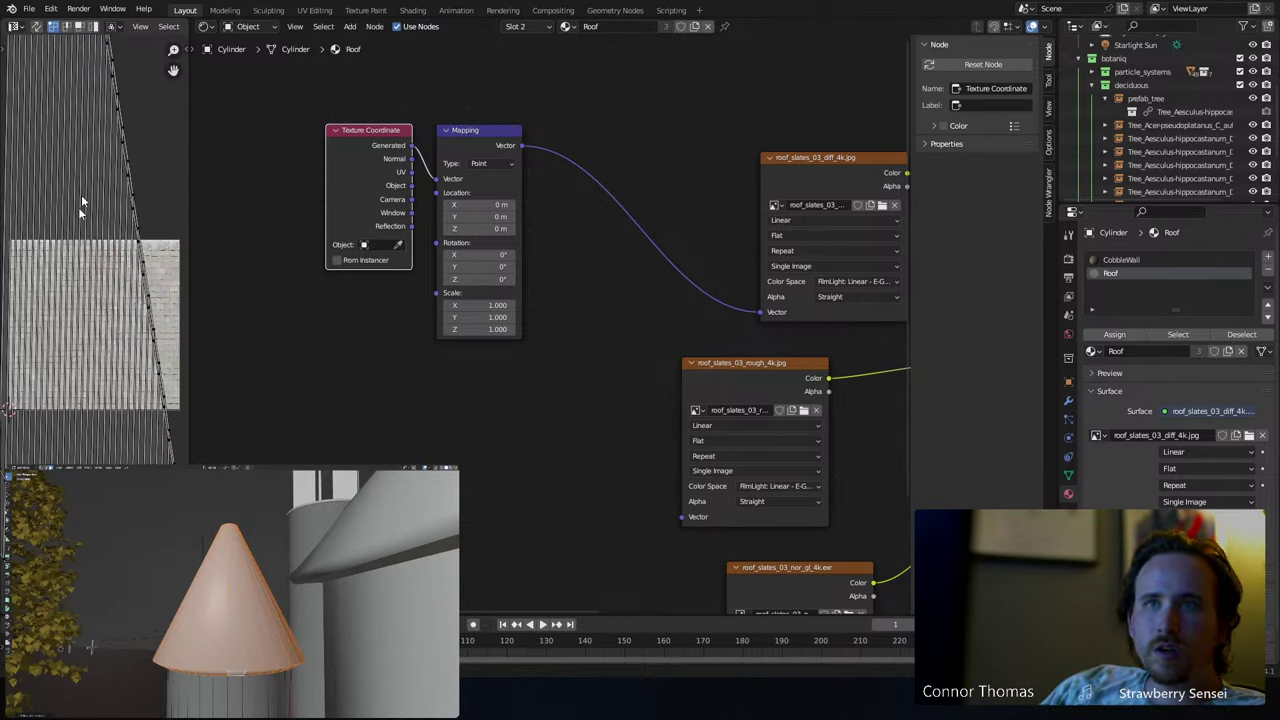
- Leave Edit Mode and switch the viewport to rendered shading to view the slates on the turret's cone roof
key(Tab)
key(z)
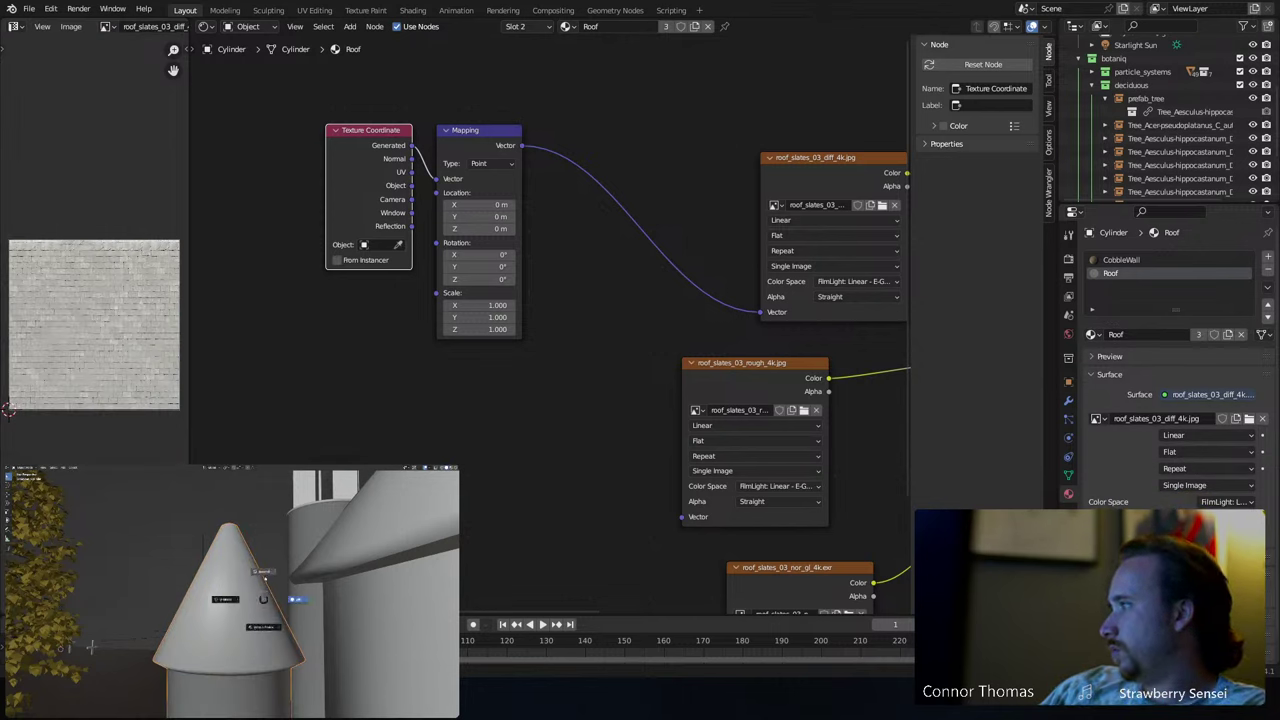
click(266, 579)
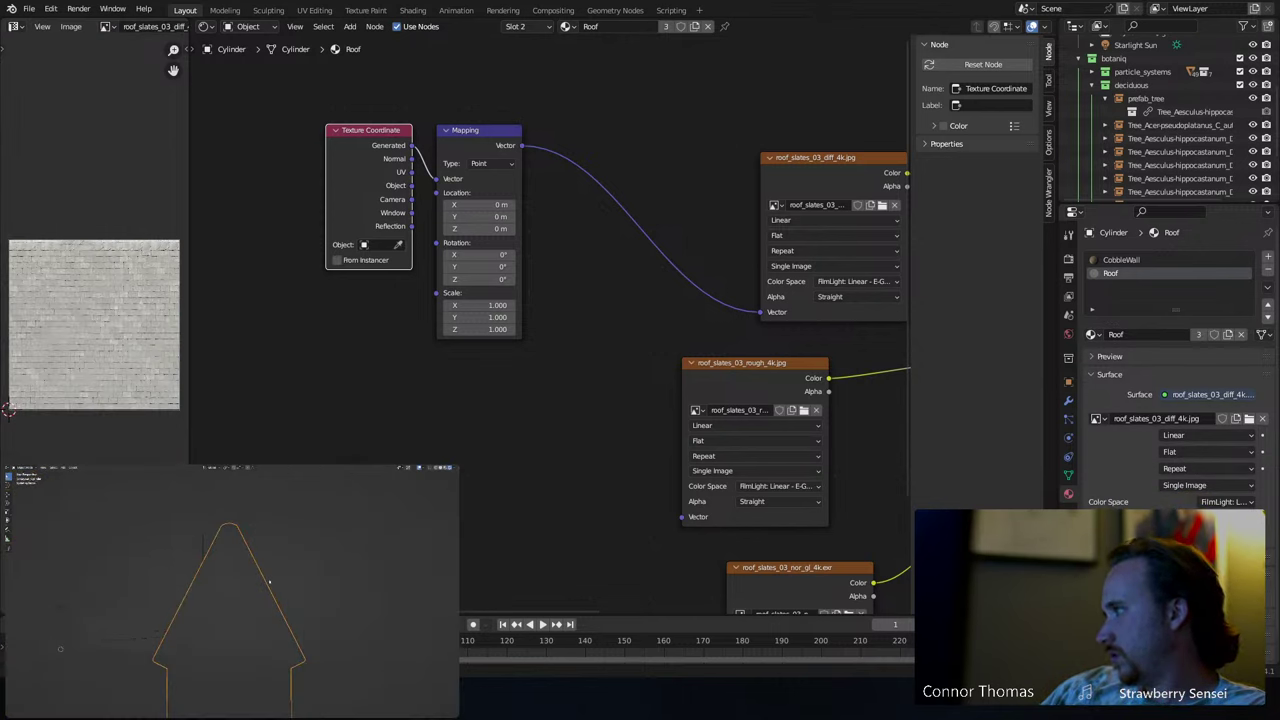
mouse_move(269, 581)
middle_down()
mouse_move(214, 582)
mouse_move(258, 578)
middle_up()
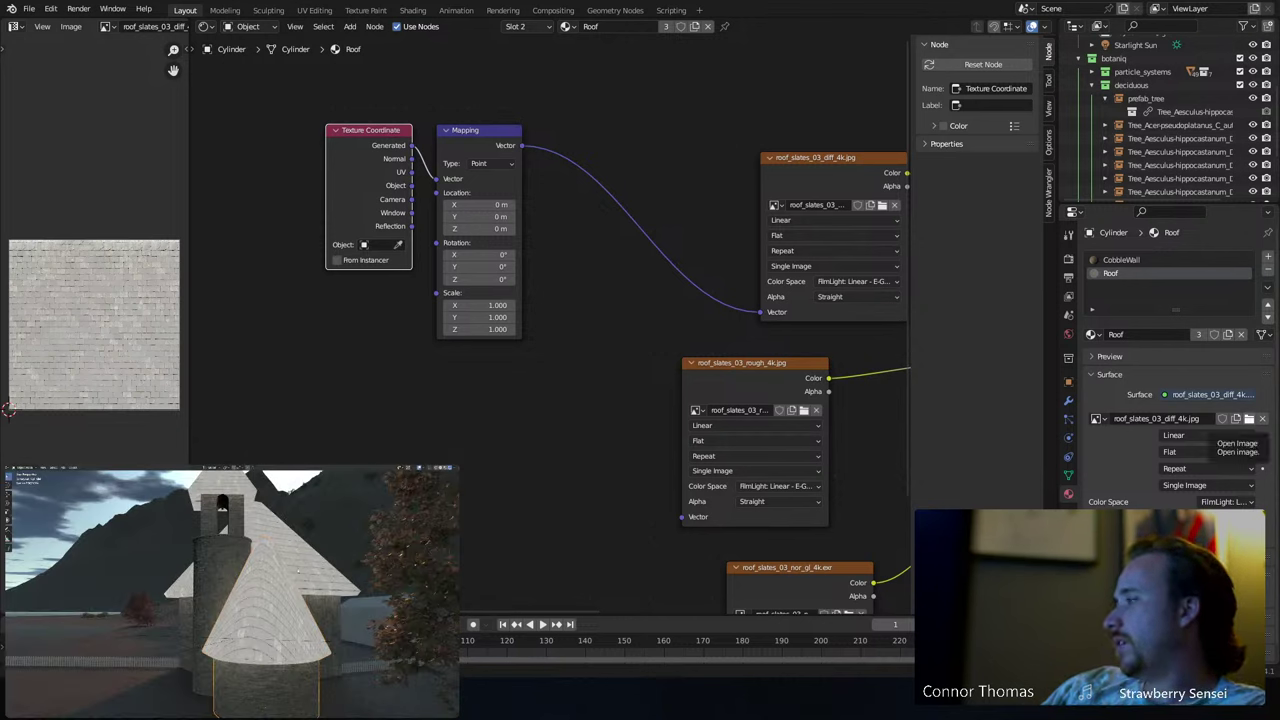
- Return to Edit Mode and try Cylinder Projection on the cone roof from above, followed by a Reset of its UVs
key(Tab)
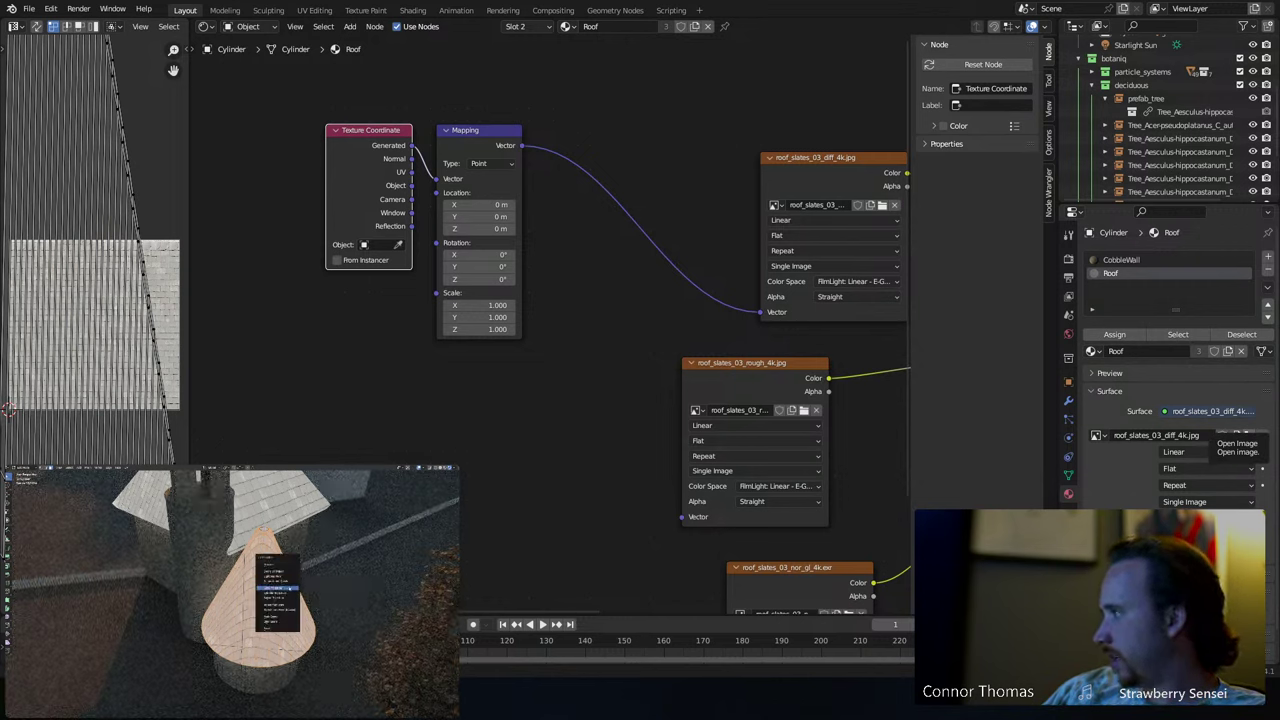
click(290, 594)
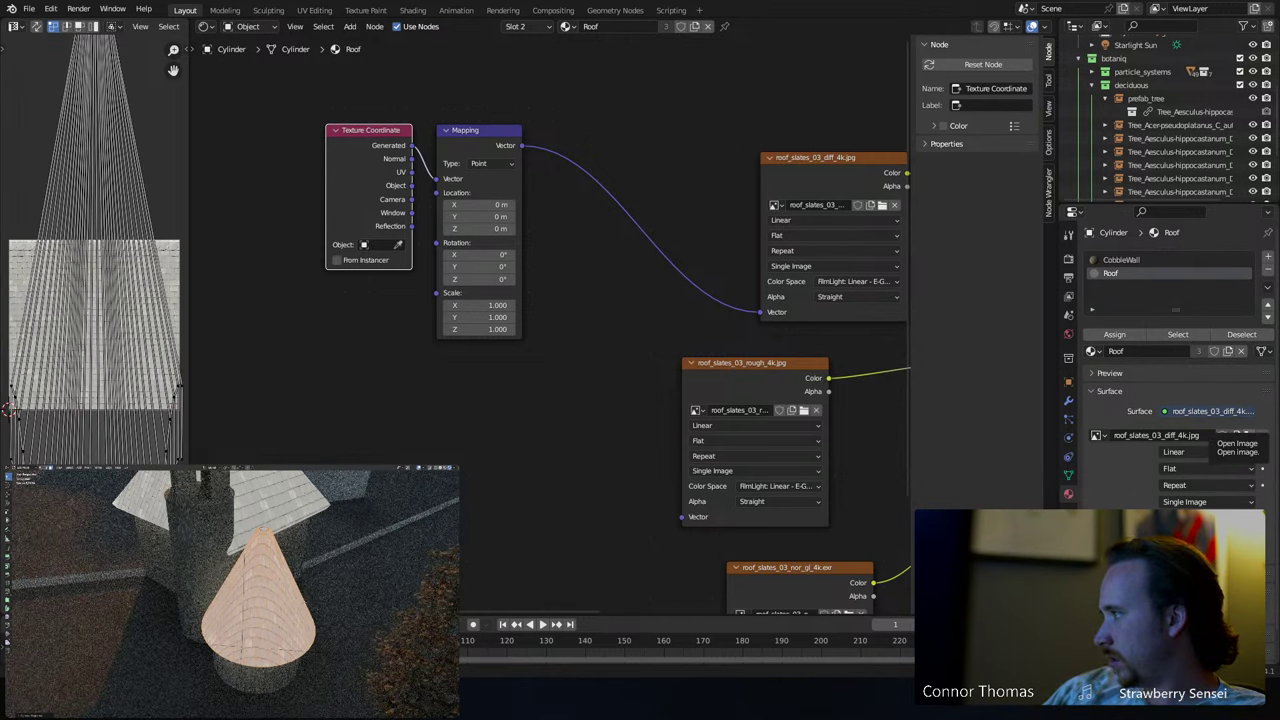
key(u)
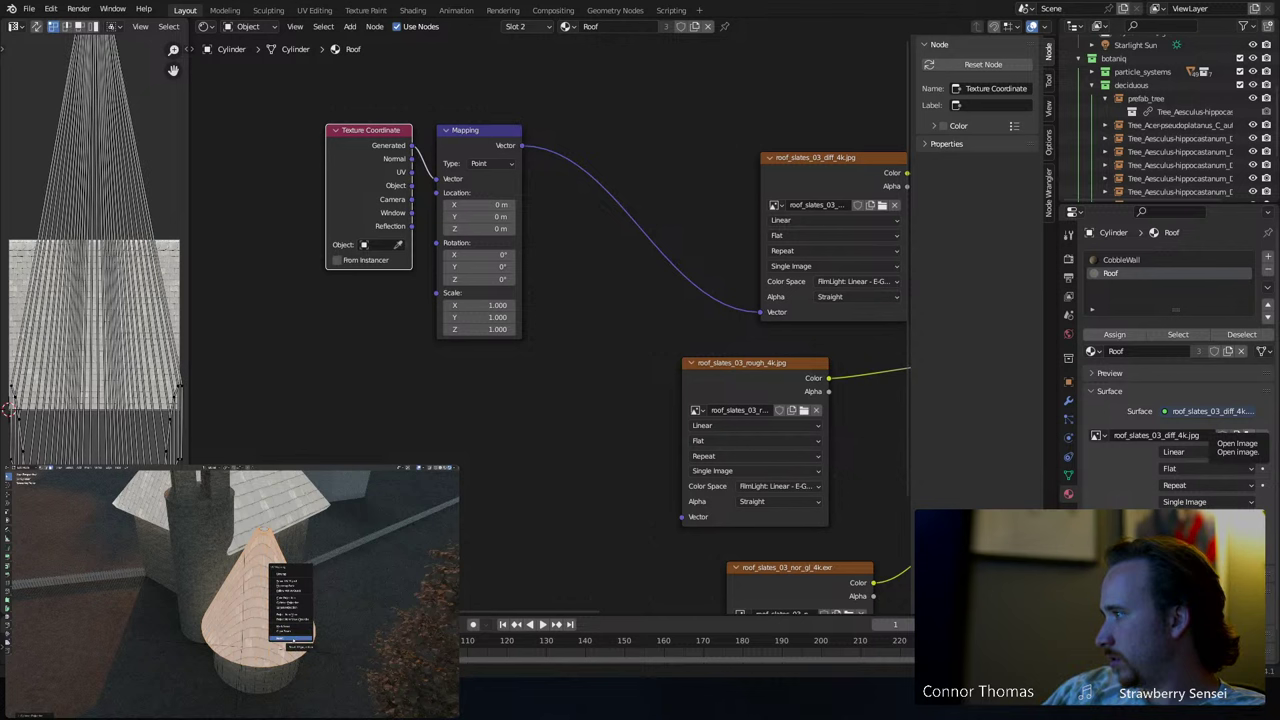
click(293, 640)
- Unwrap the cone roof faces with the standard Unwrap operation while watching the rendered slates
middle_drag(293, 640, 284, 595)
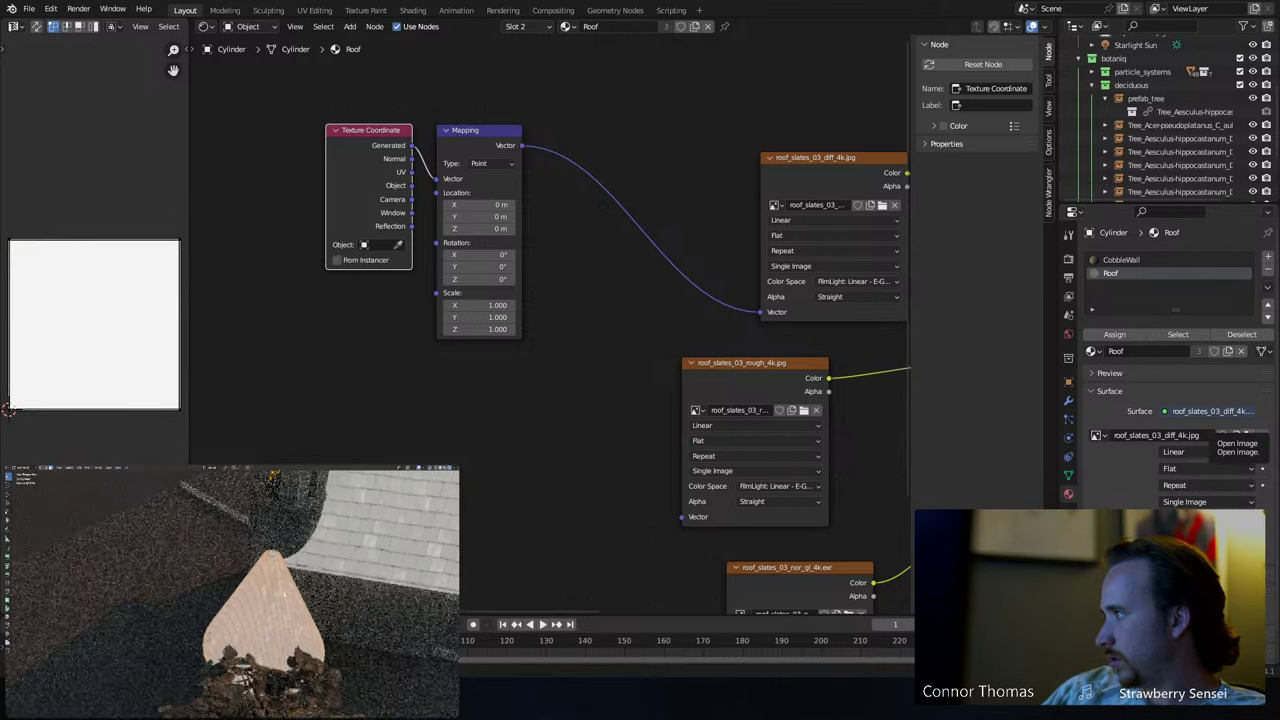
key(u)
click(280, 534)
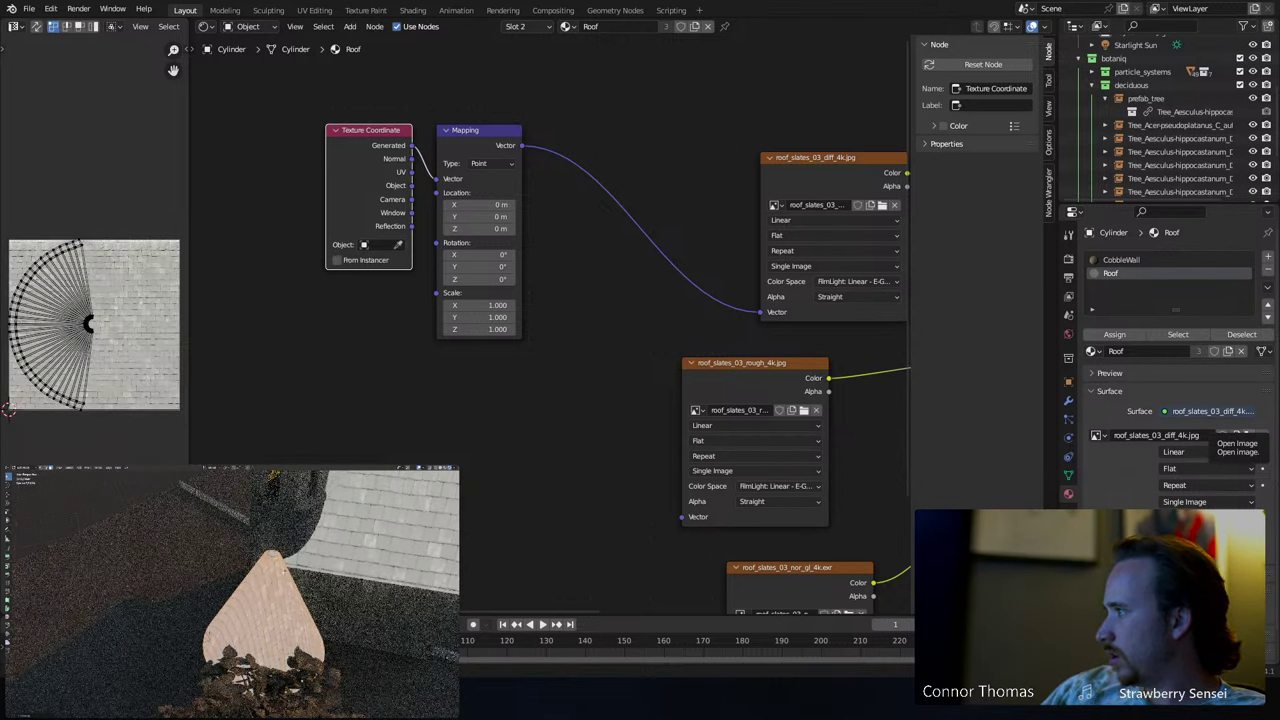
- Apply Smart UV Project at default settings to the cone roof faces and inspect the rendered slates from another angle
key(u)
click(276, 602)
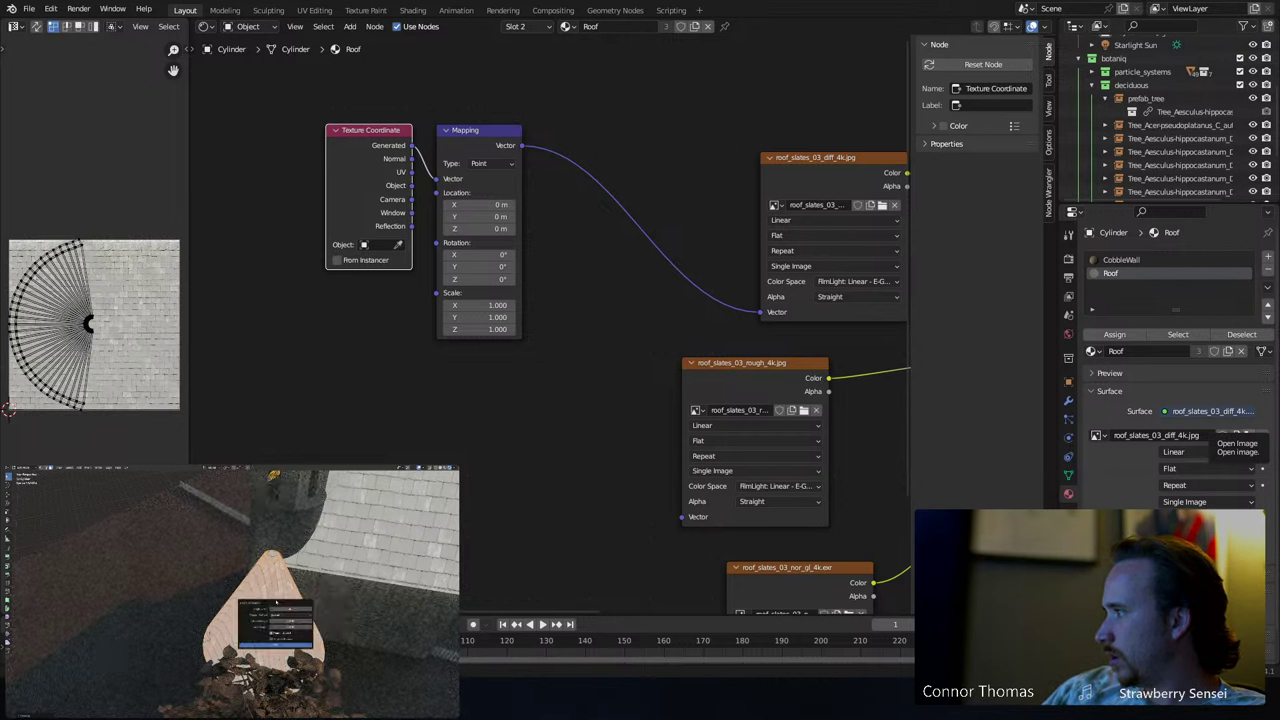
click(275, 645)
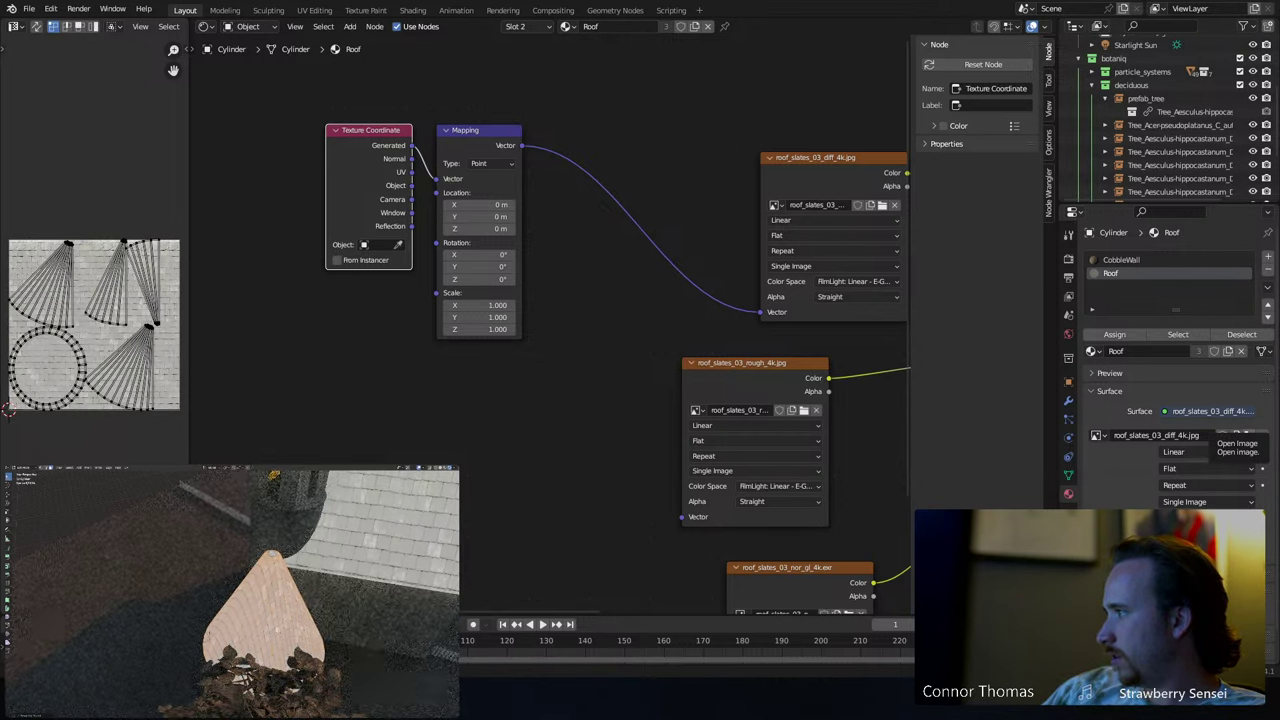
middle_drag(277, 630, 278, 597)
key(u)
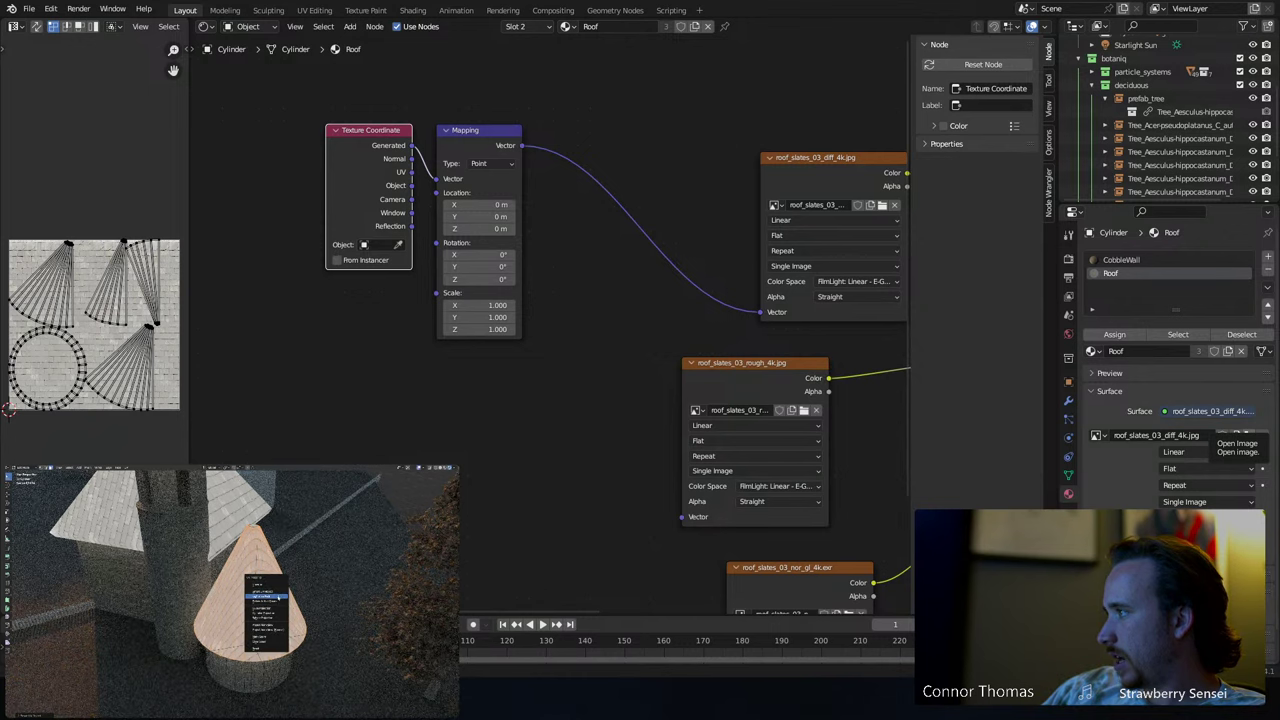
click(266, 598)
click(290, 643)
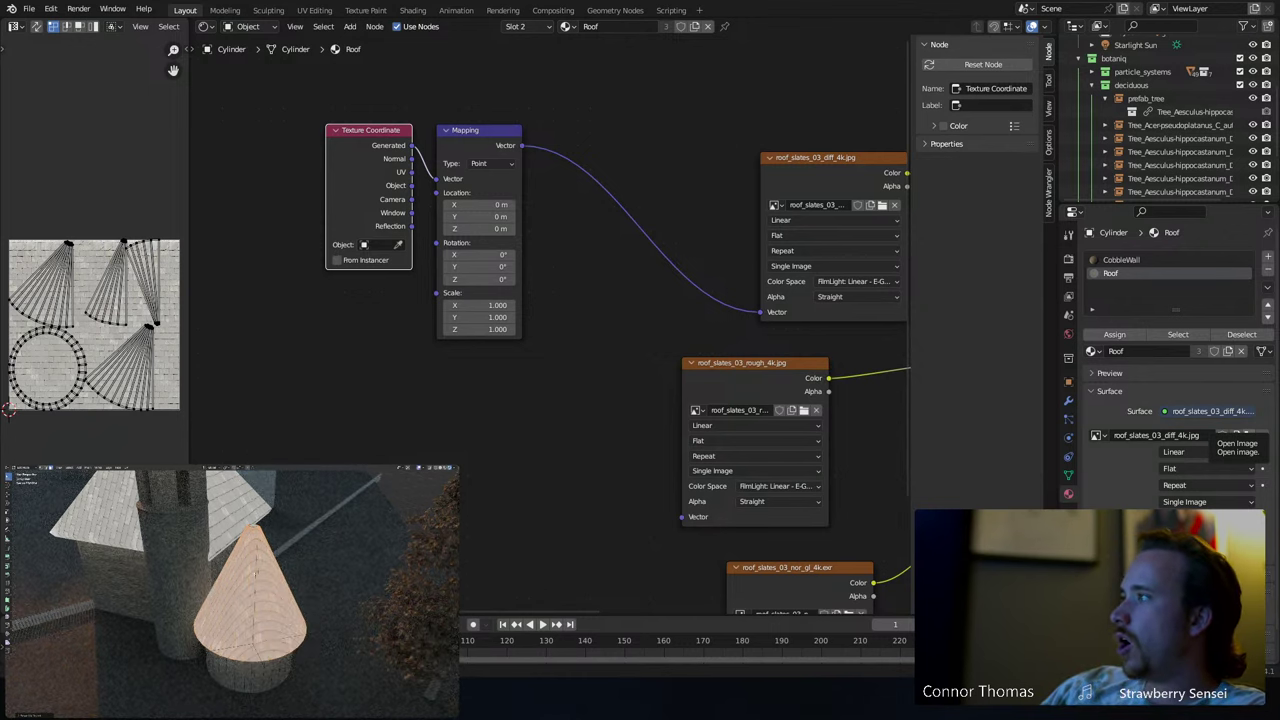
scroll(217, 343, down, 2)
scroll(268, 305, up, 3)
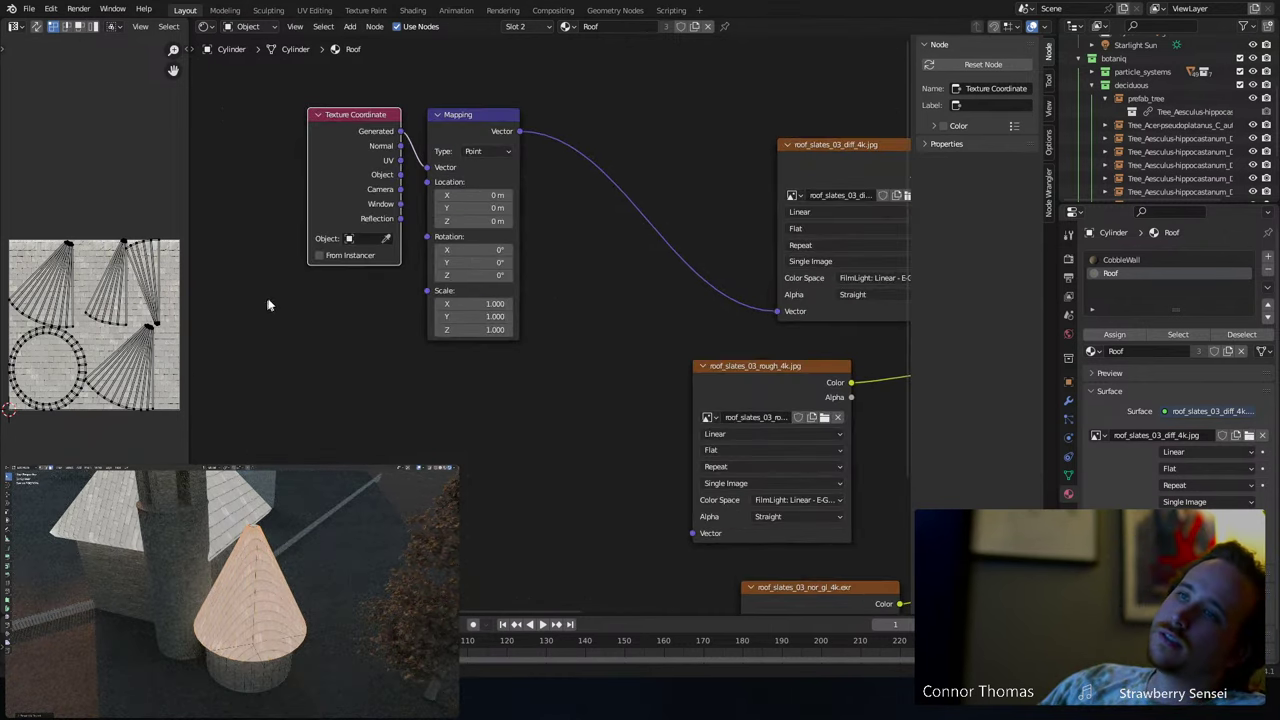
- Connect the Texture Coordinate node's UV output to the Mapping node's Vector input and leave Edit Mode to check the roof through the camera
drag(400, 160, 427, 167)
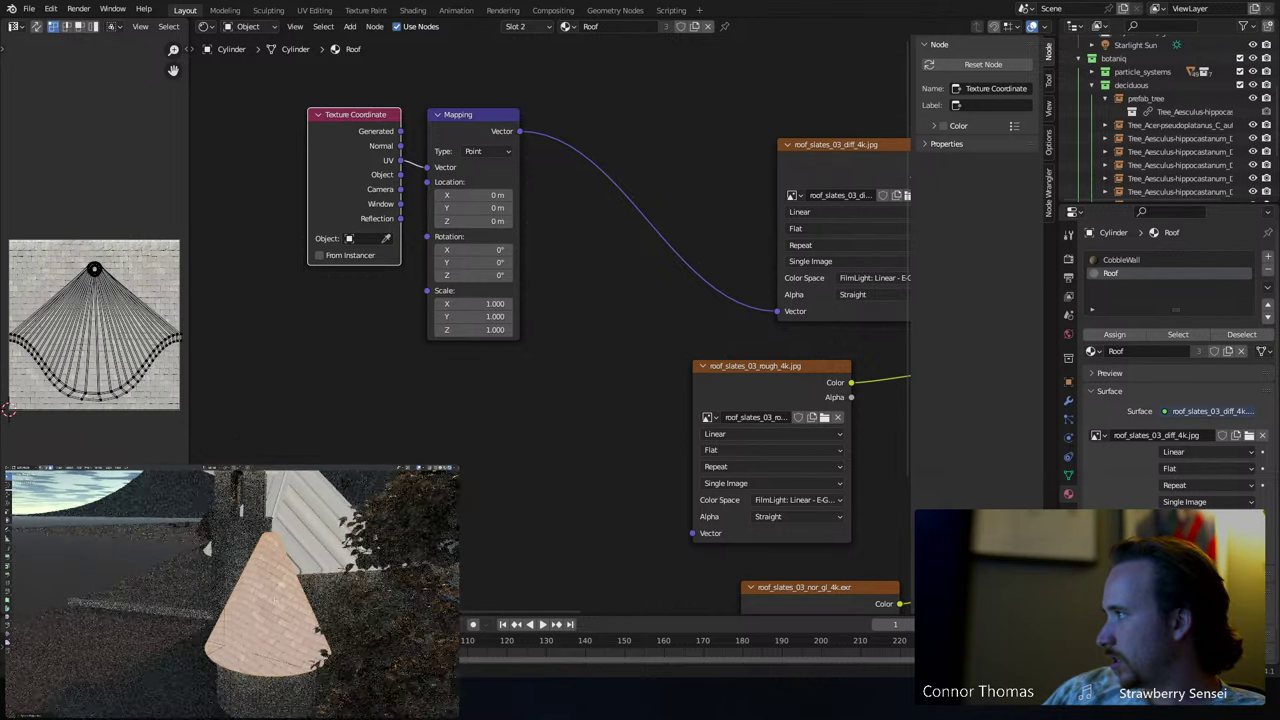
key(Tab)
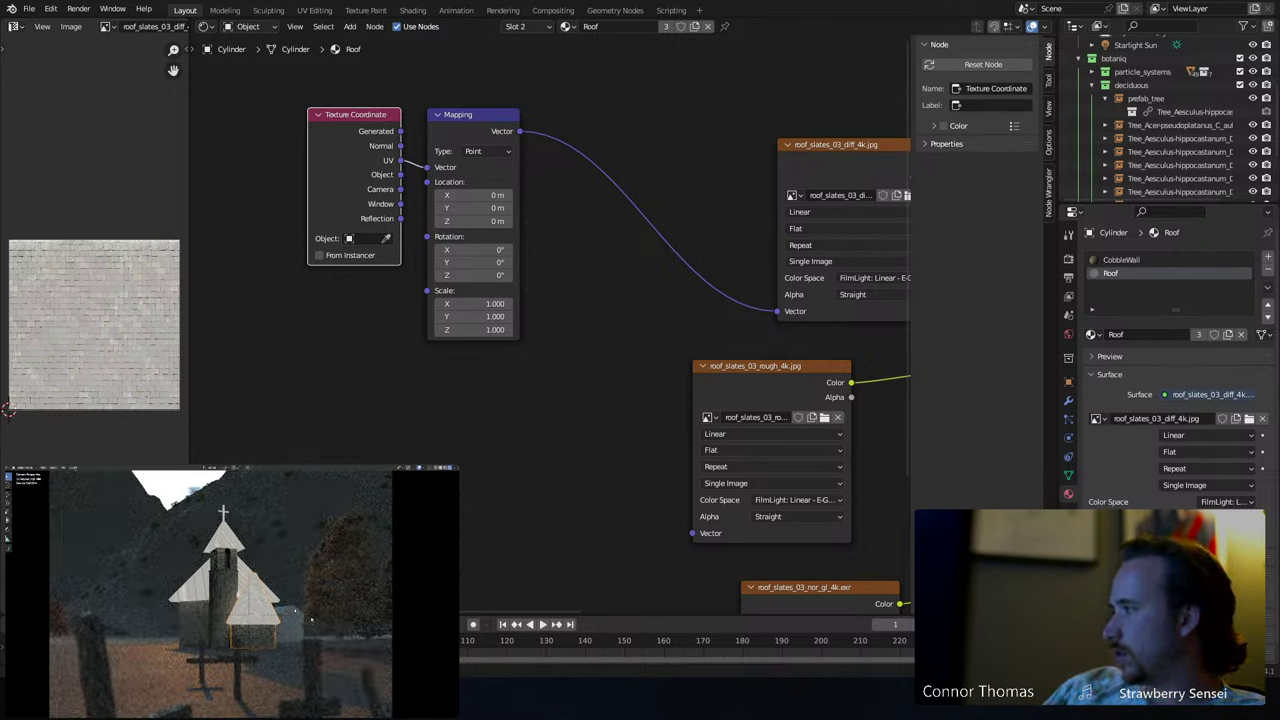
- Remap the cone roof faces from the camera view with Project from View (Bounds) and return to Object Mode
key(Tab)
right_click(262, 603)
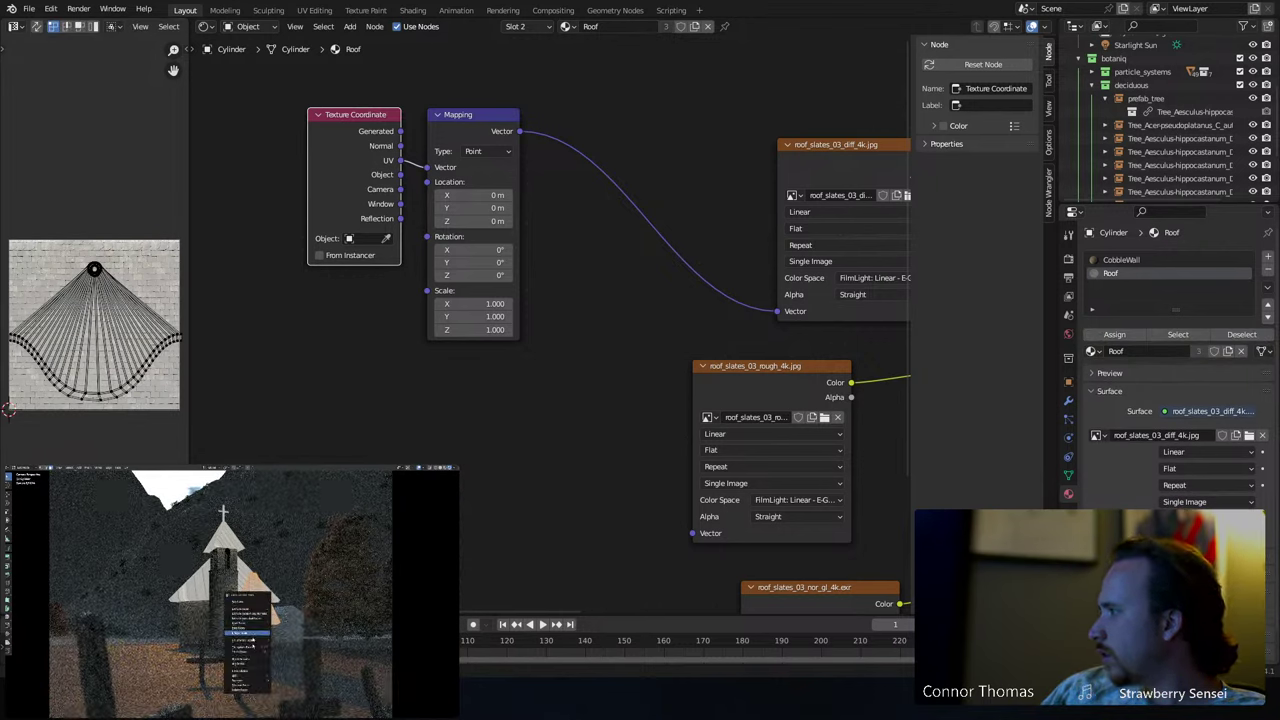
click(254, 659)
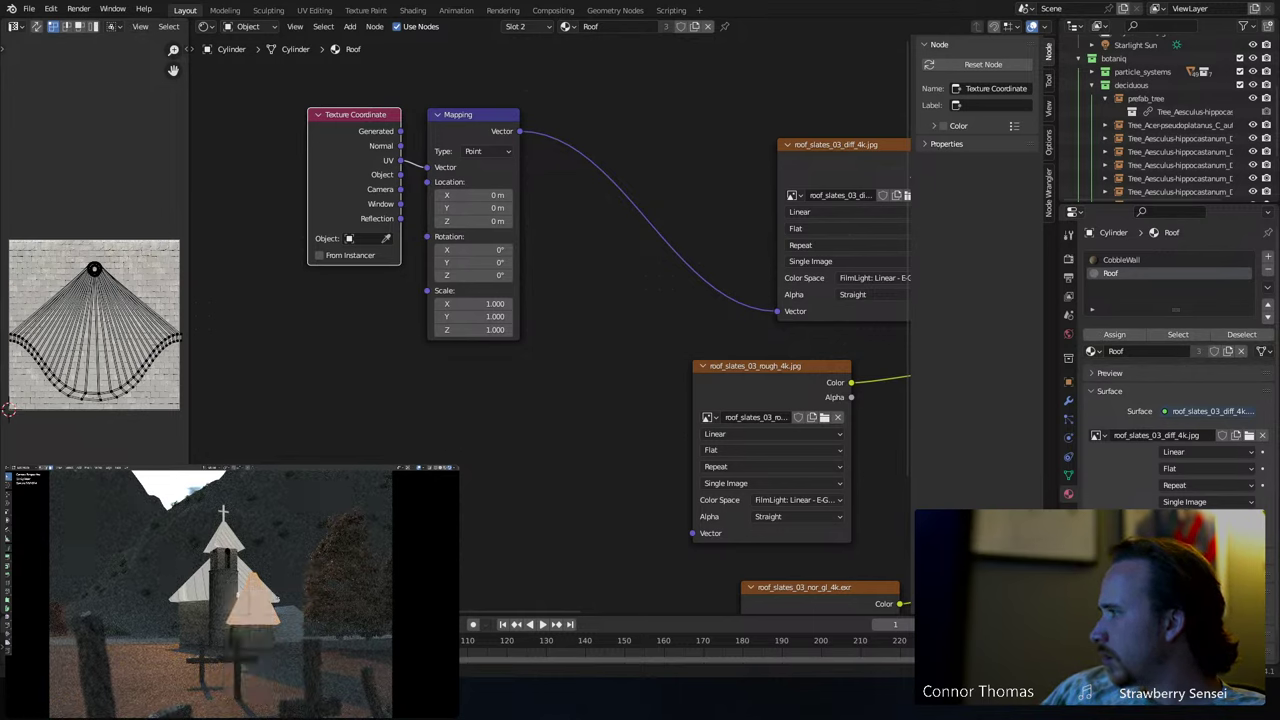
key(u)
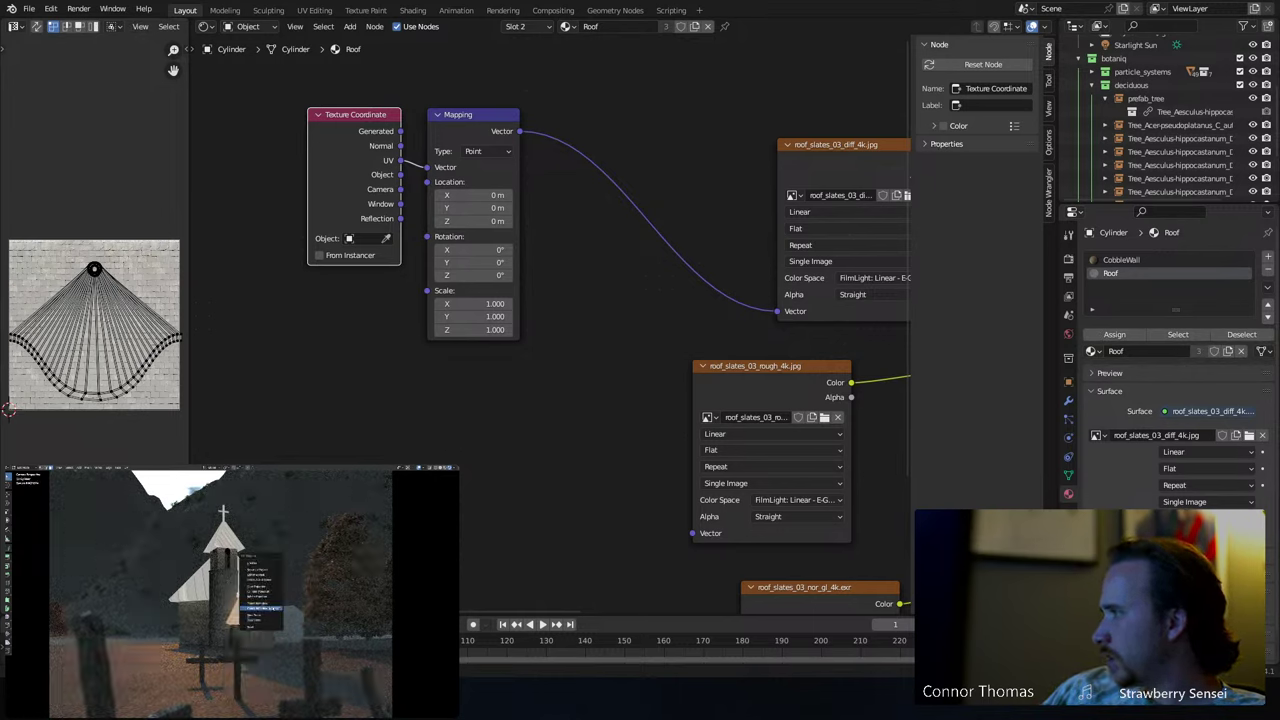
click(268, 608)
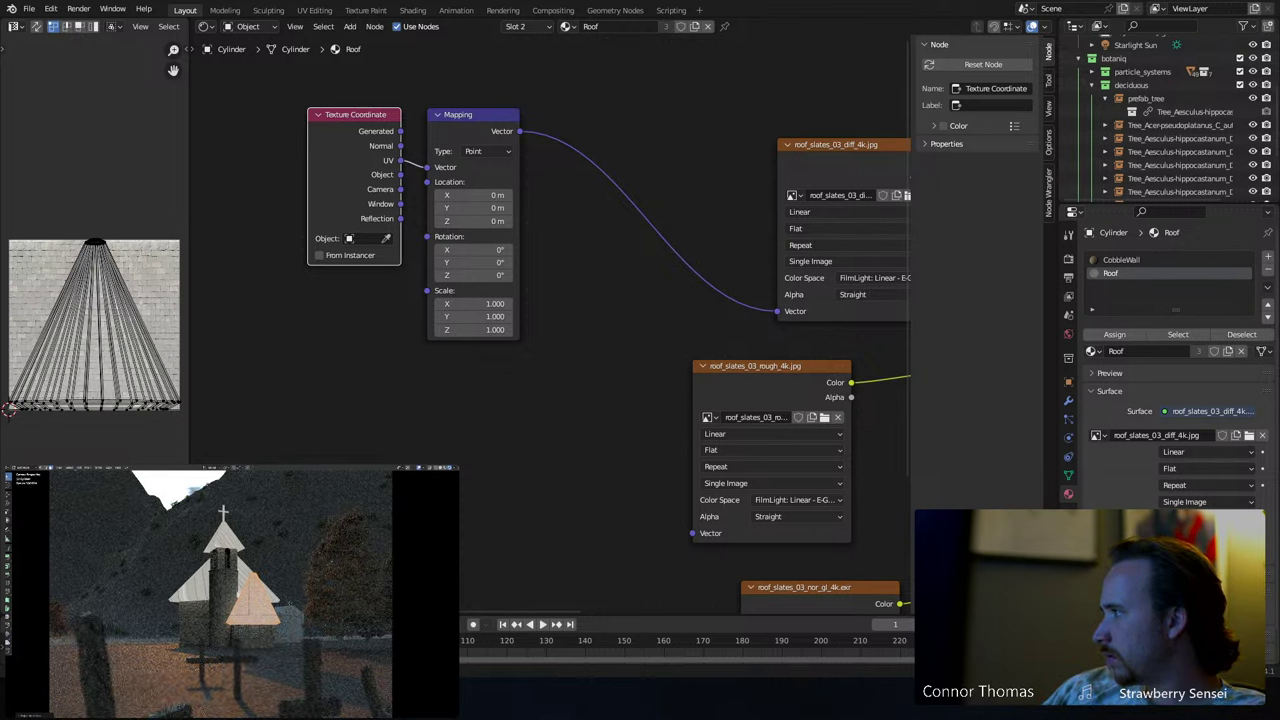
key(Tab)
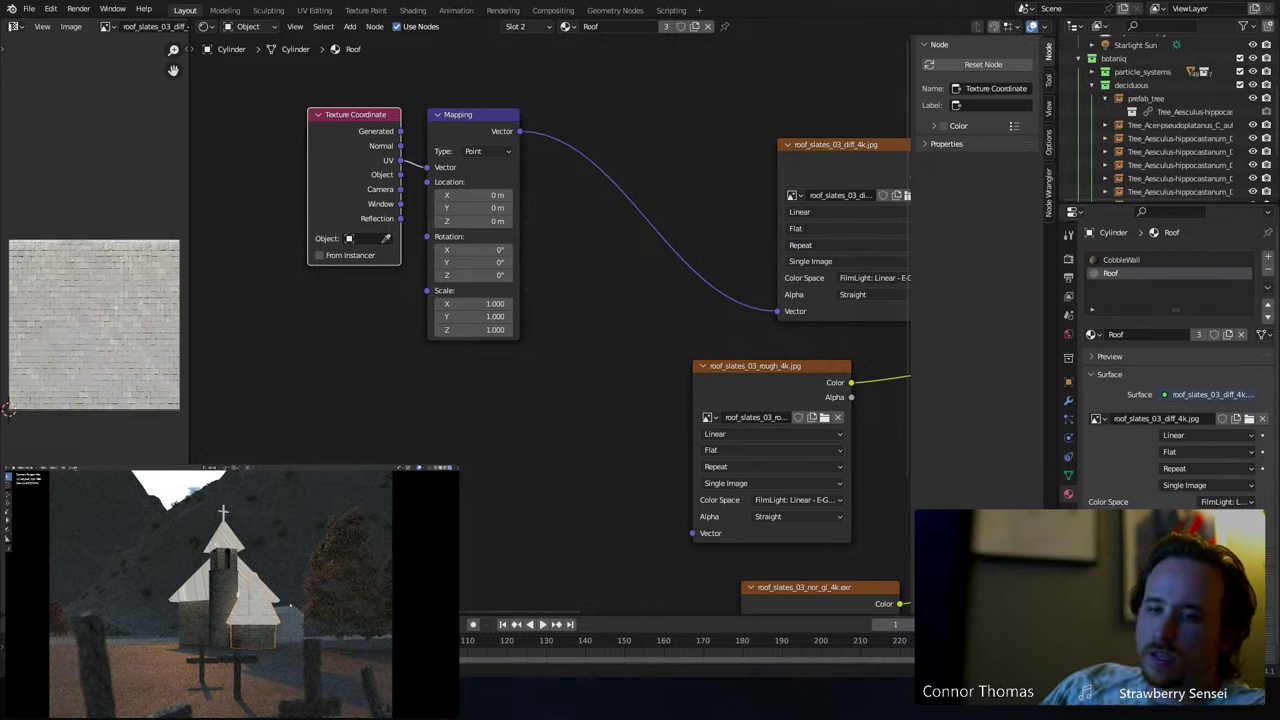
- Select the bell tower Cube.005, enter Edit Mode and select the faces of its pyramid roof from around the tower
scroll(236, 536, up, 2)
click(228, 512)
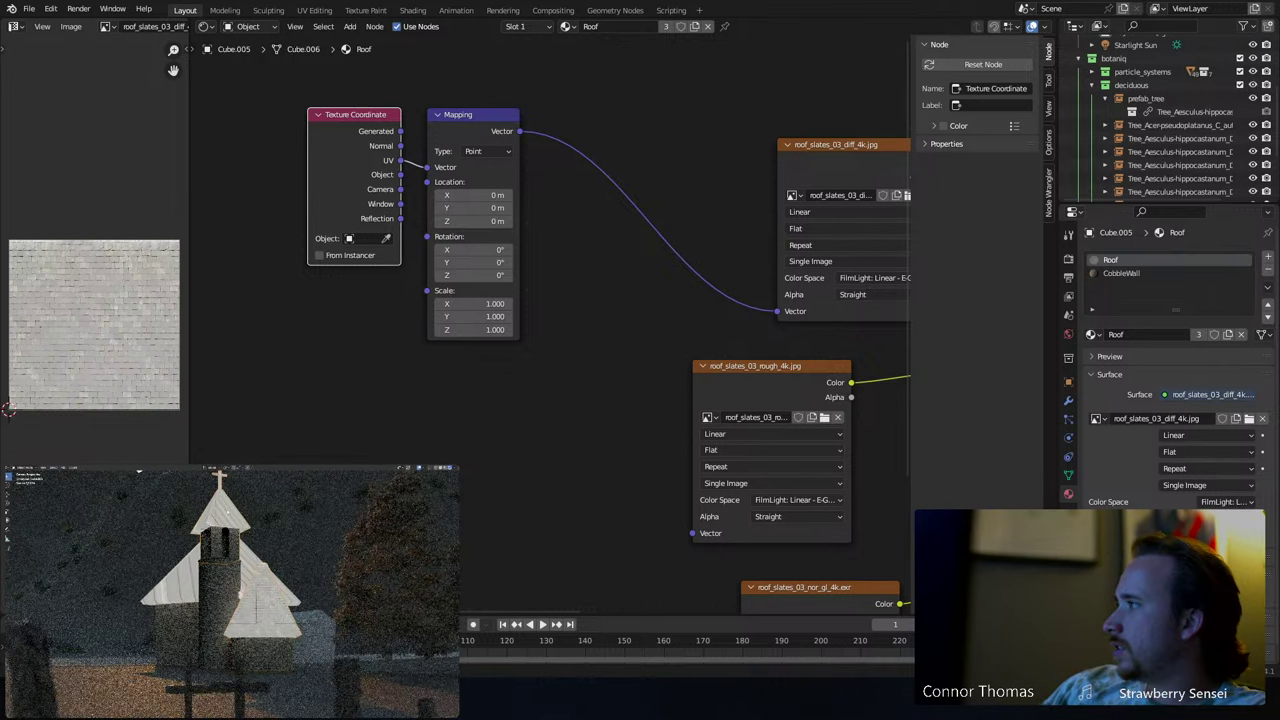
key(Tab)
key(alt+a)
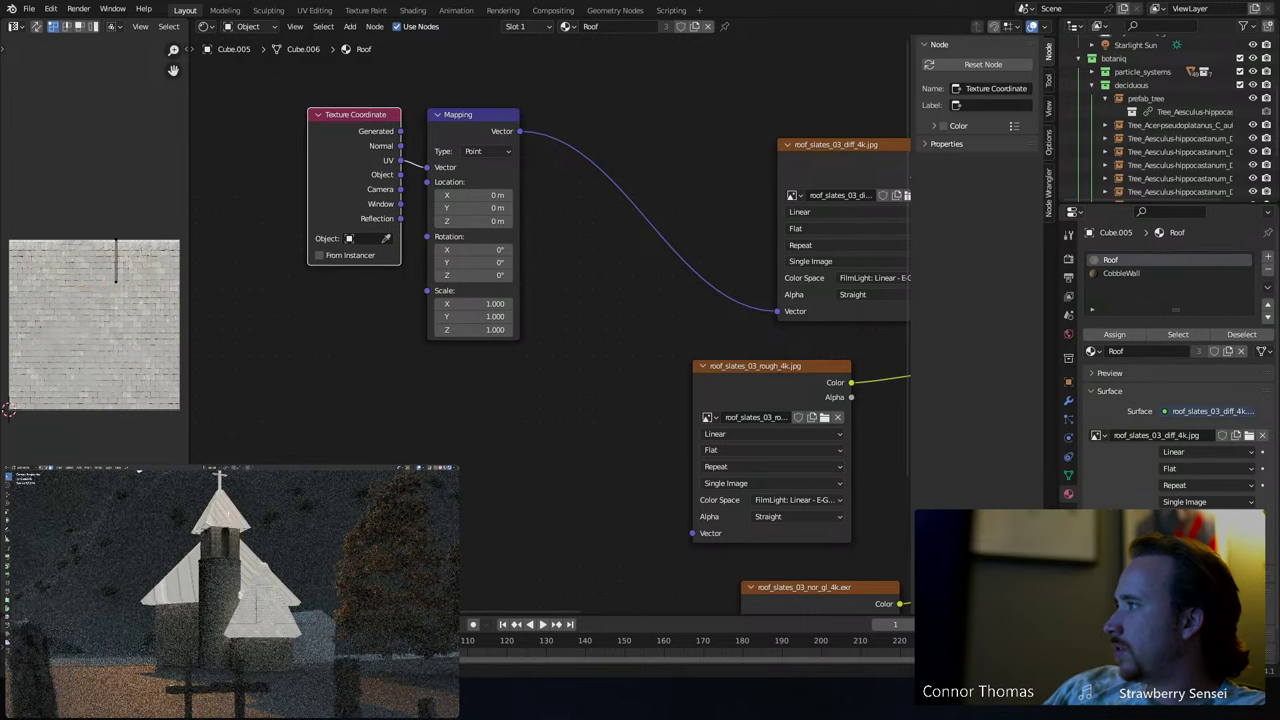
key(KP_Decimal)
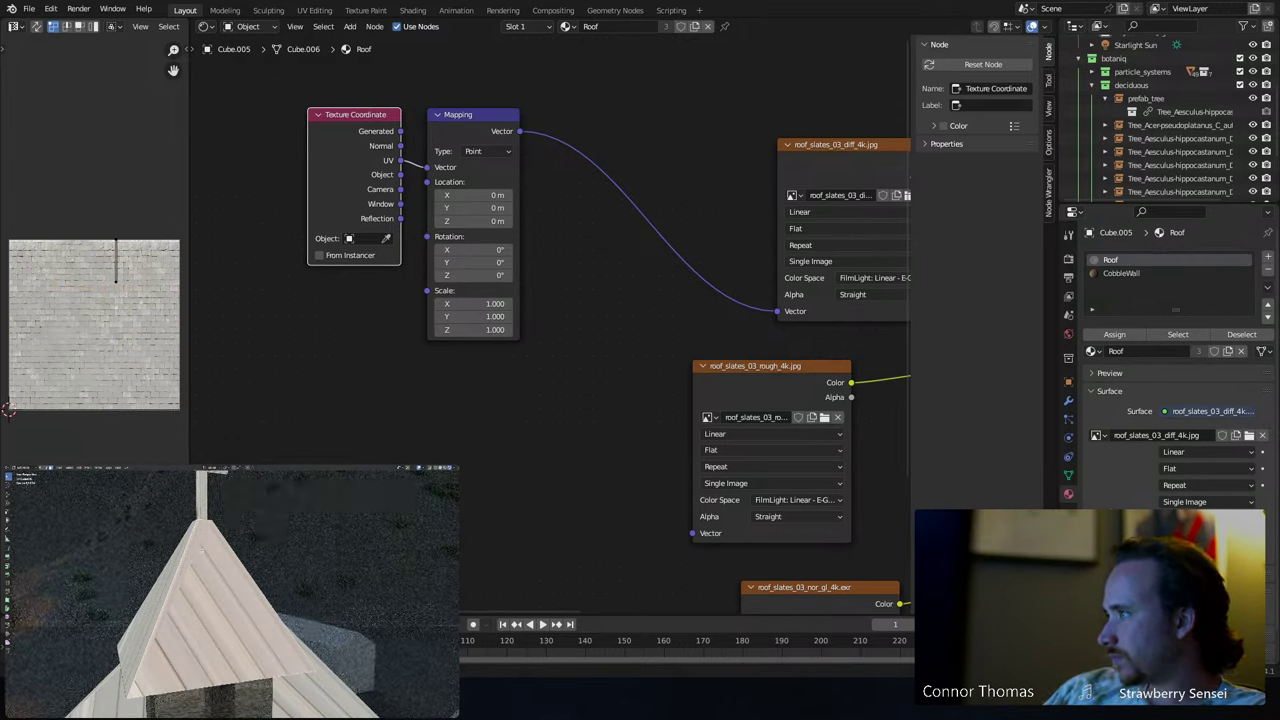
middle_drag(201, 550, 199, 581)
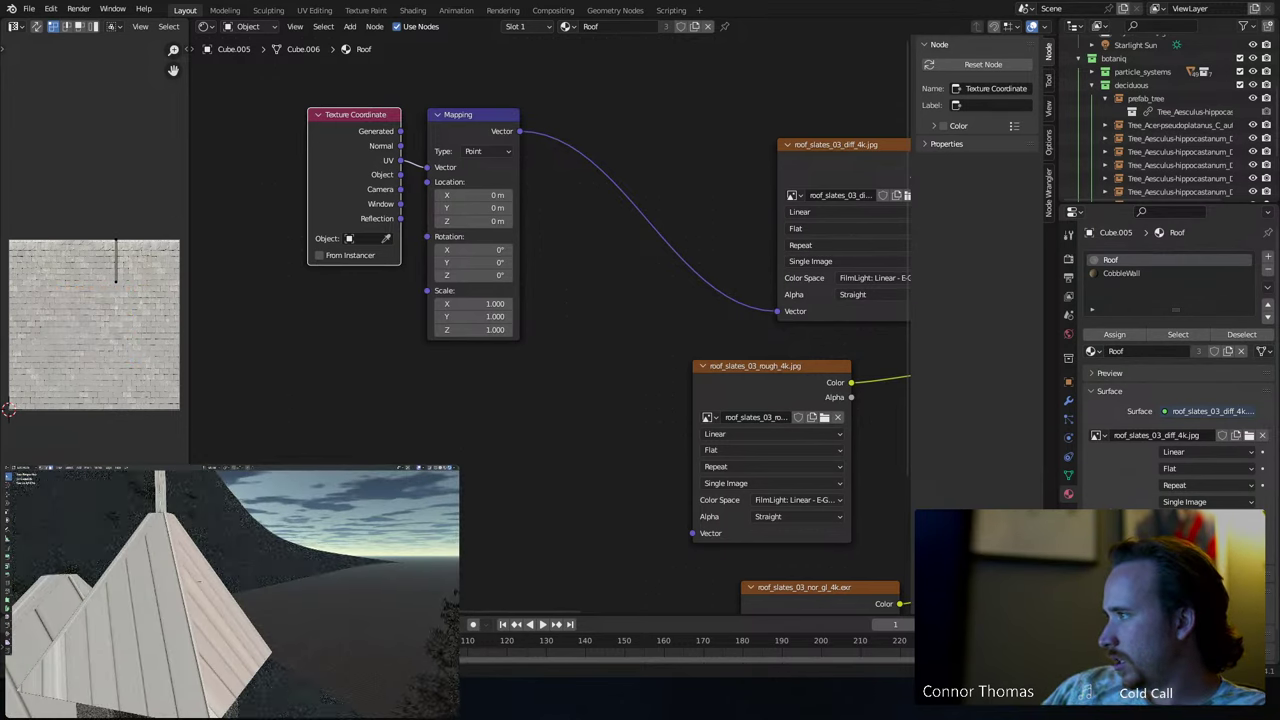
middle_drag(184, 519, 169, 522)
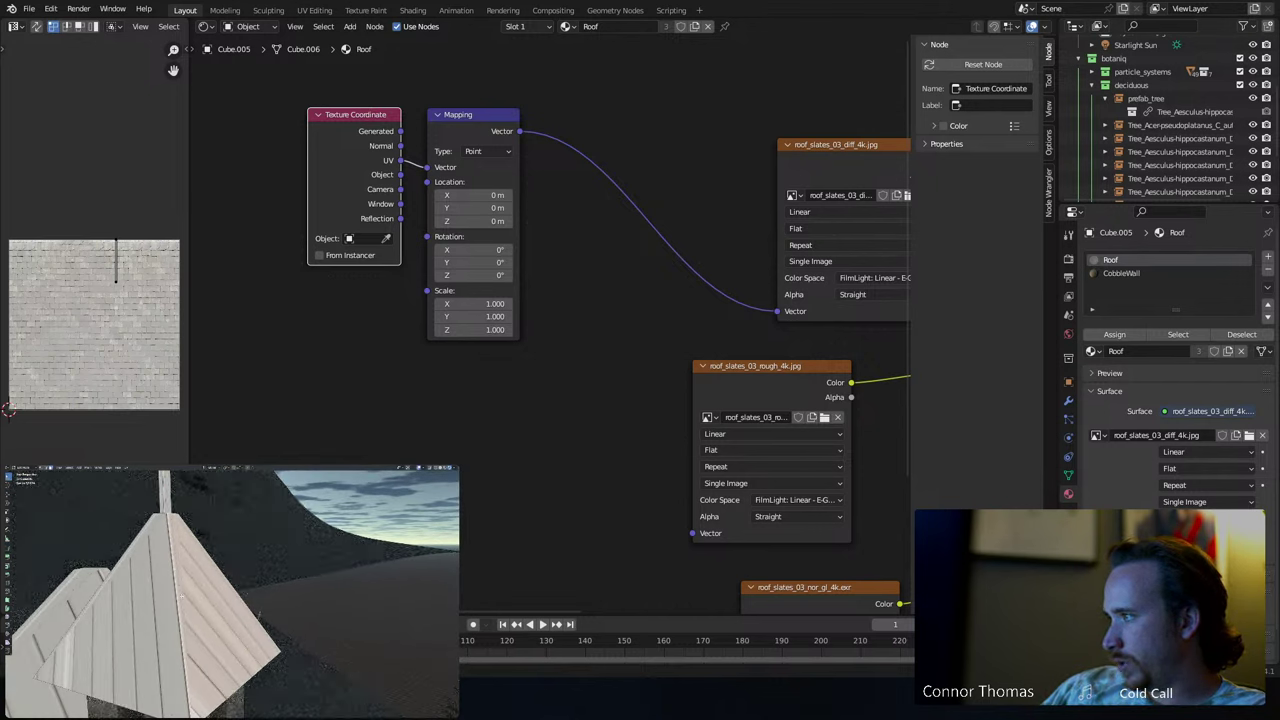
key(Tab)
key(Tab)
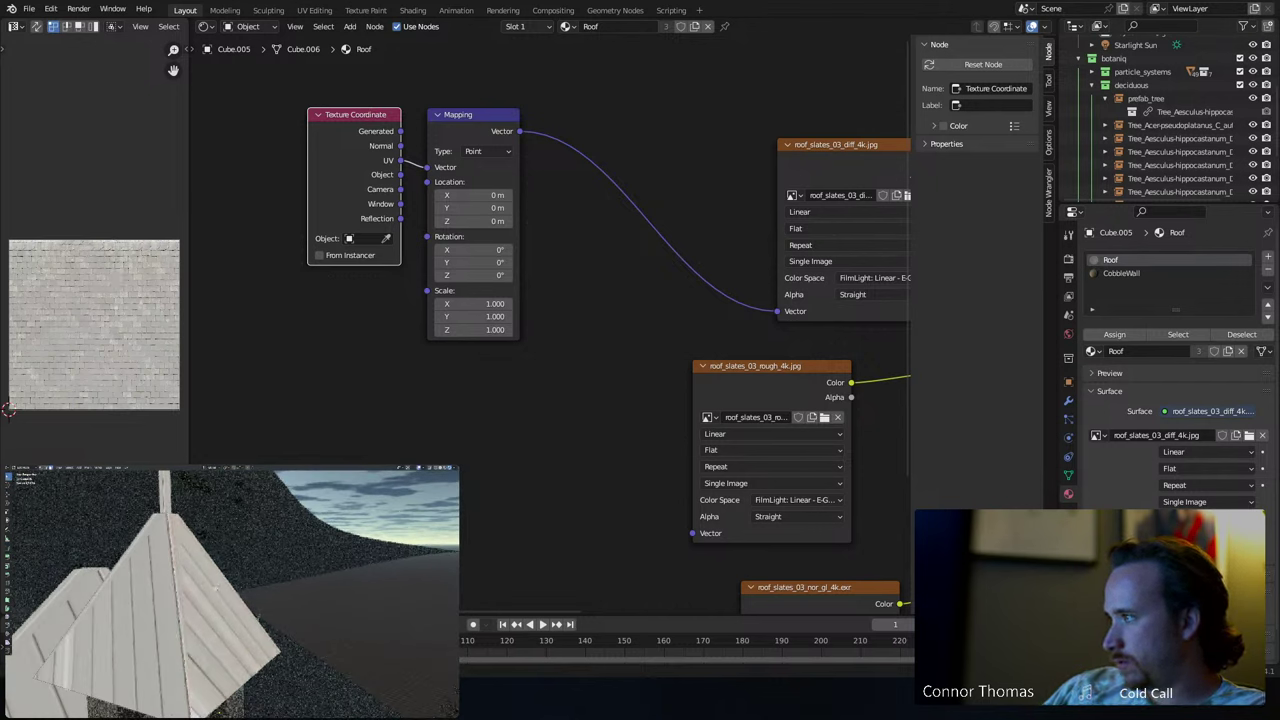
- Map the tower's pyramid roof faces with Project from View (Bounds), and remap them with Cube Projection
middle_drag(218, 588, 233, 580)
right_click(233, 581)
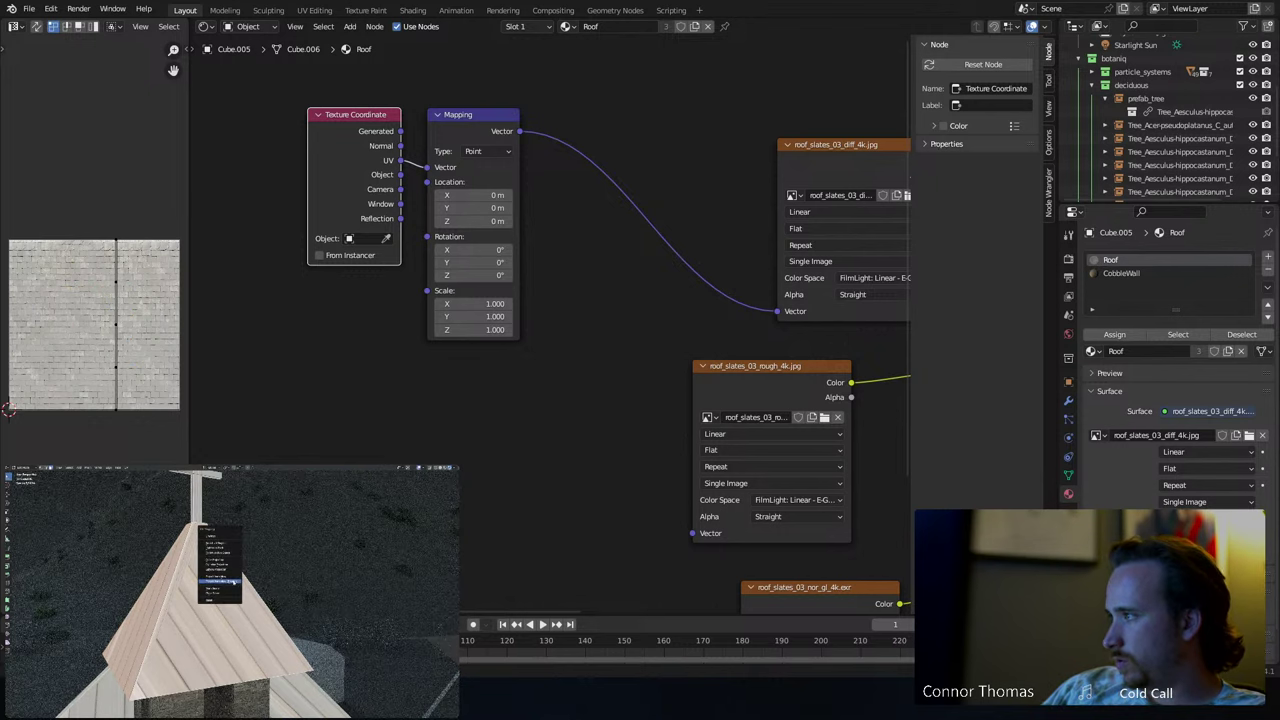
click(231, 581)
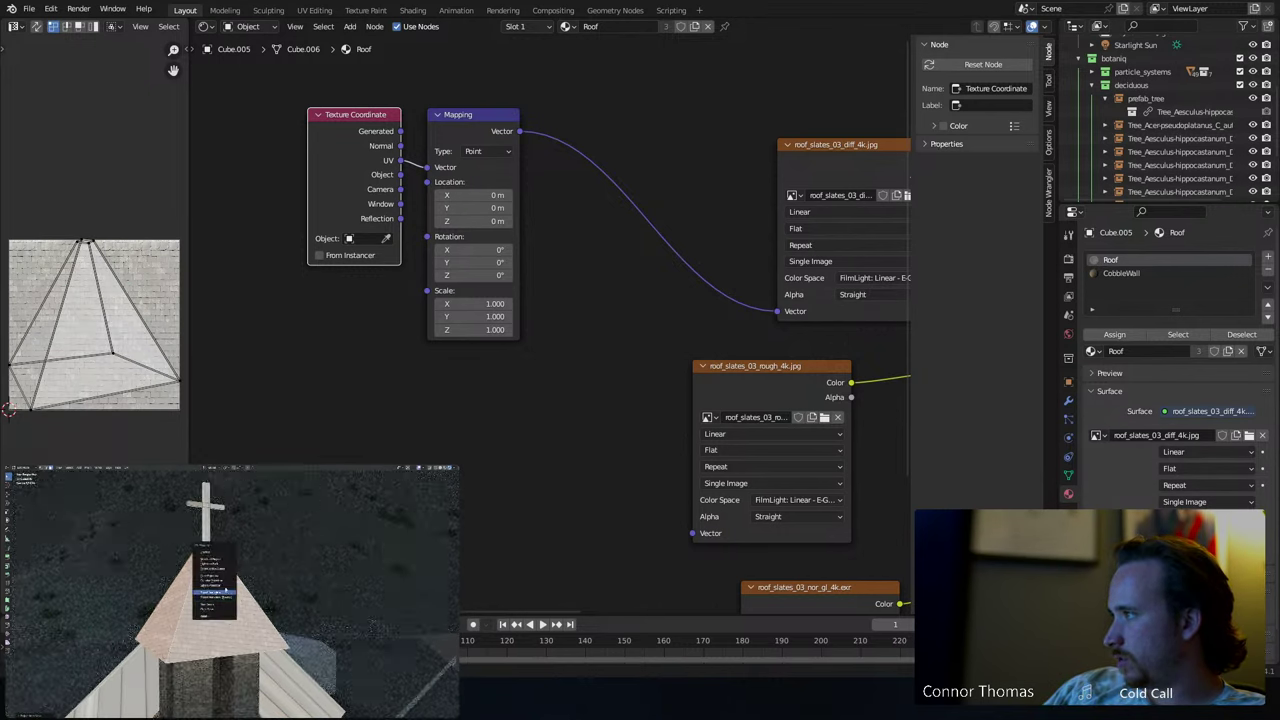
click(213, 577)
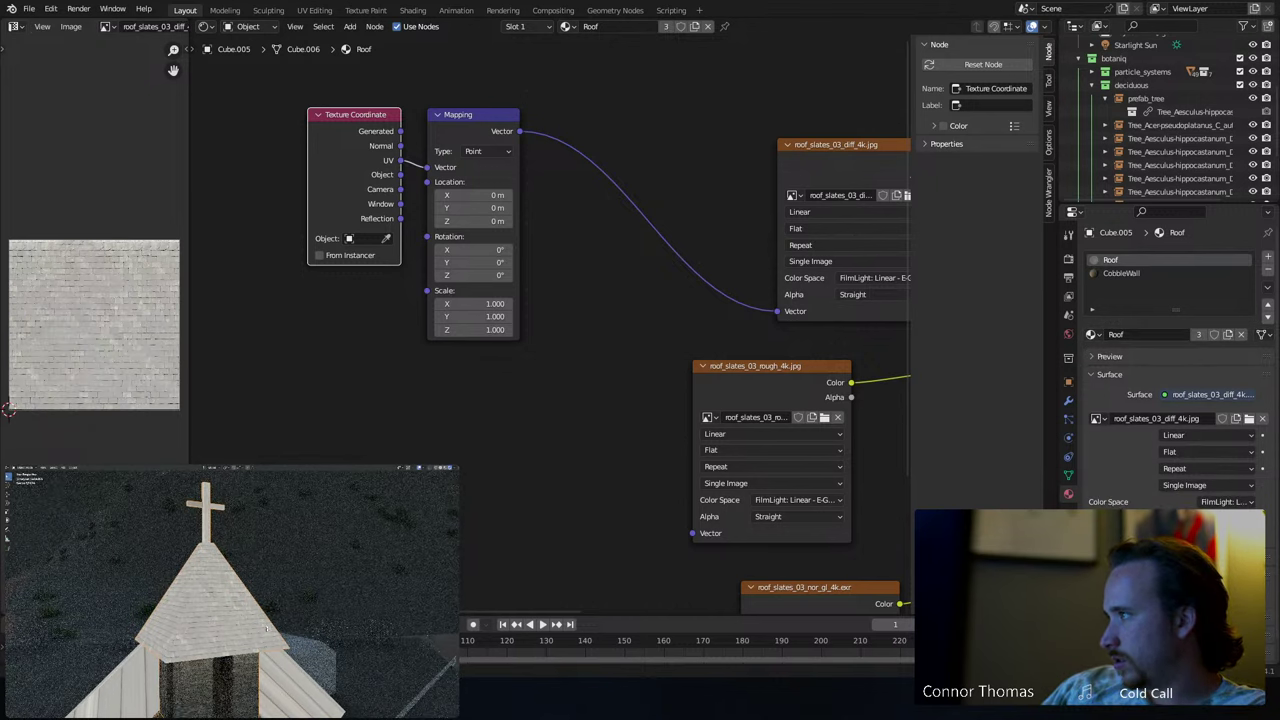
- Enter Edit Mode on the main church building Cube.006 and apply Cube Projection to the side slope of its roof
middle_drag(264, 624, 293, 561)
scroll(285, 674, down, 3)
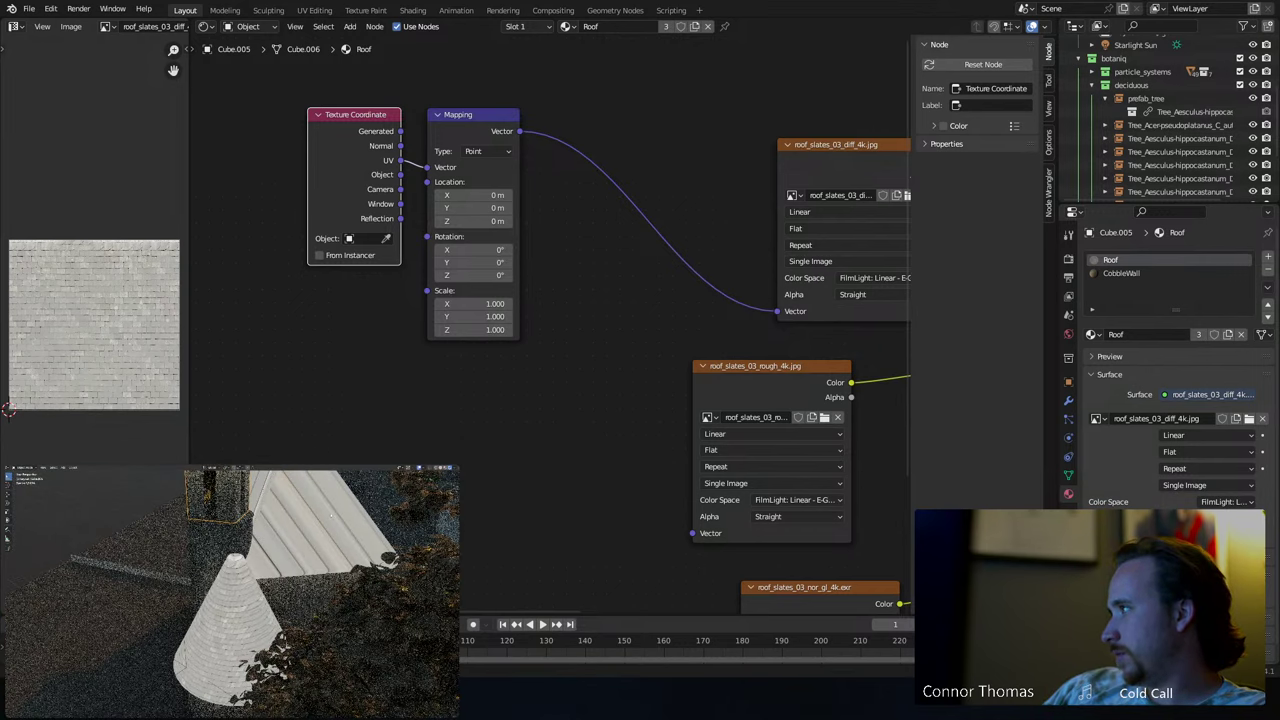
click(293, 561)
key(KP_Decimal)
key(Tab)
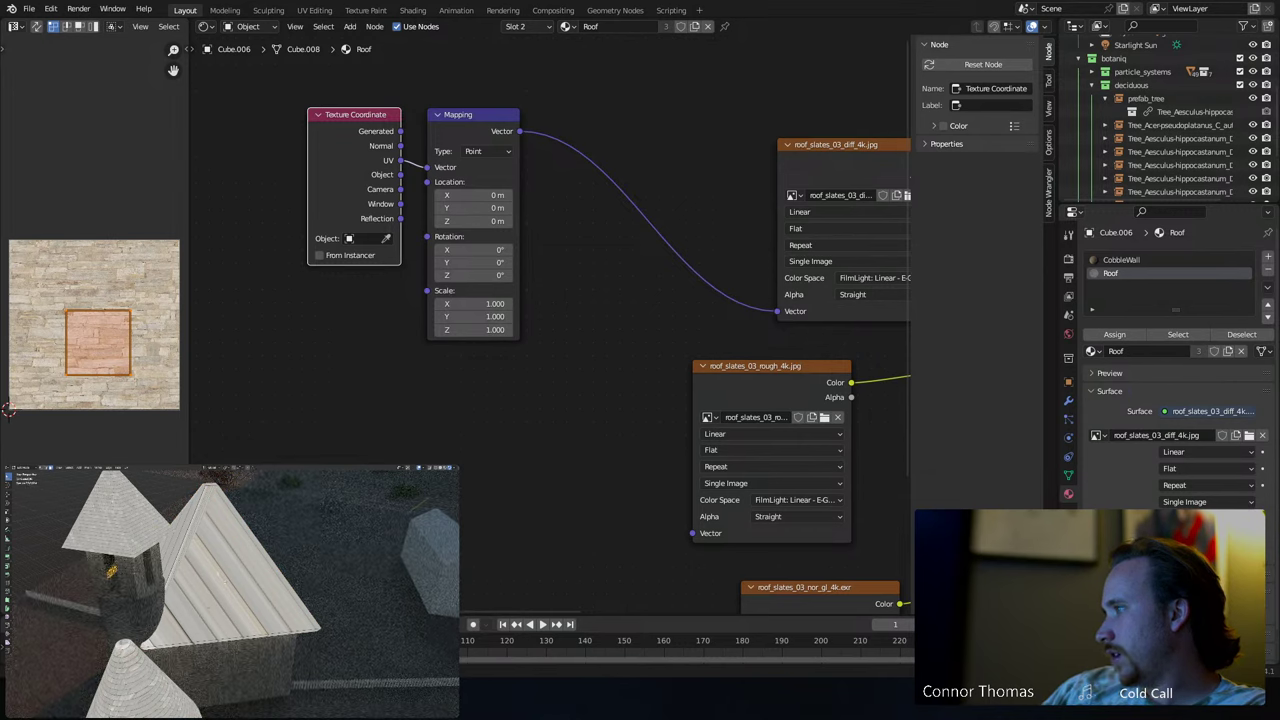
middle_drag(293, 561, 257, 553)
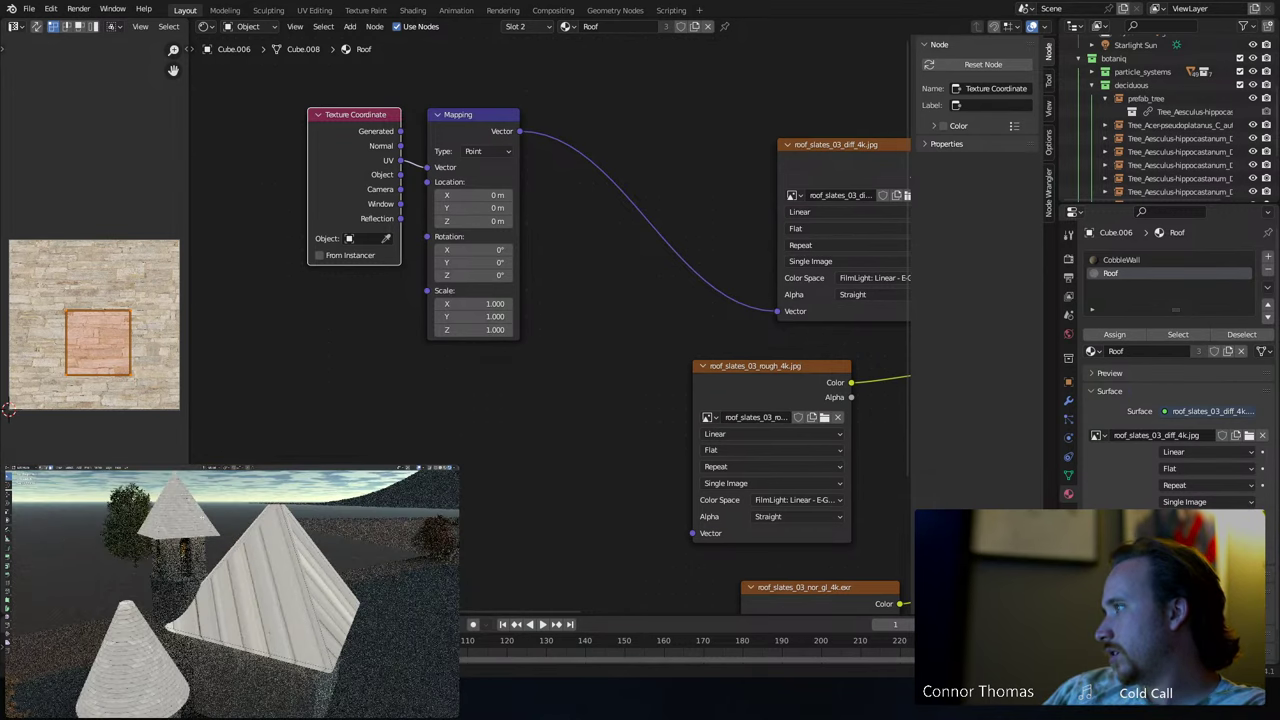
click(290, 580)
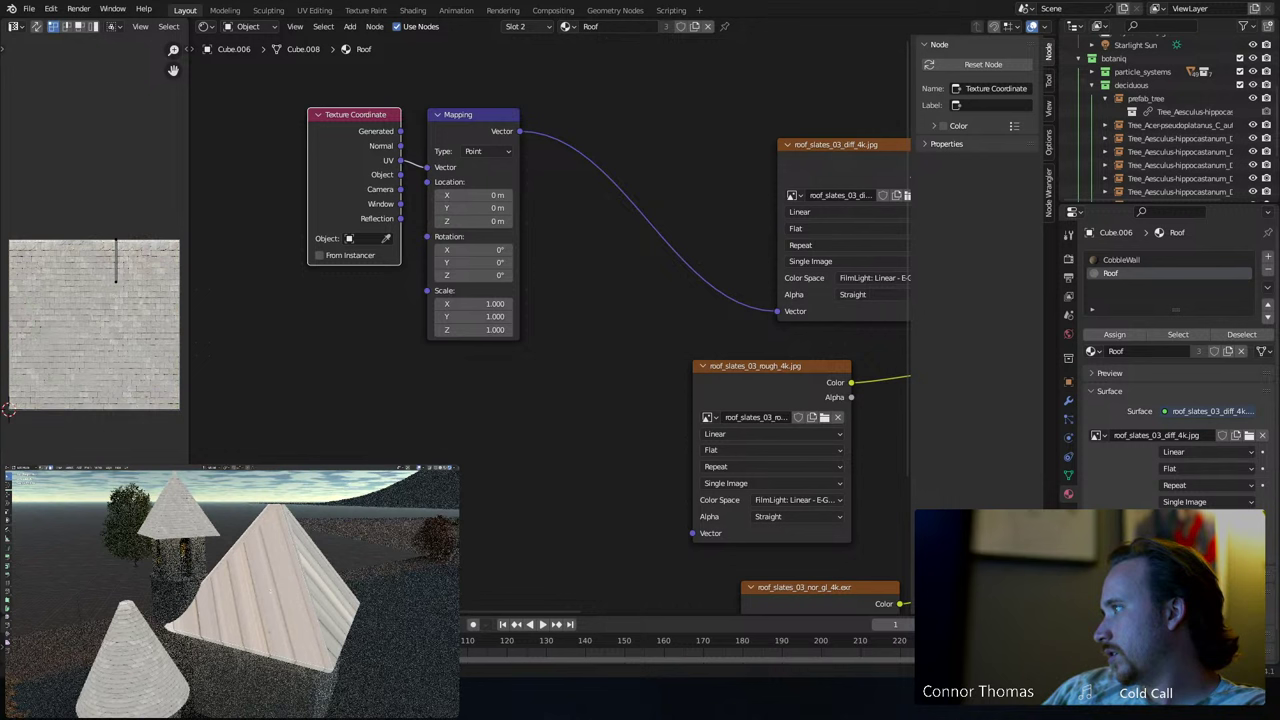
shift+click(321, 587)
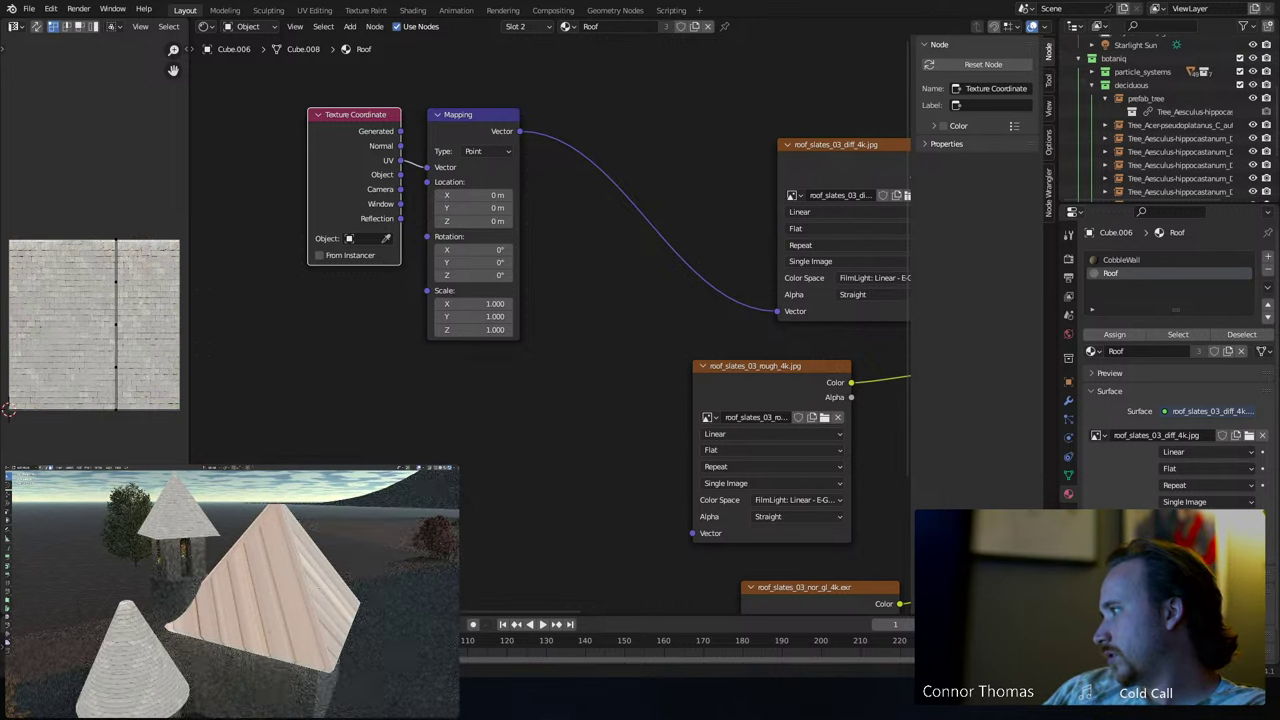
shift+click(265, 590)
key(u)
click(298, 580)
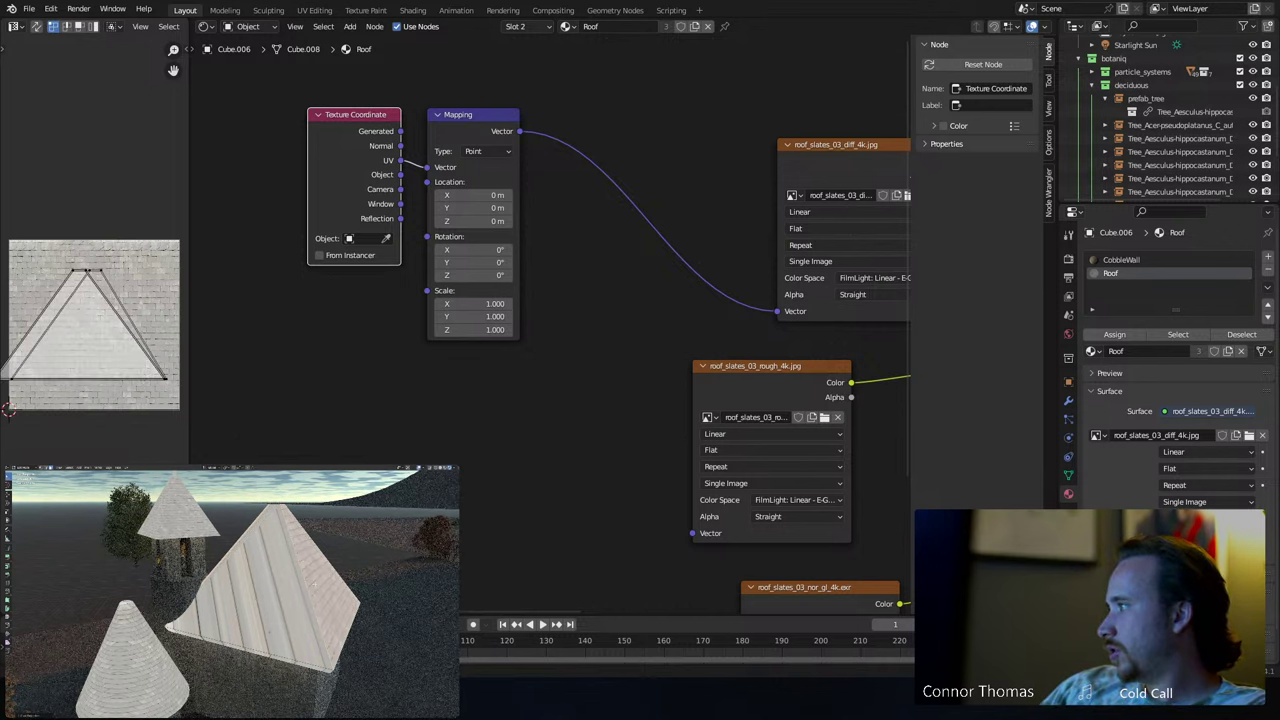
- Apply Cube Projection to the broad front slope of the main church roof
key(ctrl+z)
key(u)
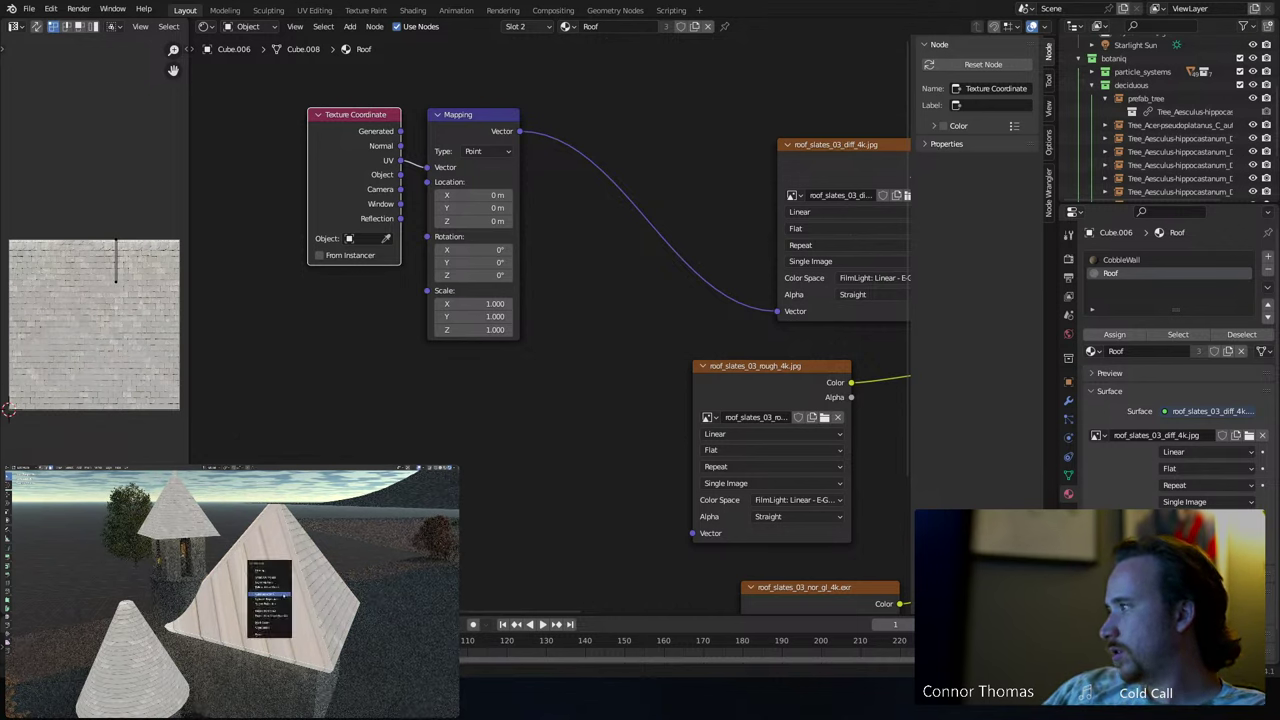
click(284, 596)
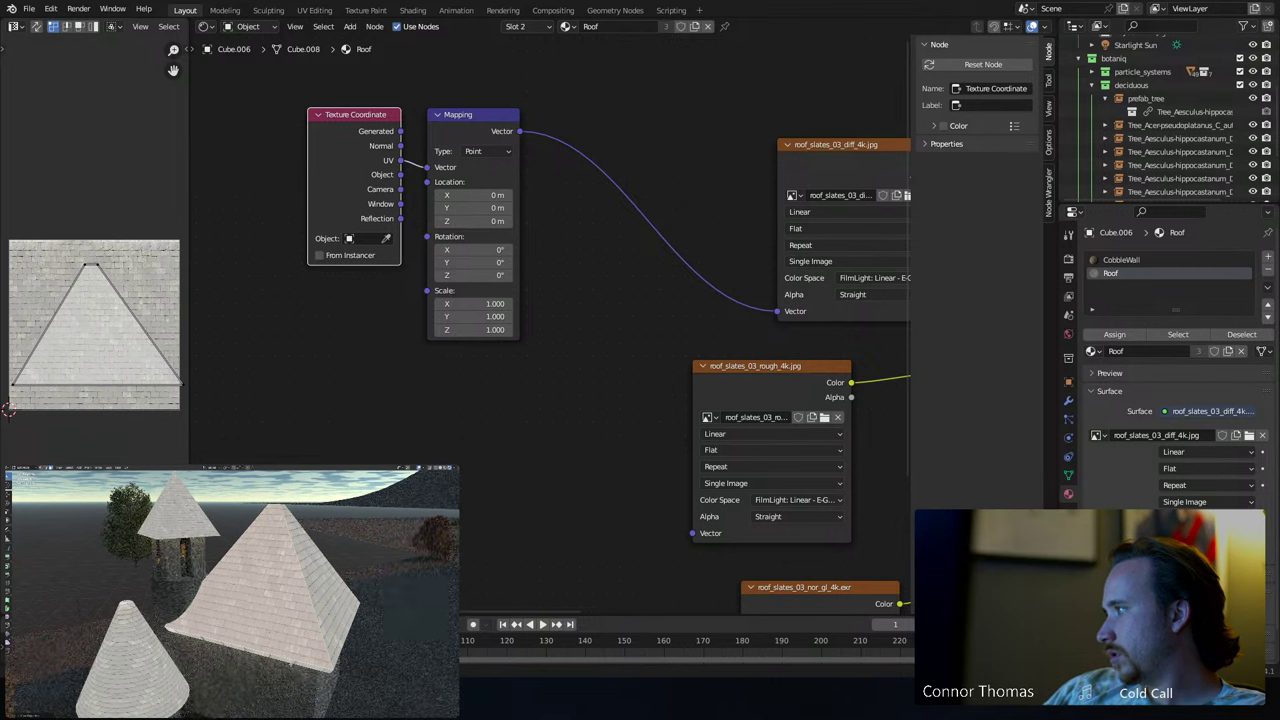
- Reapply Cube Projection to the slopes of the main church roof together and return to Object Mode
key(ctrl+z)
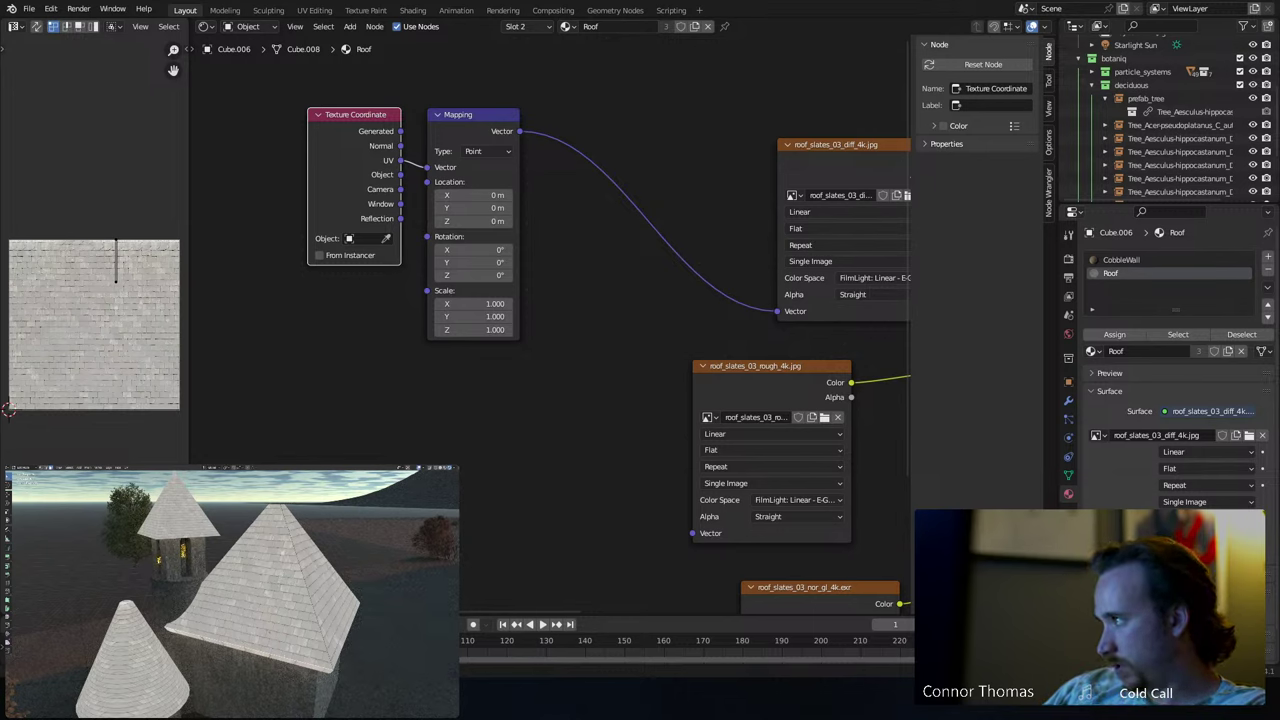
key(ctrl+z)
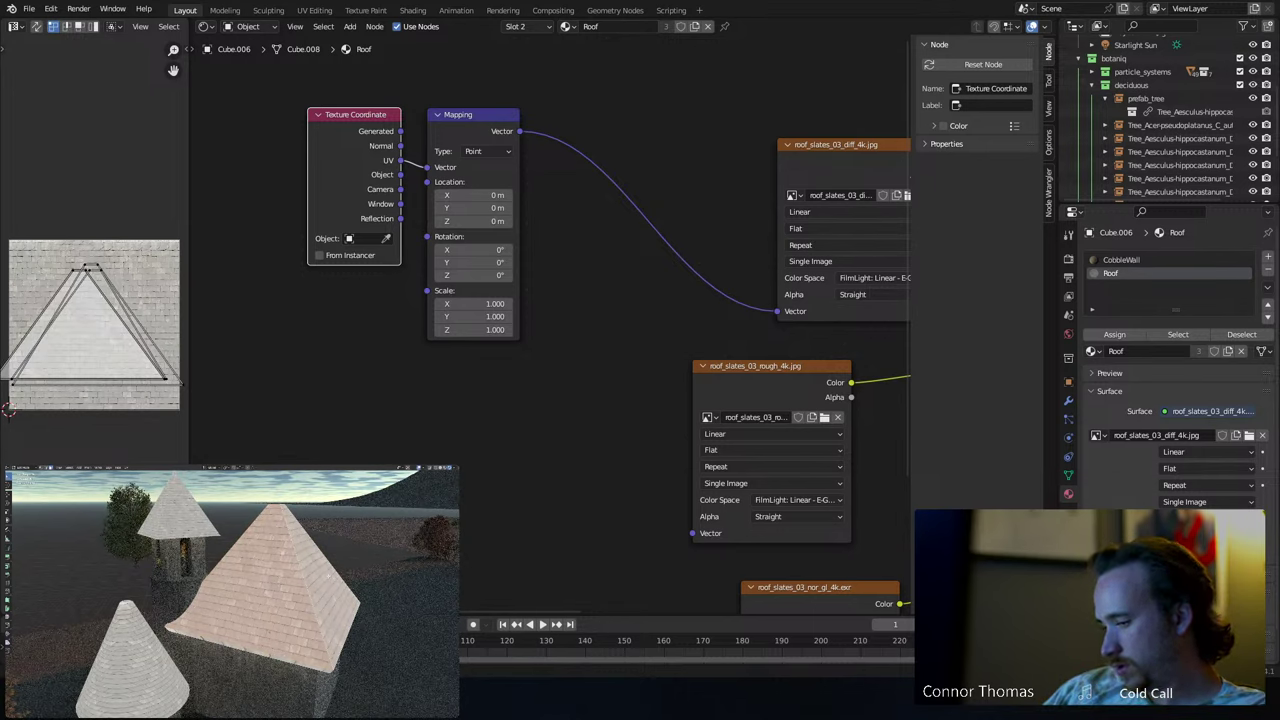
key(u)
click(312, 578)
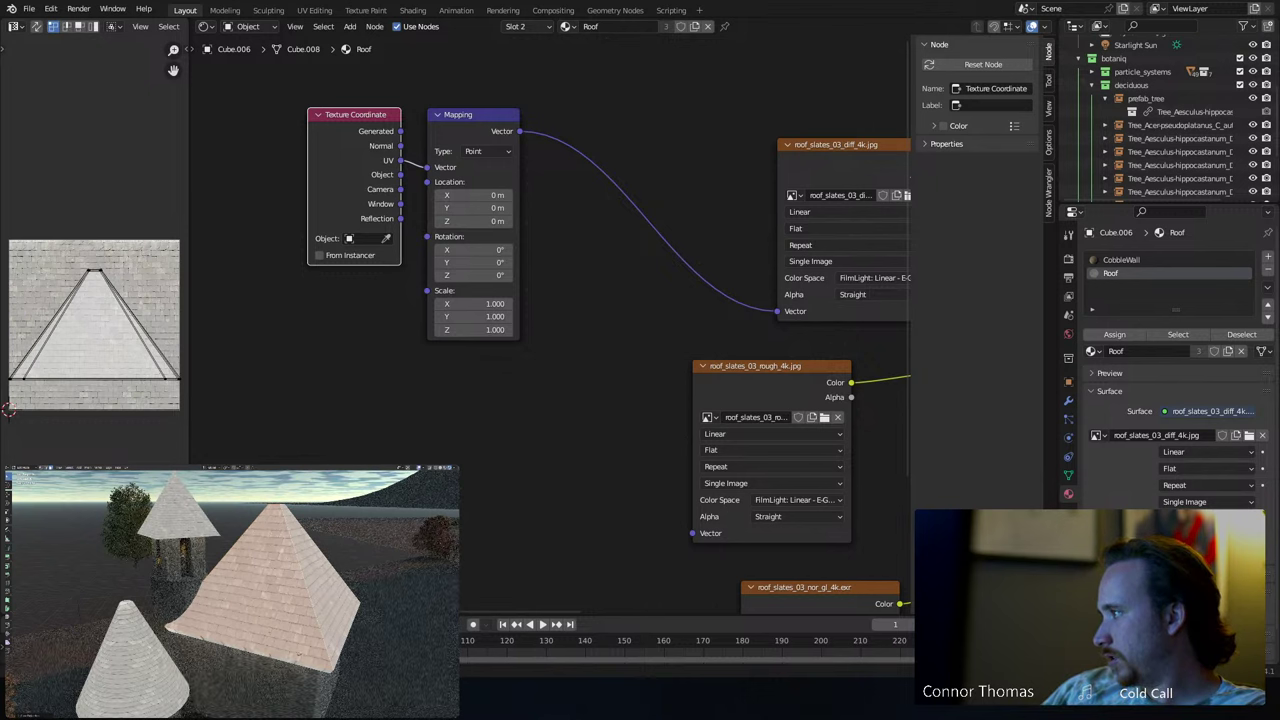
key(ctrl+z)
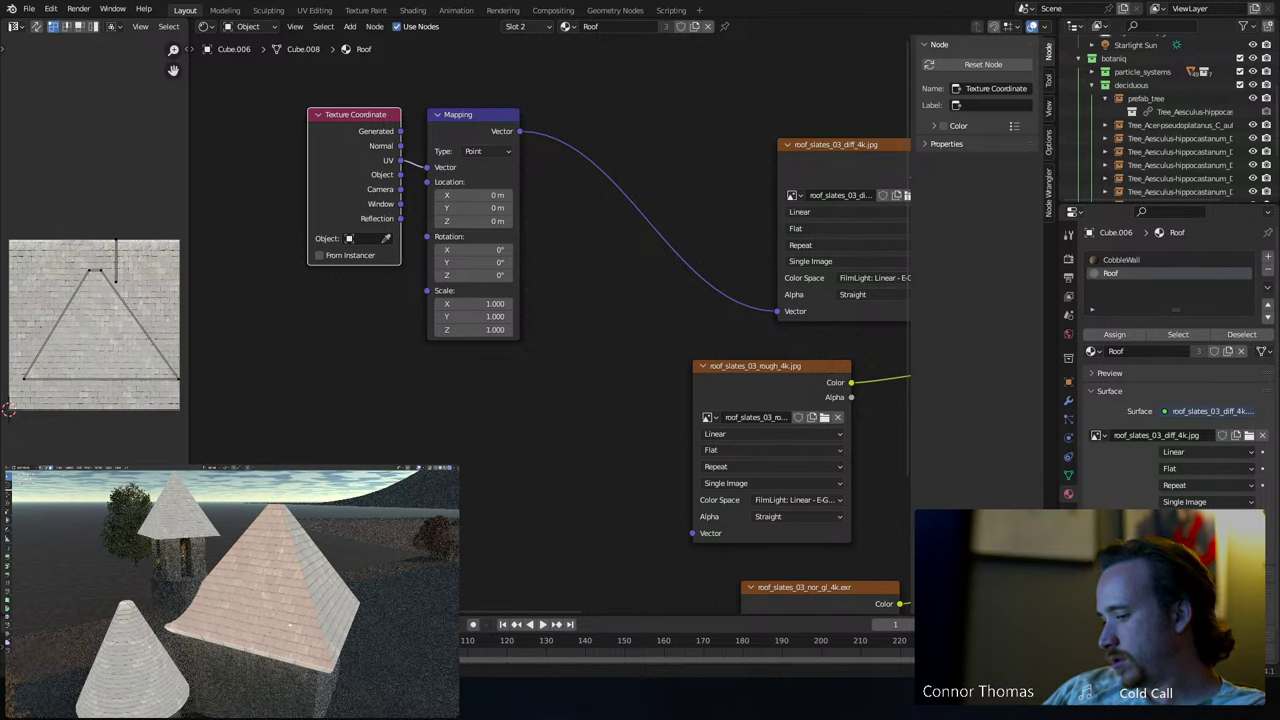
key(u)
click(280, 623)
key(Tab)
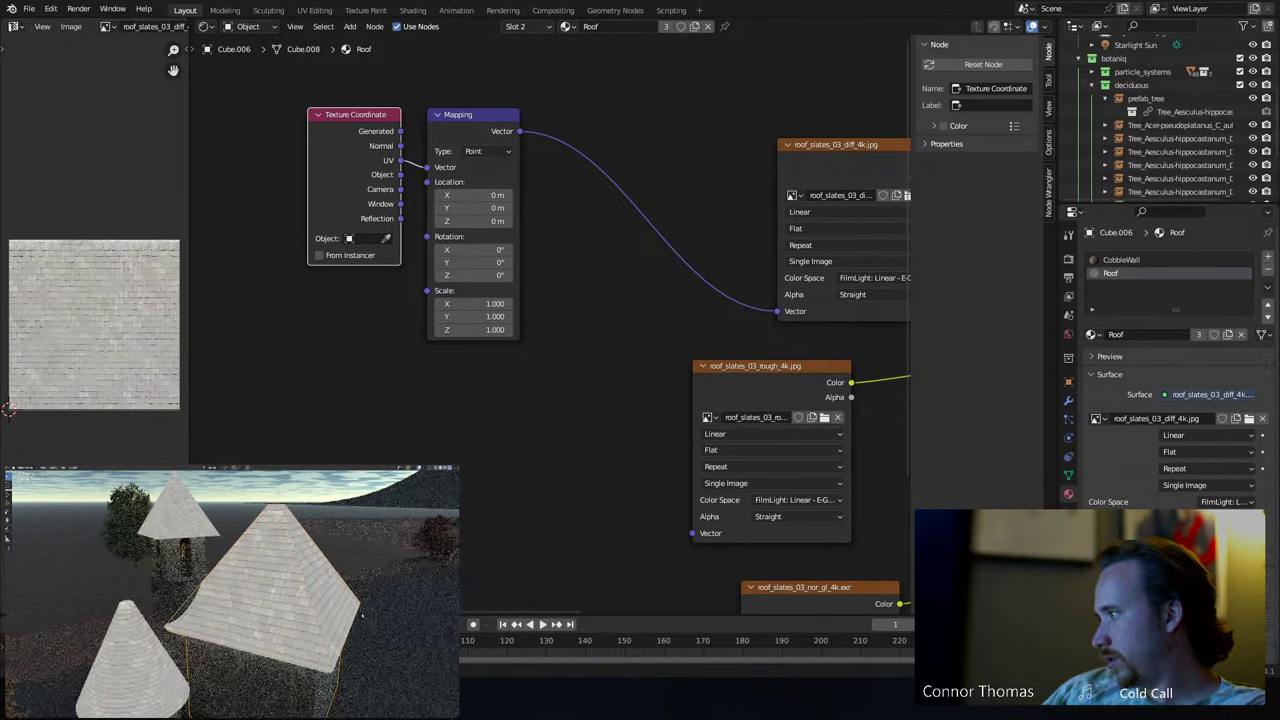
- UV map the eave and underside faces of the bell tower roof, and leave Edit Mode to check the church through the camera
key(KP_0)
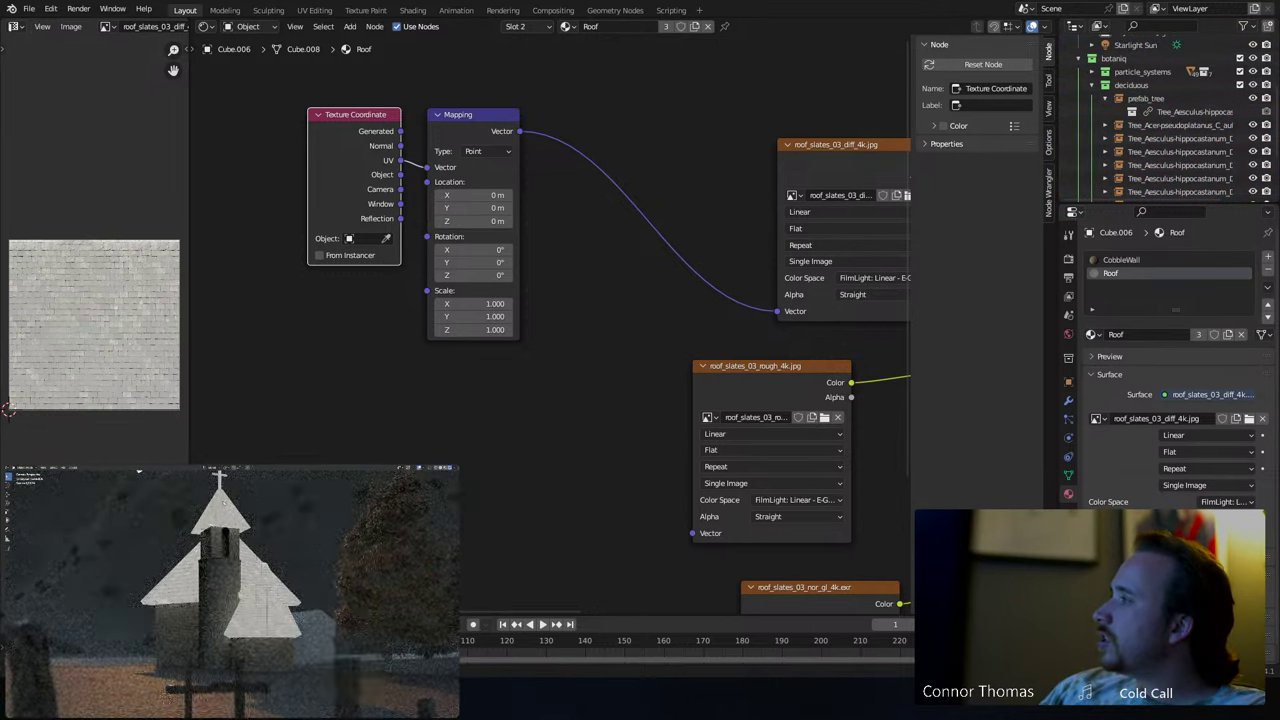
scroll(224, 504, up, 3)
shift+middle_drag(224, 504, 218, 558)
click(210, 524)
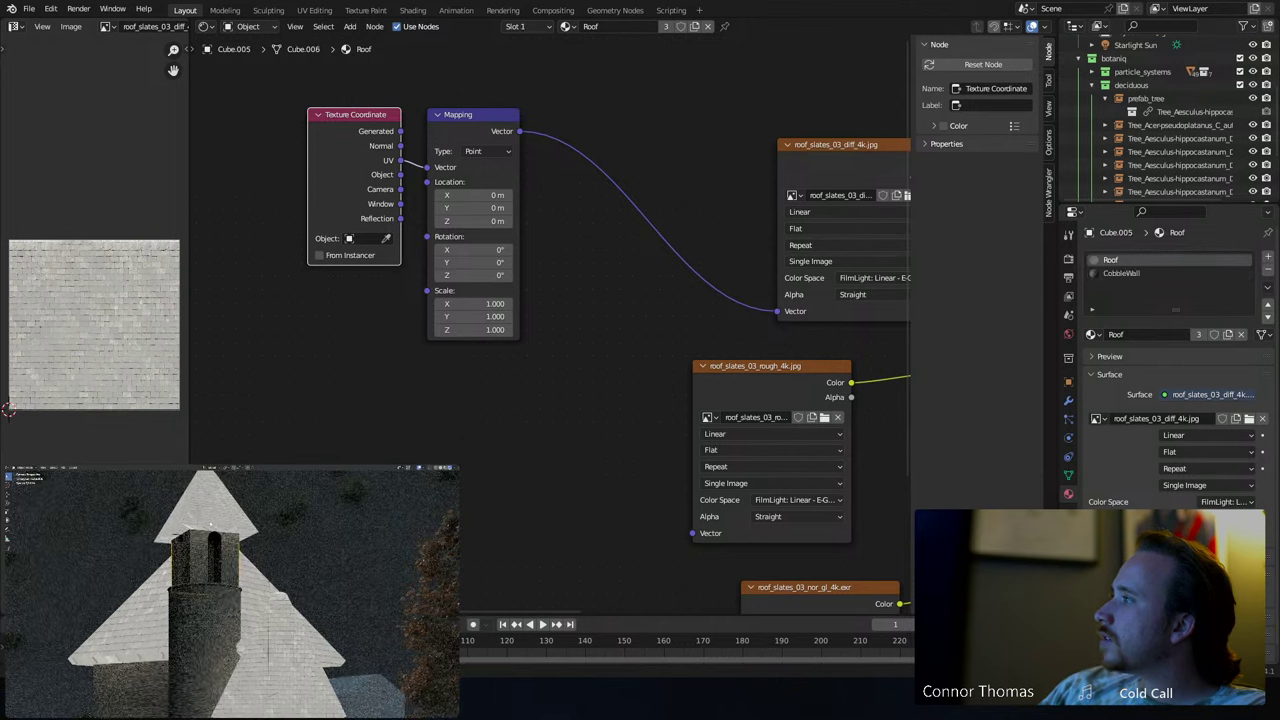
key(Tab)
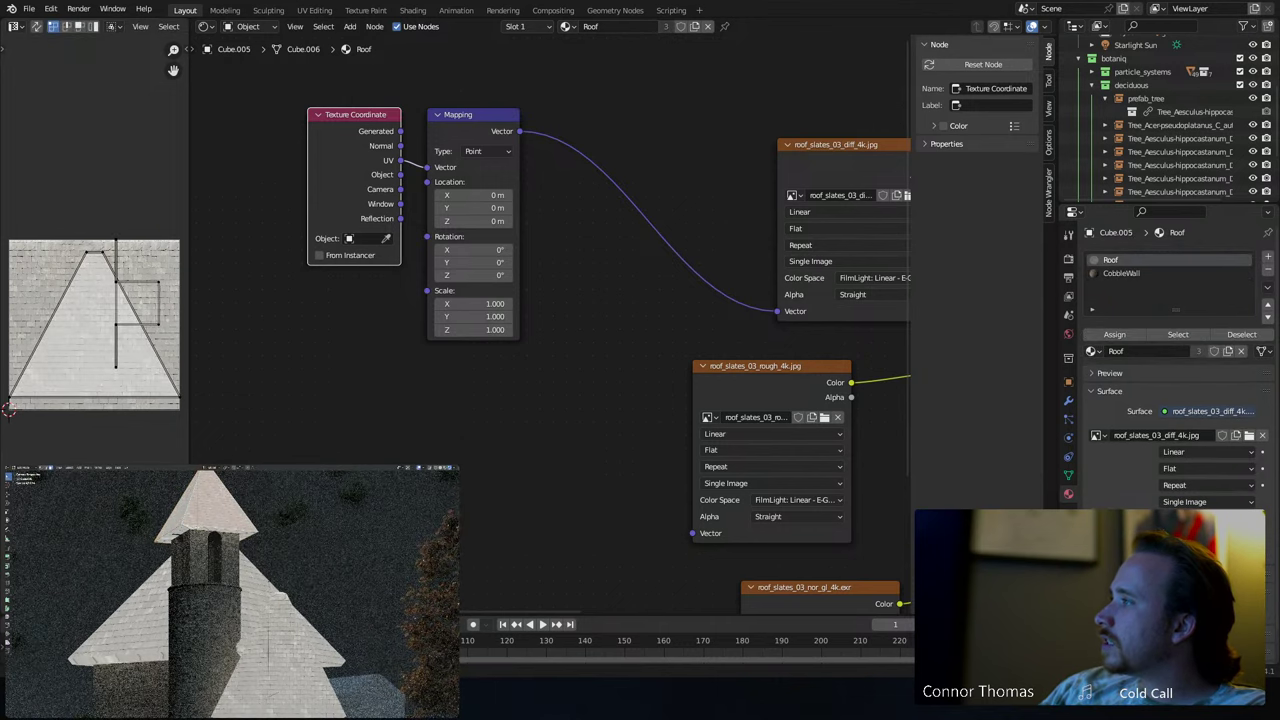
alt+click(178, 518)
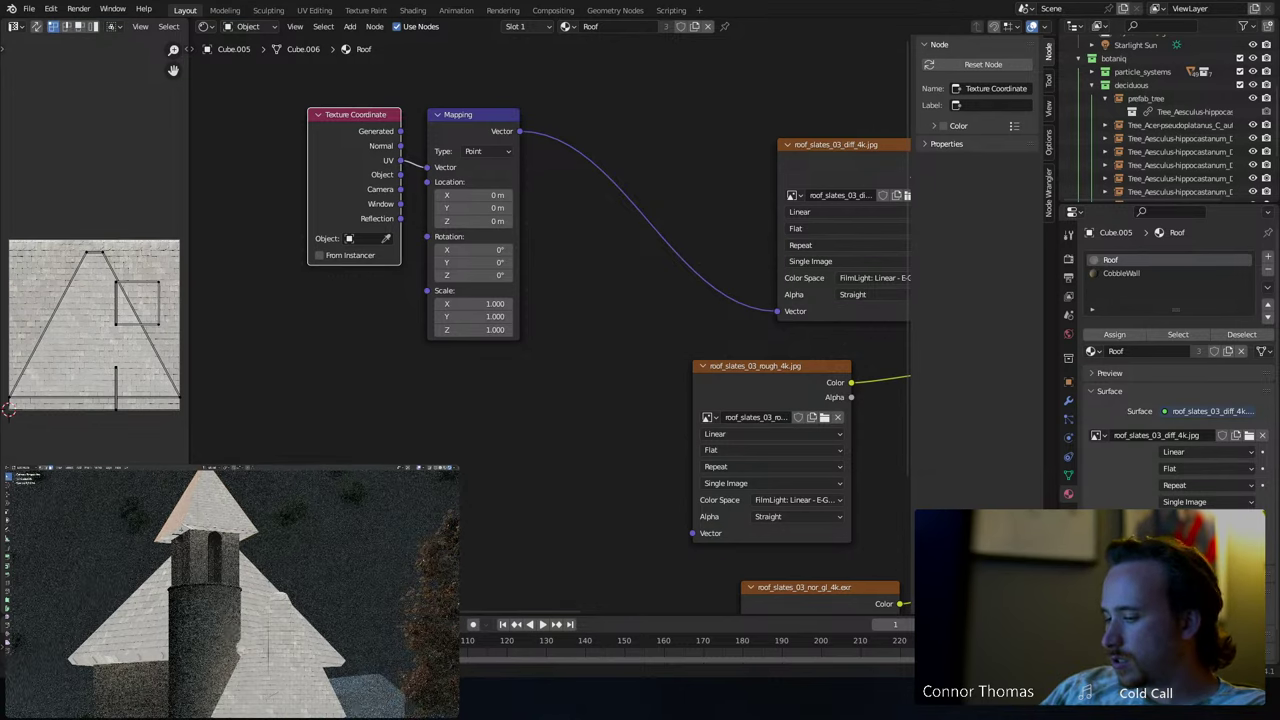
key(alt+a)
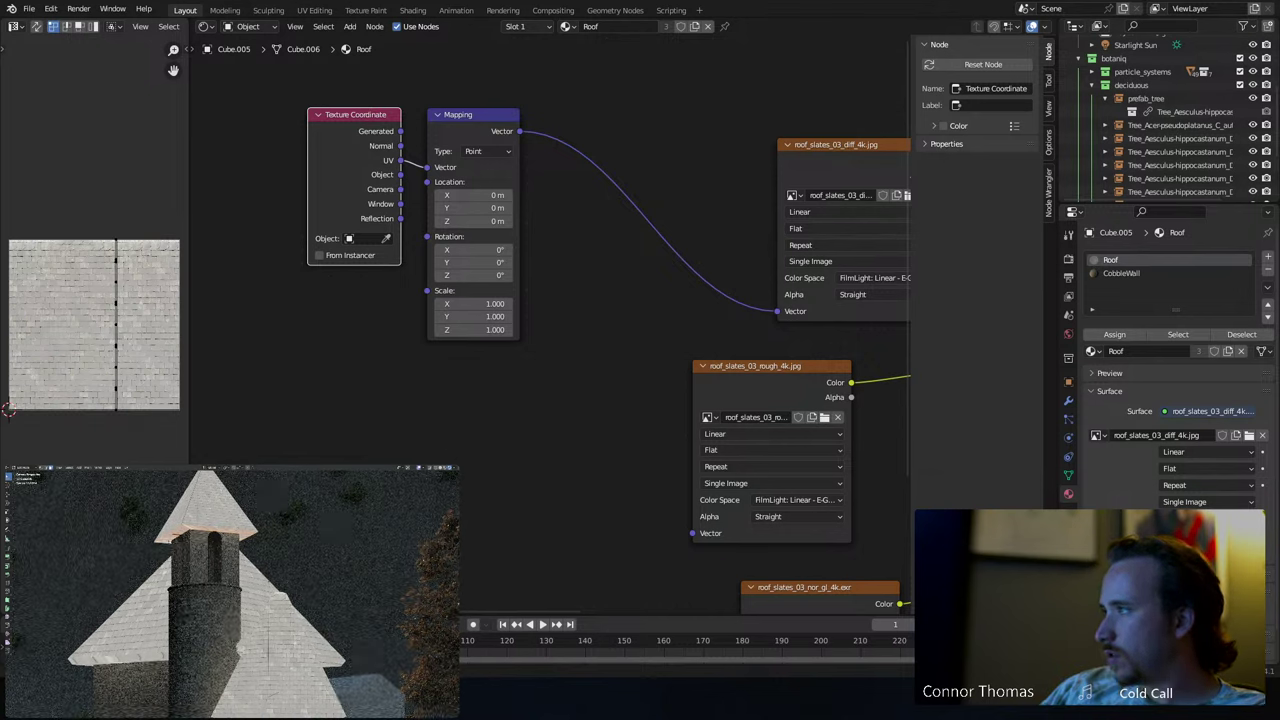
click(160, 542)
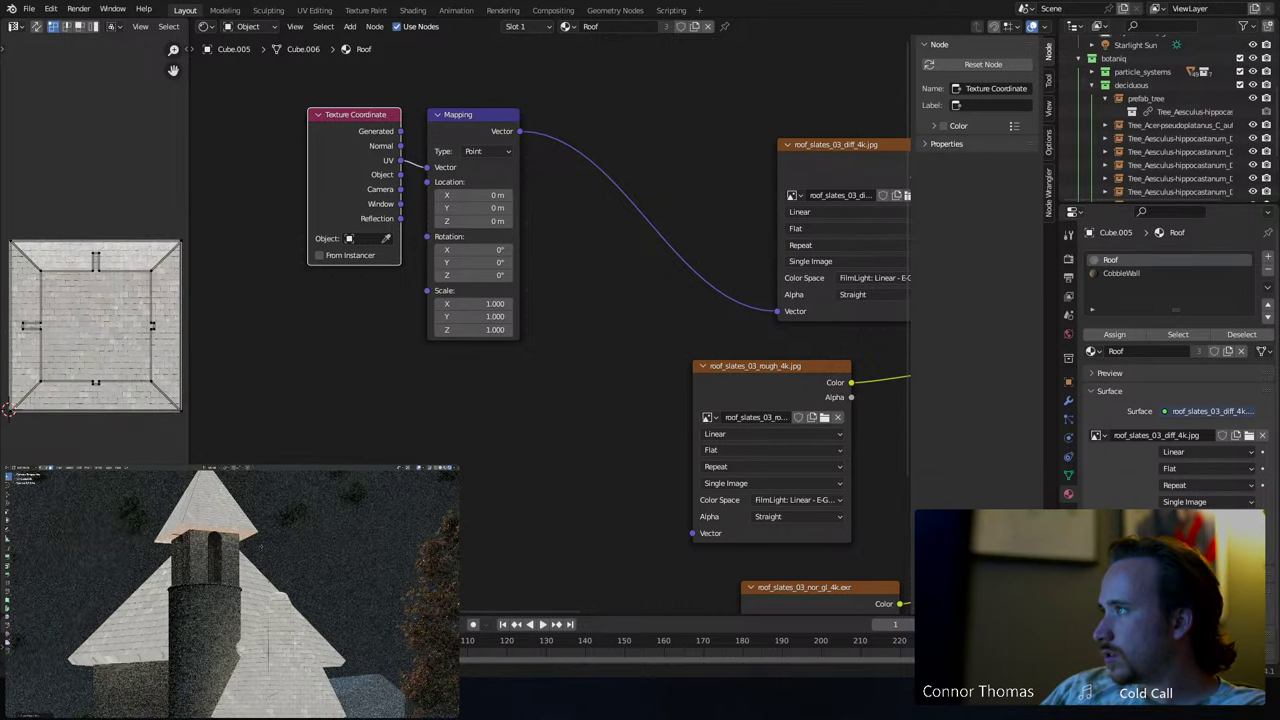
key(Tab)
scroll(268, 546, down, 2)
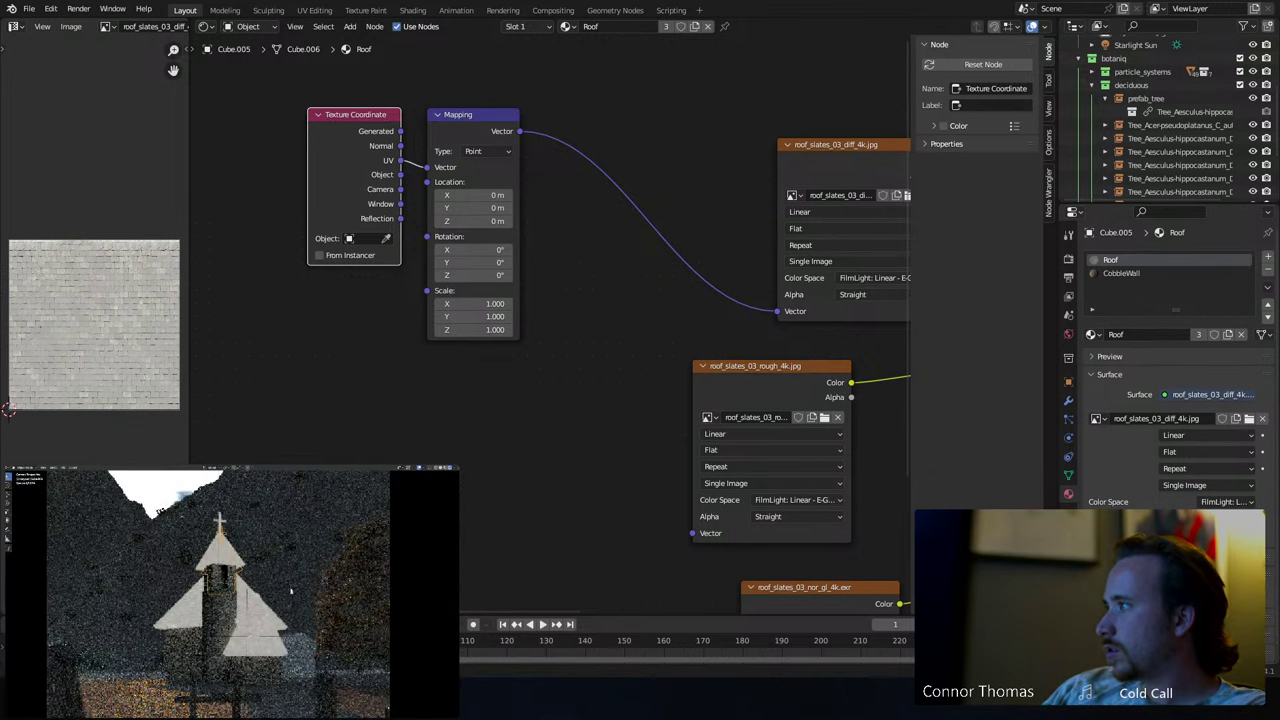
shift+middle_drag(282, 586, 264, 533)
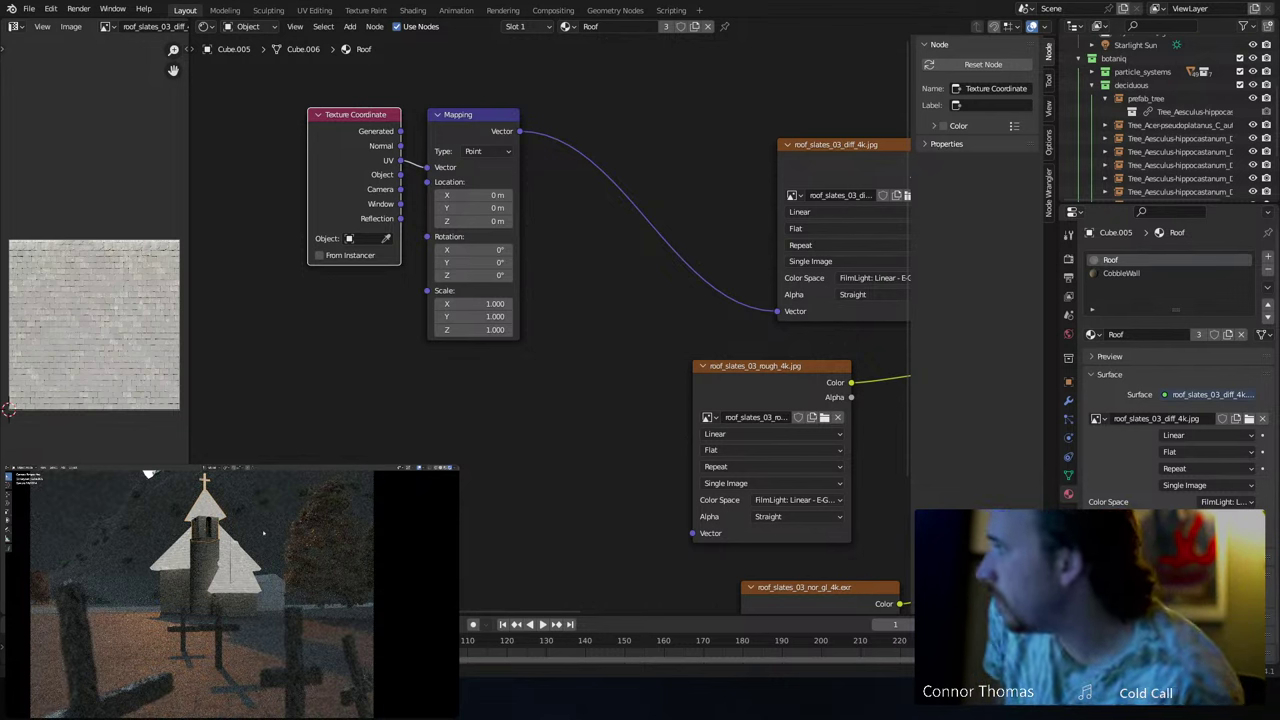
- UV unwrap the eave faces and slope of the main church roof on Cube.006, leave Edit Mode and return to the camera view
scroll(155, 528, up, 5)
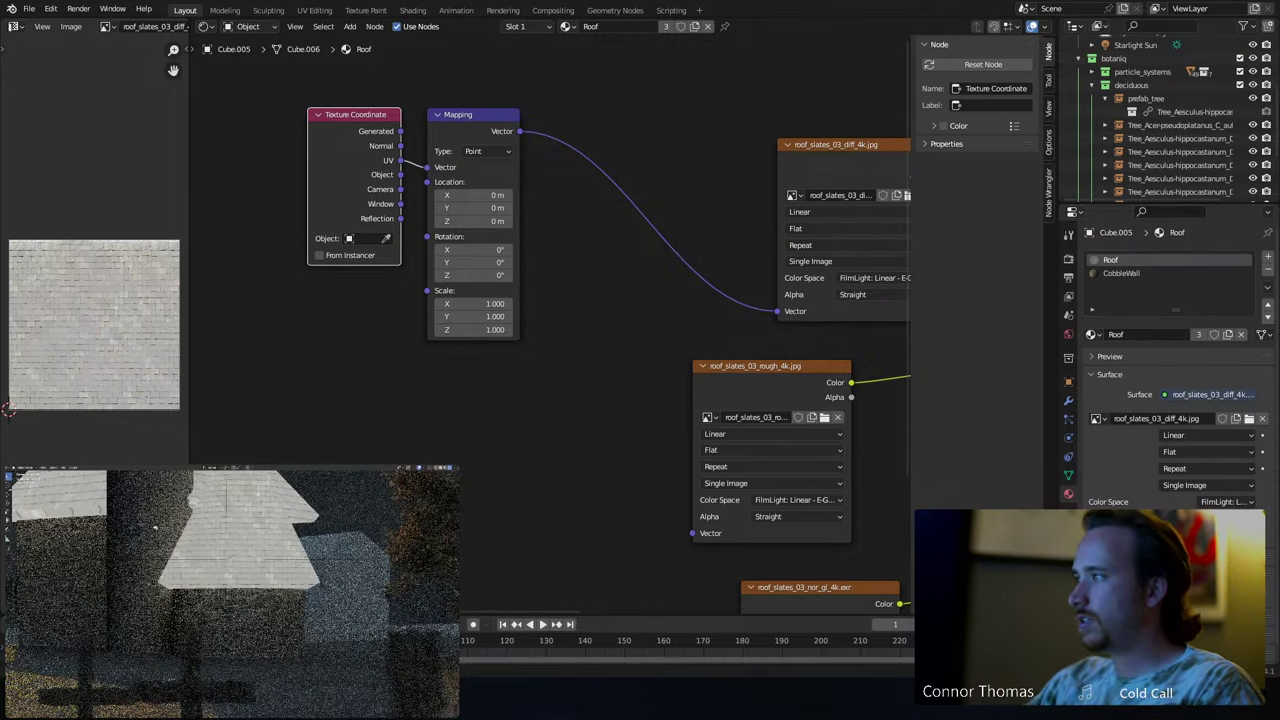
shift+middle_drag(155, 528, 286, 557)
click(405, 520)
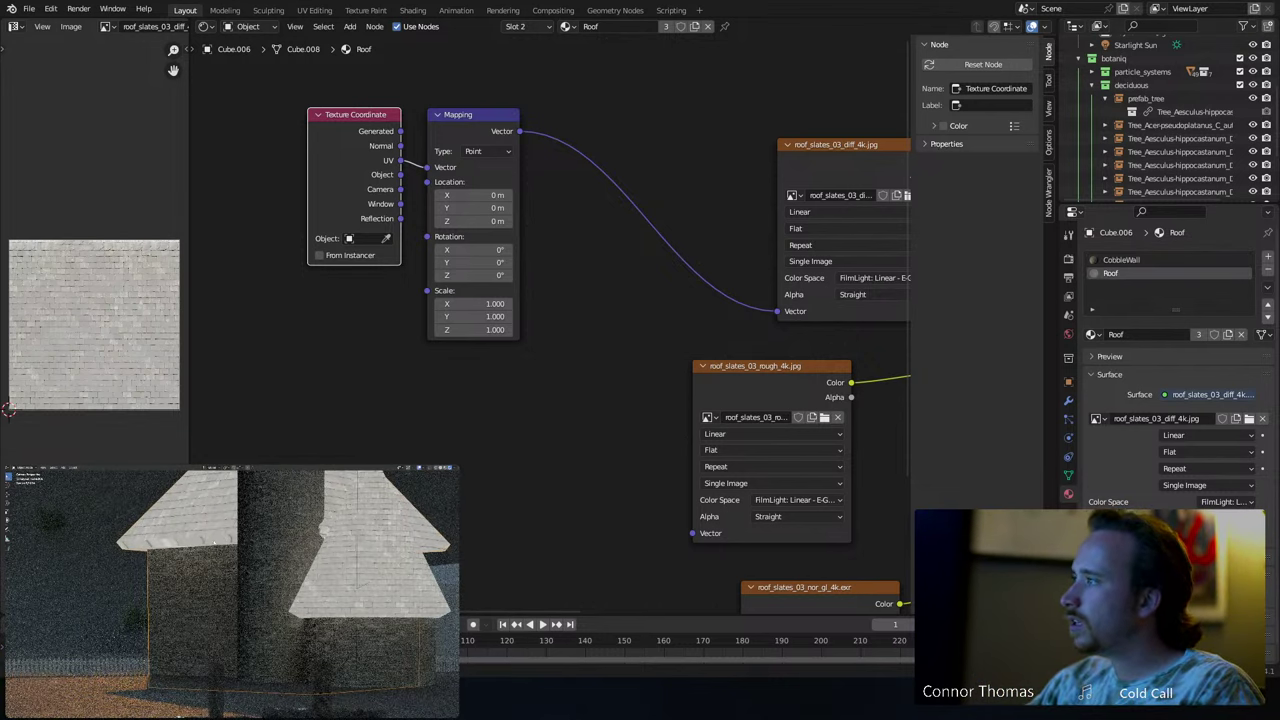
key(Tab)
click(178, 540)
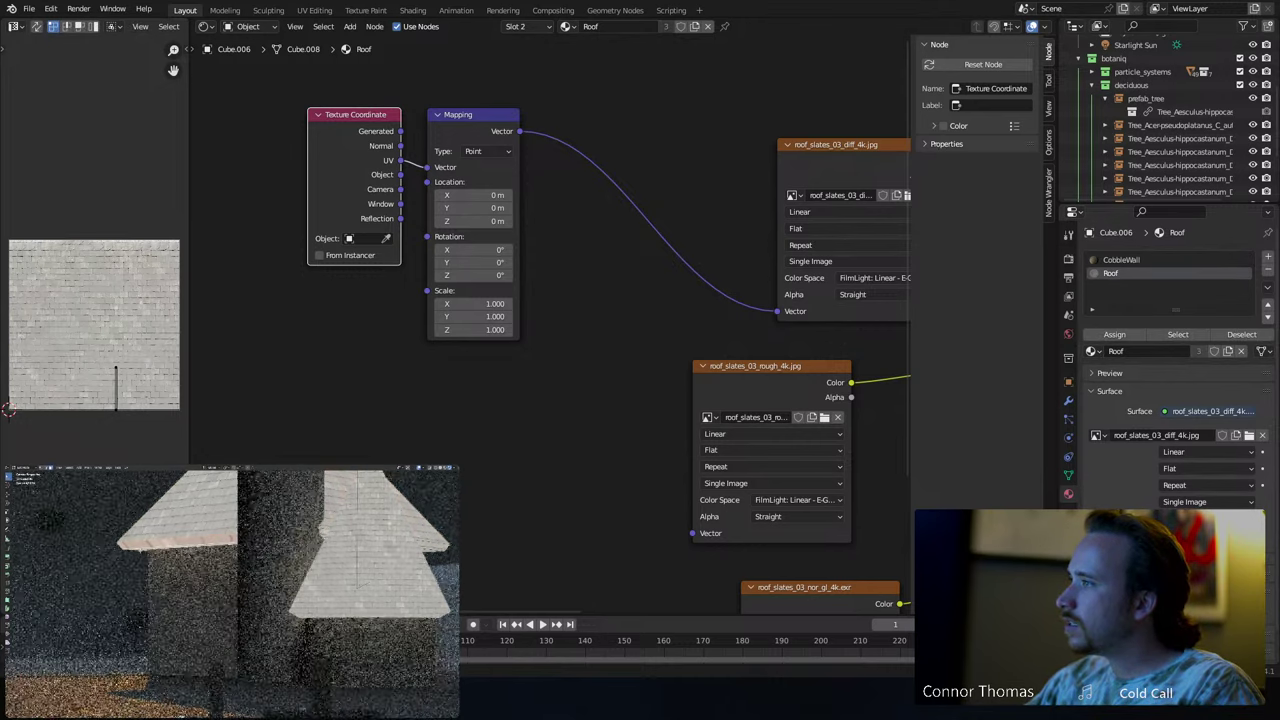
click(170, 580)
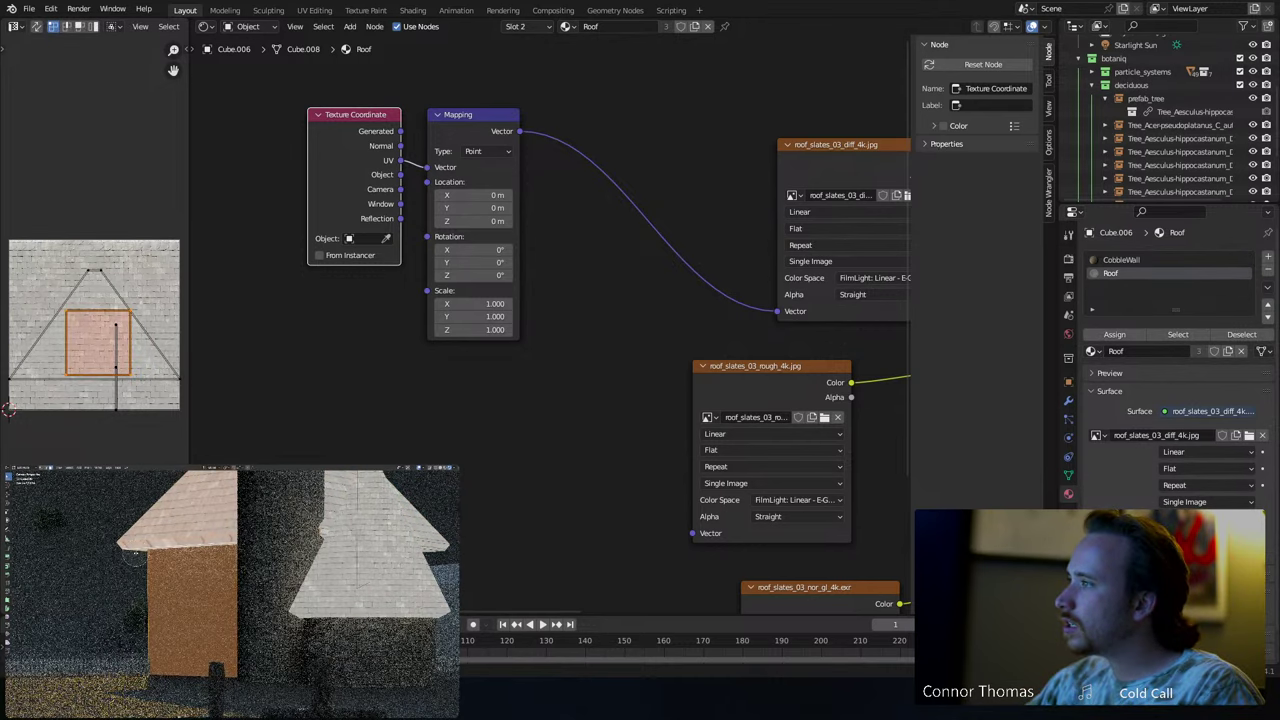
shift+click(182, 574)
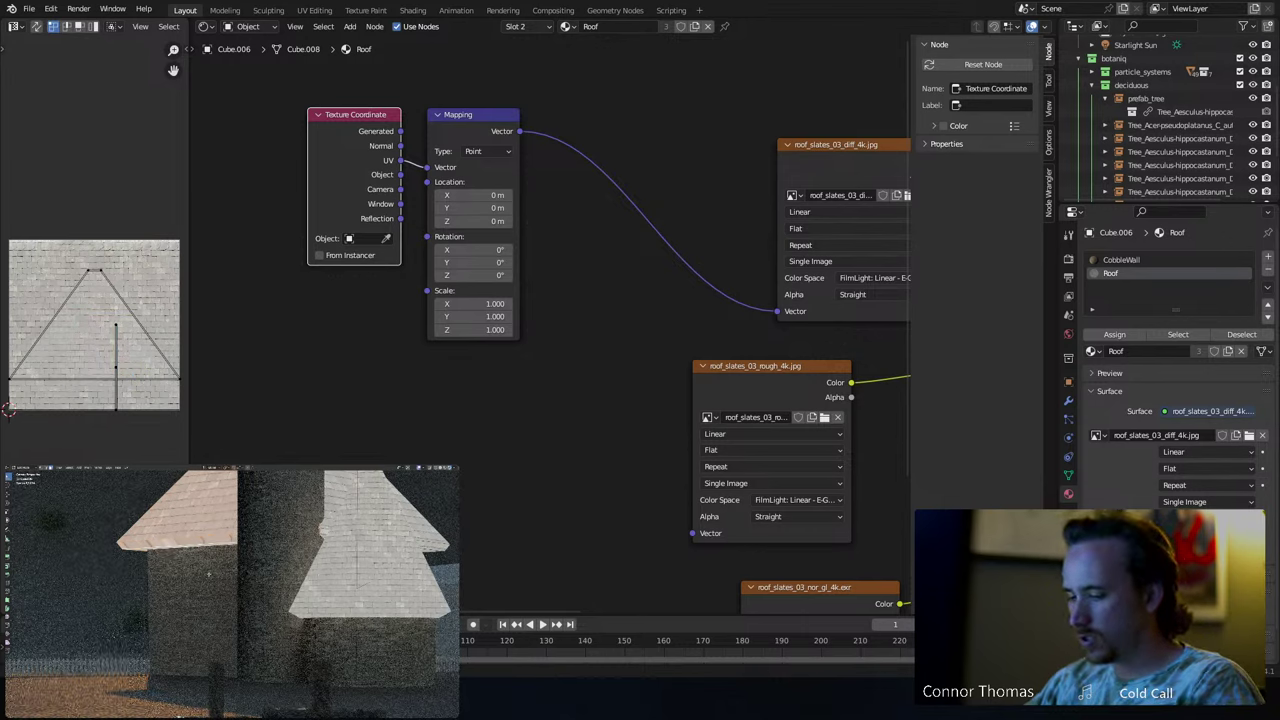
key(u)
click(209, 574)
key(Tab)
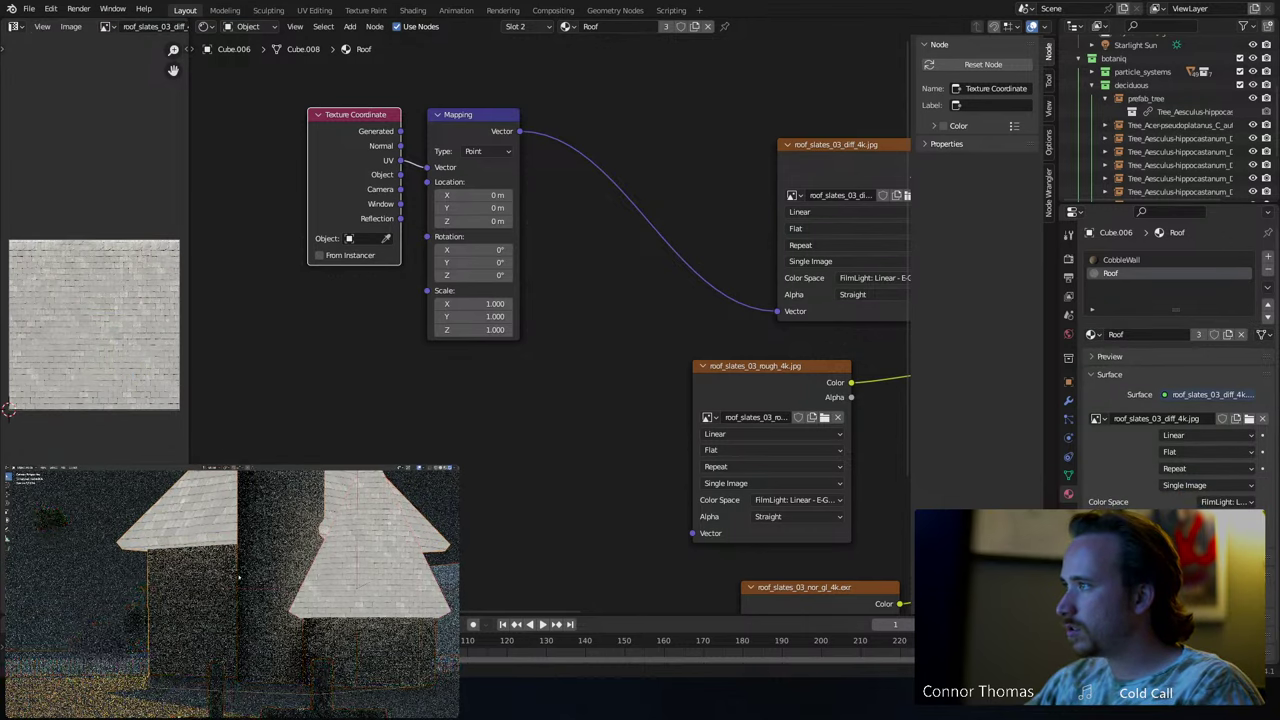
key(KP_0)
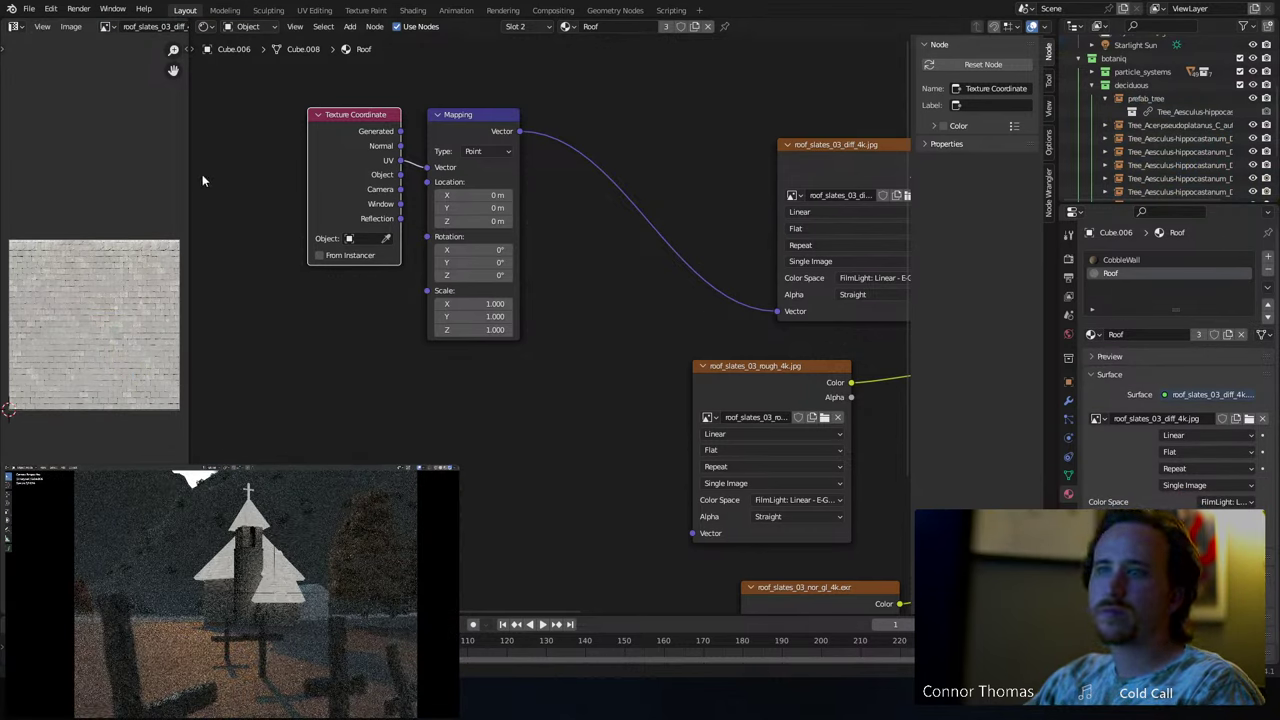
- Connect the Mapping node's Vector output to the Vector inputs of the roughness, normal and displacement slate textures
scroll(580, 259, down, 2)
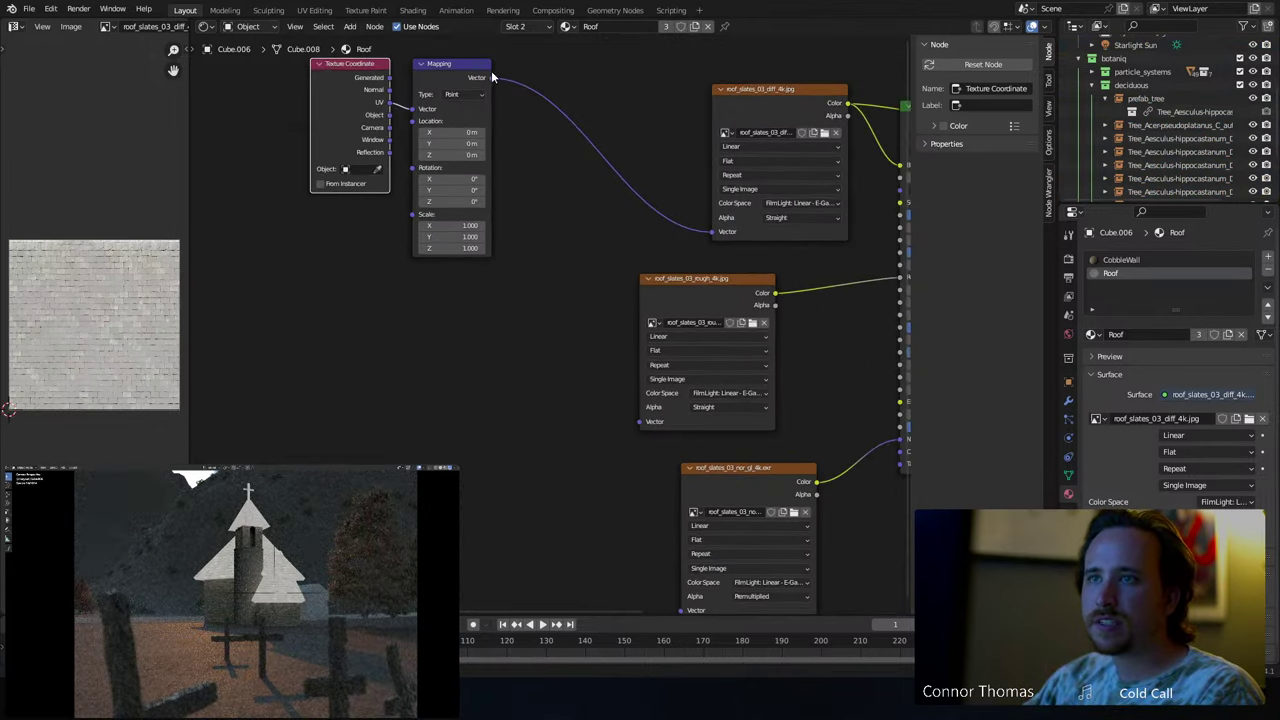
click(492, 84)
drag(489, 78, 638, 418)
middle_drag(447, 318, 356, 291)
scroll(356, 291, down, 4)
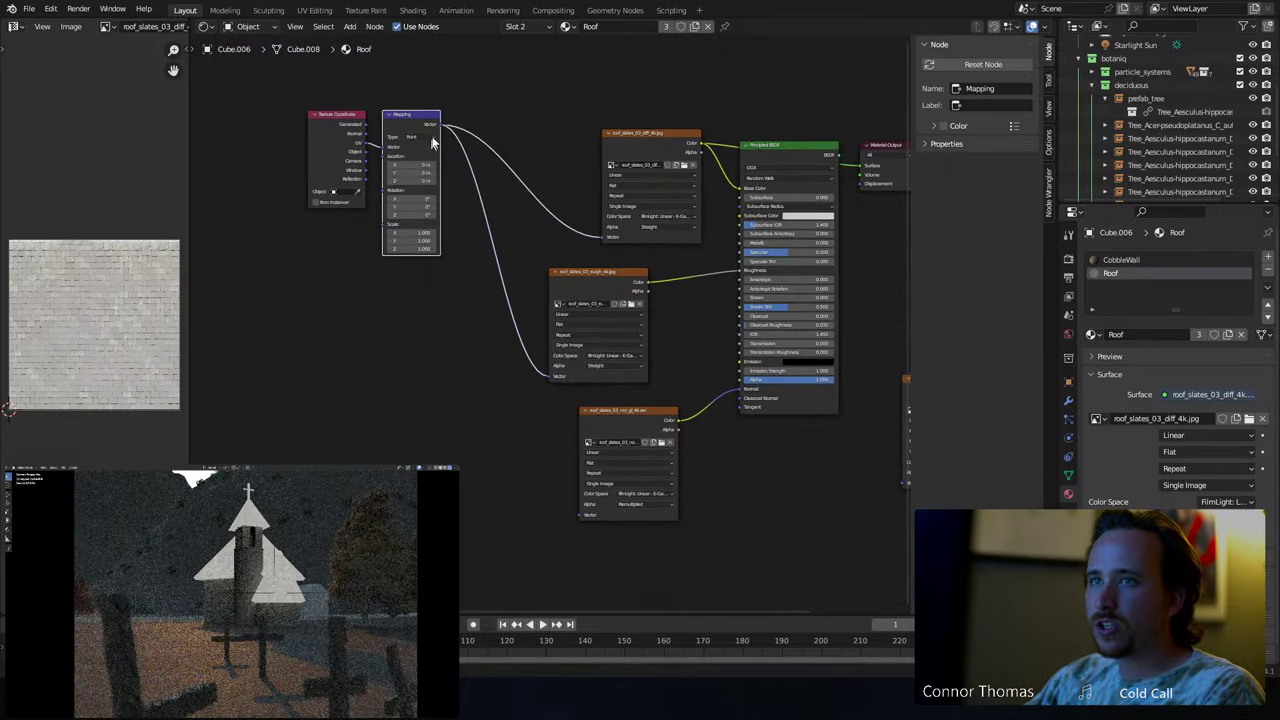
drag(442, 124, 586, 514)
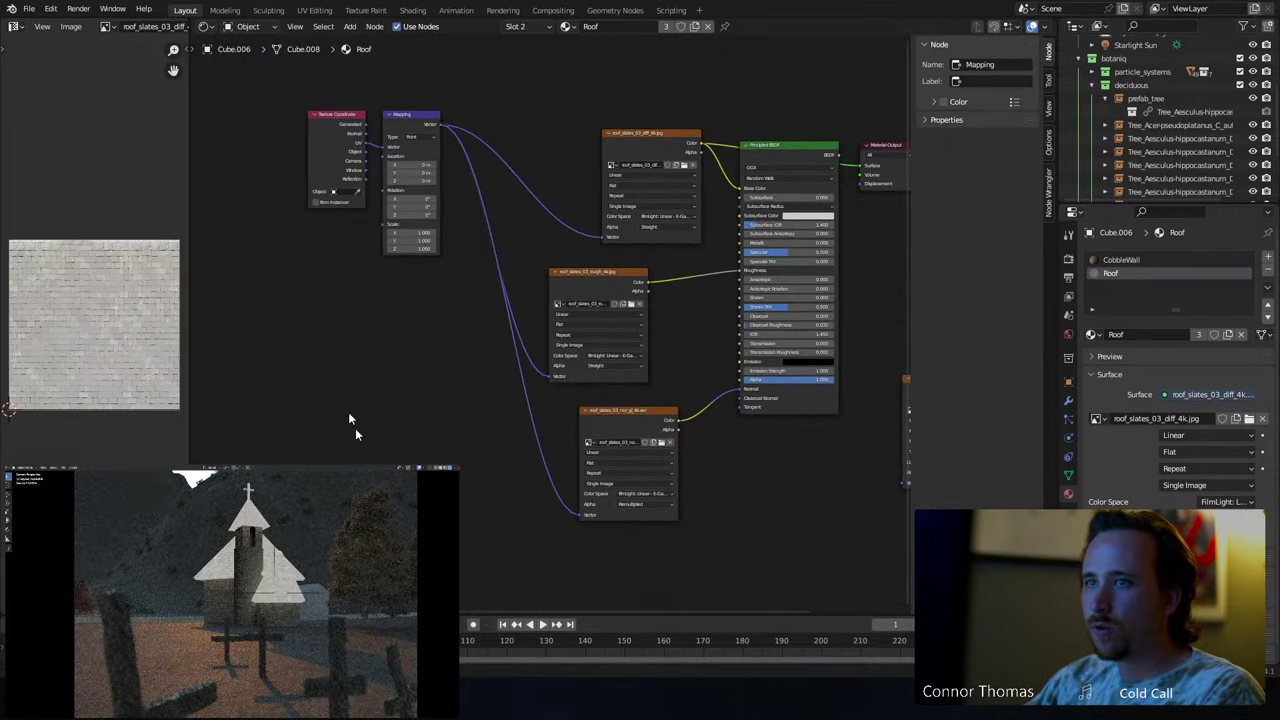
middle_drag(401, 256, 275, 254)
drag(315, 122, 781, 481)
- Link the displacement texture's Color to the Material Output's Displacement, insert a Math node set to Multiply between them and adjust its multiplier
click(873, 387)
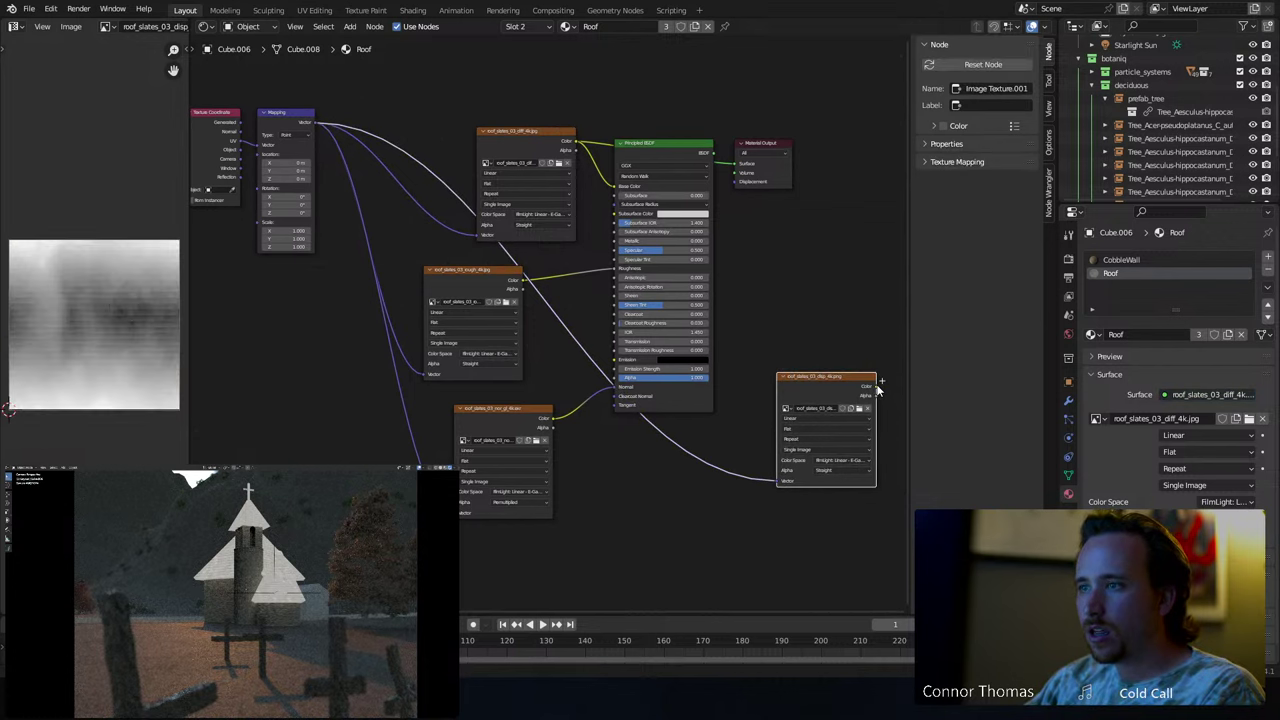
drag(873, 388, 874, 175)
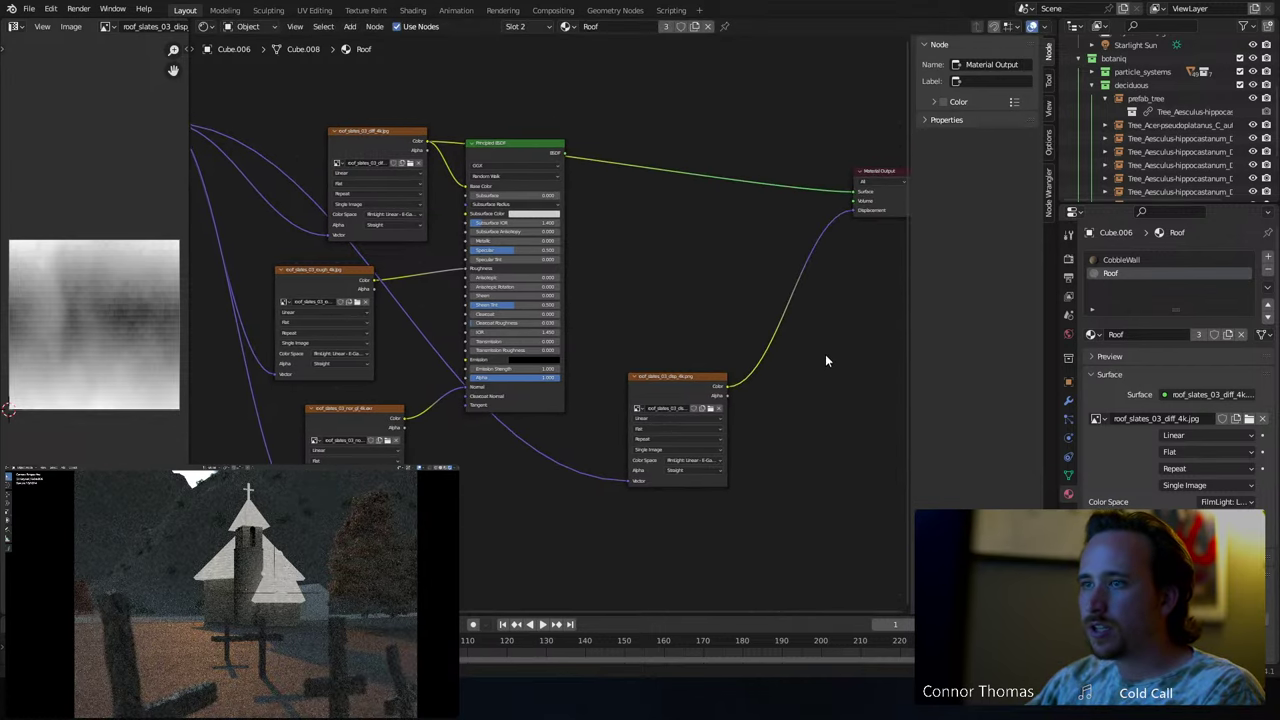
key(shift+a)
click(826, 354)
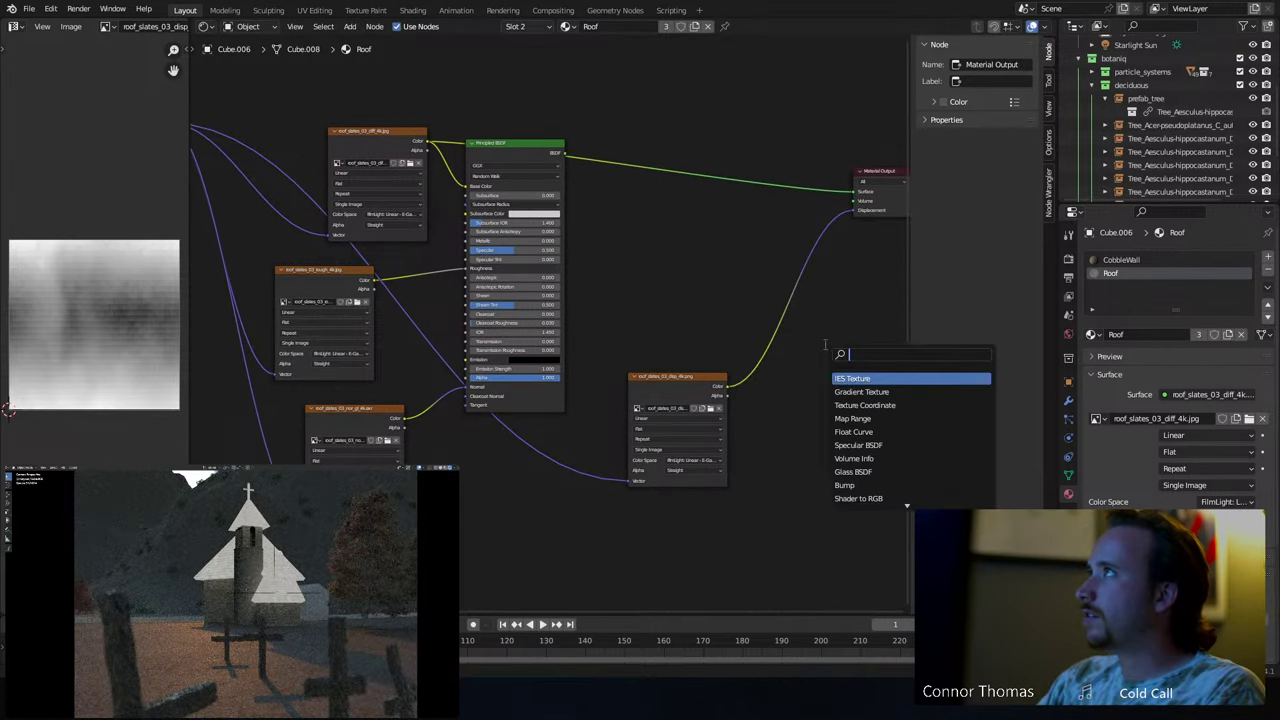
text(math)
key(Return)
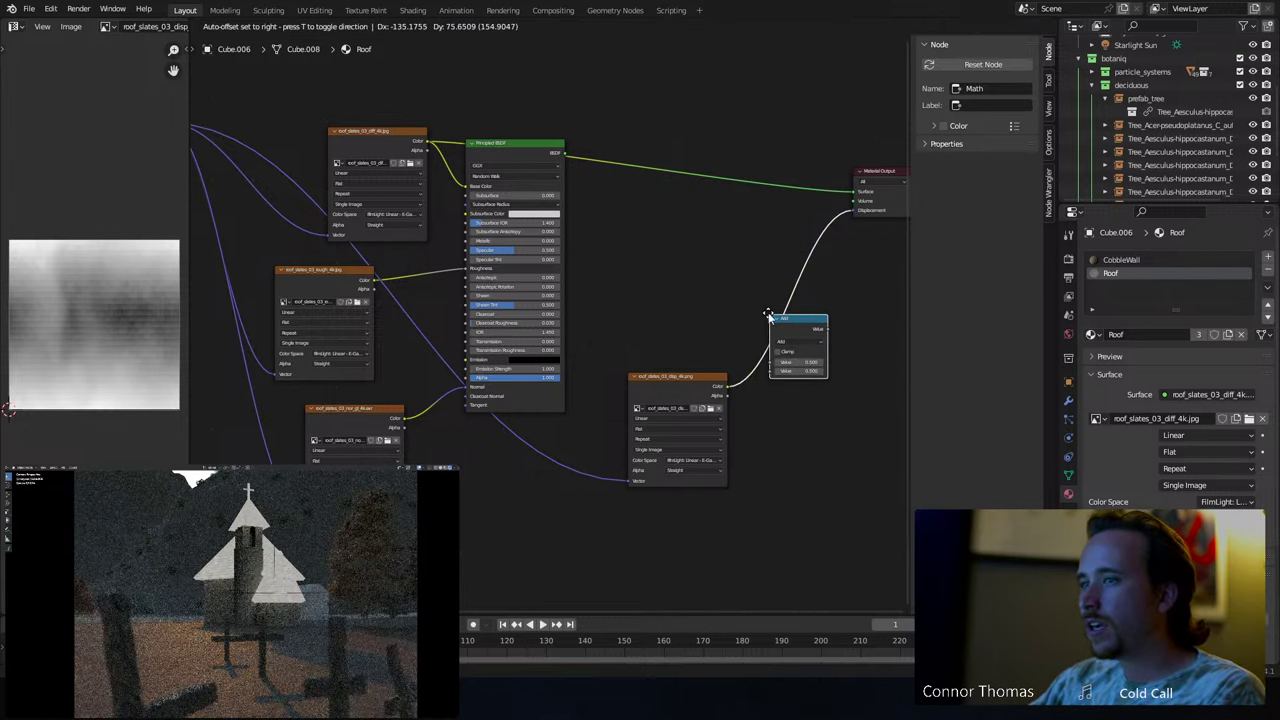
click(761, 317)
click(790, 341)
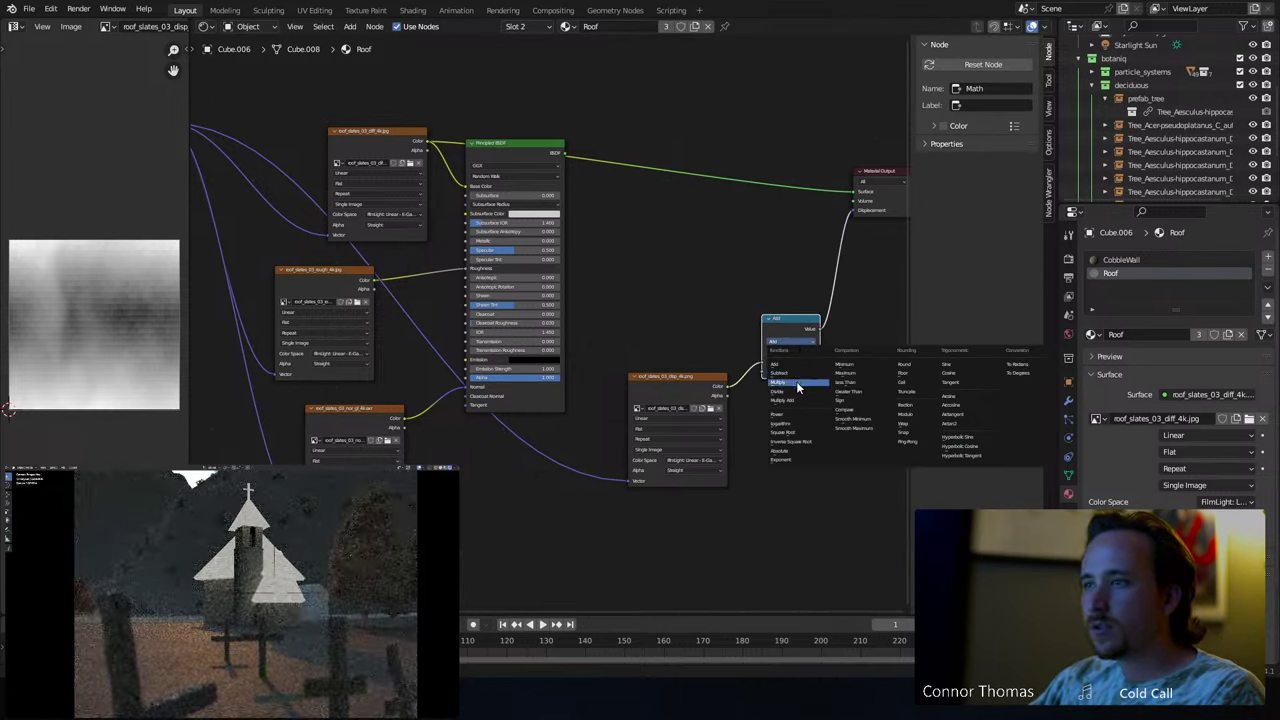
click(790, 383)
click(790, 371)
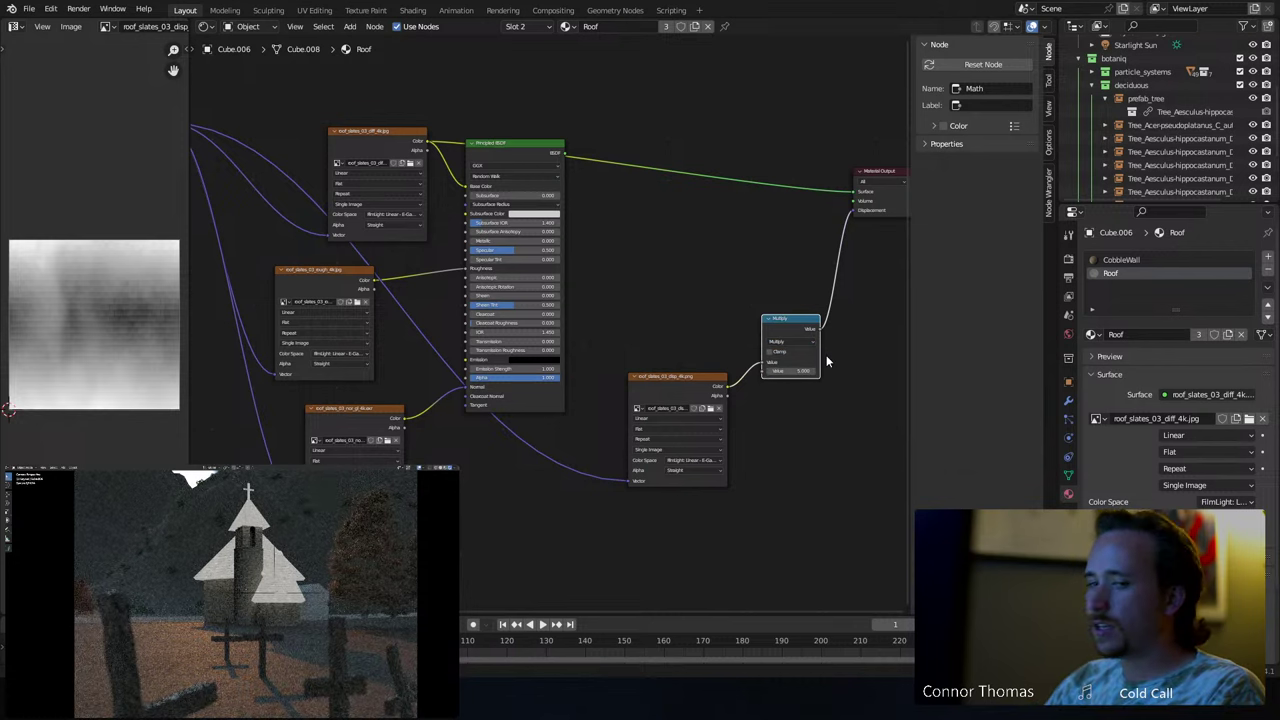
click(622, 277)
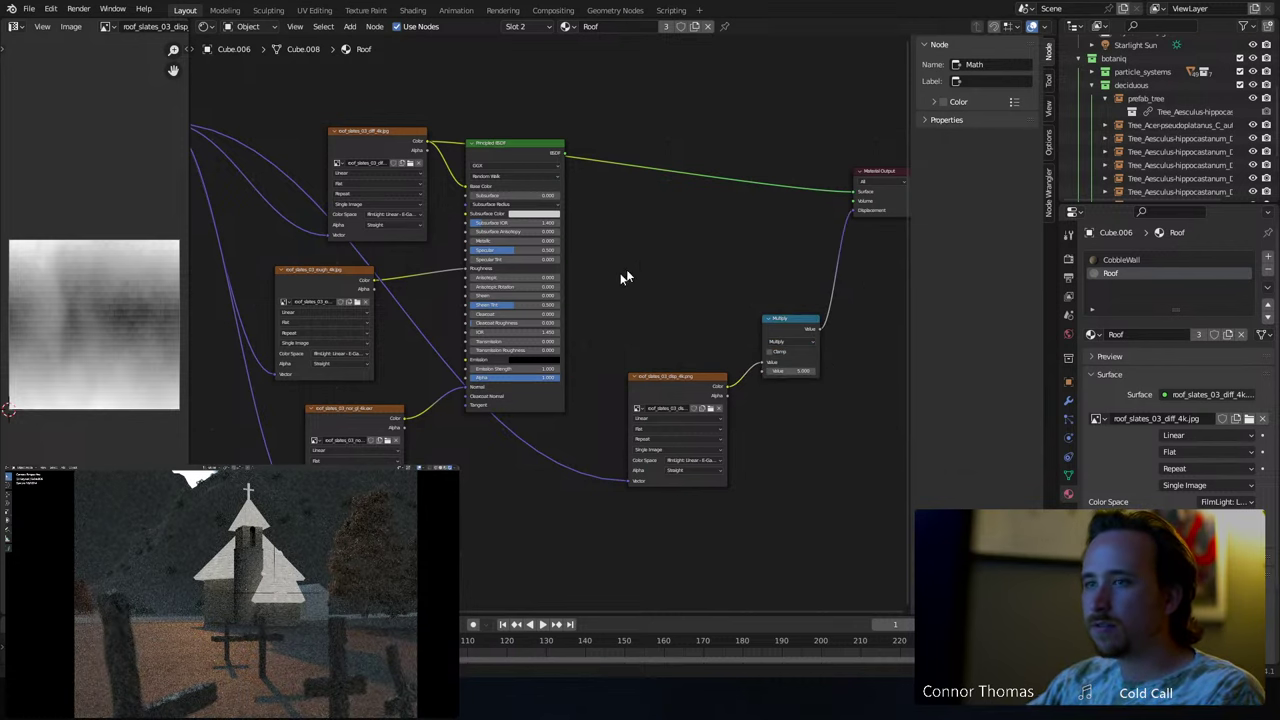
- Insert a Normal Map node between the slate normal texture and the Principled BSDF's Normal input, and raise its Strength
middle_drag(626, 278, 895, 210)
middle_drag(472, 315, 492, 347)
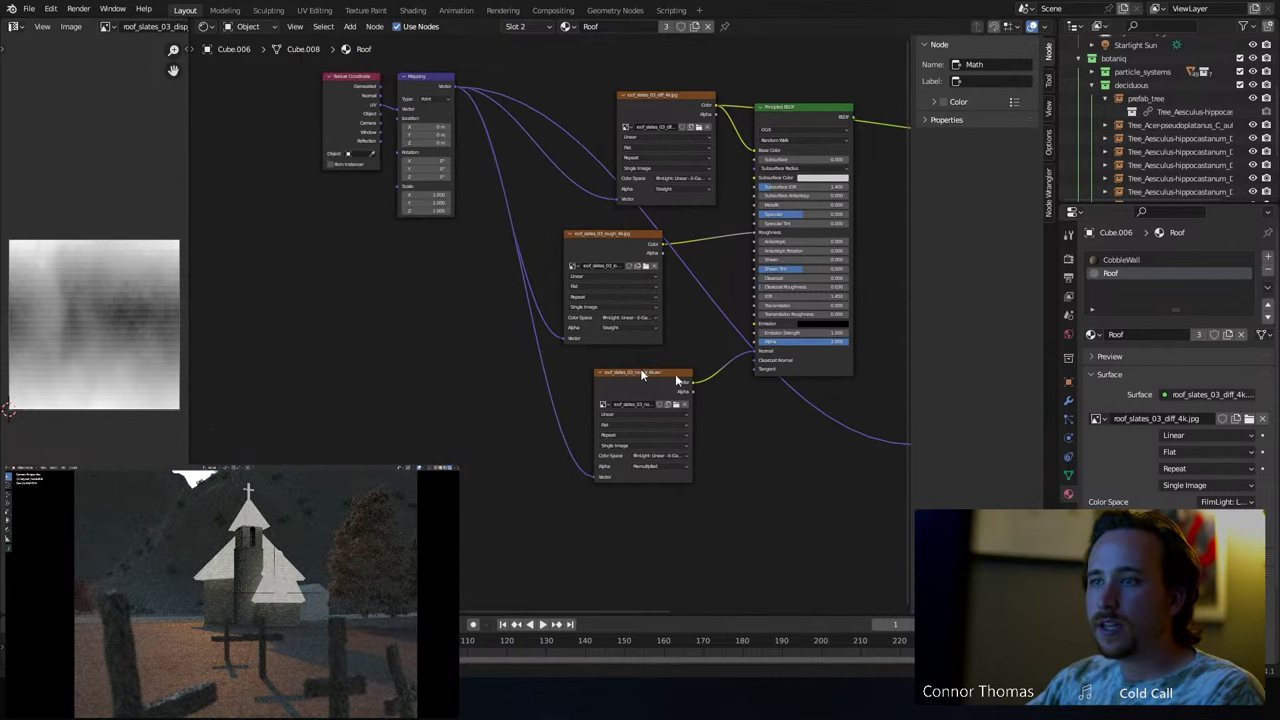
drag(676, 376, 566, 390)
key(shift+a)
click(639, 440)
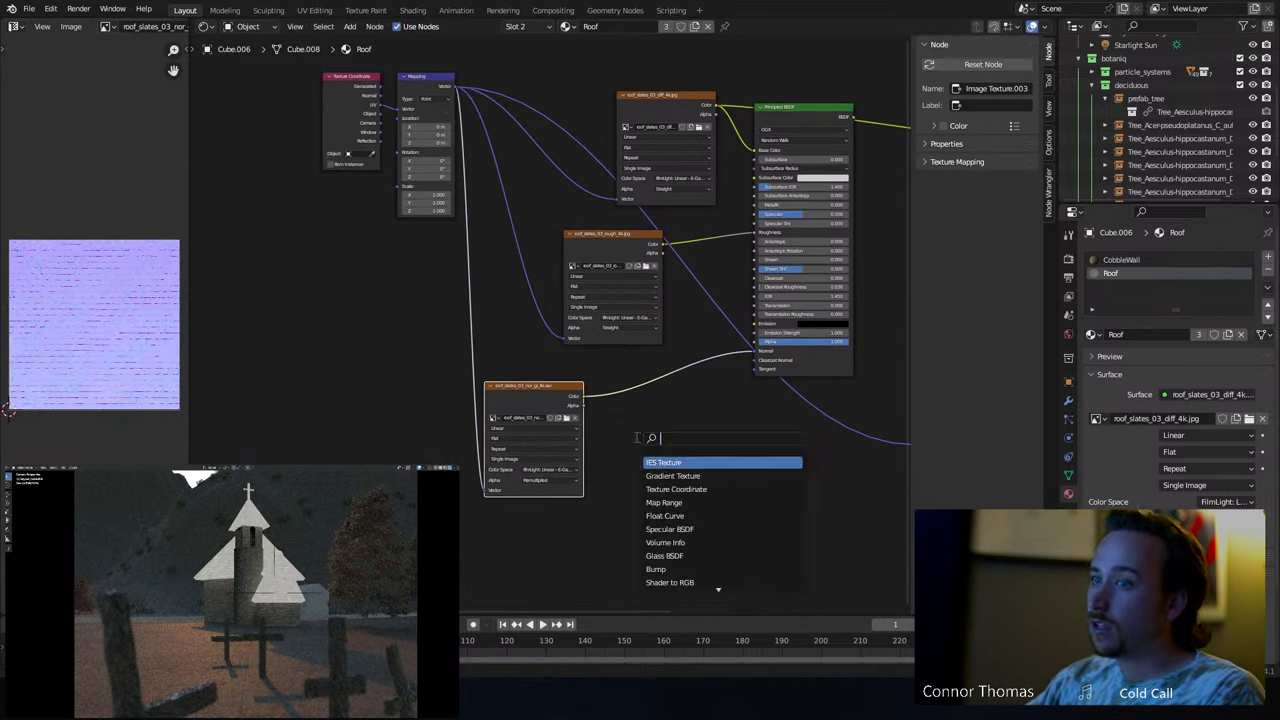
text(normal)
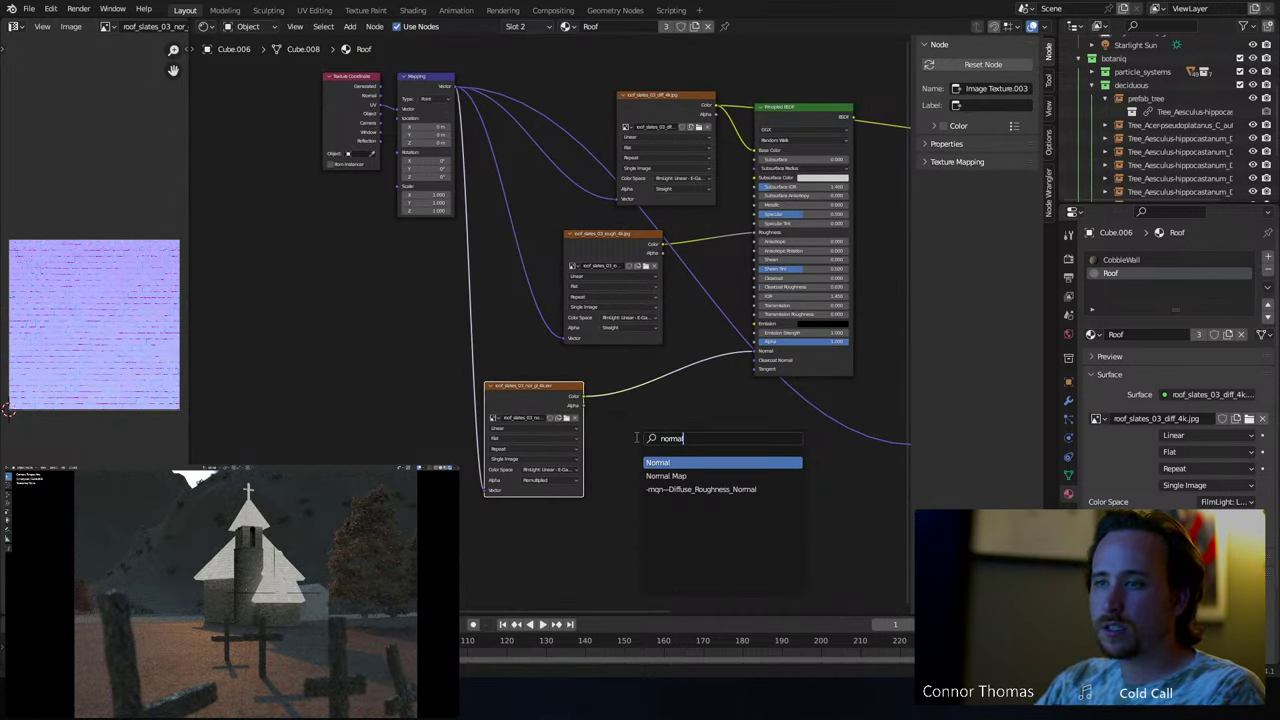
click(666, 476)
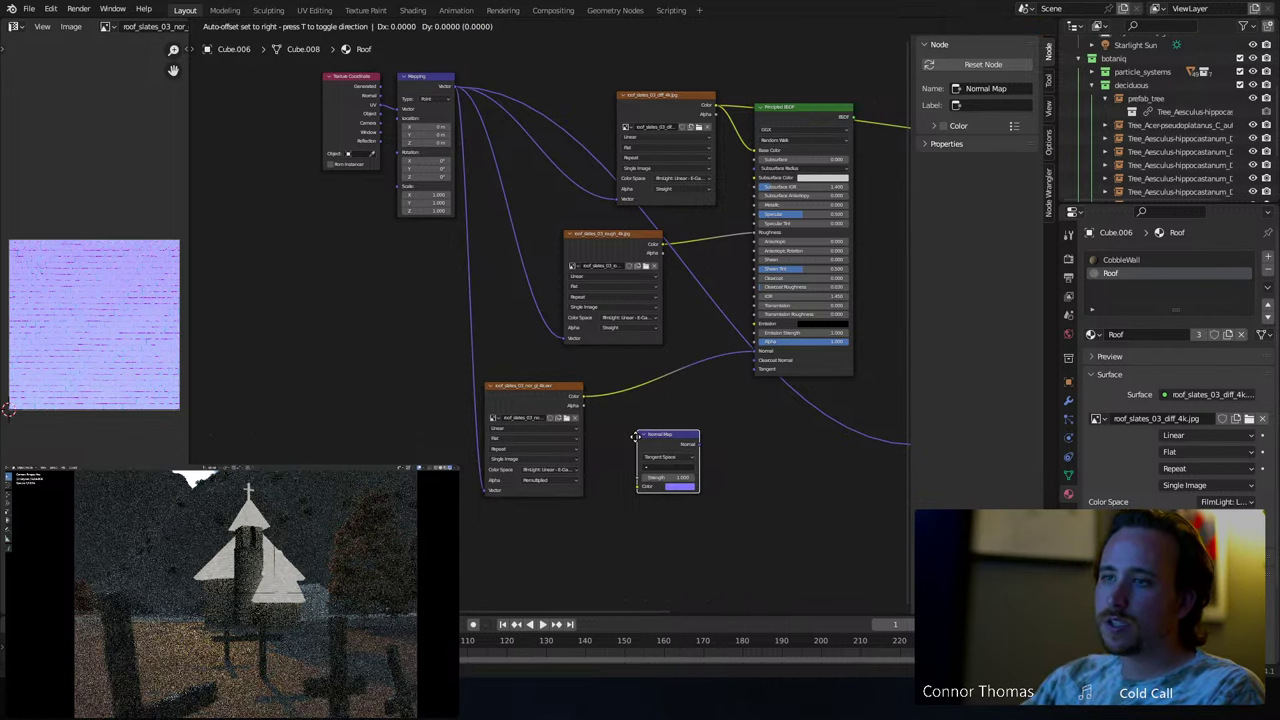
click(626, 414)
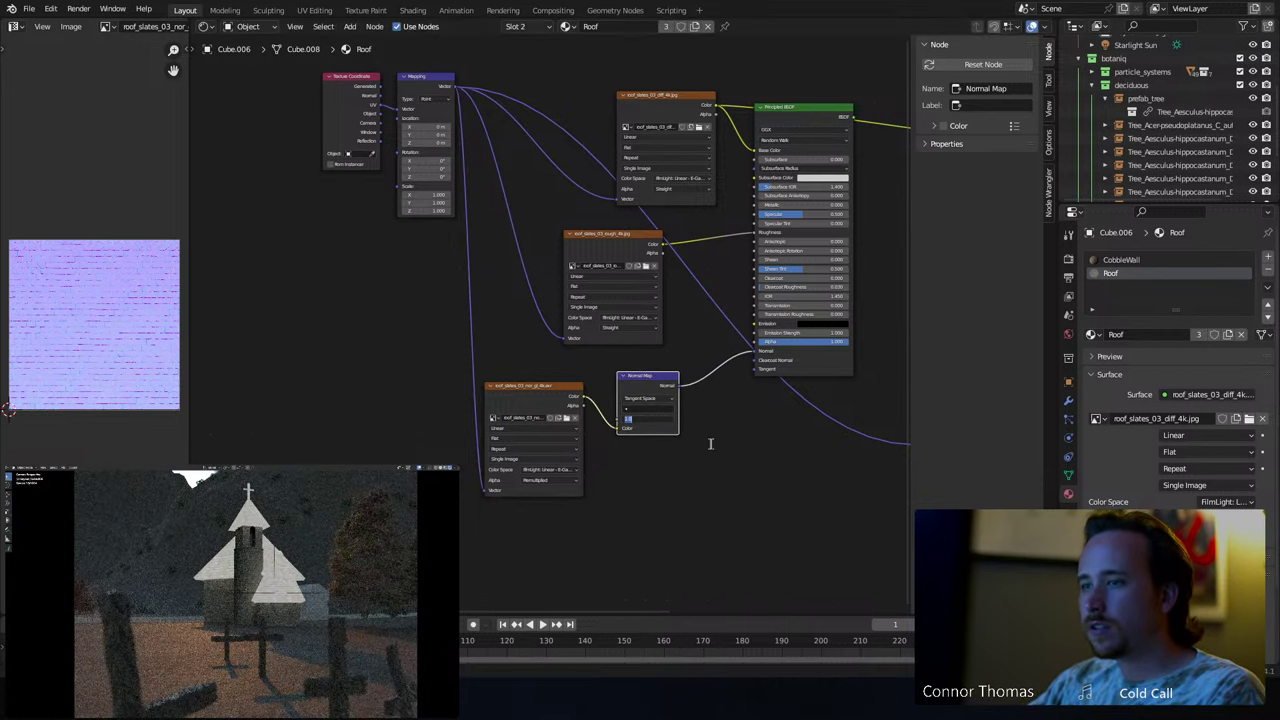
- Route the Principled BSDF into the Material Output's Surface in place of the direct diffuse texture preview
middle_drag(734, 455, 594, 473)
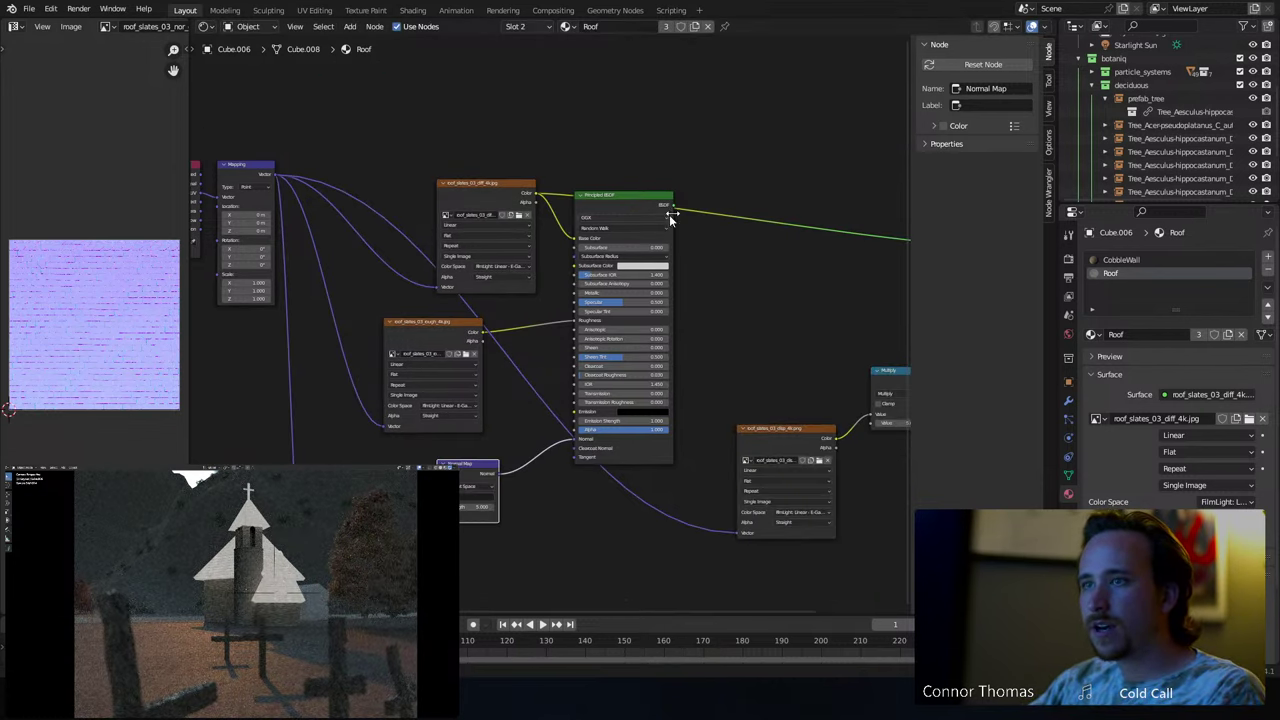
click(640, 195)
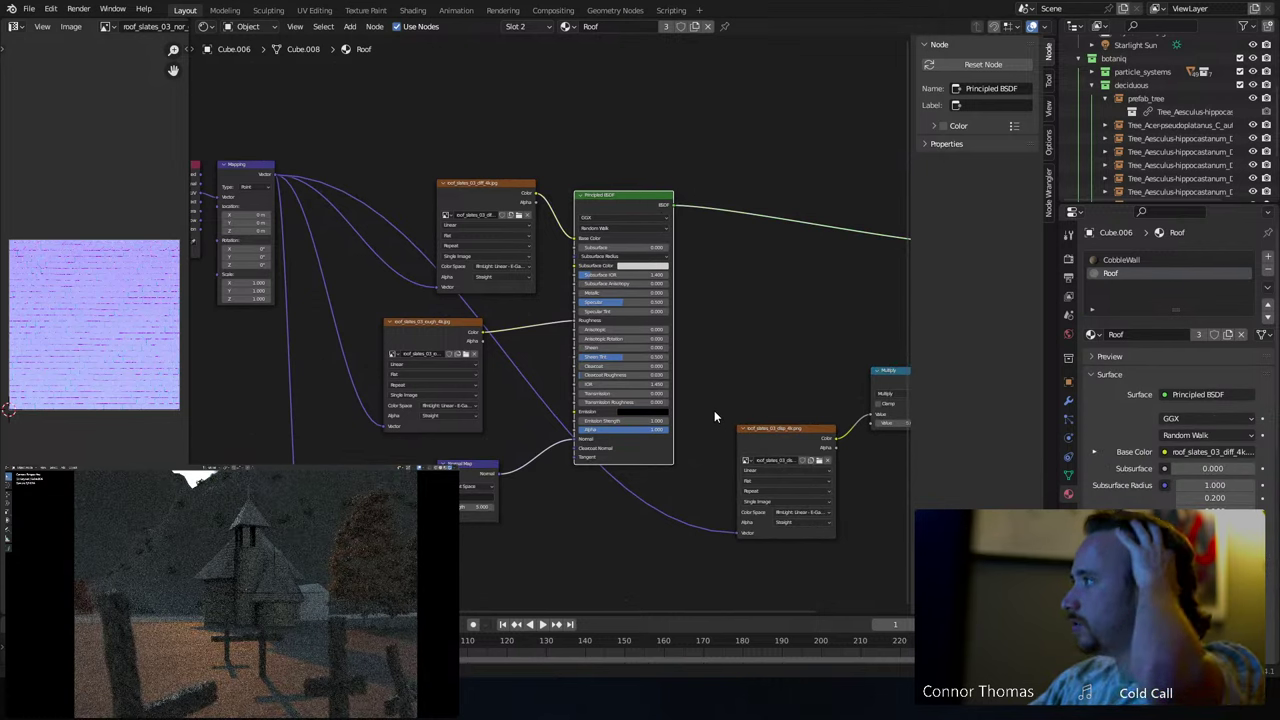
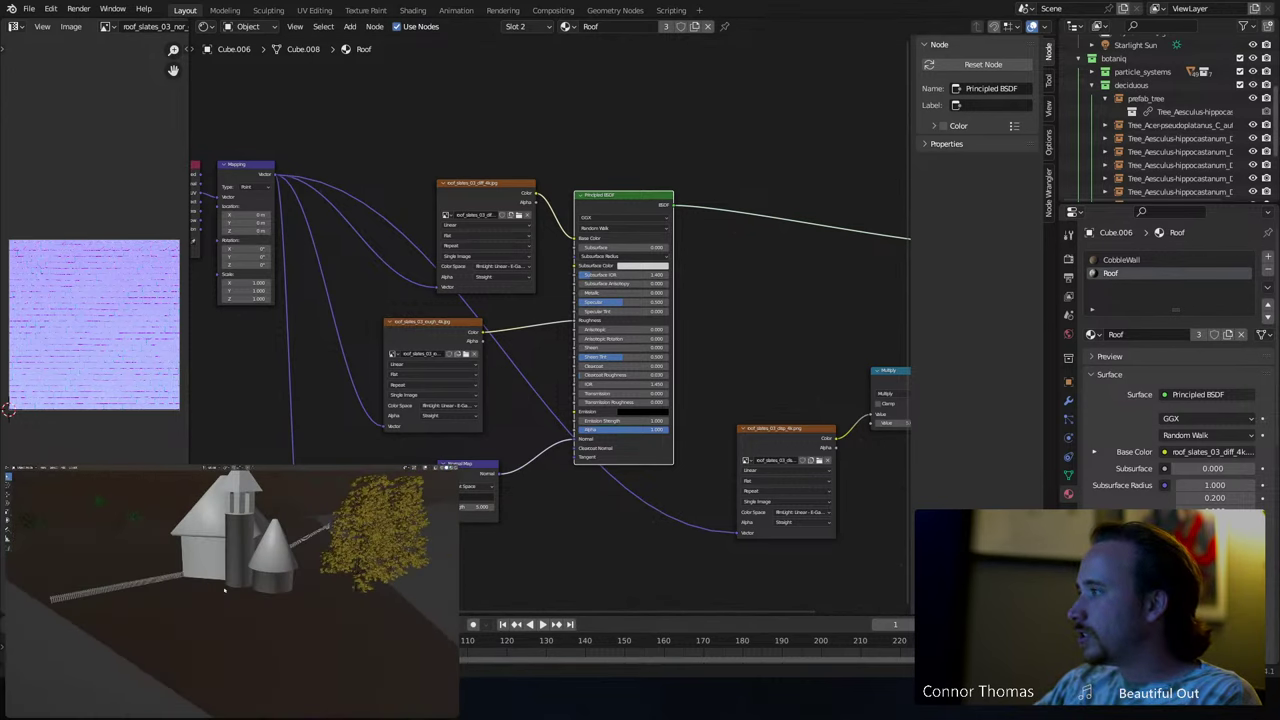
- Change the shader node area to a 3D Viewport and place the 3D cursor on the church's front wall
click(204, 26)
click(245, 64)
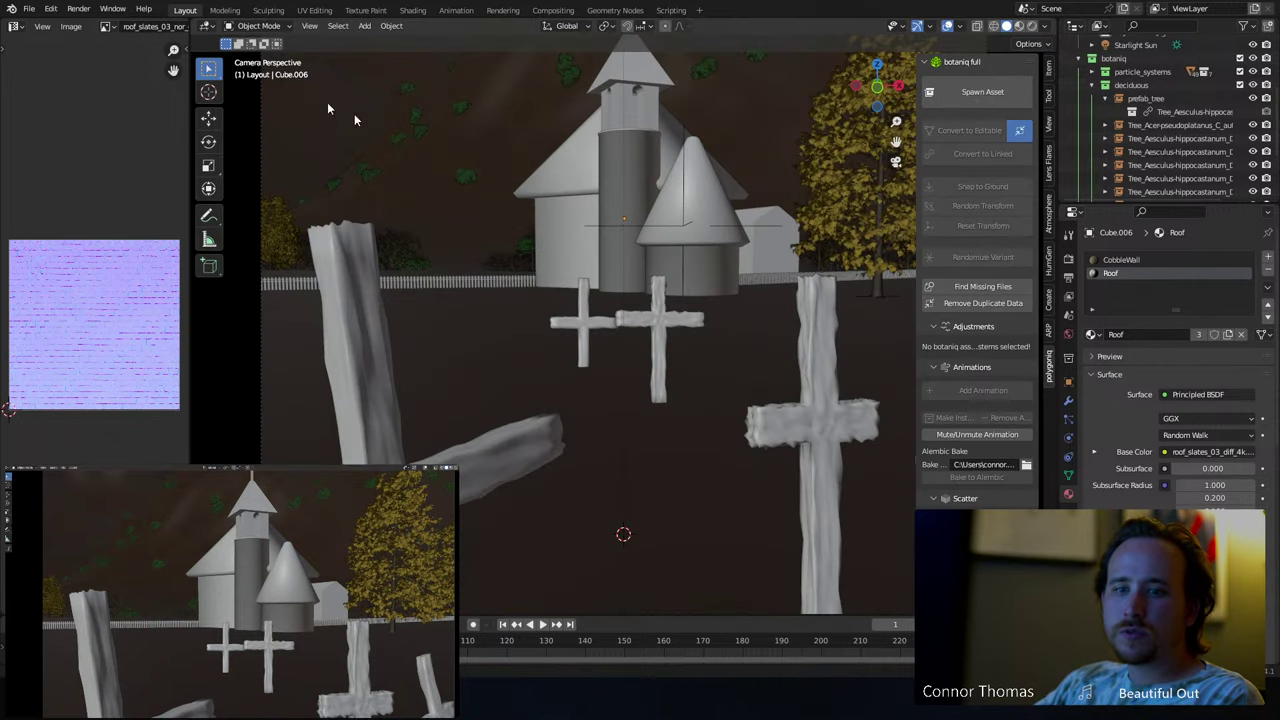
scroll(567, 285, up, 3)
click(208, 91)
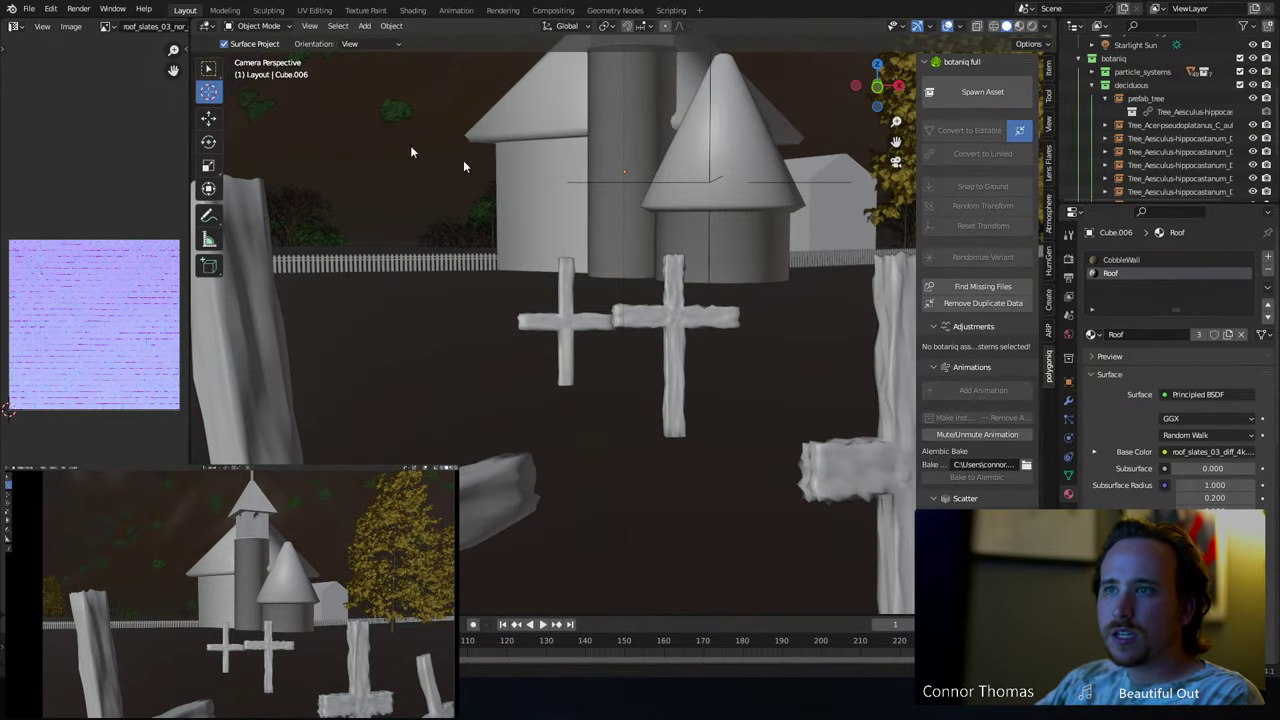
click(207, 68)
- Add a mesh plane at the 3D cursor on the church wall and scale it up
key(shift+a)
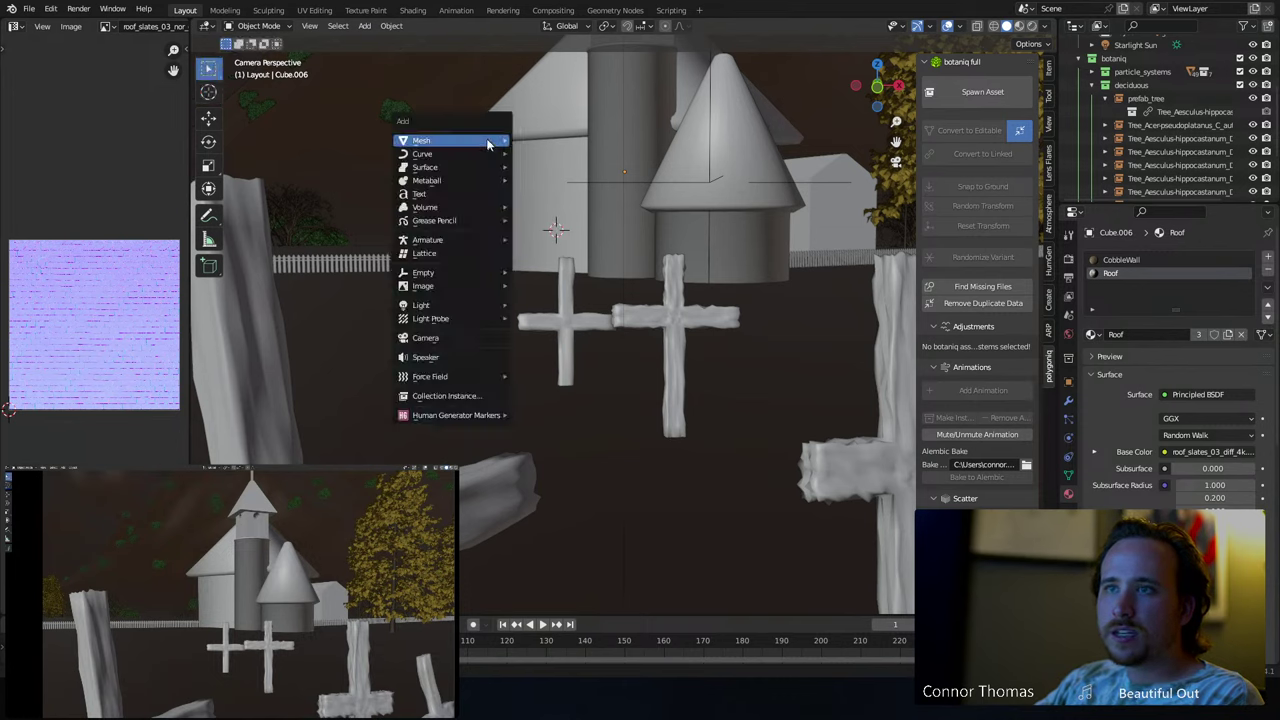
mouse_move(470, 140)
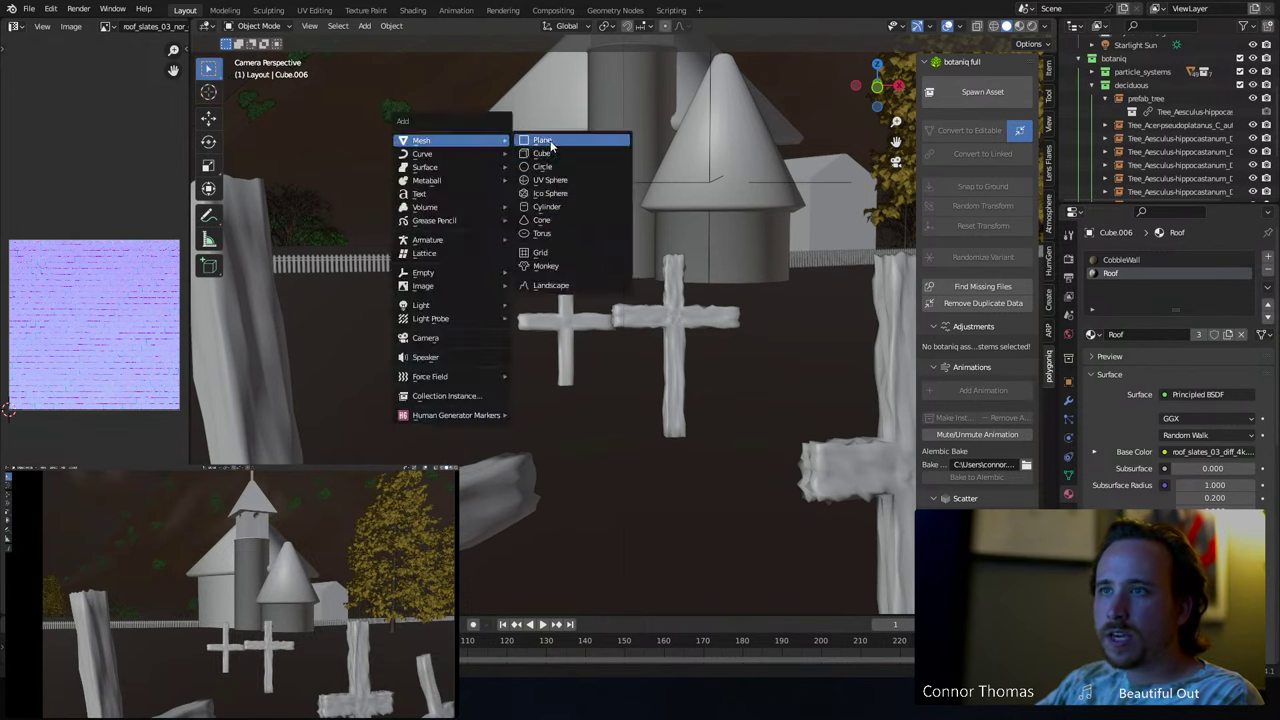
click(543, 140)
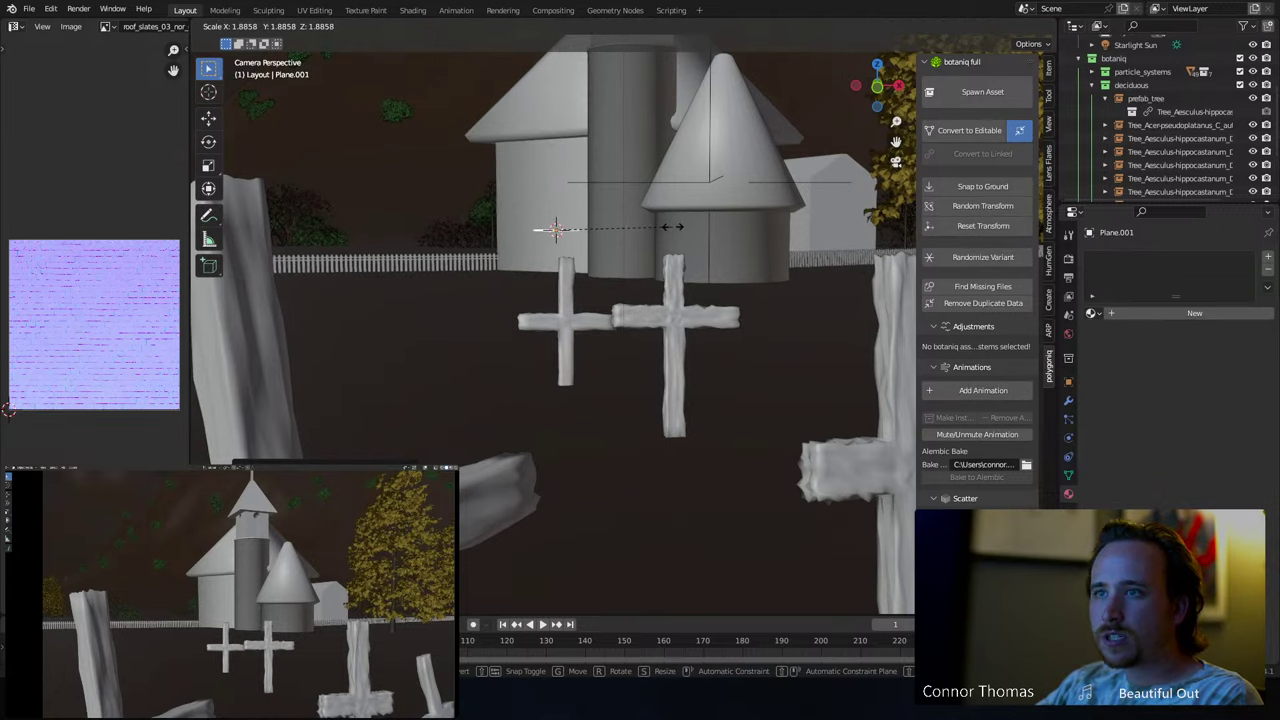
key(g)
click(617, 218)
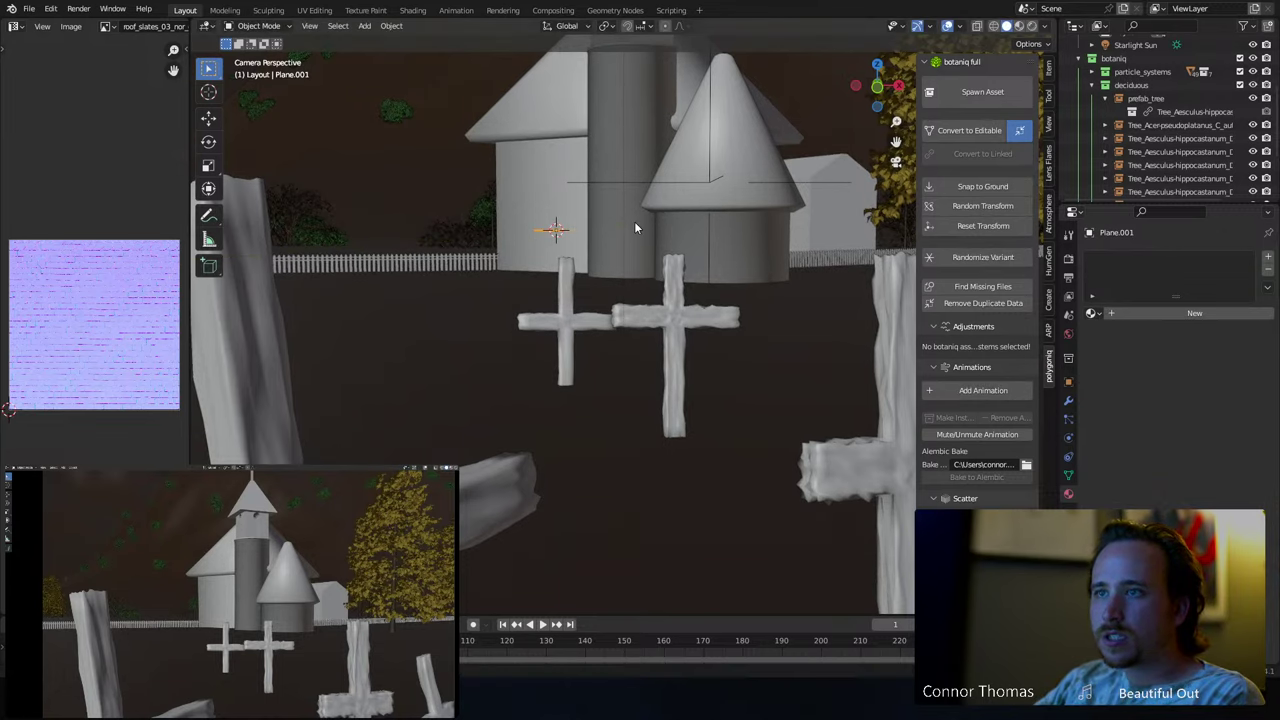
- Rotate the new plane about -33° around the global Z axis to align it with the church wall
key(KP_Decimal)
middle_drag(631, 229, 797, 372)
key(r)
key(z)
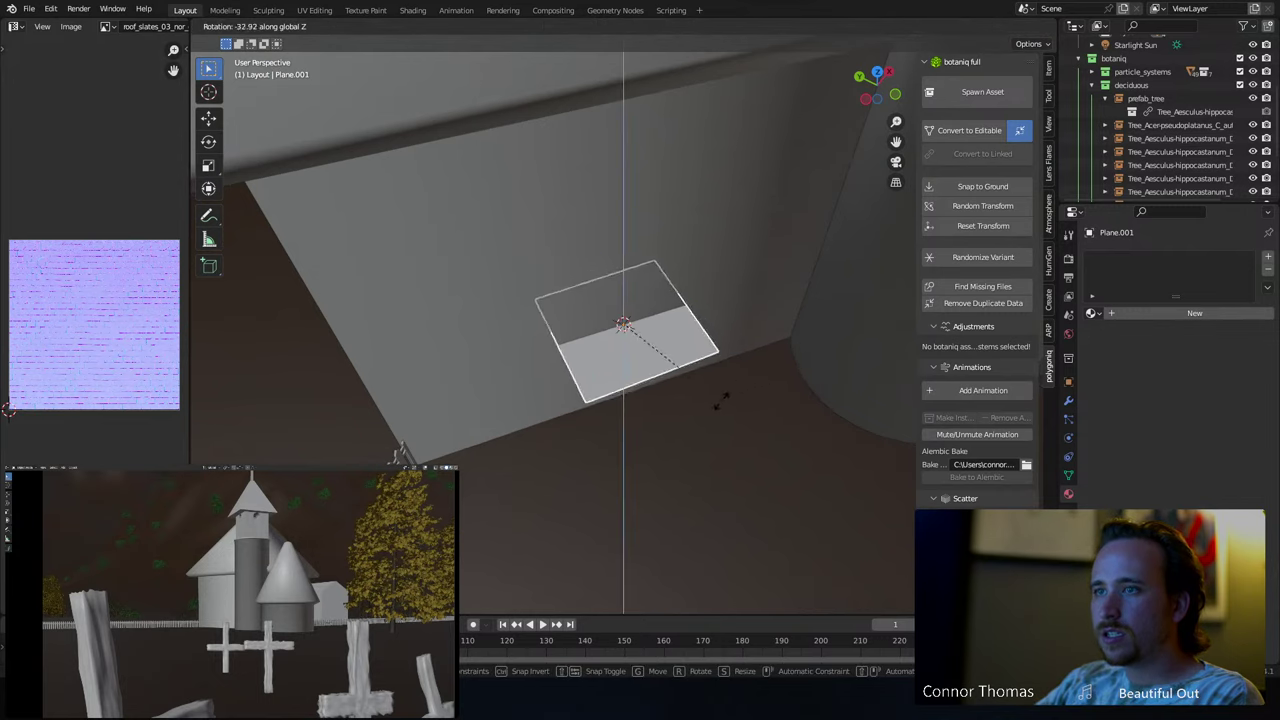
click(716, 400)
- Move the plane out from the wall along its local Y axis and about 2 m sideways along local X
key(g)
key(y)
key(y)
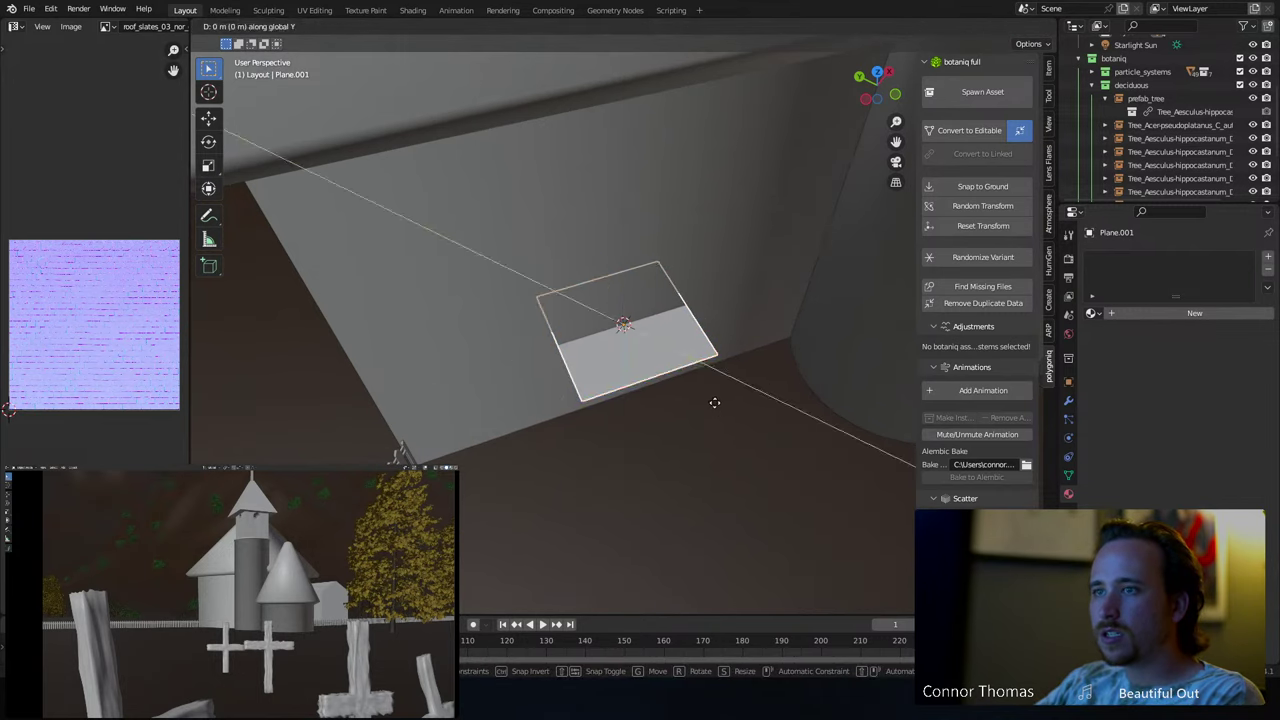
key(y)
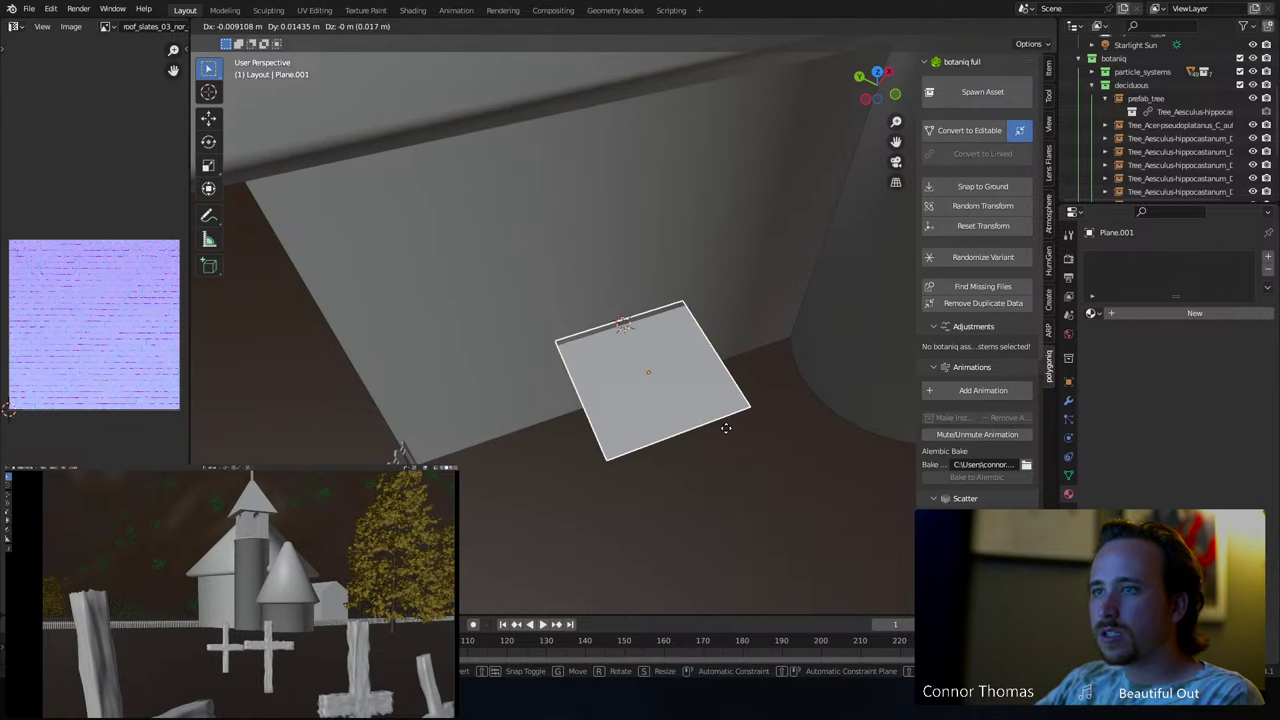
key(y)
key(y)
click(797, 404)
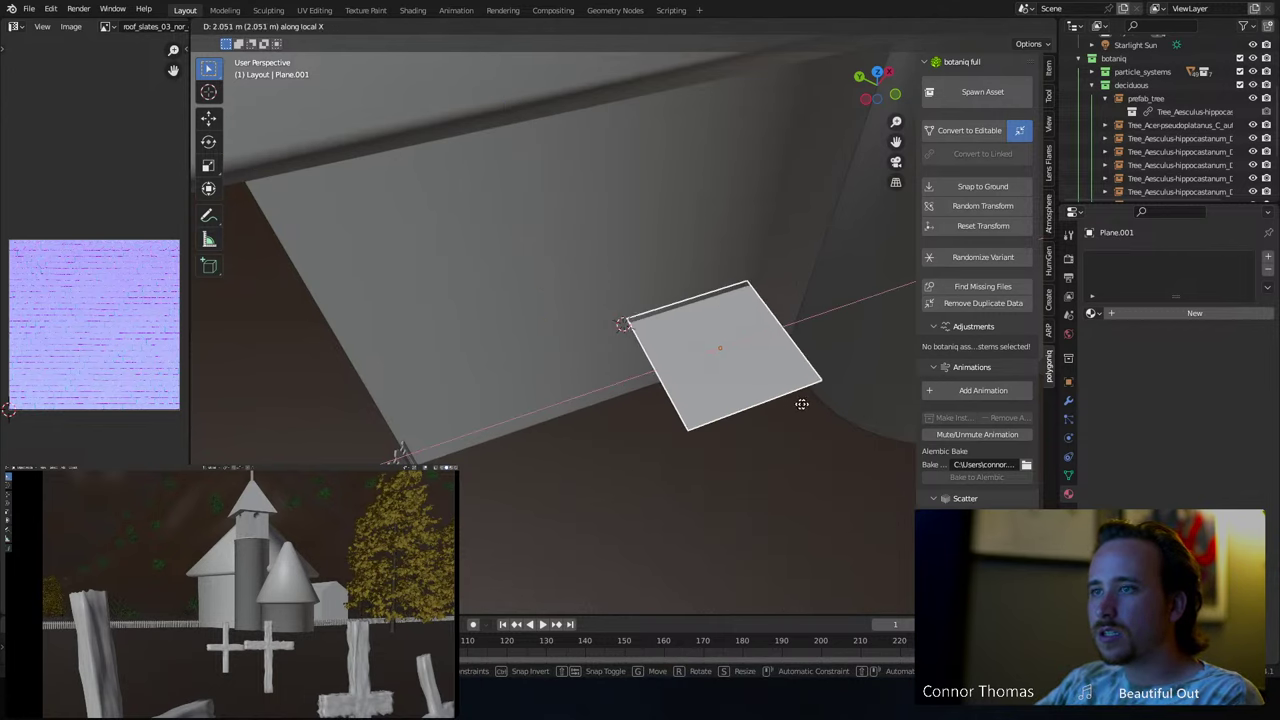
- Widen the plane by moving its outer side edge about 1.7 m along the local X axis
key(Tab)
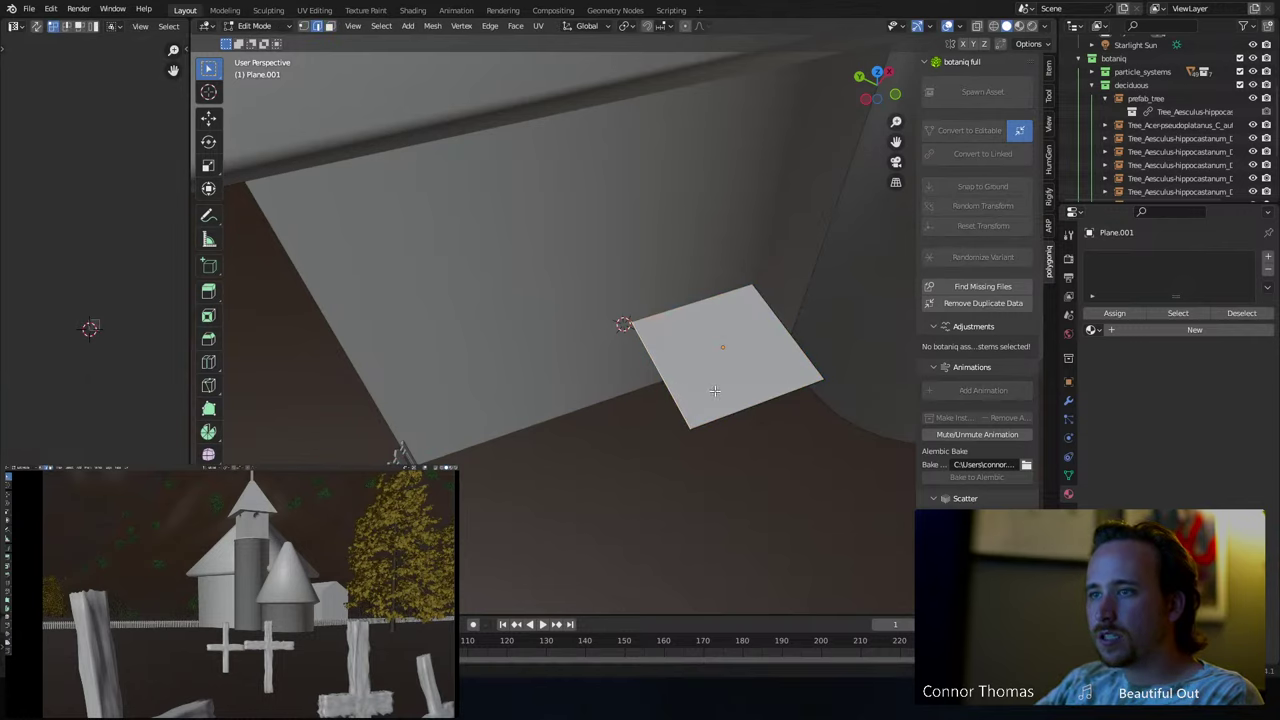
key(g)
key(x)
key(x)
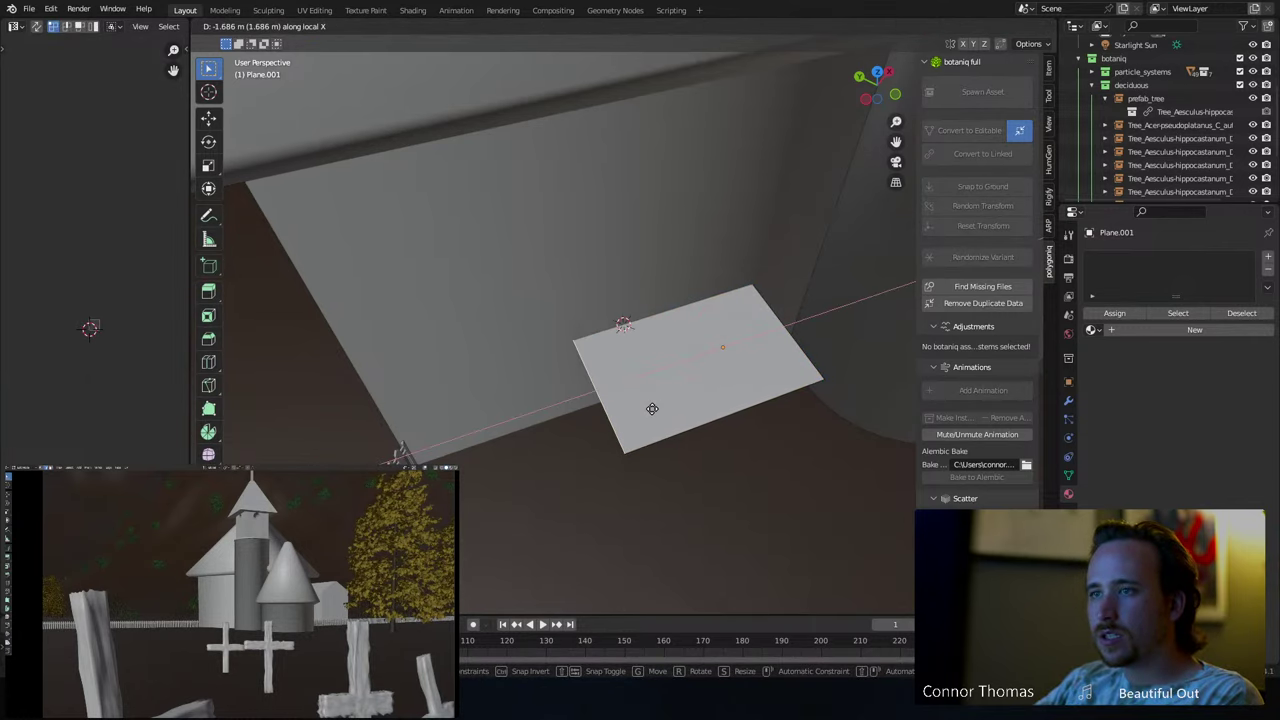
click(652, 408)
- Extrude the plane's face slightly downward along its normal to form a thin canopy slab
shift+middle_drag(652, 408, 669, 360)
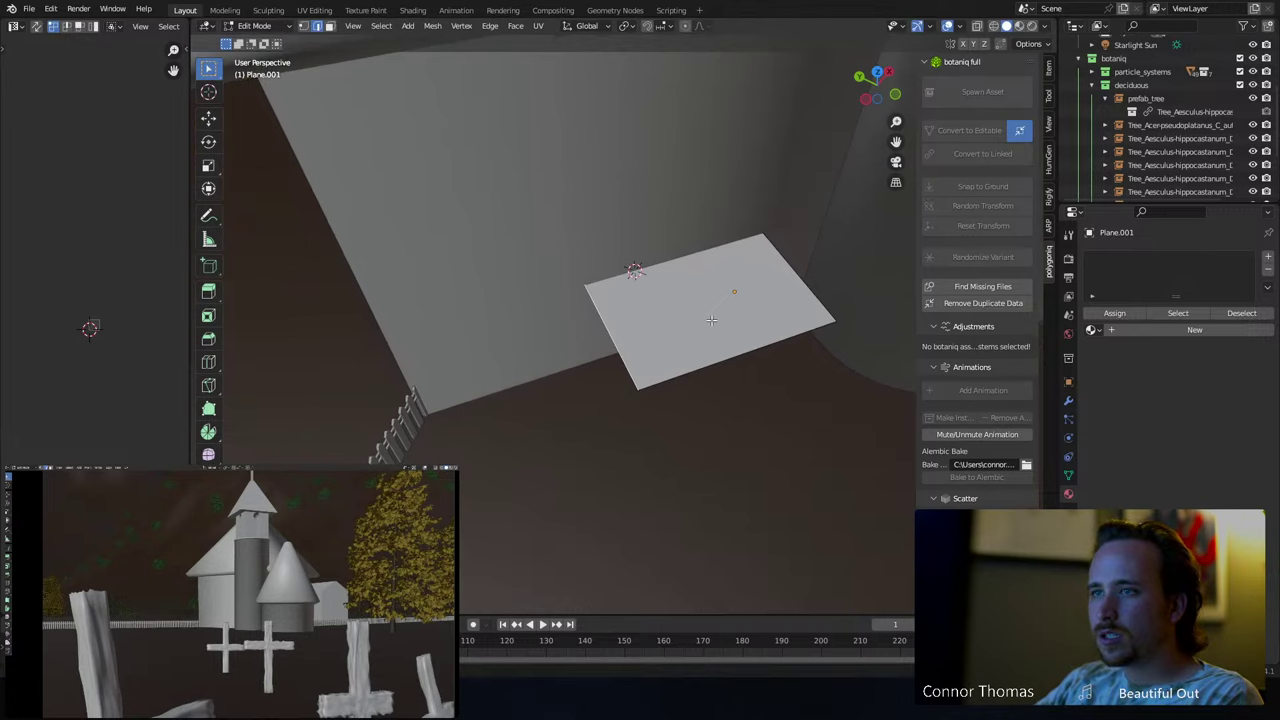
middle_drag(713, 320, 736, 248)
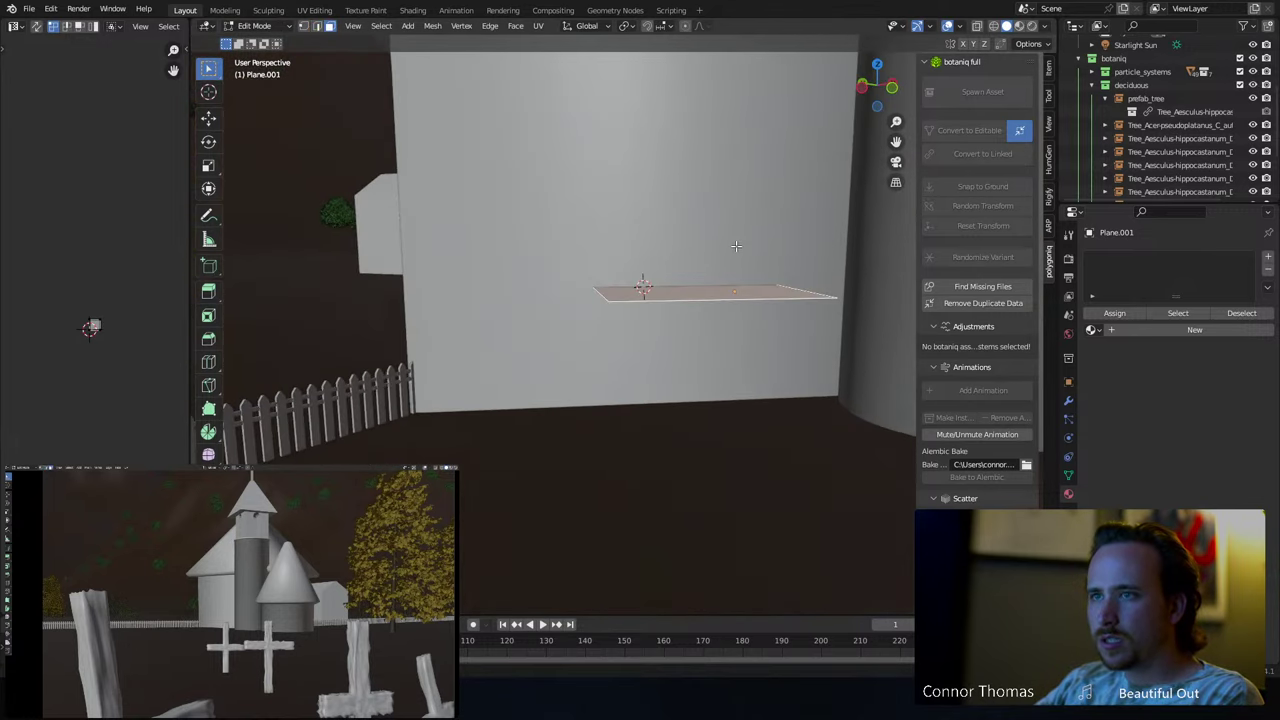
key(g)
key(z)
key(z)
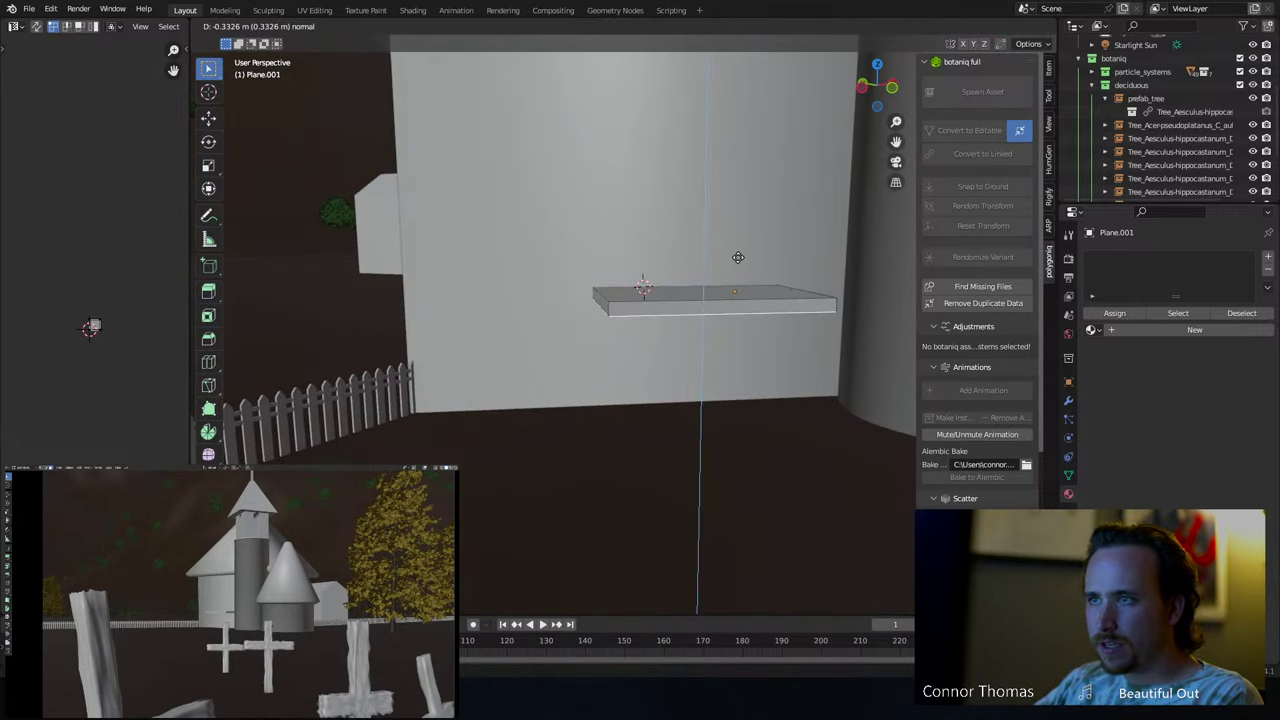
click(738, 253)
middle_drag(750, 297, 705, 328)
key(shift+a)
click(681, 337)
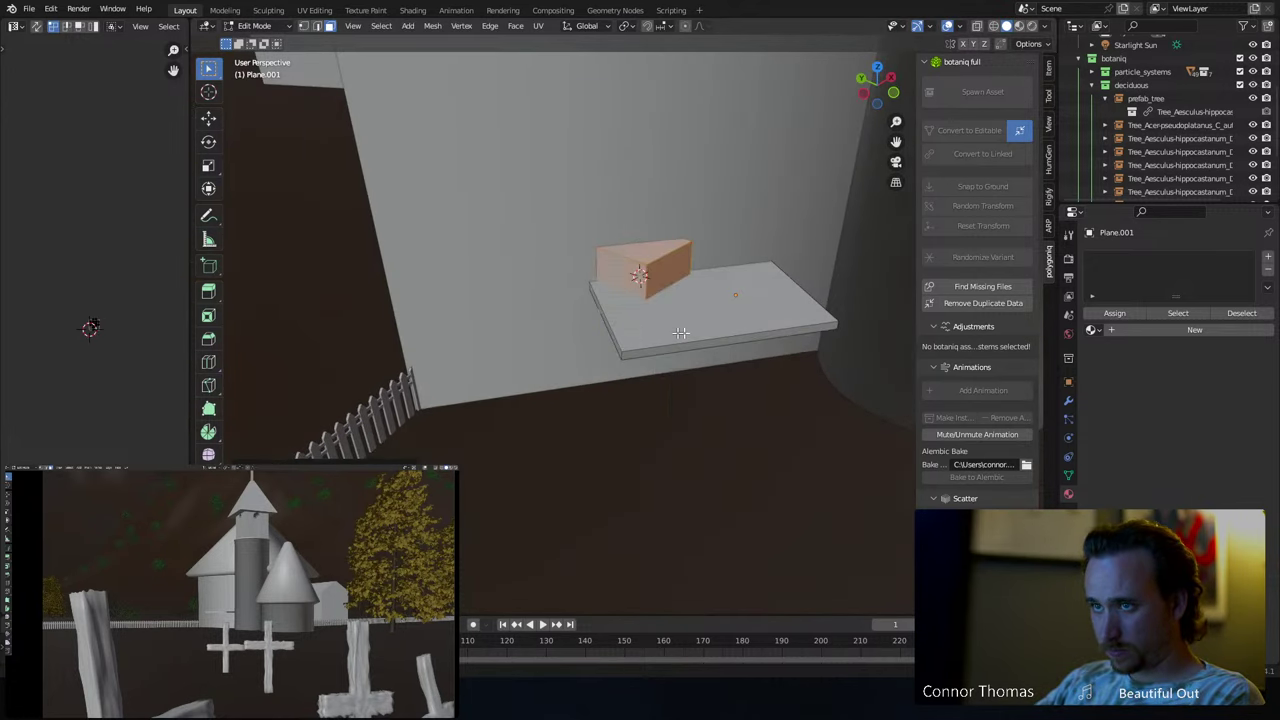
key(ctrl+z)
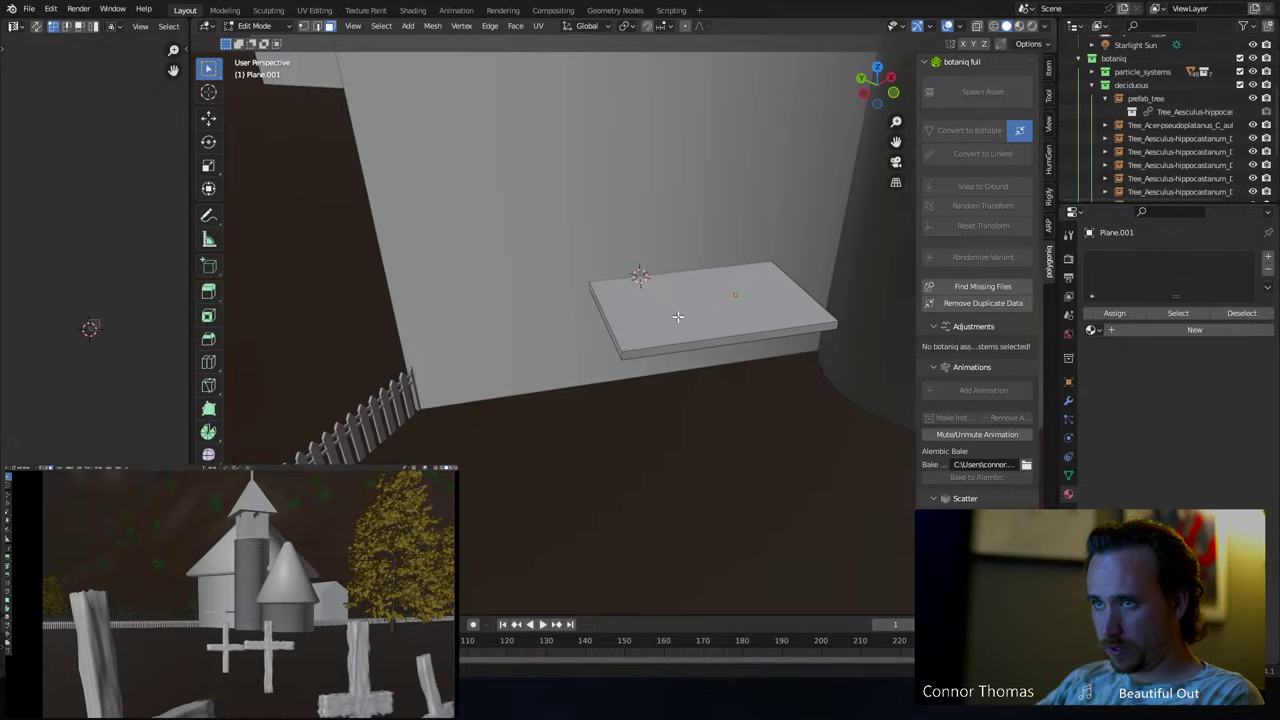
- Duplicate the slab's bottom face and scale the copy along its local axes into a small square for a post
middle_drag(728, 326, 777, 303)
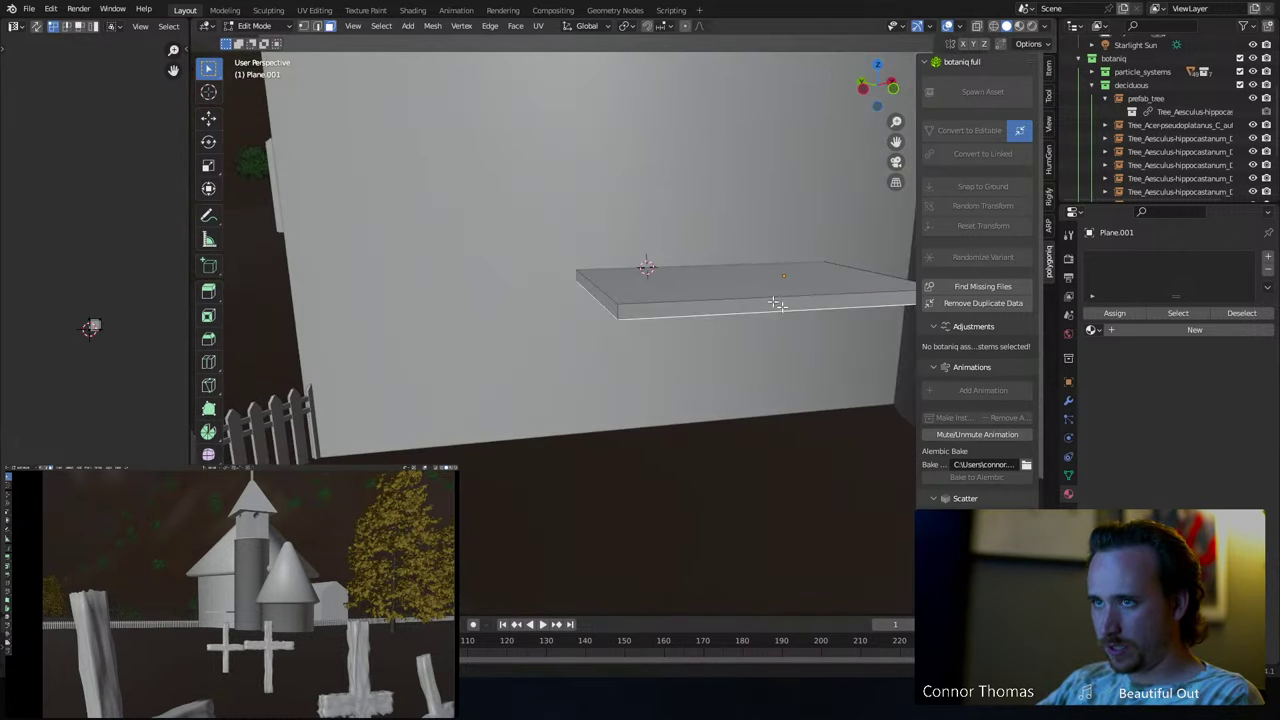
key(KP_7)
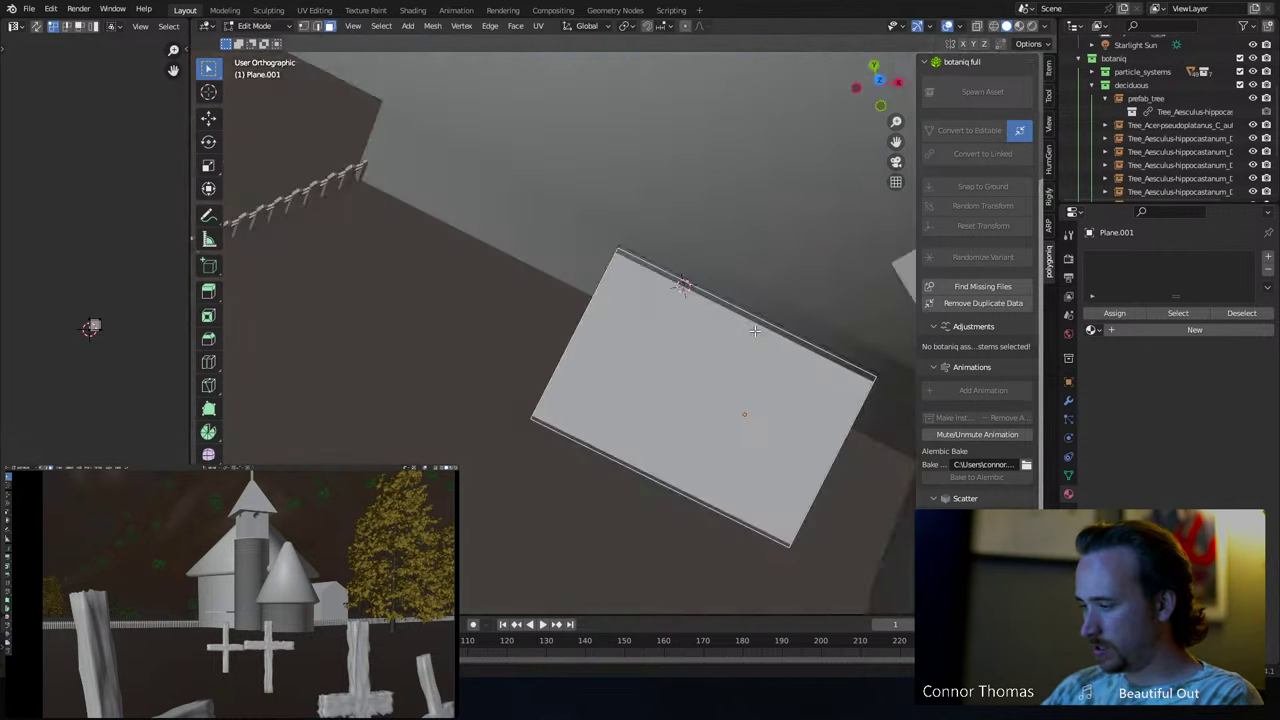
key(alt+z)
key(s)
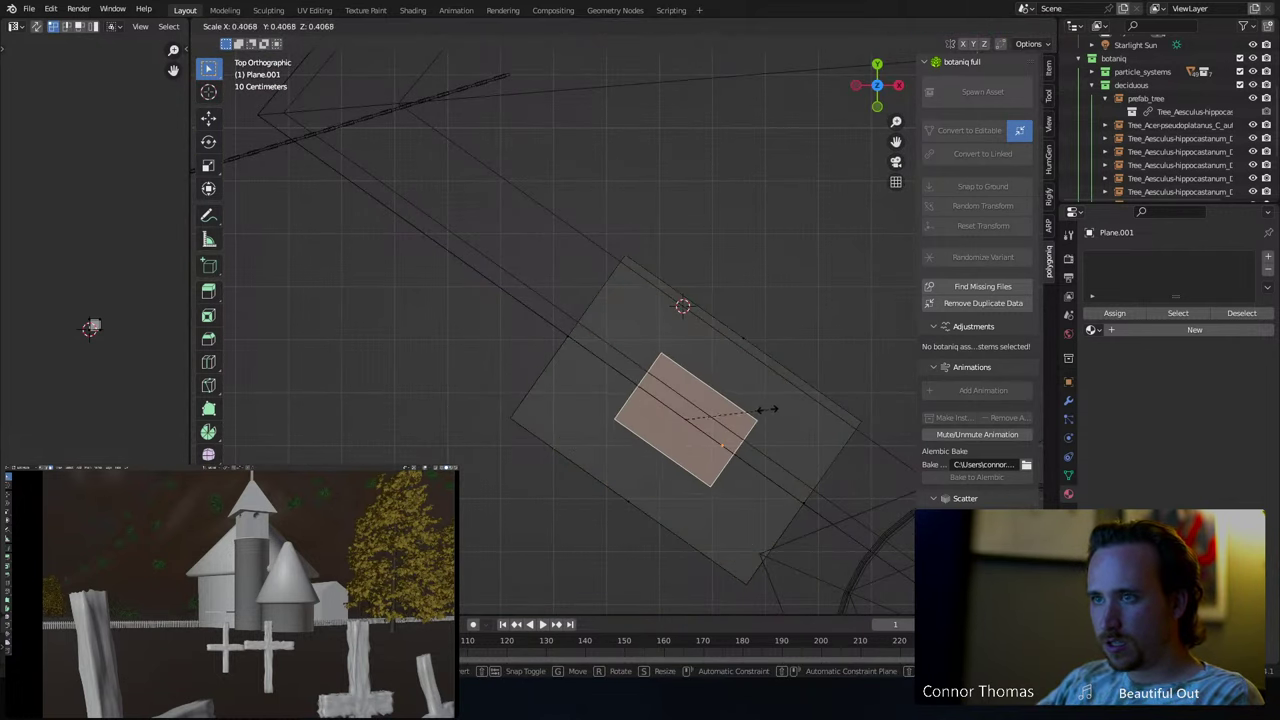
key(y)
key(y)
key(x)
key(x)
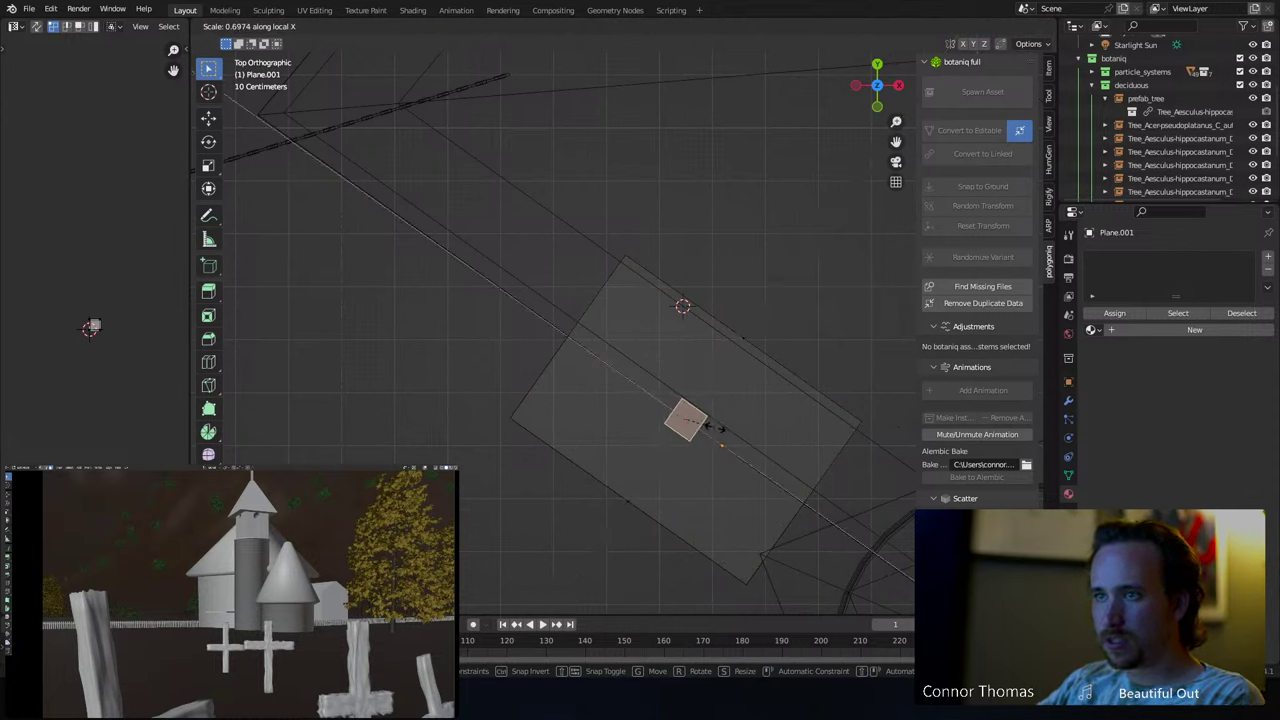
click(713, 427)
- Move the small square face to the slab's outer corner and shrink it to post thickness
key(g)
click(612, 417)
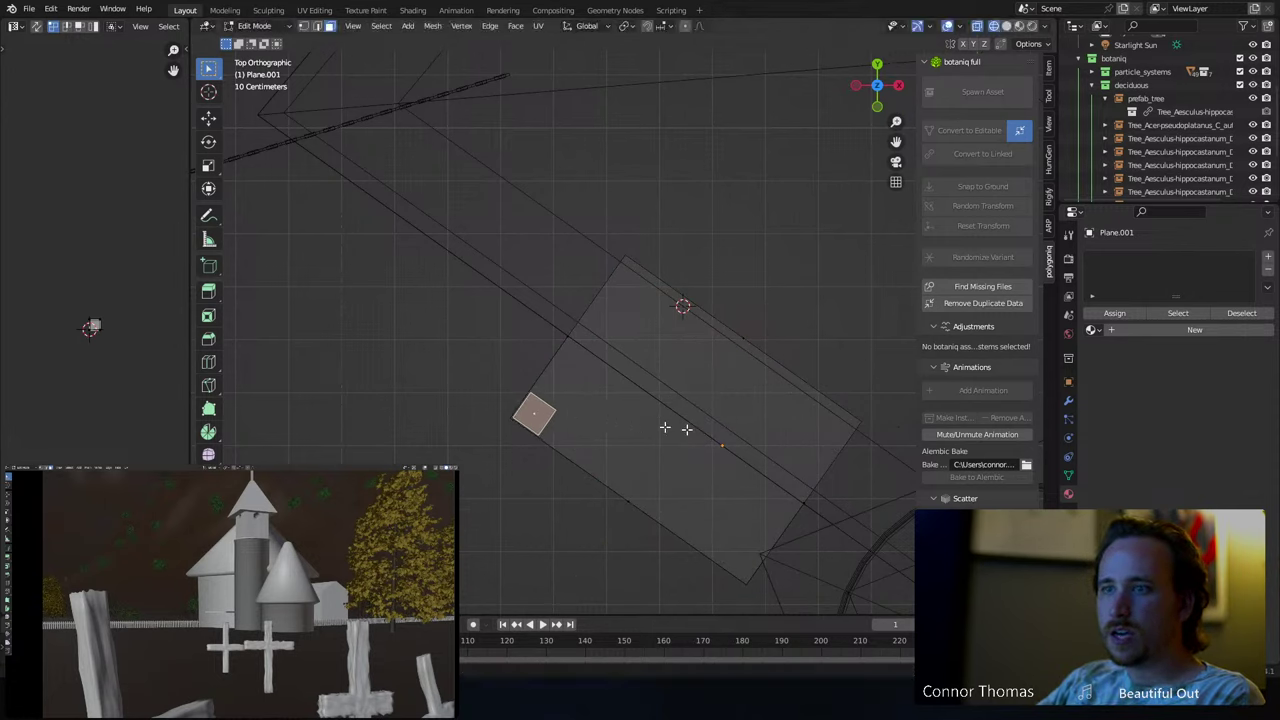
key(s)
click(607, 434)
key(g)
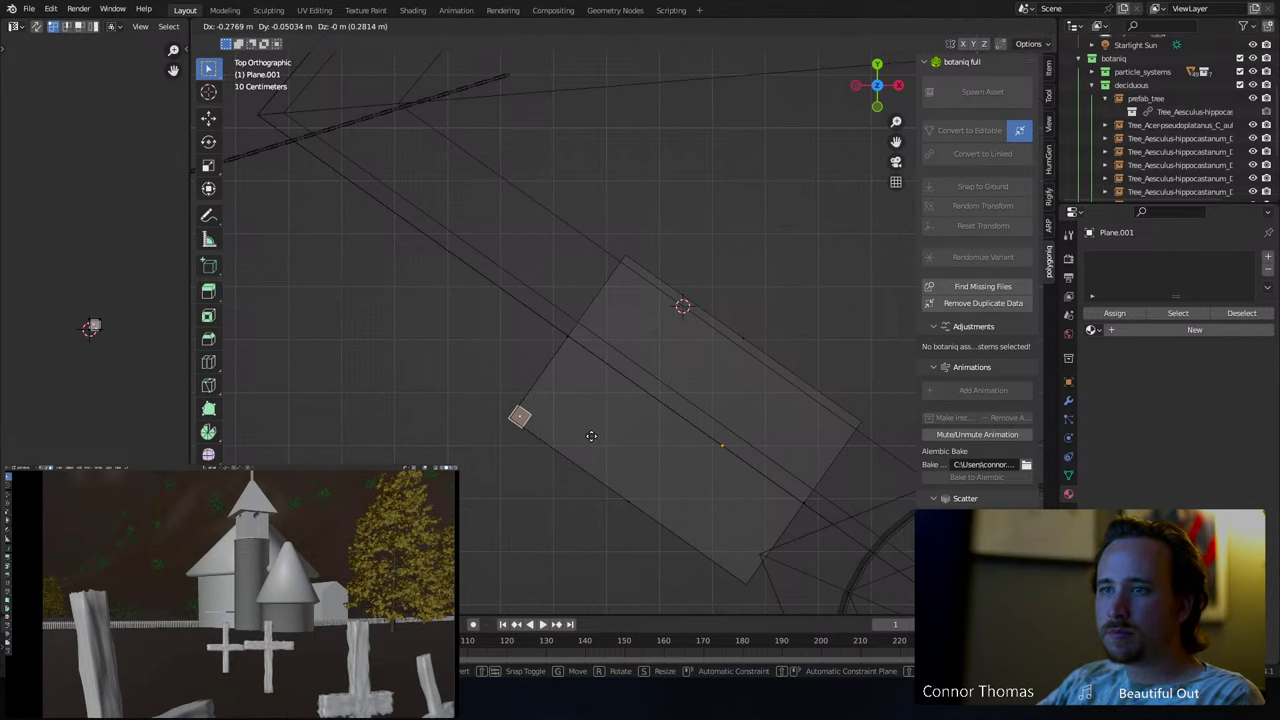
click(594, 436)
- Extrude the small corner face downward along its normal into a support post reaching the ground
shift+middle_drag(590, 464, 685, 312)
middle_drag(660, 431, 708, 296)
key(g)
key(z)
key(z)
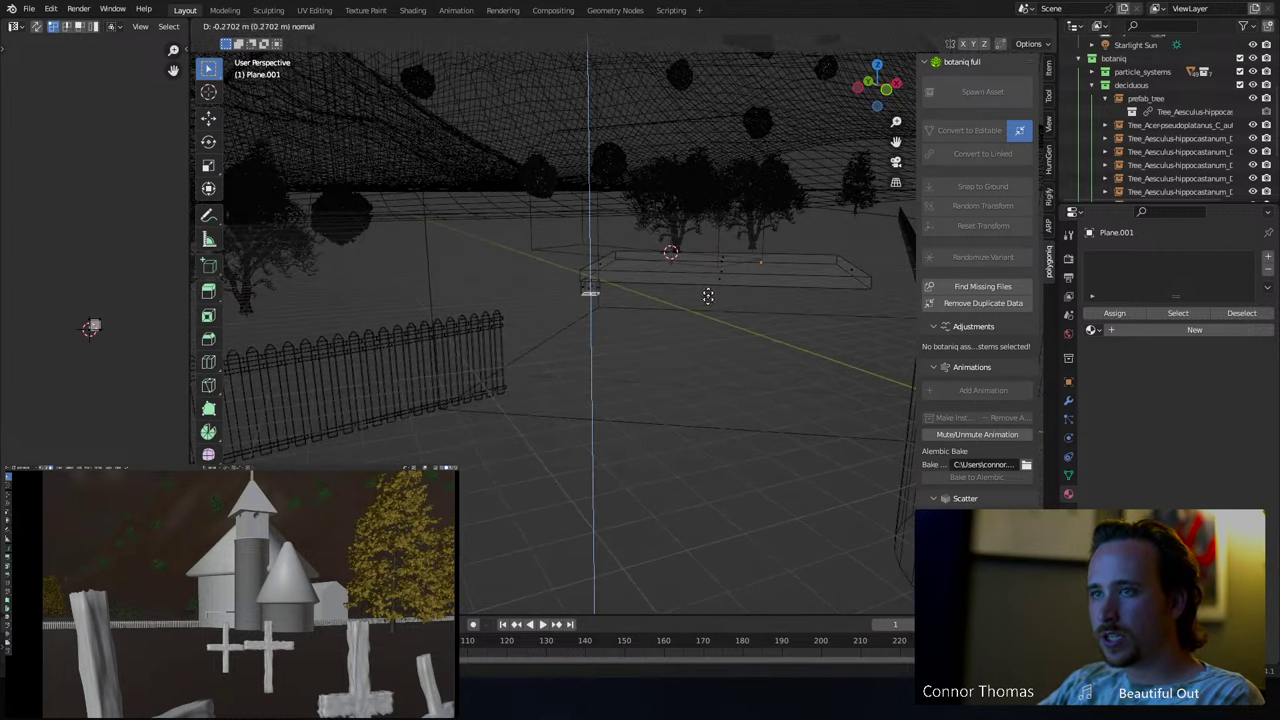
click(714, 476)
key(shift+z)
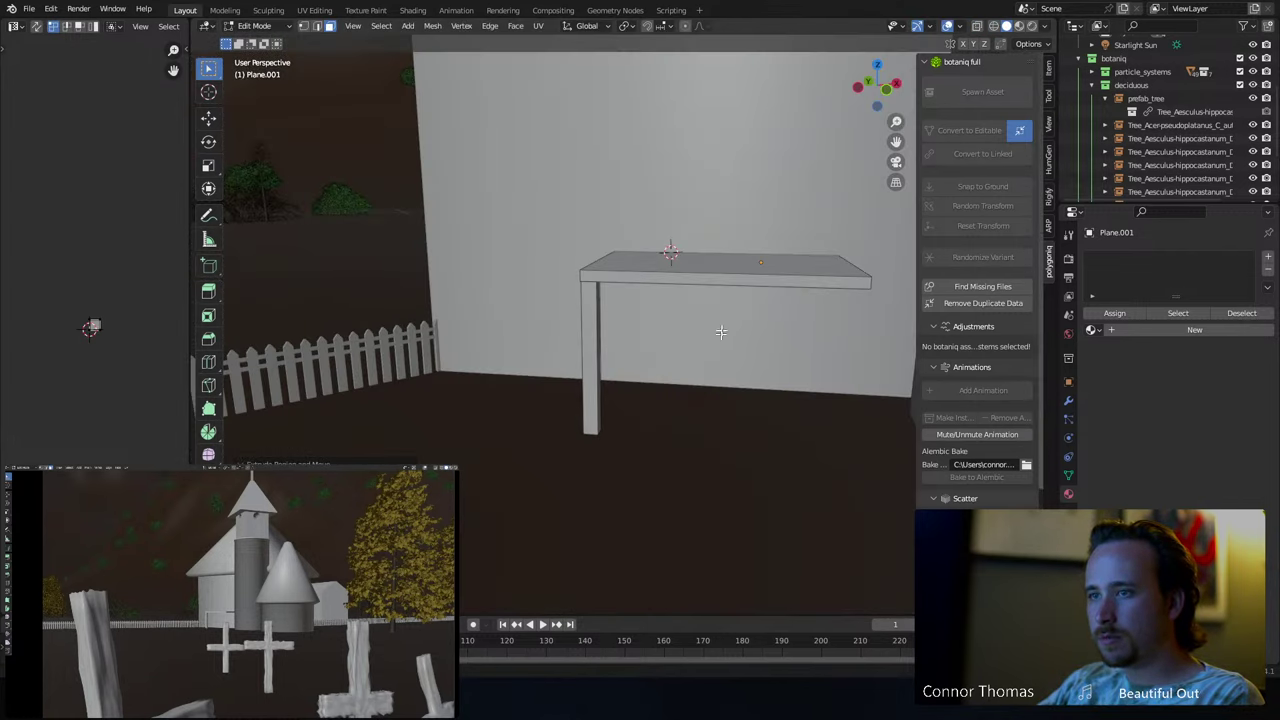
- Duplicate the whole post and move the copy about 5.17 m along local X to the slab's other outer corner
key(l)
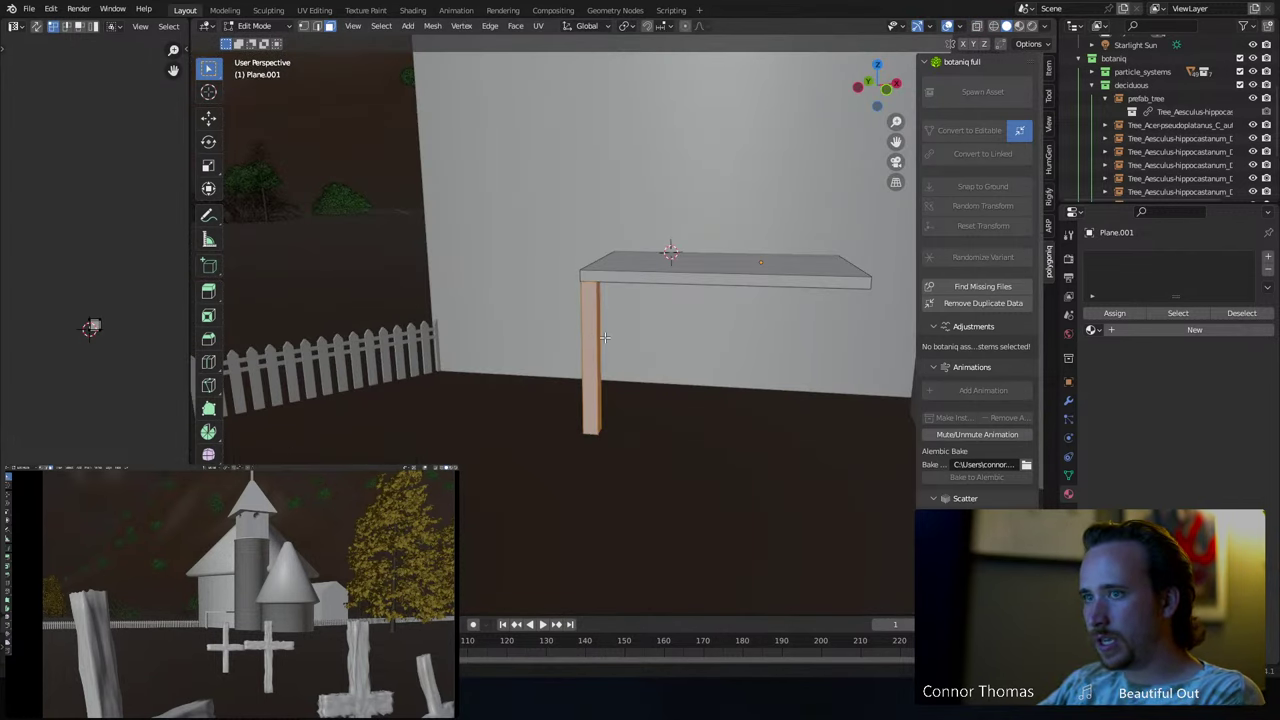
key(KP_7)
key(shift+z)
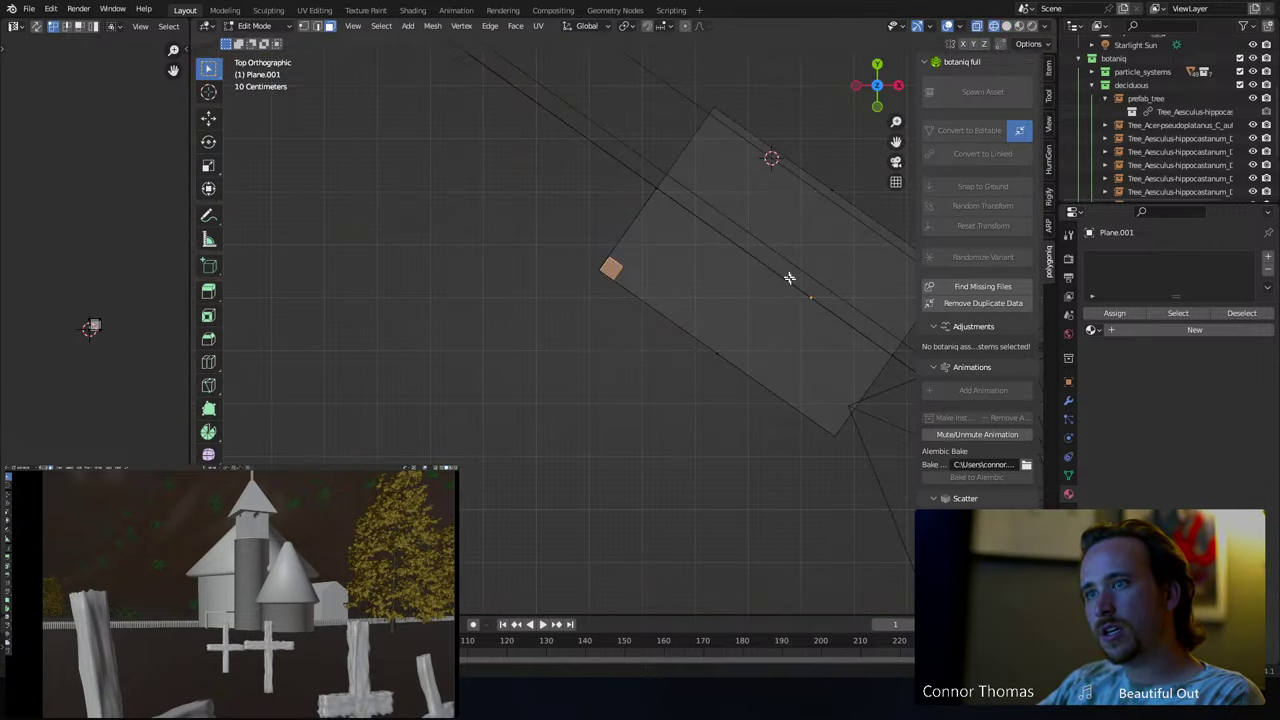
shift+middle_drag(791, 277, 675, 242)
key(g)
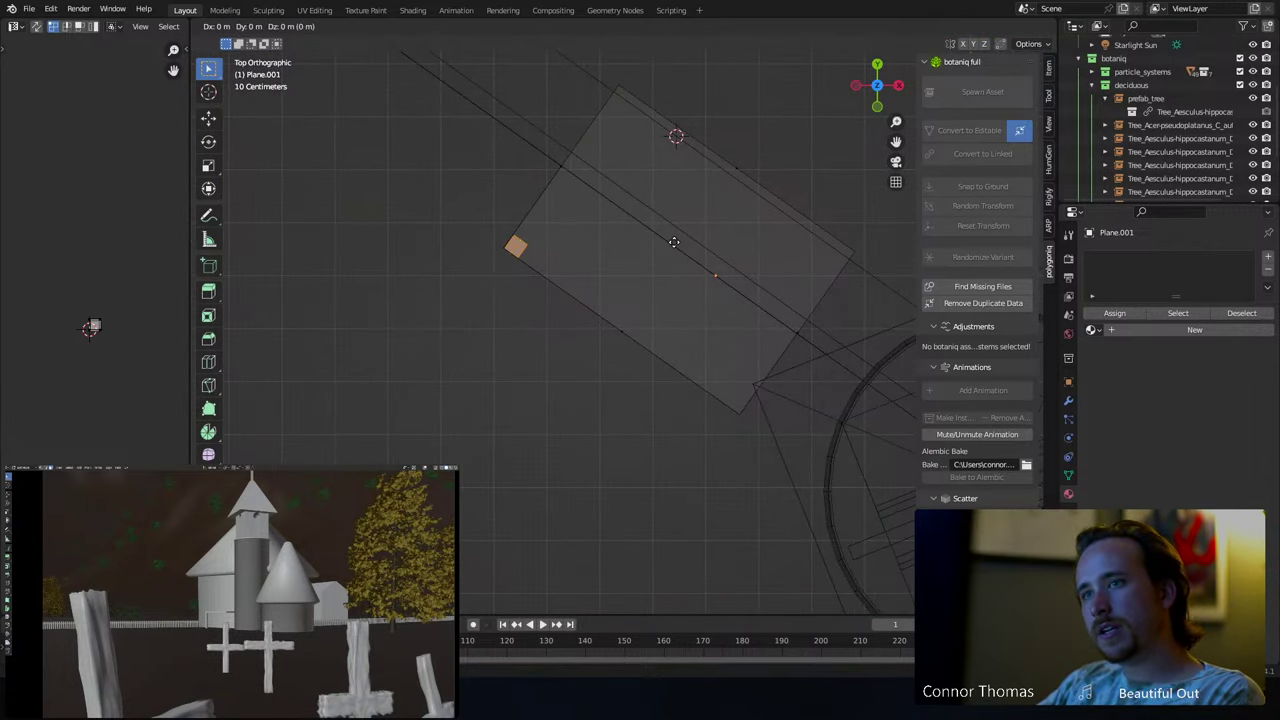
key(x)
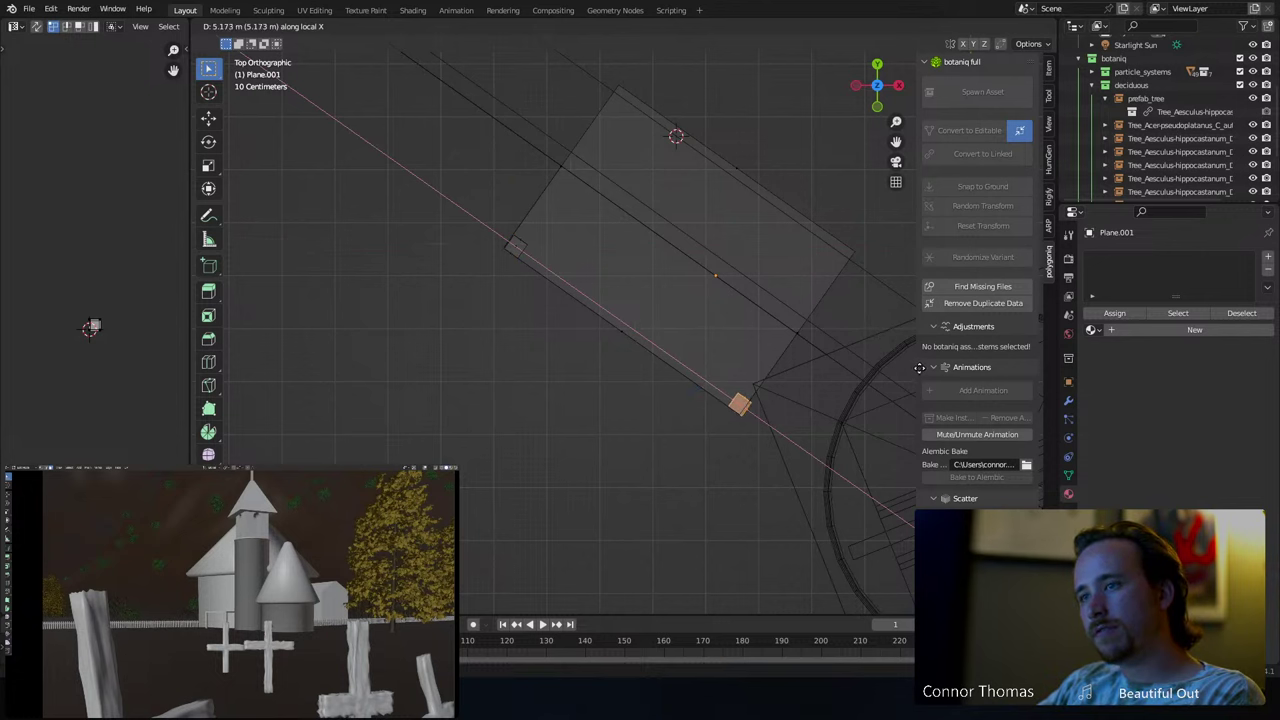
click(916, 367)
- Try to duplicate the first corner post along the global Y axis, and delete the unwanted copy
key(a)
key(alt+a)
middle_drag(714, 409, 783, 303)
middle_drag(623, 307, 508, 246)
click(526, 279)
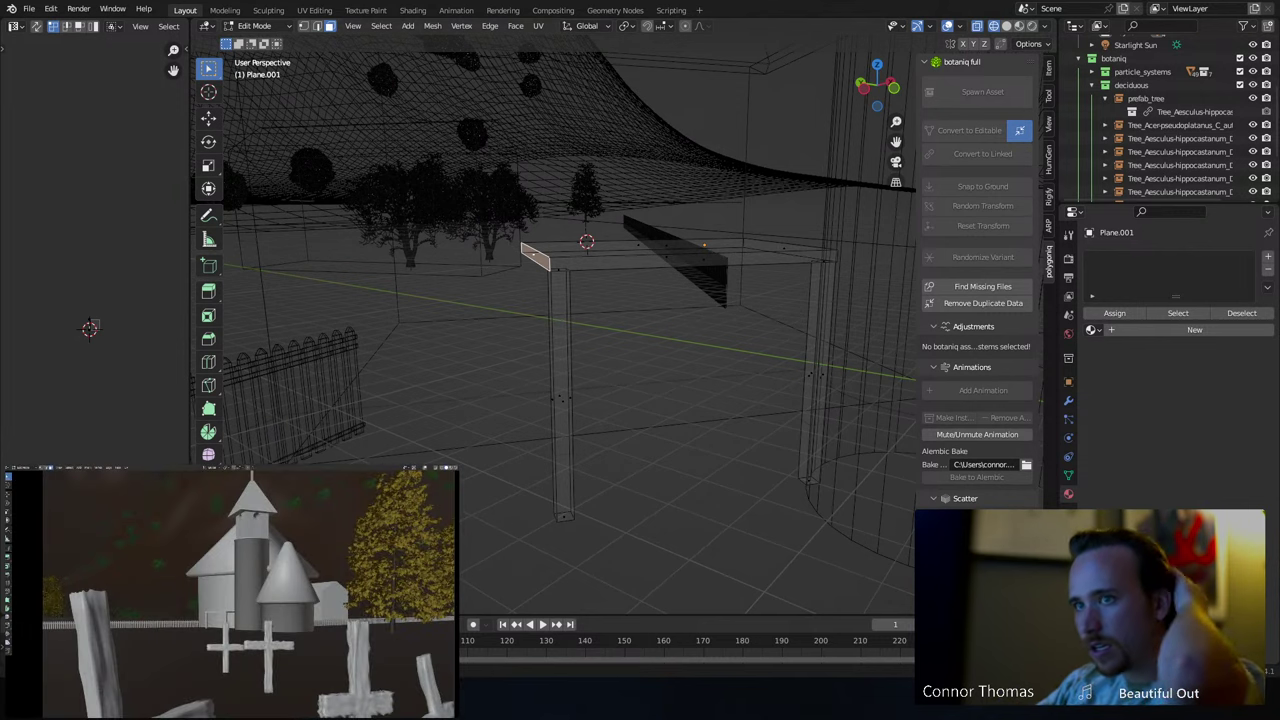
middle_drag(571, 220, 606, 282)
key(l)
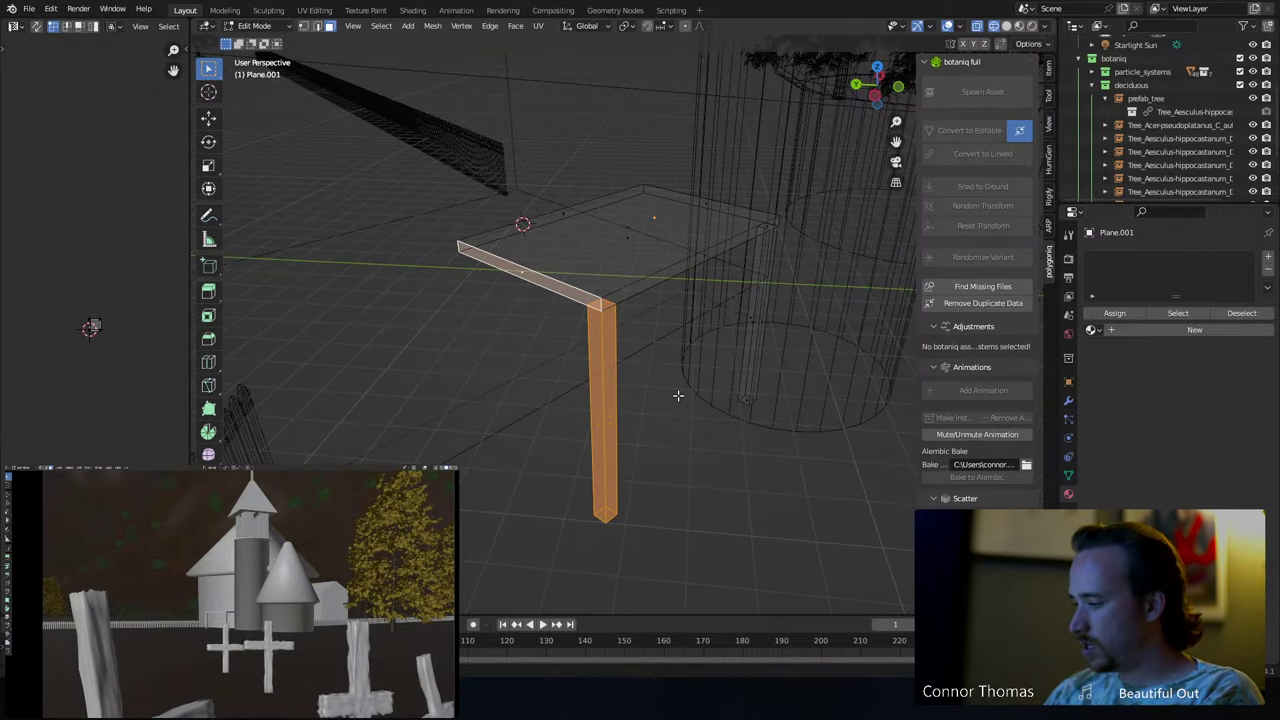
middle_drag(698, 393, 654, 318)
key(g)
key(y)
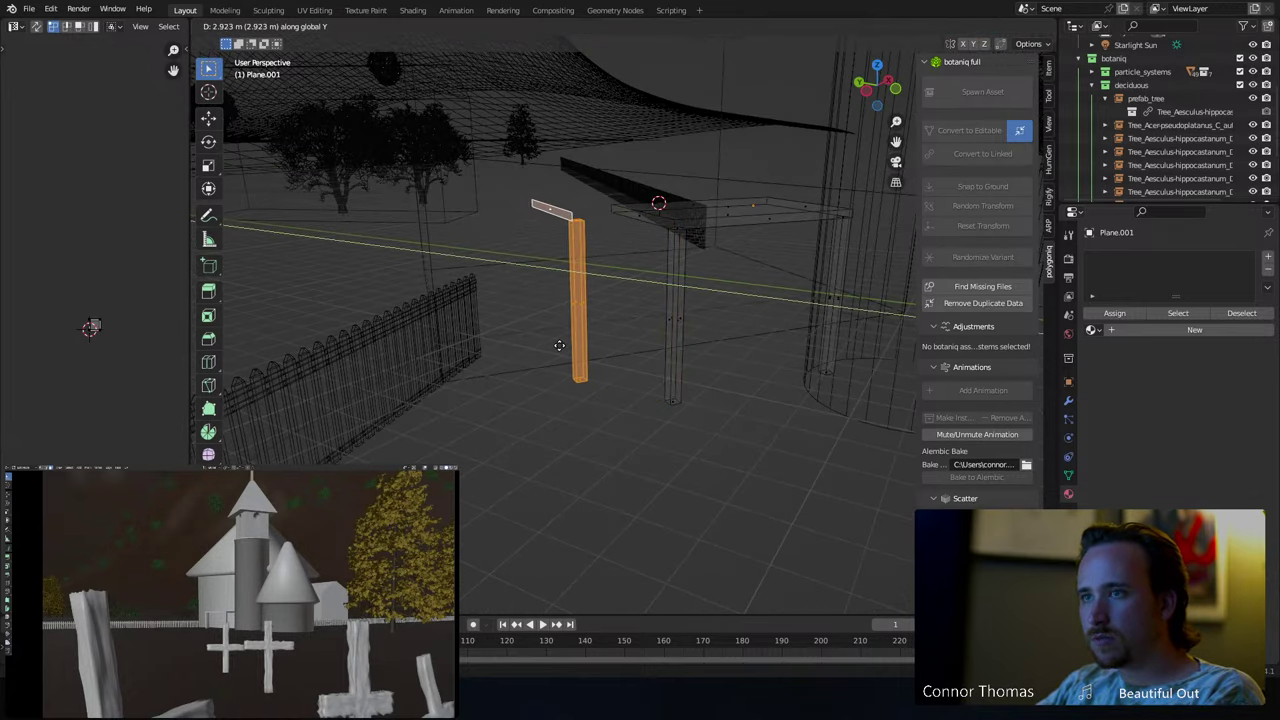
click(560, 346)
key(x)
click(559, 345)
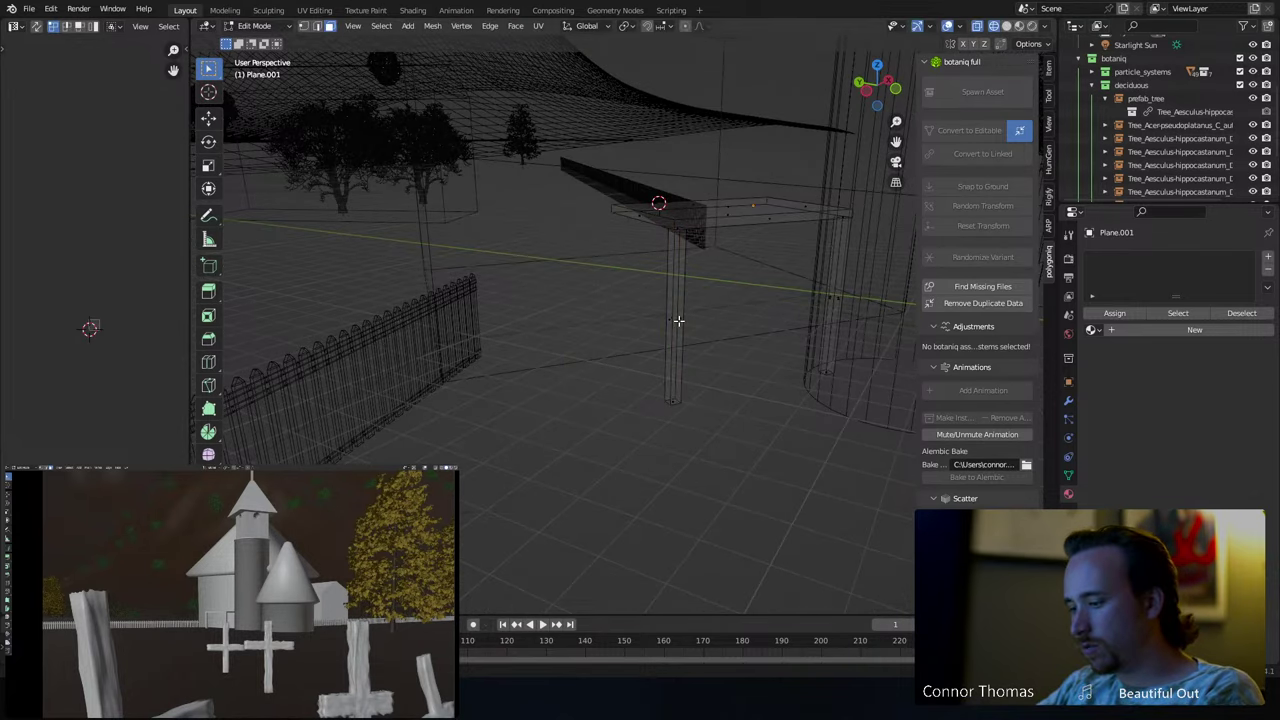
- Duplicate the outer corner post and move the copy along local X, away from the slab
key(l)
middle_drag(737, 289, 692, 282)
key(g)
key(x)
key(x)
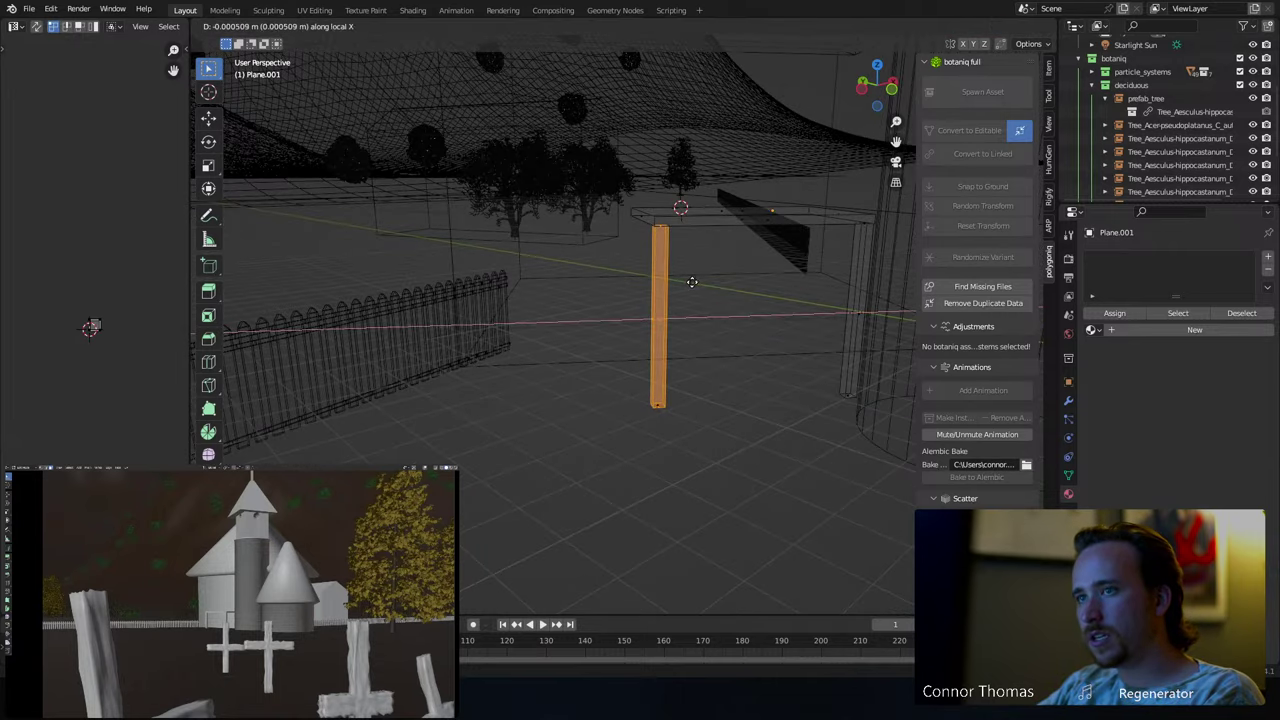
click(594, 309)
- Scale the copied post along local Z to about twice its length
key(s)
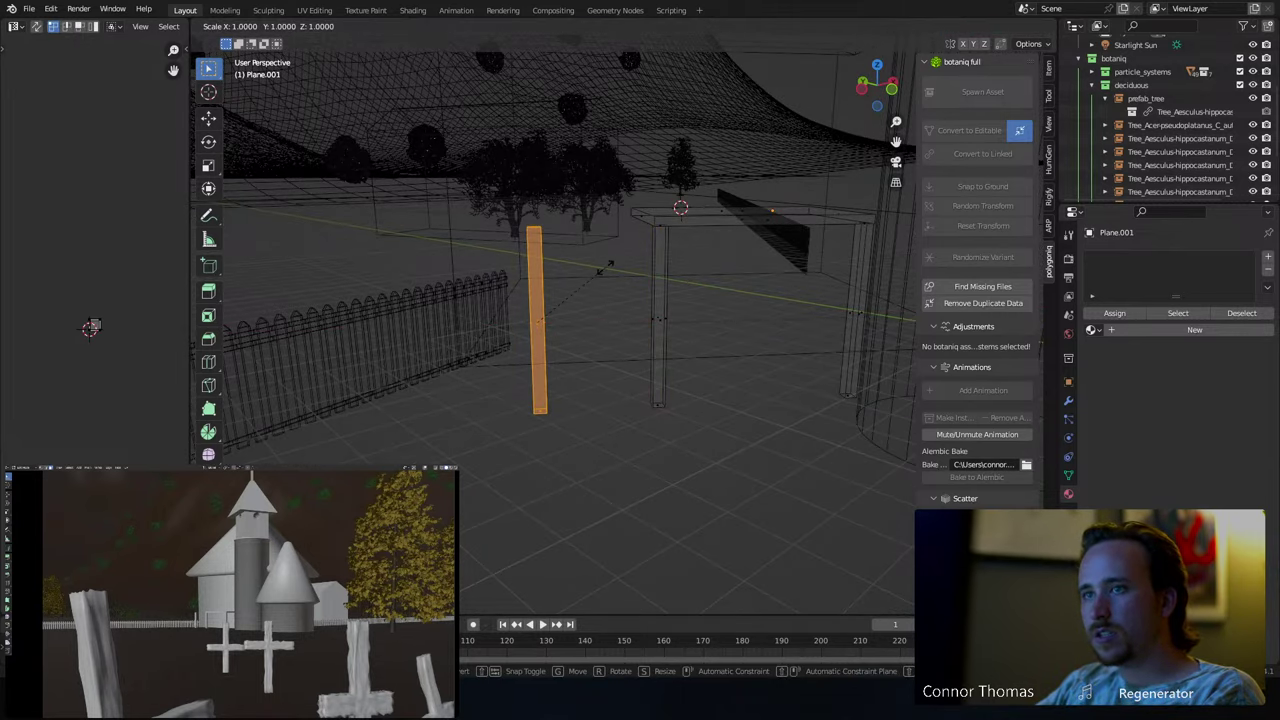
key(z)
key(z)
click(622, 172)
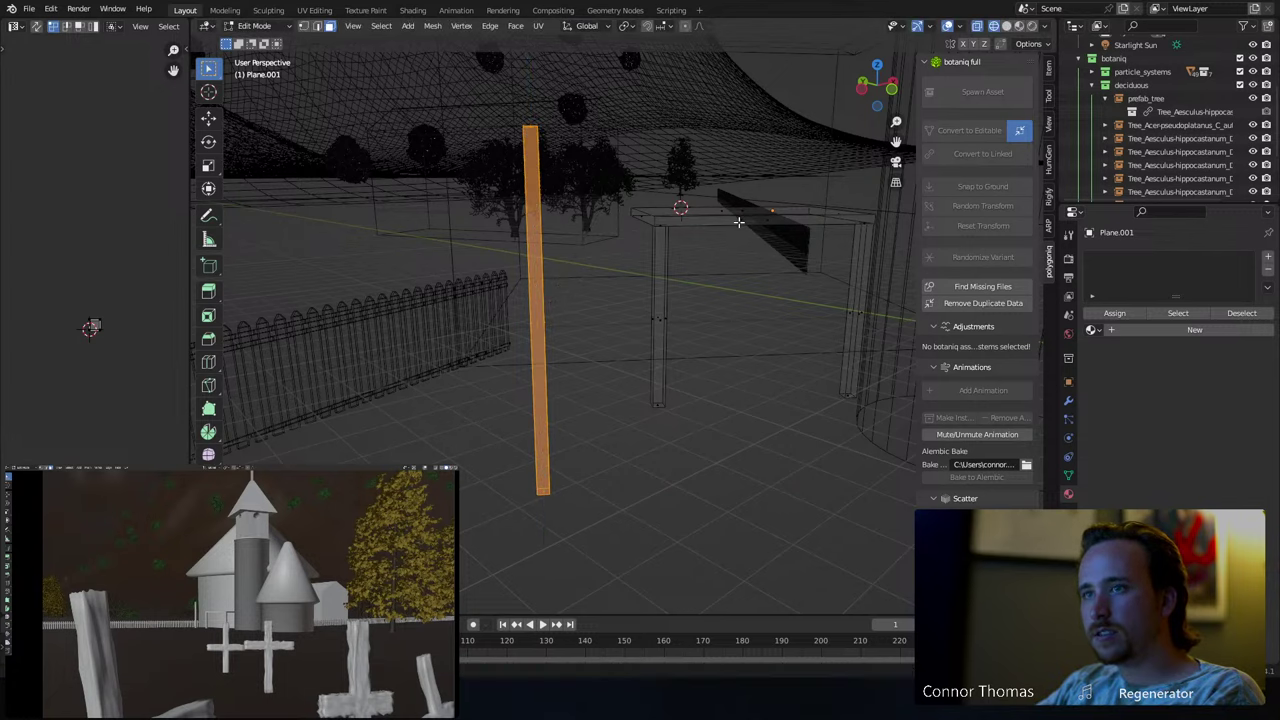
- Rotate the lengthened post about 55° around local Y to make a sloped stair beam
middle_drag(733, 234, 722, 191)
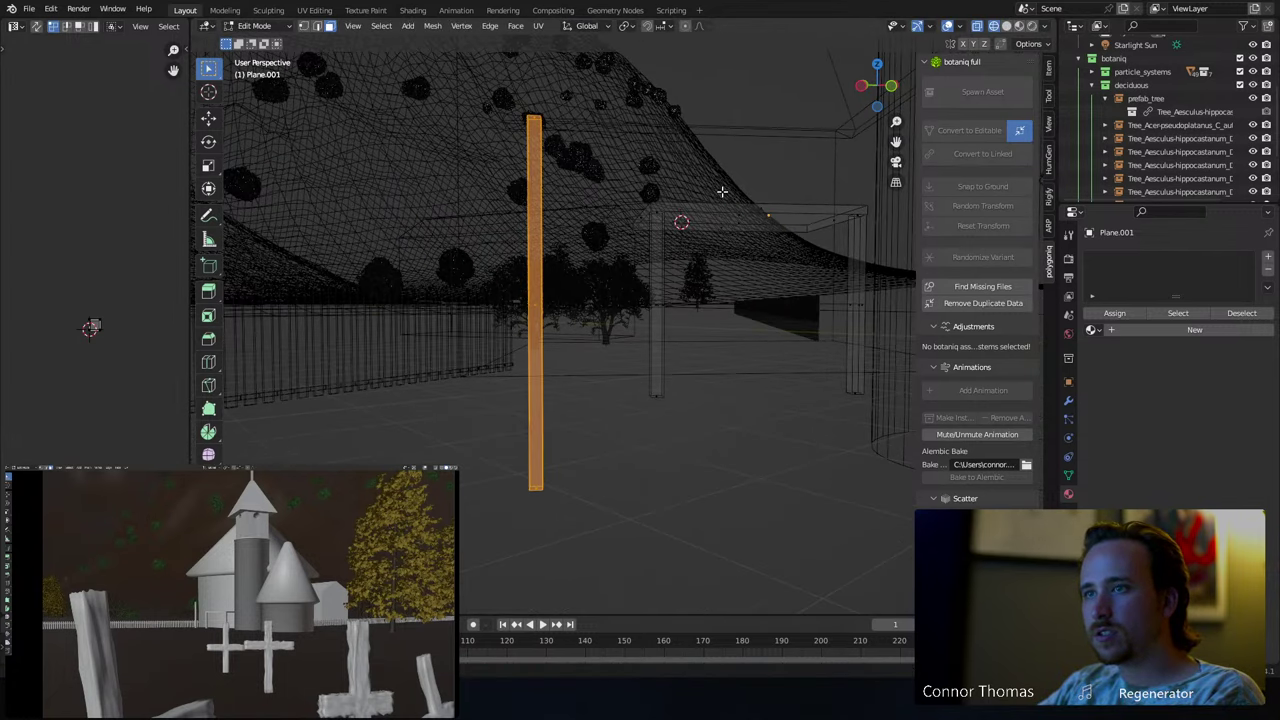
middle_drag(755, 235, 720, 220)
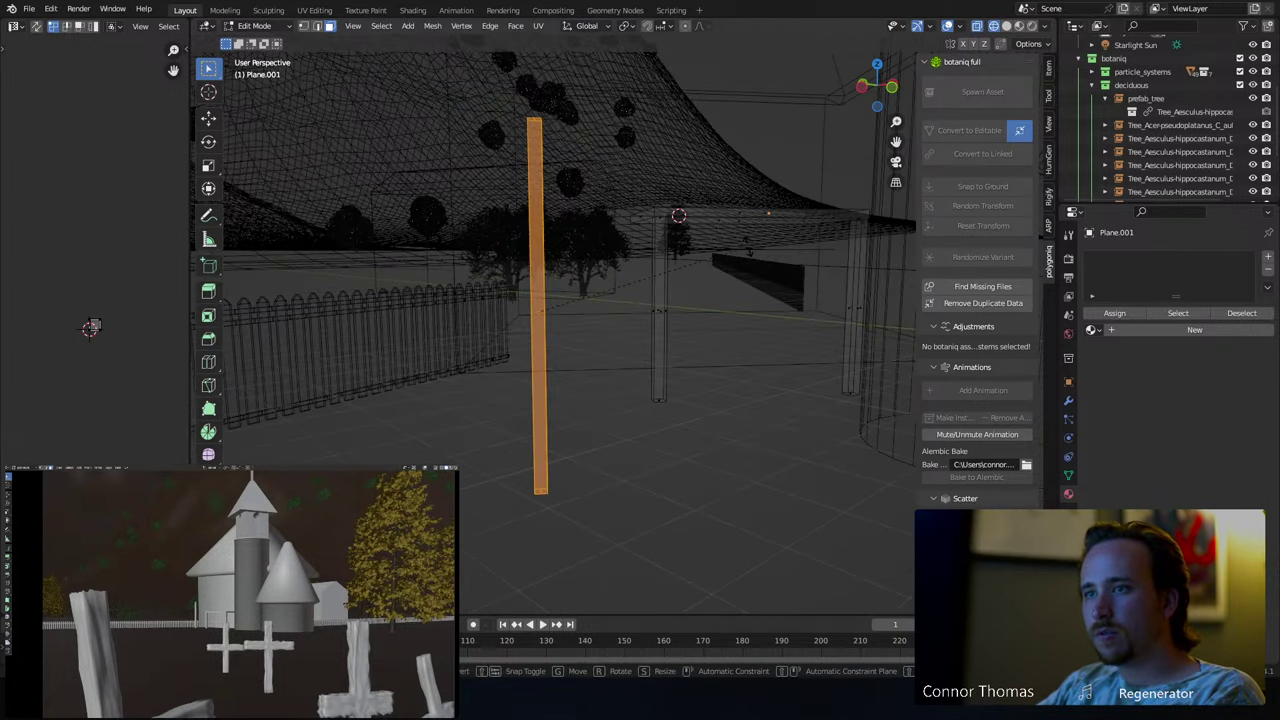
key(r)
key(x)
key(x)
key(y)
key(y)
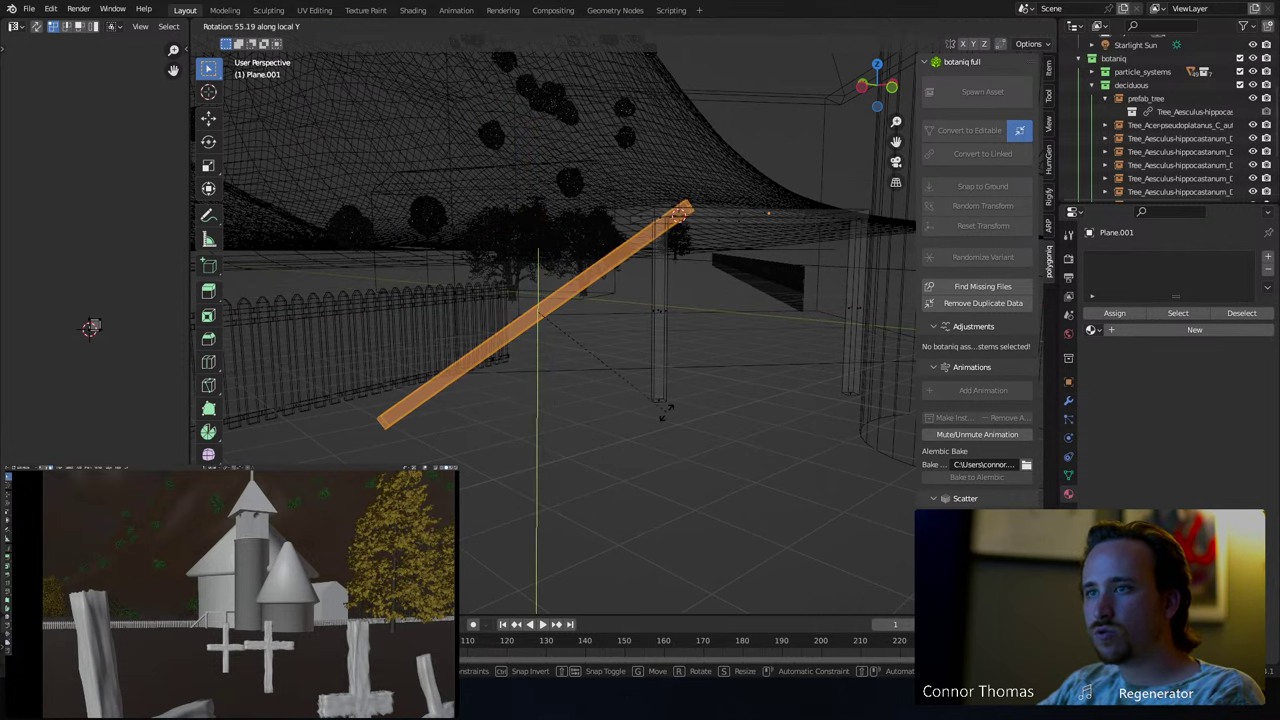
click(667, 405)
- Move the sloped beam about 0.59 m along local X and adjust its height so its upper end meets the slab's corner
middle_drag(667, 405, 700, 355)
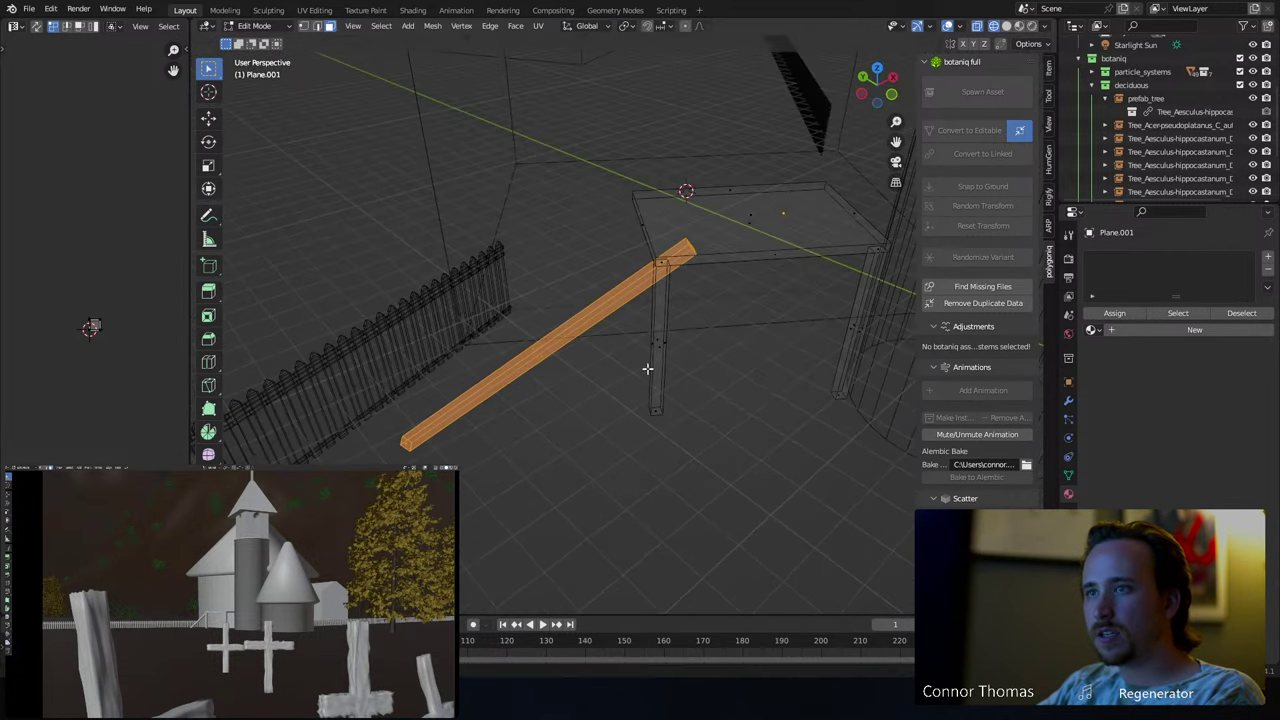
key(g)
key(y)
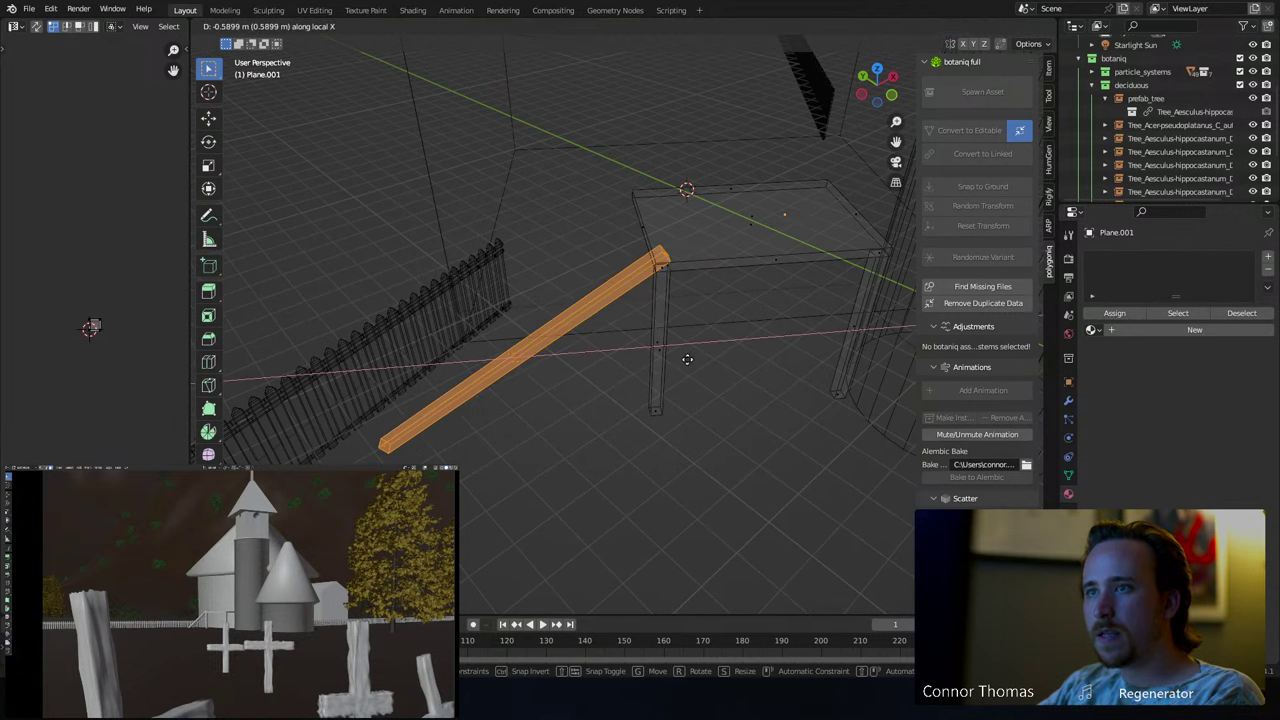
click(680, 362)
middle_drag(680, 362, 760, 354)
key(g)
key(z)
click(634, 281)
- Duplicate the sloped beam and move the copy about 3.4 m along local Y to the slab's opposite corner
key(g)
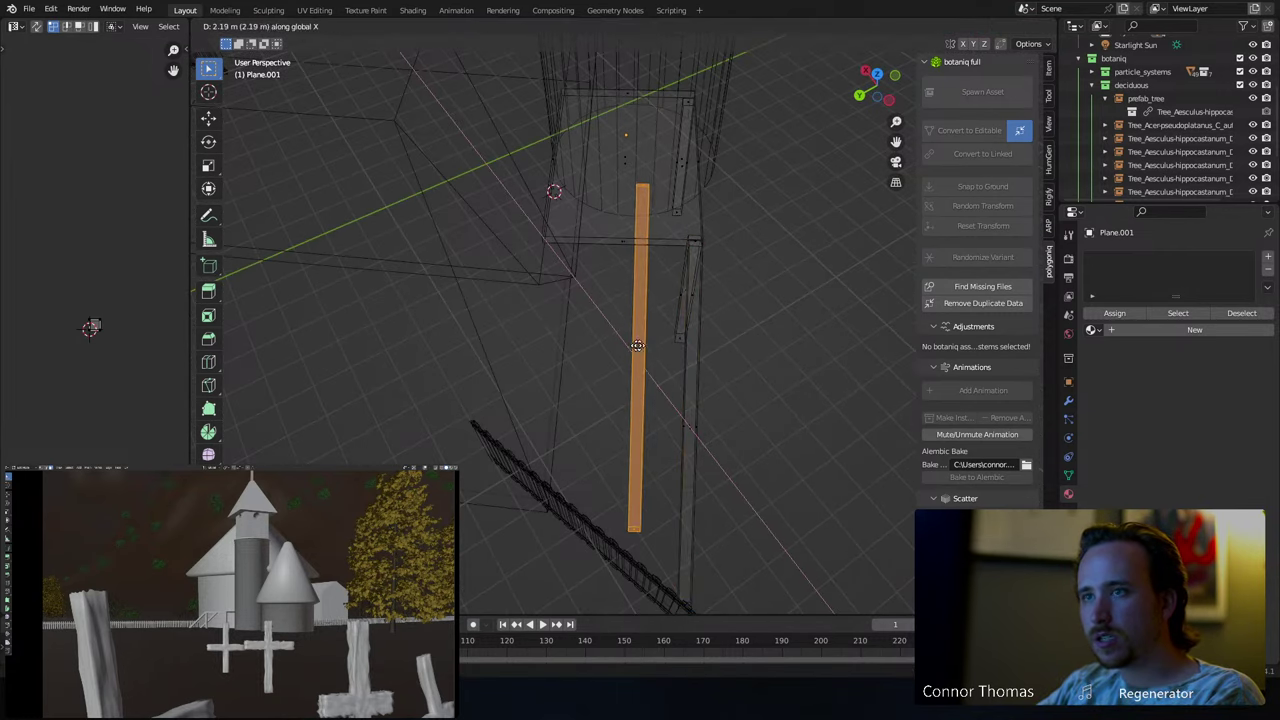
key(x)
key(x)
key(y)
key(y)
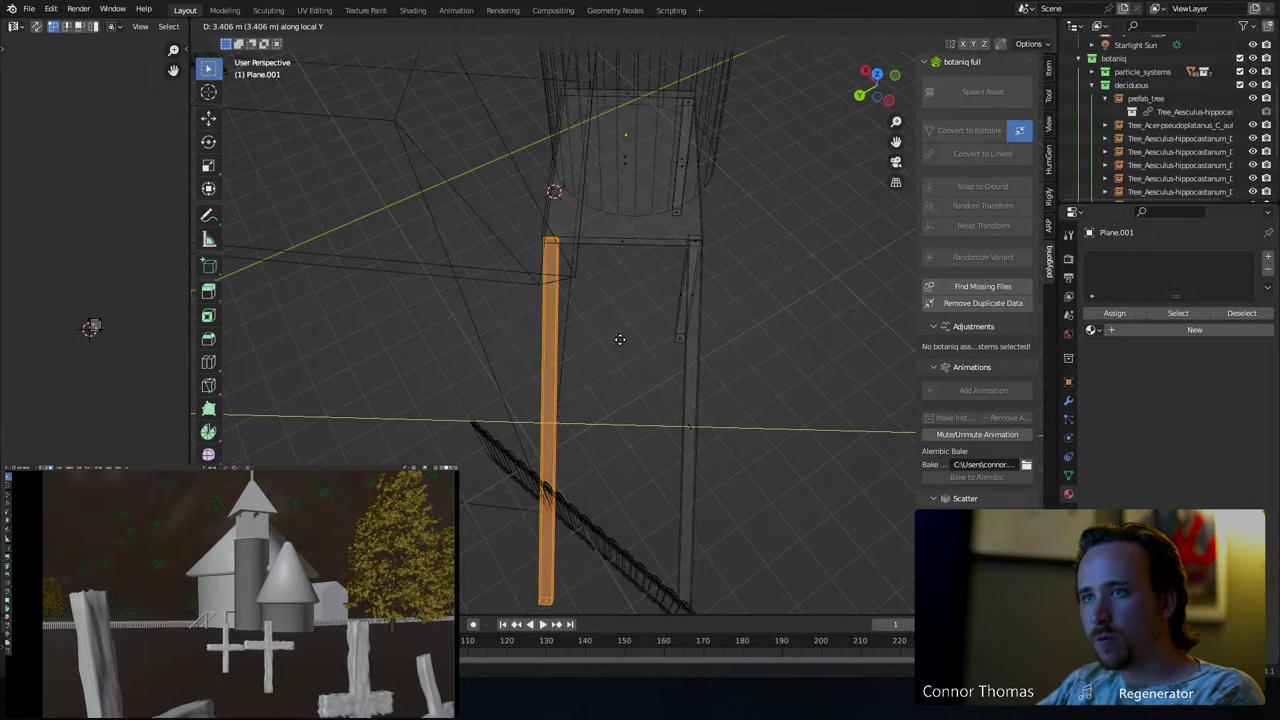
click(620, 339)
middle_drag(680, 380, 588, 259)
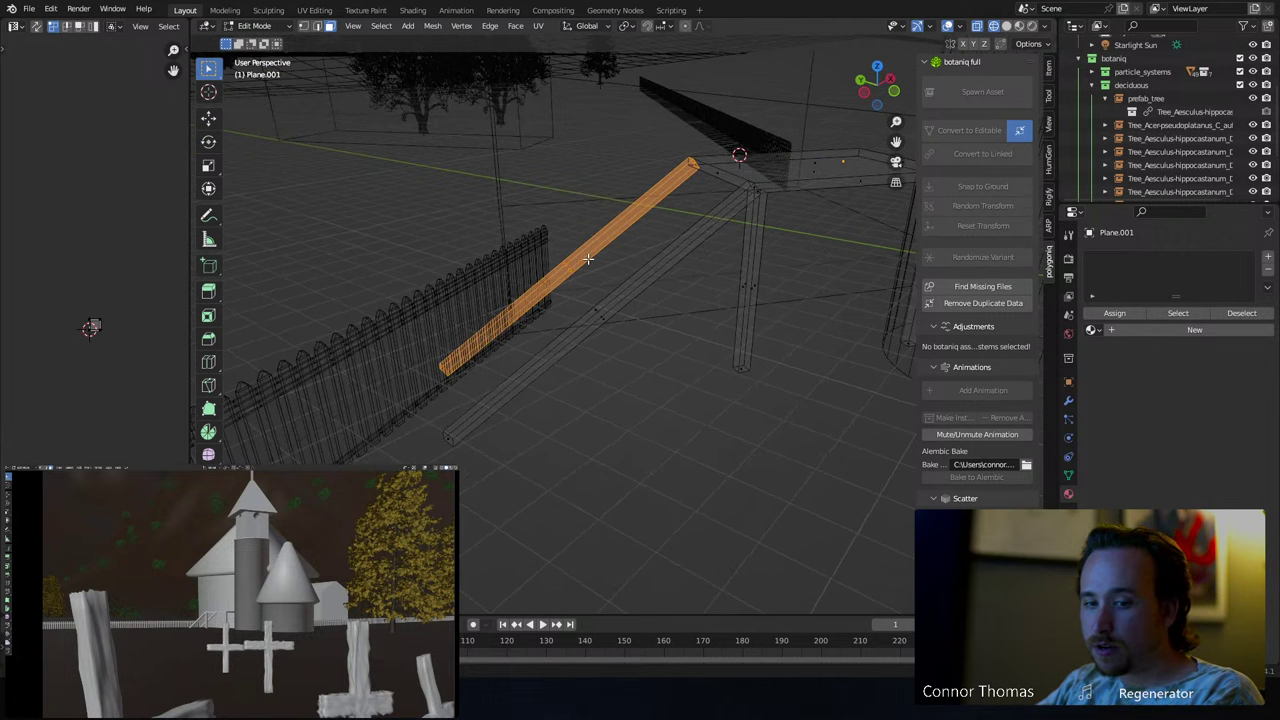
- Duplicate the slab's narrow end face between the two beams and move the copy outward along X and down along Z
click(720, 176)
middle_drag(795, 198, 832, 241)
key(g)
key(x)
click(725, 212)
key(g)
key(z)
click(715, 195)
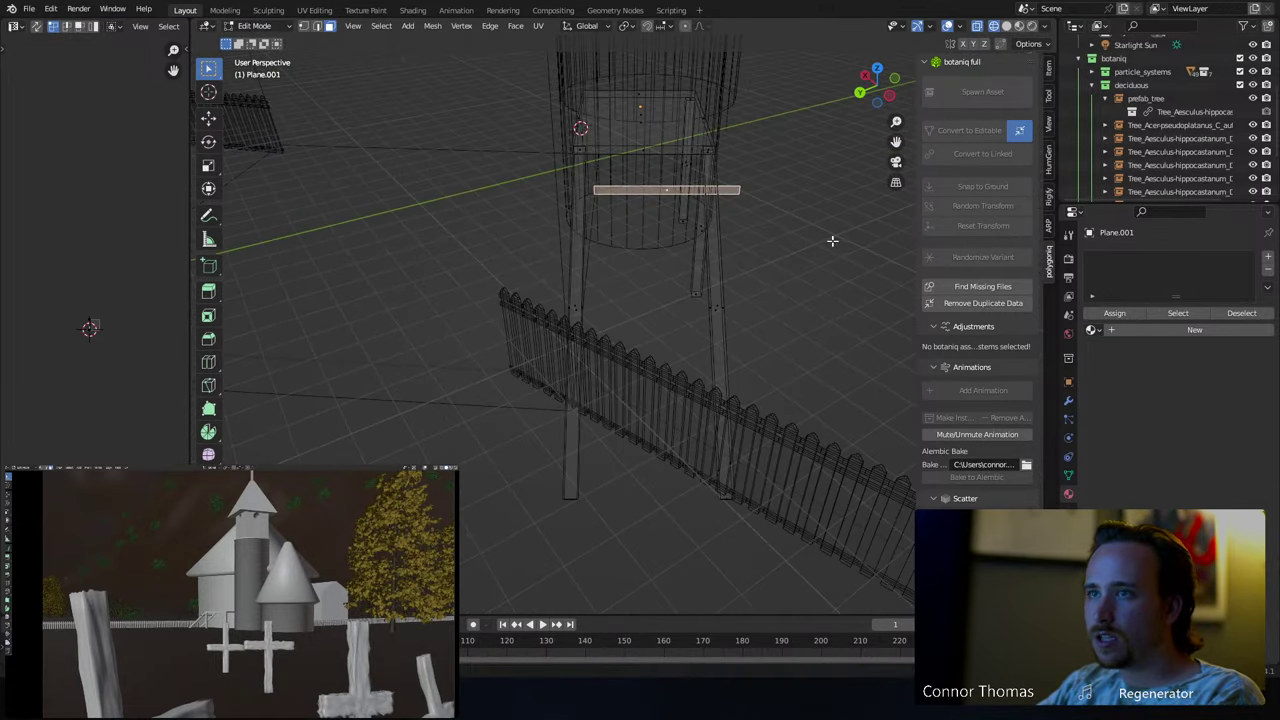
- Shift the copied face about 0.64 m along local Y to centre it between the two sloped beams
key(g)
key(y)
key(y)
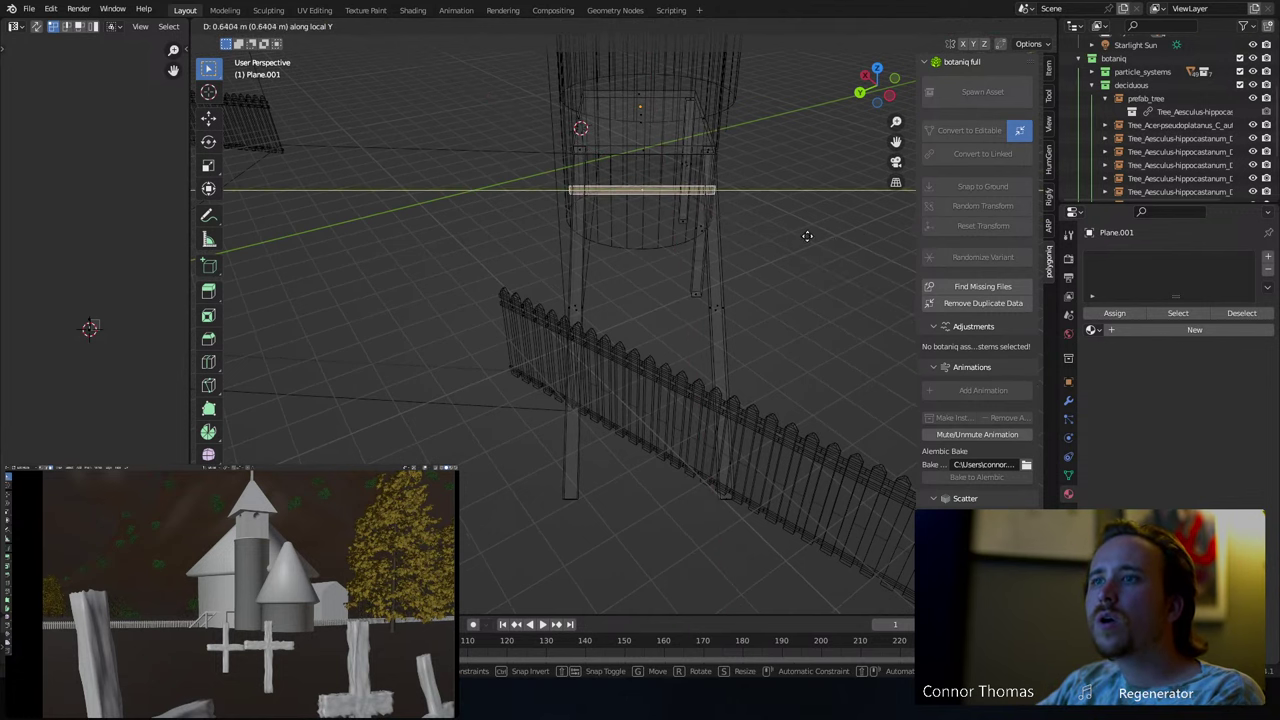
click(808, 235)
- Move the face about 0.70 m along local X toward the slab and extrude it outward along its normal into a stair tread
middle_drag(808, 235, 649, 229)
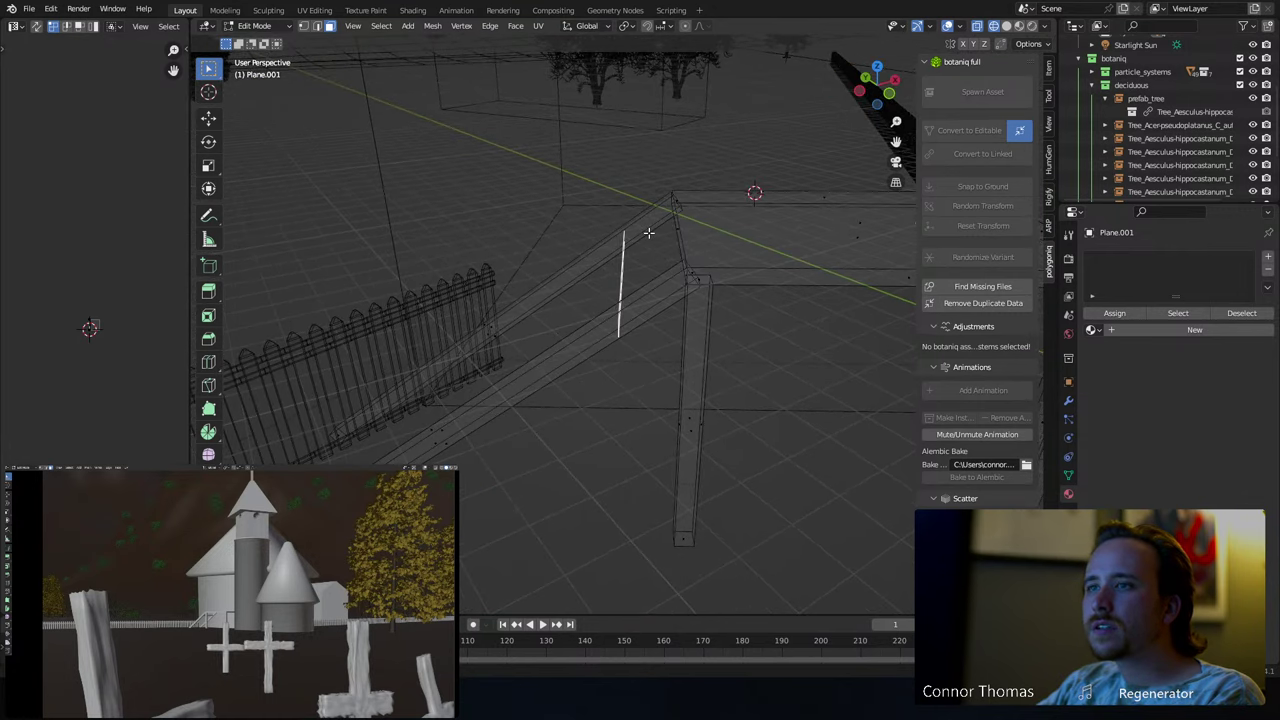
key(g)
key(y)
key(y)
key(x)
key(x)
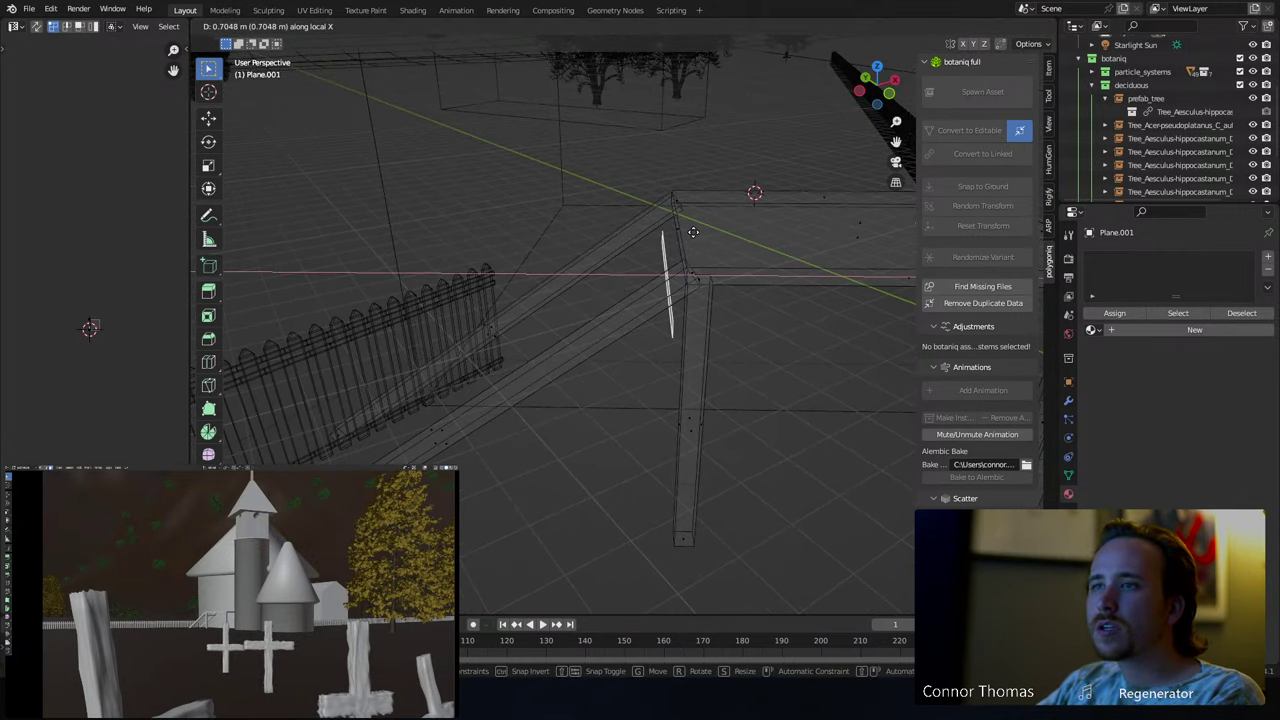
click(693, 232)
key(e)
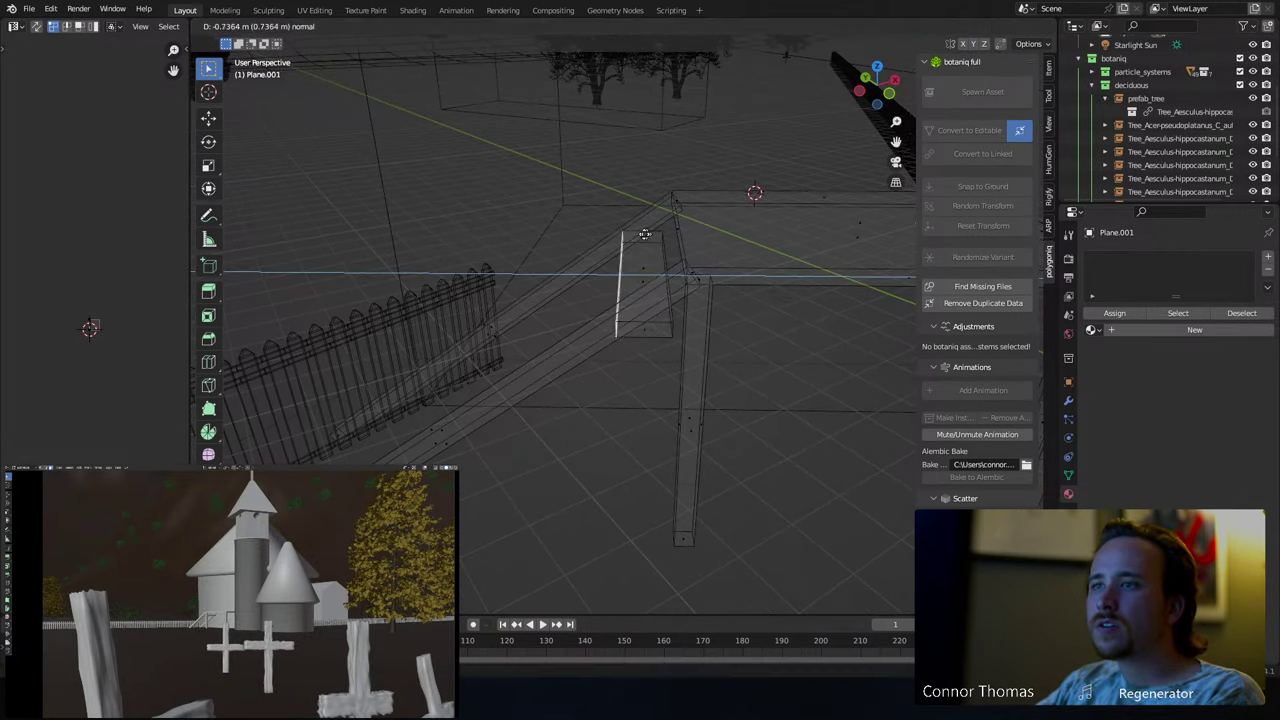
click(635, 236)
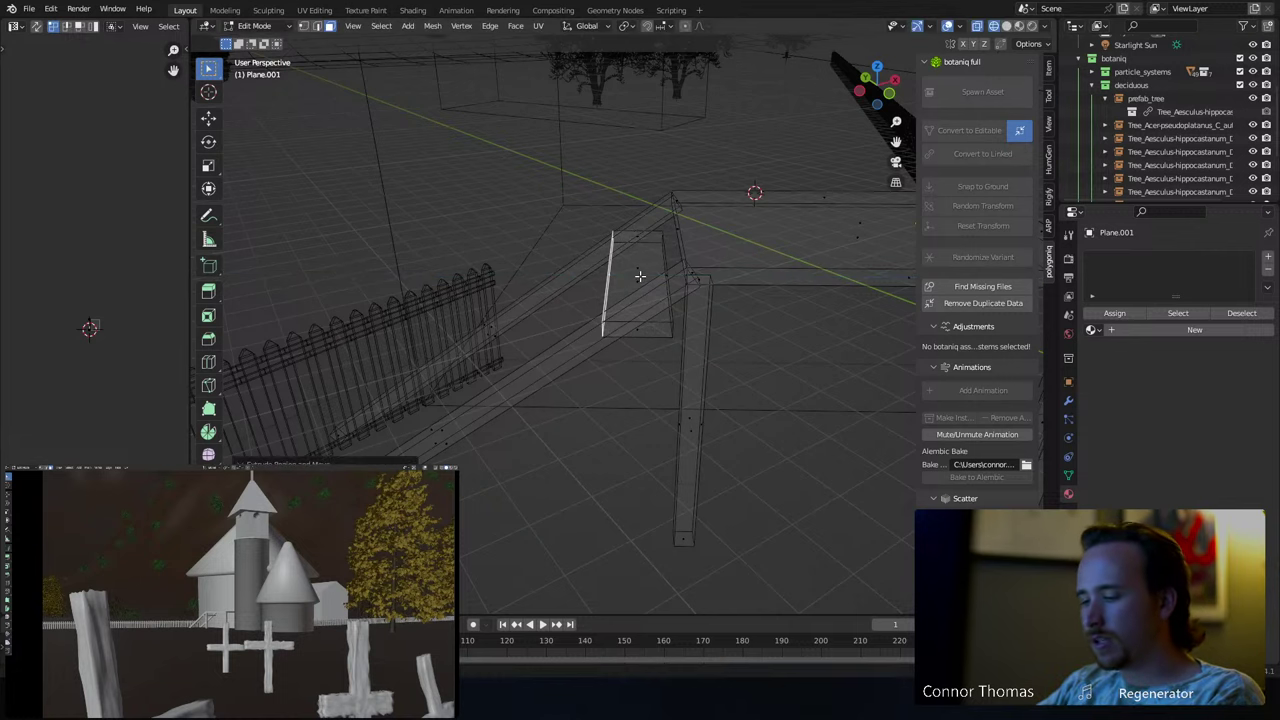
- Duplicate the whole tread and place the copy about 0.76 m lower and about 1.08 m outward along local X
key(l)
mouse_move(641, 276)
middle_down()
mouse_move(771, 311)
mouse_move(785, 346)
mouse_move(640, 247)
mouse_move(645, 265)
middle_up()
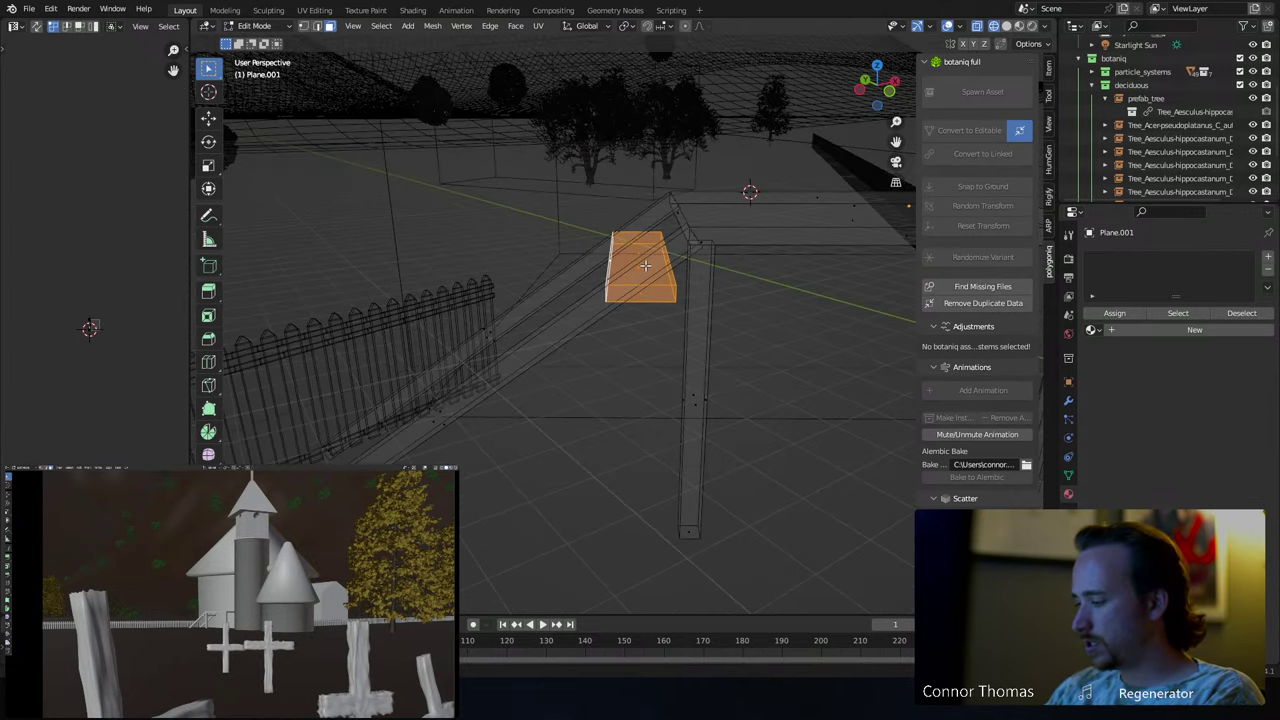
scroll(614, 371, up, 3)
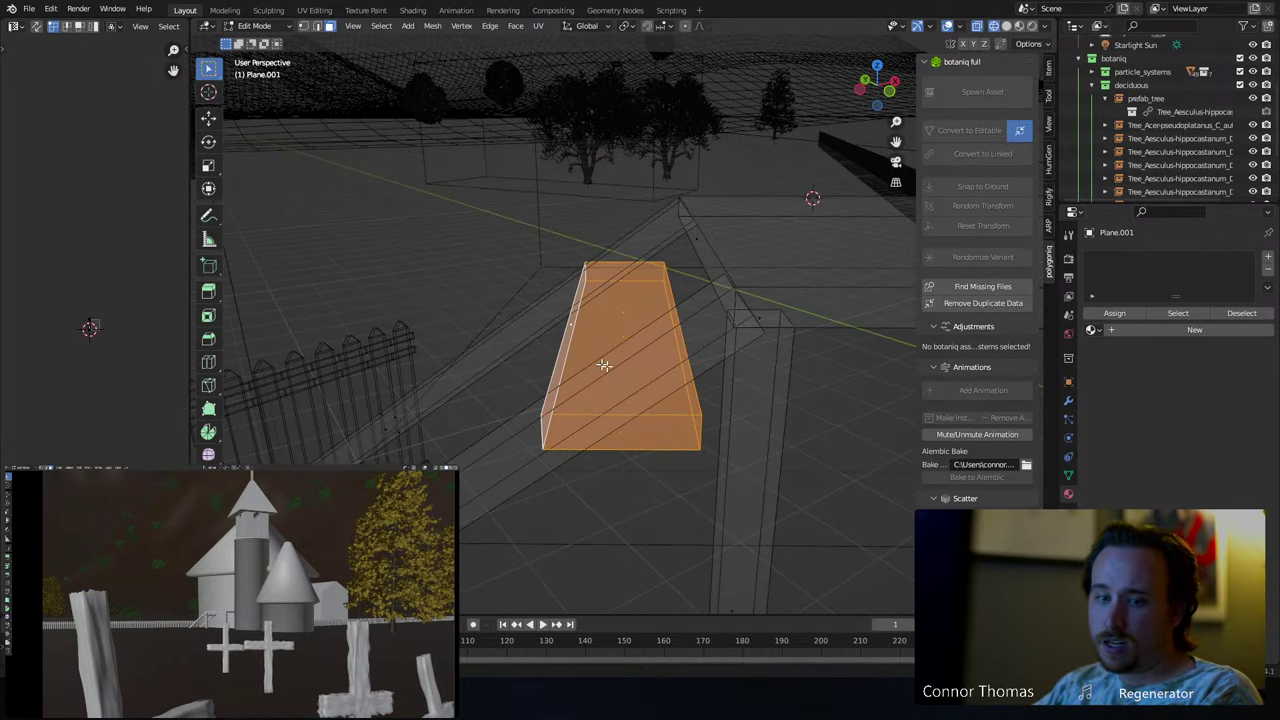
middle_drag(604, 365, 766, 306)
key(g)
key(z)
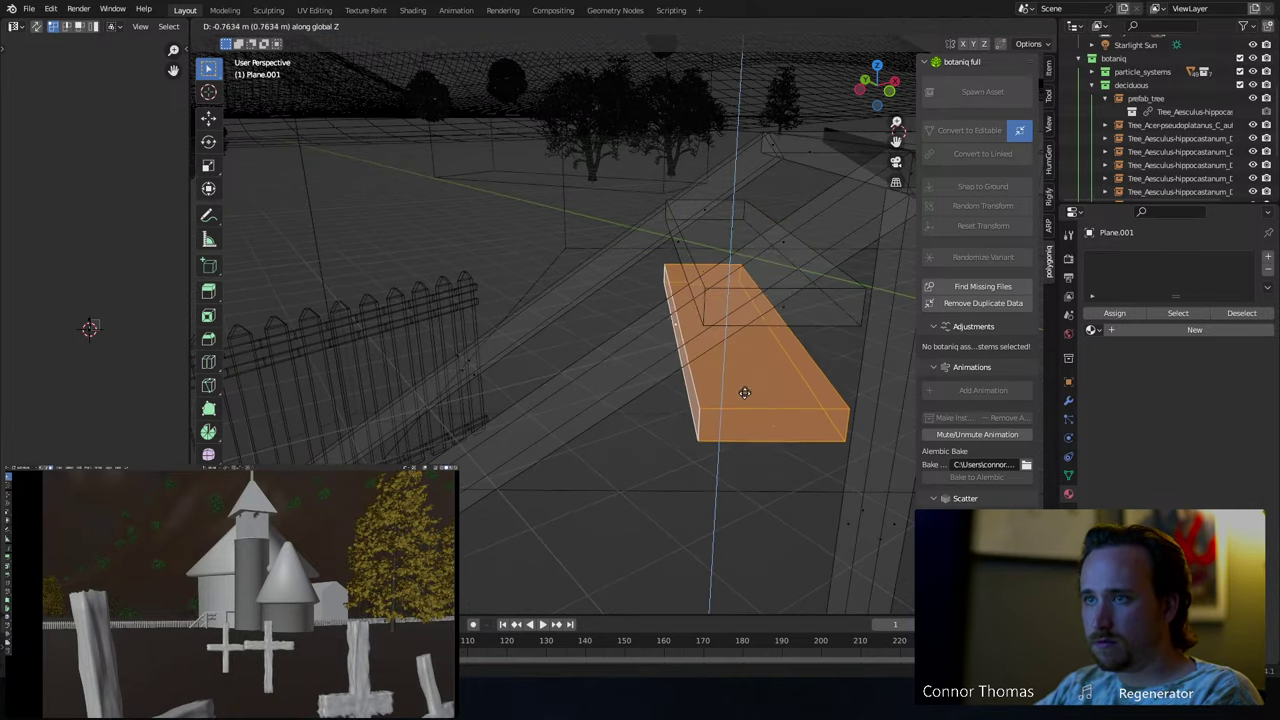
click(739, 389)
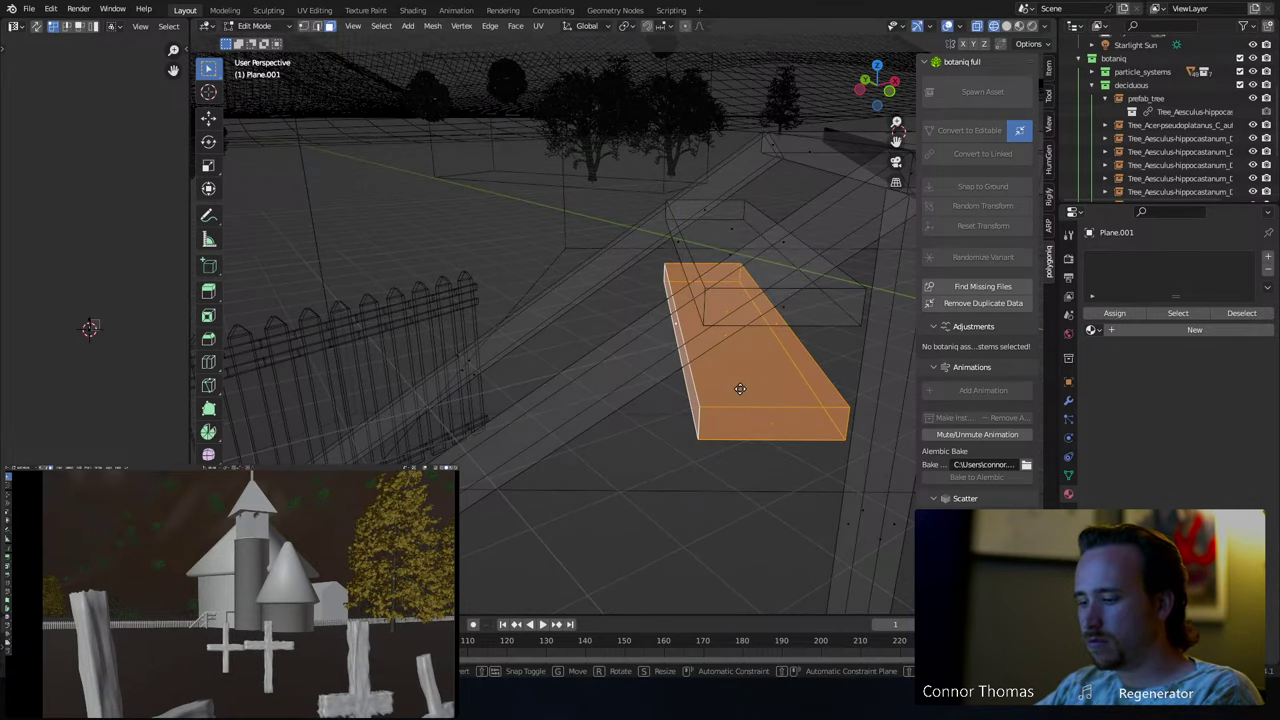
key(g)
key(x)
key(x)
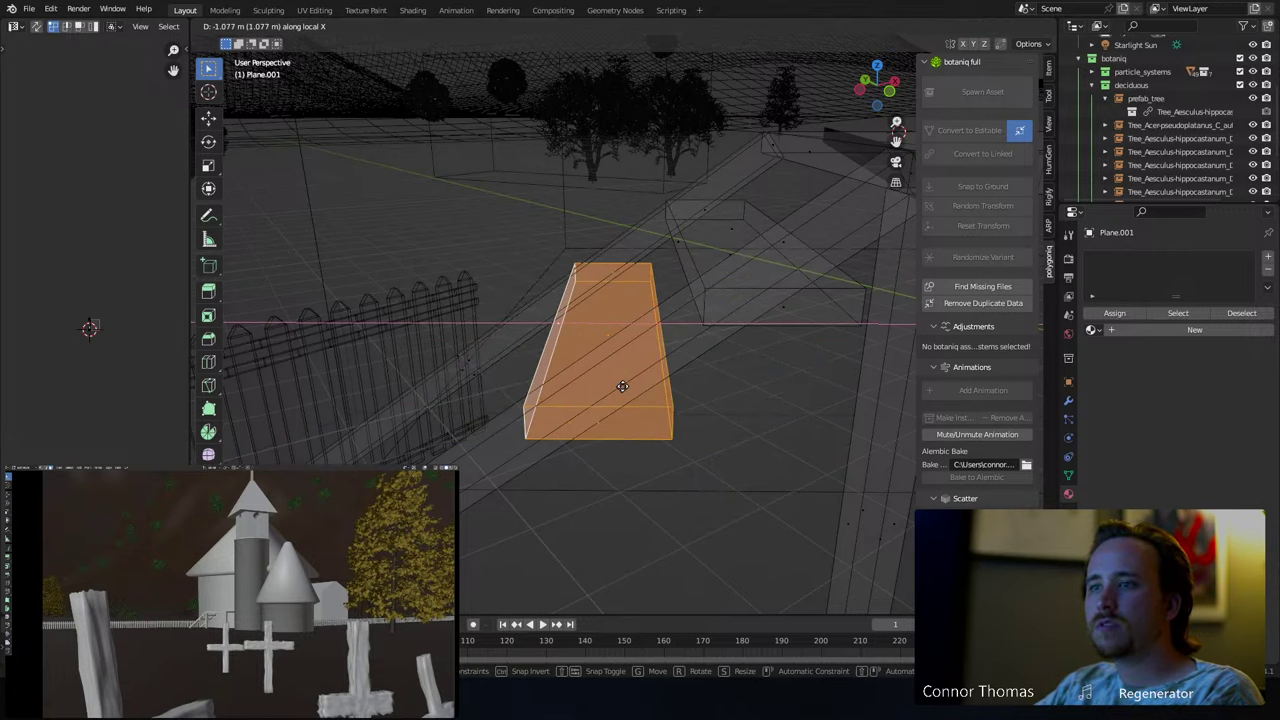
click(618, 384)
- Duplicate the second tread downward along Z and slide the copy outward along local X onto the sloped beams
middle_drag(618, 384, 709, 294)
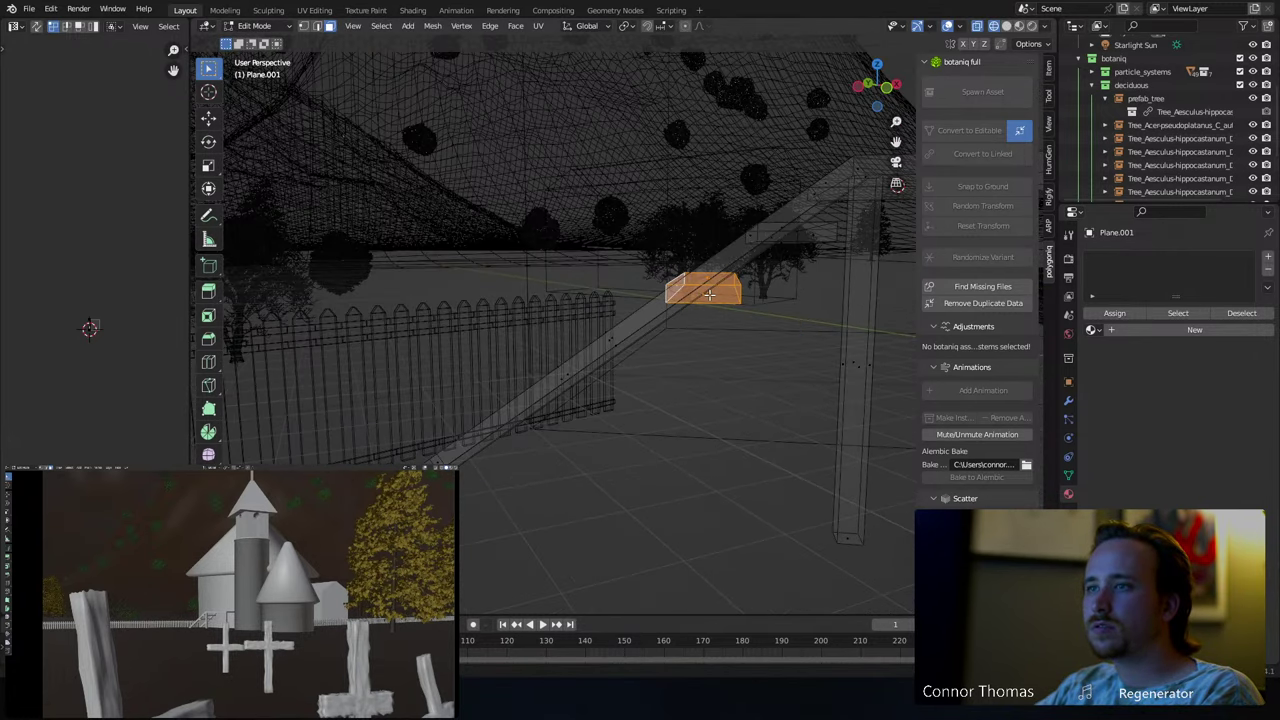
key(g)
key(z)
click(708, 351)
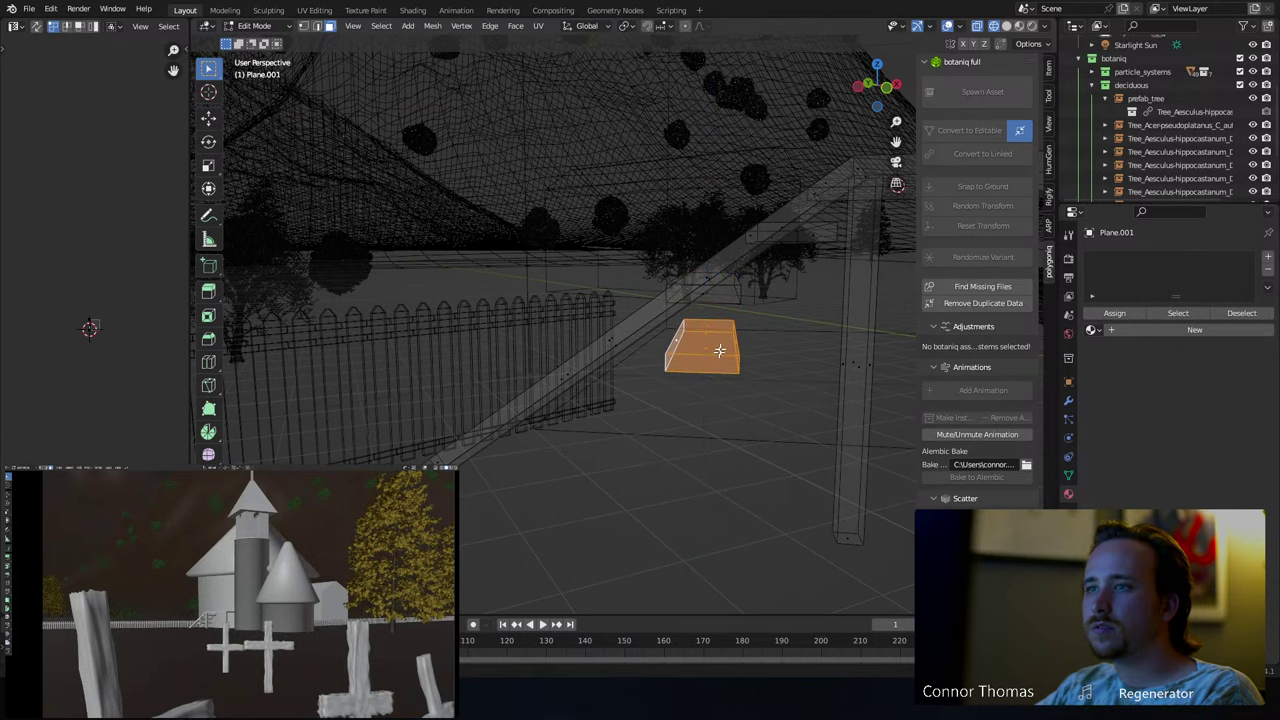
middle_drag(708, 351, 725, 343)
key(g)
key(y)
key(y)
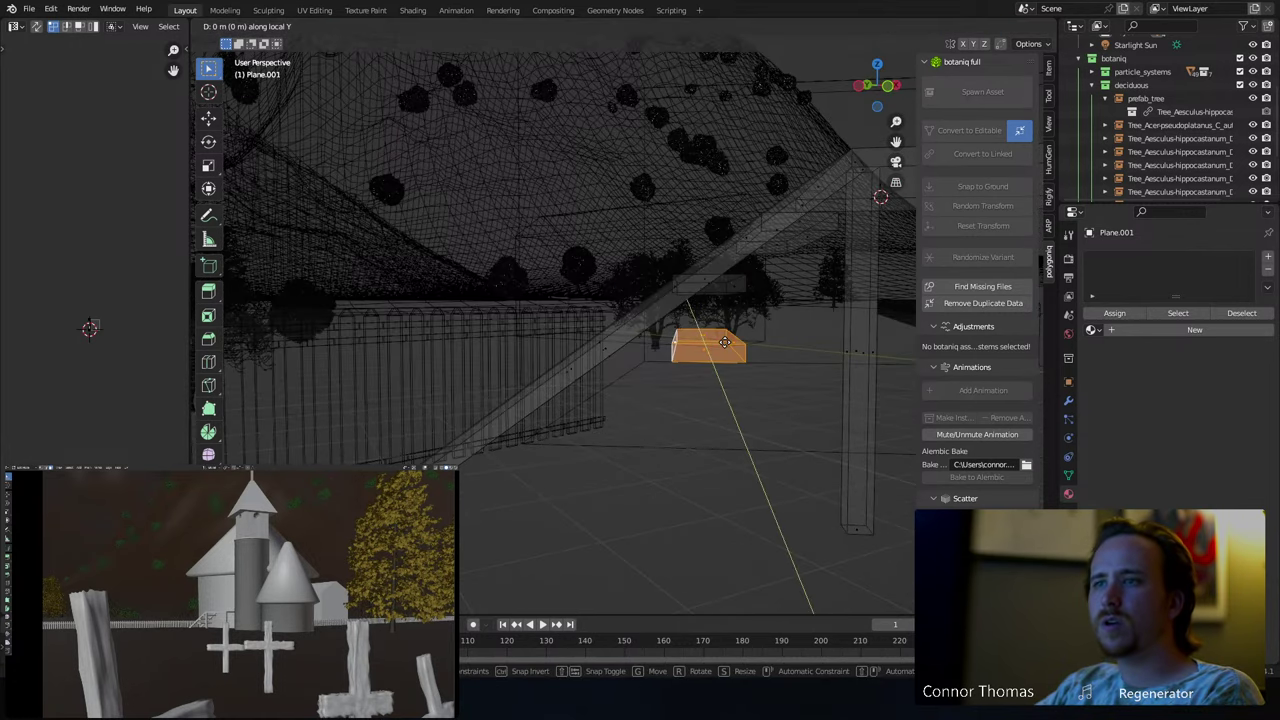
key(x)
key(x)
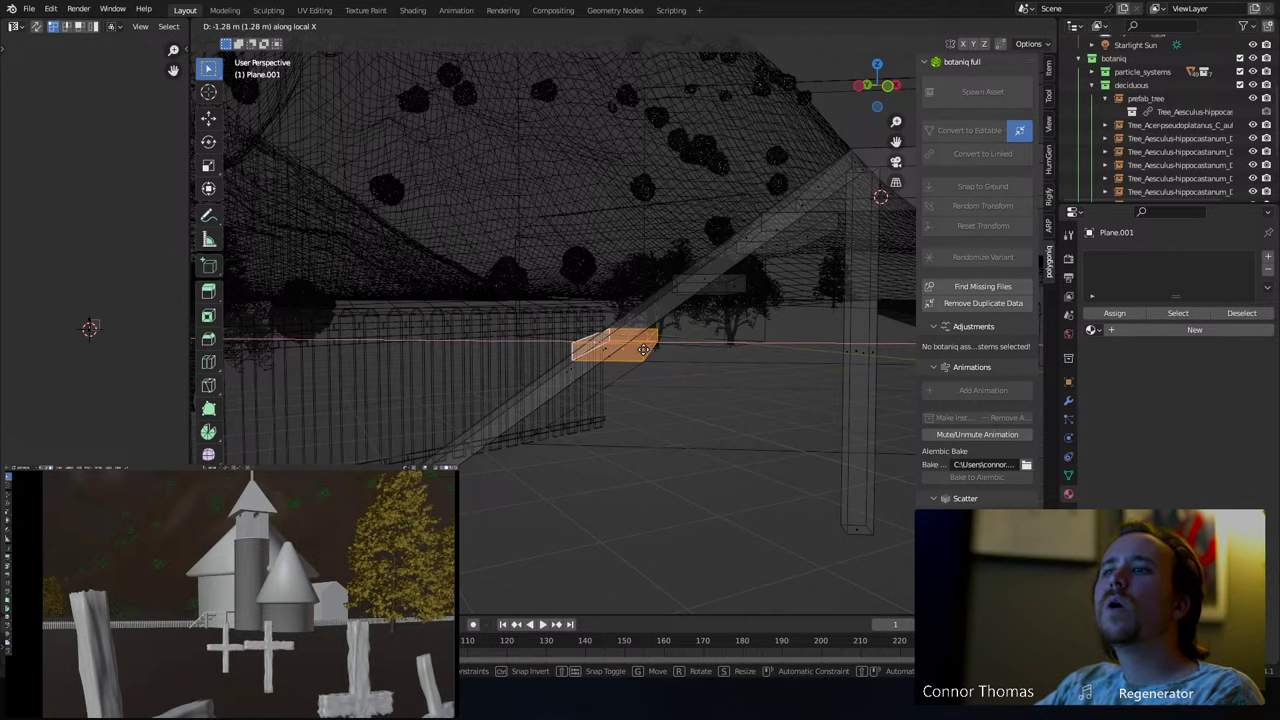
click(655, 344)
- Add a fourth tread by duplicating the third one lower and shifting it outward along local X to follow the beams
key(Tab)
middle_drag(655, 344, 697, 337)
key(g)
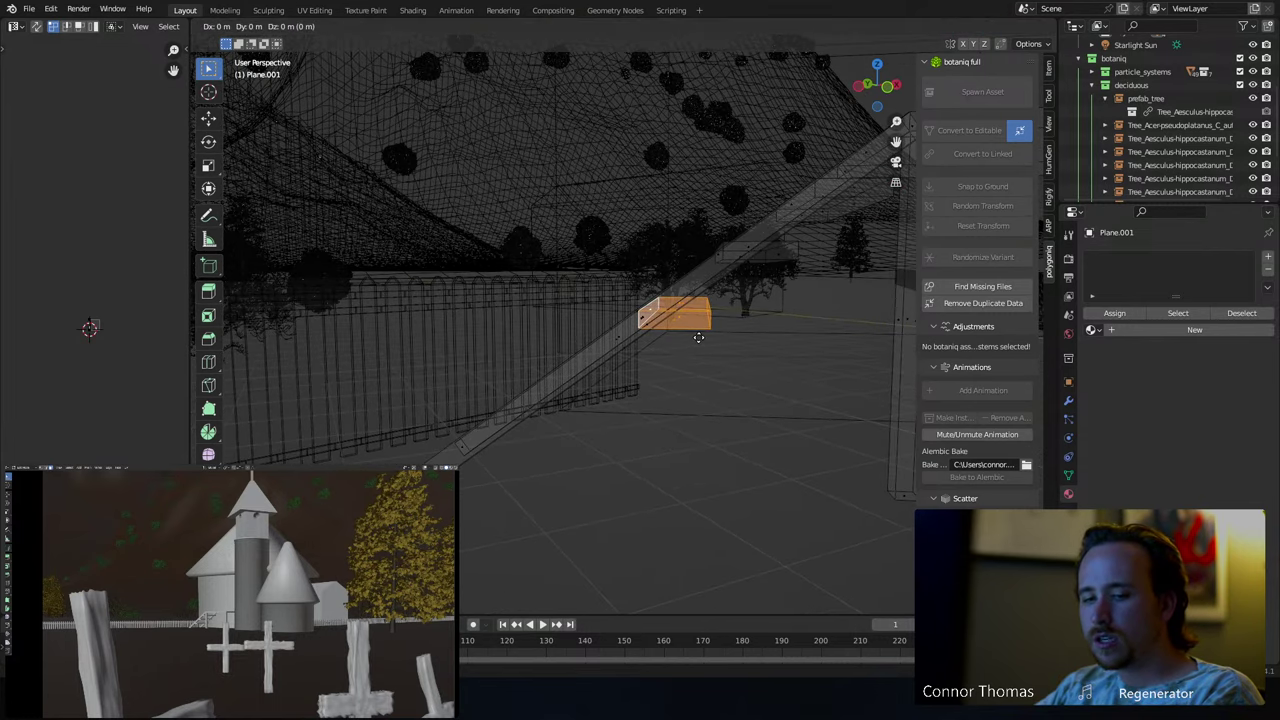
key(z)
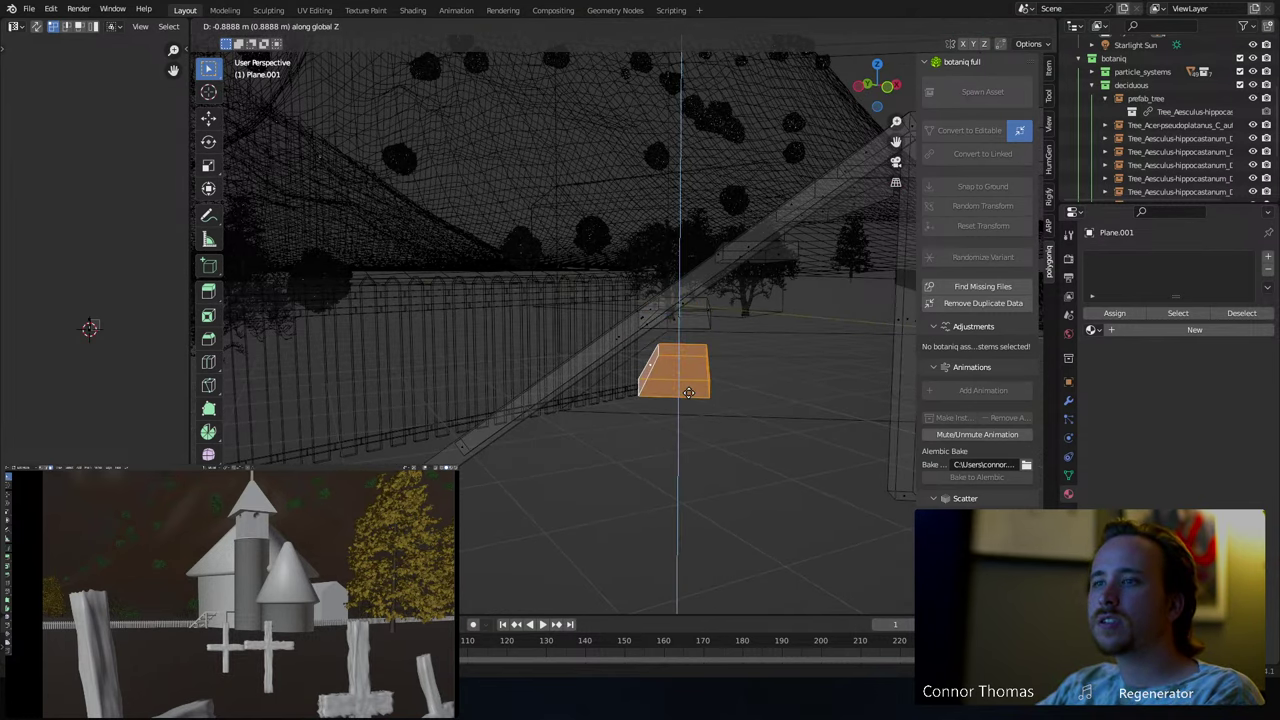
key(x)
key(x)
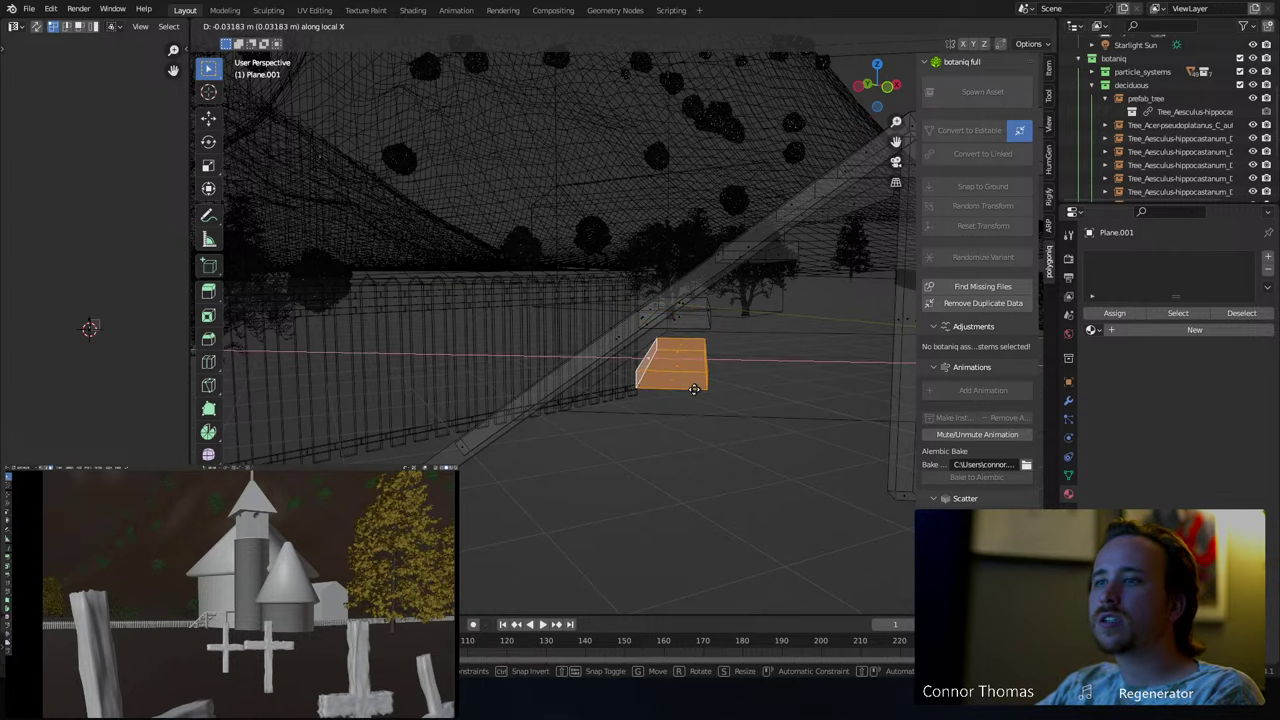
click(636, 385)
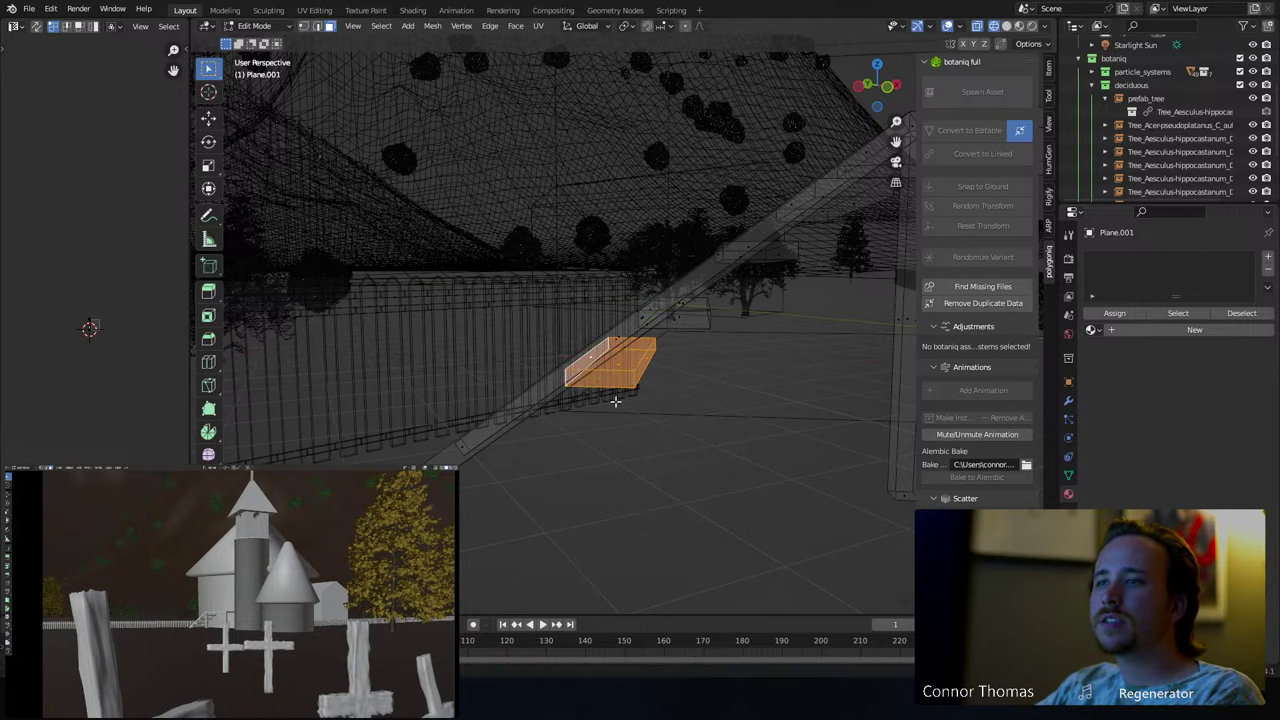
- Nudge the fourth tread about 0.14 m outward along X to line it up with the sloped beams
middle_drag(614, 400, 705, 323)
key(g)
key(y)
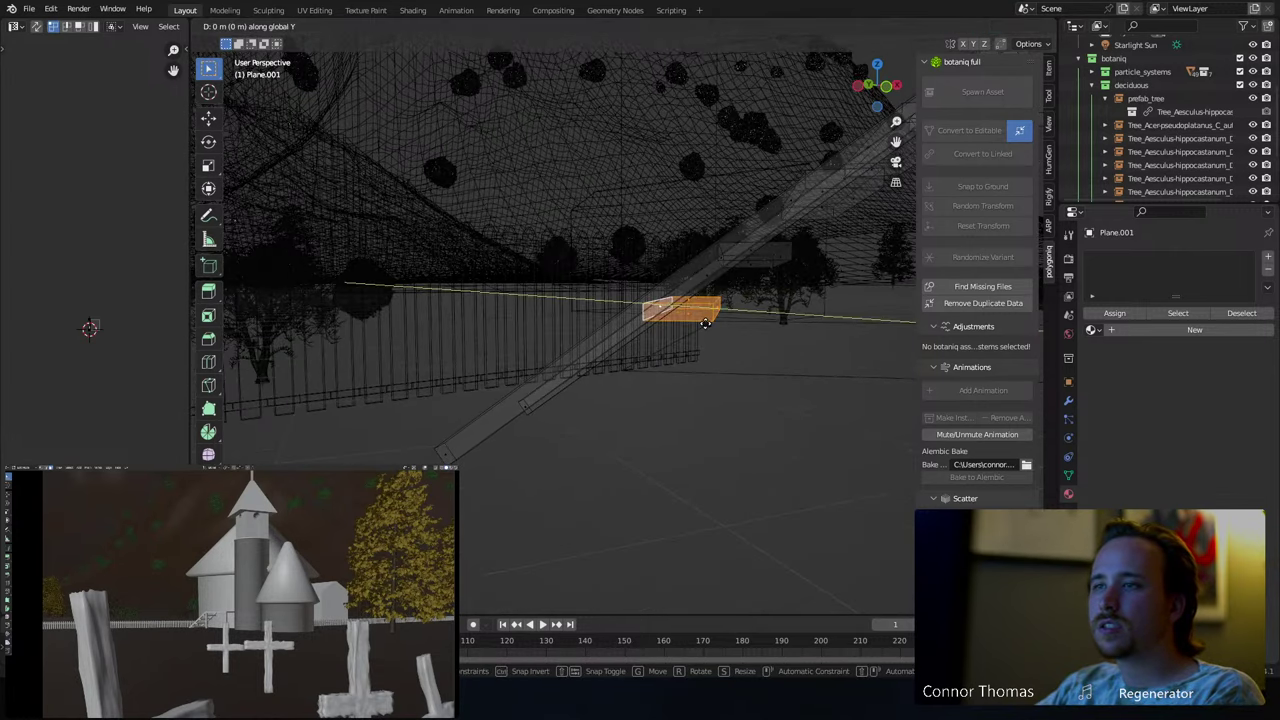
key(y)
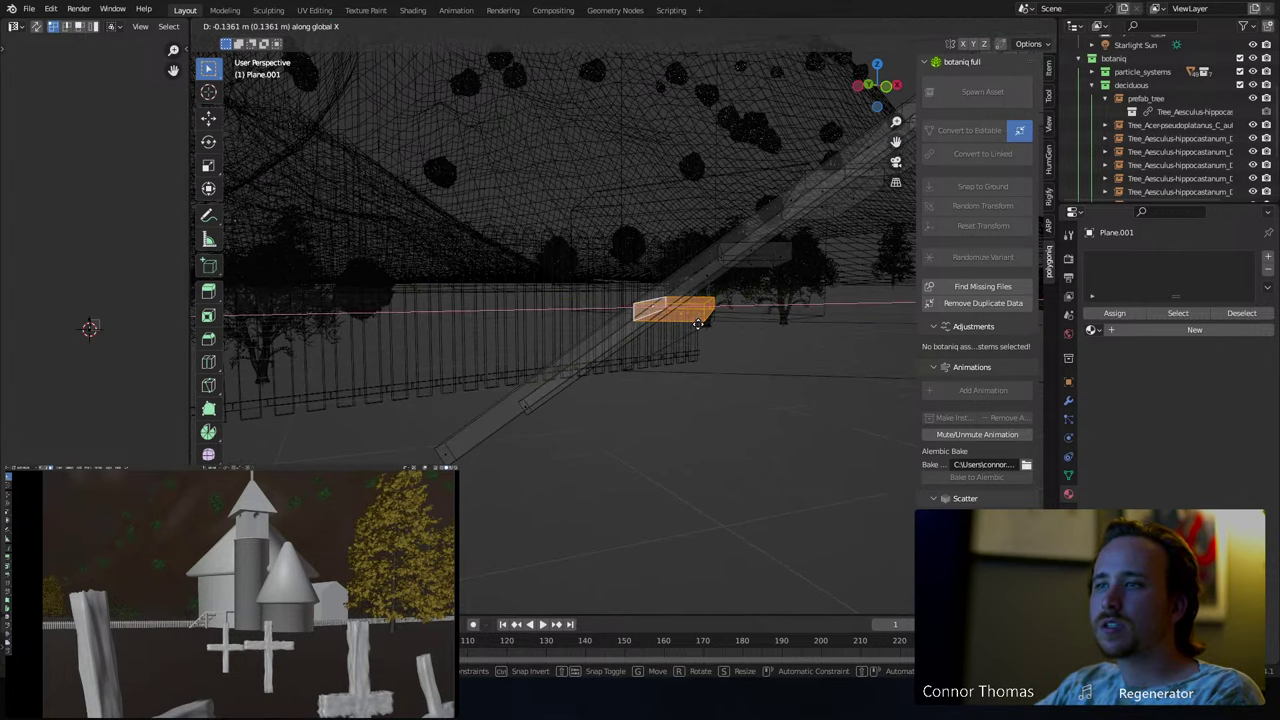
click(697, 323)
- Duplicate the fourth tread about 0.74 m down along Z for the bottom step, and switch the viewport to solid shading
middle_drag(697, 323, 712, 335)
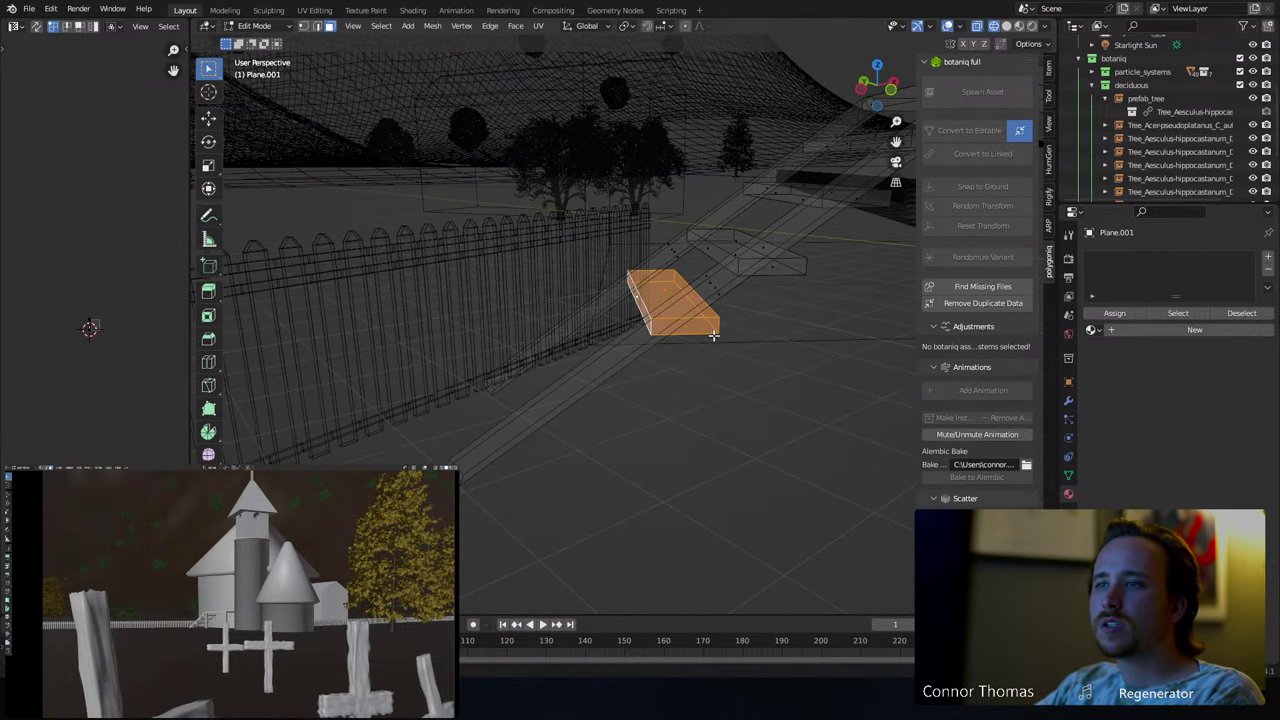
key(g)
key(z)
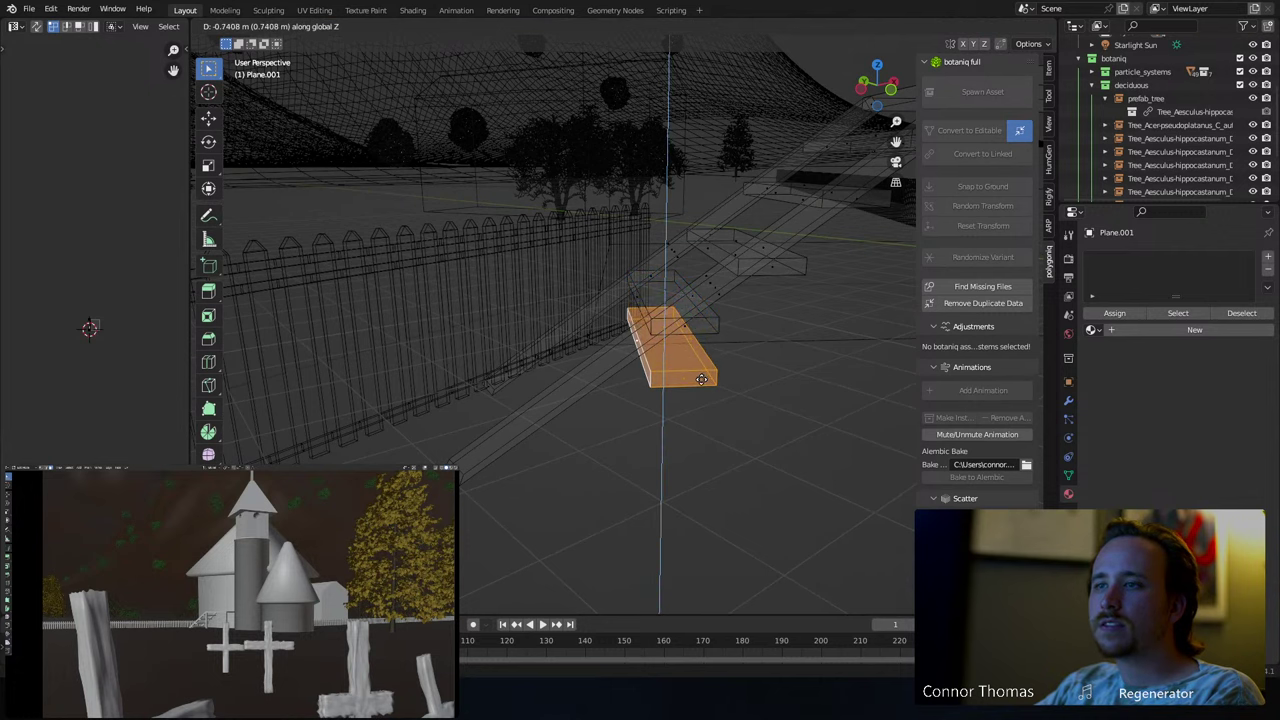
click(701, 379)
key(z)
click(740, 365)
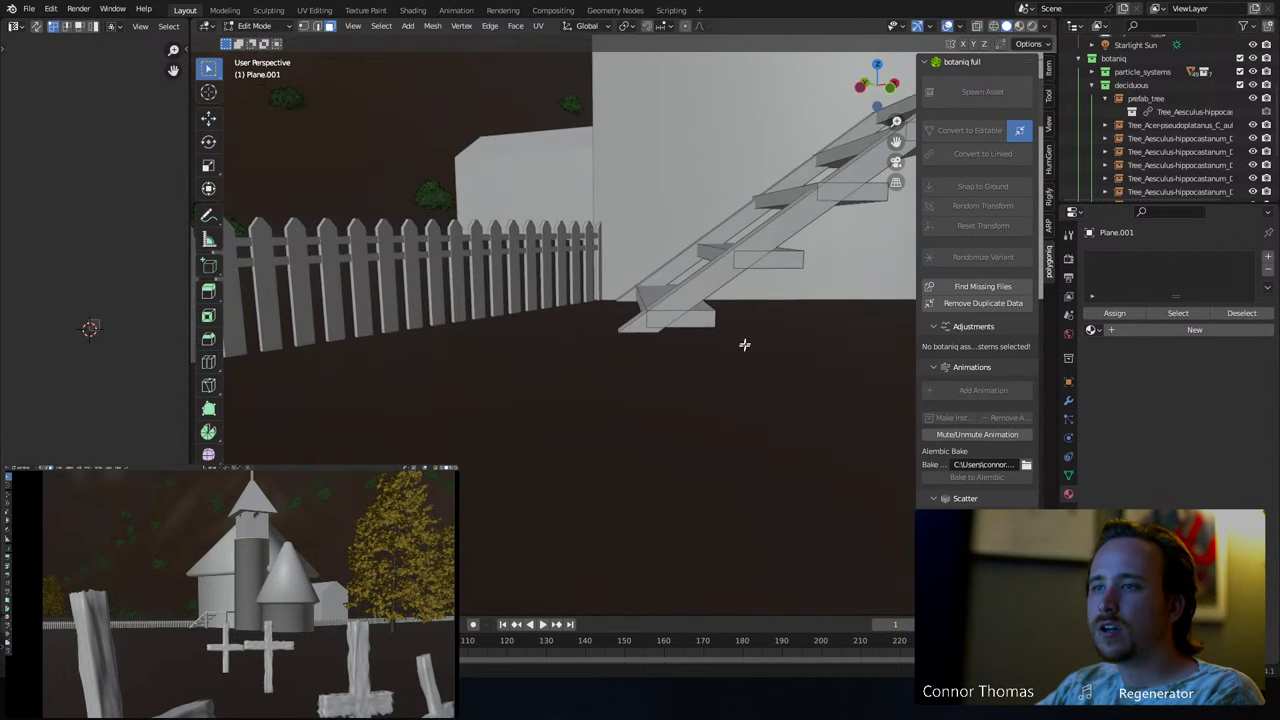
- Select the lower ends of both sloped stair beams and move them inward along local X to line up with the bottom tread
middle_drag(744, 345, 694, 309)
key(Tab)
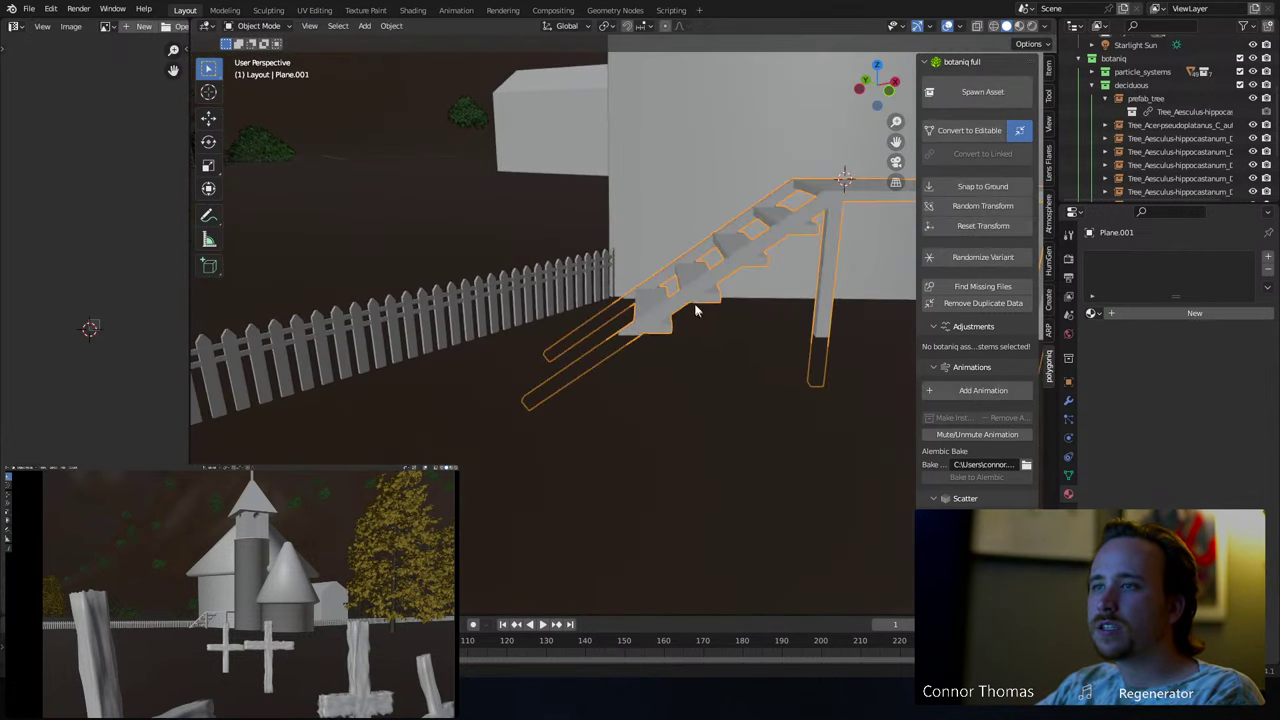
key(Tab)
key(z)
click(469, 389)
key(a)
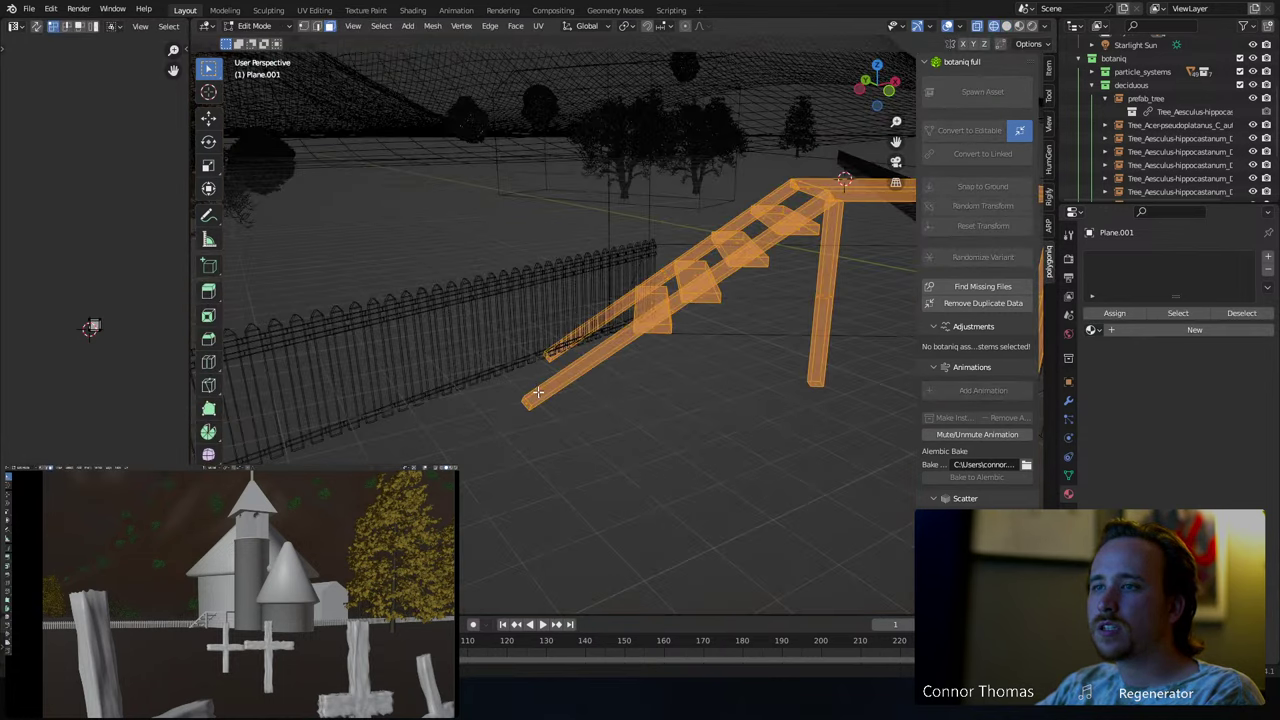
key(alt+a)
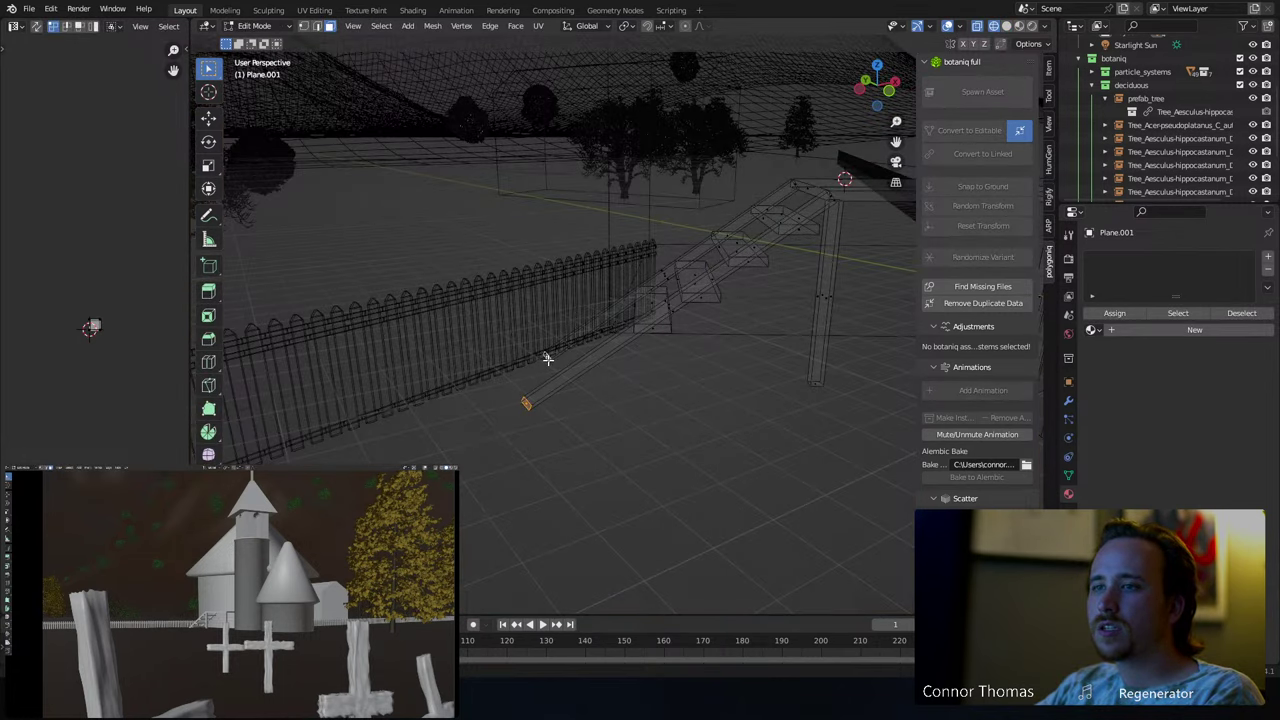
key(z)
click(732, 380)
key(g)
key(x)
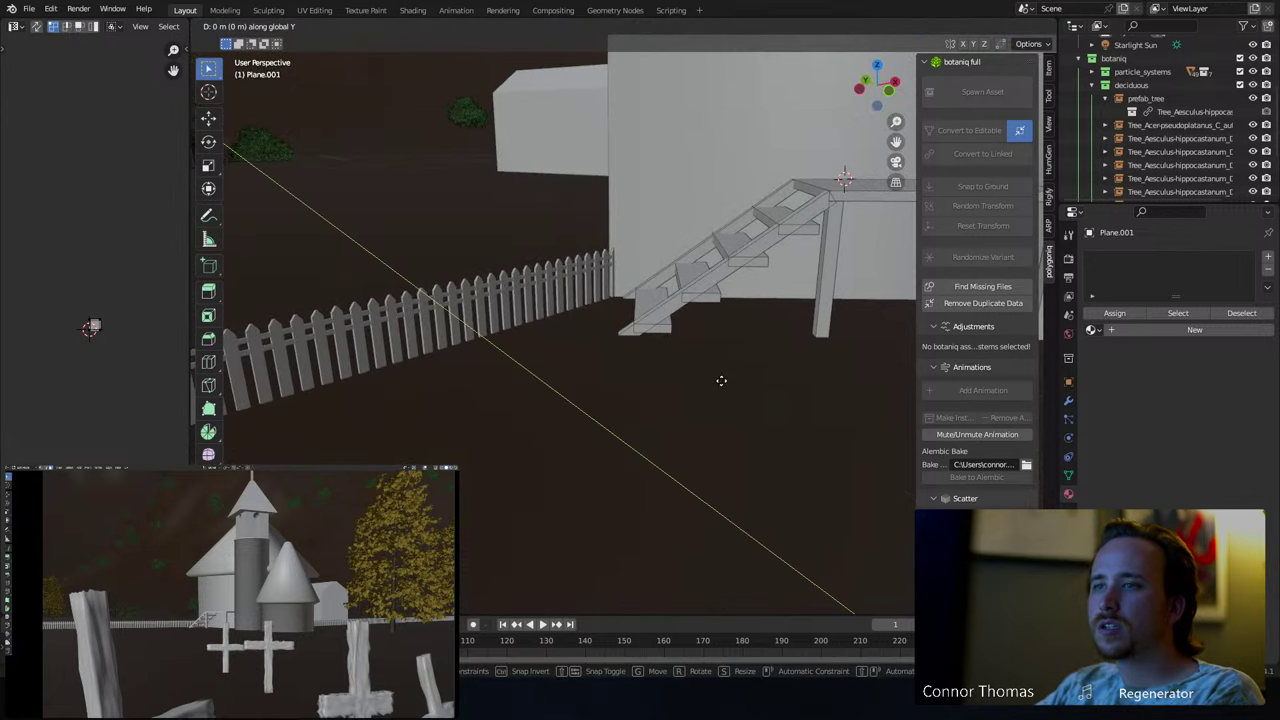
key(x)
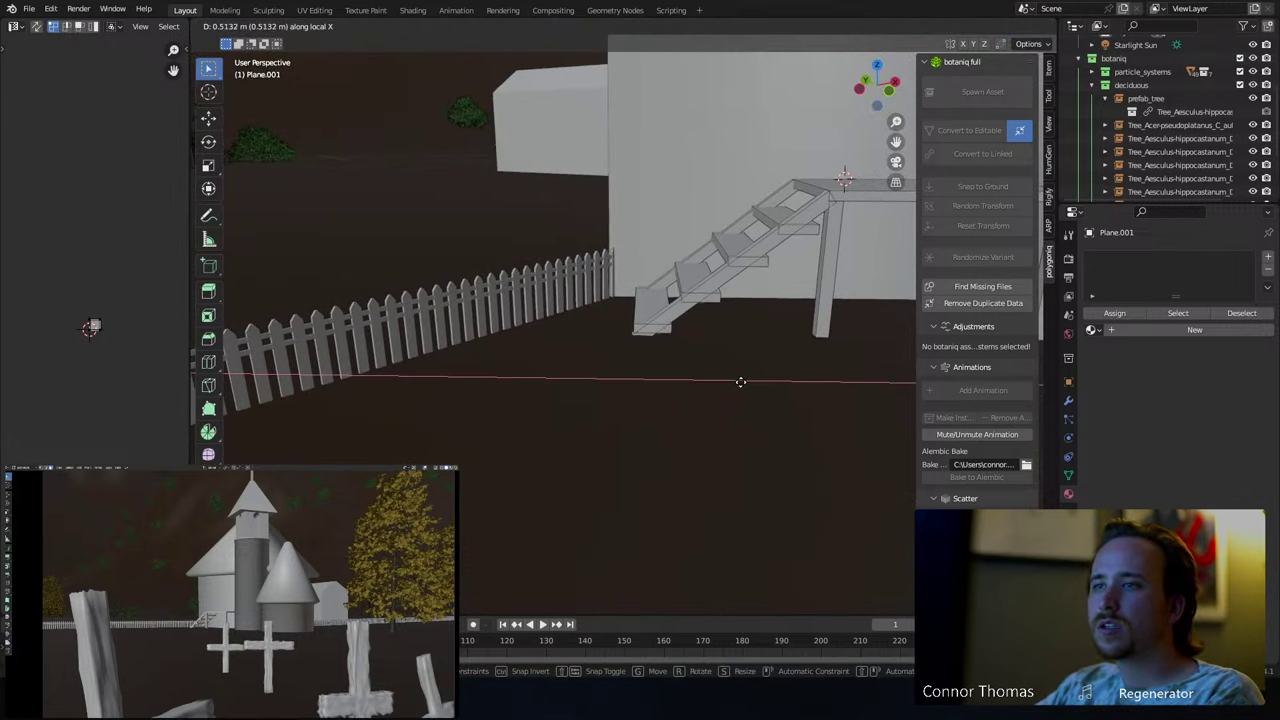
click(750, 382)
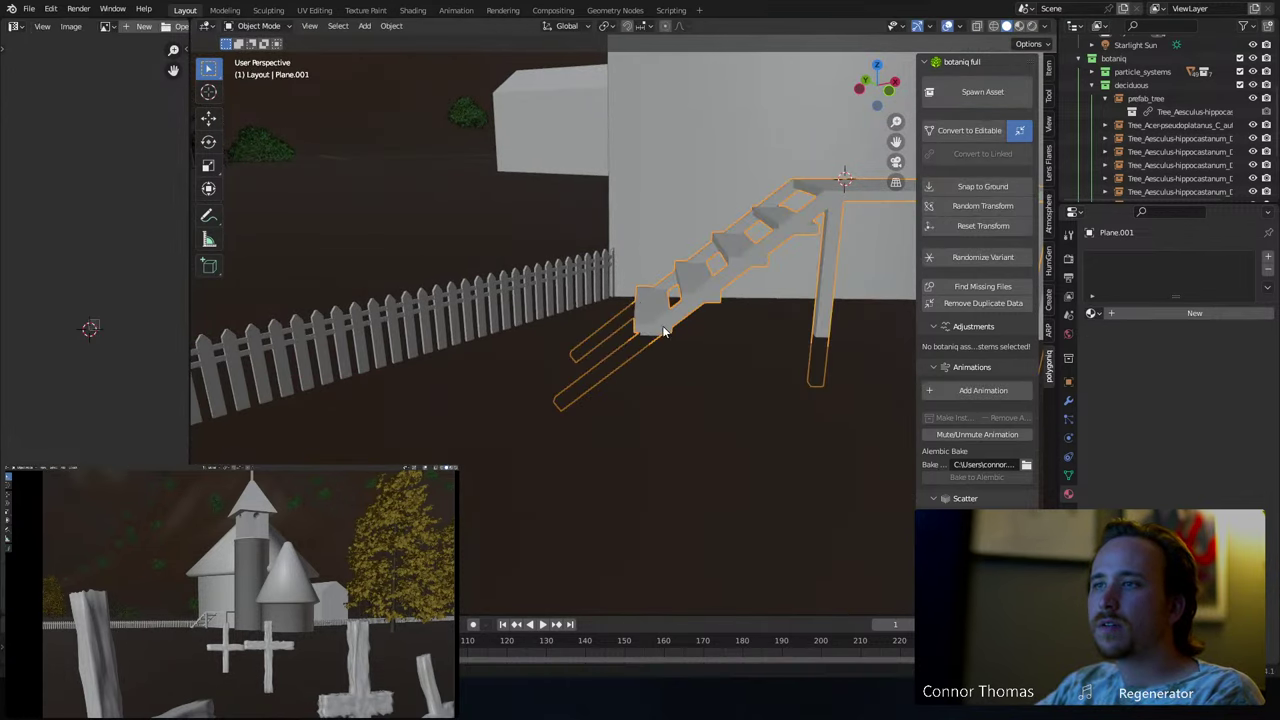
middle_drag(663, 331, 716, 357)
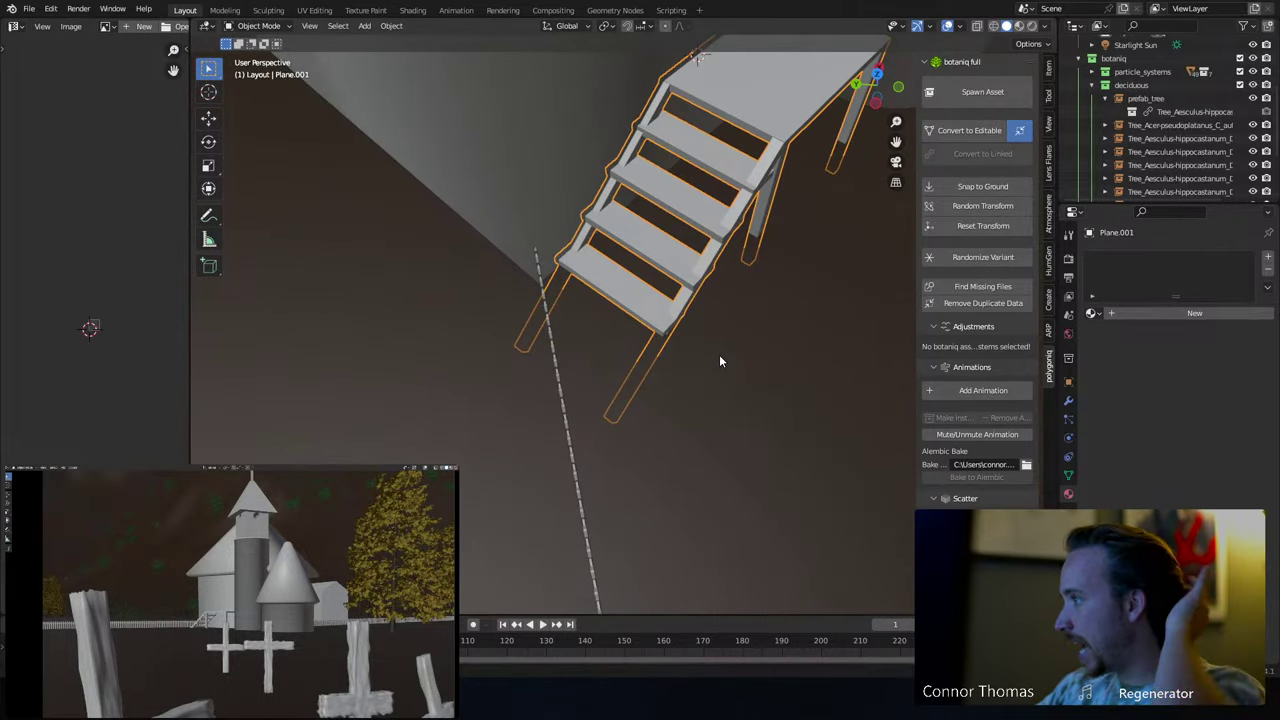
middle_drag(710, 343, 794, 259)
key(s)
key(z)
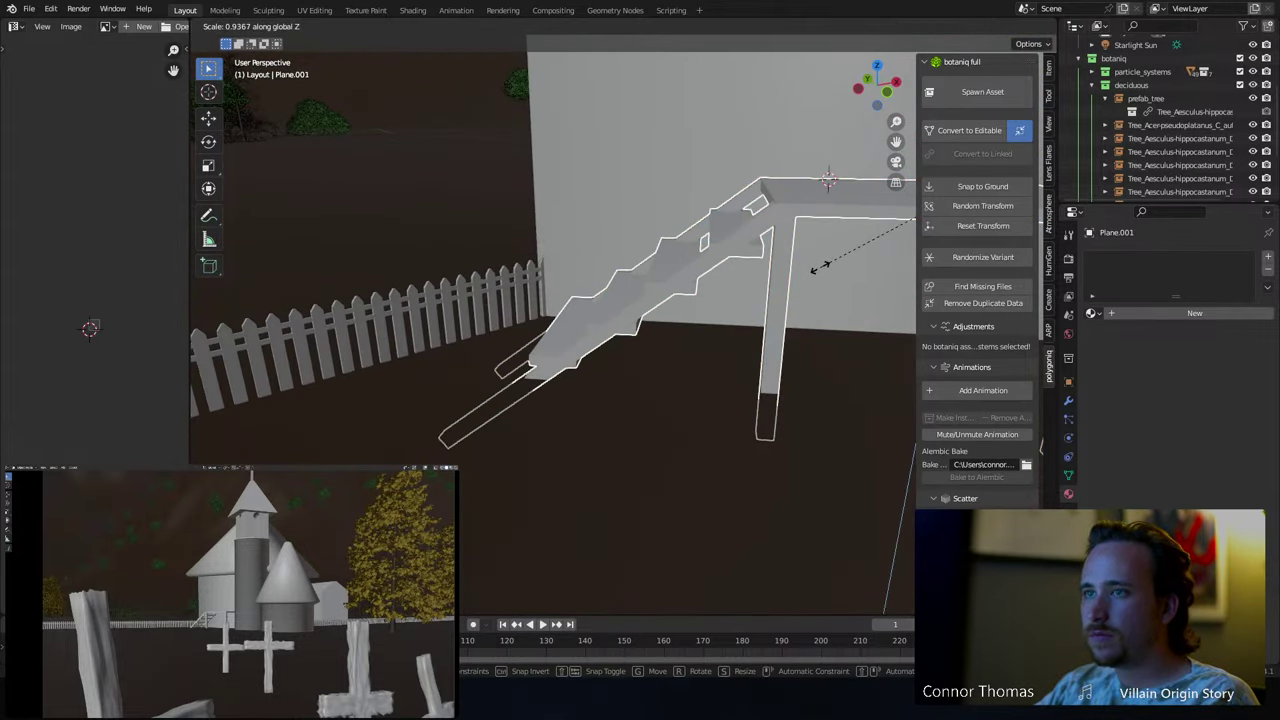
right_click(816, 258)
- Select all four stair treads, set the transform pivot to Individual Origins, and scale the treads thinner along Z
key(Tab)
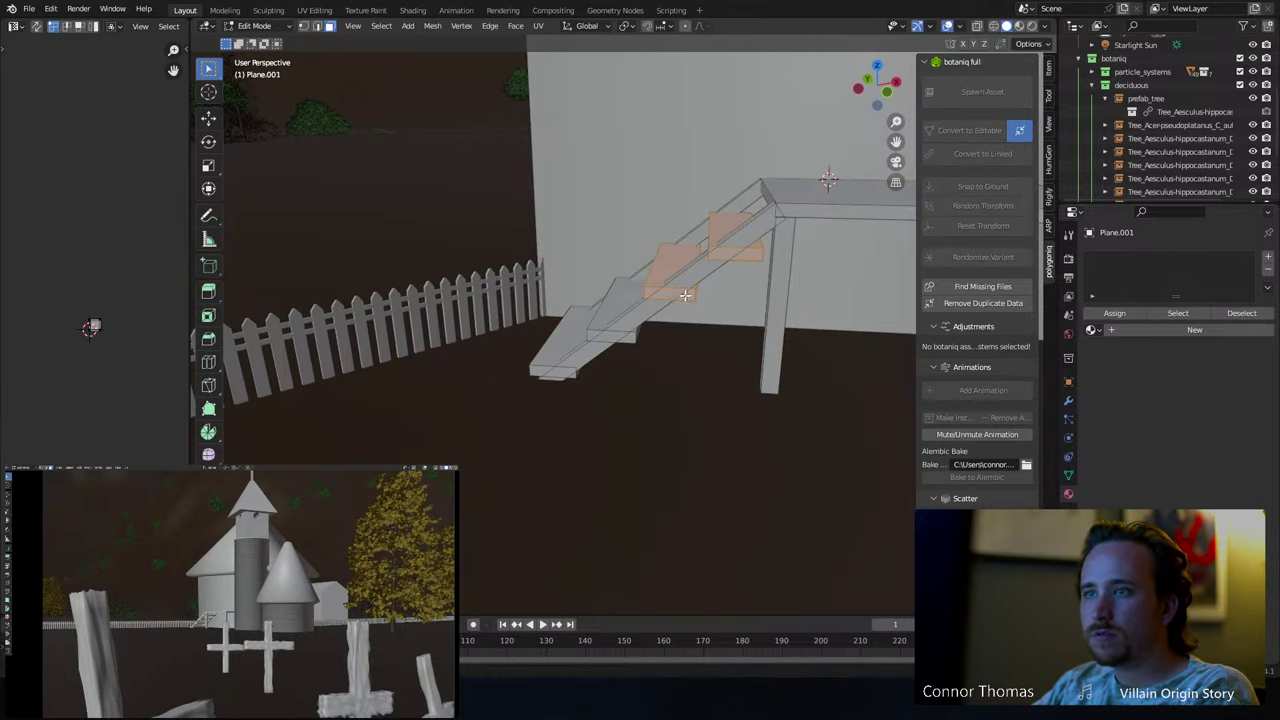
middle_drag(572, 339, 720, 305)
key(s)
key(z)
right_click(754, 300)
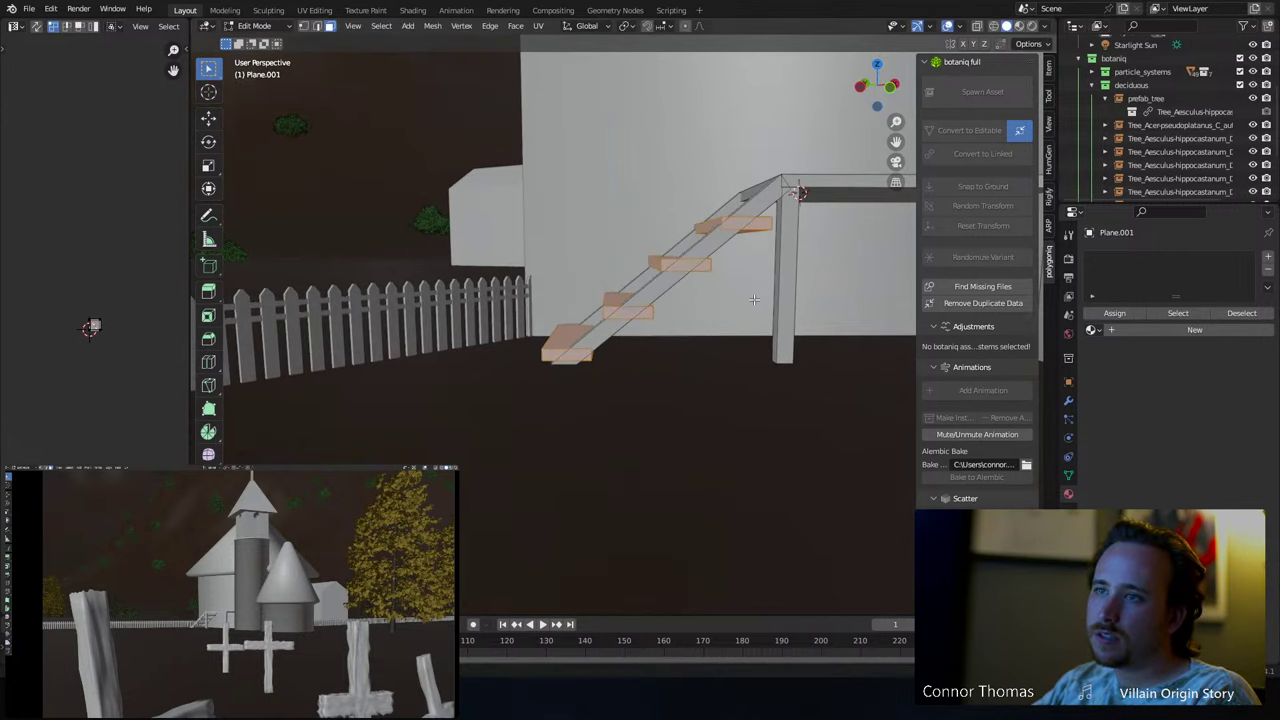
click(515, 26)
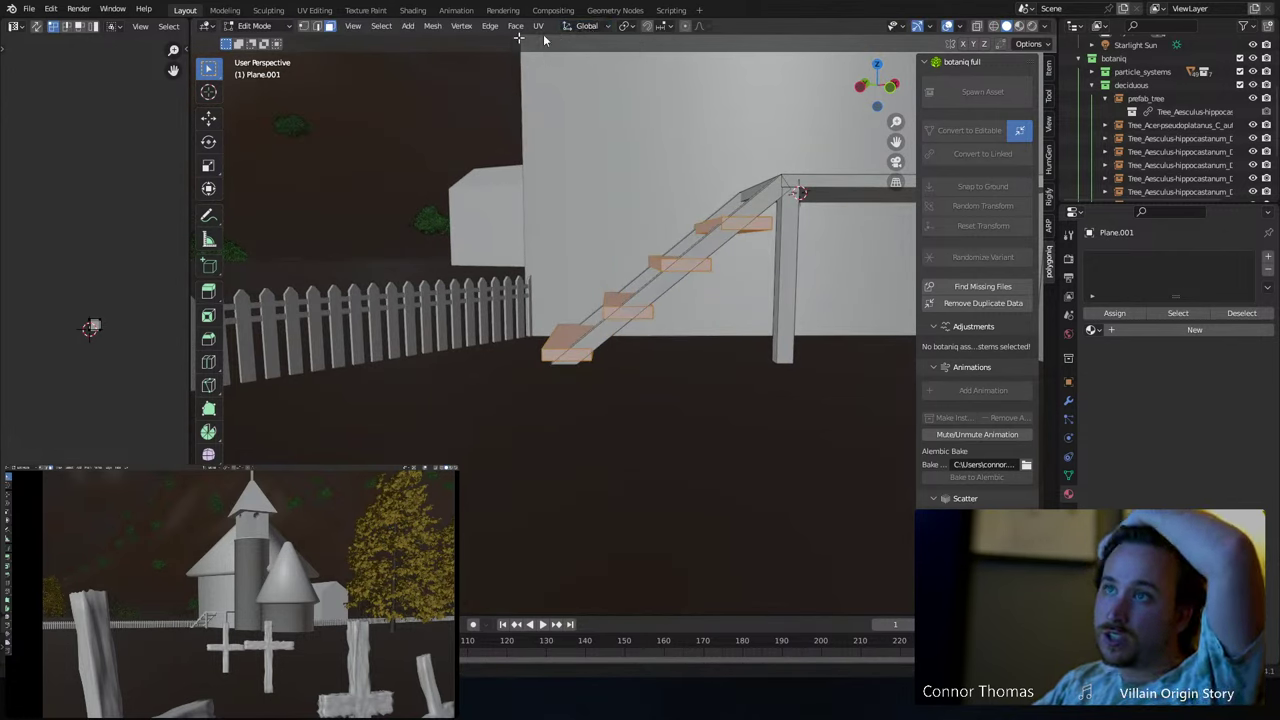
click(632, 26)
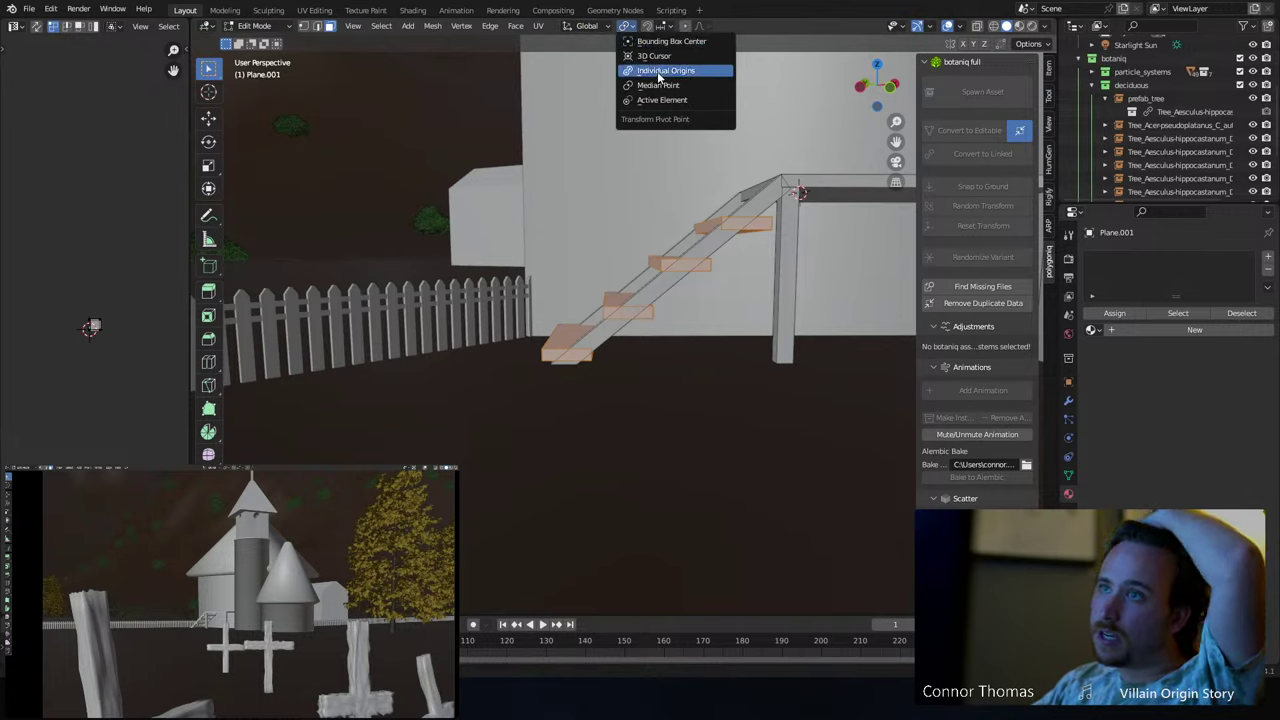
key(z)
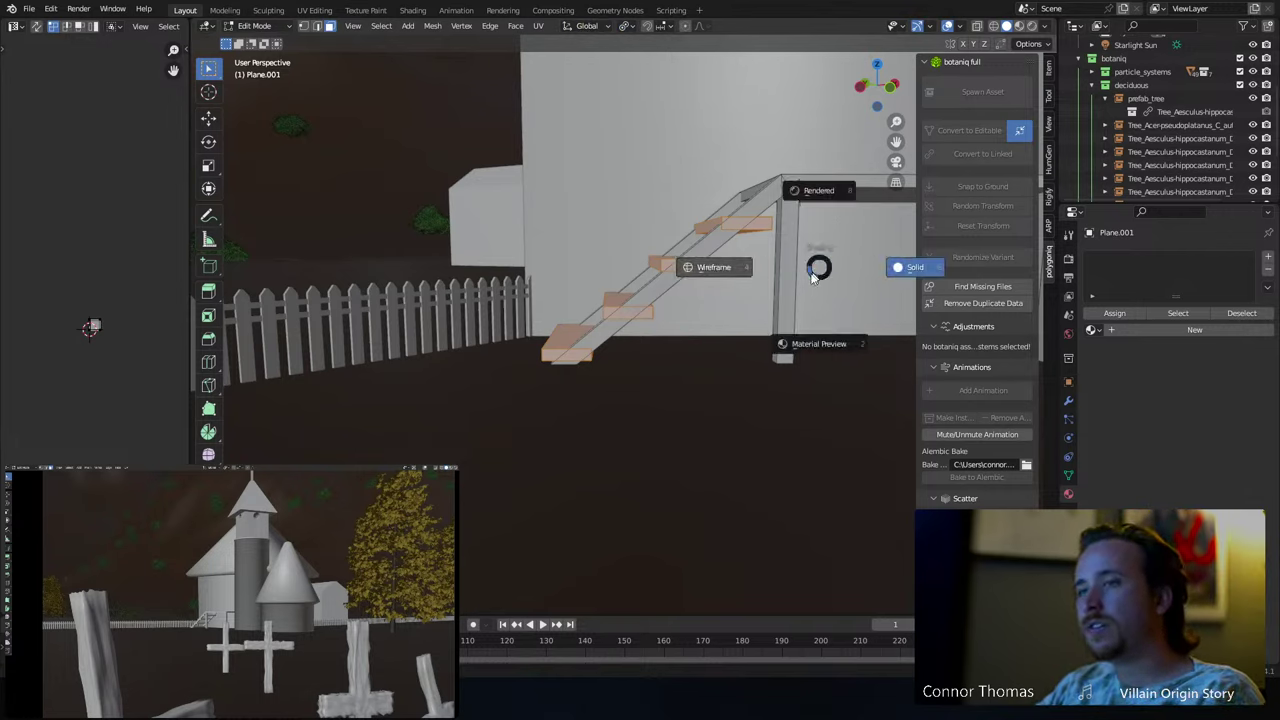
key(Escape)
key(s)
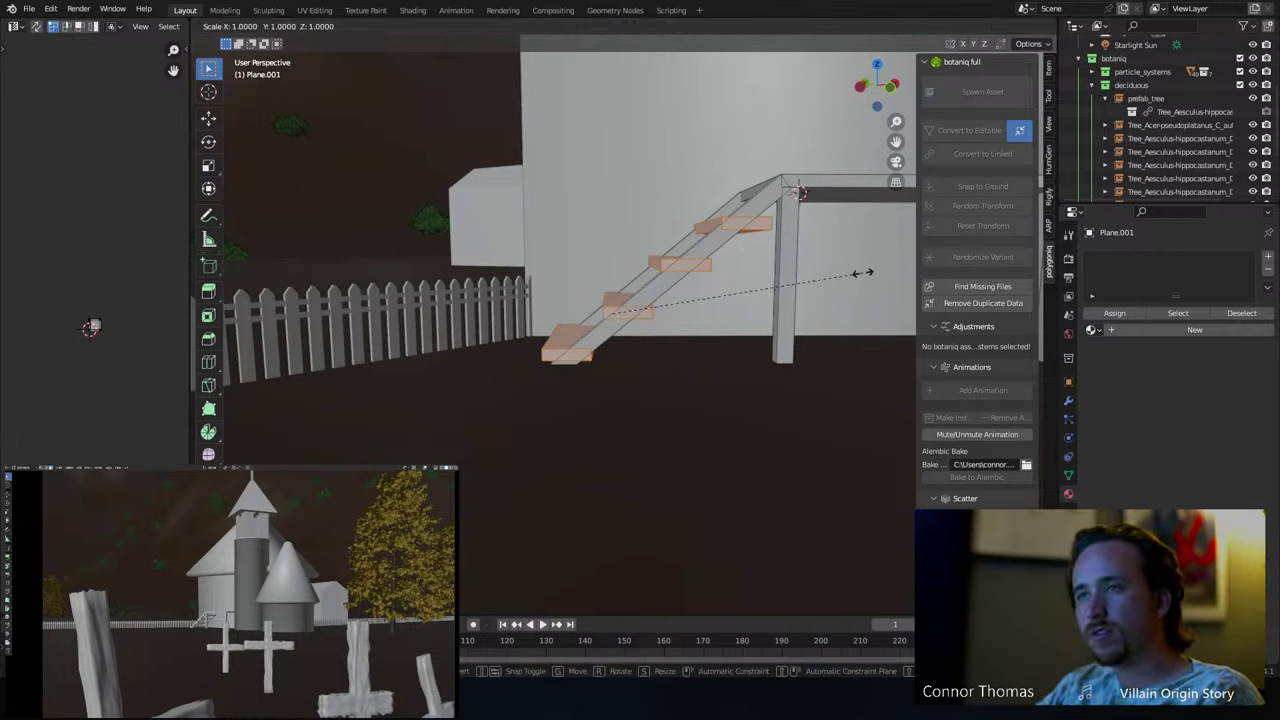
key(z)
click(728, 281)
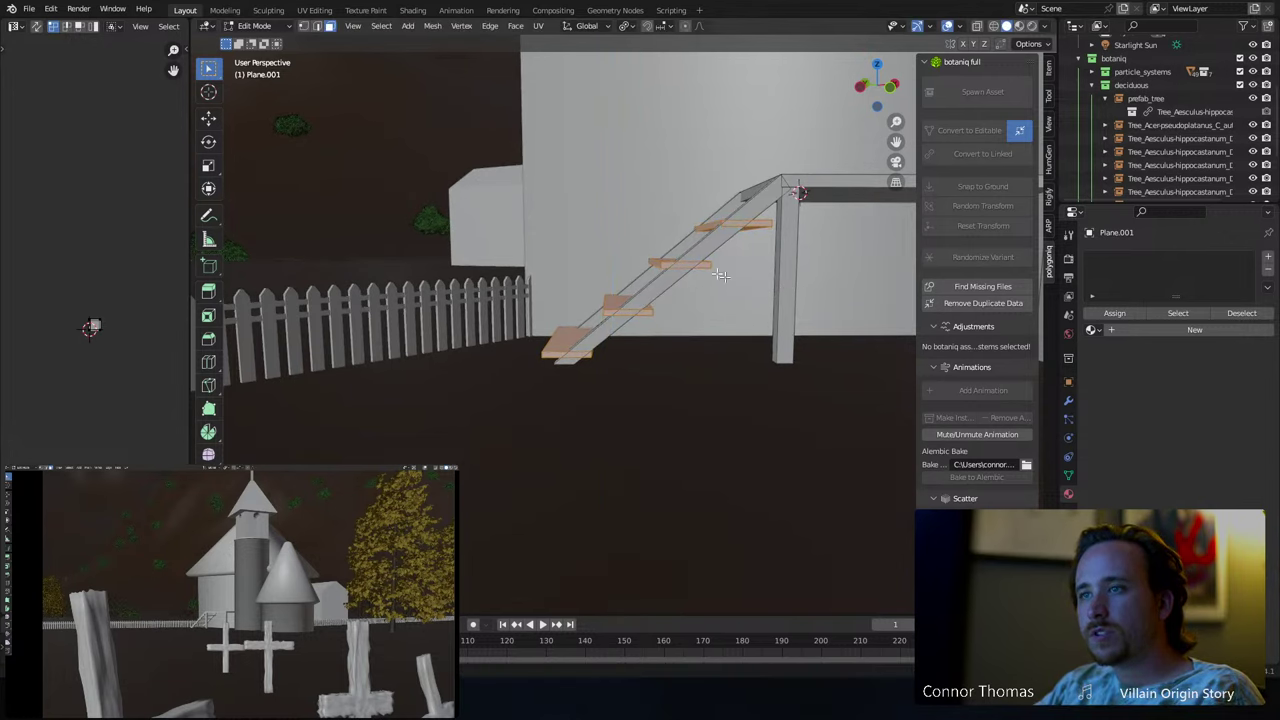
- Raise the underside faces of both sloped beams along Z to make them slimmer, and deselect the porch in Object Mode
middle_drag(600, 234, 705, 250)
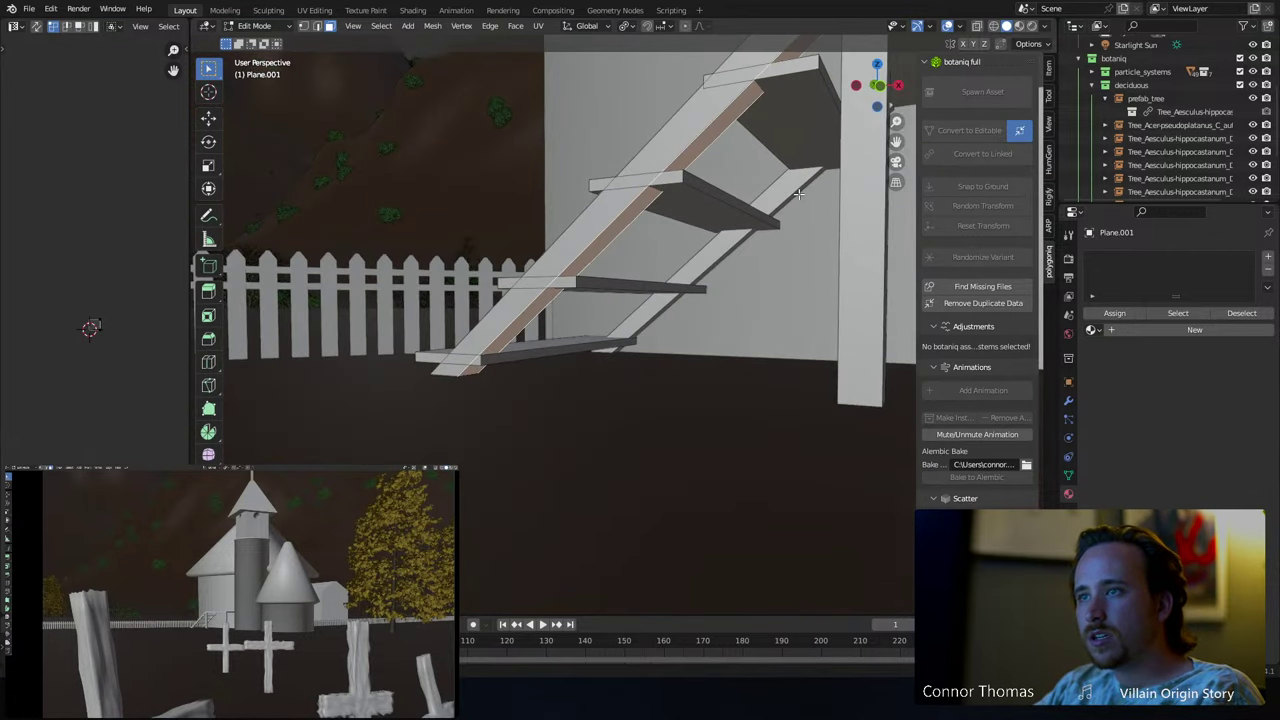
middle_drag(799, 194, 760, 266)
key(g)
key(z)
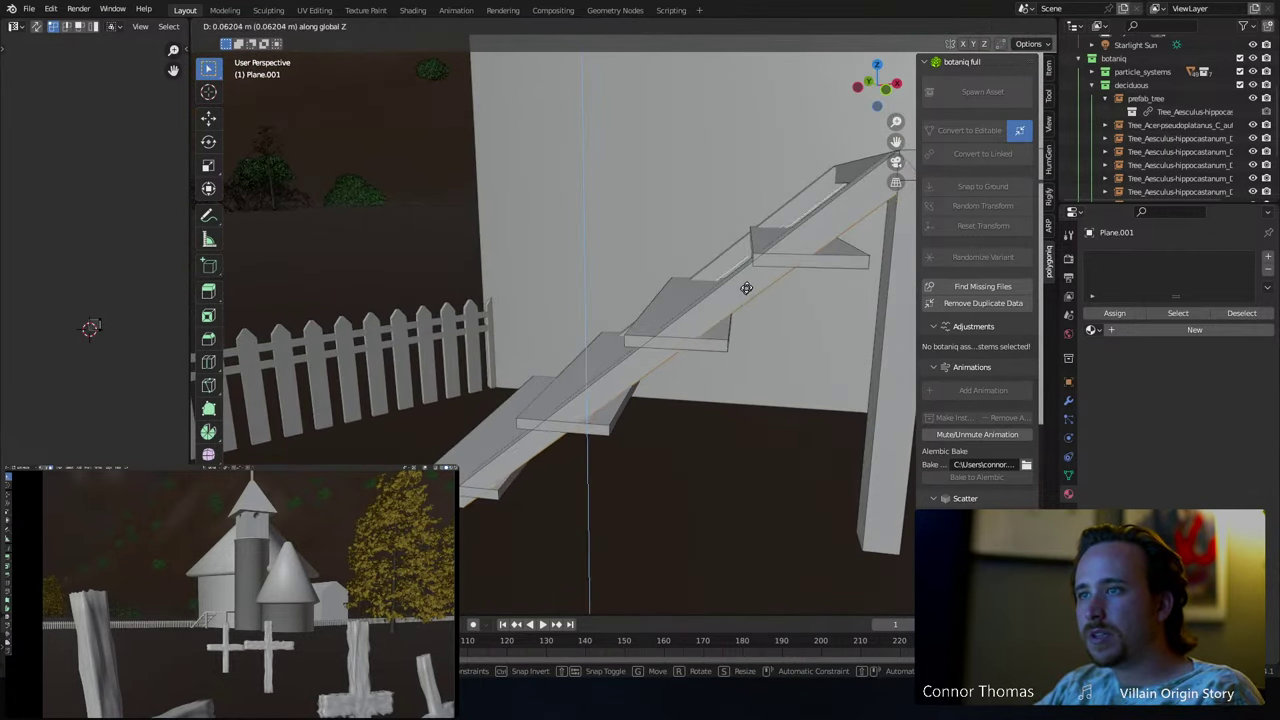
click(743, 276)
key(Tab)
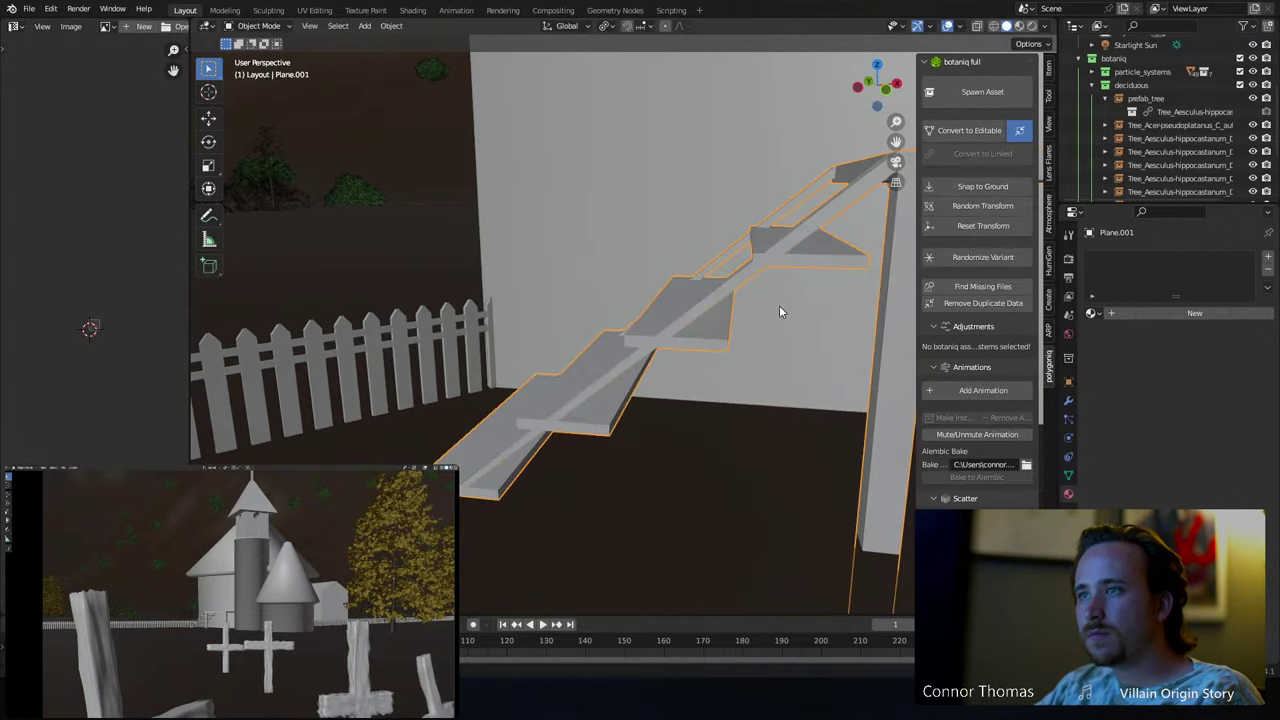
key(a)
key(a)
- Duplicate both sloped stair beams a little over 1.6 m upward along Z to serve as handrails
middle_drag(652, 302, 658, 257)
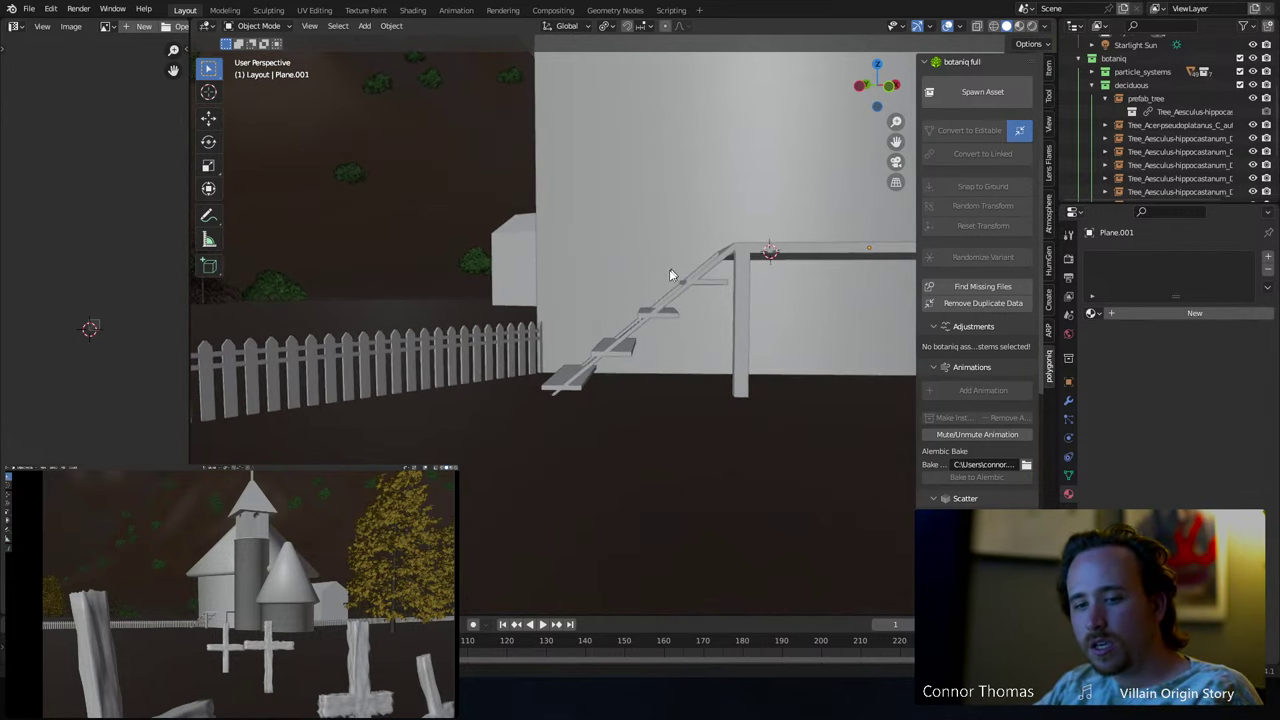
scroll(712, 278, up, 3)
click(725, 267)
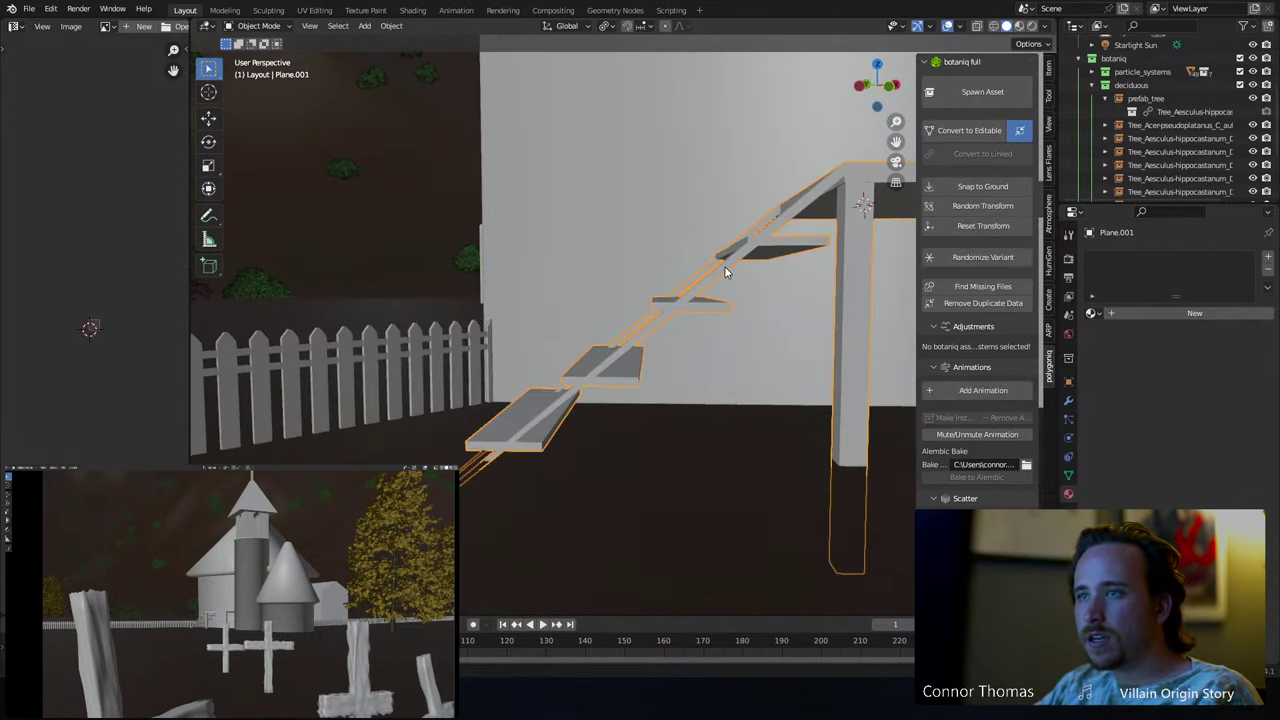
key(Tab)
key(a)
key(alt+a)
key(l)
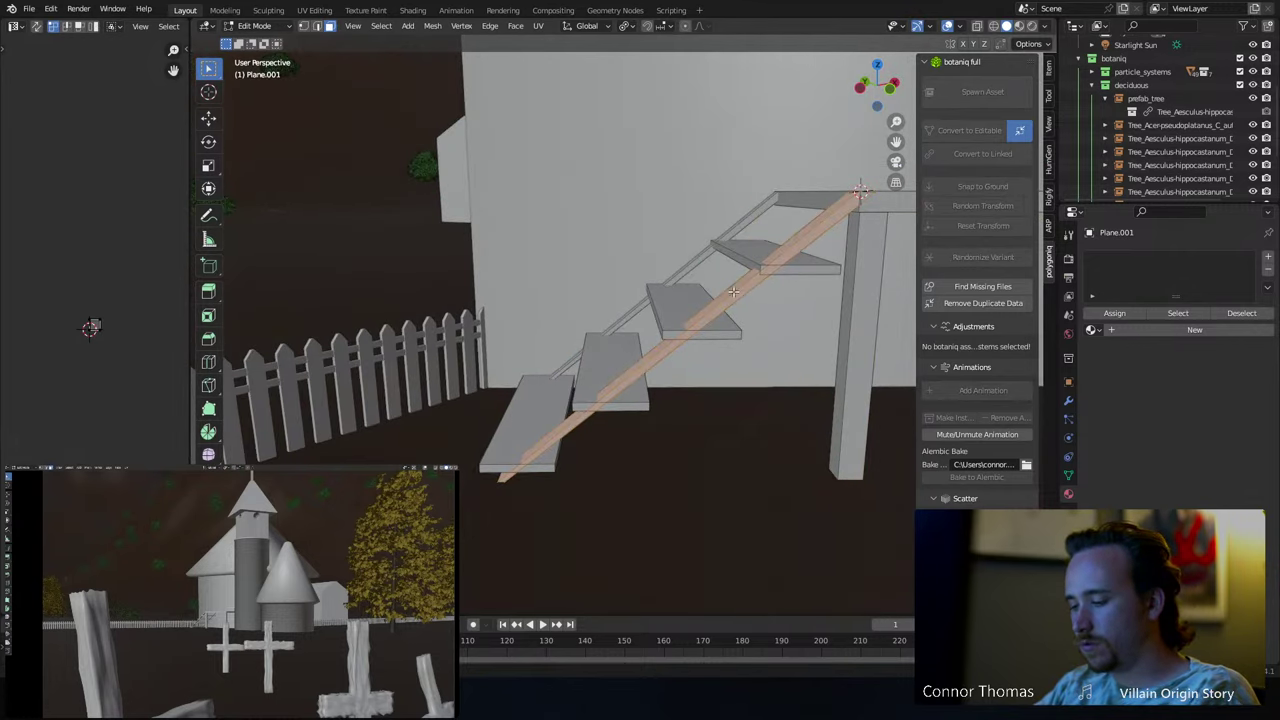
middle_drag(732, 291, 848, 366)
middle_drag(634, 227, 646, 223)
key(g)
key(z)
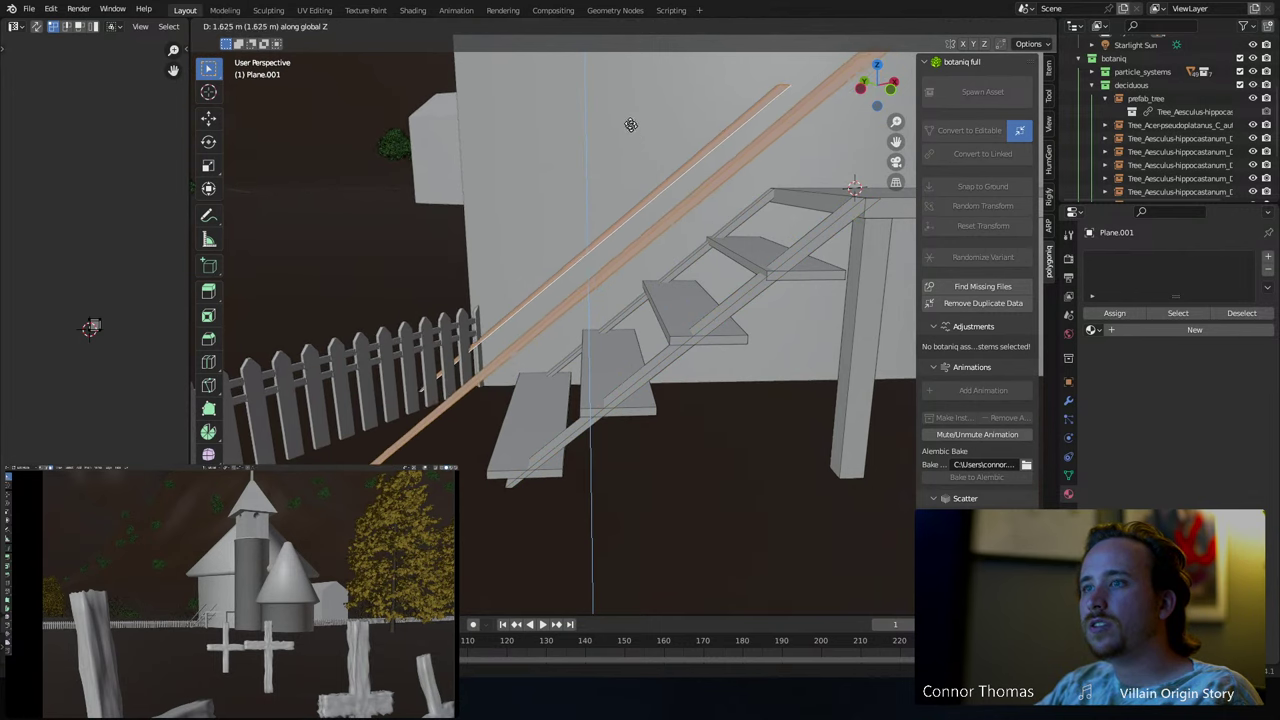
click(623, 106)
- Fine-tune the height of the two handrails above the staircase along Z
scroll(656, 222, down, 3)
middle_drag(656, 222, 690, 249)
key(g)
key(z)
click(656, 214)
key(g)
key(z)
key(z)
click(693, 244)
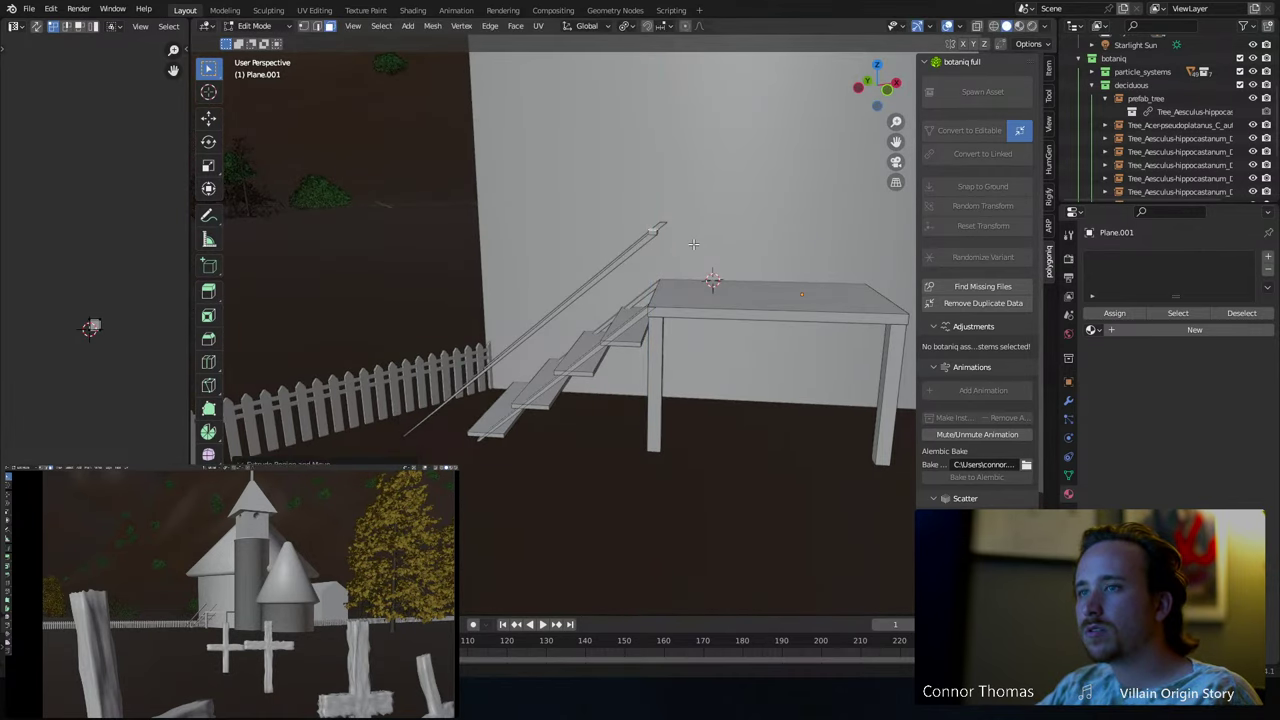
- Extrude the upper end faces of both handrails about 0.11 m upward
key(l)
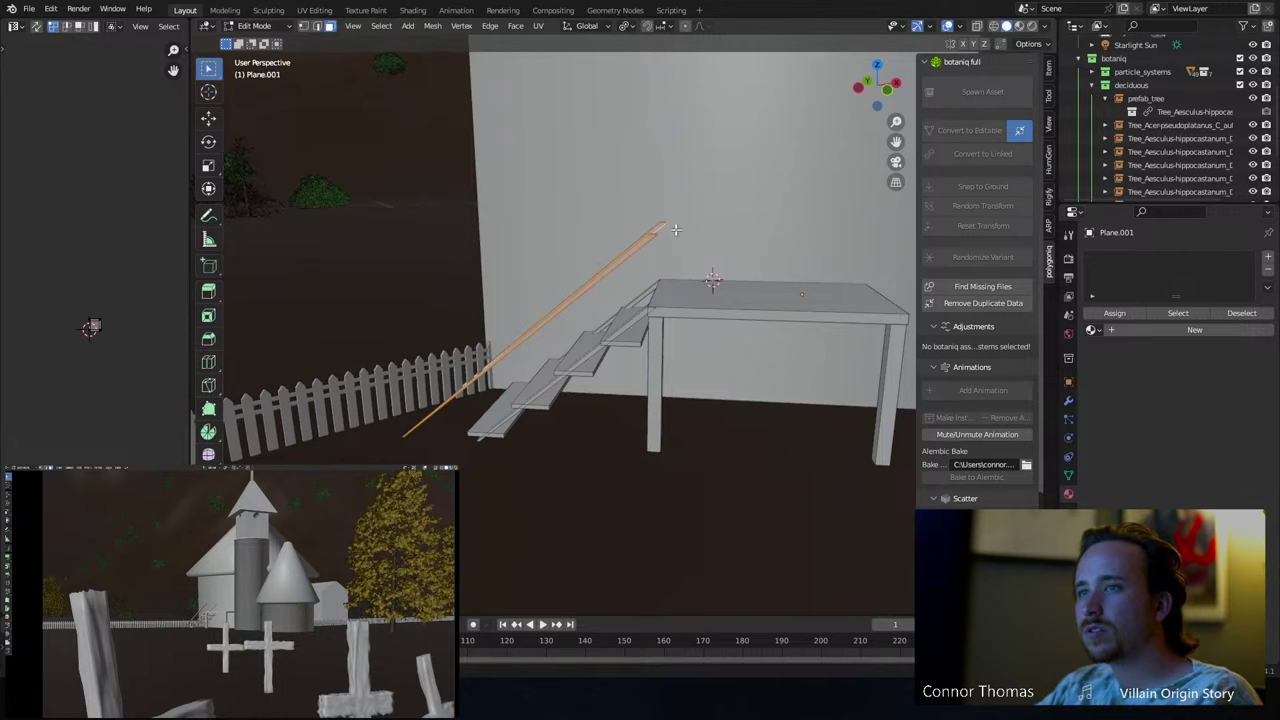
key(ctrl+z)
scroll(668, 229, up, 4)
middle_drag(706, 208, 632, 280)
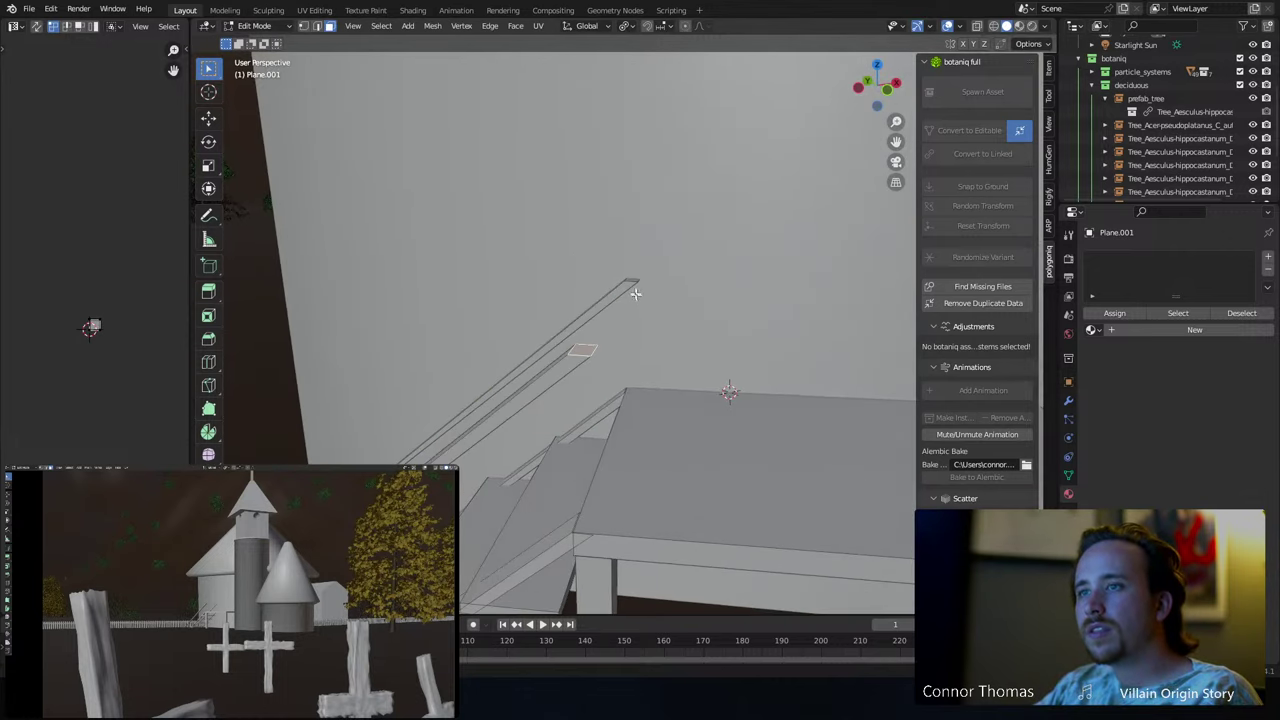
key(e)
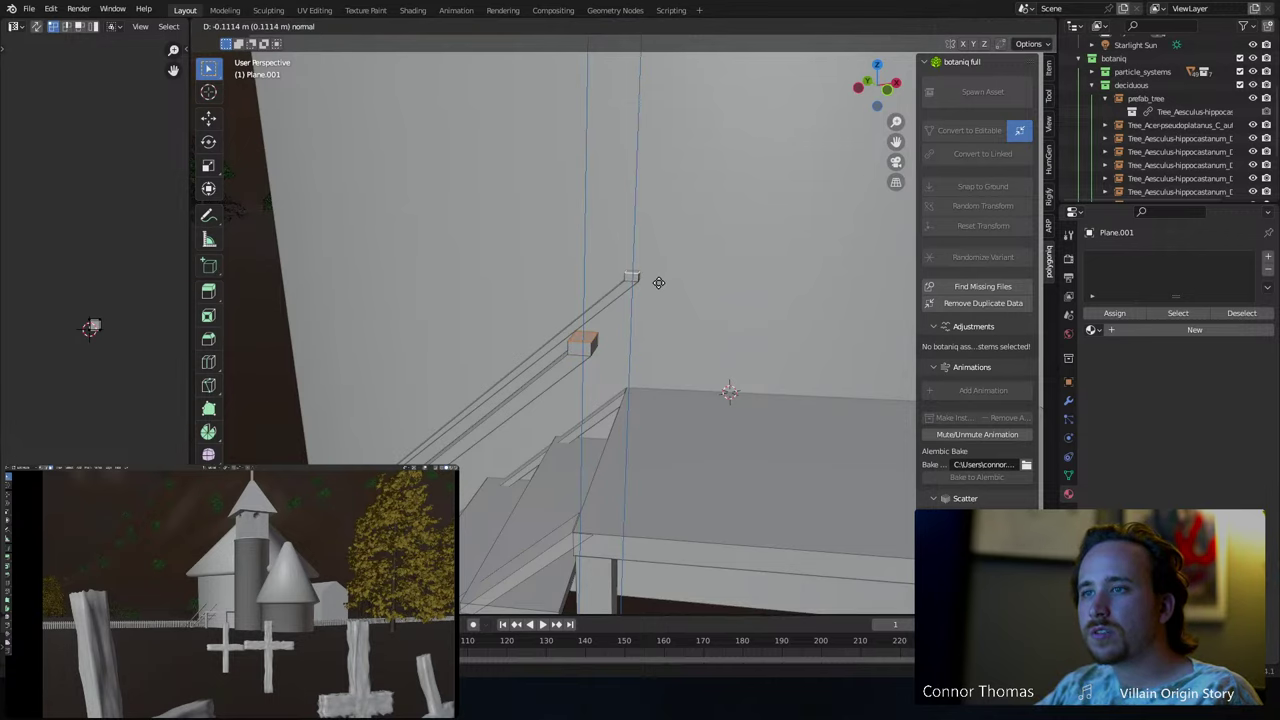
click(658, 283)
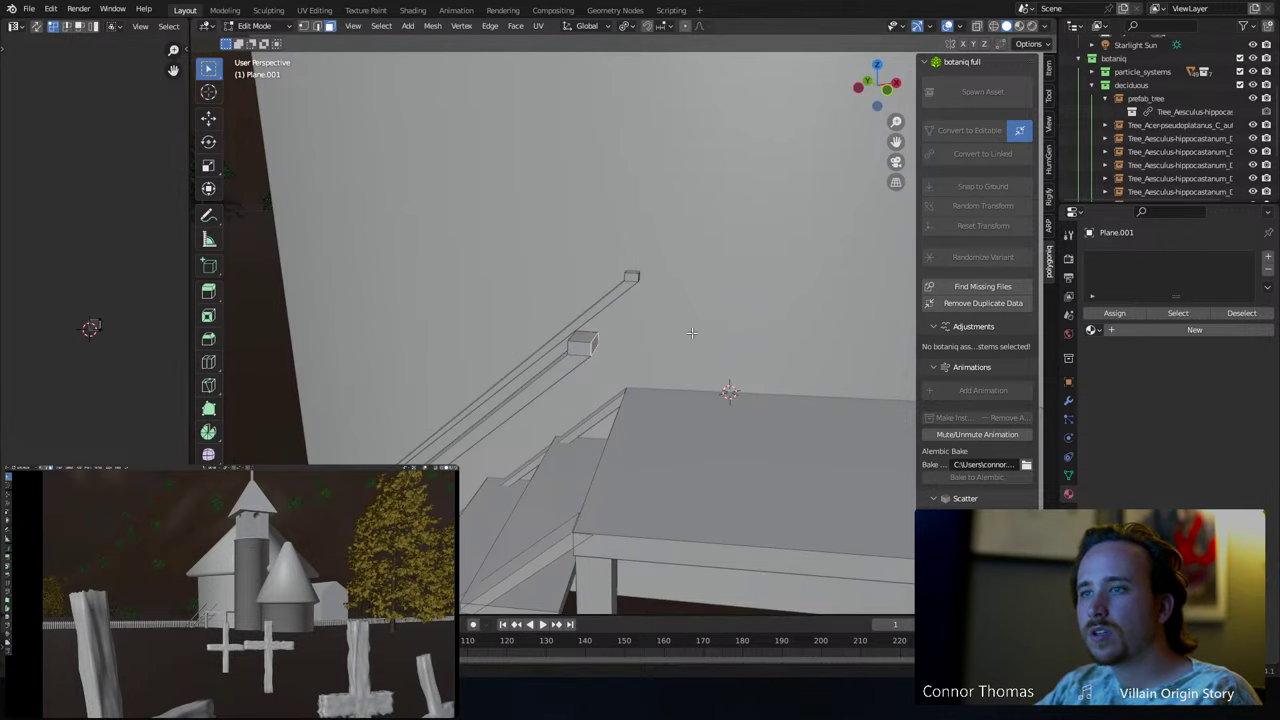
- Extrude the porch-facing end faces of both handrails about 5.29 m horizontally along the platform
middle_drag(592, 344, 667, 321)
scroll(677, 298, down, 5)
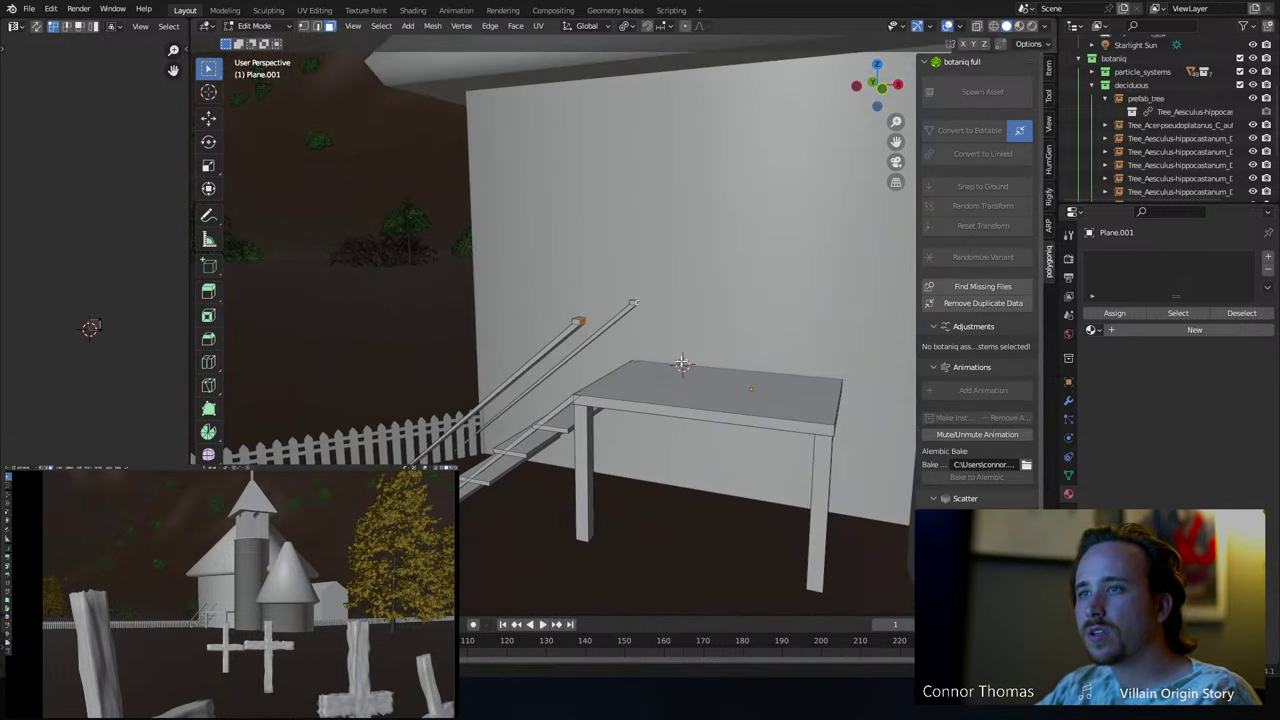
key(e)
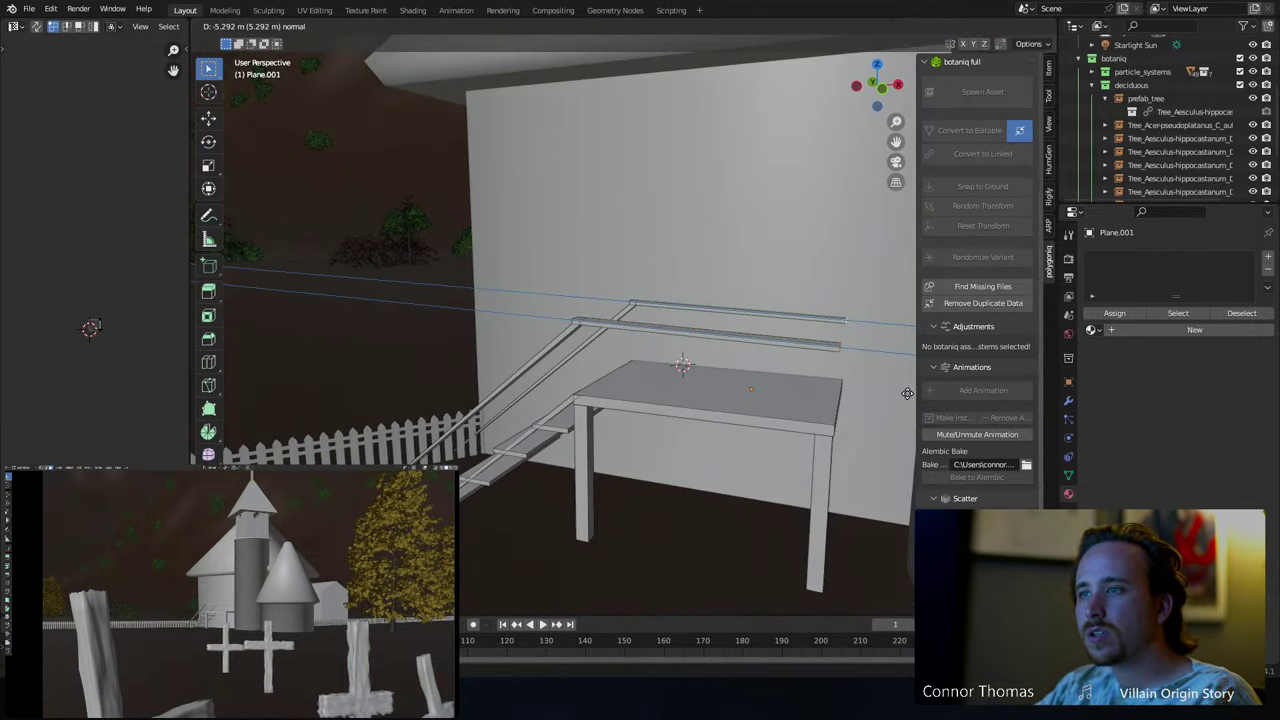
click(907, 393)
- Delete the far-end vertices of the wall-side horizontal rail to remove that rail from the platform
middle_drag(810, 366, 798, 398)
click(846, 336)
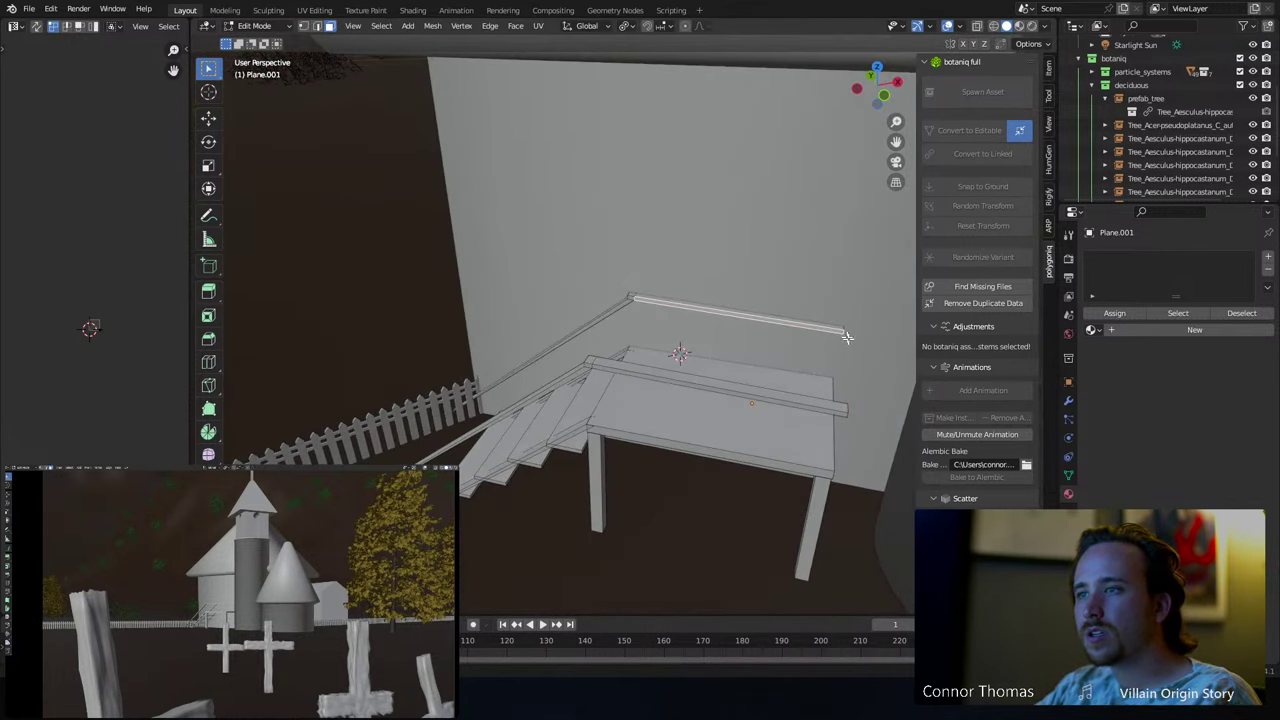
key(2)
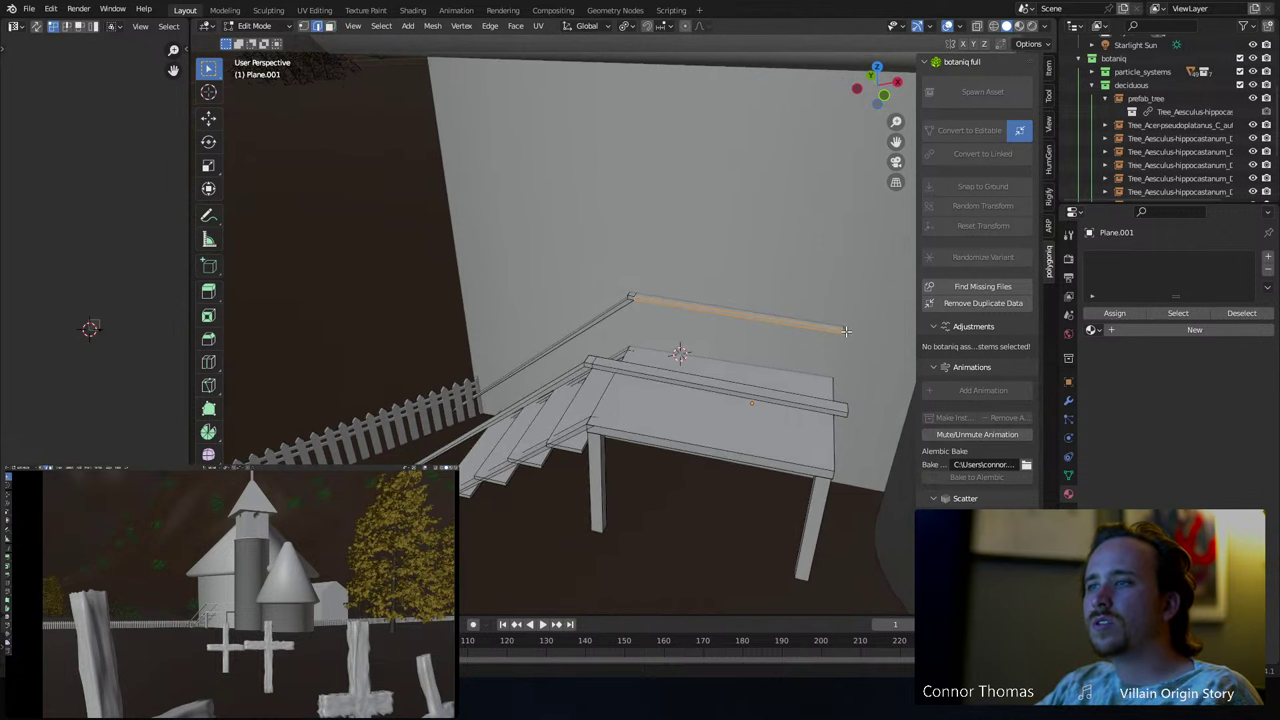
key(z)
click(760, 334)
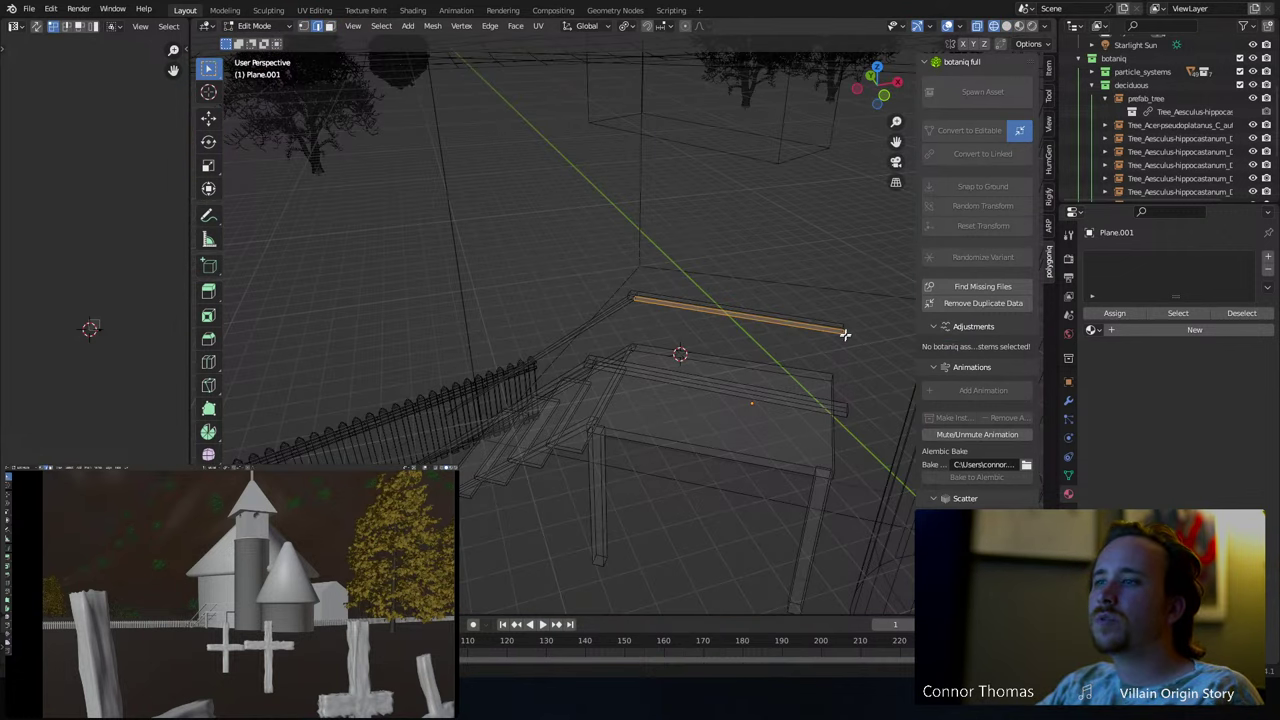
key(a)
key(a)
drag(814, 300, 880, 360)
key(x)
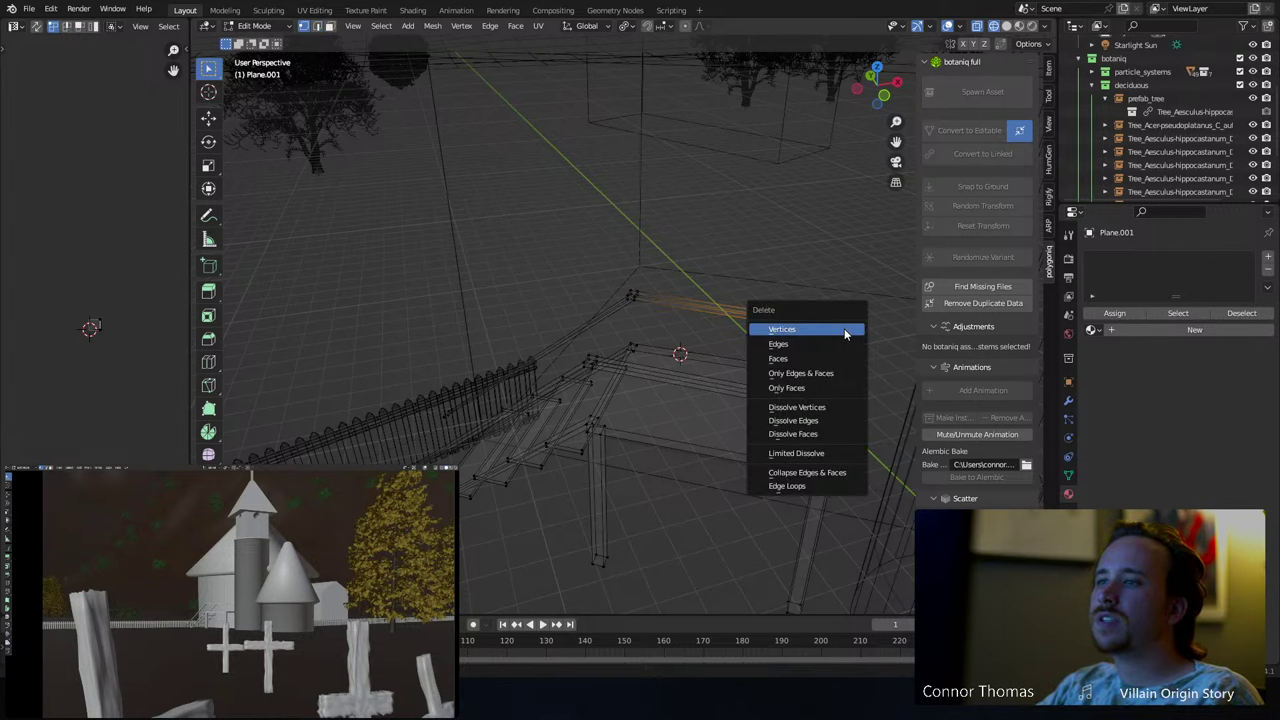
click(846, 333)
- Return to solid shading, fill the open upper end of the wall-side handrail with a face, and leave Edit Mode with nothing selected
middle_drag(695, 333, 666, 311)
key(shift+z)
middle_drag(756, 432, 646, 302)
scroll(650, 300, up, 4)
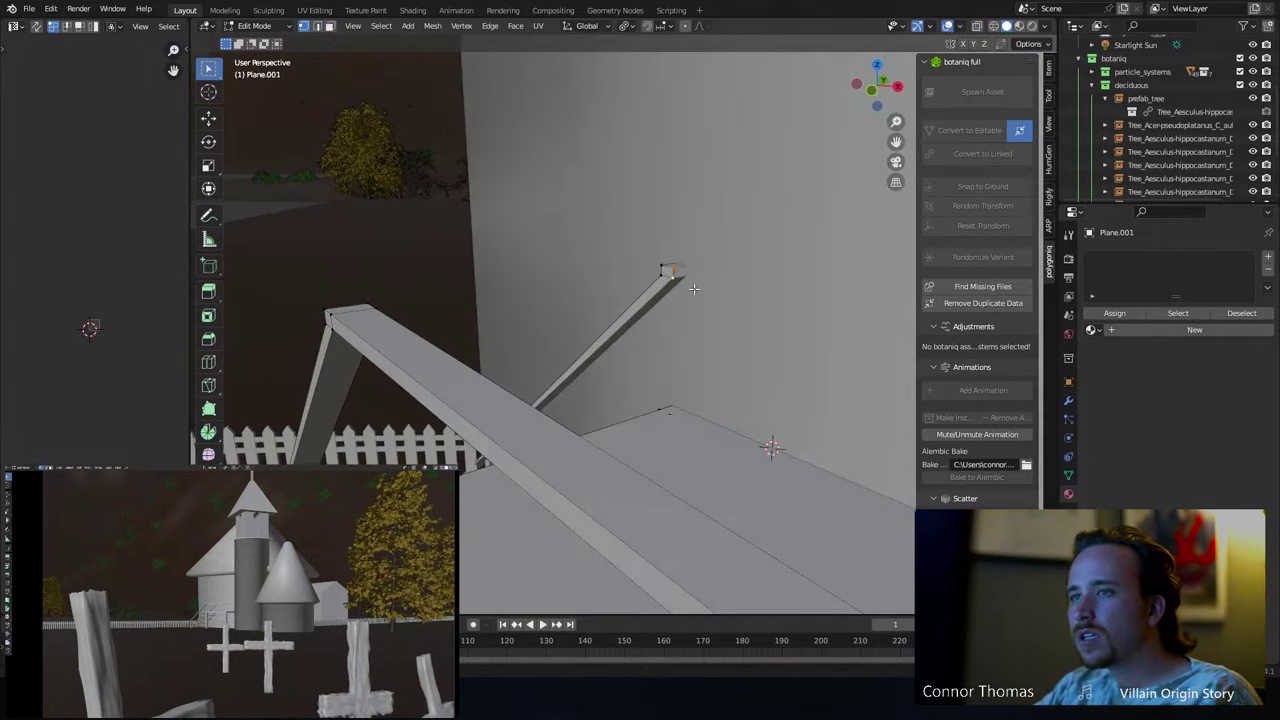
key(Tab)
key(alt+a)
scroll(703, 318, down, 4)
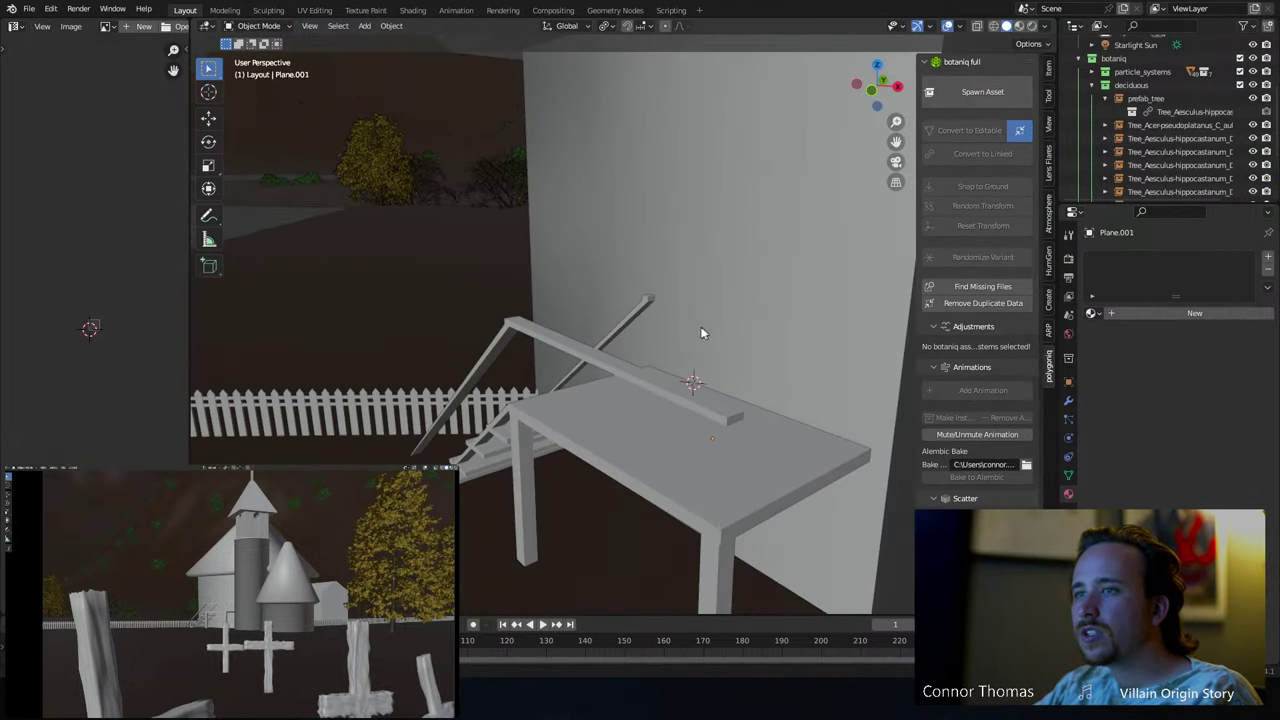
- Extrude the top face of the porch's outer corner leg upward through the platform to the height of the horizontal rail
click(742, 434)
middle_drag(727, 420, 716, 538)
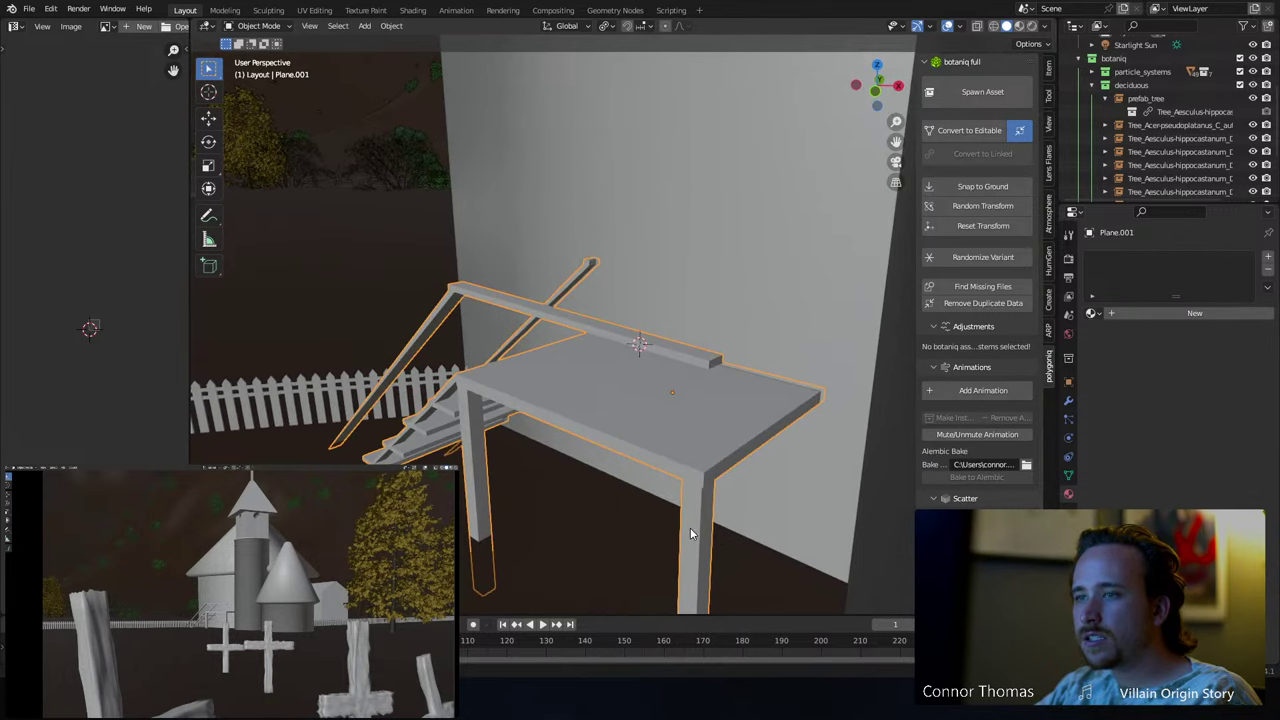
key(Tab)
key(shift+z)
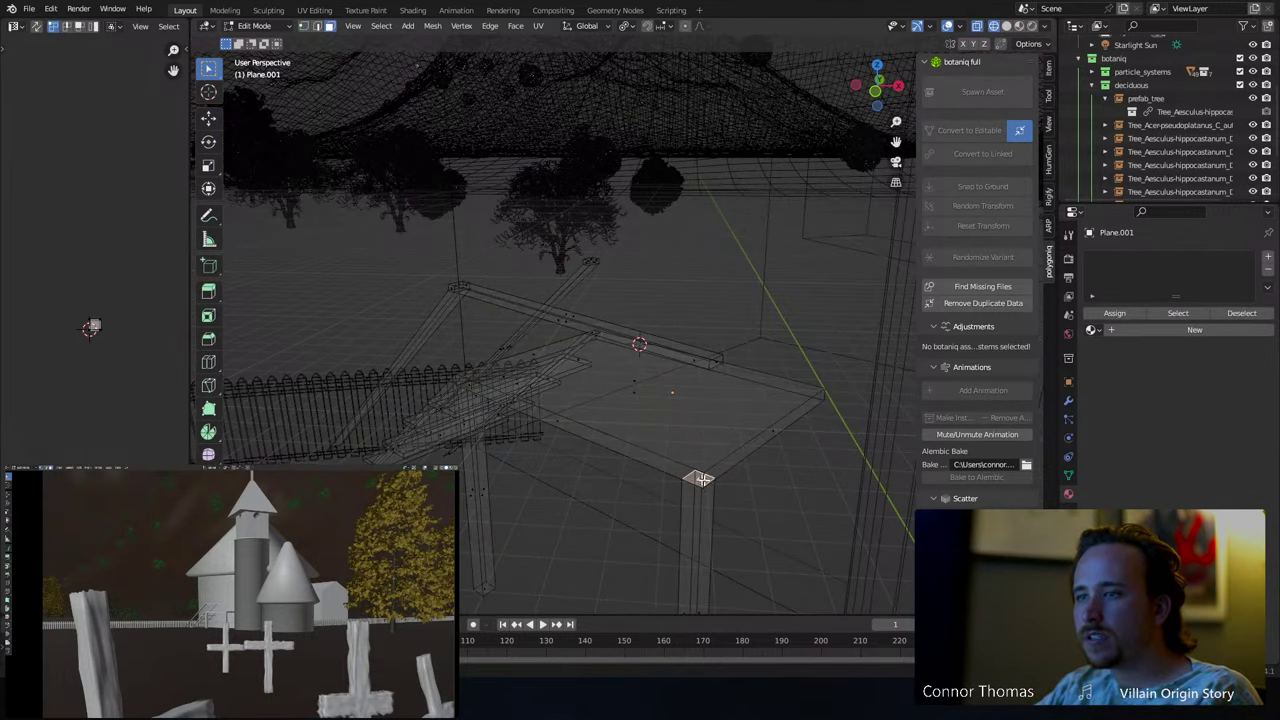
key(e)
click(723, 362)
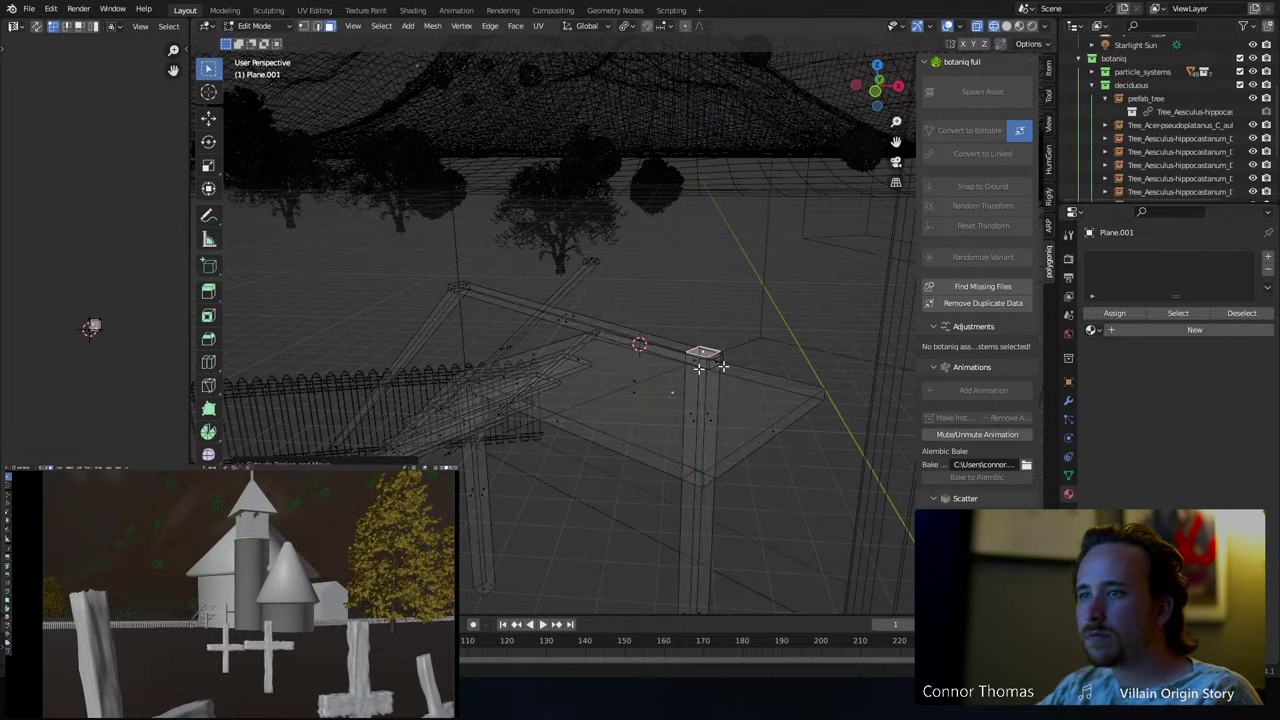
key(shift+z)
key(Tab)
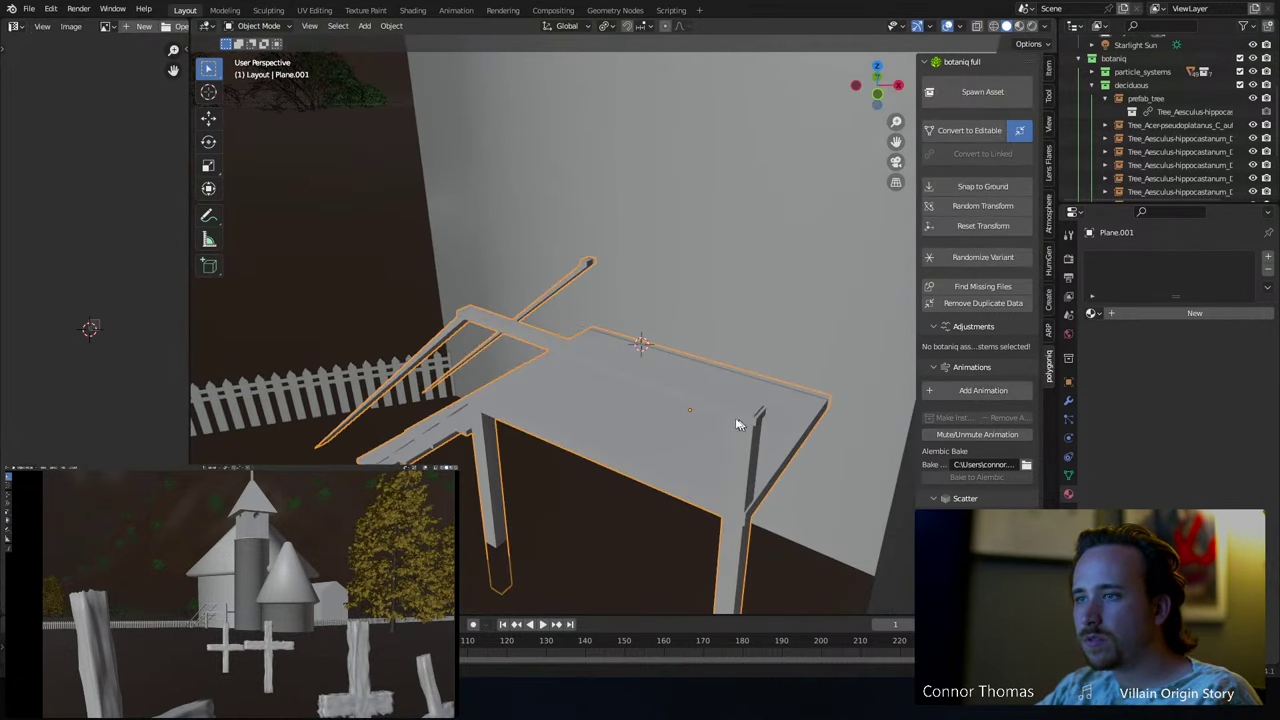
- Add a loop cut across the horizontal rail and slide it close to the extended corner post
key(Tab)
click(742, 413)
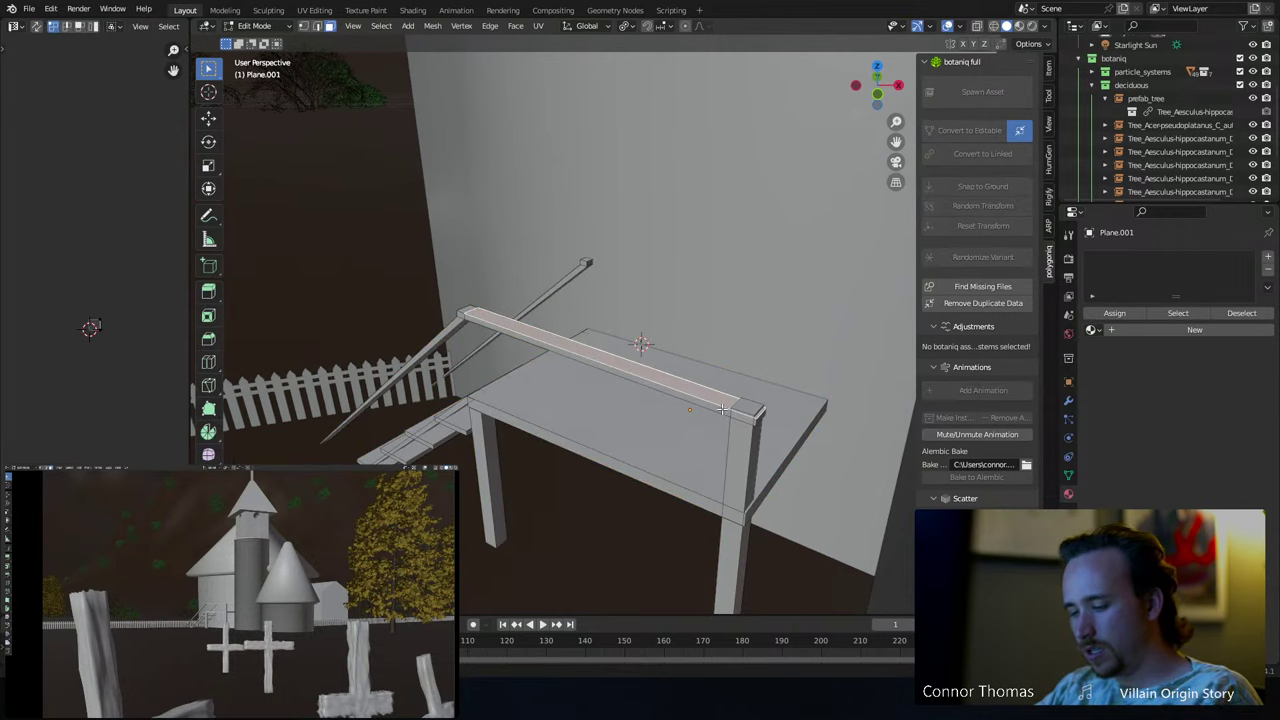
key(ctrl+r)
click(722, 409)
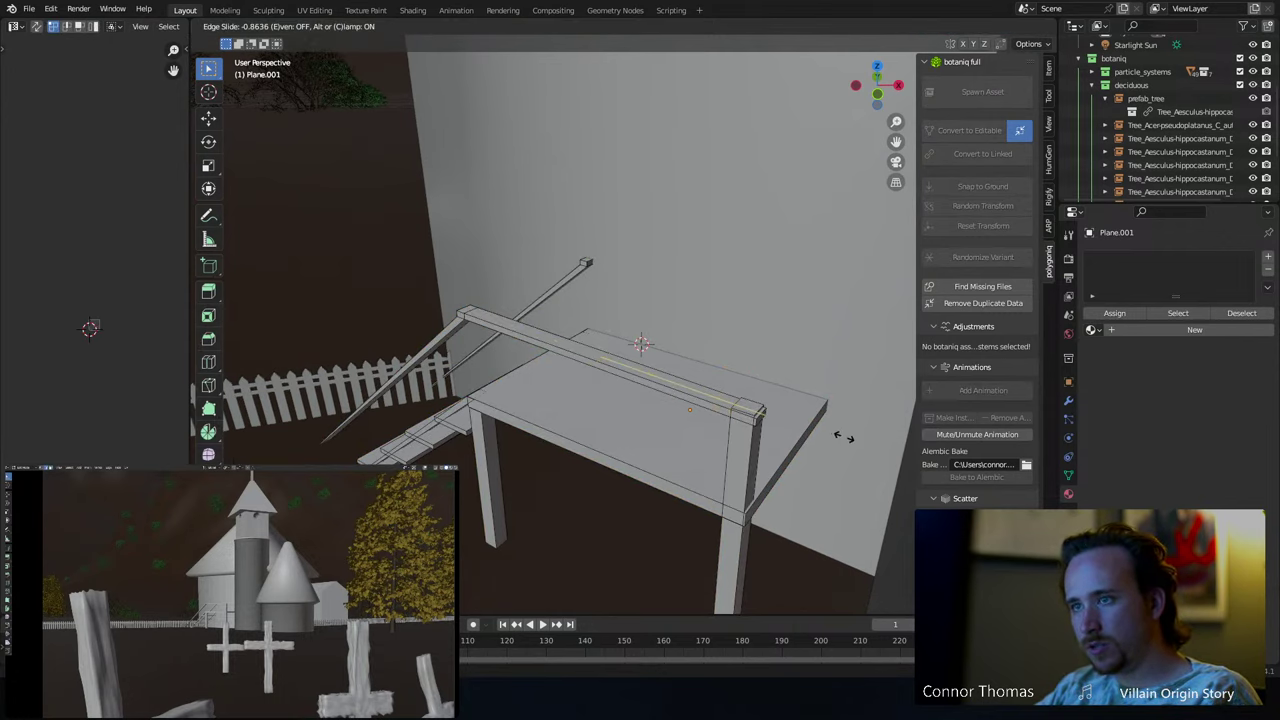
click(844, 437)
- Extrude the wall-facing side face at the rail's corner-post end about 3.38 m toward the church wall
middle_drag(764, 426, 580, 391)
scroll(691, 405, up, 3)
scroll(578, 392, down, 2)
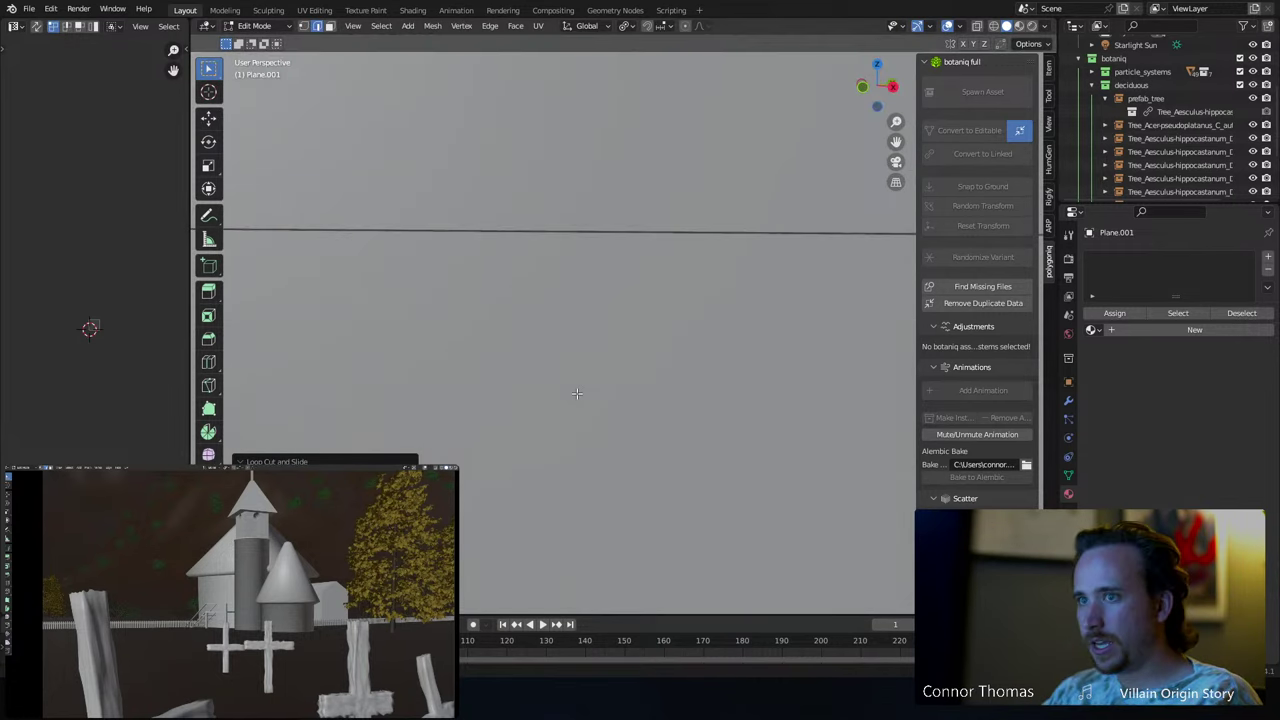
scroll(484, 428, down, 6)
middle_drag(716, 400, 646, 381)
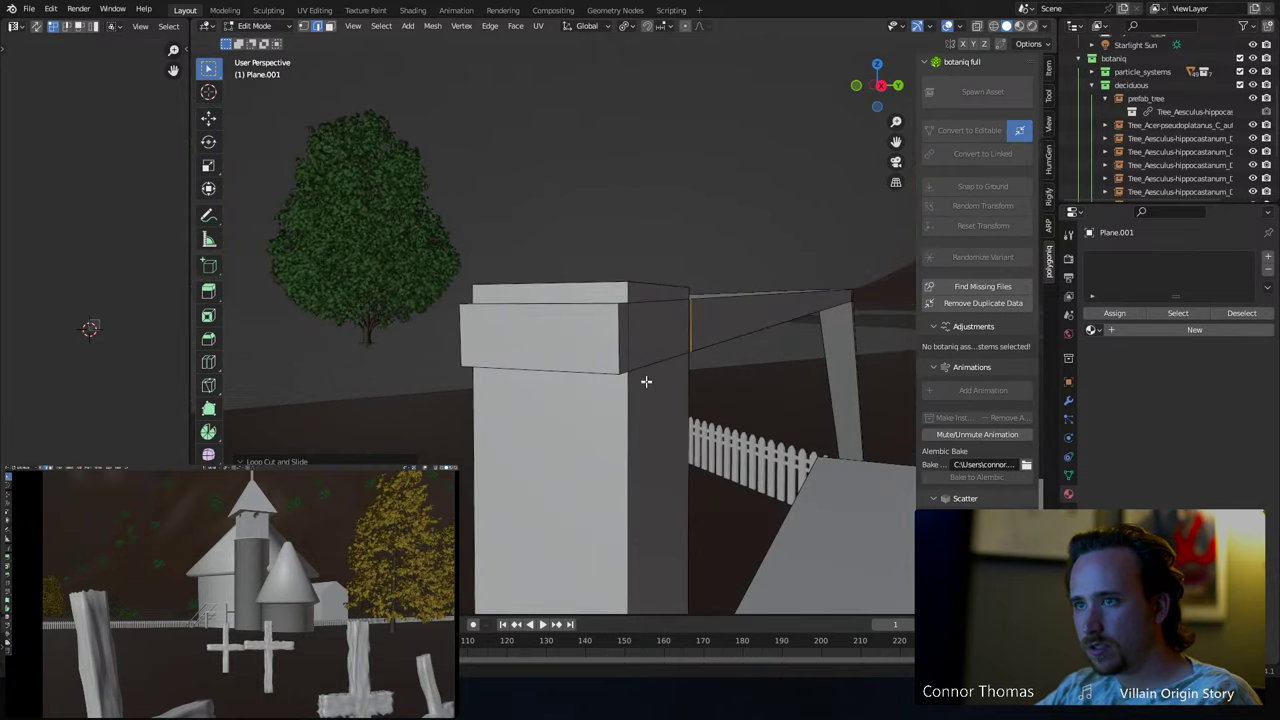
click(654, 343)
scroll(656, 345, up, 5)
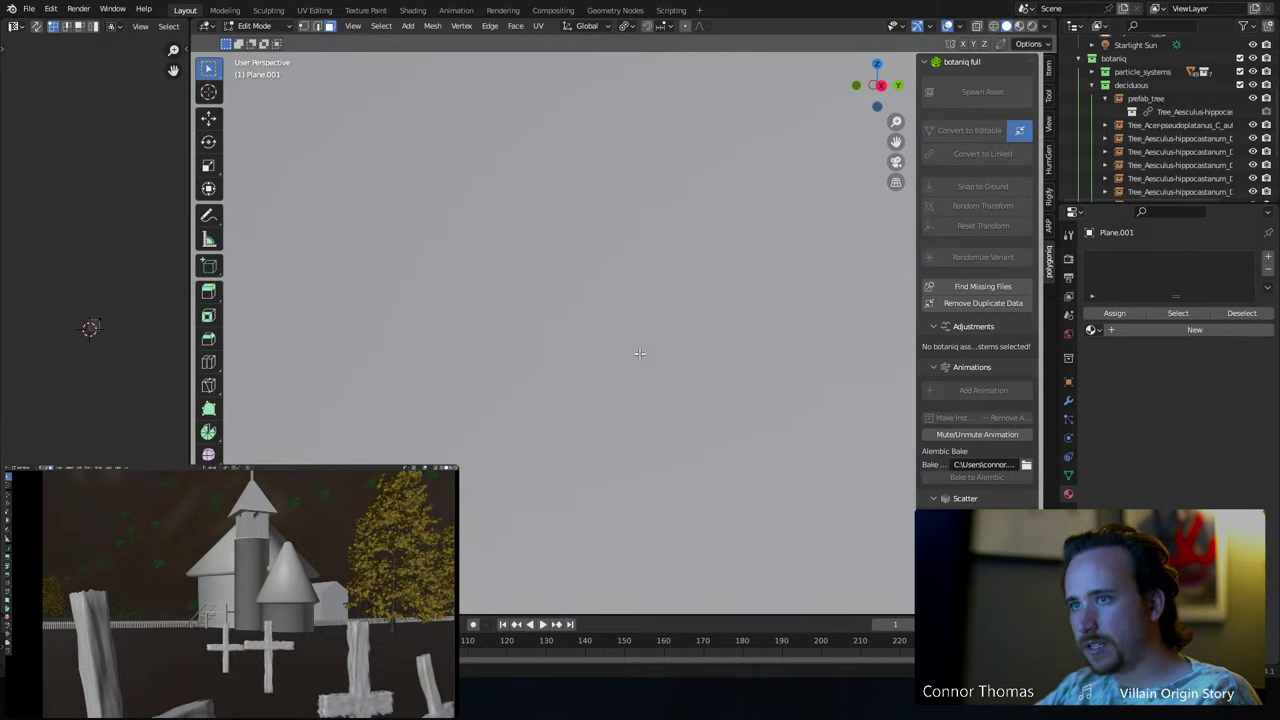
scroll(655, 353, down, 5)
middle_drag(651, 326, 778, 397)
scroll(700, 381, down, 4)
middle_drag(663, 386, 722, 376)
key(e)
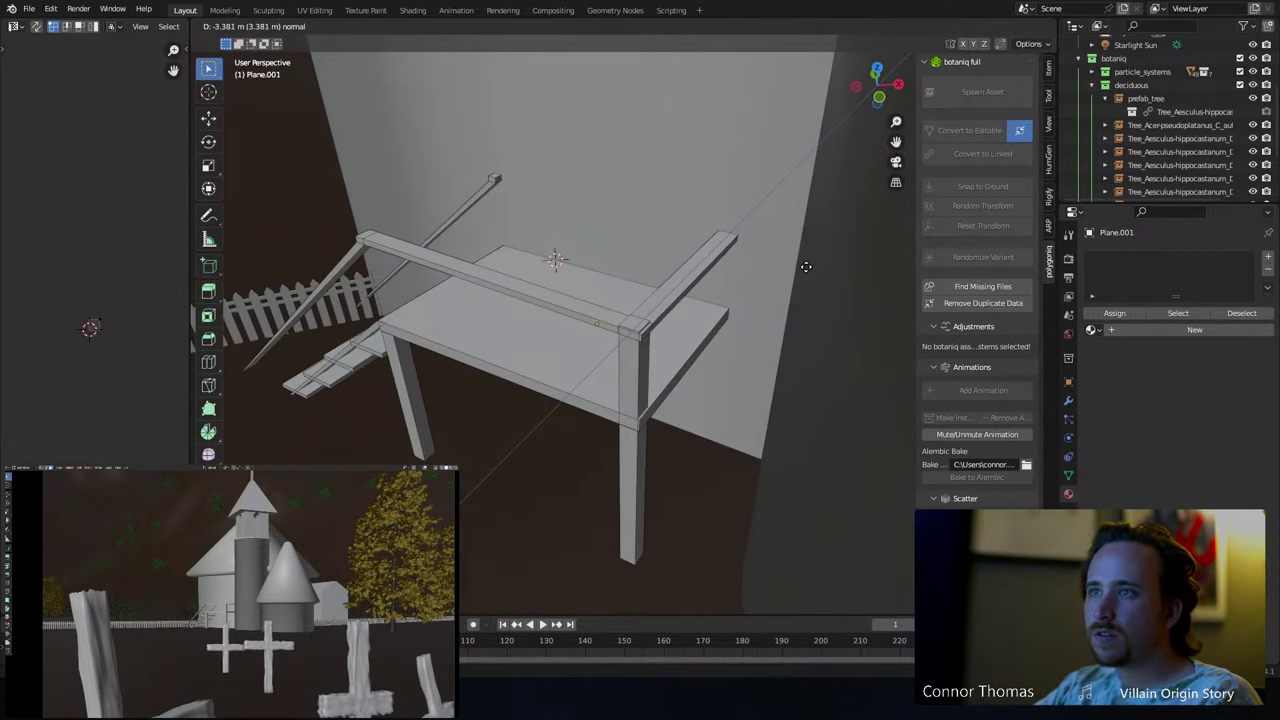
click(806, 267)
- Leave Edit Mode with nothing selected and save the file
key(Tab)
scroll(668, 298, down, 4)
key(a)
key(a)
middle_drag(571, 318, 671, 334)
shift+middle_drag(534, 366, 585, 385)
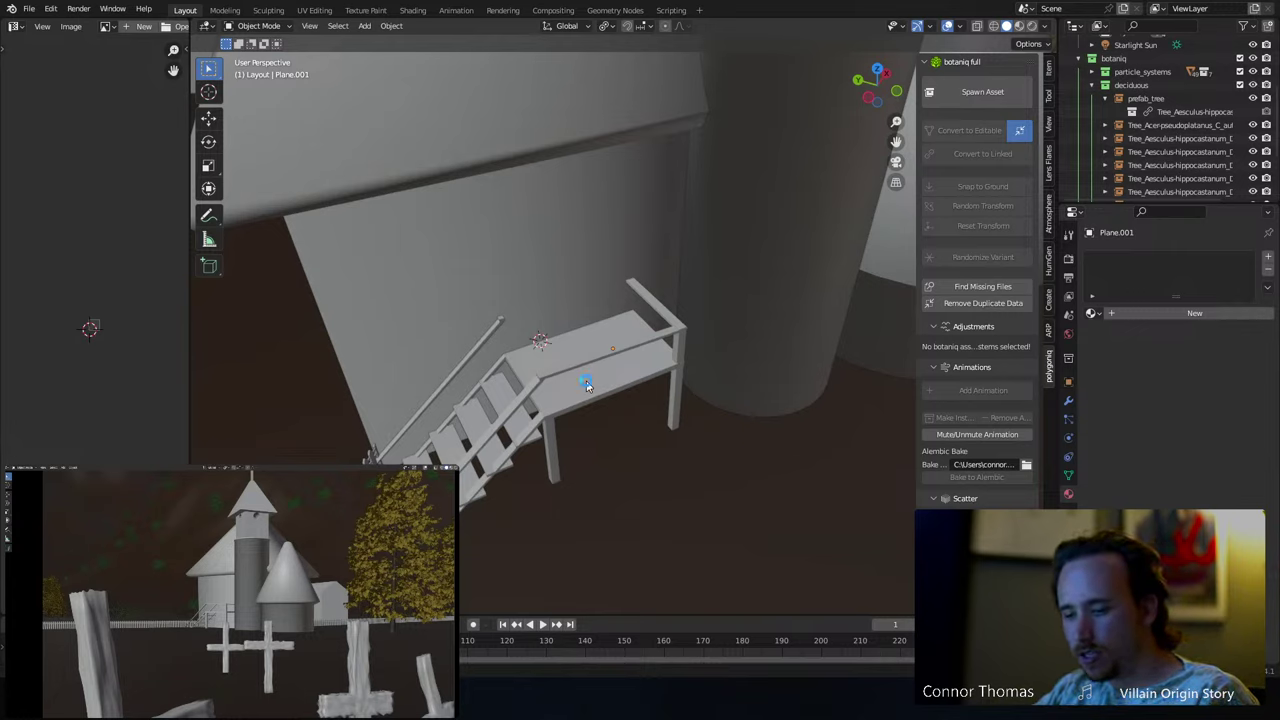
- Place the 3D cursor on the ground beside the porch's outer corner leg and set the Spawn Asset category to shrubs
click(209, 91)
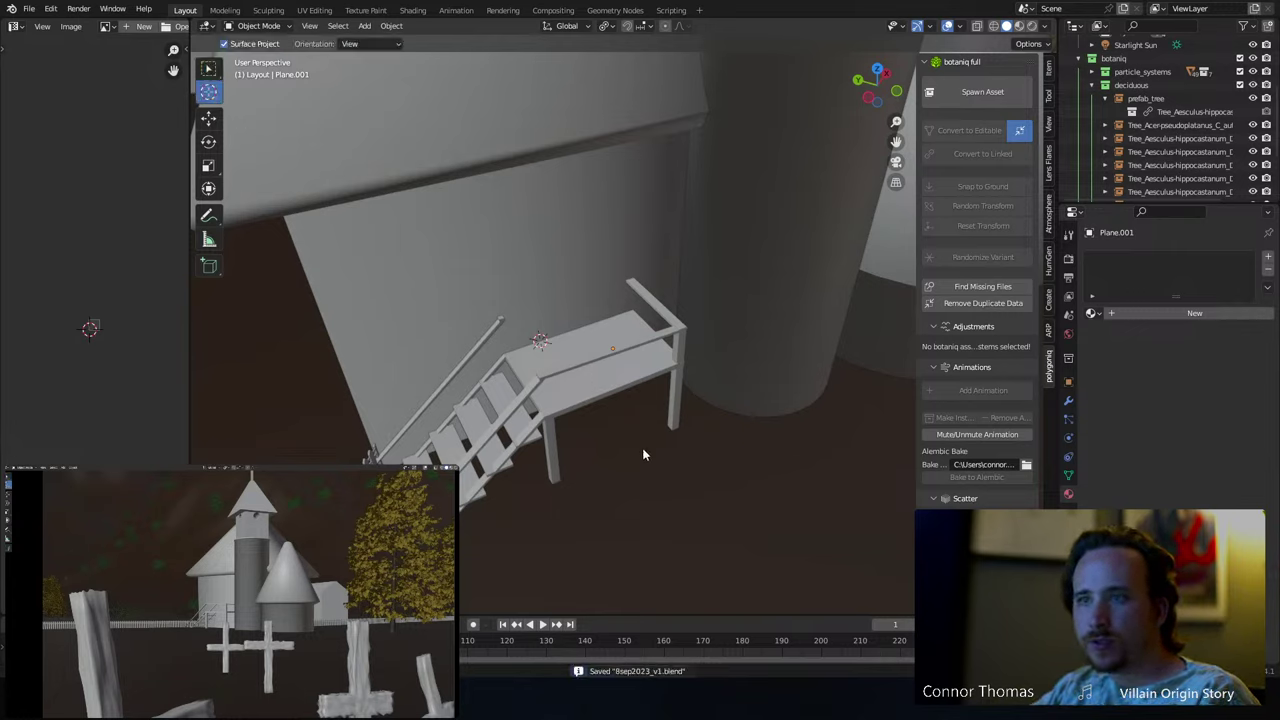
click(982, 91)
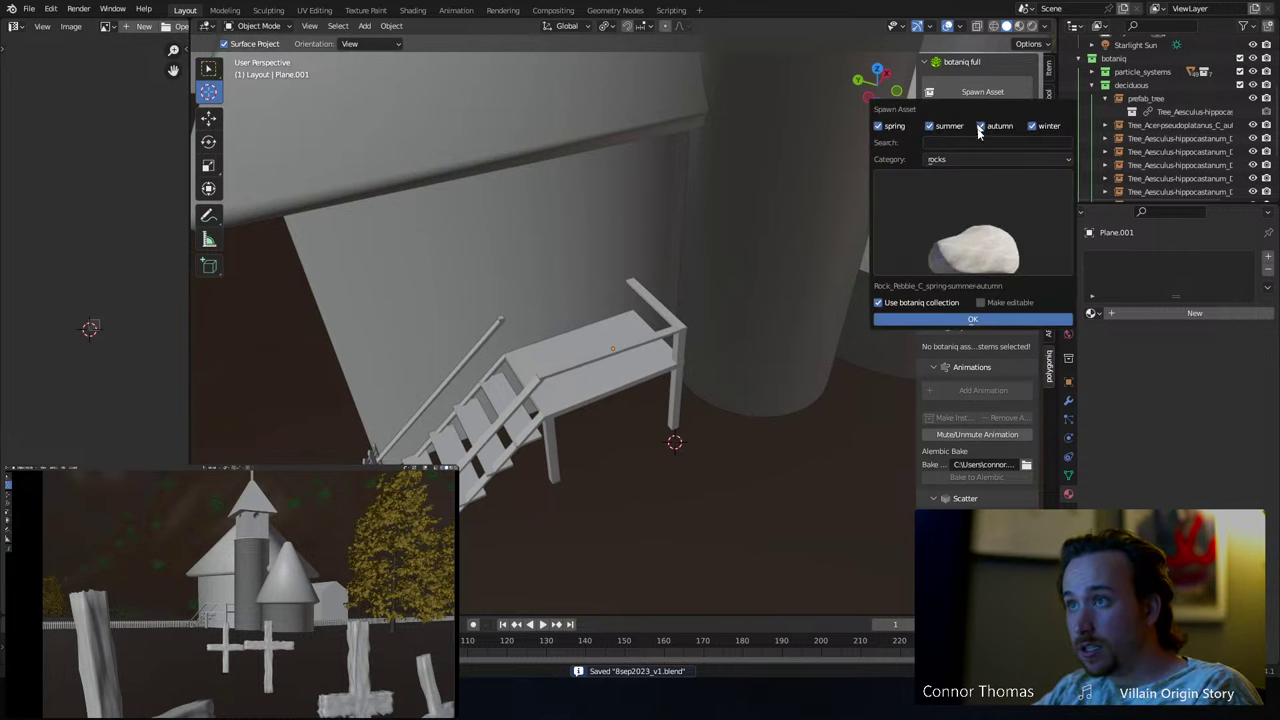
click(890, 235)
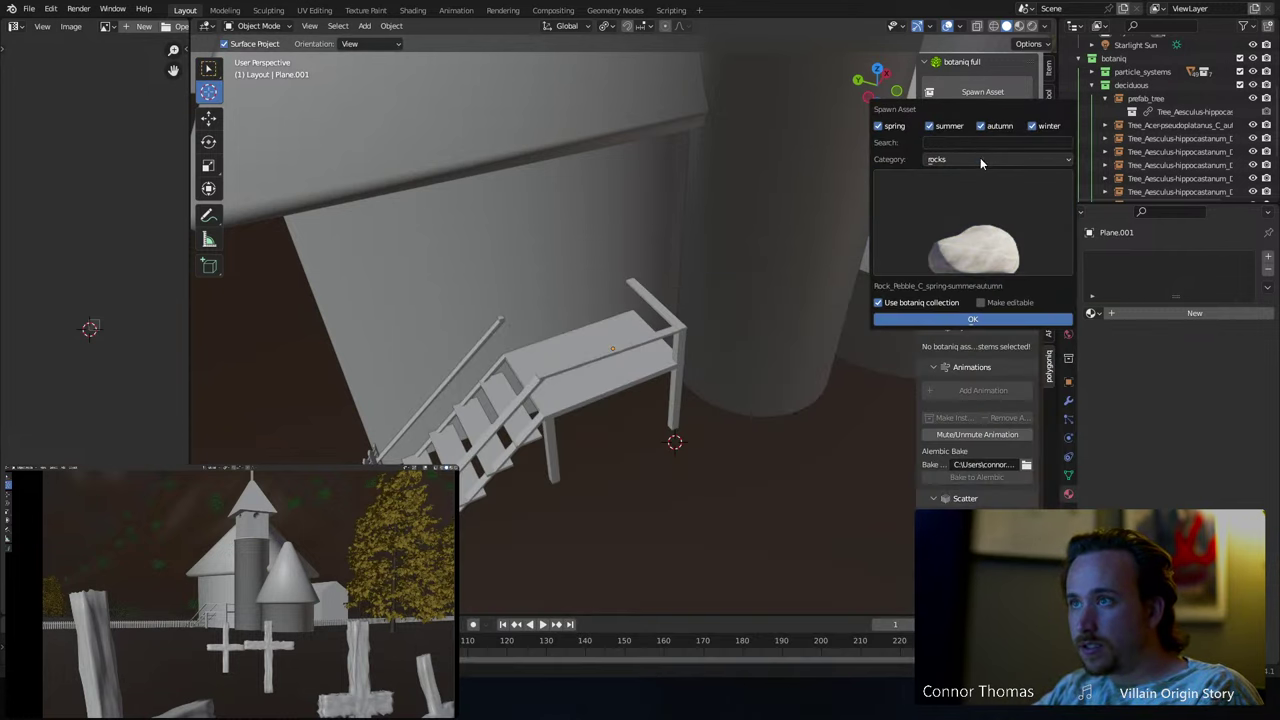
click(980, 160)
click(953, 262)
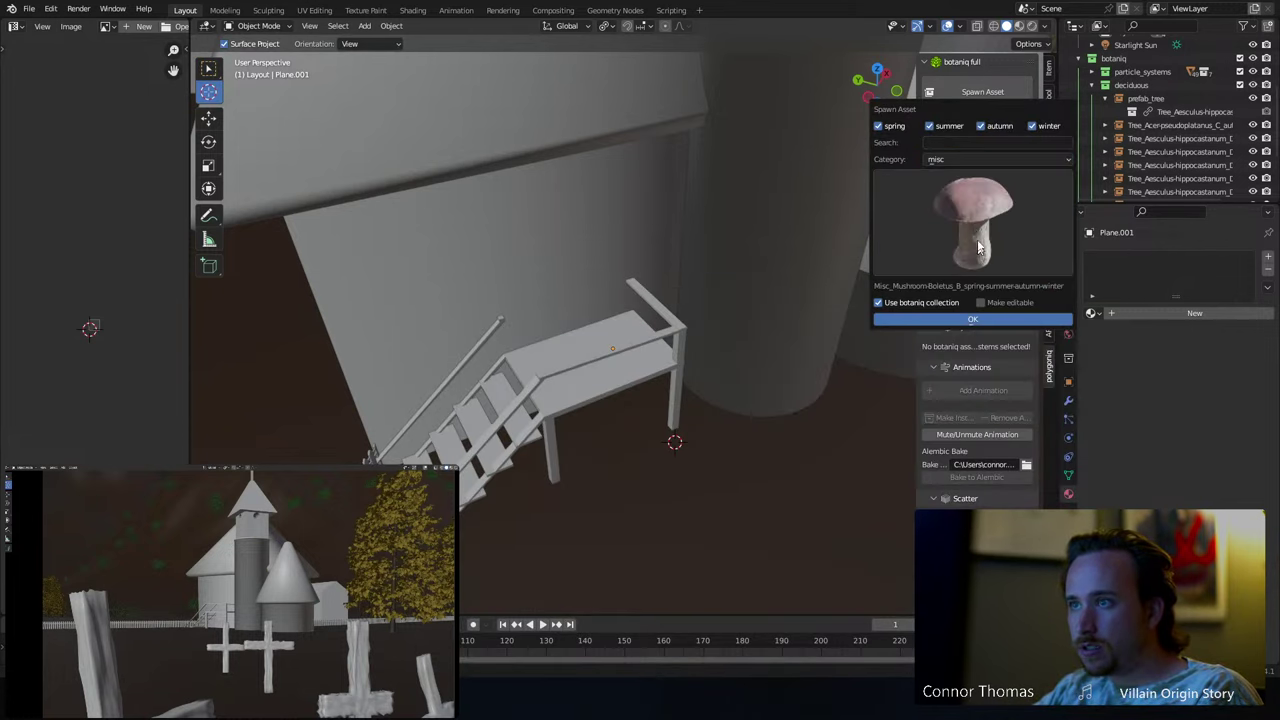
click(978, 248)
click(978, 160)
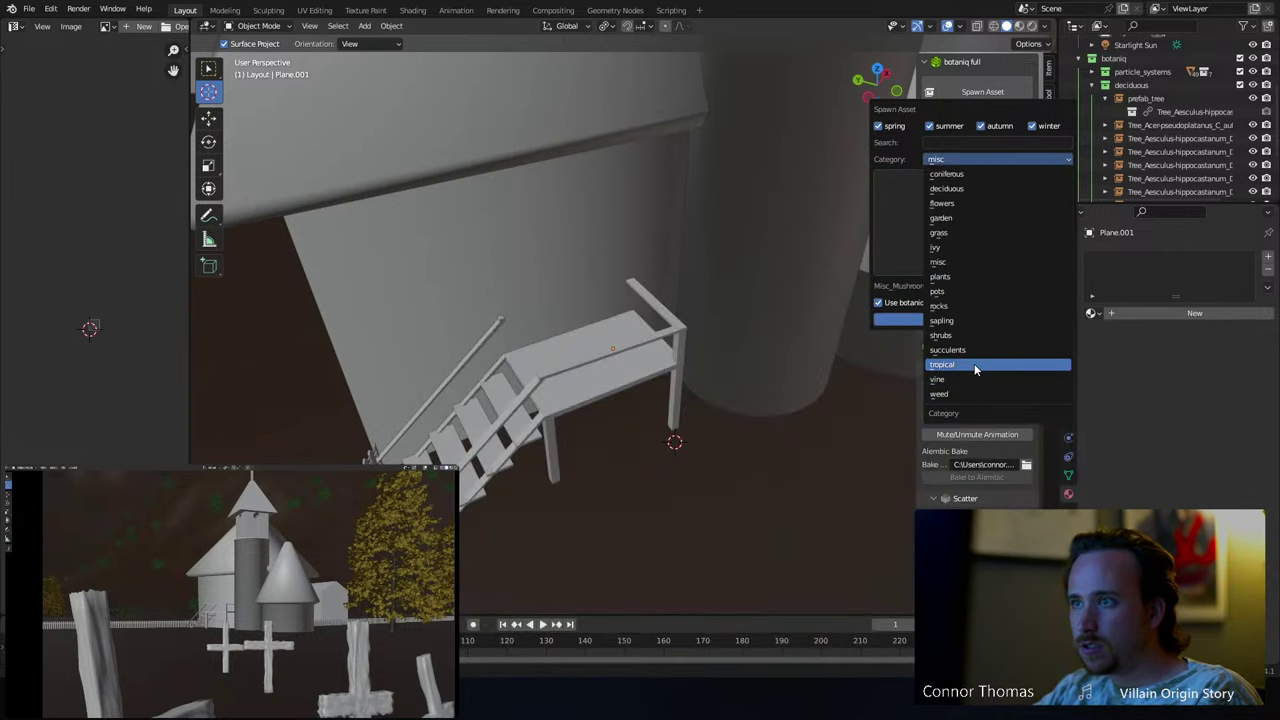
click(961, 335)
- Spawn the Sambucus nigra (B) shrub at the 3D cursor with the botaniq collection option on
click(968, 260)
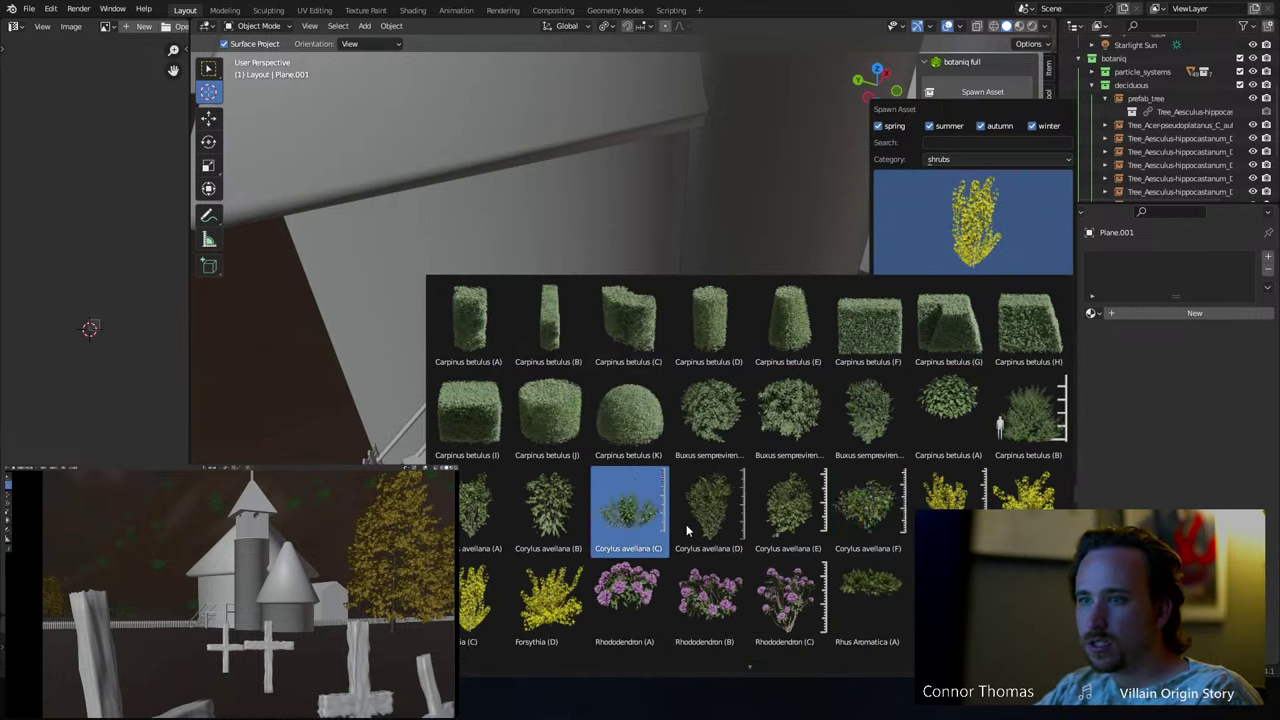
scroll(789, 590, down, 4)
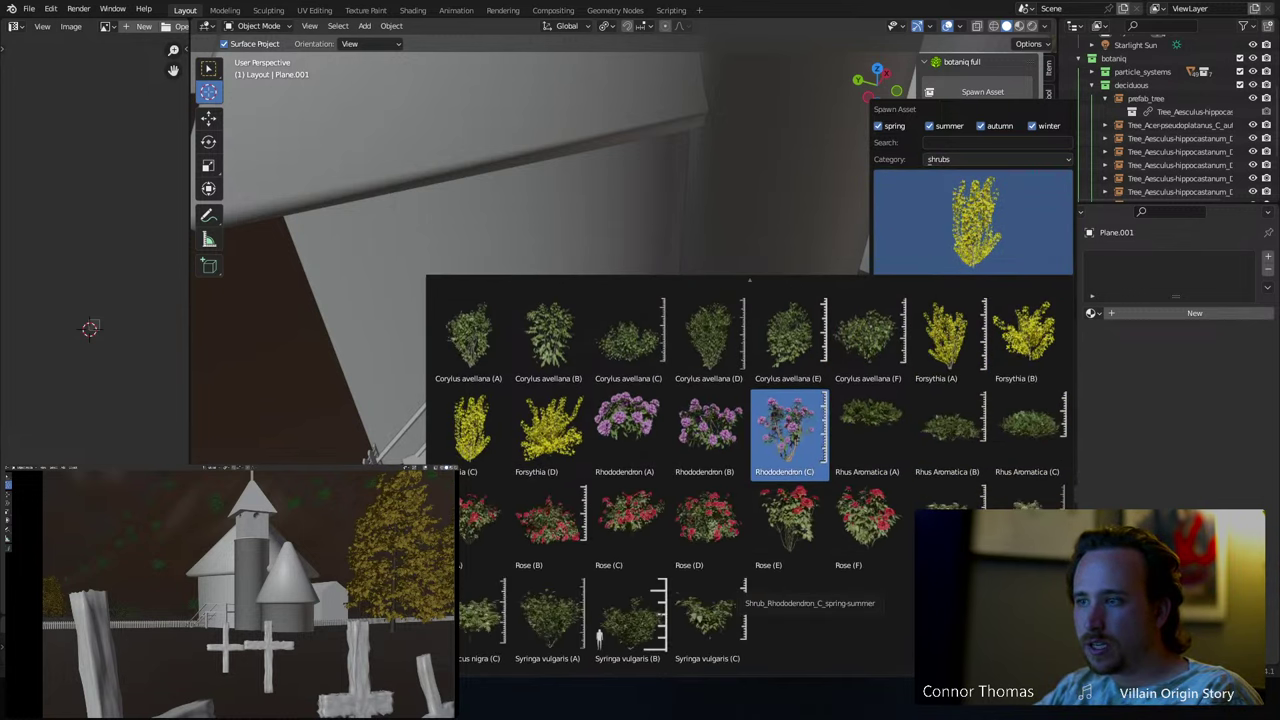
click(1029, 515)
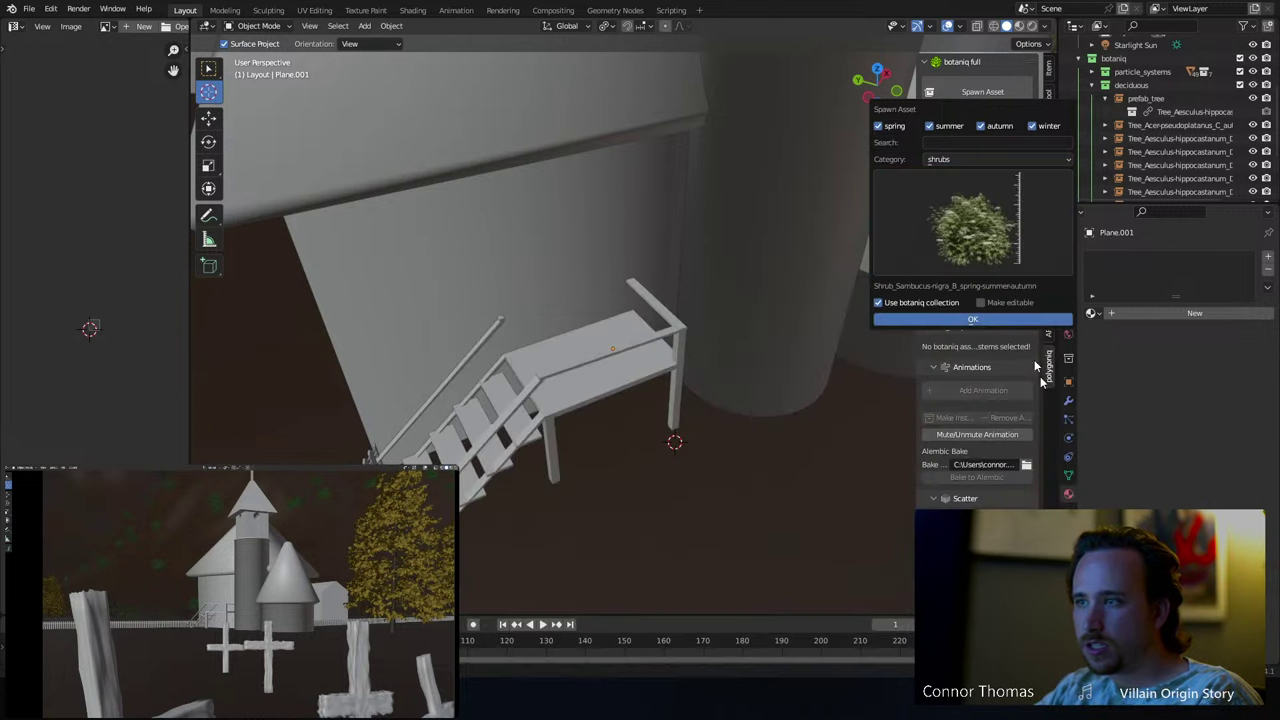
click(1008, 316)
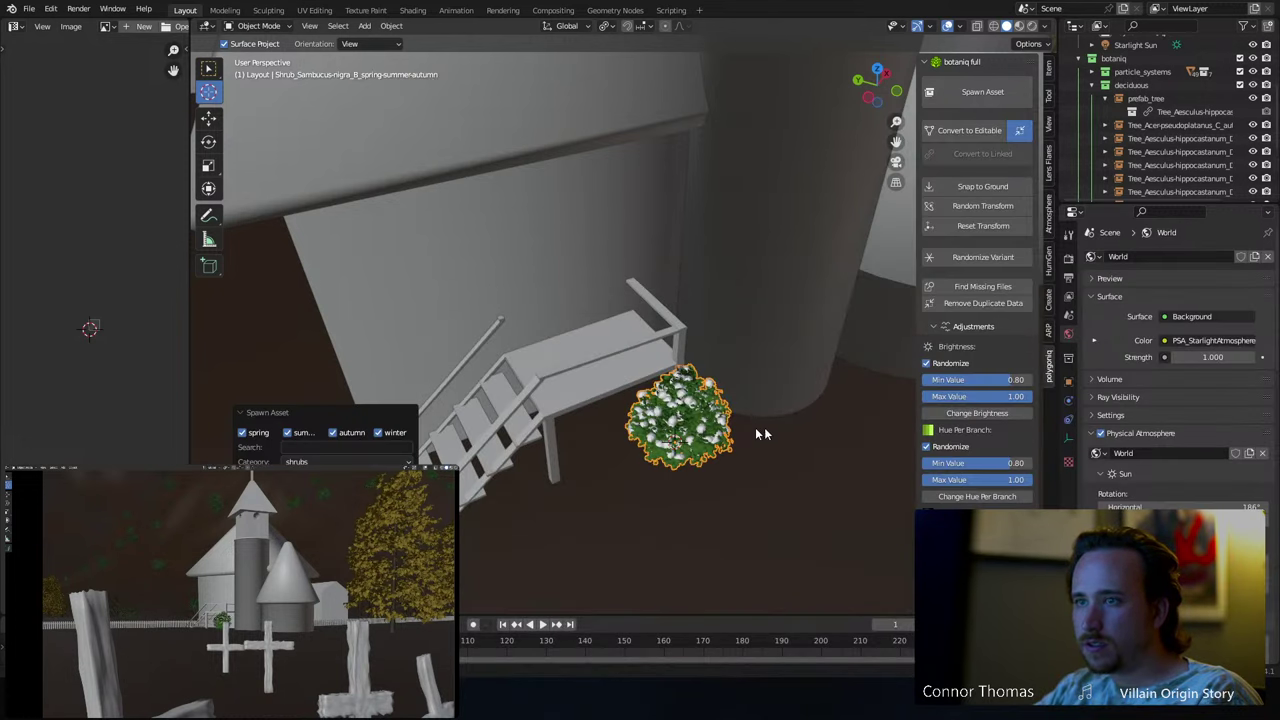
- Rotate the Sambucus shrub about the Z axis, deselect it and switch to rendered shading
key(r)
key(z)
click(770, 322)
key(a)
key(a)
key(z)
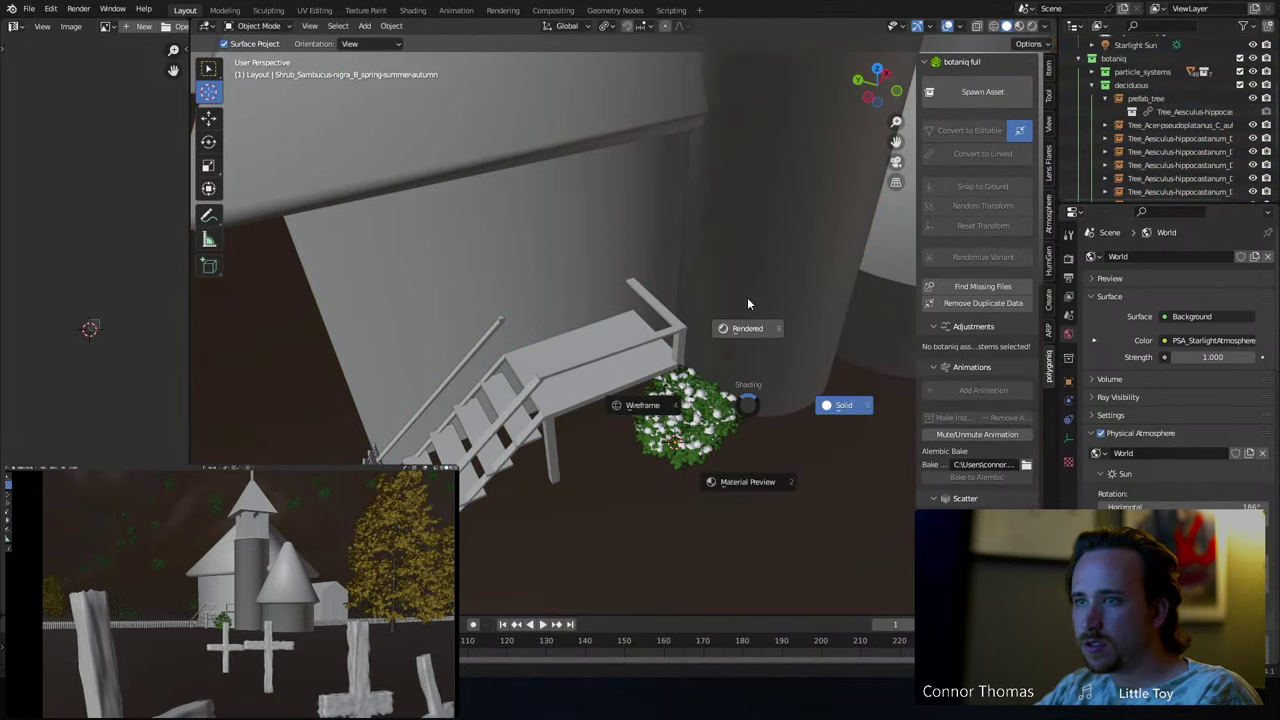
click(746, 303)
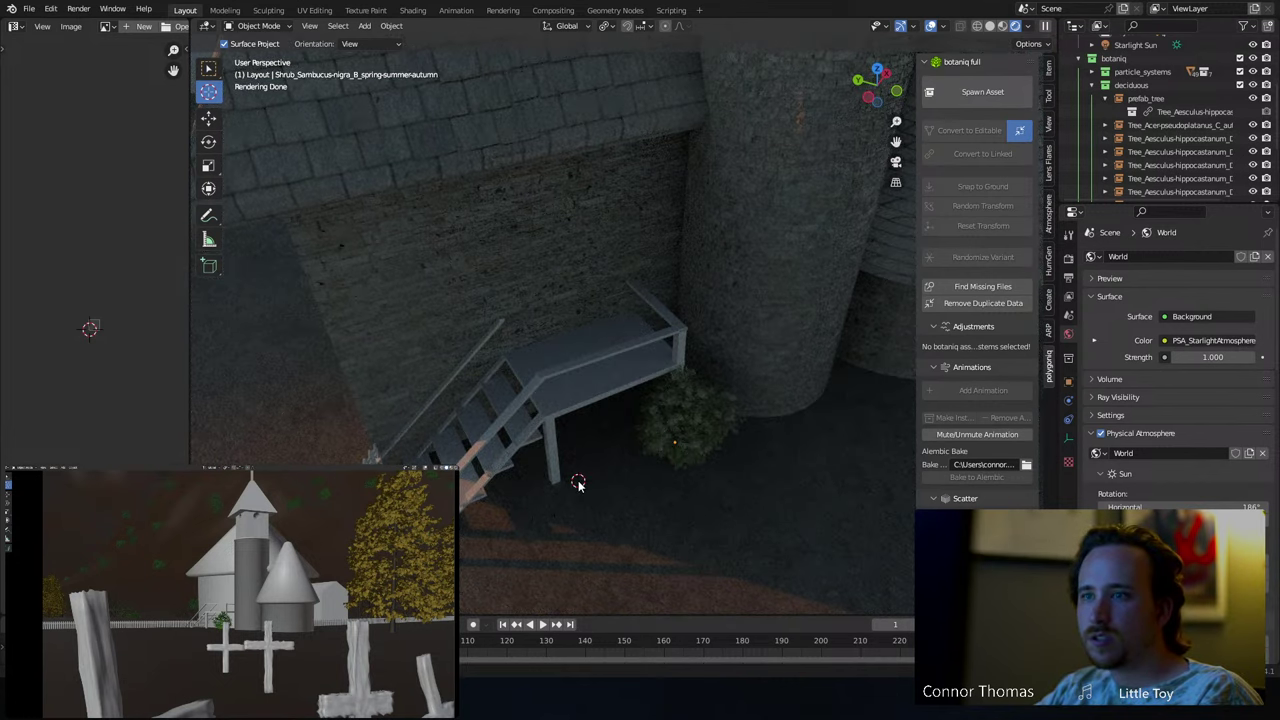
- Spawn a Carpinus betulus (A) shrub beside the porch leg nearest the stairs and shift it slightly toward that leg
click(980, 108)
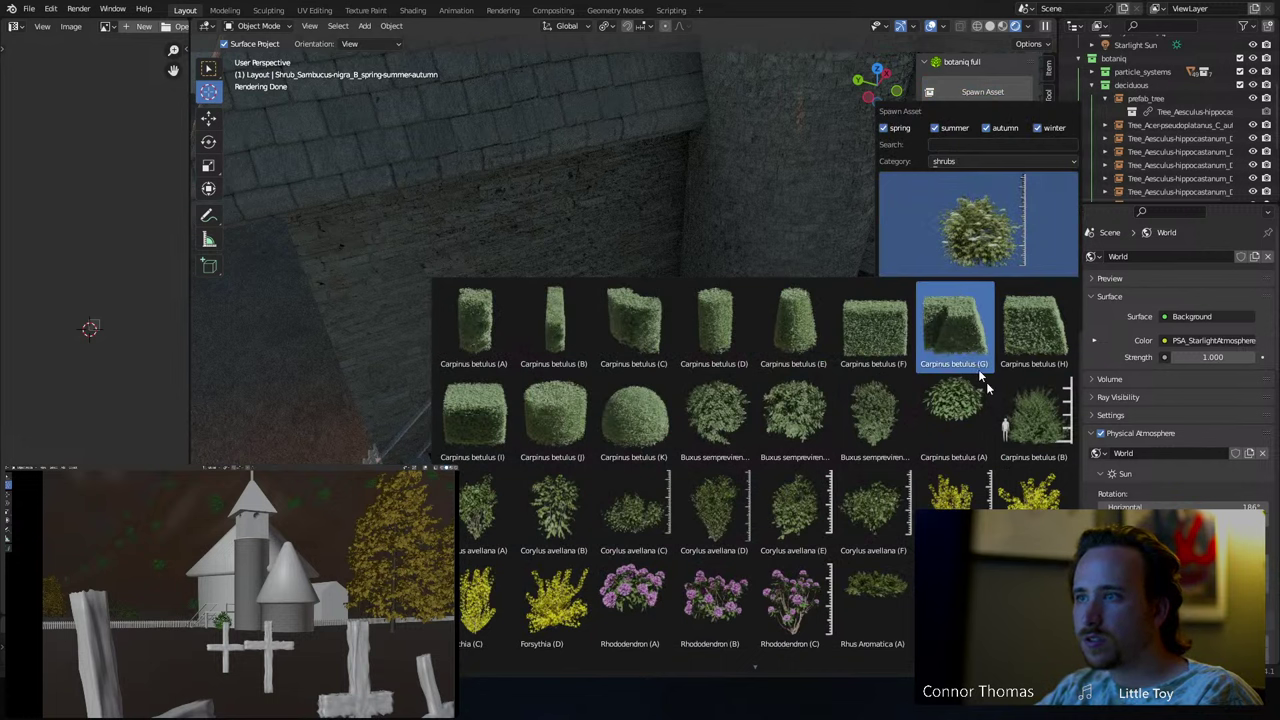
click(963, 435)
click(978, 322)
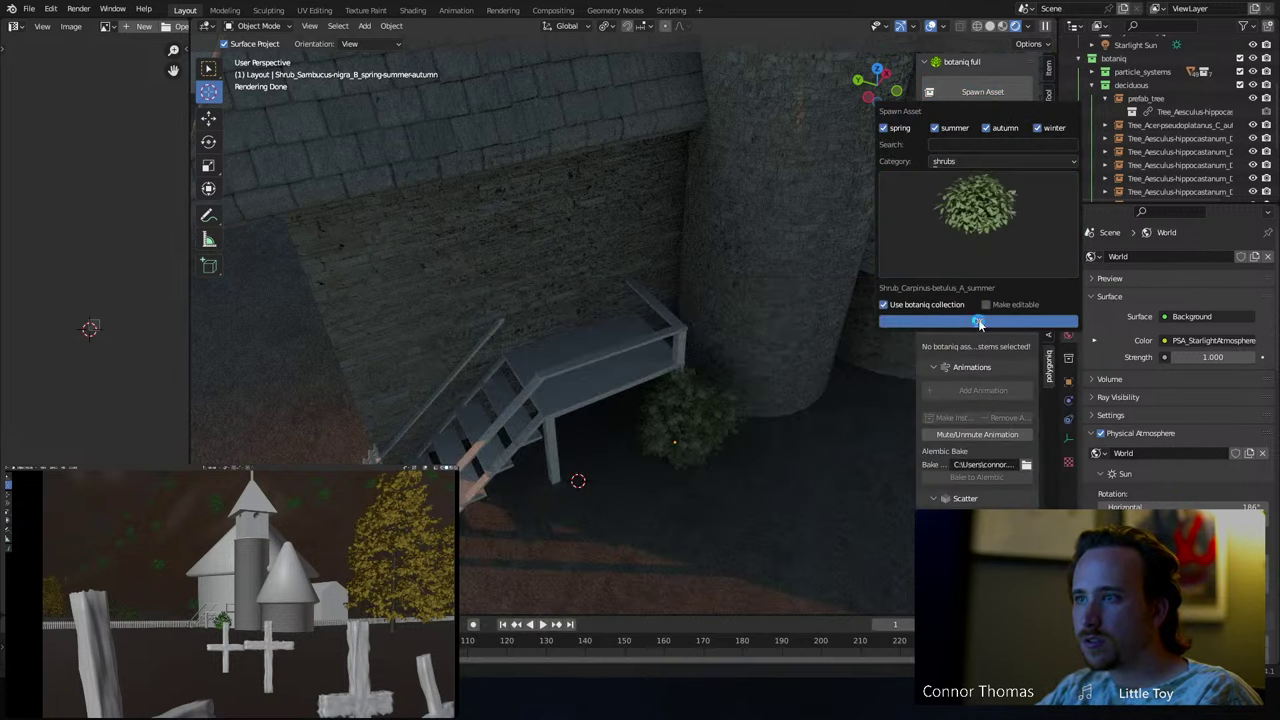
key(g)
click(592, 476)
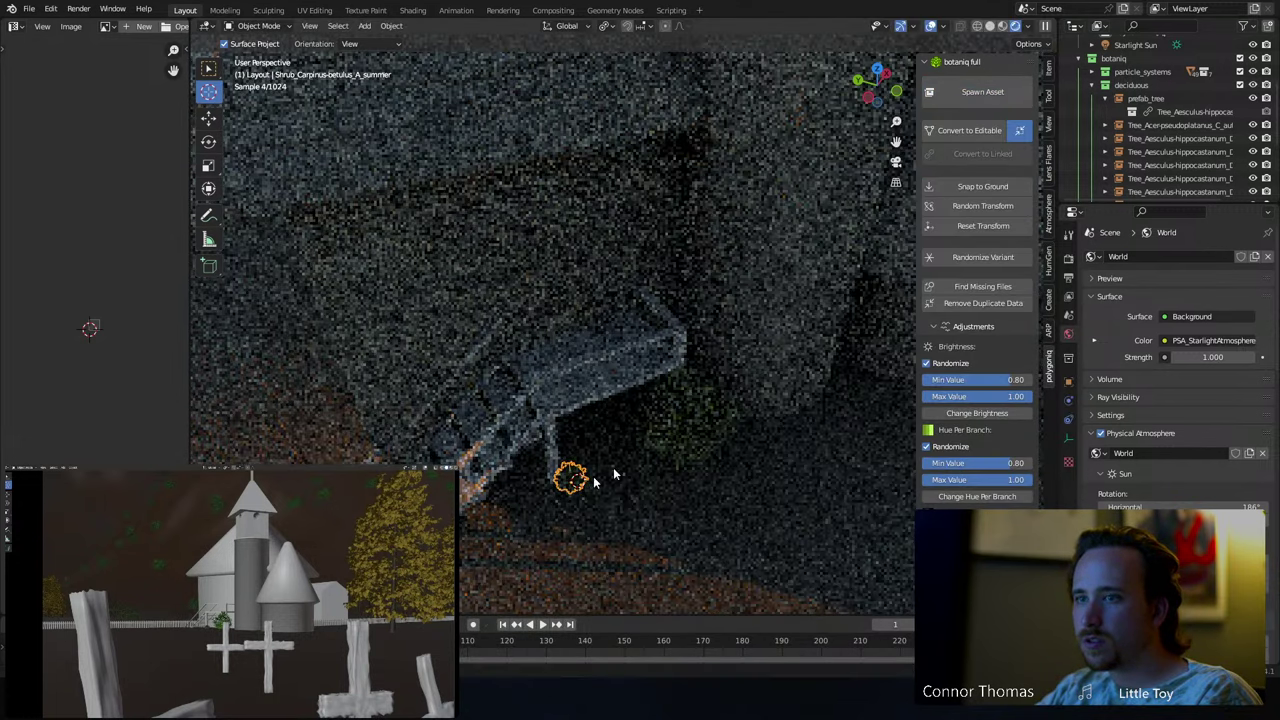
- Spawn a Rhus aromatica (A) shrub on the ground between the two existing shrubs and move it about 0.18 m
click(616, 459)
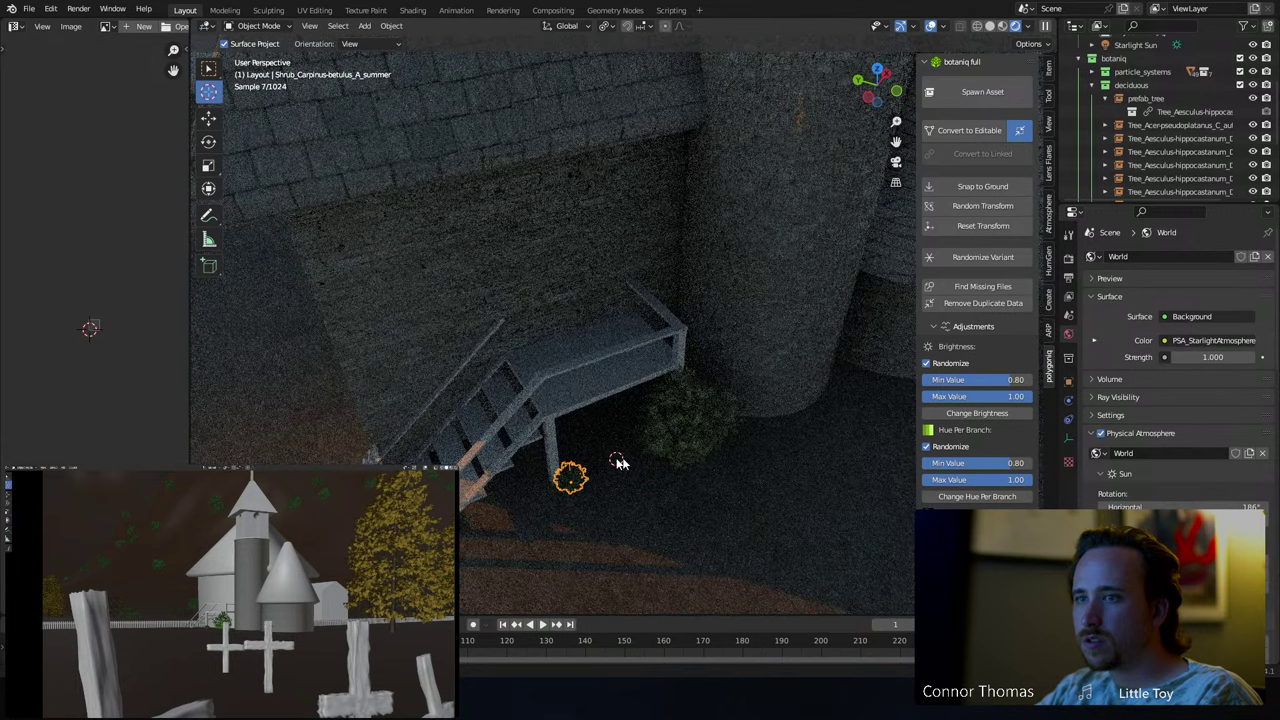
click(982, 91)
click(974, 215)
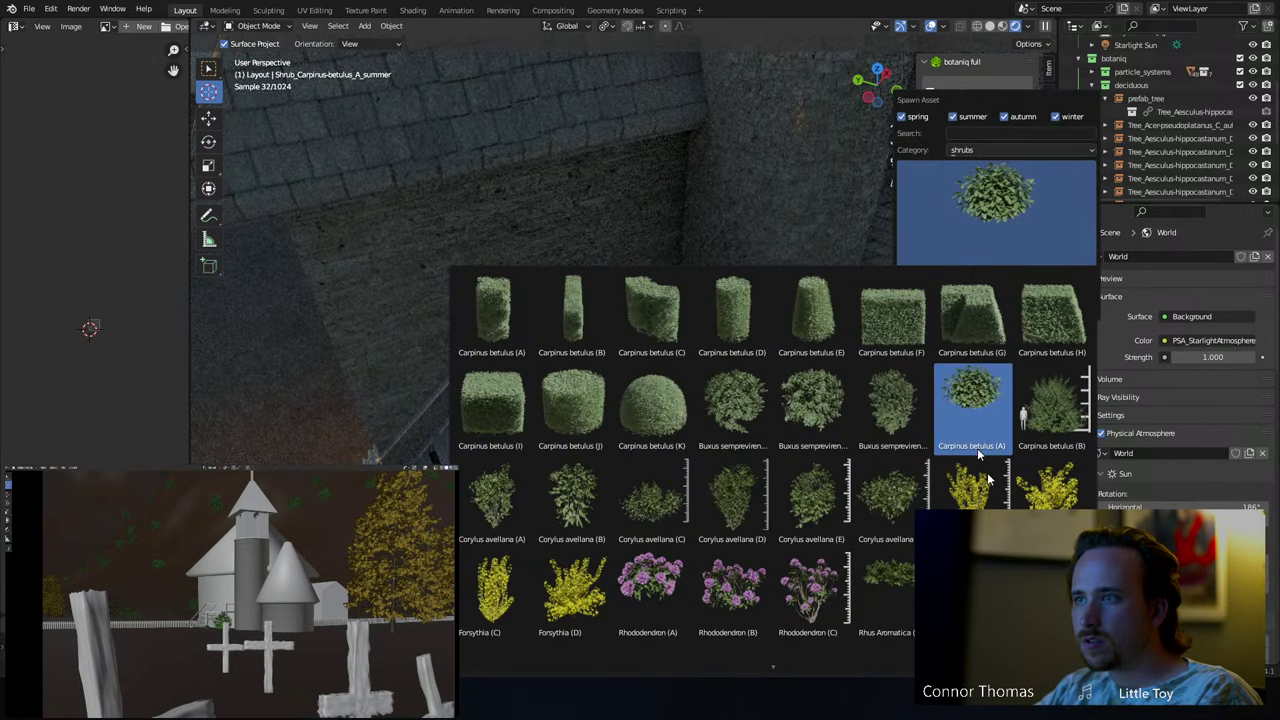
click(899, 588)
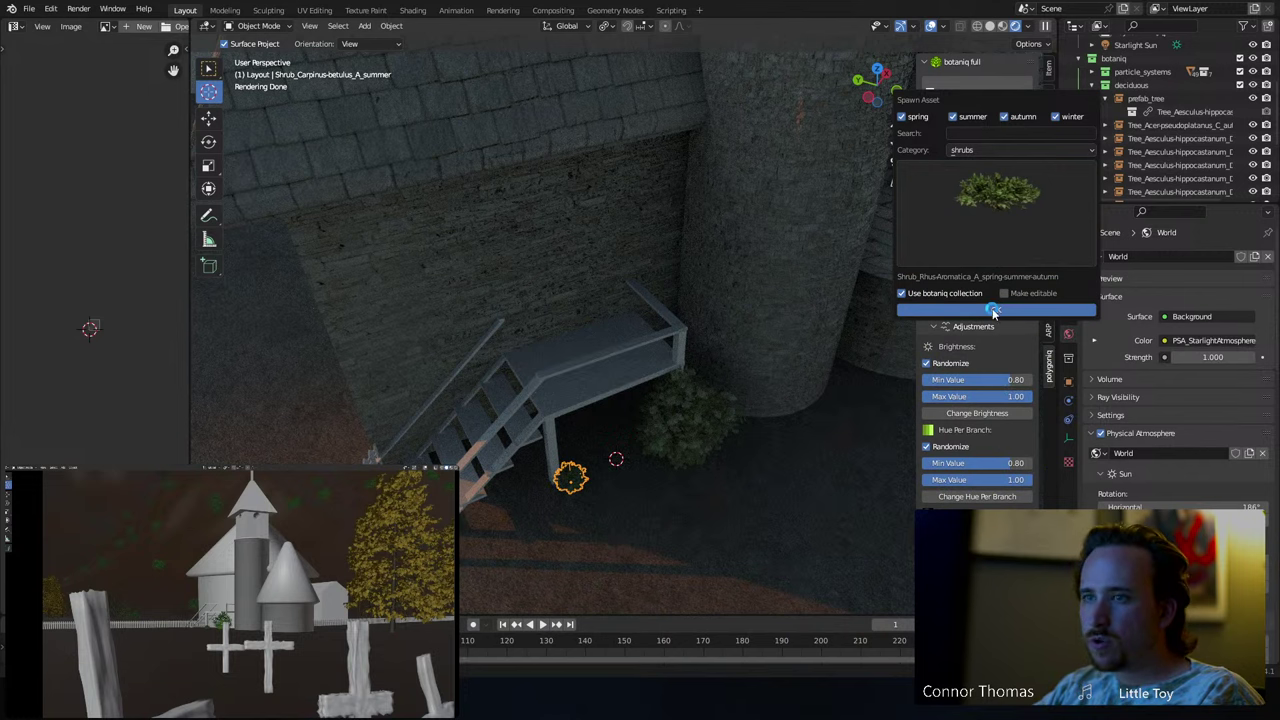
click(993, 313)
key(g)
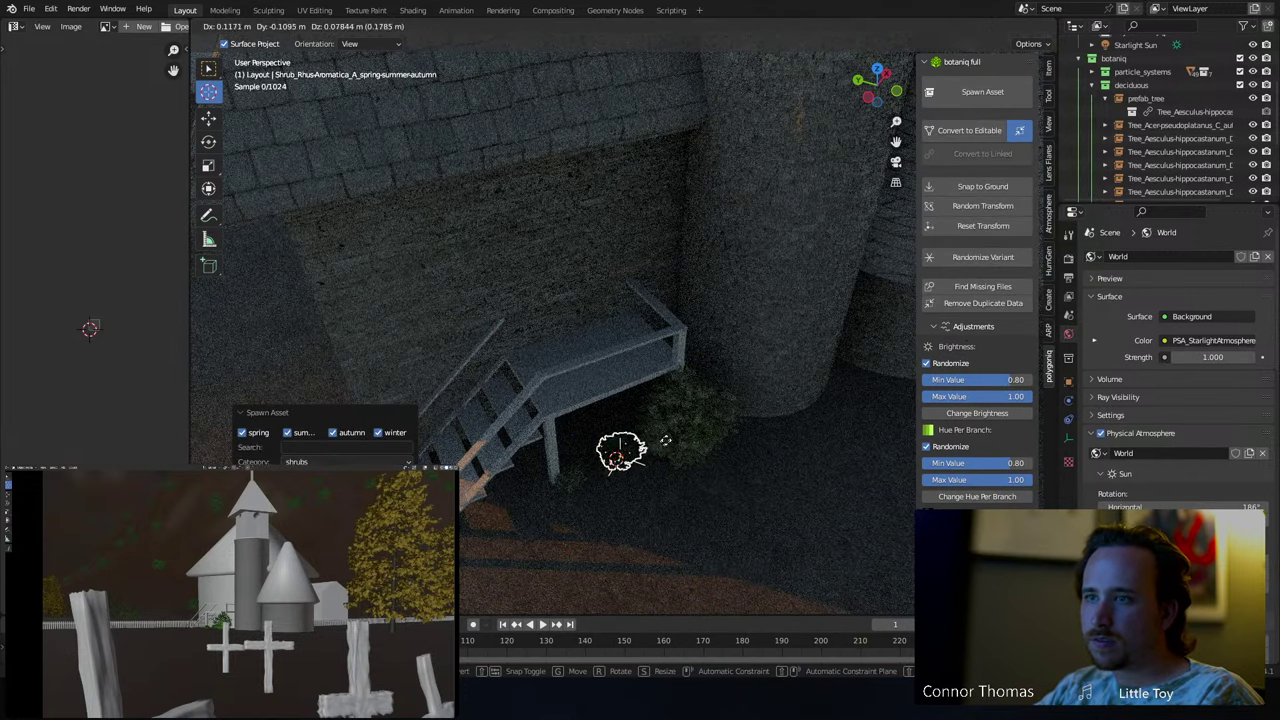
click(665, 440)
- Spawn a second Rhus aromatica (A) shrub, move it toward the Carpinus shrub and deselect it
click(982, 91)
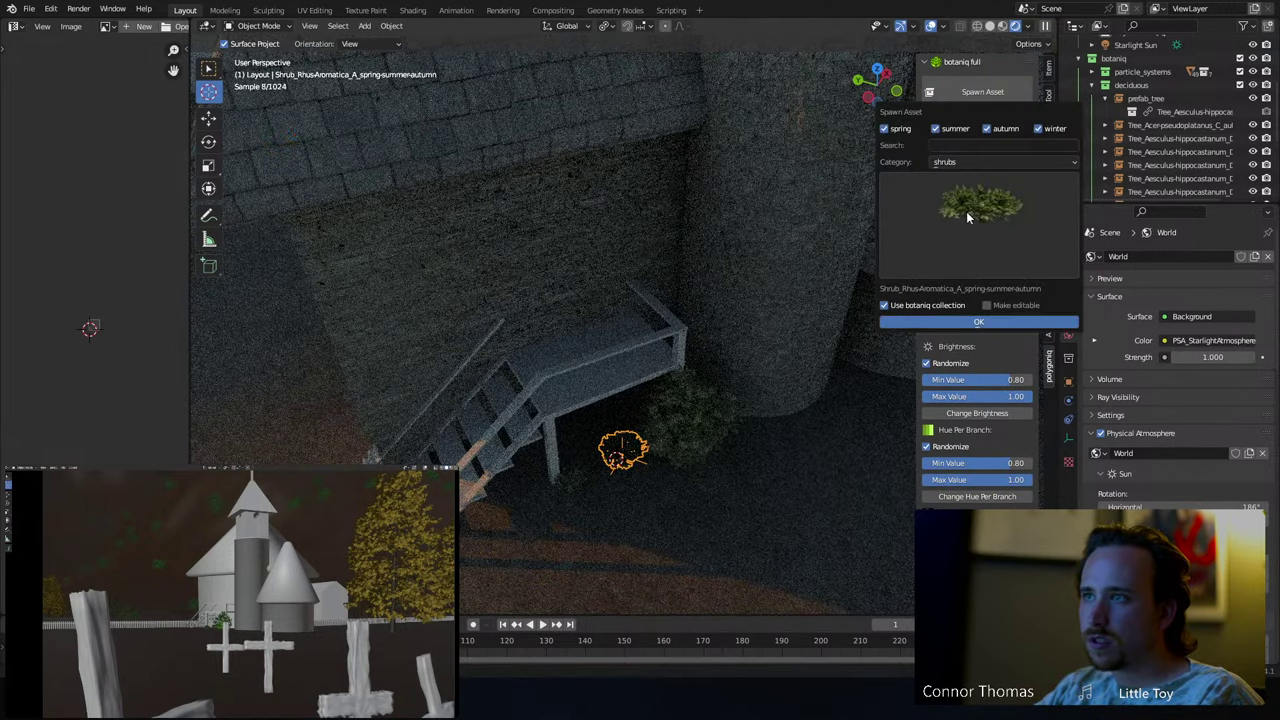
click(985, 320)
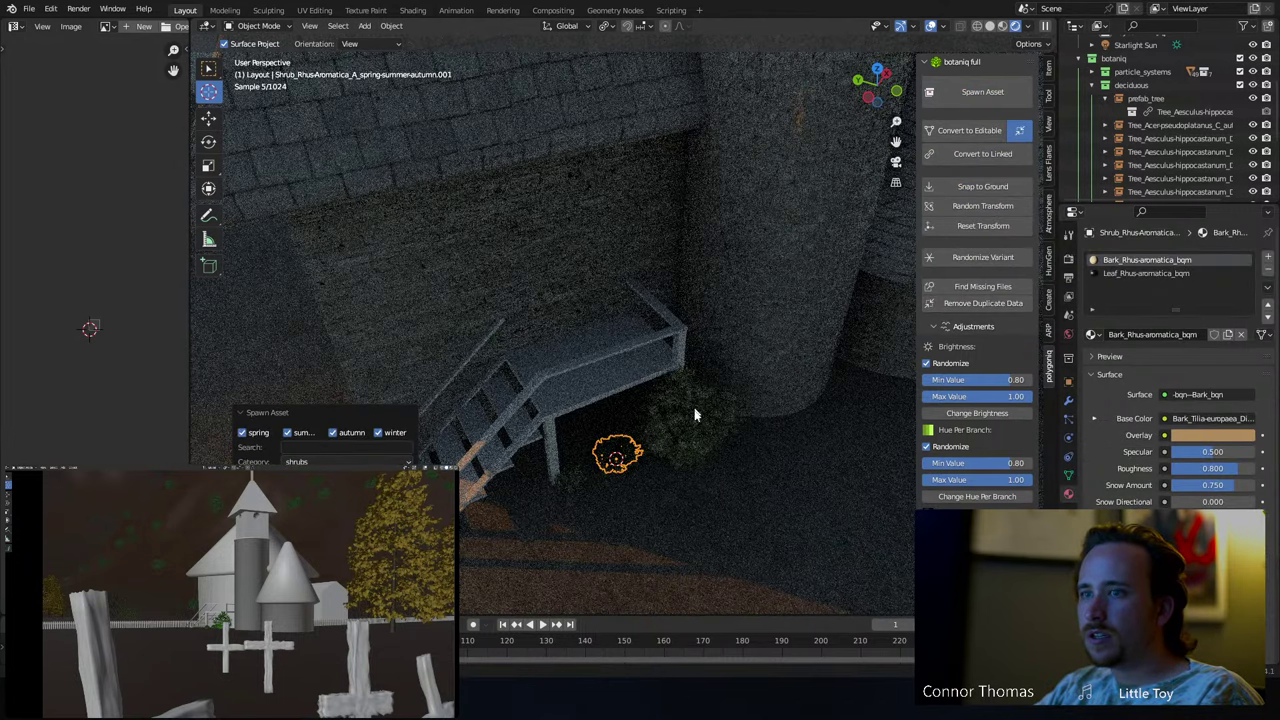
key(g)
click(647, 473)
key(a)
key(a)
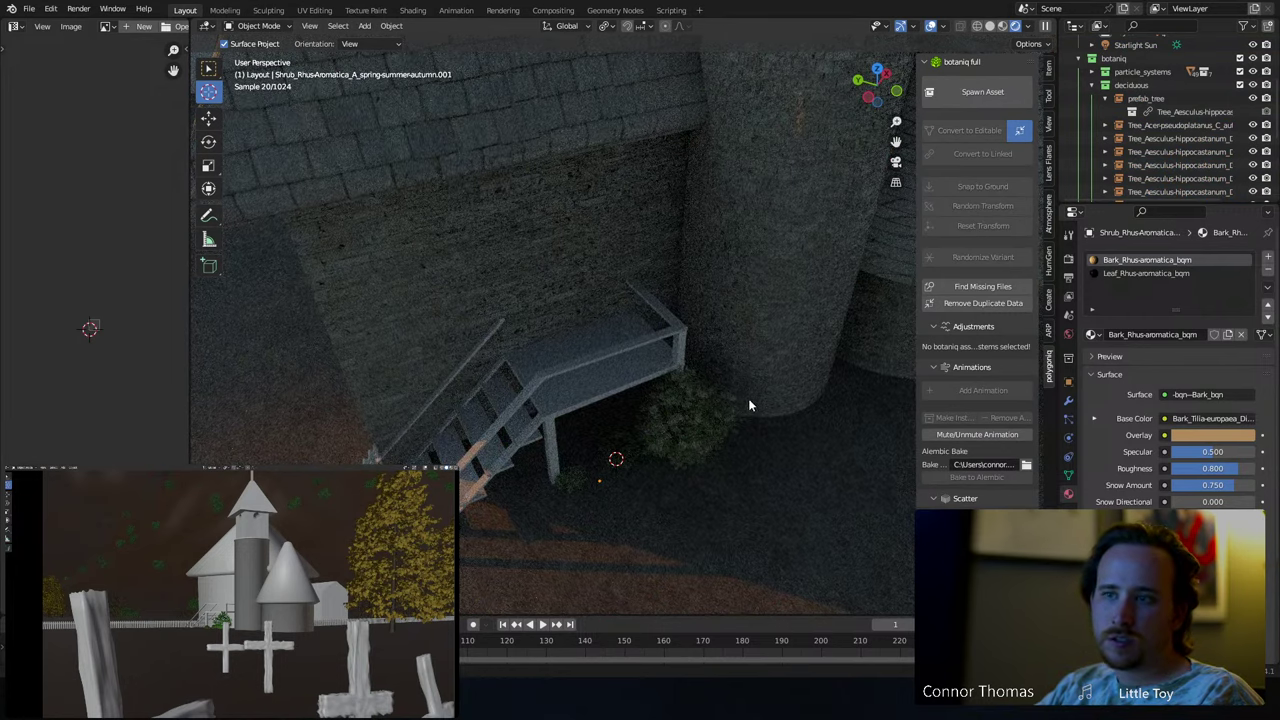
- In wireframe shading, select the second Rhus aromatica shrub beside the porch leg and raise it about 0.7 m
key(z)
click(603, 487)
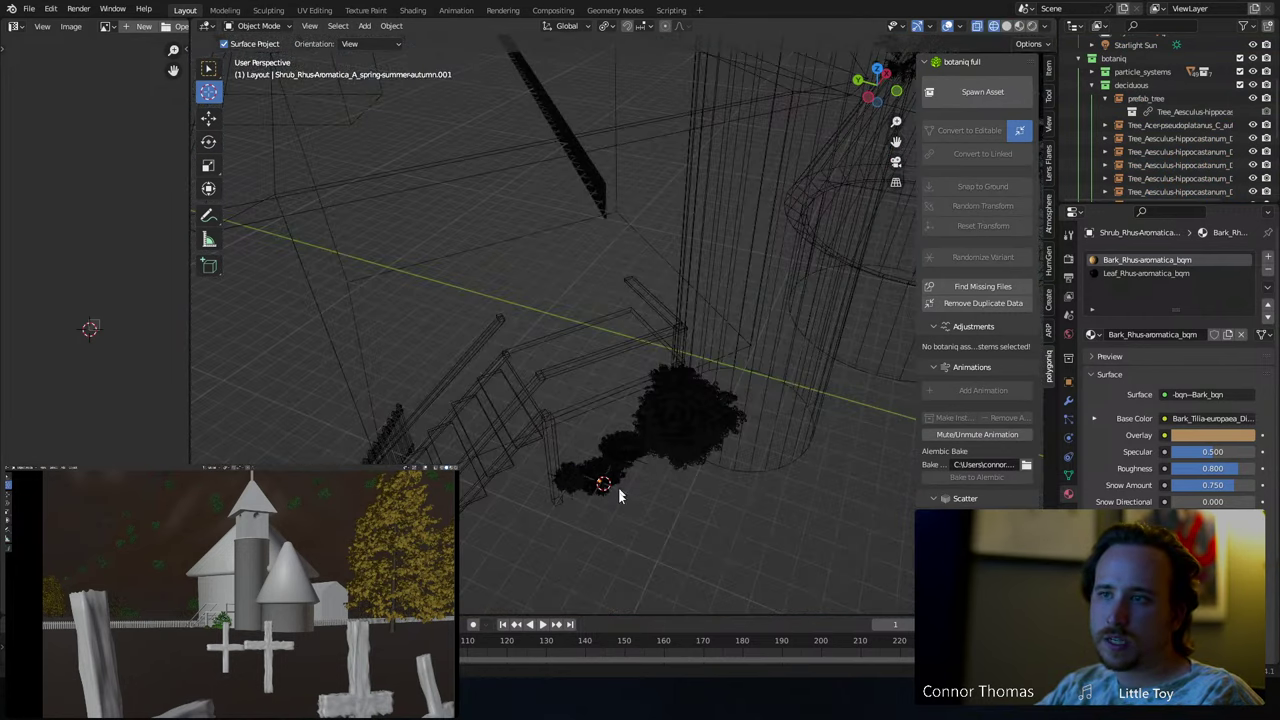
click(649, 549)
click(209, 66)
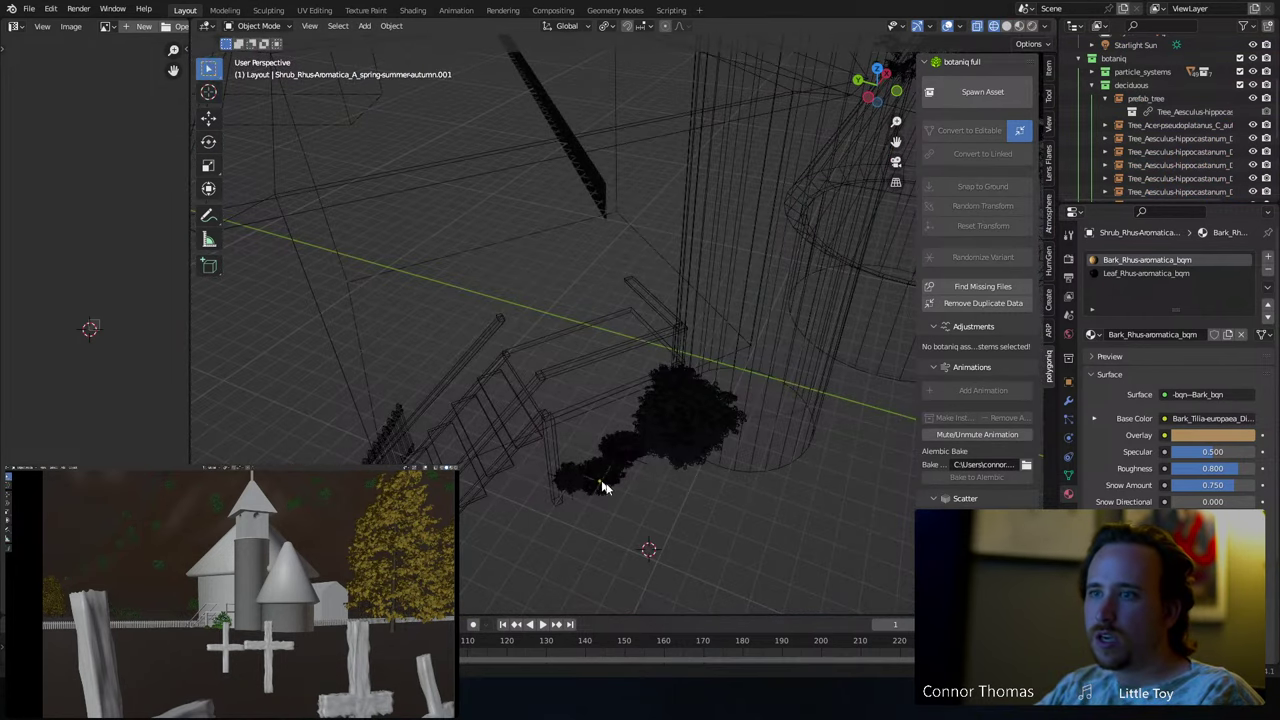
click(603, 486)
middle_drag(603, 486, 638, 363)
key(g)
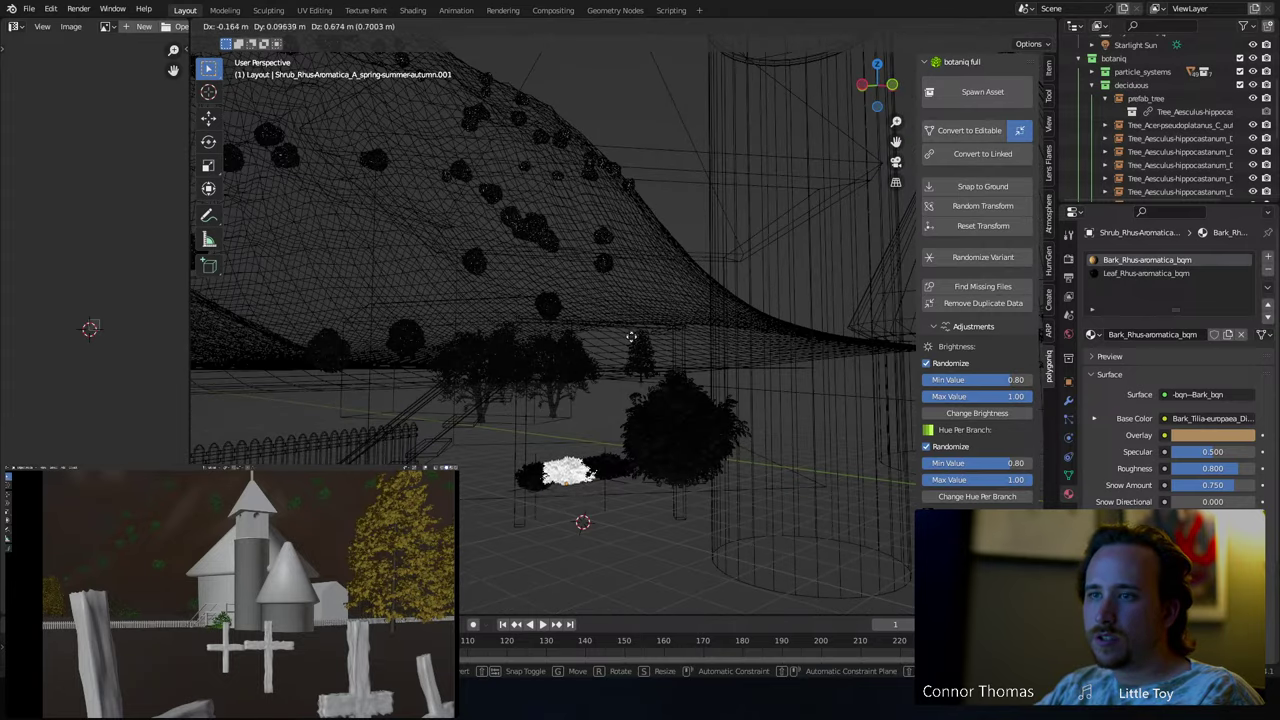
click(632, 342)
- Return the viewport to solid shading and clear the selection
key(z)
click(754, 354)
key(a)
key(a)
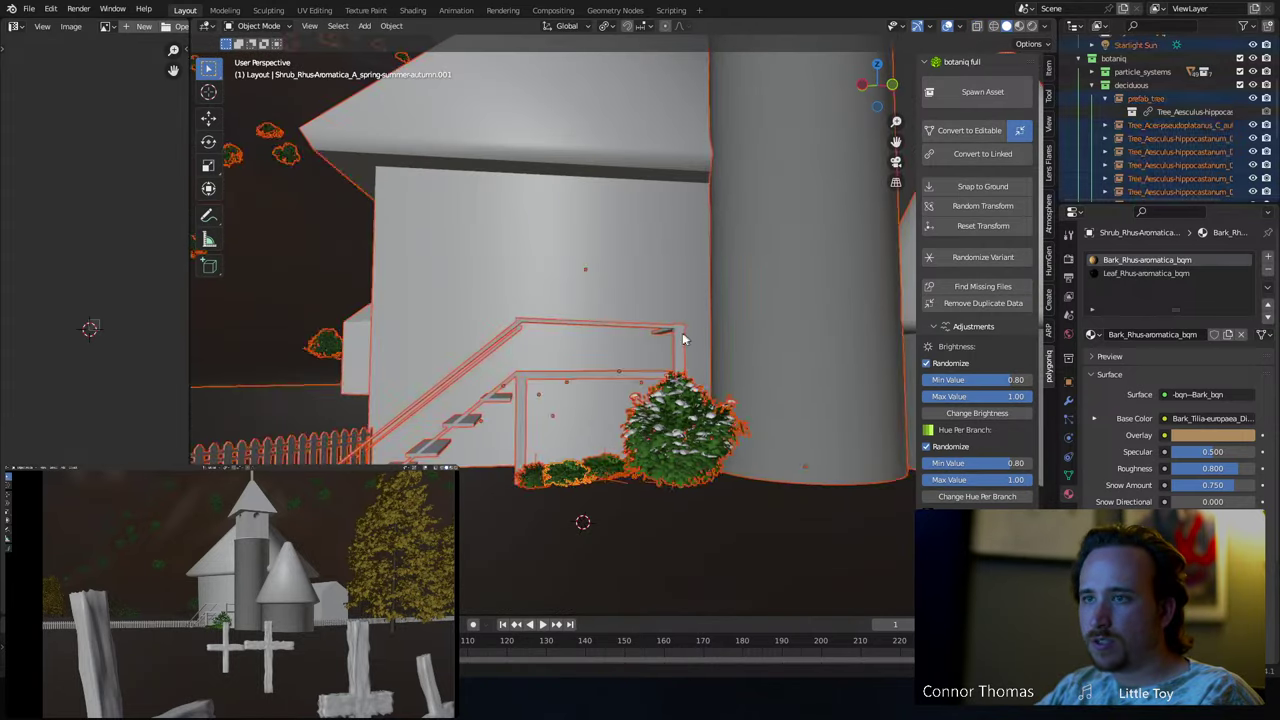
middle_drag(683, 338, 718, 423)
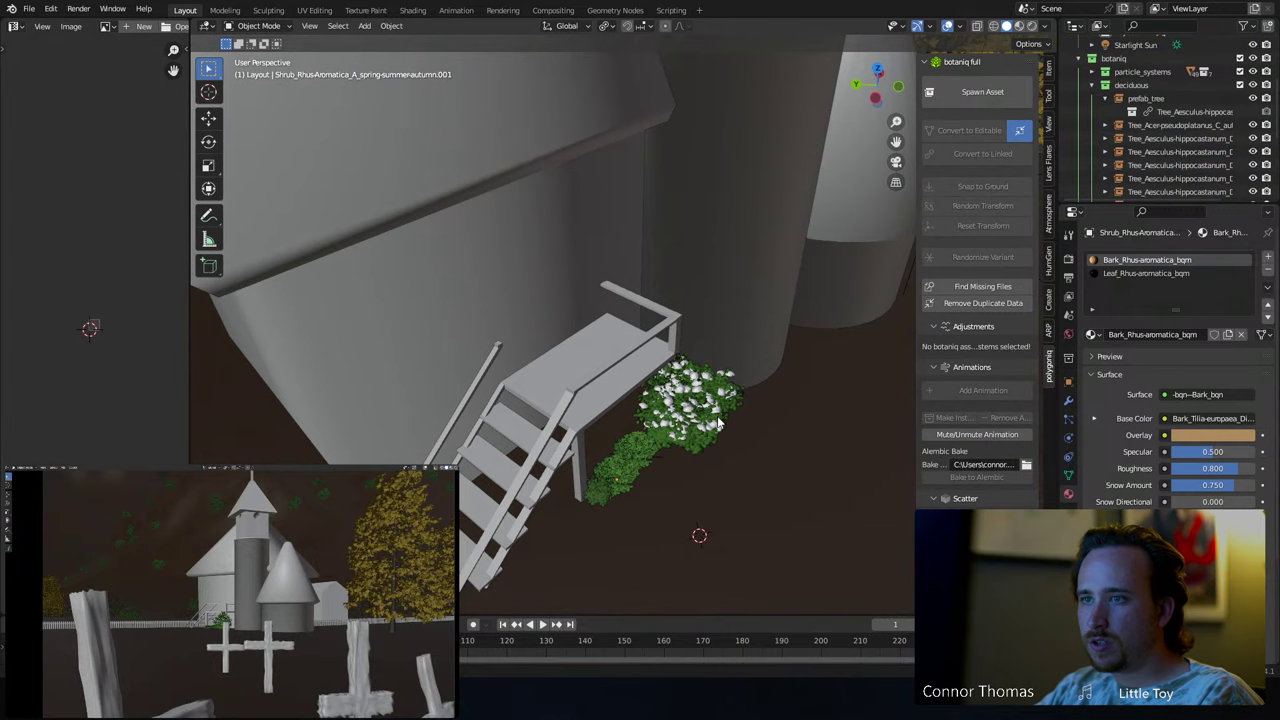
- Duplicate the Rhus aromatica shrub nearest the Sambucus and place the copy under the porch deck in top wireframe view
click(637, 447)
key(KP_7)
key(z)
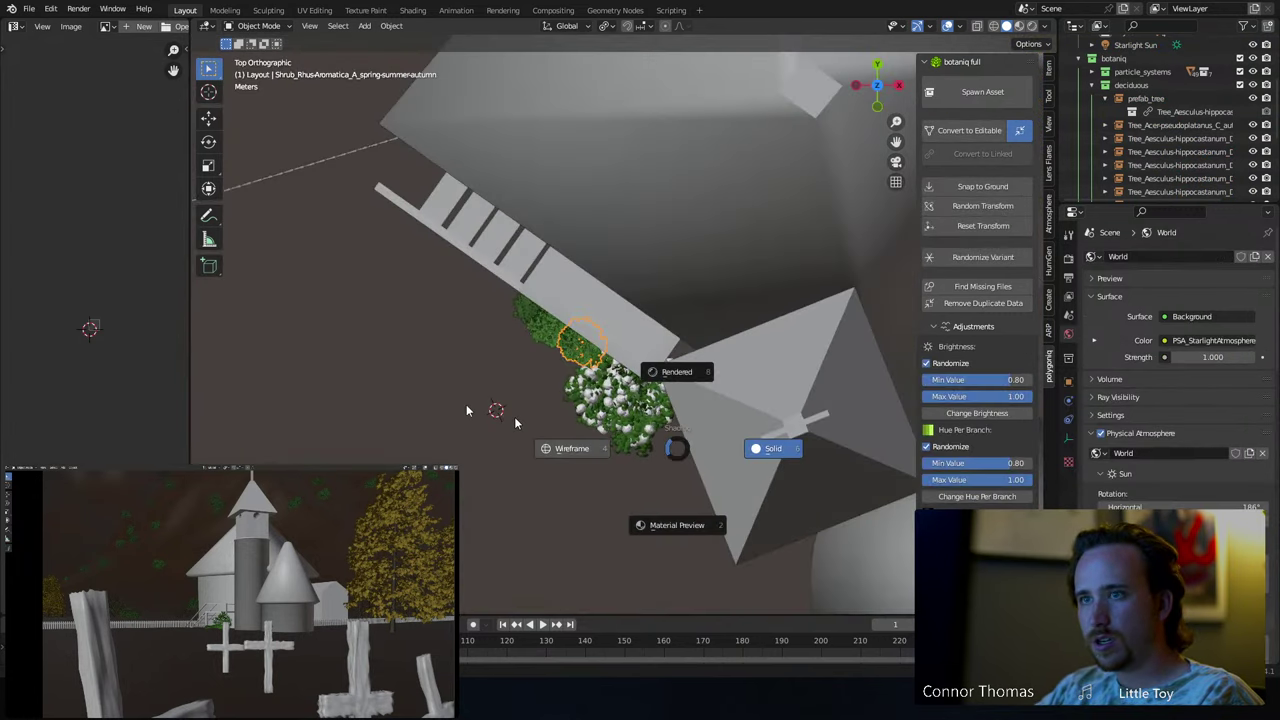
click(466, 410)
click(580, 298)
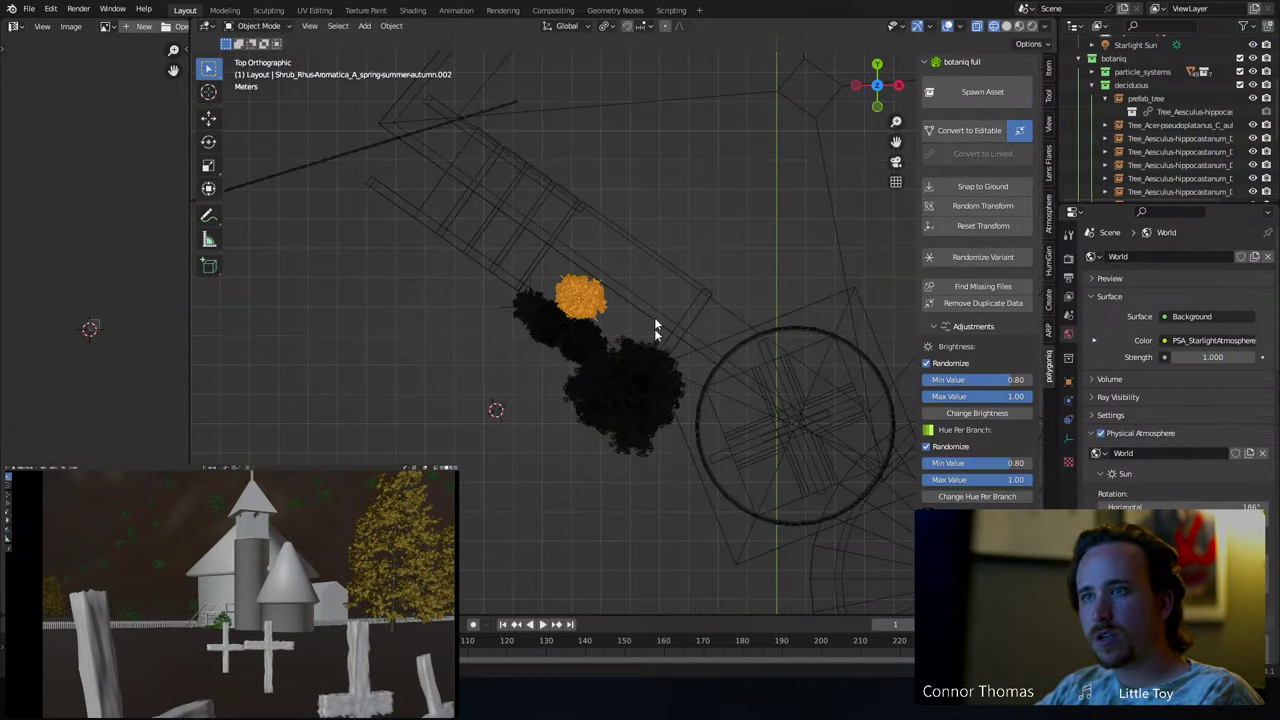
click(652, 380)
key(g)
right_click(622, 427)
click(622, 427)
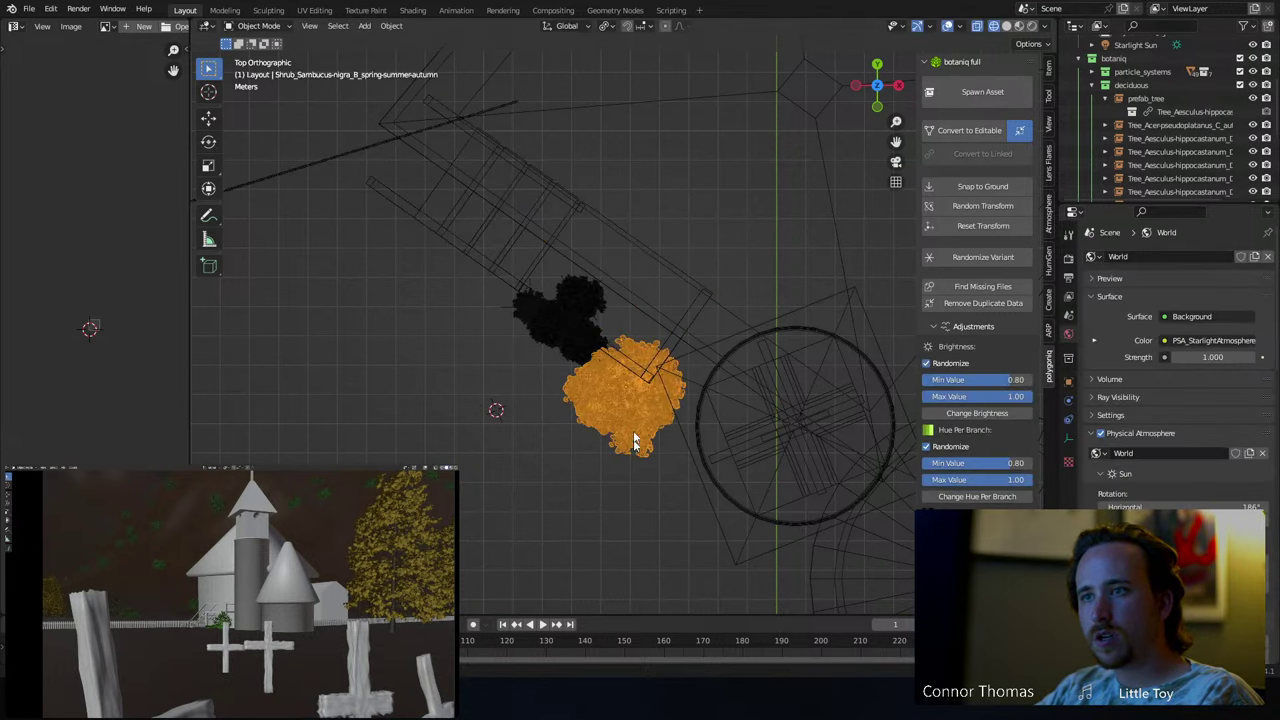
click(682, 315)
click(686, 316)
key(g)
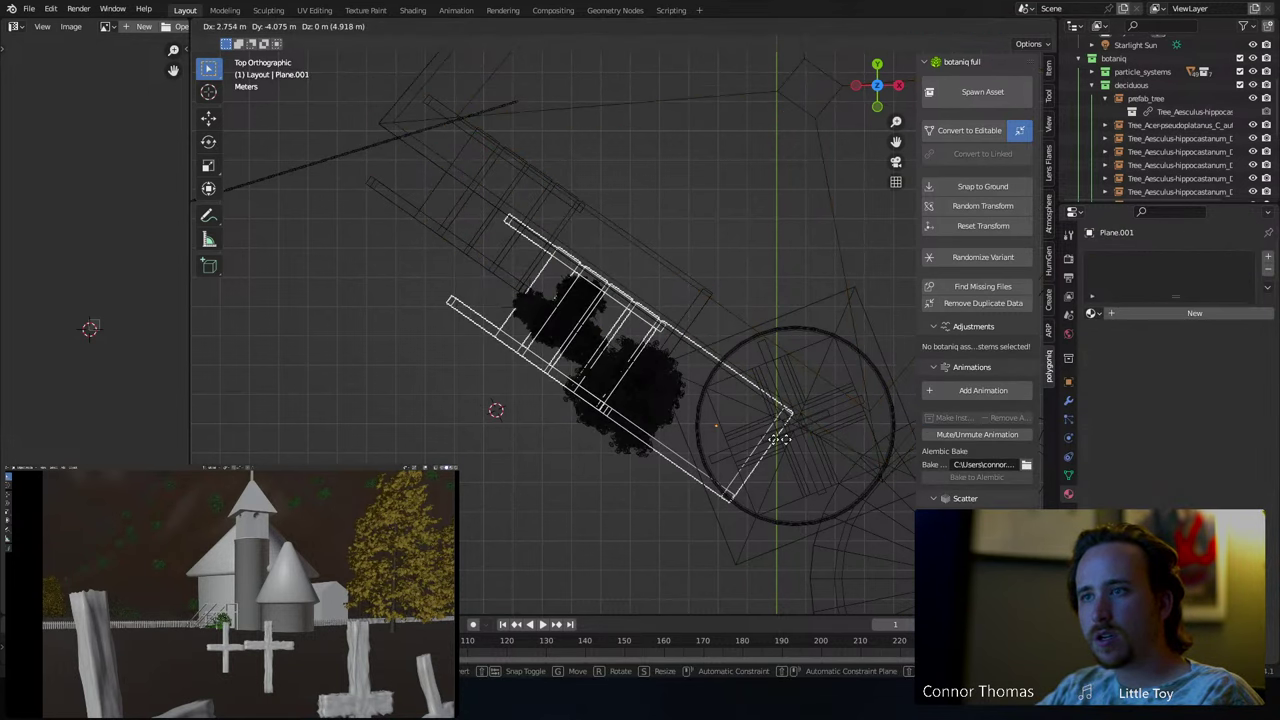
right_click(590, 365)
key(x)
click(600, 381)
- Duplicate the Sambucus shrub, position the copy by the porch deck, deselect it and return to solid shading
click(627, 422)
key(shift+d)
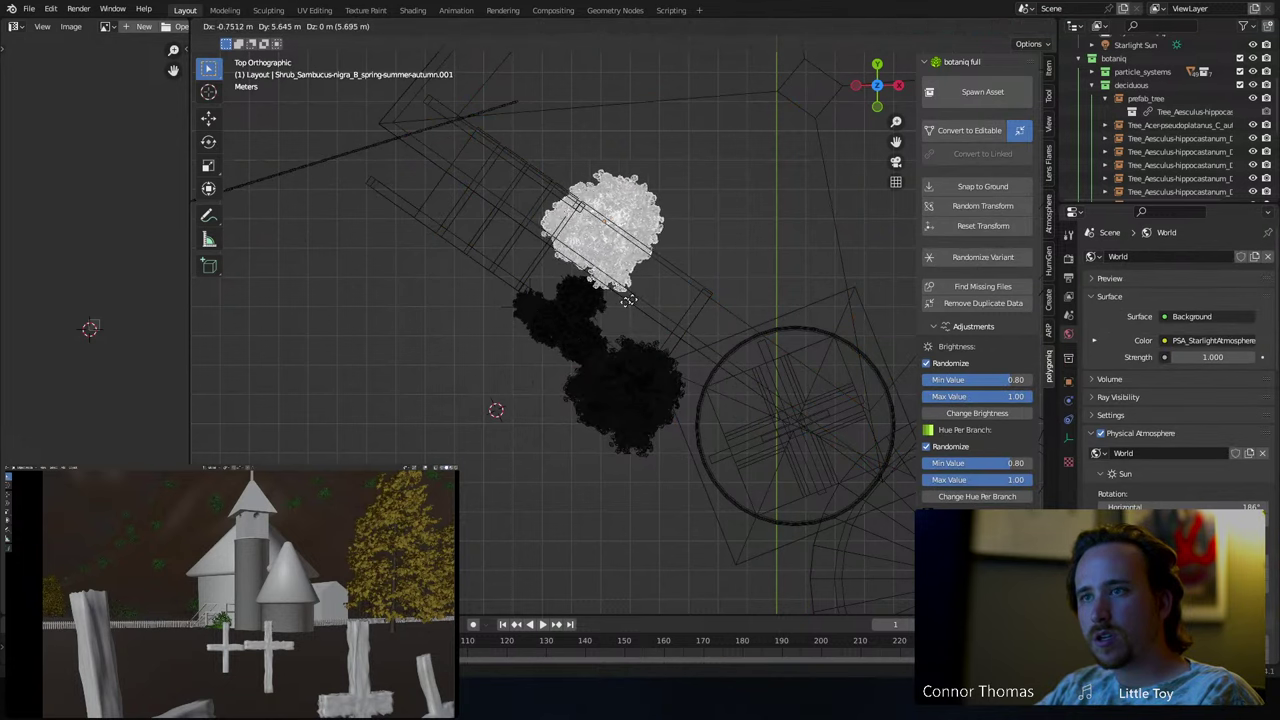
click(567, 312)
key(g)
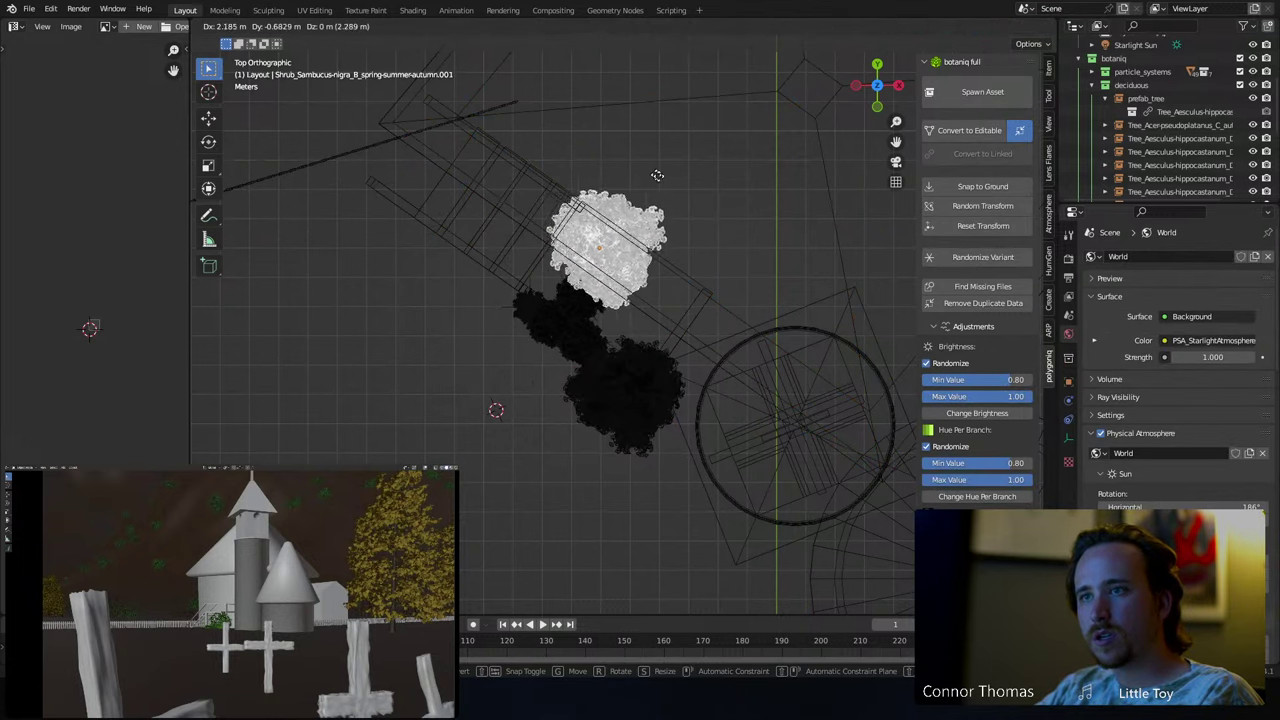
click(700, 289)
key(alt+a)
mouse_move(700, 289)
middle_down()
mouse_move(671, 291)
mouse_move(694, 323)
mouse_move(717, 286)
mouse_move(705, 257)
mouse_move(688, 274)
middle_up()
key(z)
click(760, 323)
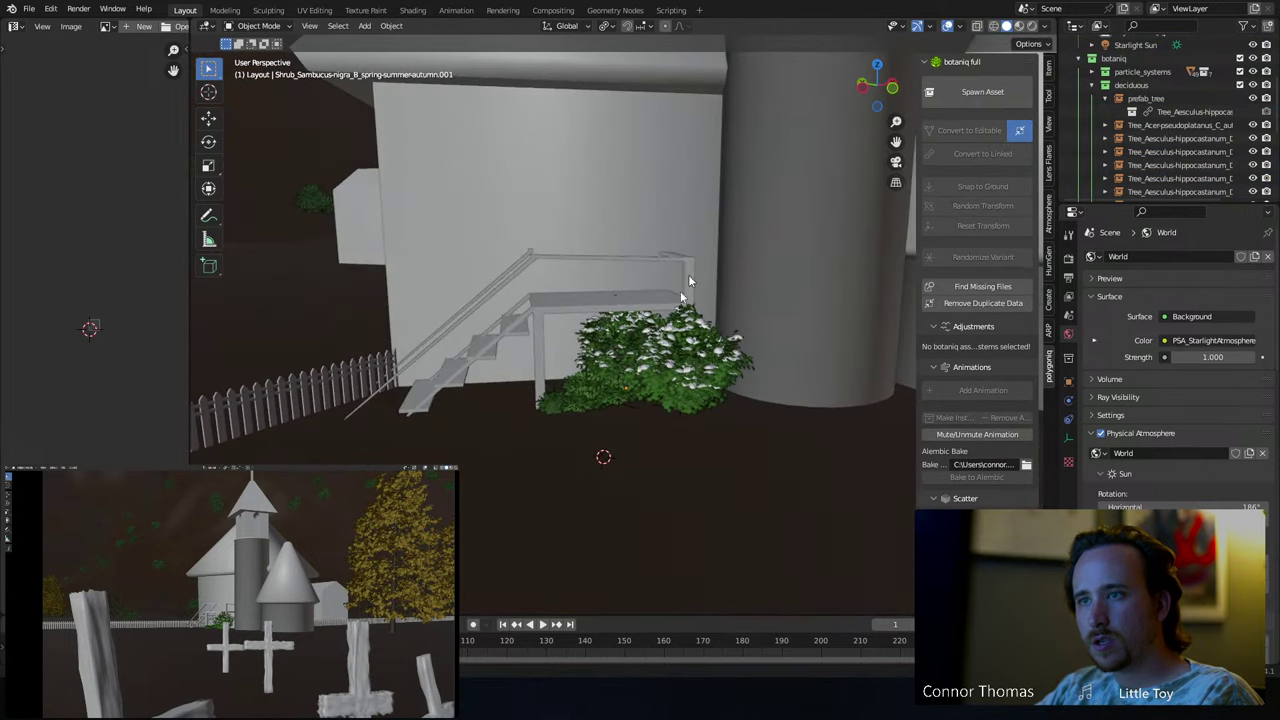
- From the top view, move the duplicated Sambucus shrub out beside the porch stairs and deselect it
click(621, 330)
key(KP_7)
key(g)
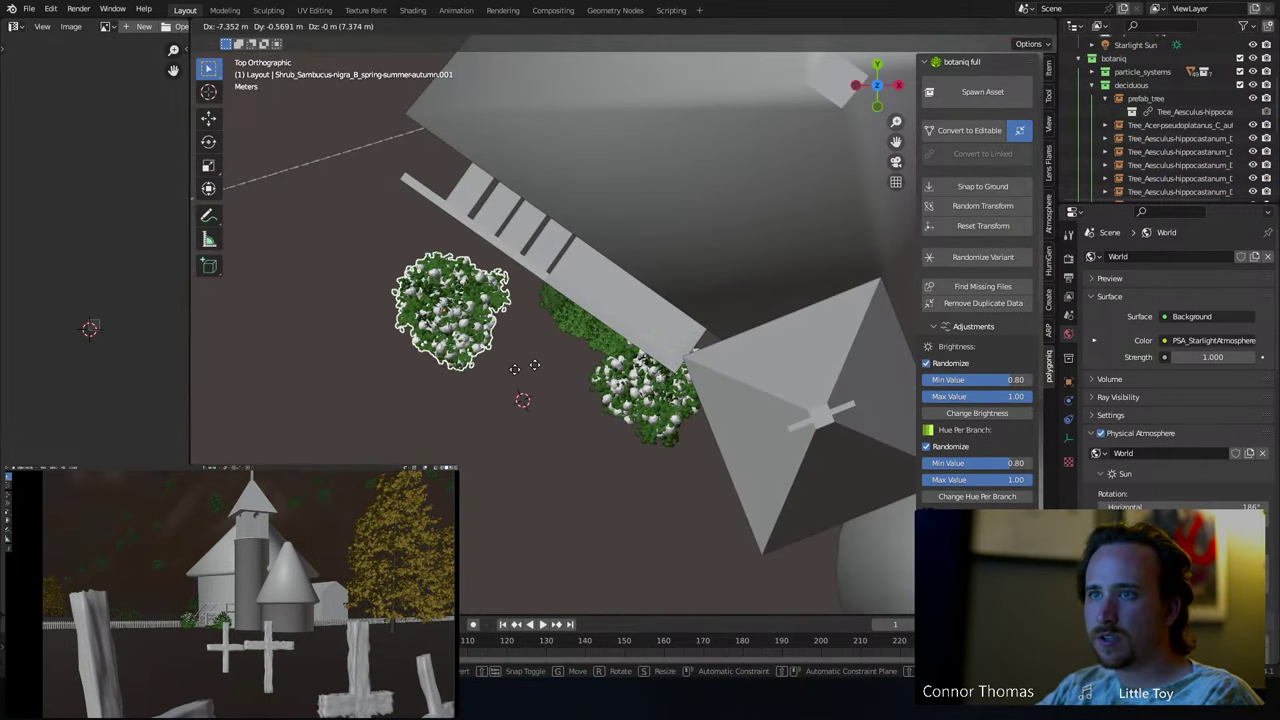
click(544, 366)
key(alt+a)
middle_drag(543, 372, 634, 220)
- Sink the stair-side Sambucus shrub partly into the ground, rotate it about the Z axis and save the file
click(530, 366)
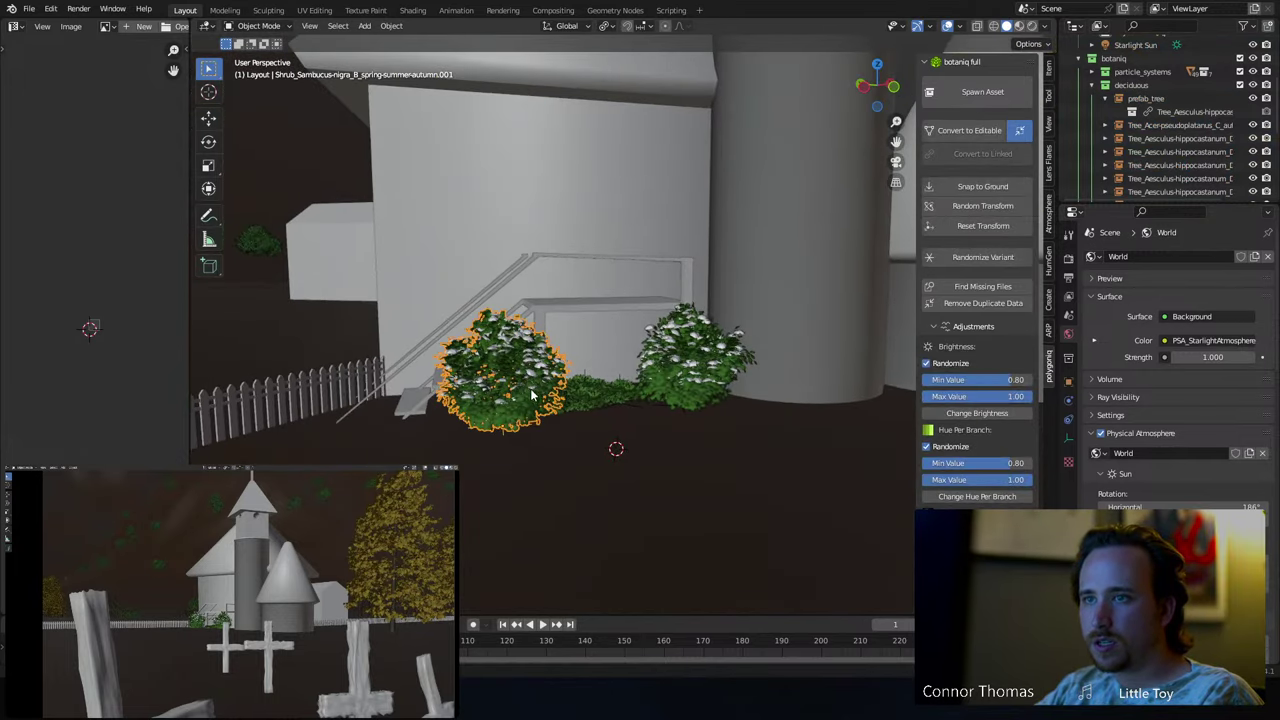
key(g)
click(555, 395)
key(r)
key(z)
click(650, 302)
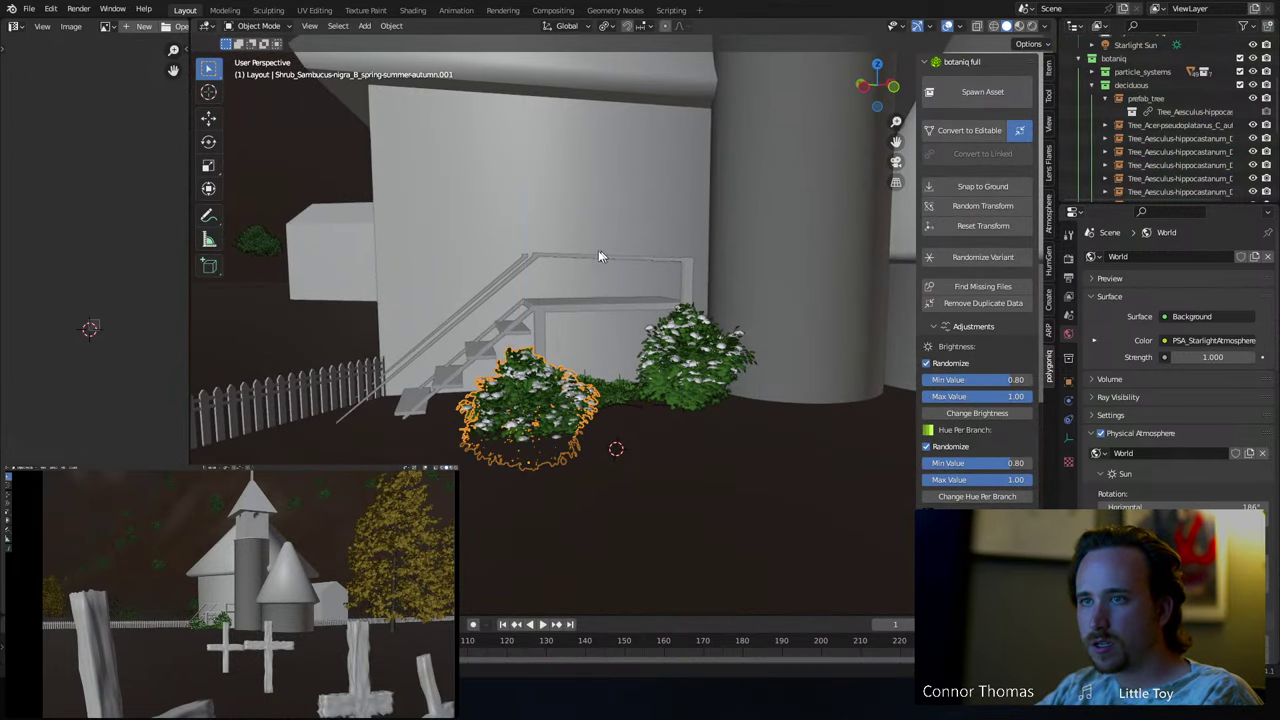
click(600, 315)
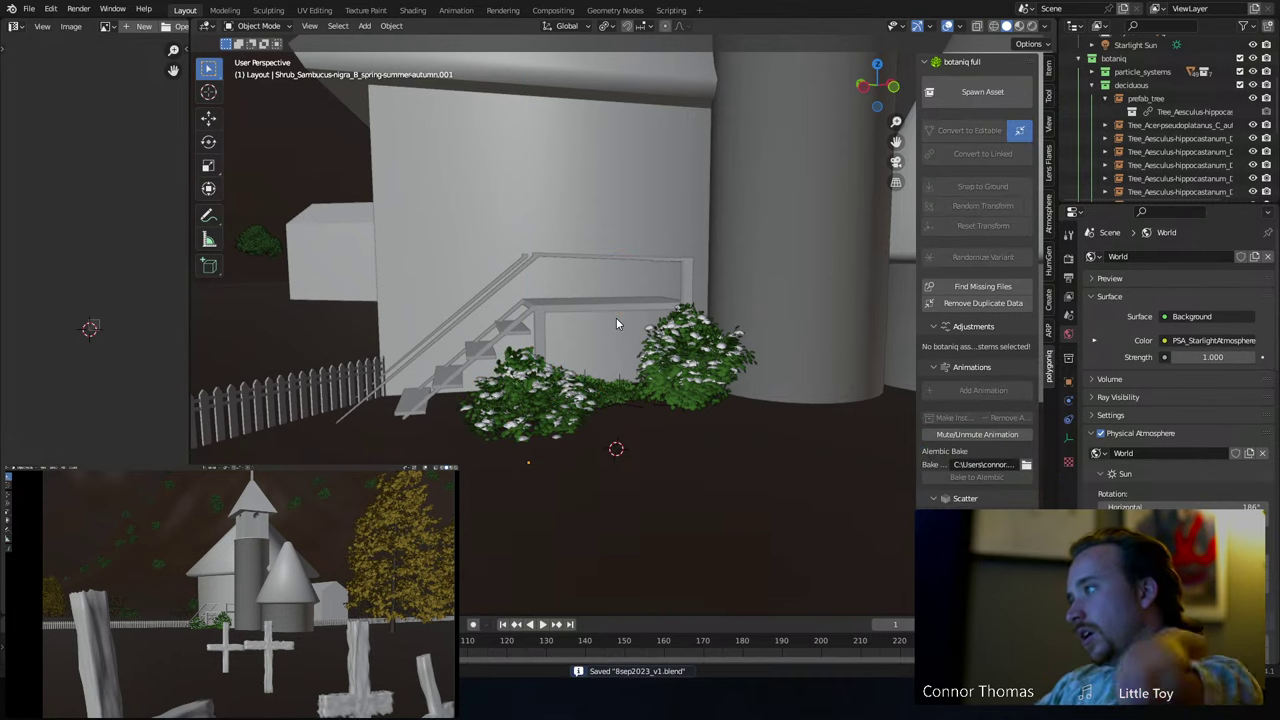
- Duplicate the original Sambucus shrub to the round tower's base, rotating the copy and scaling it to about 0.8
click(737, 395)
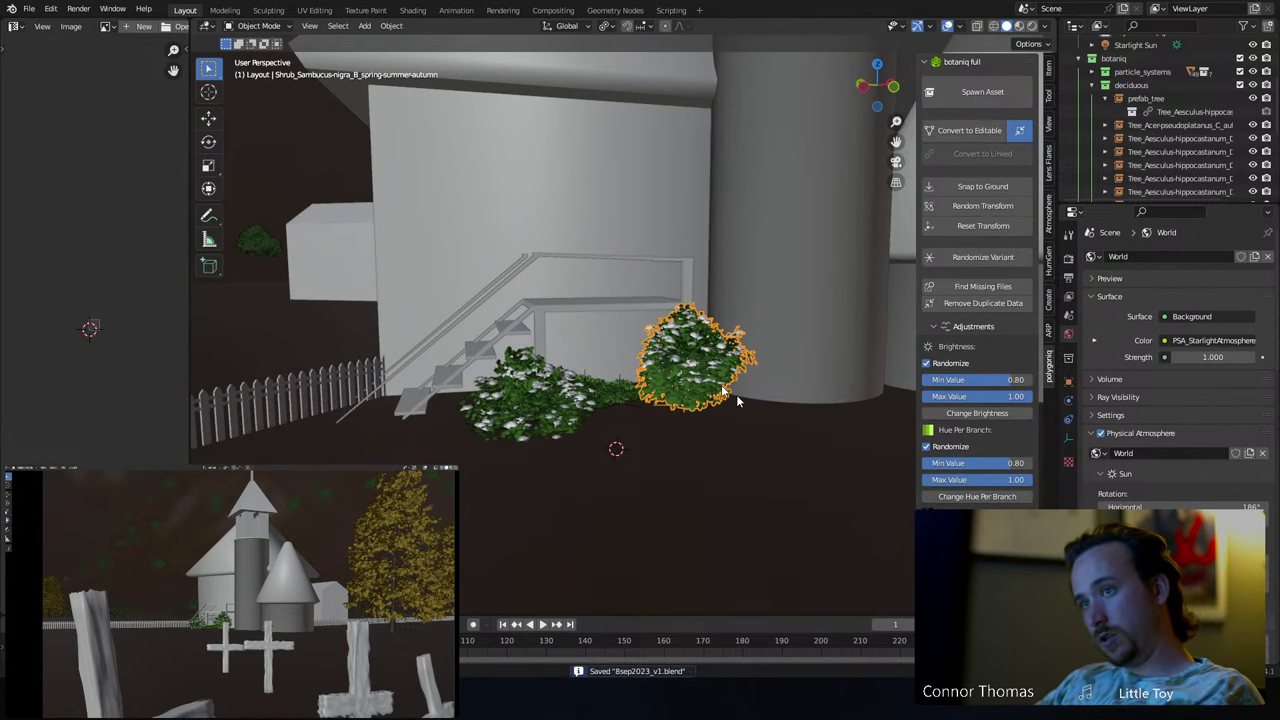
key(KP_7)
key(shift+d)
click(865, 490)
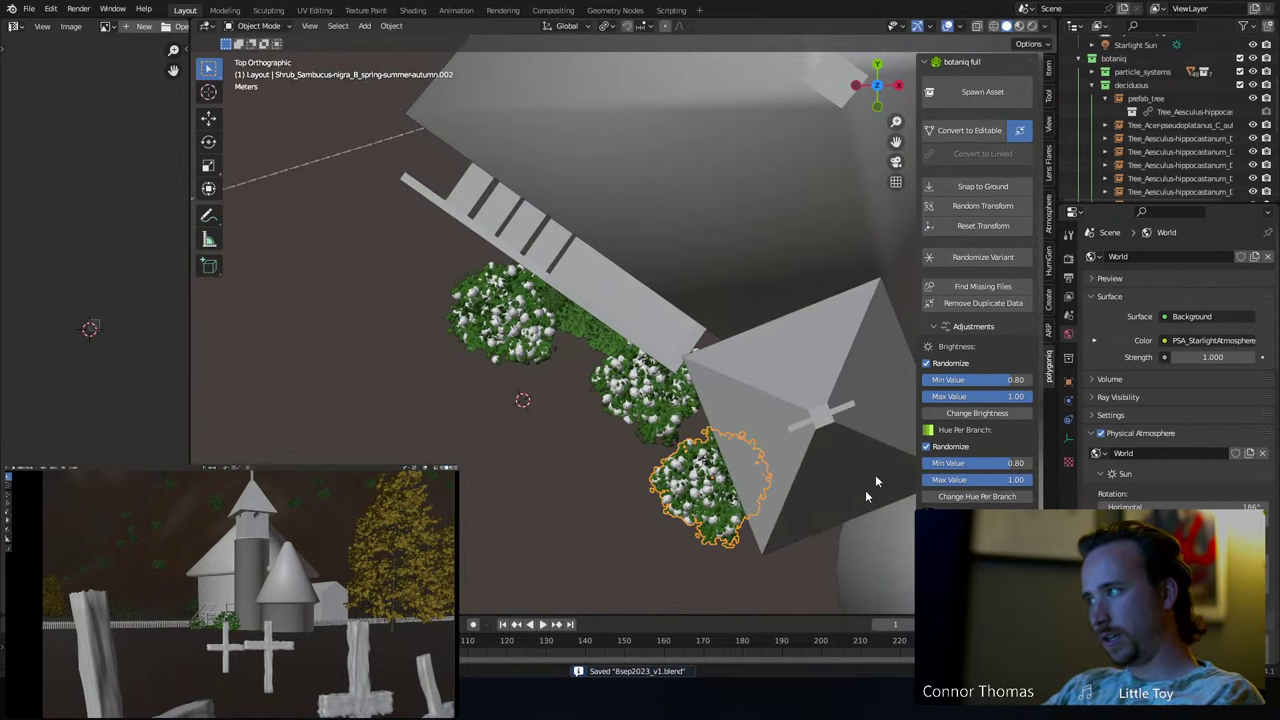
key(r)
click(734, 218)
key(s)
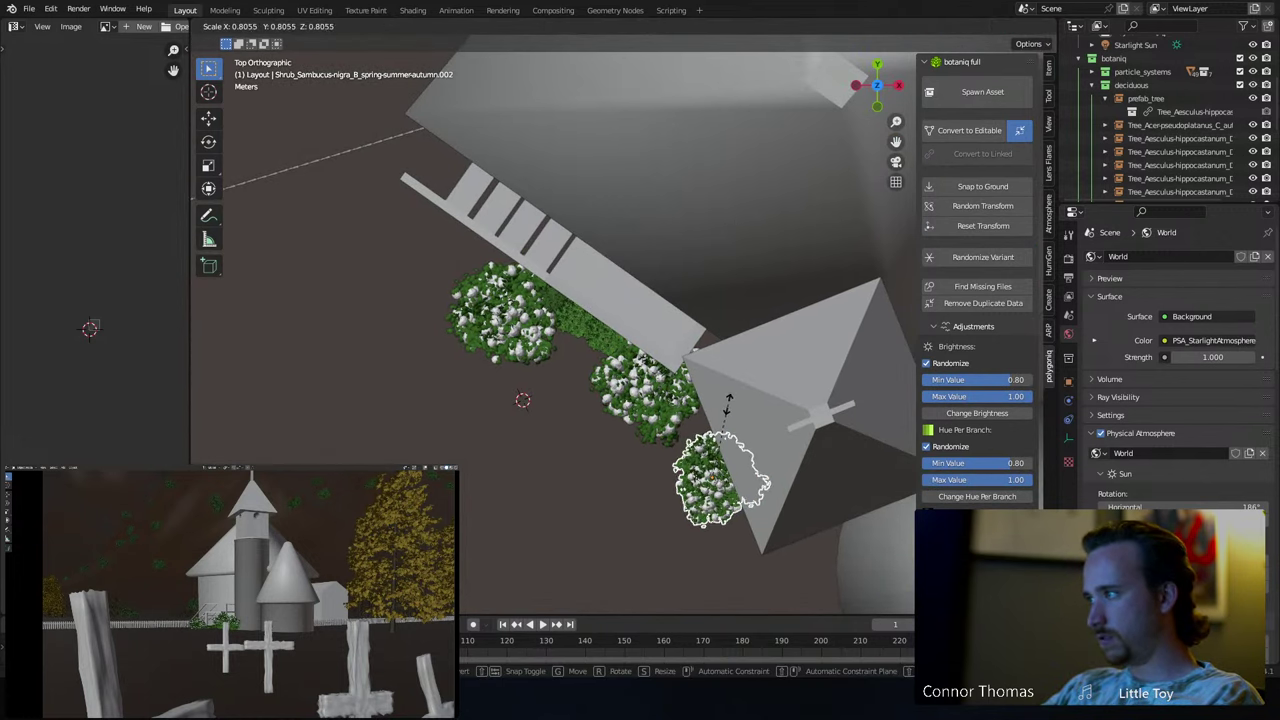
click(729, 424)
key(alt+a)
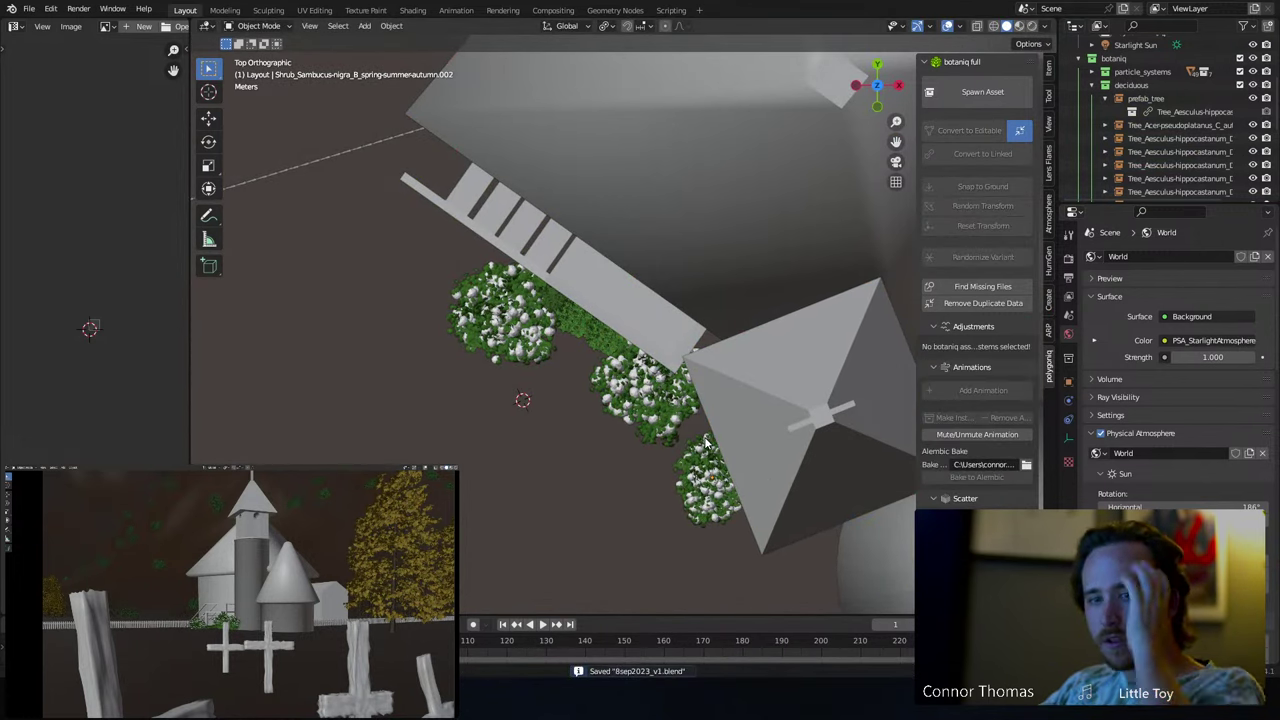
- Place the 3D cursor on the round tower's front wall and add a cube mesh there
key(KP_0)
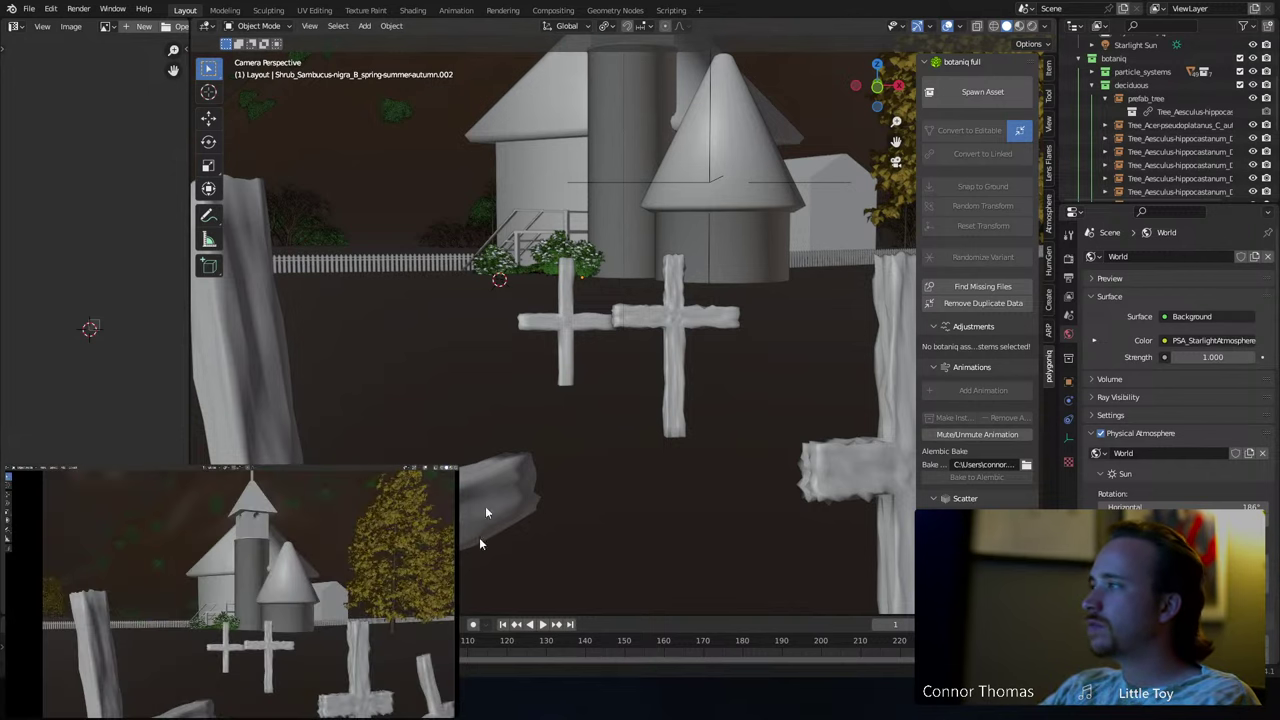
middle_drag(628, 171, 677, 234)
scroll(705, 352, up, 3)
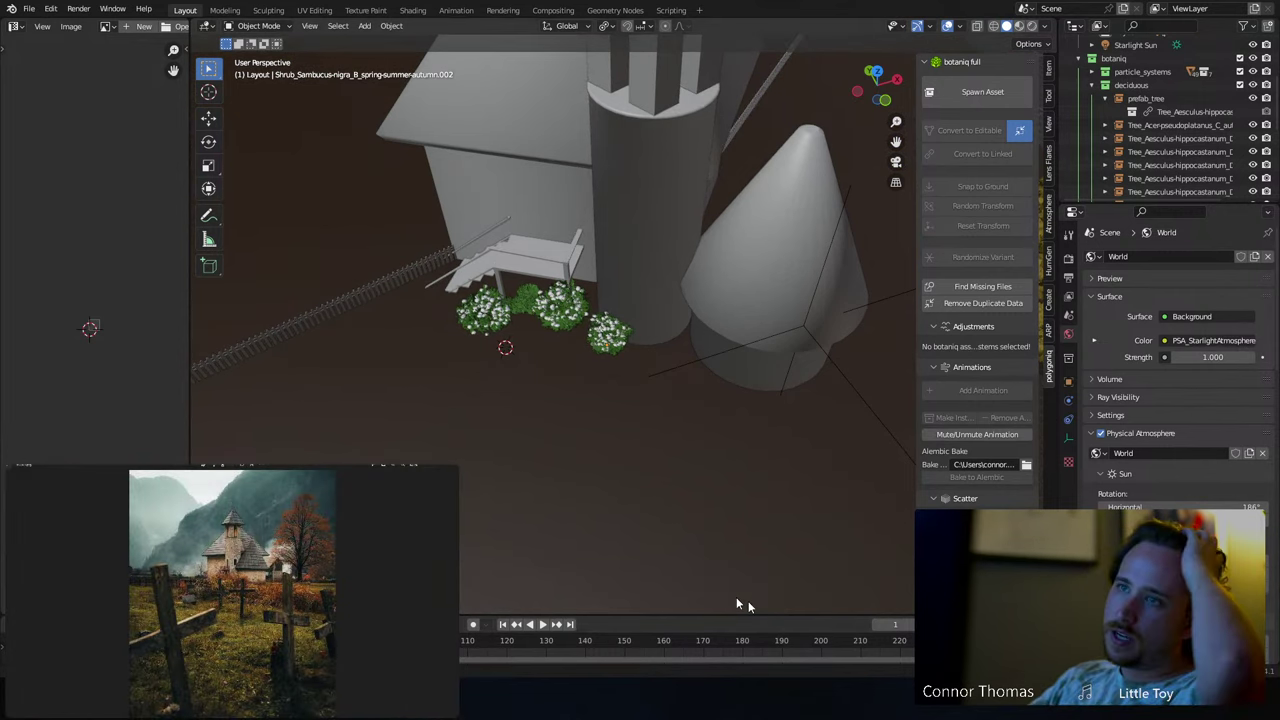
click(208, 95)
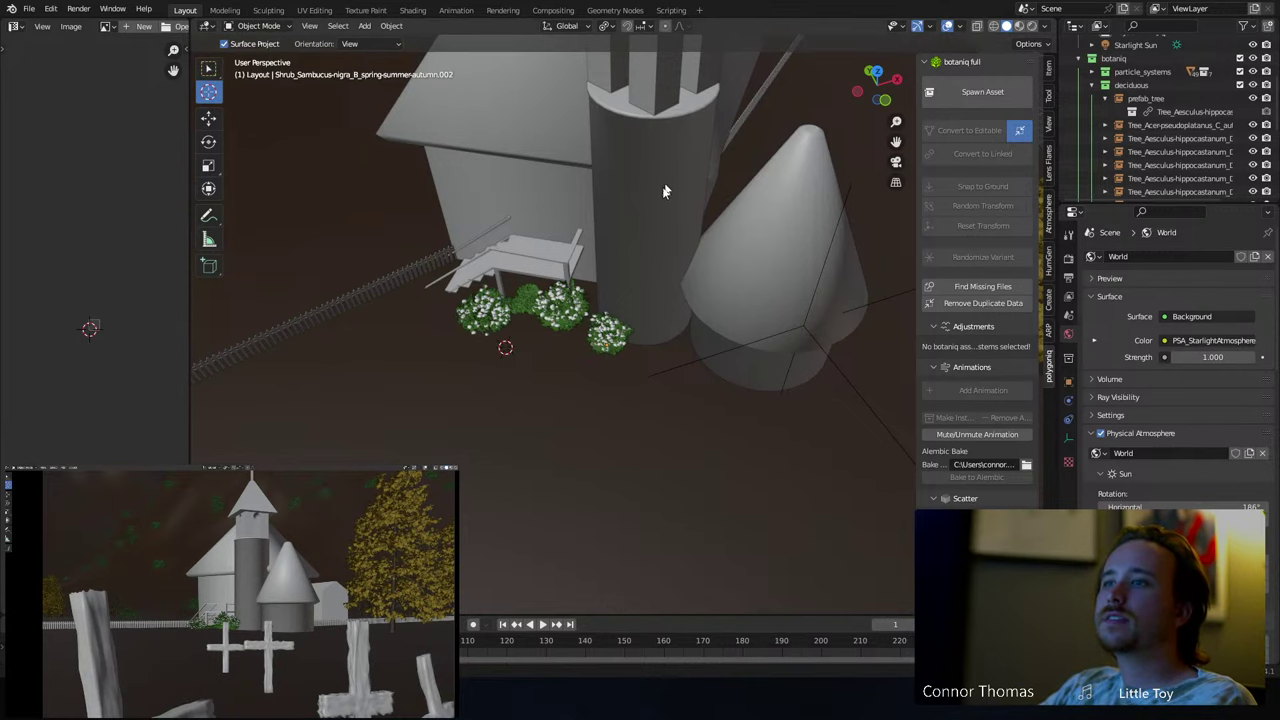
click(208, 68)
key(shift+a)
mouse_move(670, 196)
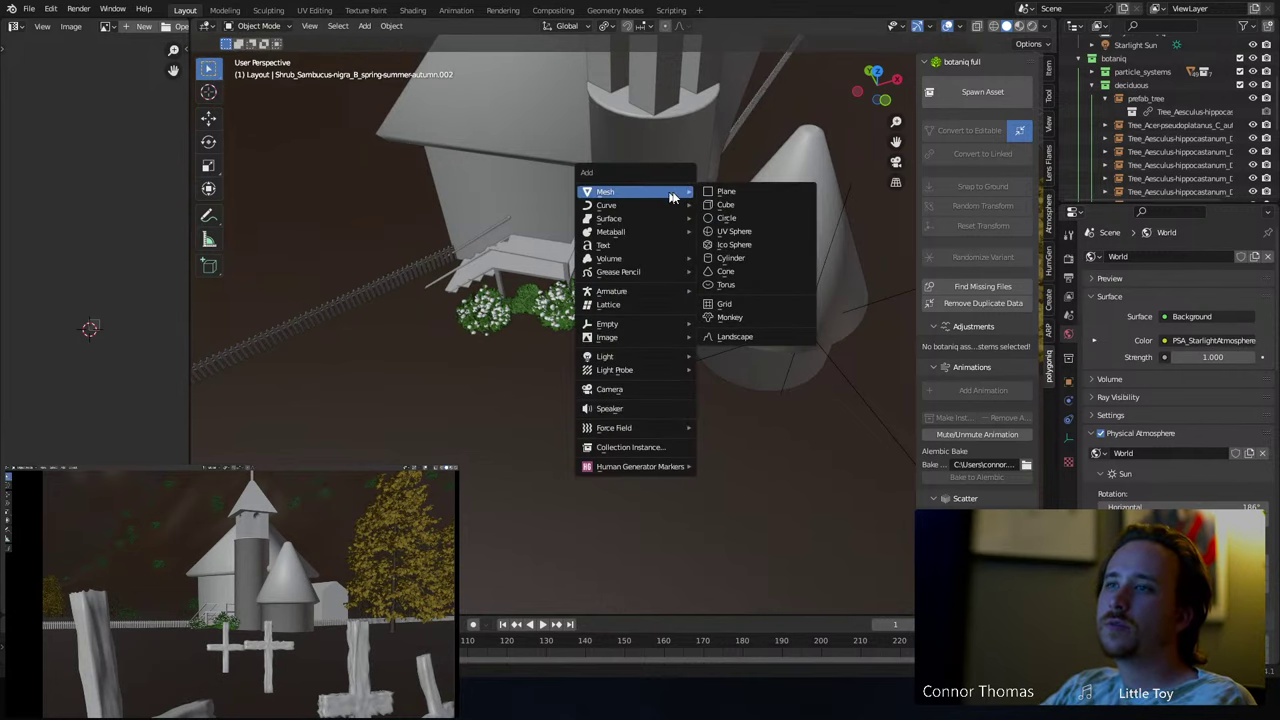
click(736, 205)
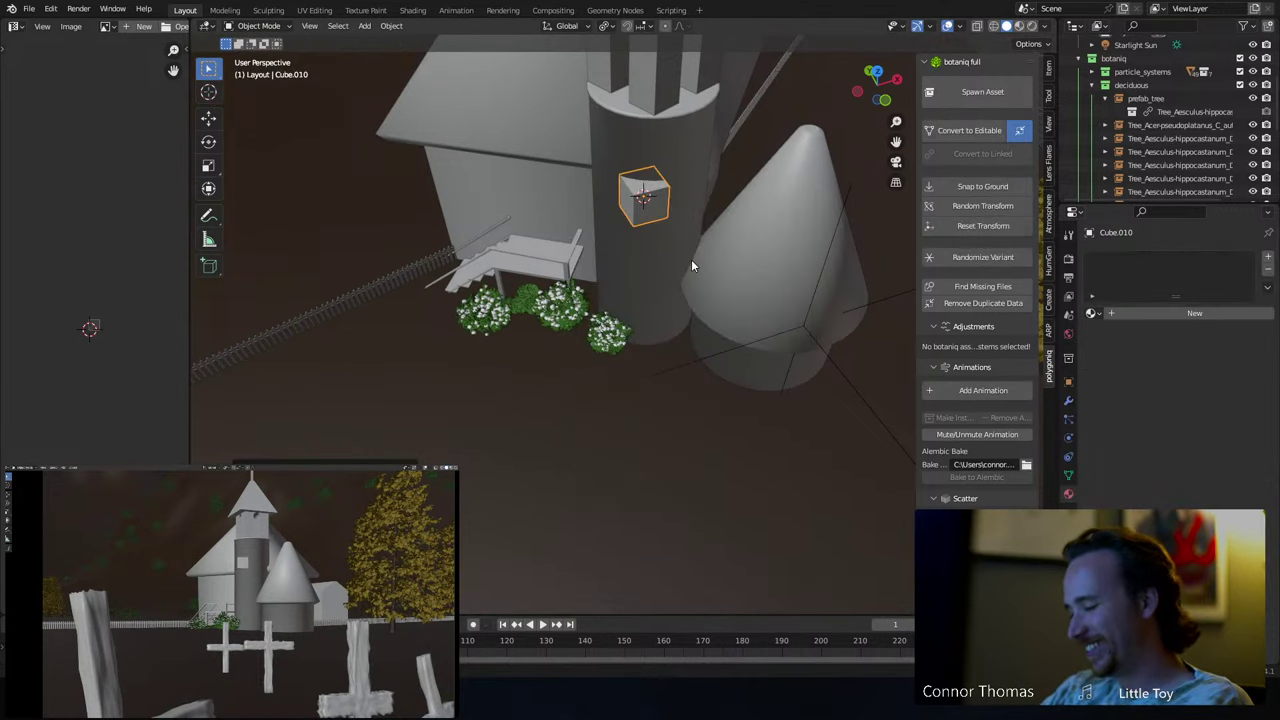
- Add a horizontal loop cut to the tower's cube and slide it up near the top edge
key(KP_Decimal)
scroll(697, 229, down, 11)
scroll(698, 250, up, 5)
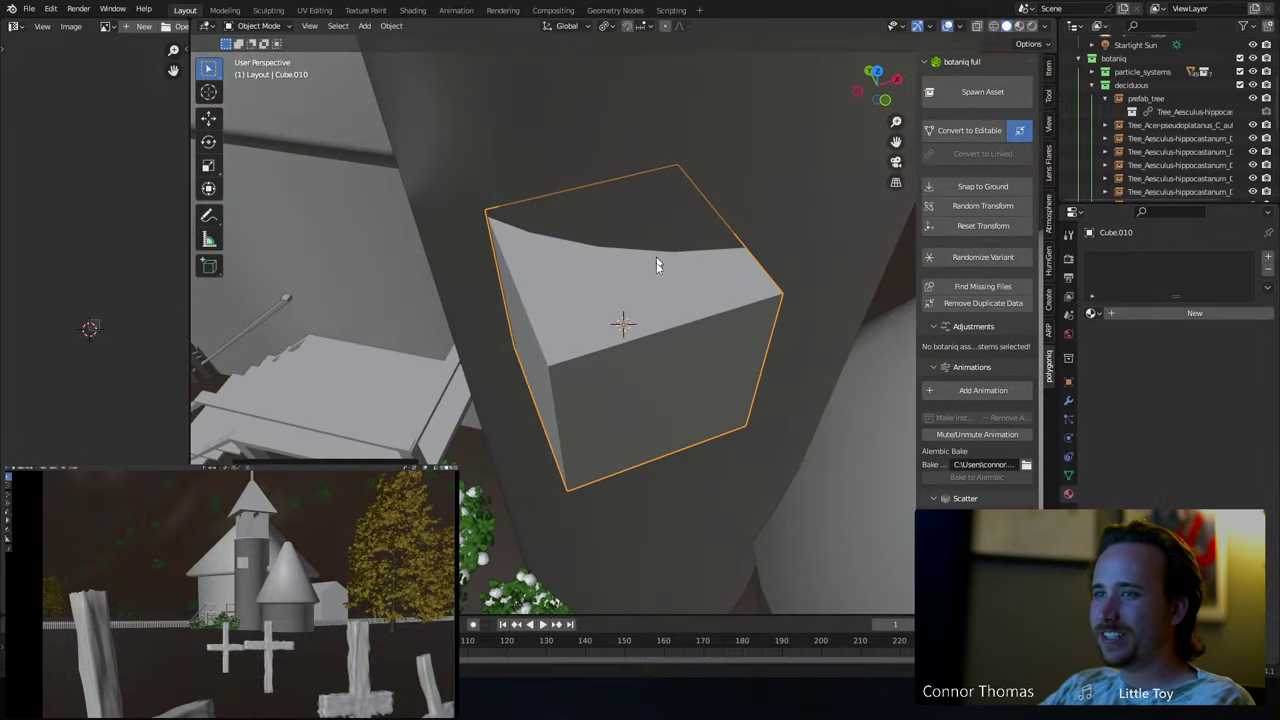
middle_drag(655, 293, 660, 214)
key(Tab)
key(ctrl+r)
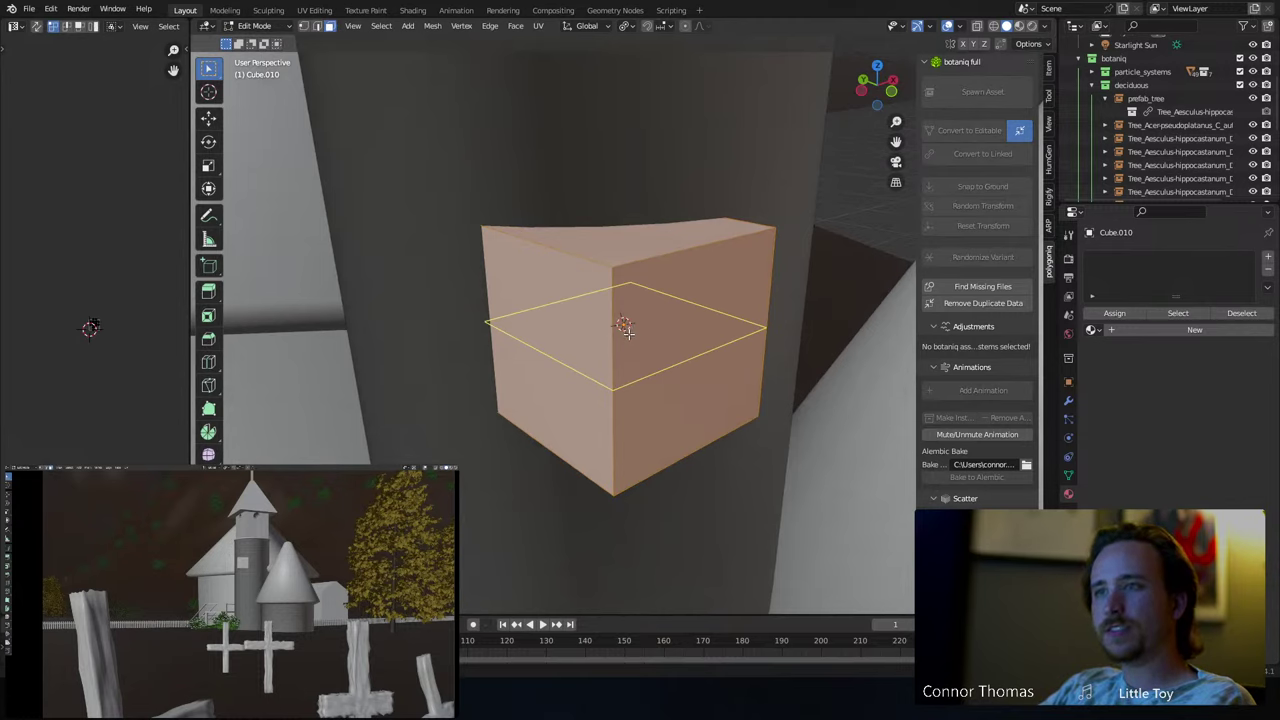
click(626, 330)
click(638, 258)
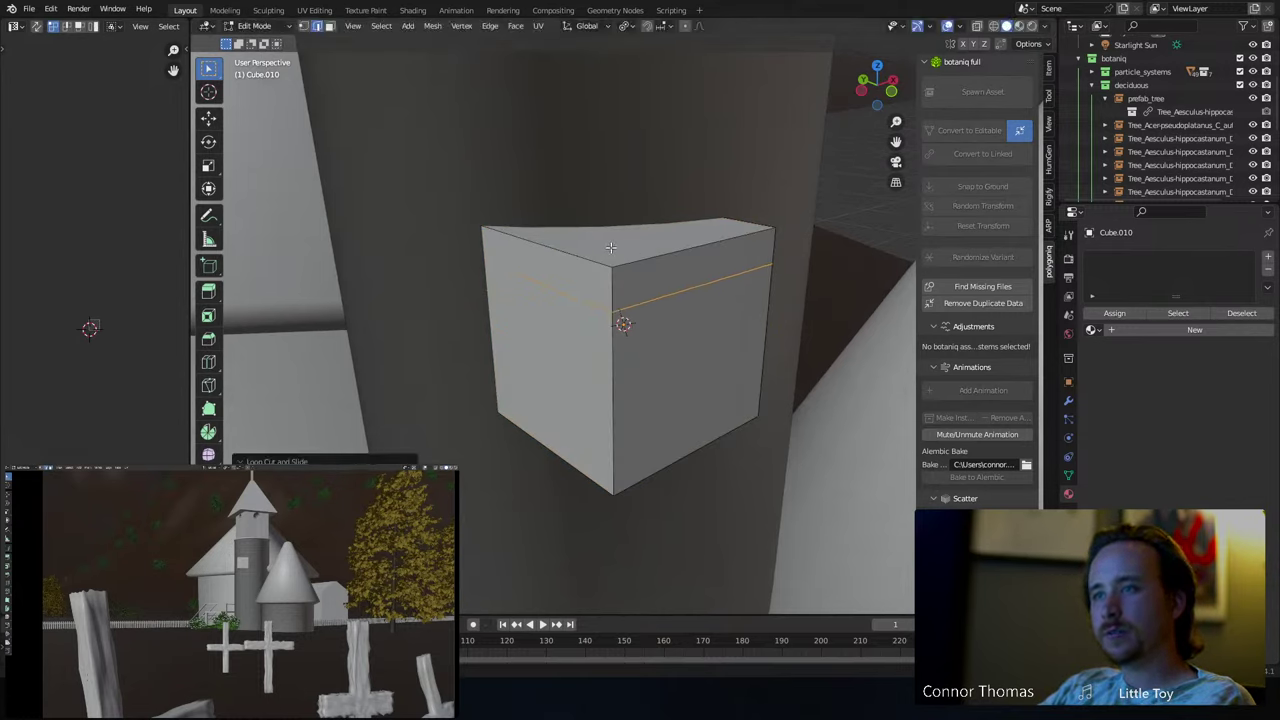
- Select the cube's top face and scale it narrower along its local X axis
click(610, 248)
key(3)
click(650, 248)
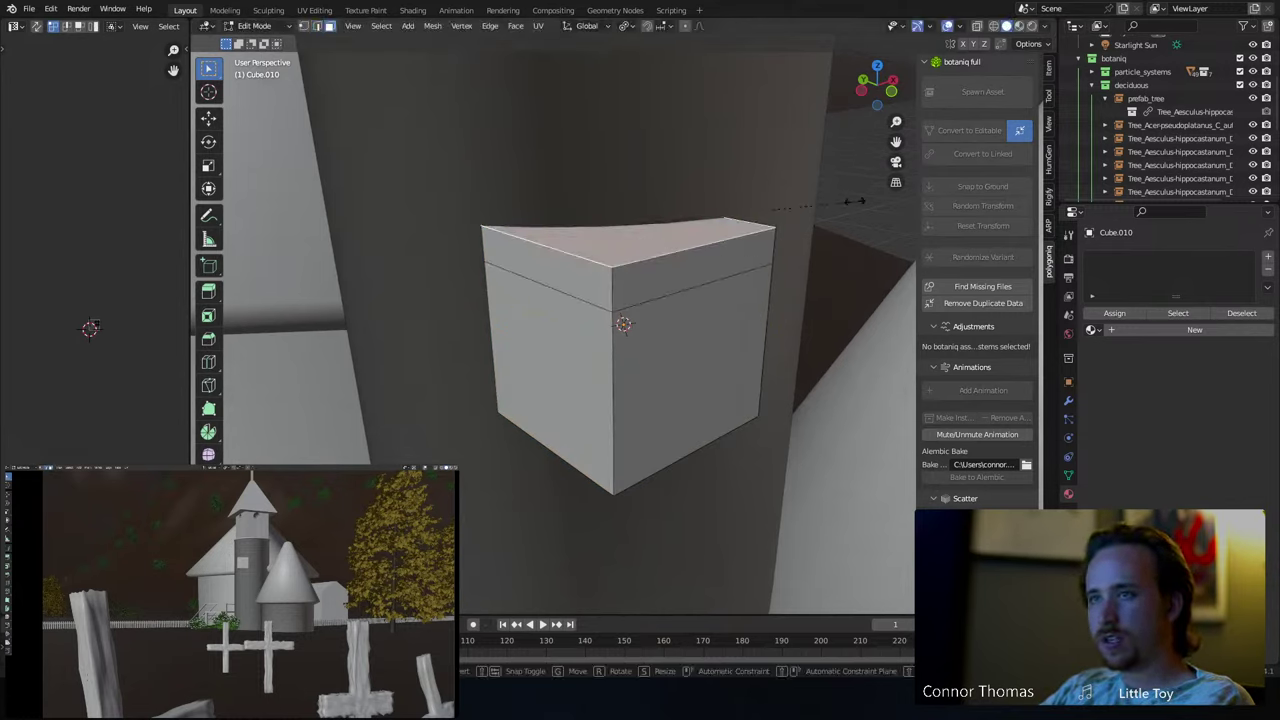
key(s)
key(x)
key(x)
click(818, 202)
- Narrow the cube's top face further along X and raise it along the Z axis
middle_drag(818, 202, 715, 229)
key(s)
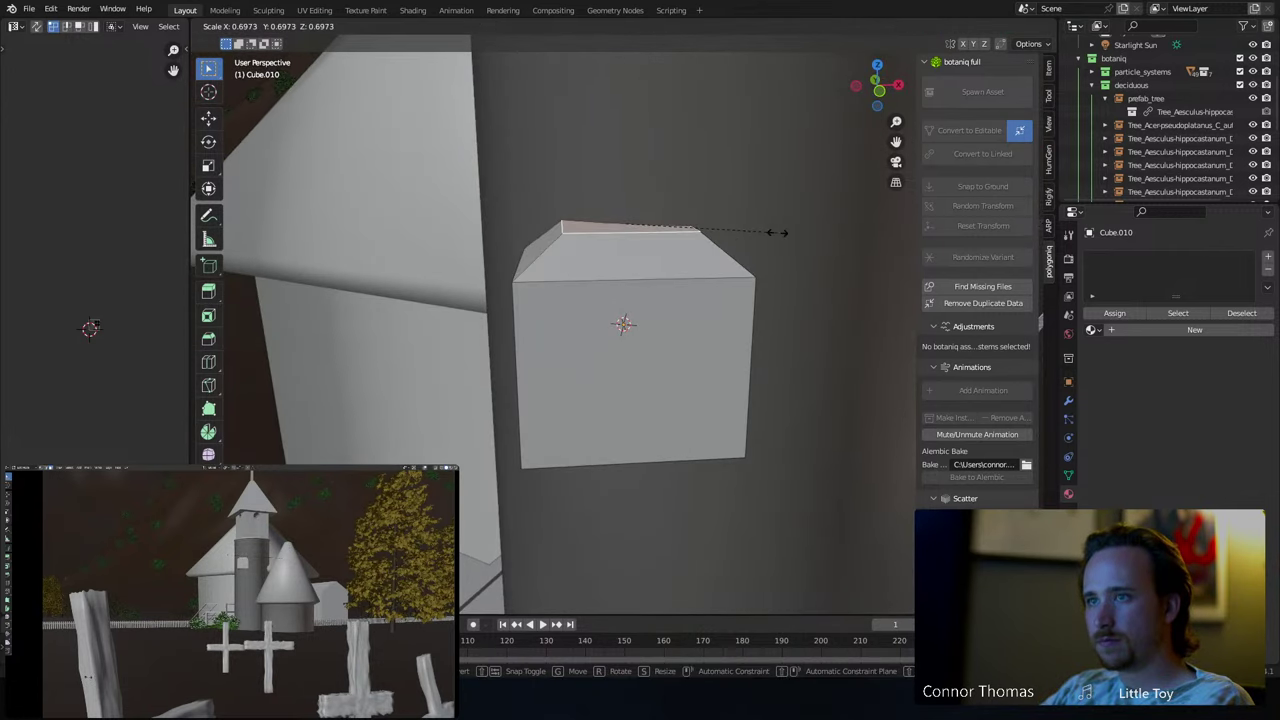
key(x)
click(770, 231)
key(g)
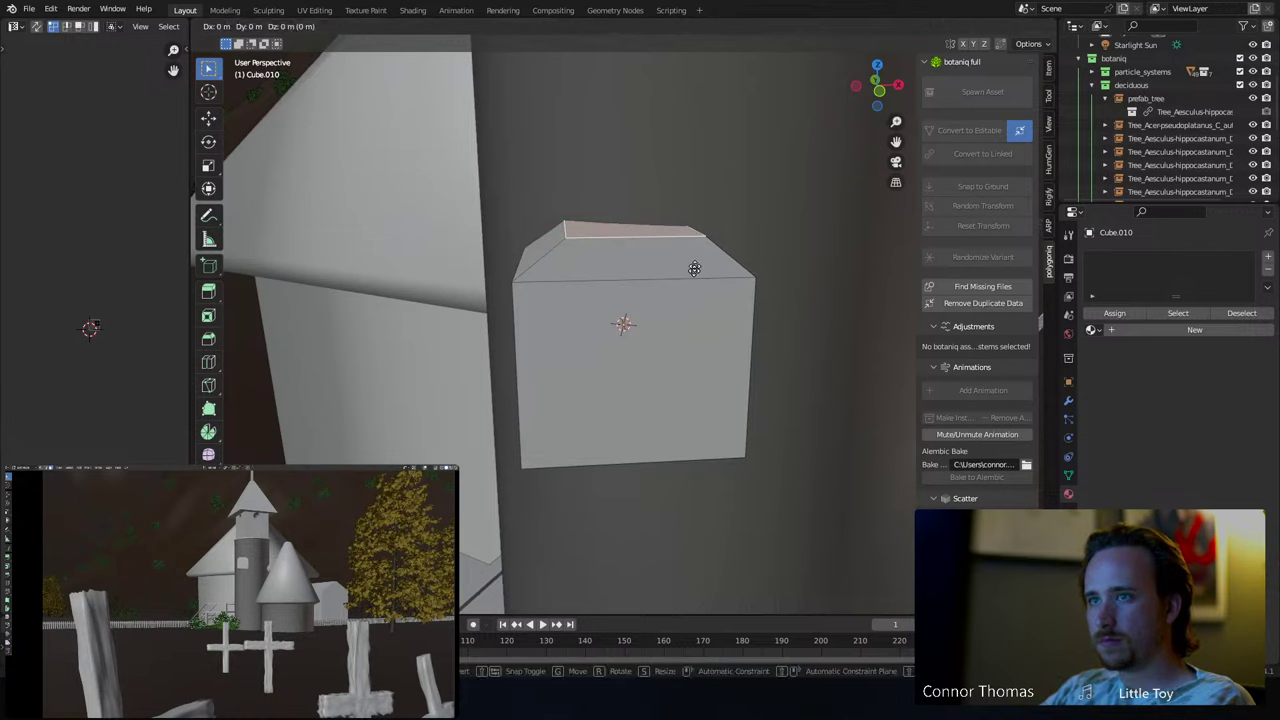
key(z)
click(687, 251)
- Add a centred loop cut around the cube's sloped upper section and widen it about 1.12 along local X
key(ctrl+r)
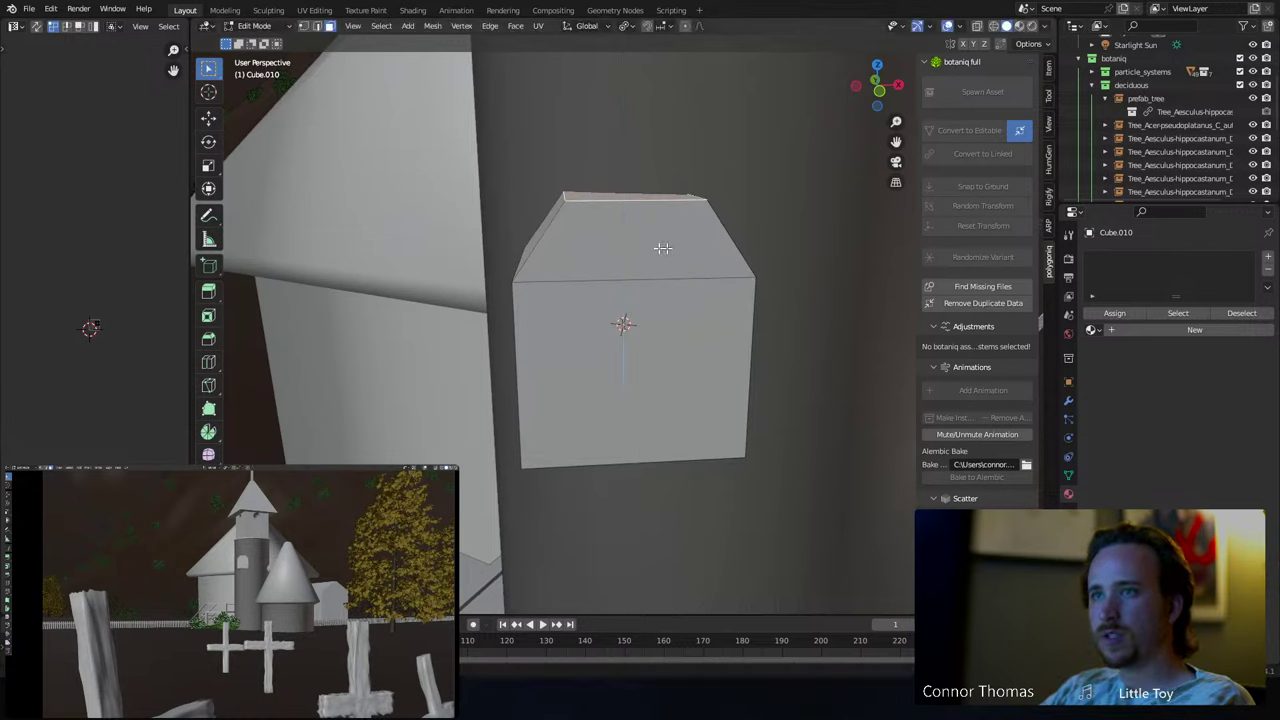
click(562, 249)
right_click(722, 258)
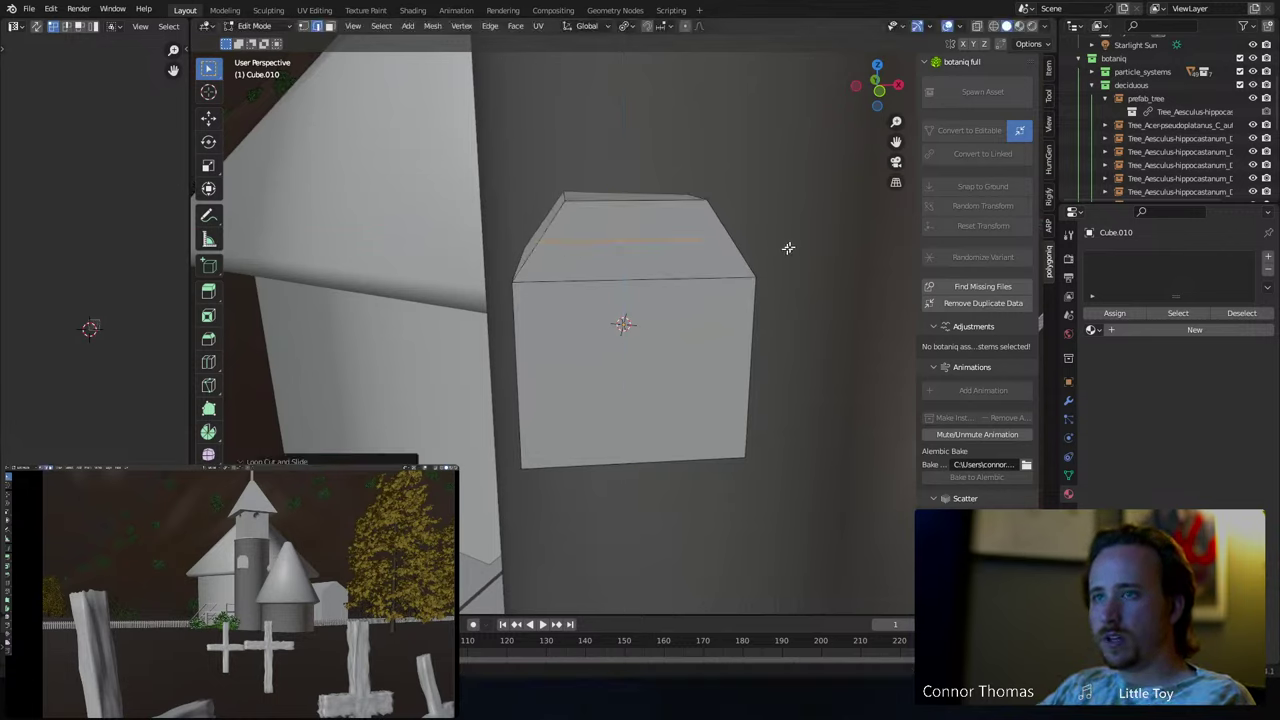
key(s)
key(x)
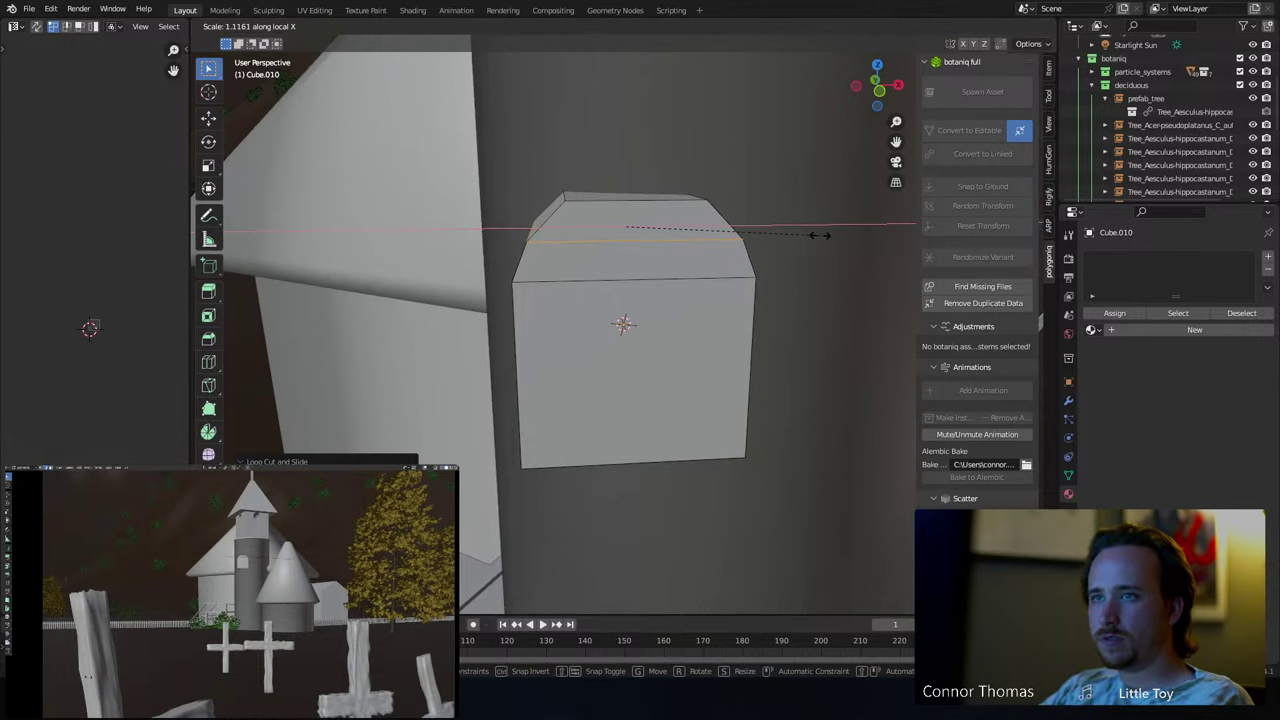
click(818, 235)
middle_drag(777, 286, 829, 309)
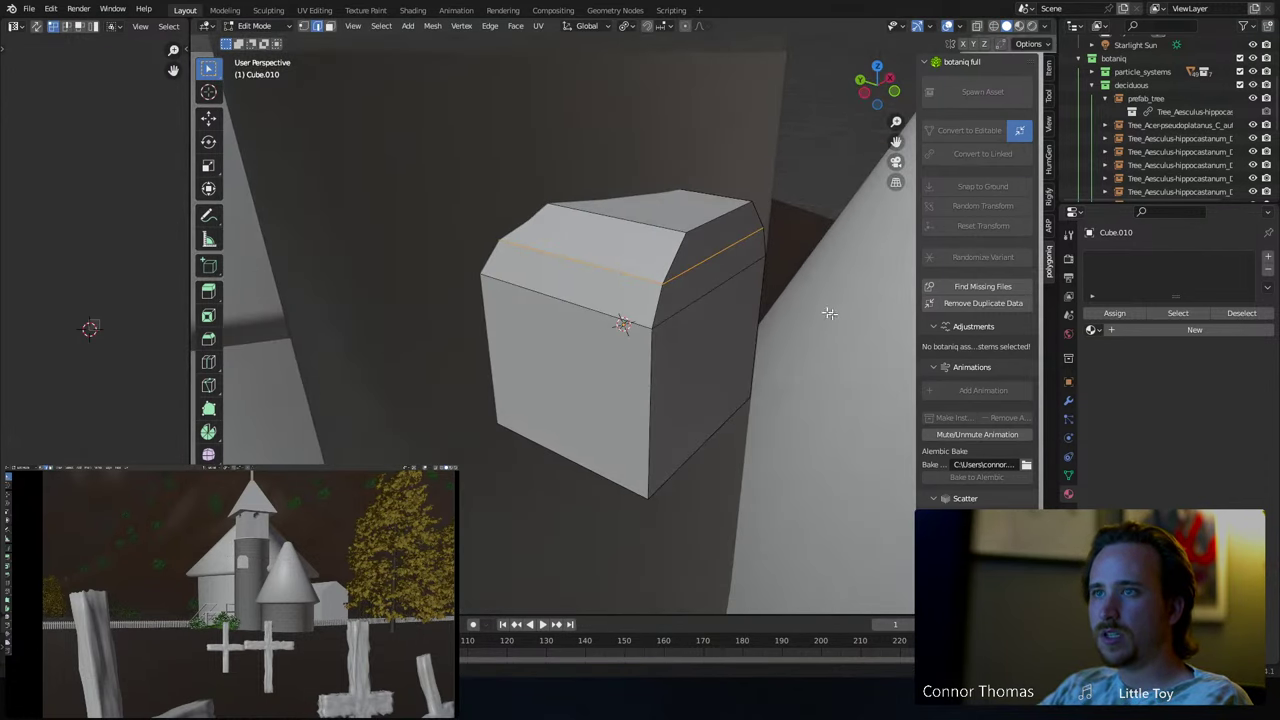
- Extrude the arched block's top face upward and scale it to about 0.57 along global X
middle_drag(697, 216, 734, 191)
click(688, 205)
key(e)
click(735, 175)
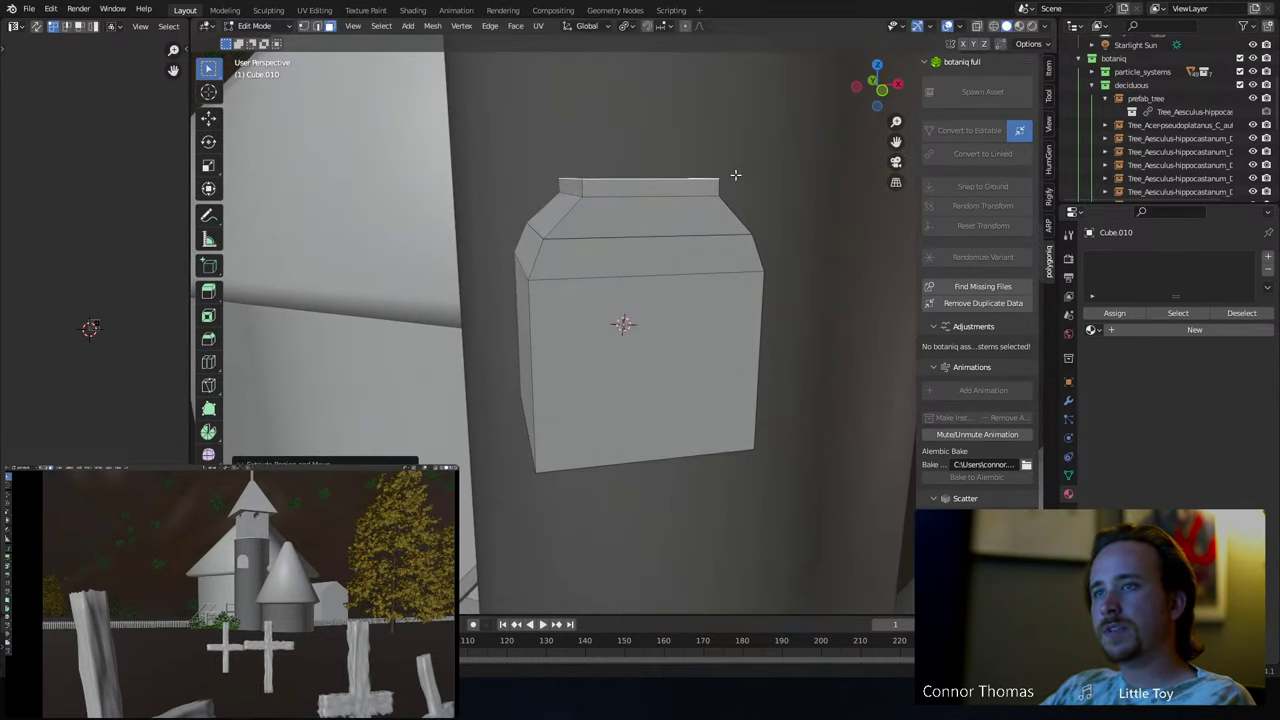
key(s)
key(x)
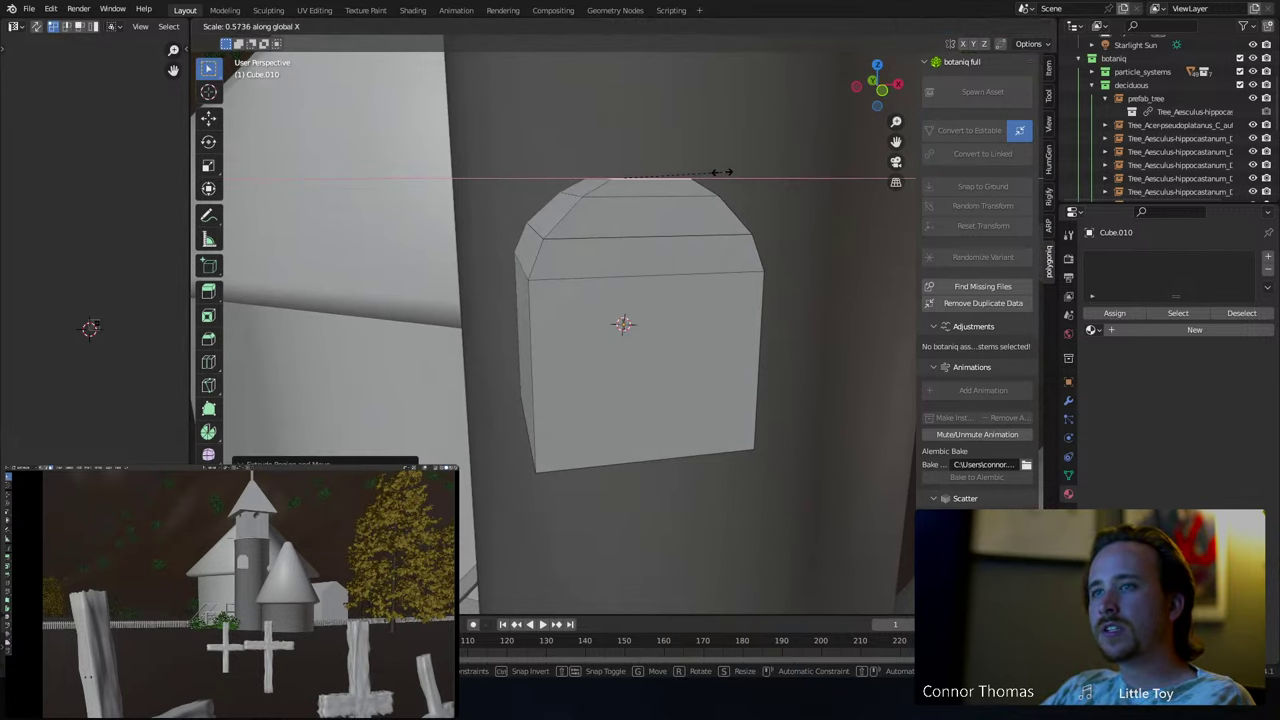
click(724, 174)
- Raise the narrowed top face about 0.02 m along the global Z axis and clear the selection
key(g)
key(z)
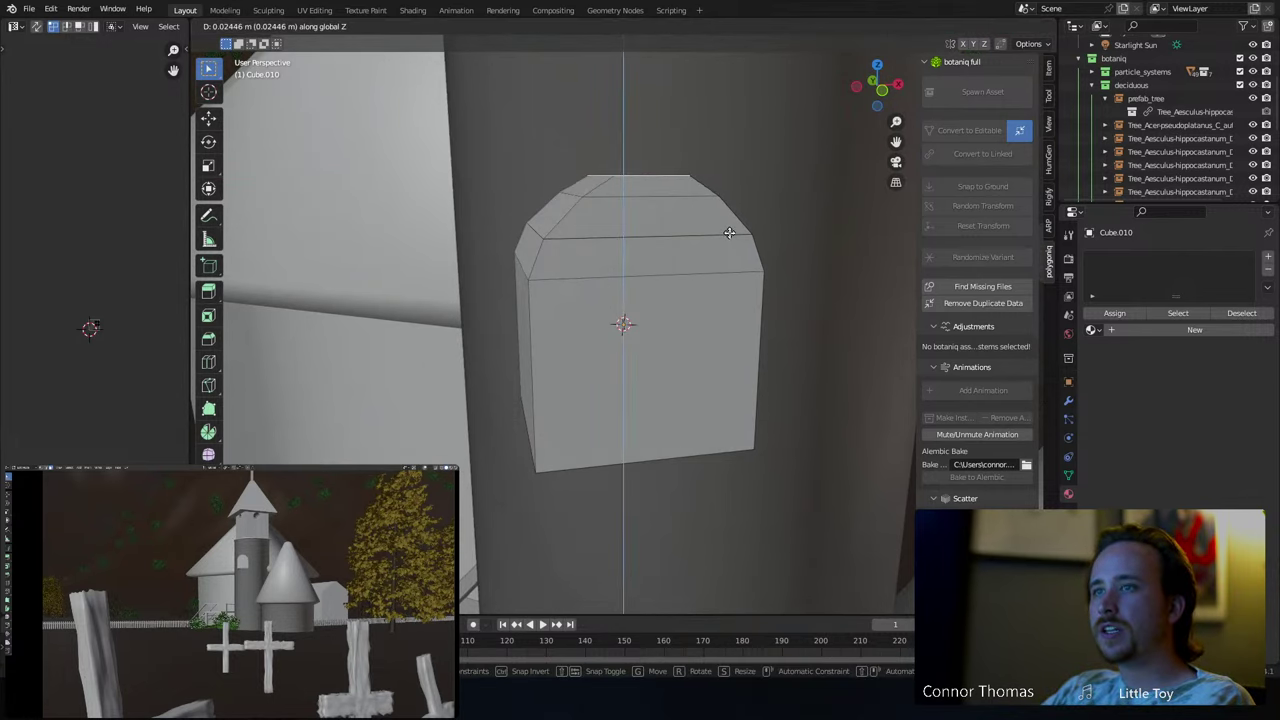
click(731, 229)
key(a)
key(alt+a)
mouse_move(752, 295)
middle_down()
mouse_move(843, 363)
mouse_move(829, 371)
mouse_move(778, 293)
mouse_move(740, 295)
middle_up()
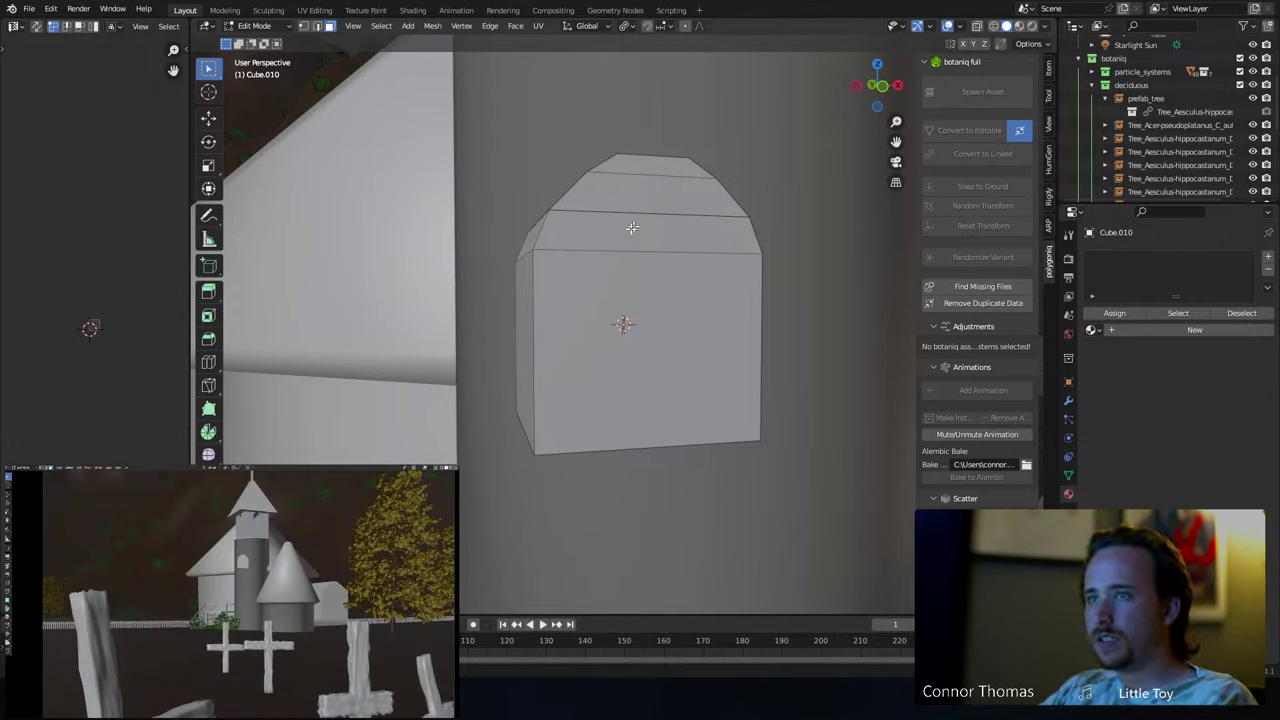
- Select the whole block mesh and stretch it about 1.78 along the global Z axis
key(a)
middle_drag(650, 287, 681, 313)
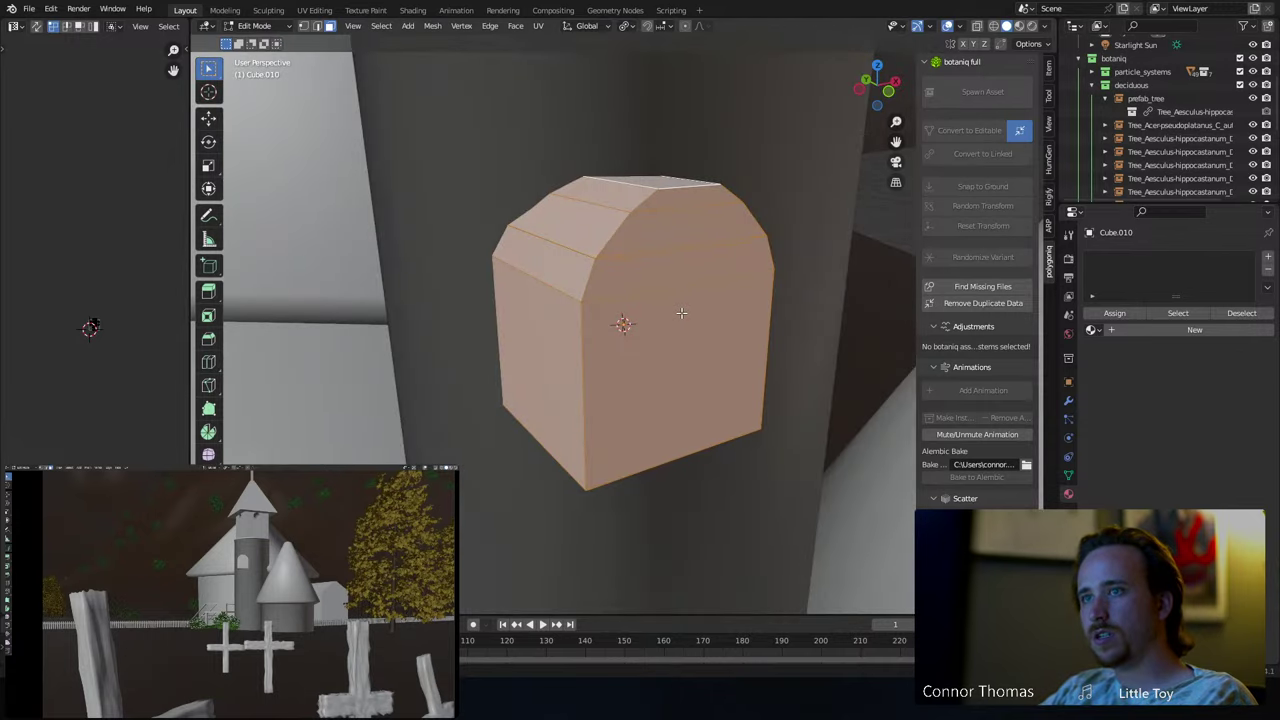
key(s)
key(z)
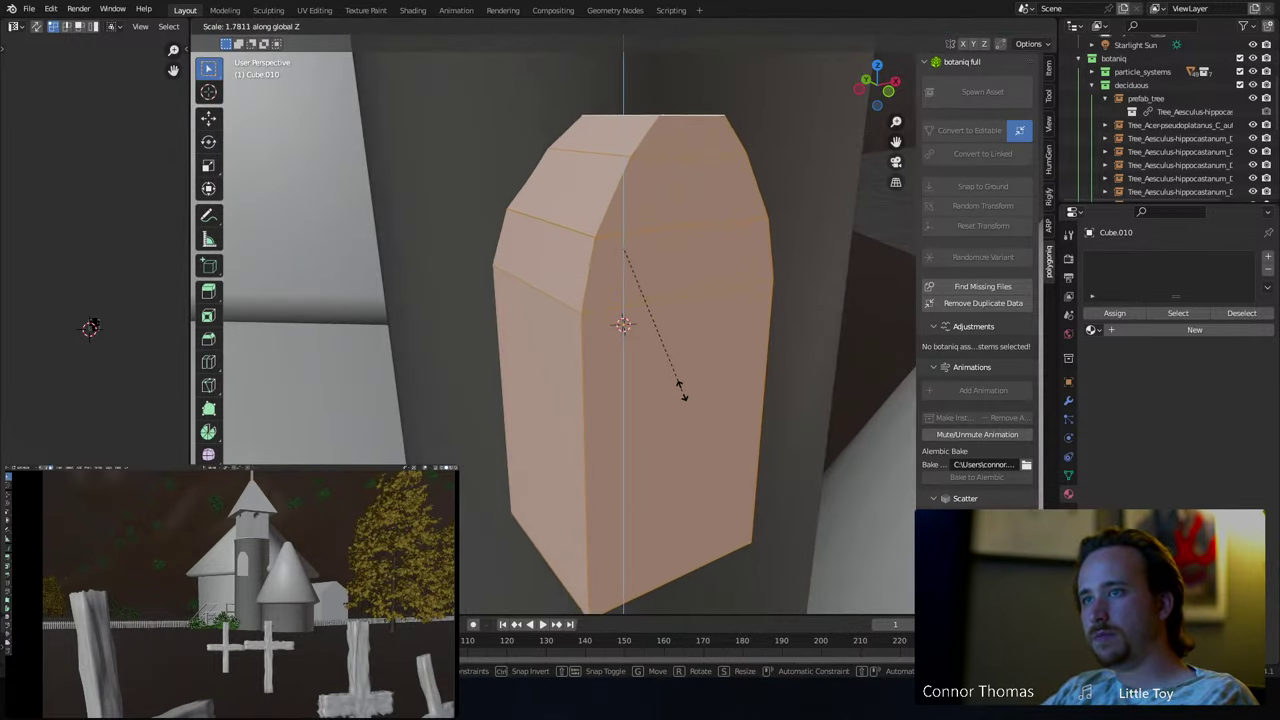
click(680, 392)
scroll(663, 360, down, 4)
right_click(628, 320)
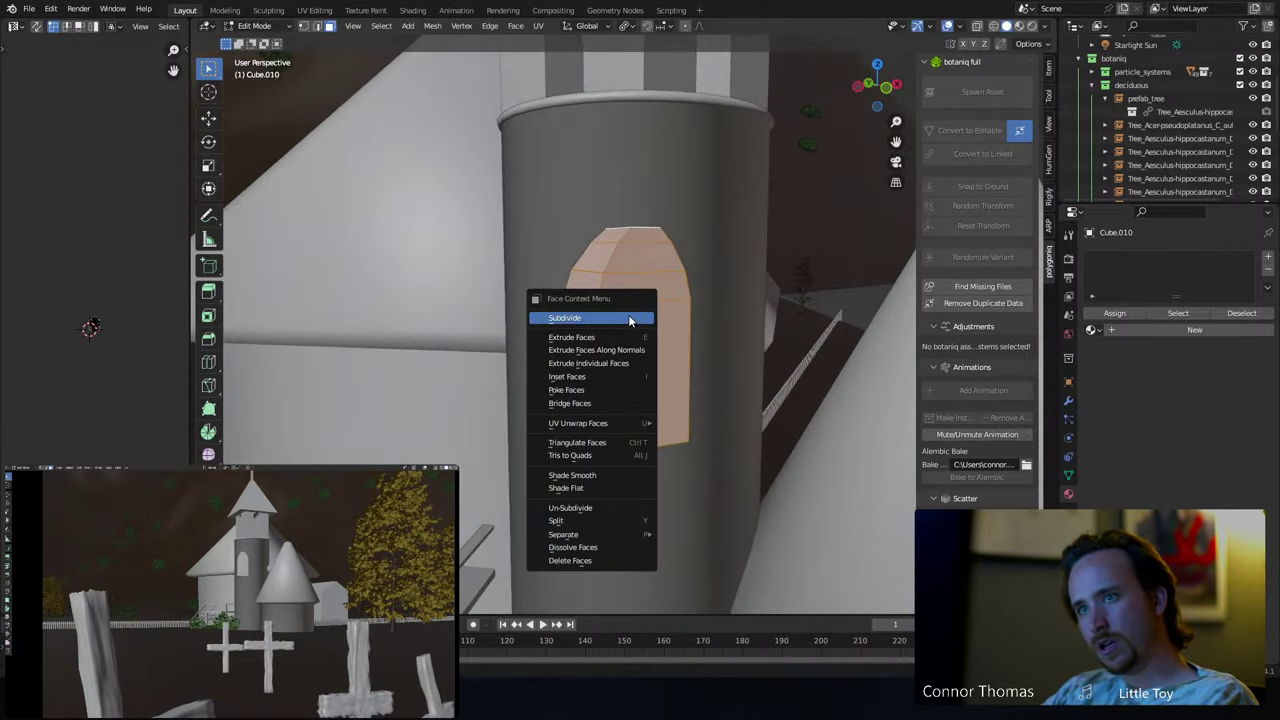
right_click(653, 318)
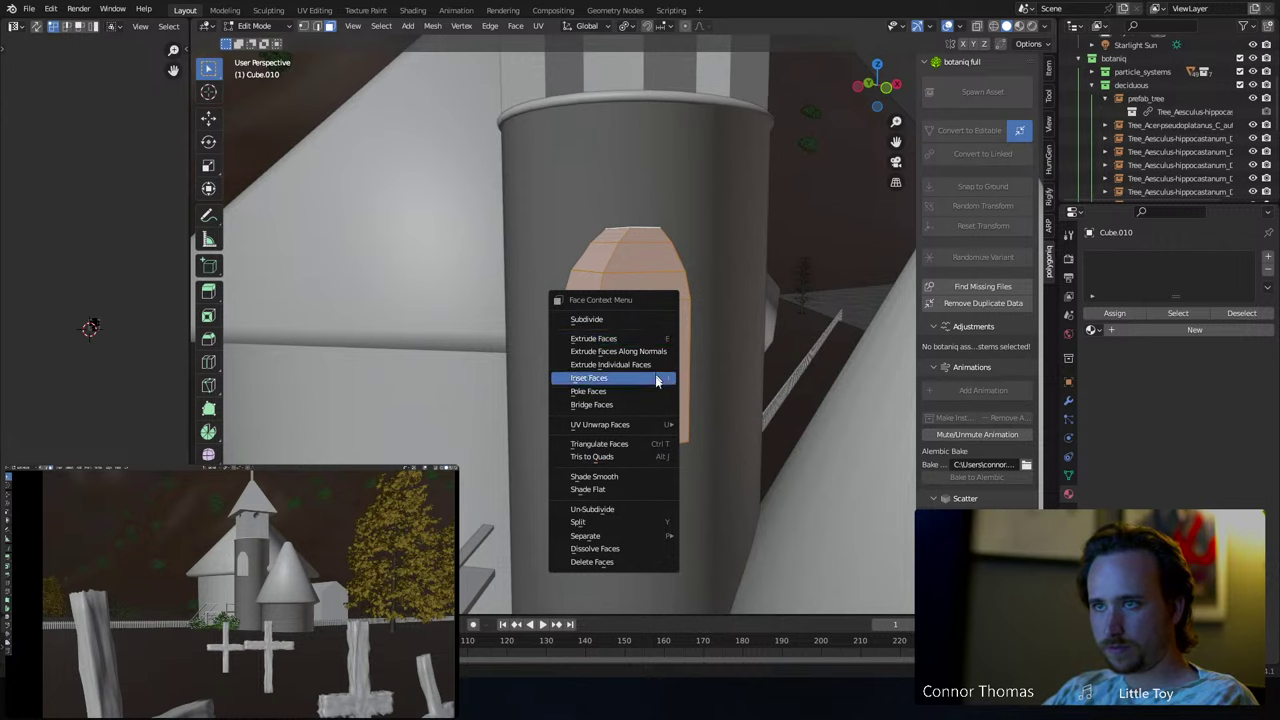
- Add a Subdivision Surface modifier to the arched block
click(1068, 401)
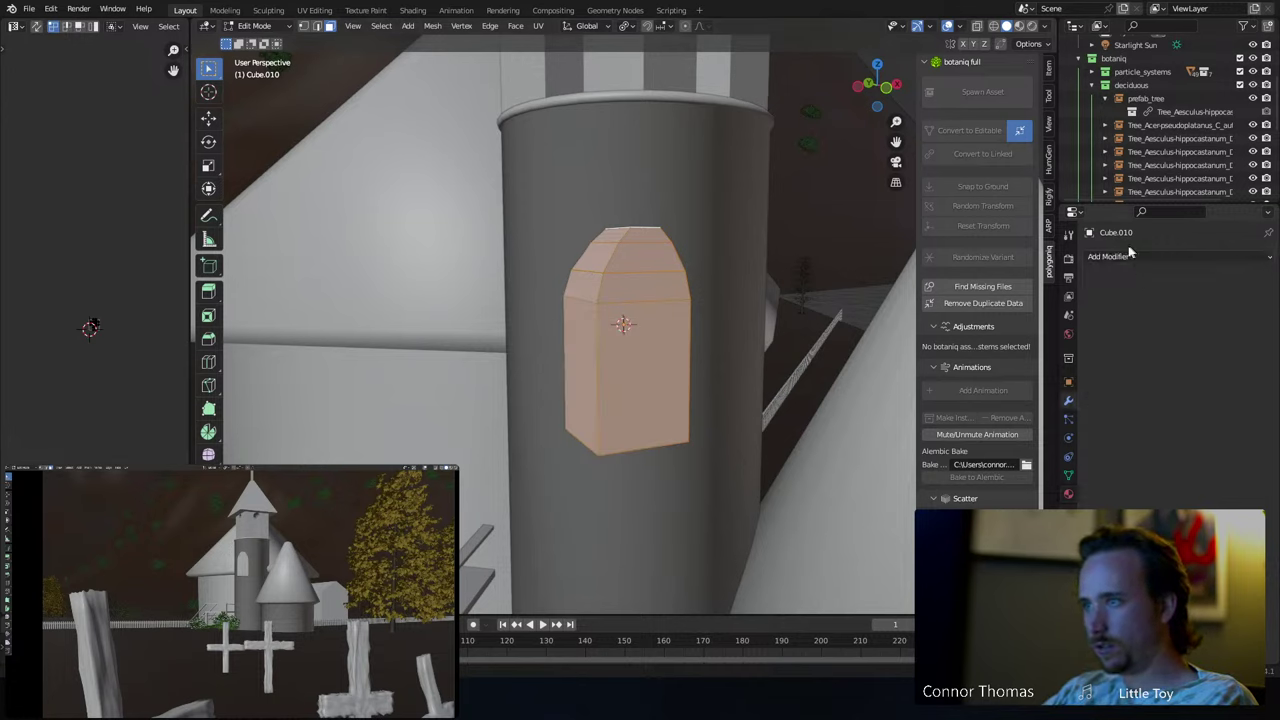
click(1127, 256)
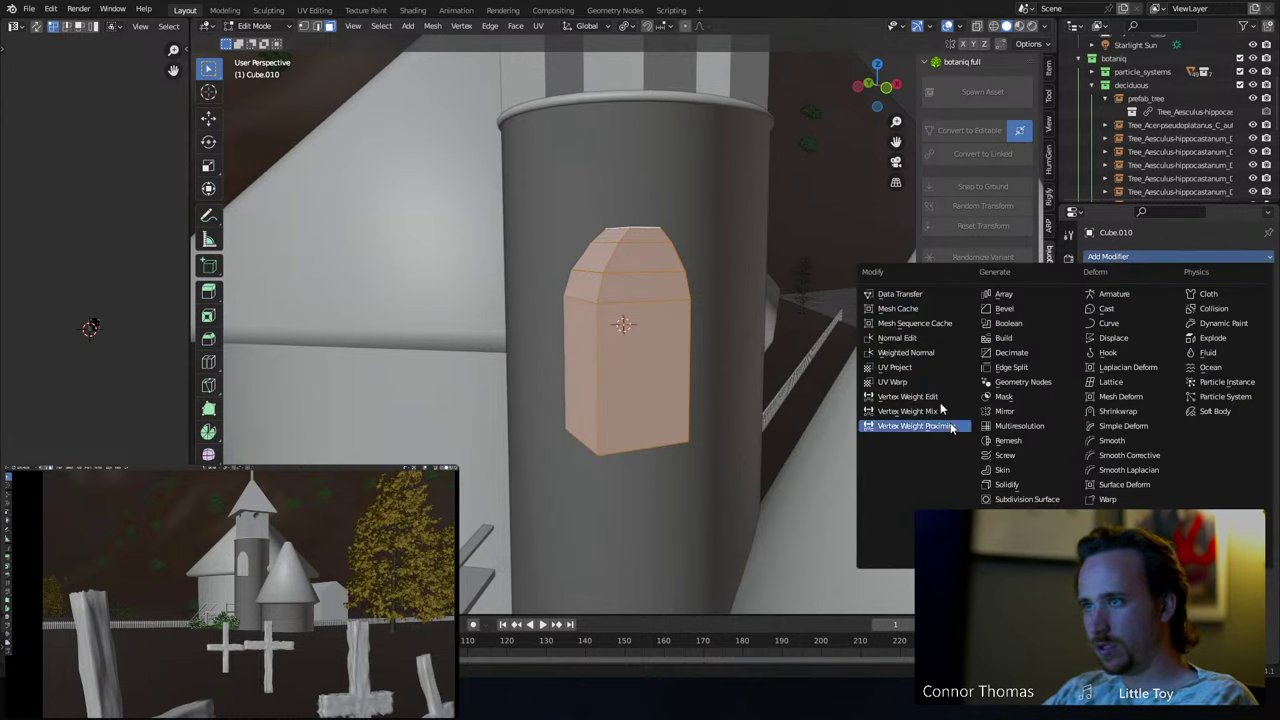
click(1025, 499)
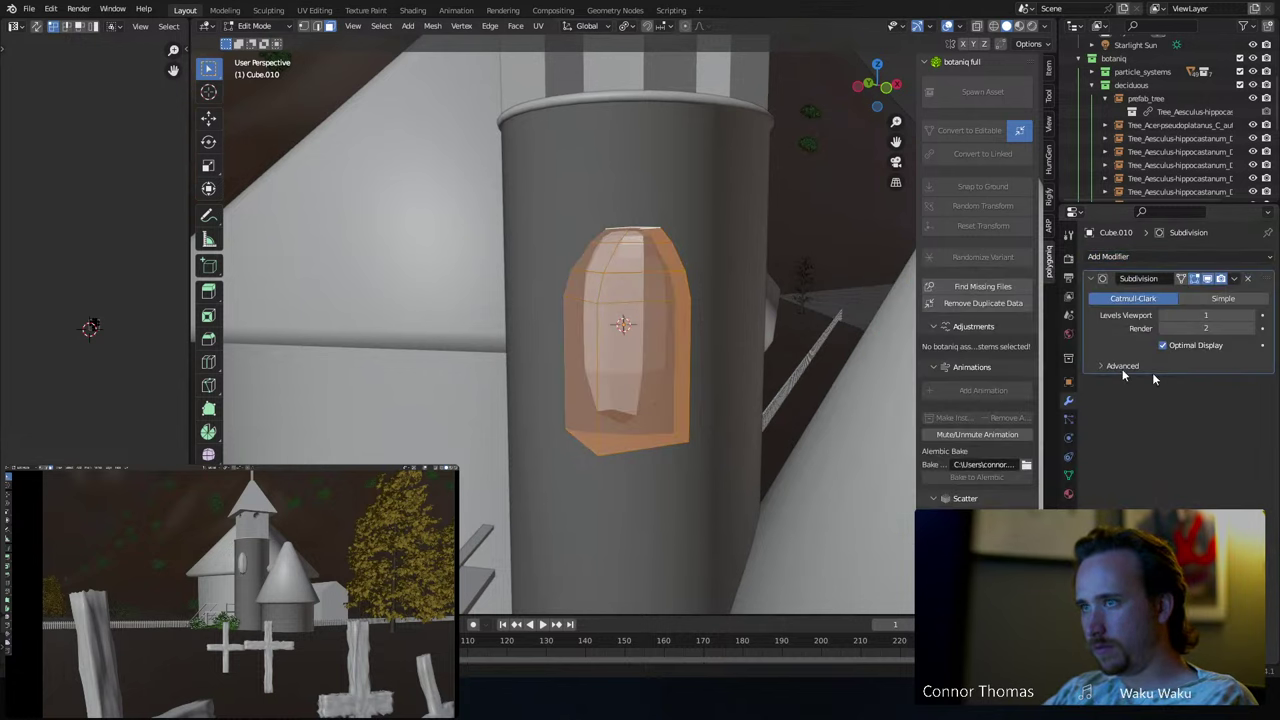
- Try to sharpen the subdivided block with loop cuts slid fully to the edges of its outward-facing side
middle_drag(676, 308, 641, 265)
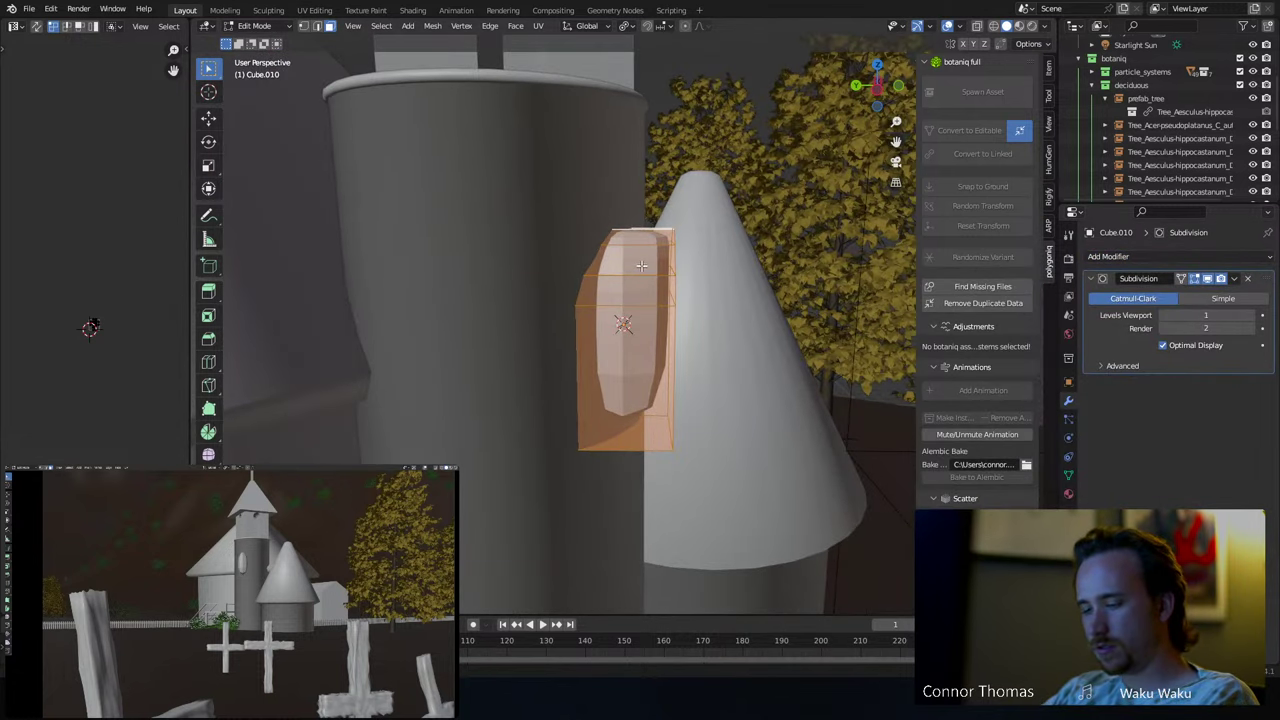
click(624, 234)
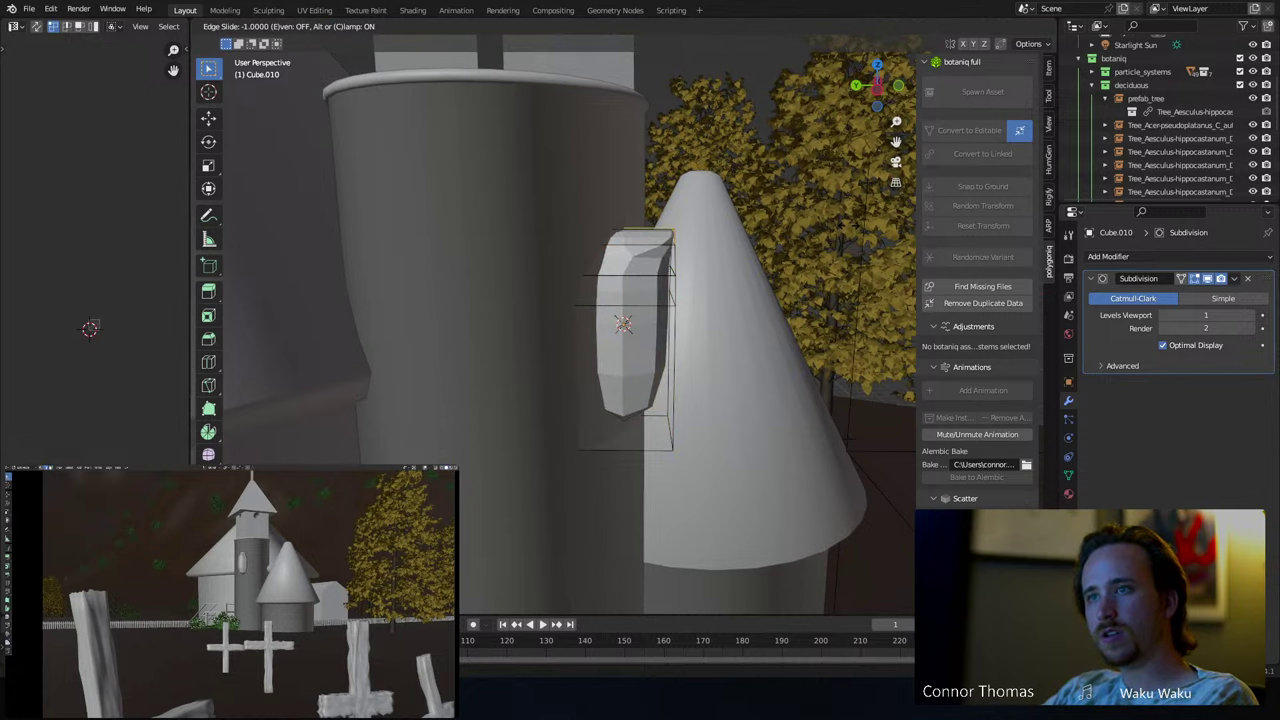
click(851, 233)
key(3)
key(a)
middle_drag(731, 289, 690, 306)
key(ctrl+r)
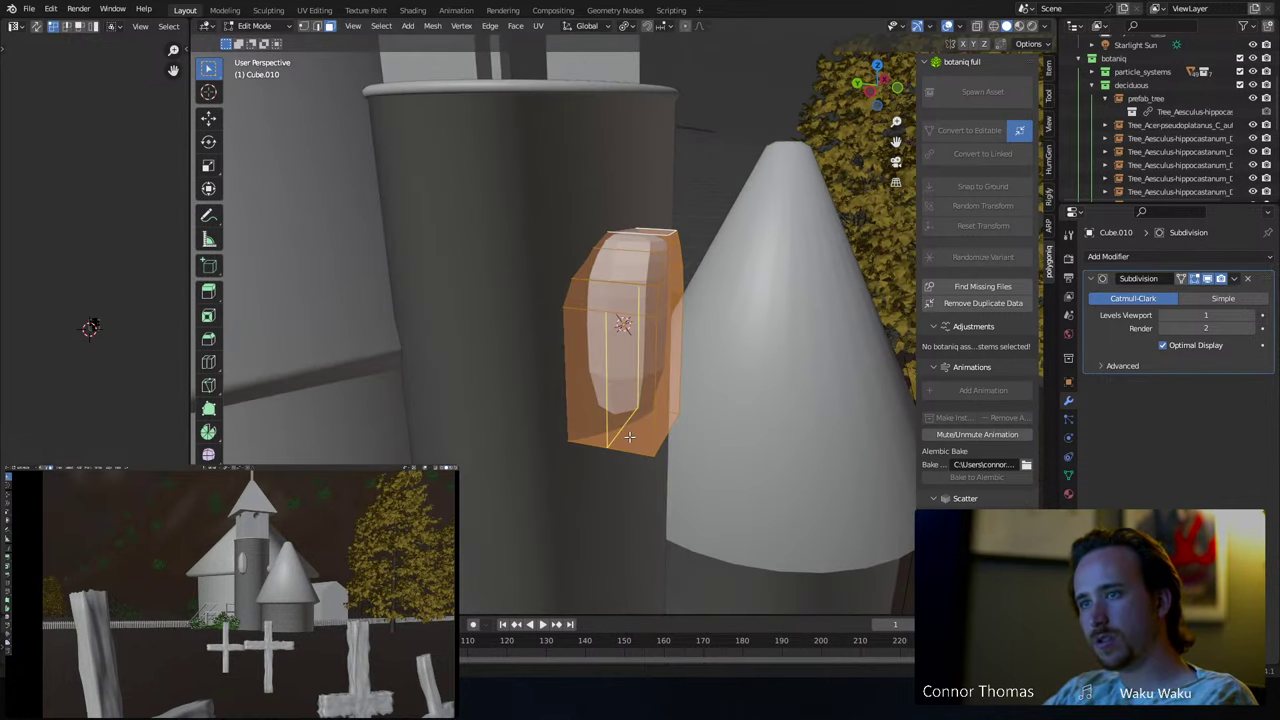
click(629, 437)
click(732, 456)
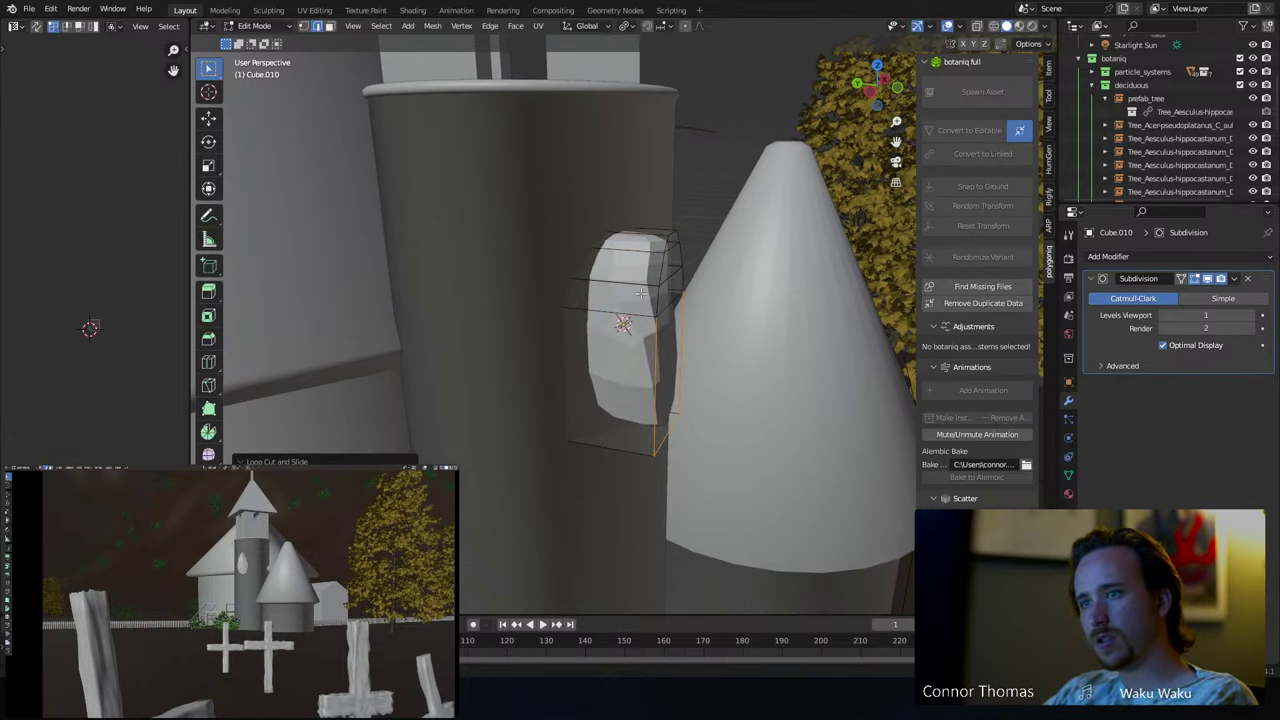
click(646, 245)
click(766, 250)
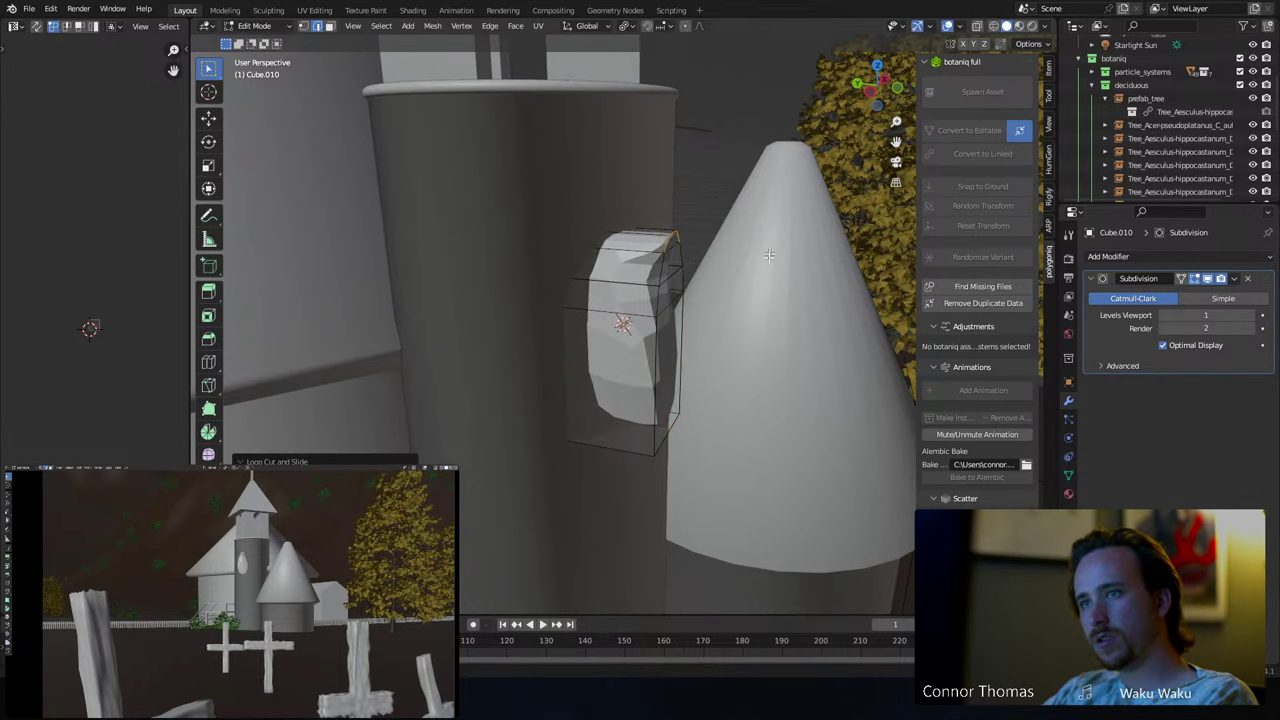
- Undo the block's support loop cuts and its vertical stretch
key(ctrl+z)
key(3)
key(a)
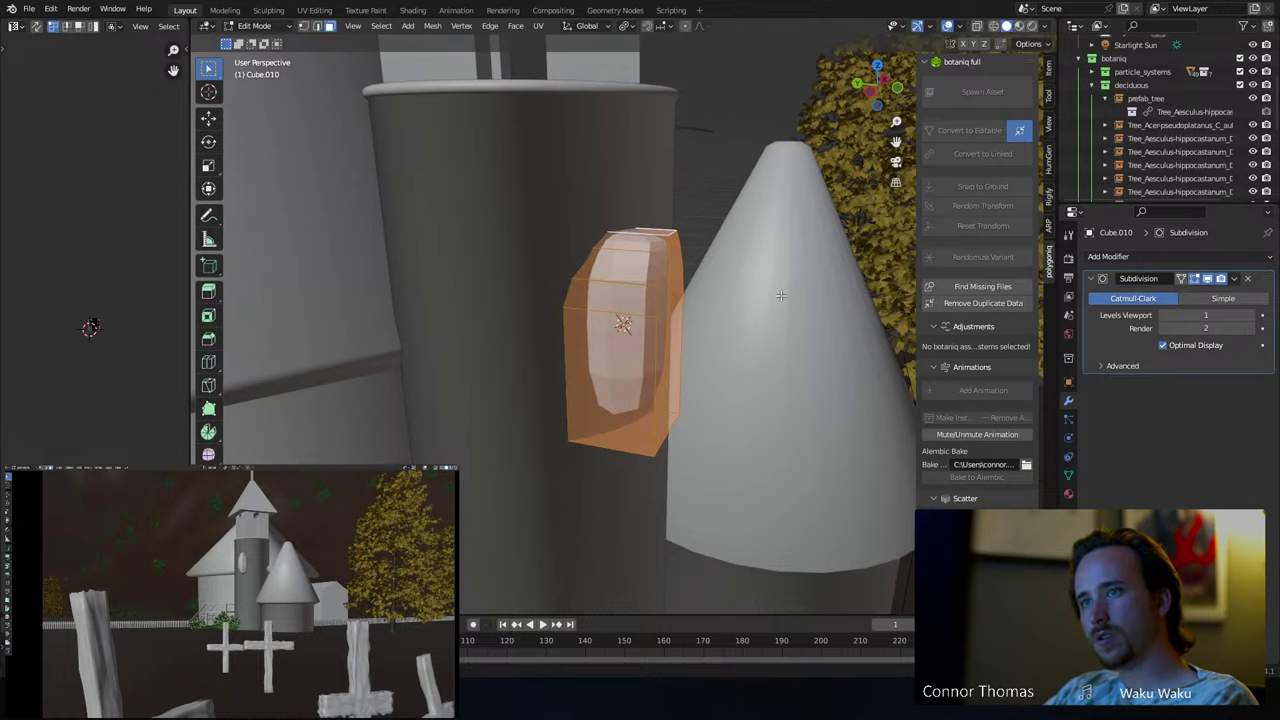
key(ctrl+z)
key(alt+a)
key(a)
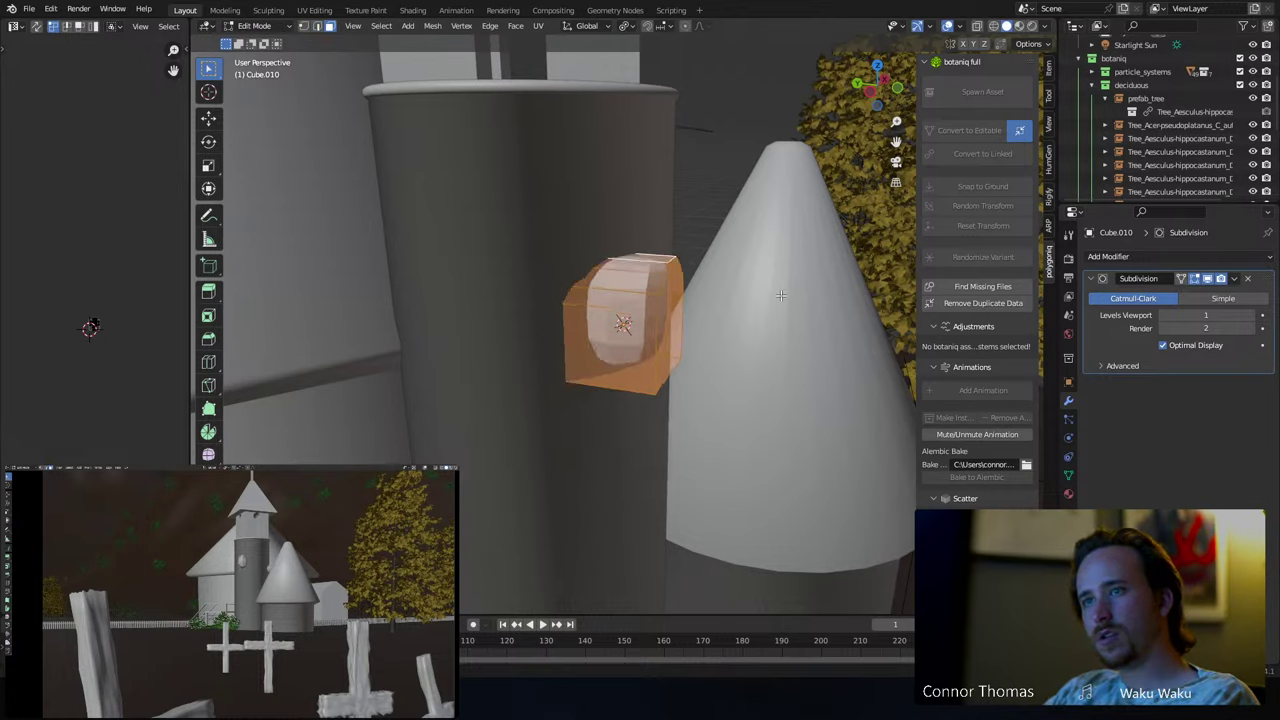
key(alt+a)
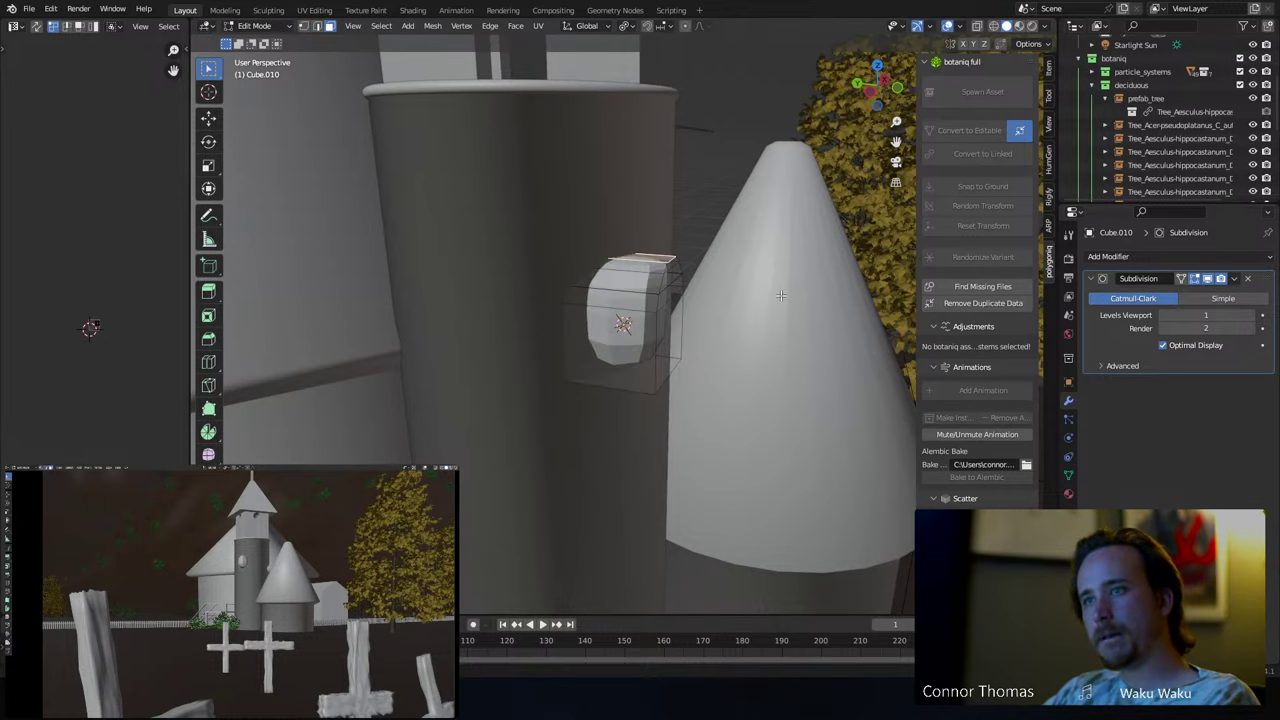
key(a)
- Return to Object Mode and remove the Subdivision modifier from the block
key(Tab)
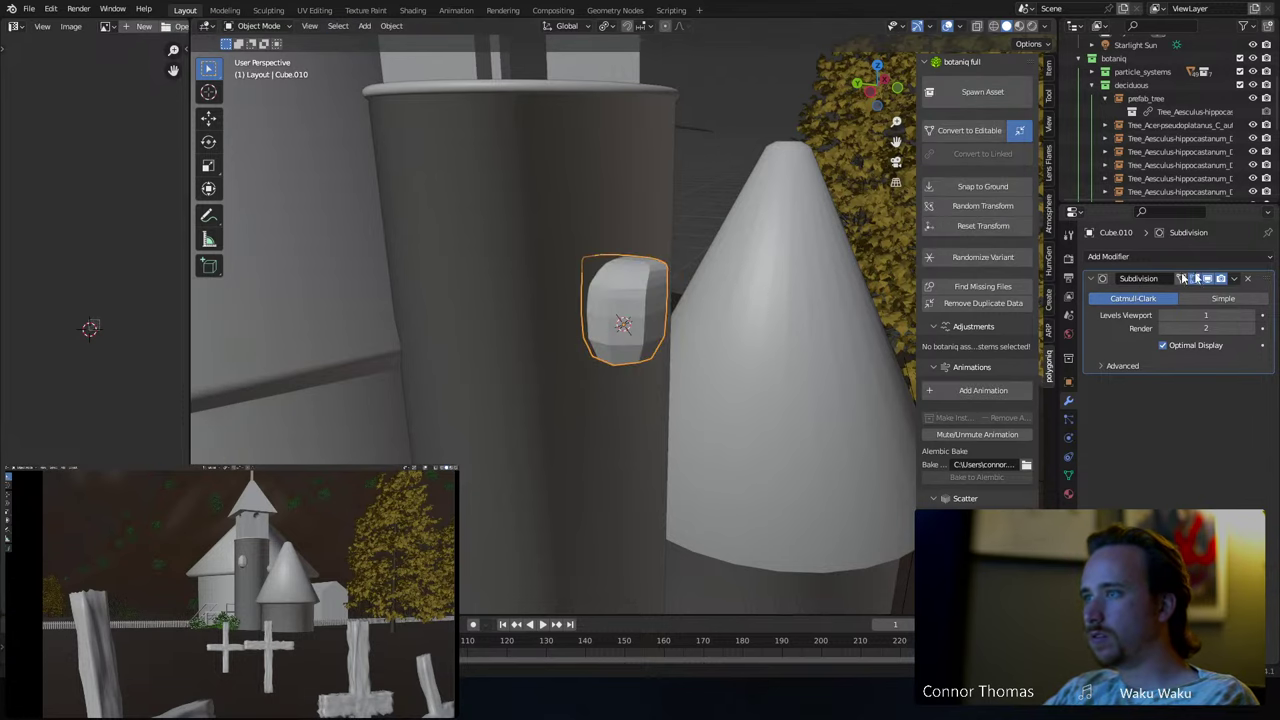
click(1247, 280)
scroll(618, 307, up, 5)
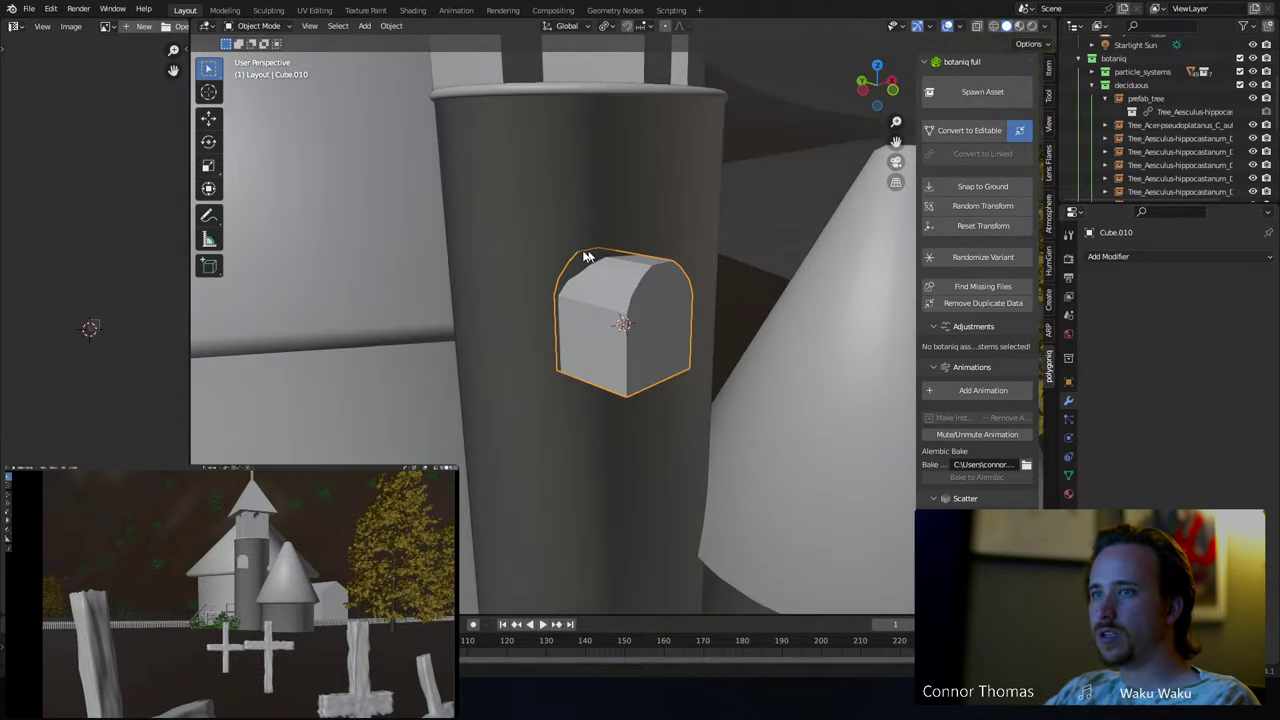
- Try smooth shading on the arched block and undo it
right_click(627, 292)
click(627, 292)
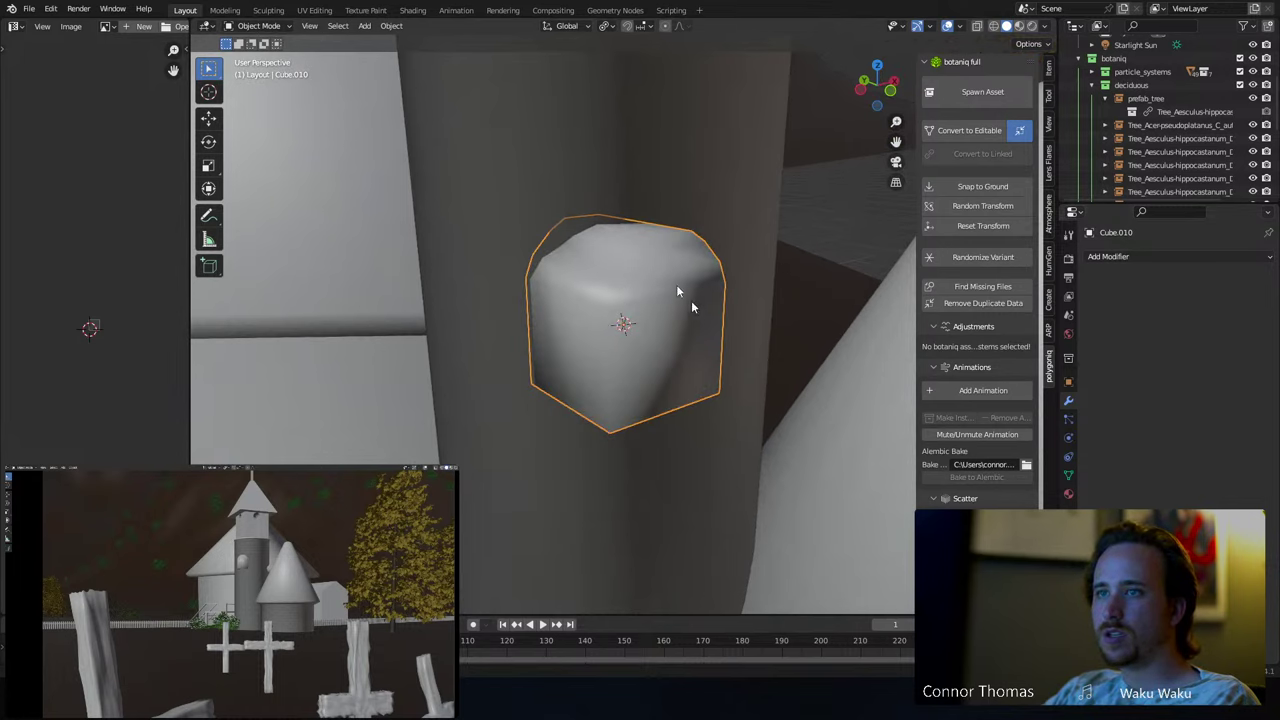
mouse_move(654, 262)
middle_down()
mouse_move(704, 294)
mouse_move(654, 320)
middle_up()
key(ctrl+z)
- In top view, rotate the block about 96° and position it on the tower's shrub side, parallel to the square roof's edge
key(KP_7)
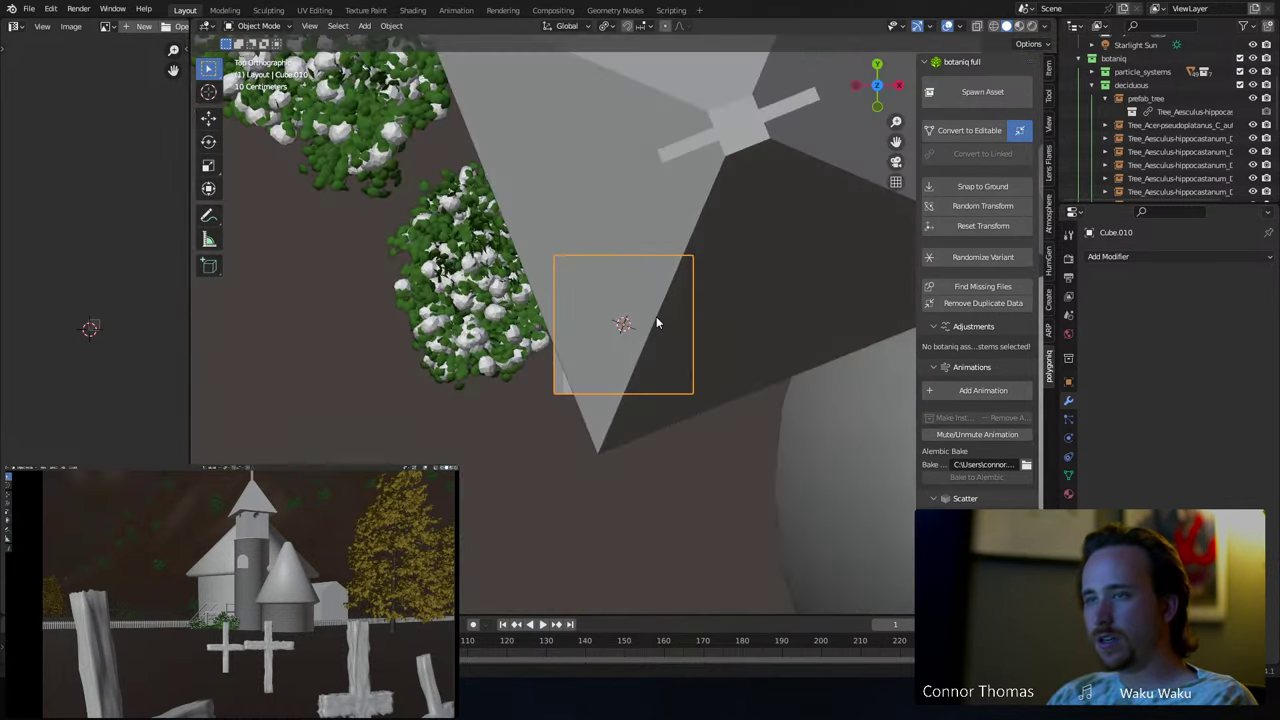
scroll(700, 295, down, 3)
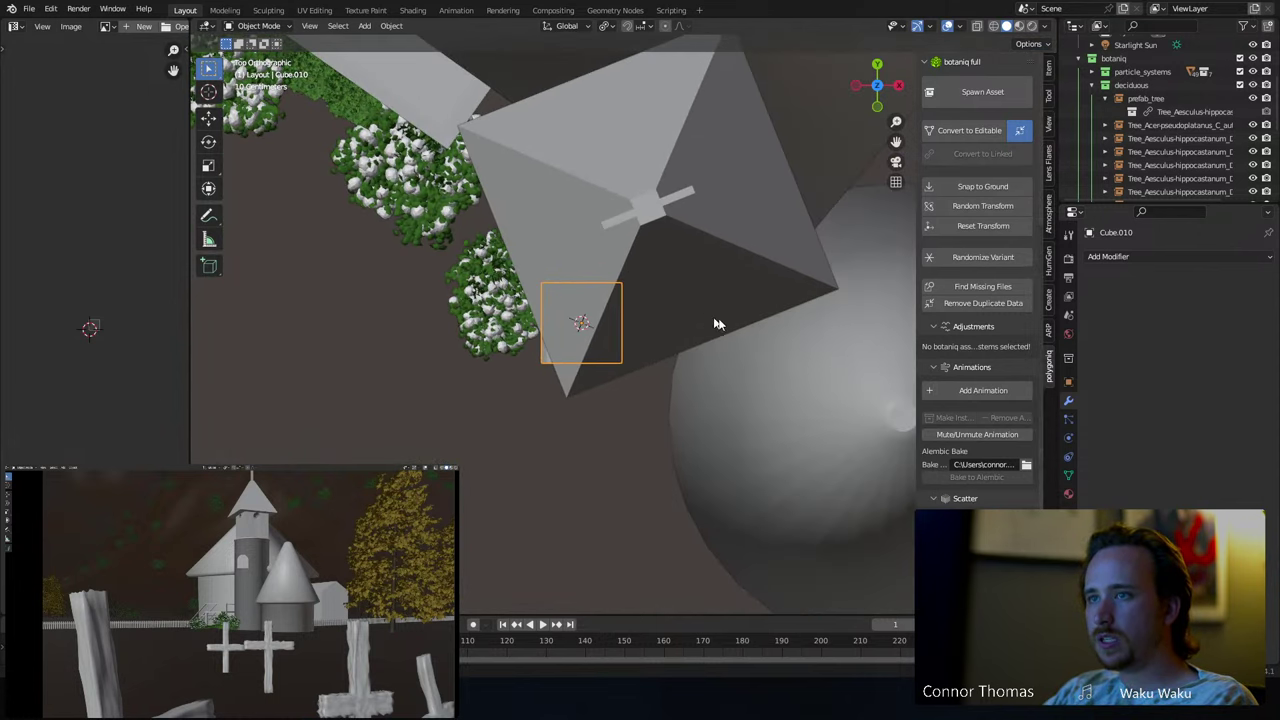
key(r)
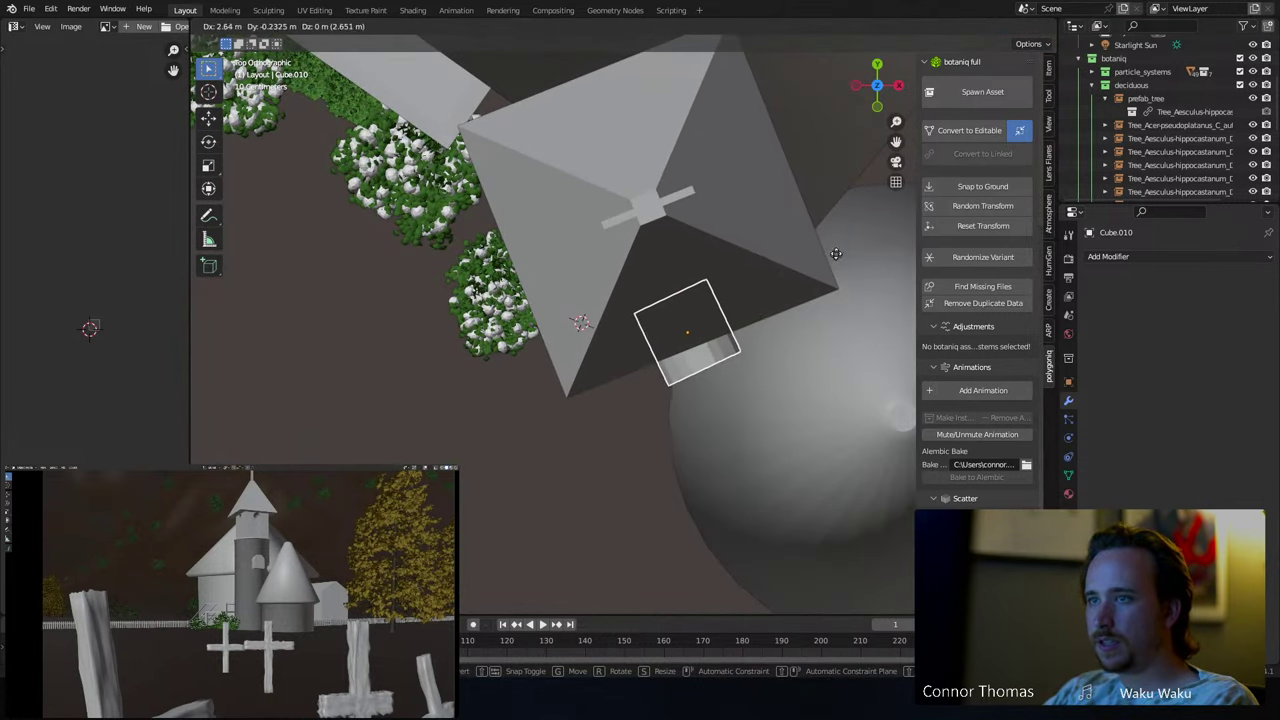
click(578, 410)
key(r)
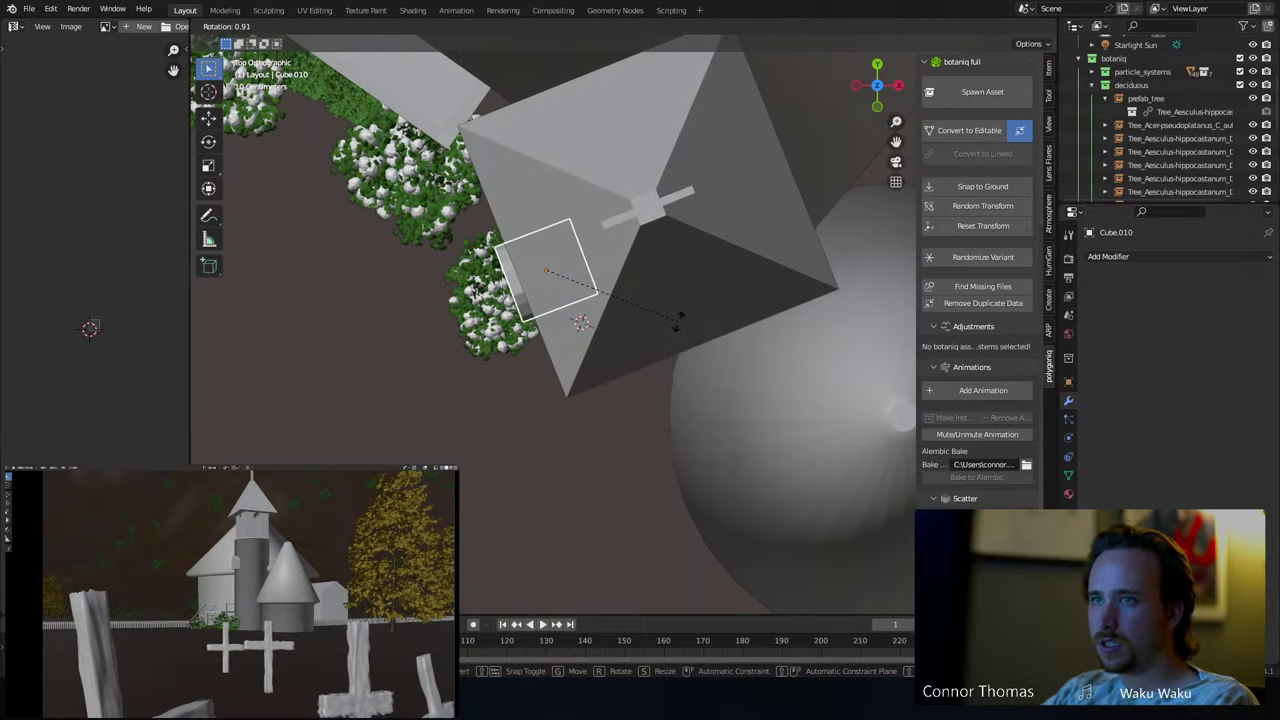
click(679, 317)
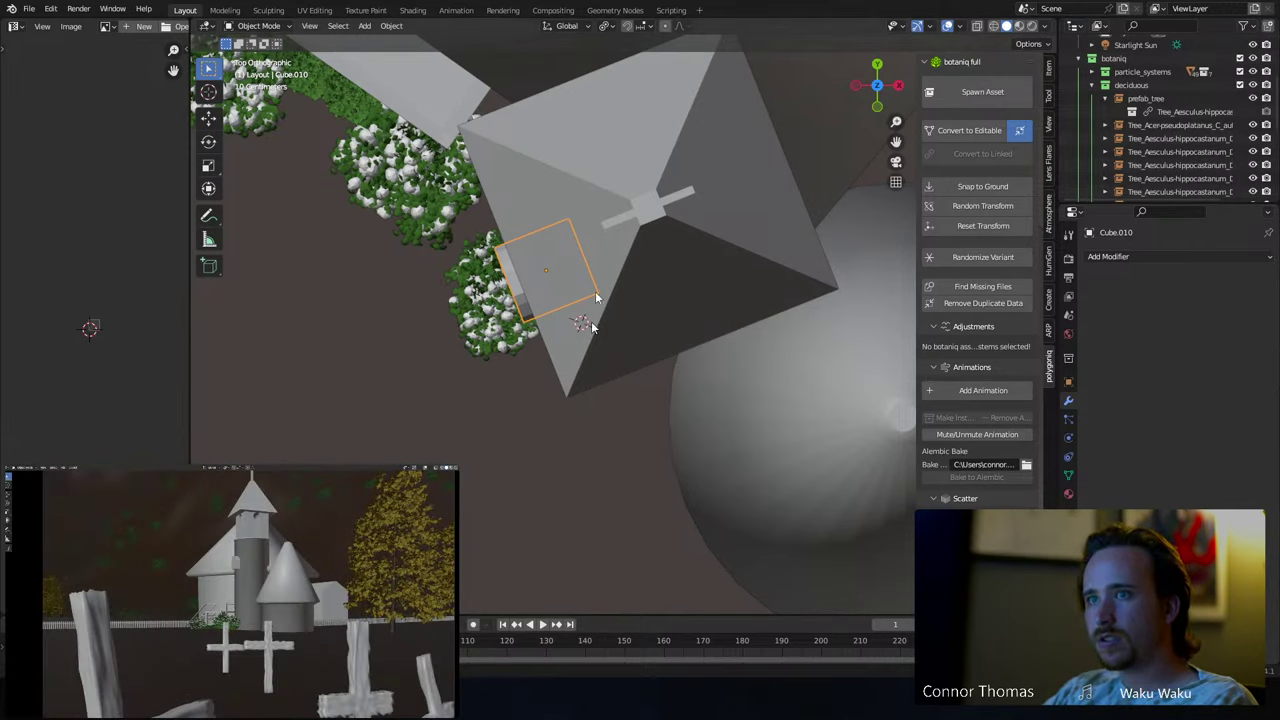
- Stretch the repositioned block slightly taller along the global Z axis
middle_drag(526, 340, 571, 171)
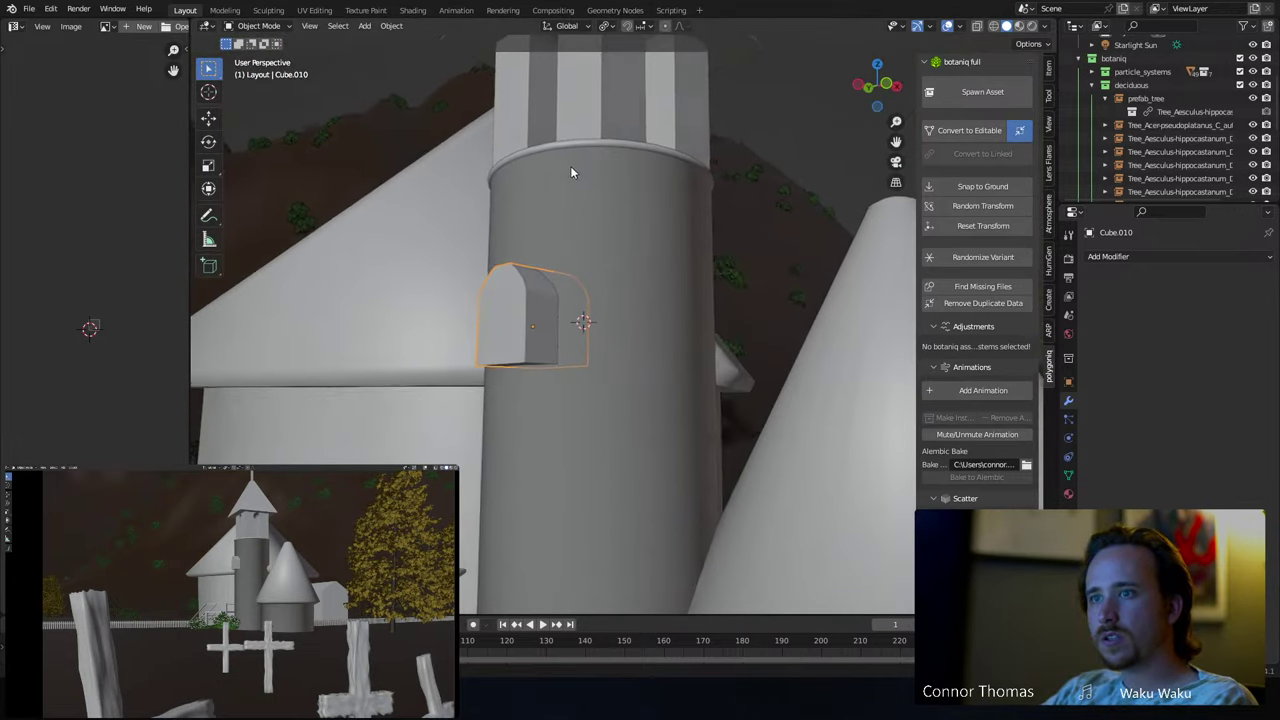
key(s)
key(z)
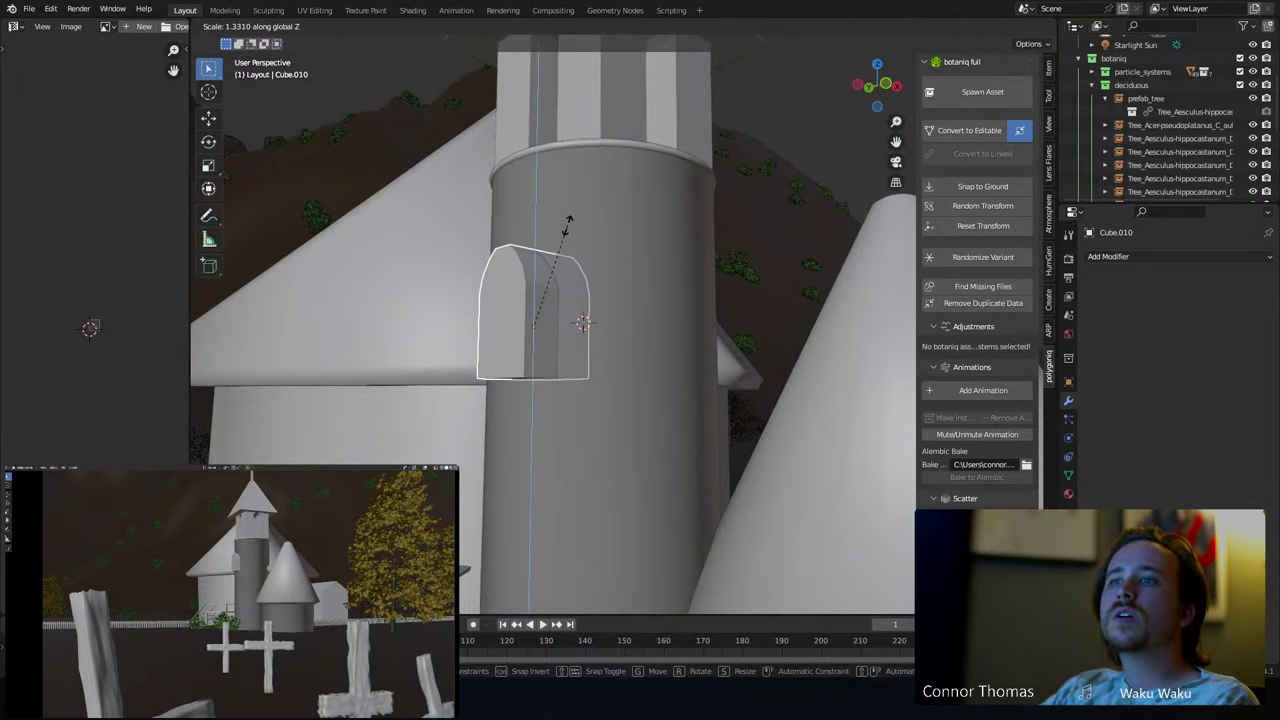
click(566, 242)
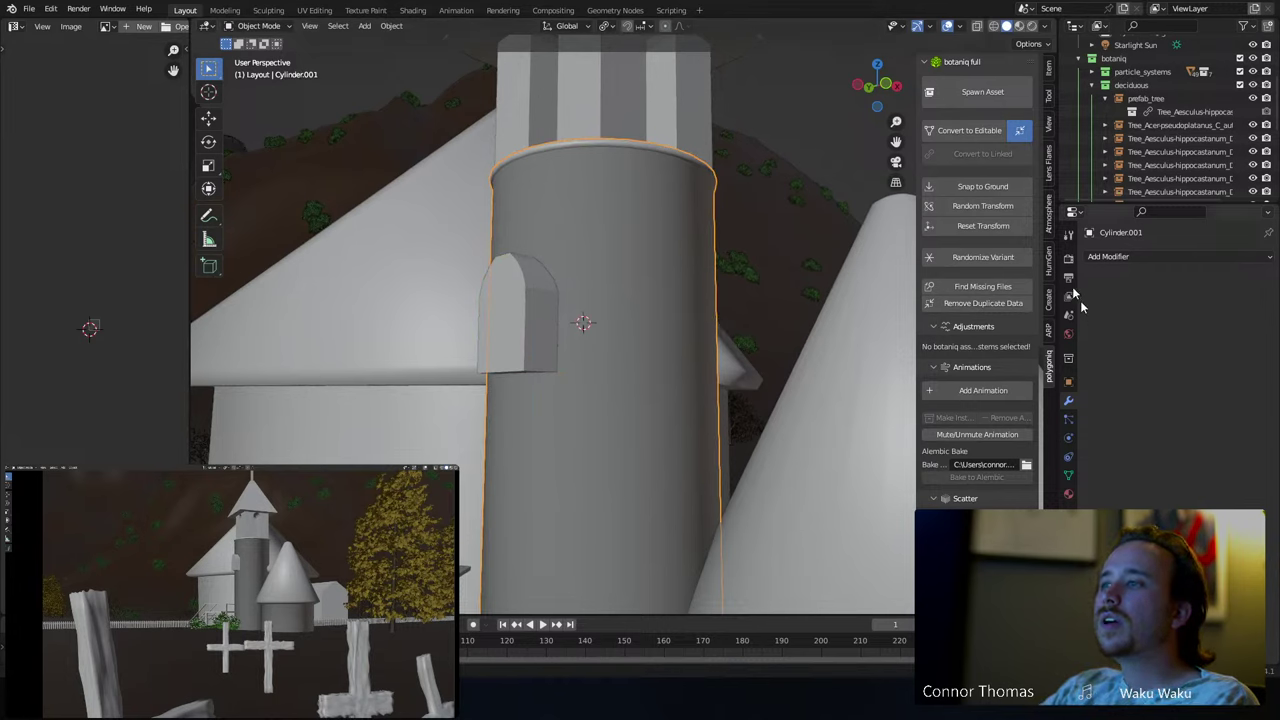
- Add a Boolean modifier to the tower cylinder with the arched block Cube.010 as its object, and set the operation to Union
click(1110, 256)
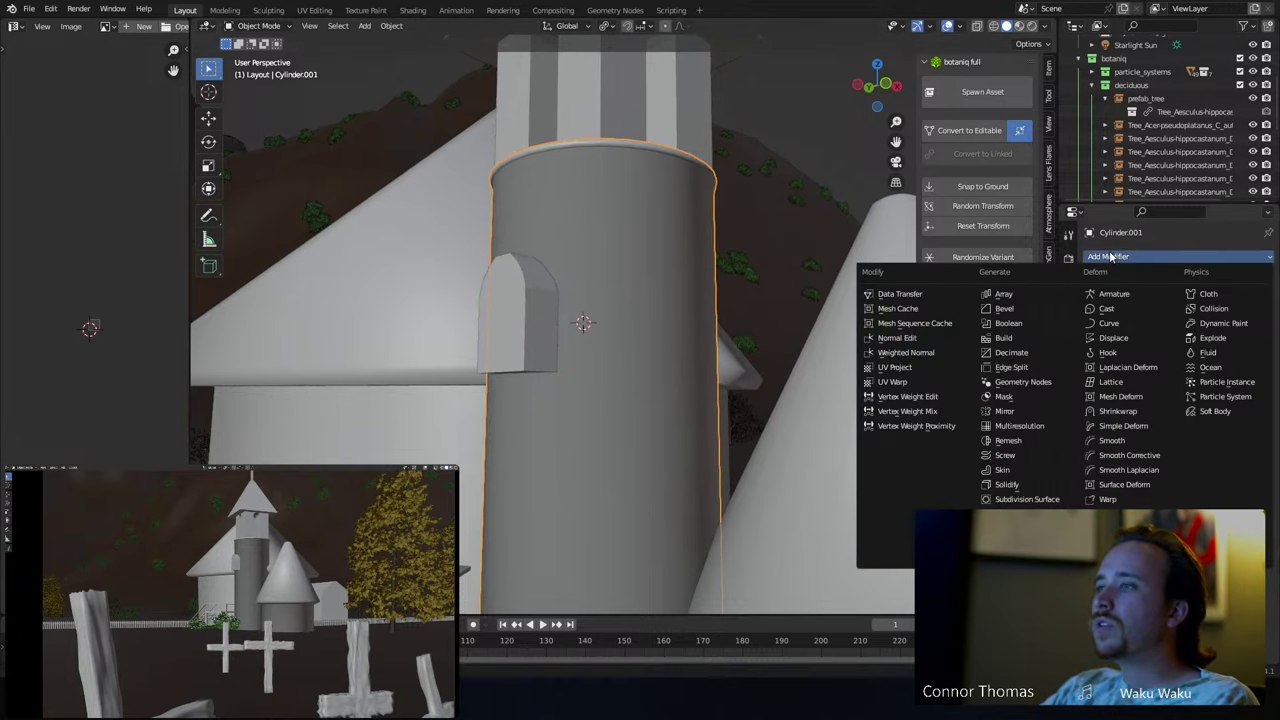
click(1008, 324)
click(1250, 331)
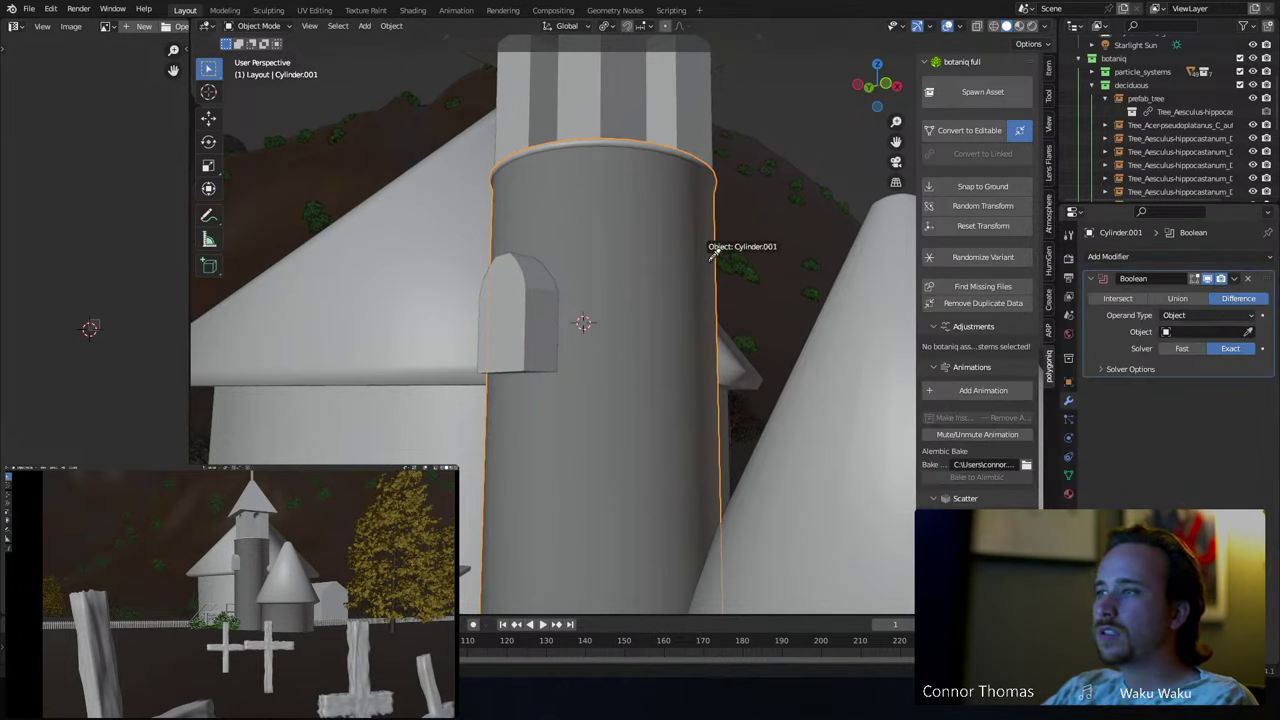
click(520, 302)
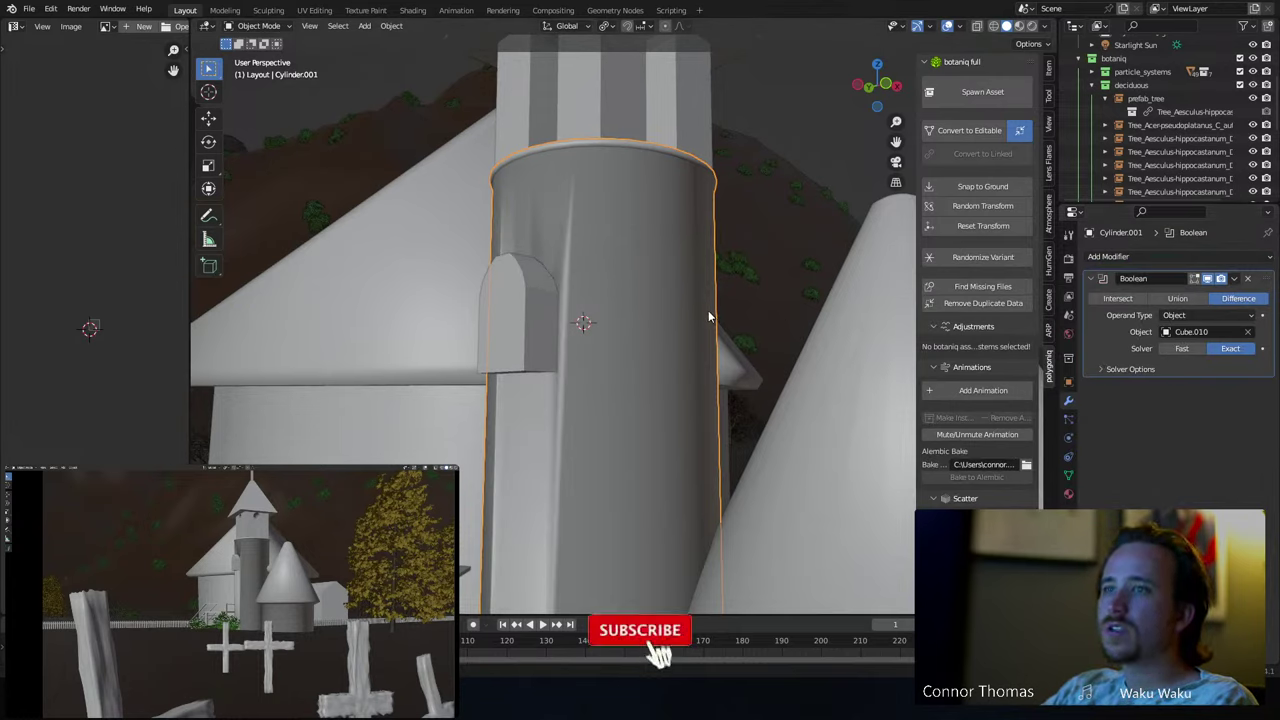
click(1175, 300)
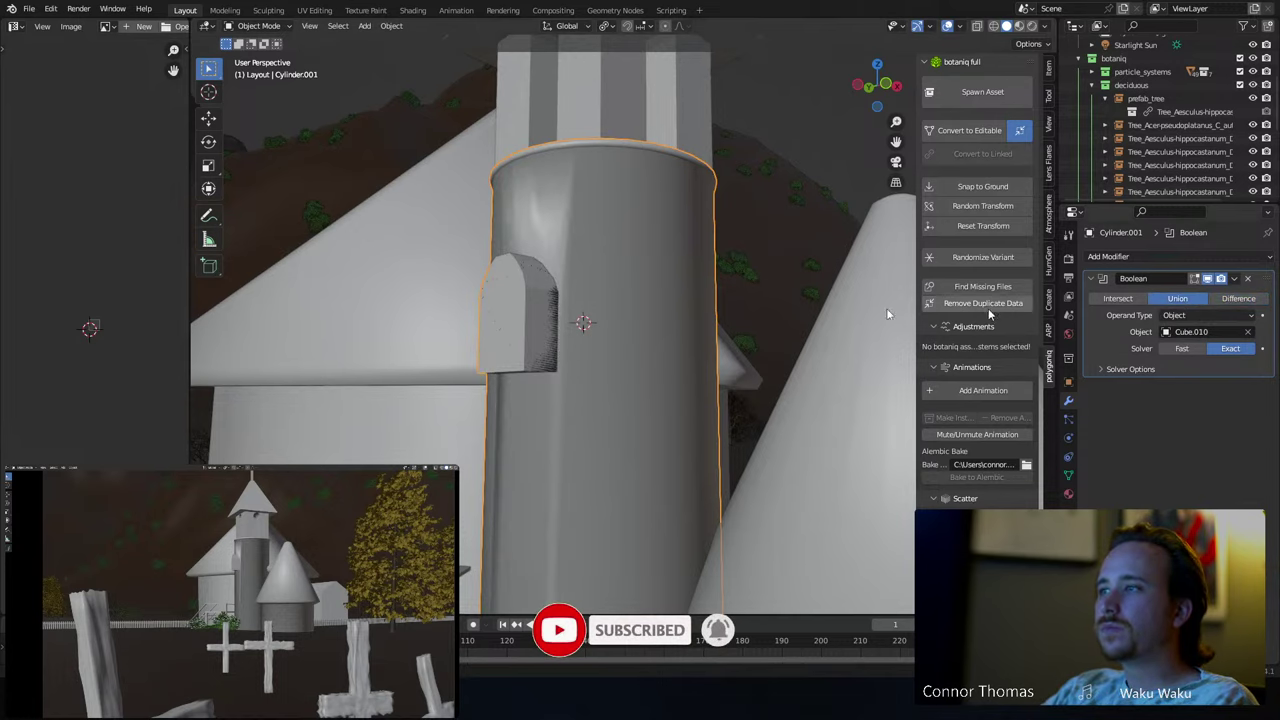
middle_drag(587, 294, 566, 346)
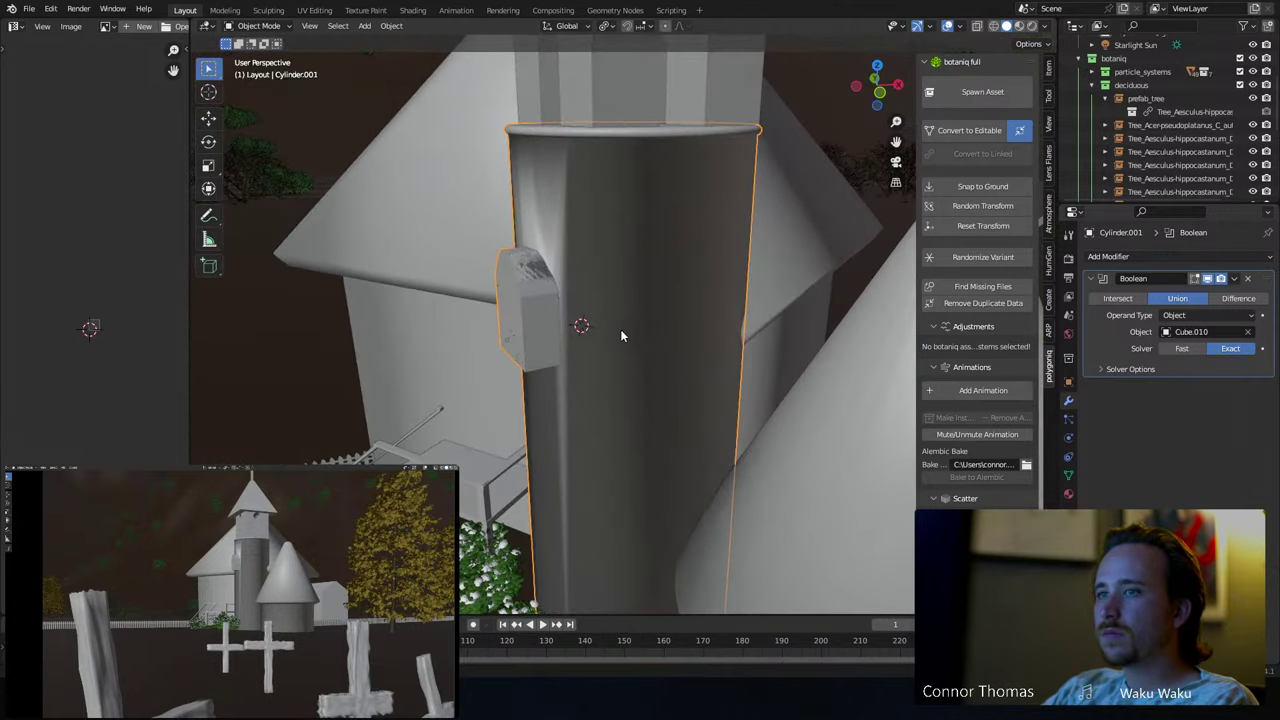
- Check the arched block in wireframe, and change the tower cylinder's Boolean operation to Difference so it cuts a window opening
key(z)
click(503, 288)
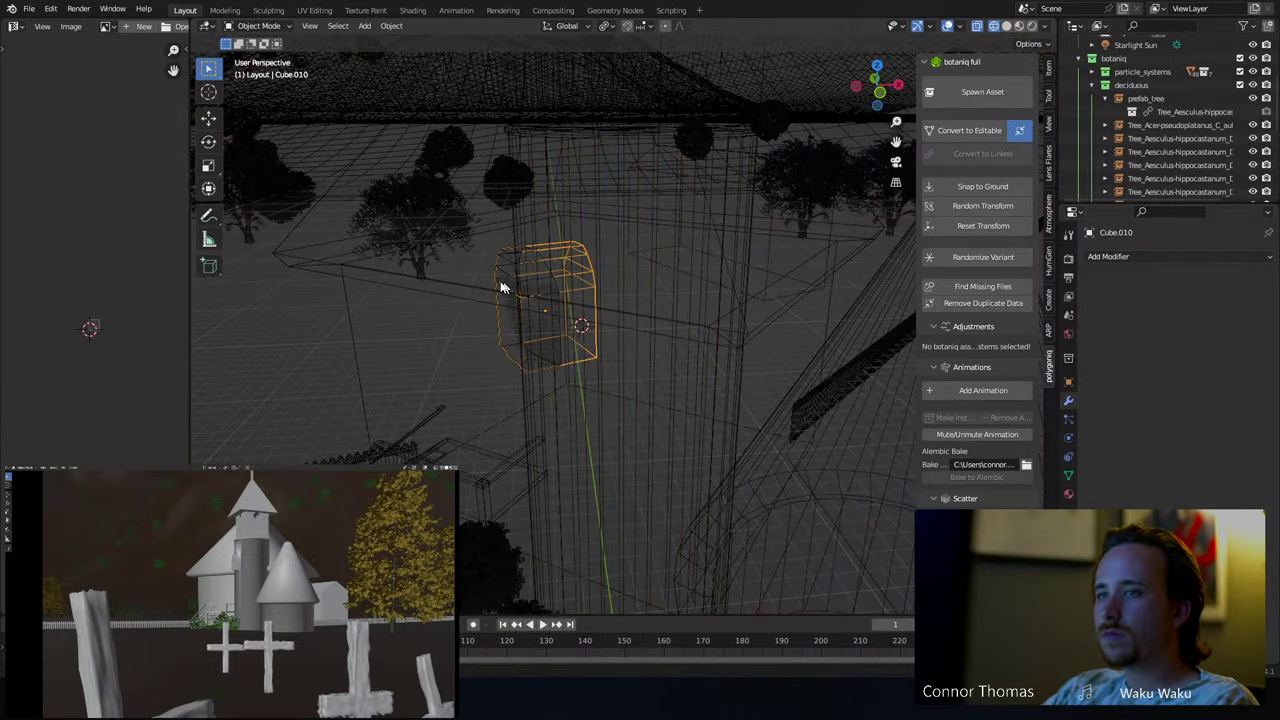
key(alt+a)
key(z)
middle_drag(639, 301, 672, 305)
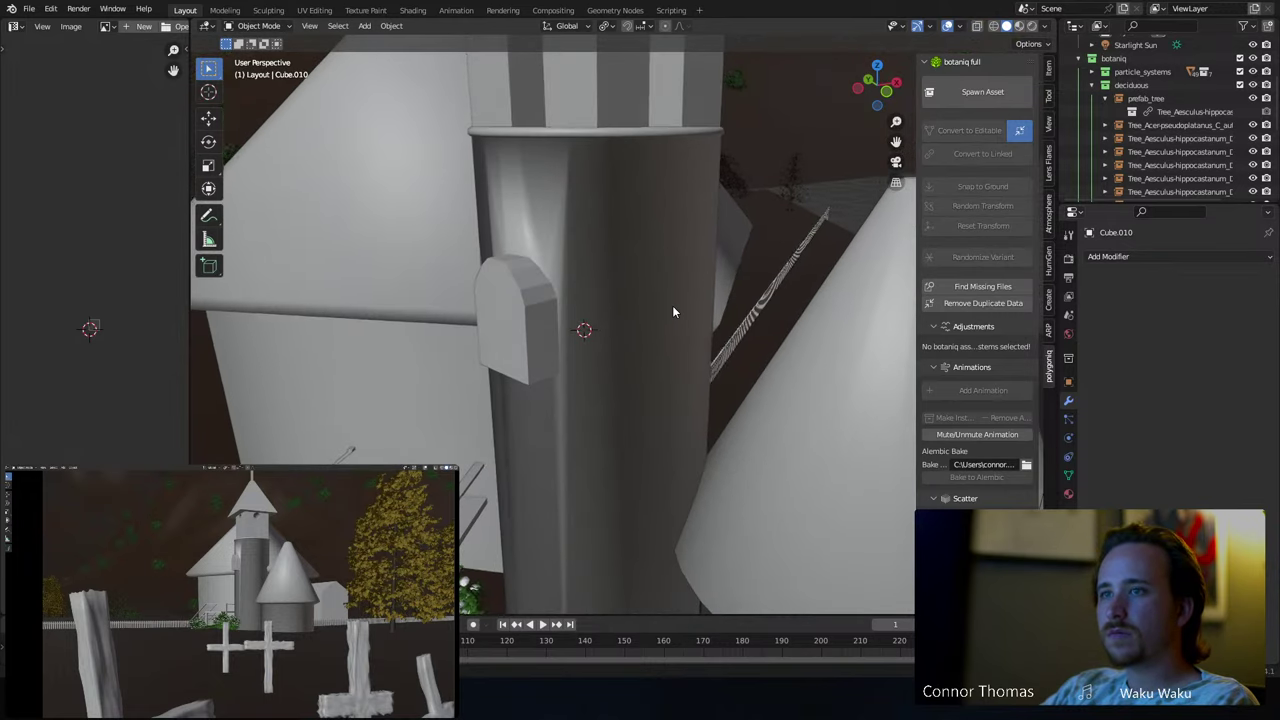
click(640, 250)
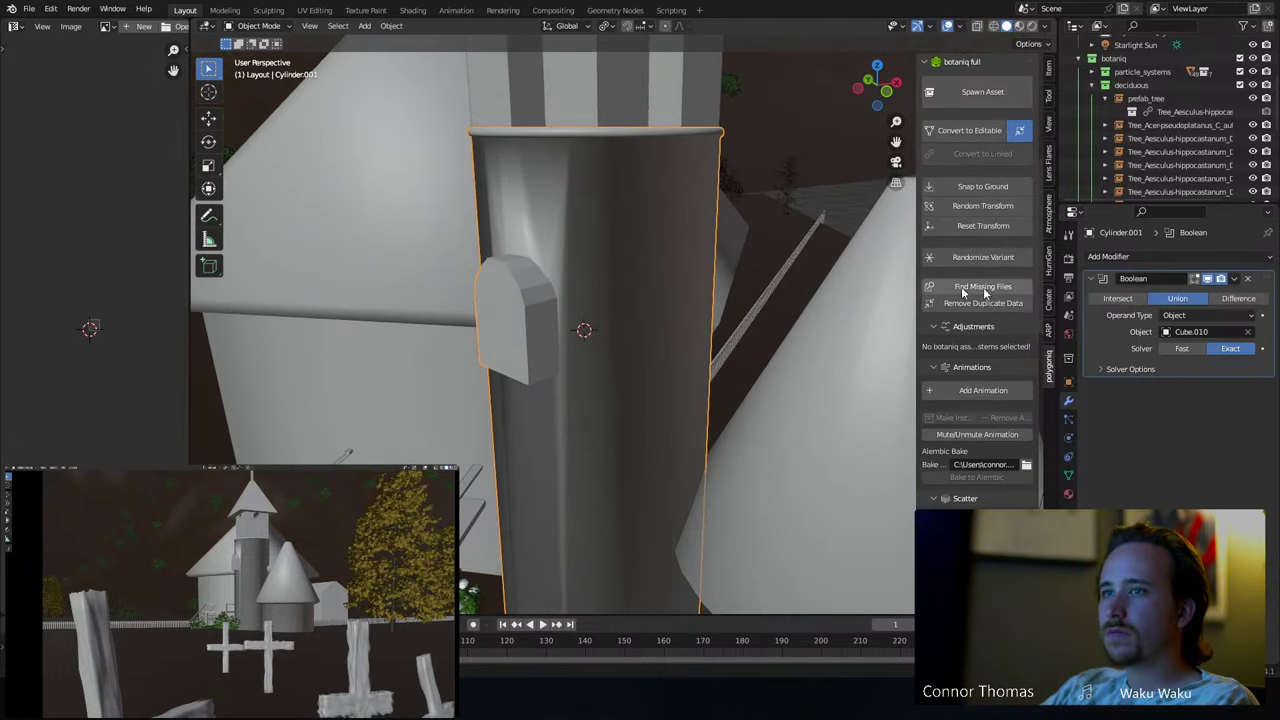
click(1218, 300)
middle_drag(473, 283, 575, 267)
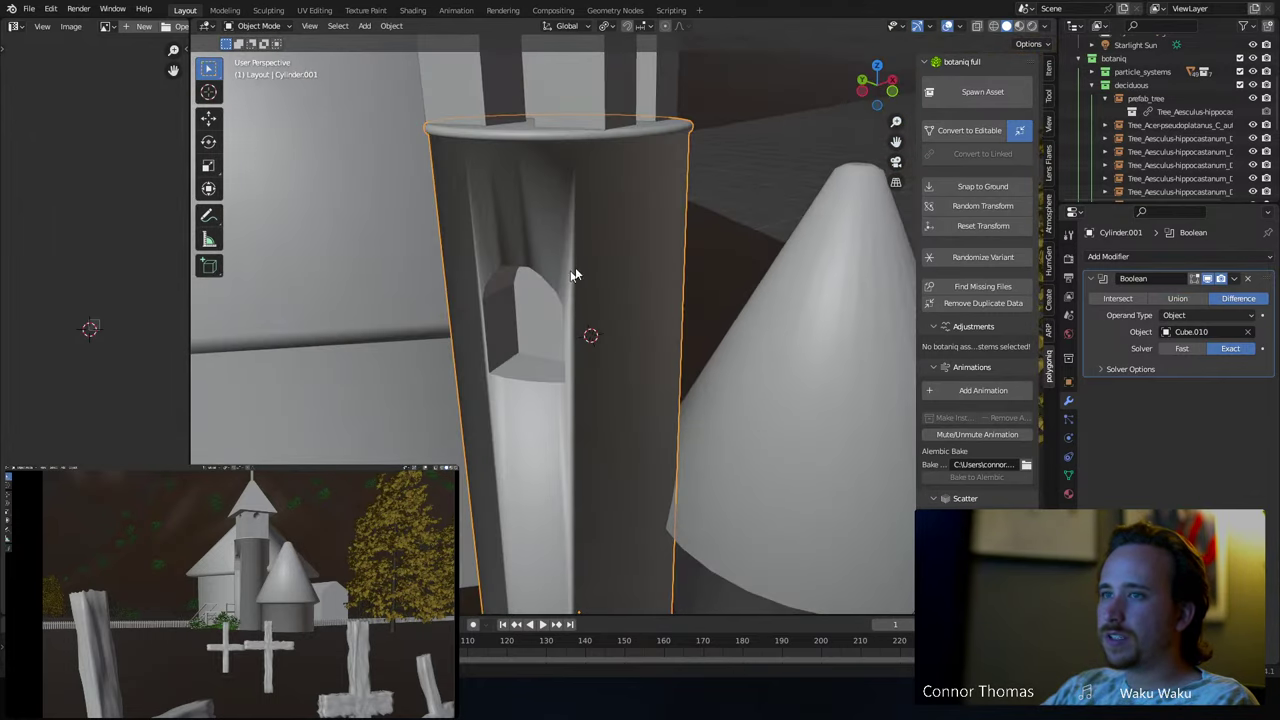
- Smooth the shading on all faces of the tower cylinder and apply its Boolean modifier
key(Tab)
key(a)
right_click(583, 254)
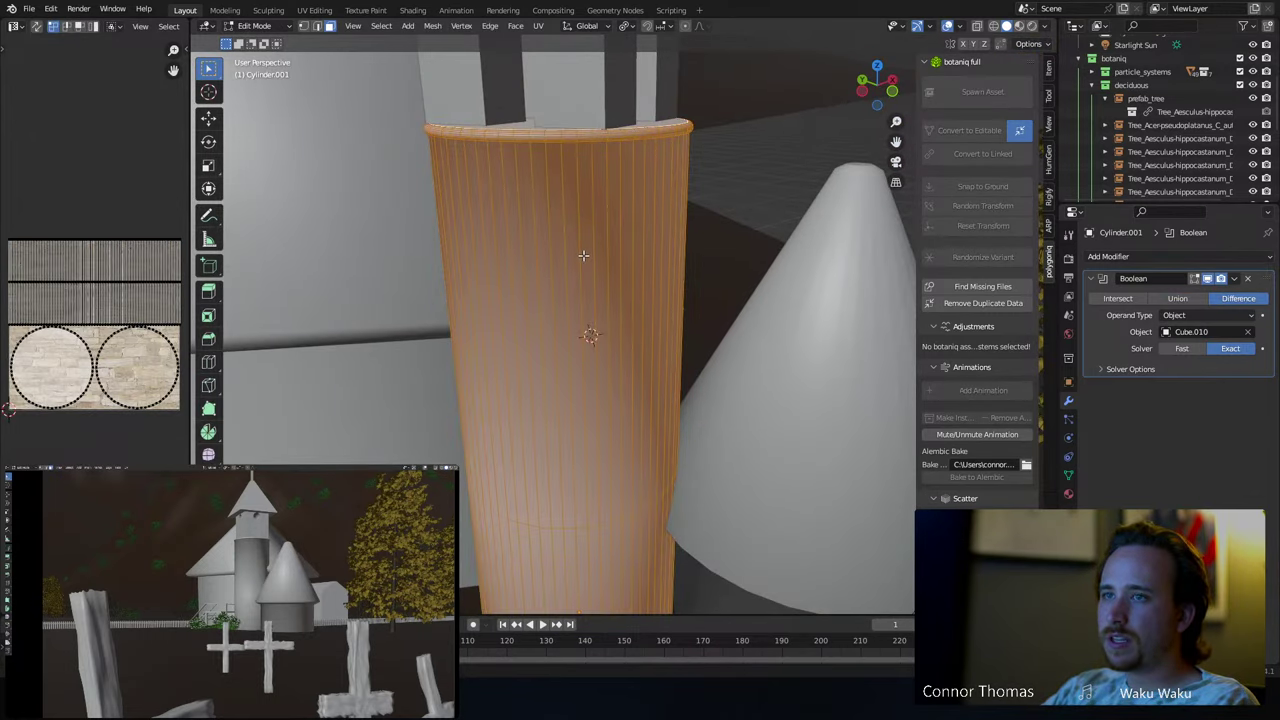
right_click(585, 256)
key(Tab)
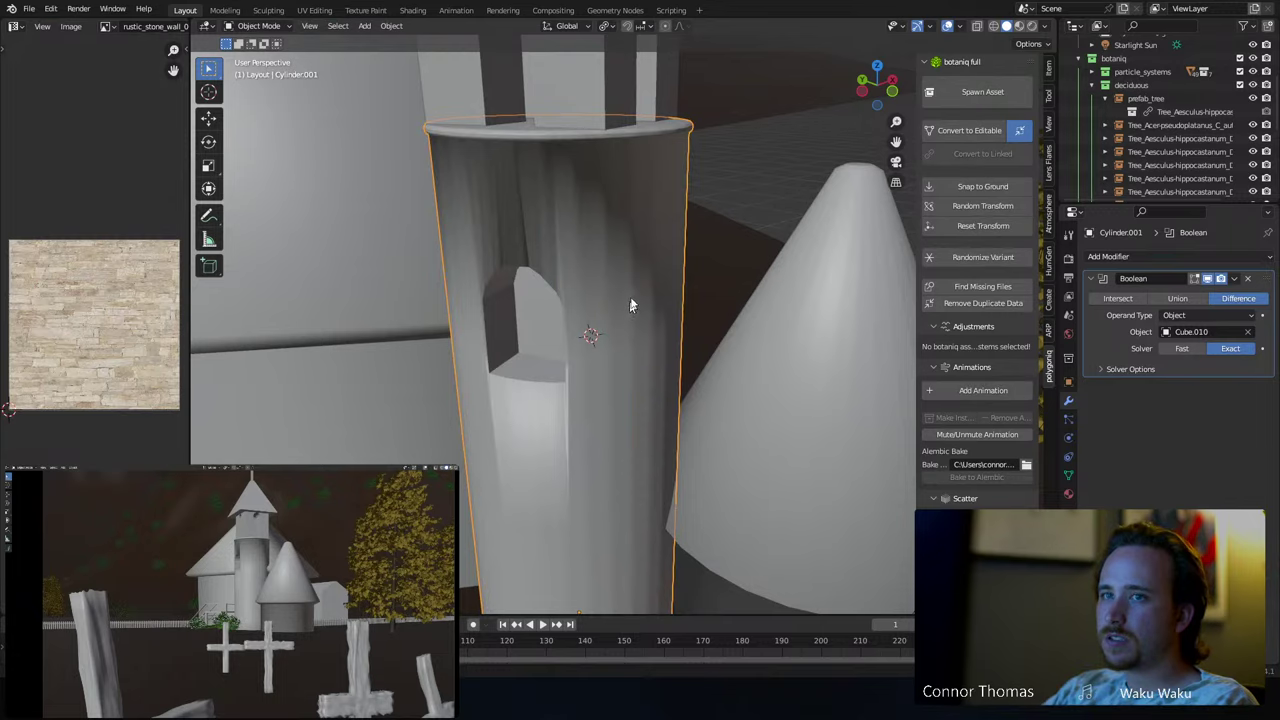
middle_drag(634, 300, 560, 298)
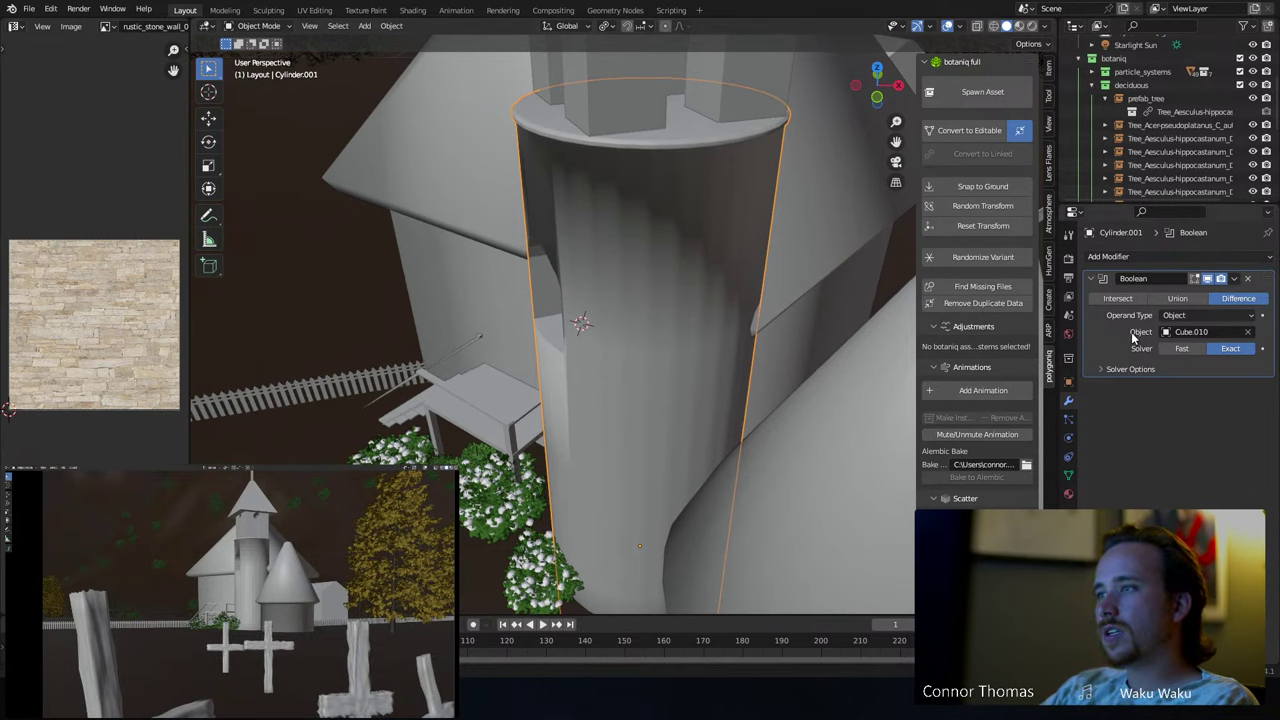
key(ctrl+a)
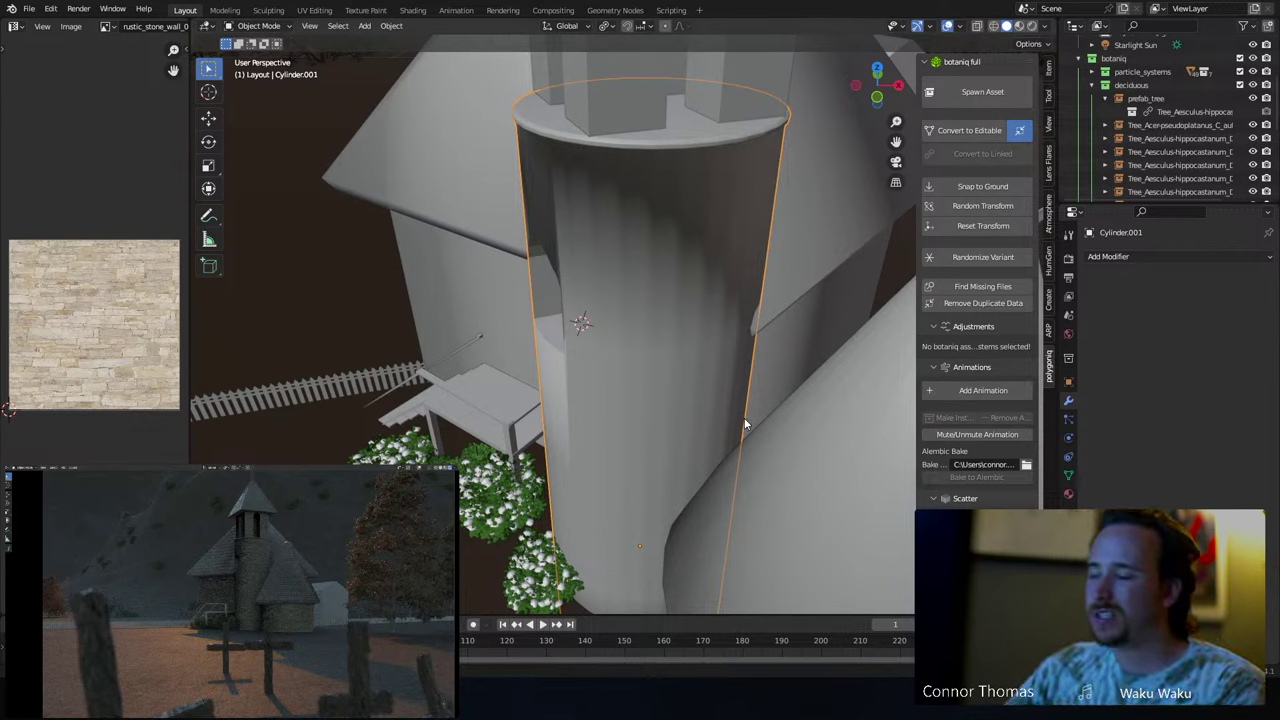
- In top view, move the arched block to the church wall behind the stair platform and rotate it about -34° to align with the wall
middle_drag(736, 413, 822, 281)
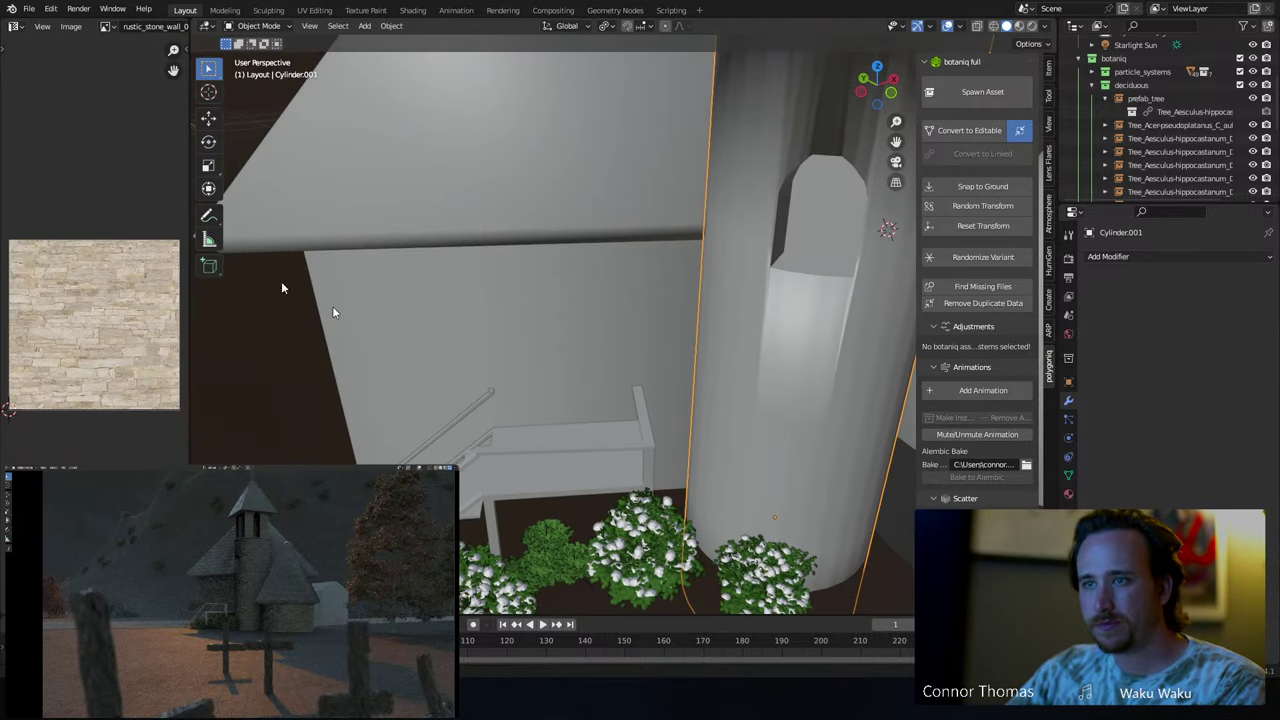
click(686, 286)
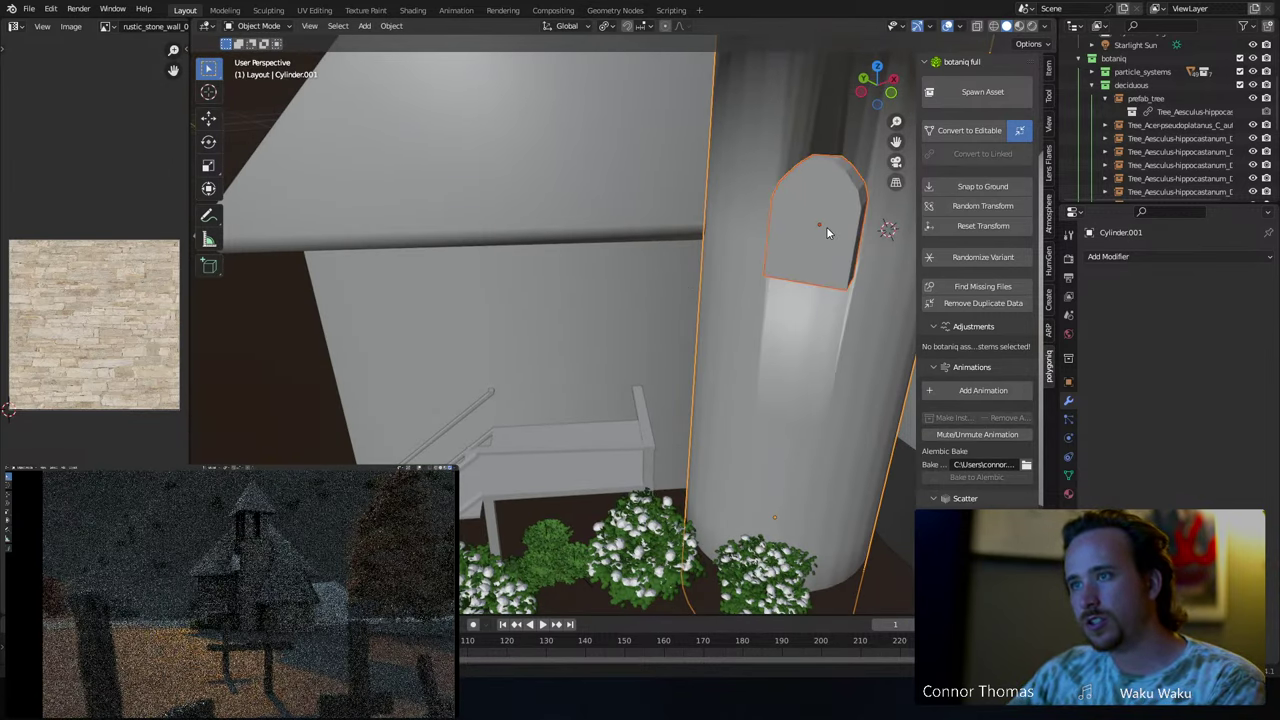
key(g)
right_click(634, 403)
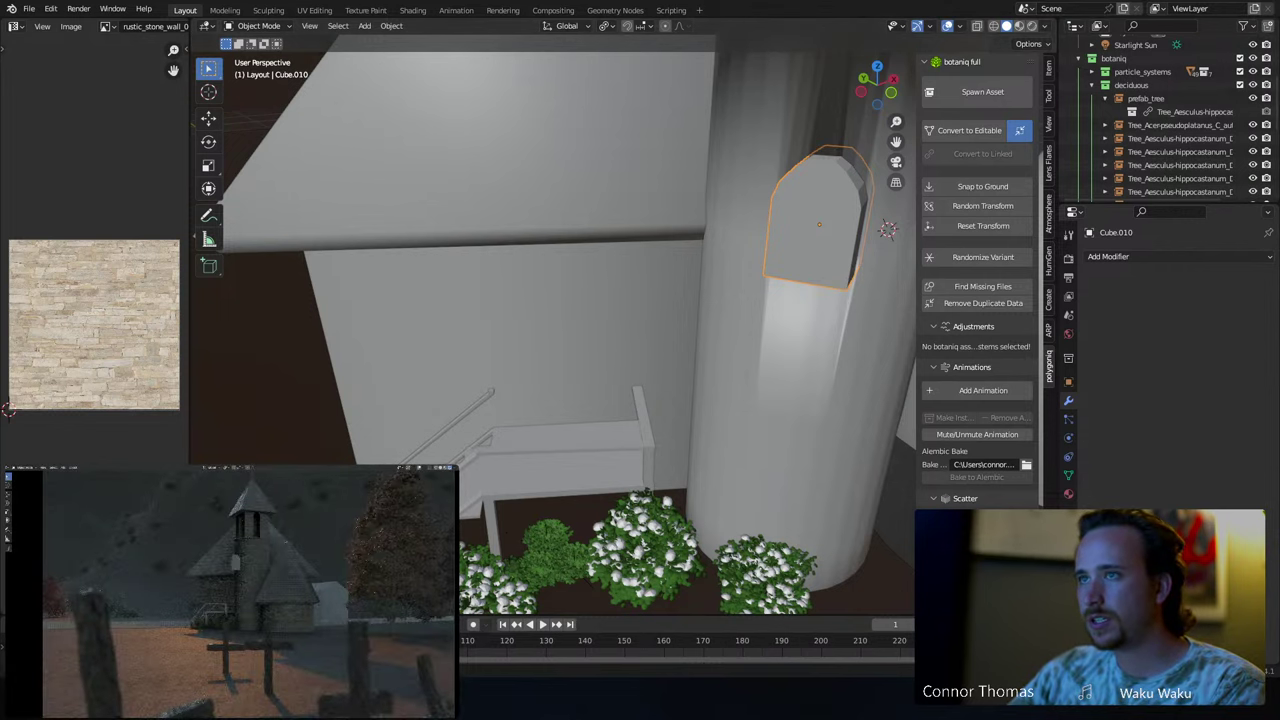
key(KP_7)
key(g)
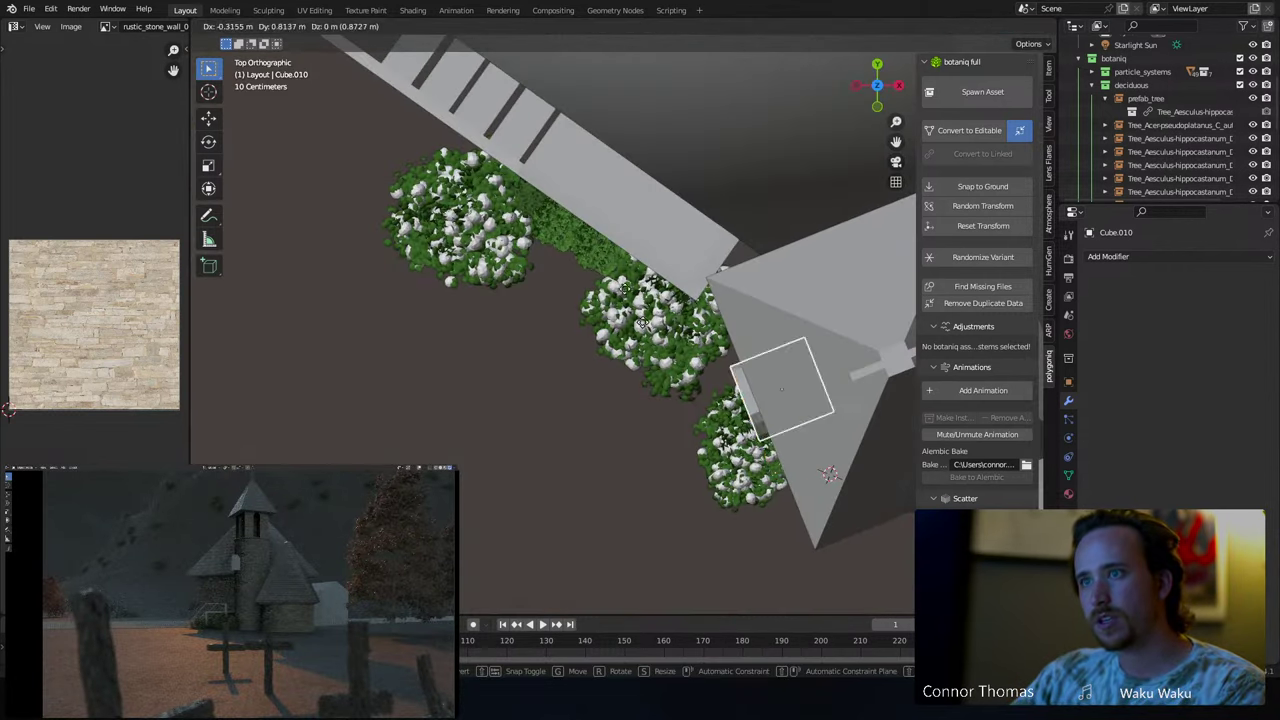
click(552, 166)
key(r)
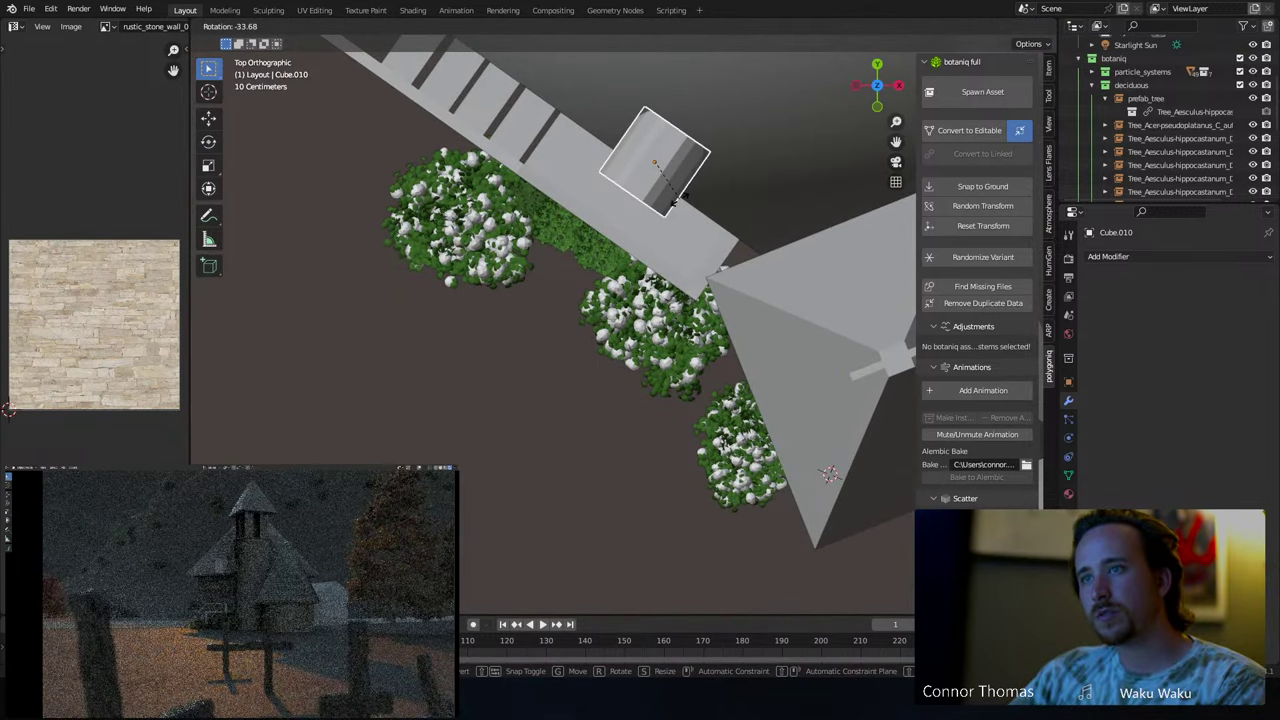
click(679, 203)
- Lower the arched block along global Z to the stair platform and scale it up about 1.6 times to doorway size
mouse_move(679, 203)
middle_down()
mouse_move(672, 266)
mouse_move(689, 183)
middle_up()
key(g)
key(z)
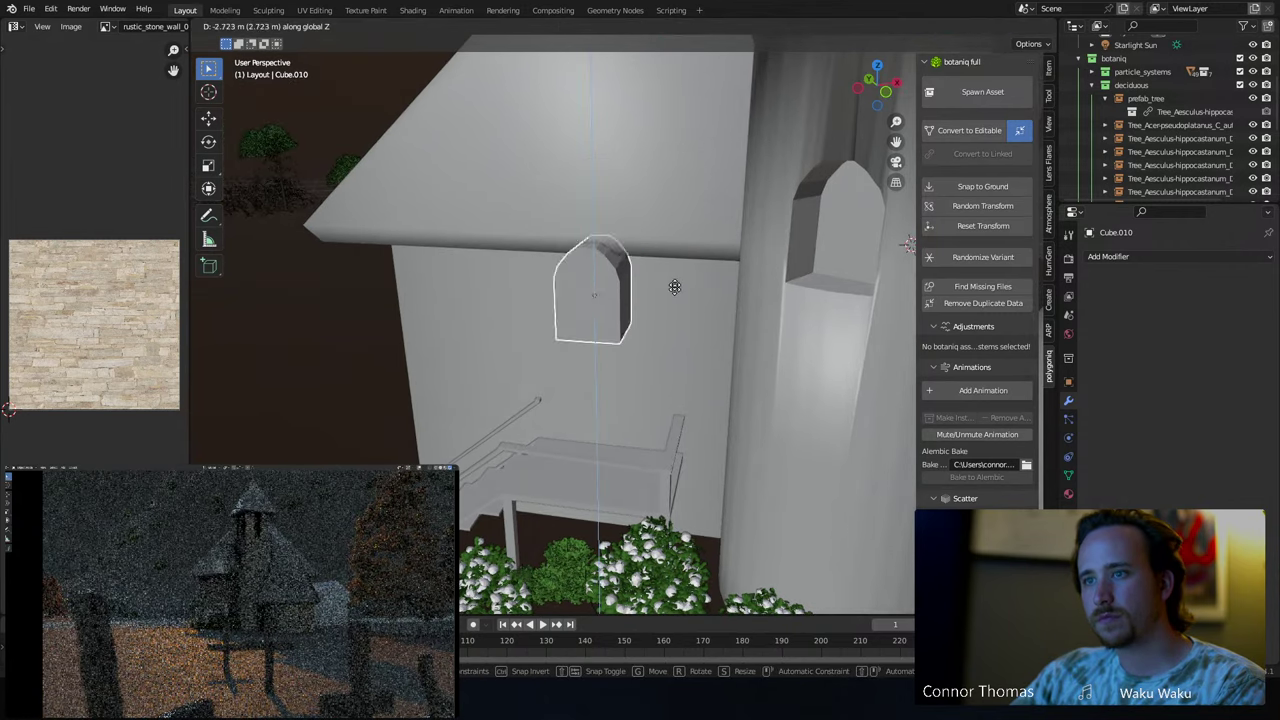
click(680, 431)
key(s)
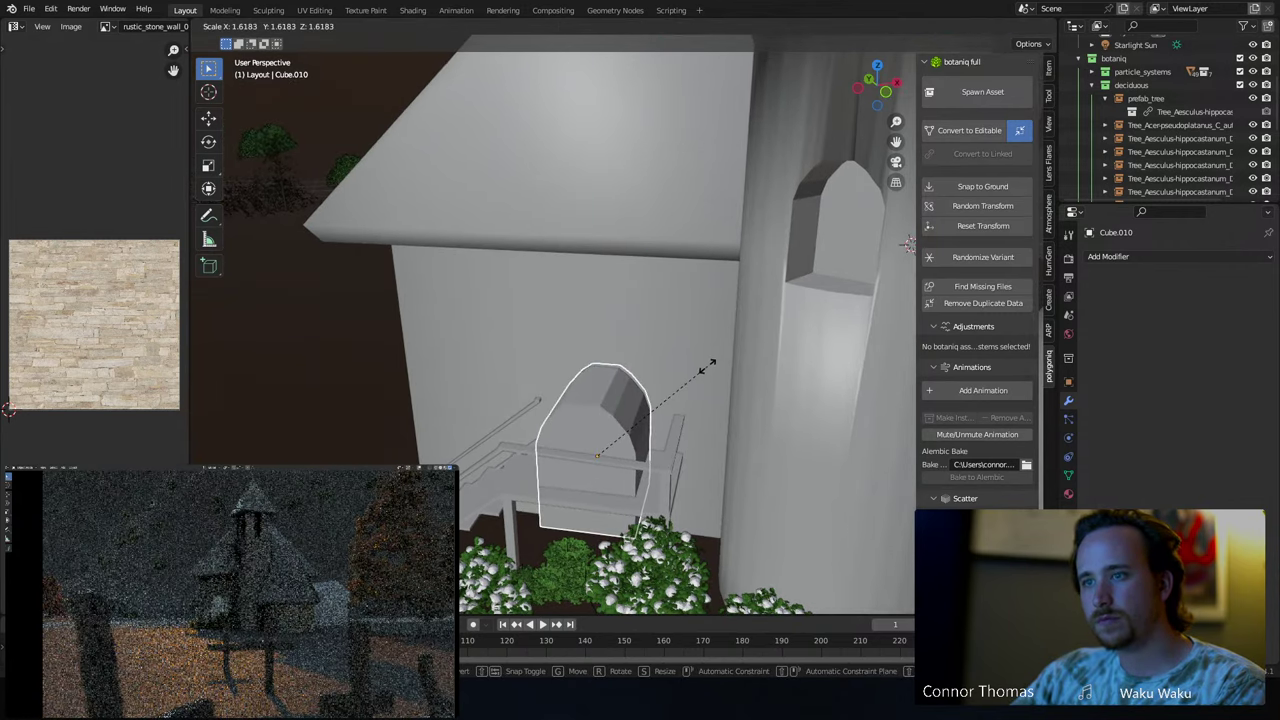
click(707, 366)
key(g)
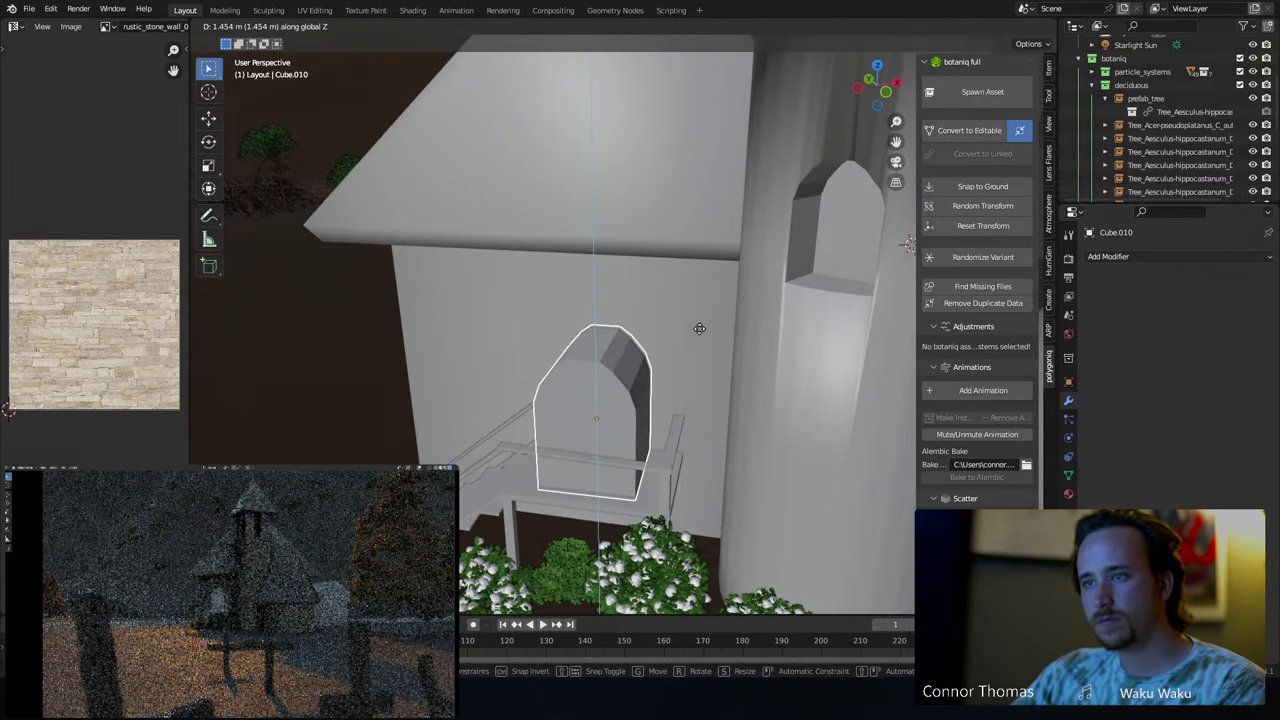
click(685, 342)
- Push the arched block partly through the wall along its local Y axis and shift it about 0.35 m along local X
middle_drag(685, 342, 719, 418)
key(g)
key(y)
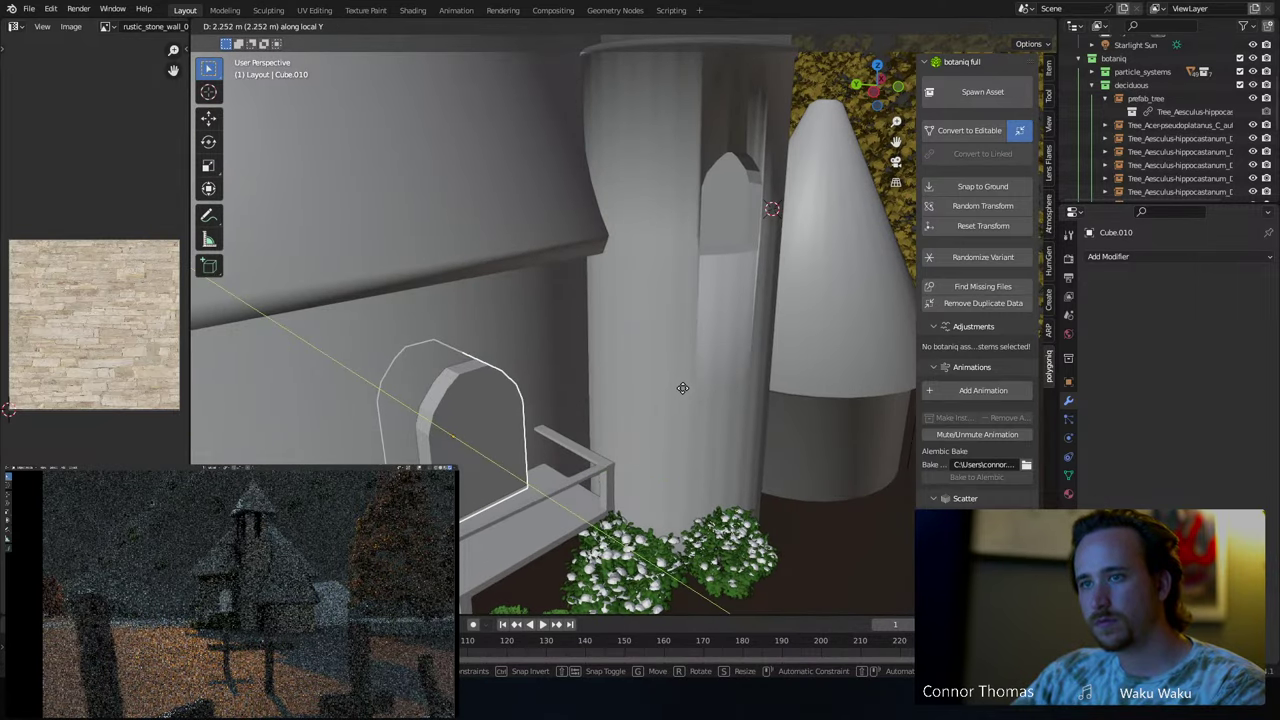
click(485, 382)
middle_drag(485, 382, 605, 372)
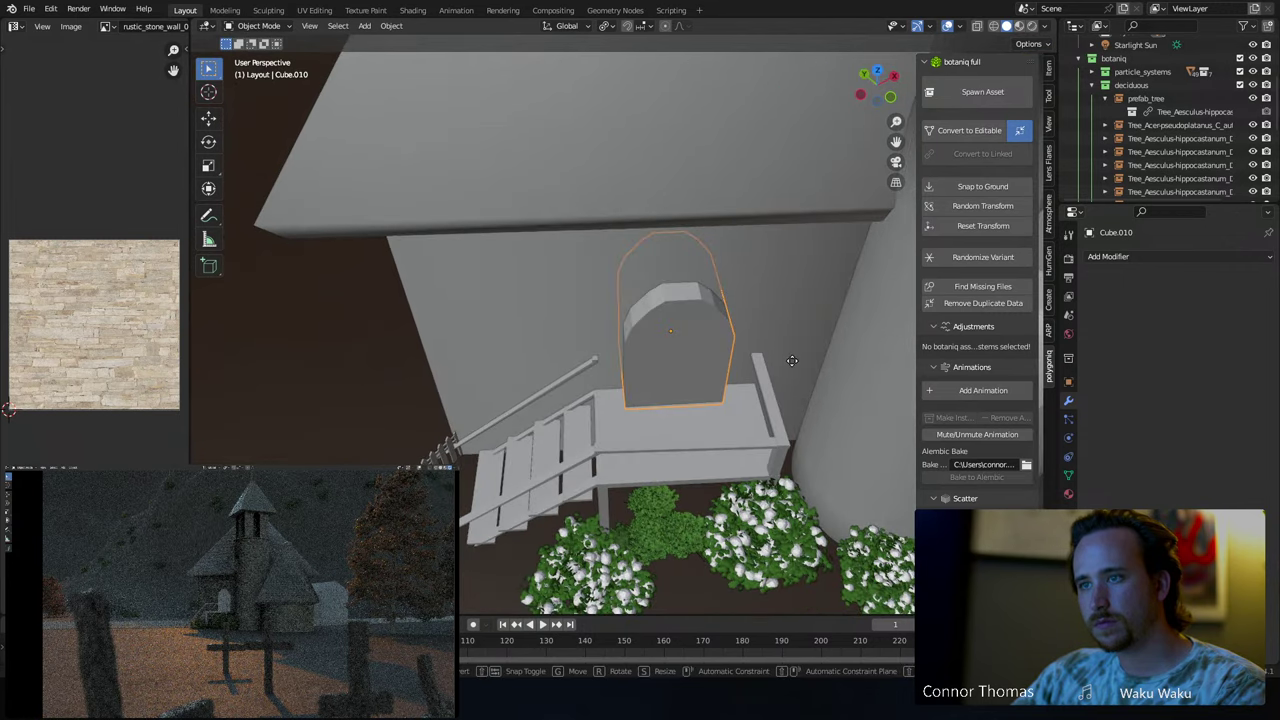
key(g)
key(x)
- Narrow the arched block along its local X axis to door width
key(x)
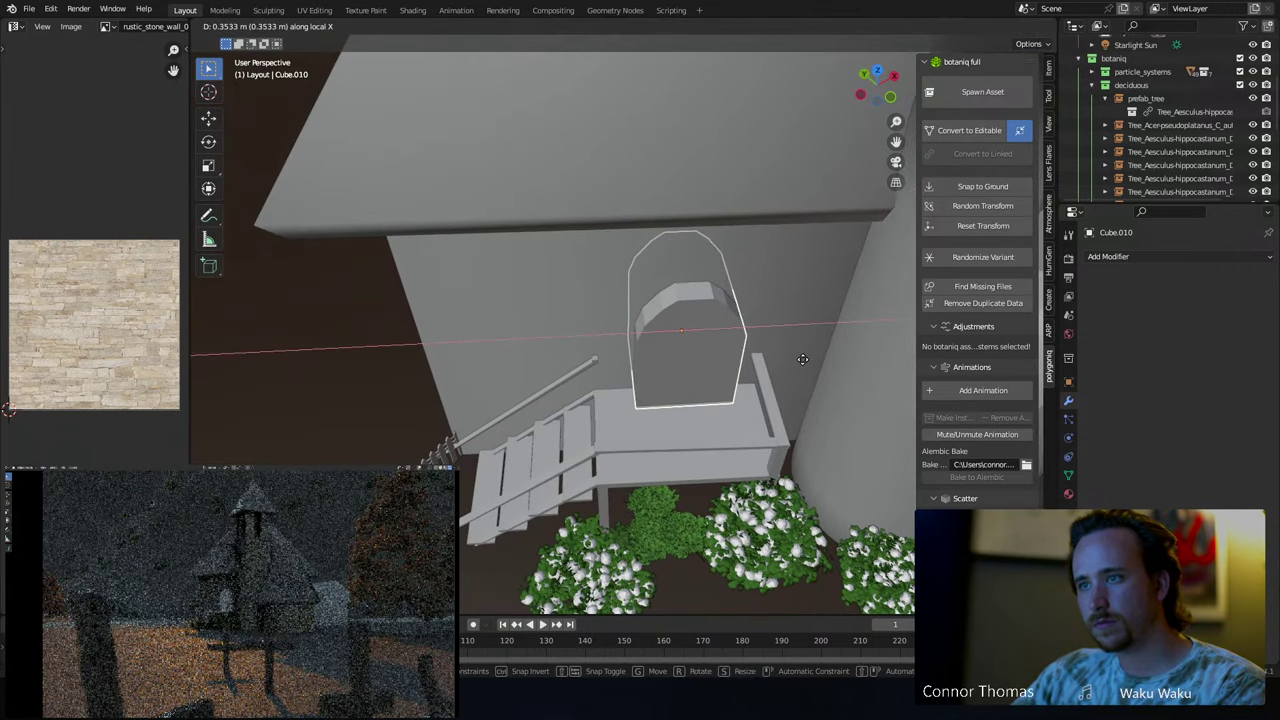
click(806, 358)
key(s)
key(x)
key(x)
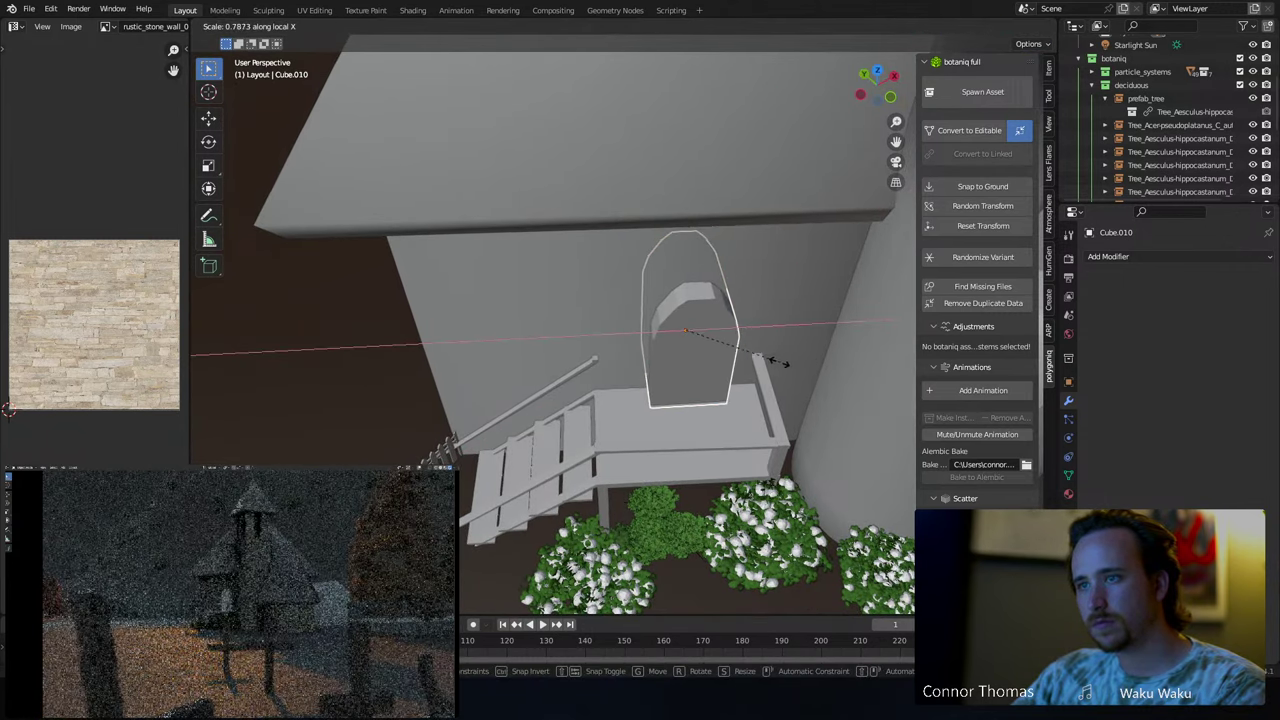
click(757, 362)
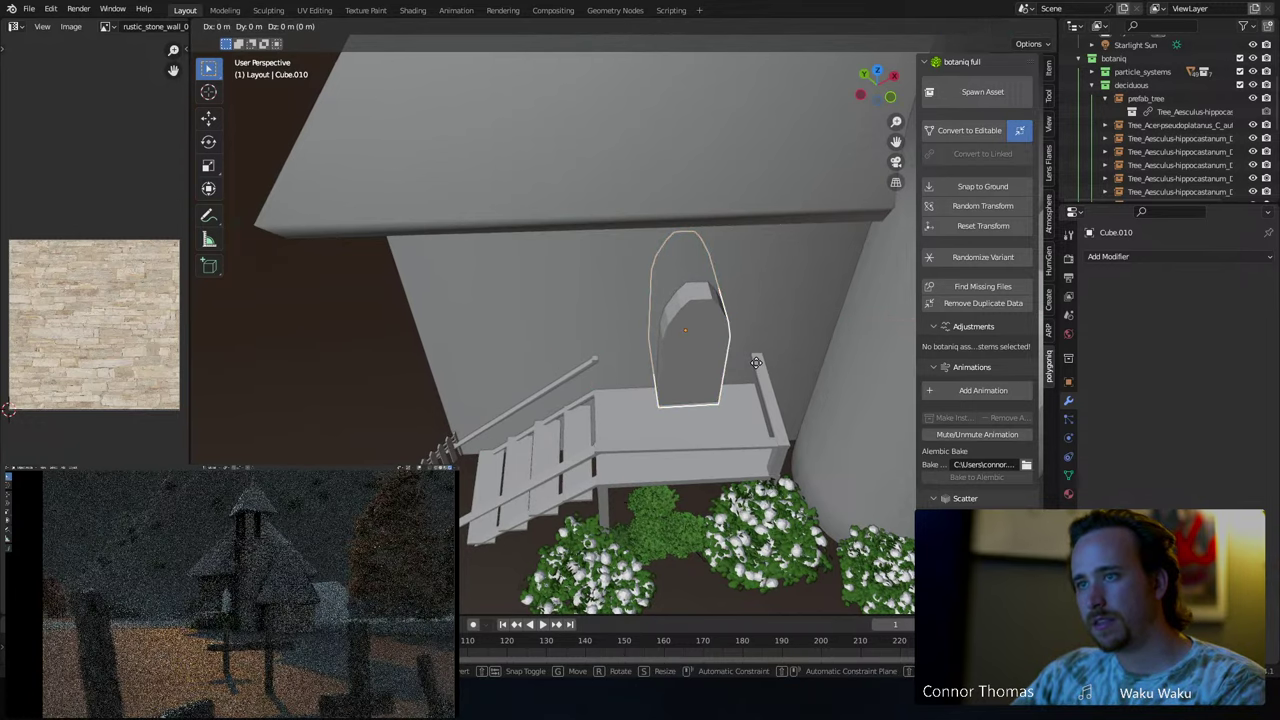
- Add a Boolean Difference modifier to the church body Cube.006 with Cube.010 as its object, and apply it
click(784, 346)
click(1108, 256)
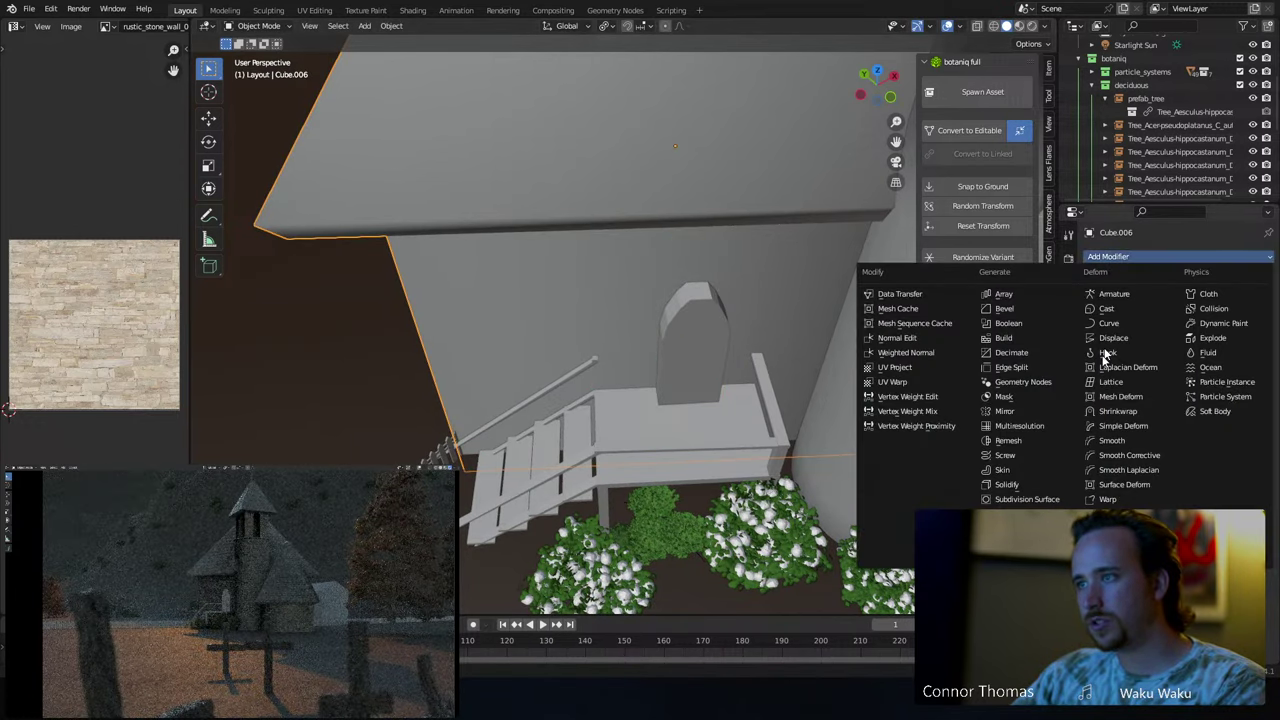
click(1007, 323)
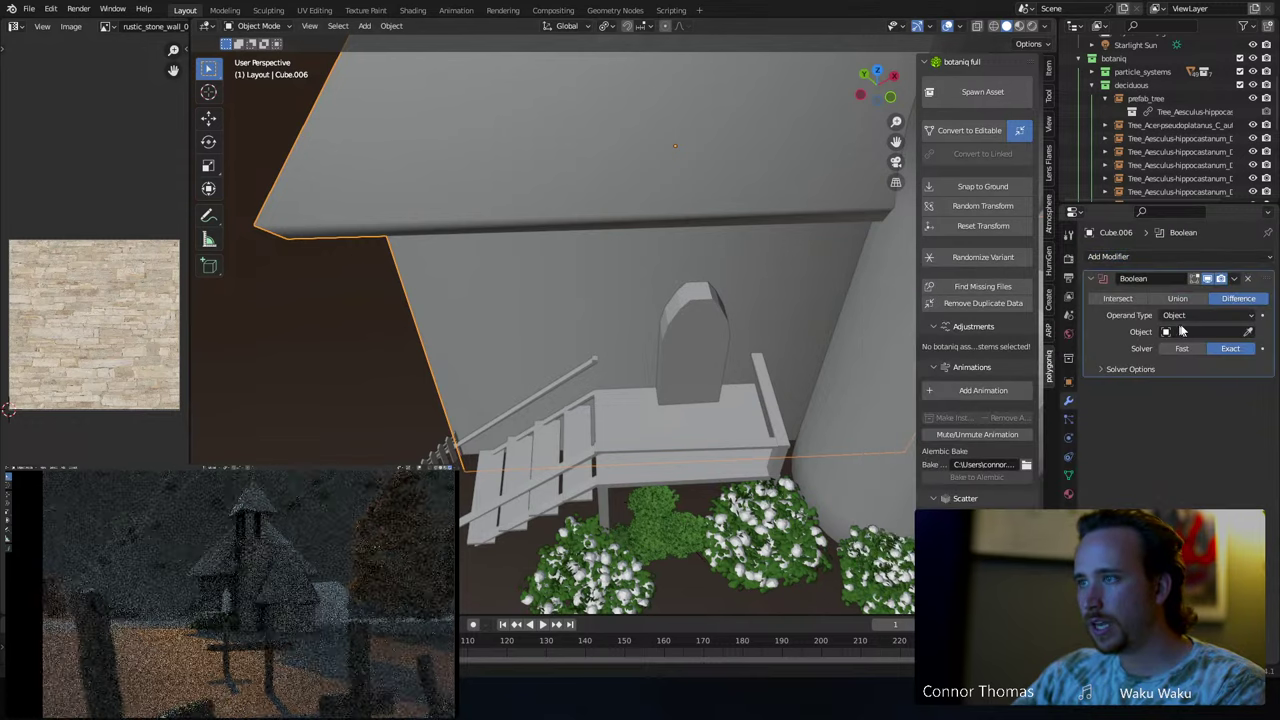
click(694, 322)
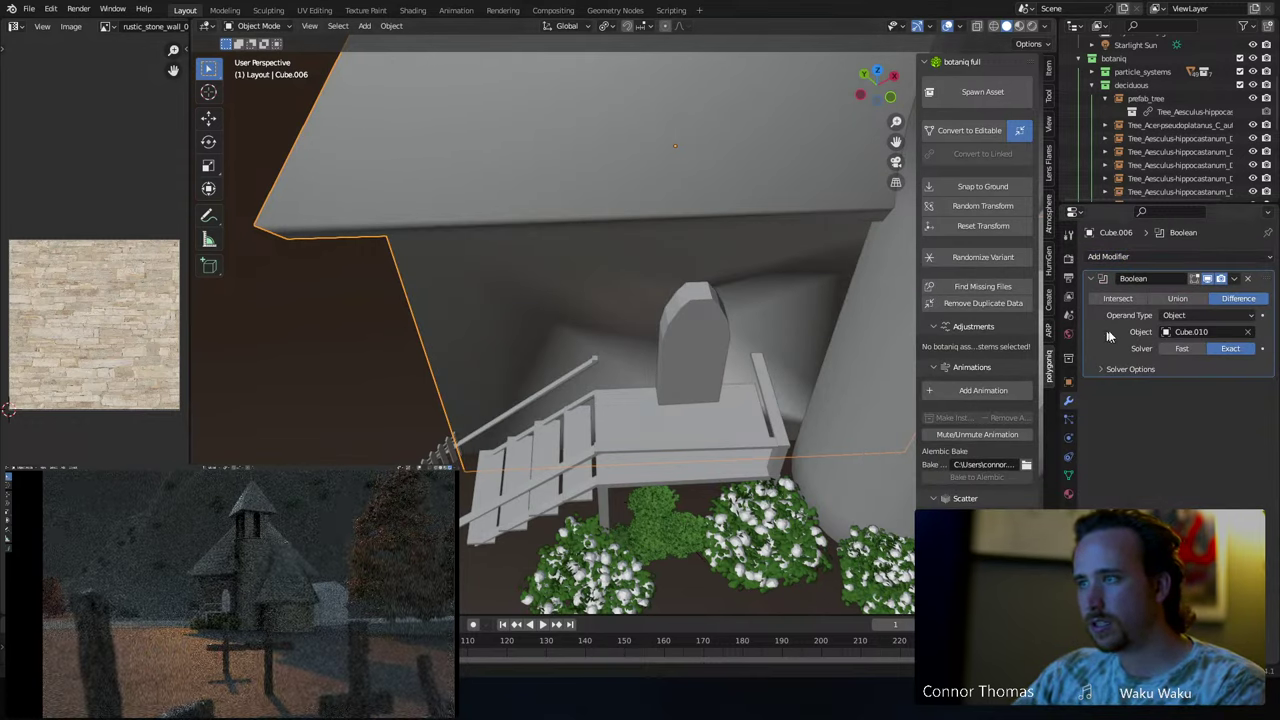
key(ctrl+a)
- Delete the arched cutter block and inspect the doorway recess above the stair platform
click(676, 333)
key(x)
click(677, 337)
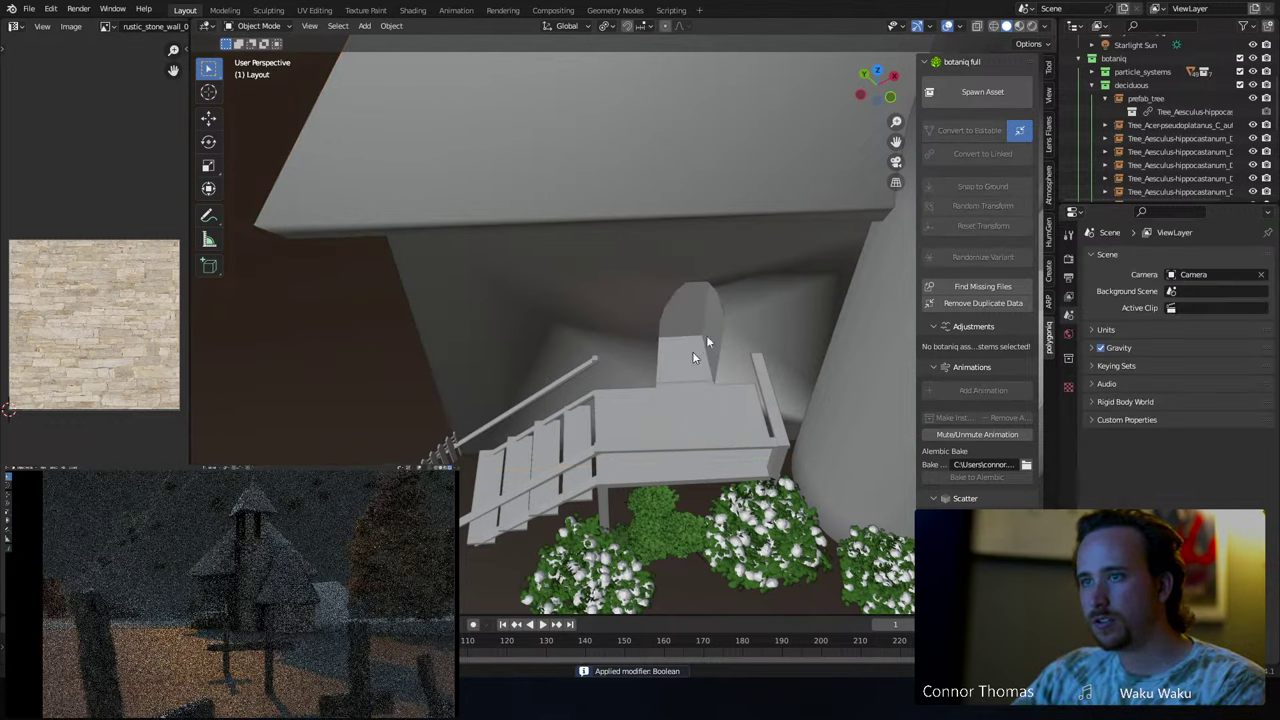
middle_drag(706, 335, 657, 306)
scroll(657, 309, down, 5)
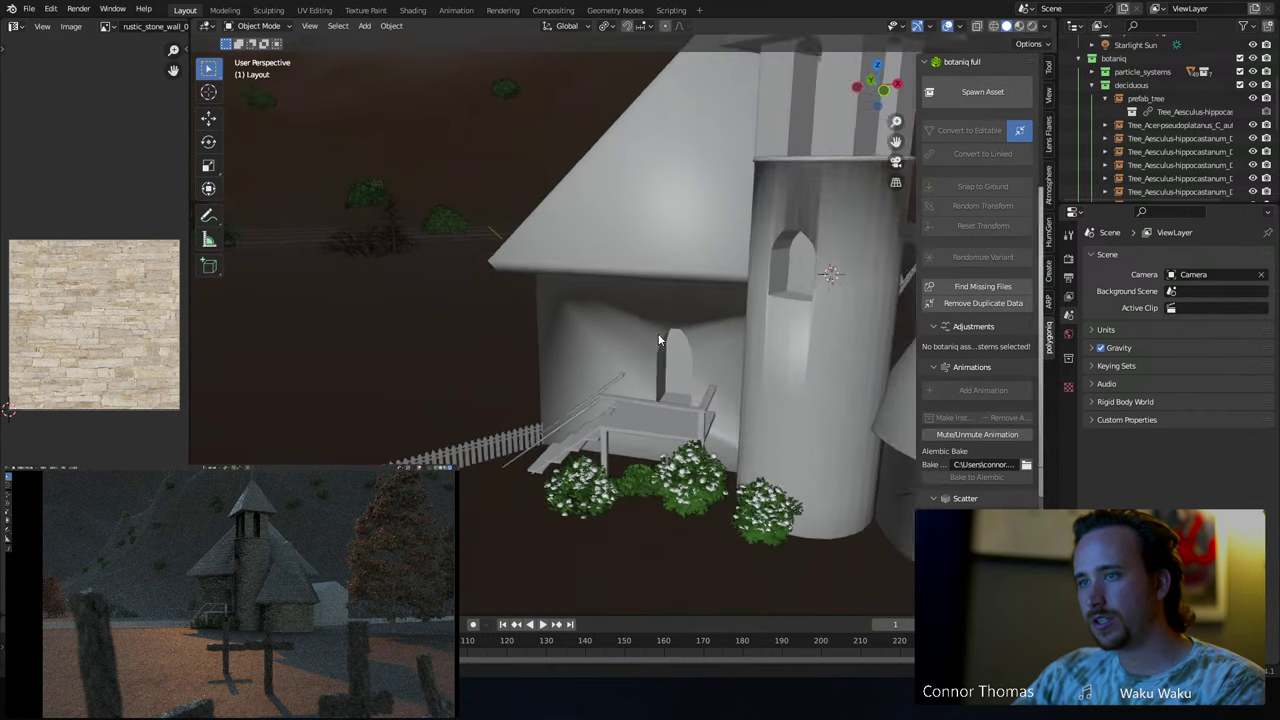
scroll(694, 391, up, 6)
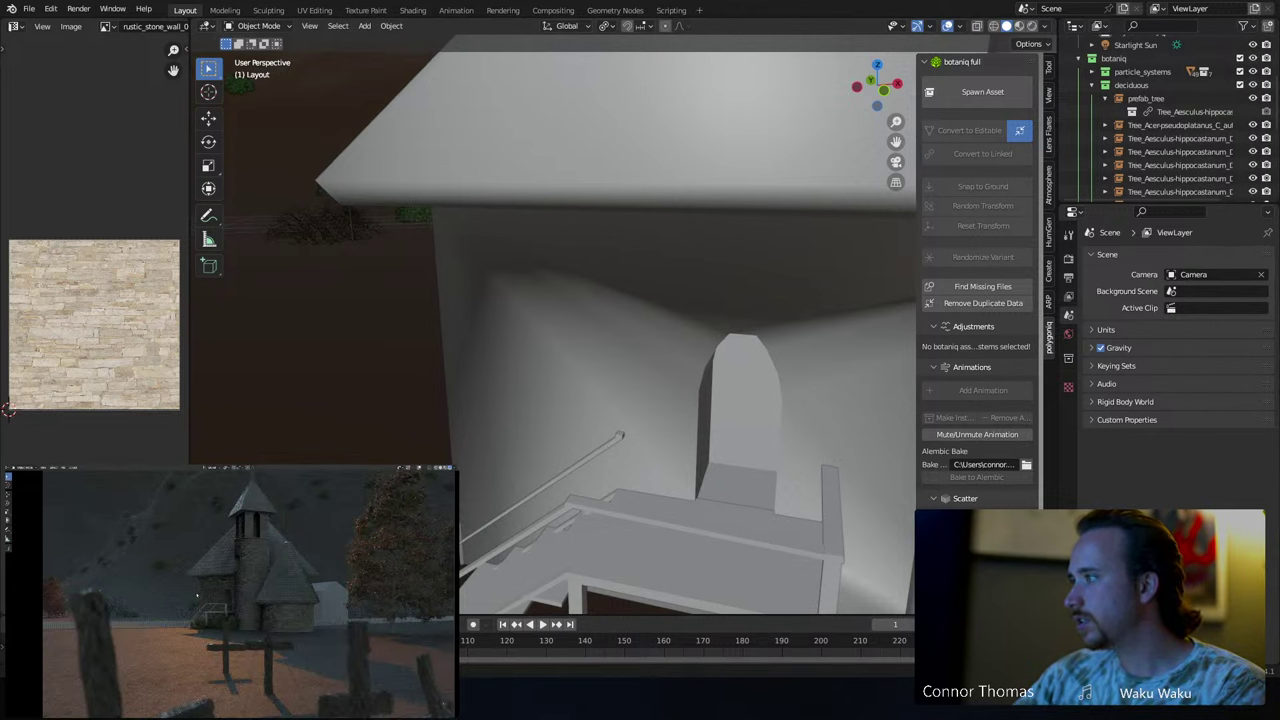
- In the church body's mesh, select all the faces closing the back of the arched doorway recess
click(742, 388)
key(Tab)
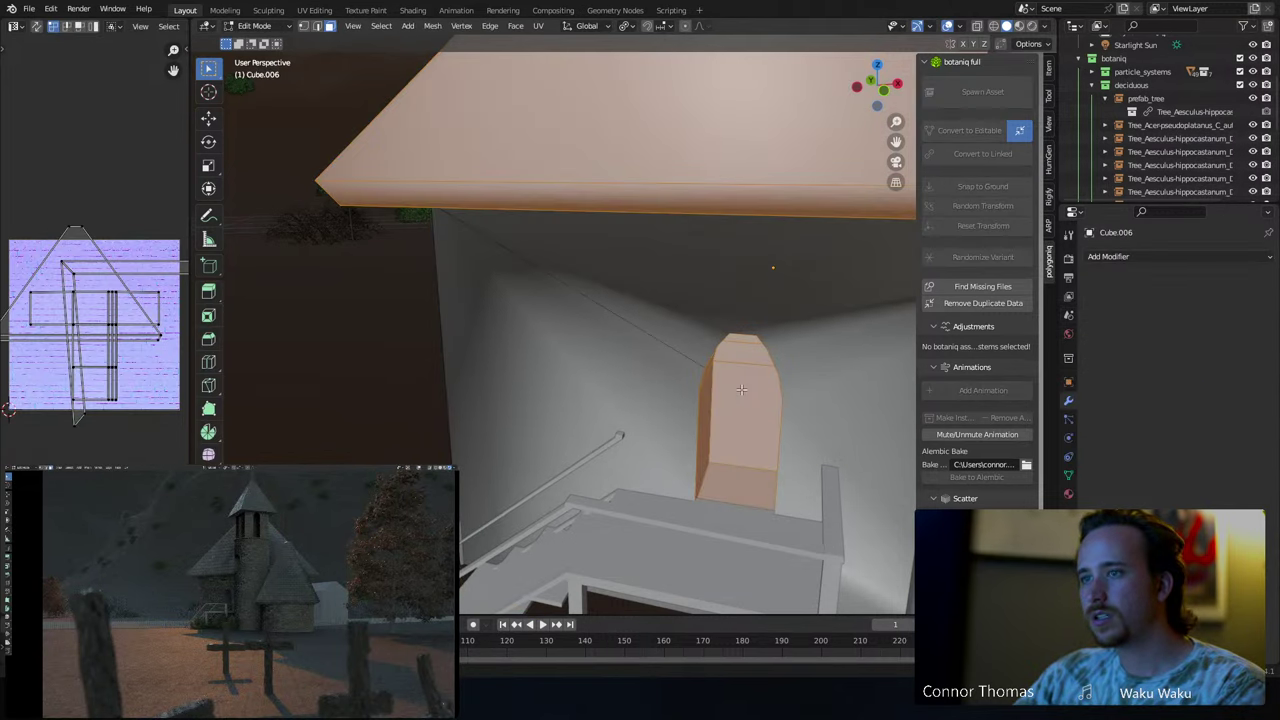
click(743, 398)
middle_drag(743, 398, 784, 358)
key(c)
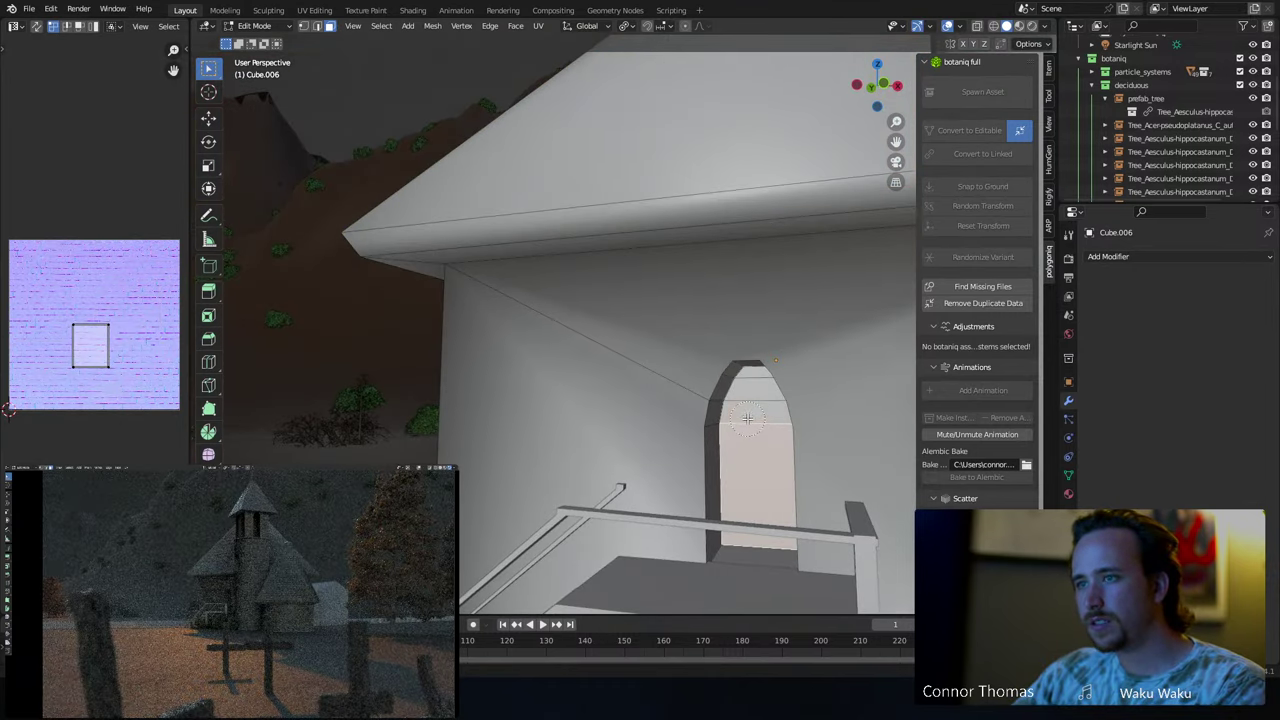
drag(748, 418, 752, 393)
right_click(752, 393)
- Try deleting the vertices of the doorway's back faces and undo it
key(x)
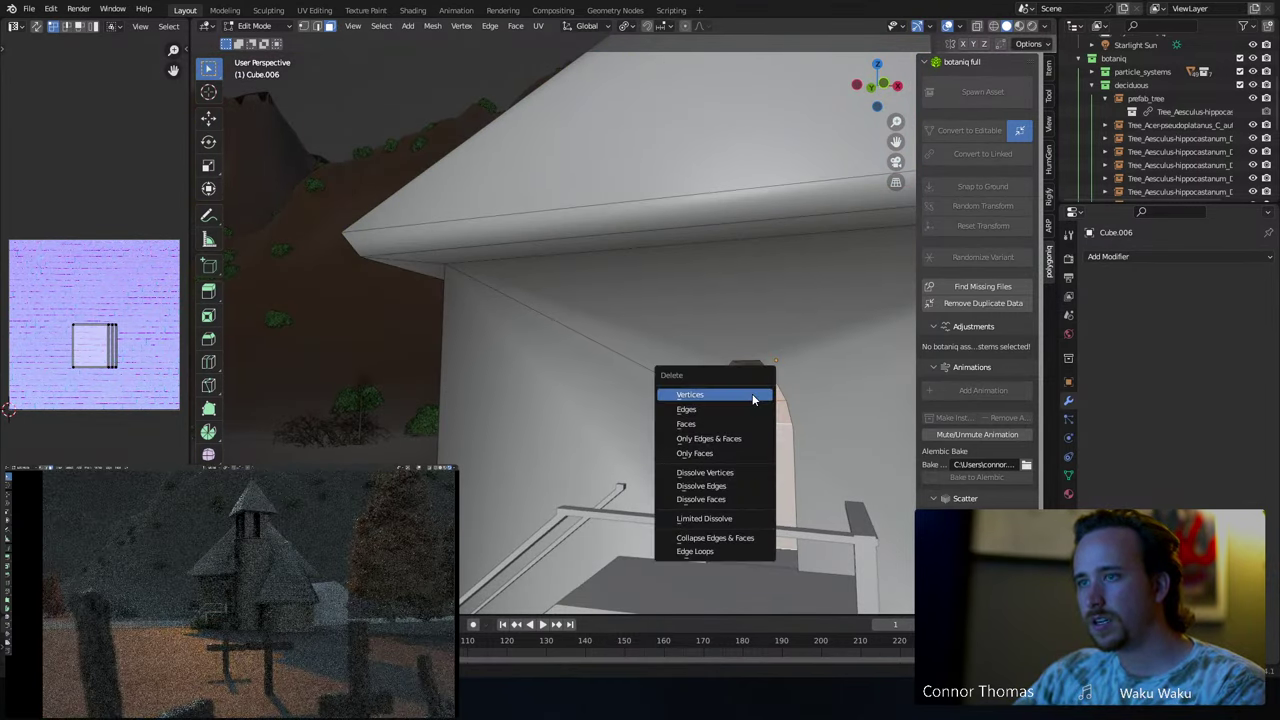
click(690, 394)
middle_drag(690, 394, 790, 466)
key(ctrl+z)
- Delete only the faces at the back of the doorway recess and return to Object Mode
key(x)
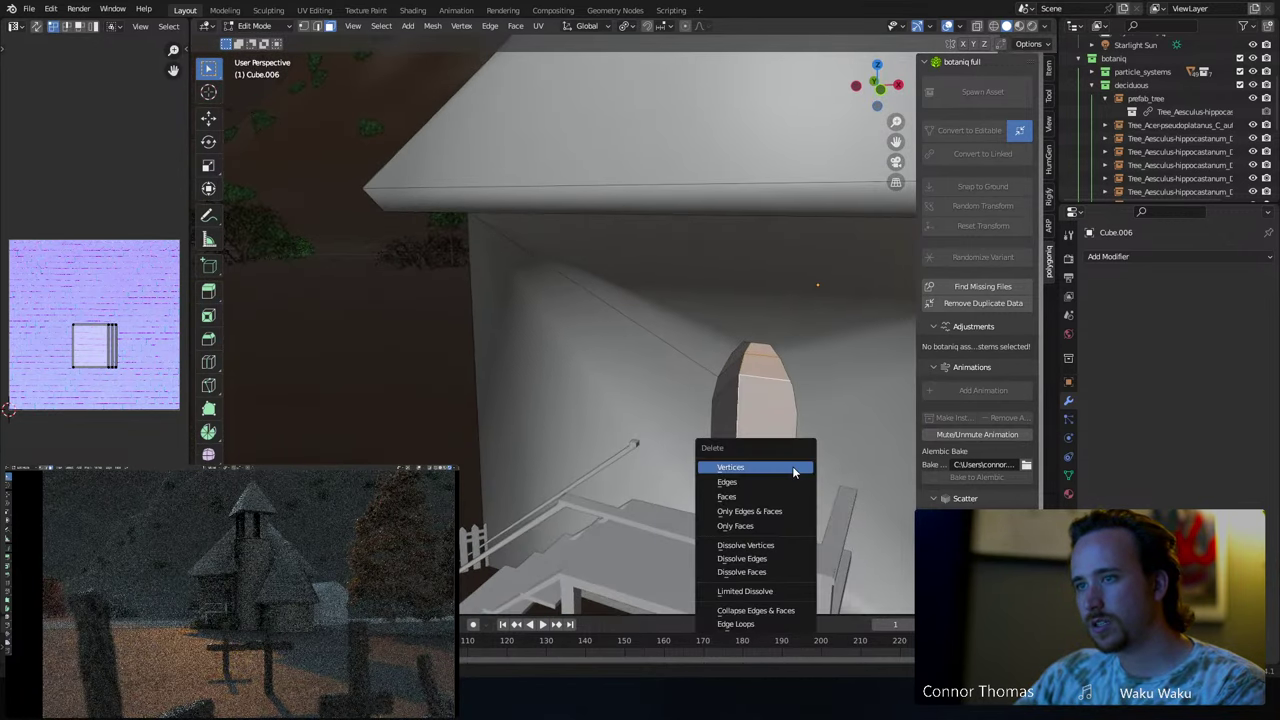
click(770, 525)
middle_drag(770, 525, 708, 428)
key(Tab)
key(a)
key(a)
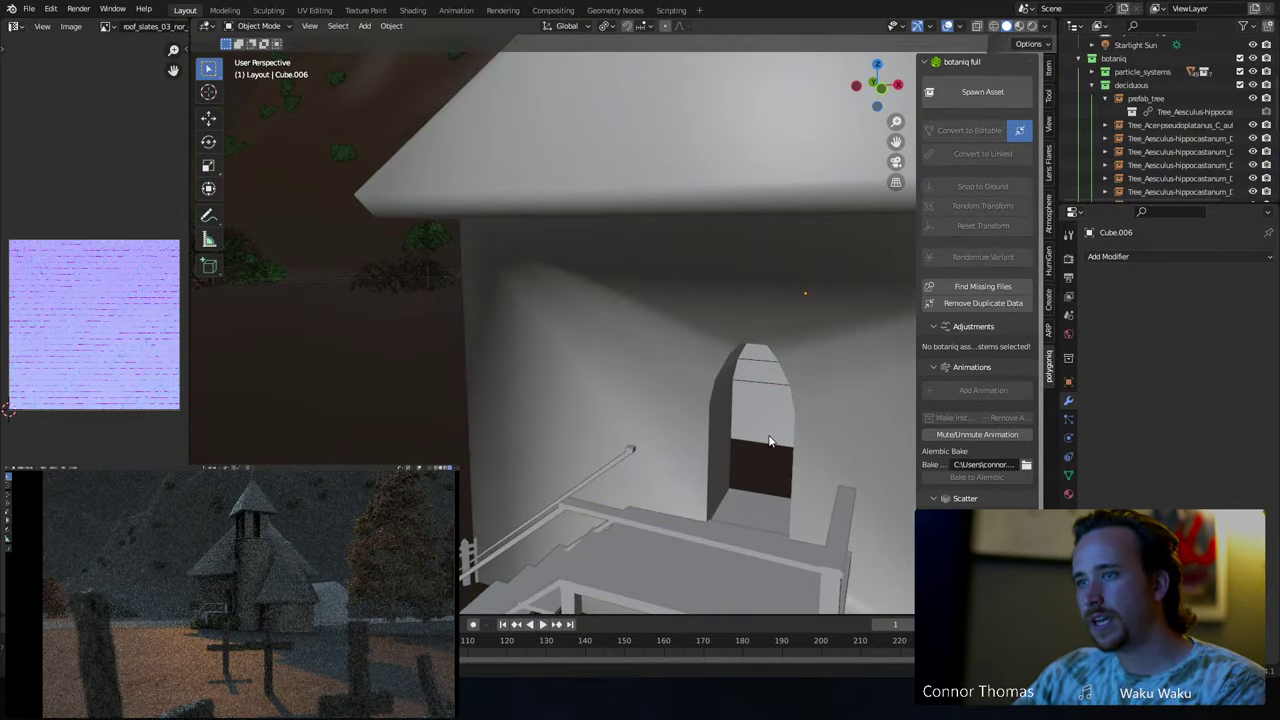
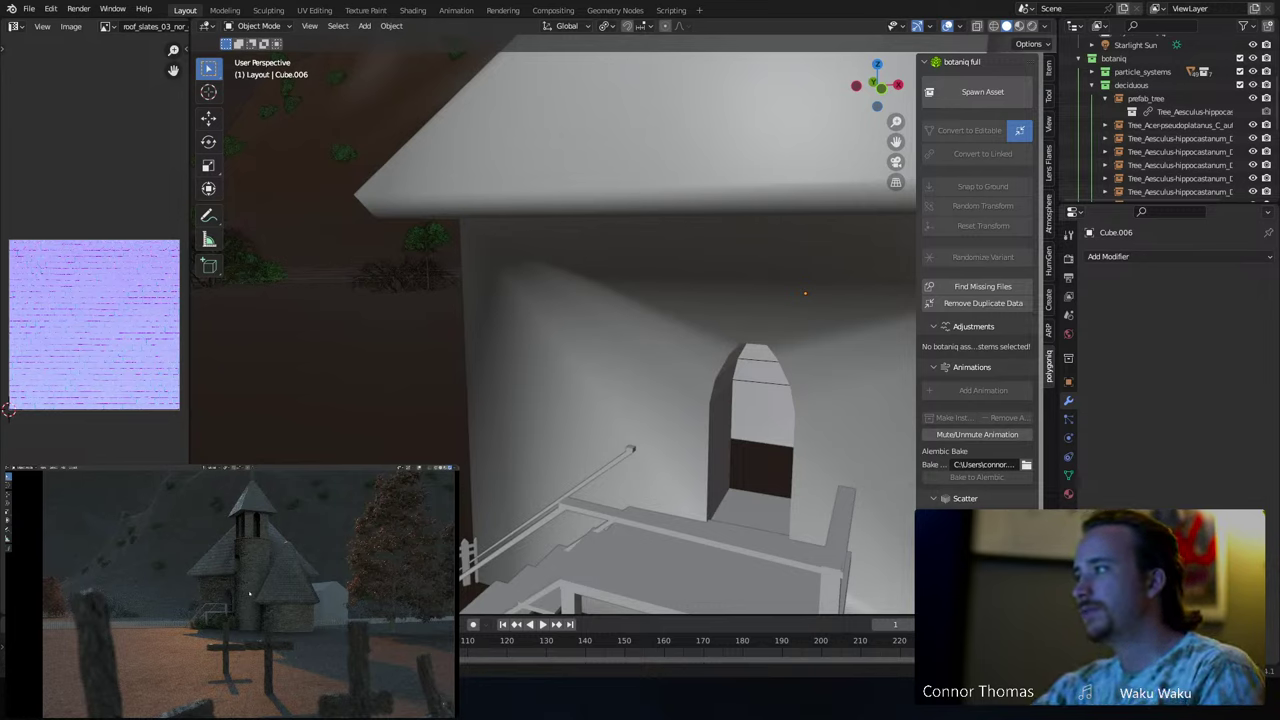
- Save the file and darken the base color of the fence's material to near black
key(ctrl+s)
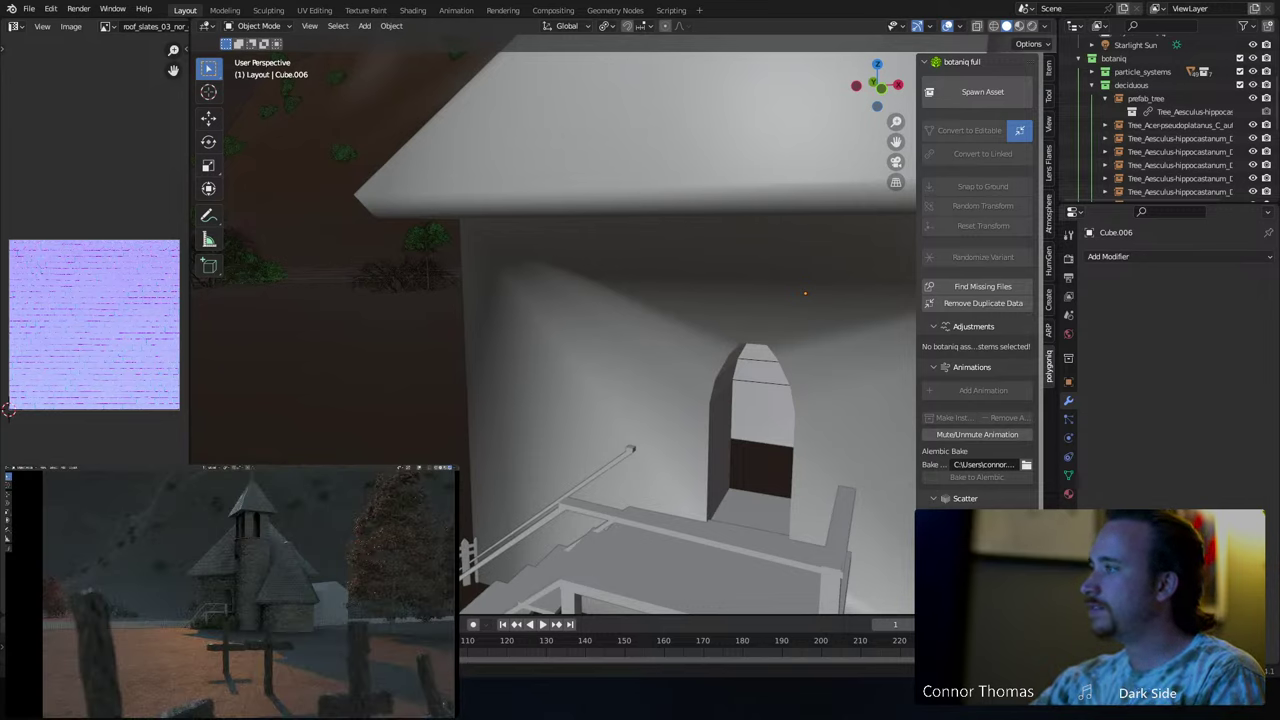
click(173, 624)
click(1068, 494)
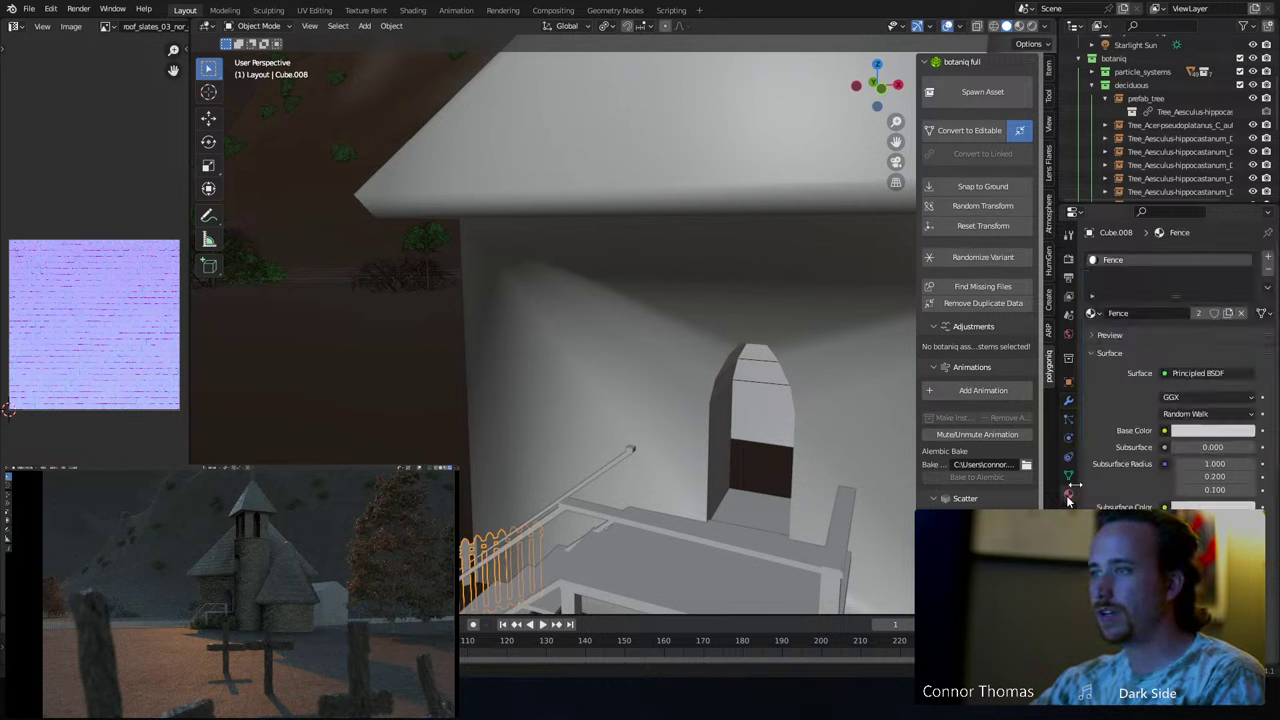
click(1191, 431)
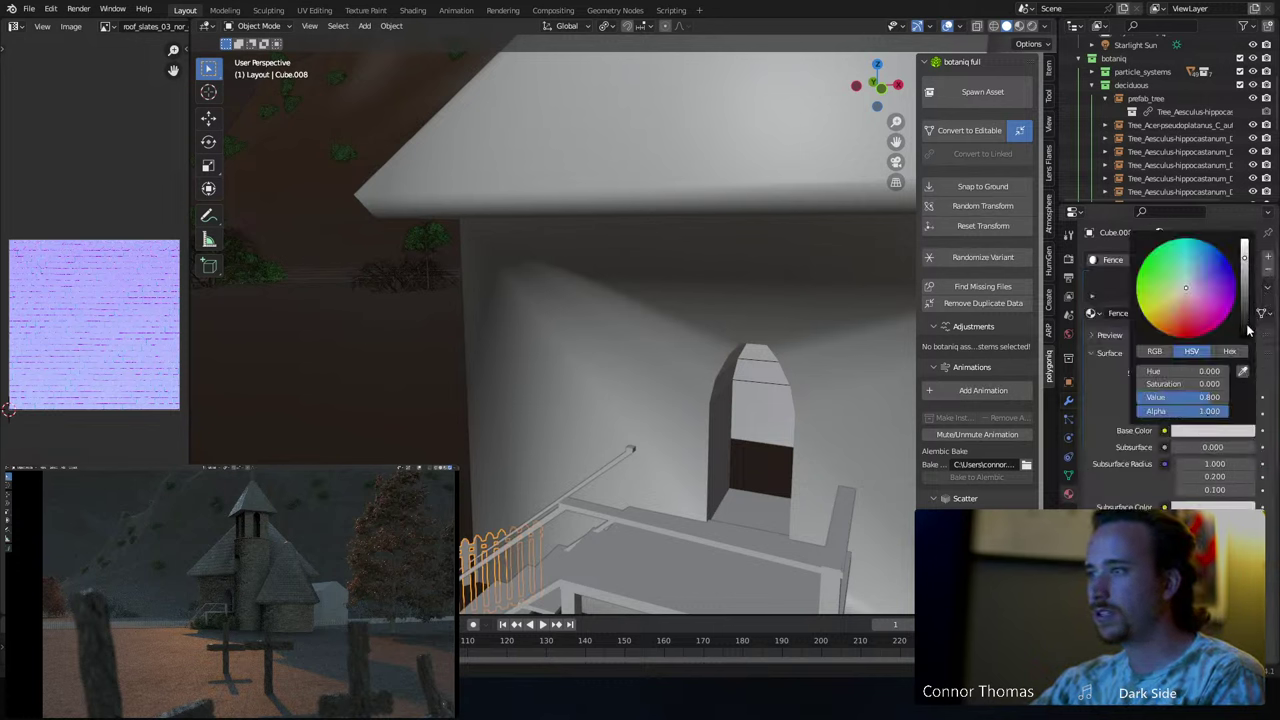
click(1246, 329)
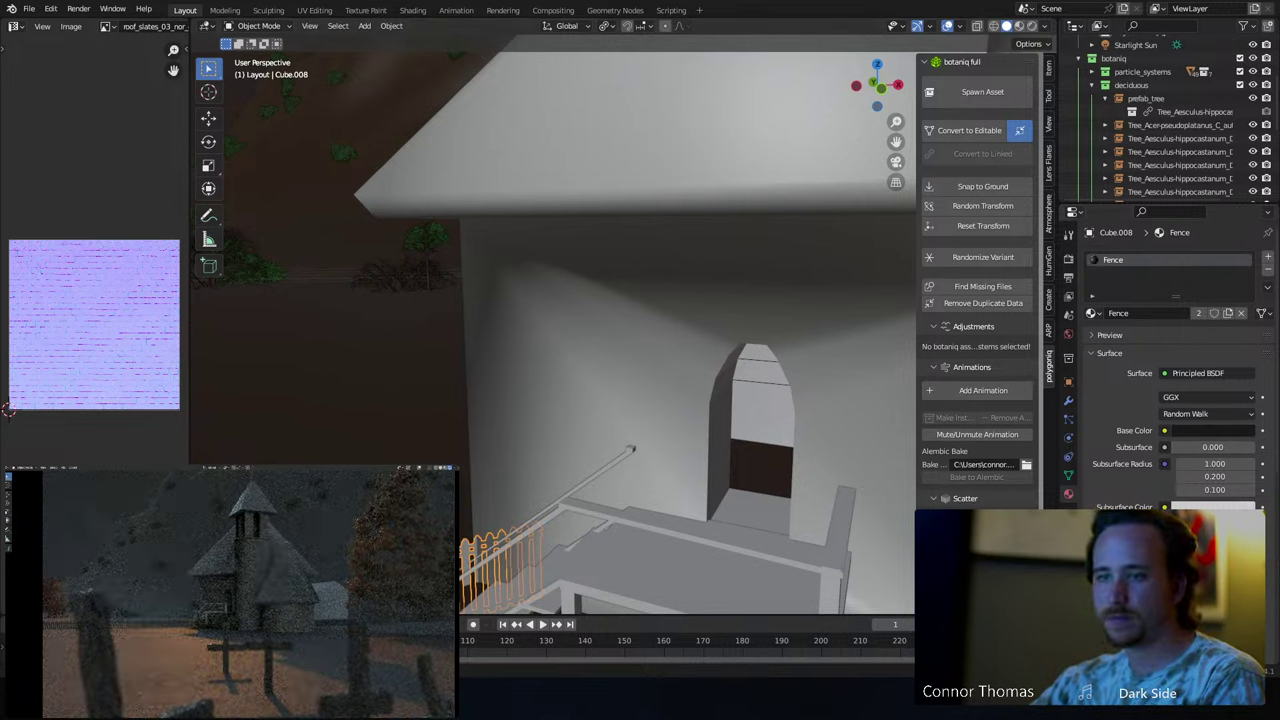
click(1191, 433)
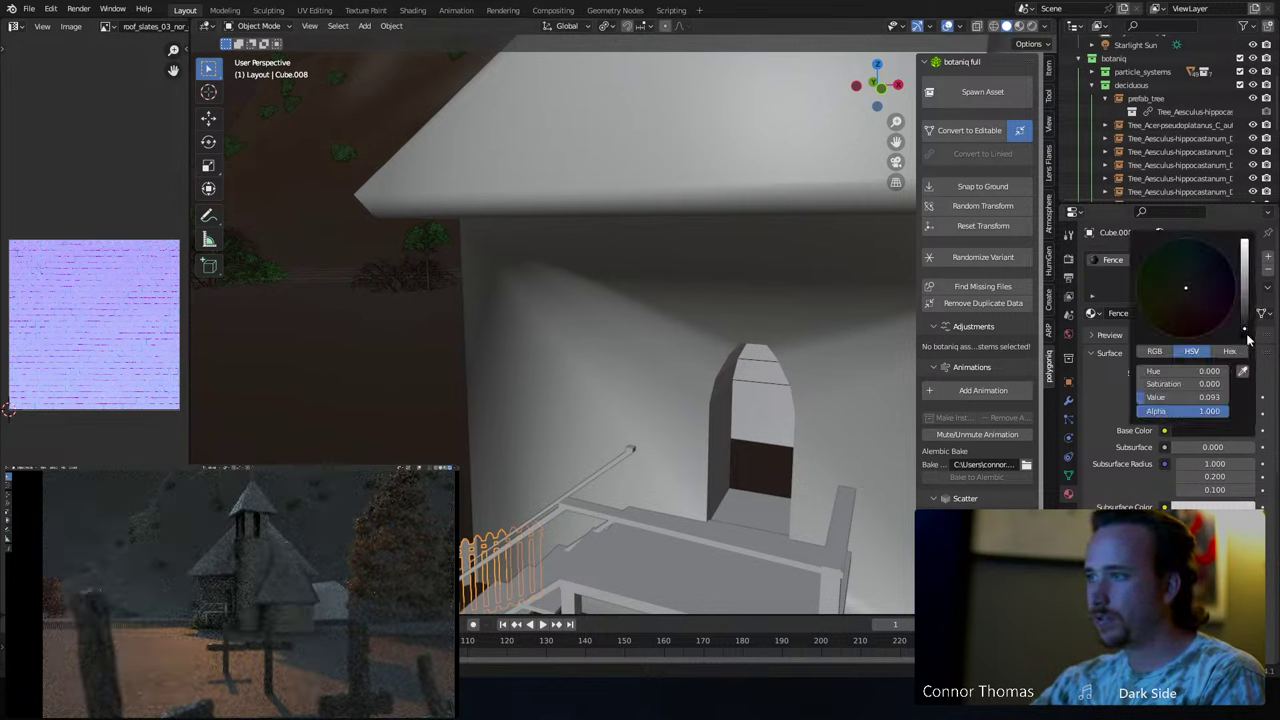
click(1246, 338)
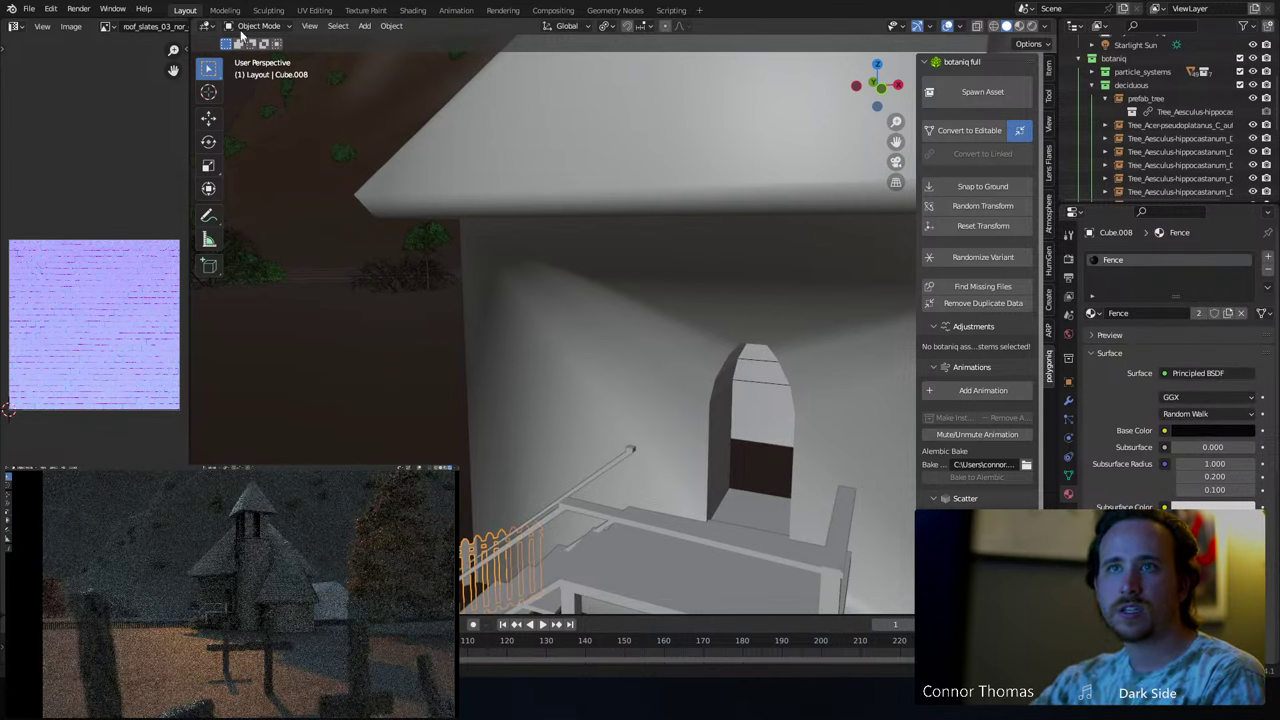
- Switch the 3D viewport to the Shader Editor and raise the fence material's Metallic to about 0.96
click(258, 26)
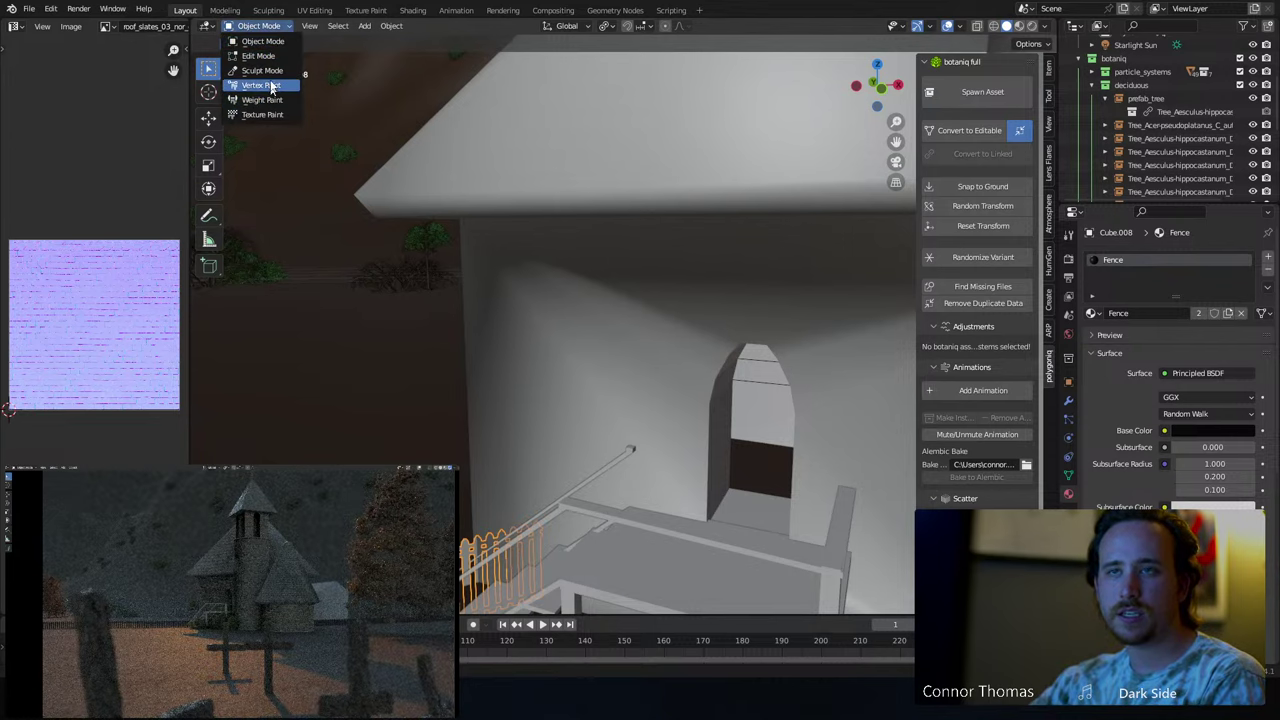
click(208, 30)
click(207, 27)
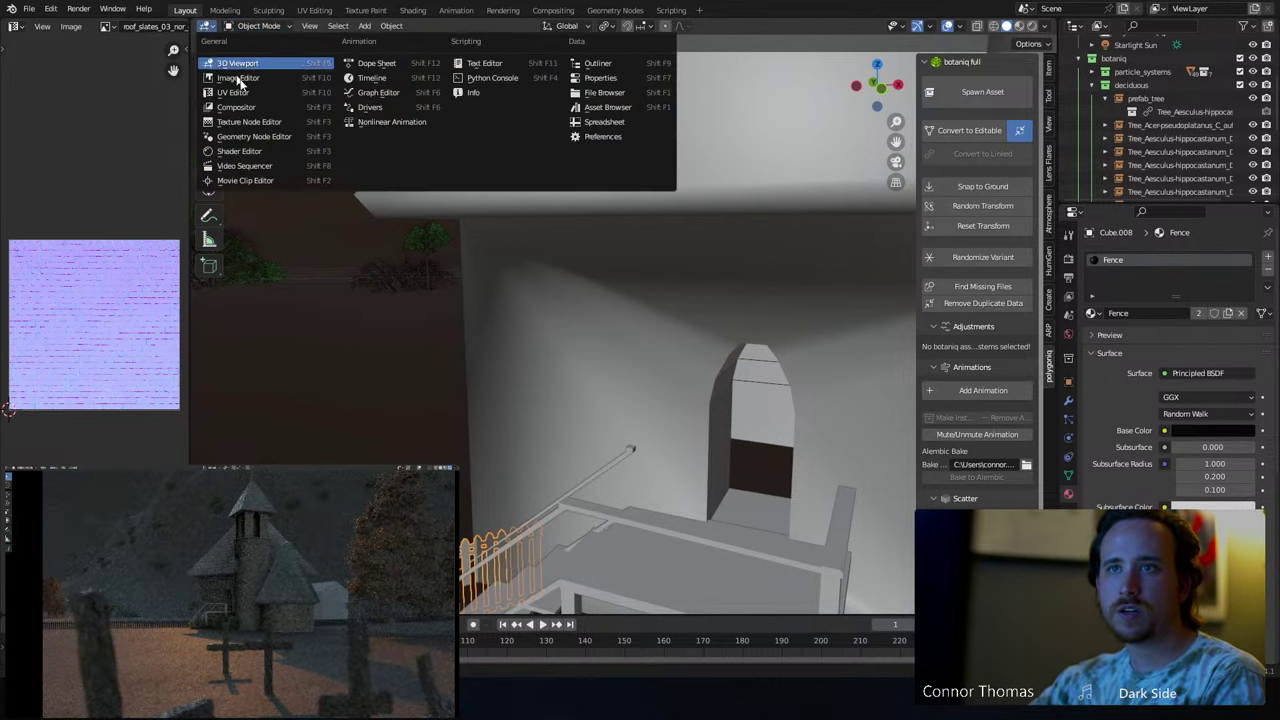
click(265, 154)
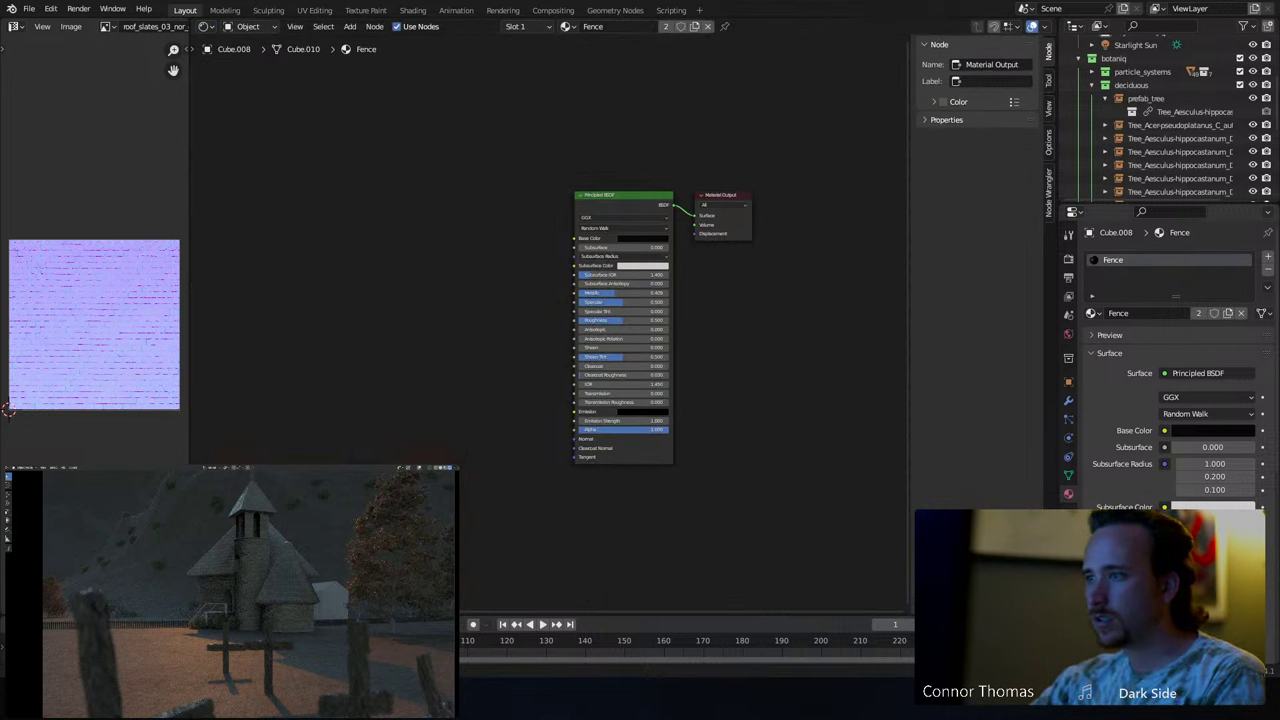
drag(614, 293, 665, 293)
- Try a Noise Texture at scale 0.1 previewed on the fence, and delete the node
key(shift+a)
text(nois)
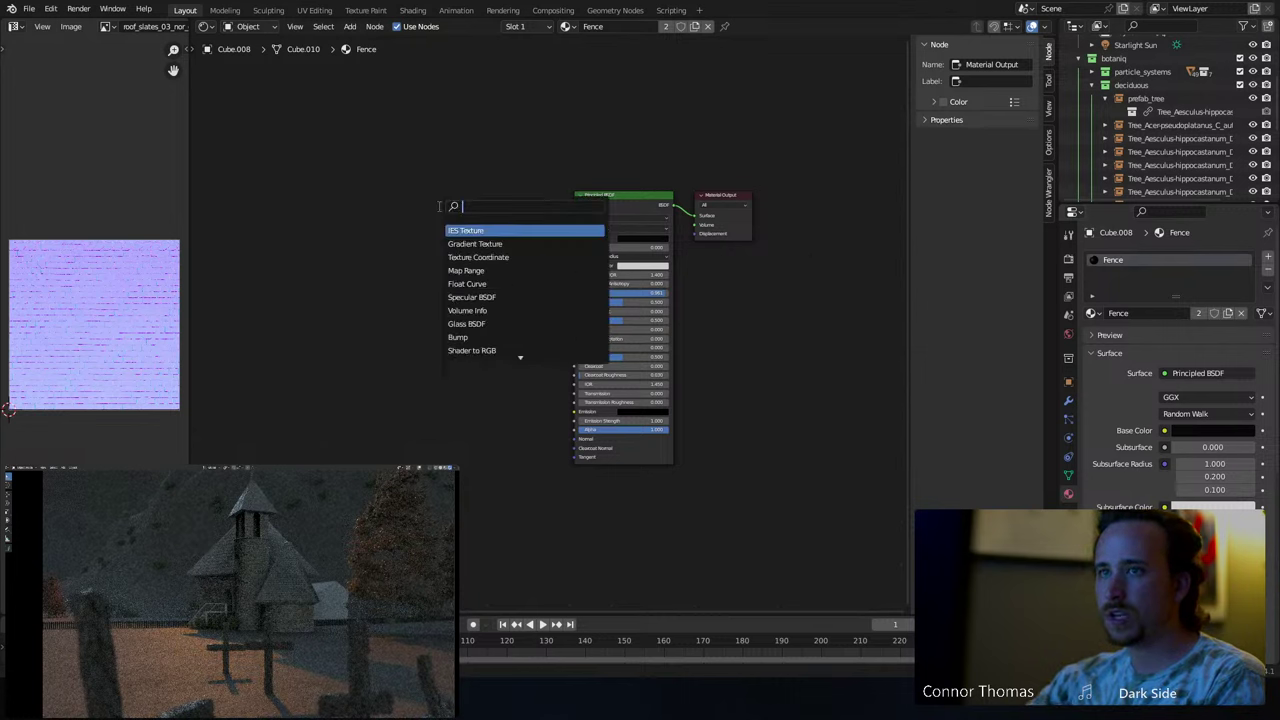
key(Return)
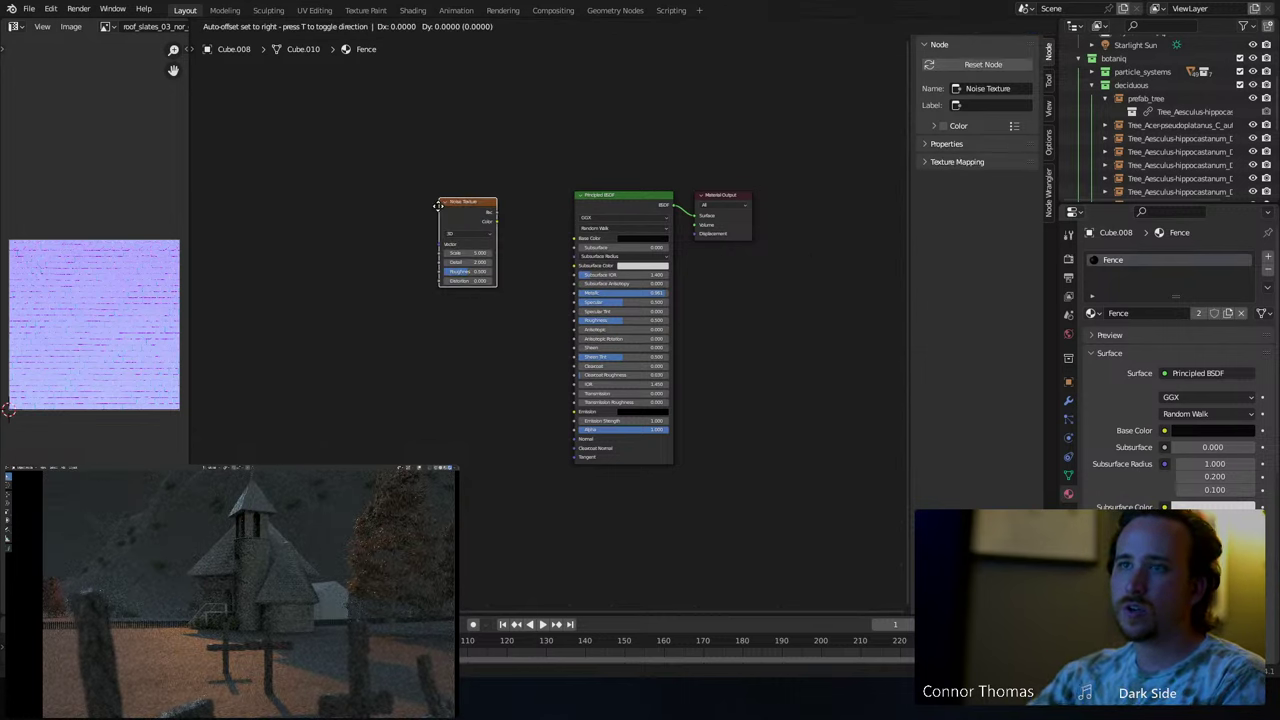
click(439, 206)
ctrl+shift+click(492, 220)
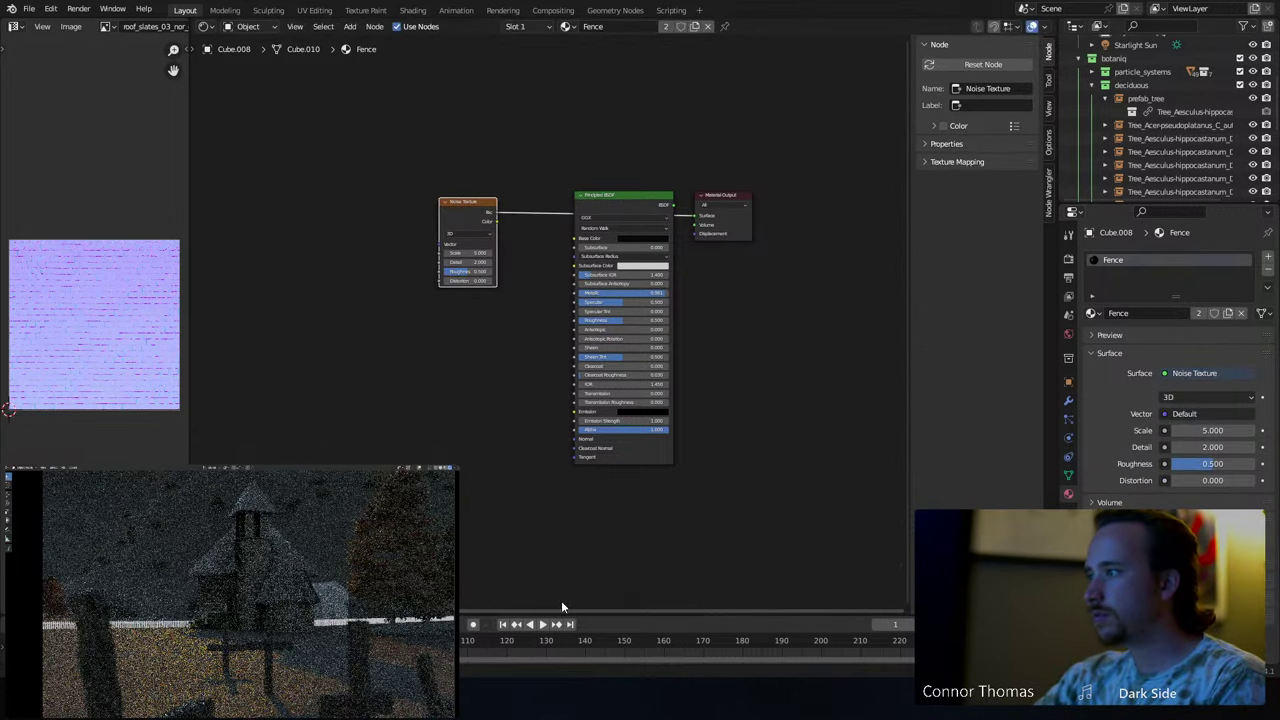
drag(468, 253, 253, 253)
drag(410, 253, 320, 253)
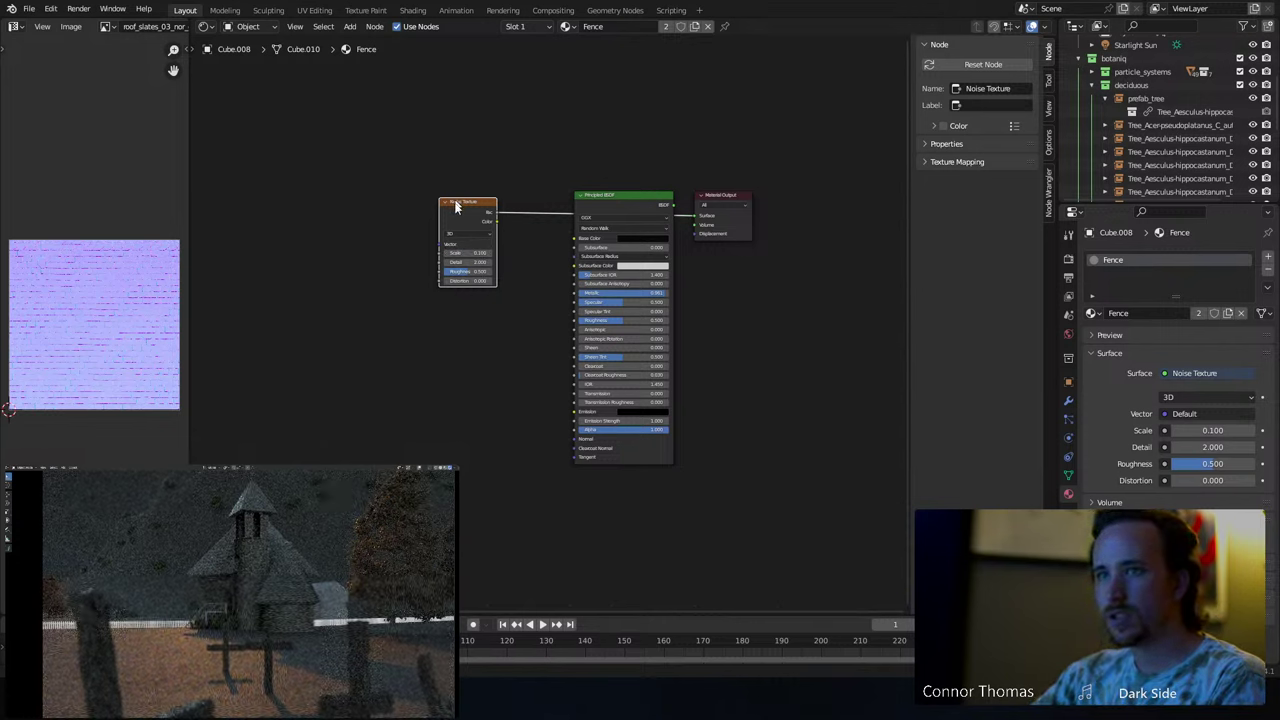
key(x)
- Add a Musgrave Texture node, preview it through the material output, and set it apart from the Principled BSDF
key(shift+a)
text(m)
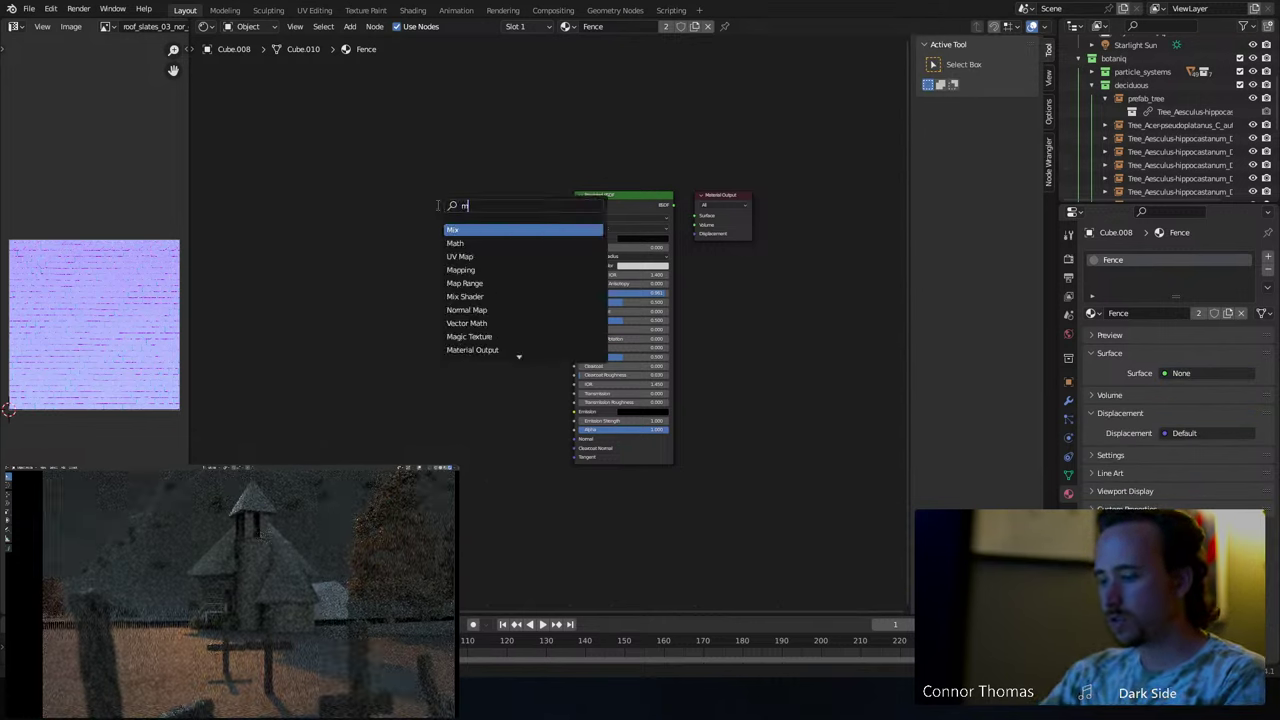
text(us)
key(Return)
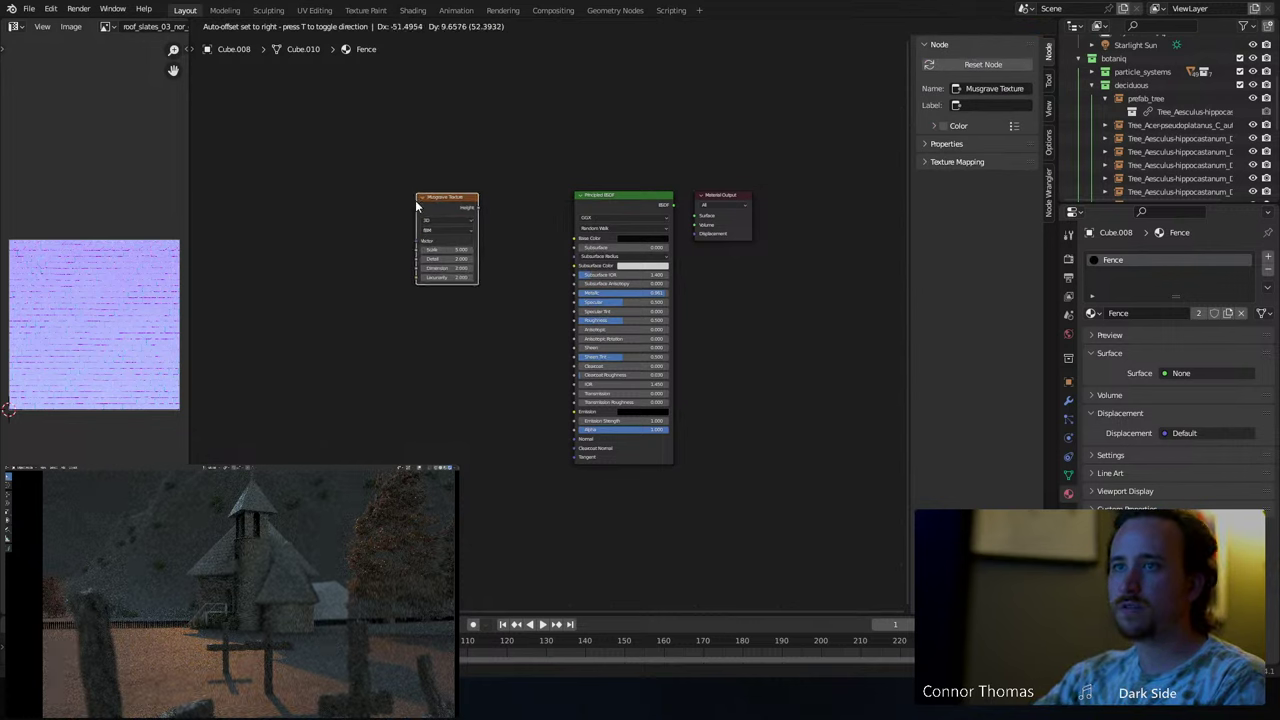
click(416, 201)
ctrl+shift+click(437, 203)
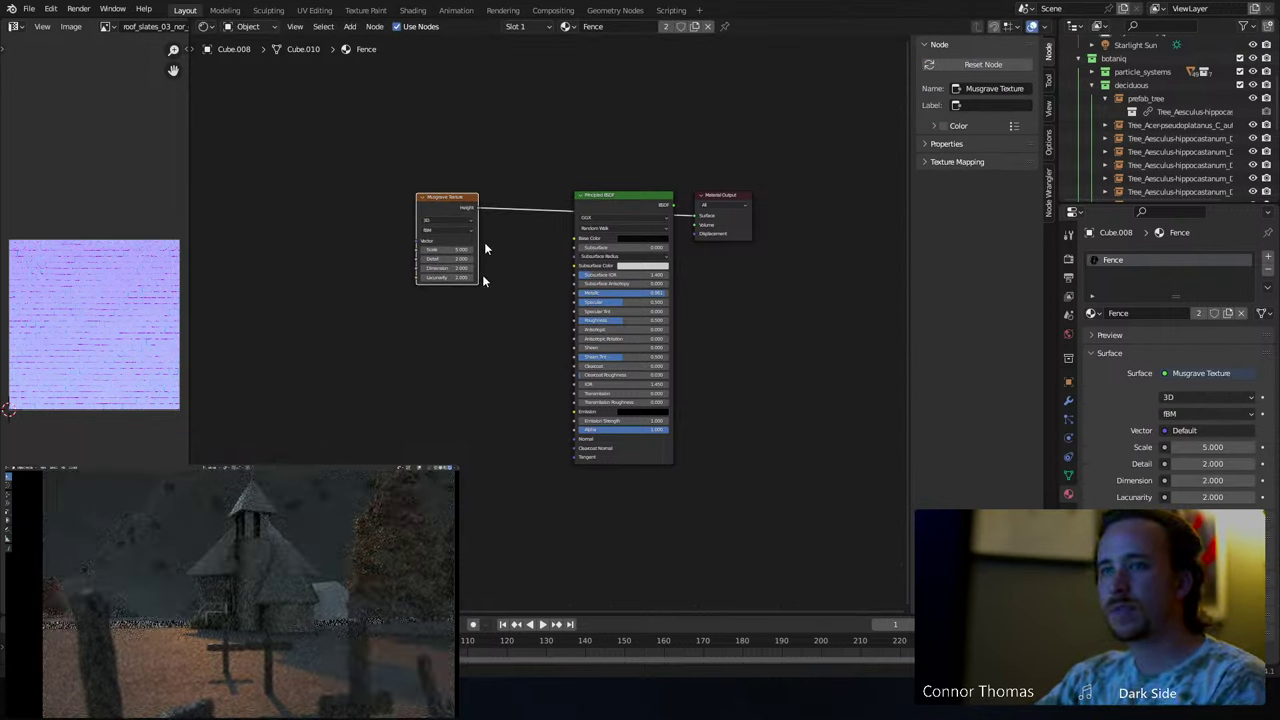
drag(440, 197, 389, 188)
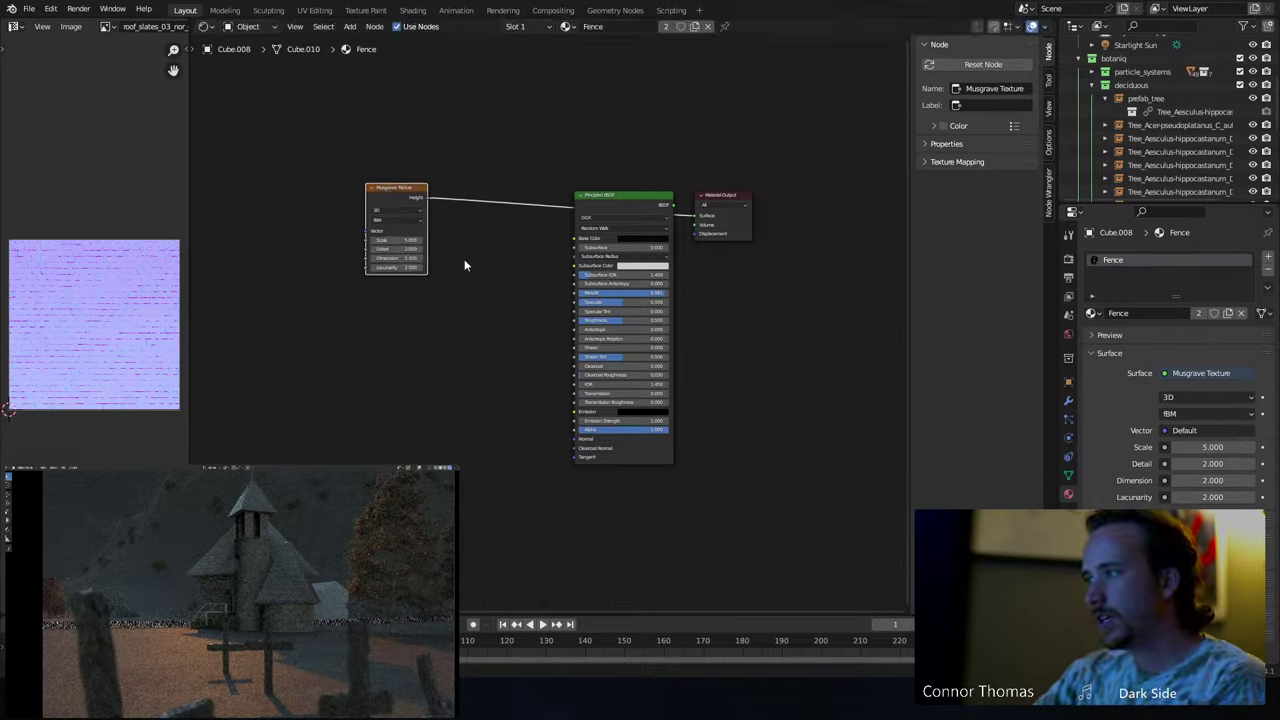
- Duplicate the Principled BSDF above the original and move the Musgrave Texture above both, unlinked from the base color
click(457, 301)
drag(610, 200, 545, 368)
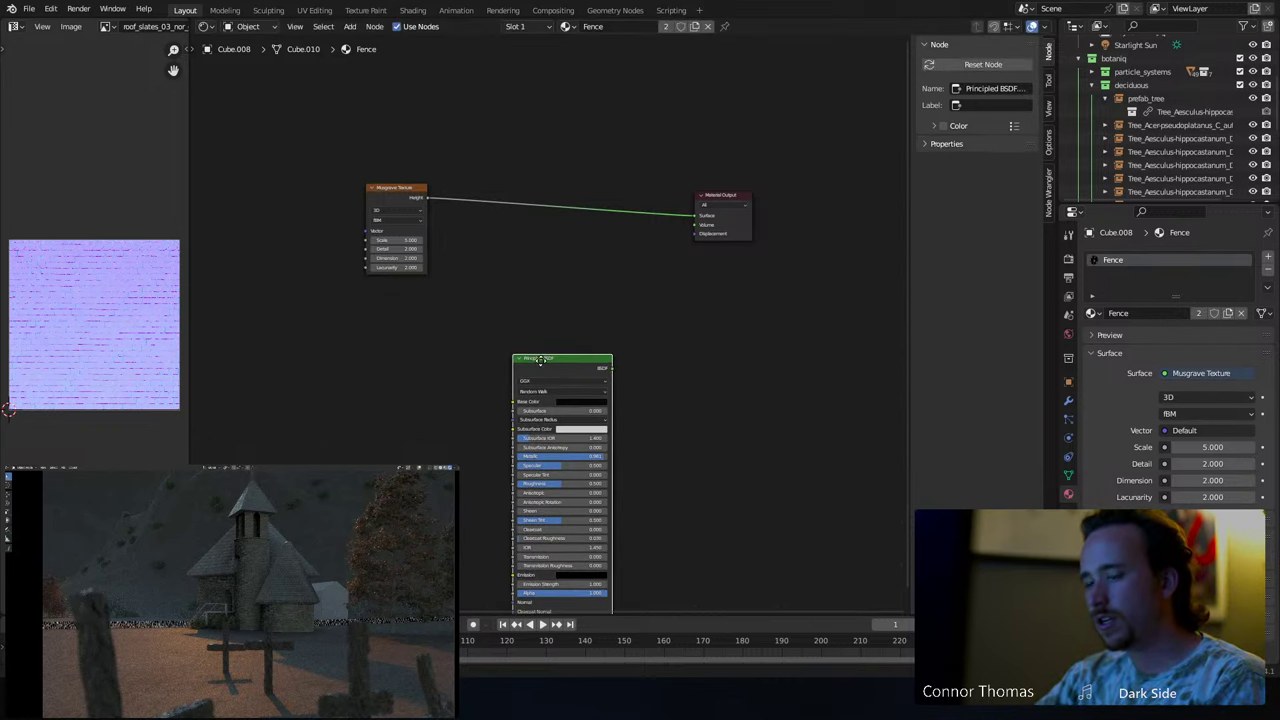
key(shift+d)
click(543, 199)
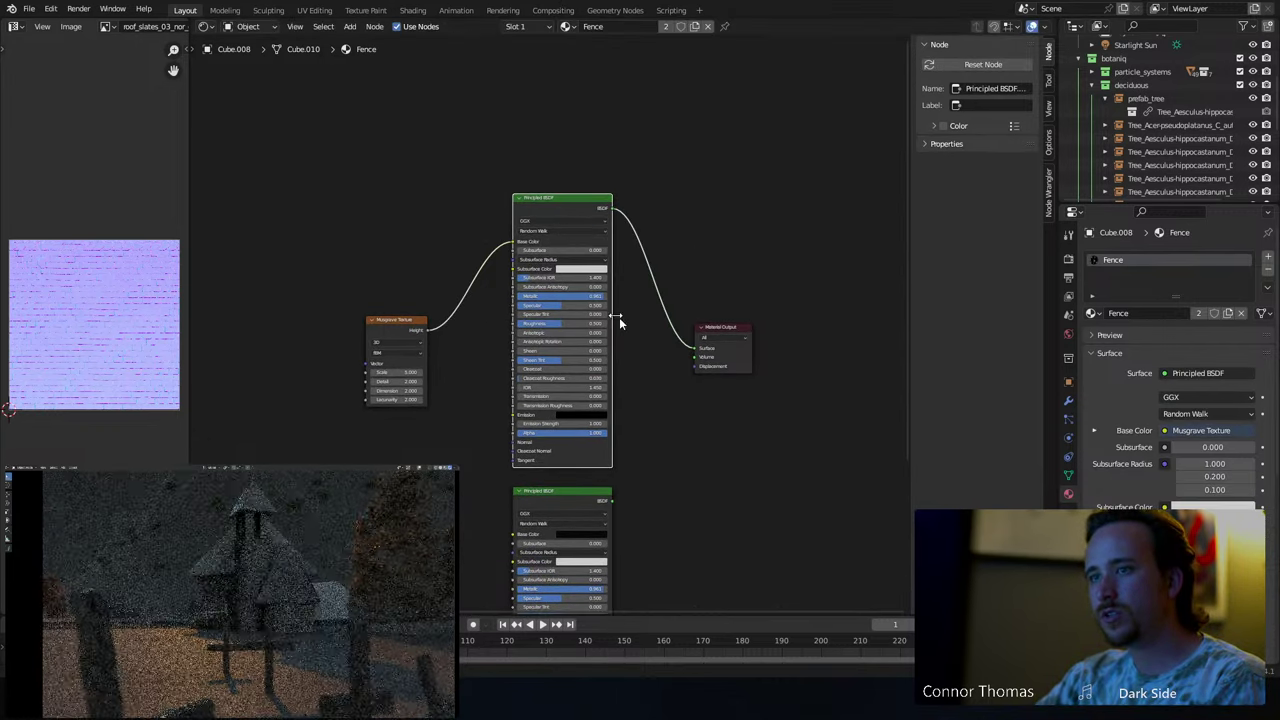
drag(512, 243, 490, 372)
drag(405, 333, 451, 241)
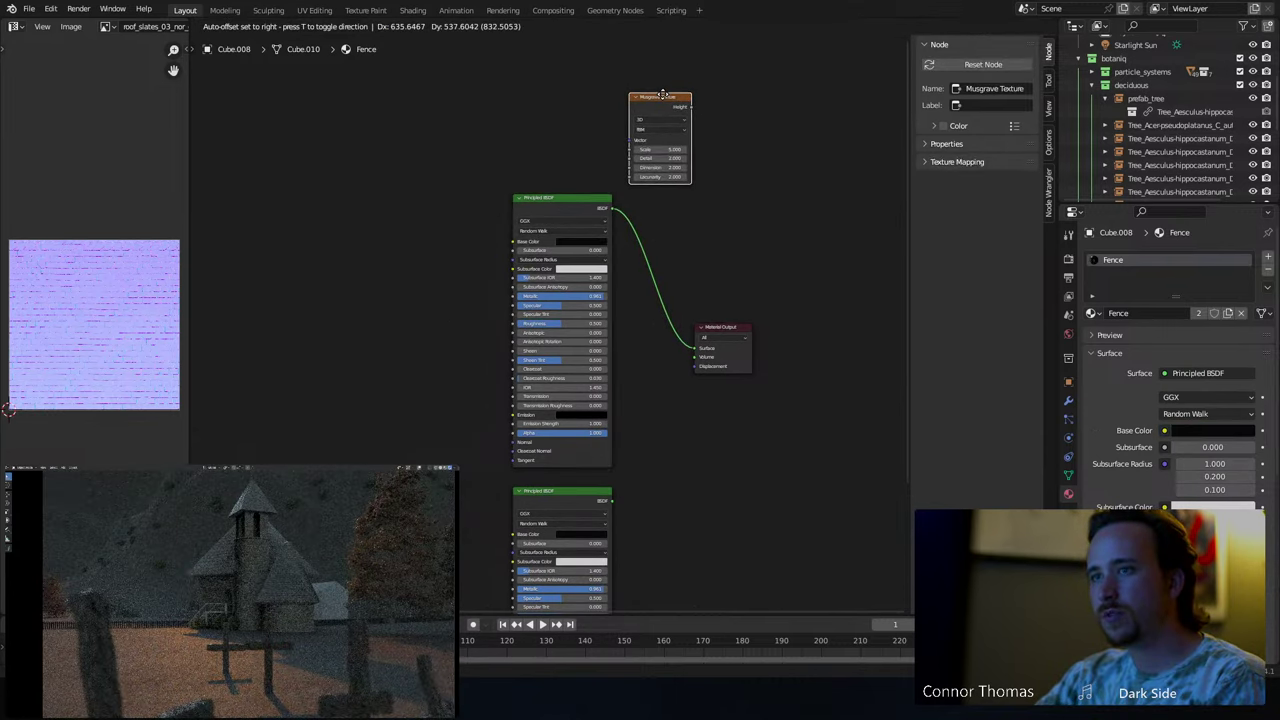
click(703, 38)
- Insert a Mix Shader before the Material Output that blends both Principled BSDFs, with the Musgrave height as its factor
drag(733, 329, 885, 302)
key(shift+a)
click(682, 222)
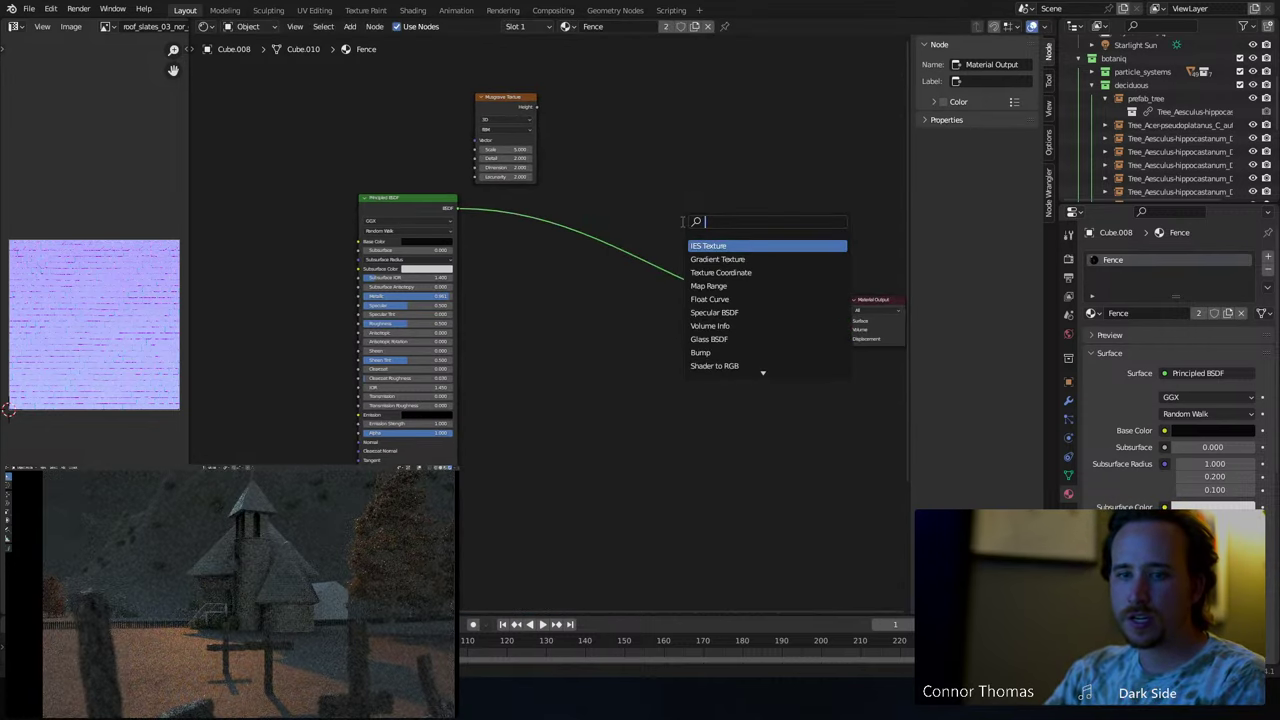
text(mix)
click(705, 259)
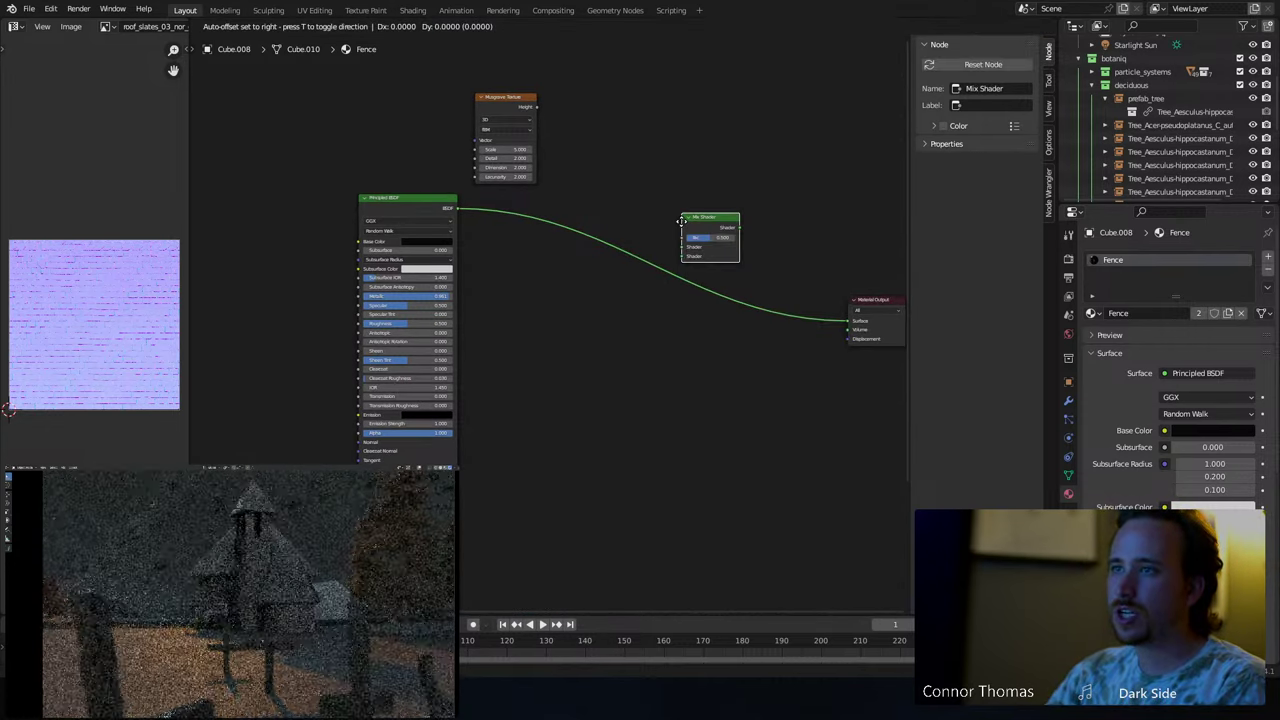
click(706, 313)
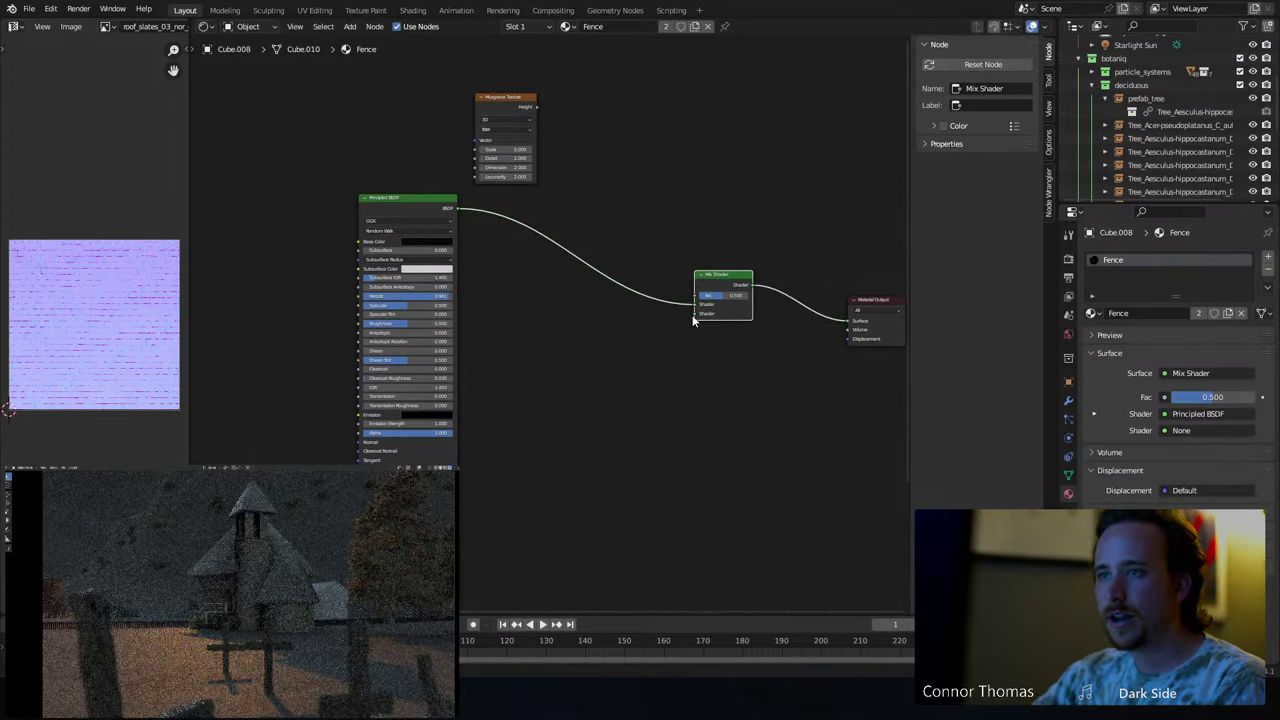
drag(696, 315, 461, 500)
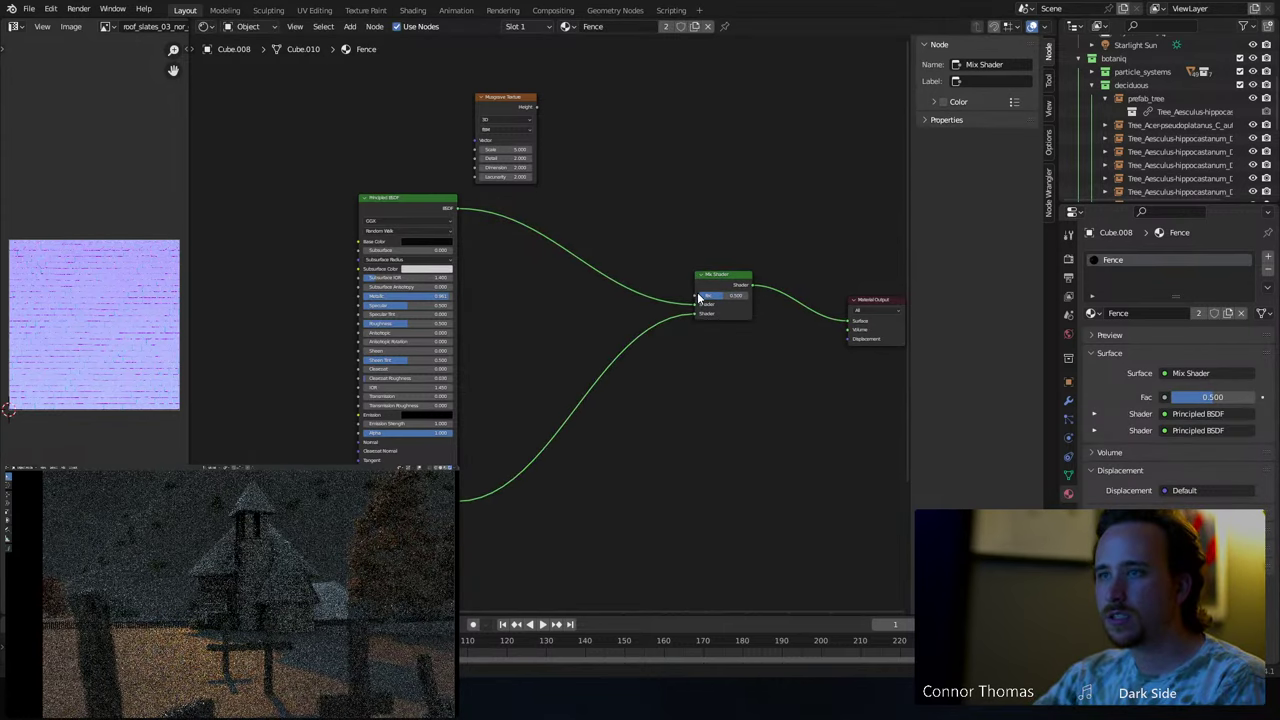
drag(697, 294, 536, 106)
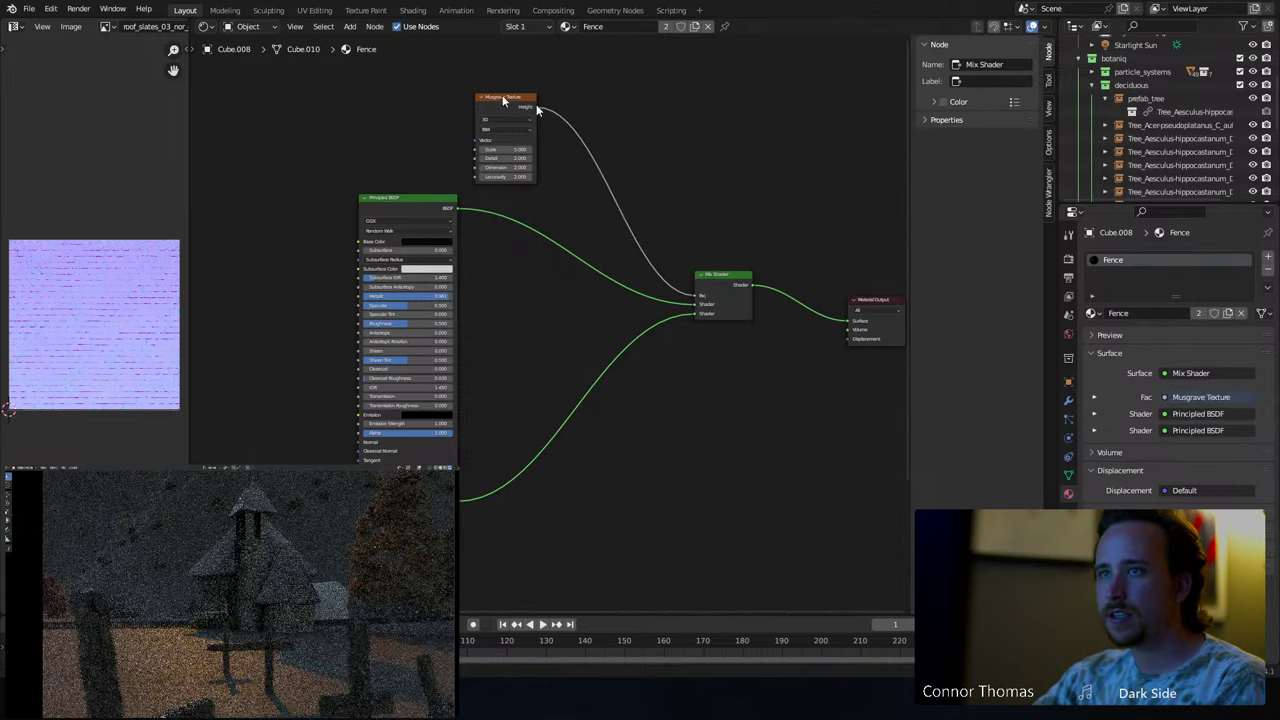
- Change the lower Principled BSDF's base color to a dark rusty brown
middle_drag(462, 546, 595, 443)
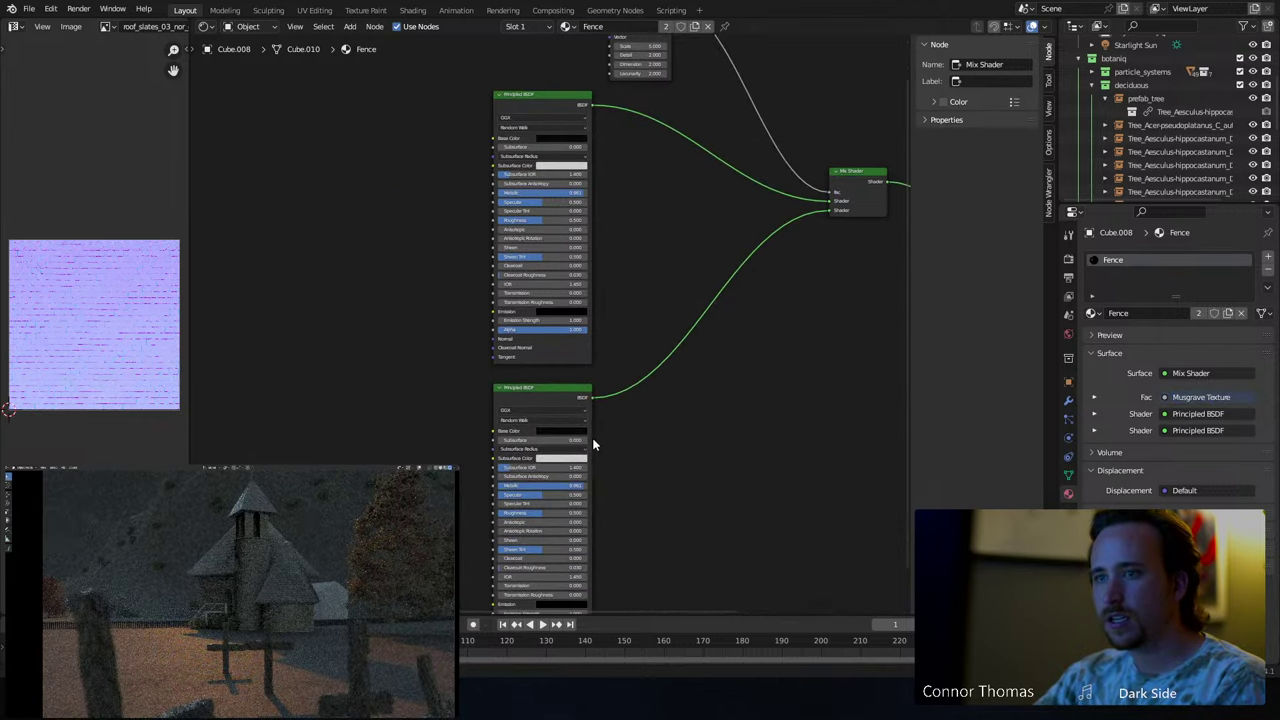
scroll(594, 443, up, 5)
click(577, 486)
click(635, 389)
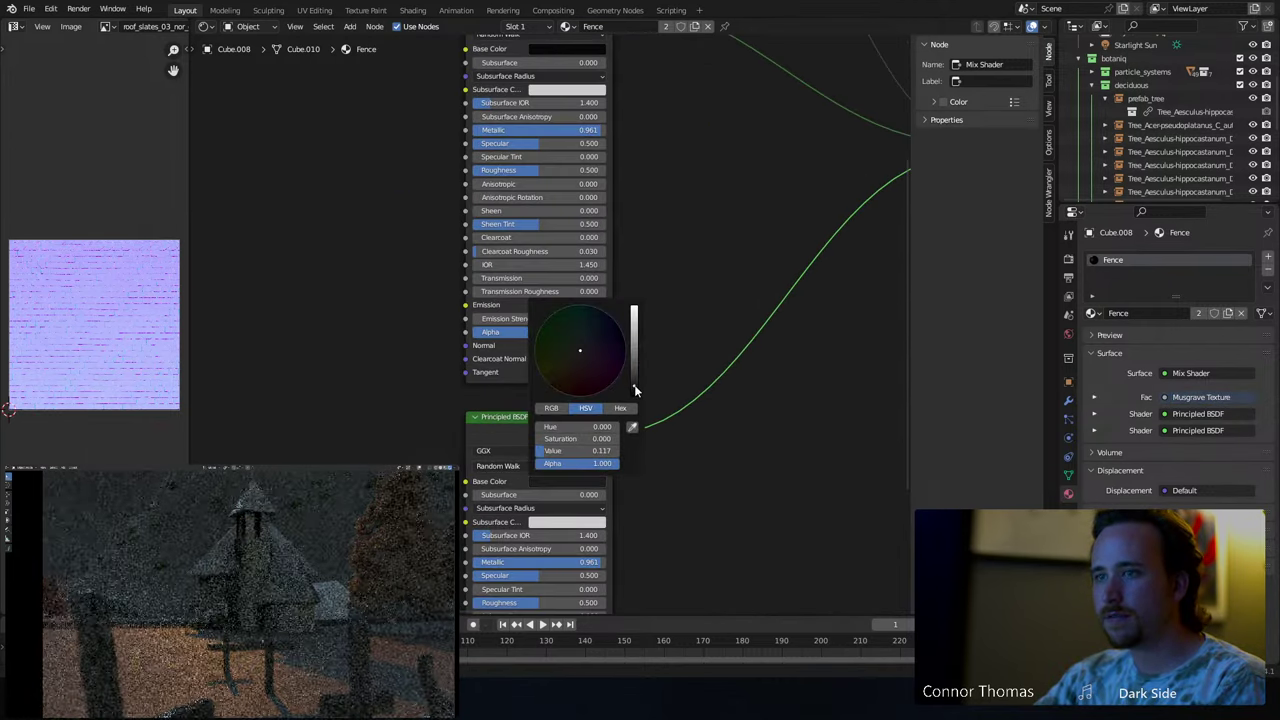
drag(636, 391, 636, 380)
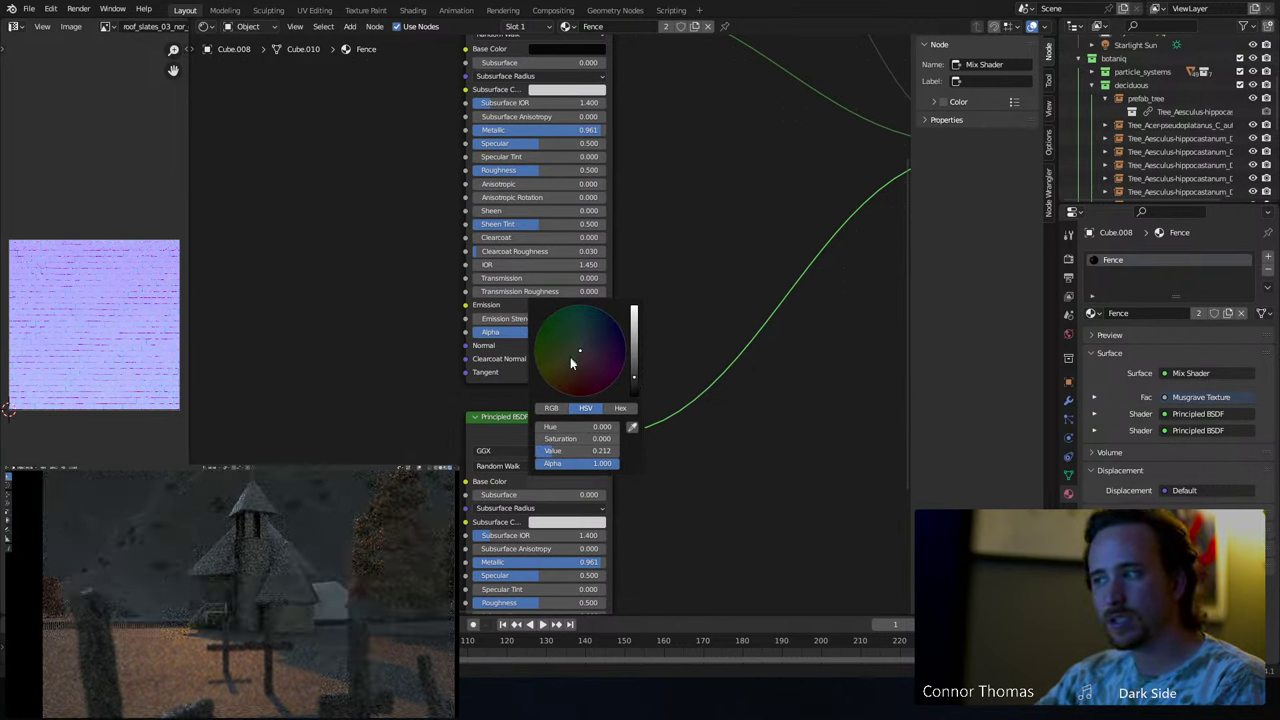
drag(580, 356, 551, 342)
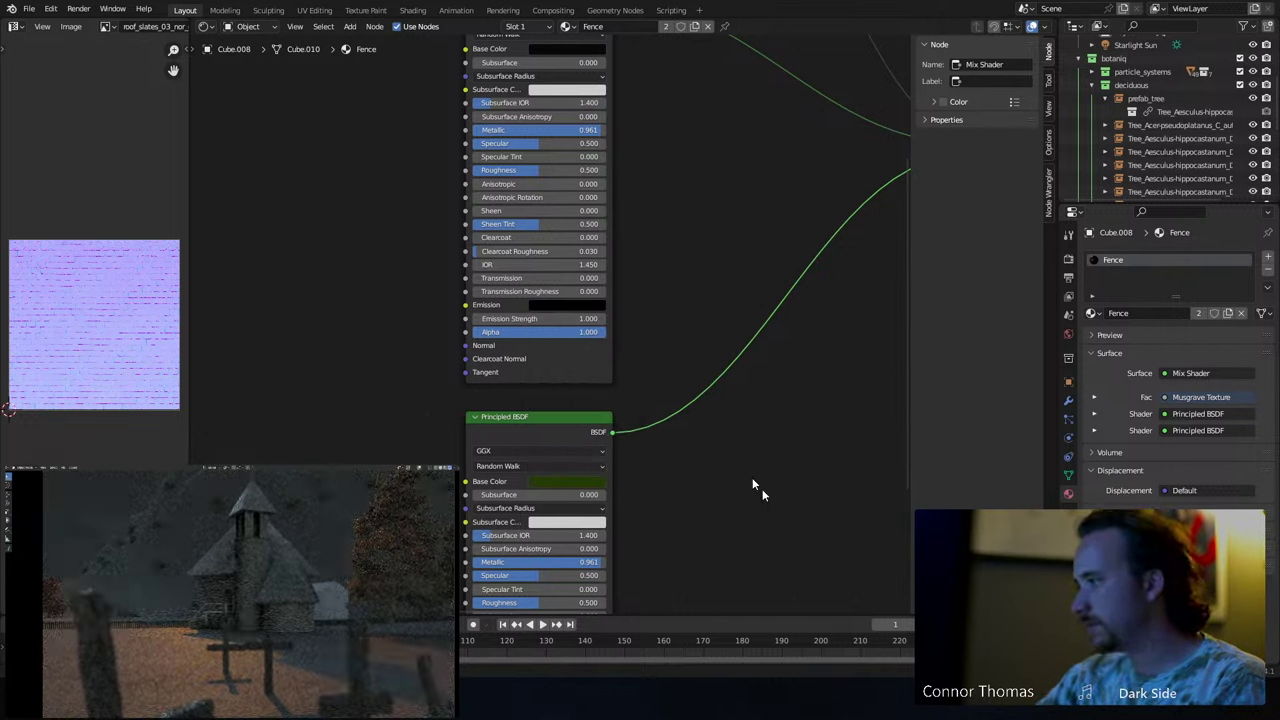
click(590, 481)
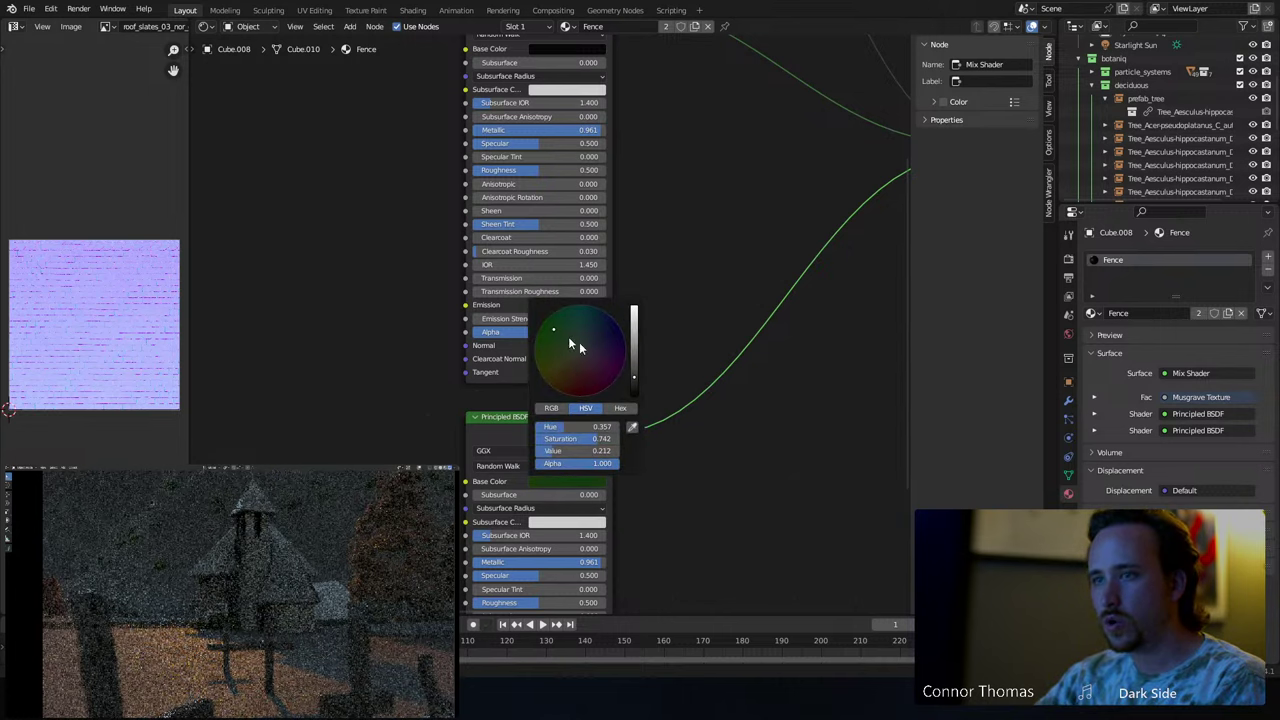
click(634, 372)
drag(585, 372, 560, 391)
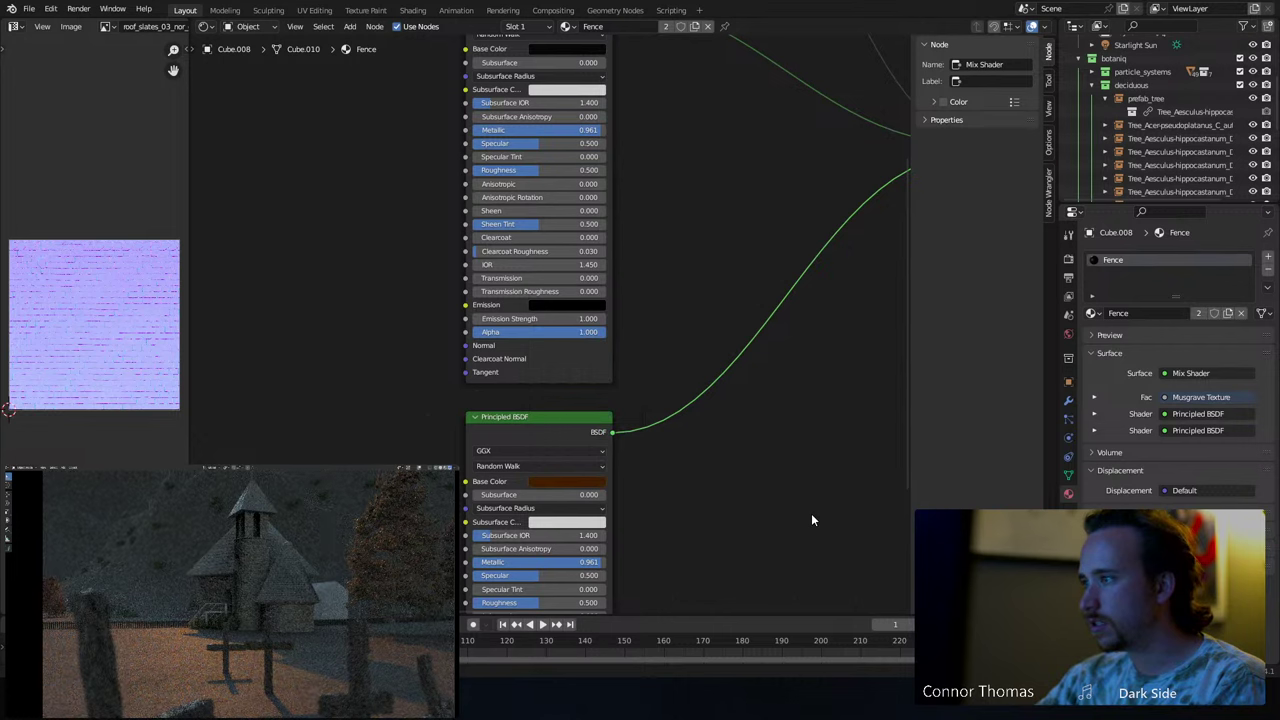
- Swap the two Principled BSDF connections on the Mix Shader's shader inputs
middle_drag(809, 350, 540, 446)
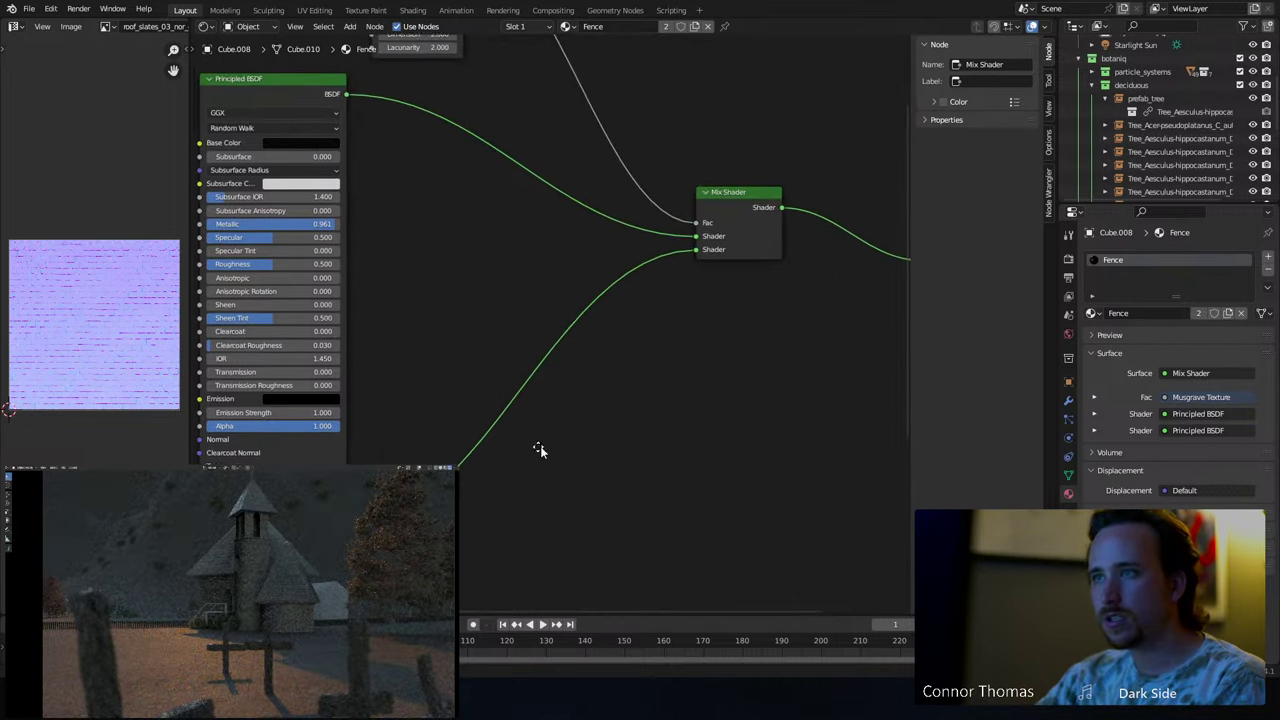
middle_drag(683, 305, 643, 337)
click(652, 283)
drag(652, 283, 655, 272)
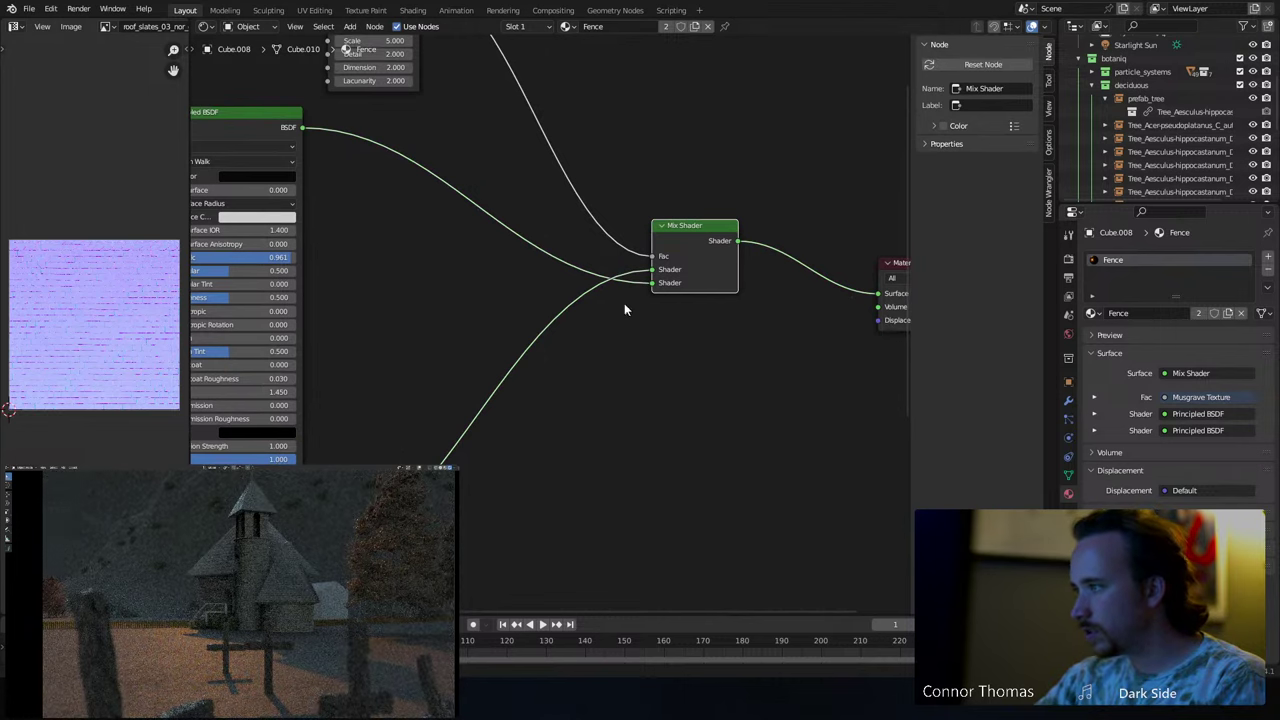
- Set the Musgrave Texture's scale to 2.2 and preview the texture on the fence
middle_drag(580, 305, 700, 536)
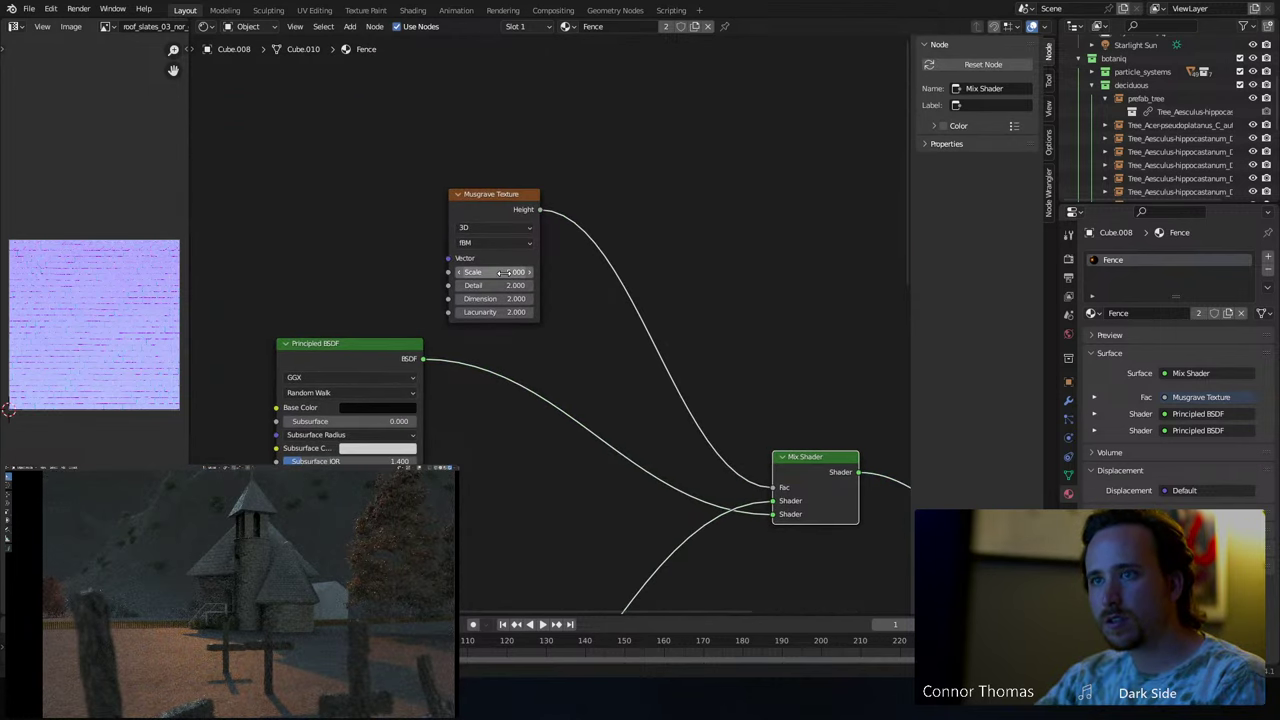
drag(494, 272, 444, 272)
ctrl+shift+click(518, 215)
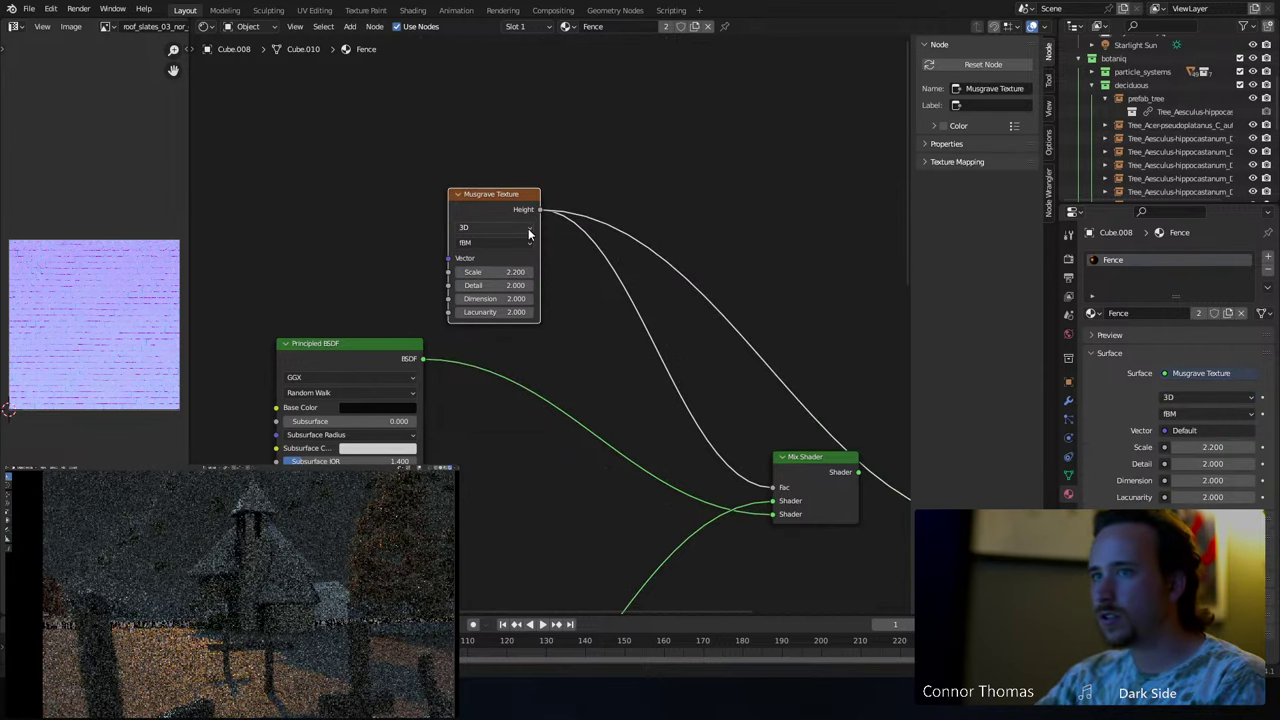
- Route the Mix Shader back to the Material Output's surface and swap its two shader inputs
middle_drag(692, 523, 652, 288)
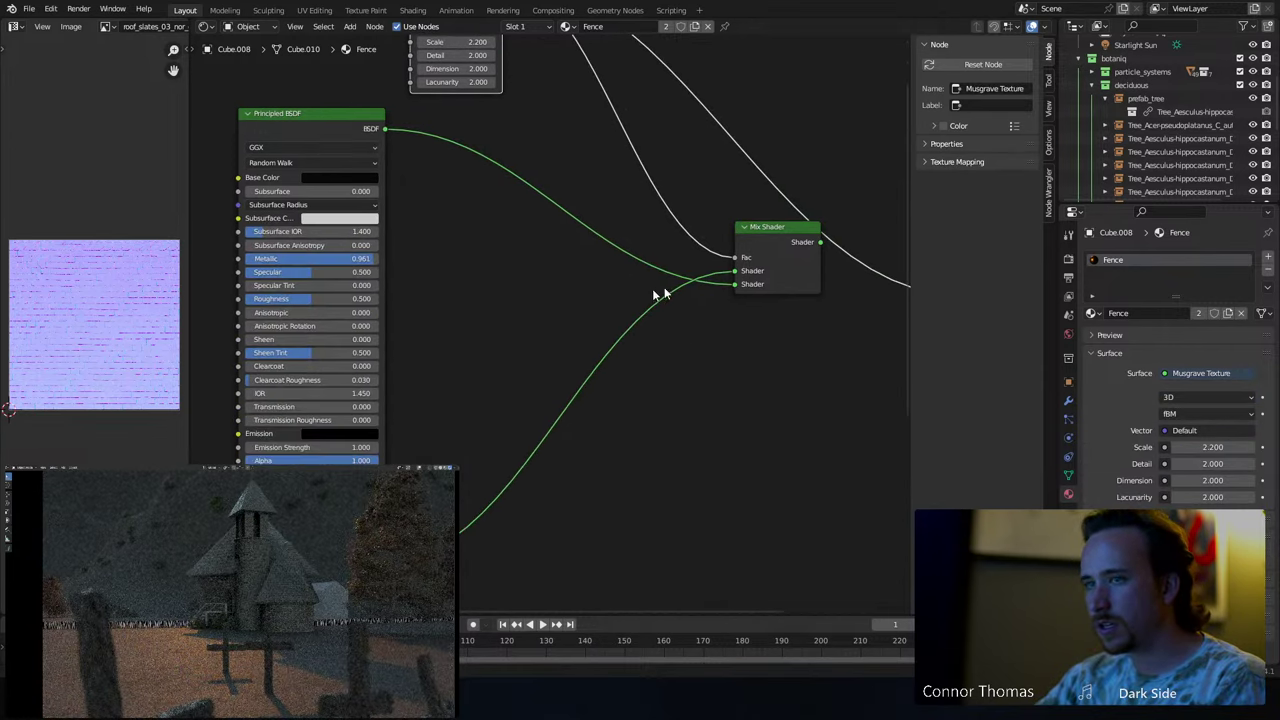
middle_drag(721, 268, 607, 299)
ctrl+shift+click(685, 270)
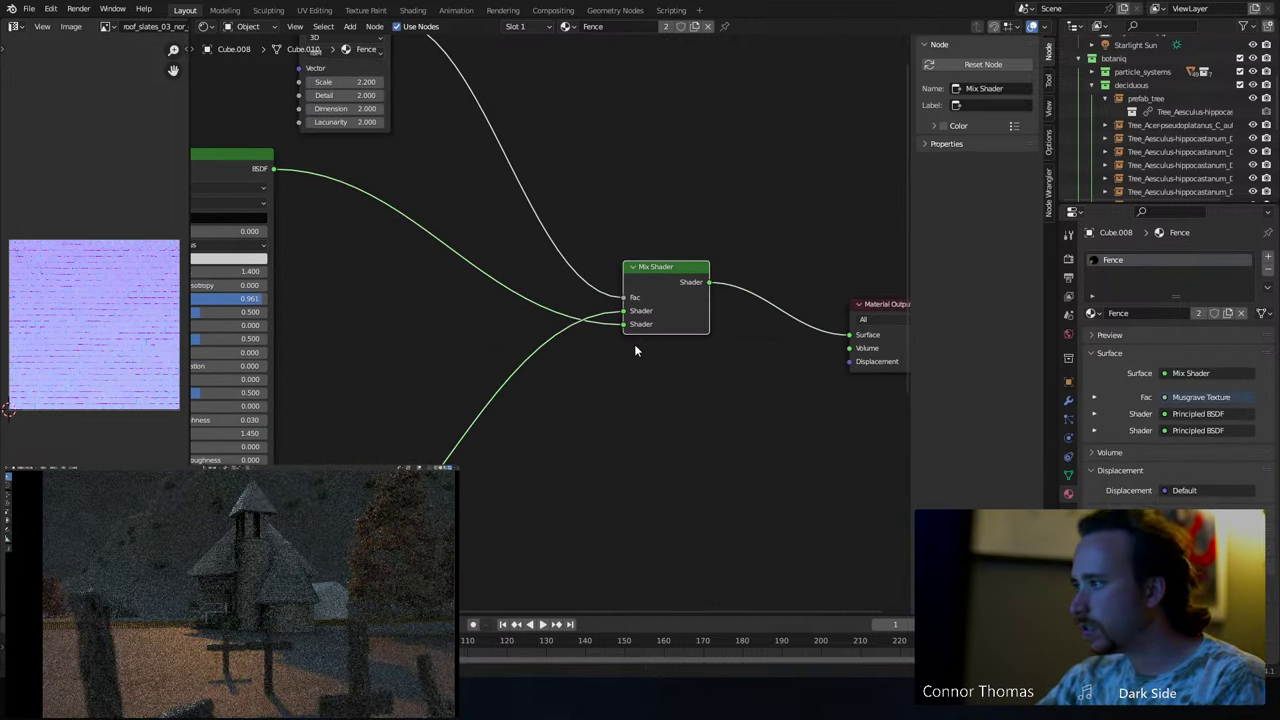
click(620, 318)
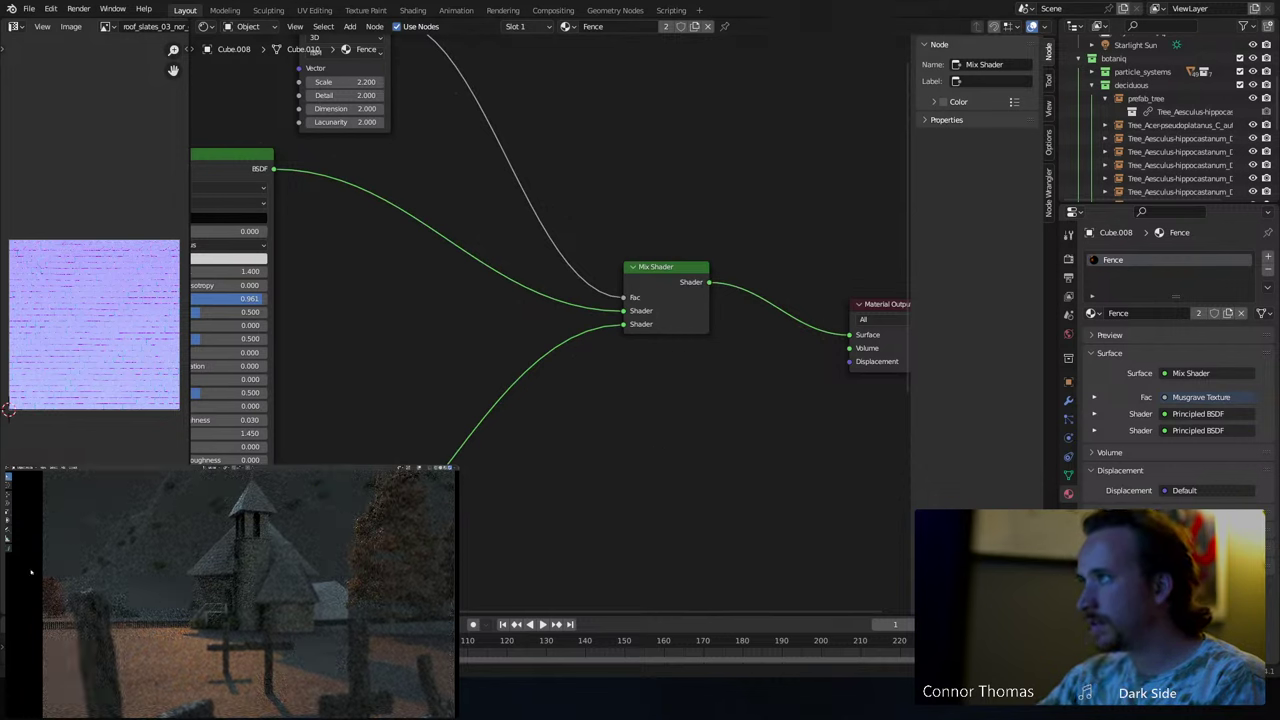
- Darken the brown base color of the fence material's lower Principled BSDF
shift+middle_drag(31, 572, 102, 562)
scroll(110, 622, up, 6)
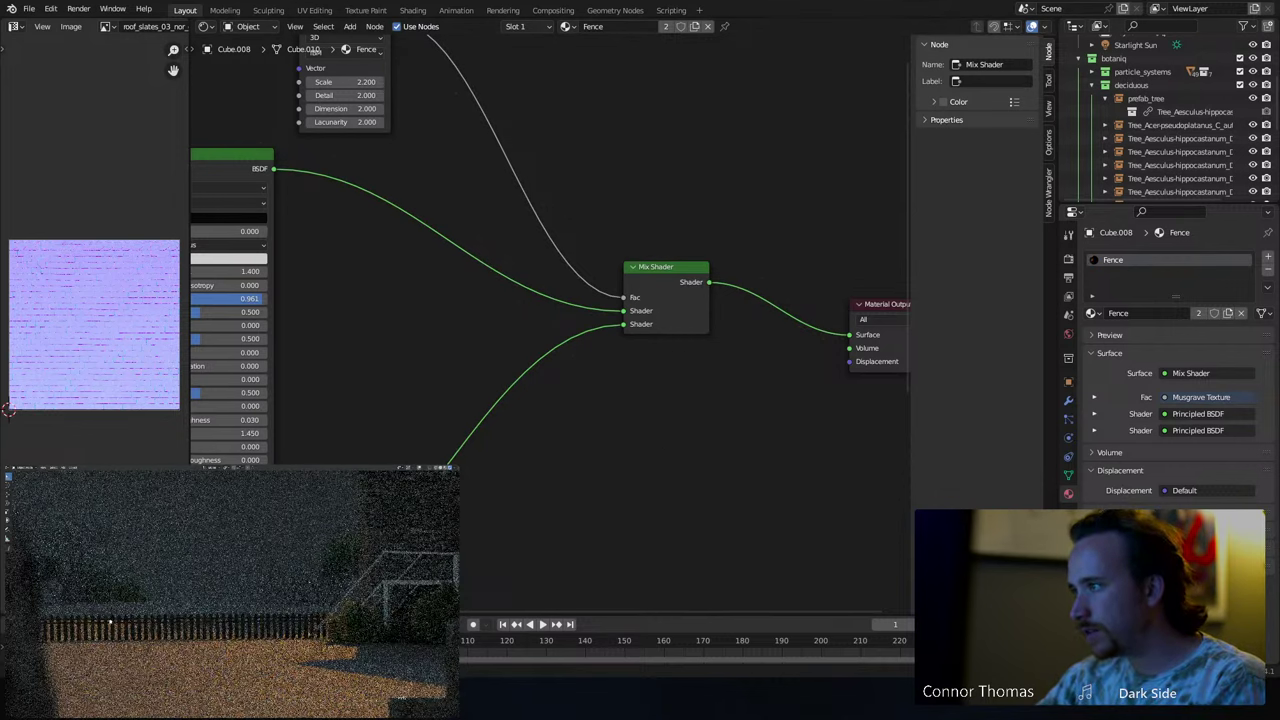
middle_drag(110, 621, 112, 630)
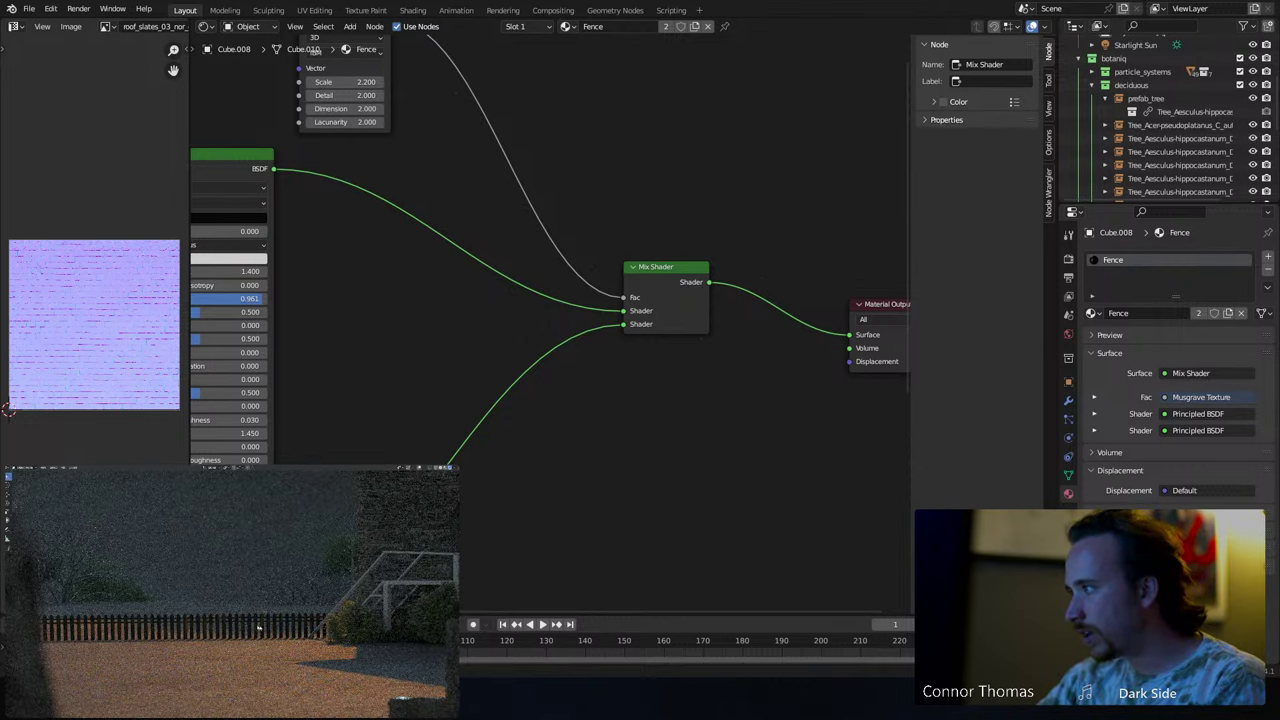
middle_drag(527, 443, 889, 268)
middle_drag(715, 550, 692, 383)
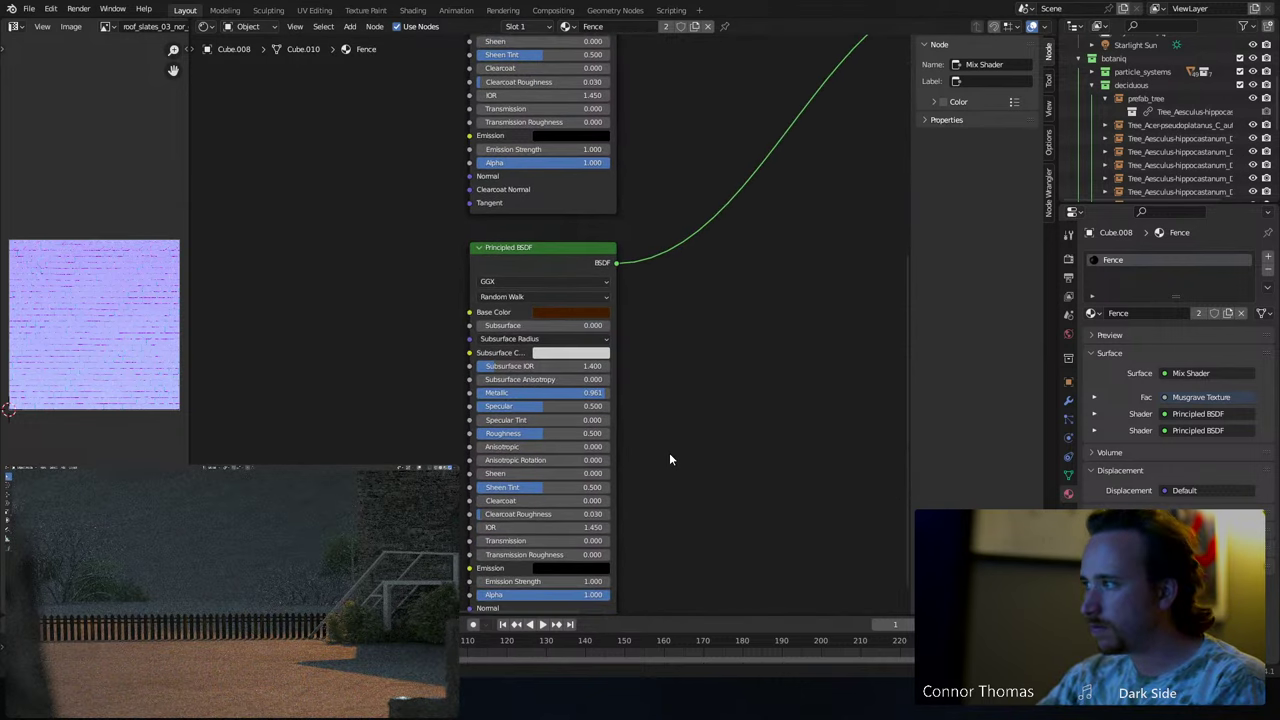
click(578, 312)
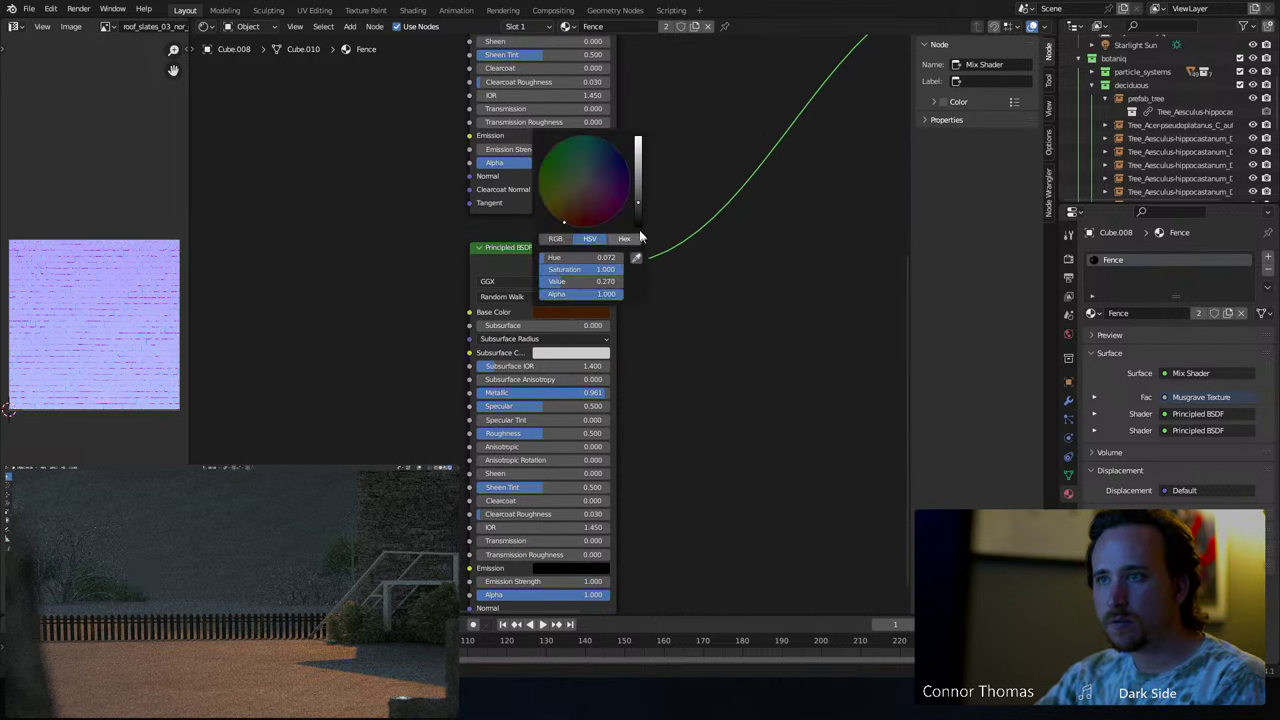
click(637, 216)
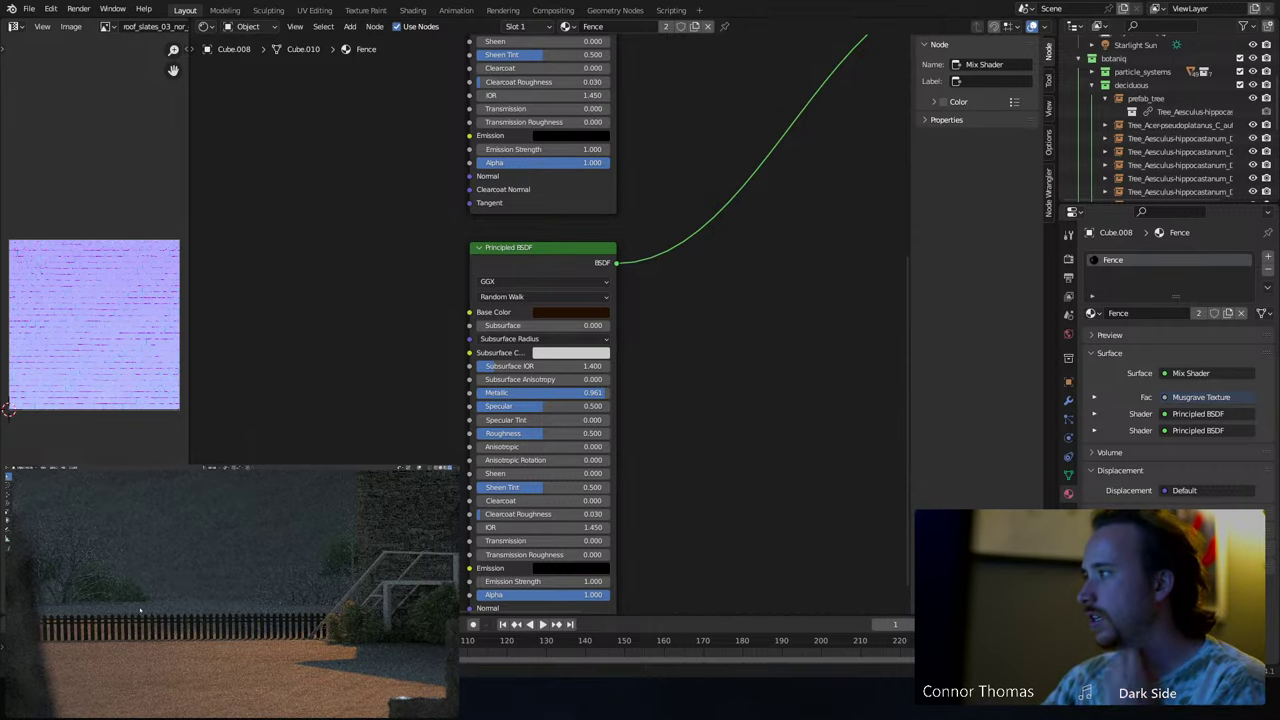
- Assign the existing Fence material to the church's outdoor staircase and railing
click(364, 587)
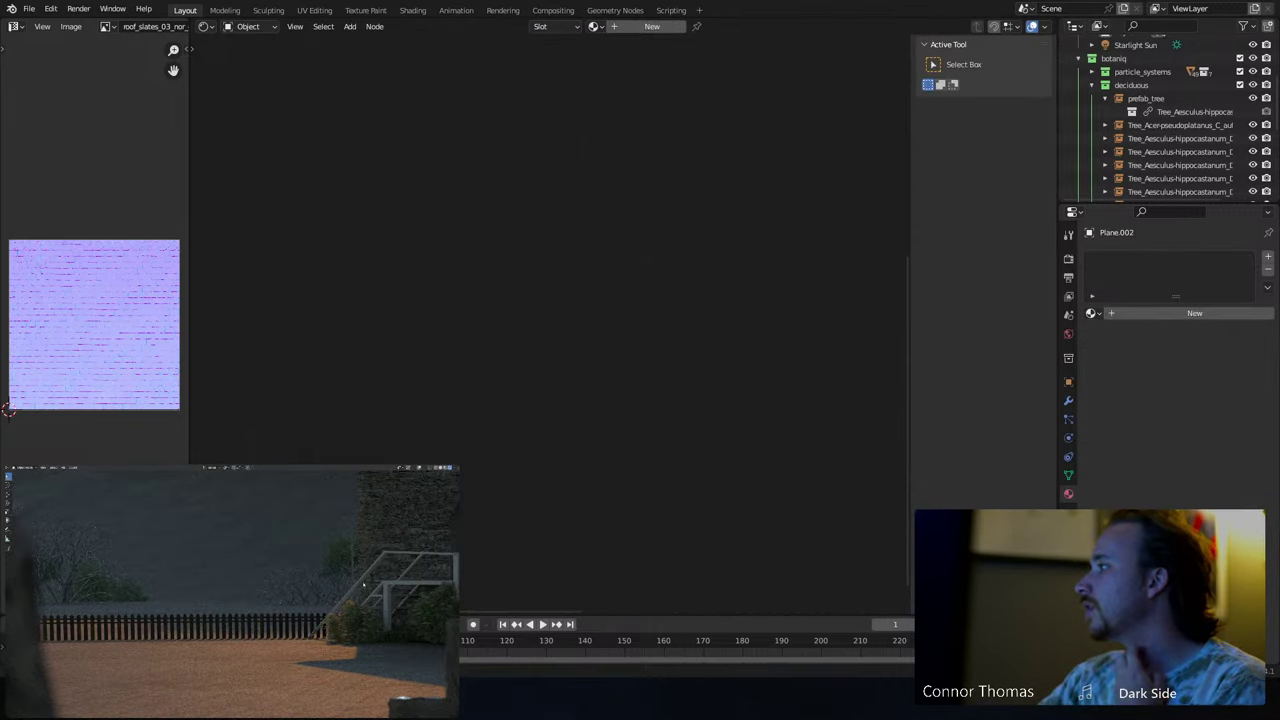
click(1091, 313)
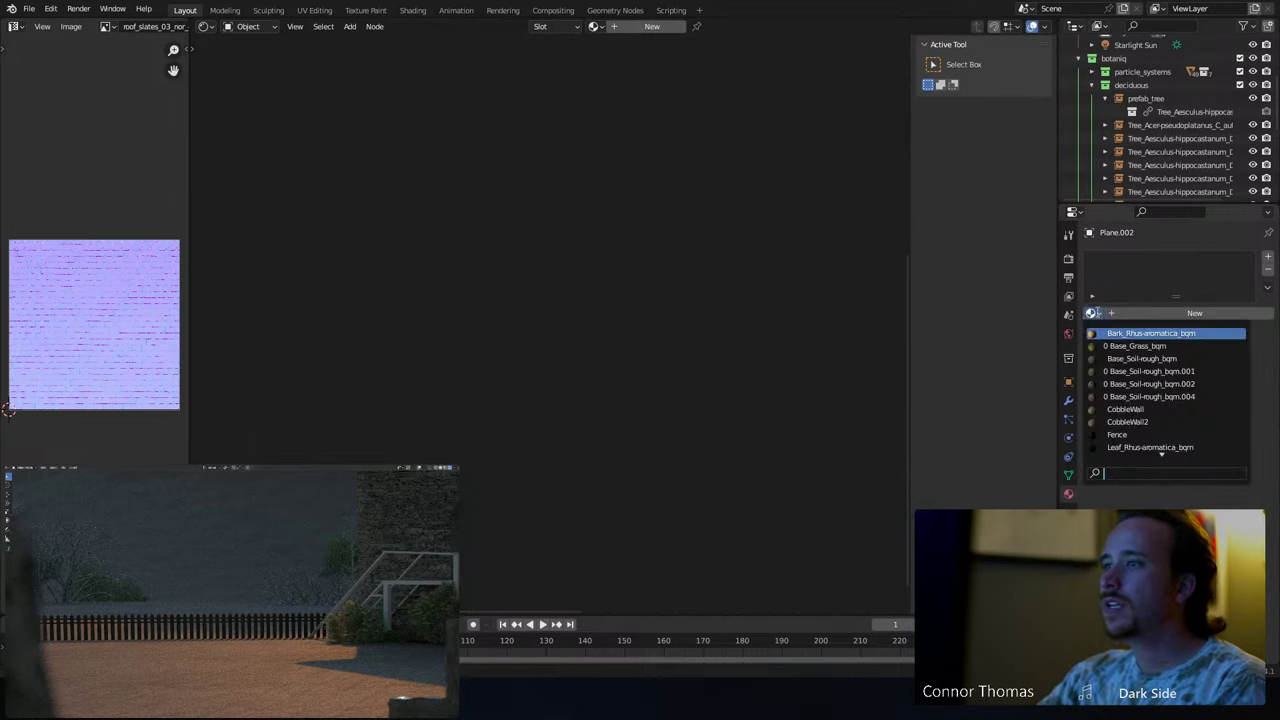
text(f)
key(Return)
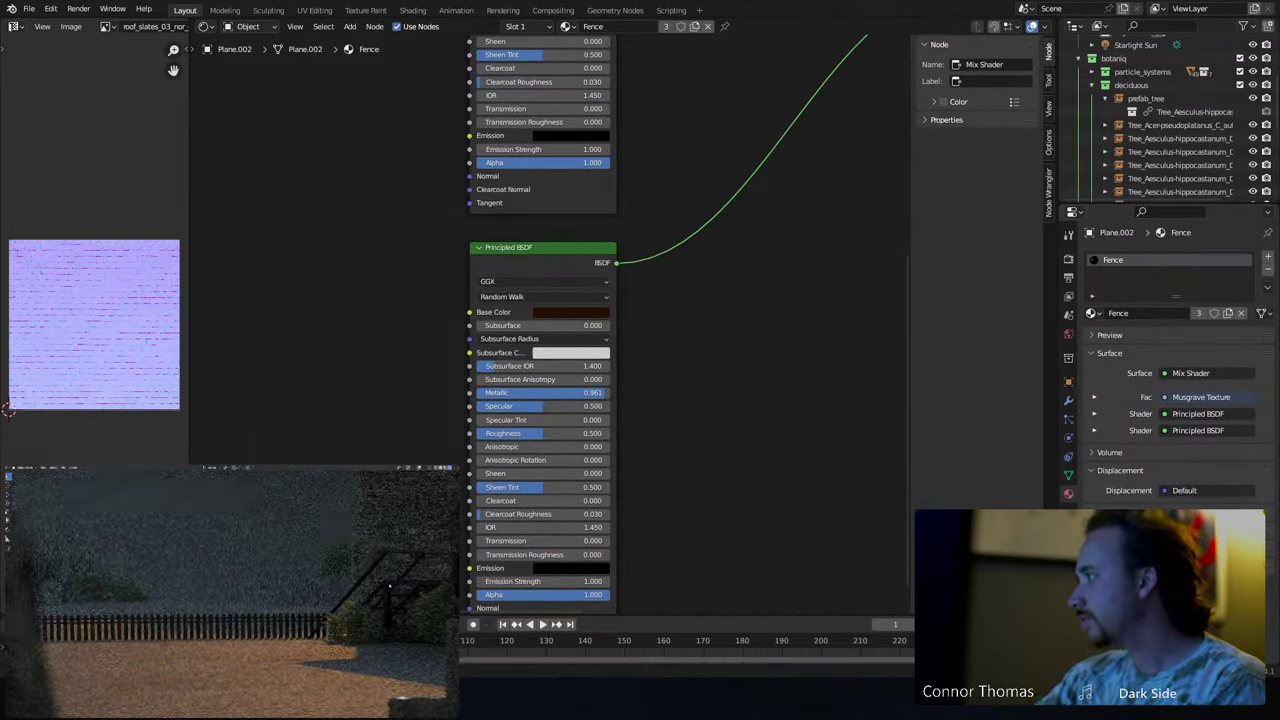
- Extend the staircase landing's corner post up to the handrail in Edit Mode and save the file
key(Tab)
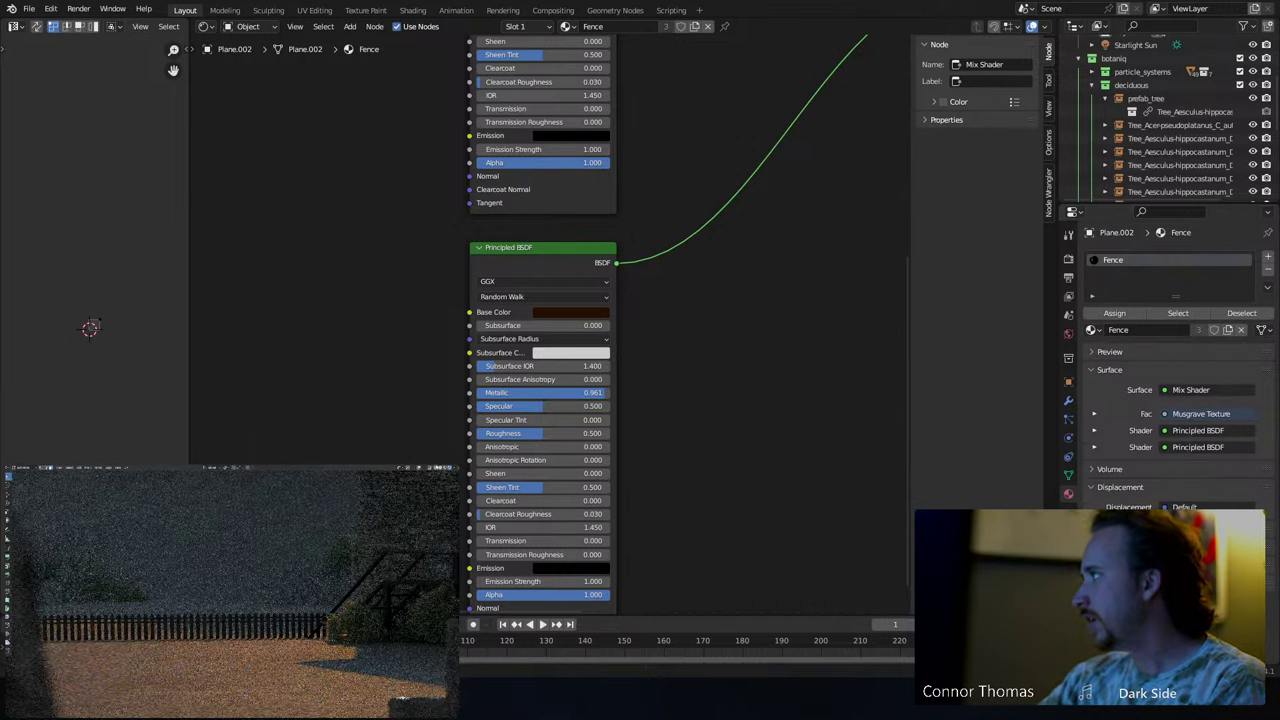
click(445, 467)
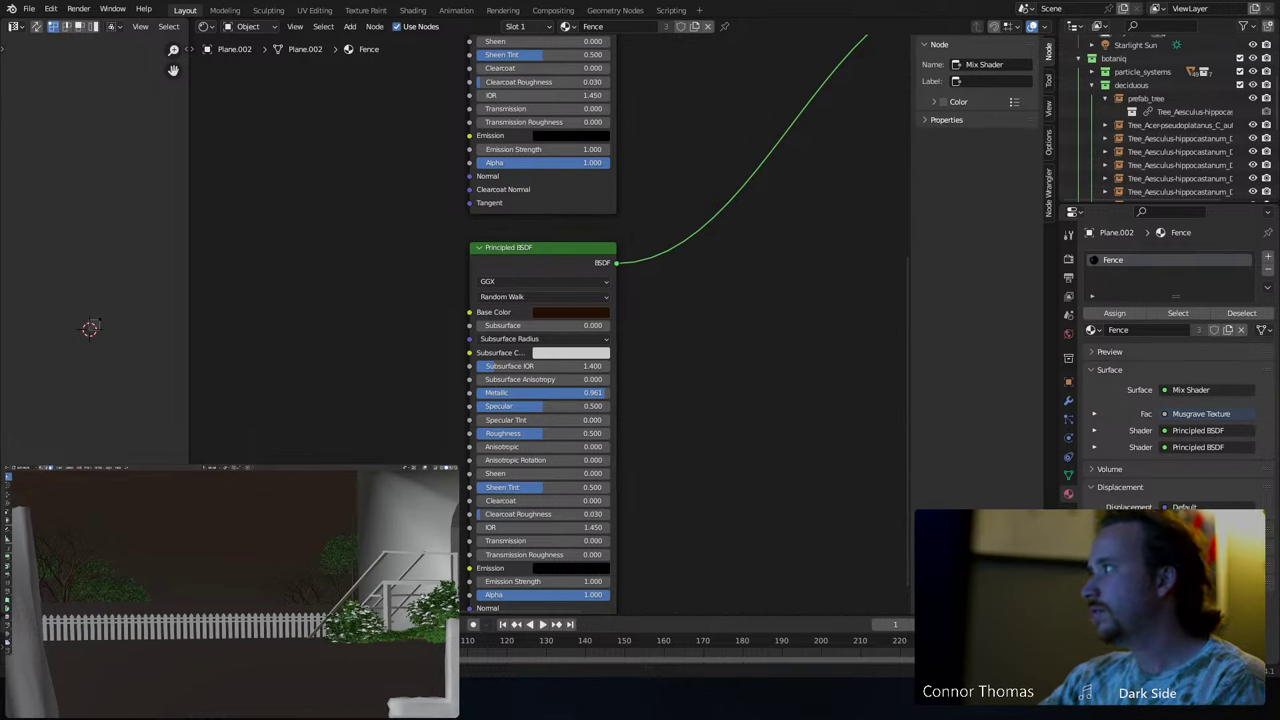
scroll(197, 571, down, 5)
scroll(197, 571, up, 5)
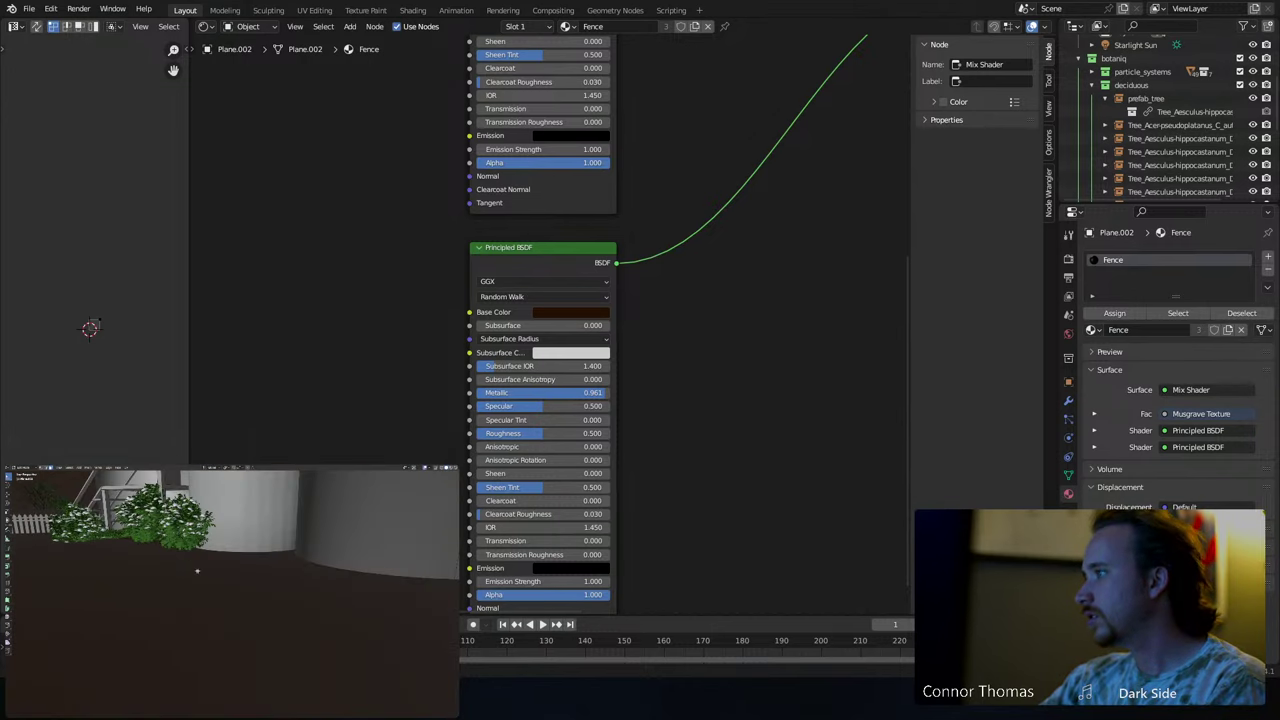
middle_drag(197, 571, 175, 617)
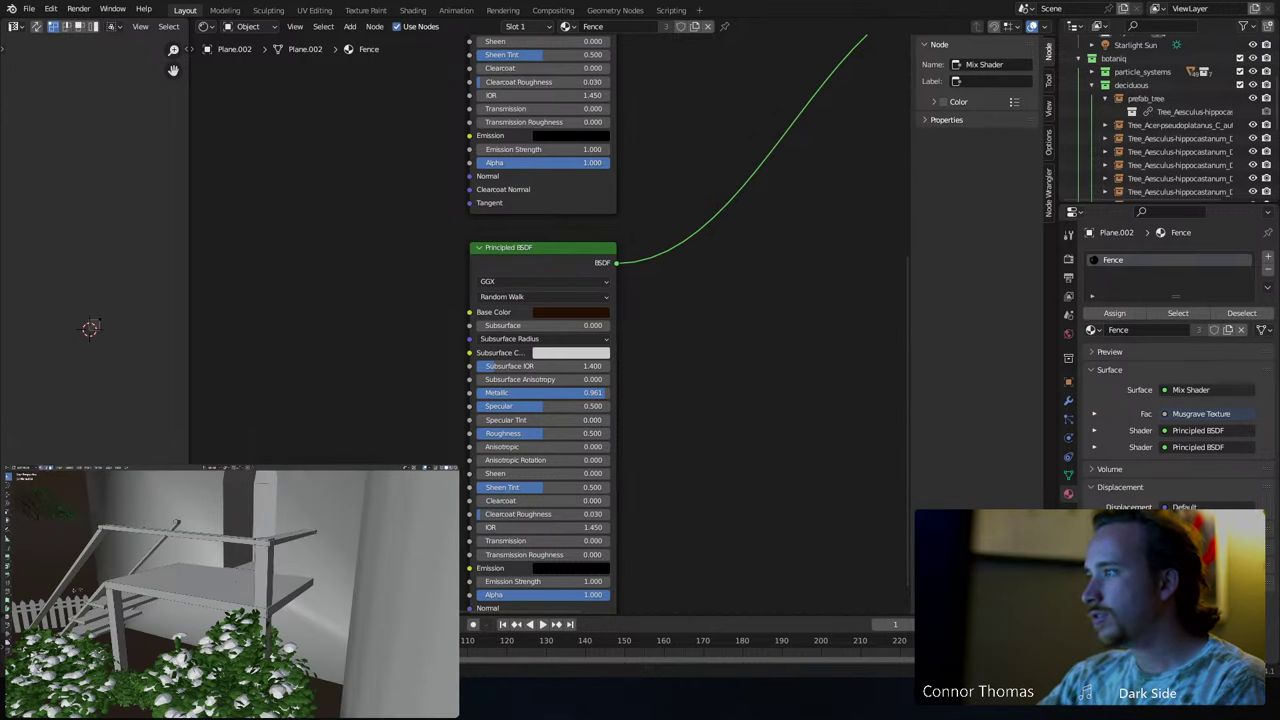
middle_drag(74, 590, 130, 625)
key(shift+z)
shift+middle_drag(169, 663, 147, 588)
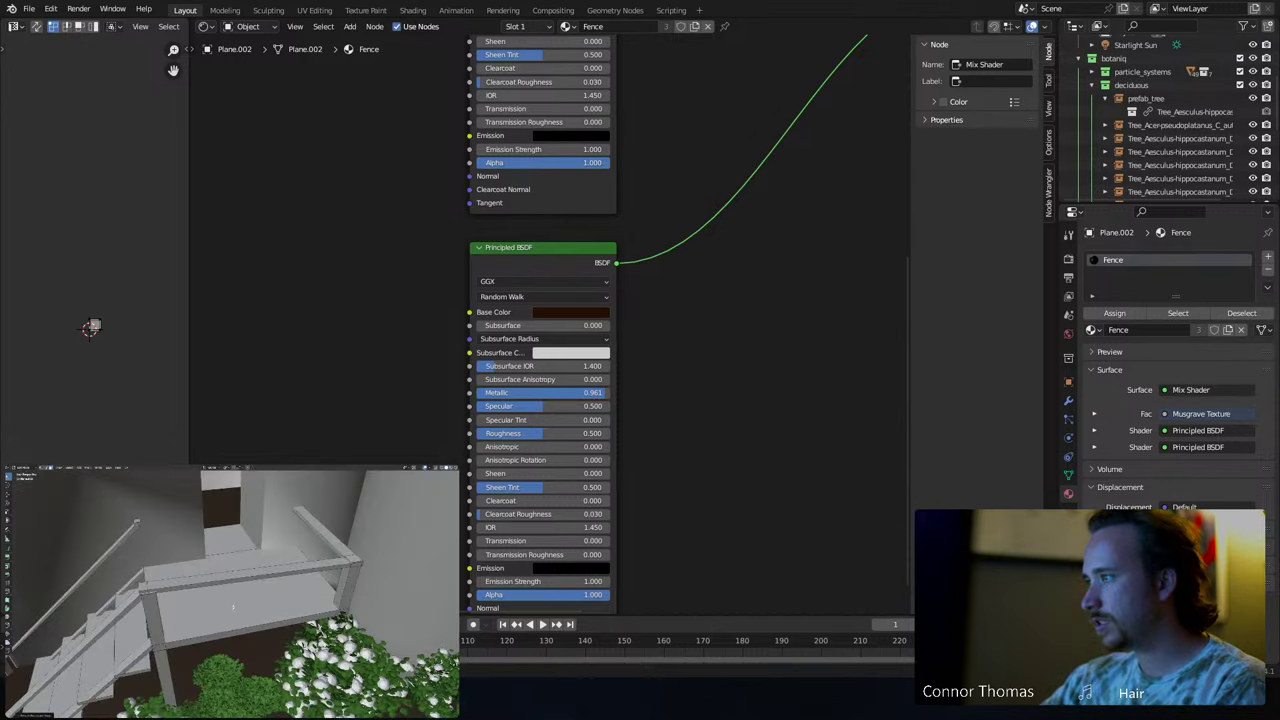
middle_drag(200, 590, 239, 598)
key(ctrl+s)
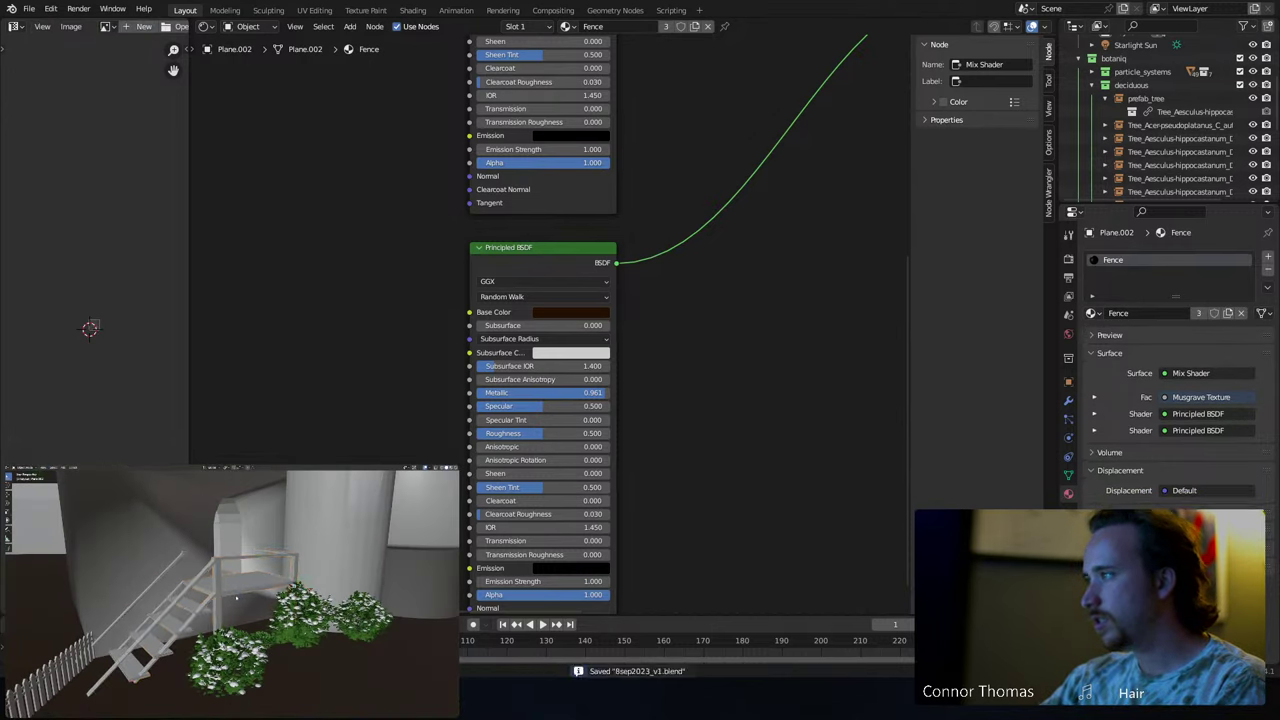
- Check the scene from the render camera, and open the church's main building mesh in Edit Mode
key(KP_0)
scroll(268, 605, down, 5)
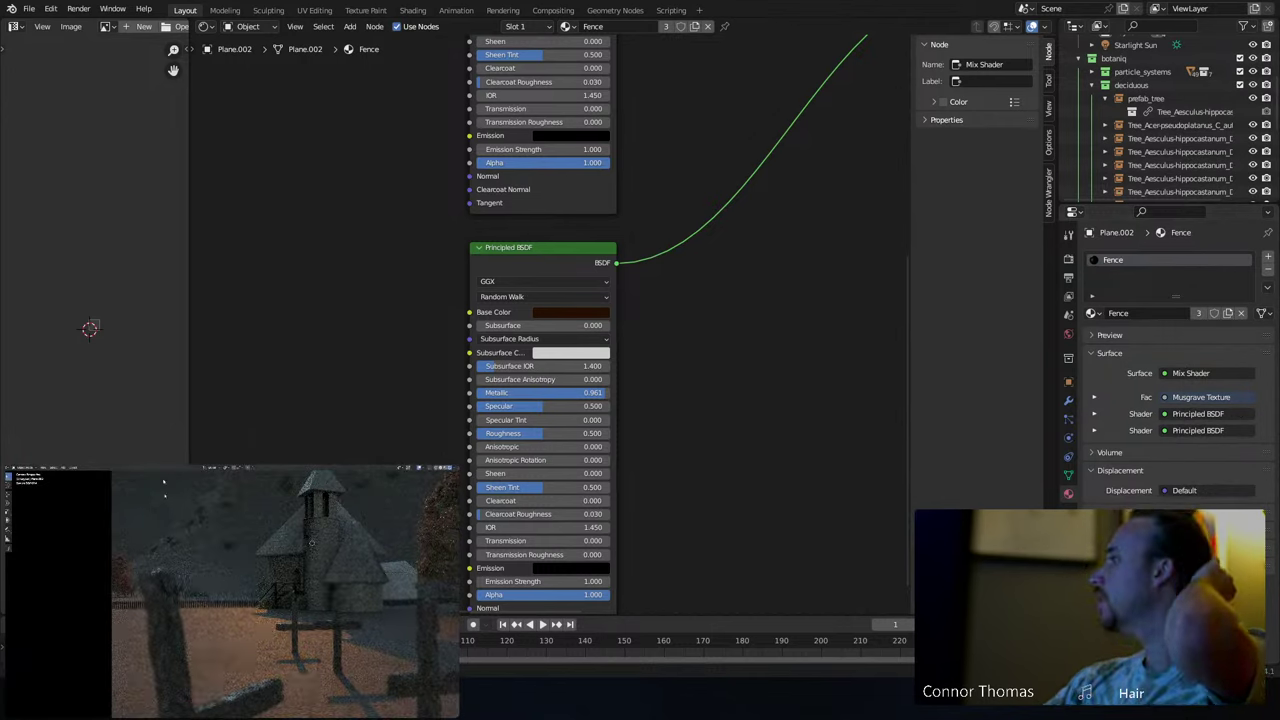
scroll(220, 573, down, 1)
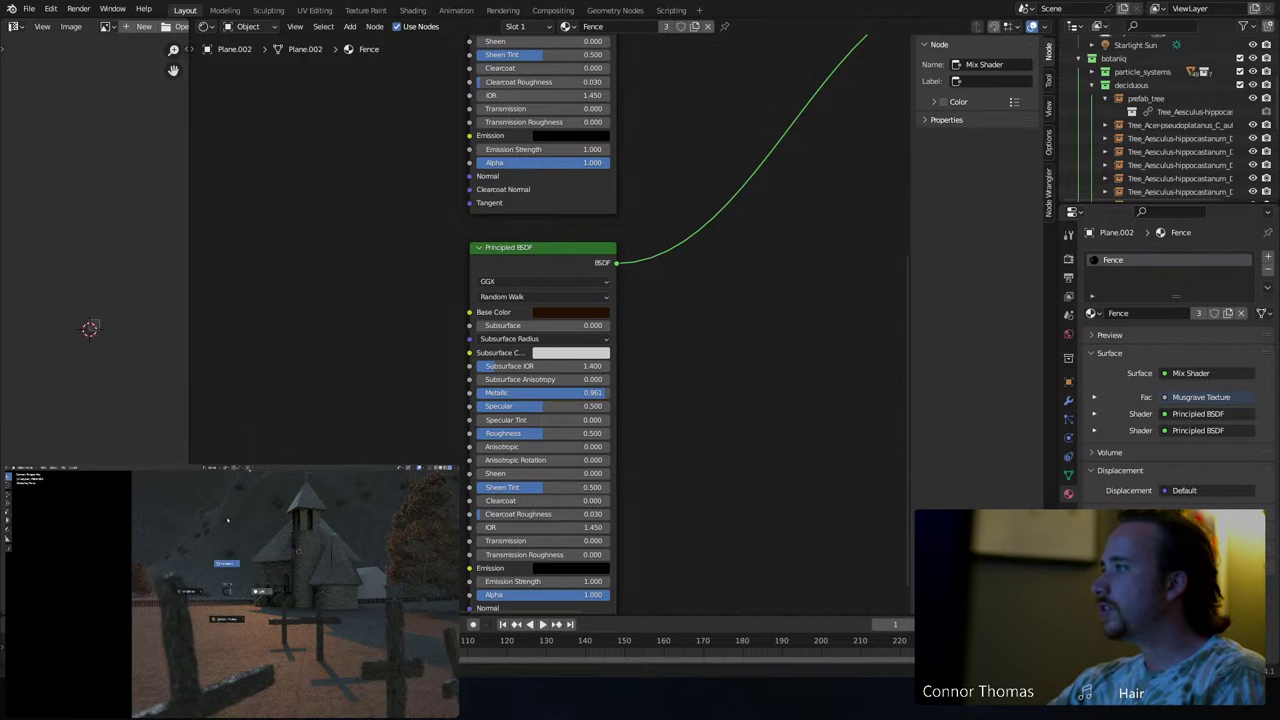
click(227, 583)
ctrl+middle_drag(227, 584, 228, 560)
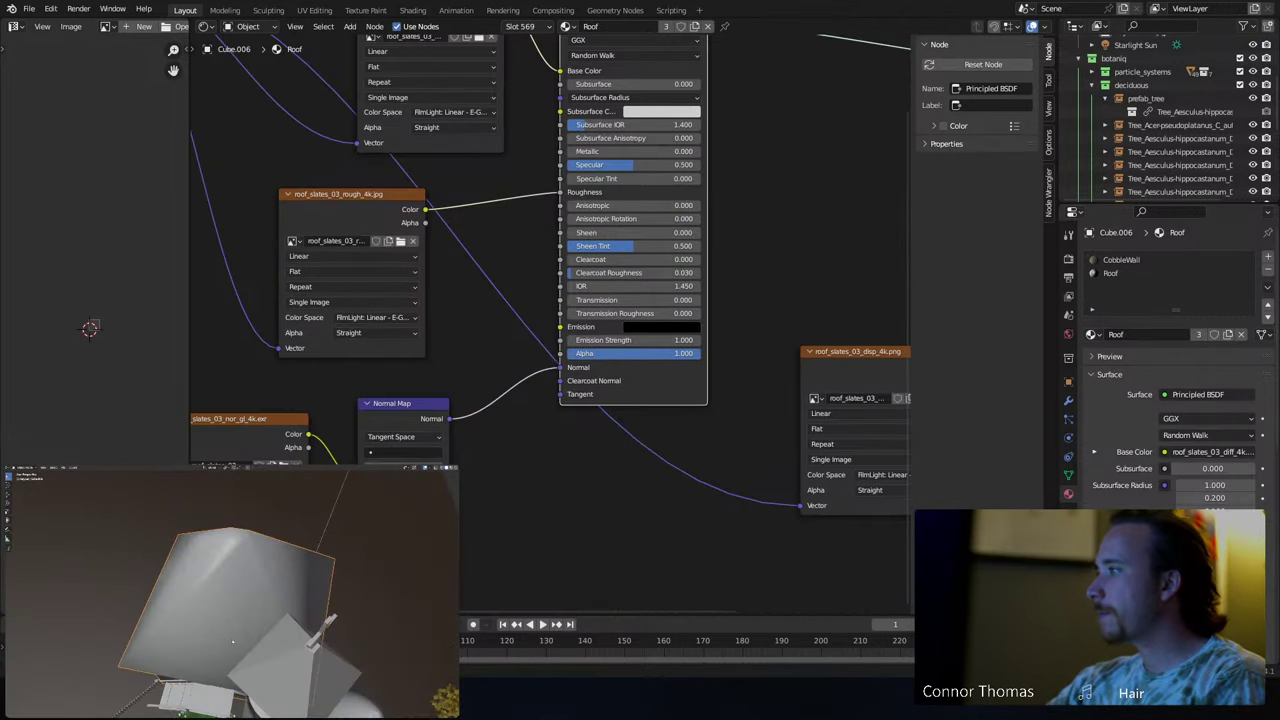
middle_drag(230, 640, 268, 591)
key(Tab)
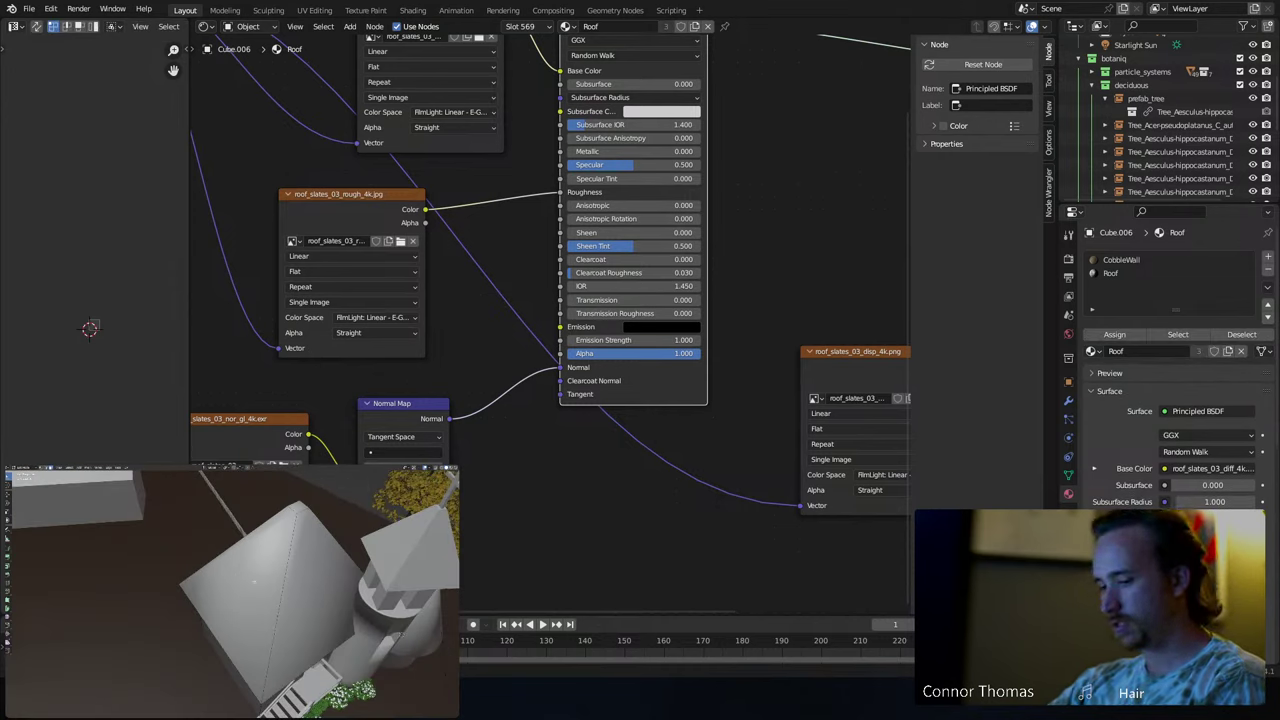
- Separate all roof faces of the church's main building into their own object and save the file
click(252, 584)
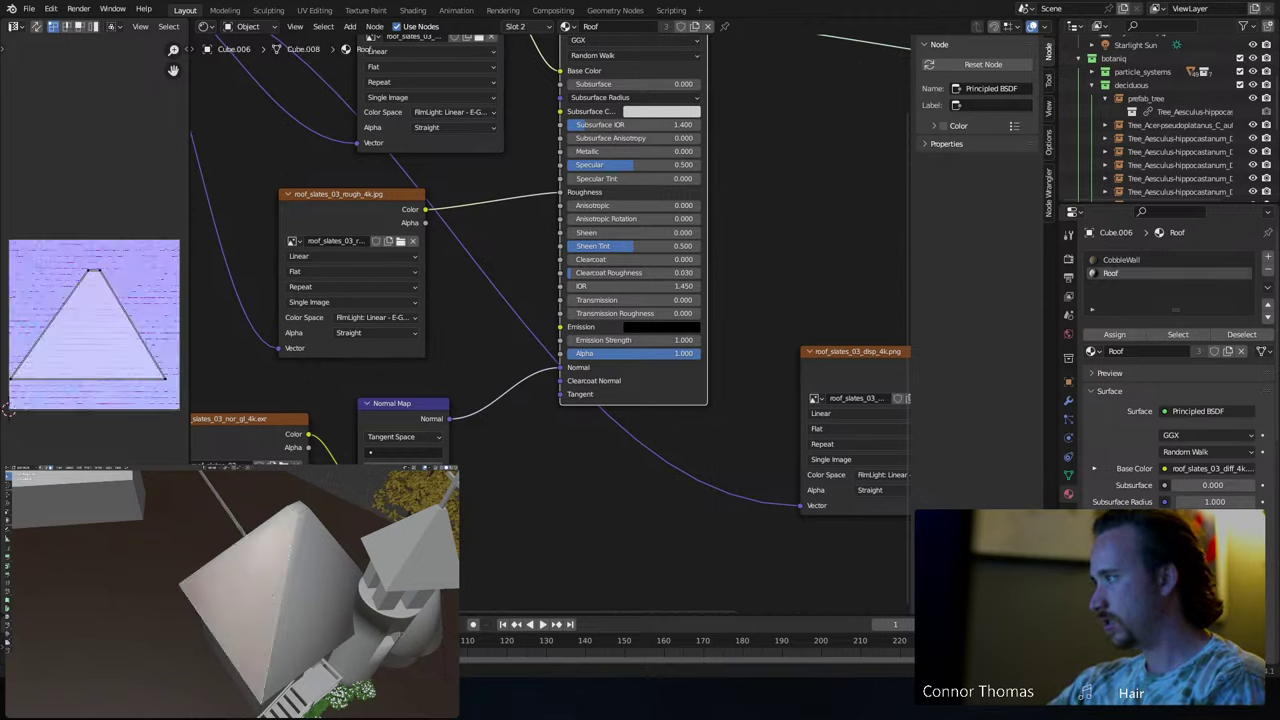
key(z)
click(256, 563)
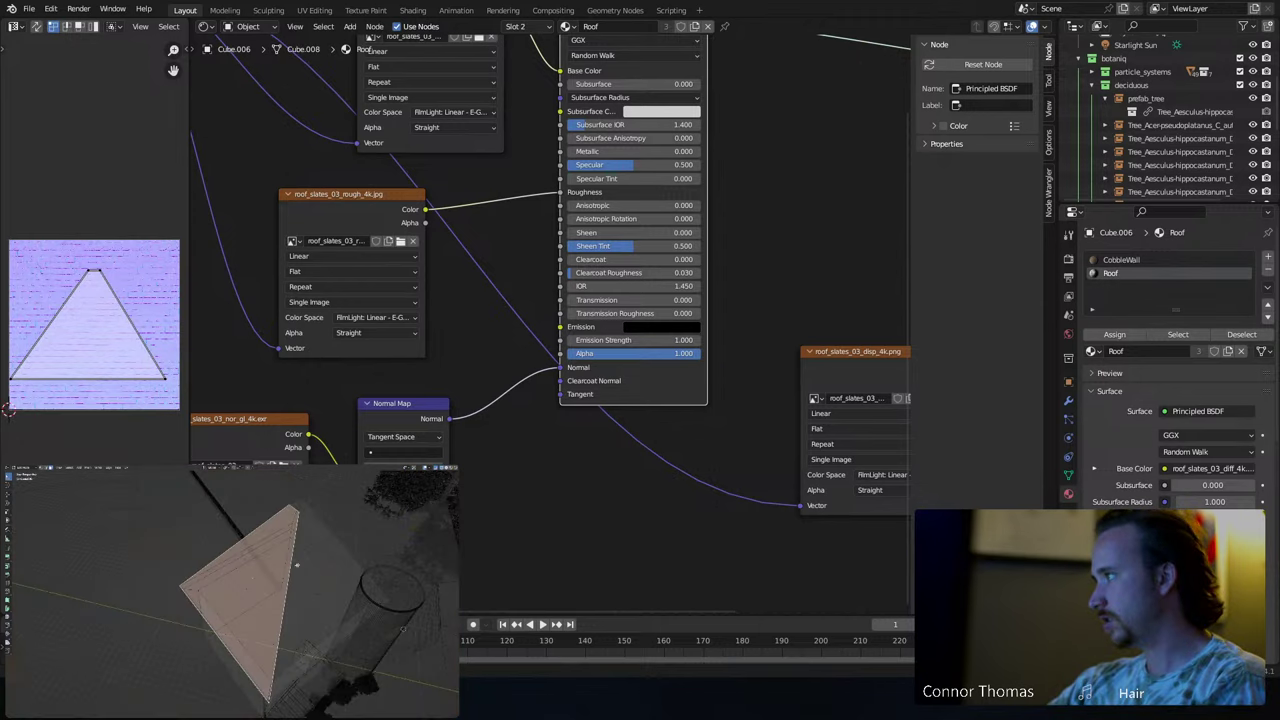
middle_drag(294, 563, 366, 530)
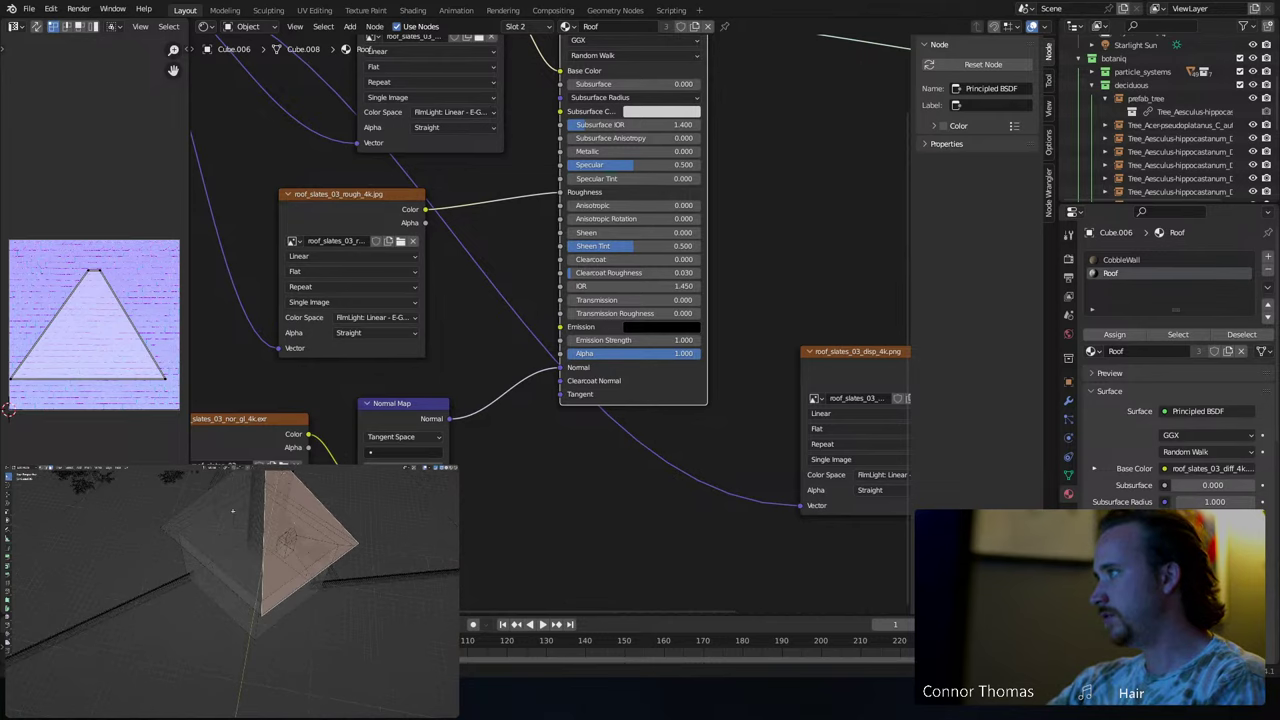
mouse_move(232, 521)
middle_down()
mouse_move(300, 540)
mouse_move(272, 536)
middle_up()
key(z)
click(251, 551)
shift+click(251, 551)
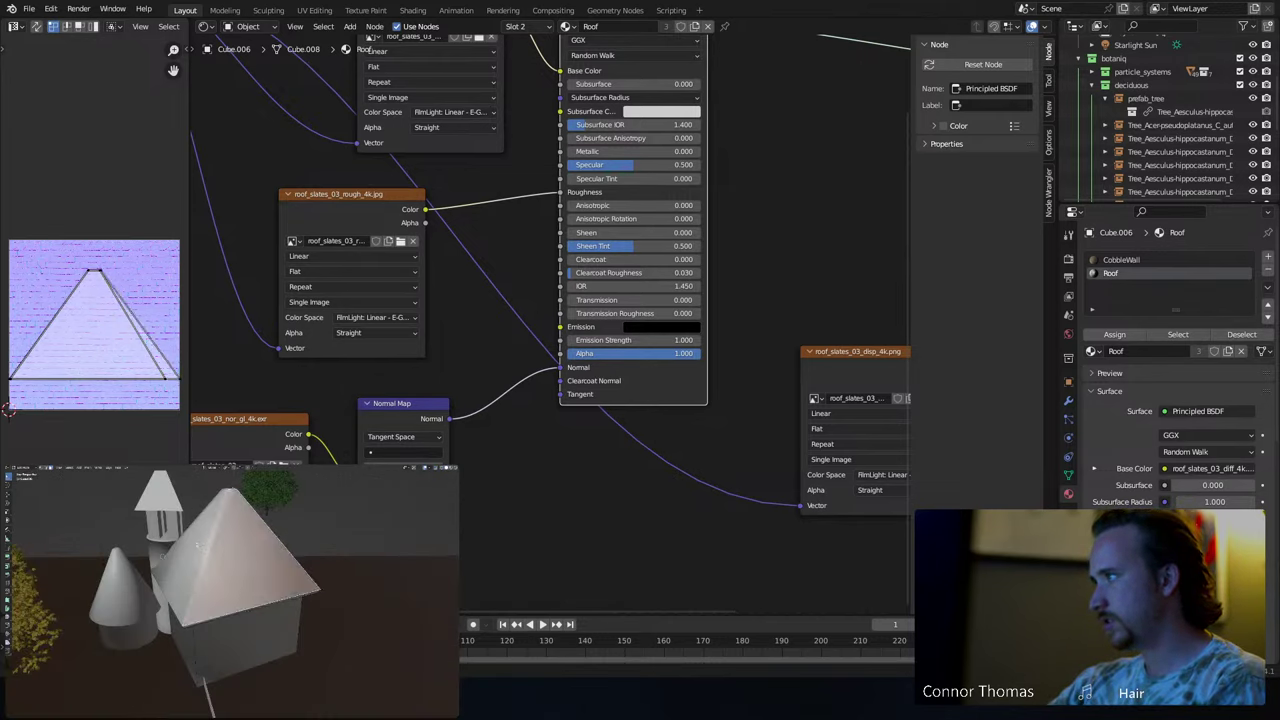
shift+click(200, 556)
middle_drag(200, 556, 340, 590)
shift+click(218, 562)
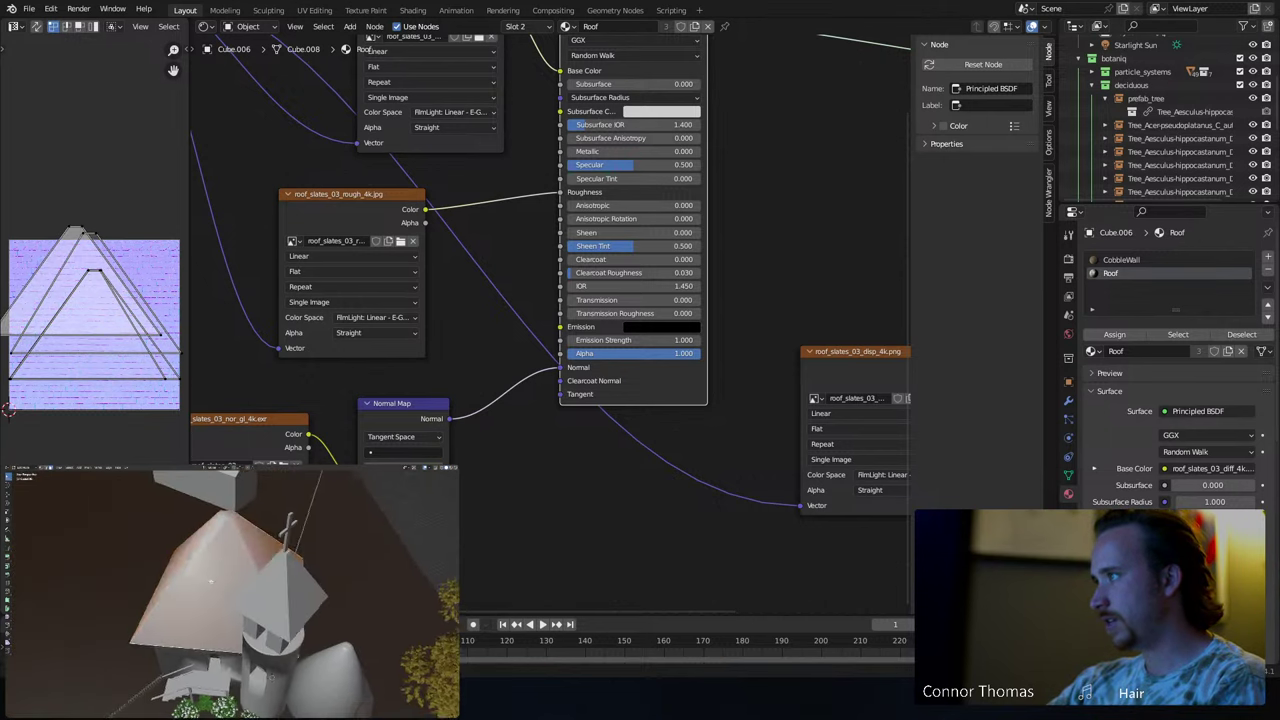
middle_drag(218, 562, 271, 608)
shift+click(226, 606)
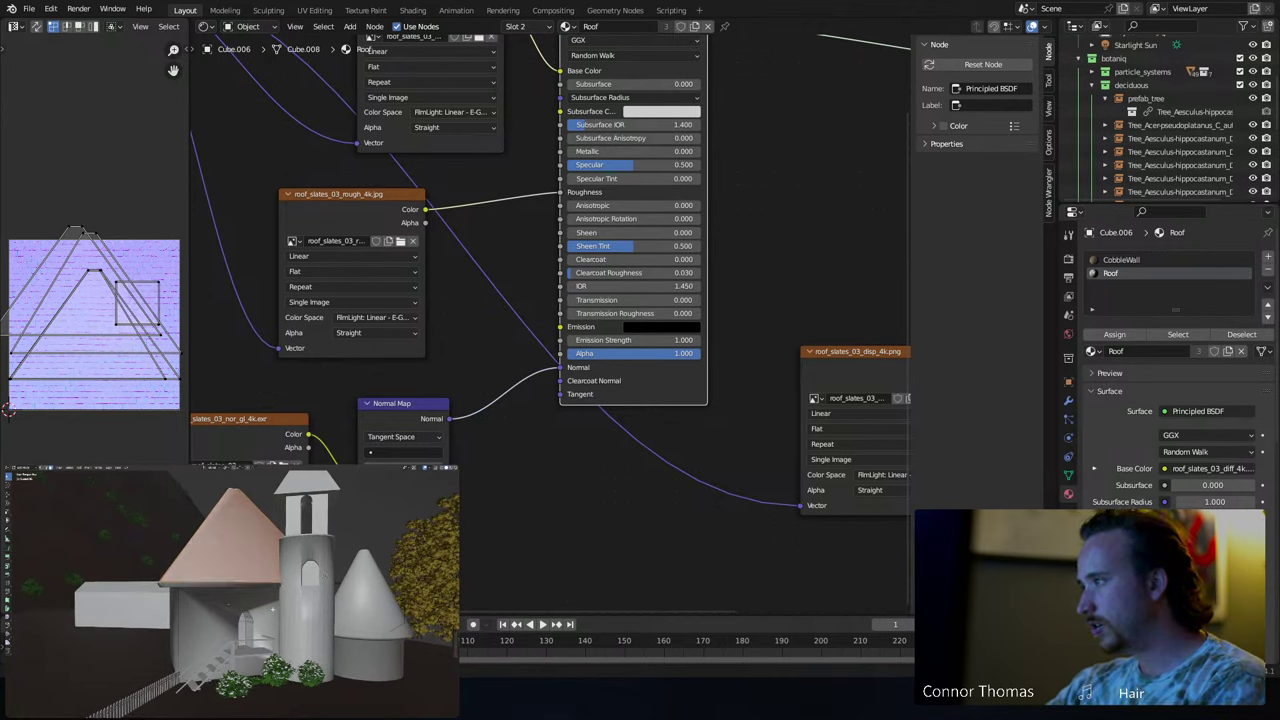
key(p)
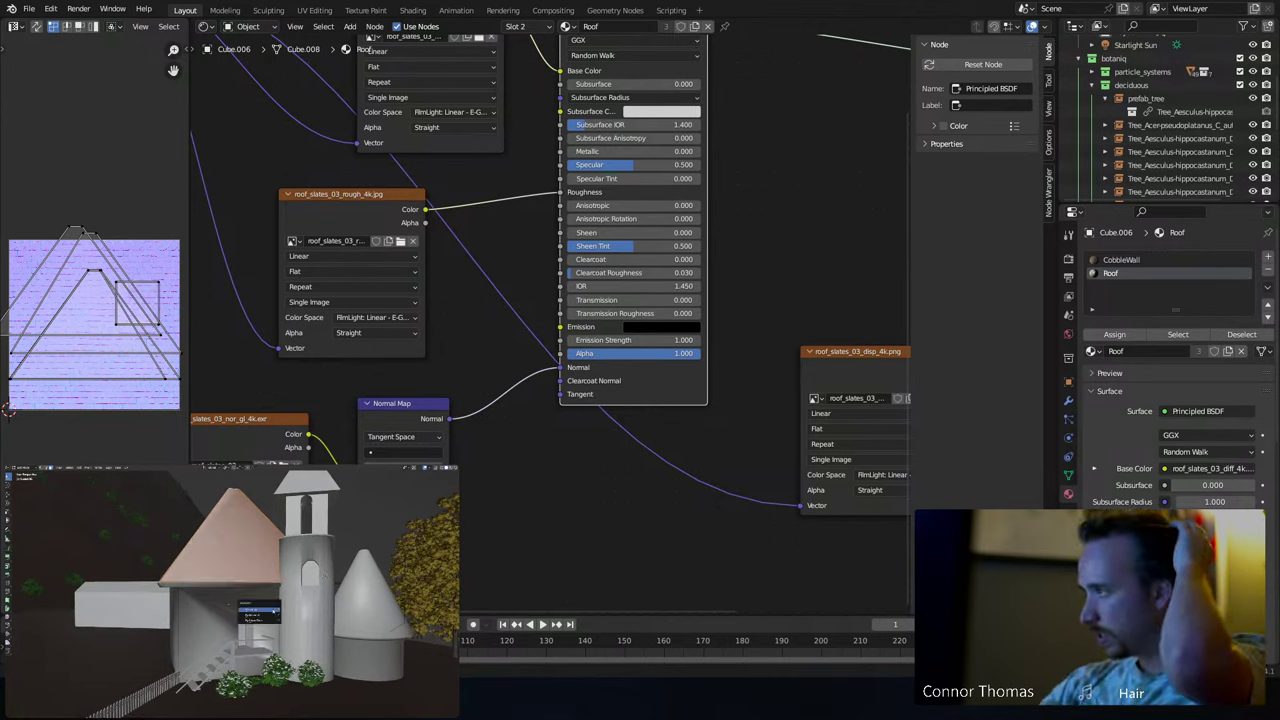
click(273, 609)
click(240, 577)
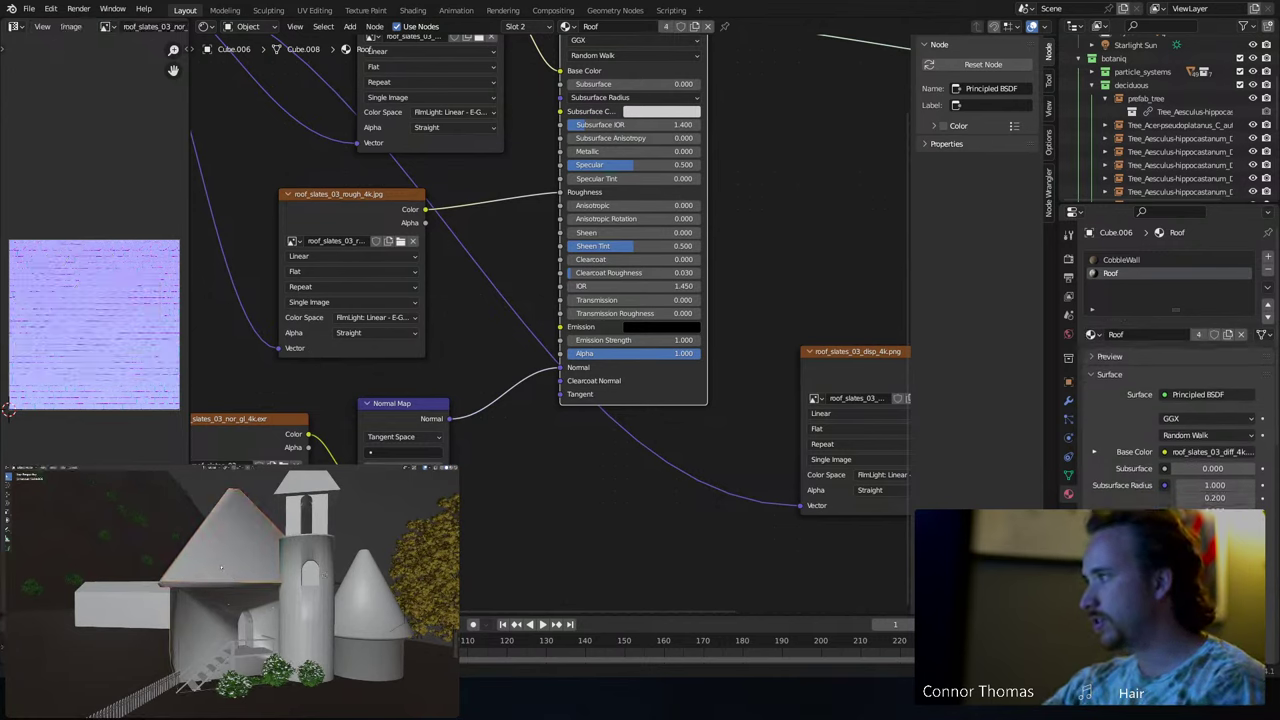
key(ctrl+s)
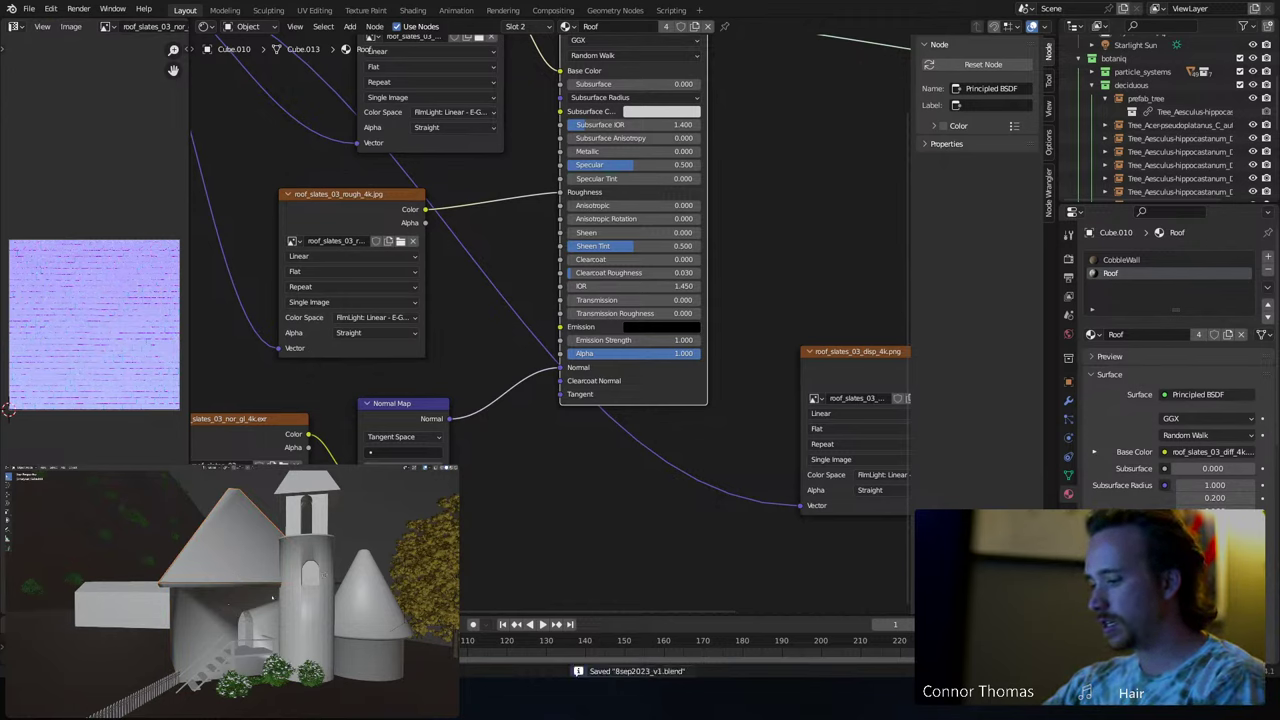
- Scatter a vegetation preset from the botaniq library over the separated roof object
key(n)
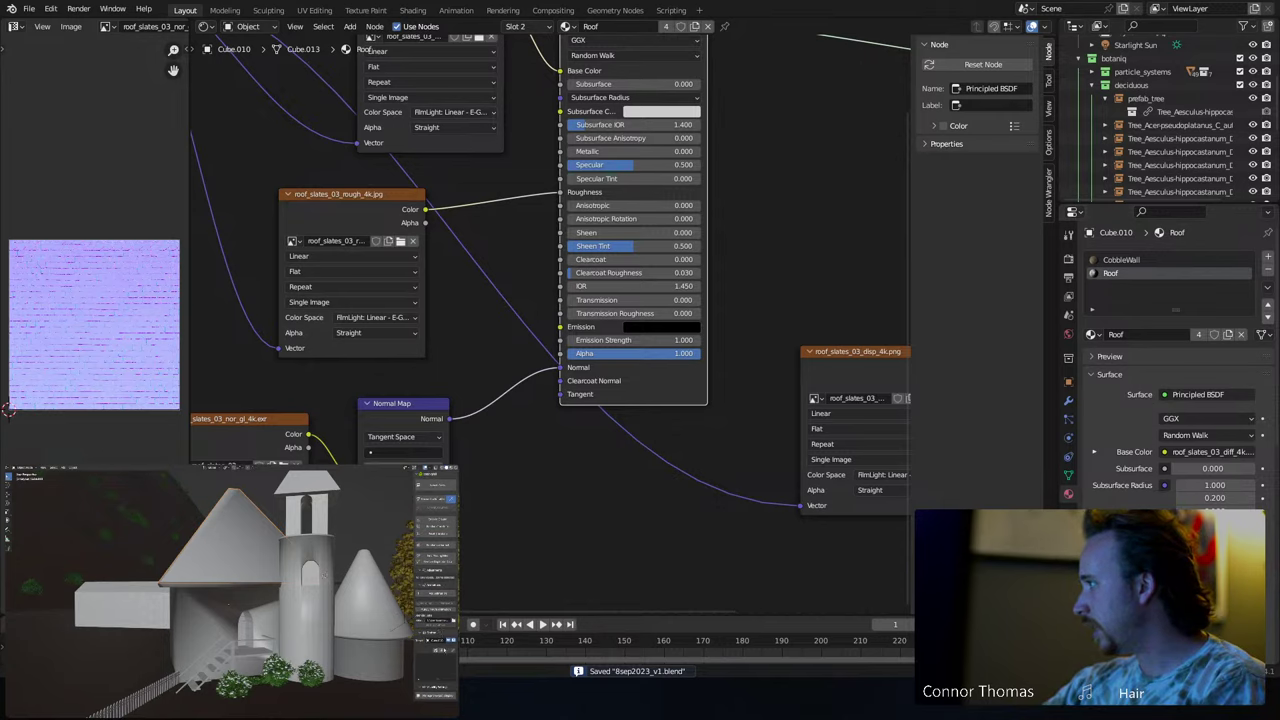
click(443, 651)
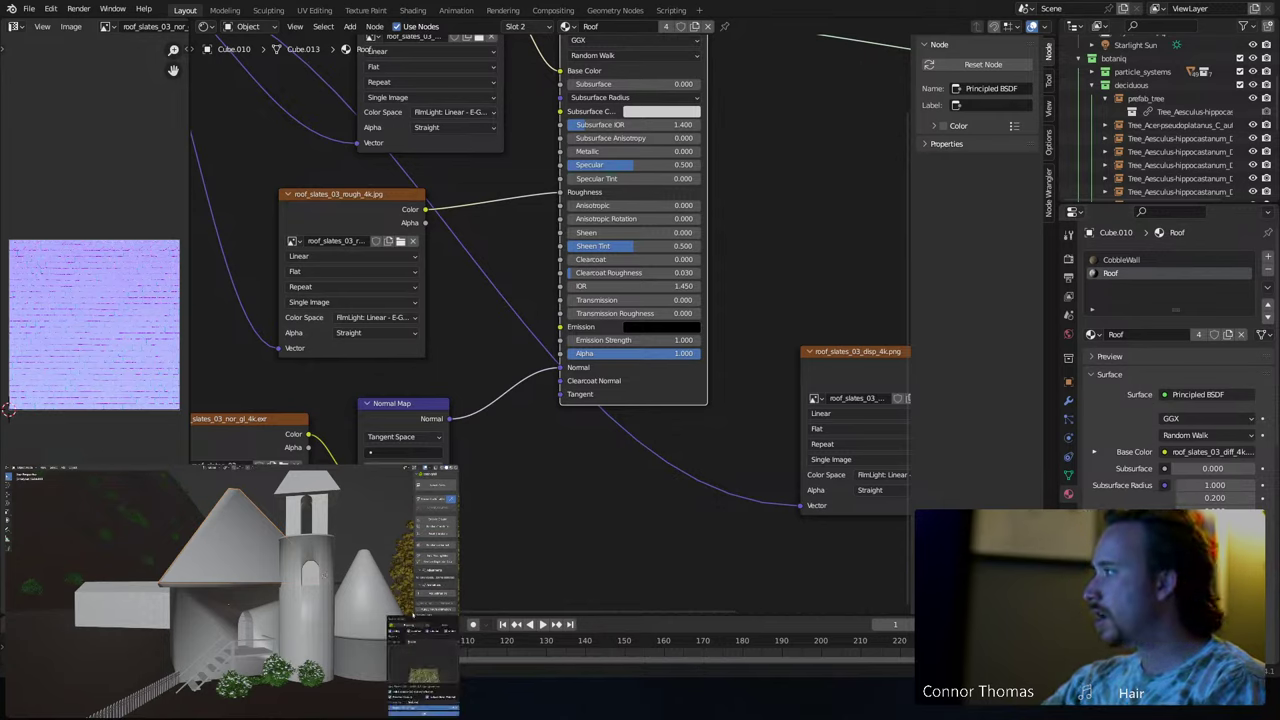
click(434, 642)
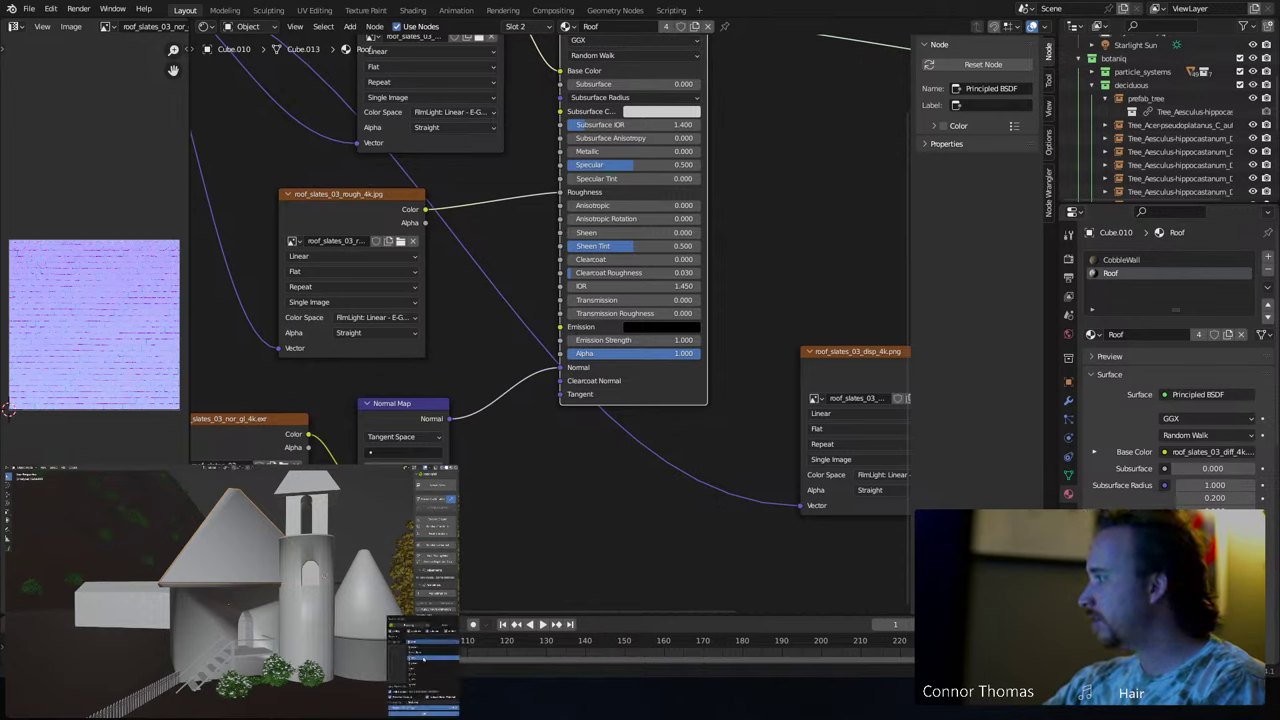
click(420, 665)
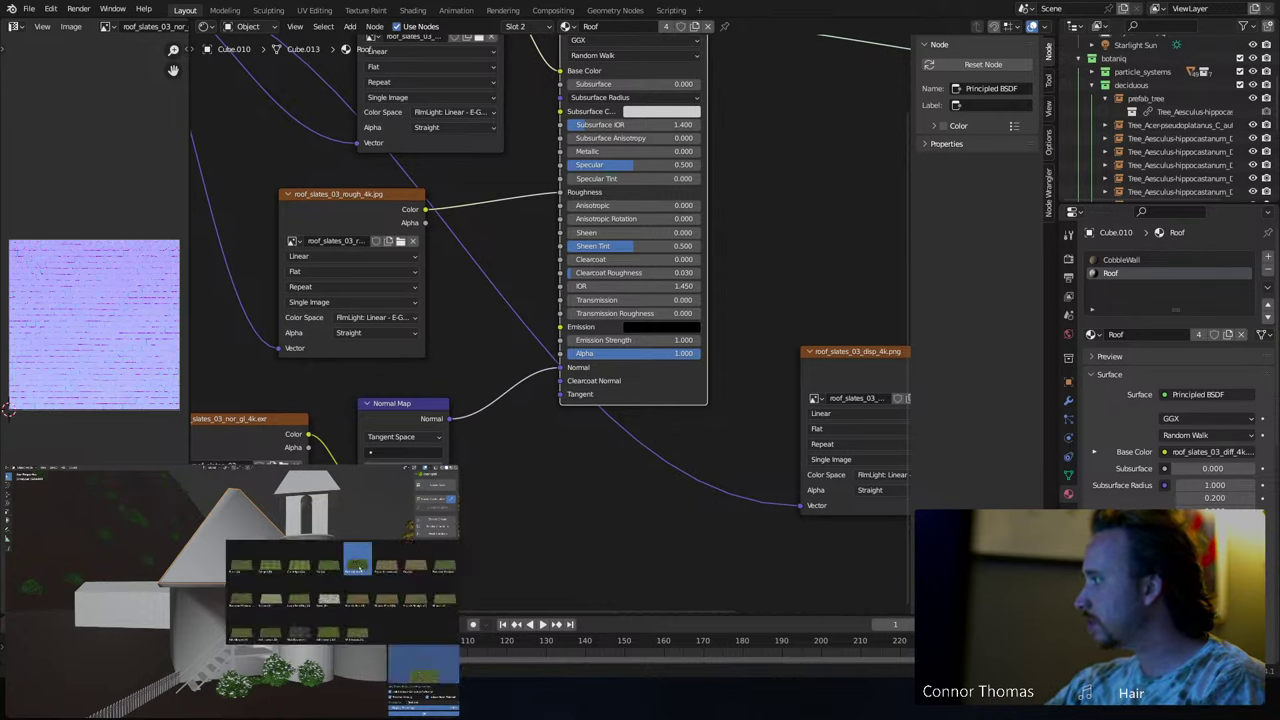
click(379, 598)
click(424, 713)
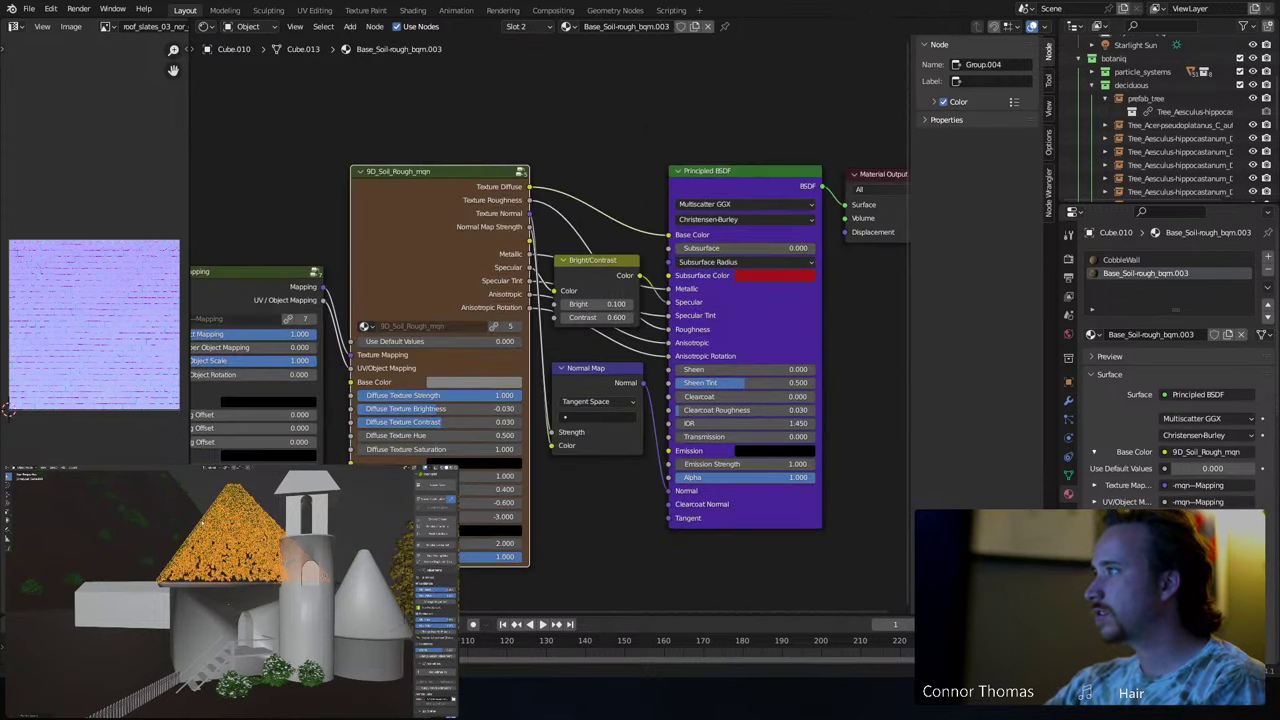
- Hide the viewport overlays and remove the current vegetation scatter from the main roof
scroll(226, 570, up, 5)
shift+middle_drag(232, 482, 226, 570)
key(z)
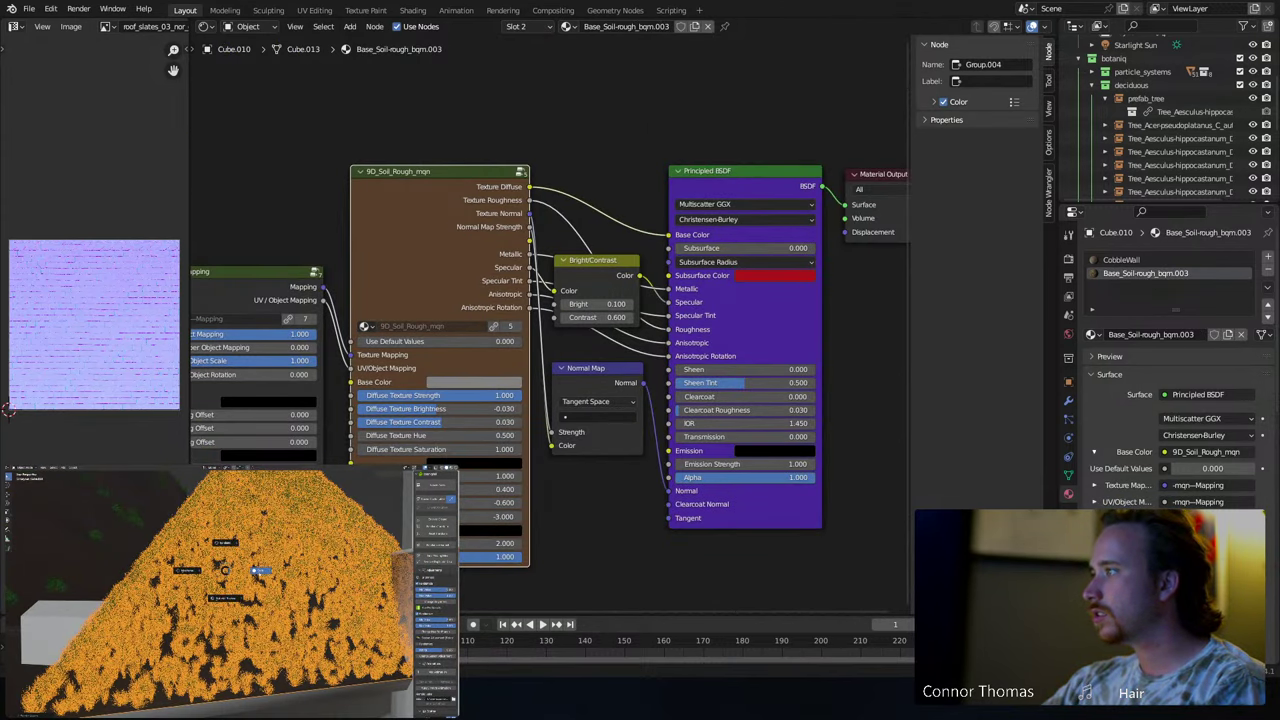
key(shift+alt+z)
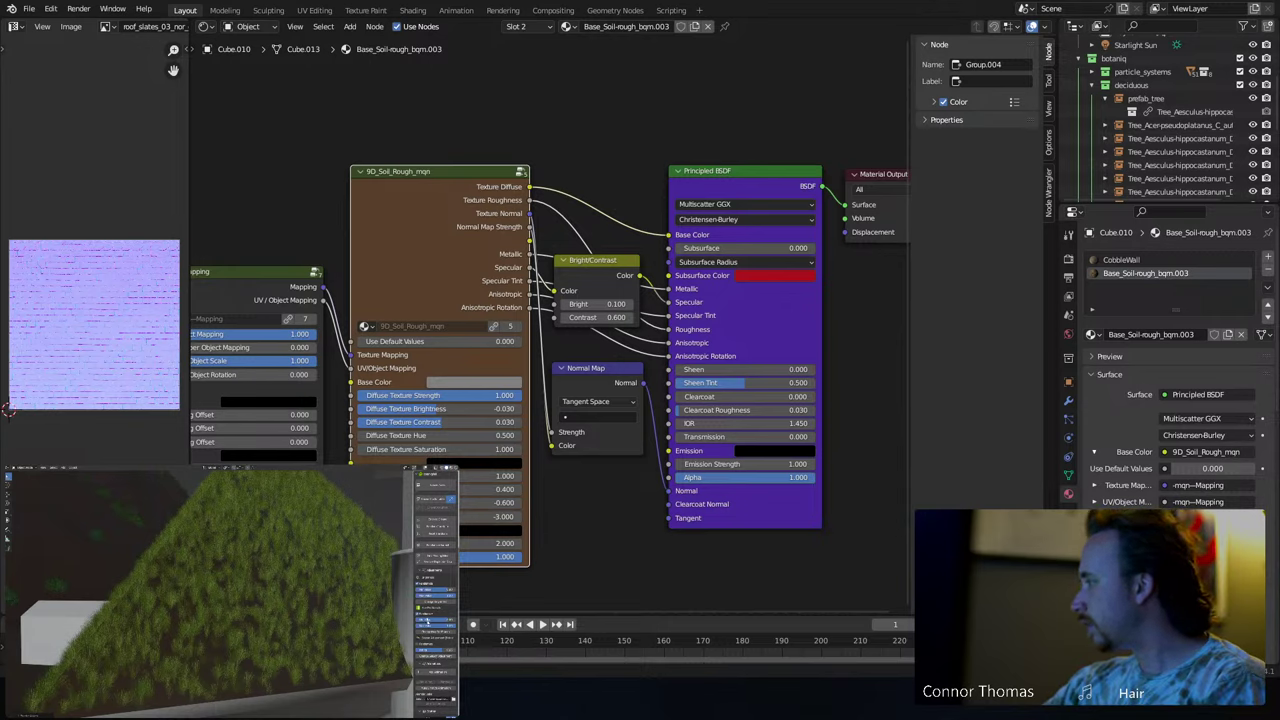
scroll(440, 645, down, 6)
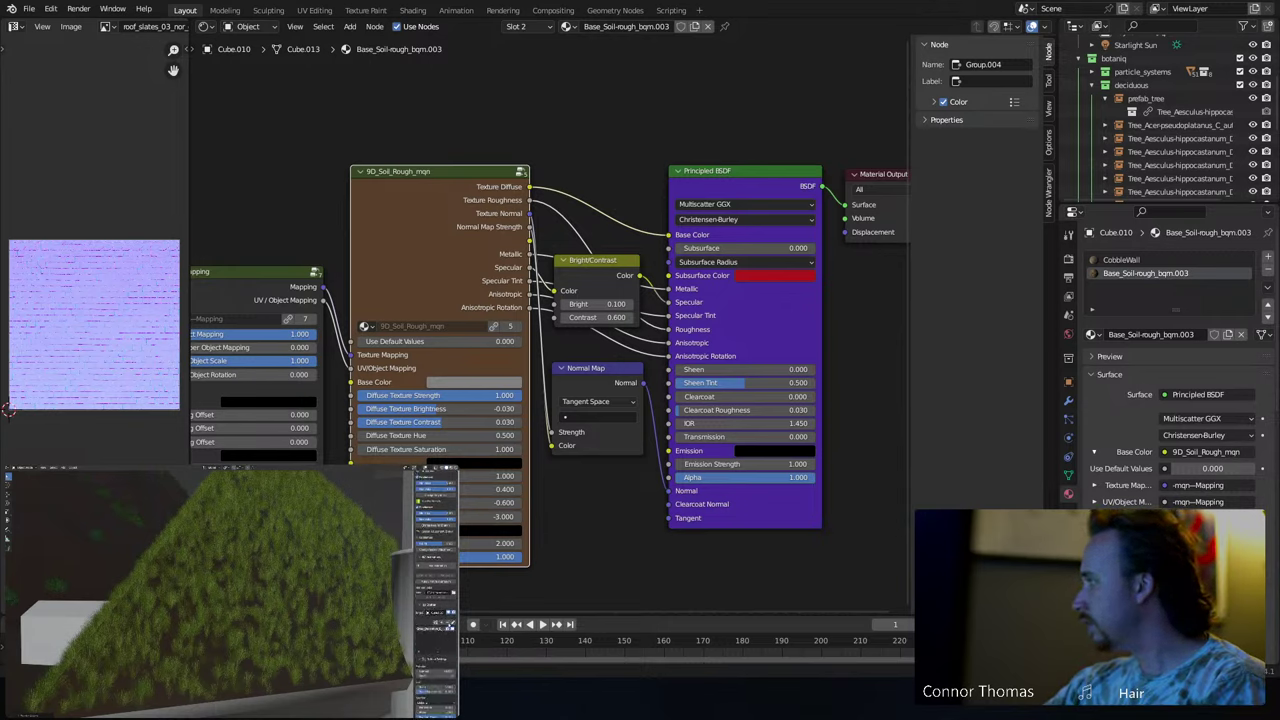
click(449, 624)
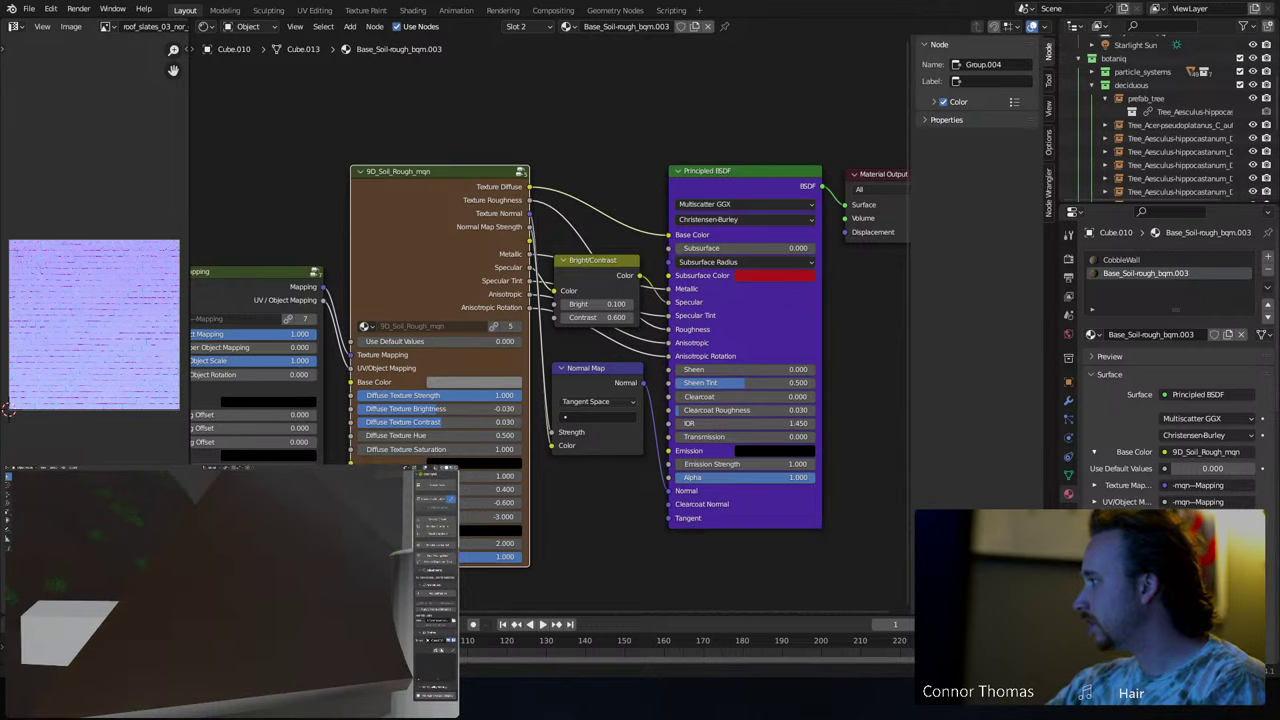
- Scatter a different botaniq preset of leafy ground plants with small white flowers over the main roof and save the file
click(437, 650)
click(423, 673)
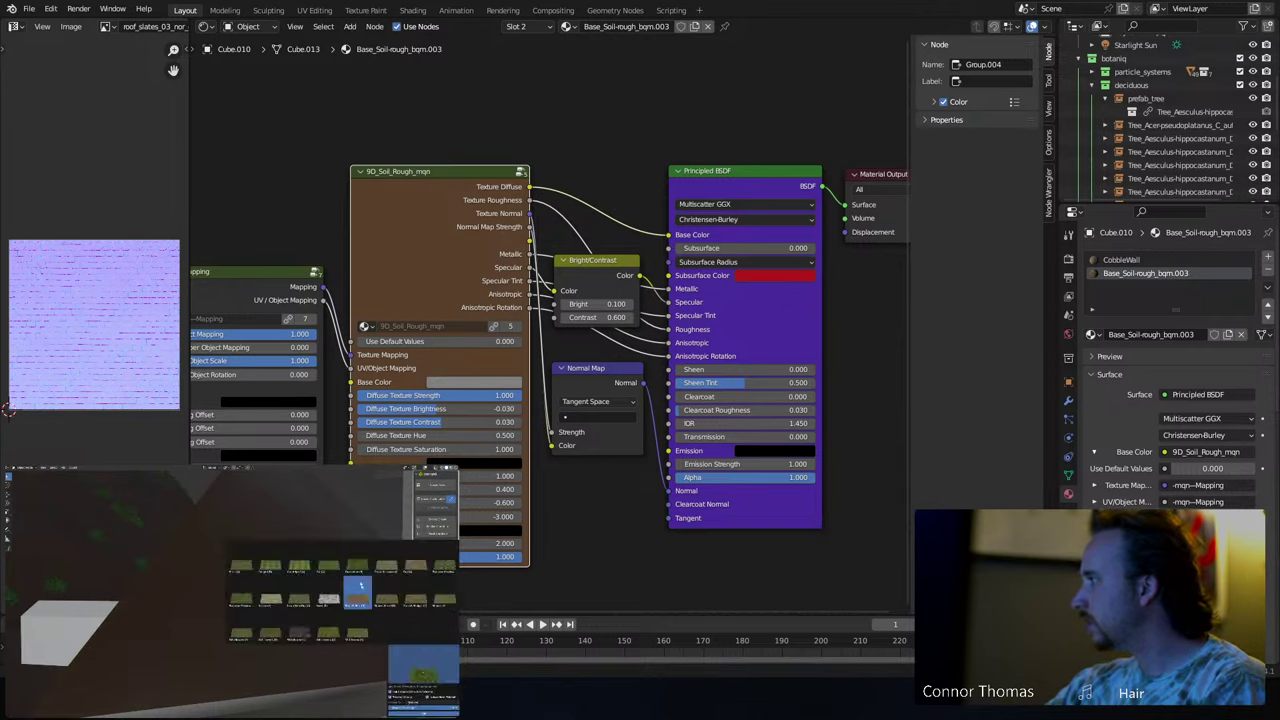
click(443, 566)
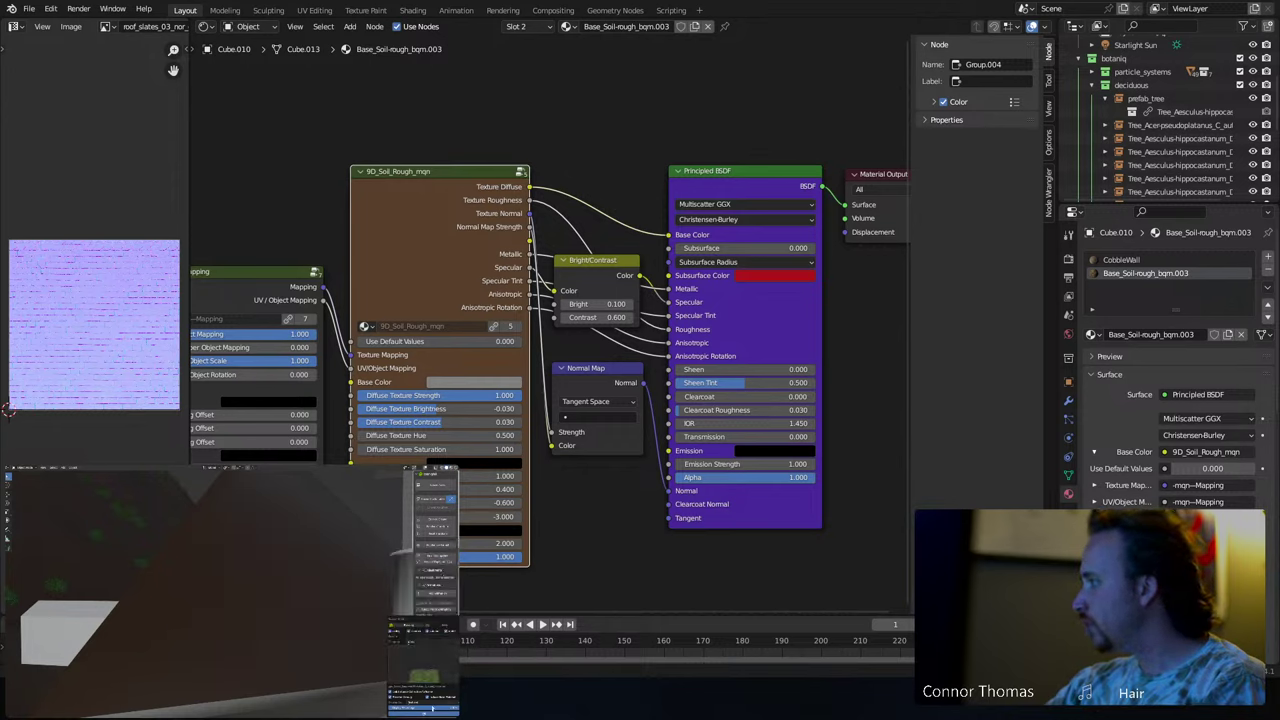
click(424, 713)
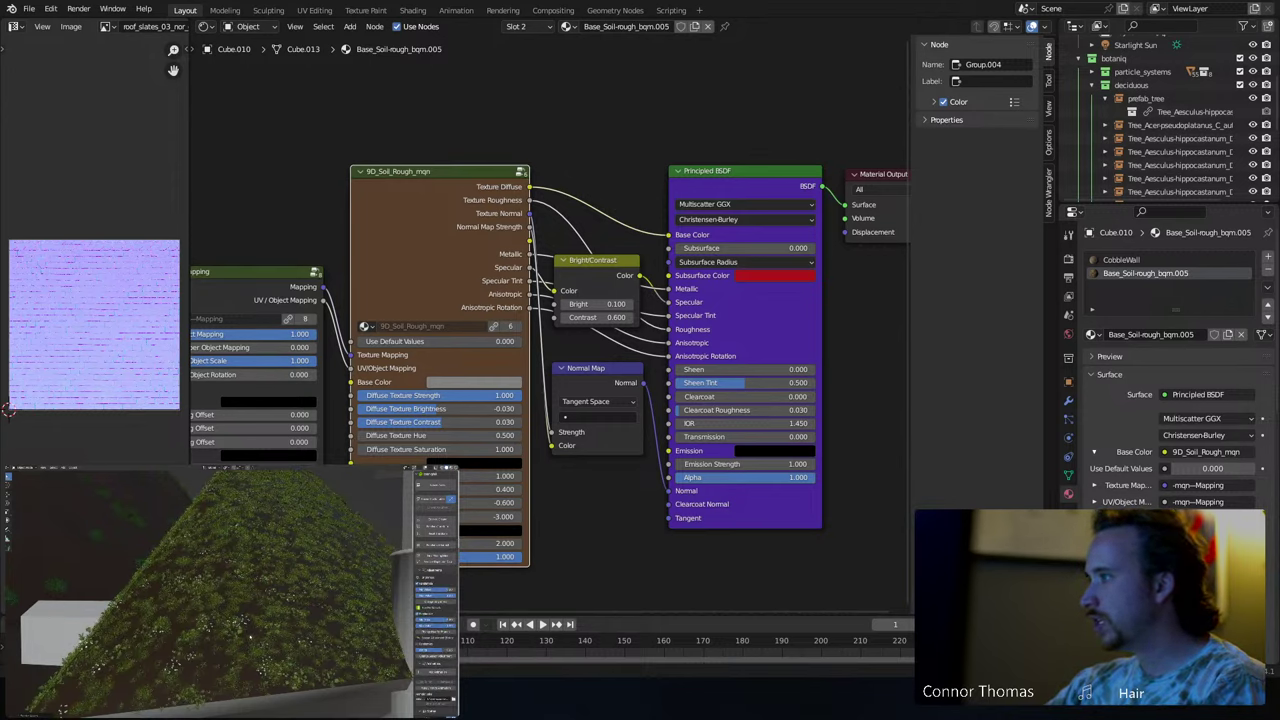
scroll(443, 676, down, 4)
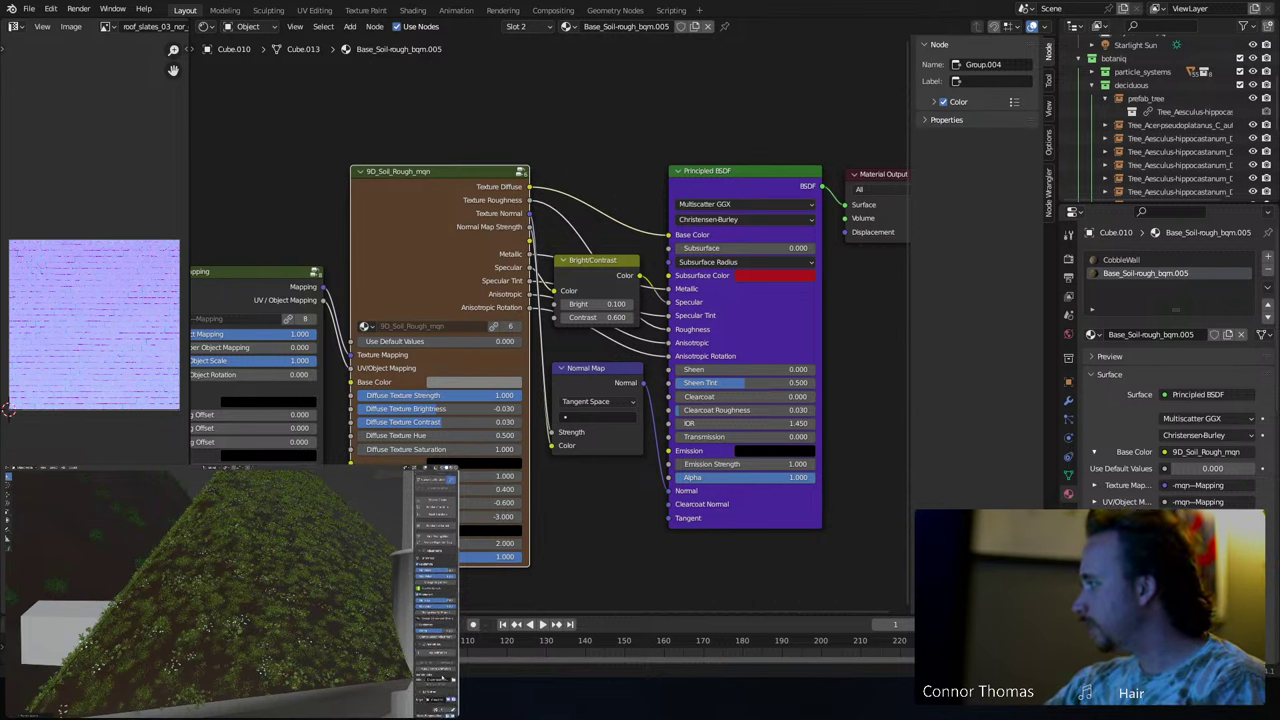
scroll(443, 673, down, 3)
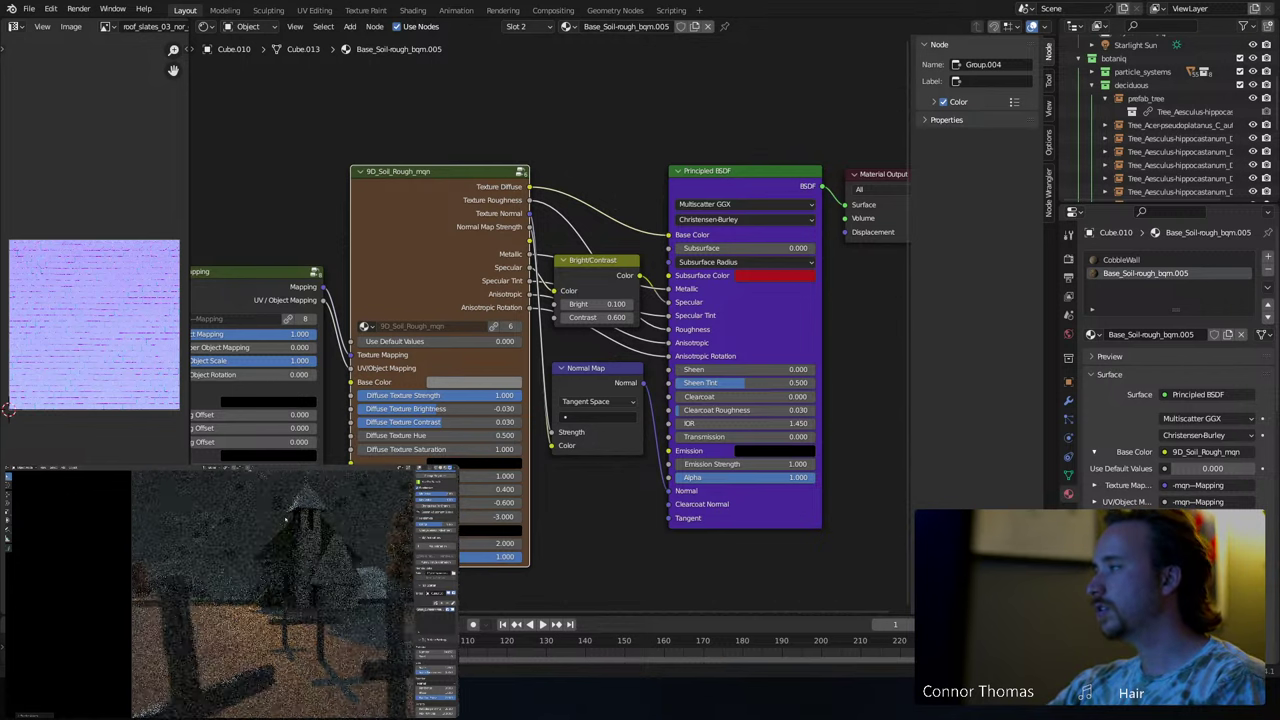
key(ctrl+s)
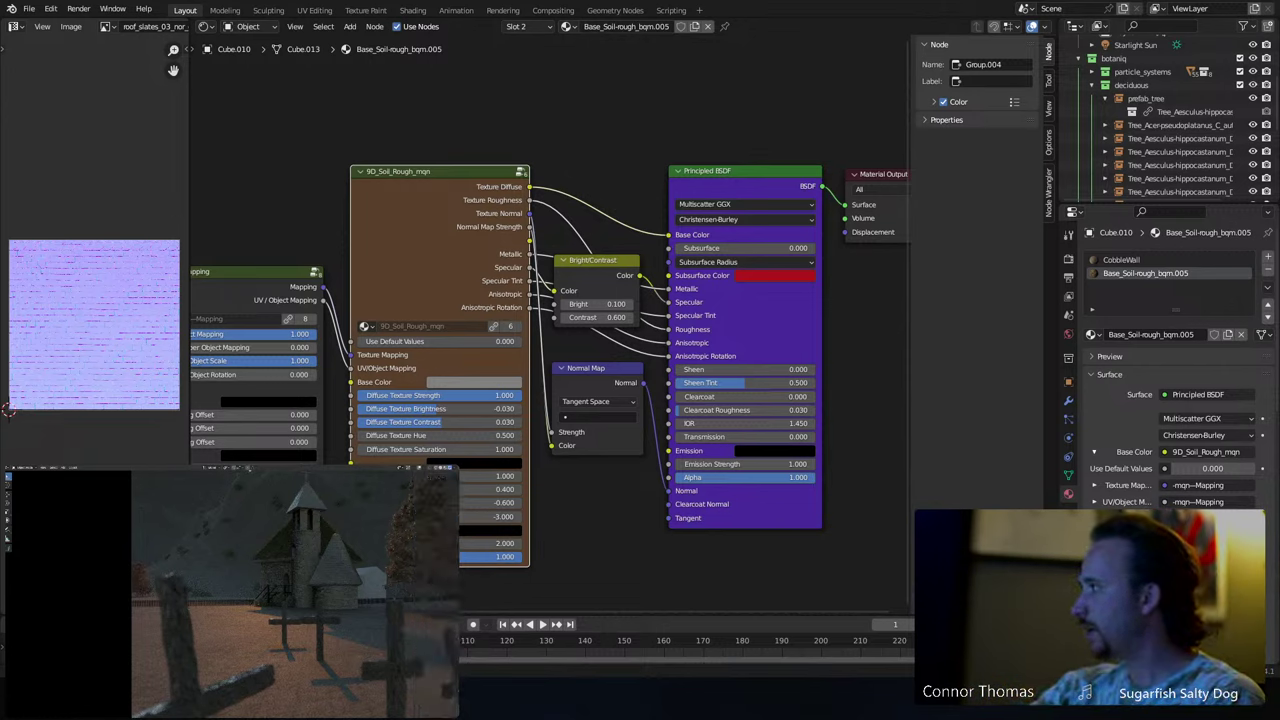
key(ctrl+s)
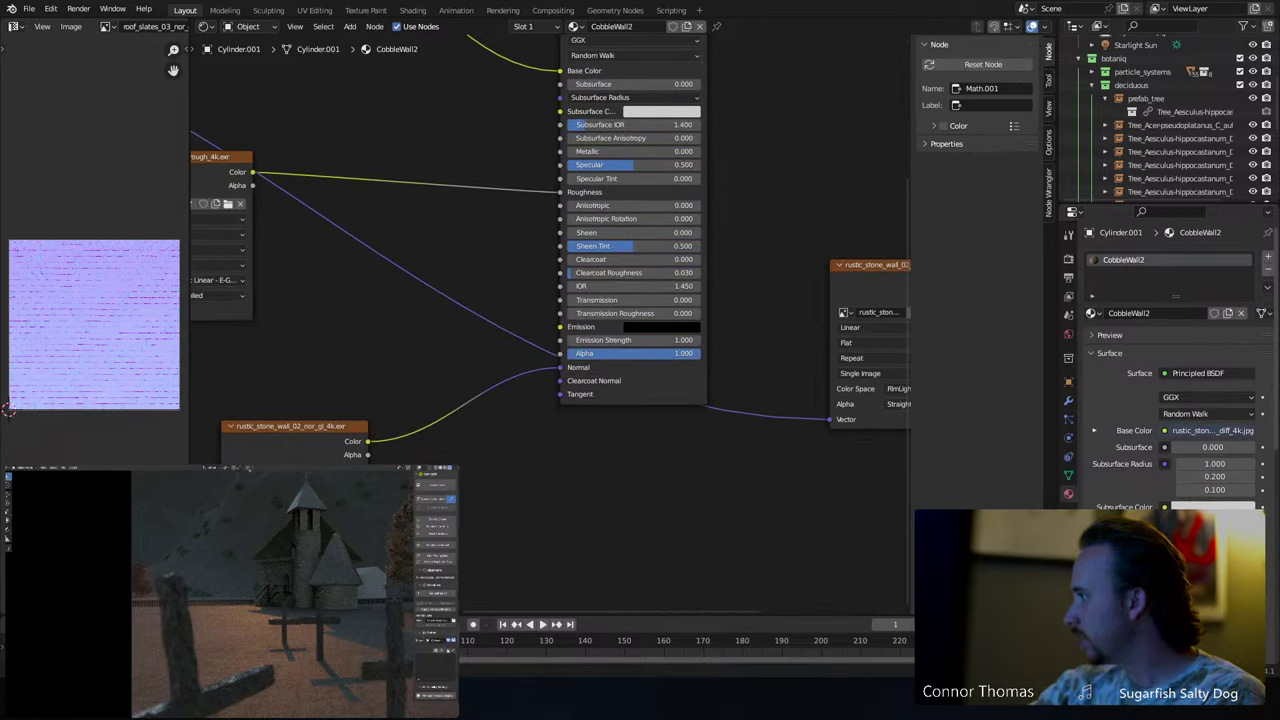
- Try to scatter a botaniq vegetation preset over the round church tower
click(437, 651)
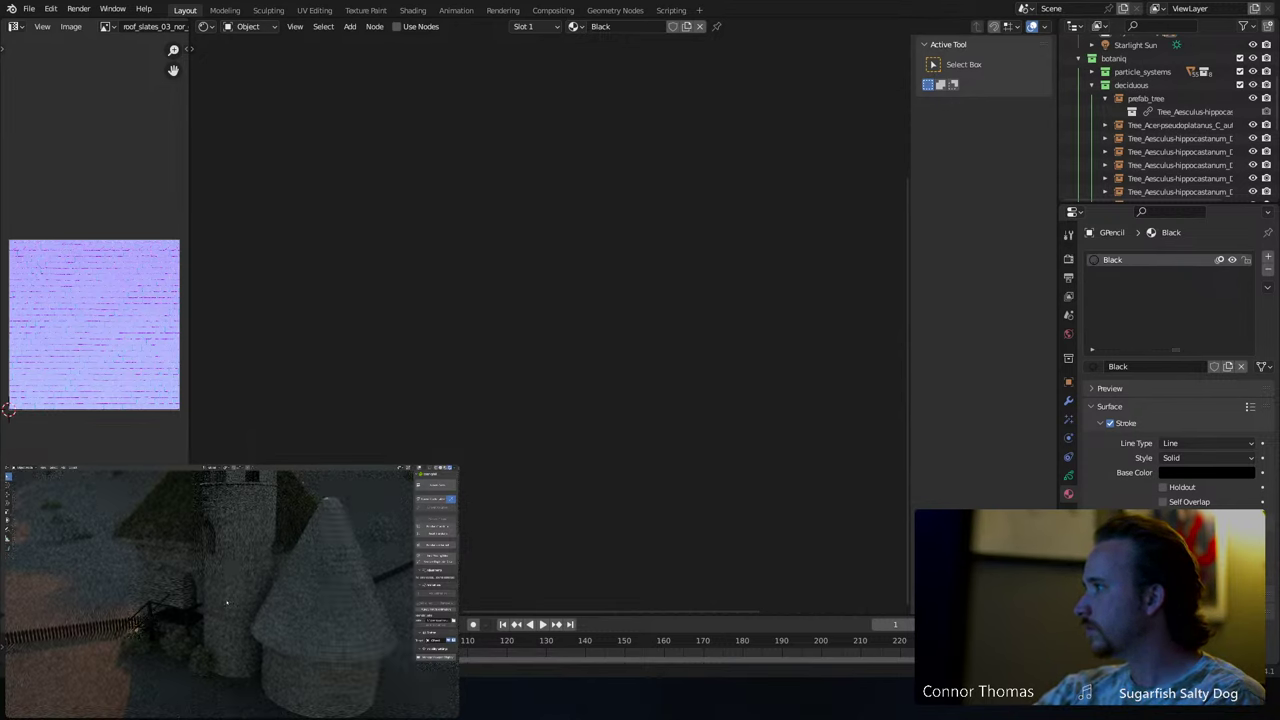
click(230, 595)
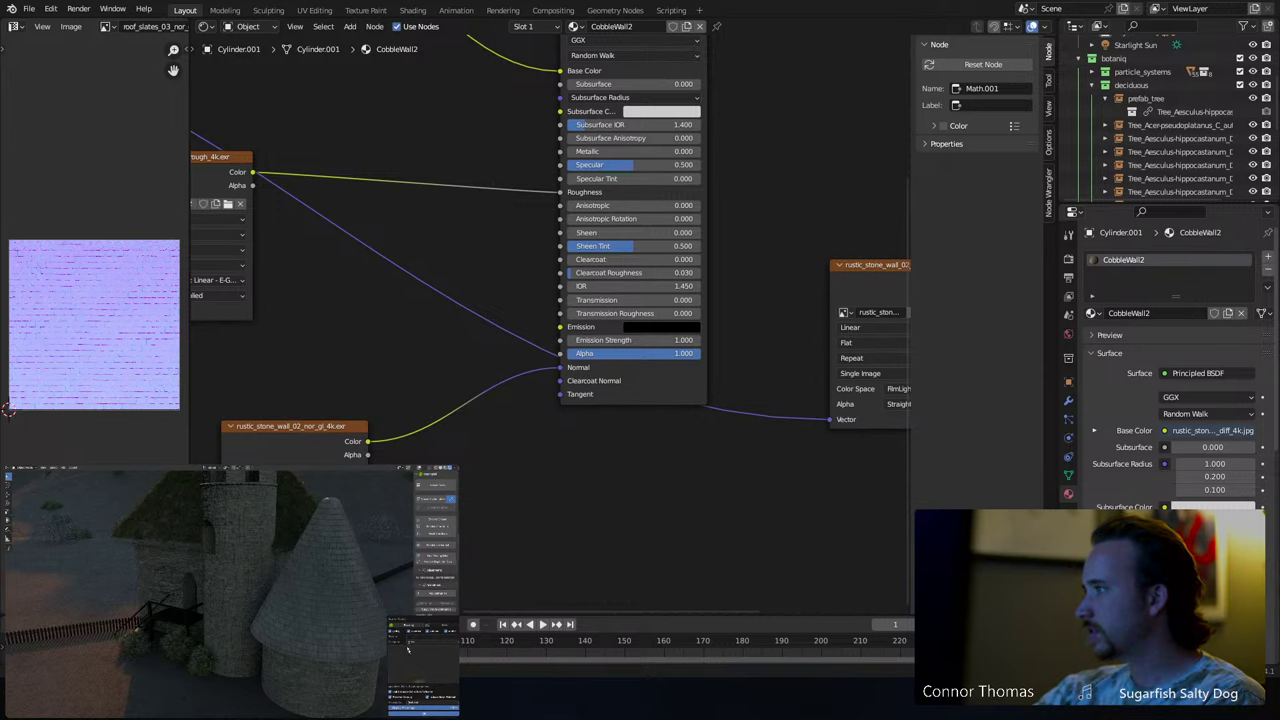
click(428, 714)
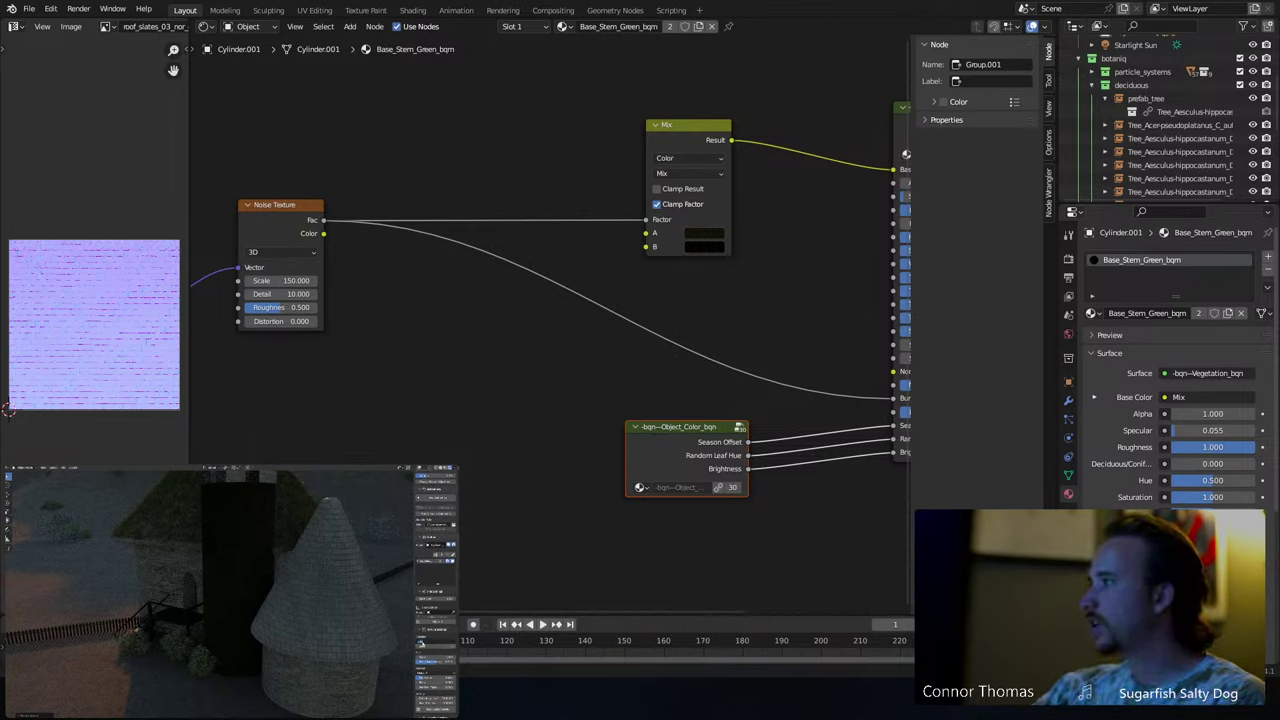
key(Return)
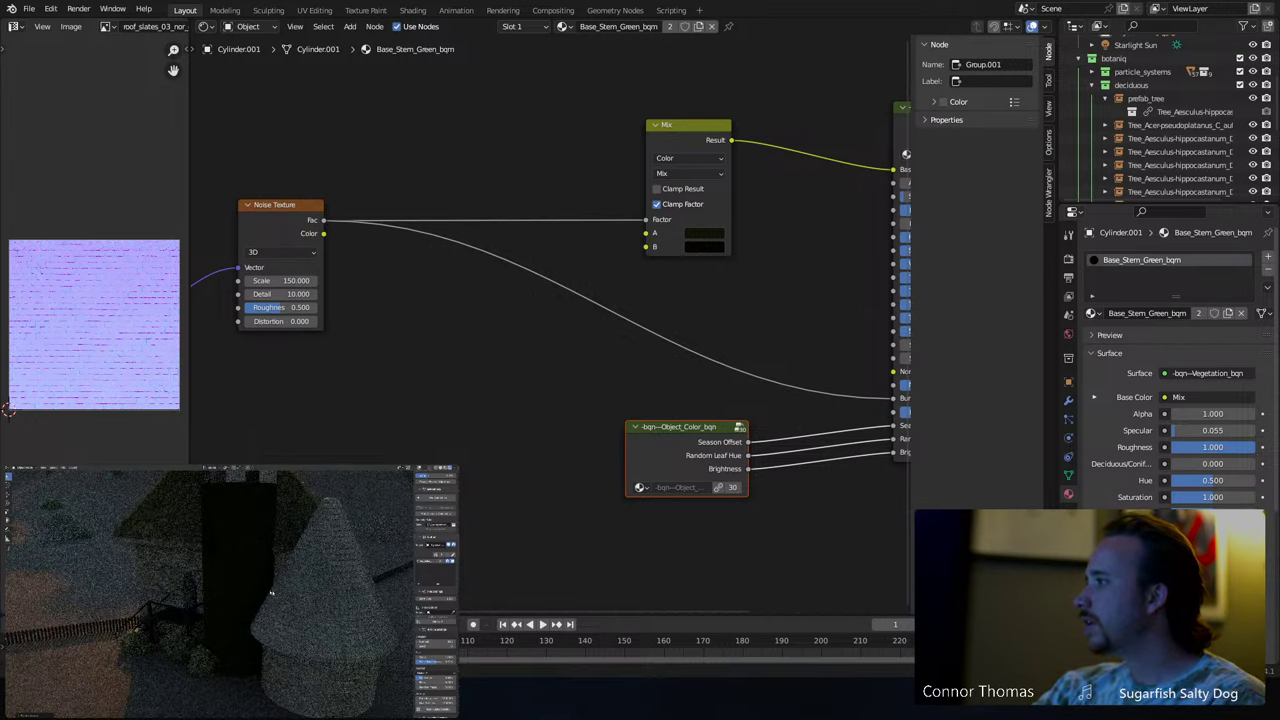
- Assign the CobbleWall2 material to the round tower again in place of Base_Stem_Green_bqm
middle_drag(263, 594, 263, 598)
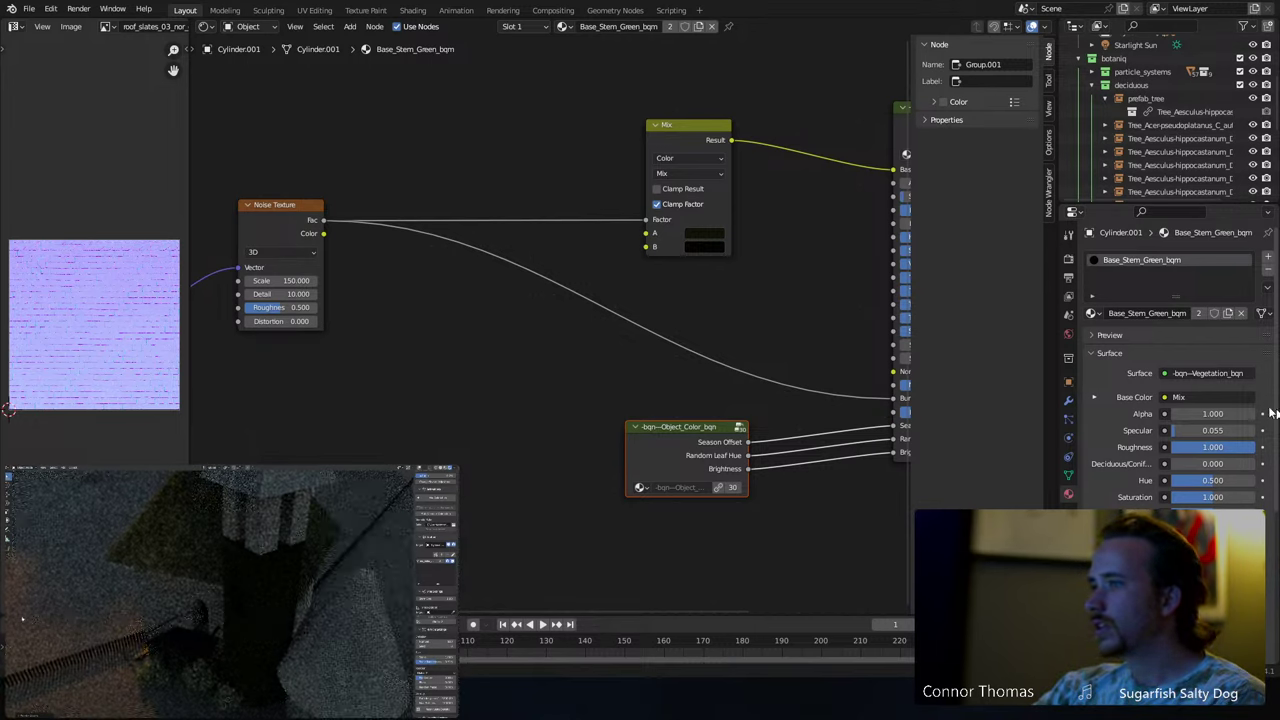
click(1092, 313)
text(c)
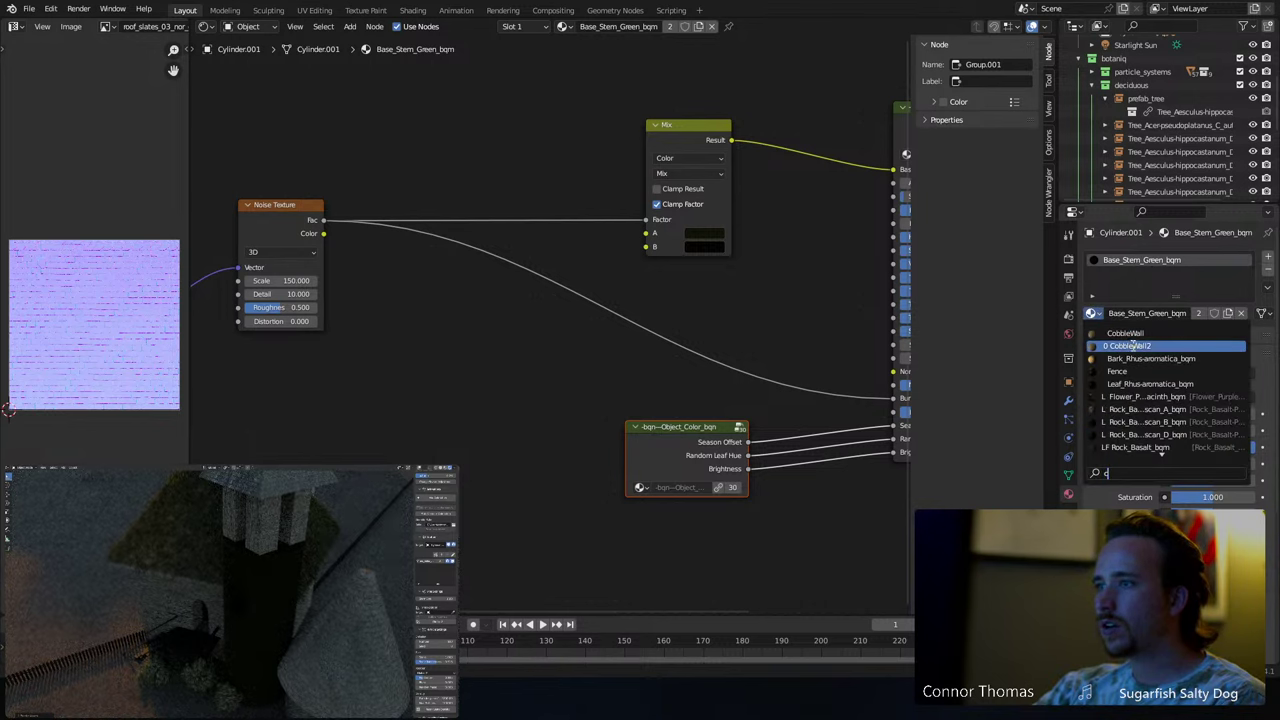
click(1128, 345)
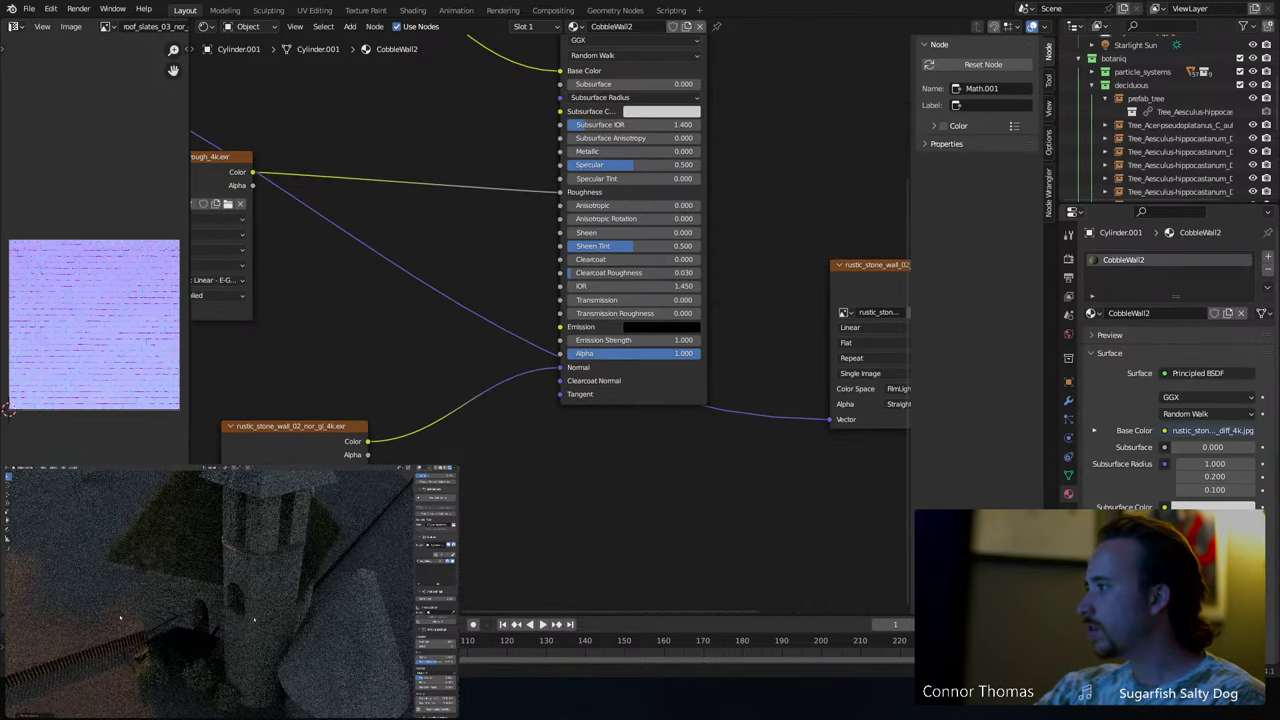
- Try a new value in the tower's scatter settings and inspect the tower surface in solid shading
middle_drag(88, 617, 289, 613)
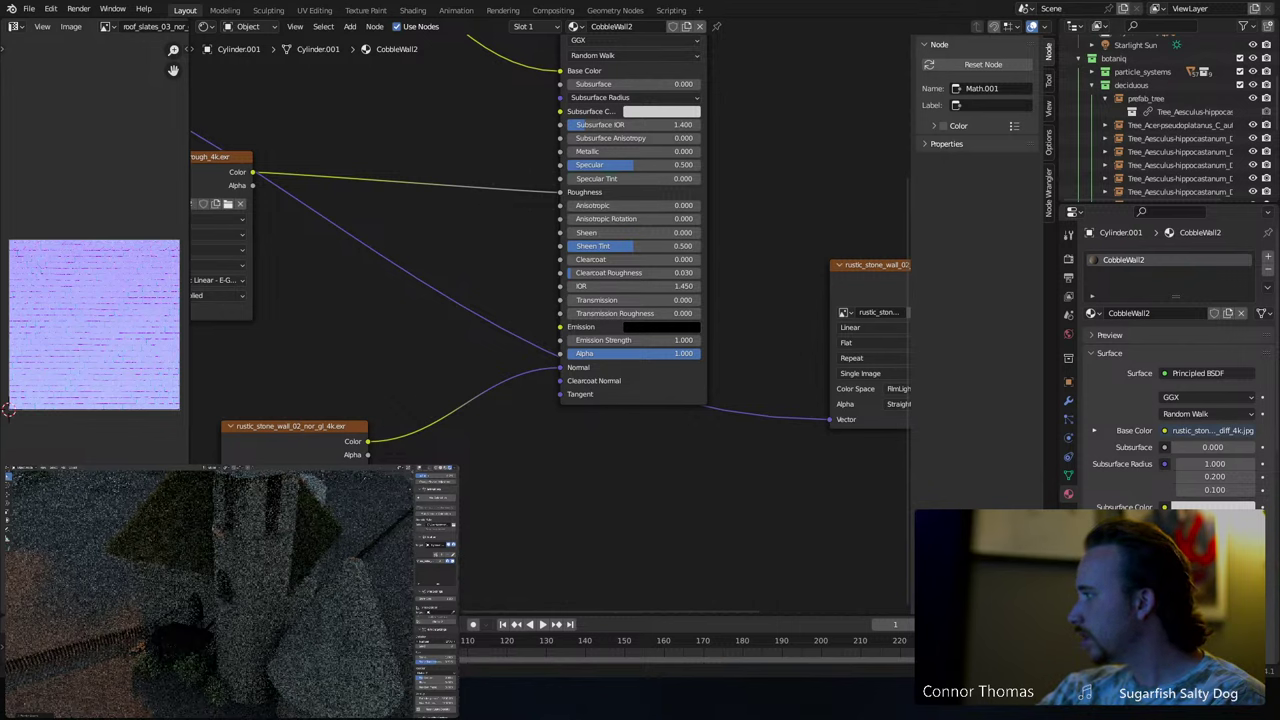
key(KP_4)
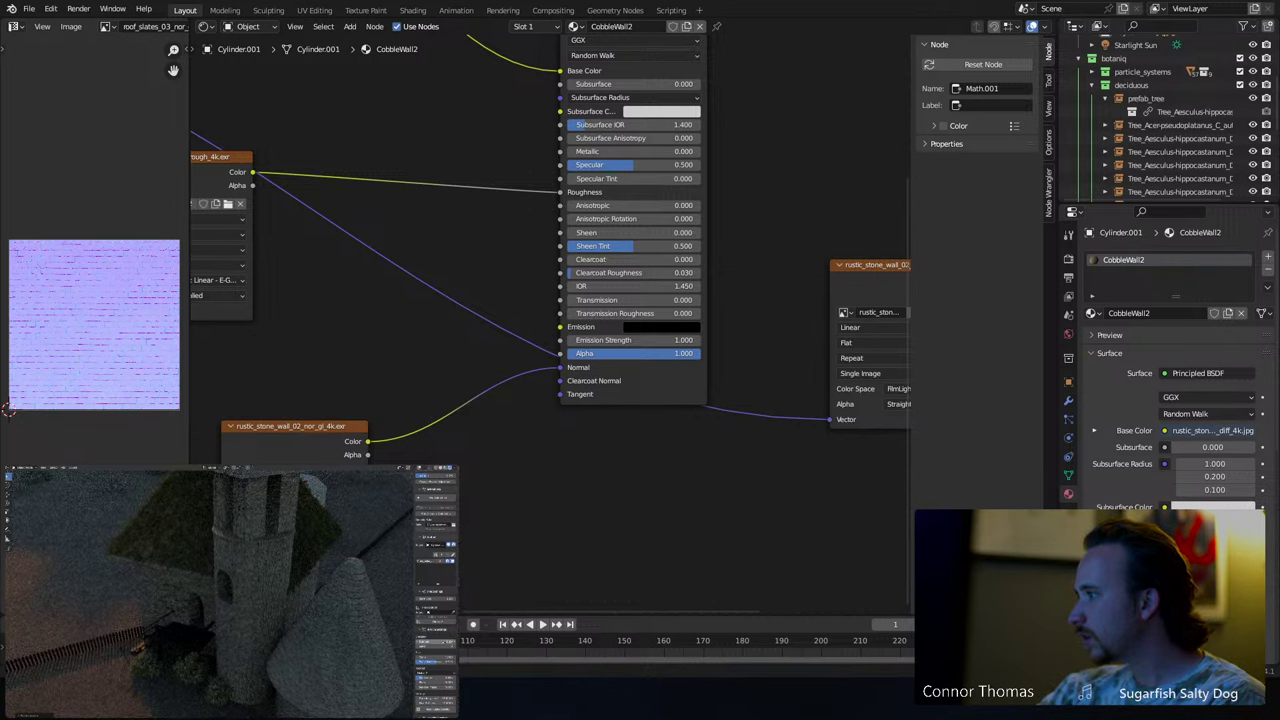
key(KP_4)
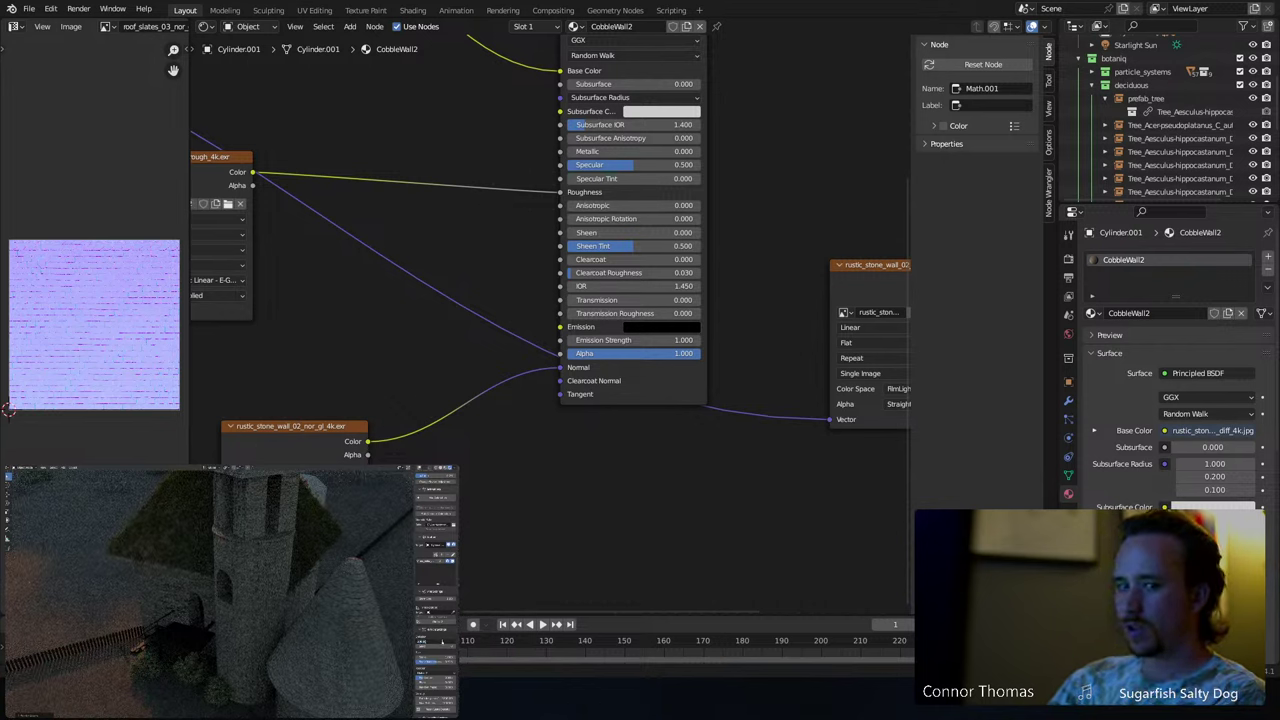
key(Return)
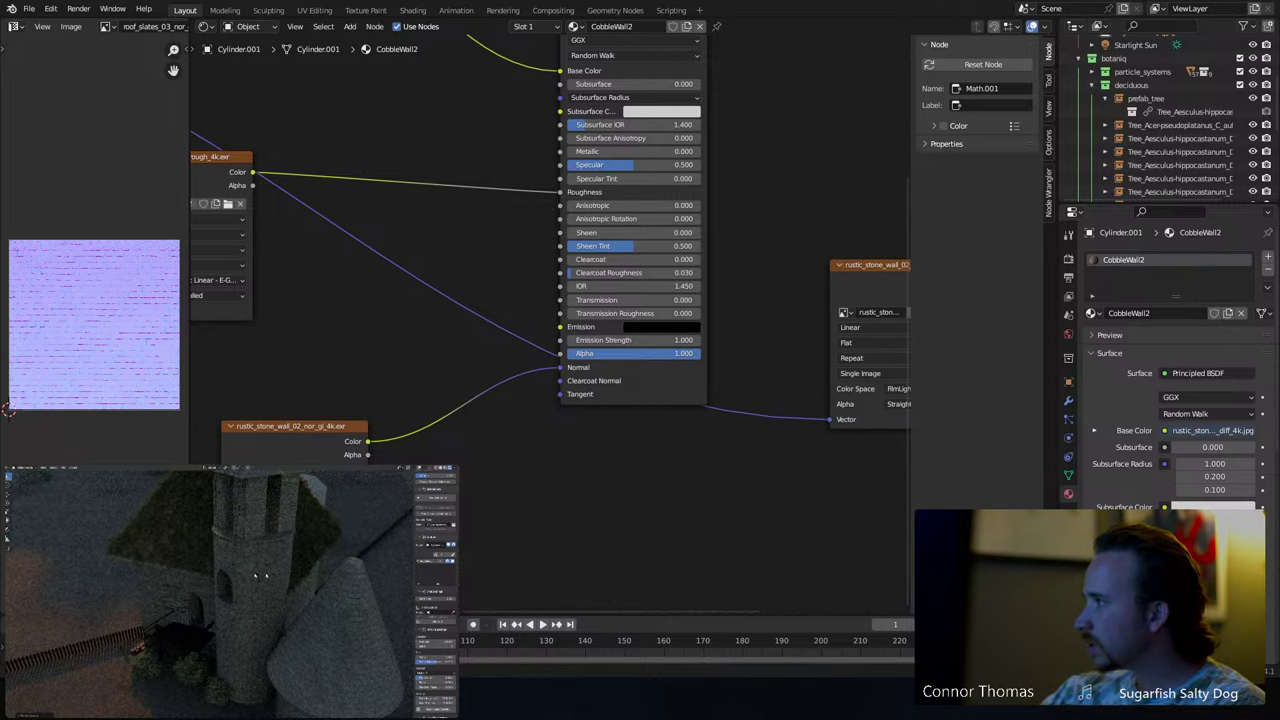
key(z)
click(255, 601)
scroll(275, 585, up, 2)
middle_drag(283, 590, 285, 575)
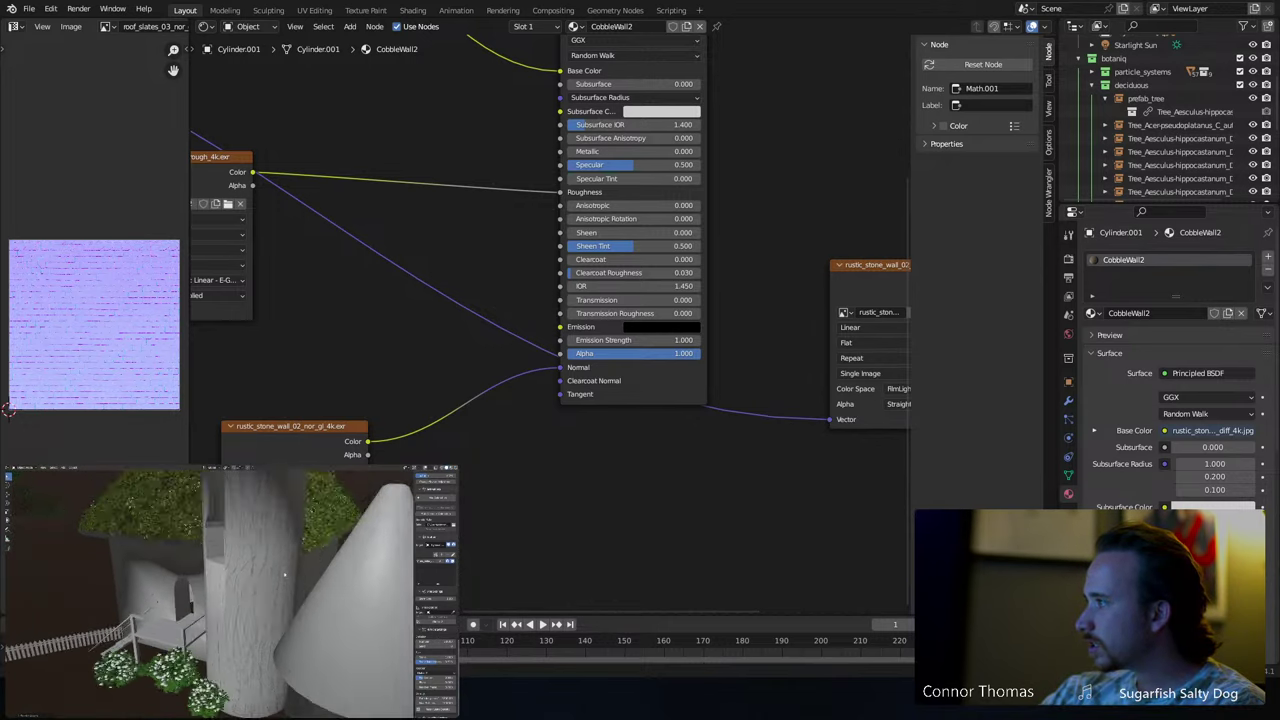
scroll(284, 574, up, 3)
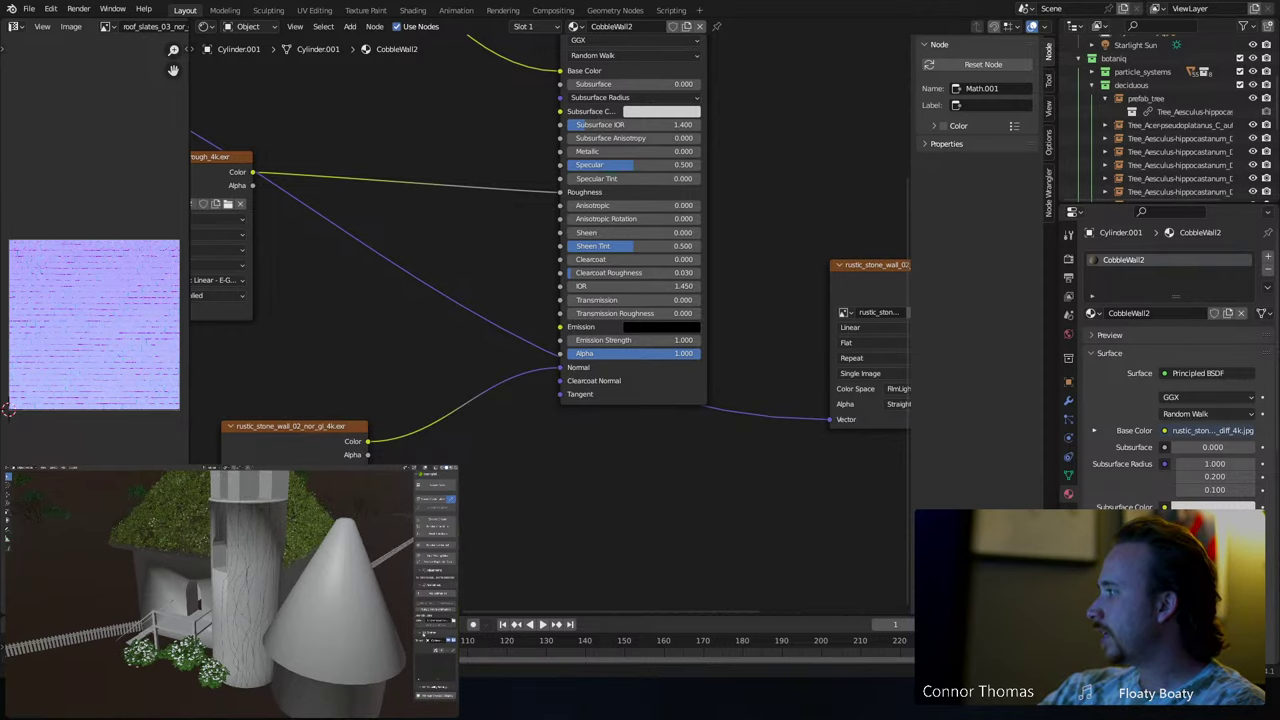
- Start Grease Pencil drawings for the round tower and the foreground wooden cross, saving the file after each
click(437, 650)
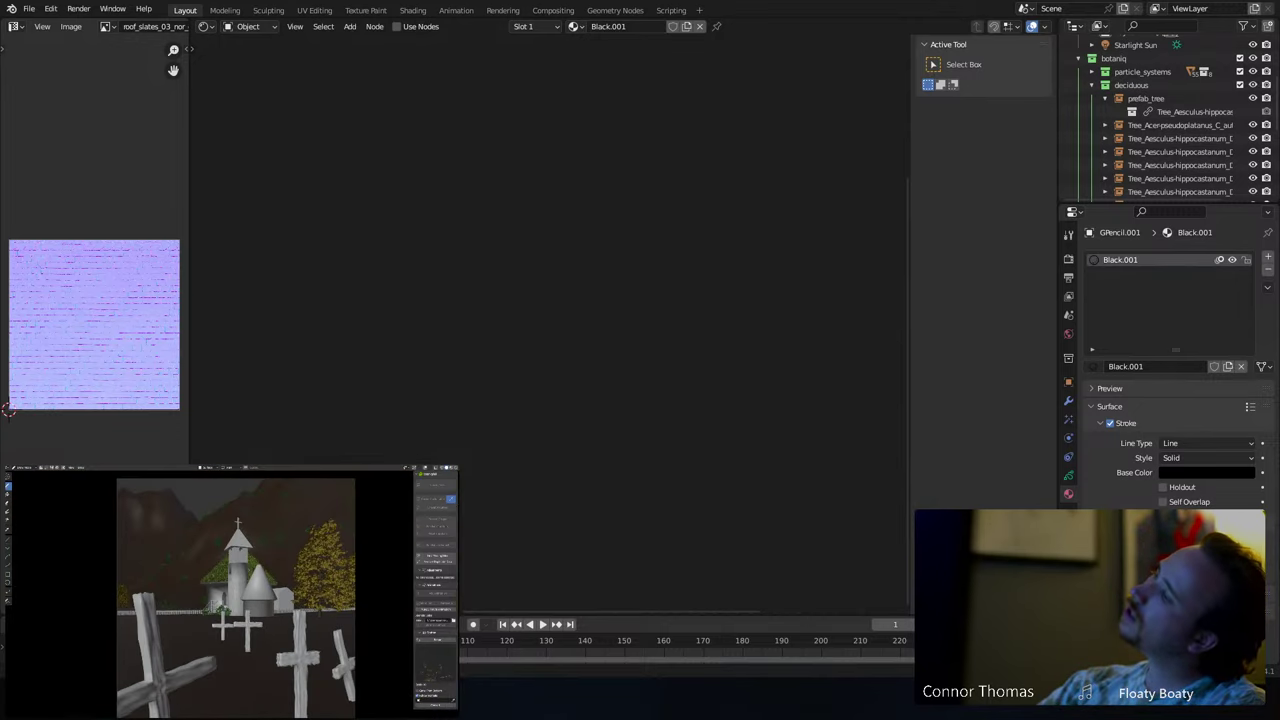
key(ctrl+s)
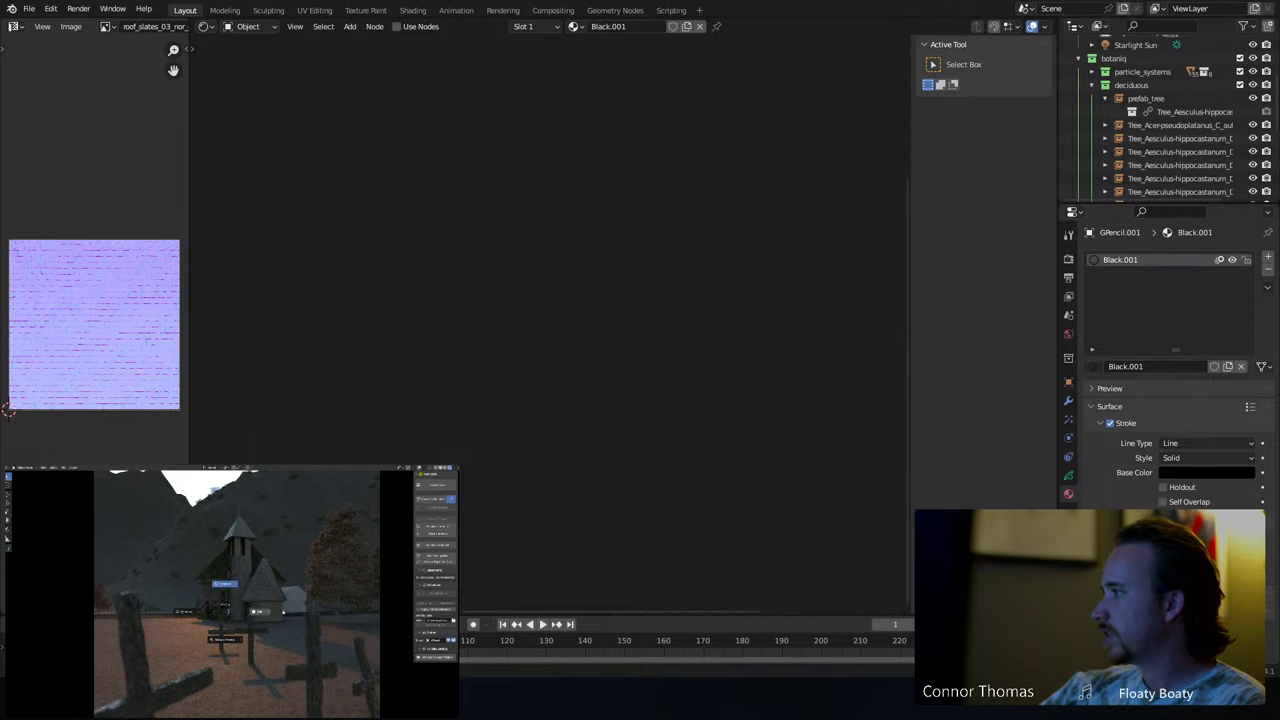
click(225, 639)
click(312, 668)
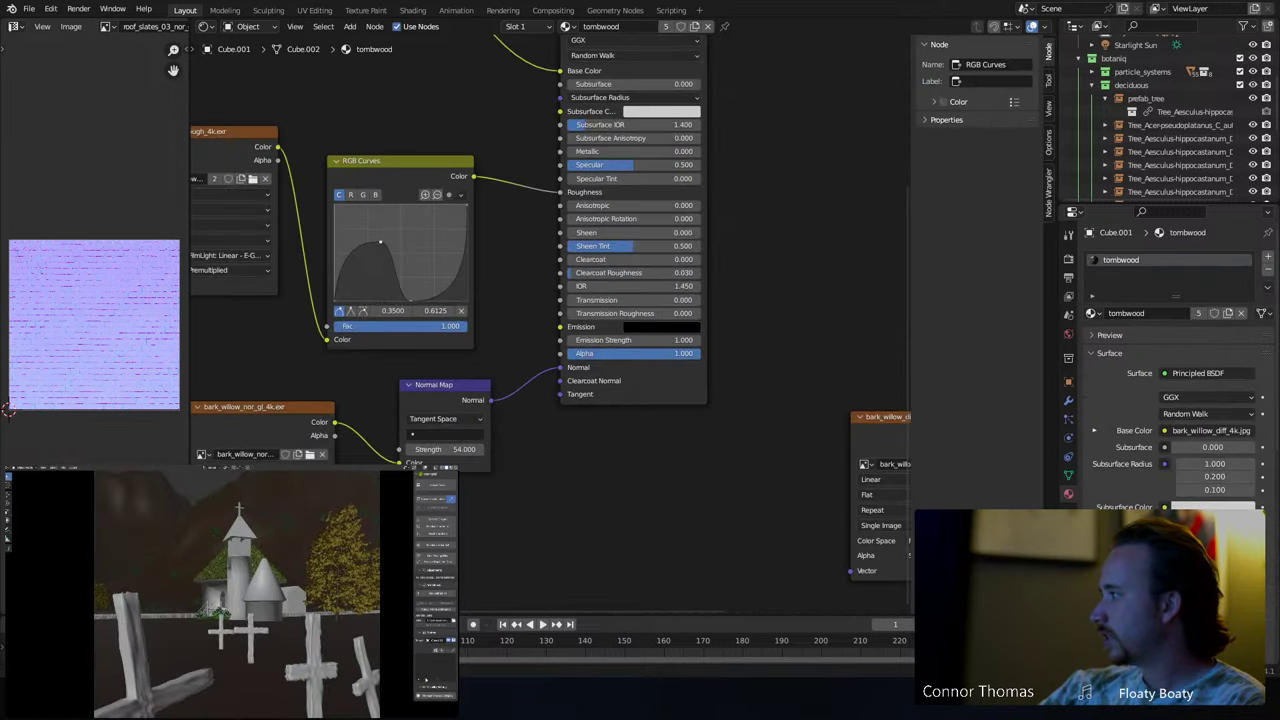
click(435, 695)
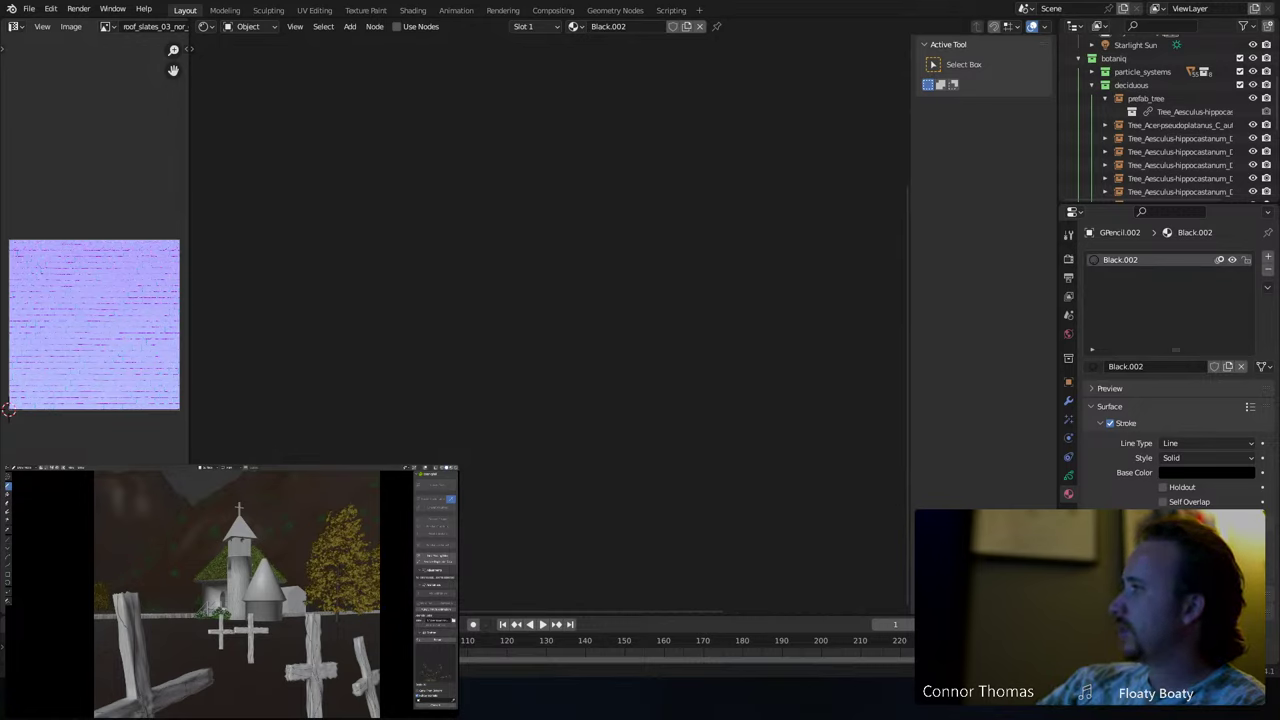
key(ctrl+s)
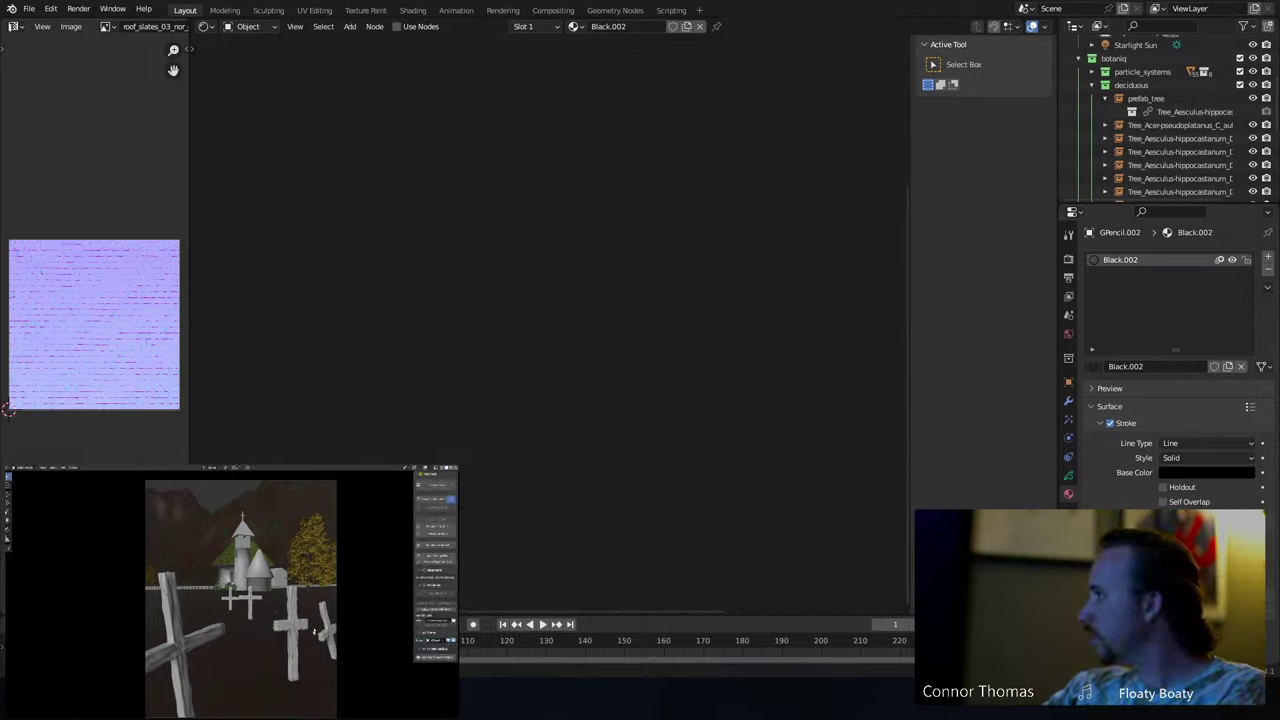
- Scatter grass over the ground plane and spawn the botaniq Aesculus hippocastanum F autumn tree
click(309, 677)
scroll(436, 590, down, 3)
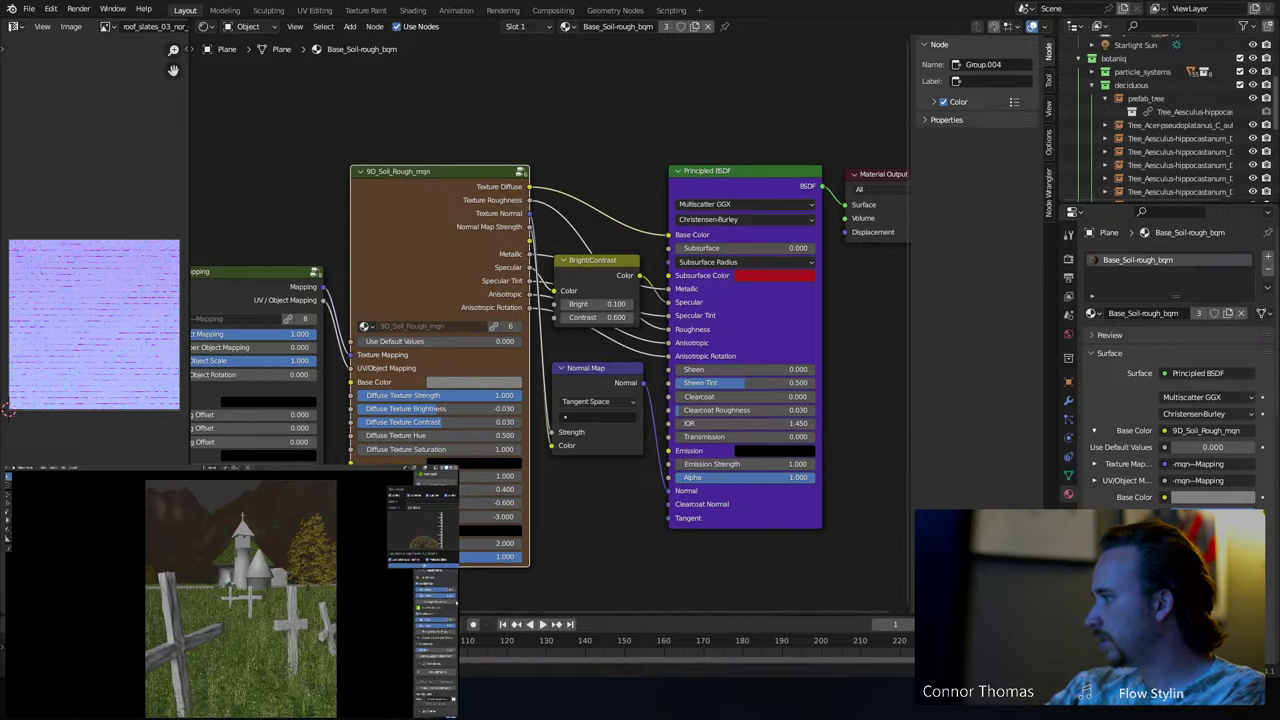
click(430, 566)
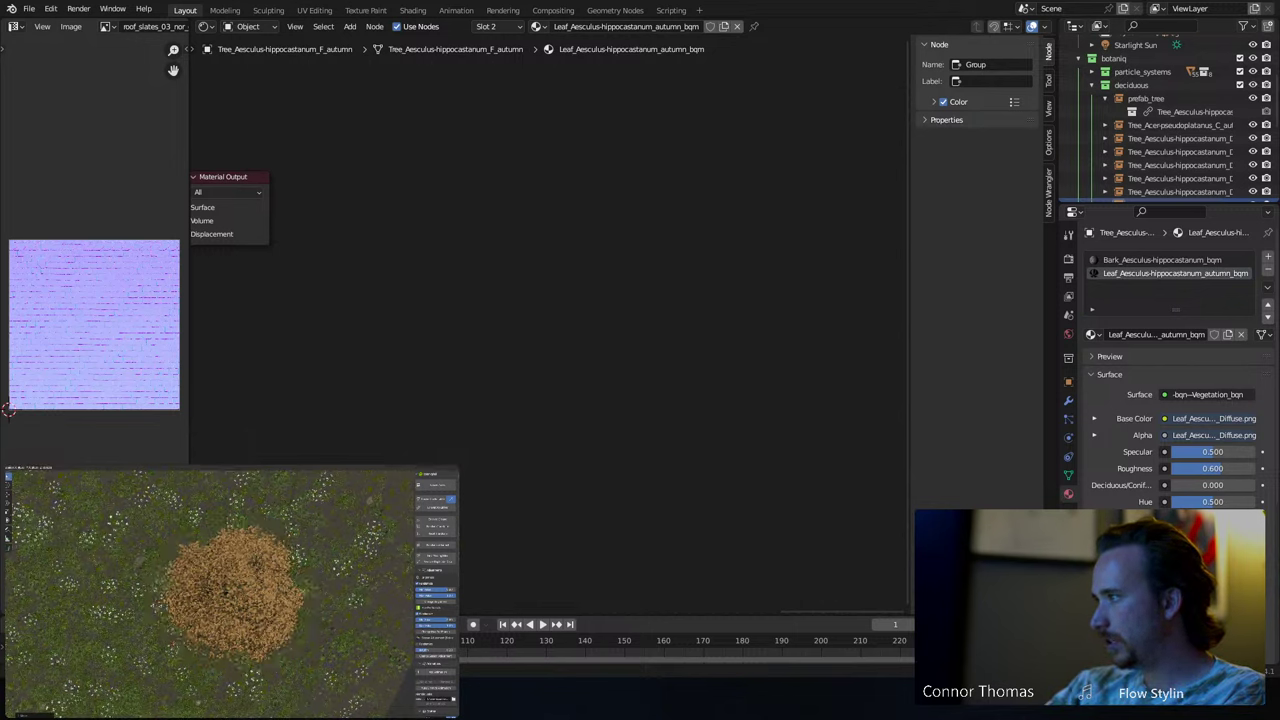
- Switch the node editor to a 3D viewport and, in top view, move the new autumn tree about 5.5 m toward the wooden crosses
click(205, 26)
click(224, 63)
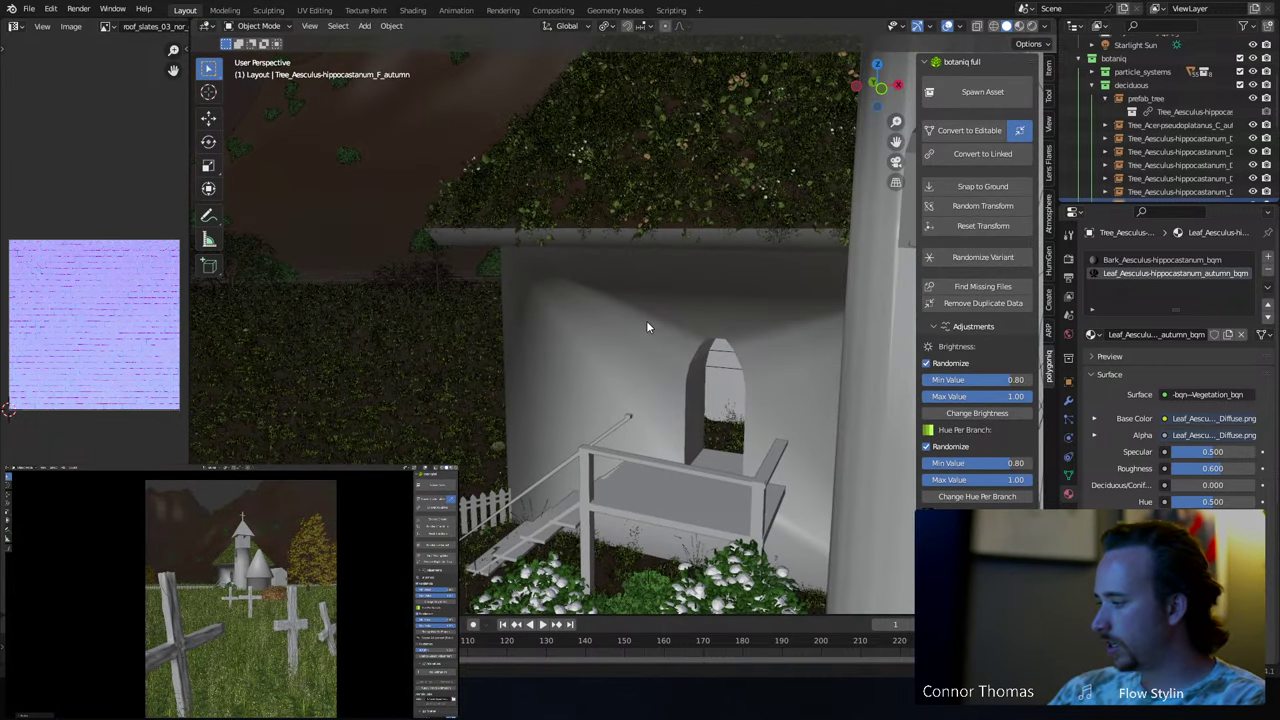
key(KP_Decimal)
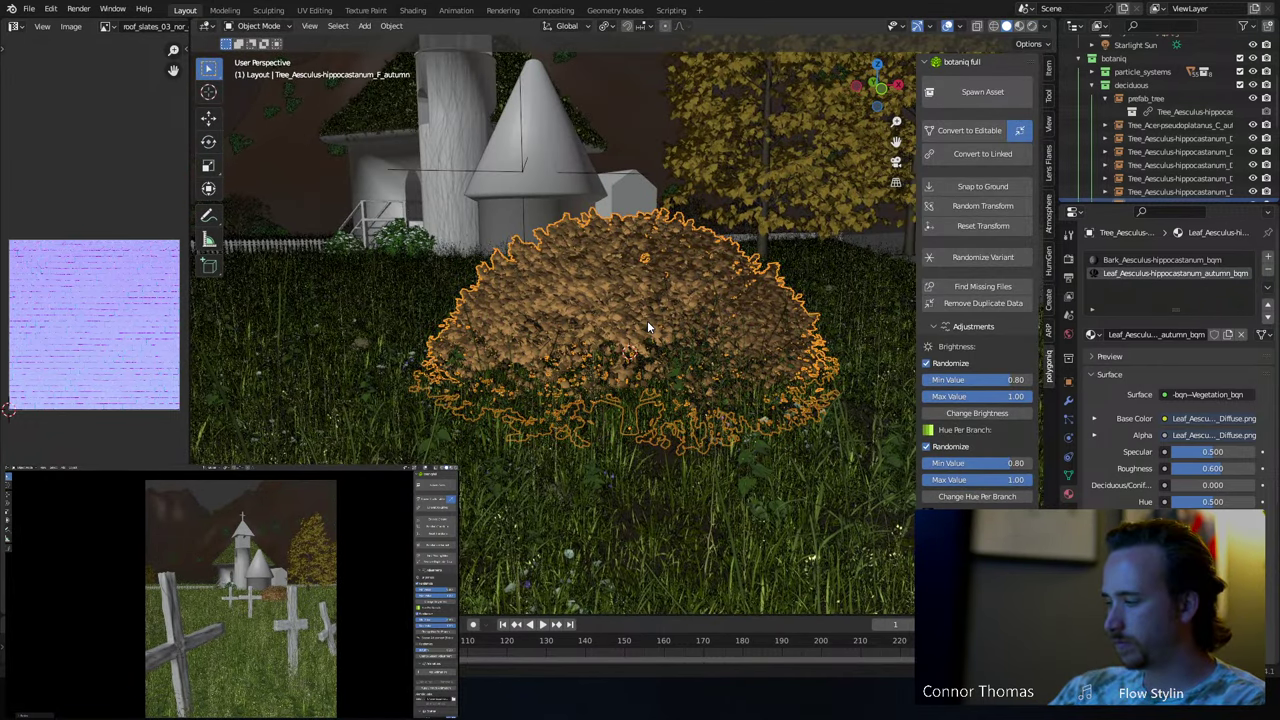
key(KP_7)
scroll(632, 315, down, 6)
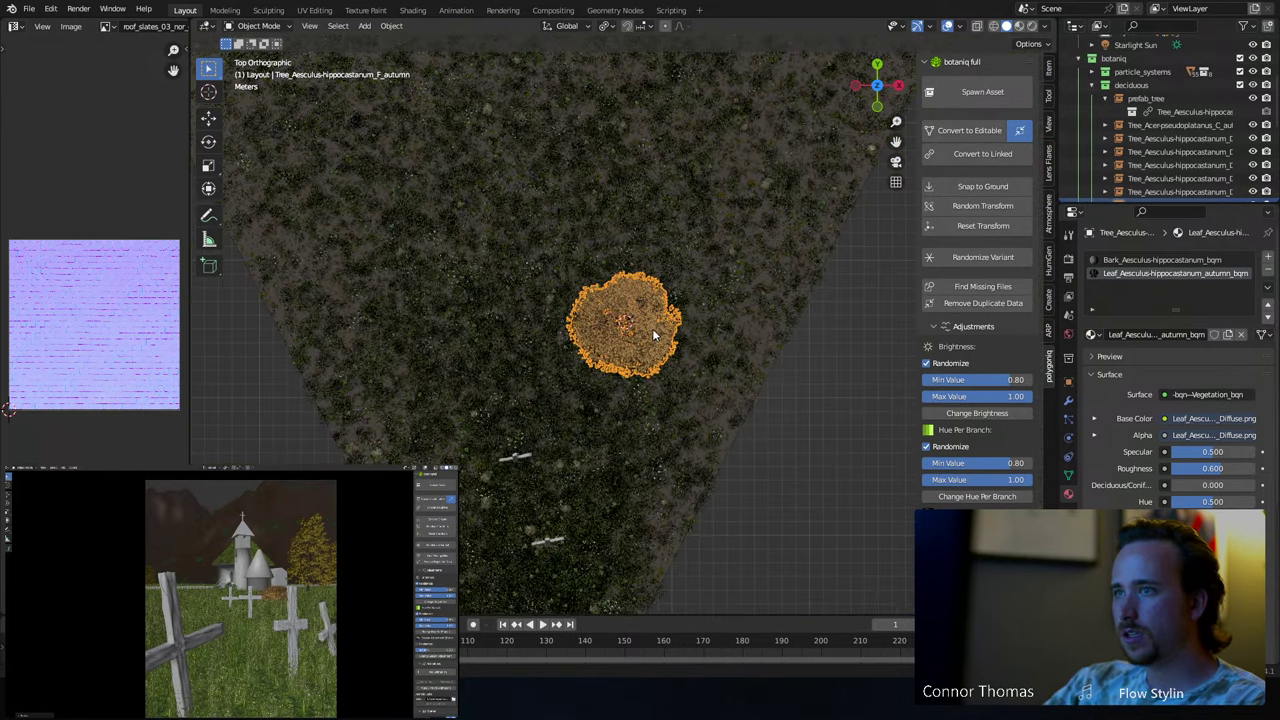
key(g)
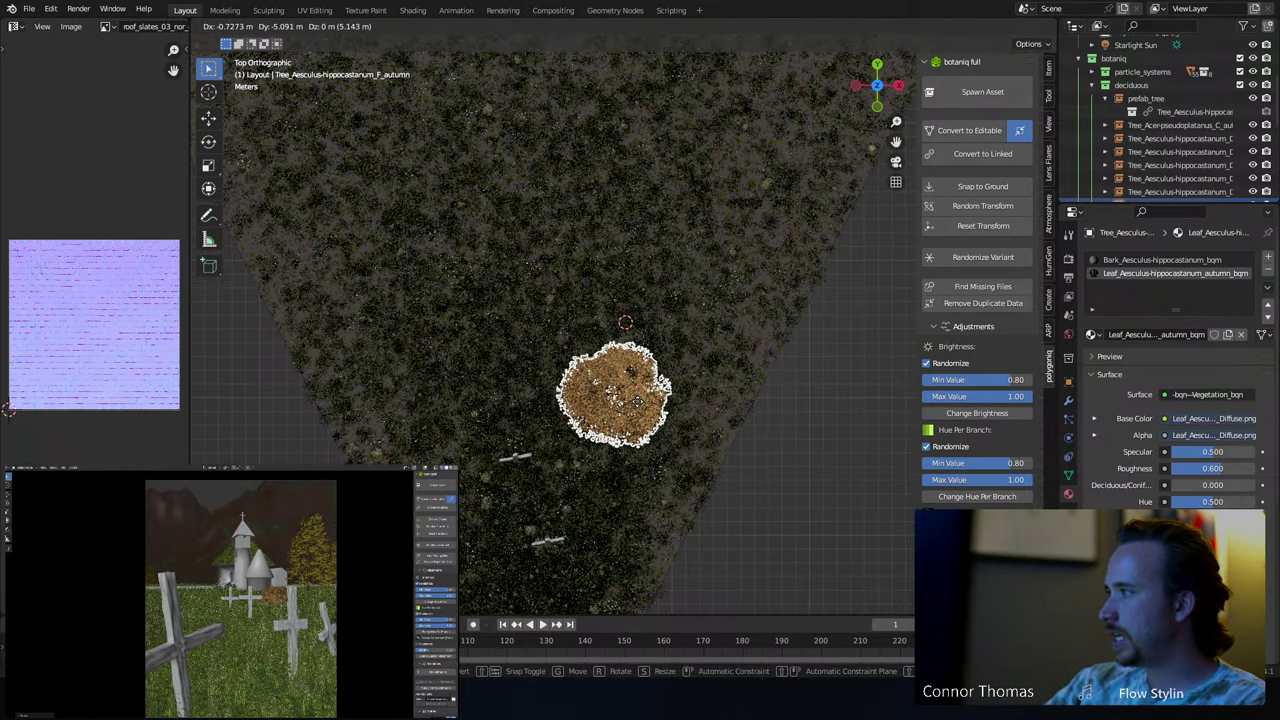
click(672, 419)
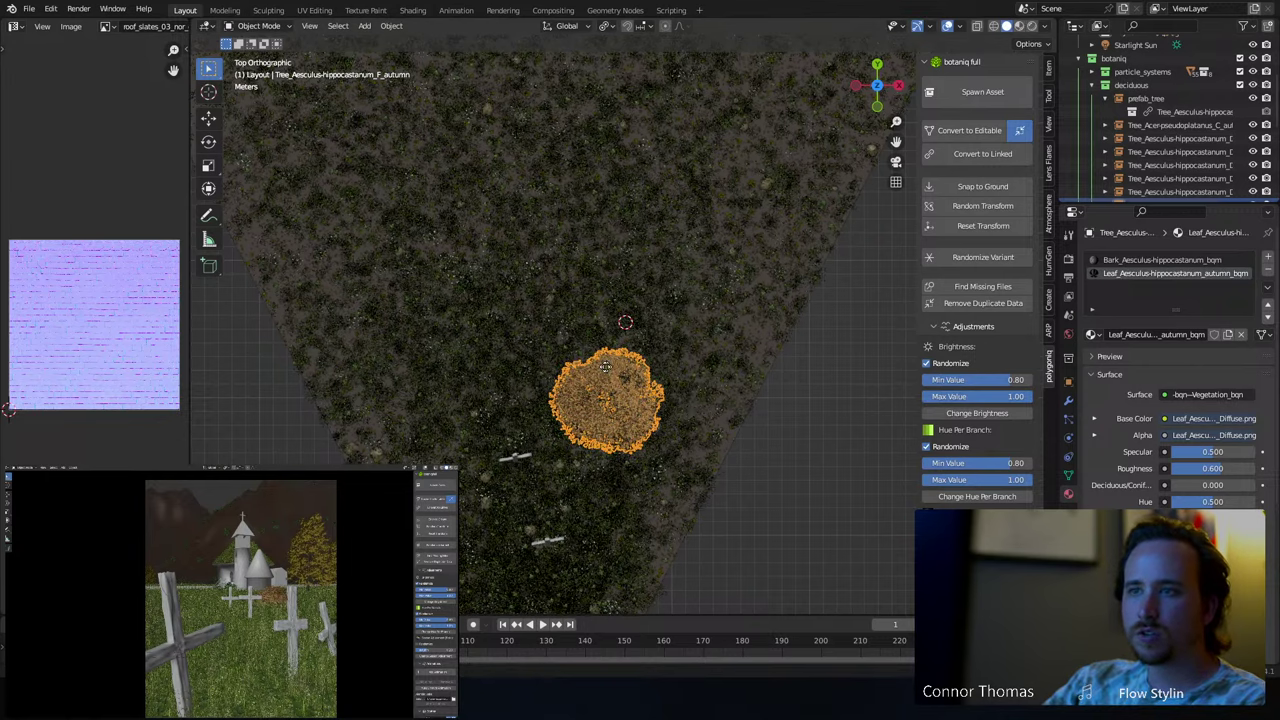
- Duplicate the autumn tree to the left of the original, then rotate the copy and scale it down
key(shift+d)
click(651, 357)
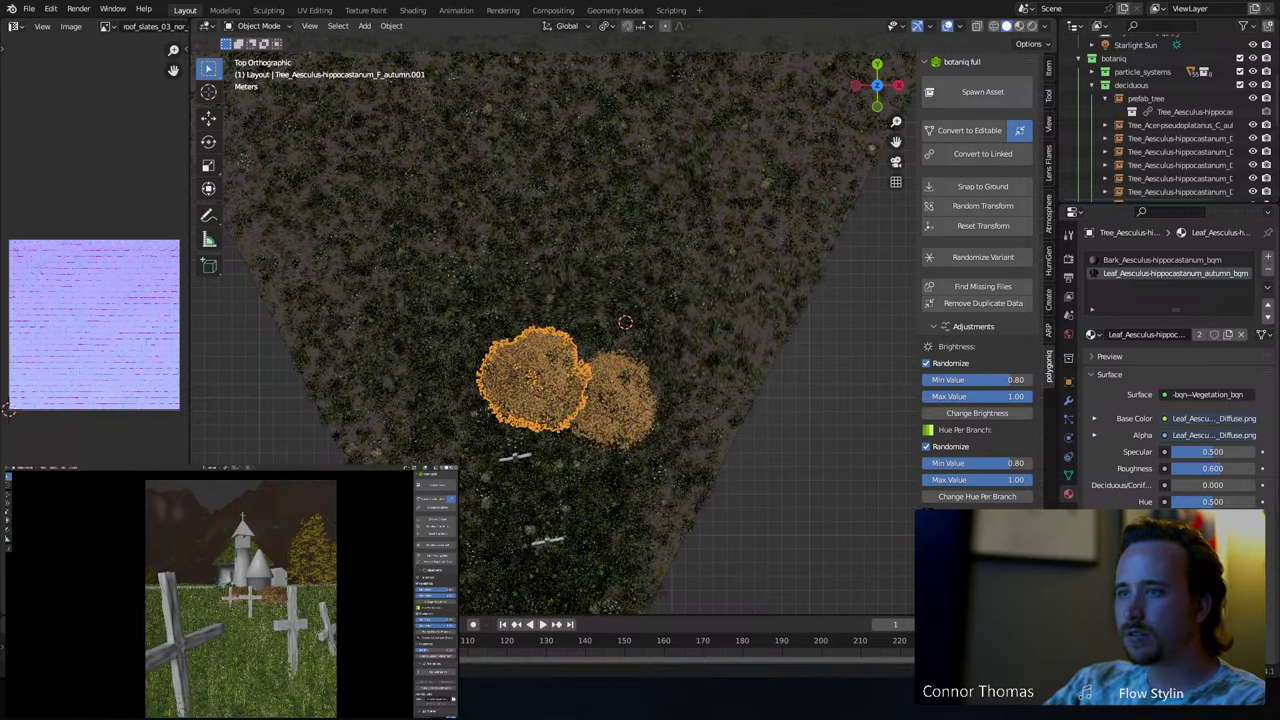
key(r)
click(707, 340)
key(s)
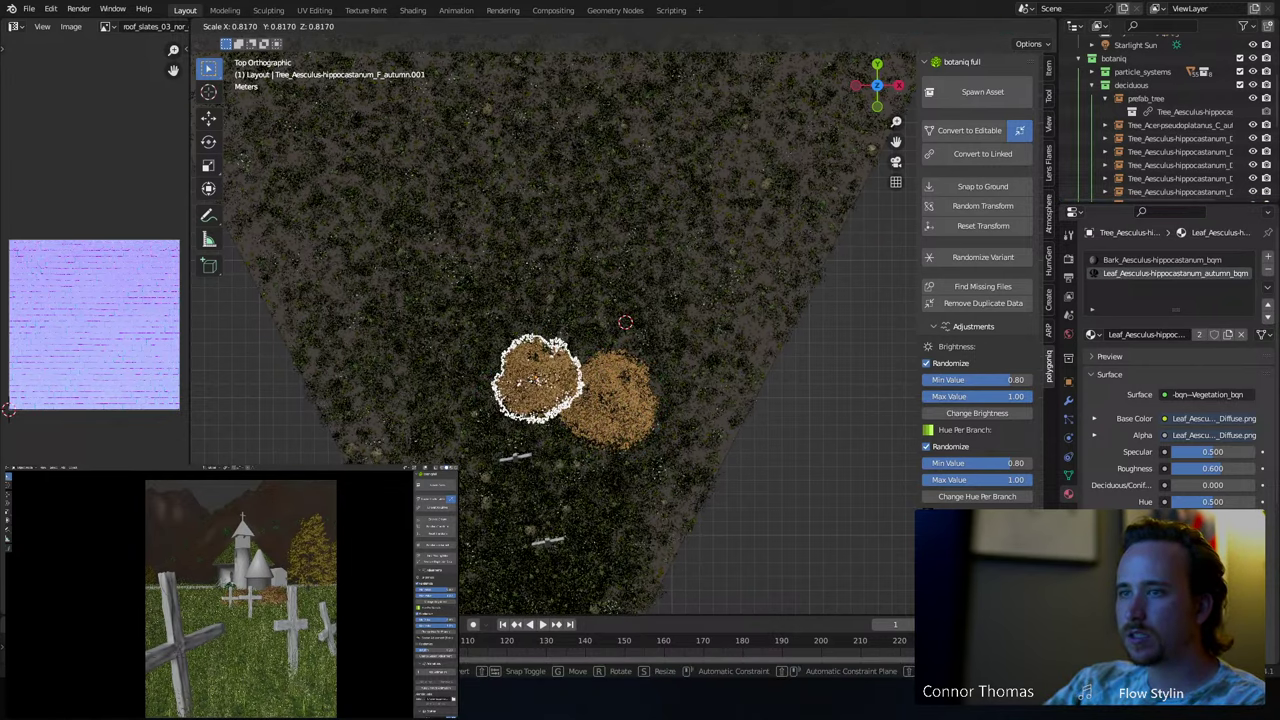
click(619, 429)
- Duplicate the original autumn tree to its lower right, then adjust the copy's scale and rotate it slightly
click(618, 427)
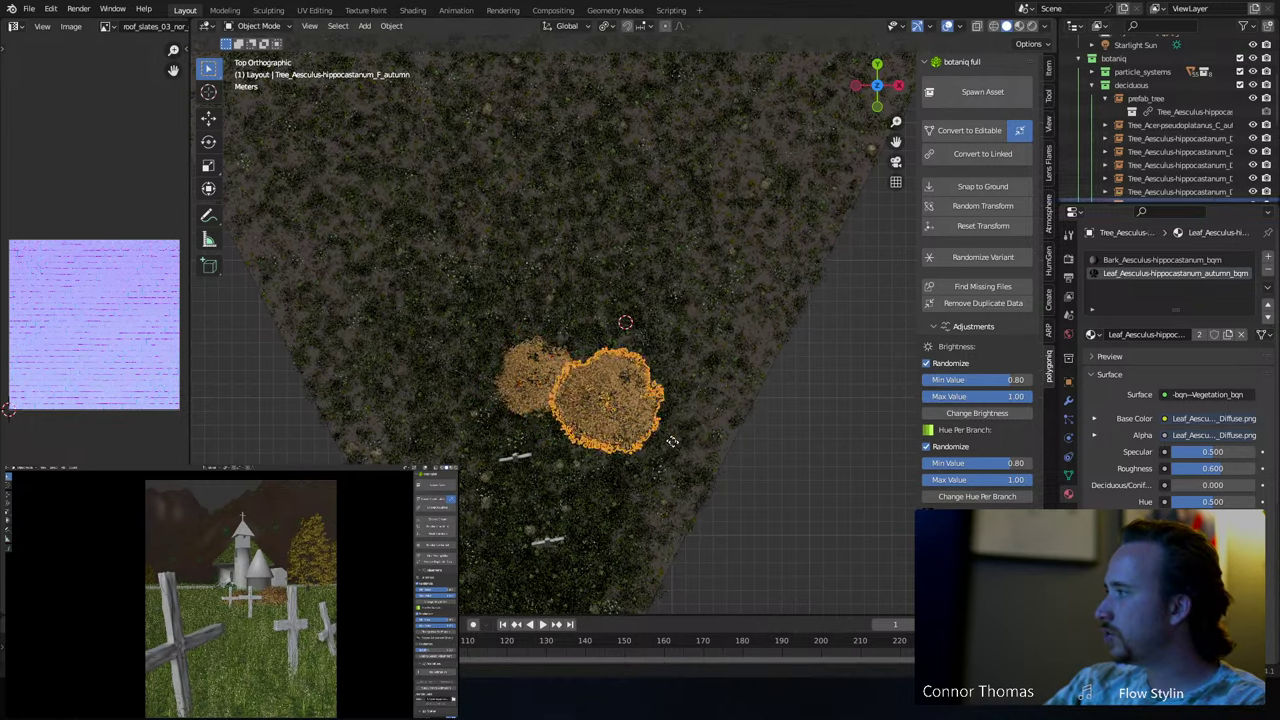
key(shift+d)
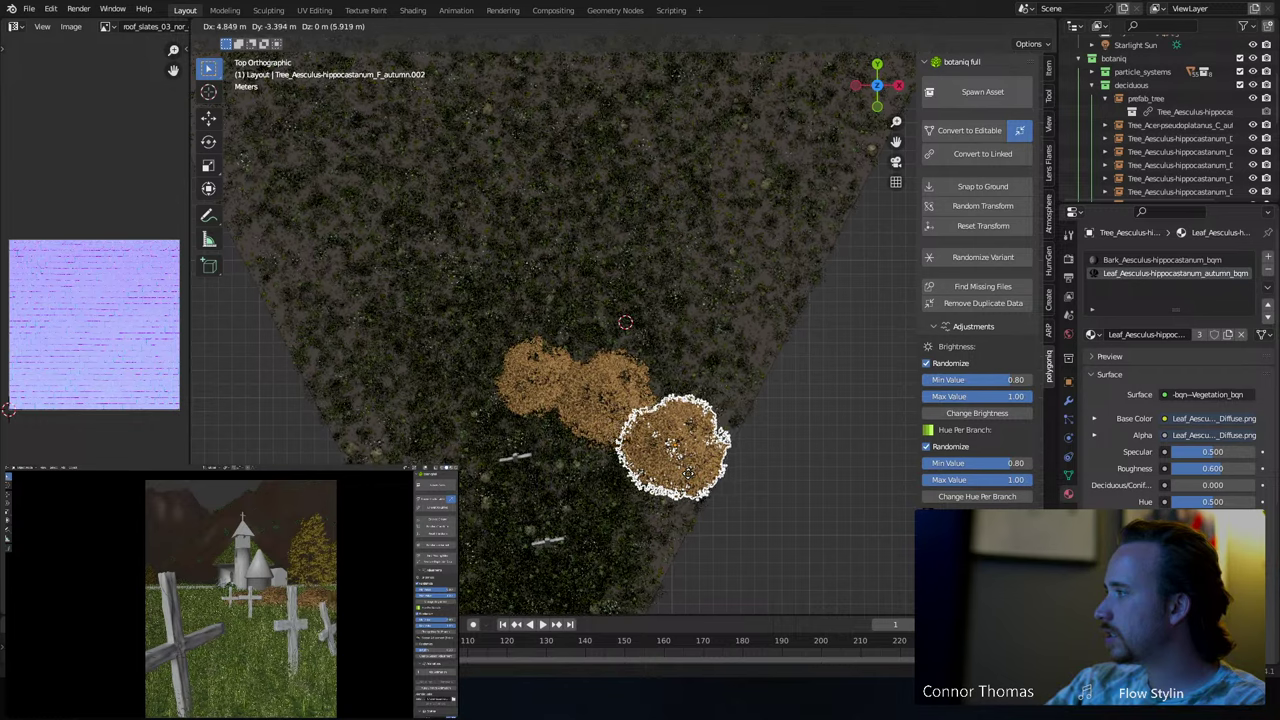
key(Return)
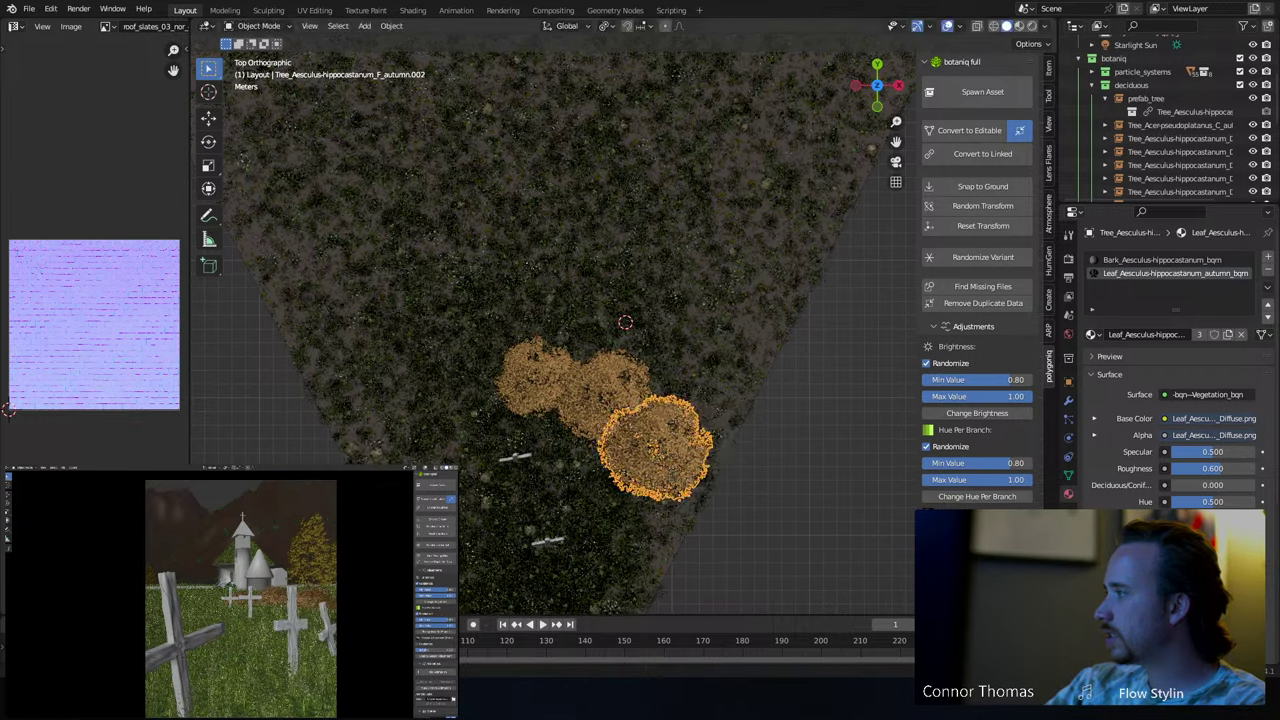
key(s)
key(Return)
key(r)
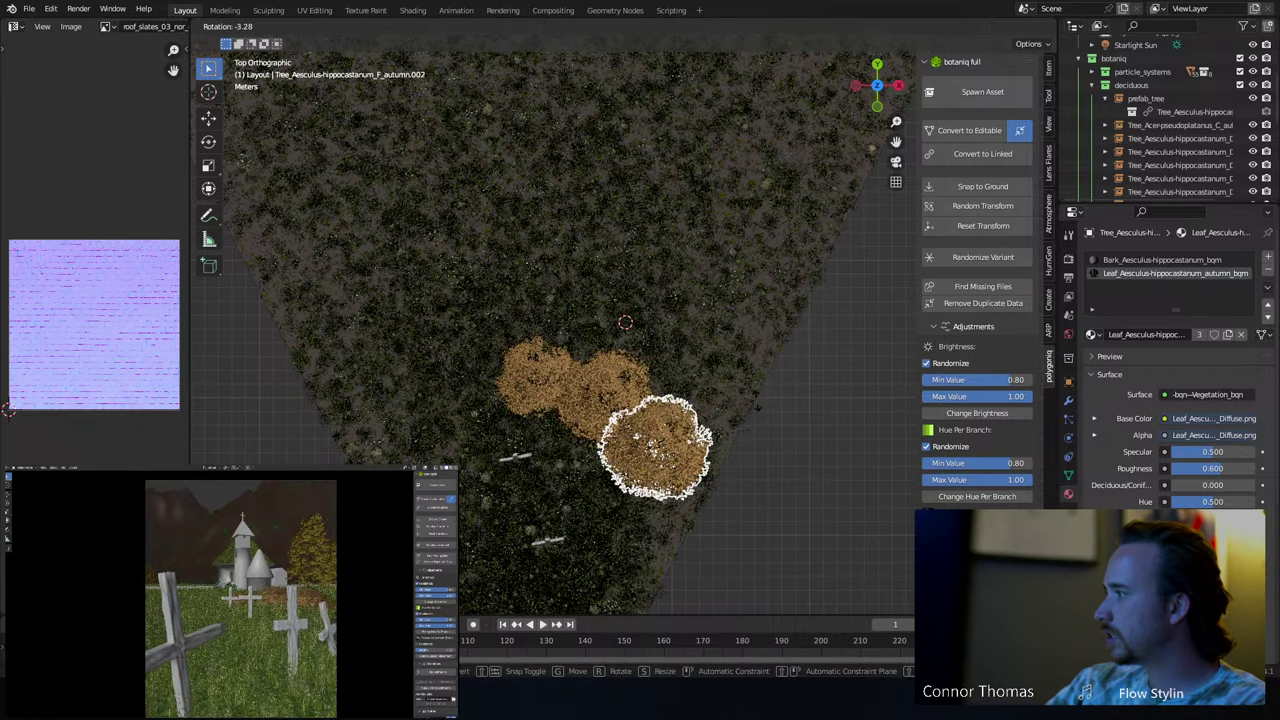
key(Return)
- Duplicate the lower-right autumn tree, shrink and rotate the copy, and place it near the right edge of the grass
key(shift+d)
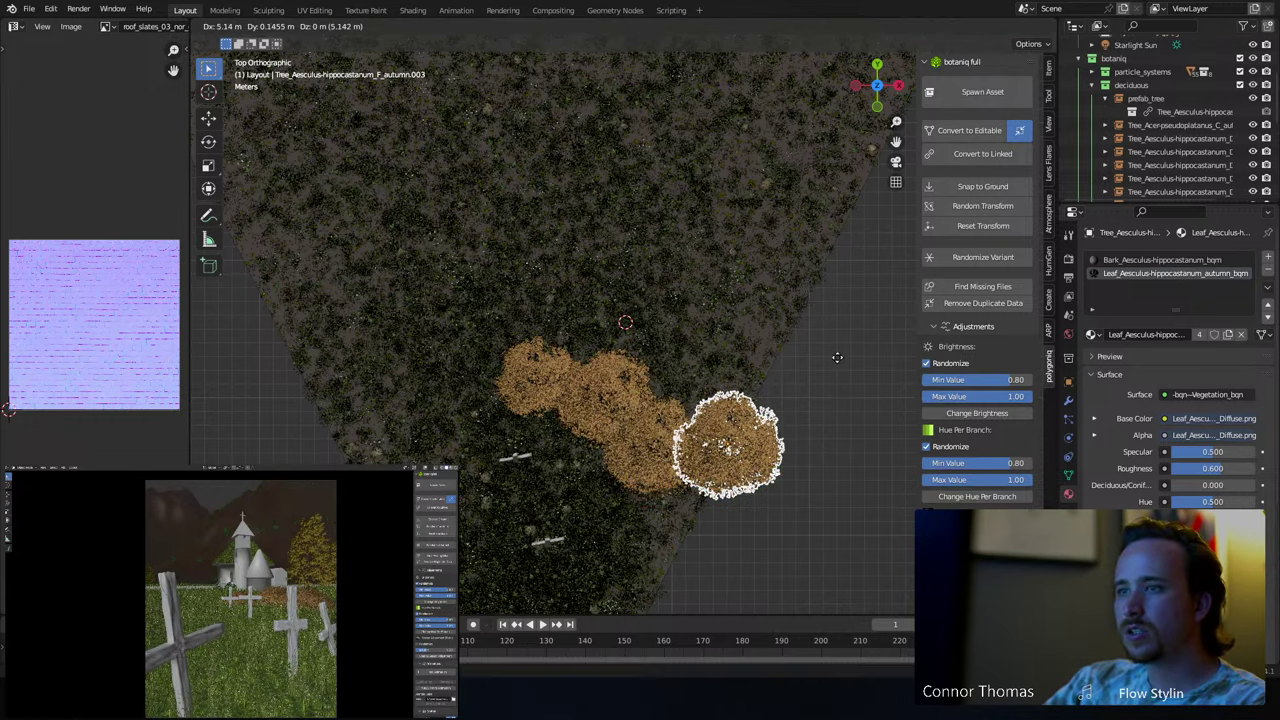
key(Return)
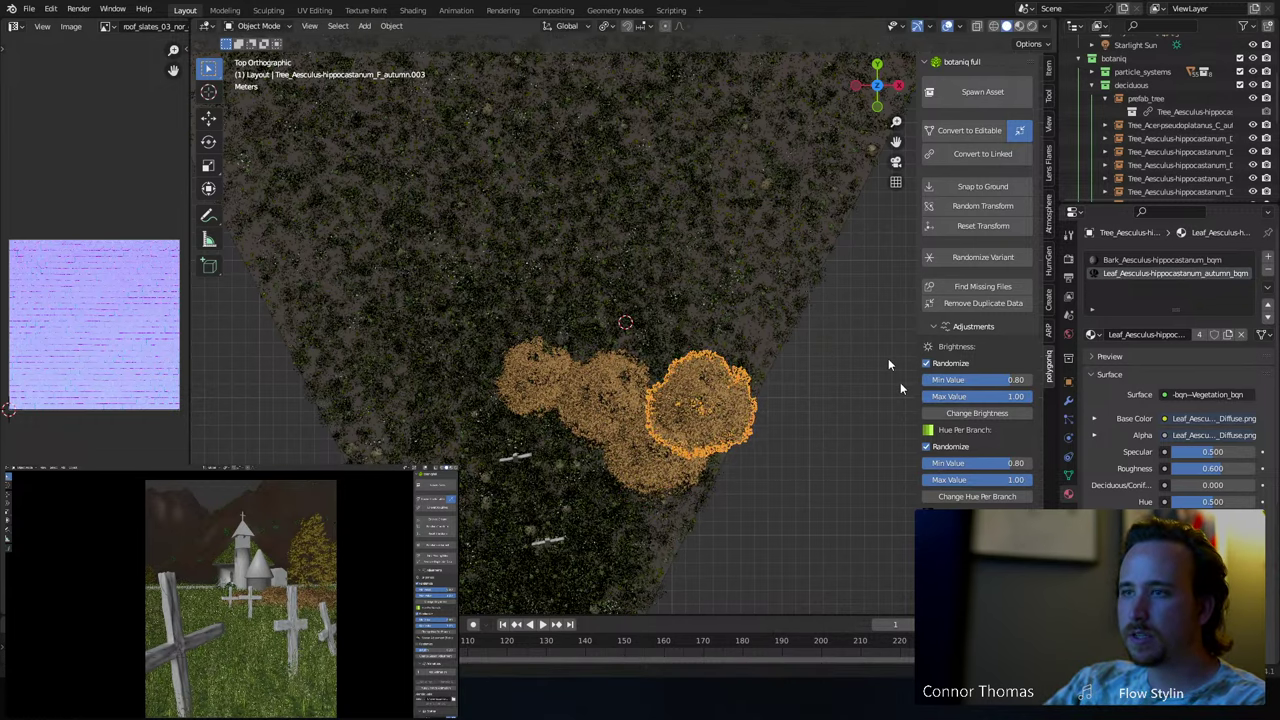
key(s)
key(Return)
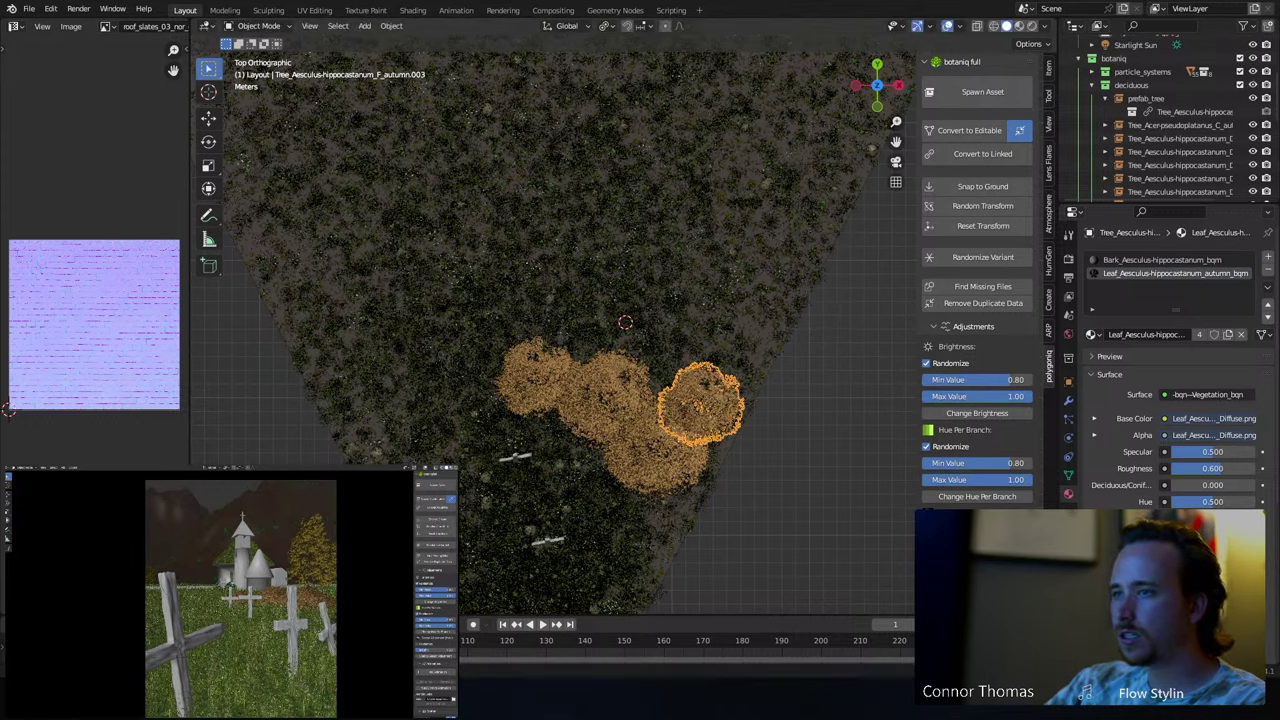
key(r)
key(Return)
key(g)
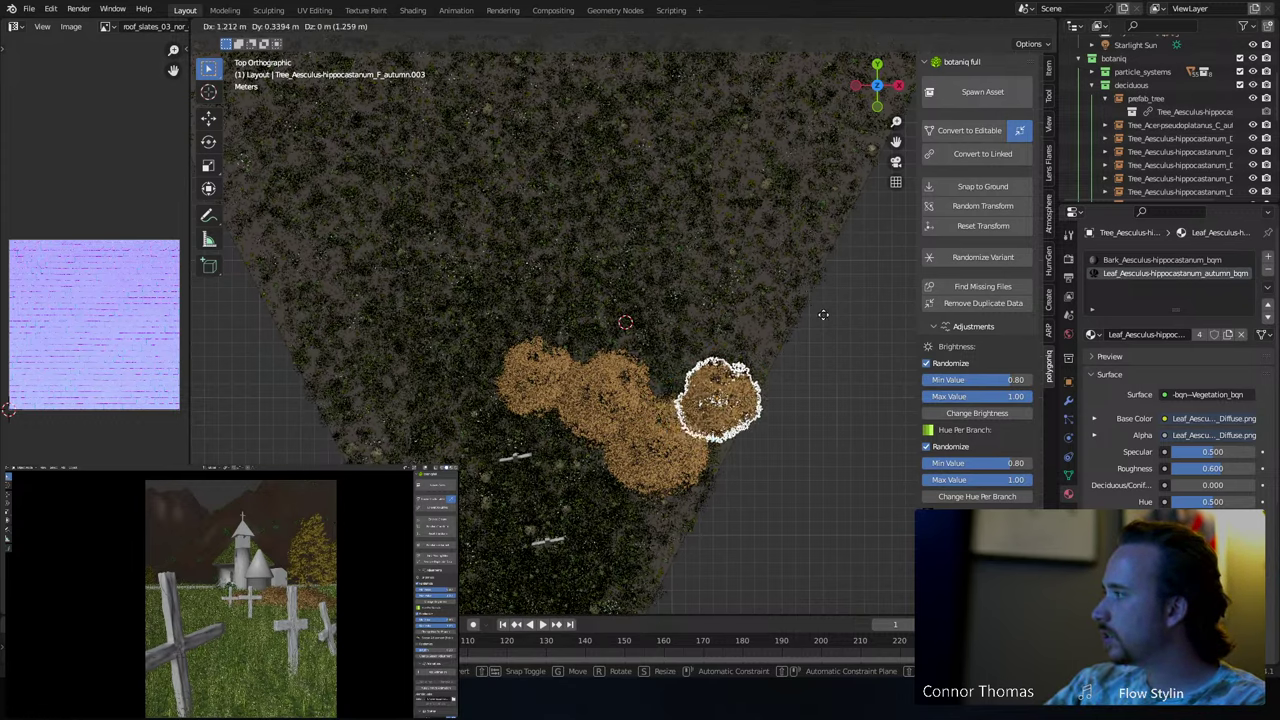
key(Return)
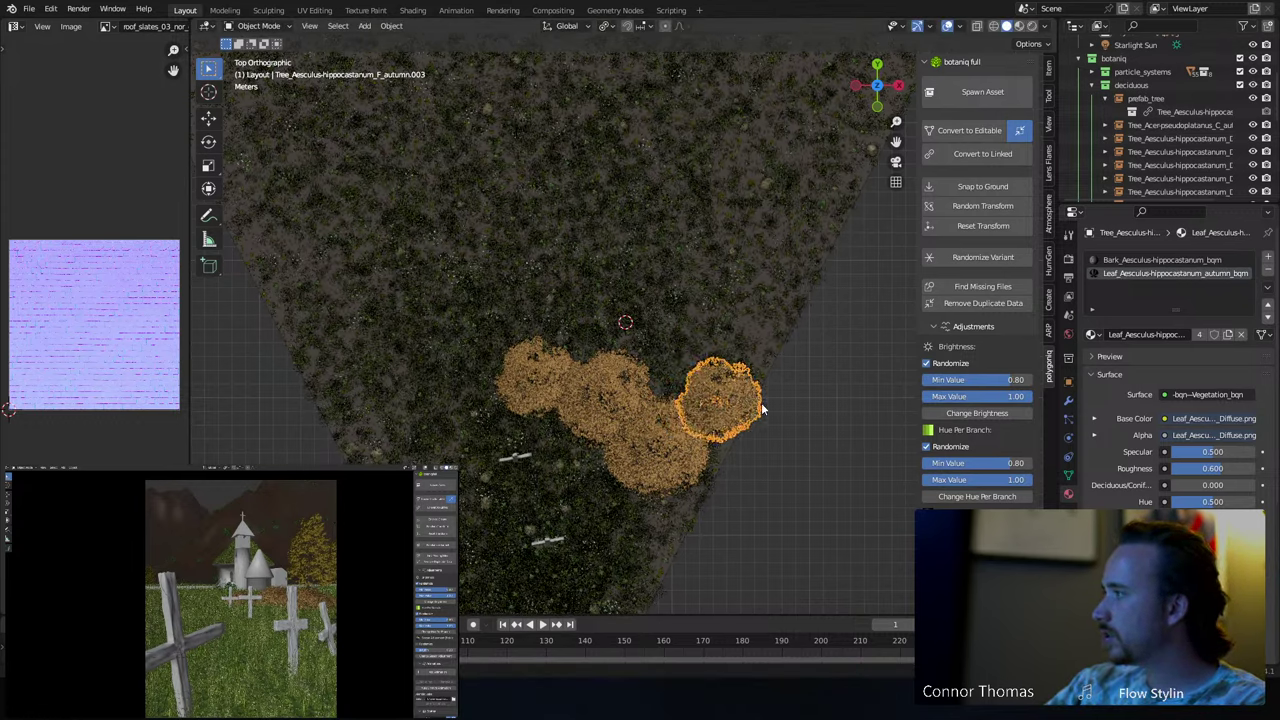
- Save the scene file with the placed trees and clear the selection
key(a)
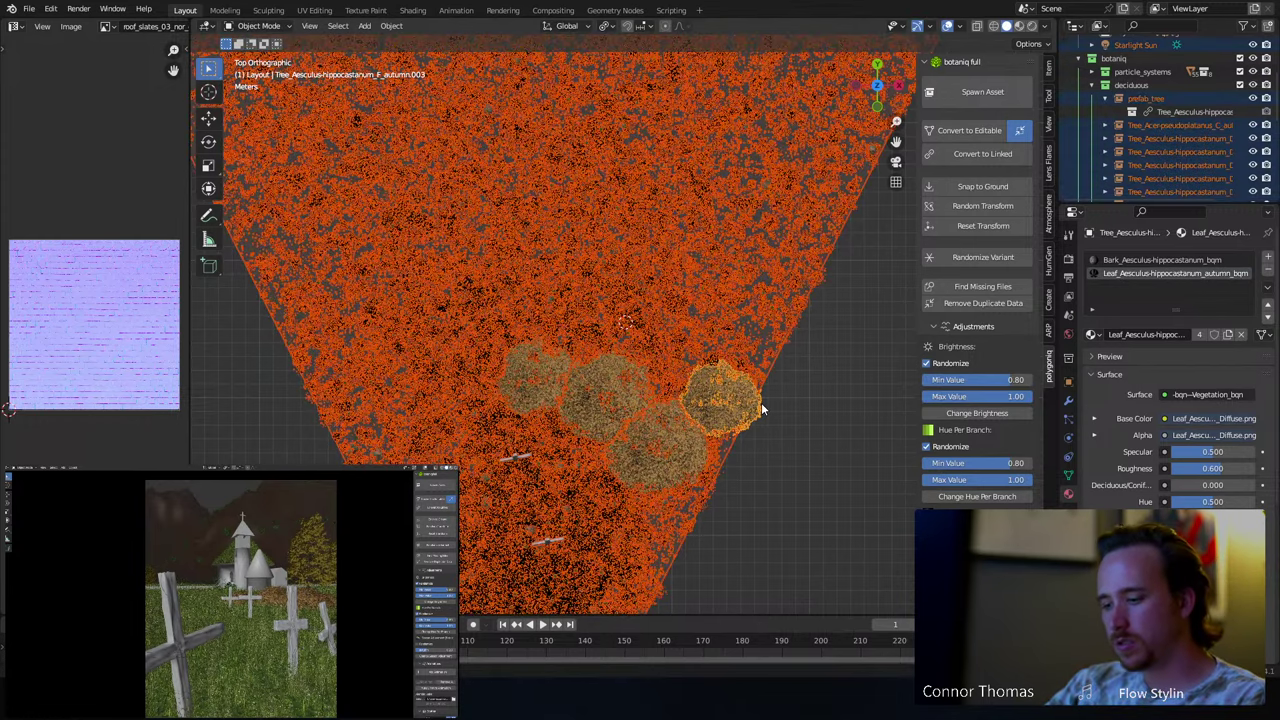
key(ctrl+s)
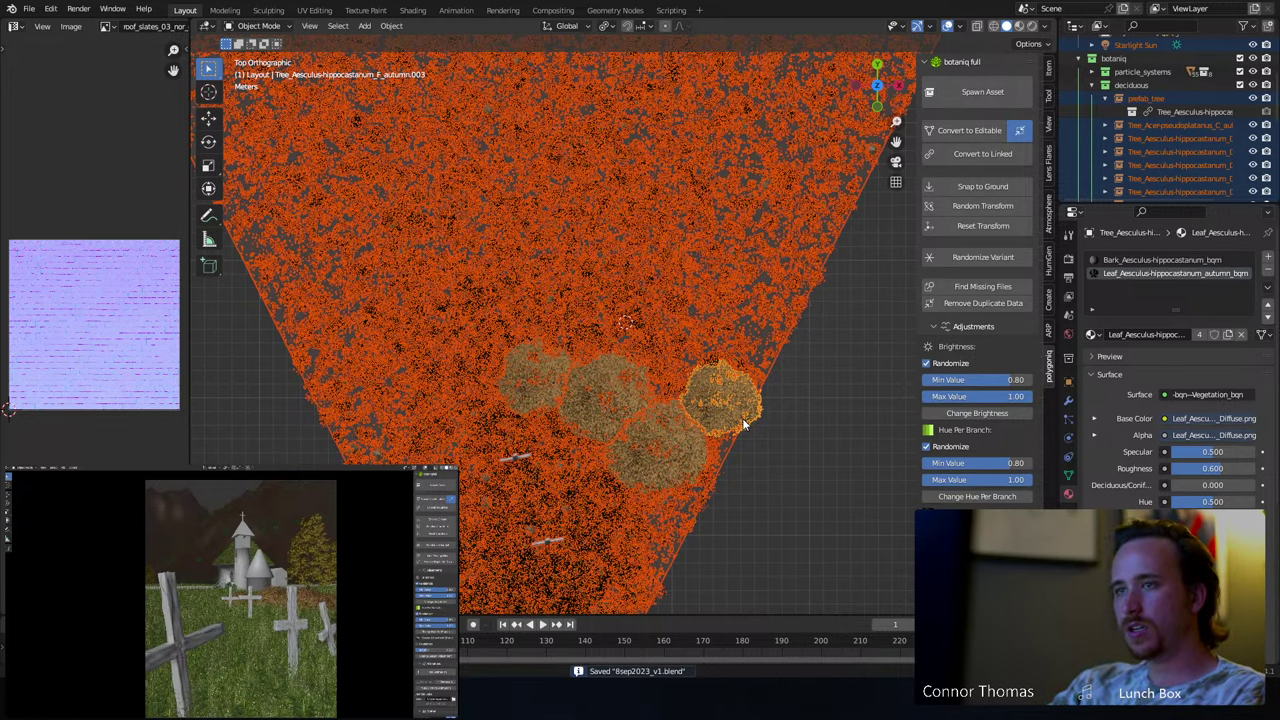
scroll(743, 424, up, 6)
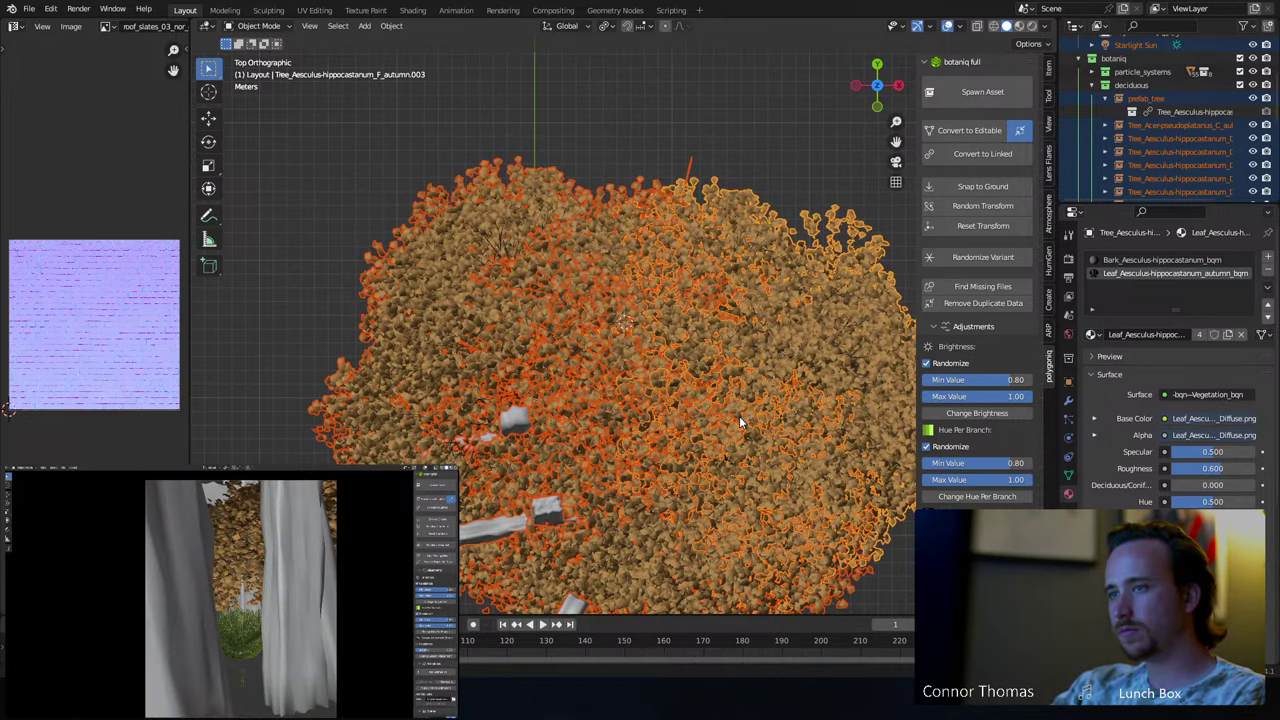
key(ctrl+s)
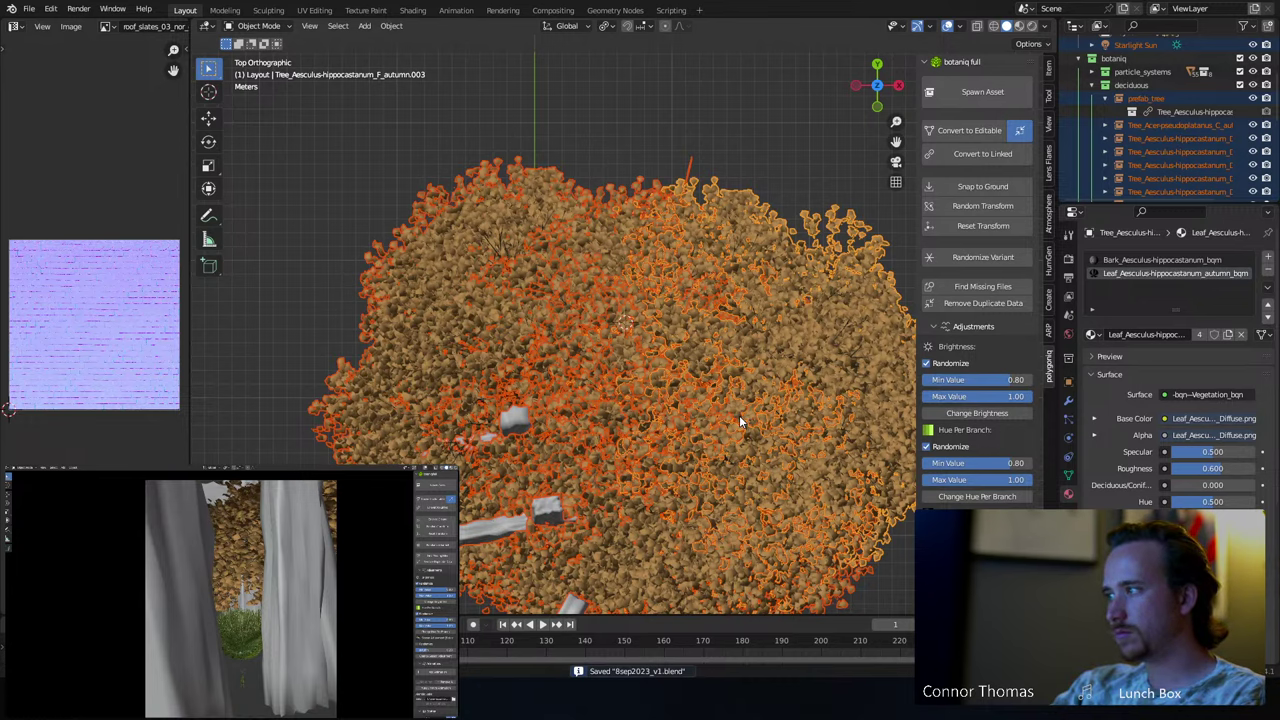
scroll(739, 420, down, 6)
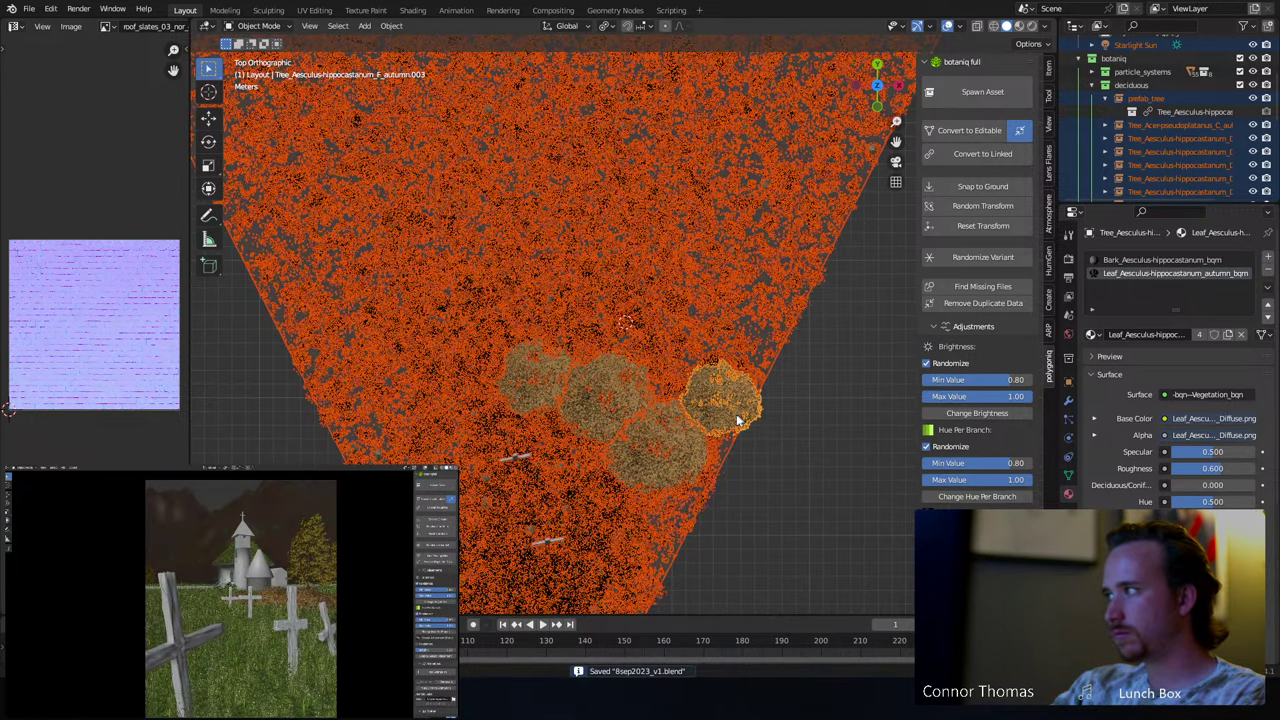
click(740, 449)
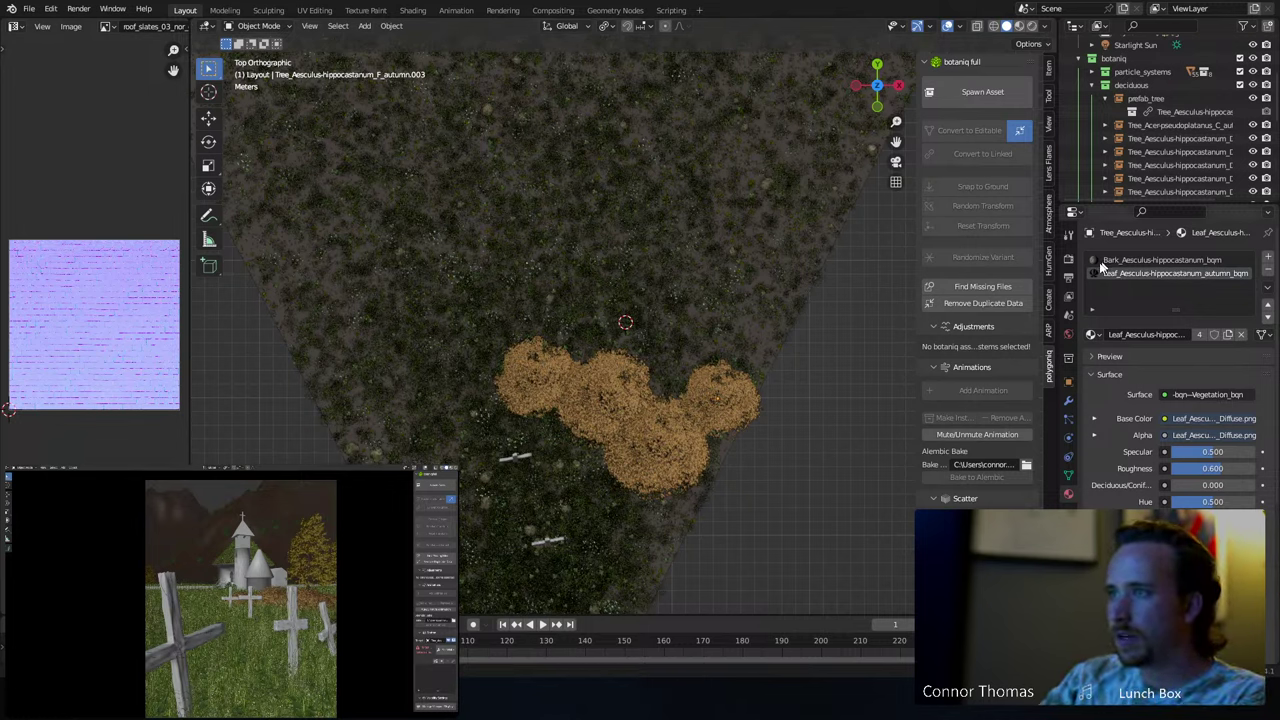
- Set the render output format to OpenEXR MultiLayer and browse the drives for an output folder without choosing one
click(1070, 260)
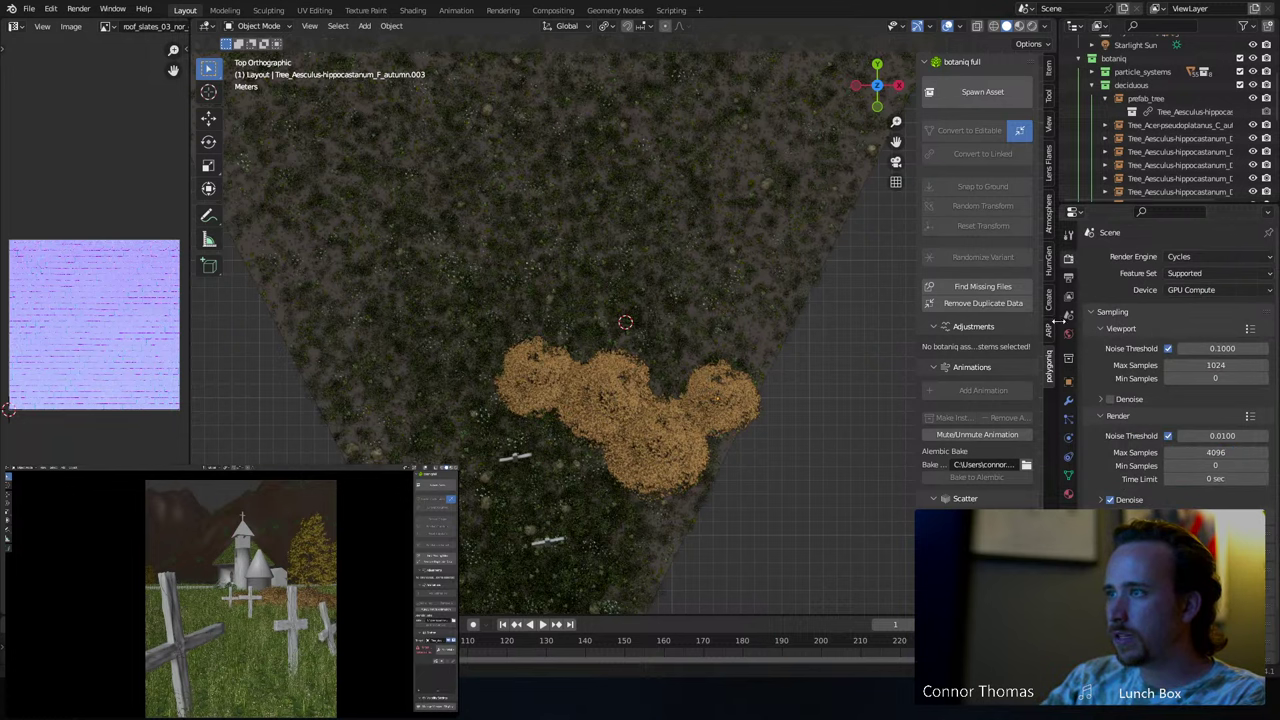
click(1068, 277)
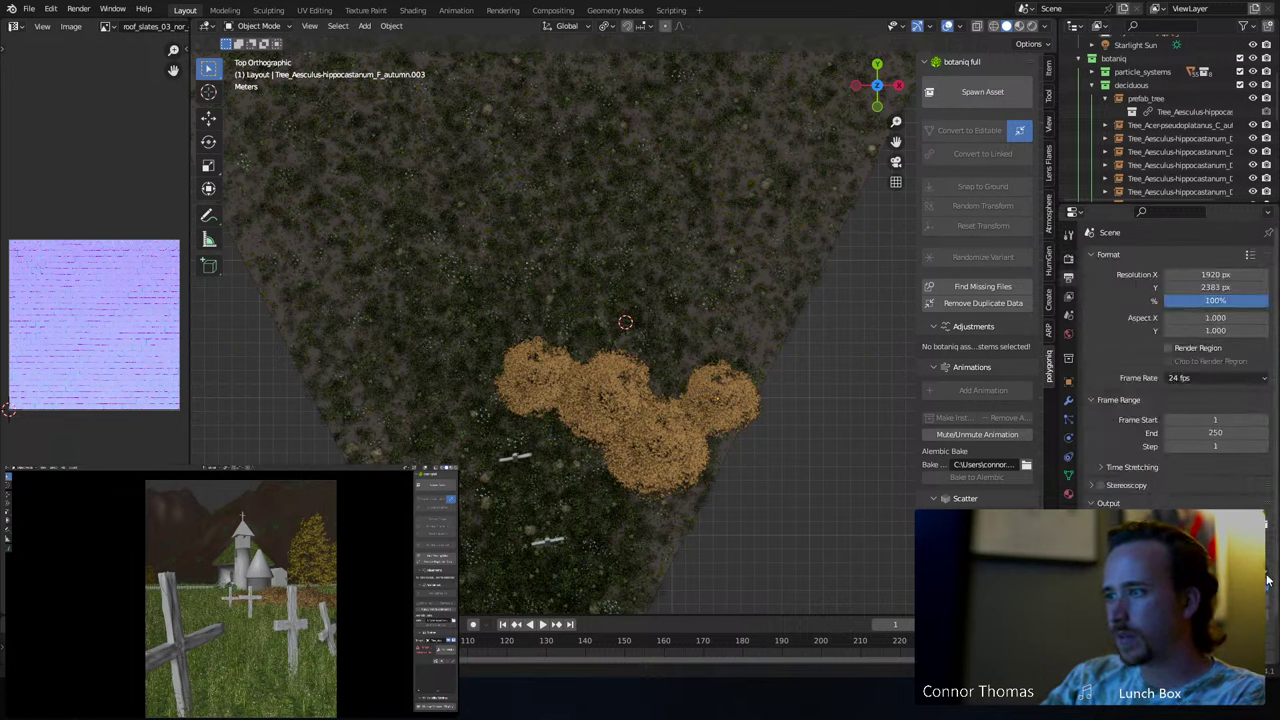
click(1215, 567)
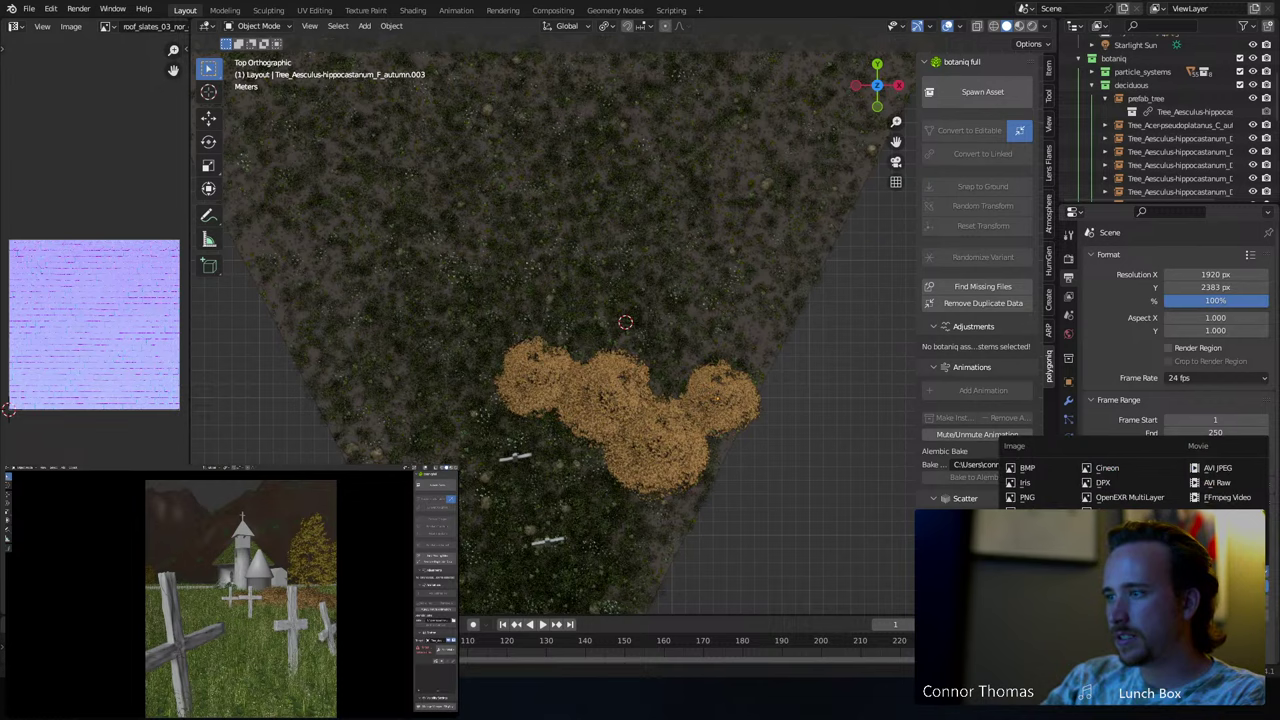
click(1128, 497)
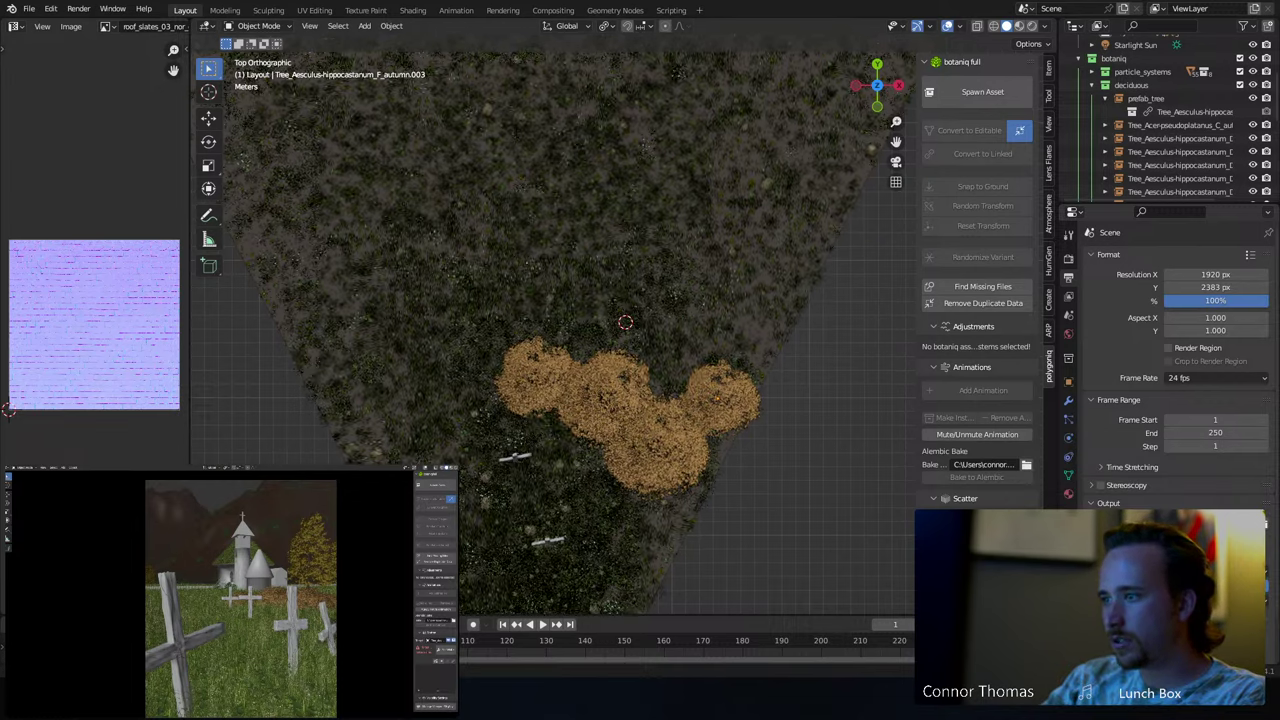
scroll(1165, 400, down, 2)
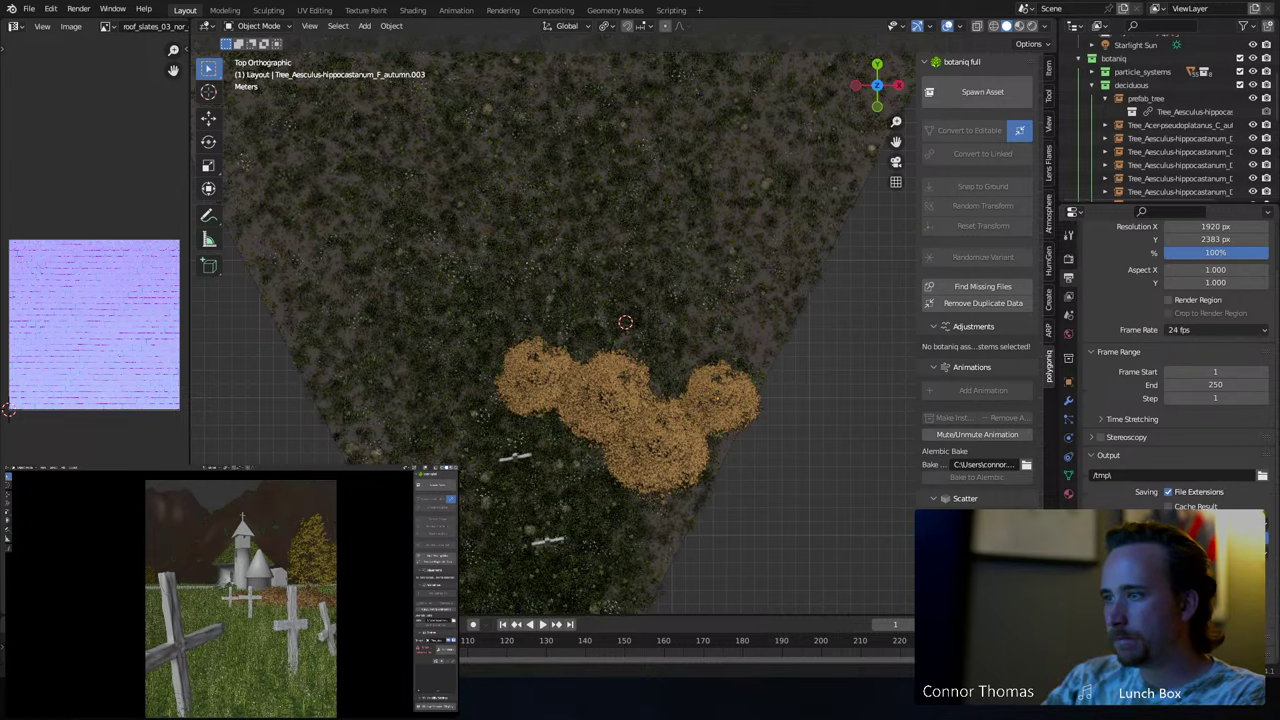
click(1262, 475)
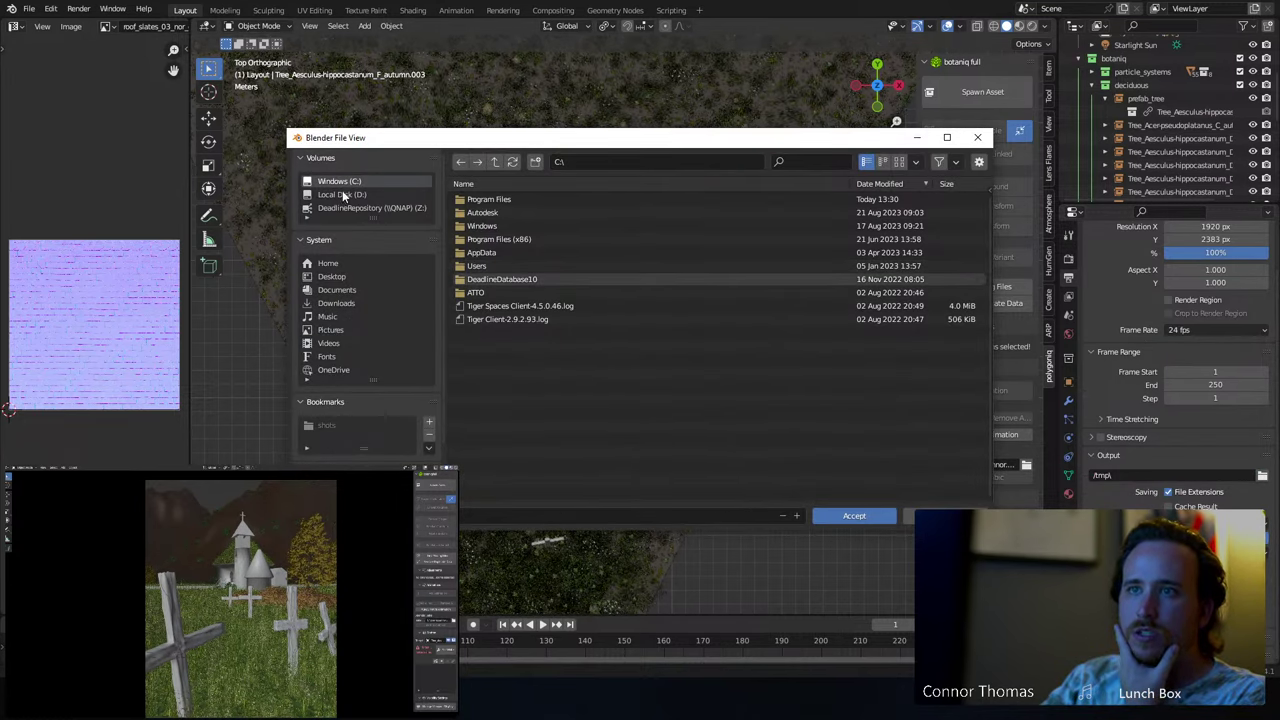
click(932, 515)
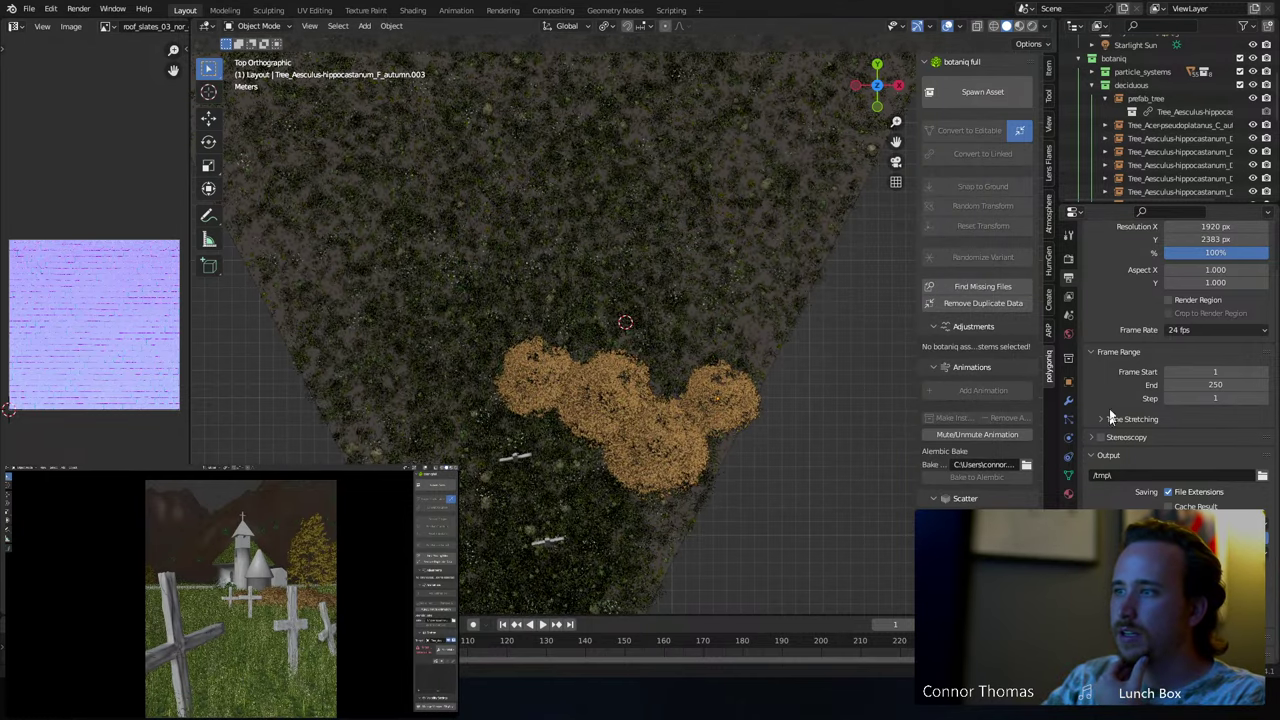
- Enable the Cryptomatte Object pass for the view layer and save the file
click(1069, 297)
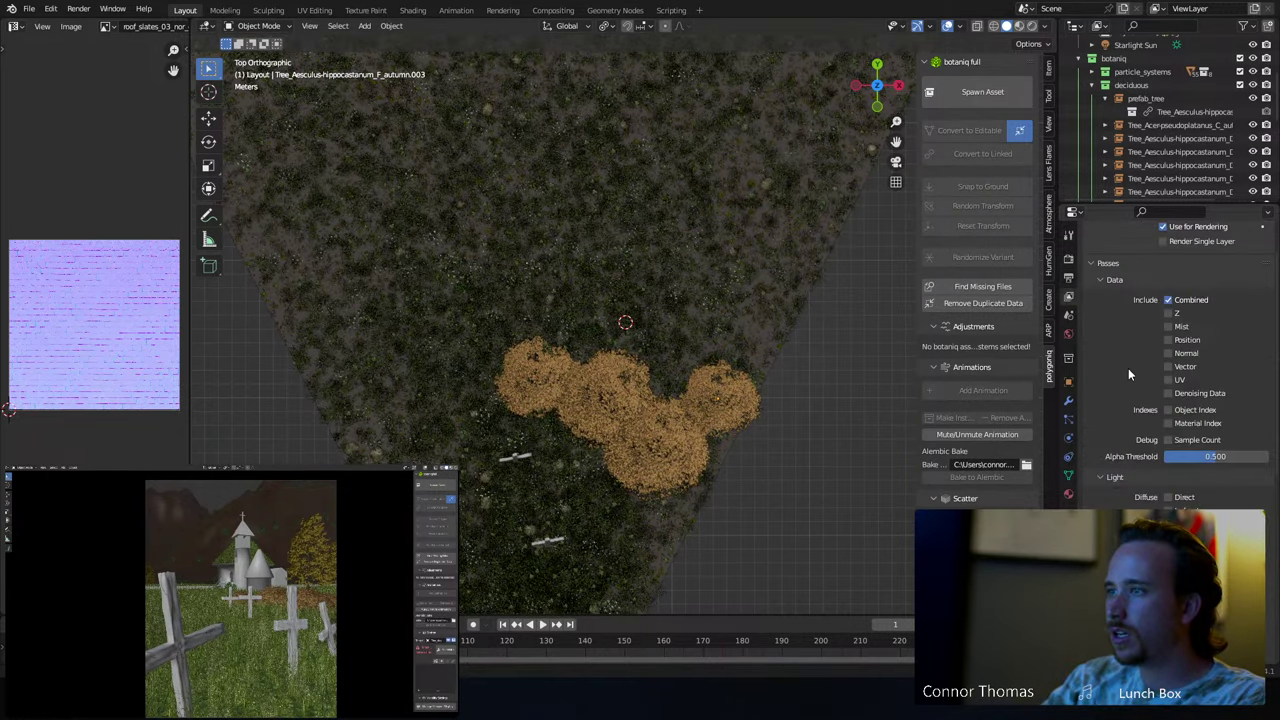
scroll(1118, 427, down, 10)
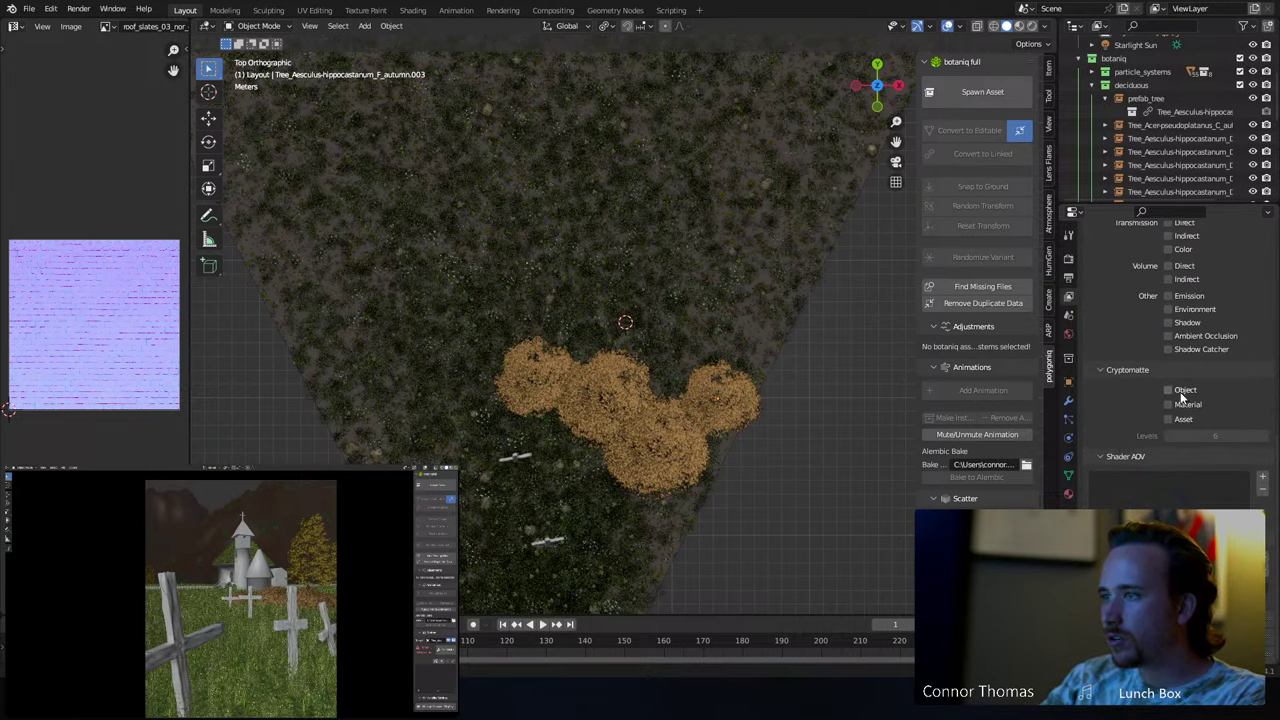
click(1168, 389)
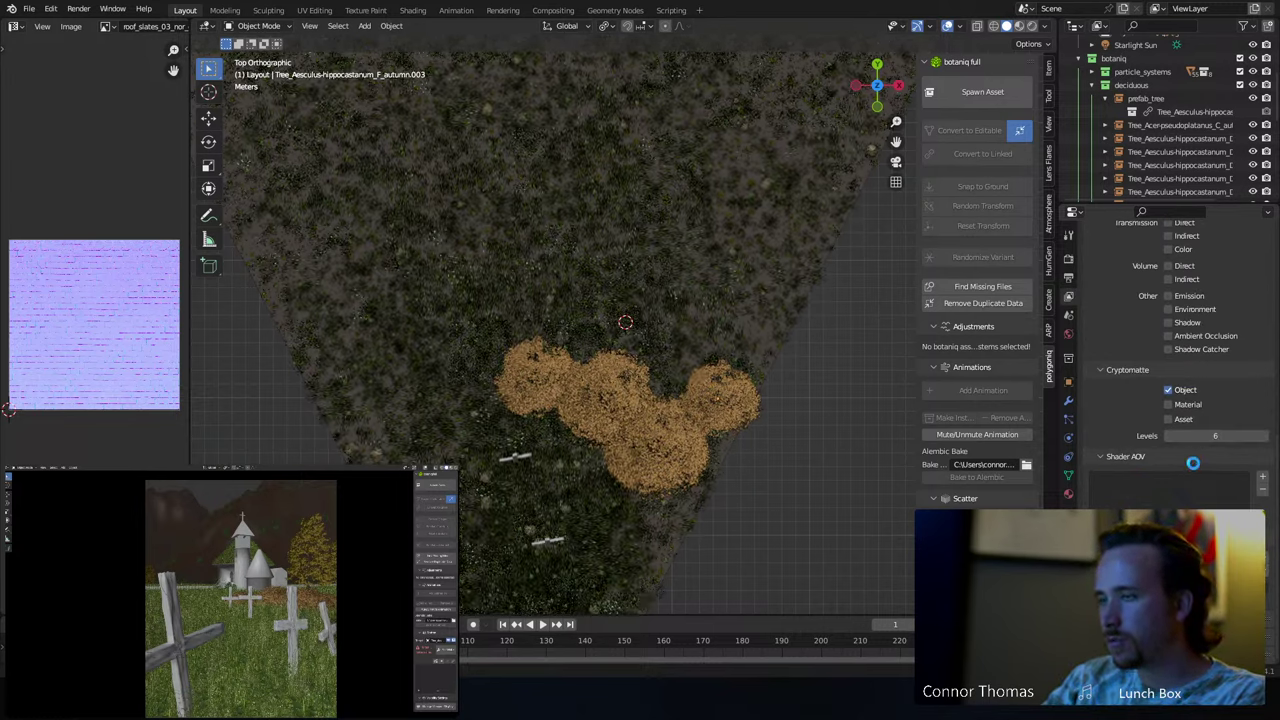
key(ctrl+s)
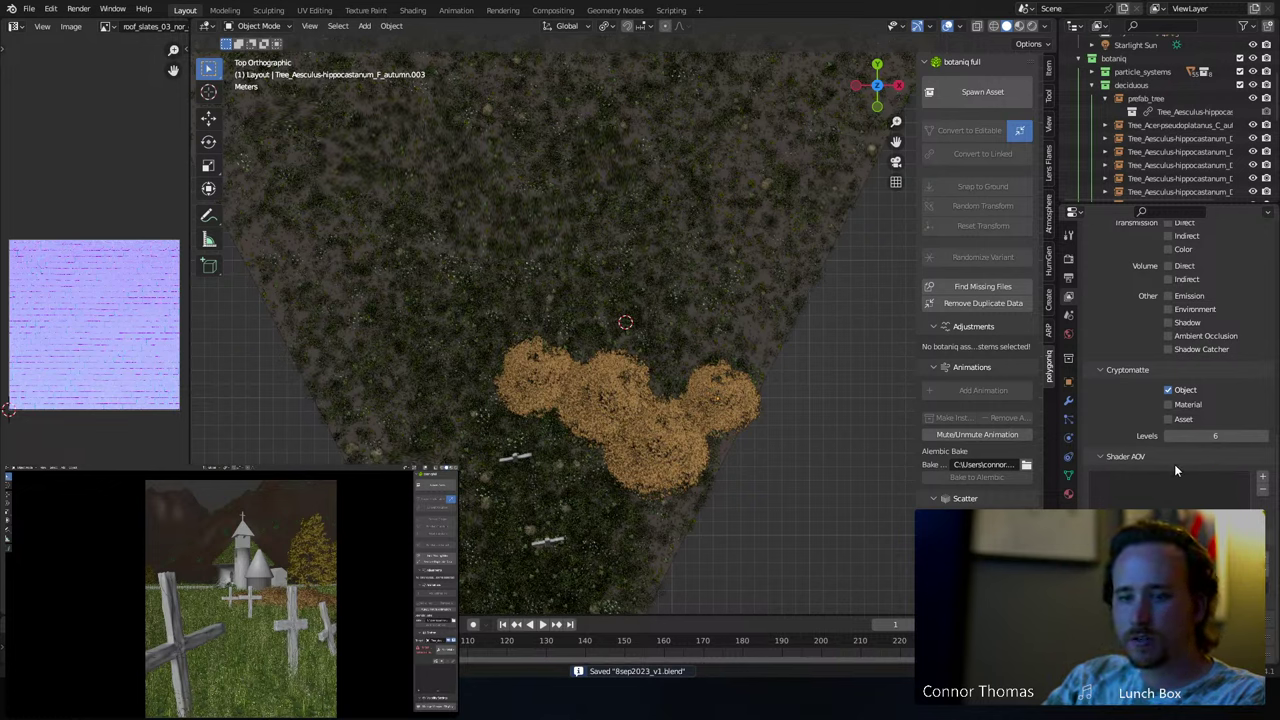
- Set the render resolution scale to 25% in the output format settings
click(1068, 259)
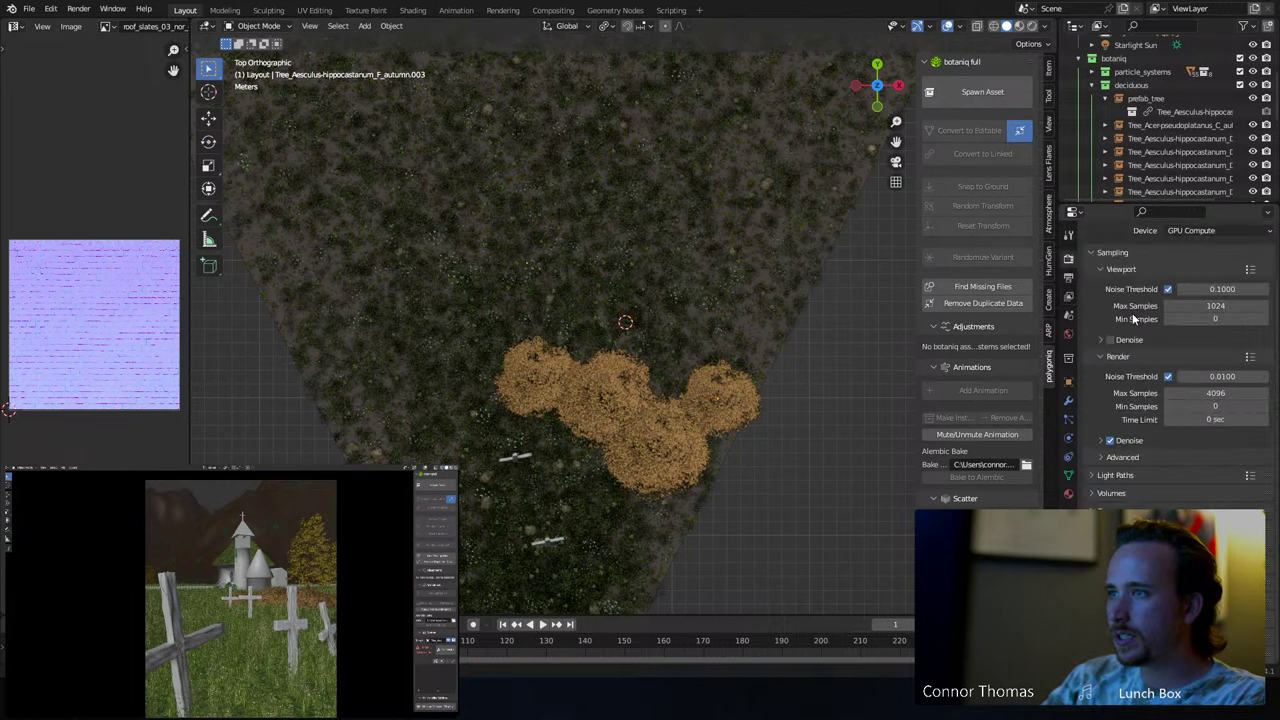
scroll(1217, 462, up, 4)
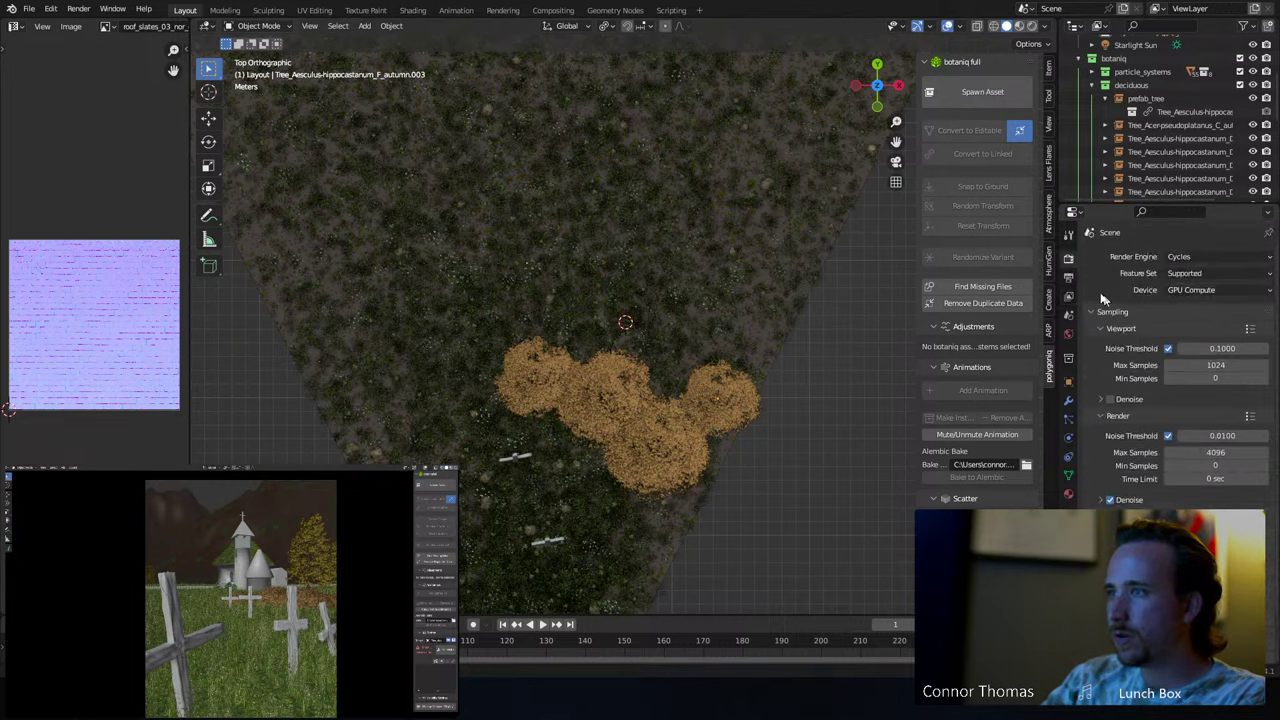
click(1068, 277)
click(1215, 301)
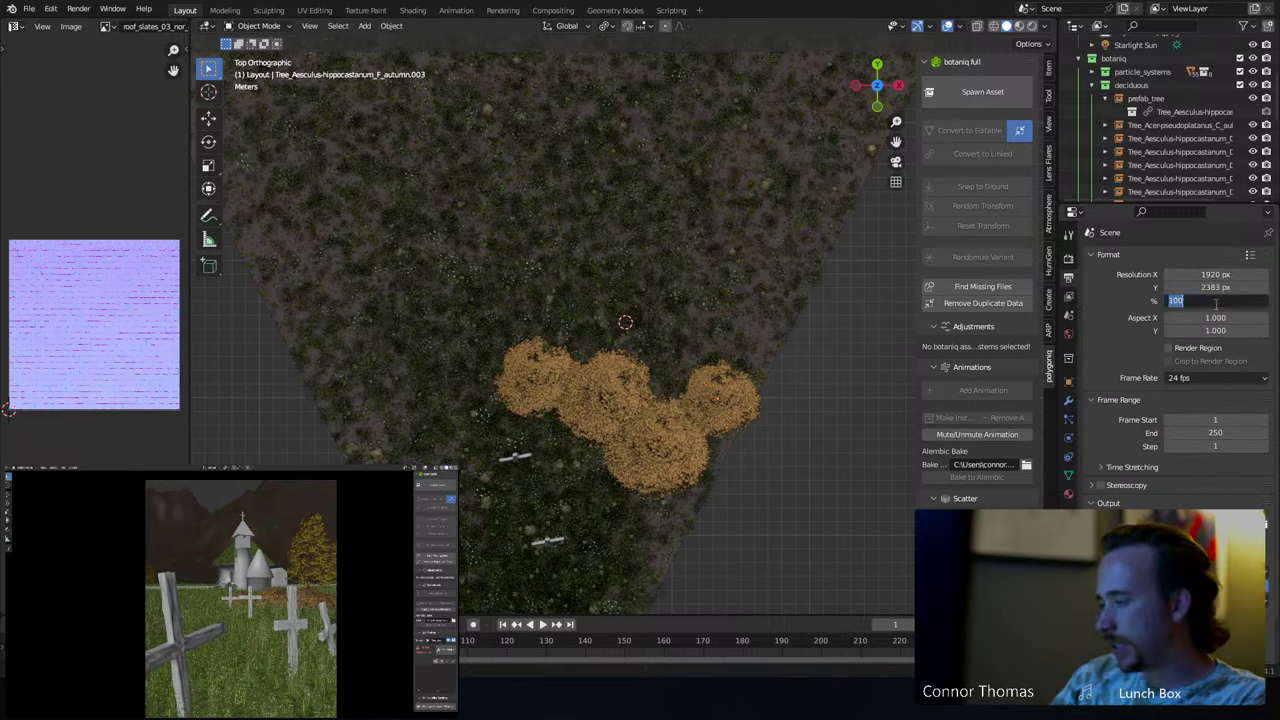
text(25)
key(Return)
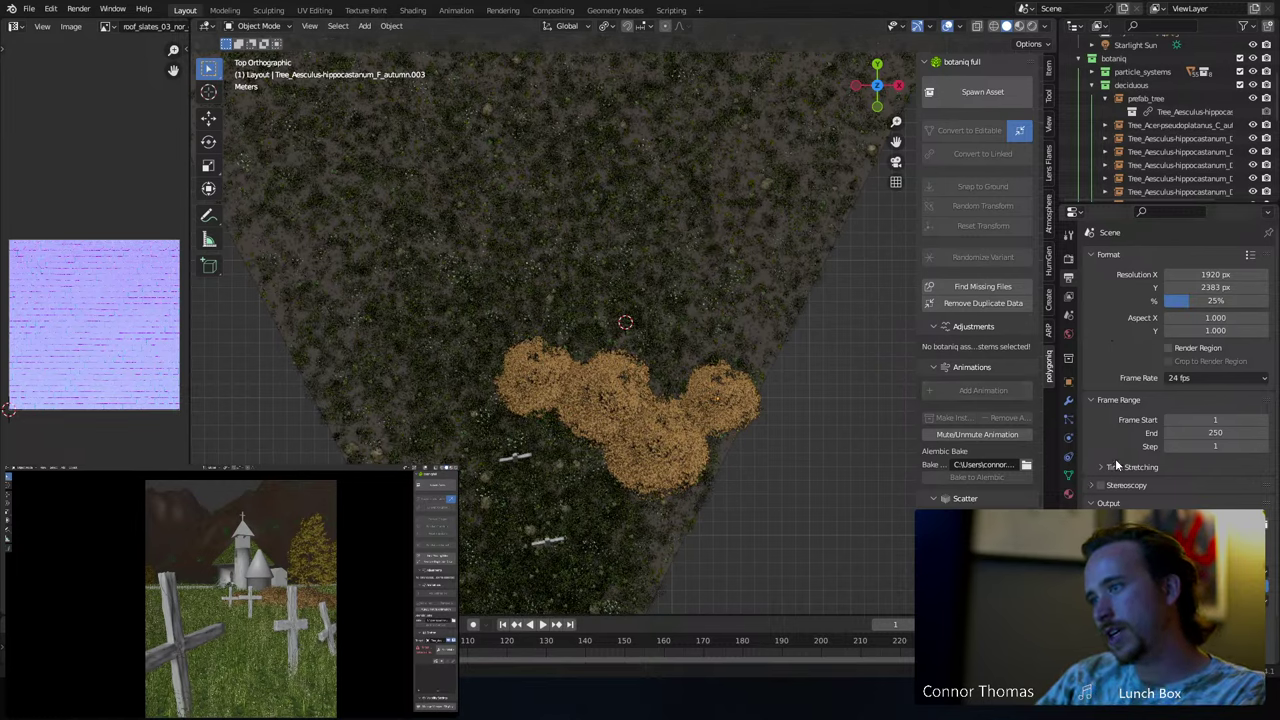
scroll(1115, 458, down, 2)
scroll(1127, 424, up, 2)
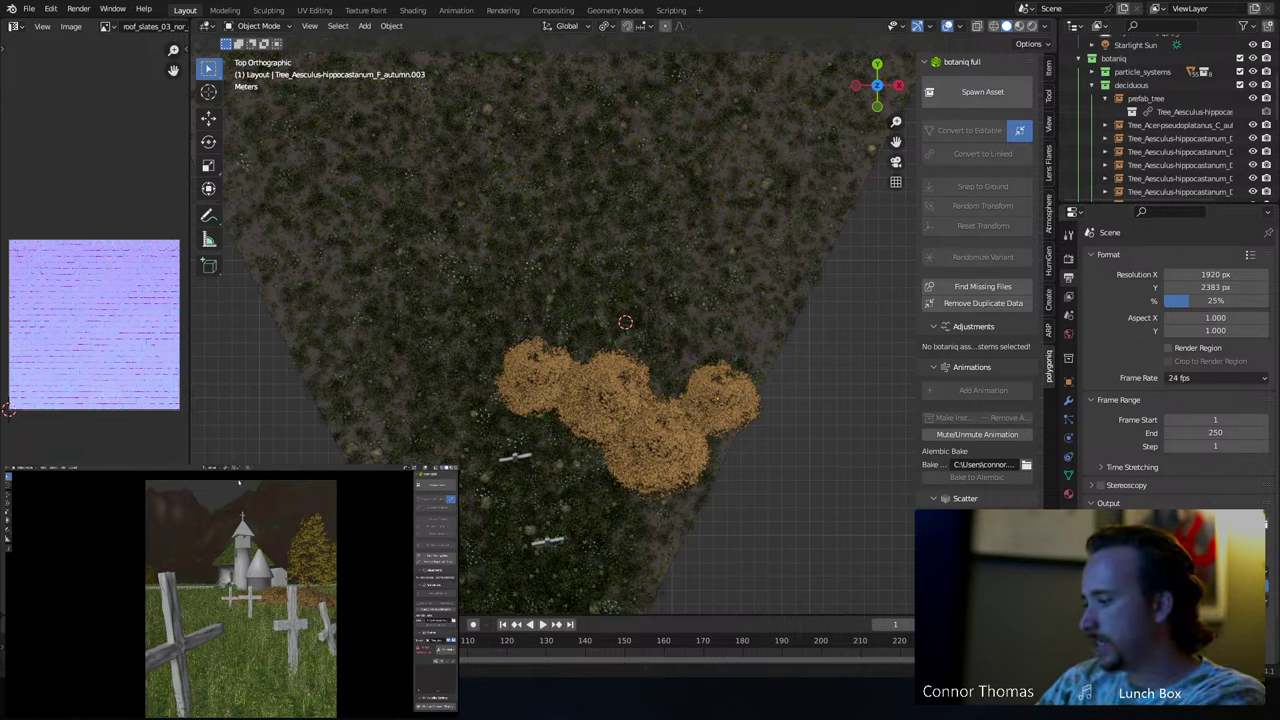
- Render a test still, compare it with the reference photo of the church graveyard, and stop the render
key(F12)
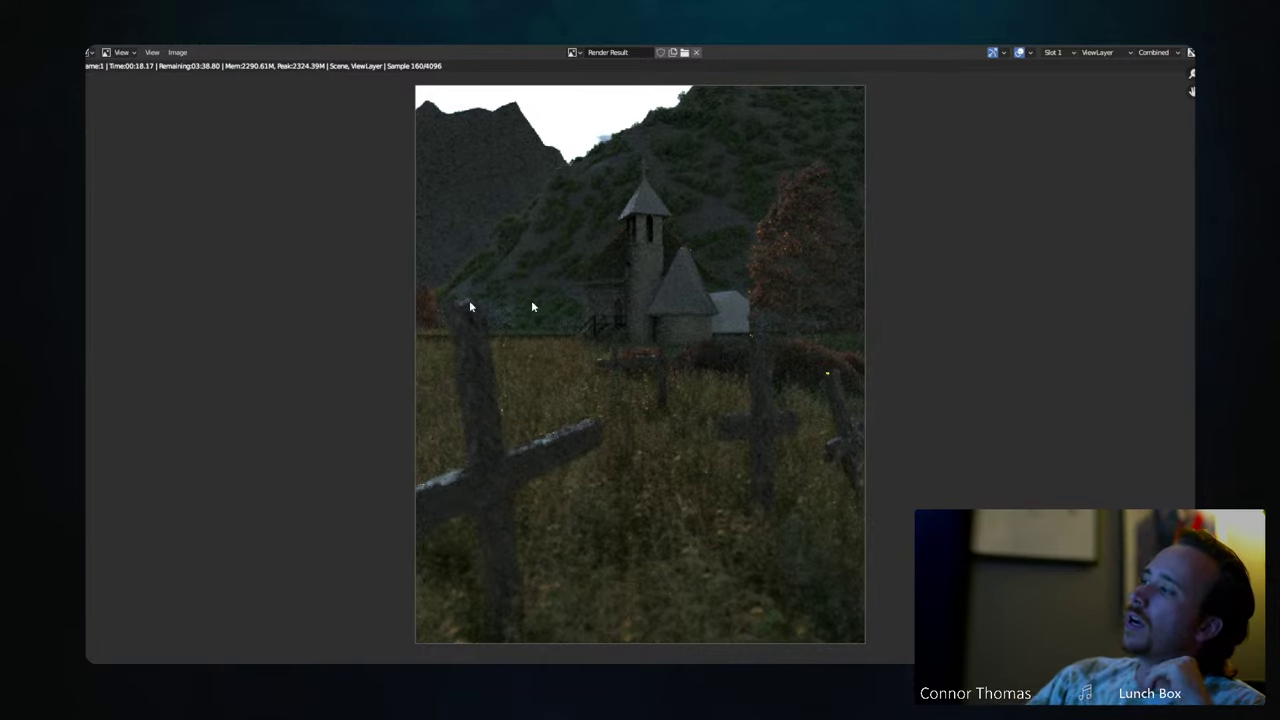
key(alt+Tab)
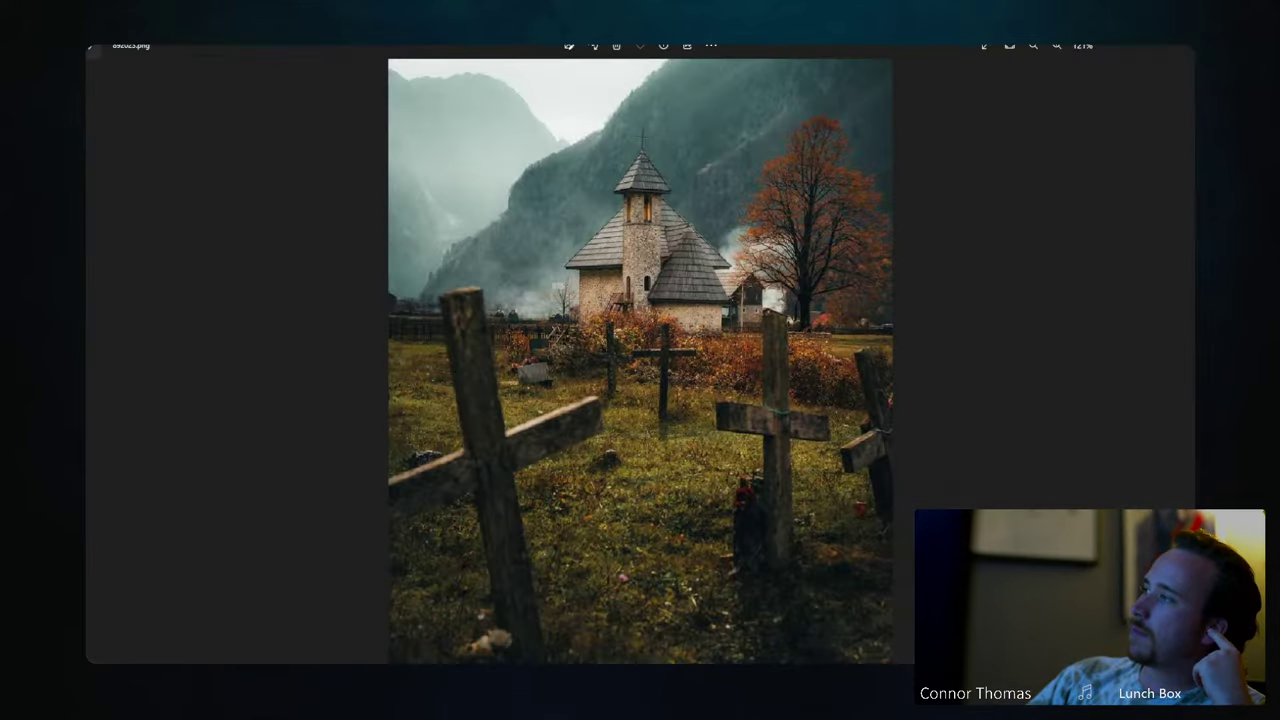
key(alt+Tab)
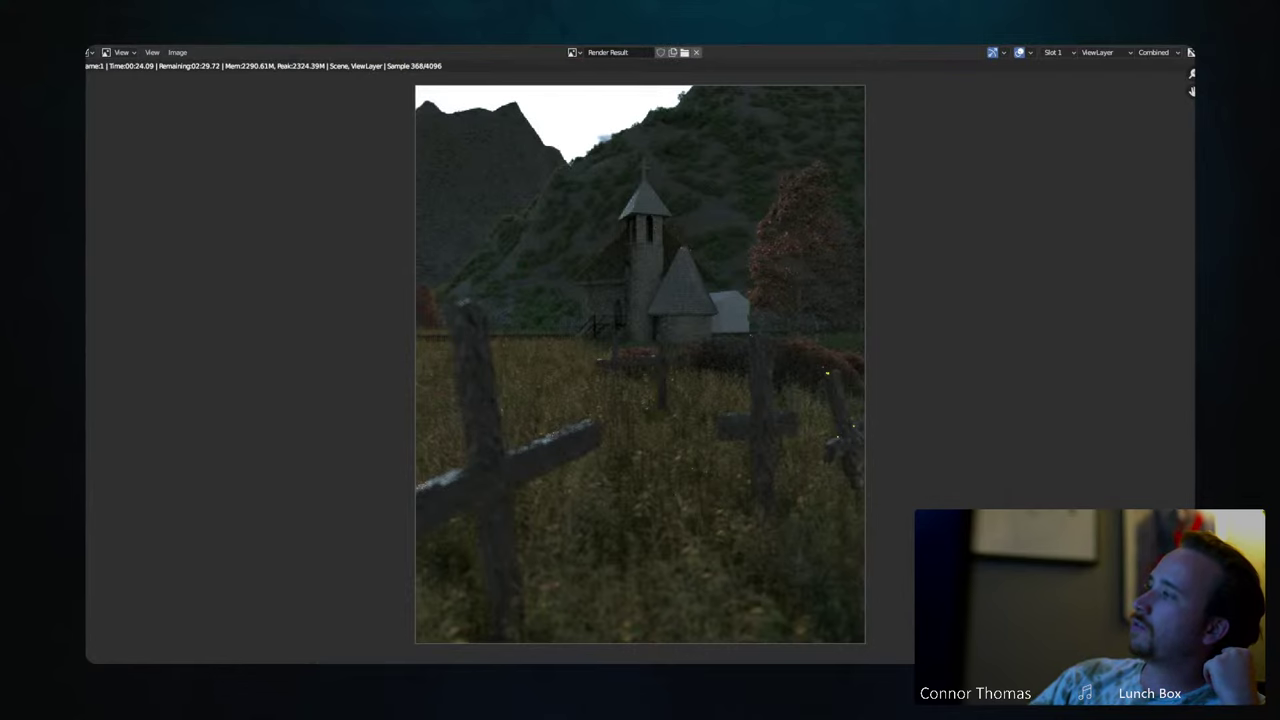
key(alt+Tab)
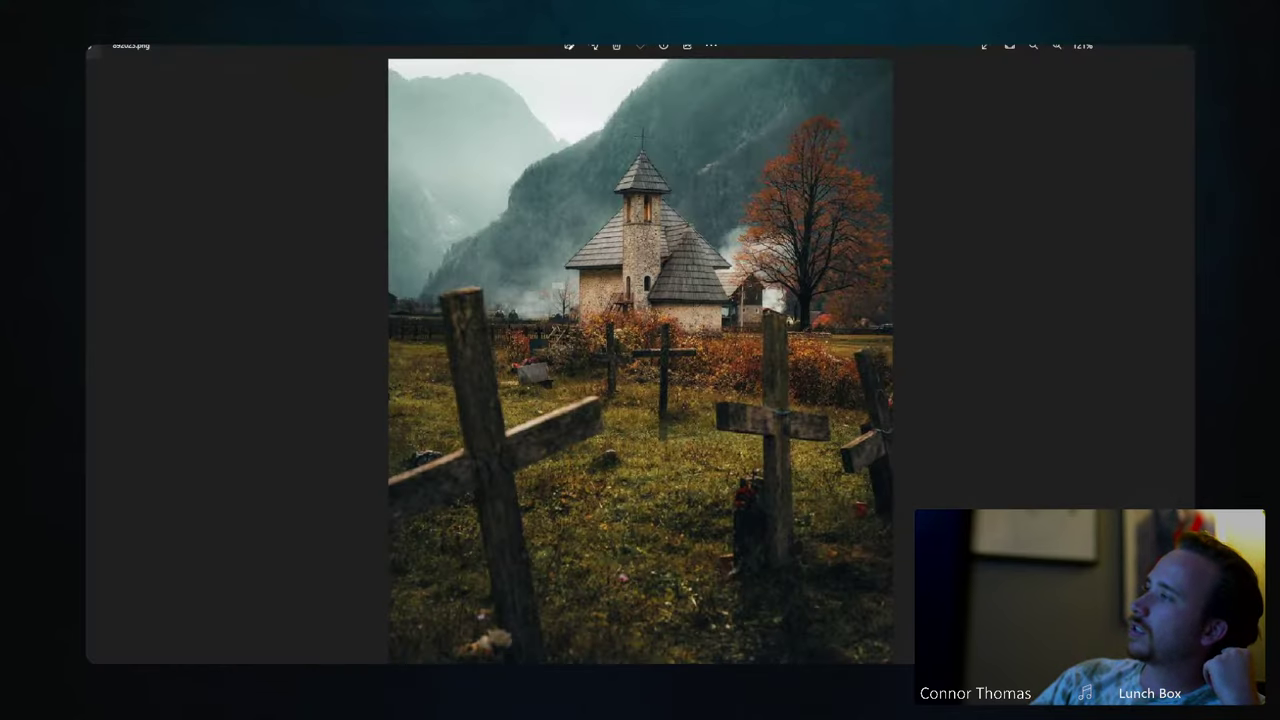
key(alt+Tab)
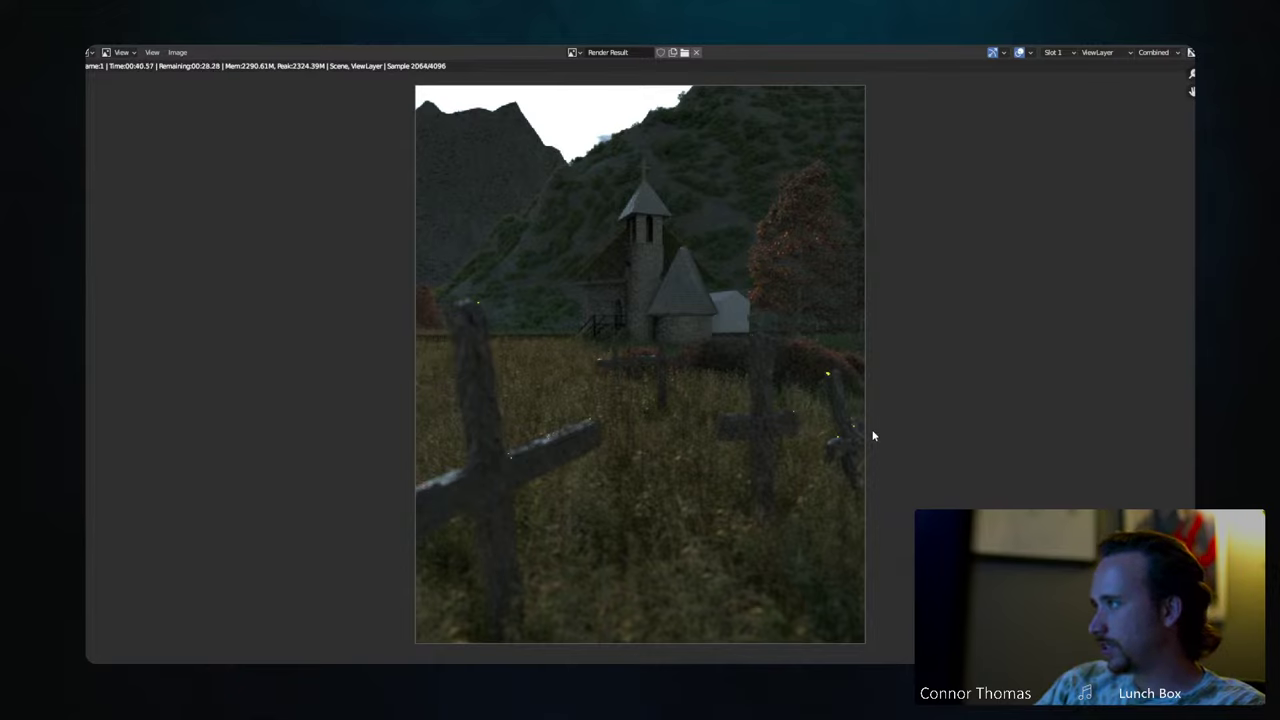
key(Escape)
key(Escape)
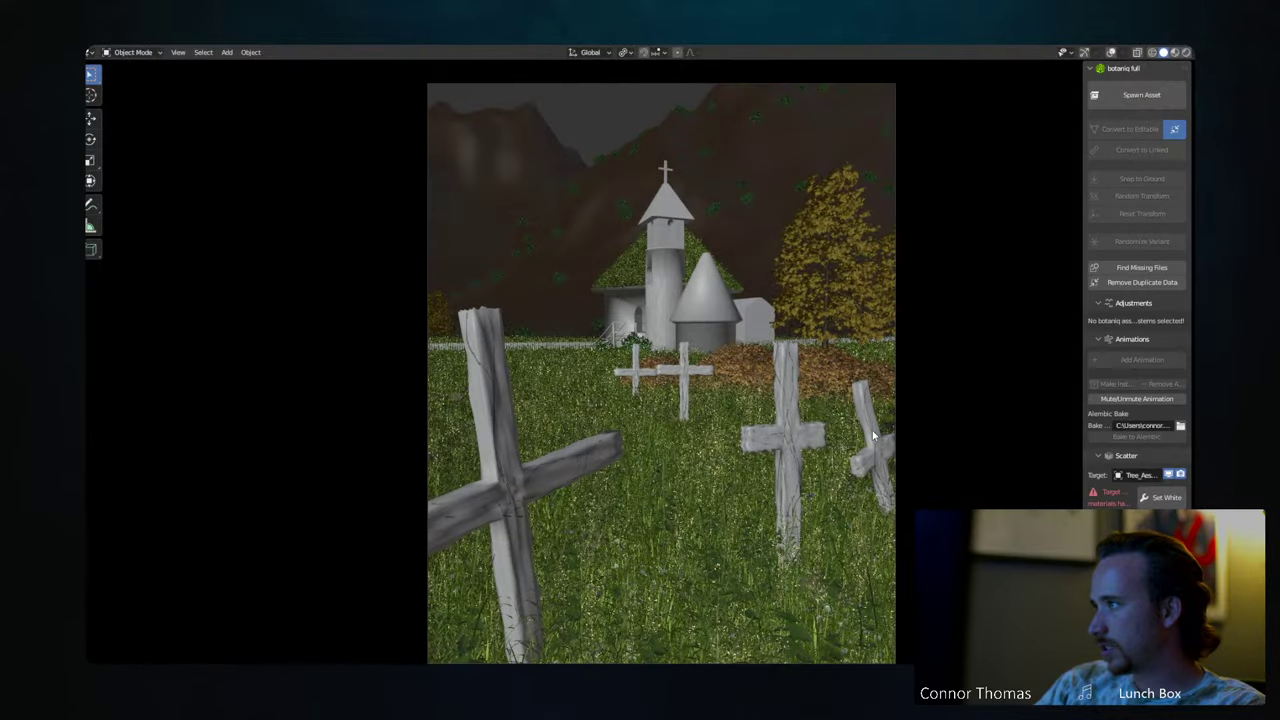
- Delete the plain block building beside the church's cone-roofed annex
click(700, 426)
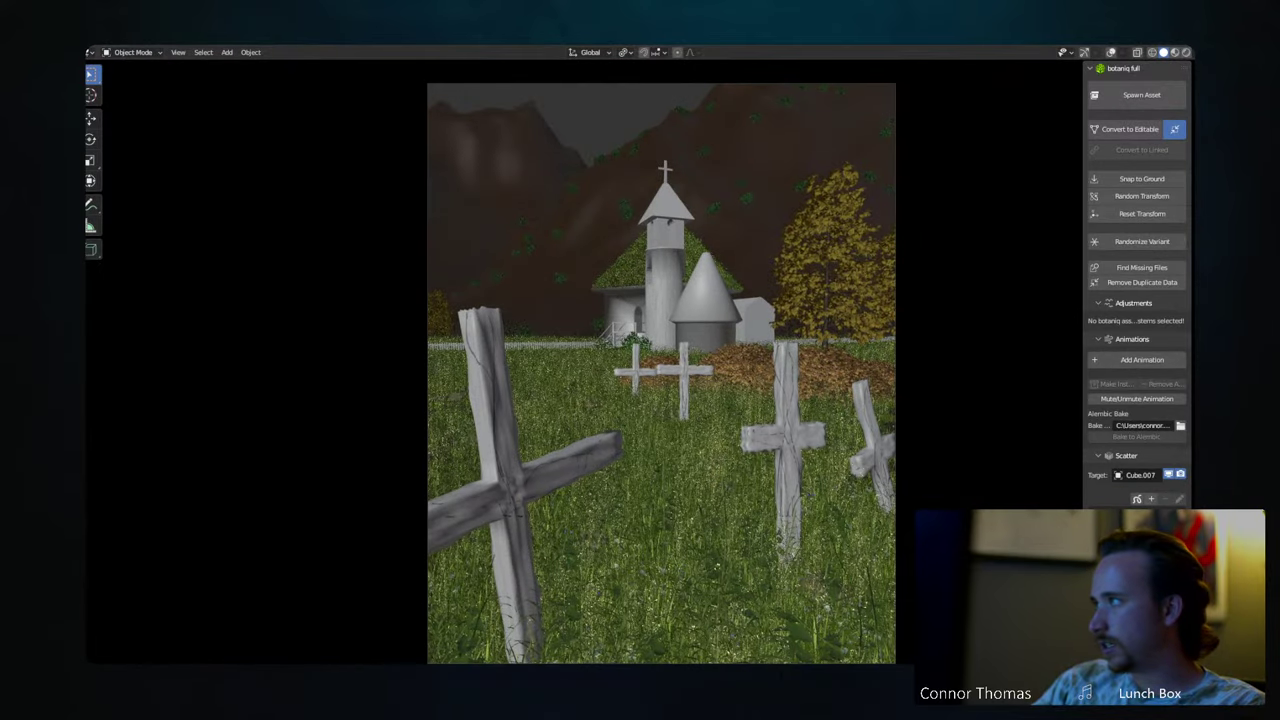
key(x)
click(797, 325)
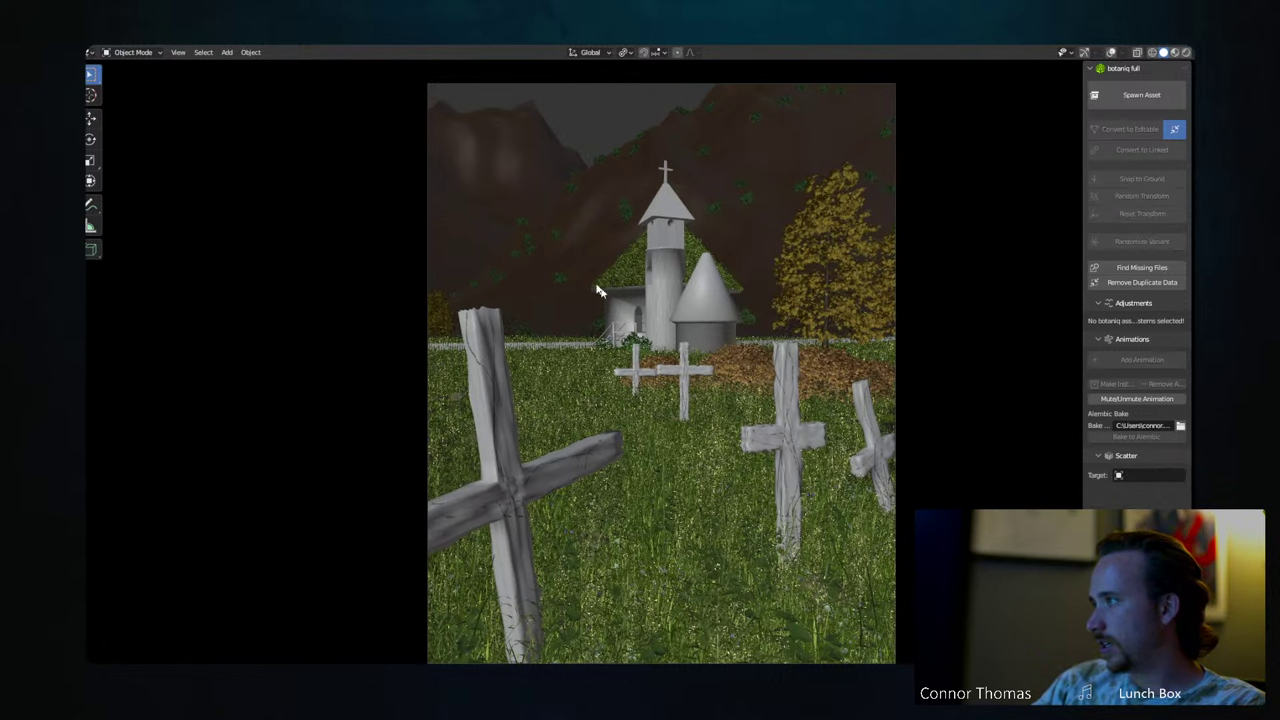
- Duplicate the church's main walls and mossy roof together, and place the copy about 62 m away, behind the church in top view
click(699, 333)
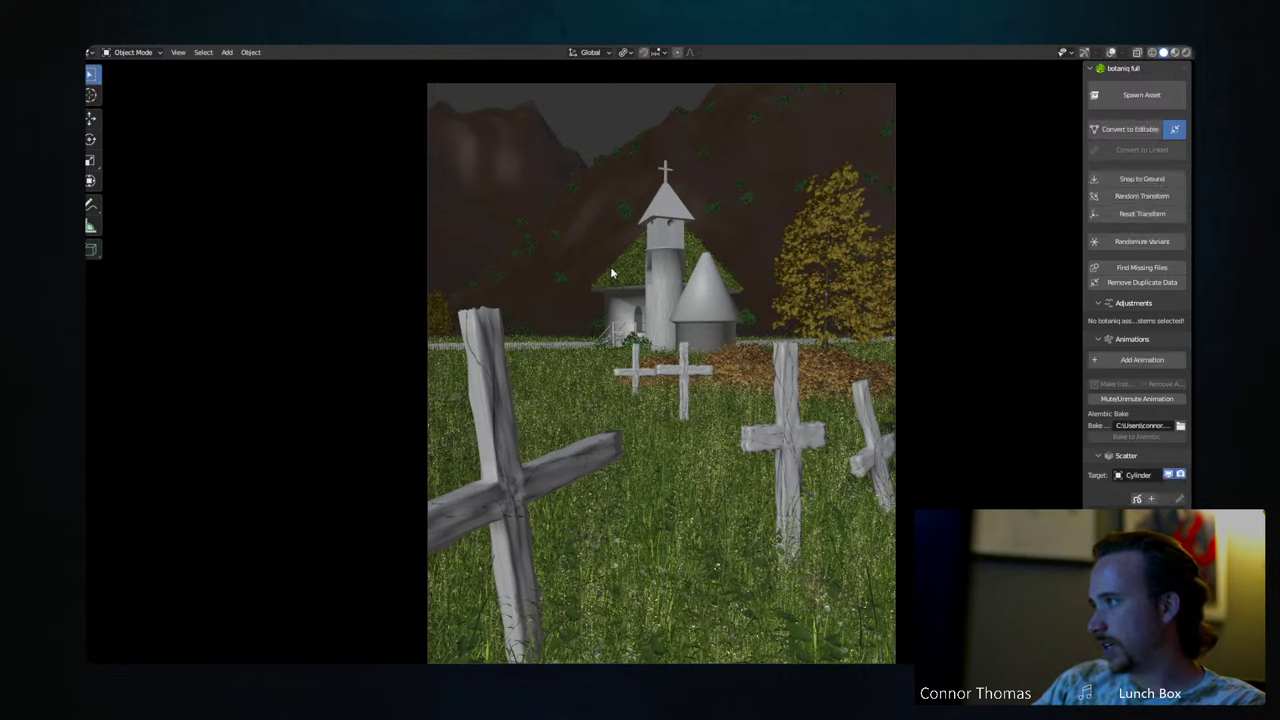
click(698, 332)
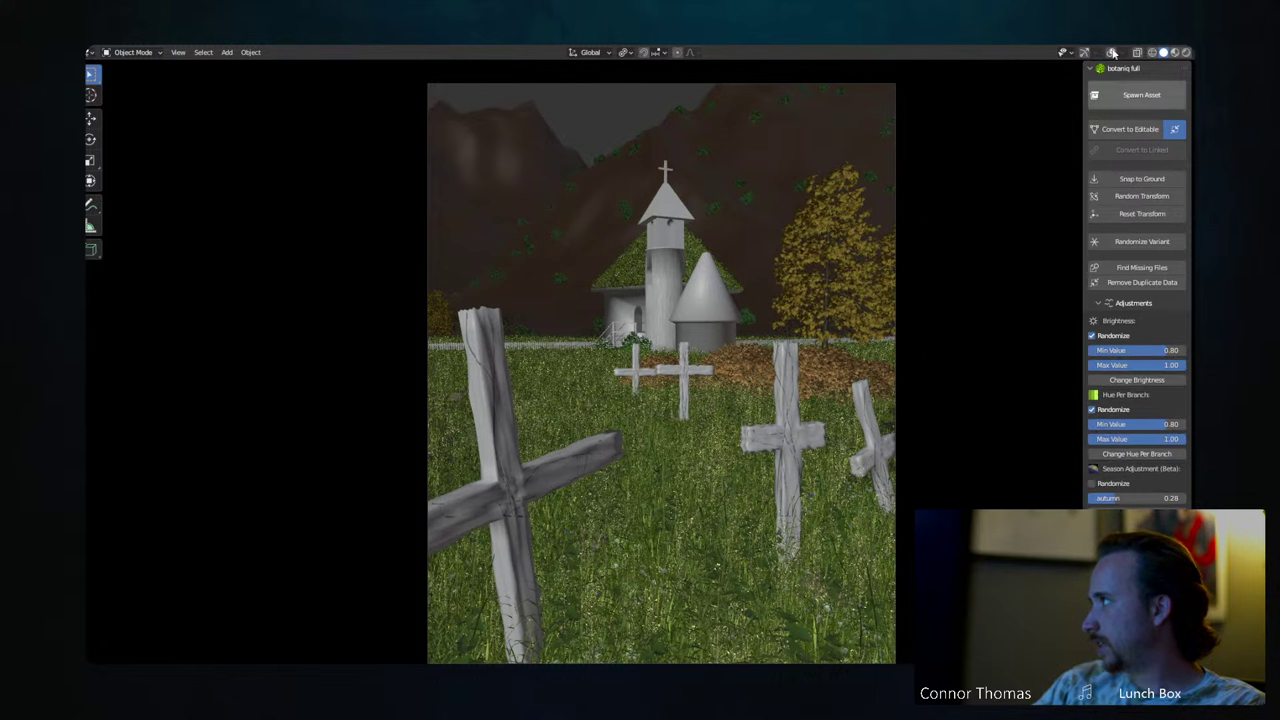
click(620, 295)
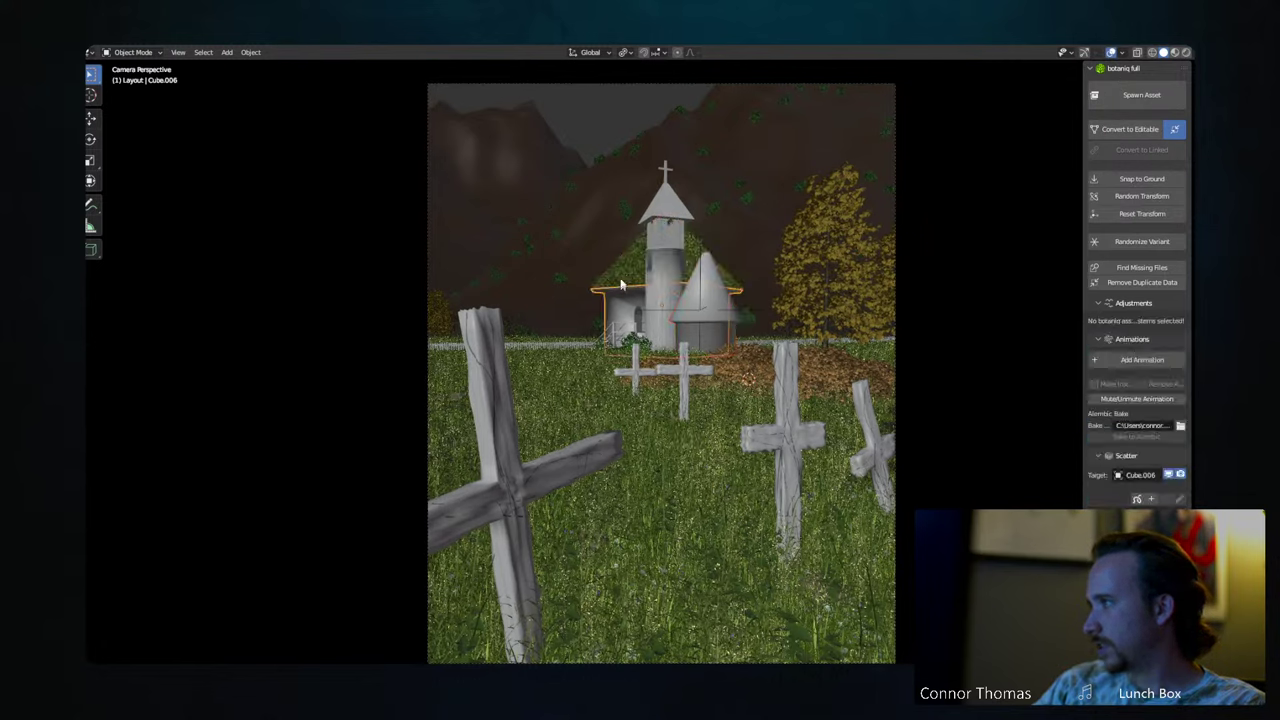
click(622, 278)
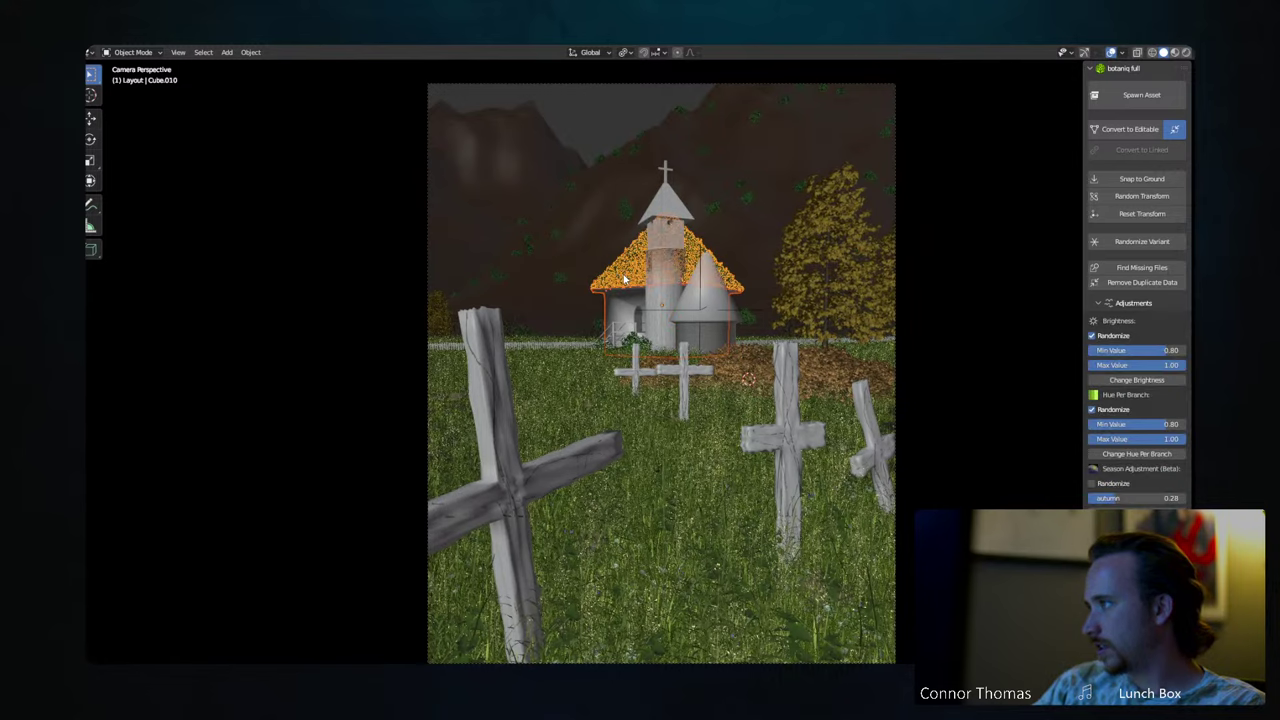
key(KP_7)
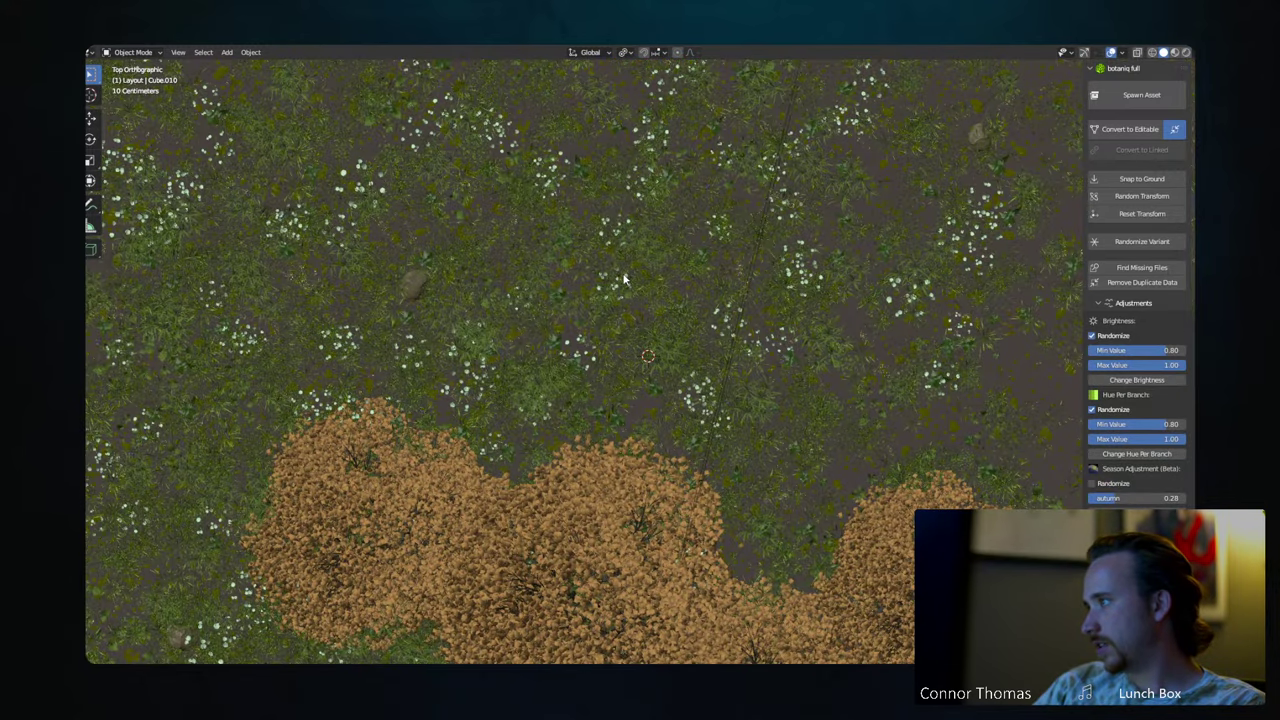
scroll(627, 289, down, 4)
scroll(635, 315, down, 2)
scroll(660, 250, down, 3)
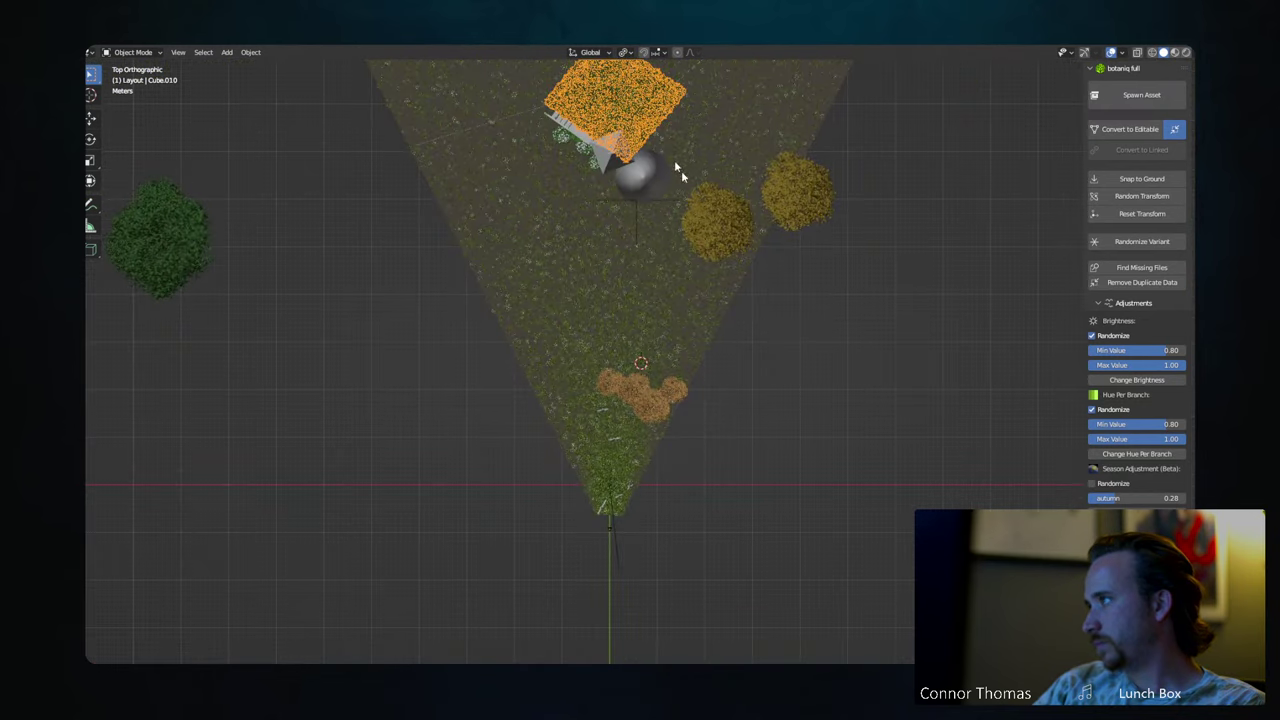
key(KP_Decimal)
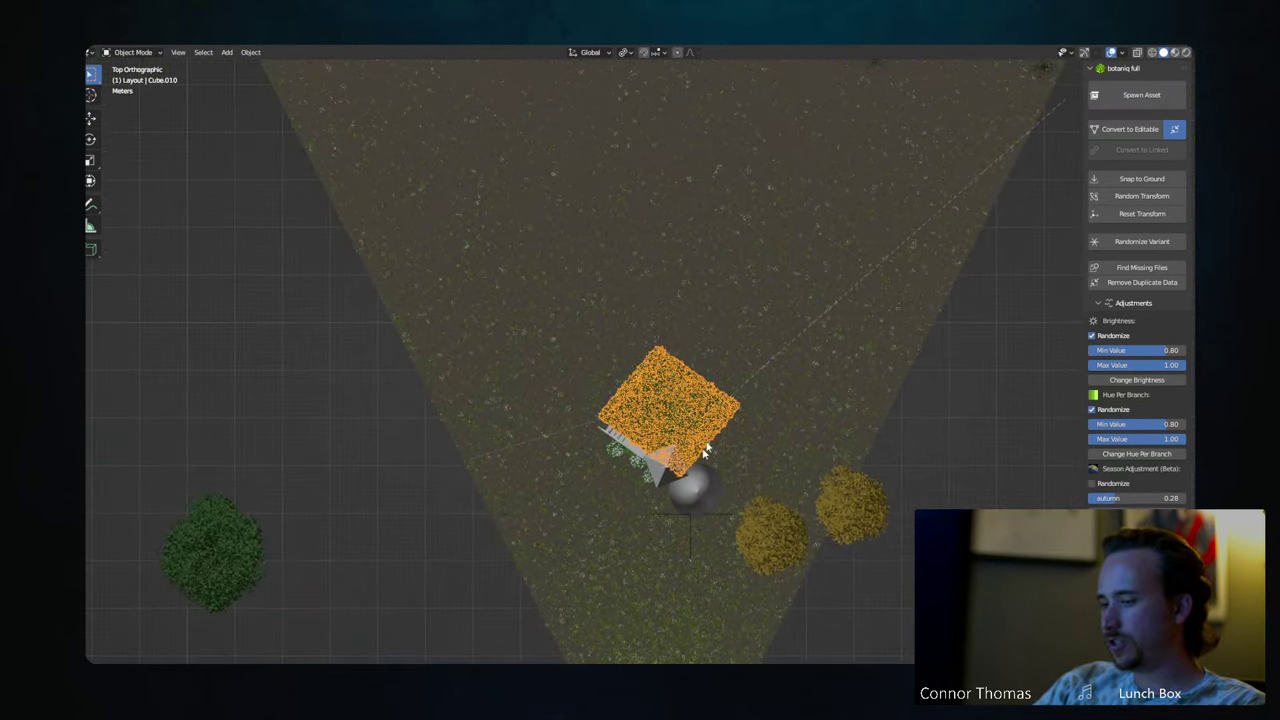
key(shift+d)
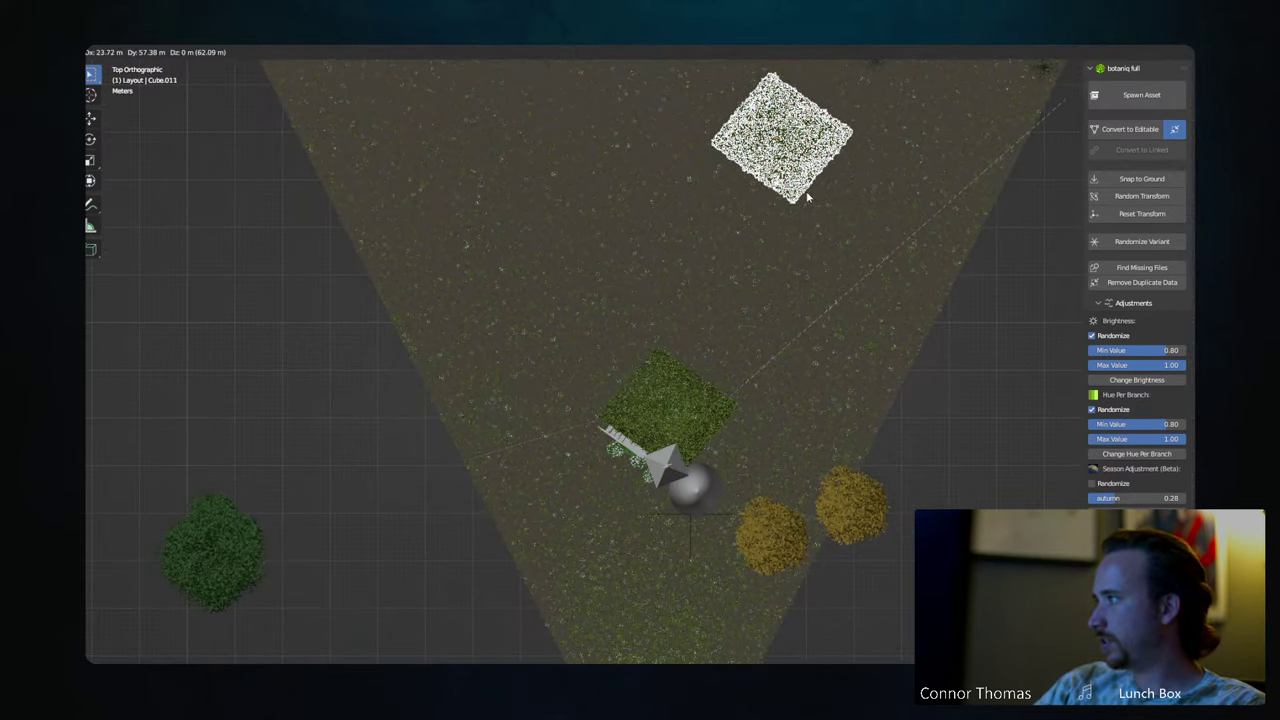
click(808, 196)
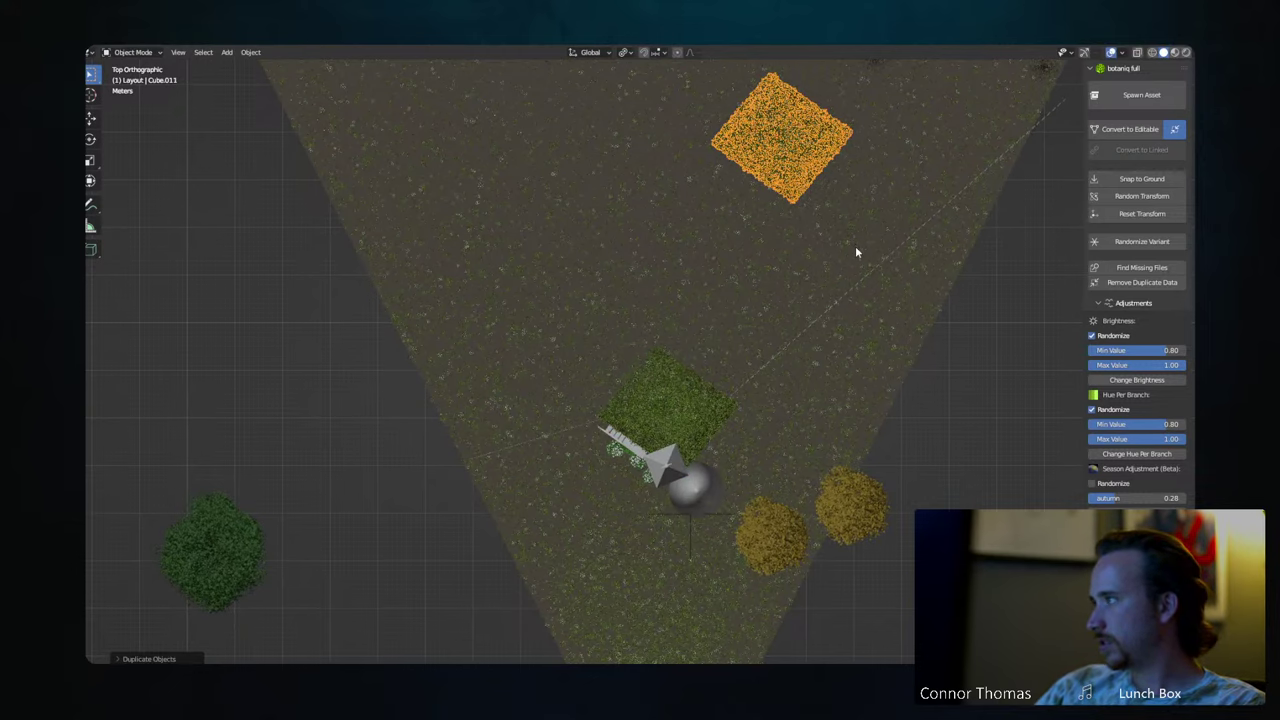
- In camera view, shift the copied building about 7.3 m along X, lower it a few metres along Z, and clear the selection
key(KP_0)
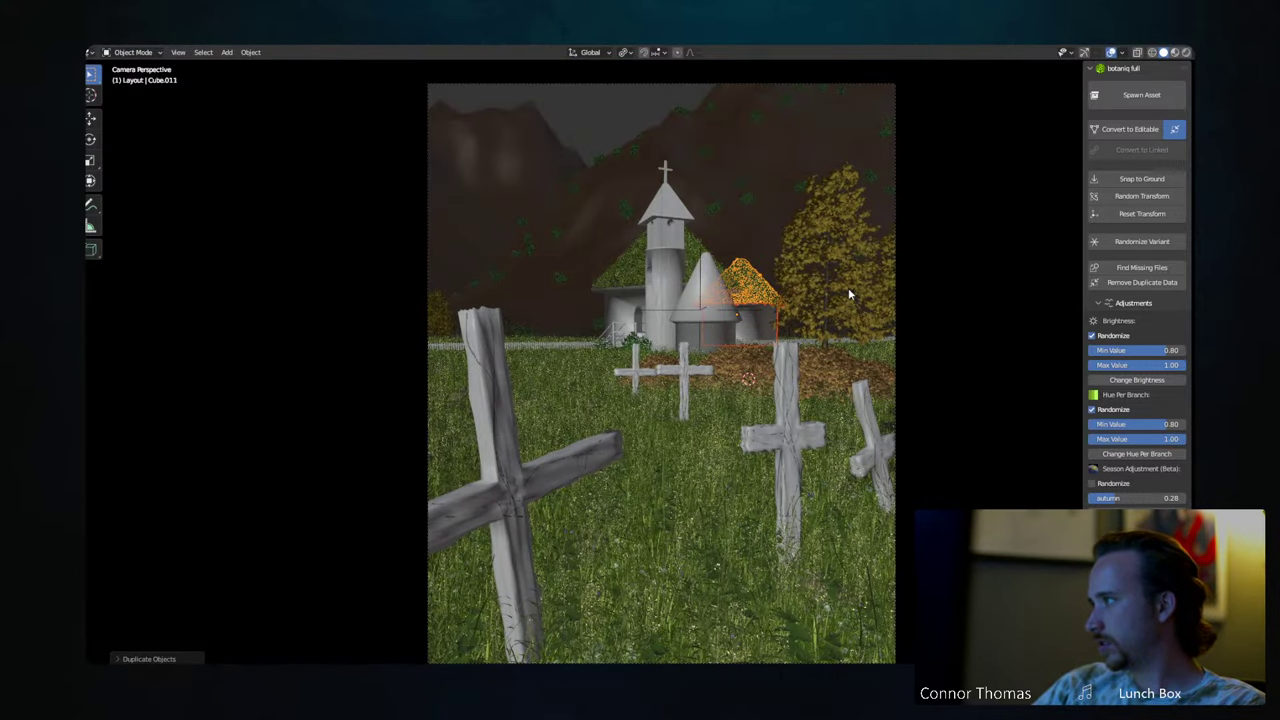
key(g)
key(x)
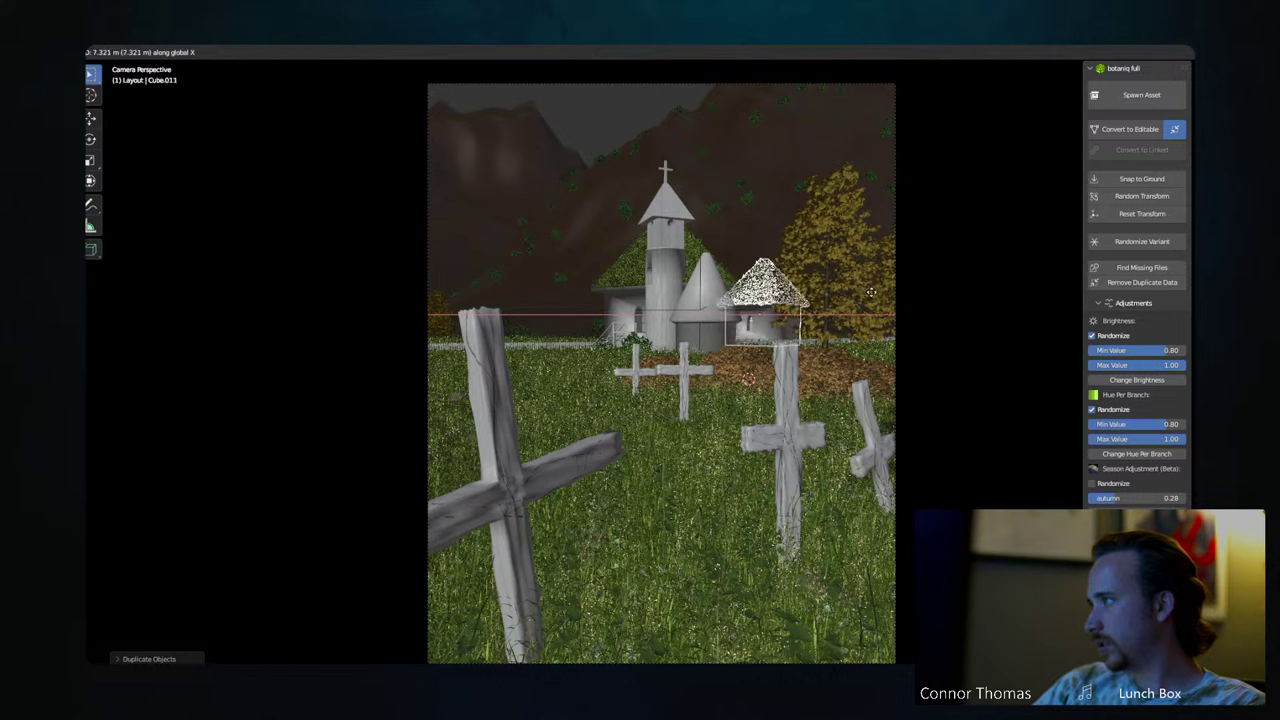
click(808, 277)
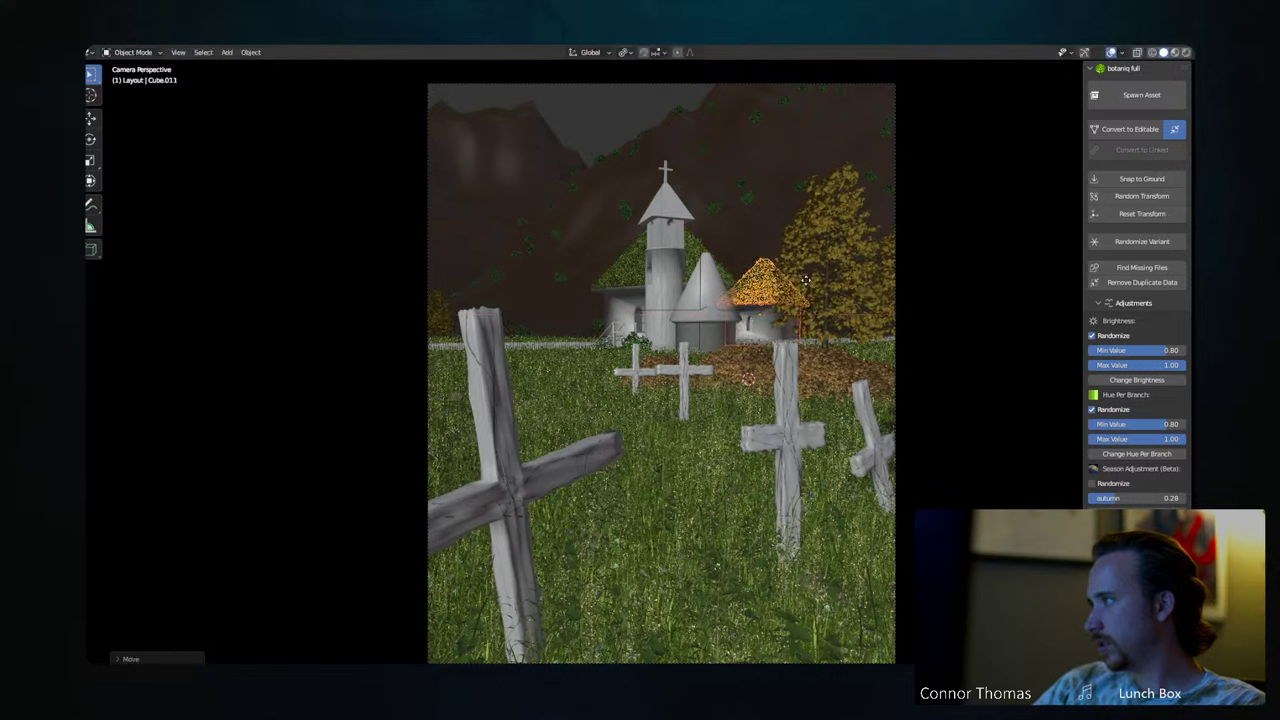
key(g)
key(z)
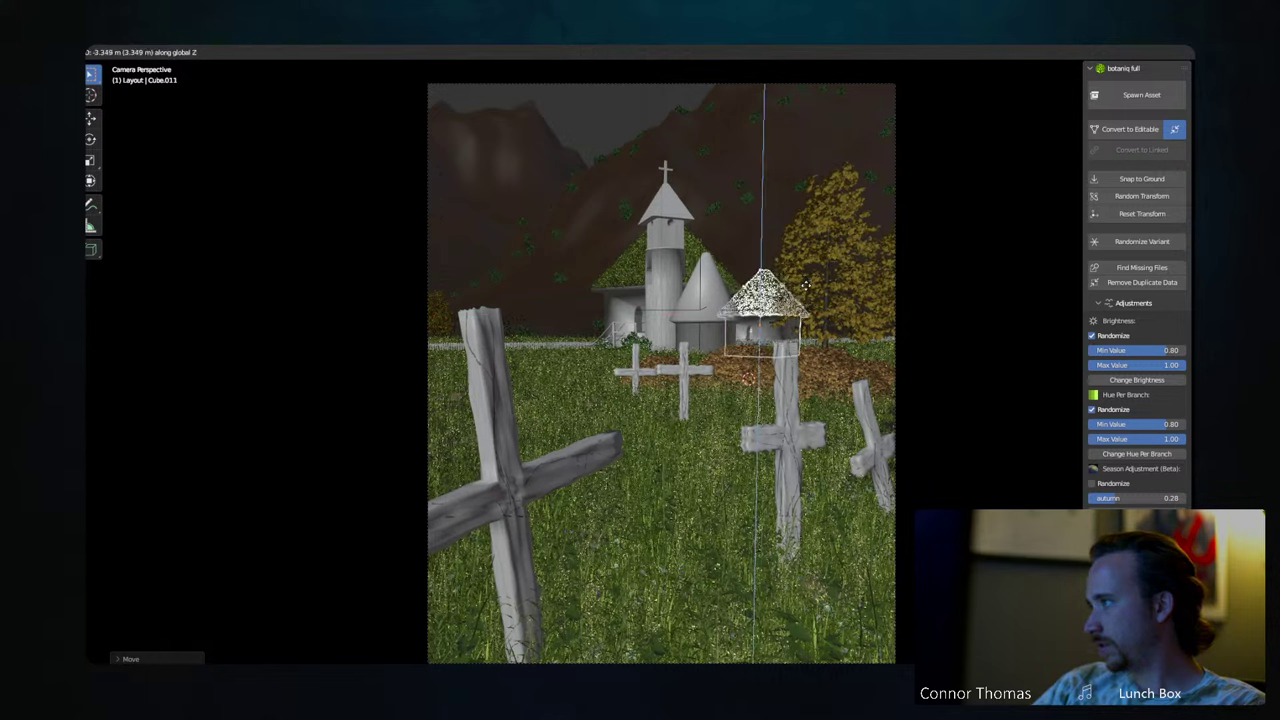
click(846, 325)
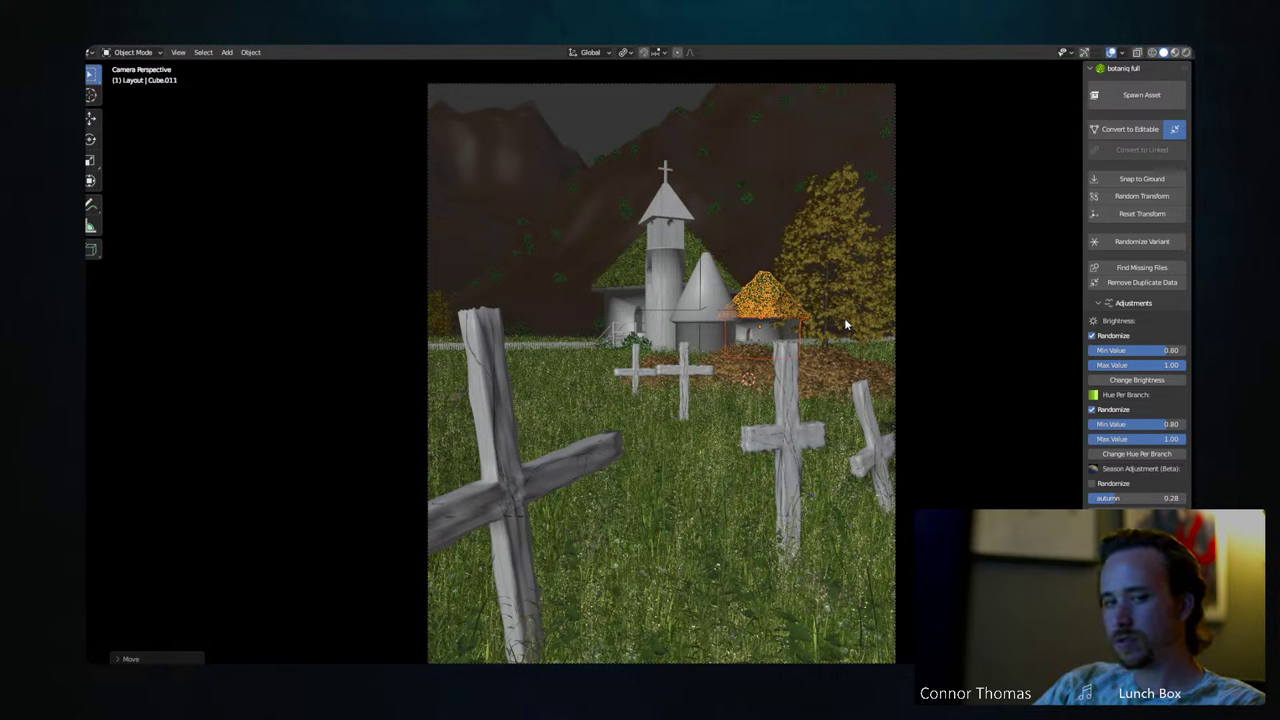
key(alt+a)
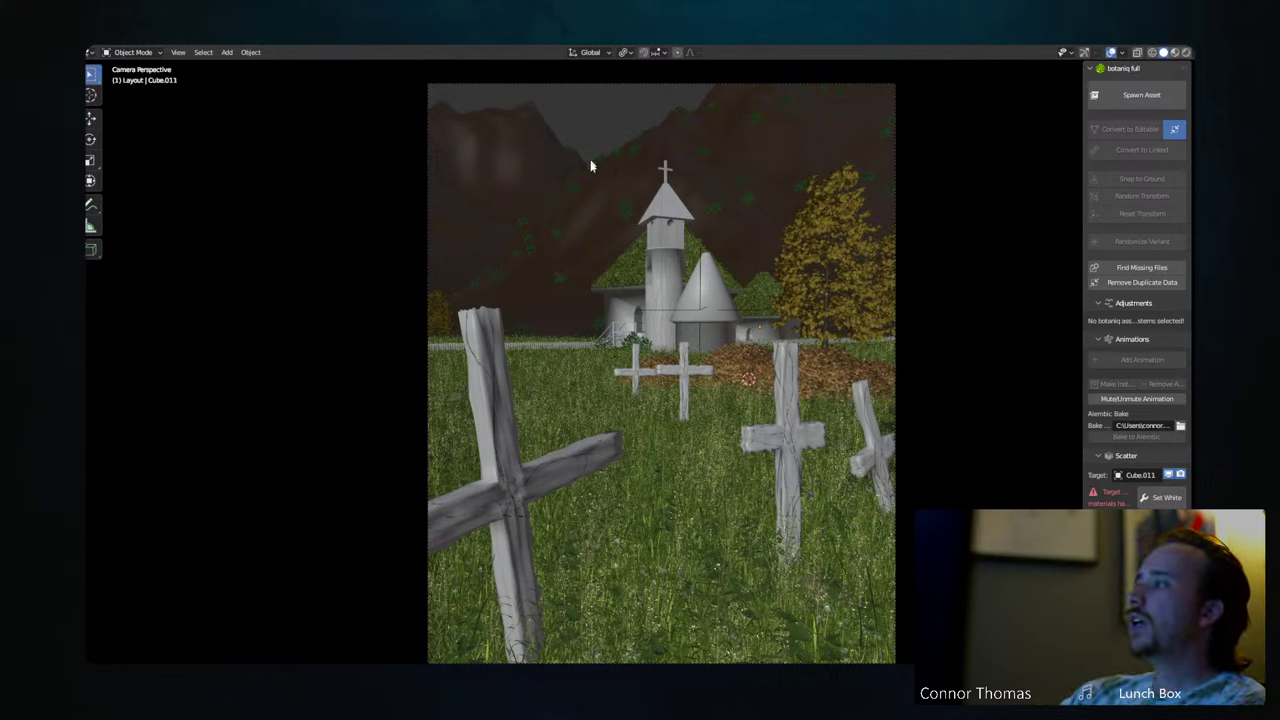
- Examine the mountain landscape in the enlarged last render result, leaving nothing selected in the scene
click(632, 232)
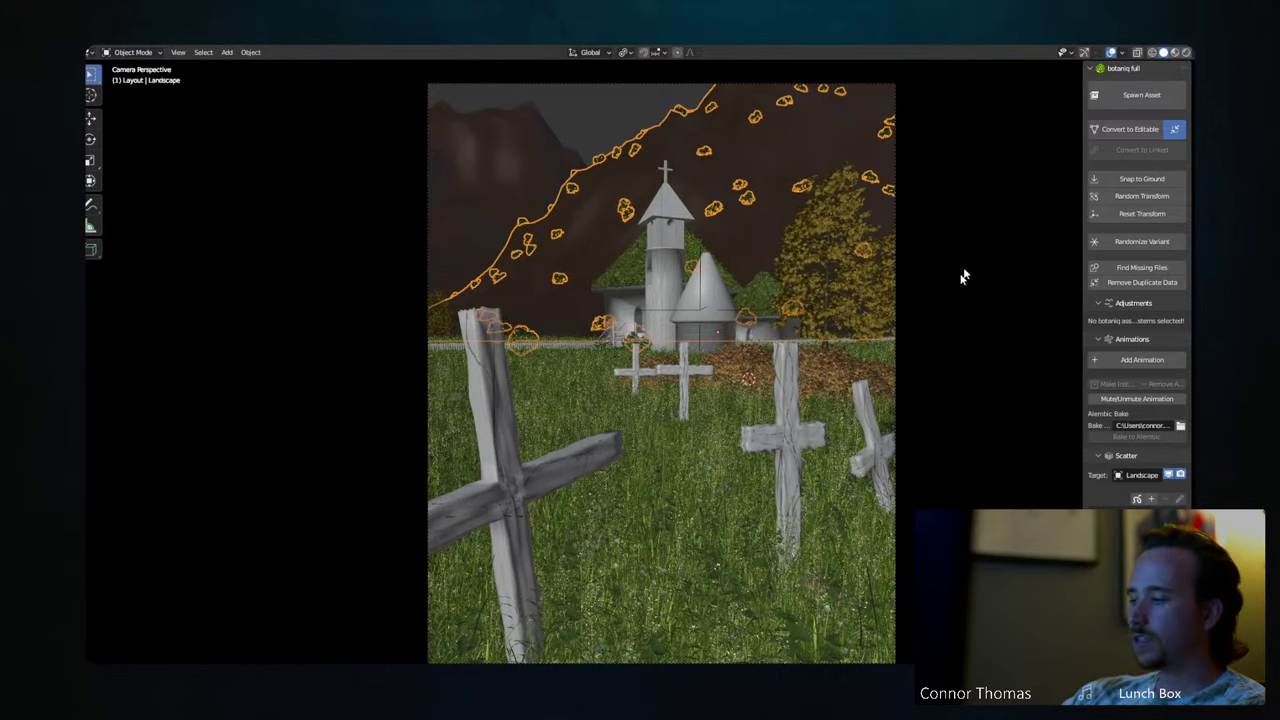
key(F11)
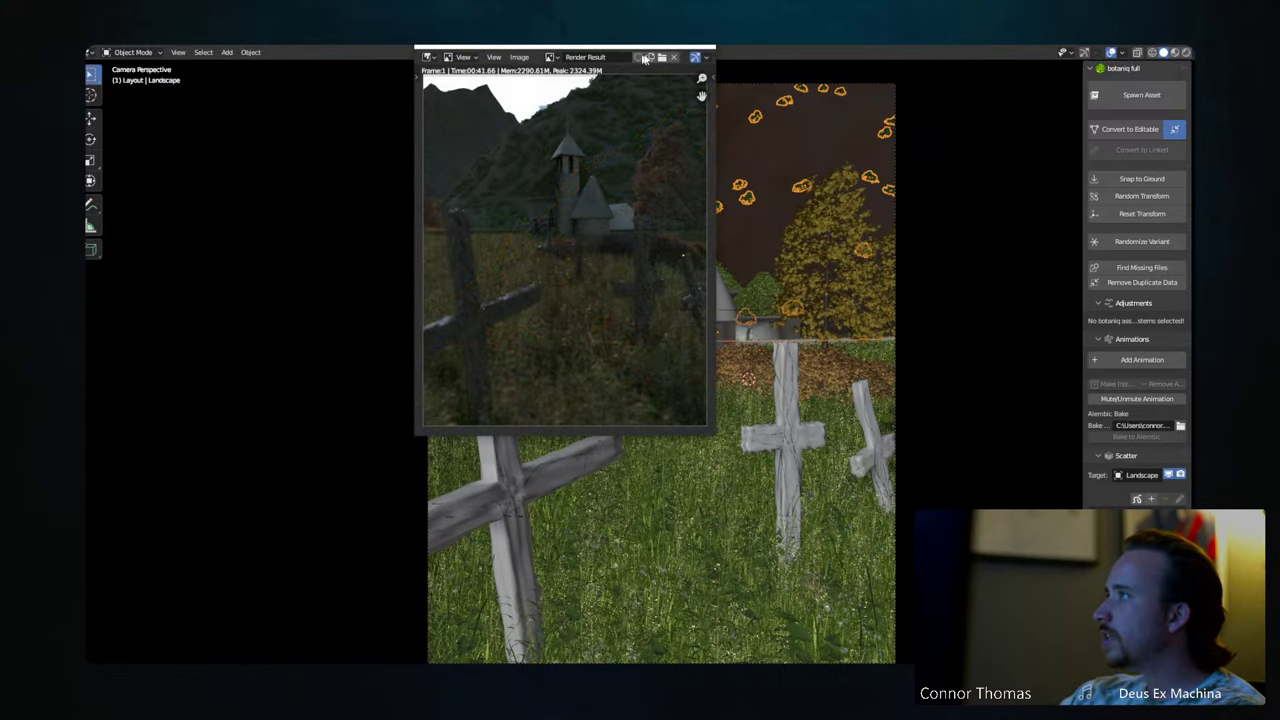
click(675, 48)
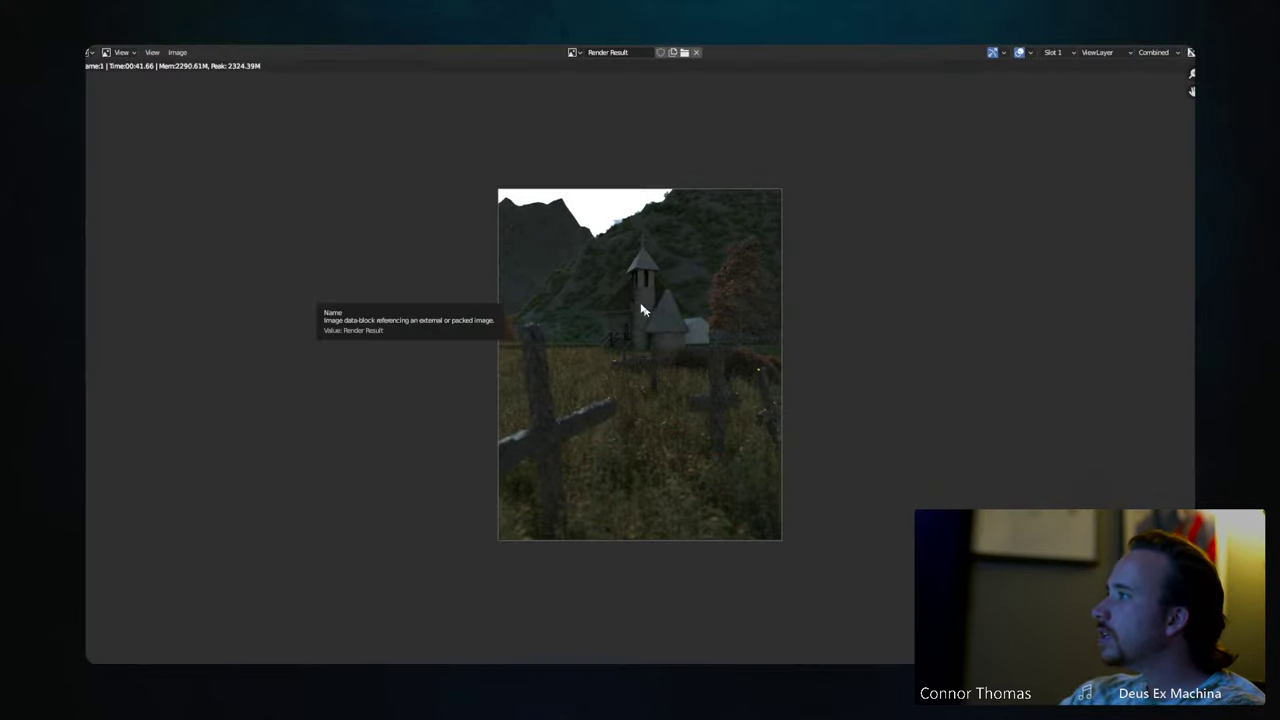
scroll(268, 427, up, 2)
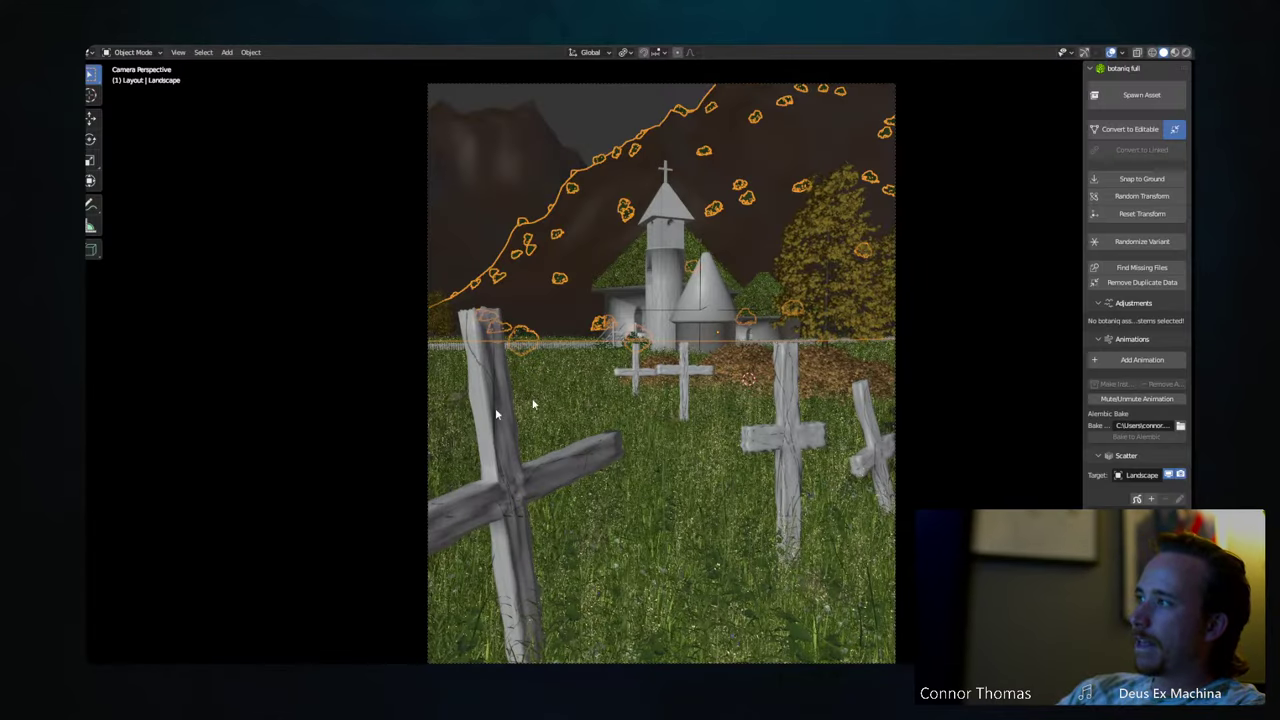
key(alt+a)
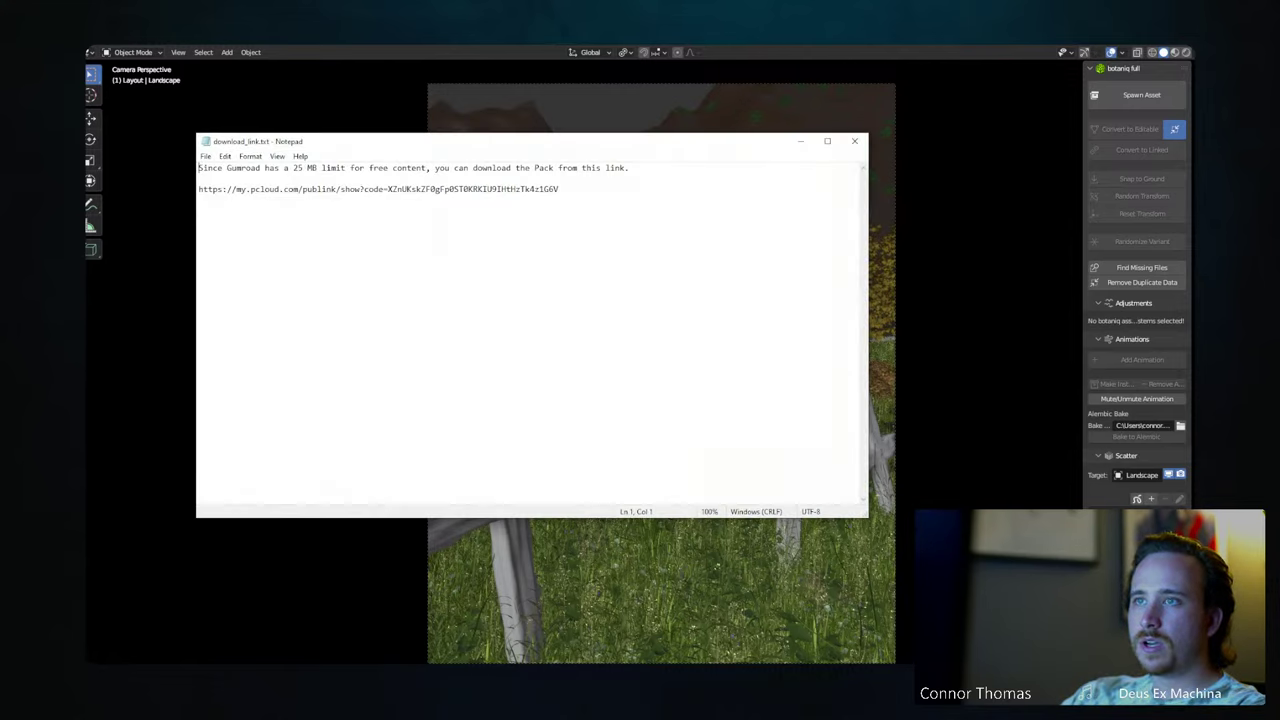
- Highlight the pack's download link in download_link.txt and close the text file
drag(557, 189, 198, 189)
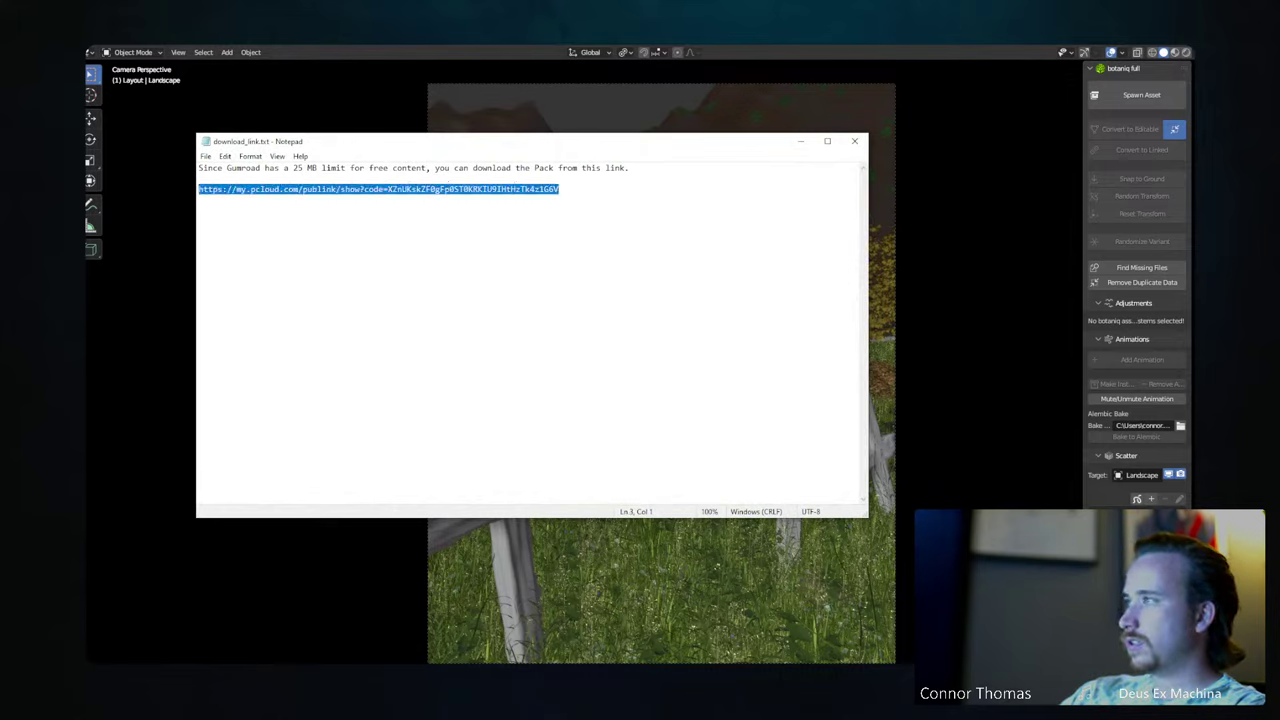
click(854, 141)
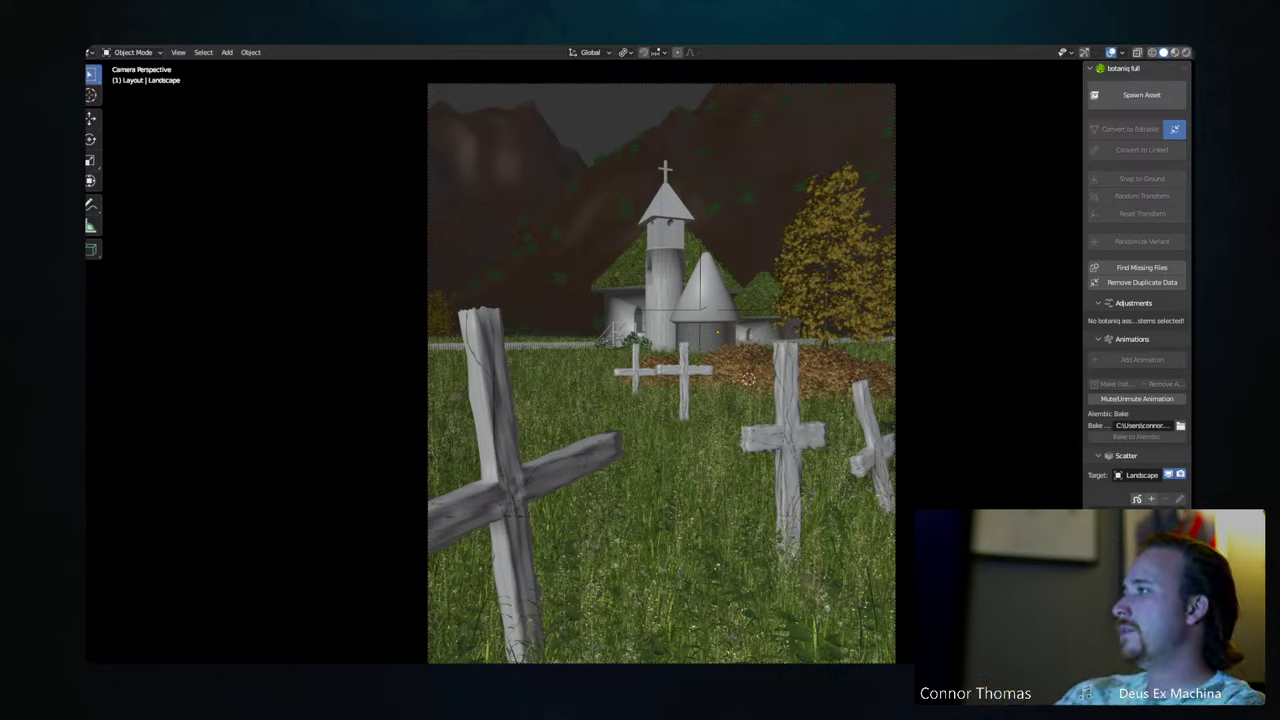
- Select the mountain landscape behind the church and compare it with the reference photo
click(705, 159)
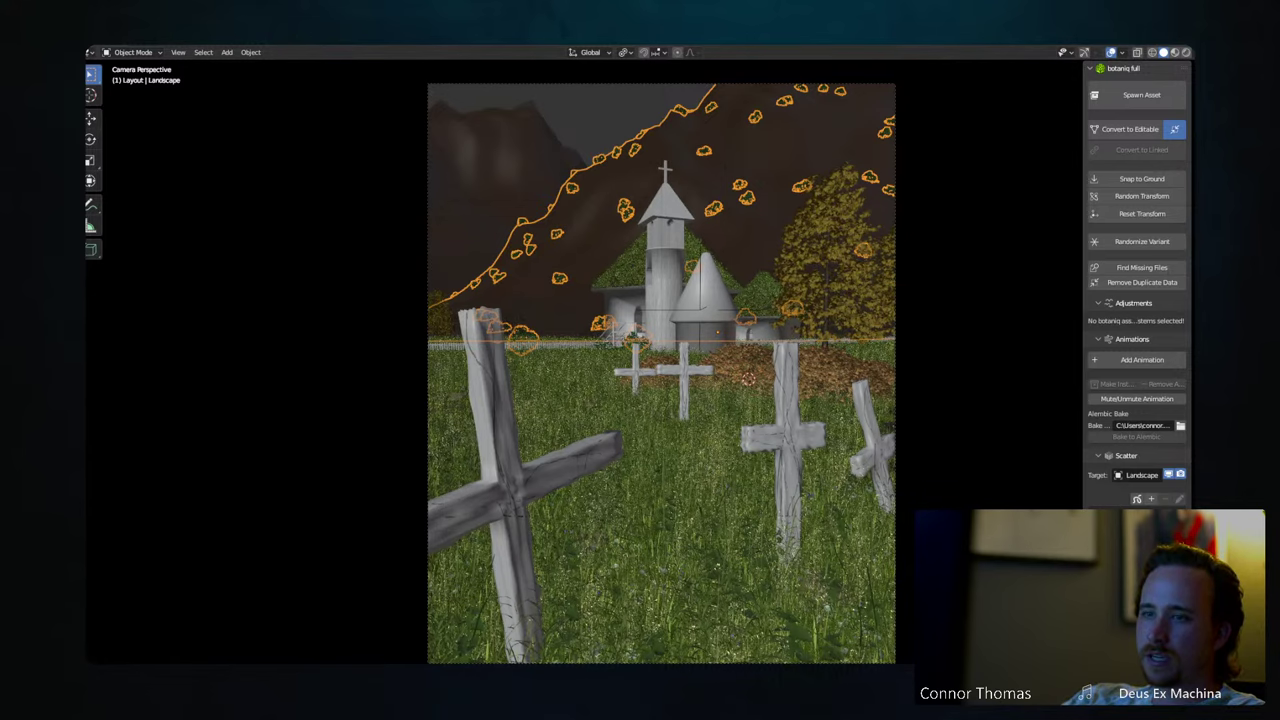
key(alt+Tab)
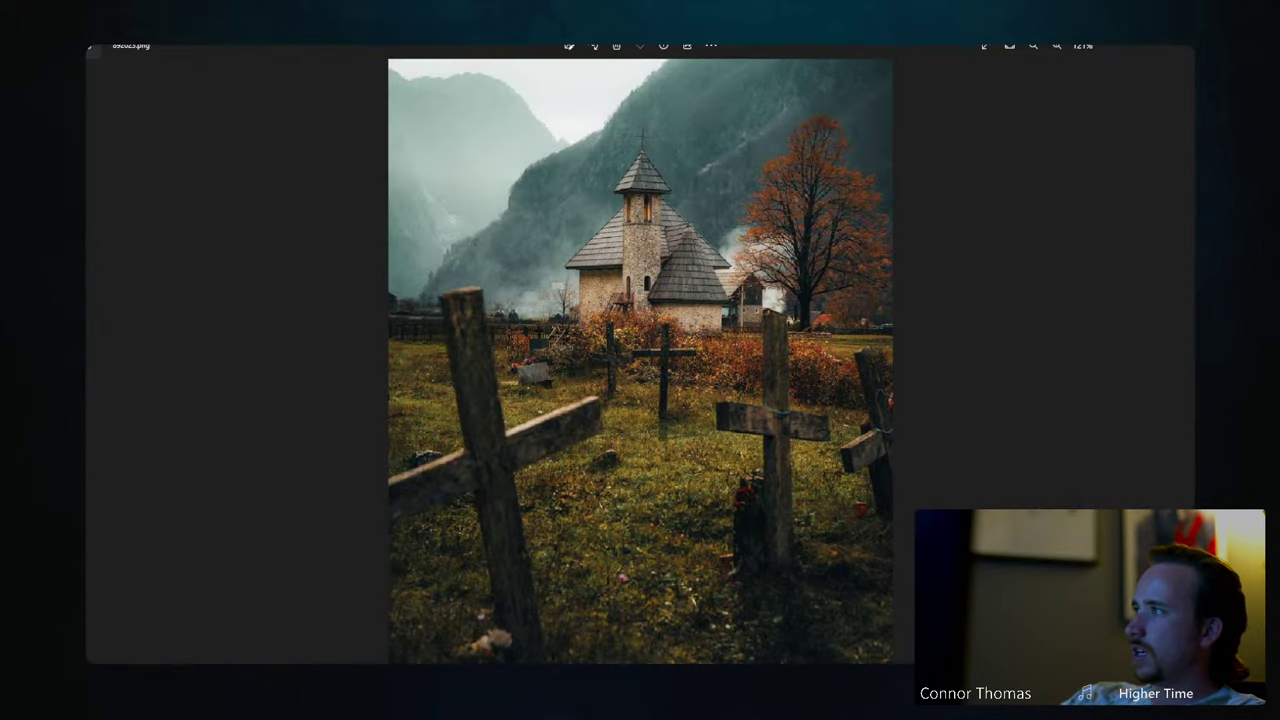
key(alt+Tab)
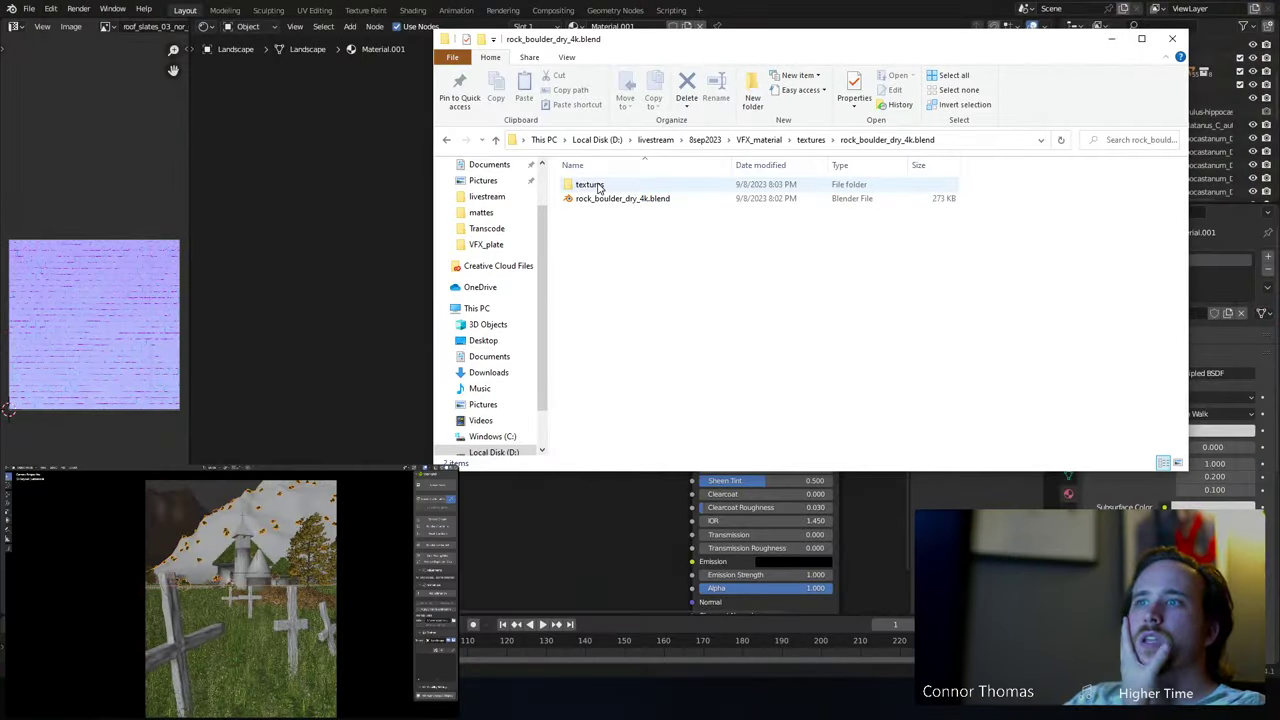
- Bring the rock_boulder_dry diffuse, normal and roughness images from the textures folder into the landscape's Material.001 node tree
double_click(580, 183)
drag(594, 200, 342, 172)
click(680, 205)
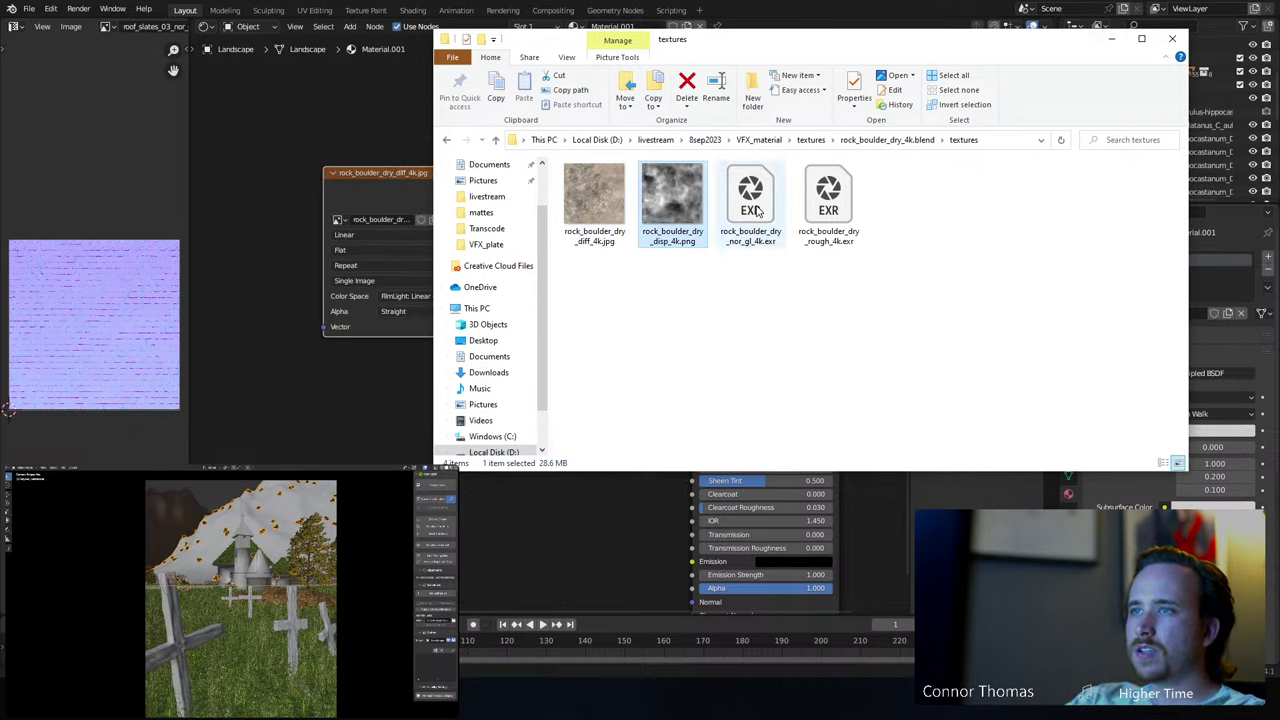
drag(759, 208, 462, 596)
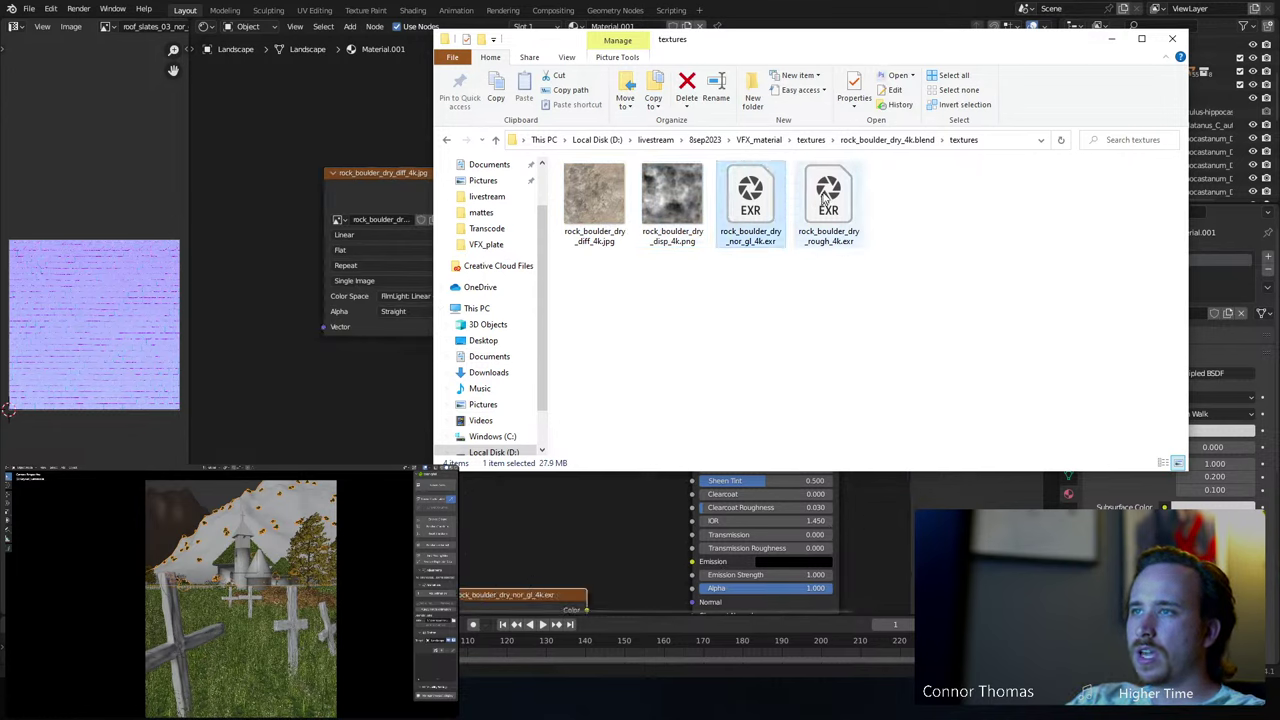
click(828, 205)
click(327, 424)
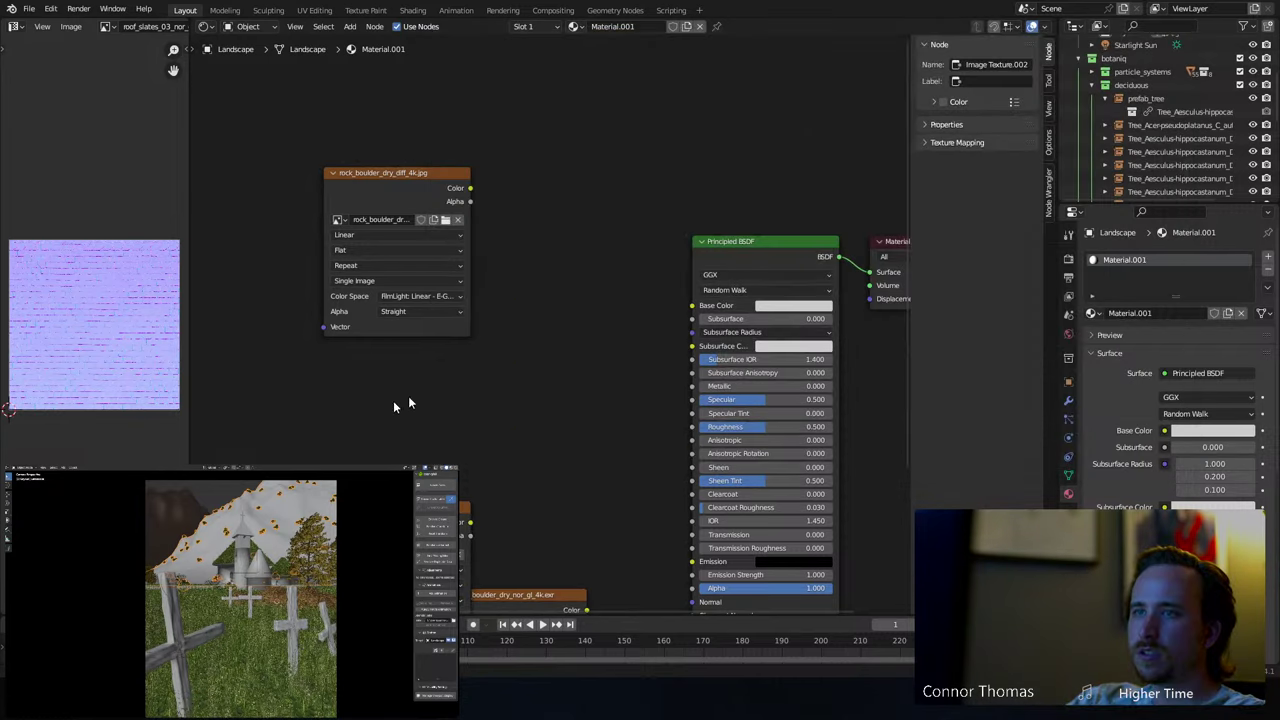
- Connect the diffuse image's color to Base Color, and preview the diffuse and roughness images alone before returning the output to the Principled BSDF
drag(471, 188, 691, 305)
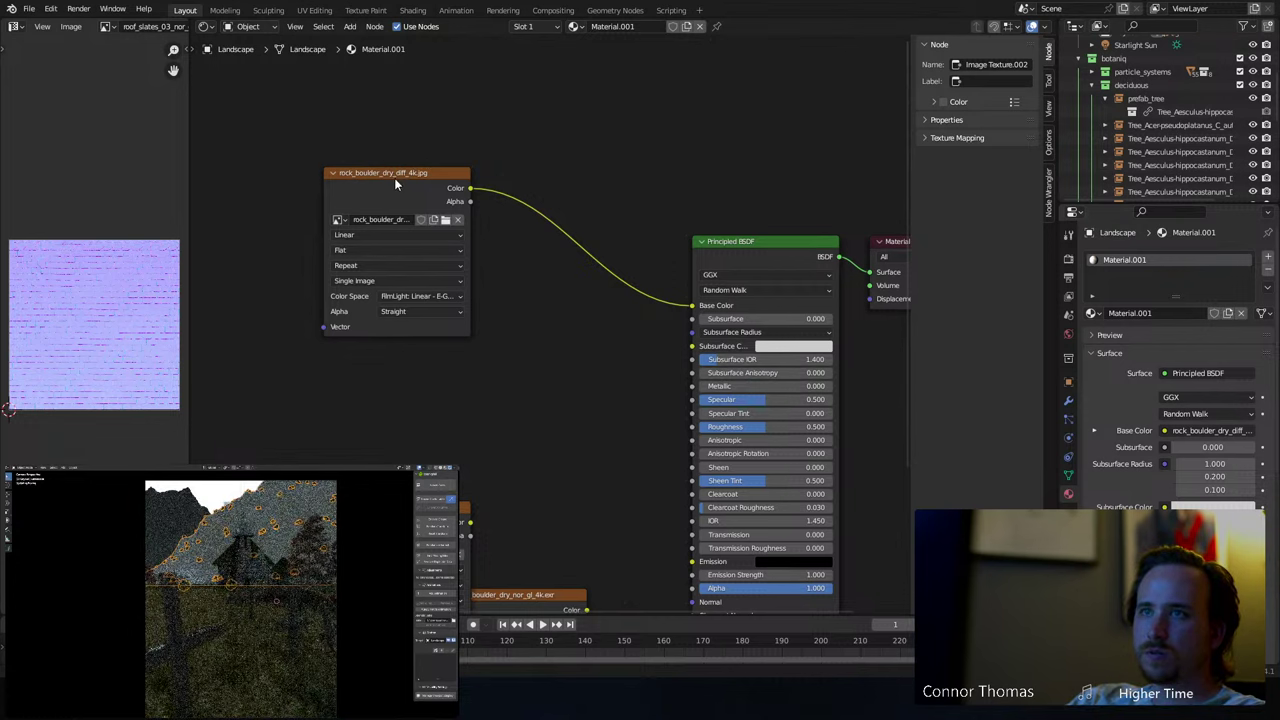
ctrl+shift+click(533, 208)
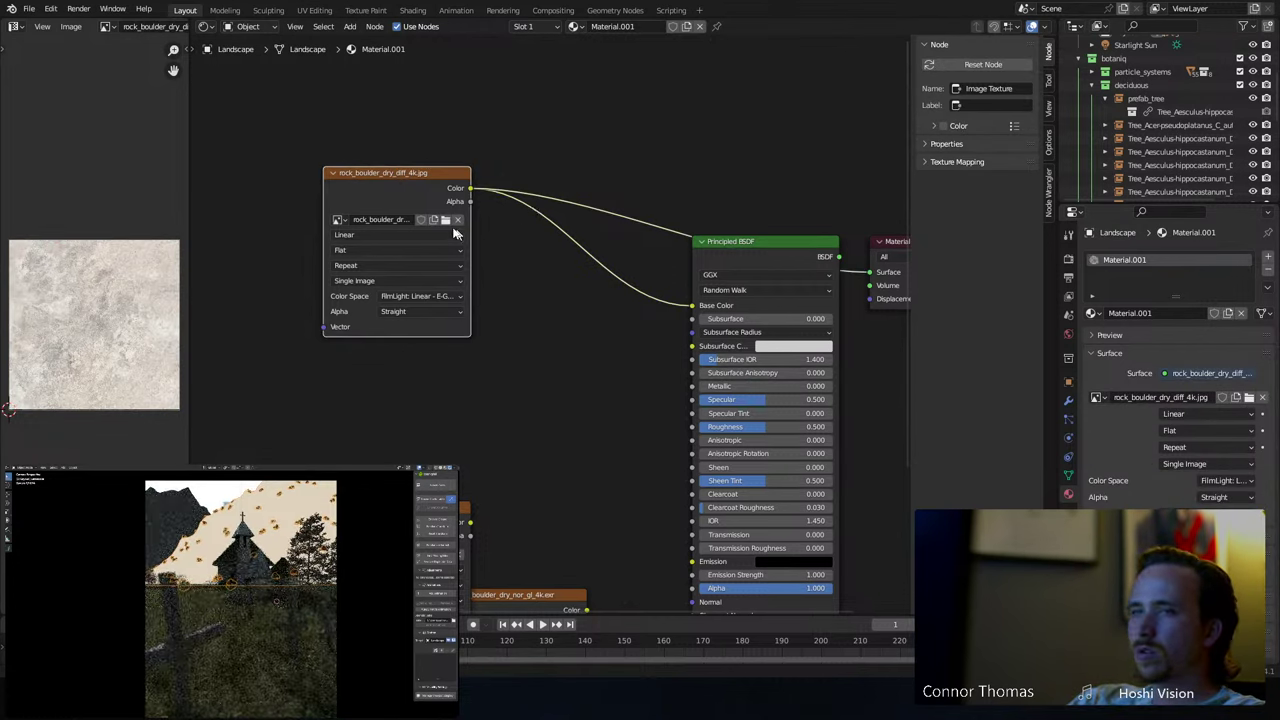
middle_drag(442, 264, 536, 121)
ctrl+shift+click(495, 366)
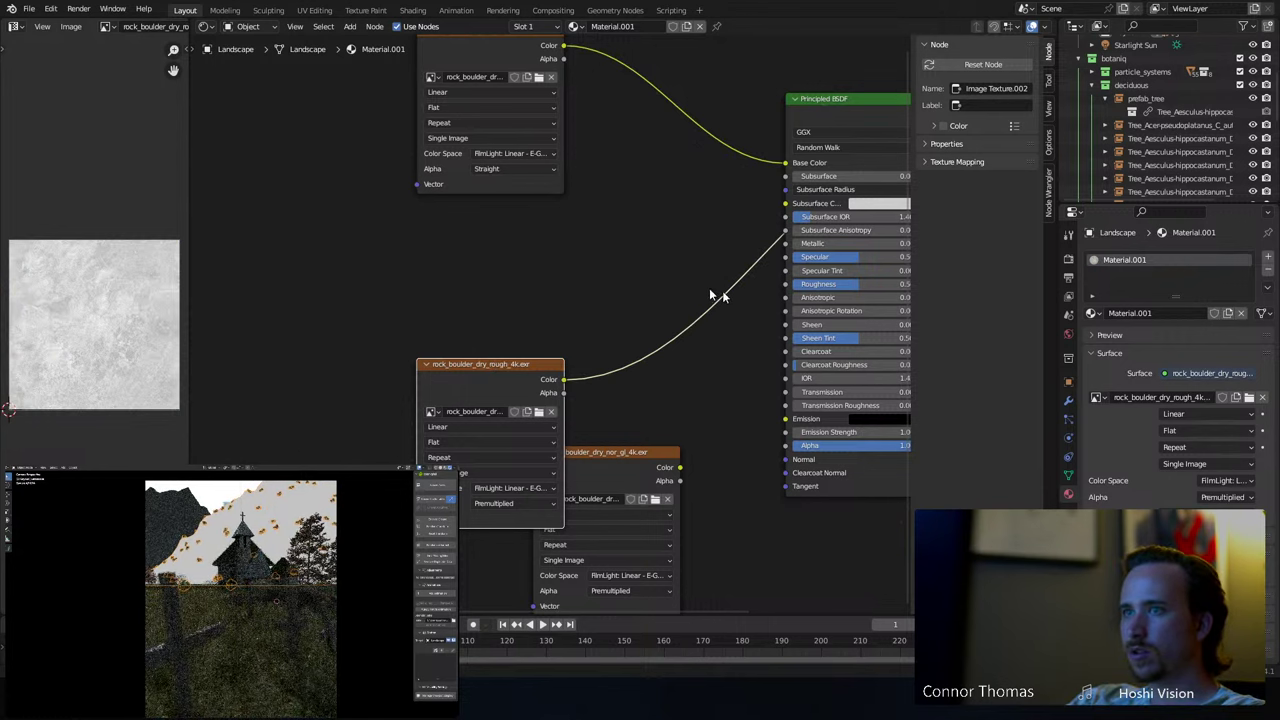
middle_drag(624, 286, 568, 309)
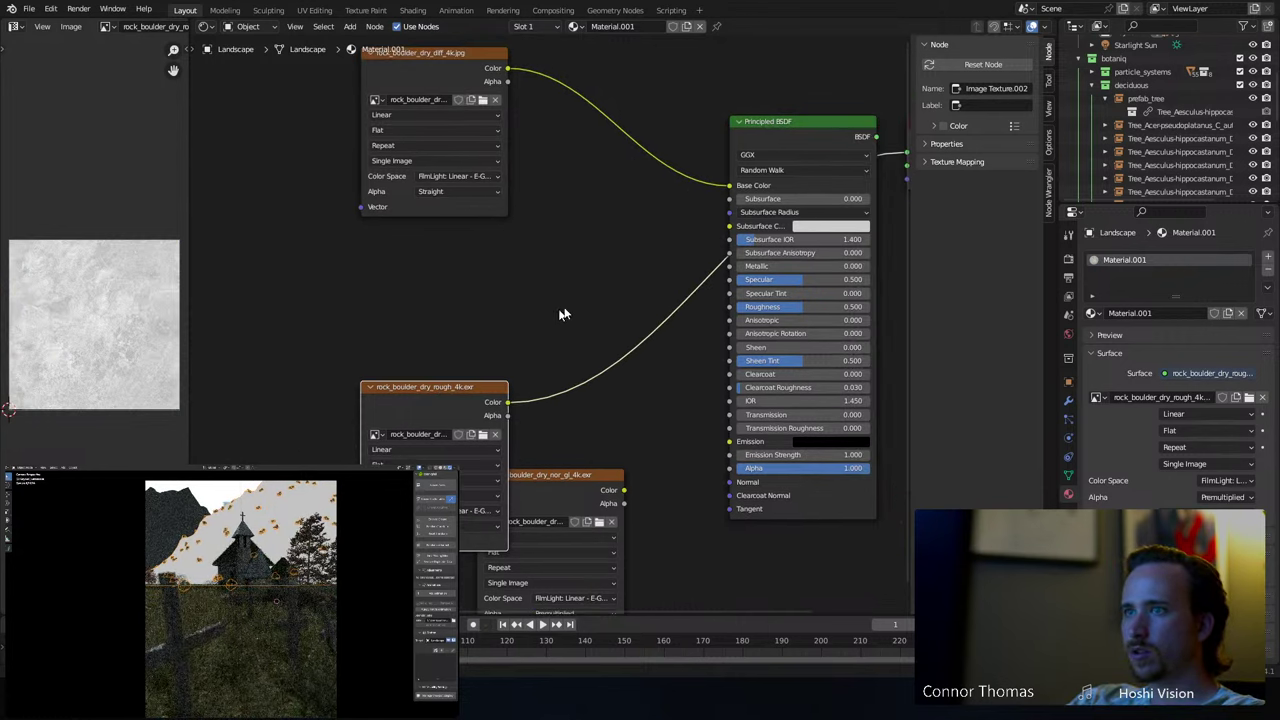
click(768, 129)
middle_drag(648, 331, 404, 328)
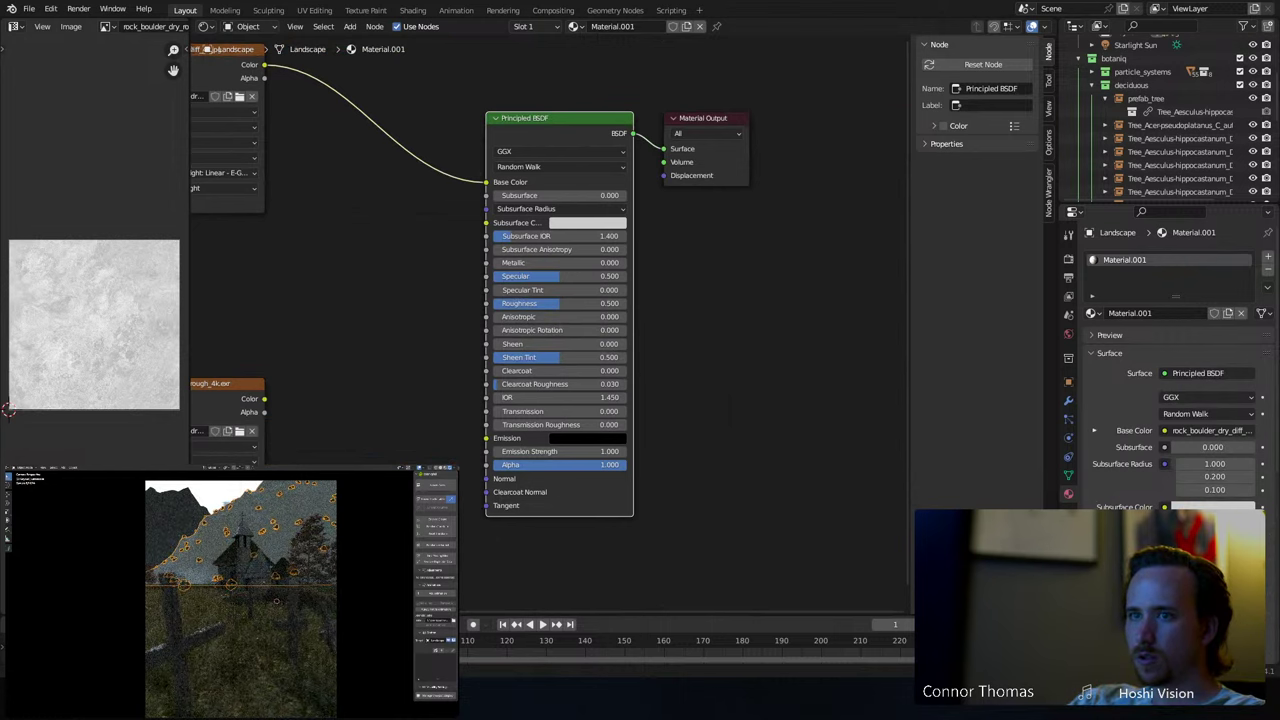
- Connect the roughness image to Roughness and the normal image to Normal on the Principled BSDF, spacing the image nodes apart
scroll(550, 323, down, 2)
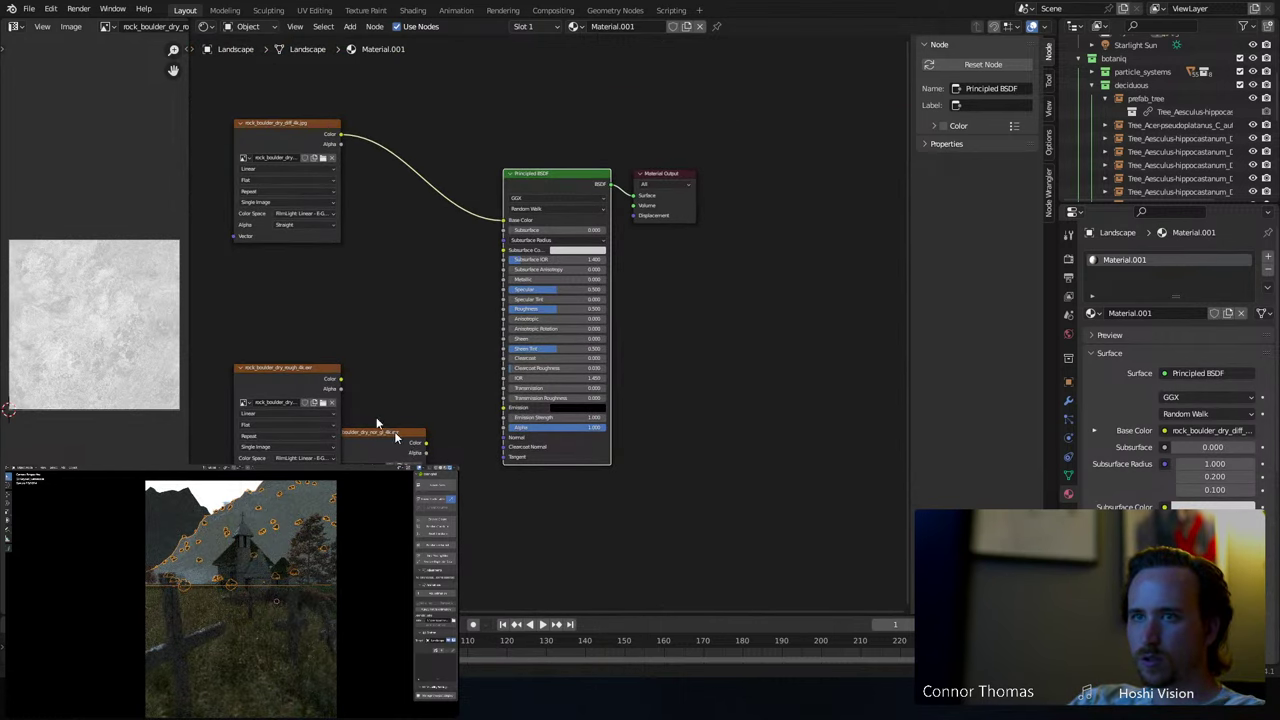
scroll(313, 397, up, 1)
drag(286, 393, 491, 305)
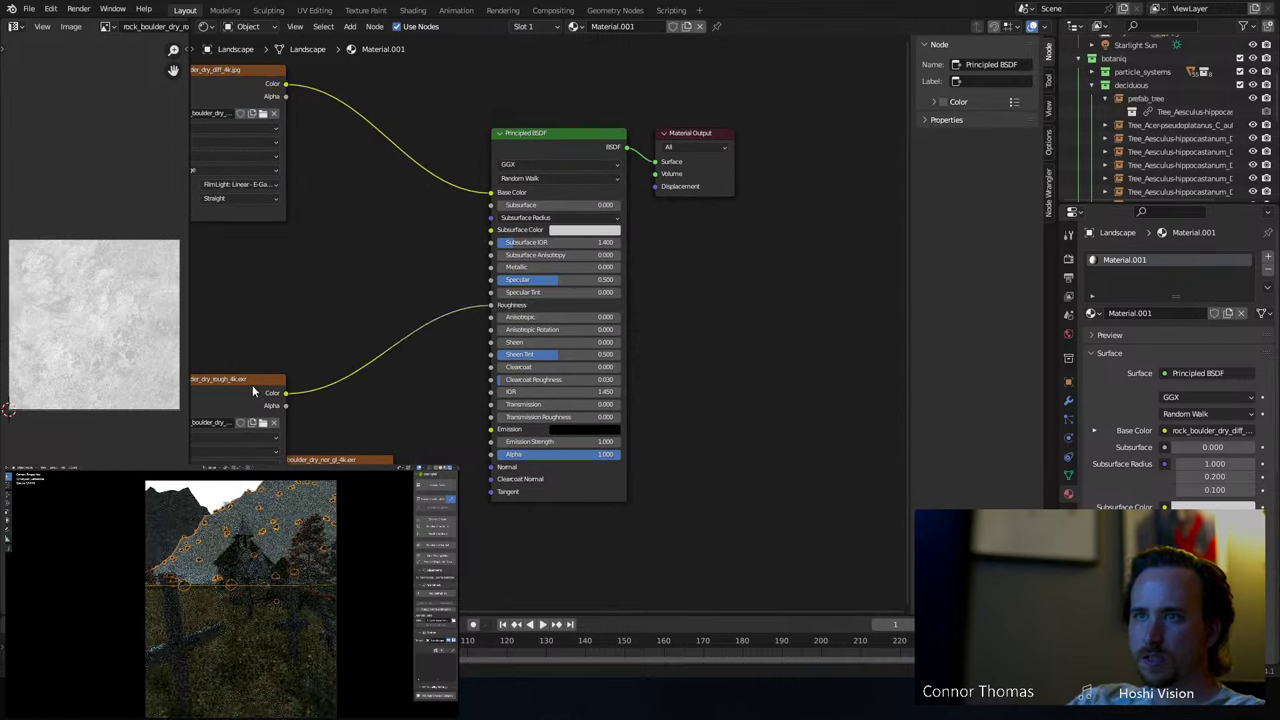
drag(252, 385, 223, 351)
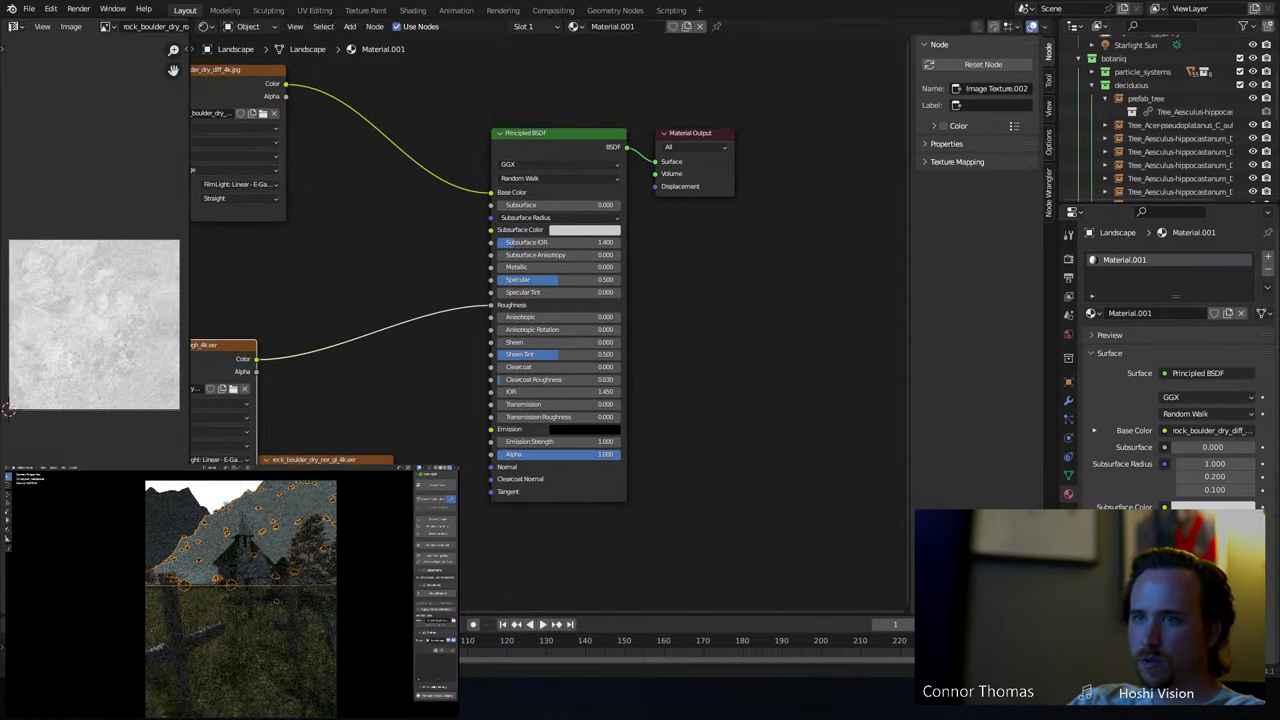
drag(498, 469, 494, 468)
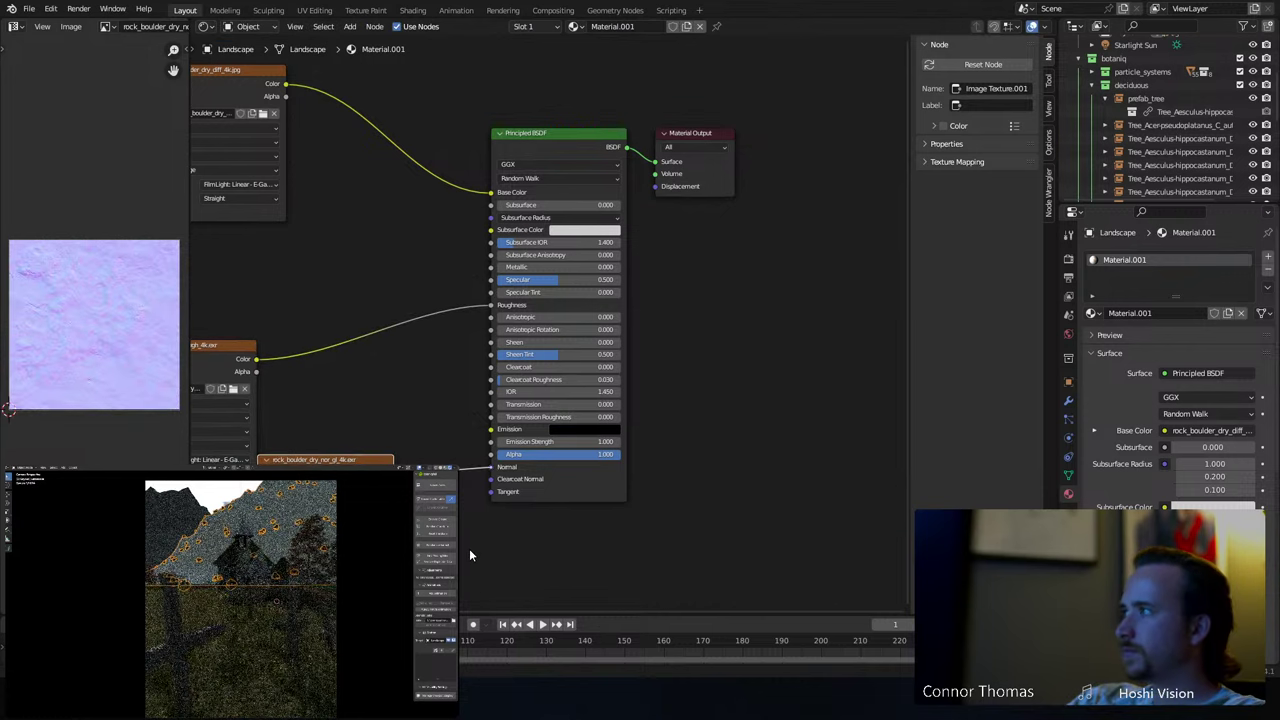
middle_drag(494, 523, 714, 443)
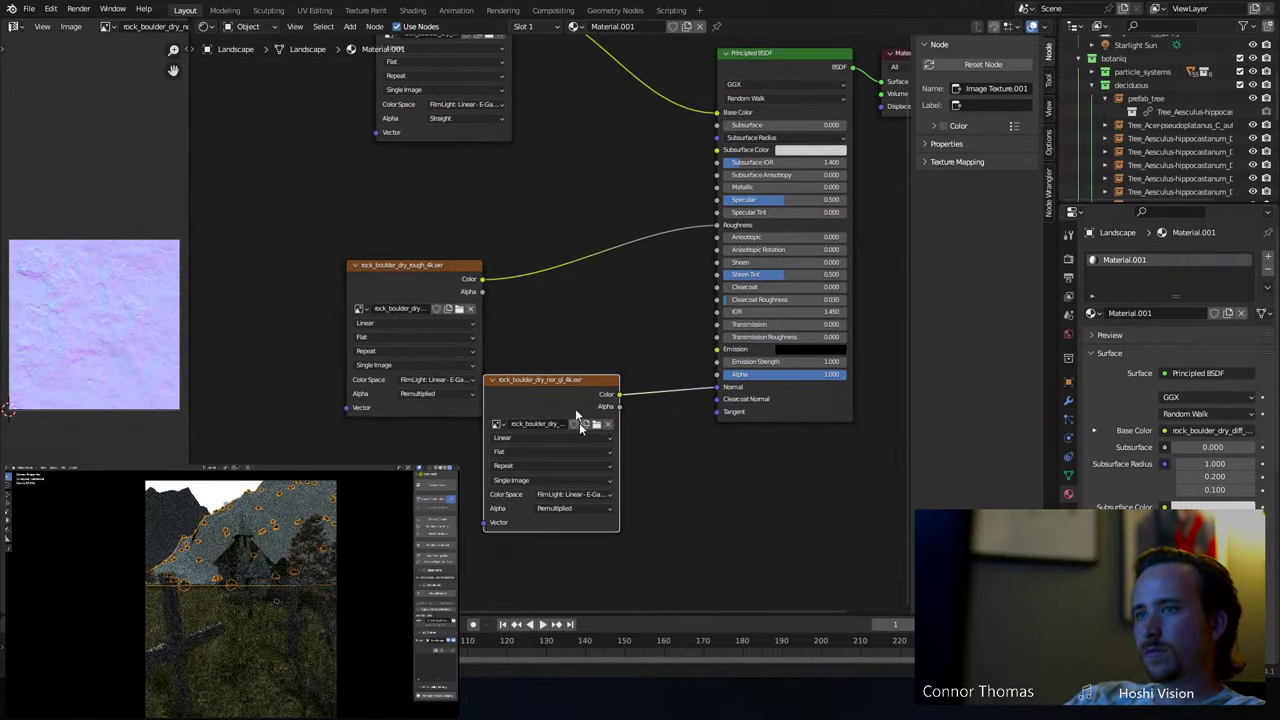
drag(572, 386, 406, 457)
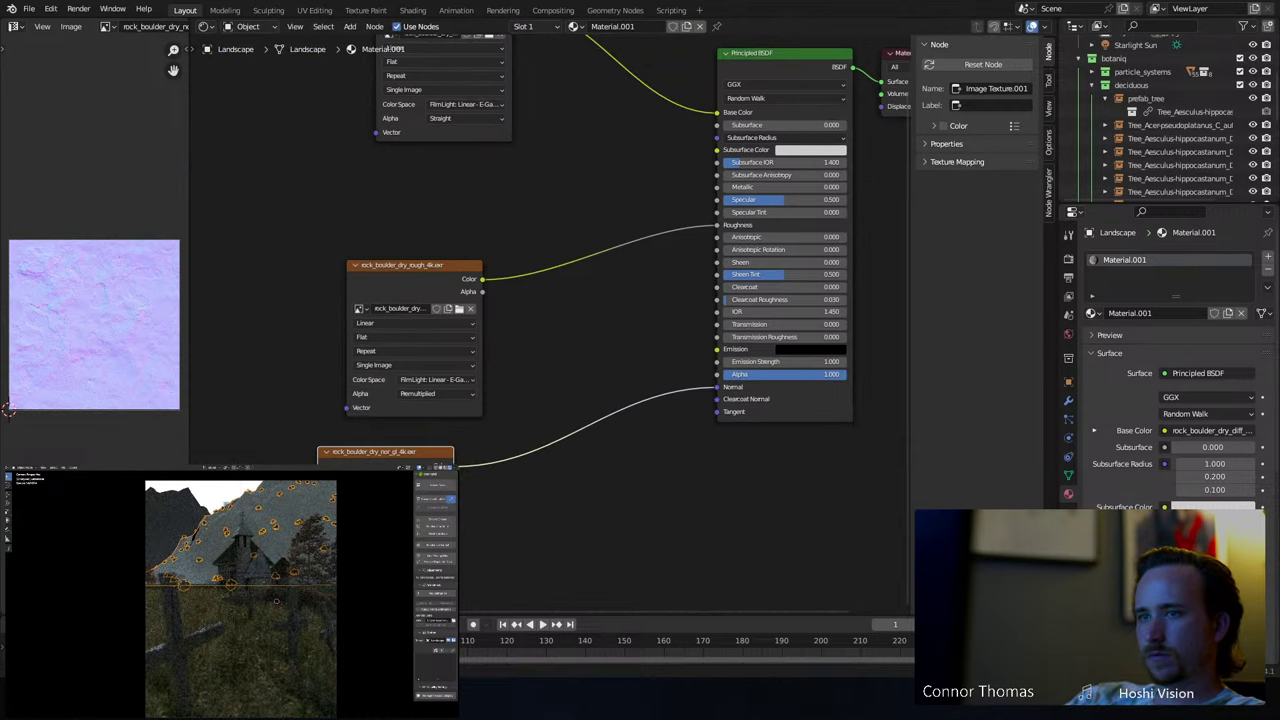
- Insert a Normal Map node between the normal image and the Principled BSDF, and set its strength to 5
key(shift+a)
click(659, 524)
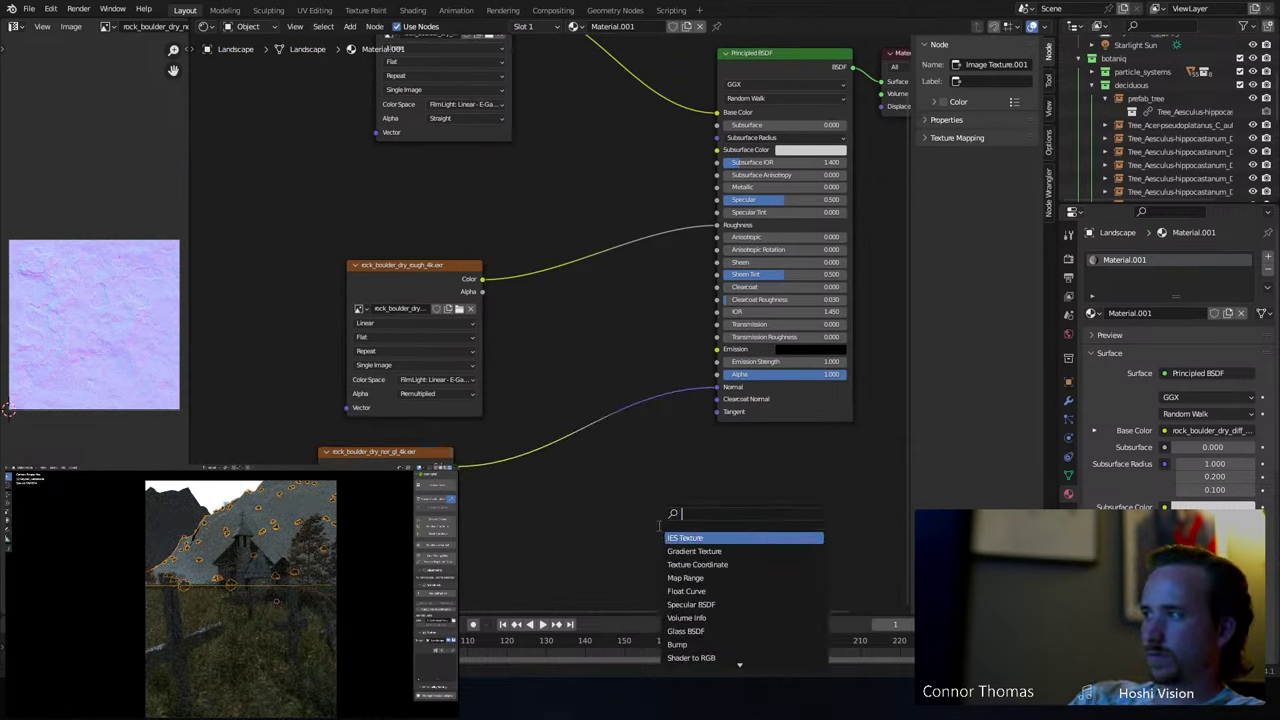
text(norma)
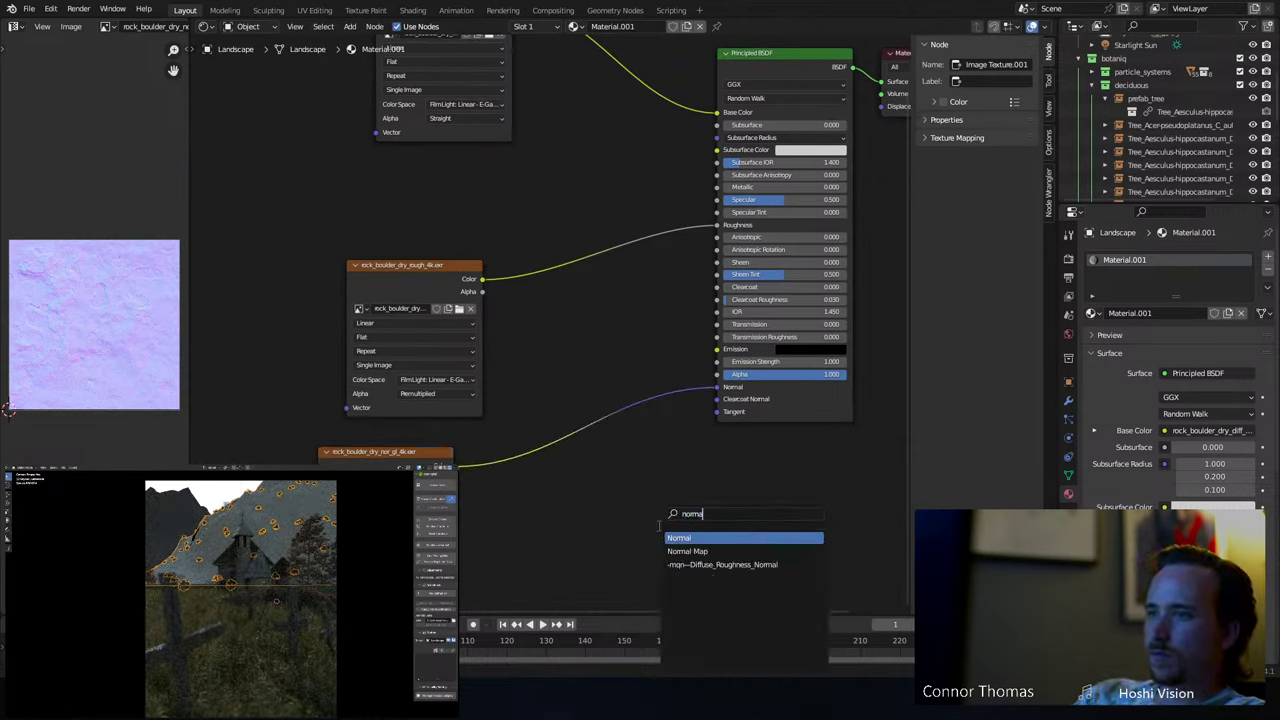
click(690, 551)
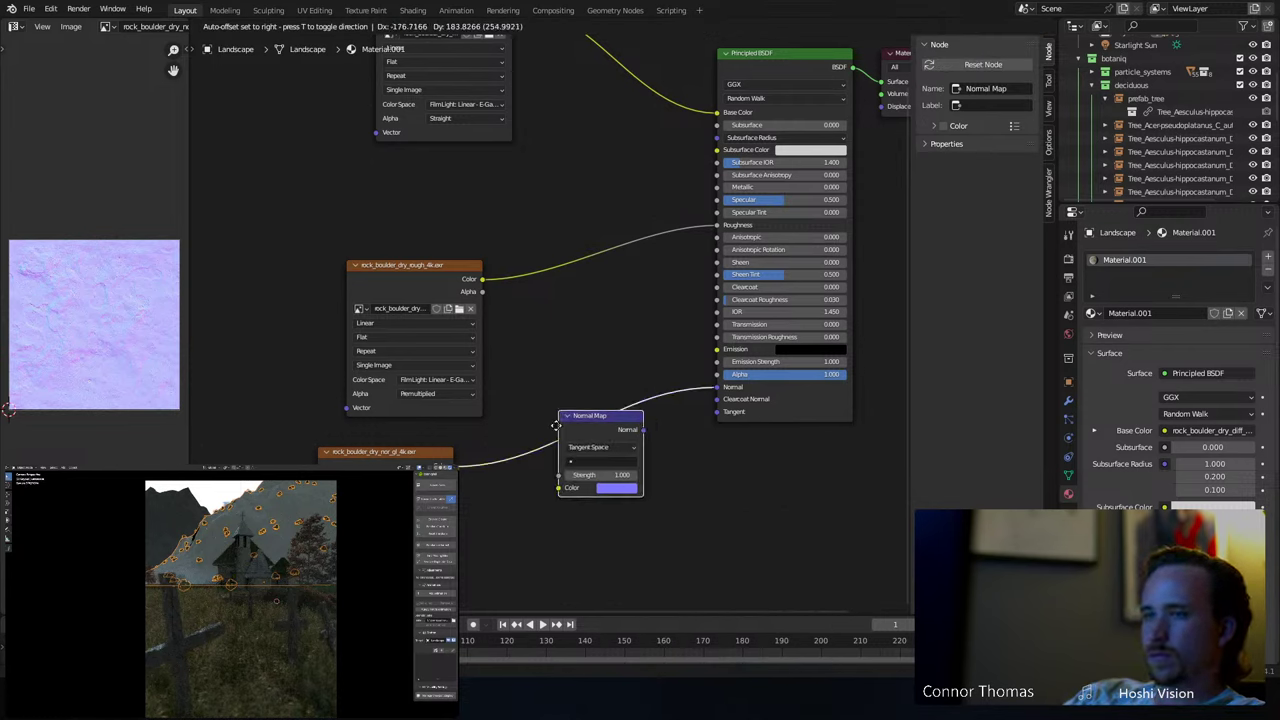
click(581, 443)
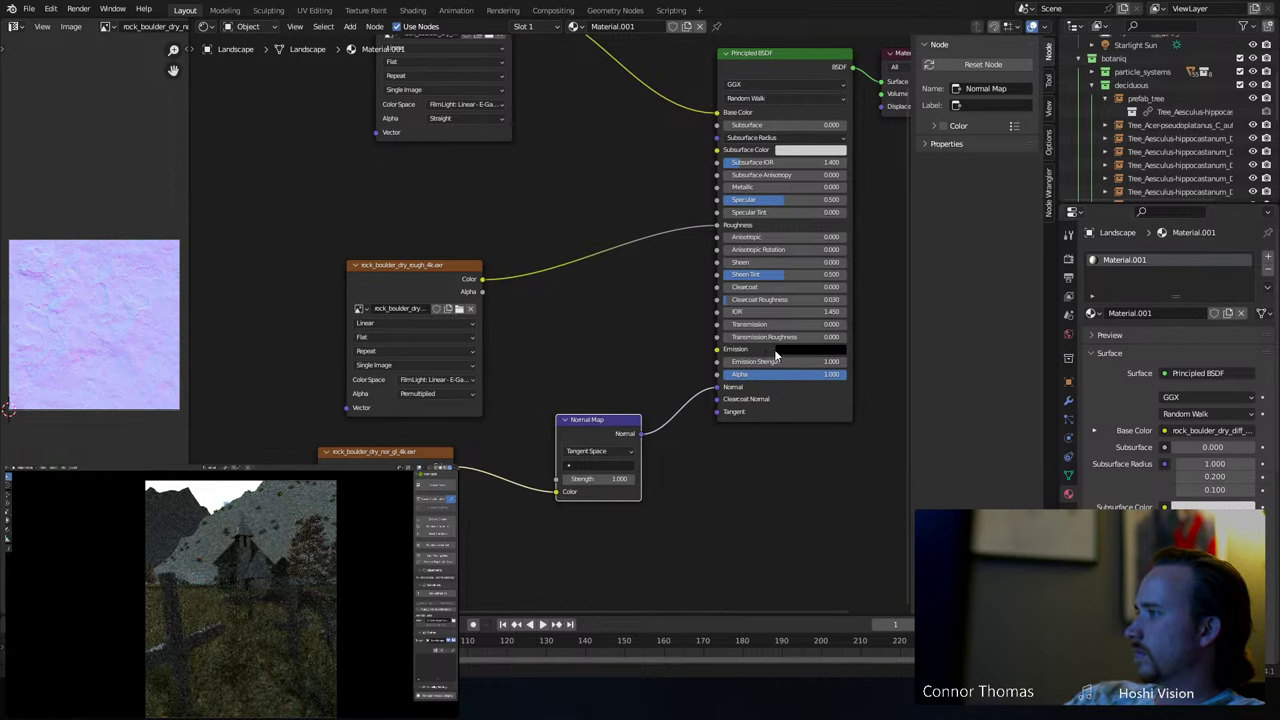
click(580, 479)
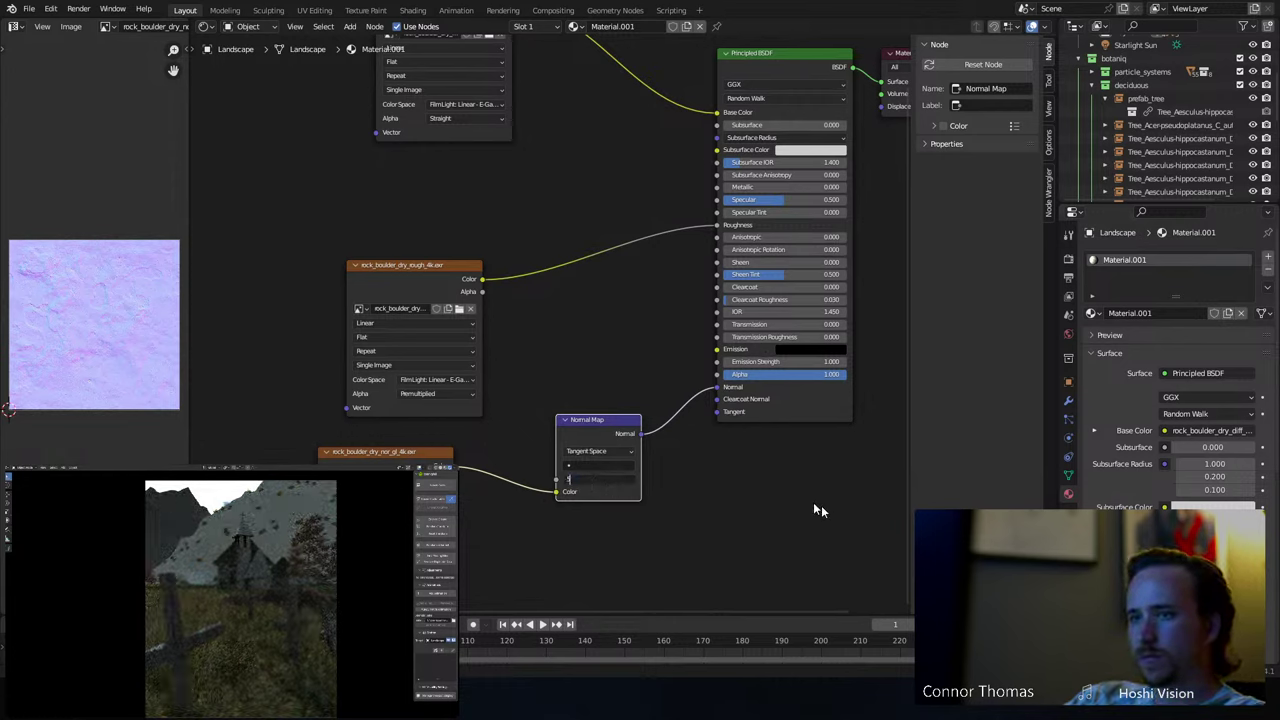
text(5)
key(Return)
- Add Texture Coordinate and Mapping nodes to the diffuse image, and feed the Mapping vector to the roughness and normal images too
middle_drag(786, 491, 12, 180)
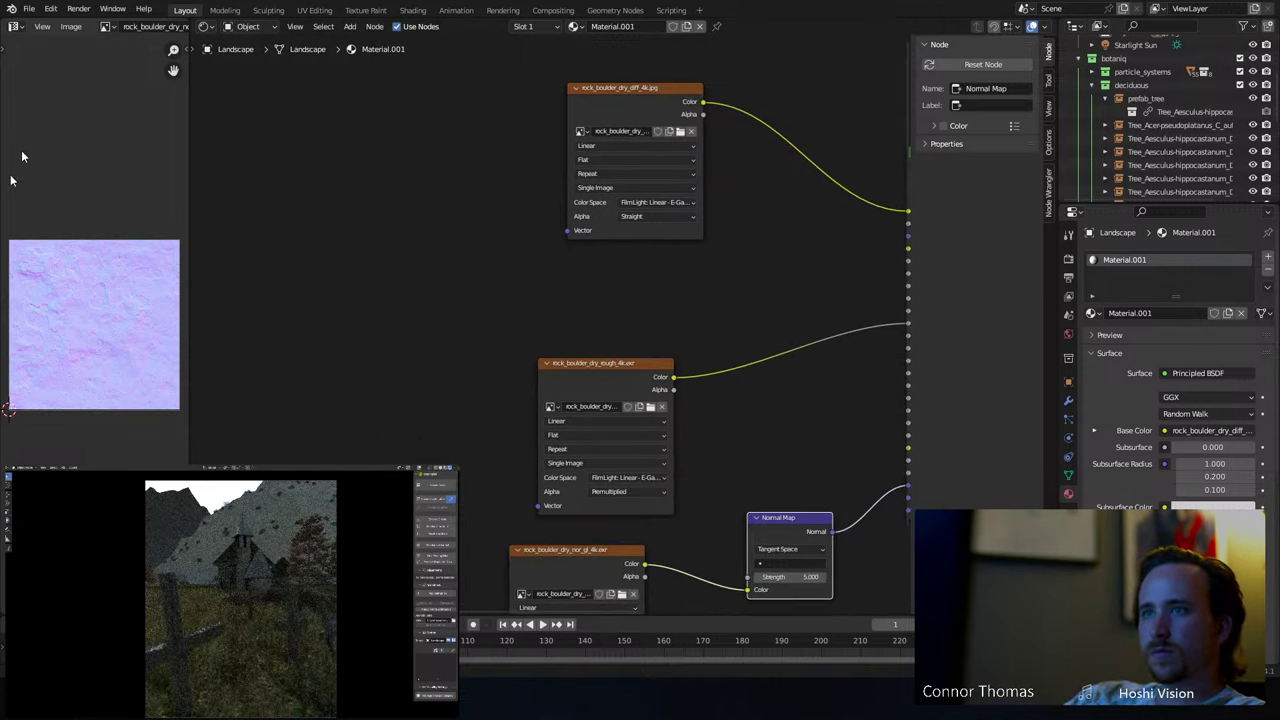
click(578, 88)
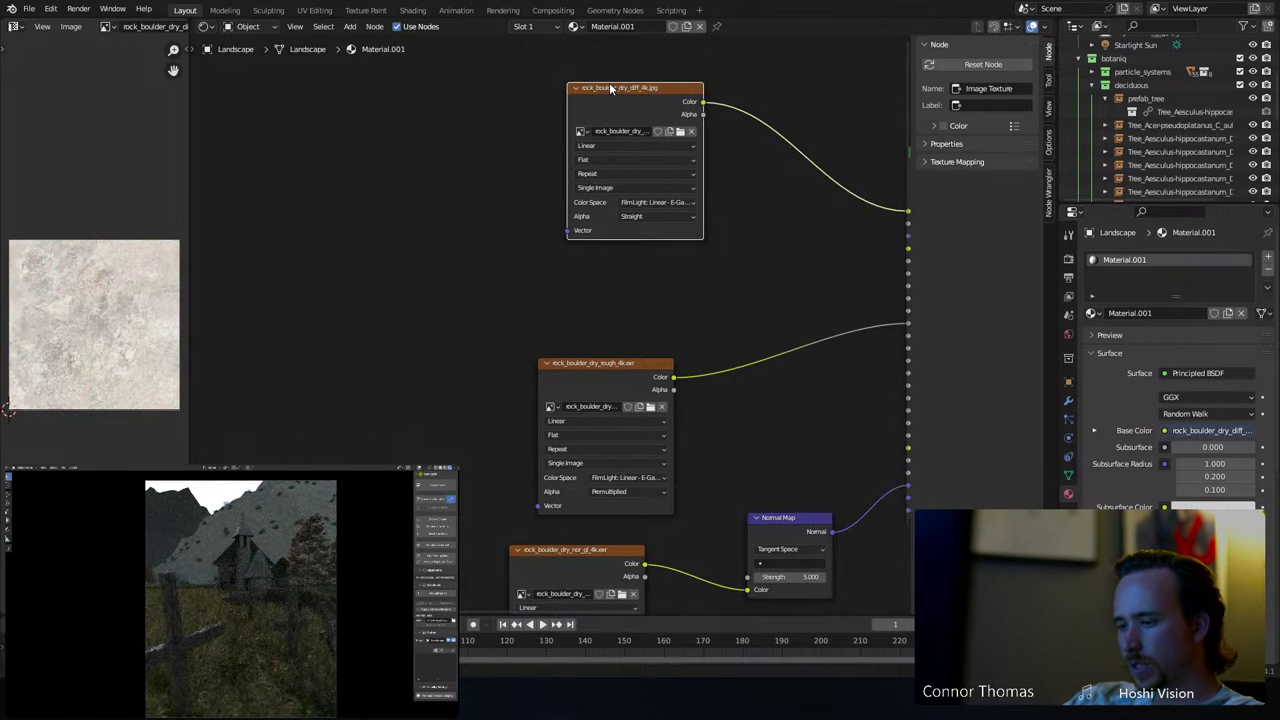
key(ctrl+t)
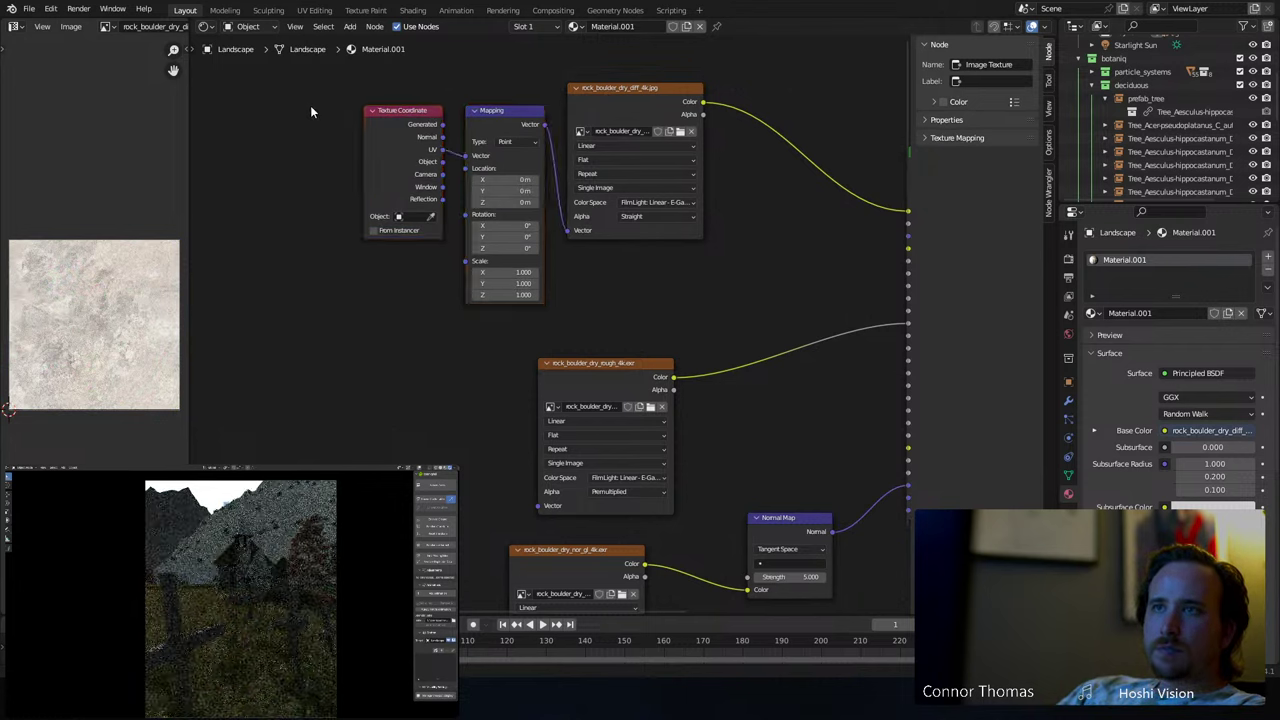
drag(276, 105, 540, 229)
drag(513, 113, 540, 508)
middle_drag(318, 243, 303, 168)
drag(458, 448, 492, 494)
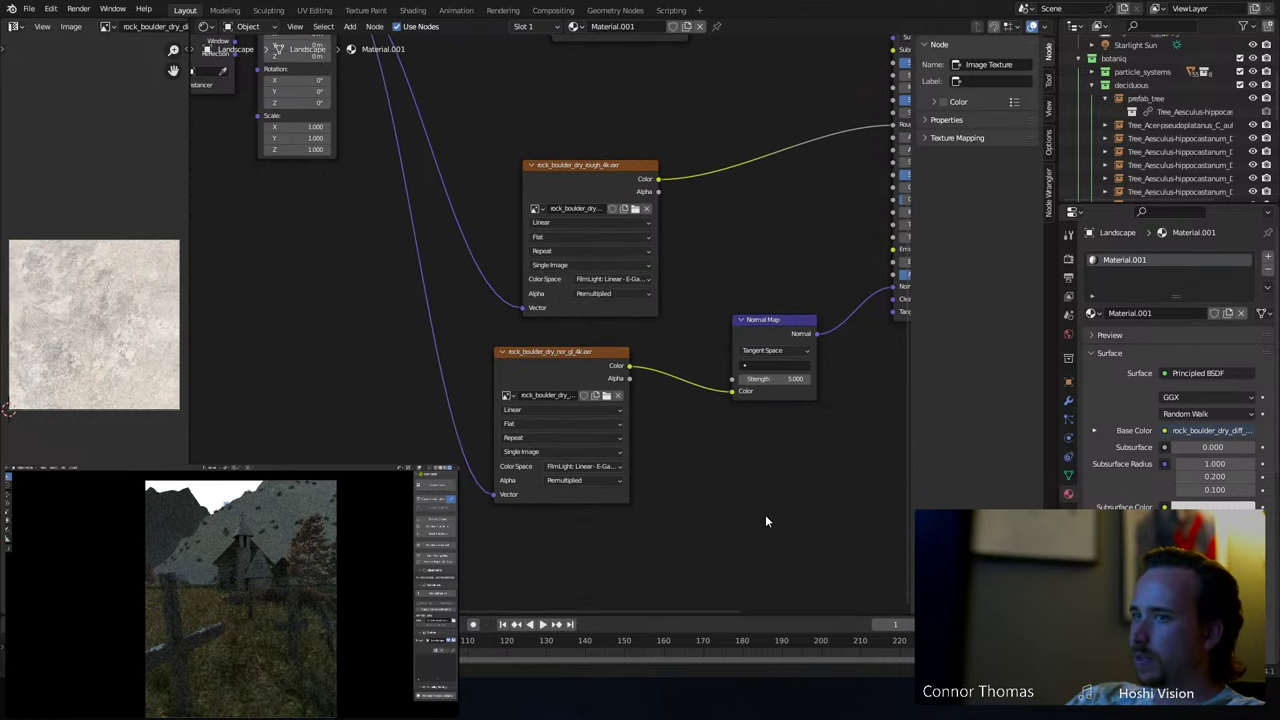
- Add a Math node below the Texture Coordinate node and connect its value to the Mapping node's Scale
middle_drag(548, 494, 713, 517)
middle_drag(497, 478, 606, 565)
key(shift+a)
click(492, 378)
text(math)
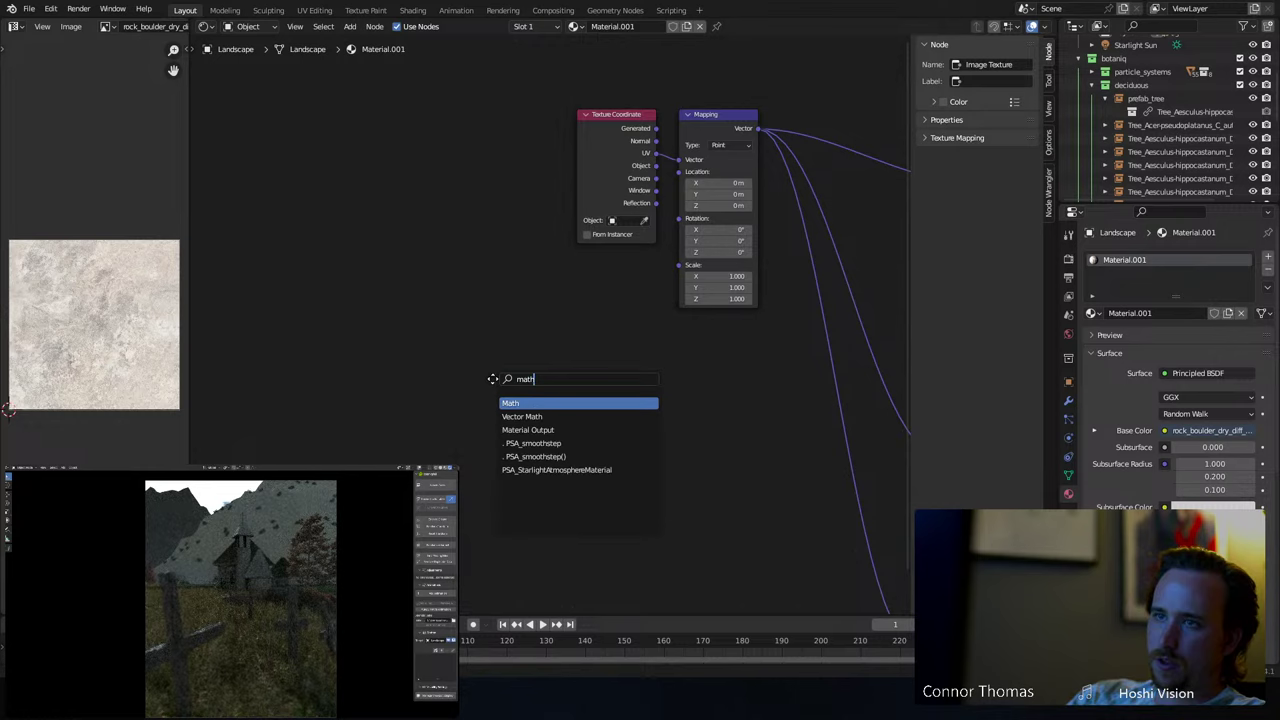
key(Return)
click(540, 309)
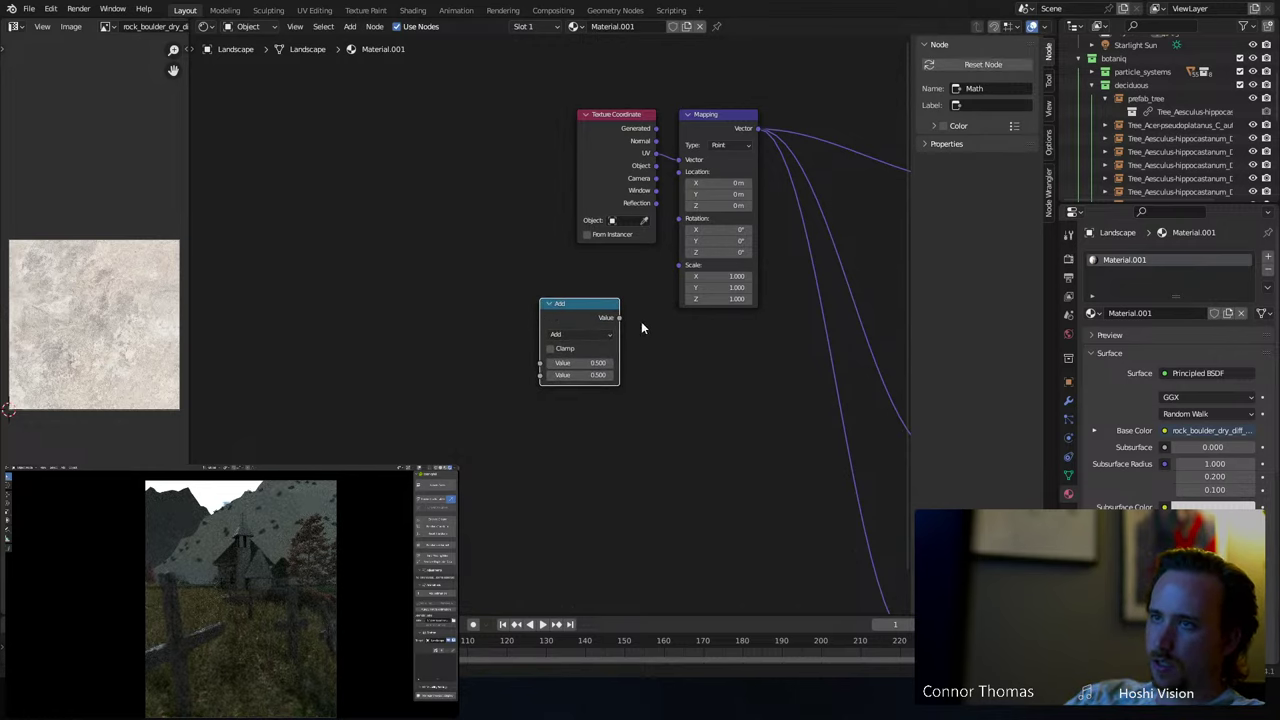
drag(620, 317, 679, 265)
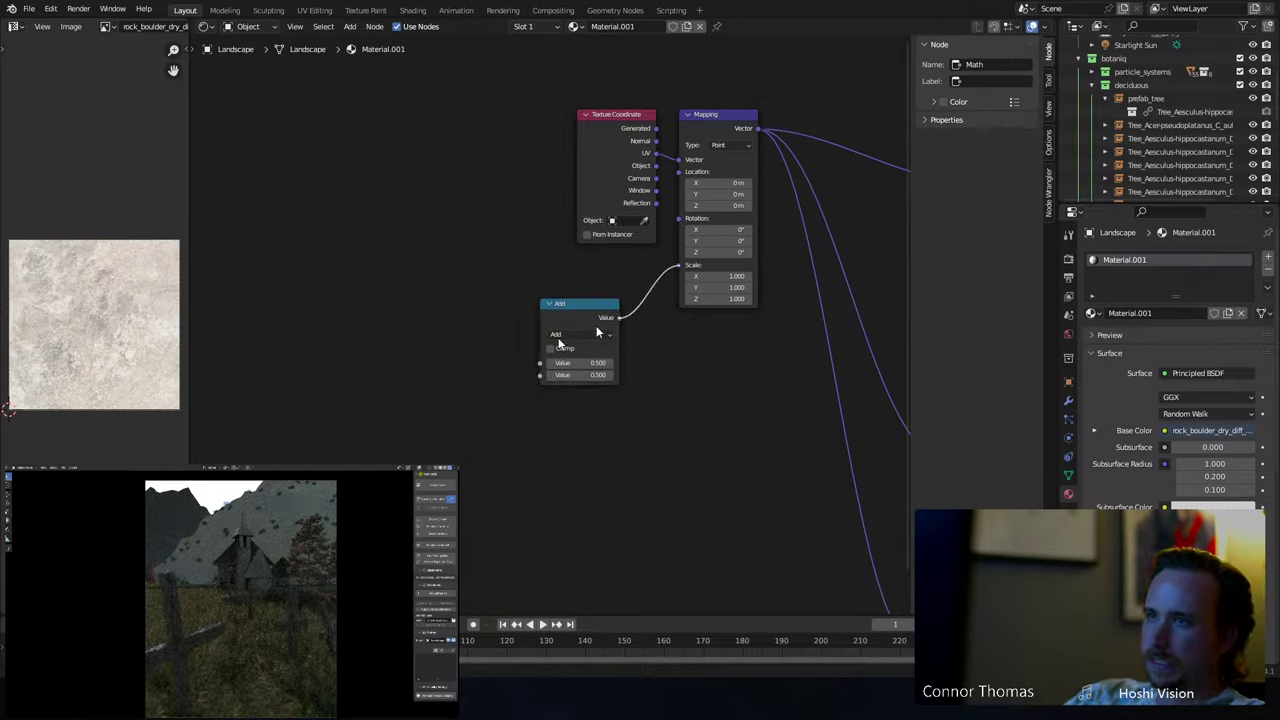
- Set the Add node's two values to 0 and 110 for the rock texture scale, and save the scene
click(582, 362)
text(0)
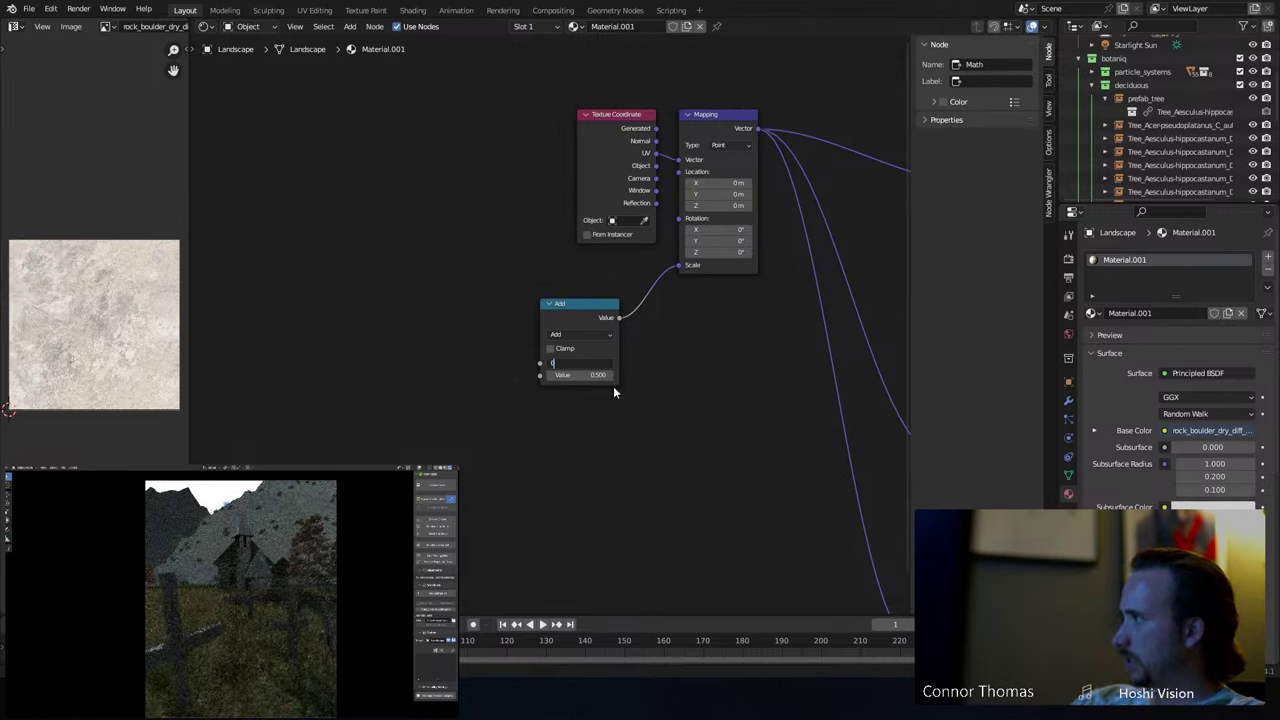
key(Return)
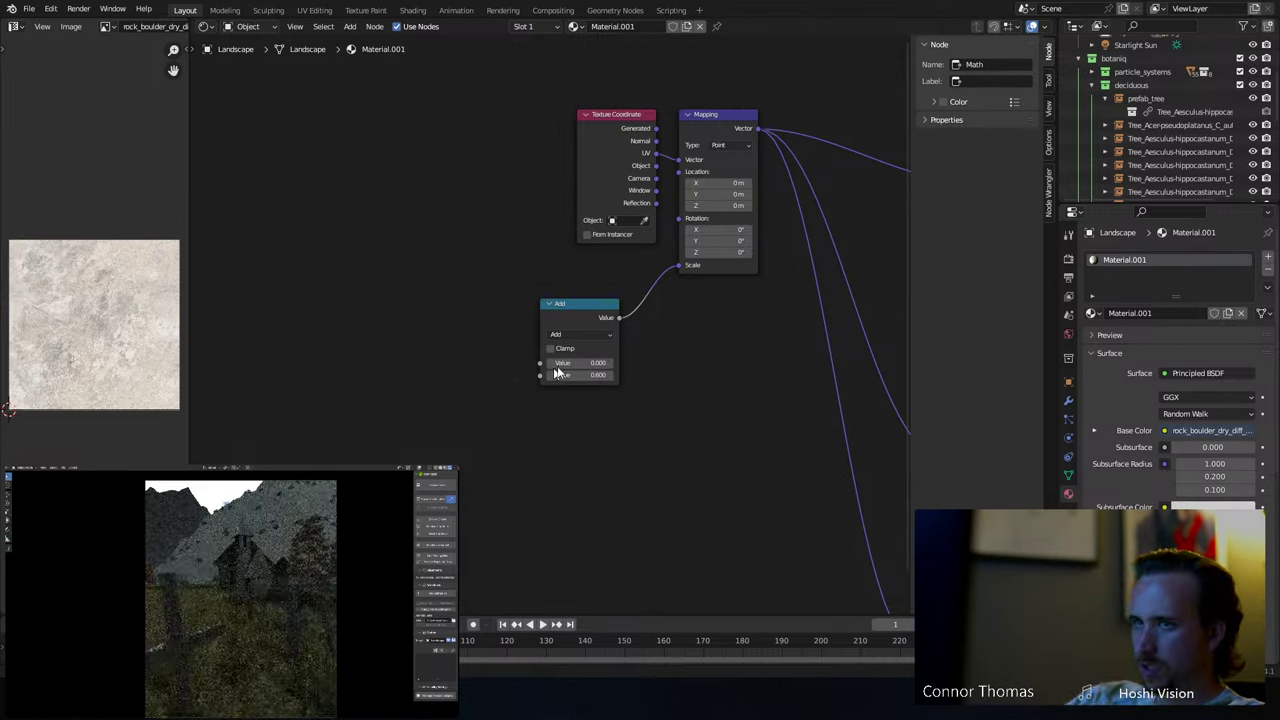
drag(562, 374, 577, 374)
click(577, 374)
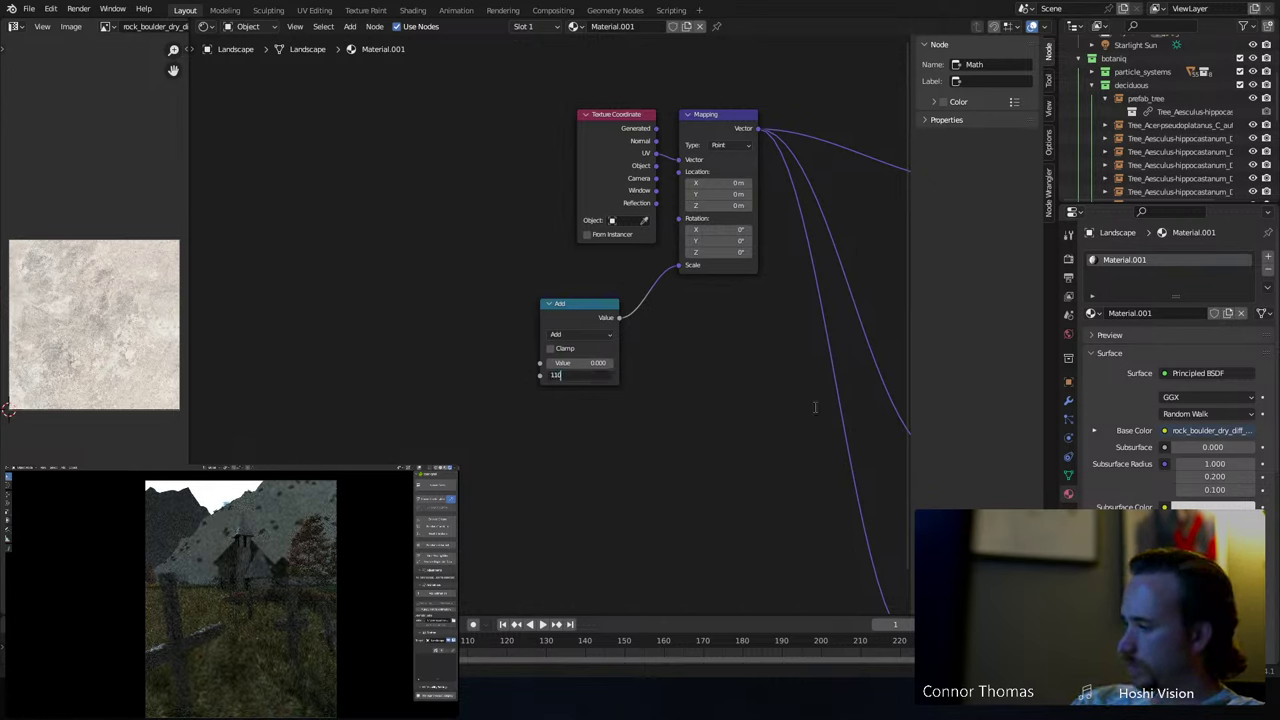
text(110)
key(Return)
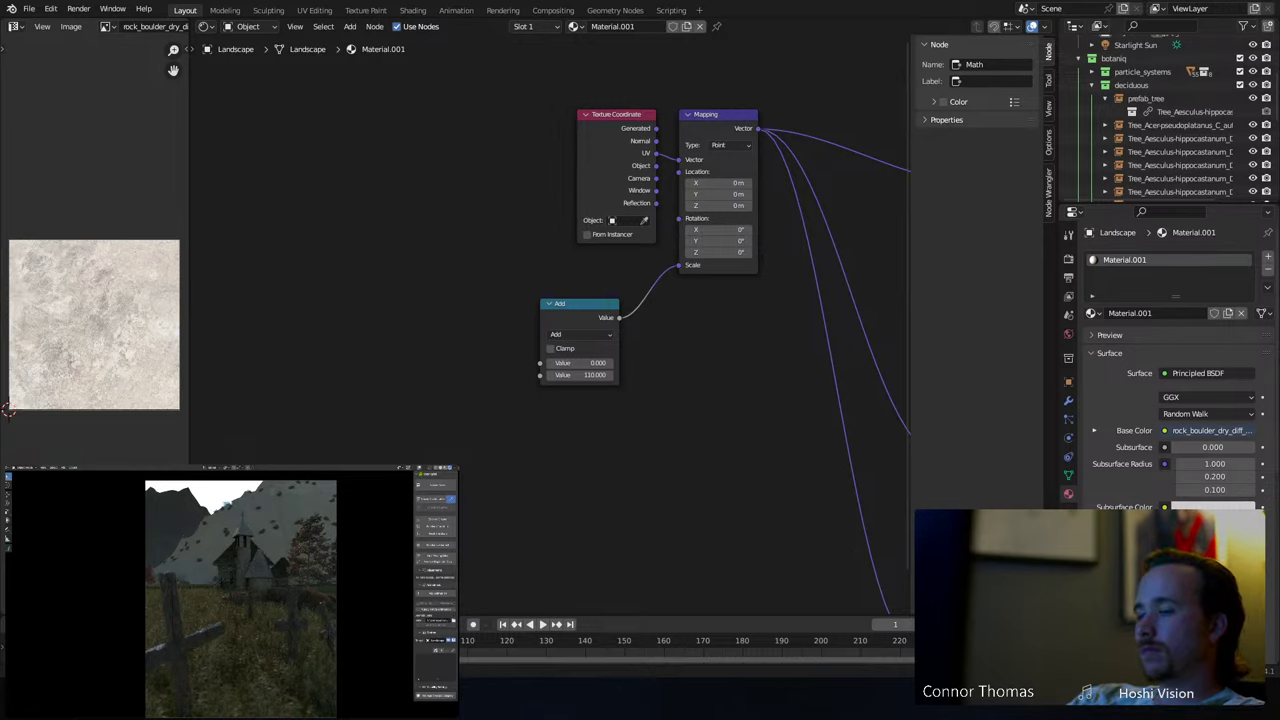
key(ctrl+s)
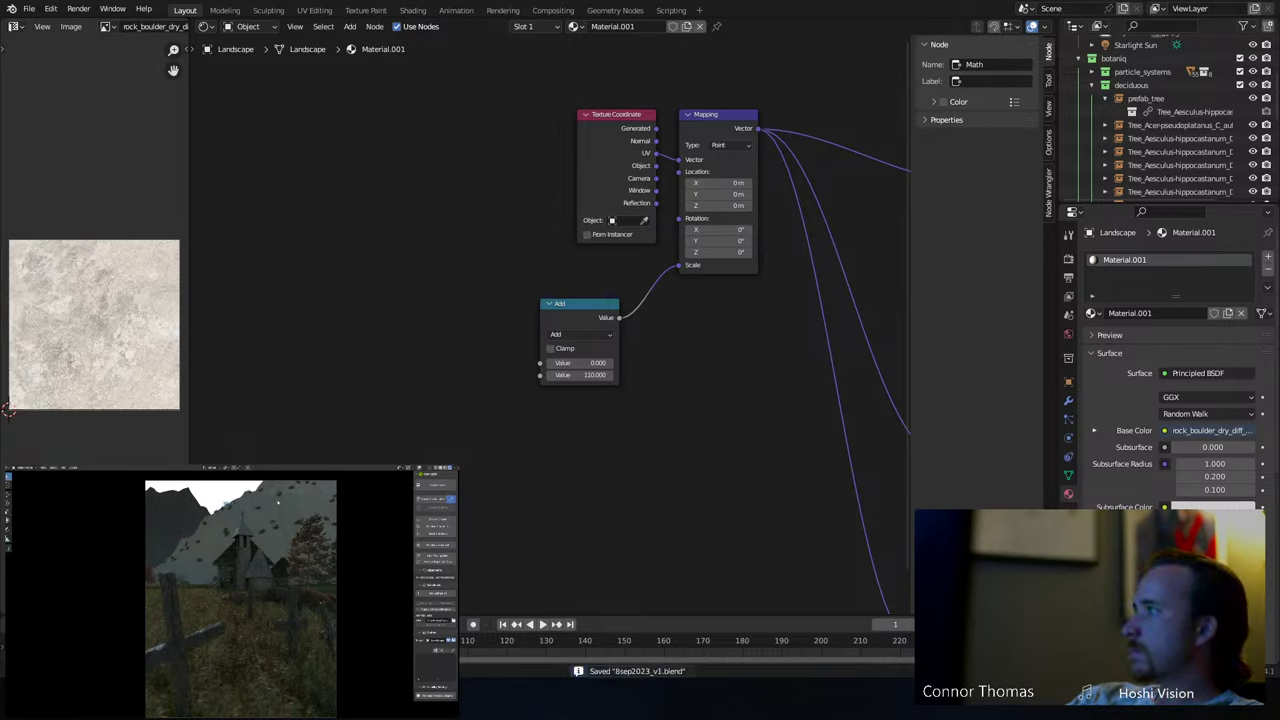
middle_drag(278, 502, 243, 508)
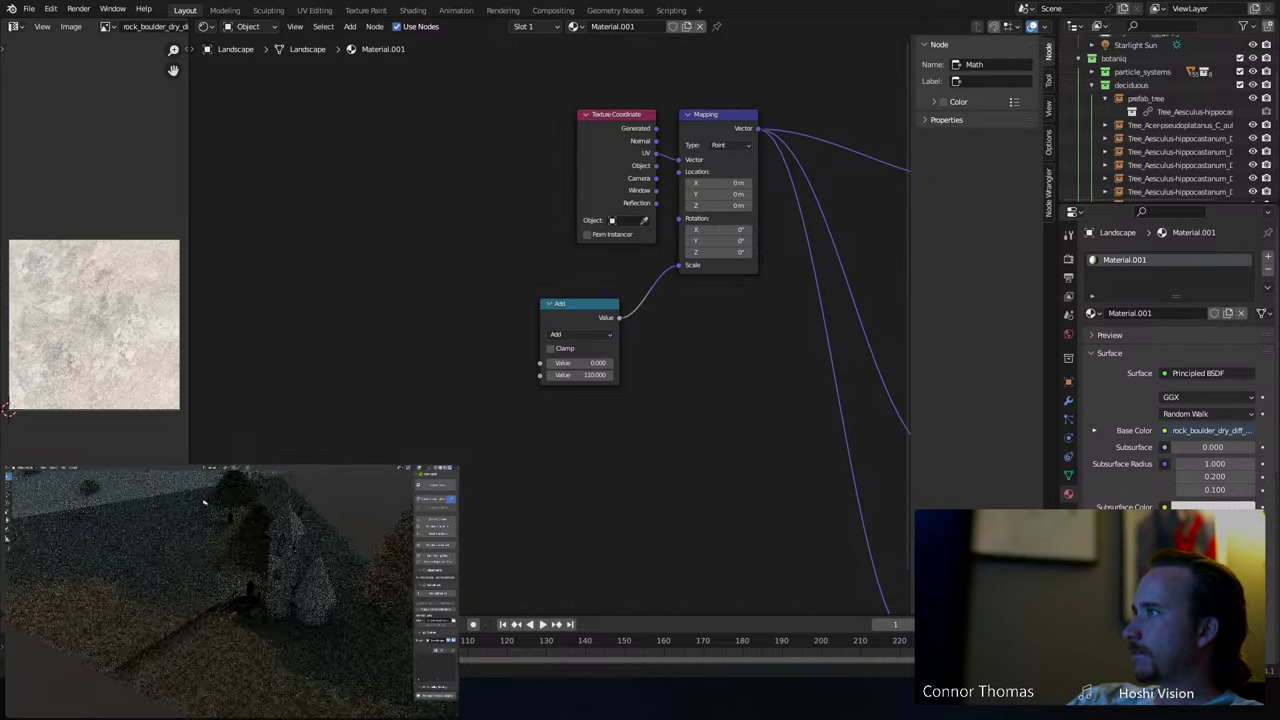
- Set the Add node's second value to 2 for the rock texture scale
middle_drag(414, 576, 164, 595)
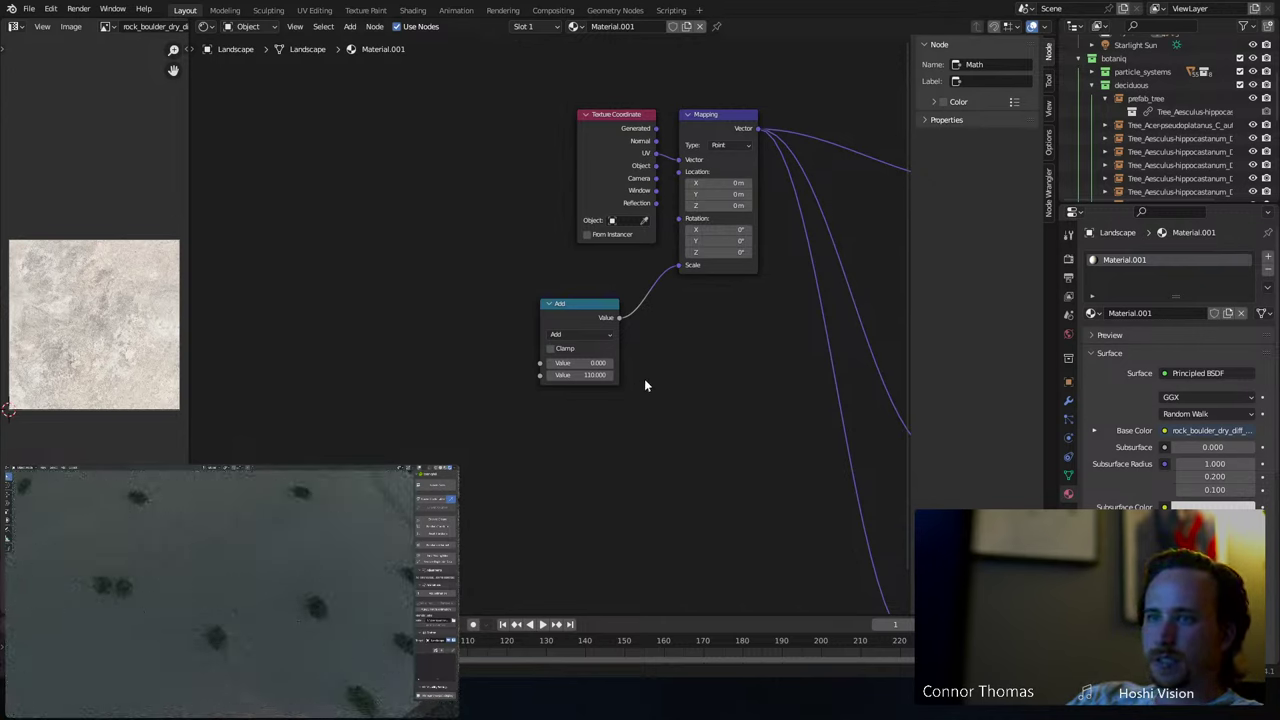
mouse_move(580, 374)
mouse_down()
mouse_move(620, 374)
mouse_move(590, 374)
mouse_up()
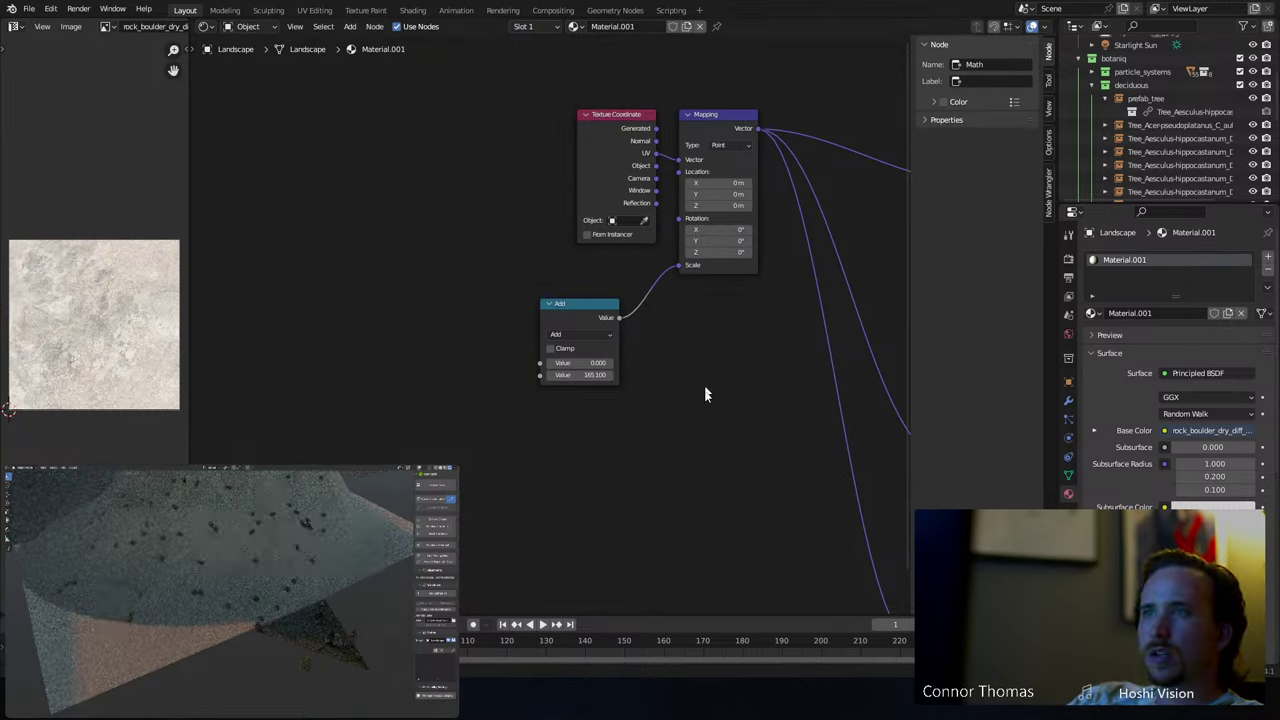
middle_drag(706, 394, 306, 422)
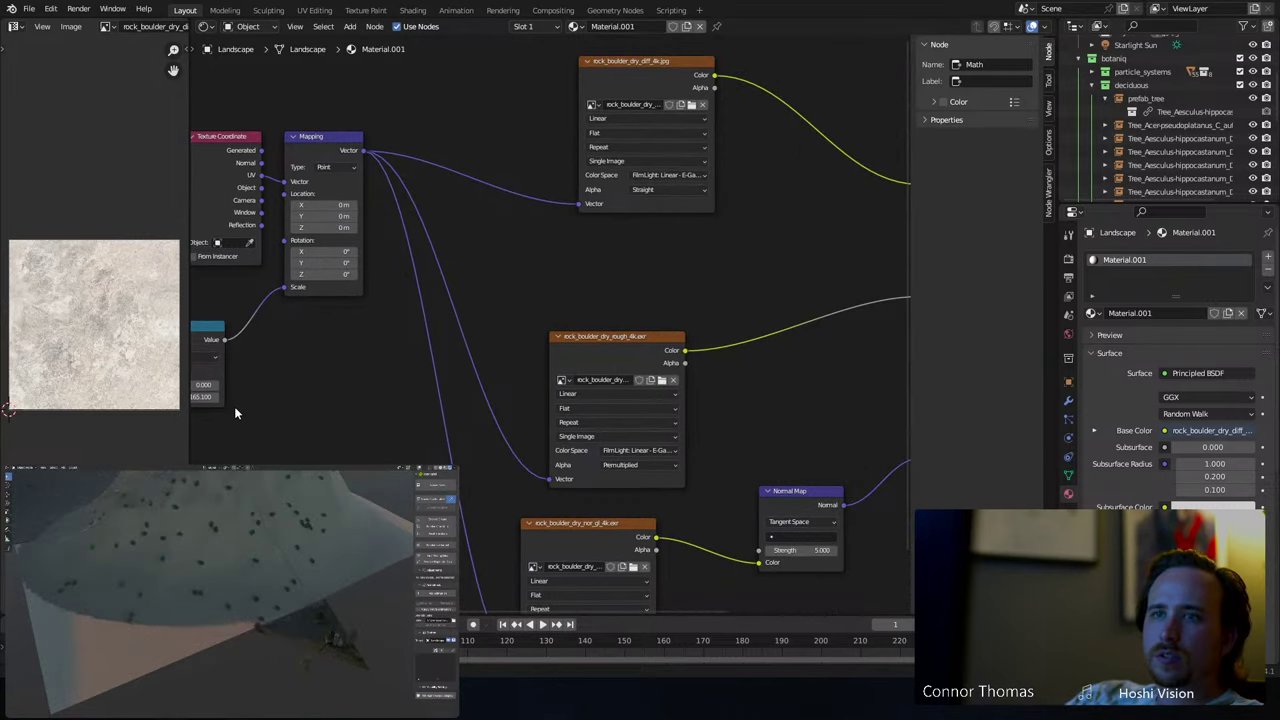
click(205, 397)
text(22)
key(Return)
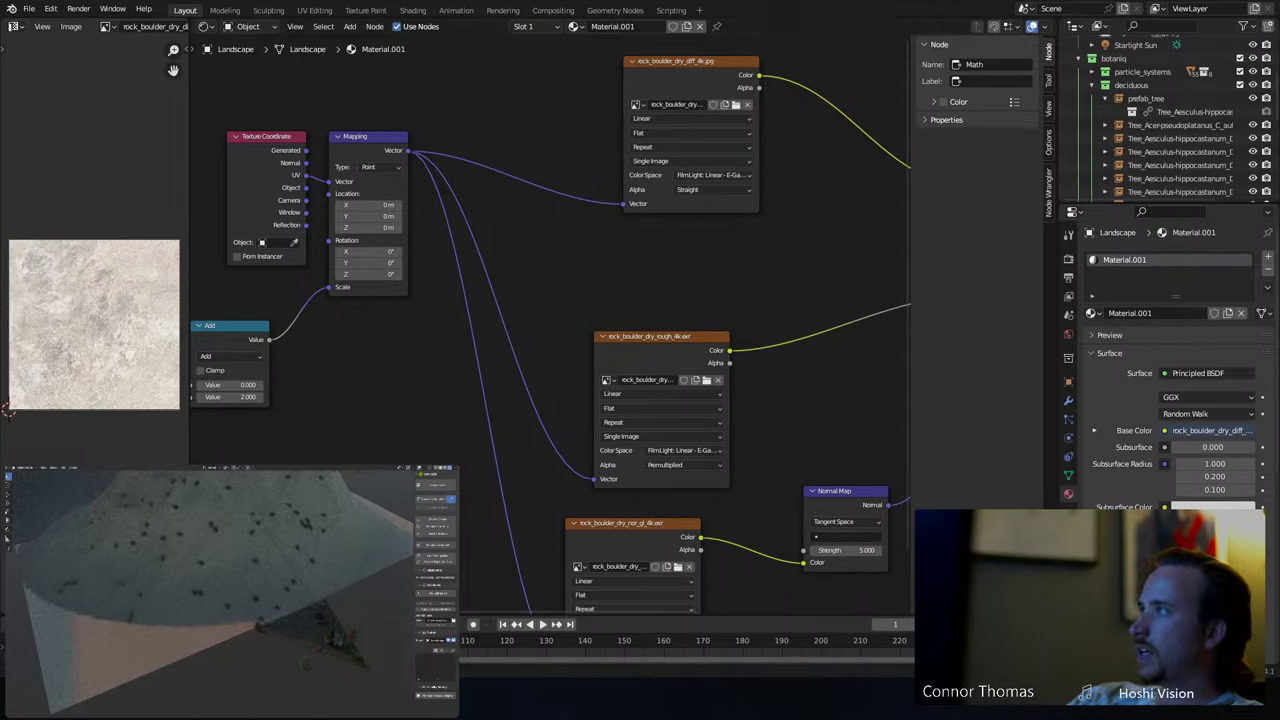
- Unwrap the landscape mesh's UVs in Edit Mode and return to Object Mode
key(Tab)
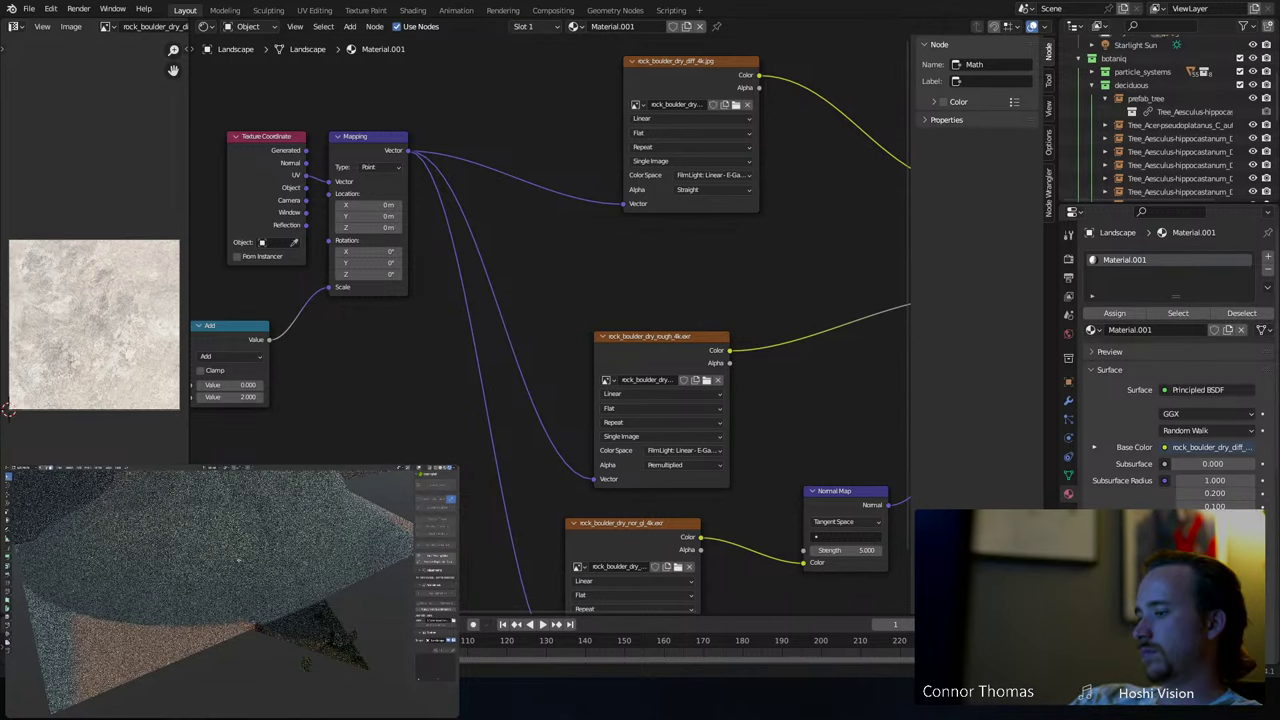
right_click(226, 540)
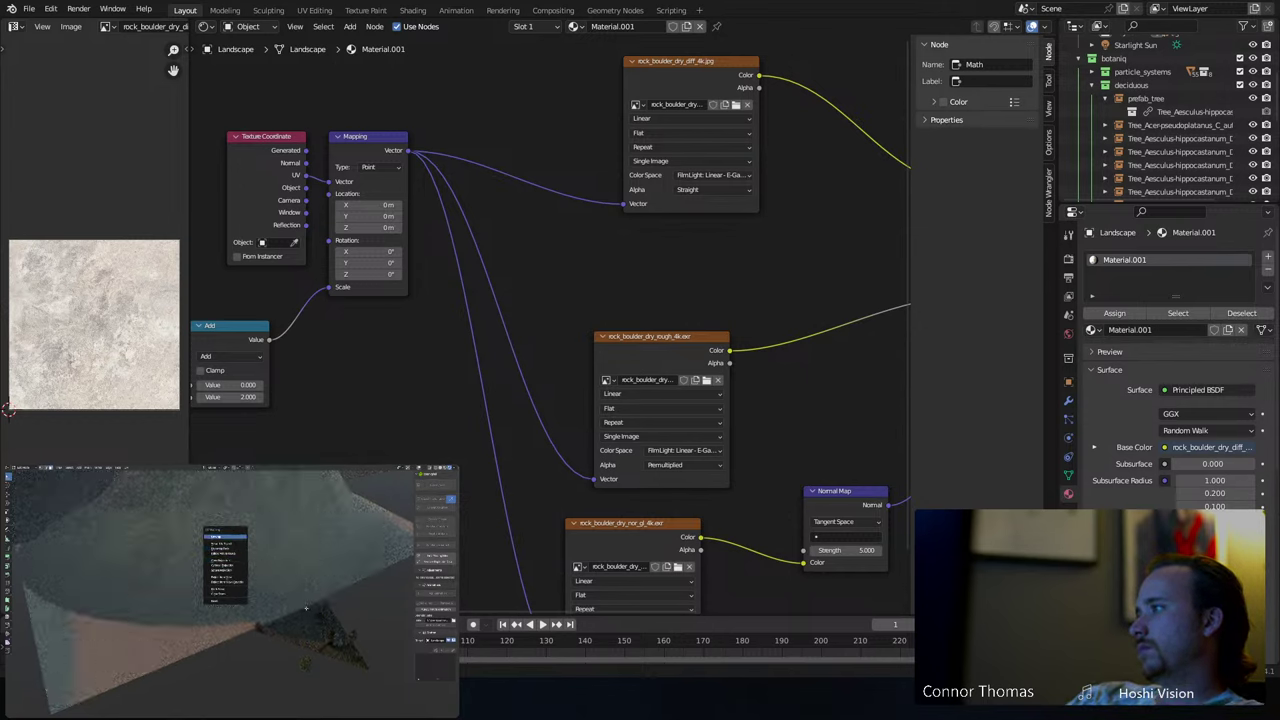
click(213, 537)
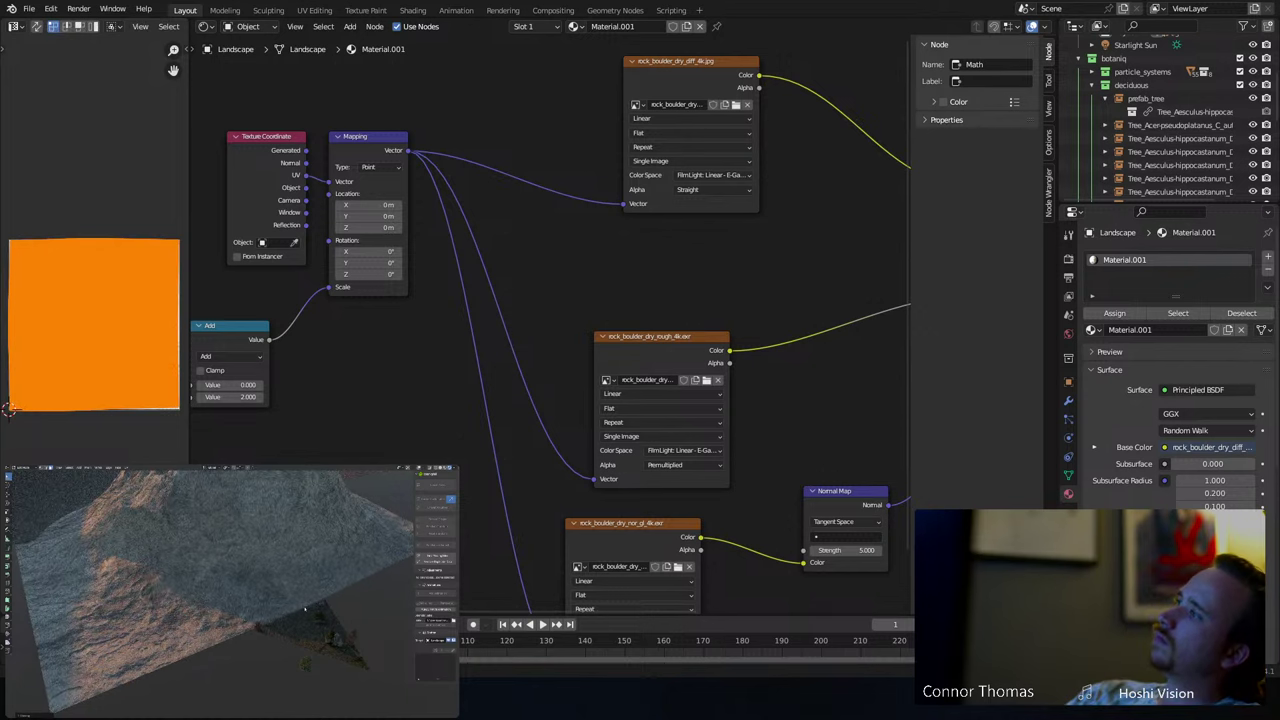
key(Tab)
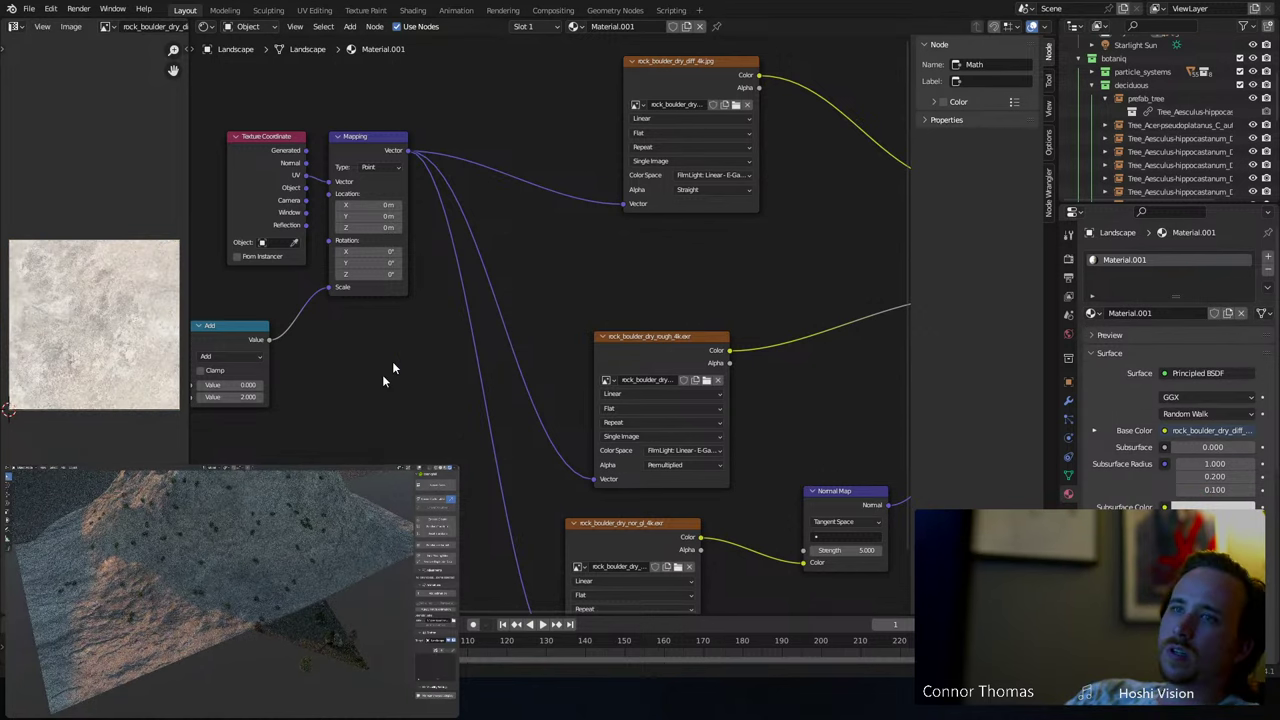
- Set the Add node's second value to 5 and view the scene through the camera
middle_drag(566, 416, 767, 418)
click(437, 398)
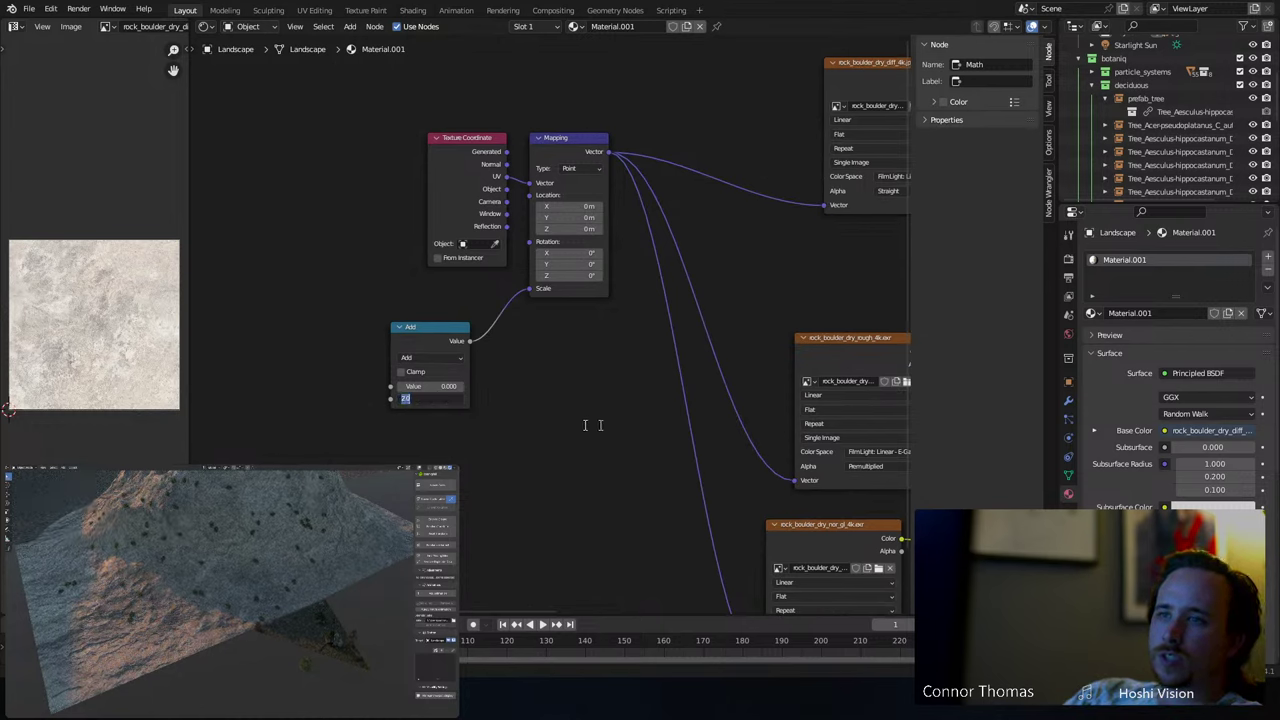
key(Return)
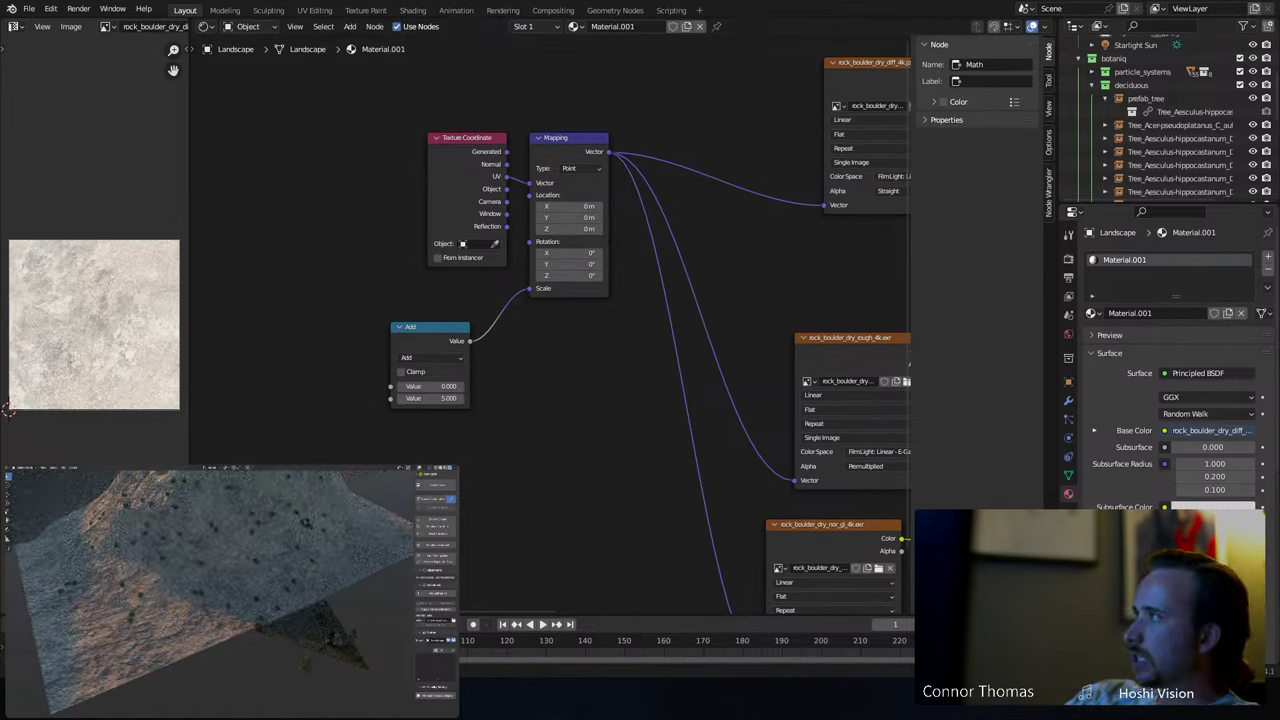
key(KP_0)
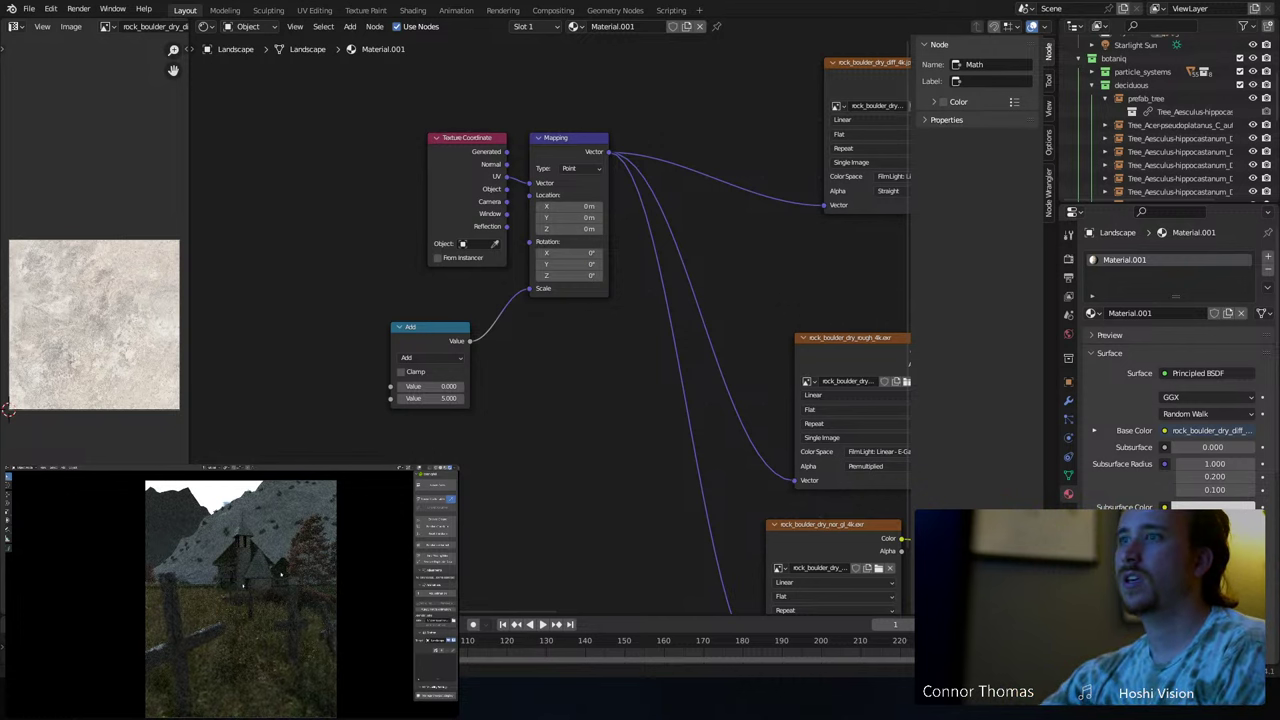
- Insert an RGB Curves node between the diffuse image and Base Color, and darken it by pulling a curve point to about 0.61, 0.14
middle_drag(666, 303, 356, 328)
middle_drag(668, 263, 588, 258)
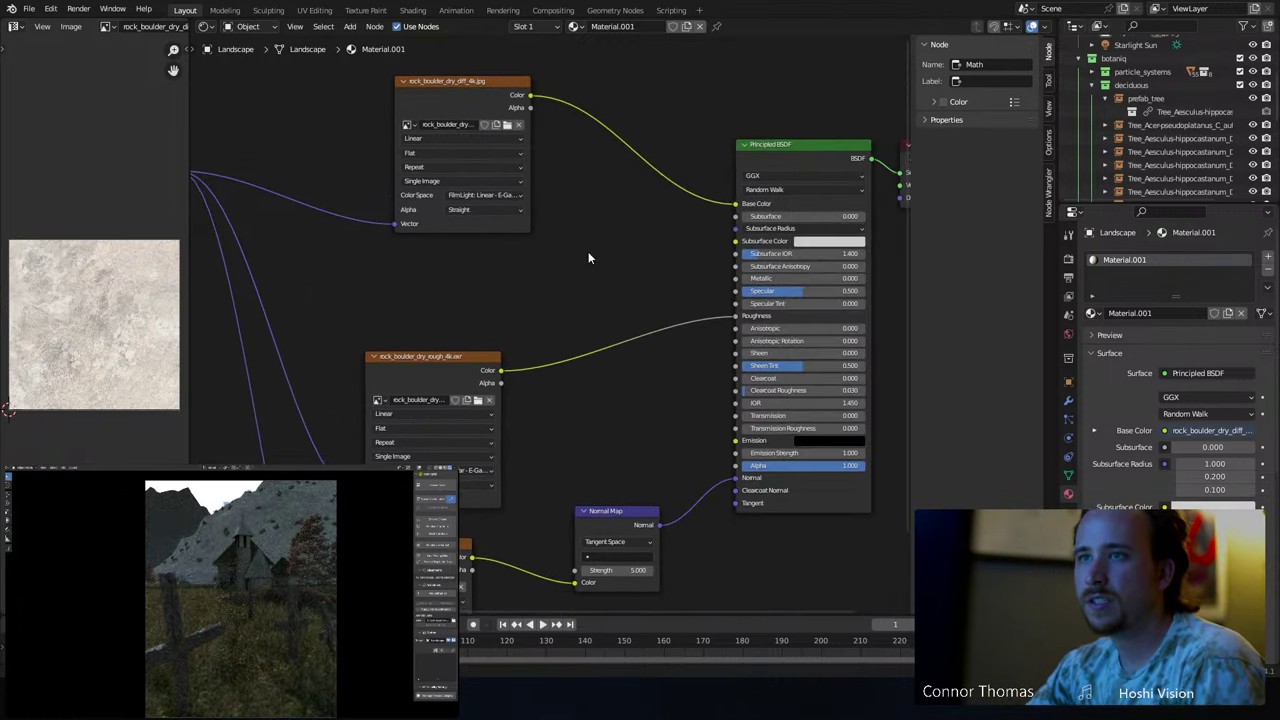
key(shift+a)
click(588, 251)
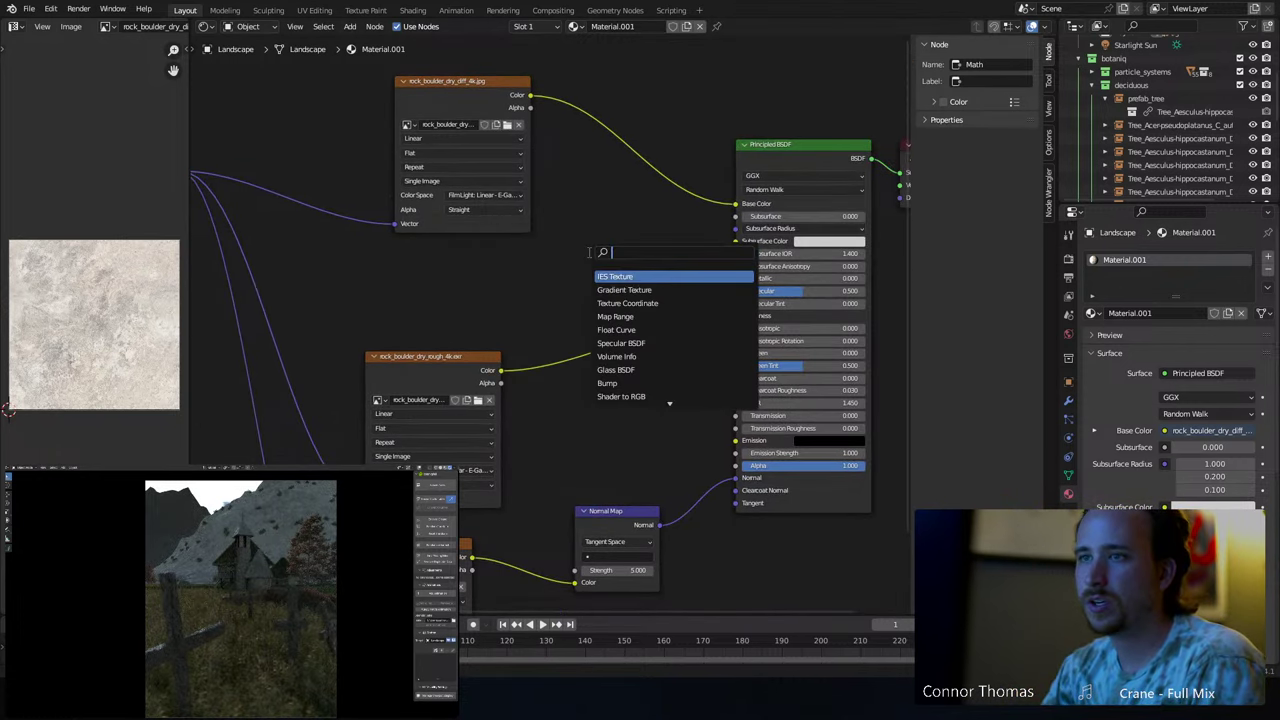
text(cu)
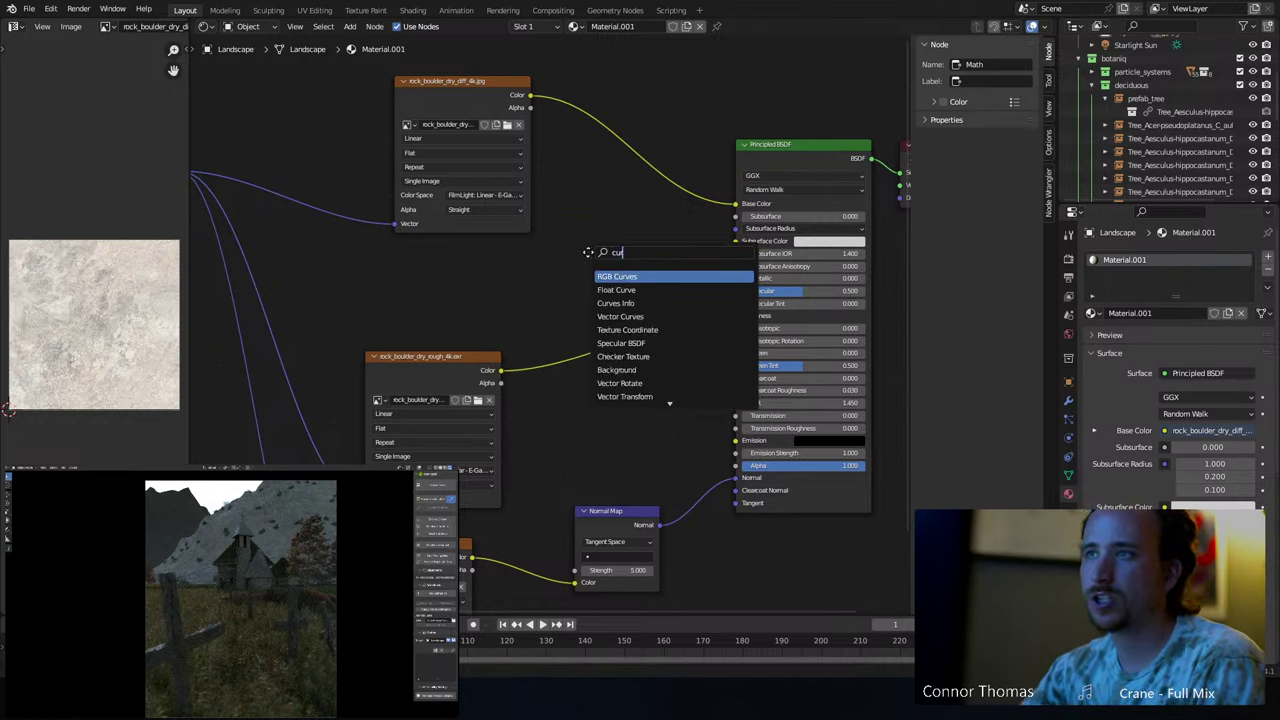
text(r)
key(Return)
click(621, 213)
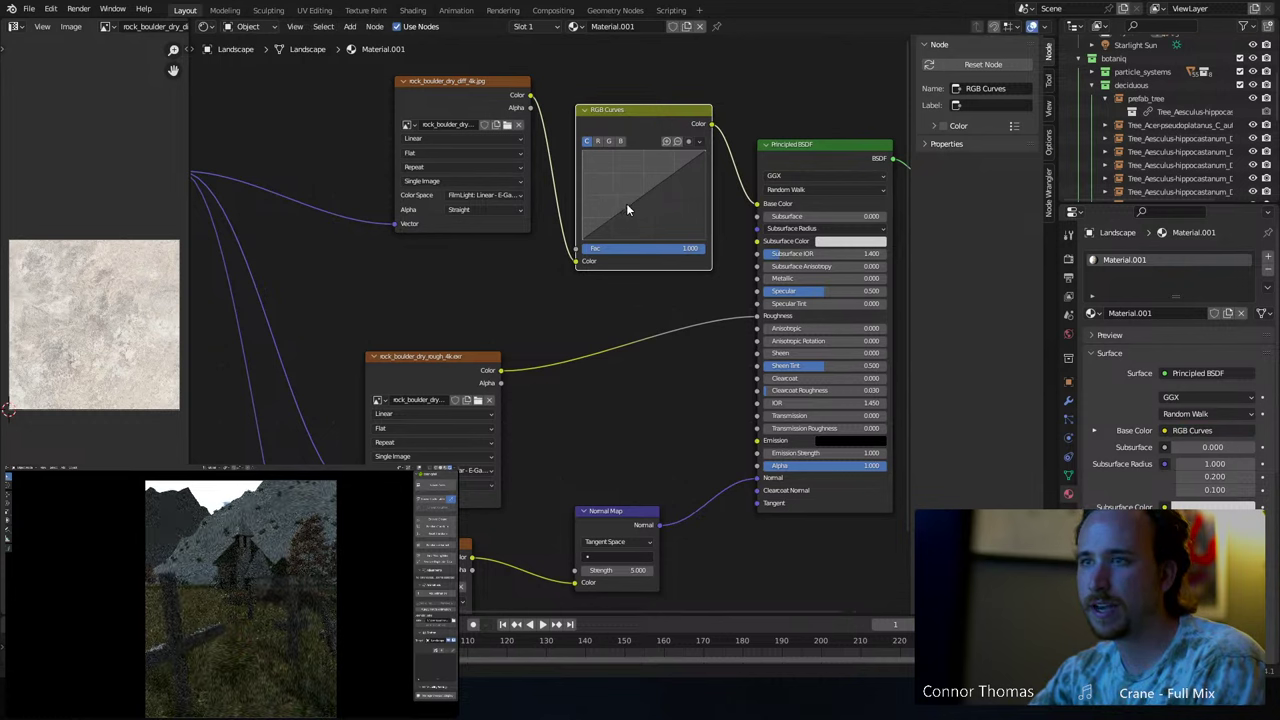
drag(627, 209, 658, 231)
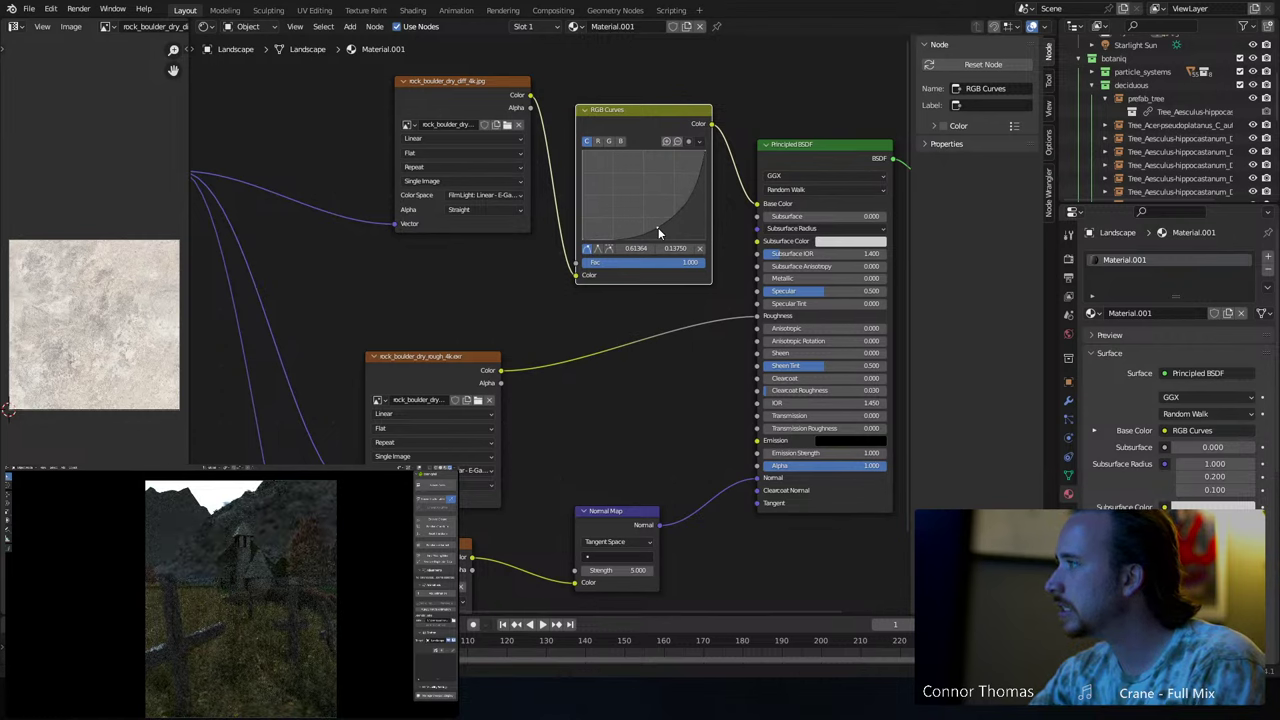
- Preview the roughness image alone on the landscape and restore the Principled BSDF as the surface output
middle_drag(470, 352, 597, 210)
ctrl+shift+click(584, 227)
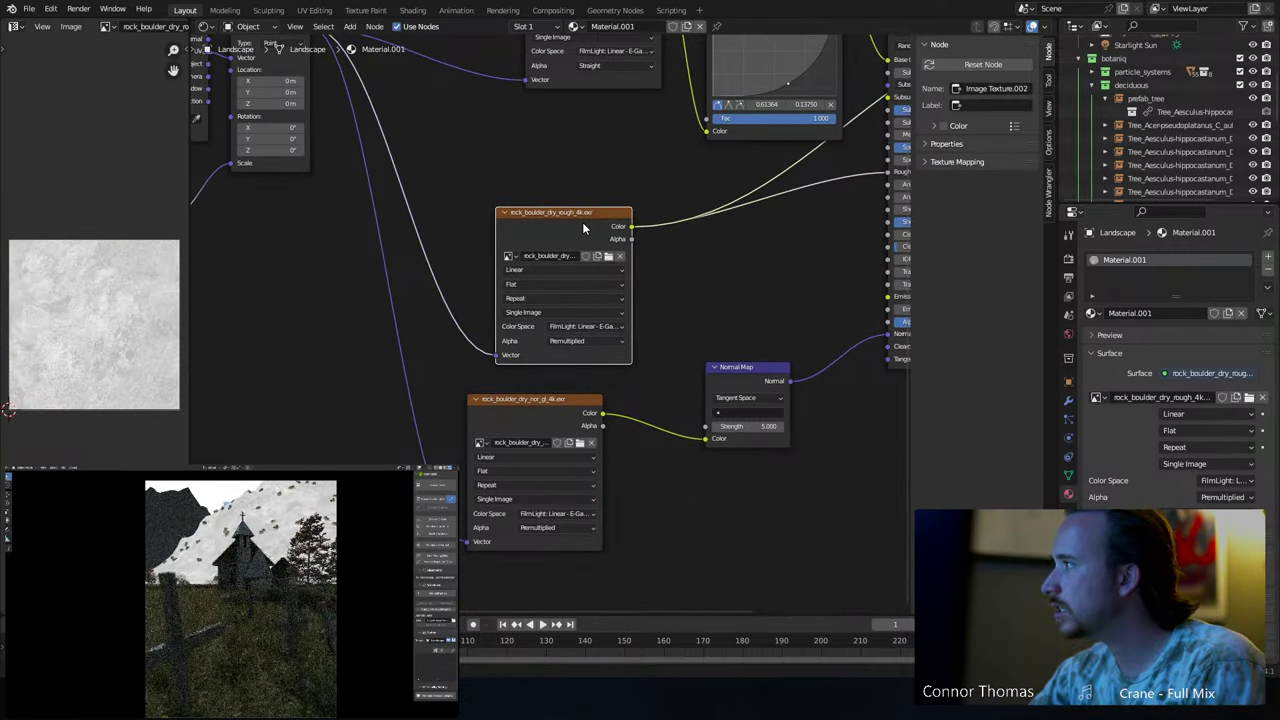
middle_drag(636, 192, 445, 263)
middle_drag(562, 292, 482, 369)
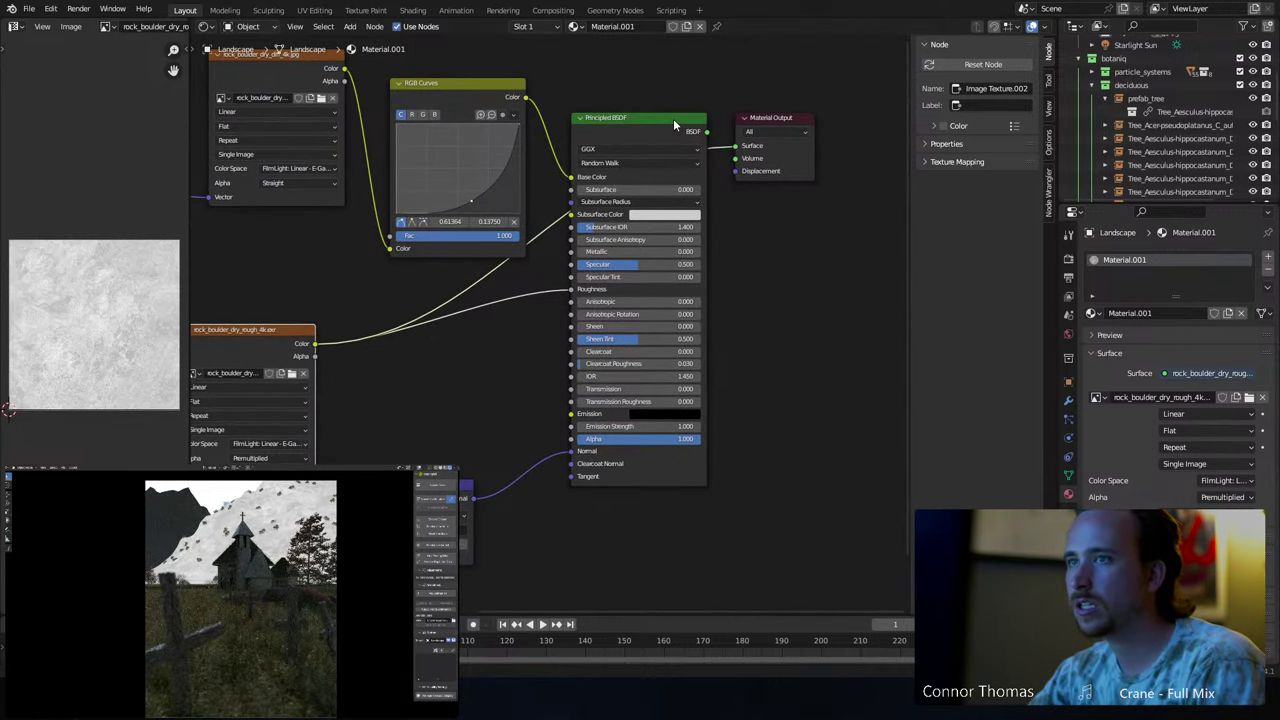
click(673, 118)
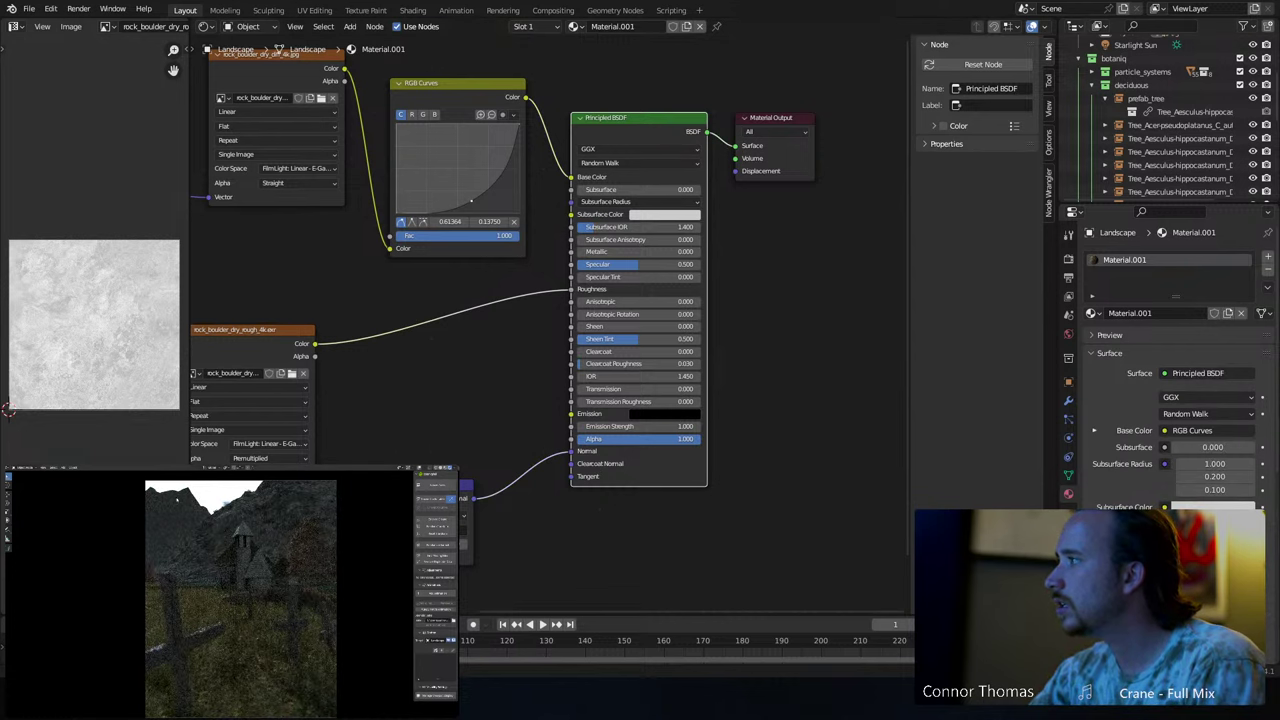
- Set the Add node's second value to 20 for a finer rock texture scale
middle_drag(326, 338, 465, 298)
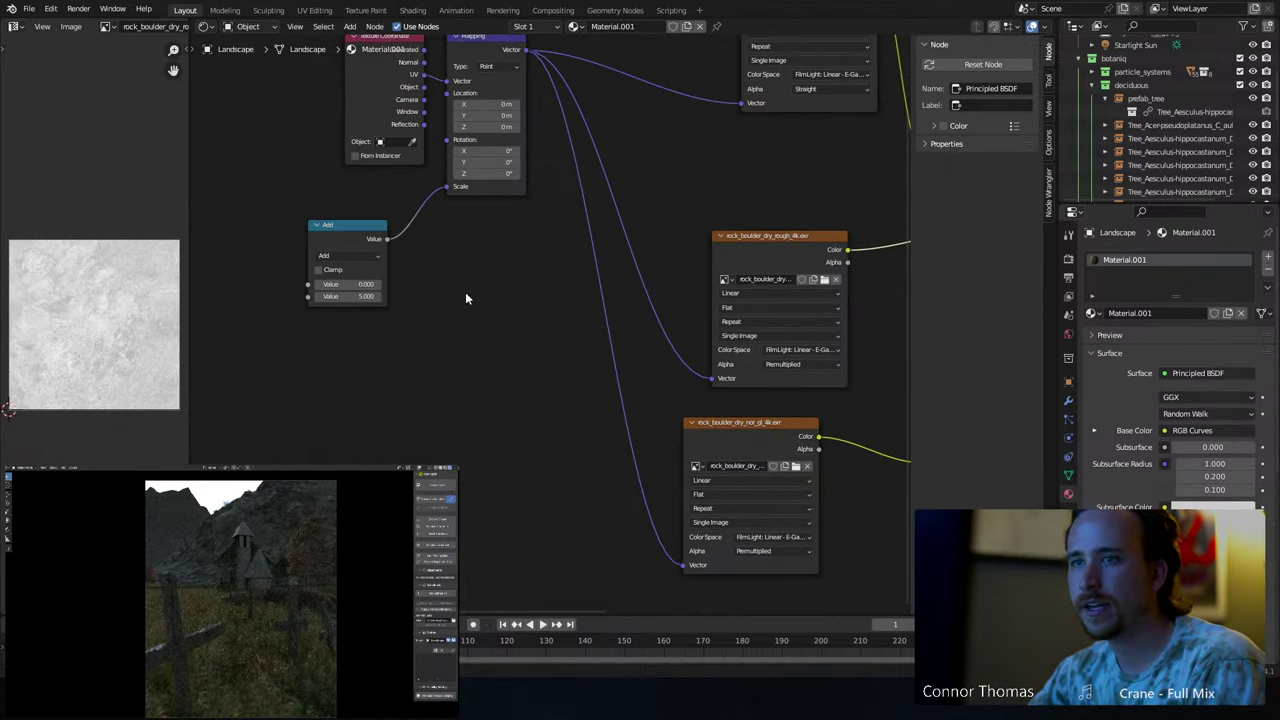
click(378, 300)
text(2)
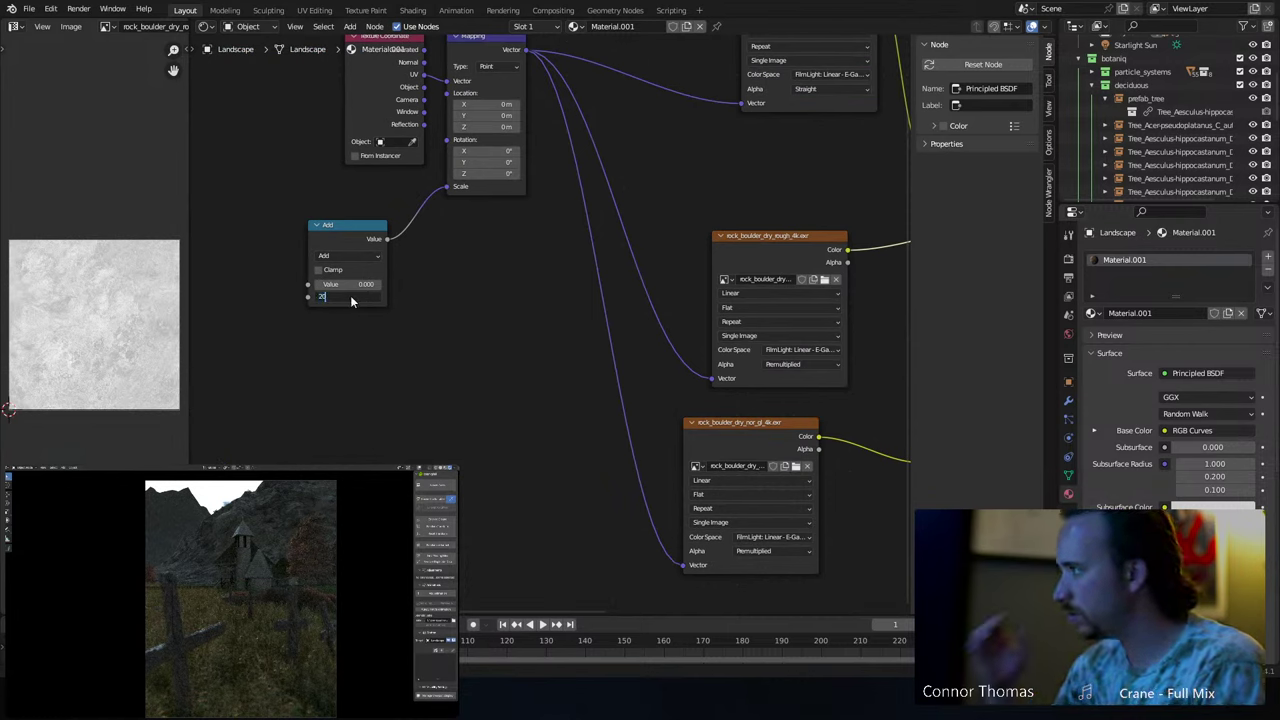
key(Return)
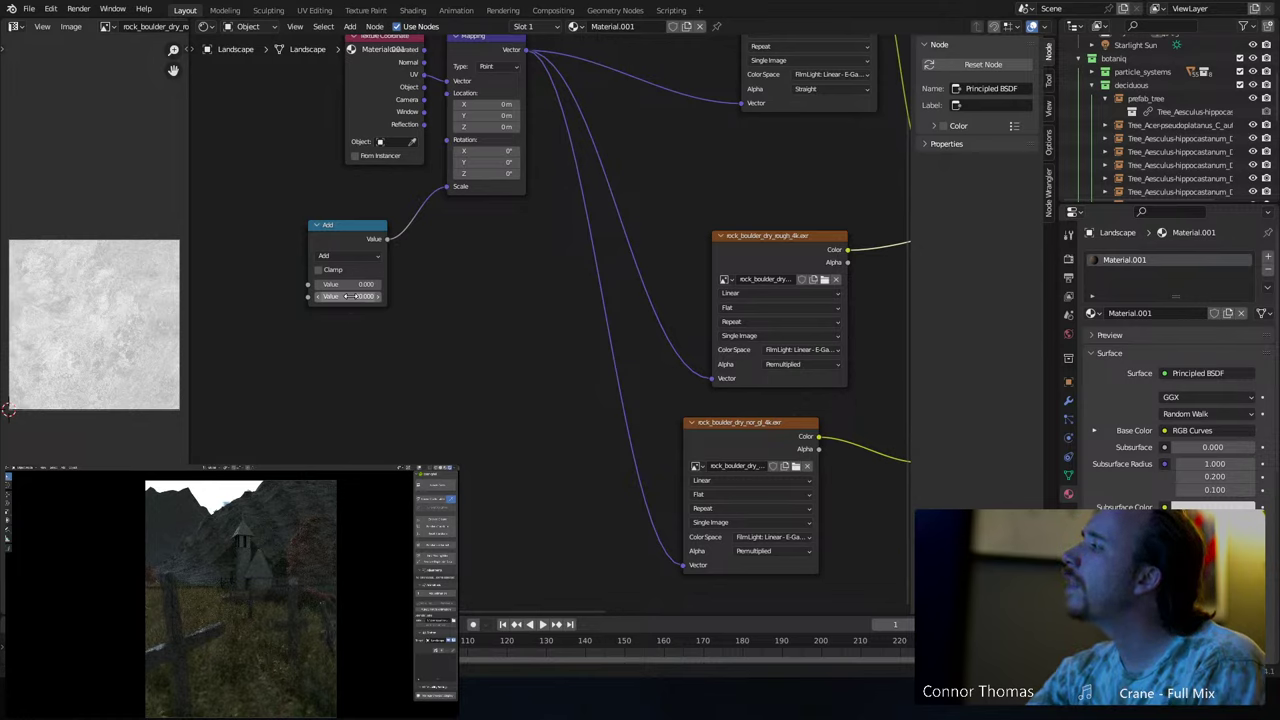
drag(349, 296, 1036, 274)
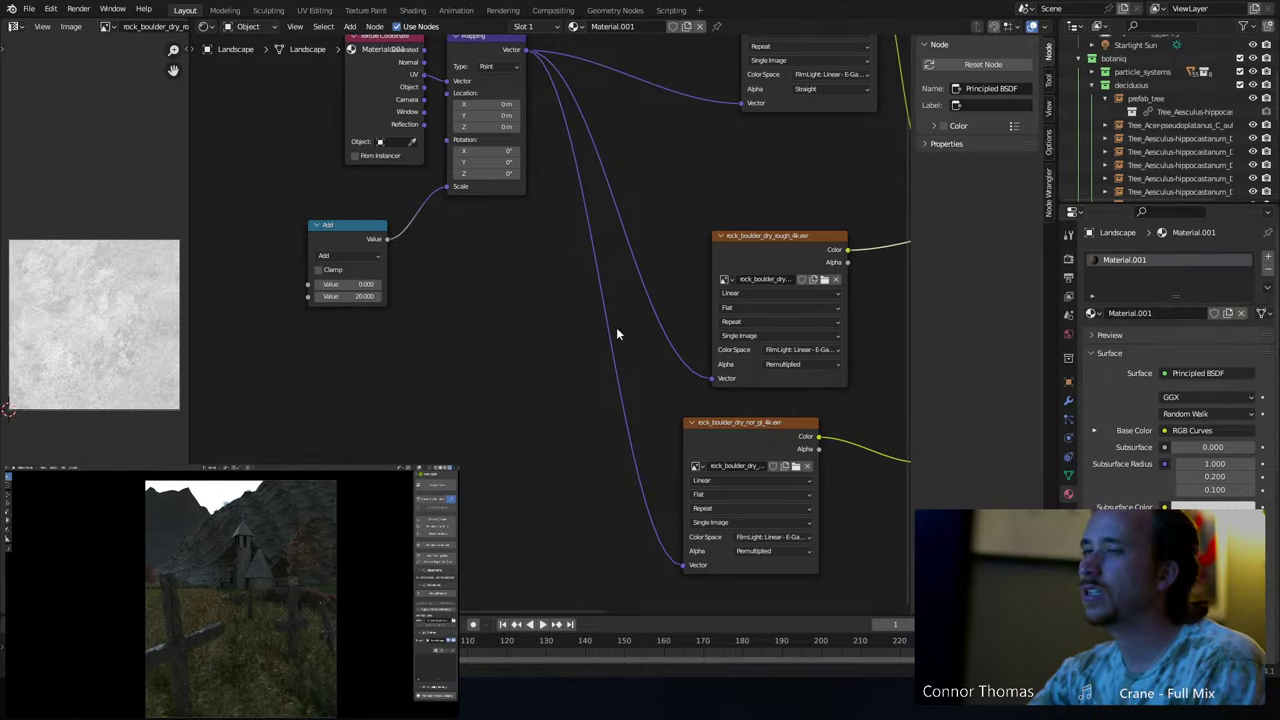
- Add a Musgrave Texture node above the Principled BSDF
middle_drag(651, 218, 339, 421)
middle_drag(656, 177, 497, 166)
click(603, 104)
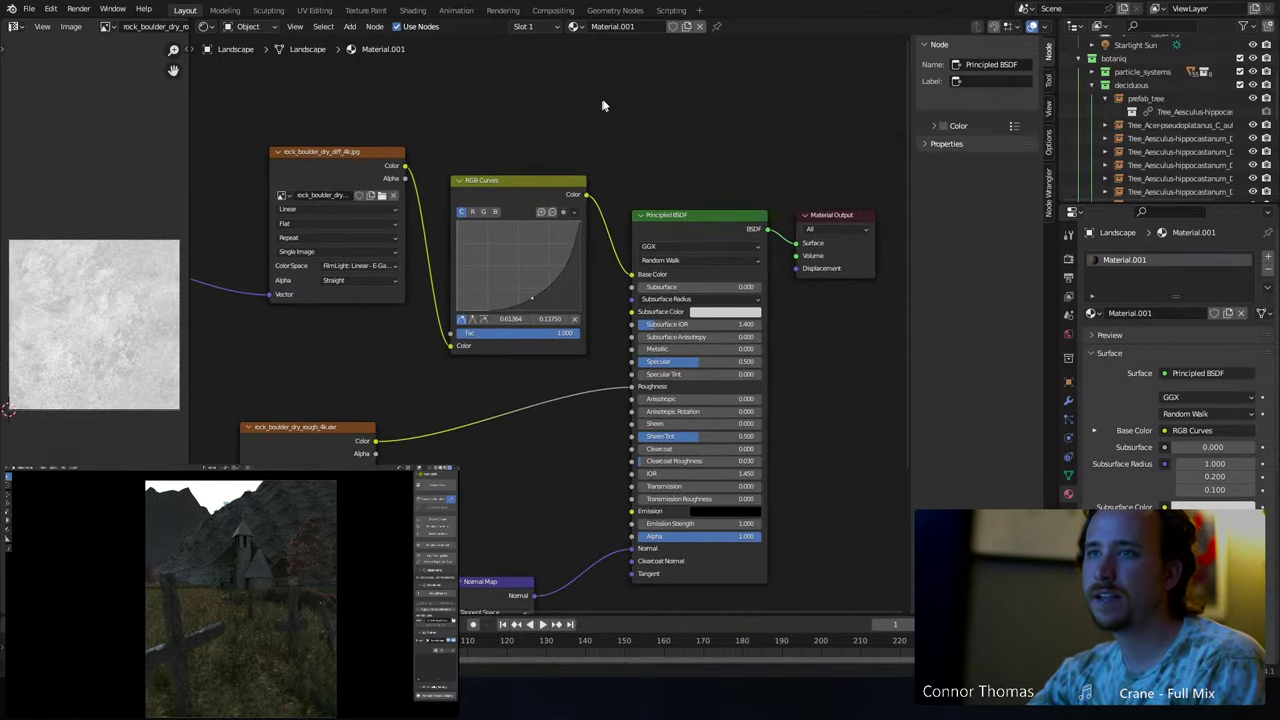
key(shift+a)
click(640, 100)
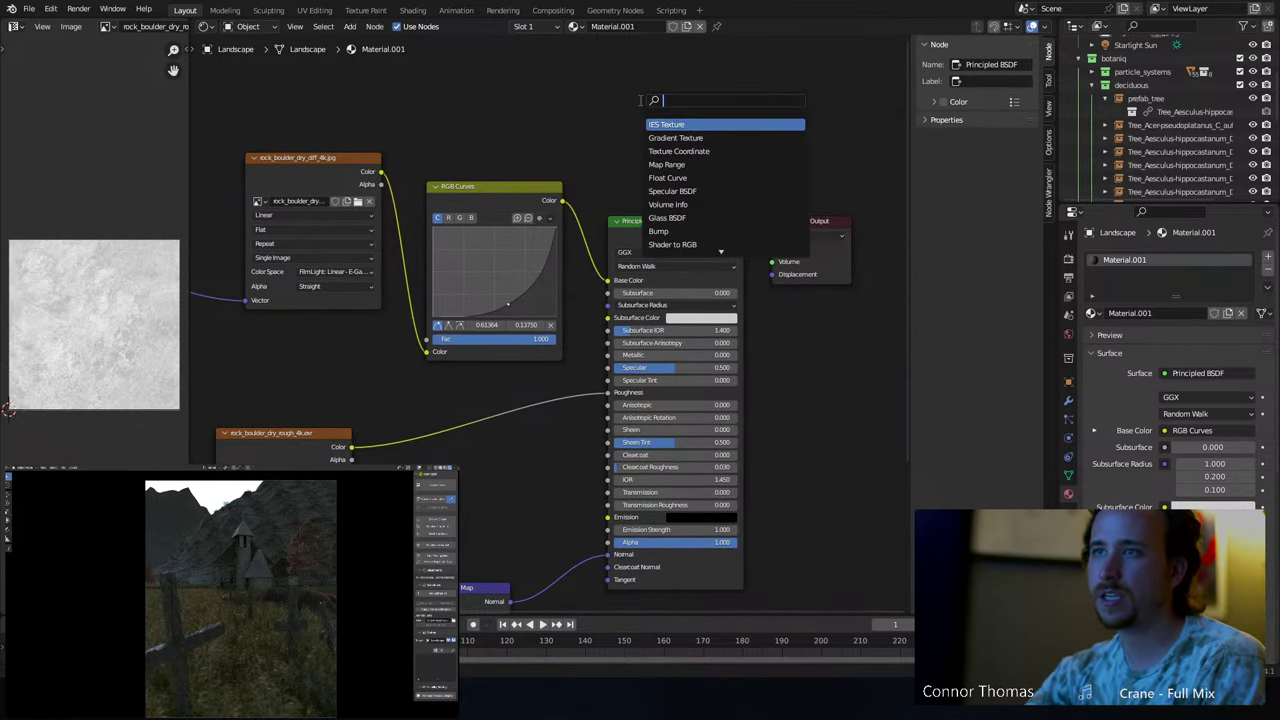
text(musg)
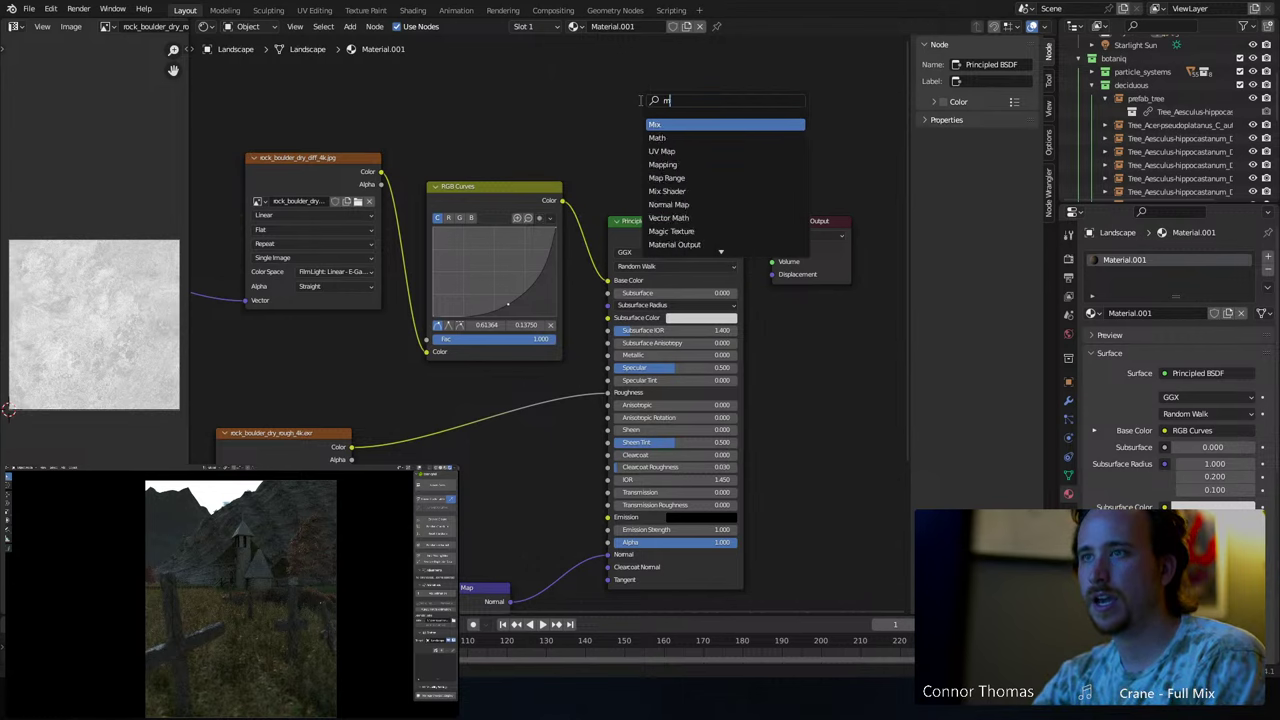
key(Return)
click(603, 47)
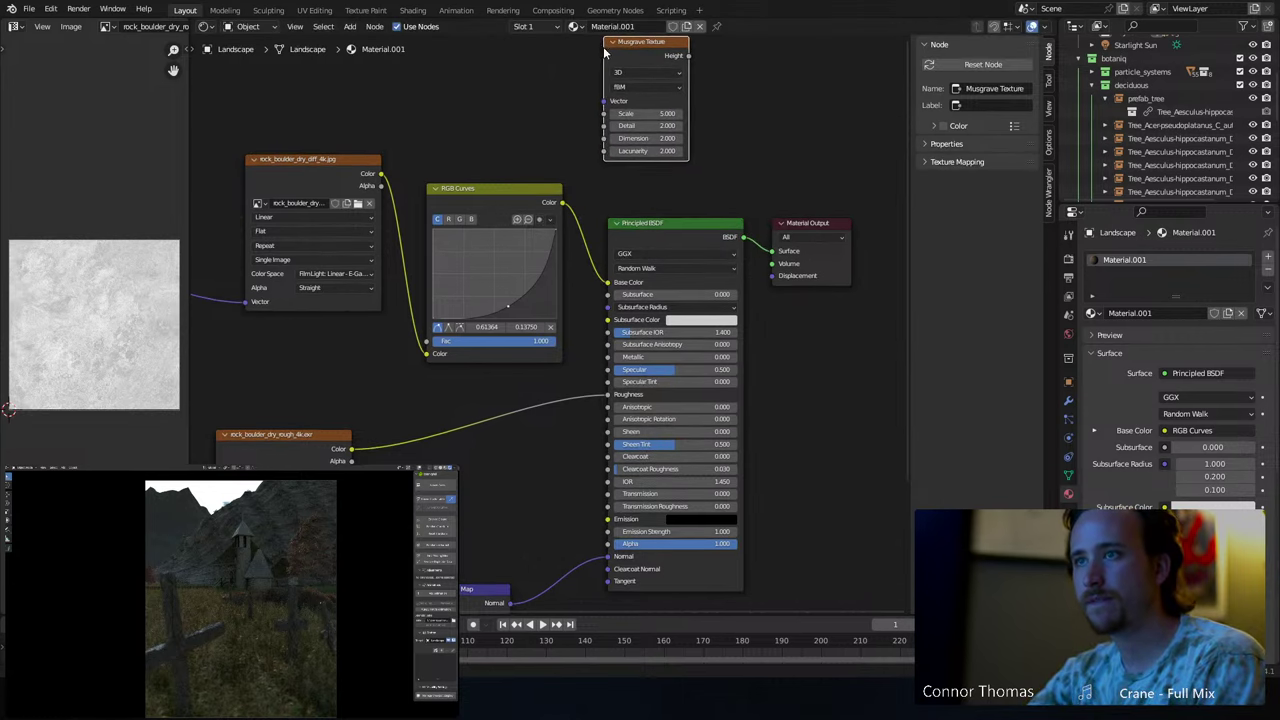
- Preview the Musgrave texture as the landscape's surface output and set its scale to 3.4
ctrl+shift+click(654, 42)
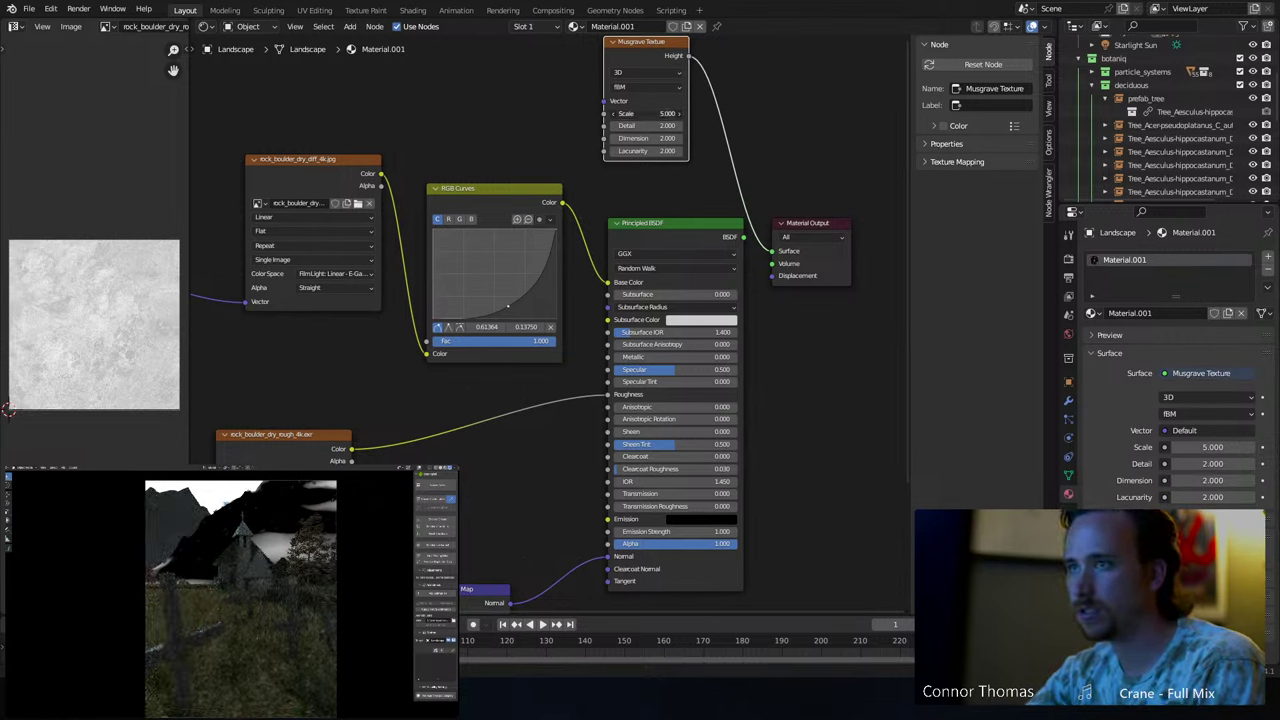
drag(645, 113, 615, 113)
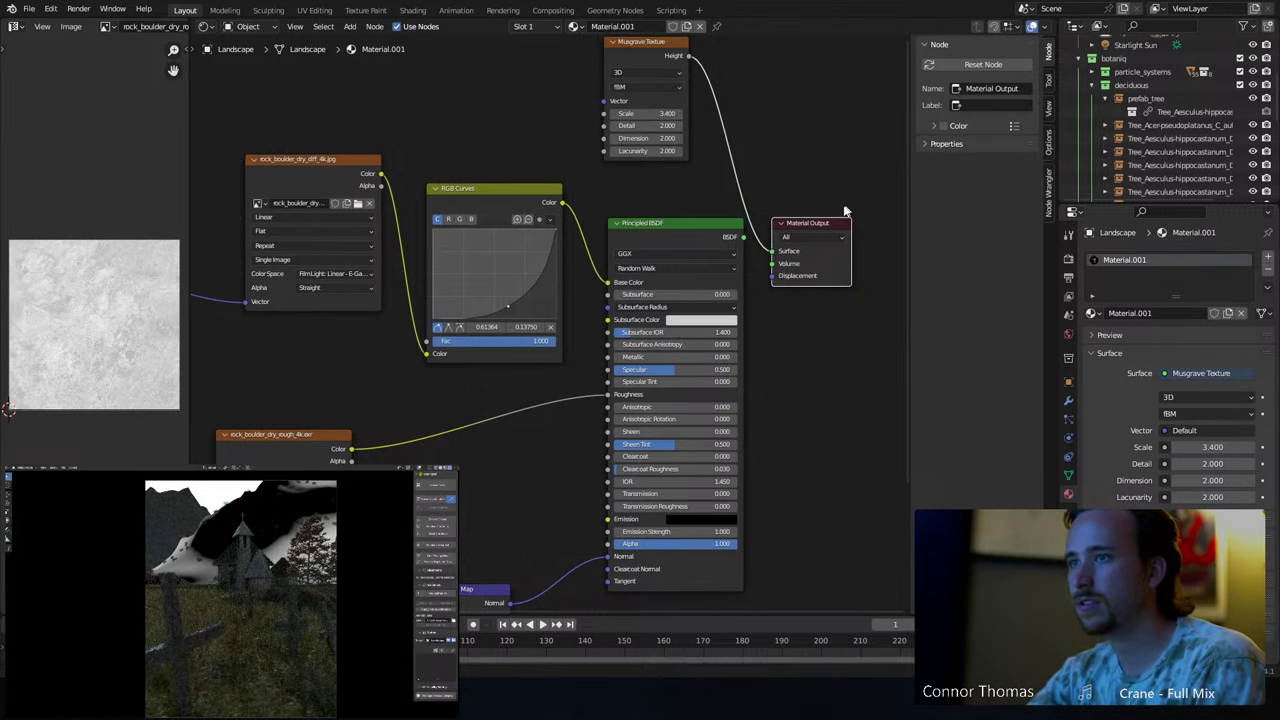
mouse_move(806, 229)
mouse_down()
mouse_move(905, 225)
mouse_move(815, 207)
mouse_up()
click(690, 296)
key(shift+a)
click(690, 297)
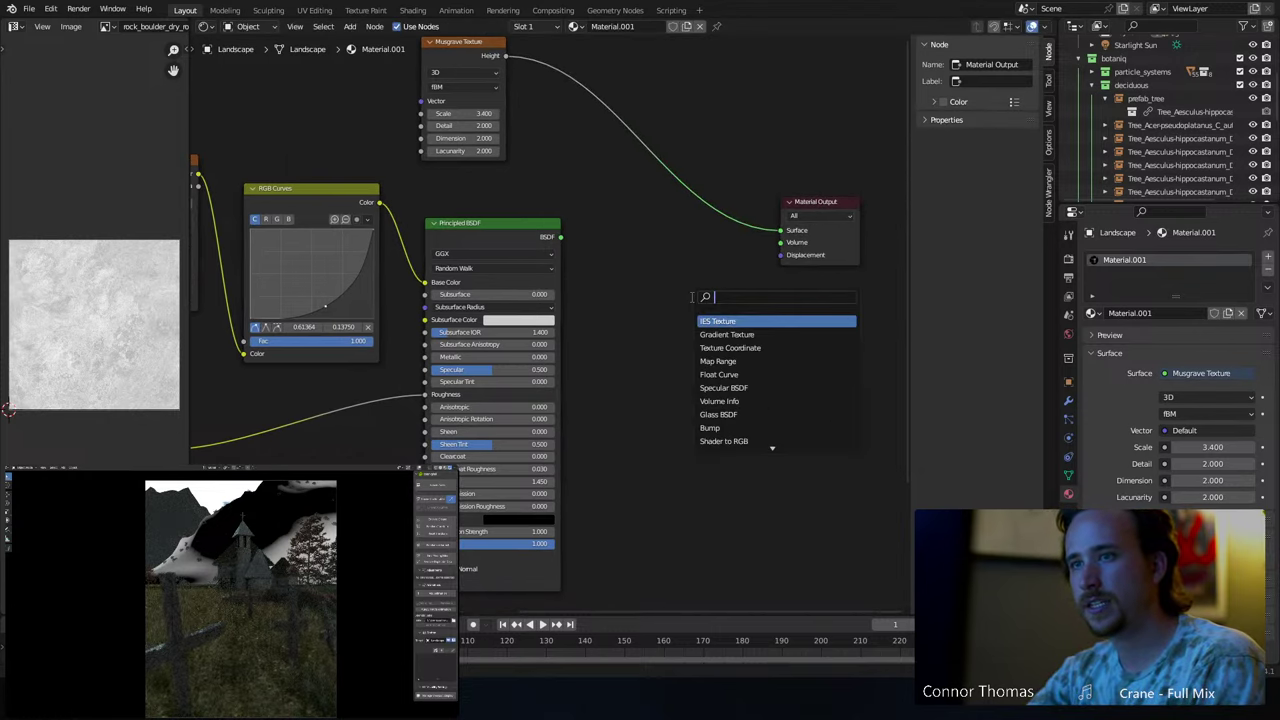
text(cu)
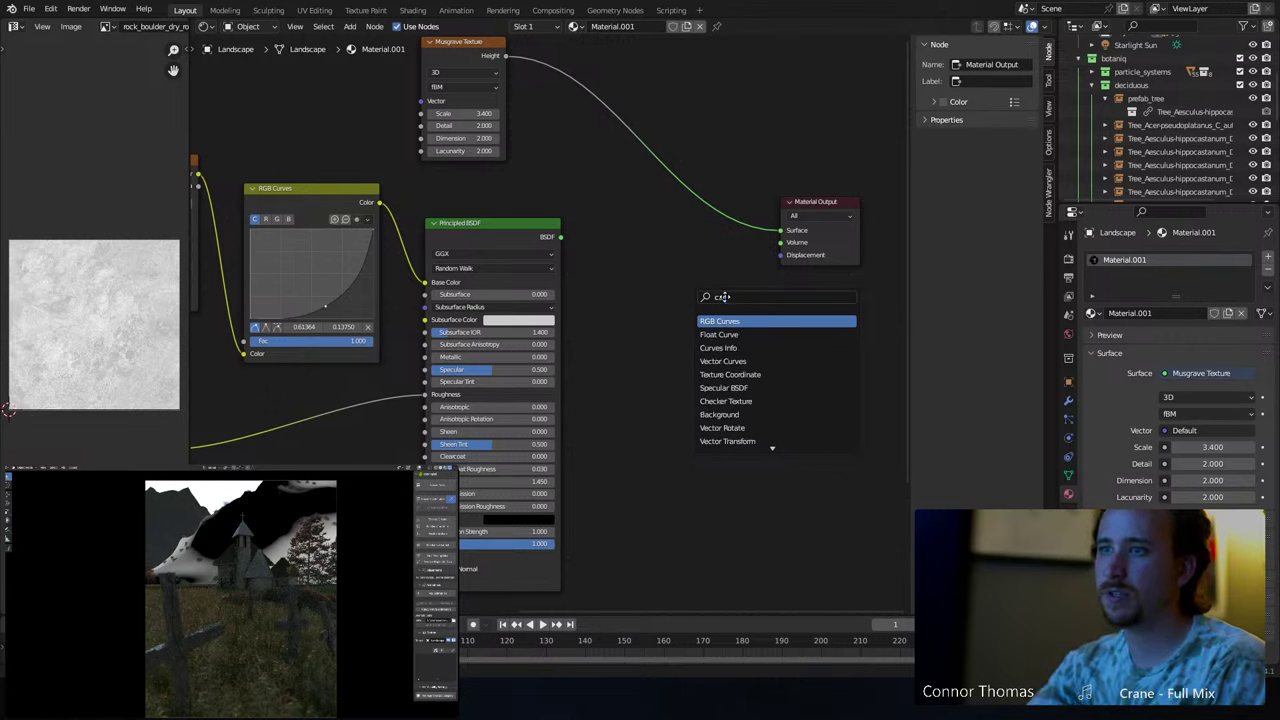
key(Return)
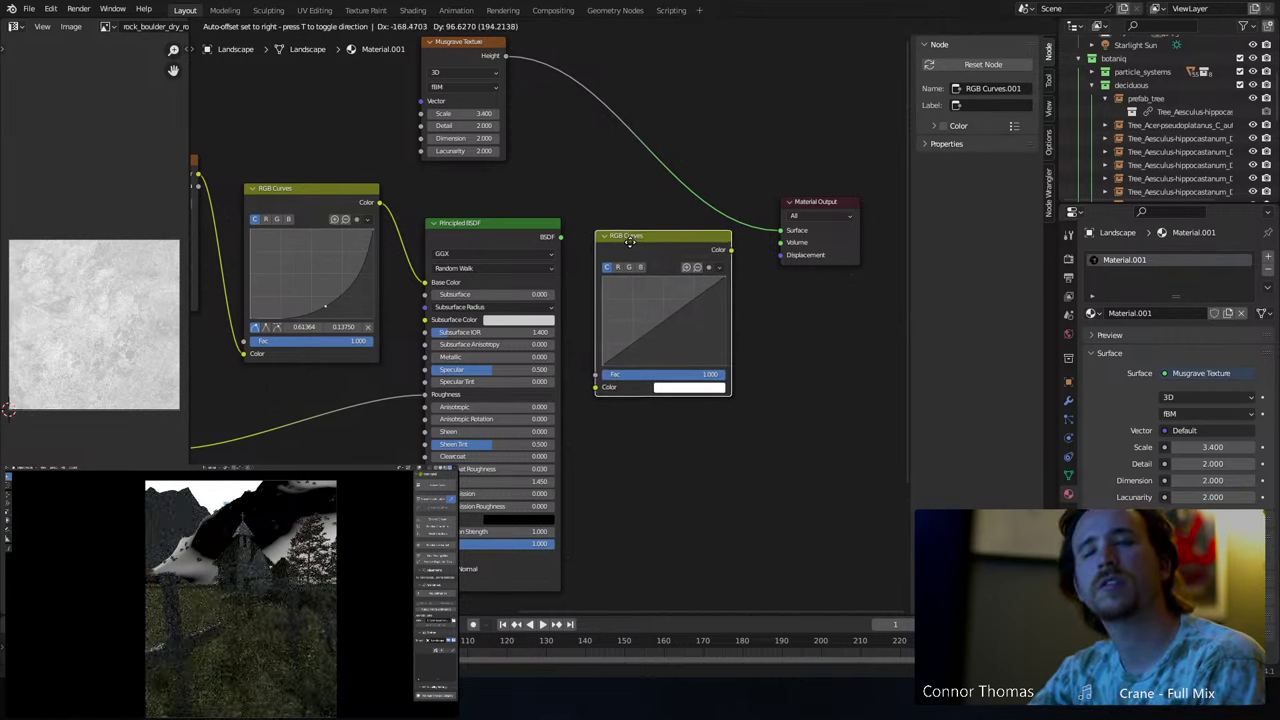
click(629, 241)
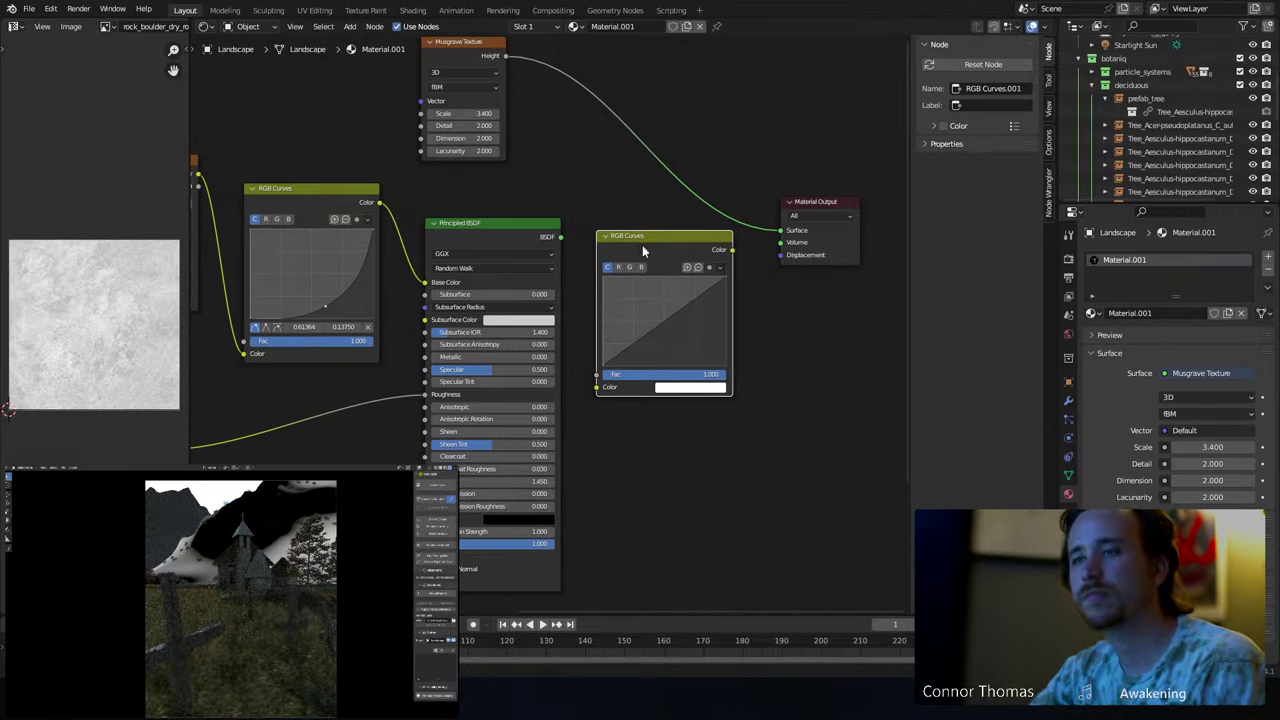
key(x)
- Duplicate the diffuse image, RGB Curves, roughness image, Normal Map and Principled BSDF nodes and place the copies below the originals
scroll(717, 397, down, 3)
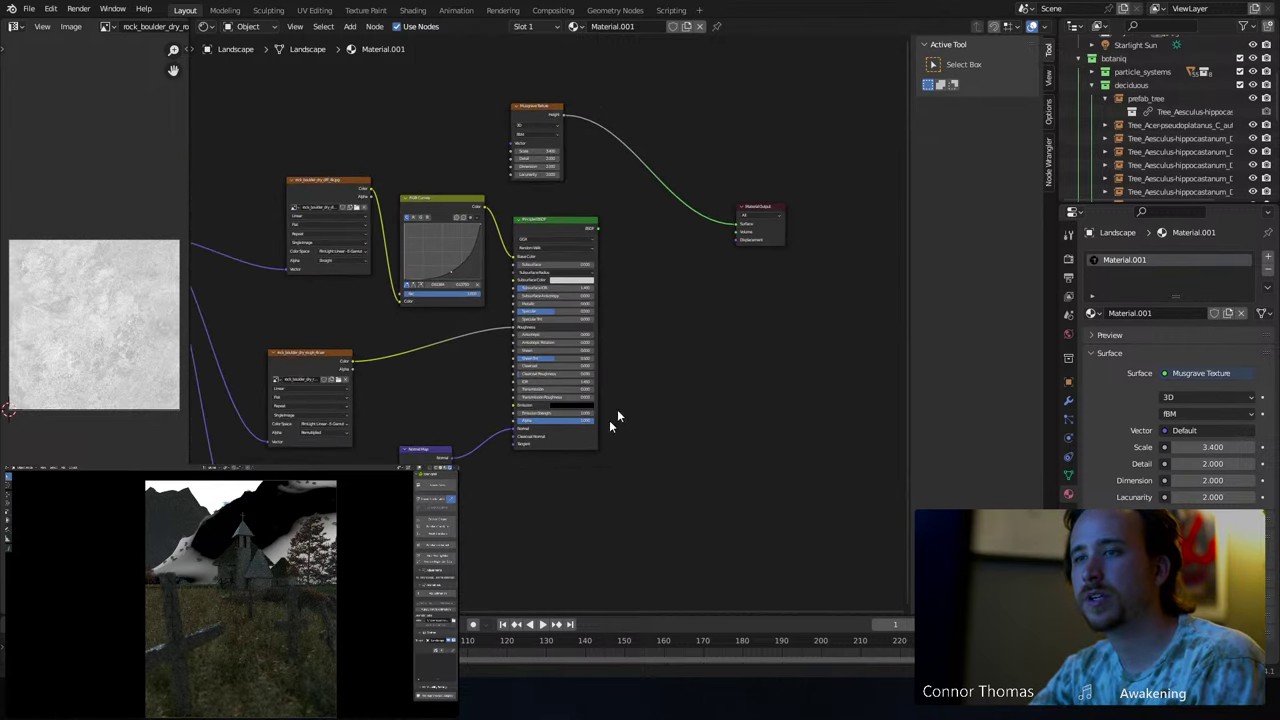
key(Home)
drag(296, 522, 500, 572)
drag(525, 445, 718, 212)
key(shift+d)
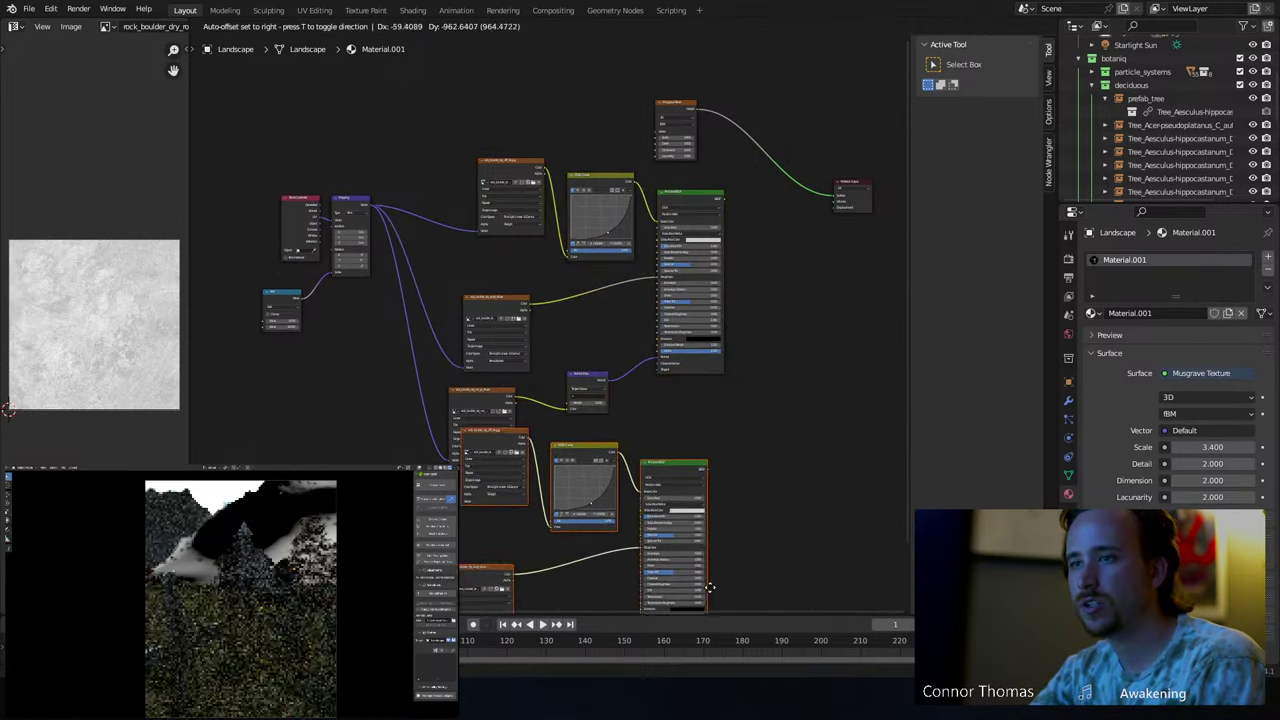
click(705, 537)
click(806, 393)
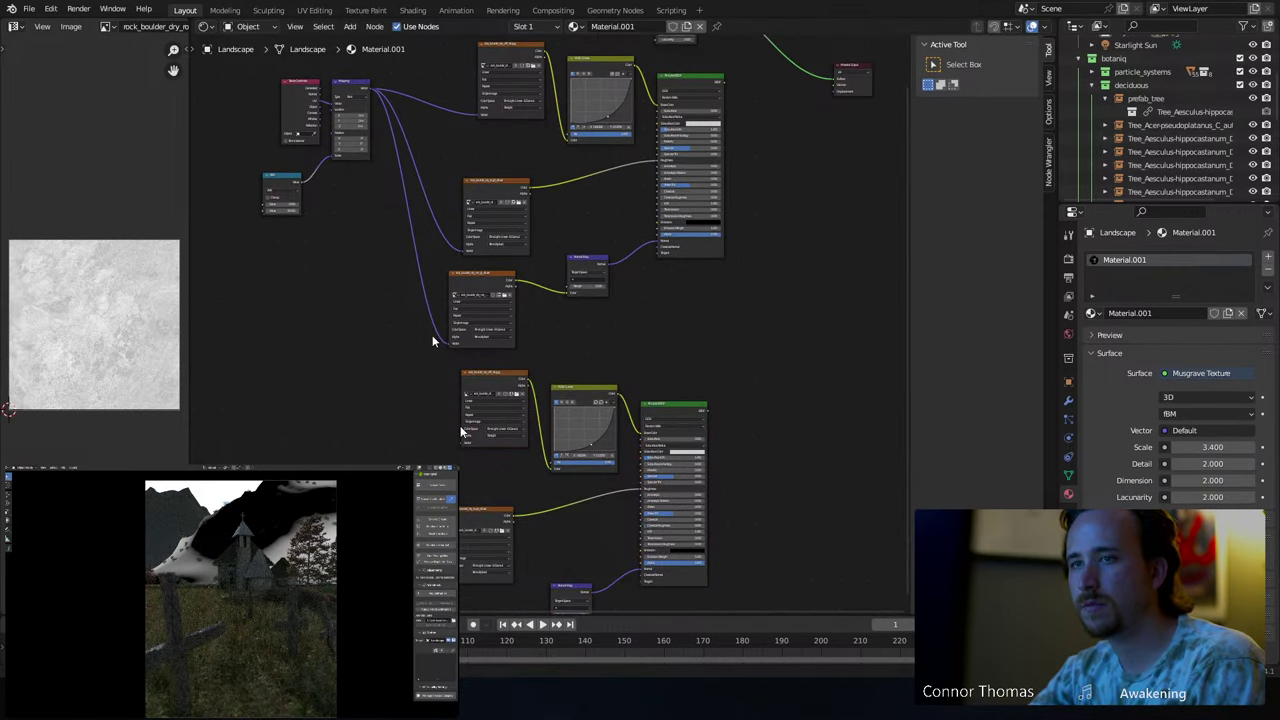
- Link the Mapping node's vector output to the duplicated diffuse and roughness image textures
drag(462, 443, 420, 466)
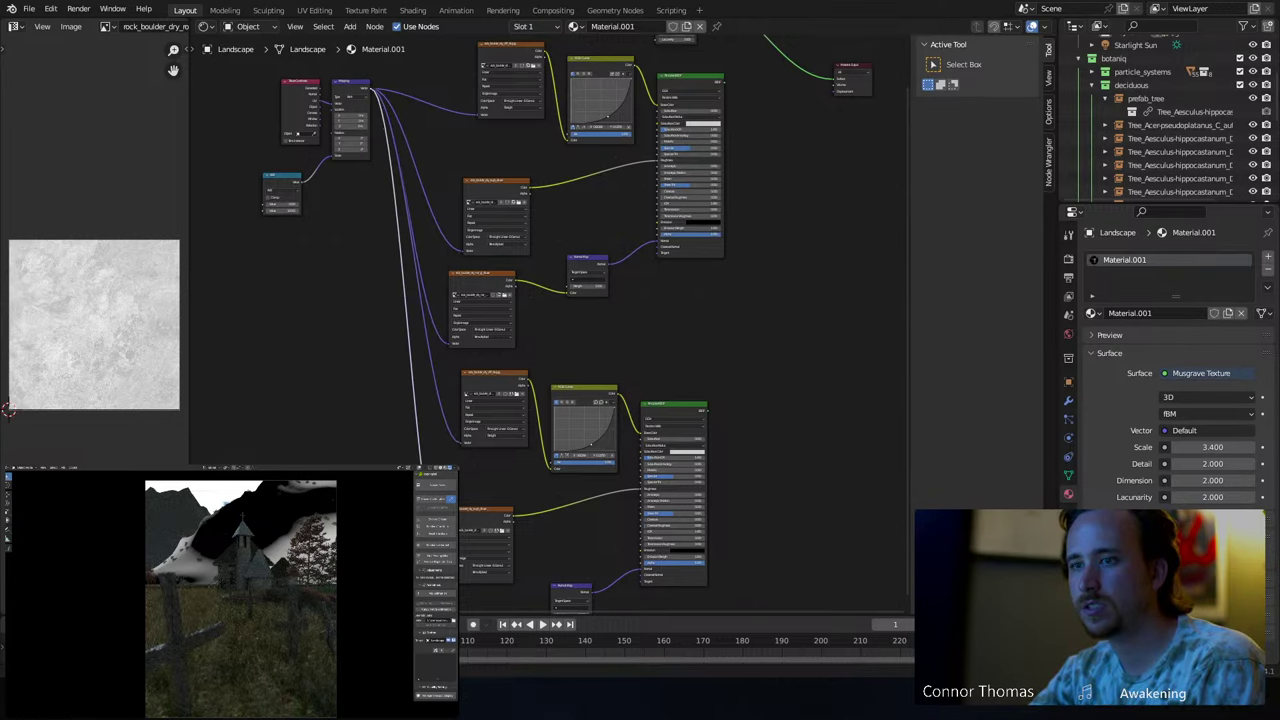
click(596, 503)
middle_drag(624, 438, 663, 343)
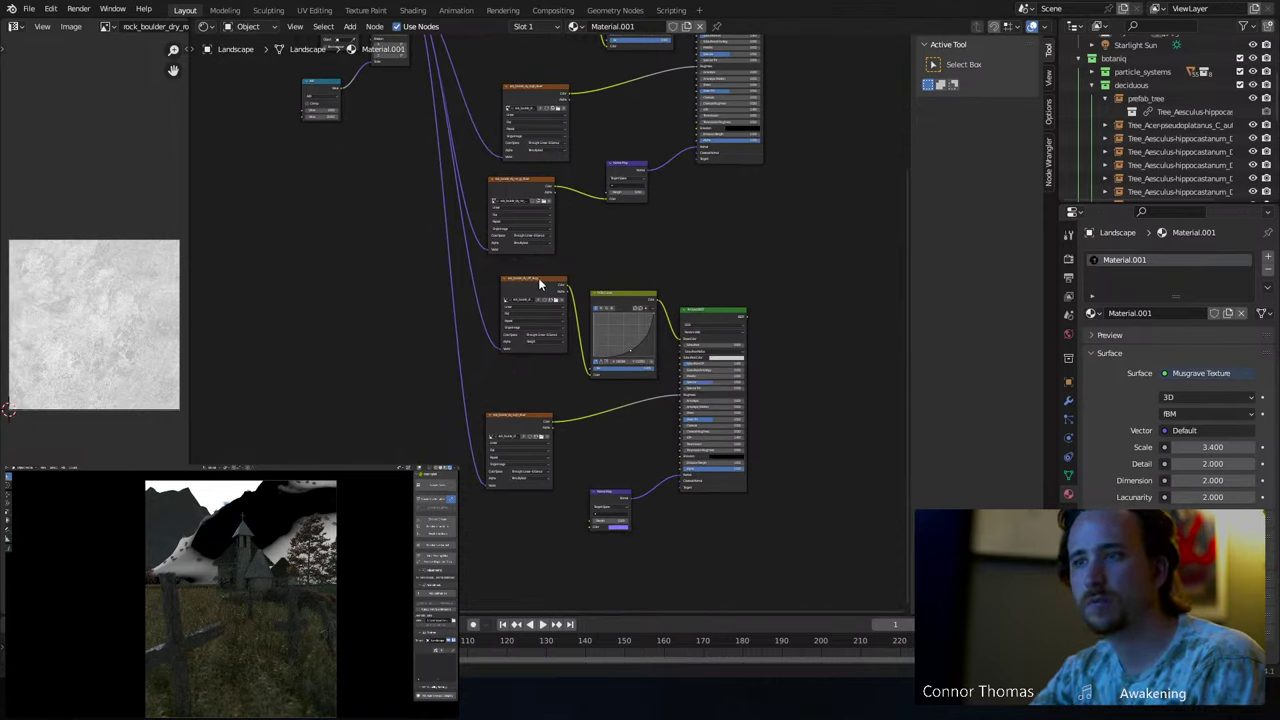
- Duplicate the rock normal image texture for the second shader and link it between the Mapping node and the duplicated Normal Map
click(518, 186)
middle_drag(623, 183, 645, 193)
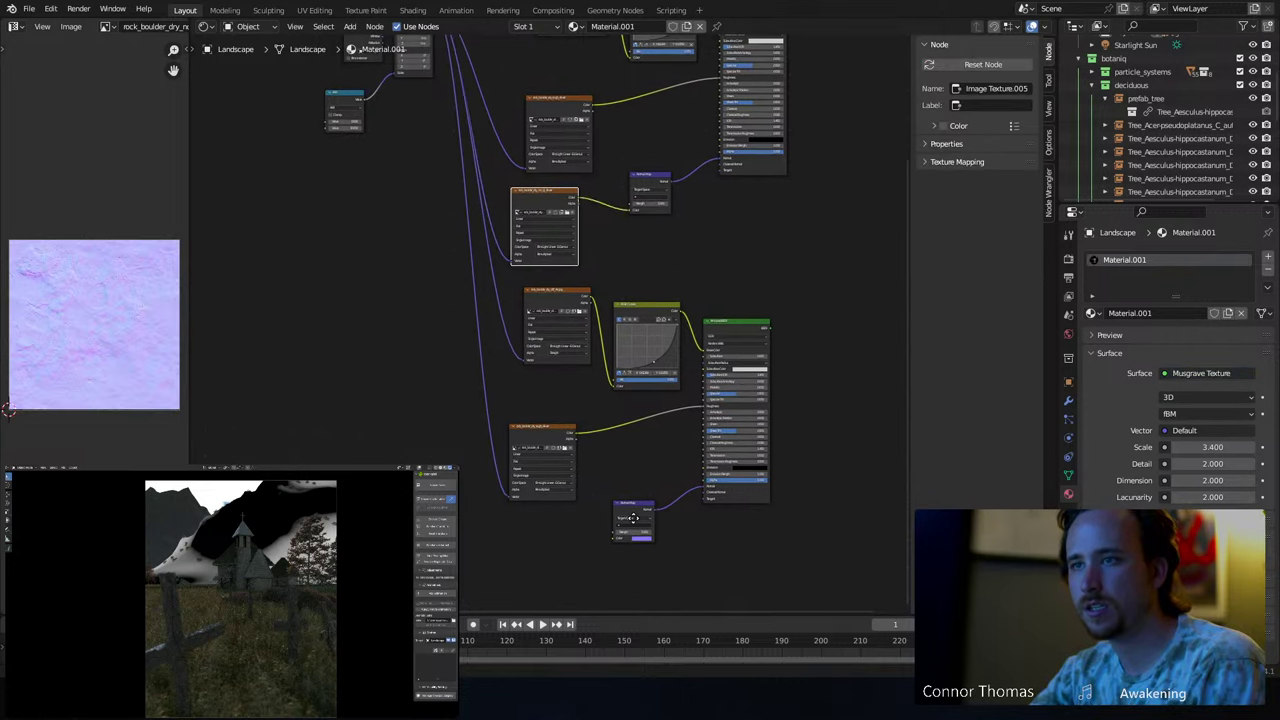
key(shift+d)
click(560, 580)
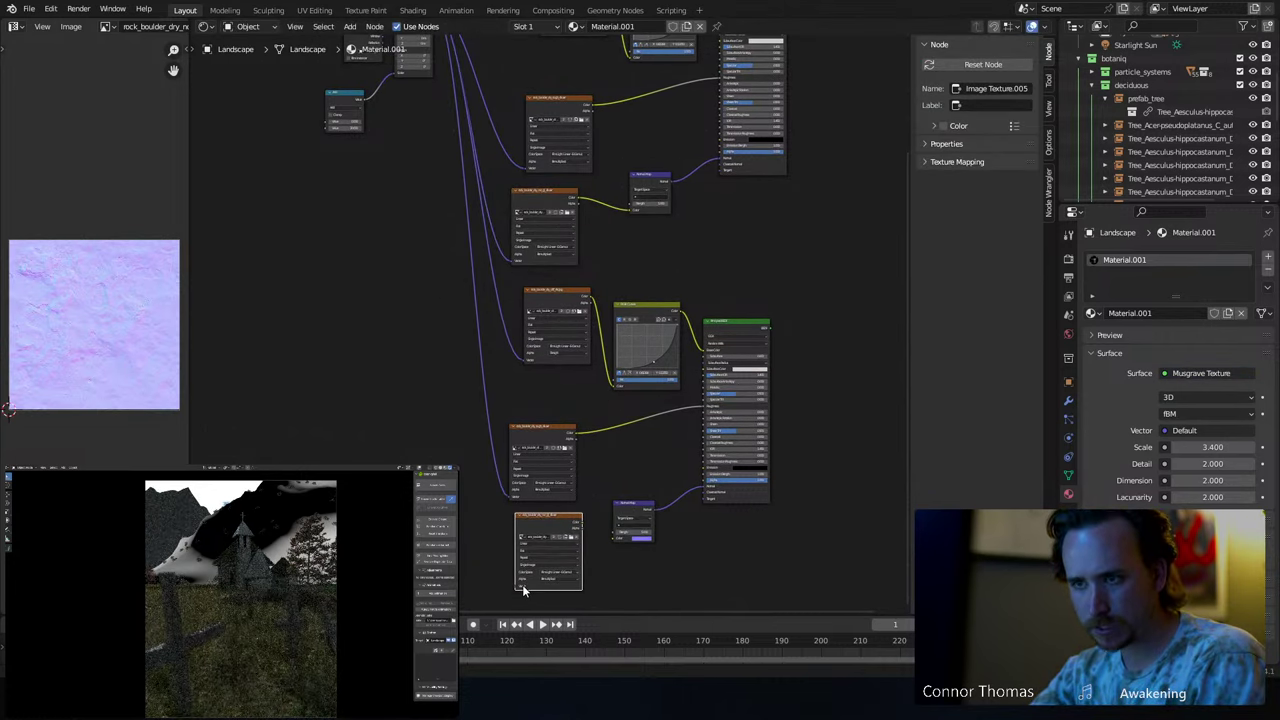
drag(514, 585, 432, 127)
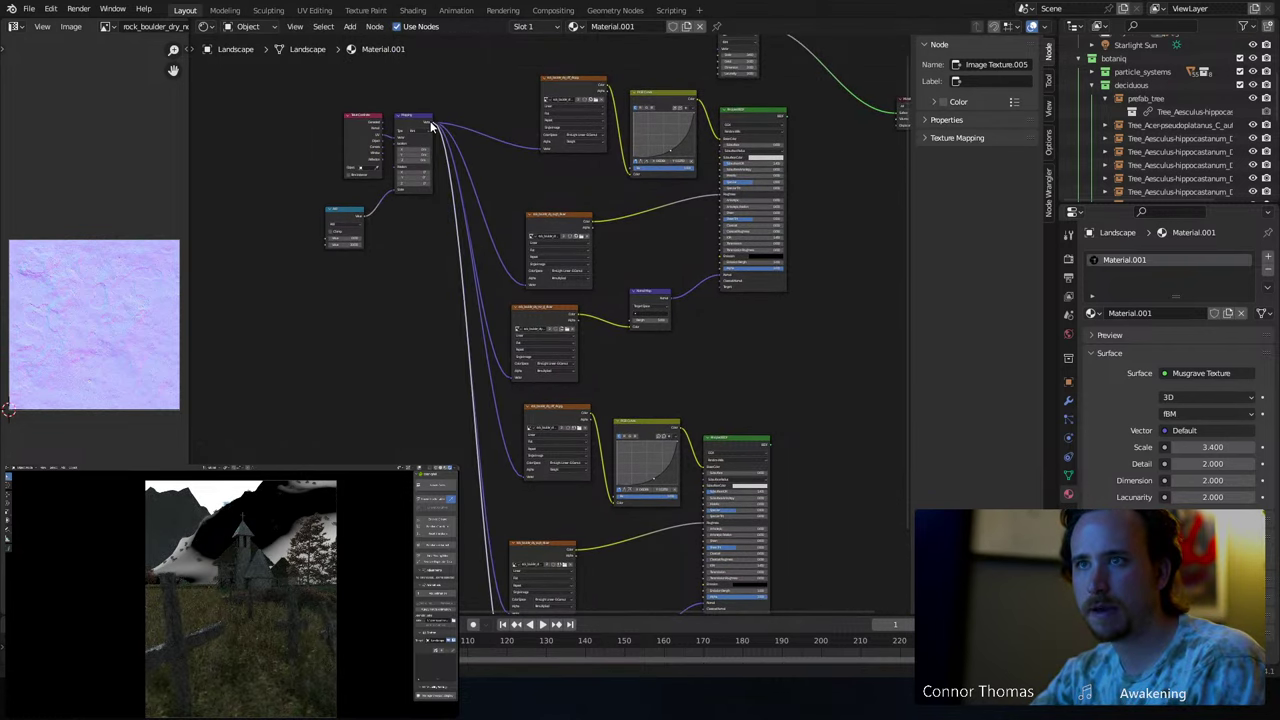
middle_drag(547, 347, 448, 111)
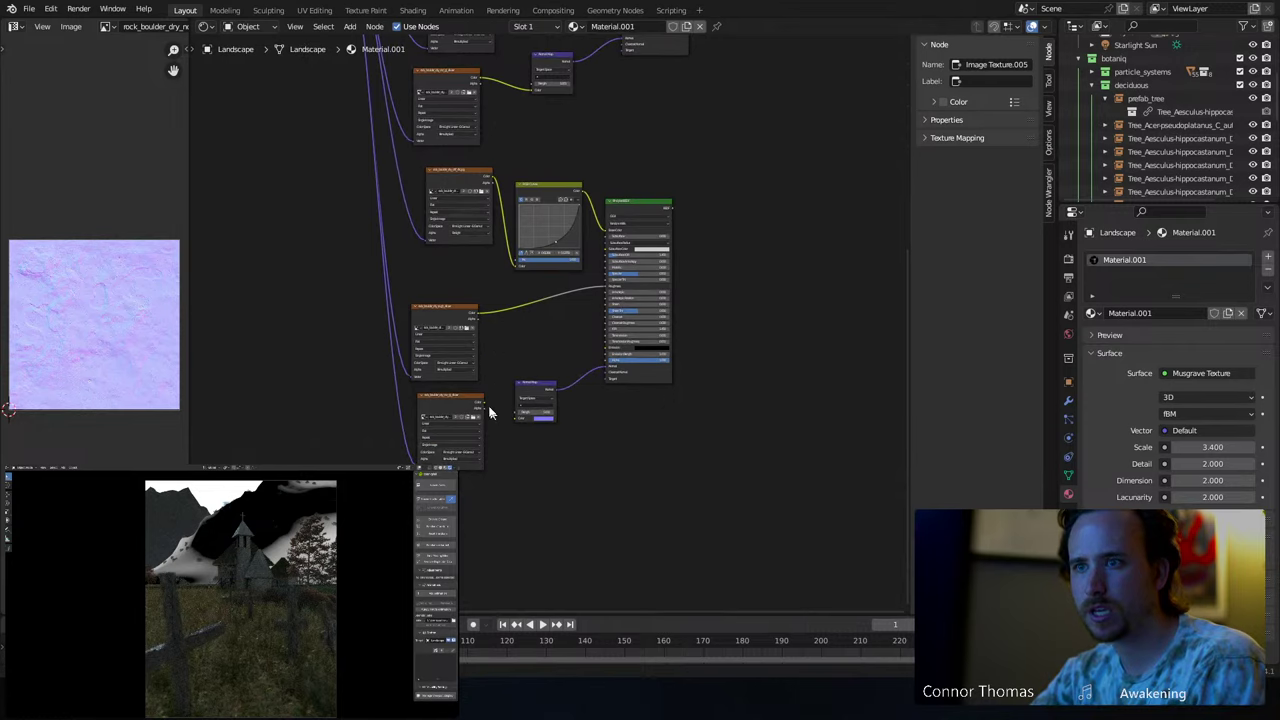
drag(507, 414, 514, 418)
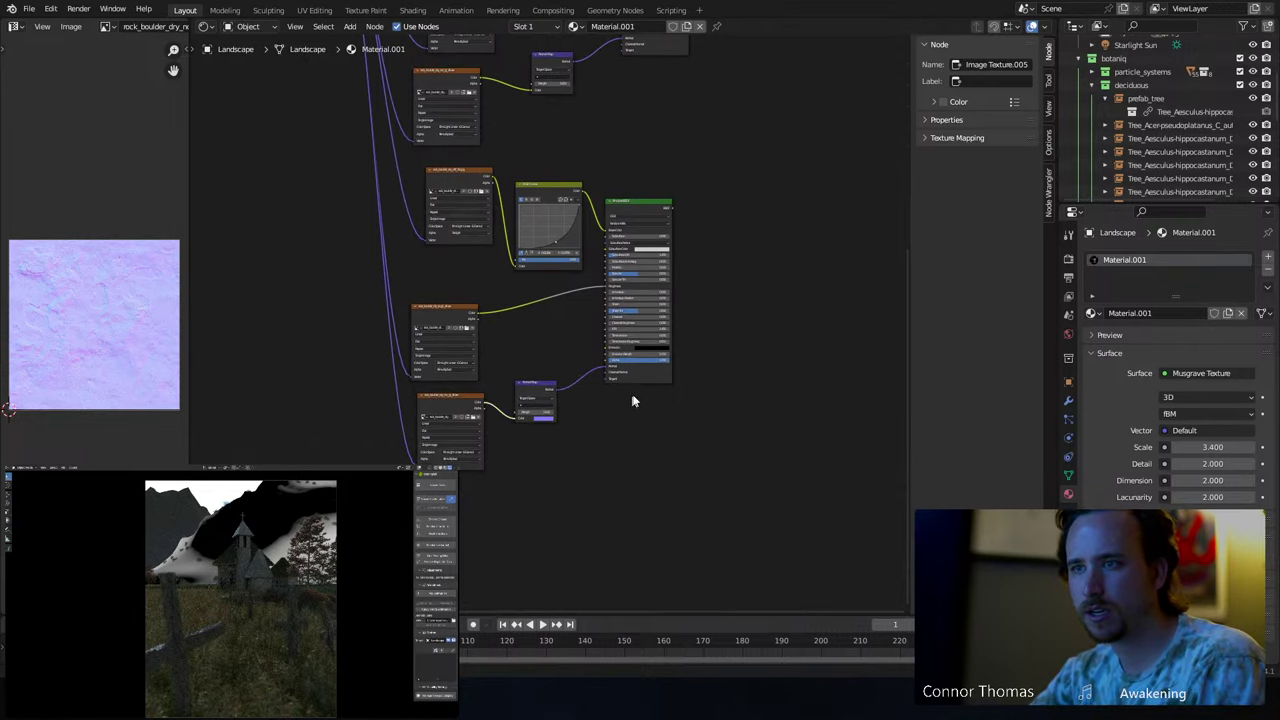
- Add a Mix Shader node in the space beside the two Principled BSDF nodes
middle_drag(745, 205, 666, 363)
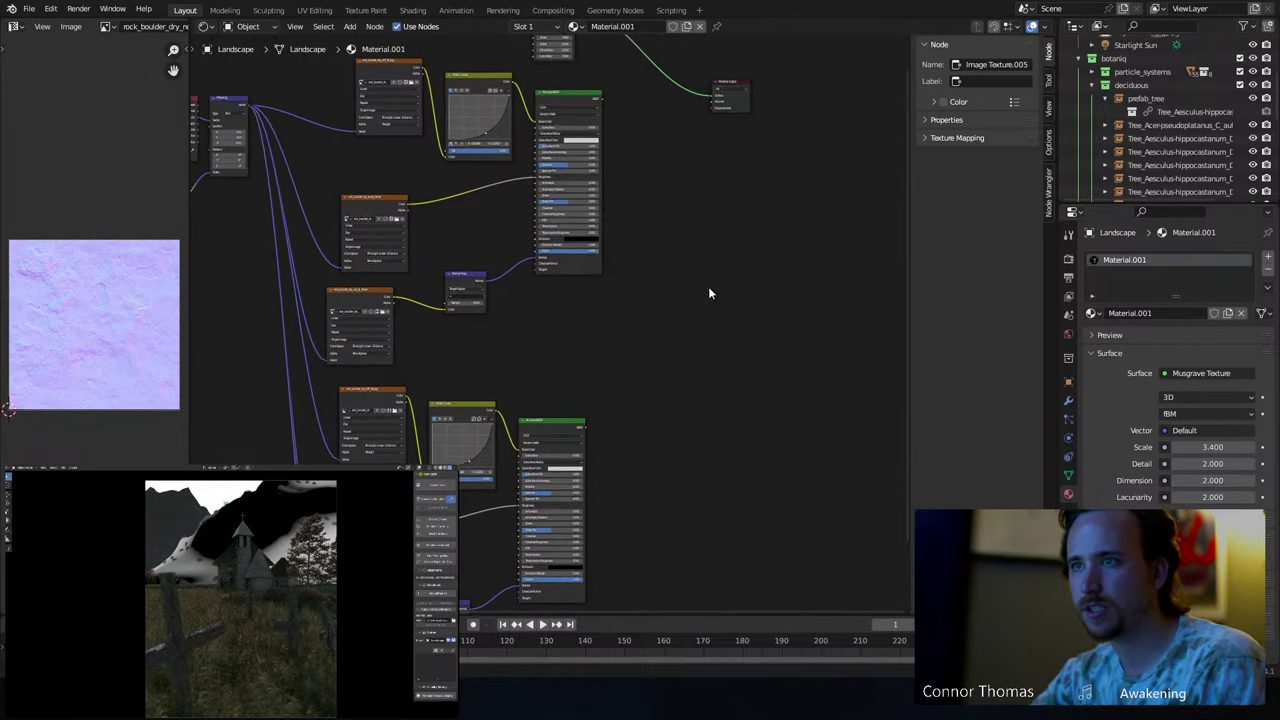
key(shift+a)
click(708, 286)
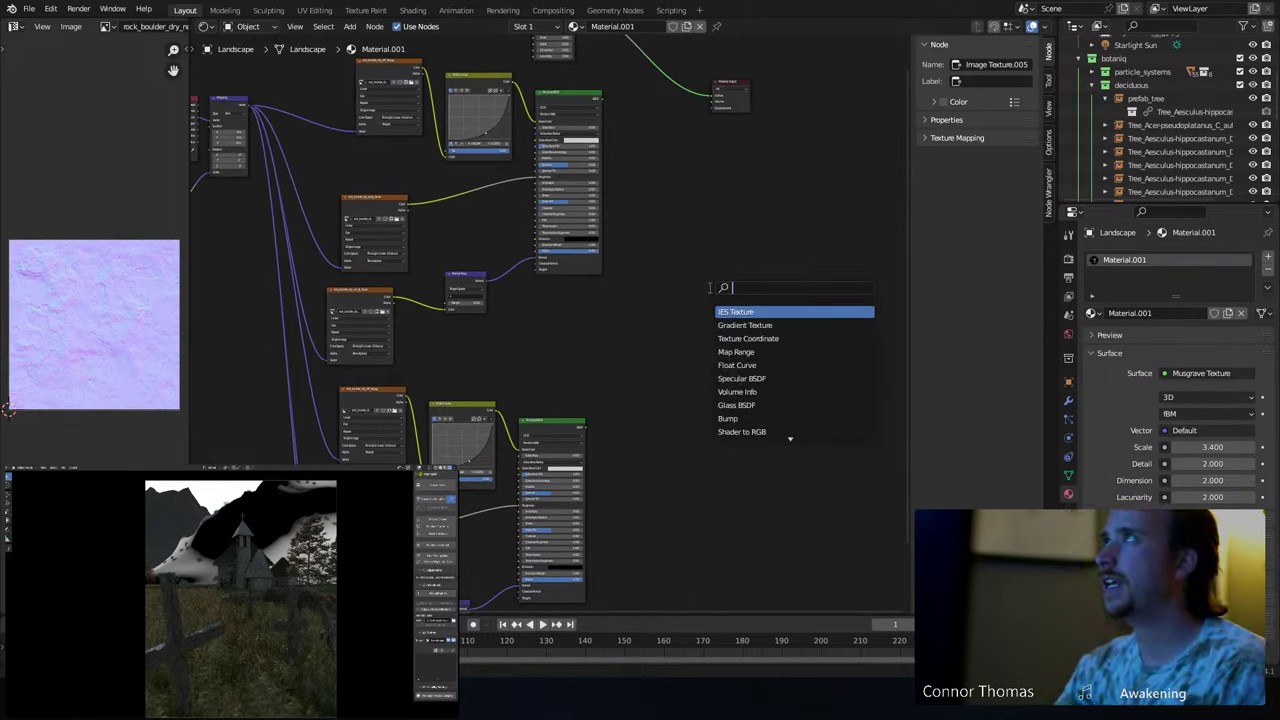
text(mix)
key(Down)
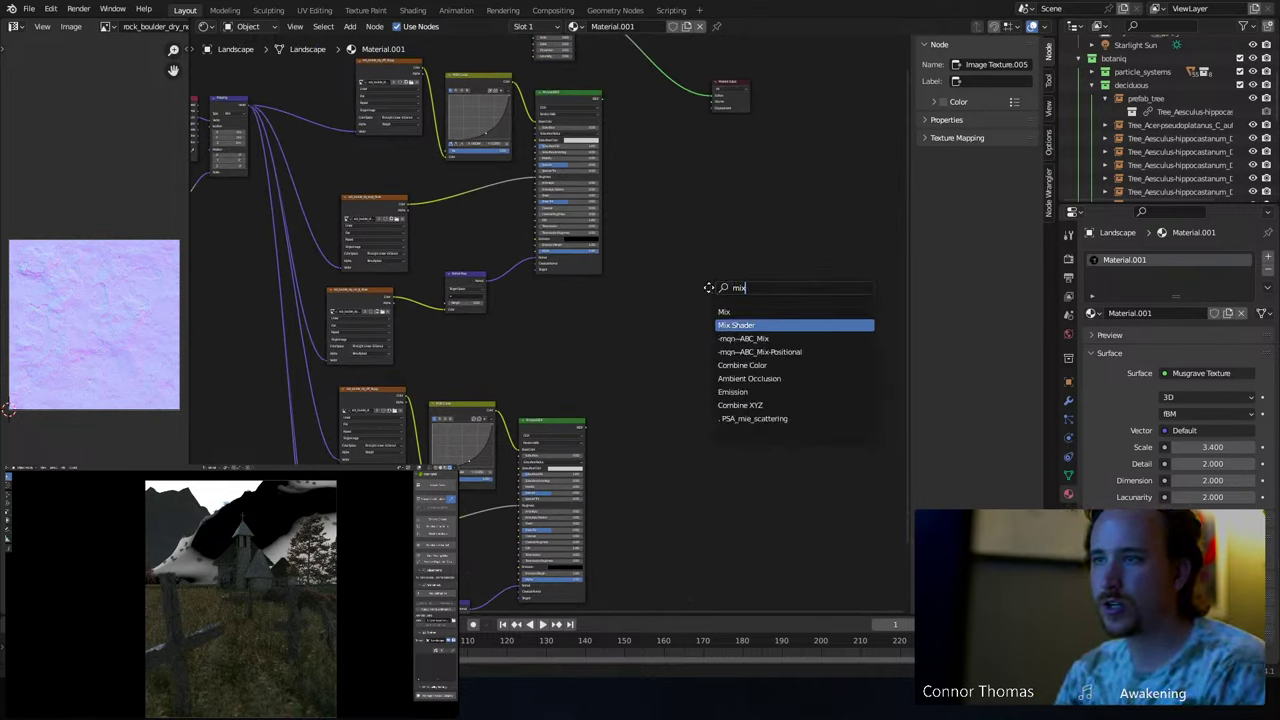
key(Return)
click(708, 287)
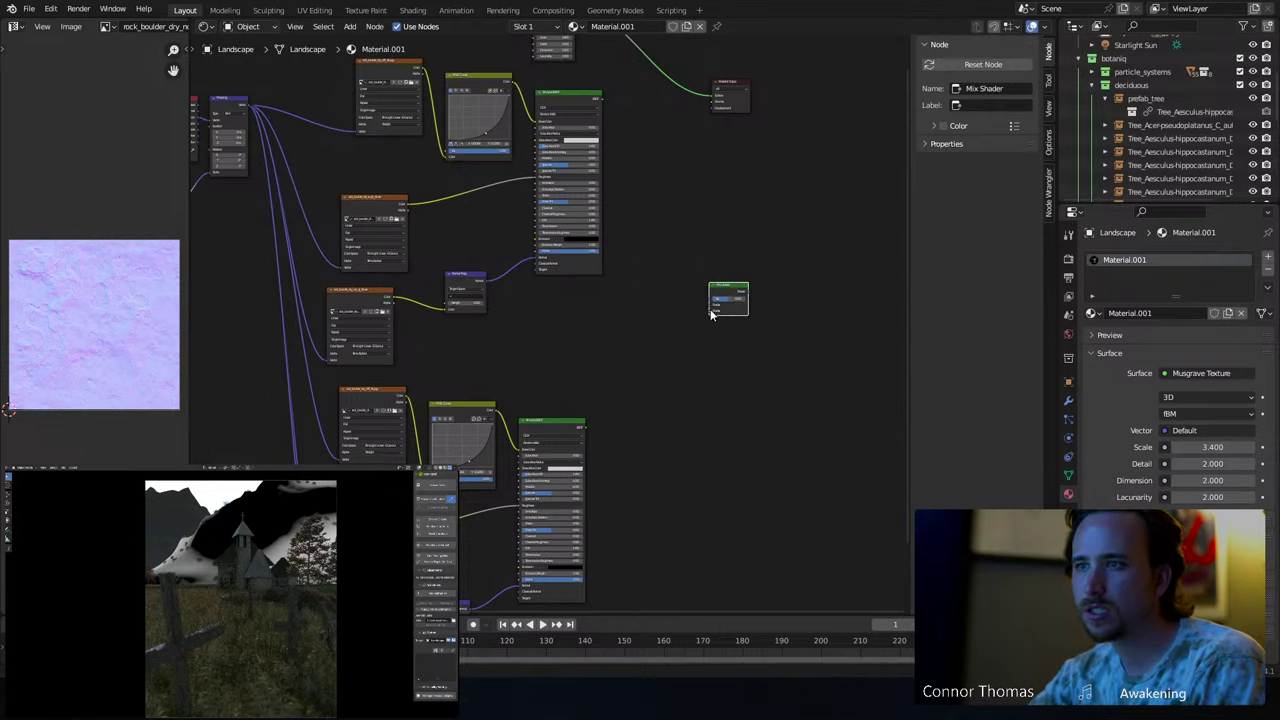
- Link the original Principled BSDF to the Mix Shader's first shader input and the duplicate to its second
drag(708, 310, 604, 103)
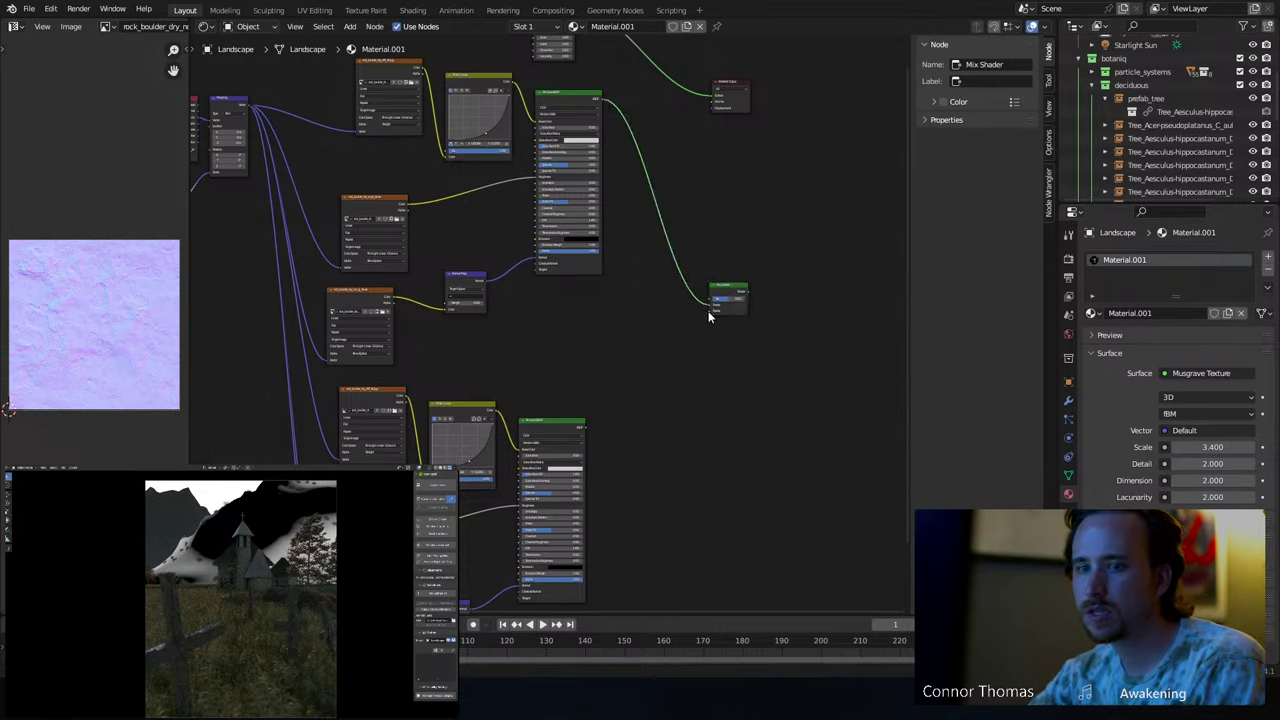
drag(708, 312, 589, 432)
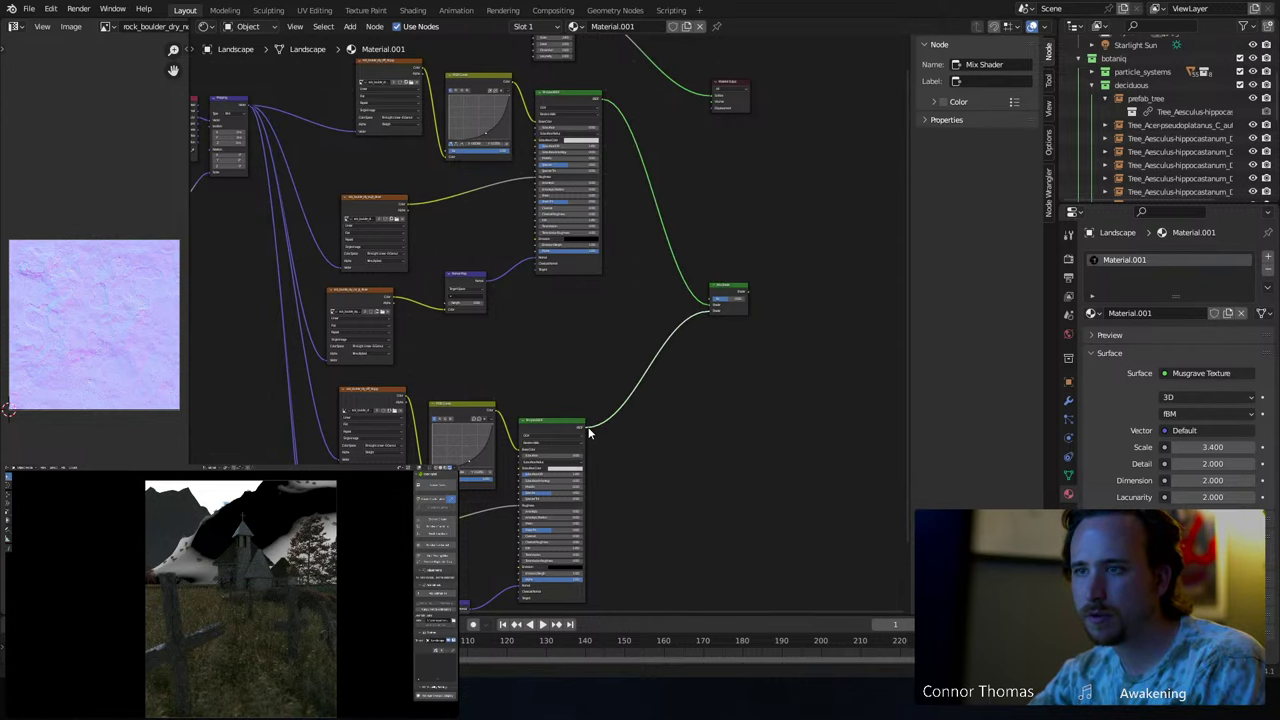
middle_drag(830, 255, 790, 310)
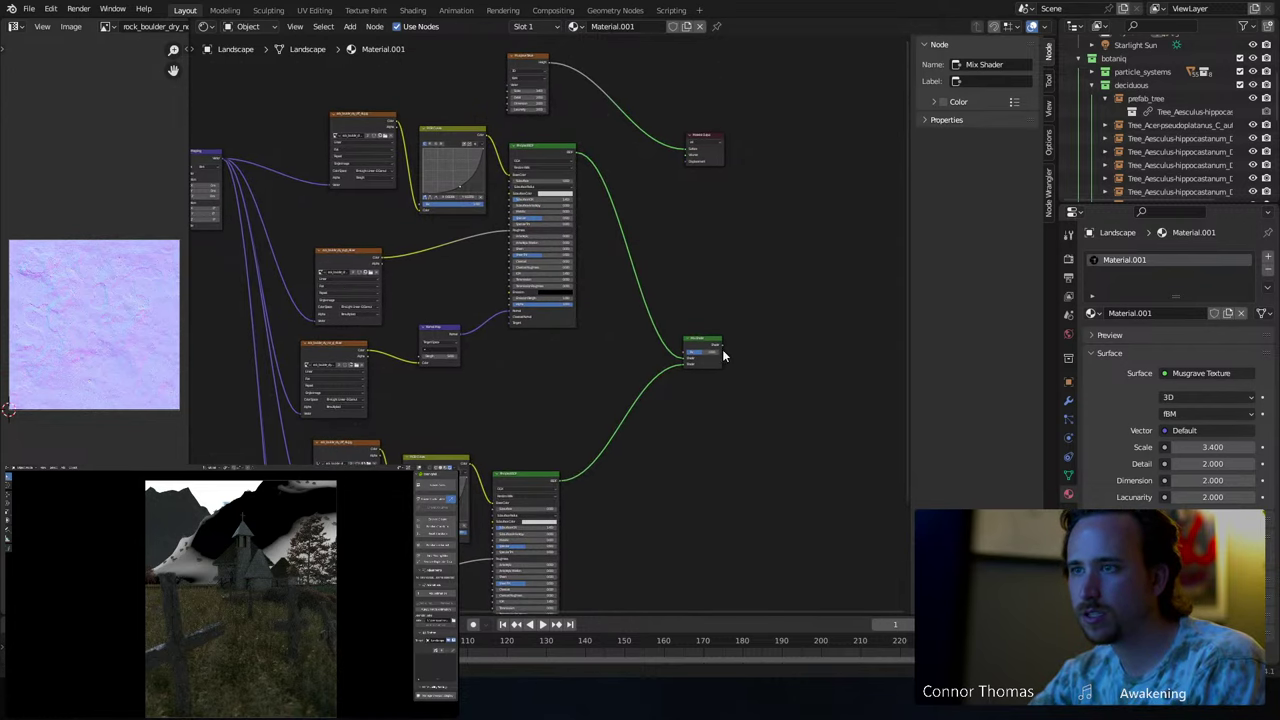
- Connect the Mix Shader to the Material Output's Surface and move the output node farther from the shaders
drag(721, 345, 698, 139)
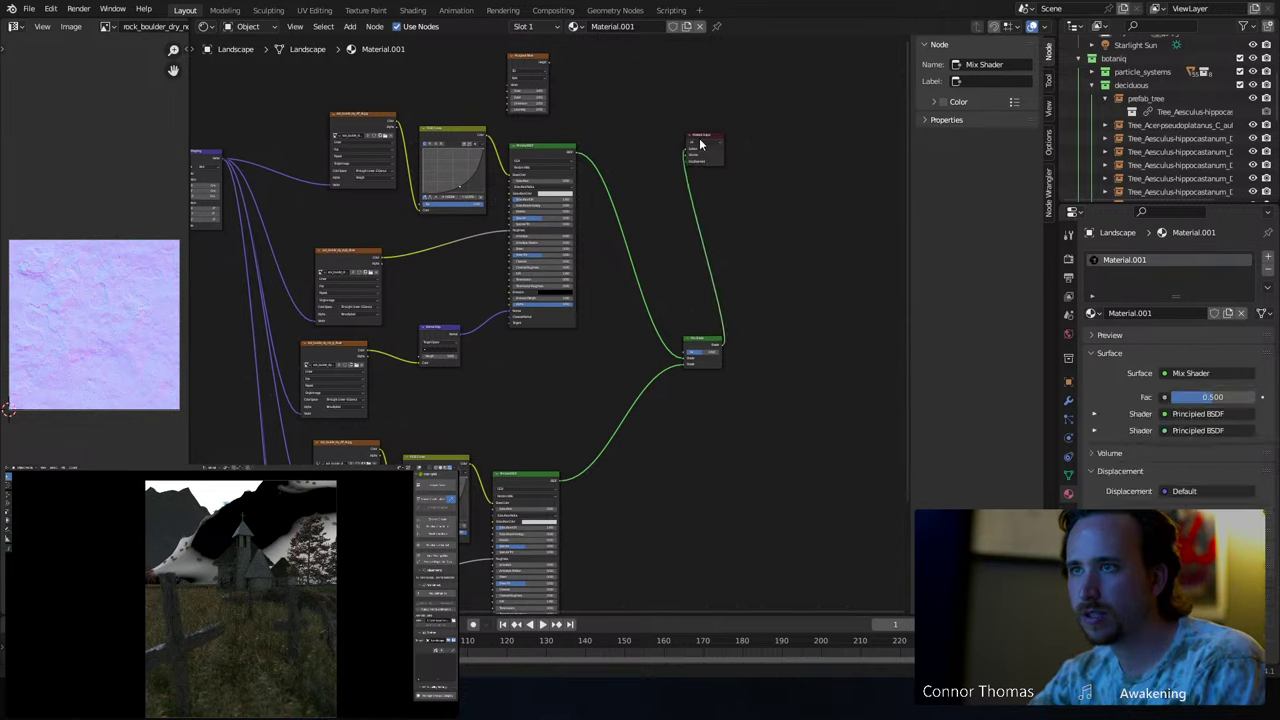
click(700, 140)
key(g)
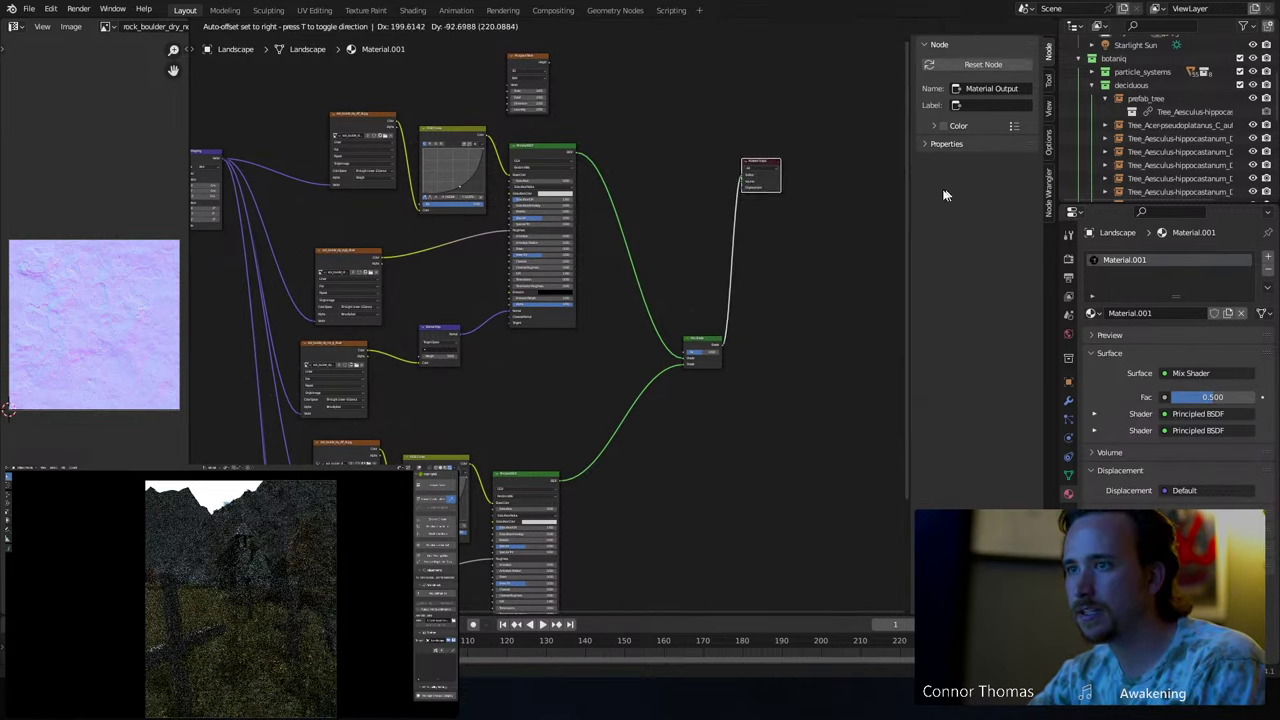
click(943, 192)
- Drive the Mix Shader's factor with the Musgrave Texture's Height output
scroll(706, 362, up, 2)
middle_drag(668, 234, 537, 207)
middle_drag(486, 137, 501, 333)
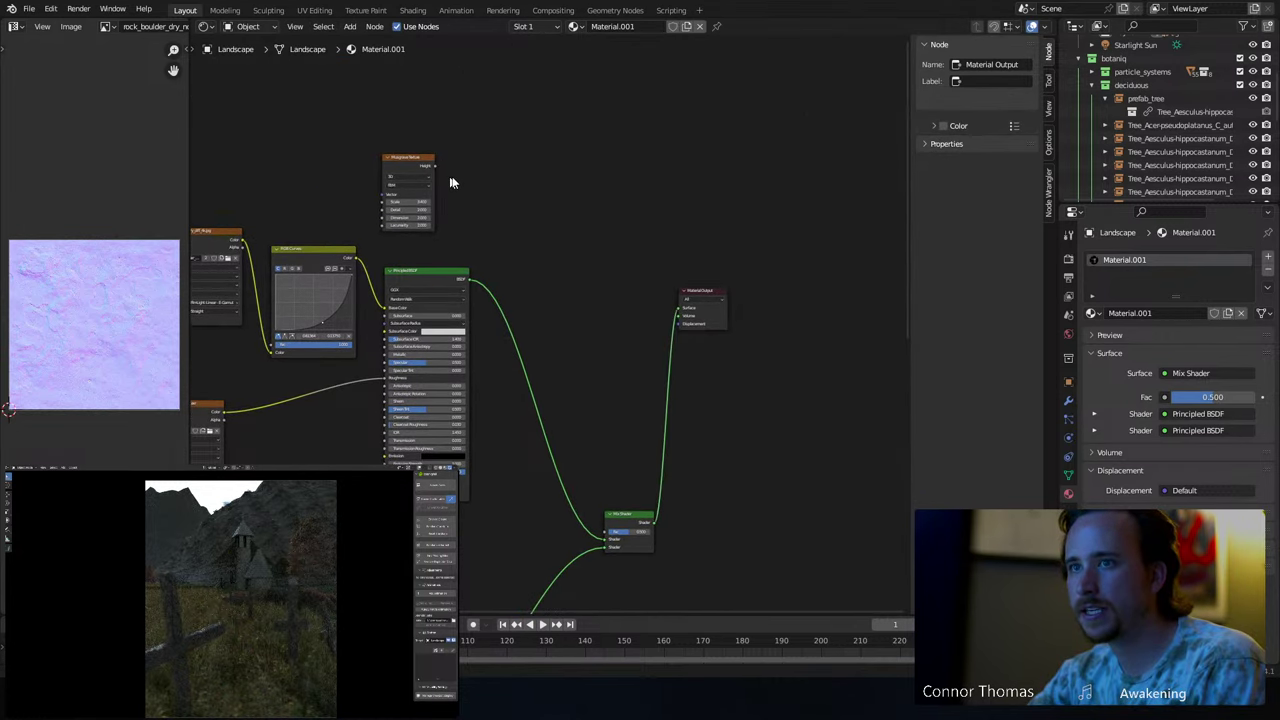
drag(437, 166, 605, 530)
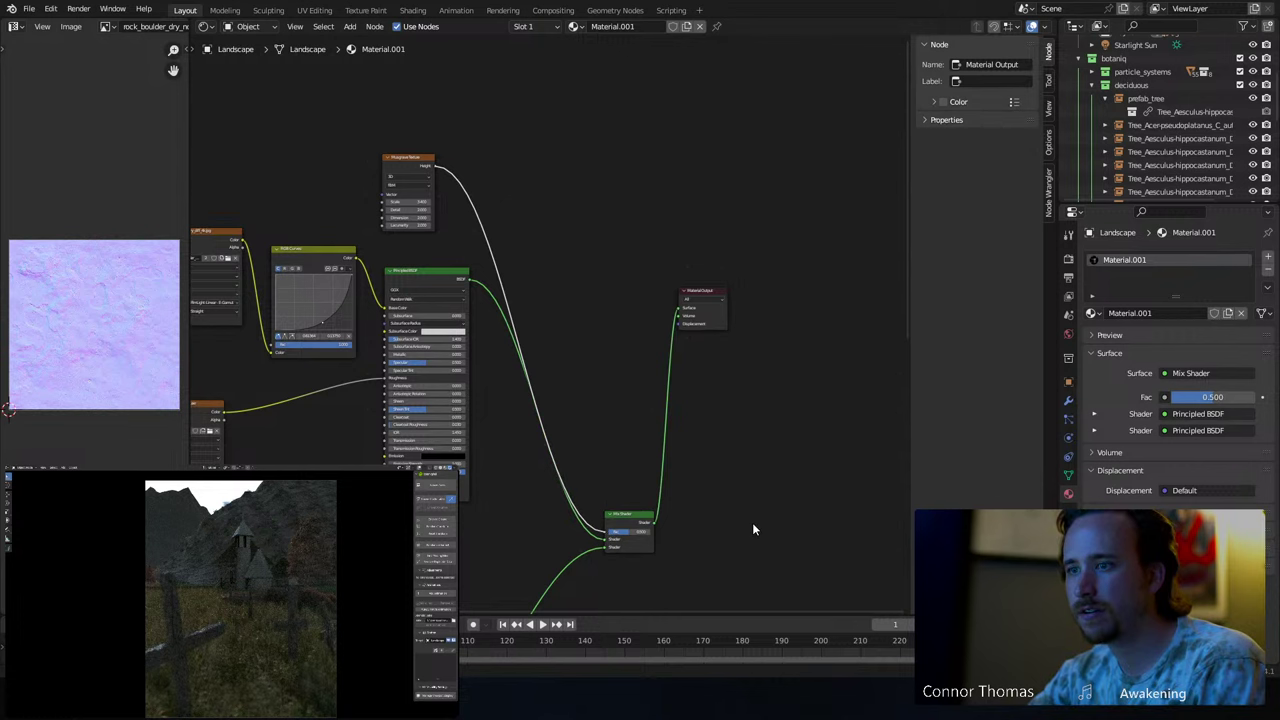
- Mute the duplicated RGB Curves node feeding the second Principled BSDF's base color
middle_drag(722, 384, 723, 324)
middle_drag(755, 163, 700, 286)
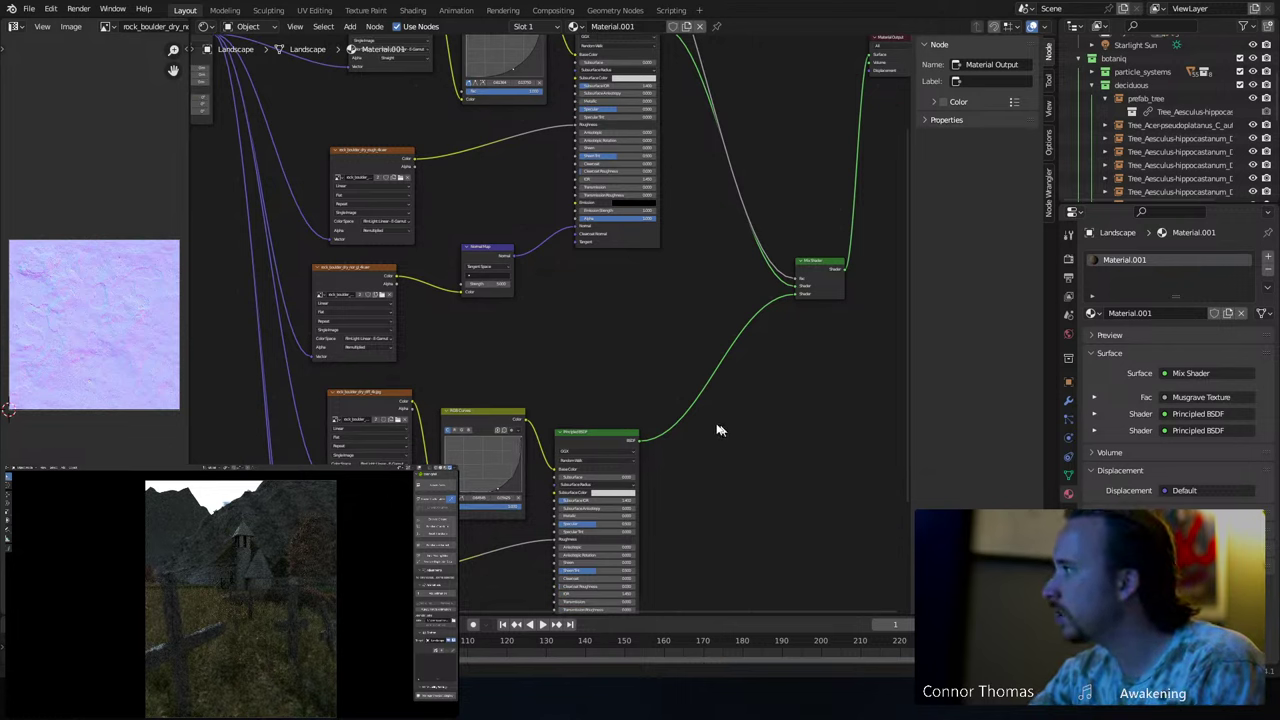
click(513, 497)
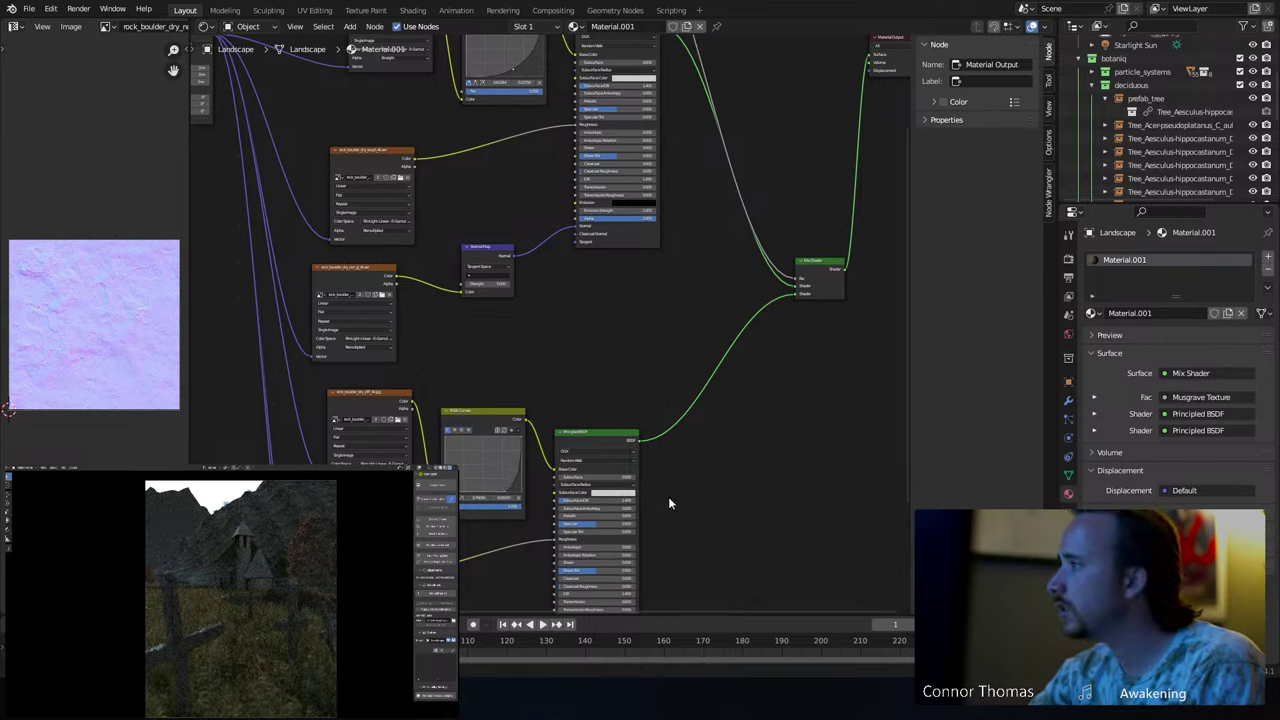
click(497, 420)
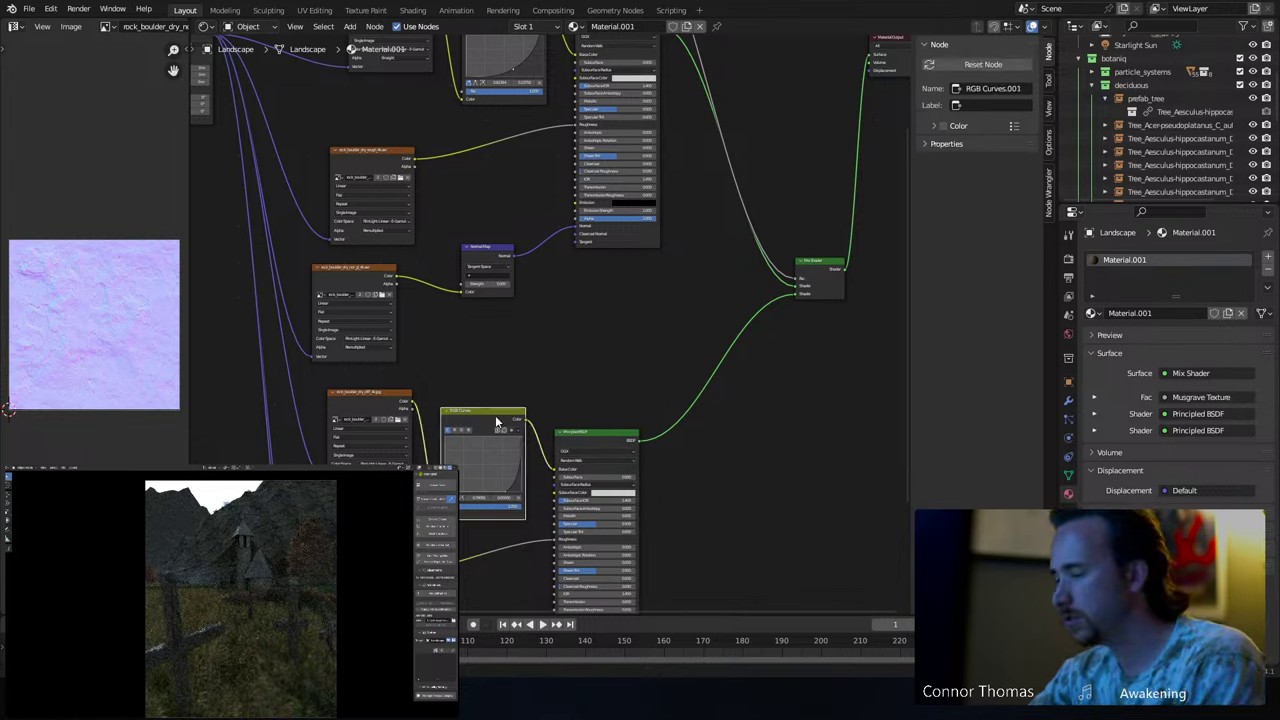
key(m)
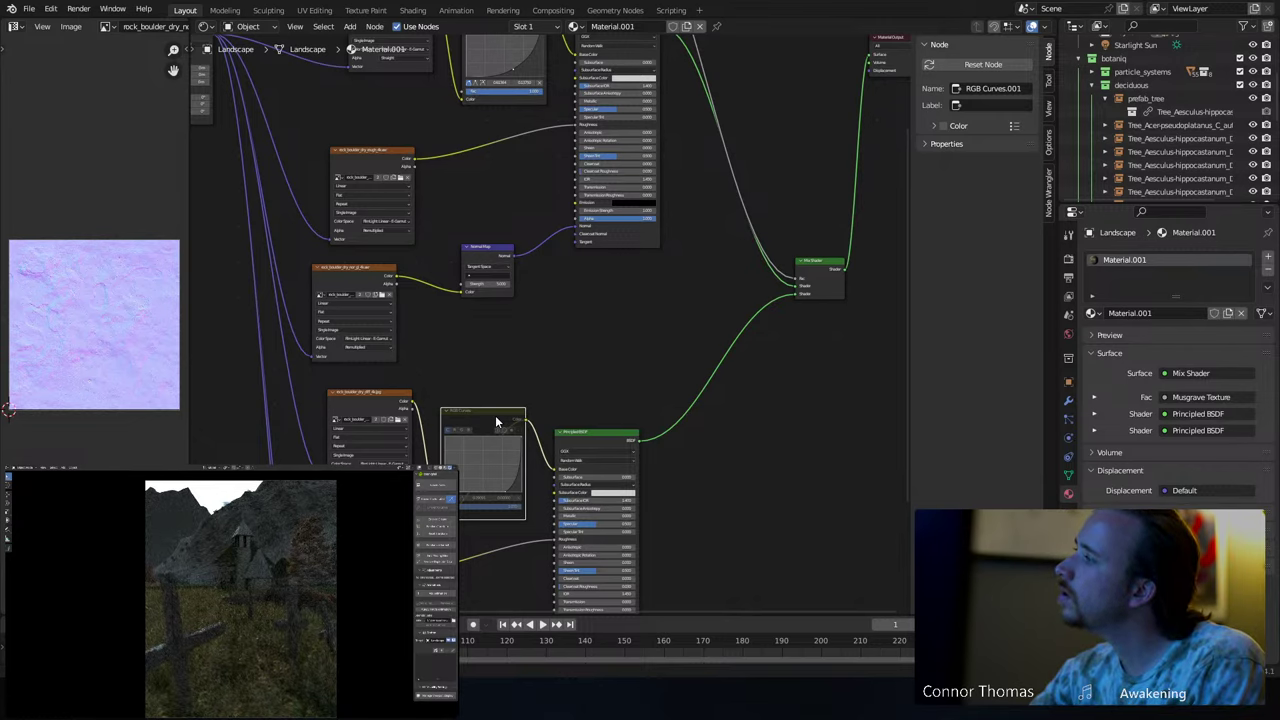
- Darken the original rock's base color by lowering the upper point of its RGB Curves to about 0.26
middle_drag(624, 278, 609, 521)
scroll(534, 305, up, 3)
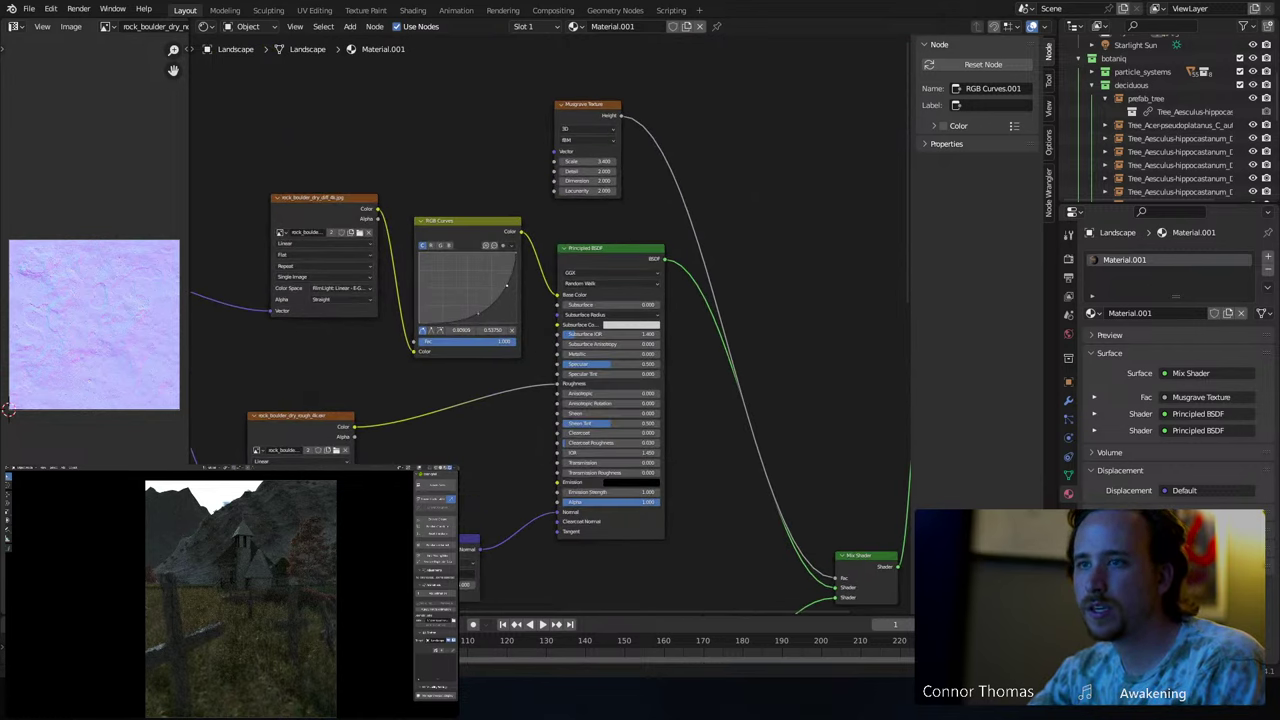
drag(505, 279, 508, 302)
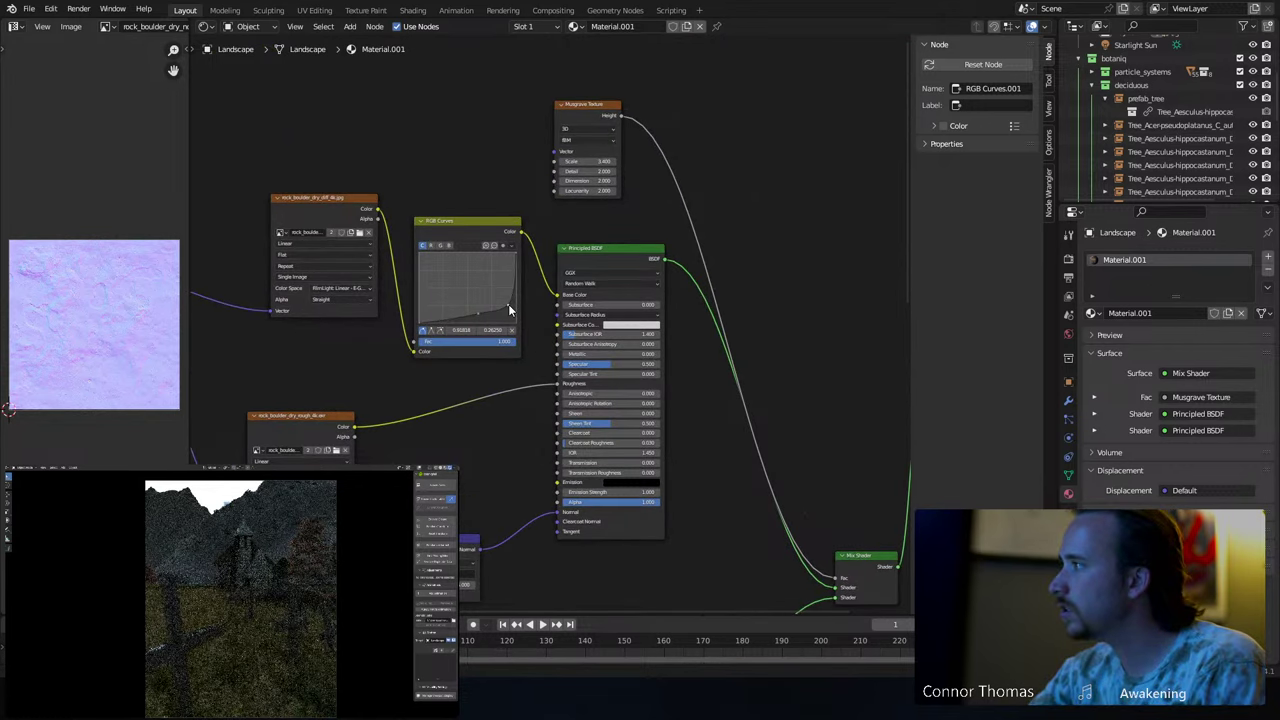
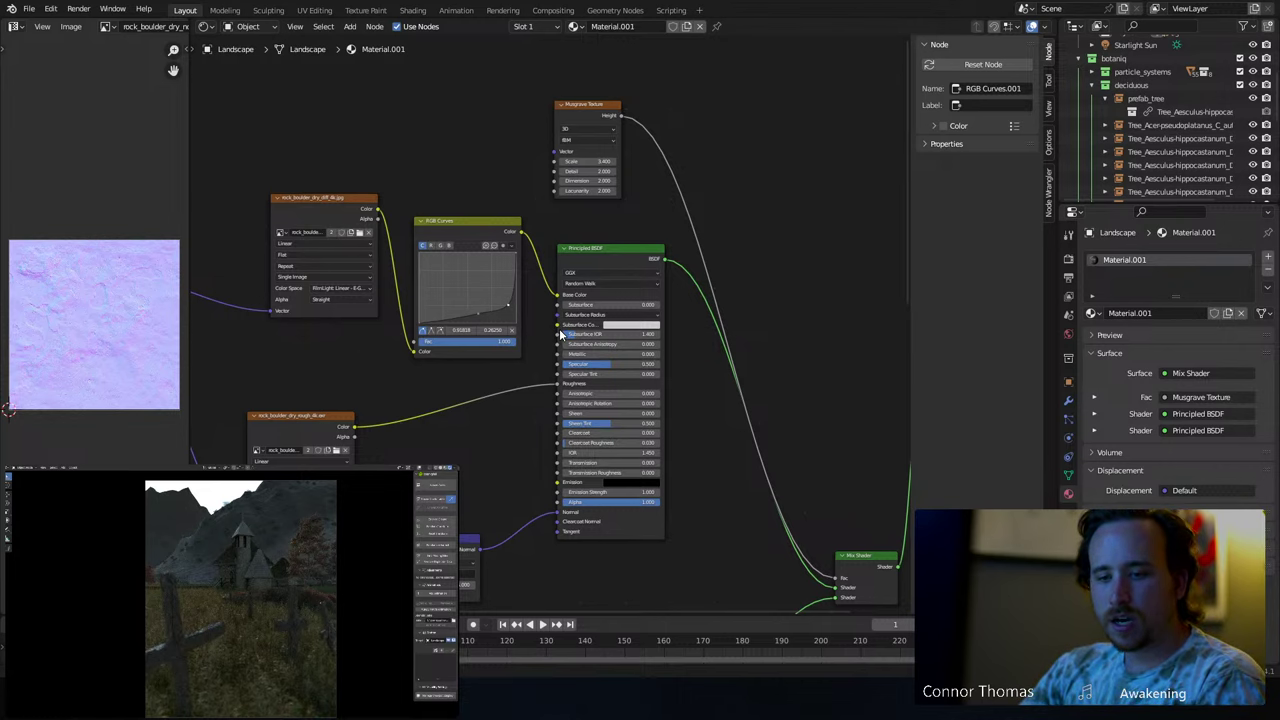
- Save the scene and switch the shader editor area to the 3D viewport
key(ctrl+s)
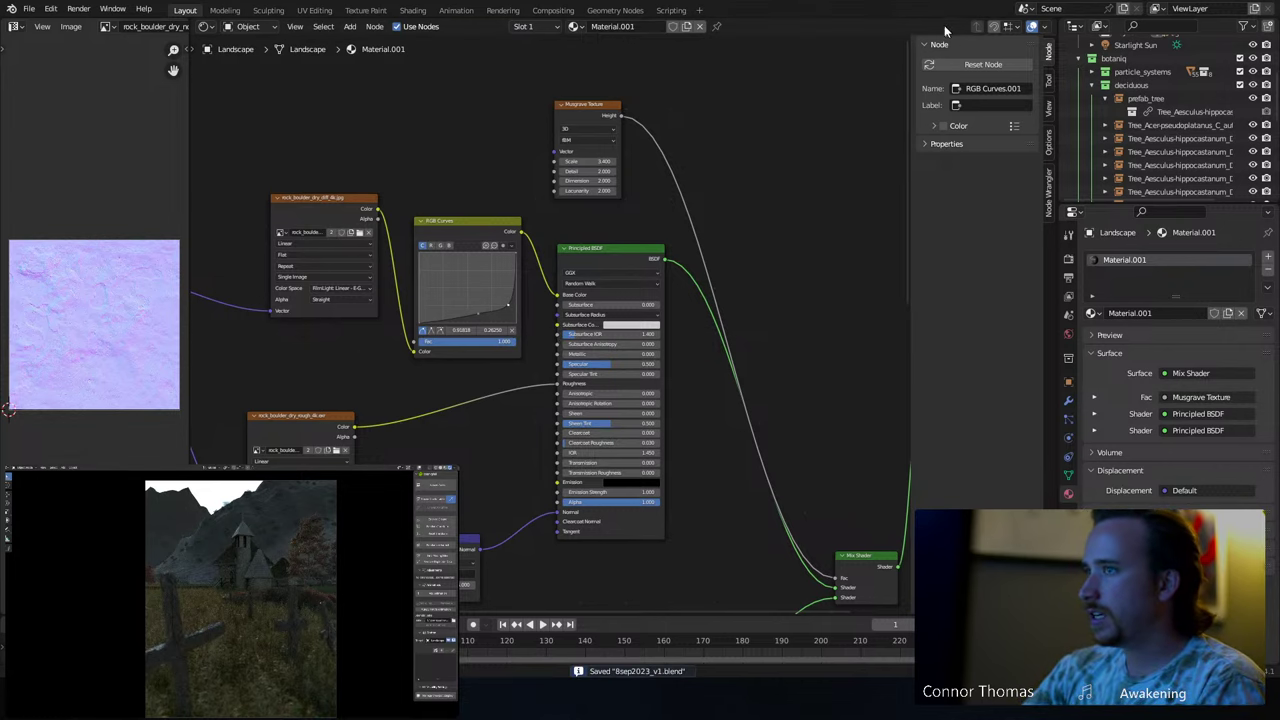
click(209, 28)
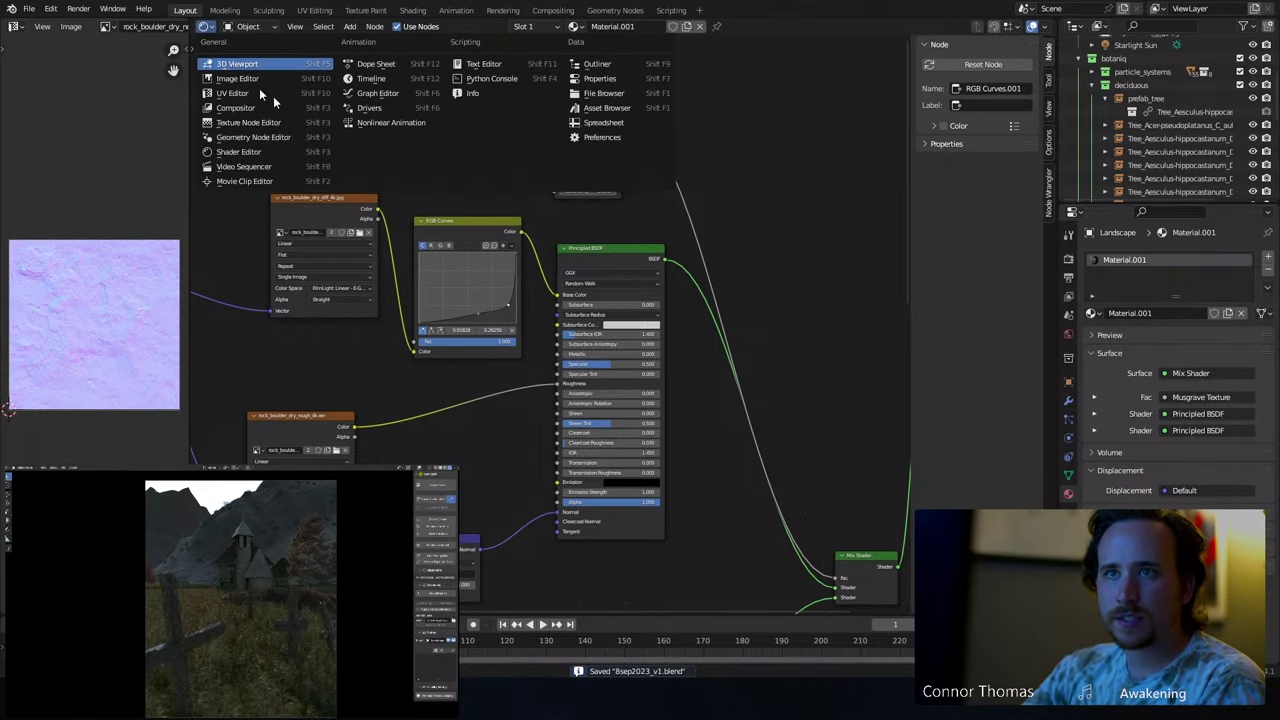
click(228, 63)
scroll(562, 327, down, 10)
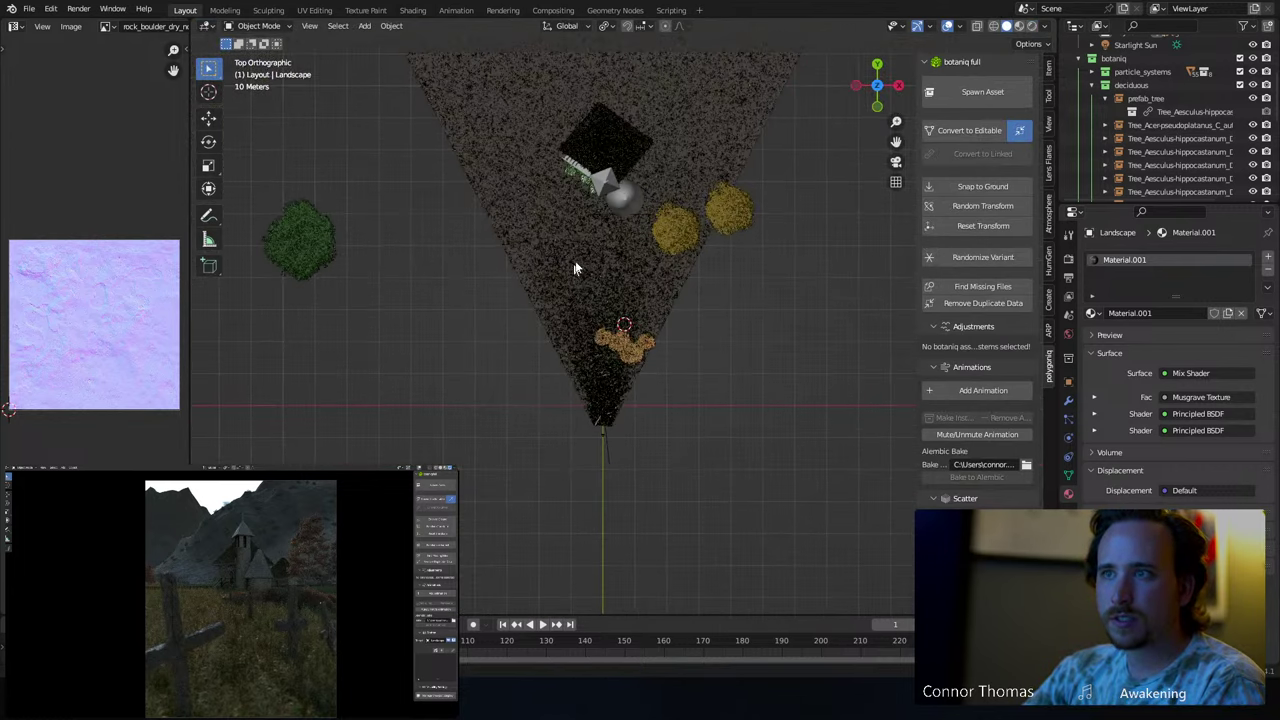
shift+middle_drag(713, 325, 731, 380)
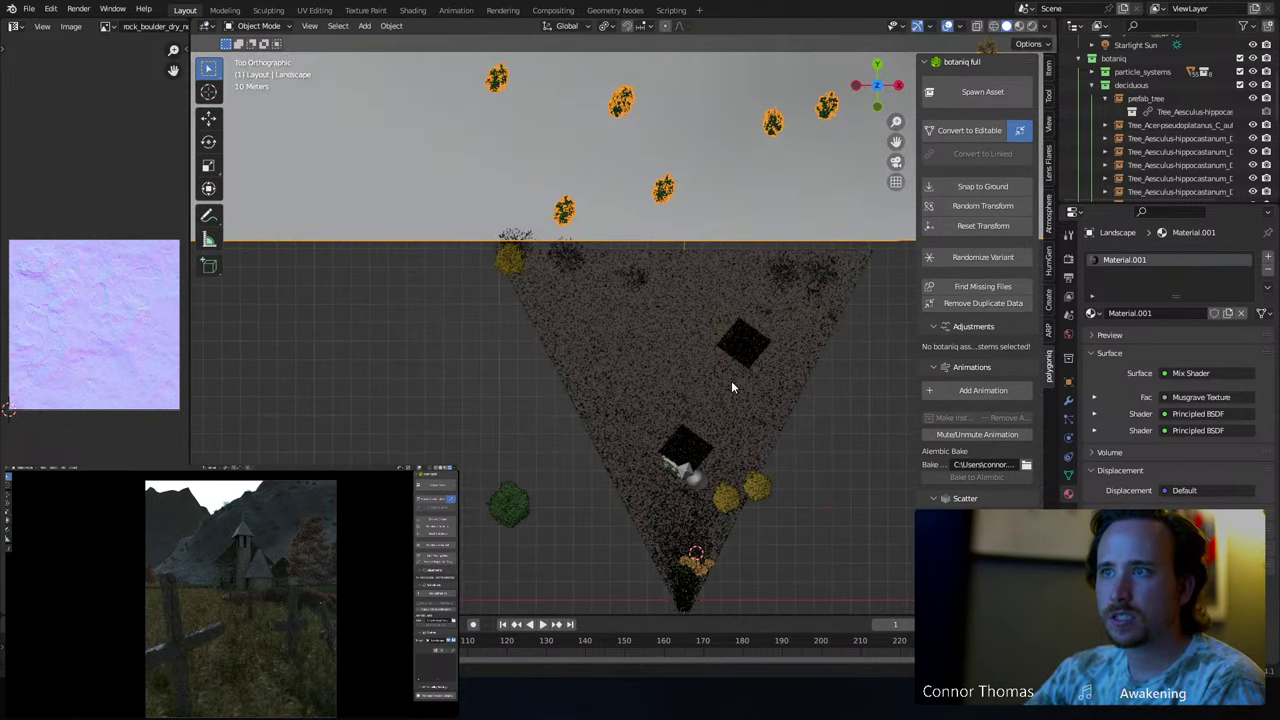
- Place the 3D cursor in the field between the church and the mountains and open the OpenVDB volume import
click(208, 92)
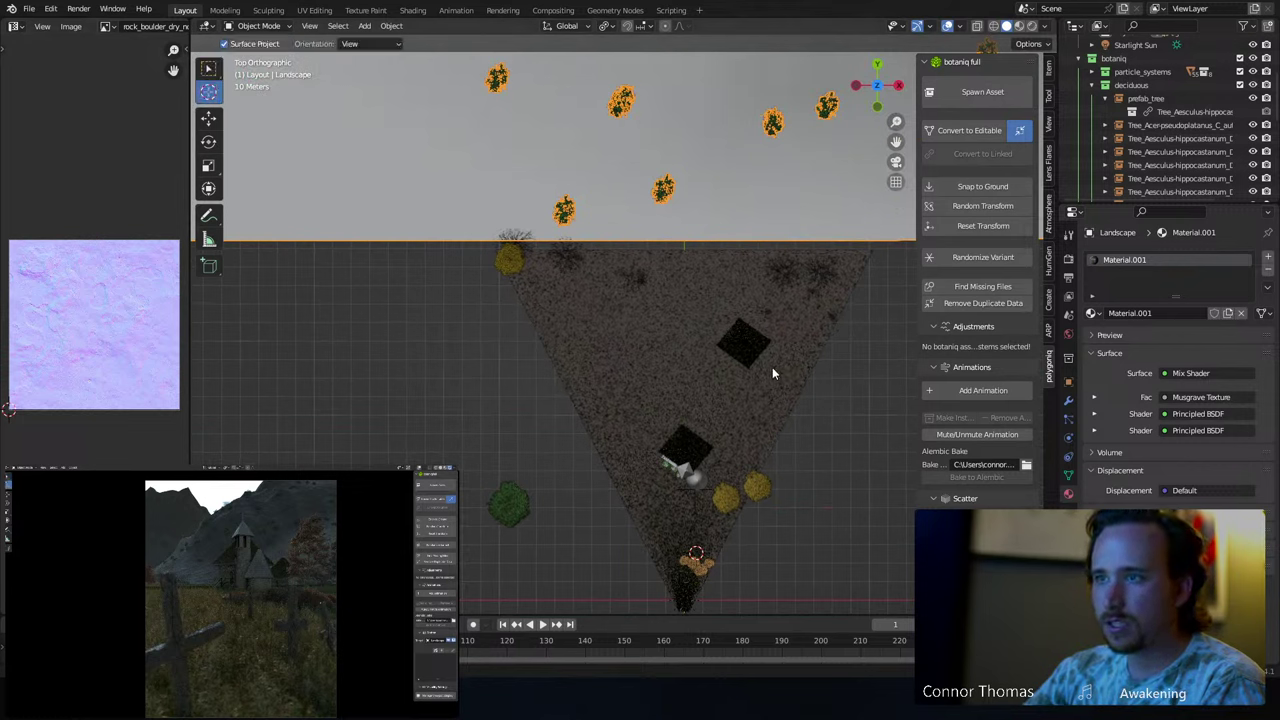
key(shift+a)
mouse_move(722, 537)
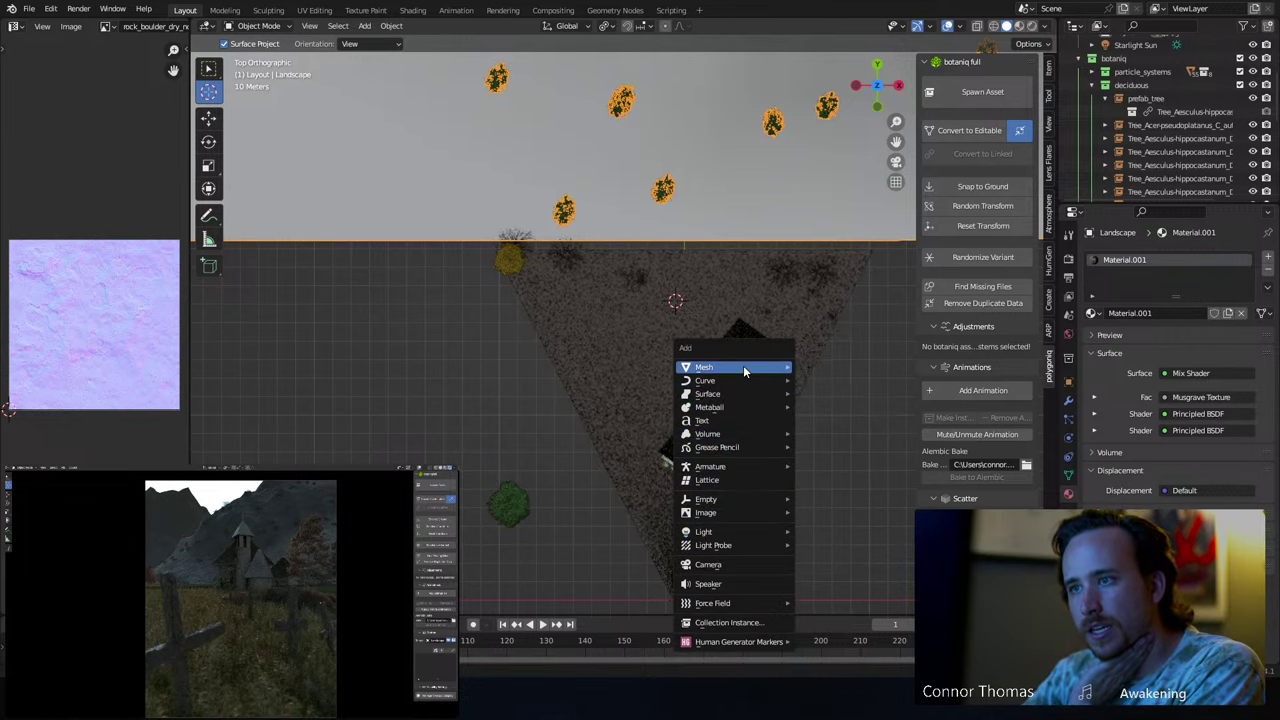
mouse_move(742, 434)
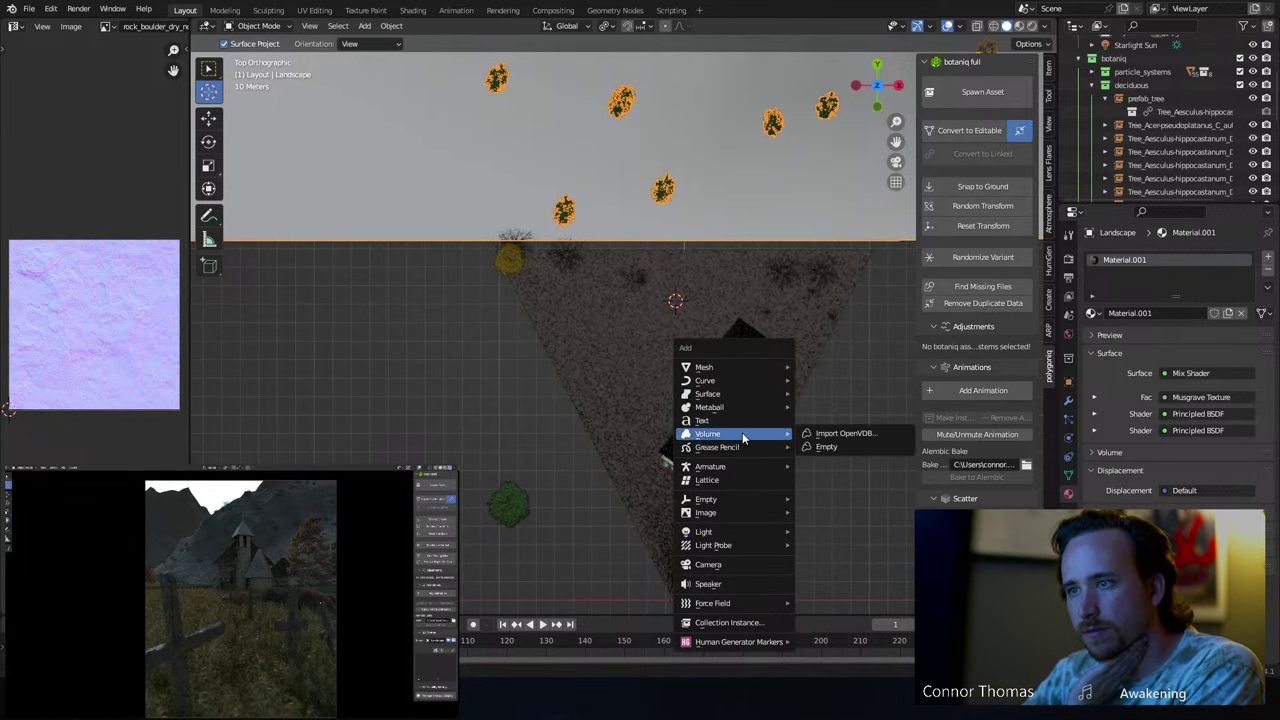
click(842, 438)
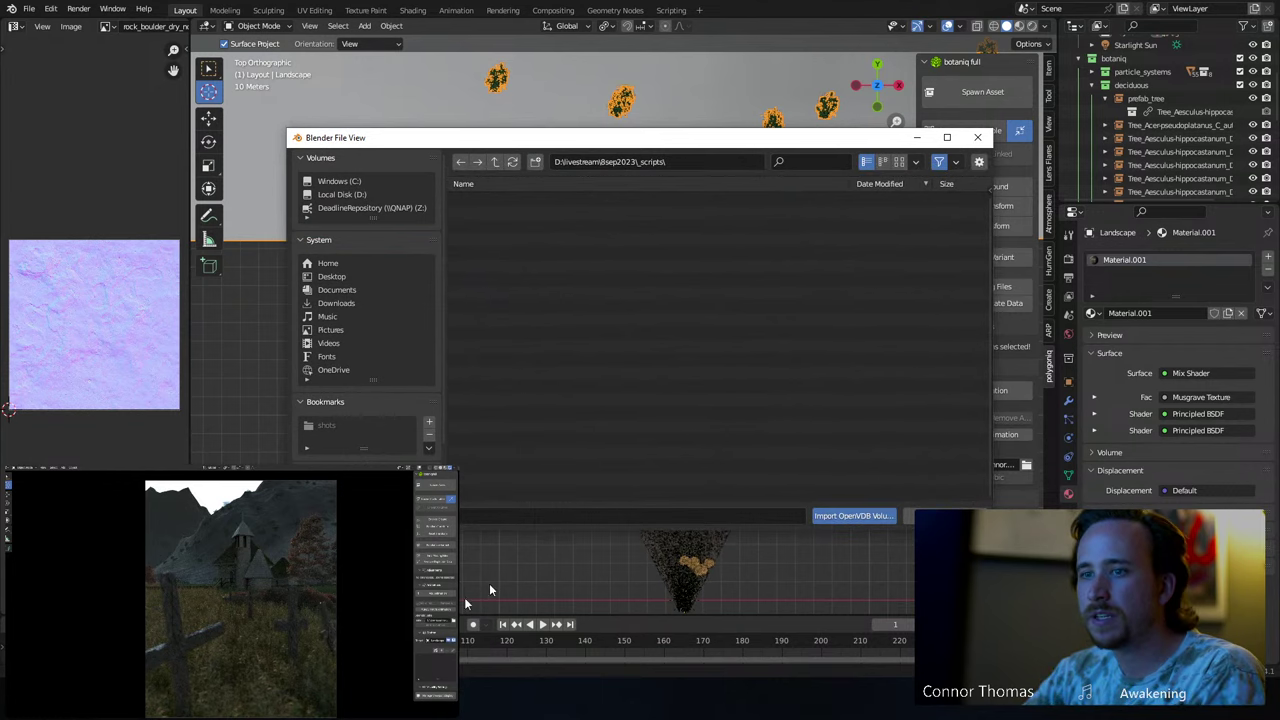
- Switch to File Explorer, extract "VDB Clouds Pack.zip" from the textures folder into its own folder, and open its inner VDB Clouds Pack folder
key(alt+Tab)
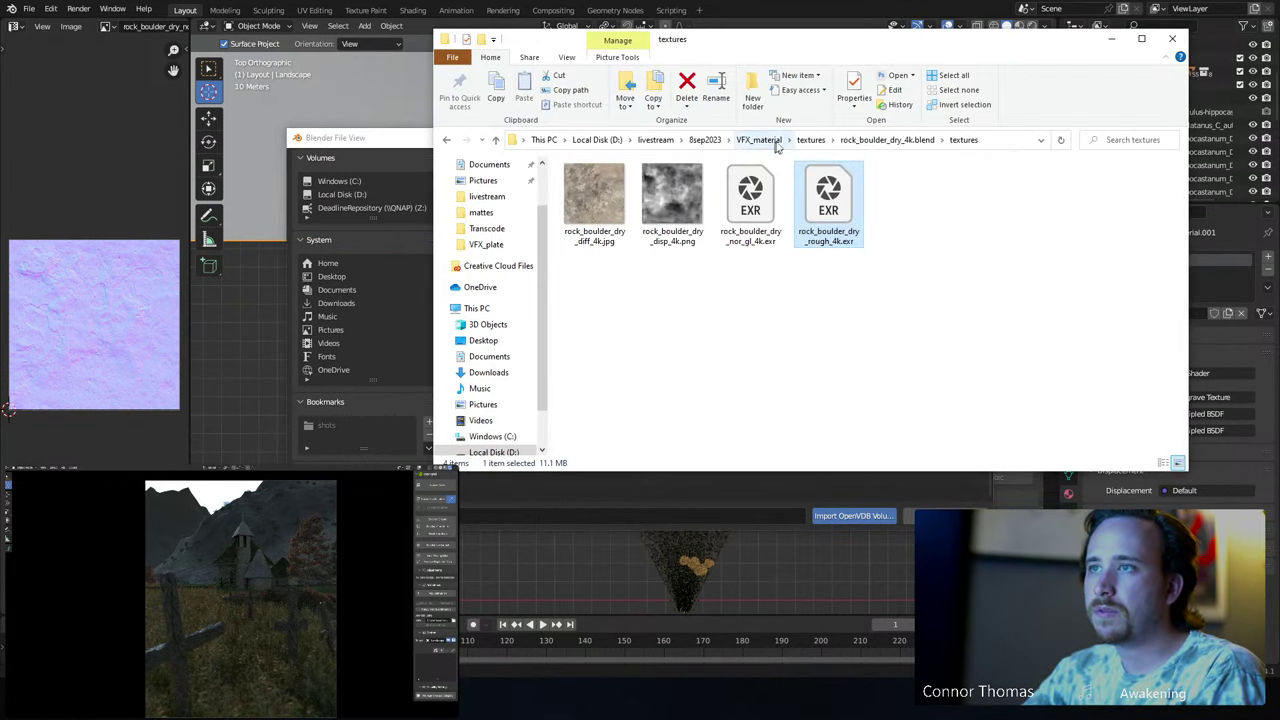
click(812, 141)
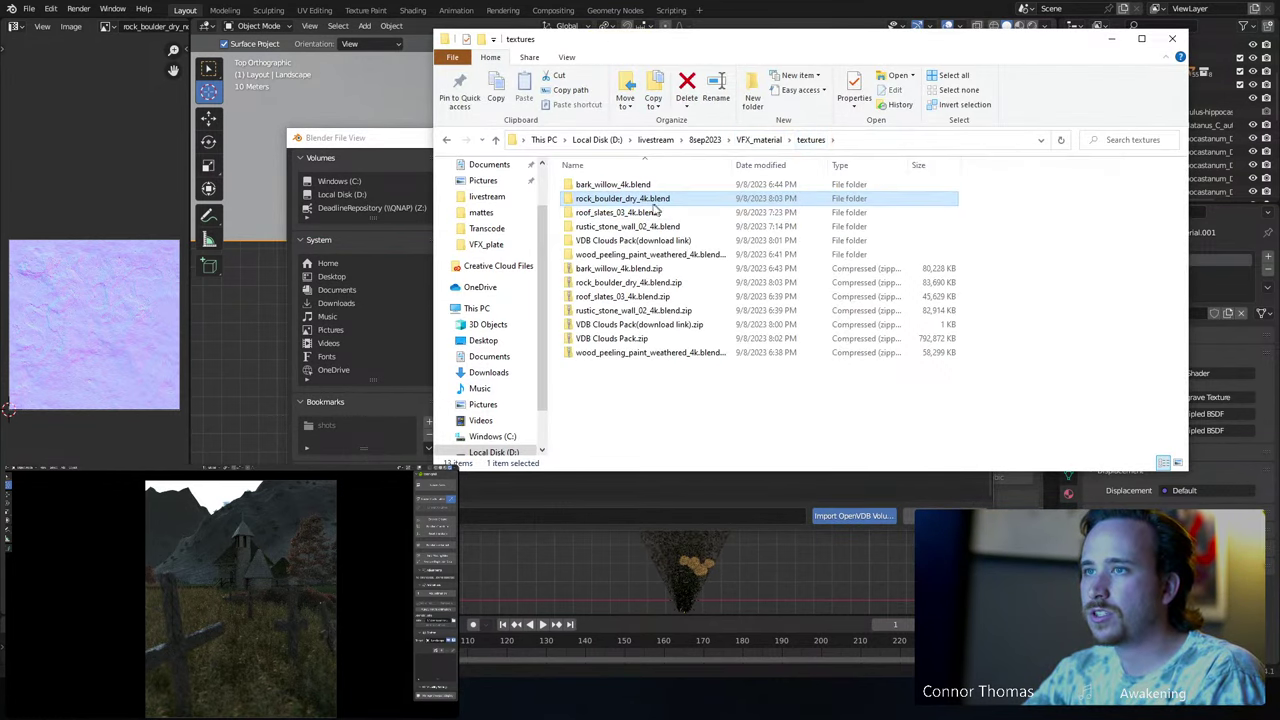
right_click(627, 342)
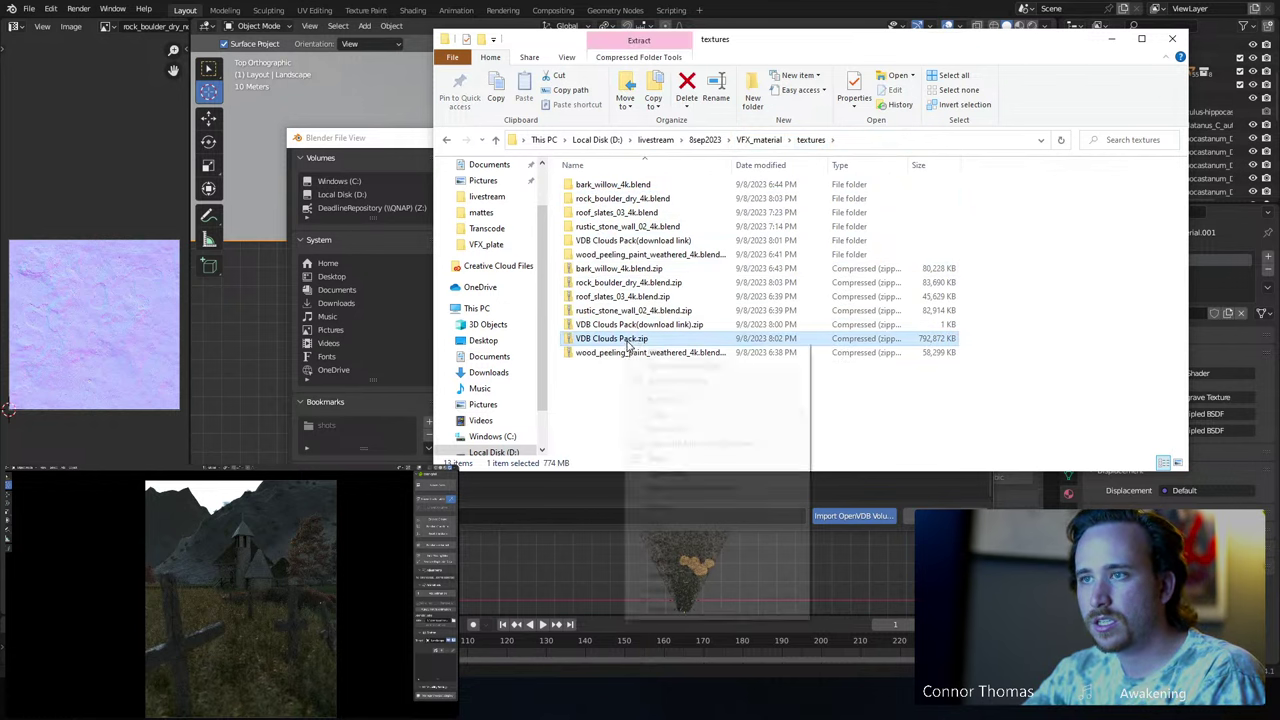
mouse_move(708, 415)
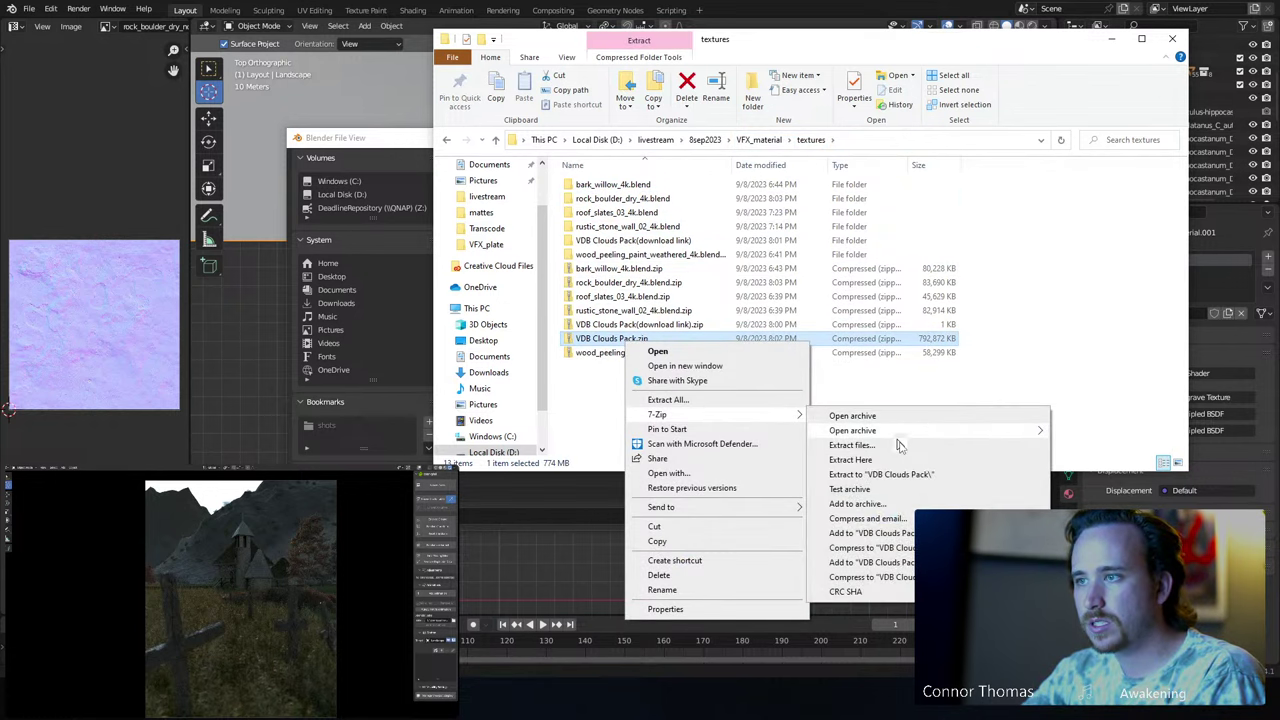
click(880, 474)
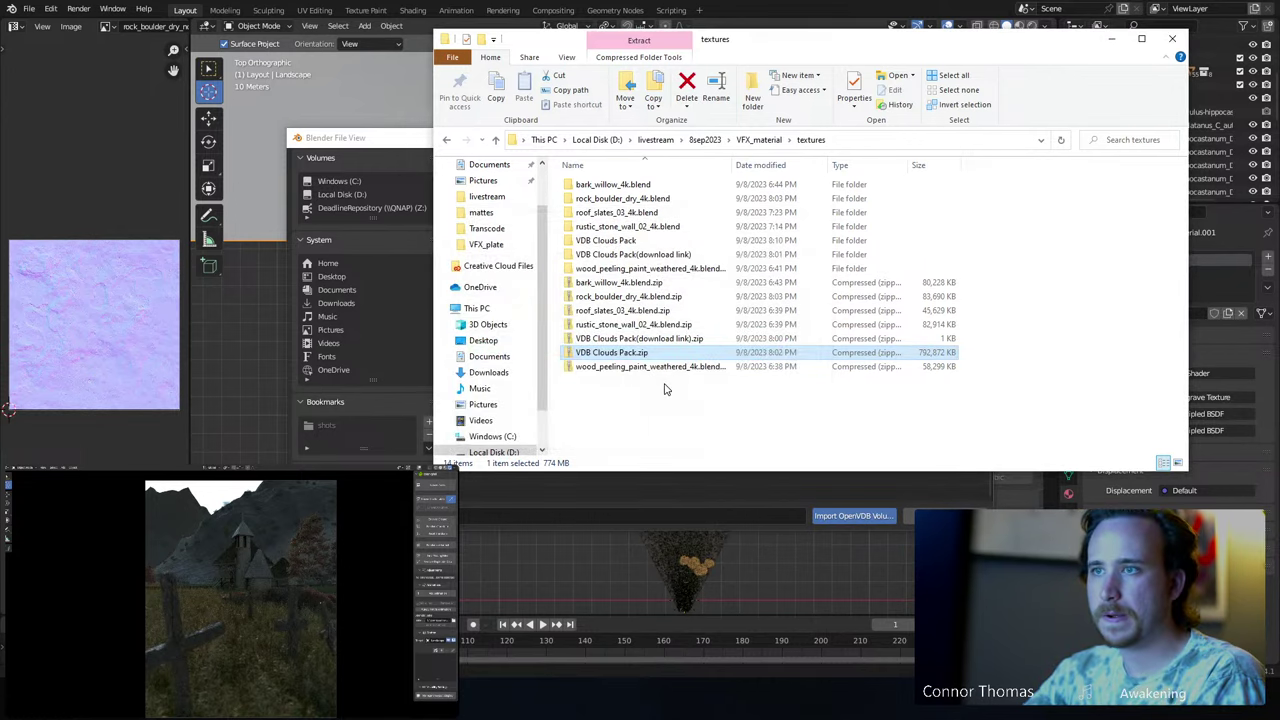
double_click(635, 242)
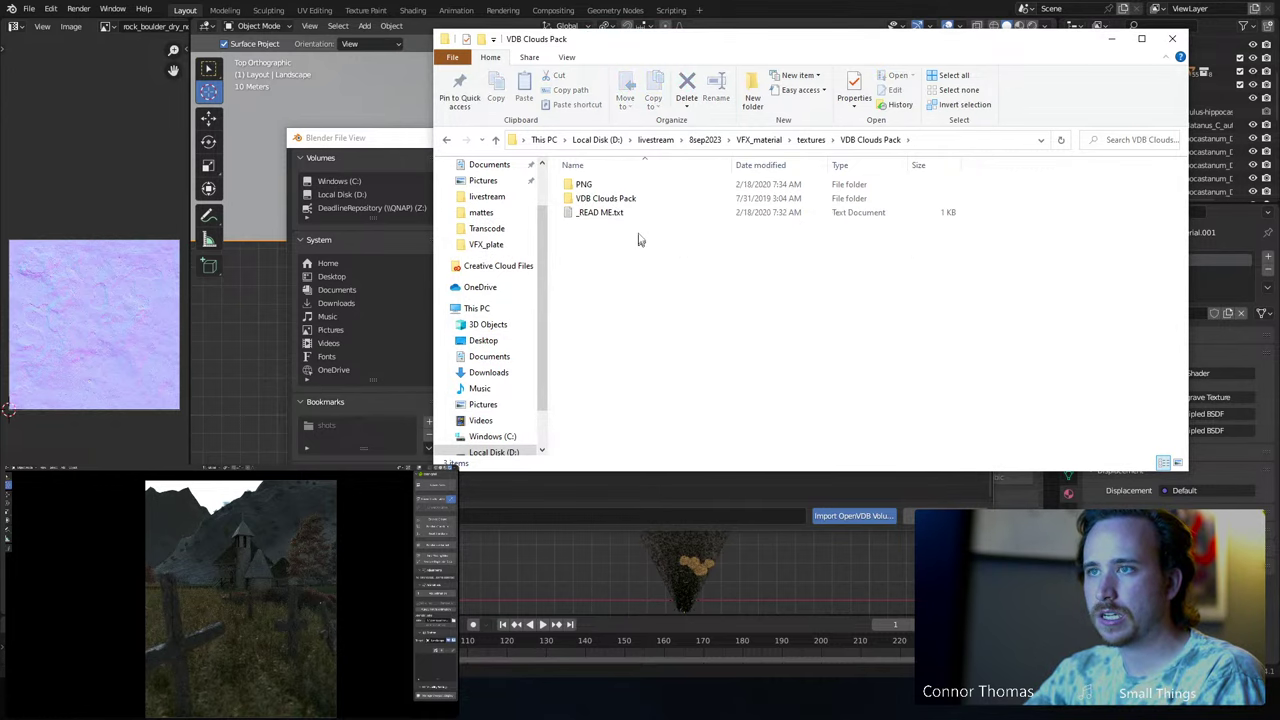
double_click(613, 199)
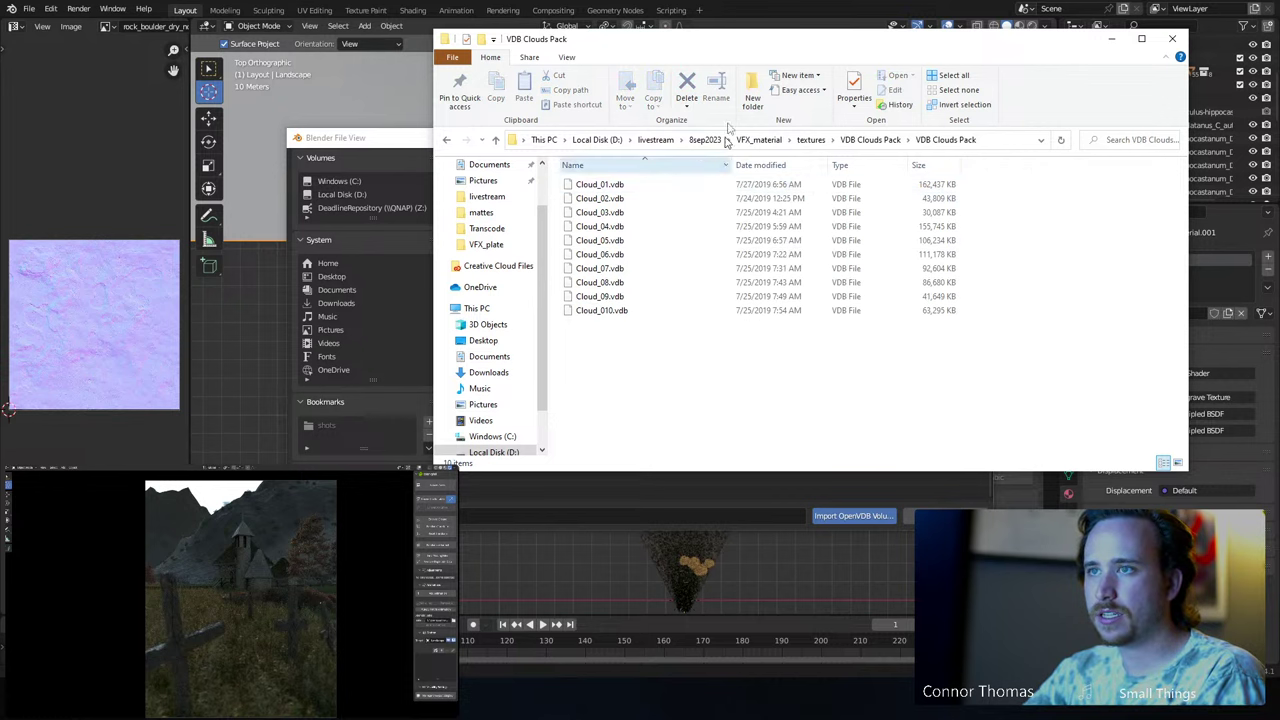
- Return to Blender and try to import the first cloud volume from VFX_material\textures\VDB Clouds Pack\VDB Clouds Pack
key(alt+Tab)
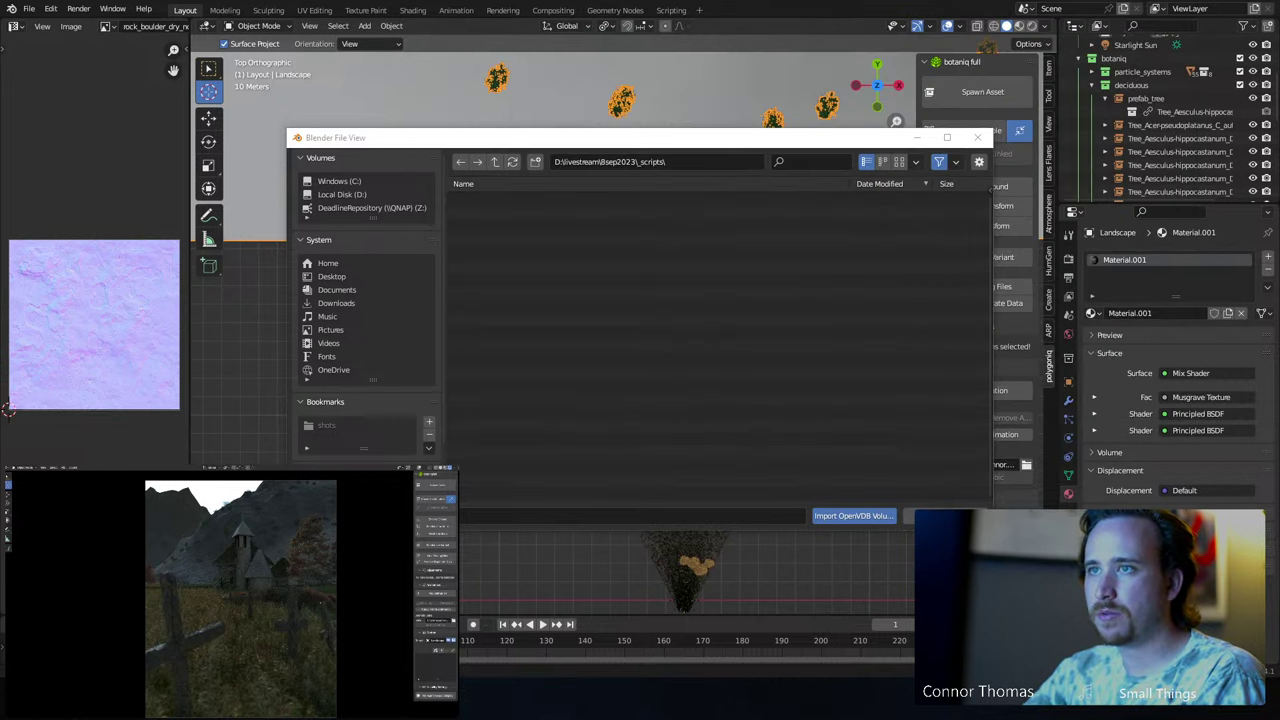
click(492, 162)
double_click(508, 213)
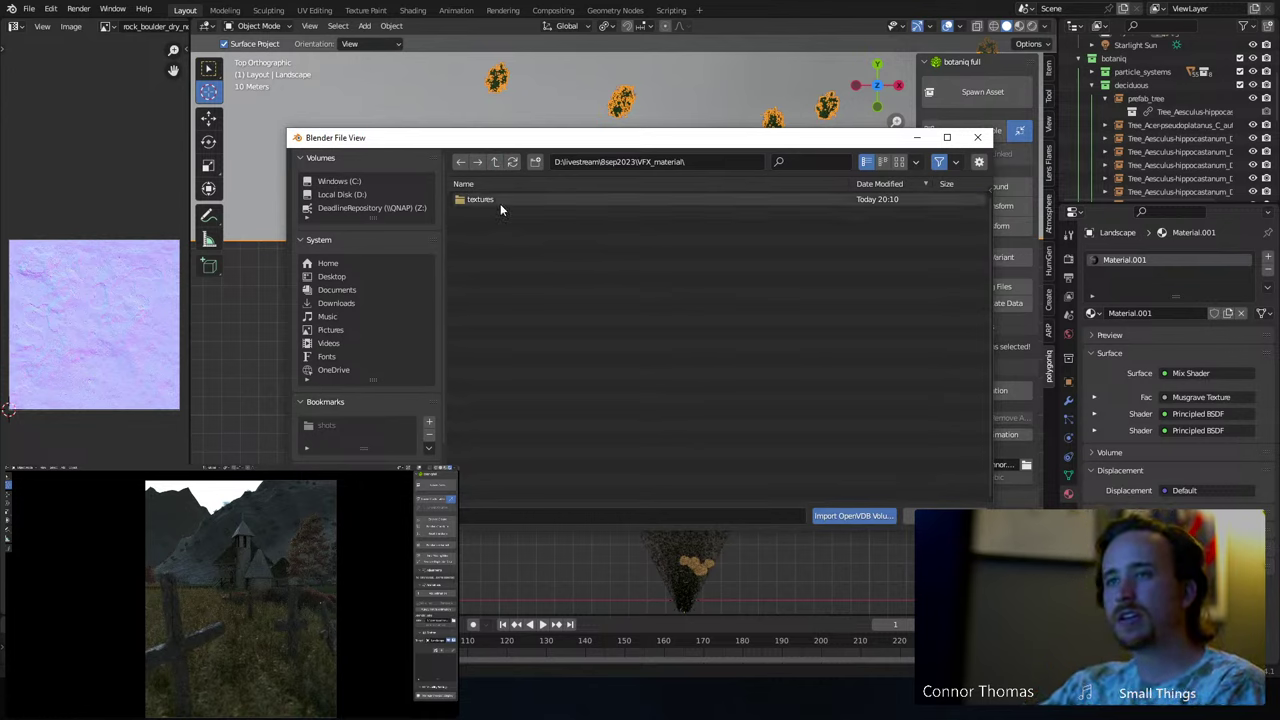
double_click(490, 201)
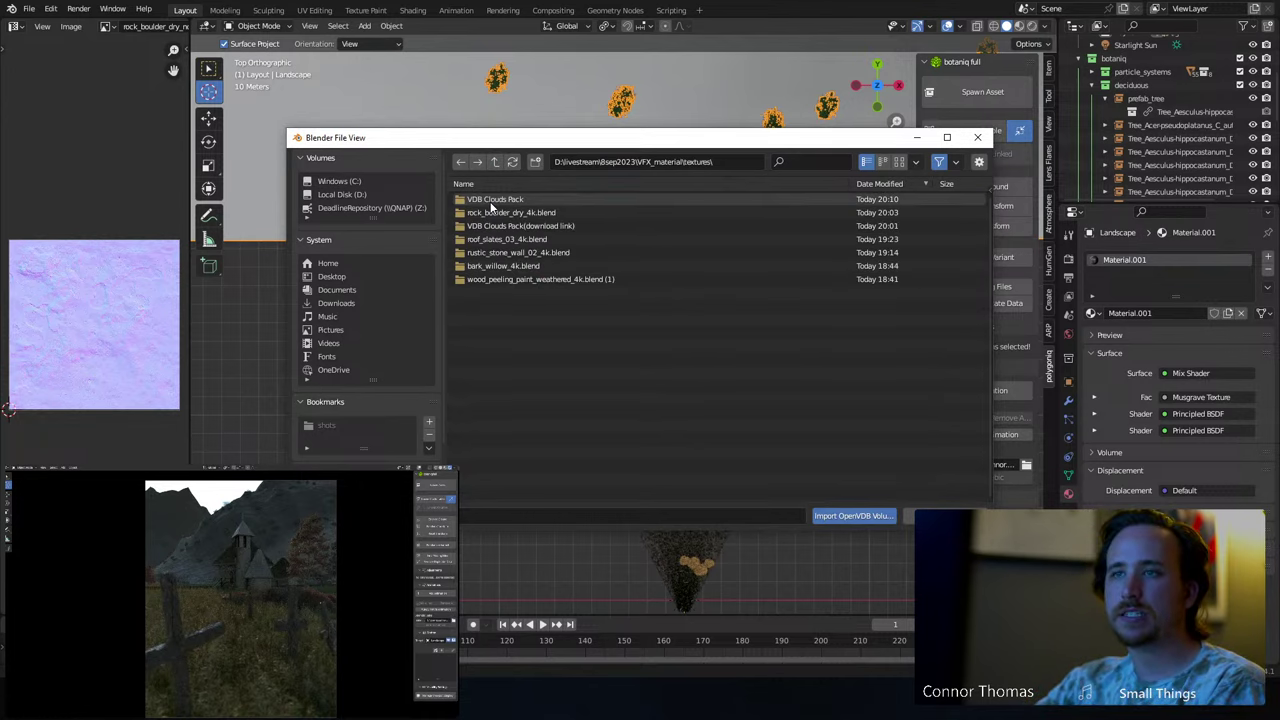
double_click(490, 201)
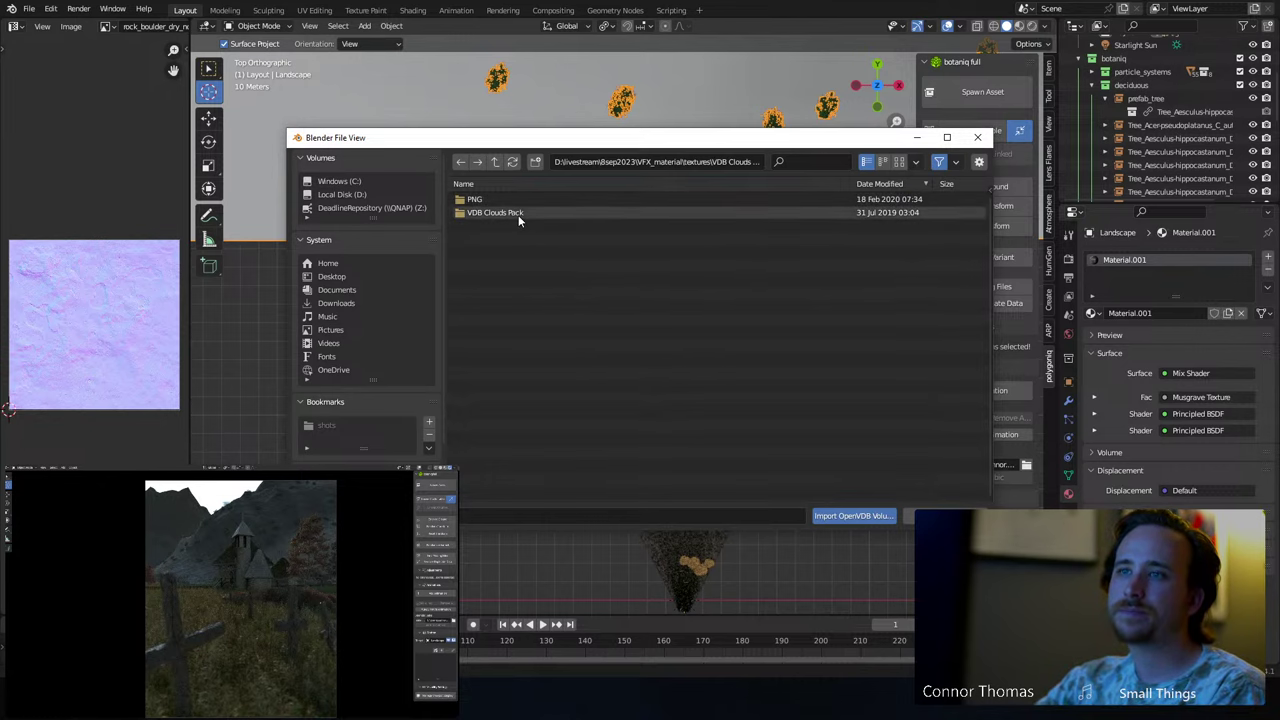
double_click(516, 213)
double_click(499, 204)
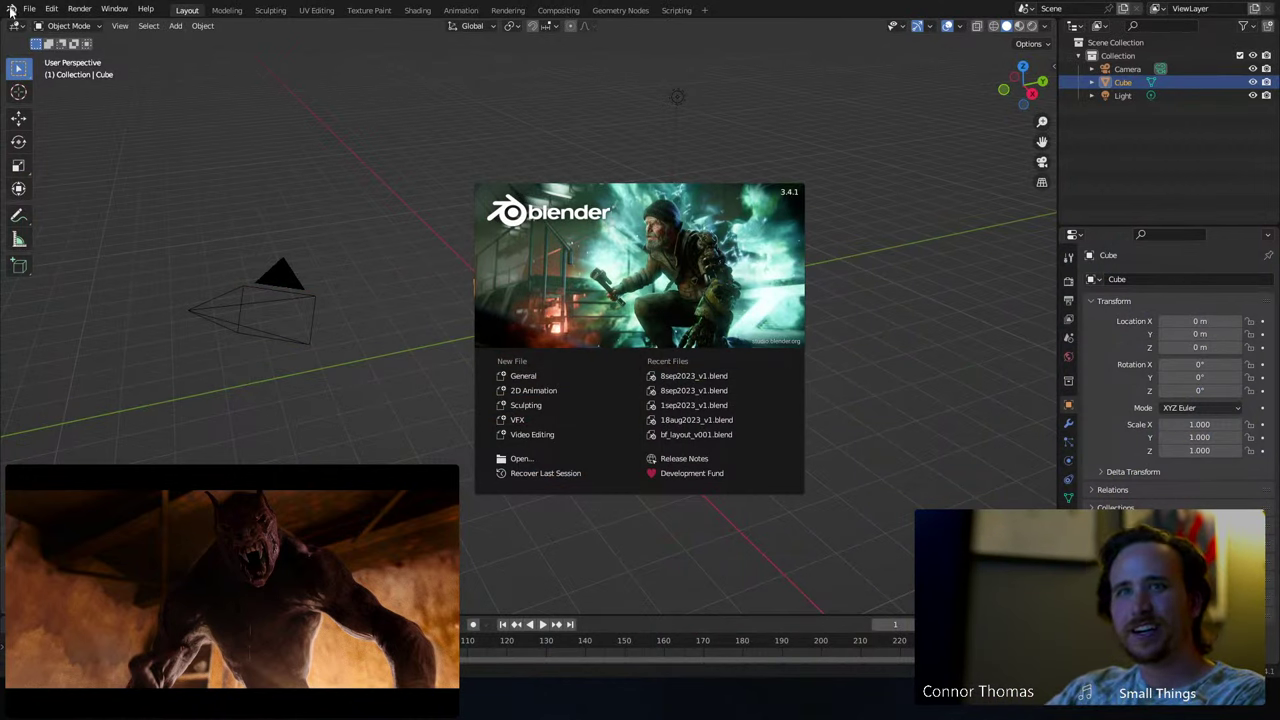
- Recover the scene from the autosave "8sep2023_v1_21372_autosave.blend"
click(30, 10)
click(30, 9)
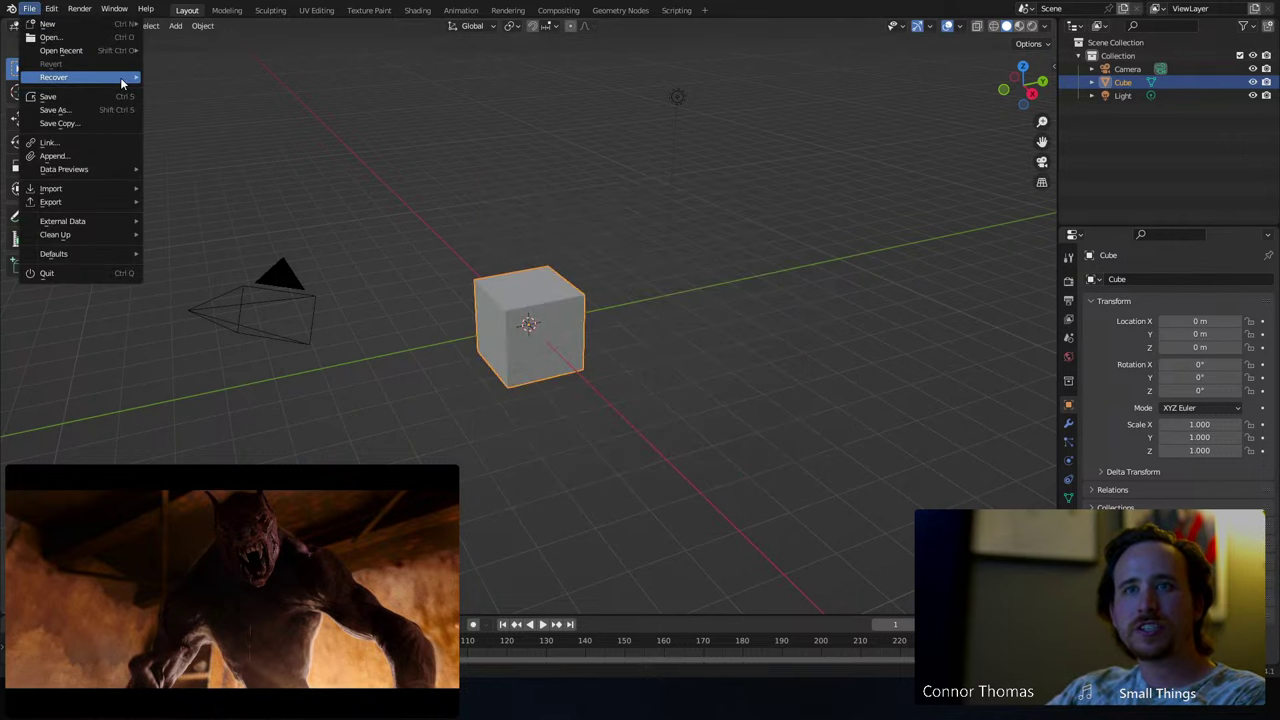
mouse_move(80, 77)
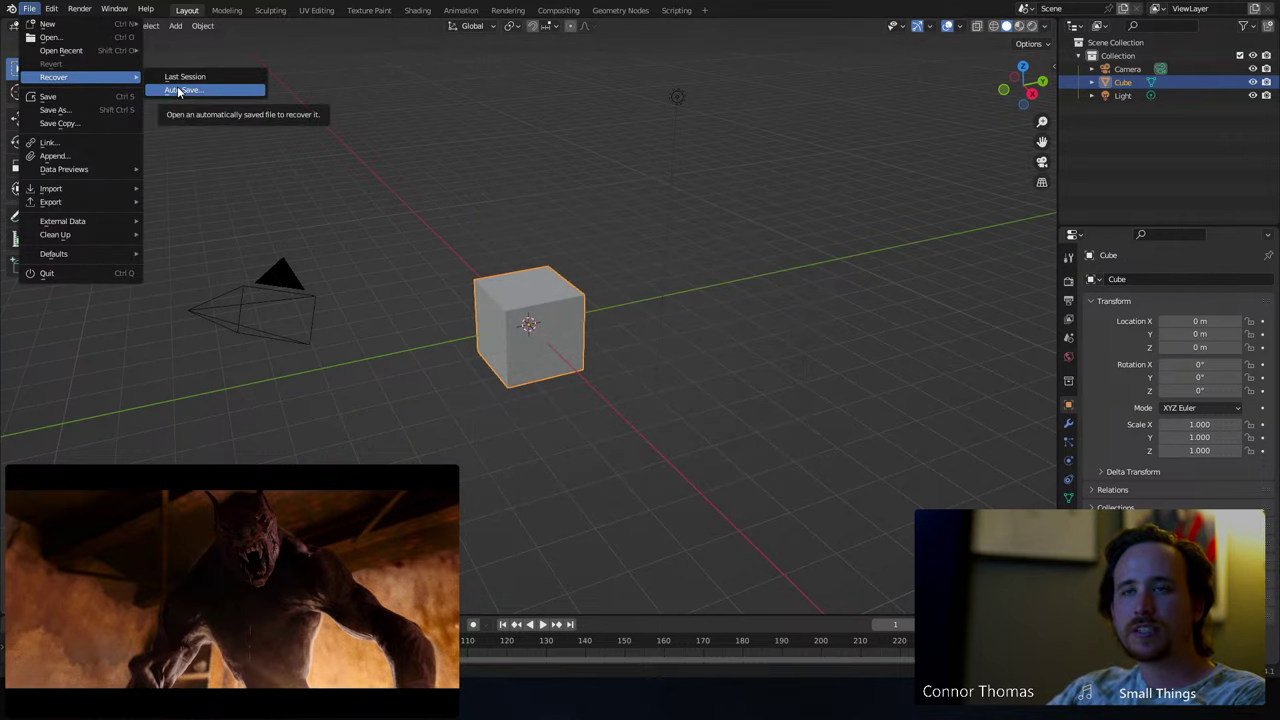
click(179, 91)
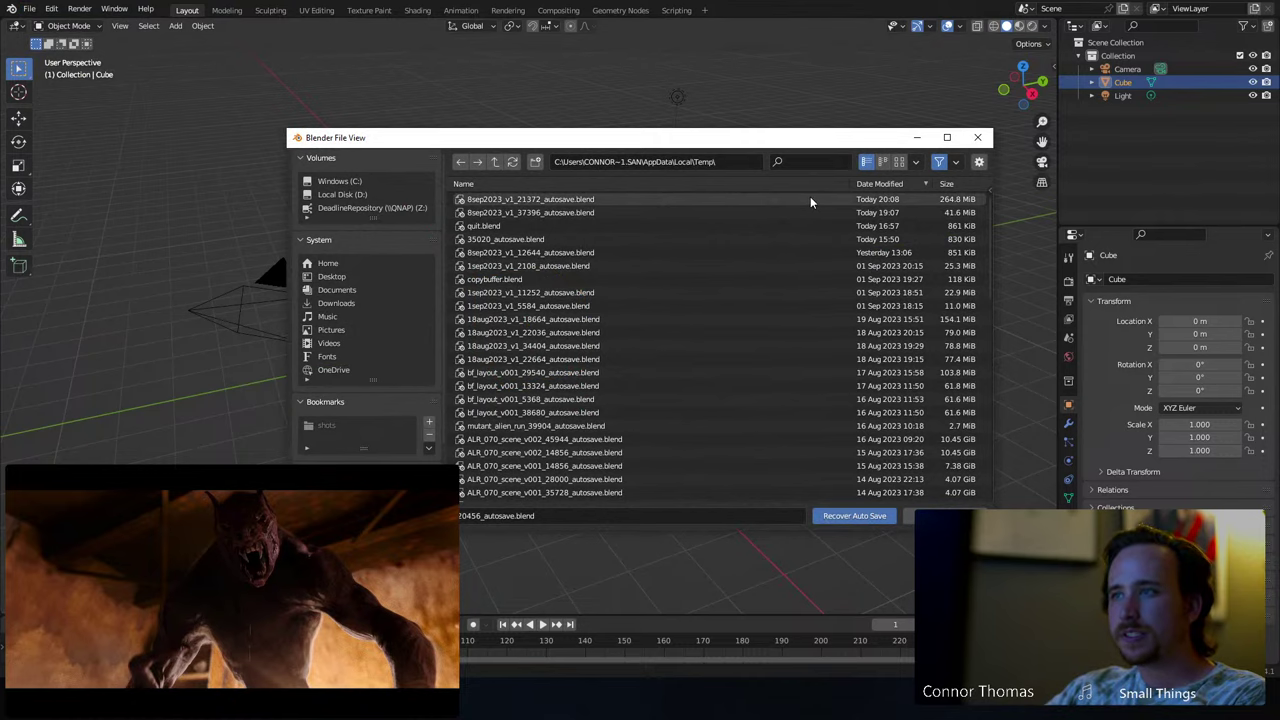
double_click(810, 199)
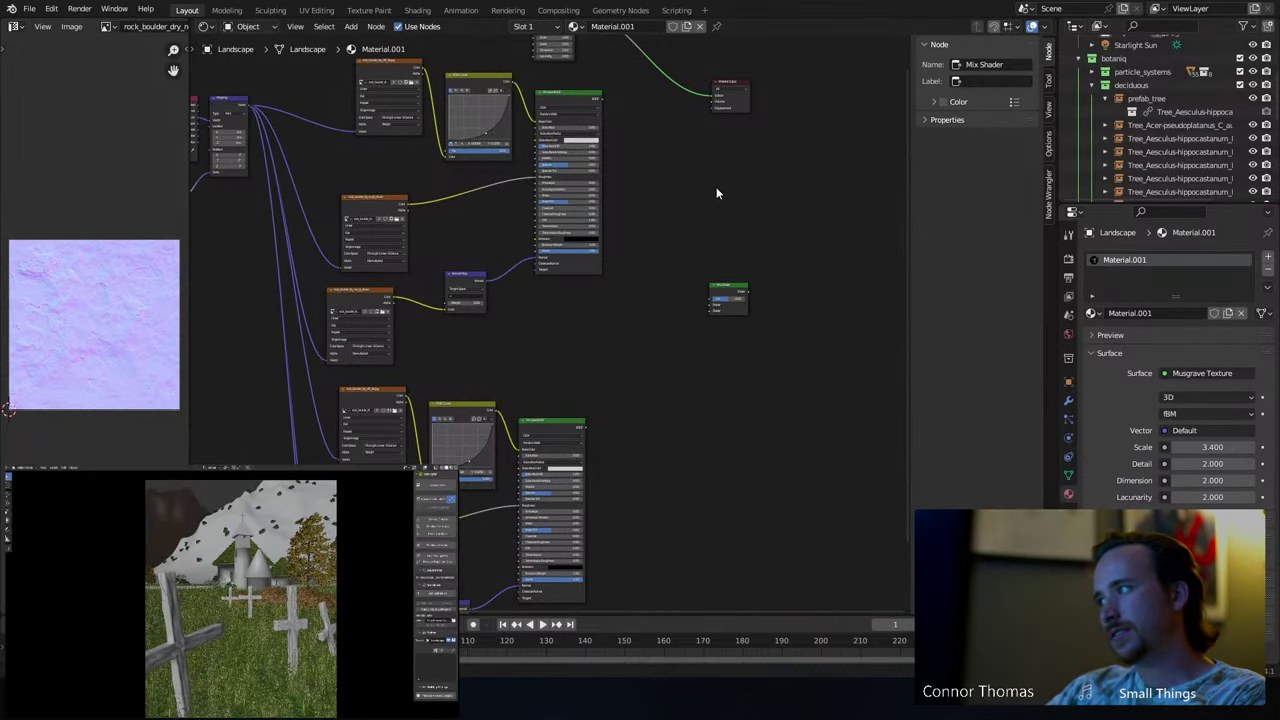
- Connect both Principled BSDFs and the Musgrave Texture's Height, as factor, to the Mix Shader, and save the file
middle_drag(677, 216, 617, 292)
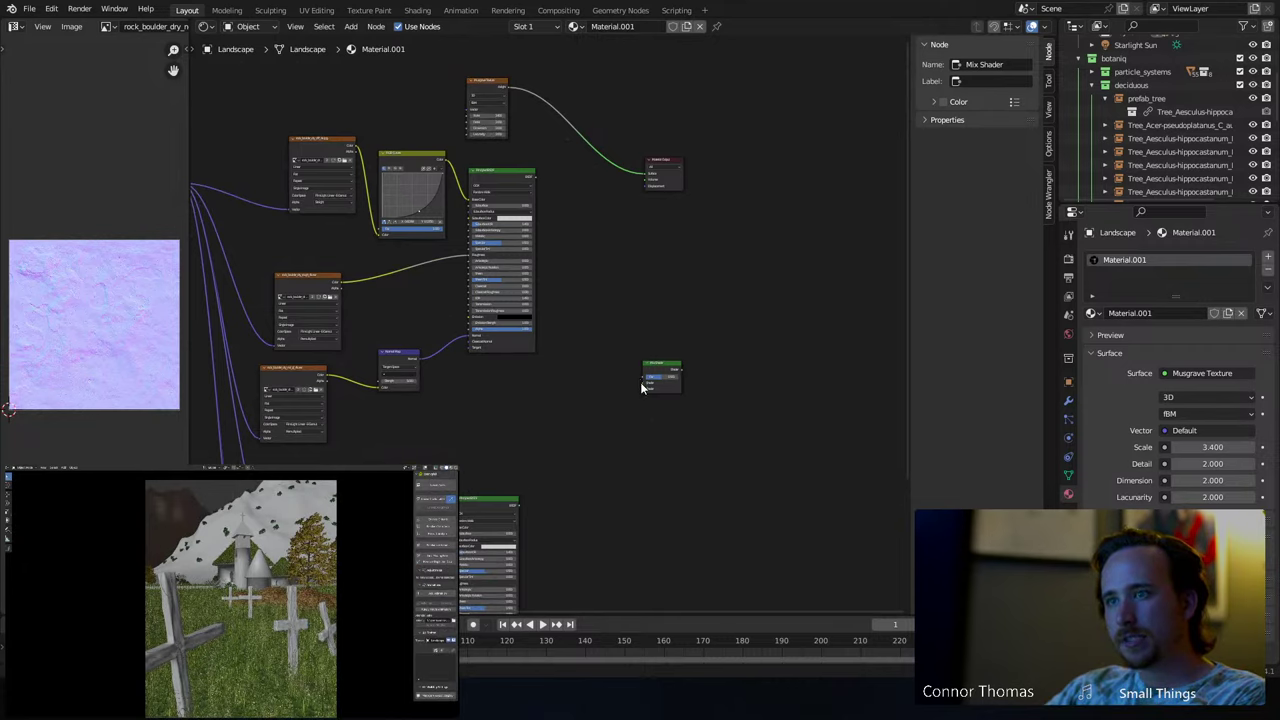
drag(642, 381, 535, 176)
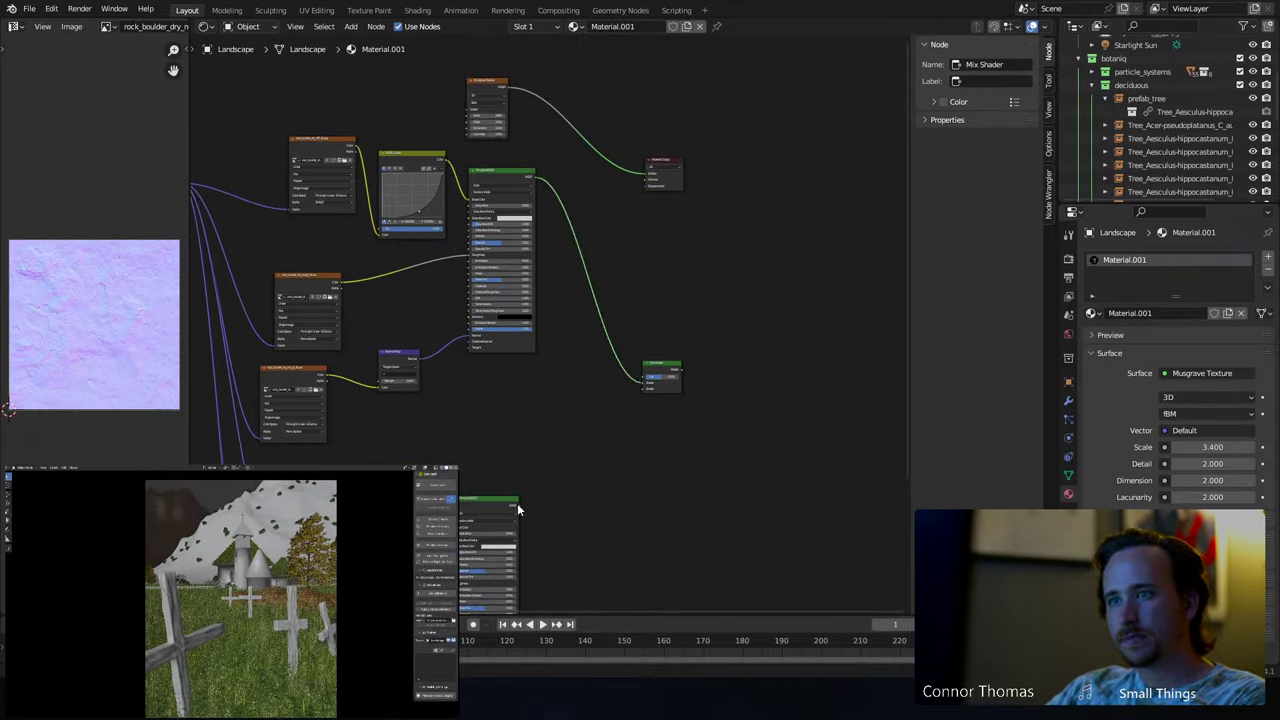
drag(517, 503, 514, 88)
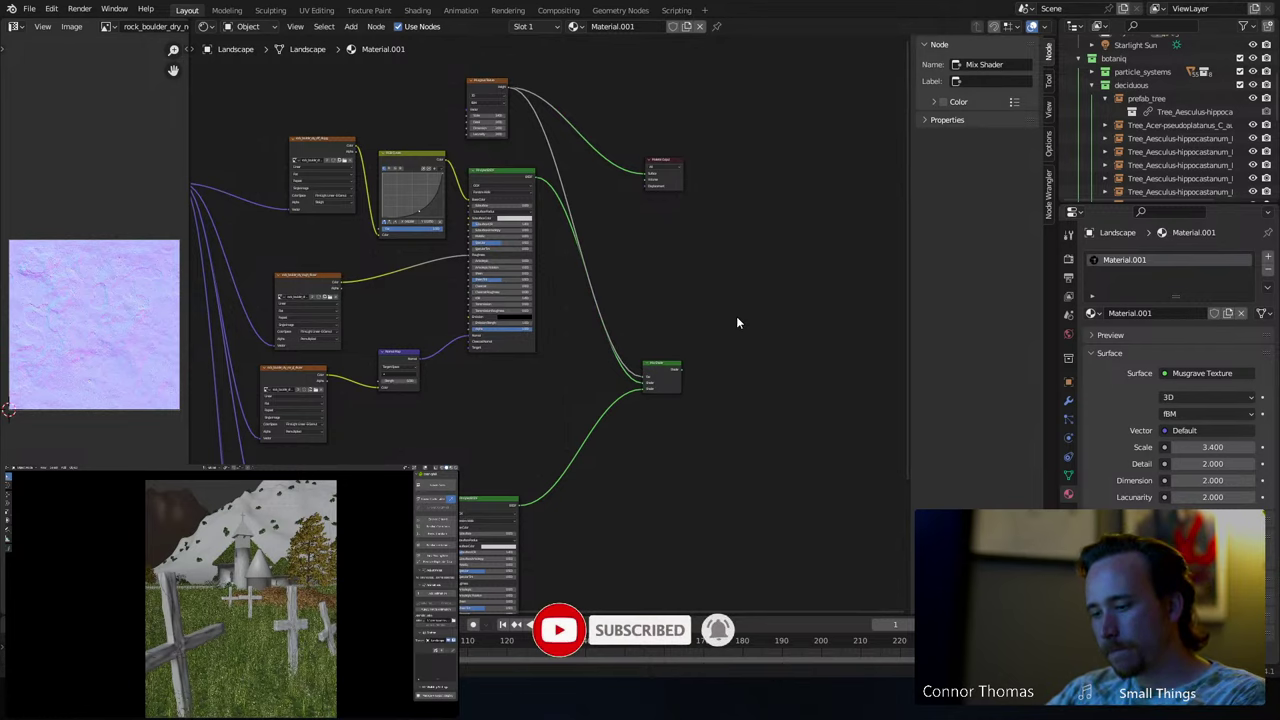
key(ctrl+s)
- Connect the Mix Shader to the Material Output and move the output node farther from the shaders
drag(681, 366, 645, 176)
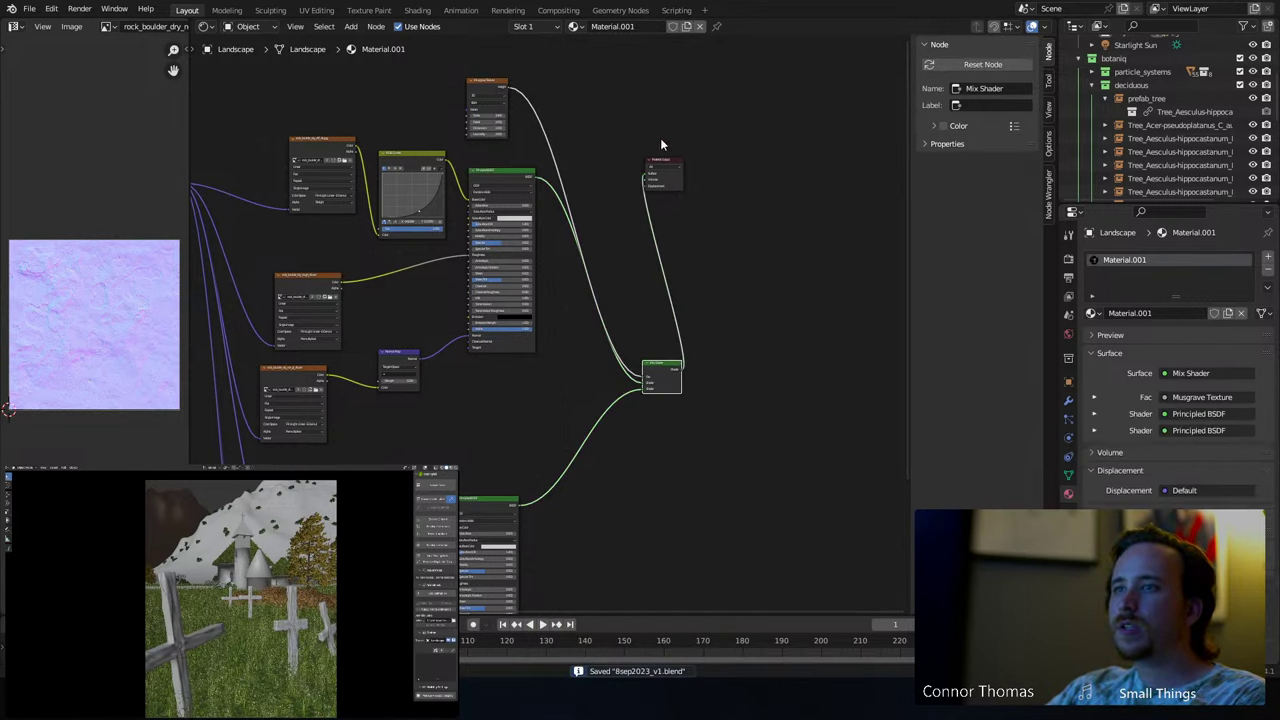
click(662, 163)
key(g)
click(868, 189)
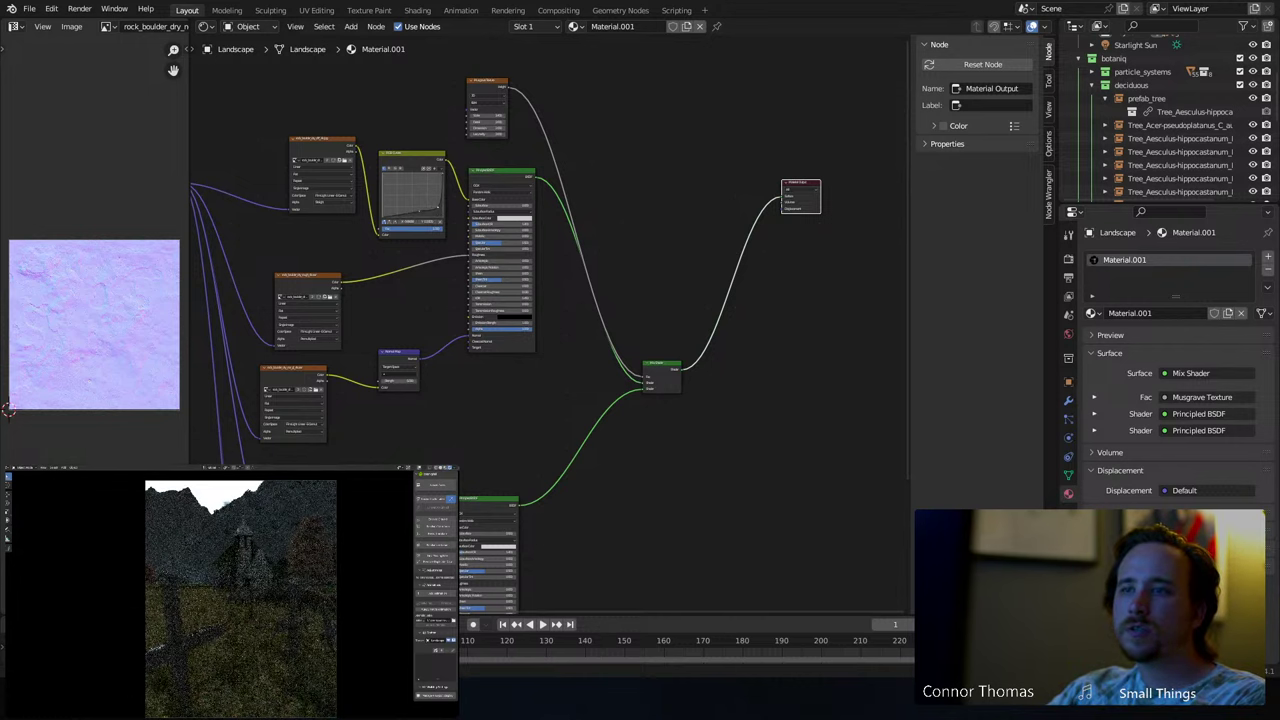
- Mute the duplicated RGB Curves node feeding the second Principled BSDF and save the file
key(ctrl+z)
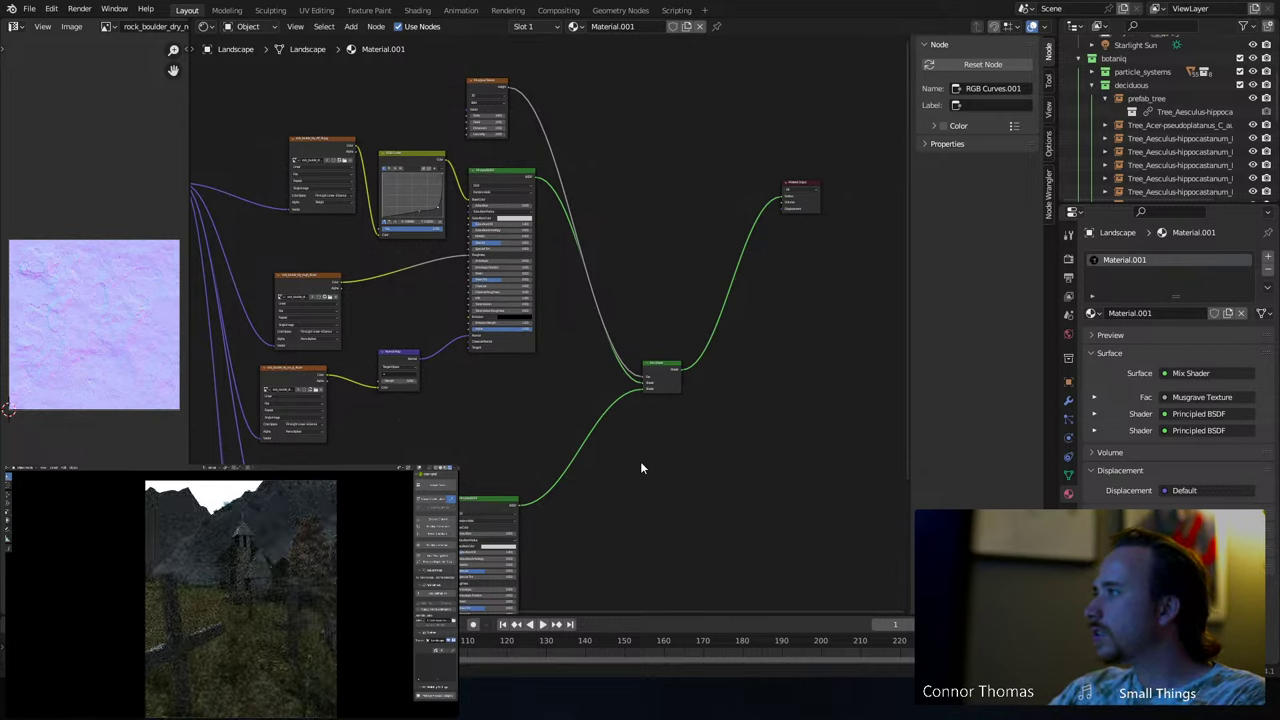
key(ctrl+s)
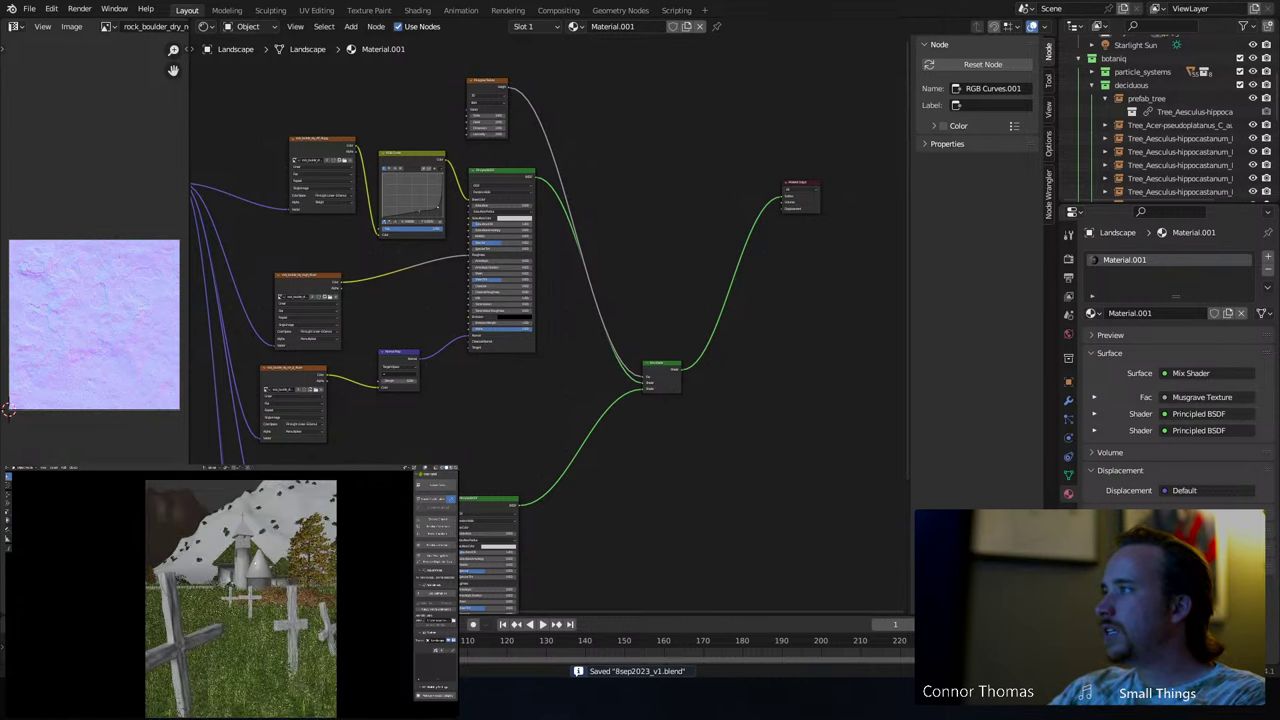
middle_drag(477, 427, 463, 310)
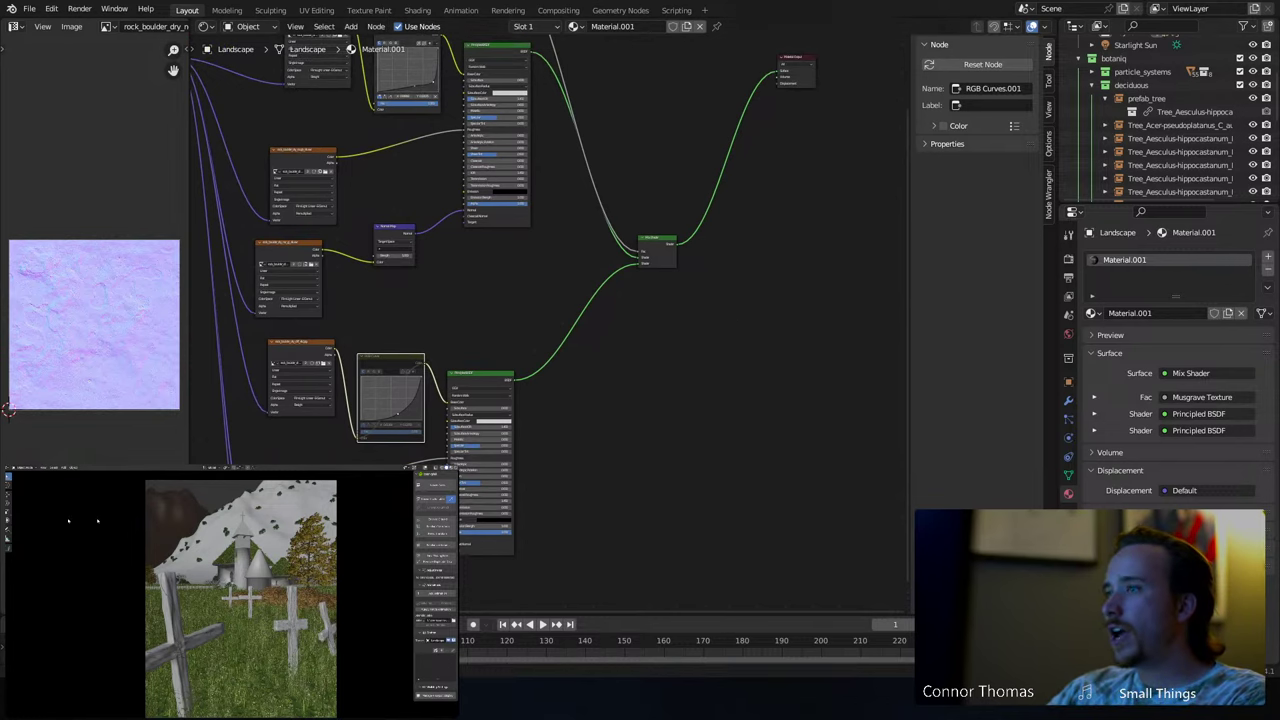
- Switch the shader editor area to the 3D viewport, showing the whole graveyard field up to the mountains from above
click(206, 26)
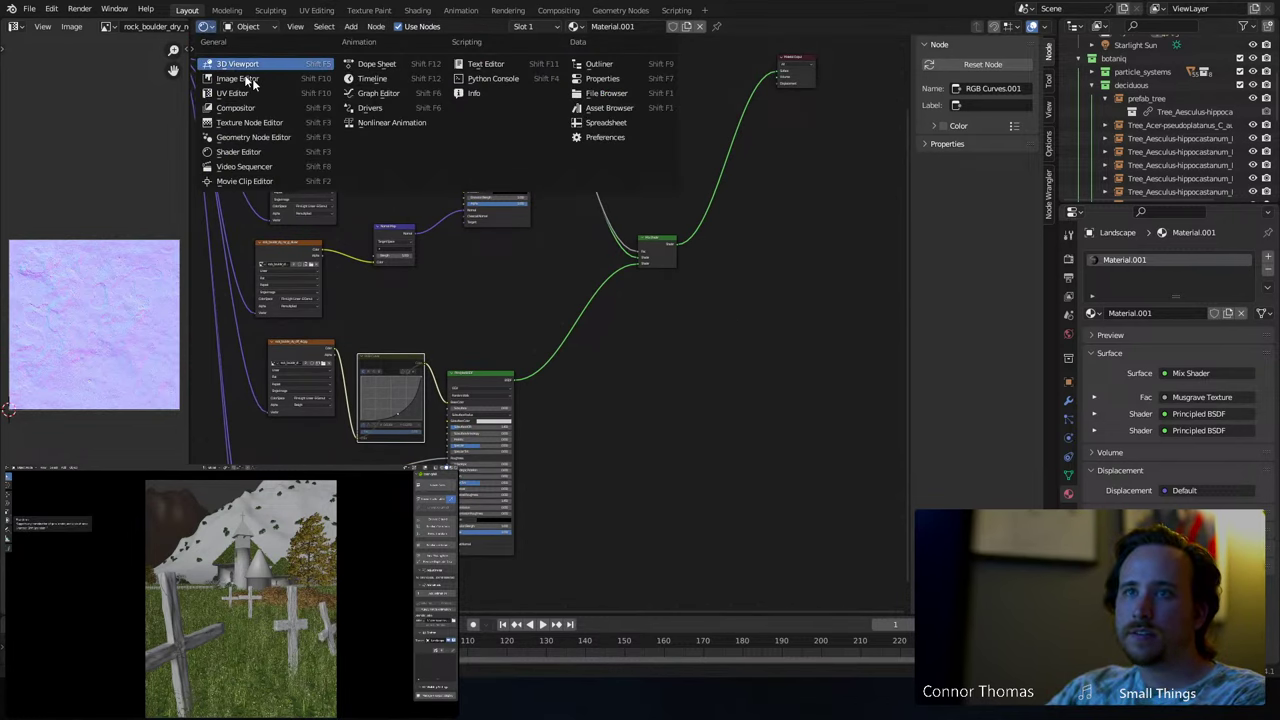
click(248, 72)
scroll(454, 192, down, 6)
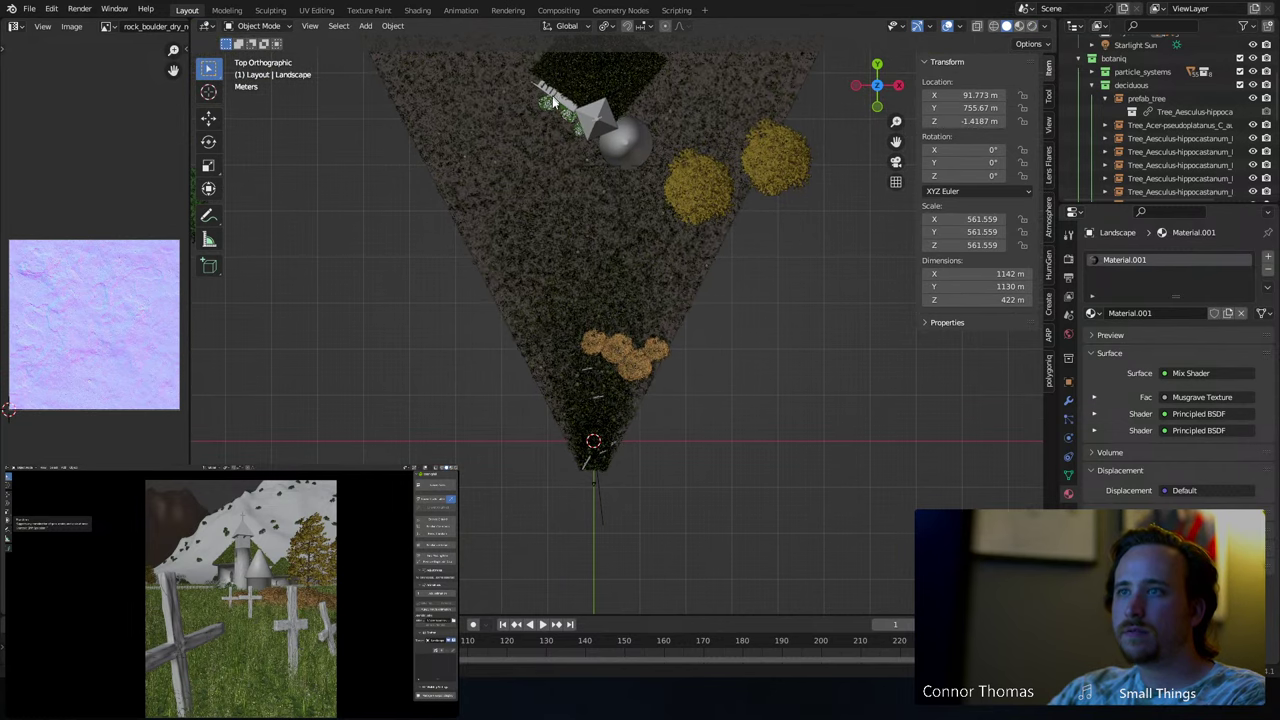
shift+middle_drag(618, 294, 675, 421)
shift+middle_drag(579, 154, 645, 335)
scroll(649, 225, down, 4)
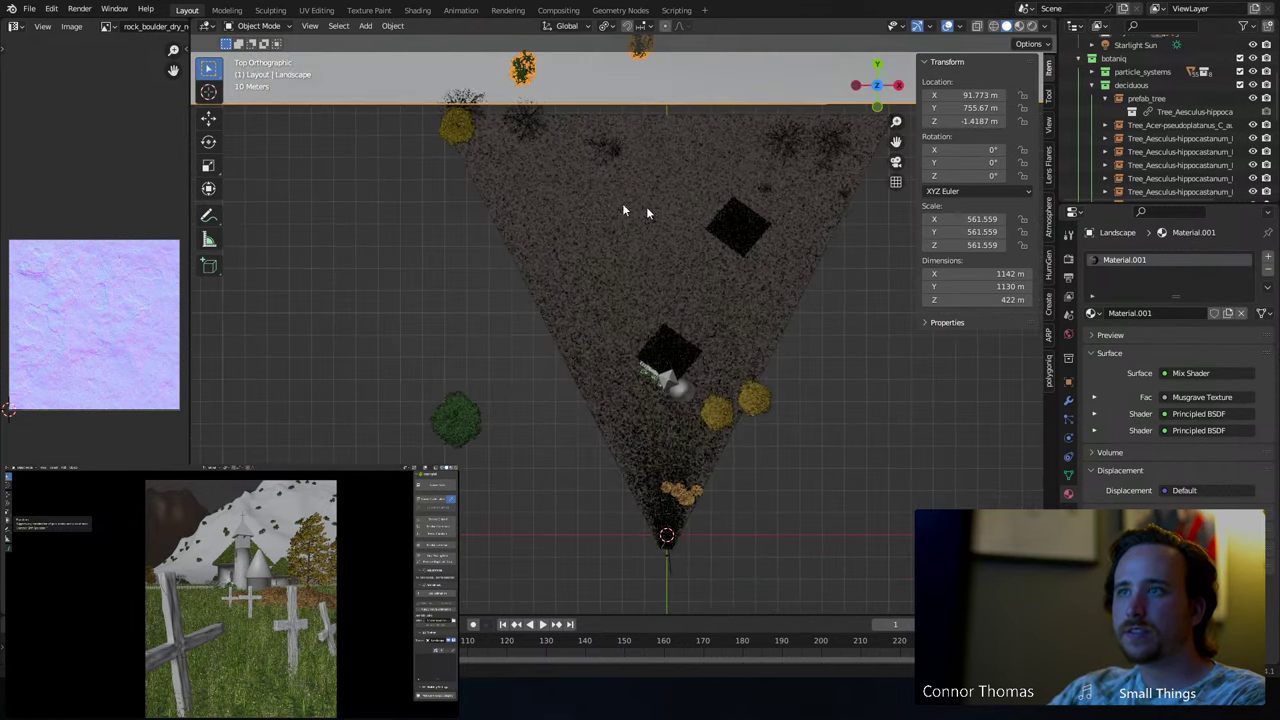
- Place the 3D cursor near the far edge of the grass field, just before the mountains, and save the file
click(209, 92)
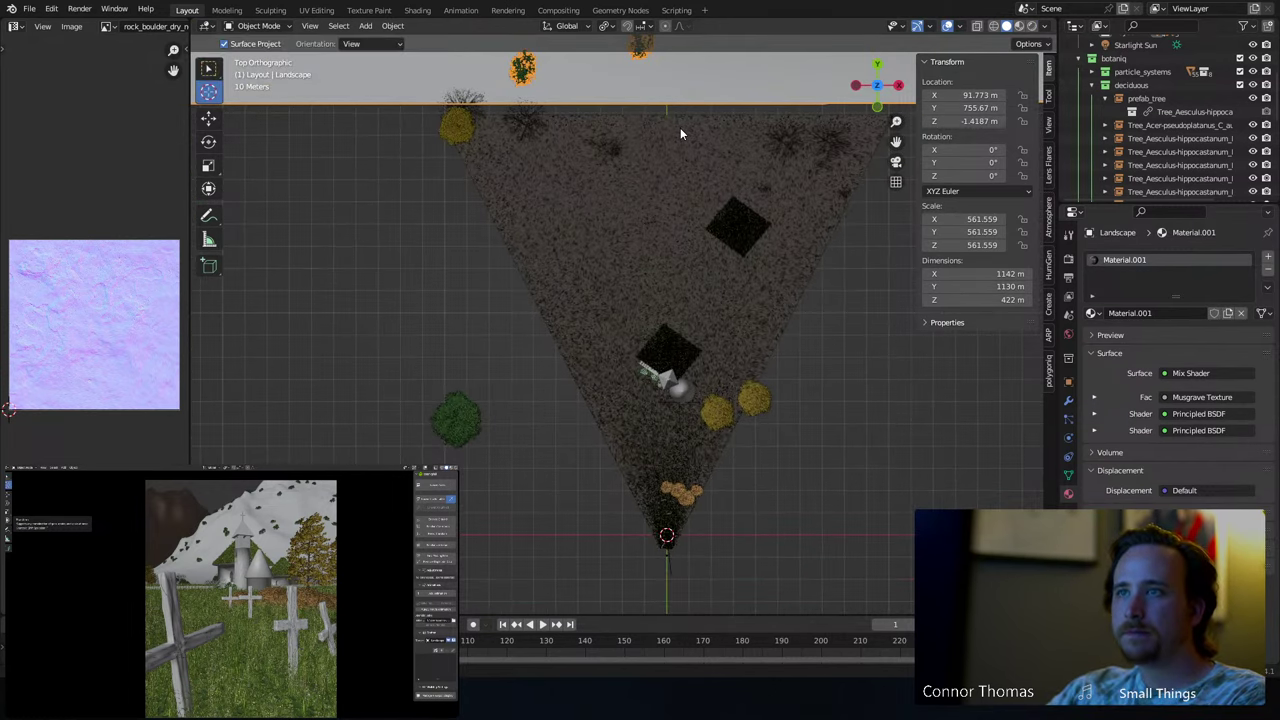
click(680, 127)
click(212, 74)
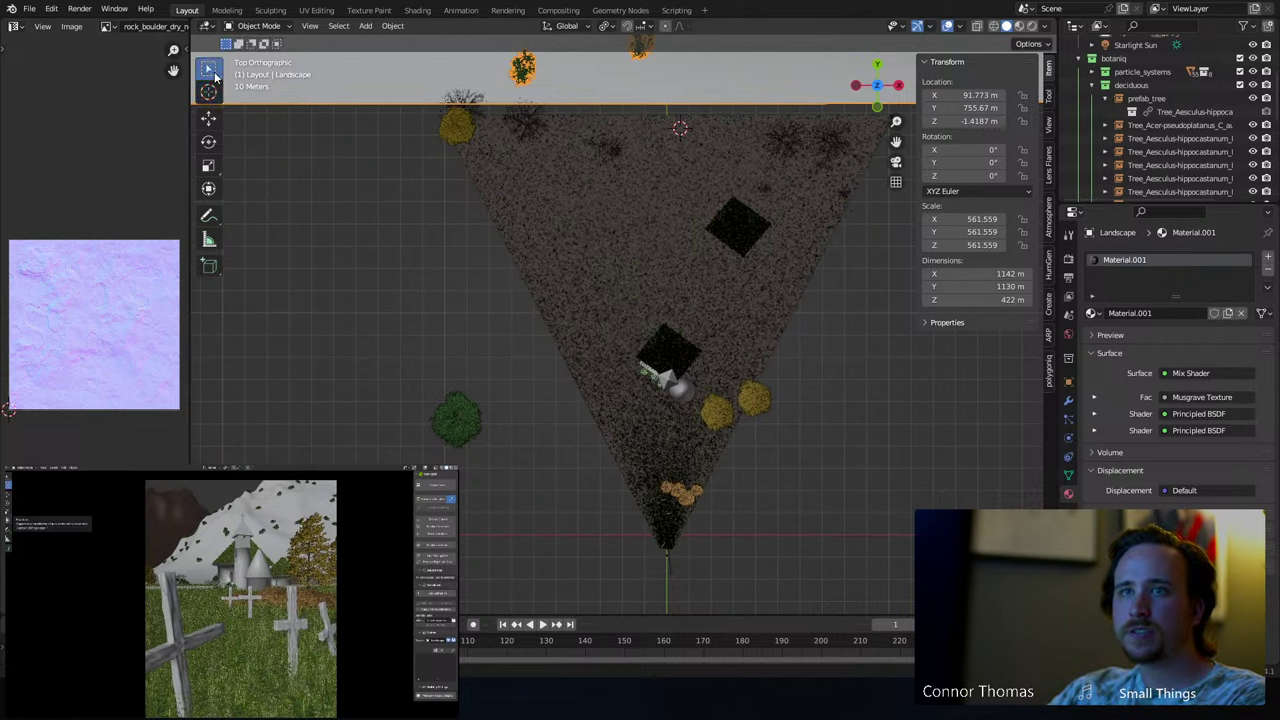
key(shift+a)
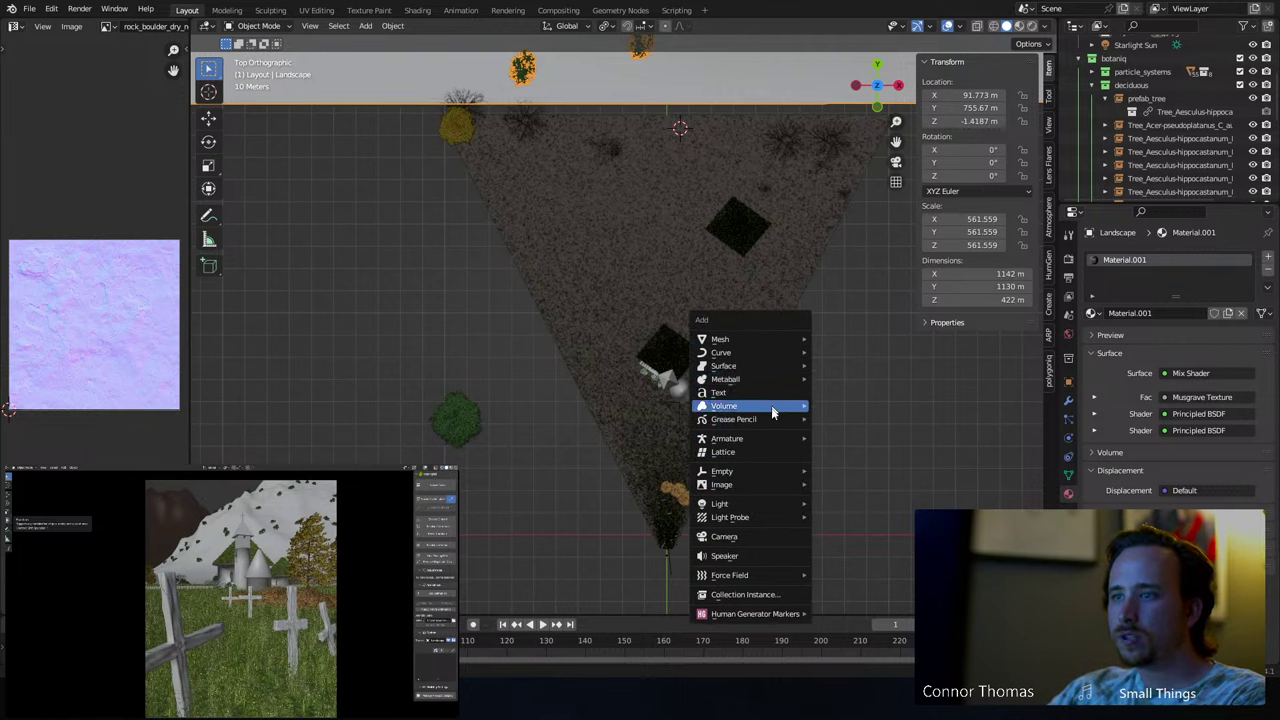
key(Escape)
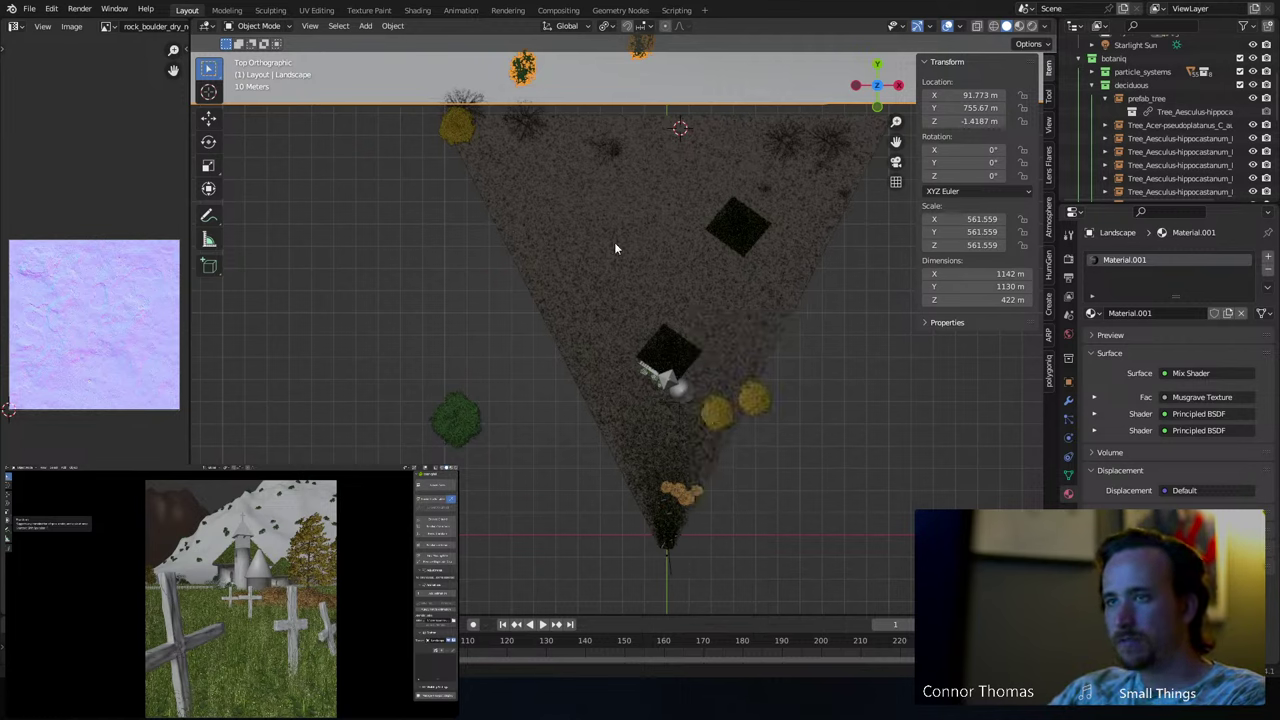
key(ctrl+s)
- Import the OpenVDB volume Cloud_01.vdb from the VDB Clouds Pack folder inside VFX_material\textures
key(shift+a)
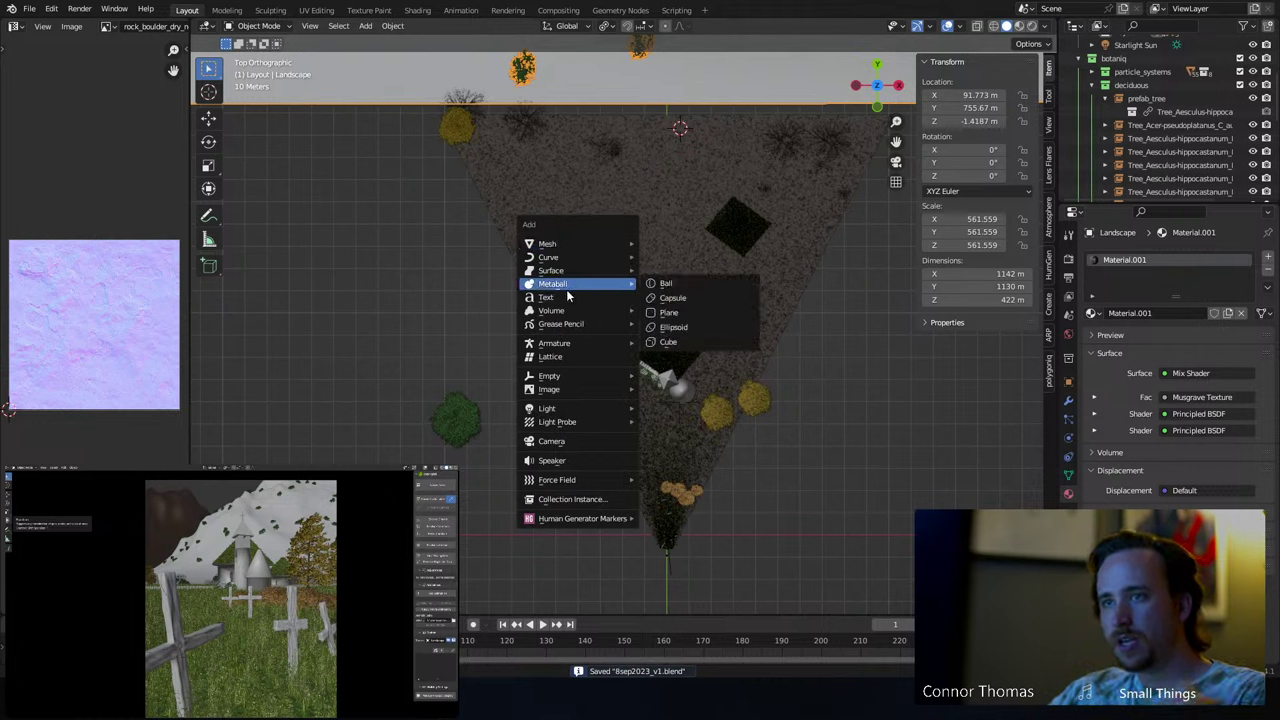
mouse_move(580, 310)
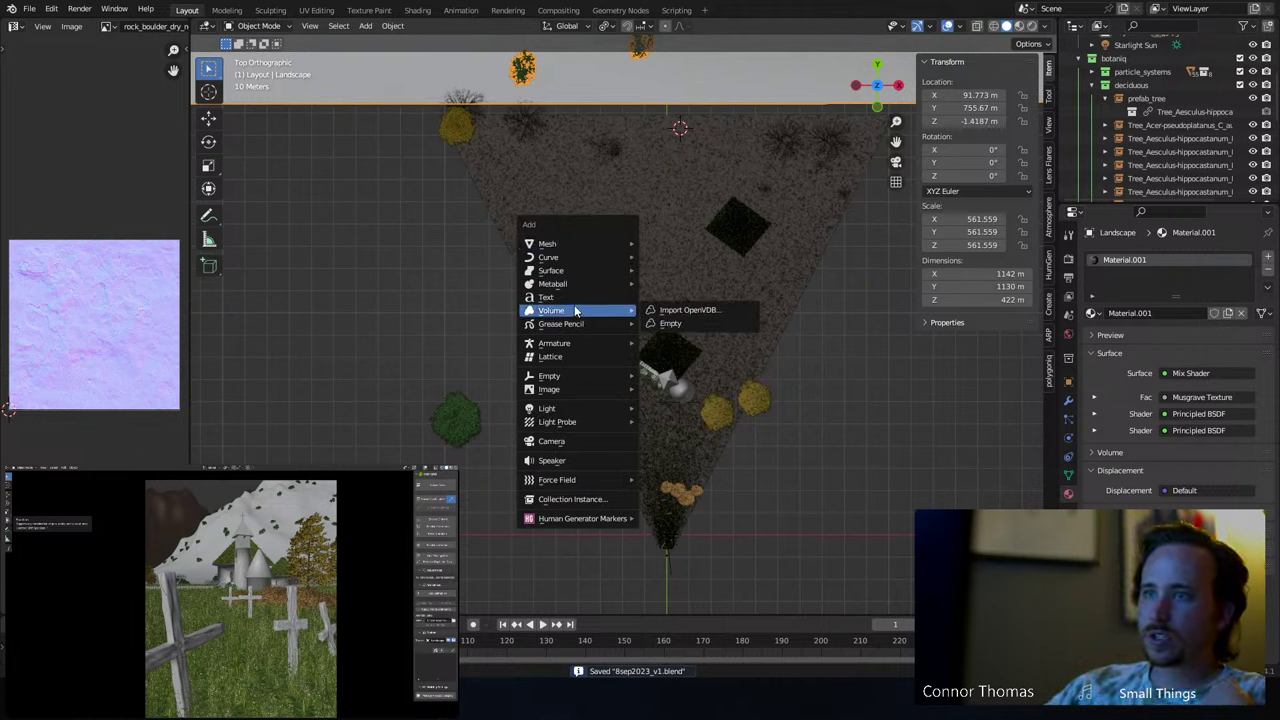
click(690, 310)
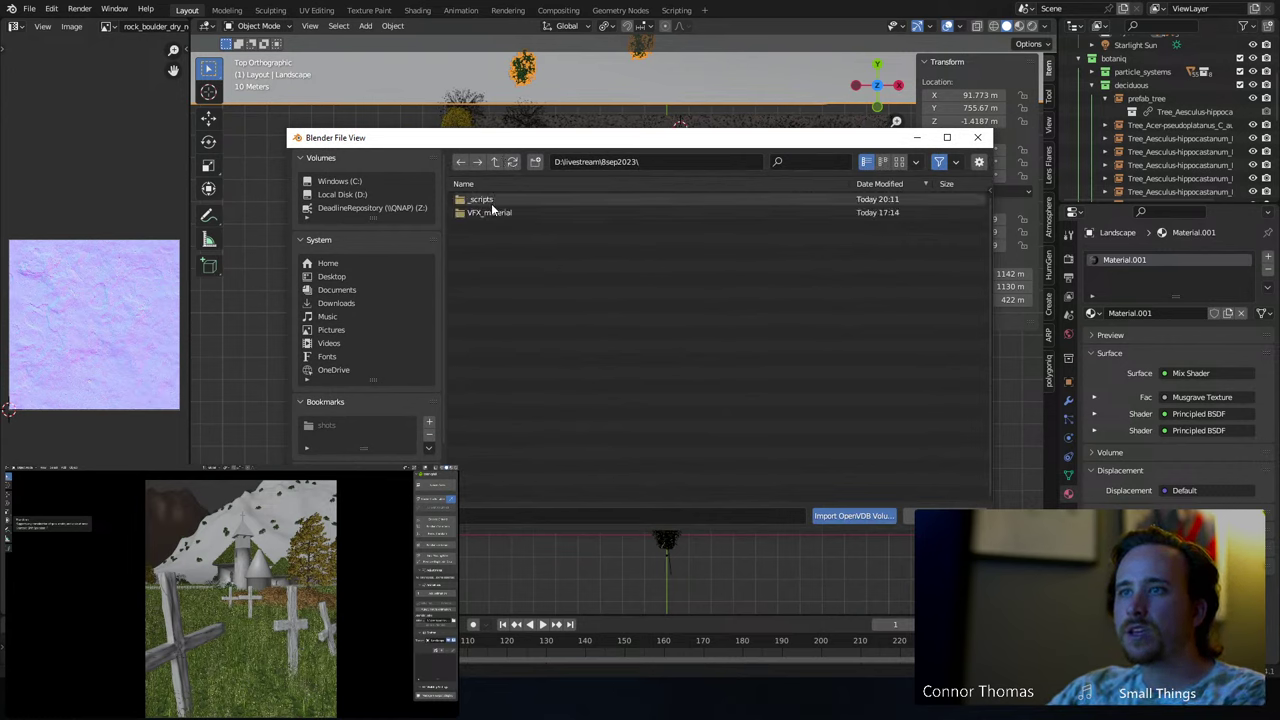
click(494, 214)
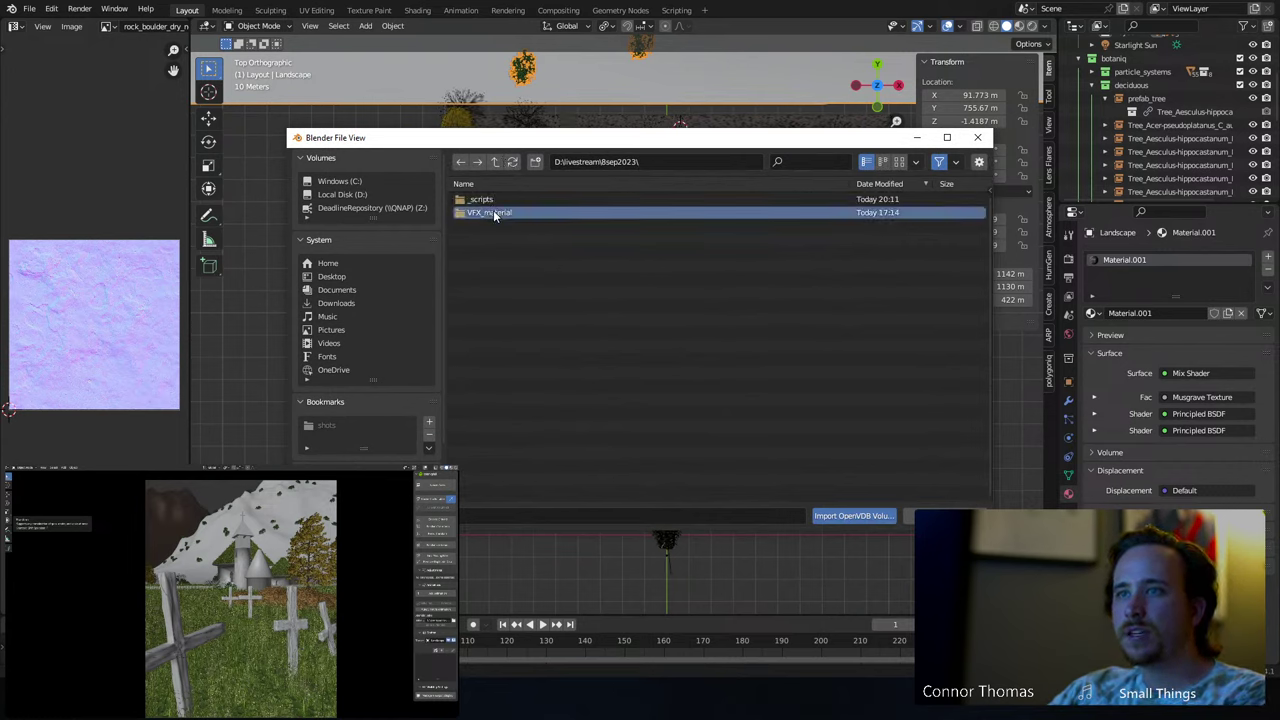
double_click(492, 212)
double_click(488, 199)
click(510, 200)
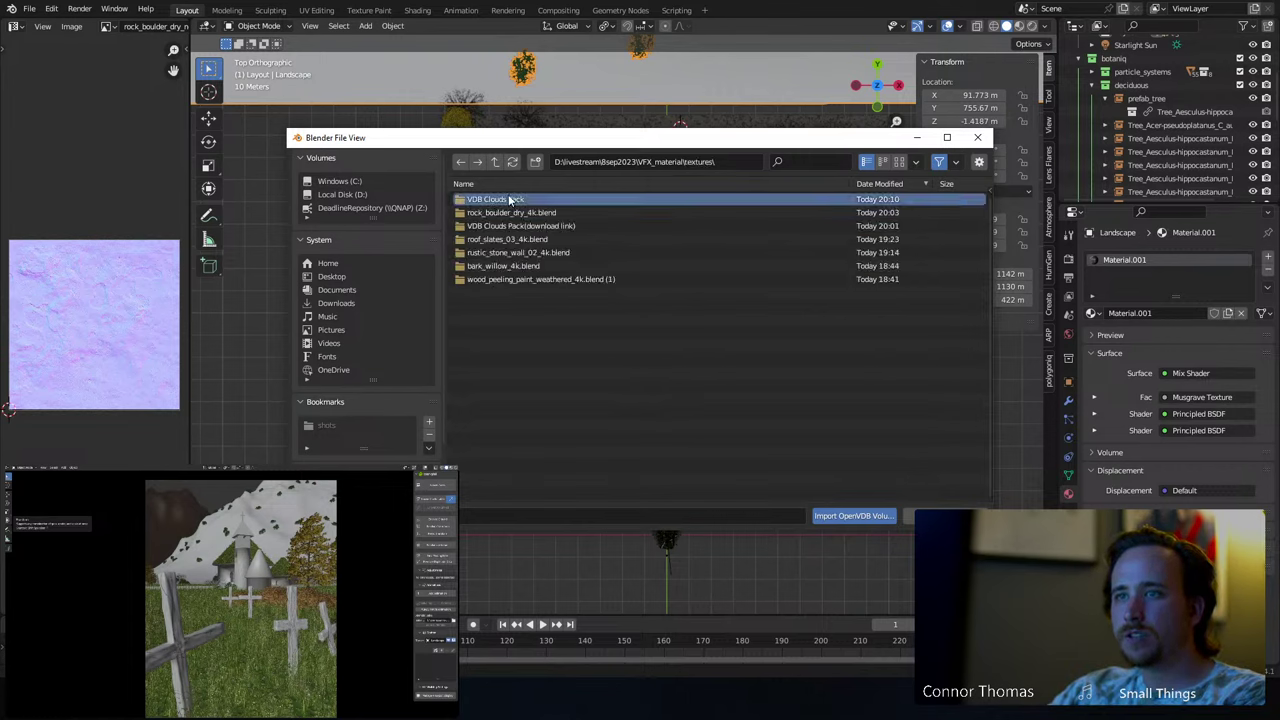
double_click(510, 200)
double_click(505, 212)
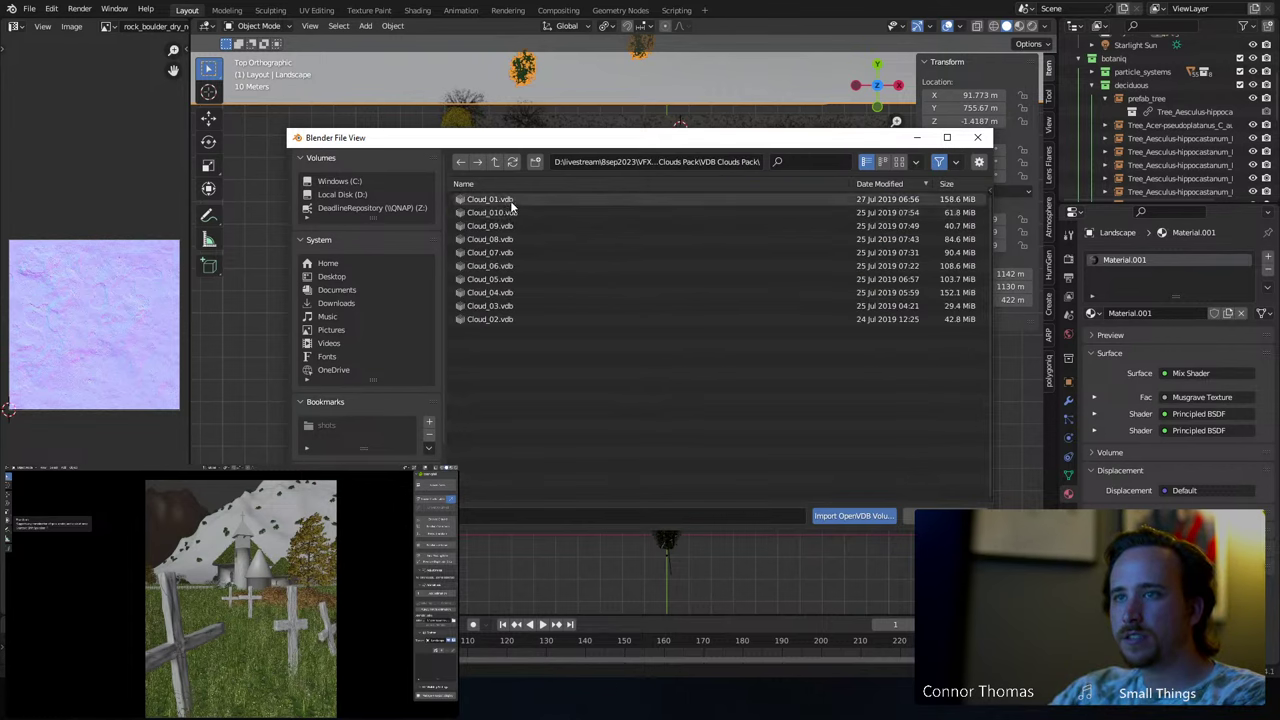
double_click(511, 200)
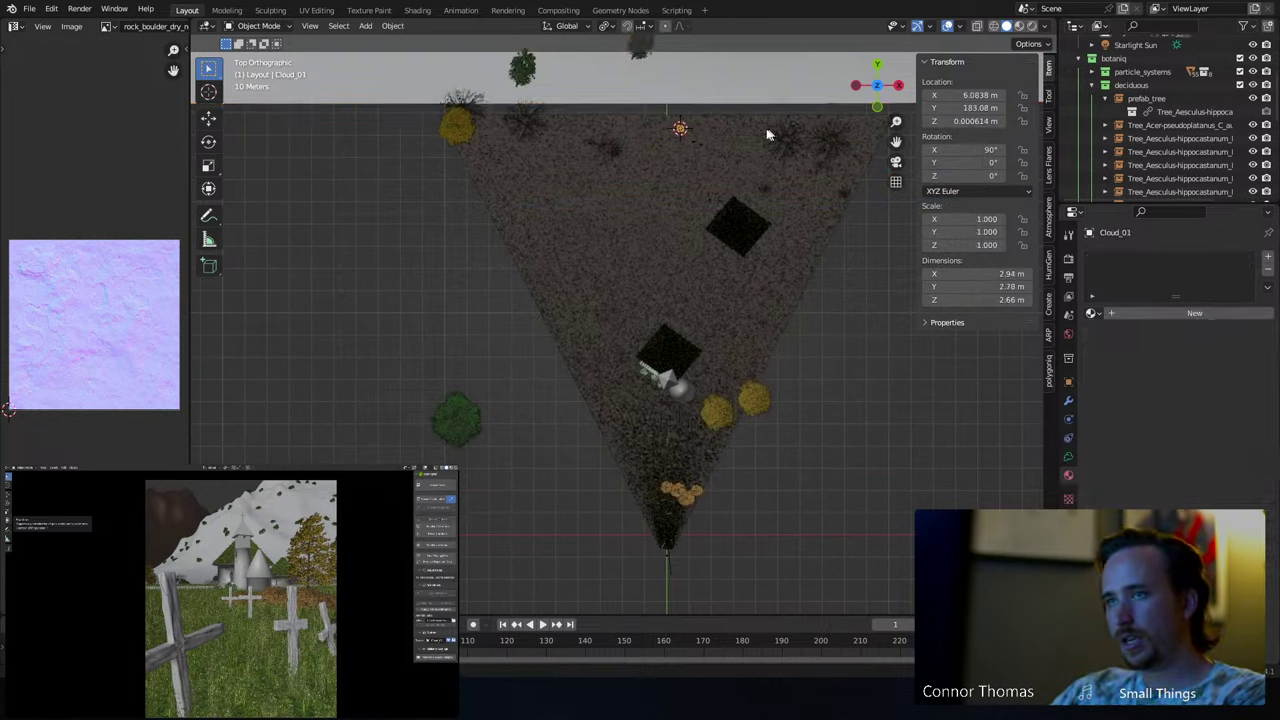
- Raise the Cloud_01 volume about 17.1 m along Z and enlarge it to a uniform scale of about 13
key(KP_Decimal)
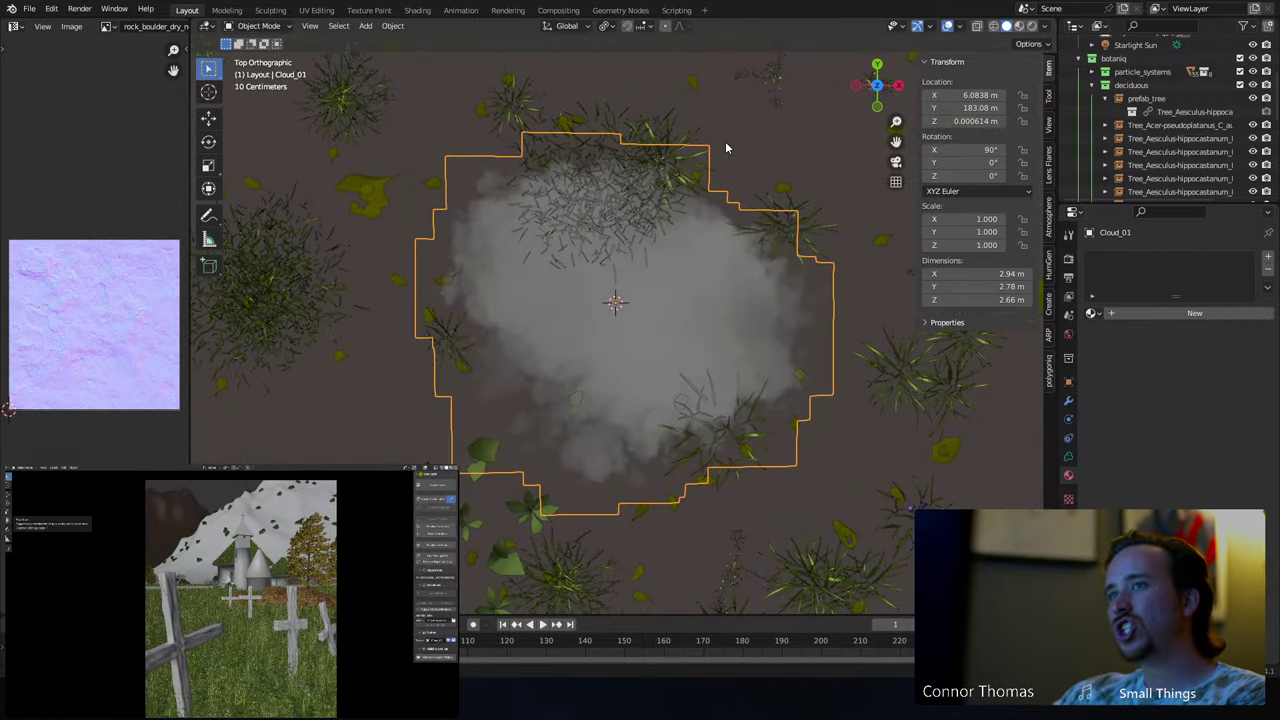
scroll(698, 183, down, 12)
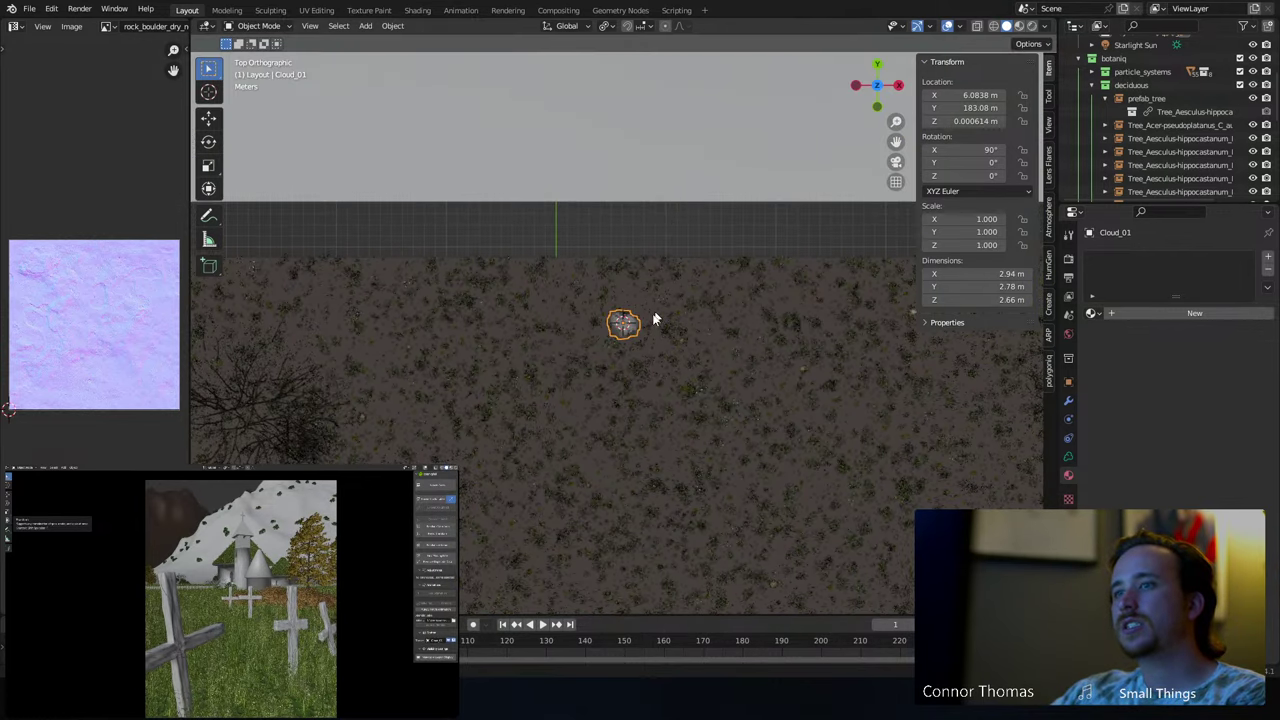
middle_drag(652, 220, 663, 164)
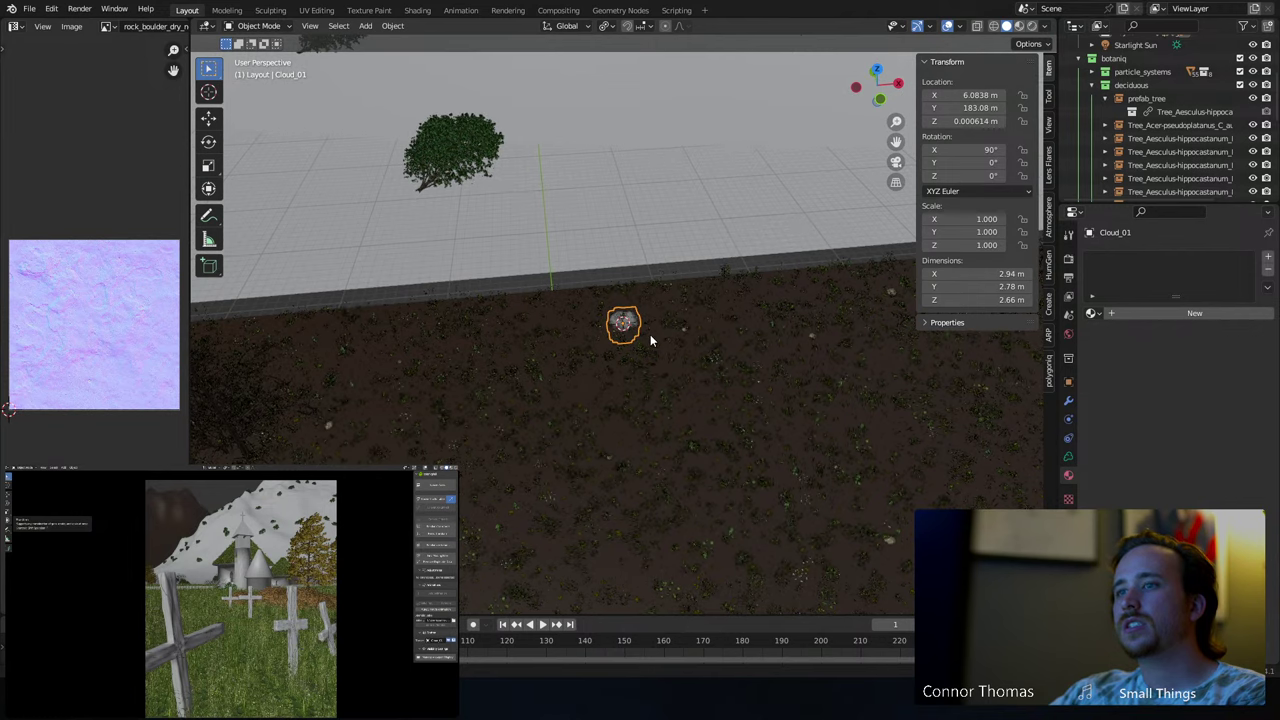
key(g)
key(z)
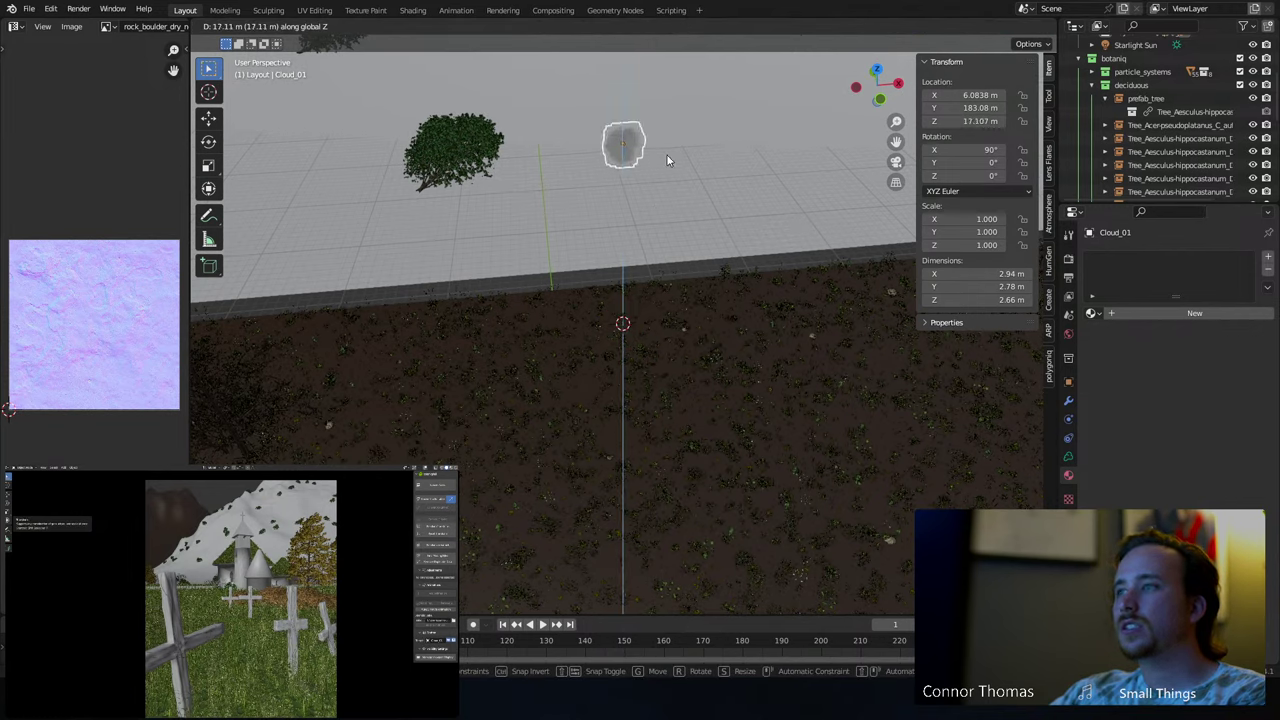
click(667, 155)
key(s)
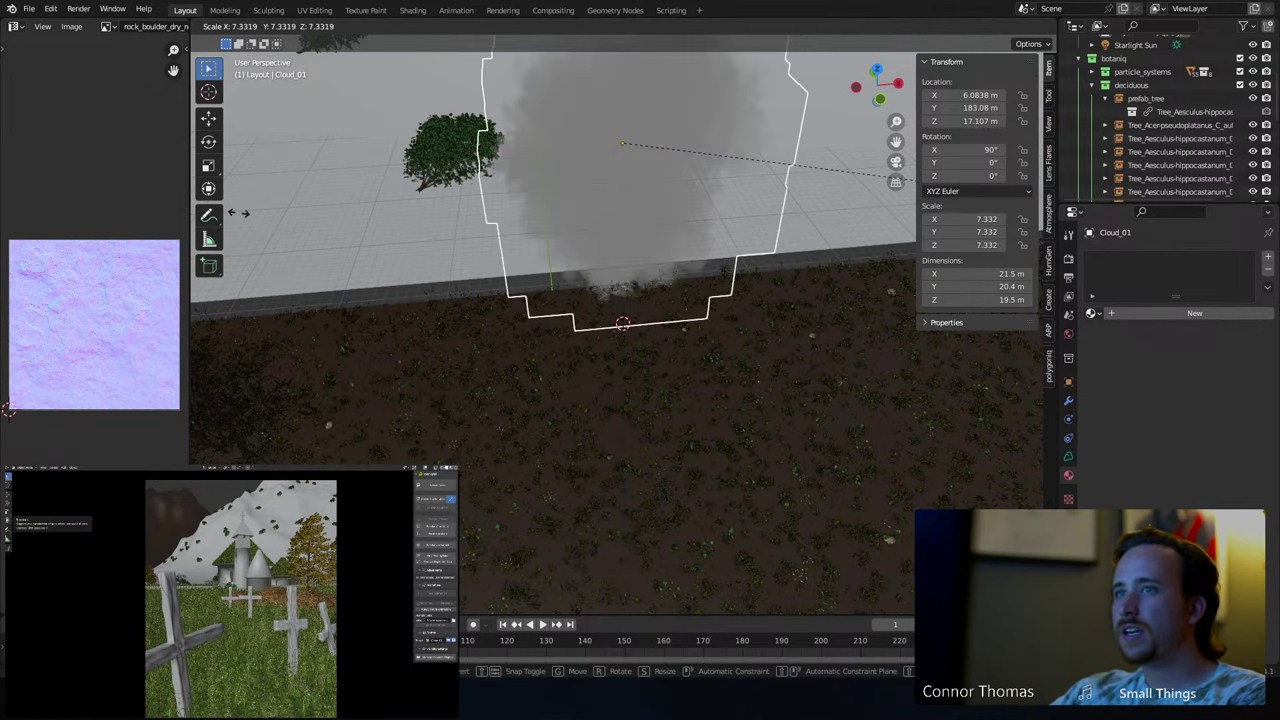
click(349, 219)
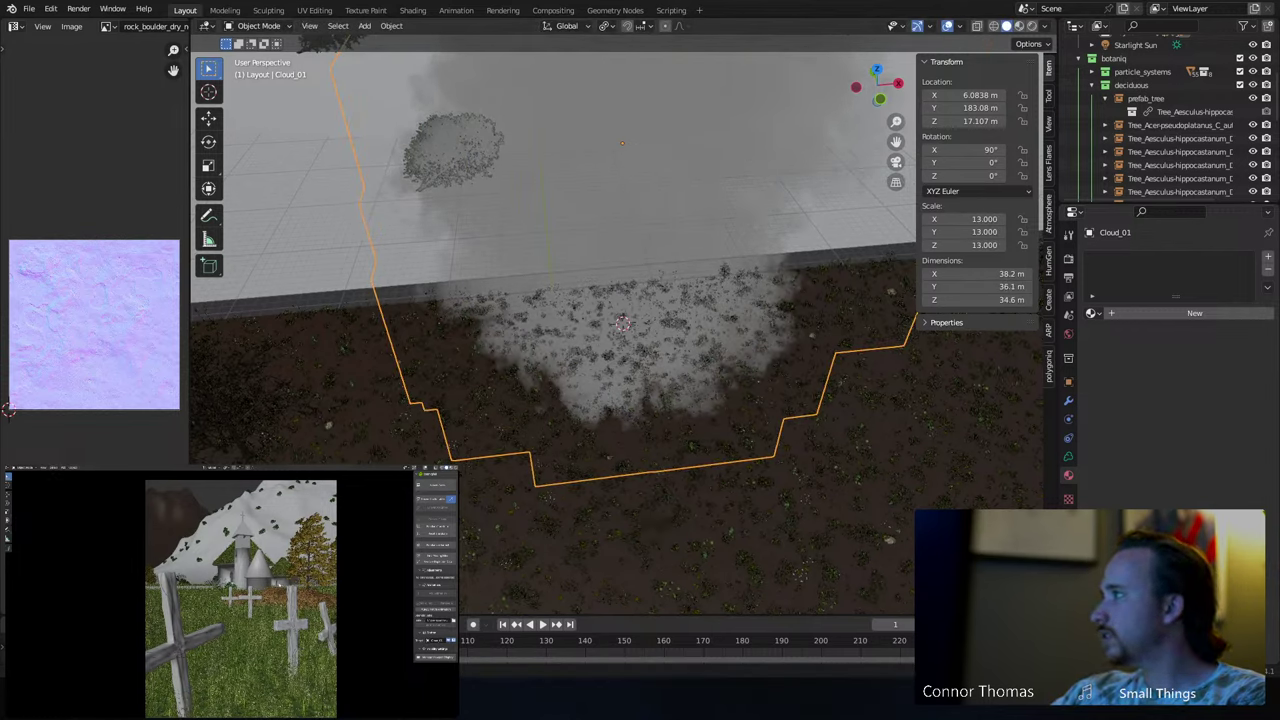
- Move the Cloud_01 volume to about X 28.6 m, Y 184.2 m, Z 28.4 m
key(g)
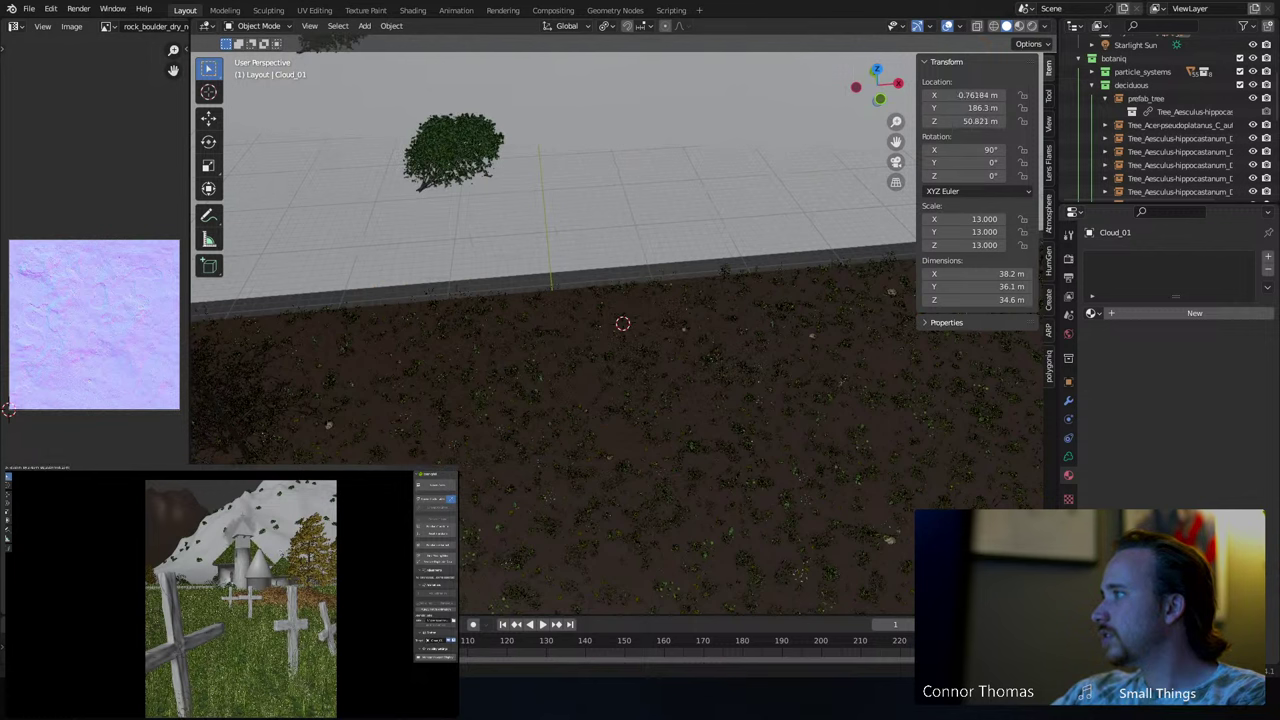
key(g)
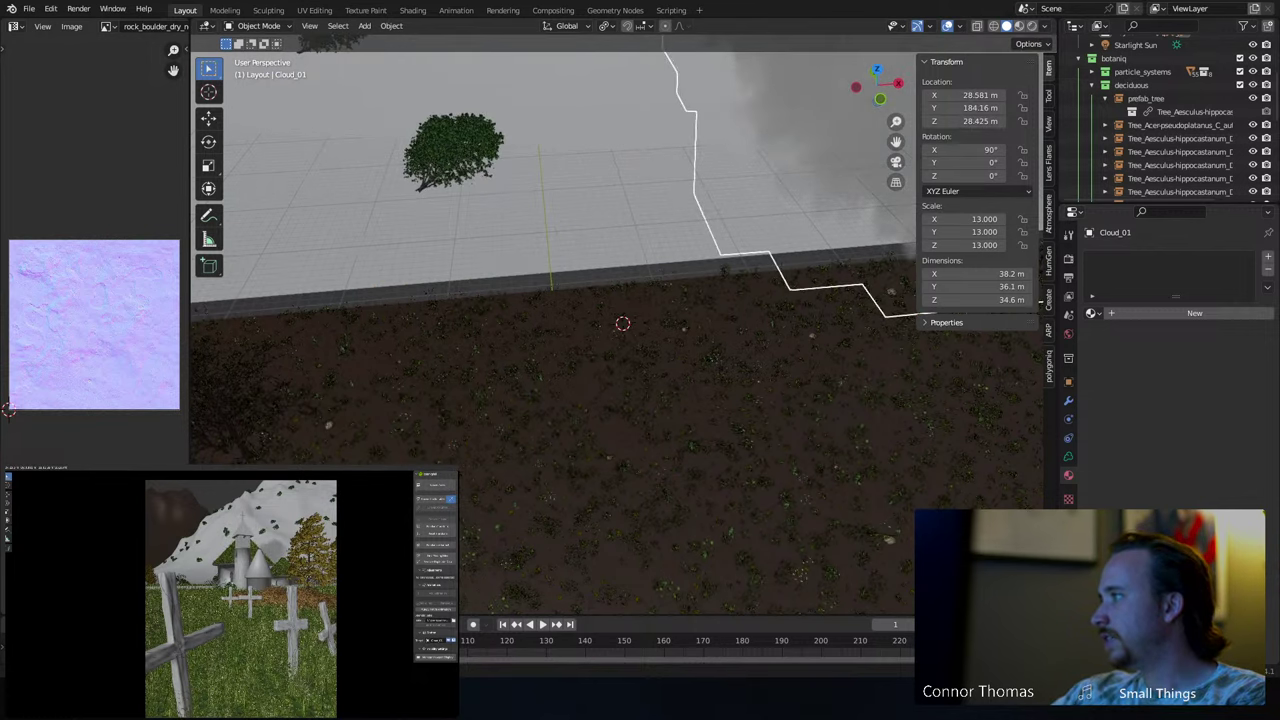
click(41, 585)
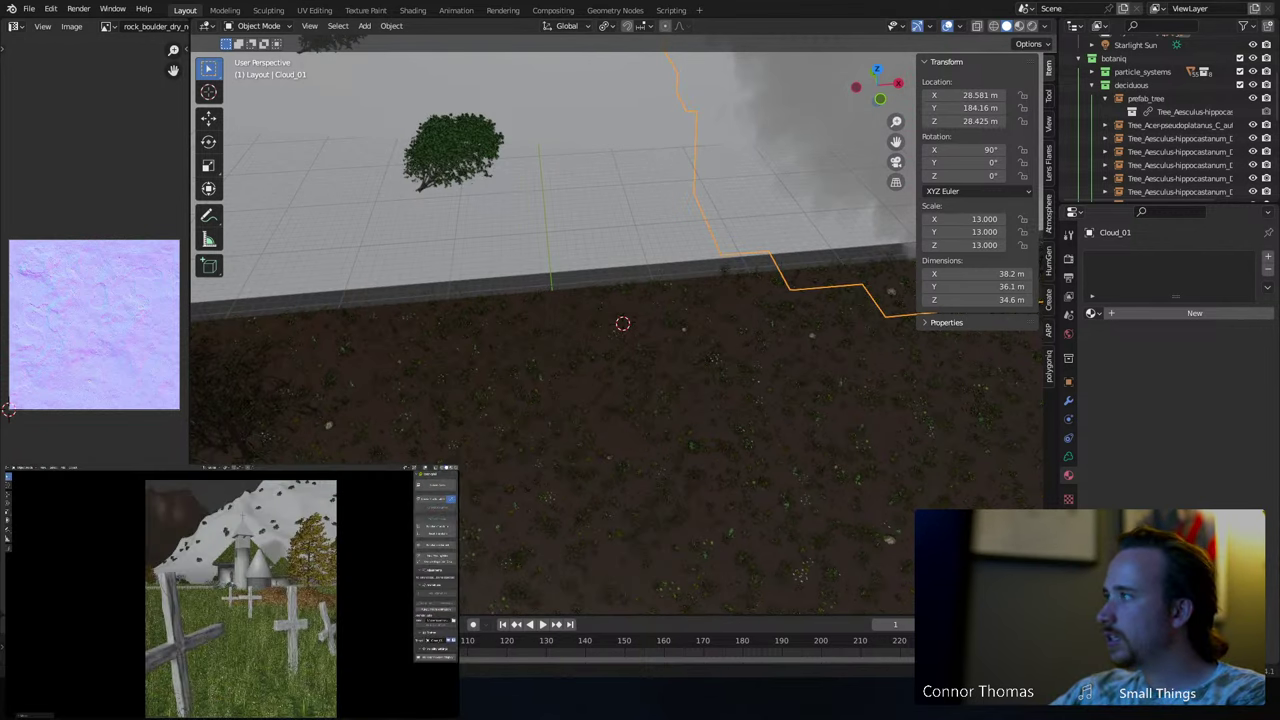
- Enlarge Cloud_01 to a uniform scale of about 23.4 and shift it to about X 31.5 m, Y 183.4 m, Z 20.5 m
key(s)
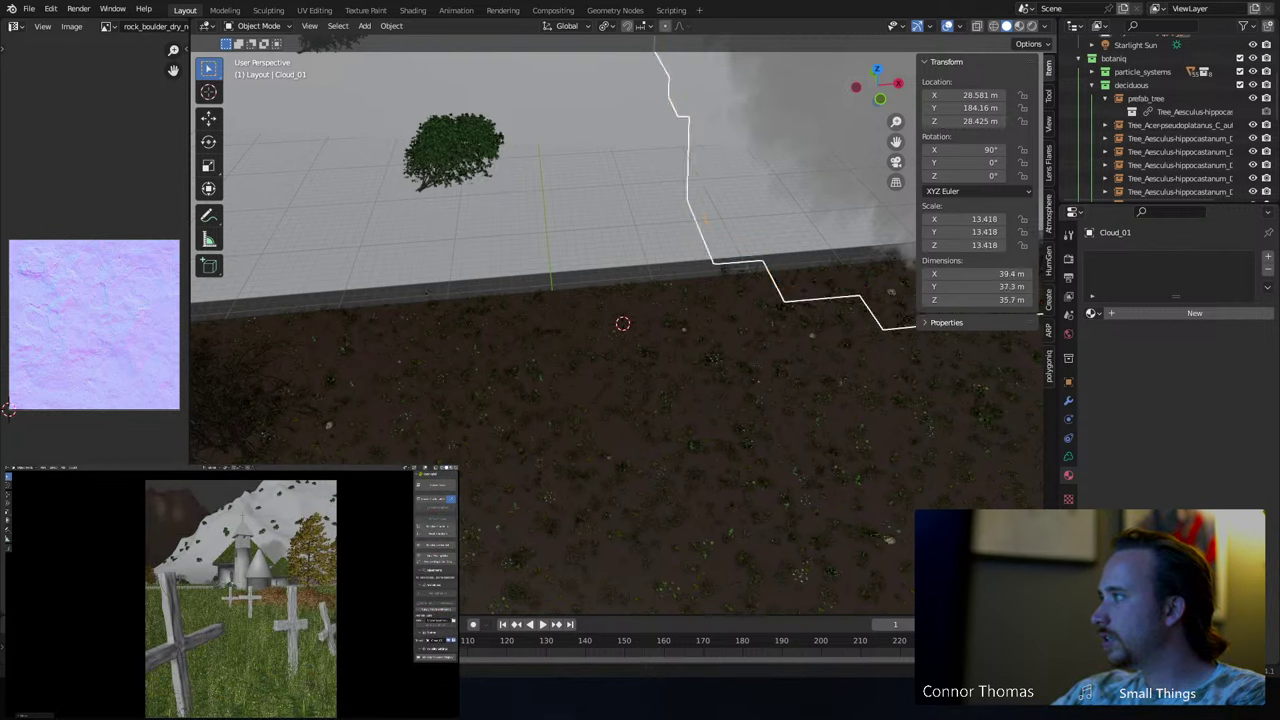
key(Return)
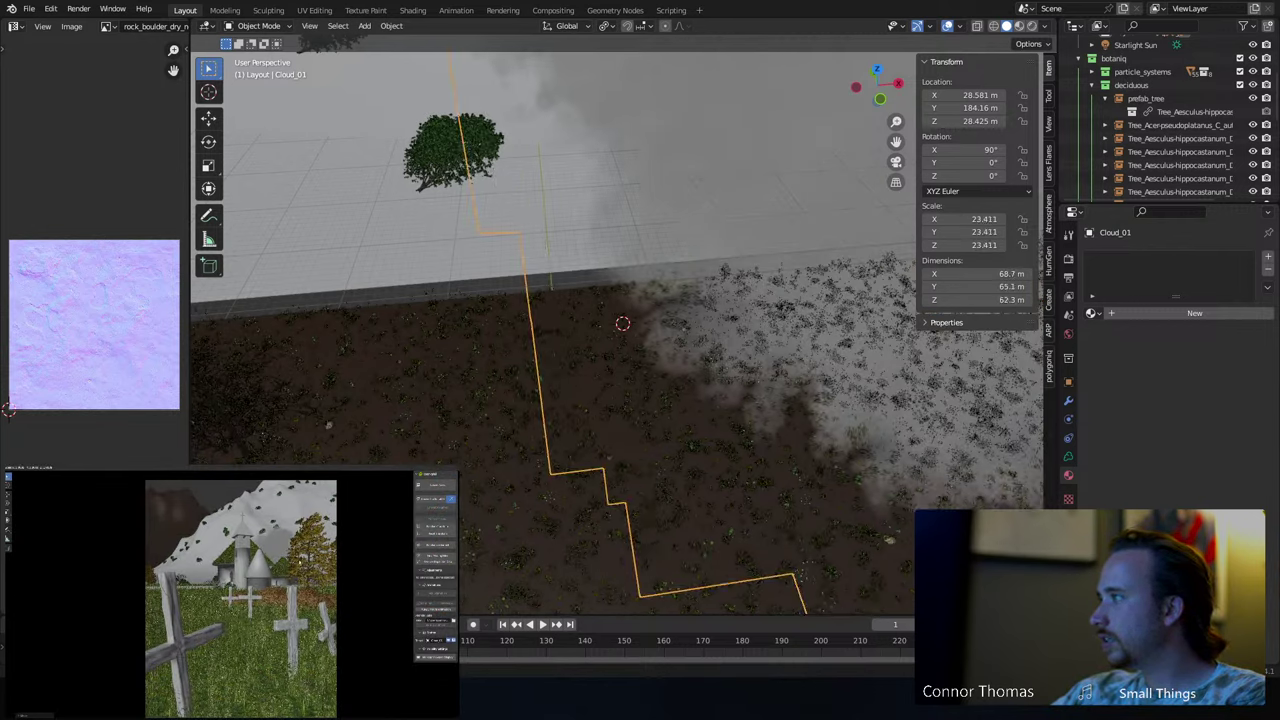
key(g)
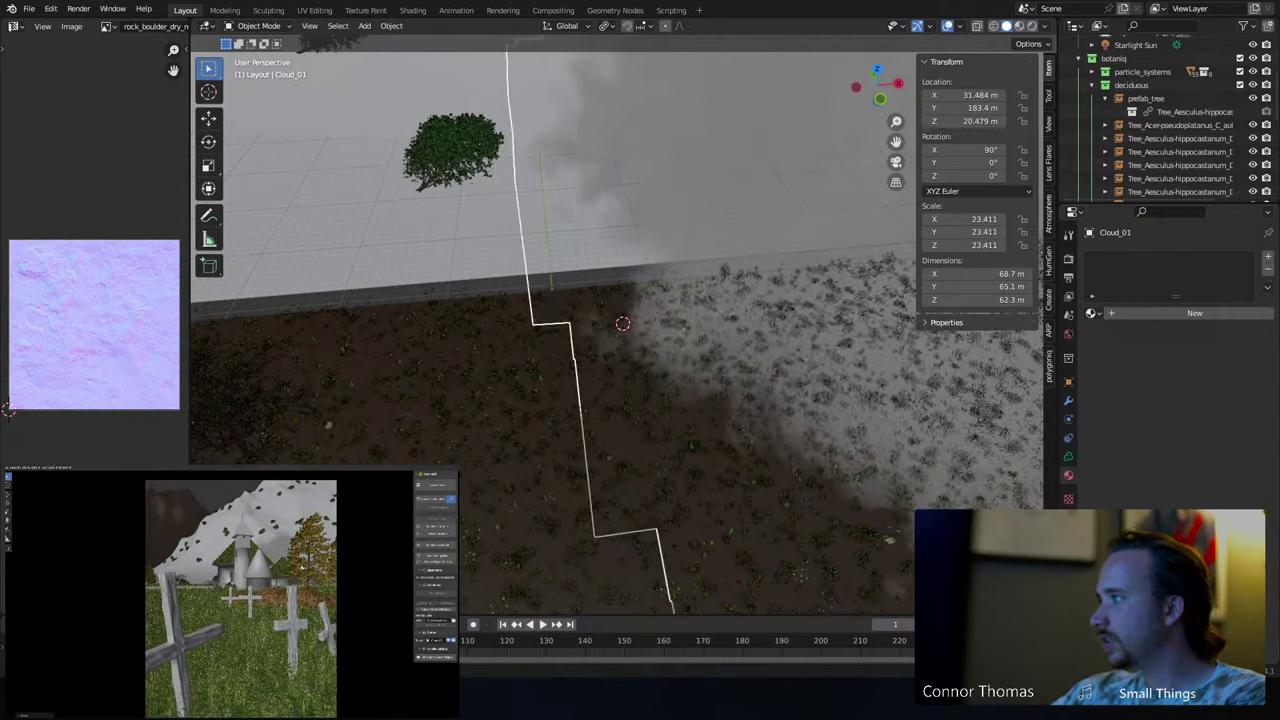
key(Return)
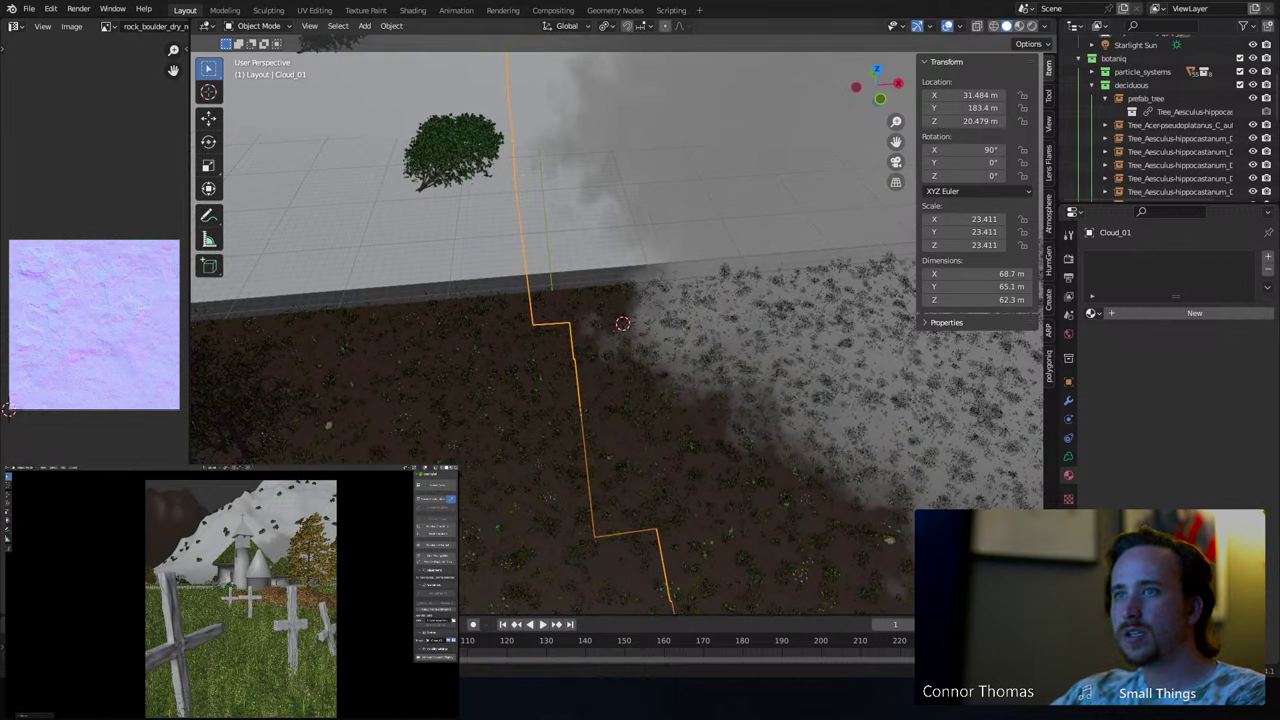
- Import a second OpenVDB volume, Cloud_09.vdb, from the same VDB Clouds Pack folder
key(shift+a)
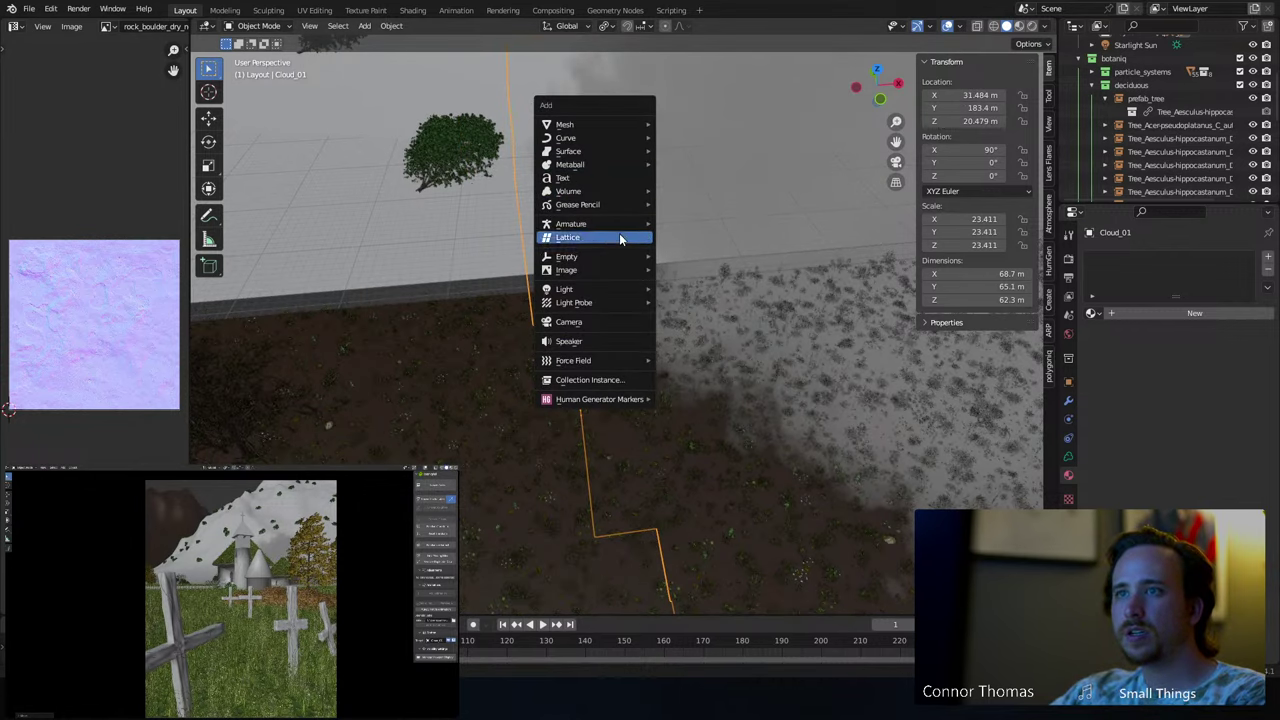
mouse_move(620, 258)
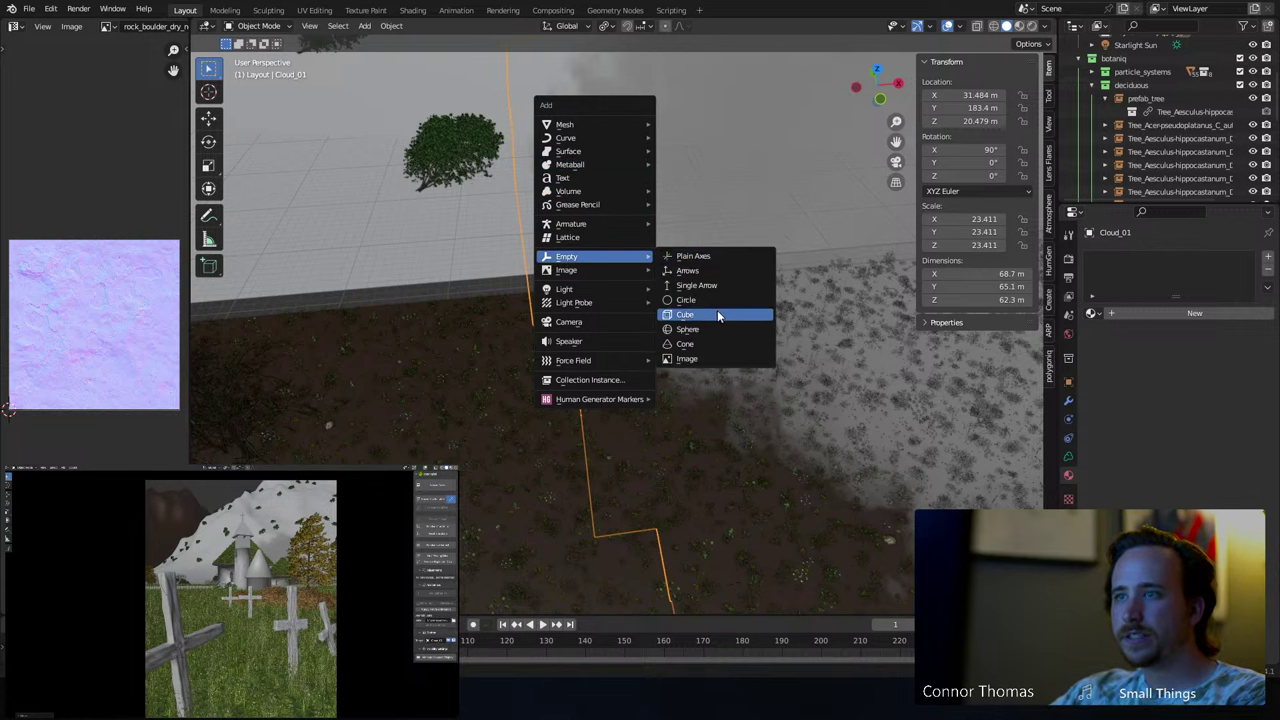
mouse_move(613, 194)
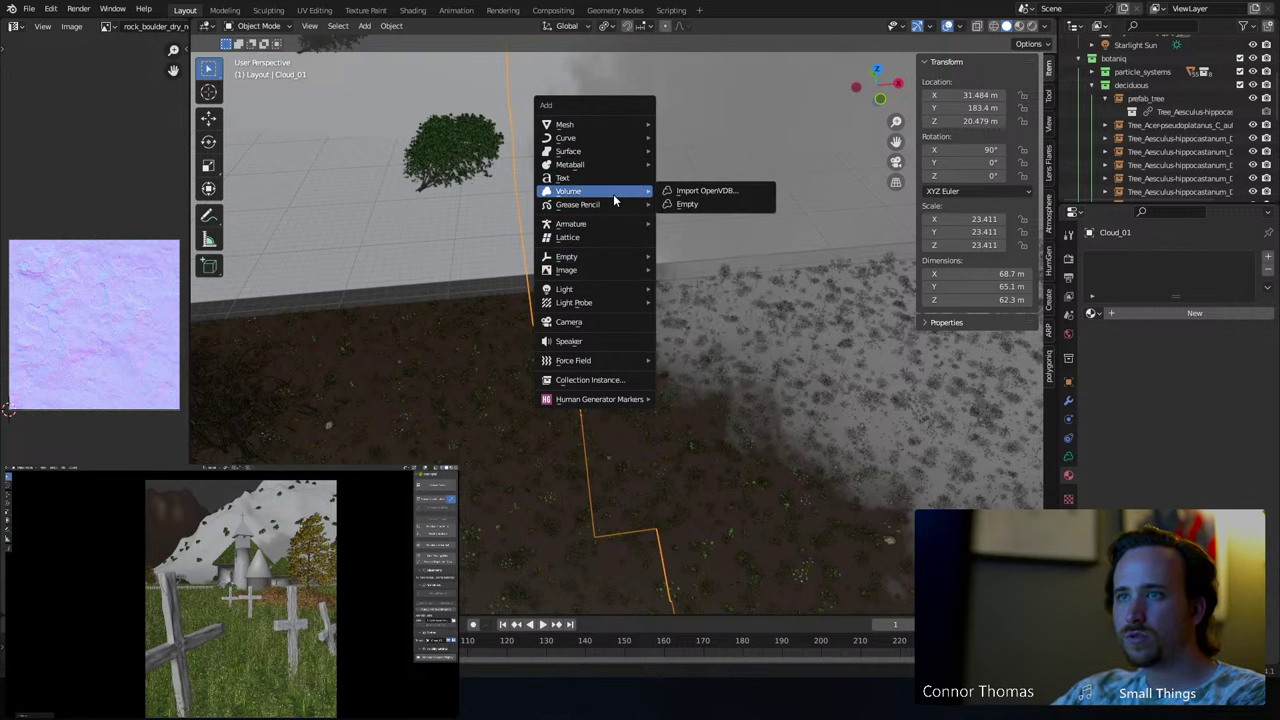
click(711, 192)
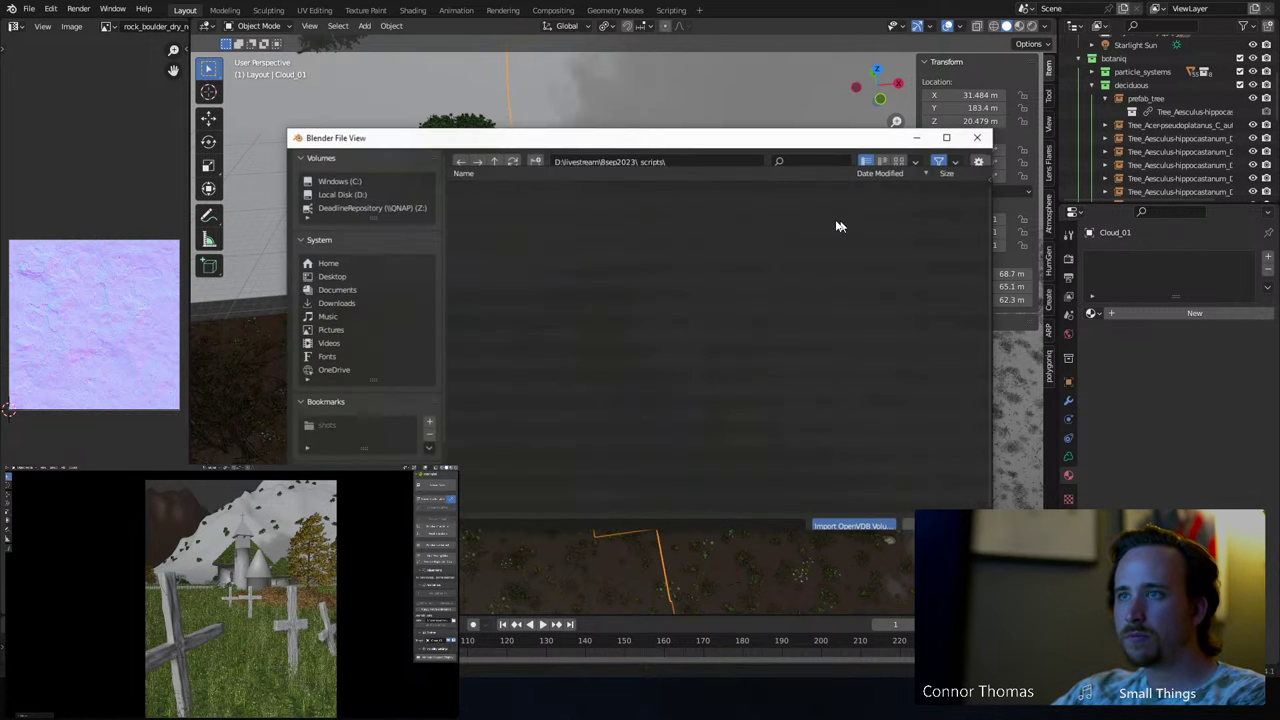
click(495, 163)
click(481, 210)
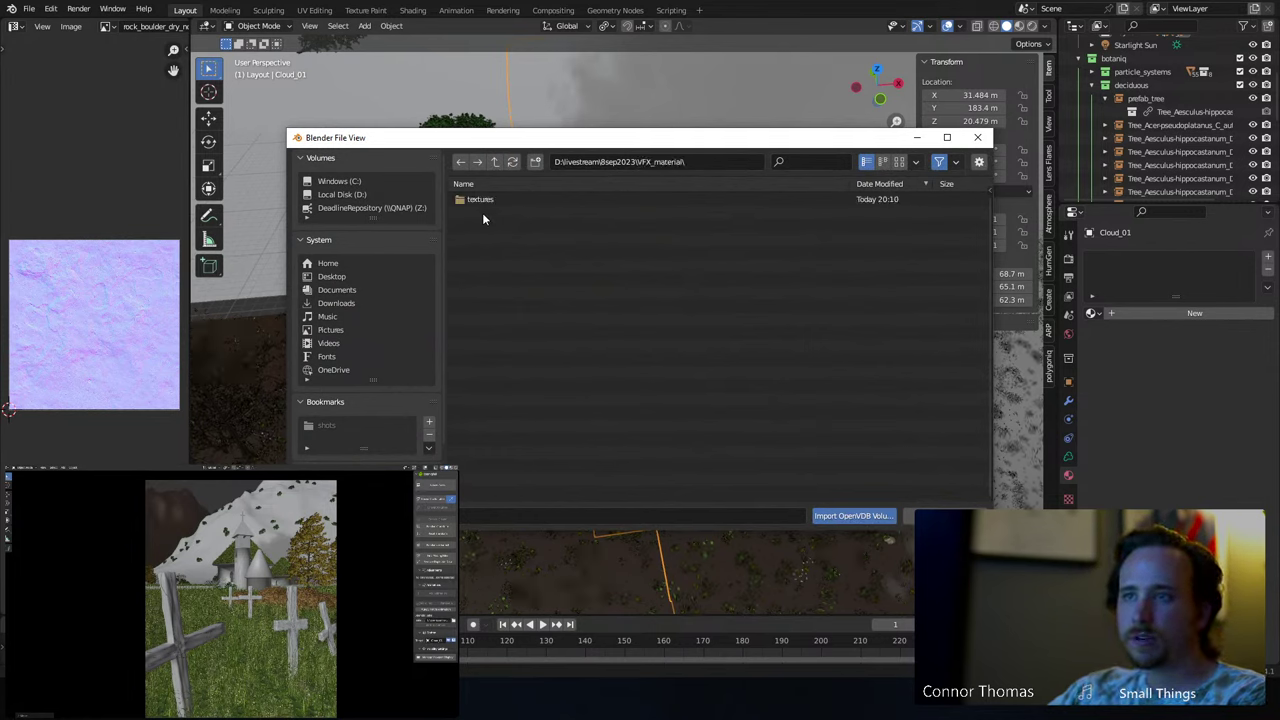
click(481, 200)
click(518, 202)
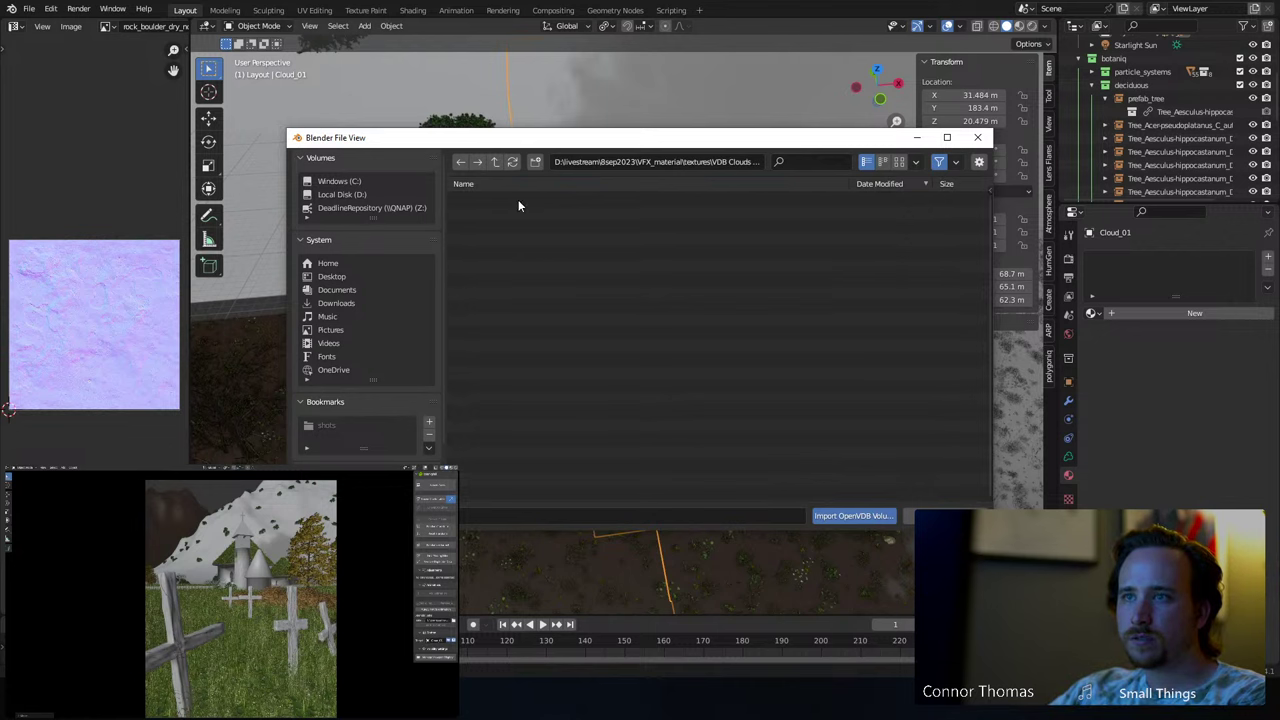
click(508, 210)
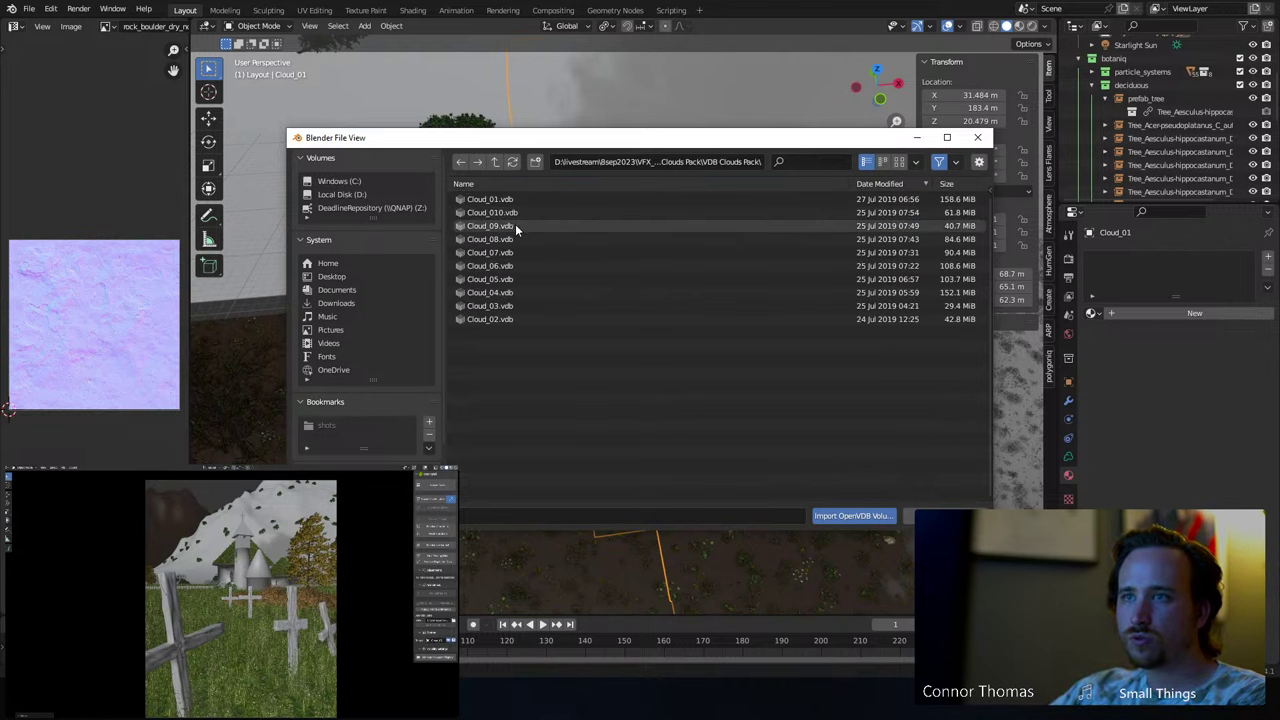
click(510, 227)
double_click(510, 227)
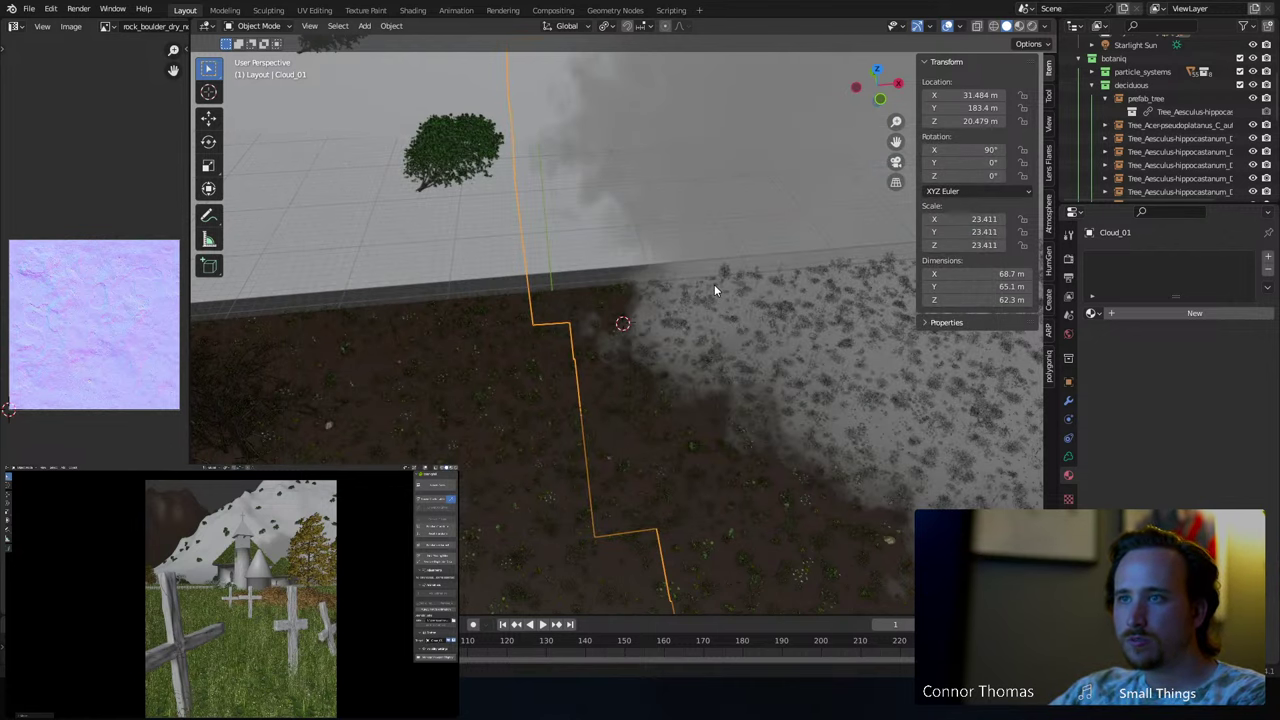
- Enlarge Cloud_09 to a uniform scale of about 25.7 and move it to about X -32.7 m, Y 185.8 m, Z 28.9 m
key(s)
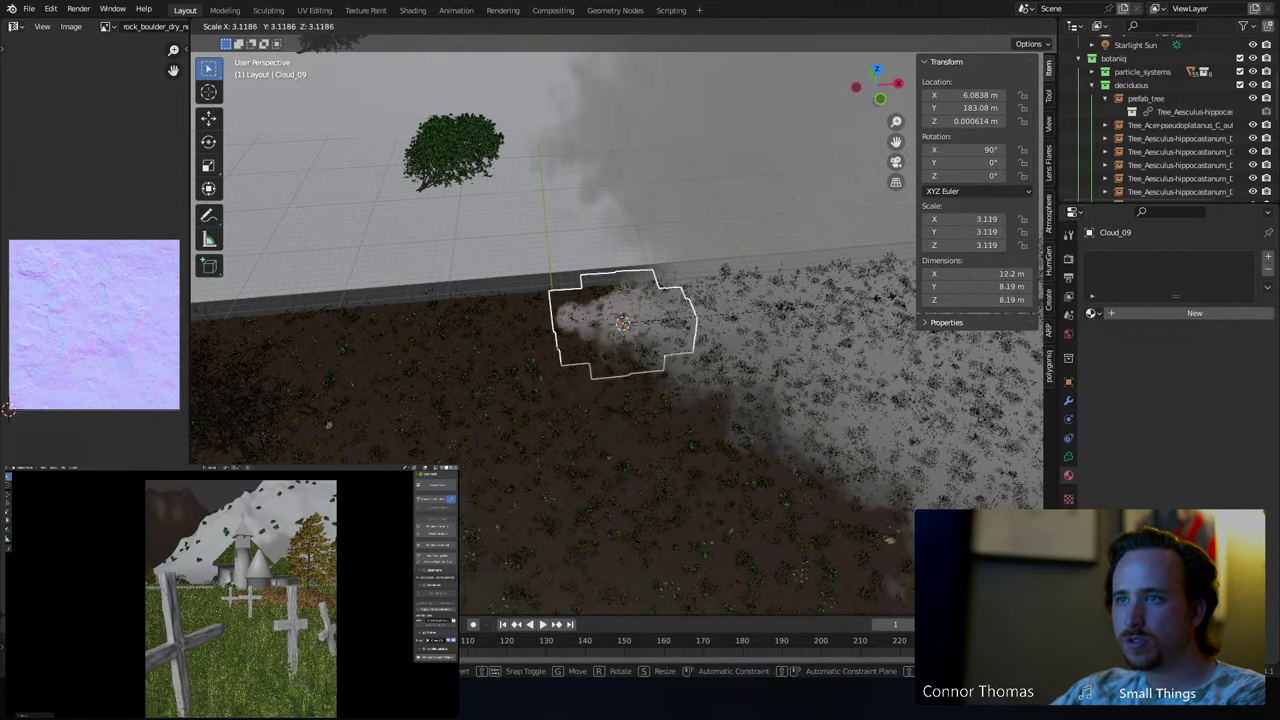
click(388, 308)
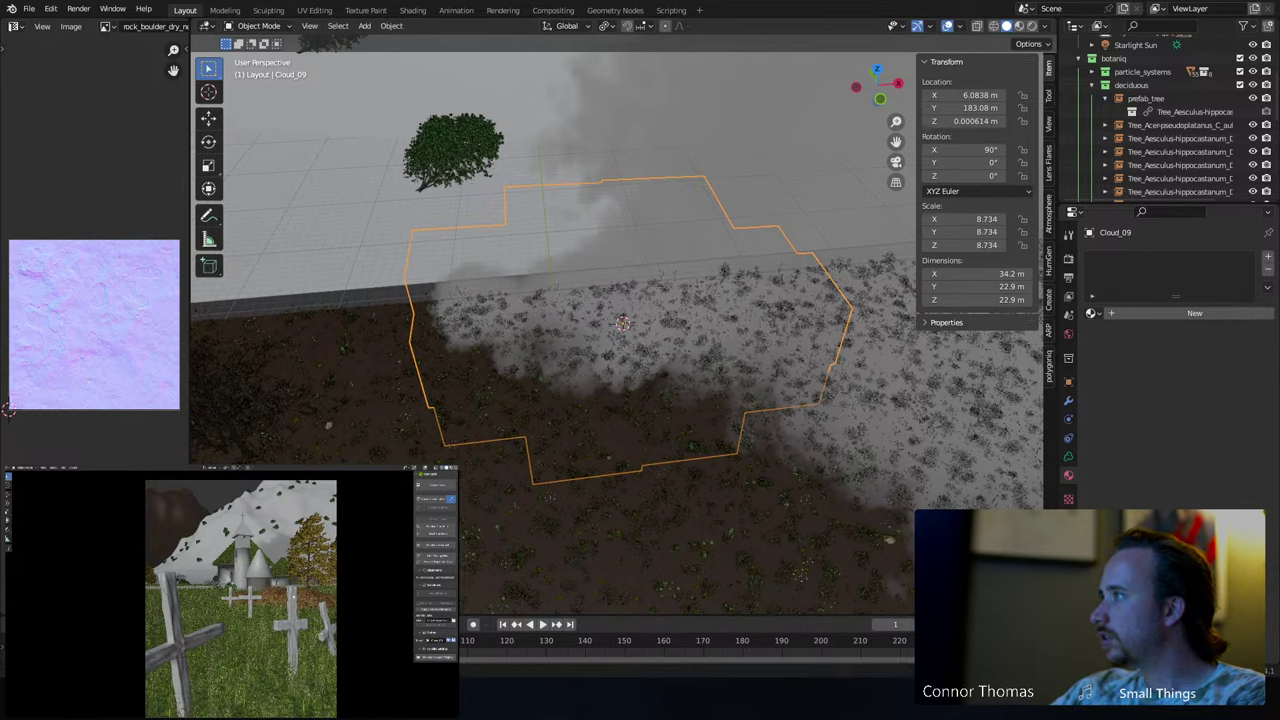
key(g)
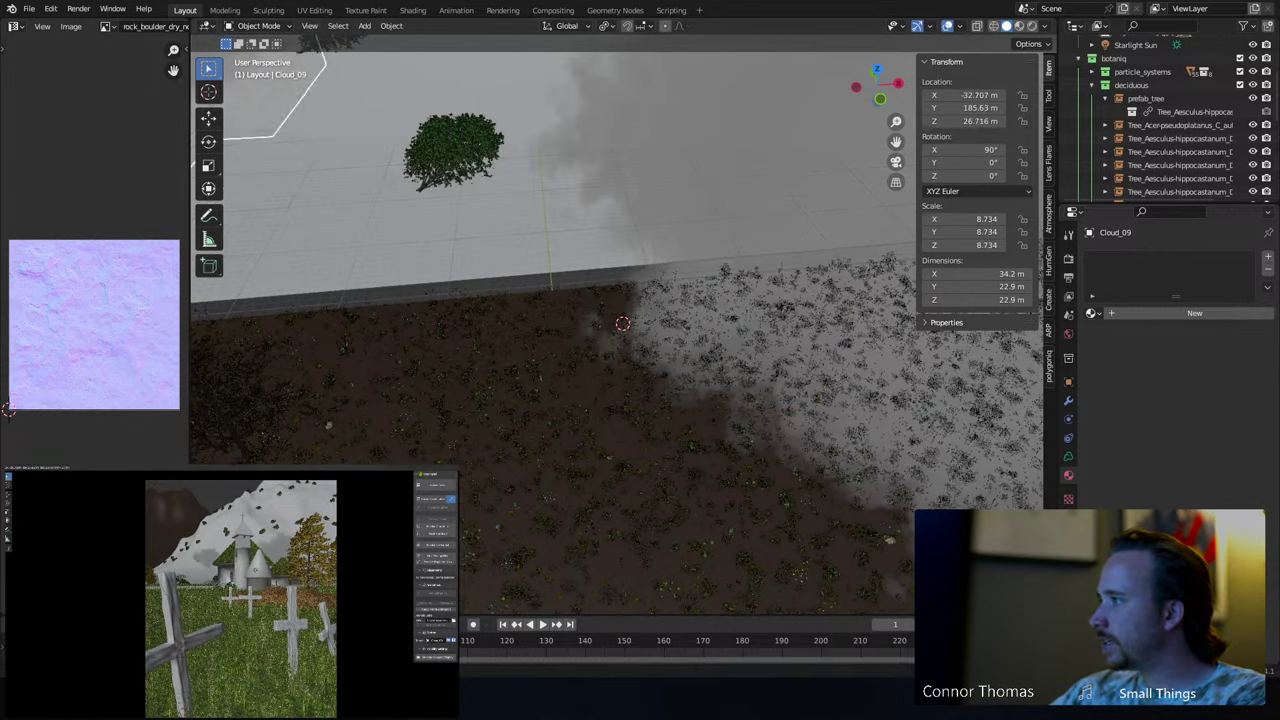
click(255, 566)
key(s)
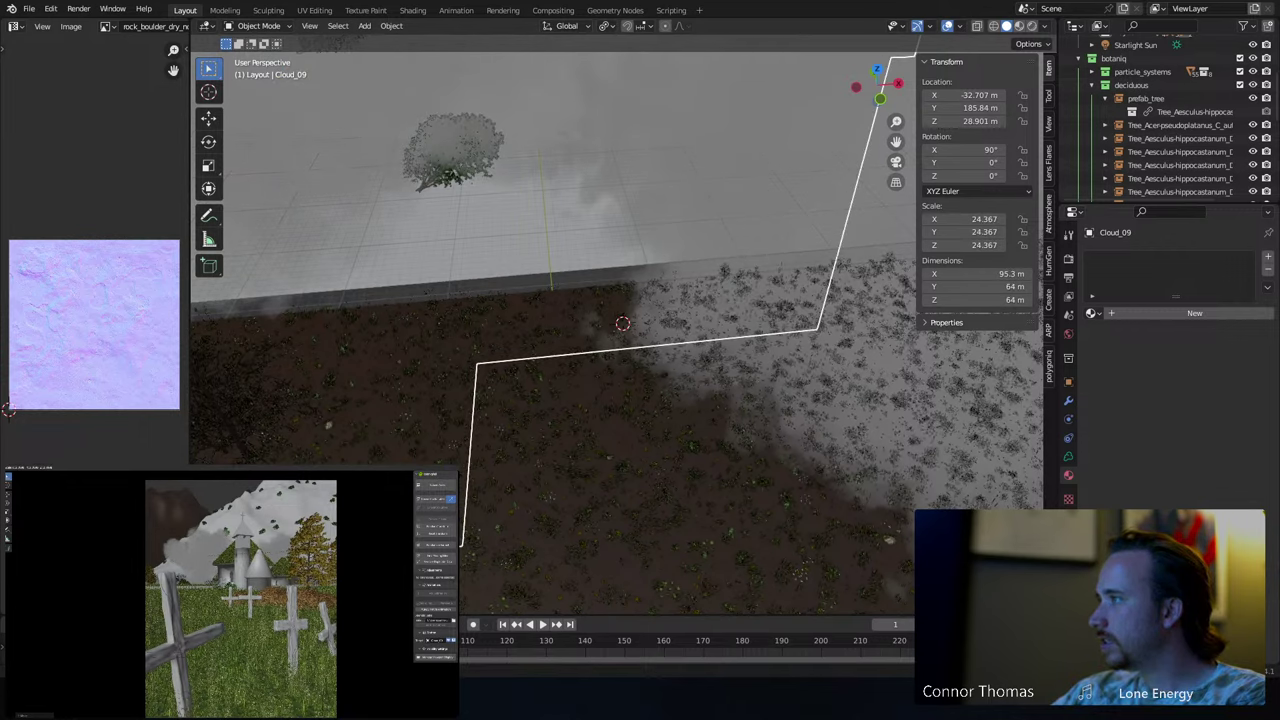
key(Return)
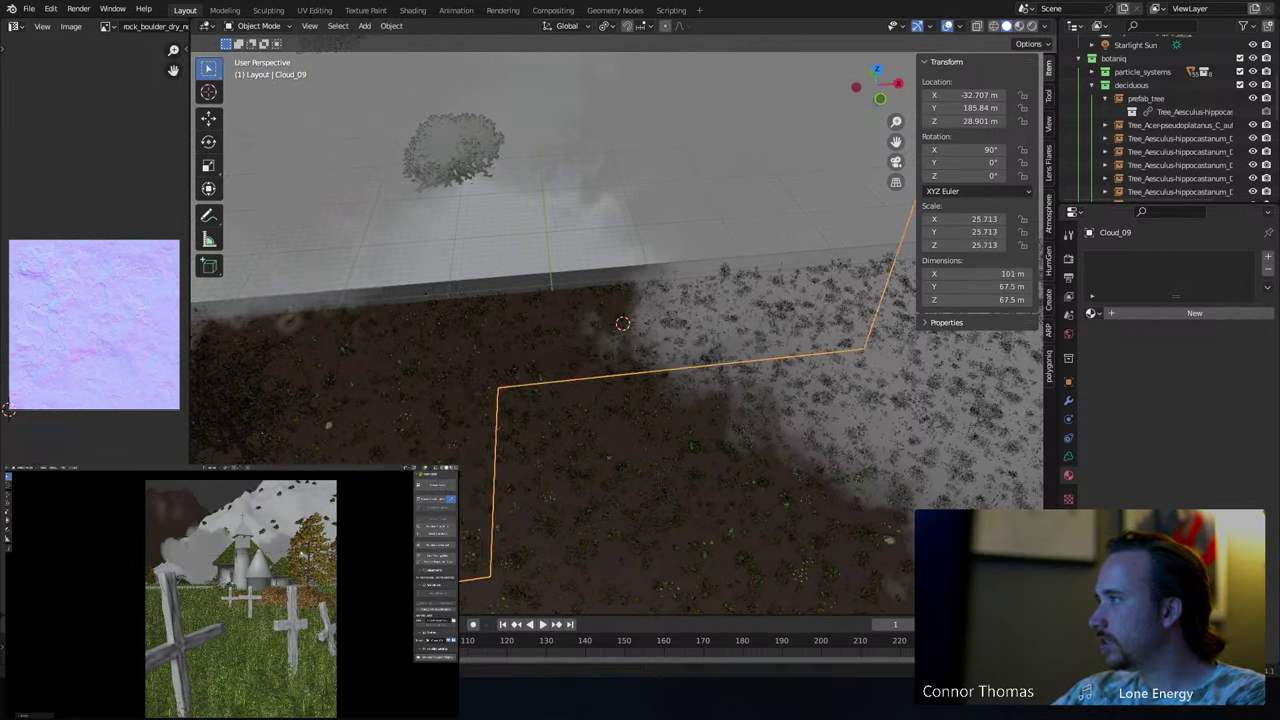
- Duplicate Cloud_01 and place the copy at about X -94.1 m, Y 191.2 m, Z 101.6 m
click(273, 550)
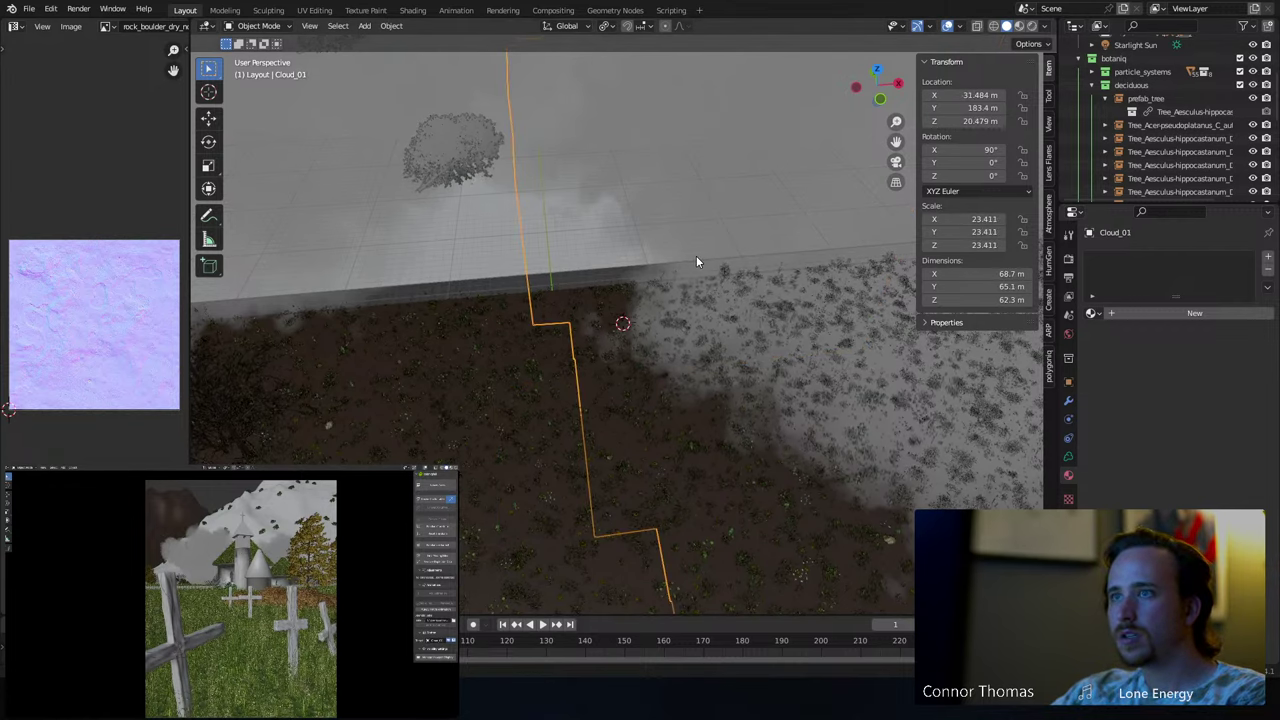
scroll(699, 258, down, 4)
middle_drag(712, 260, 714, 262)
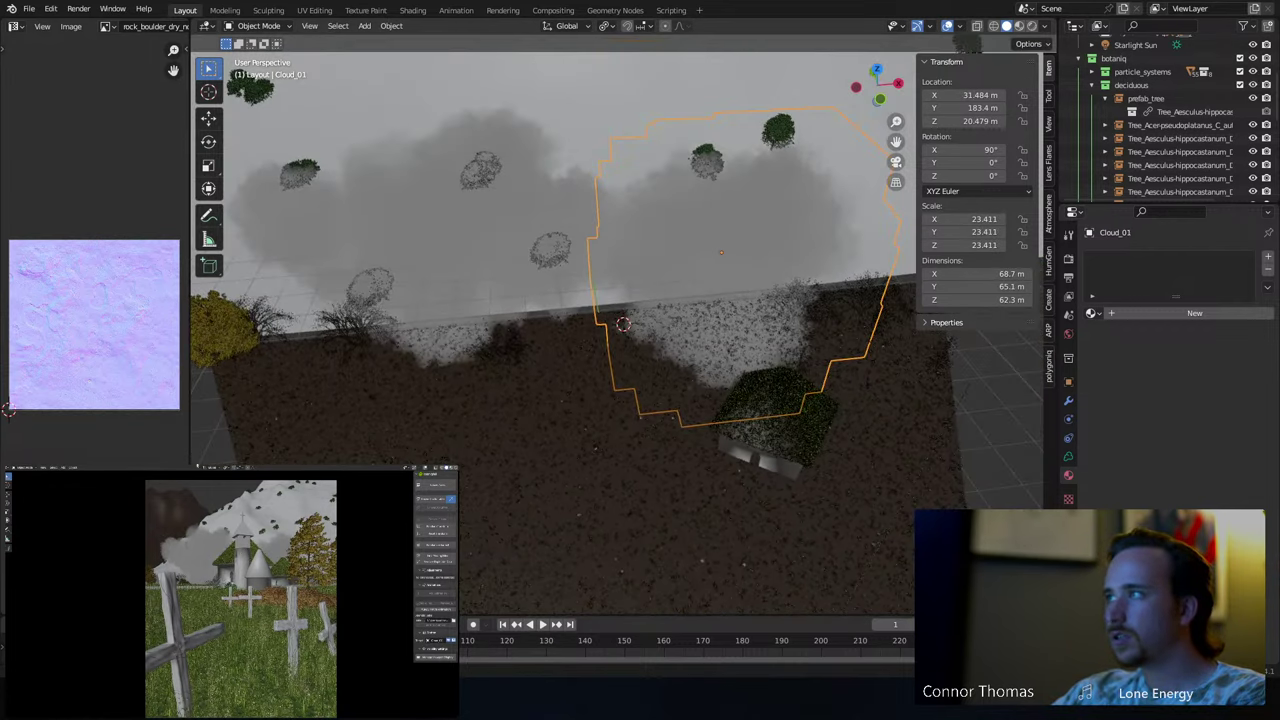
key(shift+d)
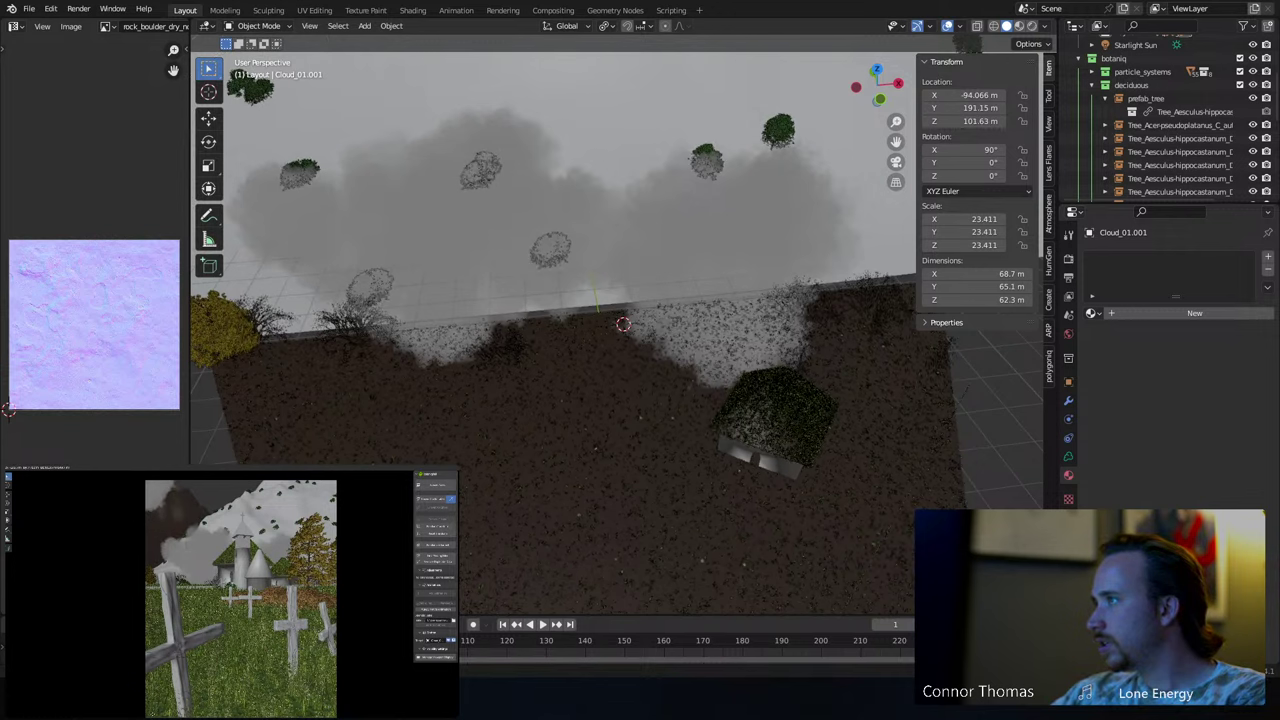
- Rotate the Cloud_01 copy to about X 139°, Y -20.3°, Z 54.6° and enlarge it to a uniform scale of about 34.1
key(r)
key(r)
key(Return)
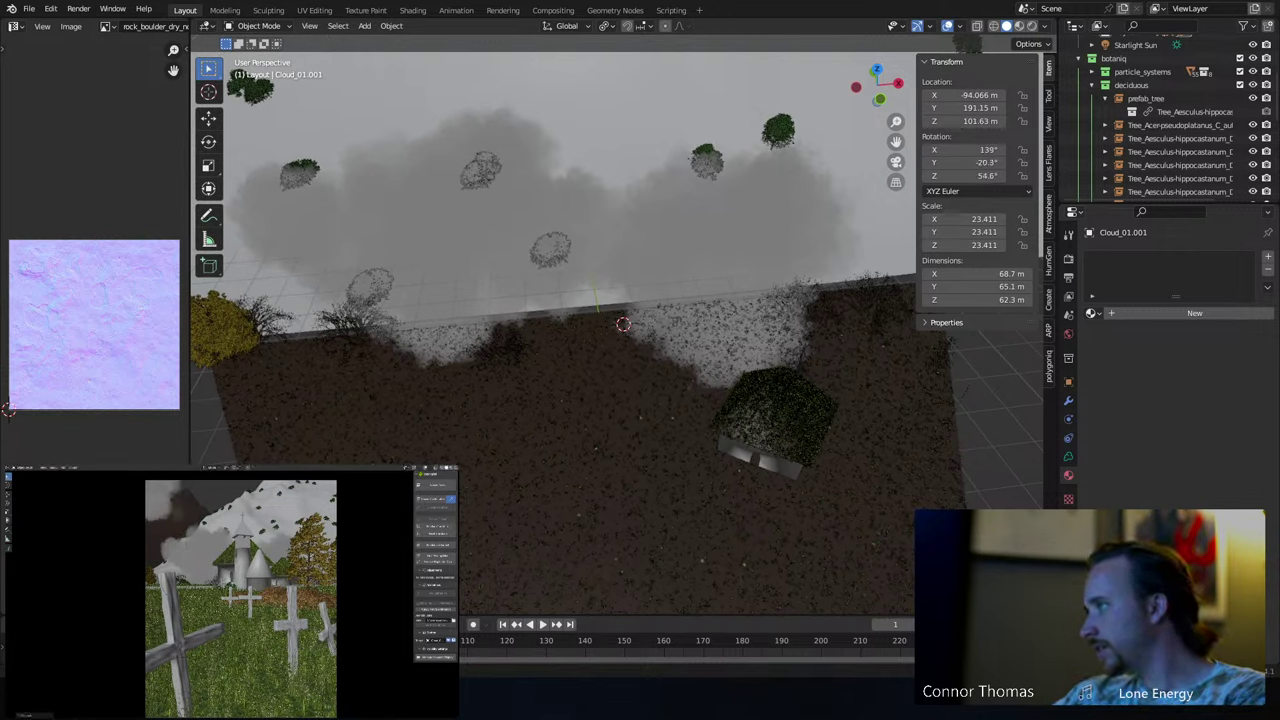
key(s)
click(224, 579)
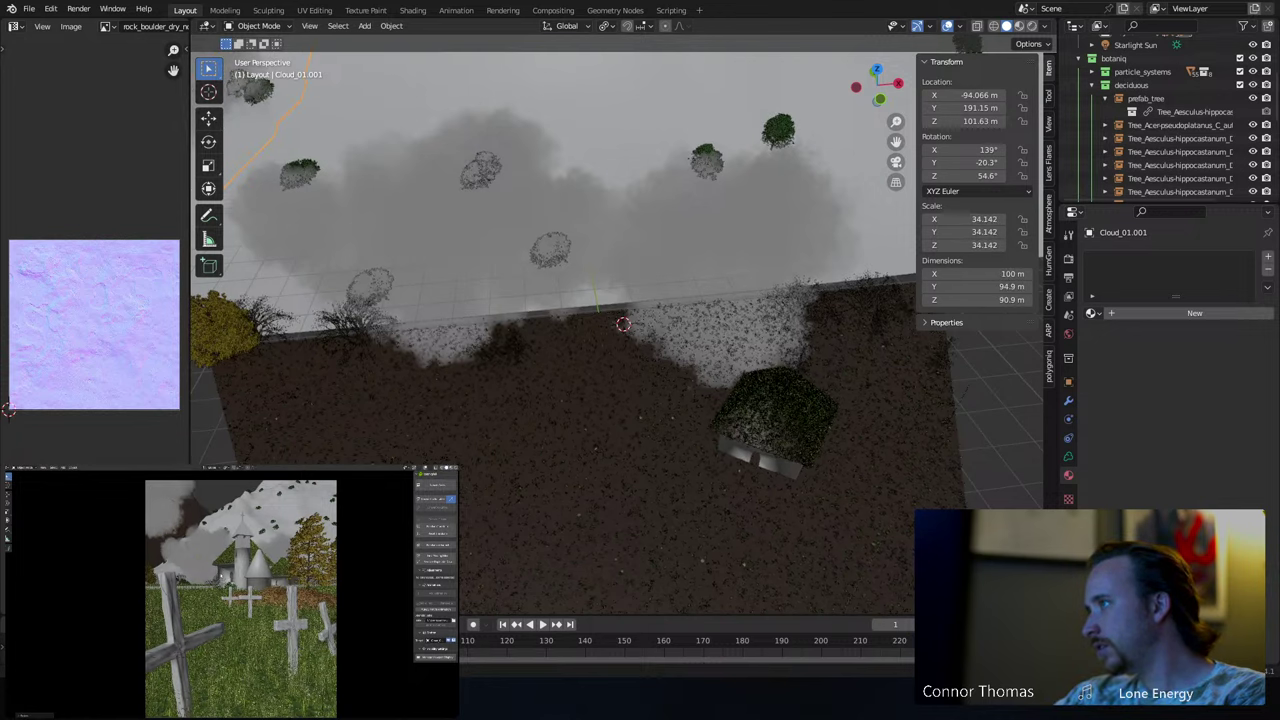
- Duplicate Cloud_09, place the copy at about X -88.8 m, Y 193.5 m, Z 109.5 m, and rotate it to about X 228°, Y -1.6°, Z 0.8°
click(221, 576)
click(225, 619)
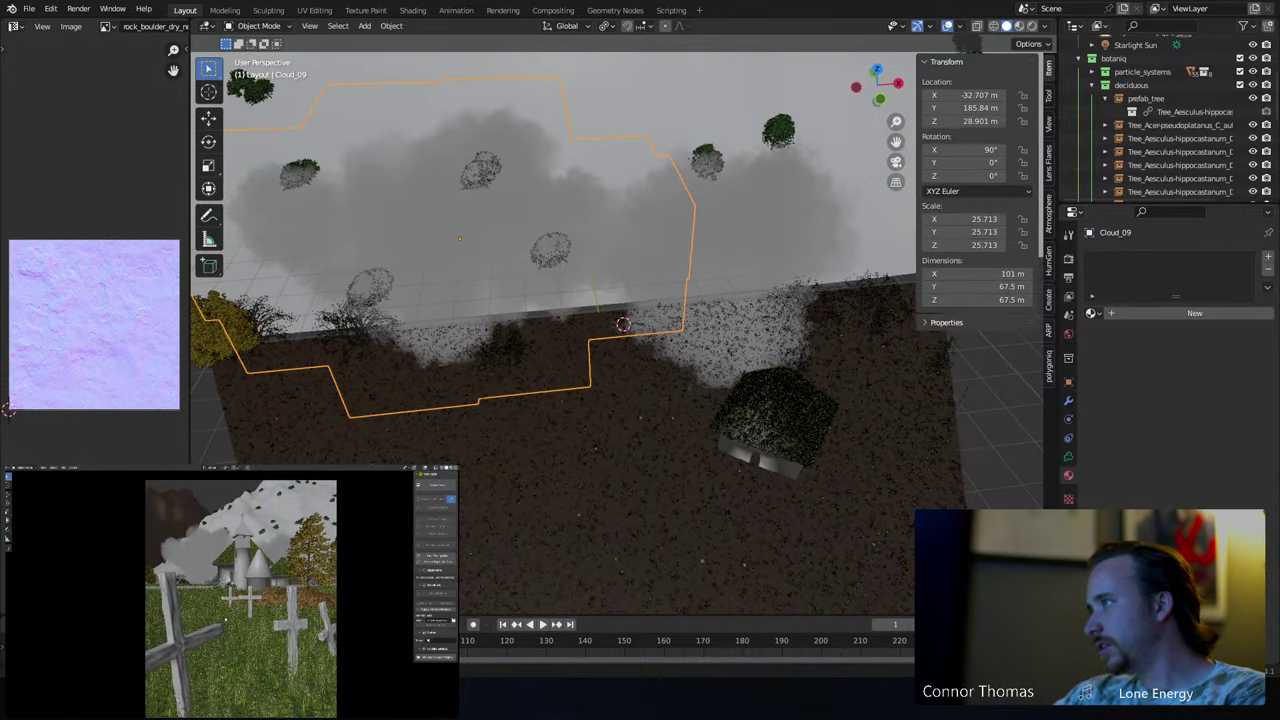
key(shift+d)
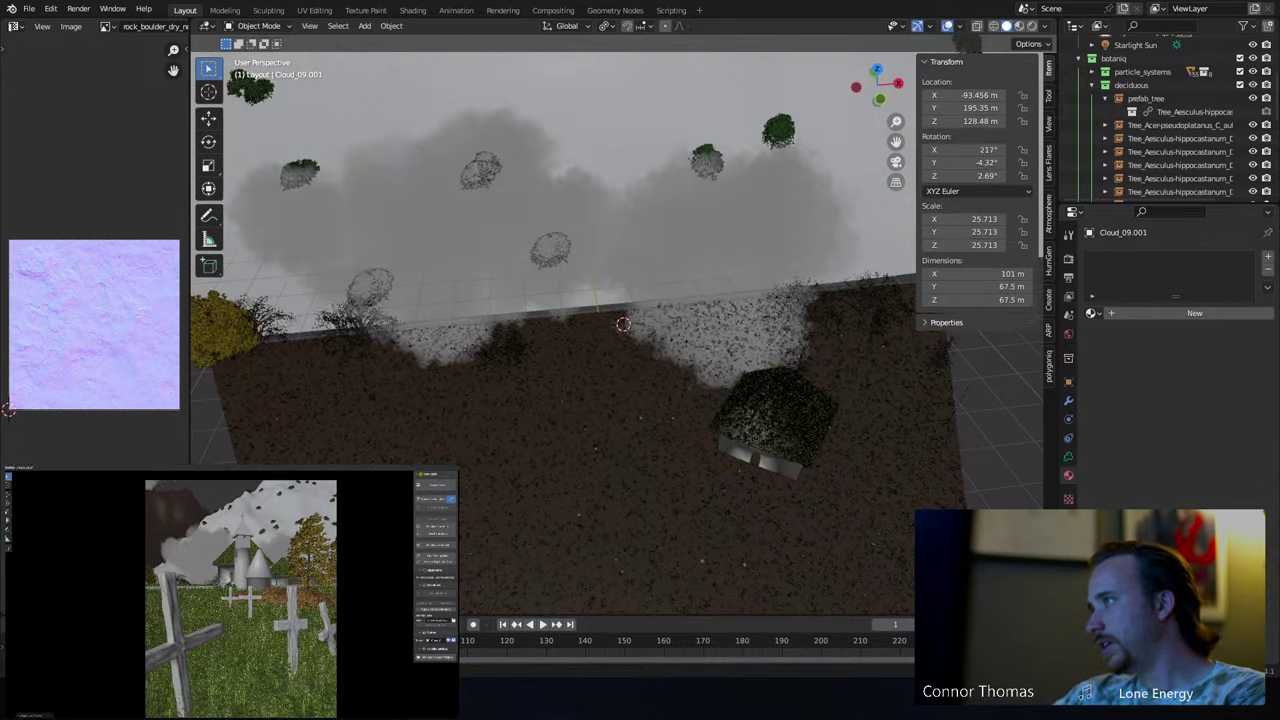
click(165, 548)
key(g)
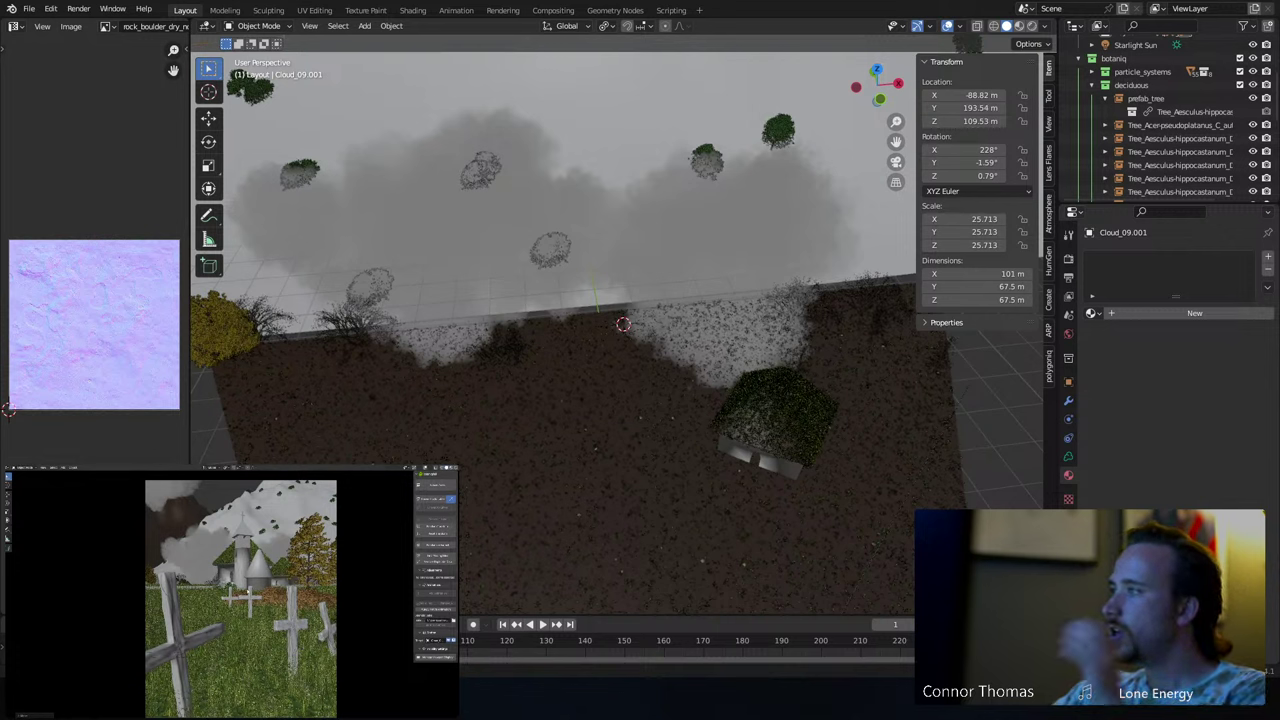
- Save the scene file and show the camera view in rendered shading
key(ctrl+s)
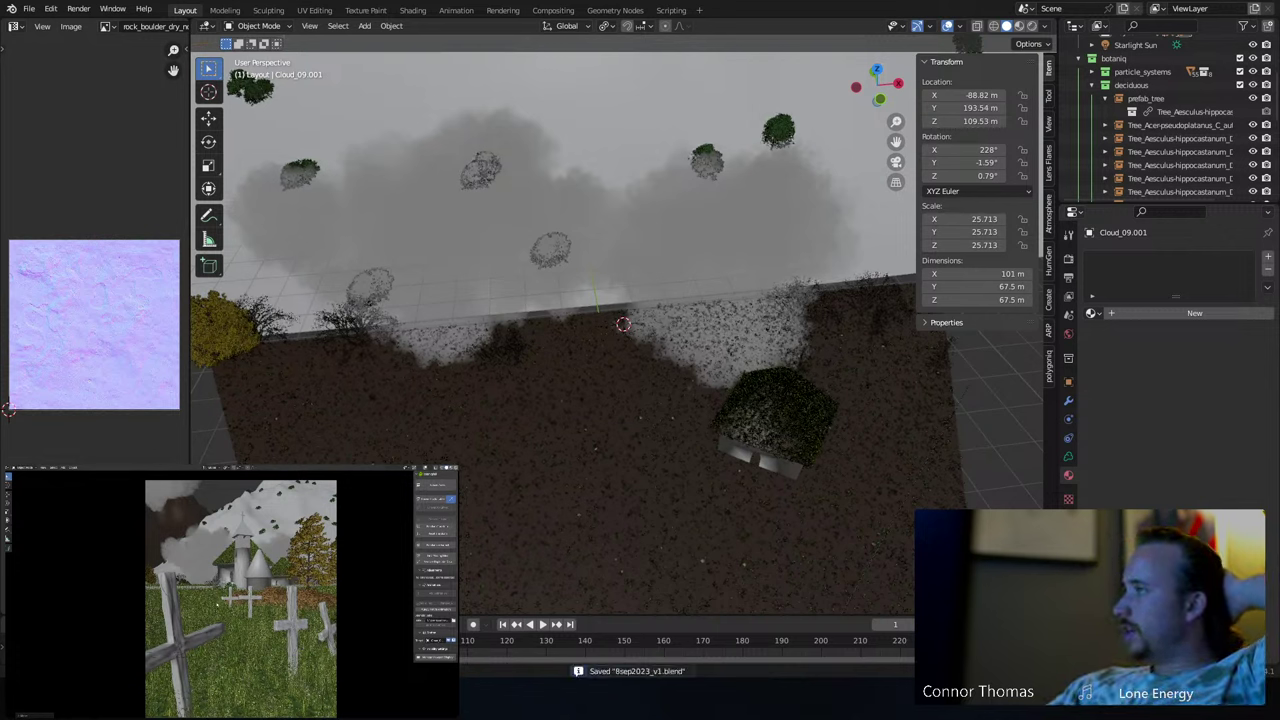
key(z)
key(8)
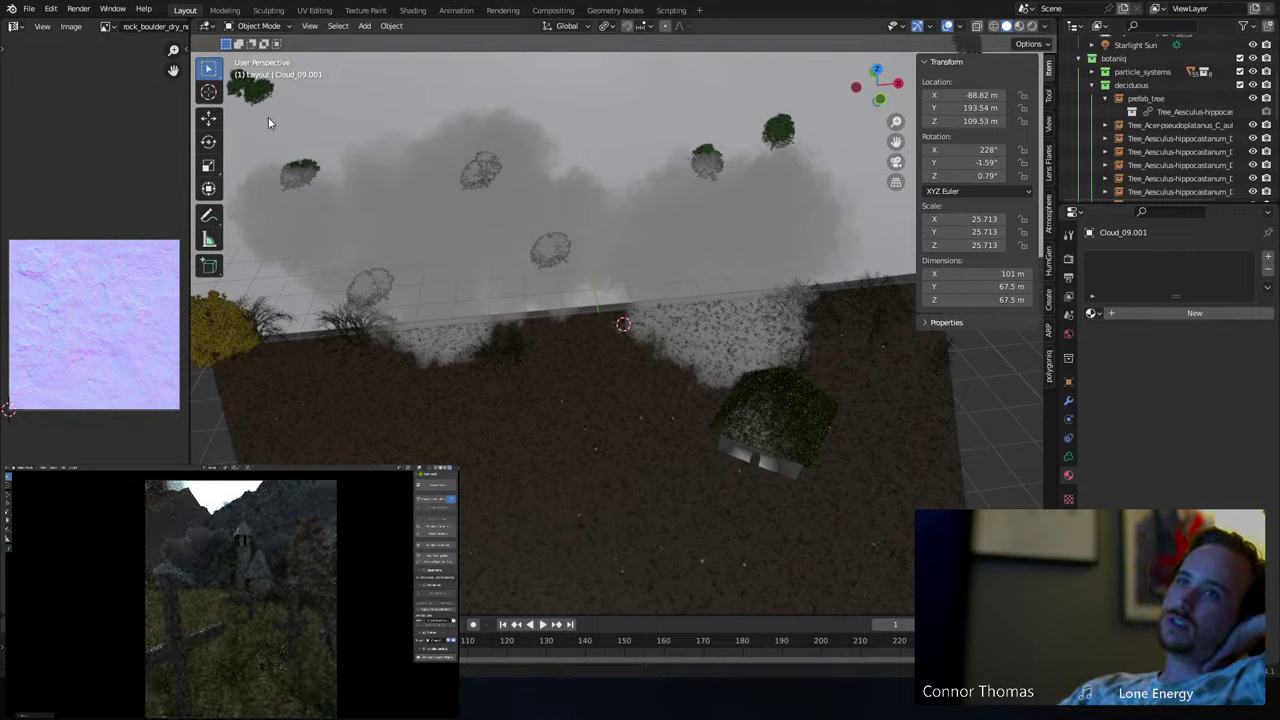
- Change the main 3D viewport area into a Shader Editor
click(206, 27)
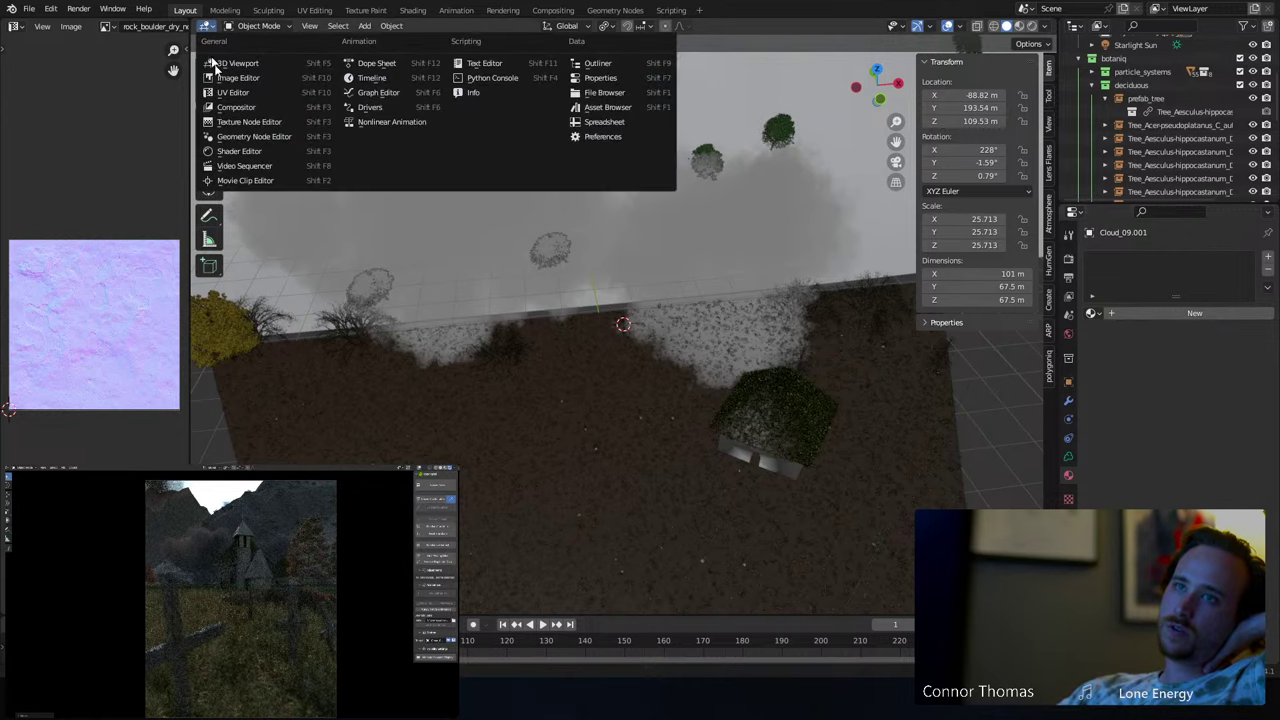
click(248, 152)
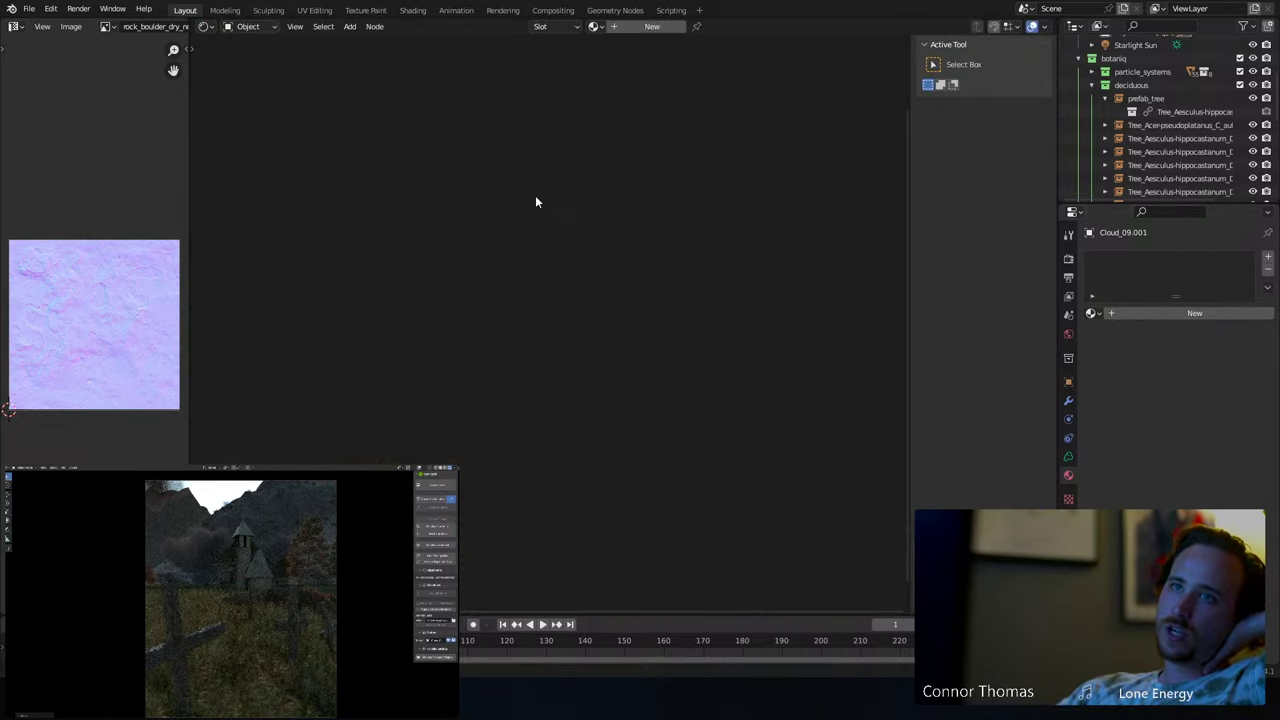
- Create a new material for the Cloud_09 copy and delete its Principled Volume node
click(637, 27)
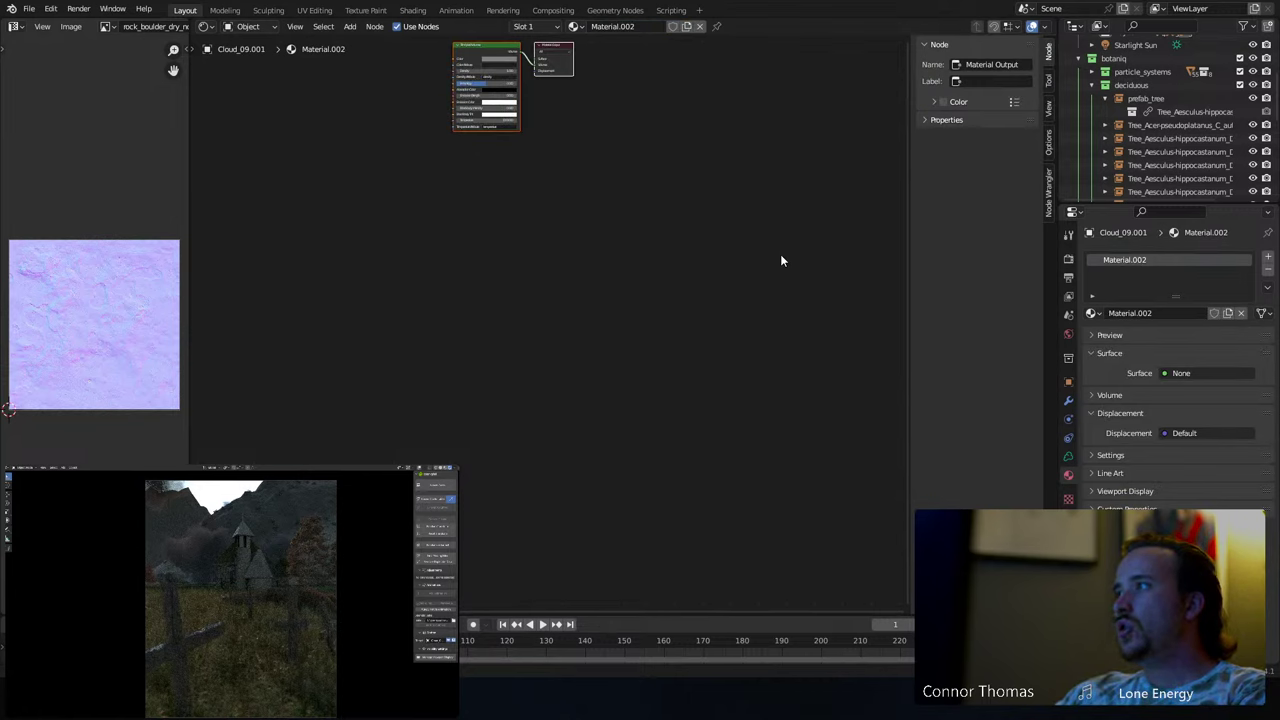
middle_drag(603, 180, 585, 357)
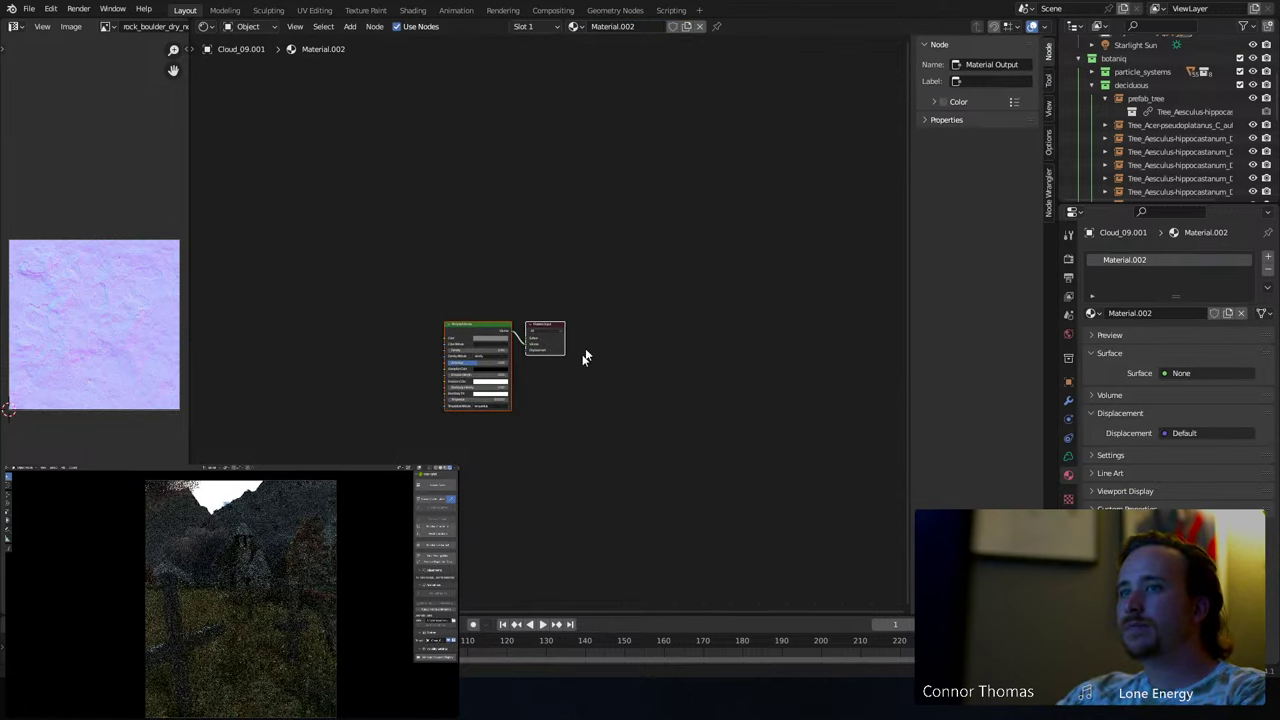
scroll(585, 357, up, 3)
click(450, 330)
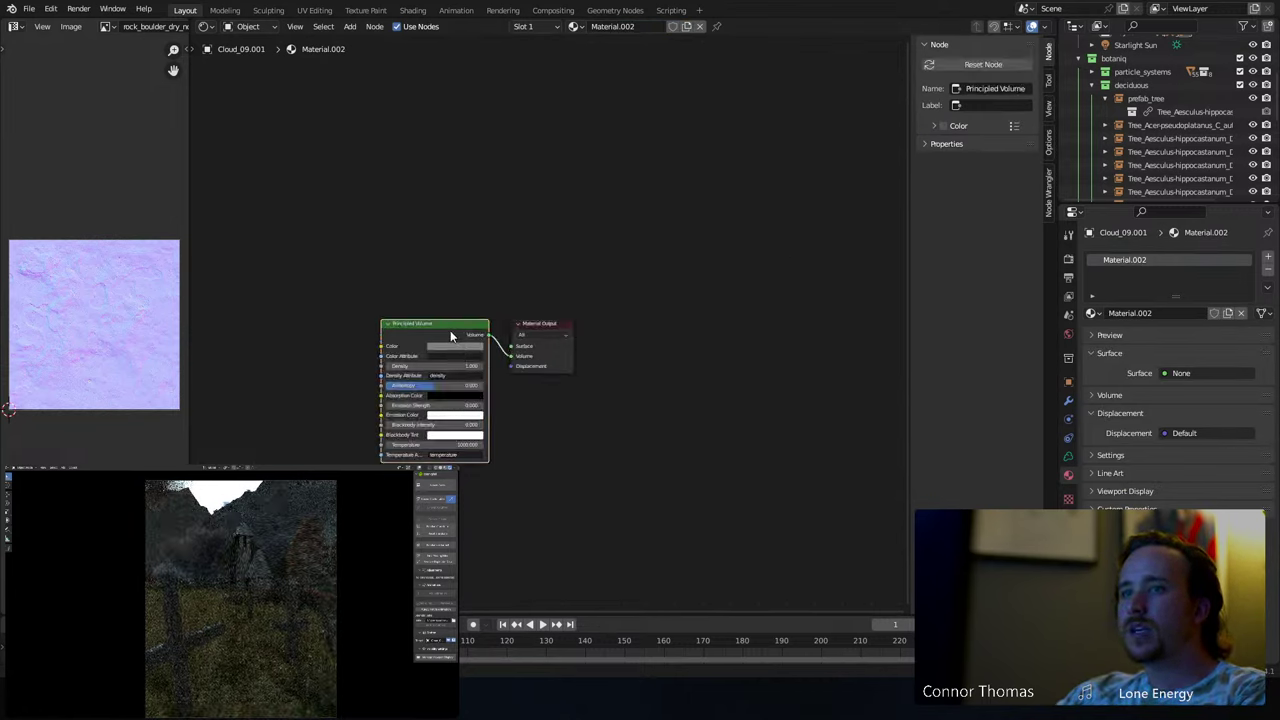
key(x)
- Add a Volume Scatter node and connect it to the Volume input of the Material Output
key(shift+a)
click(411, 364)
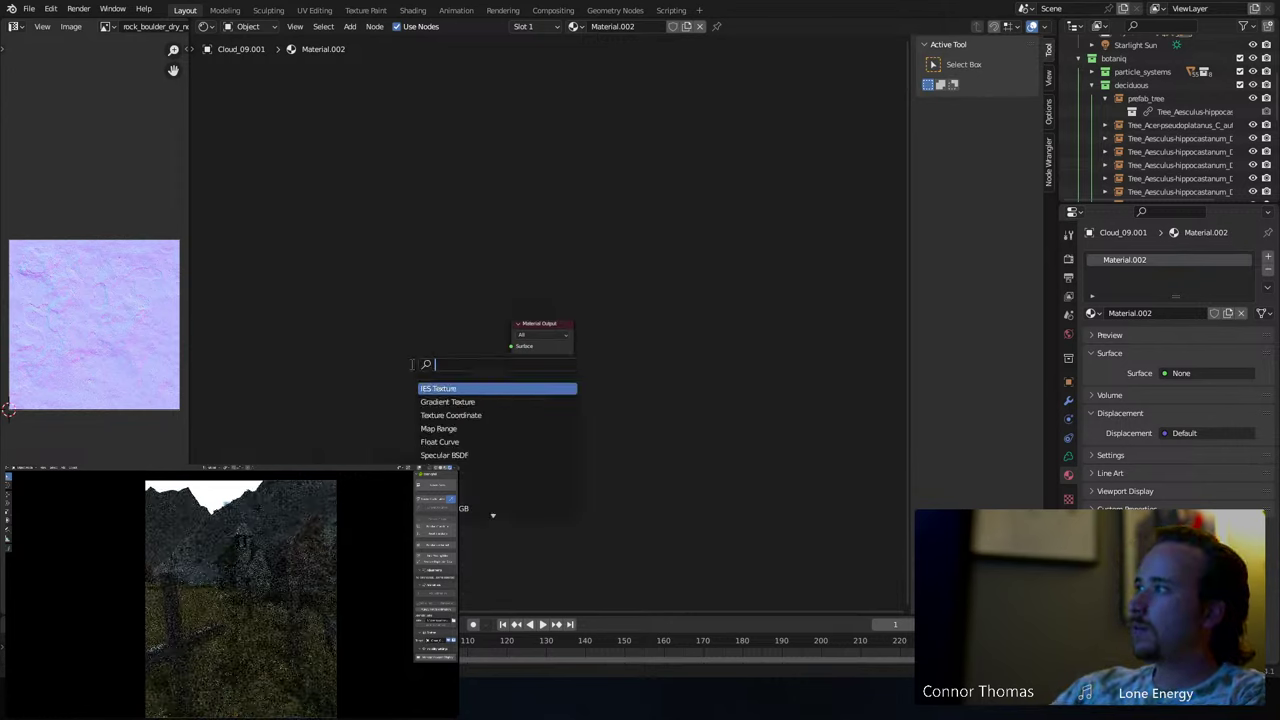
text(scat)
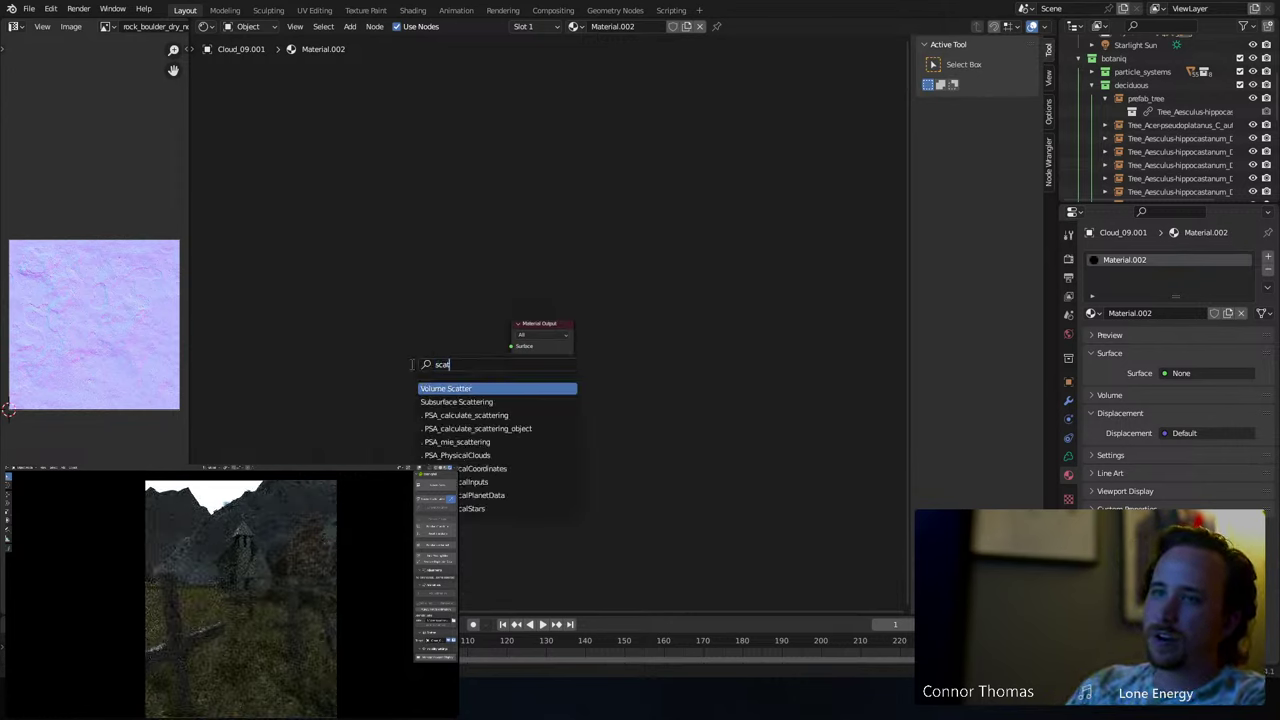
key(Return)
click(418, 368)
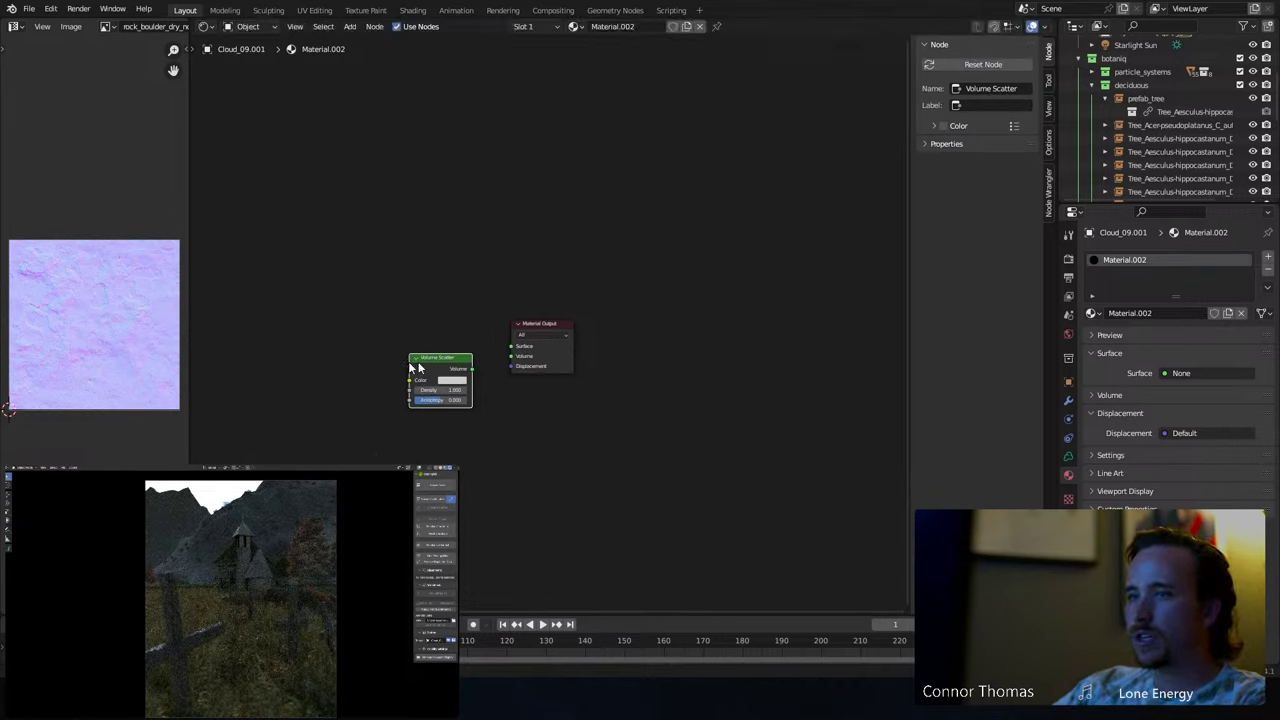
drag(471, 368, 511, 356)
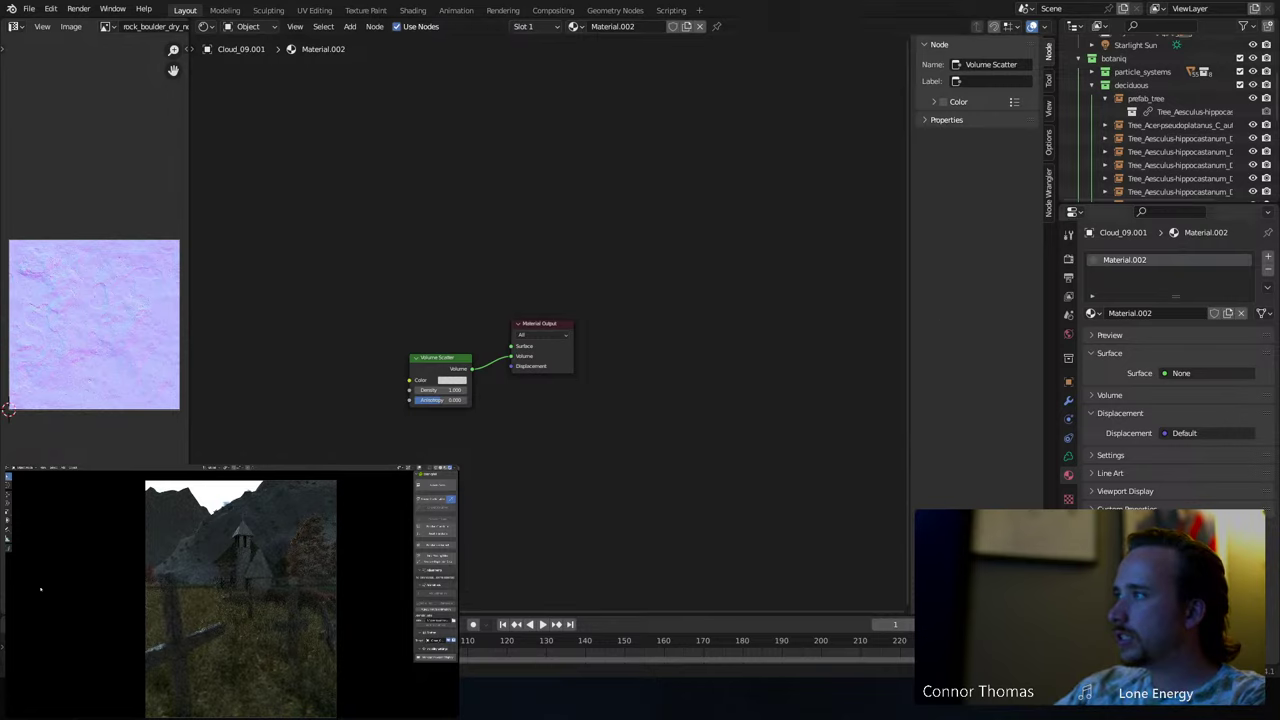
- Check which material the original Cloud_09 volume uses
click(181, 568)
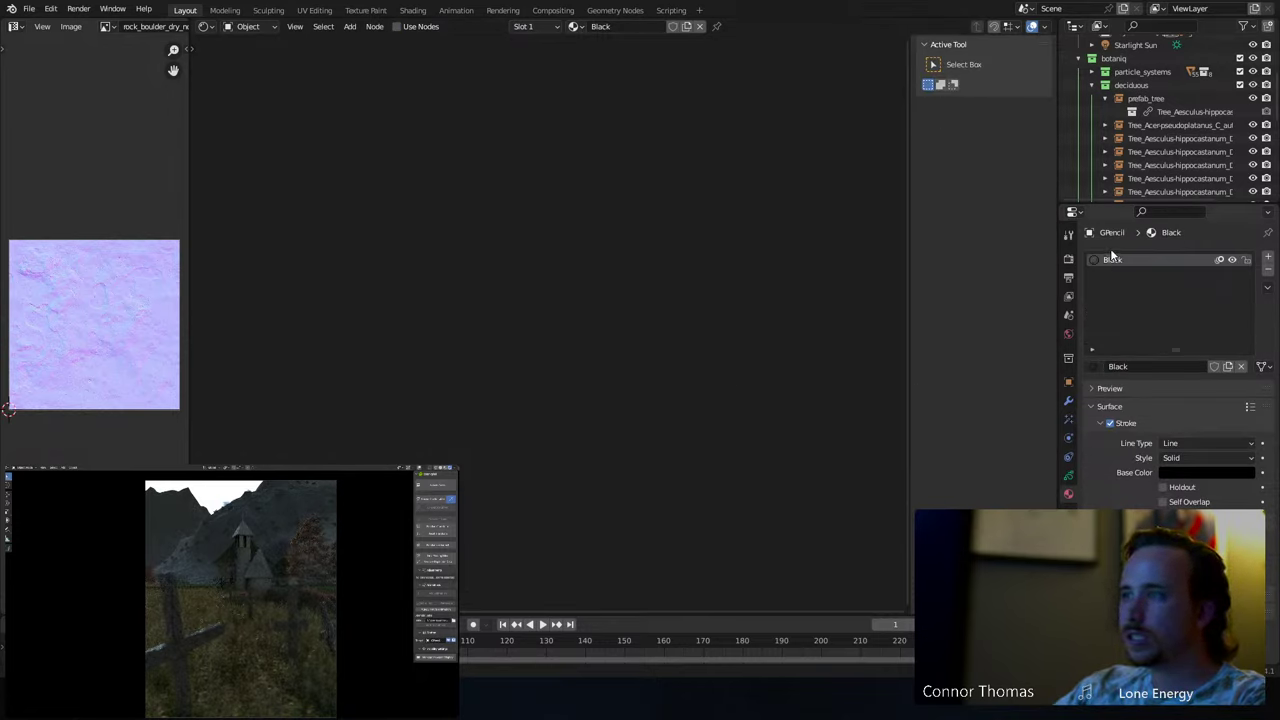
click(1070, 478)
click(1070, 492)
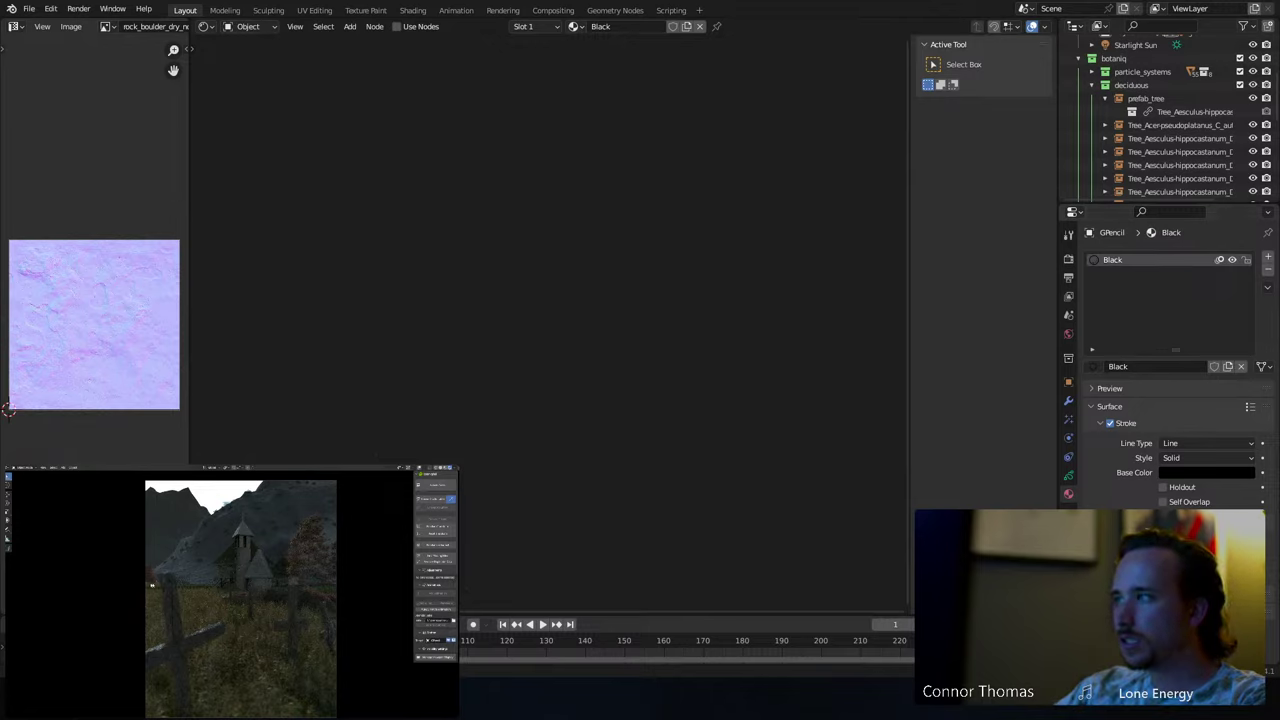
click(222, 561)
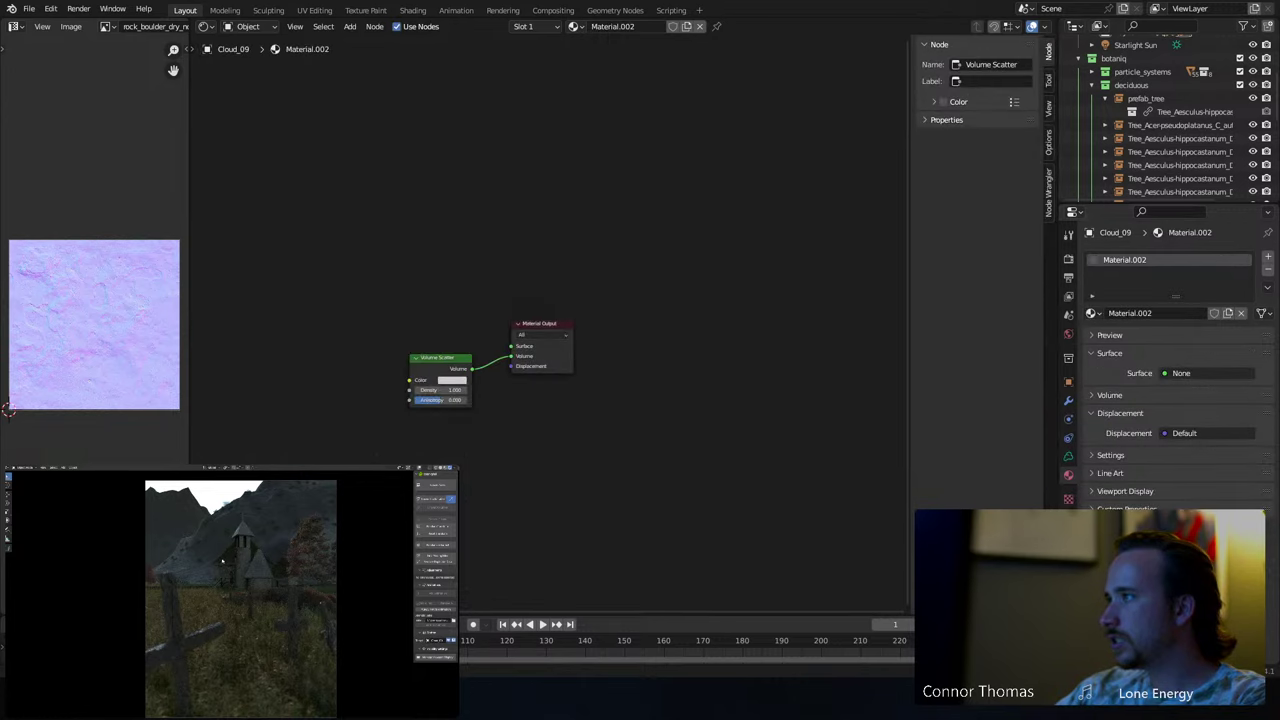
- Undo the Volume Scatter replacement and the creation of the new material on the Cloud_09 copy
key(ctrl+z)
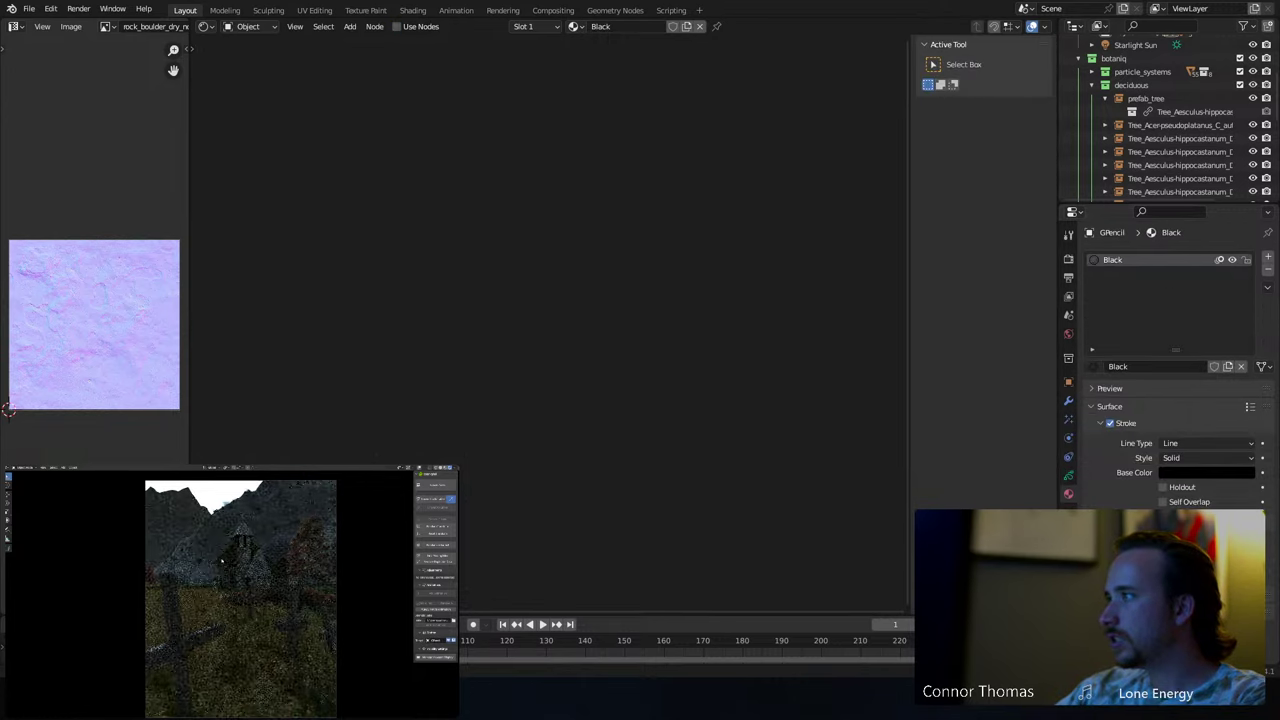
key(ctrl+z)
key(ctrl+z)
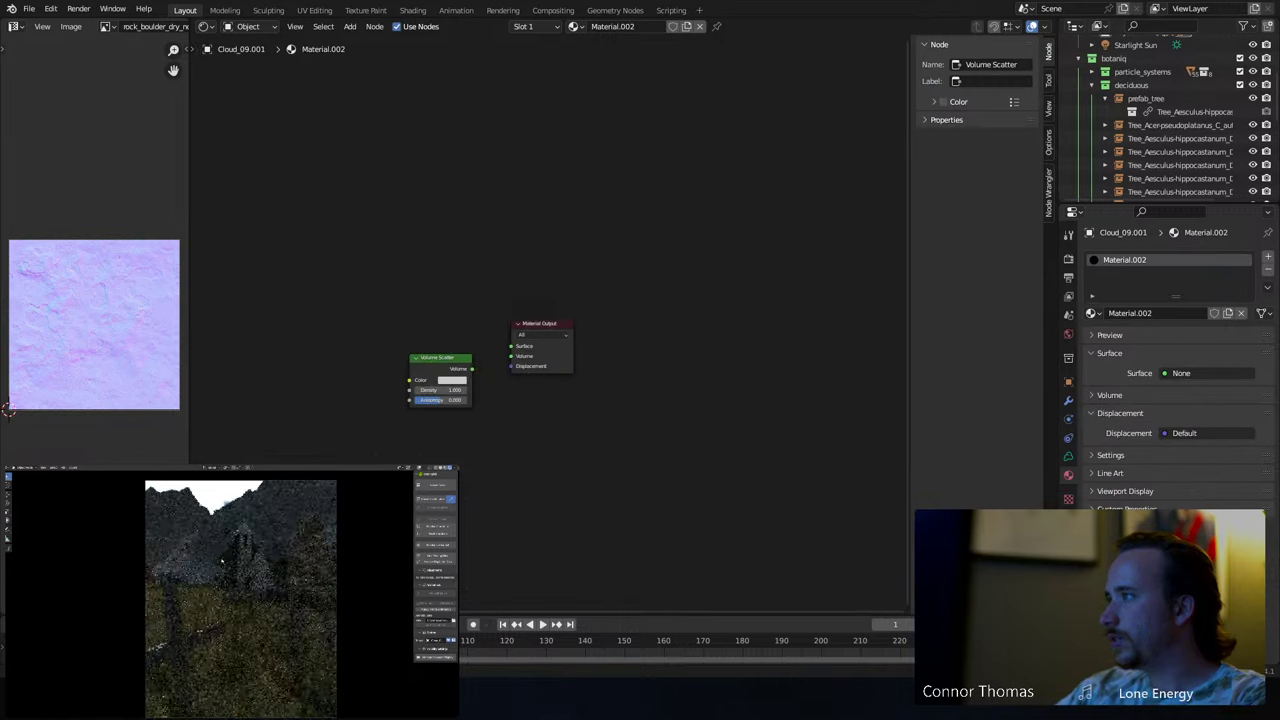
key(ctrl+z)
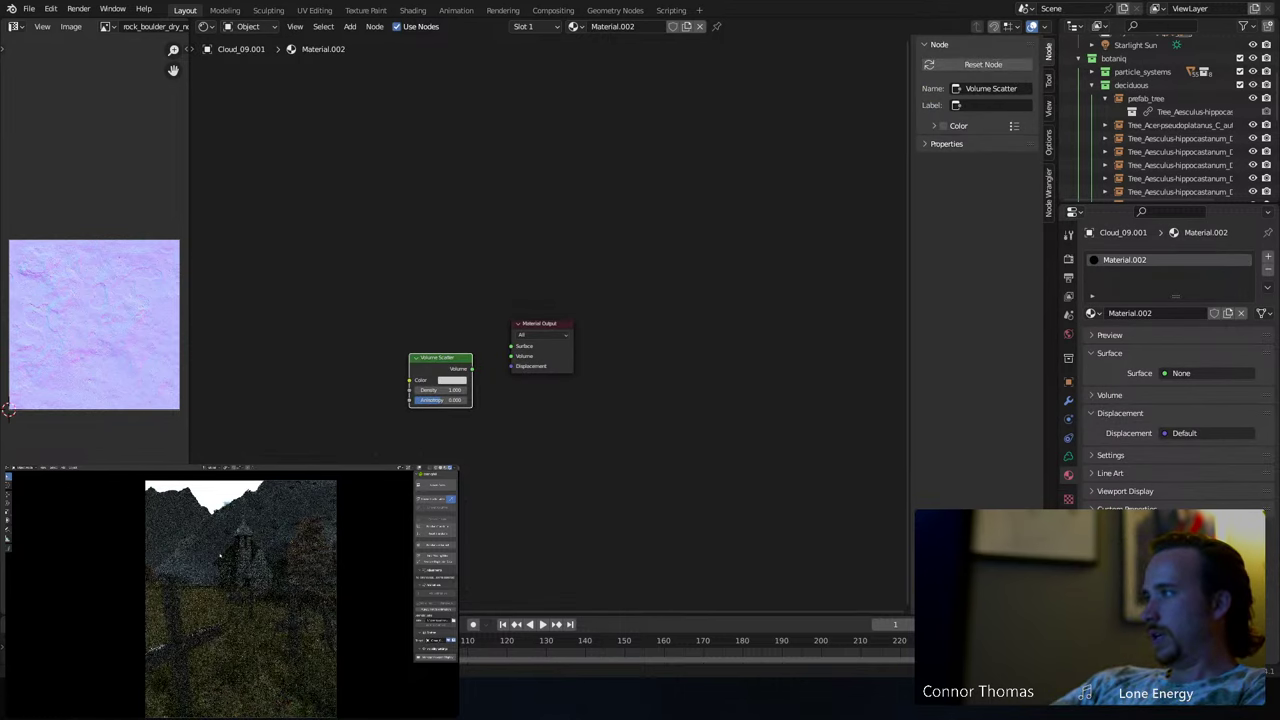
key(ctrl+shift+z)
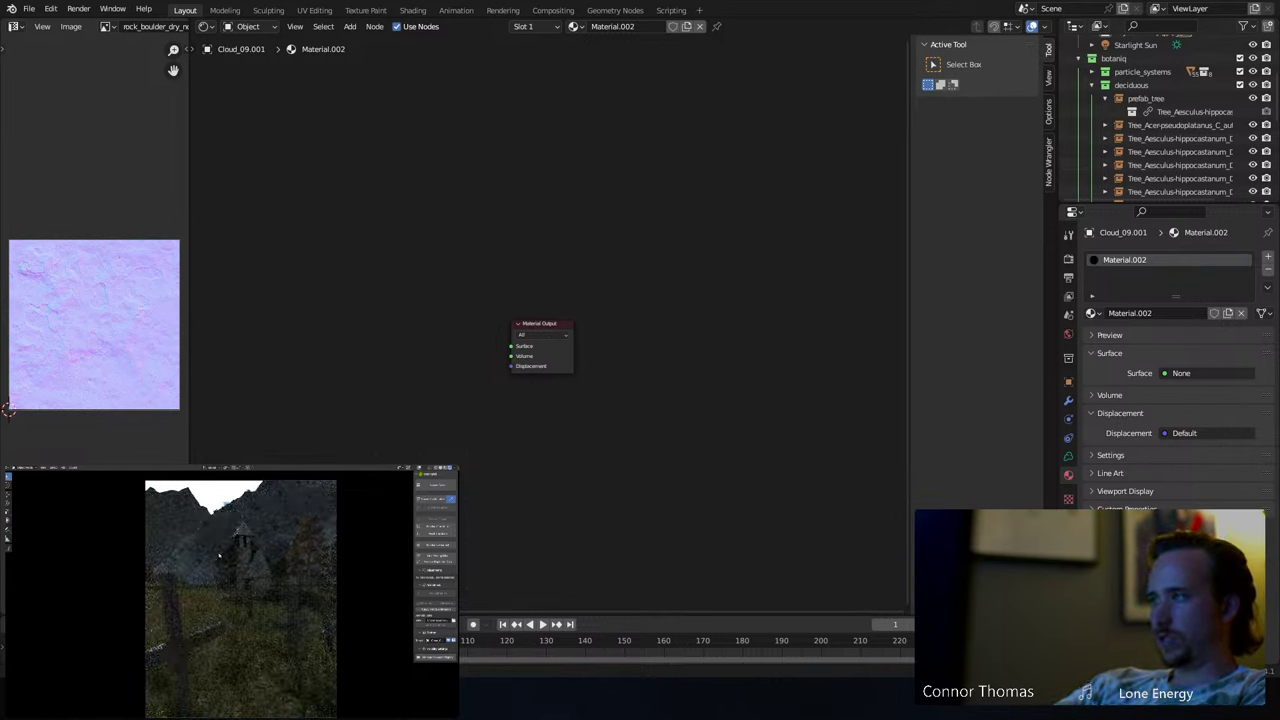
key(ctrl+z)
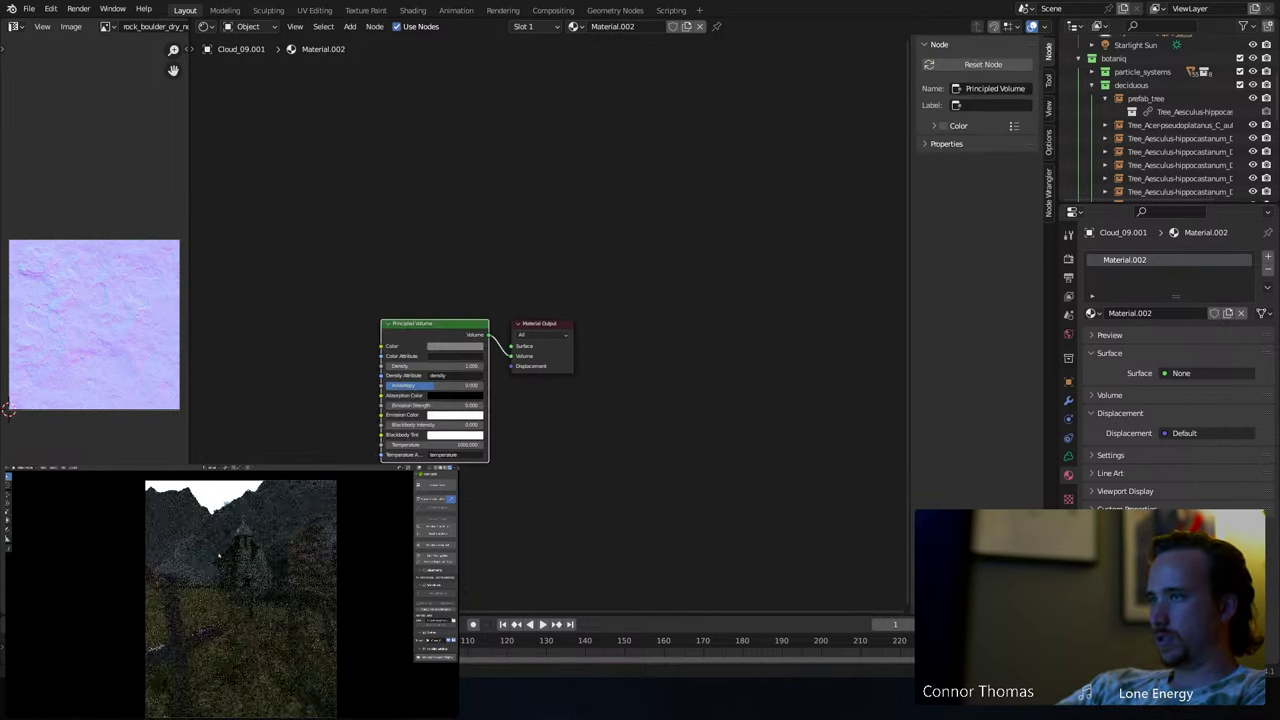
key(ctrl+z)
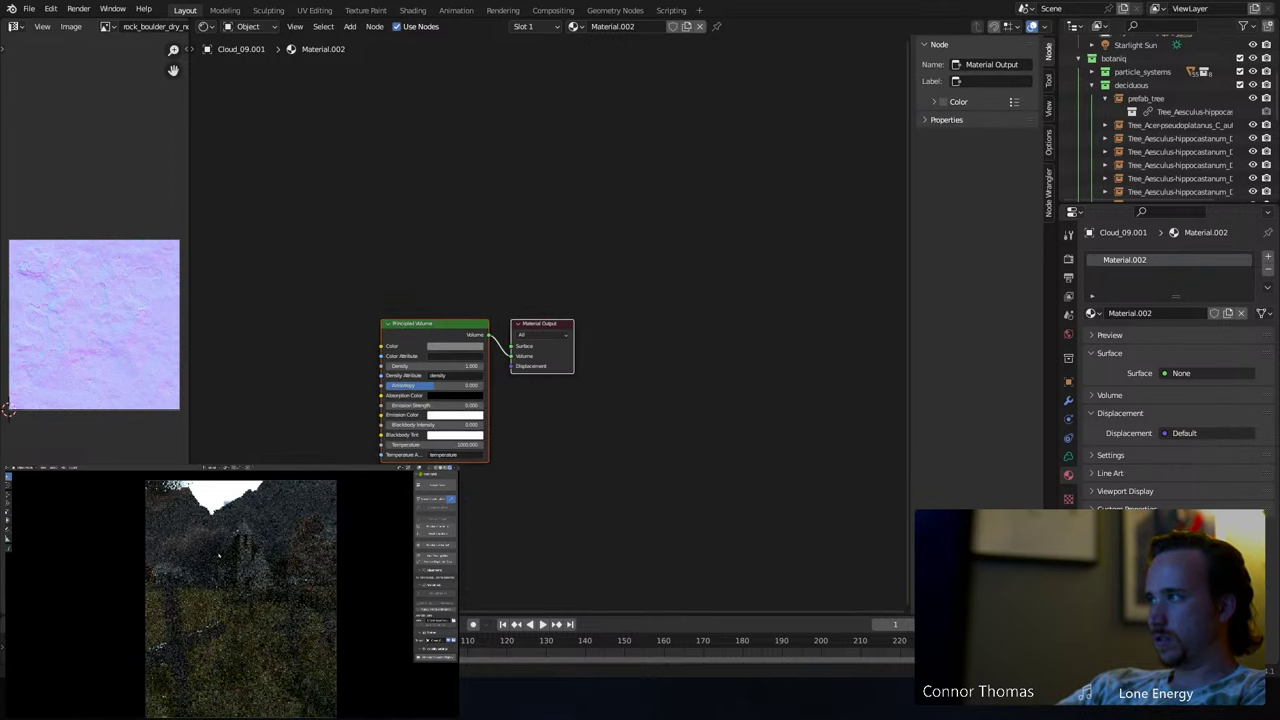
key(ctrl+z)
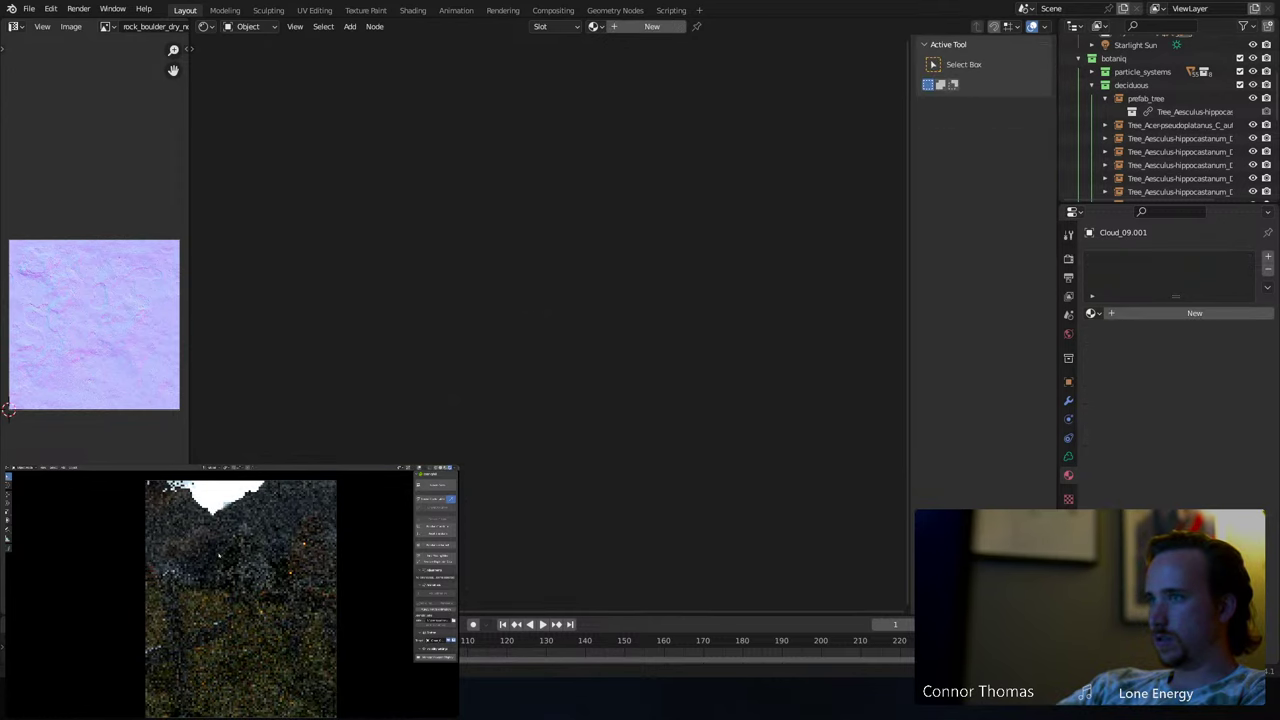
- Give the original Cloud_09 volume a new material whose Principled Volume has density 0.2 and a pure white color
click(277, 553)
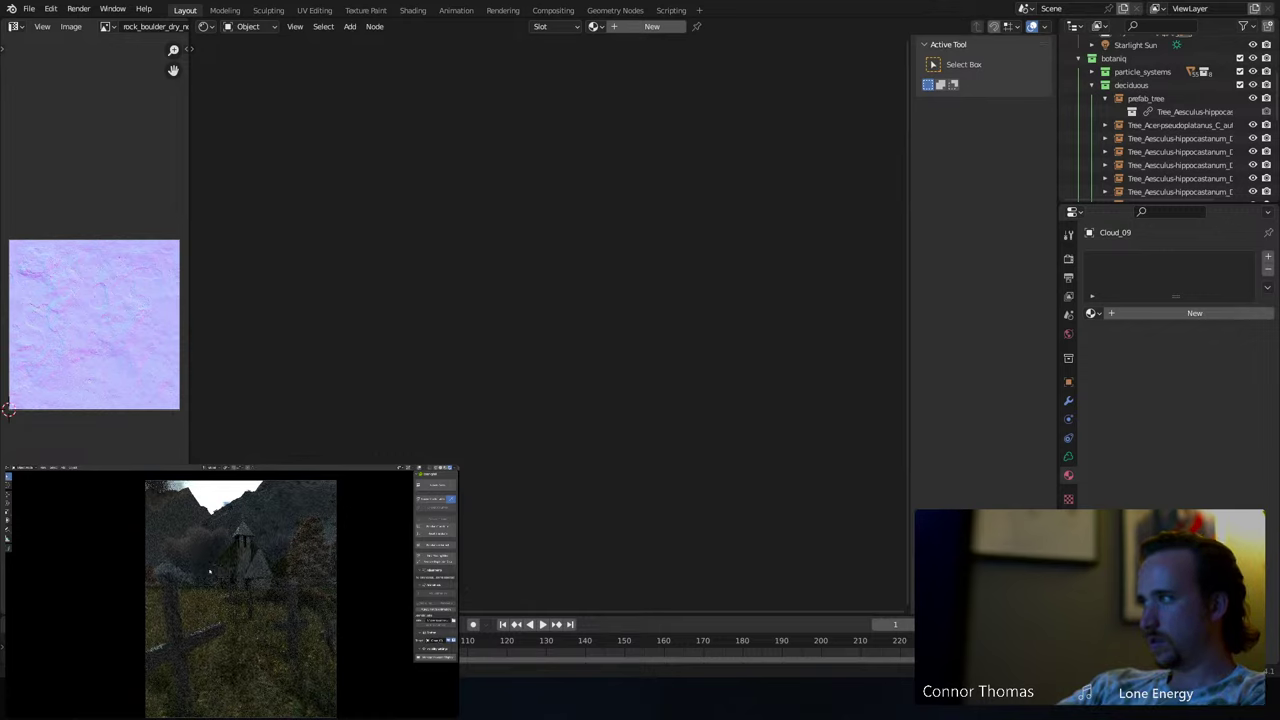
click(1121, 314)
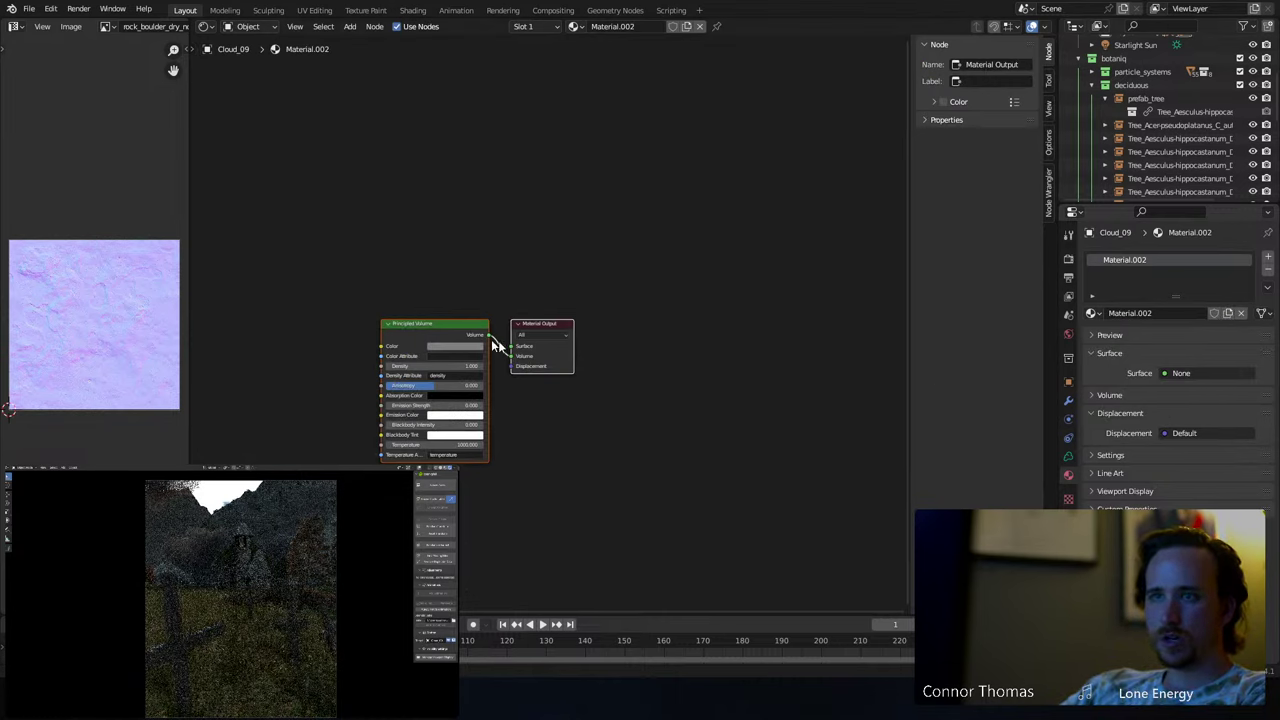
click(432, 324)
click(430, 365)
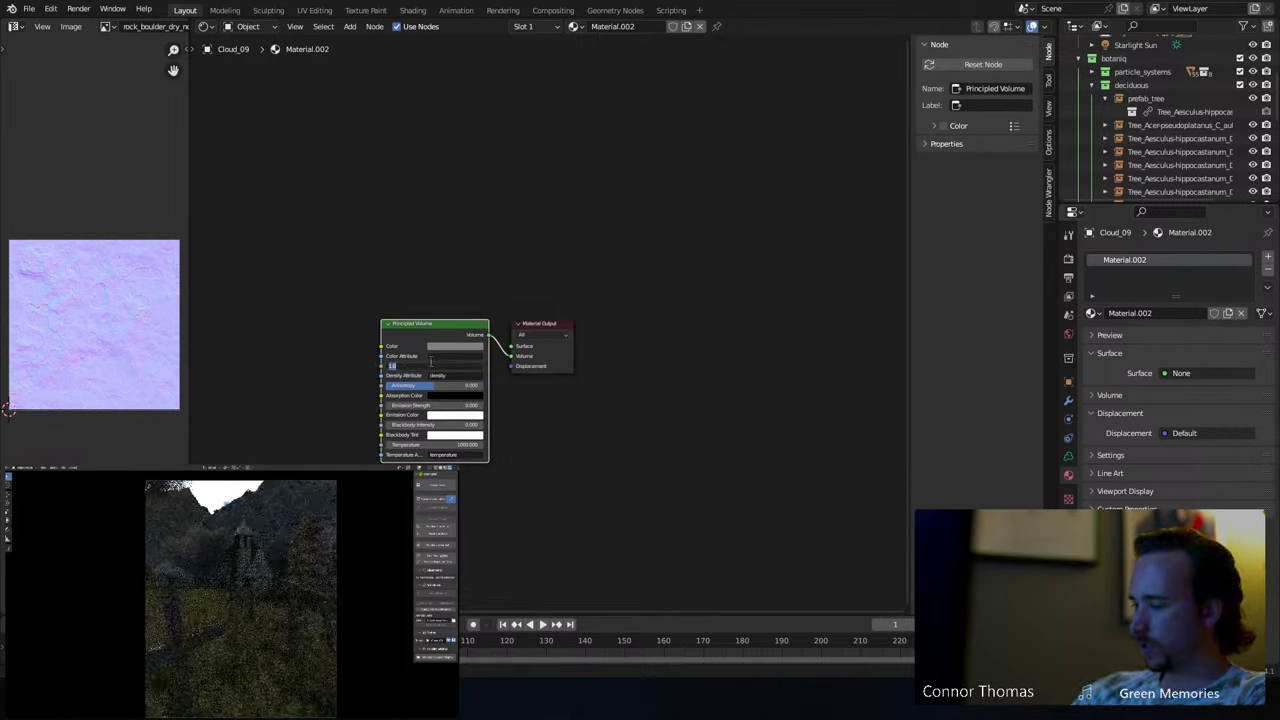
text(.2)
key(Return)
text(2)
key(Return)
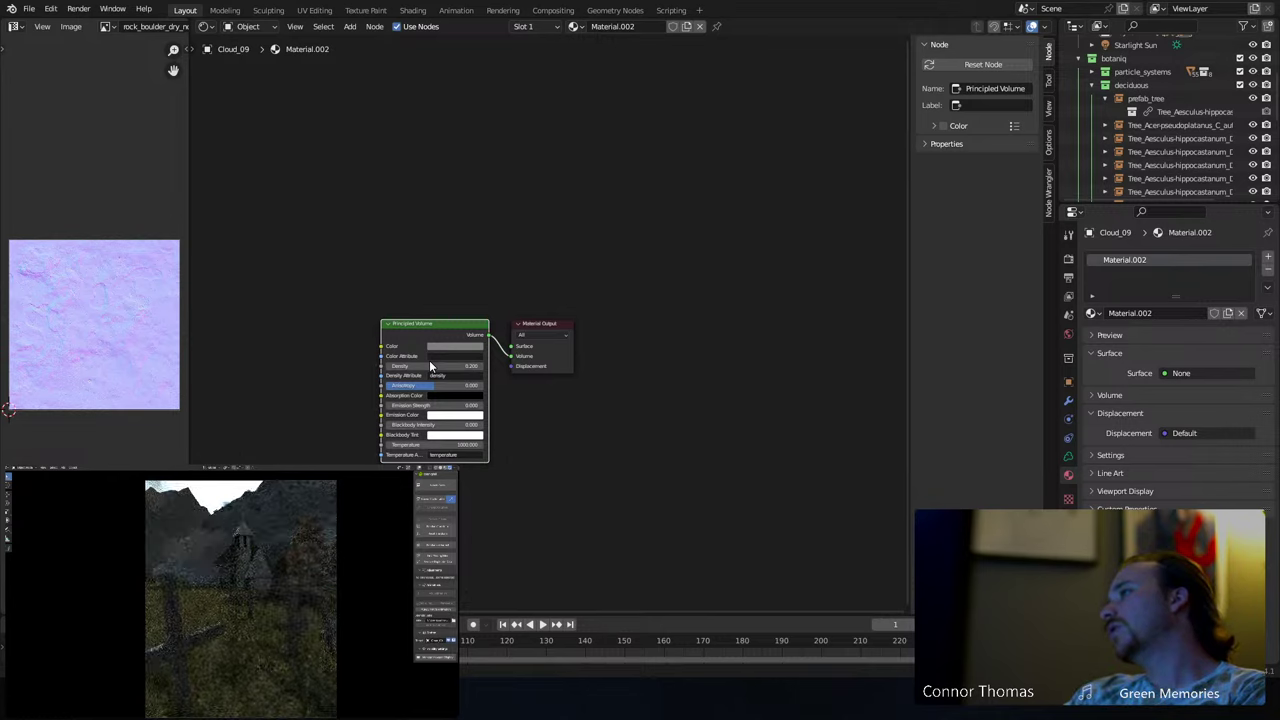
click(448, 346)
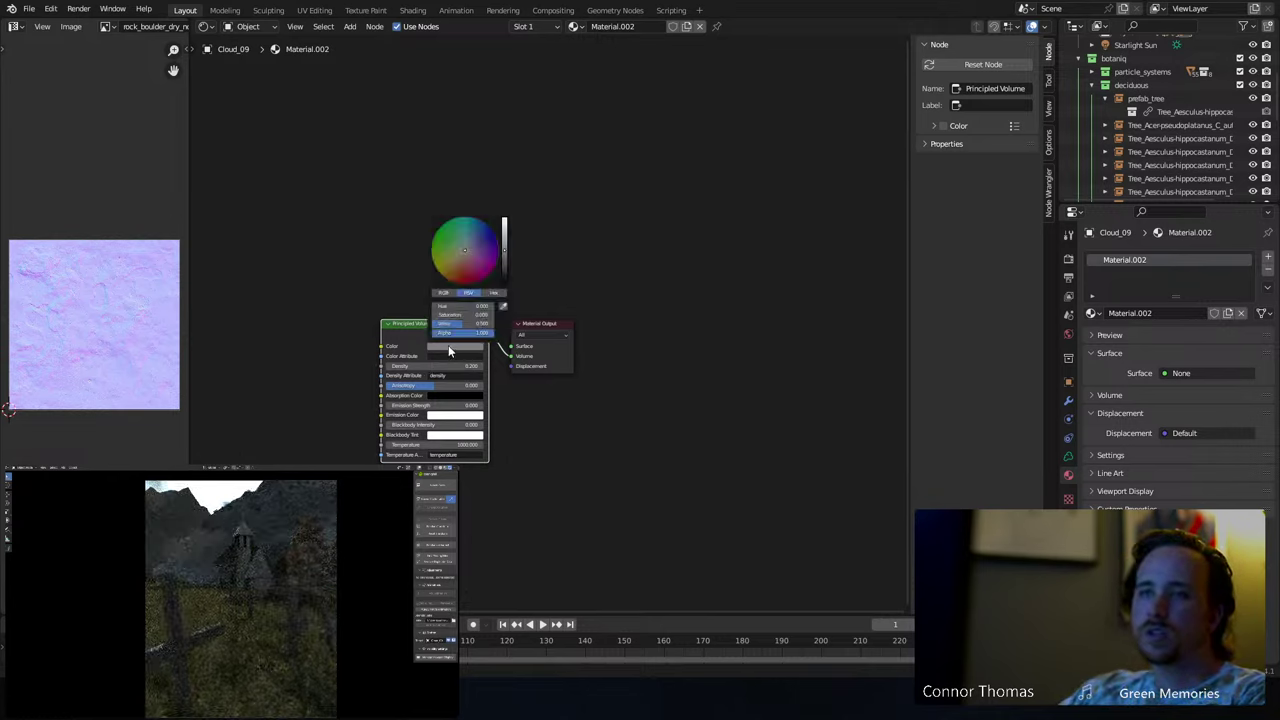
drag(504, 250, 504, 217)
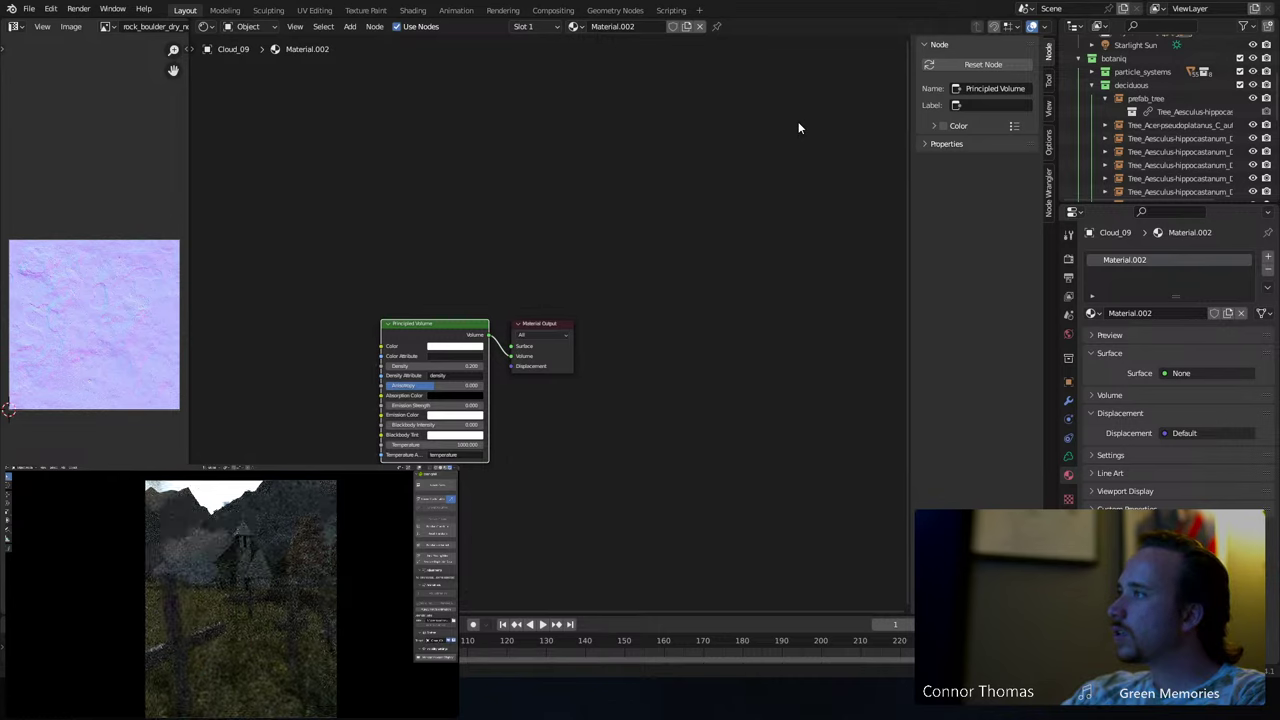
- Give the Cloud_01 volume a new material and set its Principled Volume to pure white with density 0.22
click(278, 547)
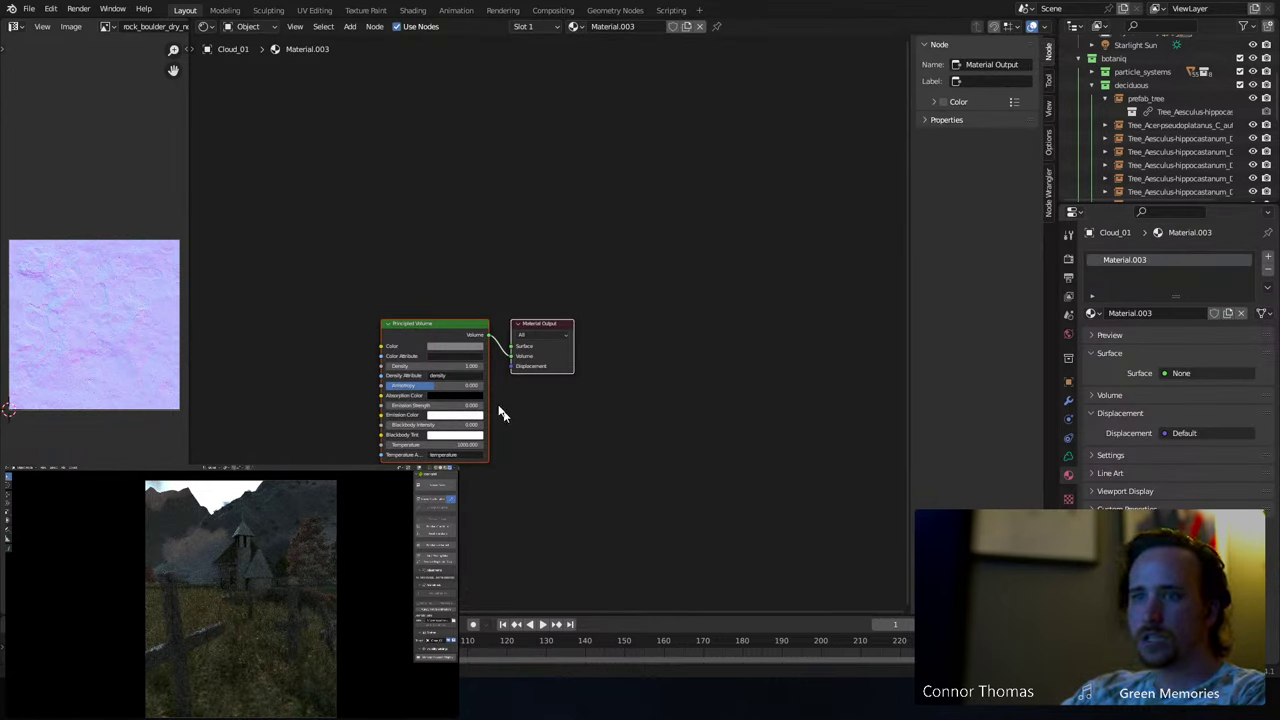
click(462, 345)
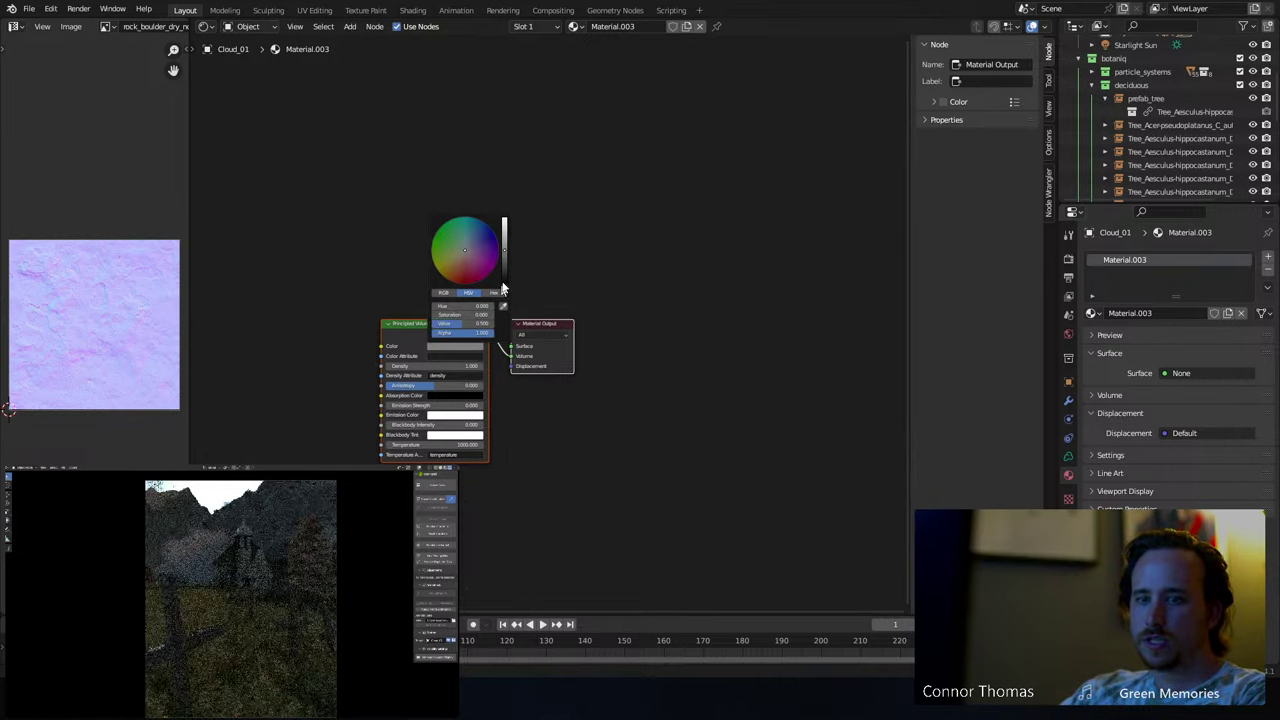
drag(504, 250, 504, 218)
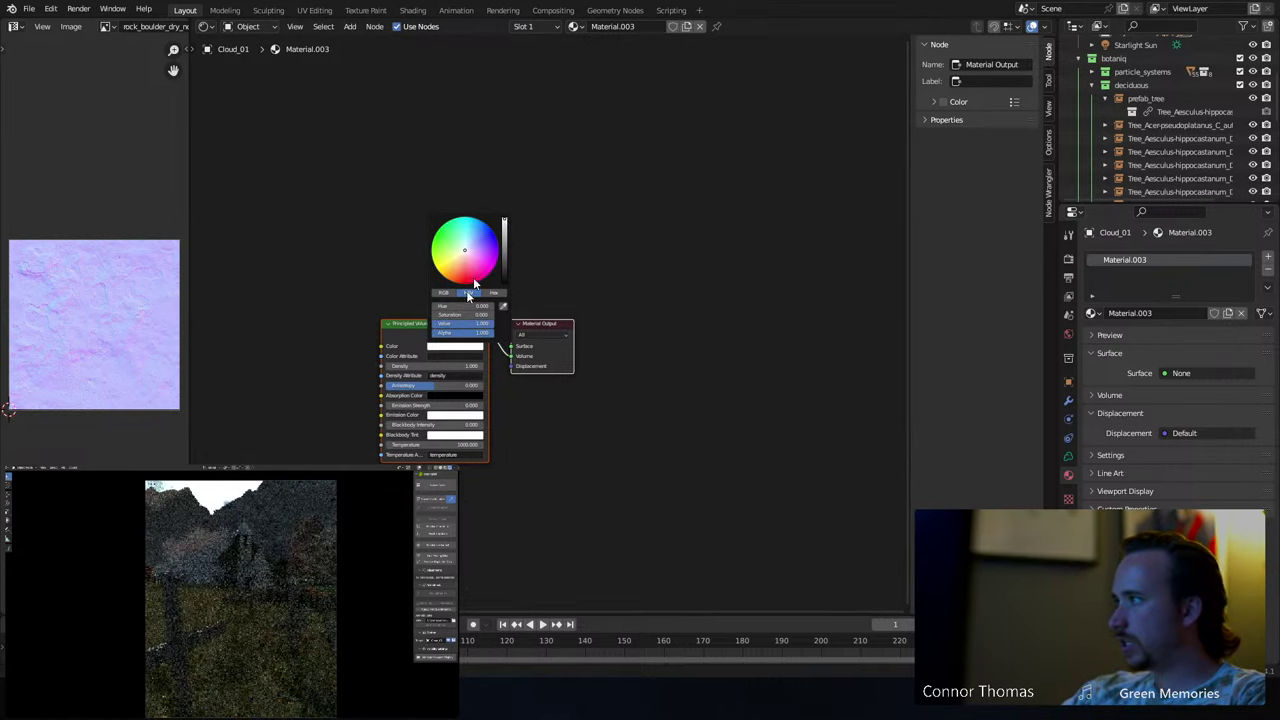
click(446, 365)
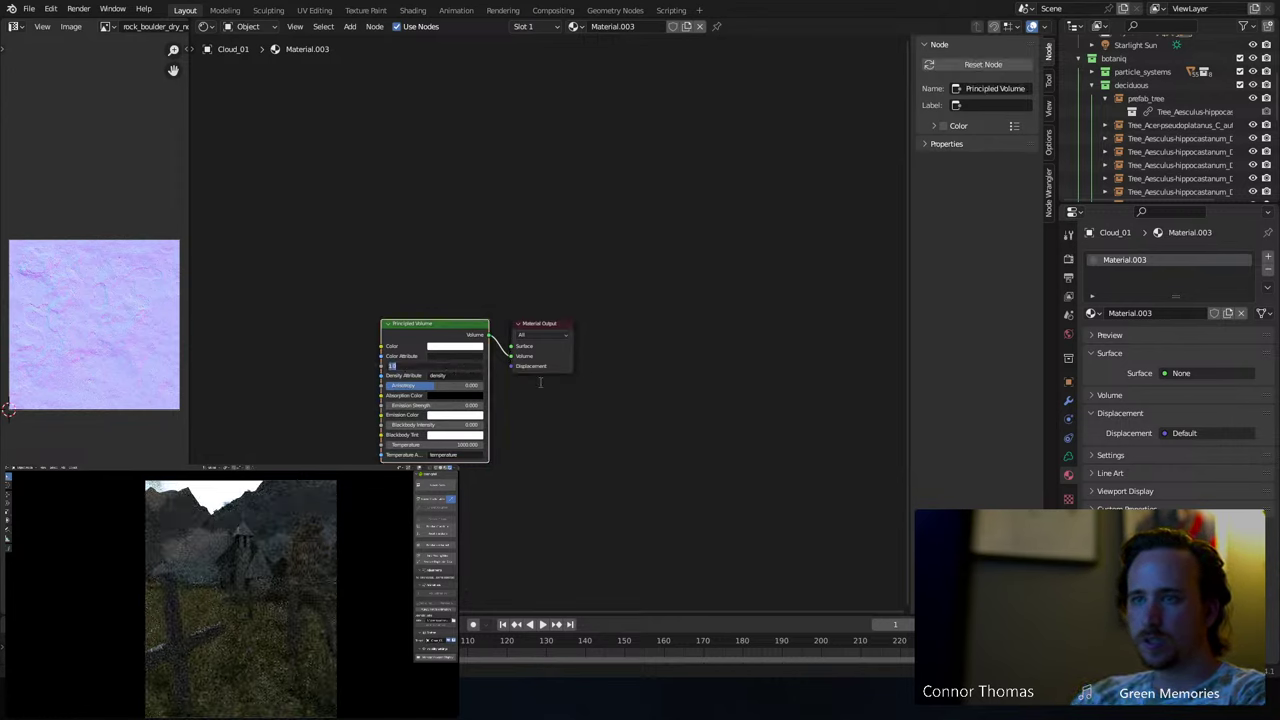
key(BackSpace)
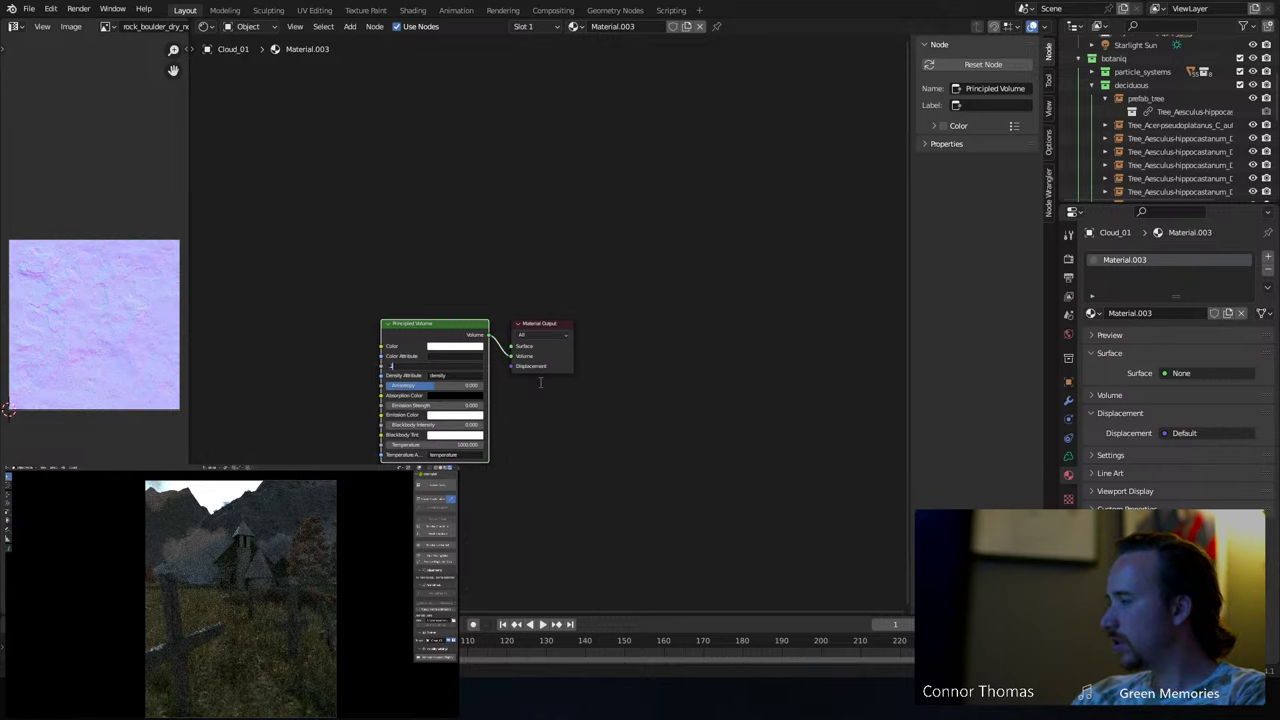
text(.22)
key(Return)
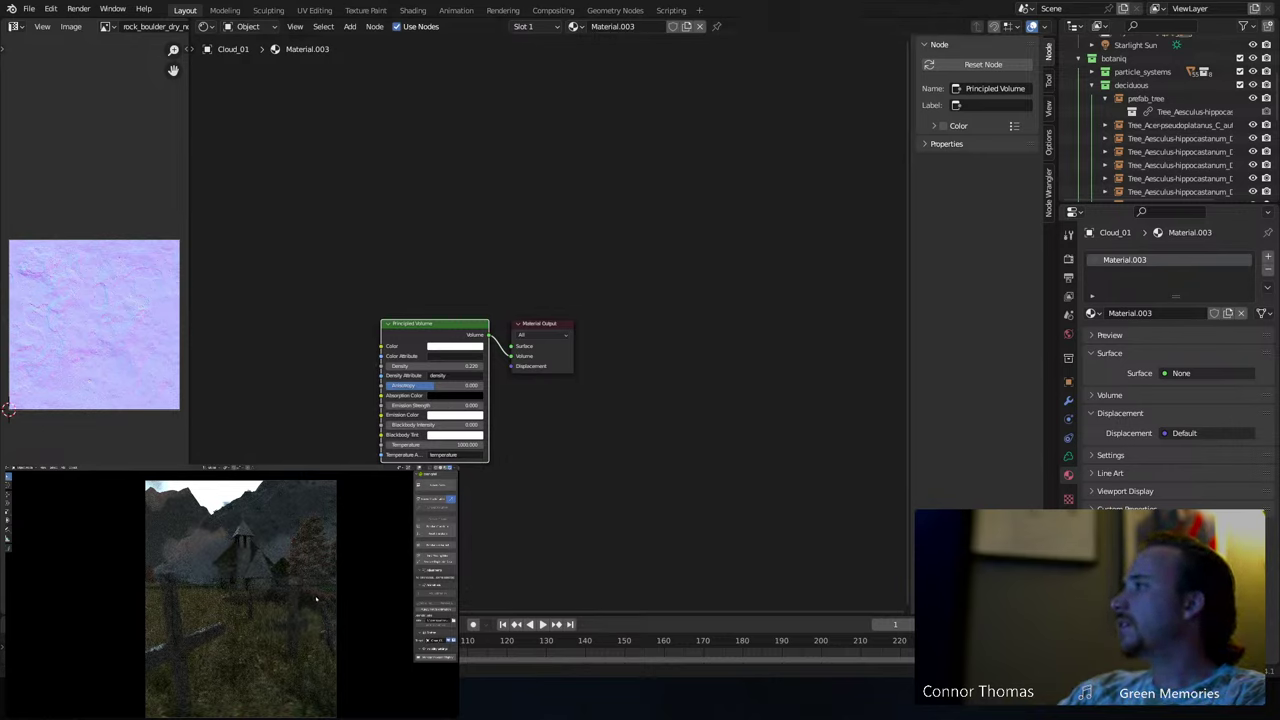
- Duplicate the Cloud_01 volume and place the copy behind the church, with the viewport in solid shading
key(shift+d)
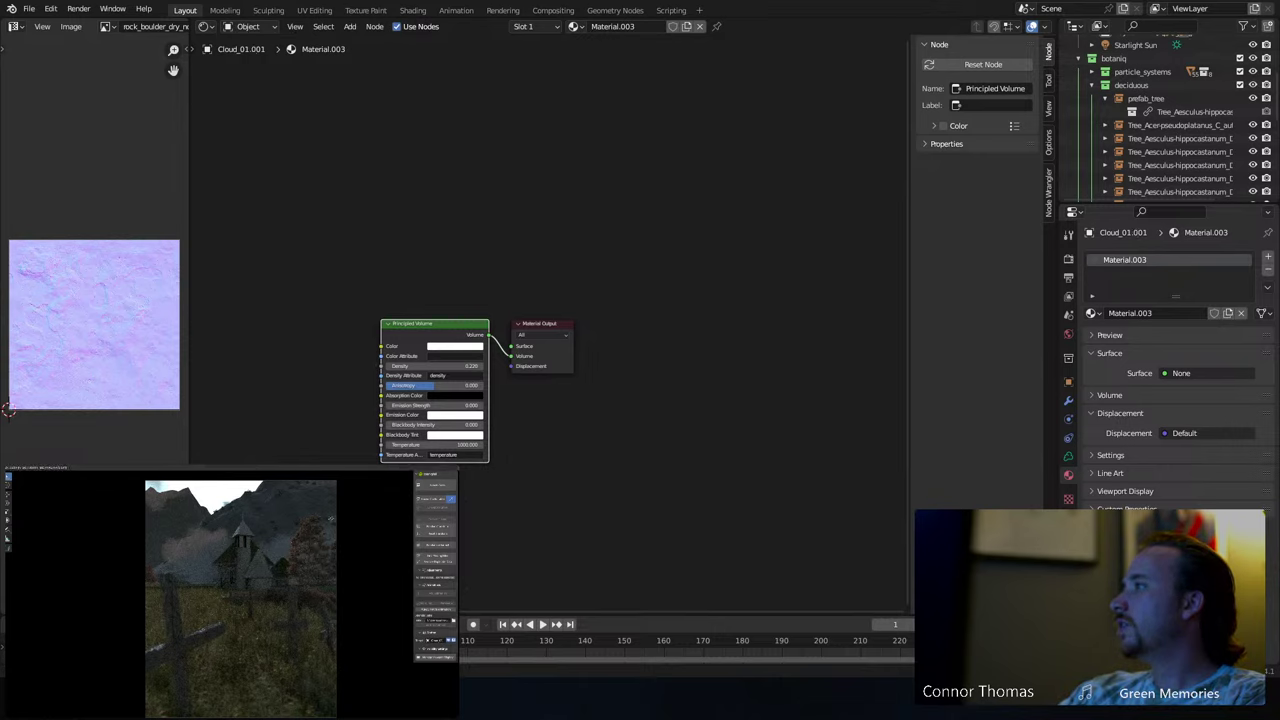
key(g)
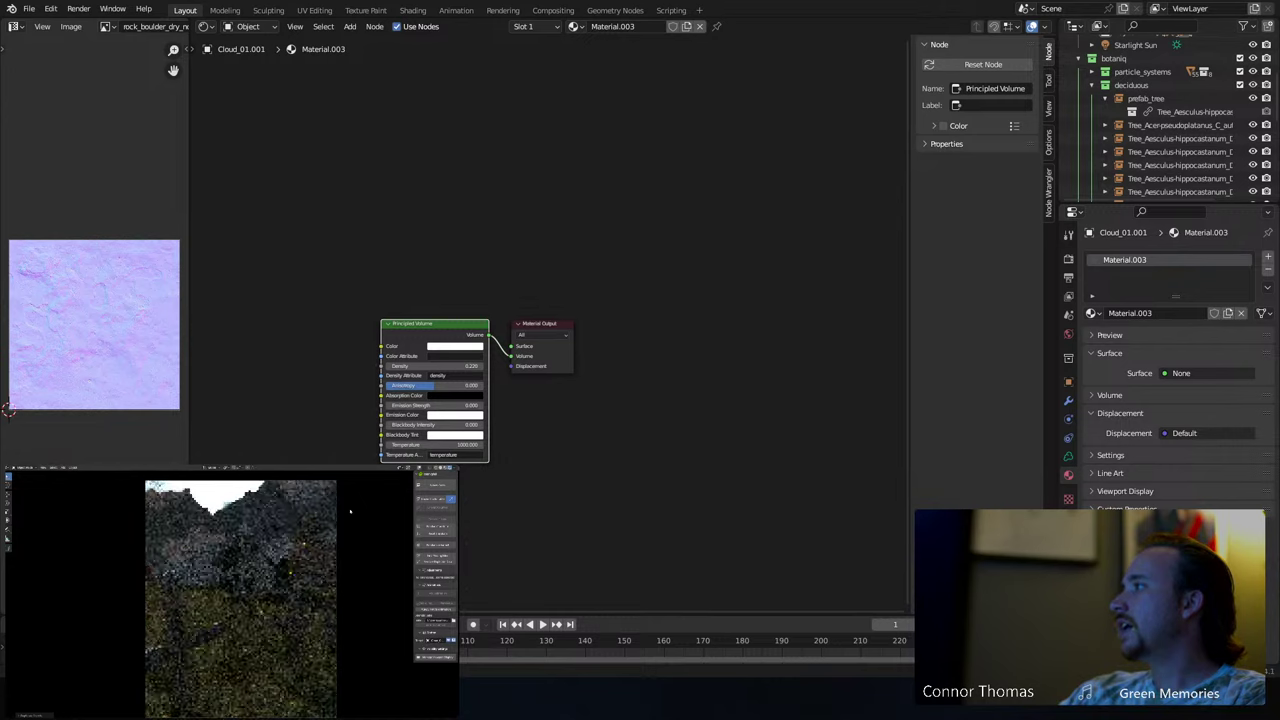
key(z)
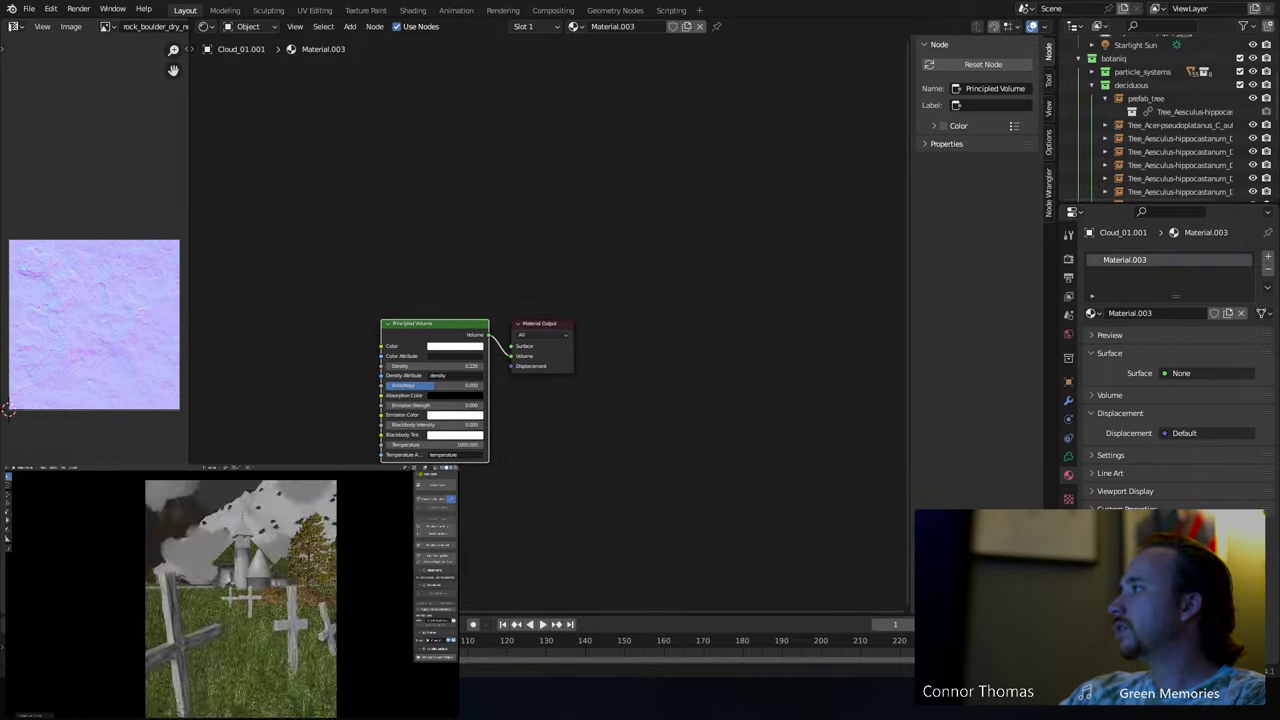
click(397, 545)
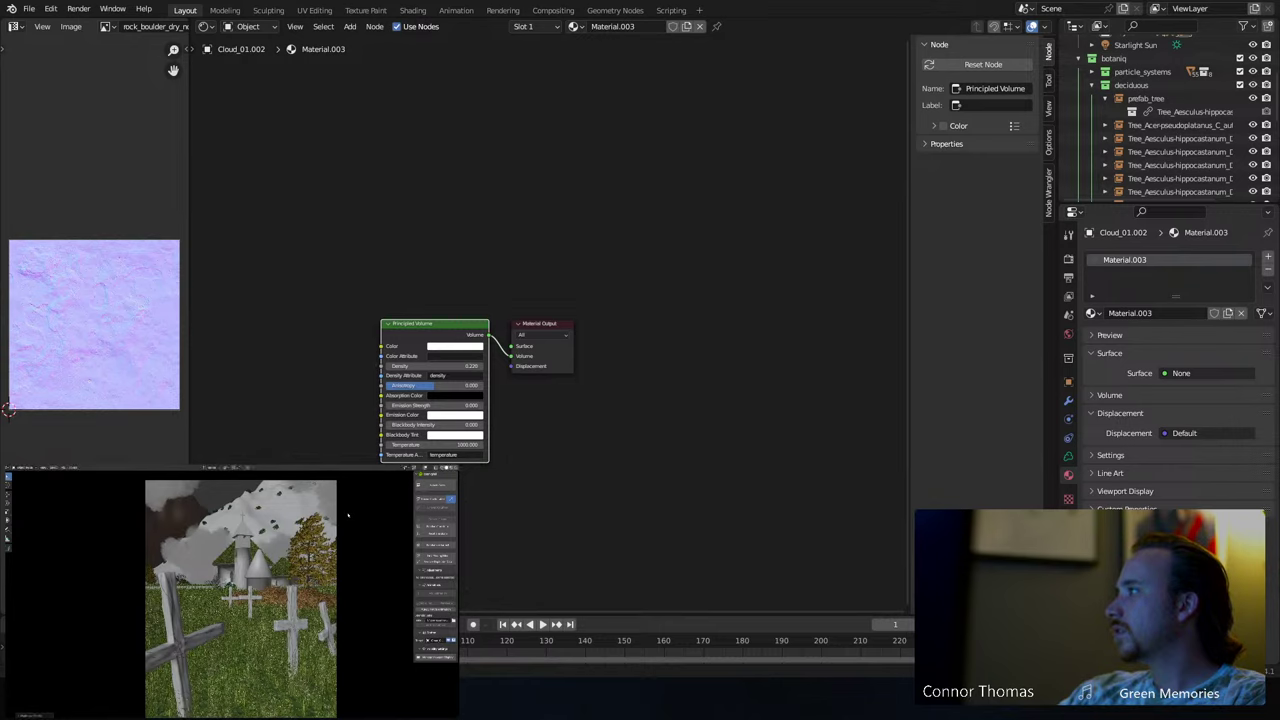
- Make further copies of Cloud_01, position them in the camera's sky area behind the church, and save the file
key(shift+d)
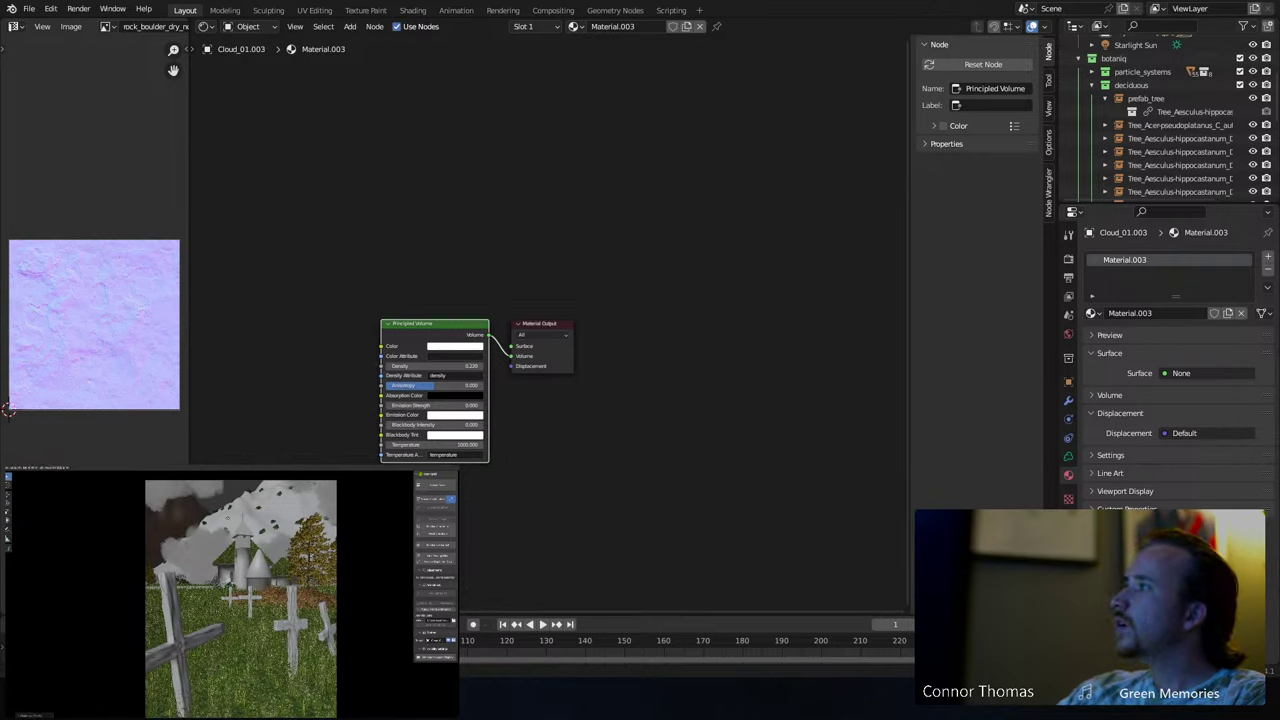
click(228, 520)
middle_drag(228, 520, 226, 582)
scroll(226, 582, down, 8)
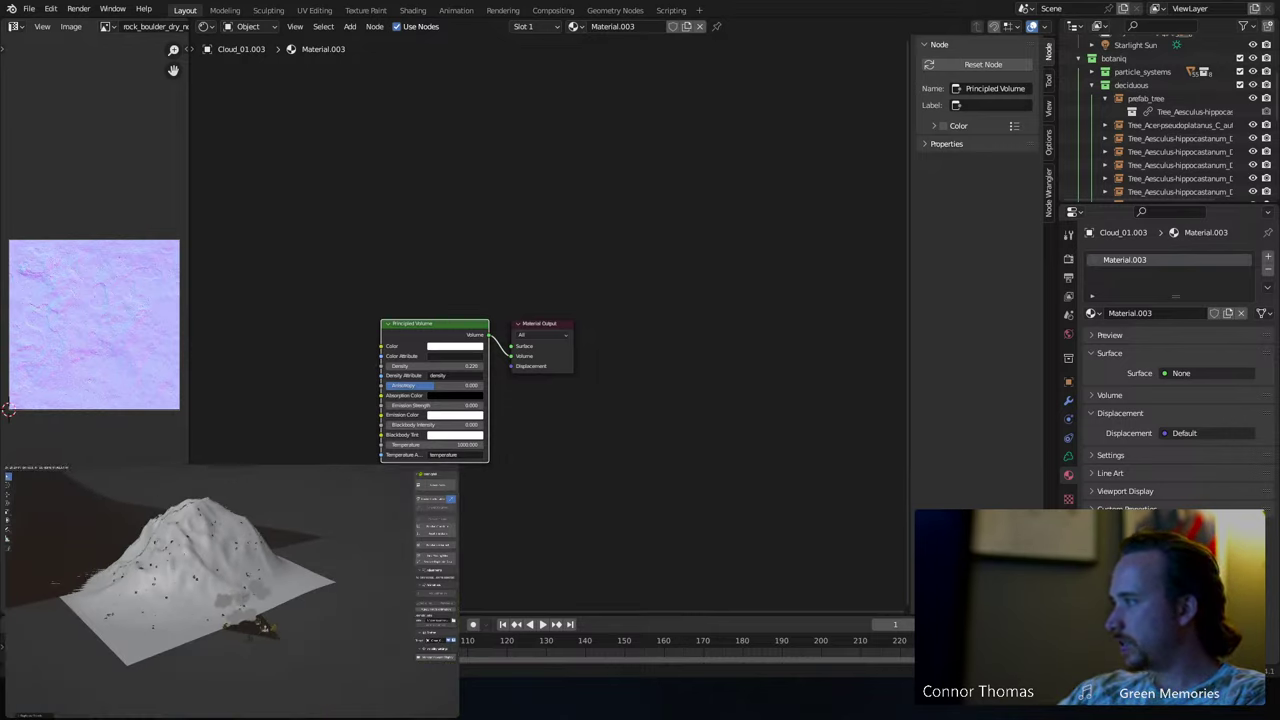
middle_drag(270, 615, 287, 585)
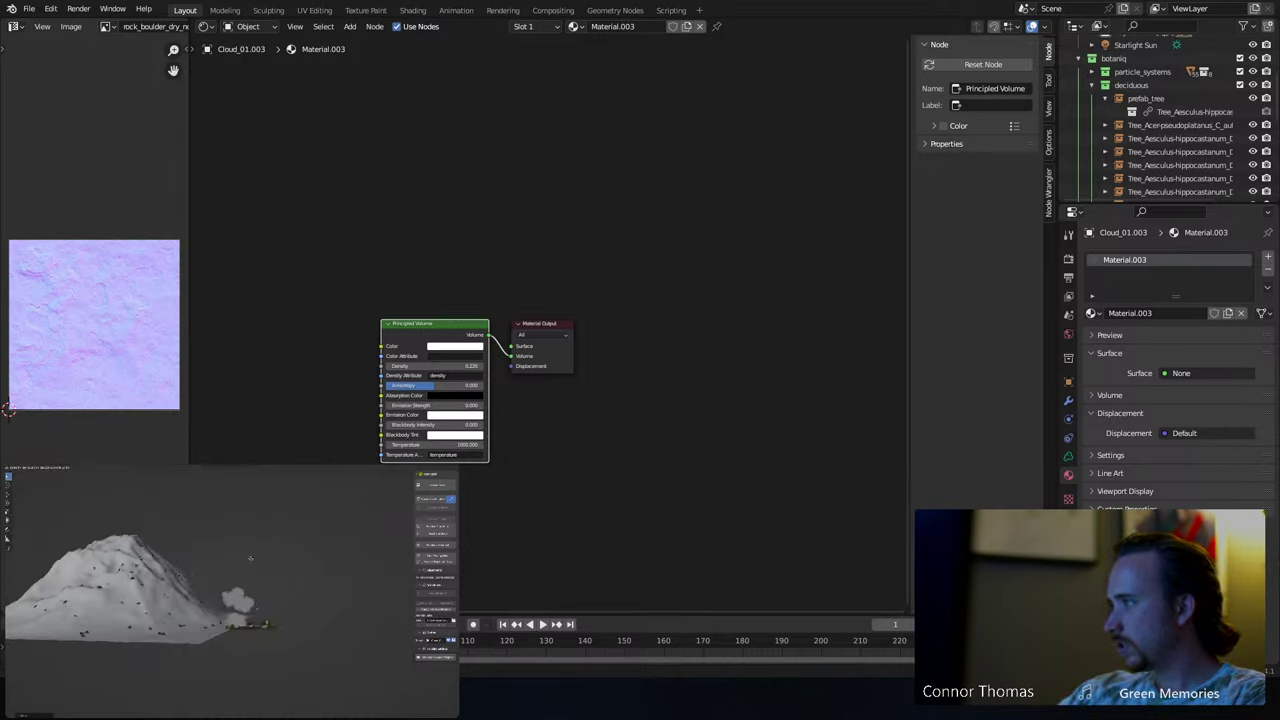
key(KP_0)
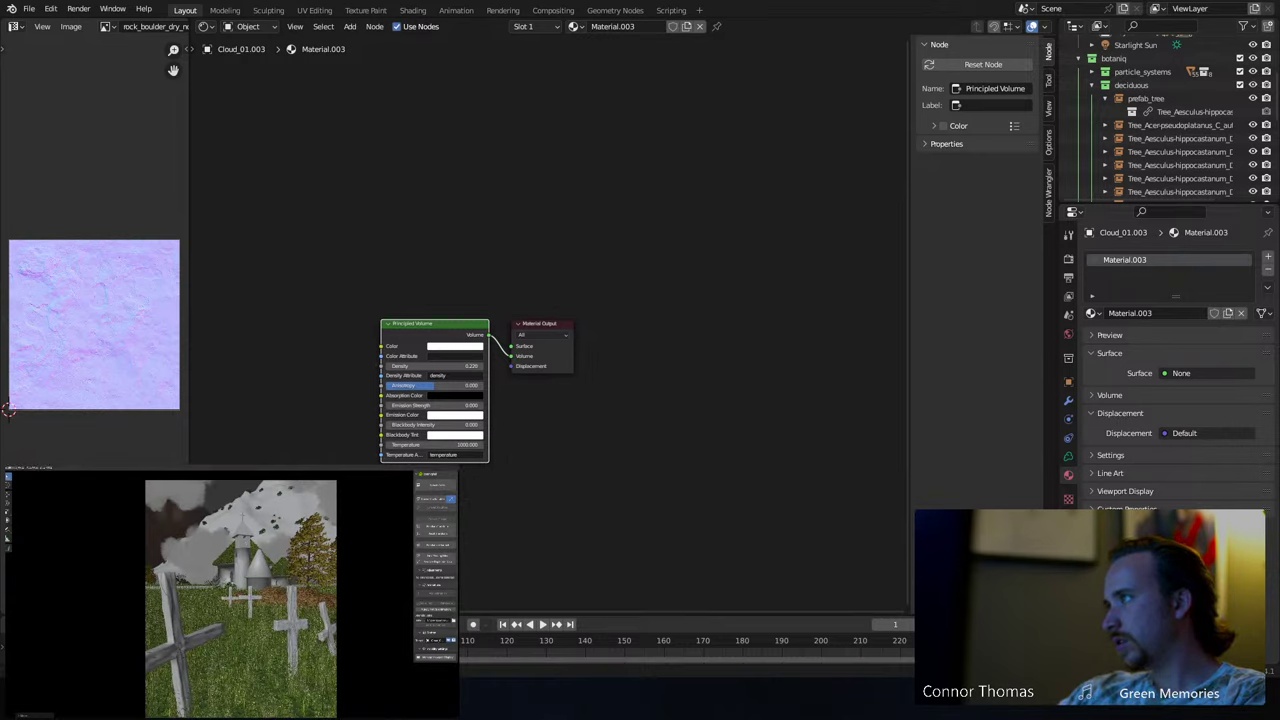
click(253, 523)
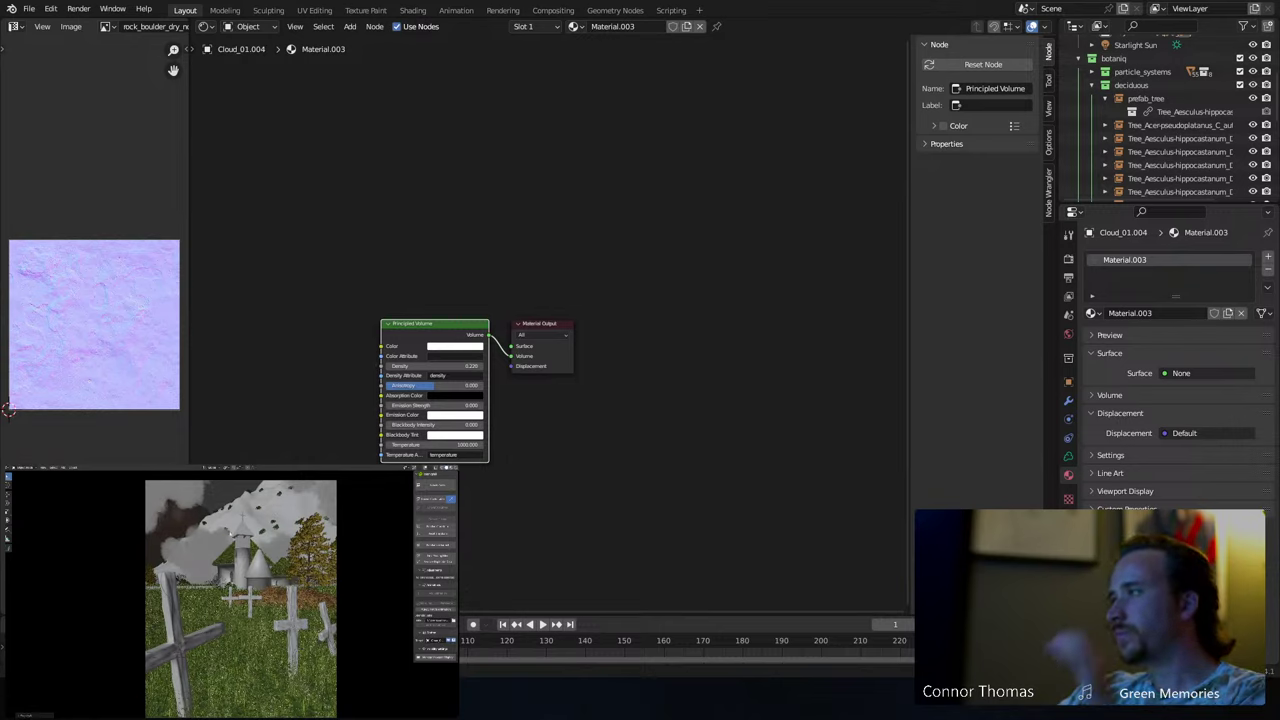
key(ctrl+s)
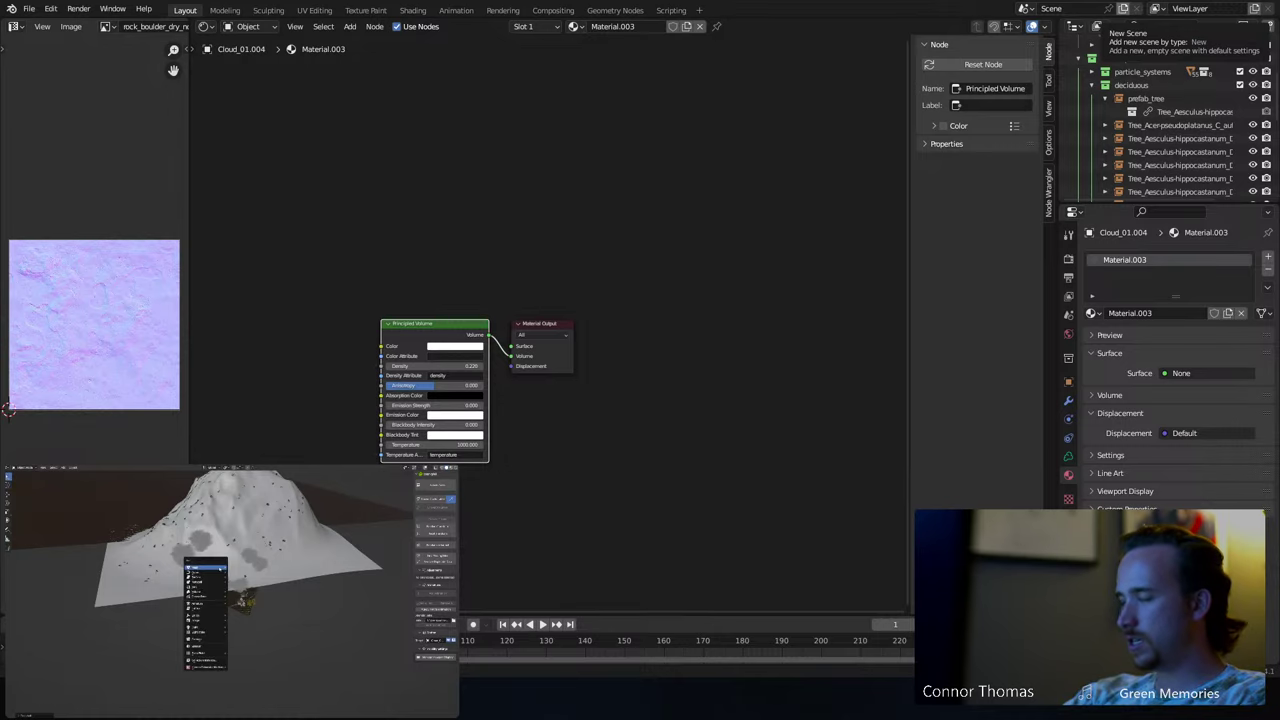
- Add a cube to the scene and scale it up to a huge block beside the mountain behind the church
click(237, 573)
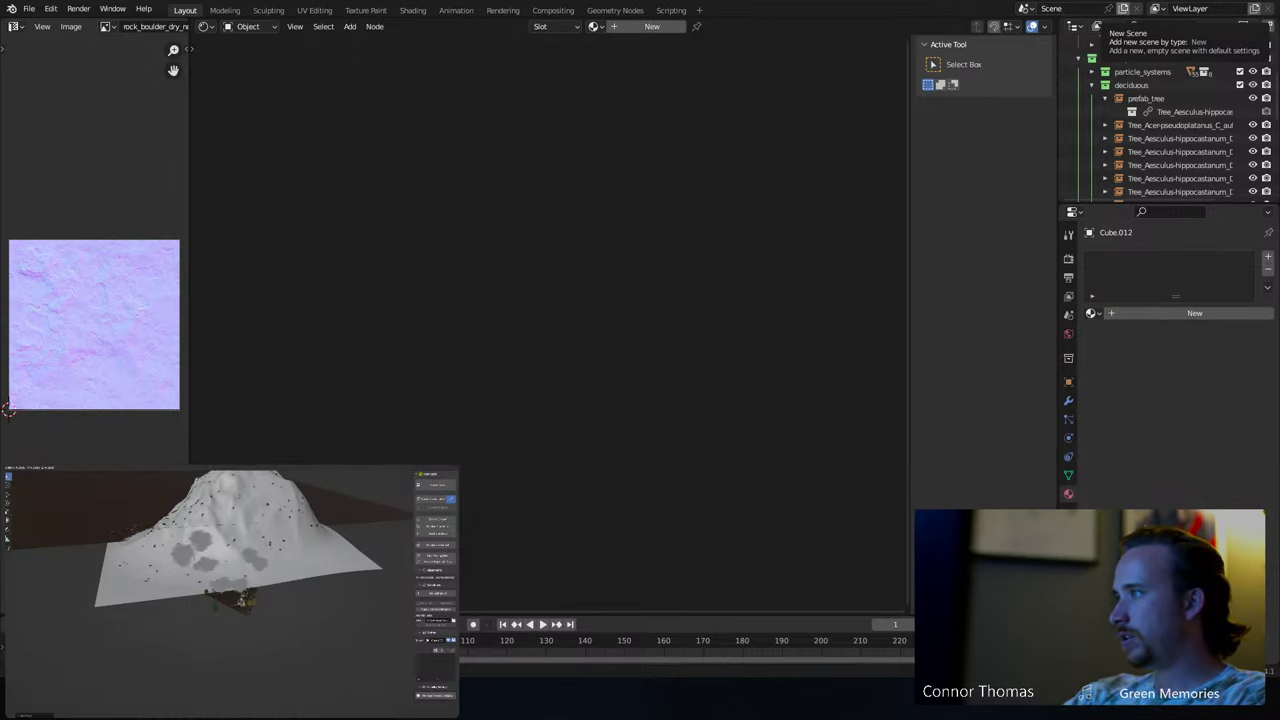
key(s)
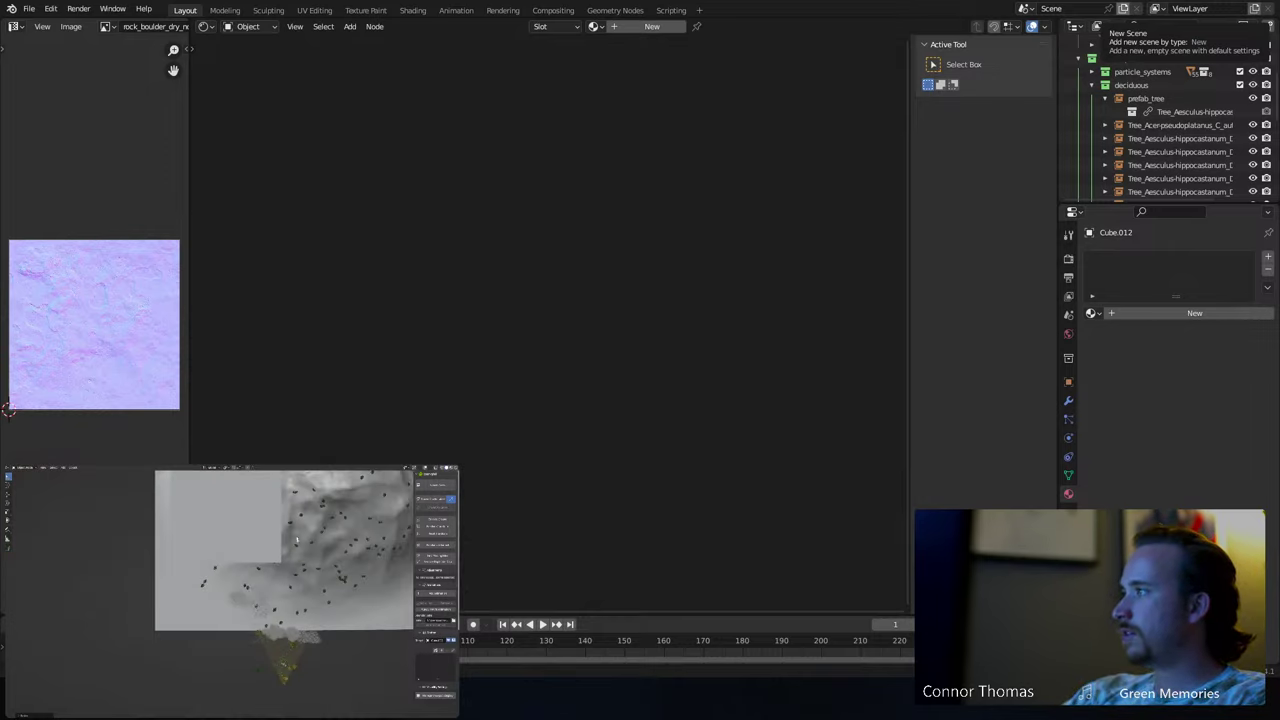
scroll(297, 540, down, 3)
- Lengthen the cube in Edit Mode by moving its far end face about 617 m along the global Y axis
key(Tab)
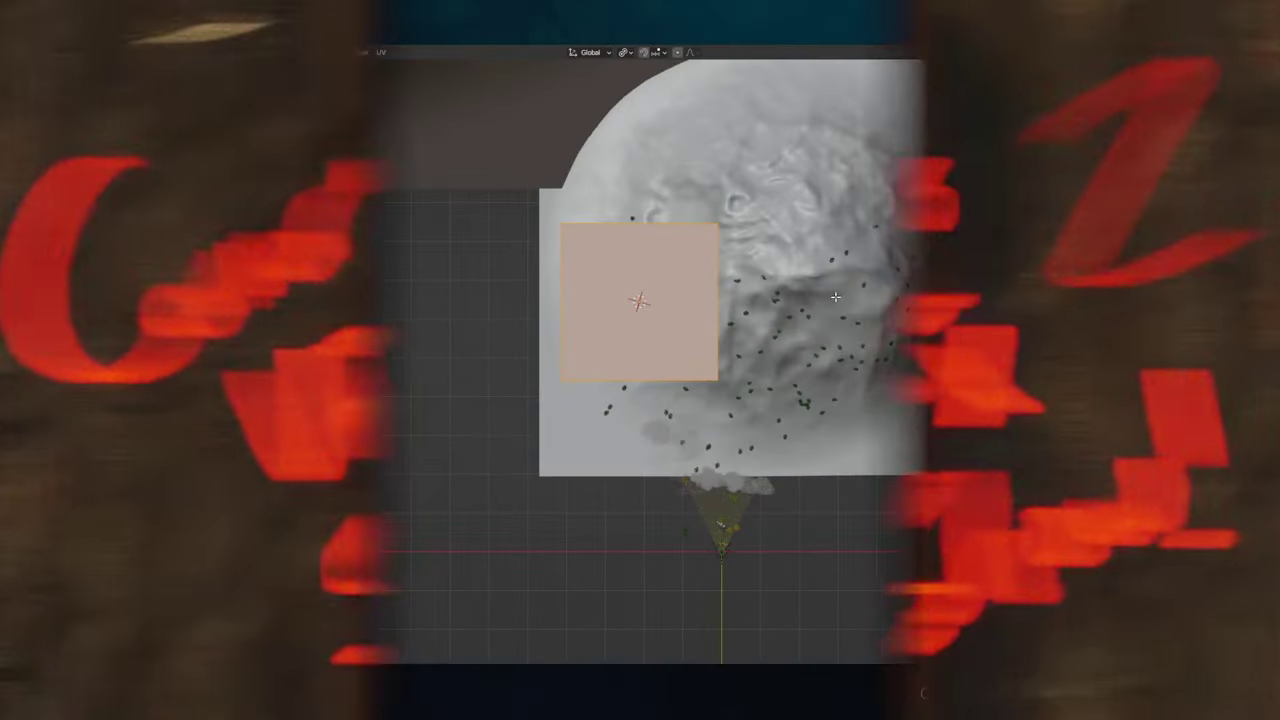
middle_drag(835, 297, 647, 262)
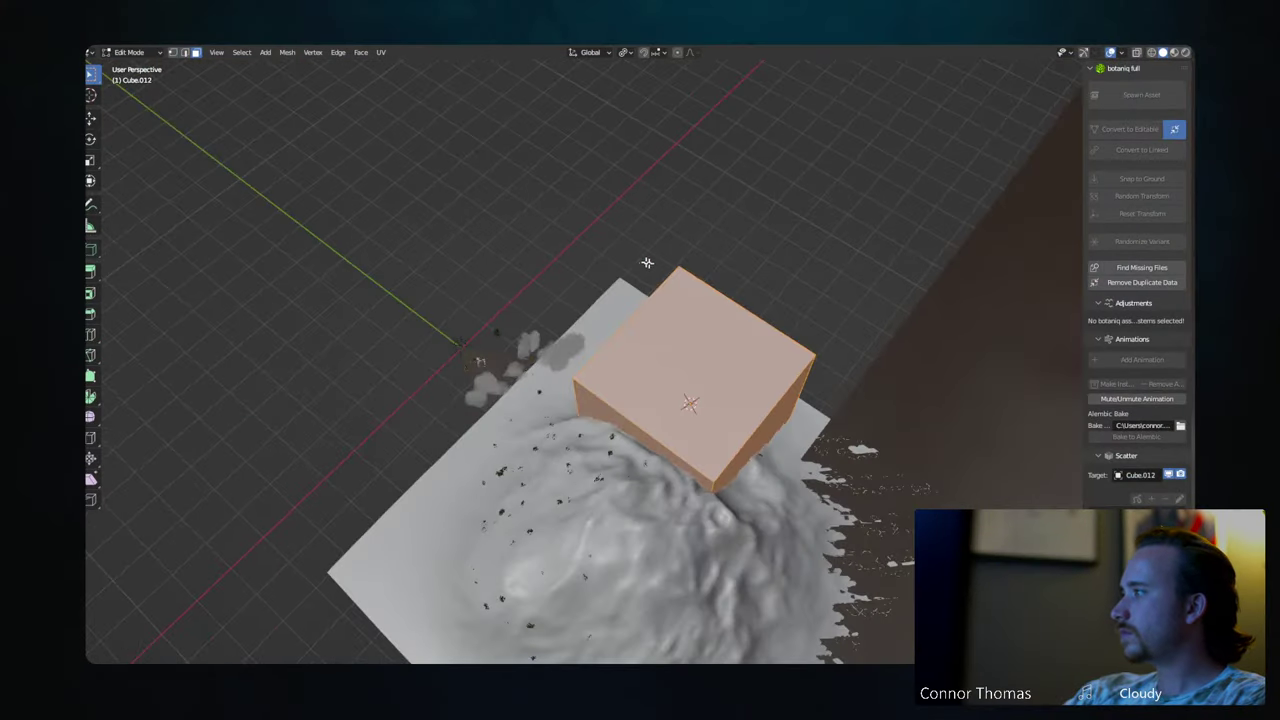
click(770, 424)
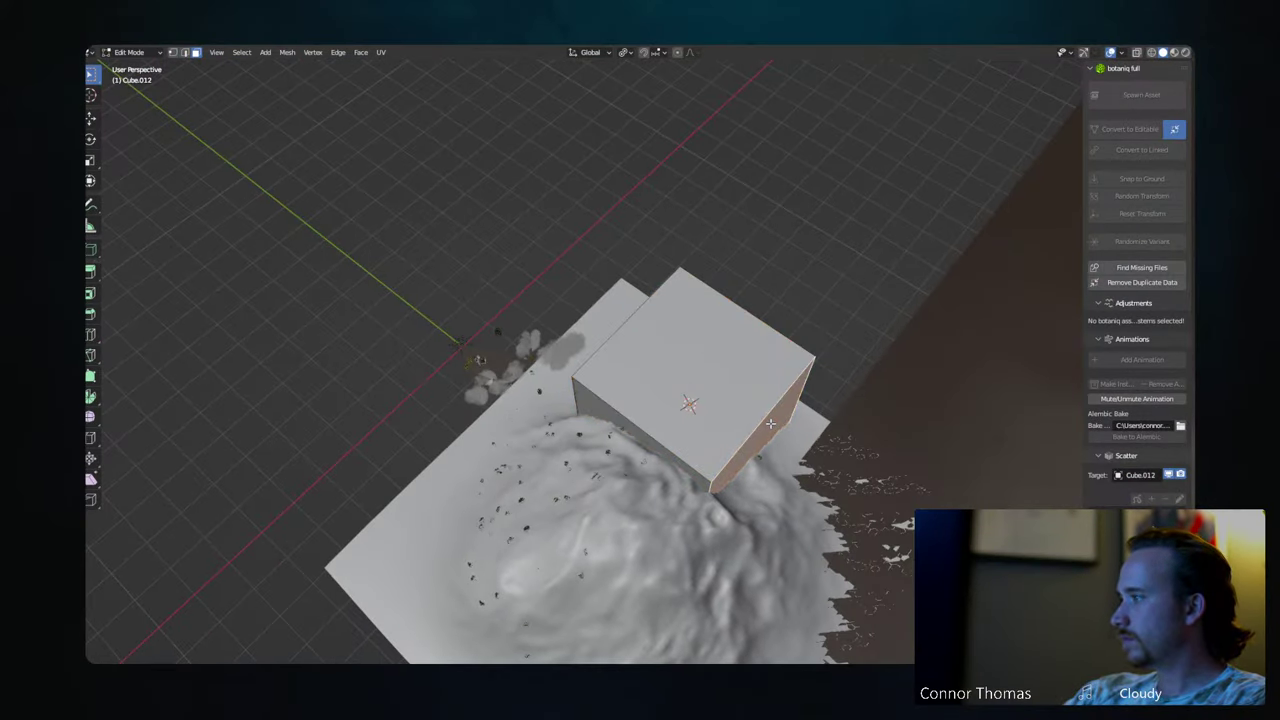
key(g)
key(y)
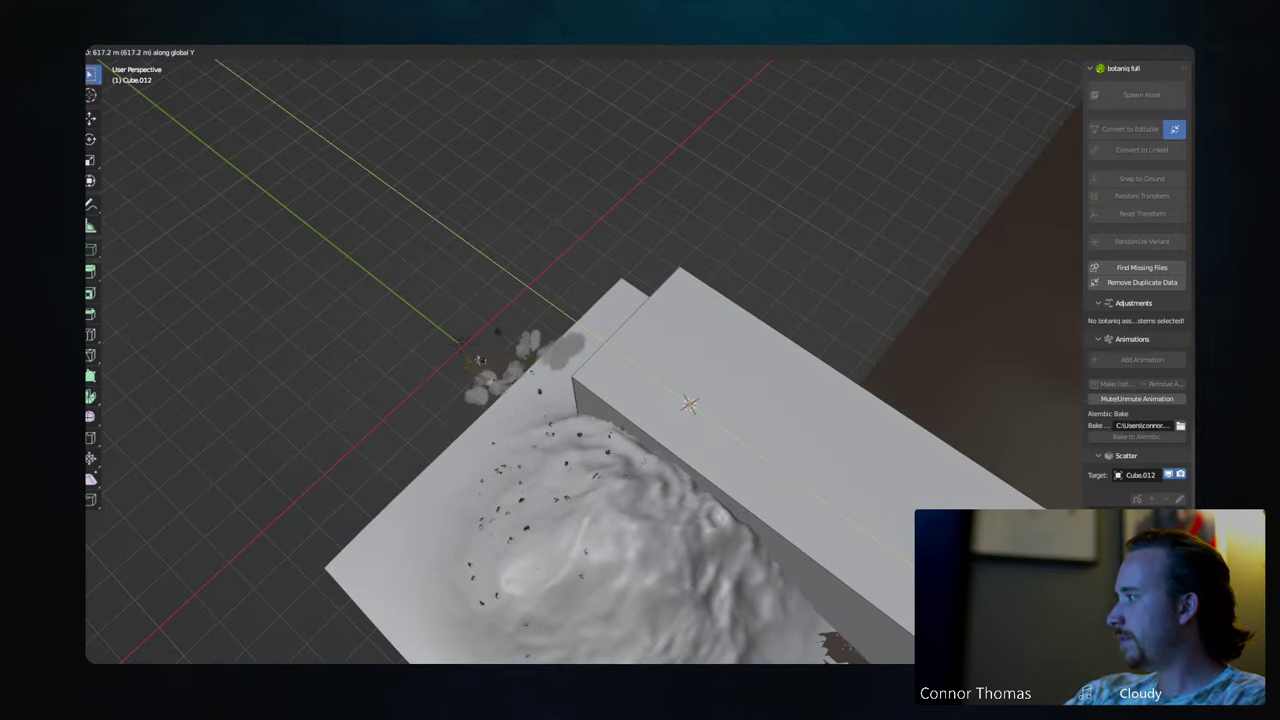
click(881, 401)
- Move the whole box mesh about 199 m along the global X axis and check its coverage through the camera
mouse_move(731, 382)
middle_down()
mouse_move(600, 380)
mouse_move(612, 420)
middle_up()
click(611, 419)
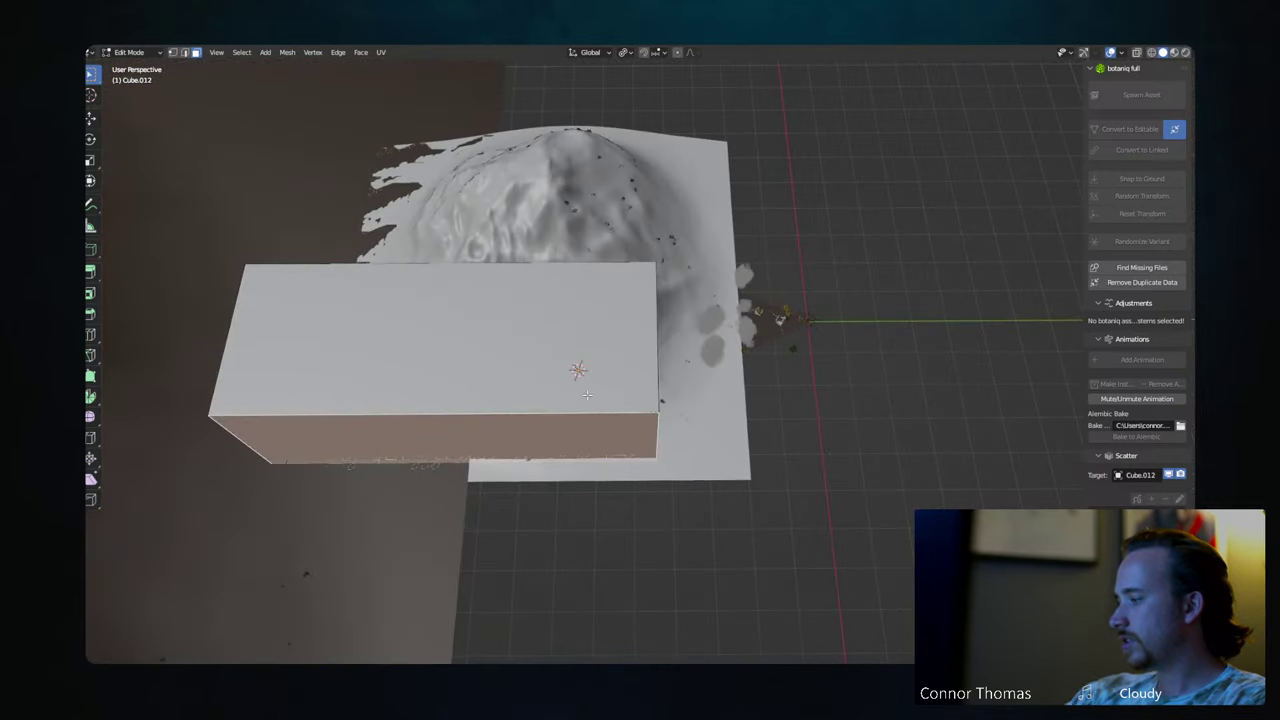
key(KP_0)
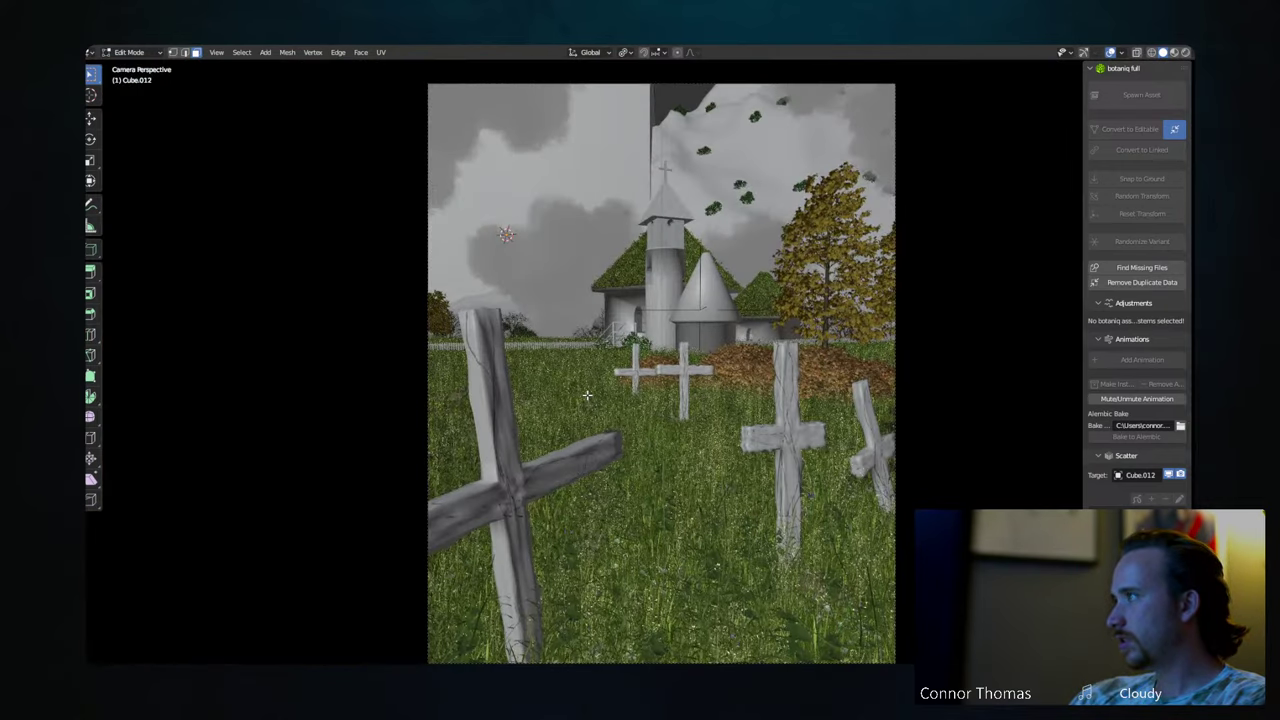
key(KP_0)
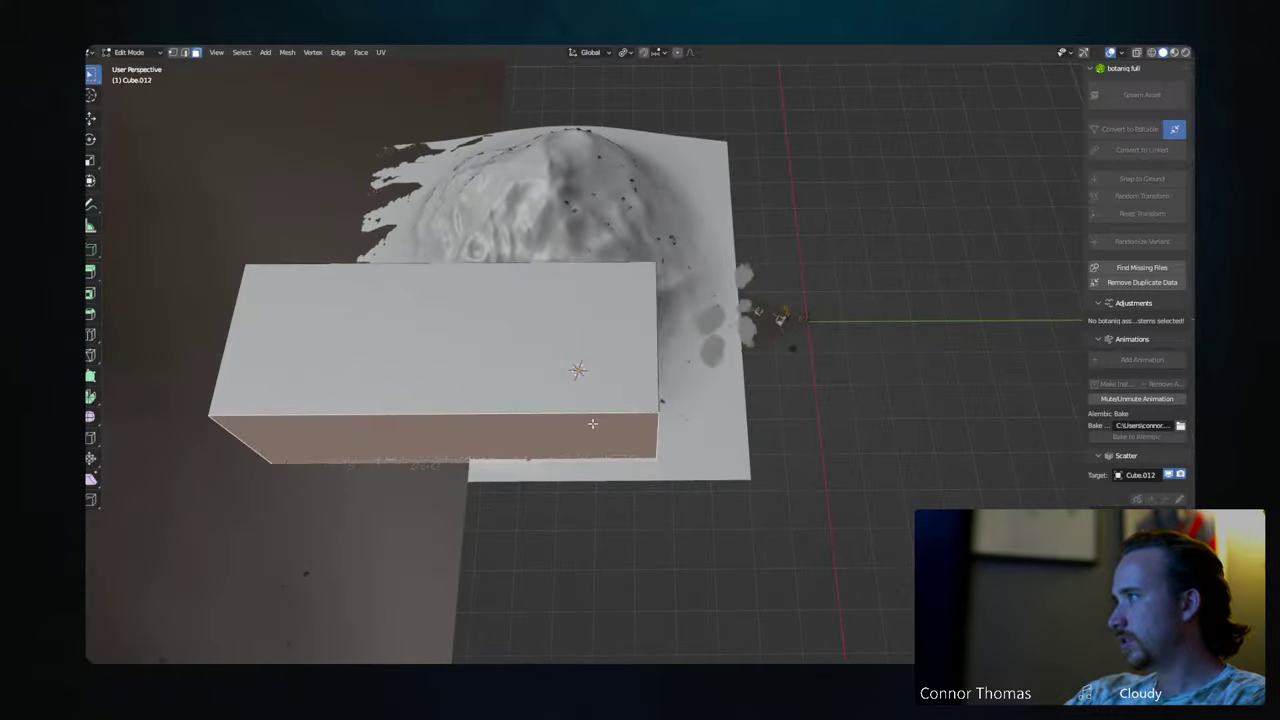
key(a)
key(g)
key(x)
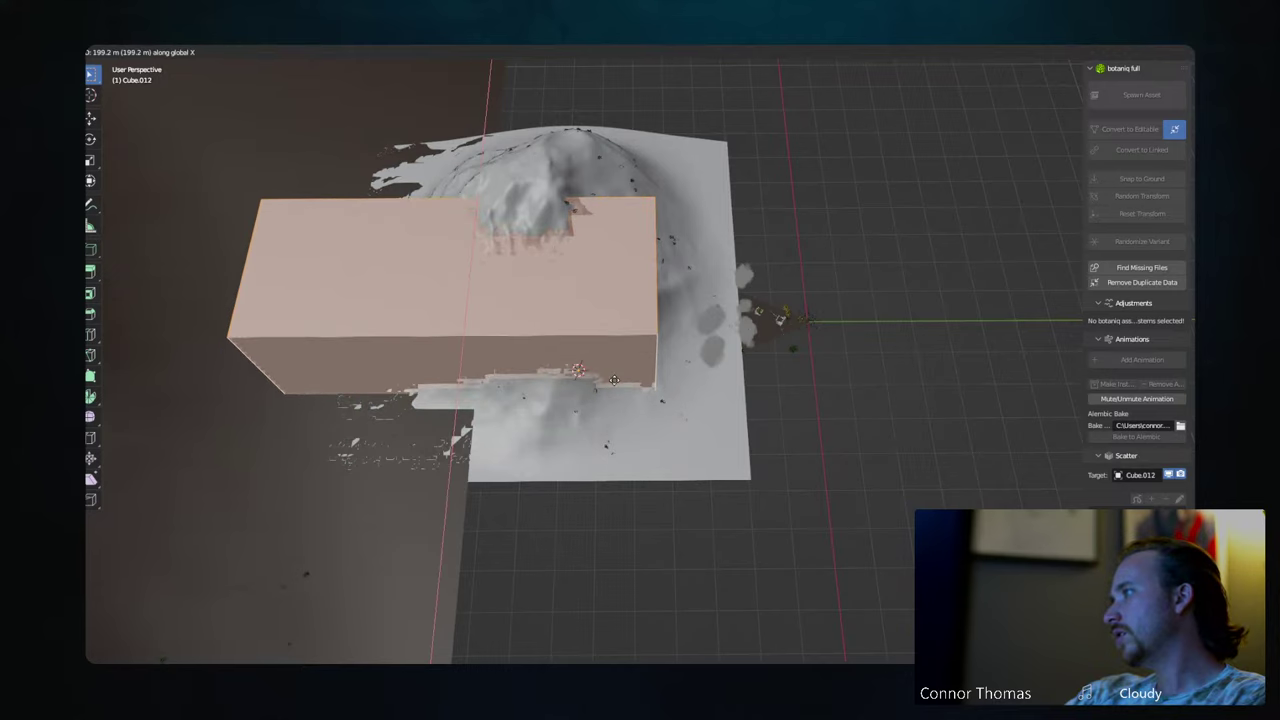
click(618, 383)
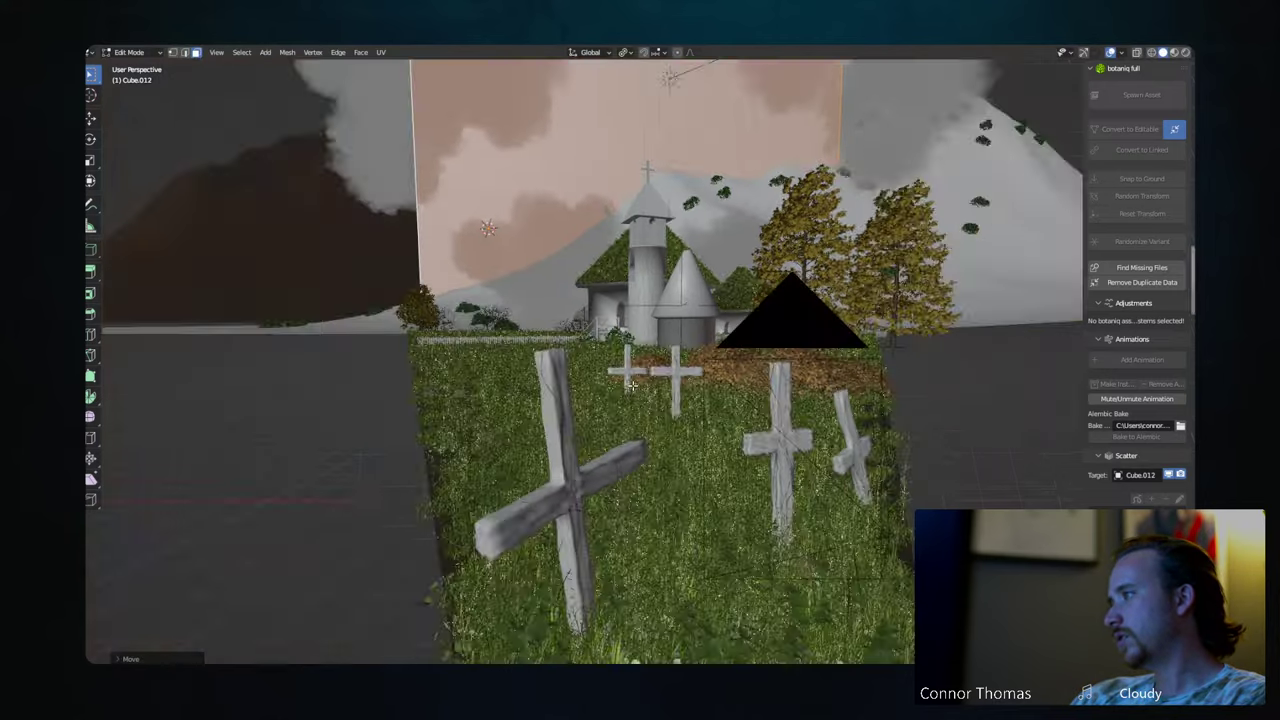
key(KP_0)
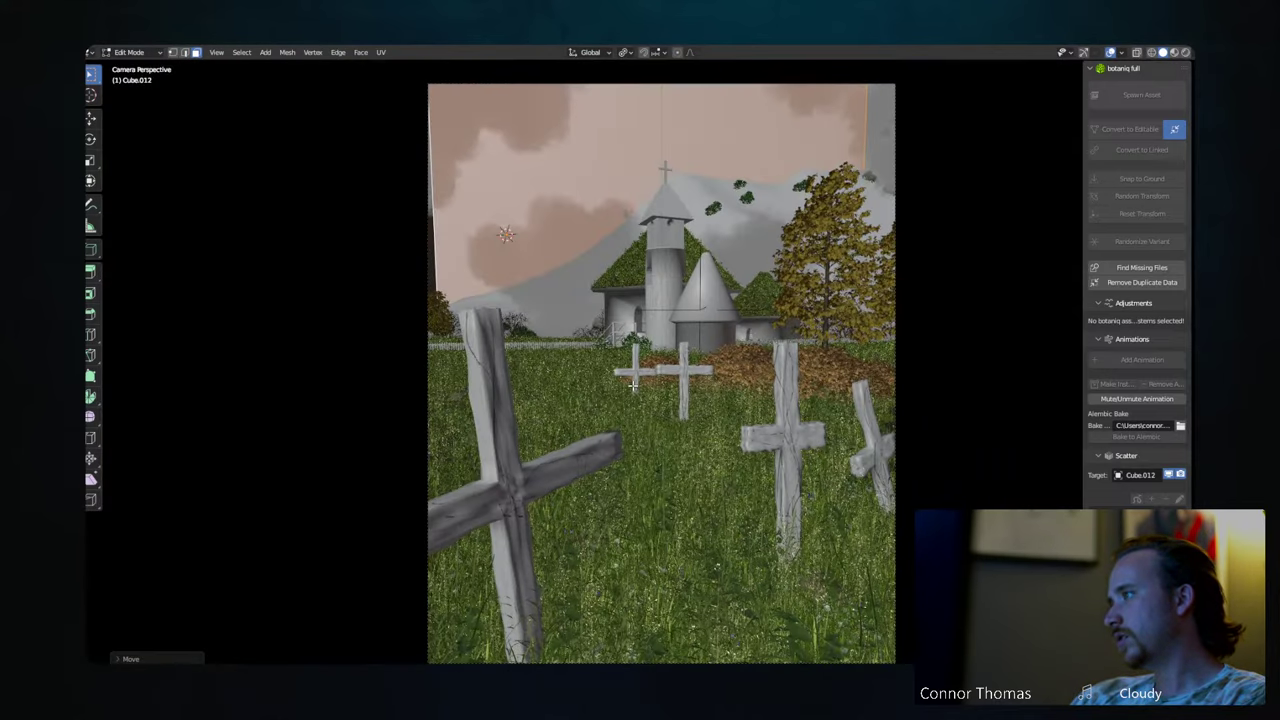
- Widen the box behind the church by moving its long side face outward along the global X axis
key(KP_0)
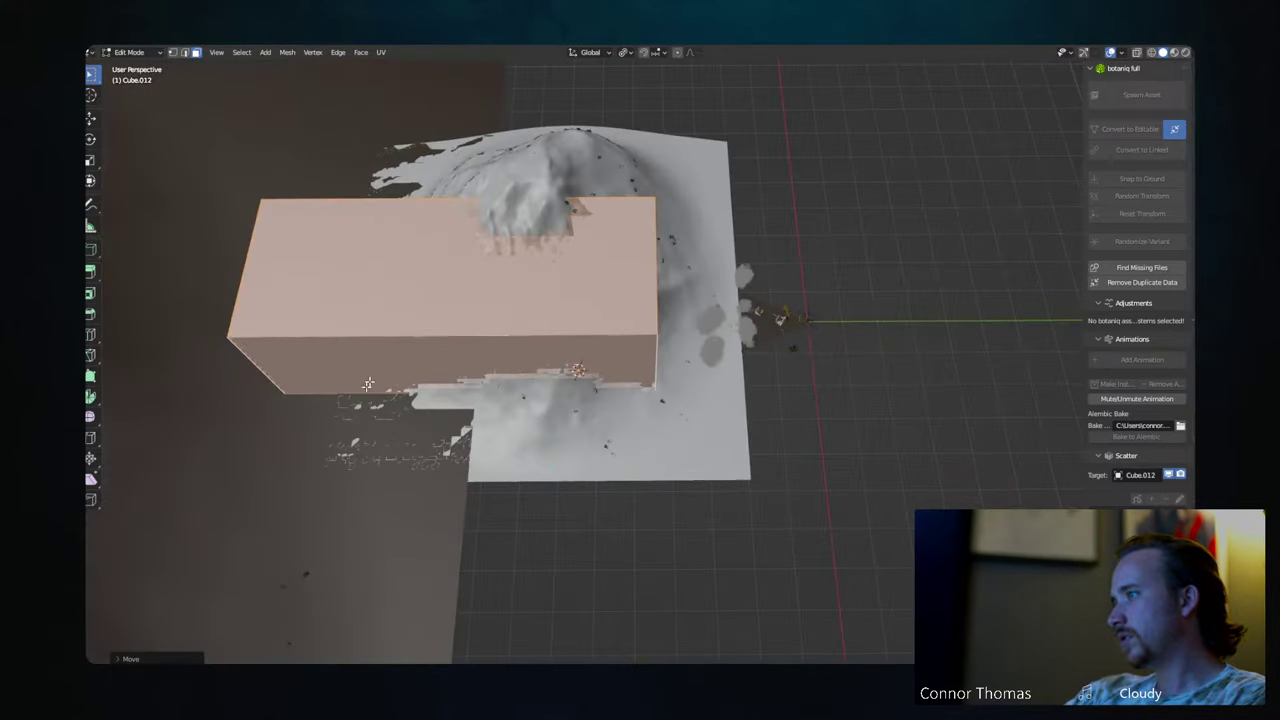
click(385, 374)
key(g)
key(x)
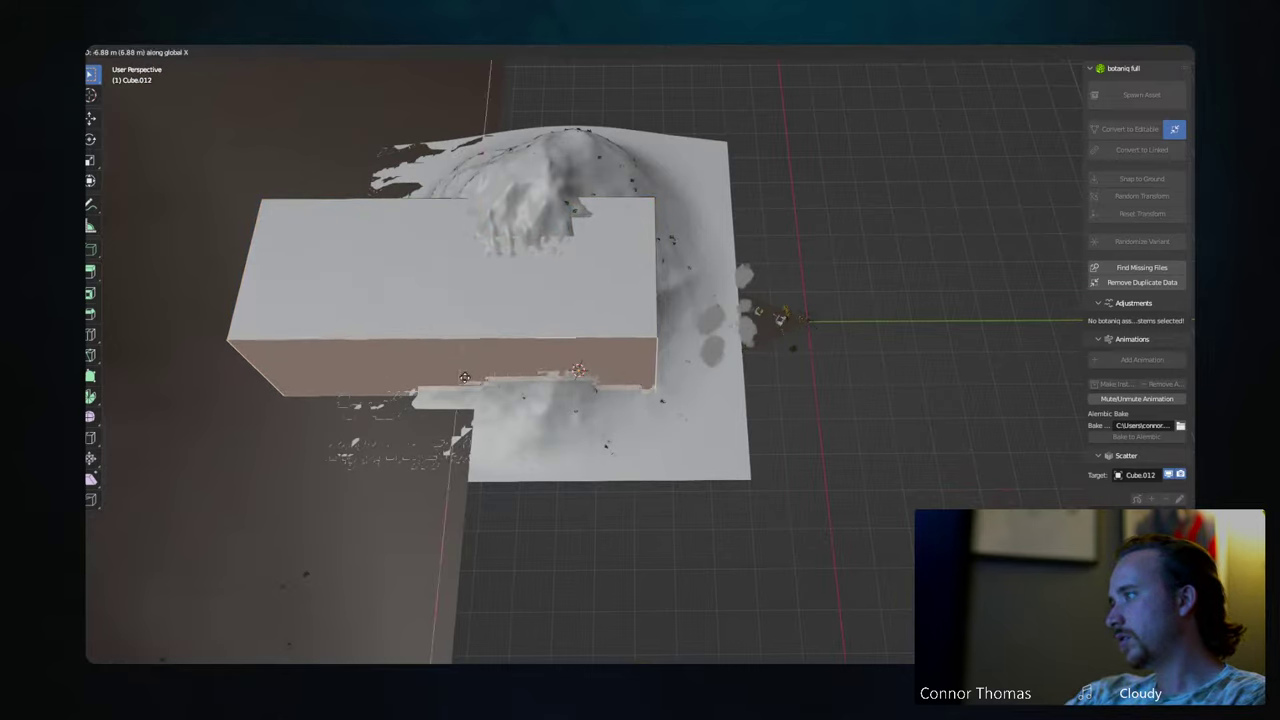
click(462, 392)
- Flare the box by moving the far vertical edge of that side about 402 m outward along global X, and return to Object Mode
key(2)
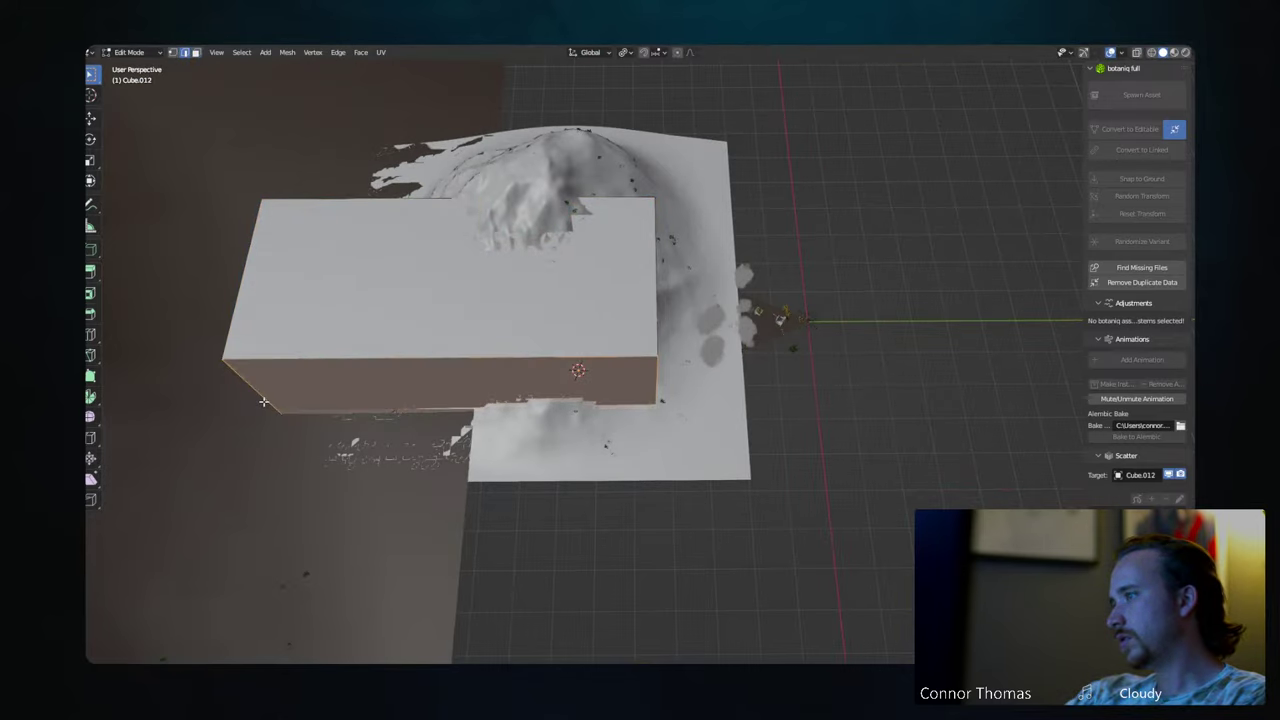
click(263, 401)
key(g)
key(x)
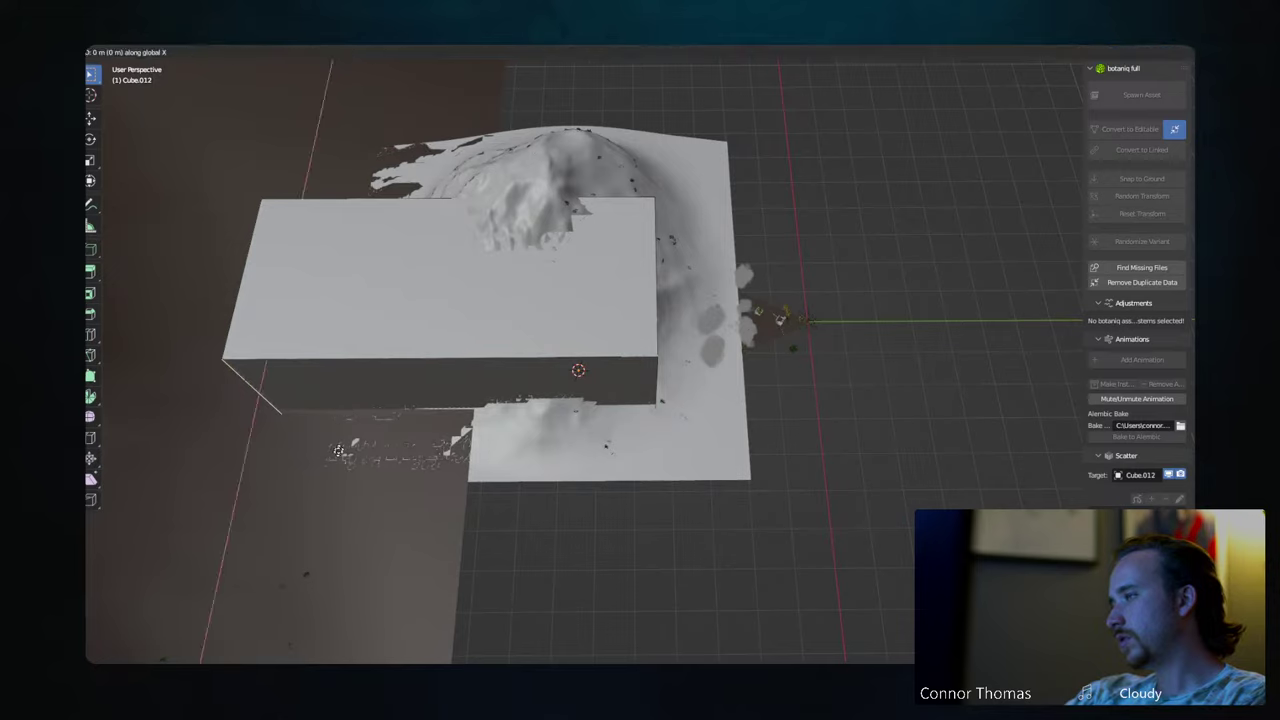
click(337, 570)
key(Tab)
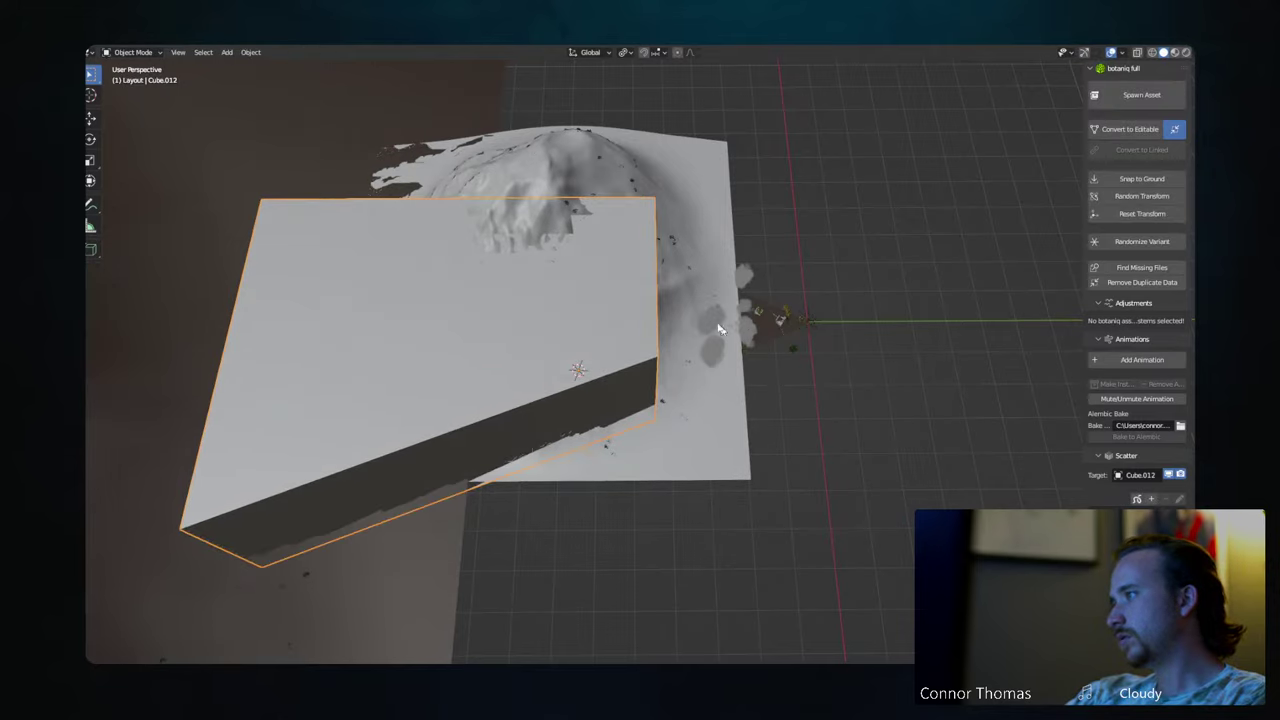
middle_drag(675, 299, 610, 248)
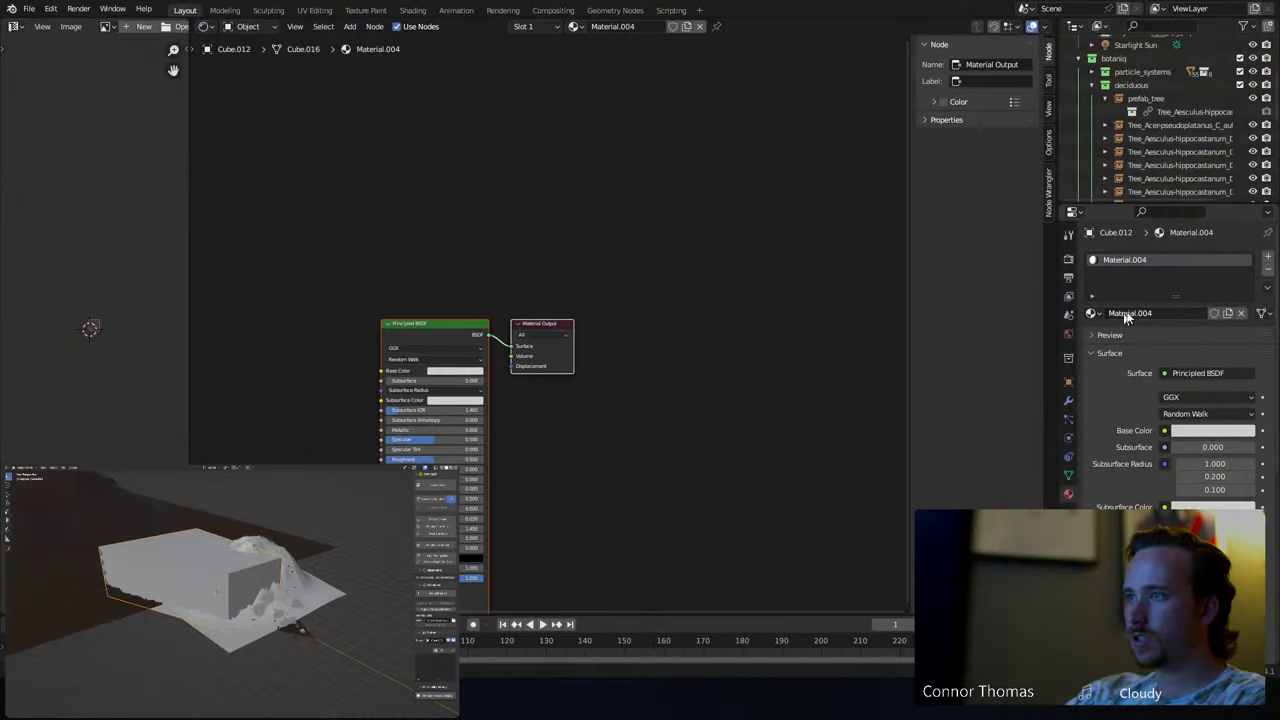
- Rename the box's new material as Fog and save the file
click(1151, 318)
text(F)
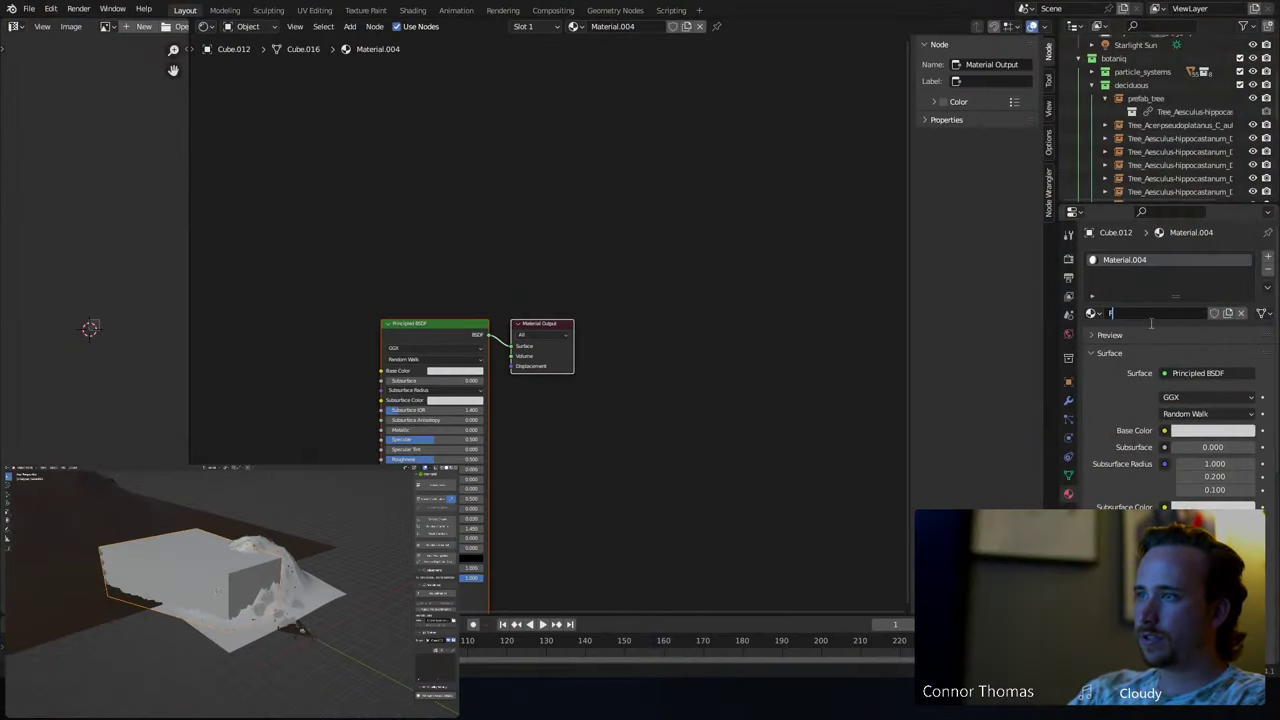
text(og)
key(Return)
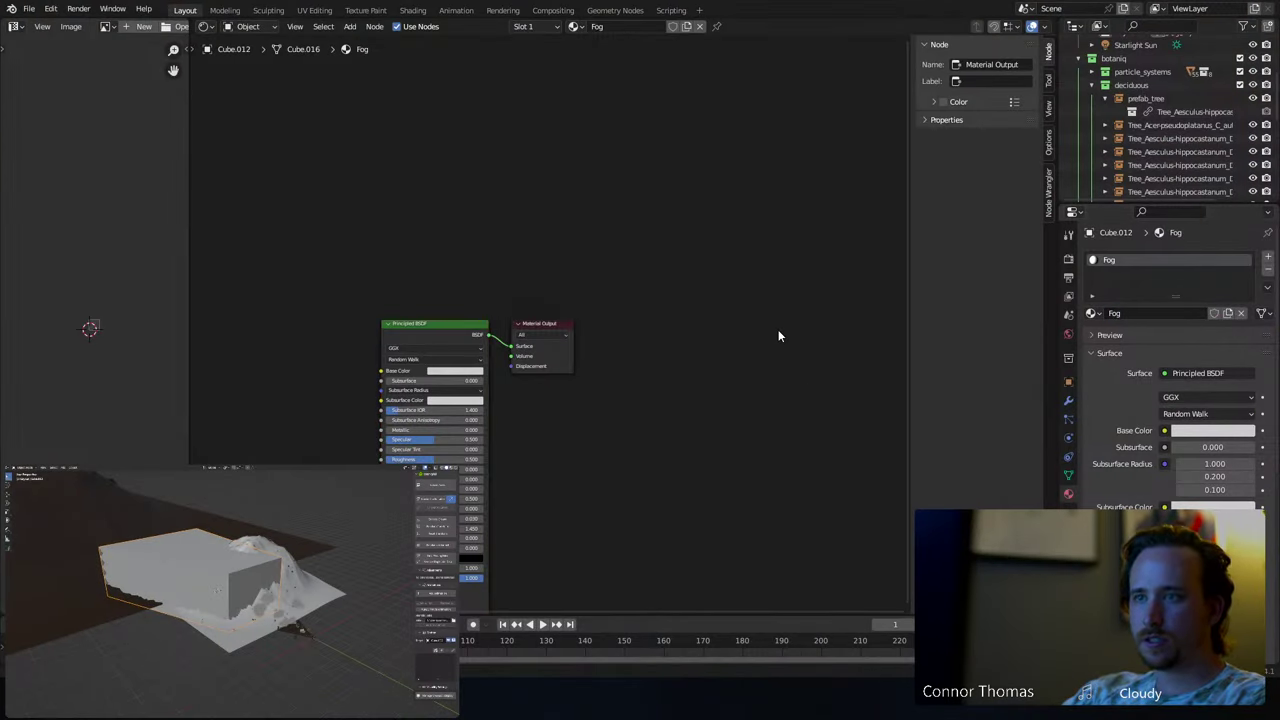
key(ctrl+s)
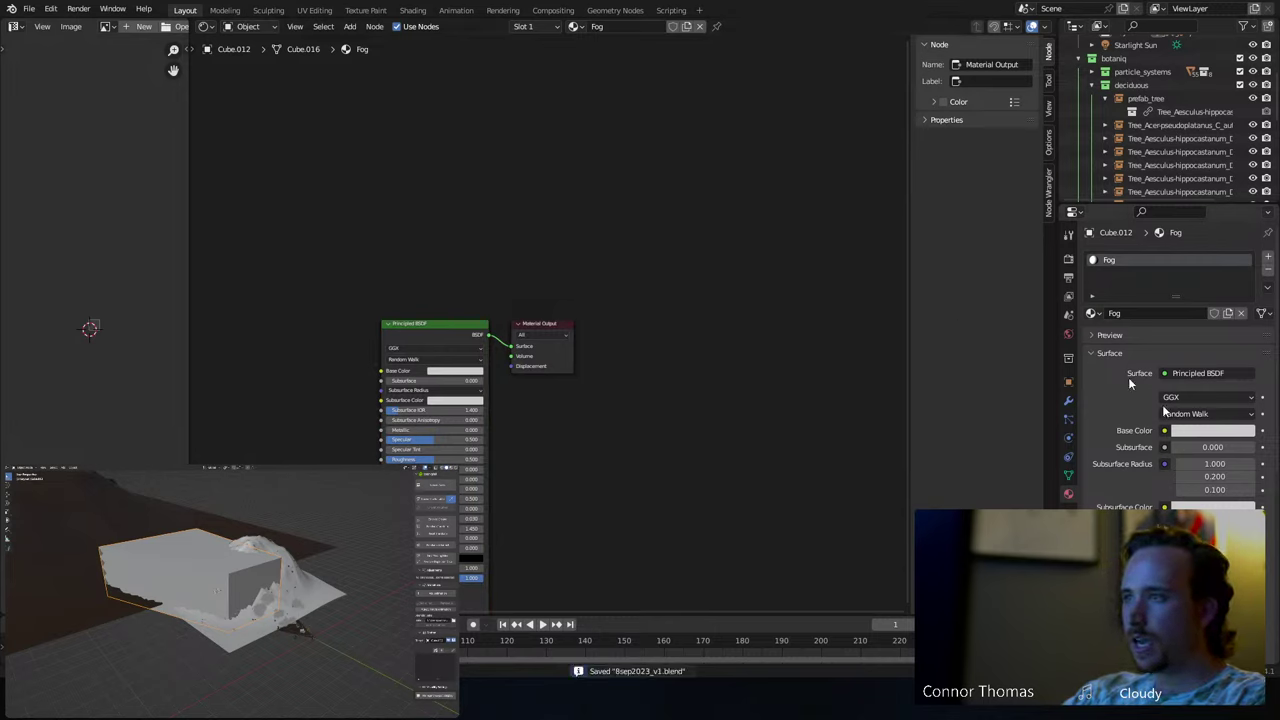
- Replace the Fog material's shader with a Principled Volume connected only to the Material Output's Volume input, and save the file
click(1199, 373)
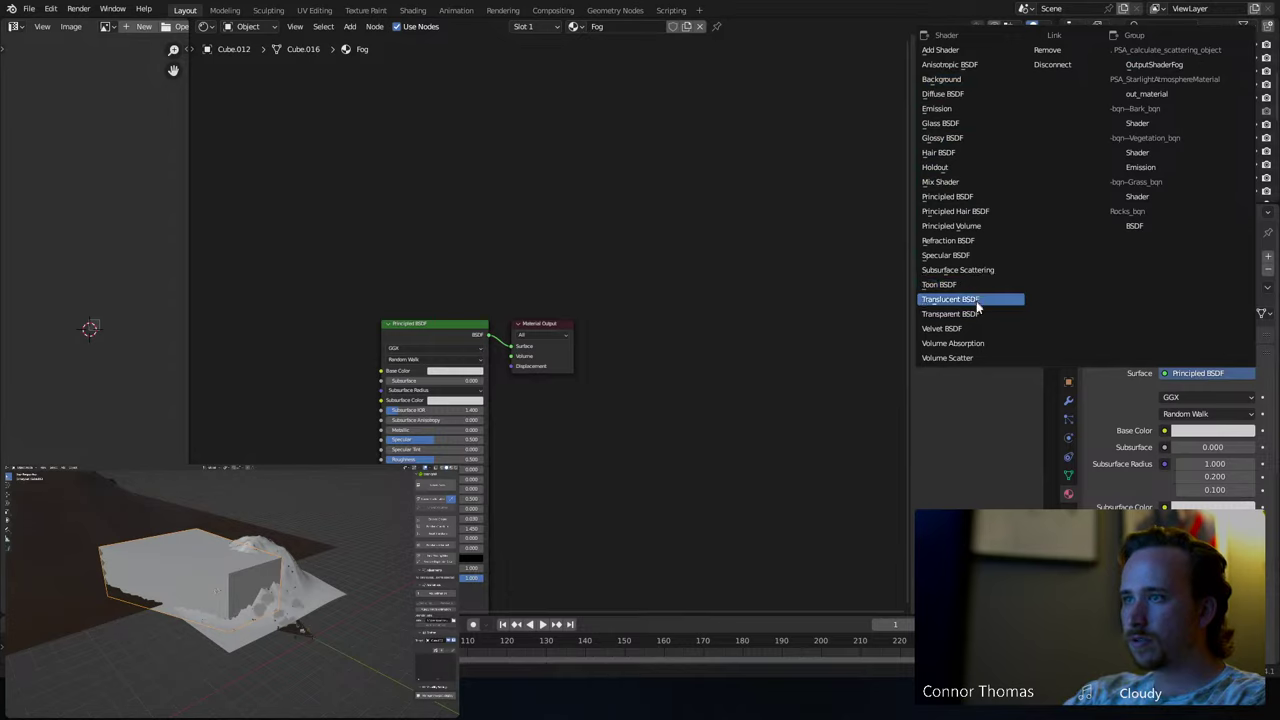
click(984, 226)
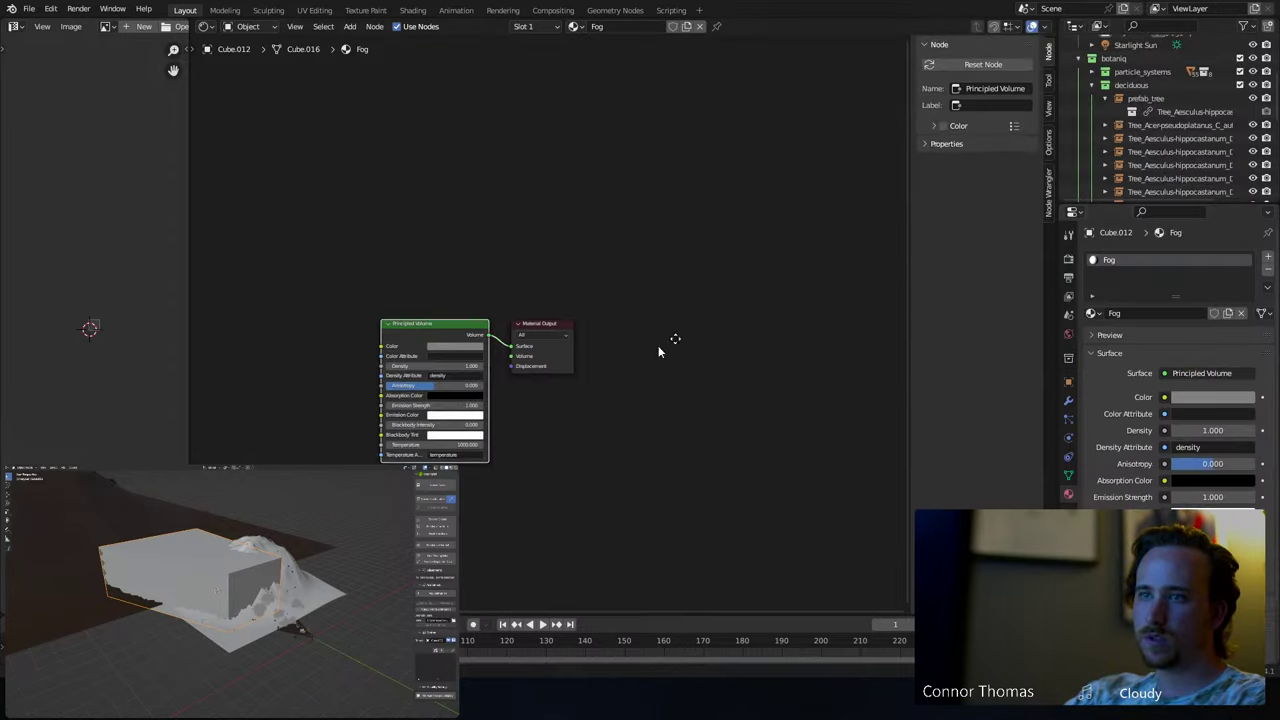
middle_drag(584, 344, 571, 315)
drag(476, 305, 496, 329)
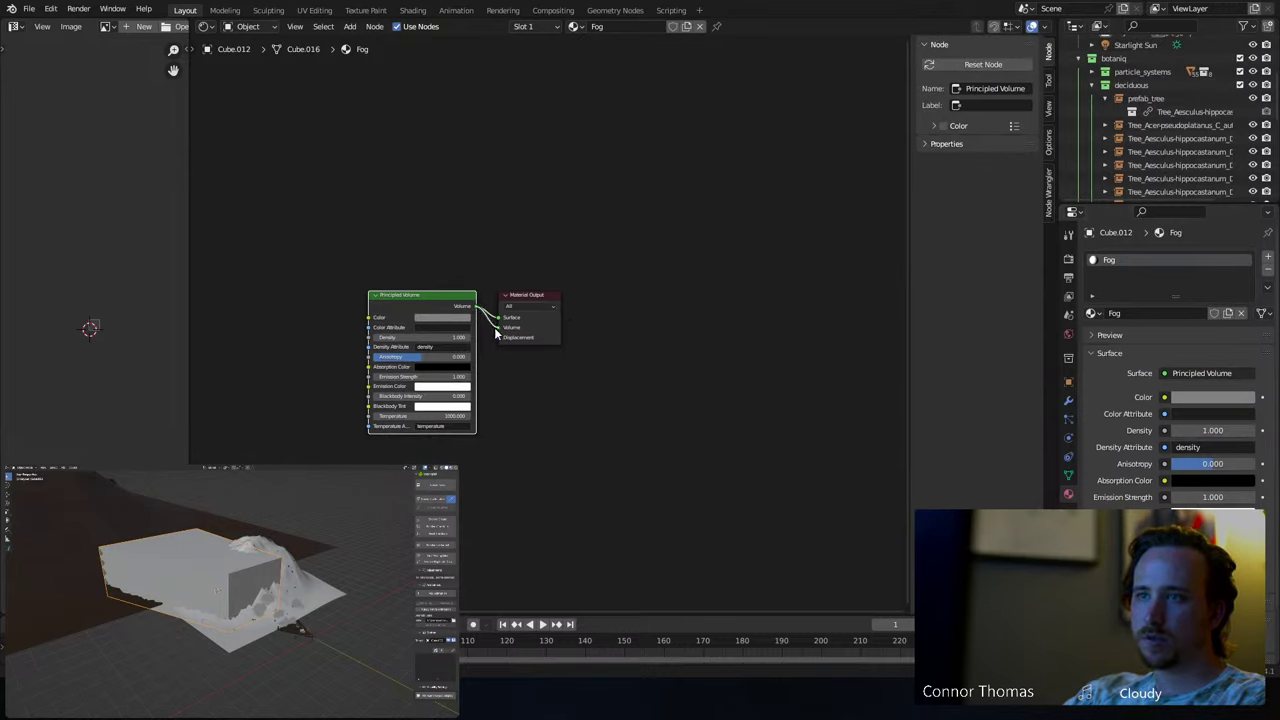
click(500, 296)
drag(498, 263, 498, 327)
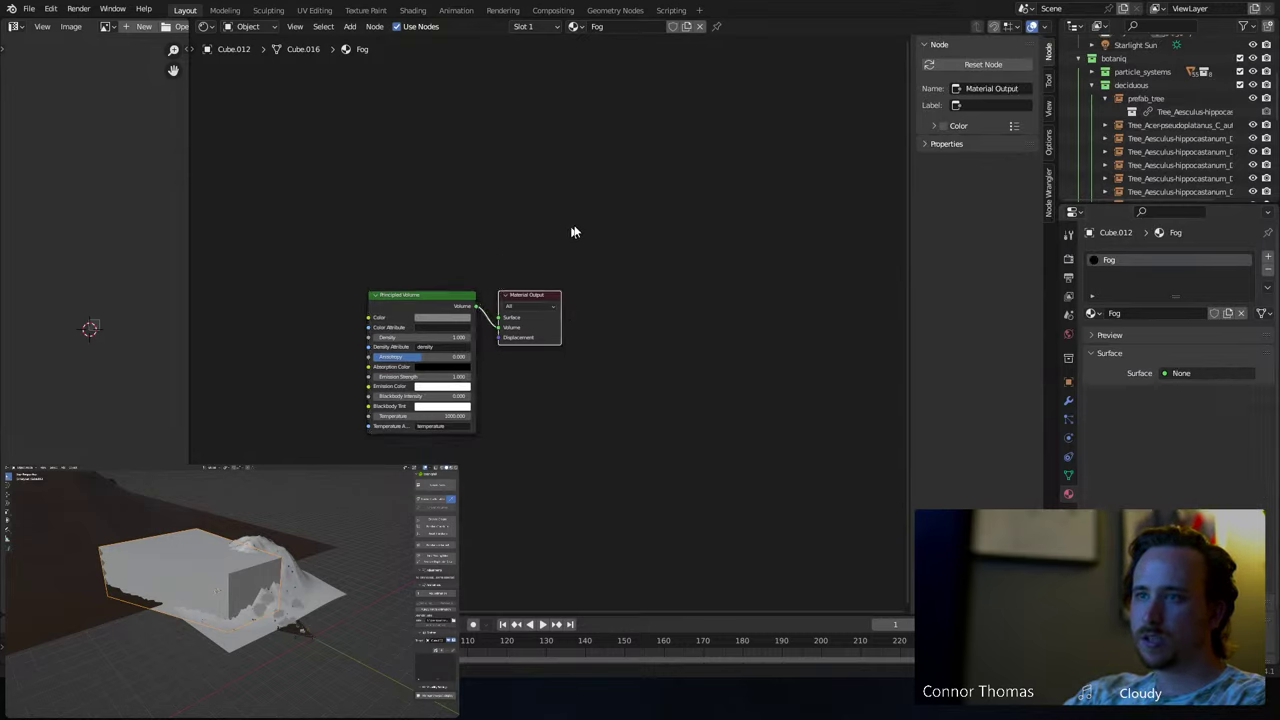
key(ctrl+s)
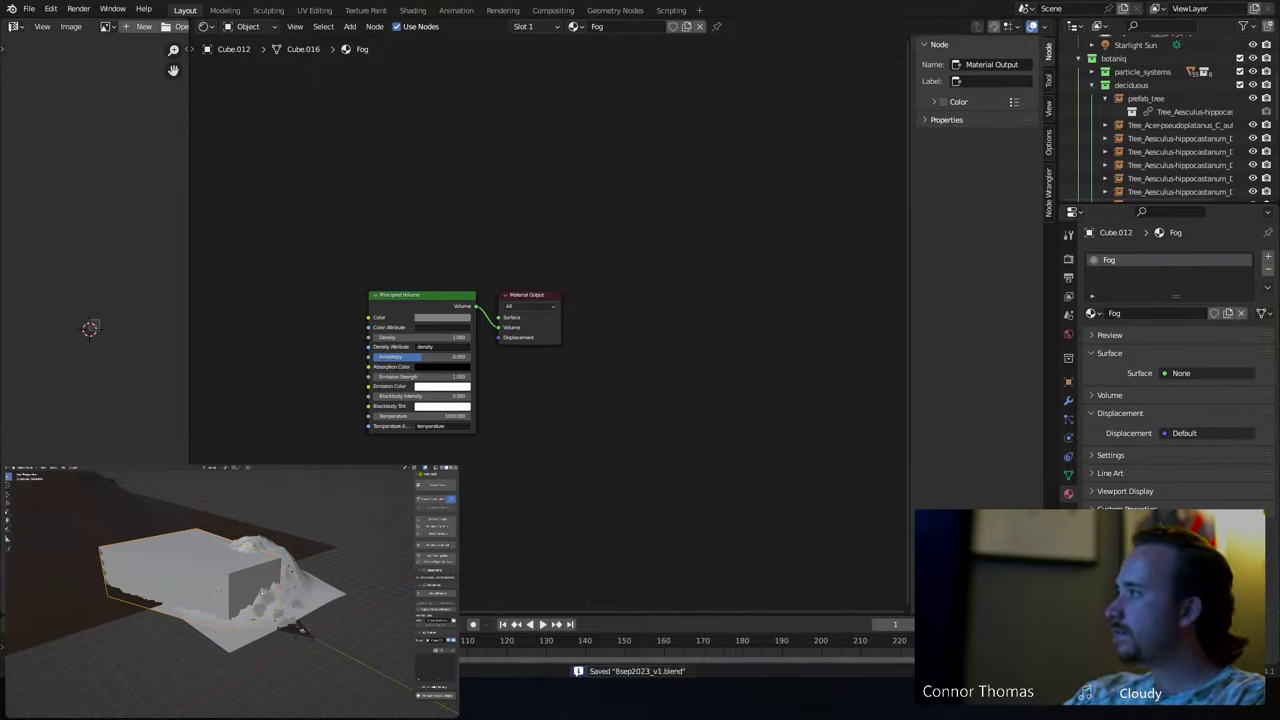
- Set the Fog volume's density to 0.01 and hide the overlays in the rendered camera preview
click(421, 336)
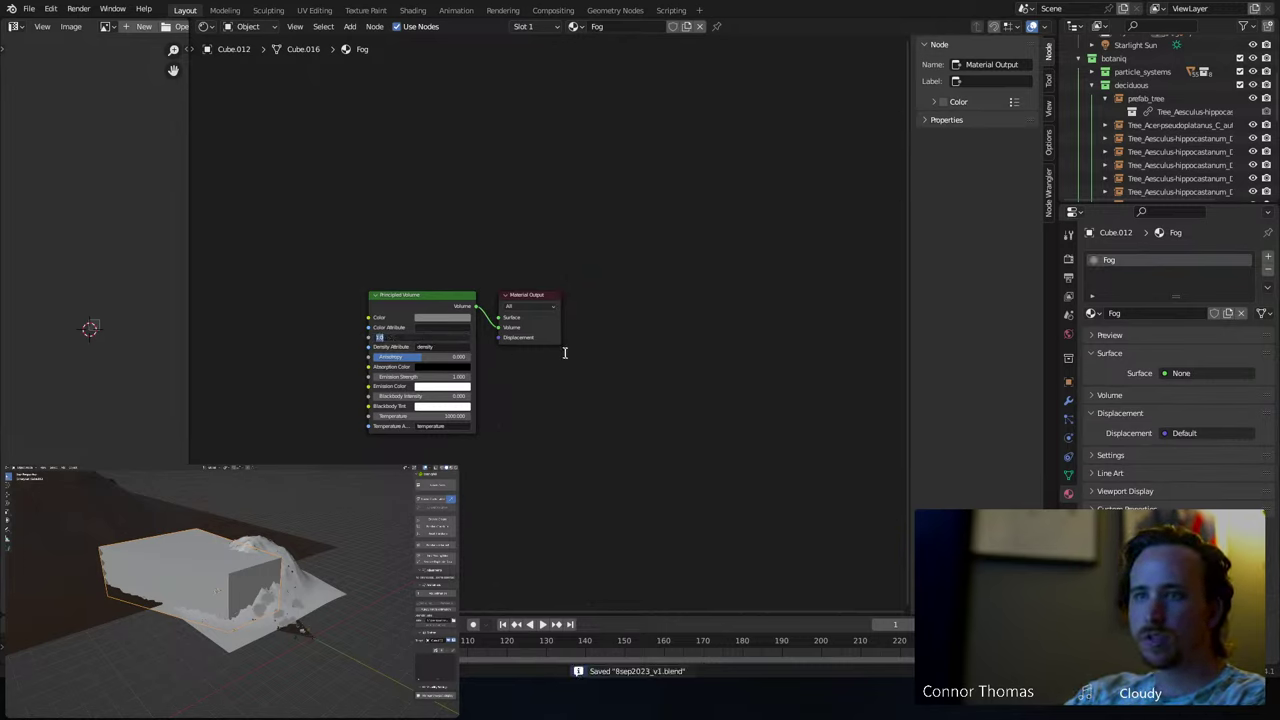
text(0.02)
key(Return)
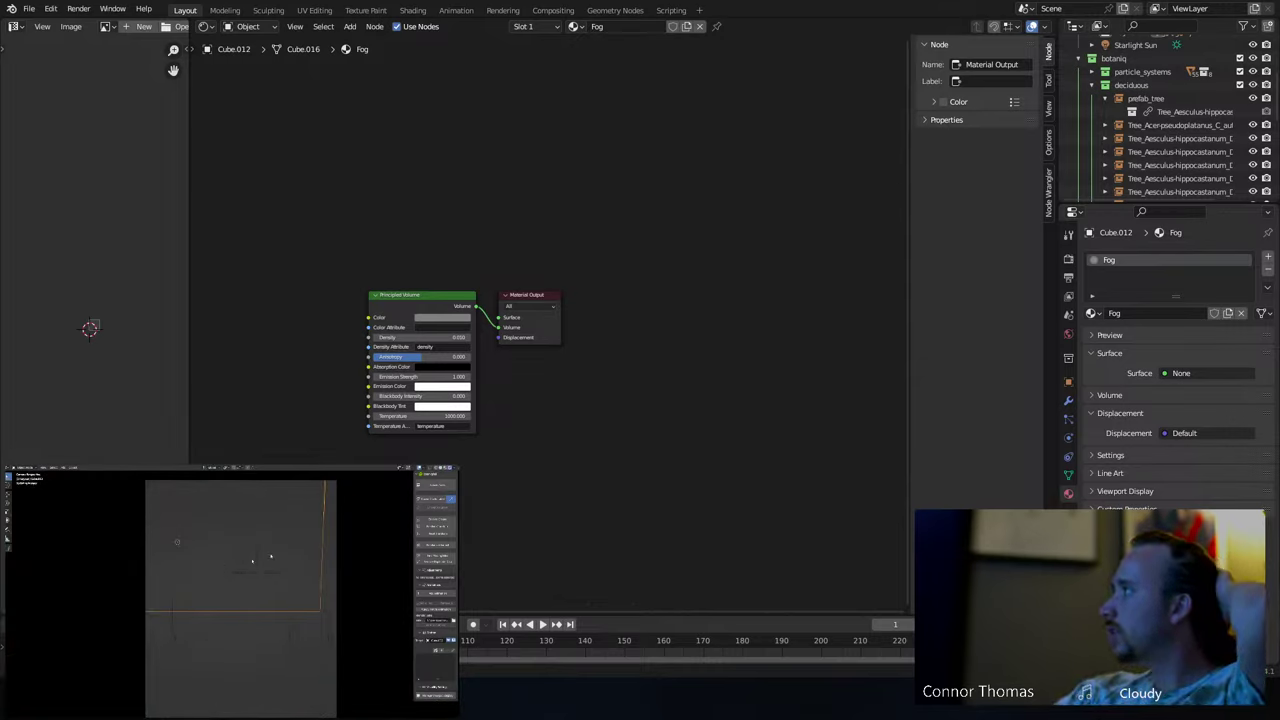
key(n)
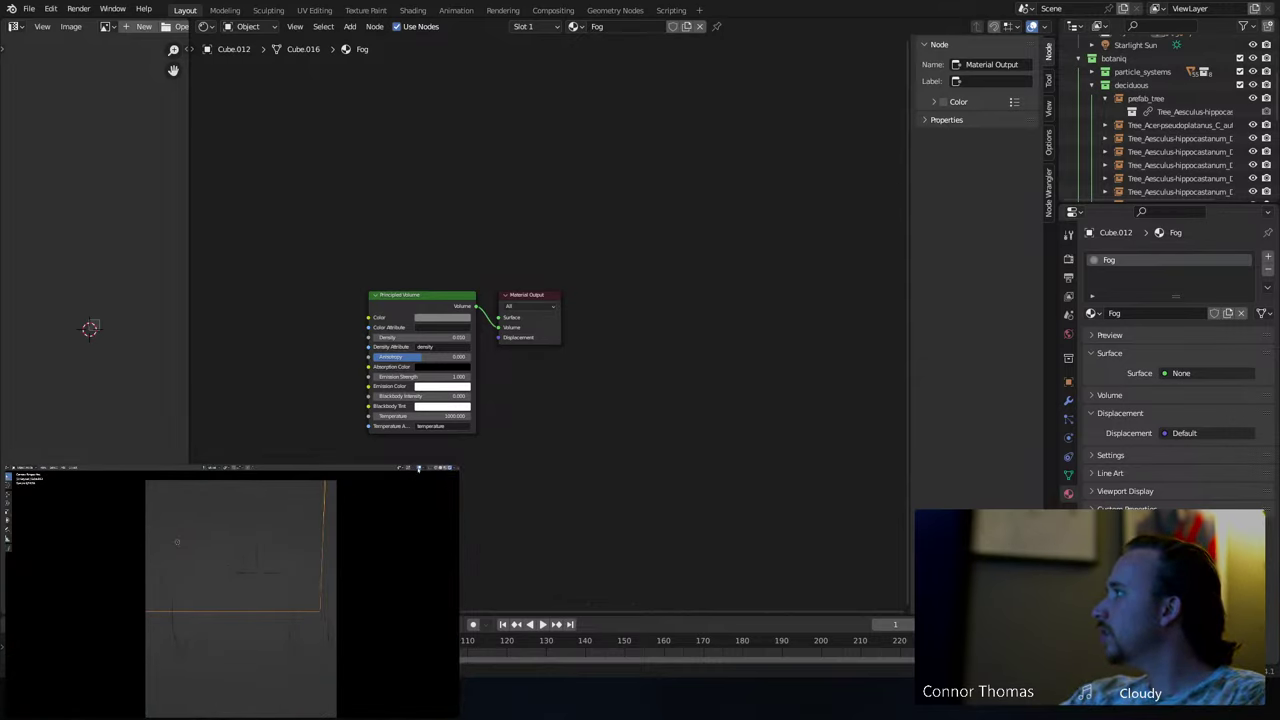
click(418, 468)
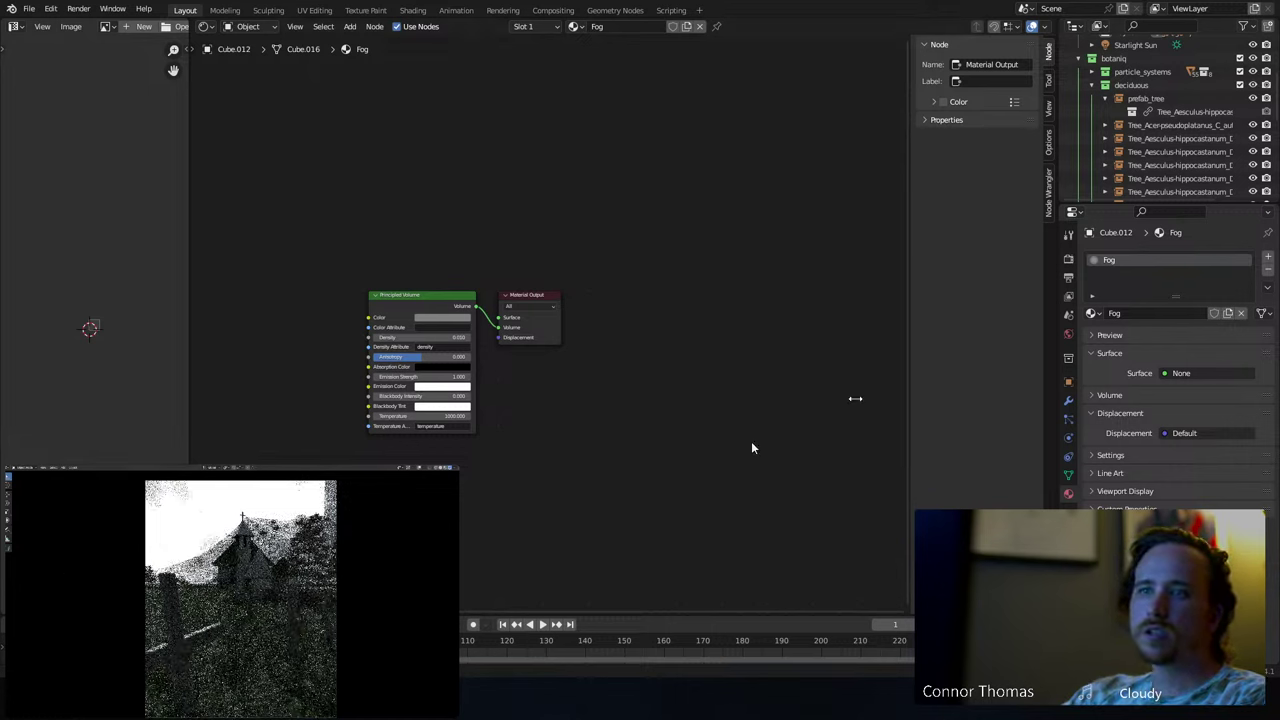
- Set the Principled Volume's emission strength to 0
scroll(274, 421, up, 3)
click(390, 408)
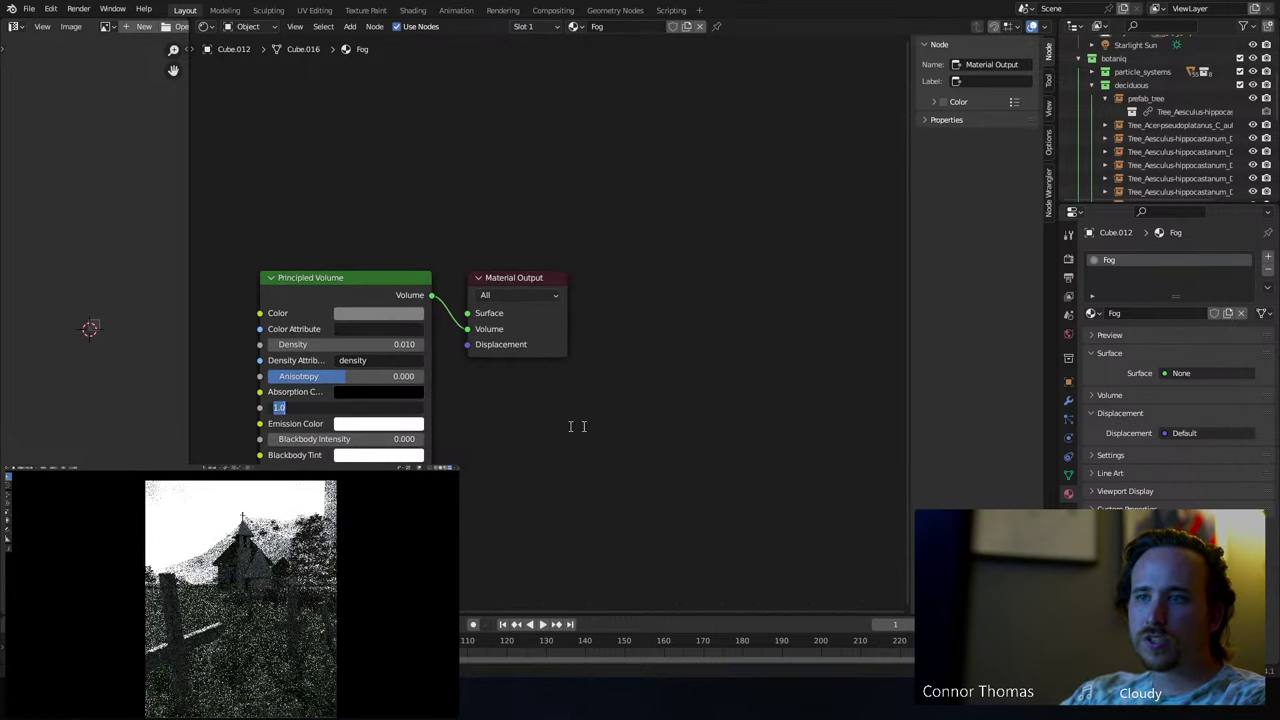
text(0)
key(Return)
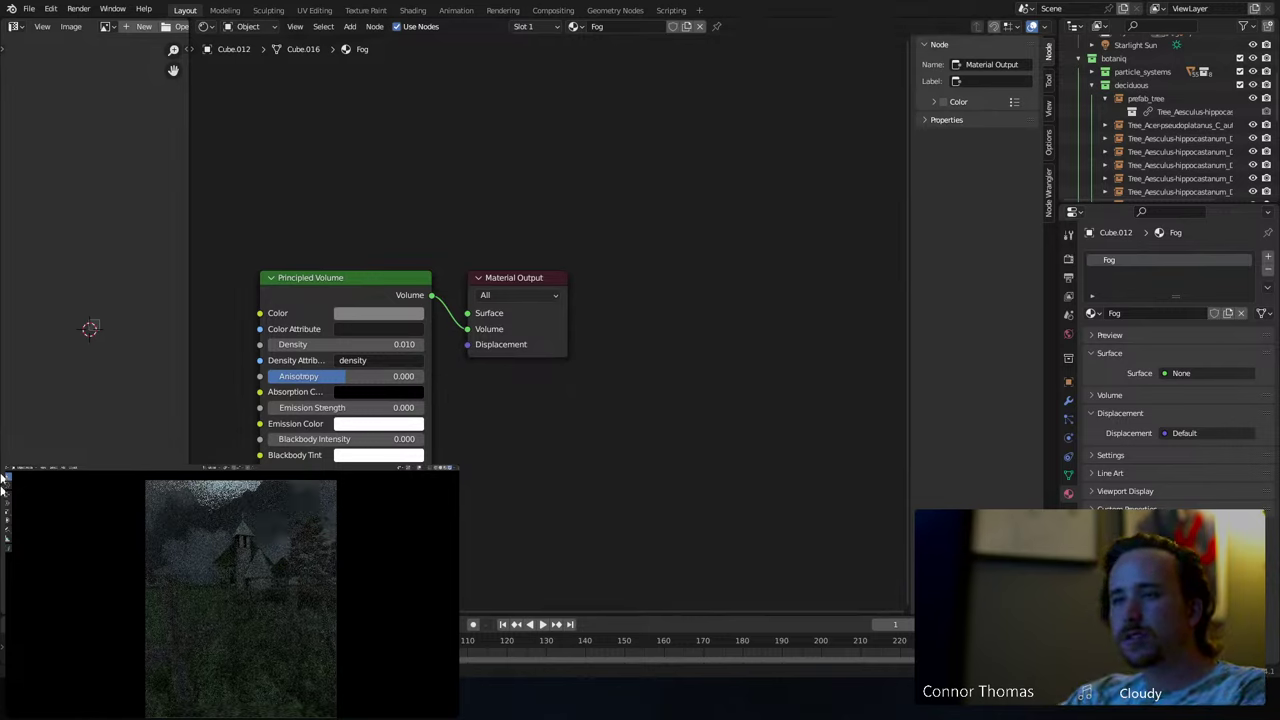
- Try a density of 0.001 on the Fog material's Principled Volume
click(345, 344)
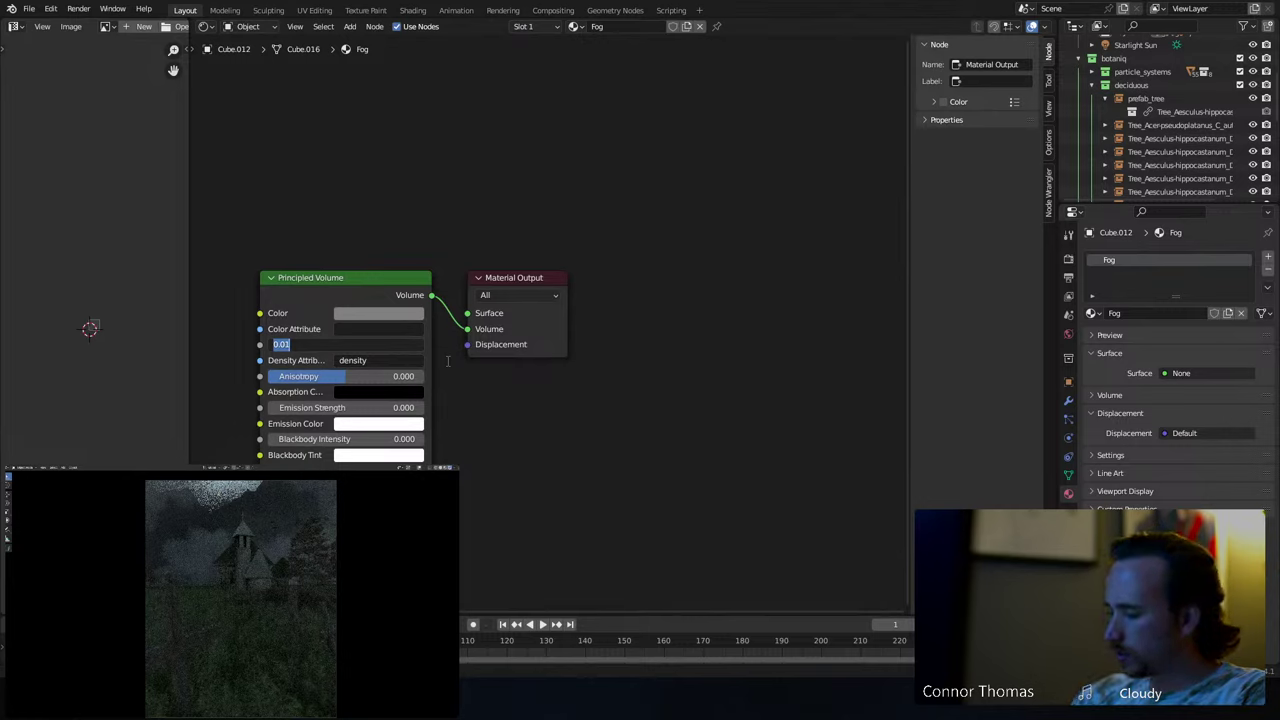
key(BackSpace)
text(.001)
key(Return)
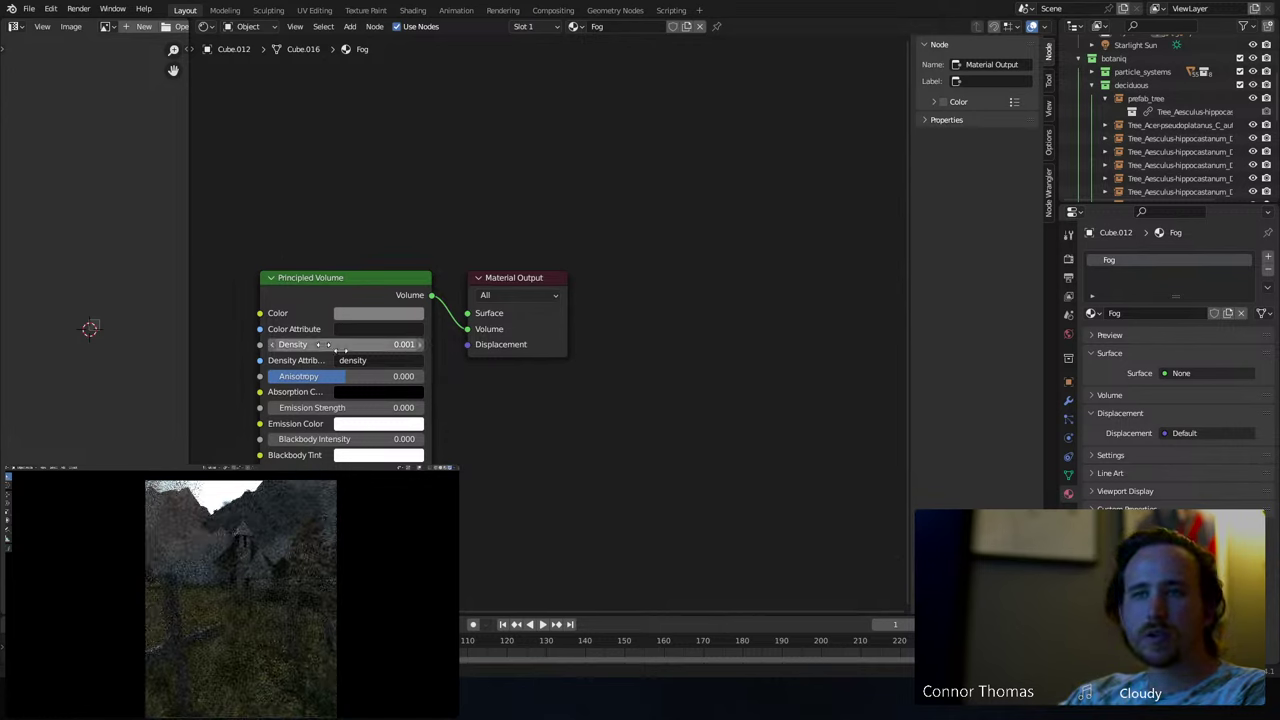
- Set the Fog material's Principled Volume density to 0.005
click(372, 346)
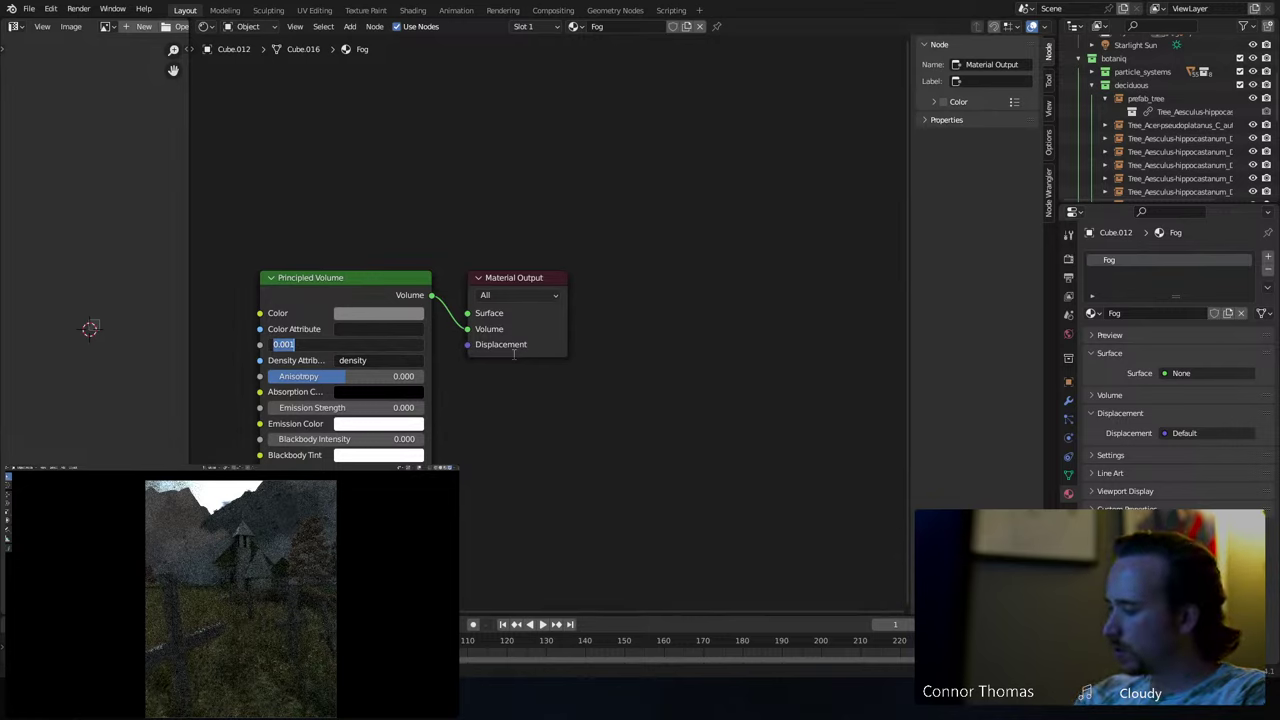
text(0)
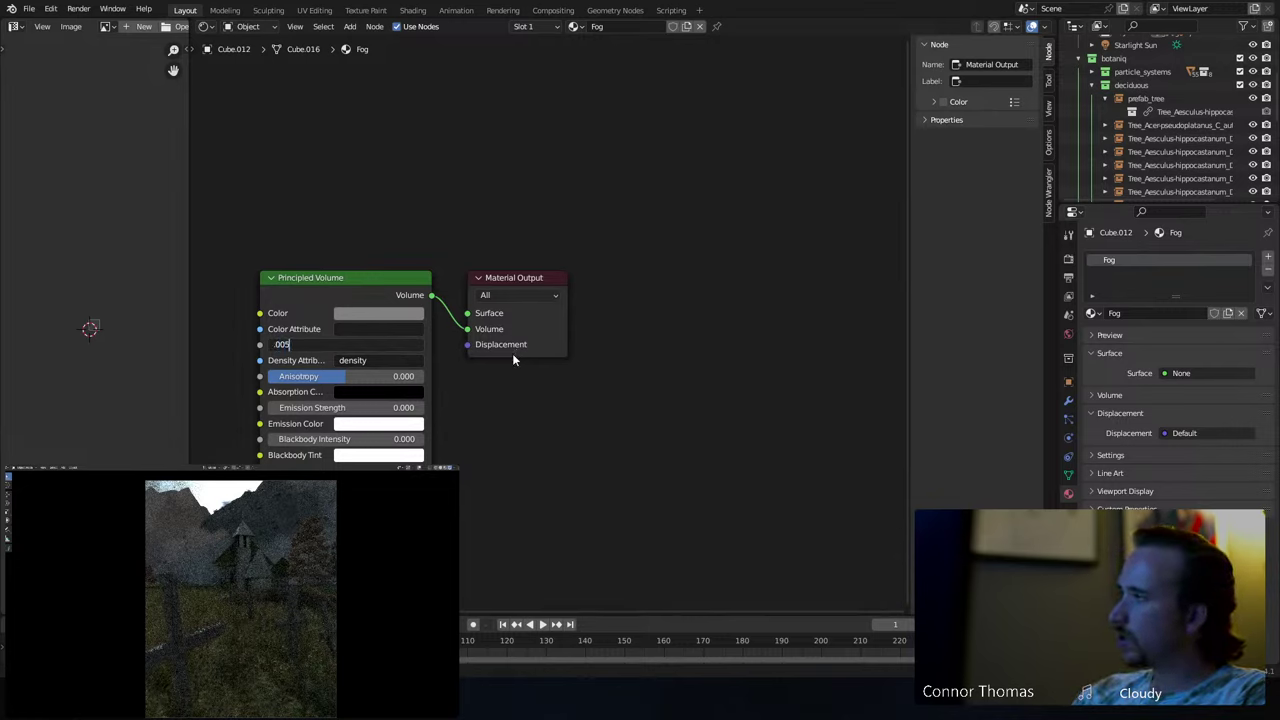
text(.005)
key(Return)
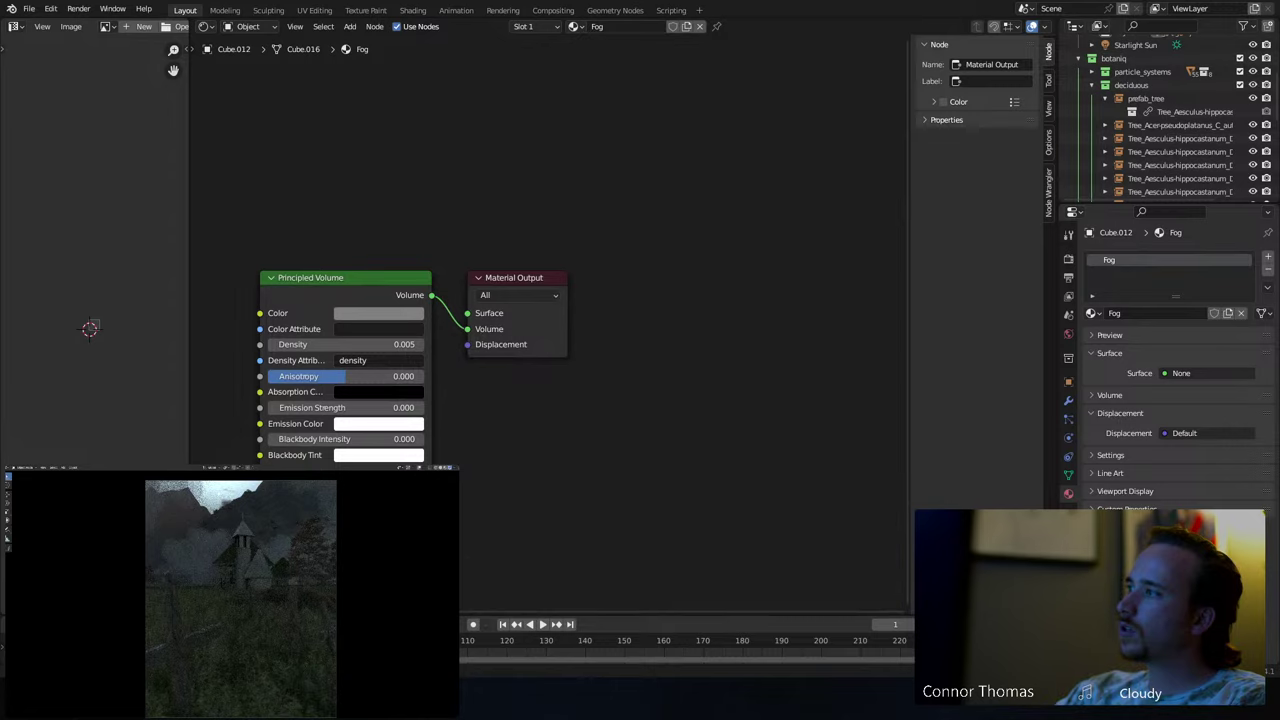
- Turn the Shader Editor area into a 3D Viewport showing the whole fog box and the surrounding mountains
click(205, 27)
click(238, 64)
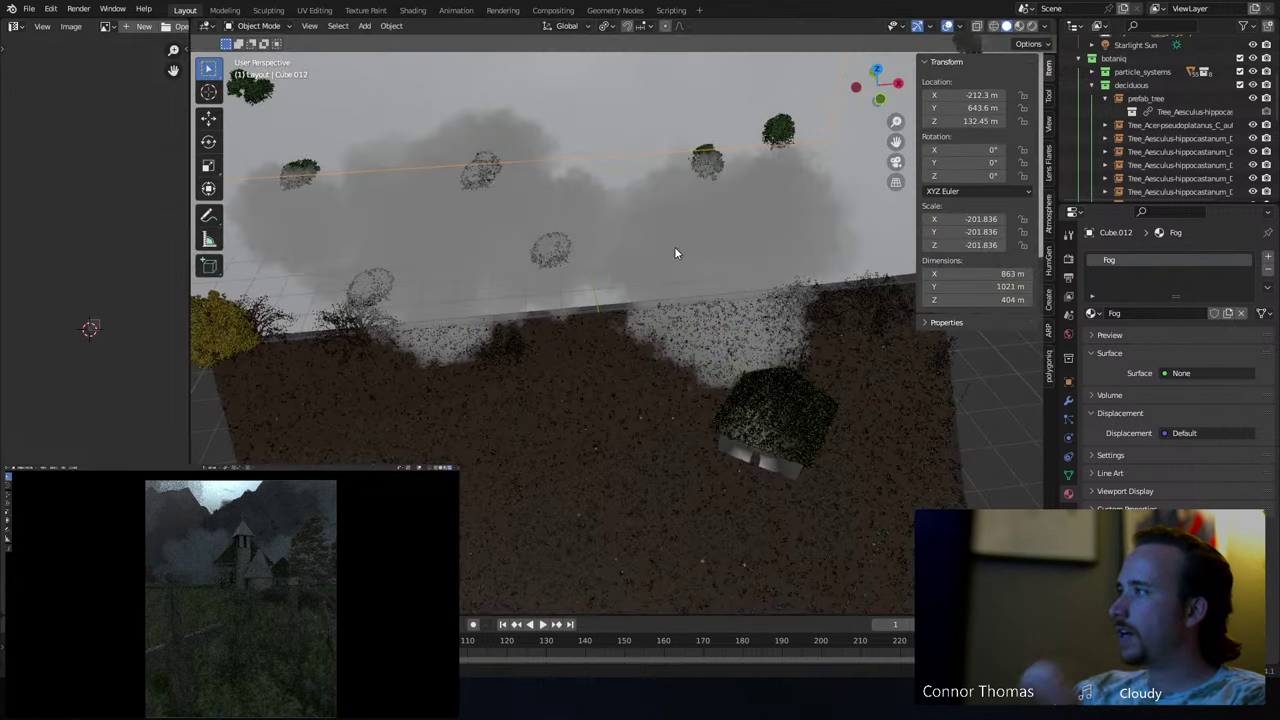
middle_drag(548, 204, 449, 84)
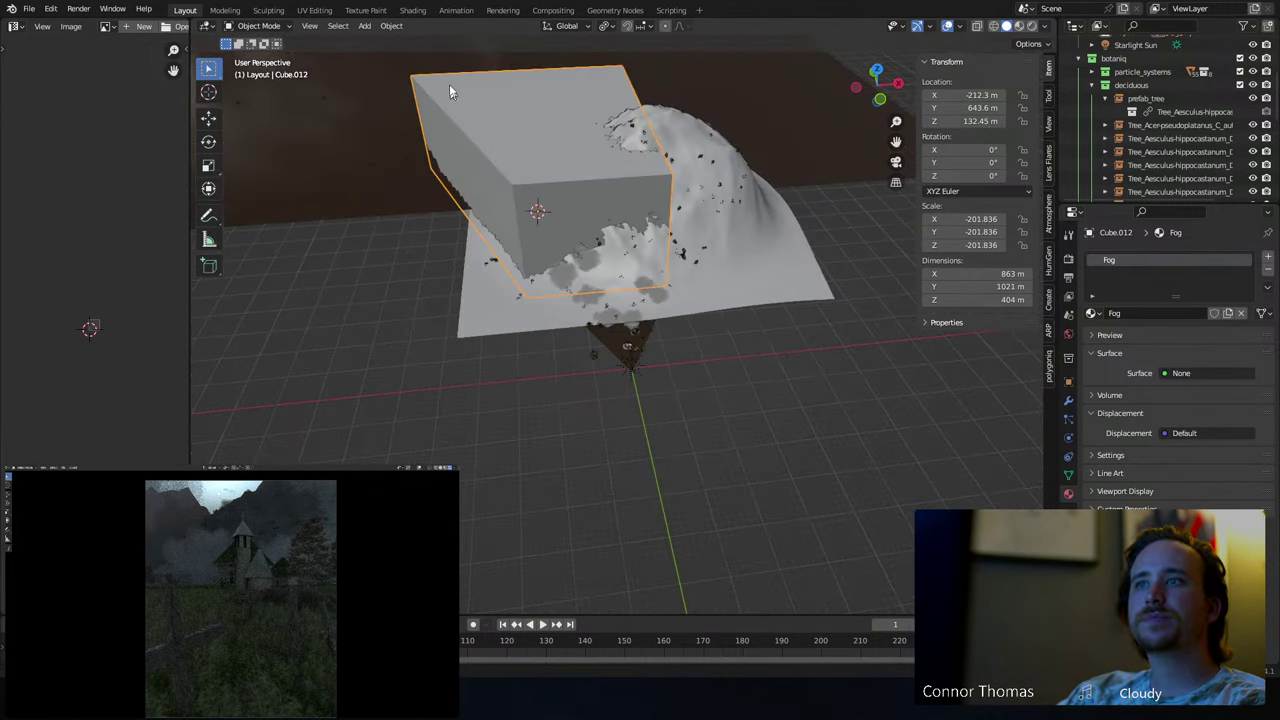
scroll(452, 72, down, 8)
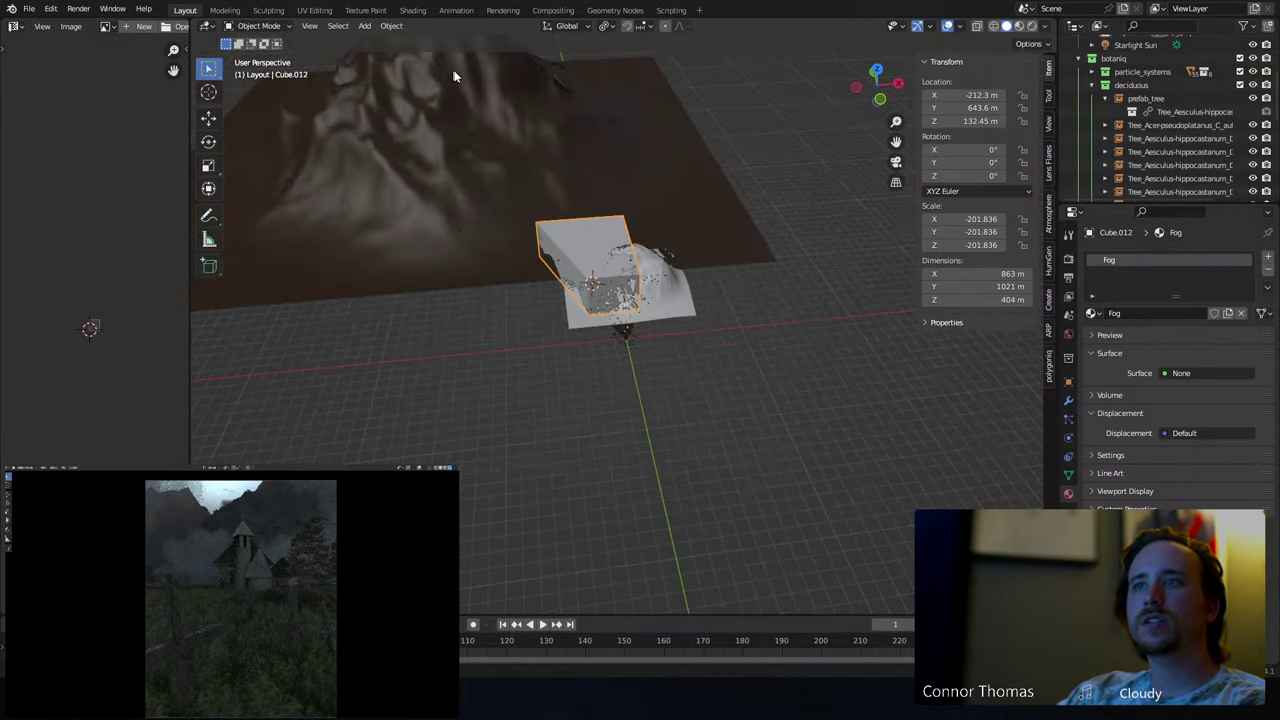
- Hide the fog box and add a spot light at the 3D cursor placed on the hill behind the church
click(208, 92)
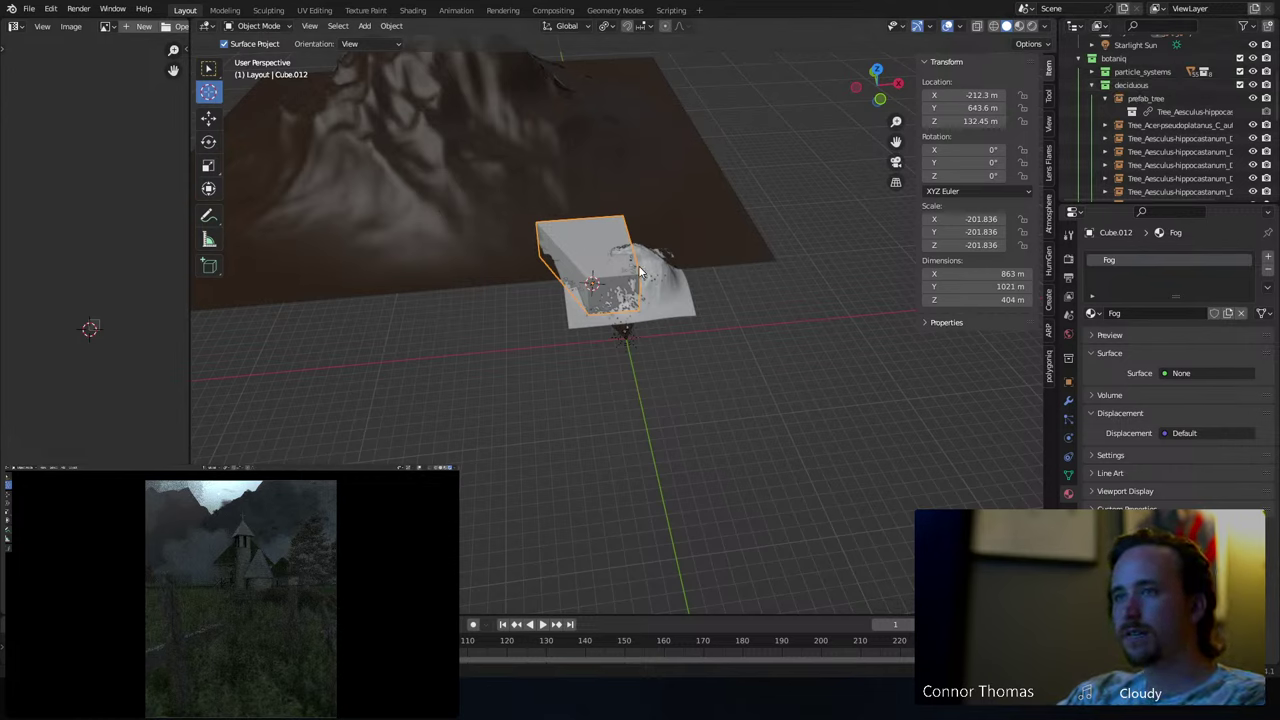
key(h)
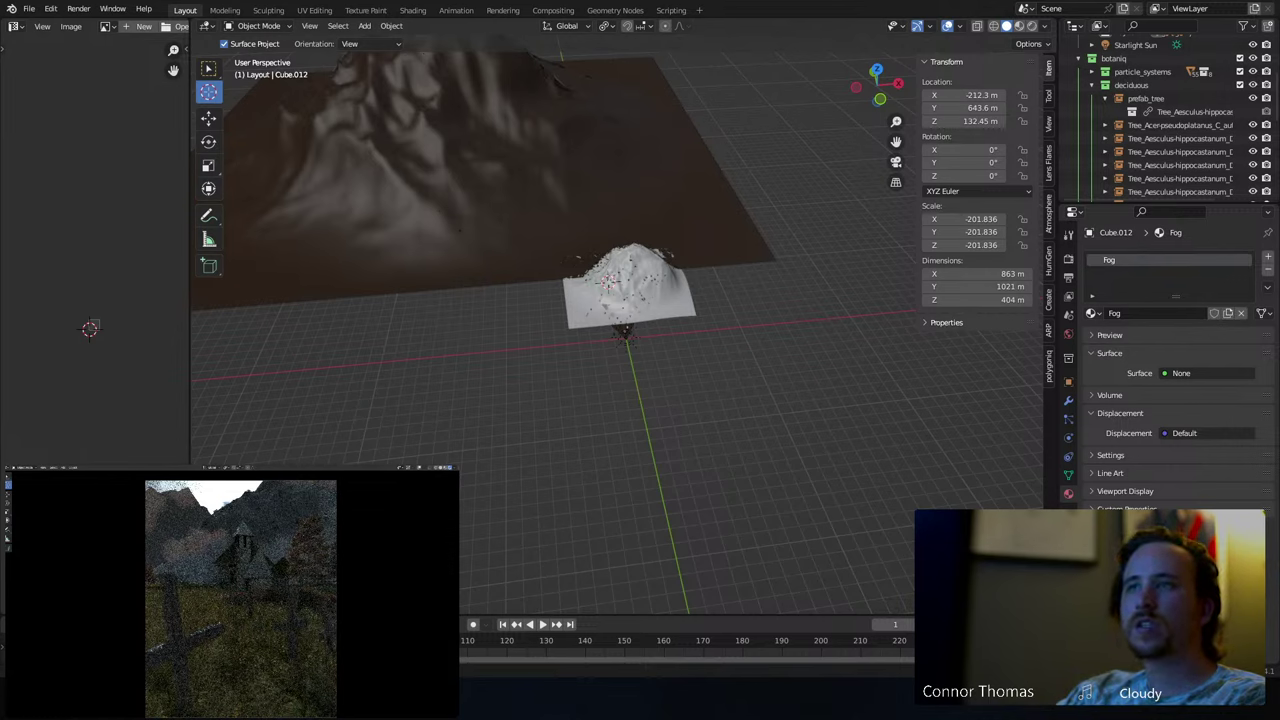
key(shift+a)
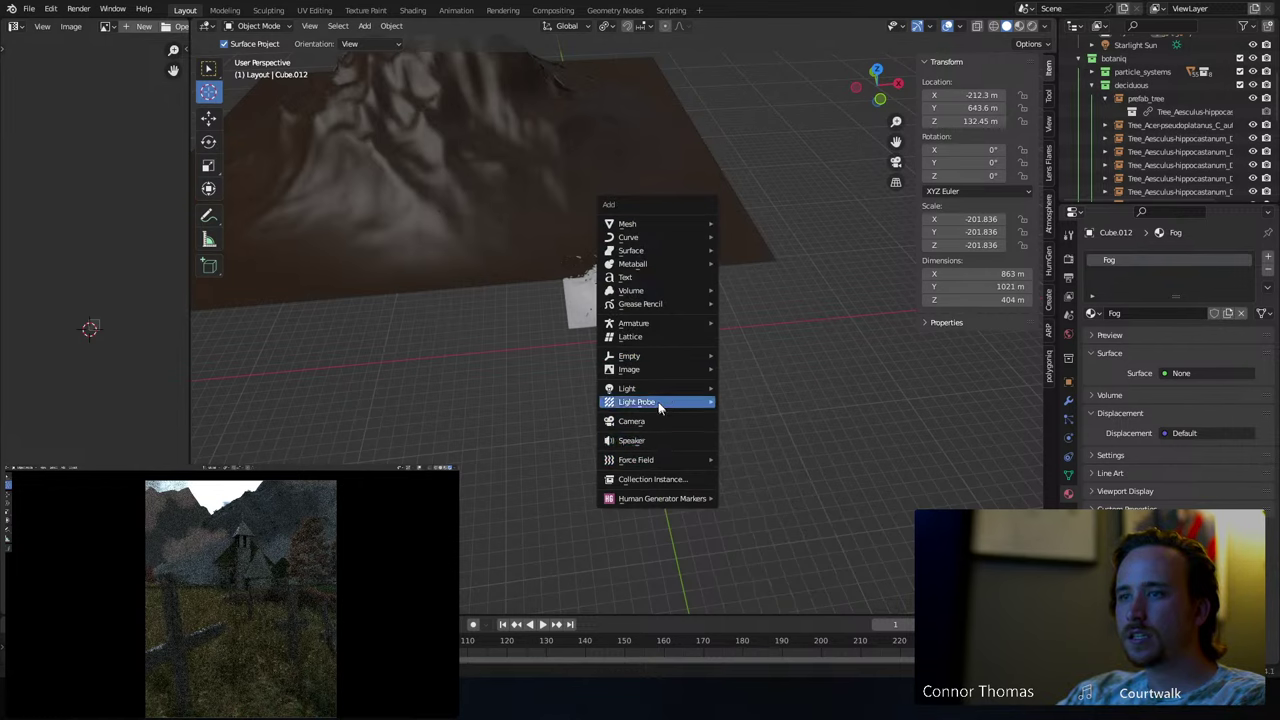
mouse_move(655, 388)
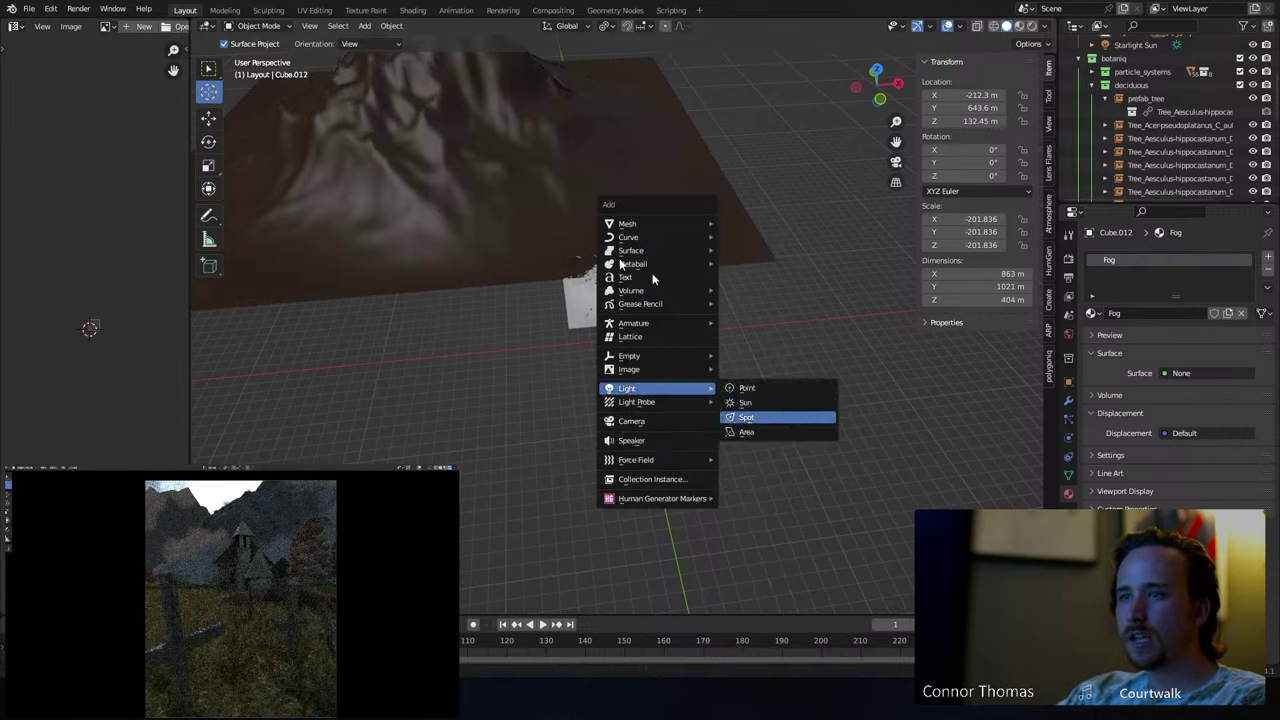
click(771, 418)
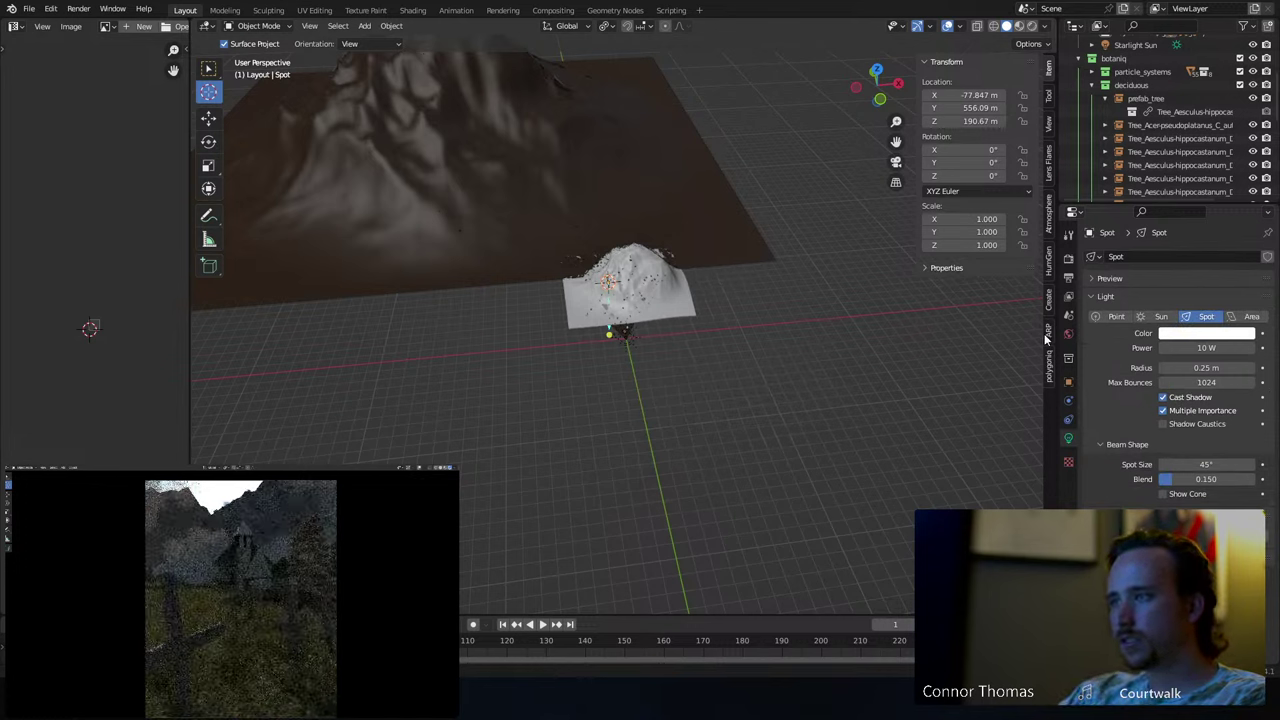
- Add a Track To object constraint to the spot light
click(1069, 421)
click(1135, 258)
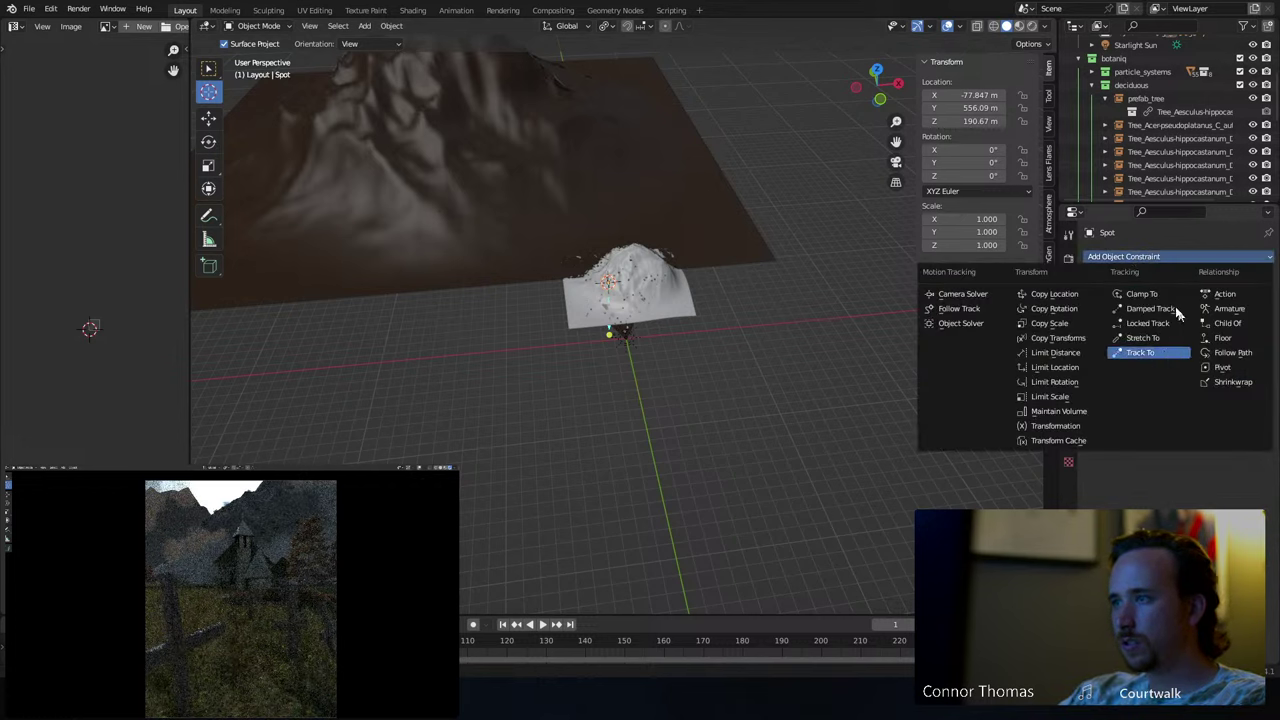
click(1142, 352)
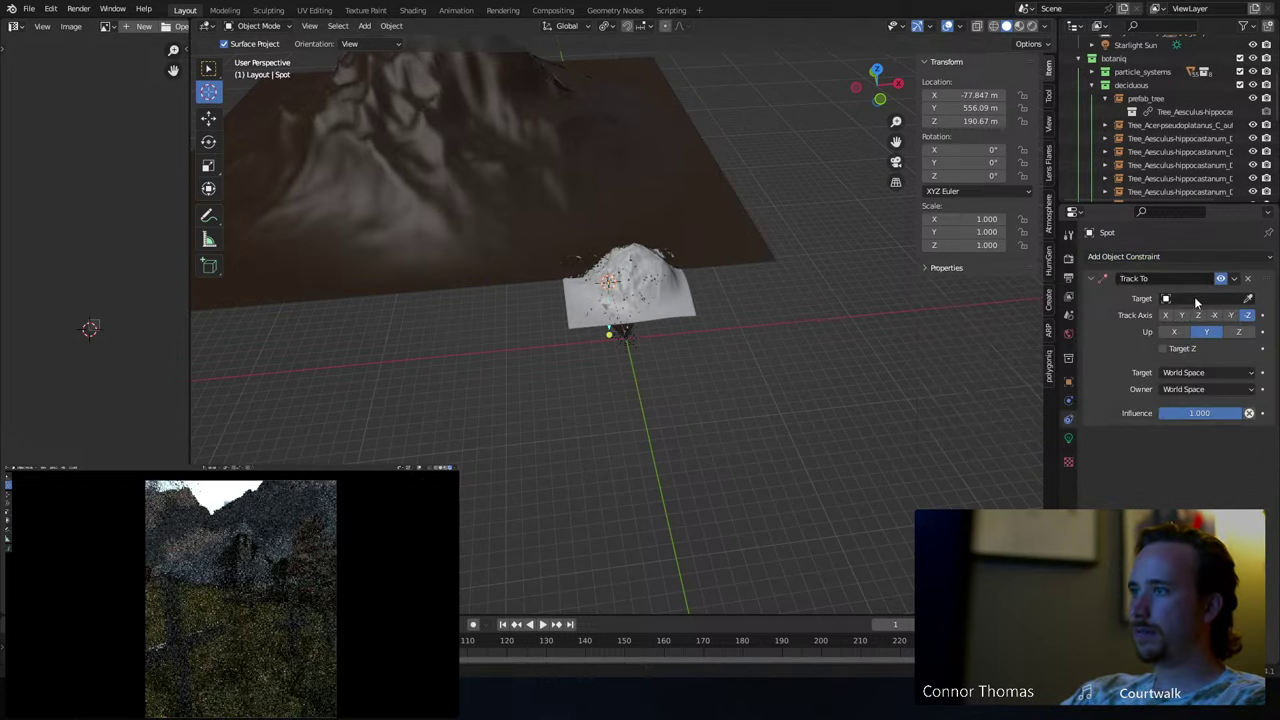
- Set the target of the spot light's Track To constraint to Camera
click(1194, 297)
text(ca)
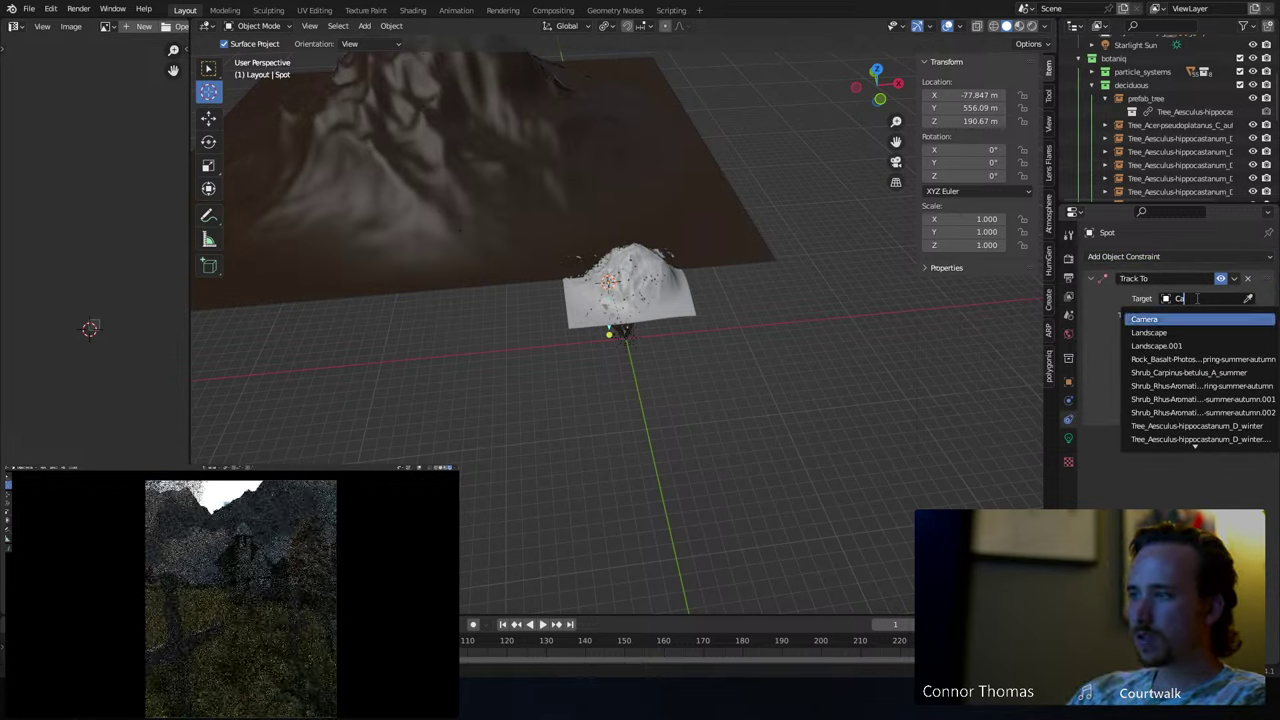
key(Return)
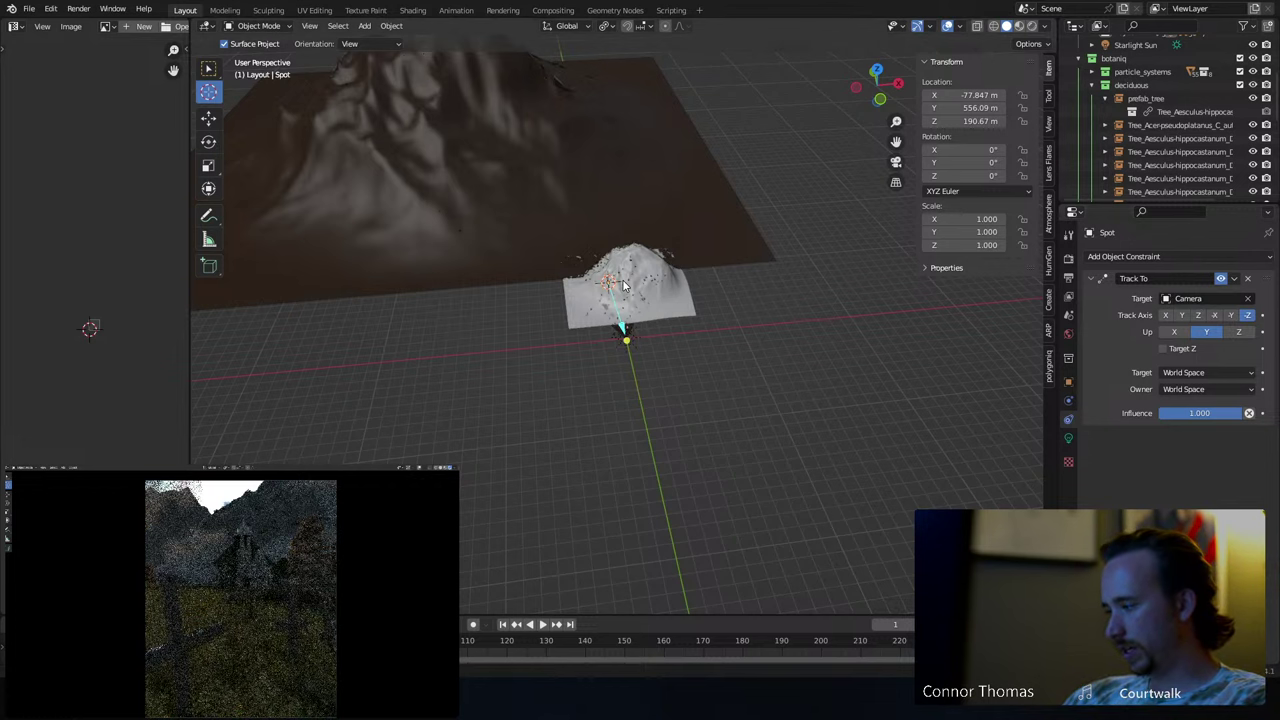
- Raise the spot light about 26 m along the global Z axis above the hillside
key(KP_Decimal)
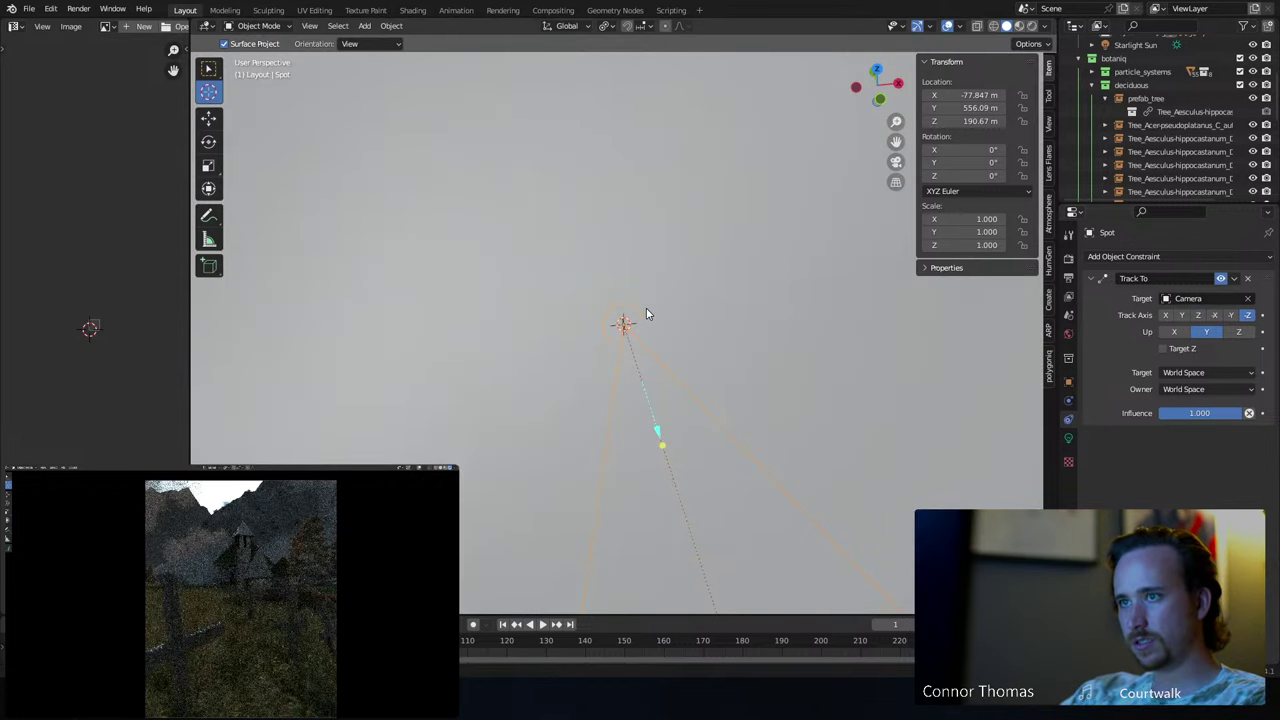
scroll(646, 316, down, 10)
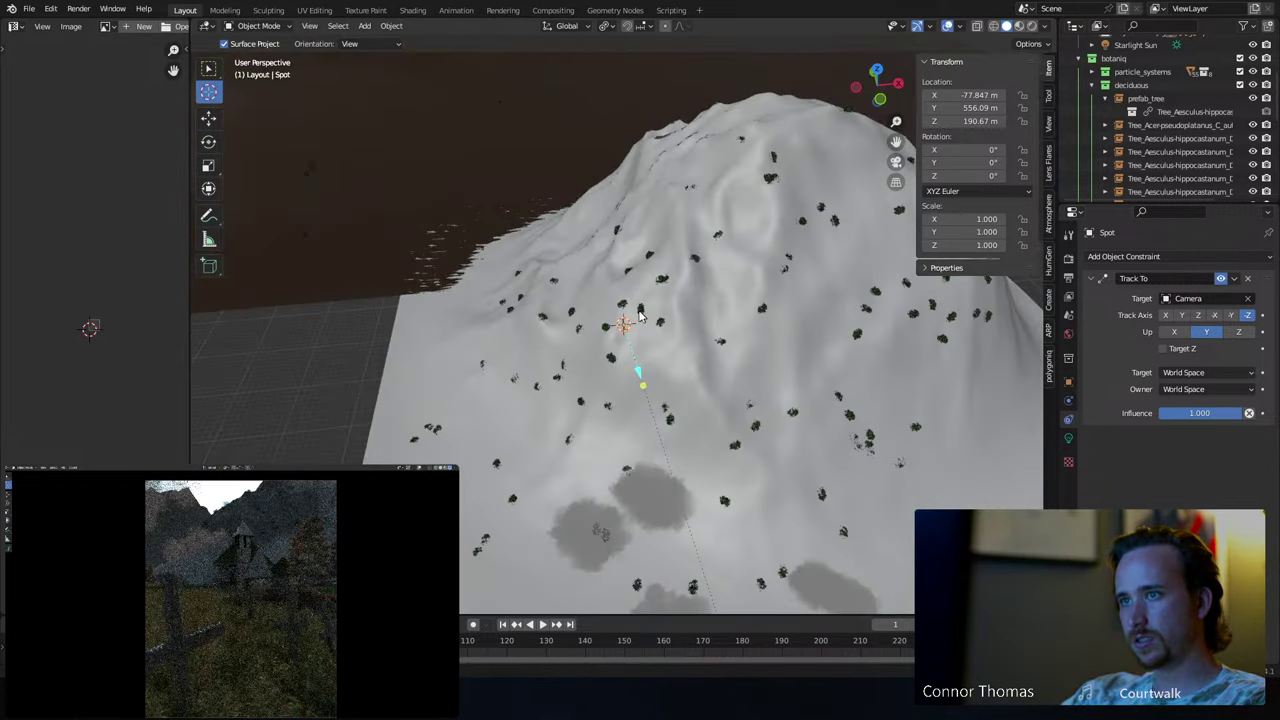
middle_drag(728, 300, 770, 275)
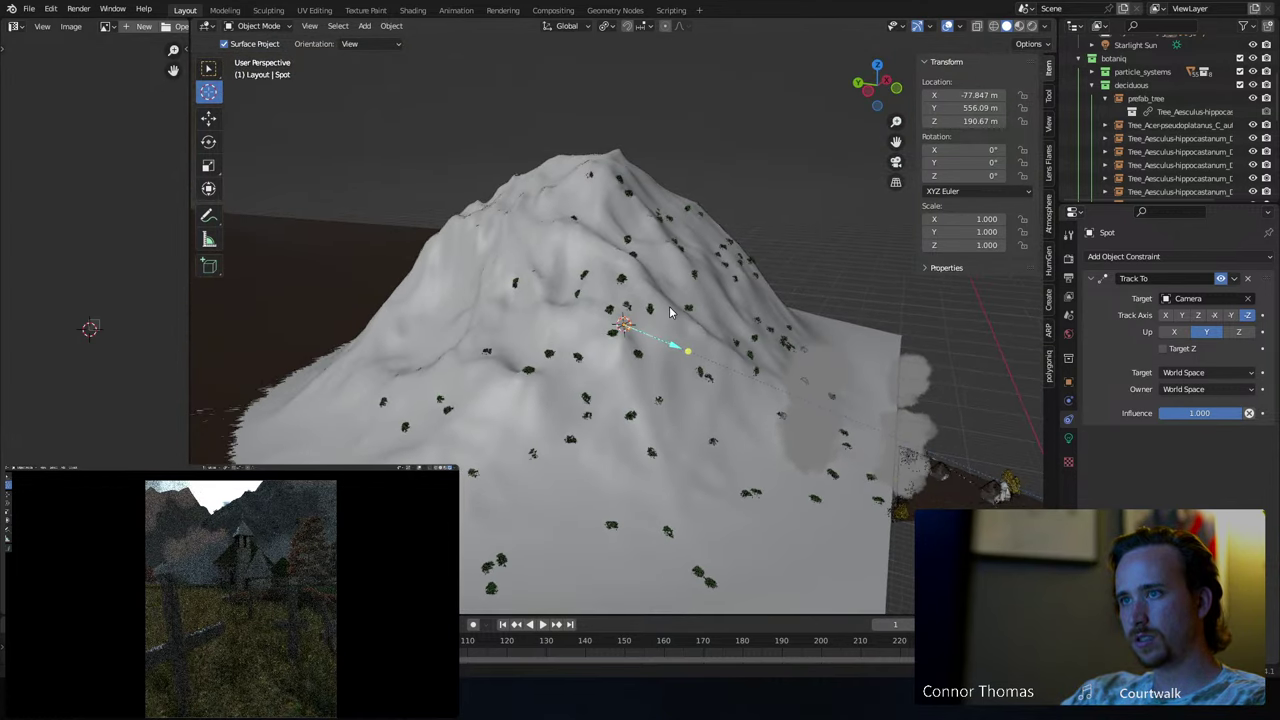
key(g)
key(z)
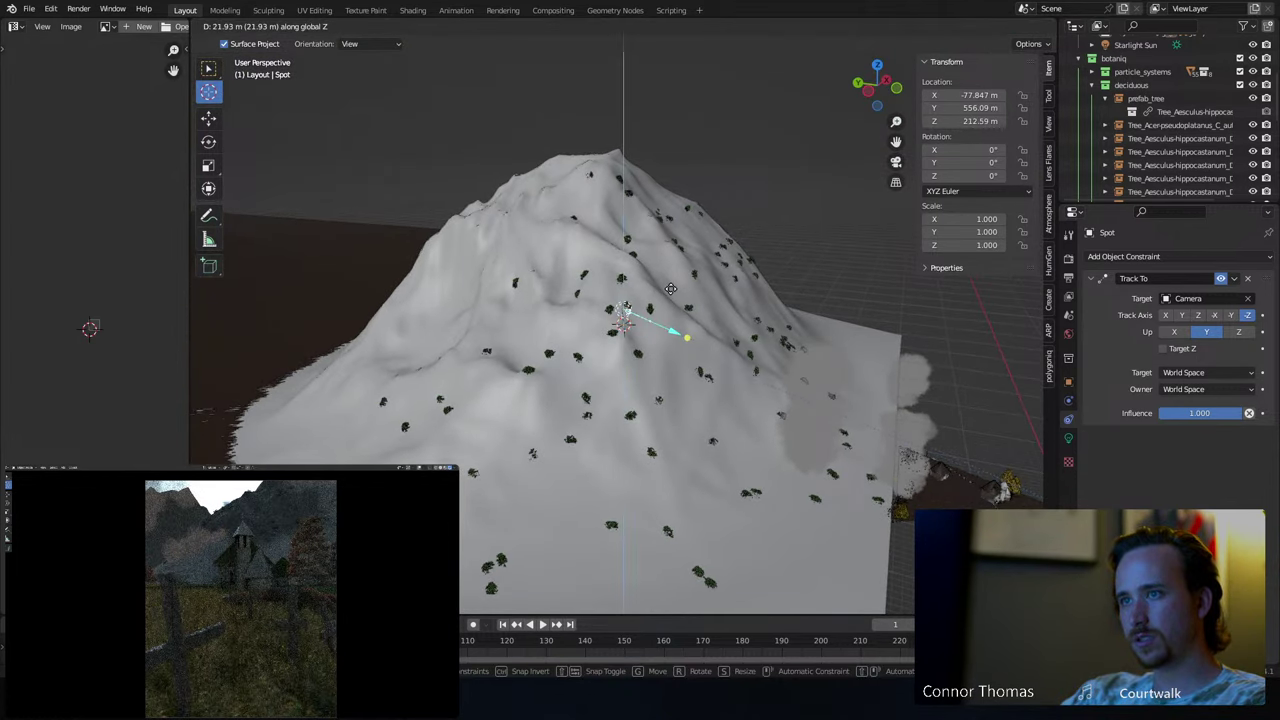
click(703, 328)
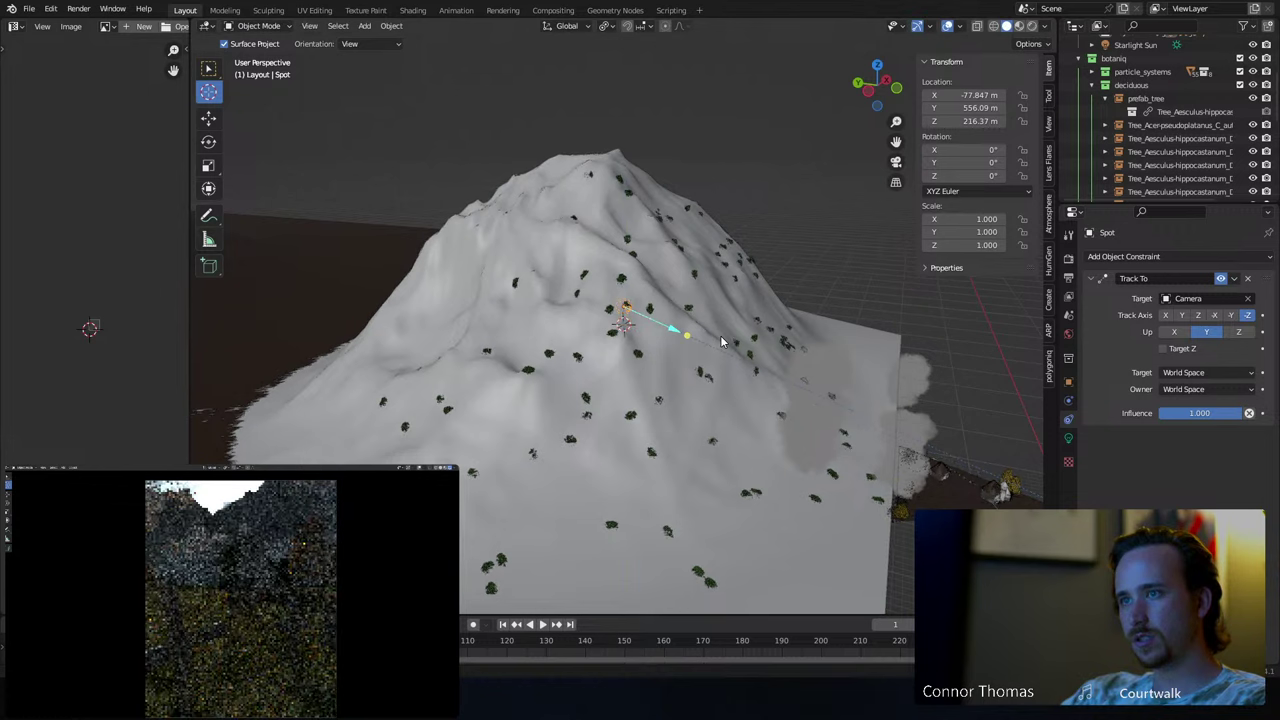
- Slide the spot light back along its local Z axis, away from the camera, to about X -161, Y 1160, Z 443 m
key(g)
key(z)
key(z)
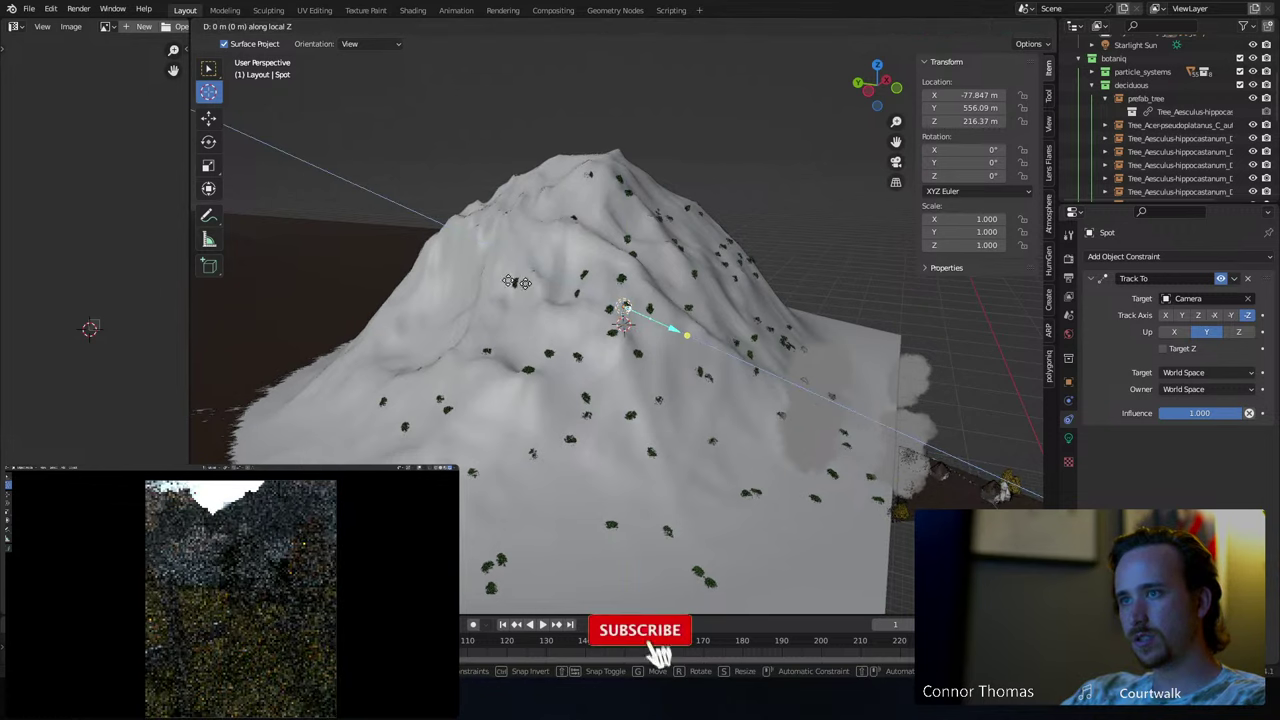
click(311, 238)
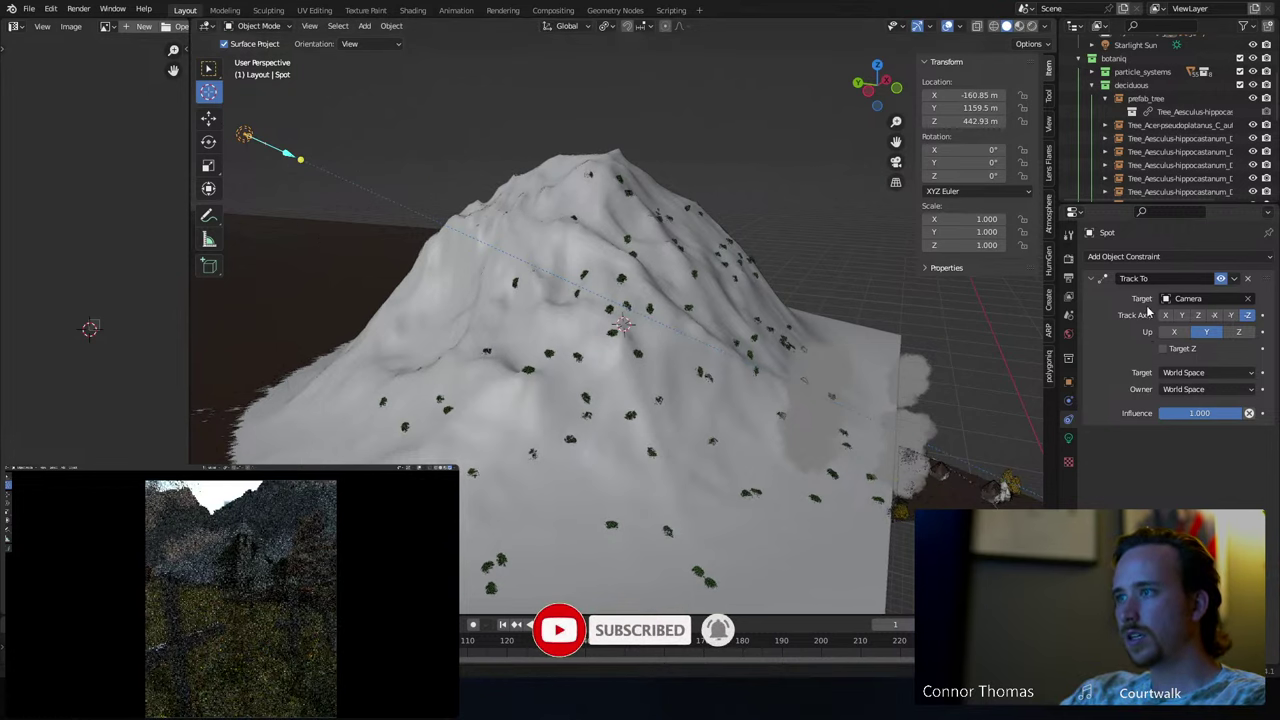
- Set the spot light's power to 1000000 W
click(1068, 438)
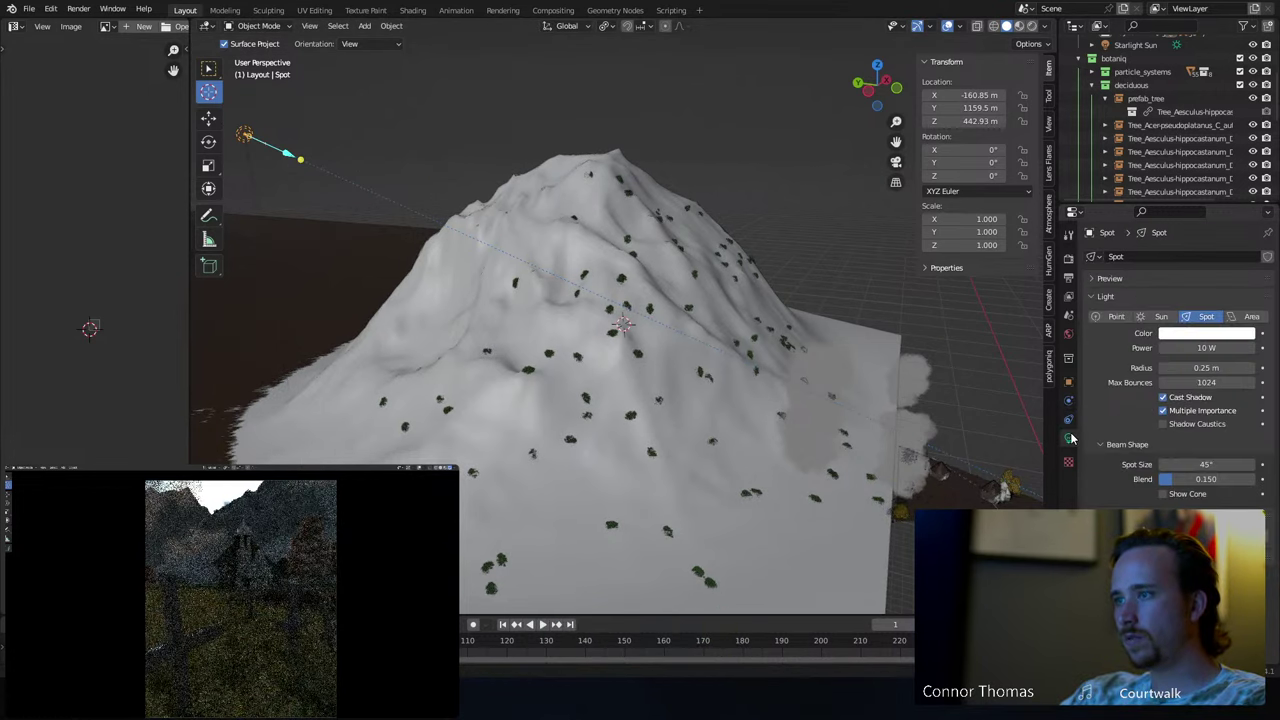
click(1190, 348)
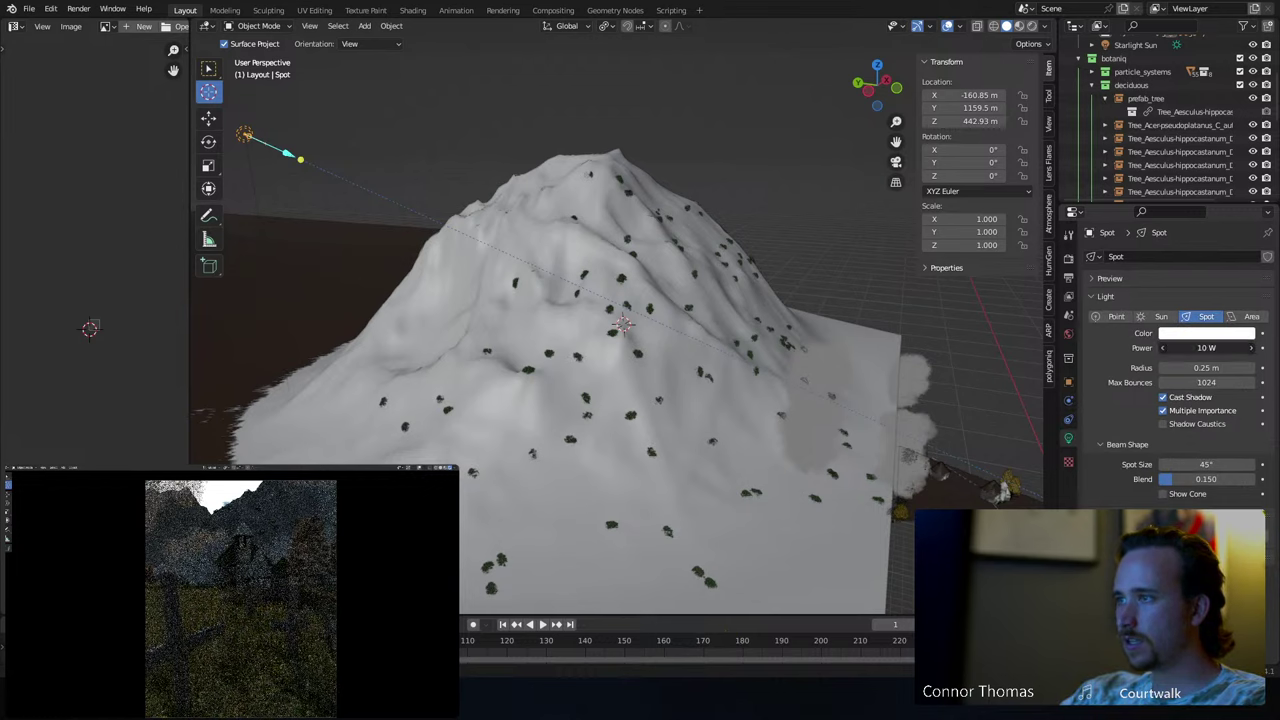
click(1174, 349)
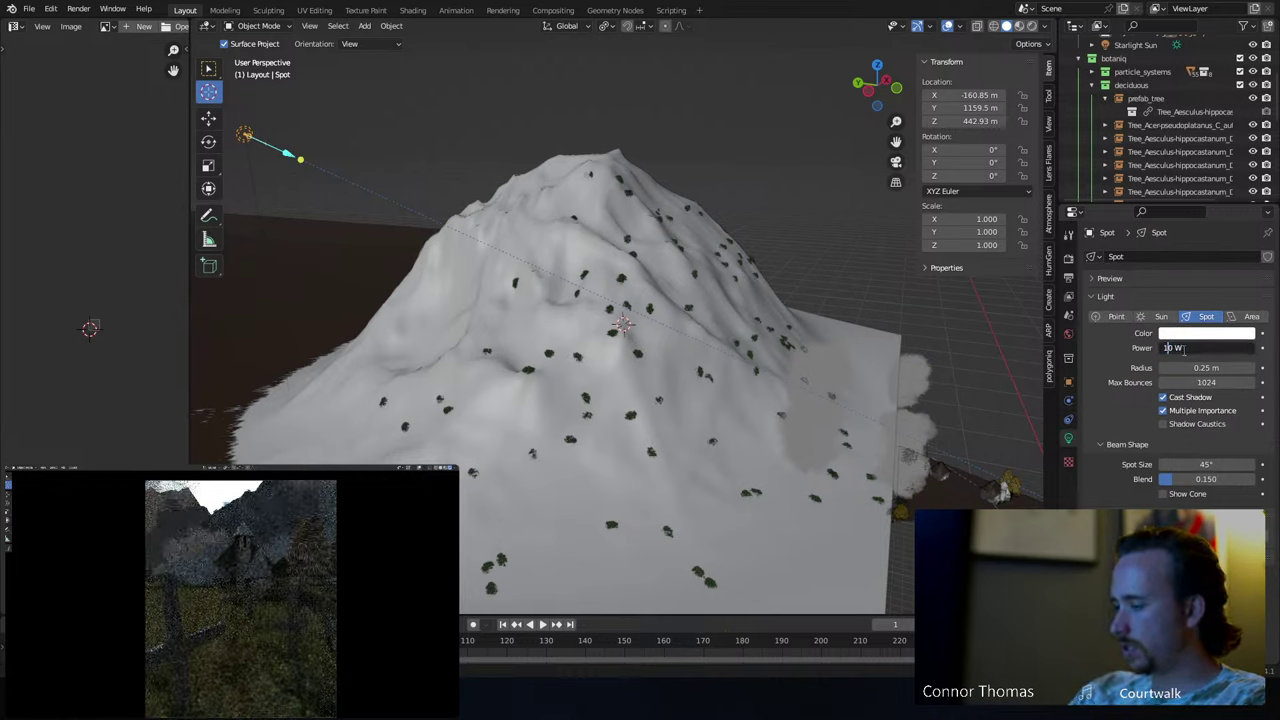
text(0000)
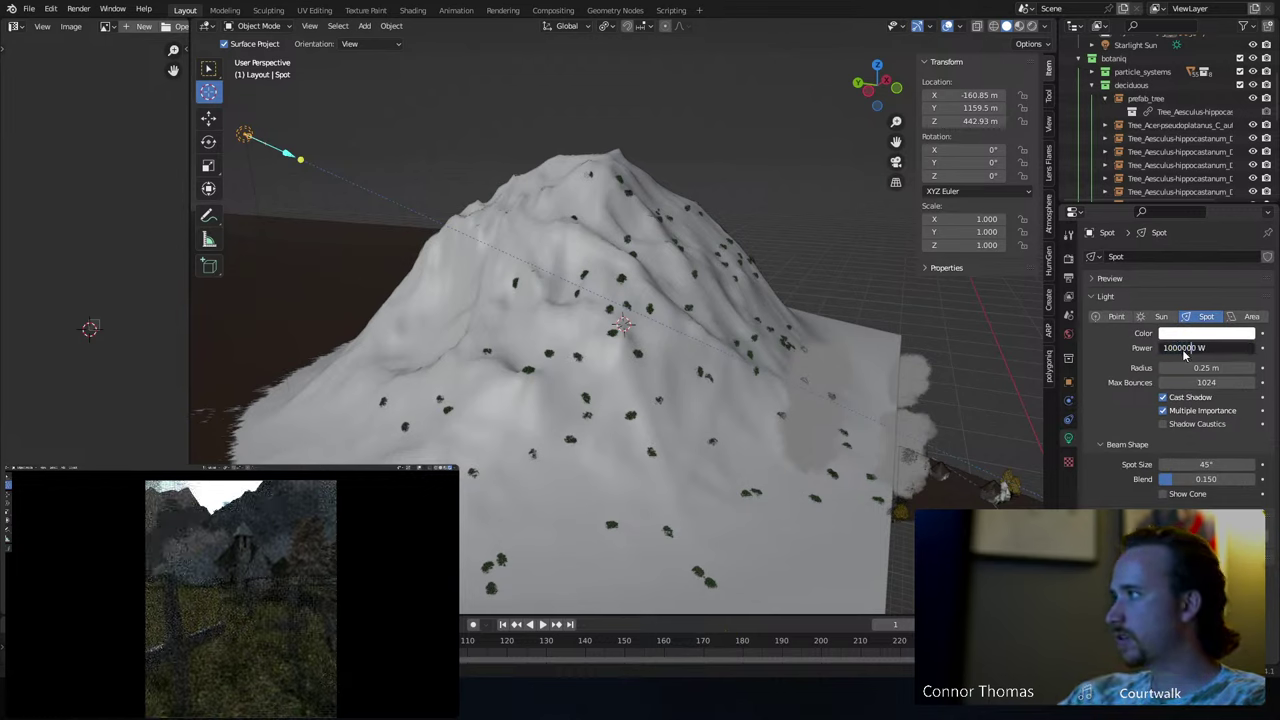
key(Return)
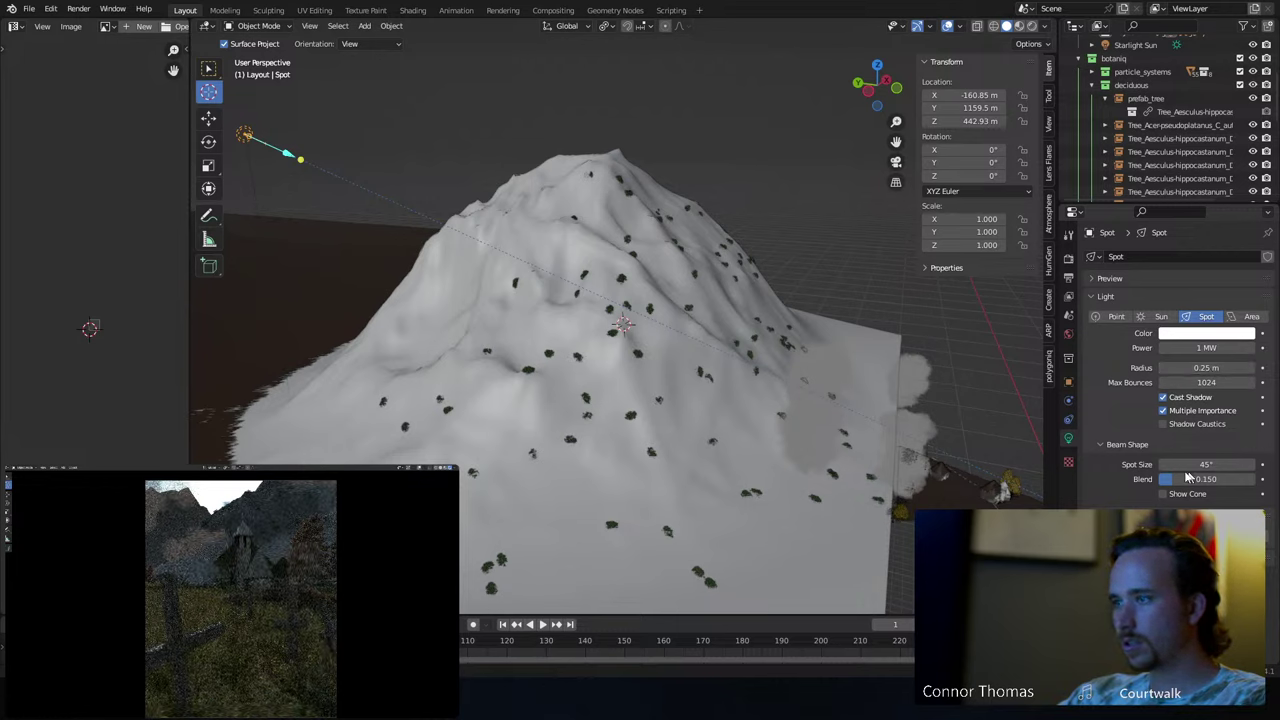
- Scale the spot light up uniformly to about 137 so its cone extends over the hill to the graveyard
key(s)
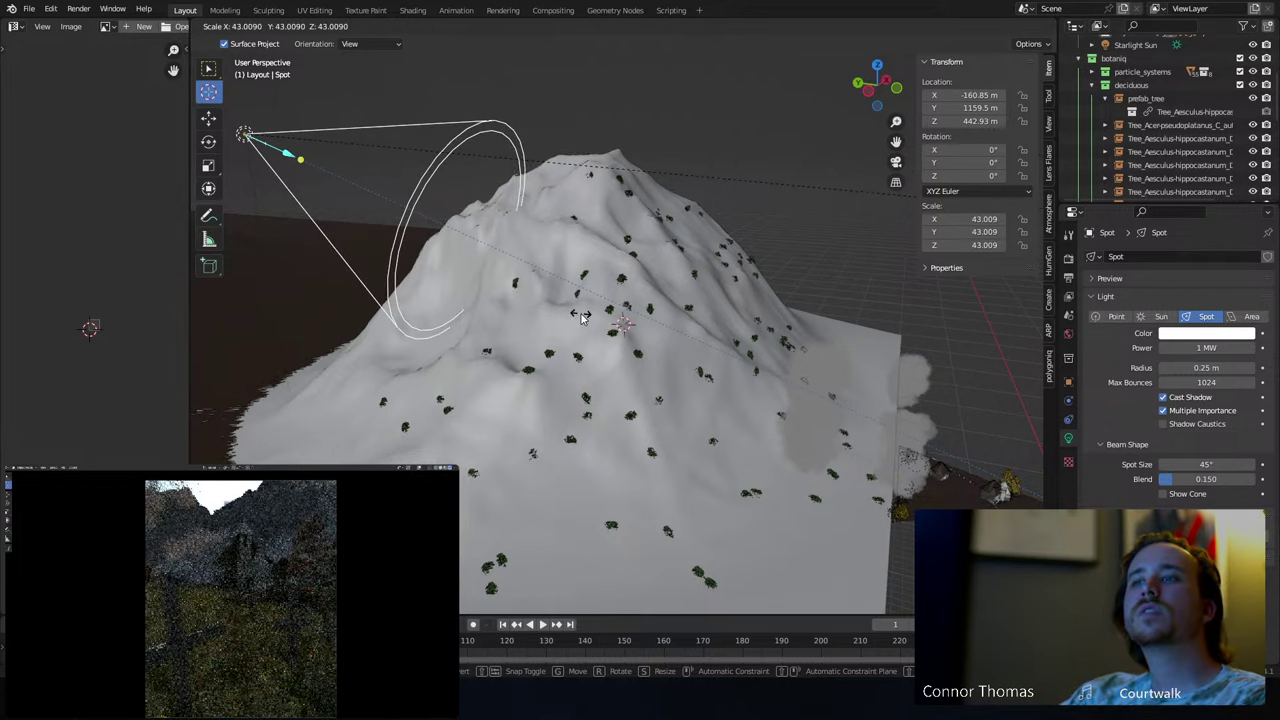
click(560, 324)
key(s)
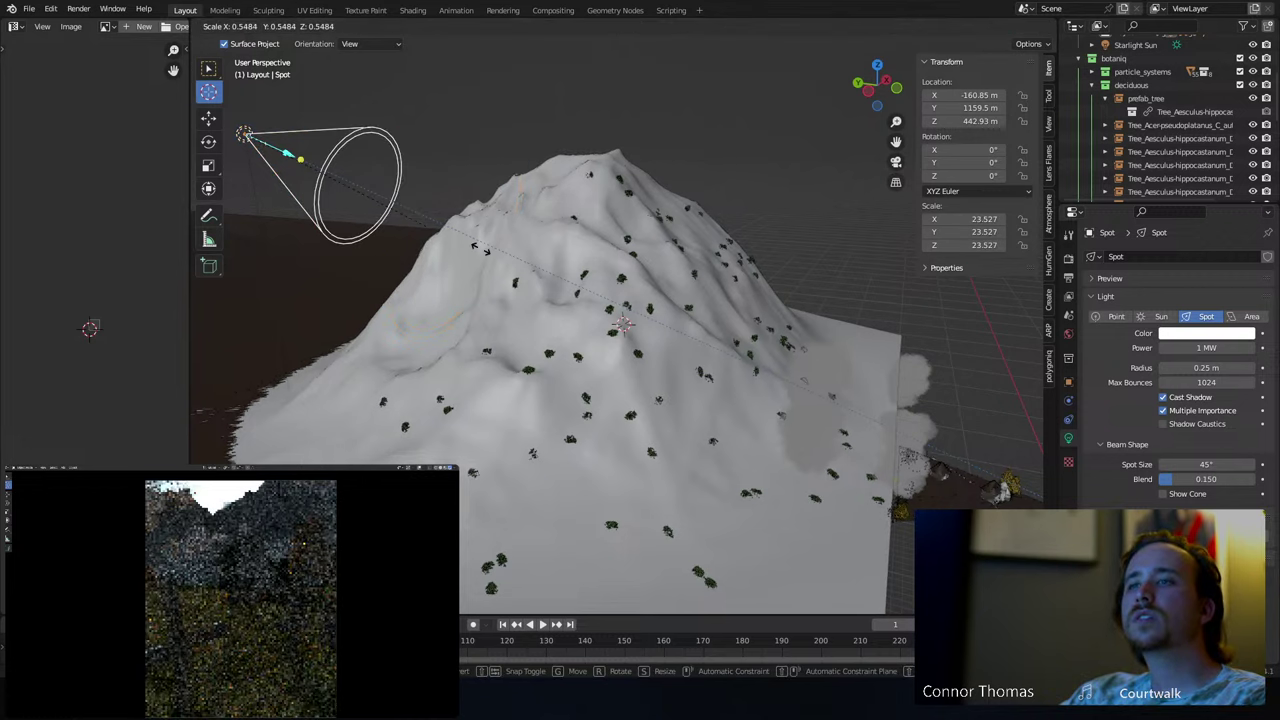
key(Escape)
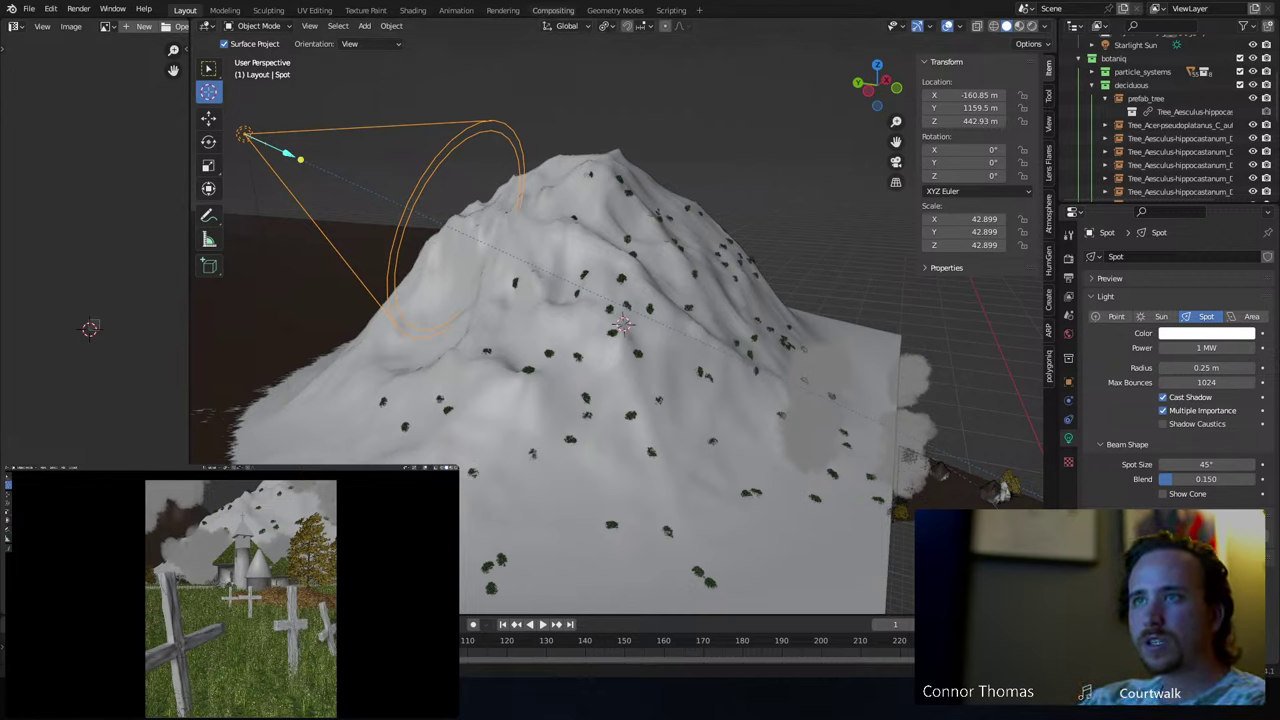
key(s)
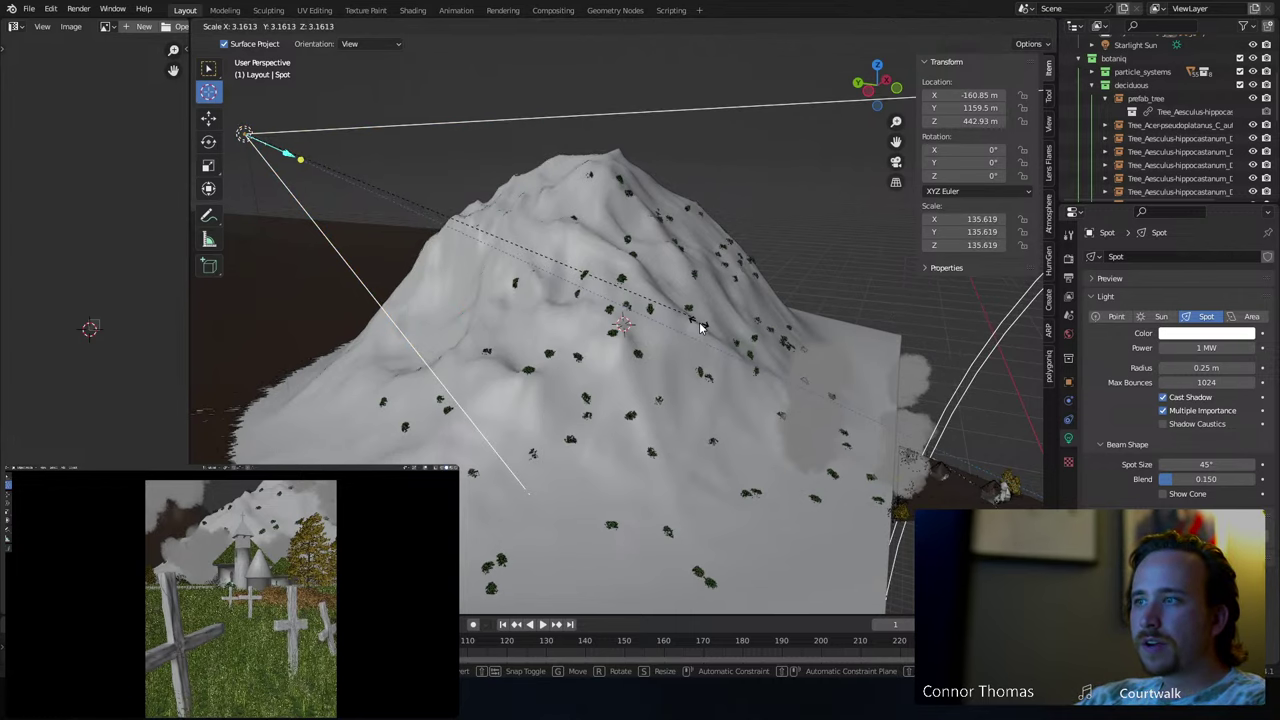
click(665, 322)
- Narrow the spot light's beam to a spot size of 13.1° around the graveyard and check the camera view
shift+middle_drag(665, 316, 420, 239)
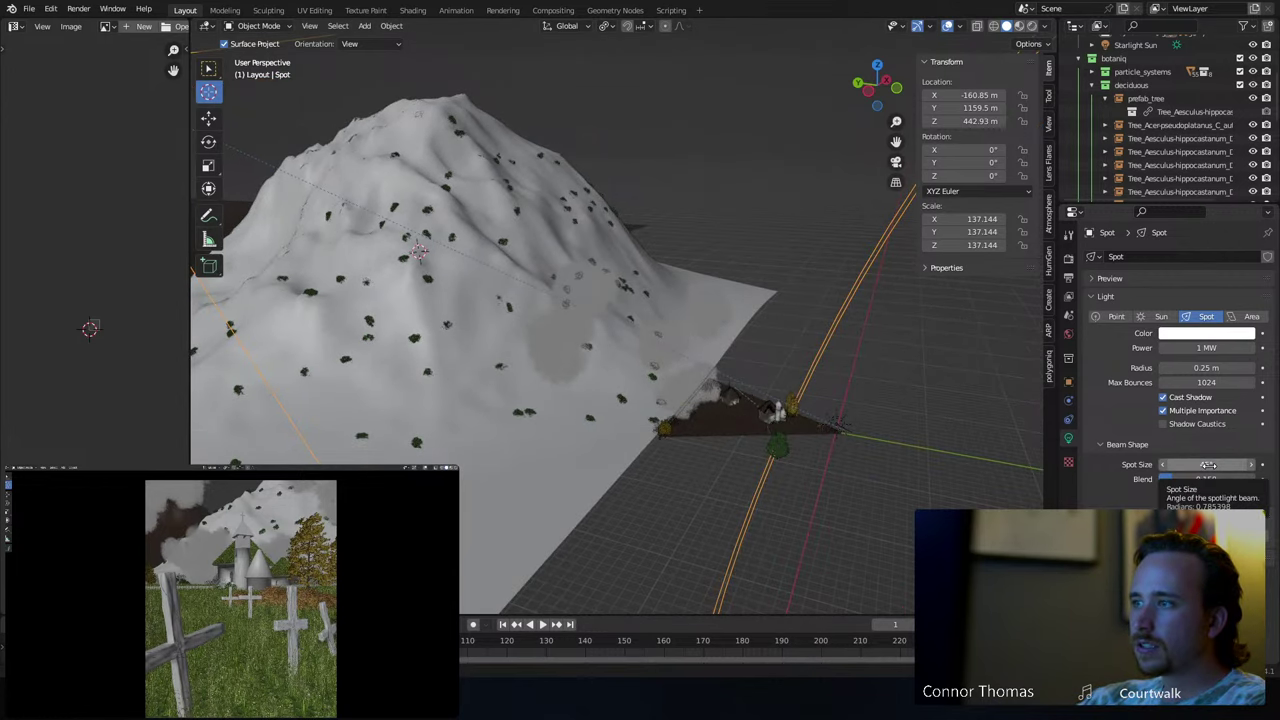
drag(1208, 464, 1152, 464)
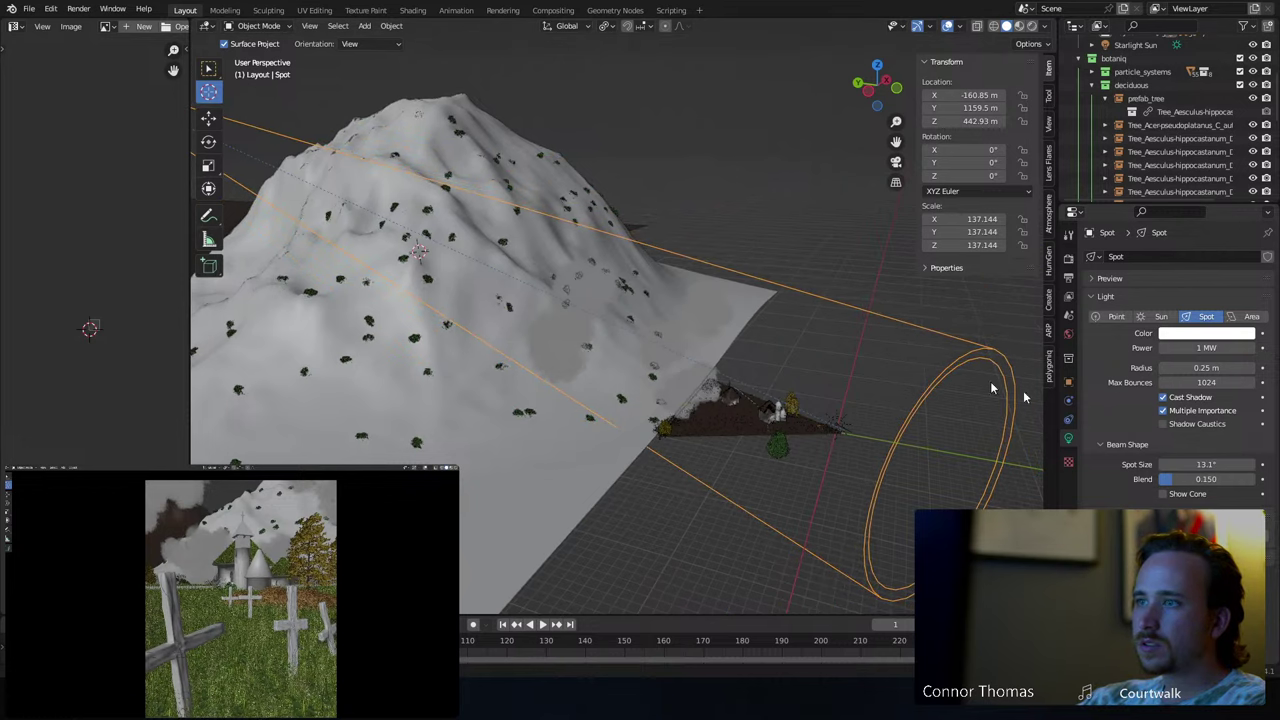
middle_drag(612, 261, 595, 261)
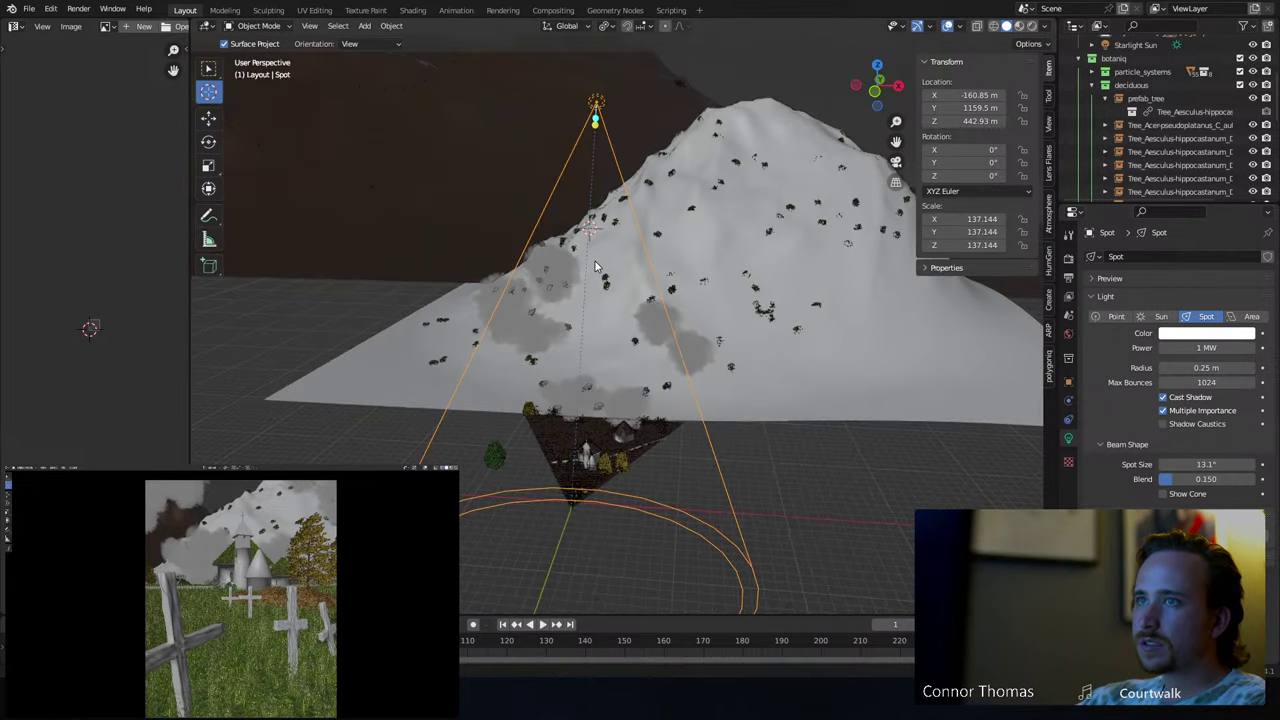
key(KP_0)
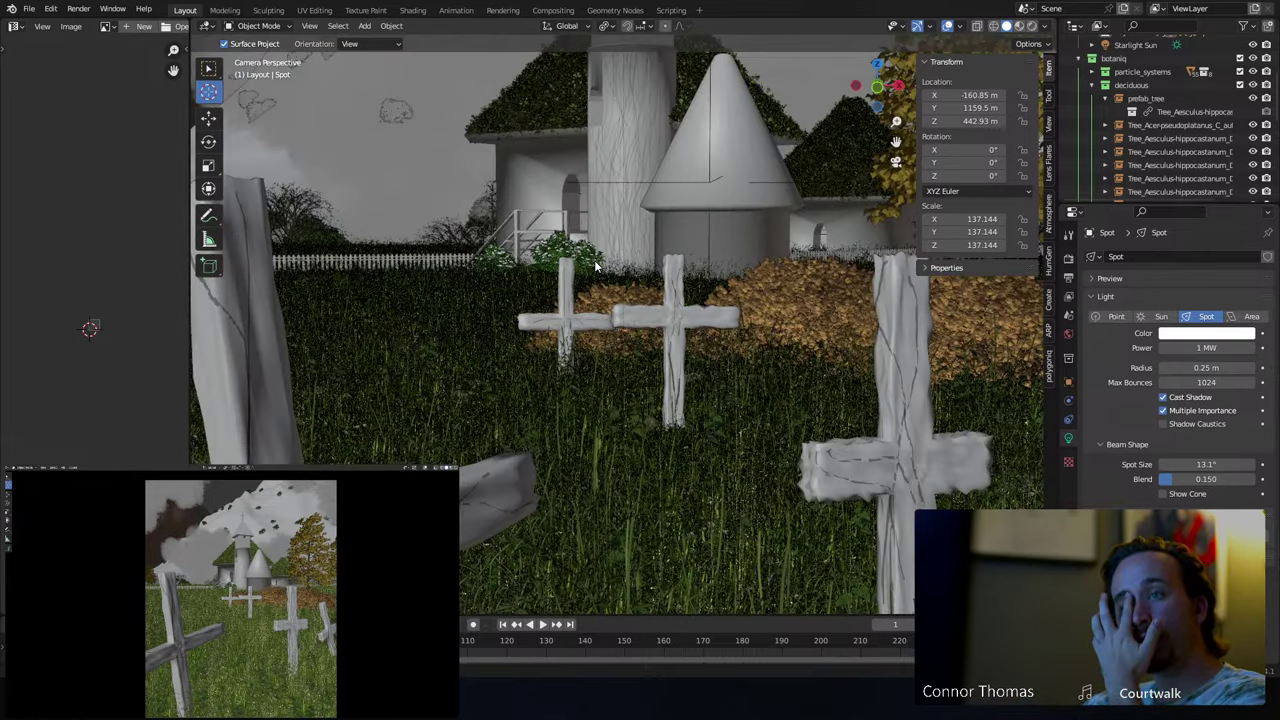
key(KP_0)
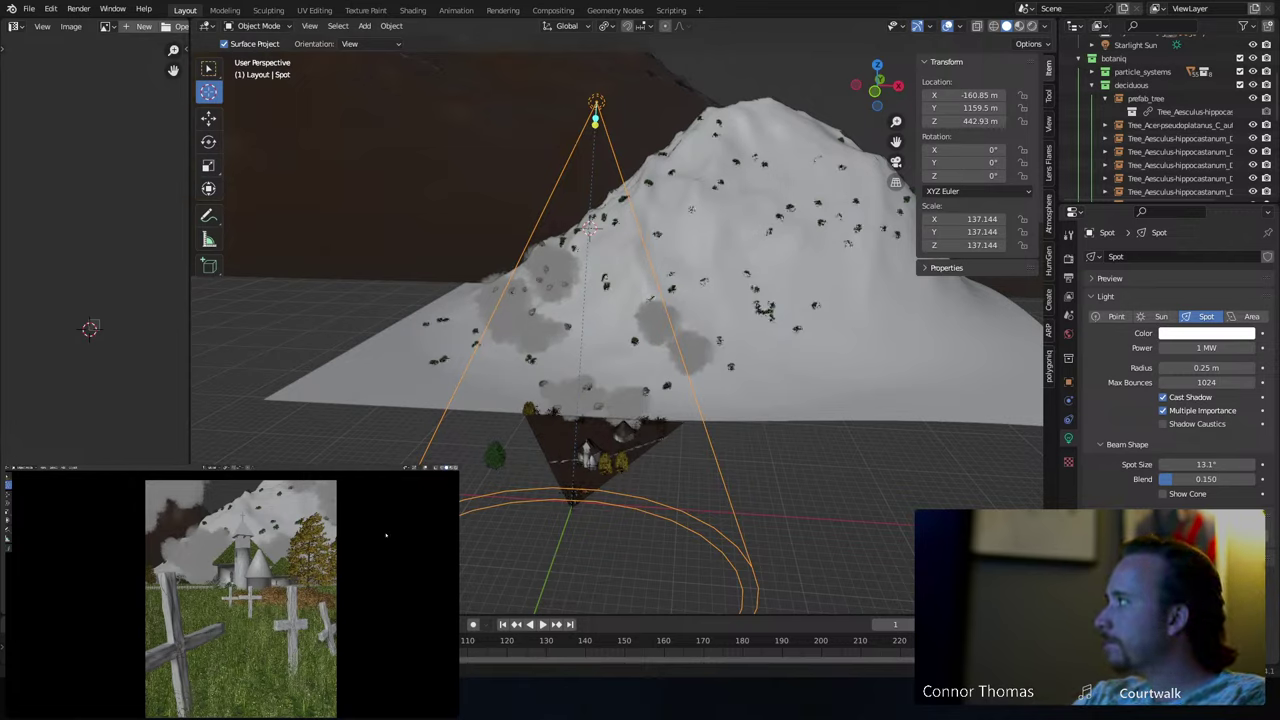
- Switch the small camera preview to rendered shading and save the file
key(z)
key(8)
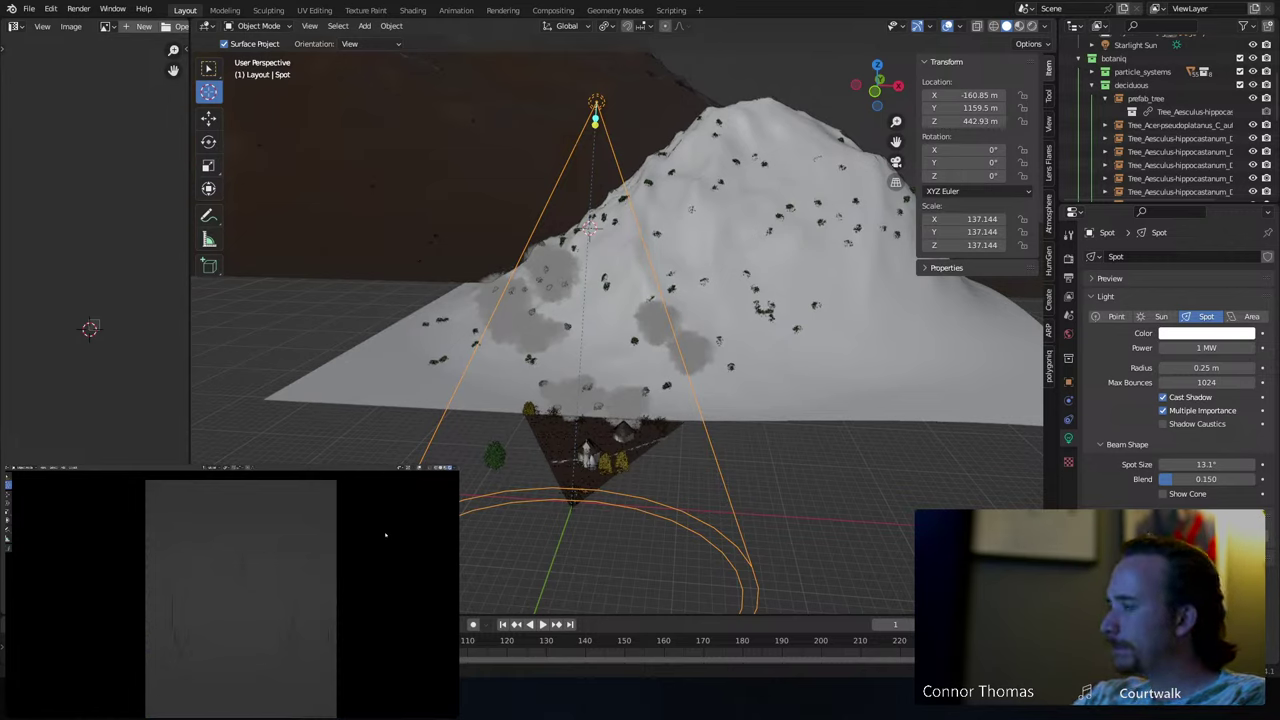
key(ctrl+s)
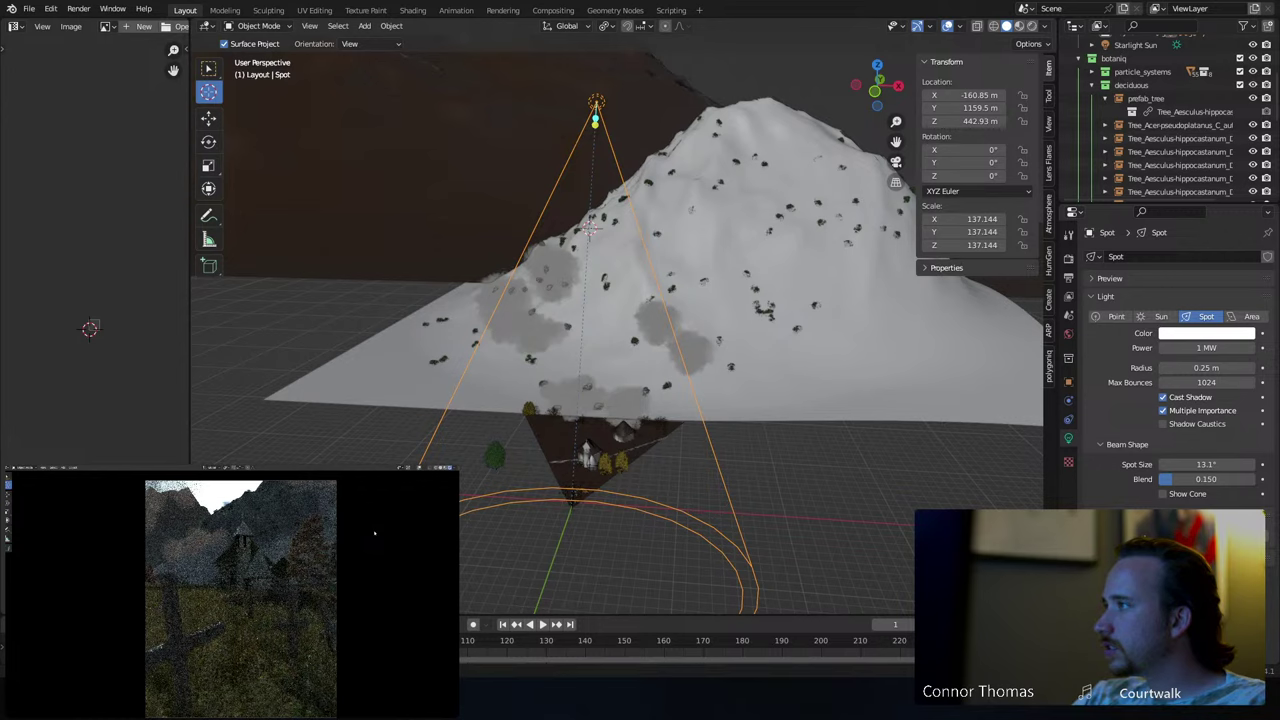
- Set the spot light's power to 100 MW
click(1222, 350)
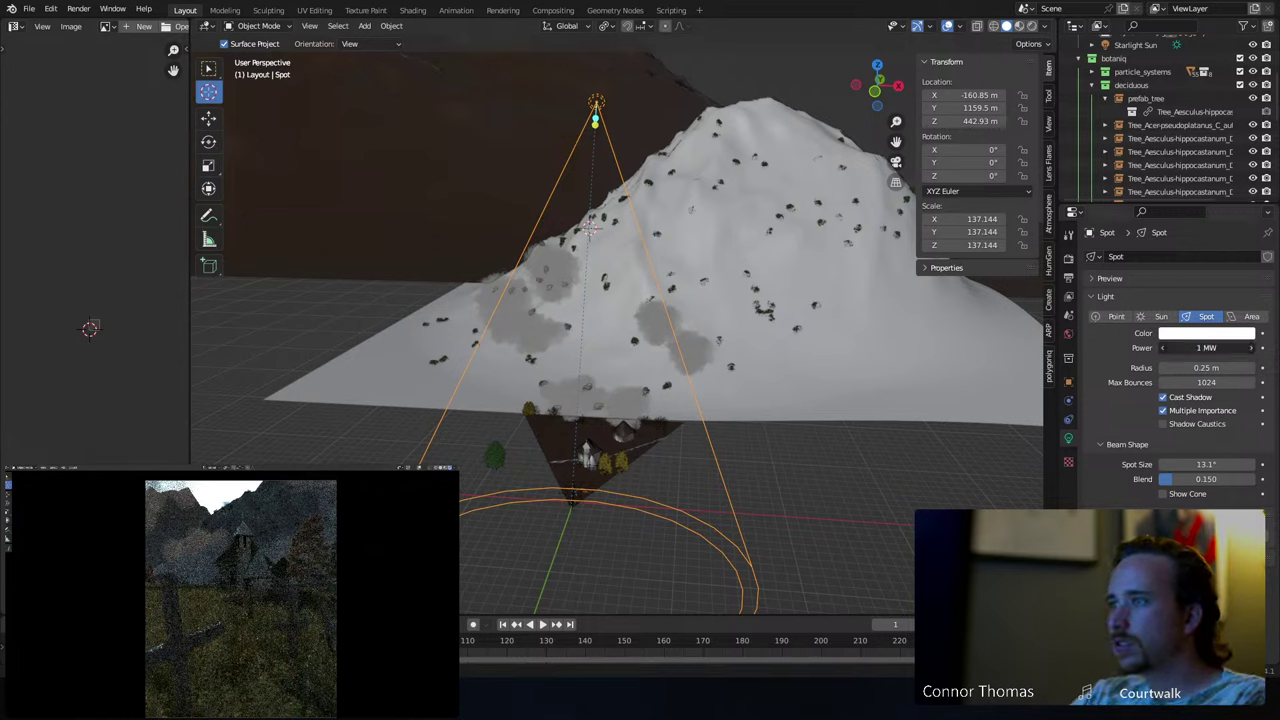
drag(1168, 349, 1158, 350)
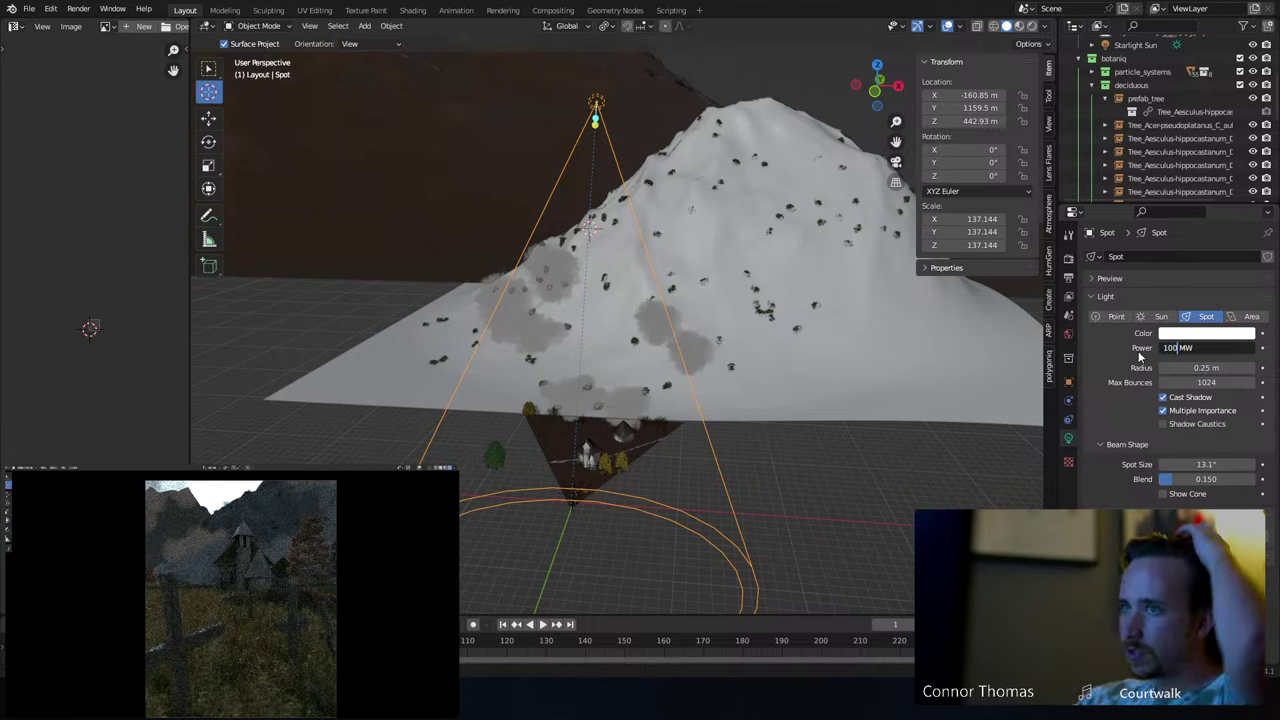
text(100)
key(Return)
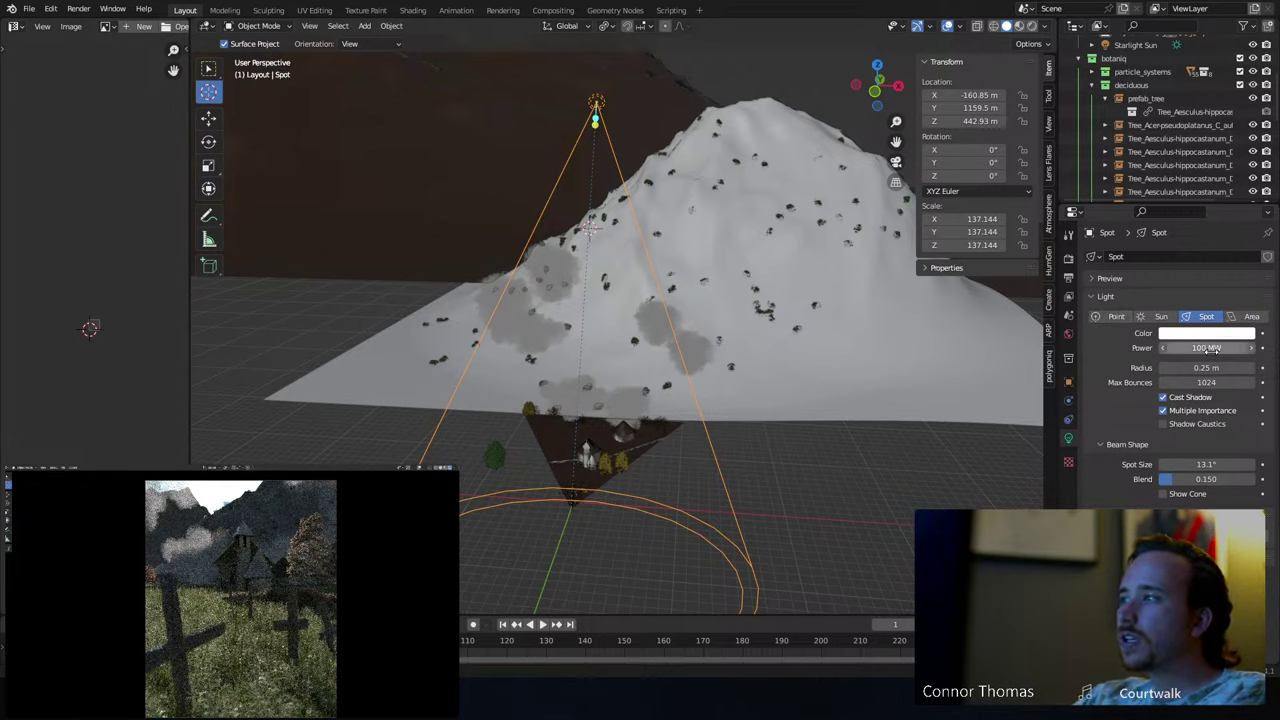
- Try a salmon-pink colour on the spot light
click(1210, 336)
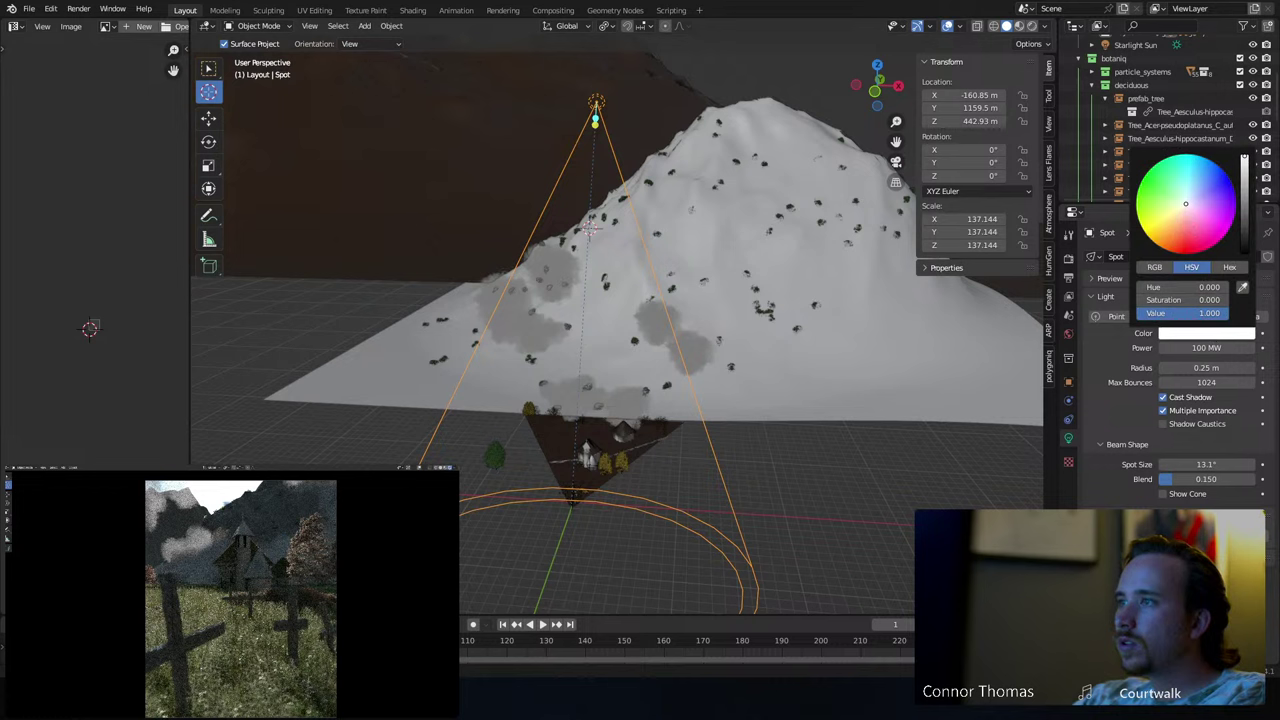
click(1183, 222)
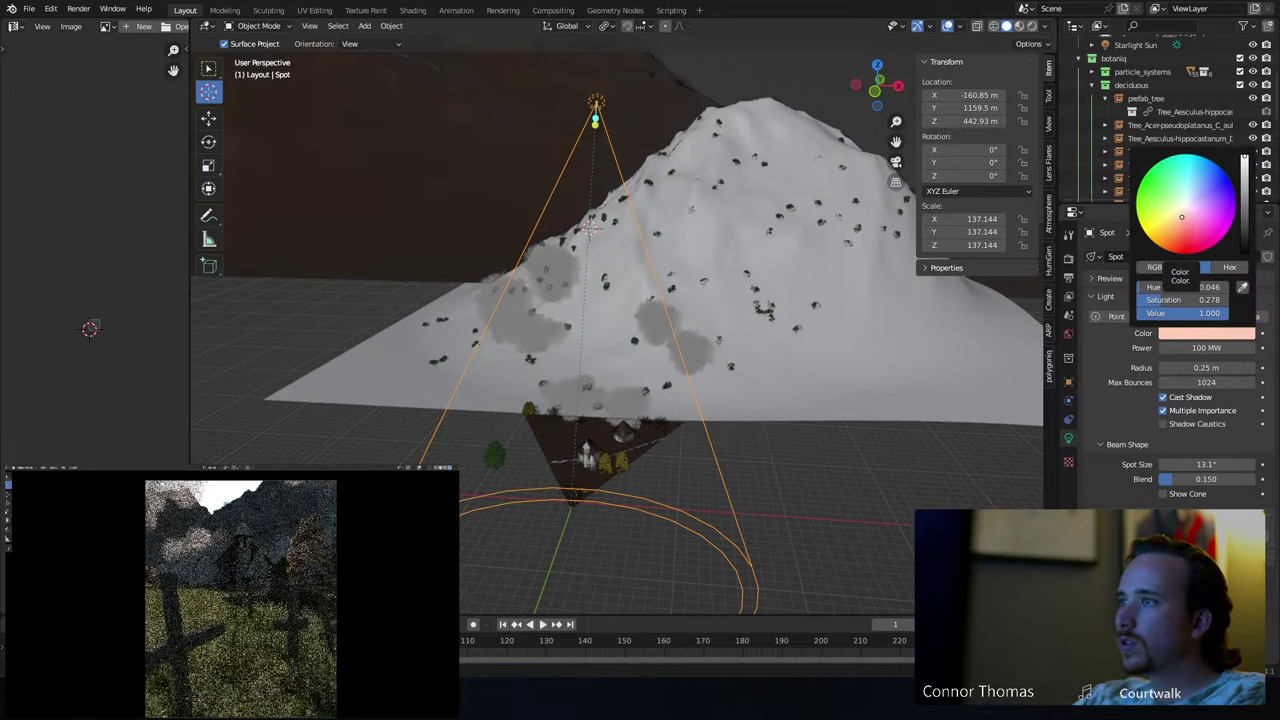
click(1185, 227)
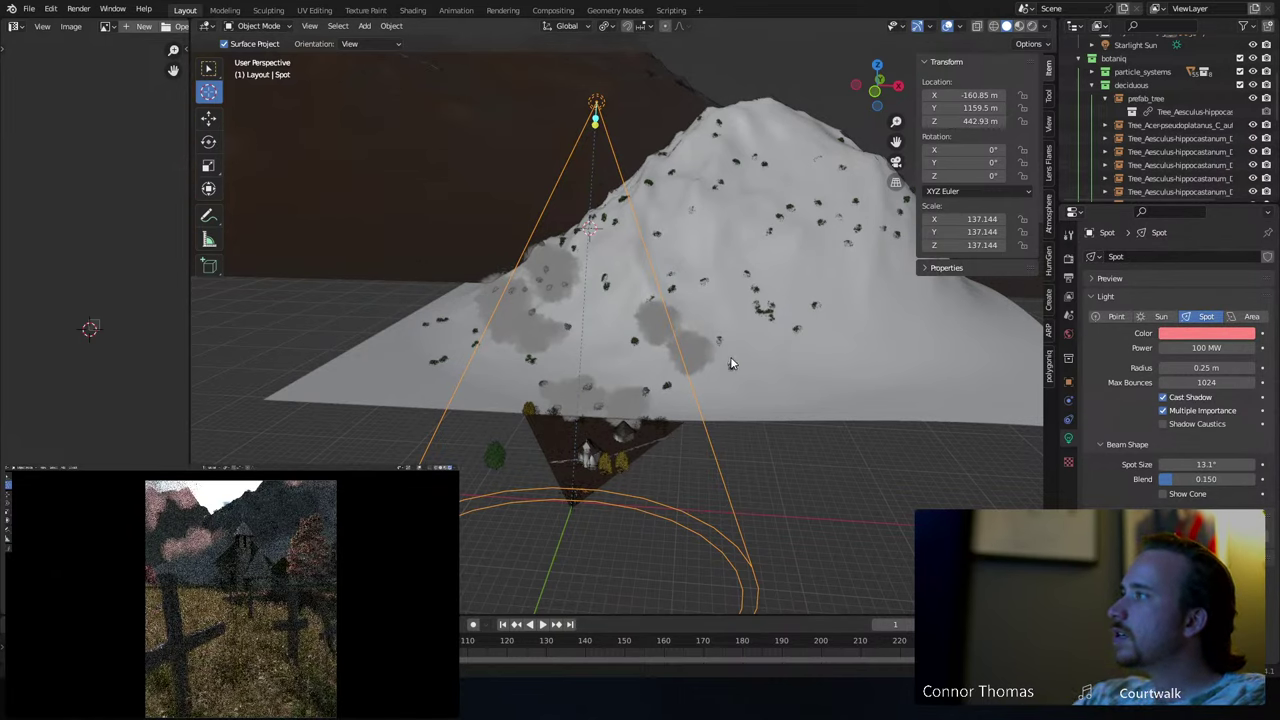
- Change the spot light's colour to a very pale, almost white lavender pink after trying a blue tint
click(1189, 336)
drag(1185, 228, 1208, 190)
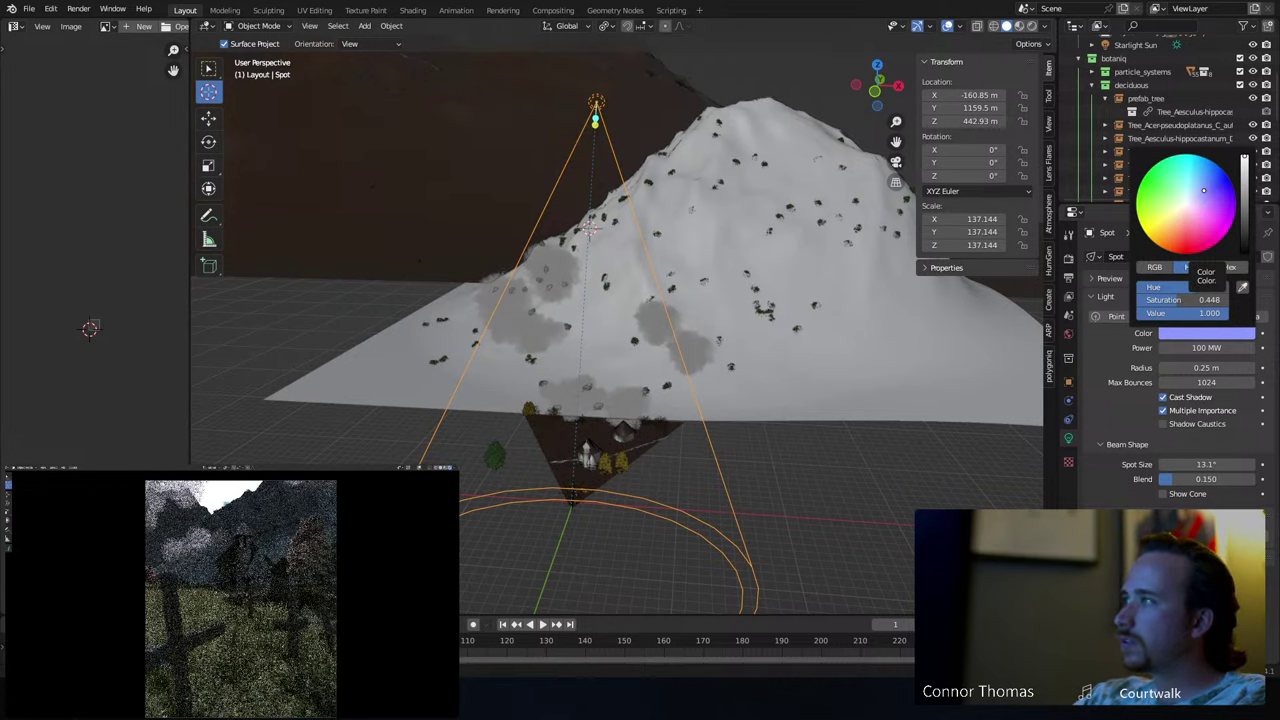
click(1189, 204)
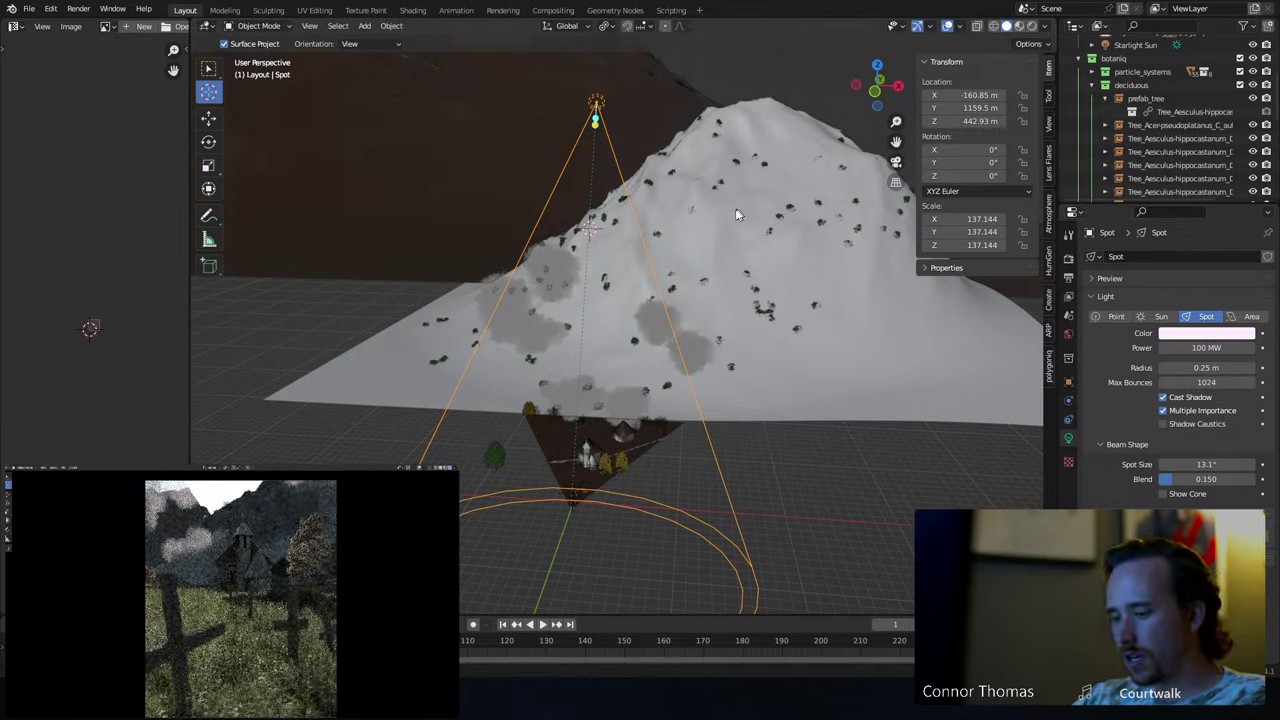
- Unhide the fog box and save the file
key(alt+h)
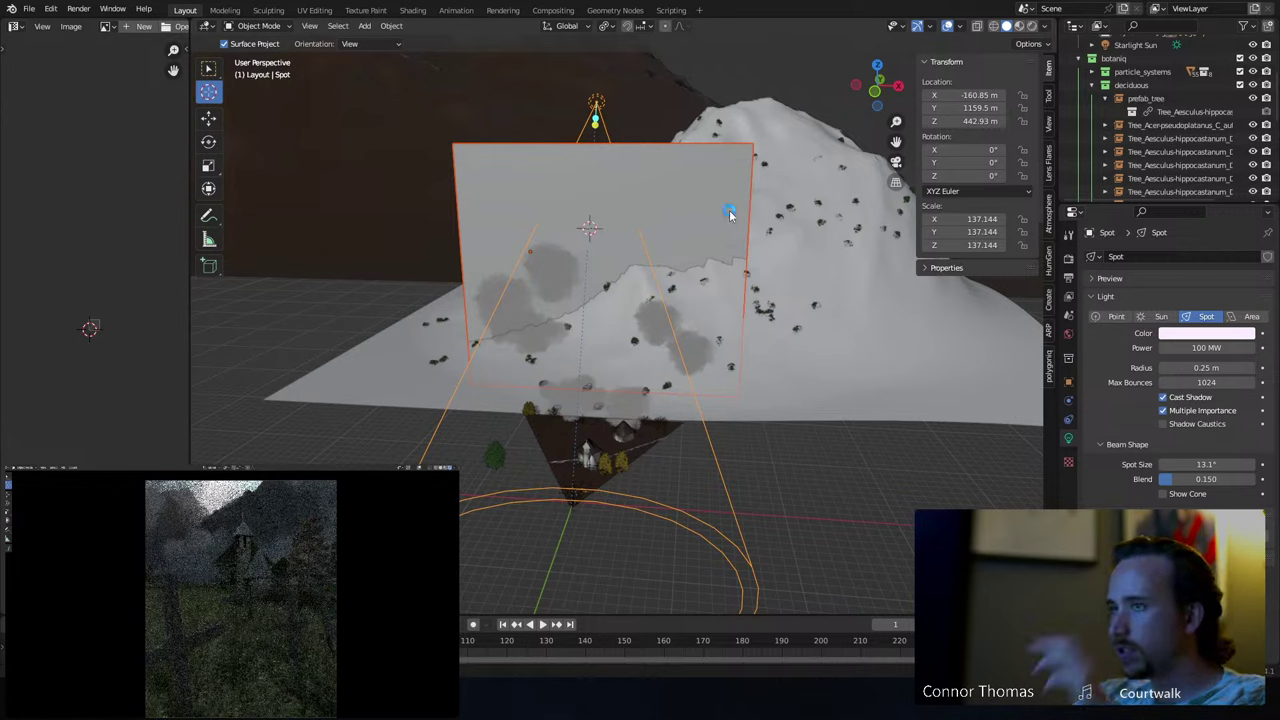
key(ctrl+s)
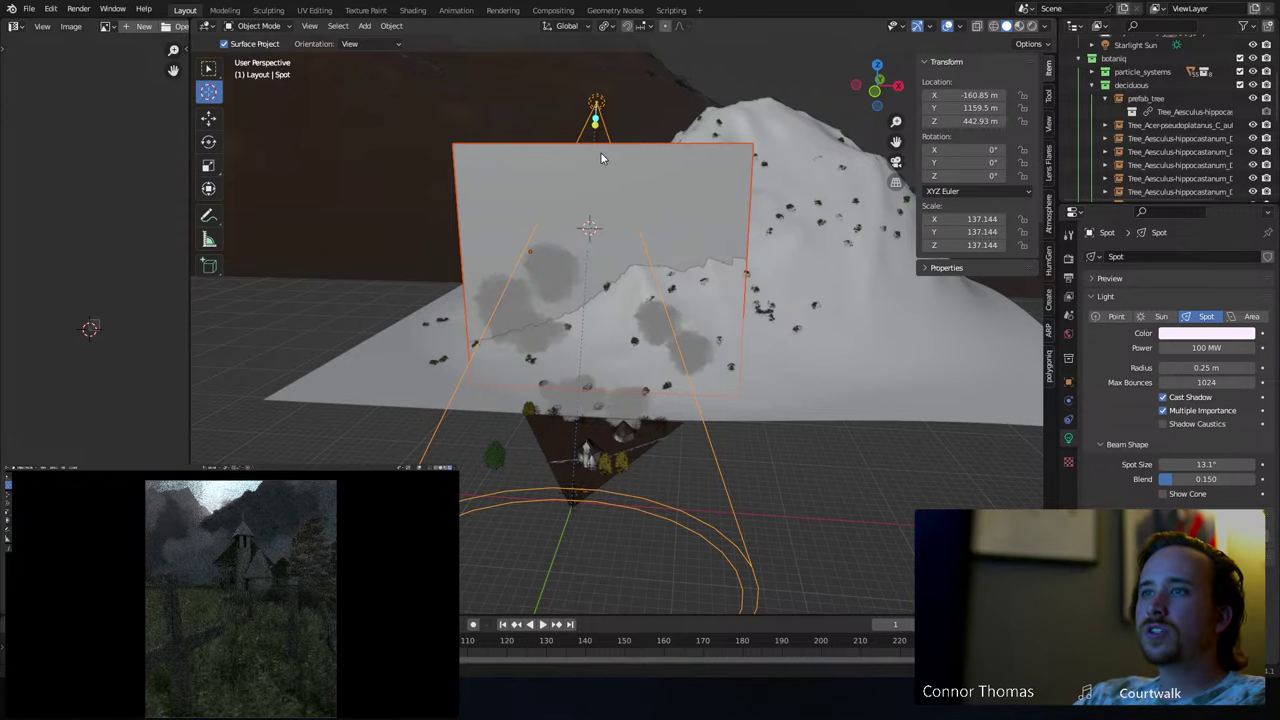
- Extend the fog box to about 1482 m along Y by moving its front face past the church and graveyard
middle_drag(655, 167, 684, 176)
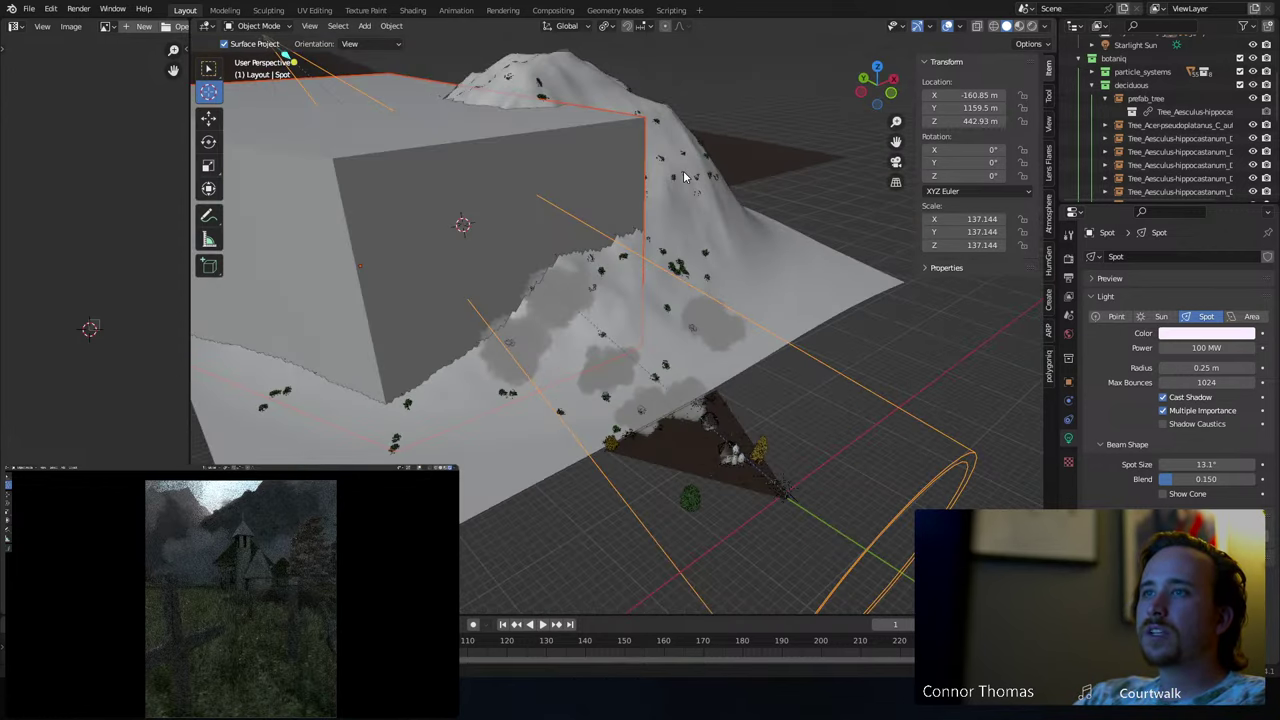
click(477, 221)
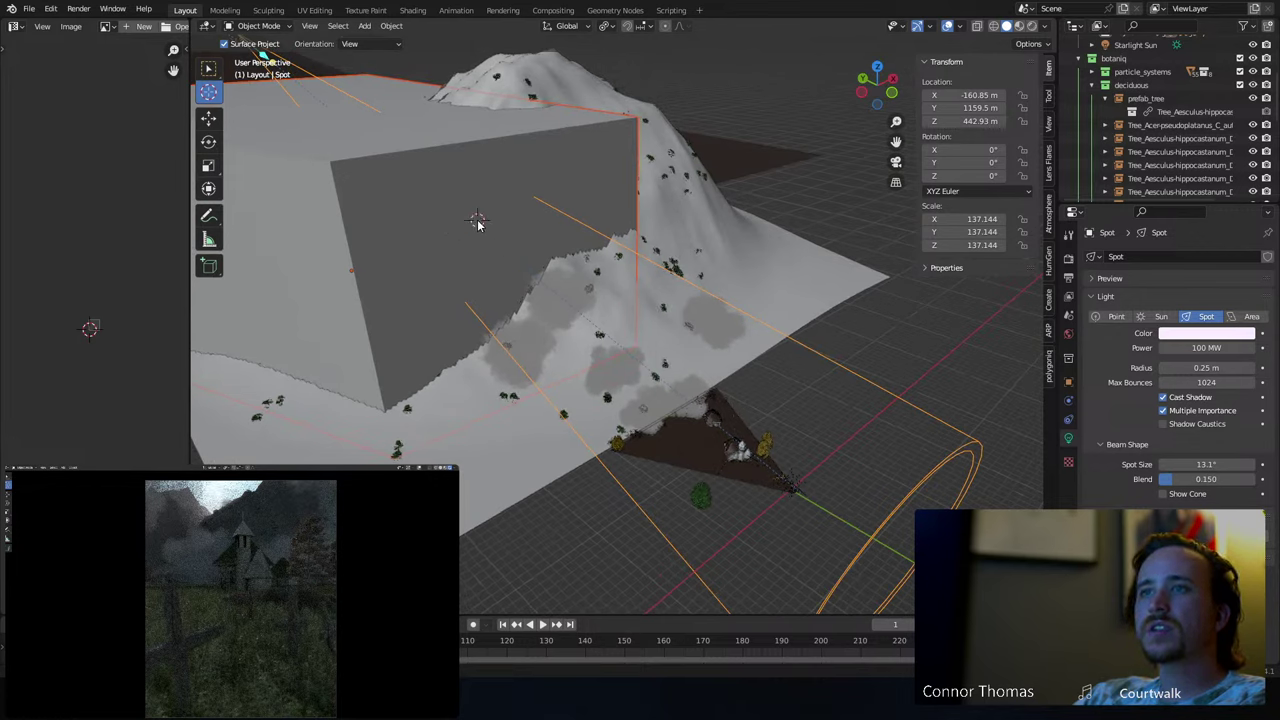
click(207, 69)
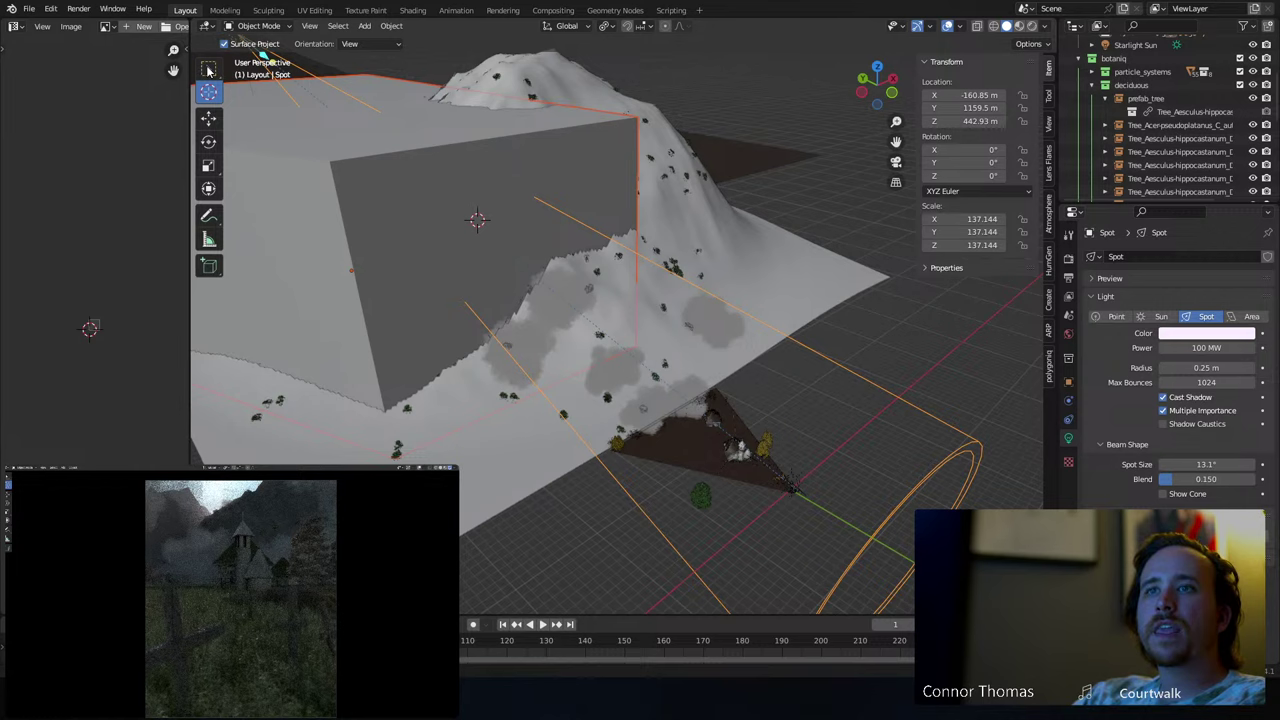
click(486, 233)
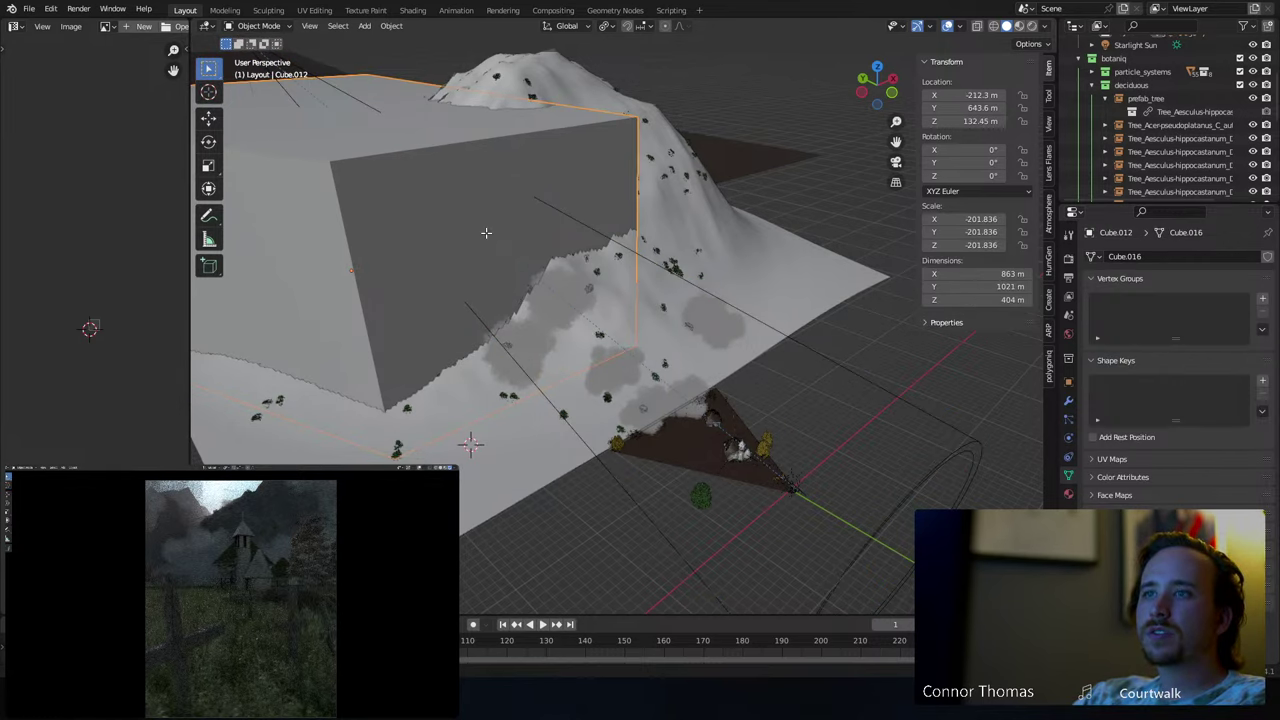
key(Tab)
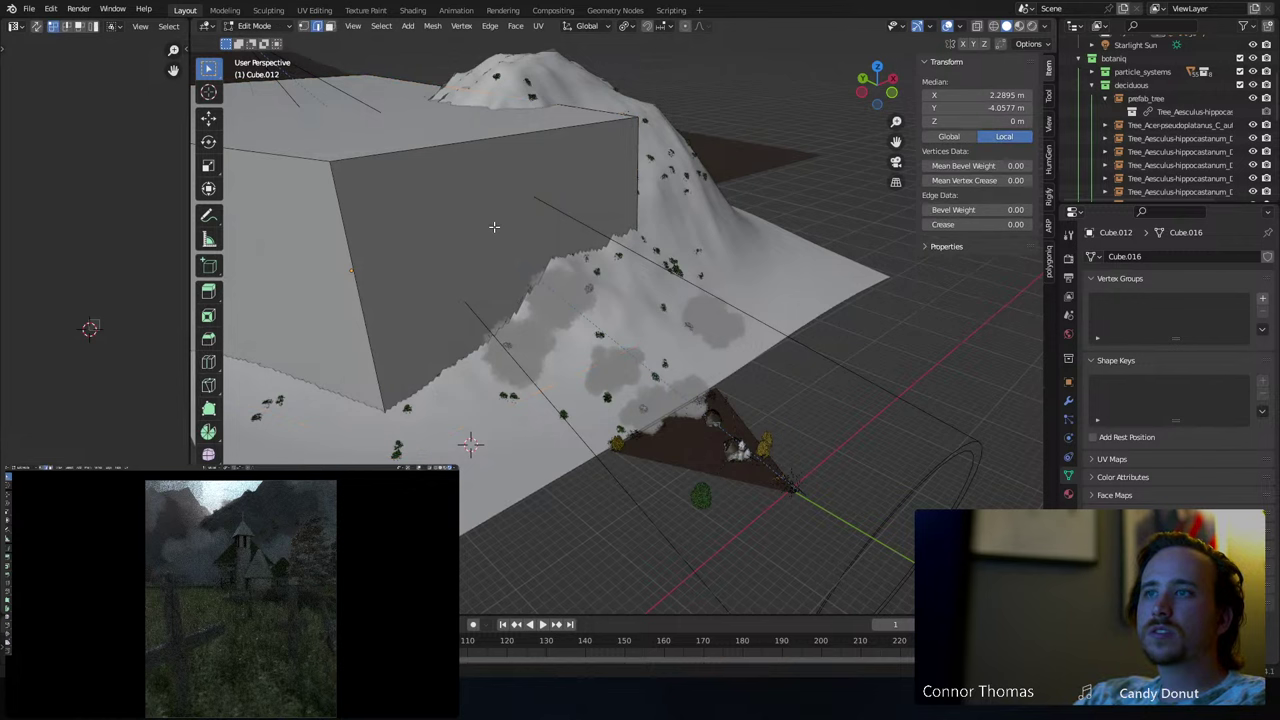
key(alt+a)
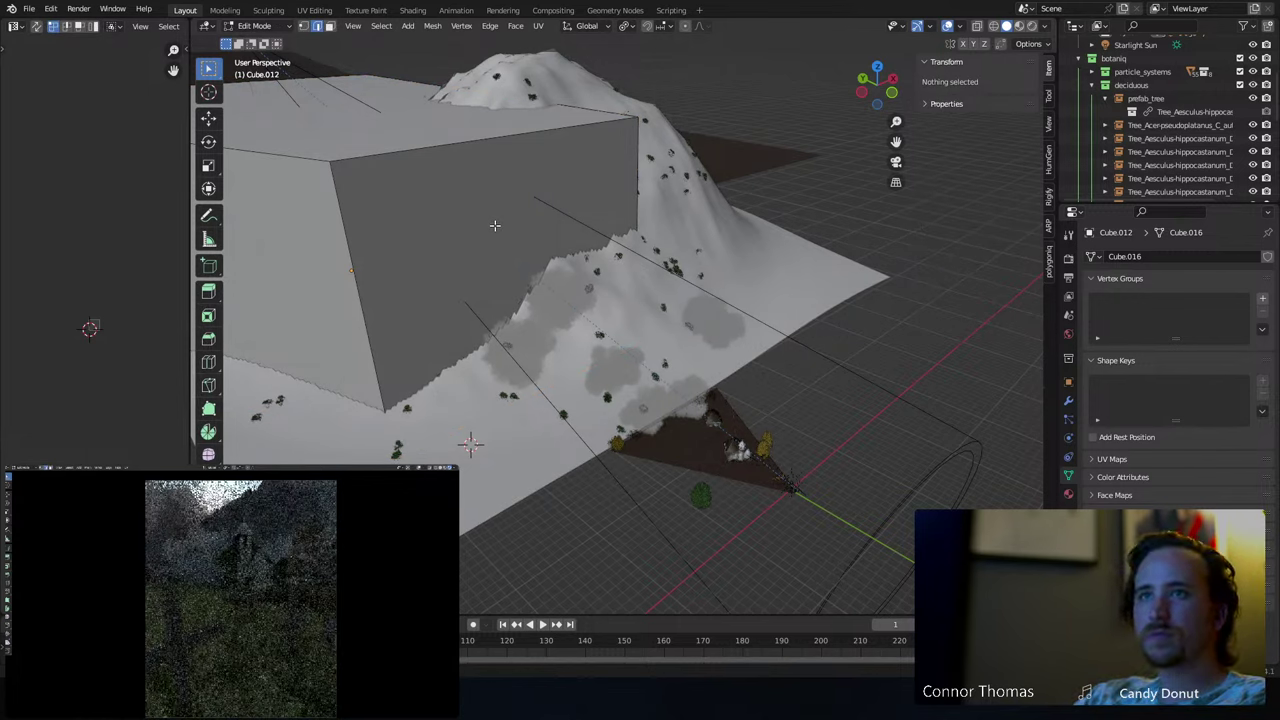
click(586, 238)
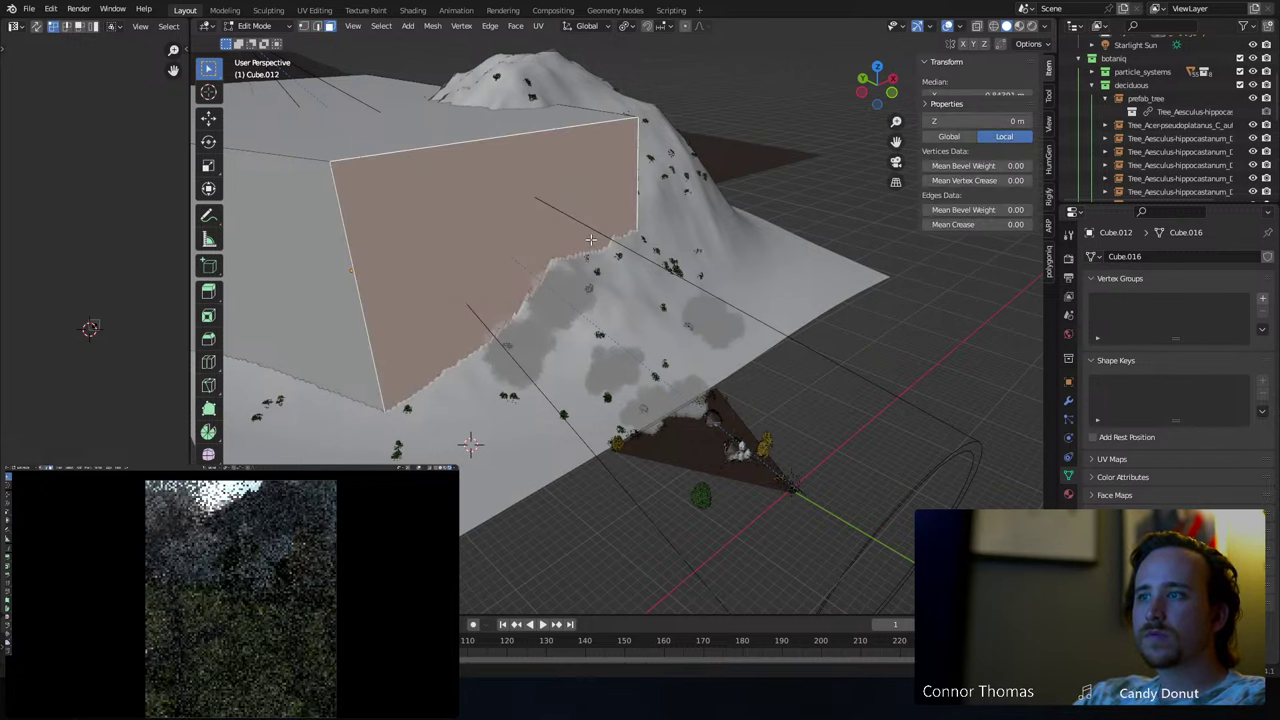
key(g)
key(x)
key(x)
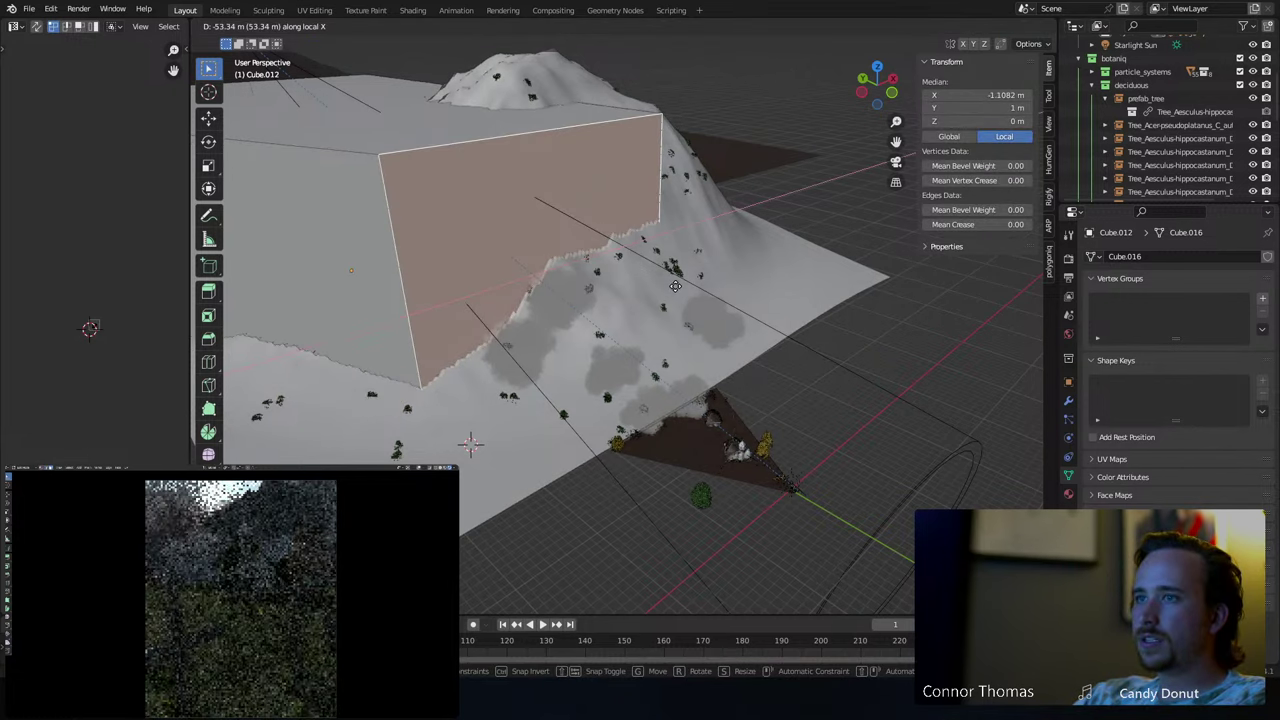
key(y)
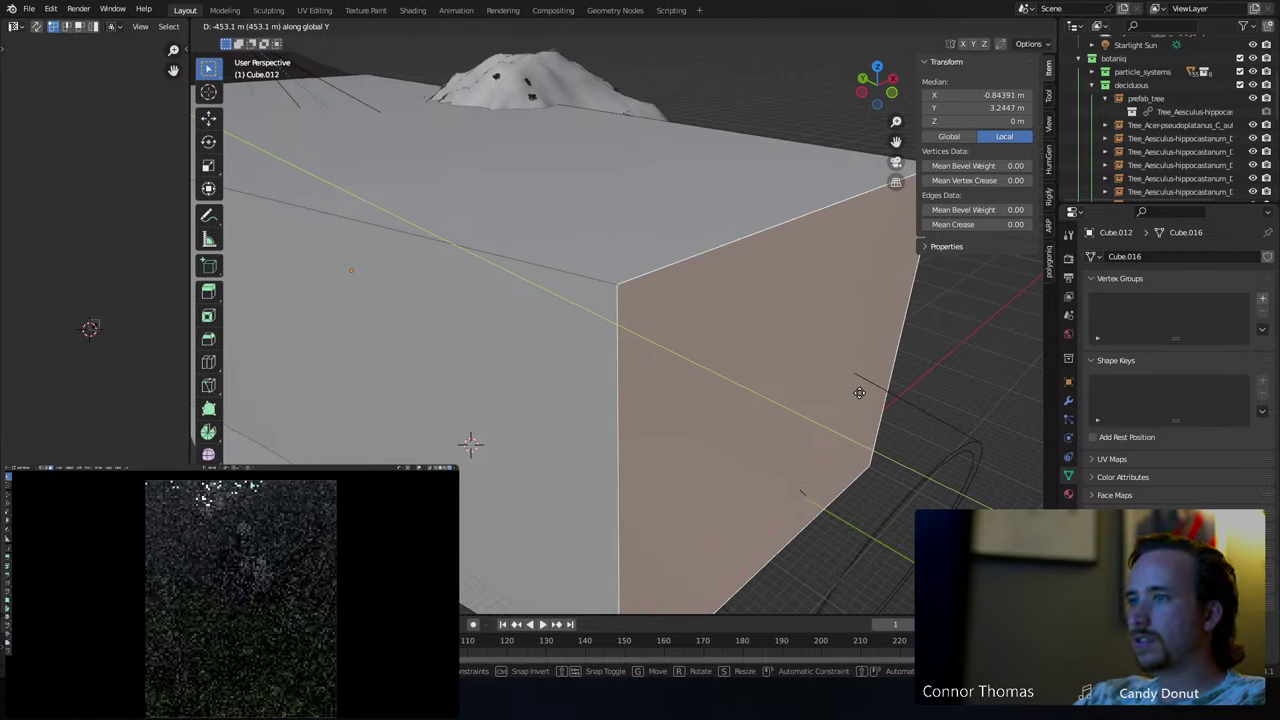
right_click(859, 392)
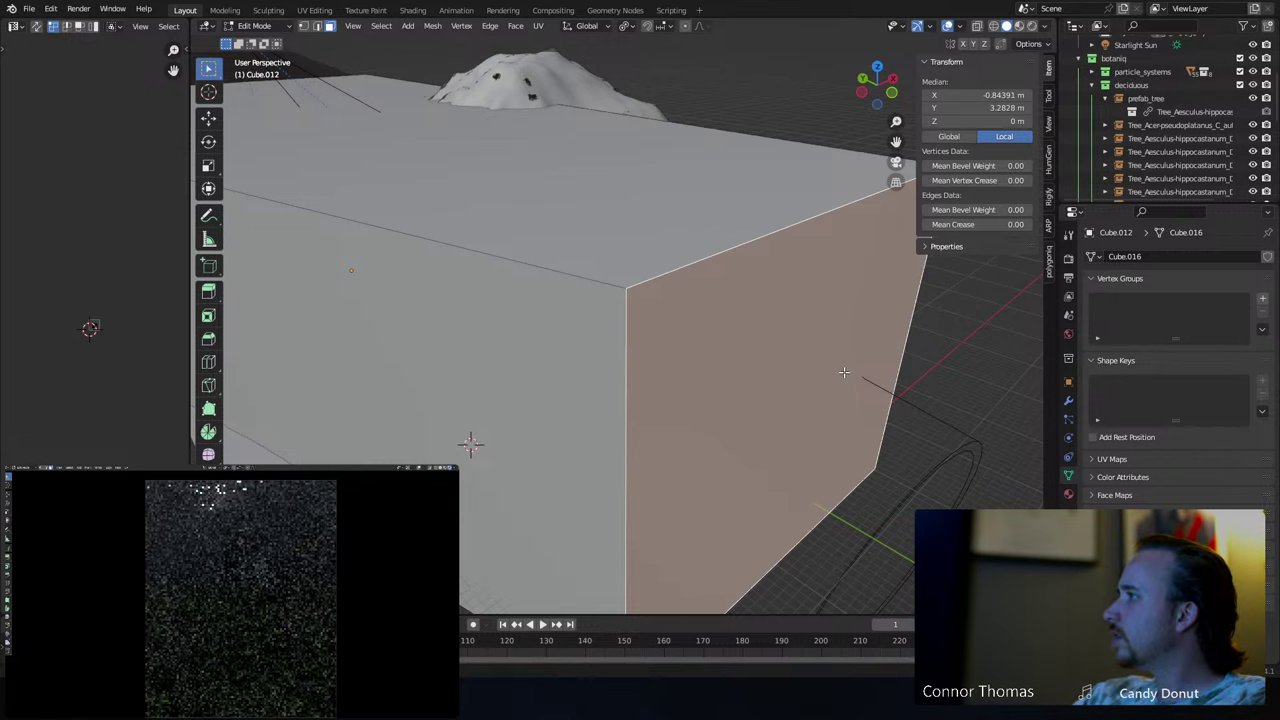
key(Tab)
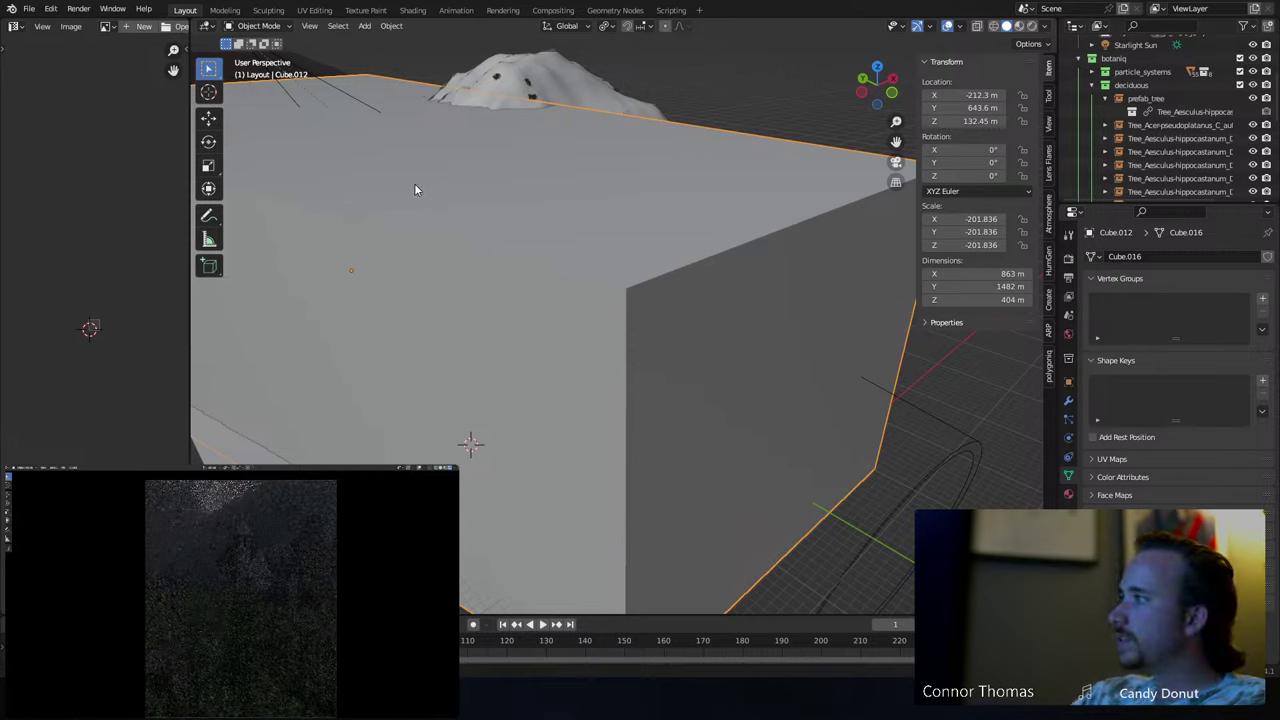
- Open the fog box's material in the Shader Editor and set the Principled Volume density to 0.001
click(209, 27)
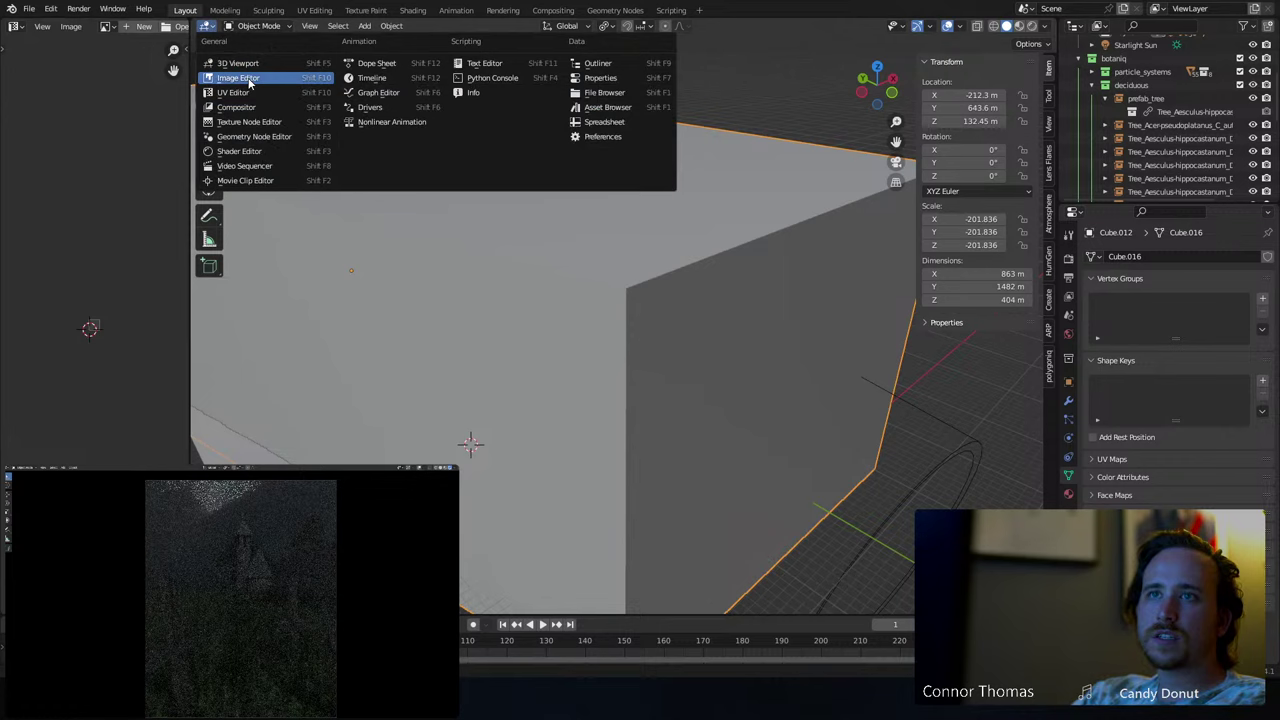
click(260, 155)
middle_drag(397, 266, 577, 197)
click(573, 280)
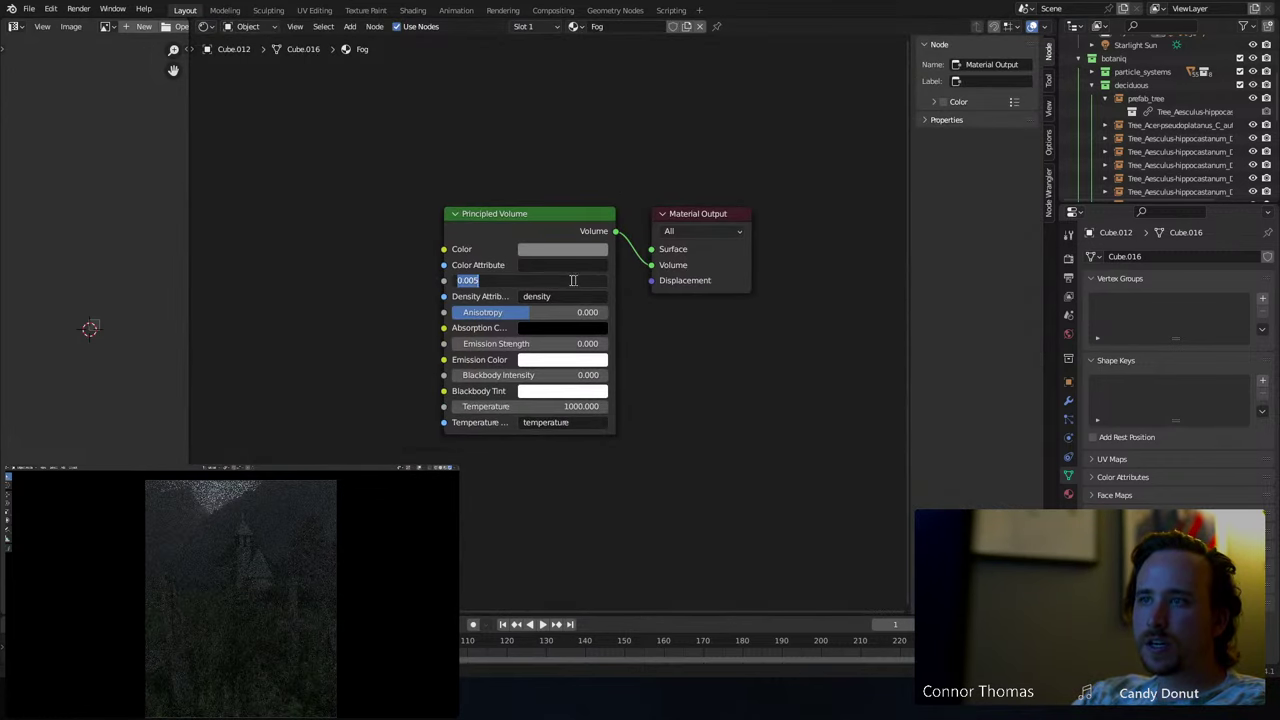
text(0.001)
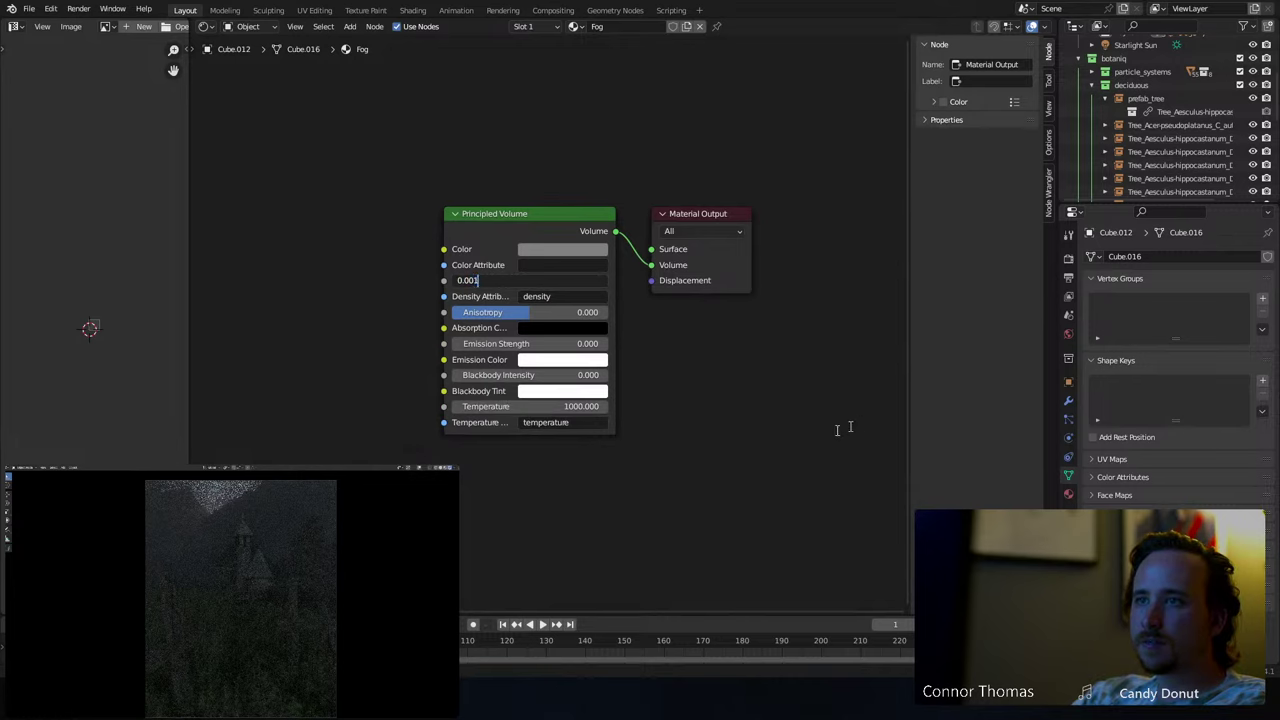
key(Return)
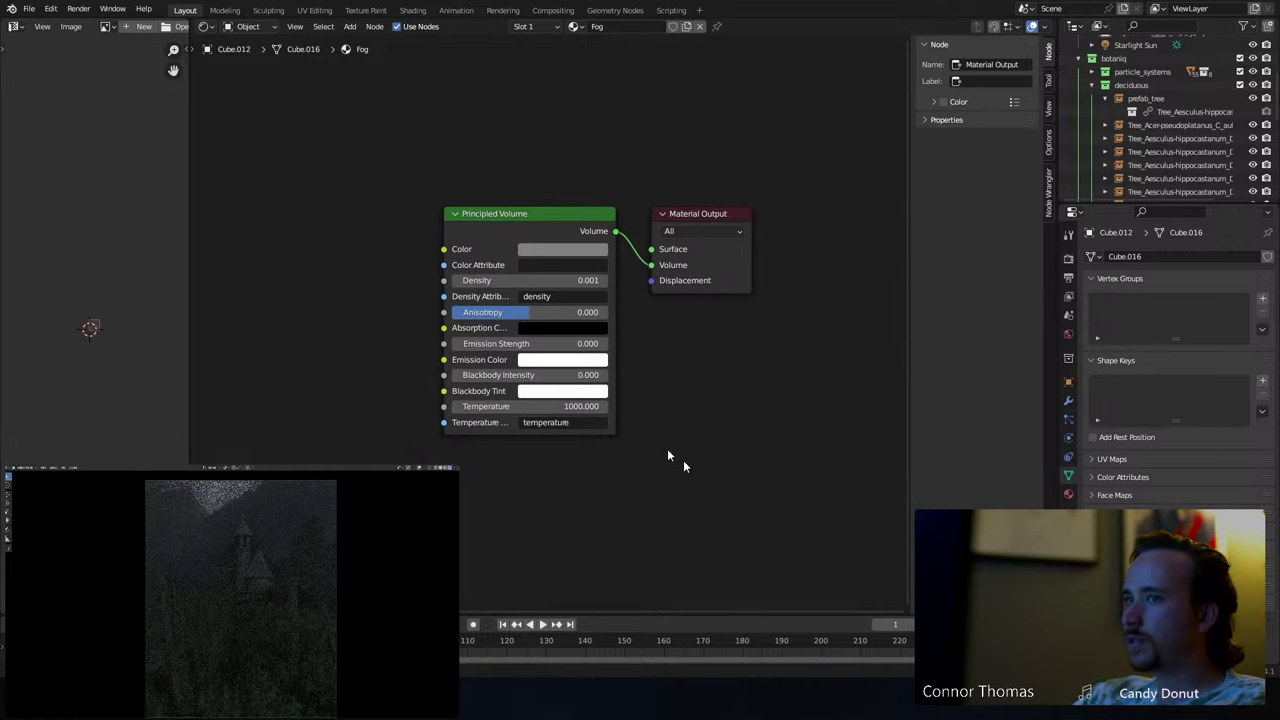
- Raise the Fog material's Principled Volume anisotropy to about 0.664 and set its density to 0.003
drag(500, 312, 750, 418)
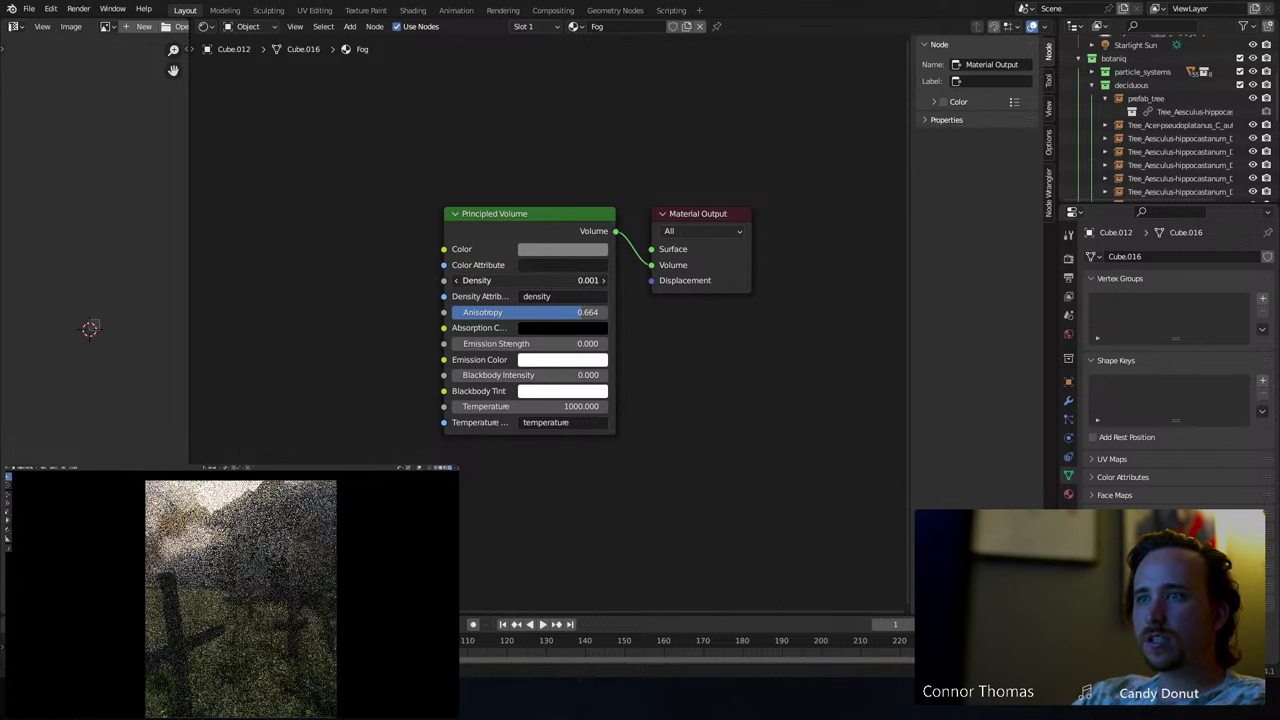
click(498, 280)
text(0.003)
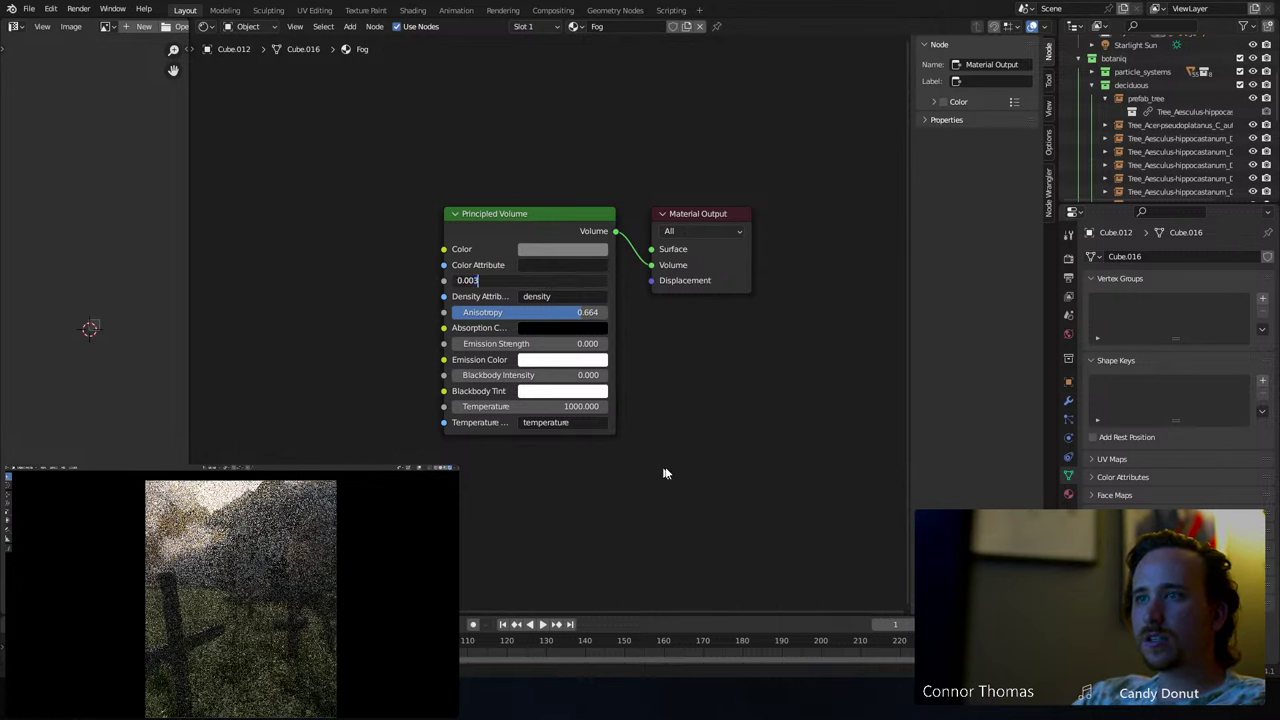
key(Return)
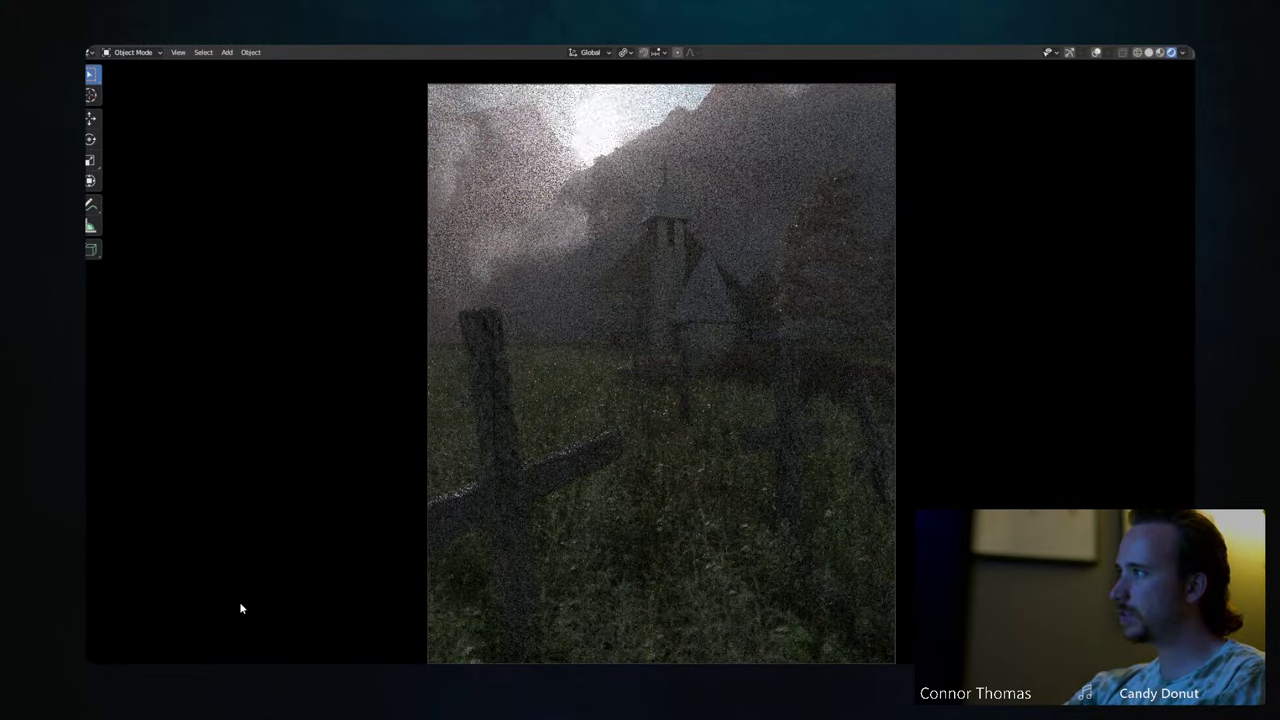
- Set the camera viewport to Solid shading, then render the final image and enlarge the render window to full size
key(z)
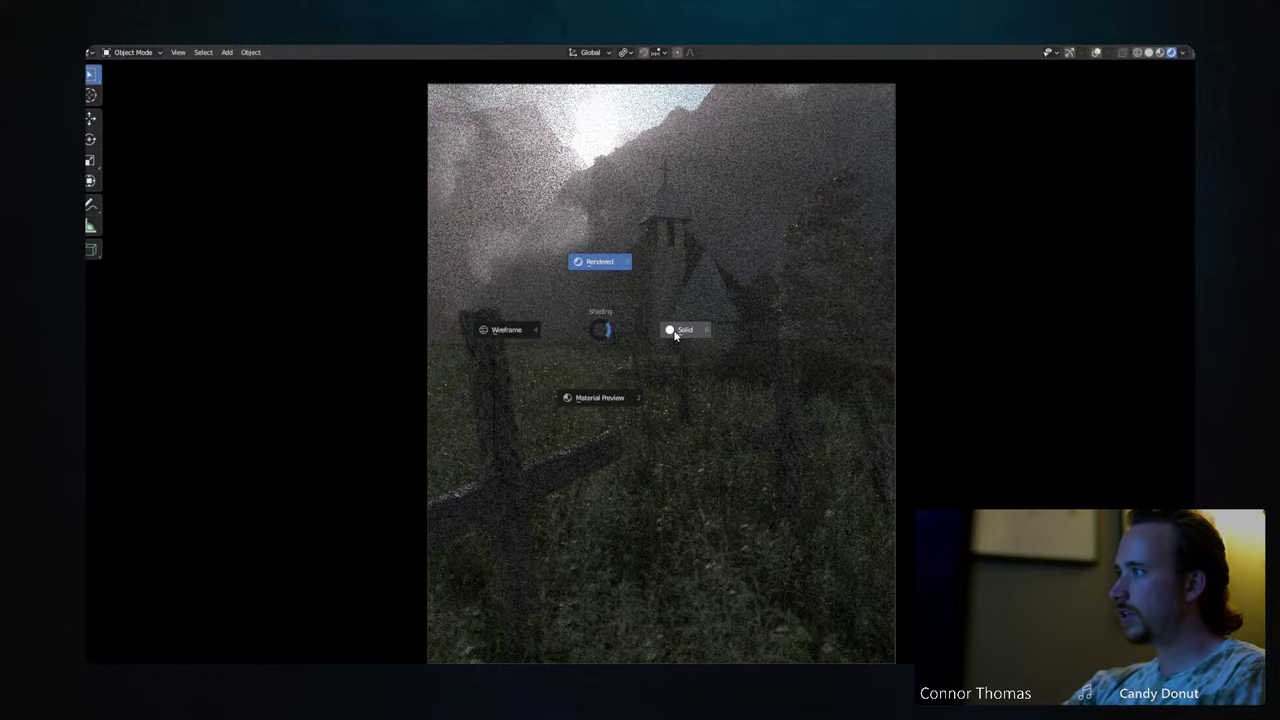
click(674, 333)
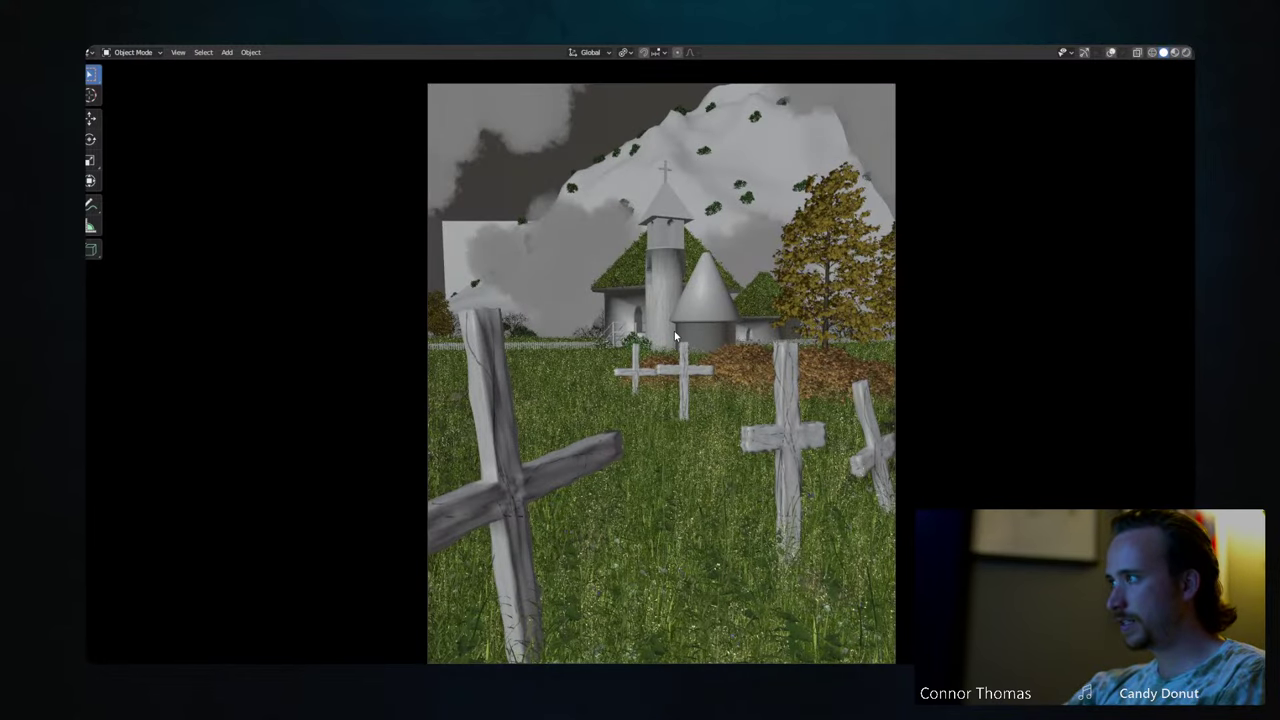
key(F12)
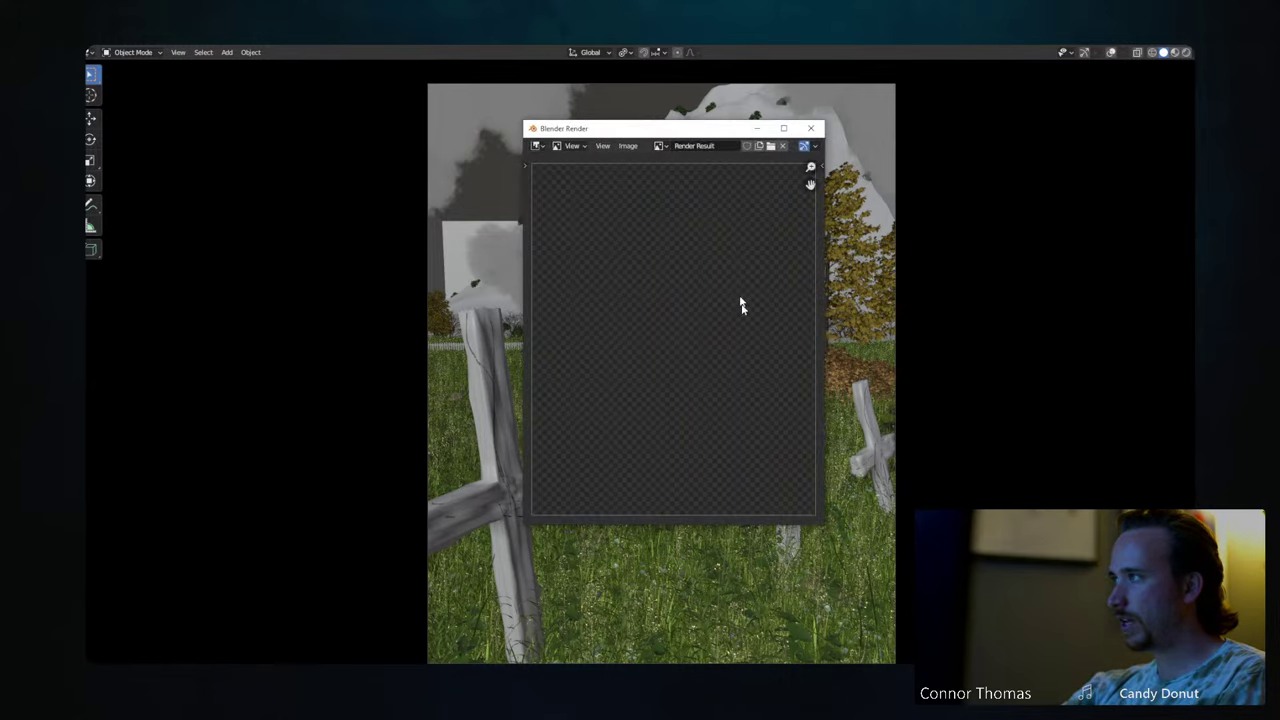
click(783, 129)
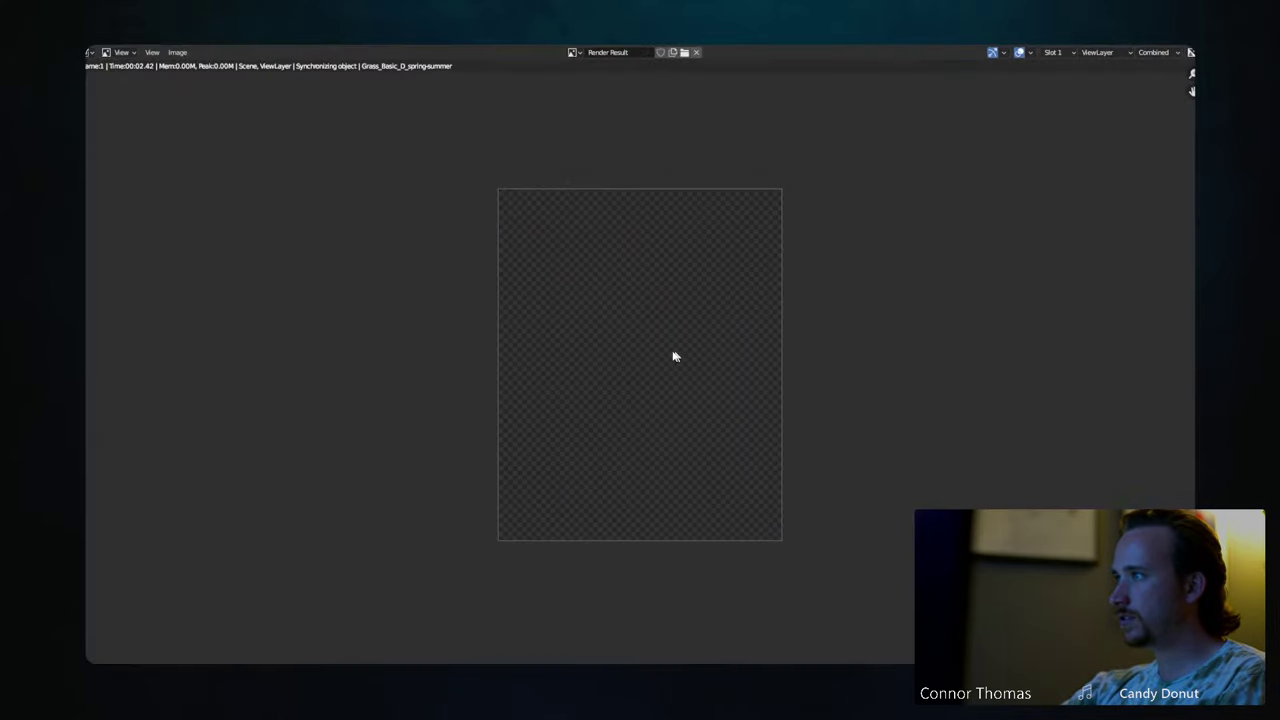
scroll(670, 357, up, 2)
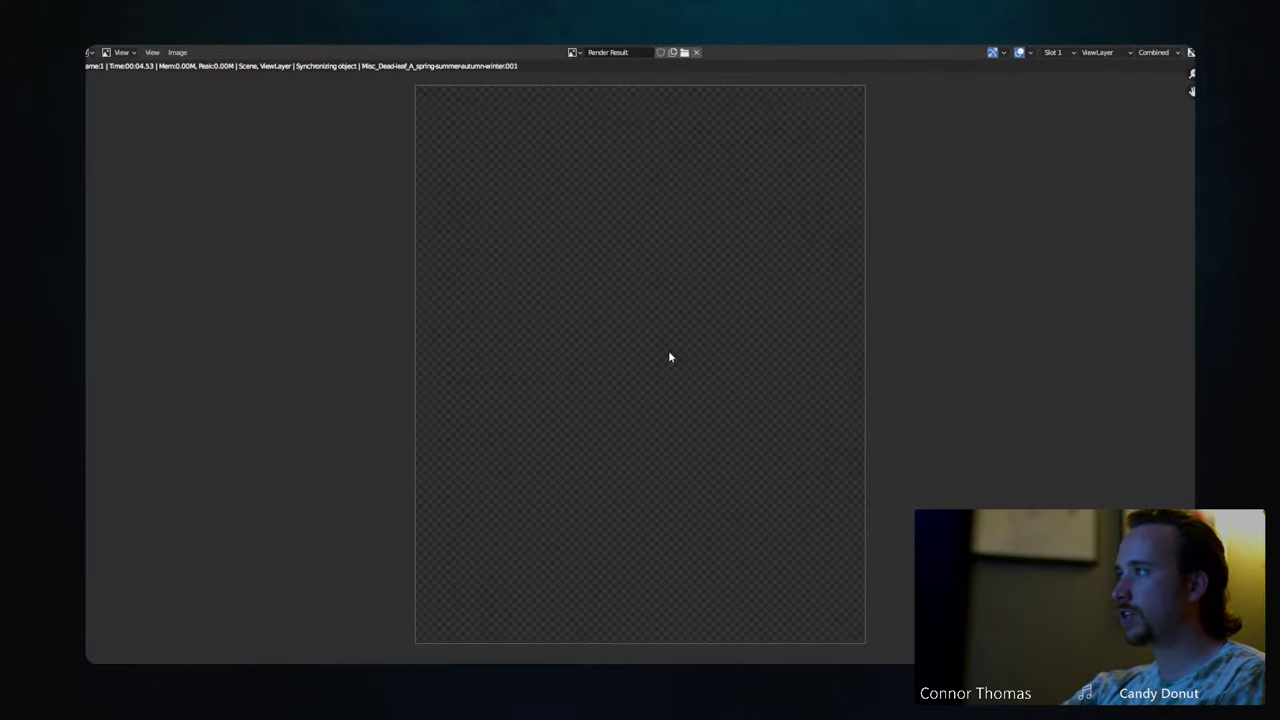
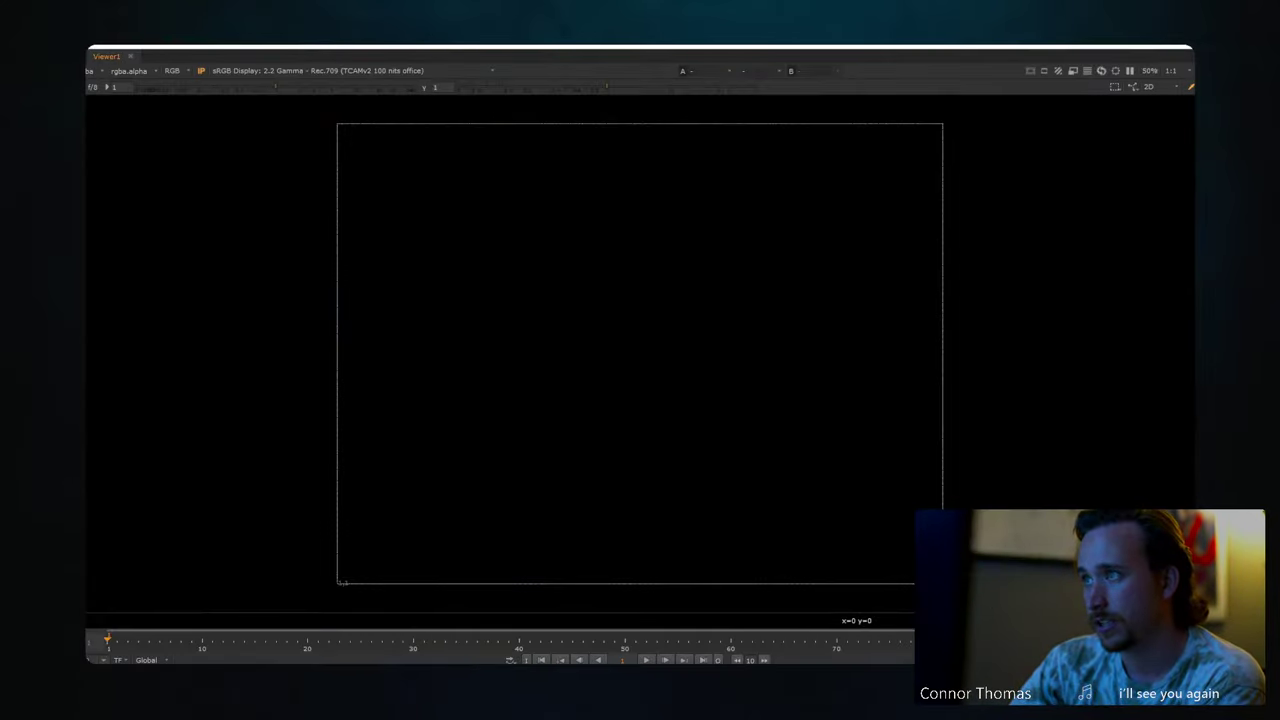
- Switch to Blender and examine the nearly finished render, checking the church up close and the whole graveyard composition
key(alt+Tab)
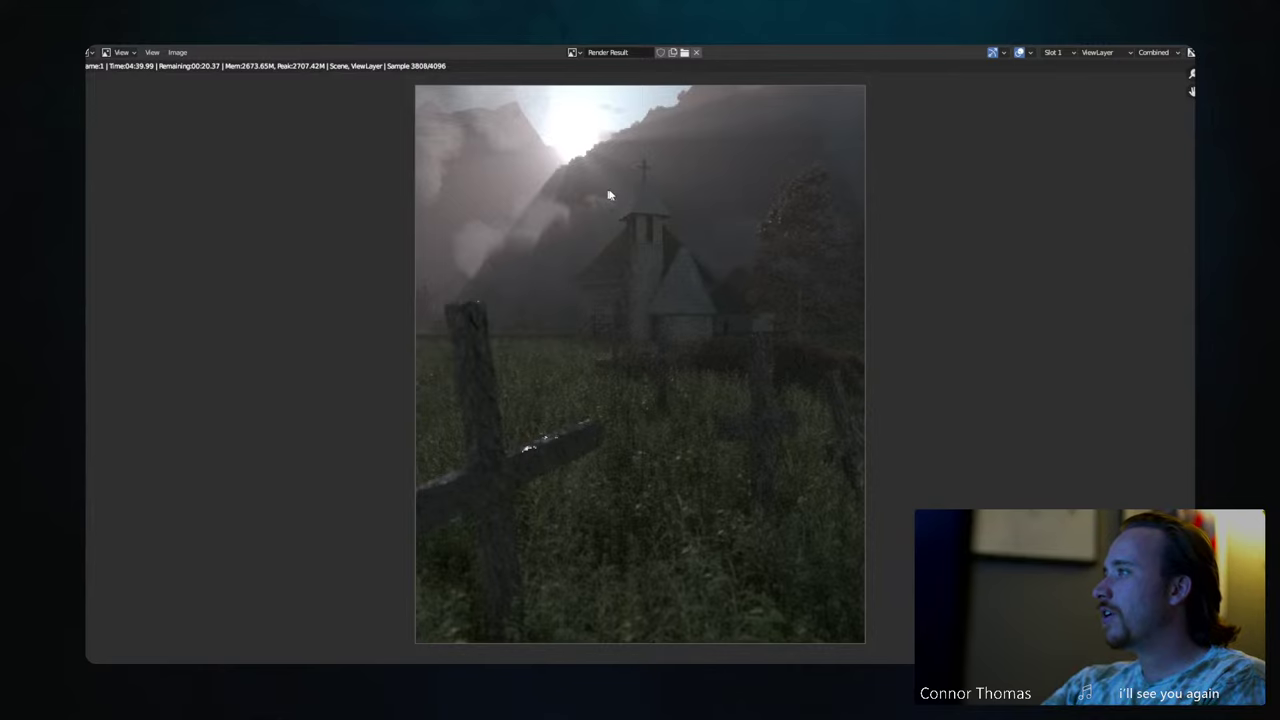
scroll(610, 196, up, 5)
scroll(697, 451, up, 3)
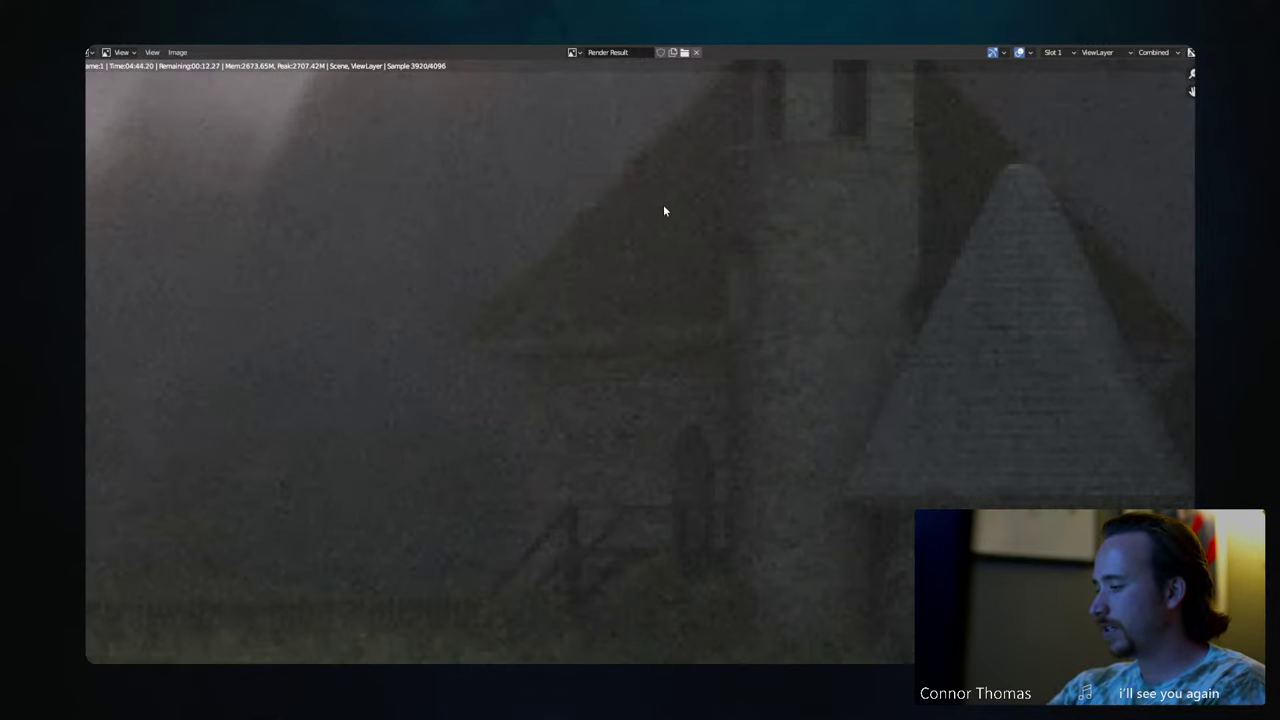
key(Home)
key(Home)
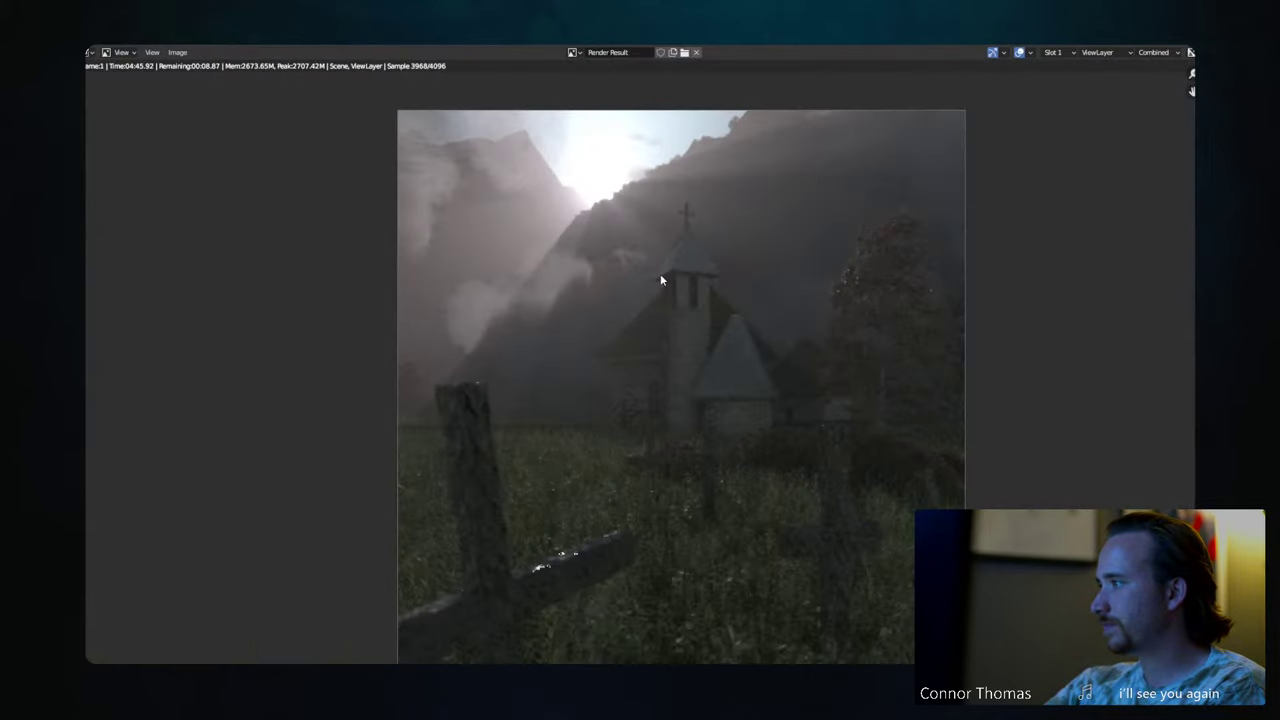
middle_drag(661, 159, 646, 135)
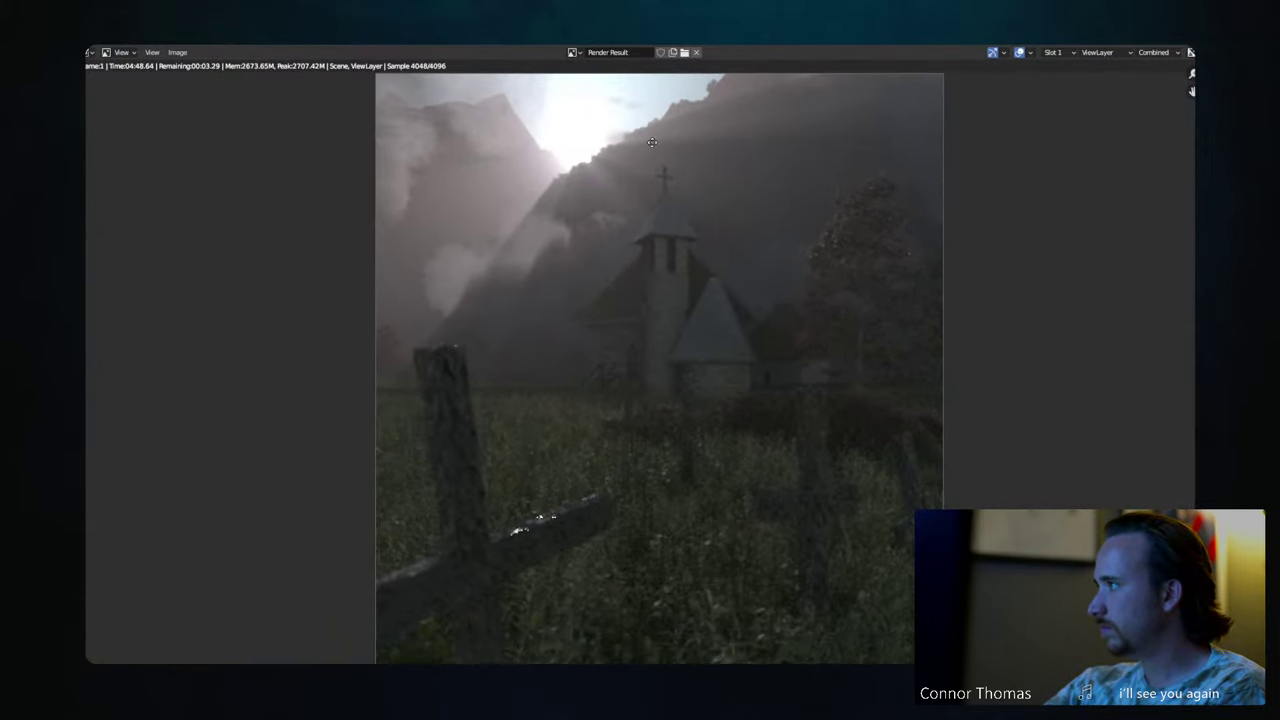
scroll(648, 138, down, 1)
middle_drag(705, 222, 703, 212)
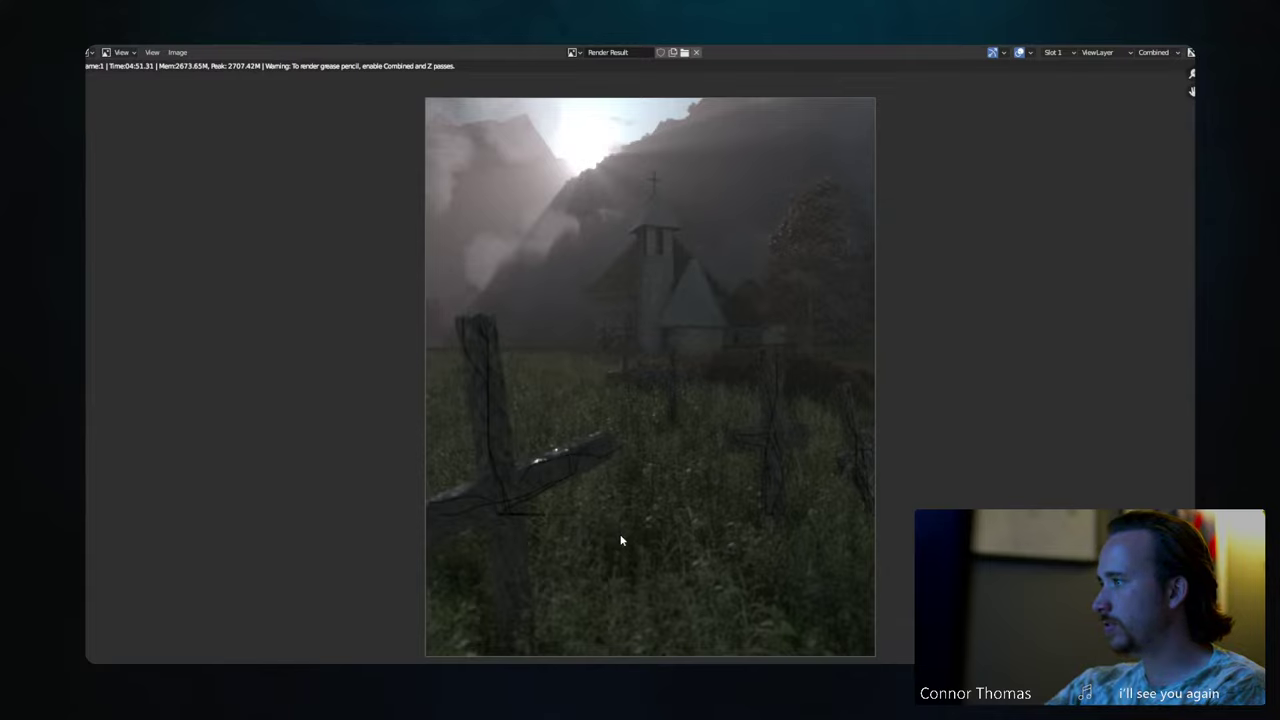
- Begin saving the render as an image, and create and open a folder named output inside VFX_material
click(177, 52)
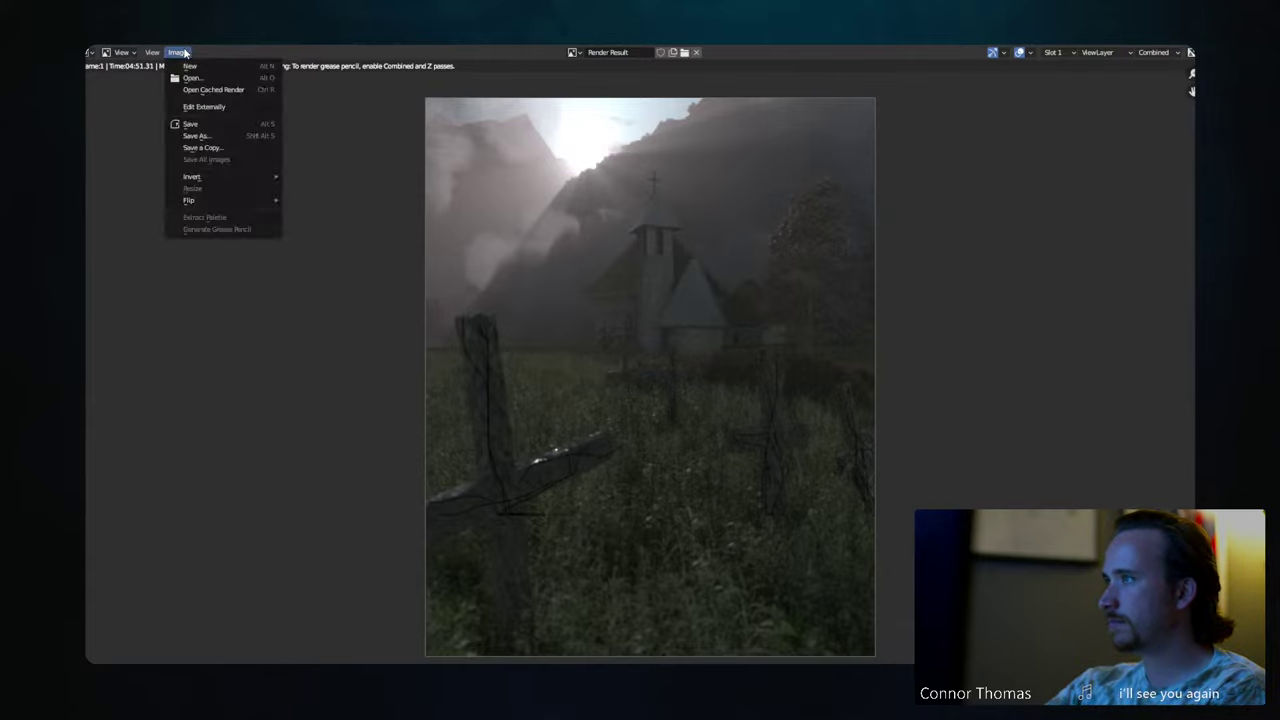
click(206, 136)
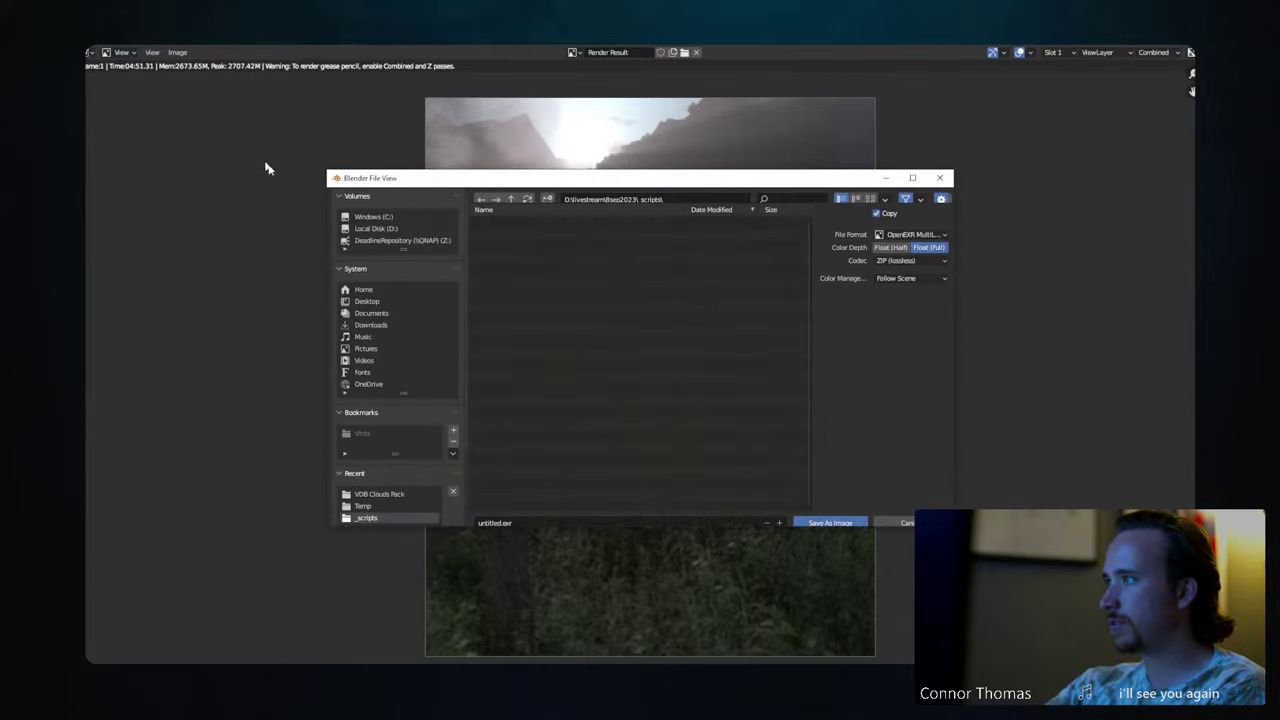
click(510, 200)
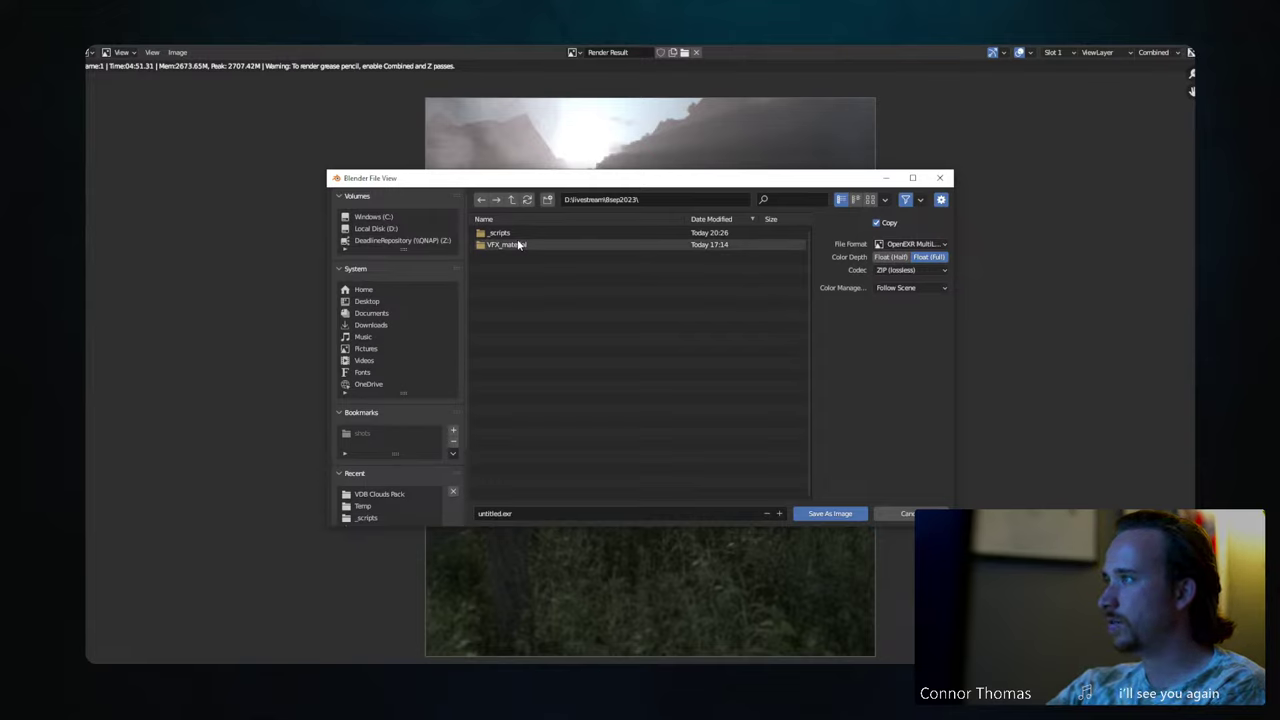
click(547, 199)
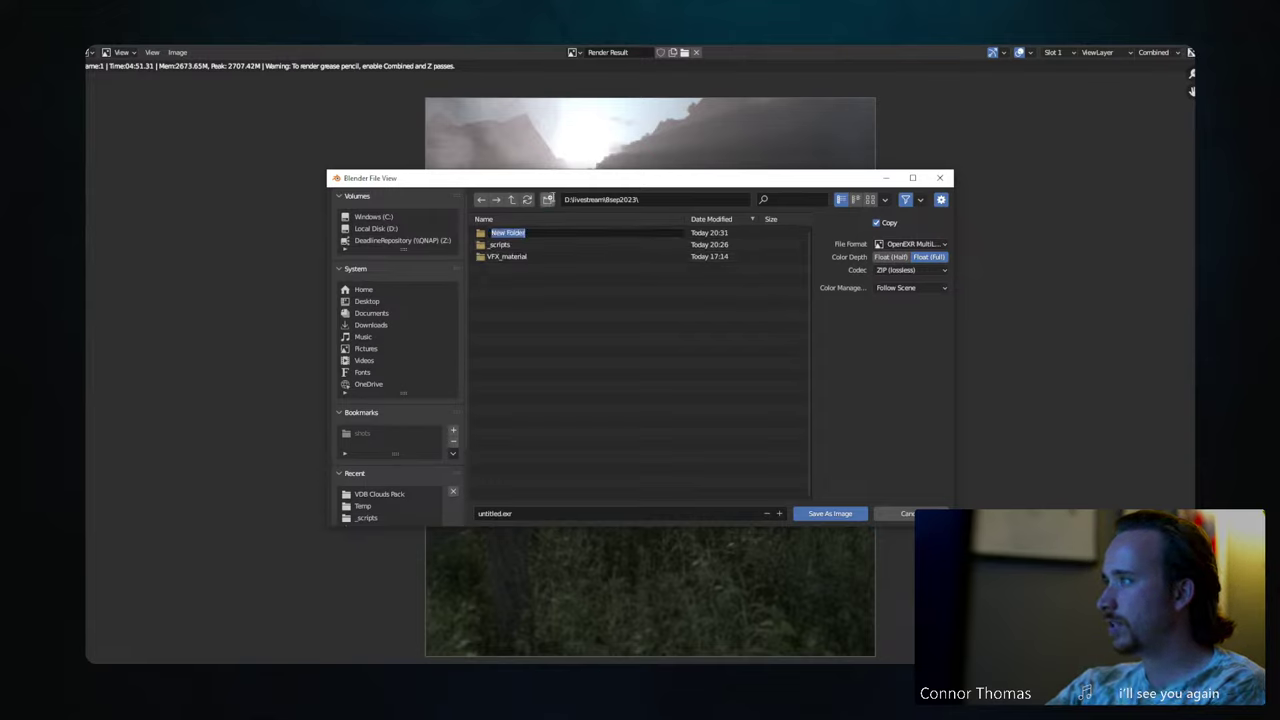
double_click(518, 255)
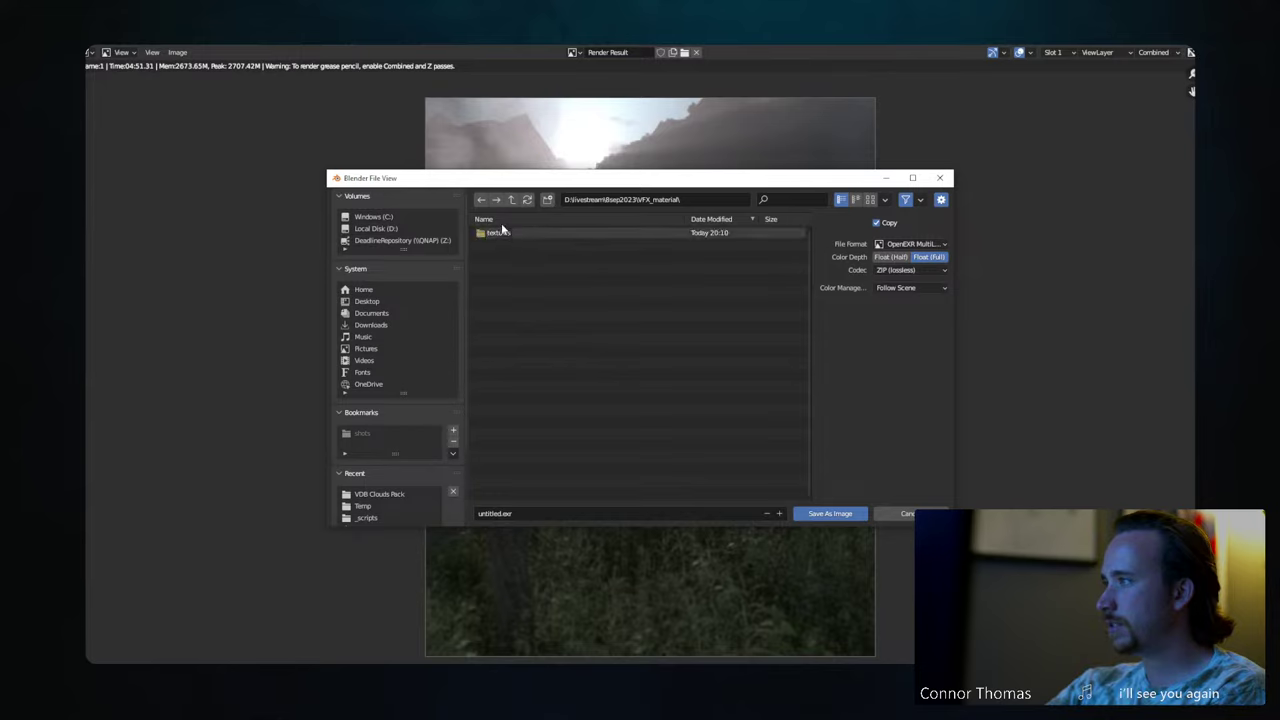
click(547, 199)
text(output)
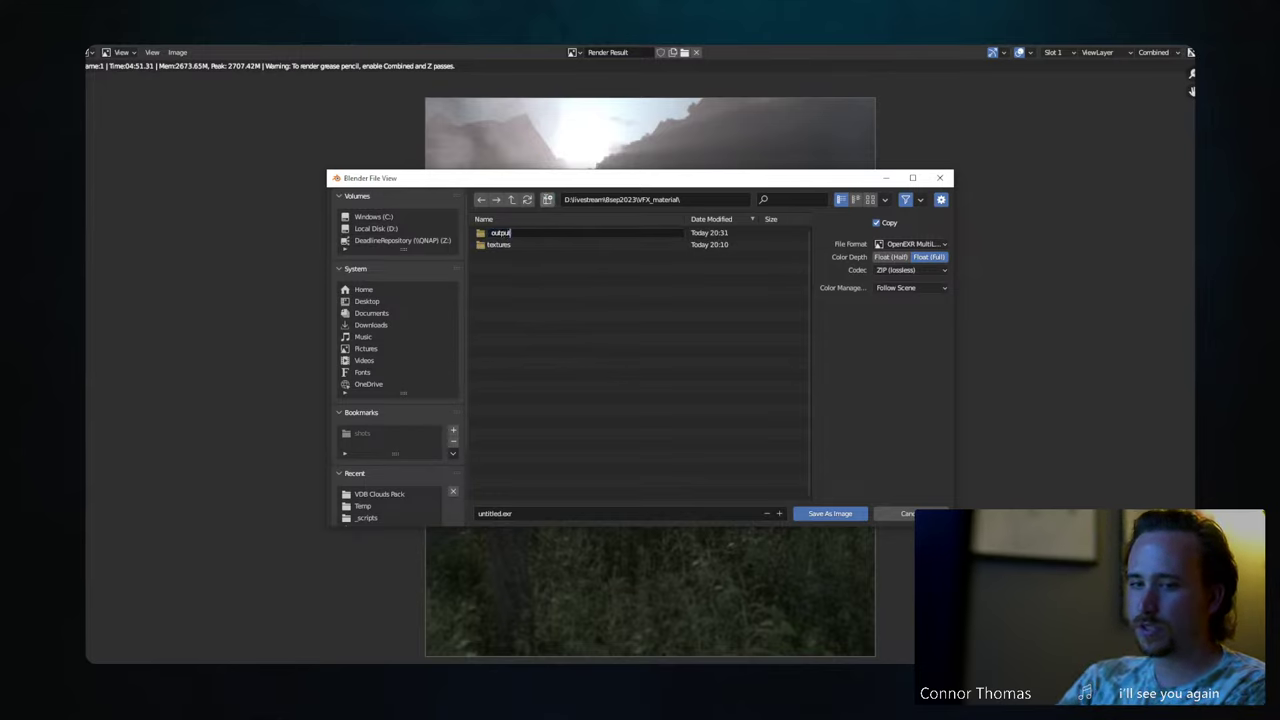
key(Return)
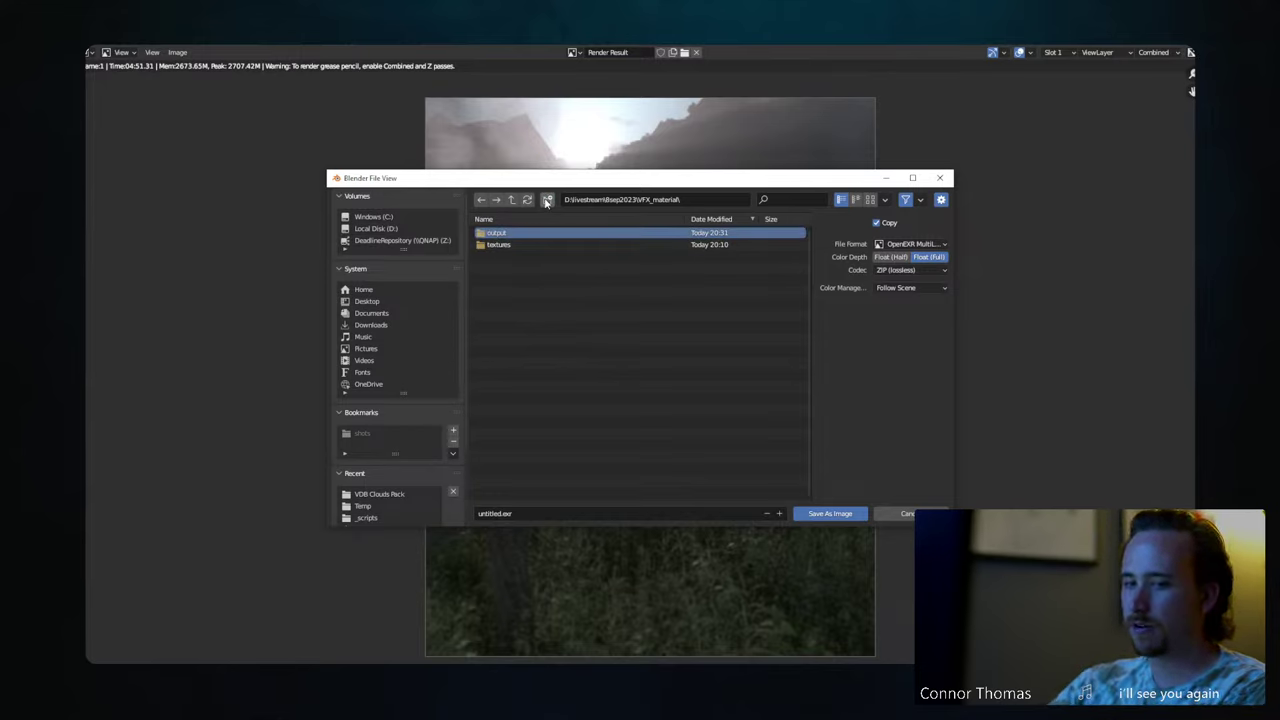
double_click(497, 236)
- Name the render tmp_8sep2023_v001.exr and save it as an OpenEXR MultiLayer image in the output folder
click(513, 513)
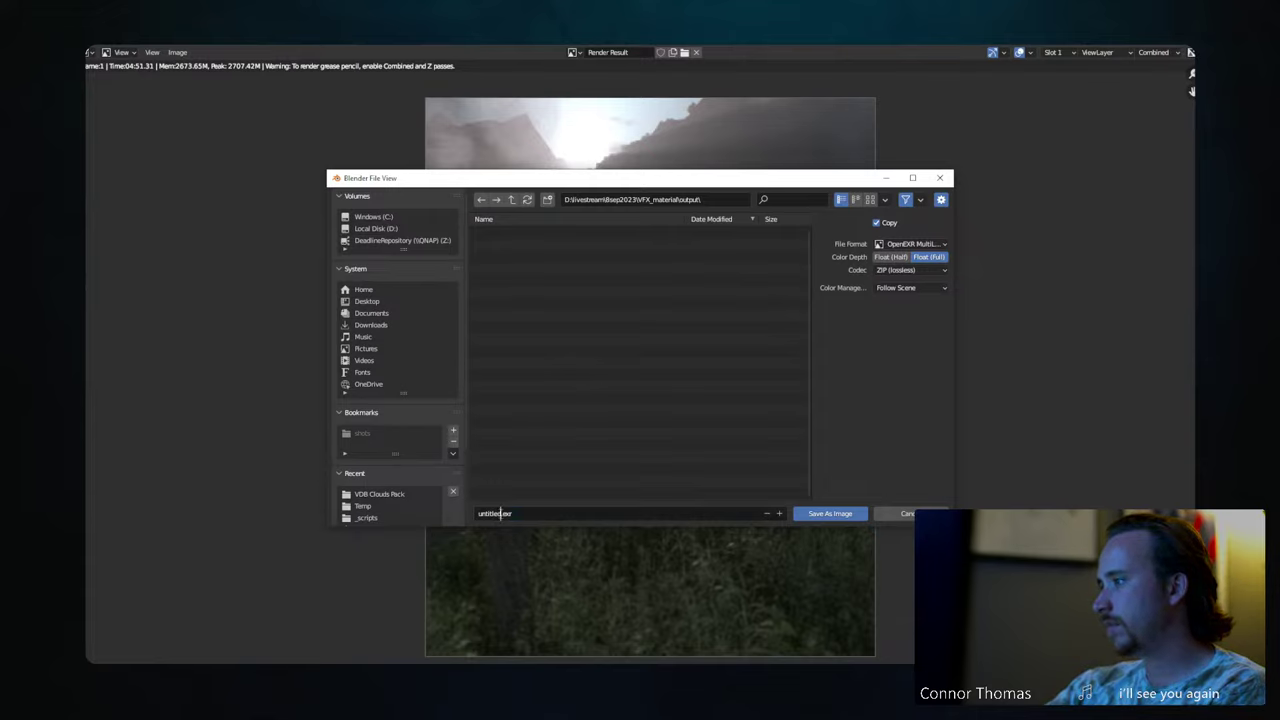
double_click(490, 513)
text(tes)
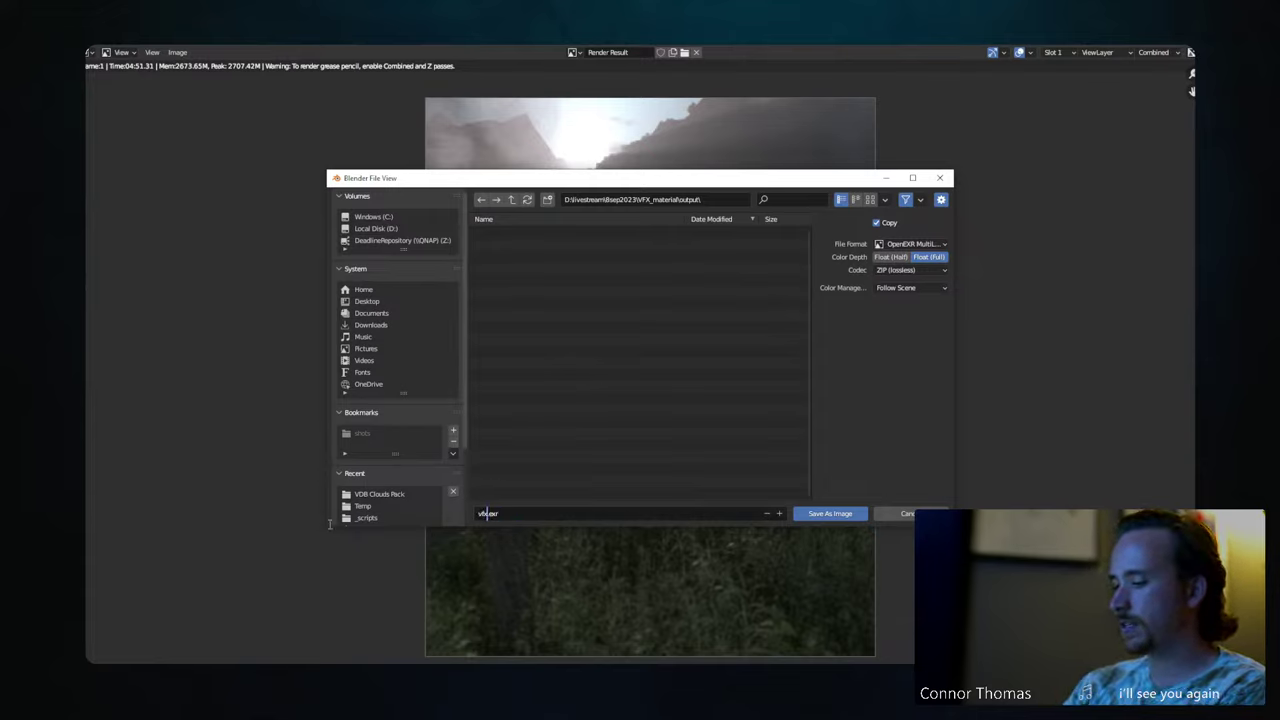
key(BackSpace)
key(BackSpace)
key(BackSpace)
text(ttmp)
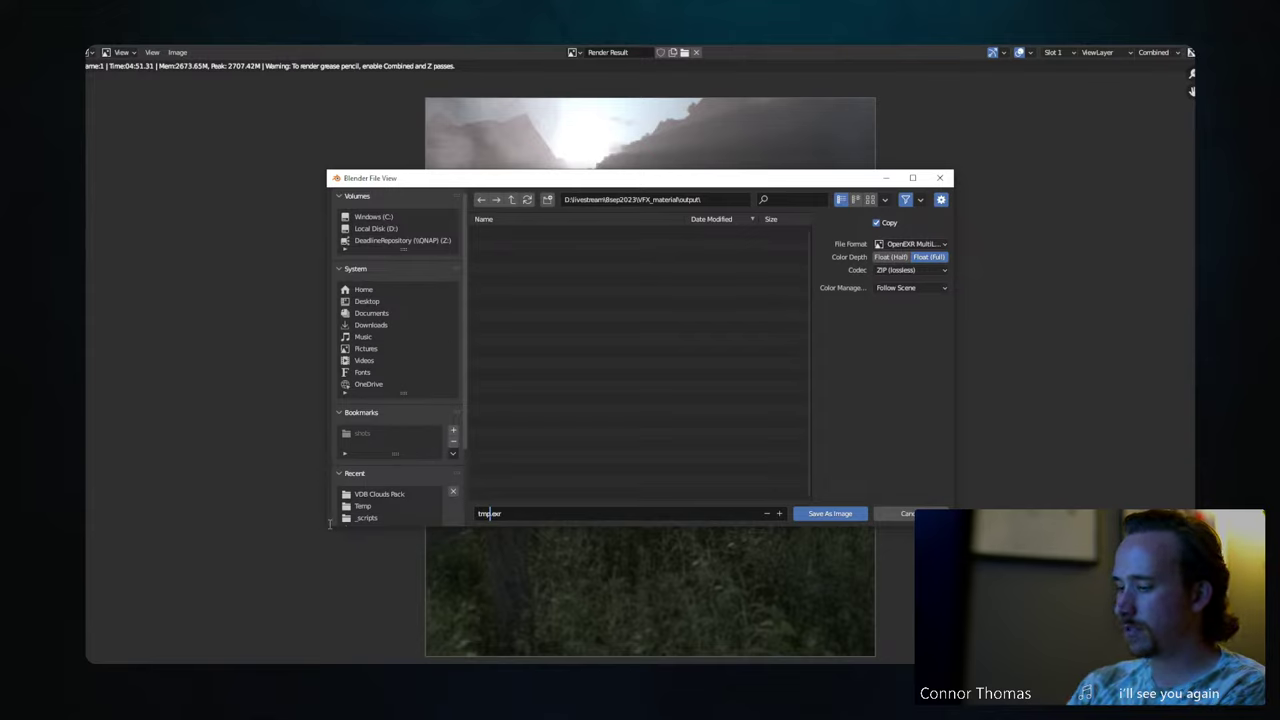
text(_8sep)
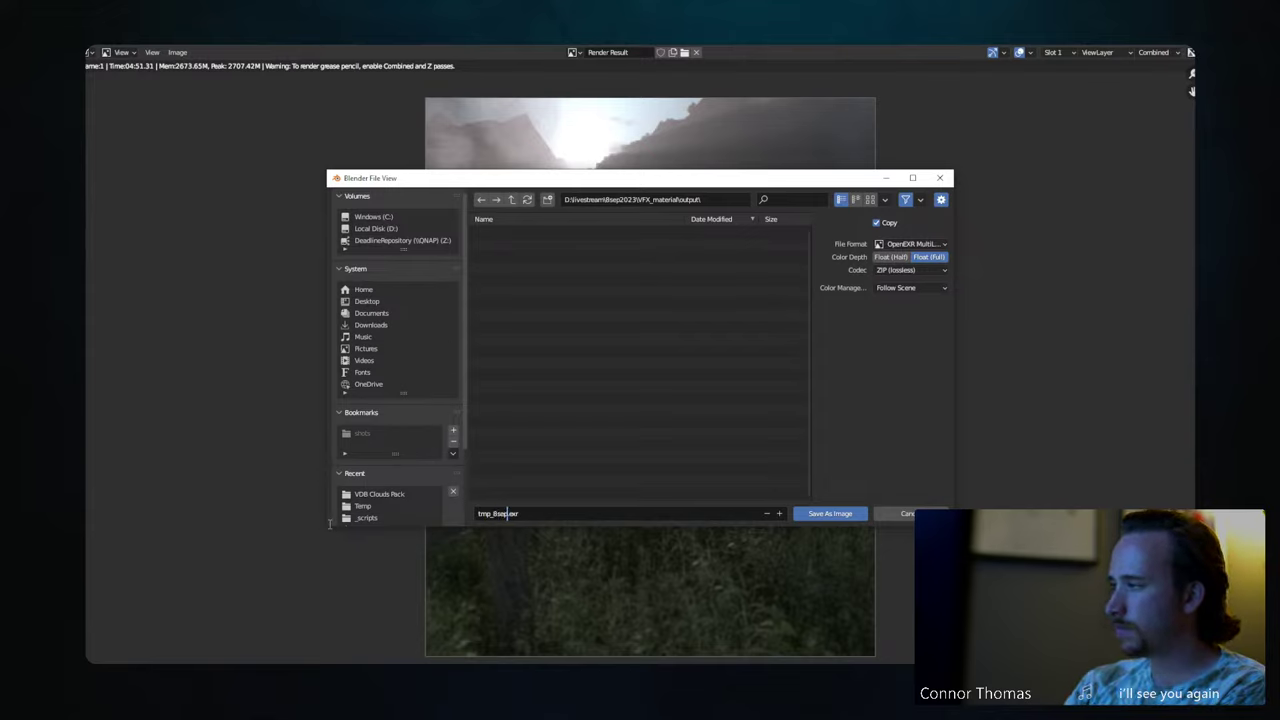
text(_)
text(2023)
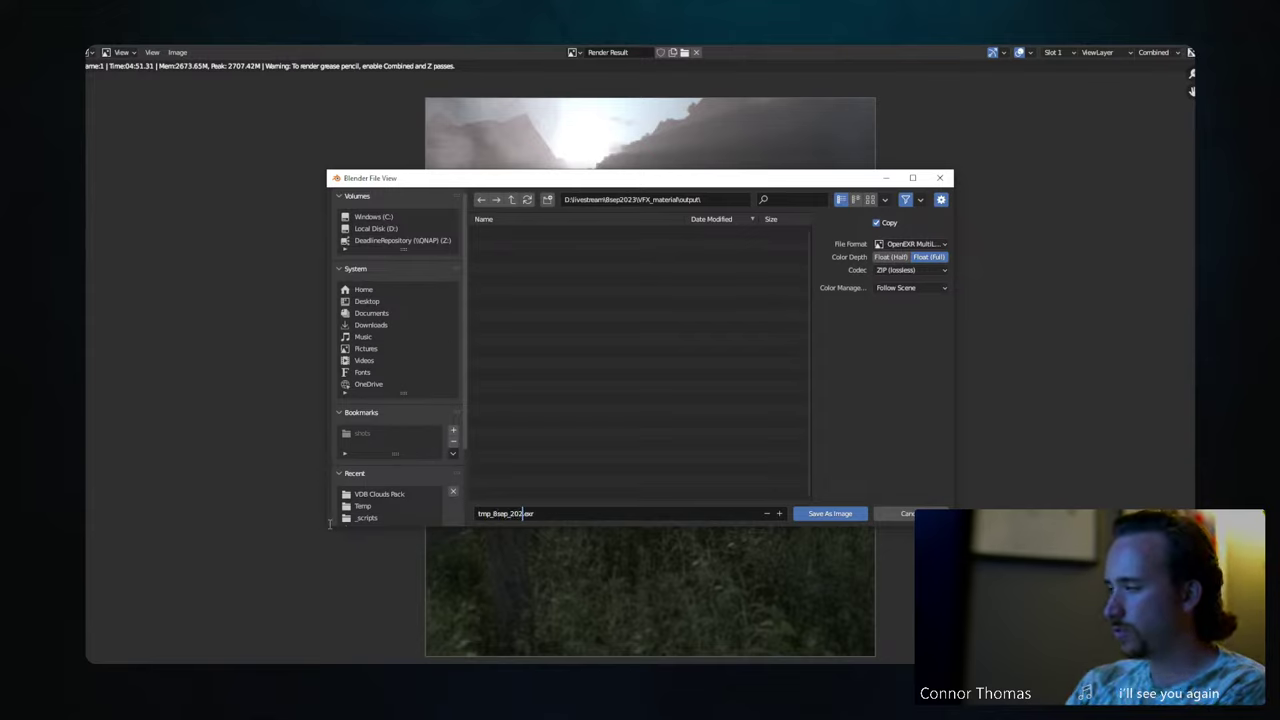
text(_v001)
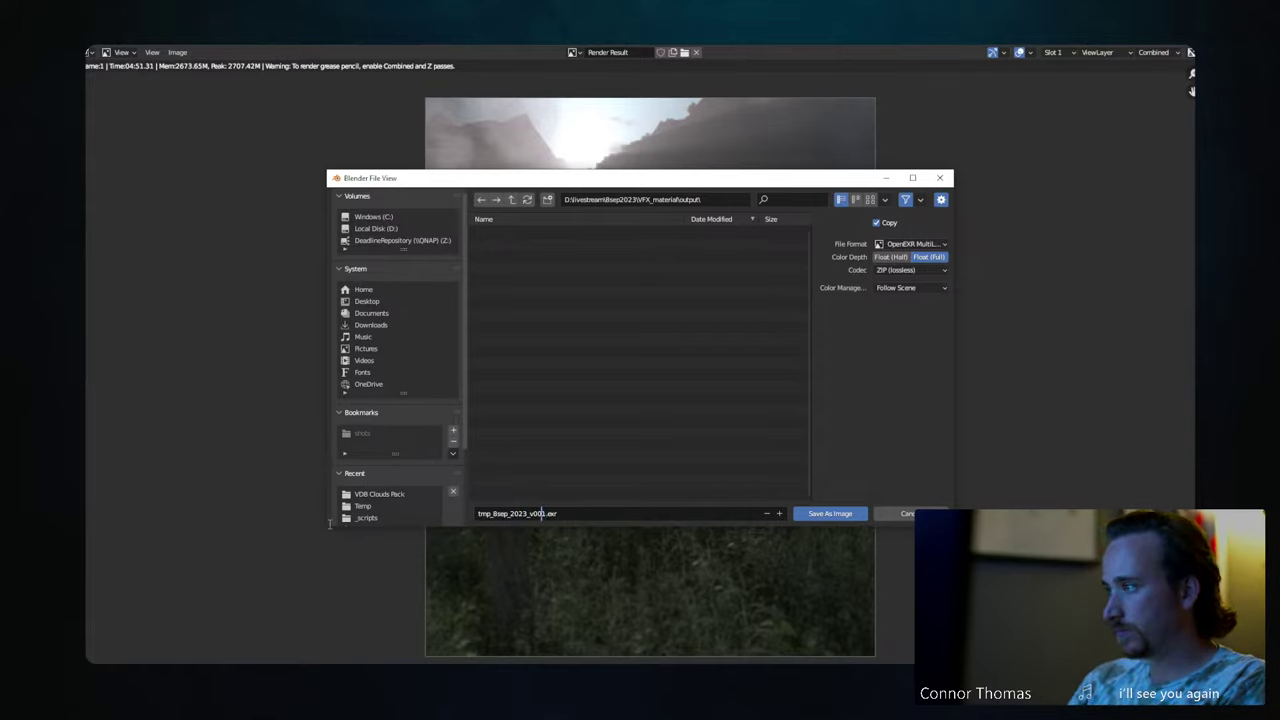
key(Left)
key(Left)
key(Left)
key(Left)
key(BackSpace)
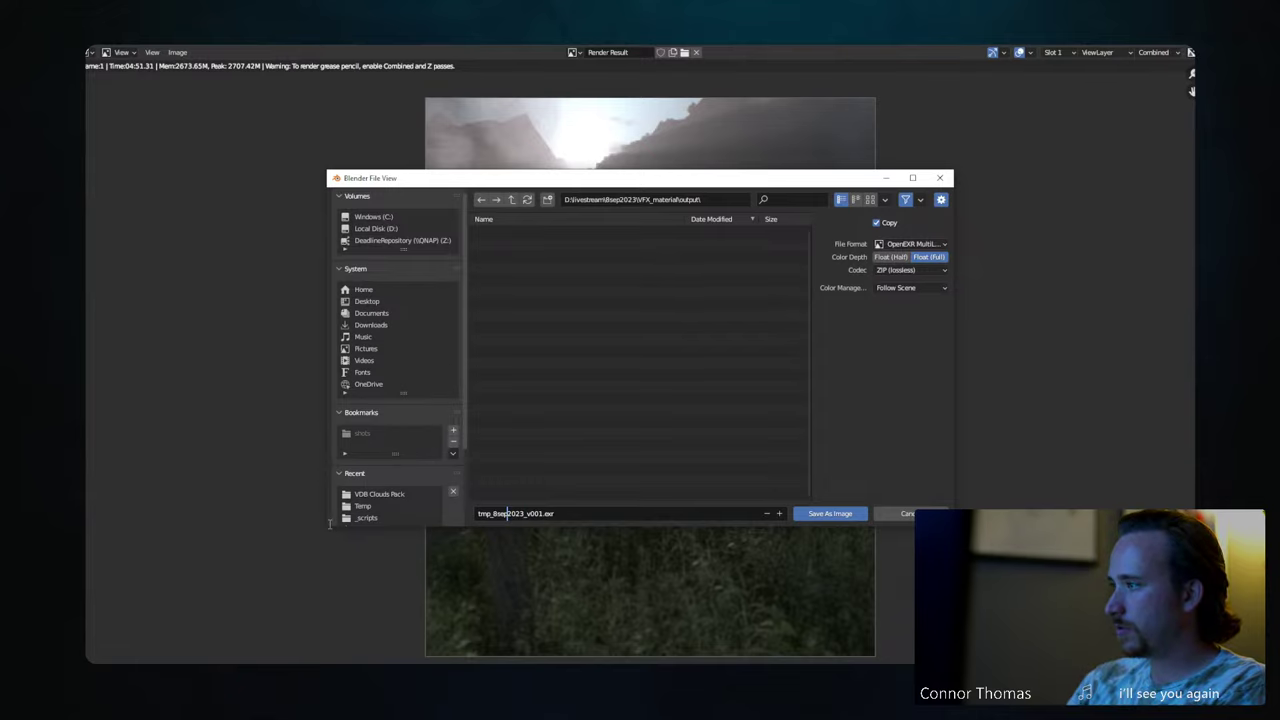
key(Return)
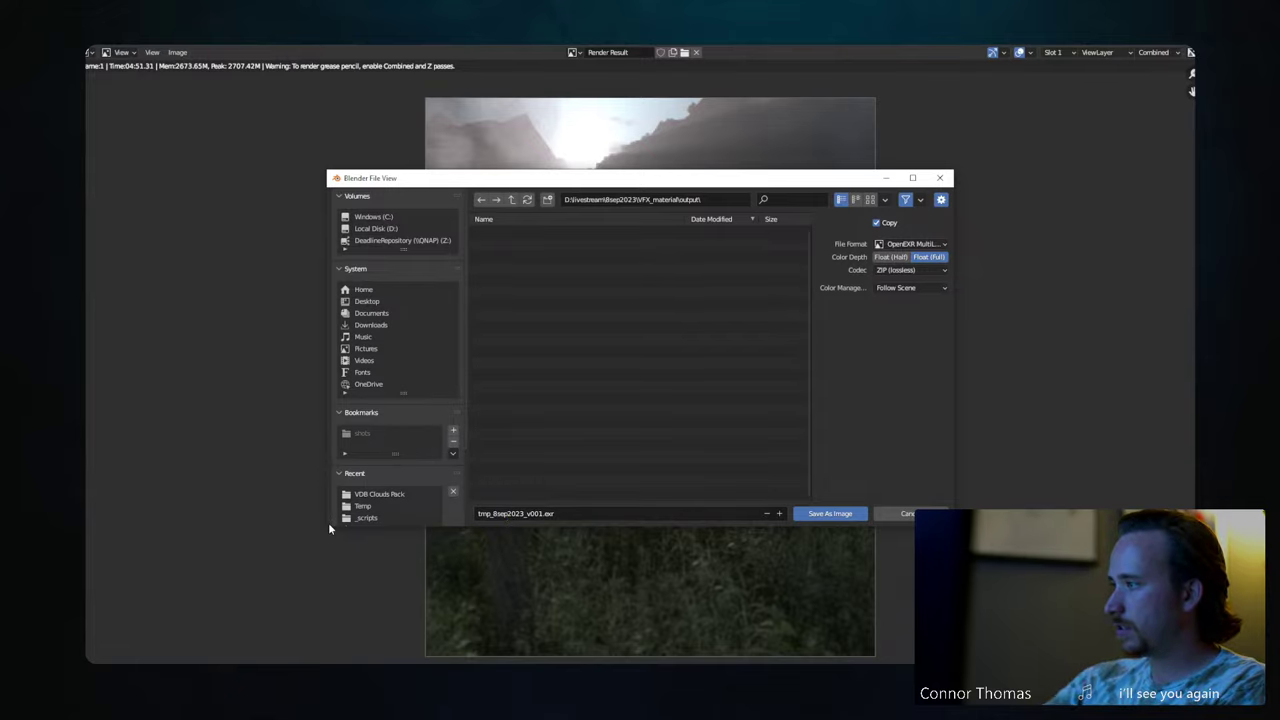
click(829, 522)
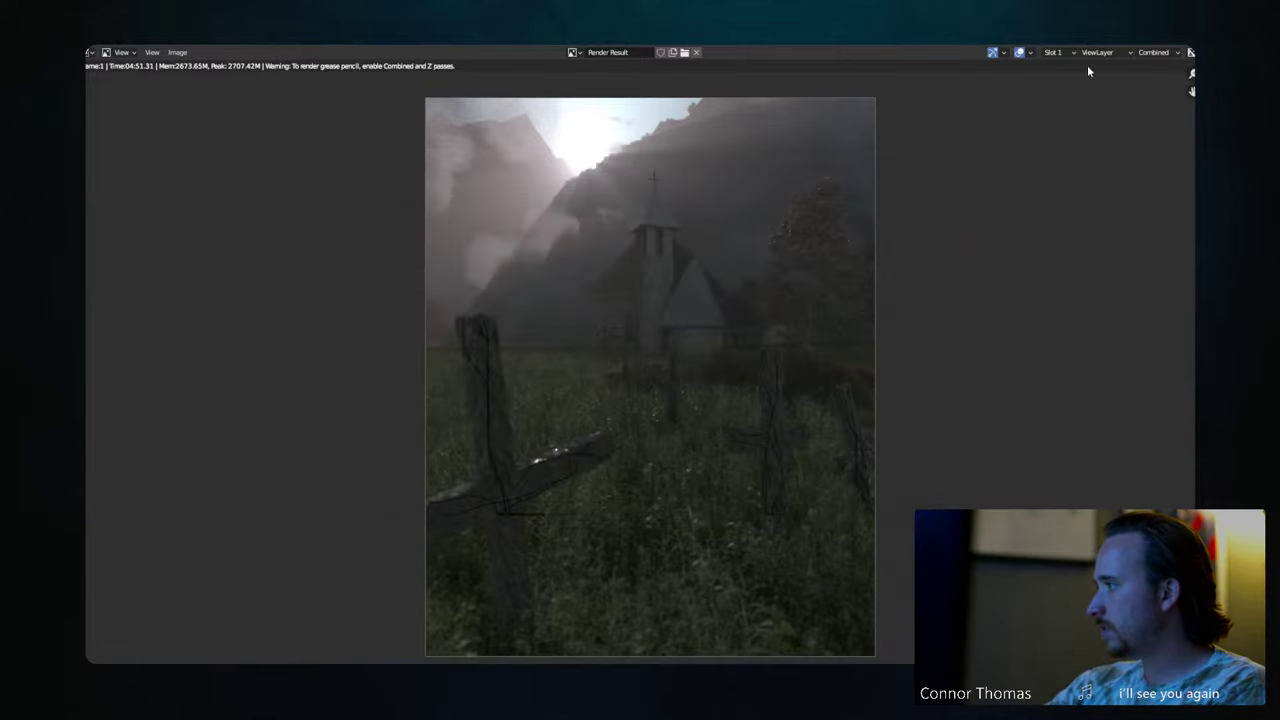
- Reopen the render result in a maximized window to review it, and return to the camera viewport
key(Escape)
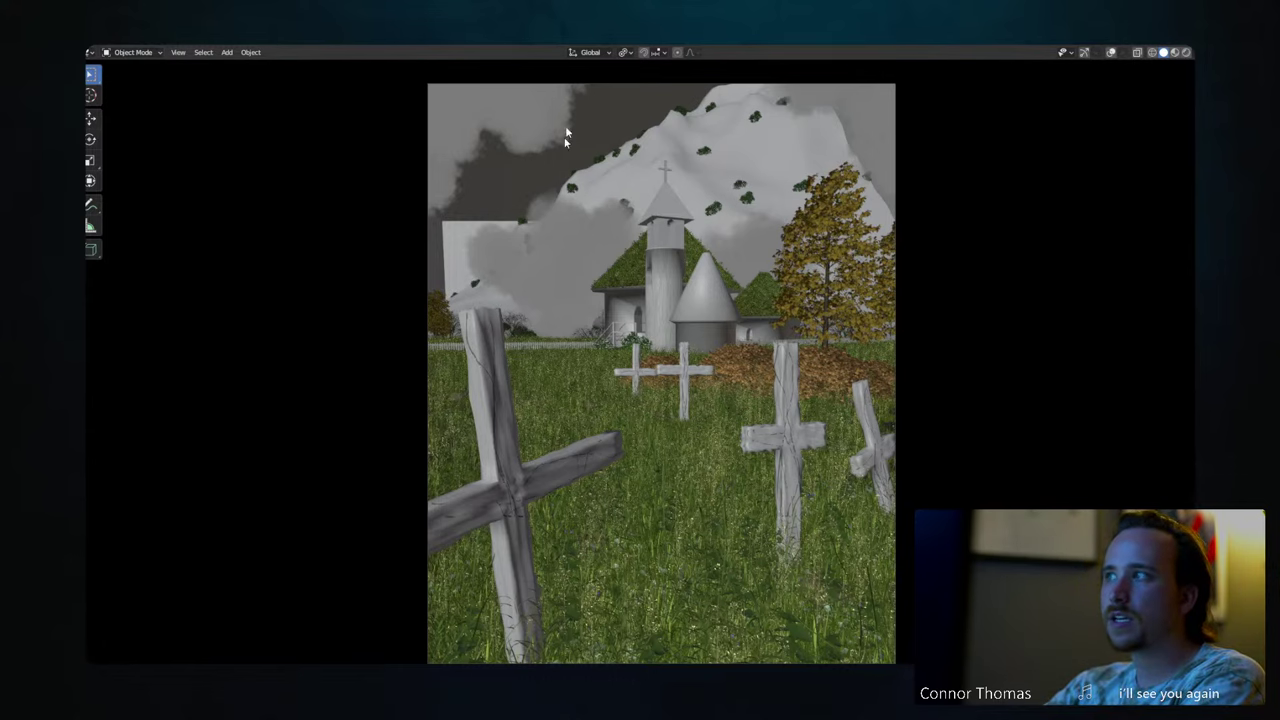
key(F11)
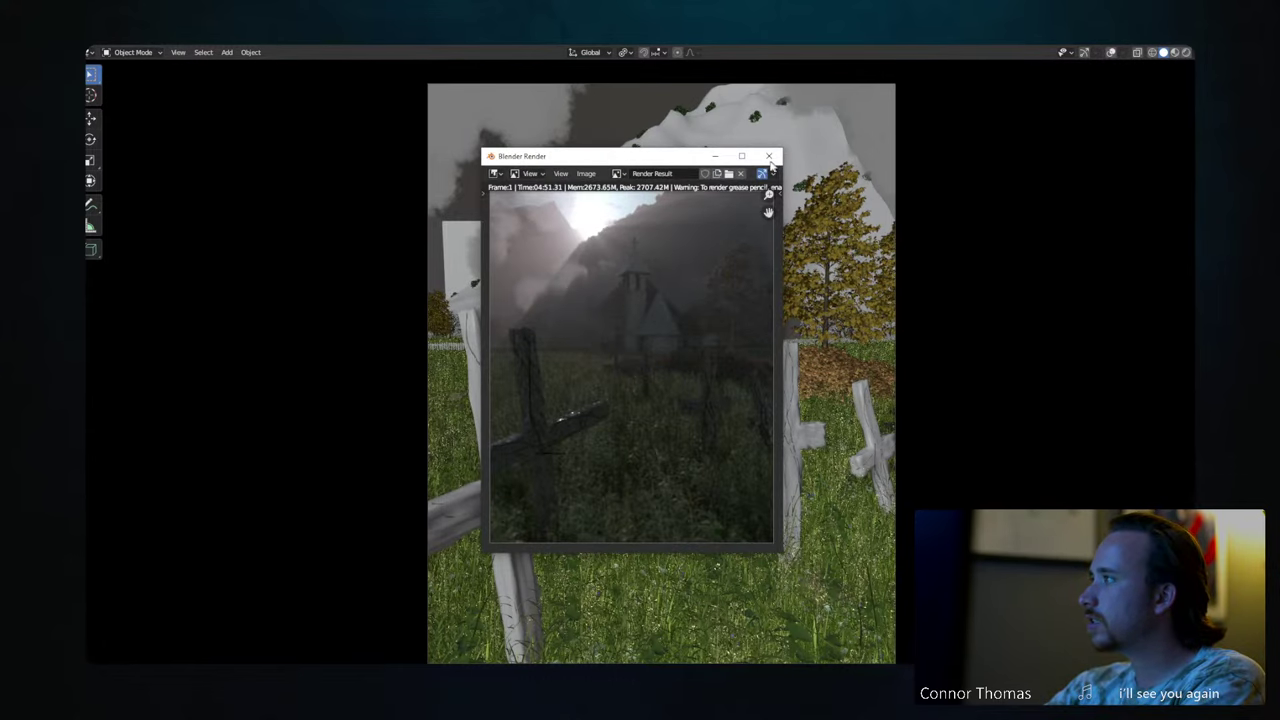
click(742, 157)
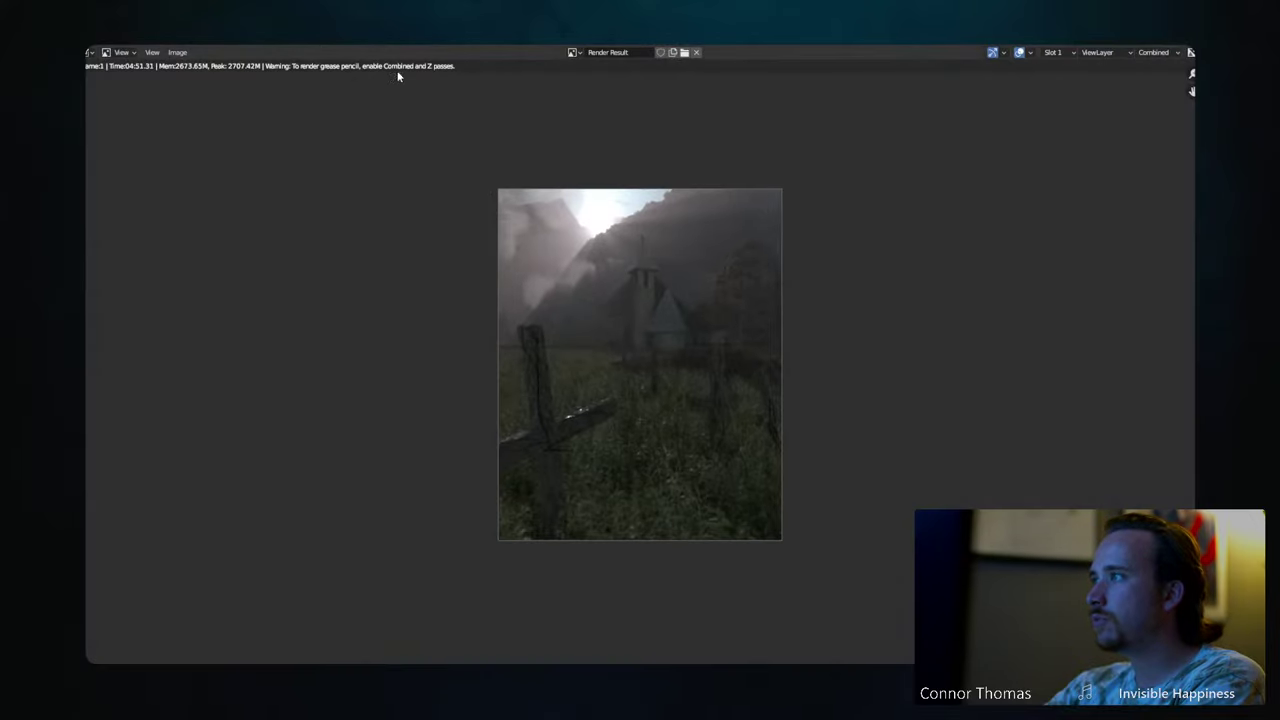
key(Escape)
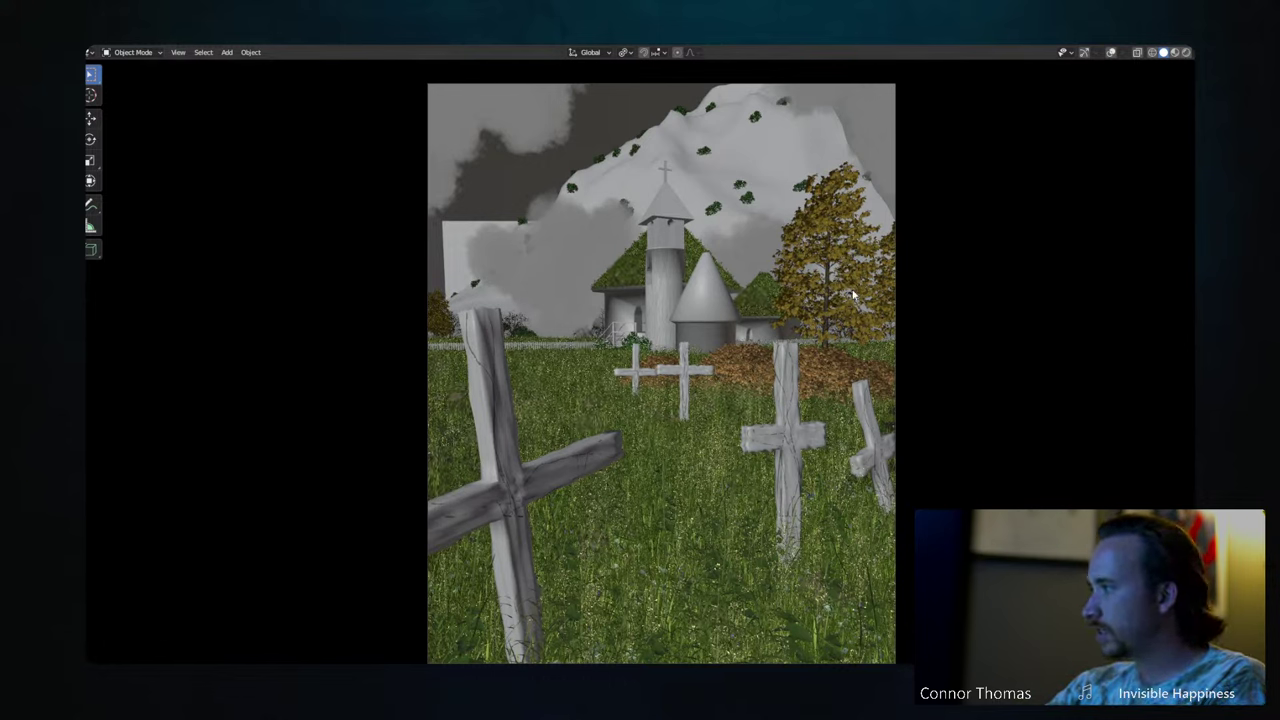
- Show the camera viewport's sidebar and collapse the House, shrubs and deciduous collections in the Outliner
key(n)
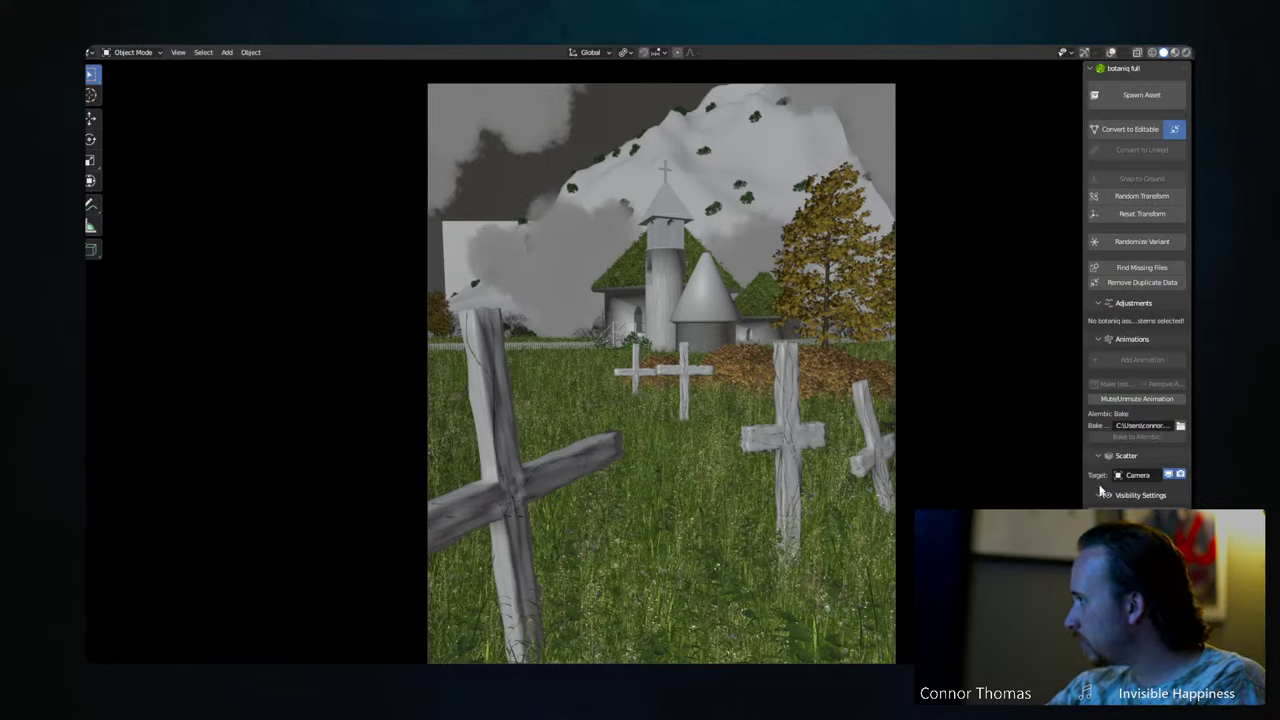
click(789, 422)
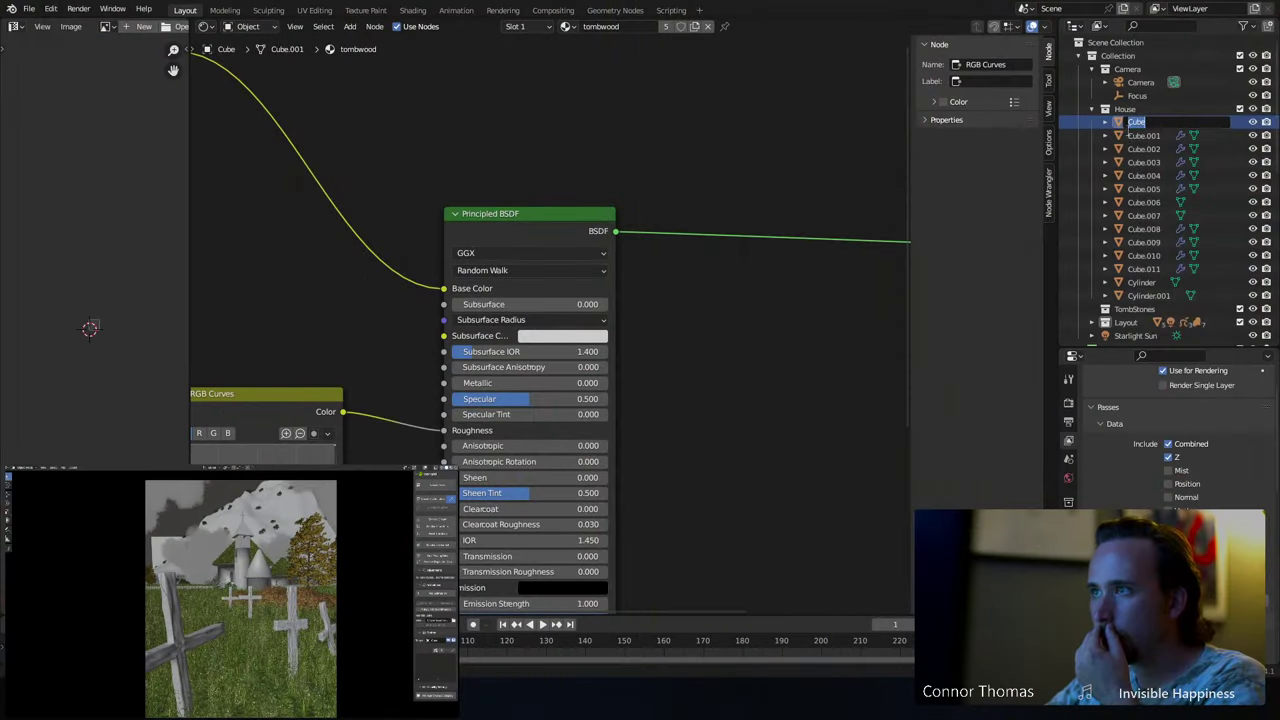
click(1140, 169)
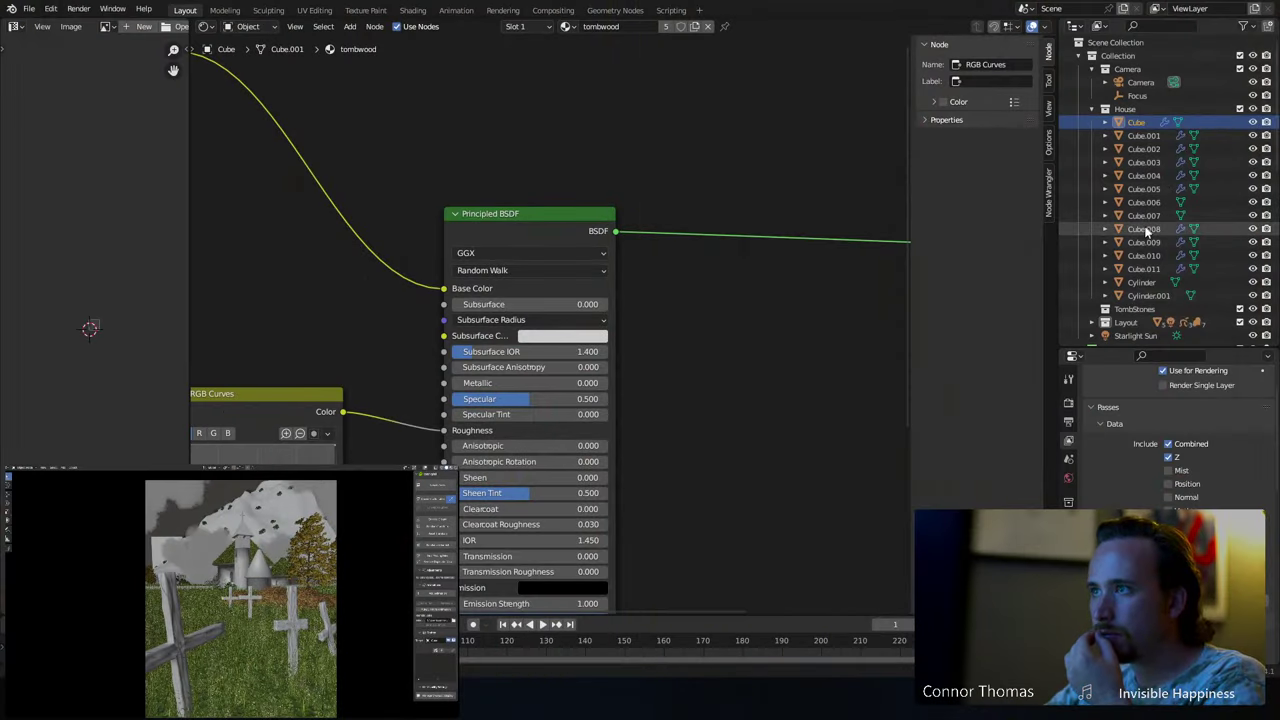
click(1092, 108)
scroll(1120, 200, down, 6)
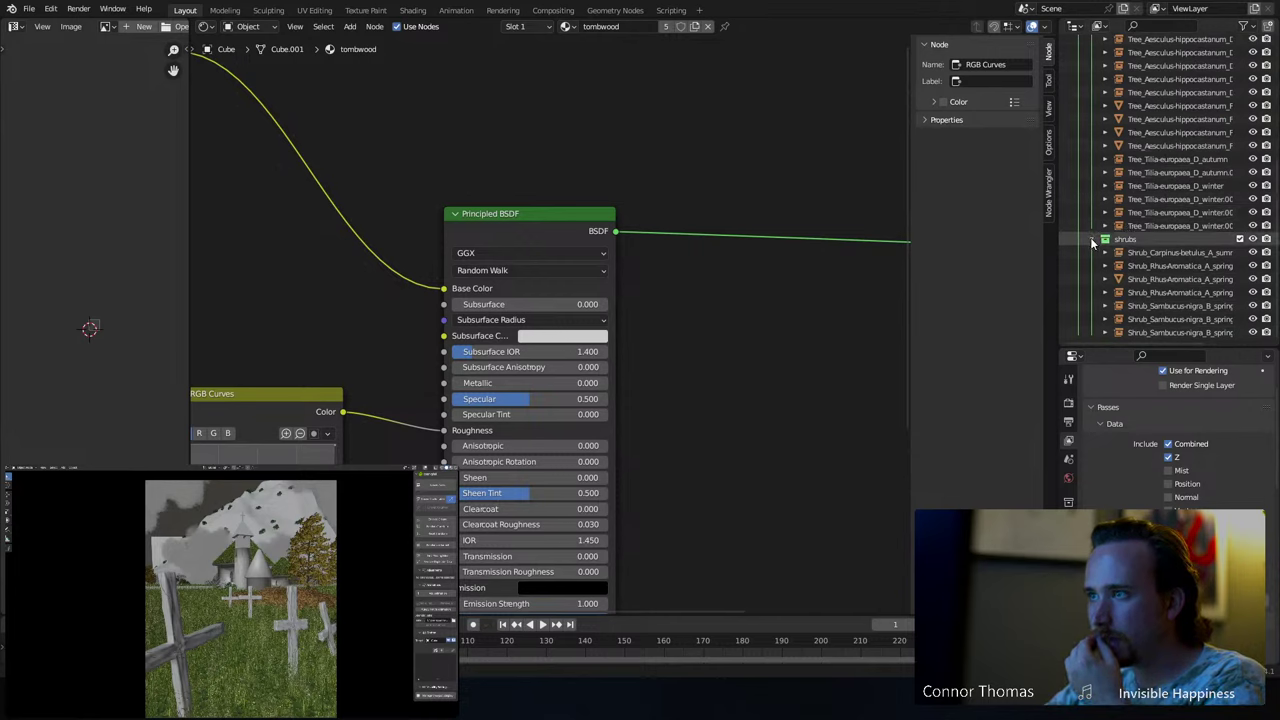
click(1093, 240)
scroll(1112, 230, up, 4)
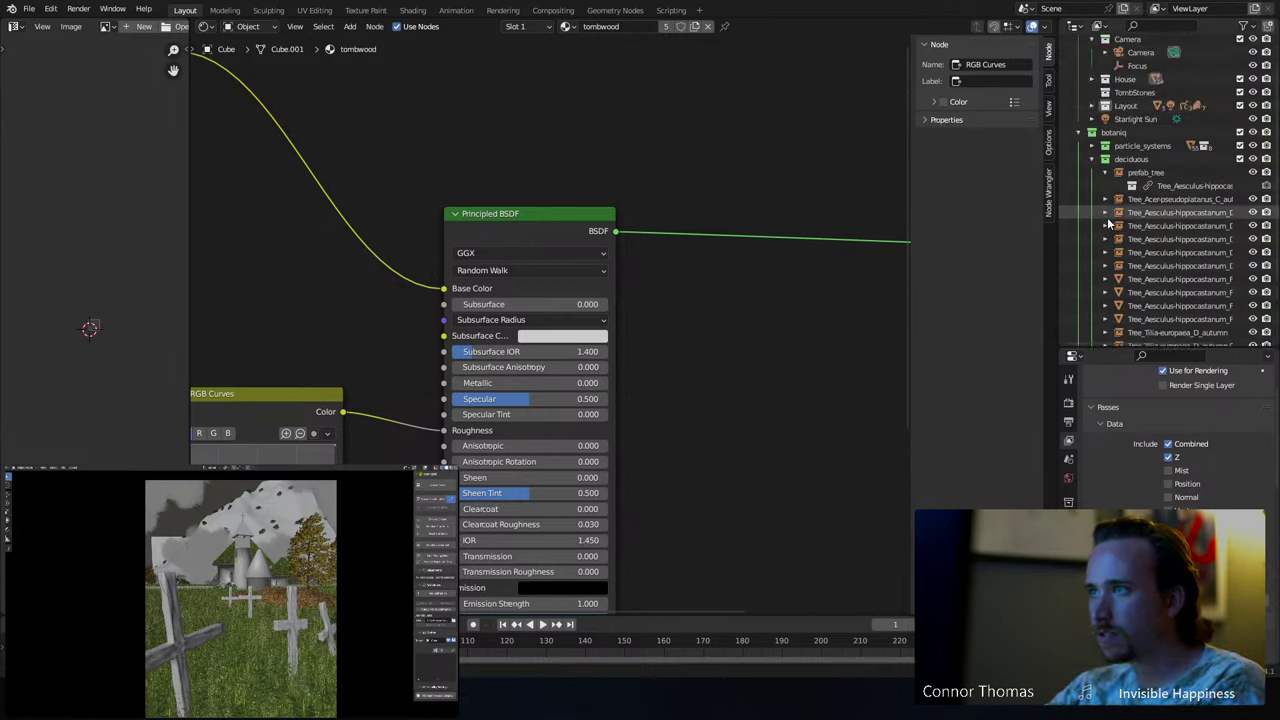
click(1104, 172)
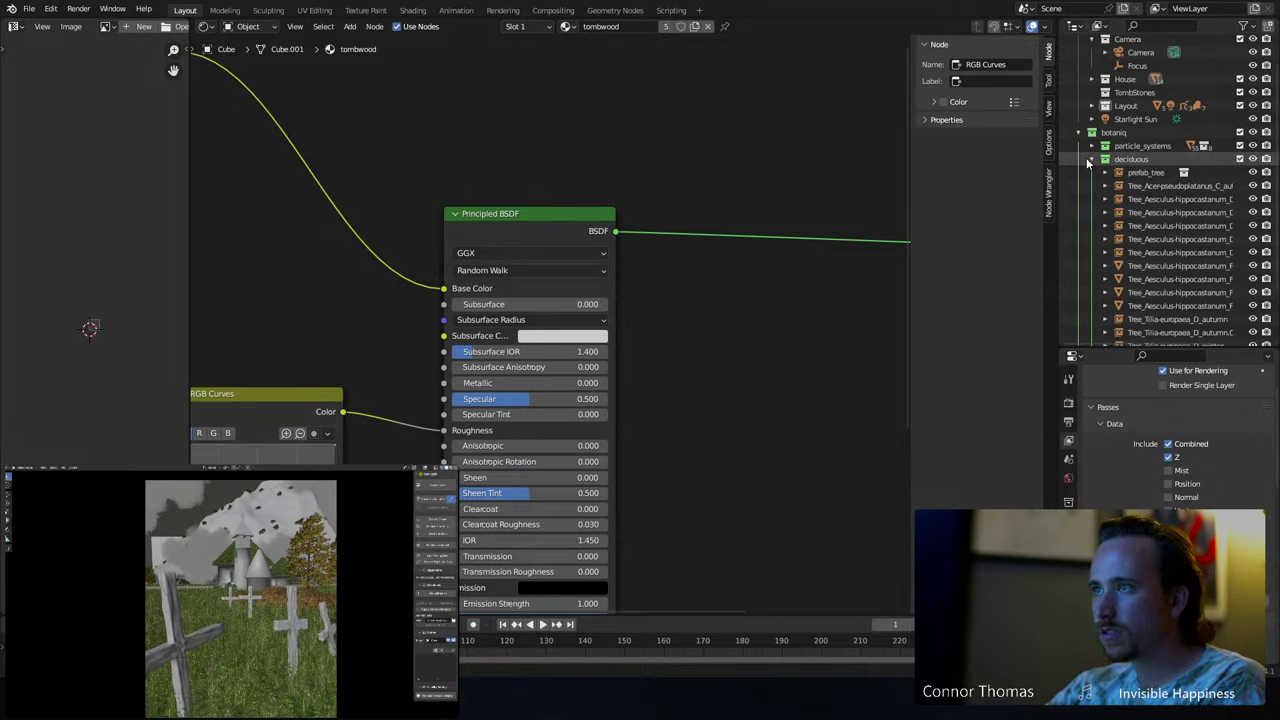
click(1092, 159)
- Select the Grease Pencil lines on the foreground cross in the camera viewport
click(186, 627)
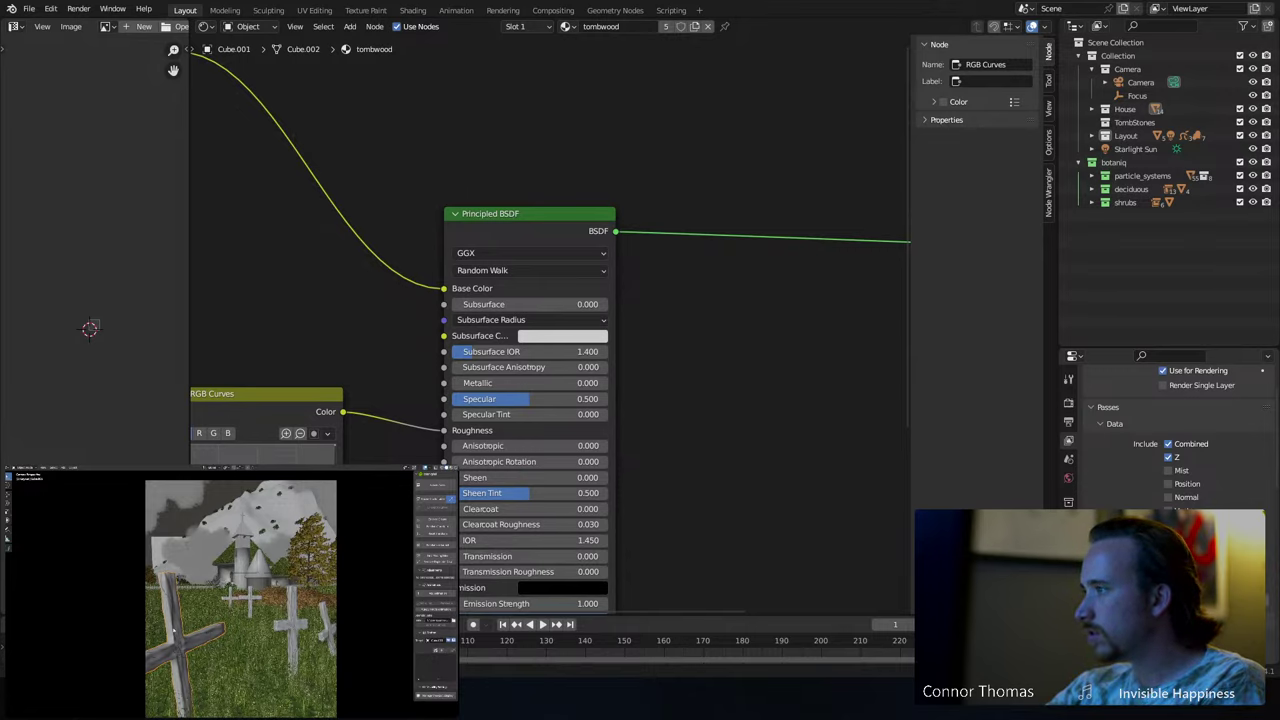
click(180, 655)
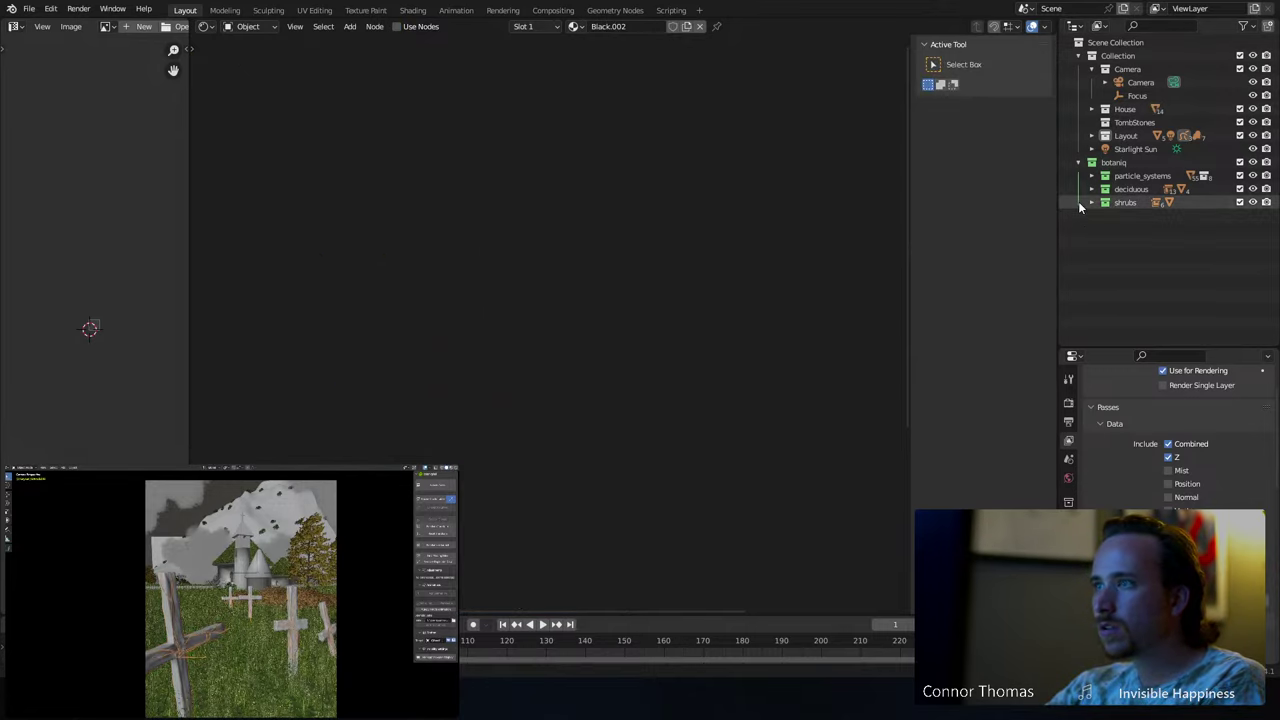
- Search the Outliner for "Gre", clear the search, and check the Outliner's filter options
click(1160, 26)
text(gre)
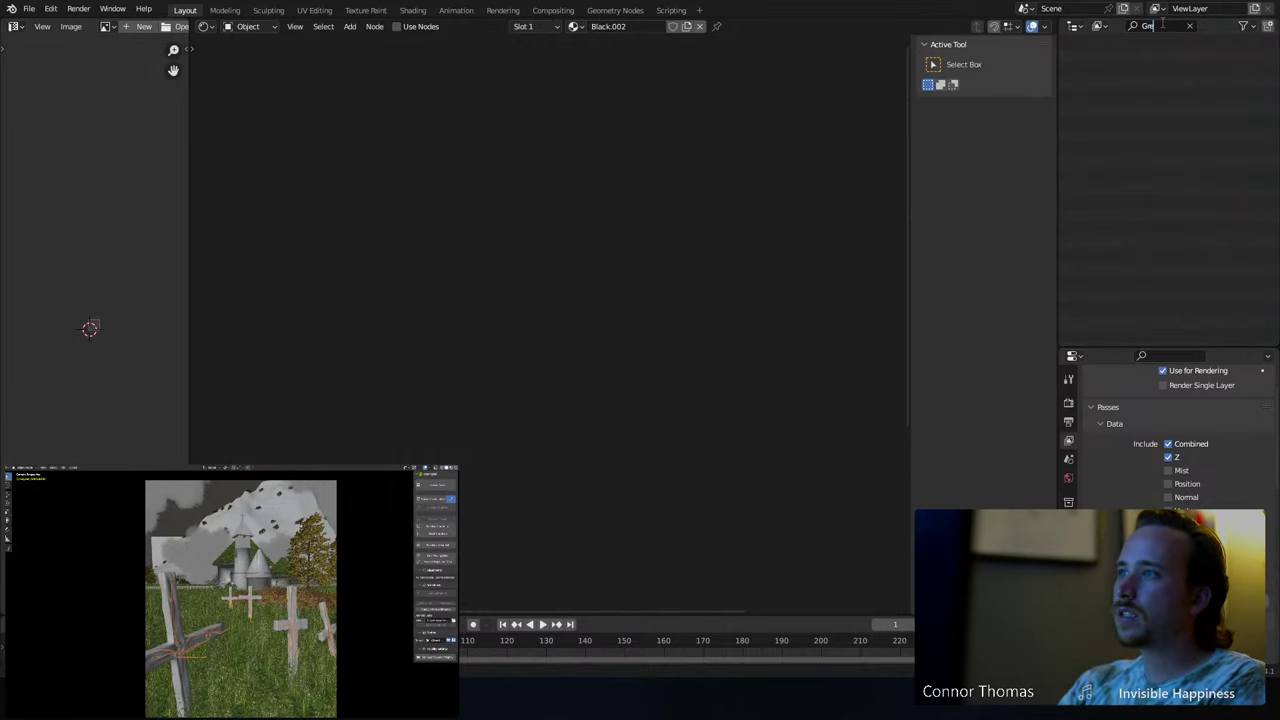
key(BackSpace)
key(BackSpace)
key(BackSpace)
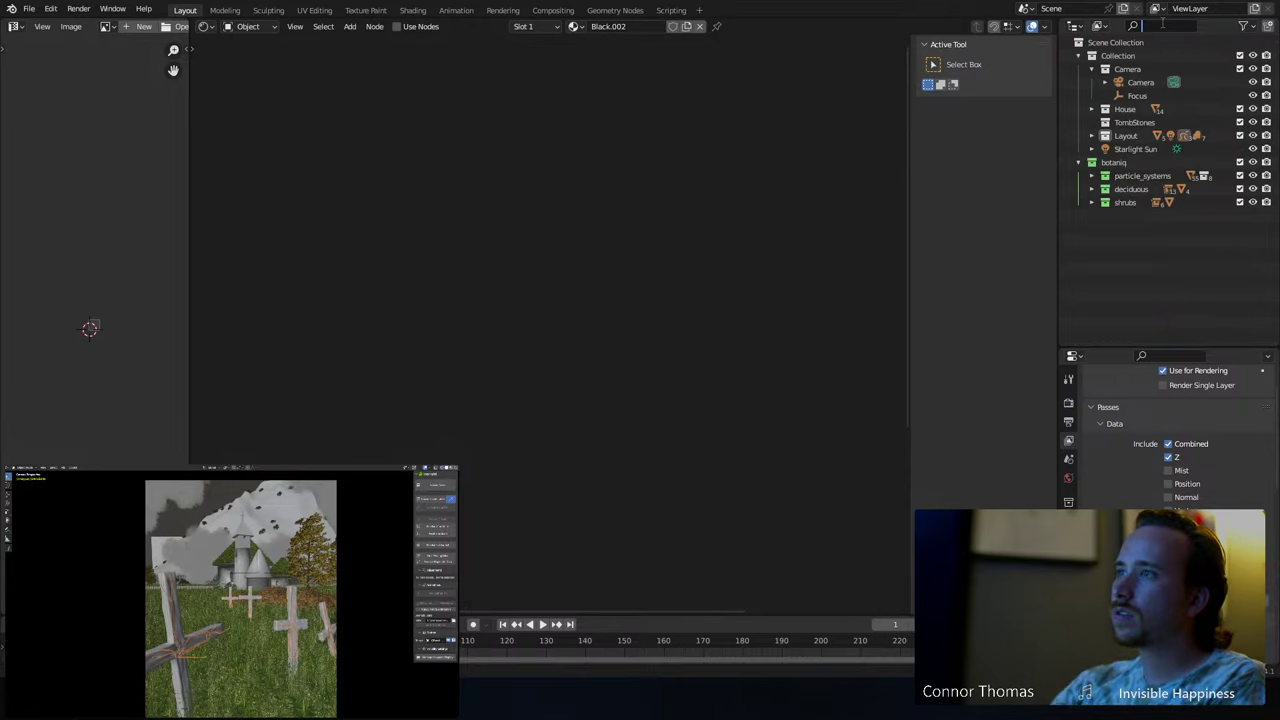
click(1204, 113)
click(1242, 26)
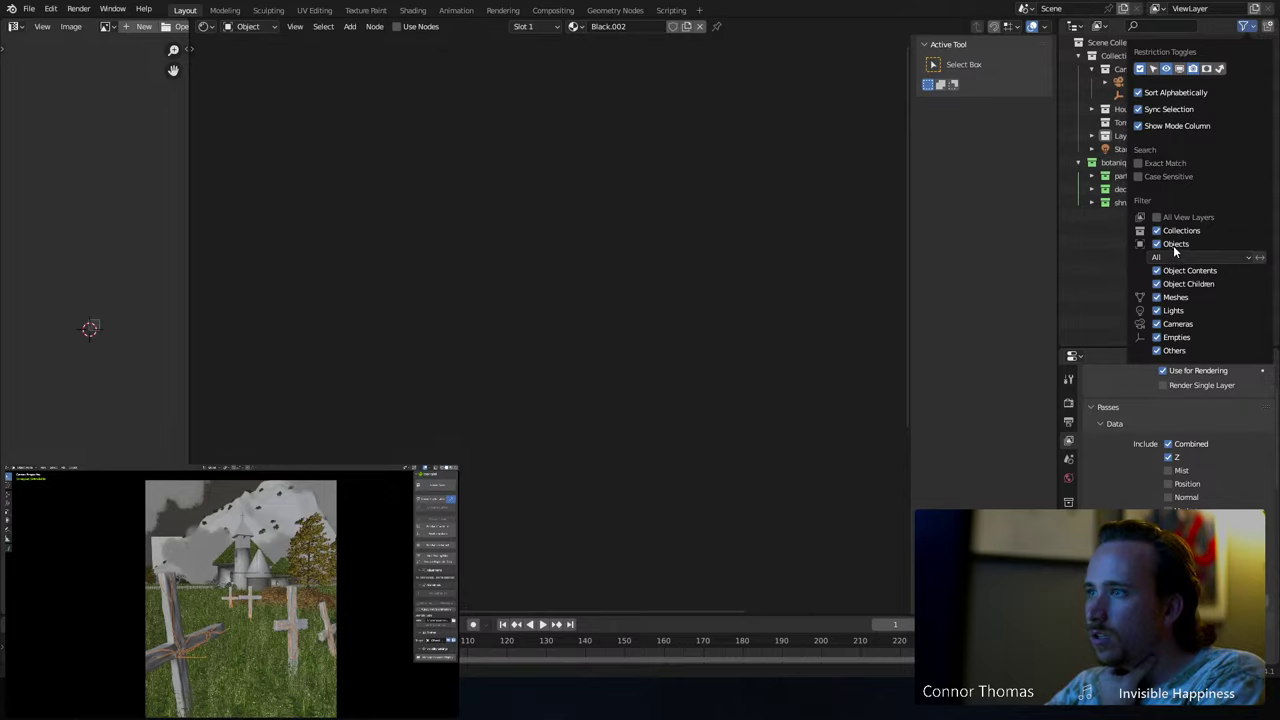
click(1245, 27)
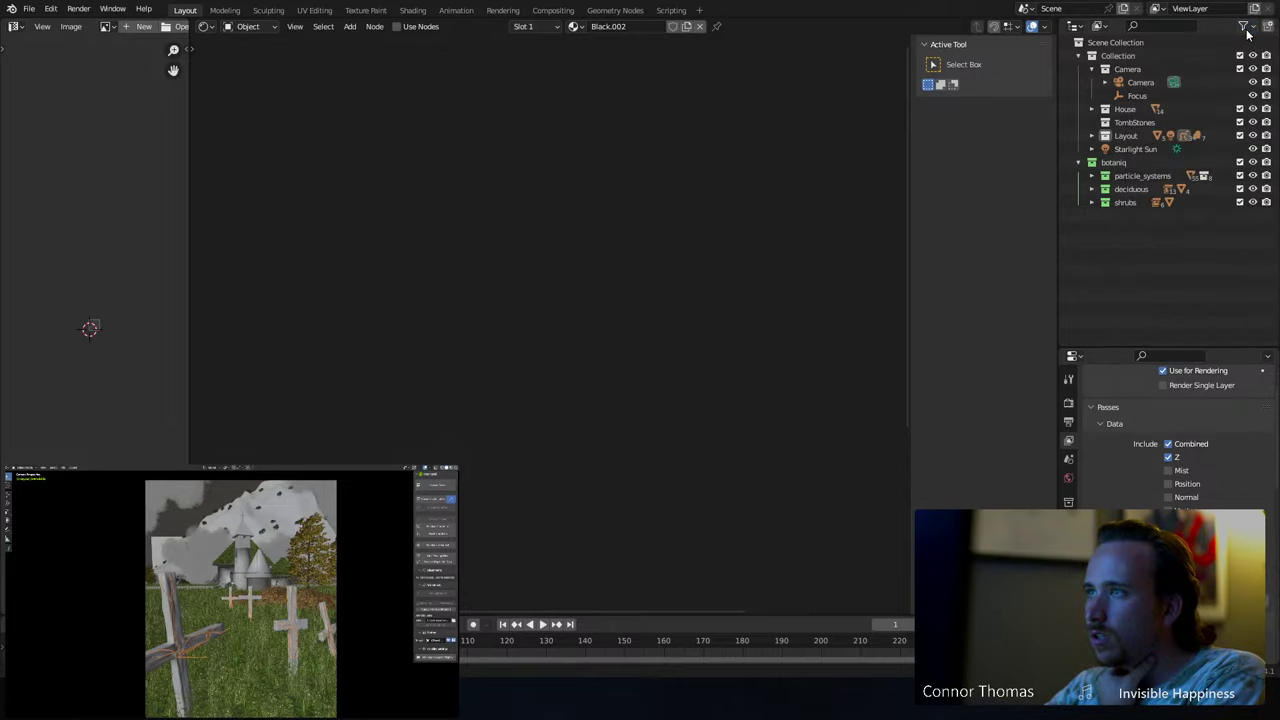
- Check the particle_systems, deciduous and shrubs collections by hiding and reshowing each one in the viewport
click(1092, 176)
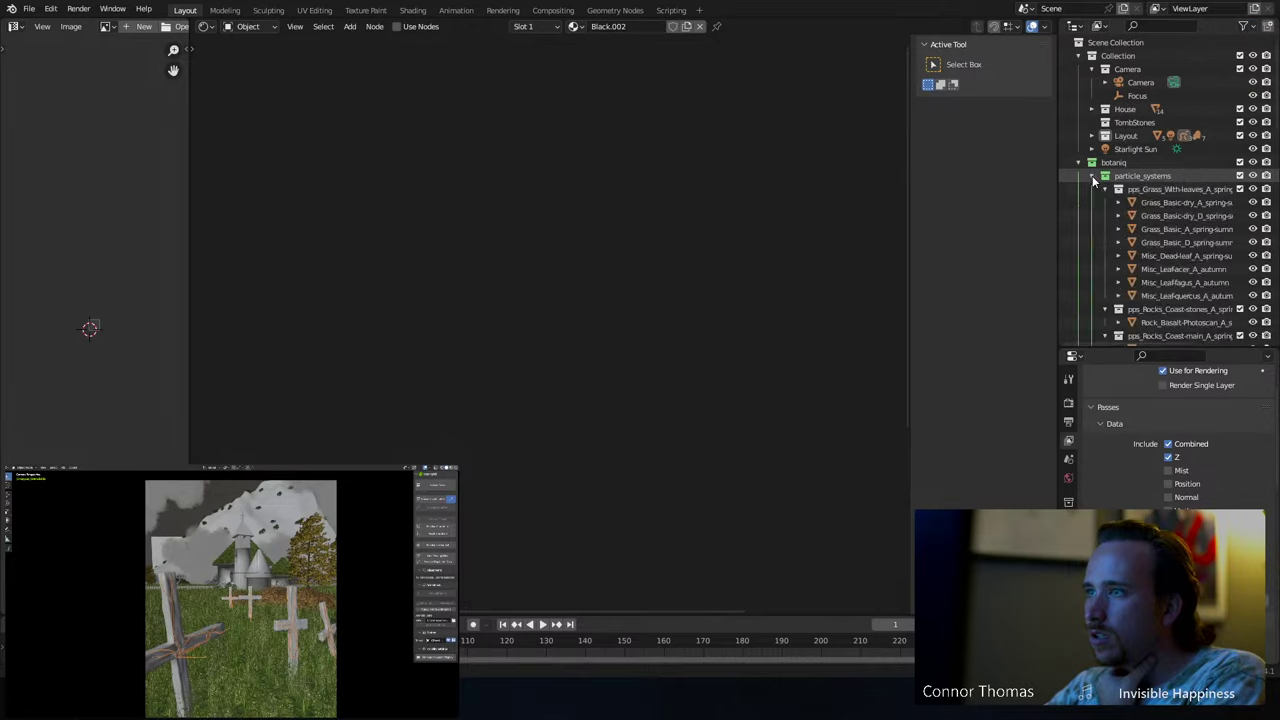
click(1092, 176)
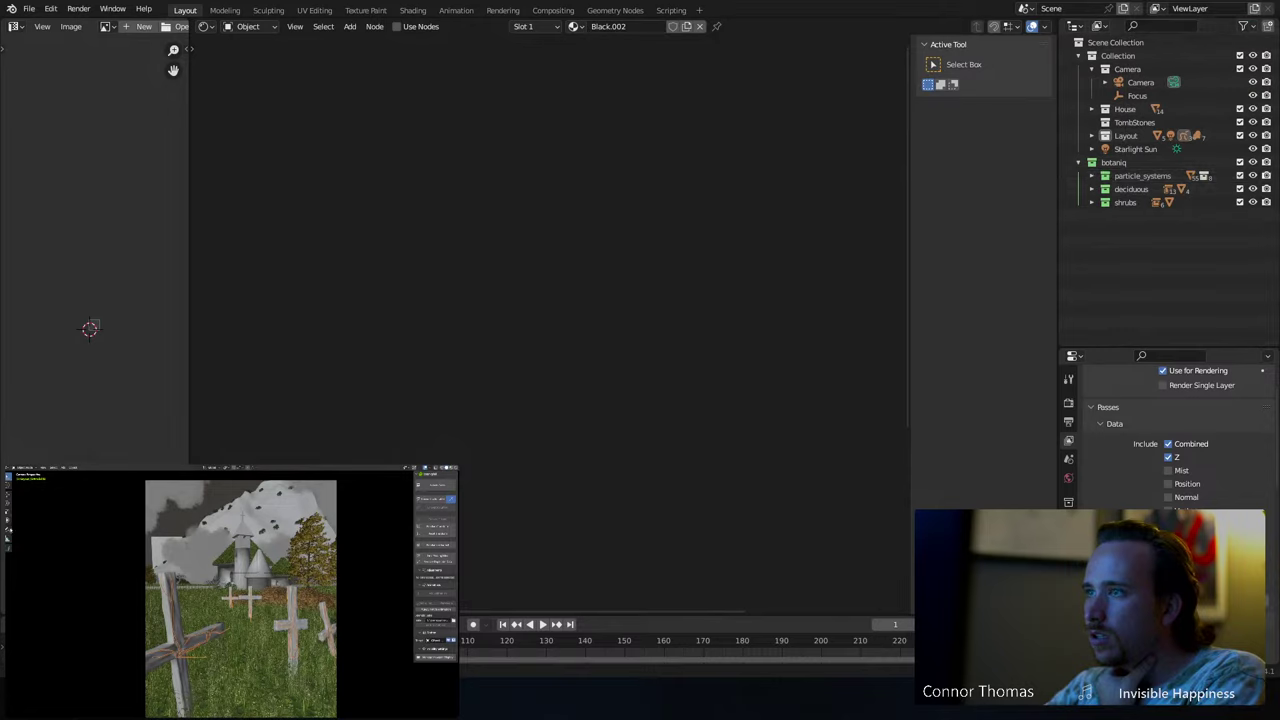
click(1253, 176)
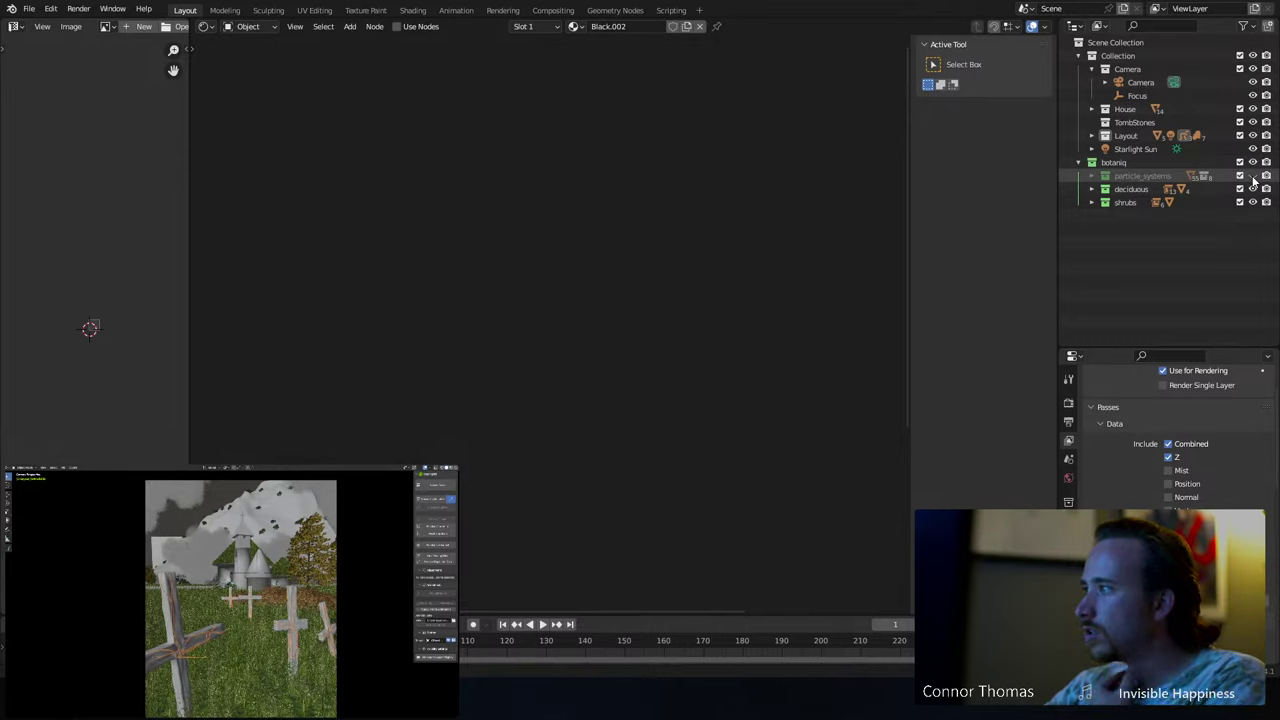
click(1253, 176)
click(1253, 189)
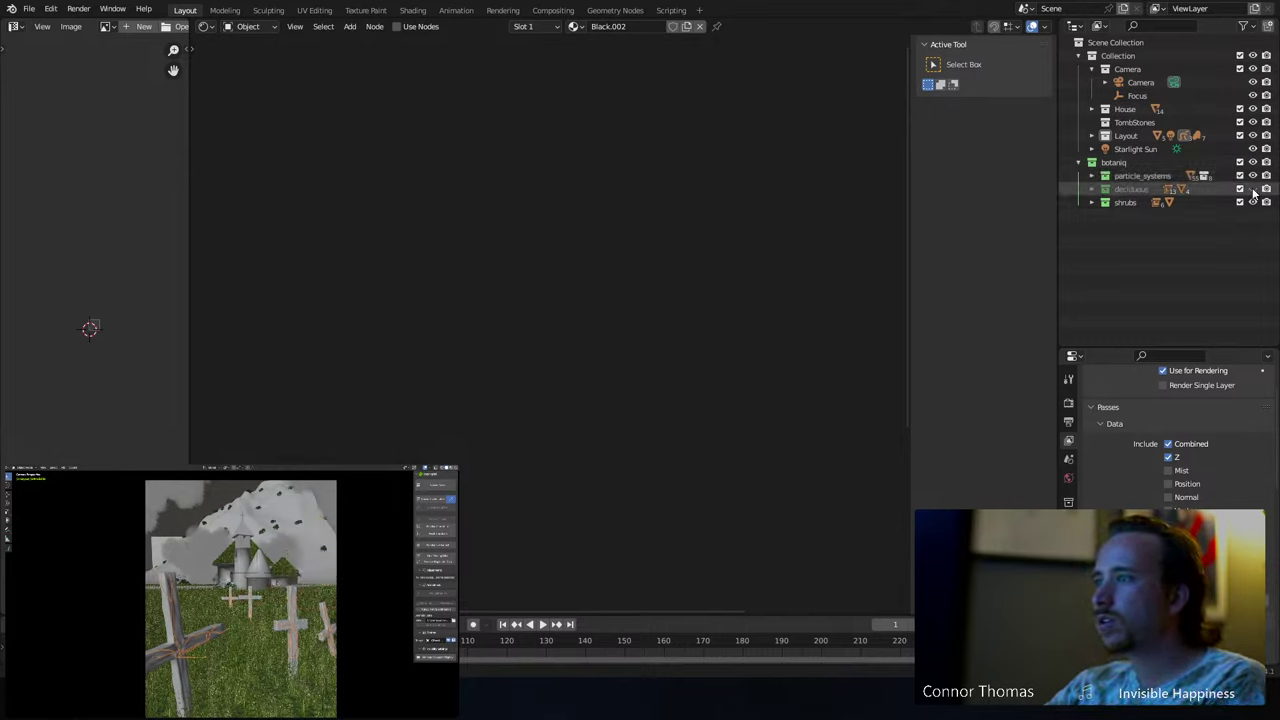
click(1253, 189)
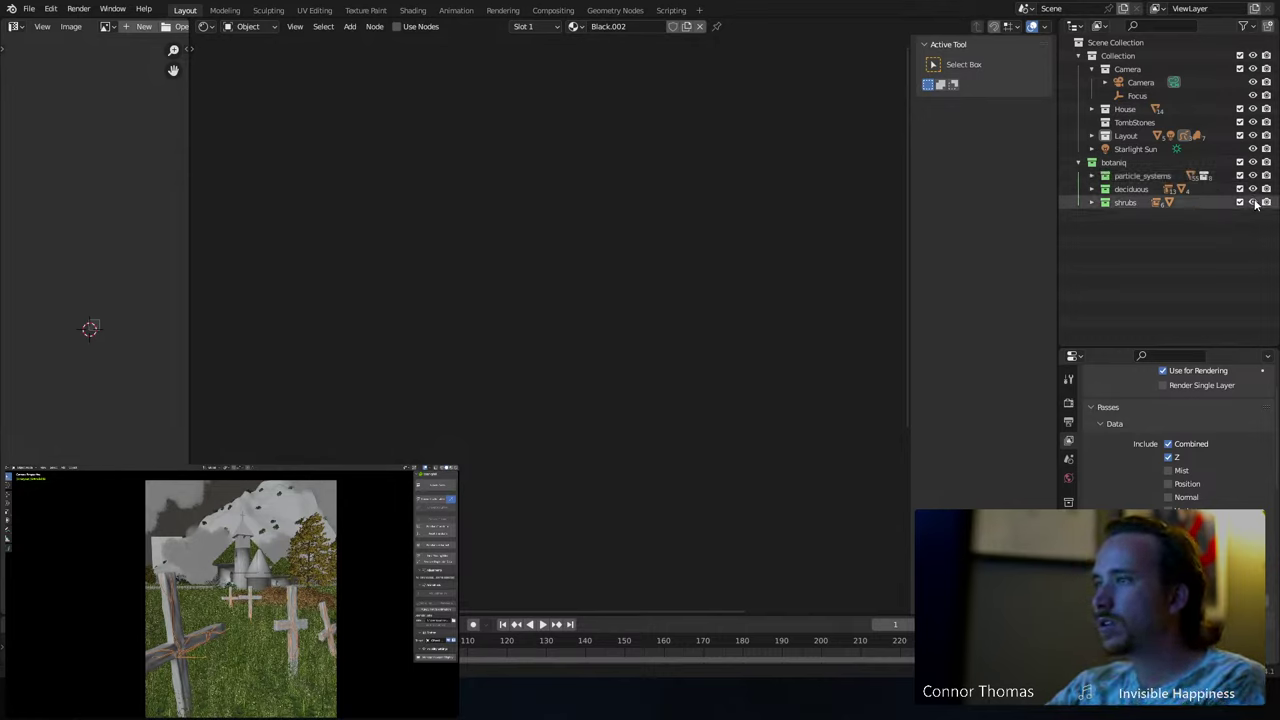
click(1253, 202)
click(1253, 202)
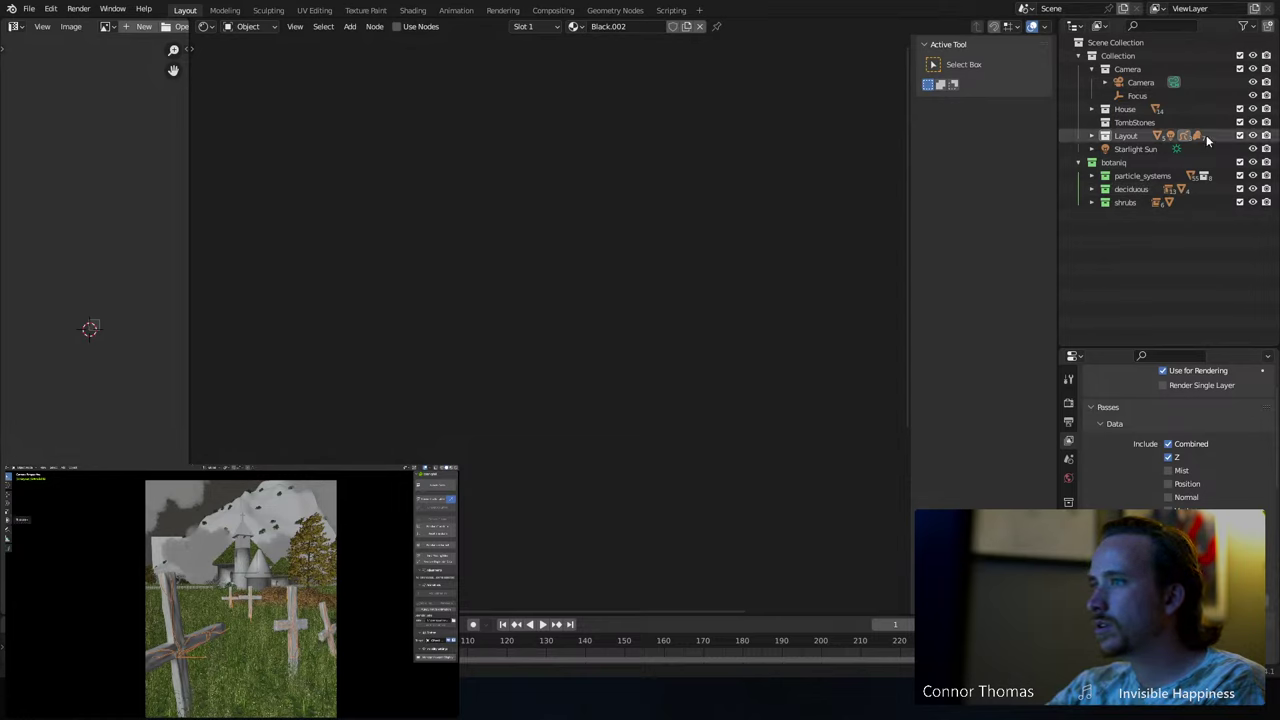
- Locate the selected lines in the Layout collection, and disable GPencil, GPencil.001 and GPencil.002 in both viewport and renders
key(KP_Decimal)
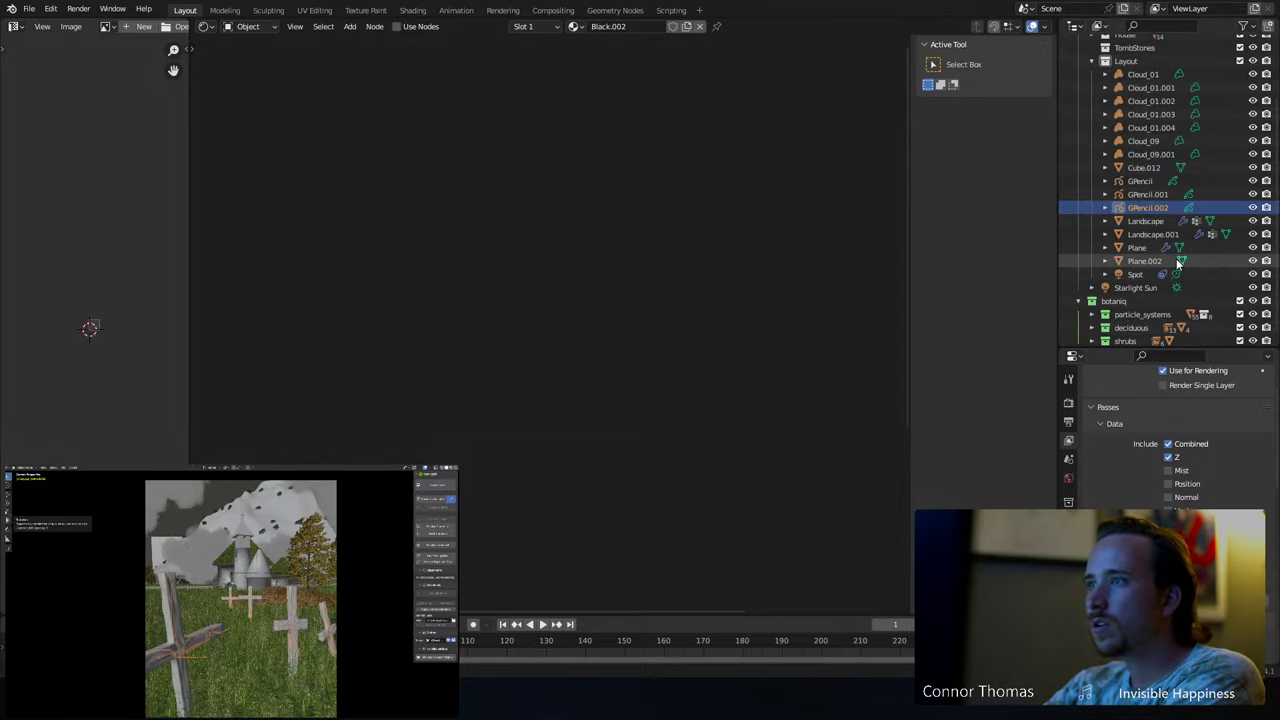
click(1252, 208)
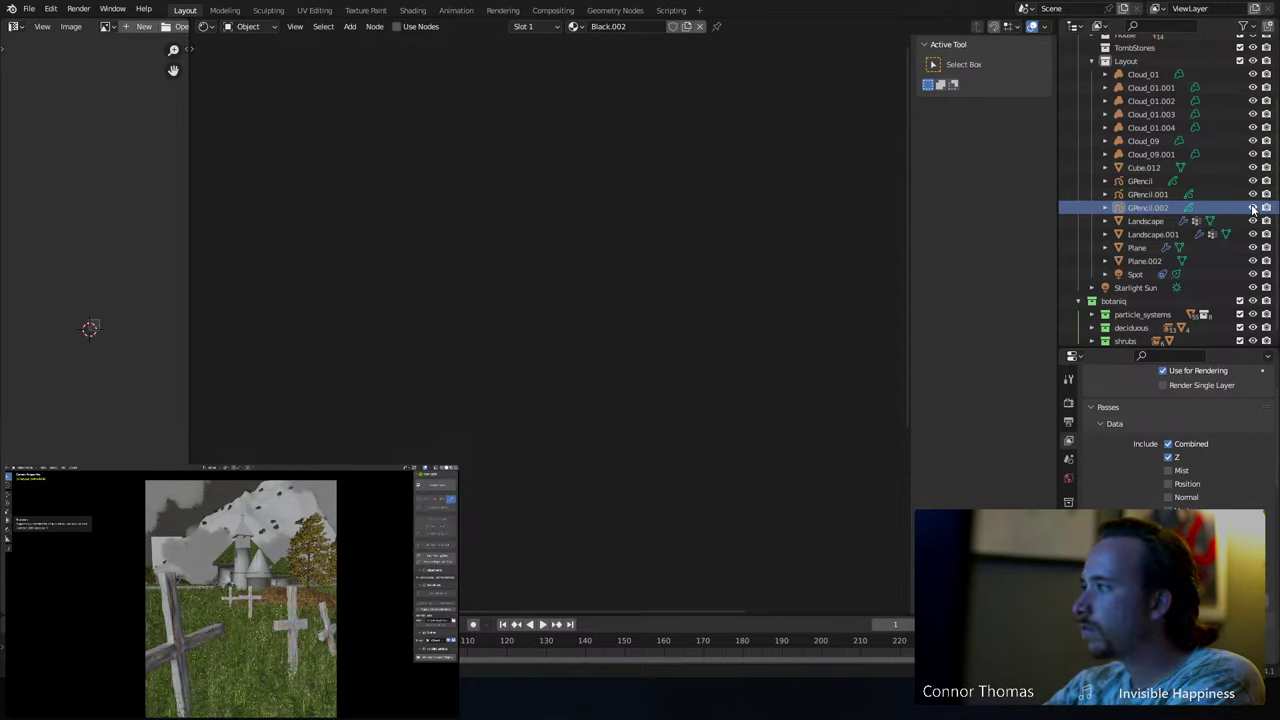
click(1252, 208)
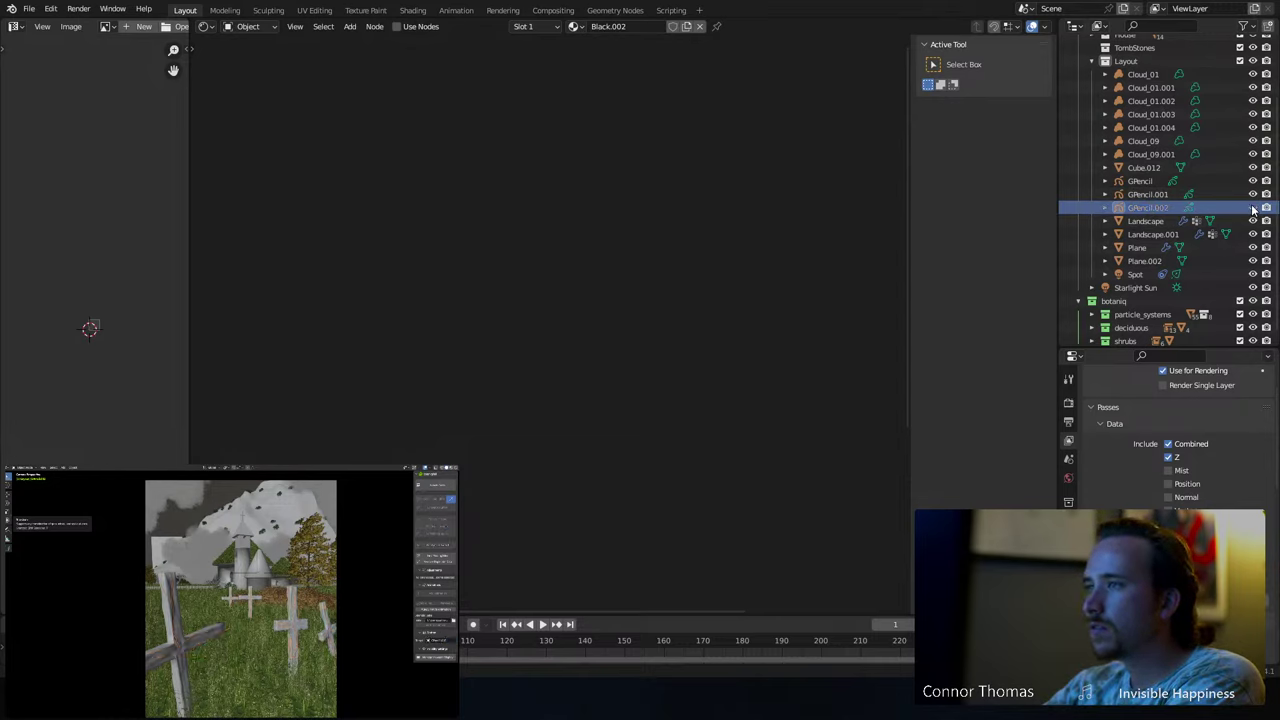
click(1252, 208)
click(1267, 196)
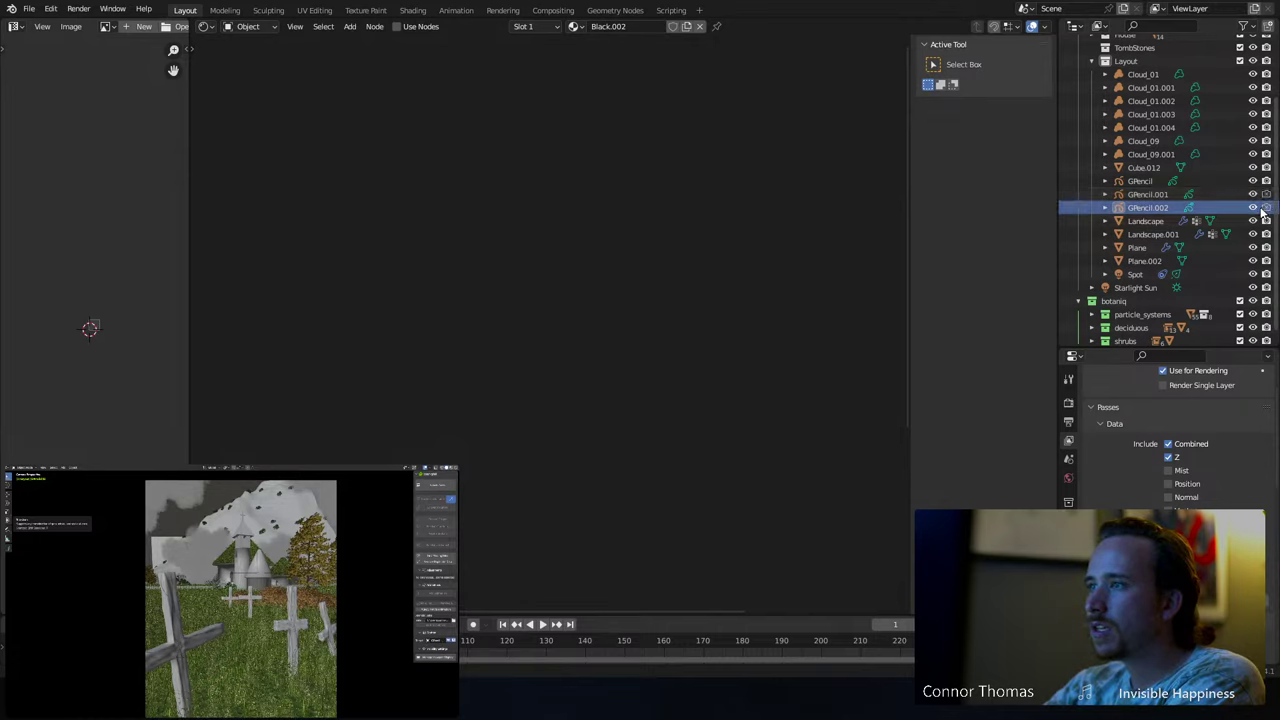
click(1253, 208)
click(1253, 195)
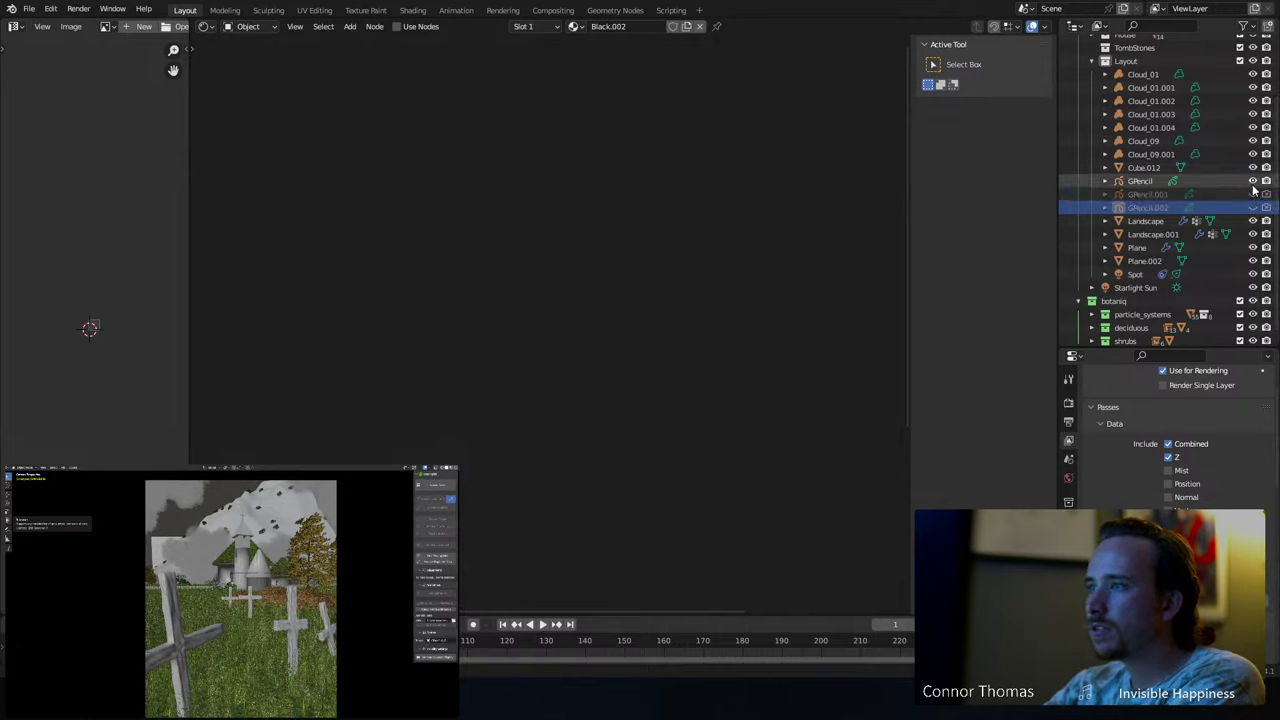
click(1253, 181)
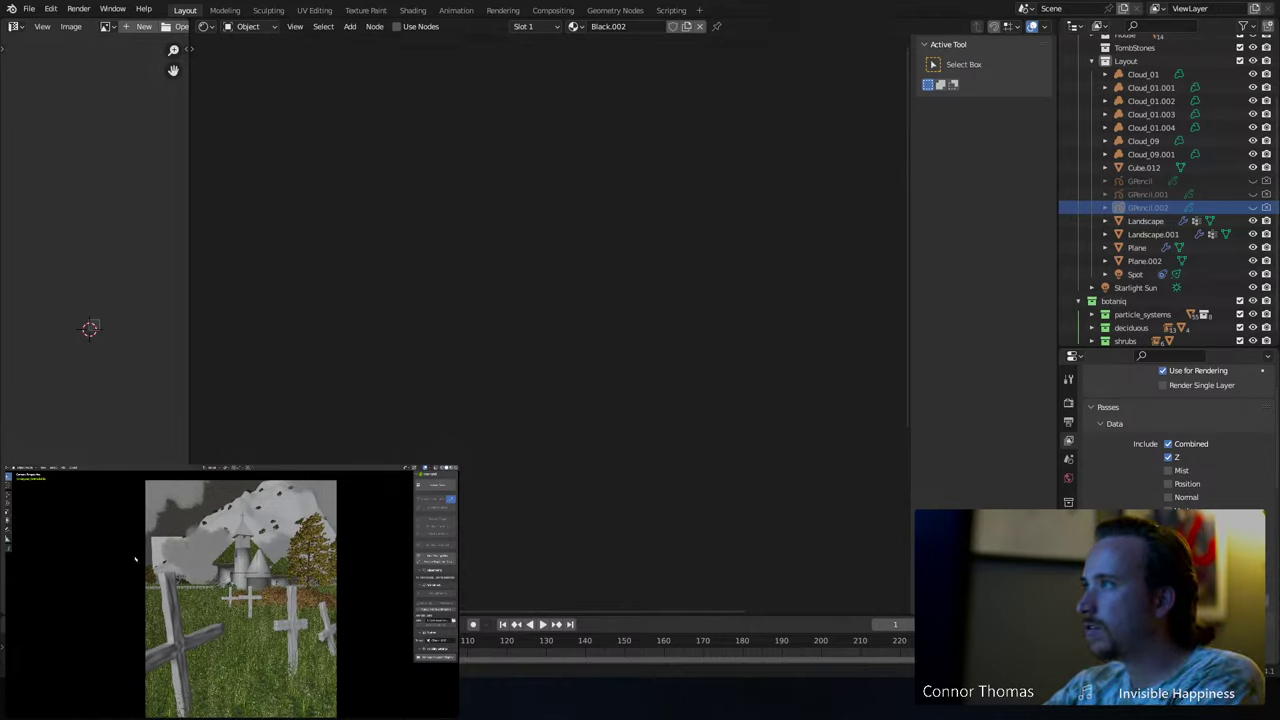
- Reopen the render result, inspect the crosses and church up close, and return to the camera viewport
key(F12)
click(178, 471)
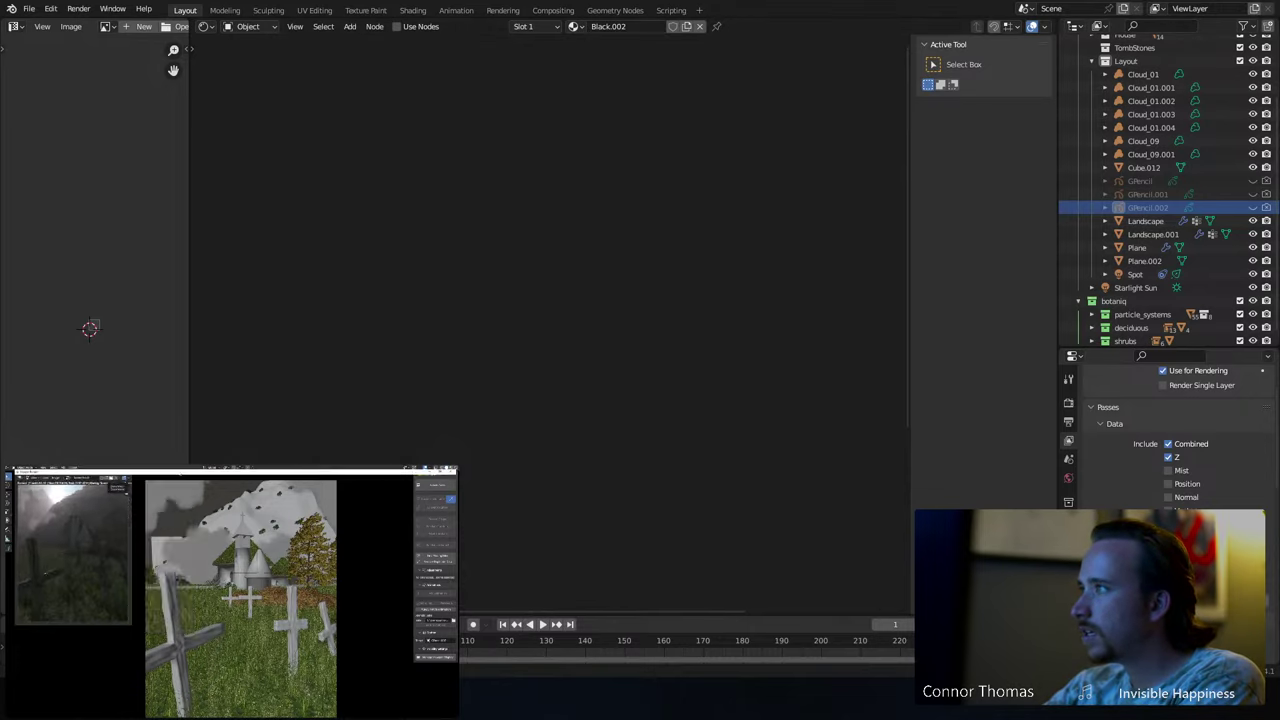
scroll(234, 572, up, 7)
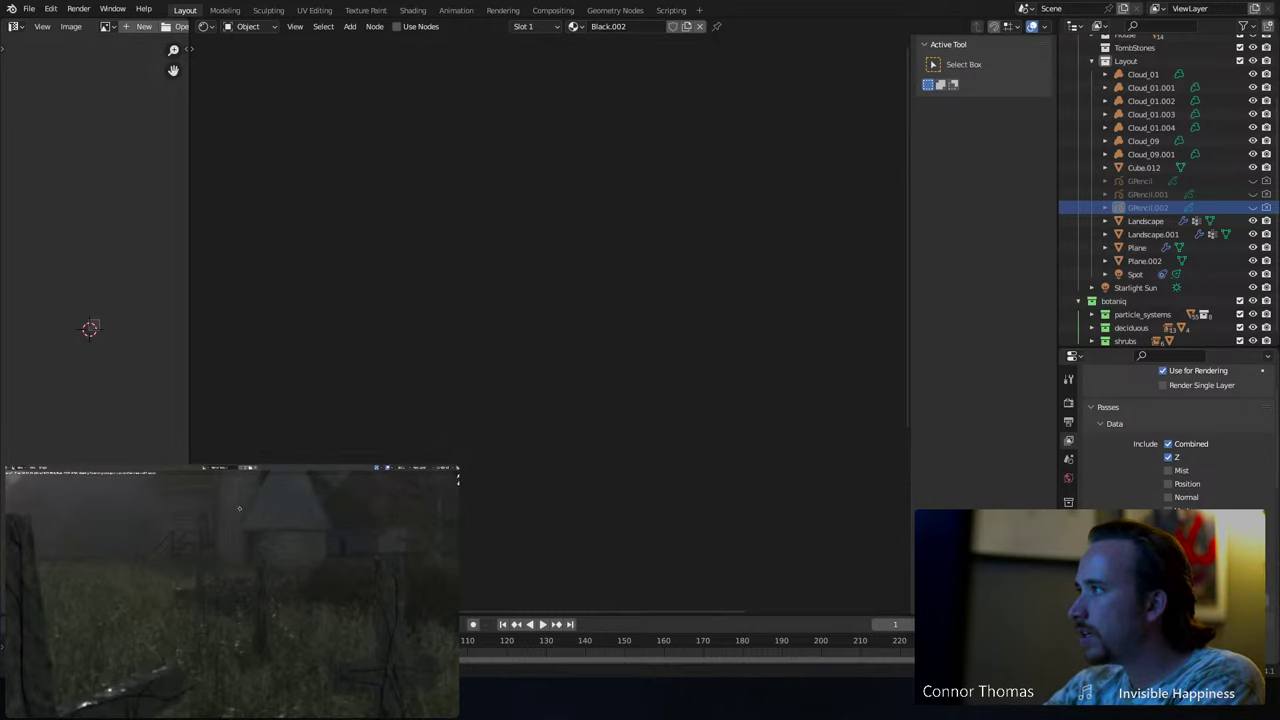
middle_drag(239, 508, 246, 571)
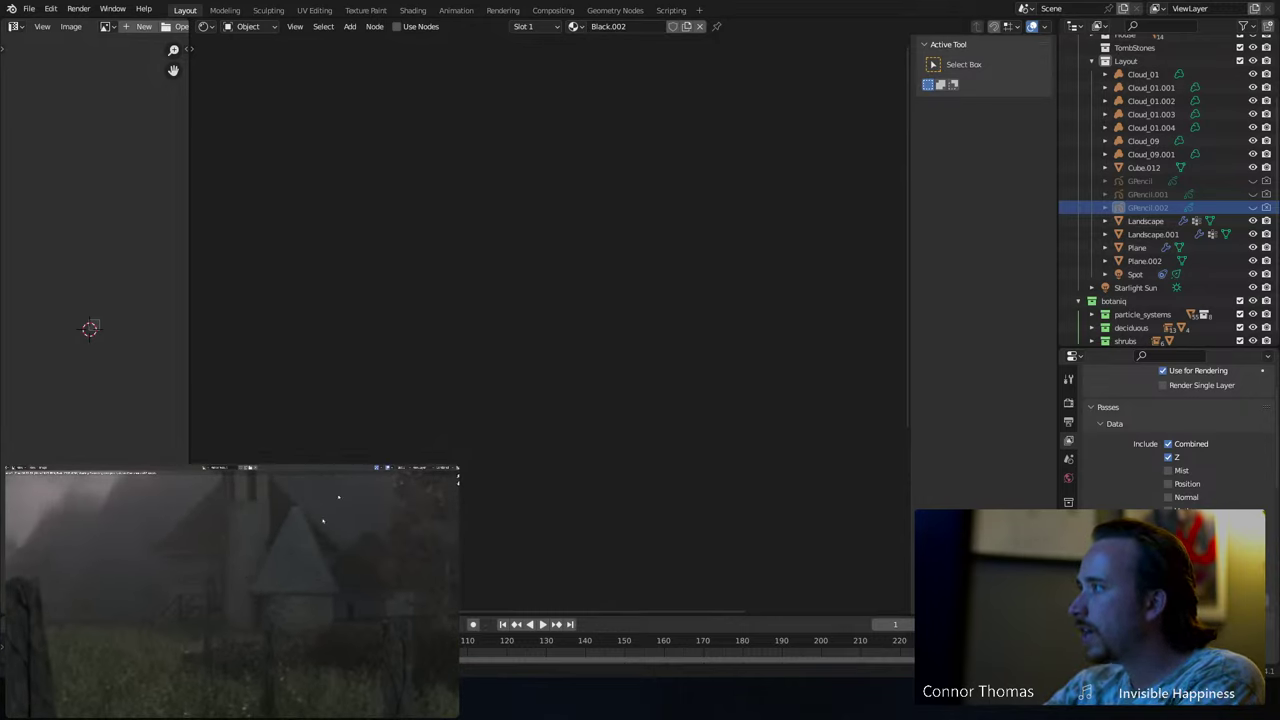
key(Escape)
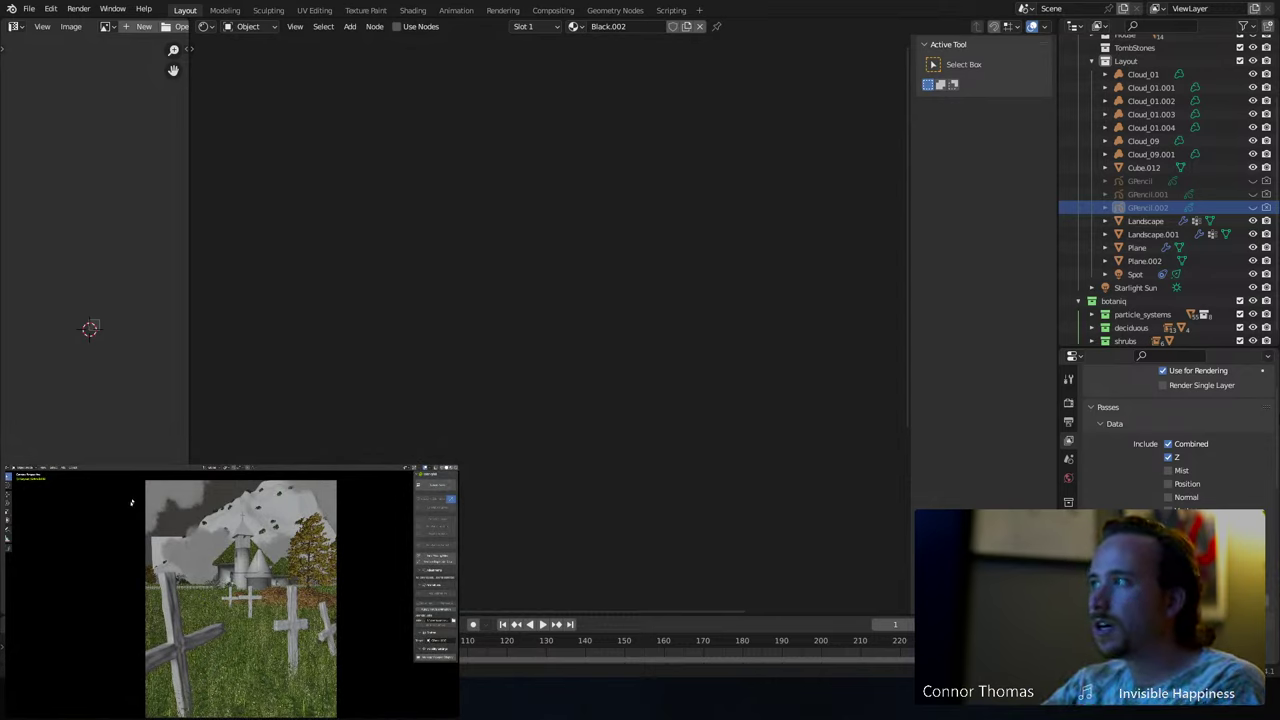
- Set the render resolution percentage to 100% and save the blend file
click(1068, 421)
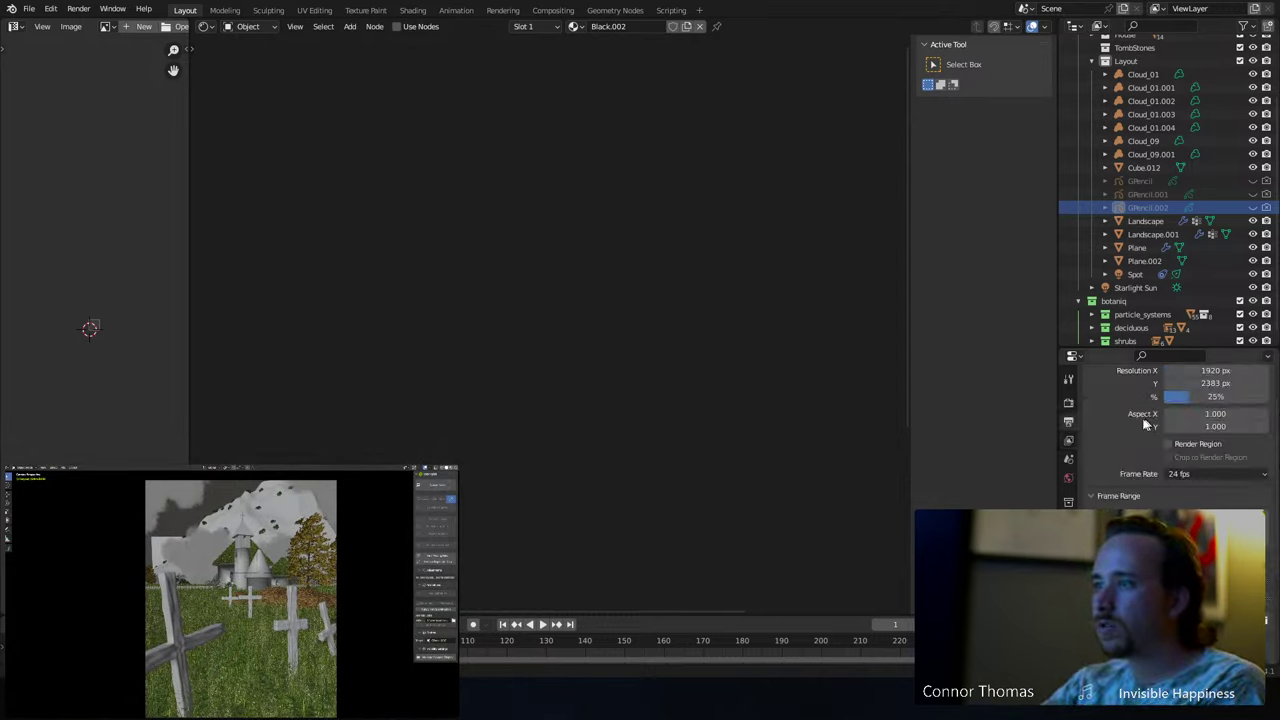
scroll(1148, 425, up, 2)
click(1218, 445)
text(100)
key(Return)
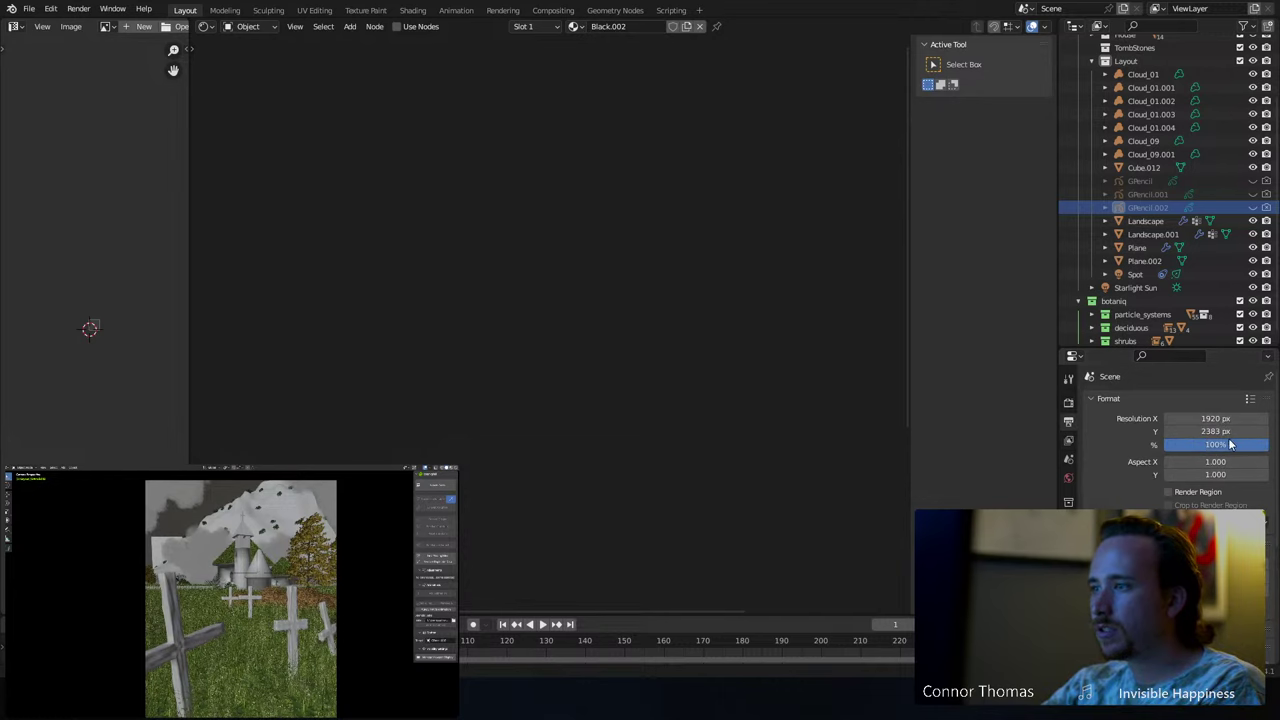
key(ctrl+s)
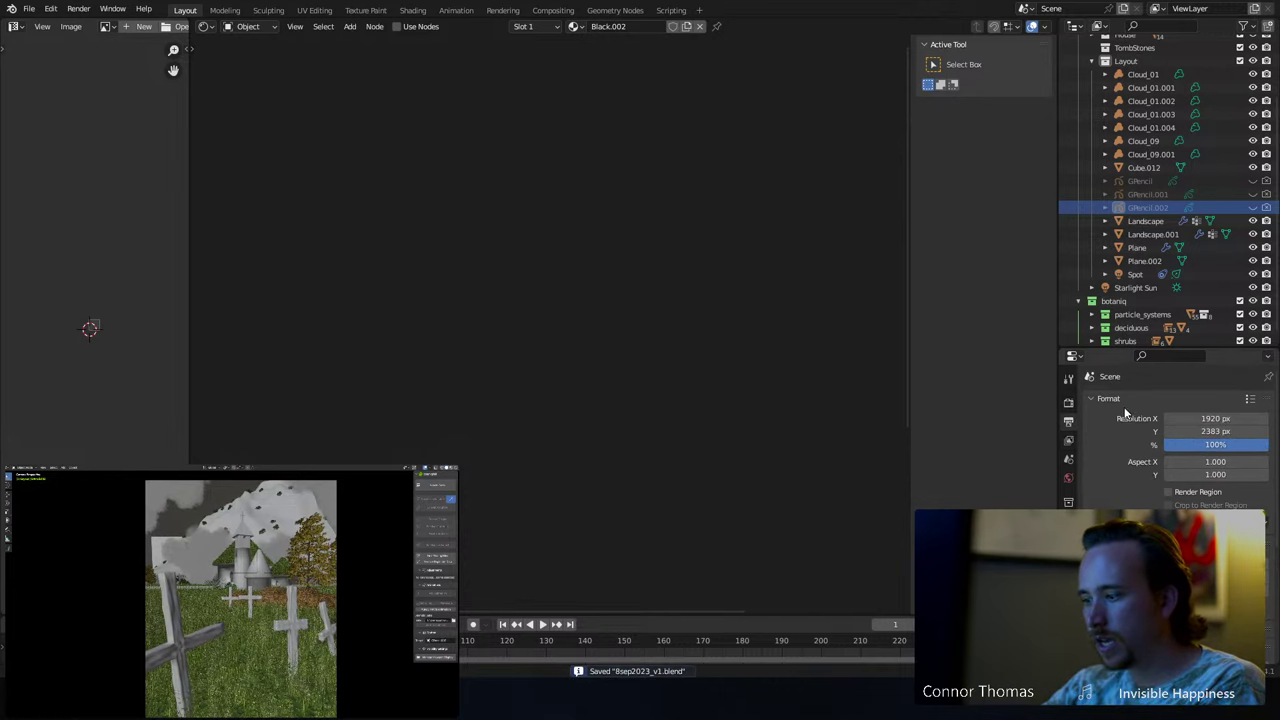
- Start rendering the current frame and move the render window out of the way
key(F12)
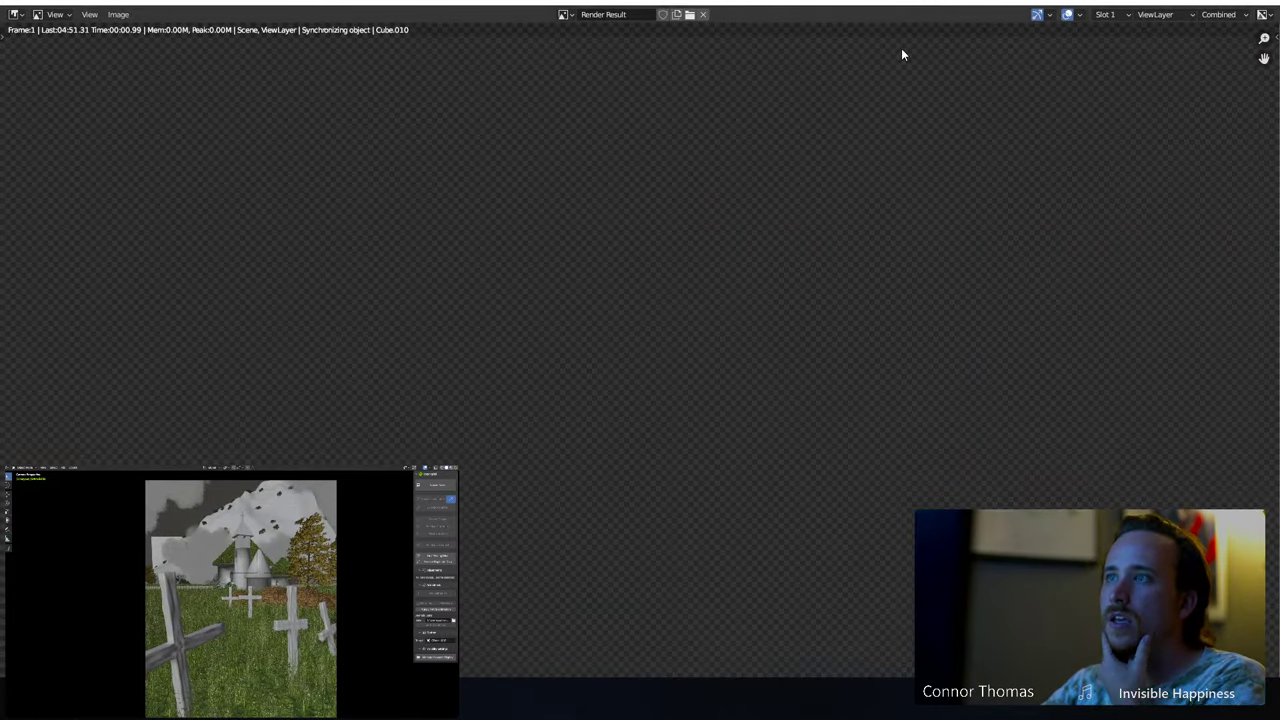
drag(886, 2, 1279, 2)
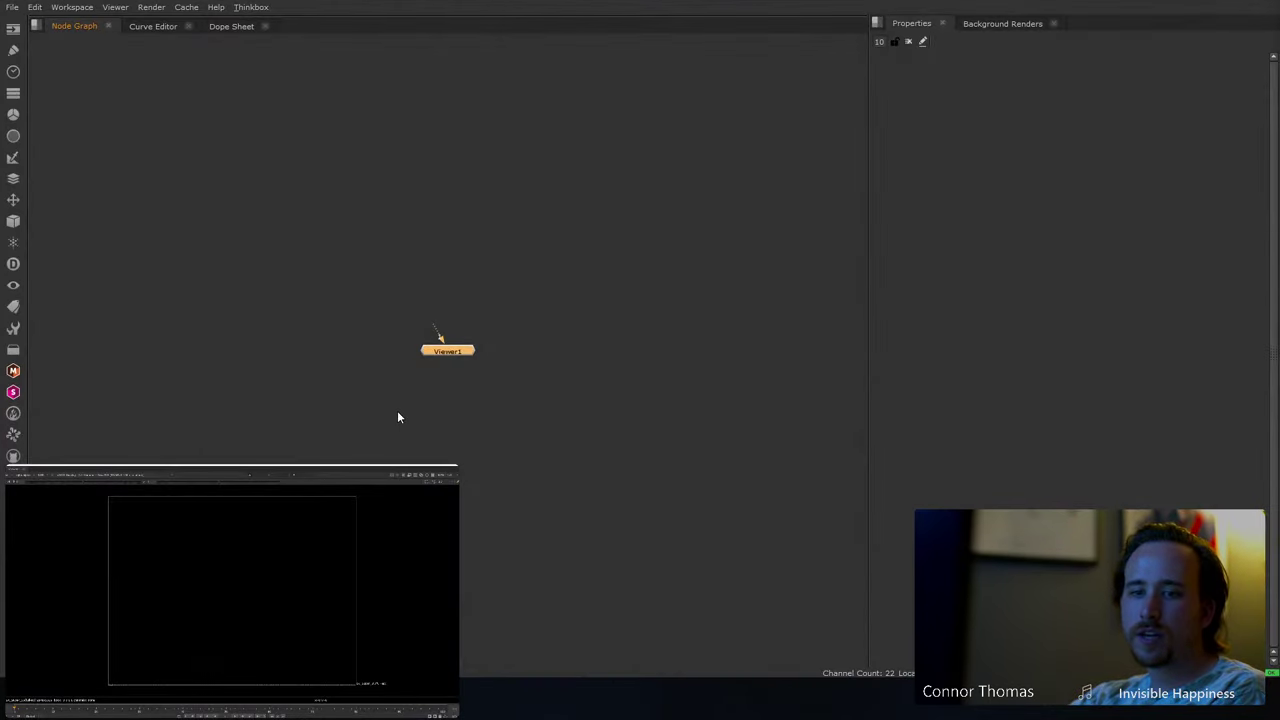
- Switch to Nuke and read in tmp_8sep2023_v001.exr from D:/livestream/8sep2023/VFX_material/output
key(Delete)
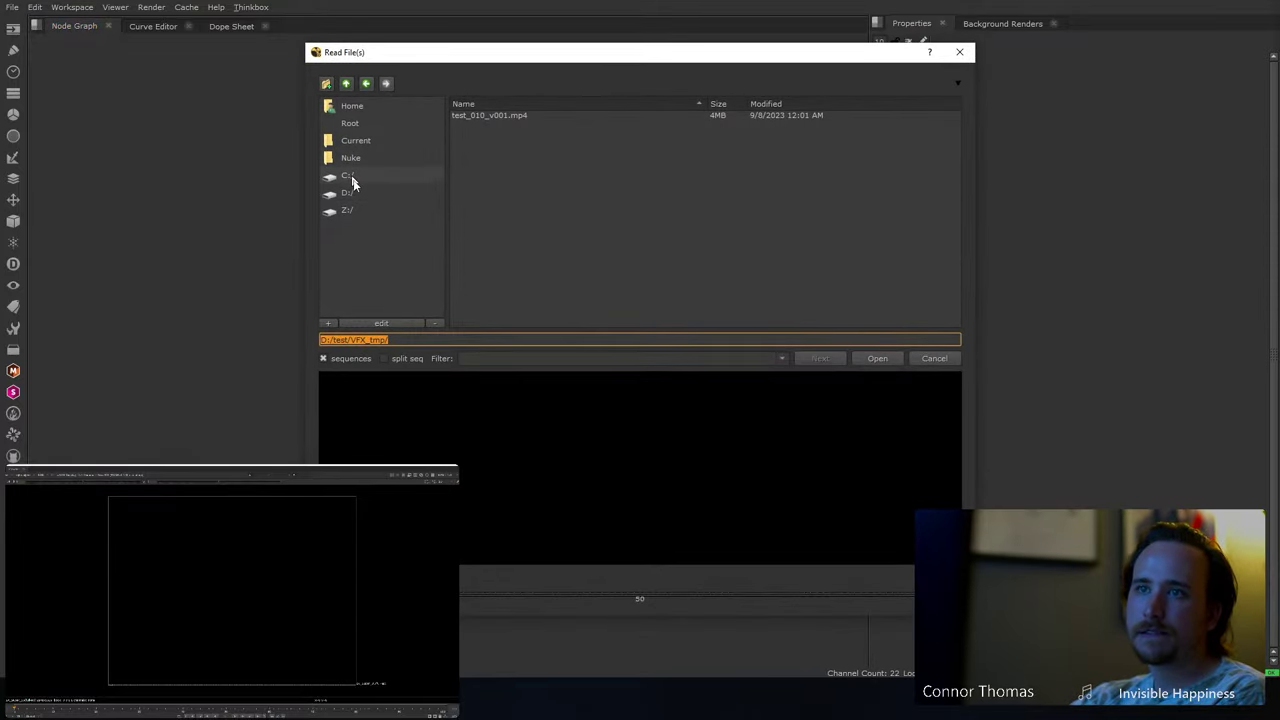
click(421, 196)
double_click(478, 202)
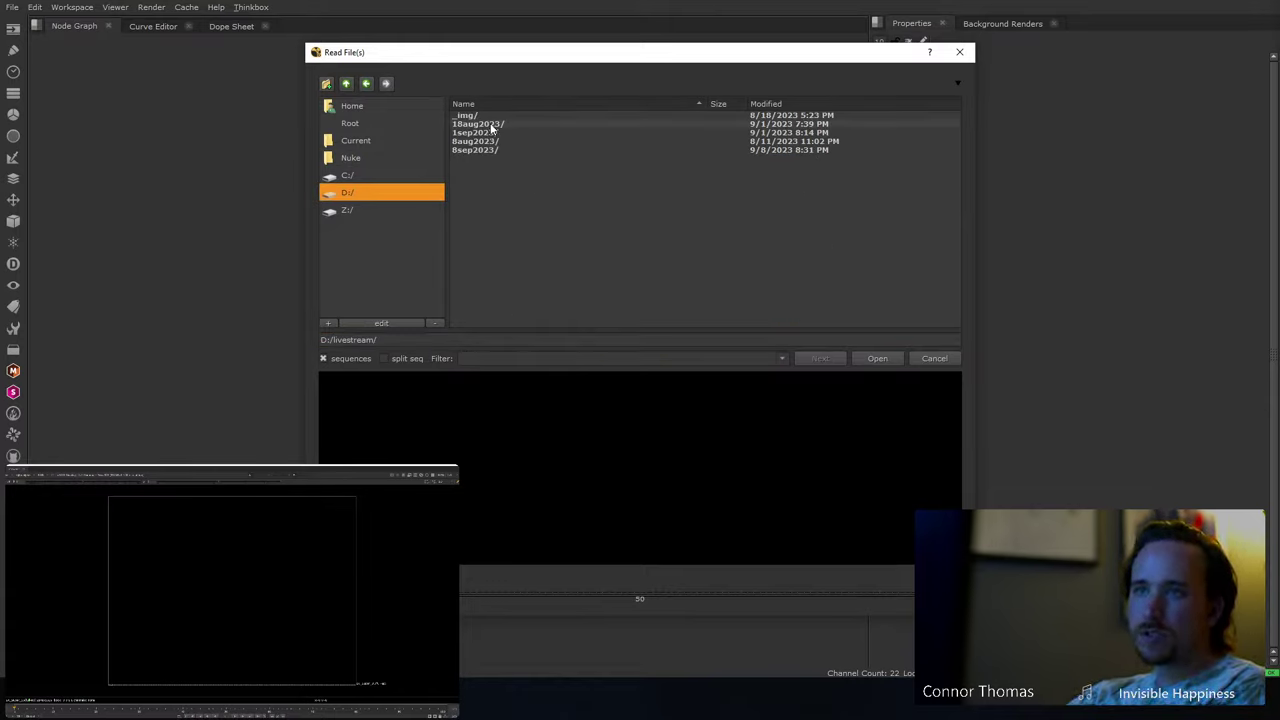
double_click(490, 149)
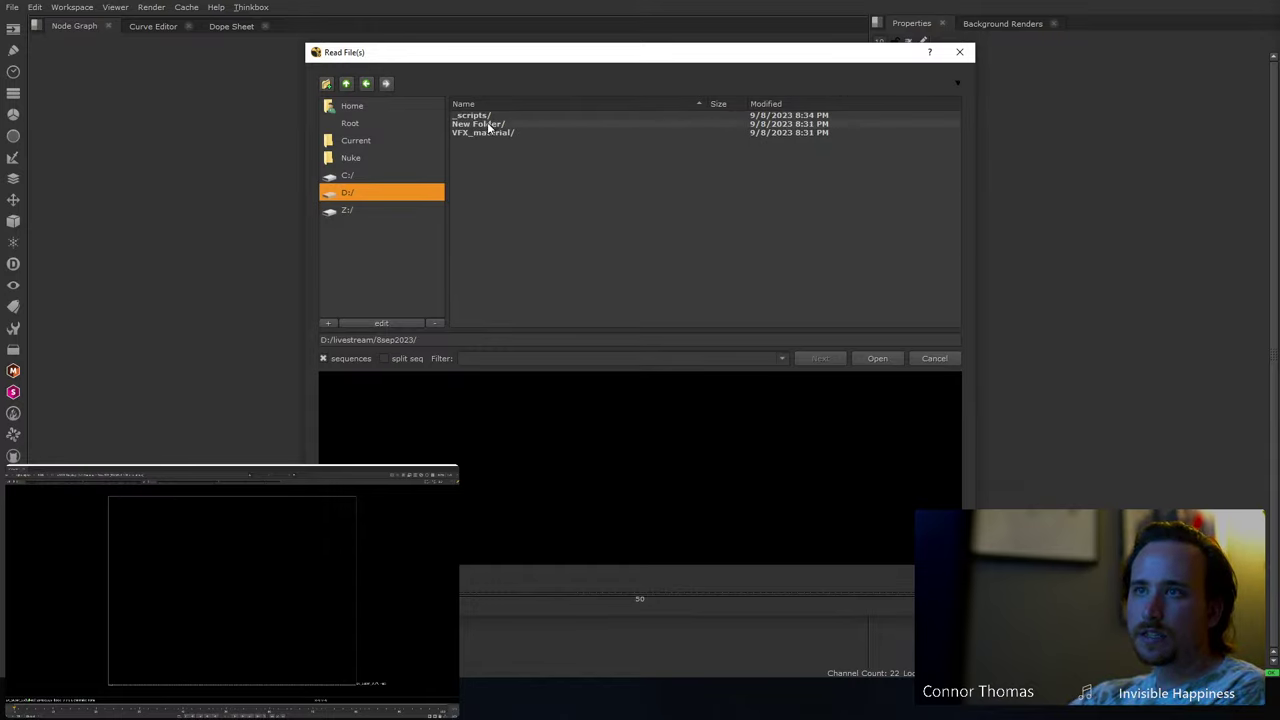
double_click(485, 131)
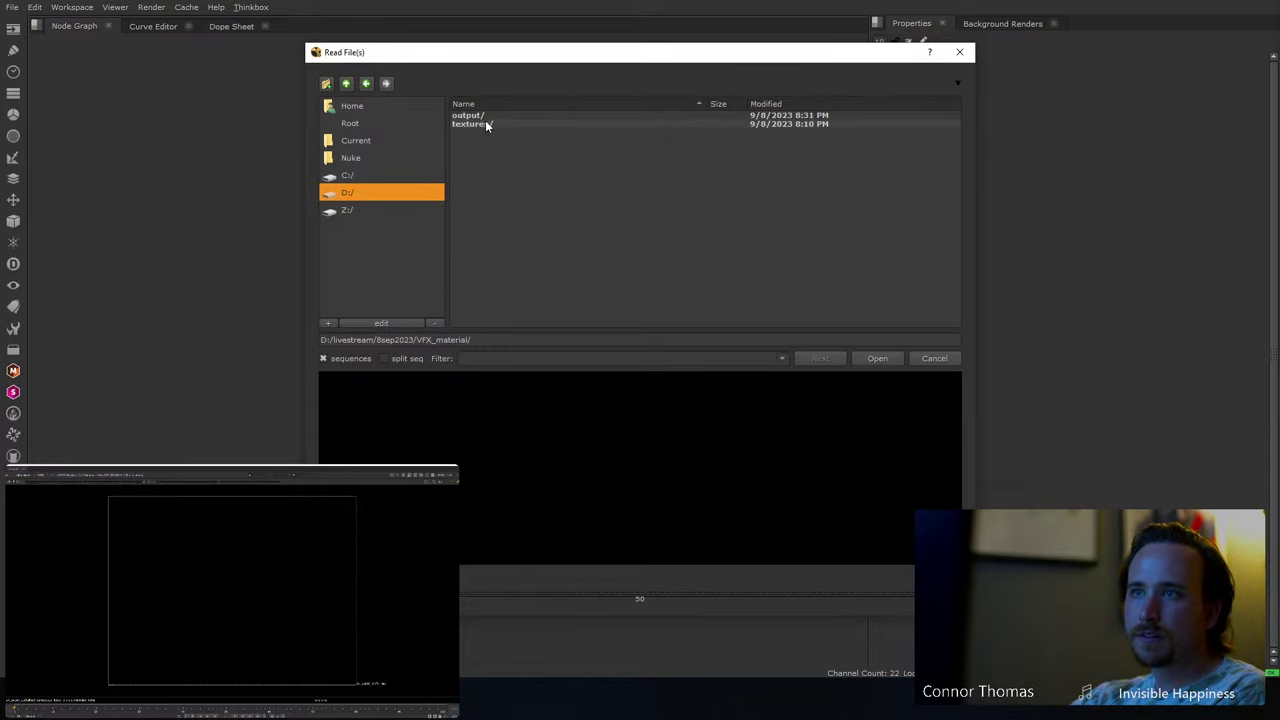
double_click(482, 115)
click(482, 114)
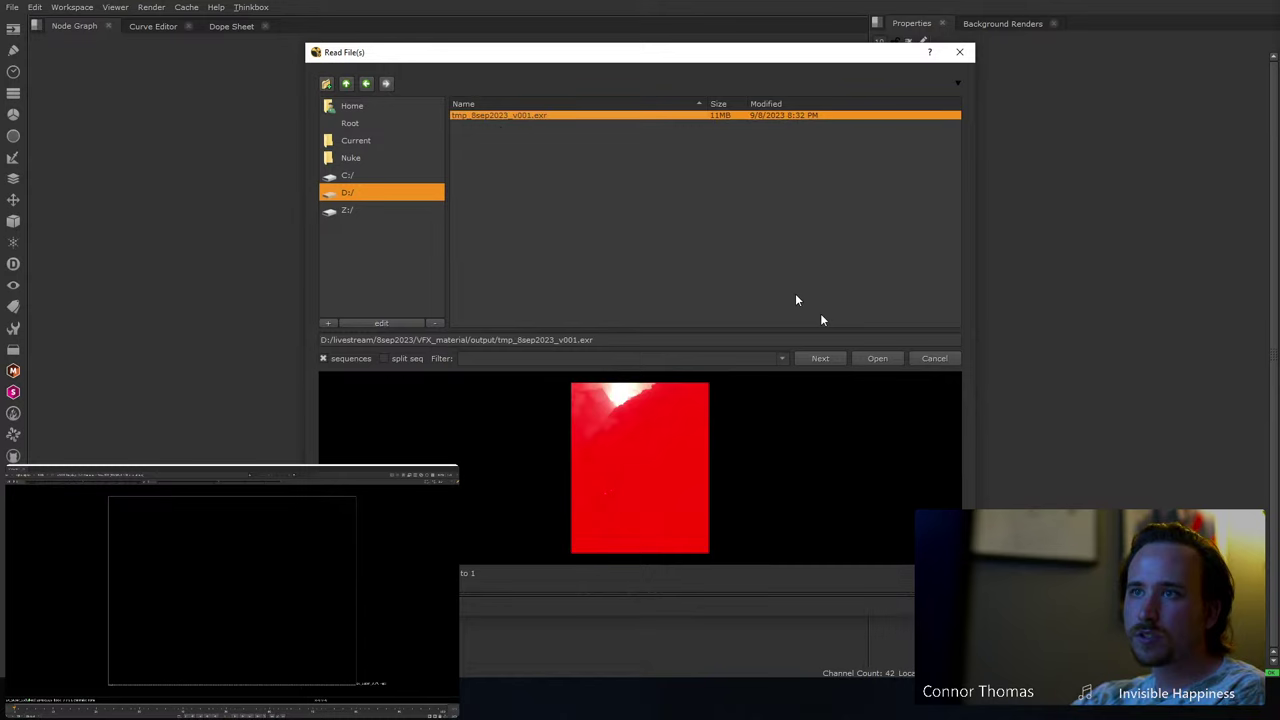
click(877, 358)
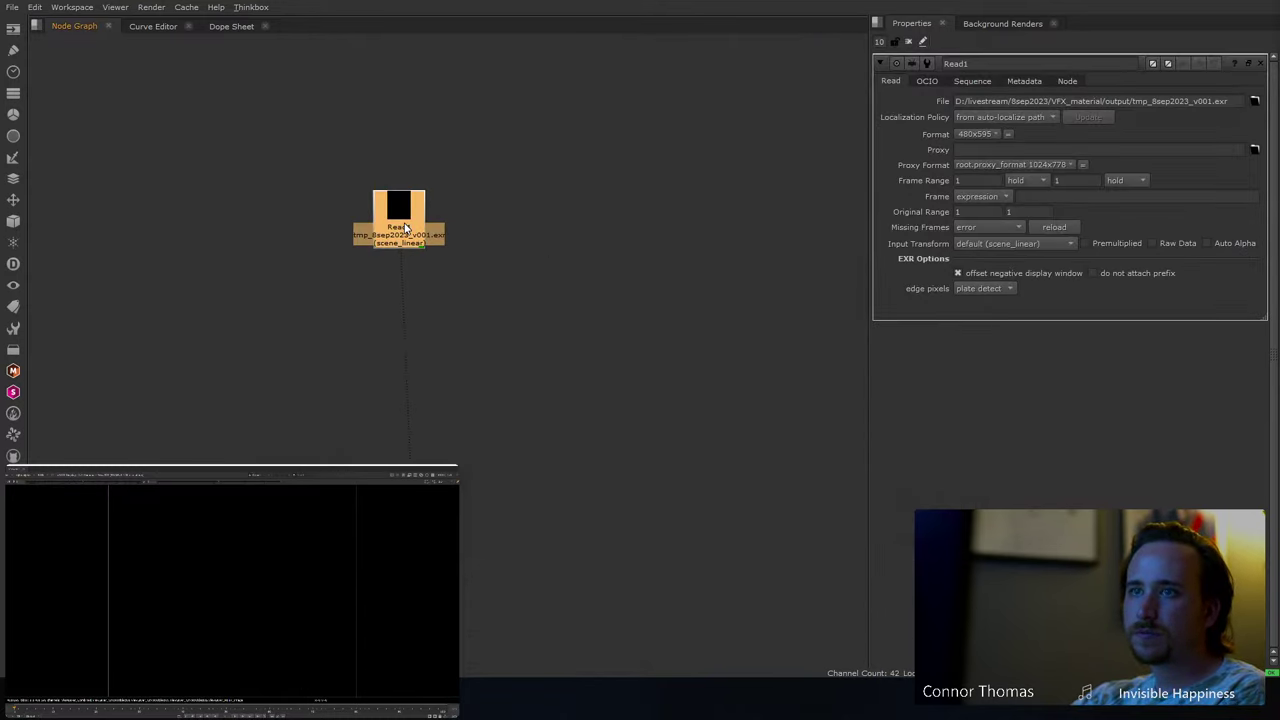
- Add a Shuffle node after the EXR's Read node
key(Tab)
text(shuf)
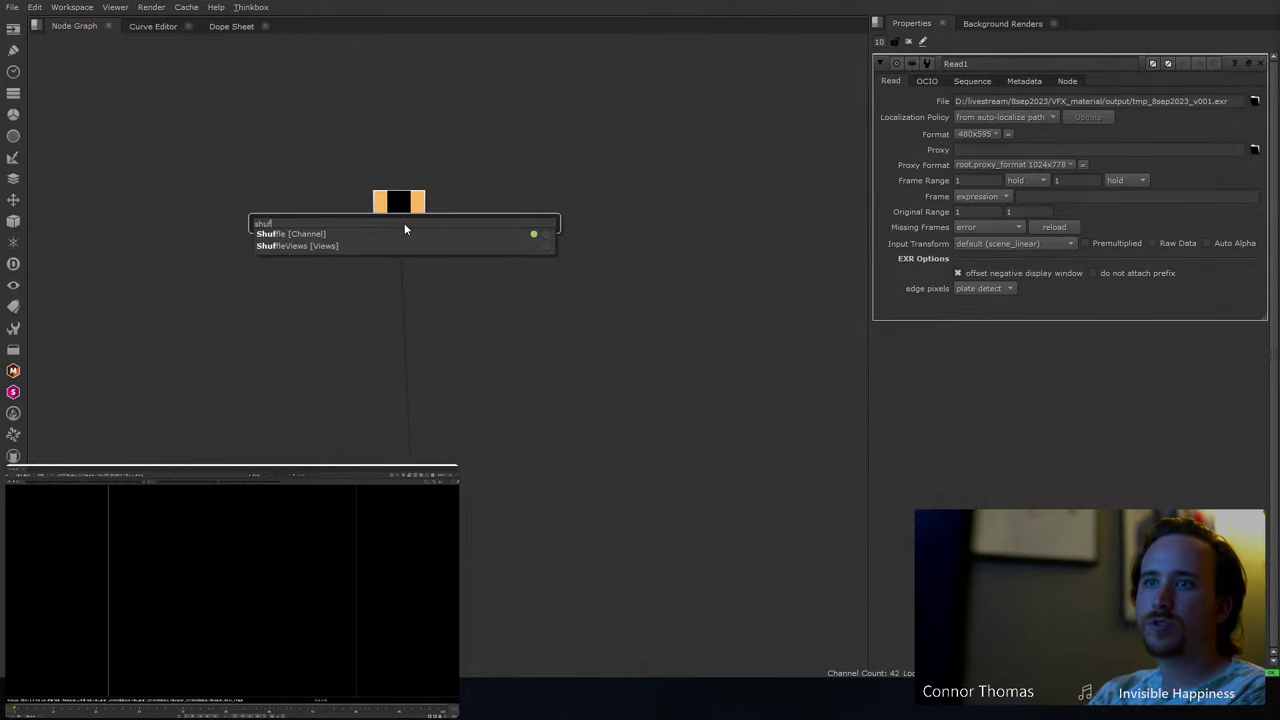
key(Return)
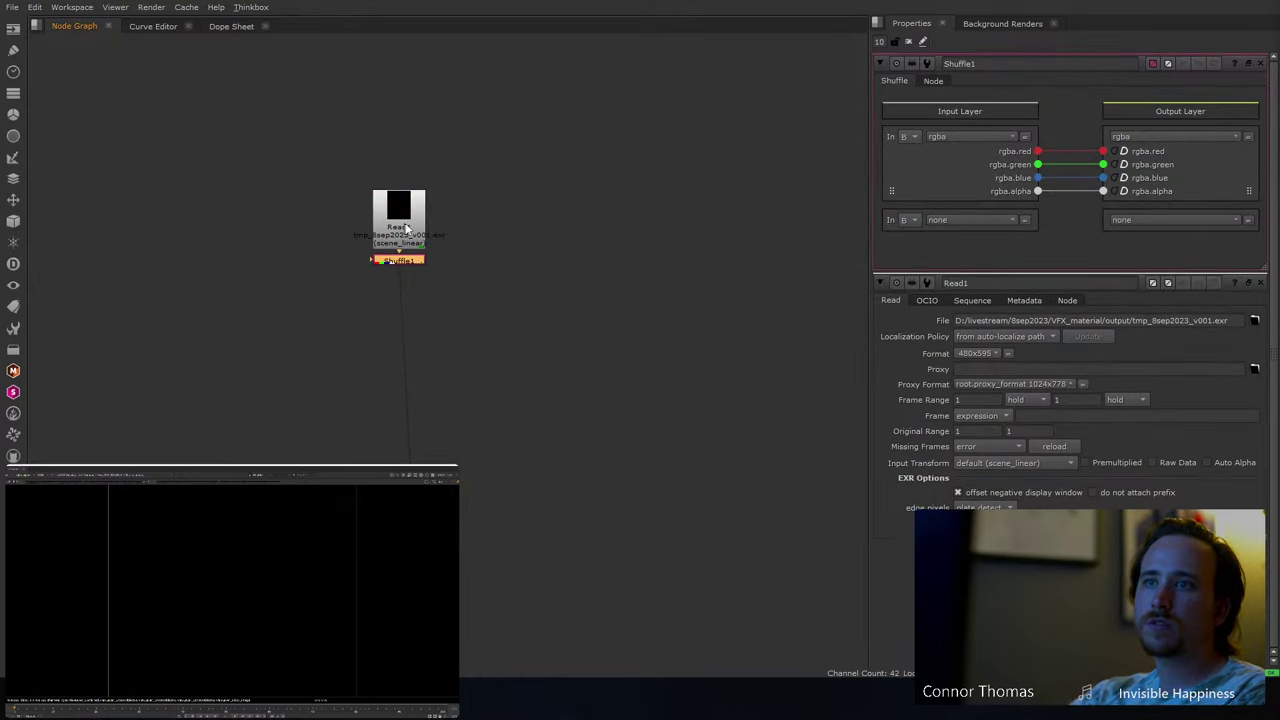
- Route the ViewLayer_Combined layer's red, green, blue and alpha channels into the Shuffle node's rgba output
click(945, 222)
click(979, 289)
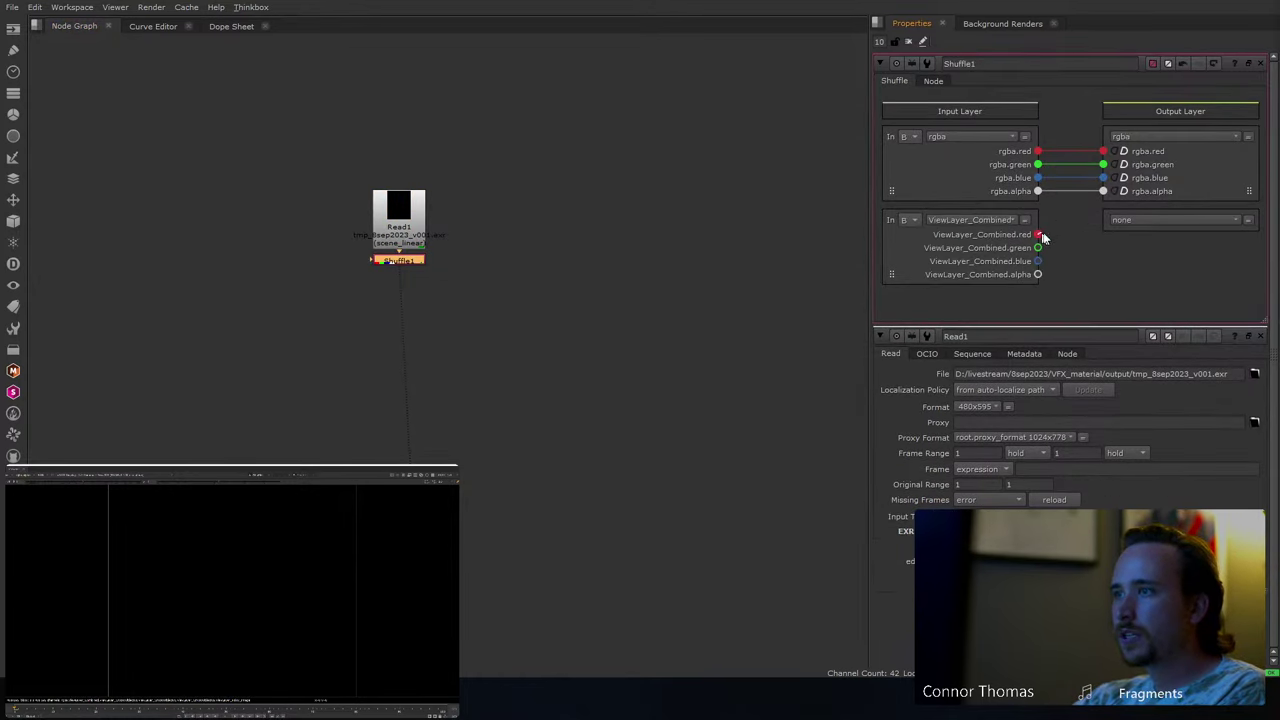
ctrl+drag(1039, 234, 1101, 152)
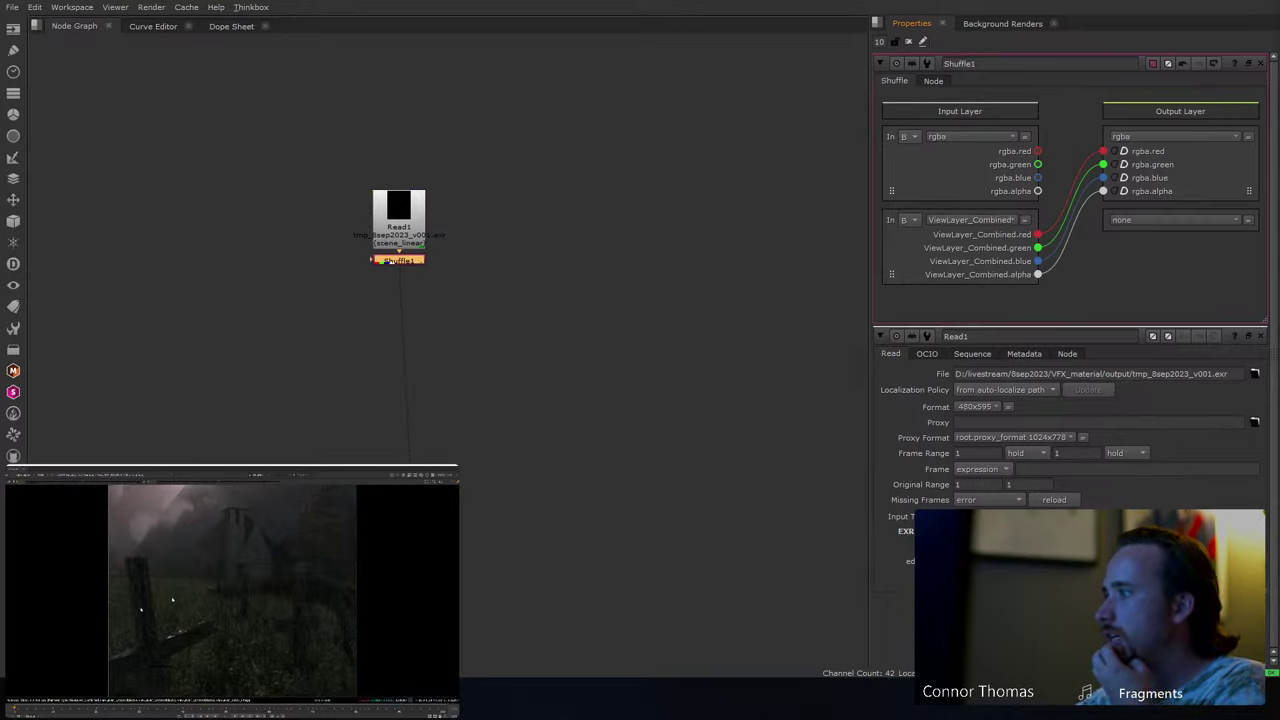
key(f)
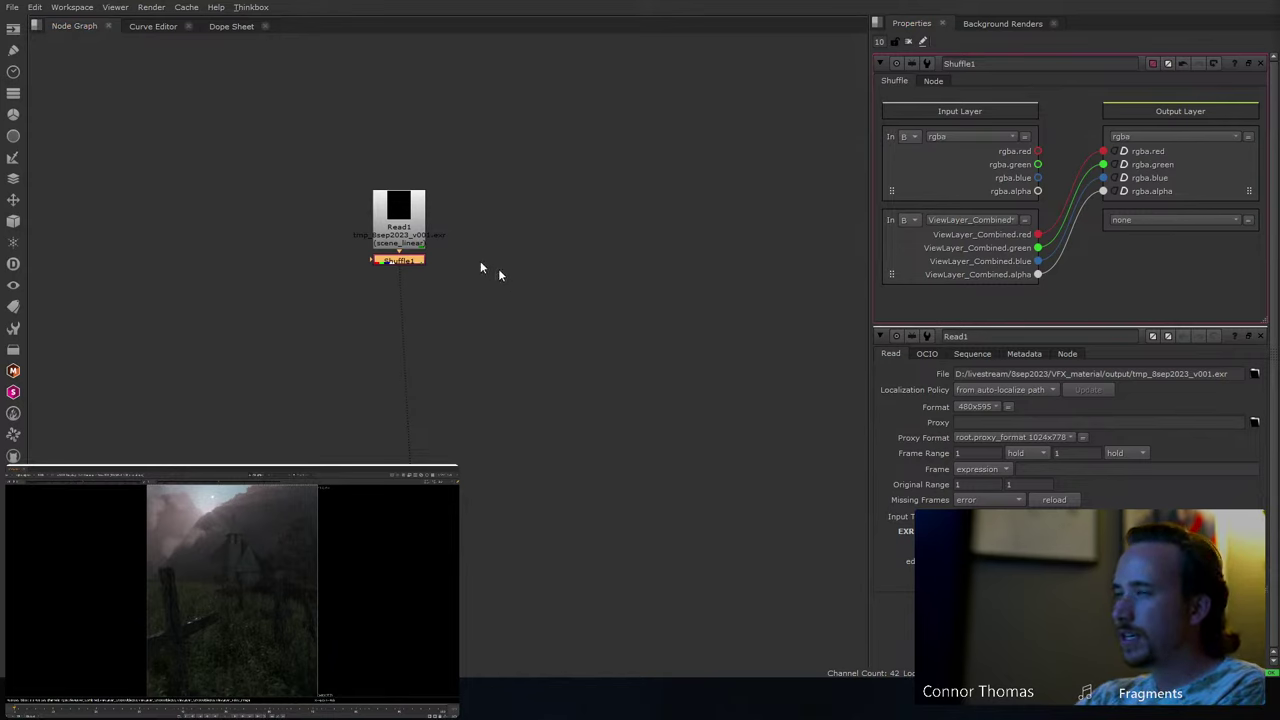
- Add a Grade node with whitepoint 0.22 after the Shuffle, followed by a ColorCorrect node with master contrast 1.46
key(g)
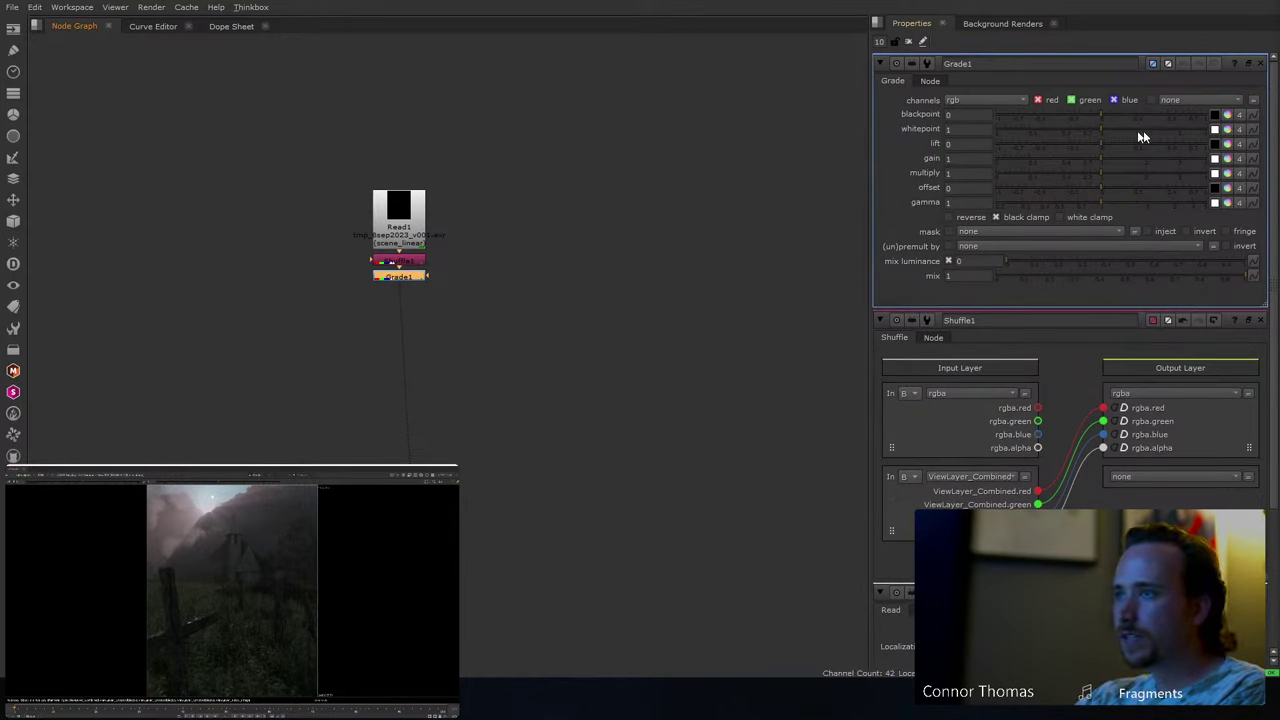
drag(1115, 127, 1045, 128)
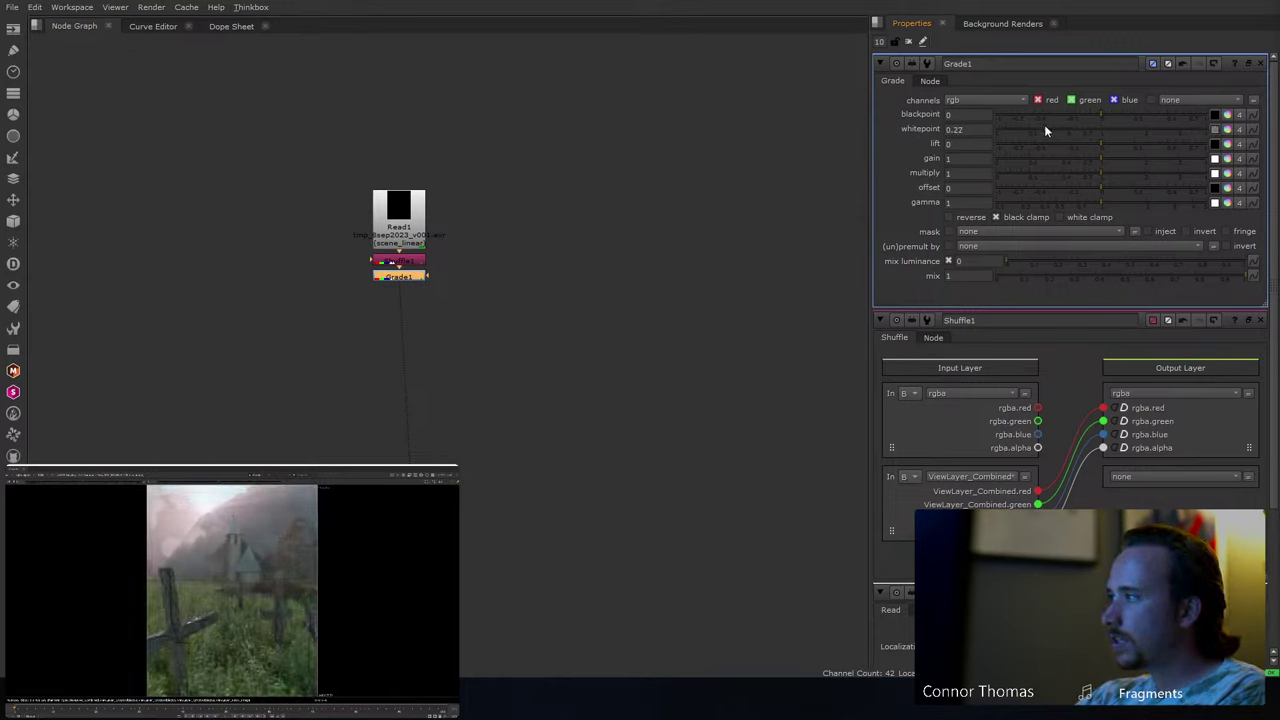
key(c)
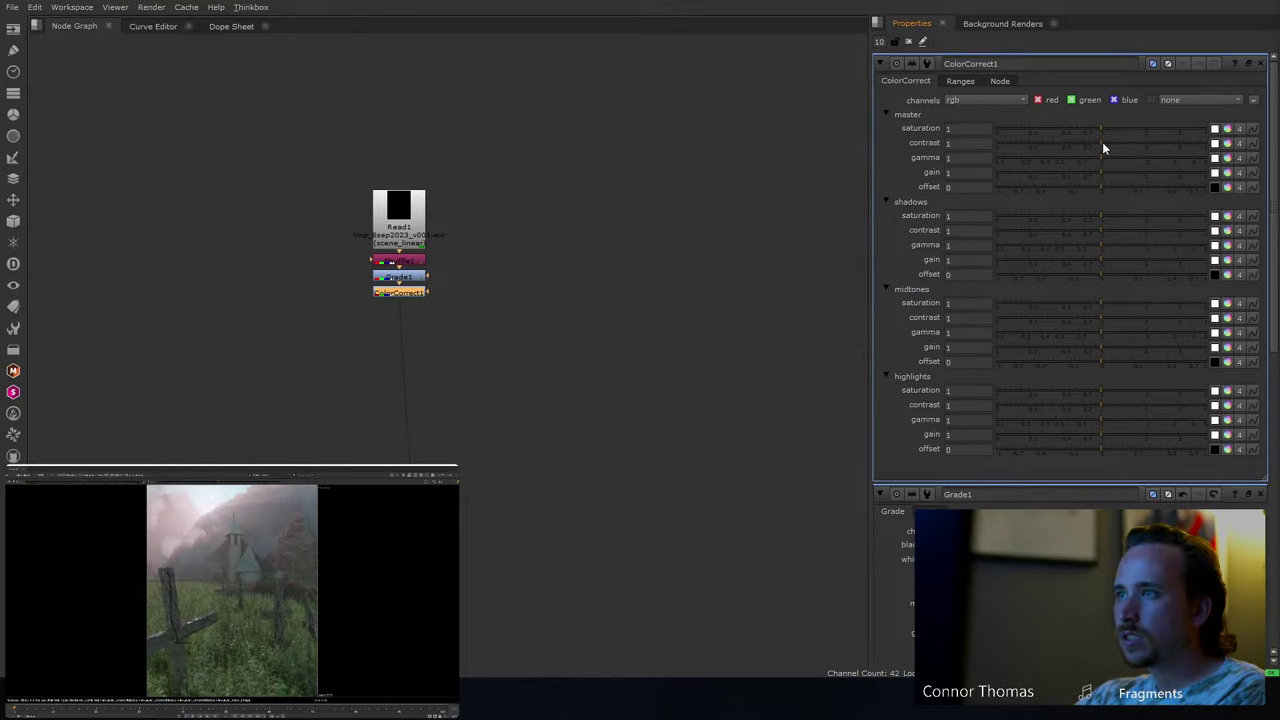
drag(1103, 147, 1123, 146)
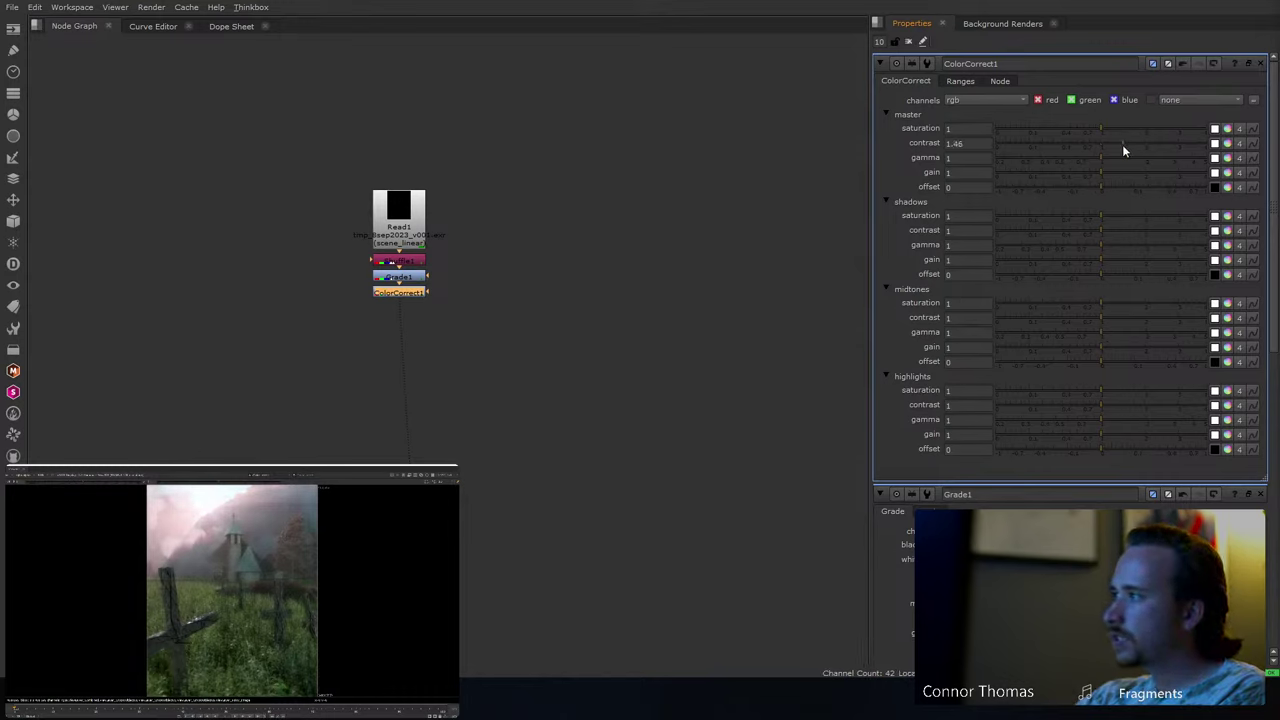
- Set the Grade node's whitepoint to 0.41 and compare the result with the reference photo of the church graveyard
click(556, 307)
double_click(396, 278)
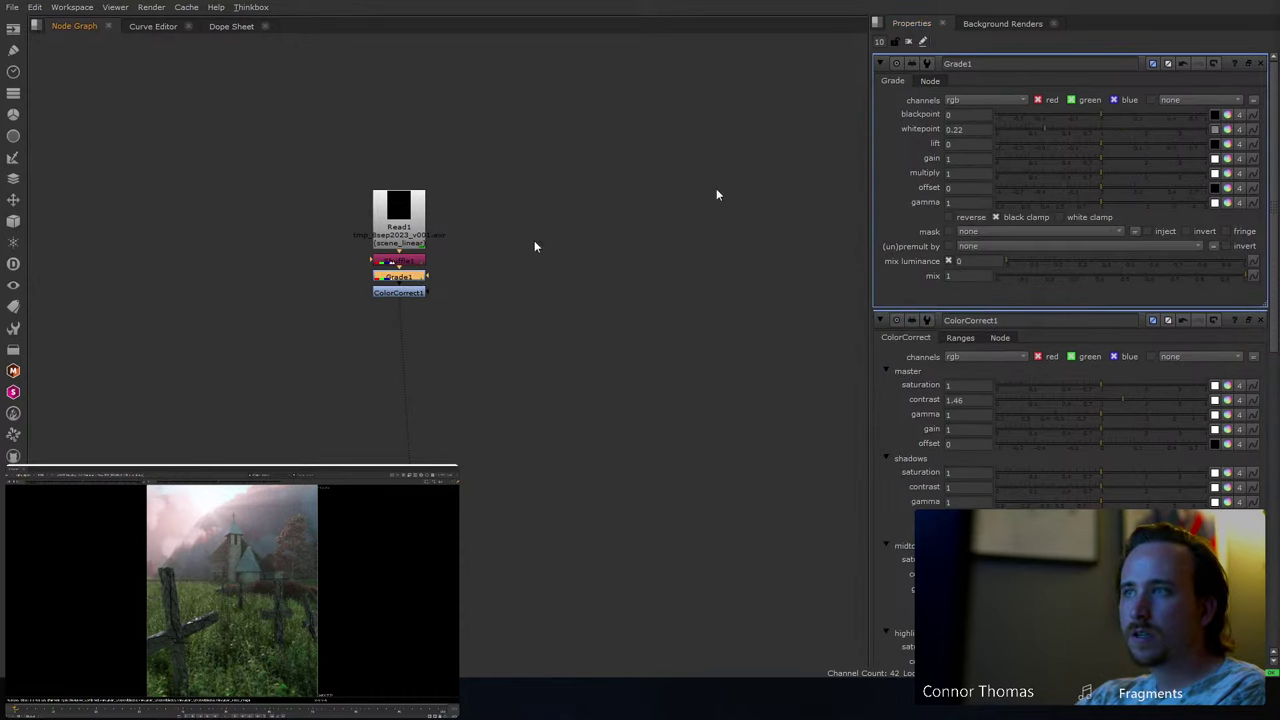
drag(1050, 131, 1063, 126)
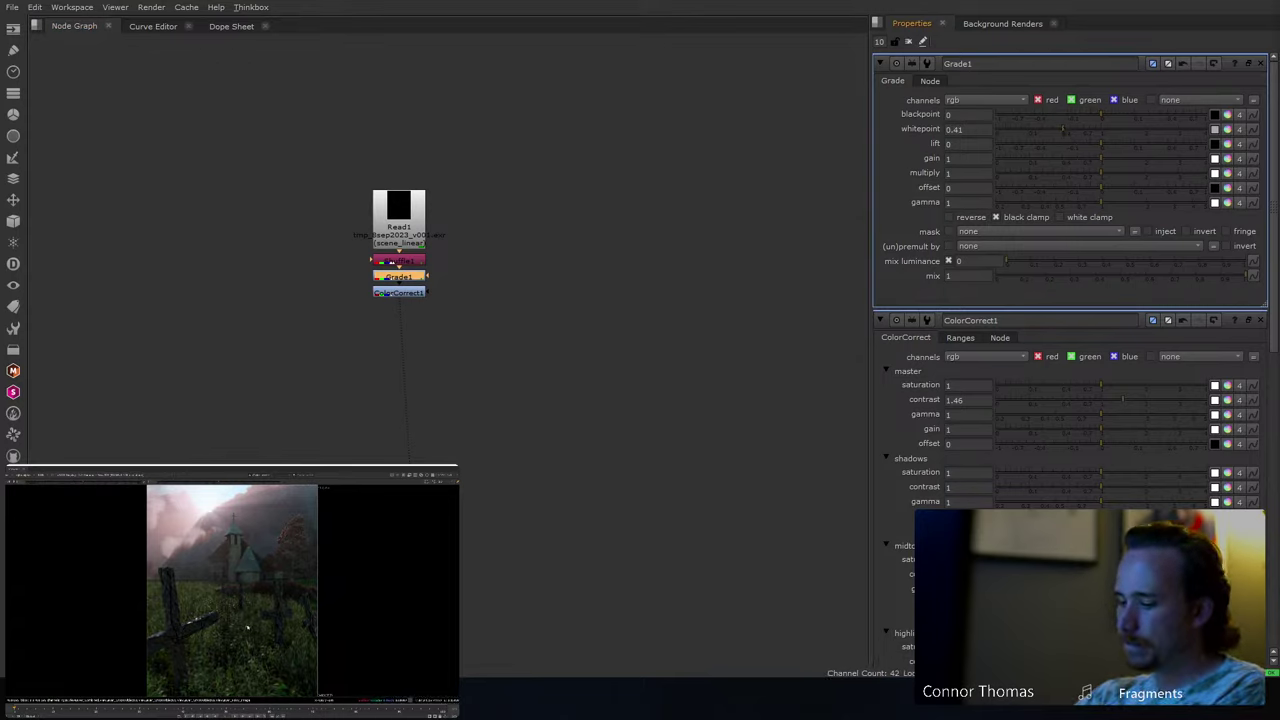
double_click(176, 465)
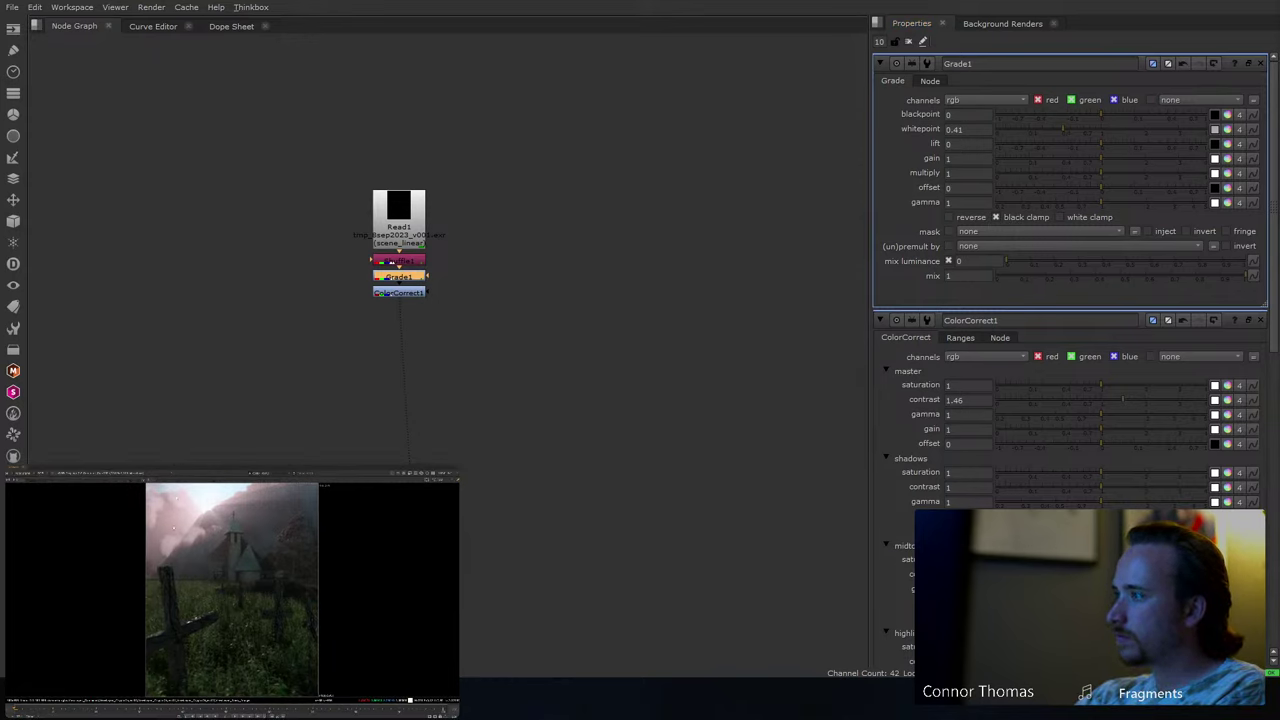
key(alt+Tab)
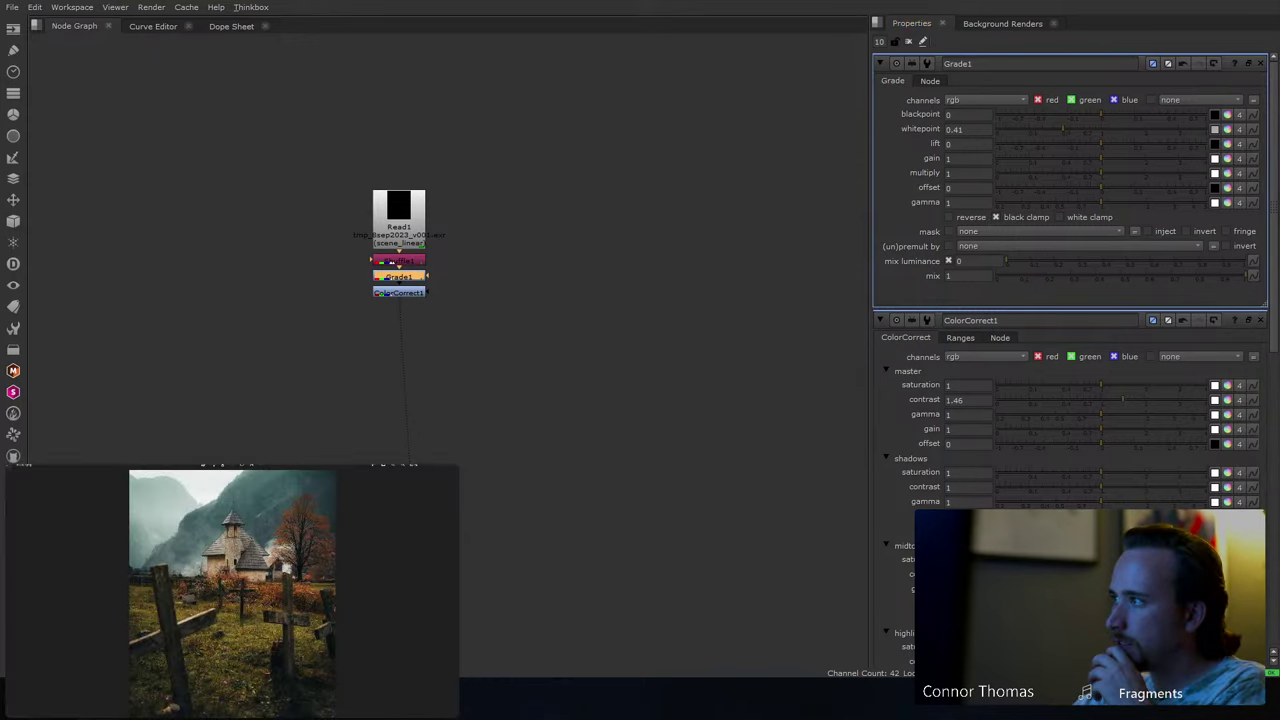
key(alt+Tab)
- Add a second Grade after the ColorCorrect and tint its whitepoint to red 1, green 0.828123 and blue 0.978657
click(444, 314)
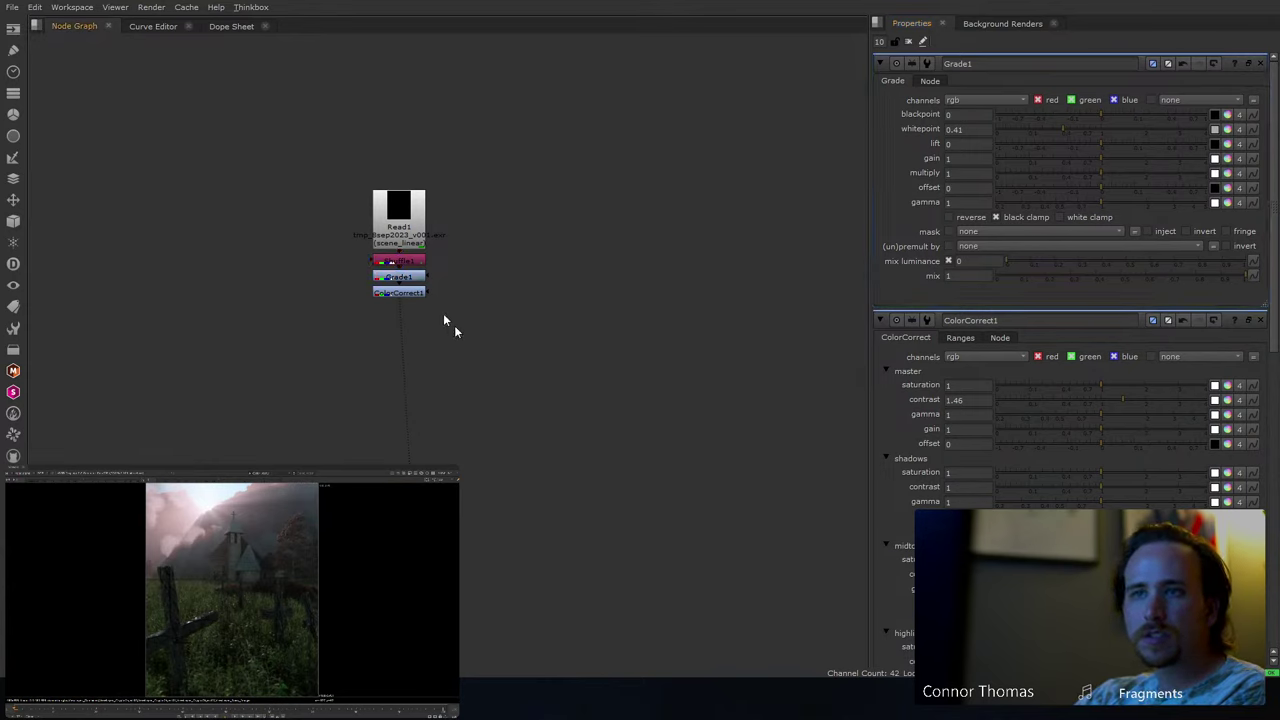
click(407, 292)
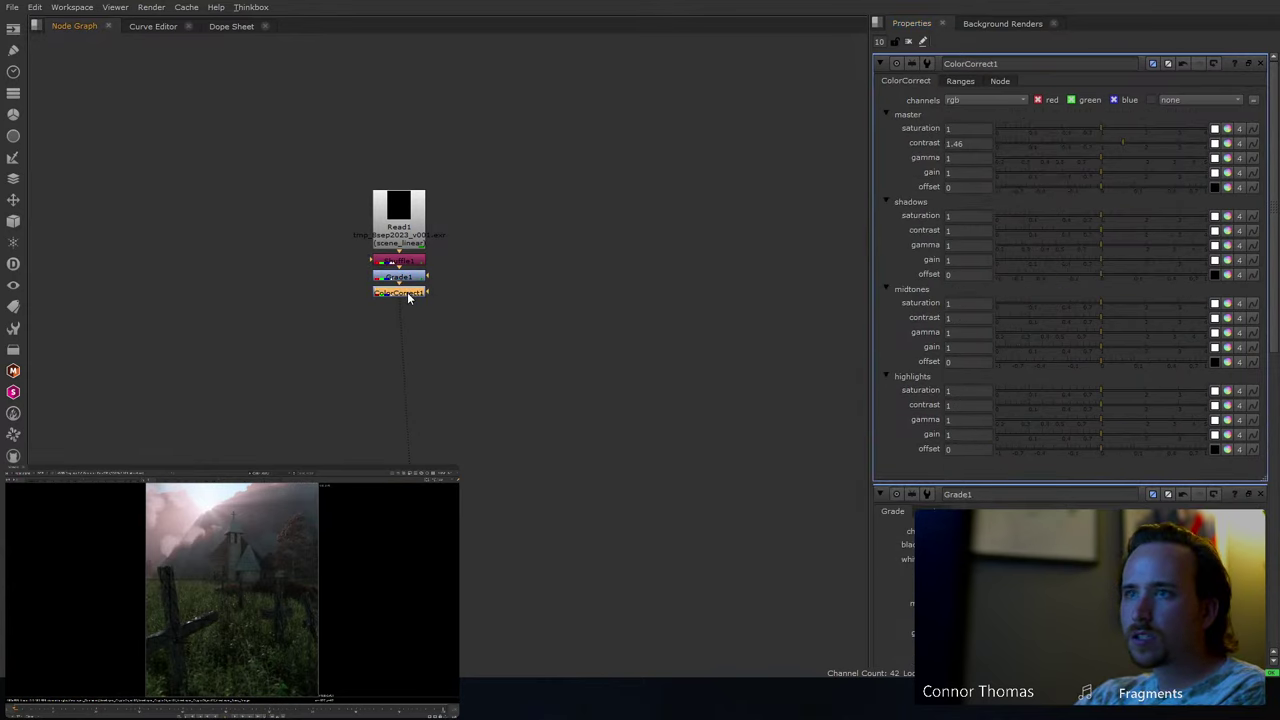
key(g)
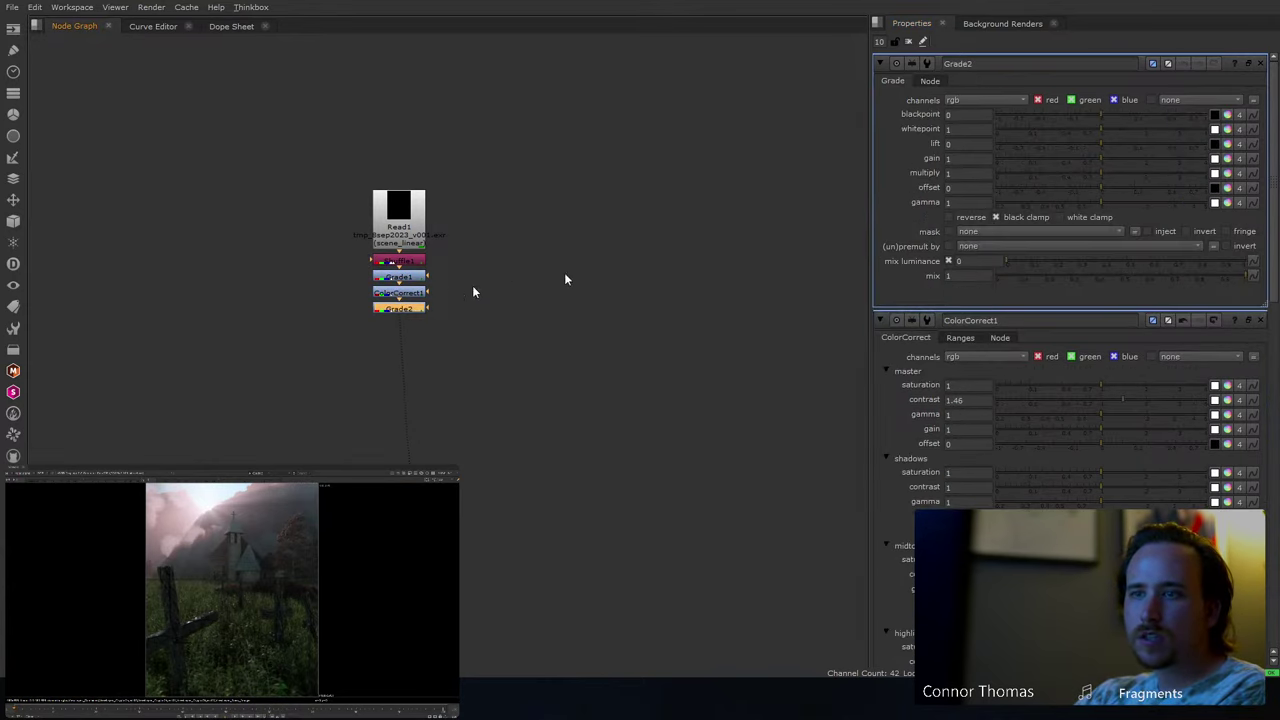
click(1227, 129)
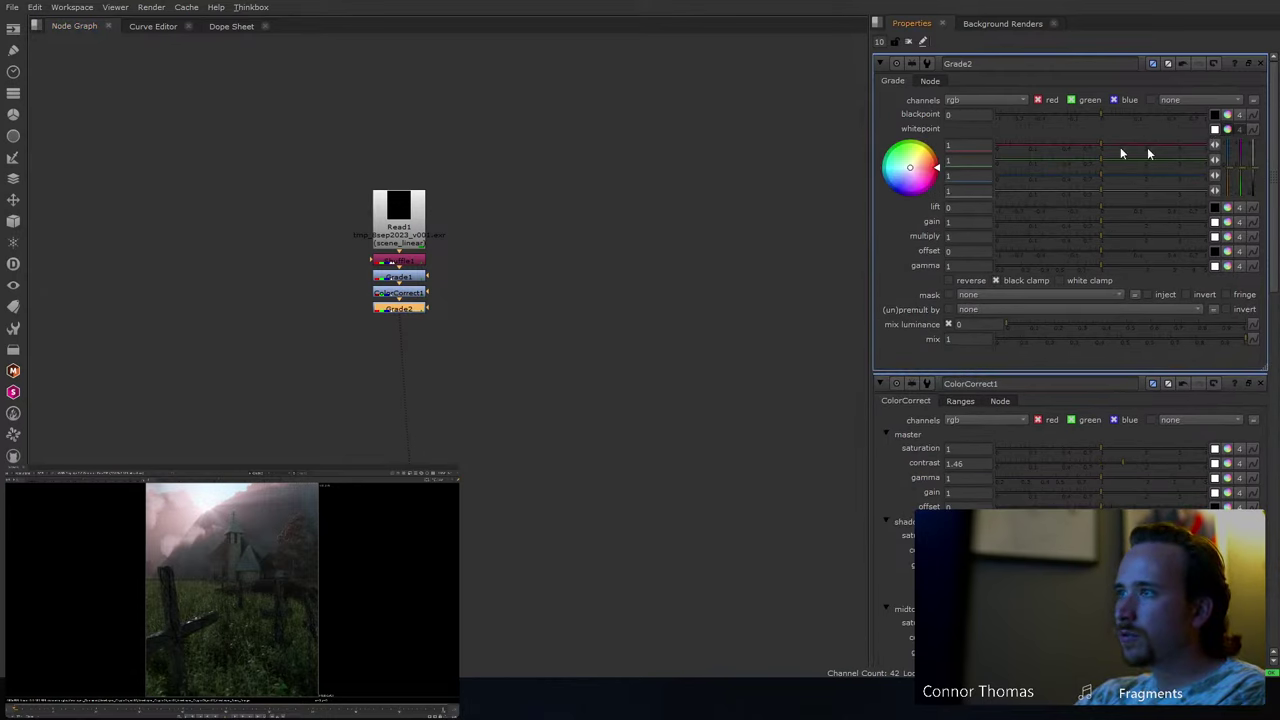
mouse_move(918, 176)
mouse_down()
mouse_move(883, 177)
mouse_move(862, 149)
mouse_move(860, 183)
mouse_move(889, 197)
mouse_move(881, 216)
mouse_move(926, 227)
mouse_move(936, 203)
mouse_up()
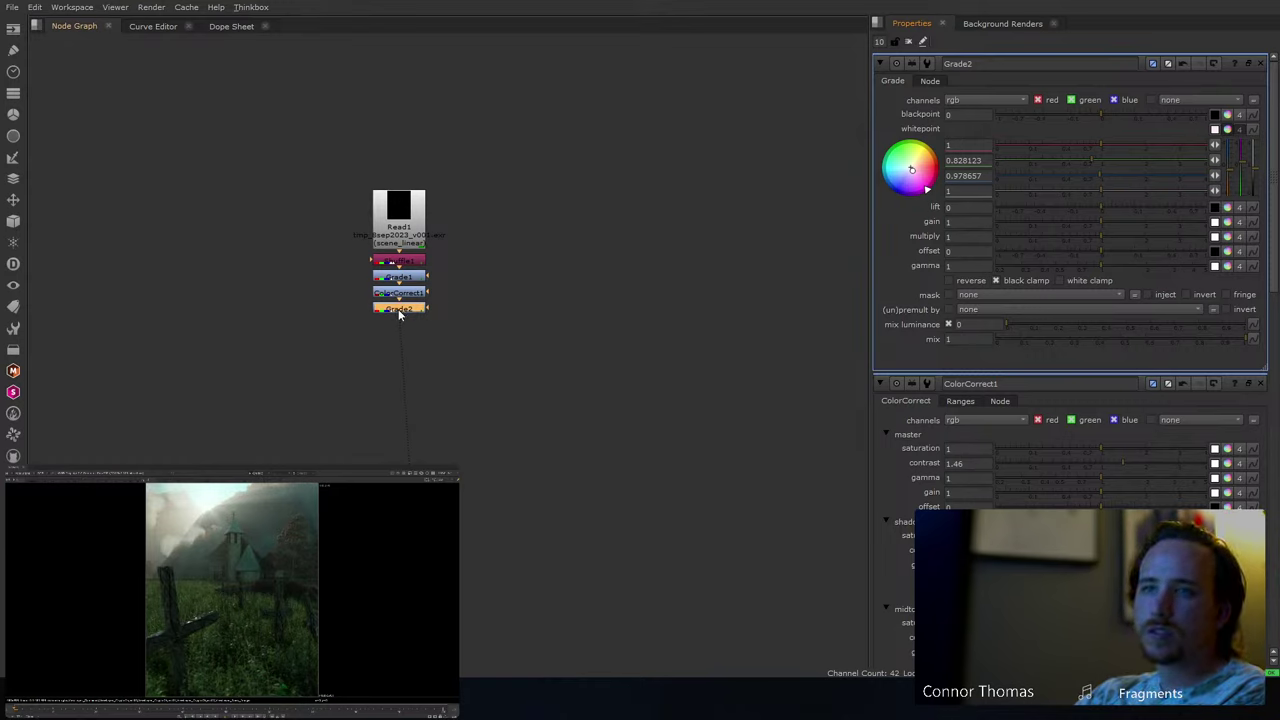
- Add a Glow node spaced below the second Grade, with size 28.5, tolerance 0.315 and brightness 0.34
key(Tab)
text(glow)
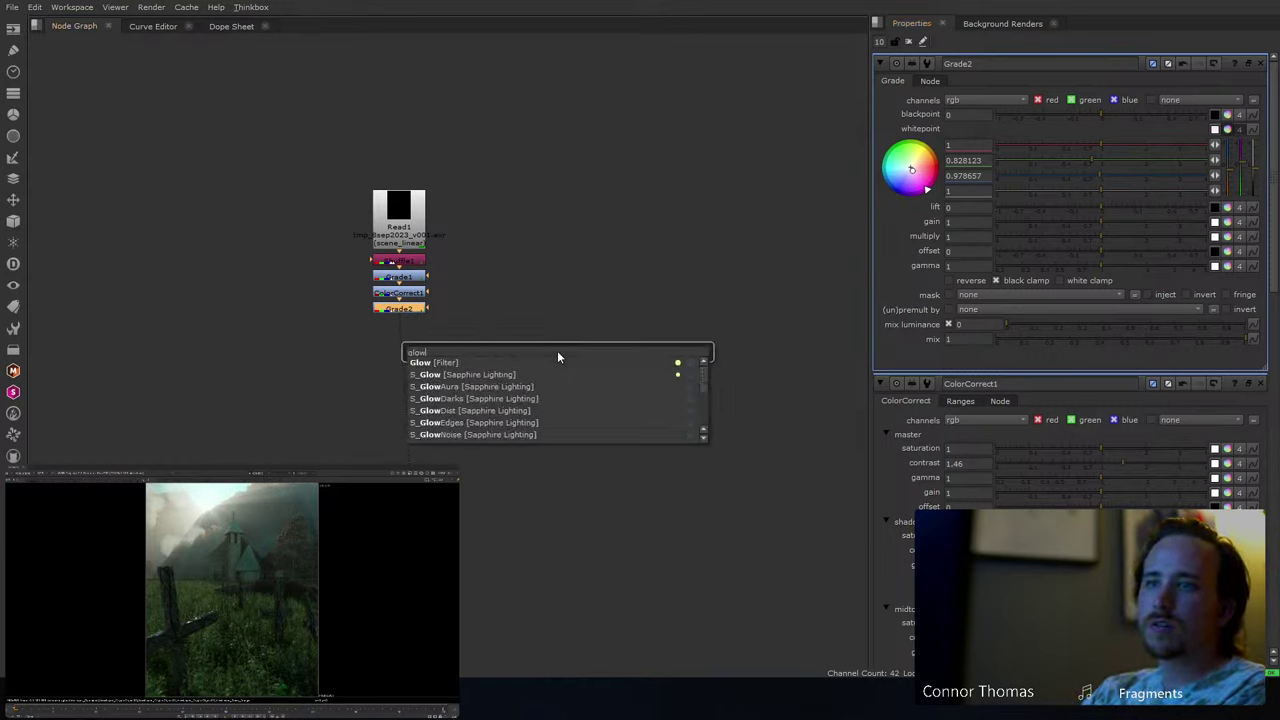
key(Return)
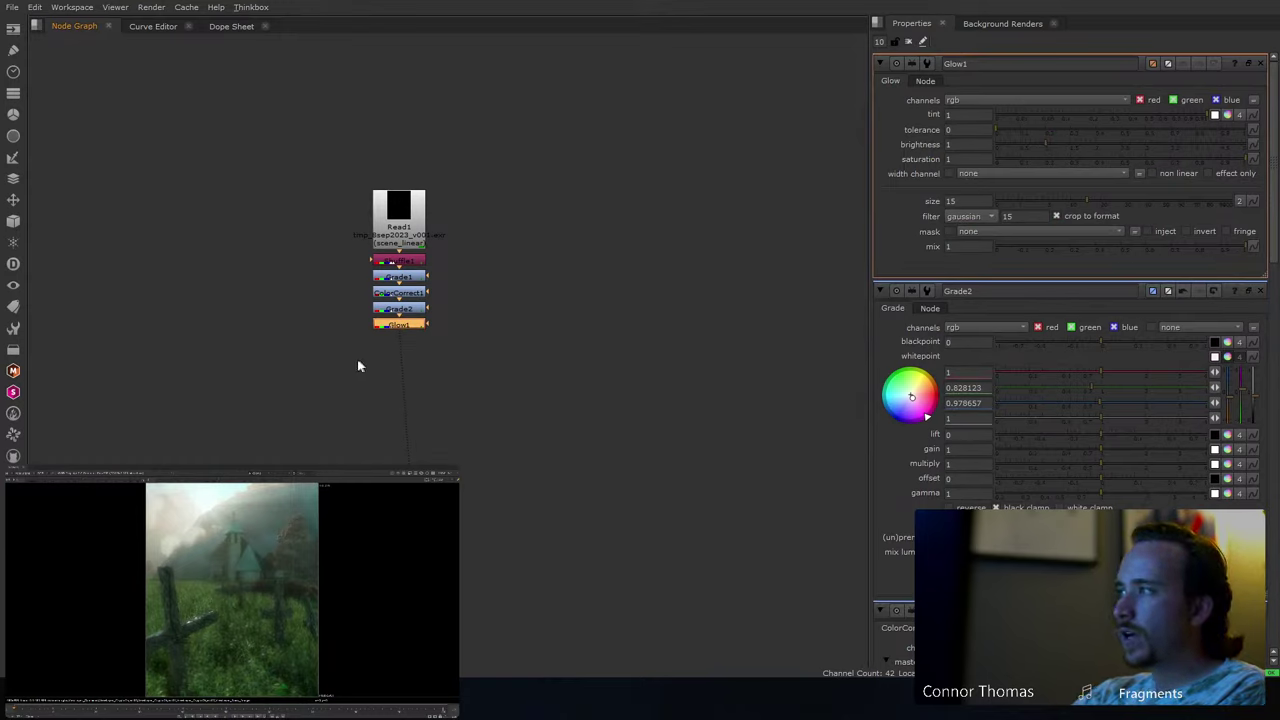
drag(395, 325, 395, 405)
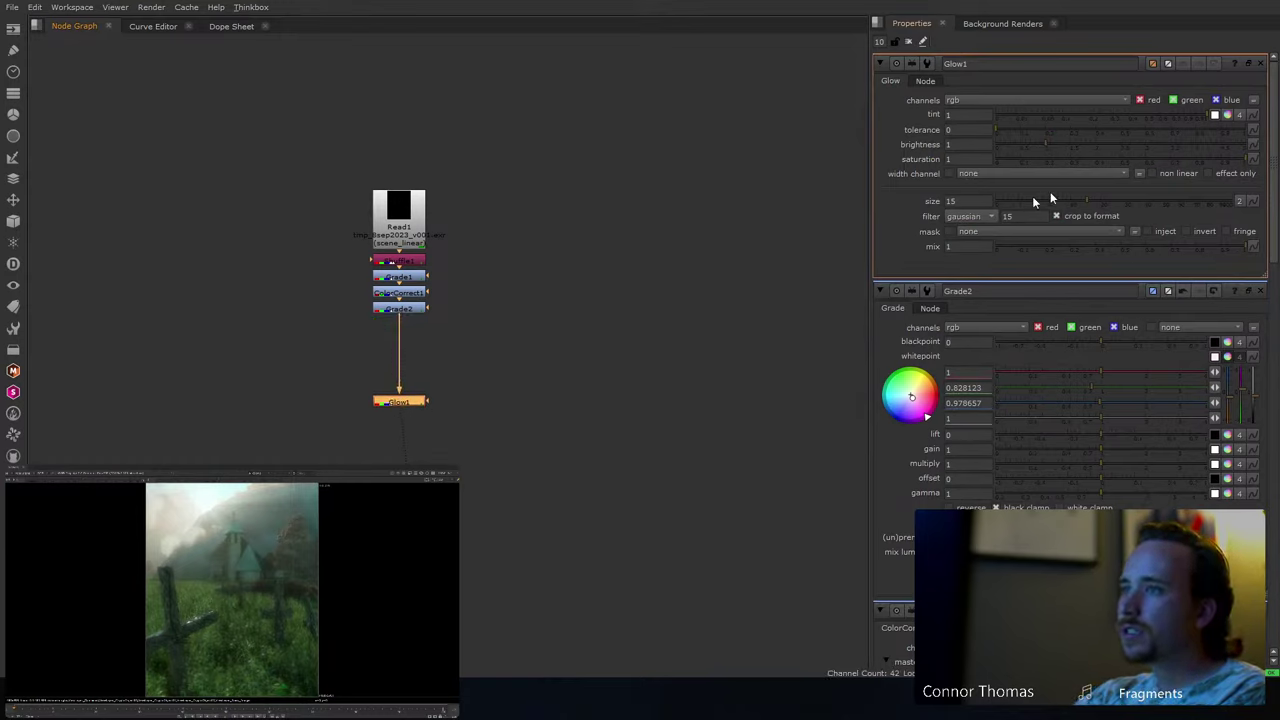
drag(1106, 203, 1122, 203)
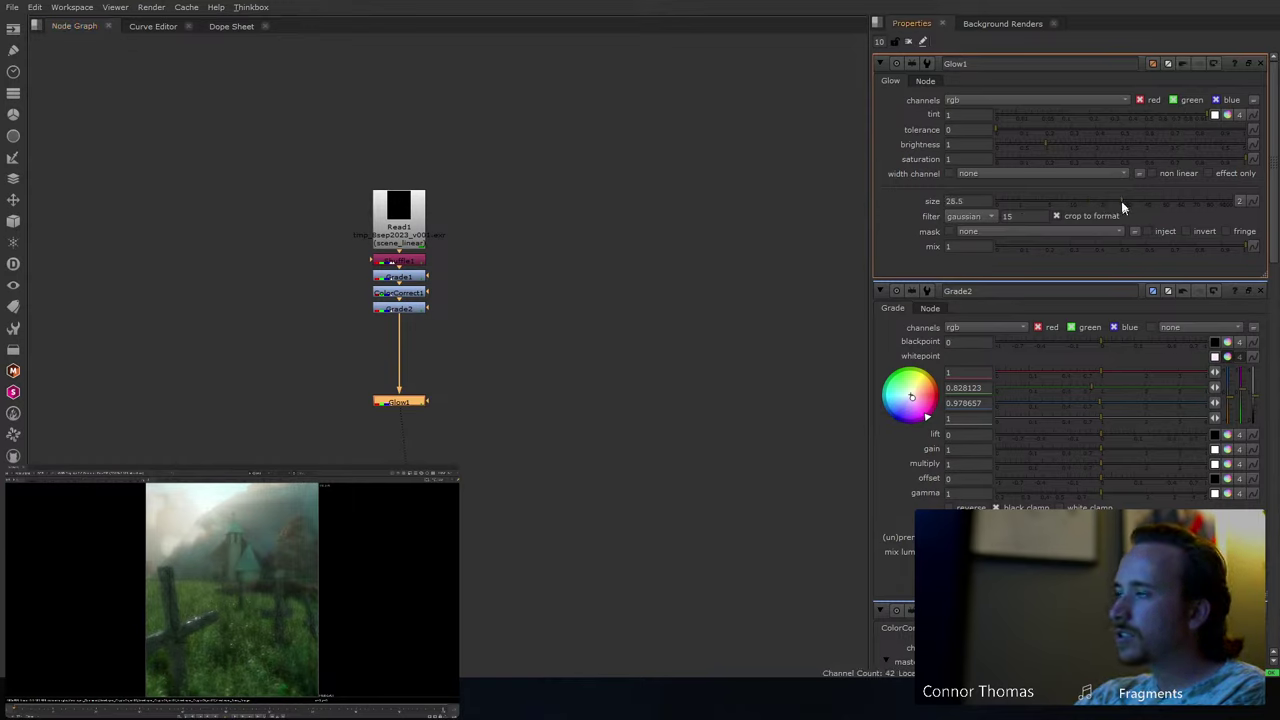
drag(1014, 127, 1076, 131)
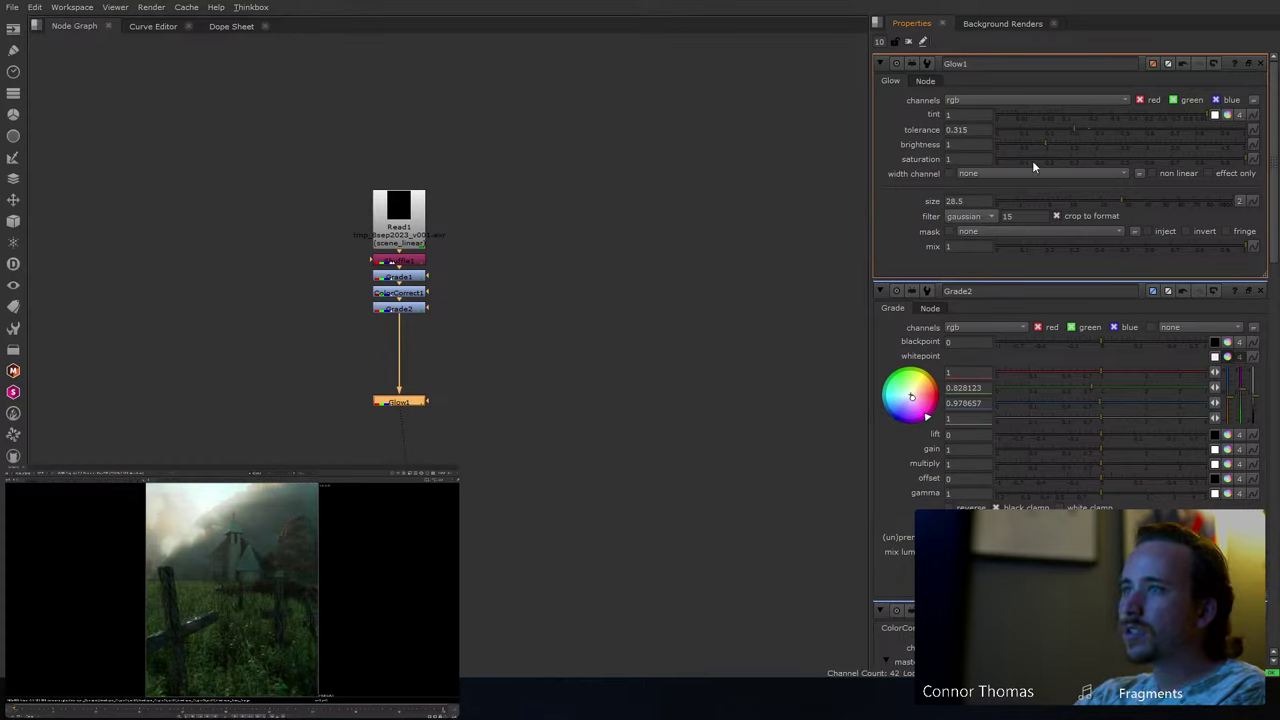
drag(1041, 148, 1010, 147)
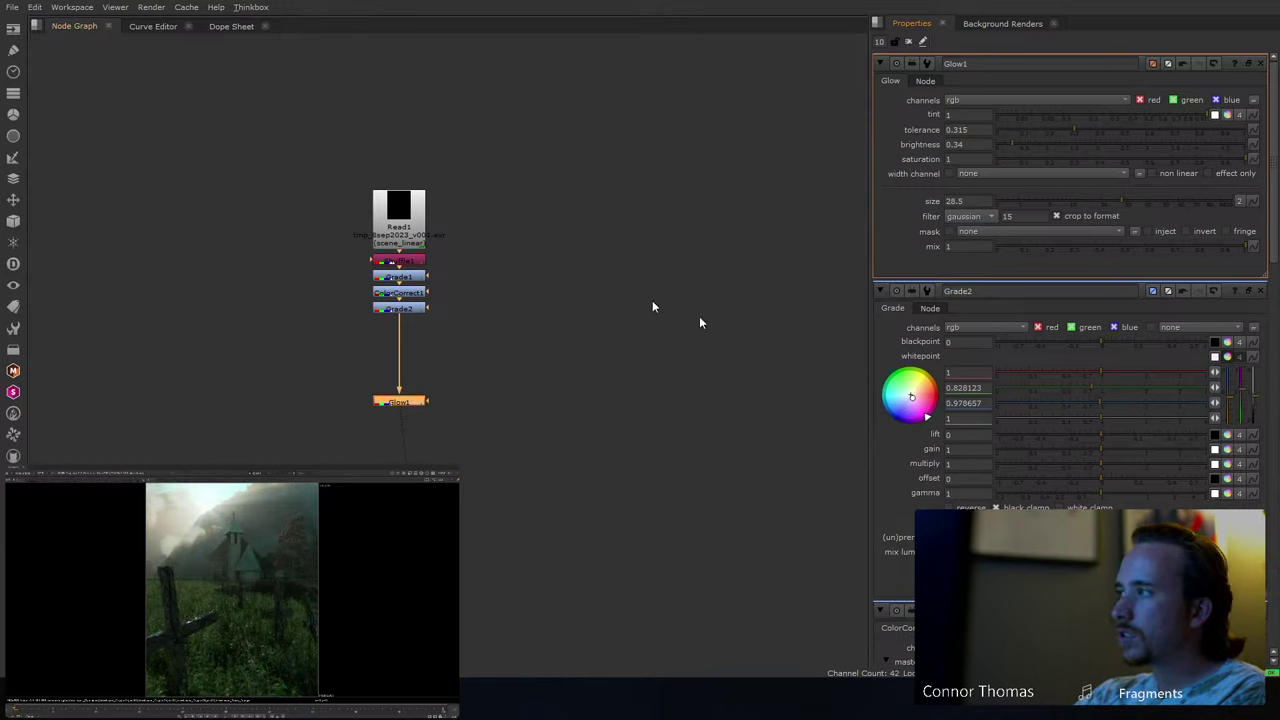
- Add a Grain node after the Glow and apply the Kodak 5218 preset
click(454, 403)
click(405, 402)
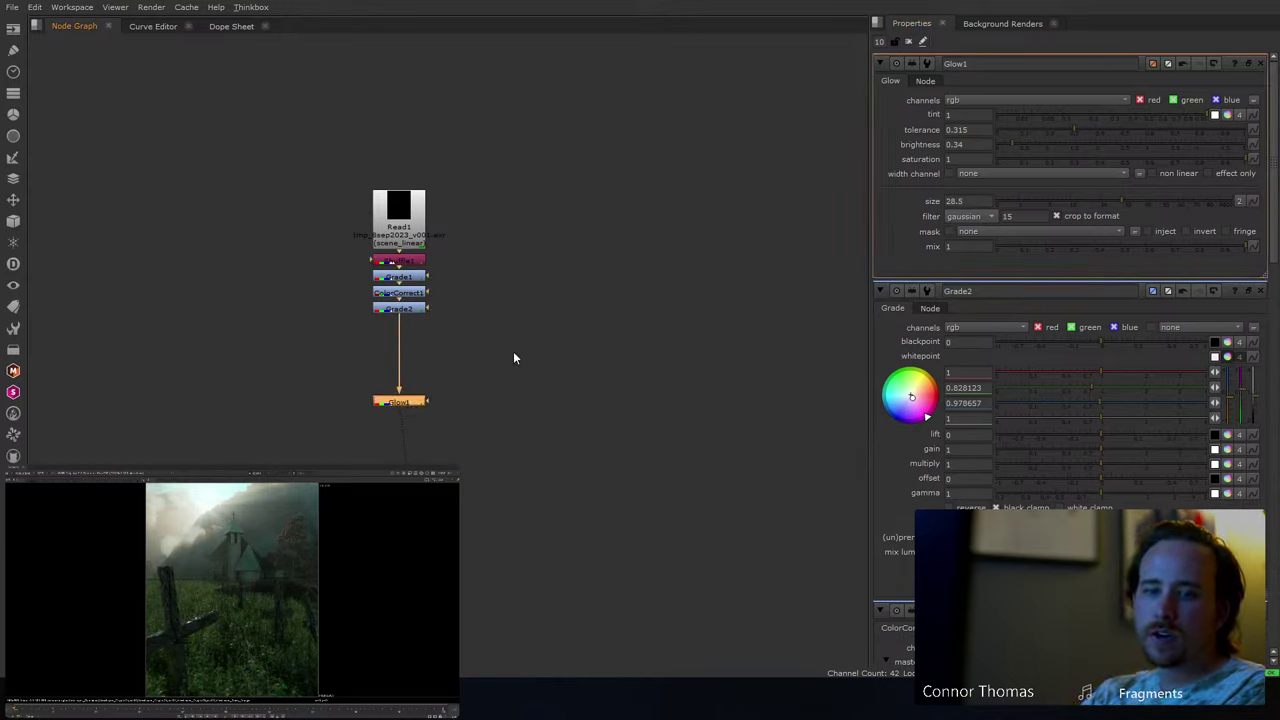
key(Tab)
text(grain)
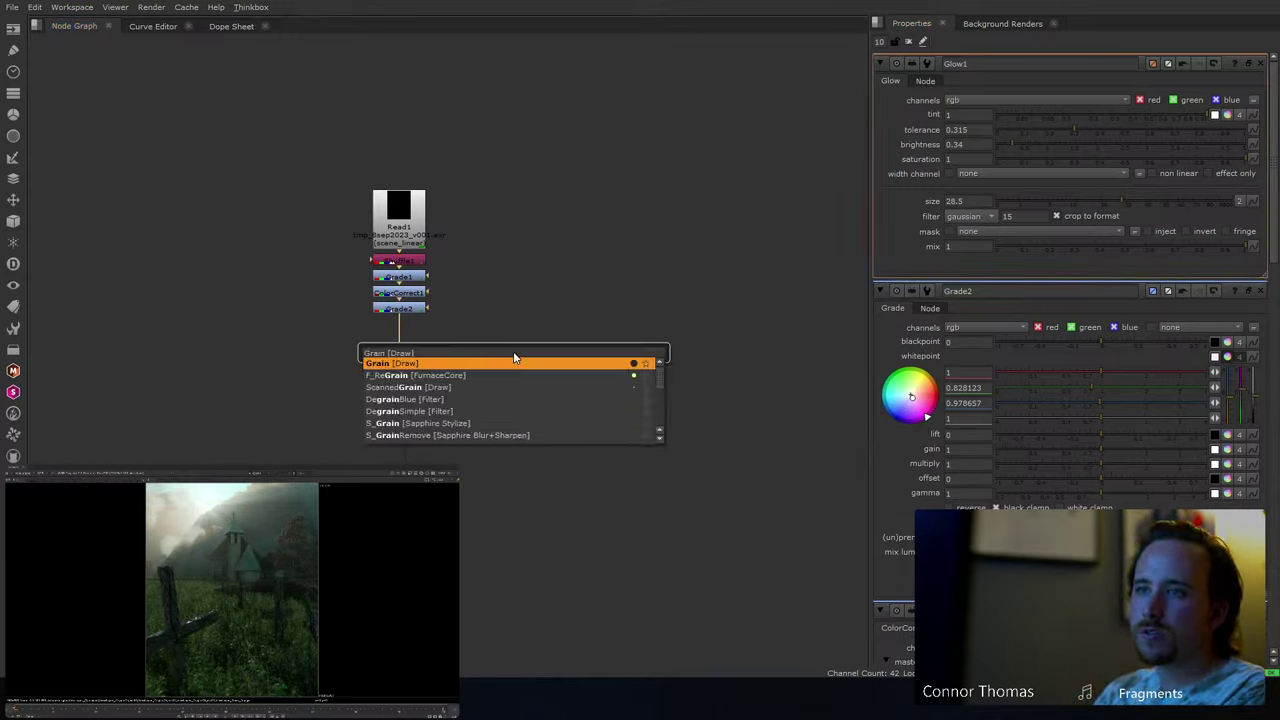
key(Return)
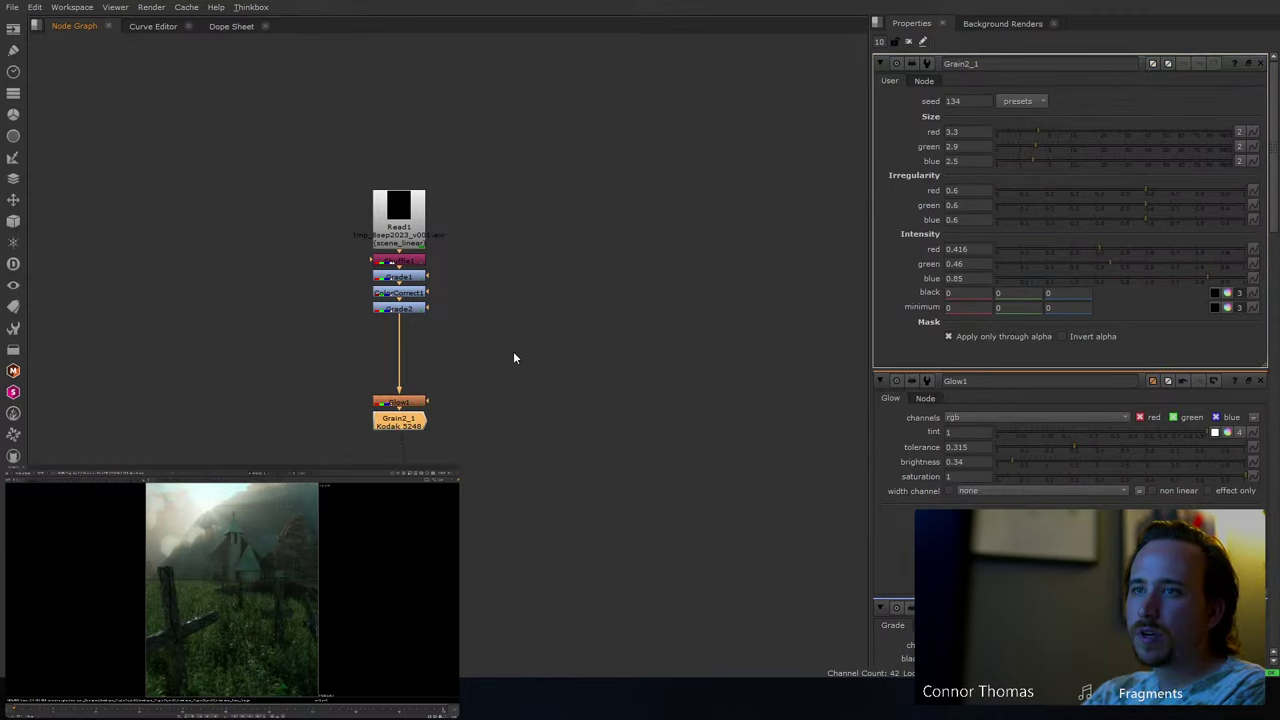
click(1031, 106)
click(1039, 180)
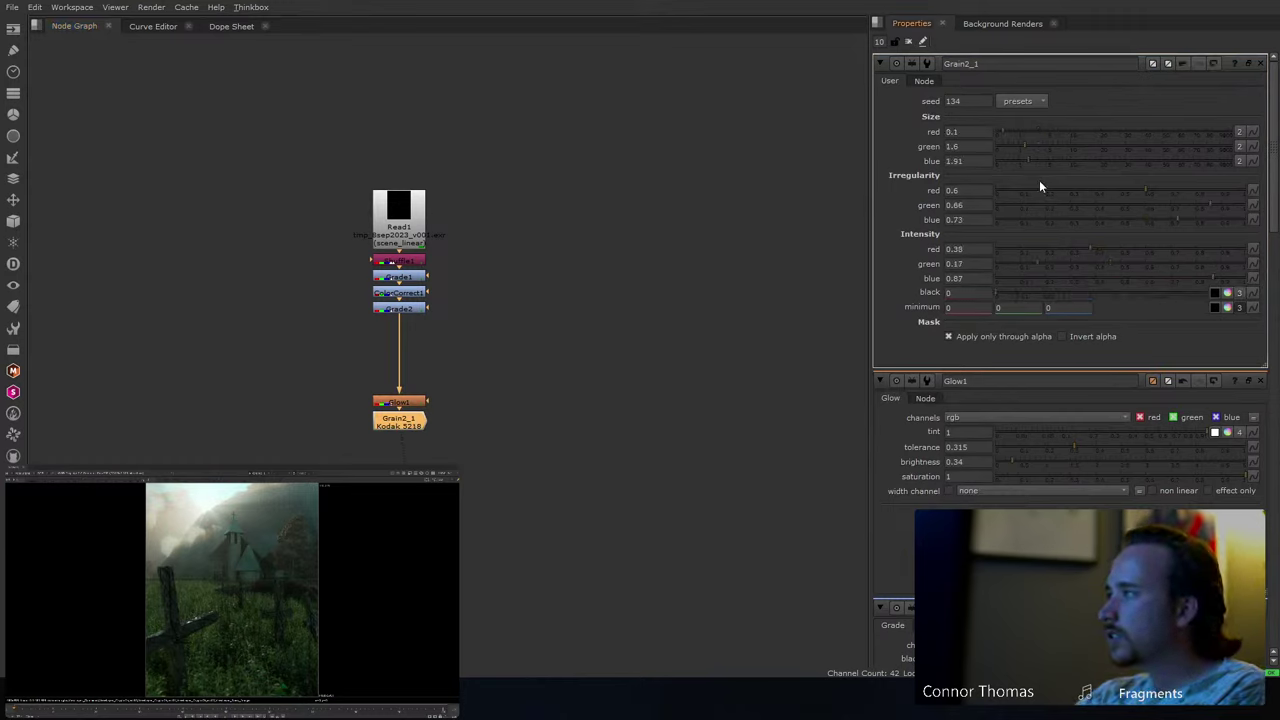
click(600, 366)
- Raise the Read node in the graph and add a Reformat node after it, with type scale and a scale of 4
drag(399, 233, 398, 122)
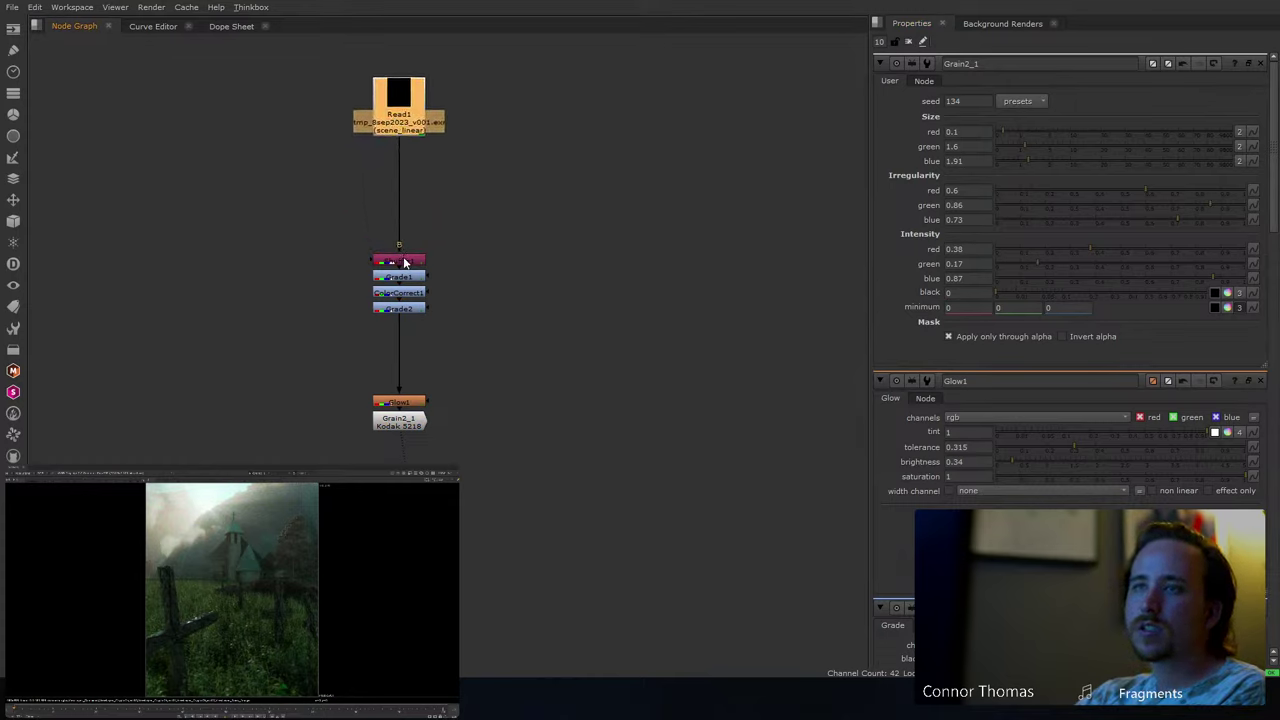
key(Tab)
text(ref)
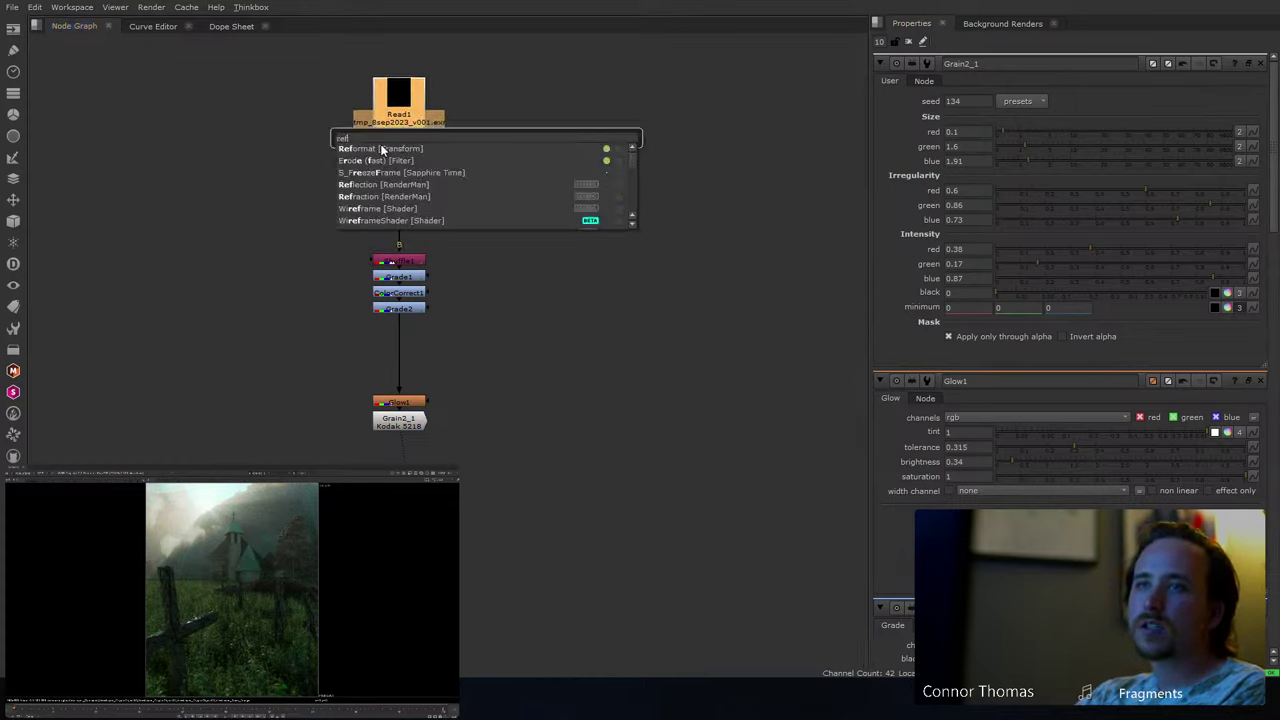
key(Return)
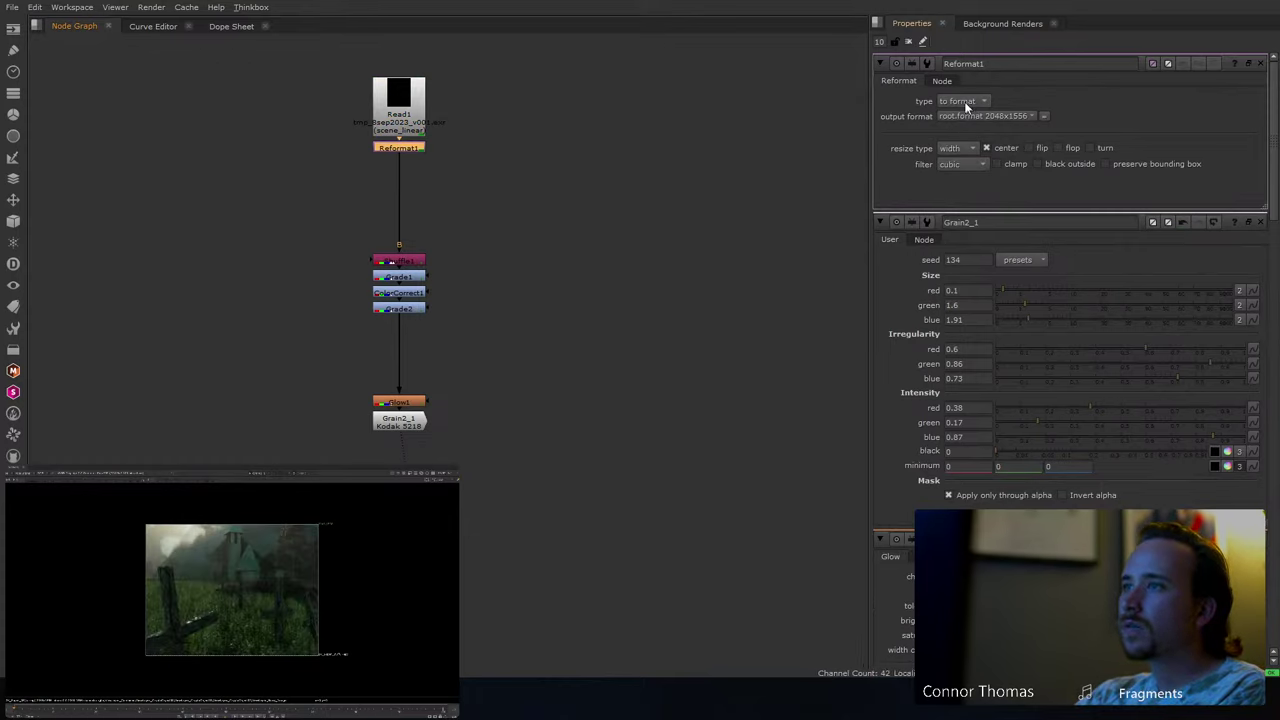
click(966, 101)
click(966, 128)
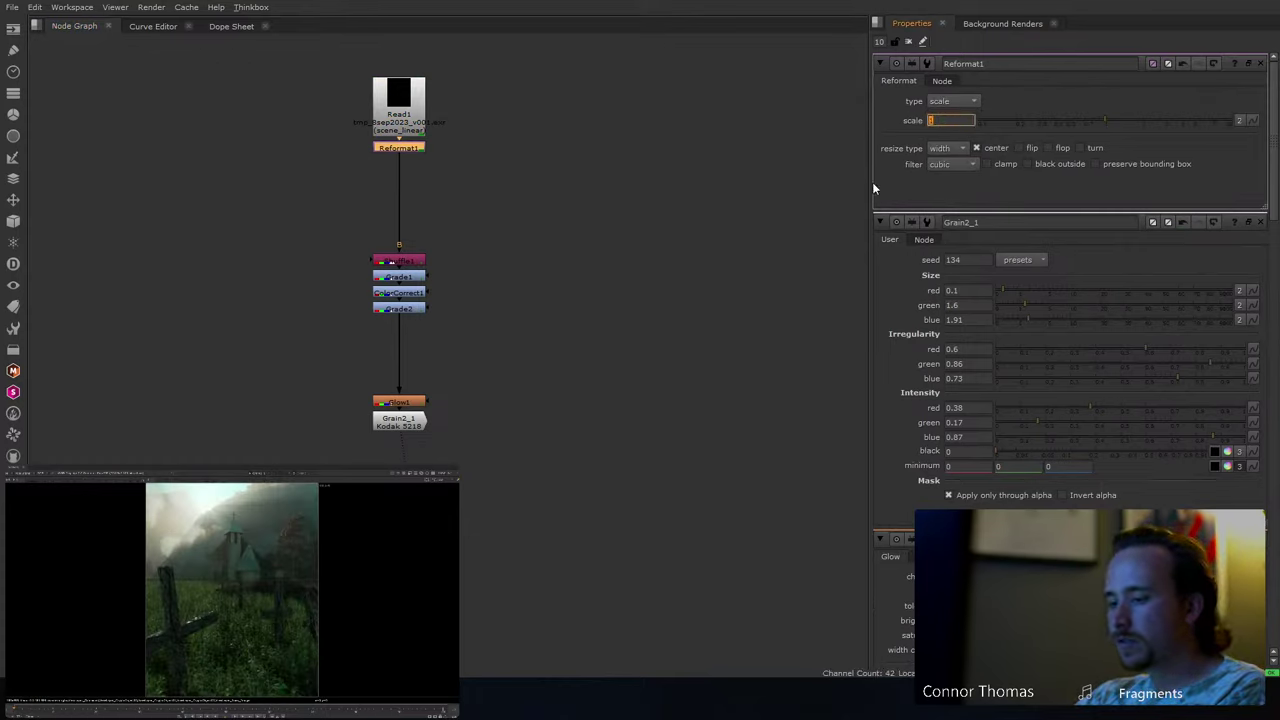
text(4)
click(795, 251)
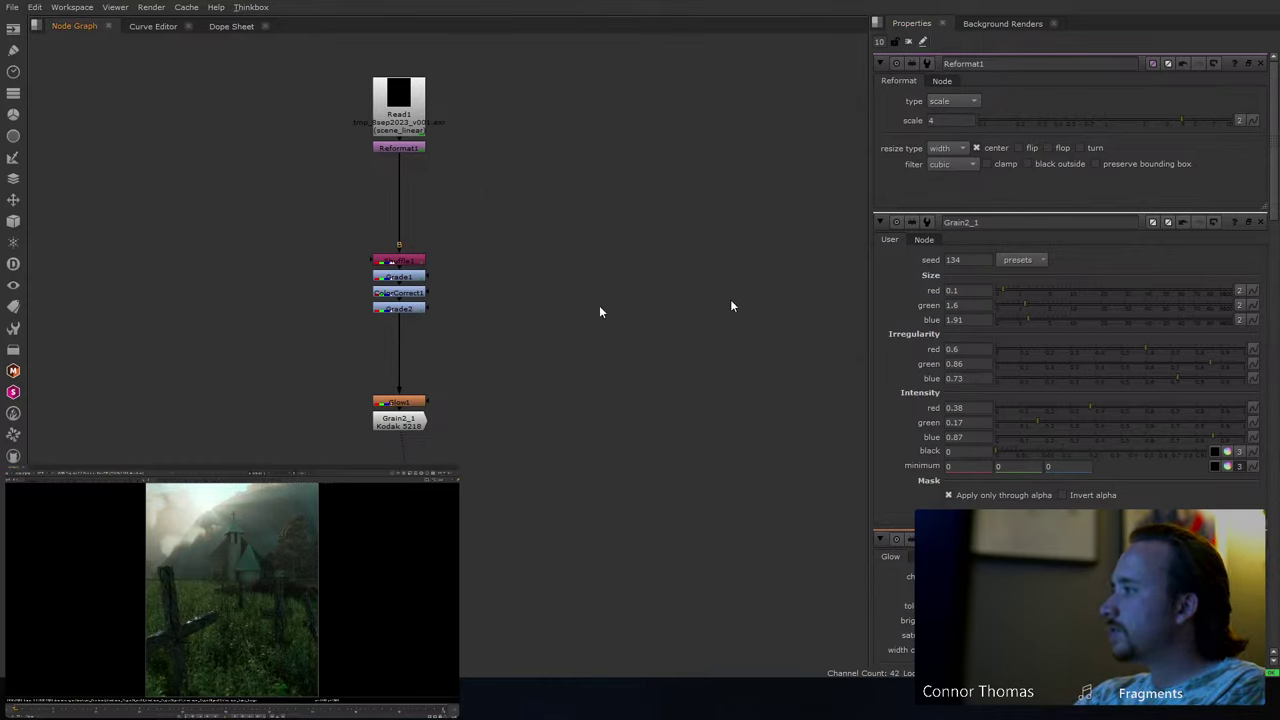
- Move the Shuffle node up, then add a Cryptomatte node beside it, connect it to the EXR's Read node and view its output
drag(415, 261, 417, 222)
key(Tab)
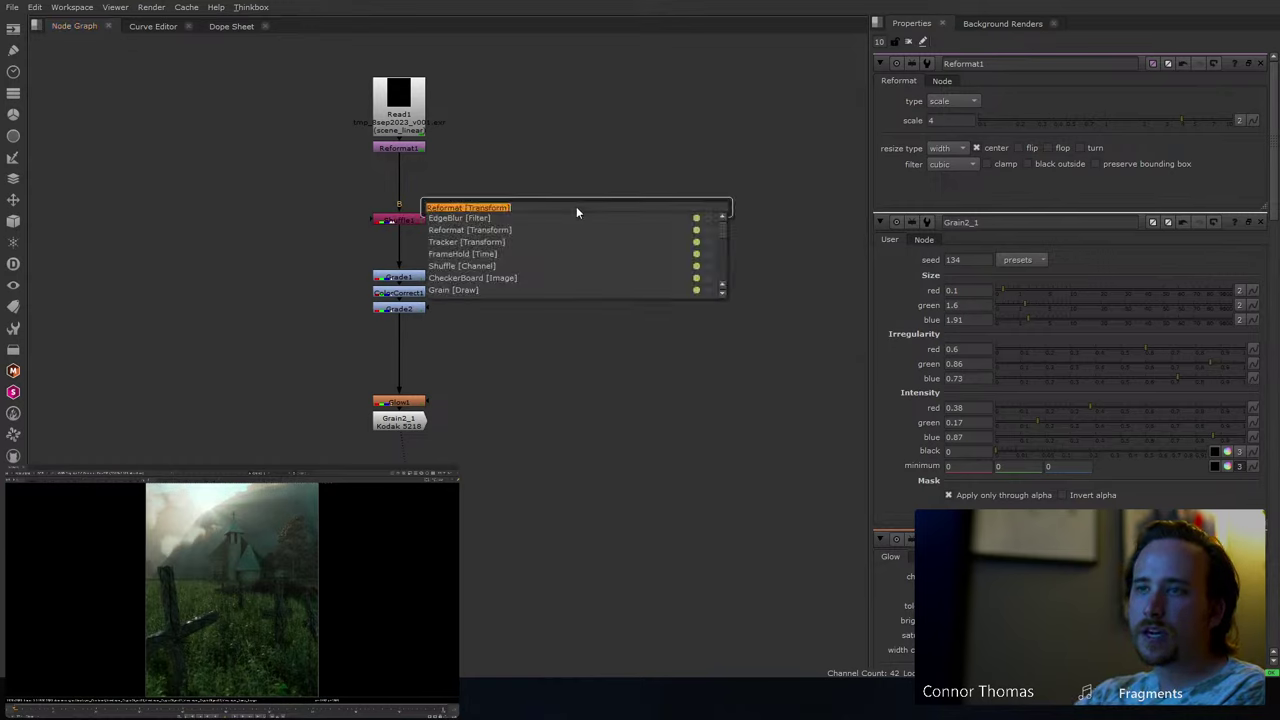
text(cryp)
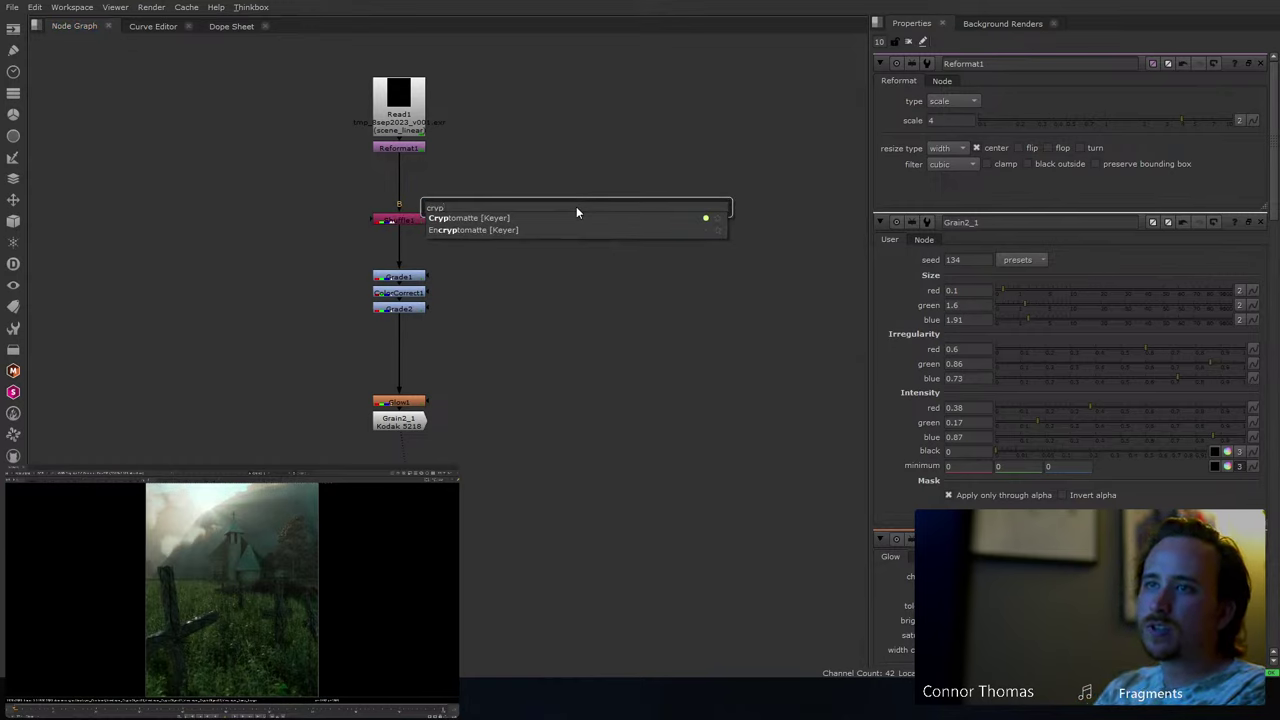
key(Return)
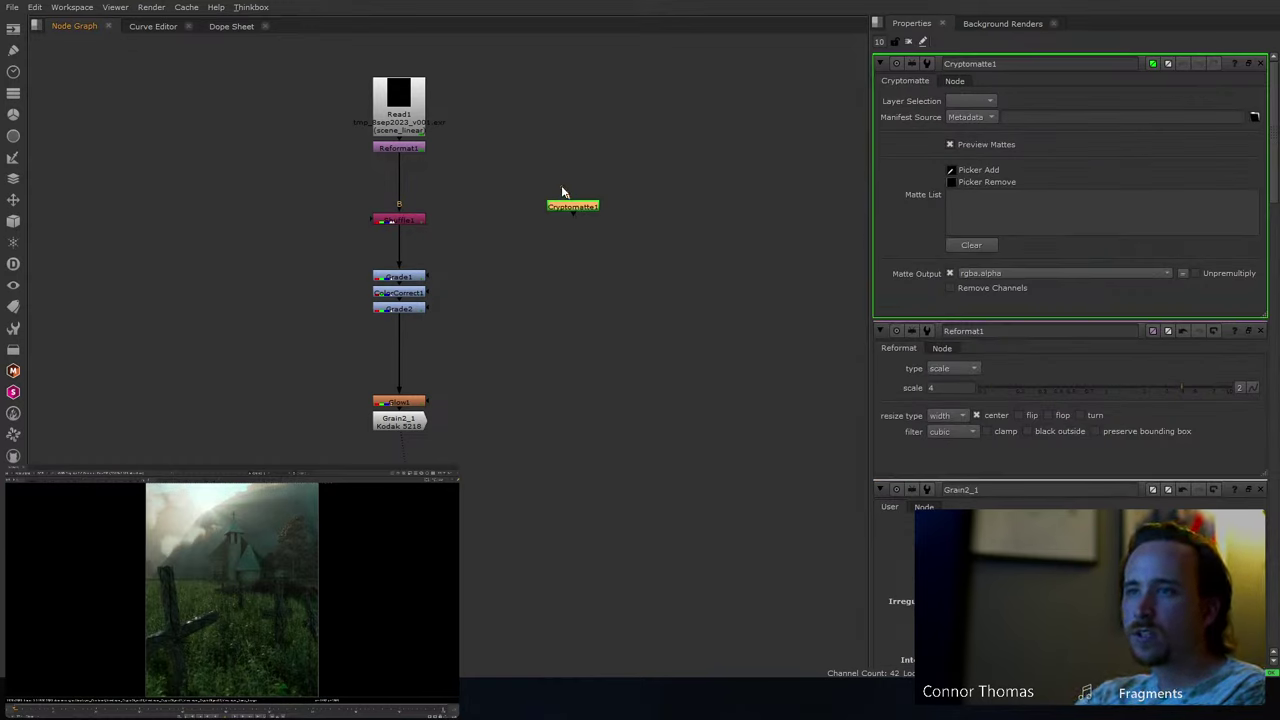
drag(562, 190, 420, 122)
click(590, 208)
key(1)
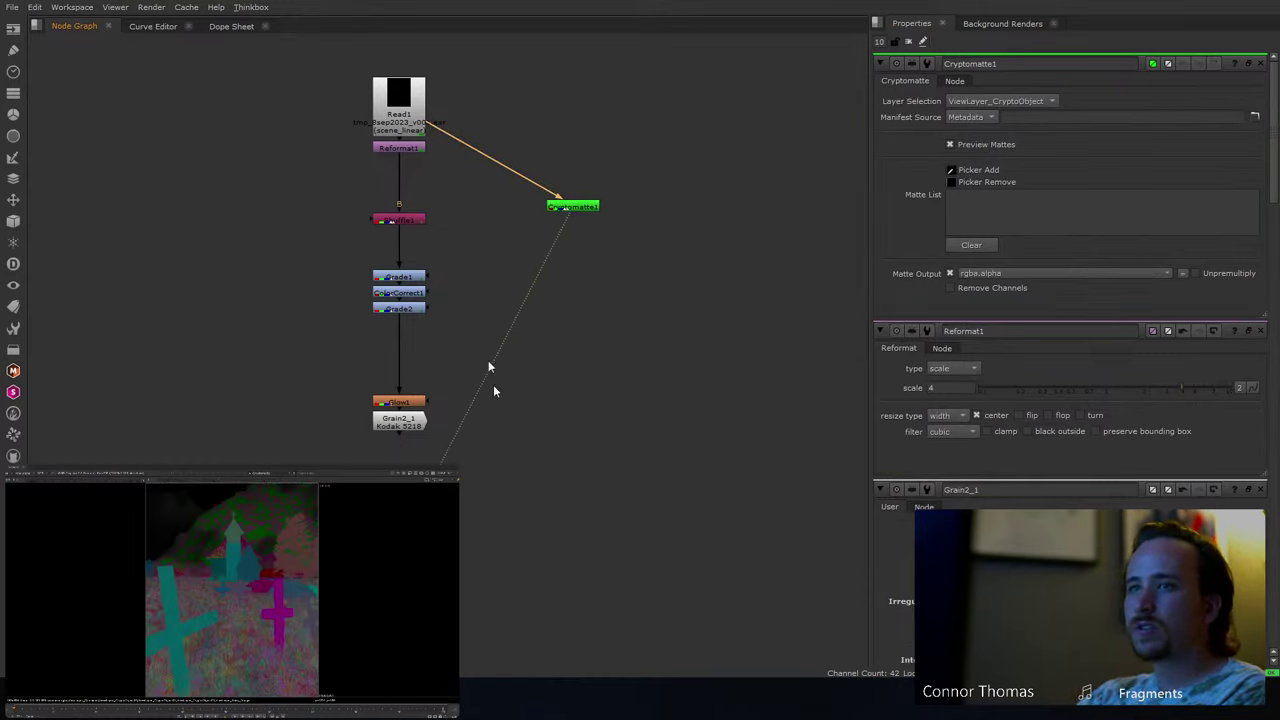
- Compare the Grain node's finished image with the Cryptomatte preview by assigning both to the viewer and switching between them
click(419, 424)
key(1)
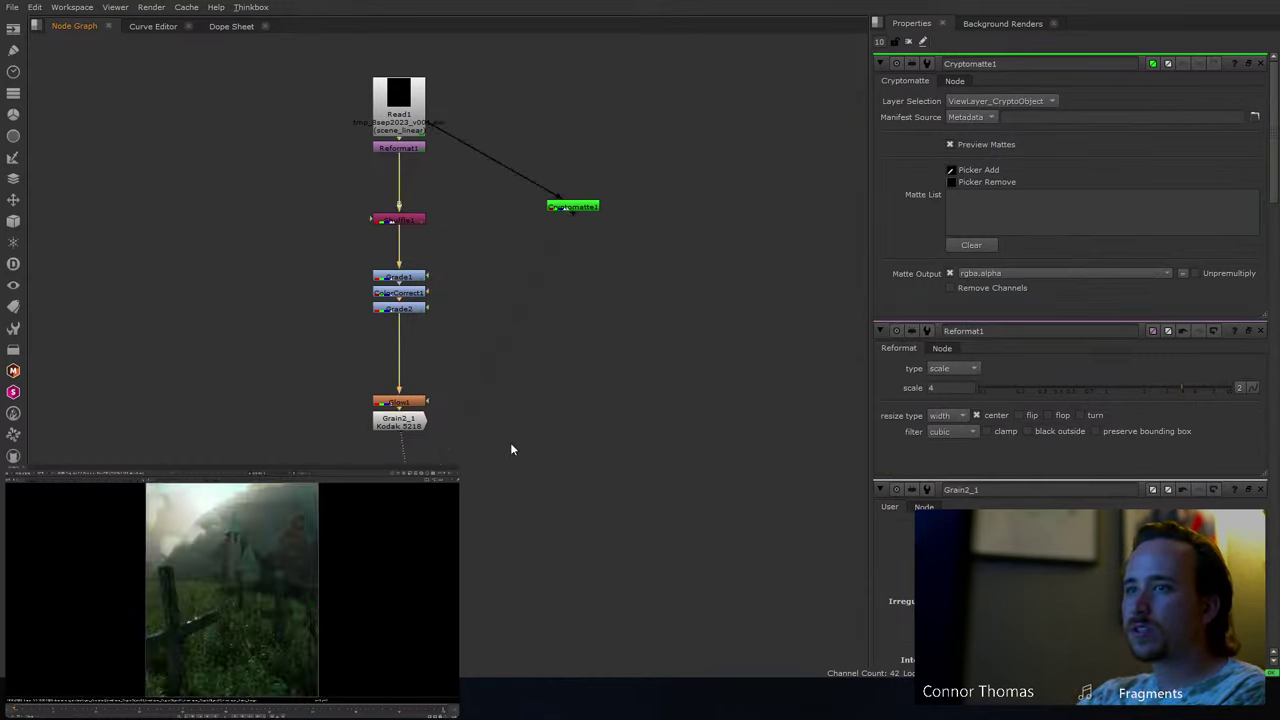
click(580, 208)
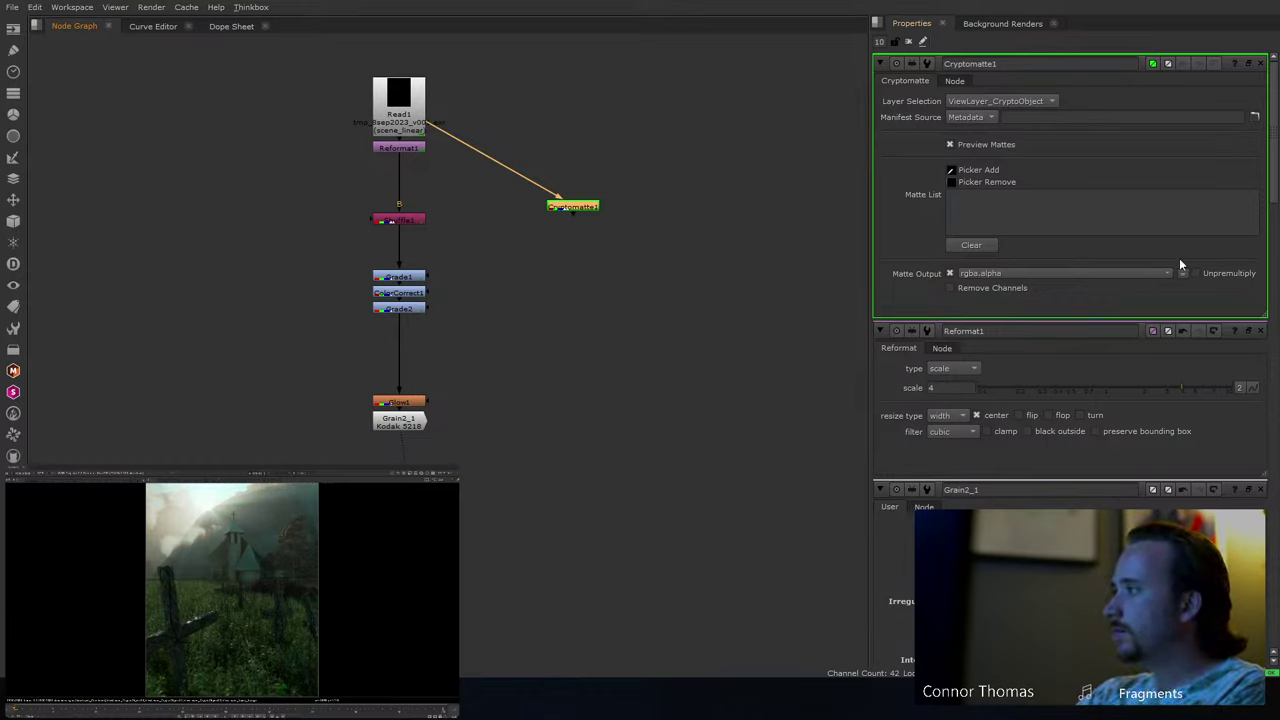
key(1)
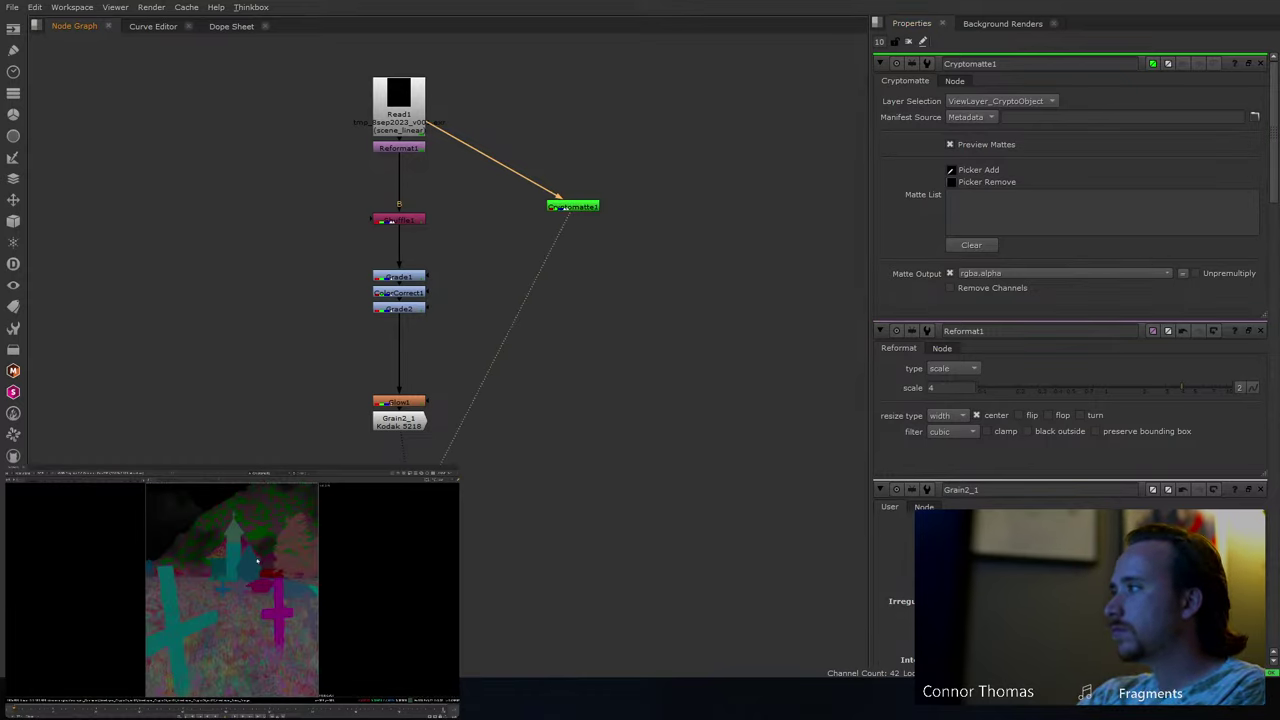
key(1)
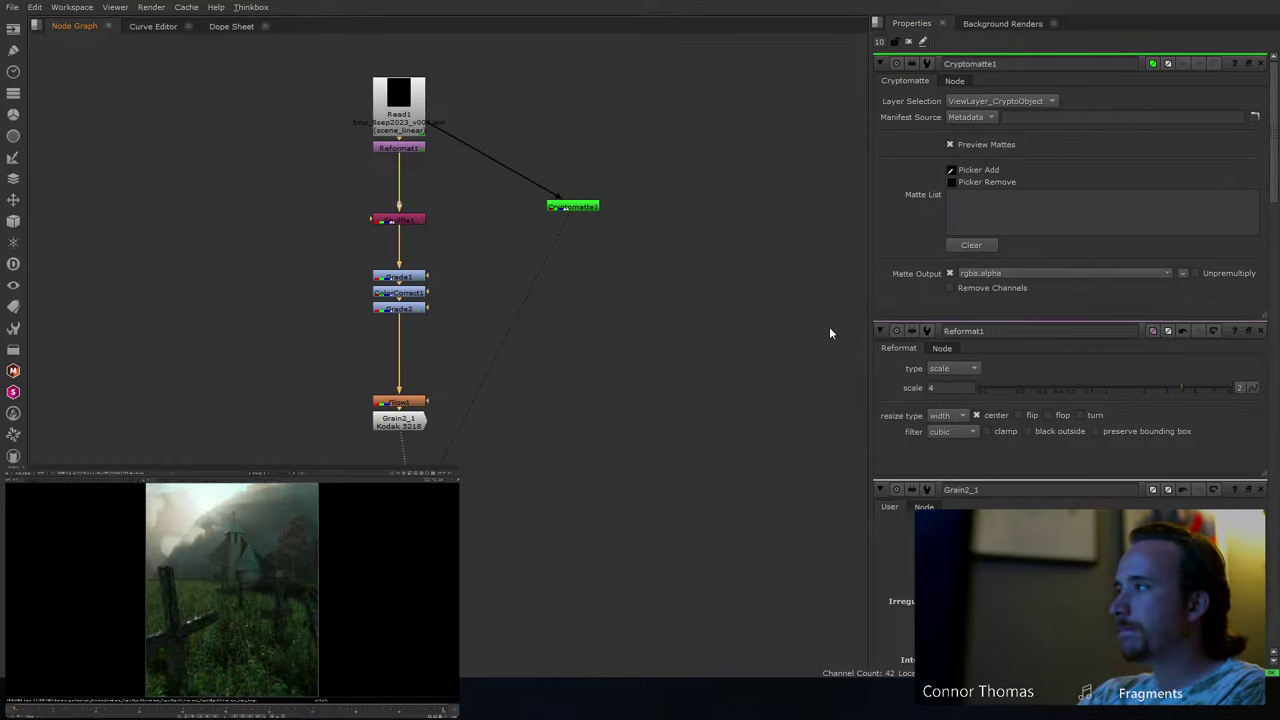
key(1)
key(2)
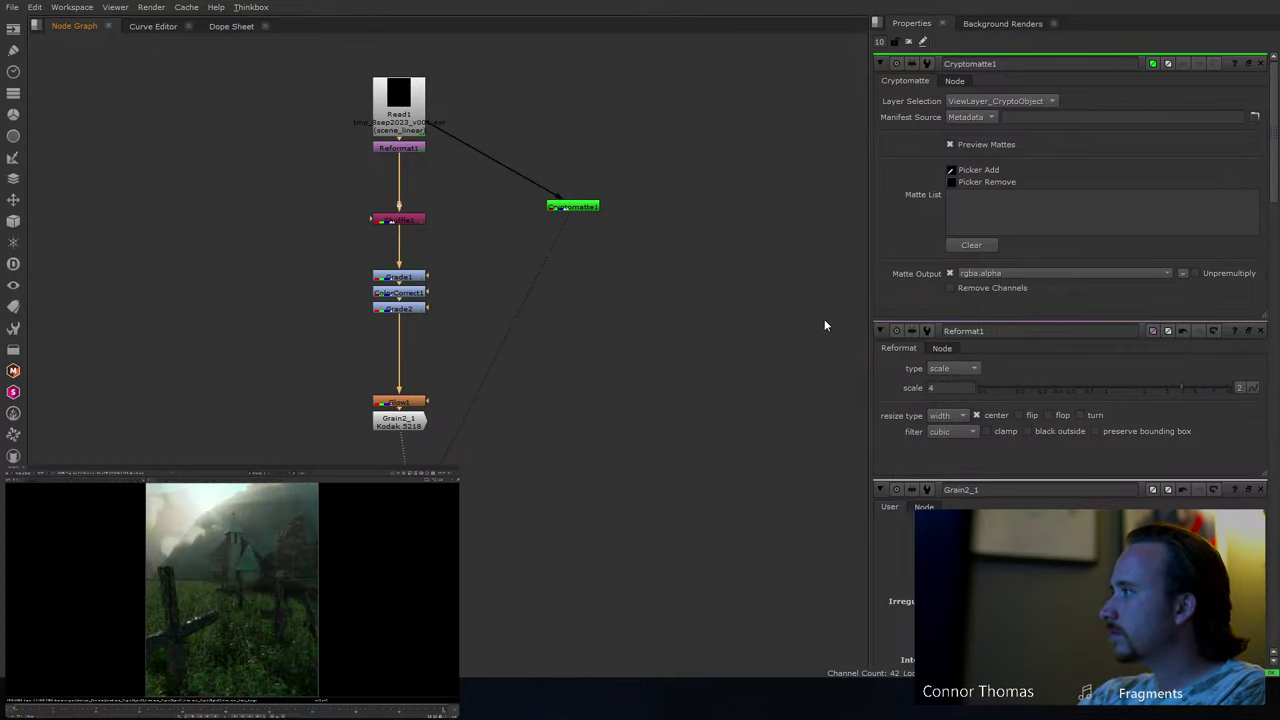
key(1)
key(2)
key(1)
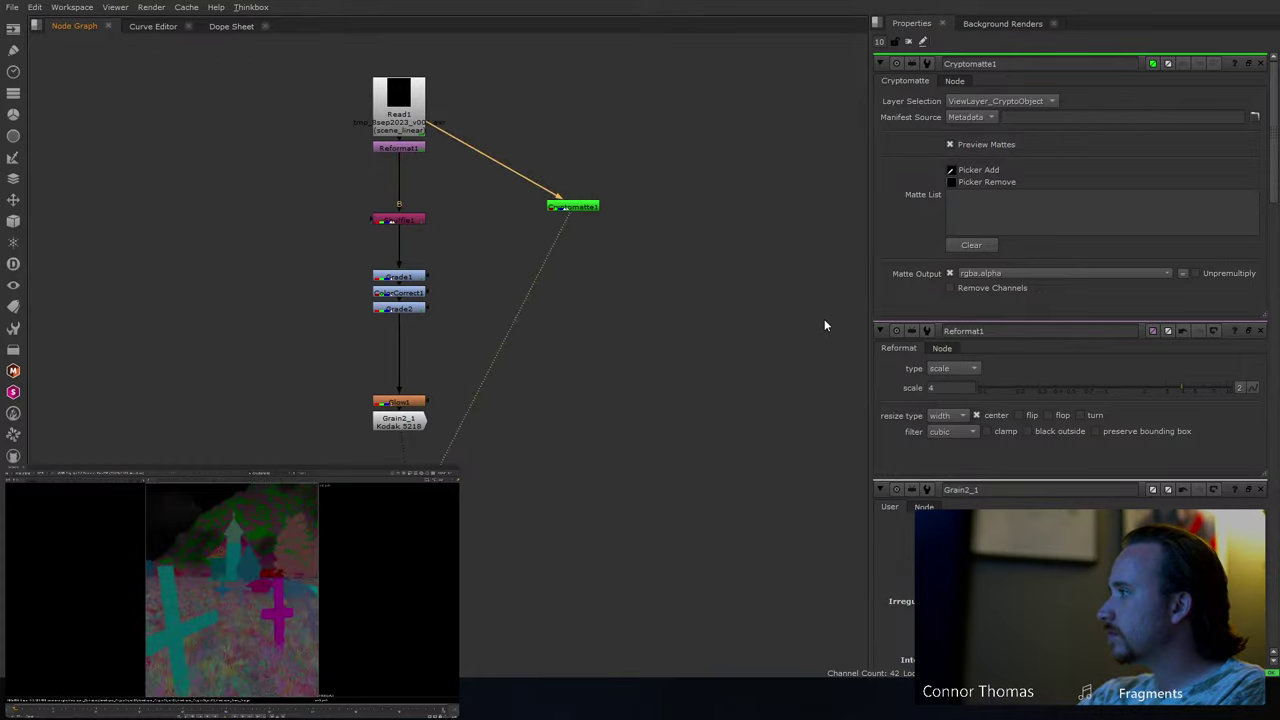
key(2)
key(1)
key(2)
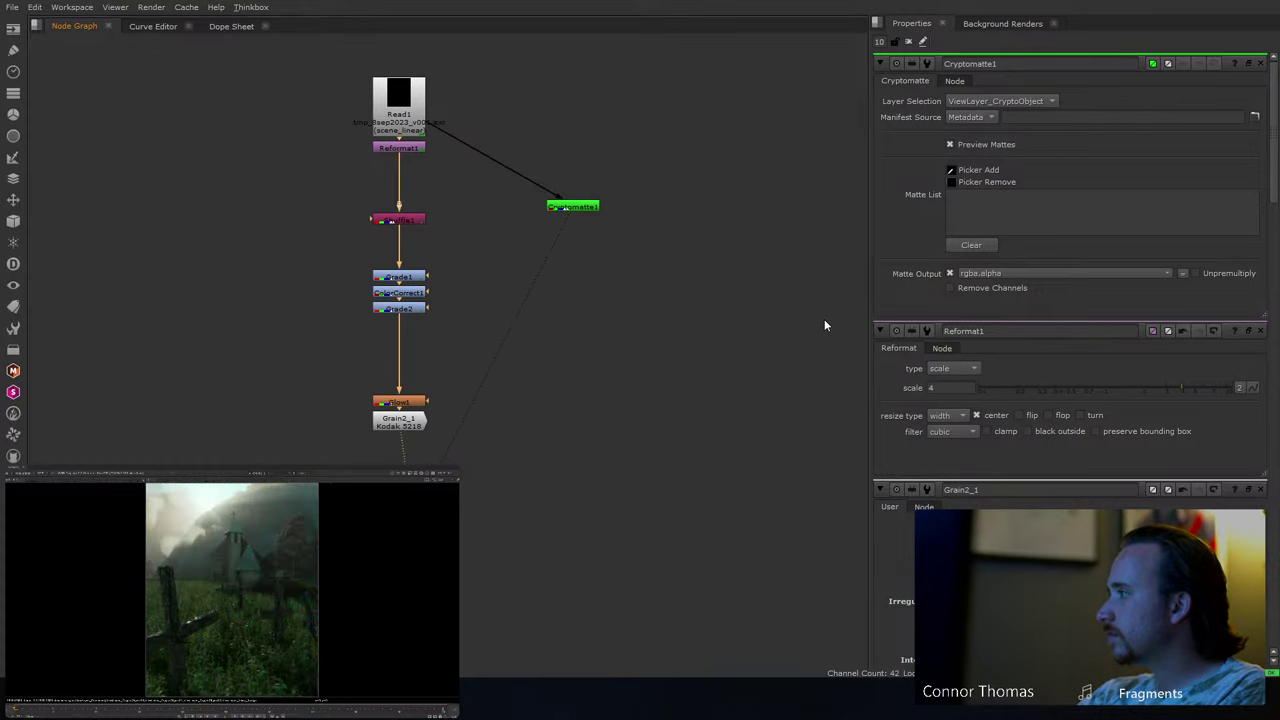
key(1)
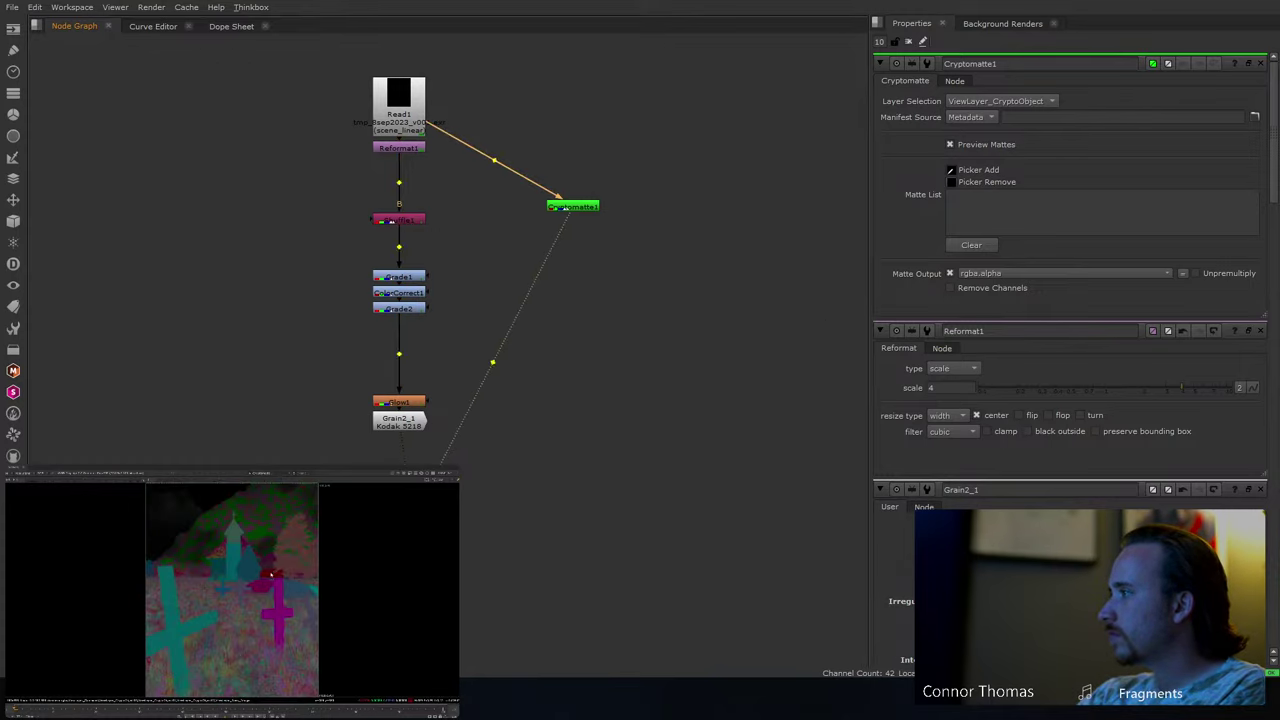
- Add Cube.007, the object behind the head of the foreground pink cross, to the Cryptomatte's matte list and check its alpha
ctrl+click(267, 598)
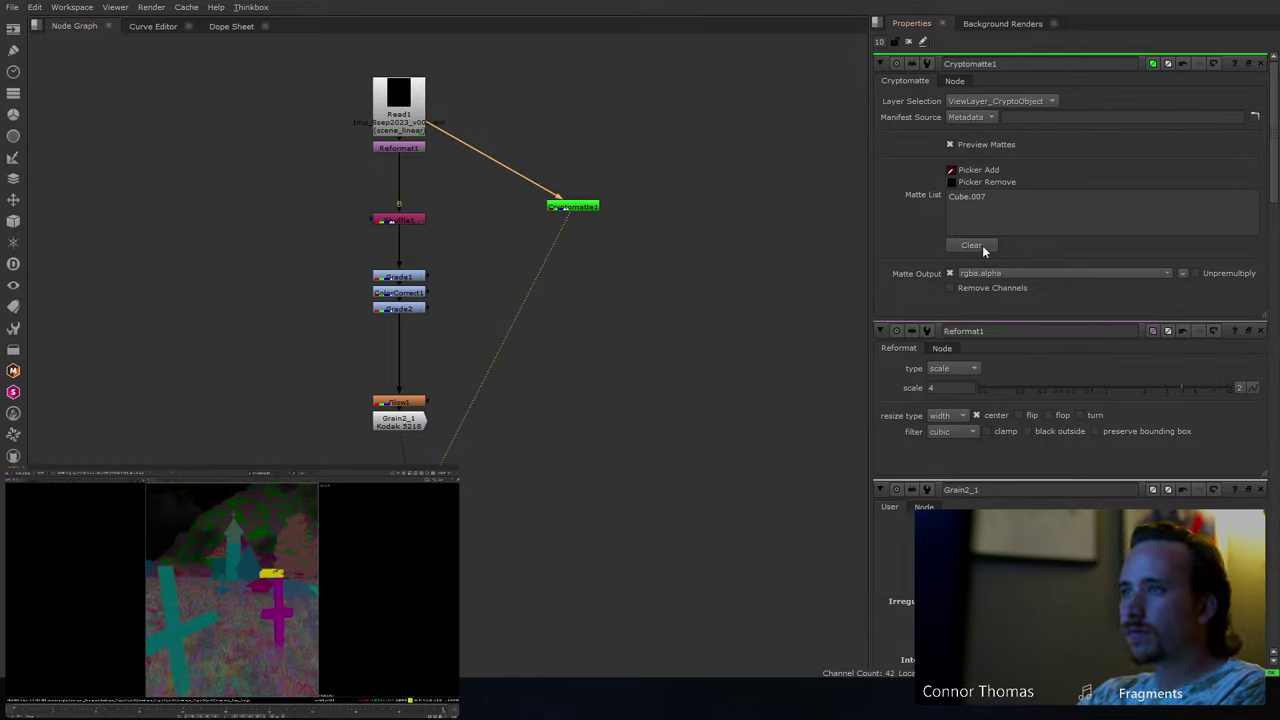
key(a)
key(a)
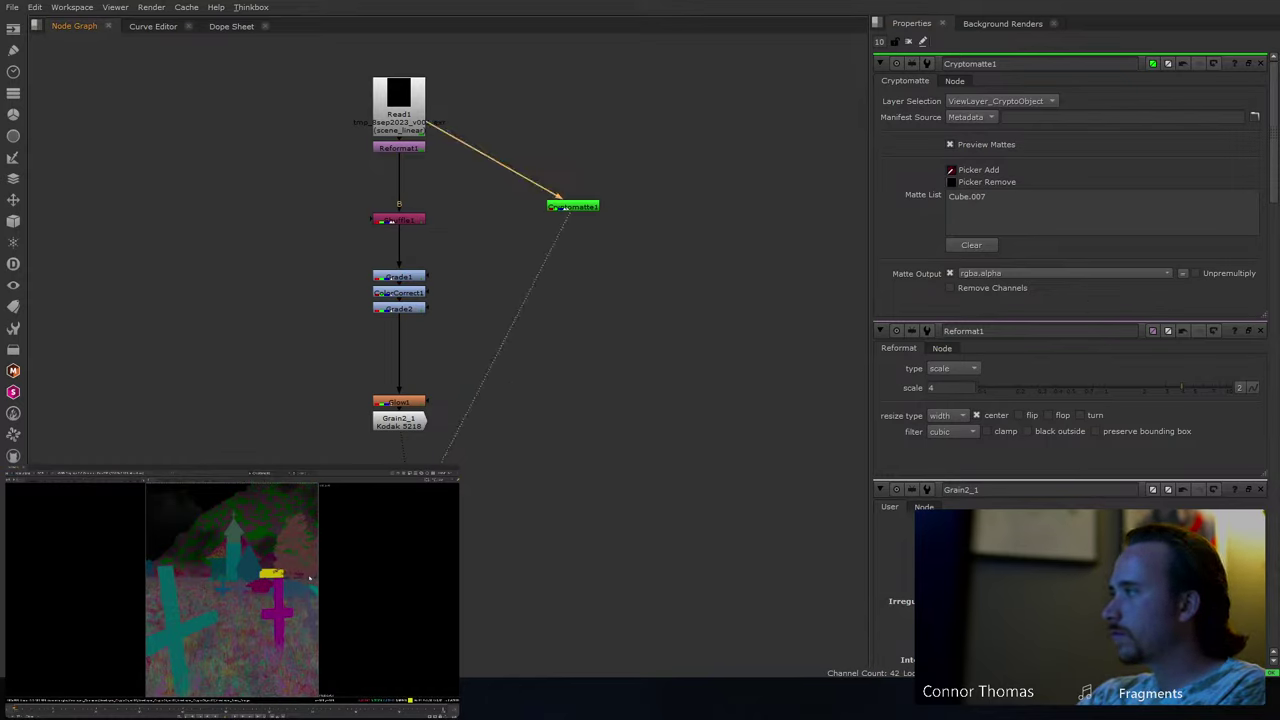
- Move the Glow, Grain and Viewer nodes further down to open space below the second Grade
click(402, 310)
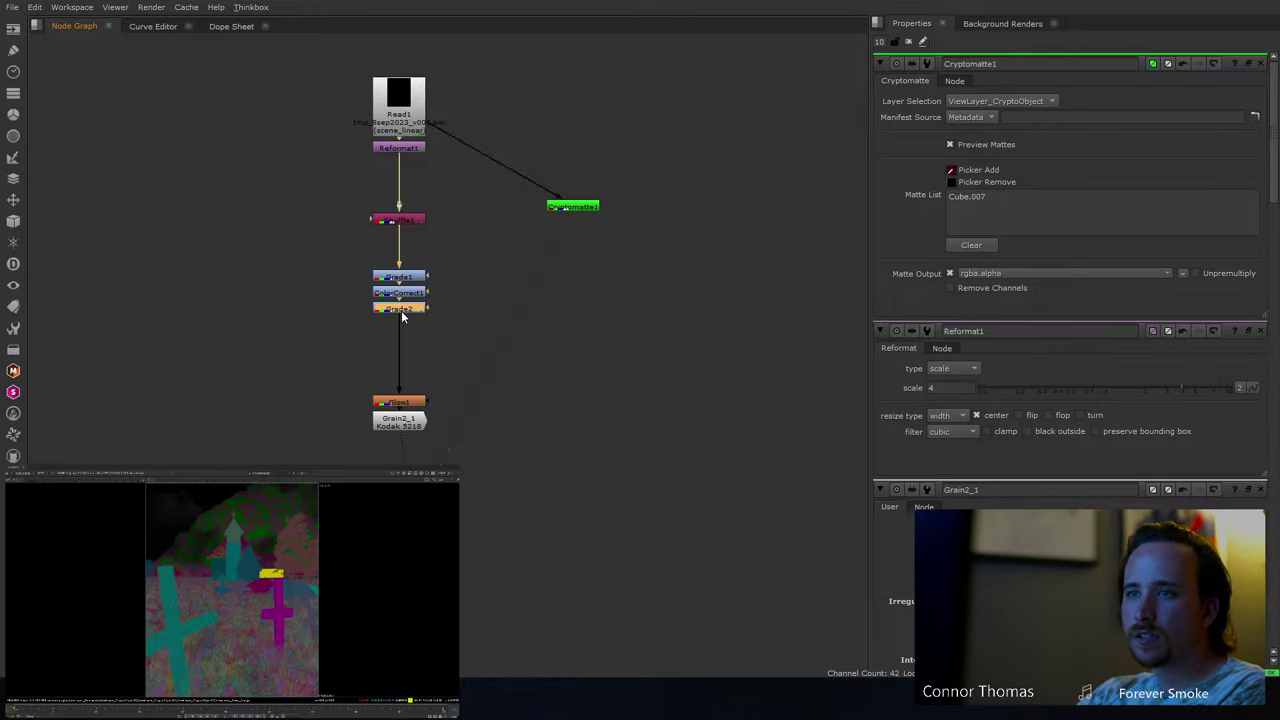
scroll(455, 440, down, 4)
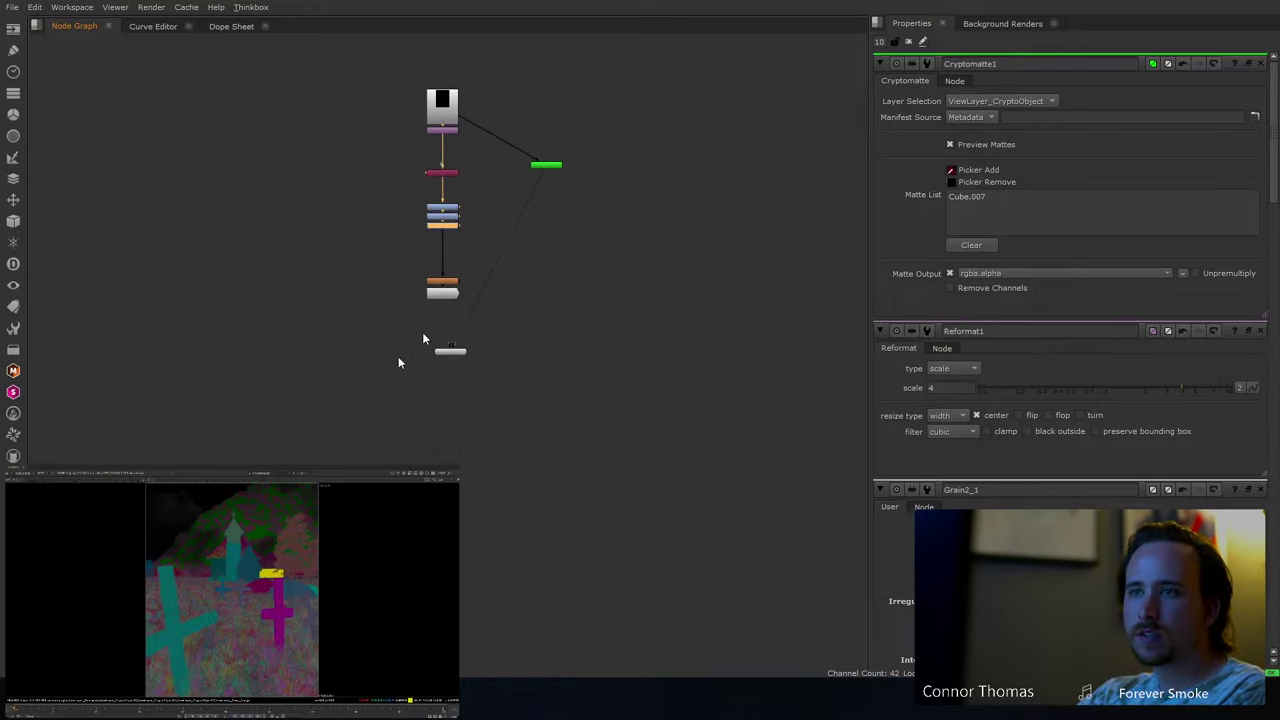
drag(363, 417, 440, 422)
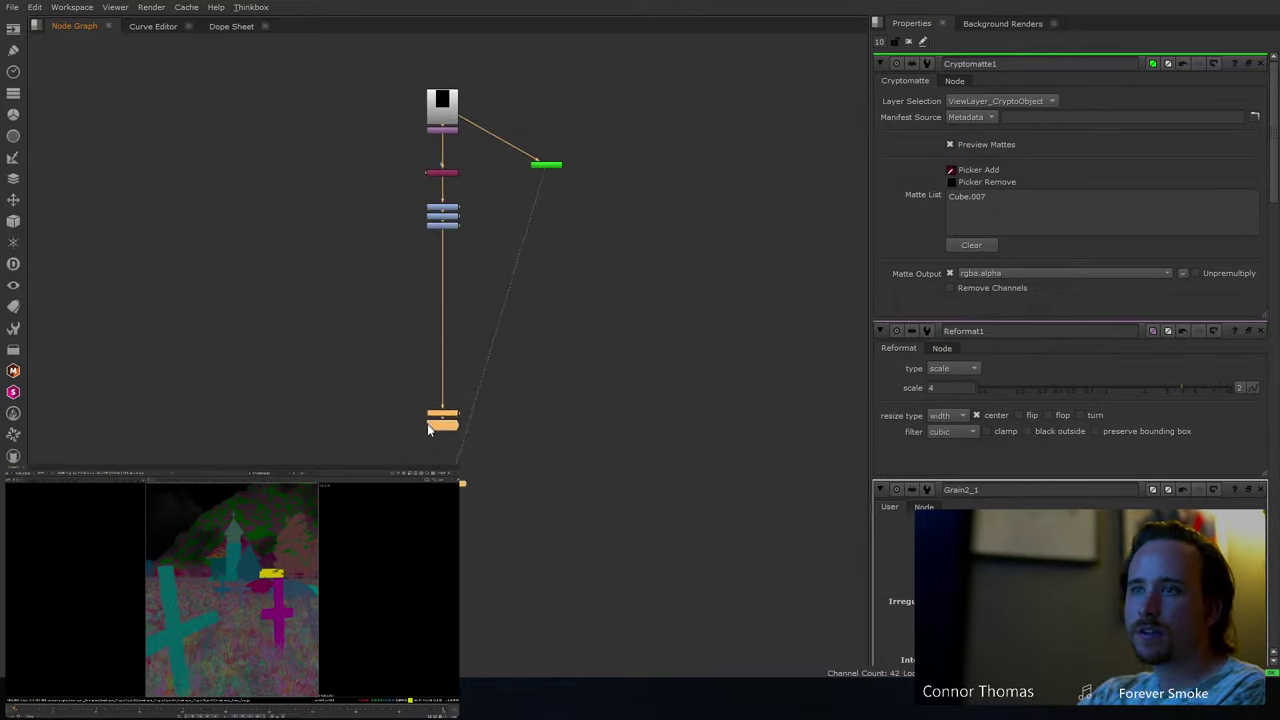
click(601, 419)
- Add a third Grade spaced below the second, connect its mask input to the Cryptomatte, and view the final composite
click(450, 227)
key(g)
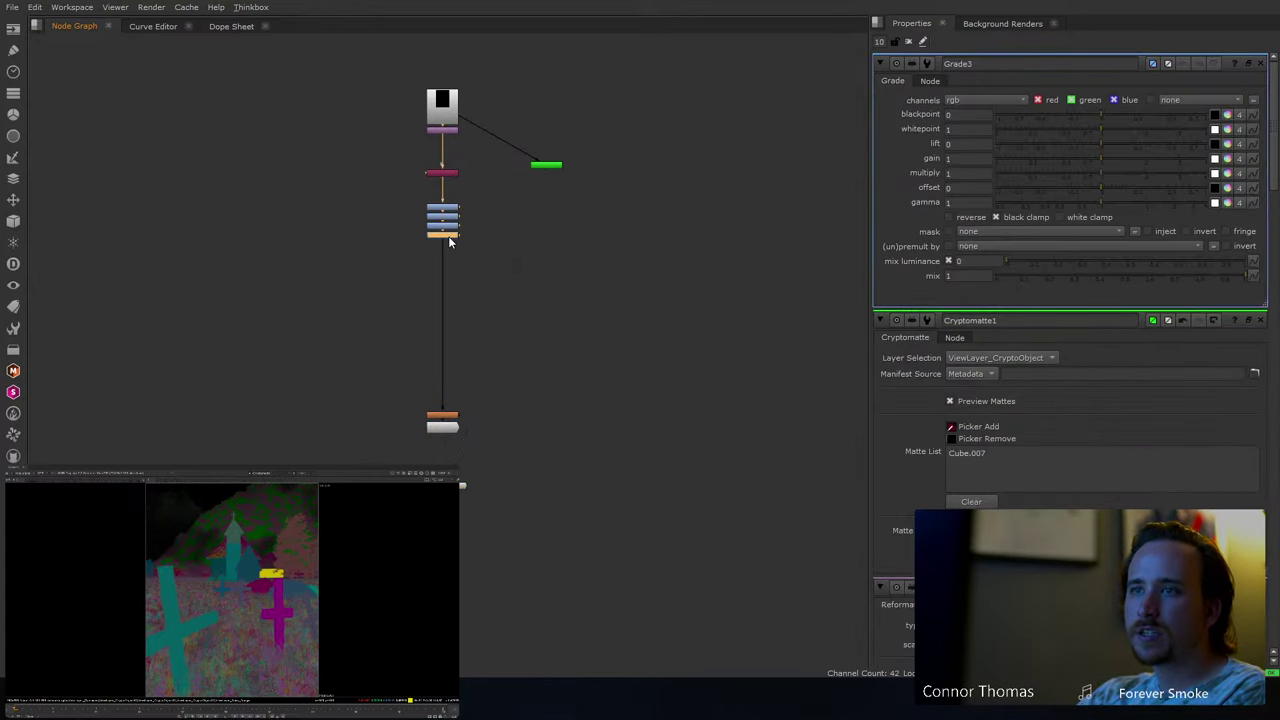
drag(448, 236, 546, 165)
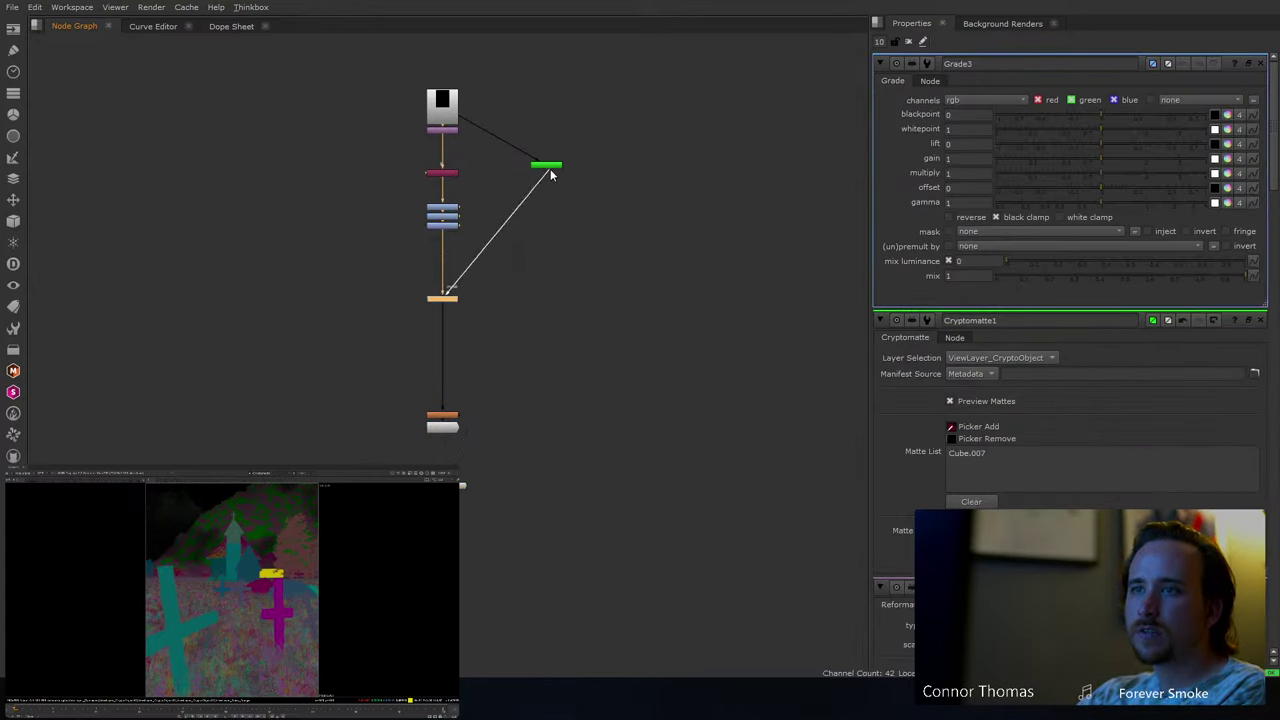
scroll(471, 320, up, 5)
middle_drag(523, 394, 551, 264)
scroll(551, 264, down, 5)
click(677, 319)
key(2)
middle_drag(682, 230, 679, 319)
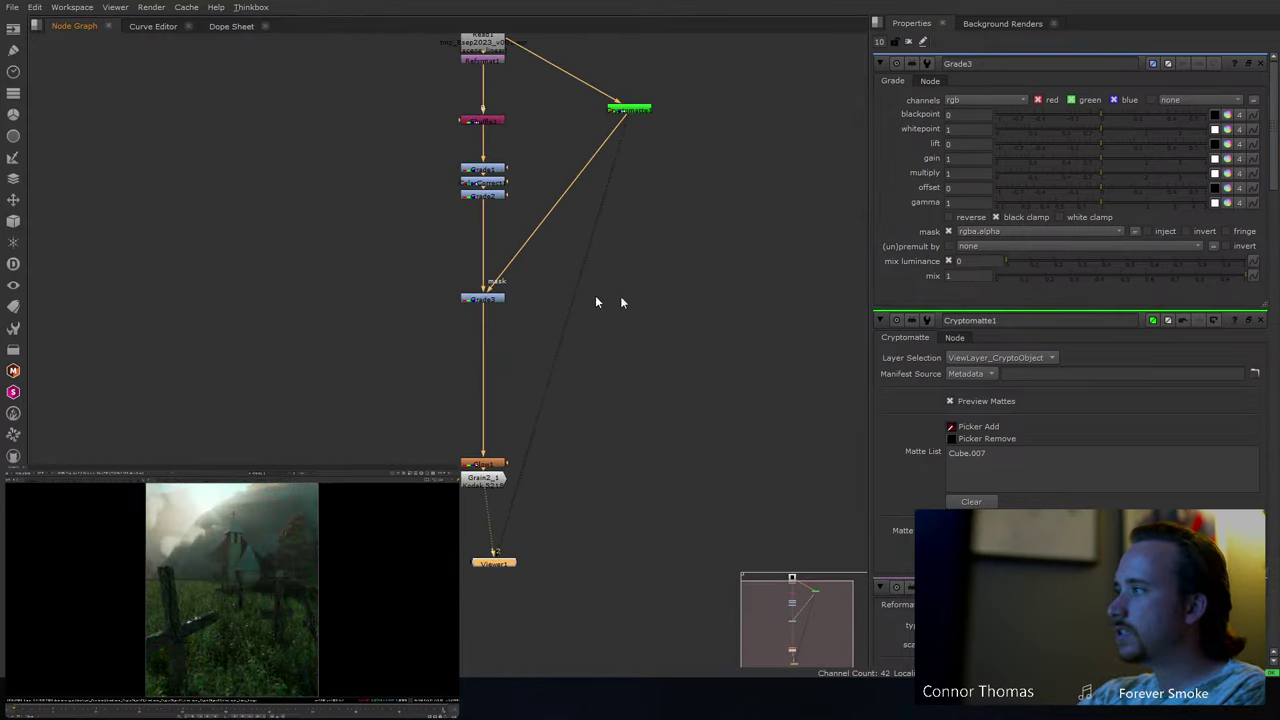
- Set the masked Grade's whitepoint to 2.55 and view the Grain output
click(492, 297)
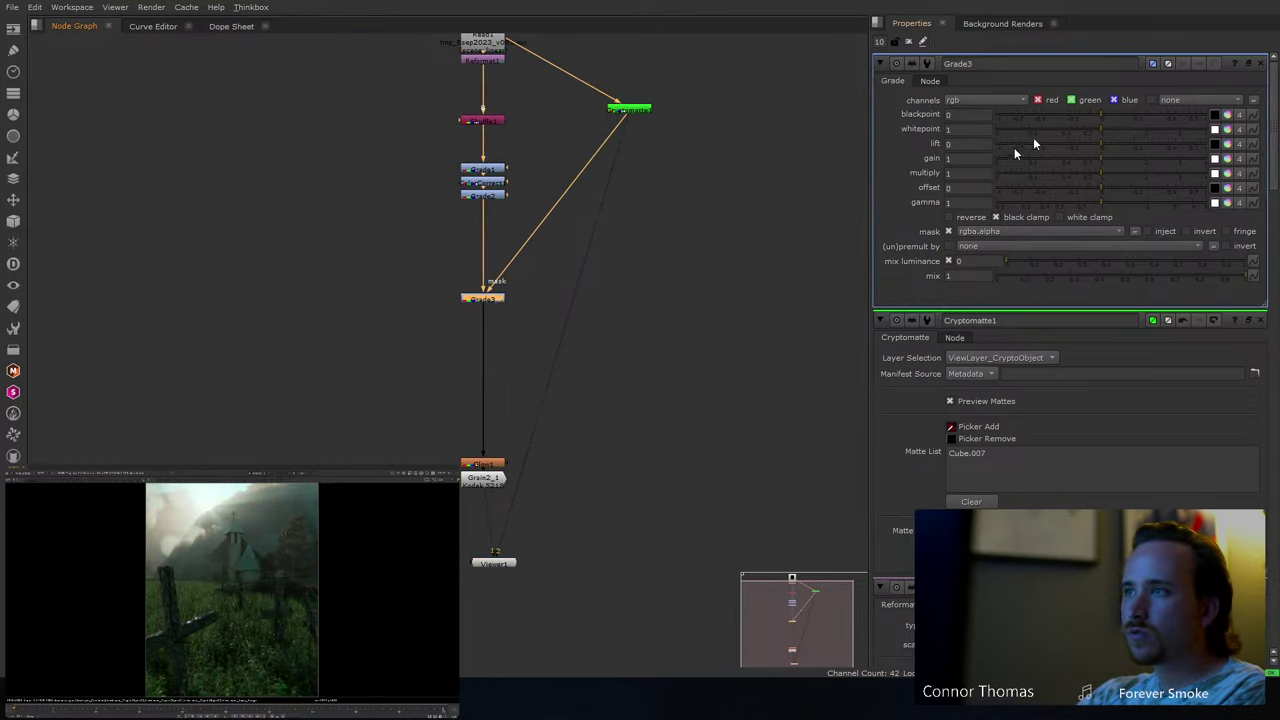
mouse_move(1099, 129)
mouse_down()
mouse_move(1135, 129)
mouse_move(1117, 135)
mouse_up()
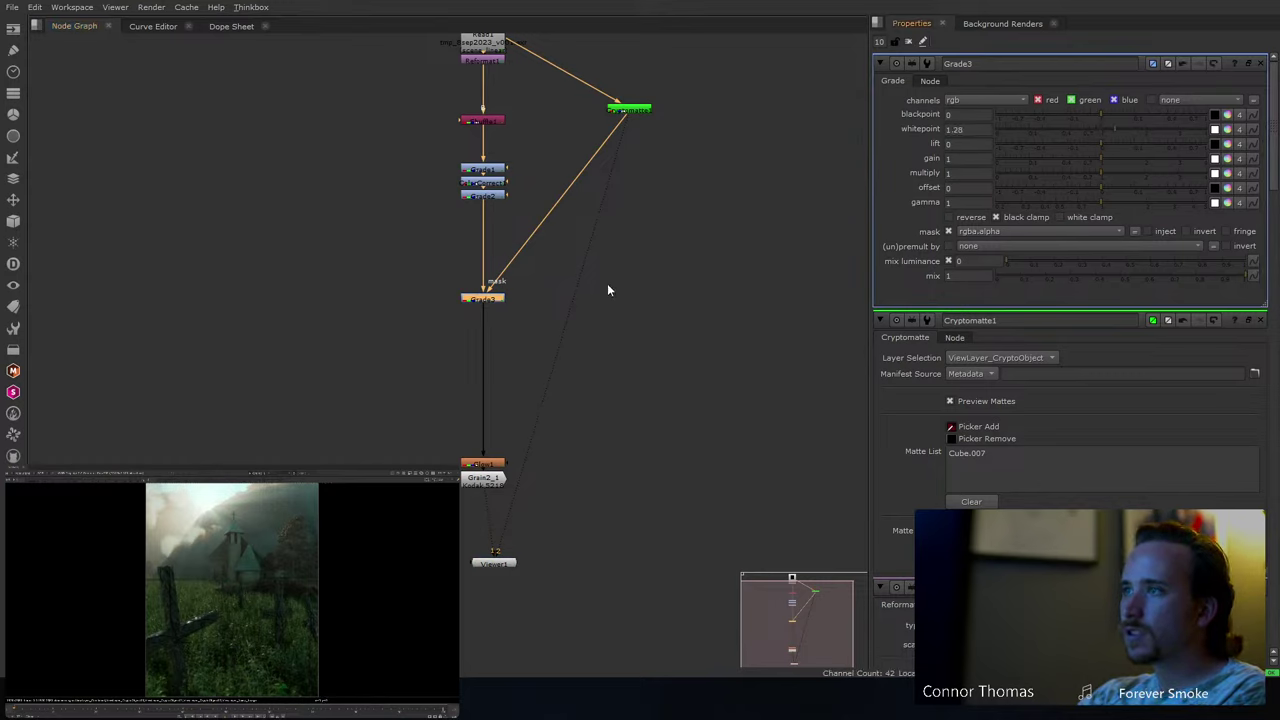
click(1163, 130)
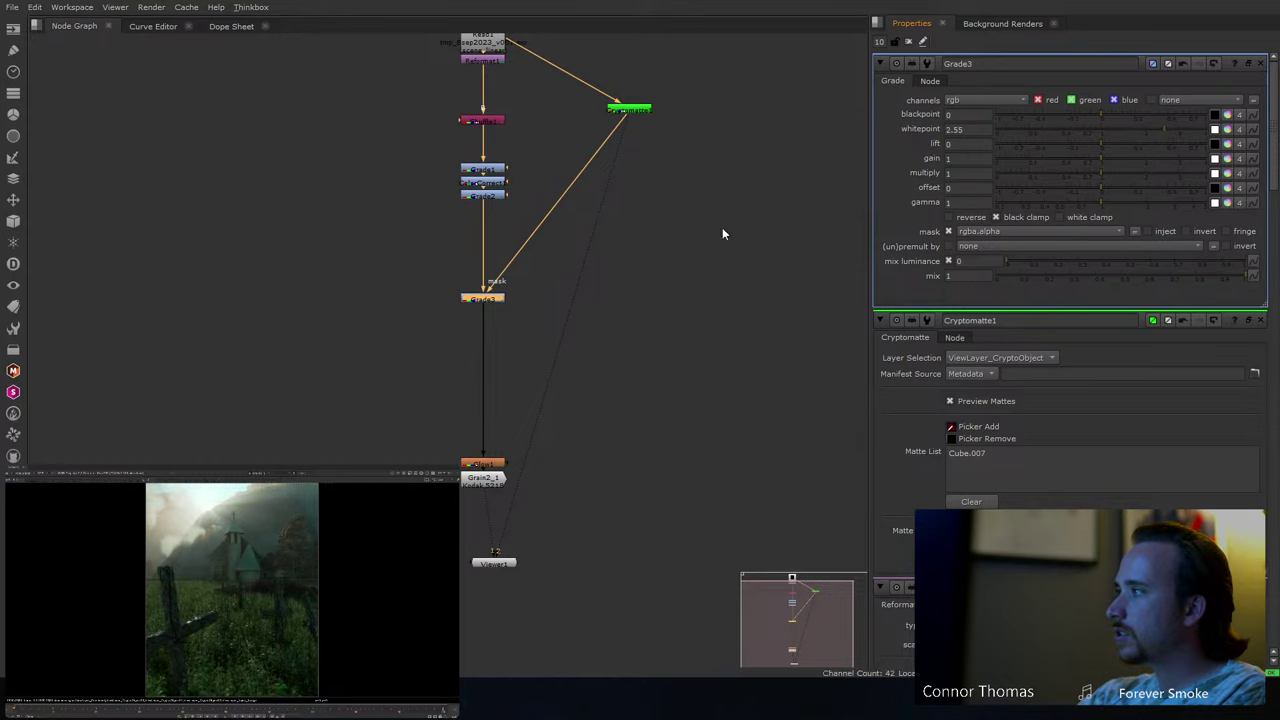
middle_drag(523, 325, 517, 345)
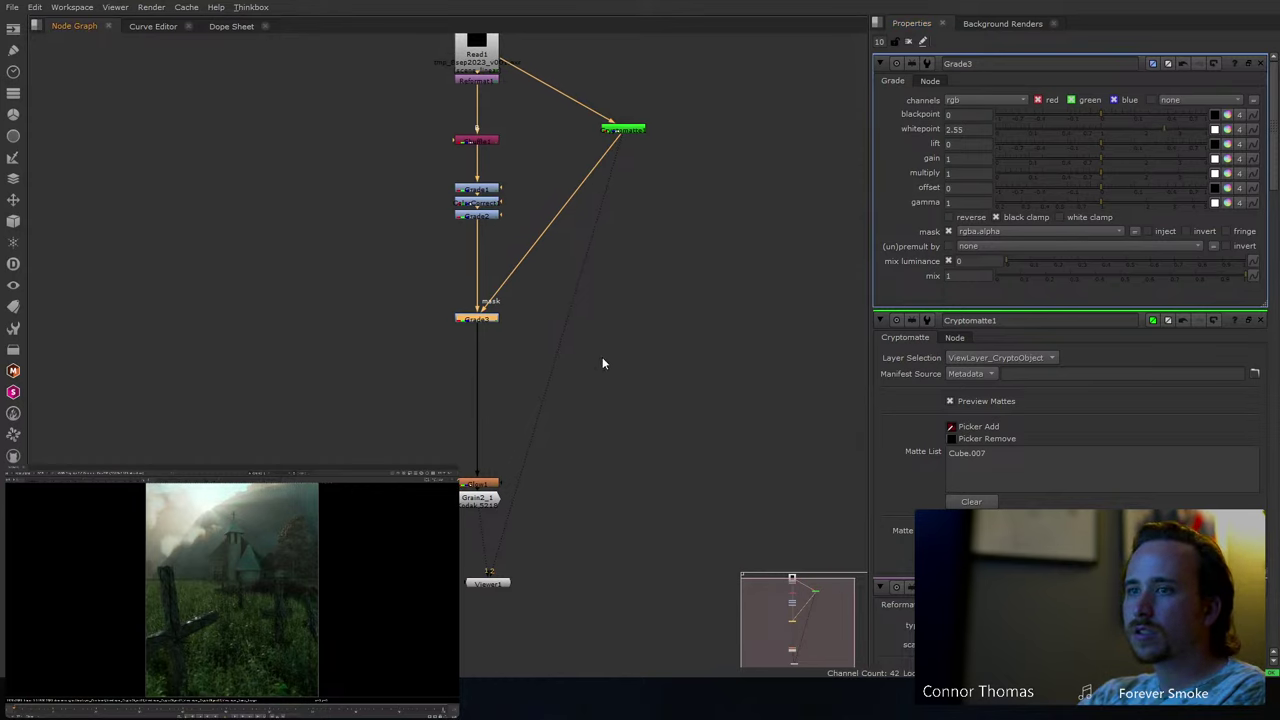
key(1)
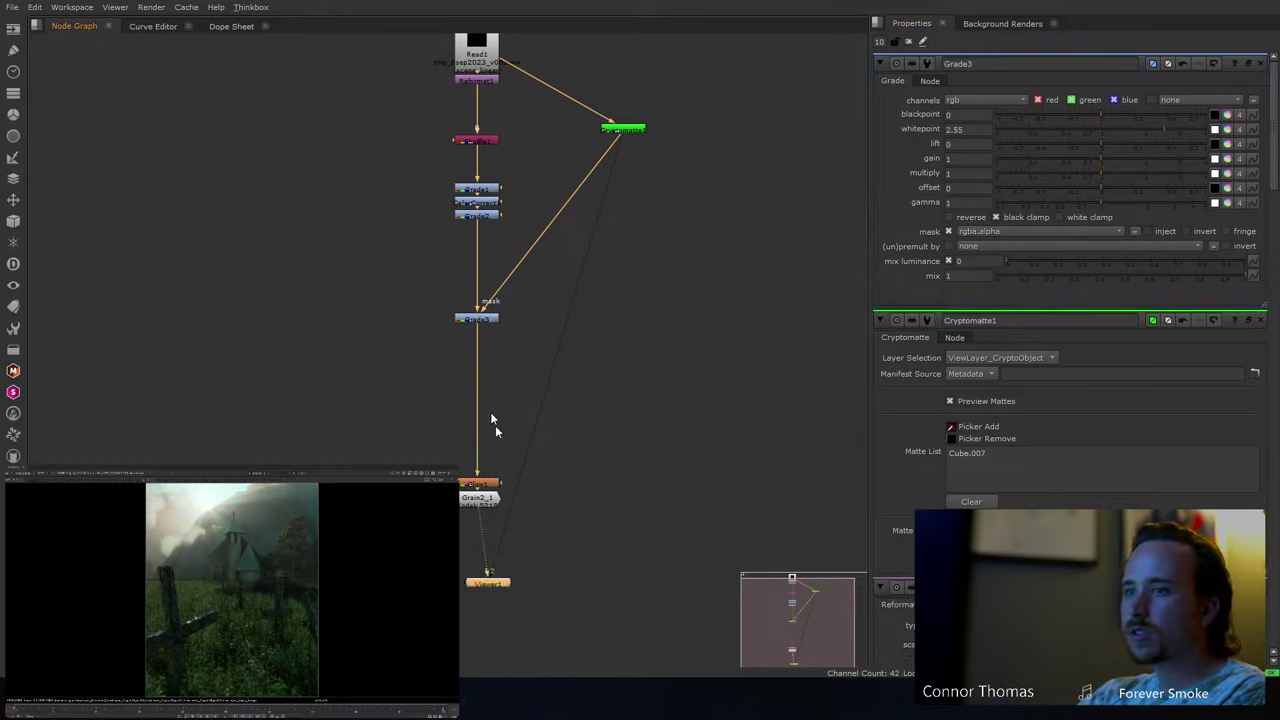
- Disable and re-enable the masked Grade to compare its effect on the building behind the cross
click(483, 320)
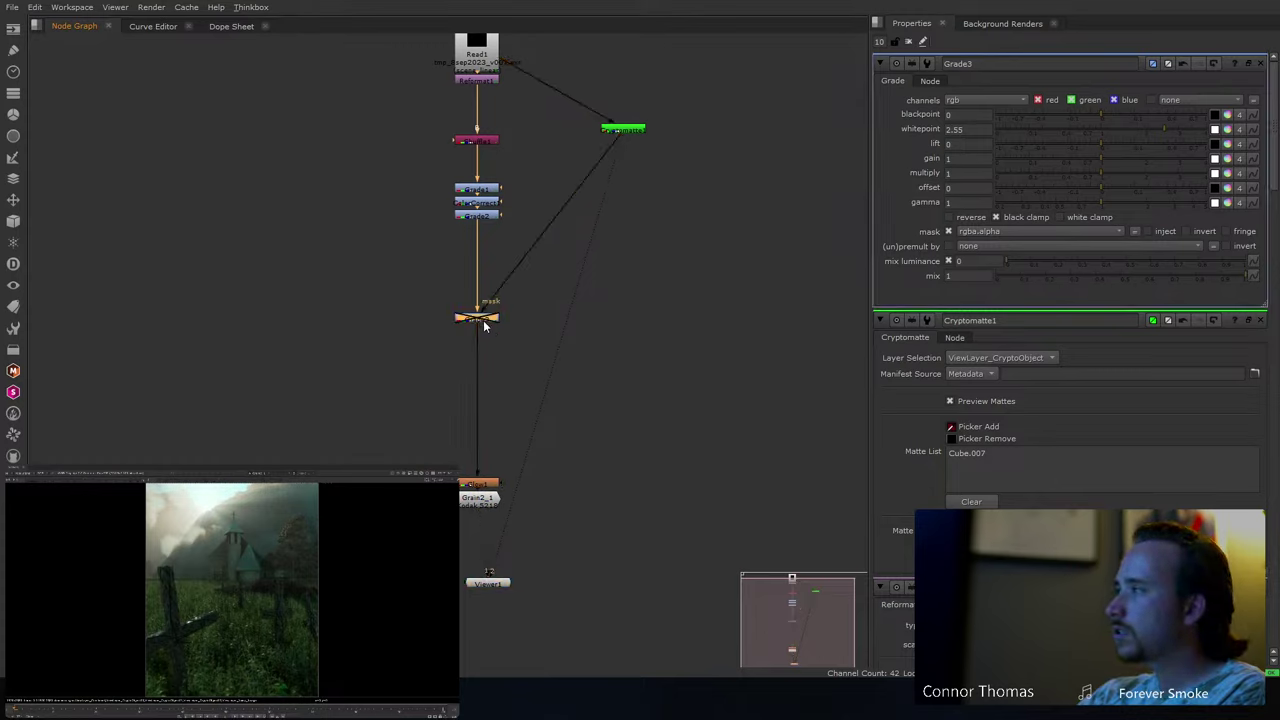
key(d)
key(d)
middle_drag(534, 298, 521, 394)
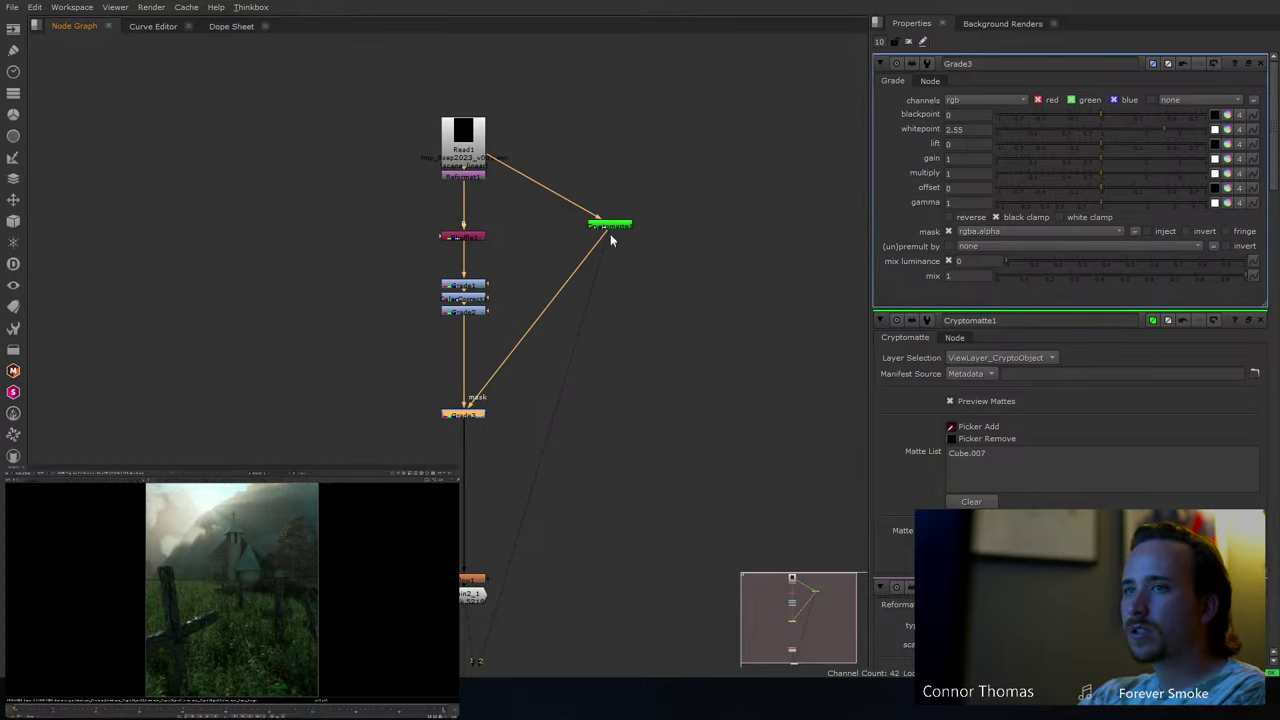
- Inspect the Cryptomatte's alpha matte in the viewer, then restore the colour display
click(609, 226)
key(1)
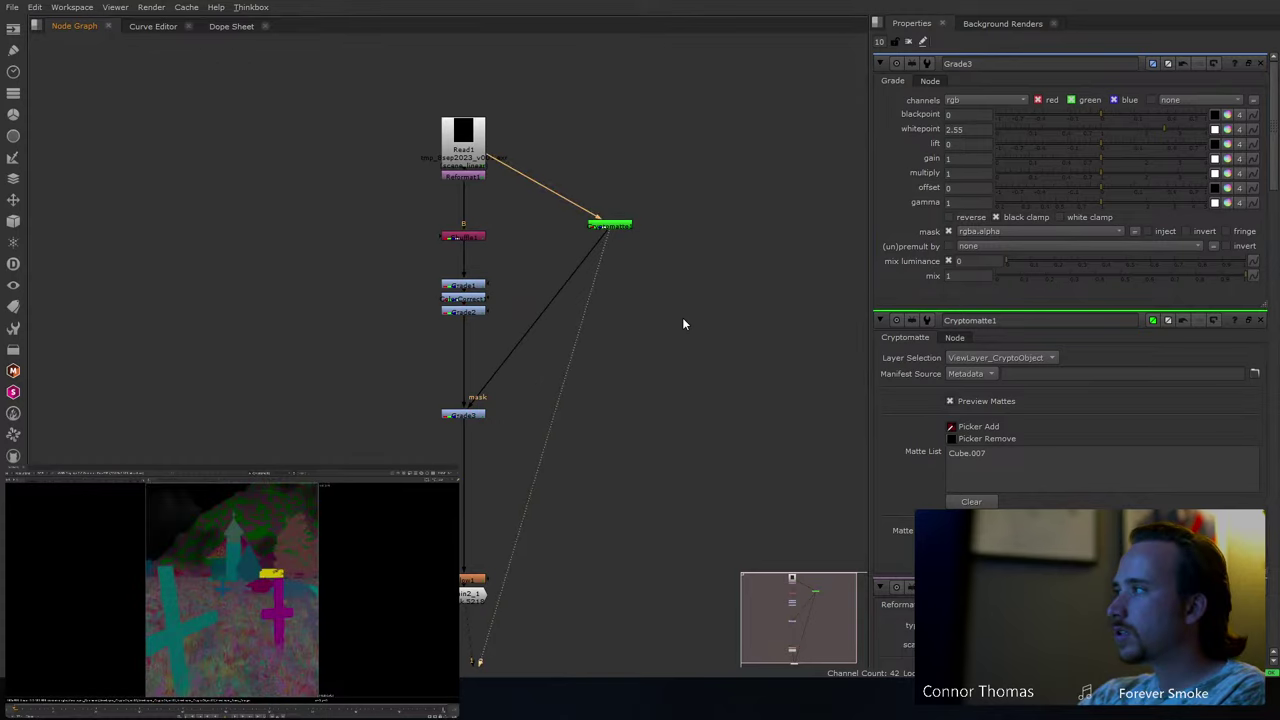
key(a)
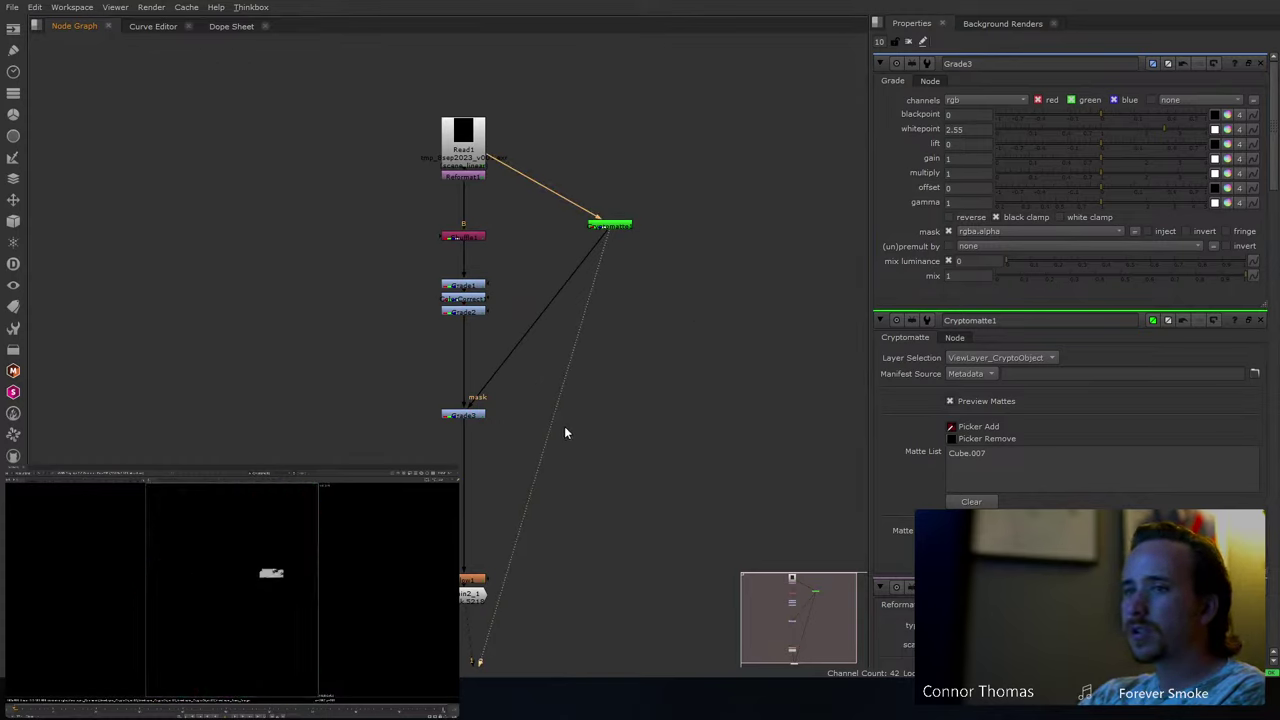
click(472, 415)
key(a)
key(a)
key(a)
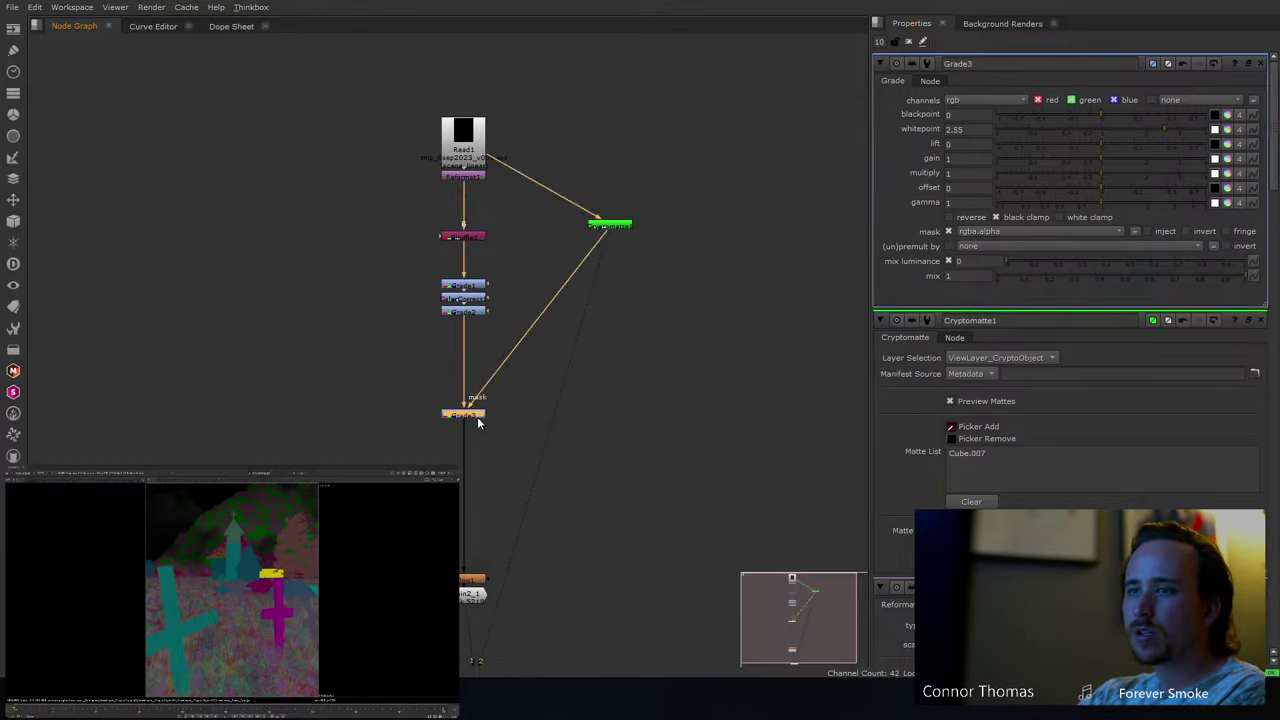
- Switch the viewer back to the final composite and toggle the masked Grade for a before-and-after comparison
key(2)
key(d)
key(d)
key(d)
key(d)
key(d)
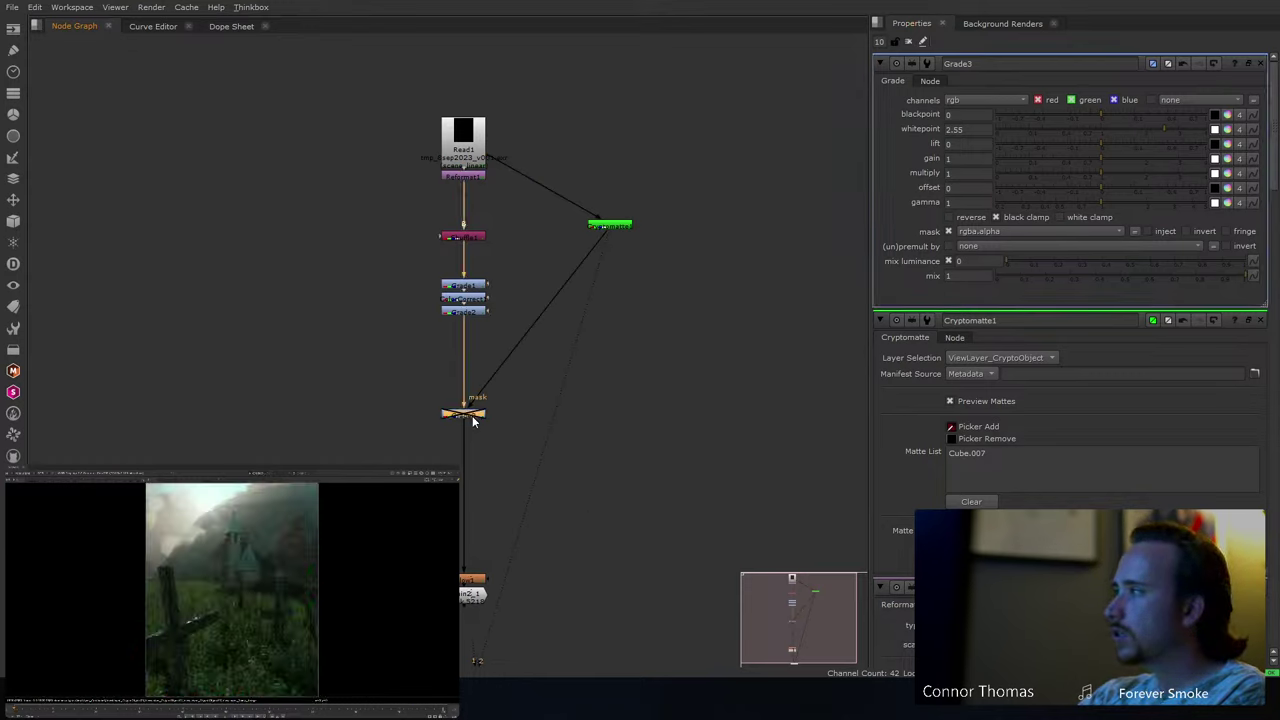
key(d)
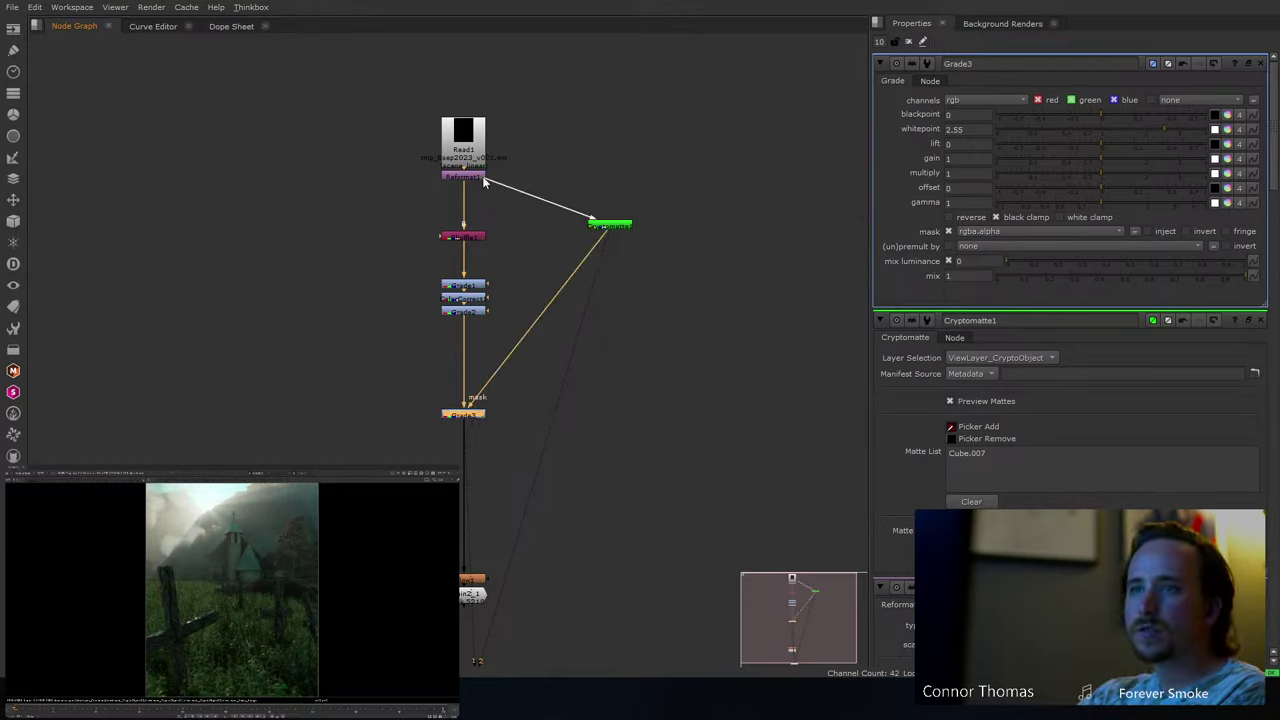
- Feed the Cryptomatte from the Reformat node through two Dots at right angles, and lower the Cryptomatte beside the colour nodes
click(638, 379)
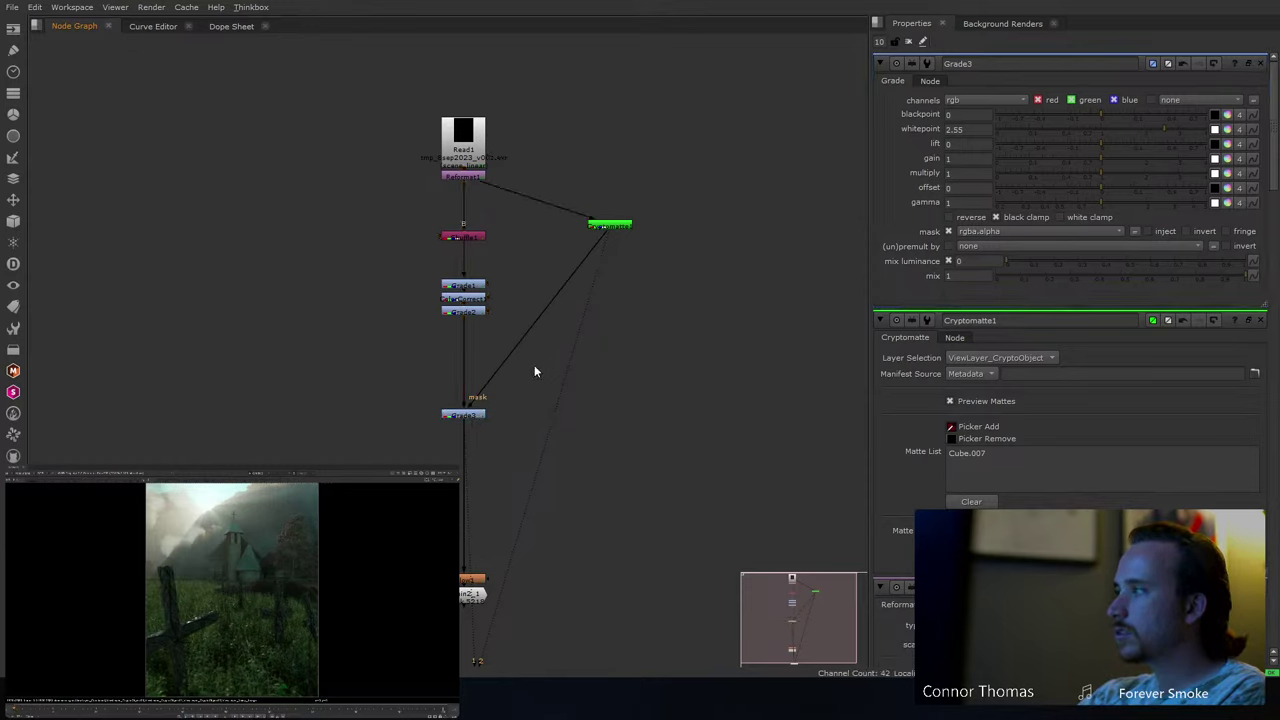
click(463, 177)
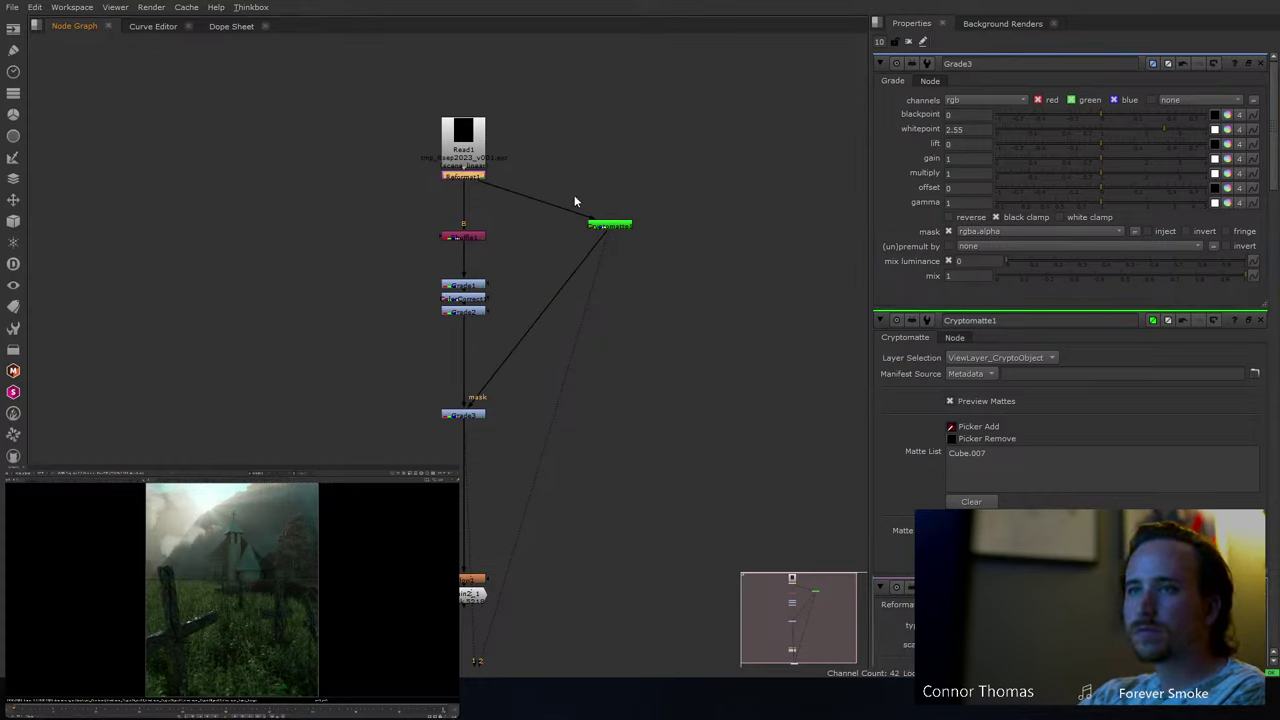
key(Tab)
text(dot)
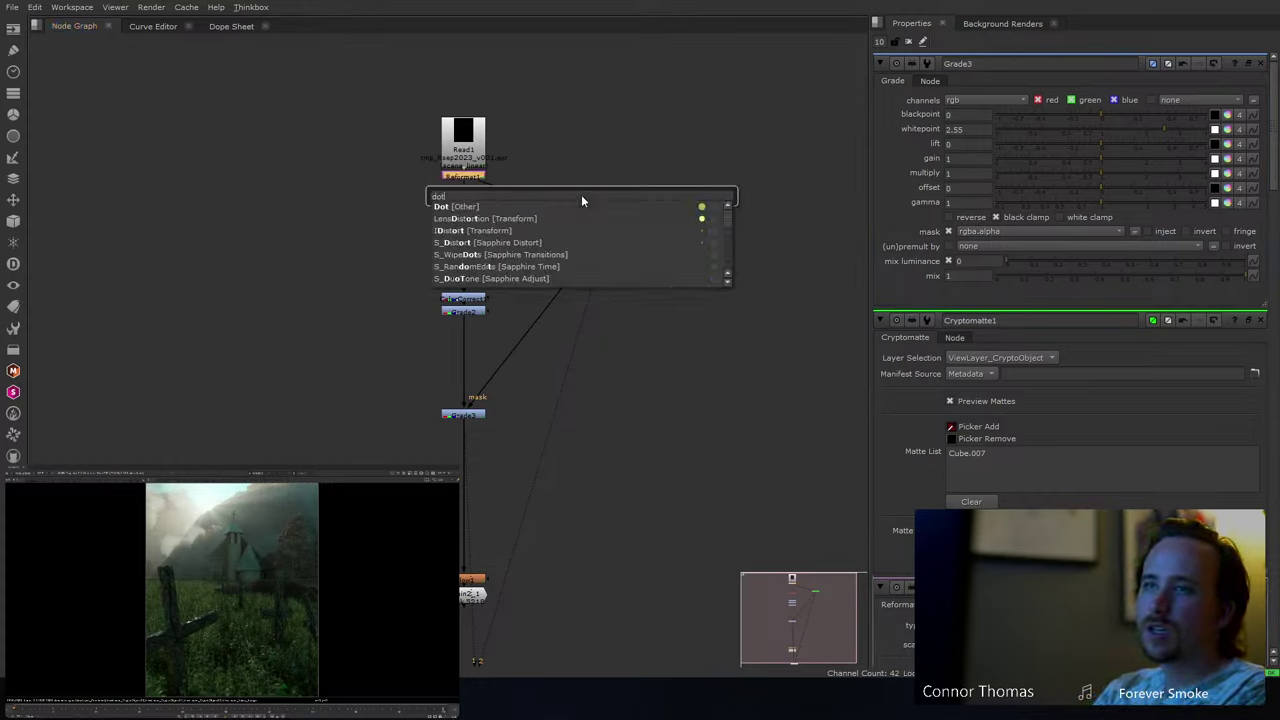
key(Return)
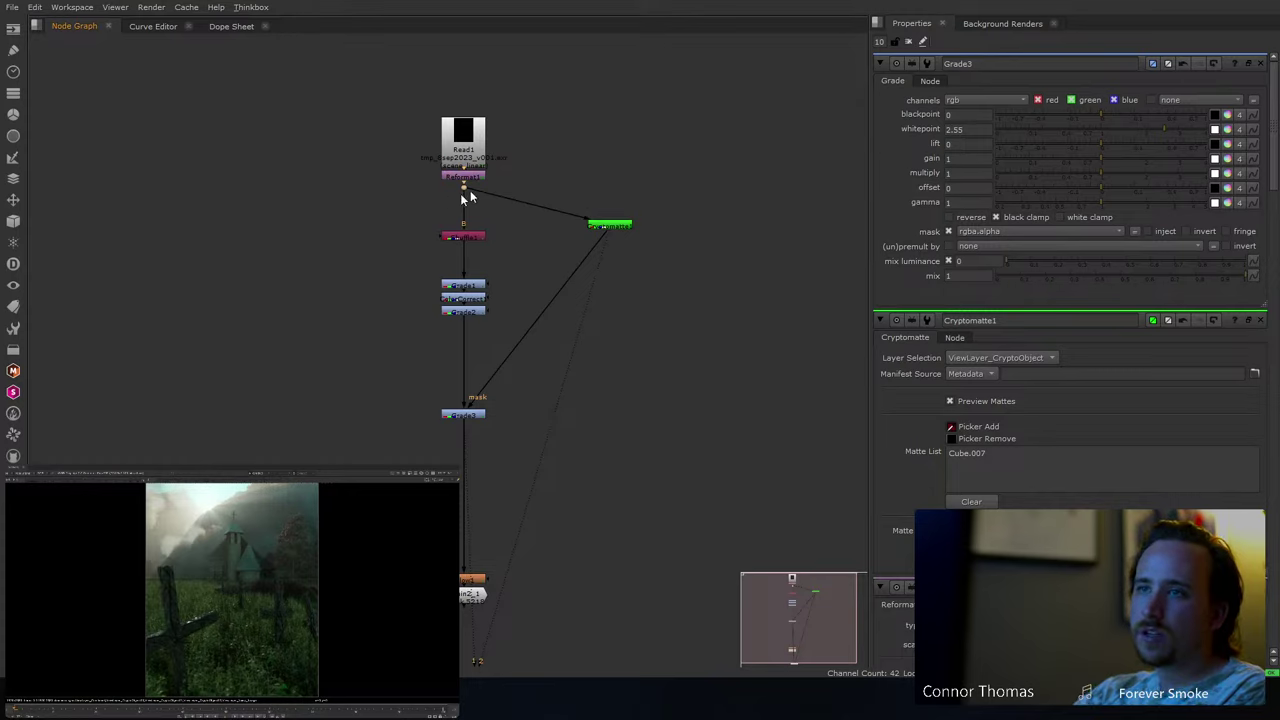
drag(464, 187, 466, 209)
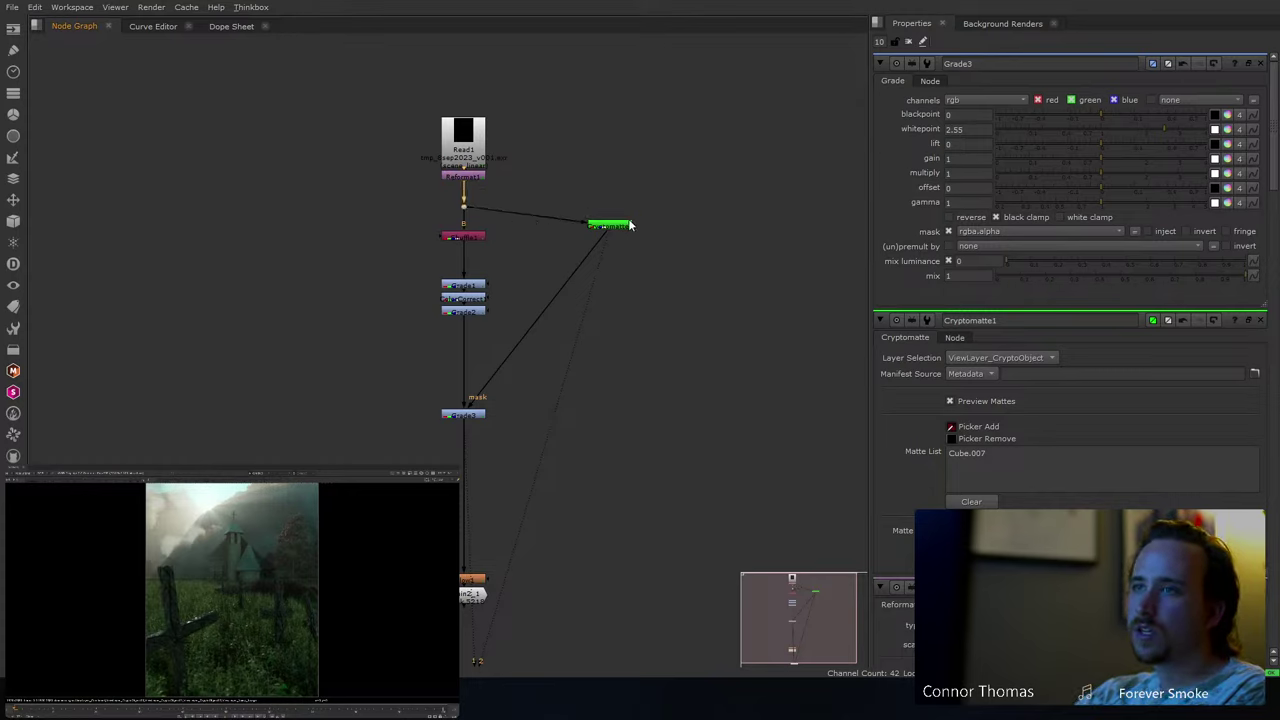
drag(622, 227, 609, 306)
ctrl+drag(534, 252, 596, 207)
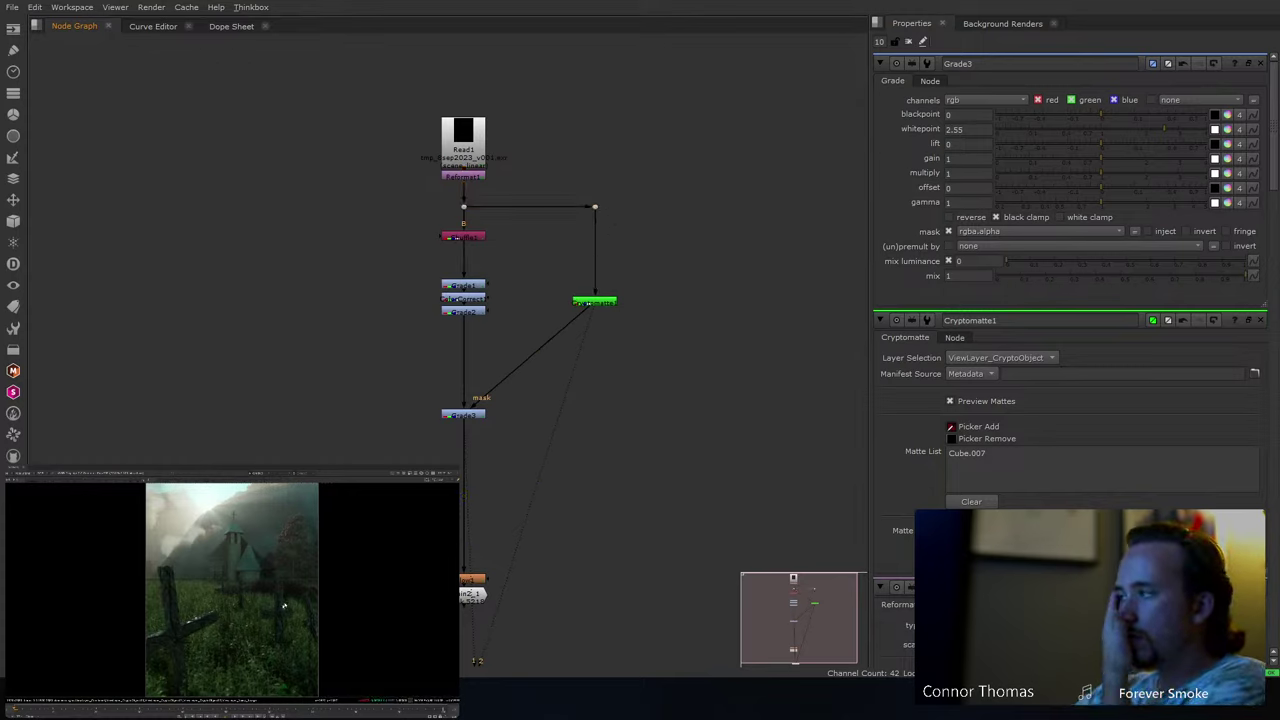
- Set the masked Grade's whitepoint to 1.78
click(475, 418)
drag(1156, 128, 1137, 129)
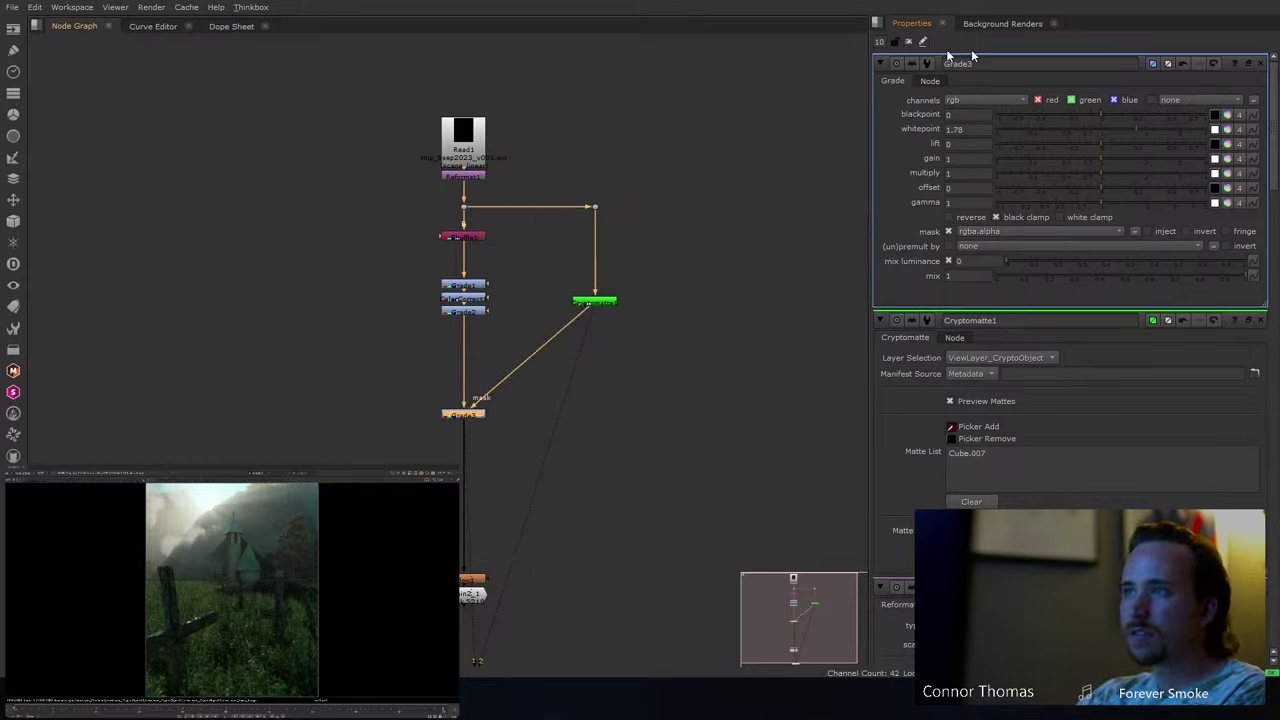
- Clear the open node properties and add another Grade directly below the Cryptomatte-masked Grade
click(908, 42)
click(614, 452)
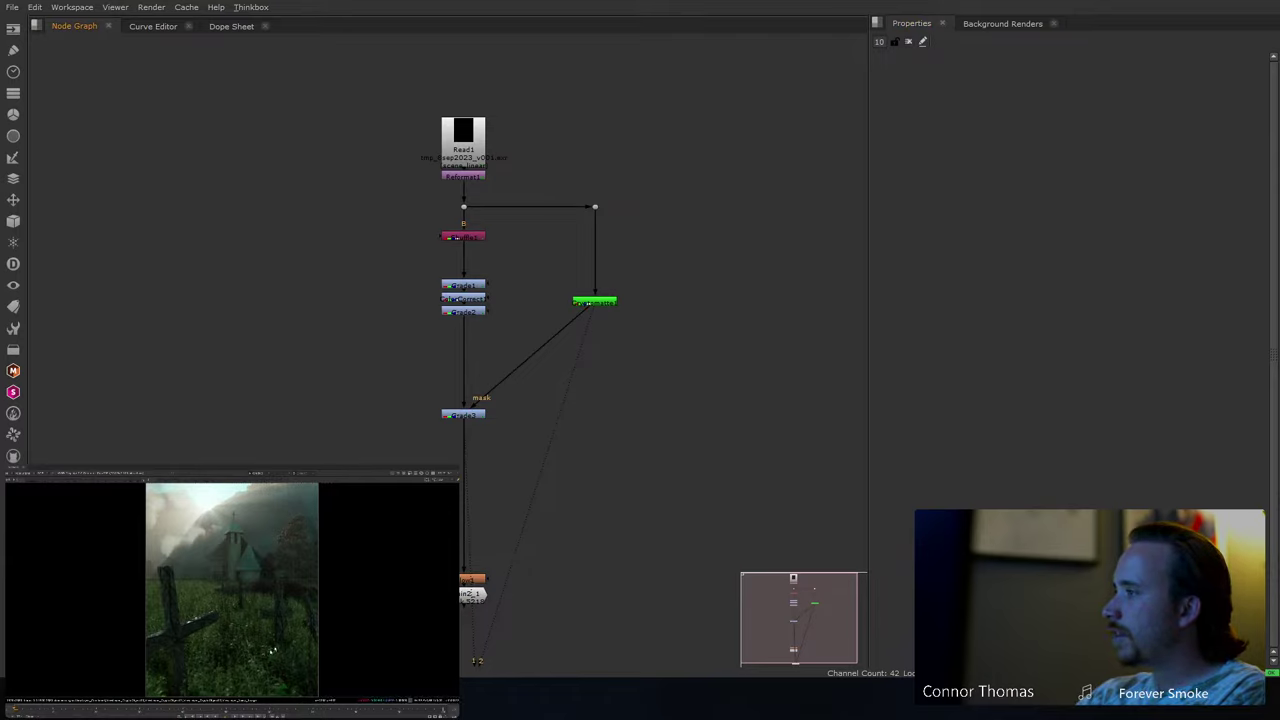
click(468, 415)
key(g)
drag(488, 438, 490, 478)
- Create a Roto node beside the main branch and connect its bg input to the Cryptomatte-masked Grade
click(596, 449)
key(o)
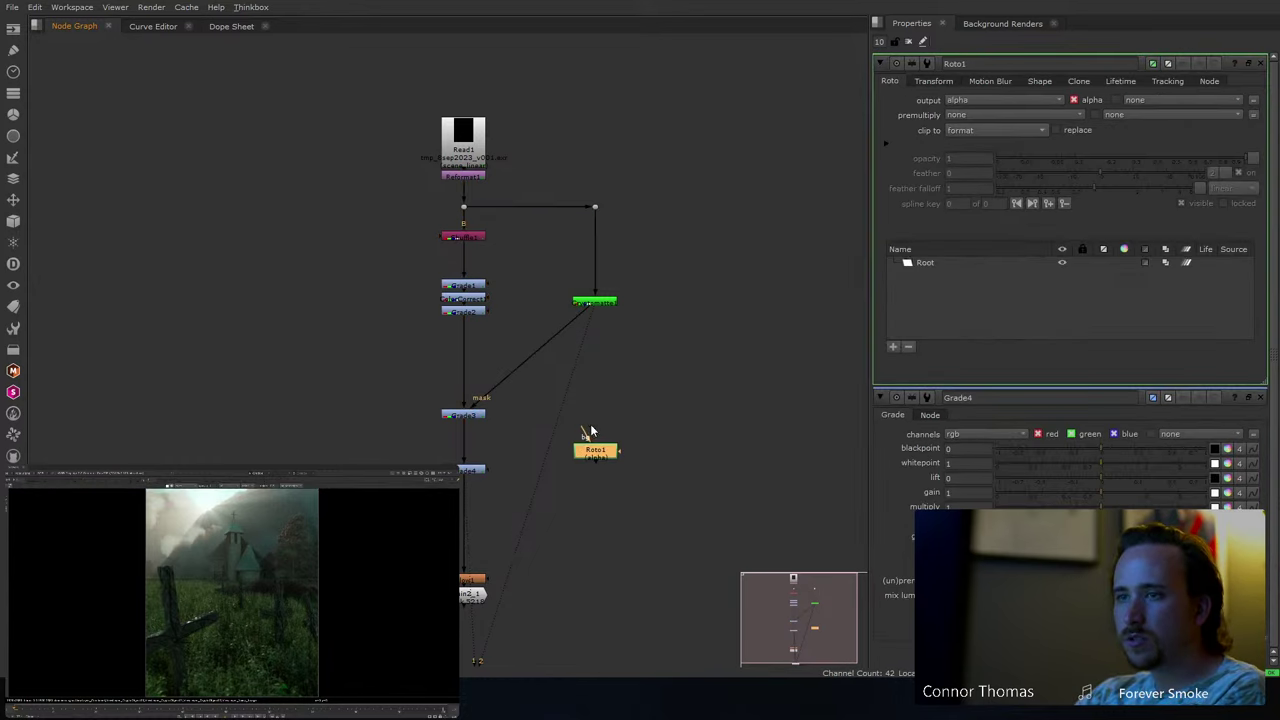
mouse_move(592, 436)
mouse_down()
mouse_move(503, 406)
mouse_move(480, 414)
mouse_up()
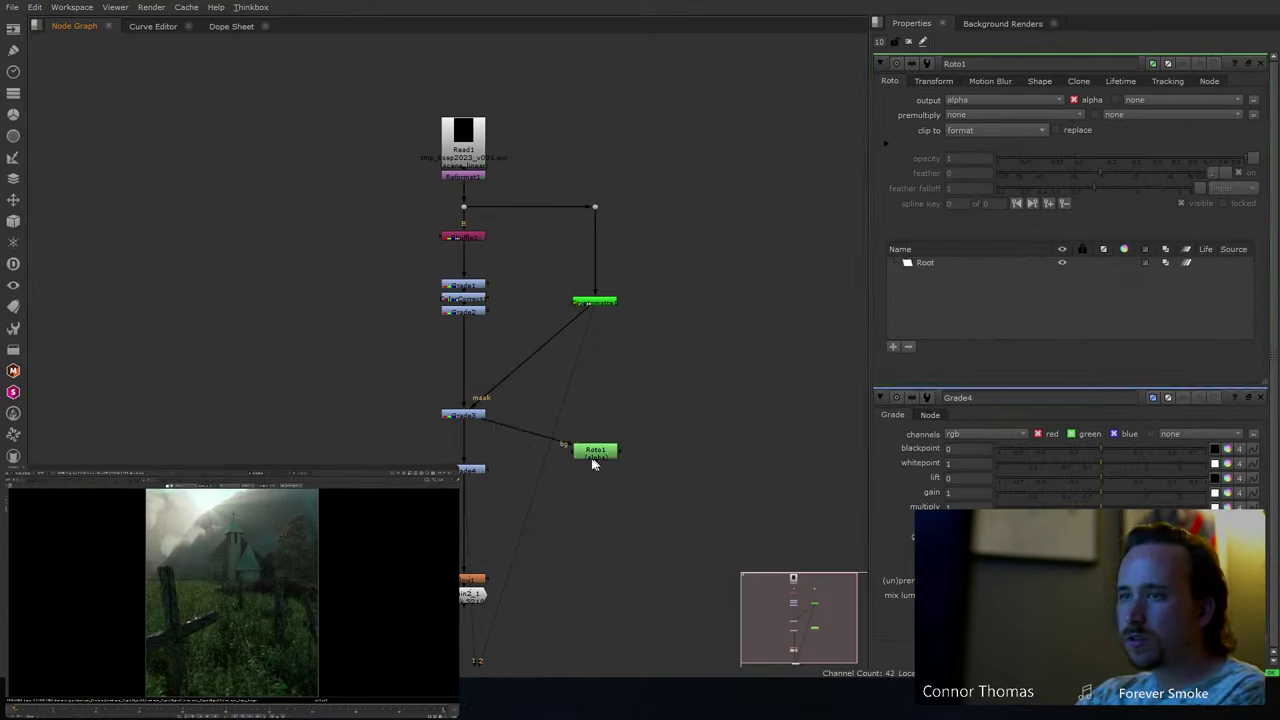
- Draw a closed Bezier shape over the foreground grass, extending well beyond the frame's sides and bottom
scroll(135, 631, down, 3)
drag(107, 636, 153, 656)
click(180, 656)
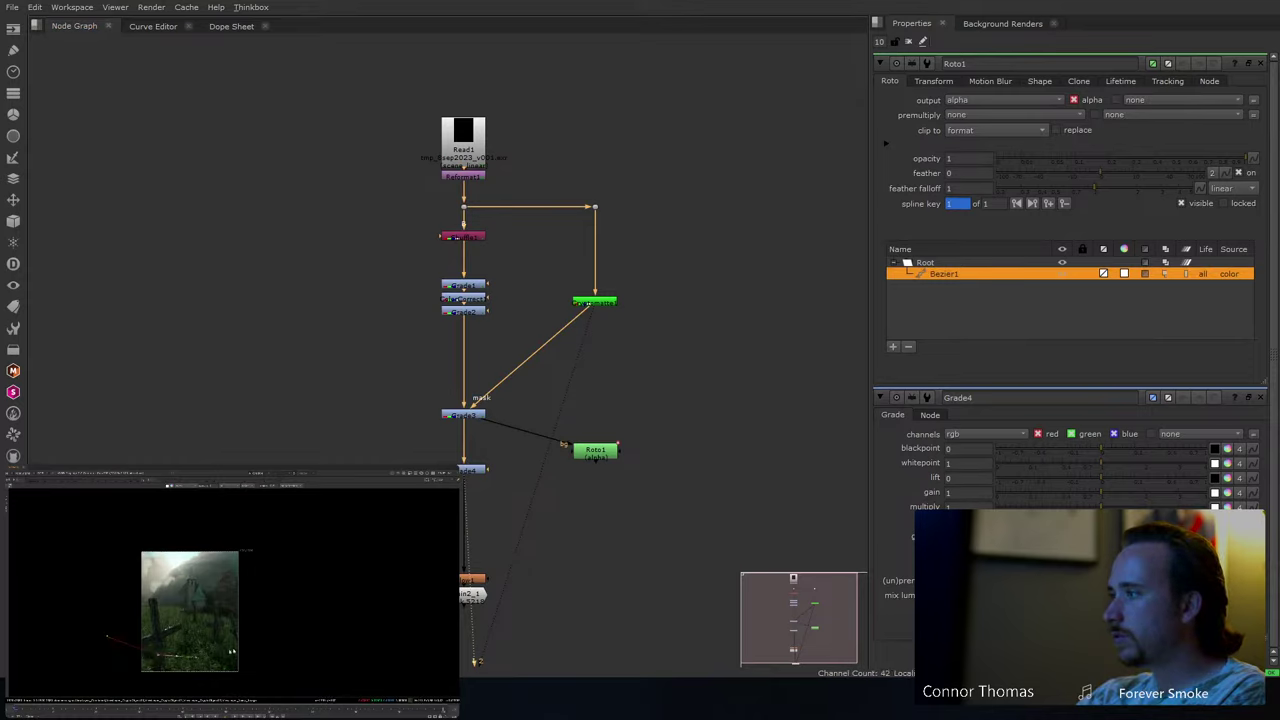
click(242, 647)
drag(288, 640, 299, 645)
scroll(322, 630, down, 2)
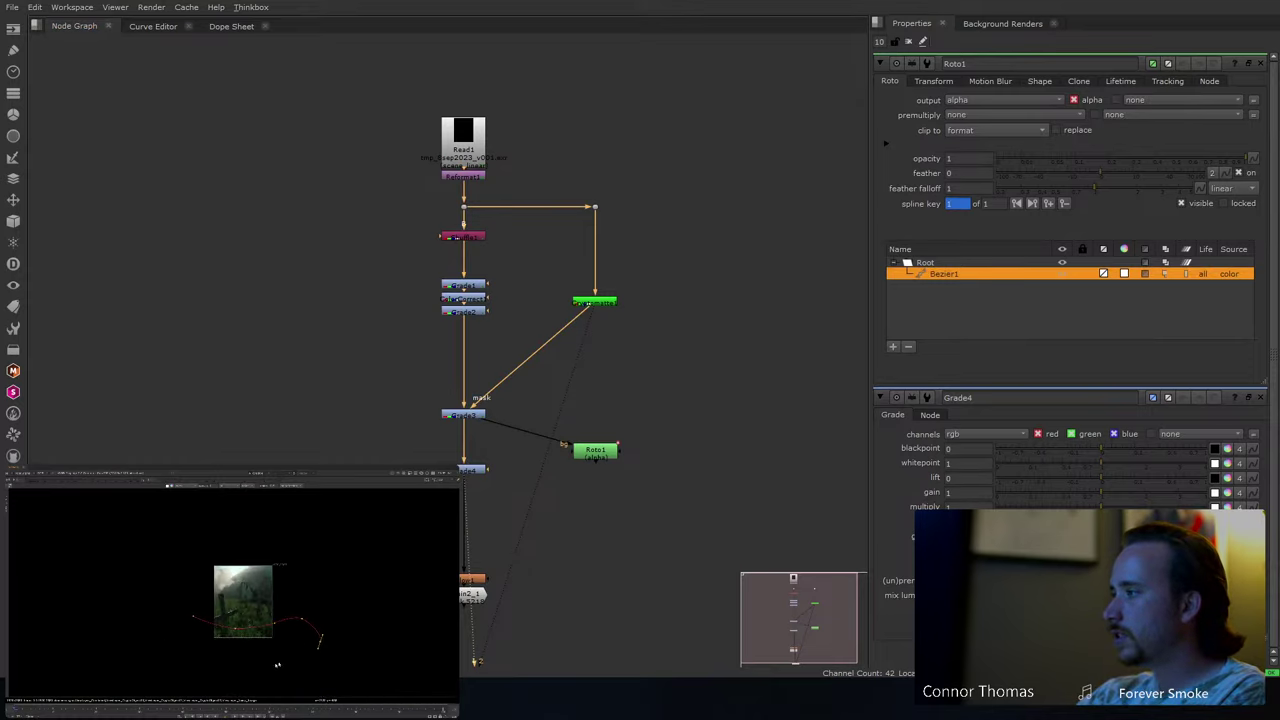
click(262, 668)
click(183, 674)
click(150, 632)
click(193, 616)
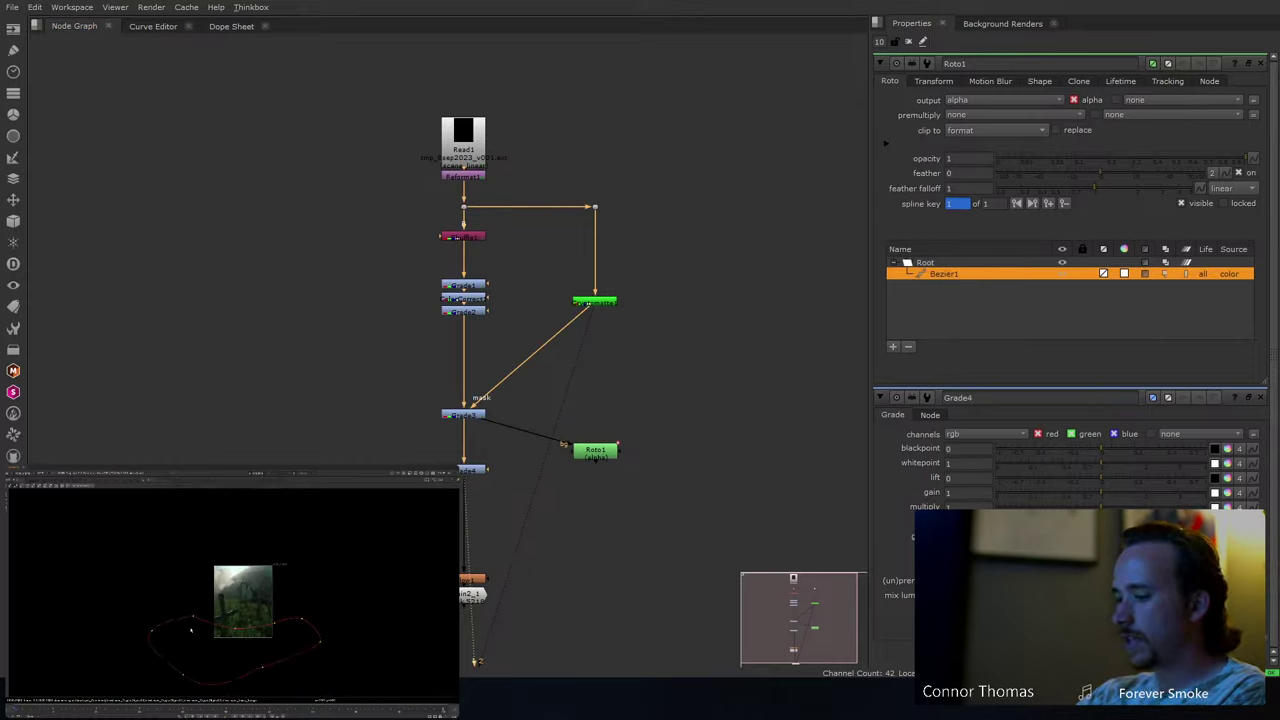
key(f)
- Append an EdgeBlur to the Roto, set the Roto's premultiply to rgba, and clear the open node properties
click(597, 451)
key(Tab)
text(ed)
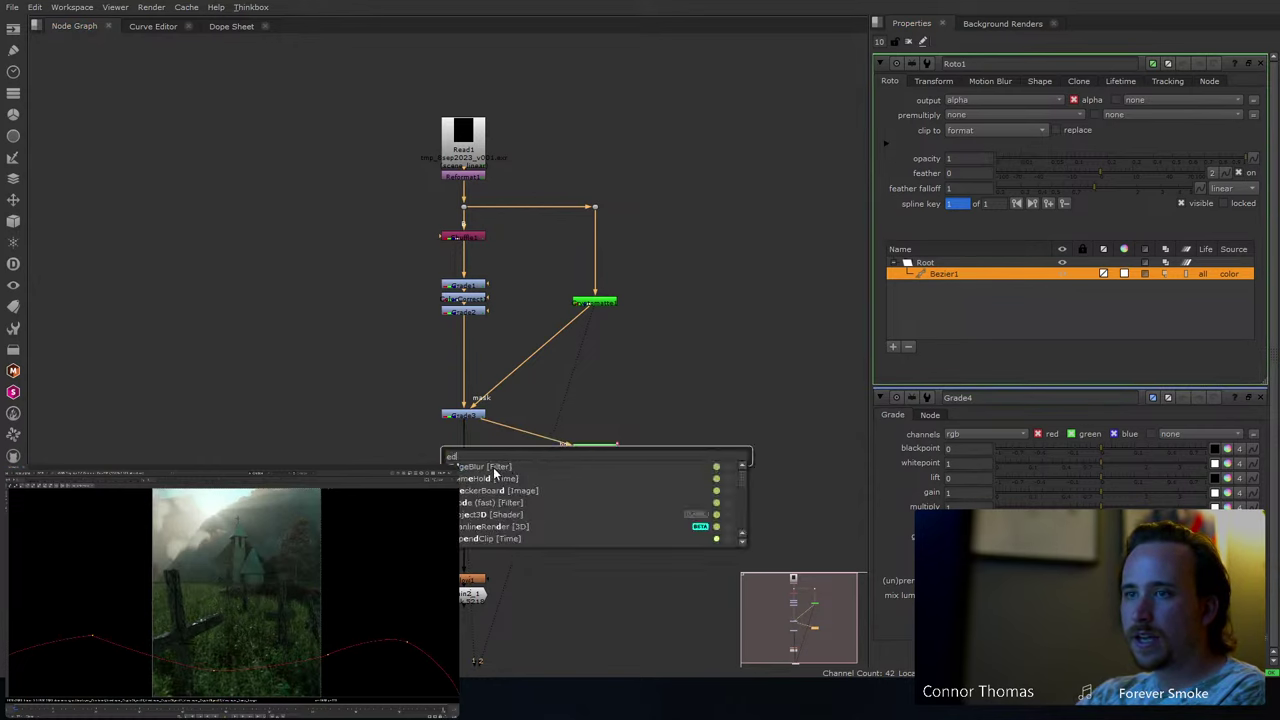
key(Return)
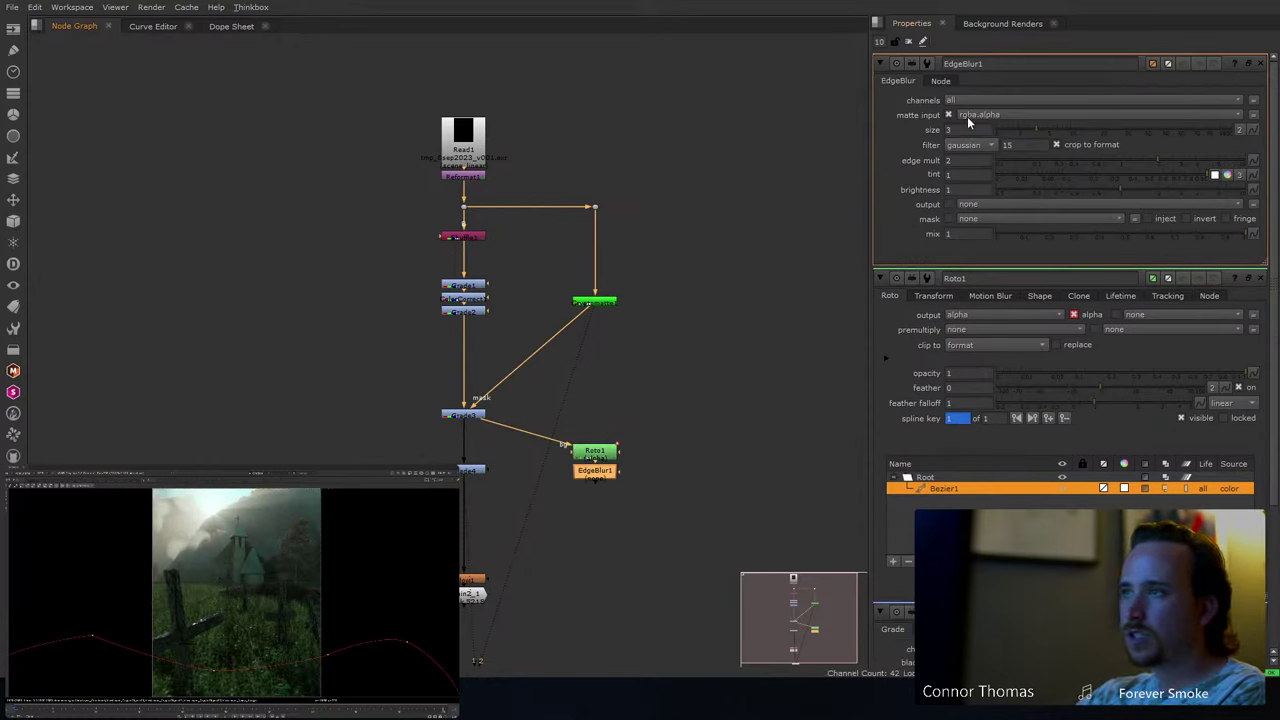
click(953, 330)
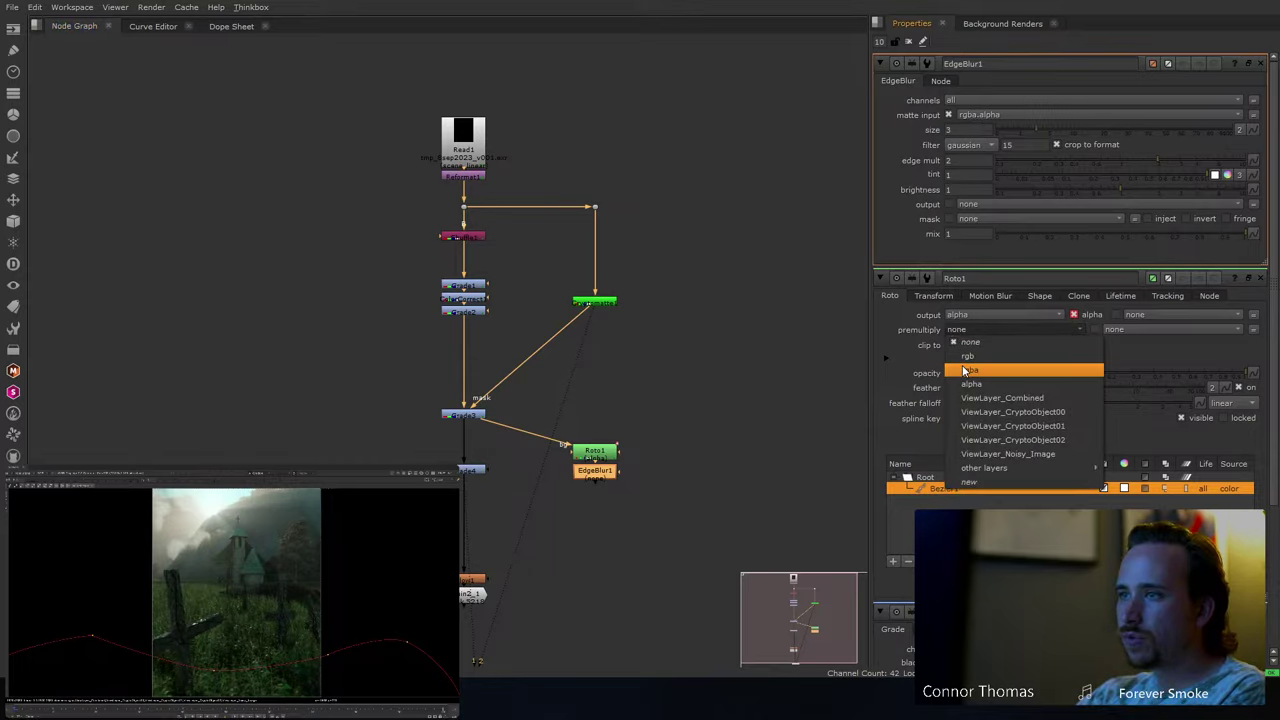
click(960, 366)
click(909, 43)
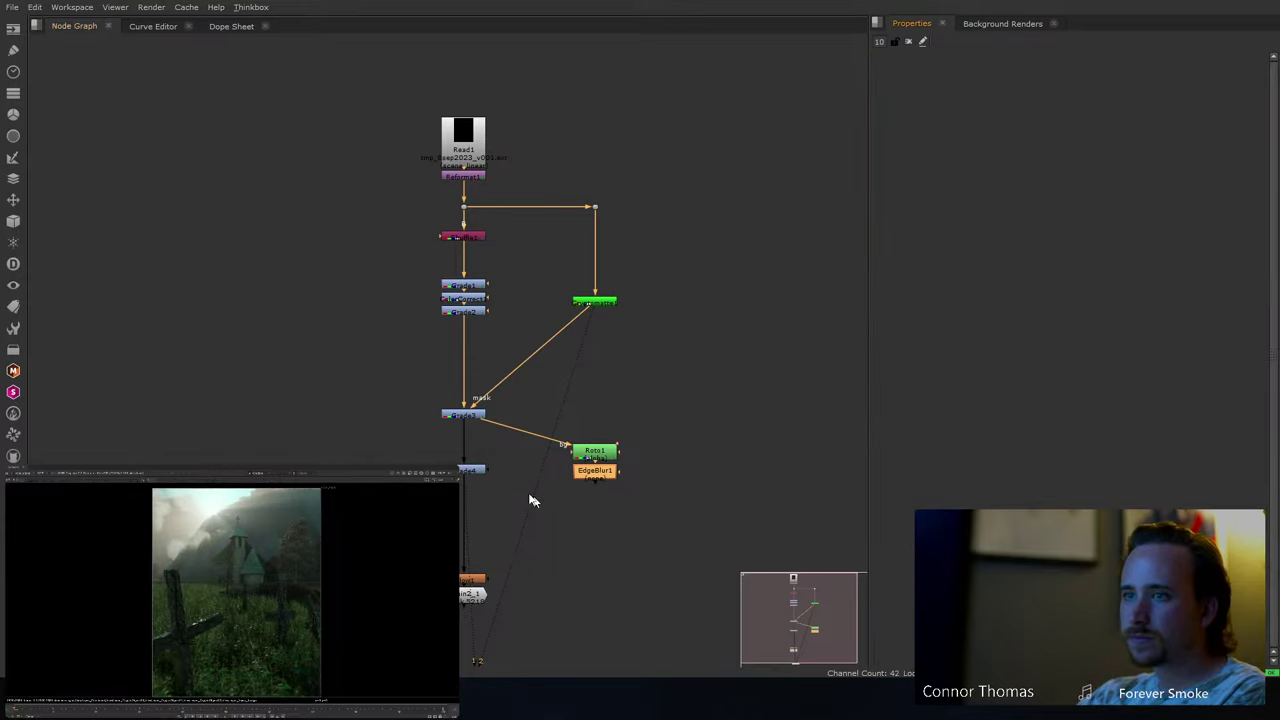
- Connect the lower Grade's mask to the EdgeBlur and set the Grade's whitepoint to 1.76
mouse_move(488, 469)
mouse_down()
mouse_move(586, 473)
mouse_move(471, 474)
mouse_up()
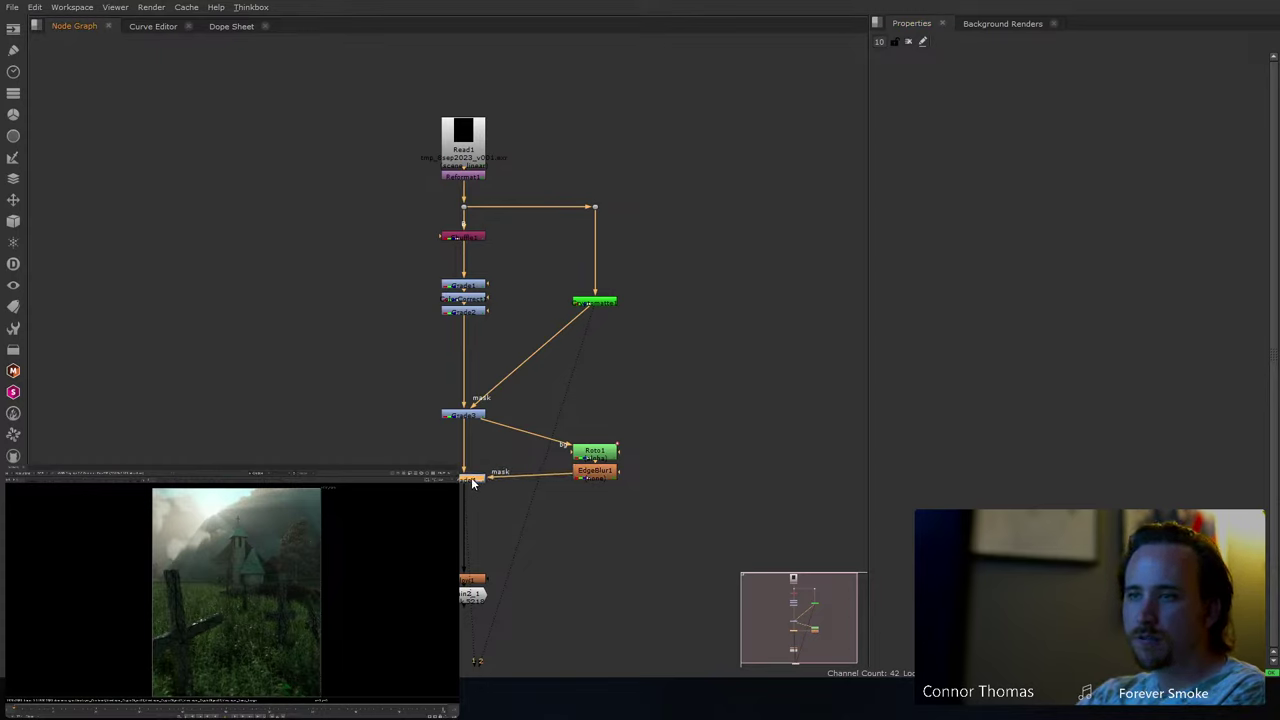
double_click(472, 475)
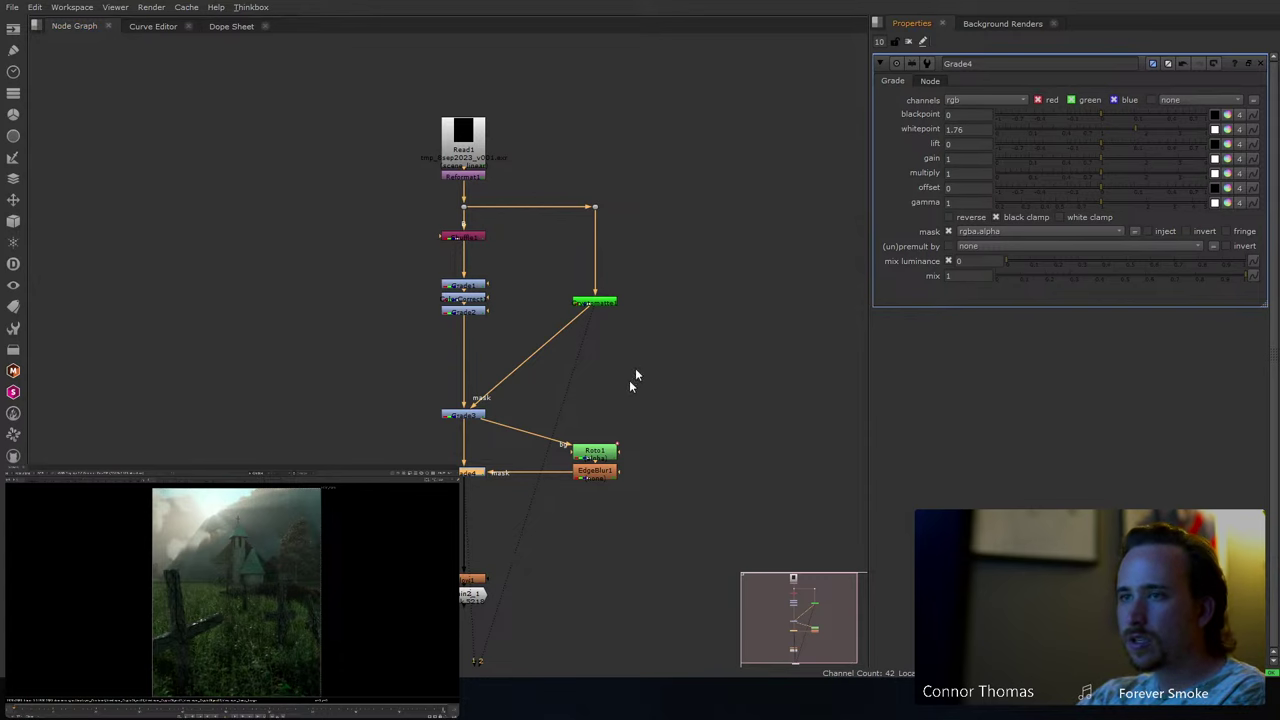
- Set the EdgeBlur's size to 300 to soften the roto mask
double_click(596, 473)
click(967, 129)
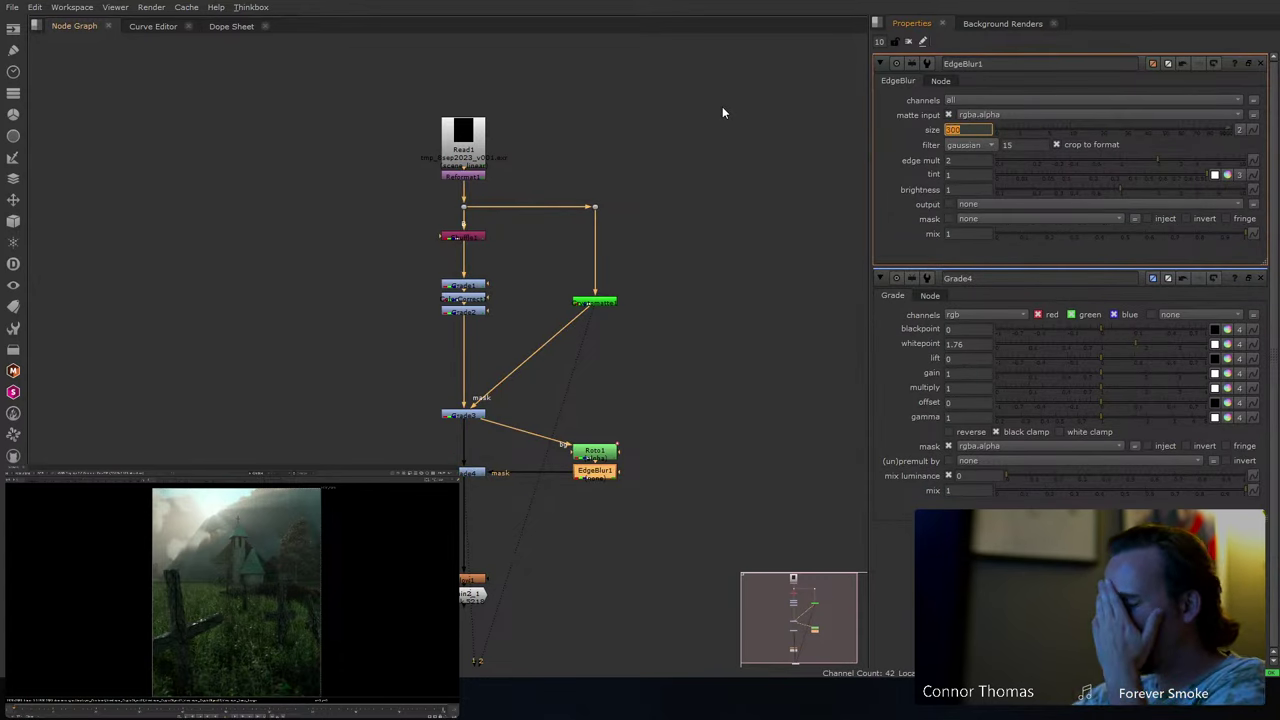
click(651, 491)
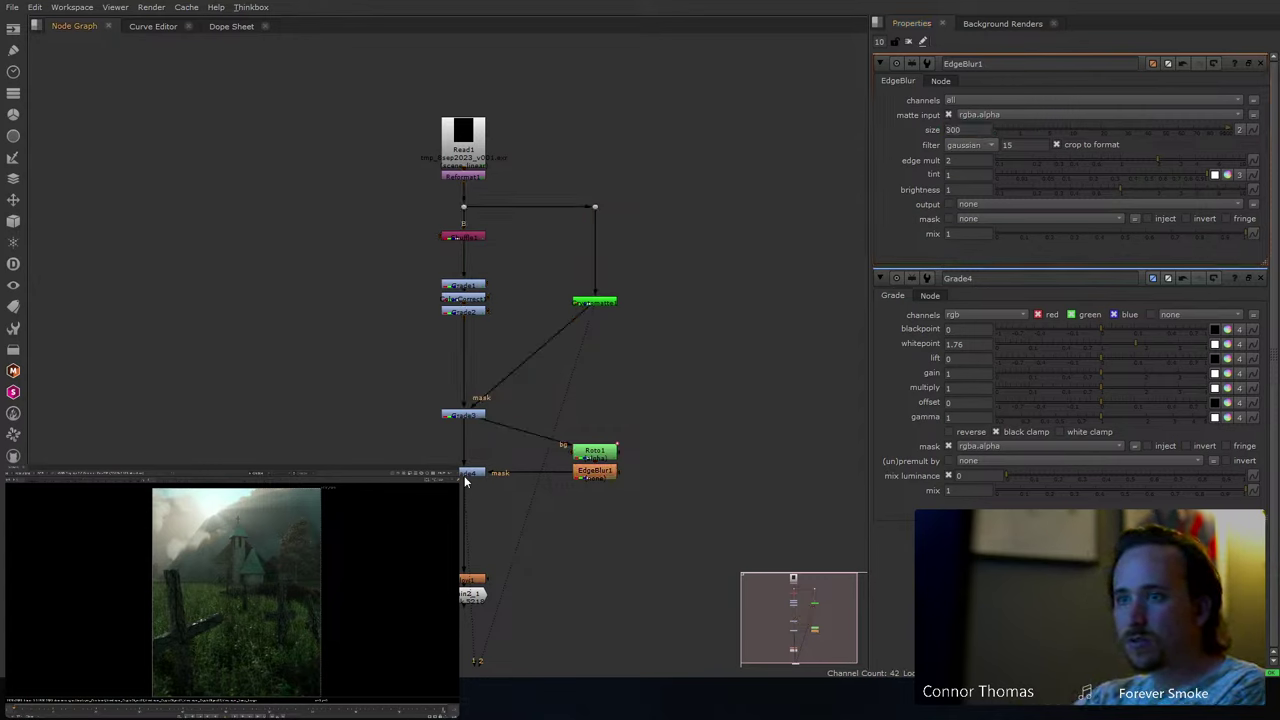
- Set the roto-masked Grade's whitepoint to 3.55 and compare the composite with the reference photo
click(464, 478)
click(1178, 131)
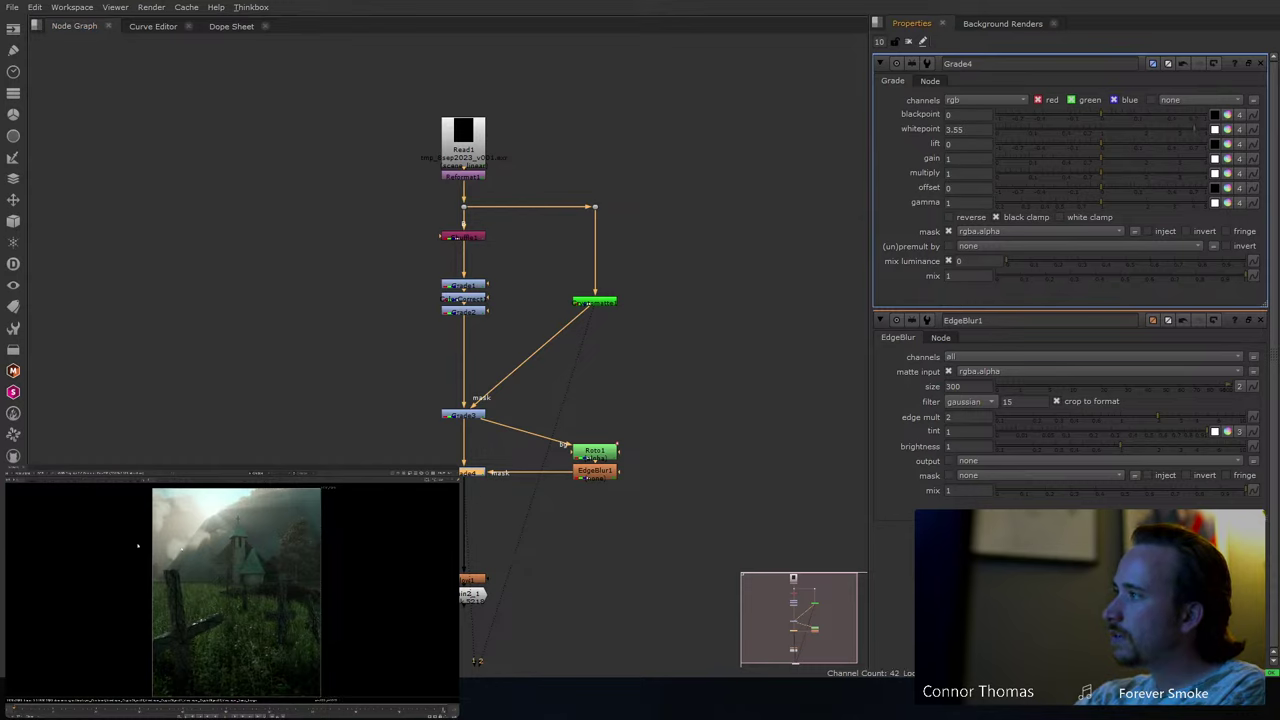
key(f)
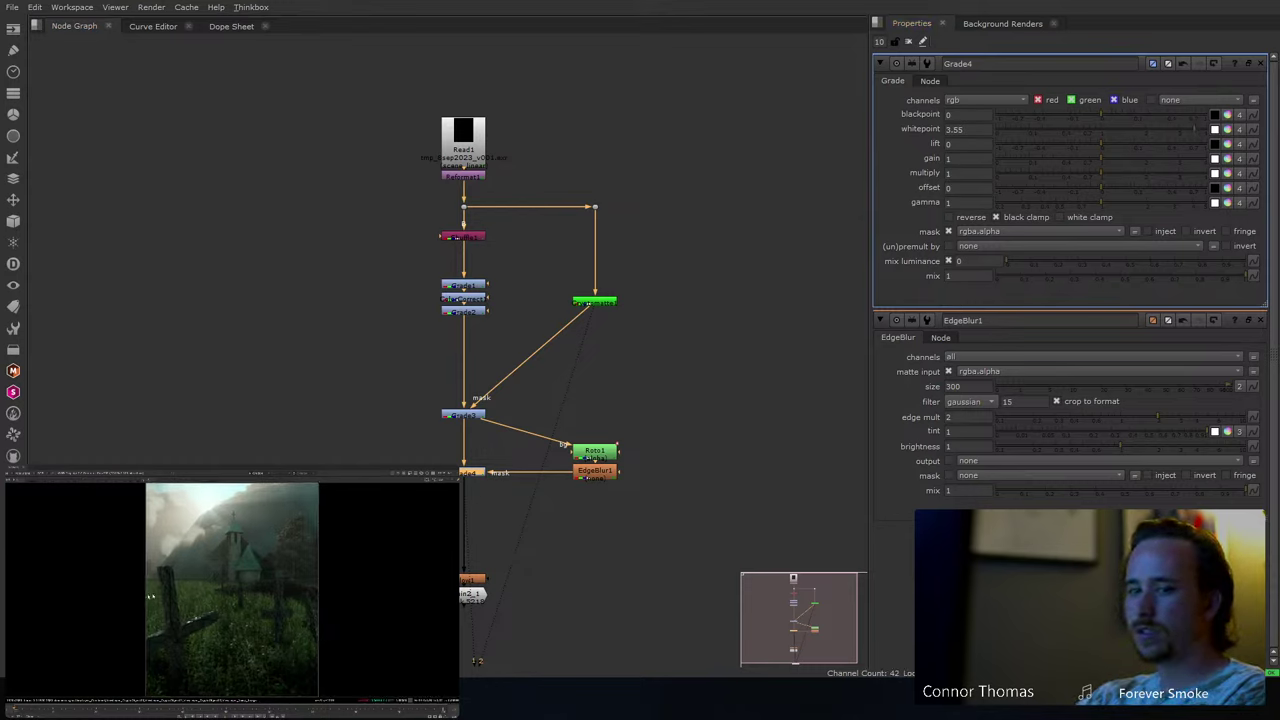
key(alt+Tab)
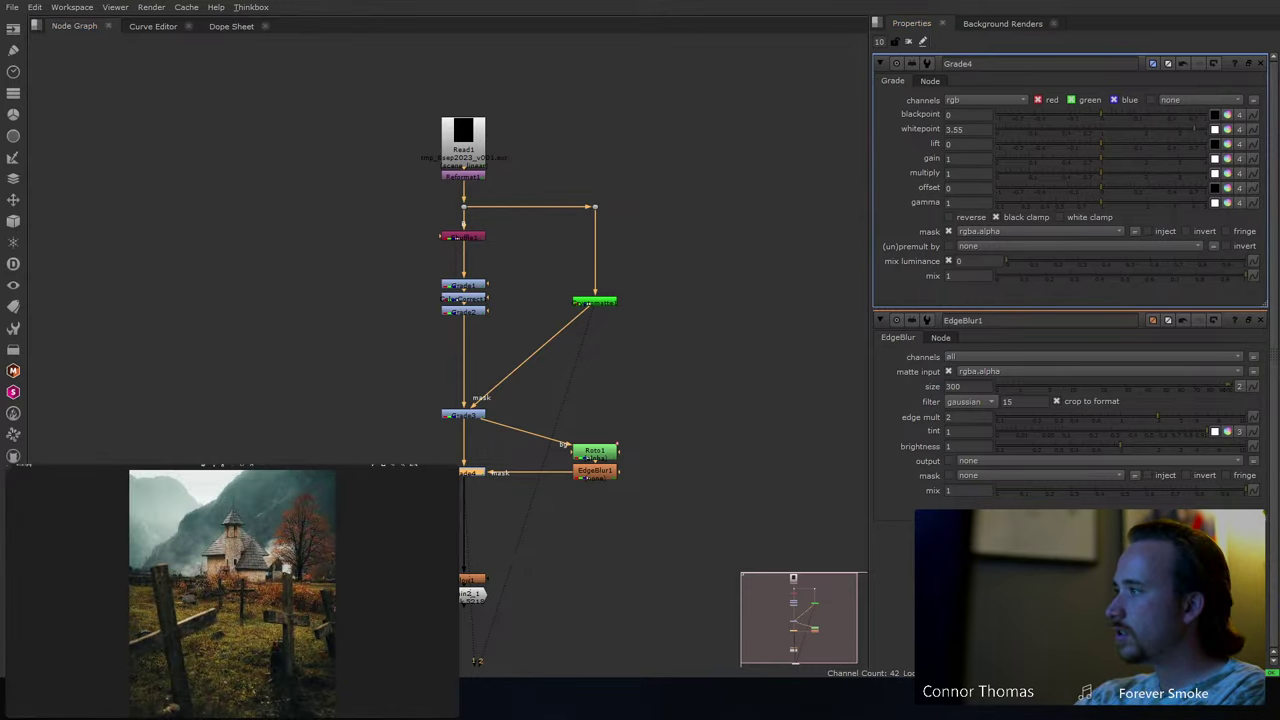
key(alt+Tab)
- Move the Cryptomatte-masked Grade up and add a new Grade between it and the roto-masked Grade
click(700, 285)
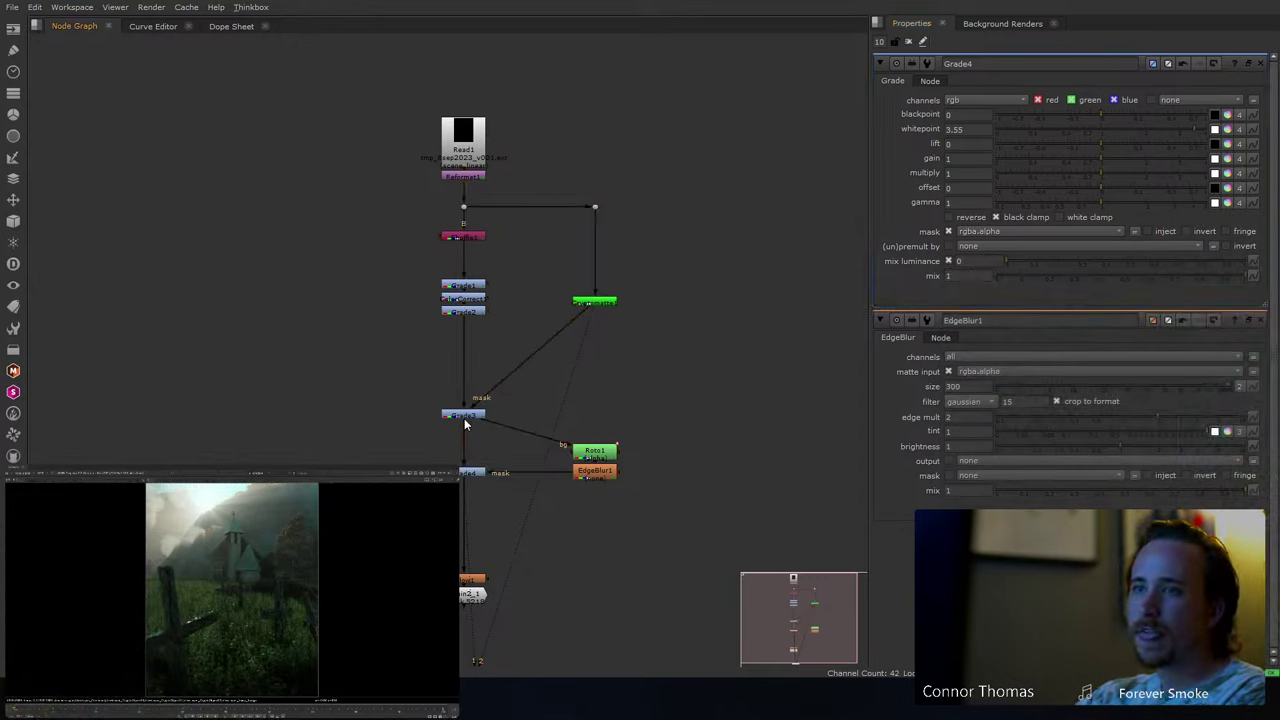
drag(464, 415, 468, 373)
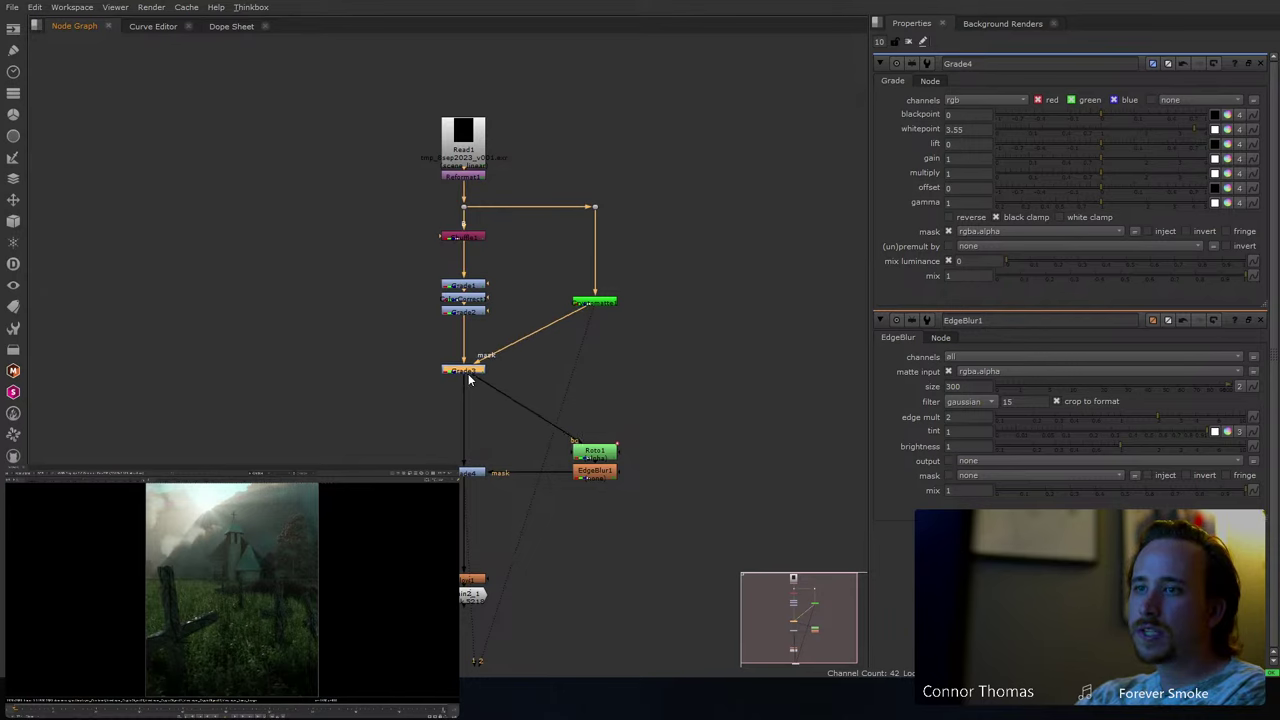
key(g)
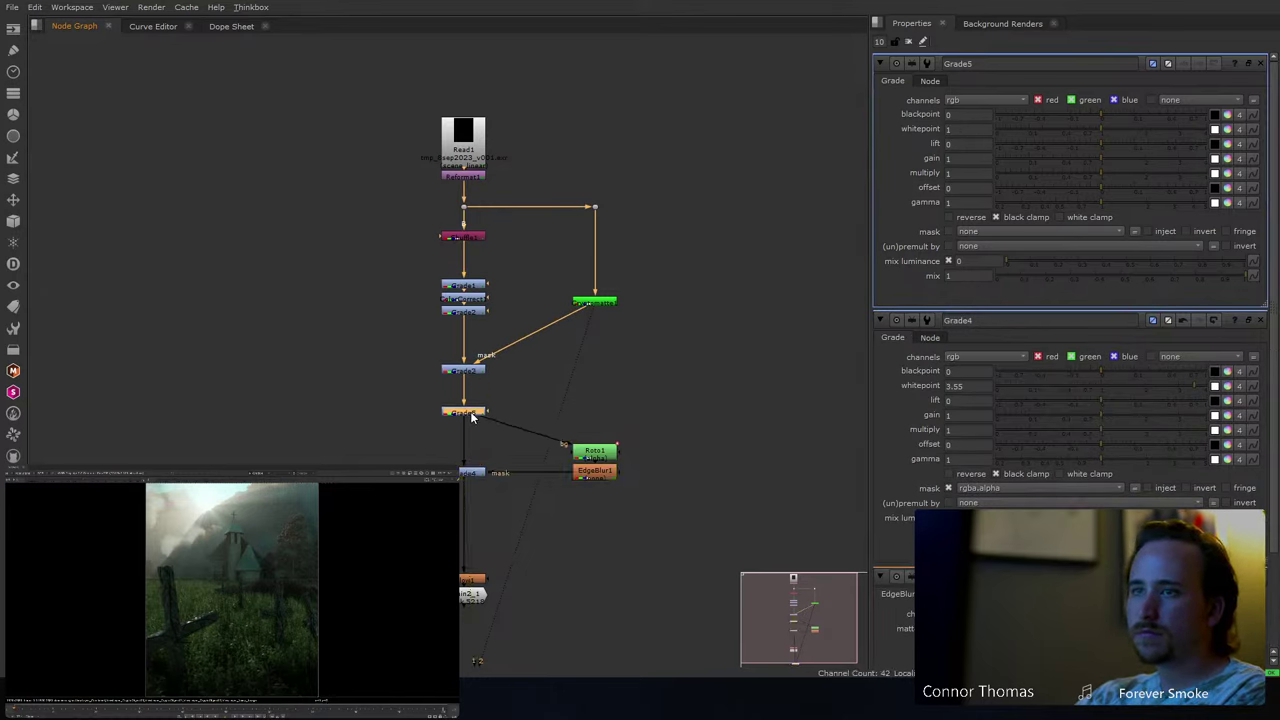
- Add a second Cryptomatte beside the first, feeding it from the existing Dot through a new Dot at right angles
click(669, 304)
key(Tab)
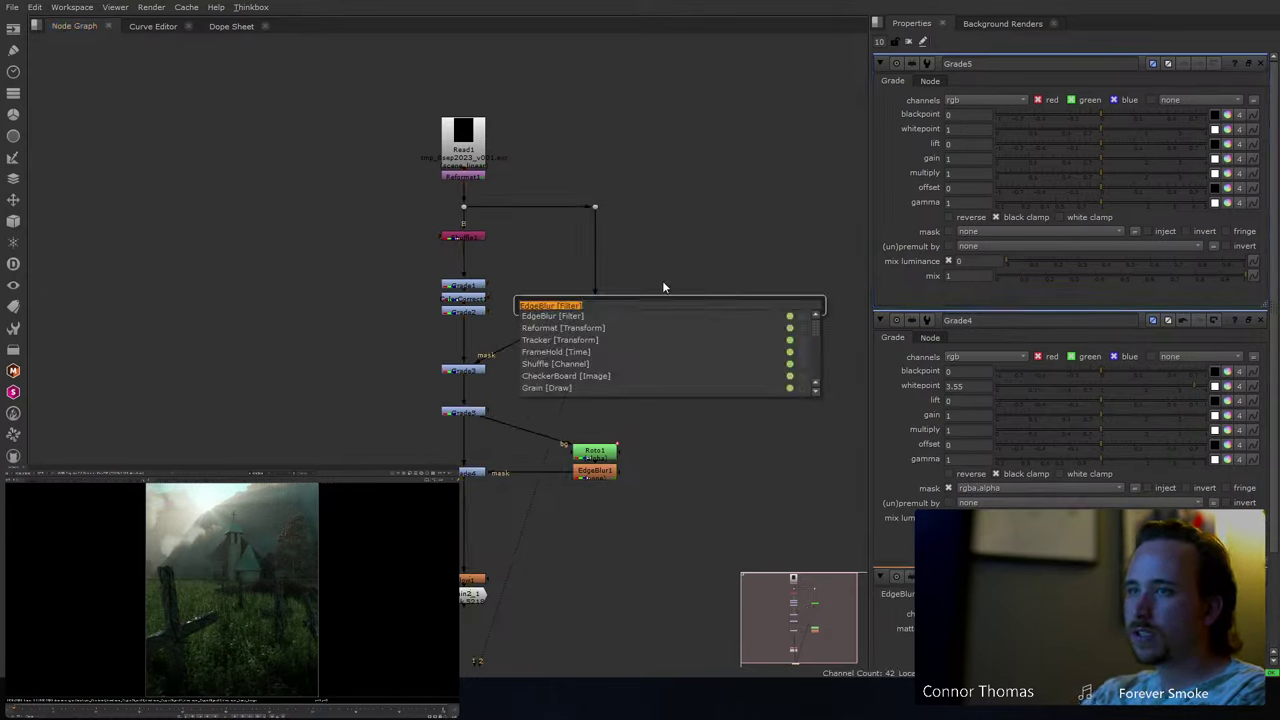
text(cryp)
key(Return)
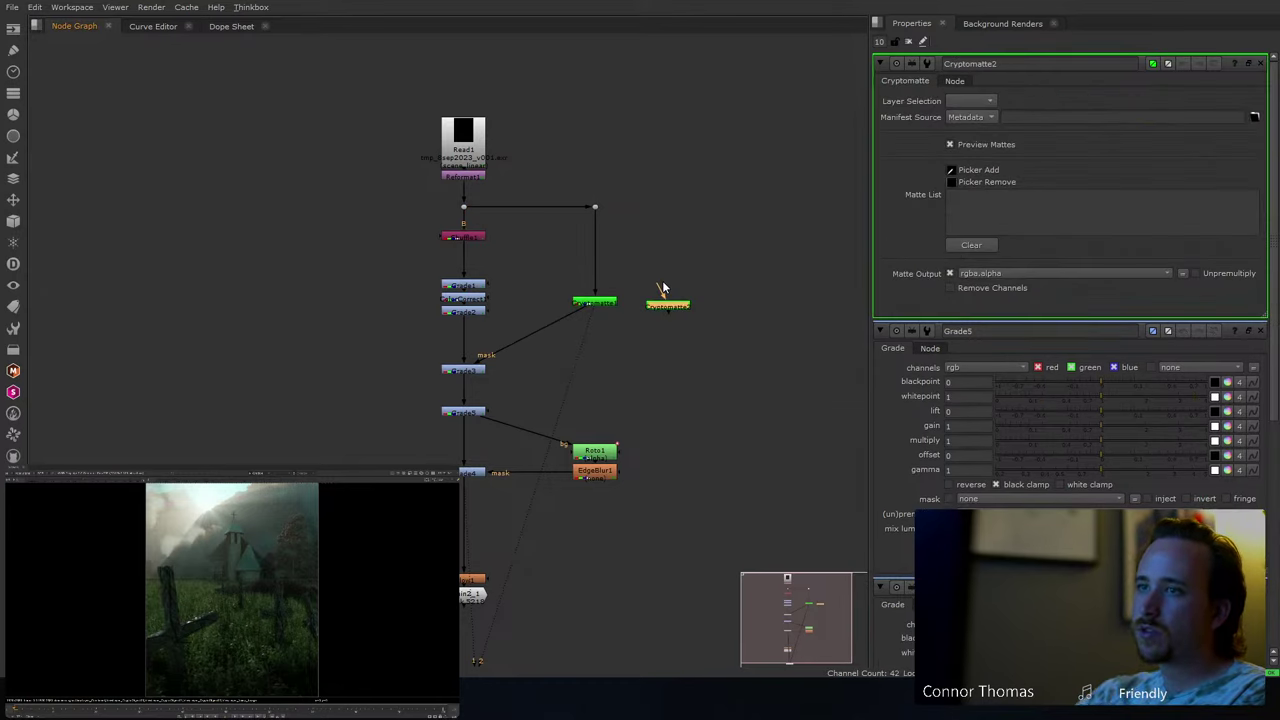
drag(661, 290, 595, 207)
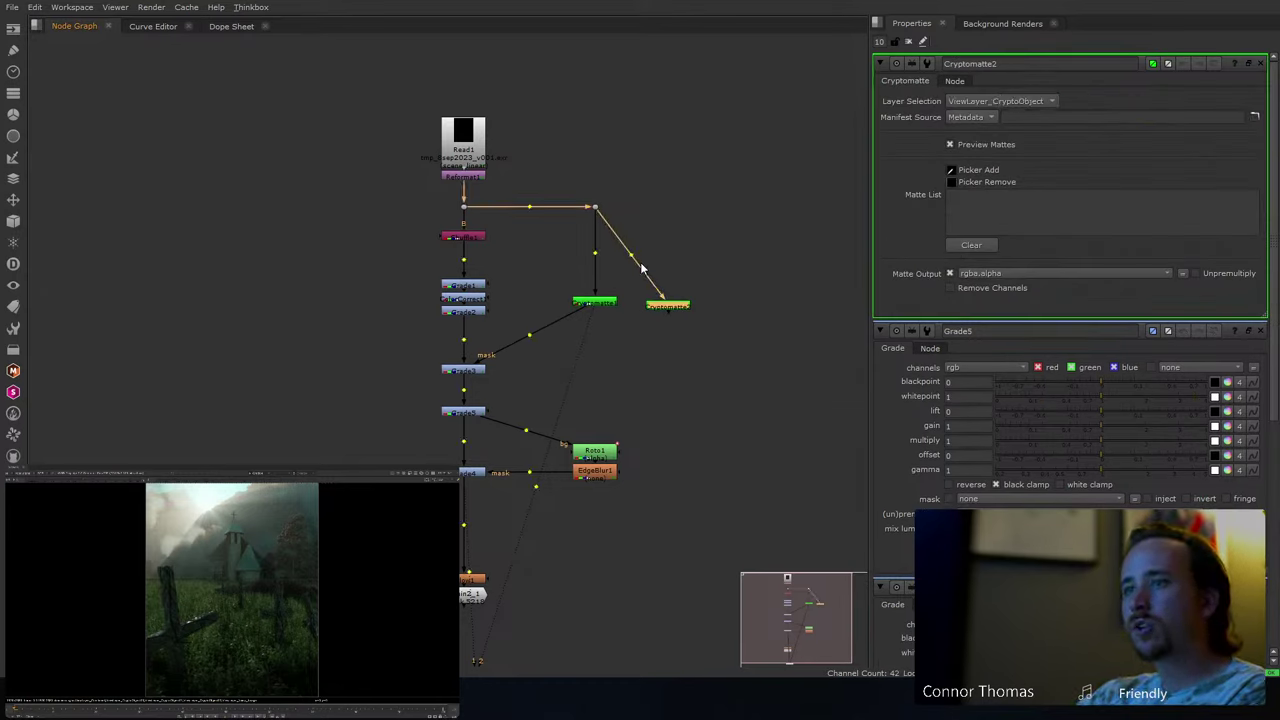
ctrl+drag(632, 260, 650, 213)
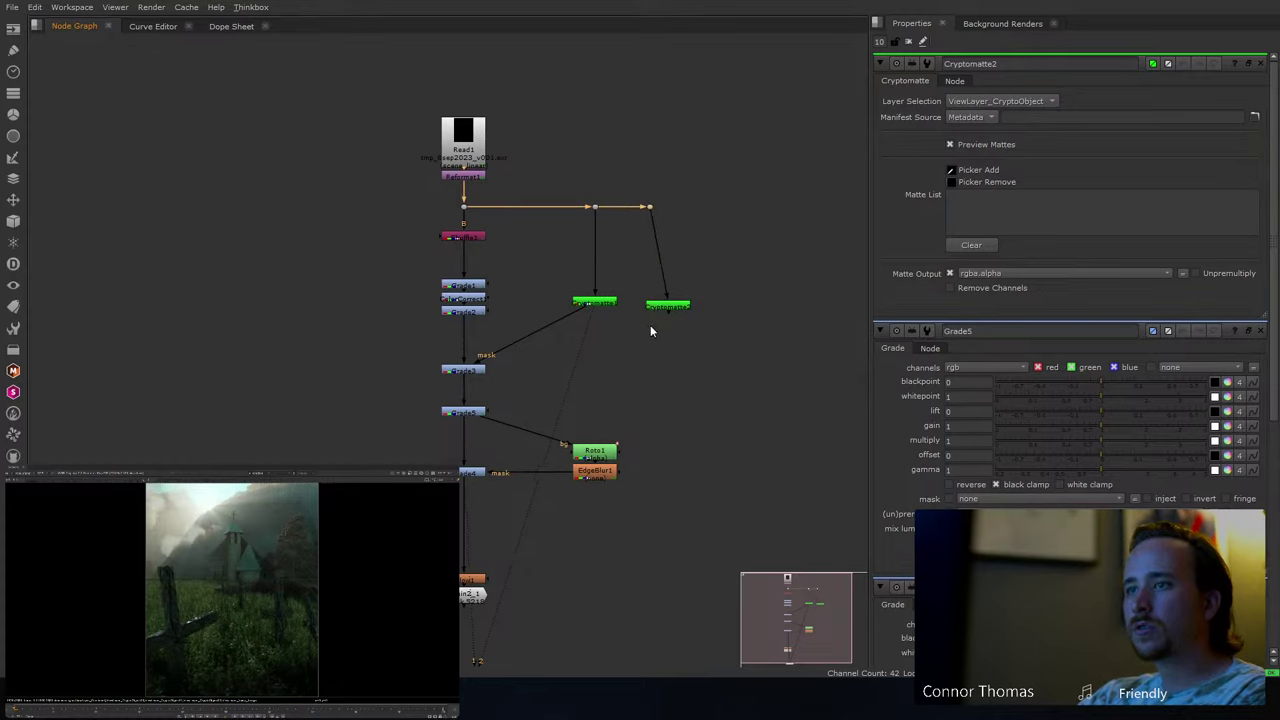
drag(660, 306, 645, 305)
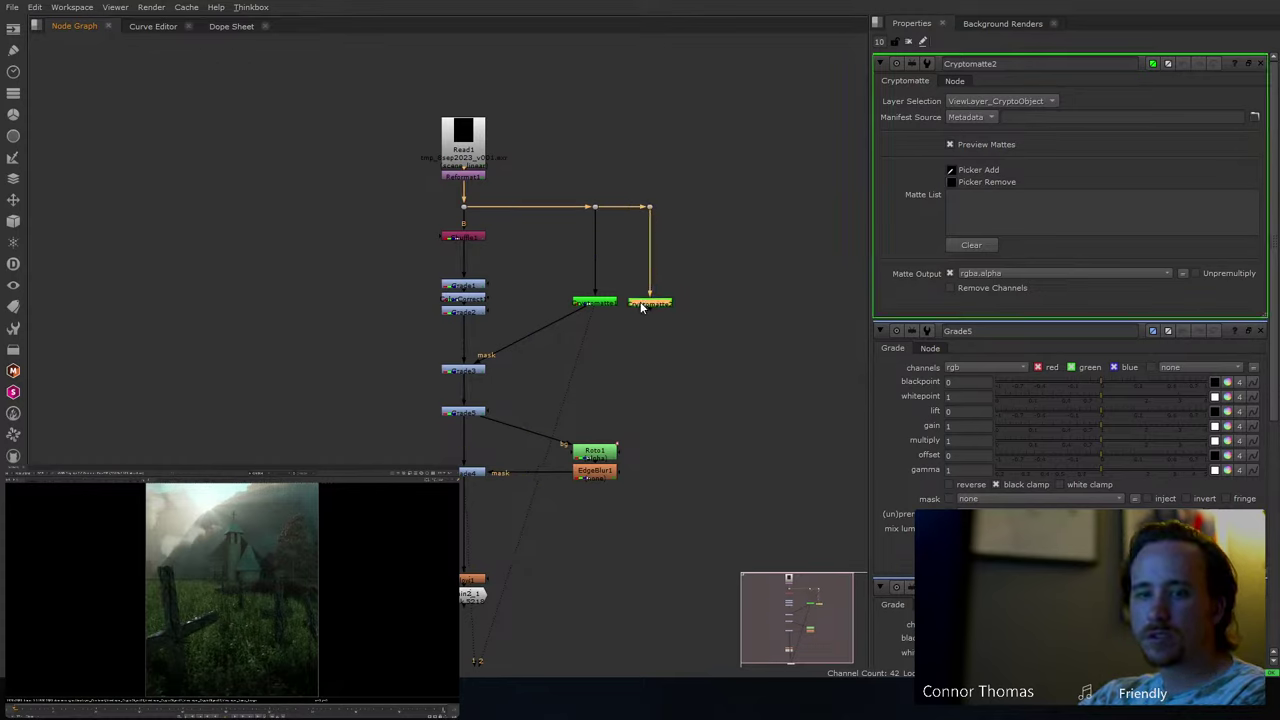
- View the second Cryptomatte and pick the foreground grass and weed objects into its matte list
key(1)
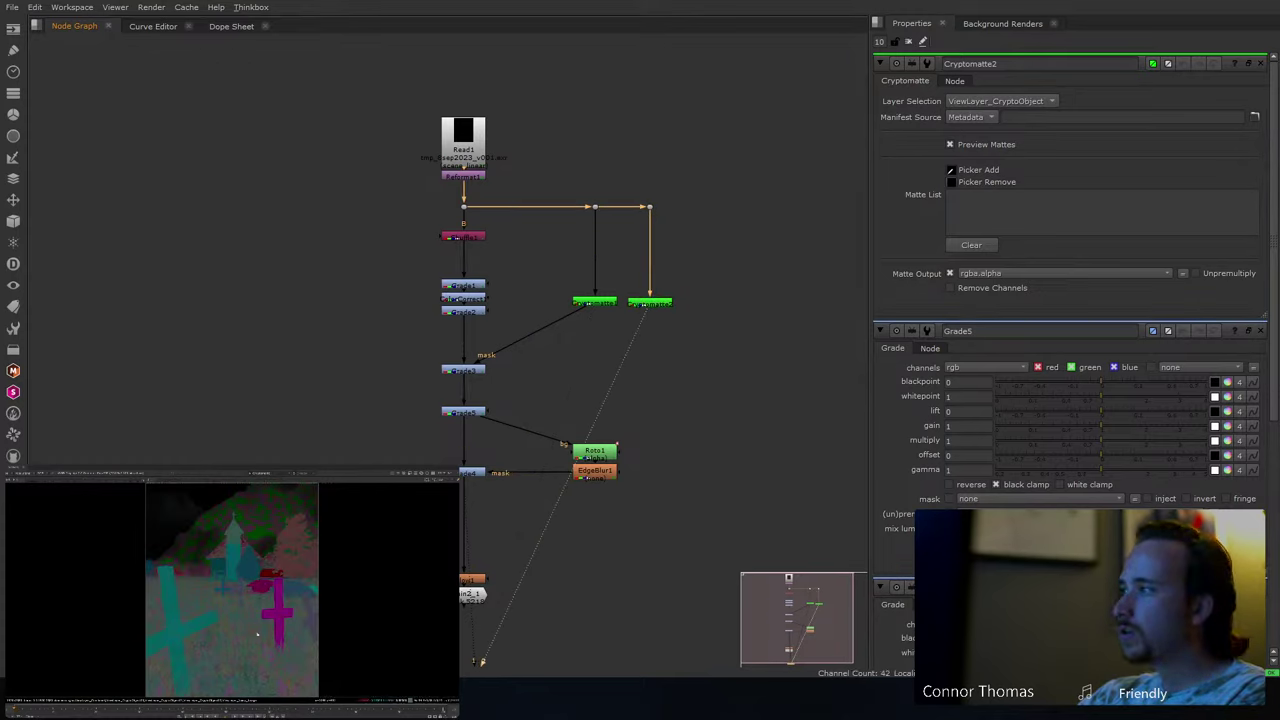
ctrl+click(252, 630)
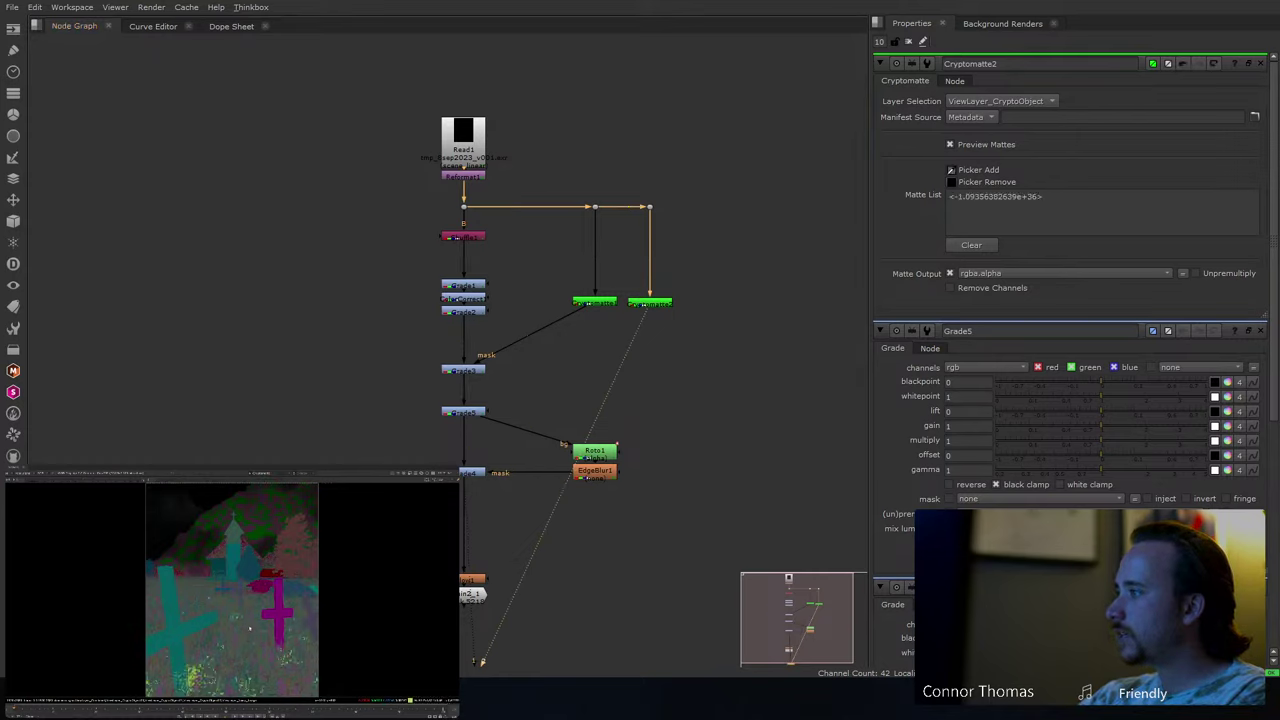
ctrl+click(249, 626)
ctrl+drag(248, 634, 247, 624)
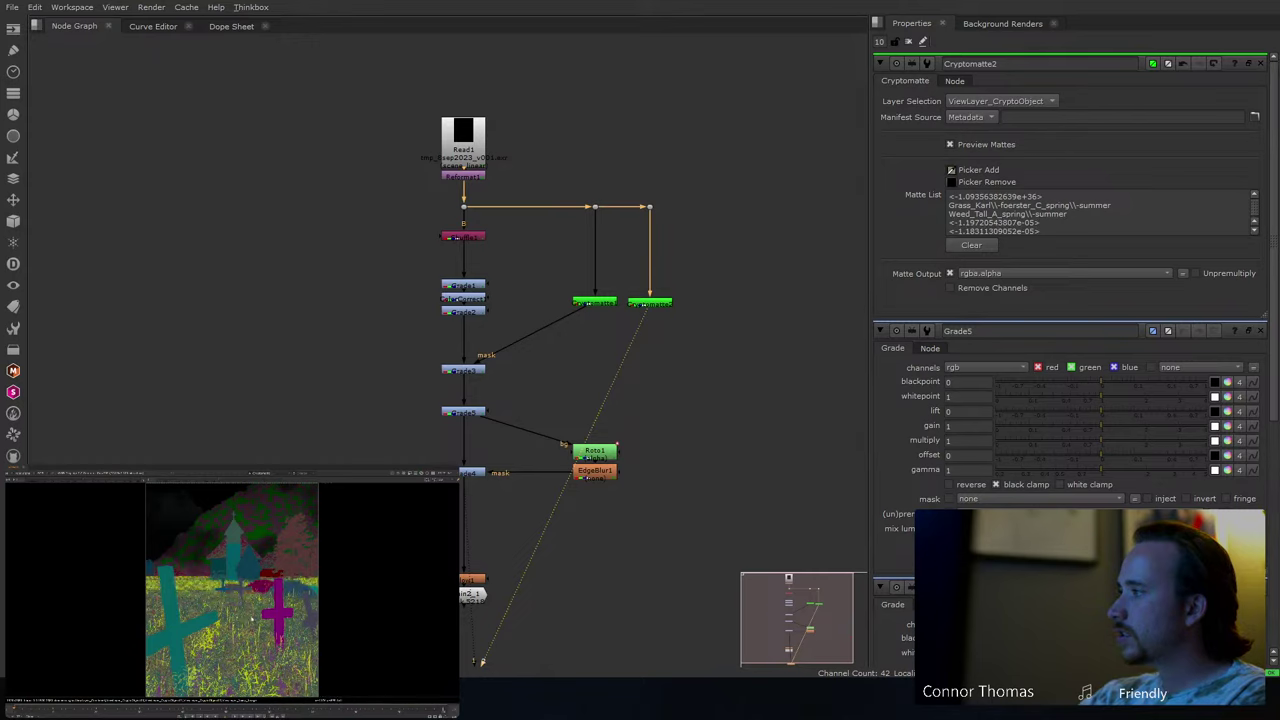
ctrl+click(248, 626)
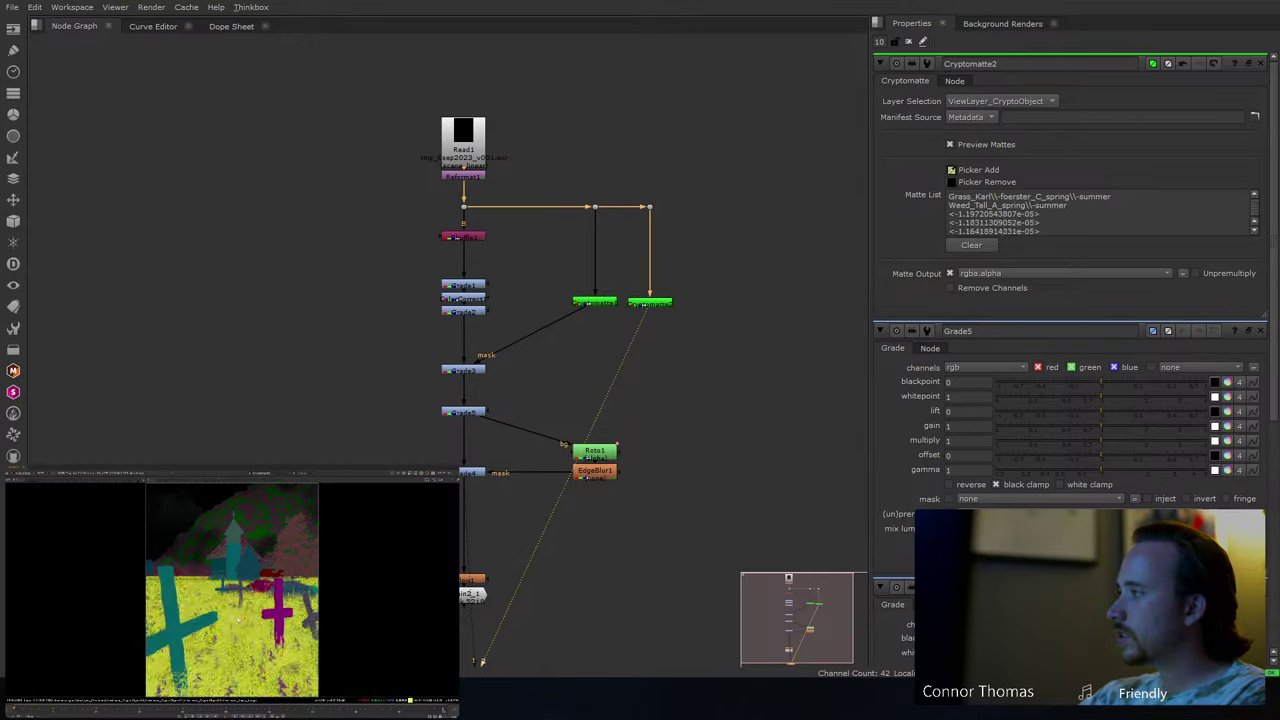
ctrl+shift+drag(208, 640, 218, 644)
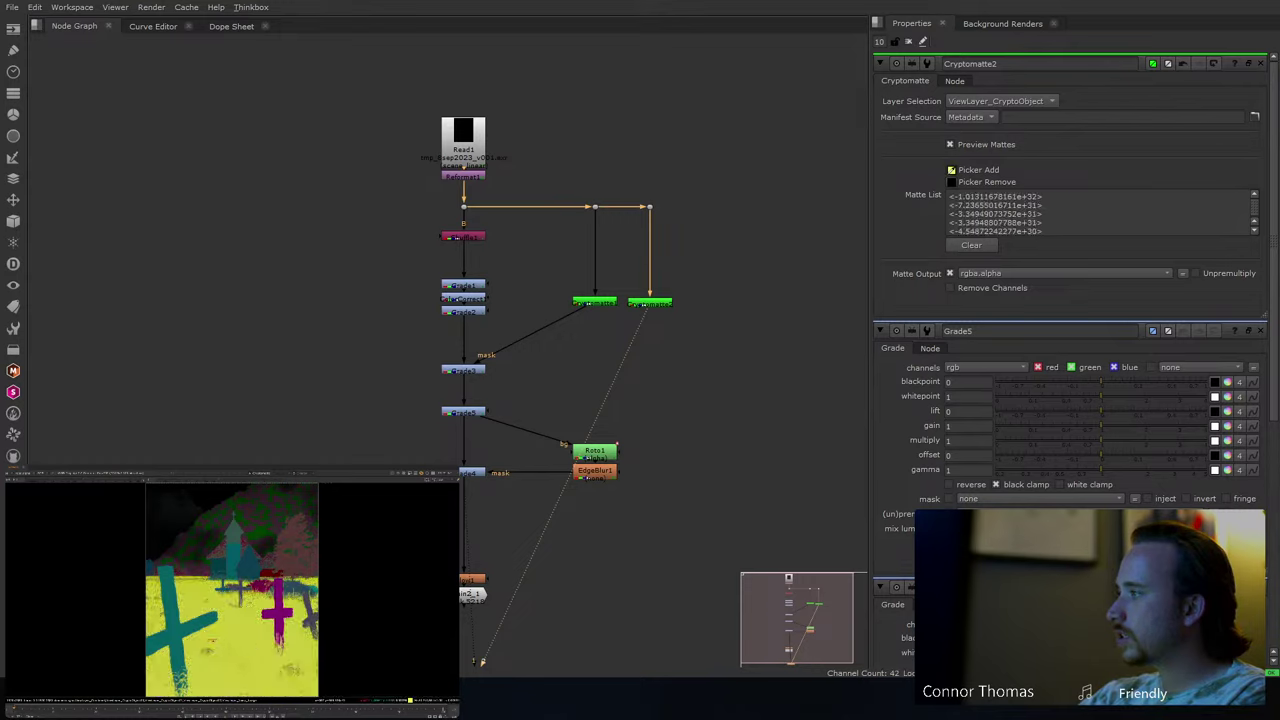
- Clear the open node properties and switch the viewer back to the final composite
click(908, 42)
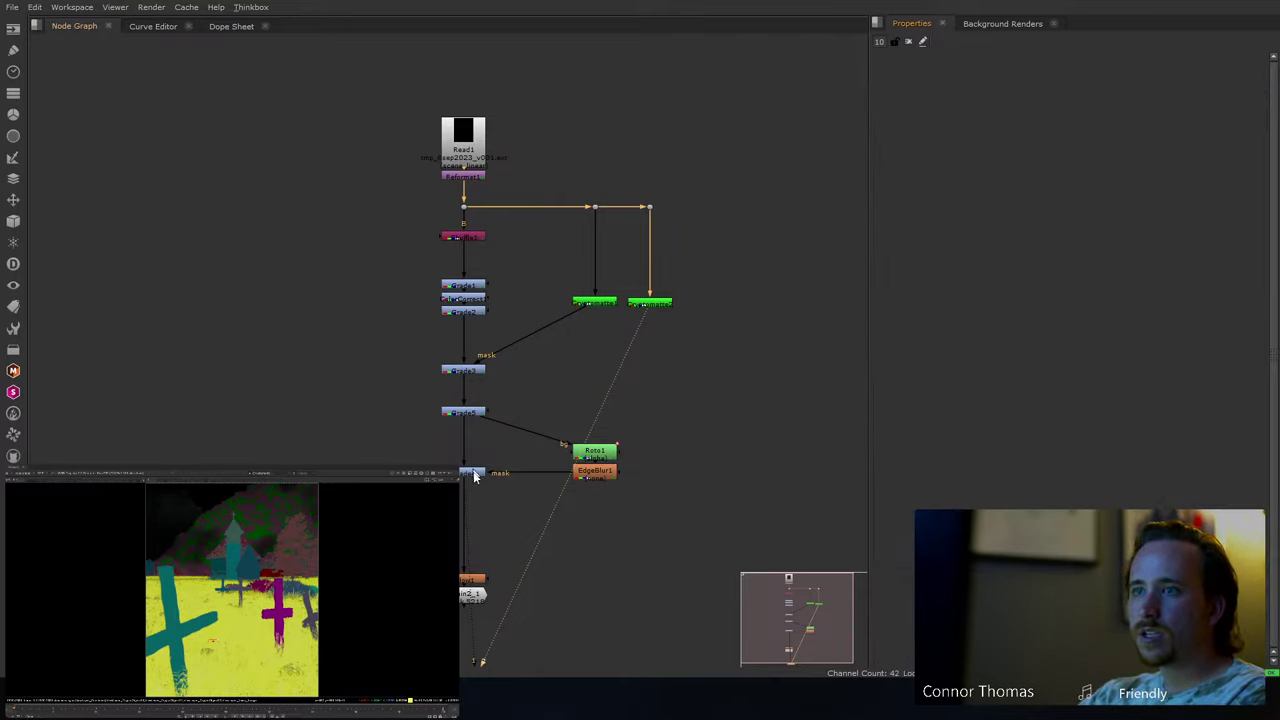
click(466, 412)
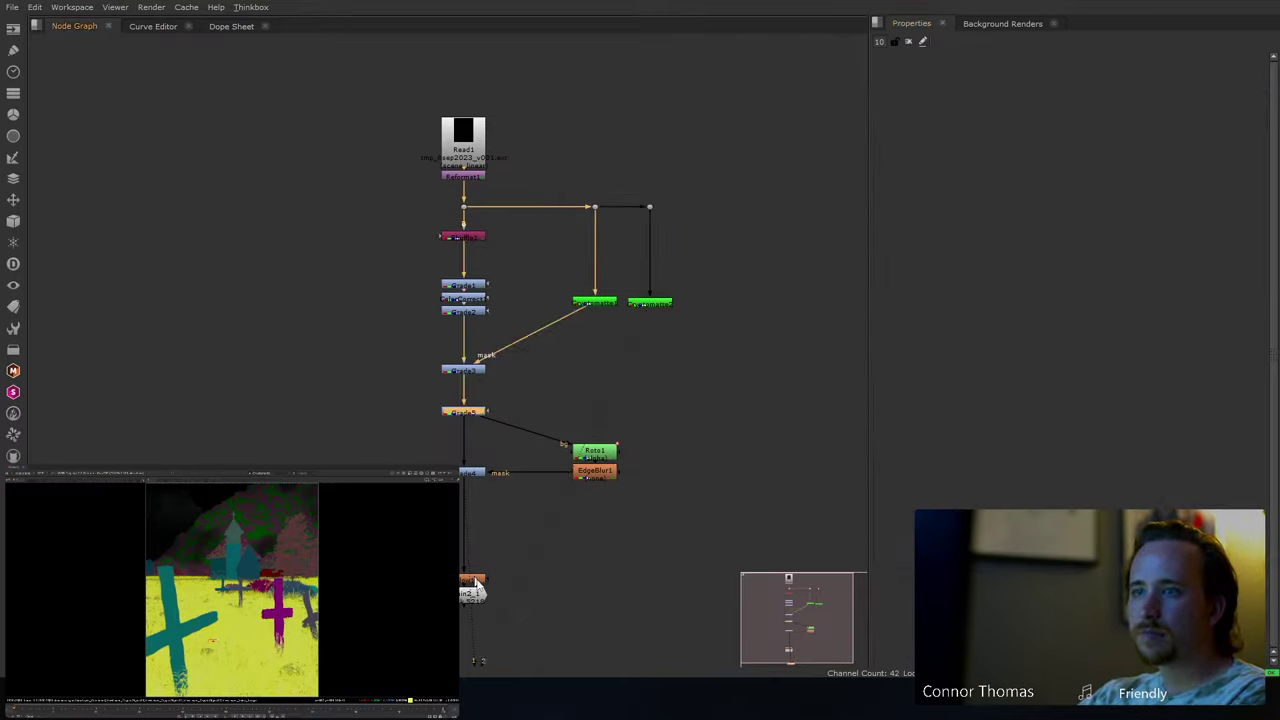
click(612, 590)
click(476, 595)
key(1)
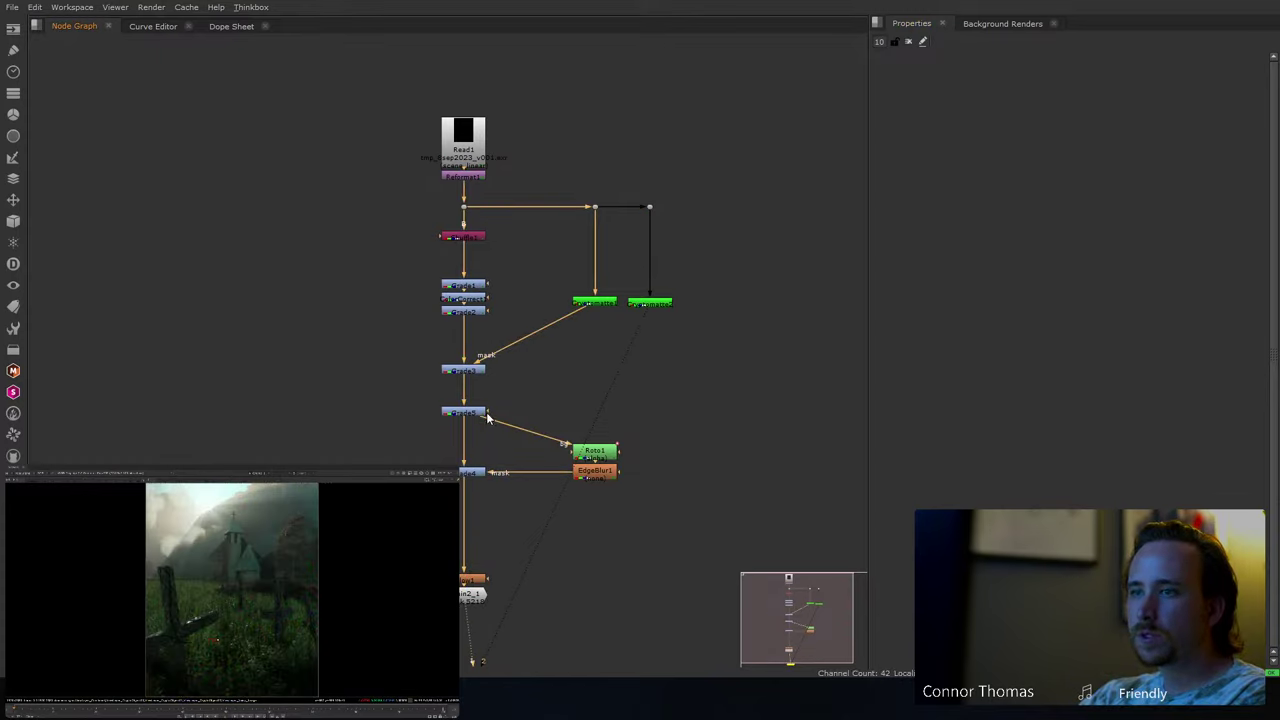
- Connect the new Grade's mask to the second Cryptomatte and open the Grade's properties
drag(490, 415, 660, 304)
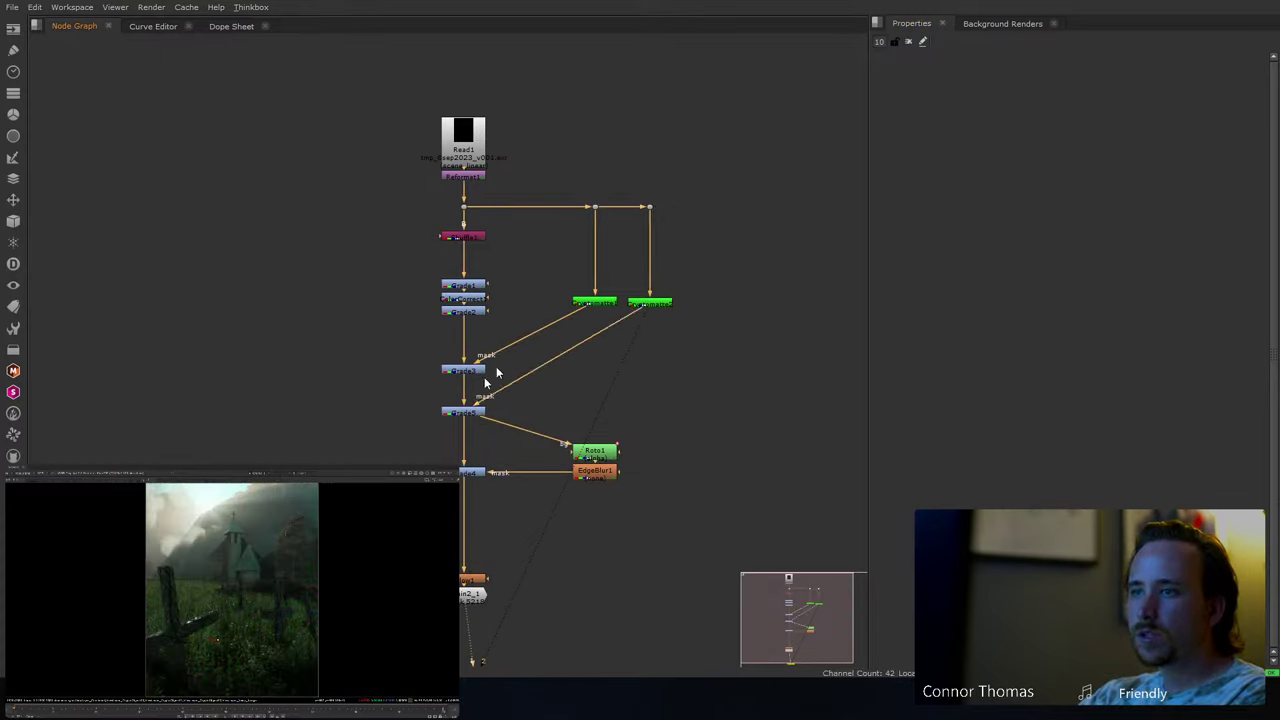
click(475, 411)
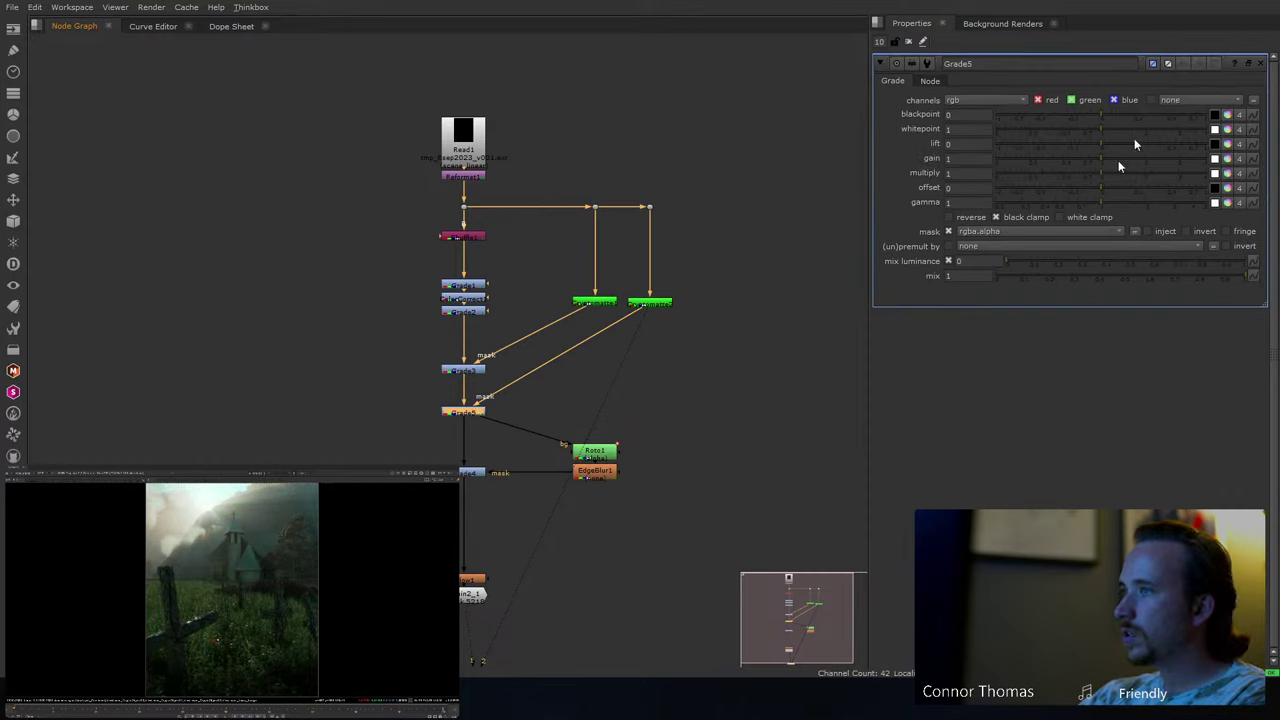
- Tint Grade5's whitepoint toward cyan, with red about 0.787 and green about 0.983, and toggle the change to compare
click(1229, 130)
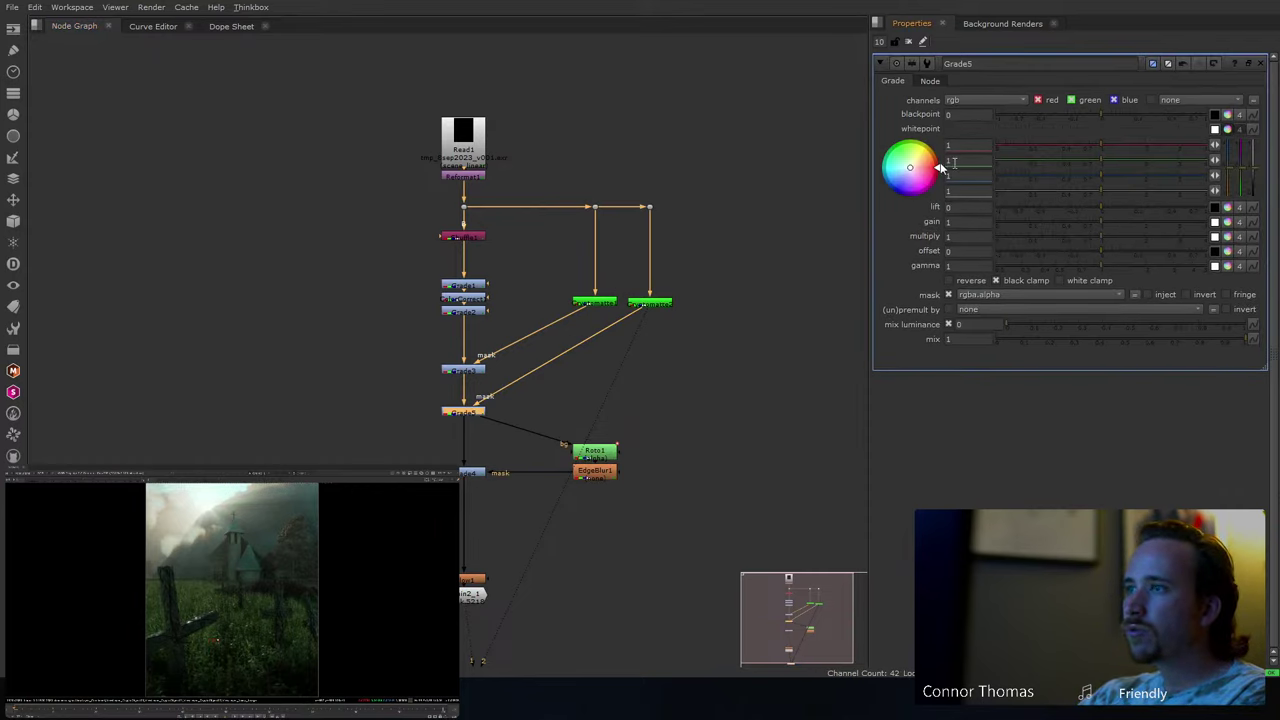
drag(911, 168, 813, 173)
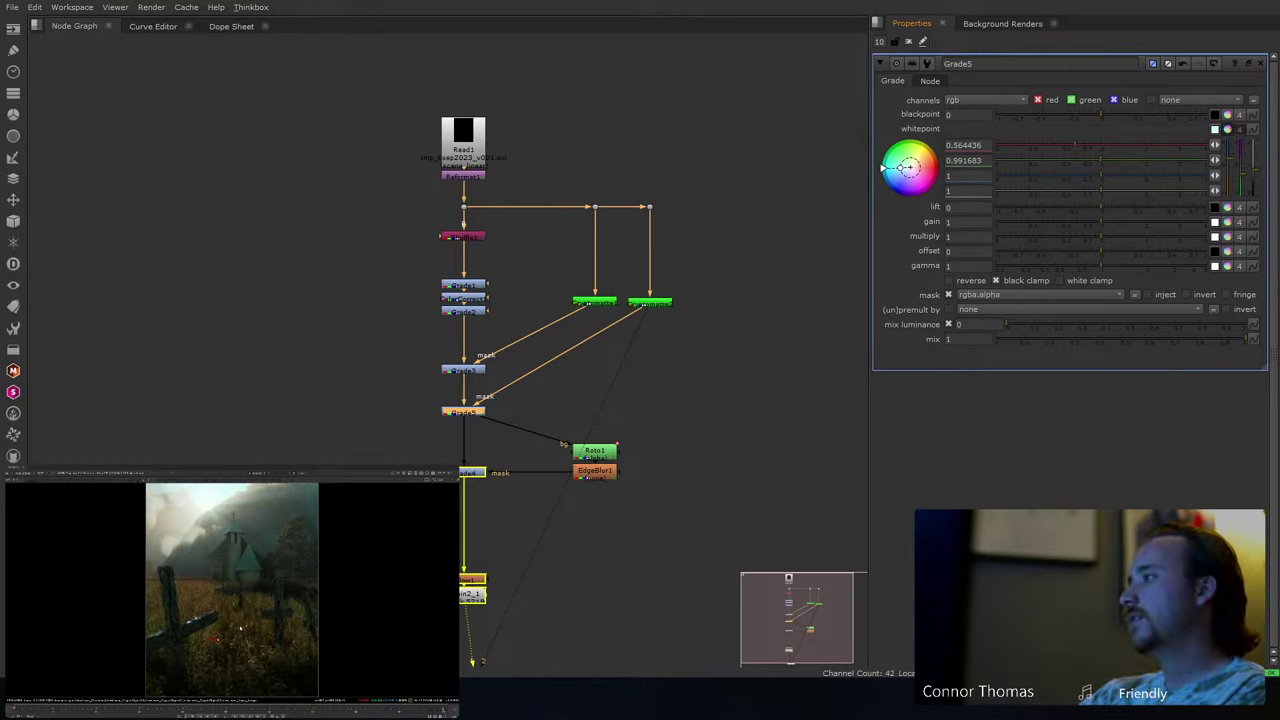
key(ctrl+z)
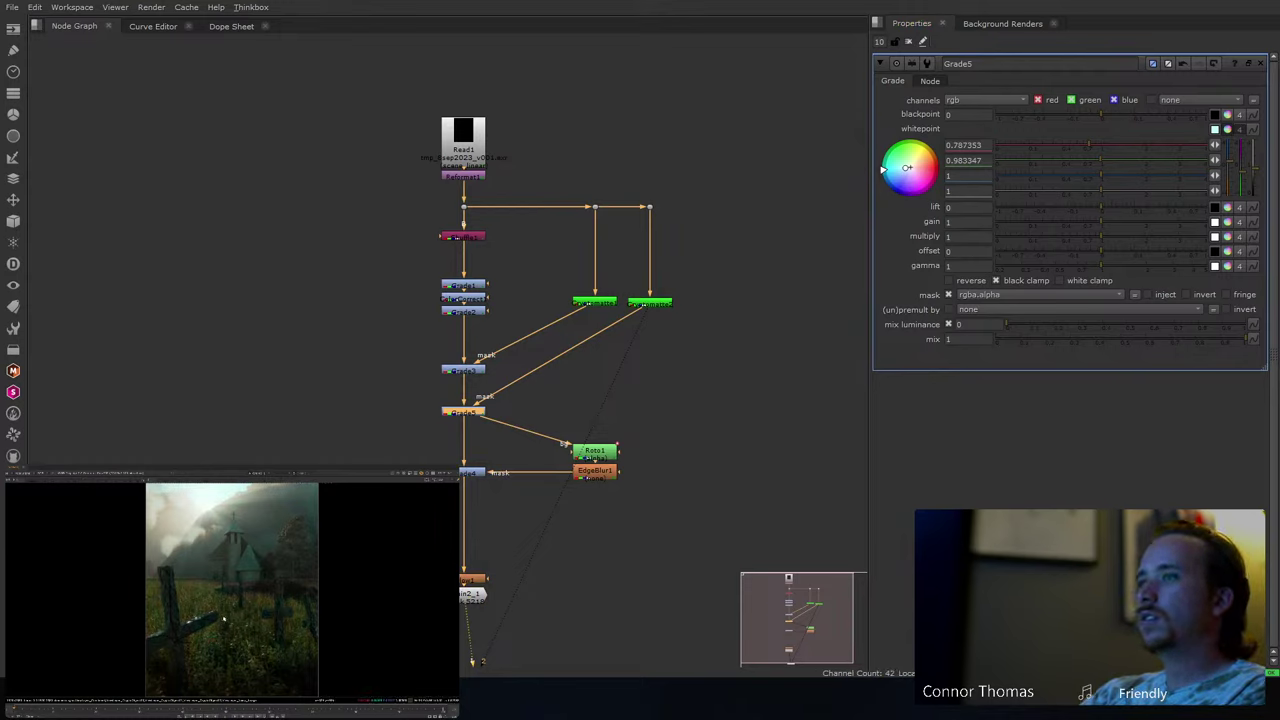
key(ctrl+z)
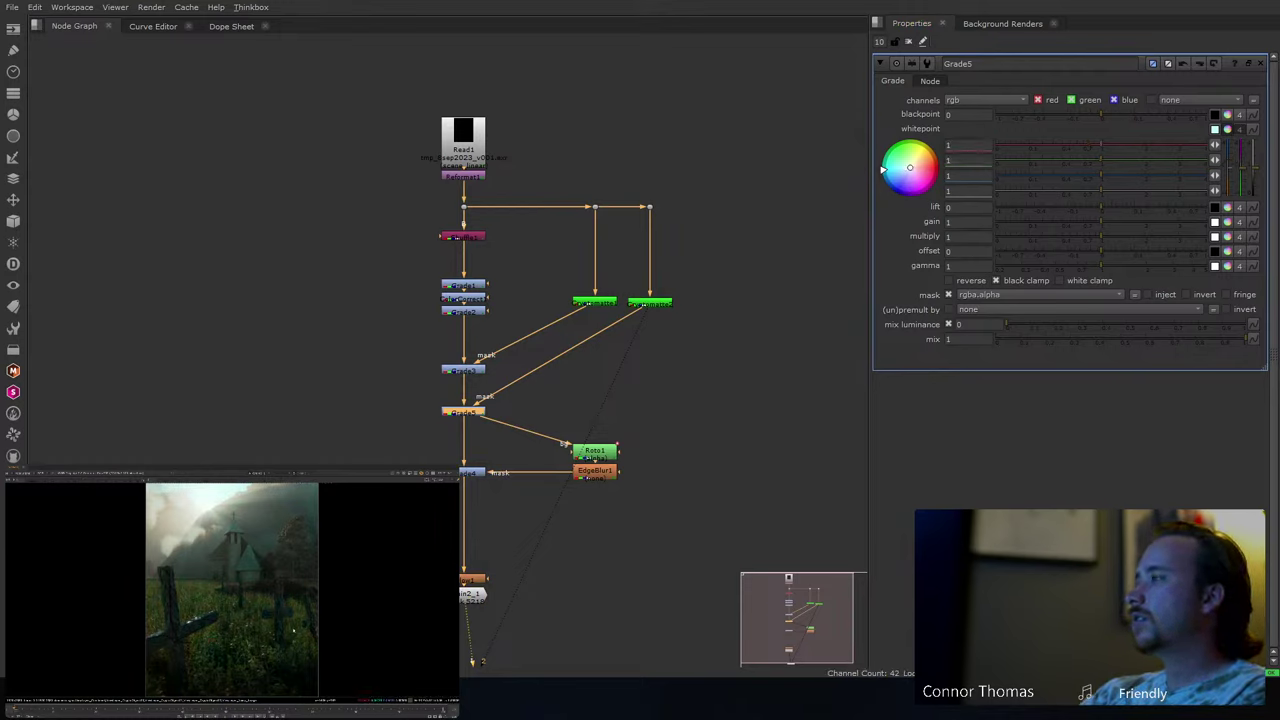
key(ctrl+z)
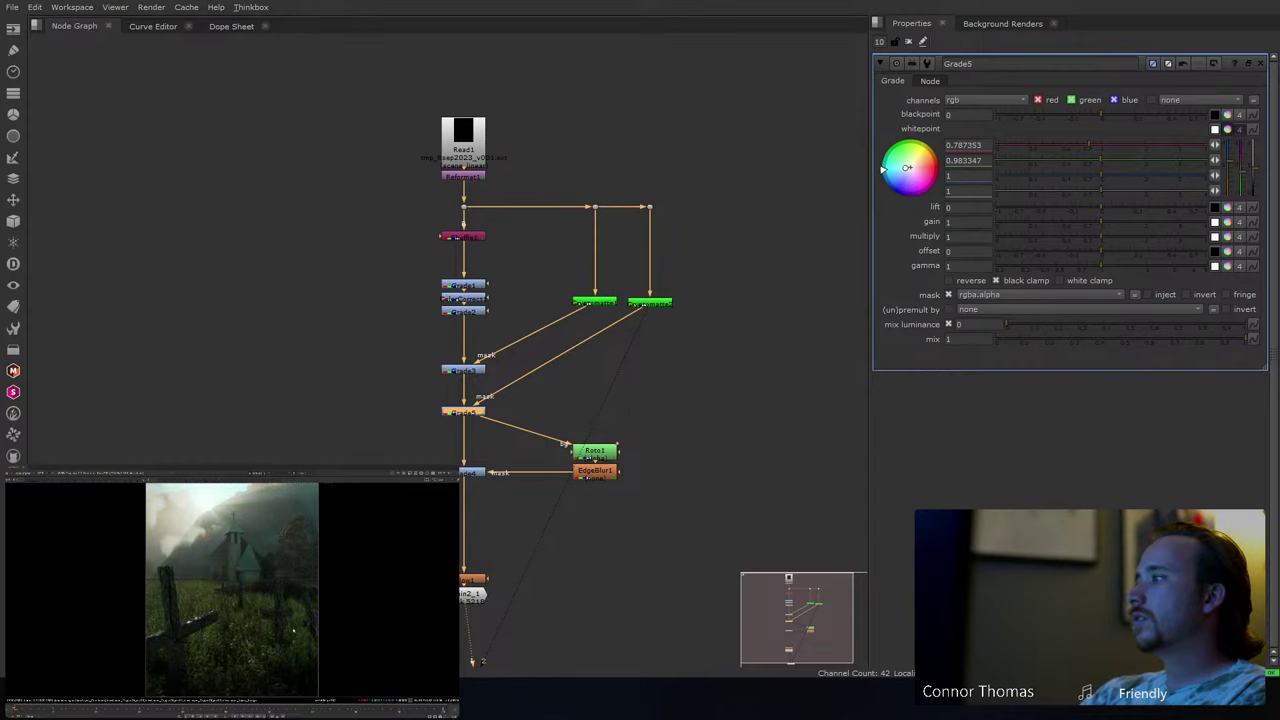
- View the second Cryptomatte's matte over the foreground grass and return the viewer to the final composite
click(746, 362)
click(652, 303)
key(1)
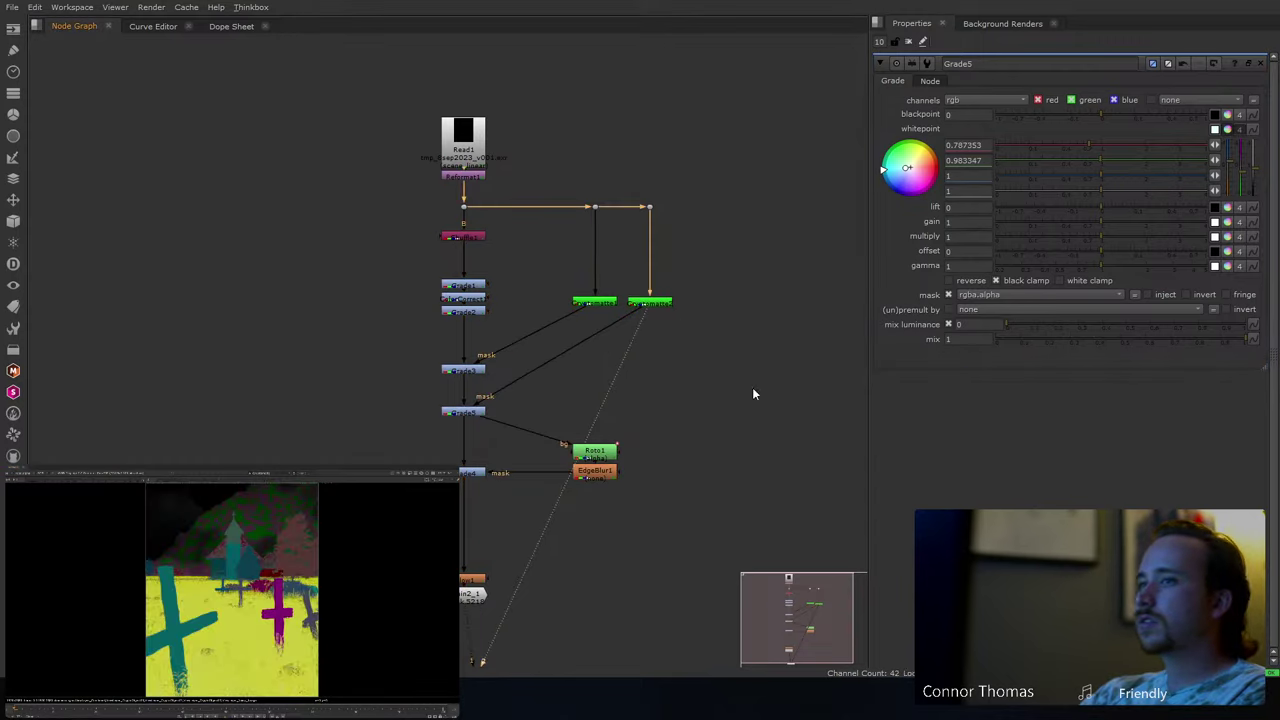
key(1)
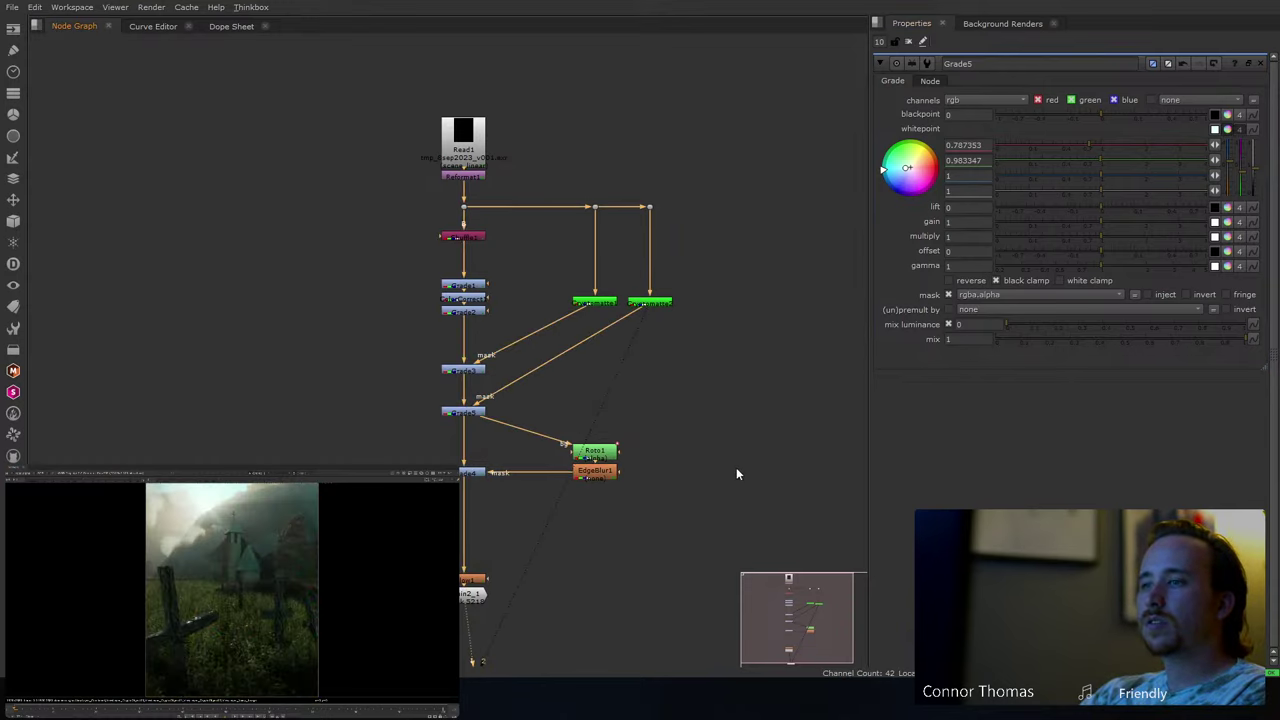
- Push Grade5's whitepoint further toward cyan, with red about 0.519 and green about 0.961, and compare against the other graveyard image
mouse_move(907, 168)
mouse_down()
mouse_move(870, 183)
mouse_move(854, 167)
mouse_move(842, 180)
mouse_up()
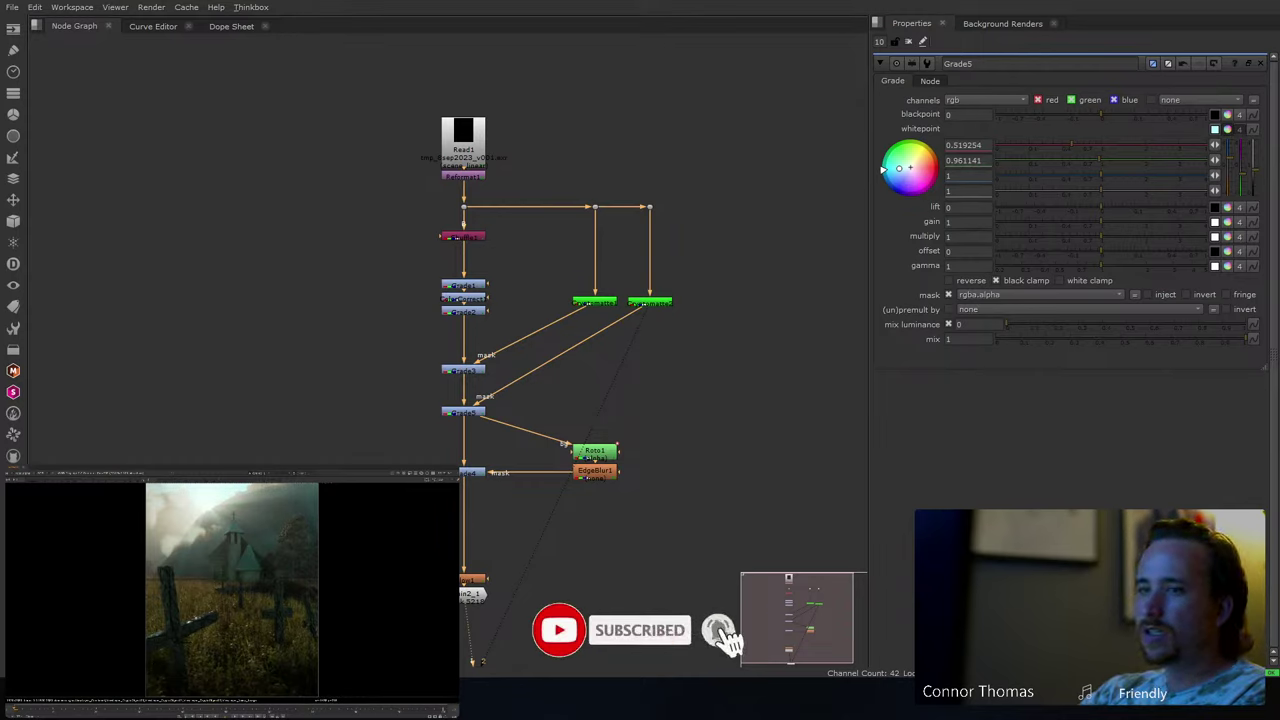
mouse_move(445, 700)
click(505, 630)
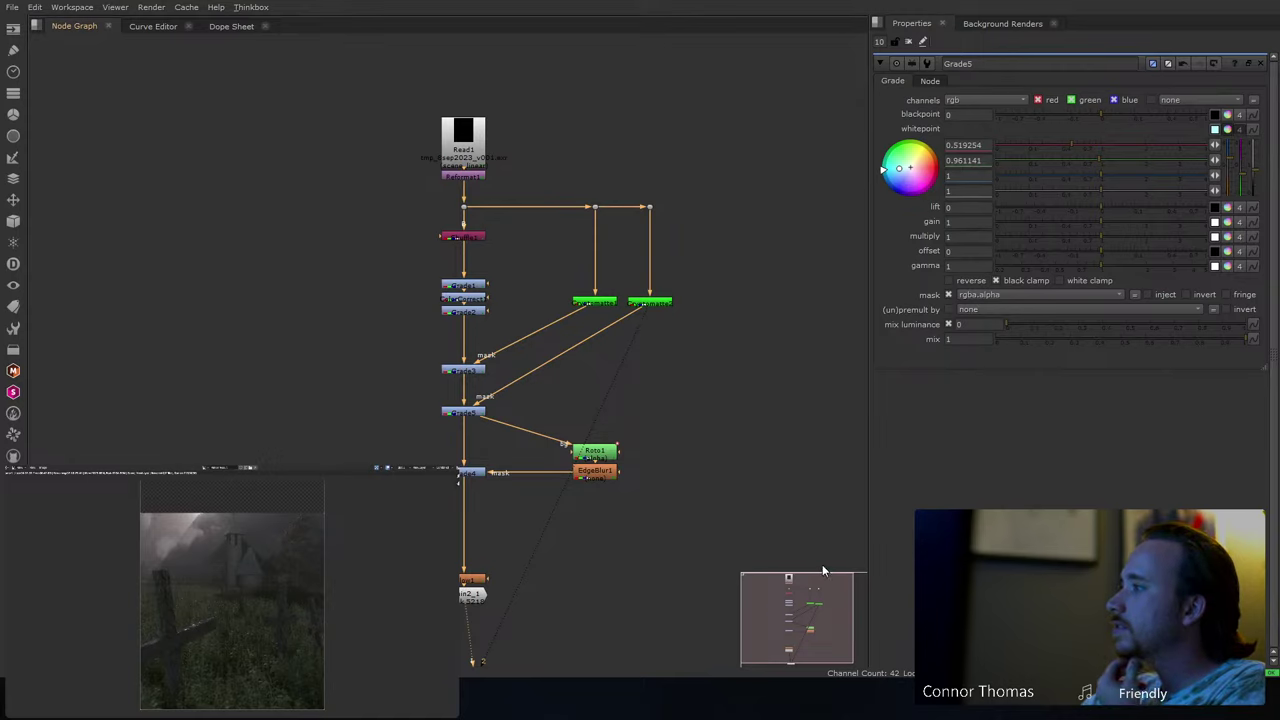
click(806, 450)
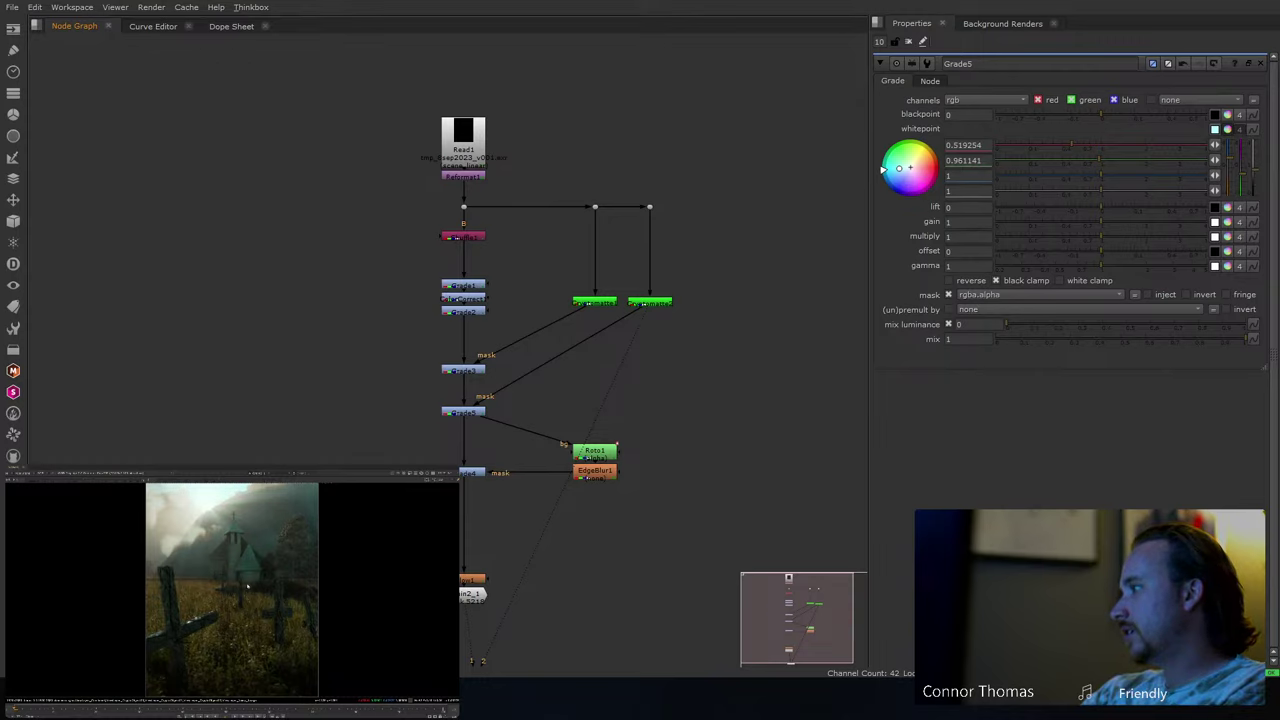
- Check the composite without the roto-masked Grade4, re-enable it and set its whitepoint to 8
click(465, 473)
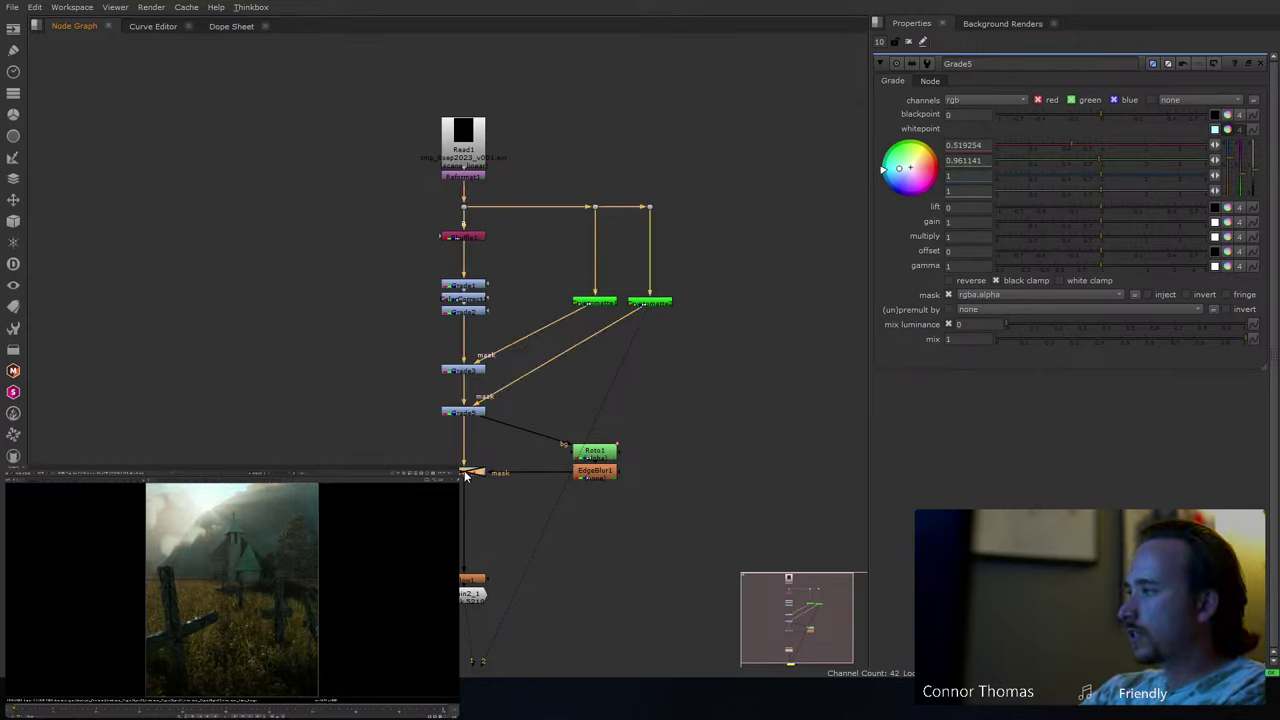
double_click(465, 473)
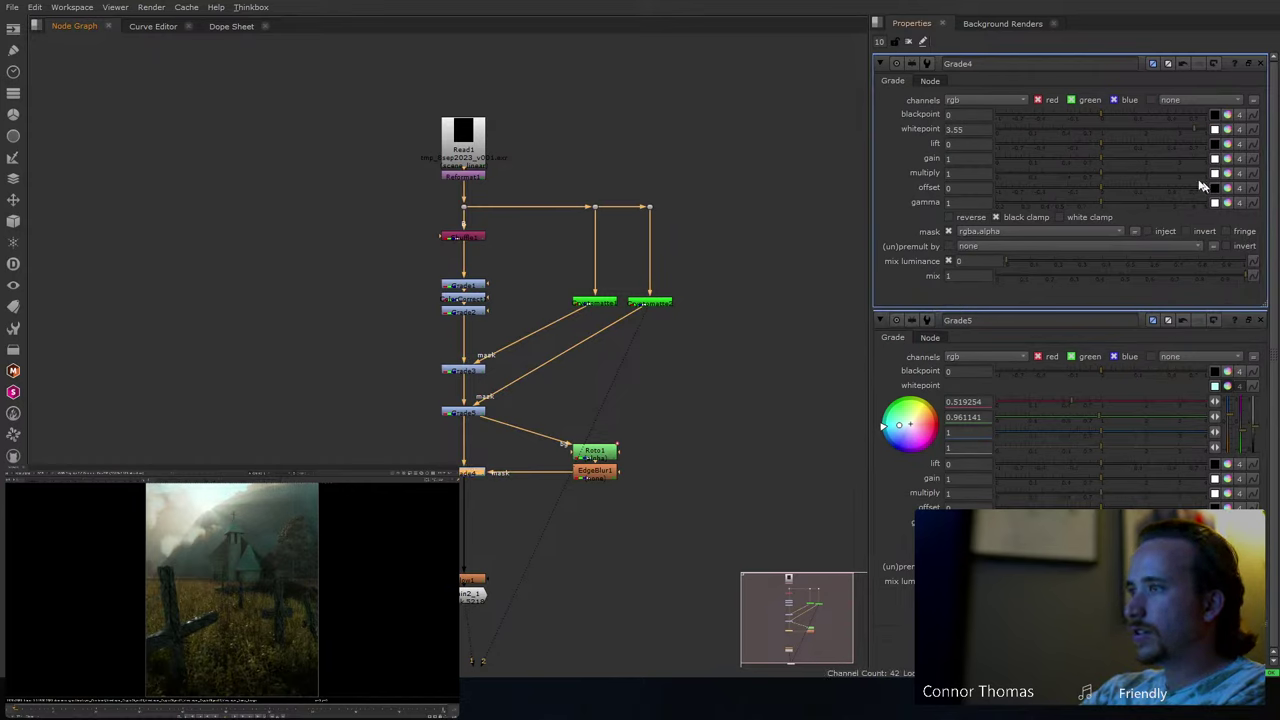
drag(1194, 129, 1213, 131)
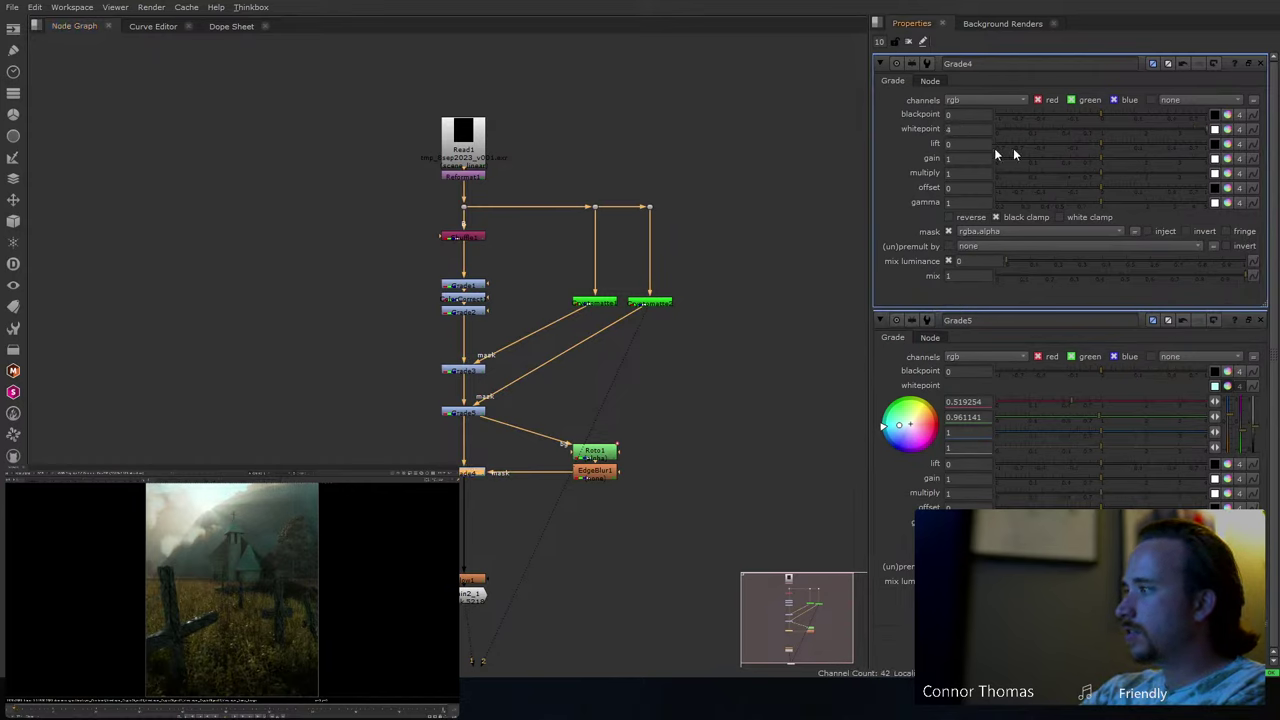
drag(955, 129, 865, 122)
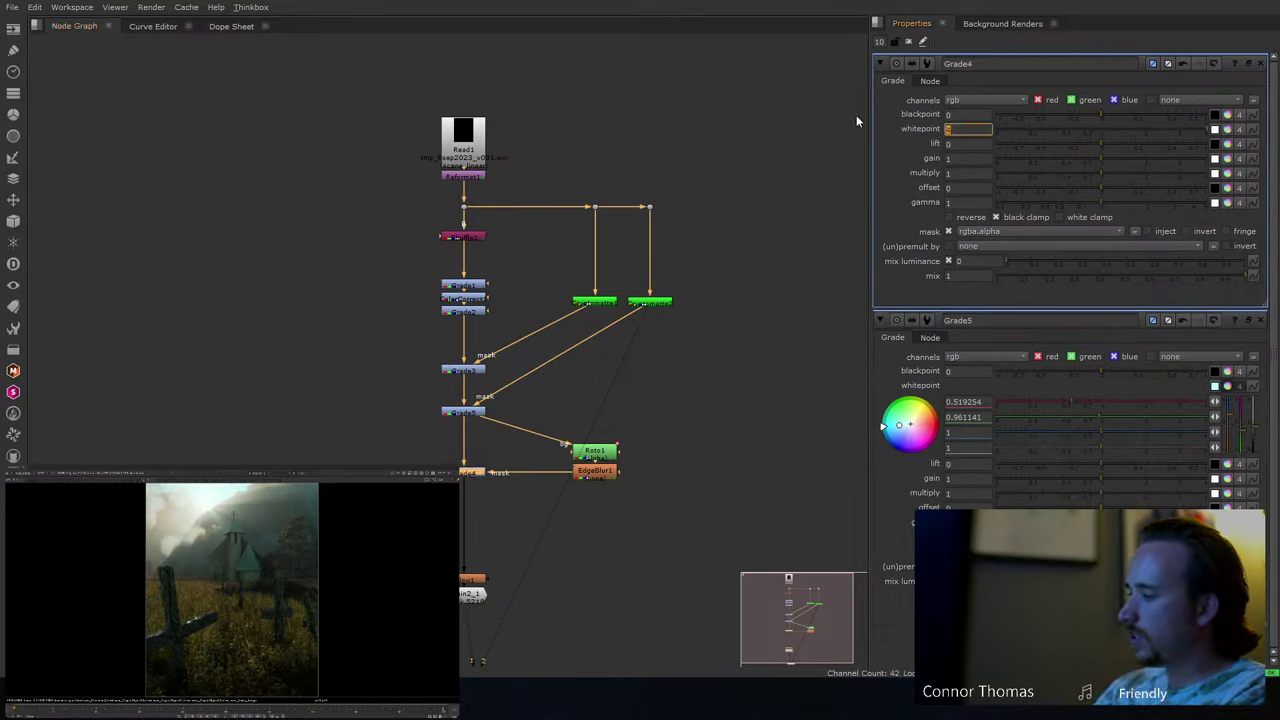
text(0)
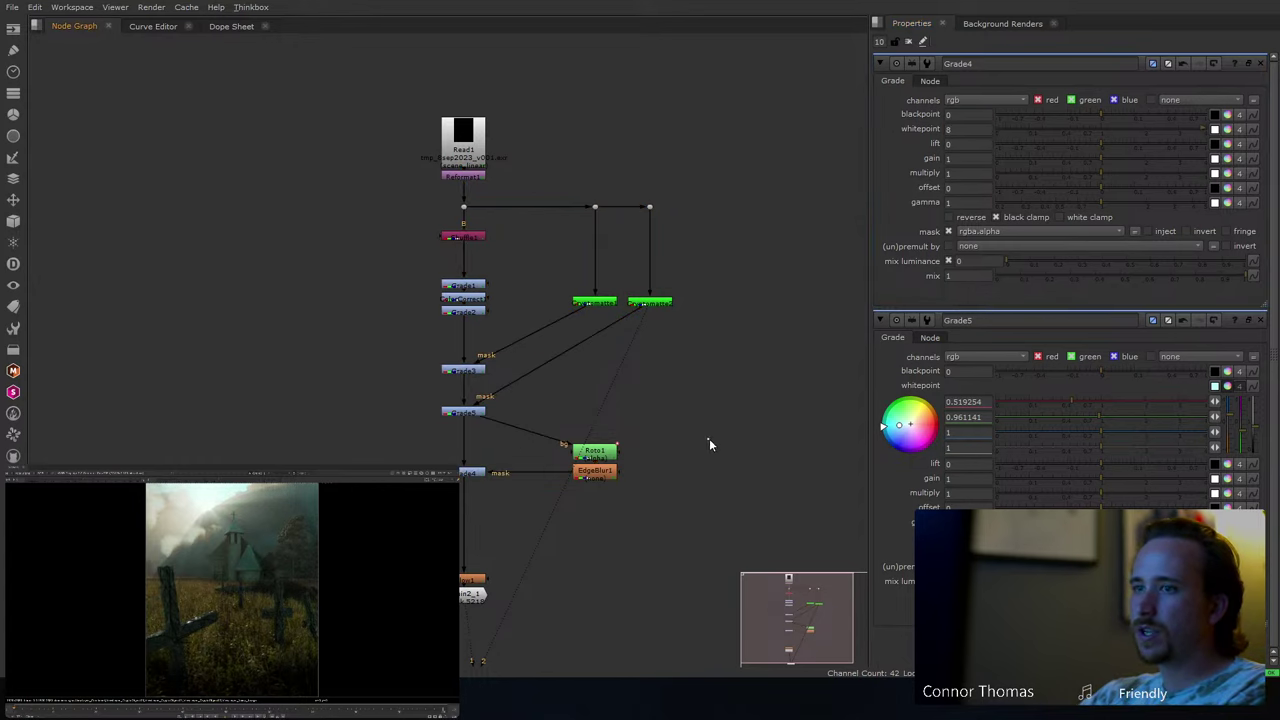
- Set the size of the EdgeBlur on the roto mask to 600 and clear the open node properties
double_click(594, 470)
double_click(966, 129)
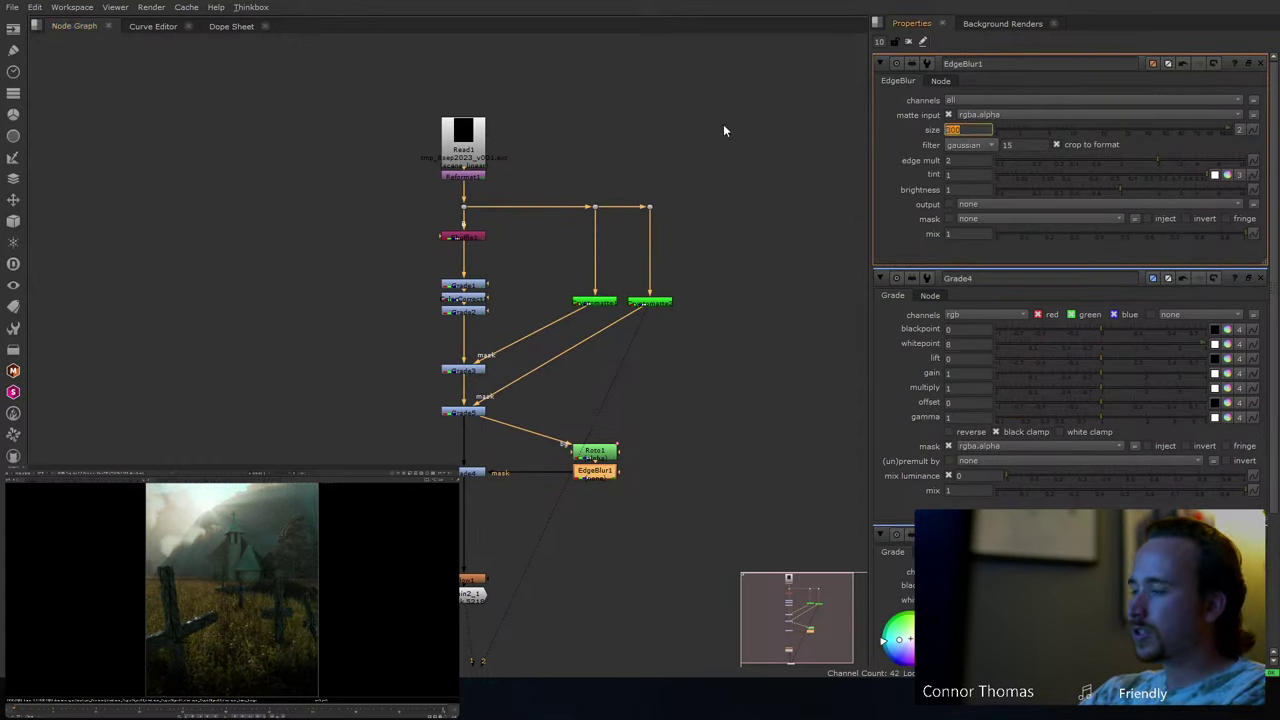
text(600)
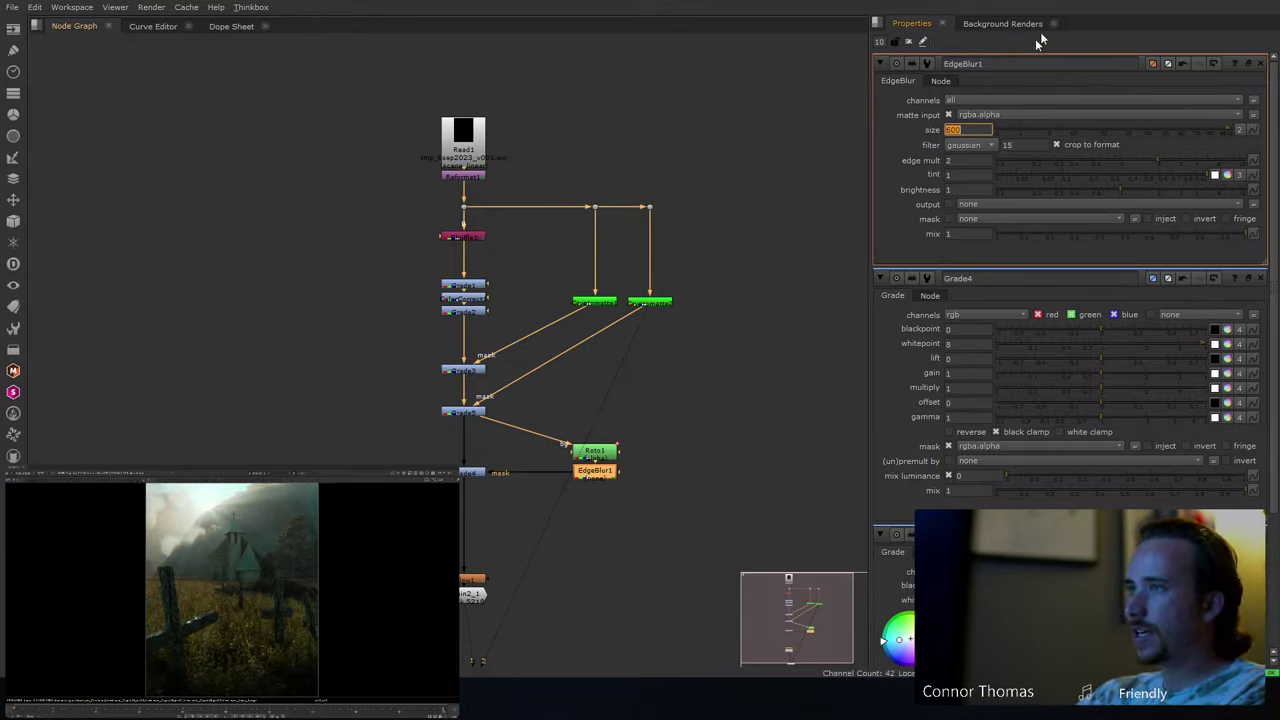
click(908, 42)
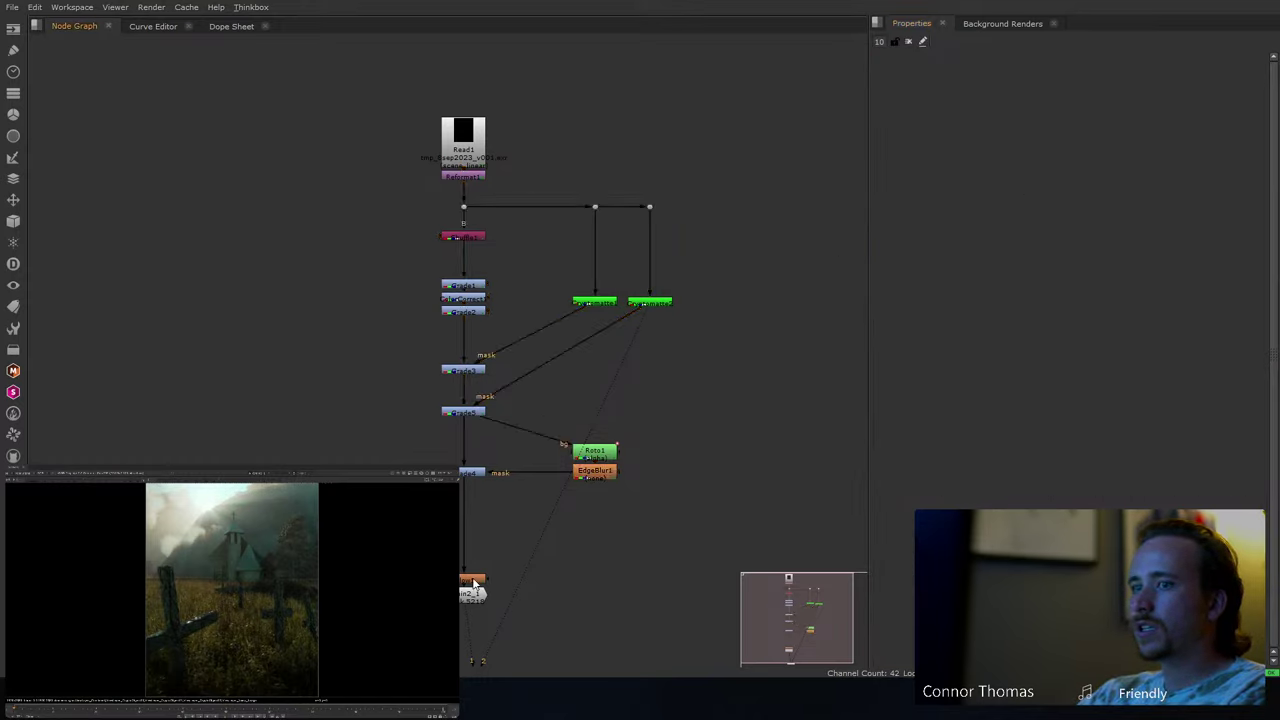
- Compare the current composite with the reference photo of the church and wooden crosses
click(464, 475)
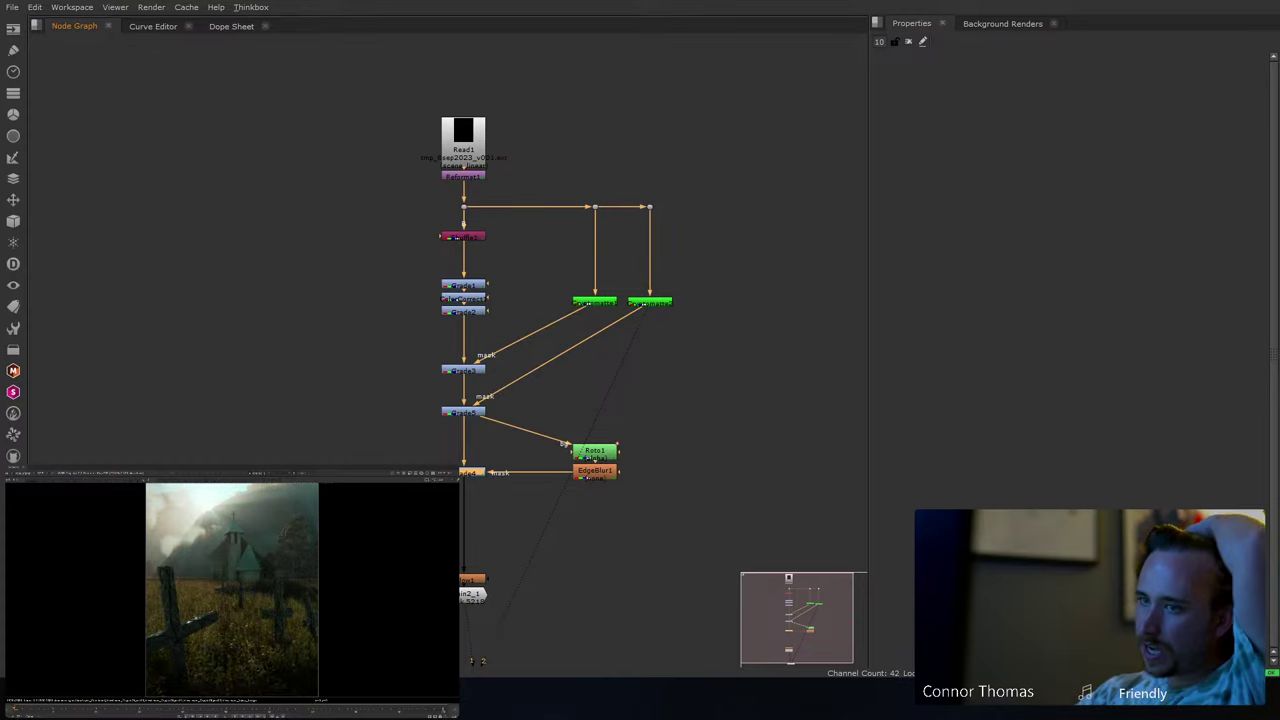
click(440, 710)
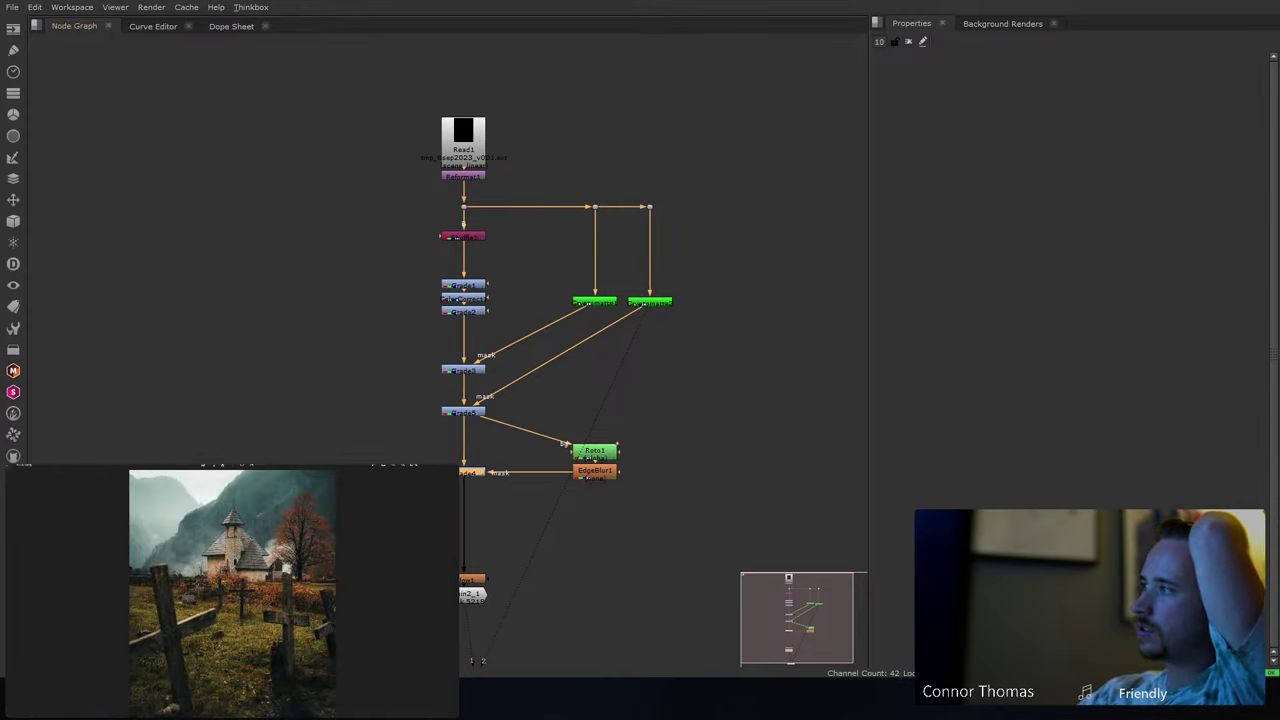
click(600, 492)
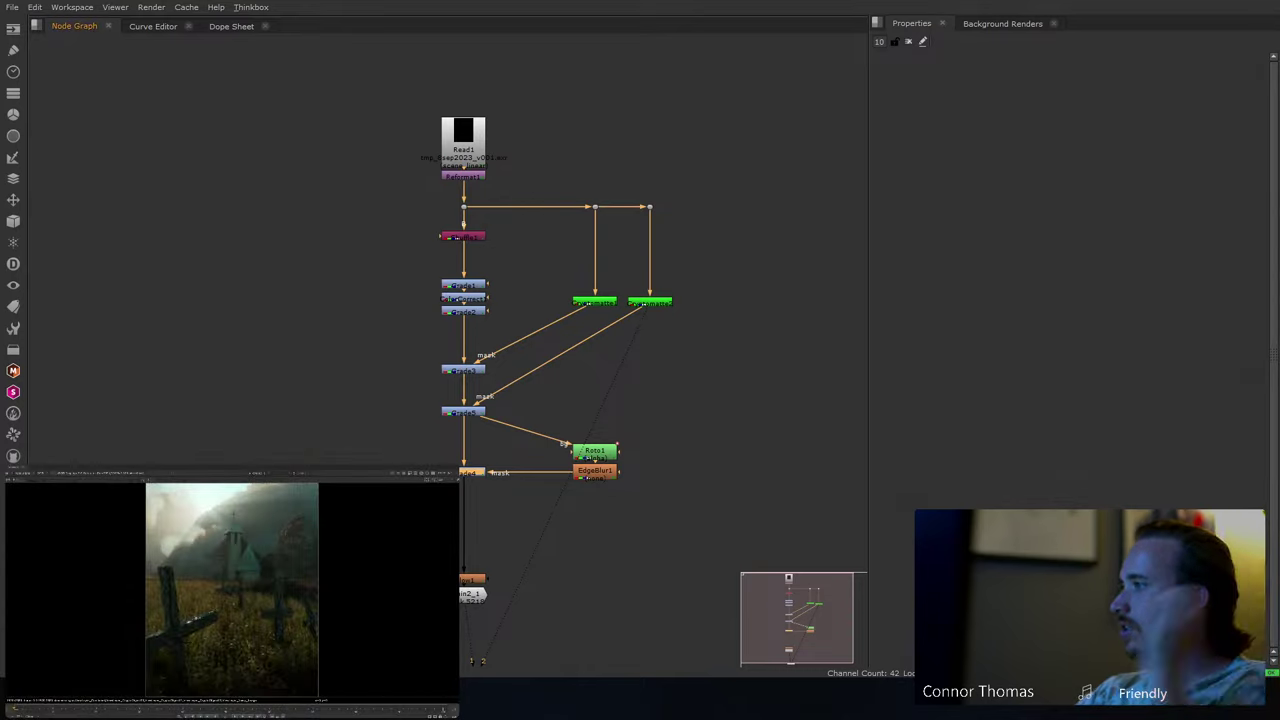
click(698, 530)
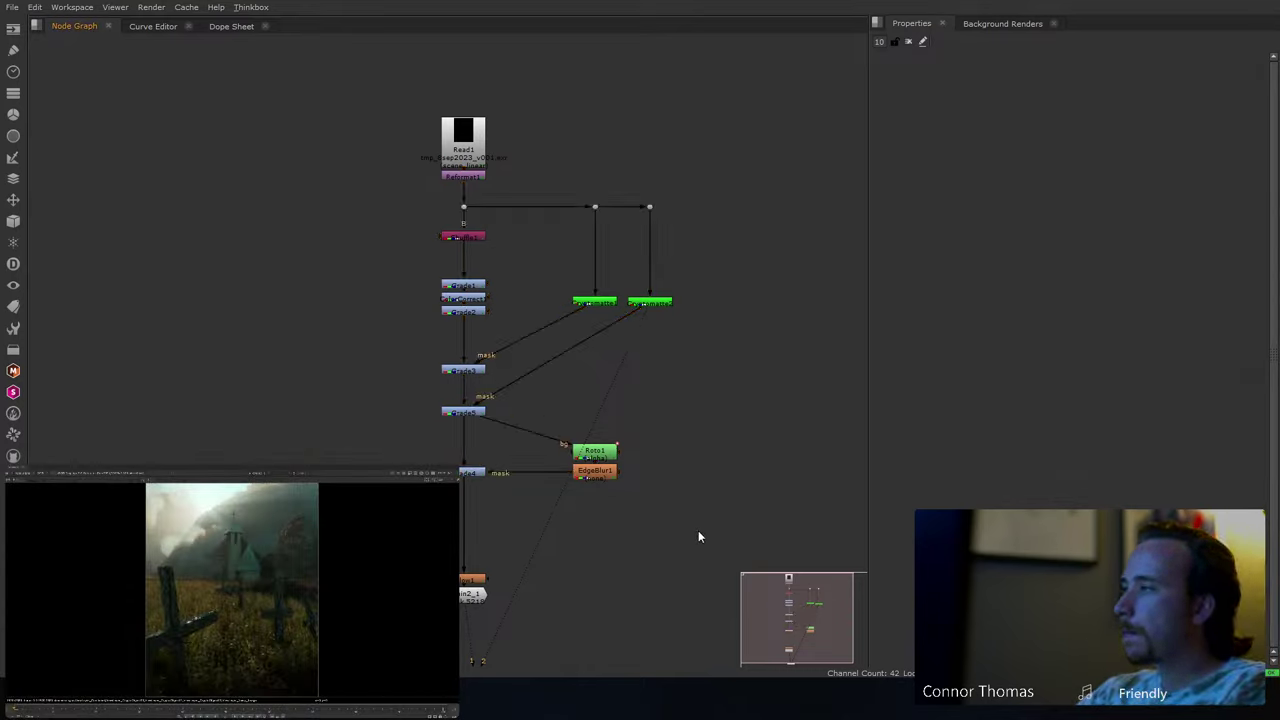
- Disable and re-enable Grade2 to check its effect on the overall color of the composite
scroll(650, 397, up, 2)
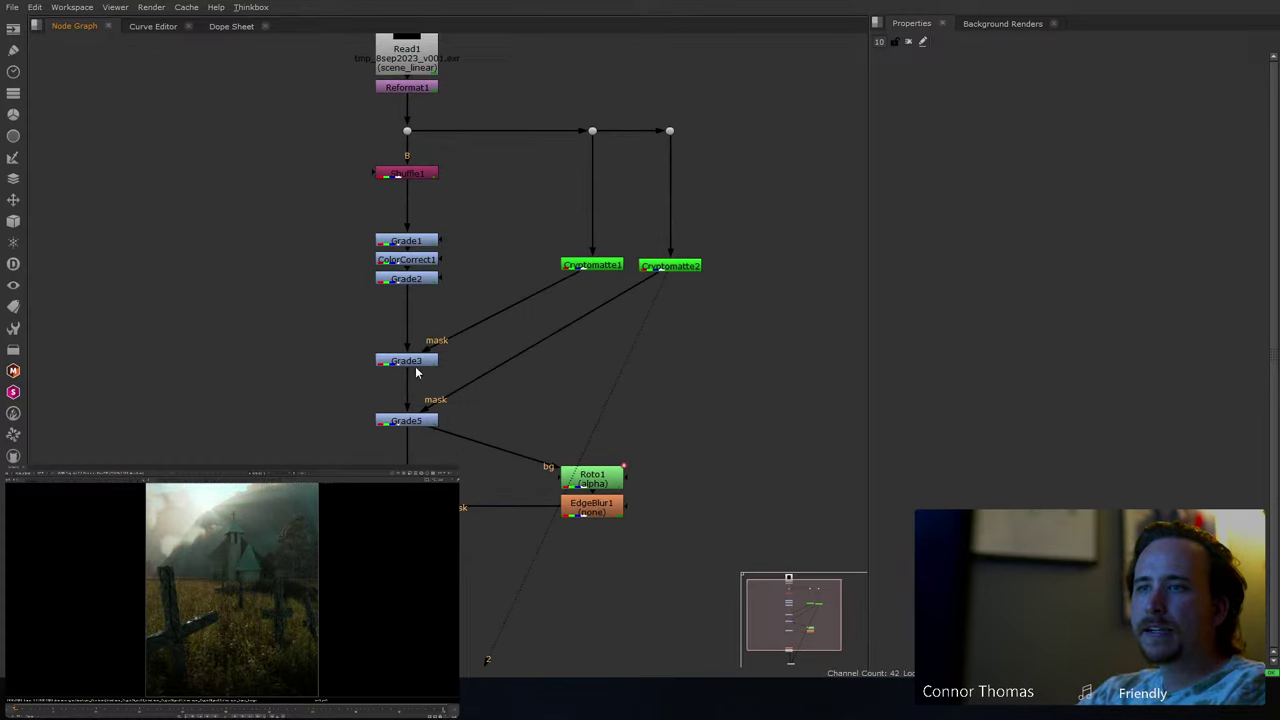
click(406, 280)
key(d)
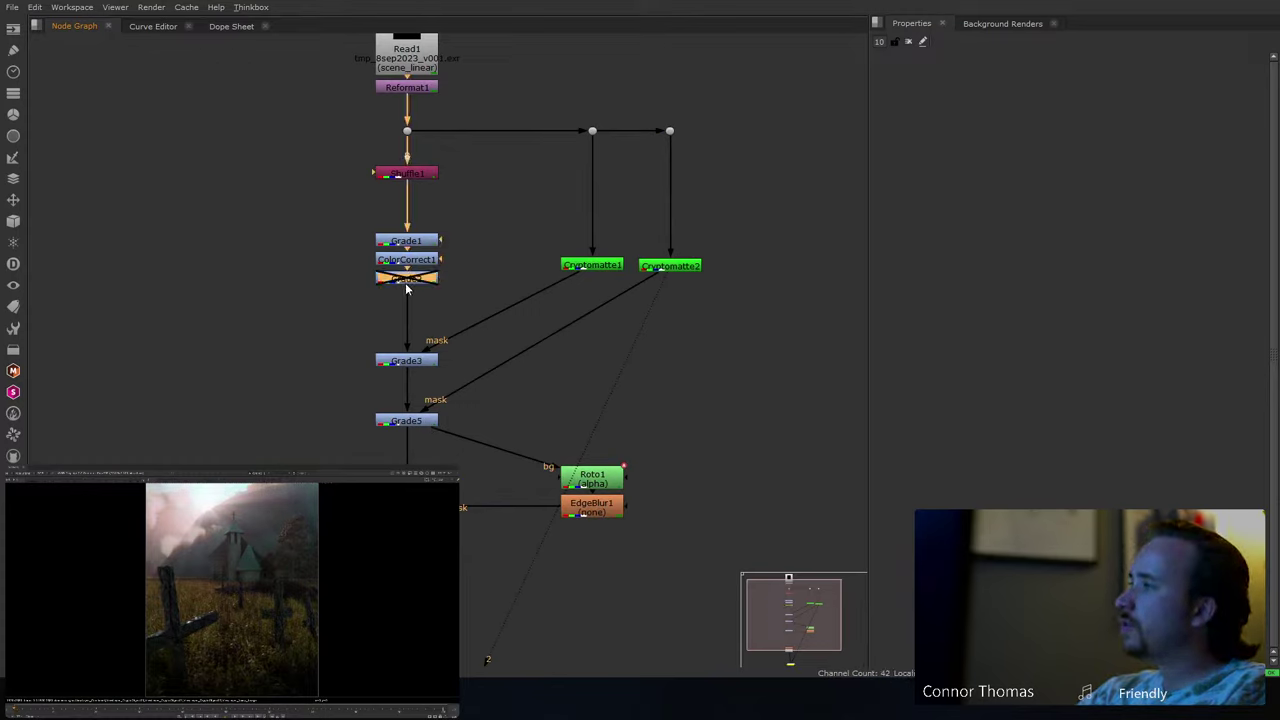
key(d)
- Try shifting Grade2's whitepoint toward magenta and blue, undo the tint changes and clear the open node properties
double_click(406, 278)
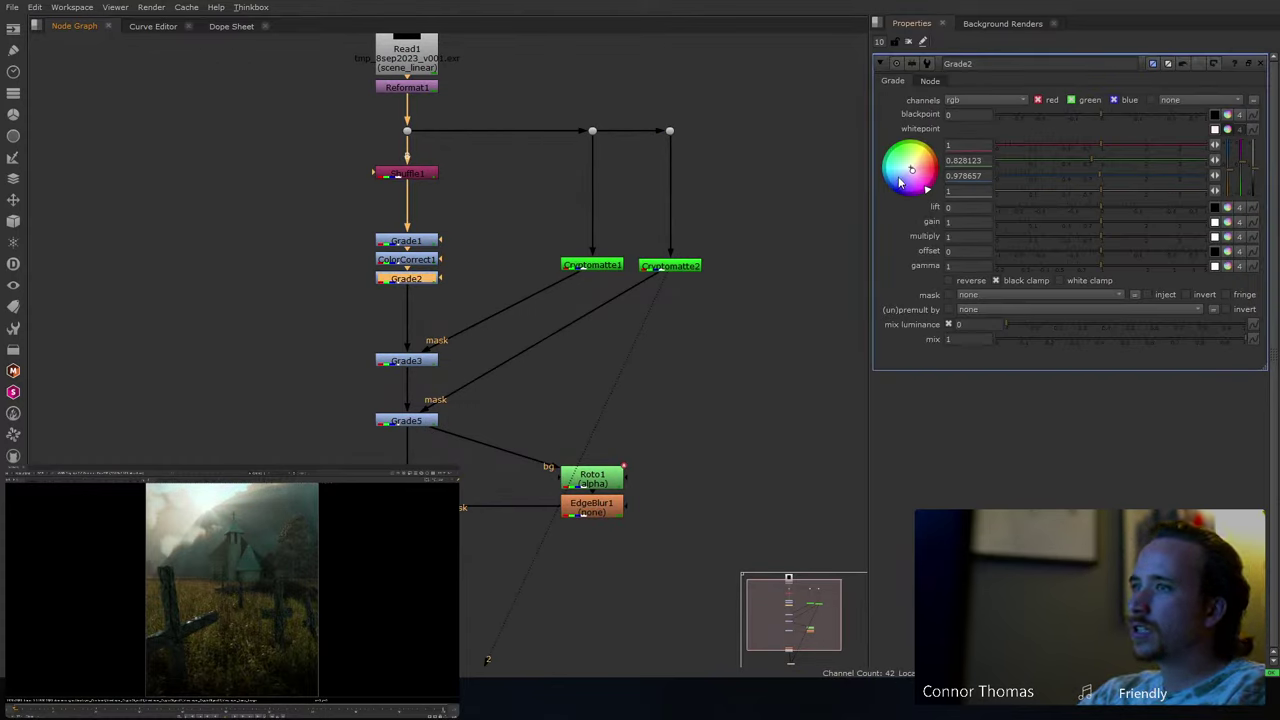
mouse_move(916, 174)
mouse_down()
mouse_move(922, 190)
mouse_move(942, 187)
mouse_move(930, 188)
mouse_up()
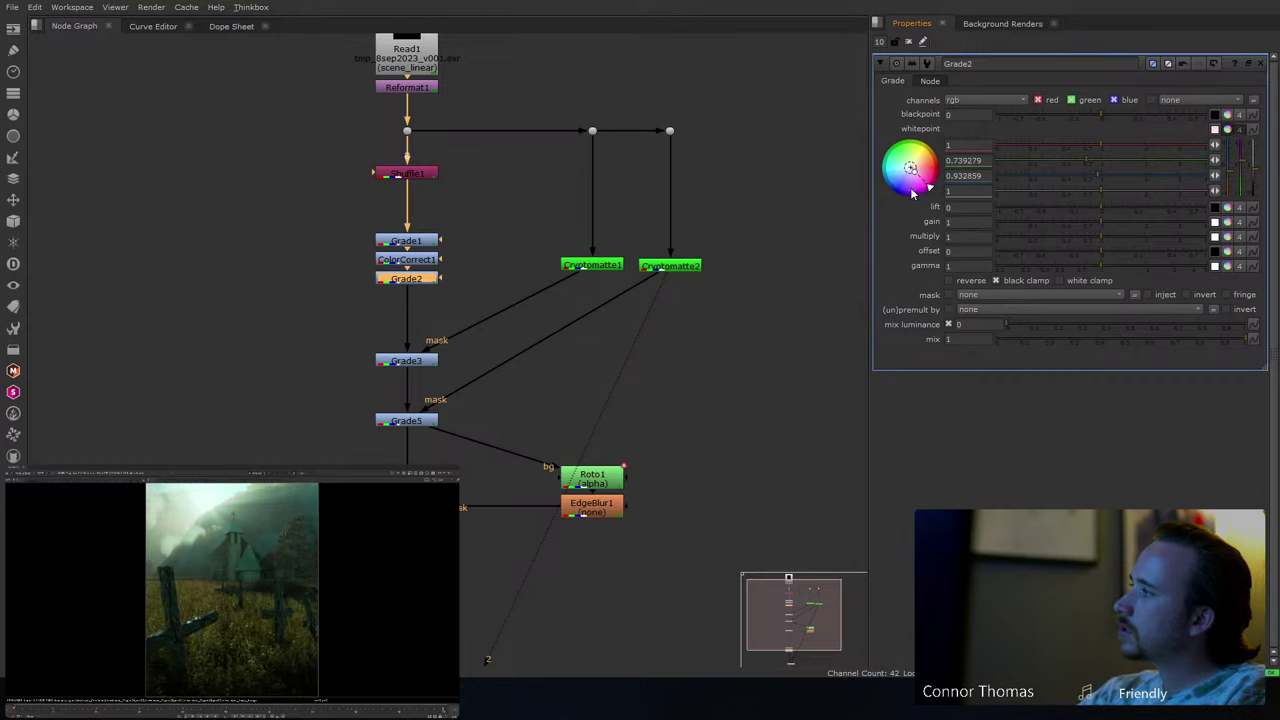
mouse_move(911, 189)
mouse_down()
mouse_move(903, 201)
mouse_move(892, 180)
mouse_move(887, 200)
mouse_up()
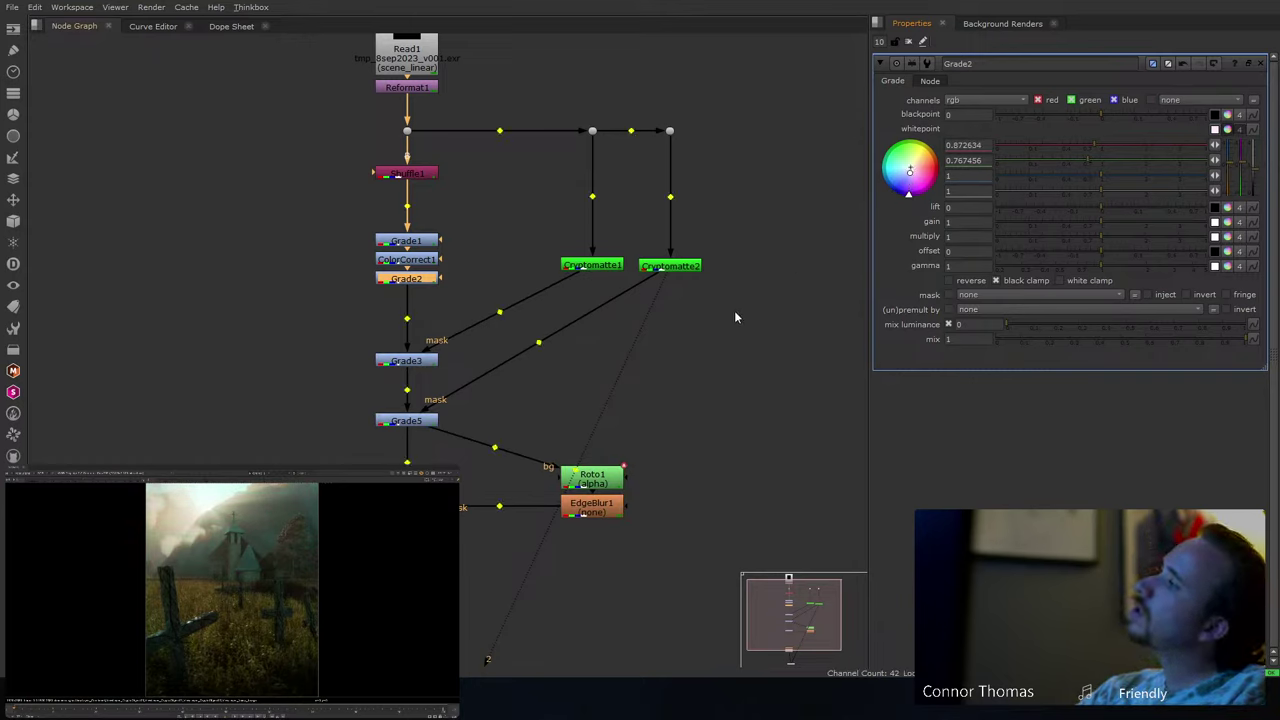
key(ctrl+z)
key(ctrl+z)
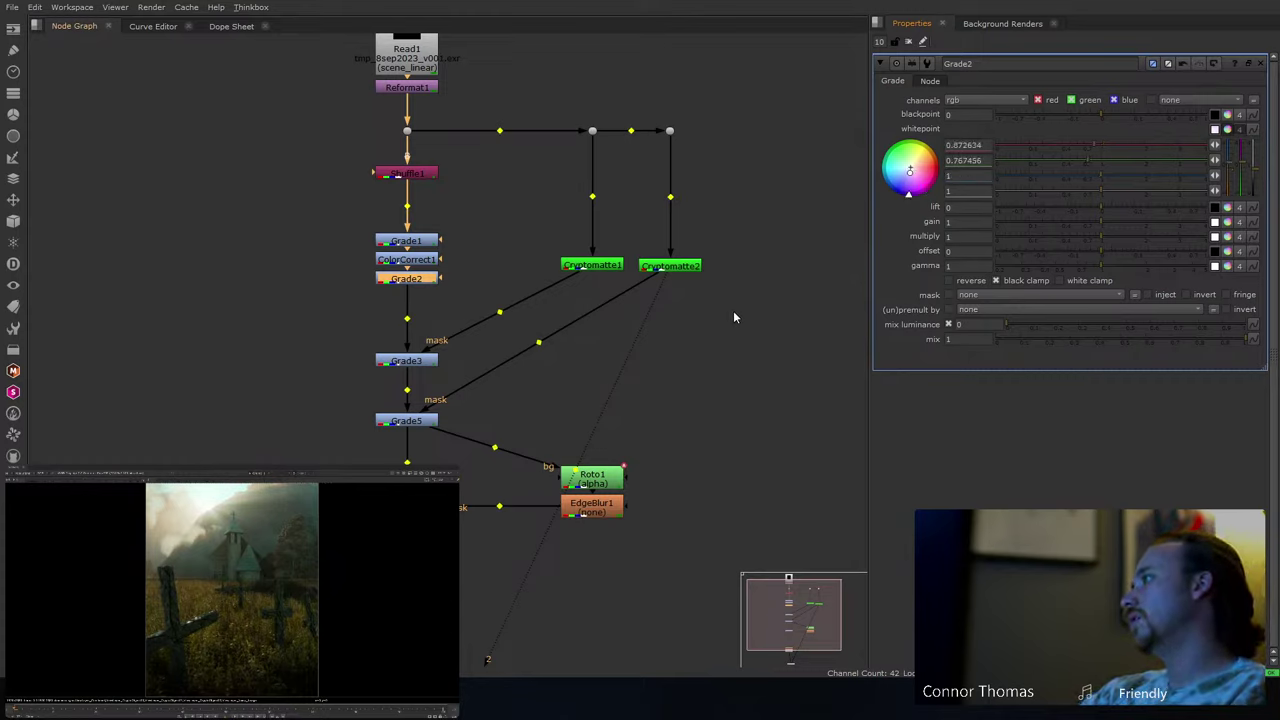
key(ctrl+shift+z)
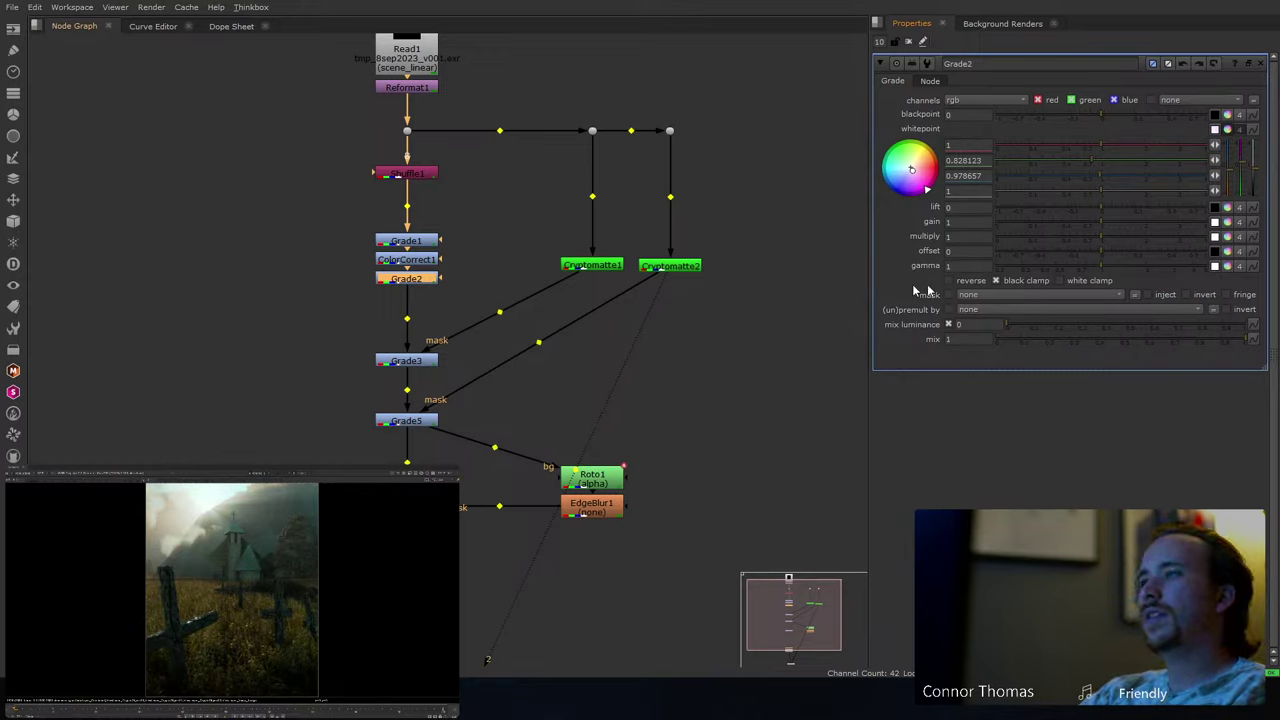
click(908, 41)
click(780, 262)
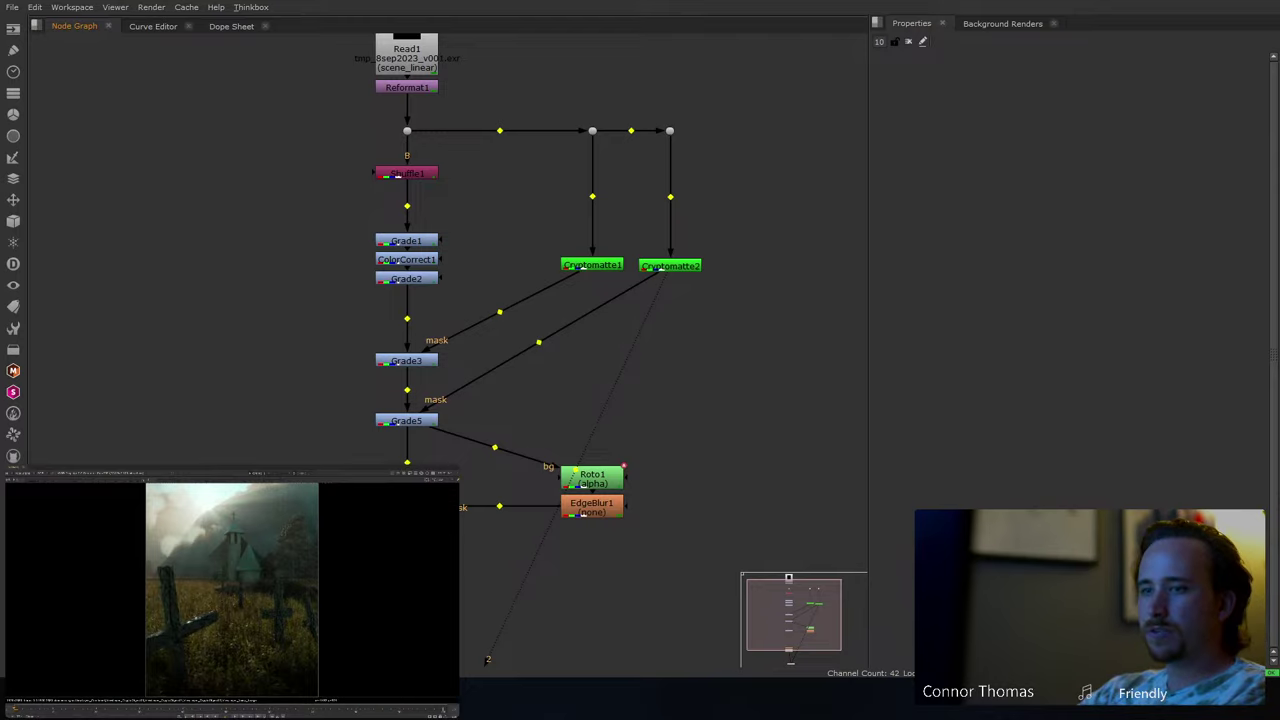
- Add a new Grade after Grade4 in the main chain and place it a little below
mouse_move(482, 700)
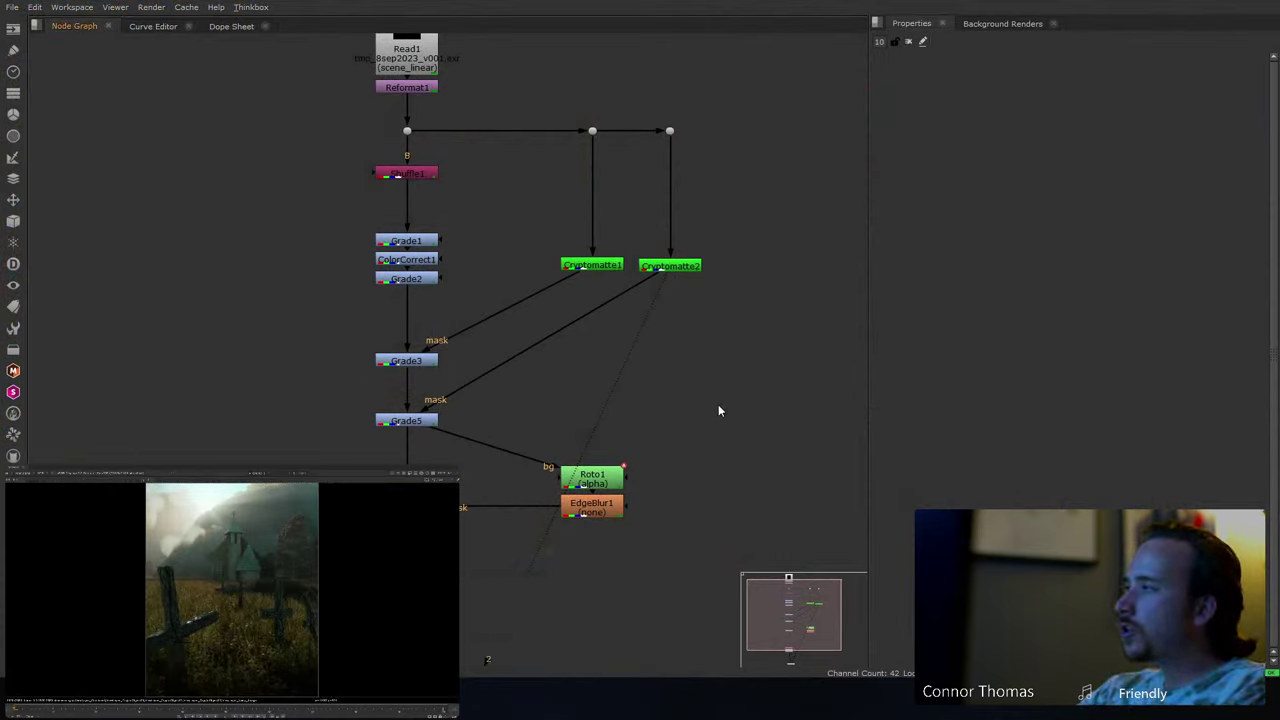
middle_drag(647, 436, 648, 304)
click(416, 374)
key(g)
drag(426, 400, 426, 469)
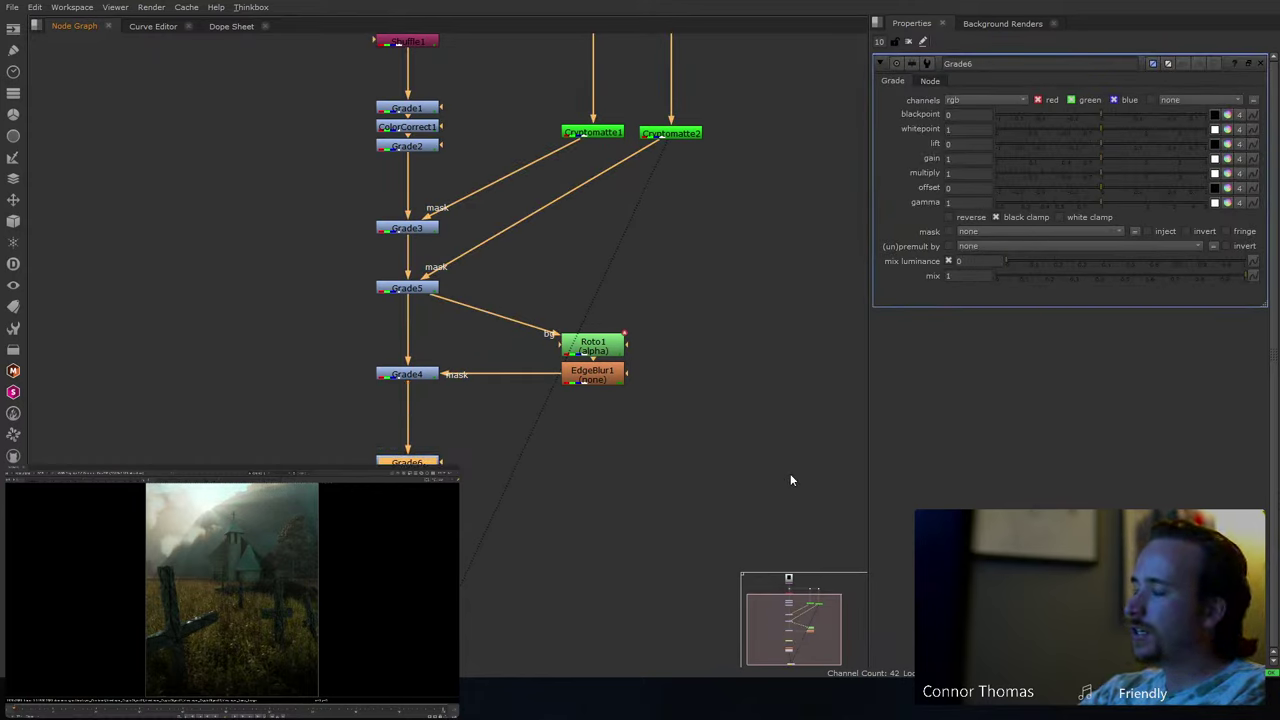
- Add a third Cryptomatte node in line with the two existing ones, beside Cryptomatte2
click(659, 448)
middle_drag(786, 144, 693, 314)
key(Tab)
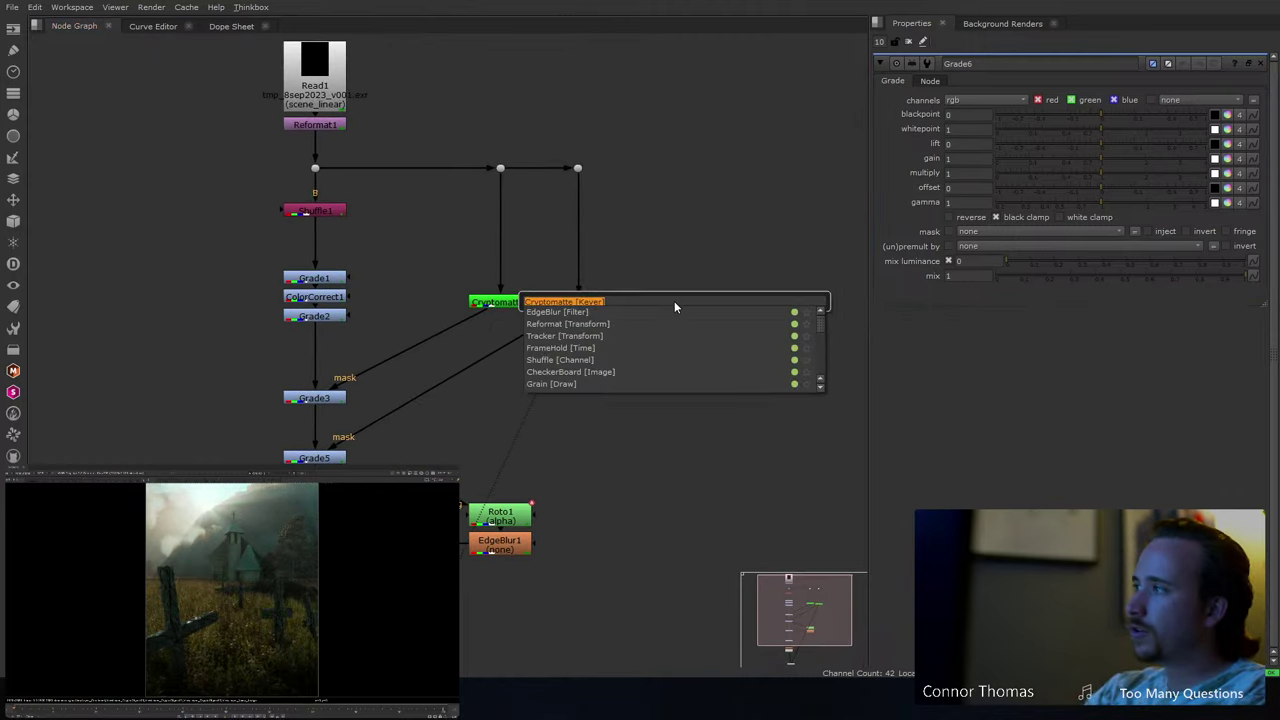
text(cryp)
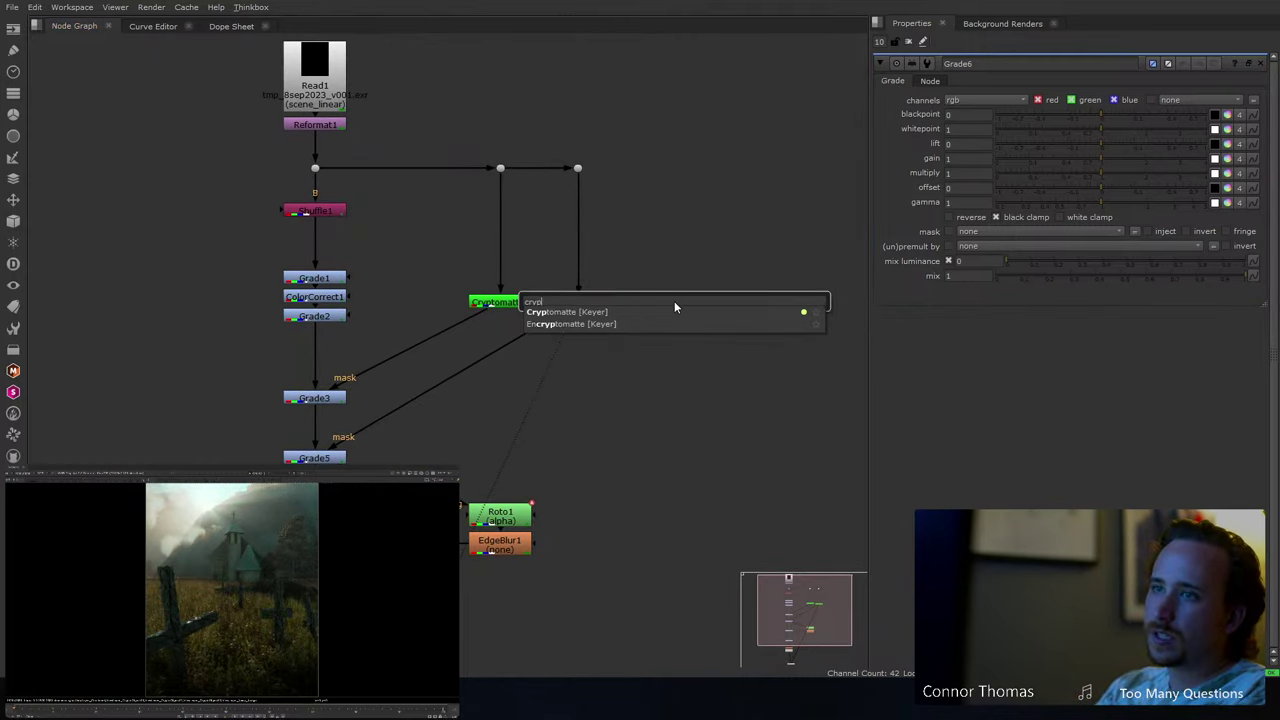
key(Return)
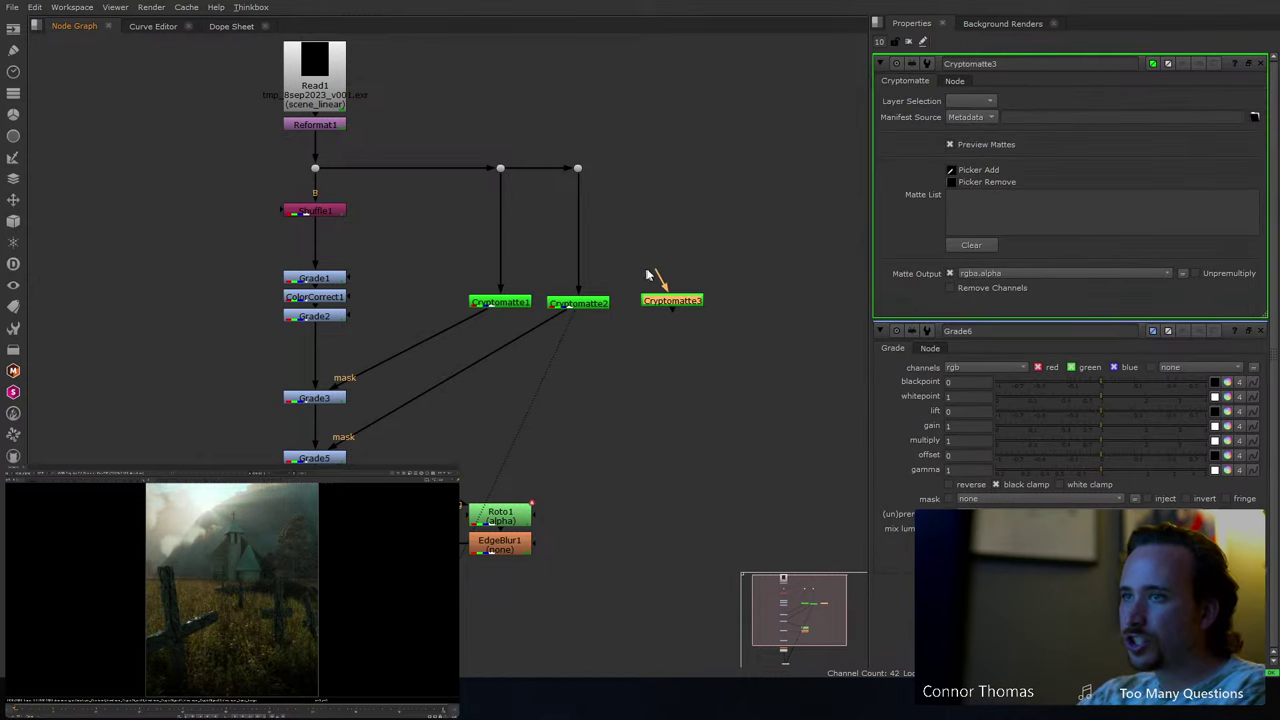
- Feed Cryptomatte3 from the shared source line through a new dot, align the node under it and view its output
drag(648, 275, 578, 168)
ctrl+drag(625, 231, 652, 168)
drag(667, 306, 647, 309)
key(1)
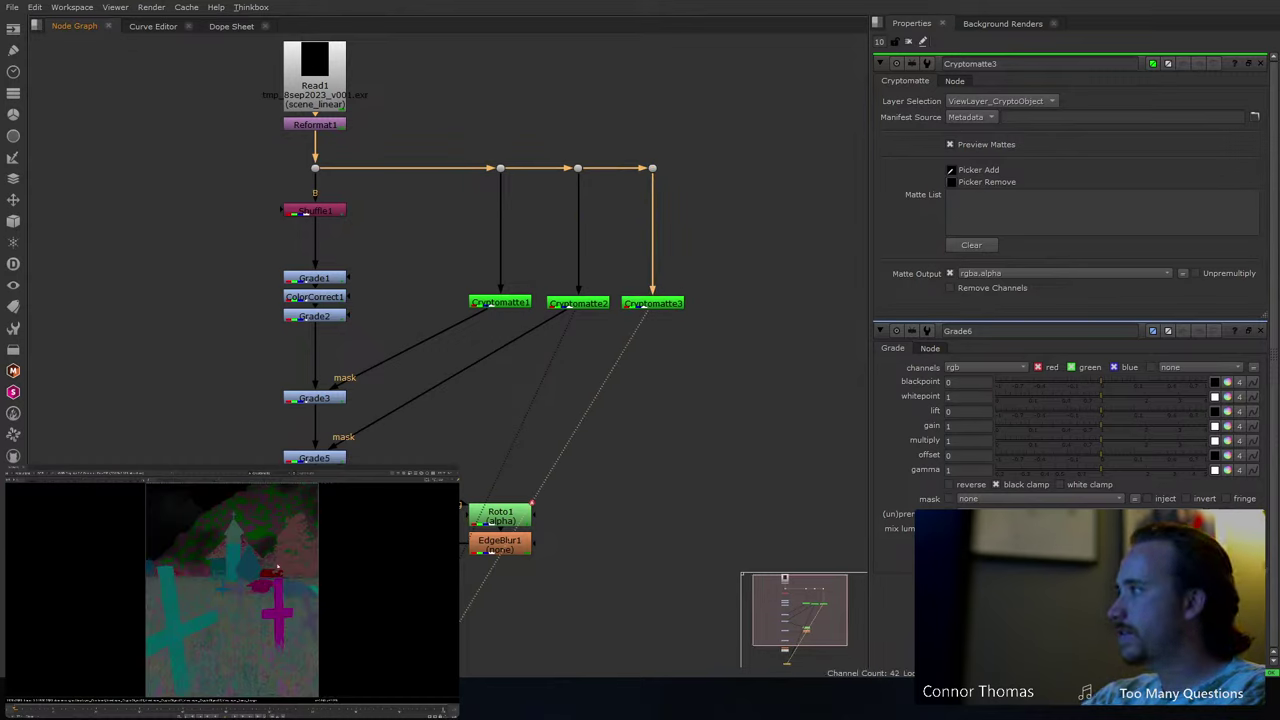
- Pick the small tower's cone roof for Cryptomatte3's matte, adding the unmatched pixels along its sloping edge
ctrl+click(248, 563)
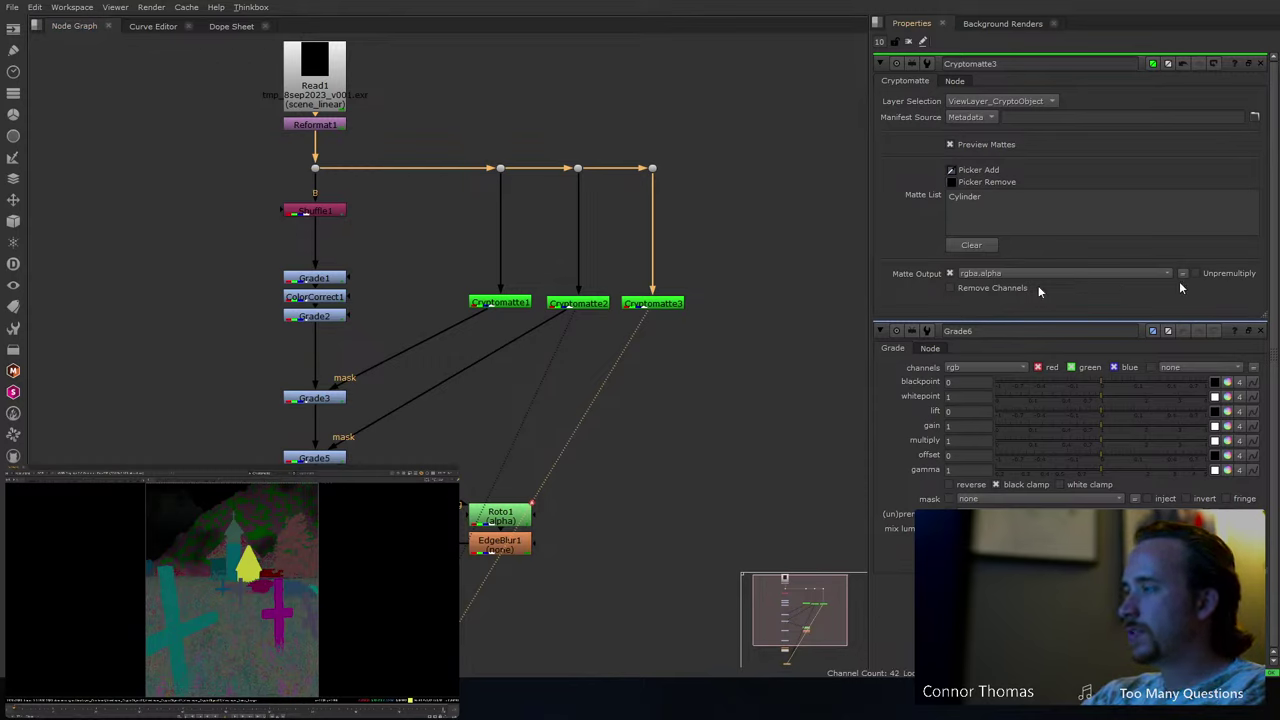
scroll(213, 590, up, 8)
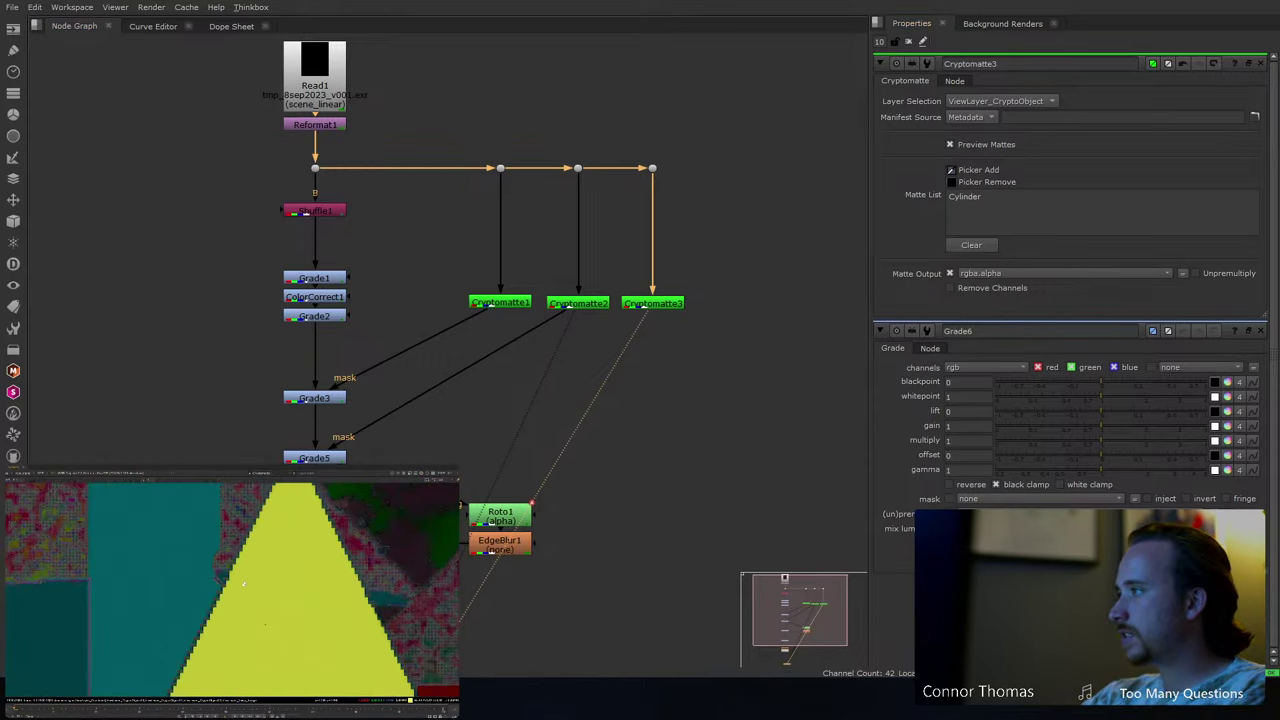
scroll(213, 590, up, 2)
ctrl+click(219, 597)
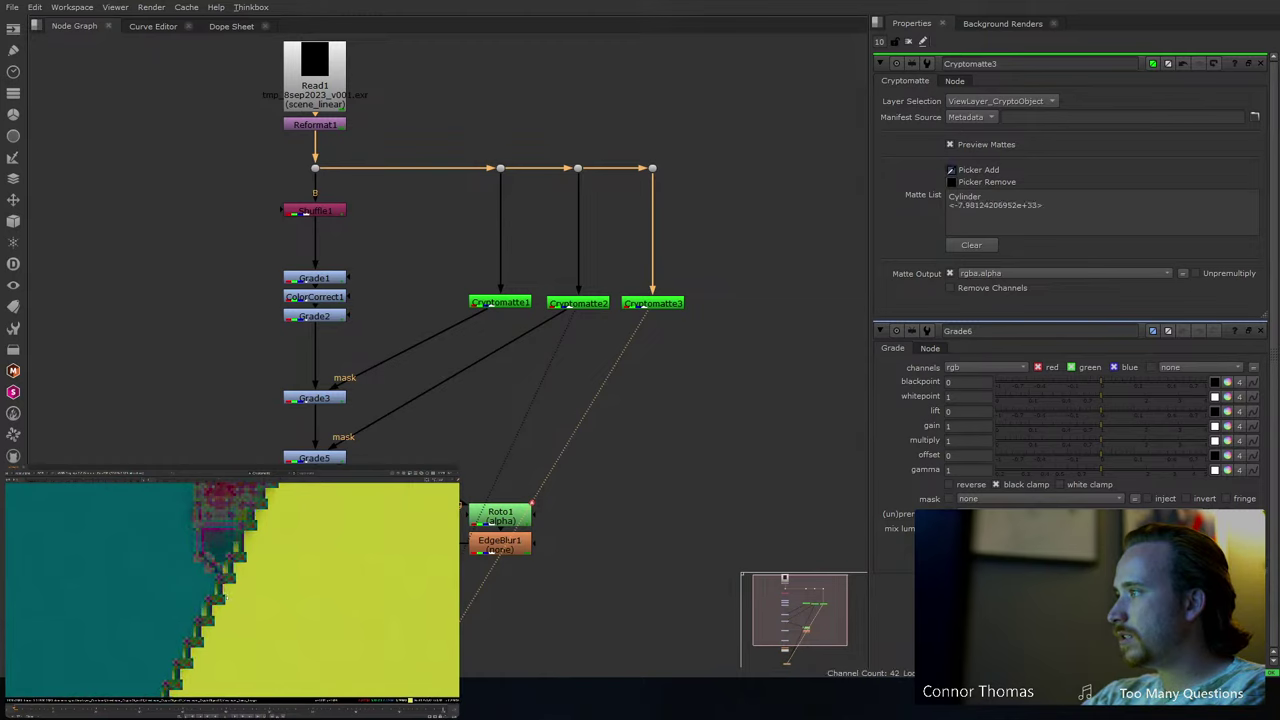
ctrl+click(218, 598)
ctrl+click(192, 635)
ctrl+click(214, 602)
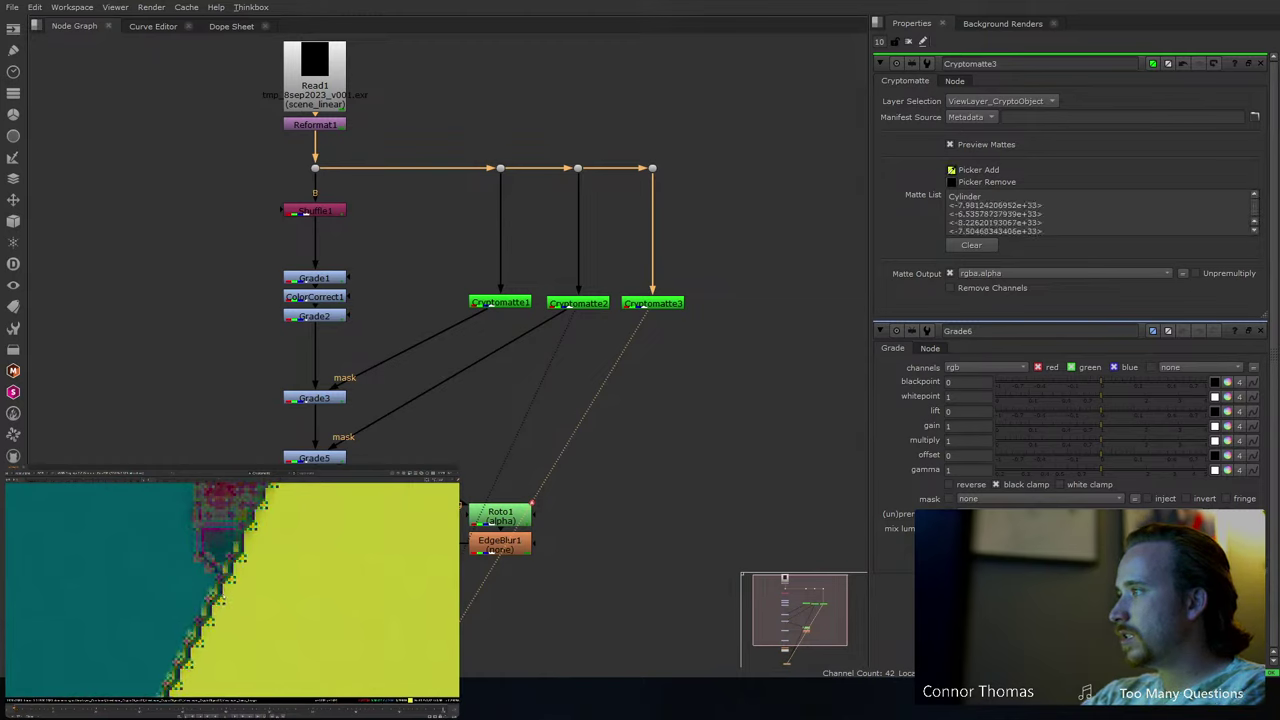
ctrl+click(218, 604)
ctrl+click(218, 601)
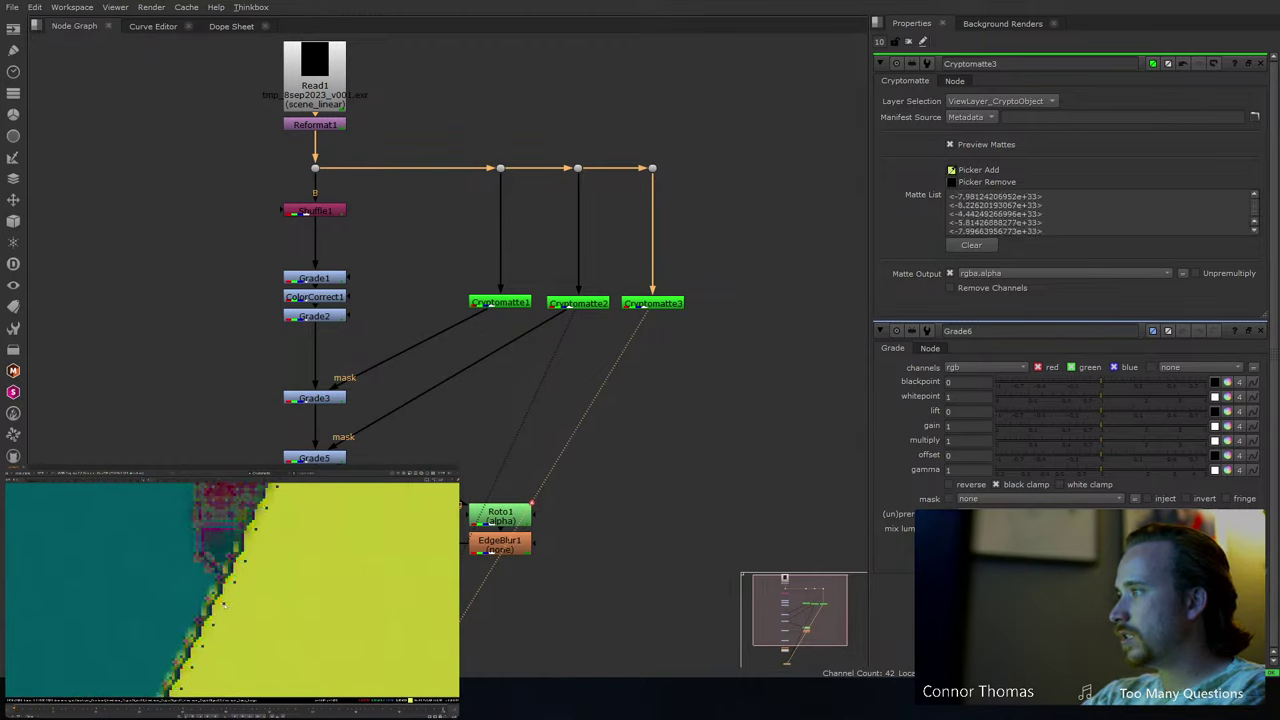
ctrl+click(221, 593)
ctrl+click(214, 600)
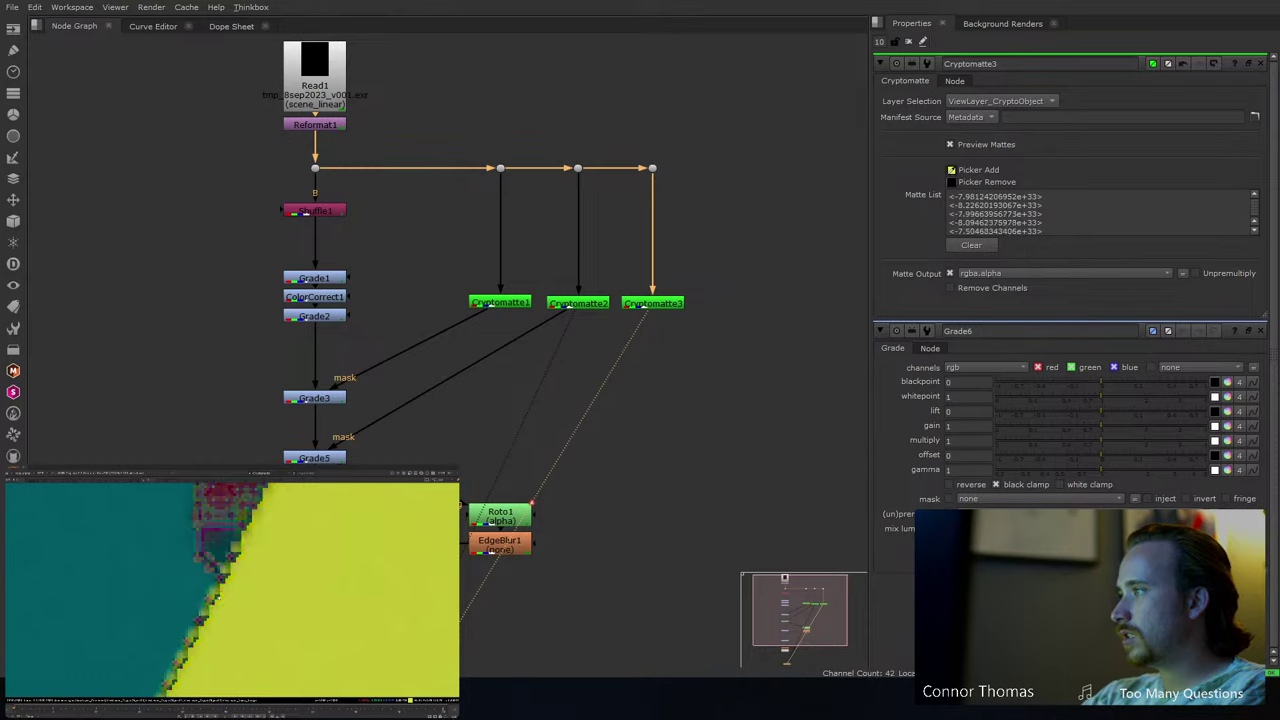
scroll(214, 600, down, 2)
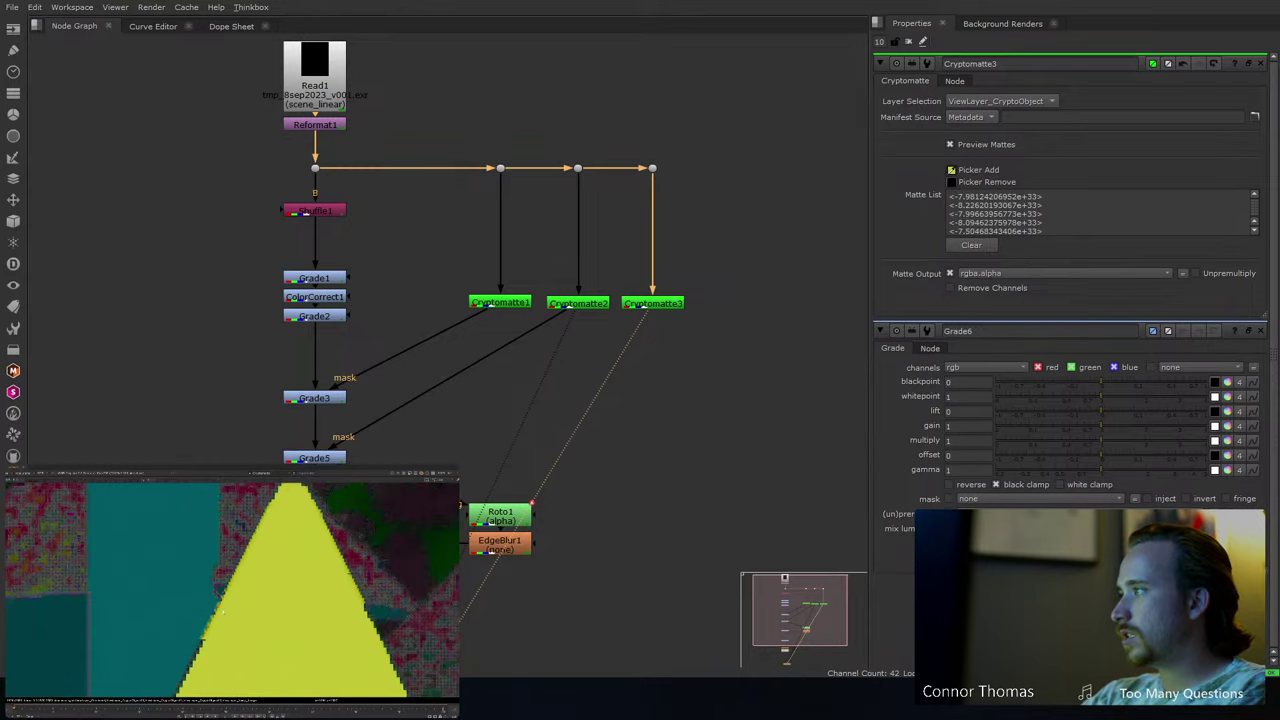
scroll(214, 600, down, 2)
key(f)
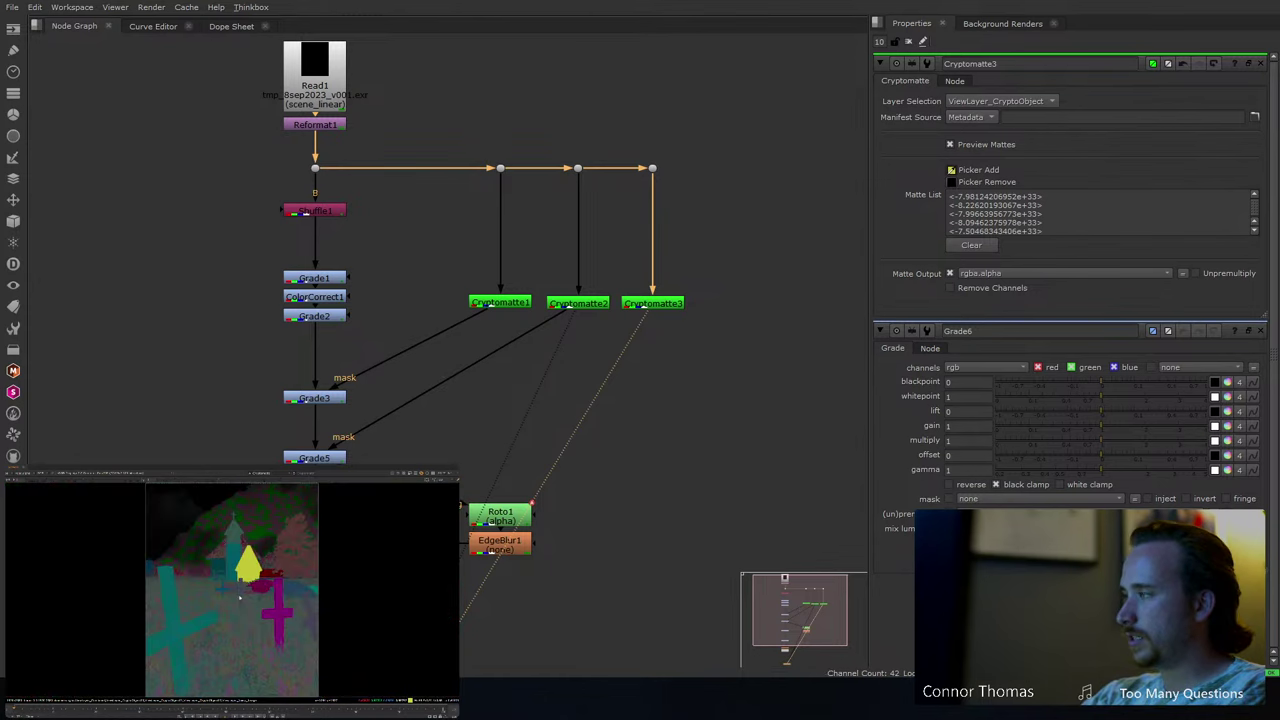
- Mask Grade6 with Cryptomatte3, routing the connection through a dot at a right angle, and view the composite
middle_drag(429, 405, 520, 302)
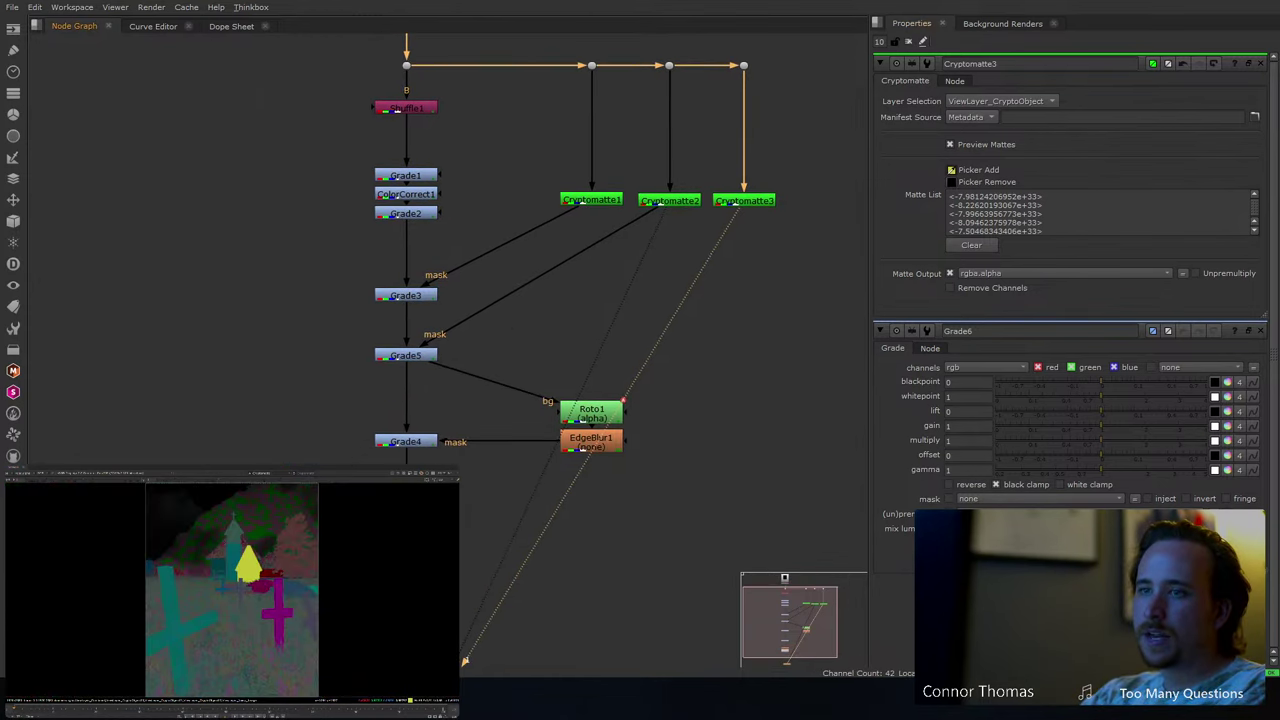
double_click(406, 604)
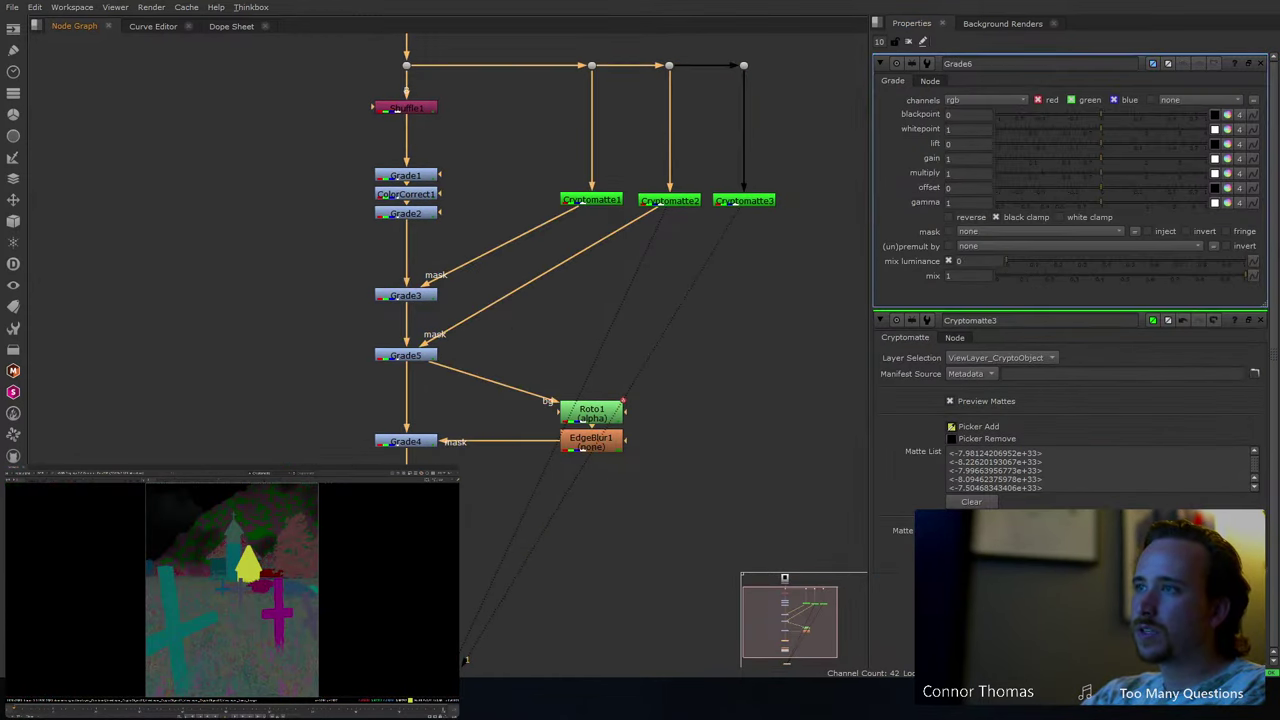
key(1)
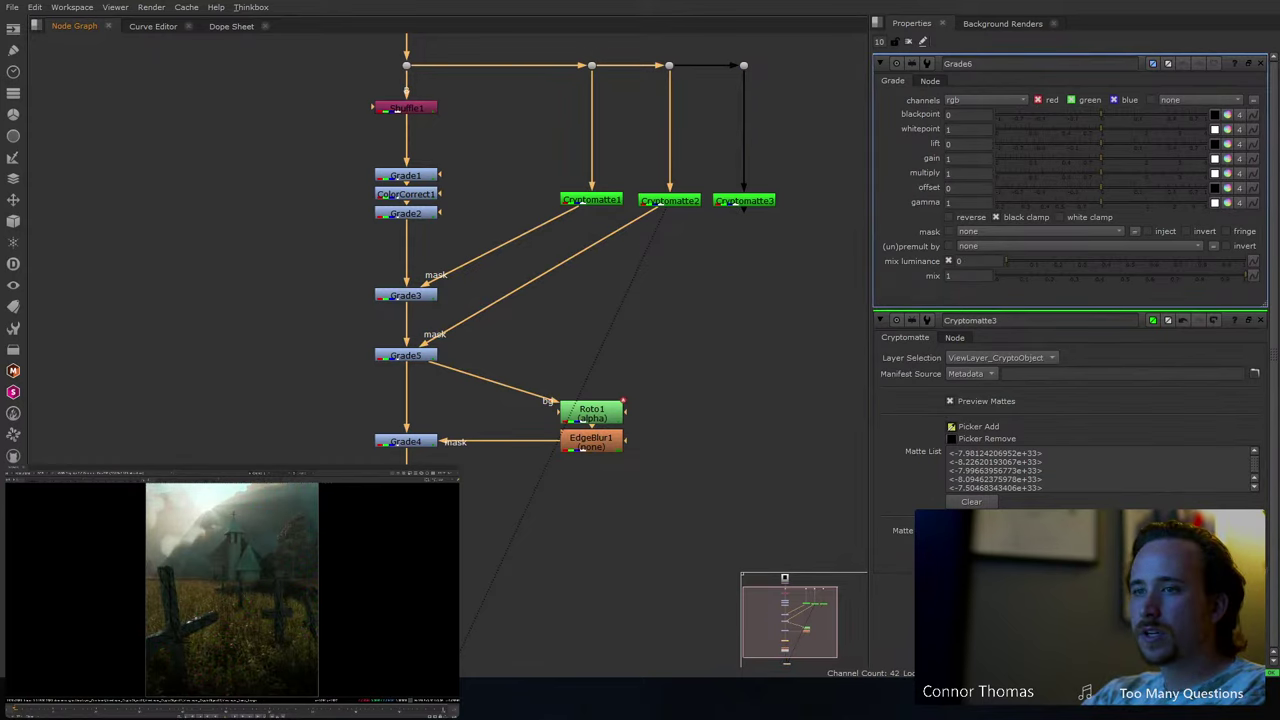
drag(440, 535, 731, 205)
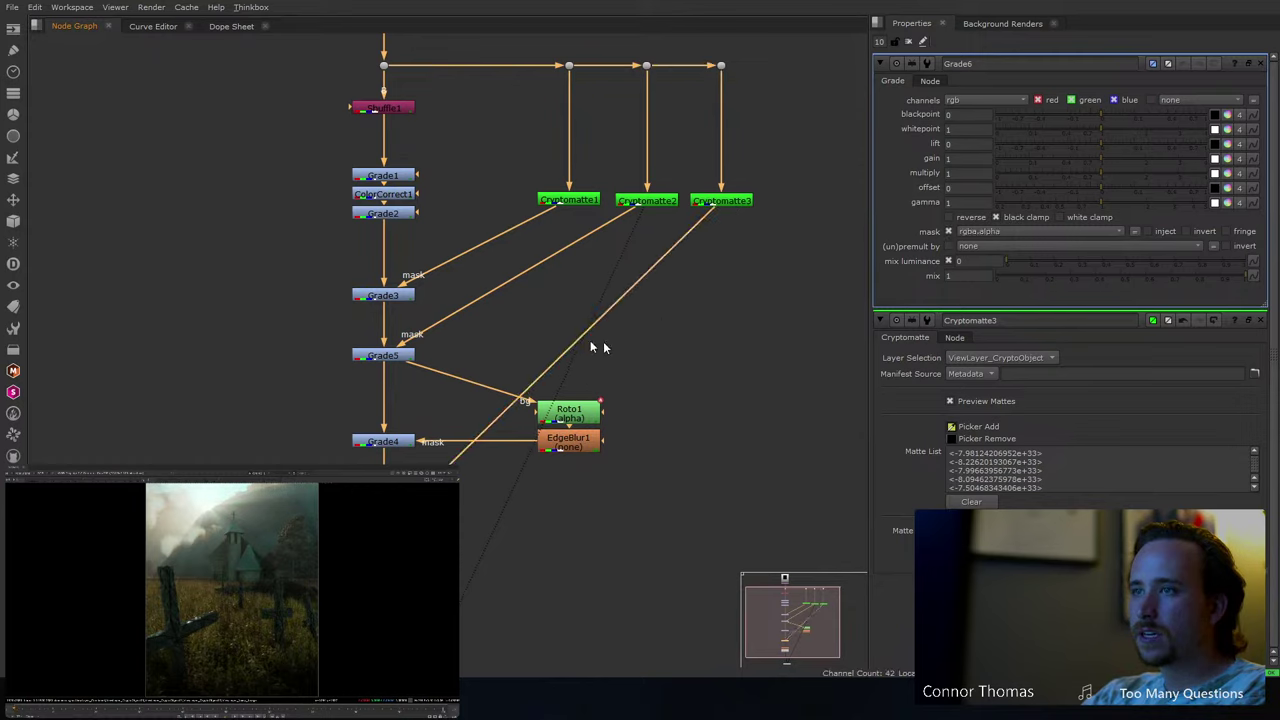
ctrl+drag(600, 342, 721, 529)
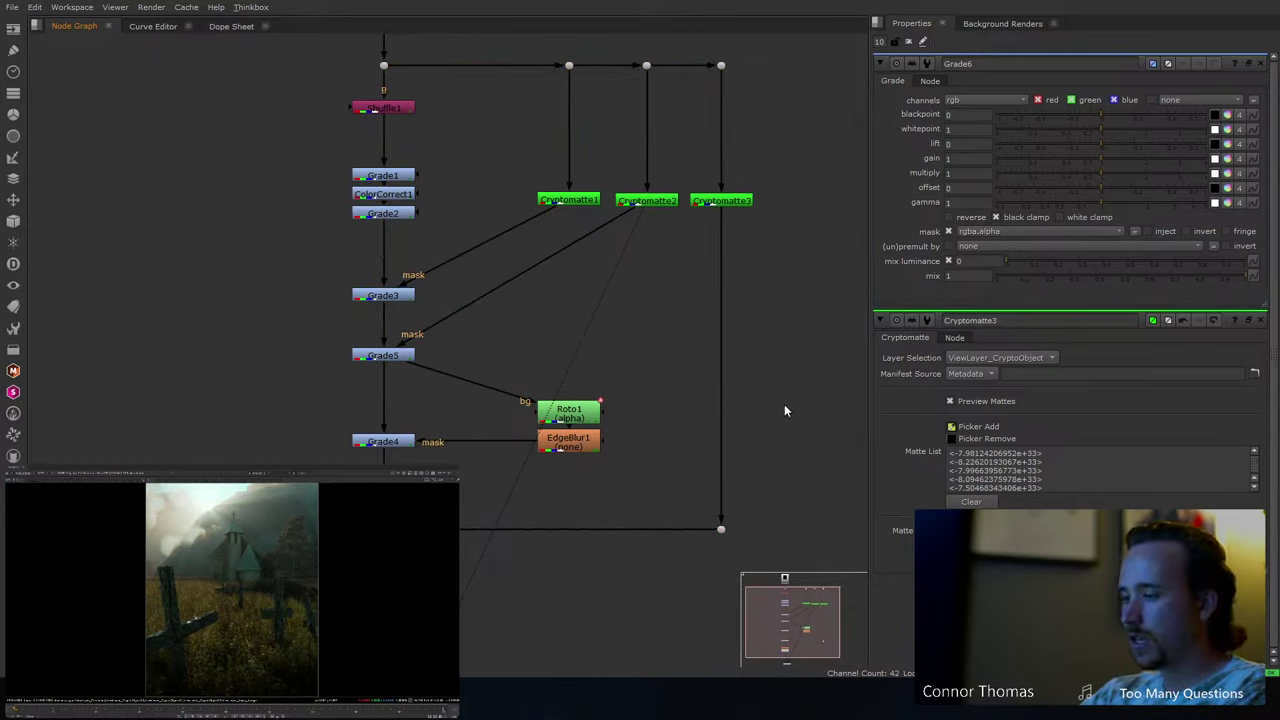
- Insert a Merge below Cryptomatte3 and mask it with a new Roto whose bg input comes from Cryptomatte3
key(m)
drag(768, 403, 722, 379)
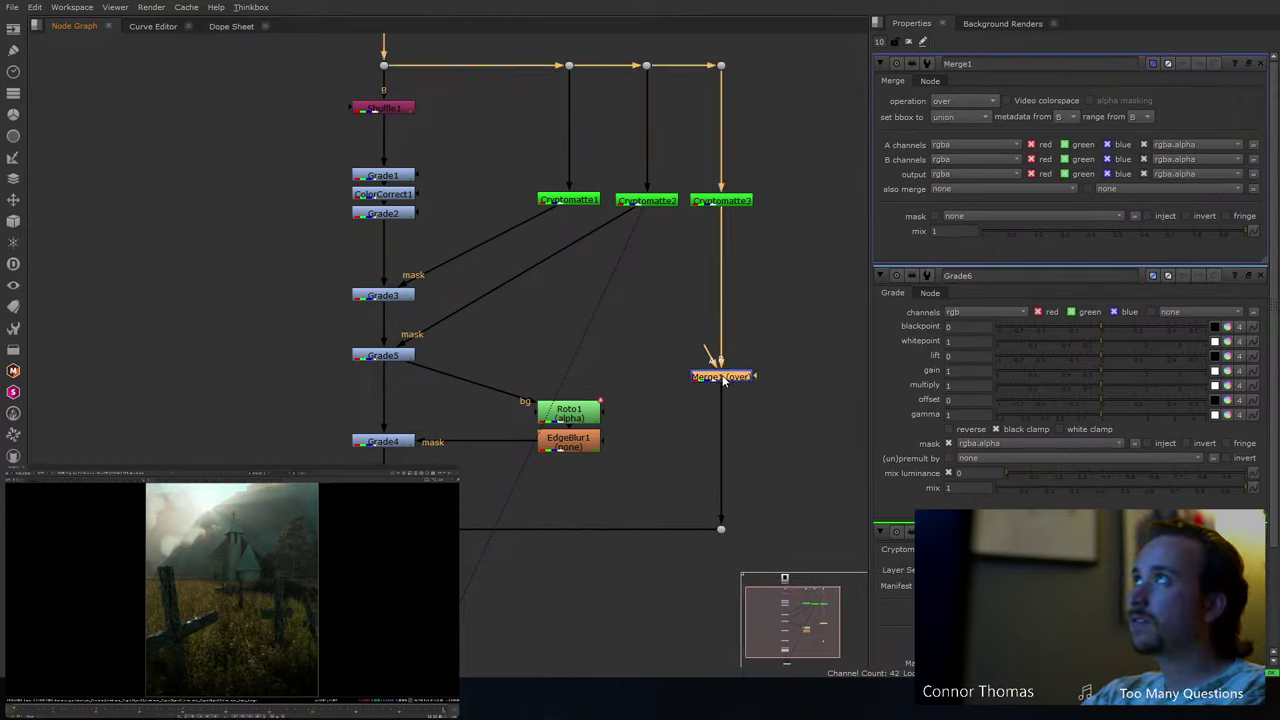
click(785, 357)
key(o)
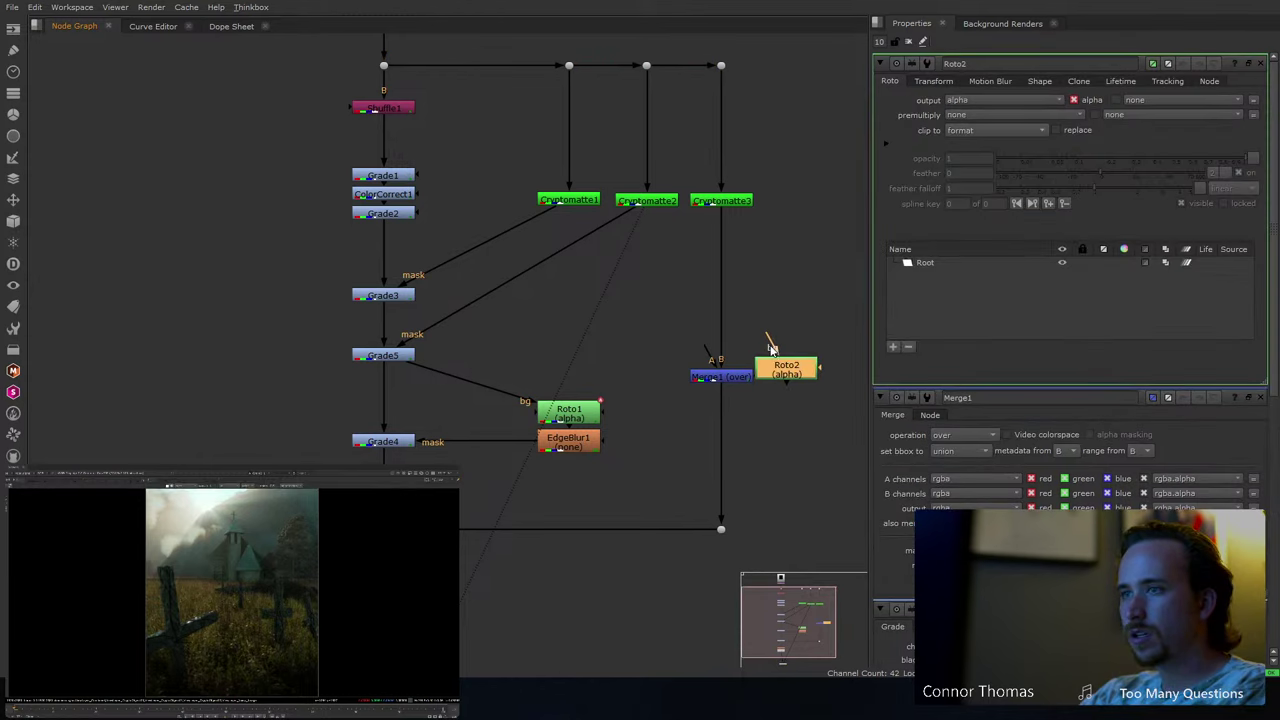
drag(769, 340, 732, 203)
mouse_move(787, 378)
mouse_down()
mouse_move(821, 383)
mouse_move(770, 378)
mouse_move(810, 382)
mouse_up()
click(738, 377)
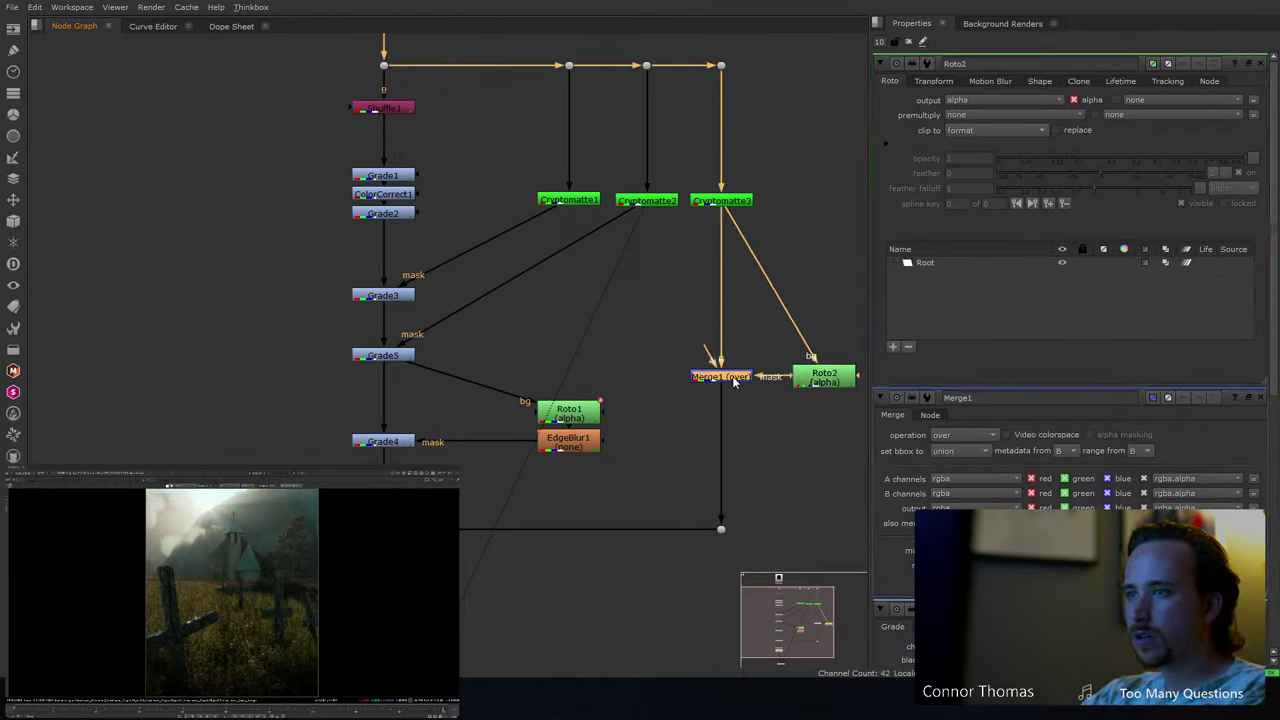
- Draw a closed Bezier in Roto2 that follows both slopes of the cone roof and arches around outside its peak
scroll(211, 555, up, 5)
click(218, 564)
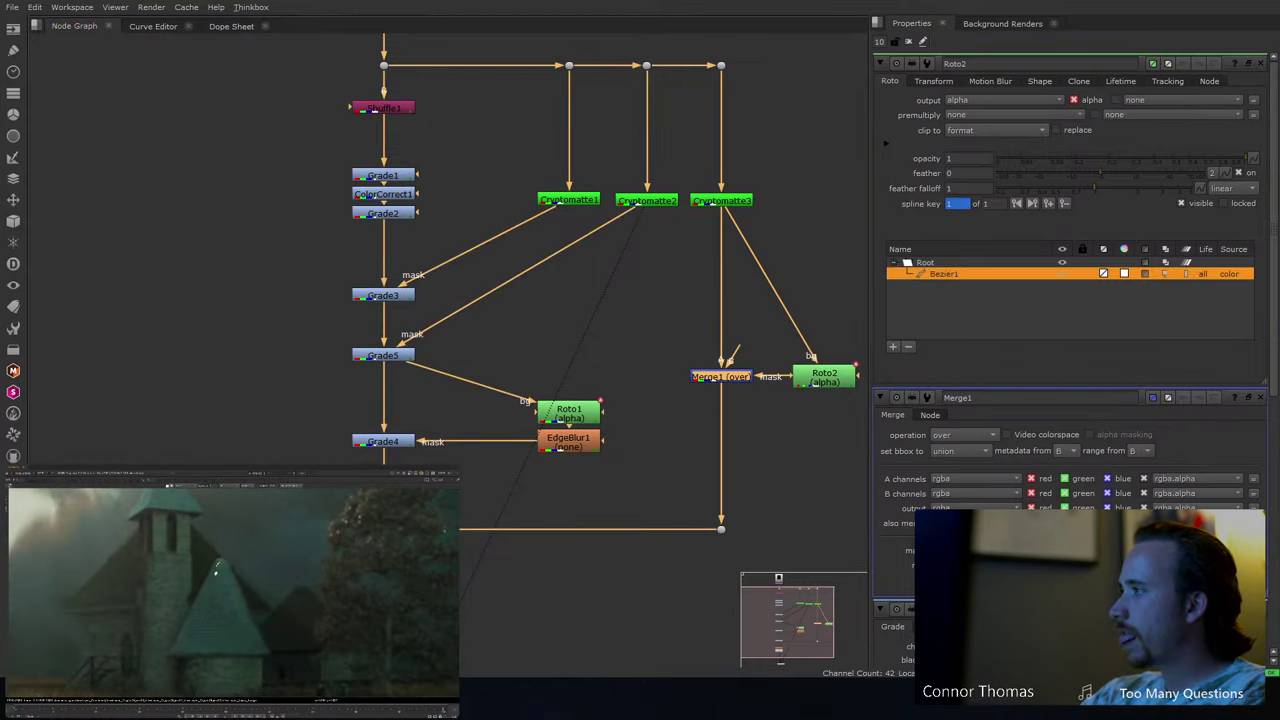
click(211, 577)
click(198, 610)
click(182, 639)
click(174, 656)
click(146, 646)
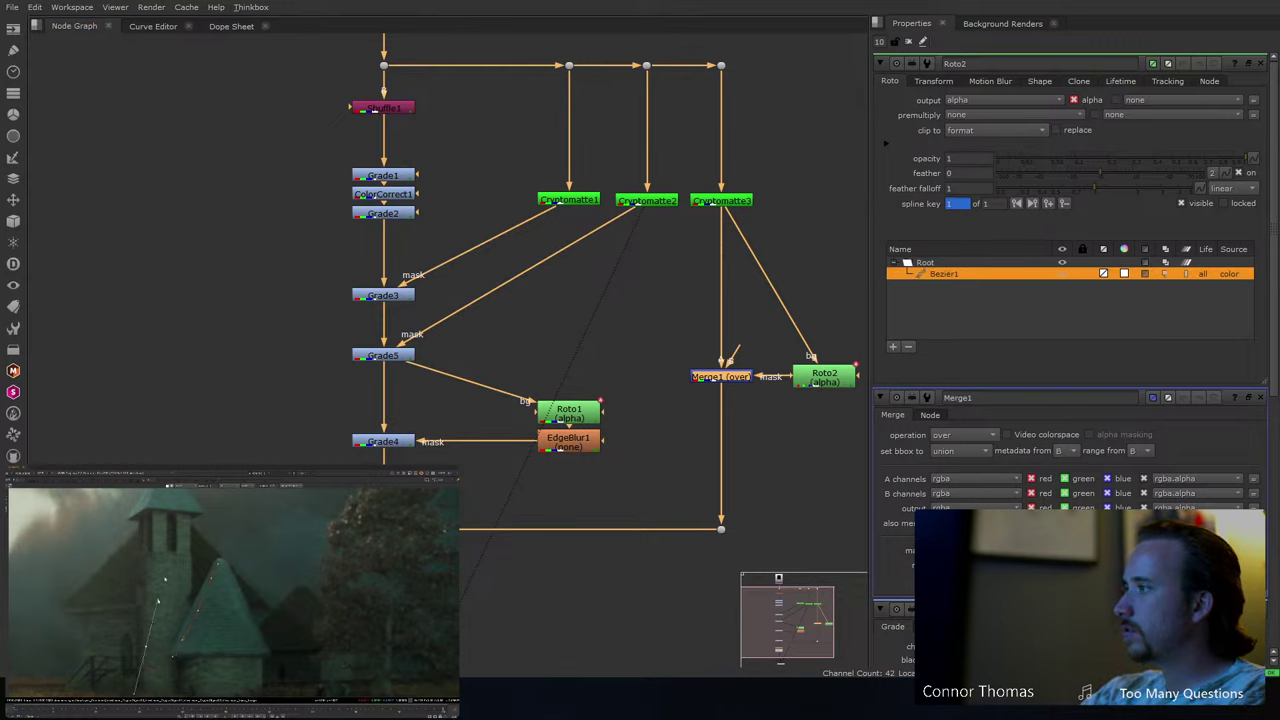
click(208, 521)
click(258, 543)
click(277, 618)
click(281, 663)
click(266, 656)
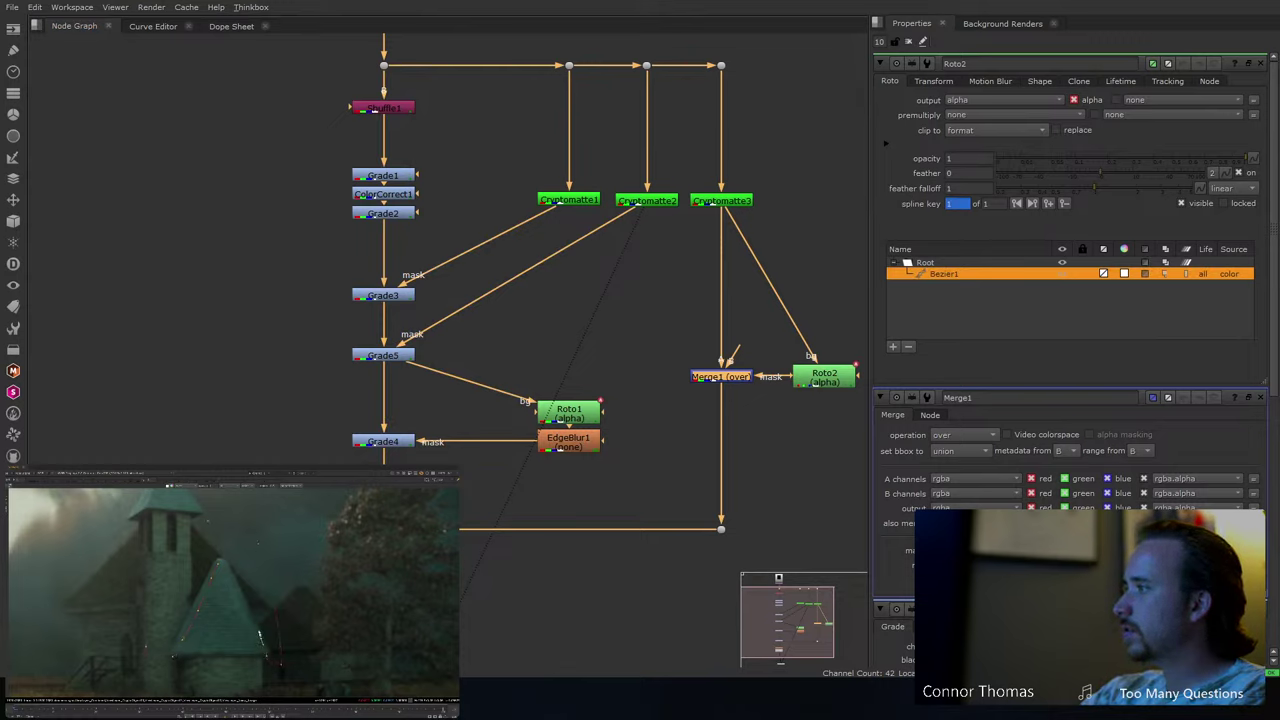
click(261, 639)
click(240, 598)
click(229, 570)
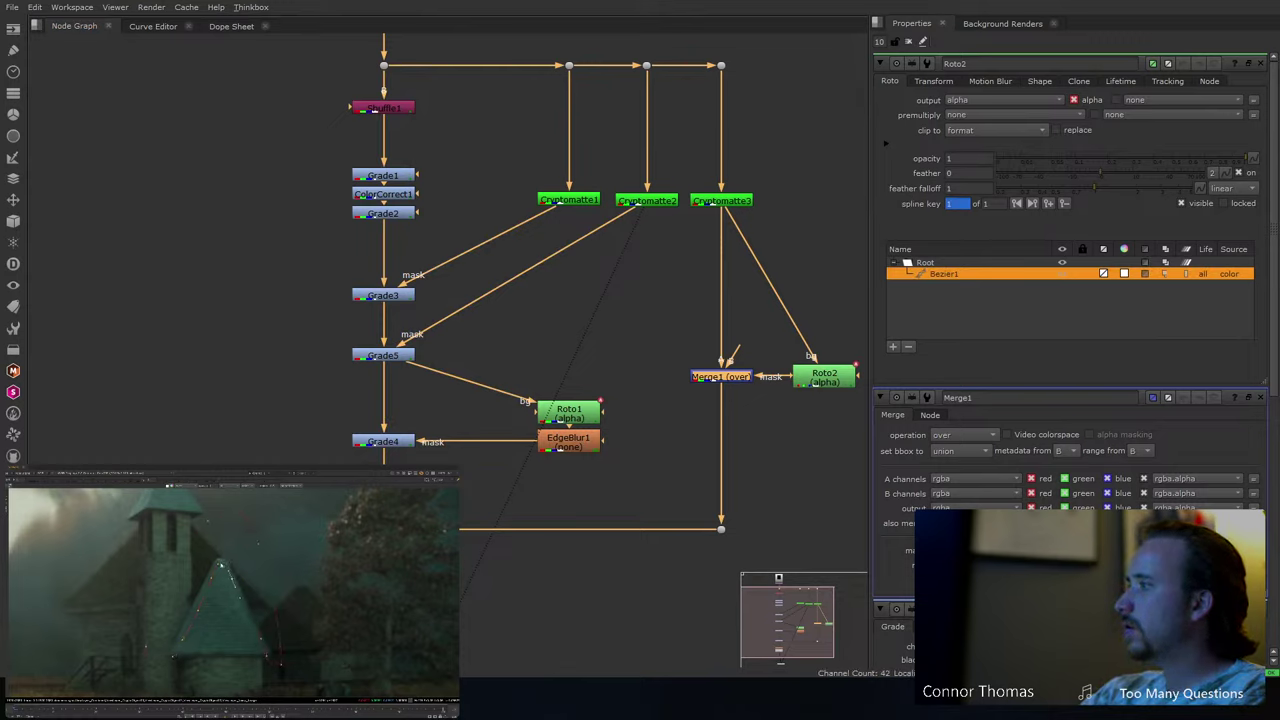
click(219, 563)
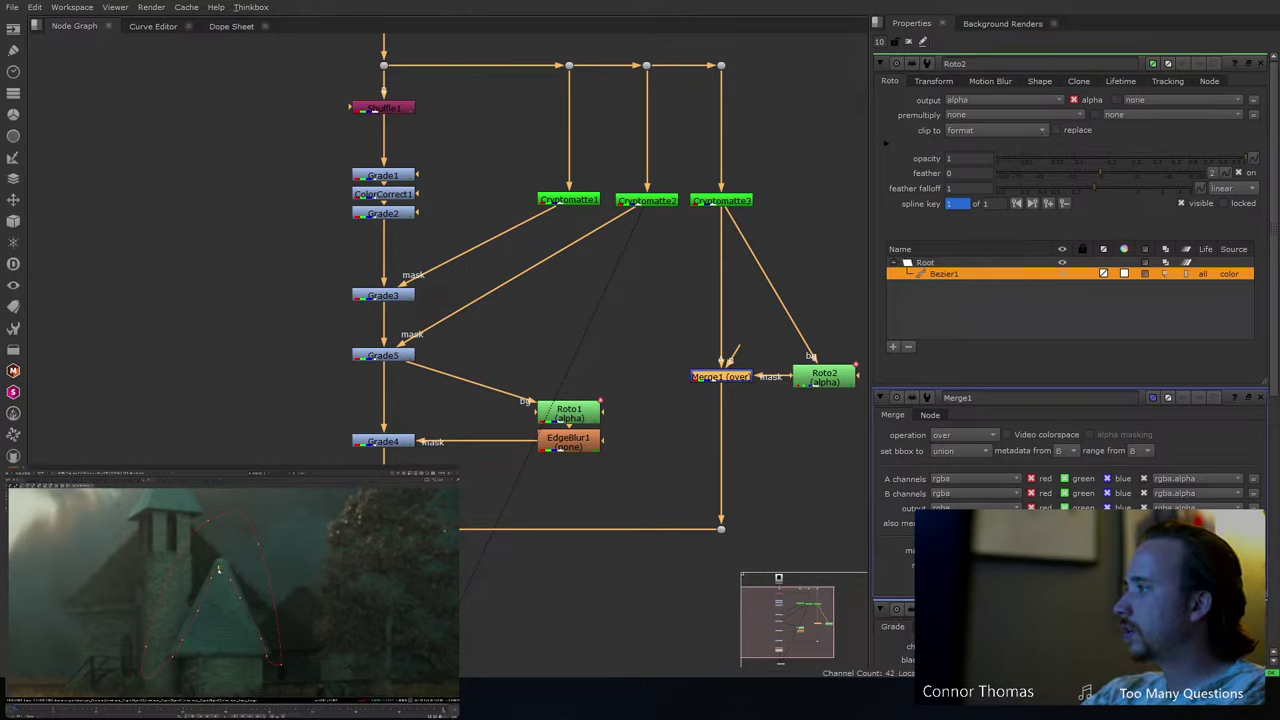
scroll(222, 567, up, 5)
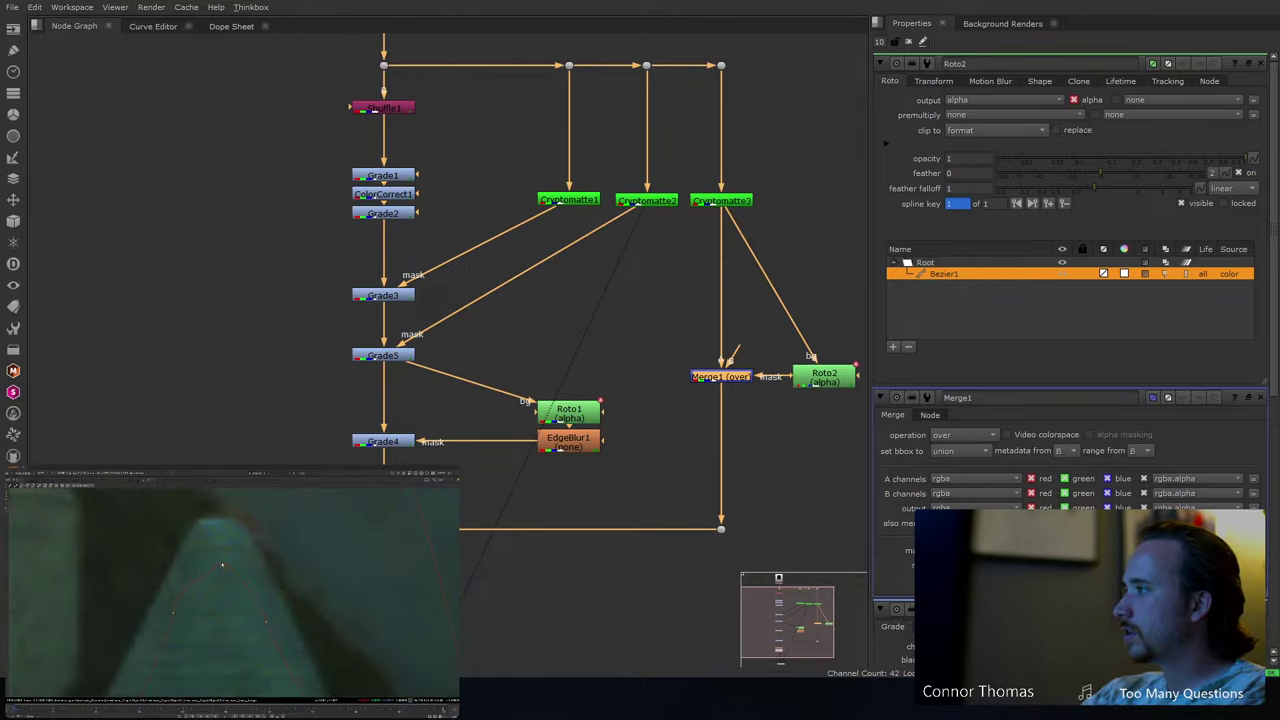
click(222, 565)
scroll(231, 593, down, 5)
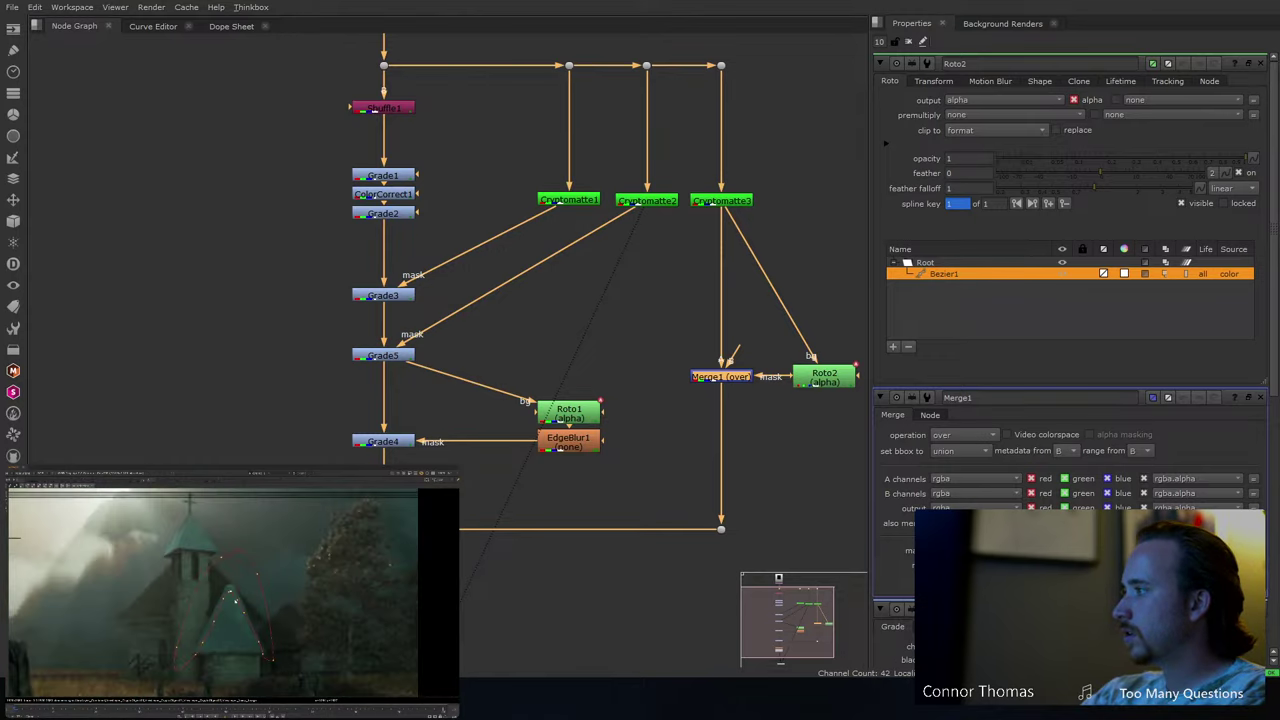
key(f)
- Add an EdgeBlur after Roto2 with a size of 77 and place it slightly lower beside Merge1
key(Tab)
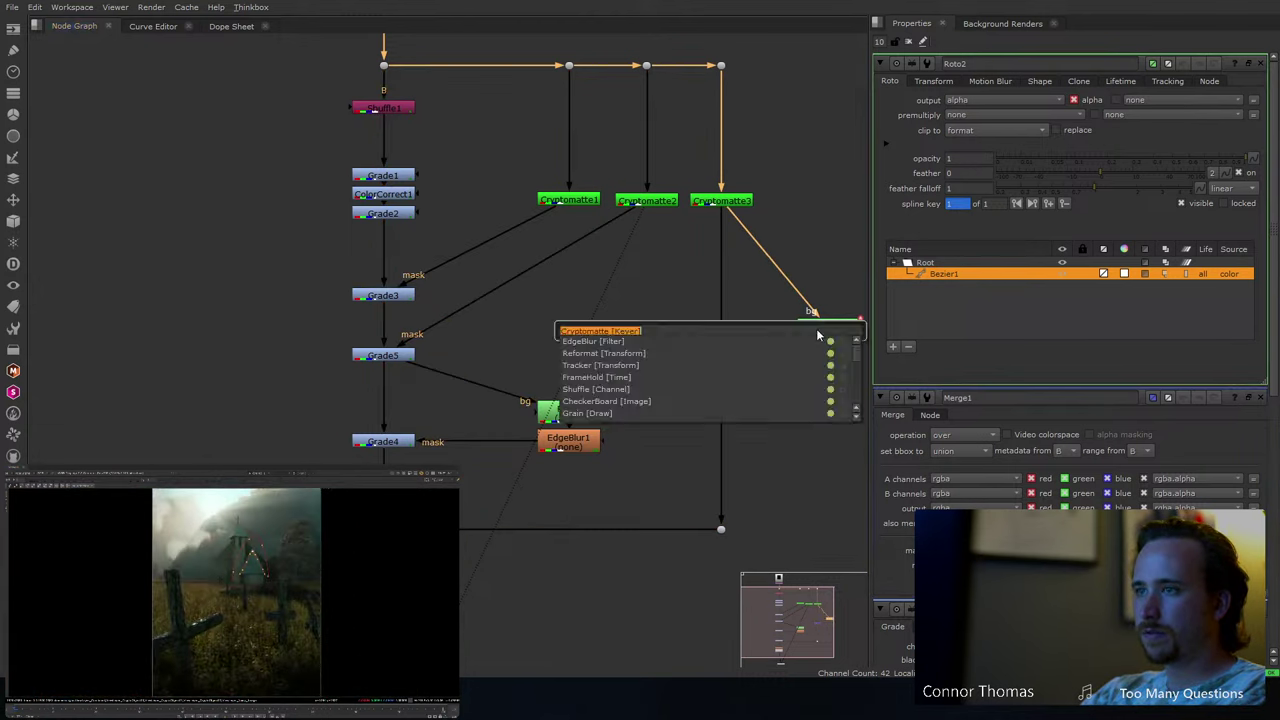
text(edge)
key(Return)
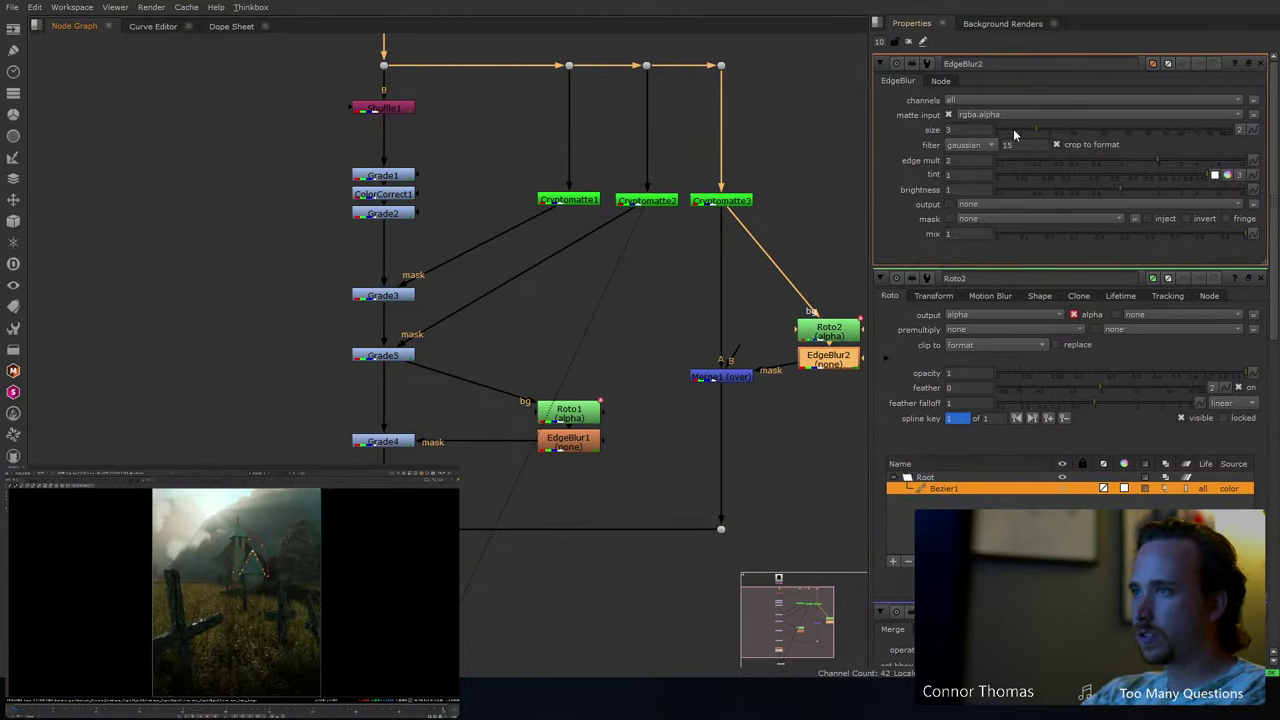
drag(1034, 130, 1203, 133)
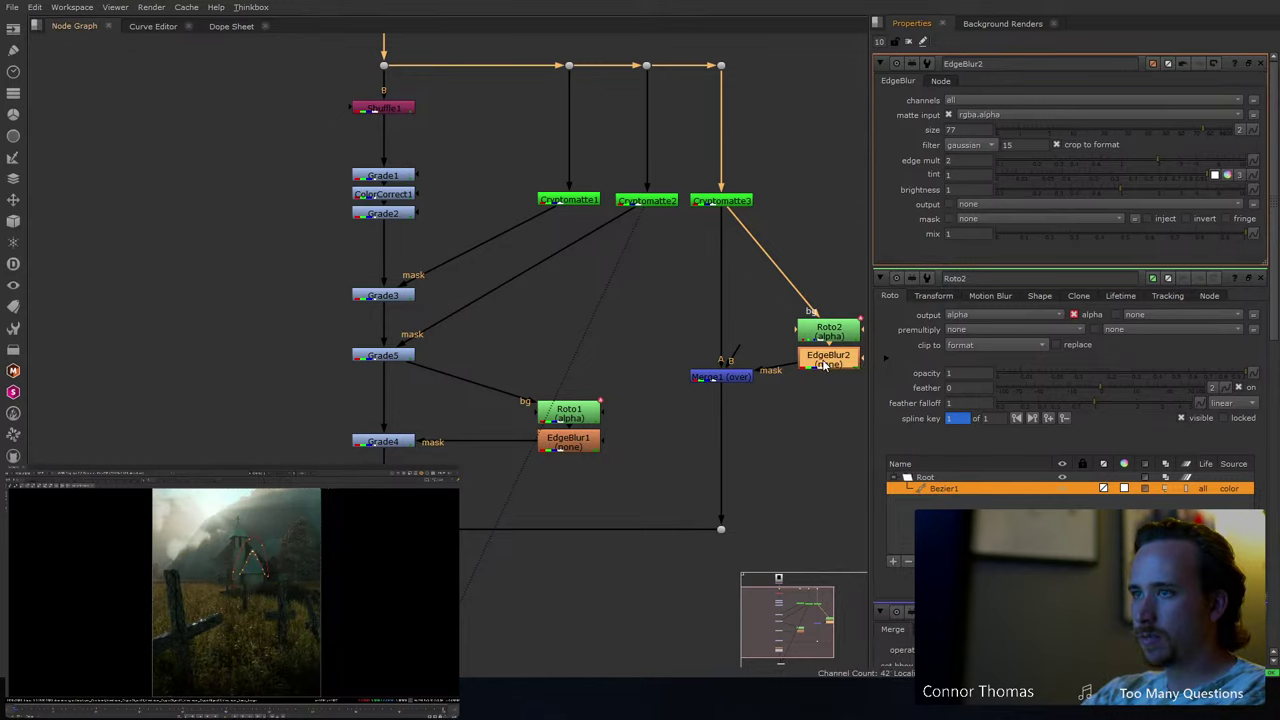
drag(824, 360, 824, 378)
- Set Roto2's premultiply to rgba while viewing Merge1, and check the resulting mask in the alpha channel
key(1)
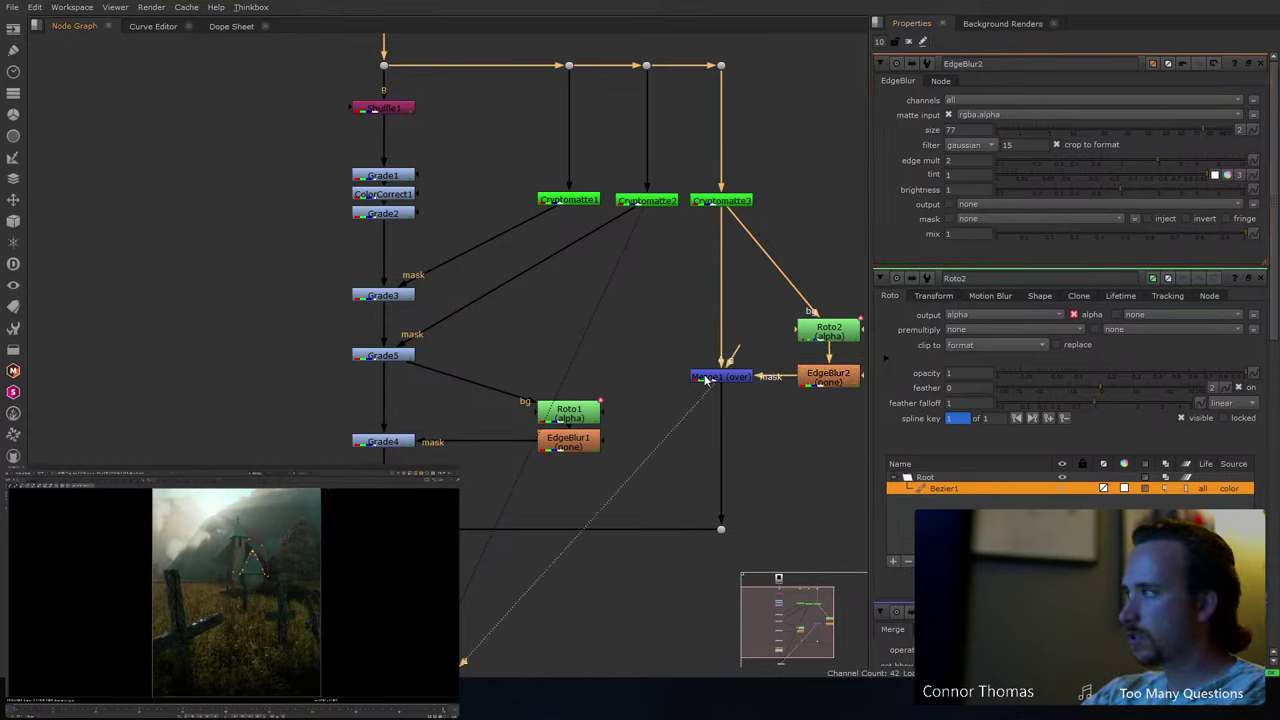
double_click(829, 330)
click(968, 118)
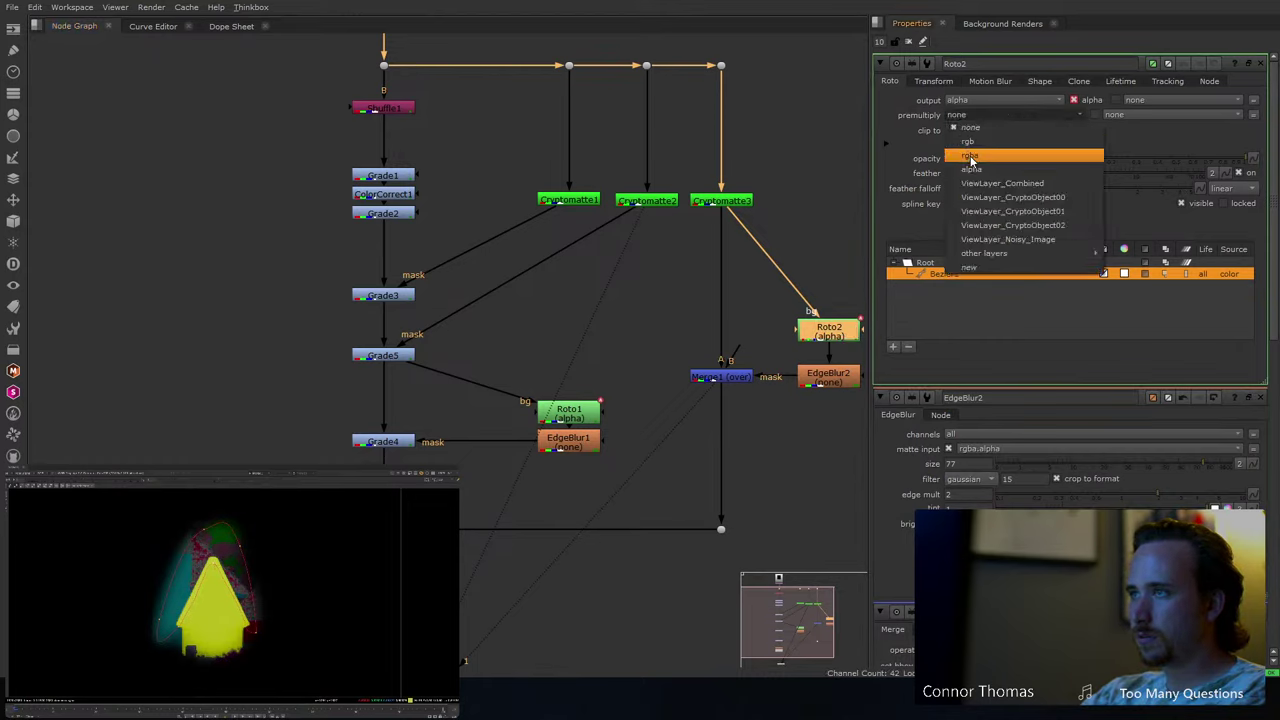
click(969, 155)
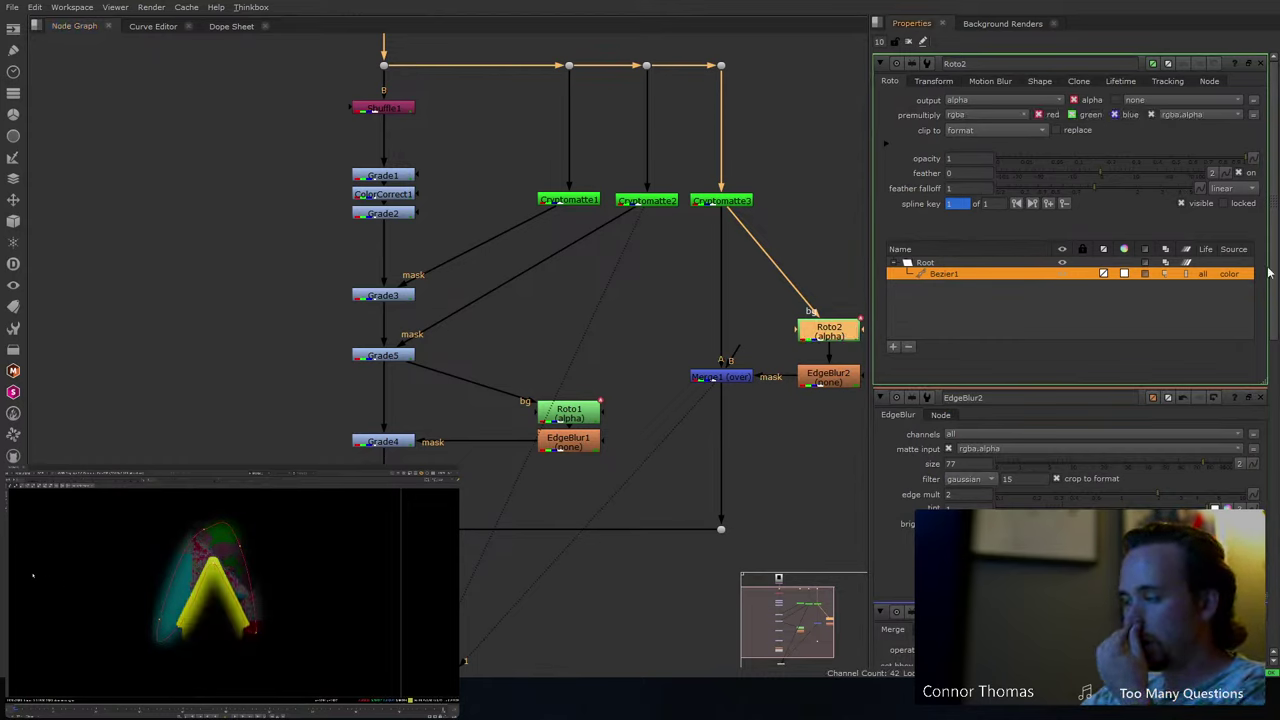
key(a)
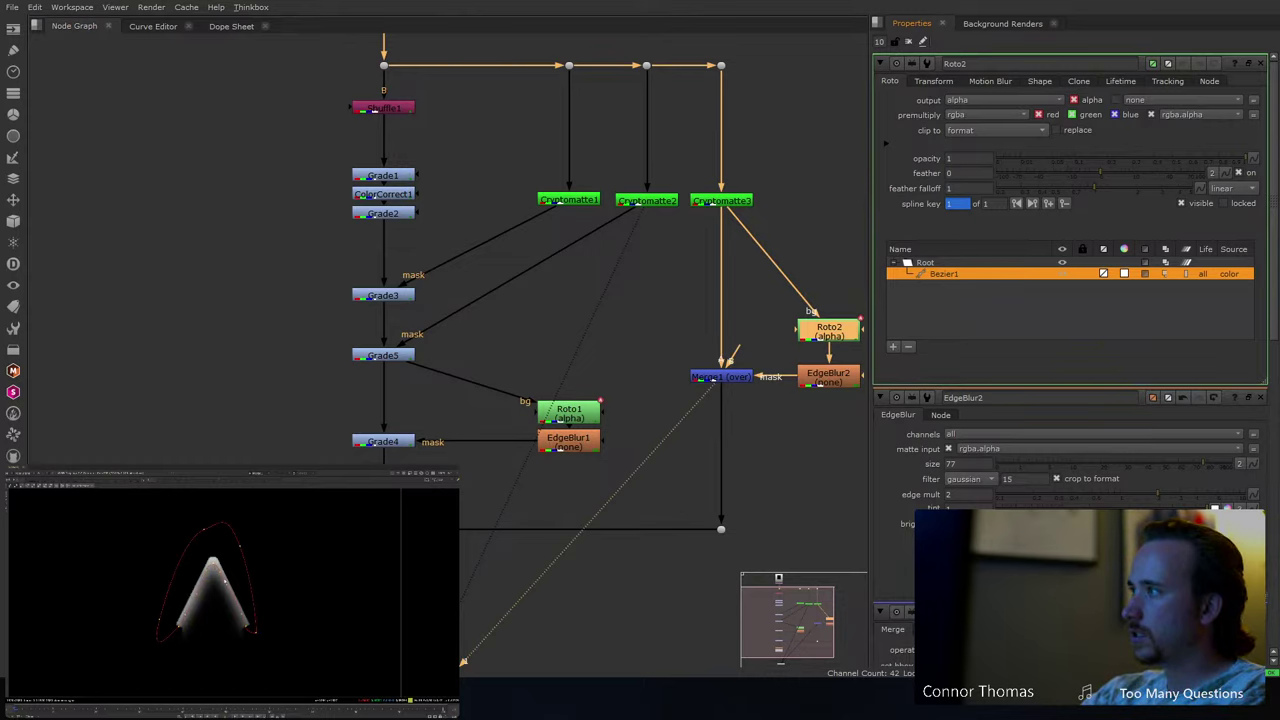
key(a)
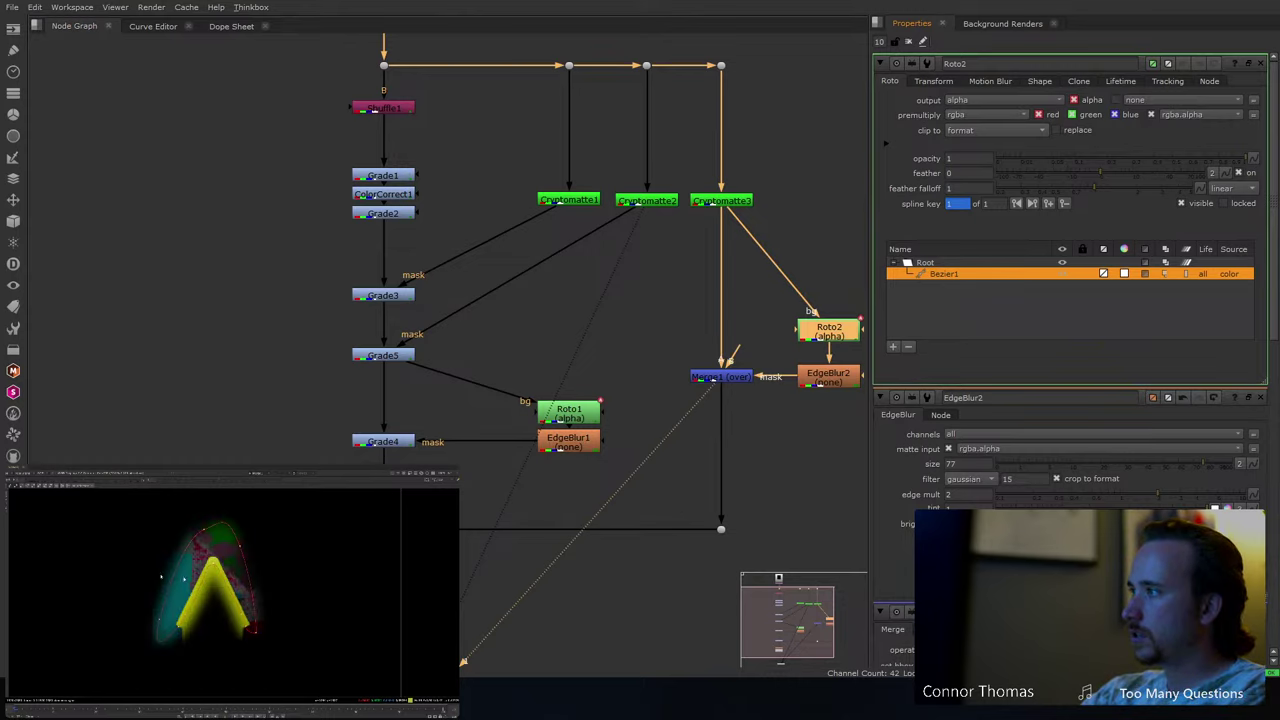
- Clear the open node properties, view the final Grain2_1 output close up on the church and move Viewer1 lower
click(909, 42)
middle_drag(585, 621, 644, 287)
click(468, 284)
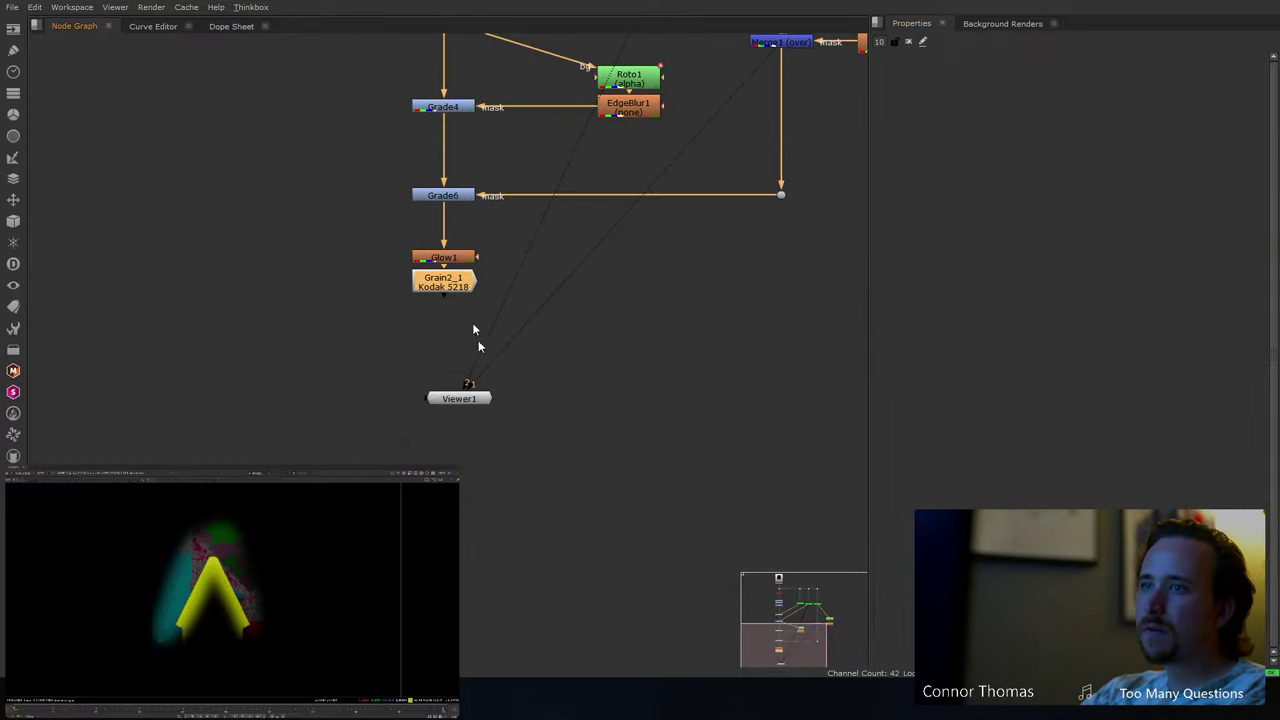
key(1)
click(475, 400)
drag(475, 403, 529, 586)
scroll(600, 380, up, 5)
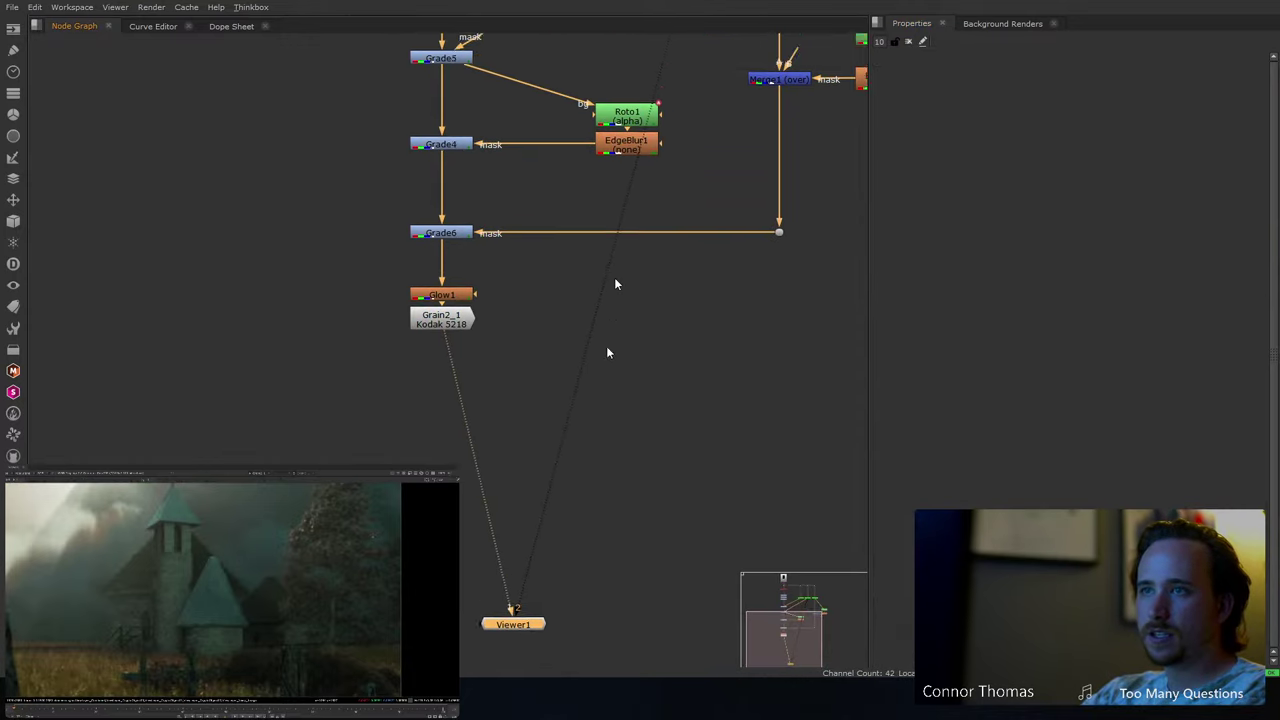
- Darken the roof edges by raising Grade6's whitepoint to 2.34, and ease it back to about 1.88 against the full frame
double_click(440, 360)
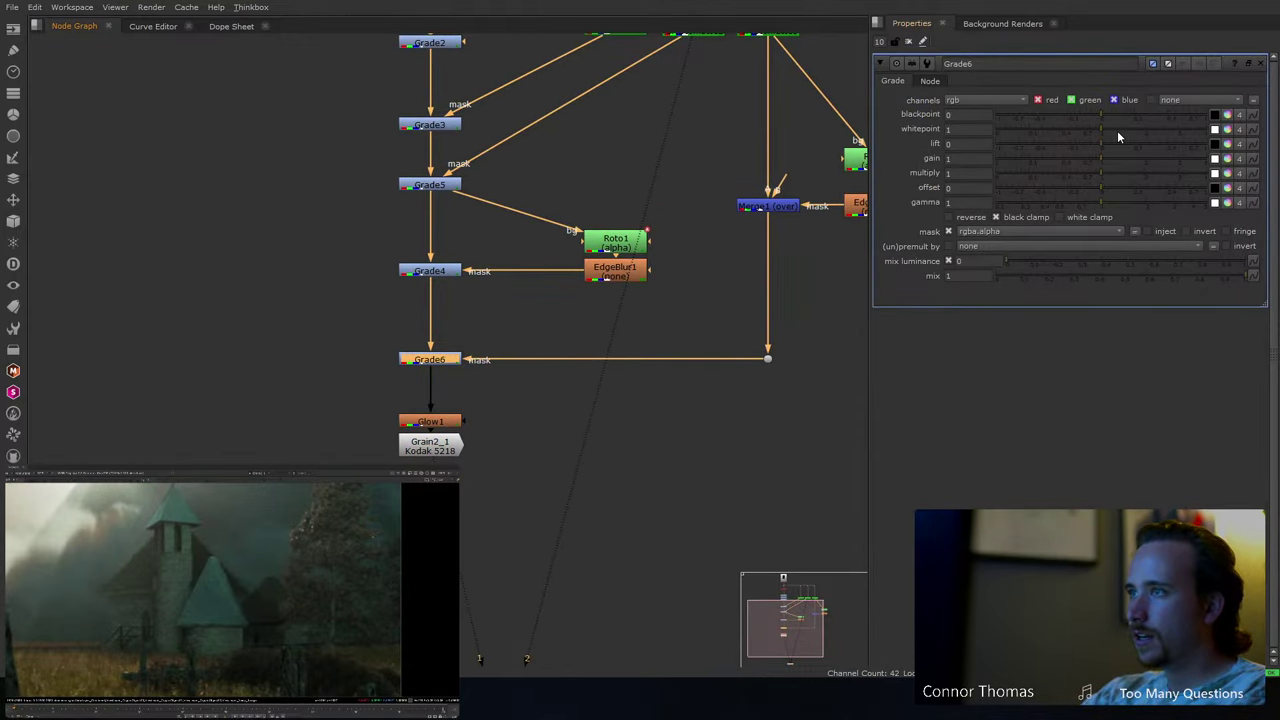
drag(1138, 131, 1157, 130)
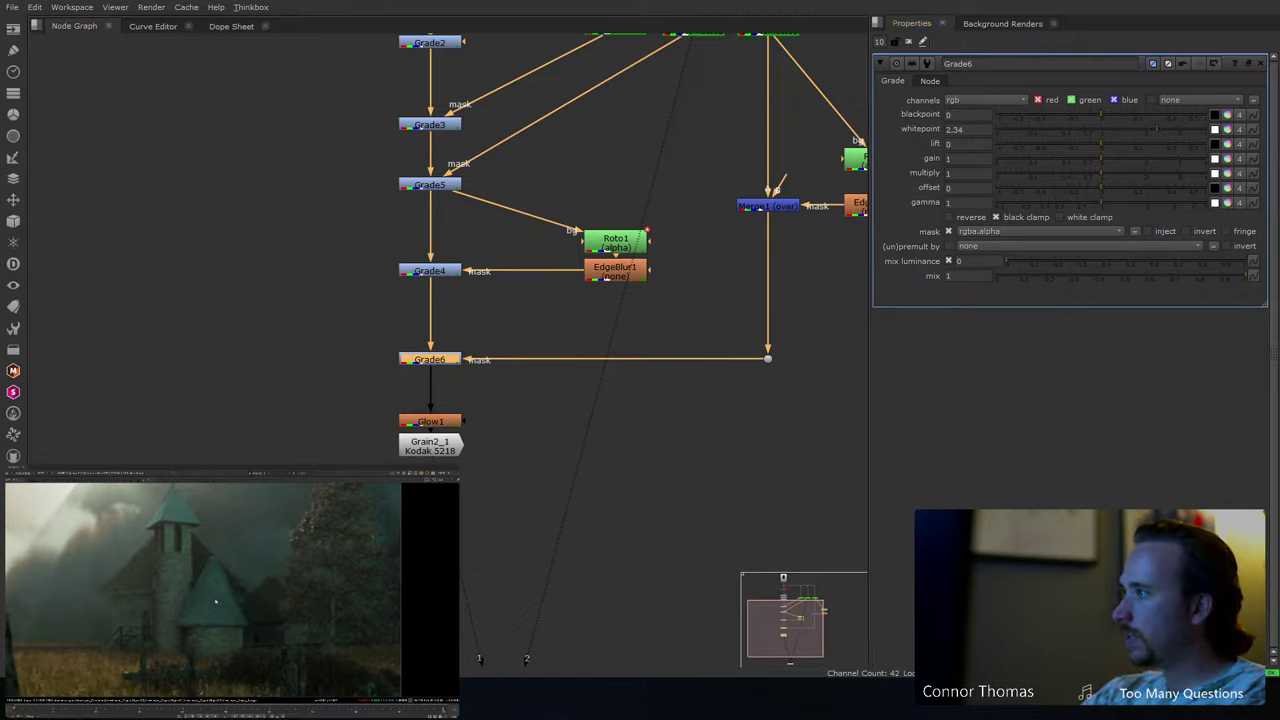
key(f)
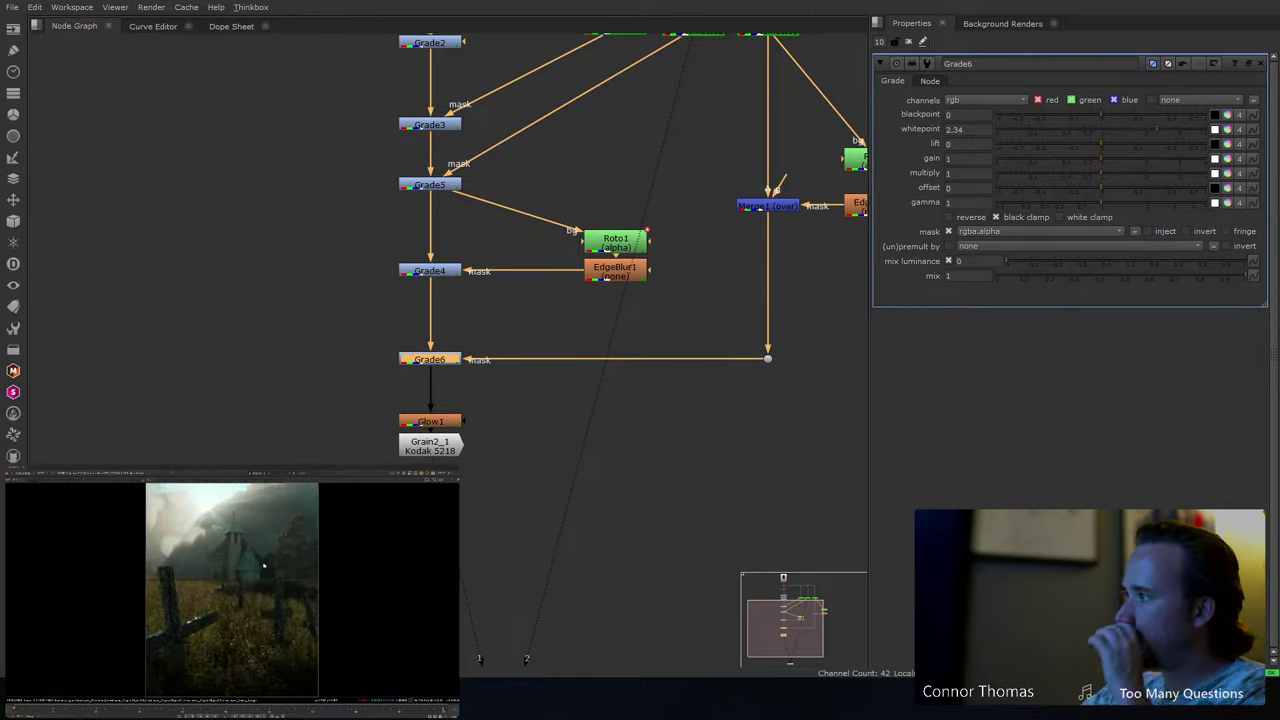
drag(1144, 128, 1140, 133)
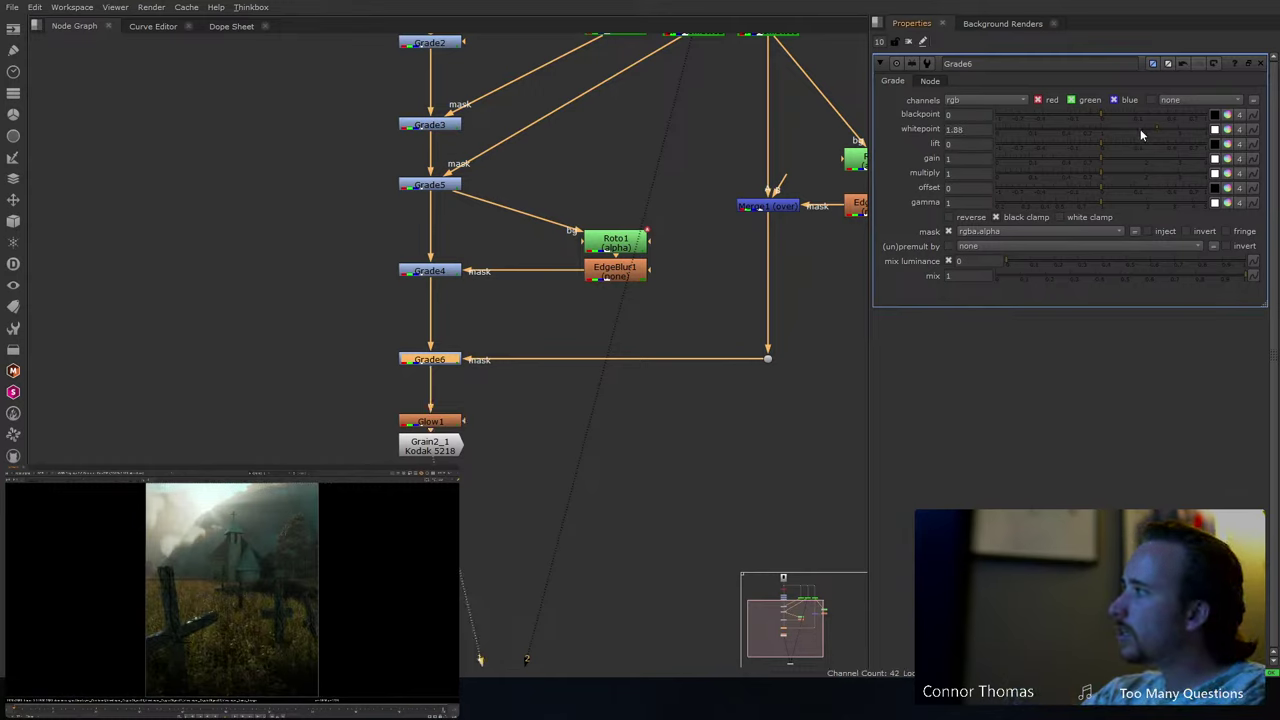